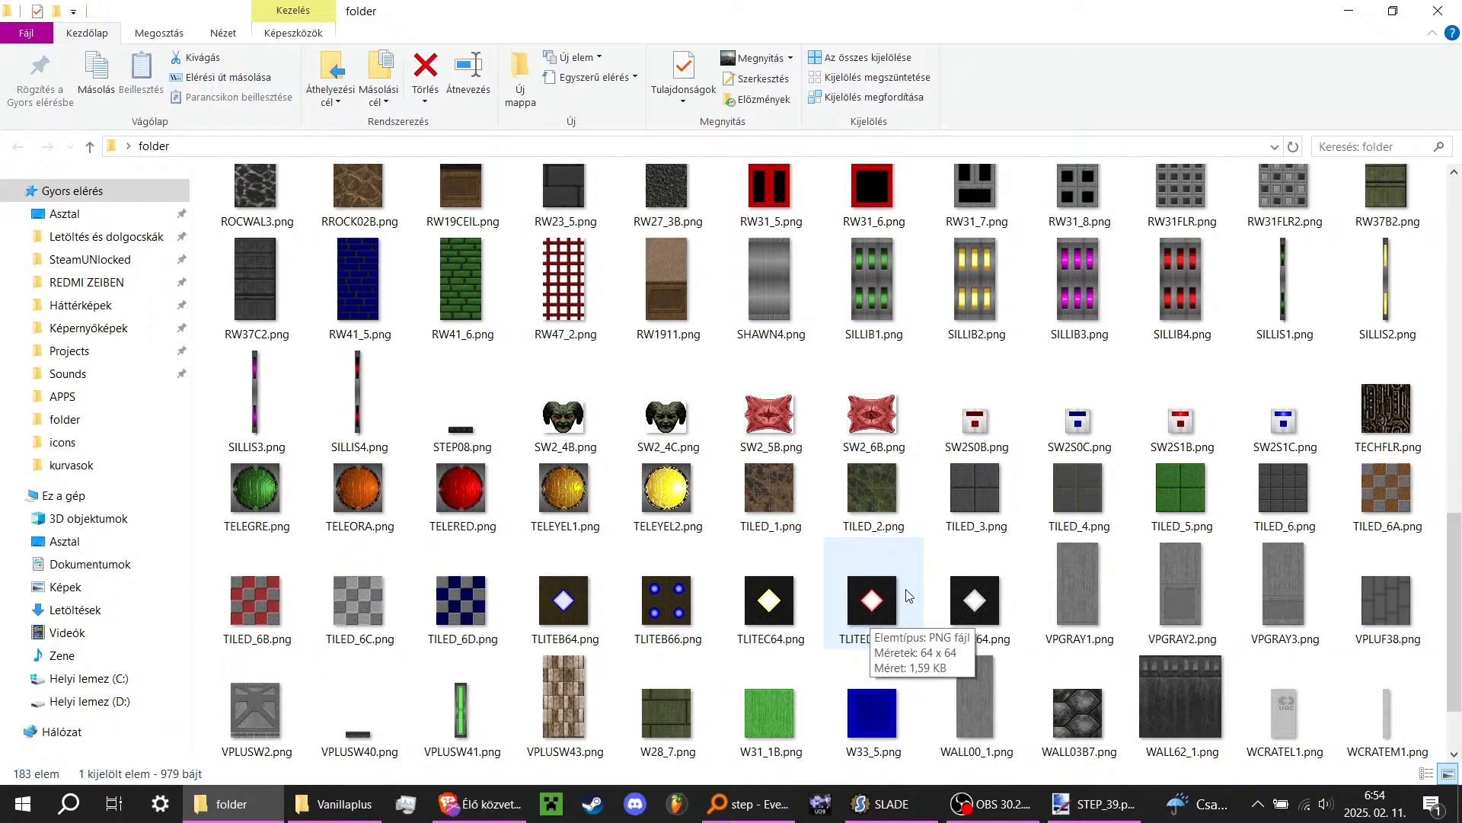
Step: Look through the texture images in the folder from beginning to end
mouse_move(998, 819)
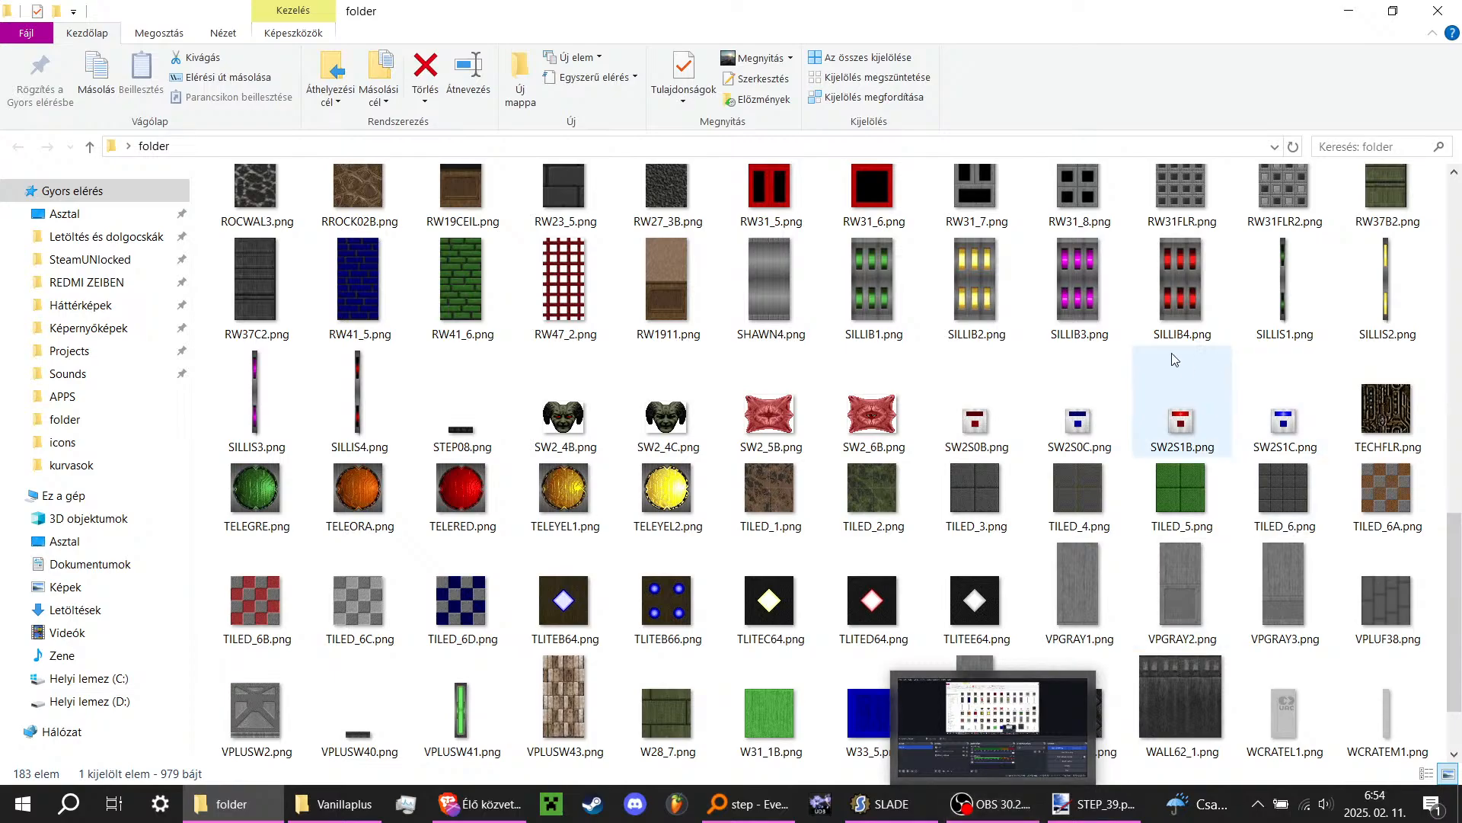
mouse_move(1055, 372)
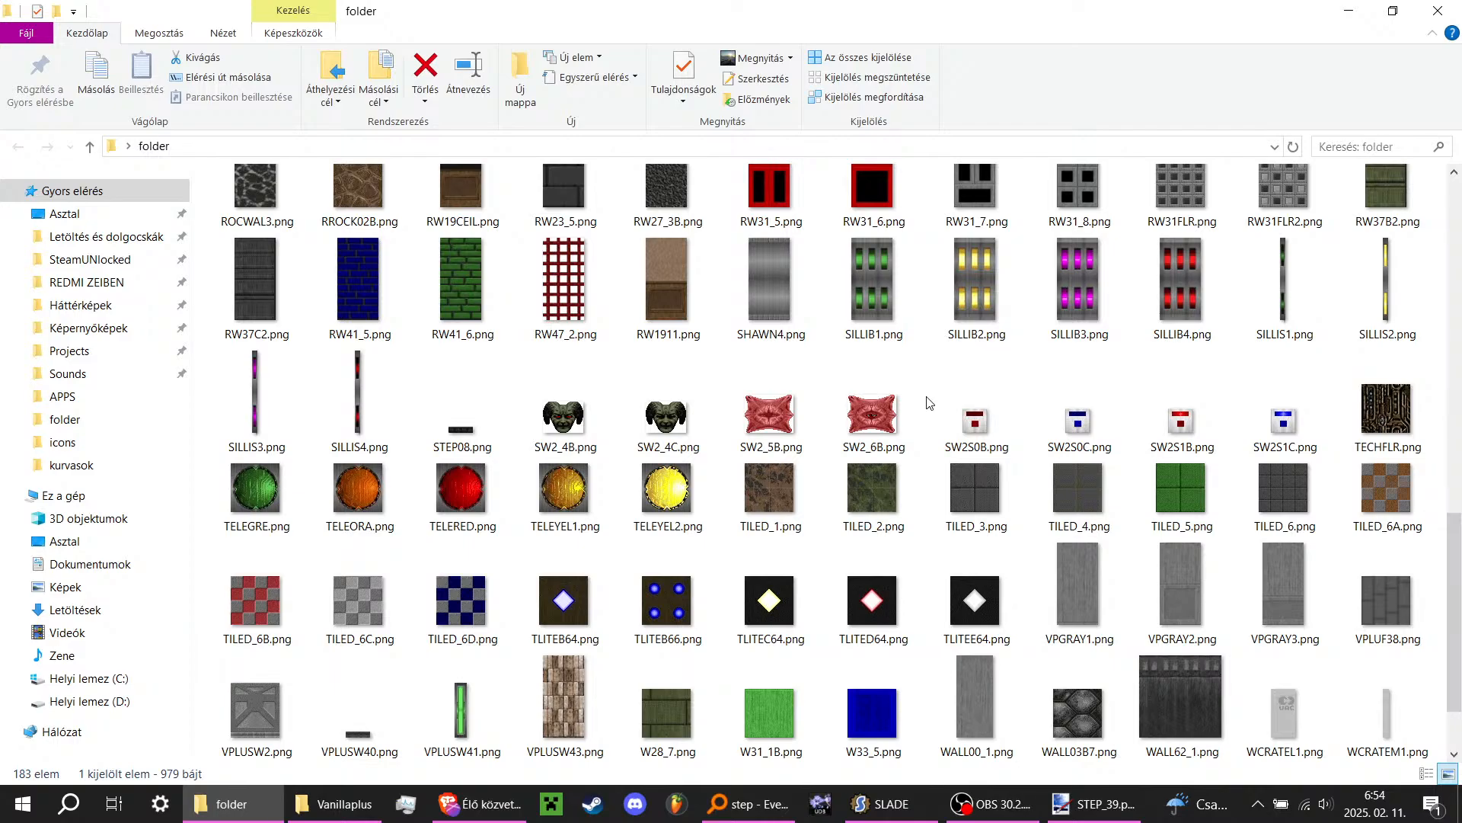
scroll(927, 402, "up", 5)
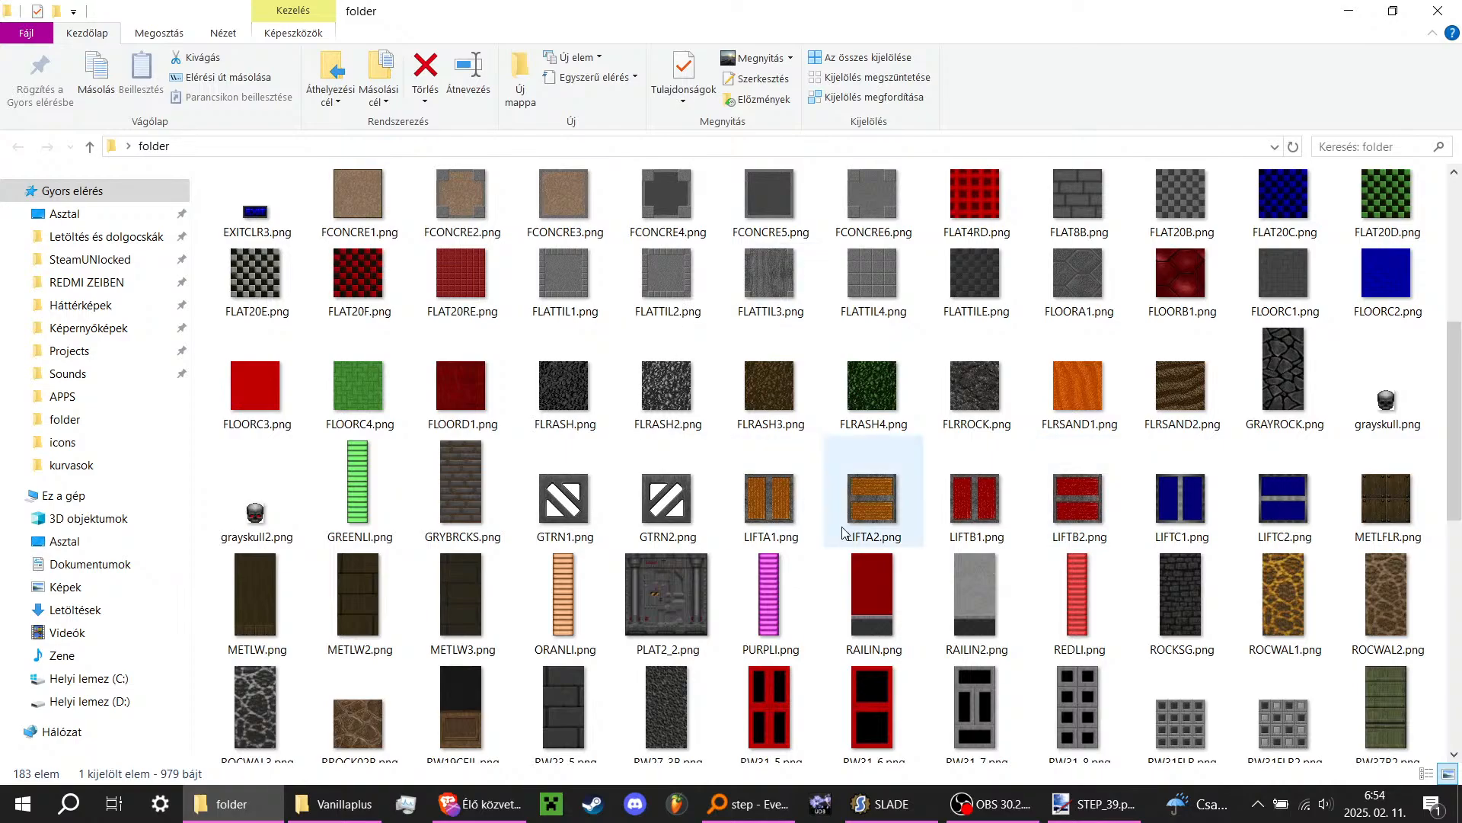
scroll(843, 530, "down", 6)
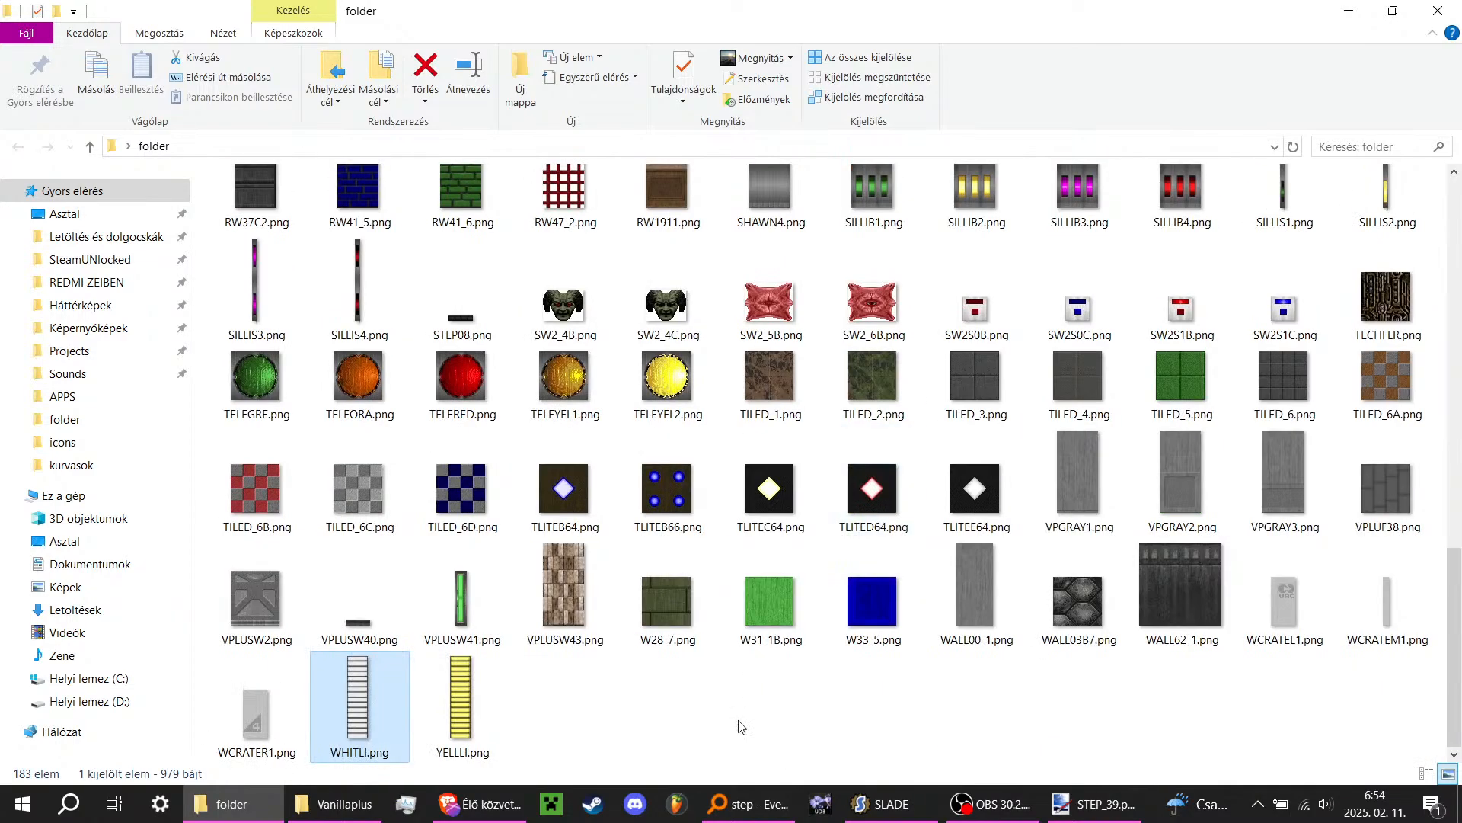
scroll(424, 711, "up", 10)
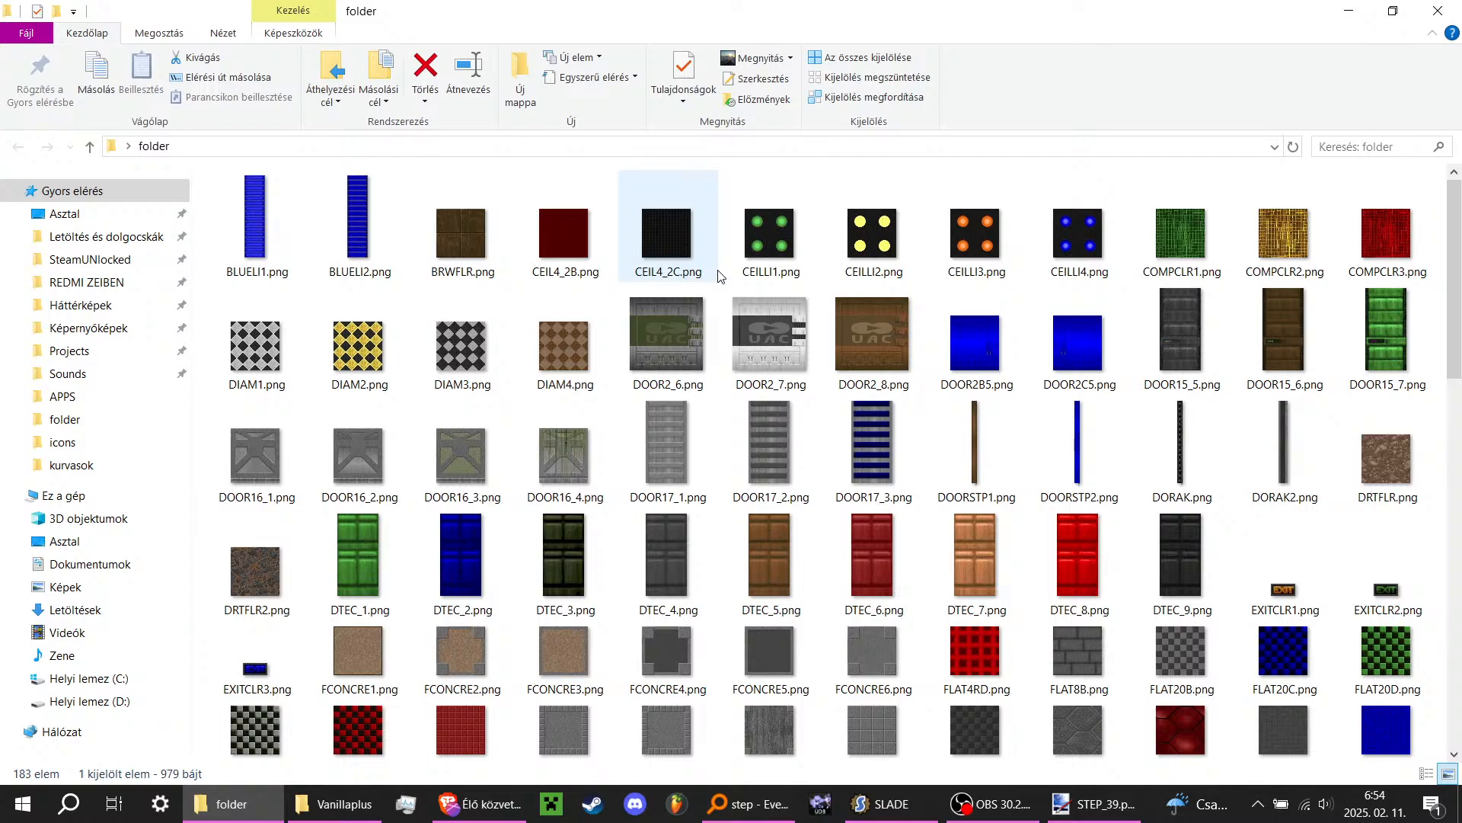
scroll(697, 290, "down", 10)
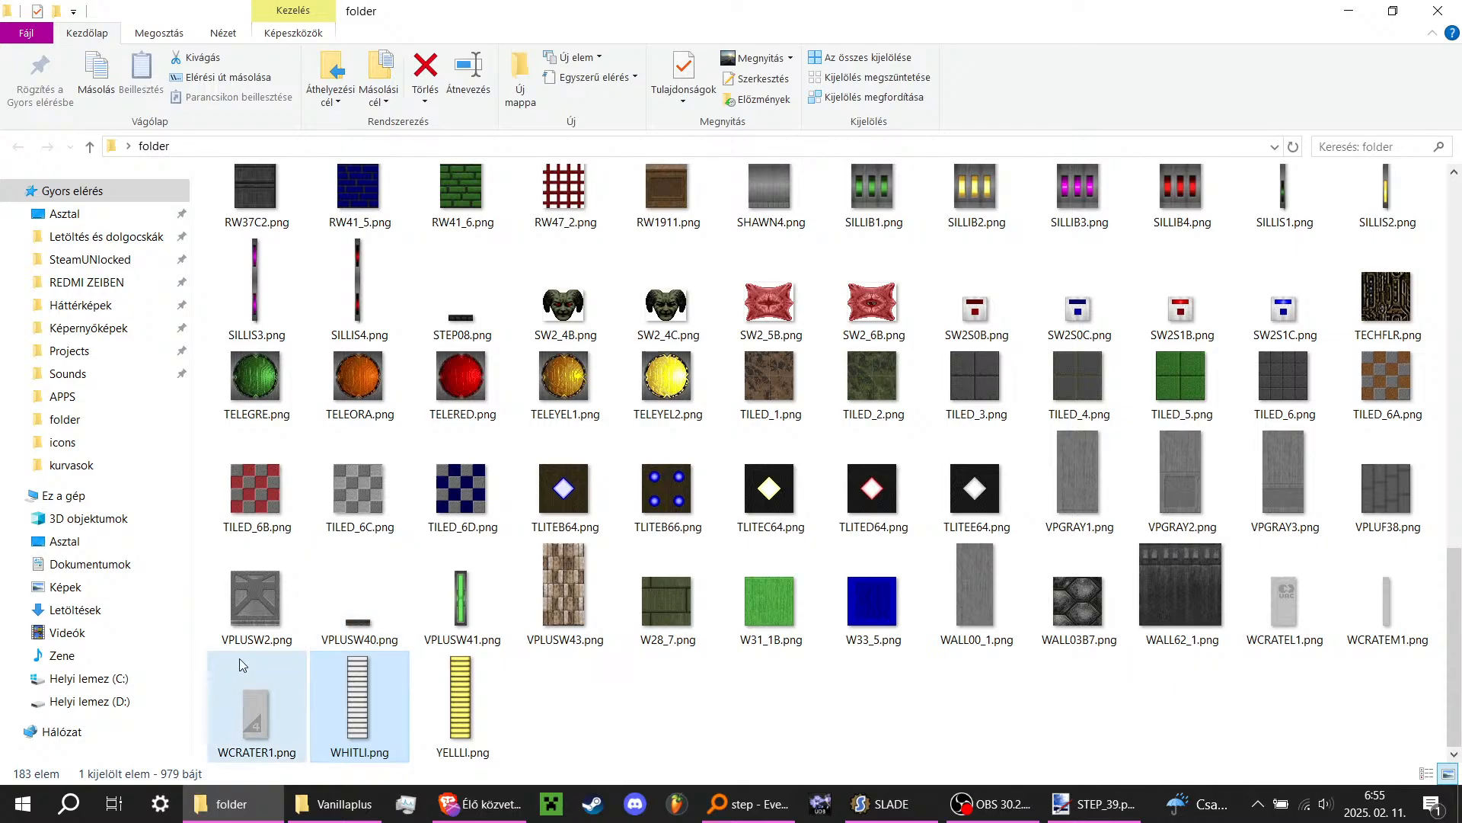
Step: Delete VPLUSW2.png from the texture folder
left_click(255, 643)
scroll(254, 638, "up", 10)
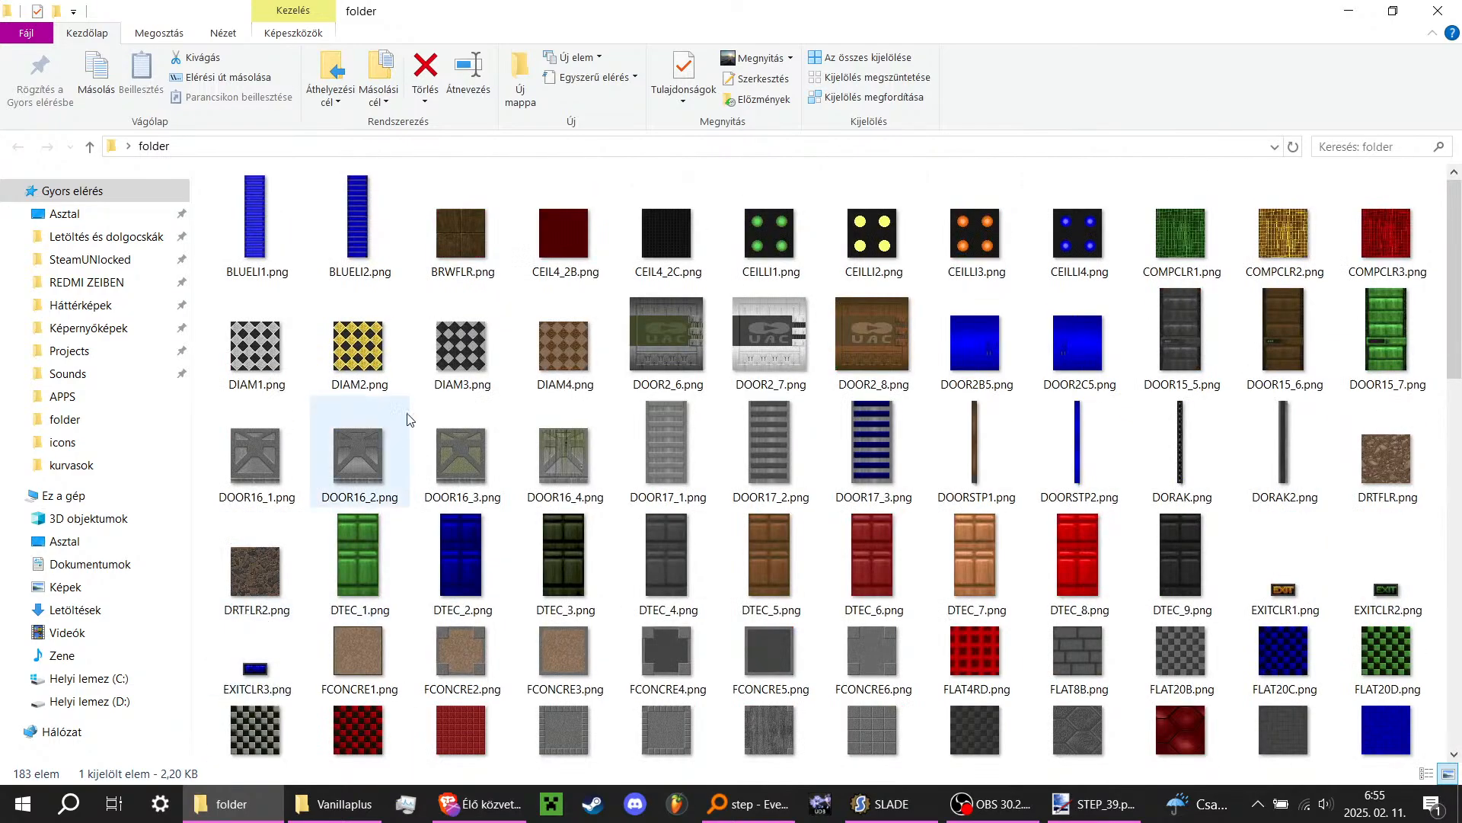
scroll(266, 457, "down", 10)
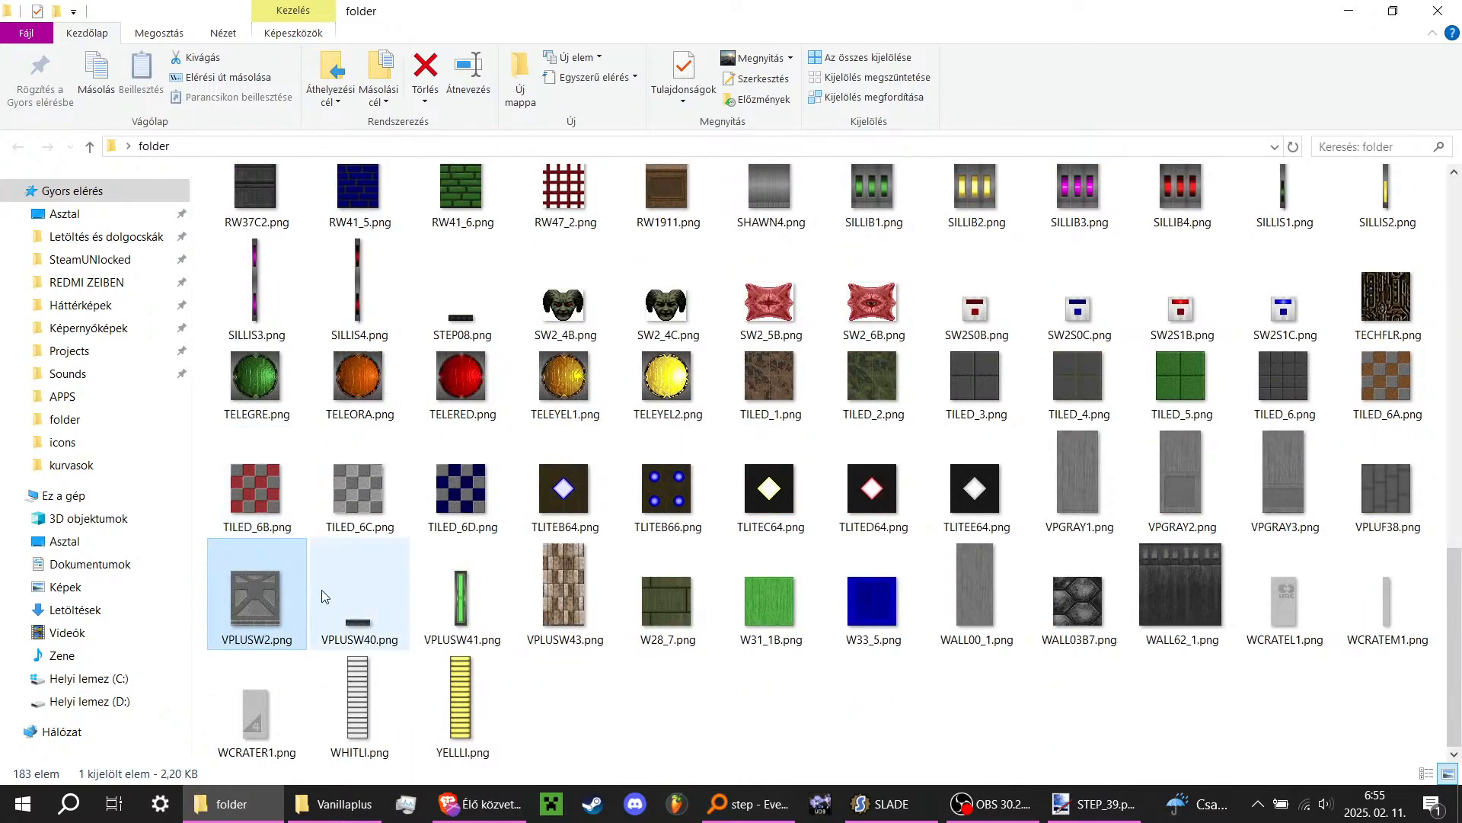
key("Delete")
scroll(683, 690, "up", 10)
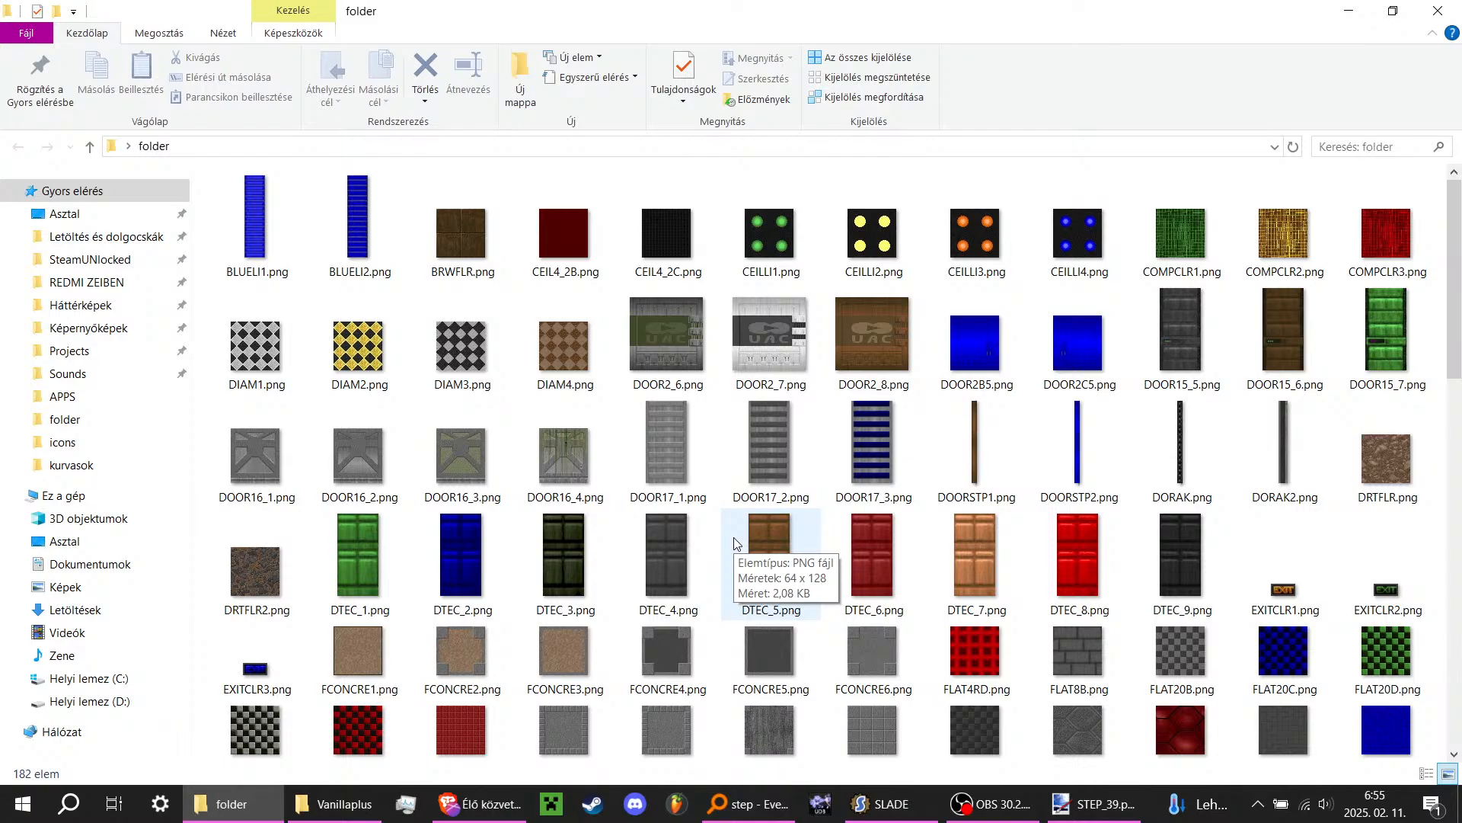
scroll(1085, 642, "down", 10)
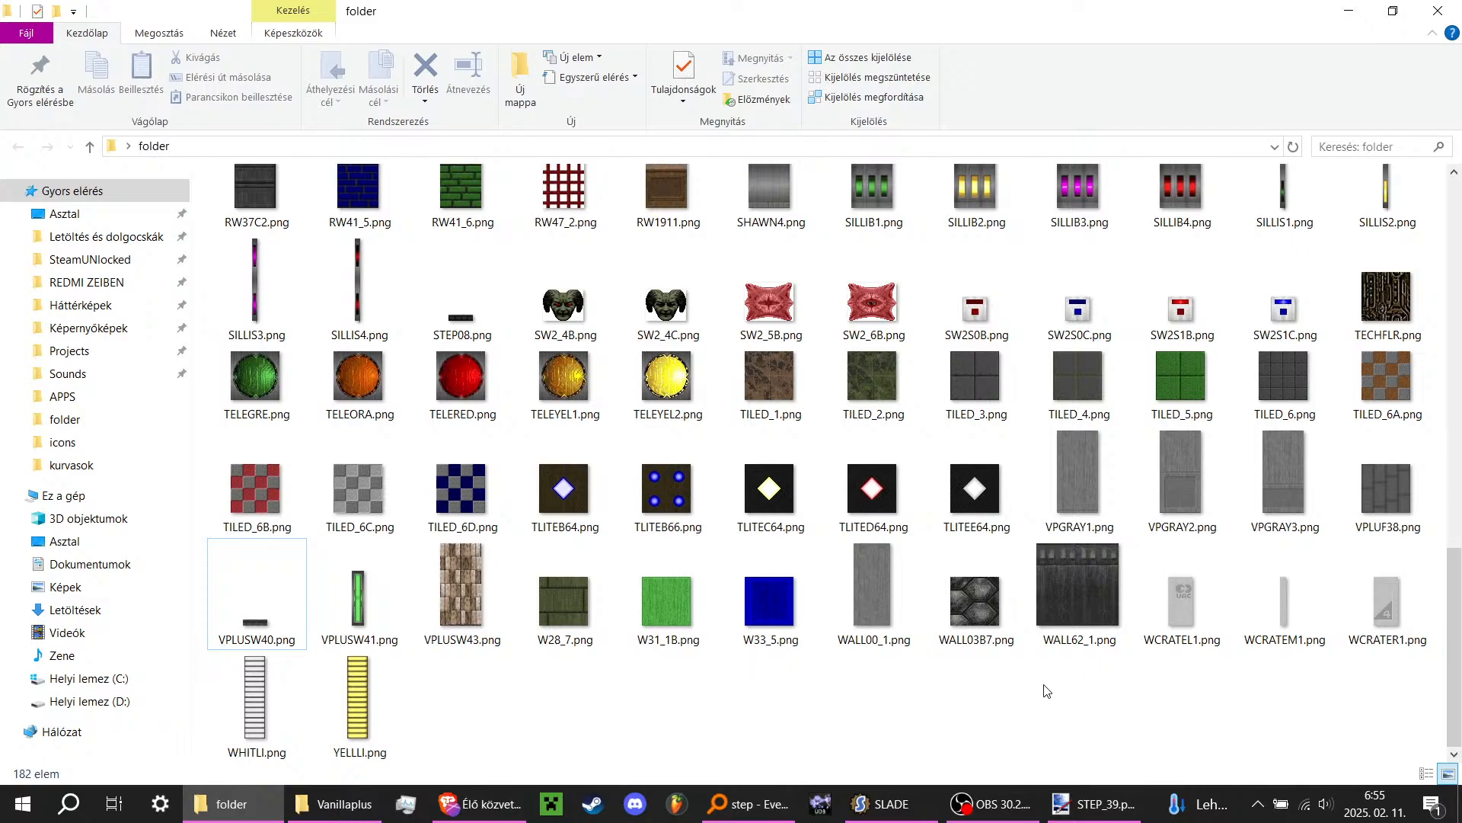
Step: Switch to OBS and move the floating Chat window lower over the preview, away from the upper corner
left_click(1024, 803)
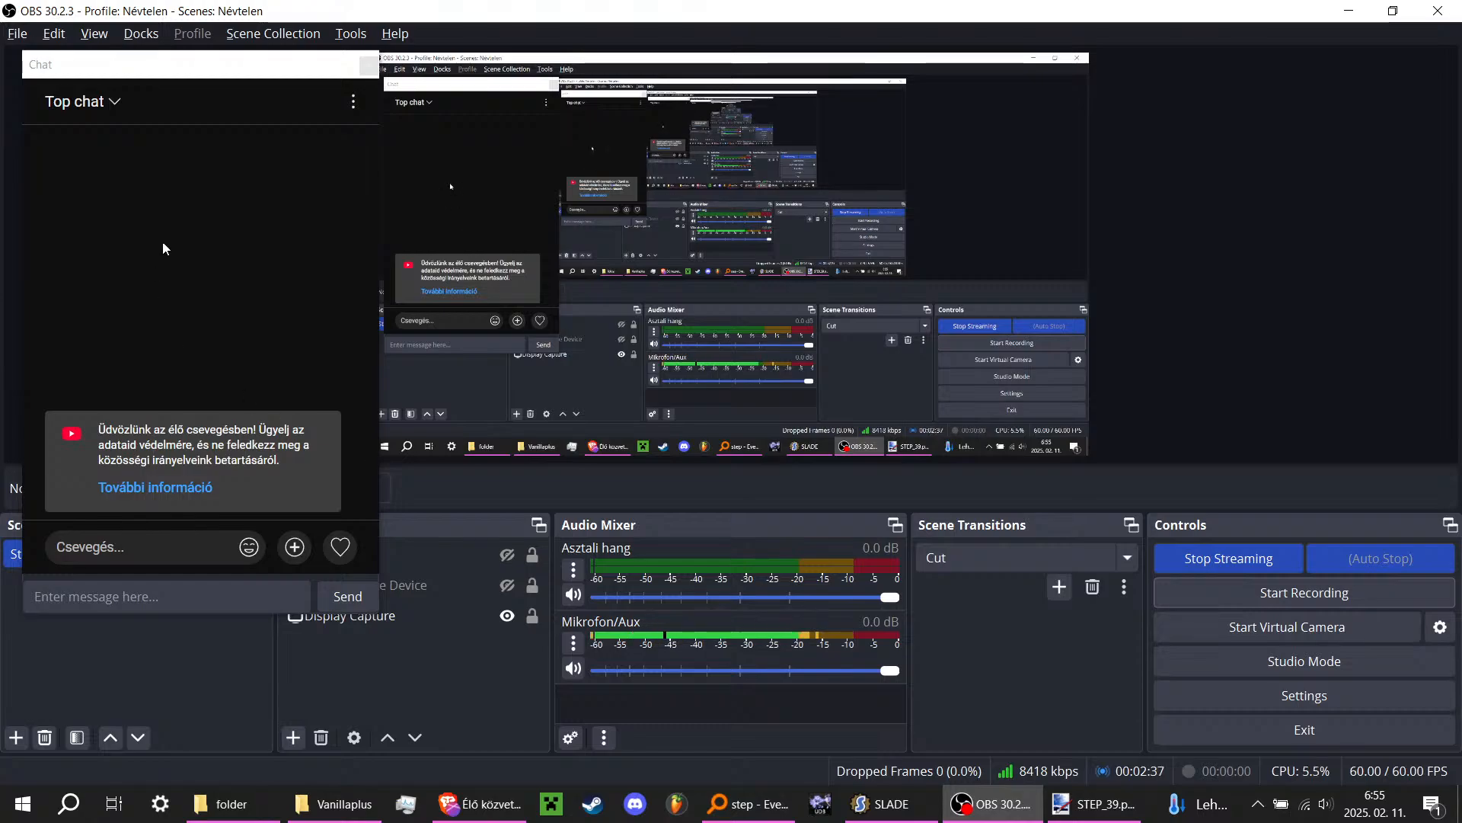
left_click_drag(139, 71, 172, 138)
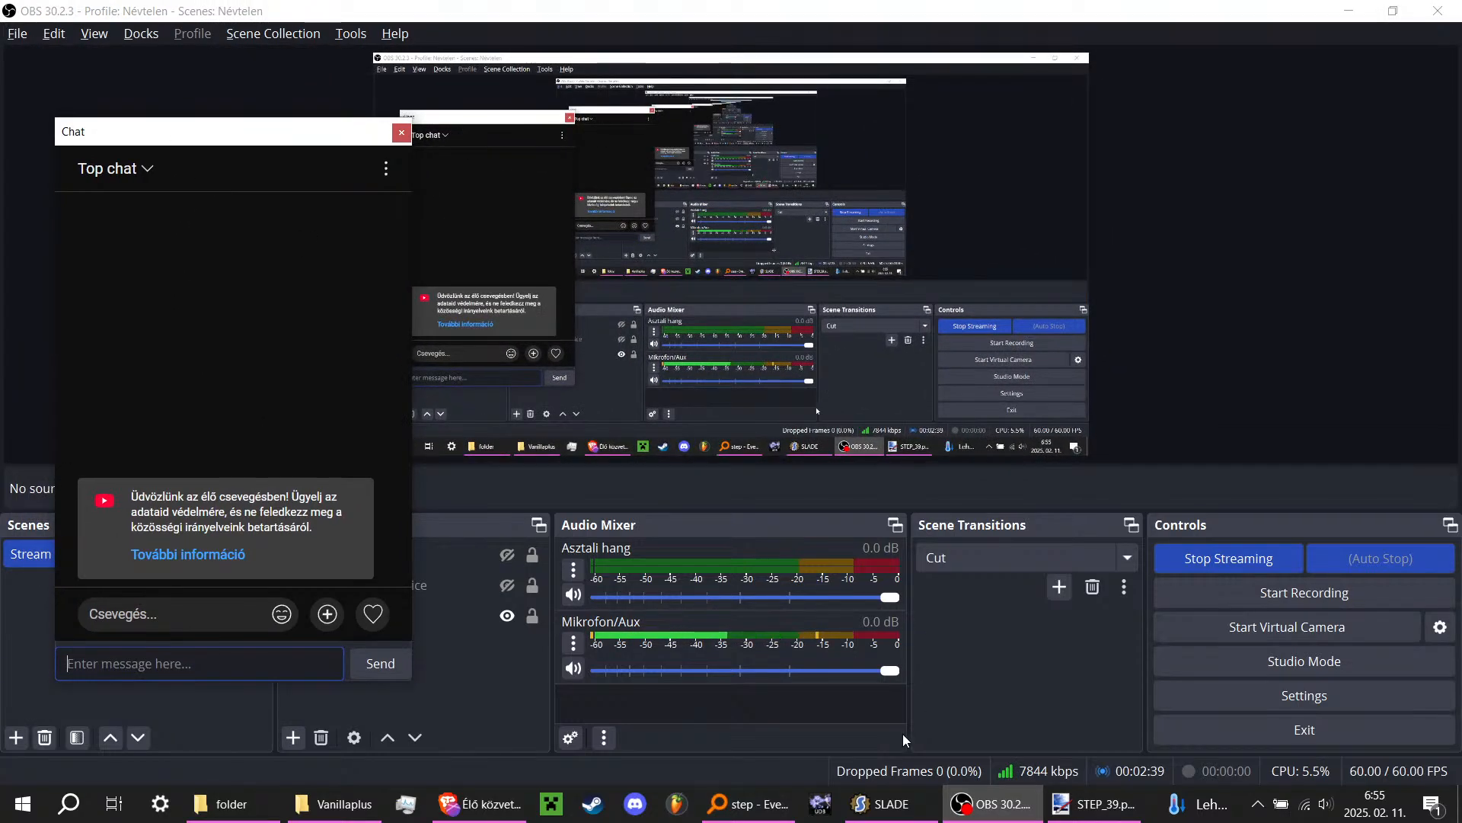
left_click(891, 820)
left_click(985, 813)
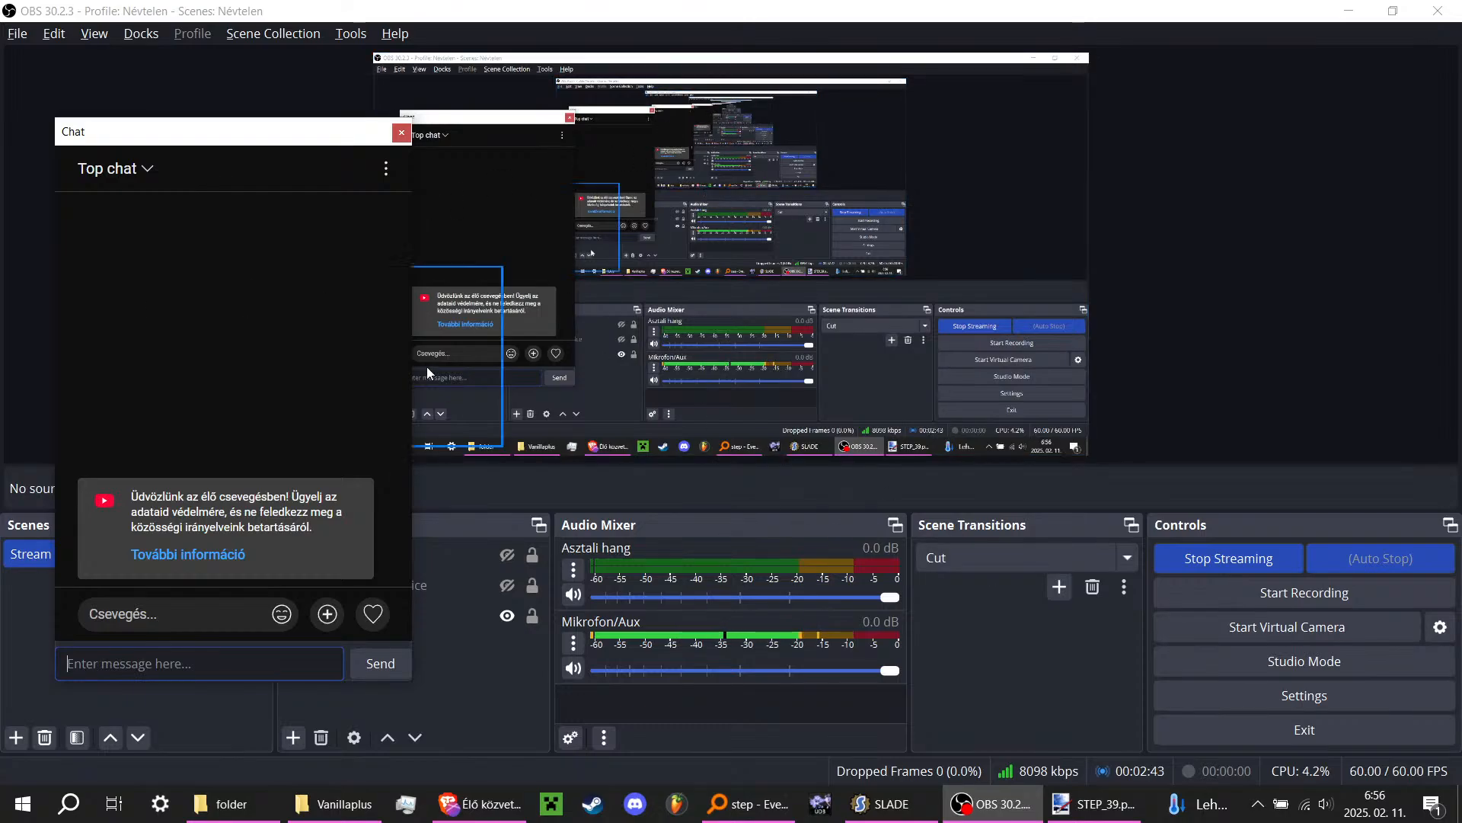
left_click_drag(180, 126, 195, 174)
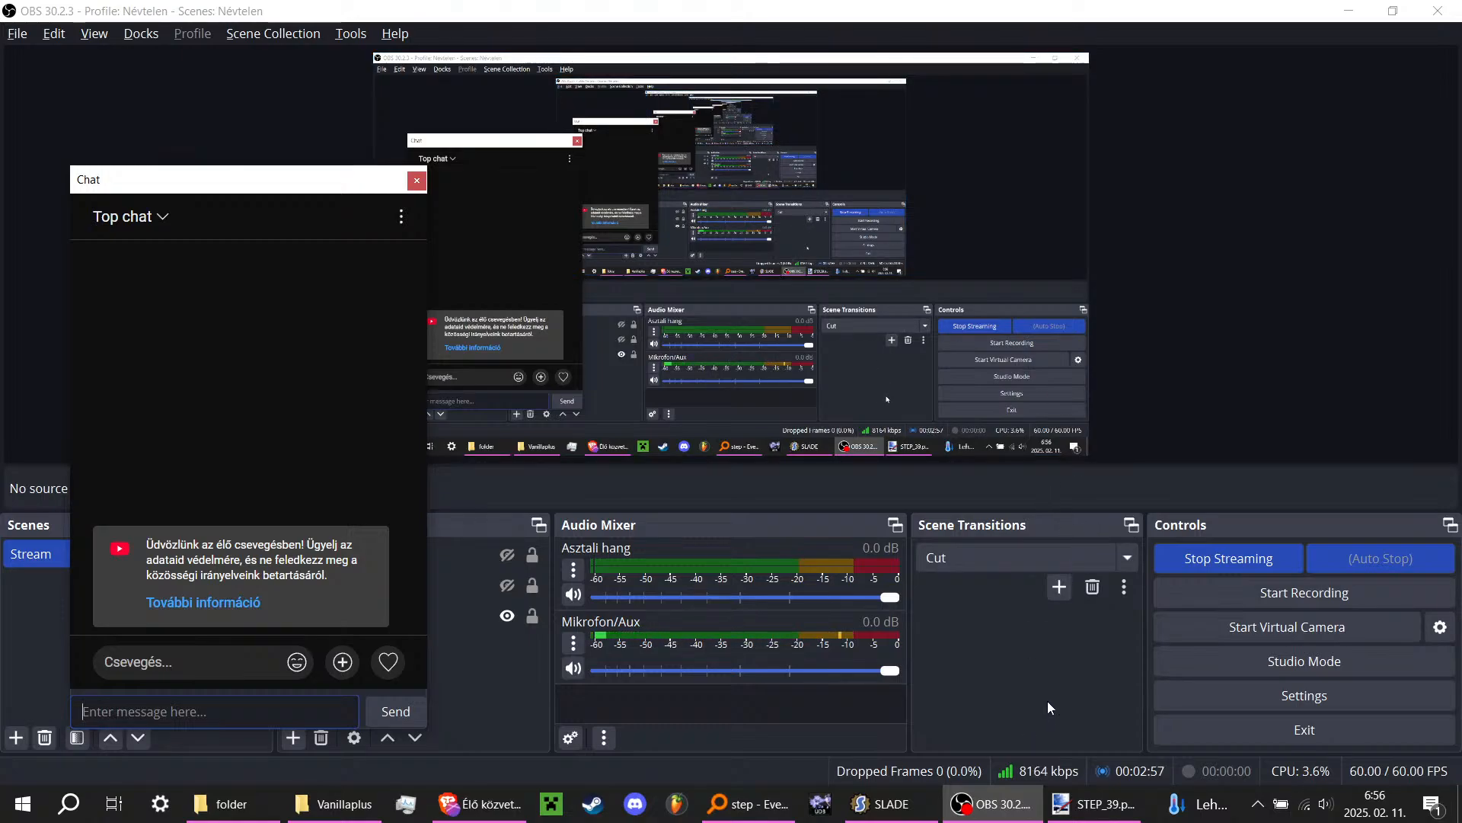
mouse_move(1119, 807)
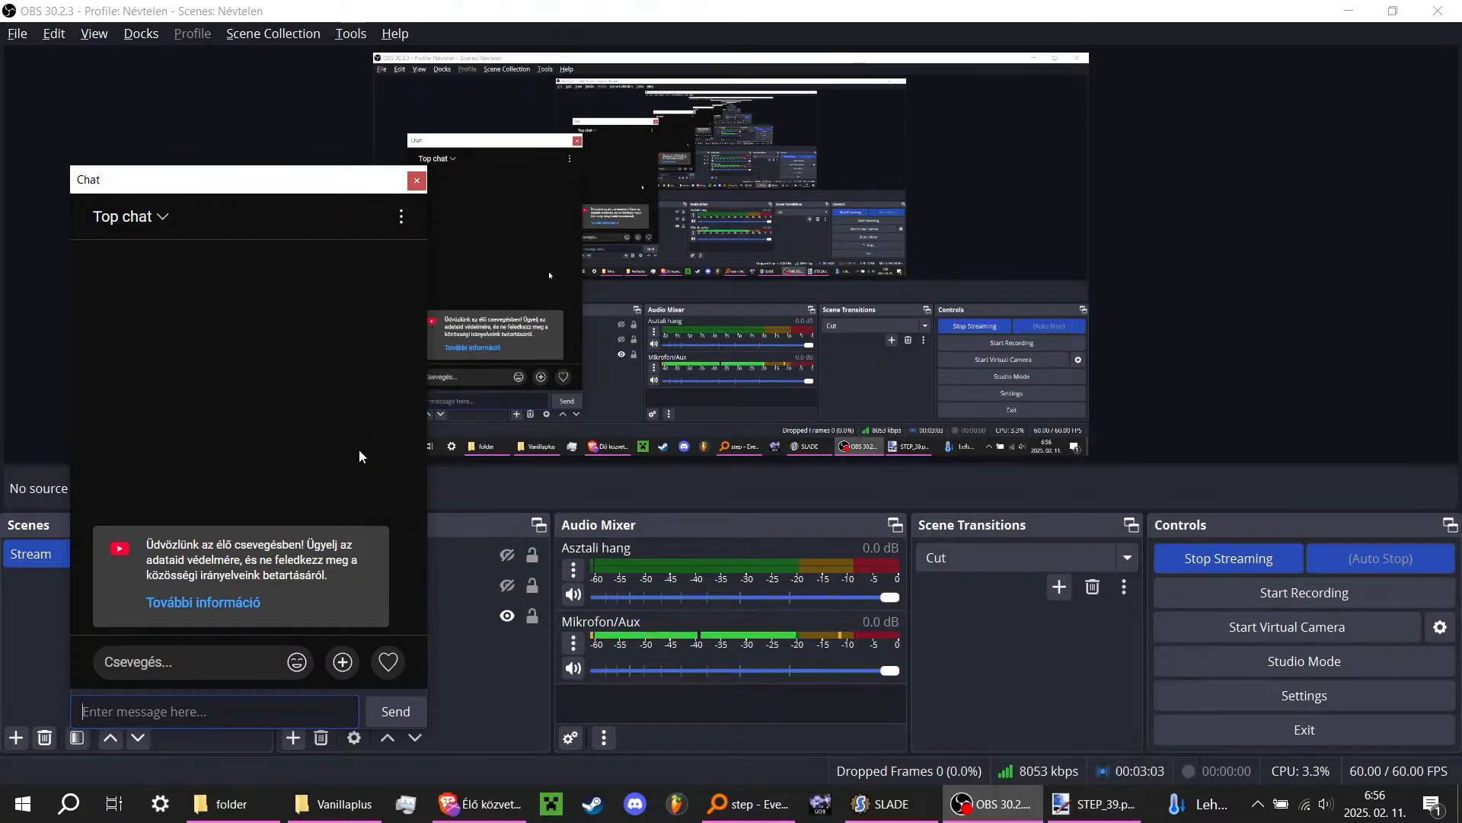
Step: Return to the texture folder and review the remaining images, selecting TLITEB66.png to compare it with the ceiling light textures
mouse_move(213, 815)
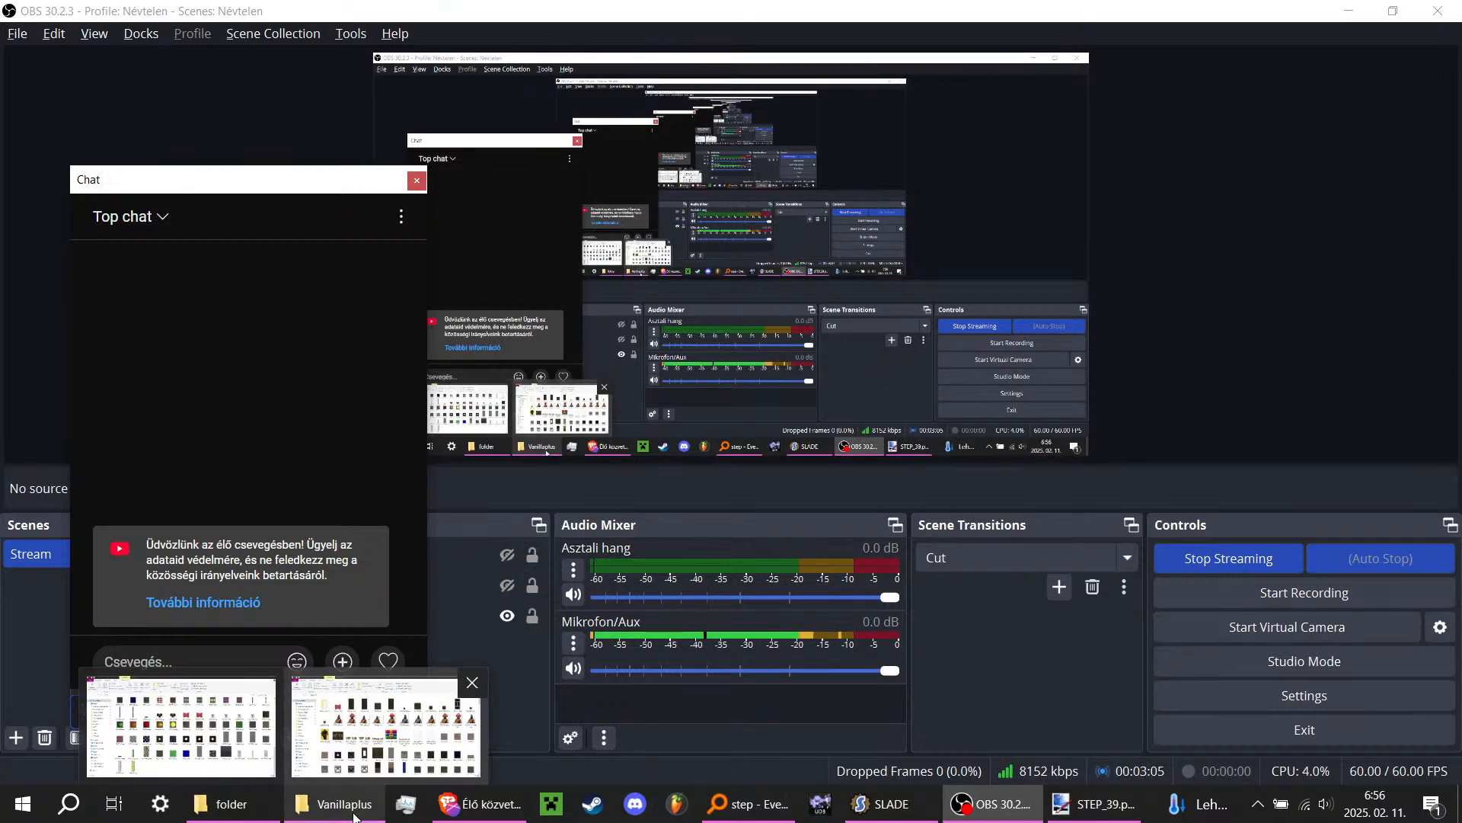
left_click(181, 727)
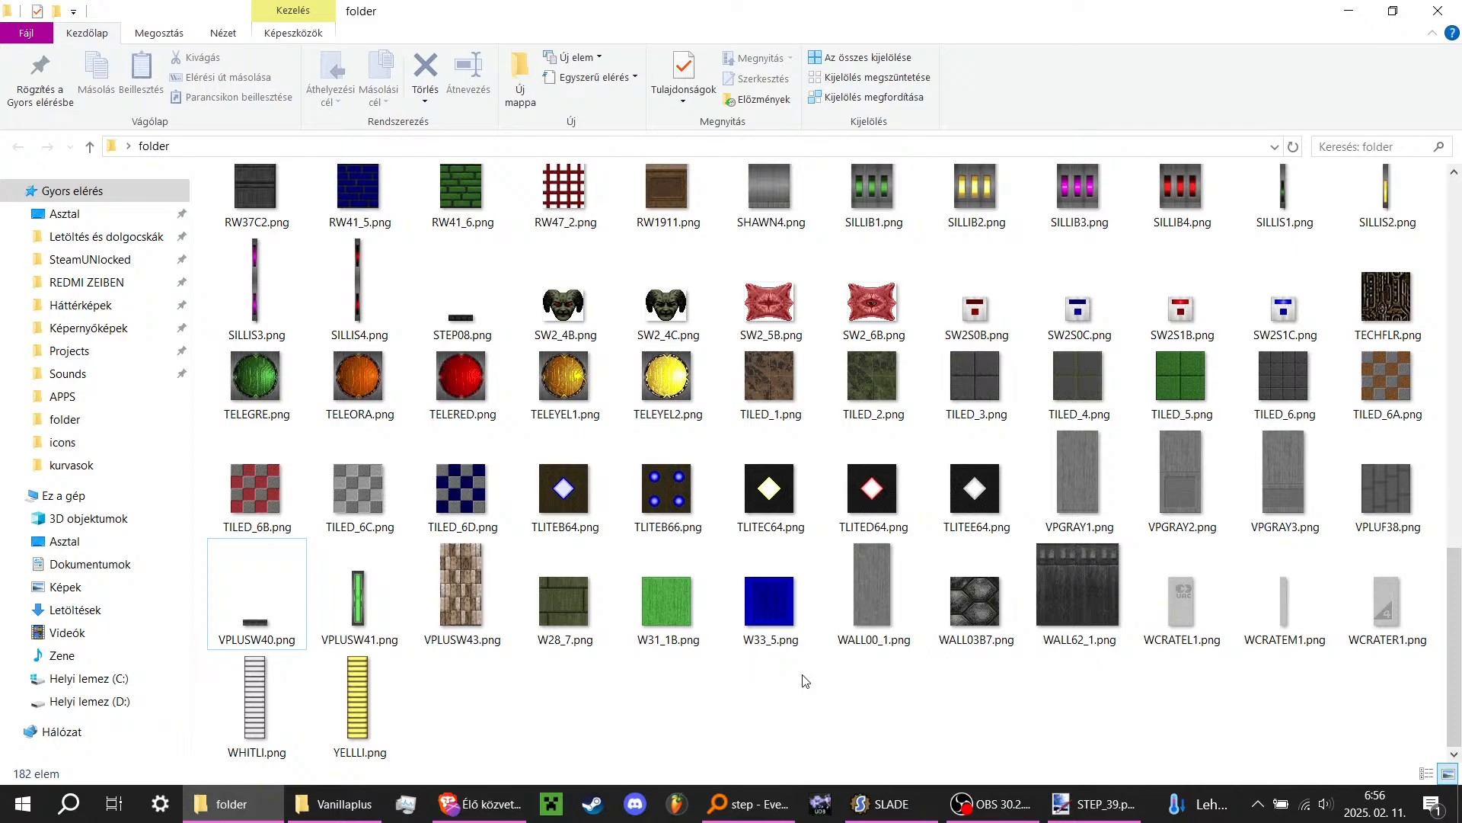
scroll(806, 680, "up", 3)
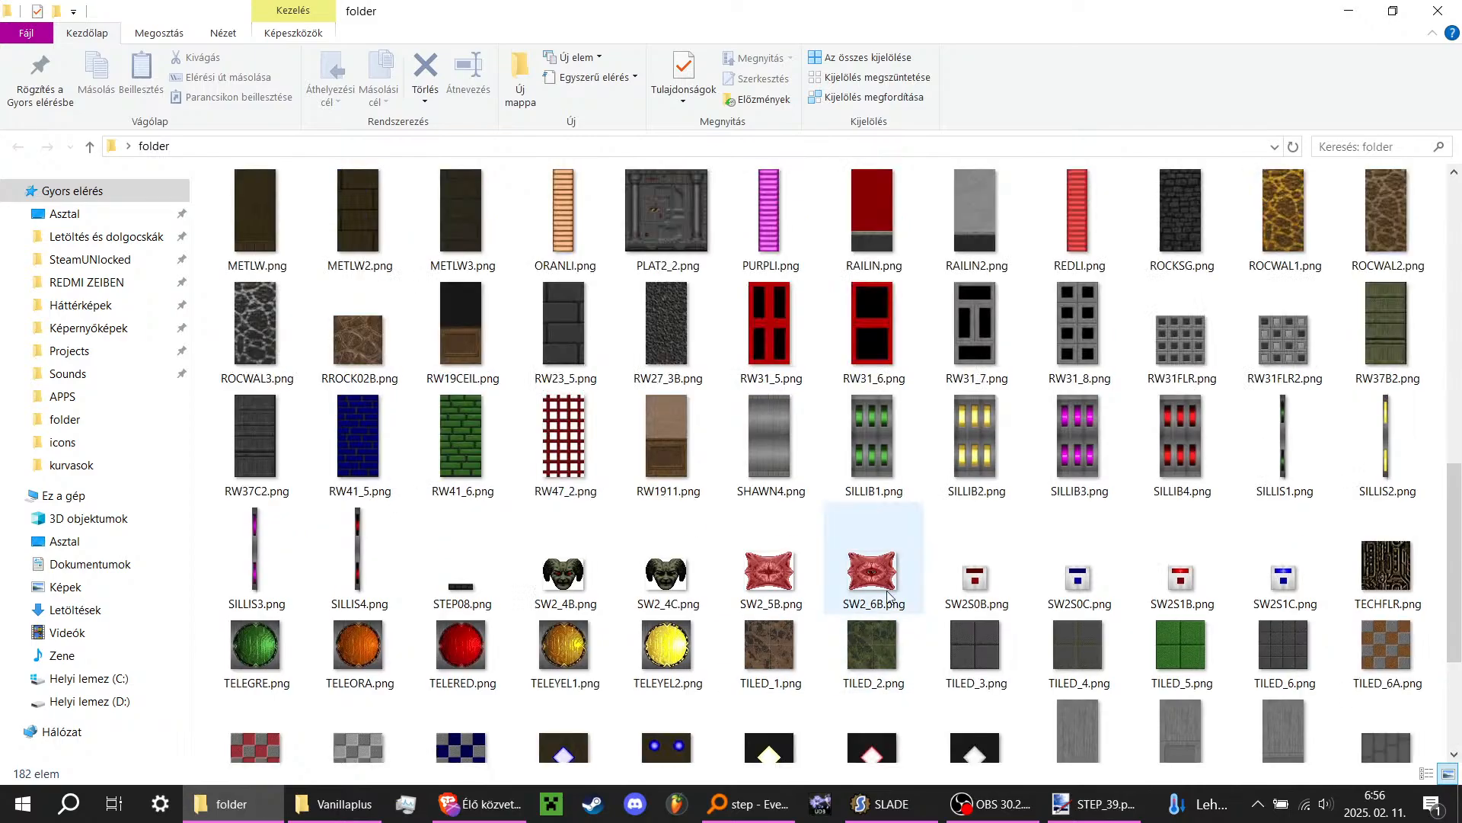
scroll(874, 602, "up", 10)
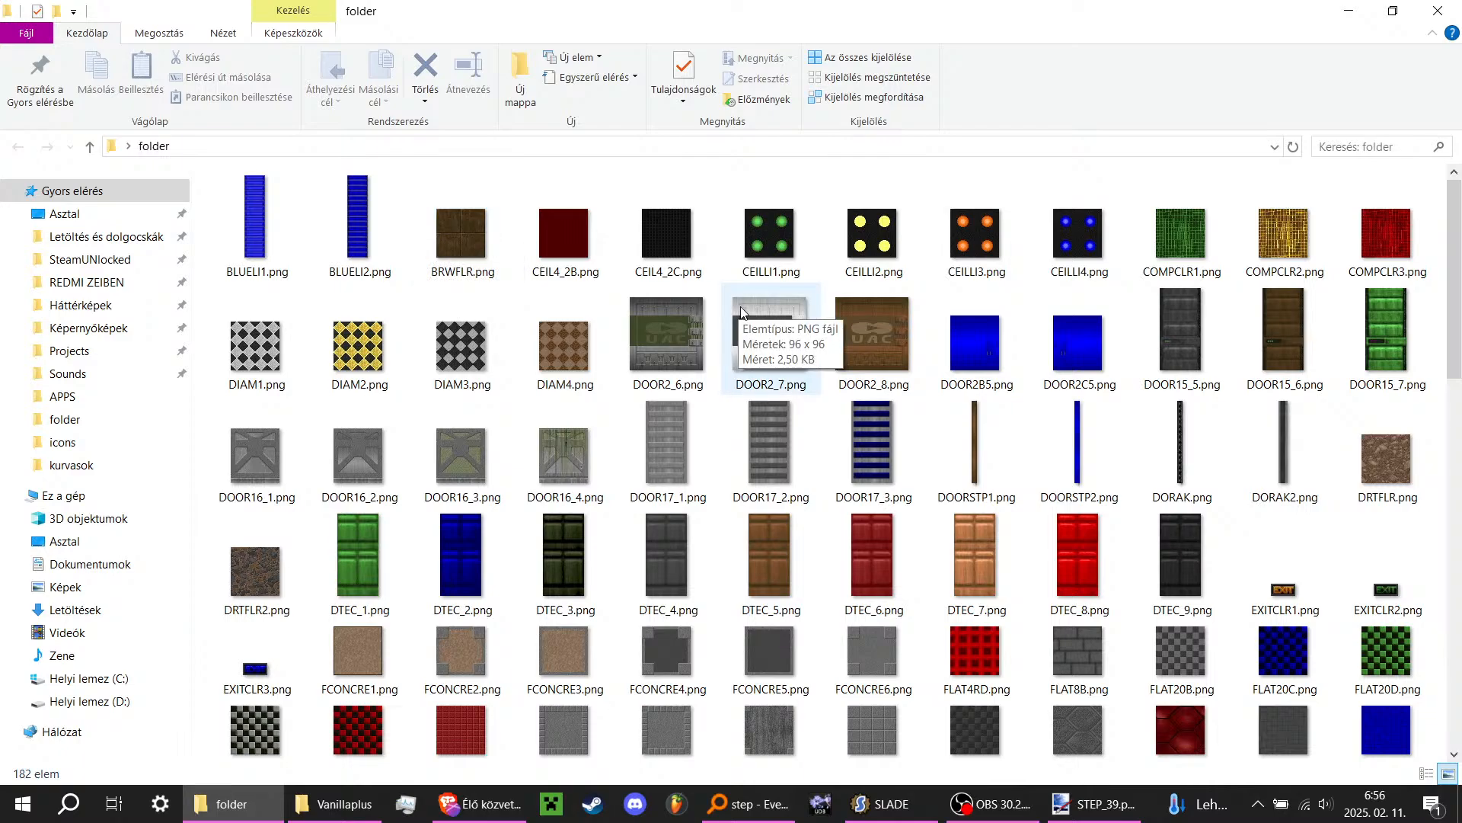
scroll(739, 311, "down", 10)
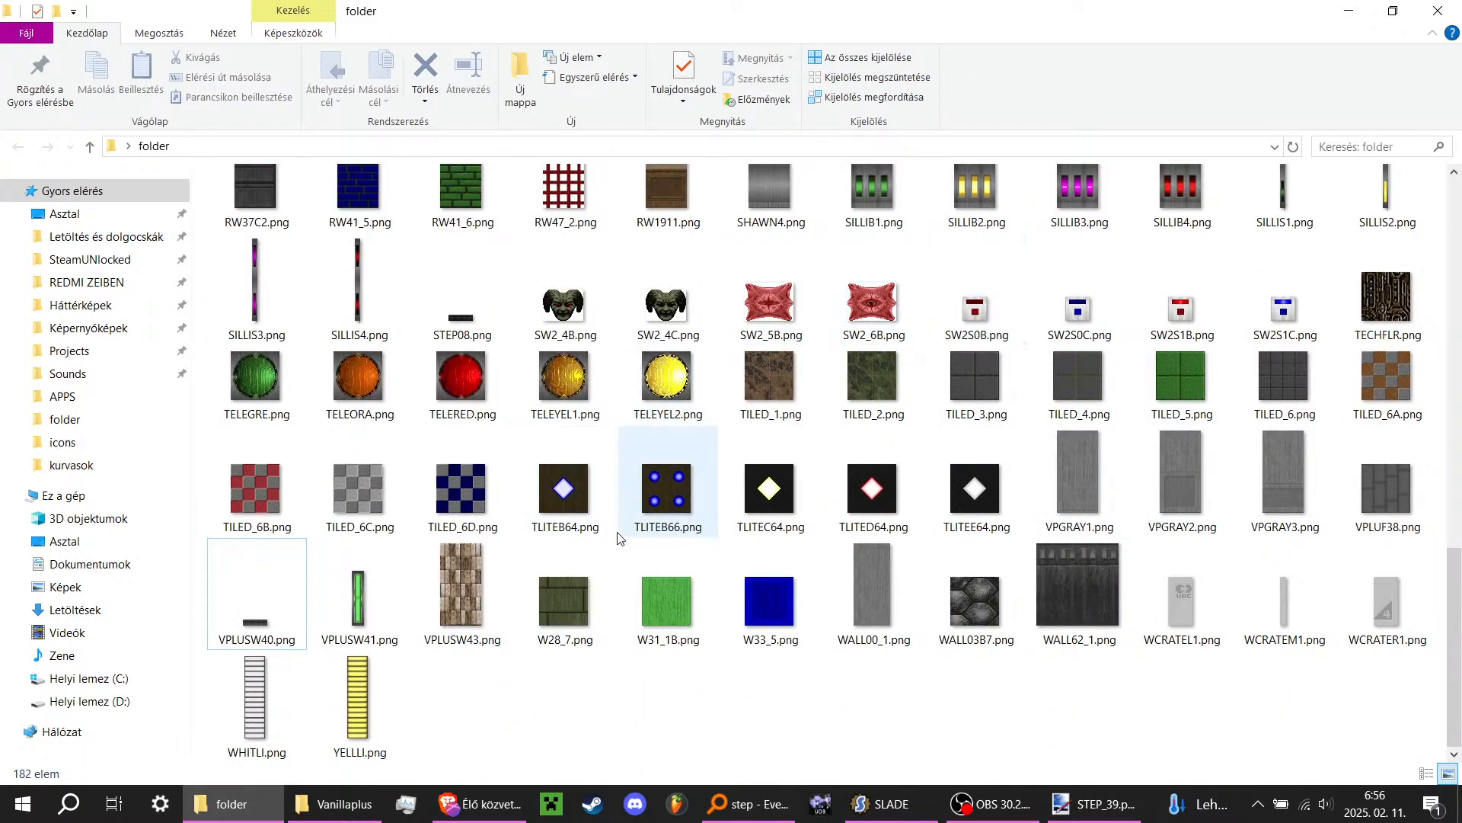
scroll(693, 554, "up", 3)
scroll(692, 551, "up", 5)
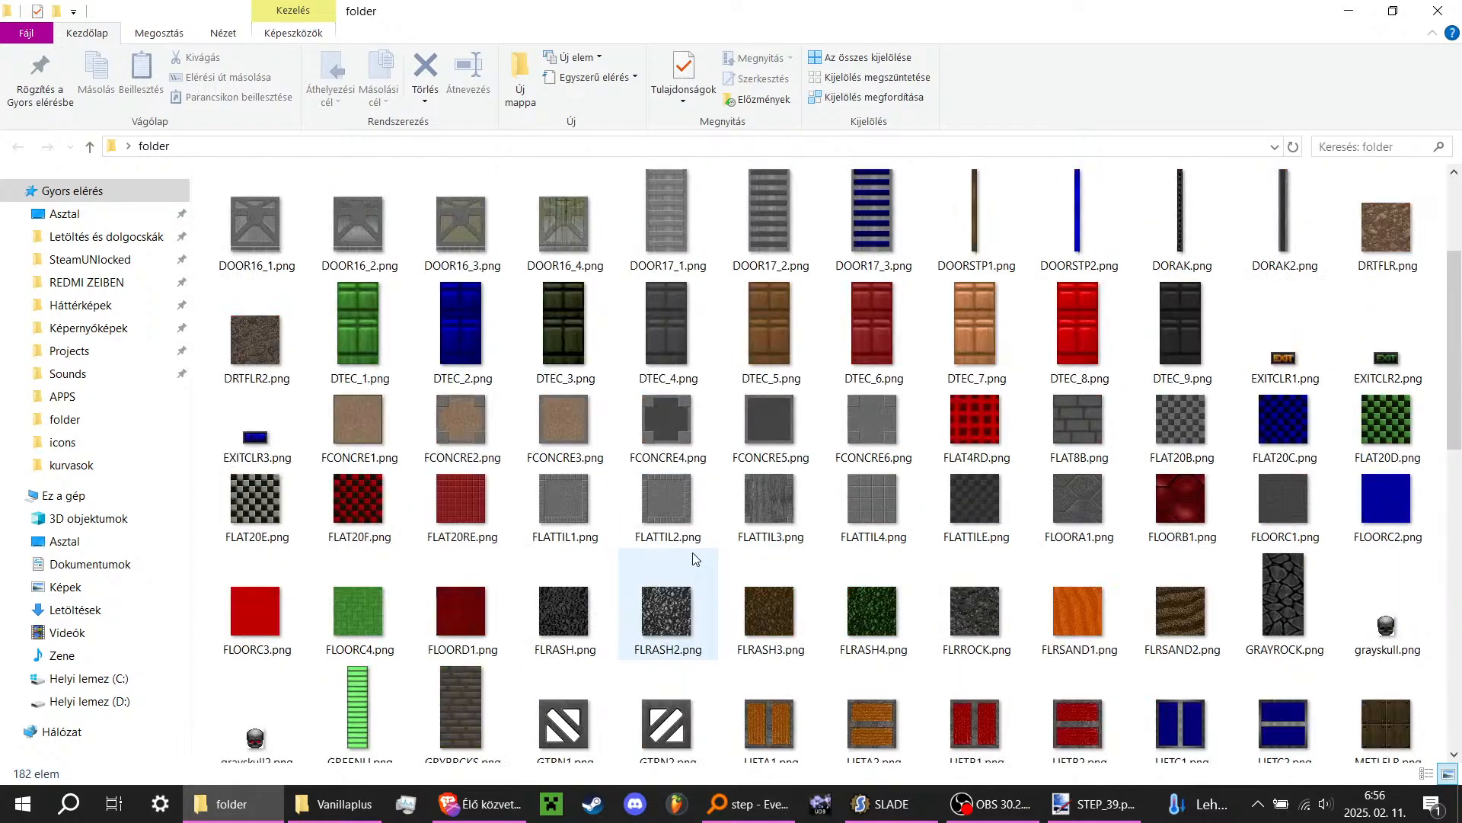
scroll(757, 490, "down", 5)
left_click(688, 744)
scroll(762, 648, "up", 10)
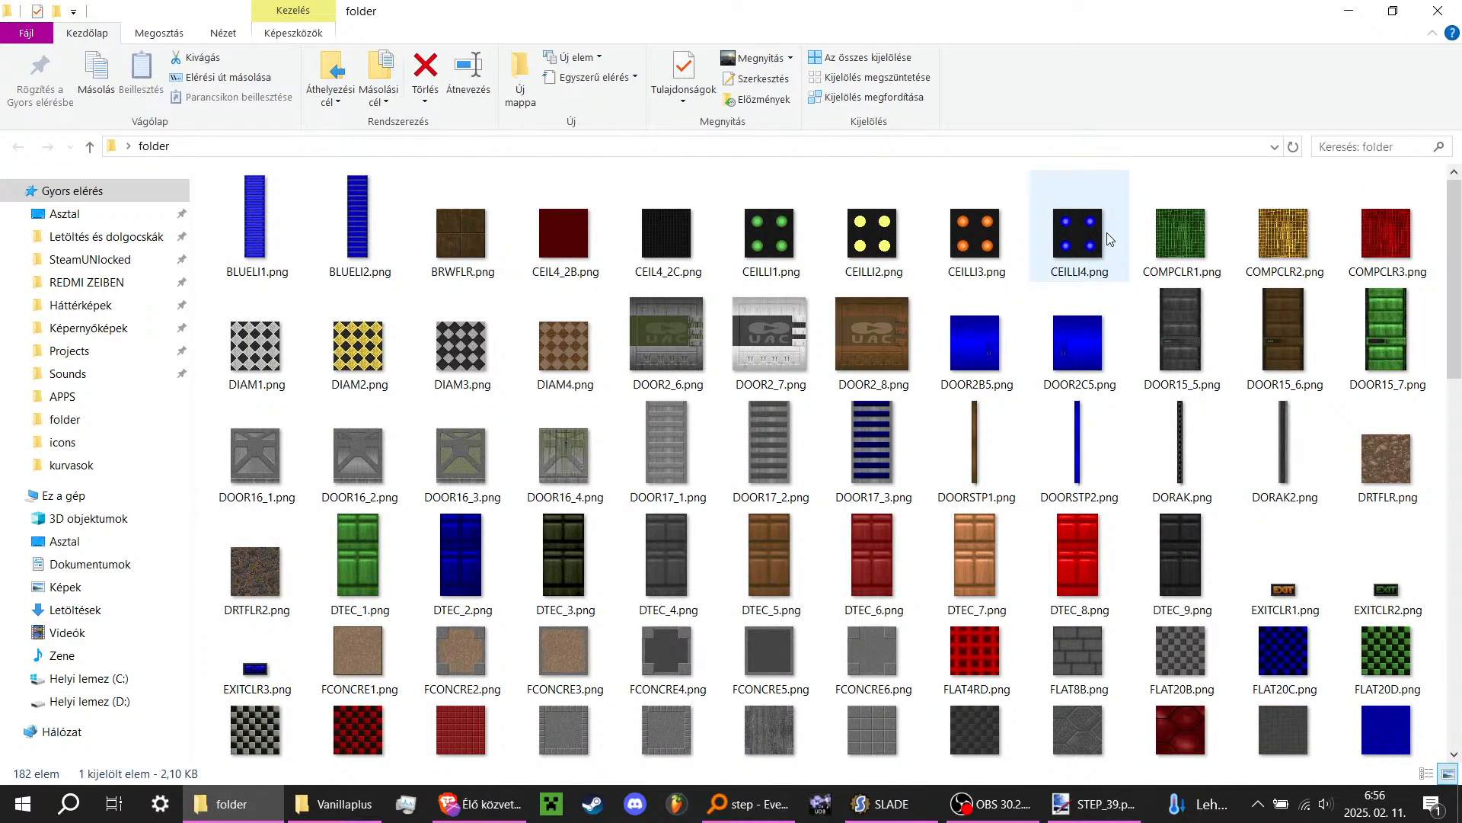
scroll(1109, 238, "down", 10)
scroll(1077, 322, "up", 10)
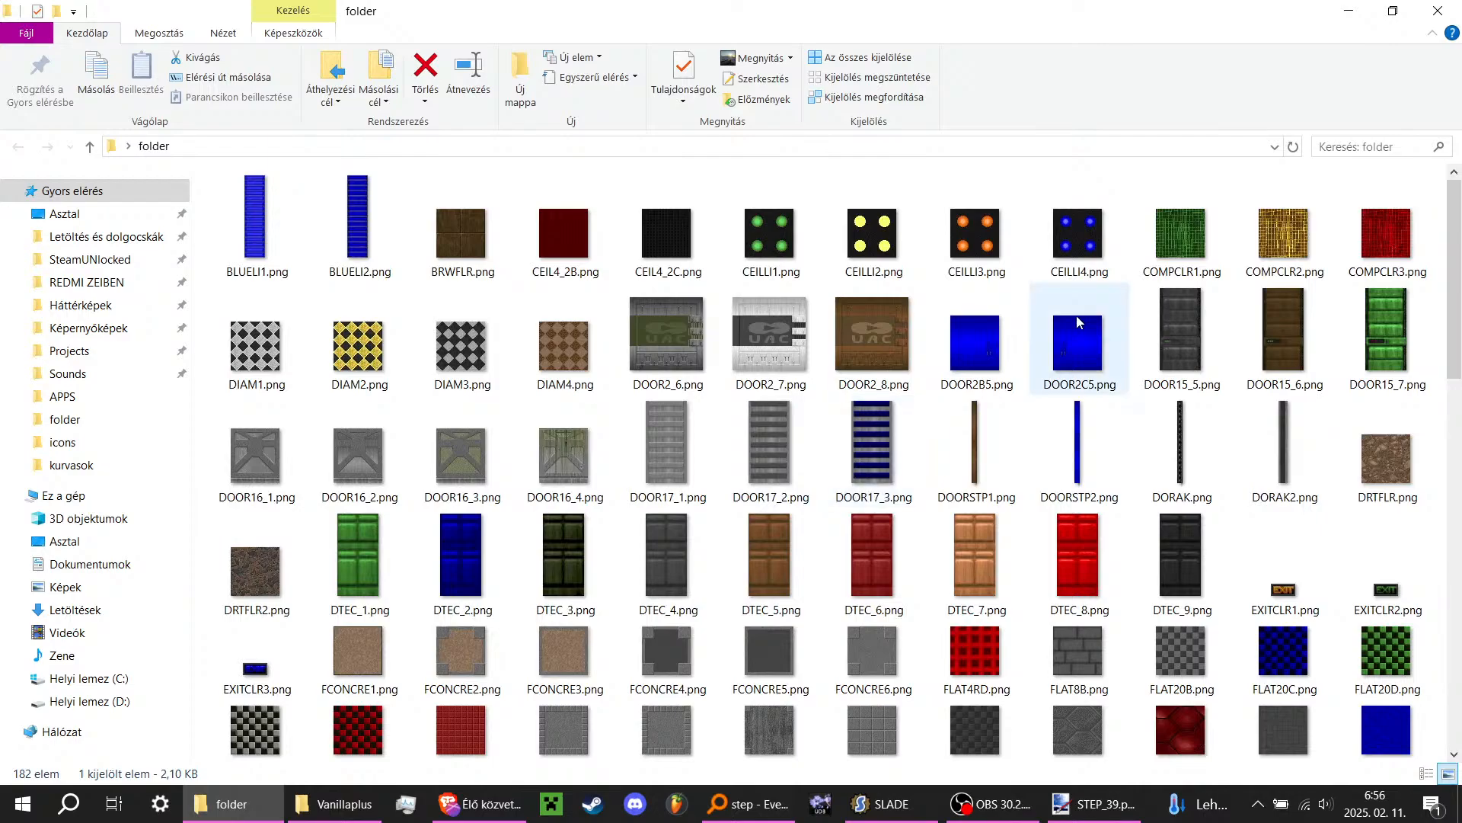
scroll(1077, 322, "down", 10)
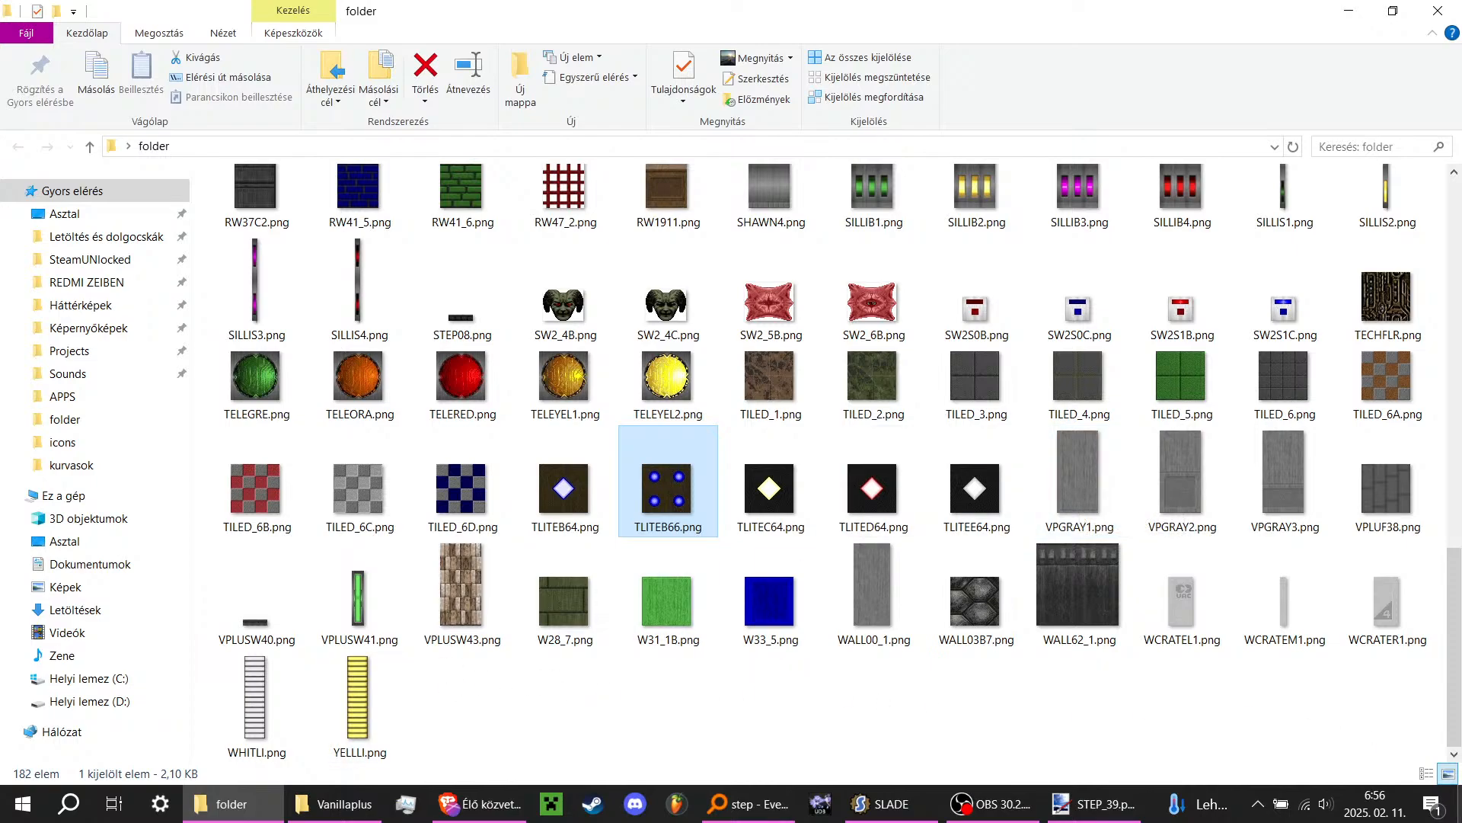
Step: Open the Vanillaplus folder from the desktop and look through its texture and sprite files
left_click(1459, 804)
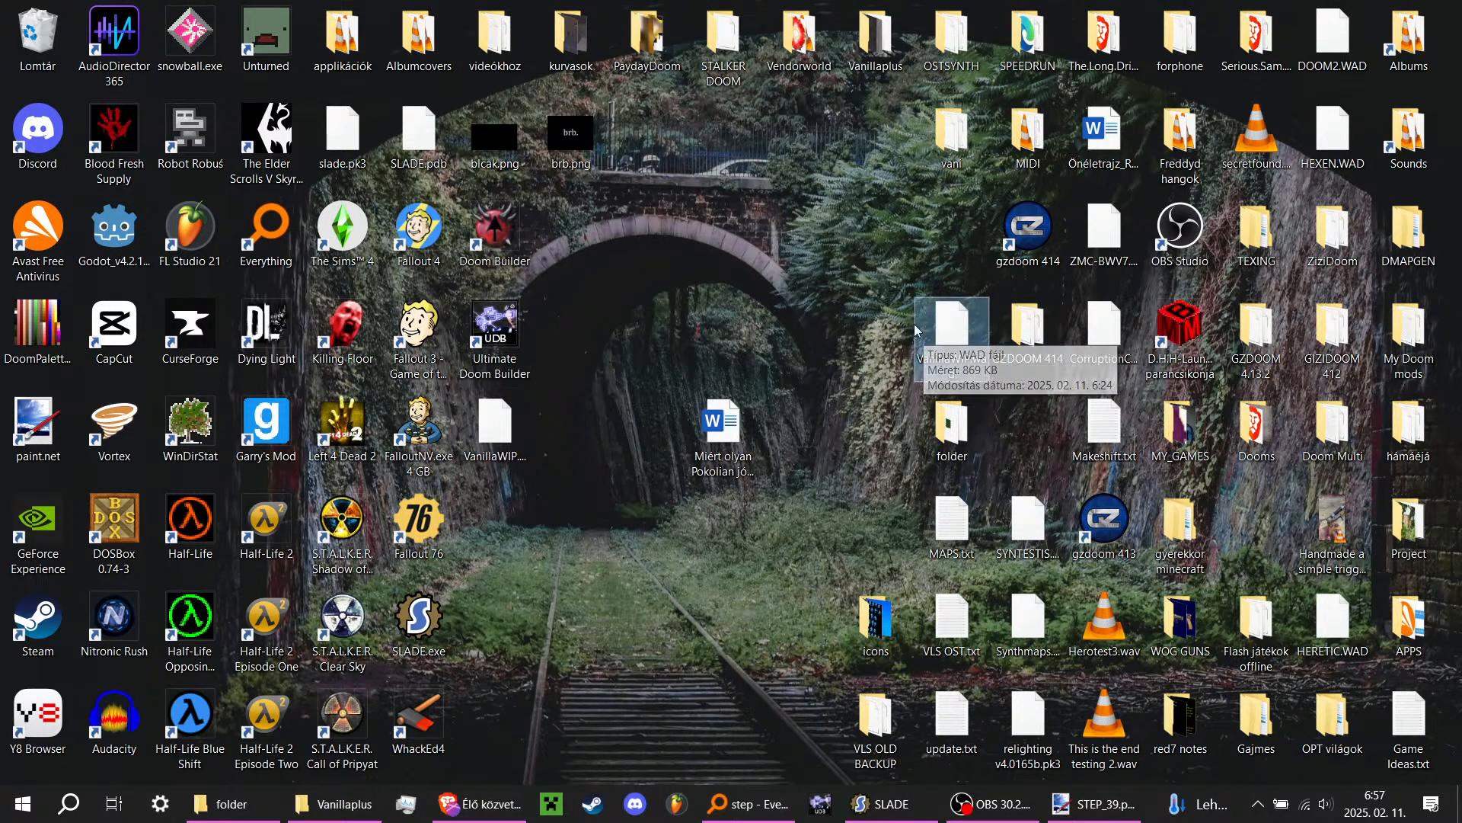
left_click(952, 329)
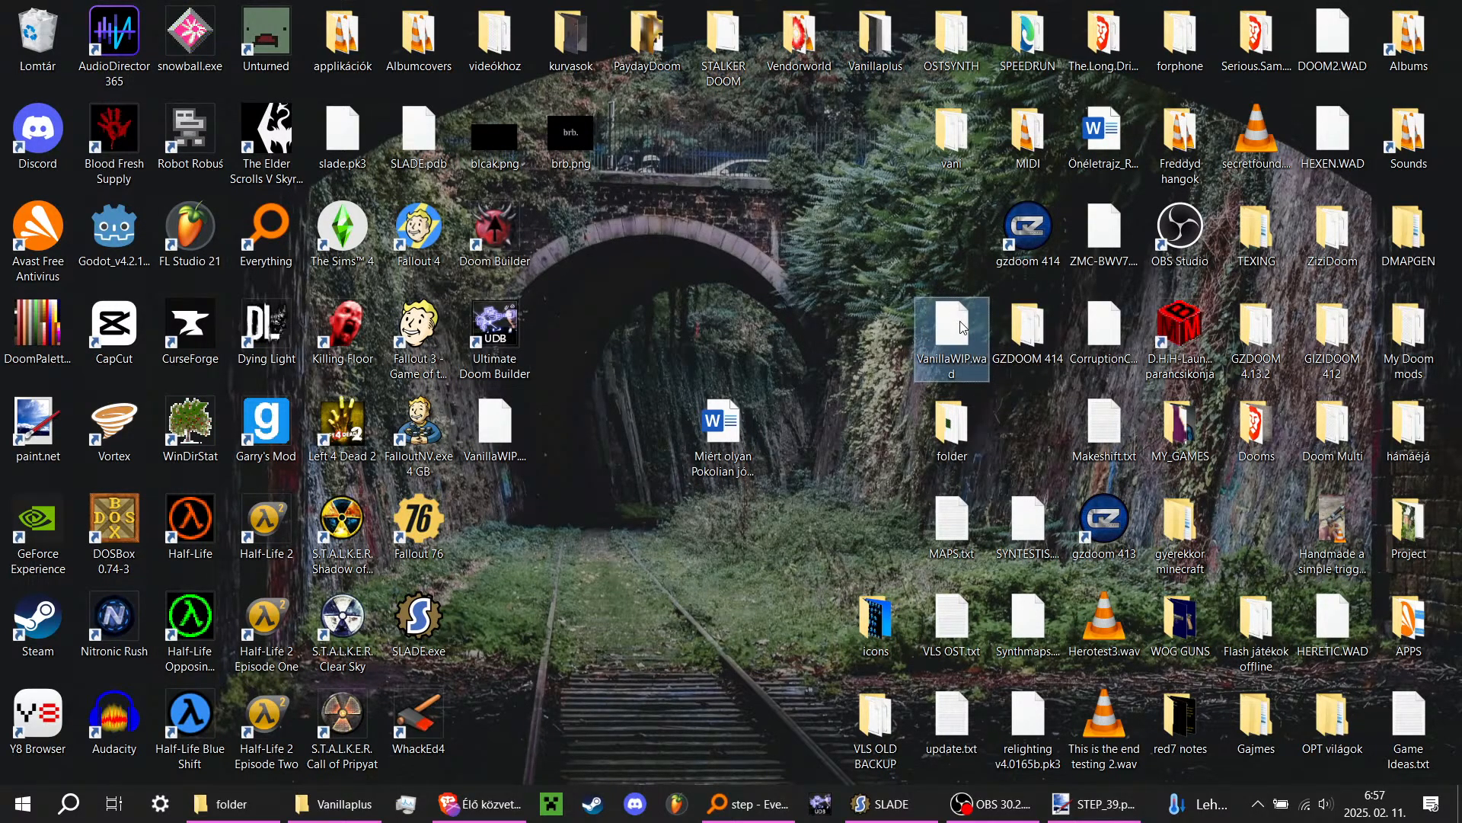
left_click(871, 68)
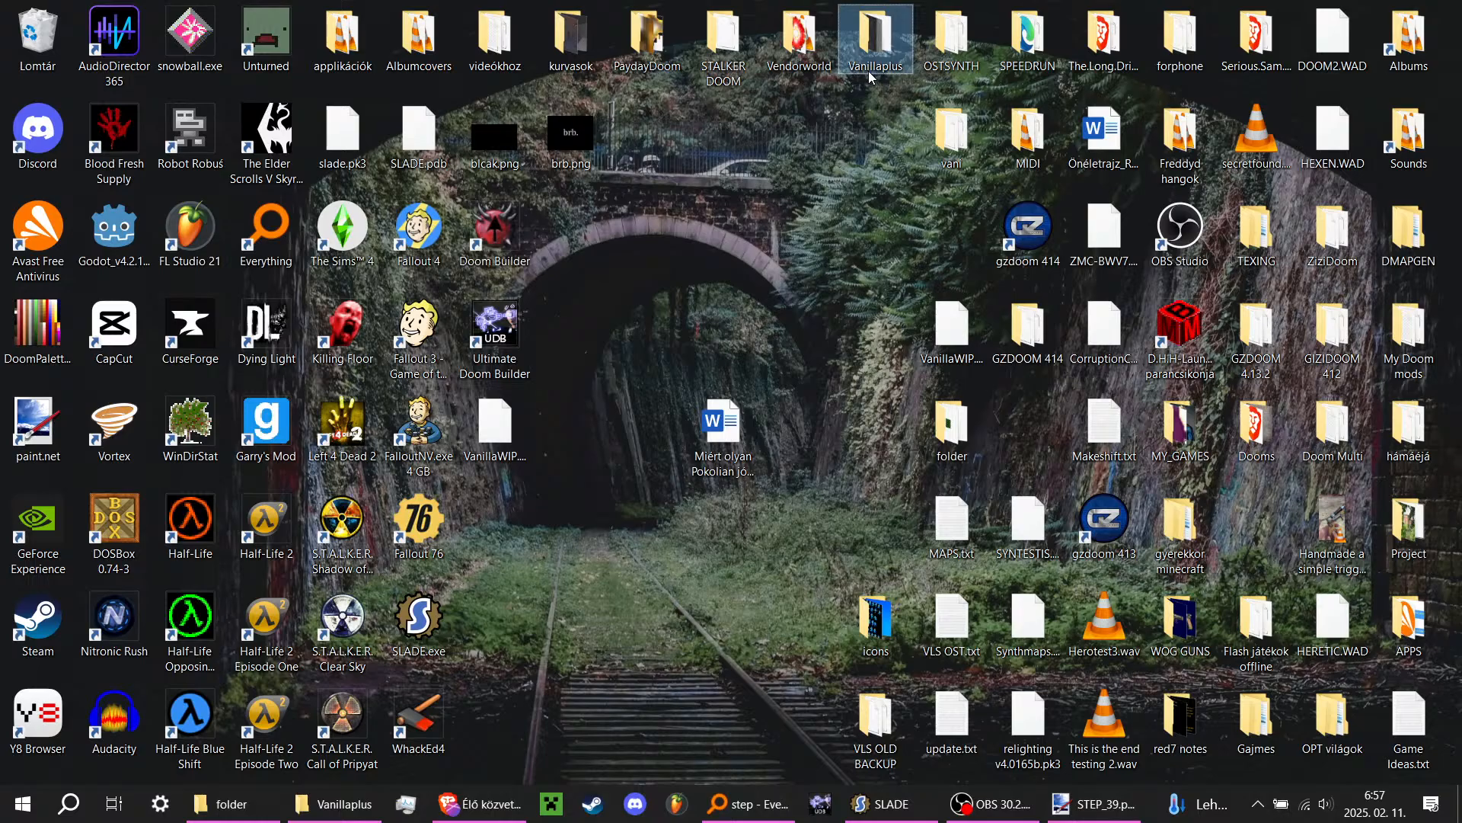
key("Return")
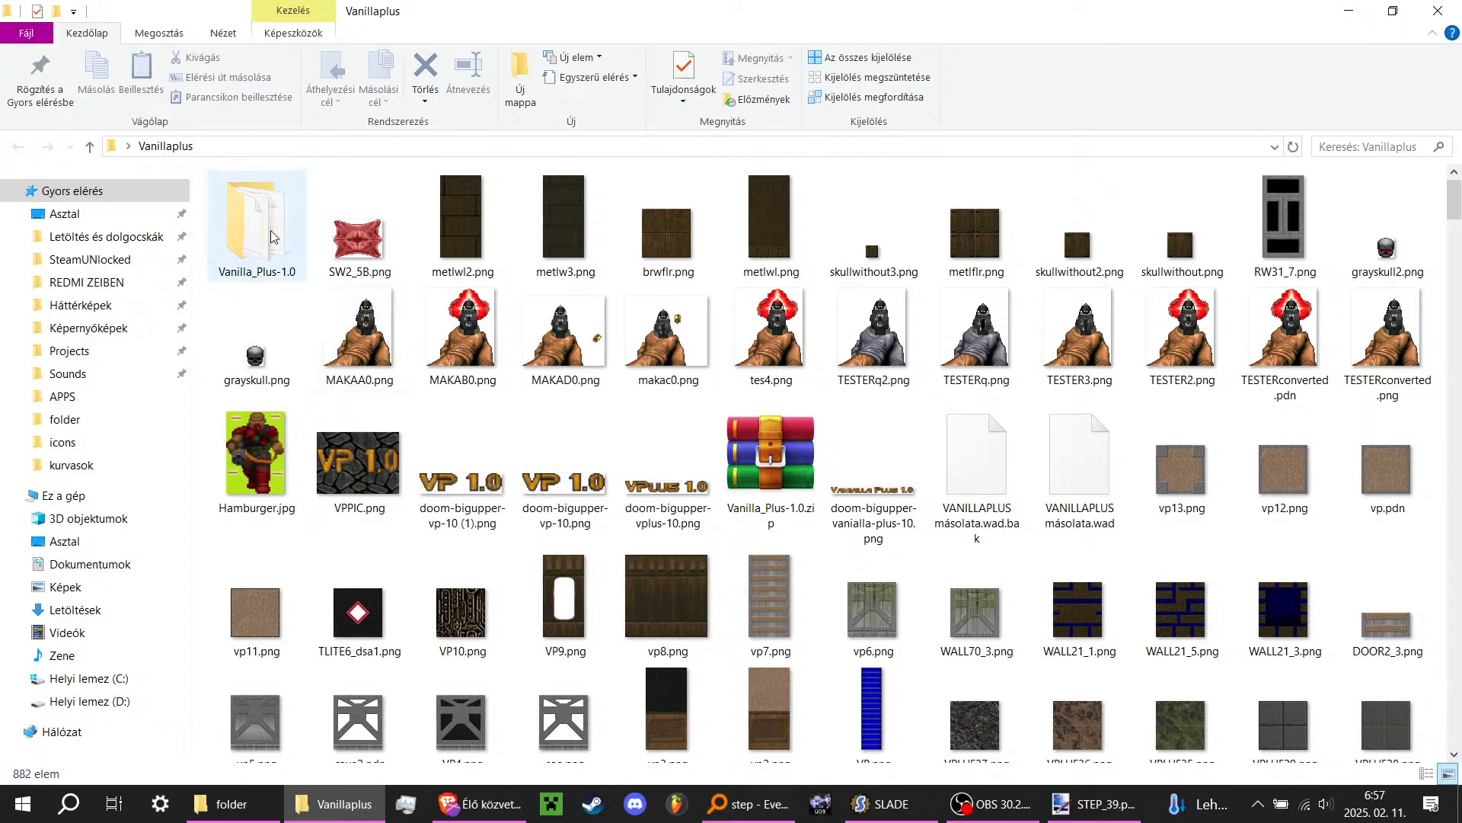
scroll(466, 460, "down", 5)
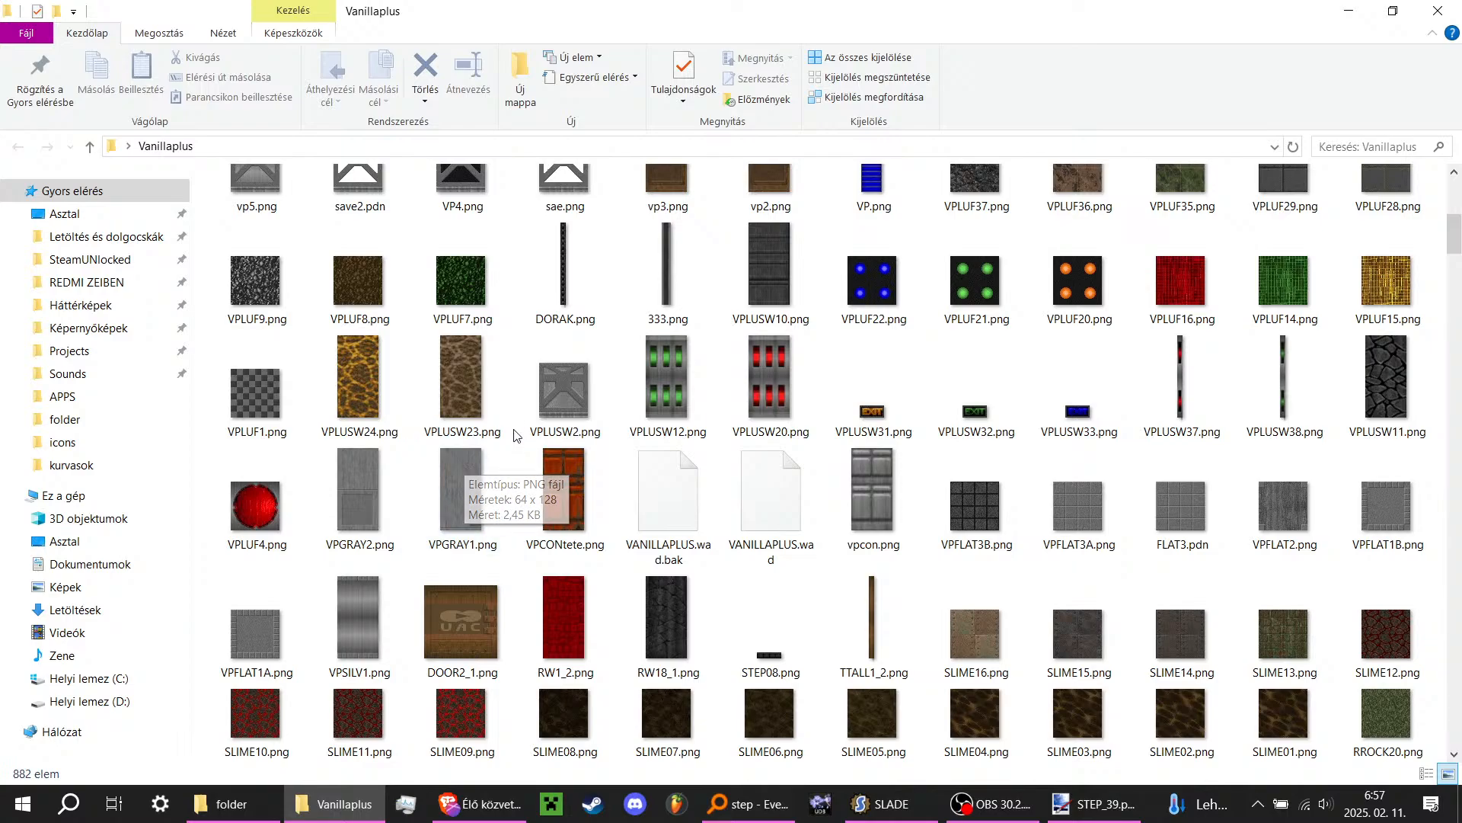
scroll(597, 490, "down", 10)
scroll(602, 506, "up", 15)
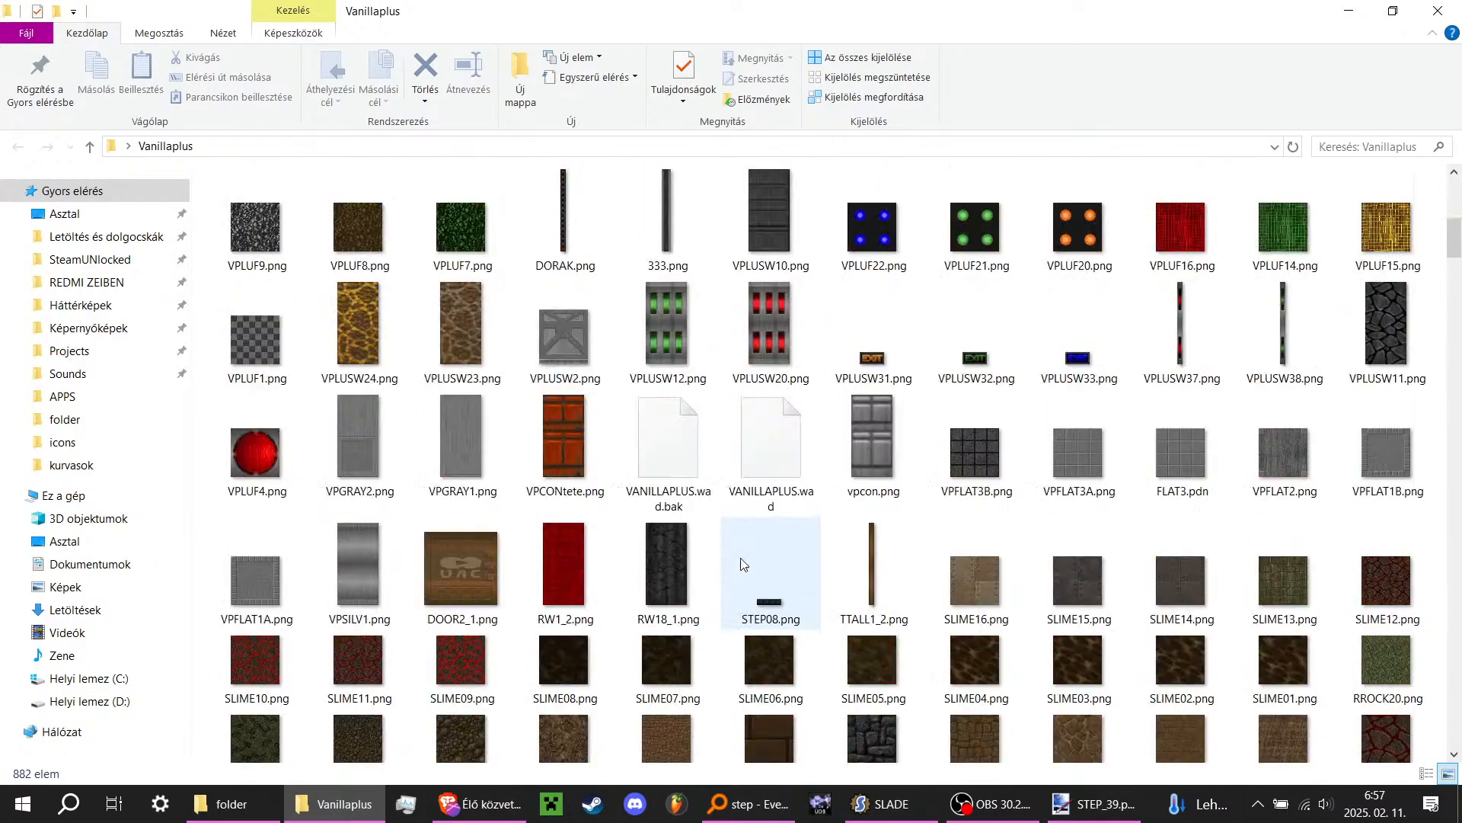
Step: Switch to Paint.NET with STEP_39.png open, locating the paint.net shortcut on the desktop as well
mouse_move(1097, 812)
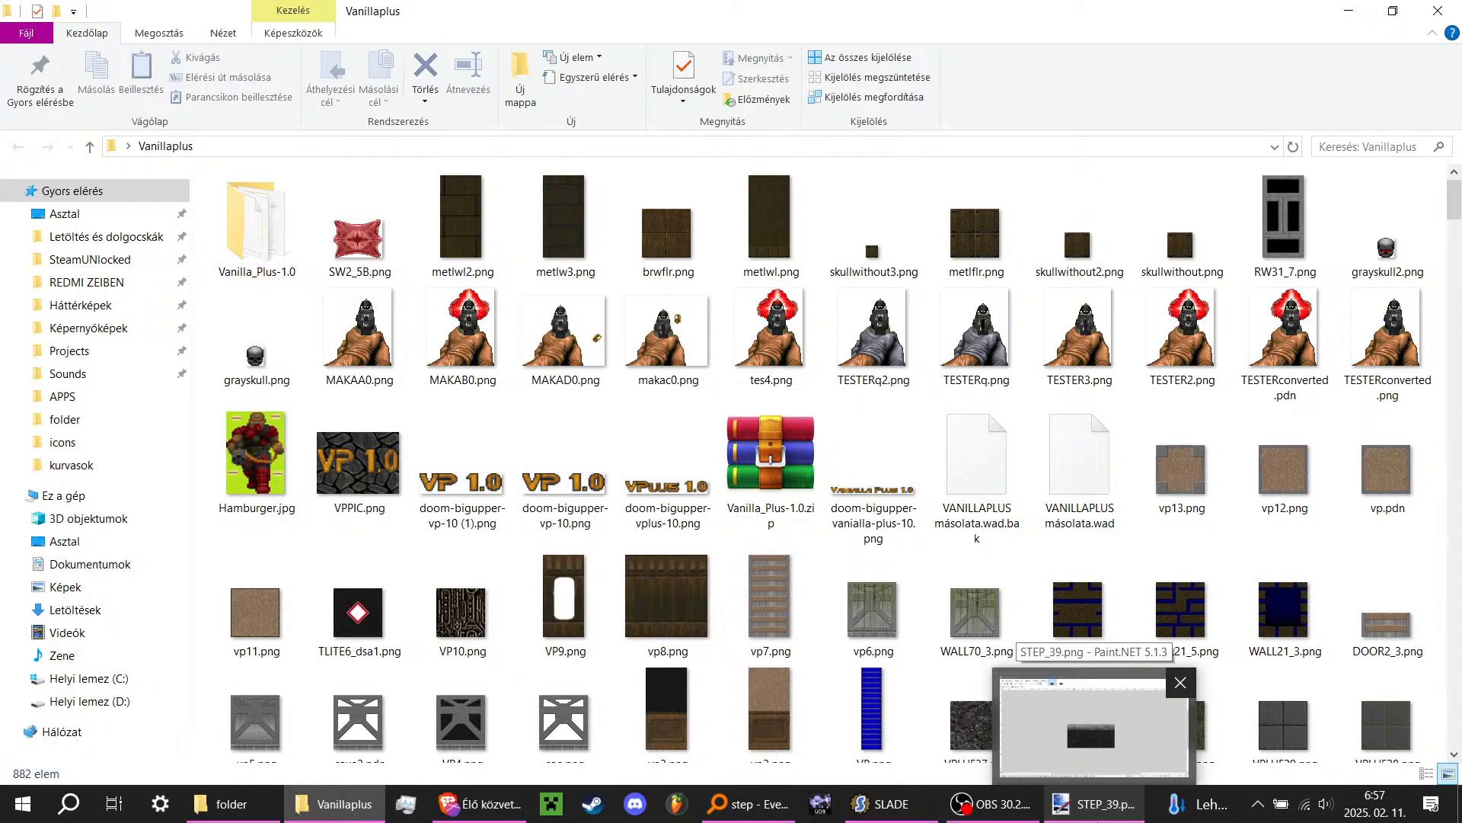
left_click(1095, 732)
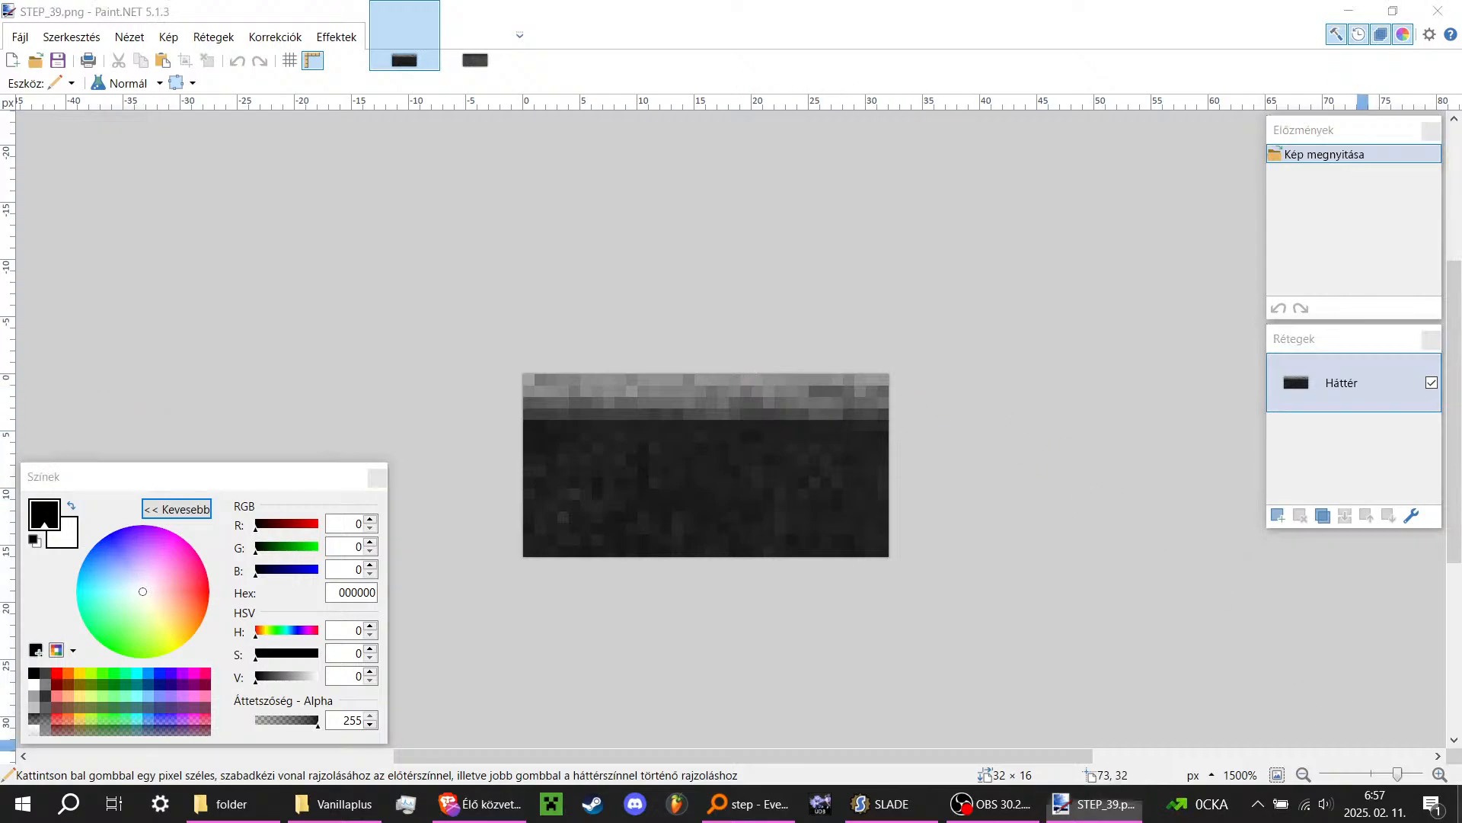
left_click(1460, 820)
left_click(29, 441)
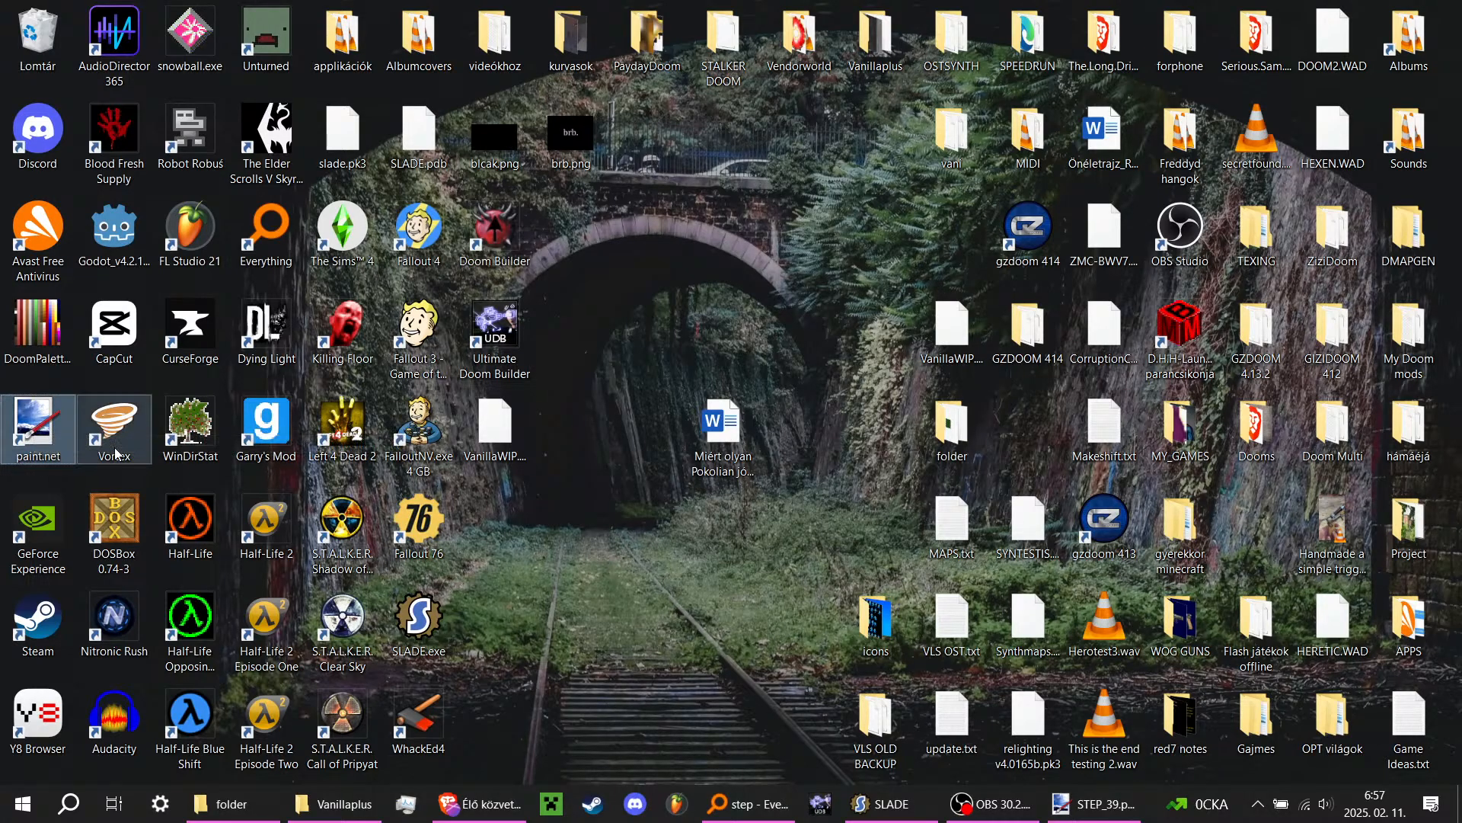
mouse_move(1085, 818)
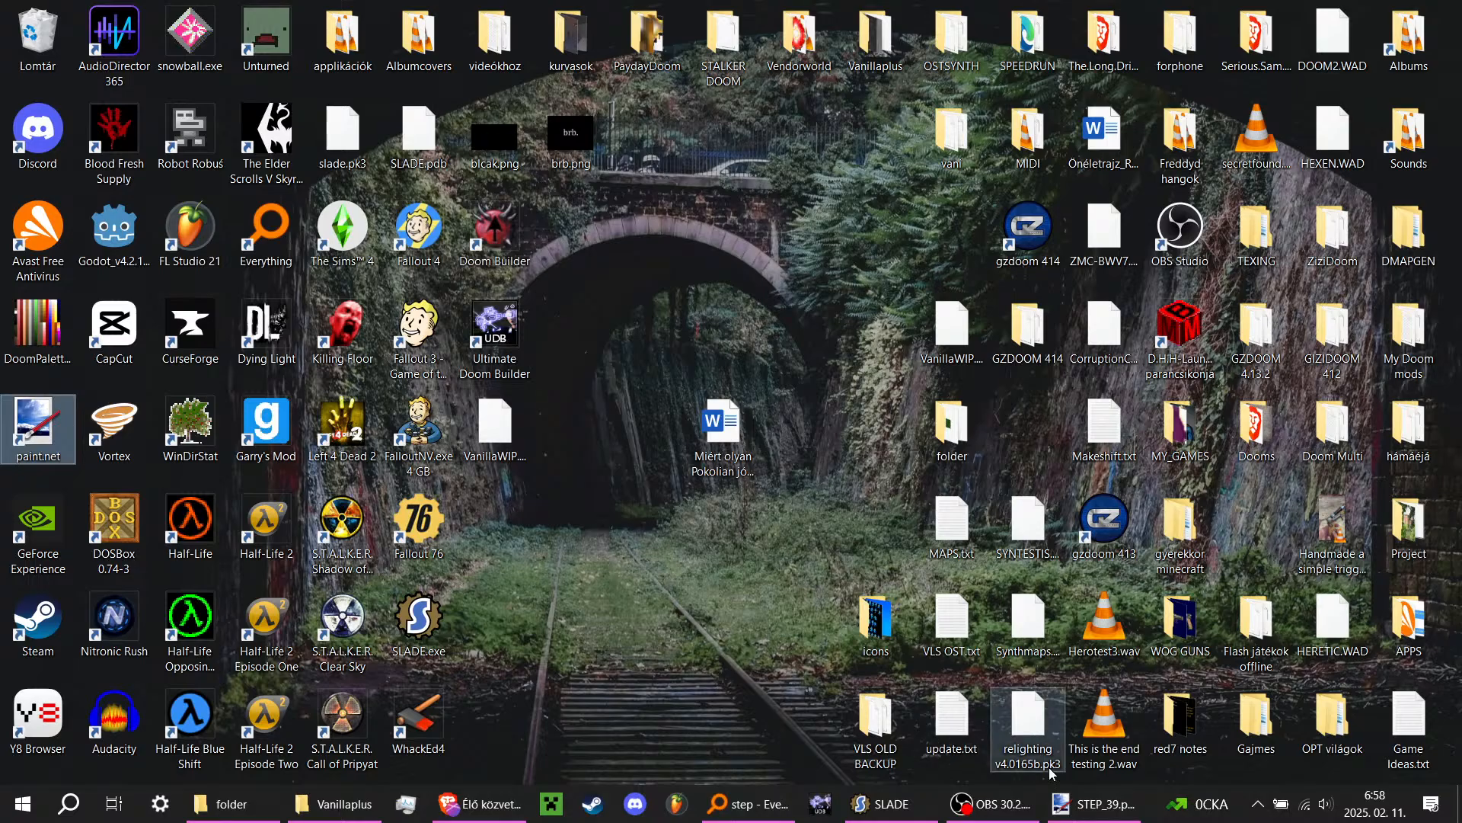
left_click(1097, 804)
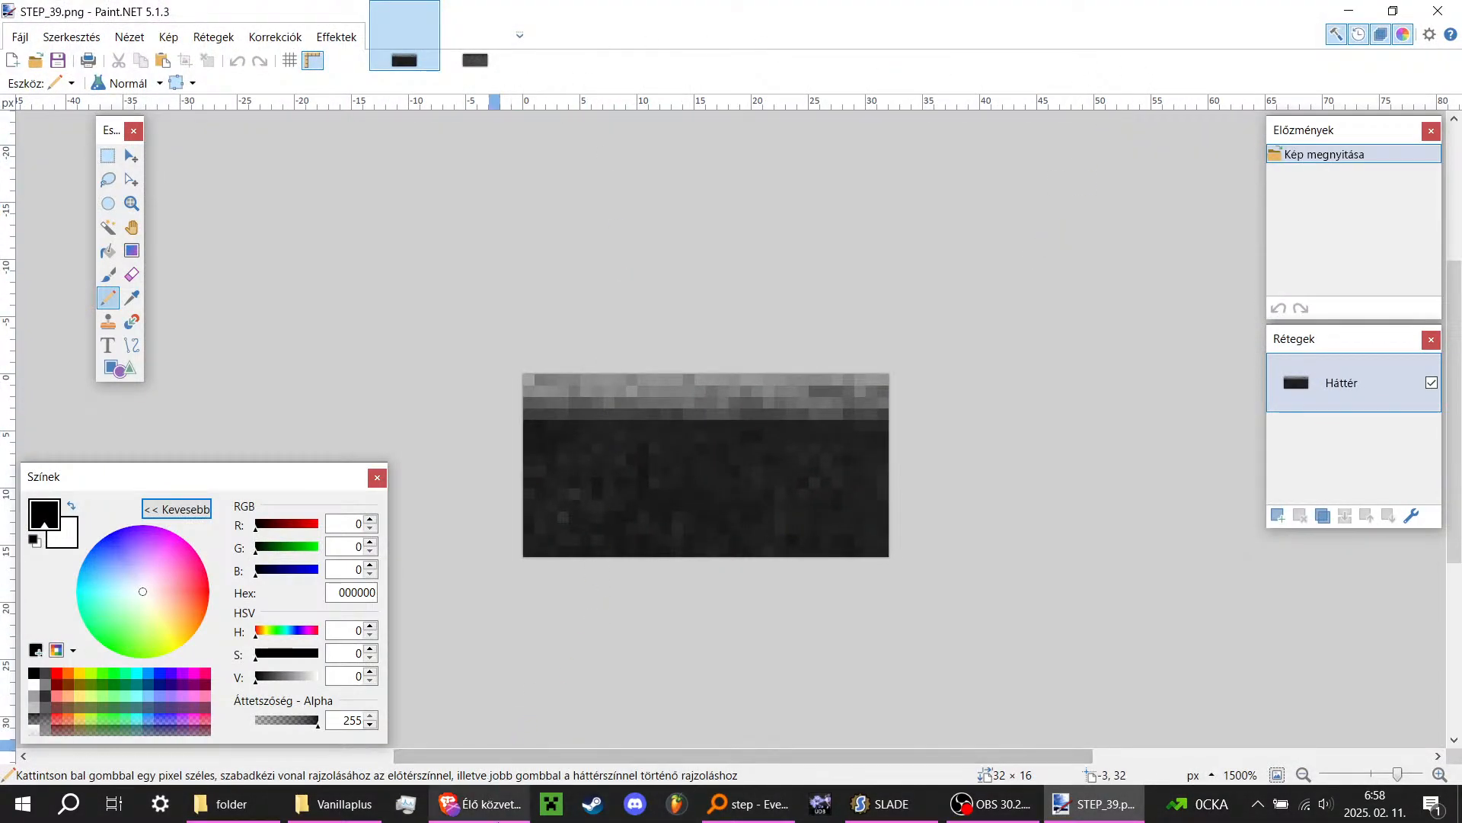
Step: Switch to the Brave browser, open ModDB in a new tab, and go through the account updates to the VOLT LASER: SYNTHESIS mod page
left_click(480, 803)
left_click(475, 19)
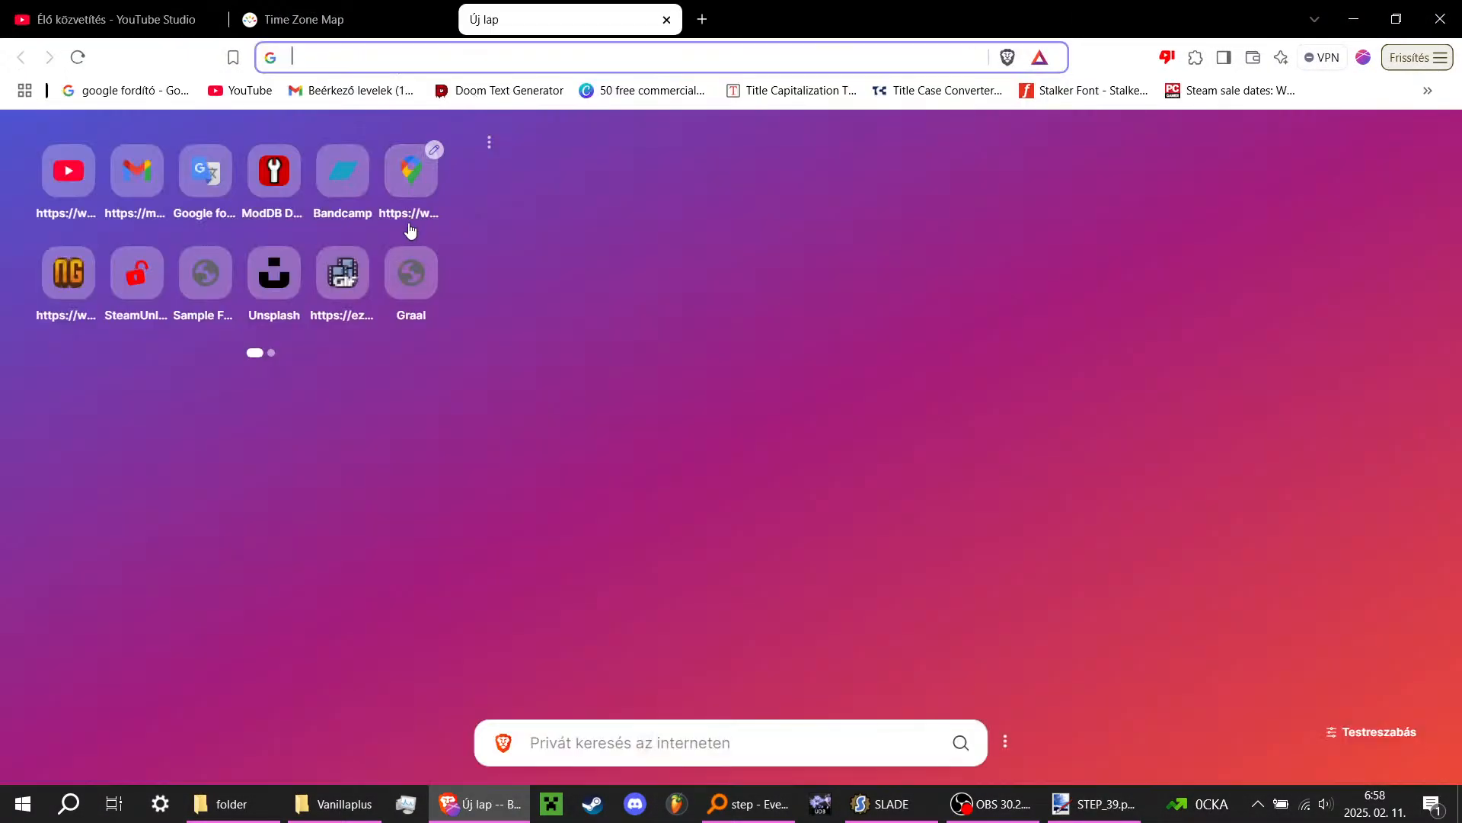
left_click(275, 171)
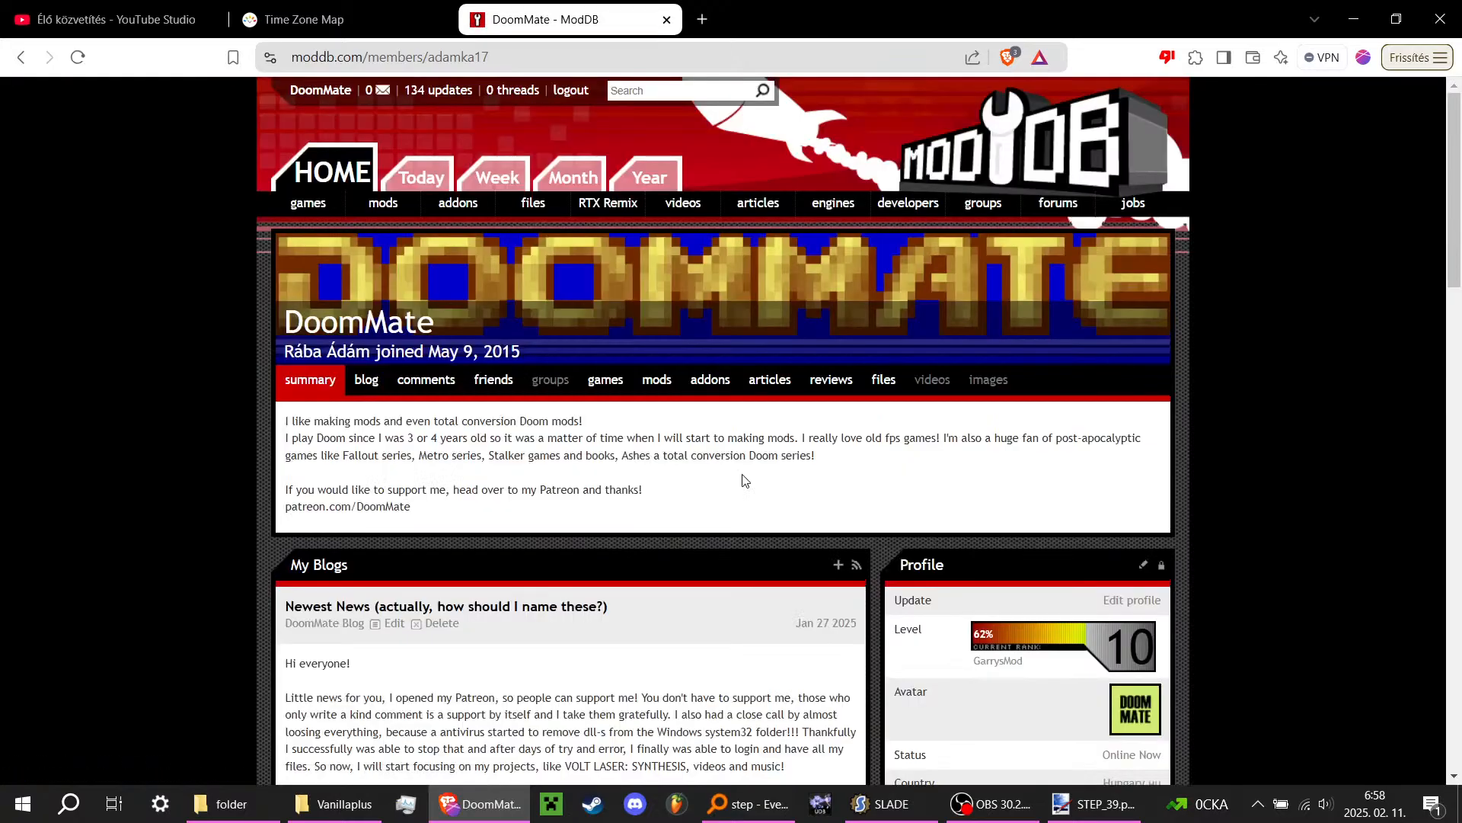
left_click(424, 90)
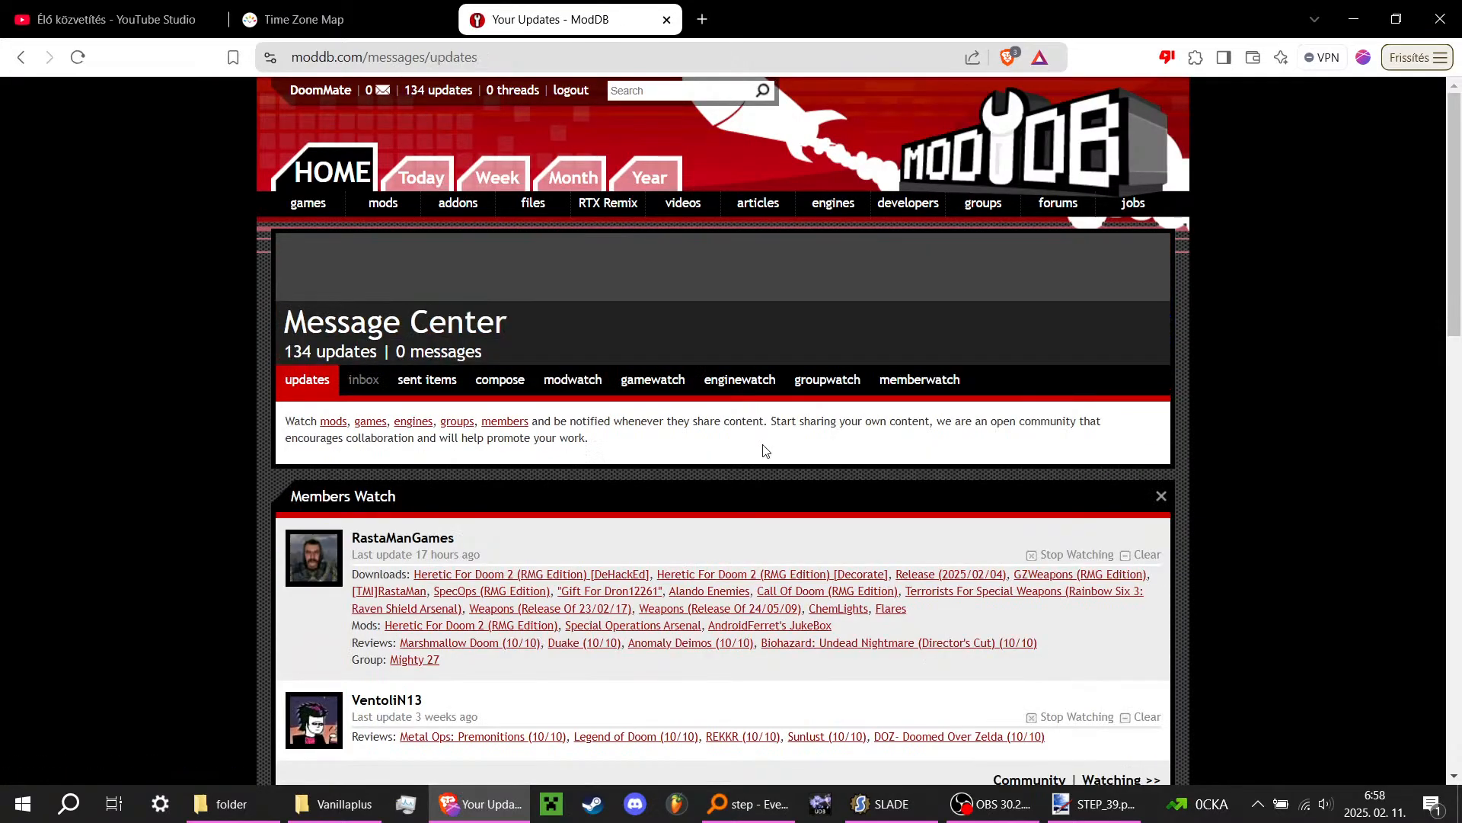
scroll(467, 442, "down", 5)
left_click(454, 513)
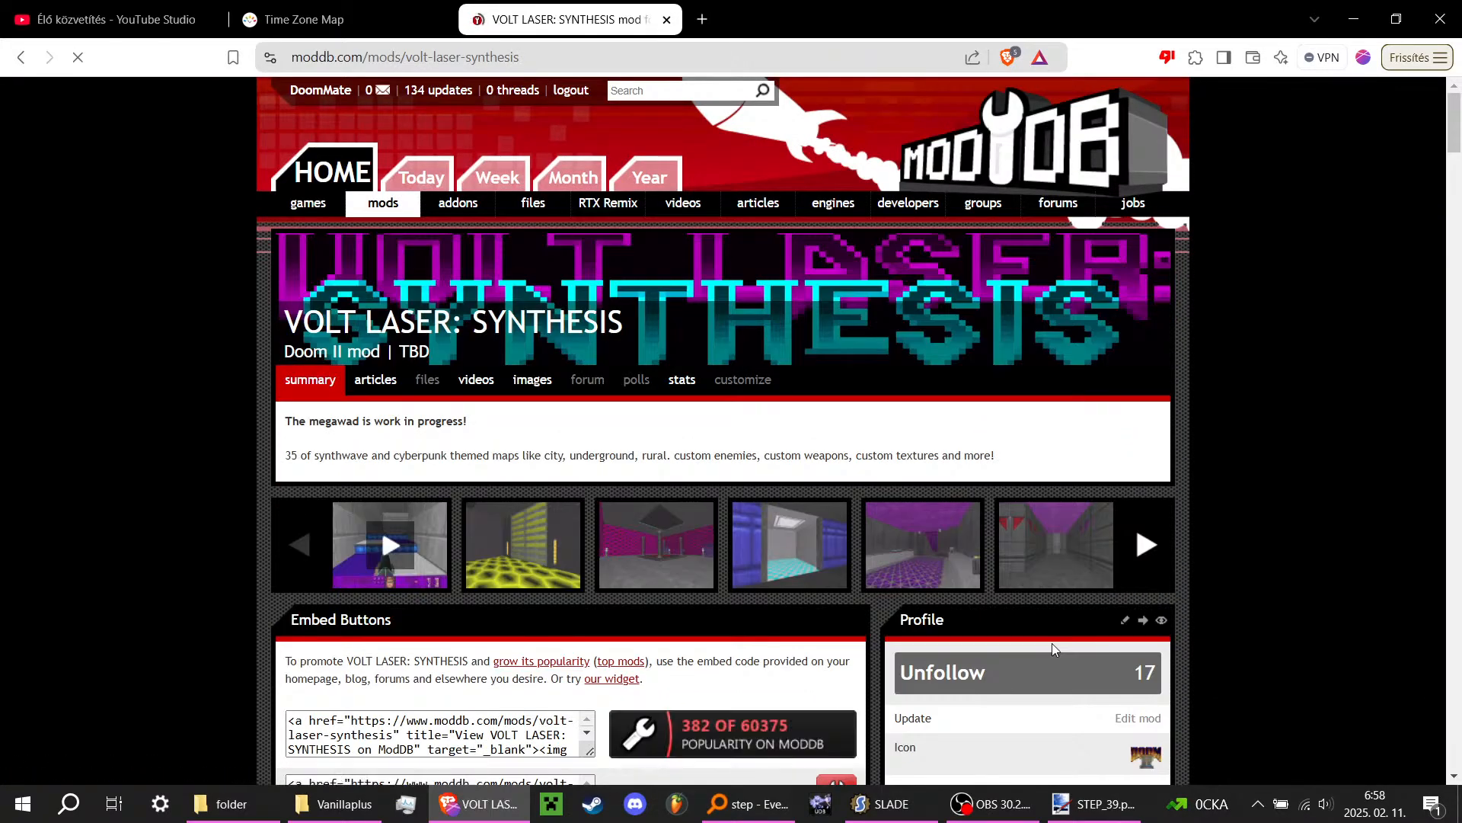
Step: Look through the VOLT LASER: SYNTHESIS page down to its comments and the list of news articles above them
scroll(88, 449, "down", 7)
scroll(88, 447, "down", 20)
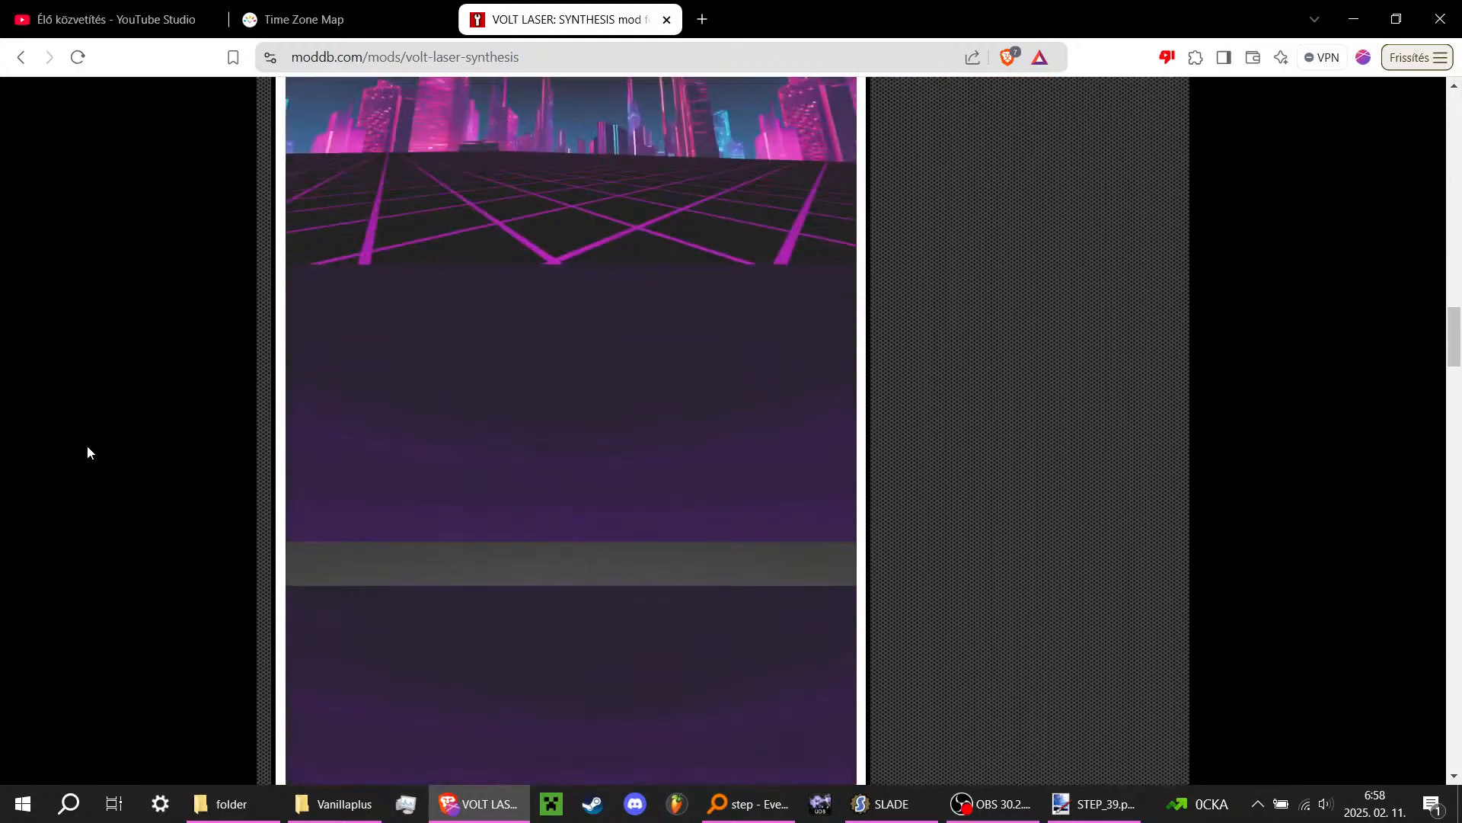
scroll(87, 445, "down", 15)
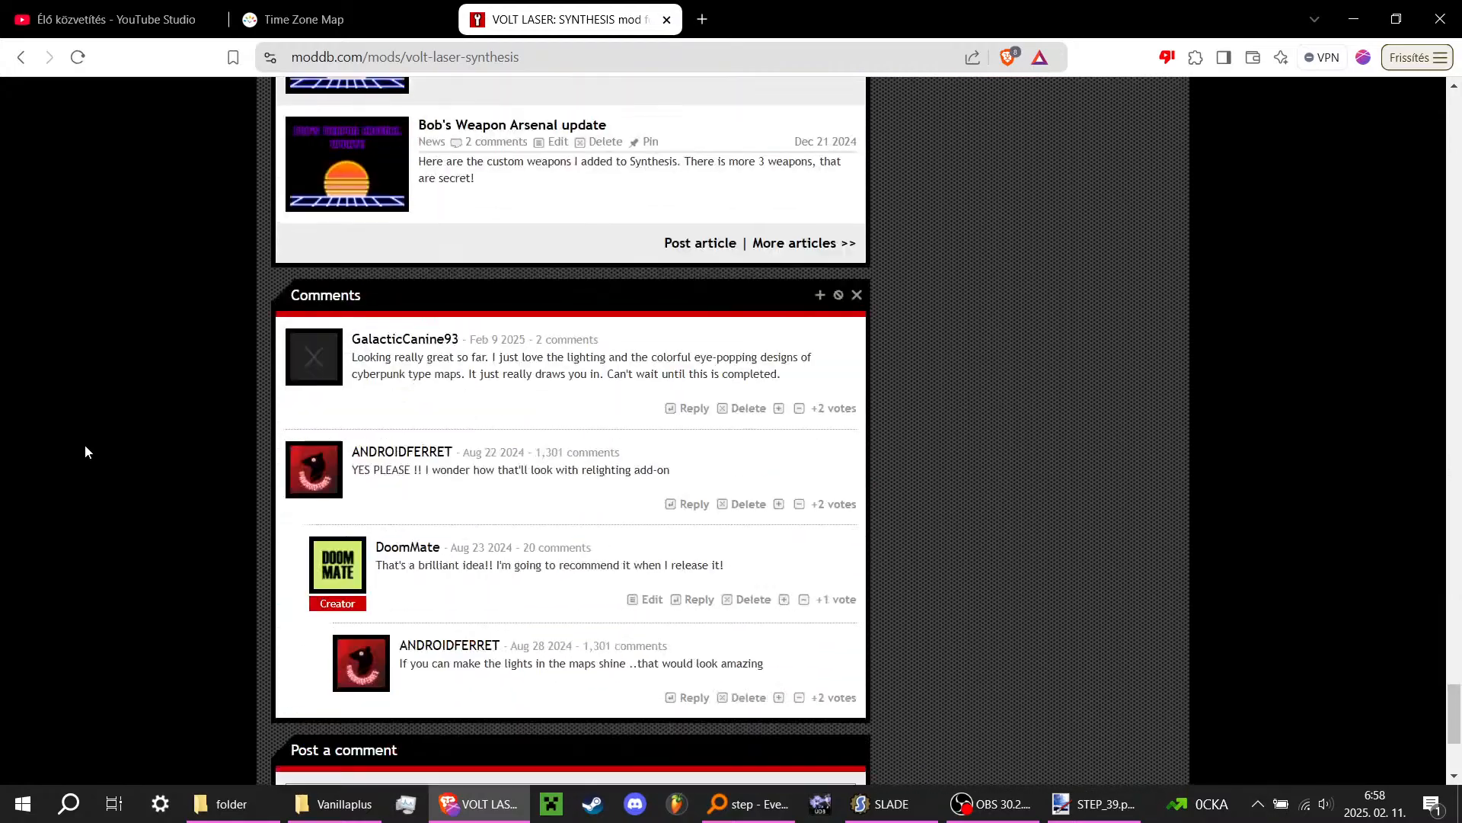
scroll(84, 445, "up", 6)
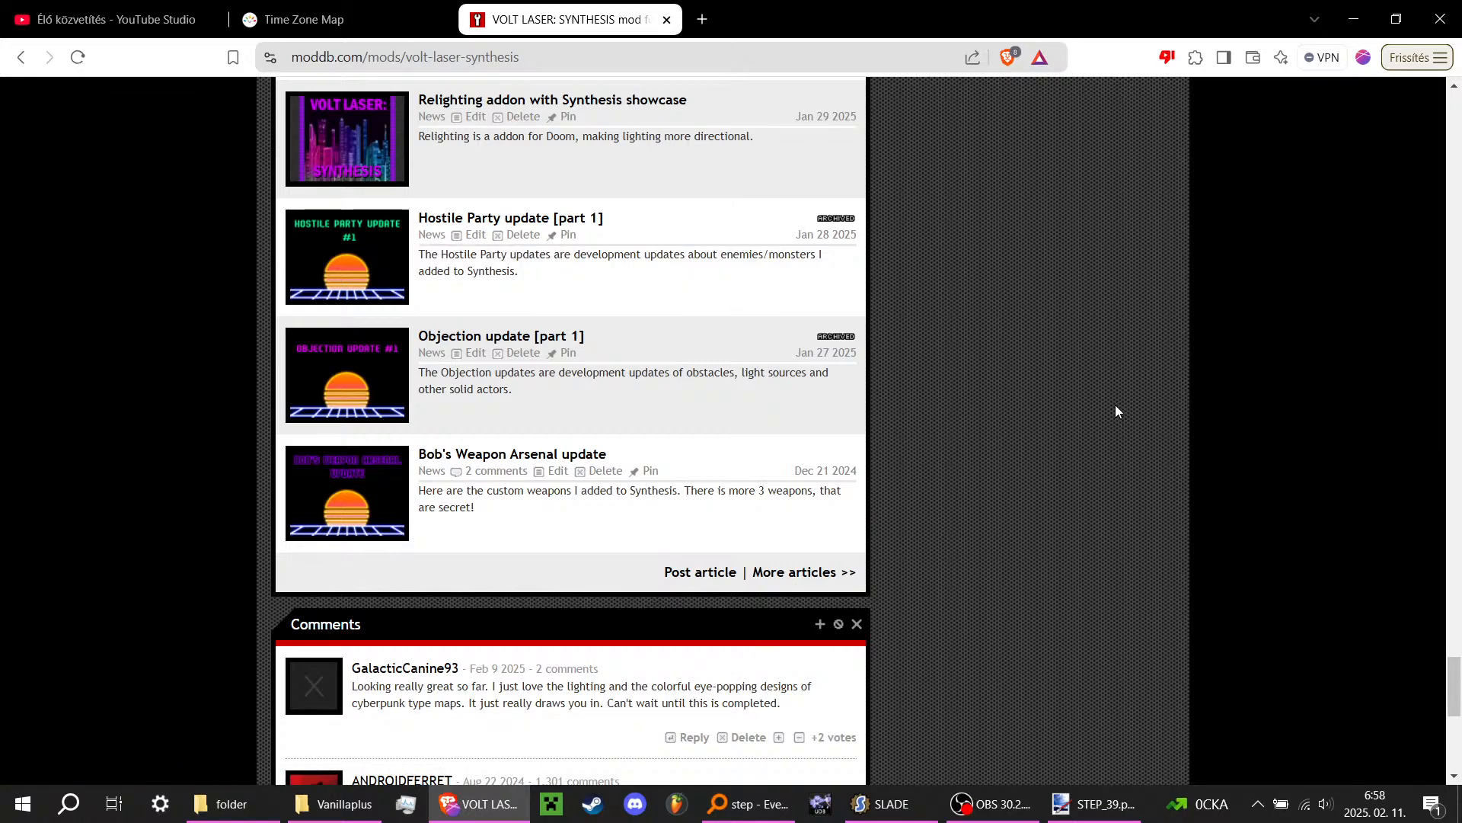
scroll(1115, 405, "up", 2)
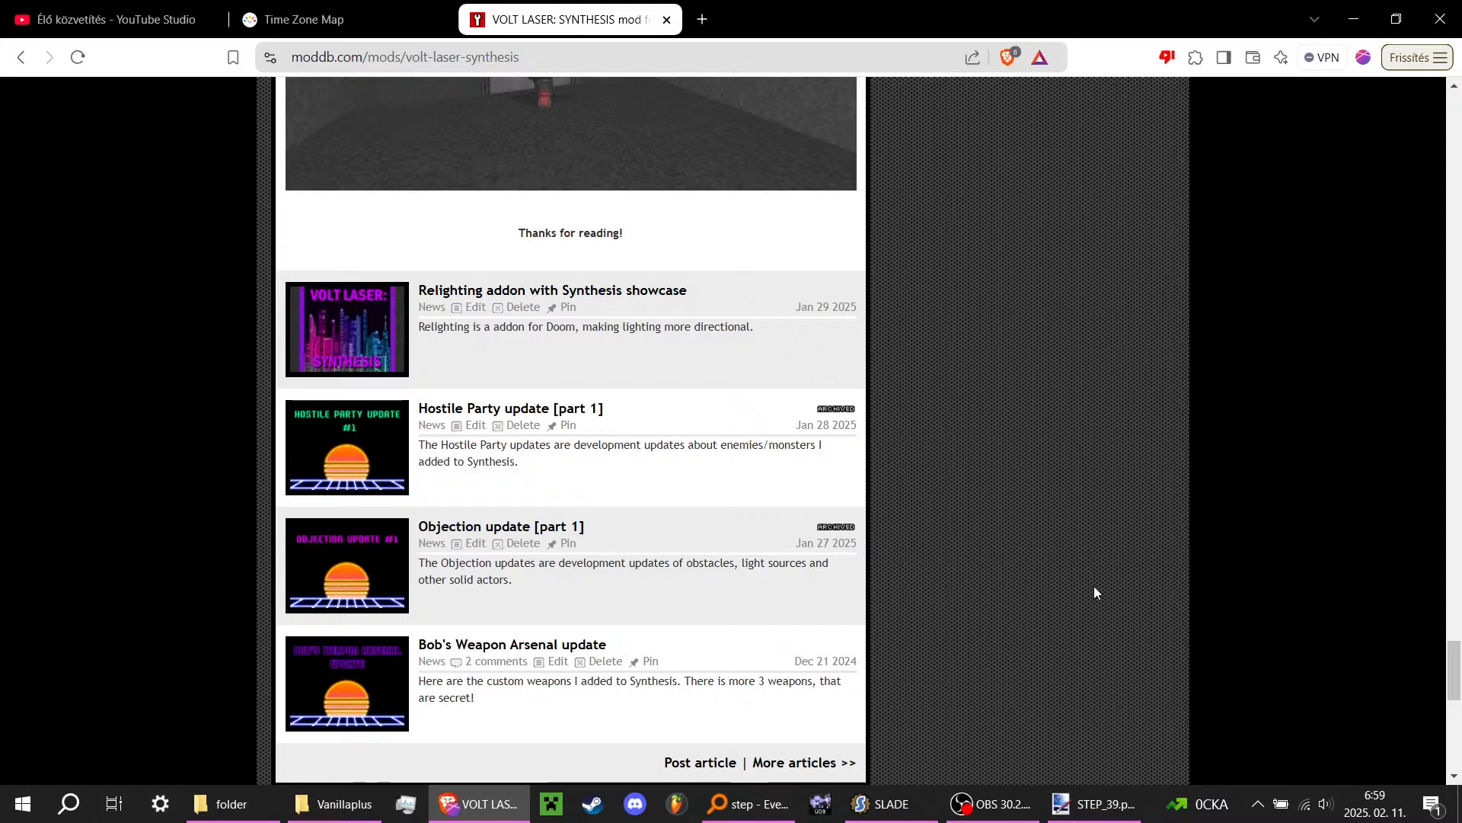
Step: Switch to SLADE and review the full entry list of VanillaWIP.wad, from the music entries to the texture markers
left_click(903, 801)
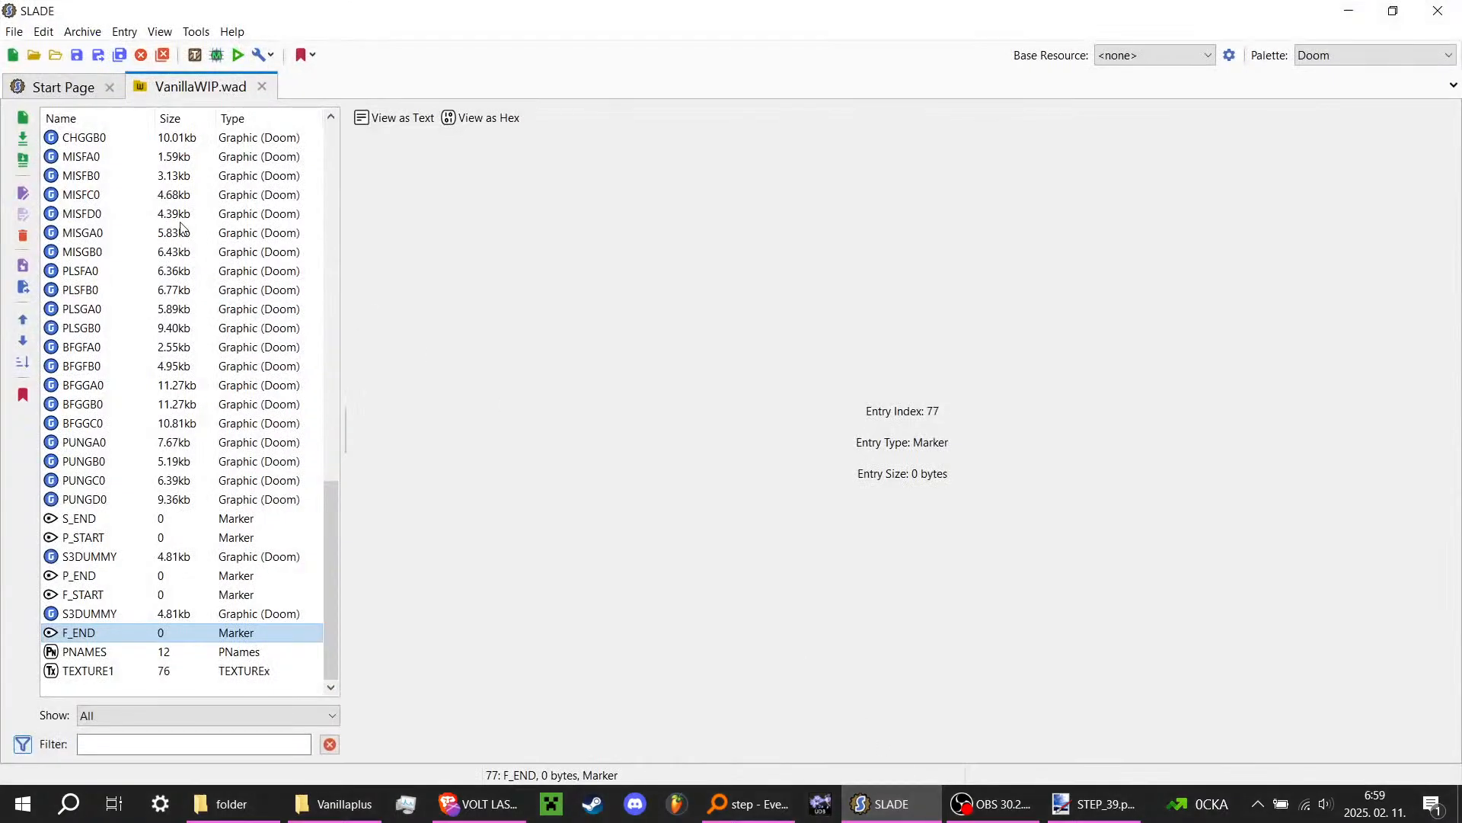
scroll(138, 230, "up", 18)
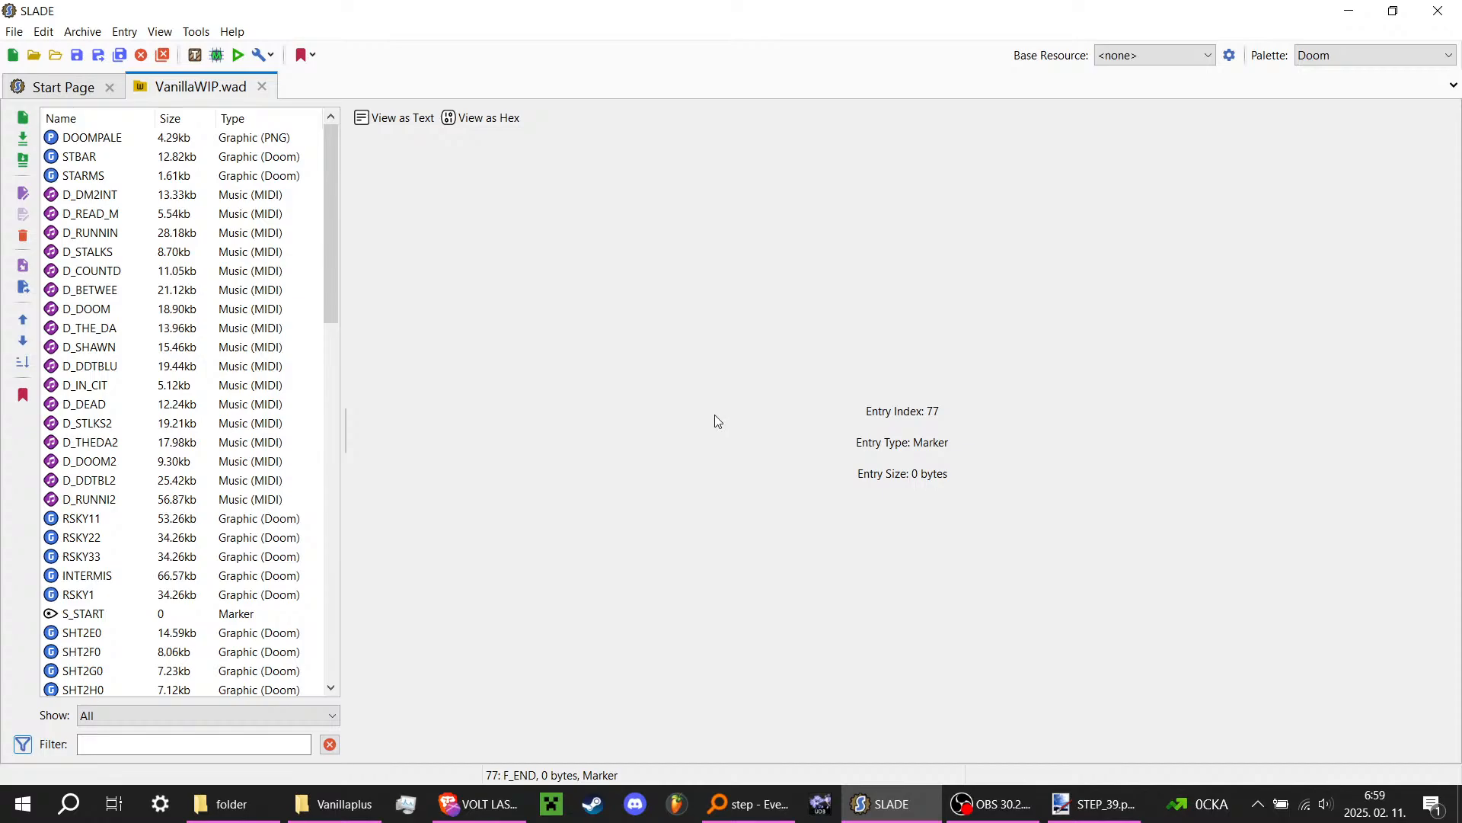
scroll(128, 260, "down", 15)
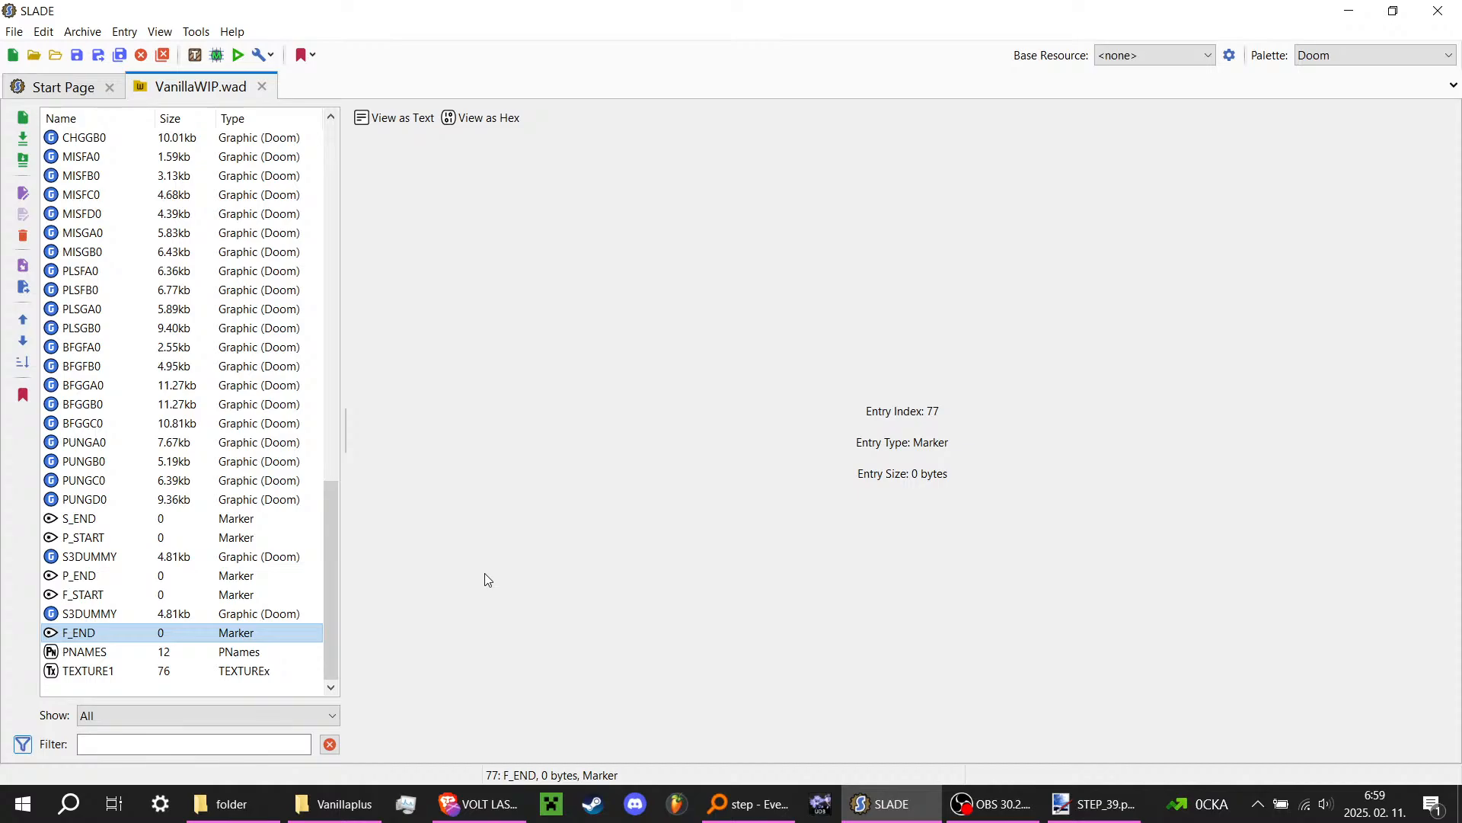
scroll(254, 591, "up", 18)
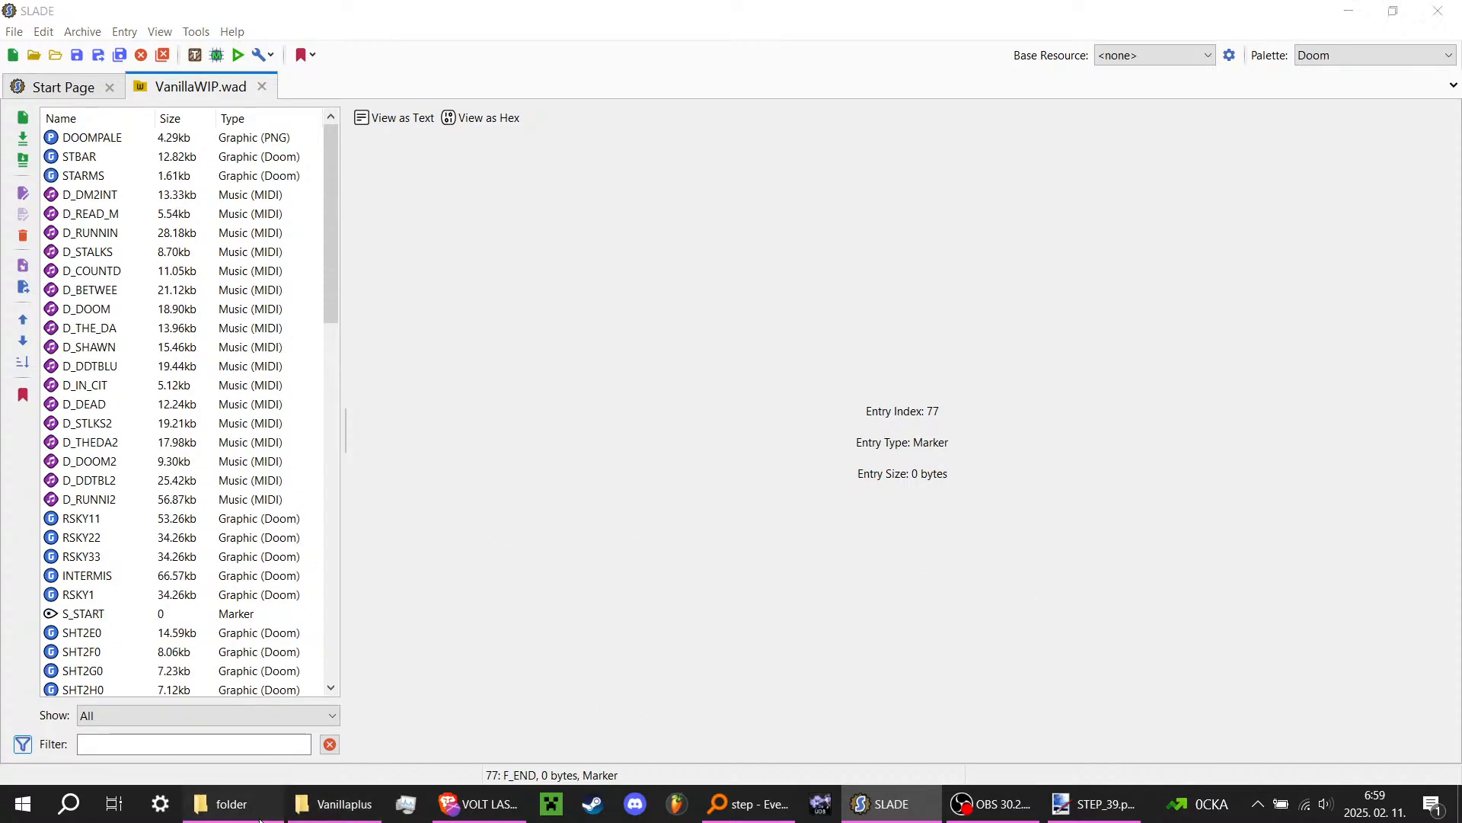
Step: Return to the texture folder, view DIAM3.png enlarged in JPEGView to examine its checkered pattern, and close the viewer
left_click(229, 803)
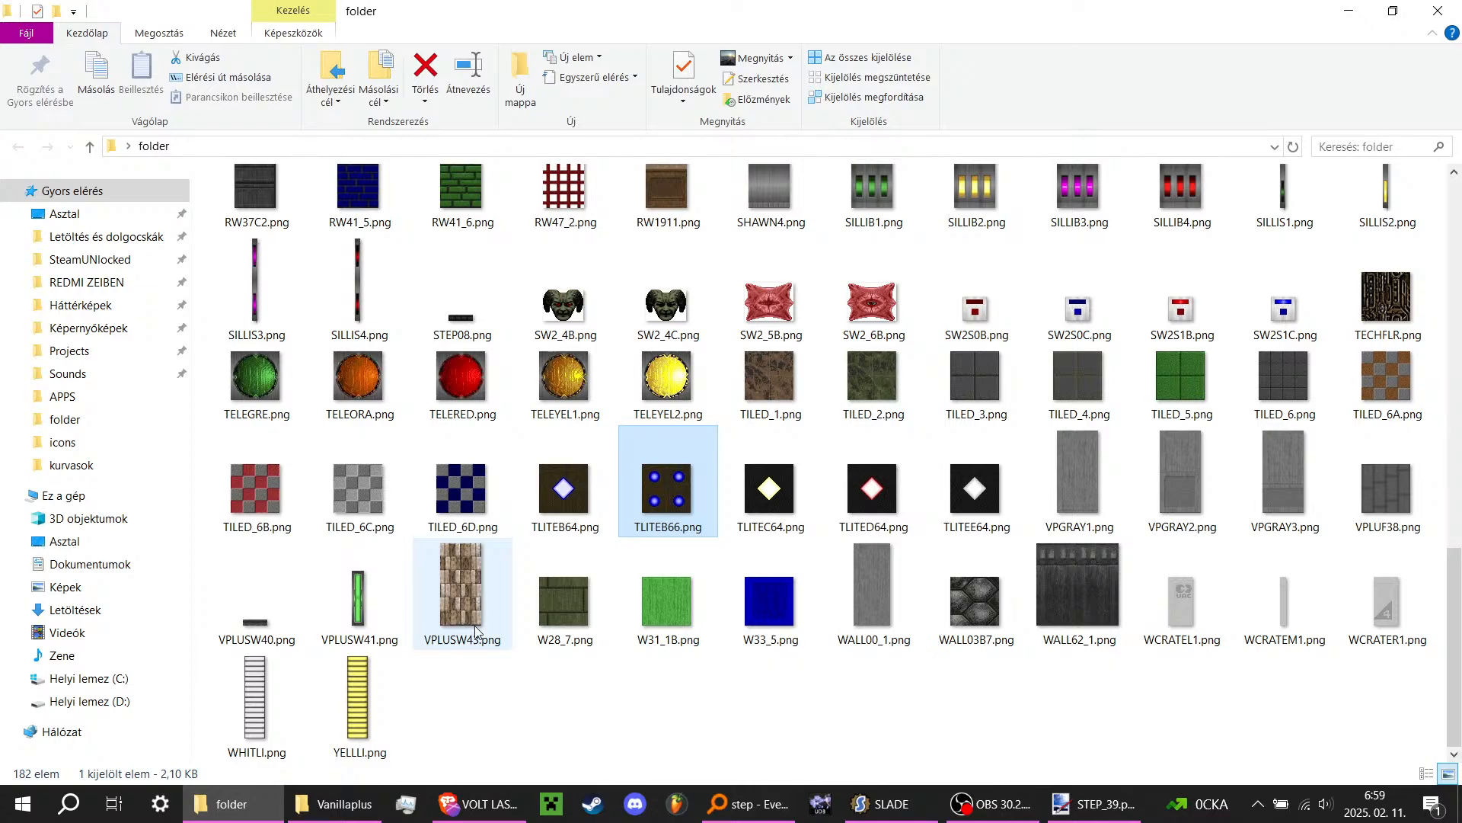
mouse_move(475, 630)
scroll(480, 625, "up", 10)
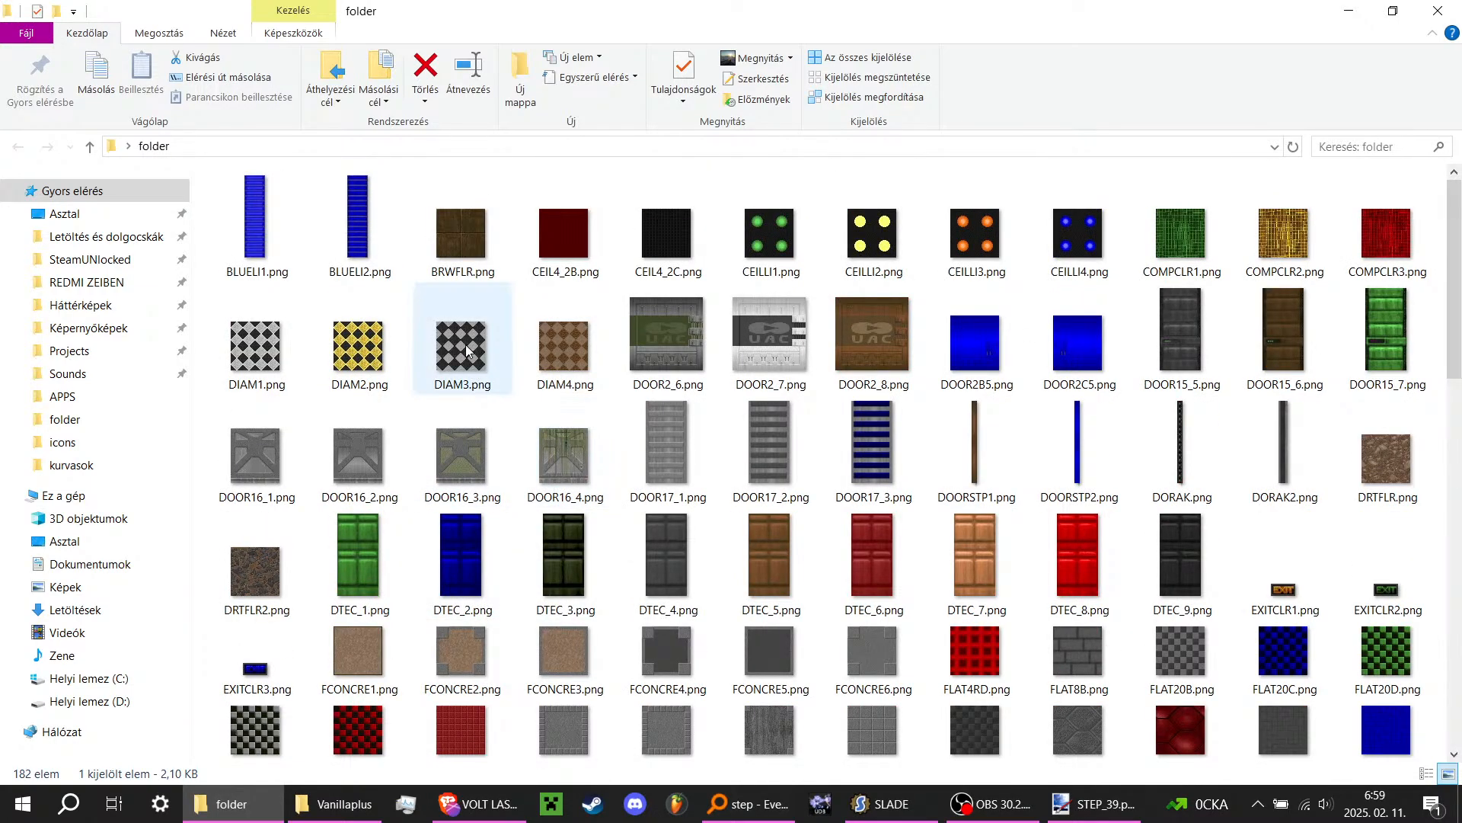
right_click(467, 349)
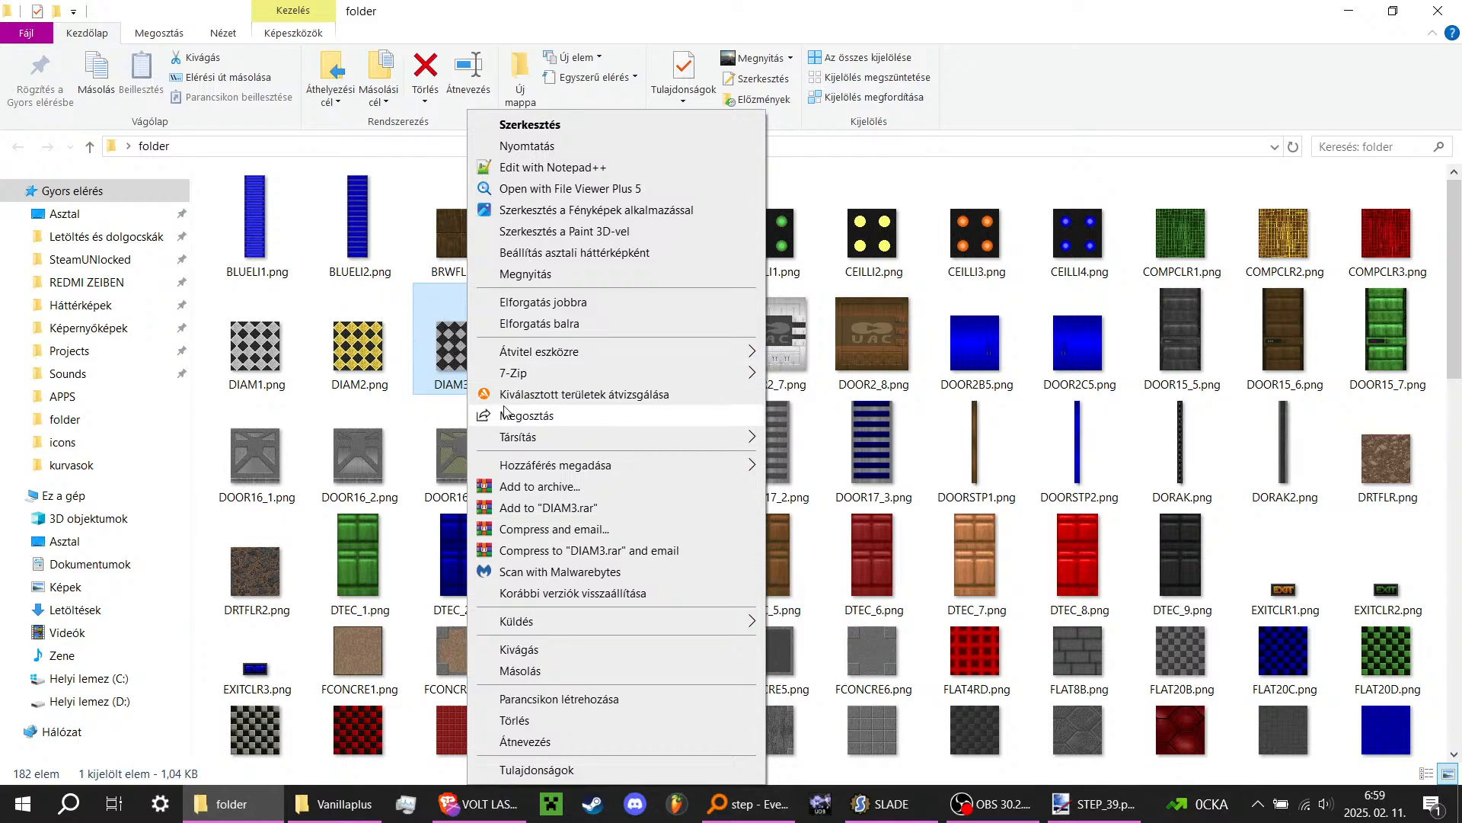
mouse_move(533, 439)
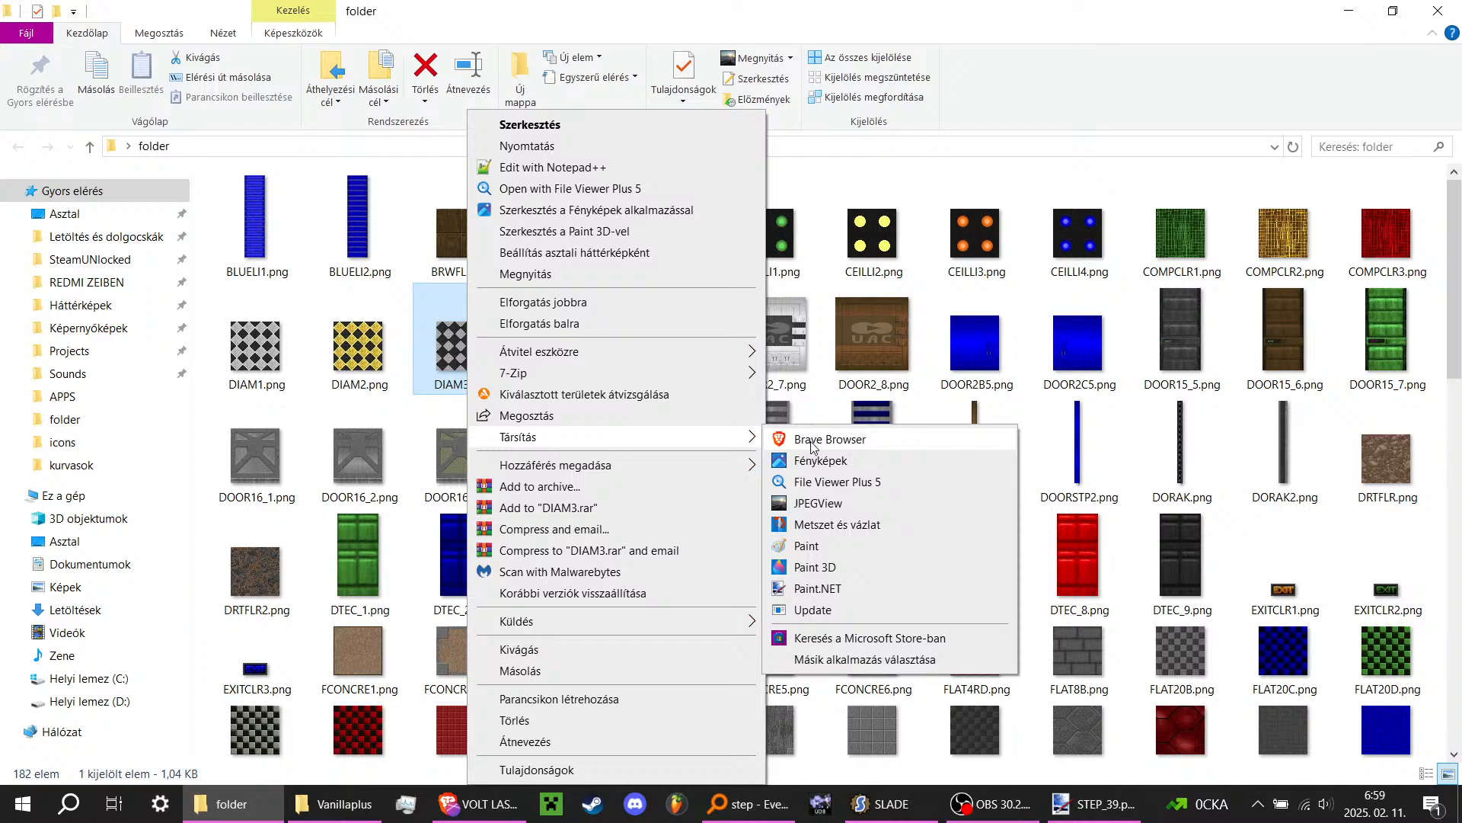
left_click(825, 506)
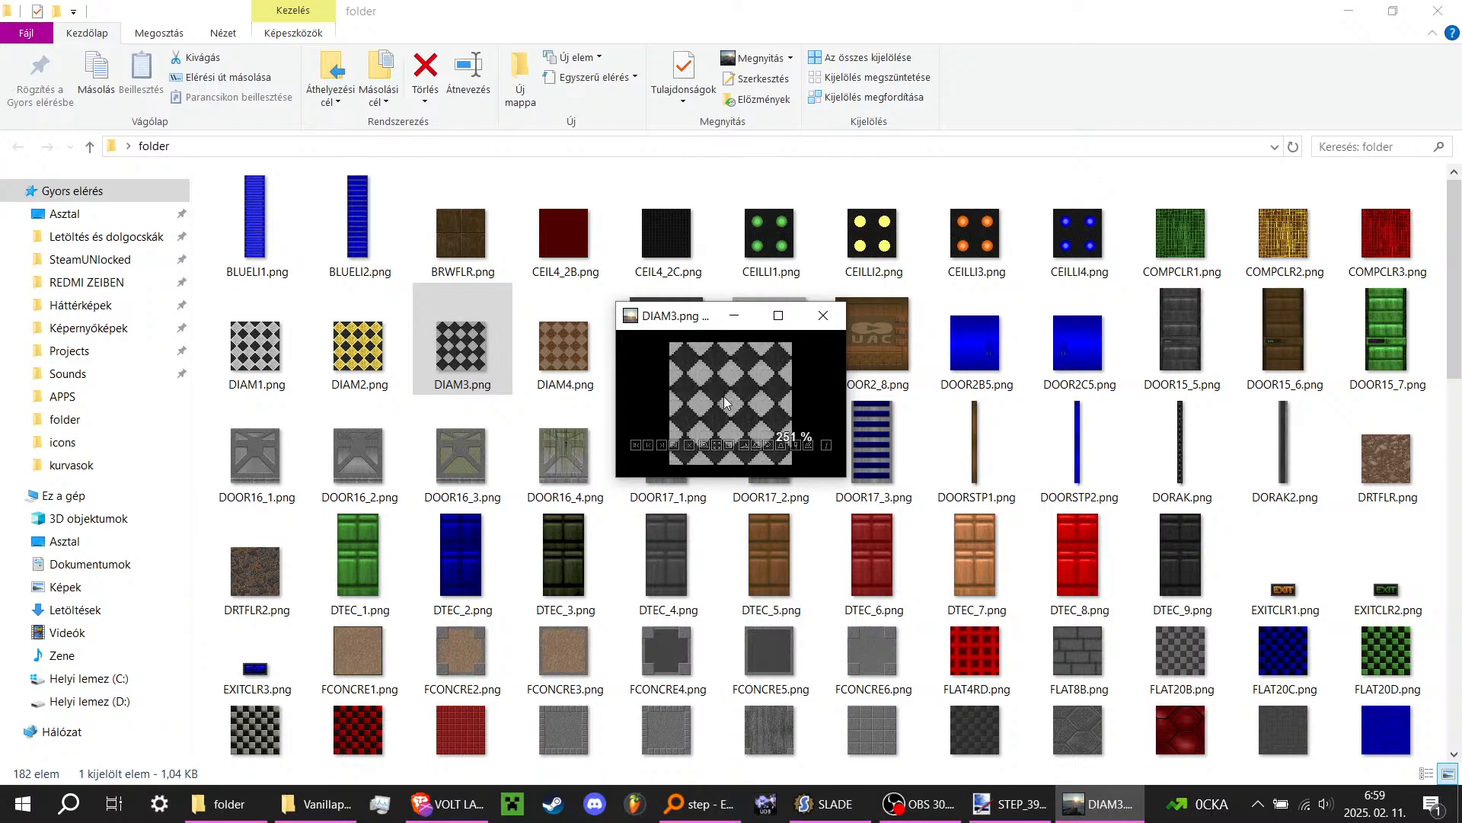
scroll(725, 402, "up", 8)
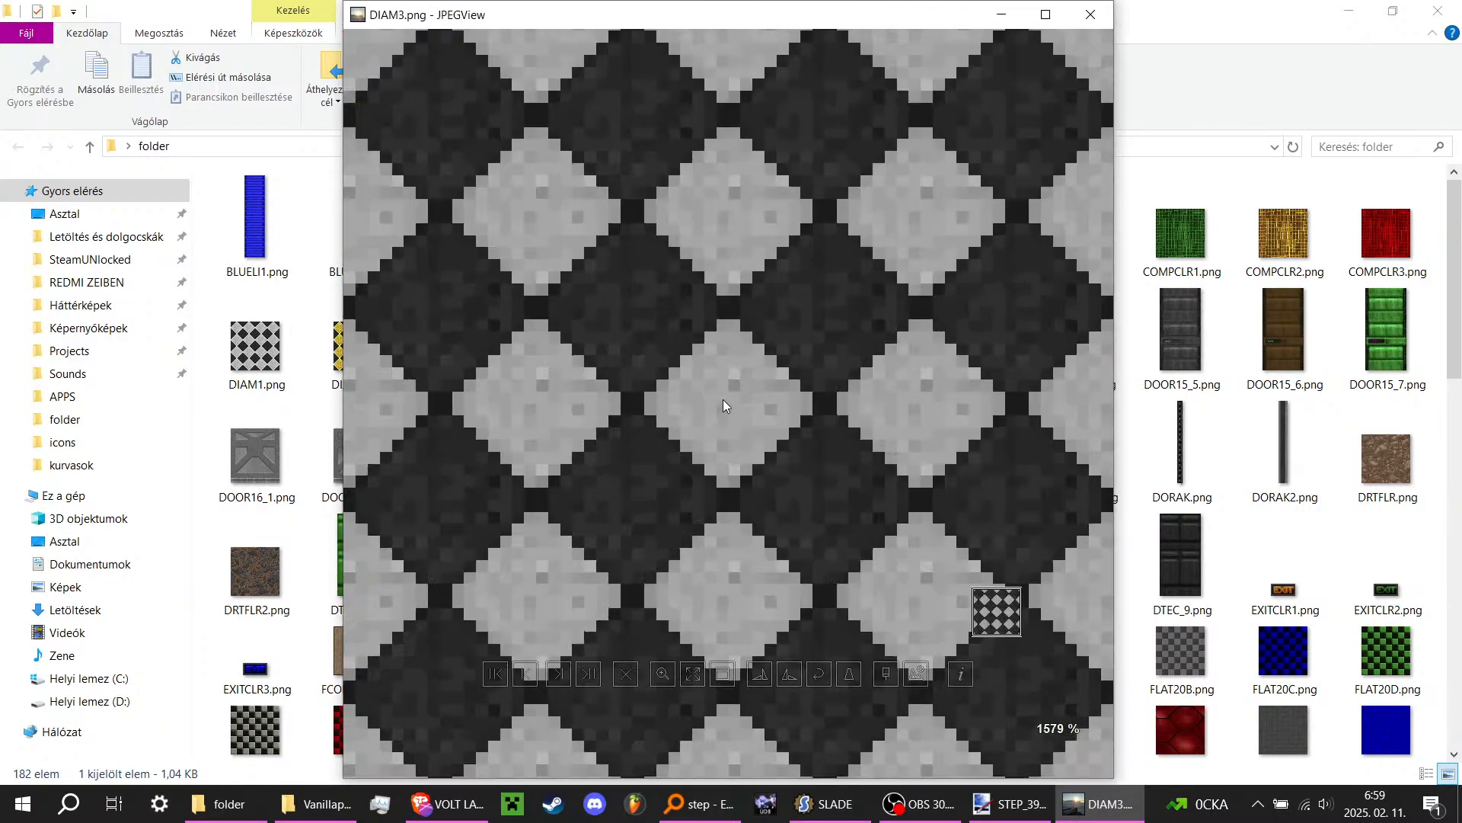
scroll(724, 399, "down", 6)
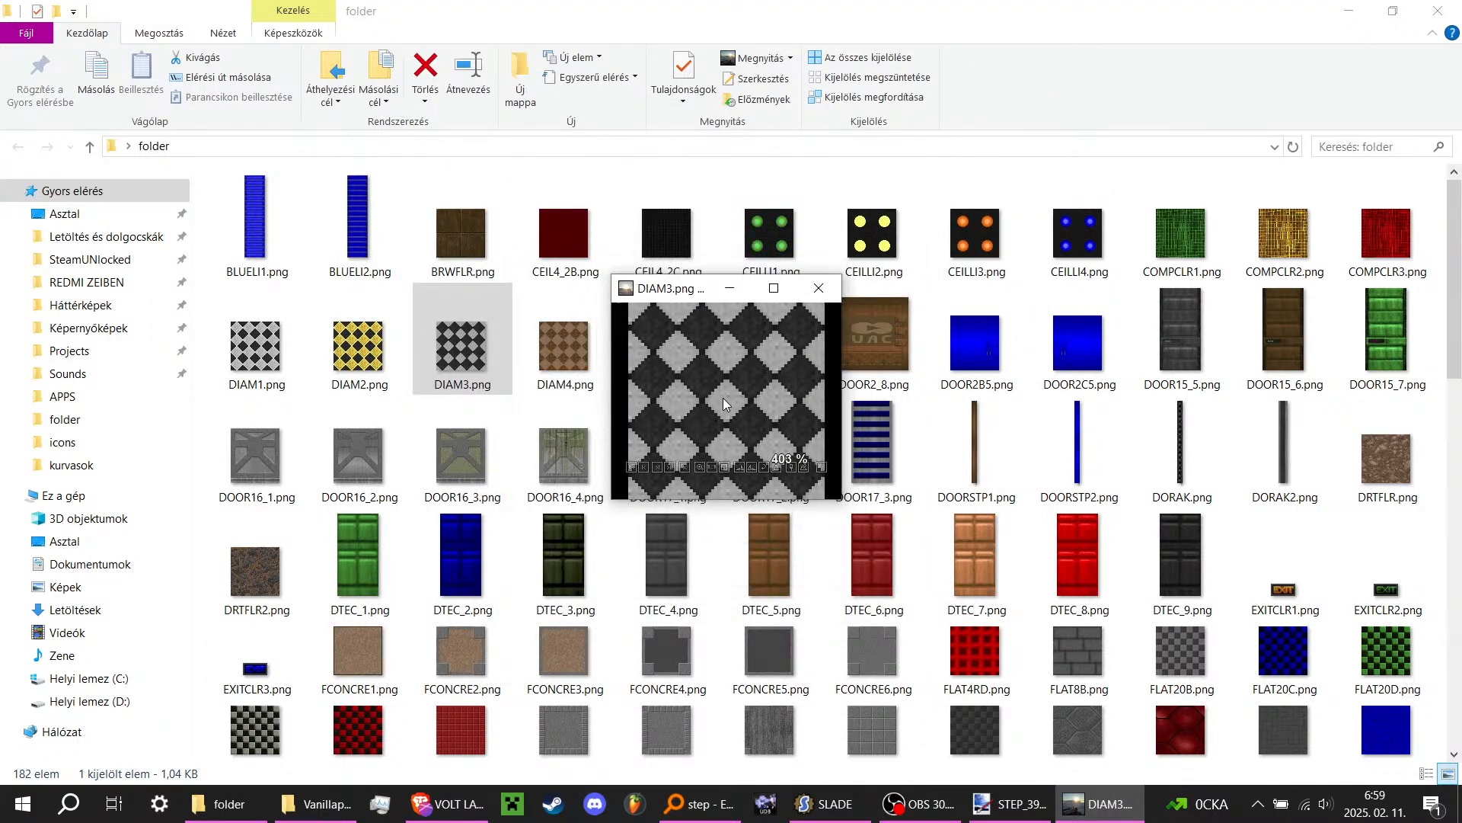
scroll(724, 397, "down", 2)
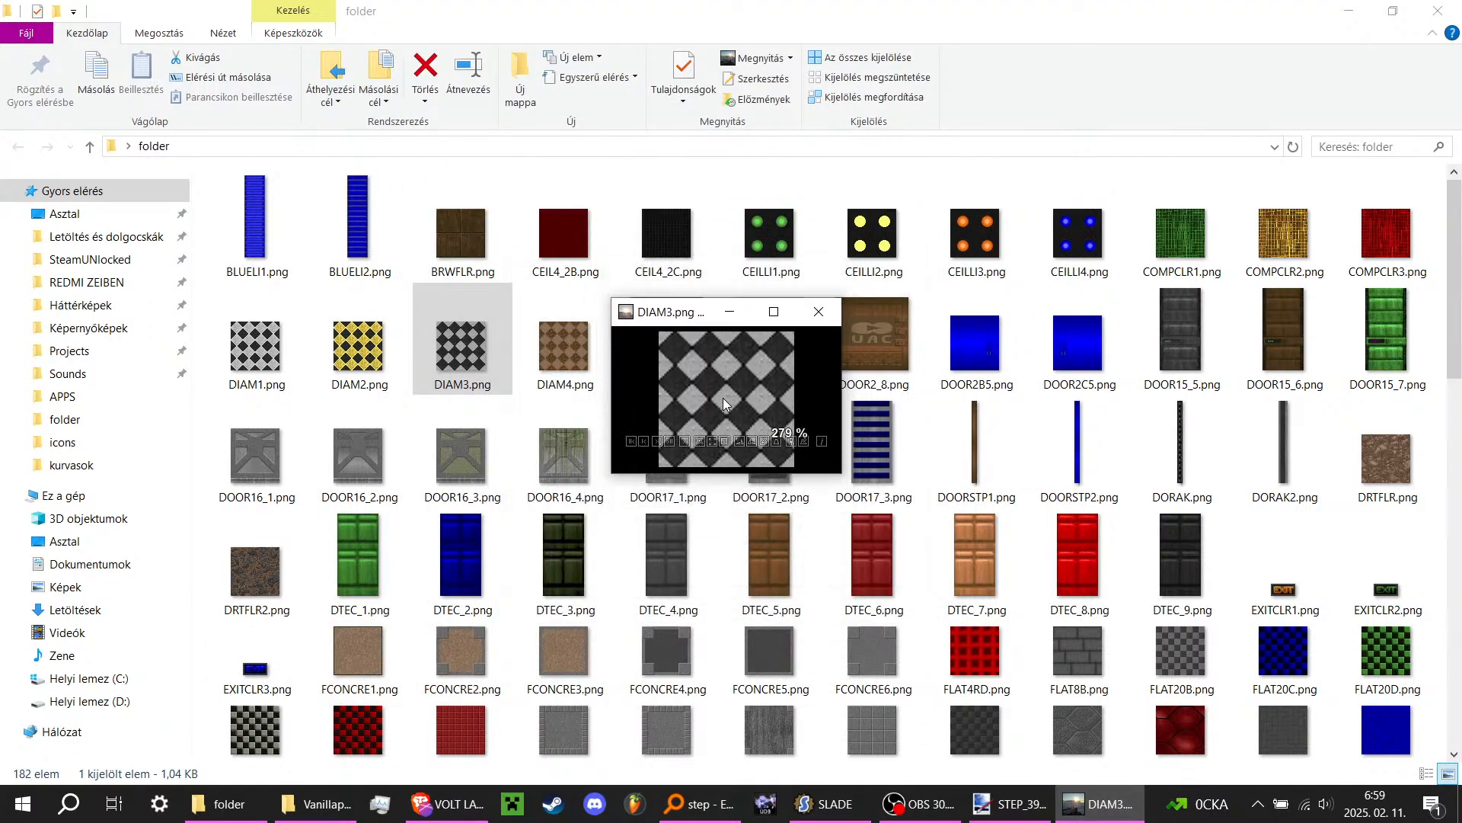
left_click(837, 313)
Step: Switch to Paint.NET and inspect the STEP_39.png texture at different magnifications
left_click(1097, 803)
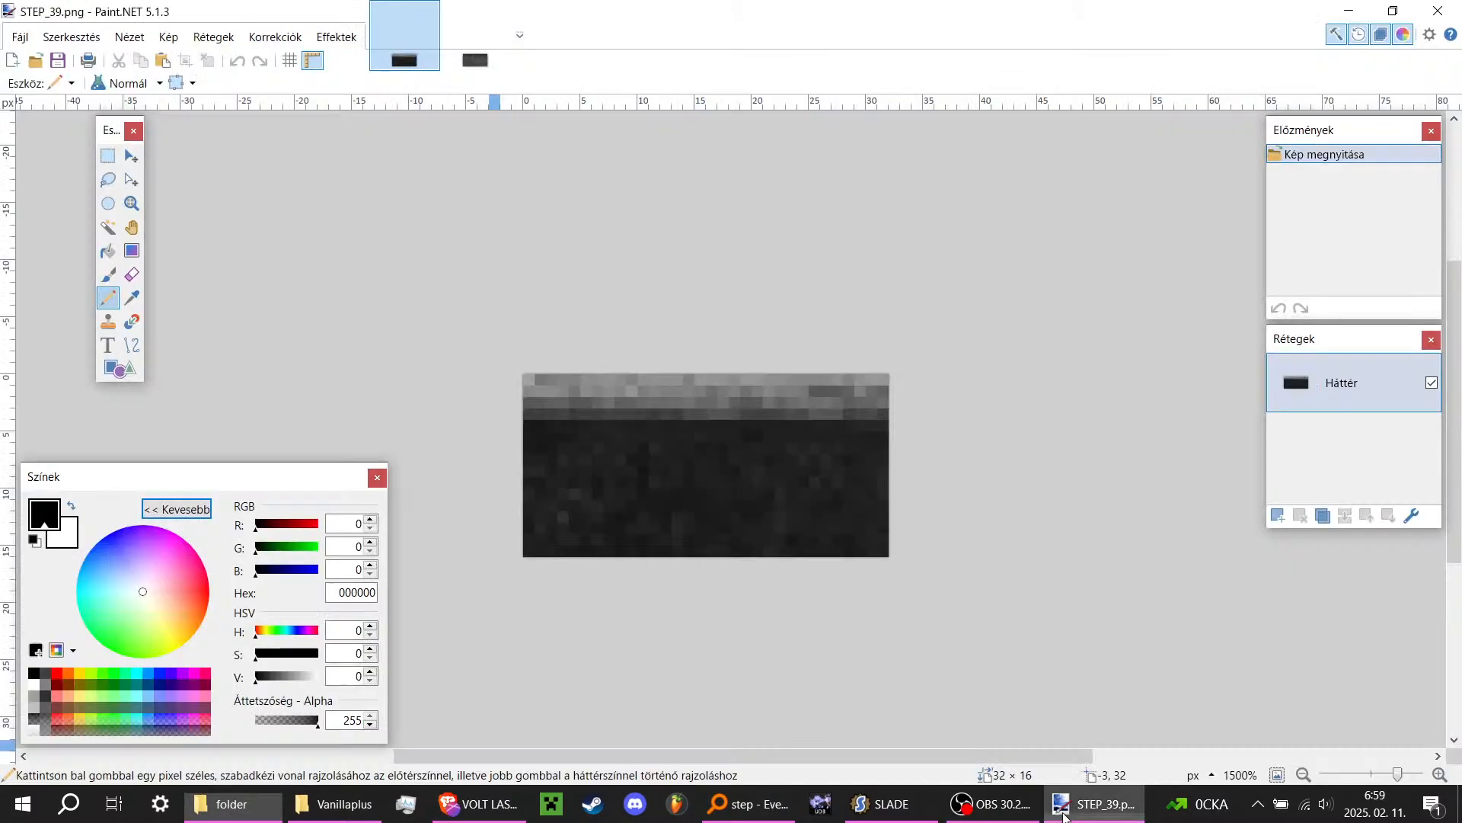
scroll(757, 447, "up", 5, "ctrl")
scroll(700, 335, "down", 6, "ctrl")
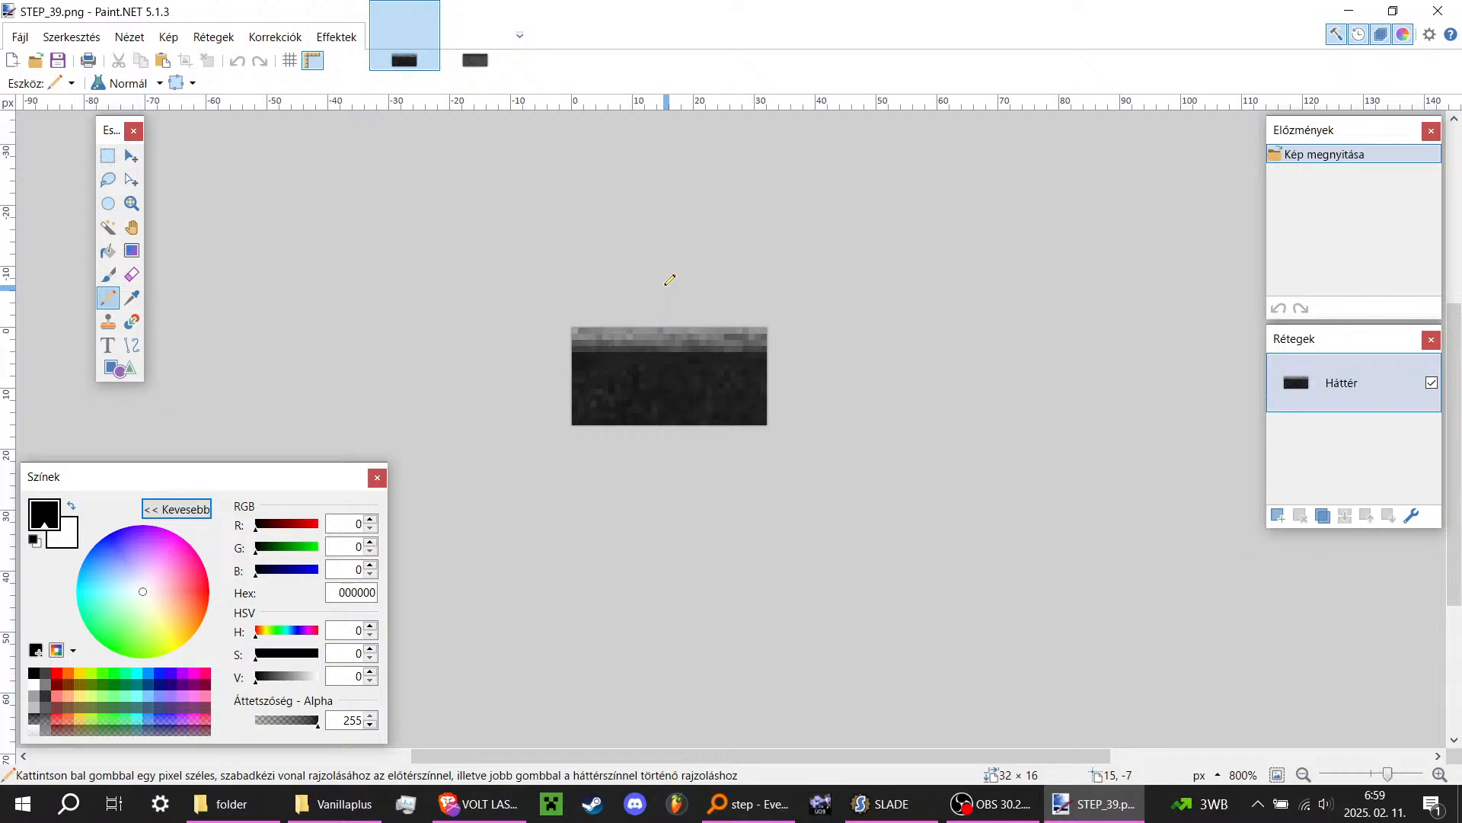
Step: Return to the VOLT LASER: SYNTHESIS page in Brave and review its screenshots, the Too many textures article and the mod summary
left_click(478, 804)
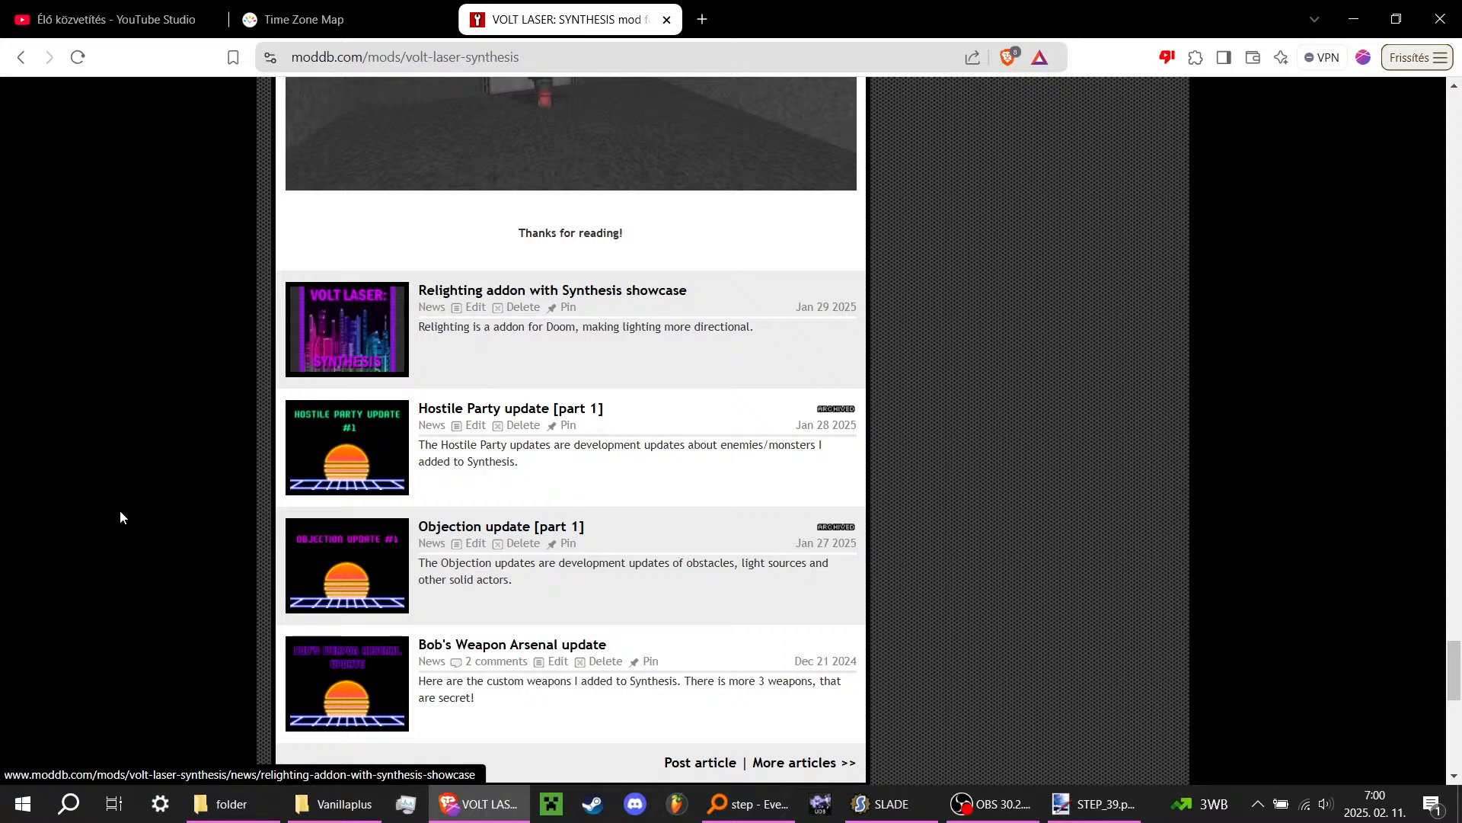
scroll(150, 495, "down", 5)
scroll(153, 489, "up", 15)
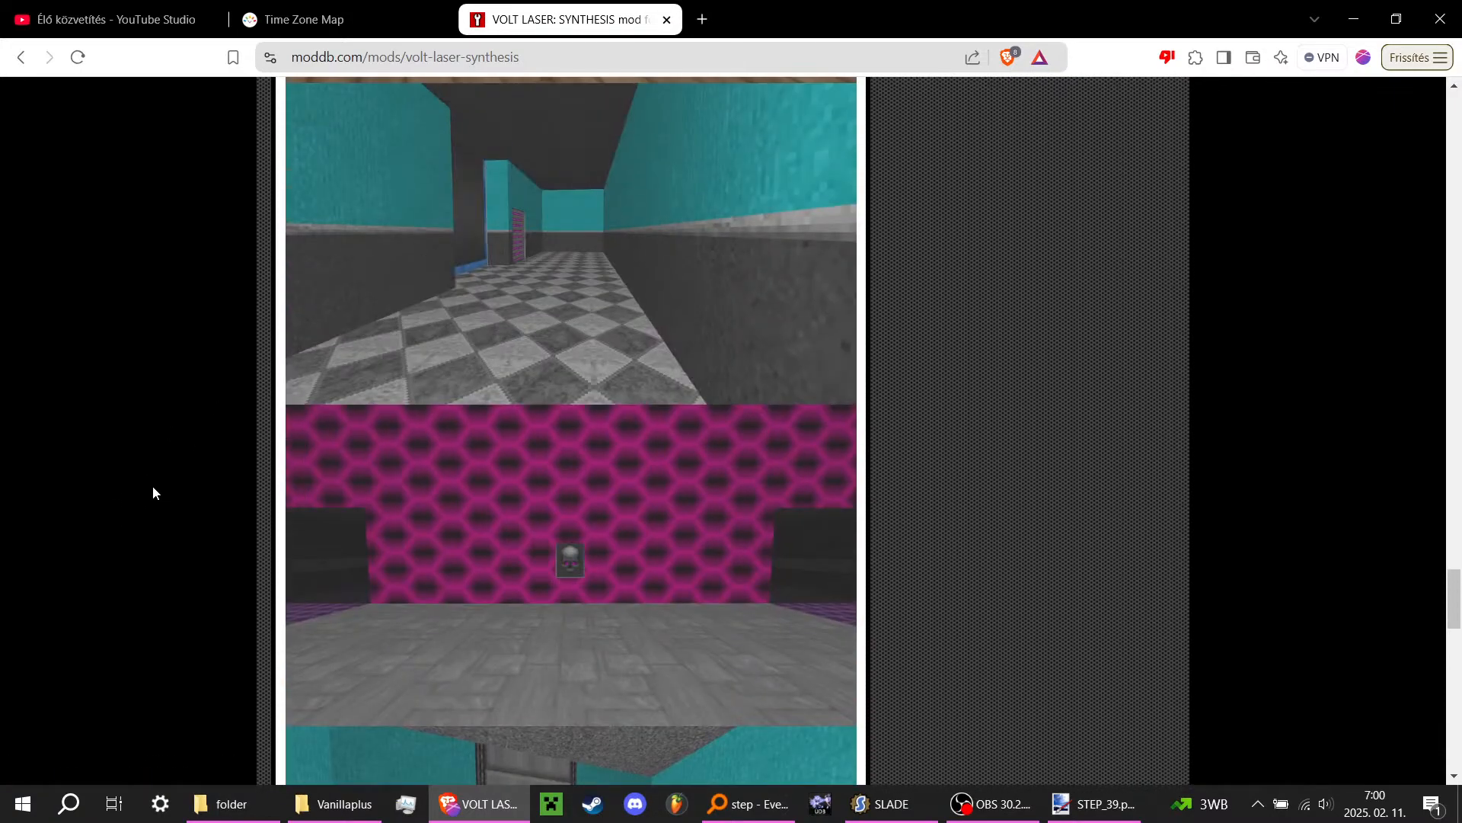
scroll(216, 549, "up", 7)
scroll(227, 145, "up", 20)
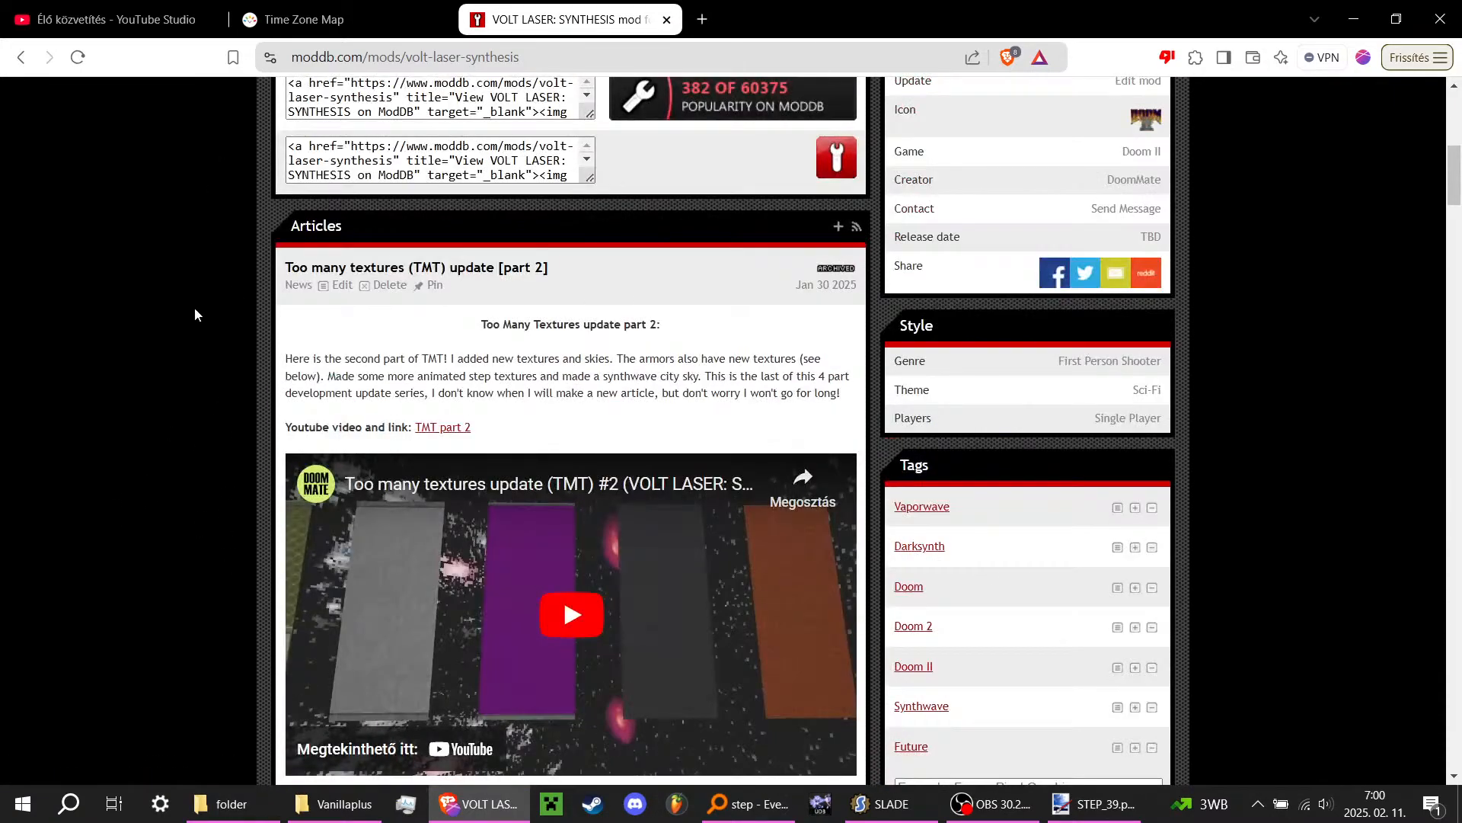
scroll(194, 307, "up", 8)
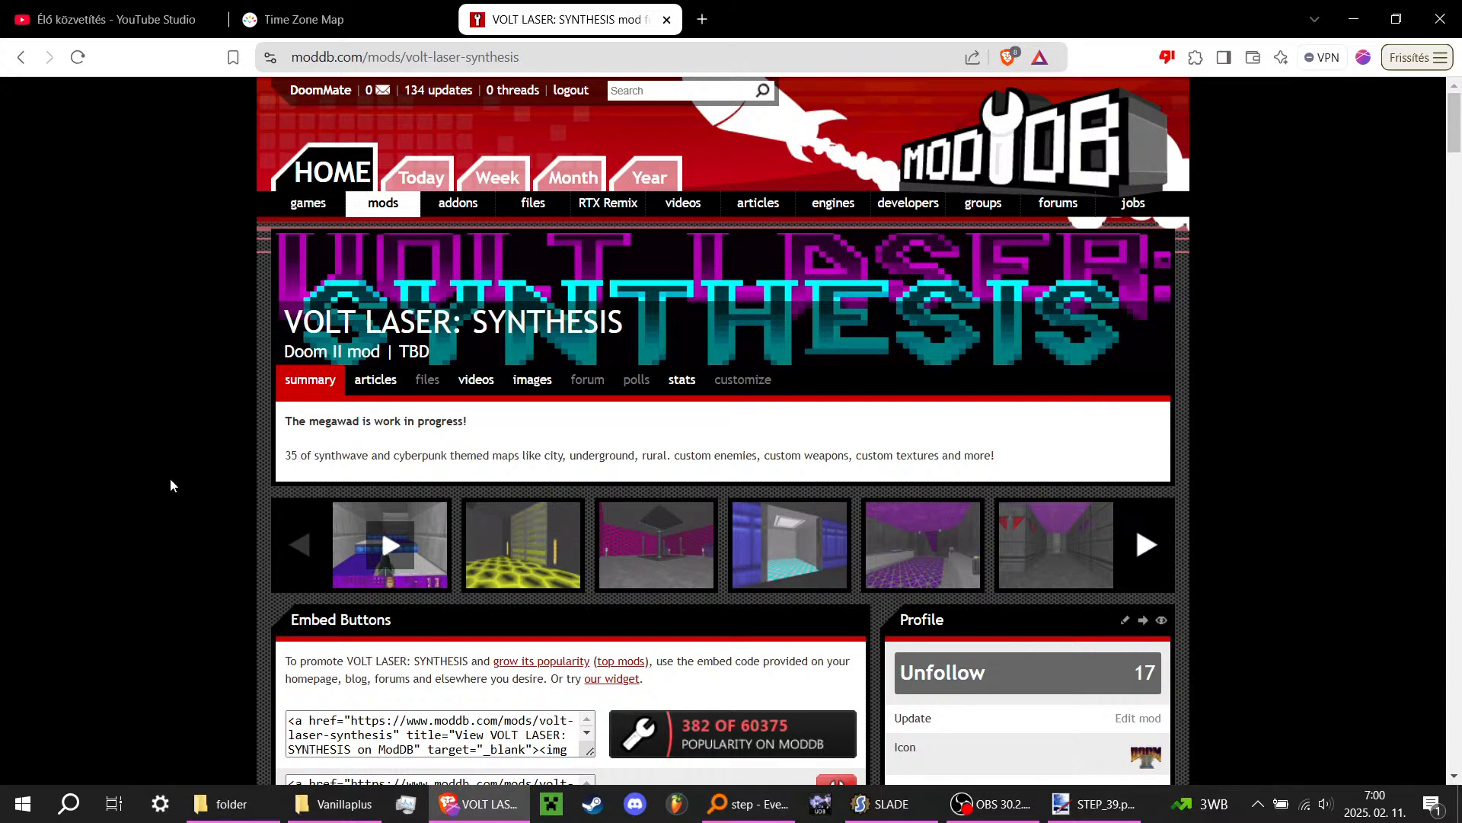
scroll(170, 485, "down", 5)
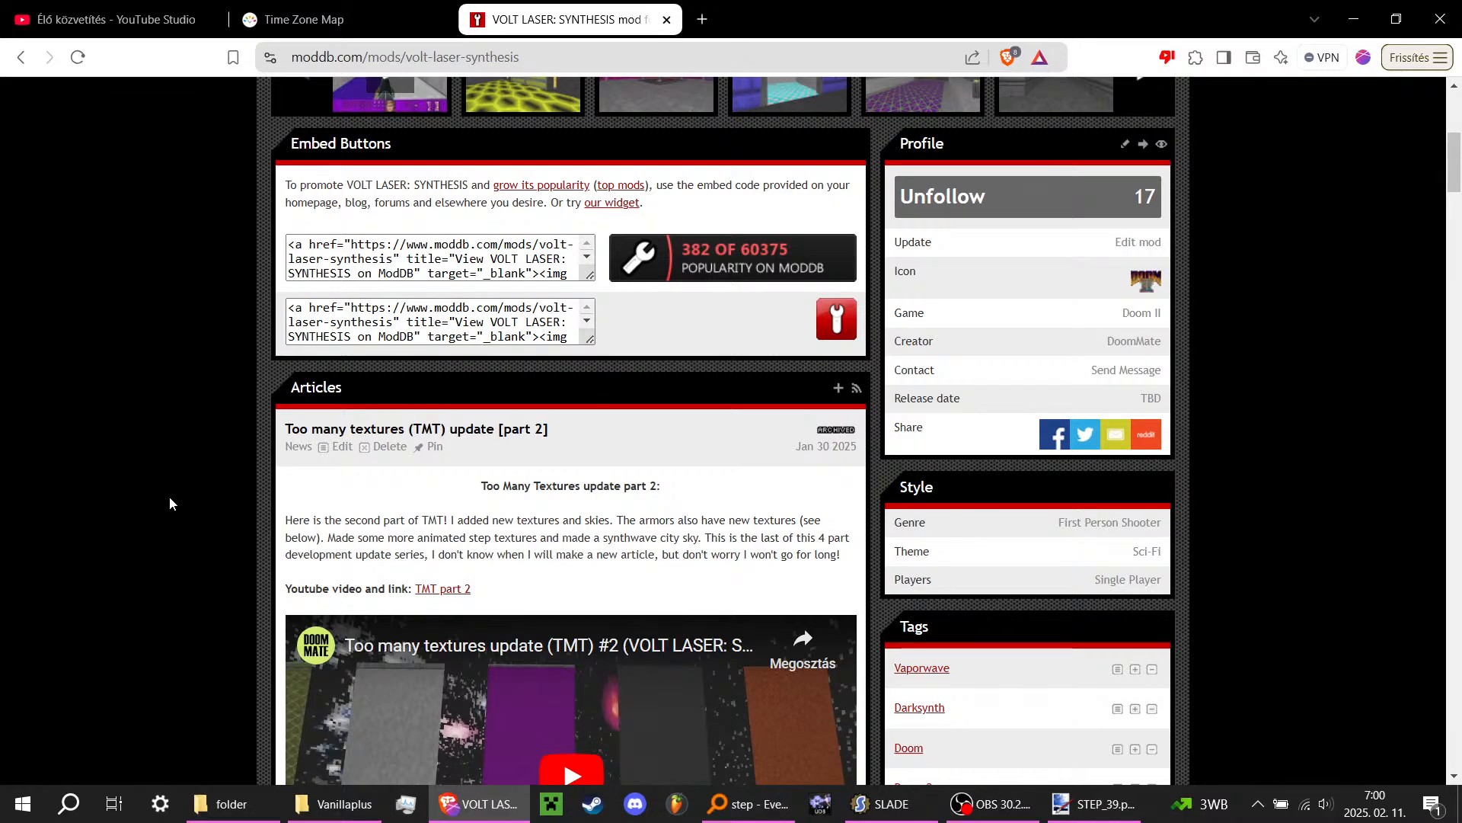
scroll(310, 447, "up", 2)
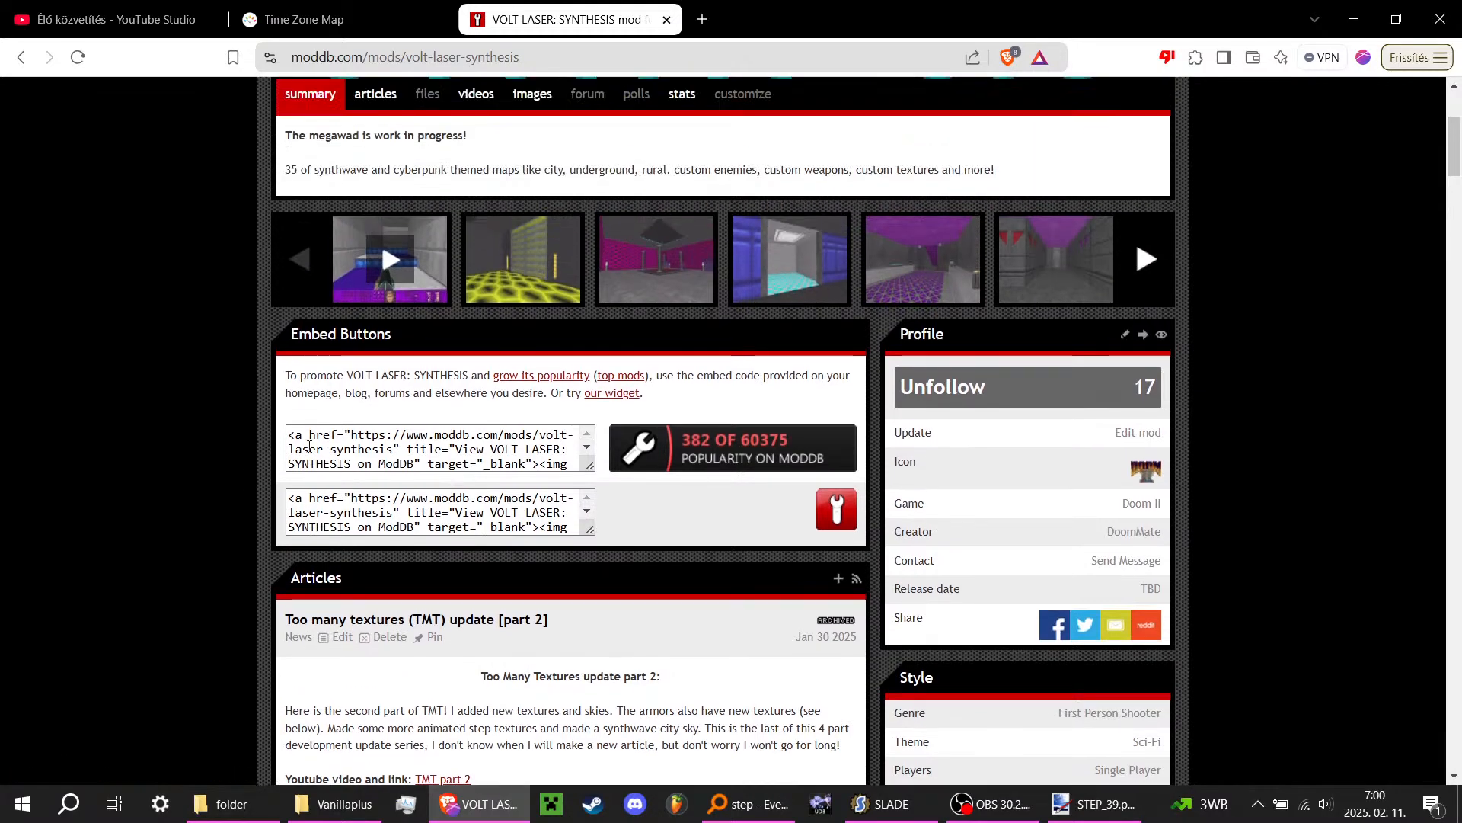
scroll(309, 447, "up", 2)
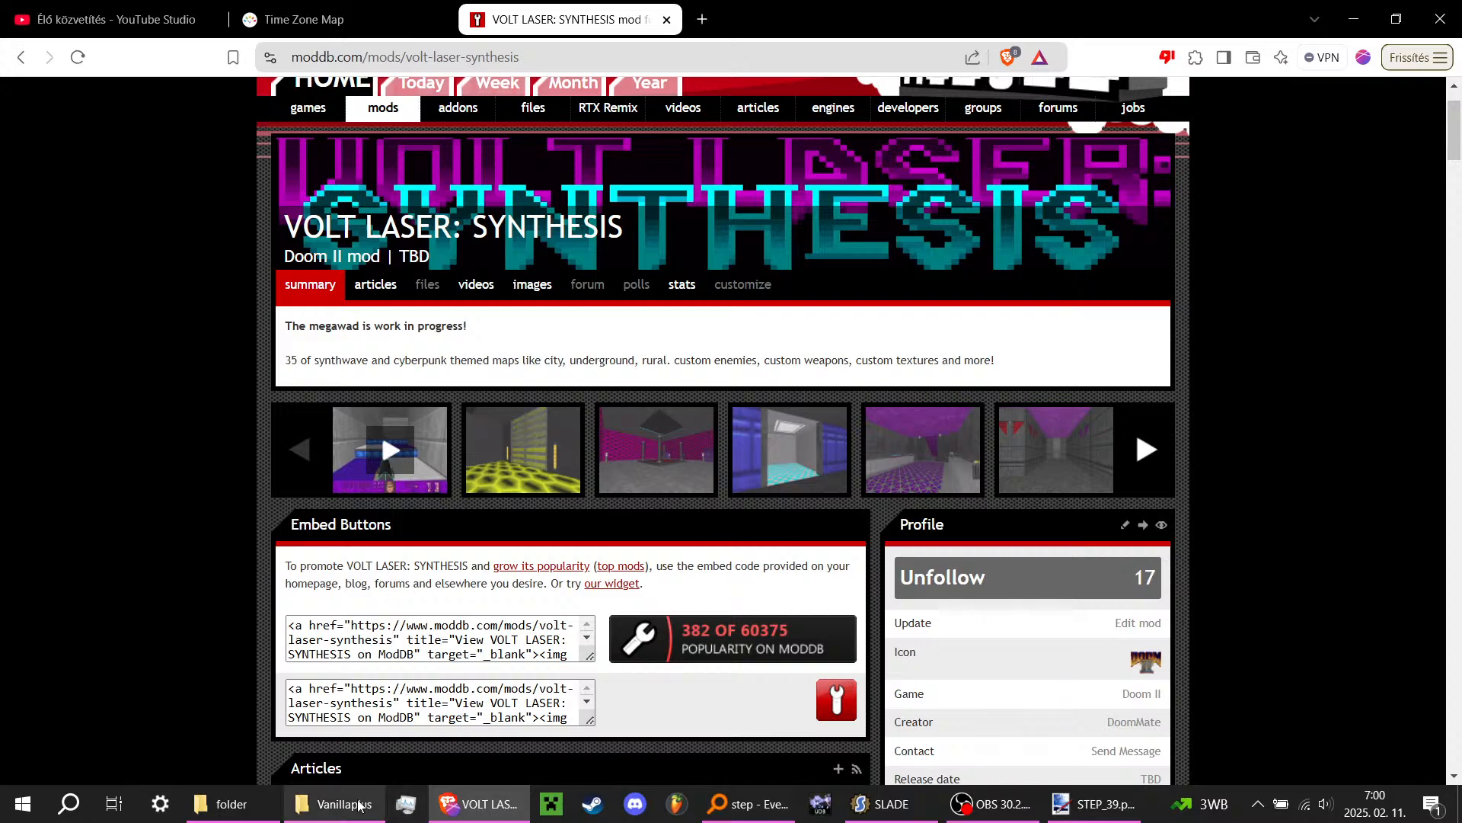
Step: Switch to the Vanillaplus folder in File Explorer and review its texture and sprite images, including the floor, rock and slime textures
left_click(253, 815)
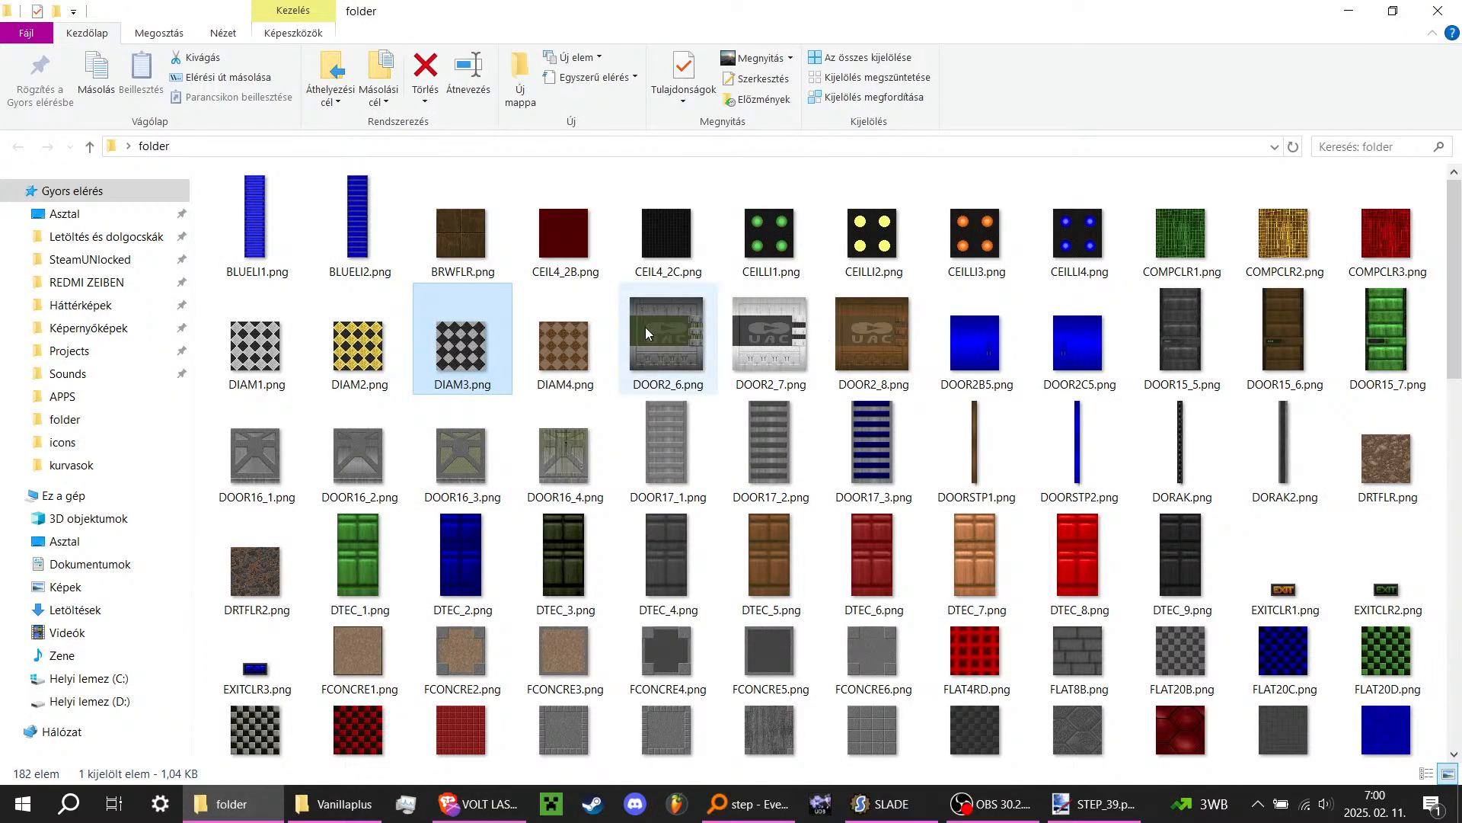
left_click(323, 817)
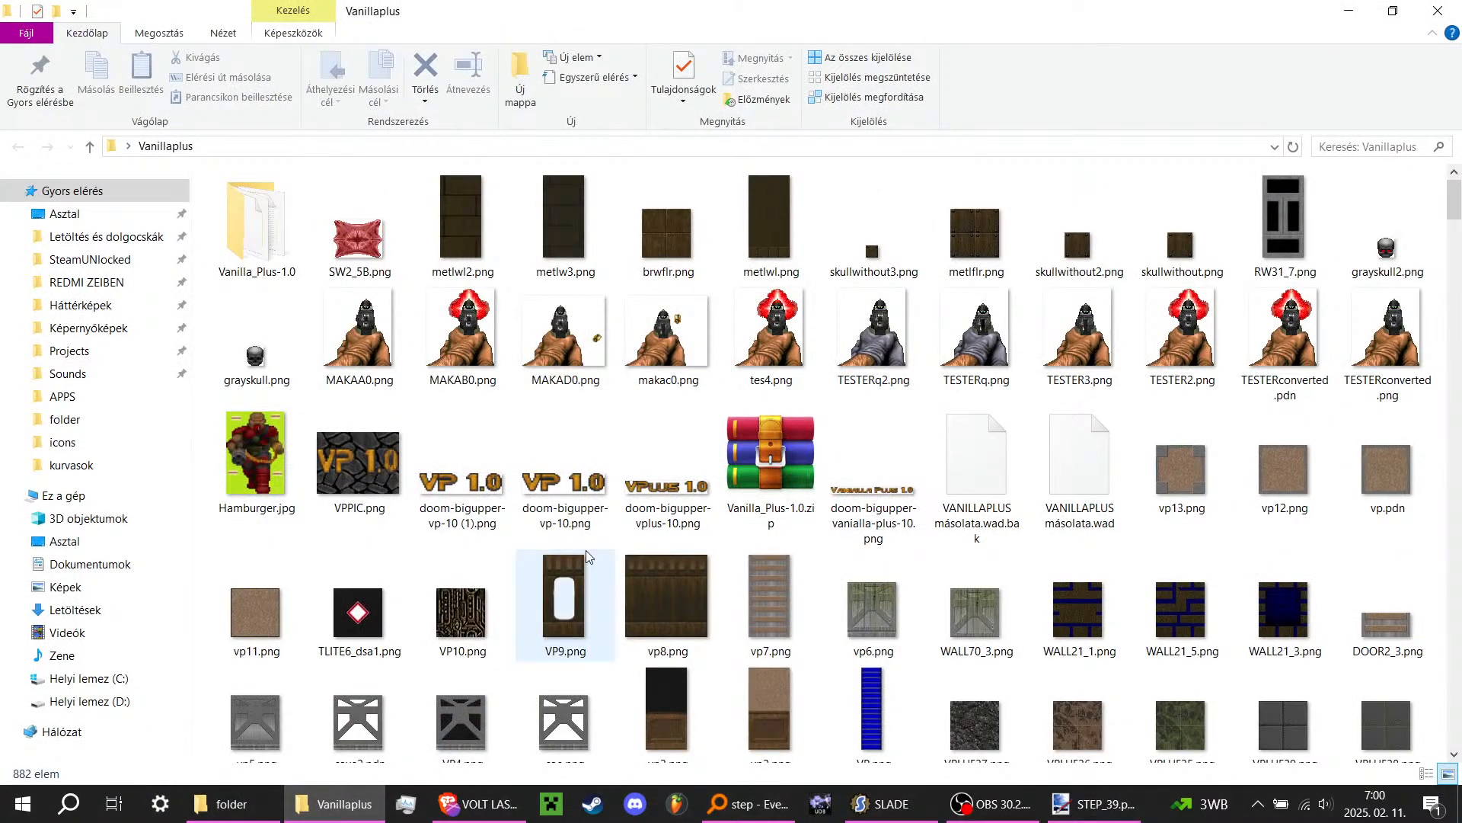
scroll(586, 556, "down", 10)
scroll(589, 542, "down", 3)
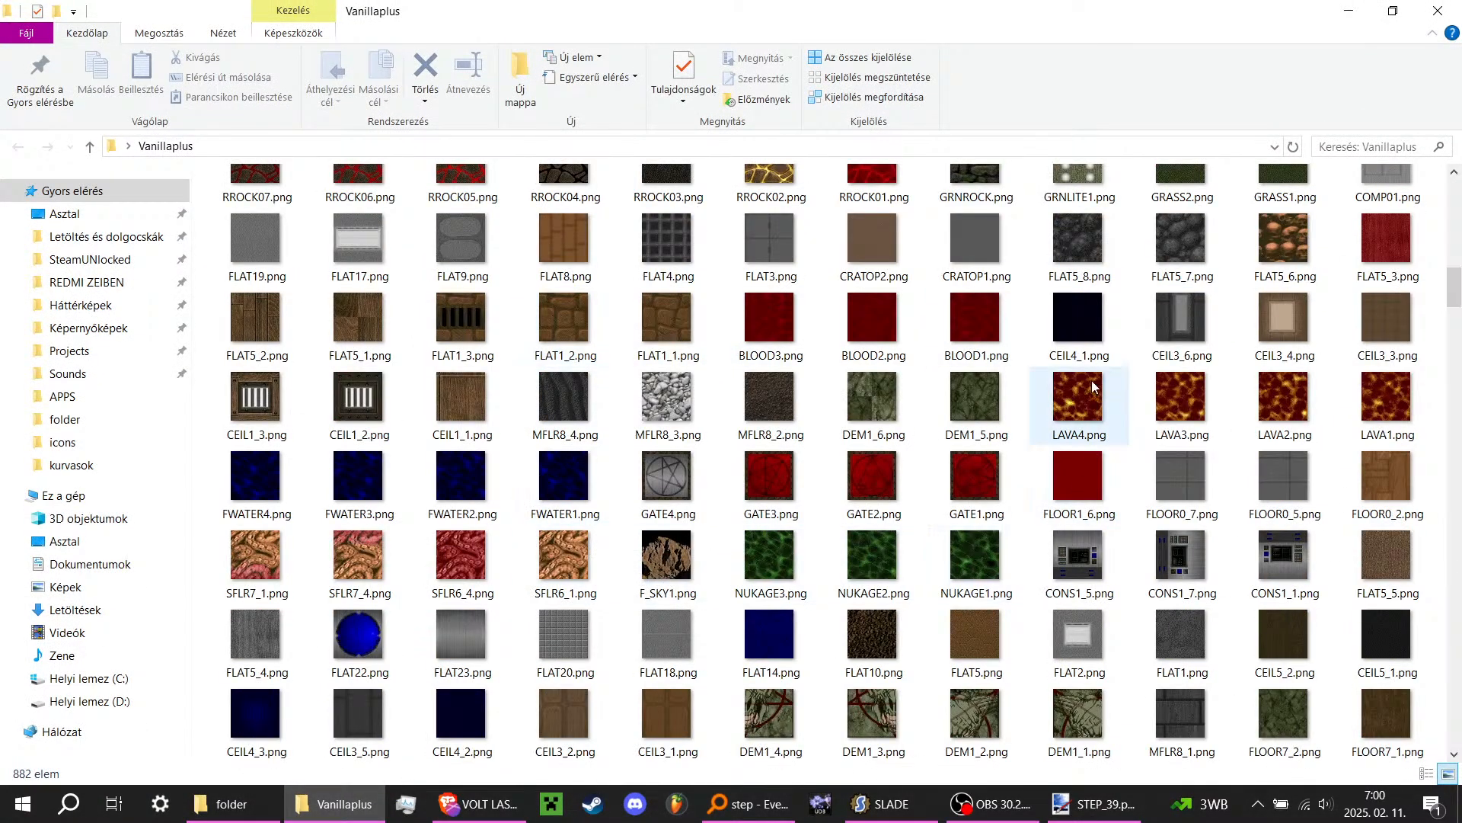
scroll(869, 480, "down", 15)
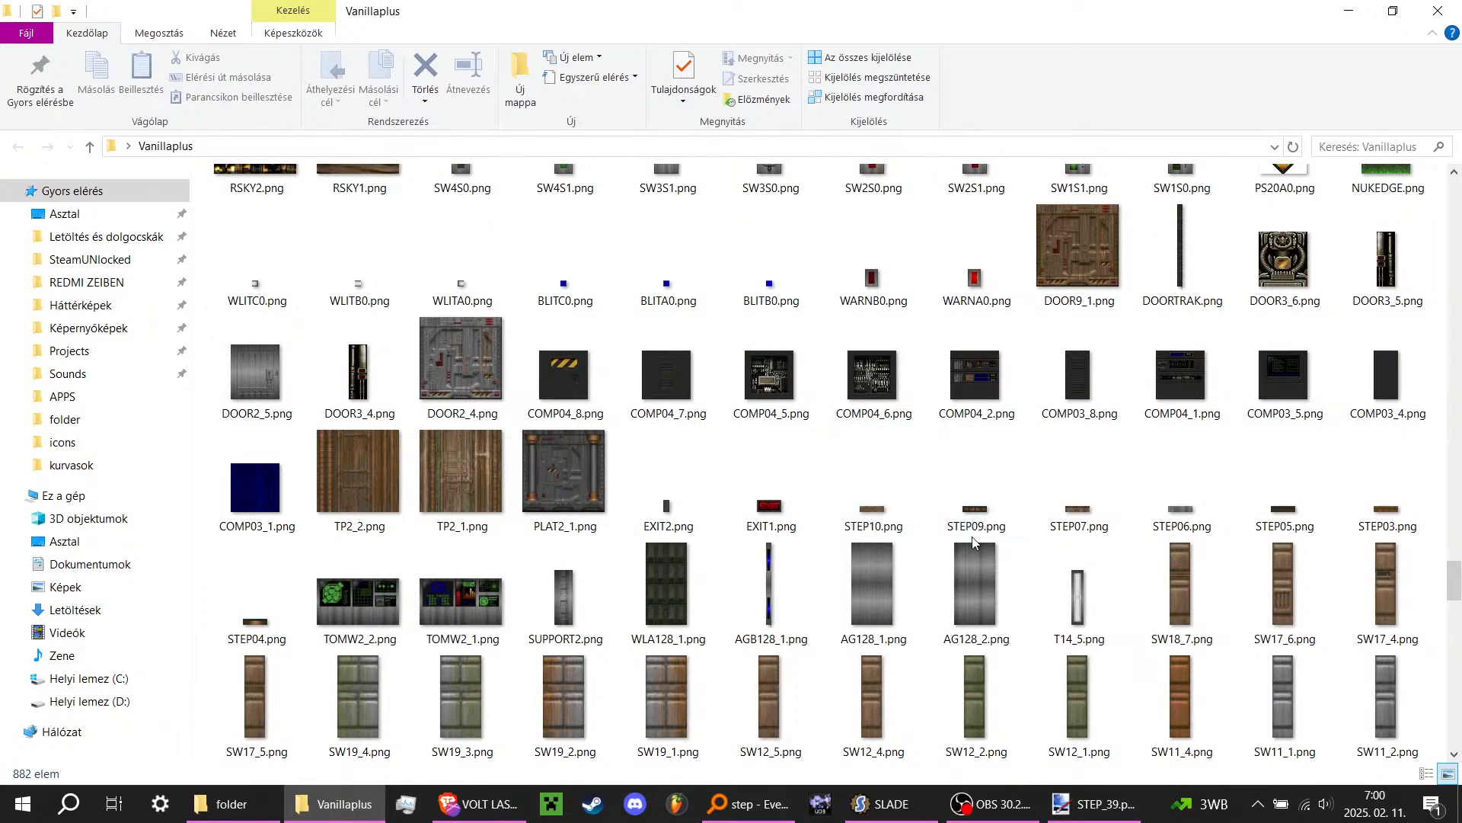
scroll(564, 613, "down", 15)
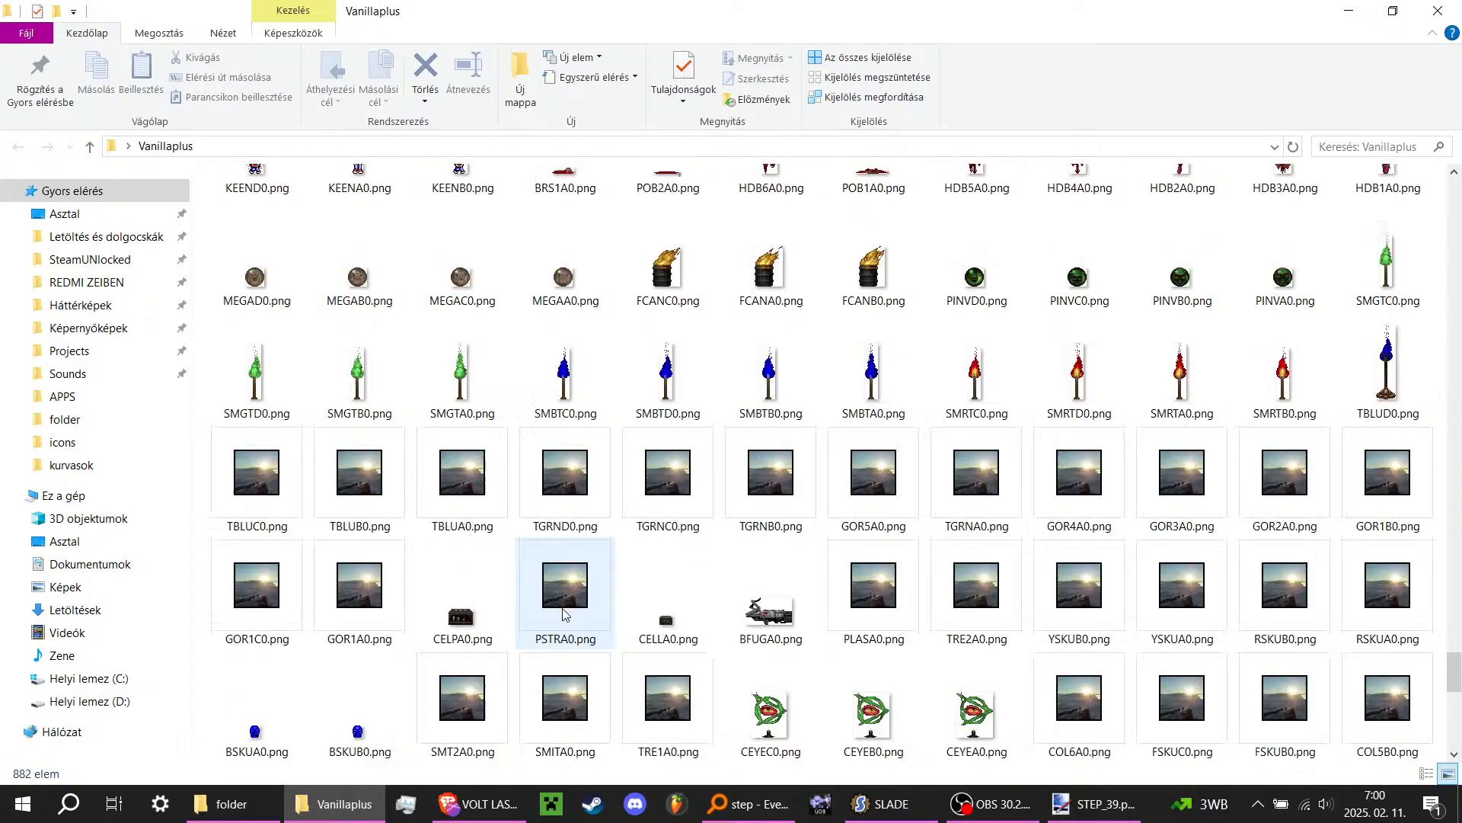
scroll(564, 613, "up", 15)
scroll(743, 413, "down", 5)
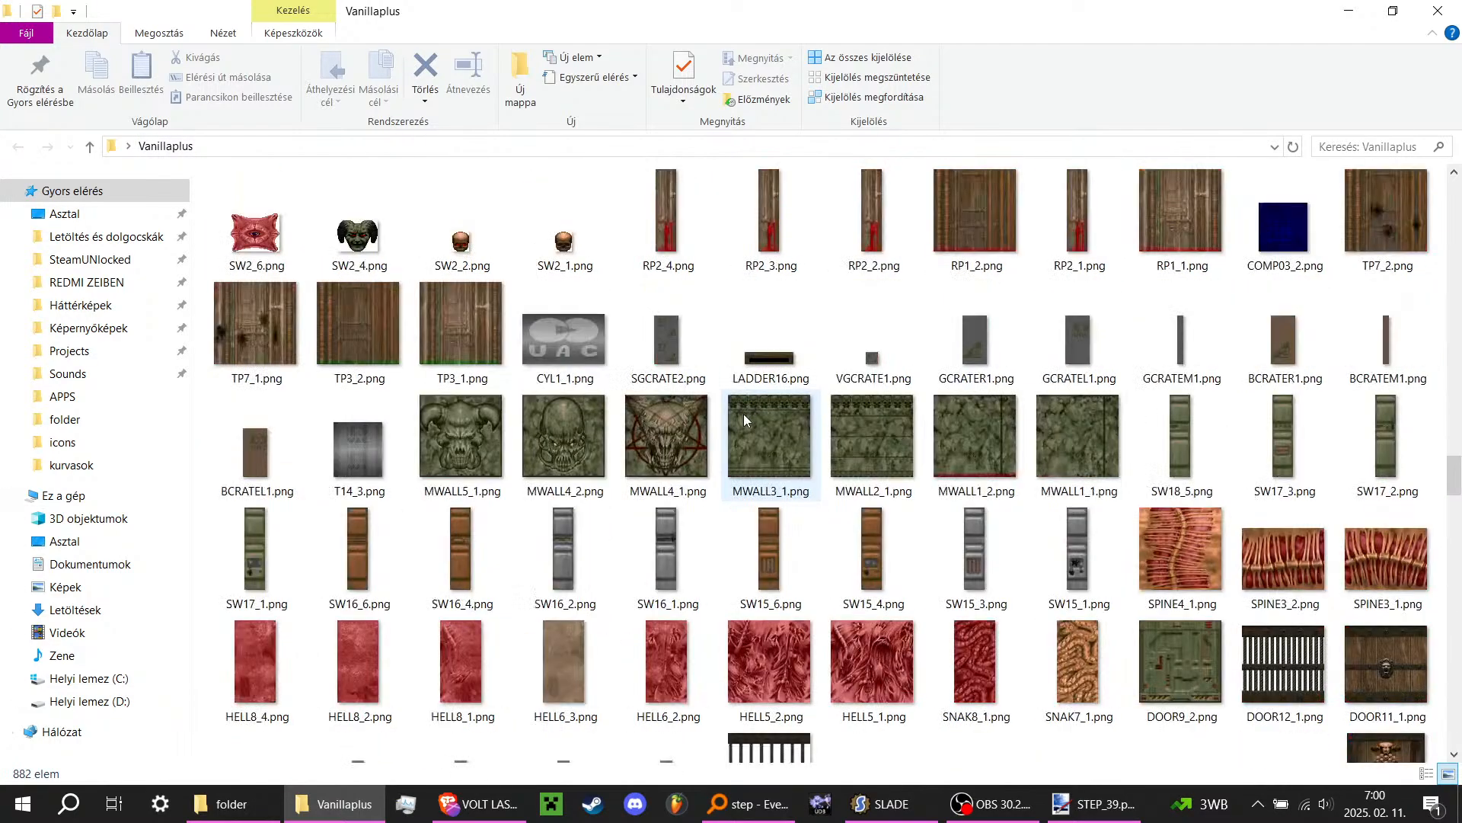
scroll(743, 413, "up", 10)
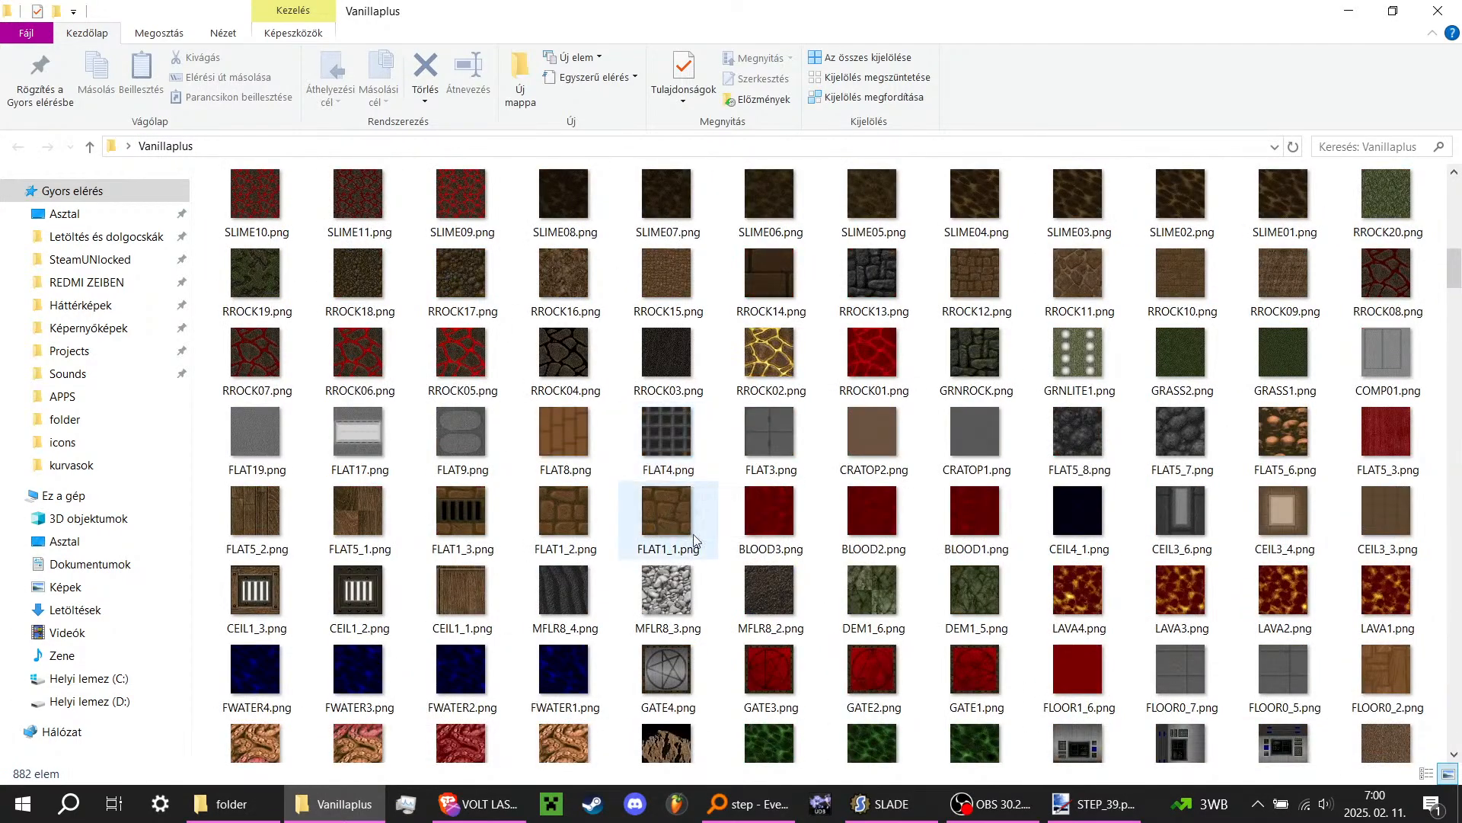
mouse_move(874, 491)
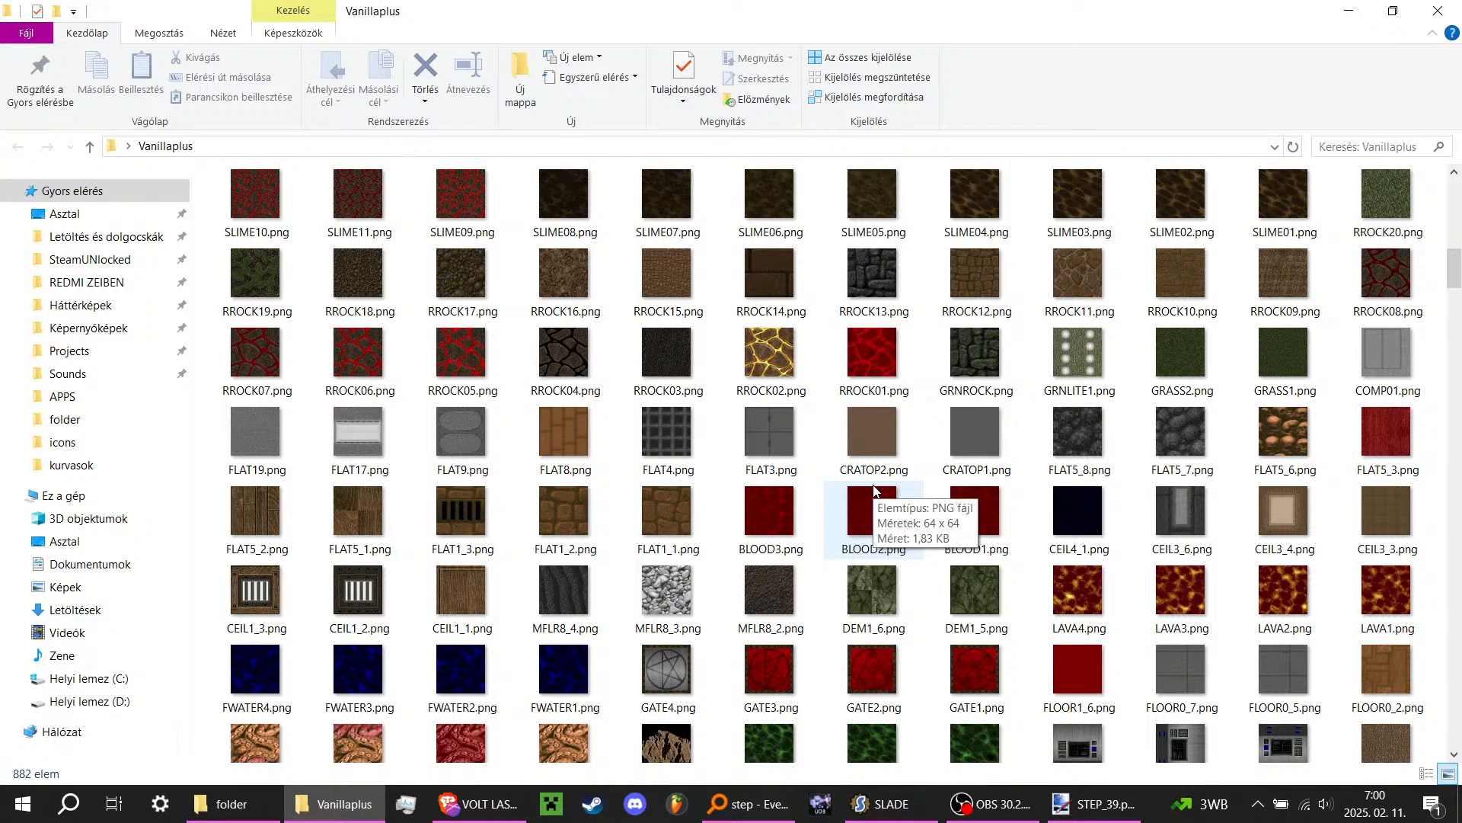
scroll(856, 497, "up", 5)
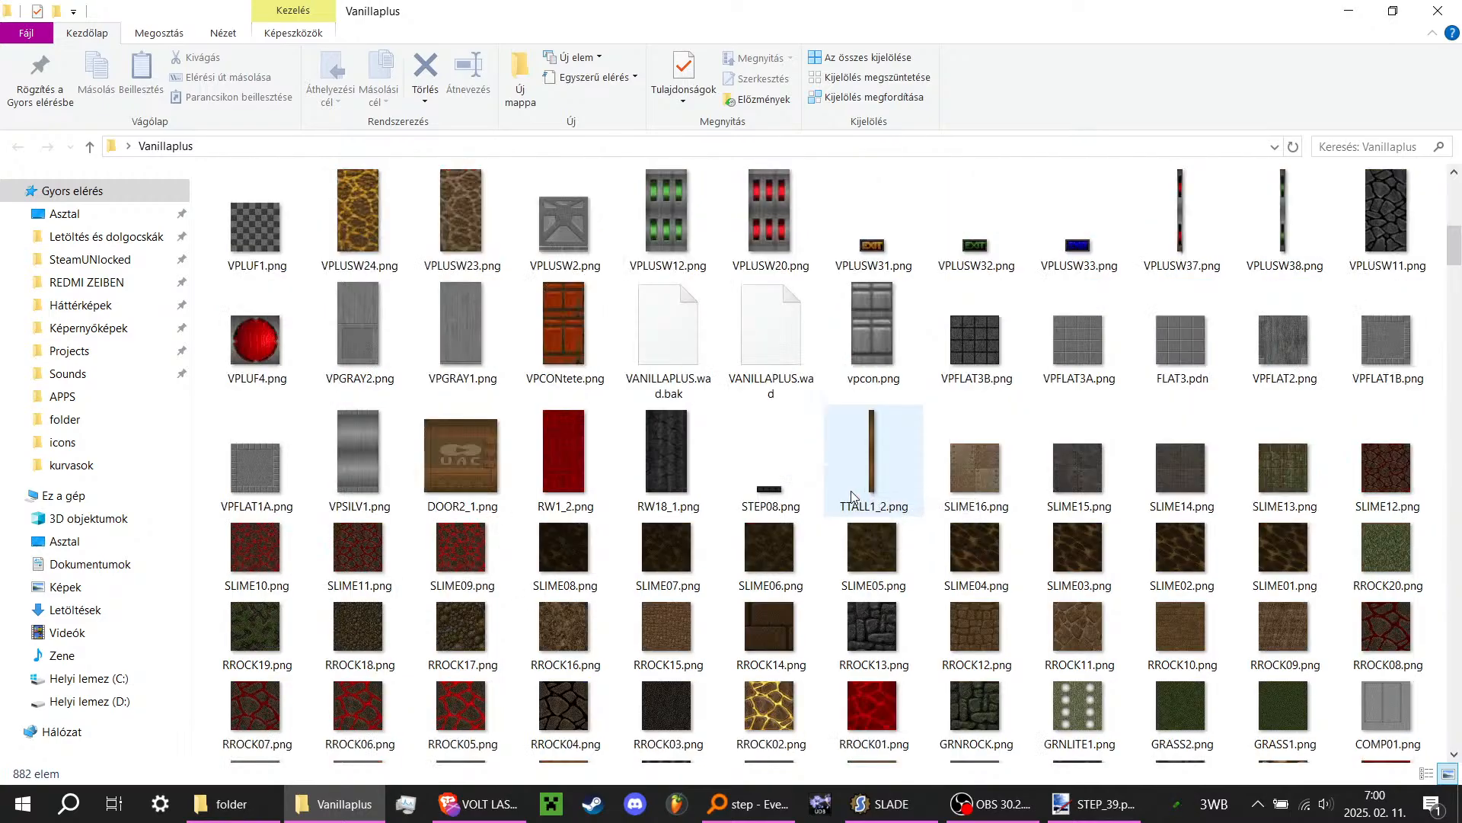
scroll(854, 480, "down", 5)
scroll(1021, 708, "up", 10)
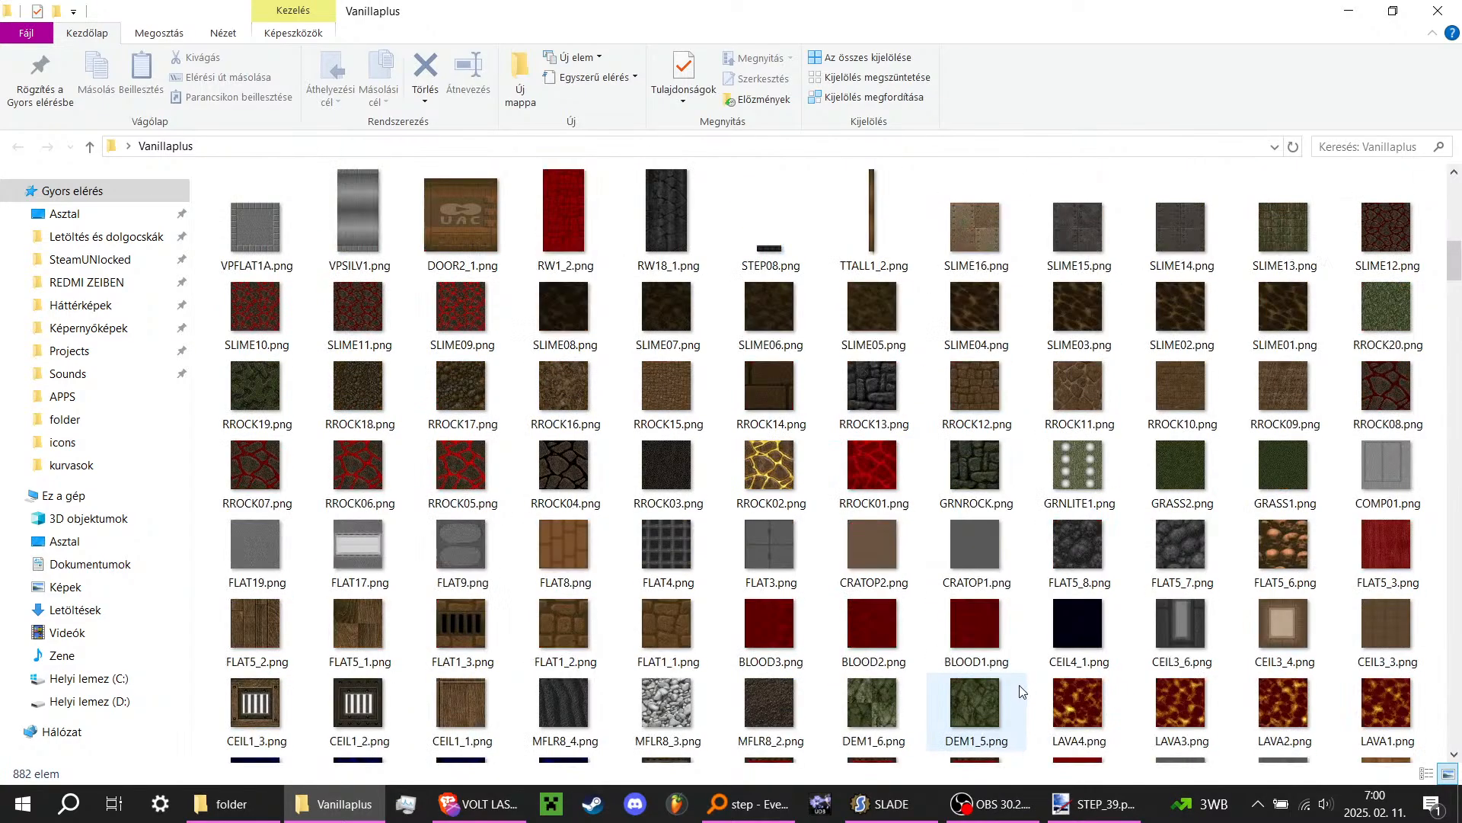
Step: Open BRWFLR.png from the texture folder as a separate image in Paint.NET and inspect it at different magnifications
left_click(229, 803)
scroll(521, 533, "down", 5)
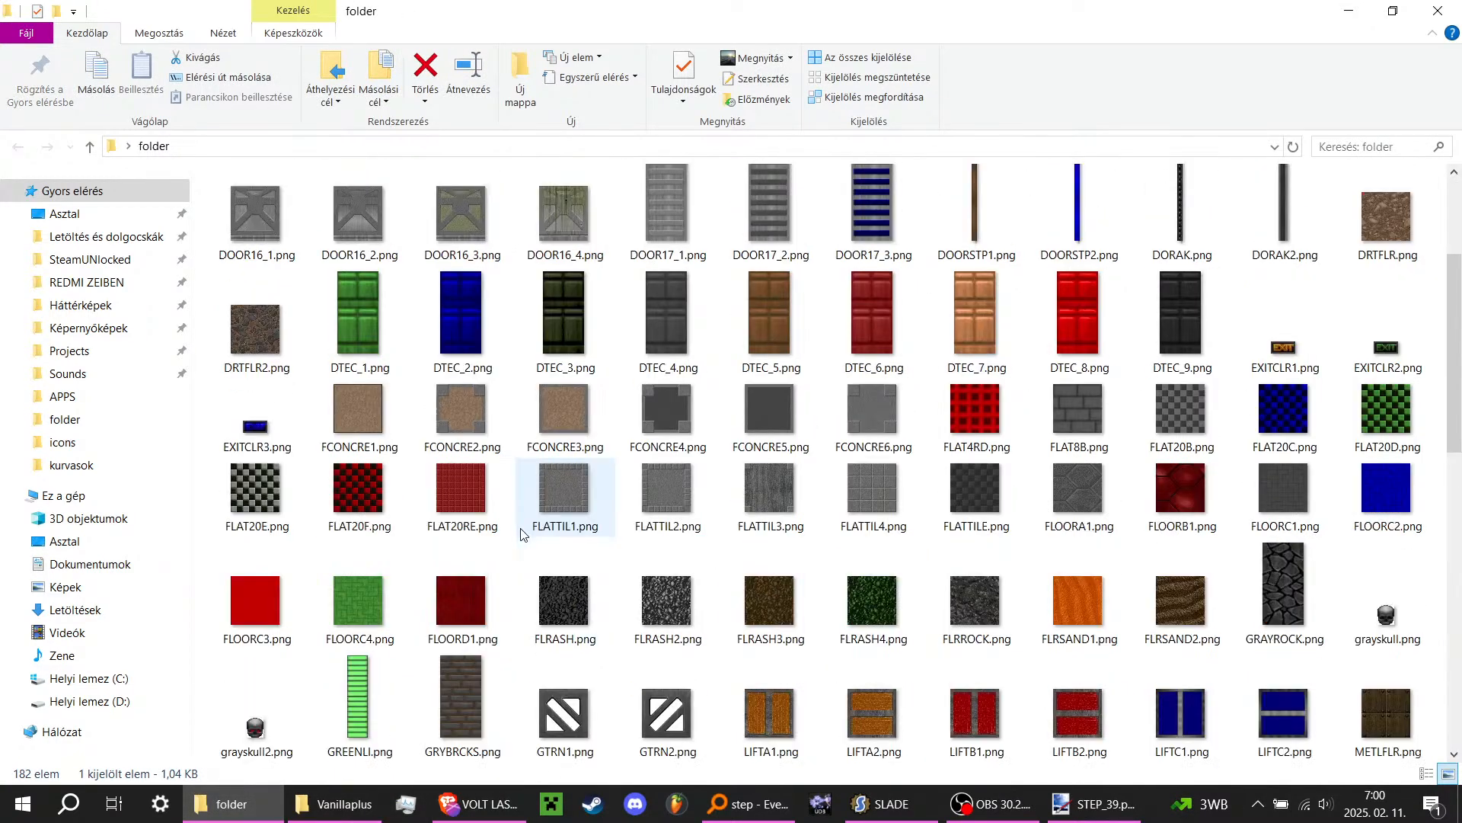
scroll(522, 535, "up", 6)
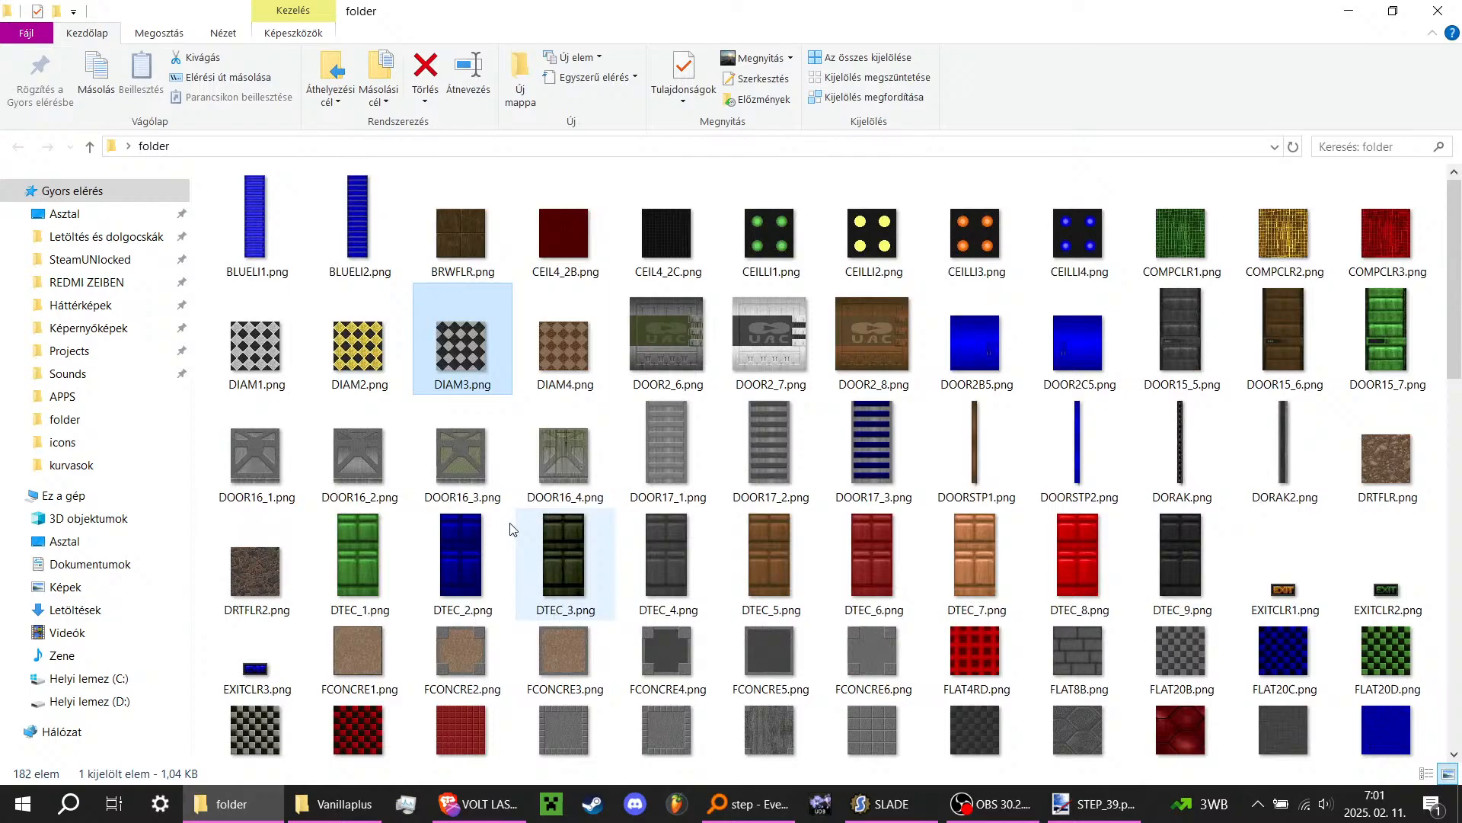
left_click(462, 232)
mouse_move(469, 229)
left_mouse_down()
mouse_move(556, 246)
mouse_move(615, 329)
mouse_move(1022, 608)
mouse_move(1089, 816)
mouse_move(746, 473)
left_mouse_up()
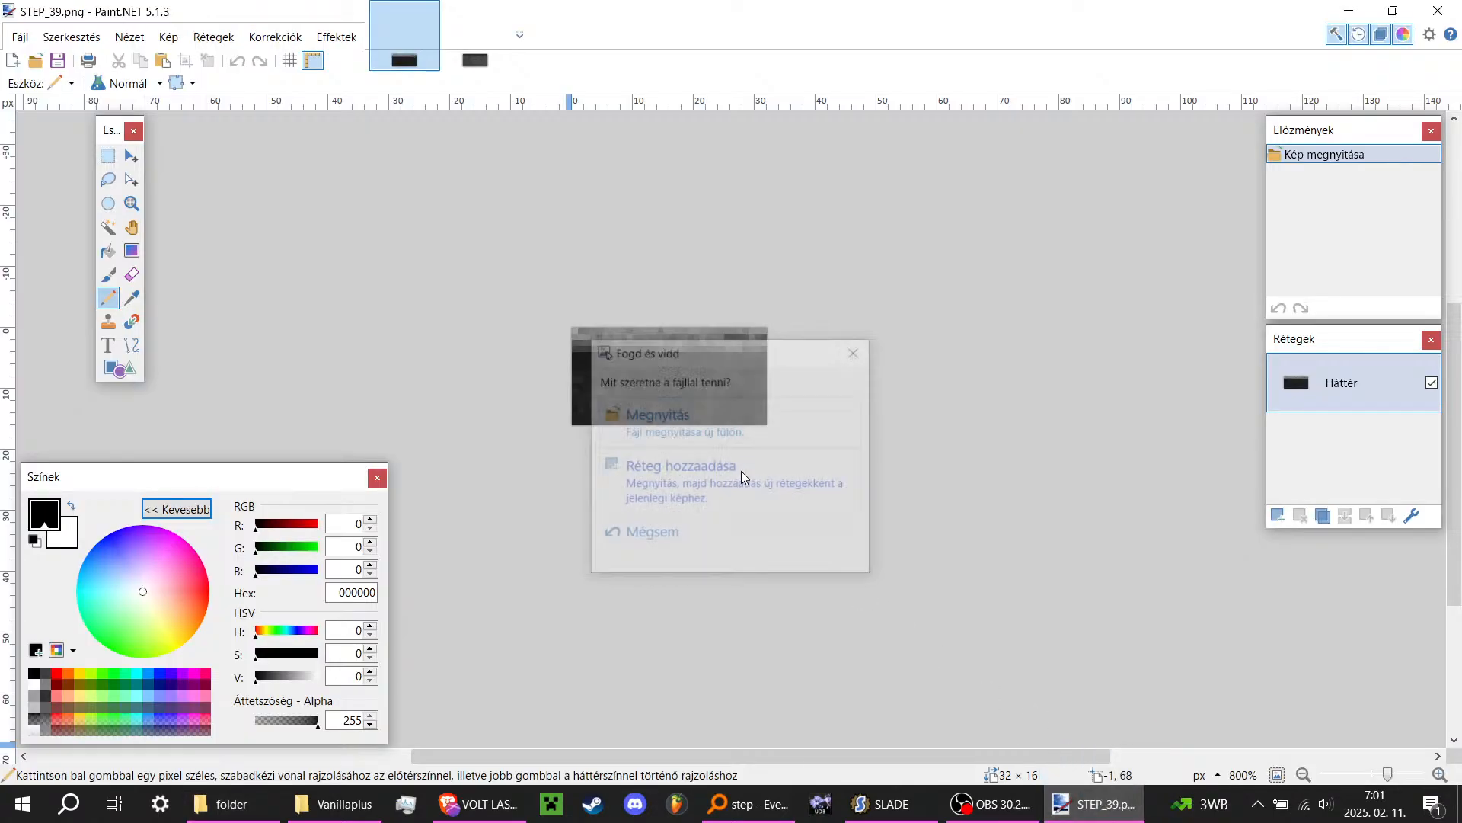
left_click(725, 423)
scroll(764, 349, "up", 6, "ctrl")
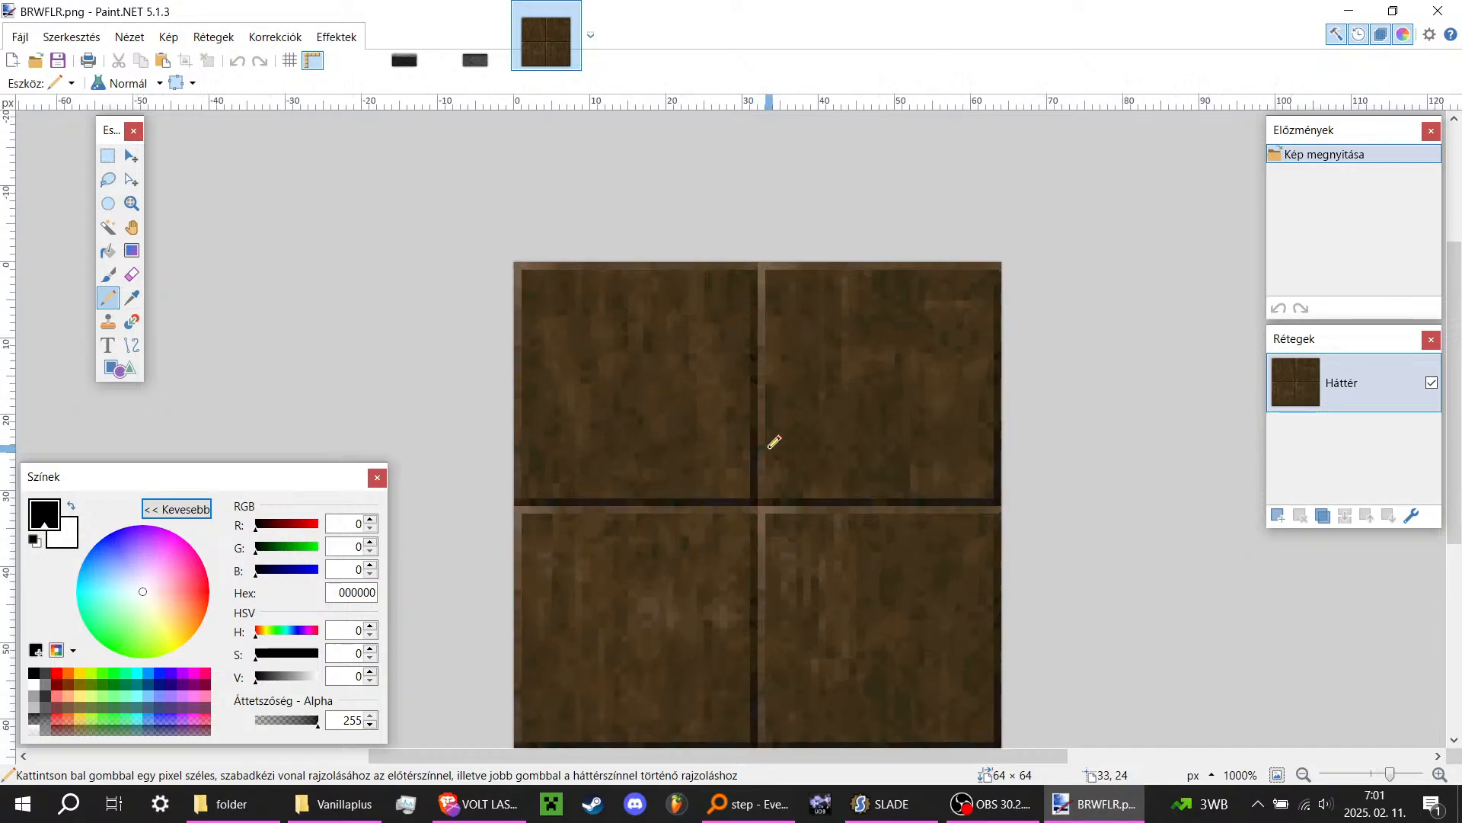
scroll(518, 395, "down", 3, "ctrl")
Step: Open skullwithout2.png from the Vanillaplus folder as another separate image in Paint.NET
key("alt+Tab")
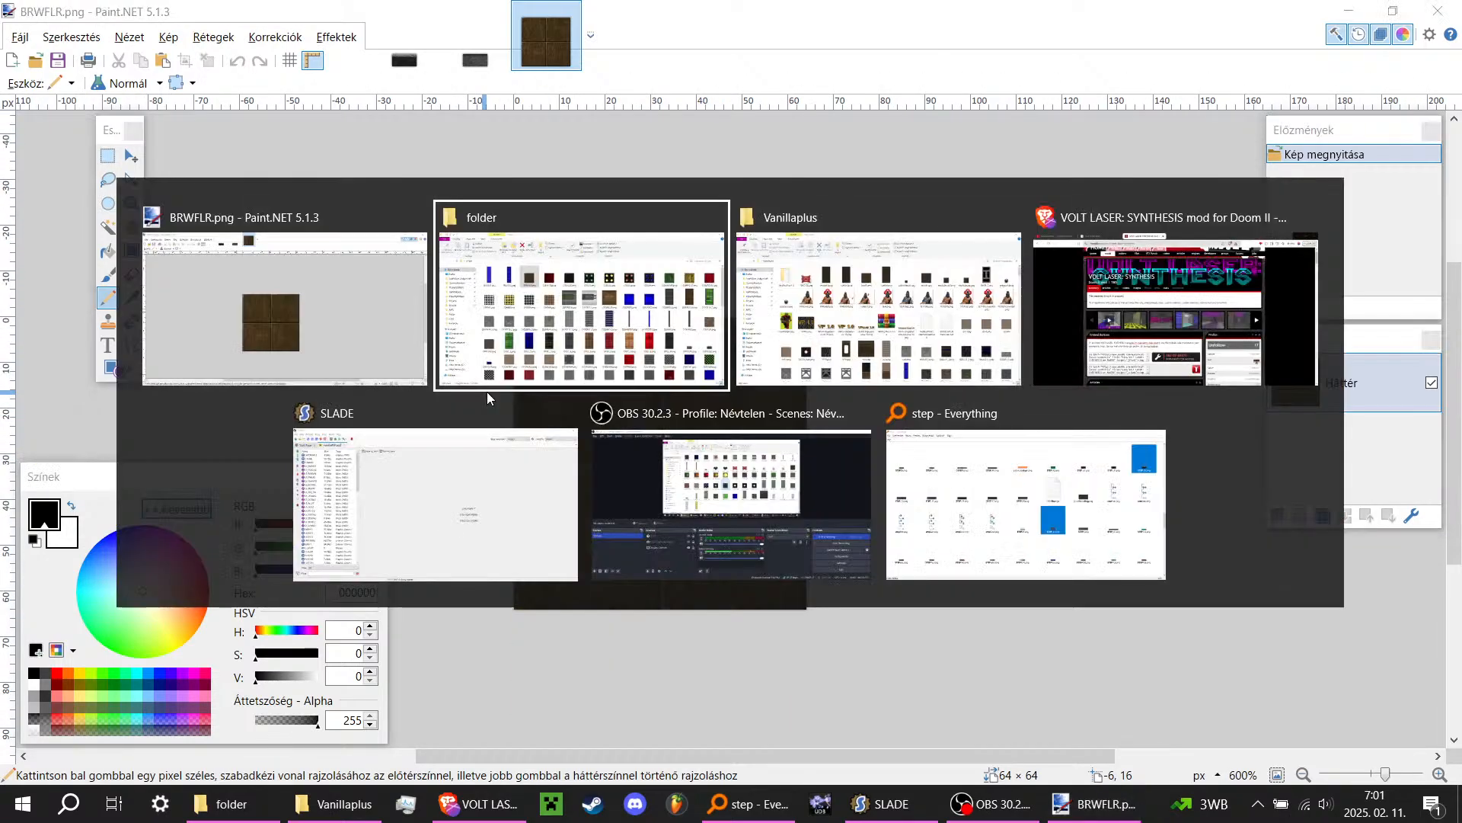
scroll(1222, 443, "down", 10)
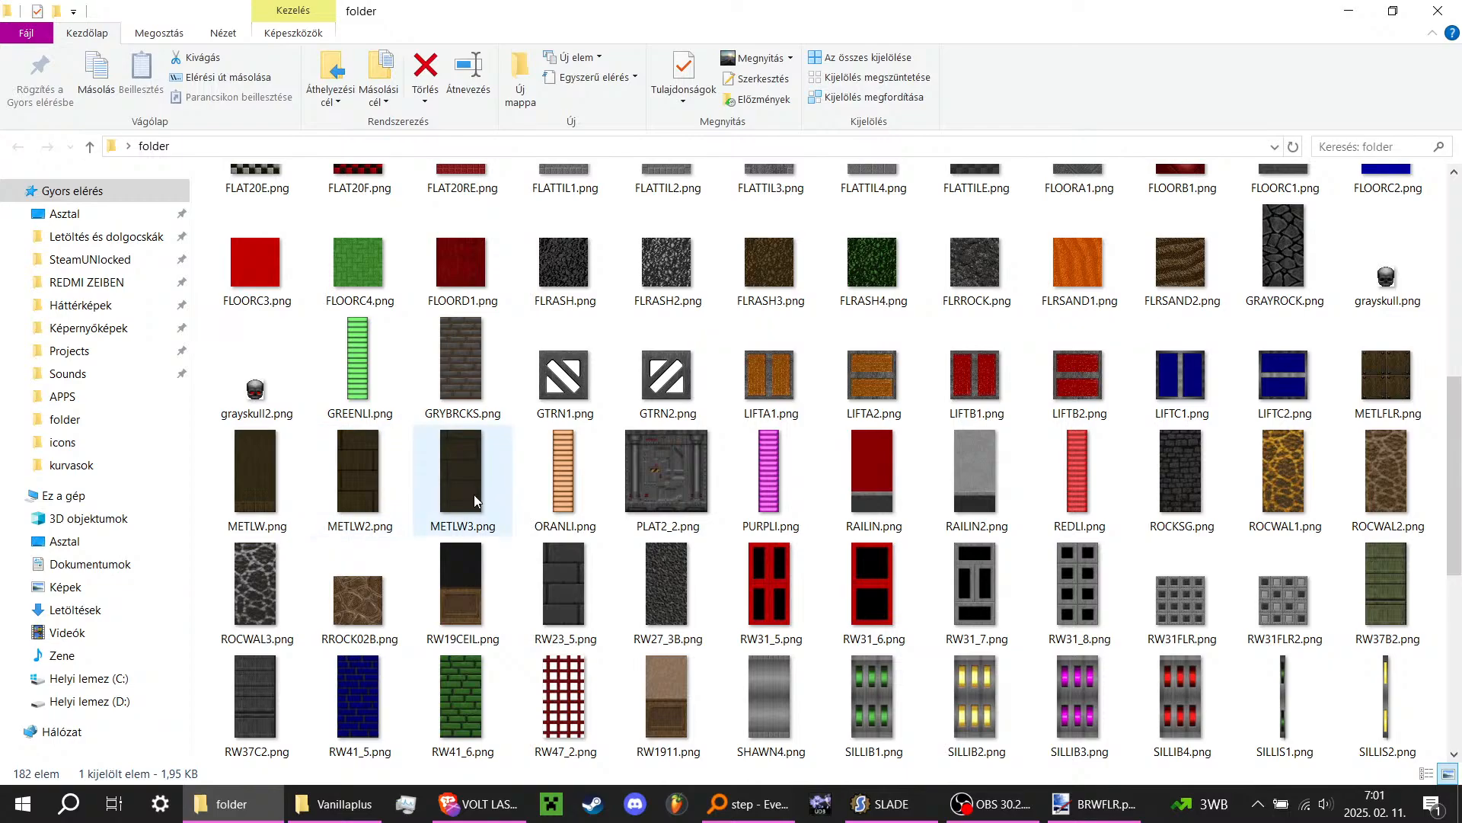
key("alt+Tab")
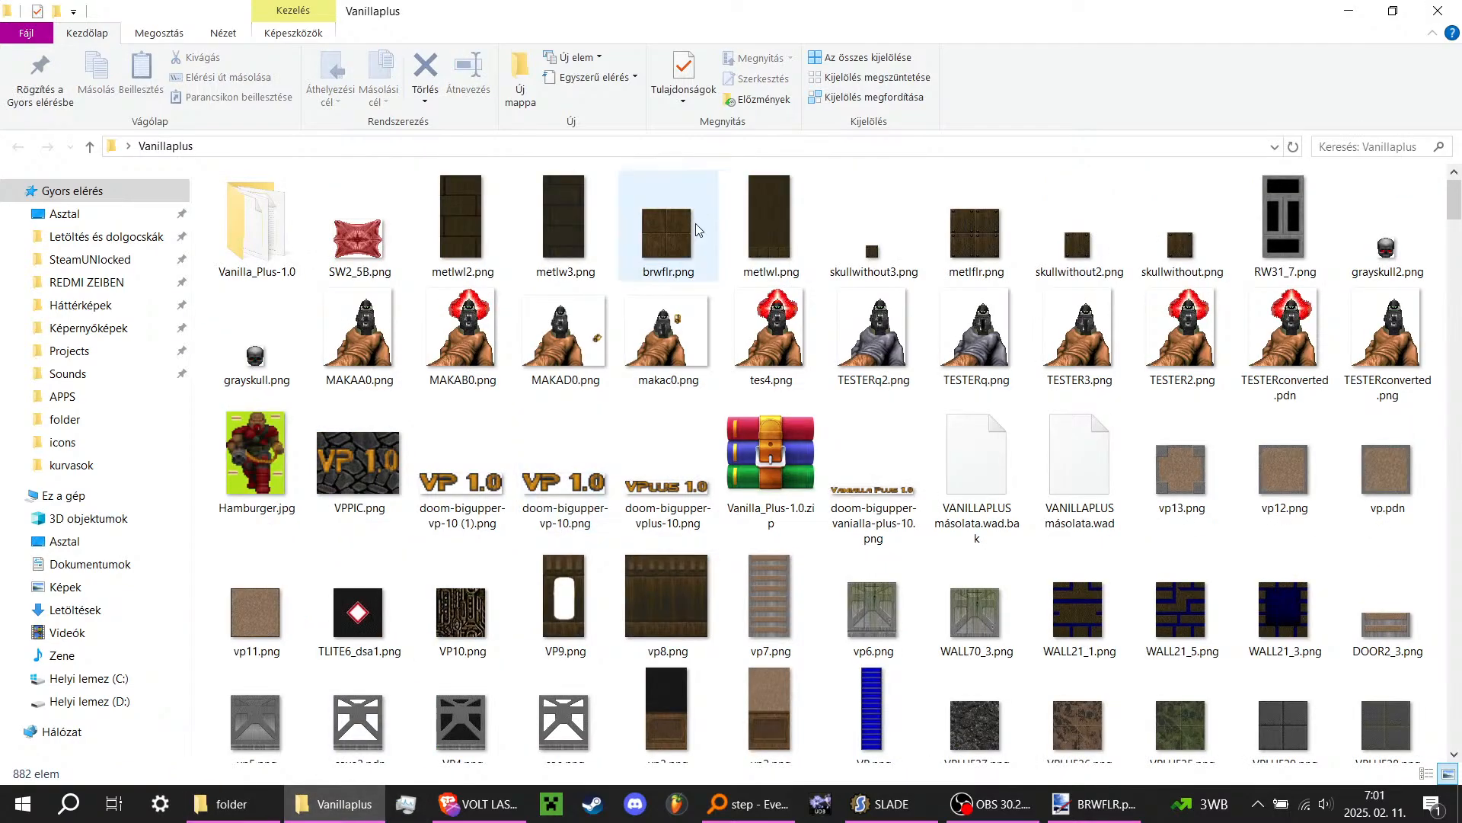
left_click(1080, 237)
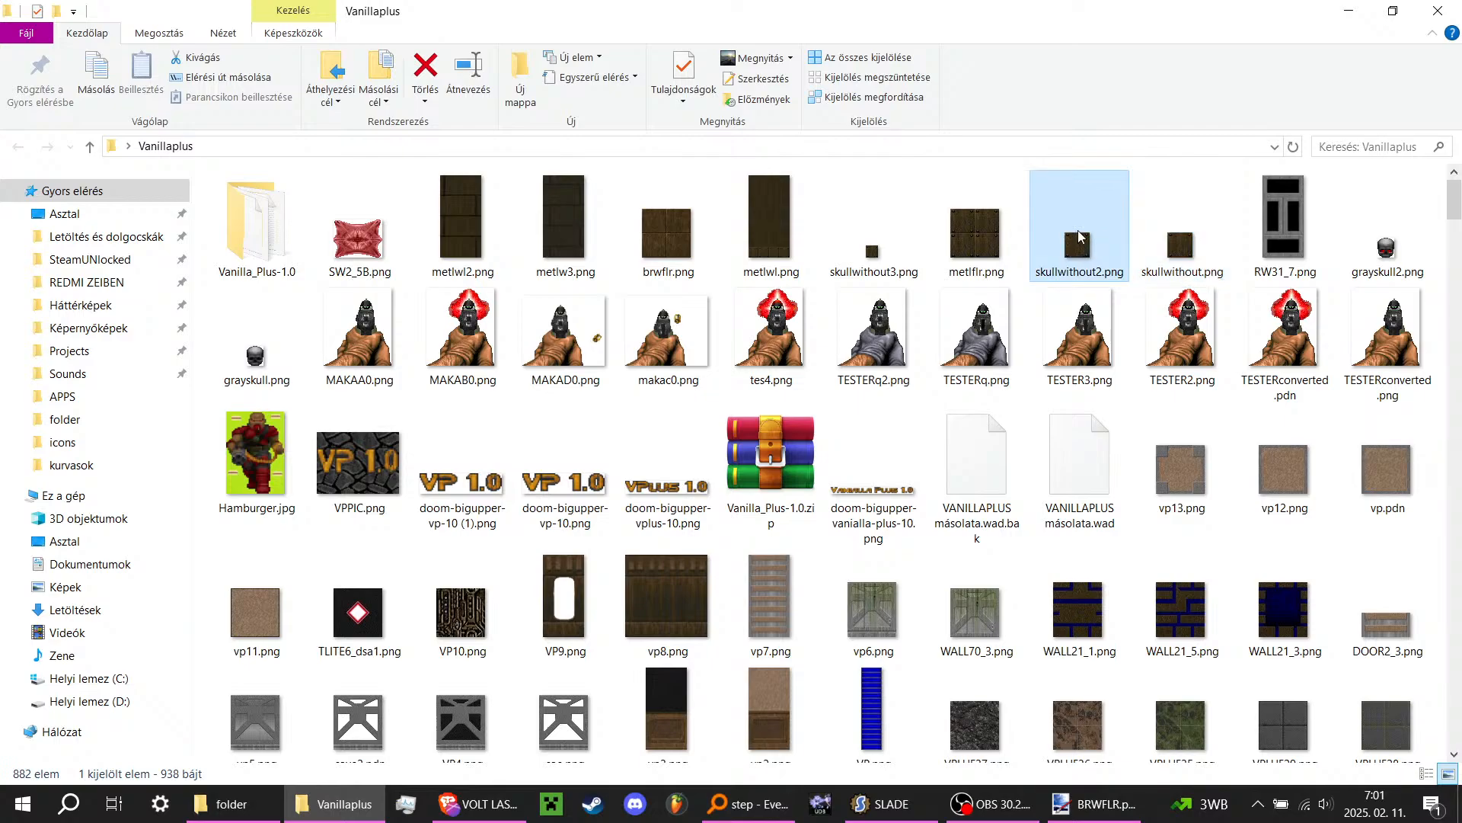
mouse_move(1080, 237)
left_mouse_down()
mouse_move(1097, 801)
mouse_move(682, 494)
left_mouse_up()
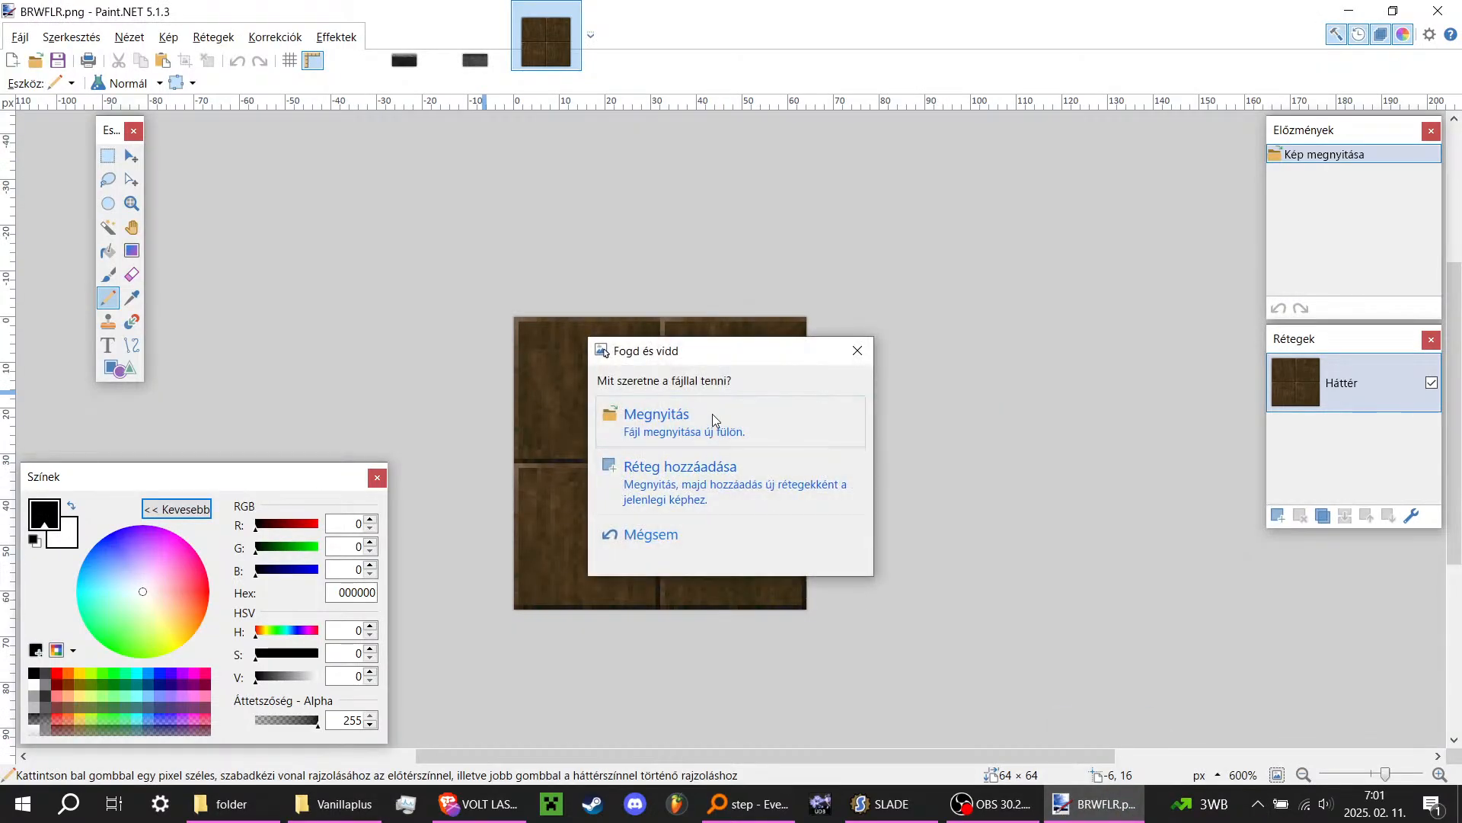
left_click(713, 420)
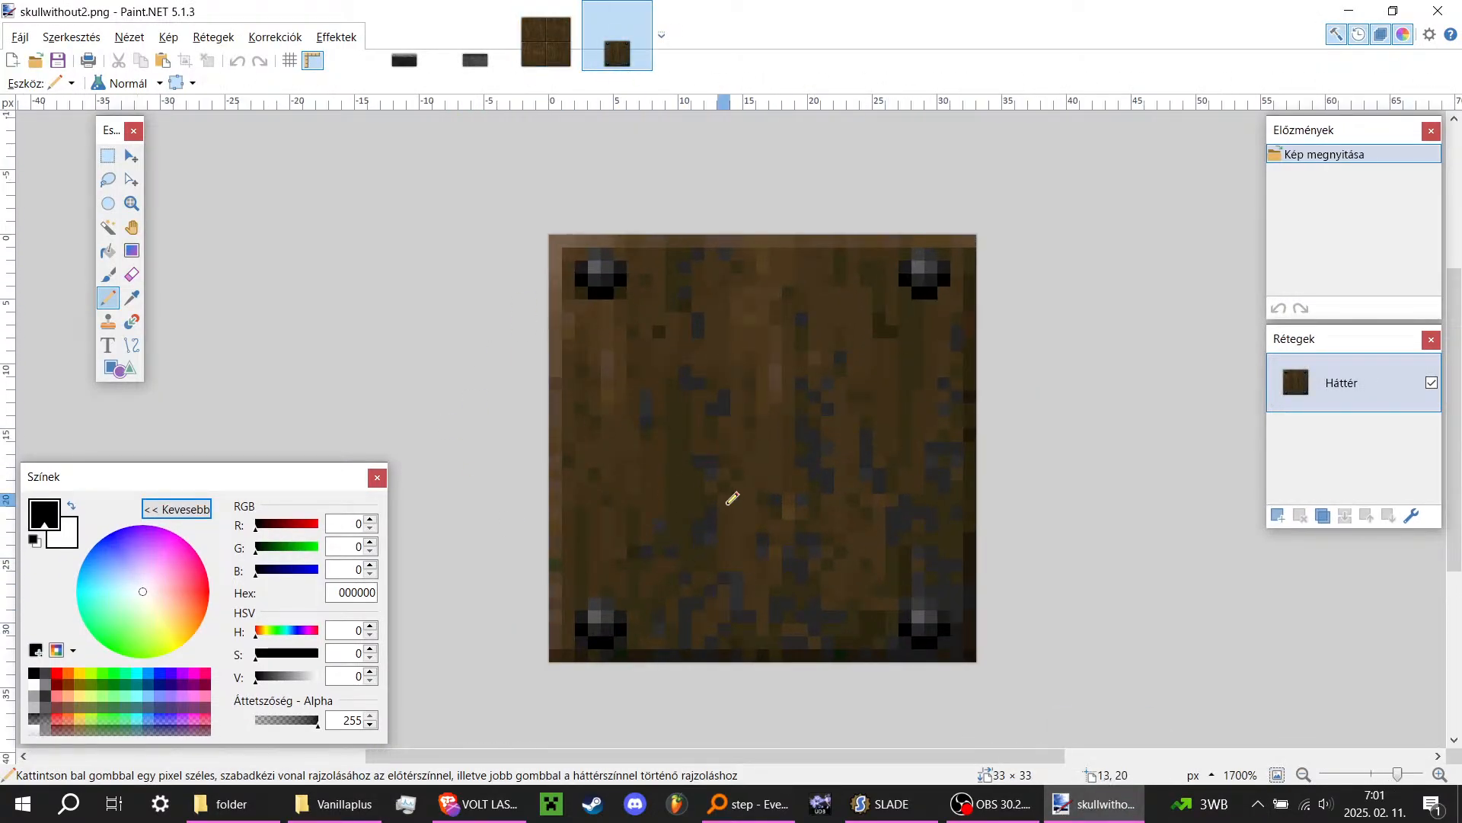
Step: Recheck the texture folder, return to the Vanillaplus folder and look through its files down to the item and decoration sprites
key("alt+Tab")
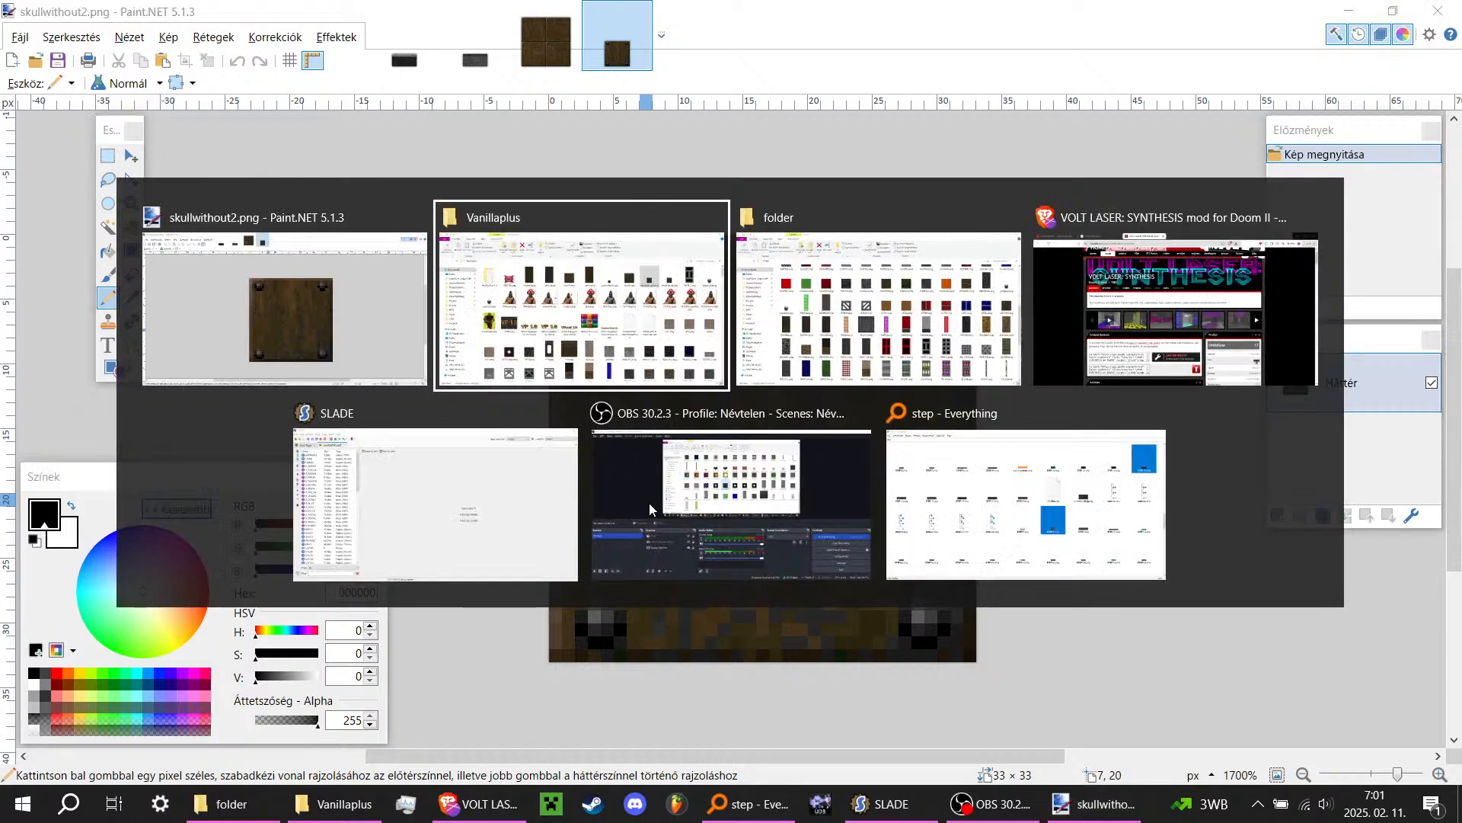
left_click(267, 812)
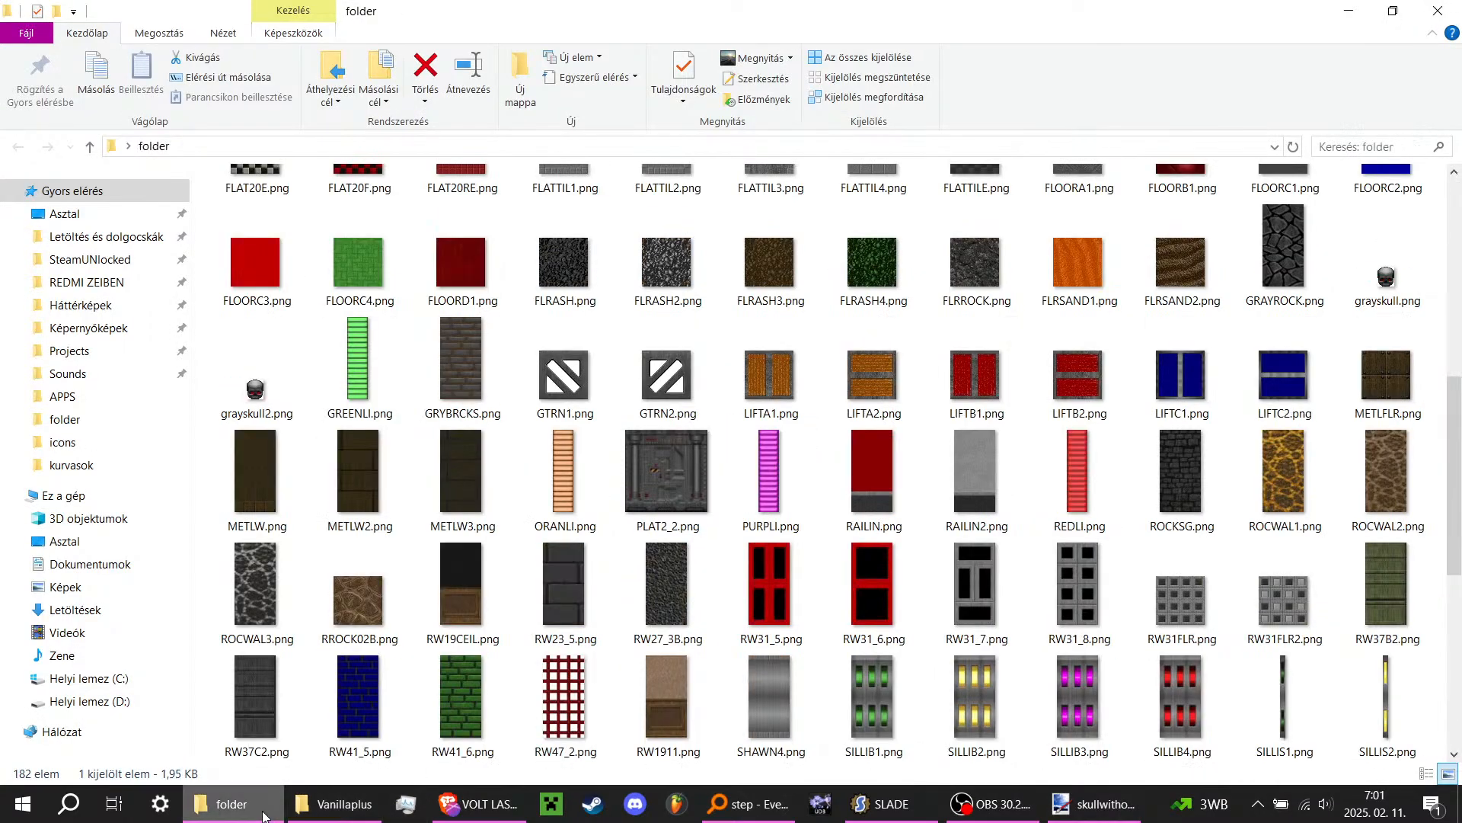
scroll(563, 612, "down", 5)
scroll(564, 612, "up", 10)
left_click(331, 808)
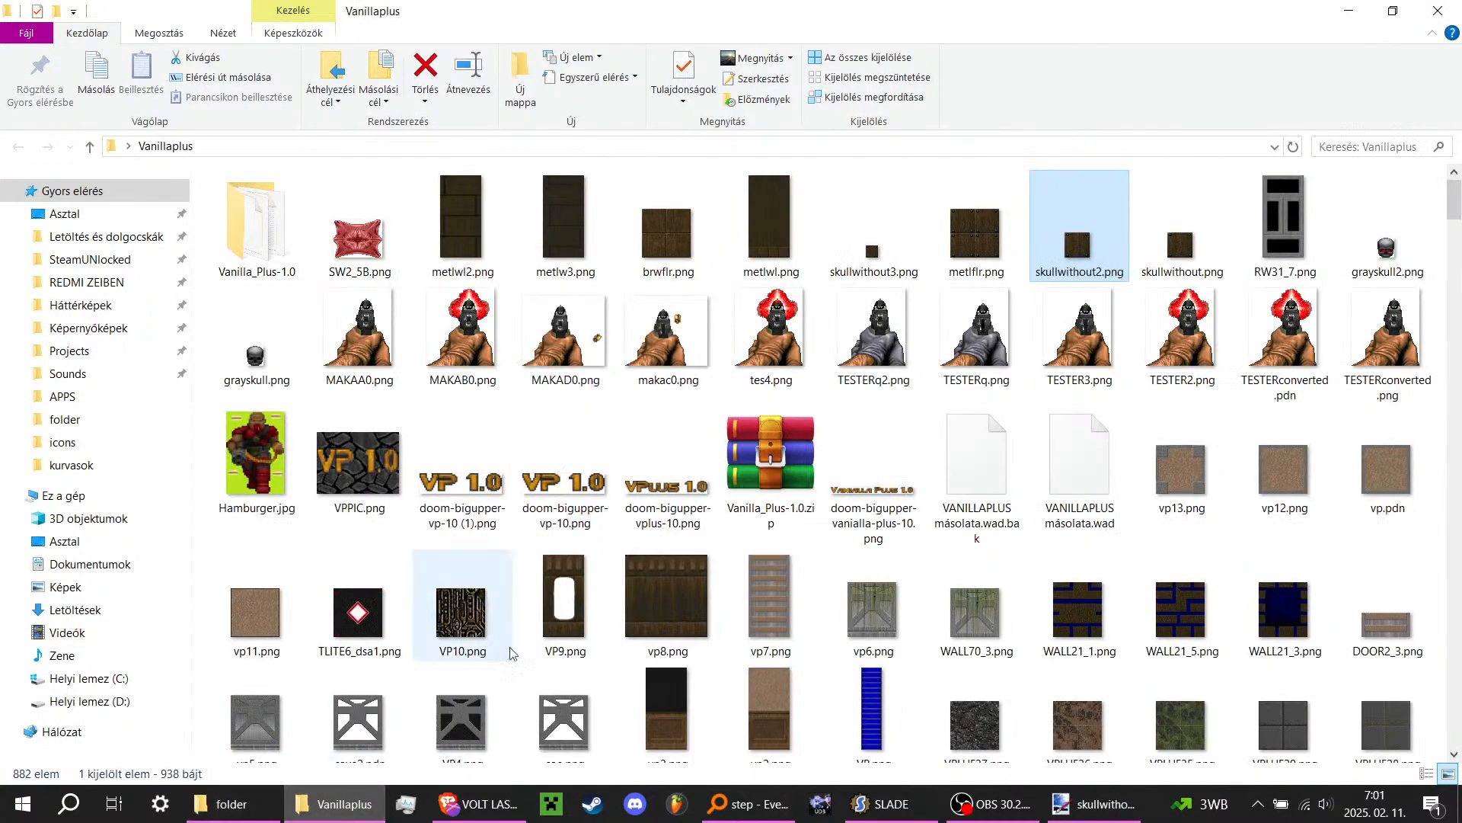
scroll(552, 623, "down", 15)
scroll(550, 623, "down", 15)
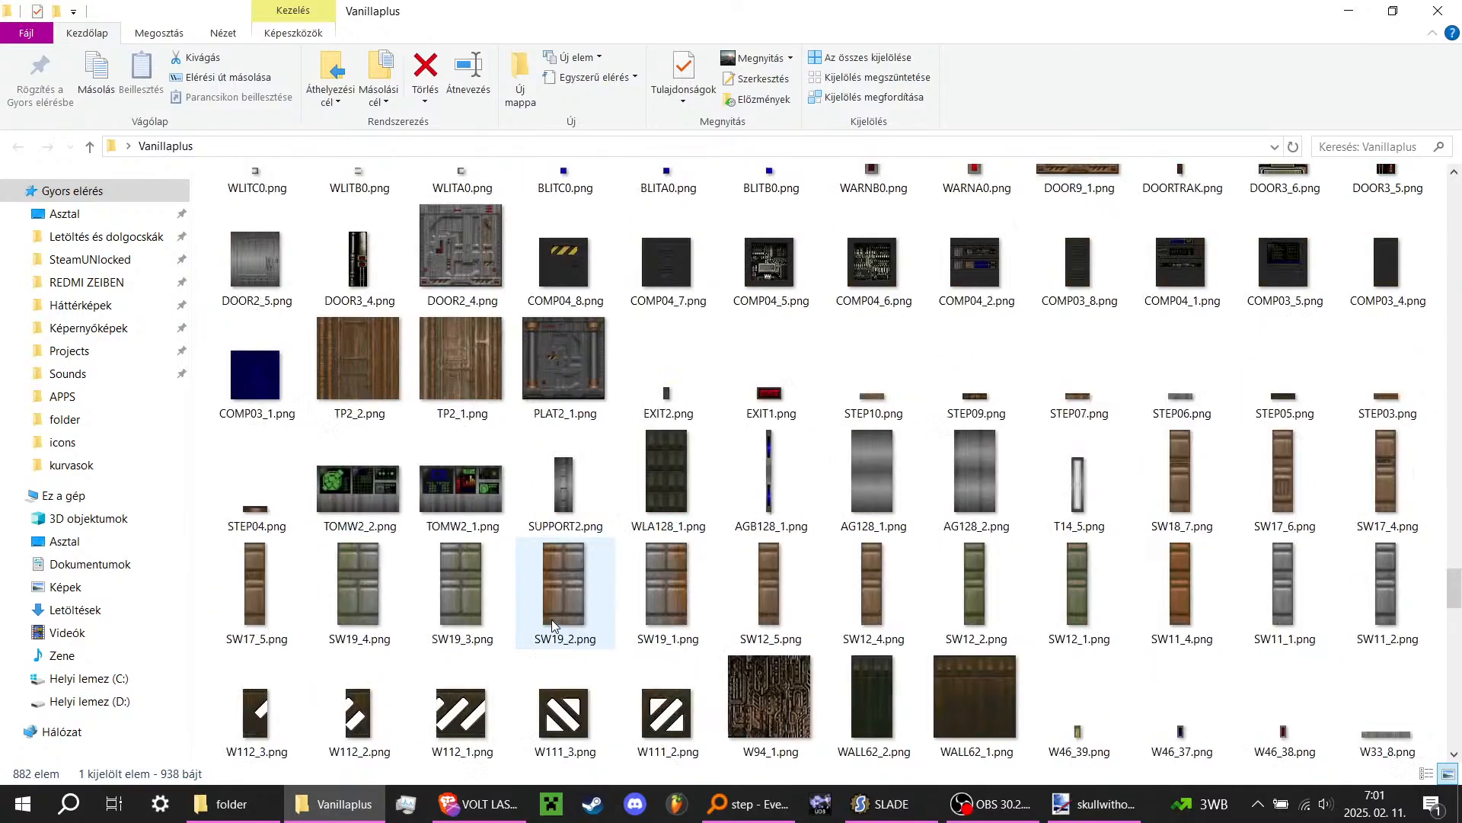
scroll(926, 594, "up", 3)
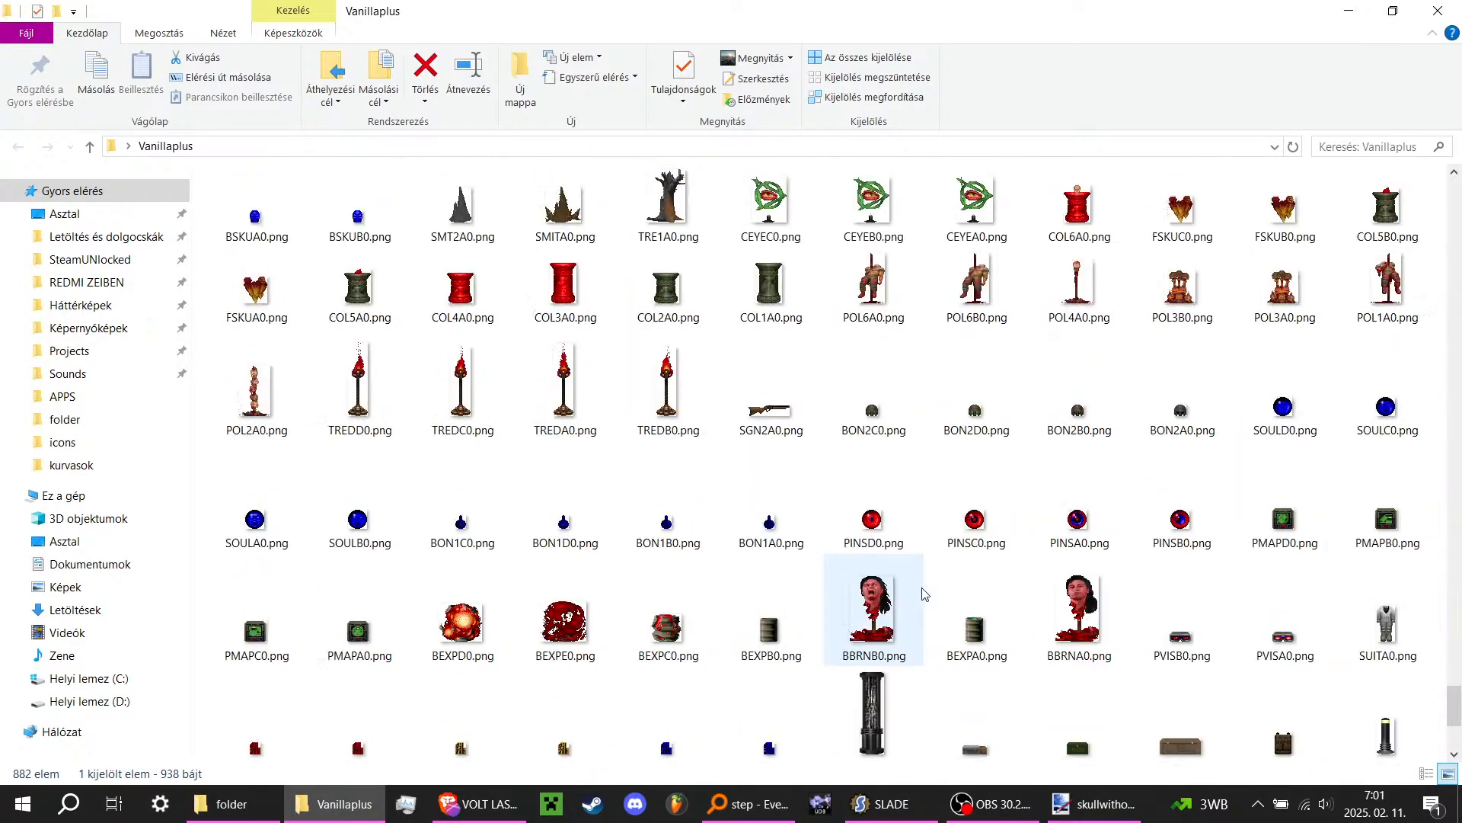
scroll(886, 597, "down", 2)
scroll(457, 670, "up", 10)
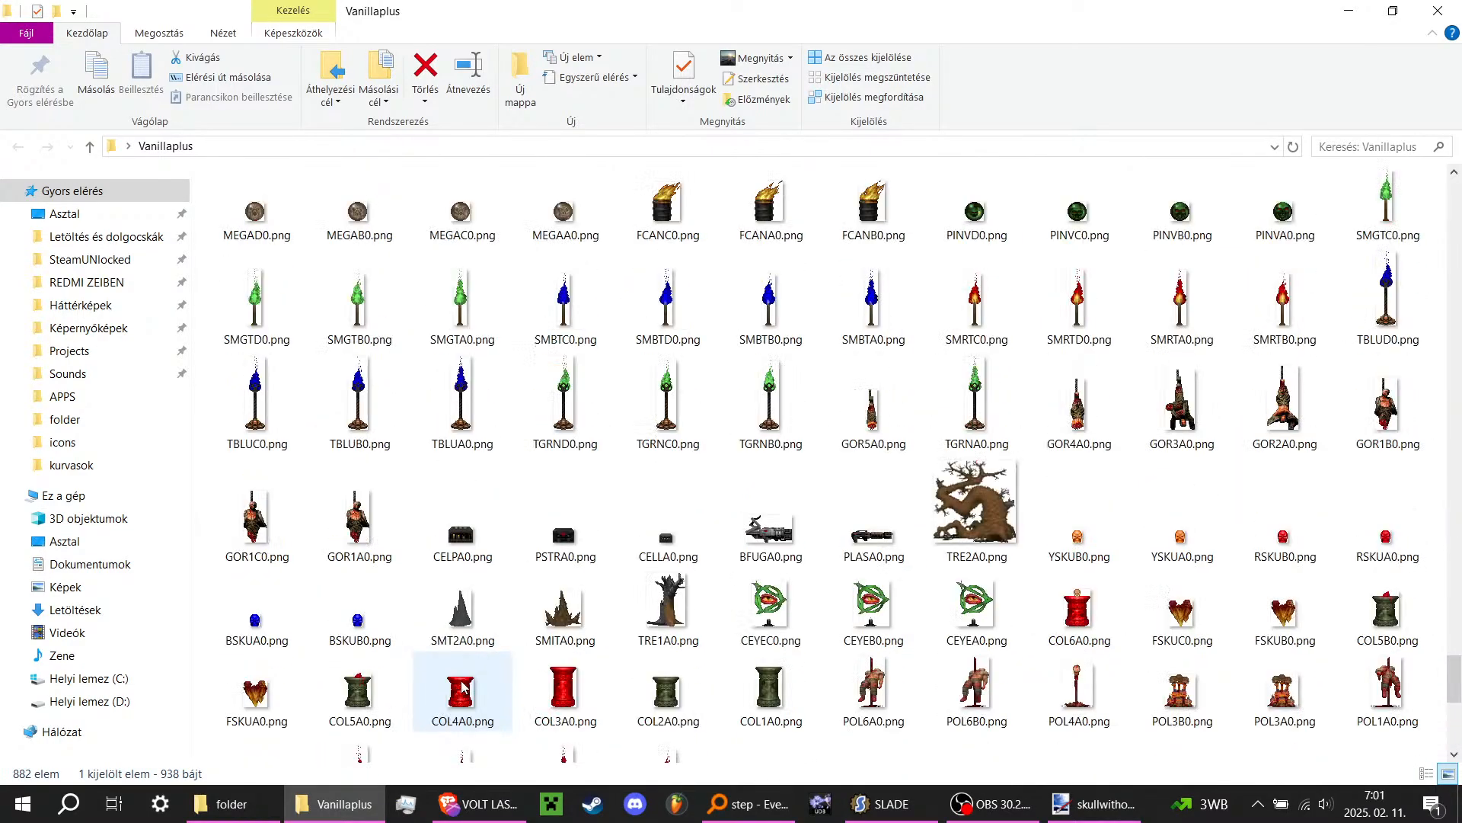
scroll(683, 601, "up", 4)
scroll(678, 601, "down", 4)
scroll(662, 601, "up", 10)
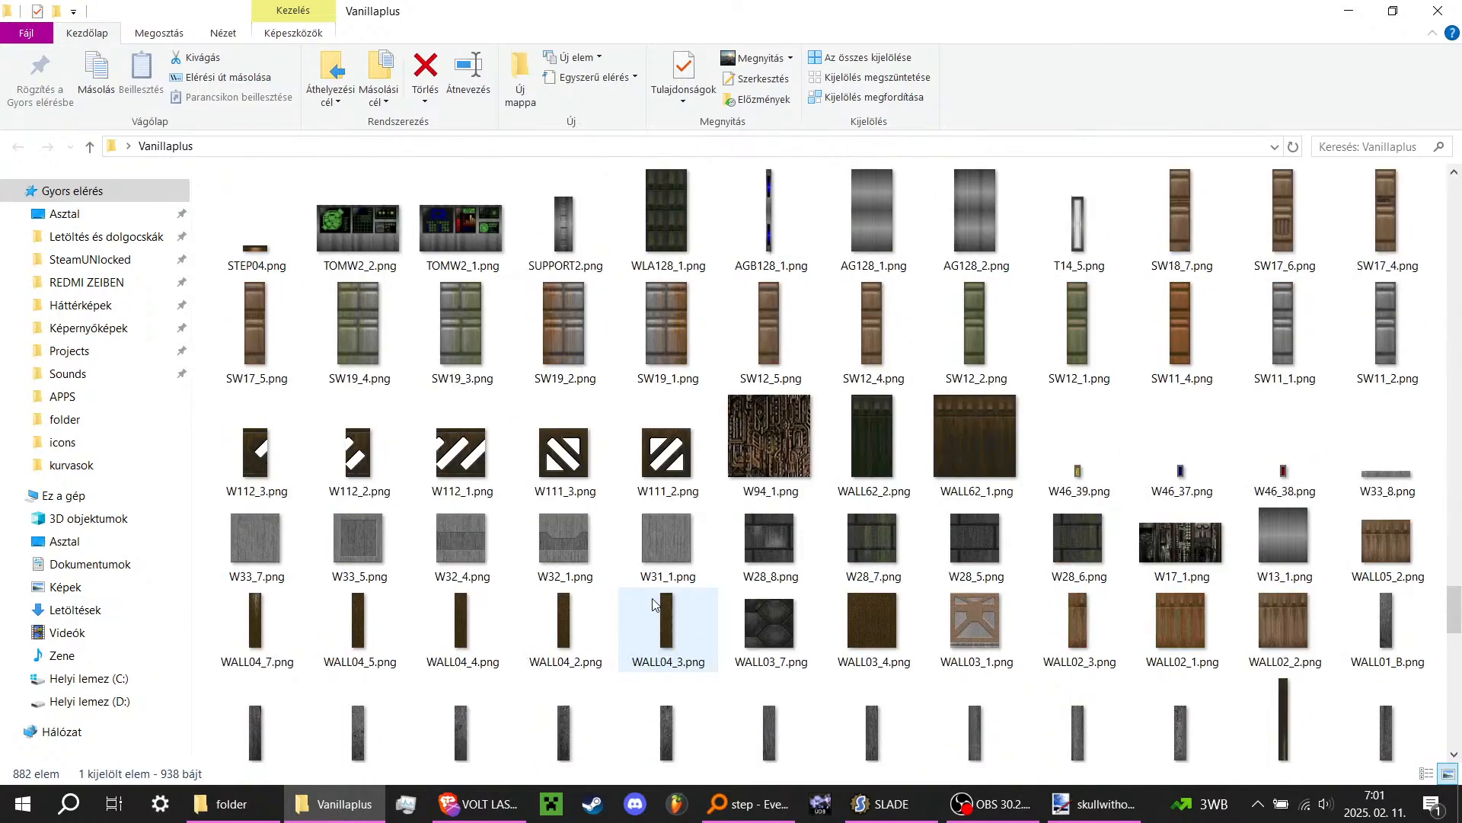
Step: Examine the wall textures in the middle of the Vanillaplus folder, and go over the sprites at its end again
scroll(653, 604, "up", 12)
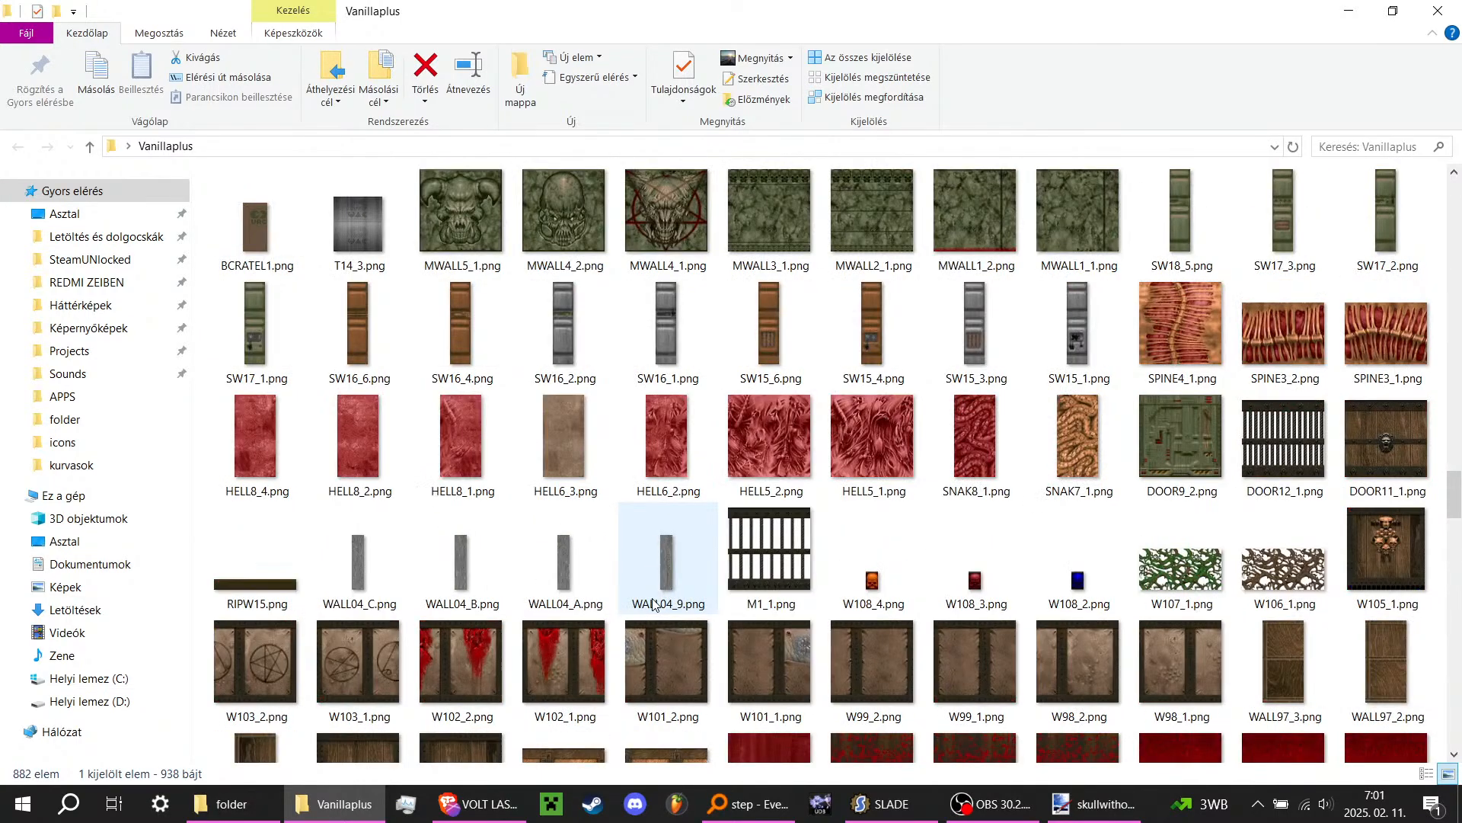
scroll(520, 502, "up", 10)
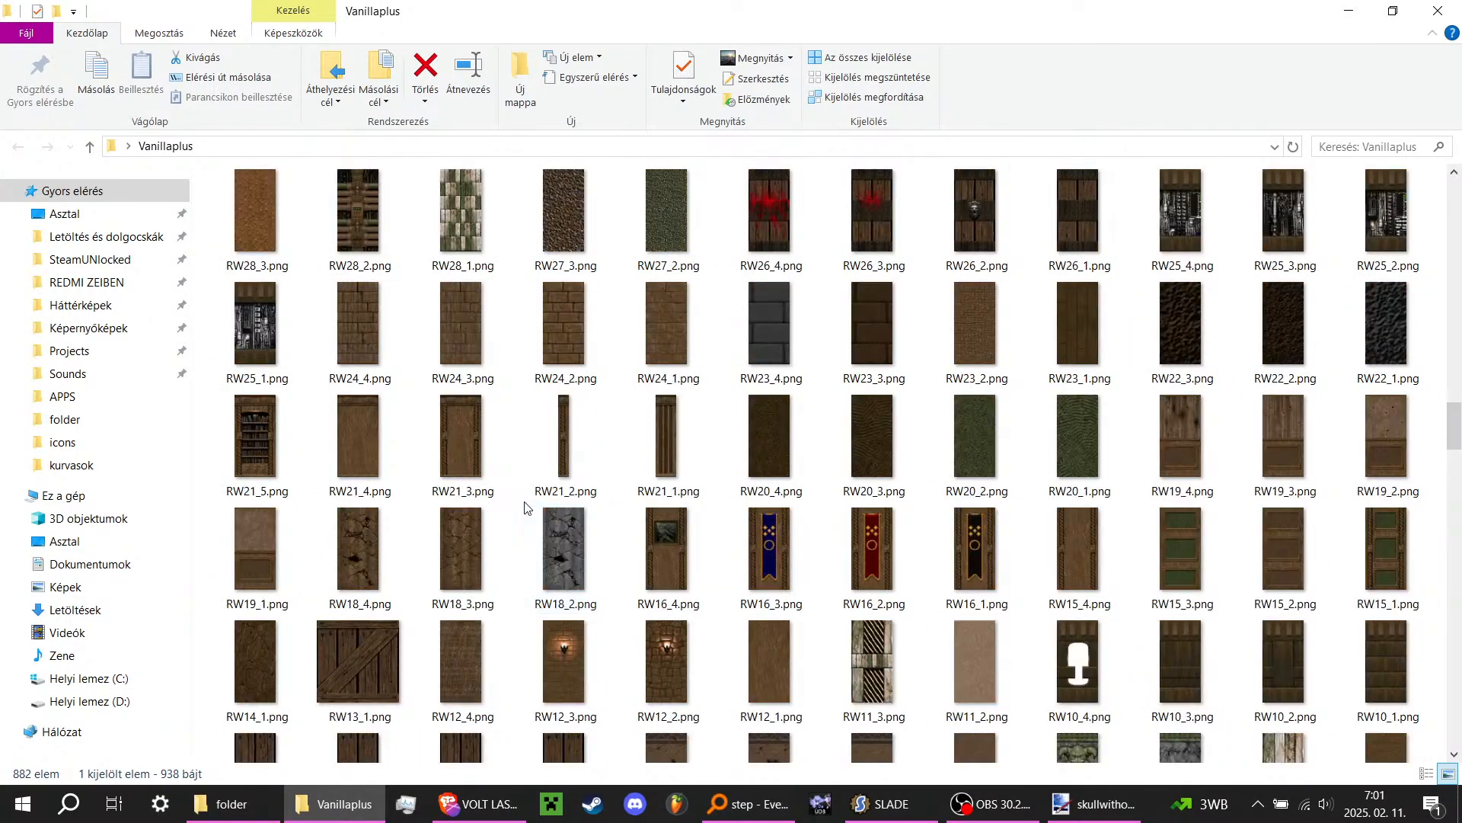
scroll(524, 501, "up", 5)
scroll(524, 501, "down", 20)
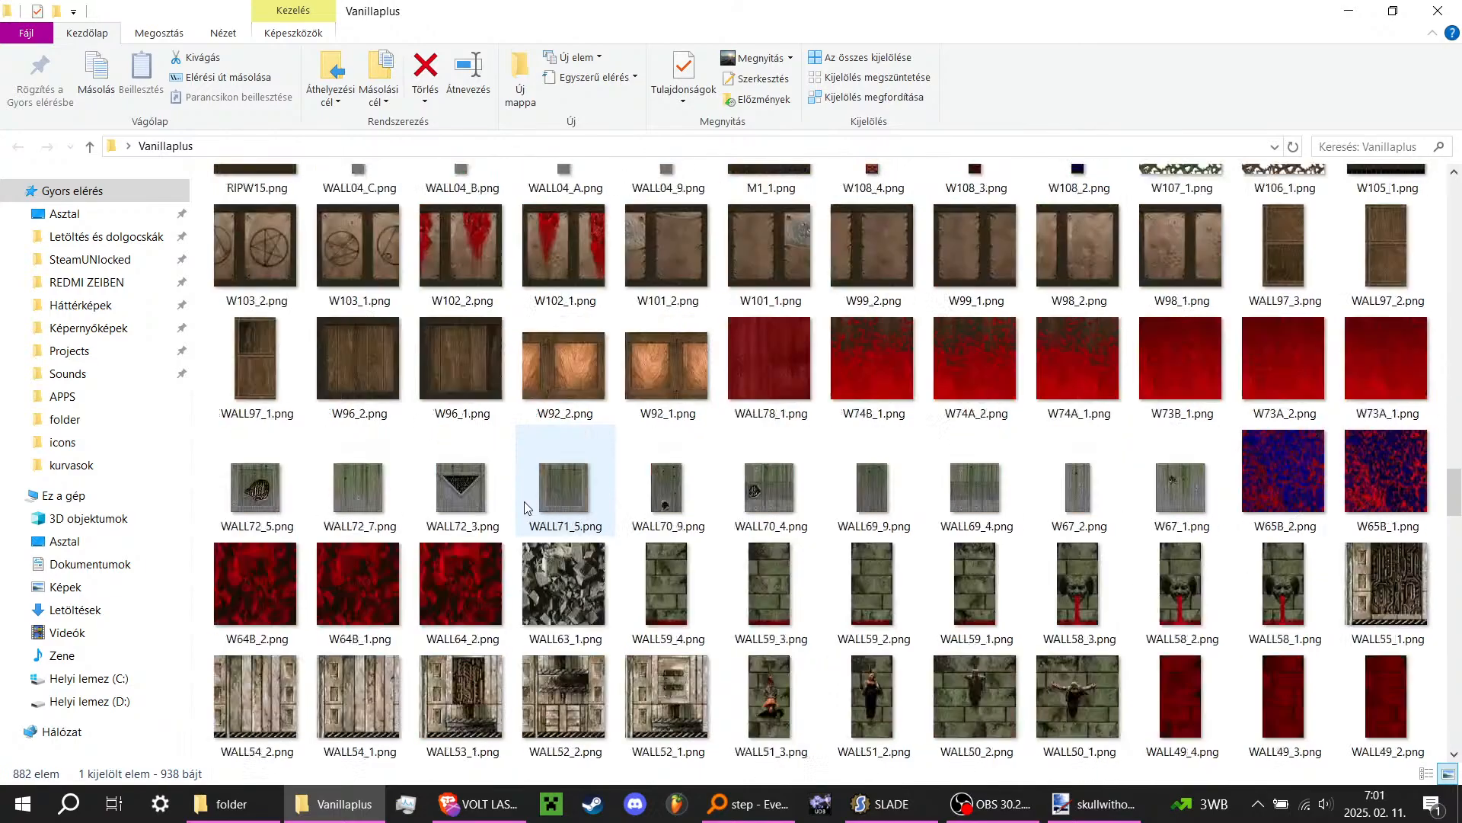
scroll(524, 501, "down", 15)
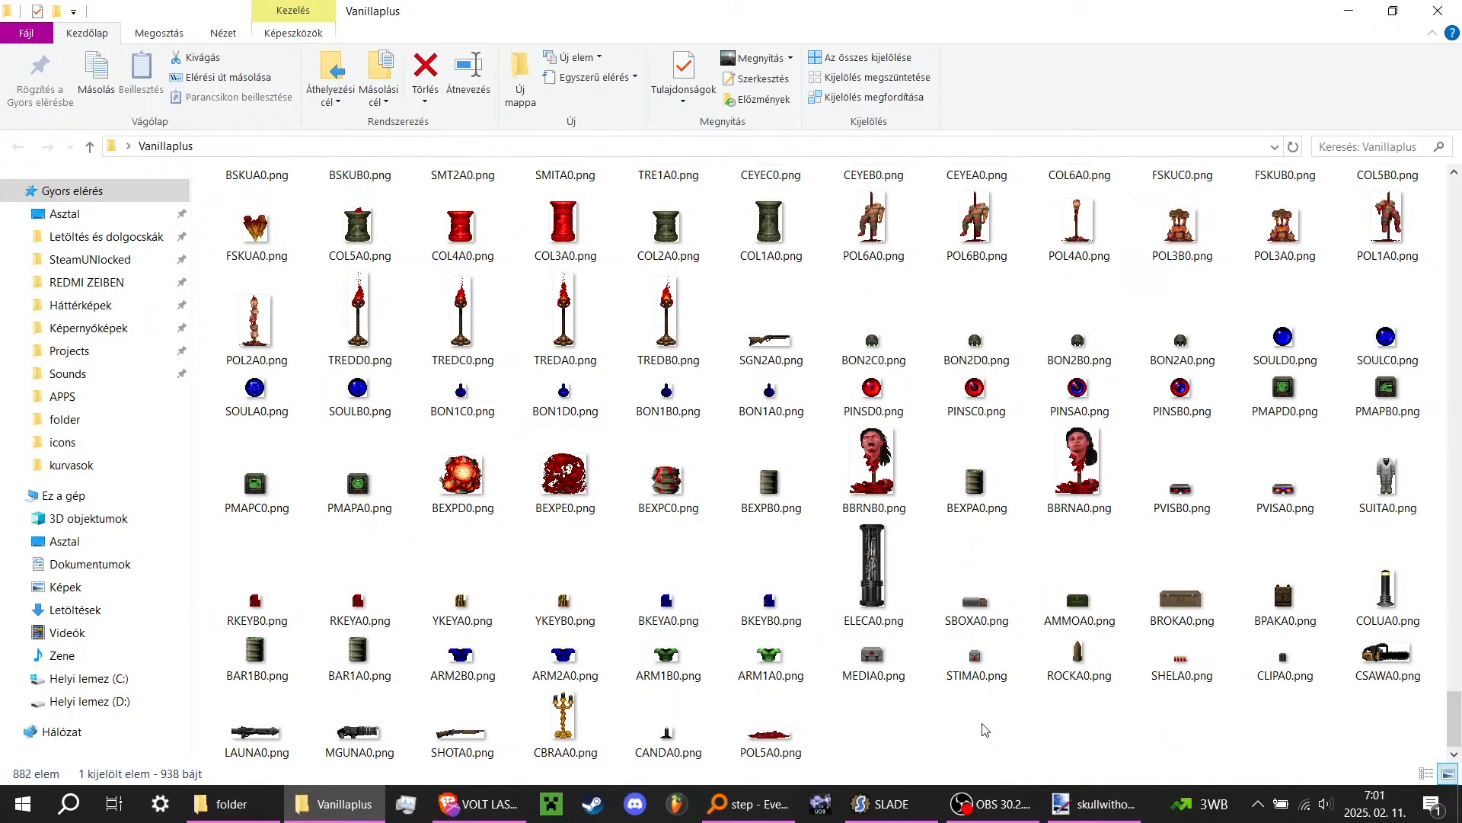
scroll(876, 695, "up", 3)
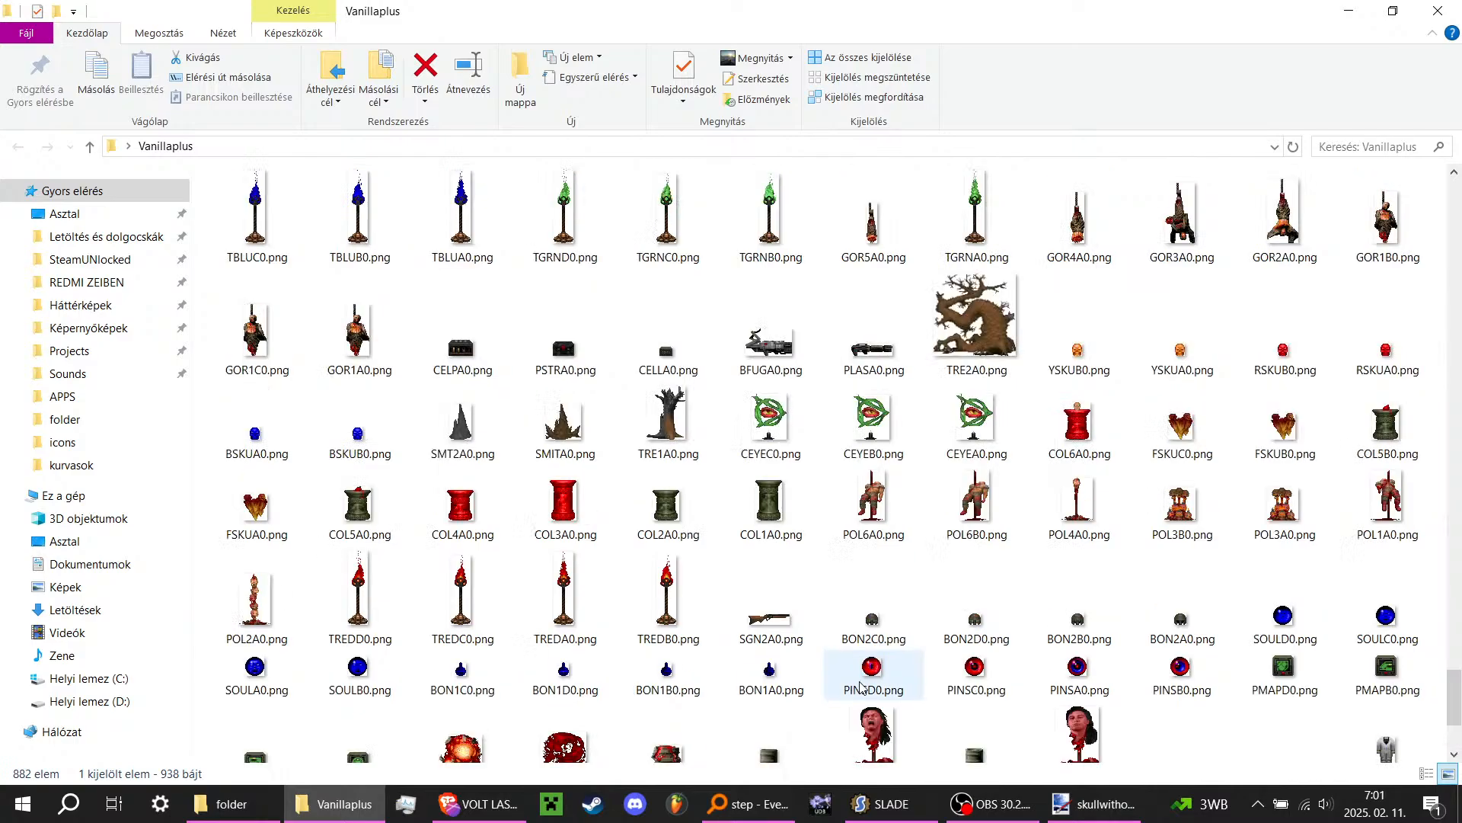
scroll(860, 687, "up", 3)
scroll(861, 688, "up", 3)
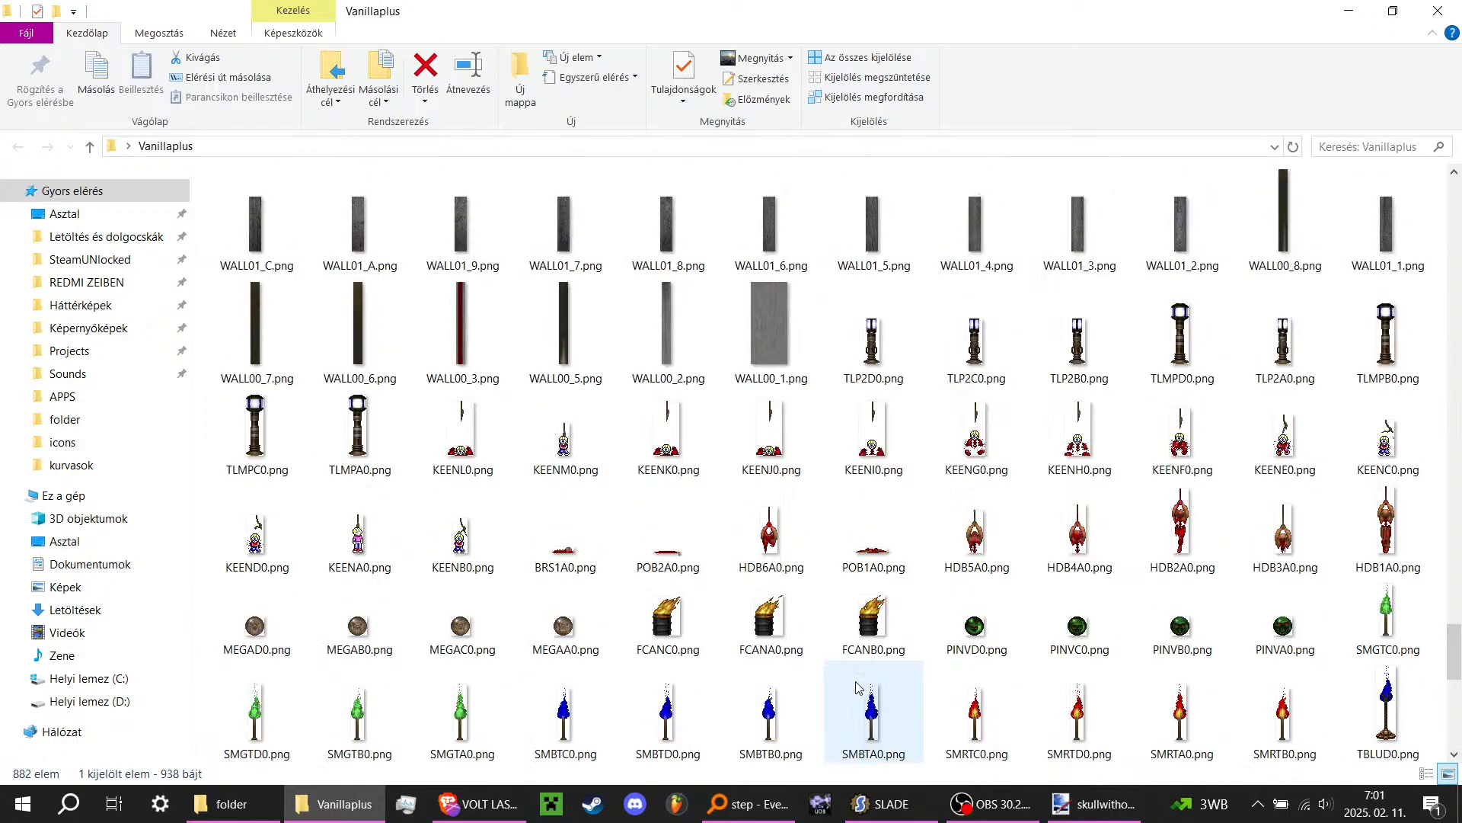
scroll(859, 688, "up", 3)
scroll(851, 651, "up", 3)
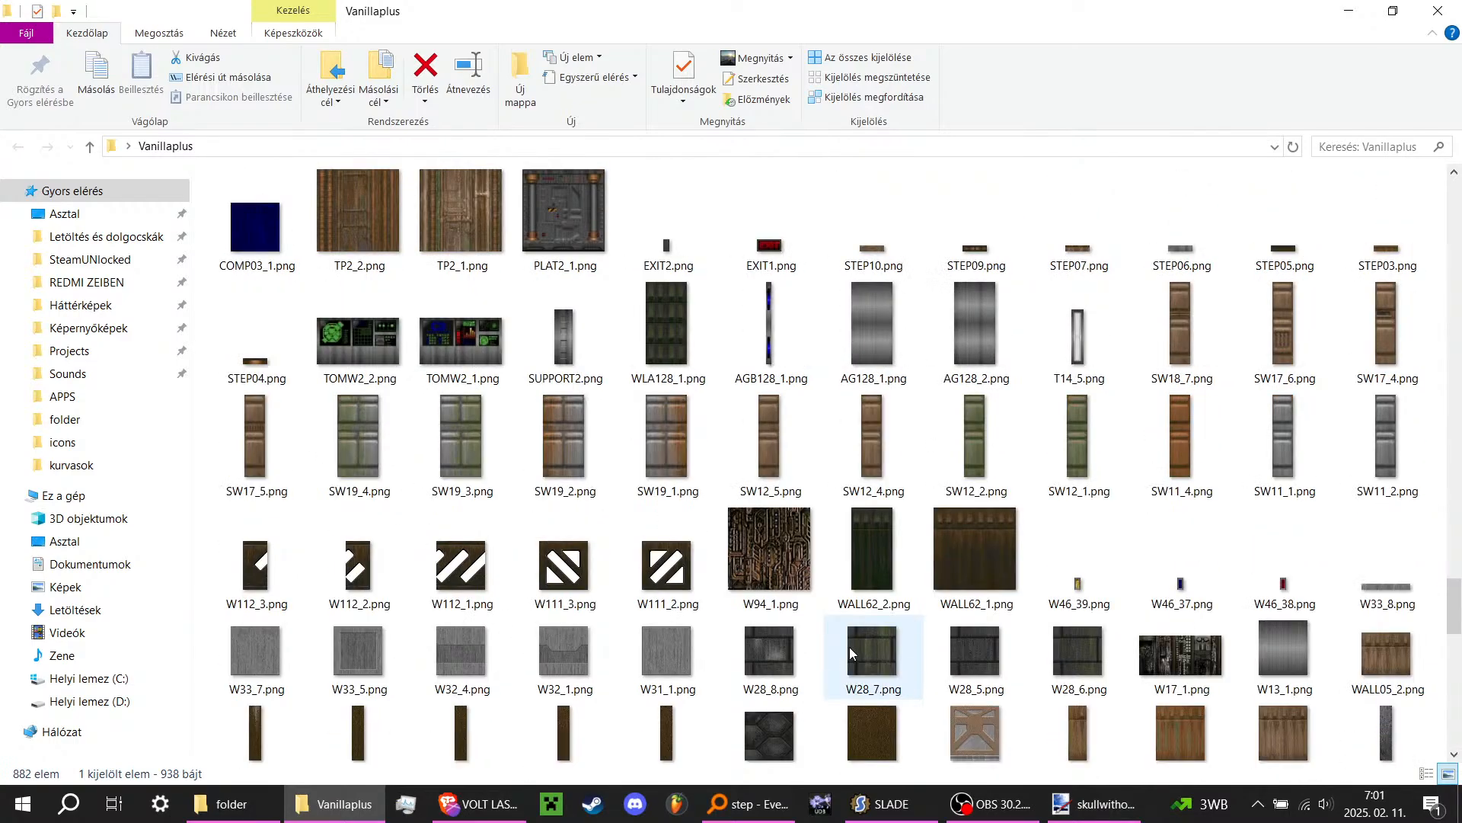
scroll(849, 627, "up", 3)
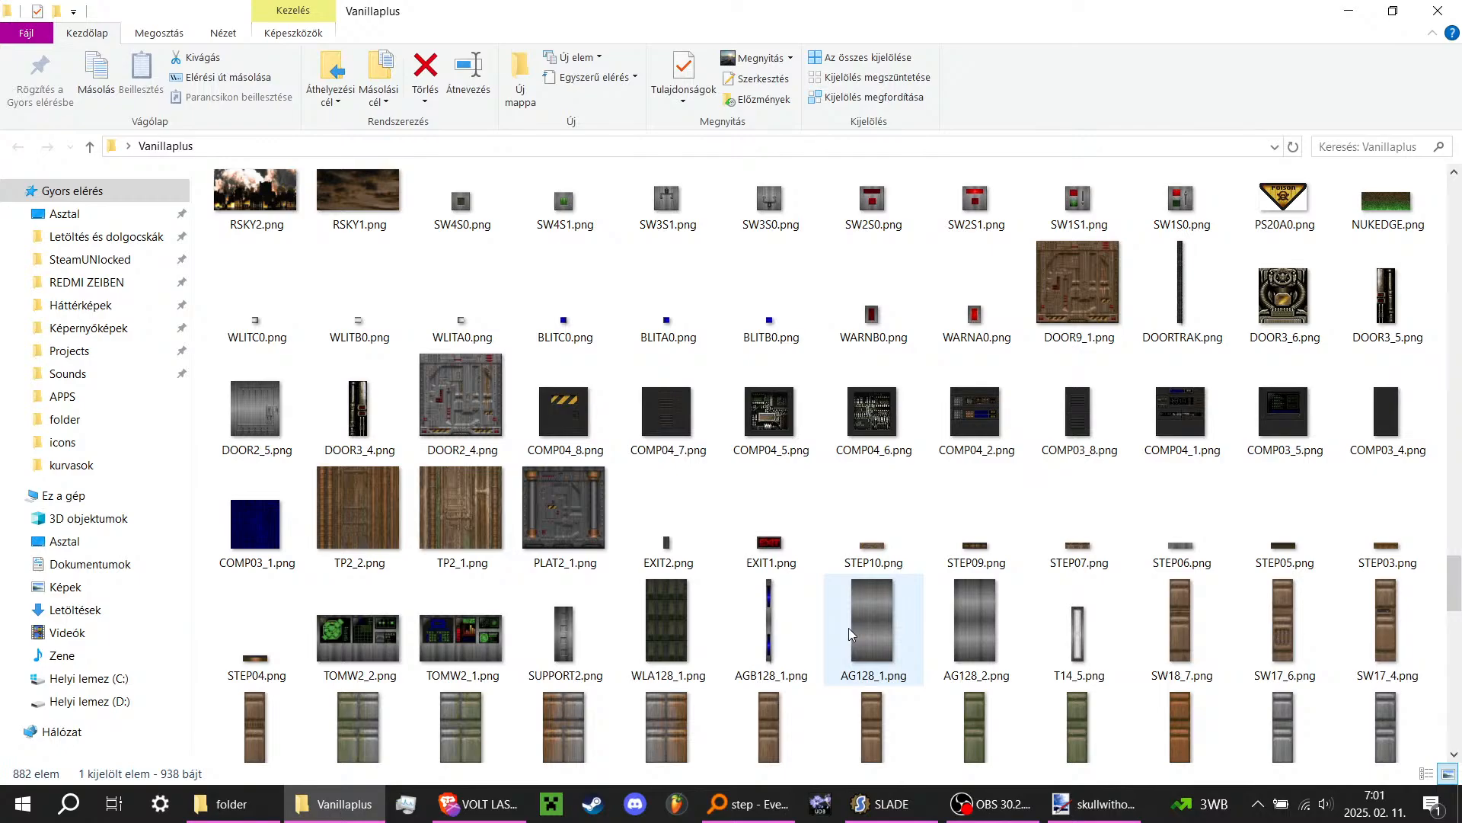
Step: Look back through the Vanillaplus folder's wall and flat textures to its first files, briefly checking the stream status in OBS on the way
scroll(849, 628, "up", 3)
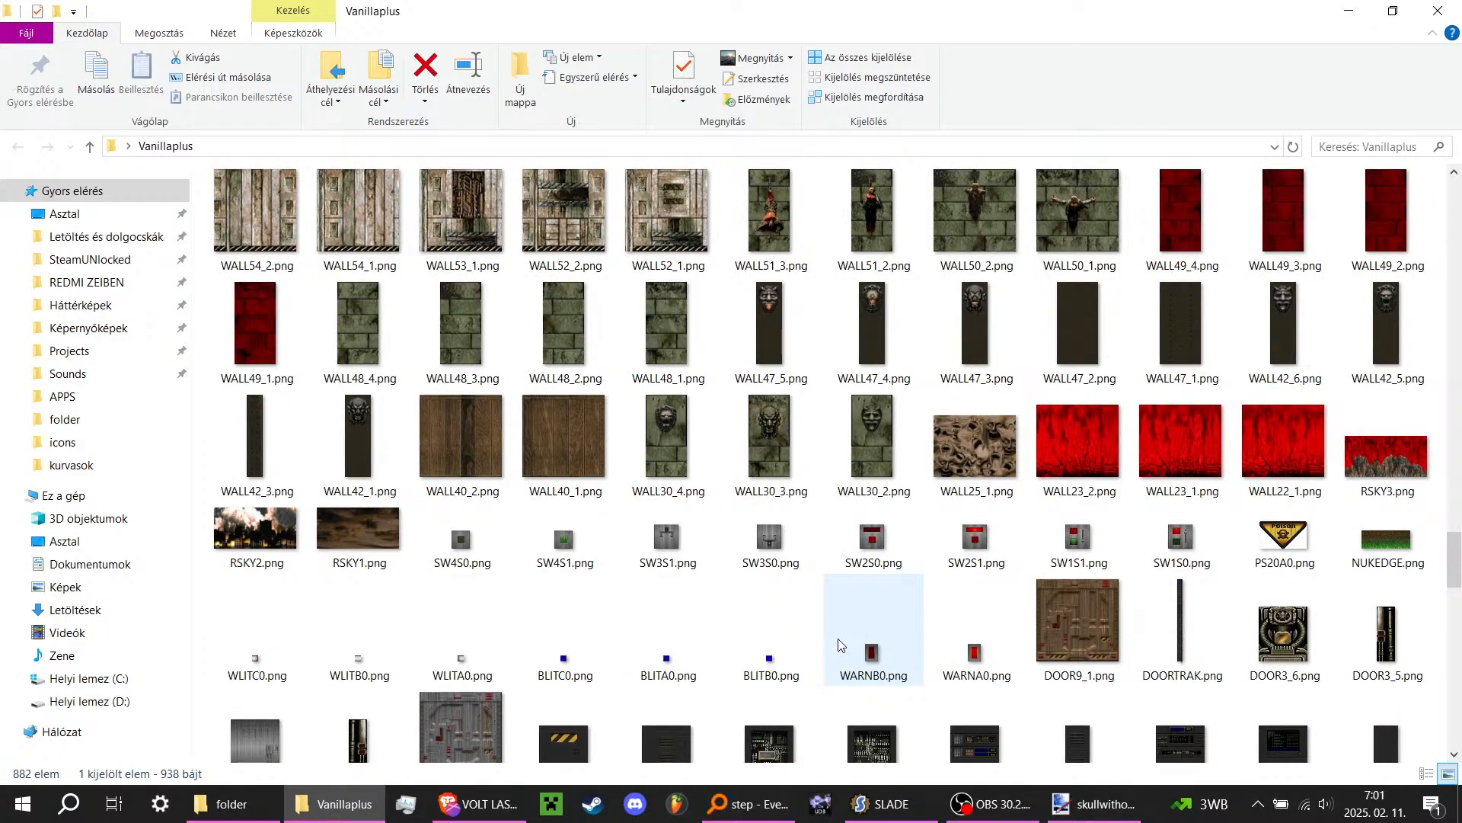
scroll(837, 640, "up", 3)
scroll(837, 640, "up", 3)
scroll(833, 644, "up", 3)
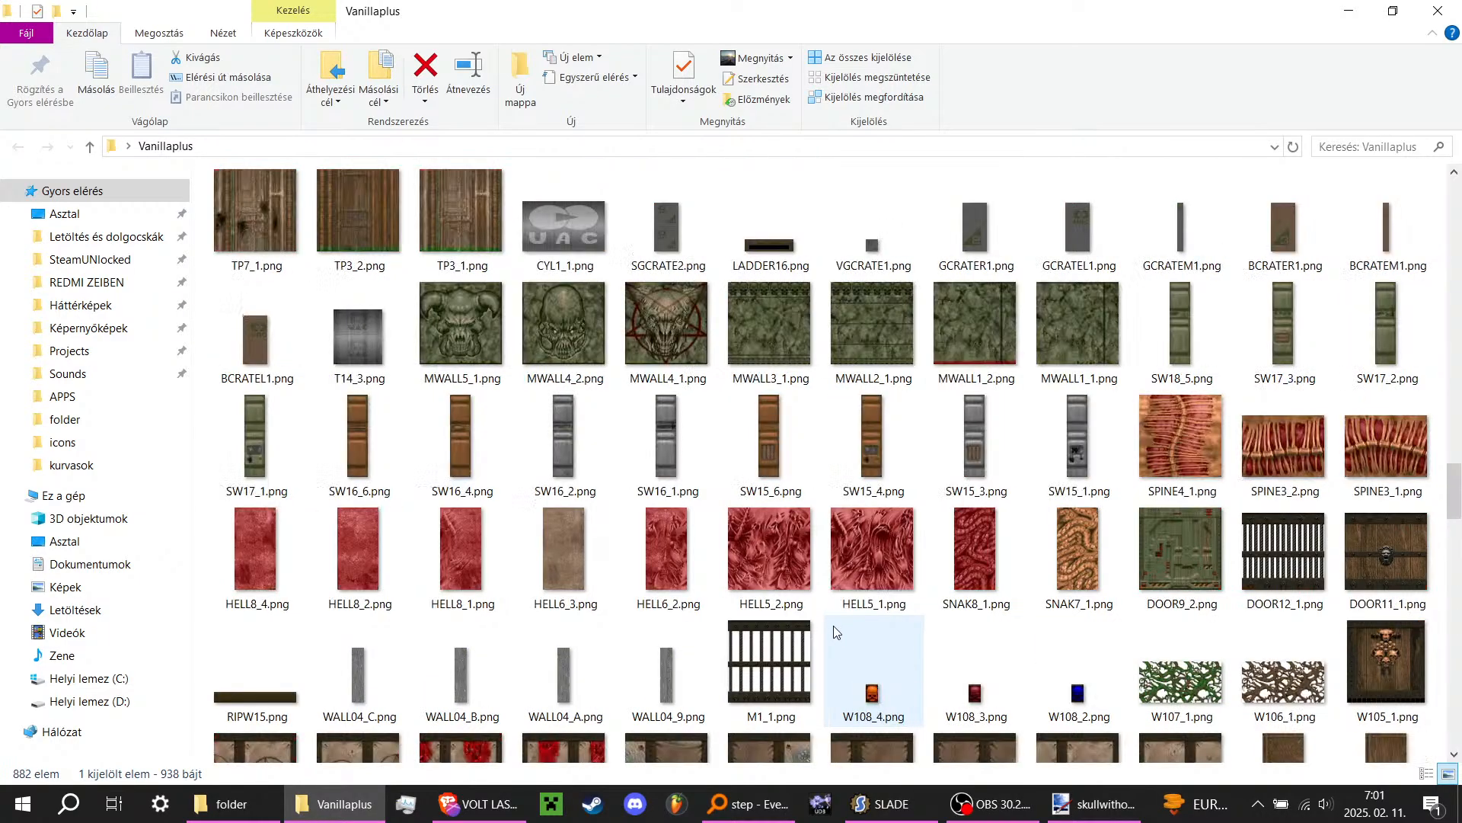
scroll(833, 645, "up", 3)
left_click(990, 803)
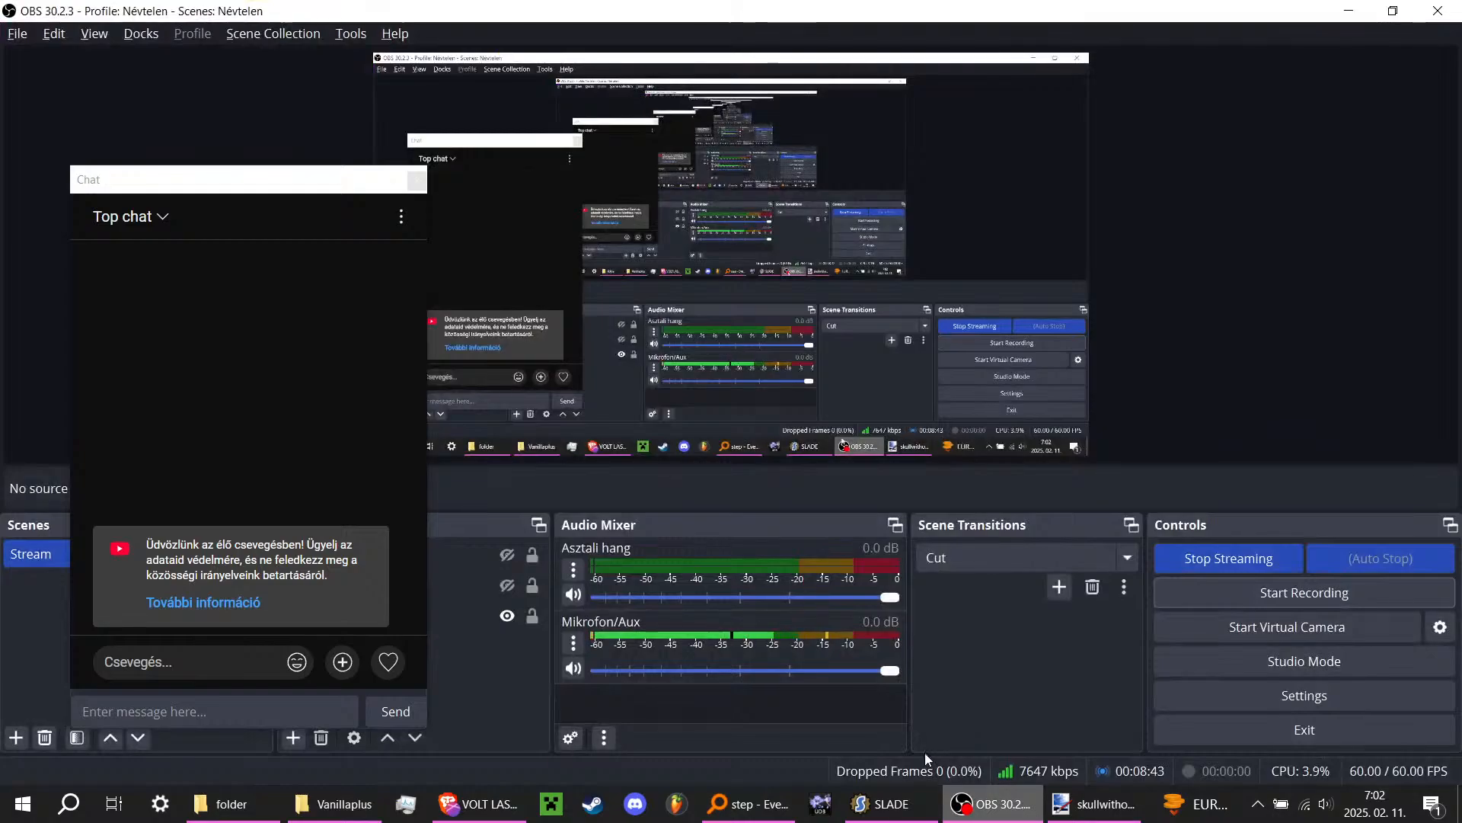
left_click(374, 808)
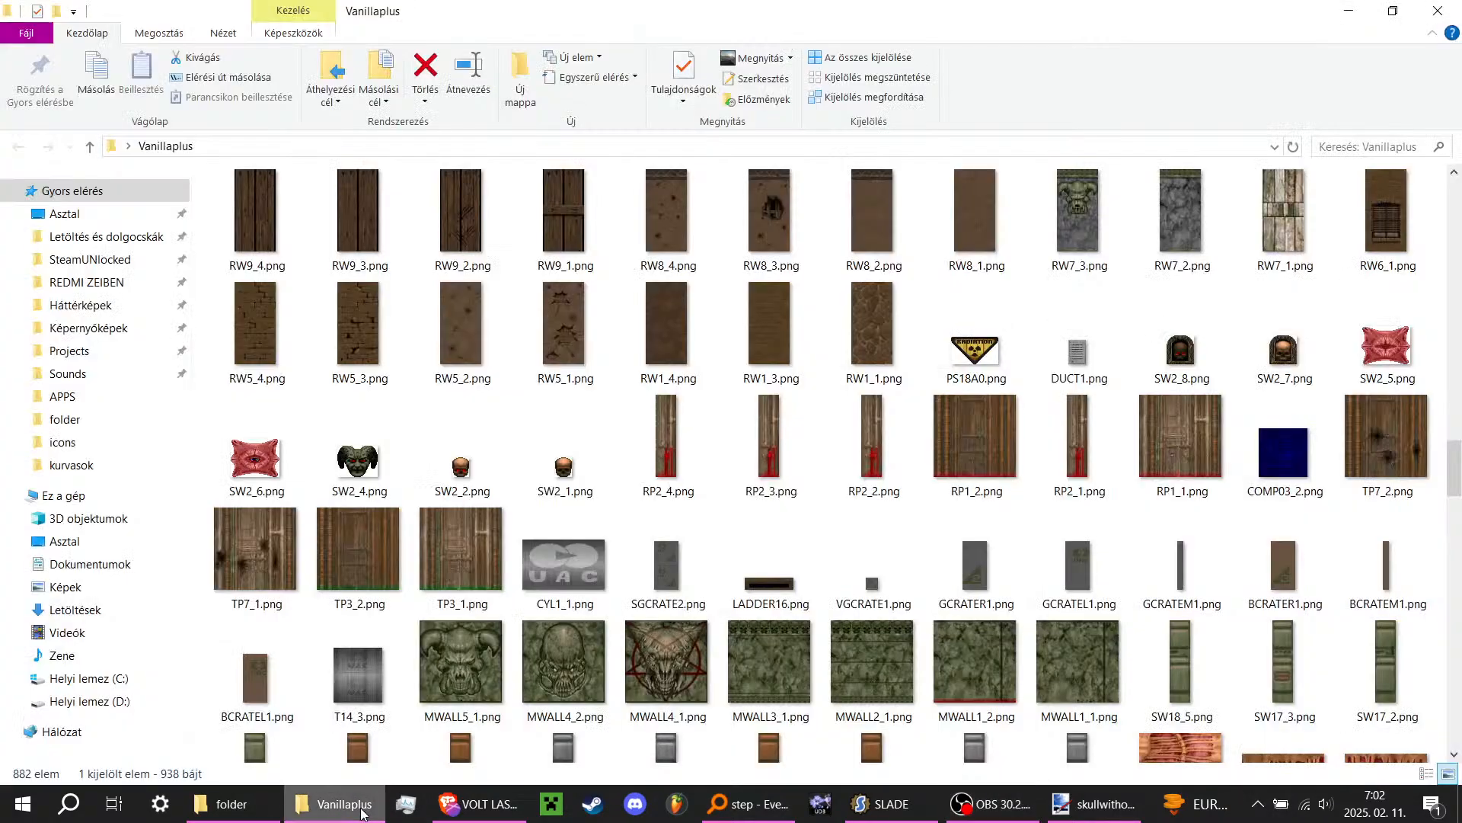
scroll(651, 620, "up", 10)
scroll(651, 620, "up", 6)
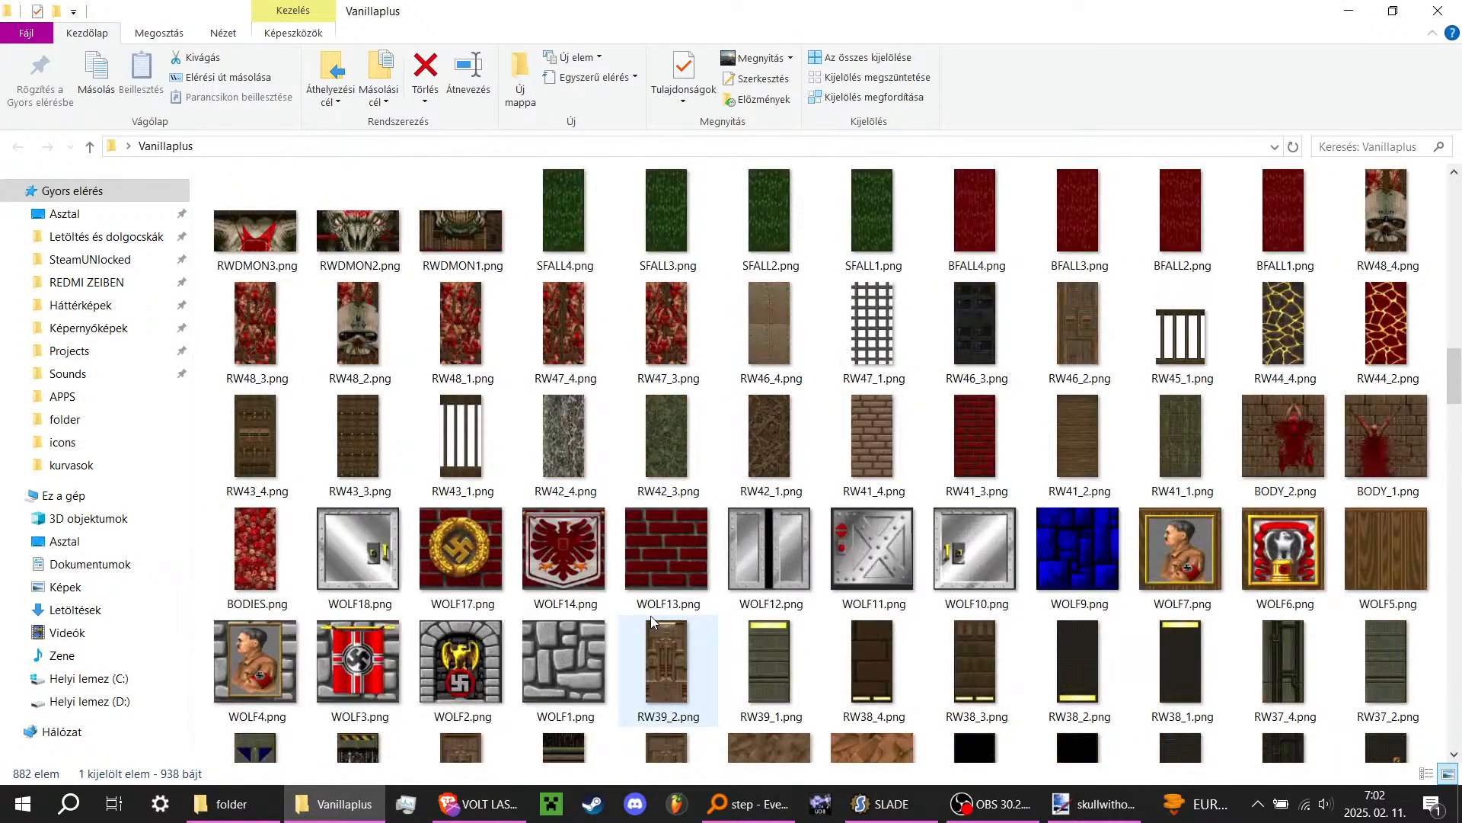
scroll(652, 620, "up", 15)
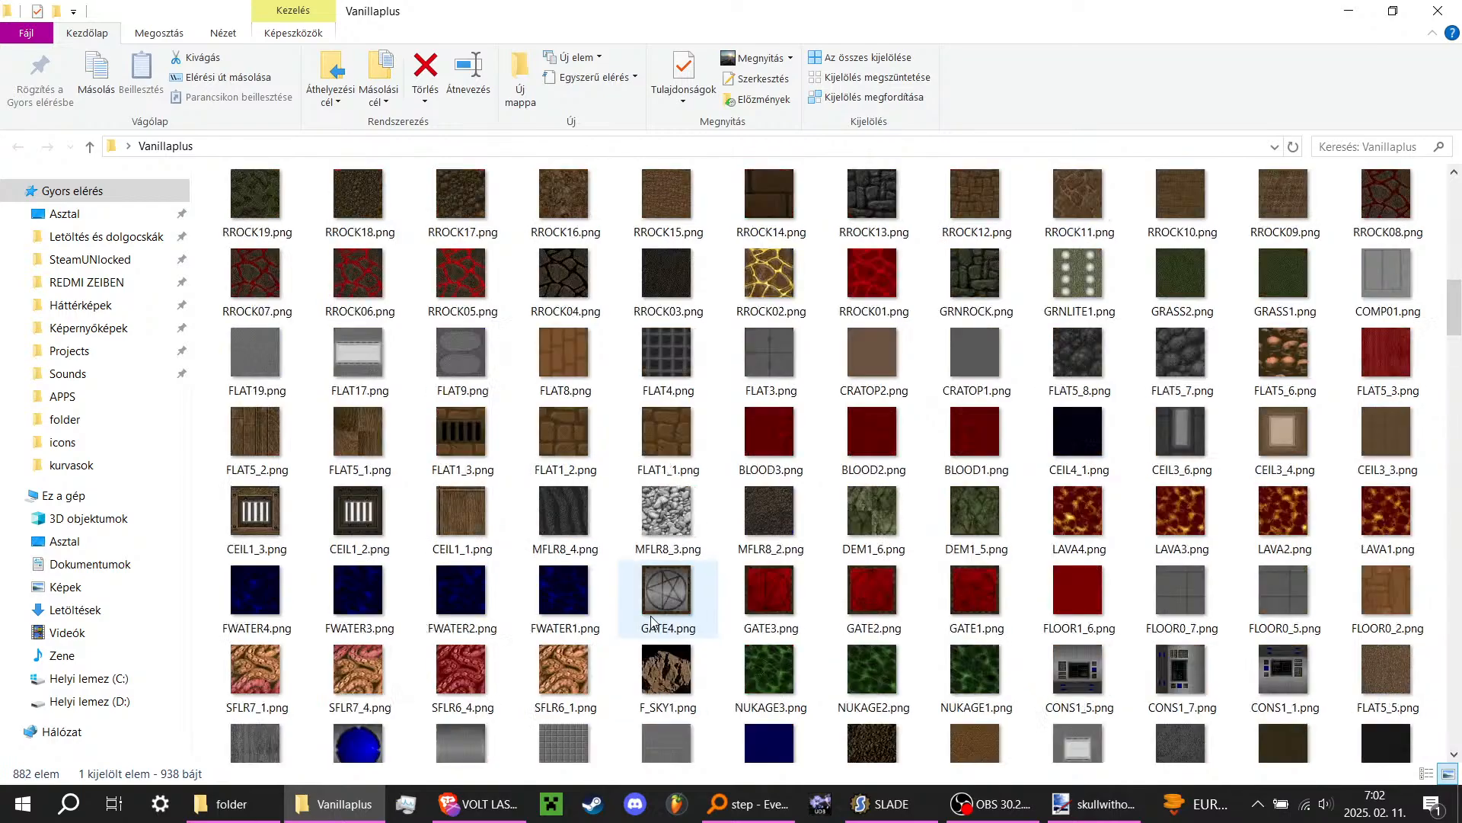
scroll(651, 620, "up", 8)
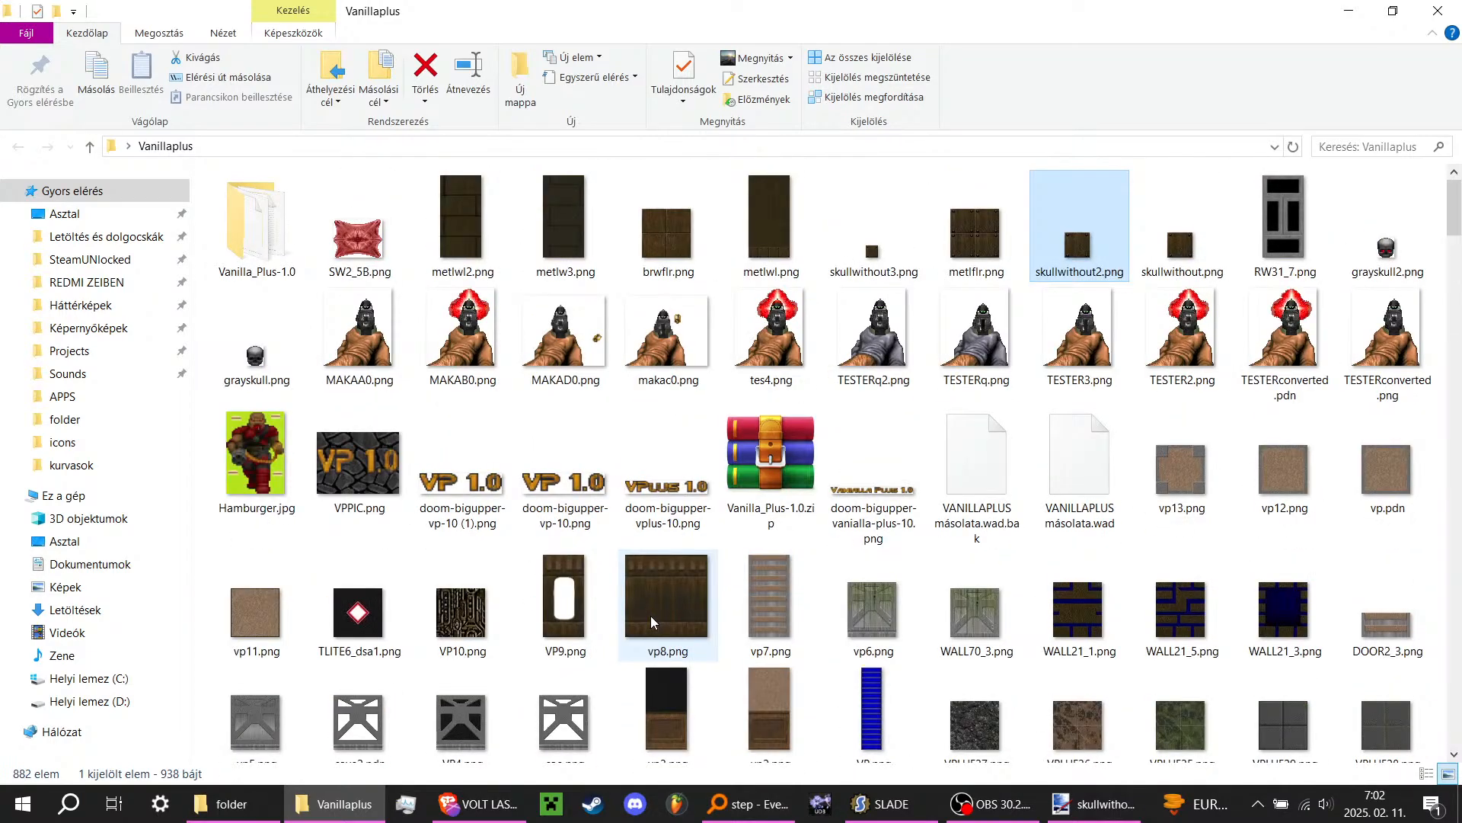
Step: Go through the Vanillaplus folder down to the item sprites at its end, and return to the MWALL and HELL wall textures
scroll(652, 618, "down", 20)
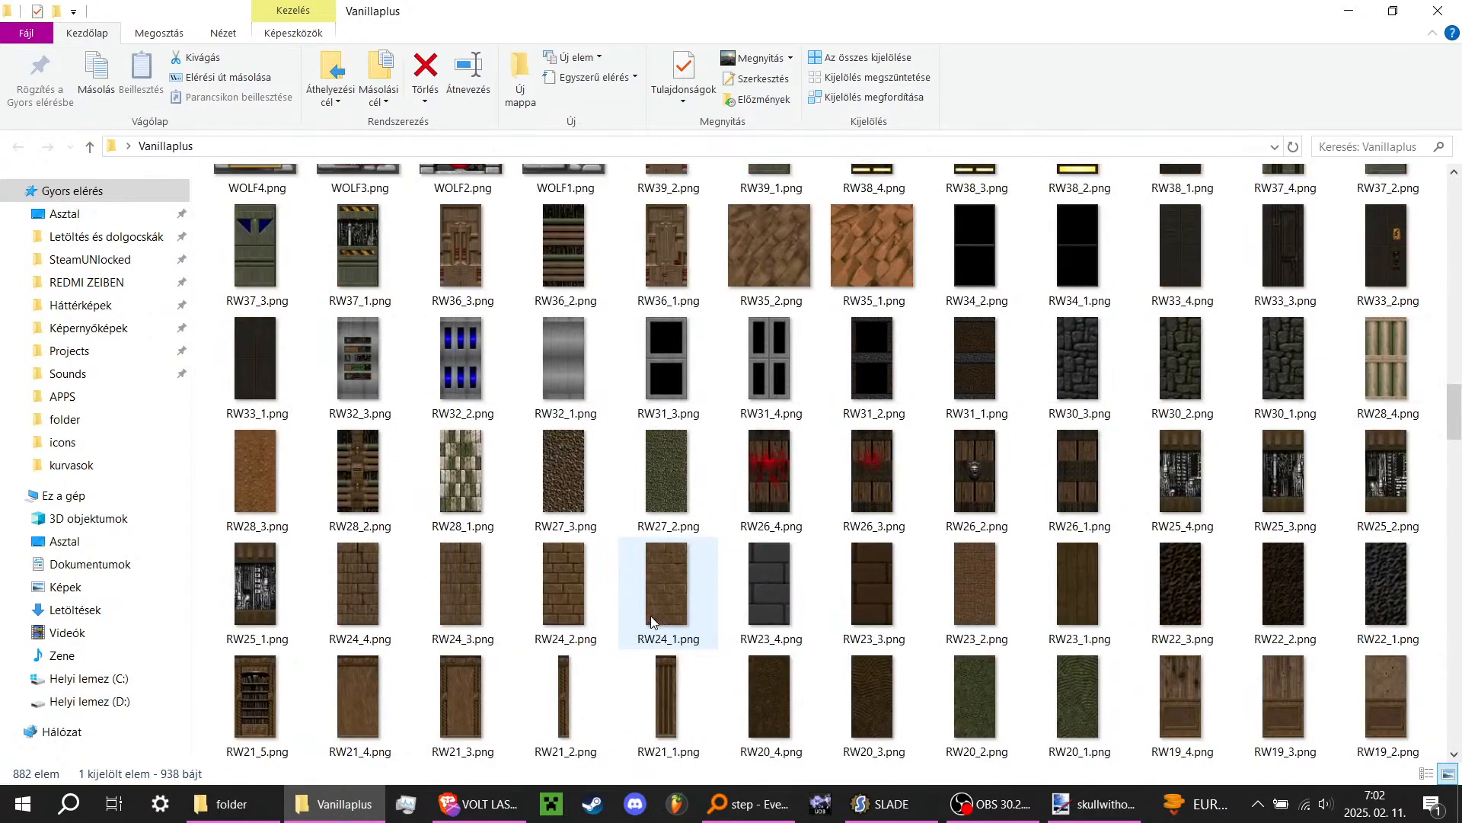
scroll(651, 621, "down", 7)
scroll(652, 620, "up", 5)
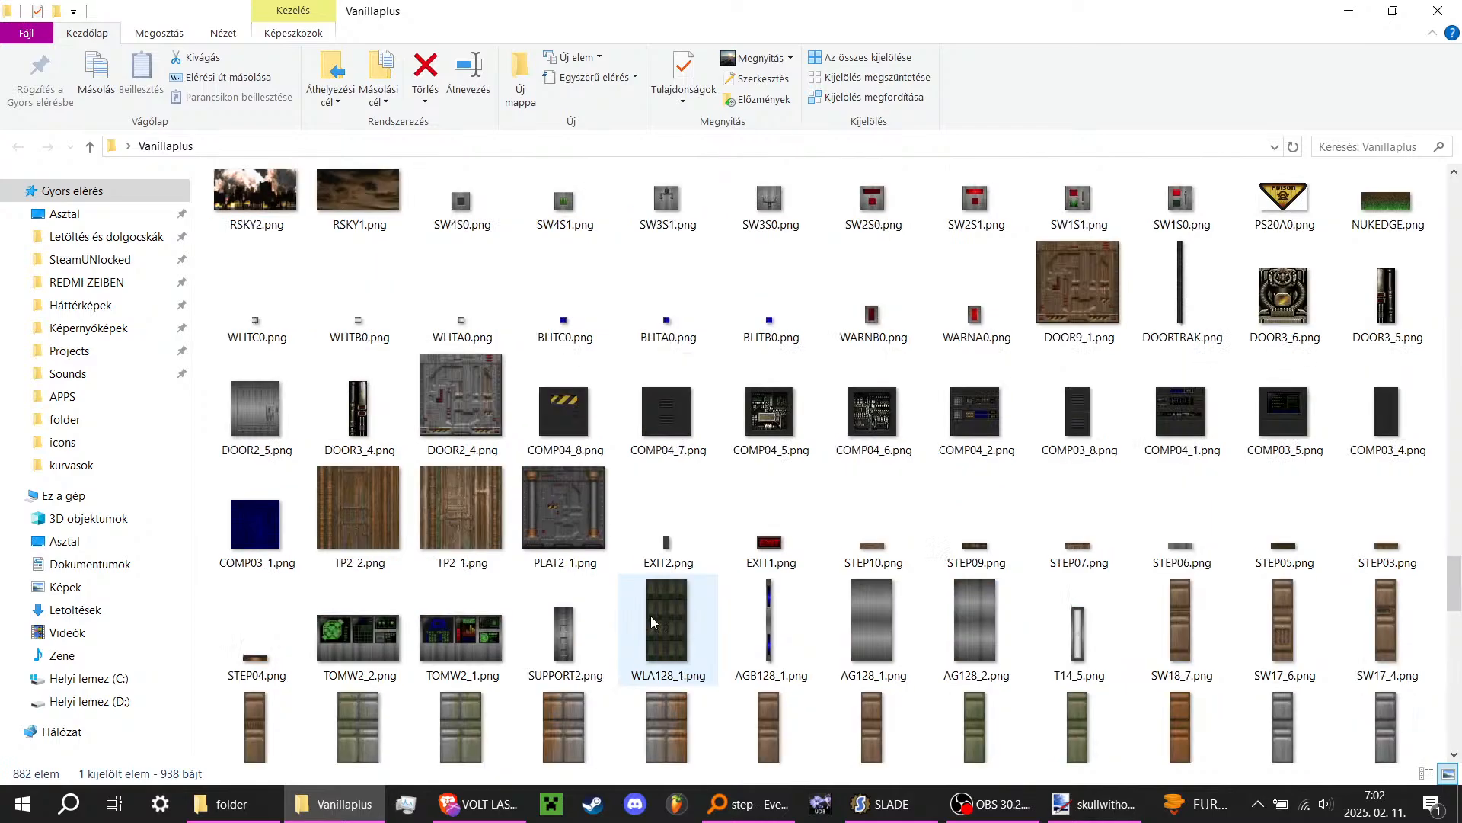
scroll(771, 602, "down", 10)
scroll(782, 573, "down", 10)
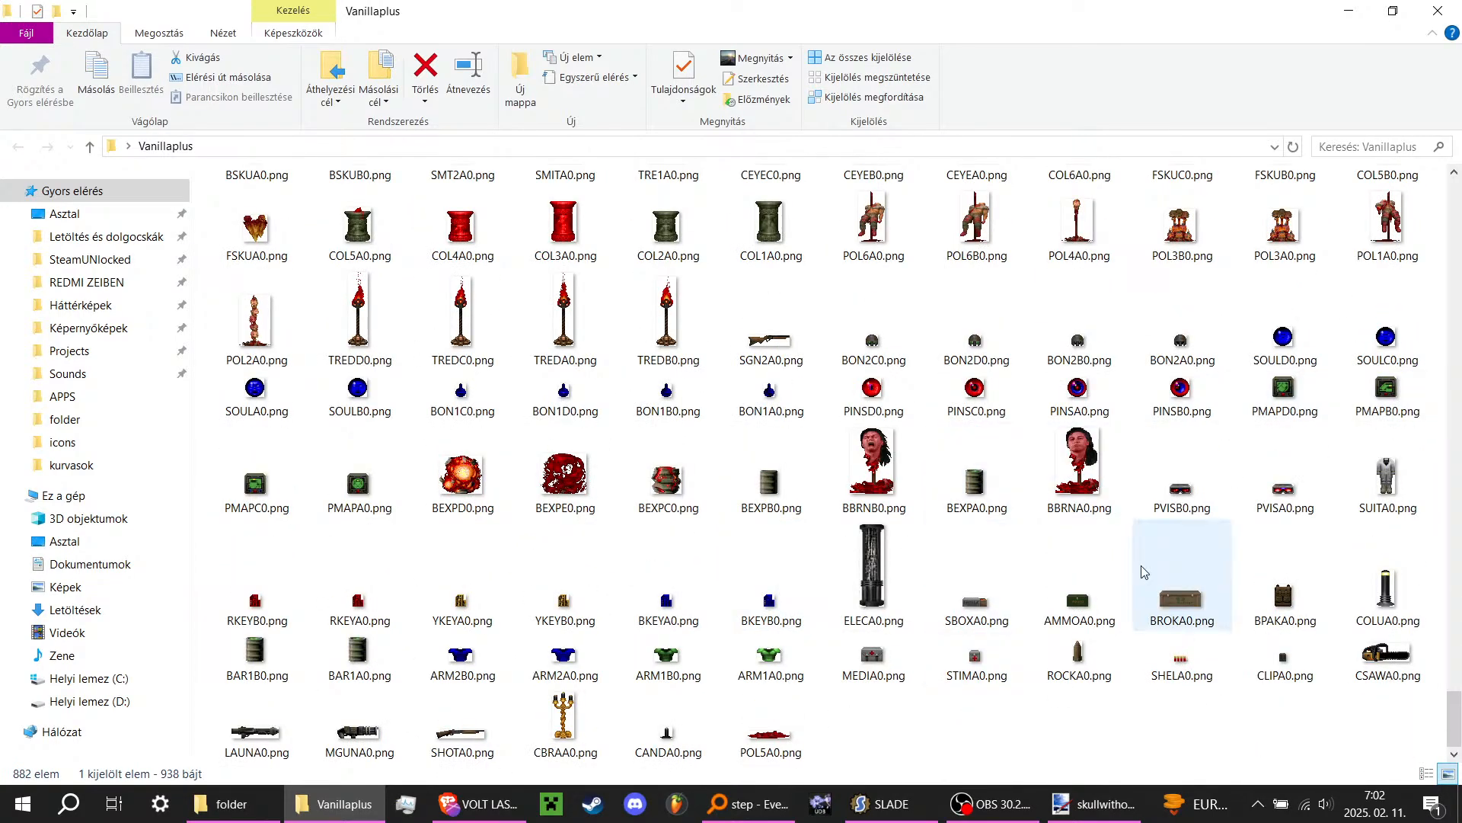
scroll(858, 686, "up", 5)
scroll(859, 685, "up", 10)
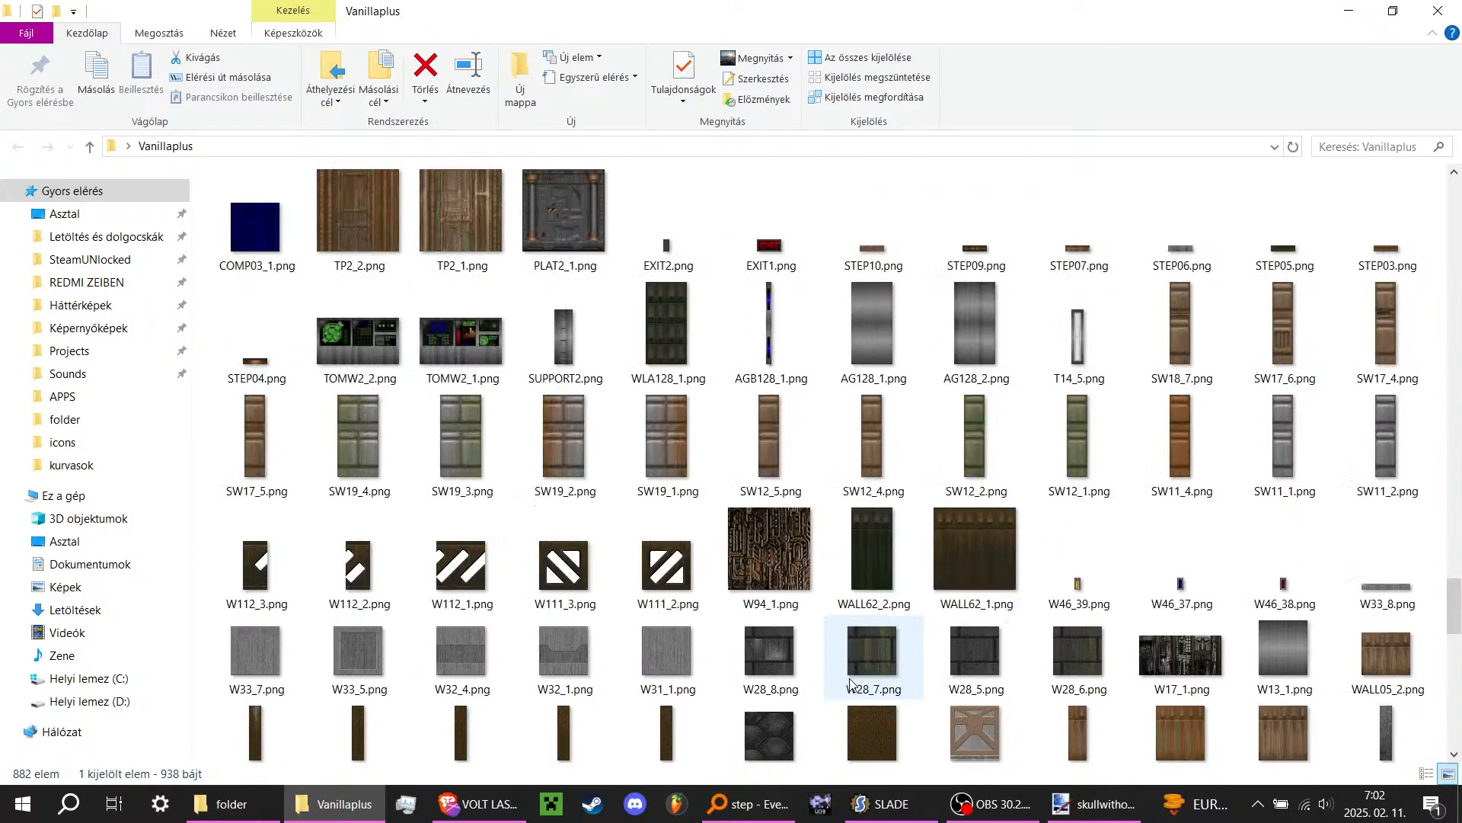
scroll(851, 683, "up", 3)
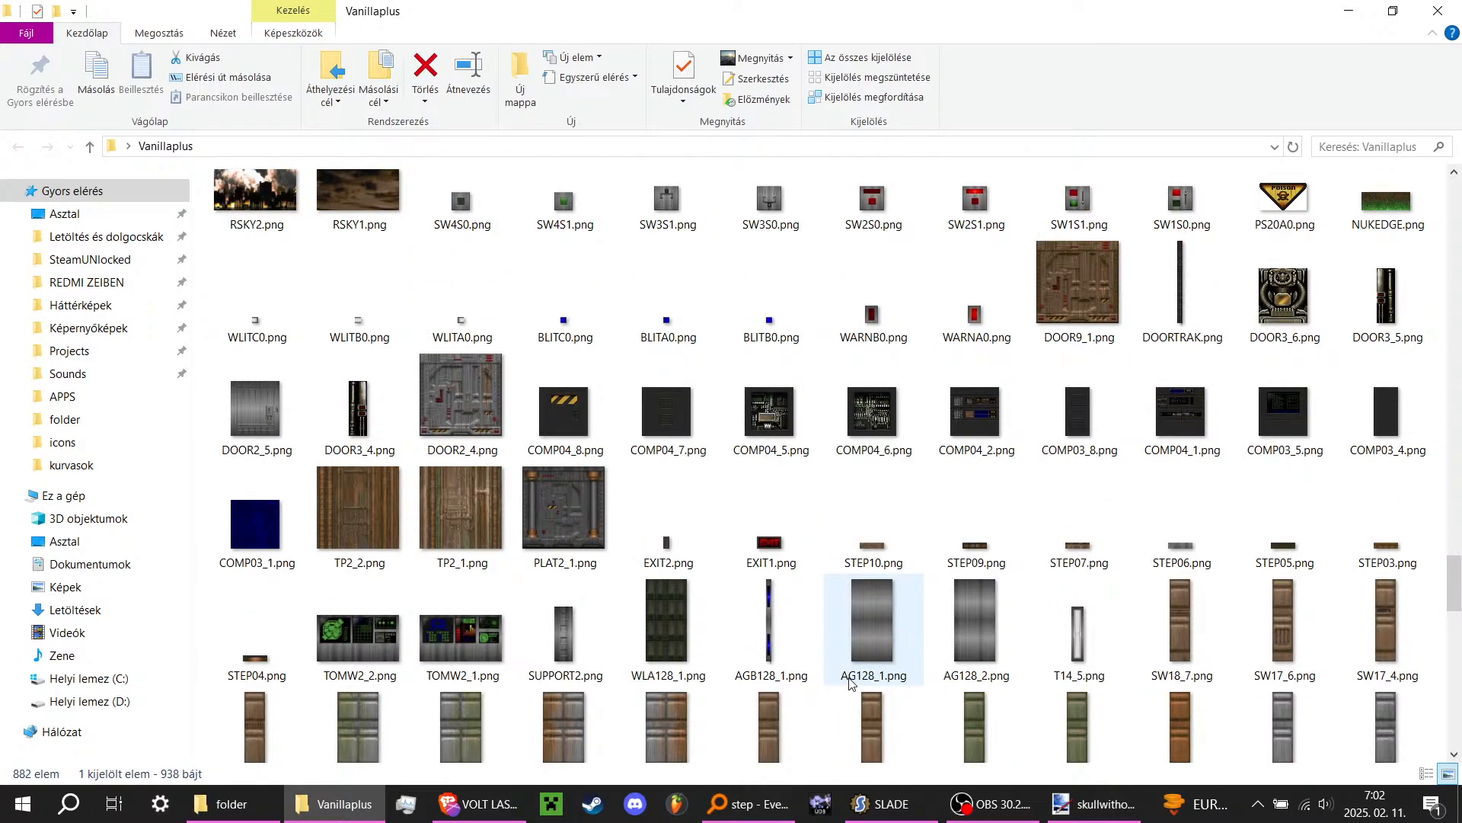
scroll(851, 683, "up", 12)
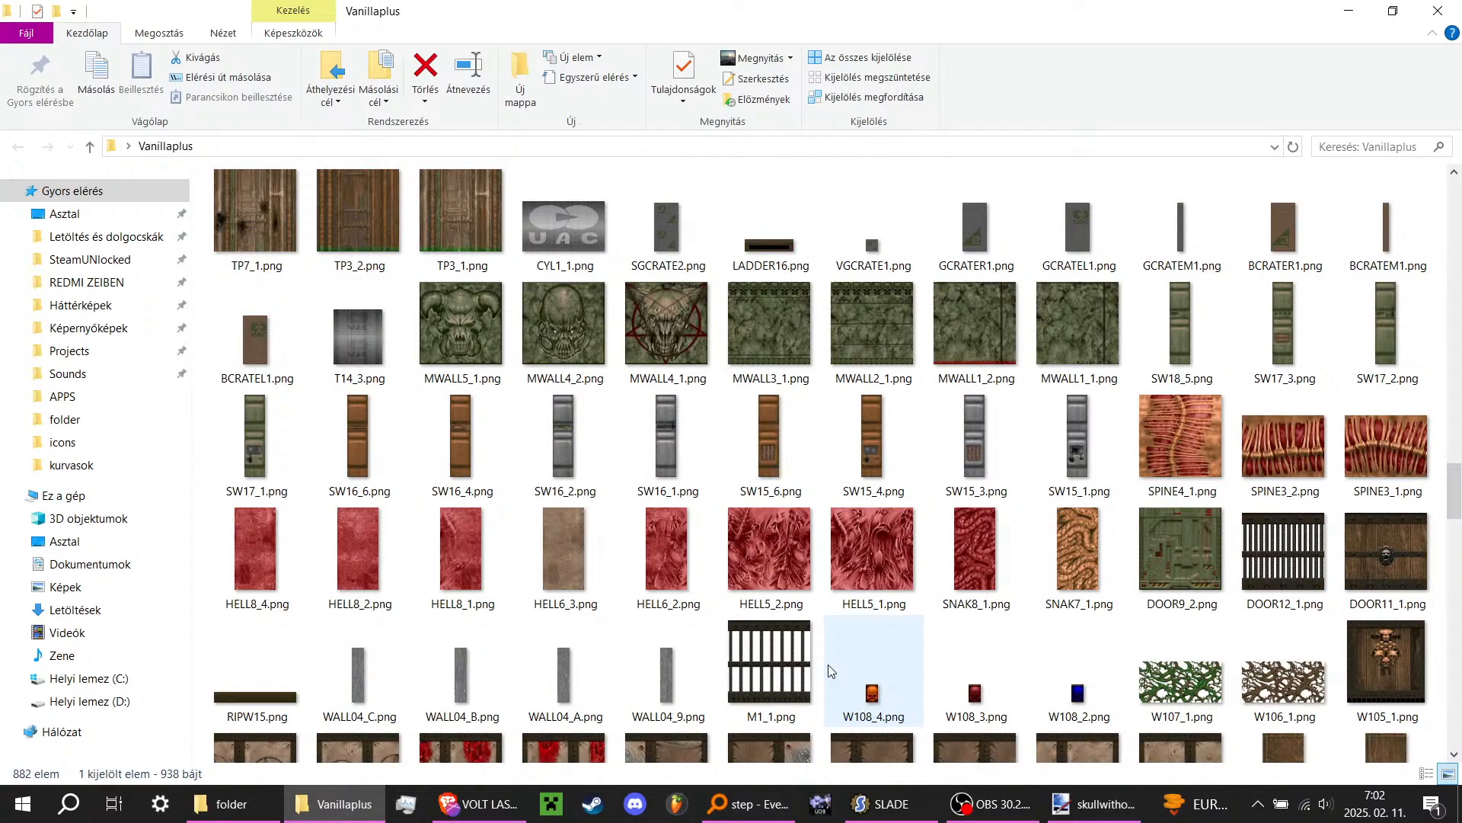
Step: Switch to Paint.NET and examine the skullwithout2.png texture at different magnifications
left_click(1093, 805)
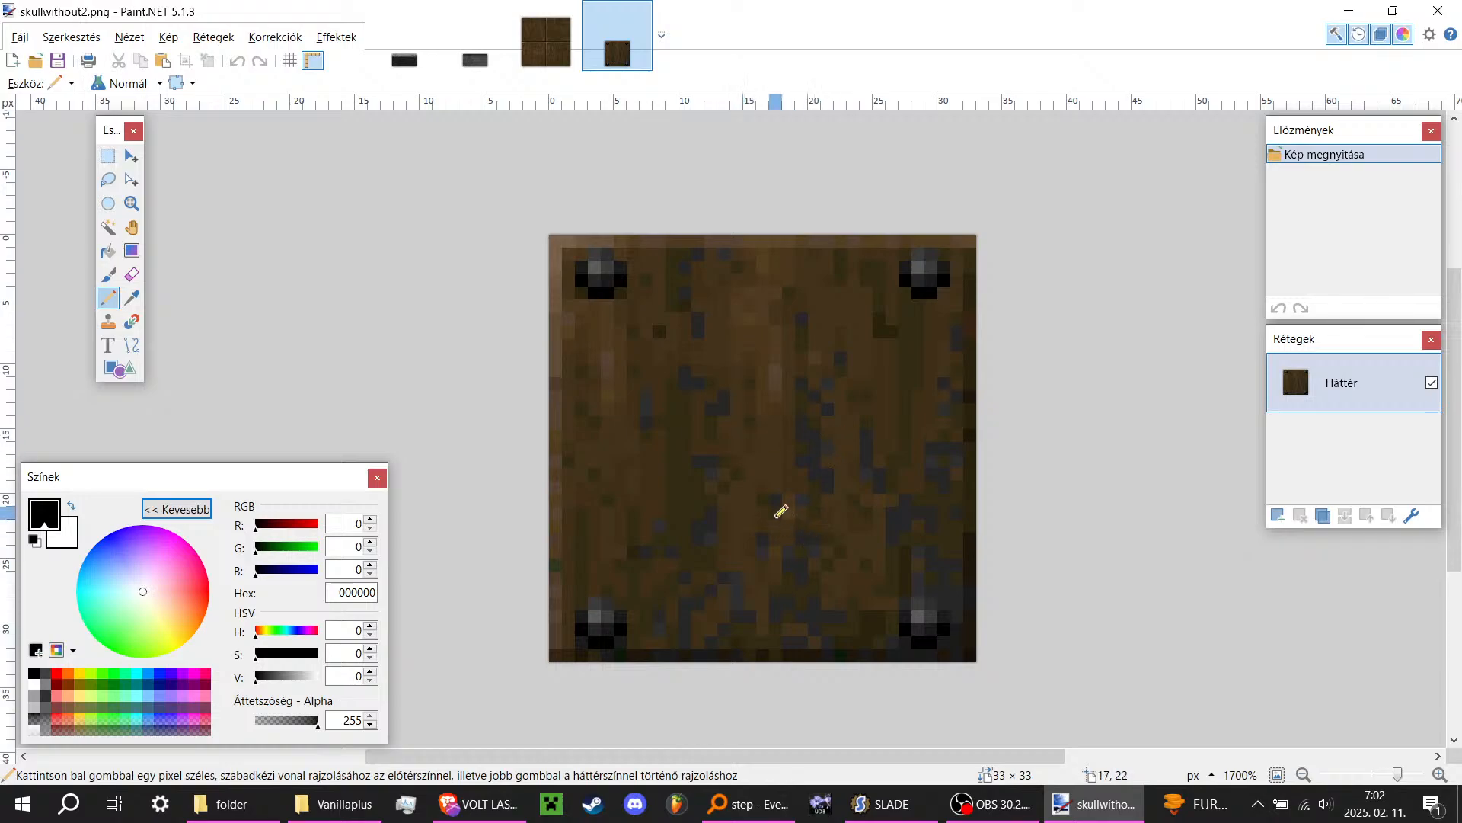
scroll(781, 511, "down", 3, "ctrl")
scroll(787, 424, "up", 3, "ctrl")
scroll(581, 457, "down", 6, "ctrl")
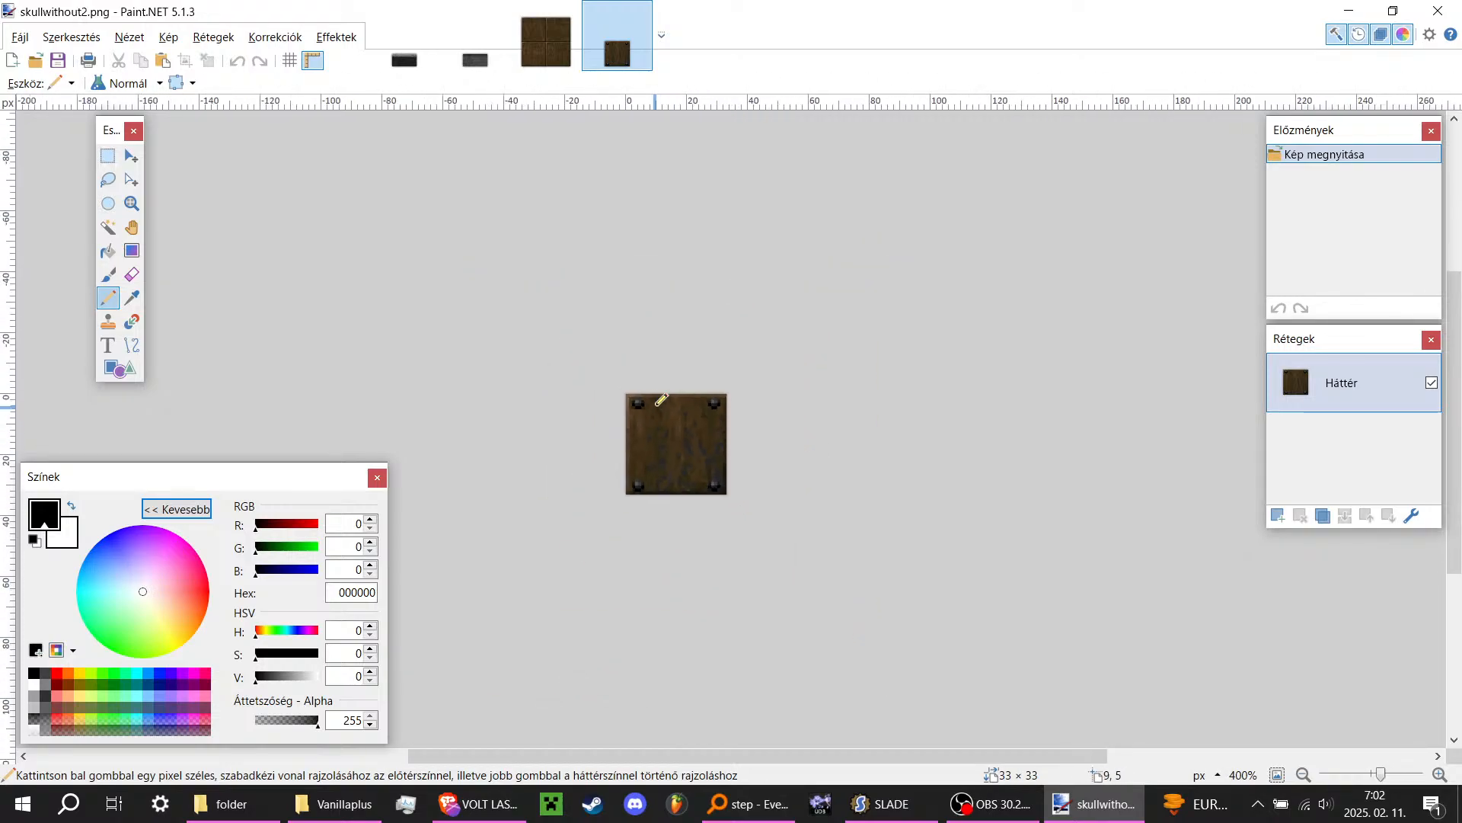
scroll(691, 407, "up", 7, "ctrl")
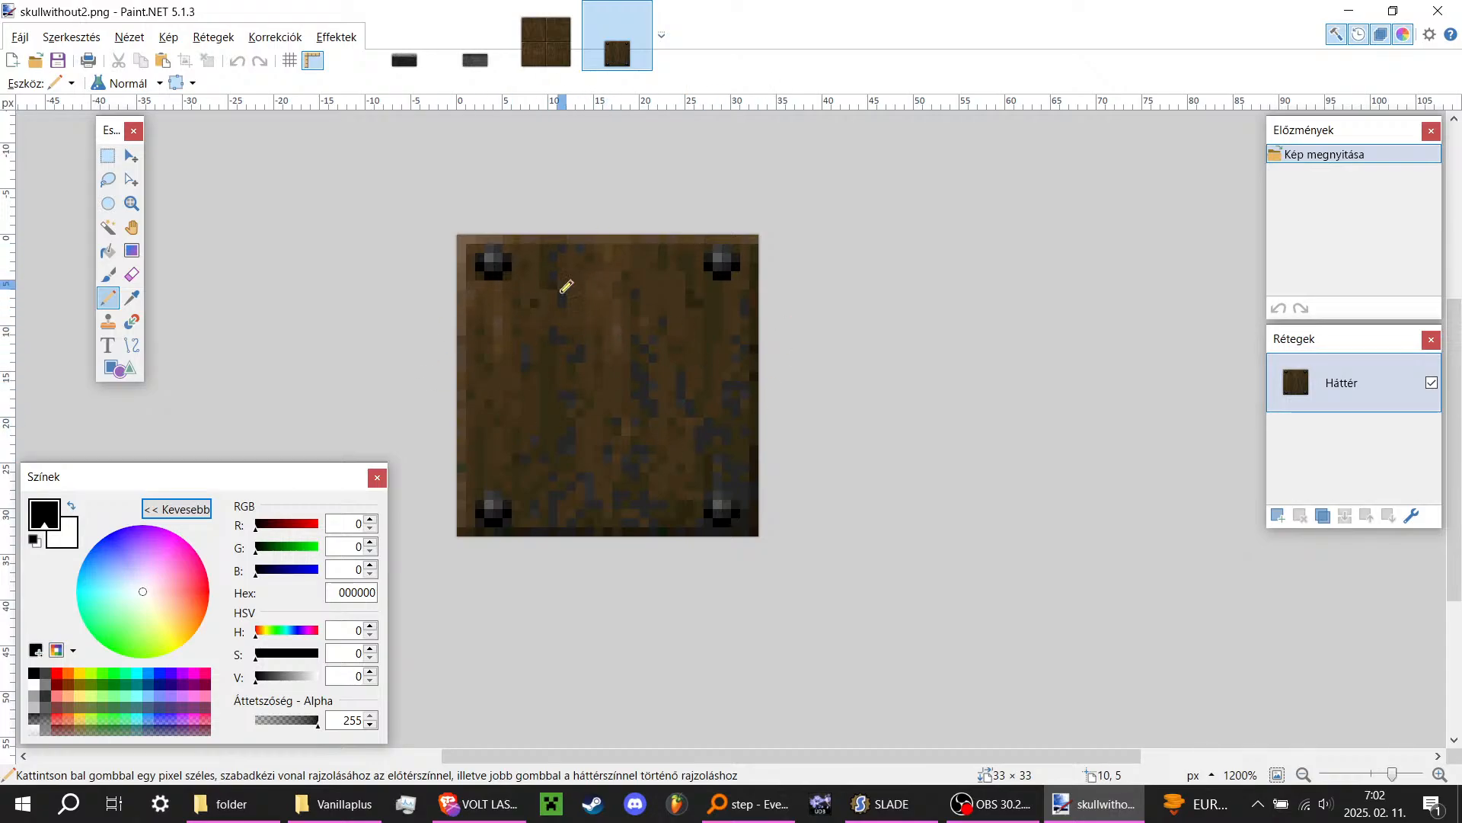
Step: Select the one-pixel frame along all four edges of skullwithout2.png with combined rectangular selections, and copy it
left_click(108, 156)
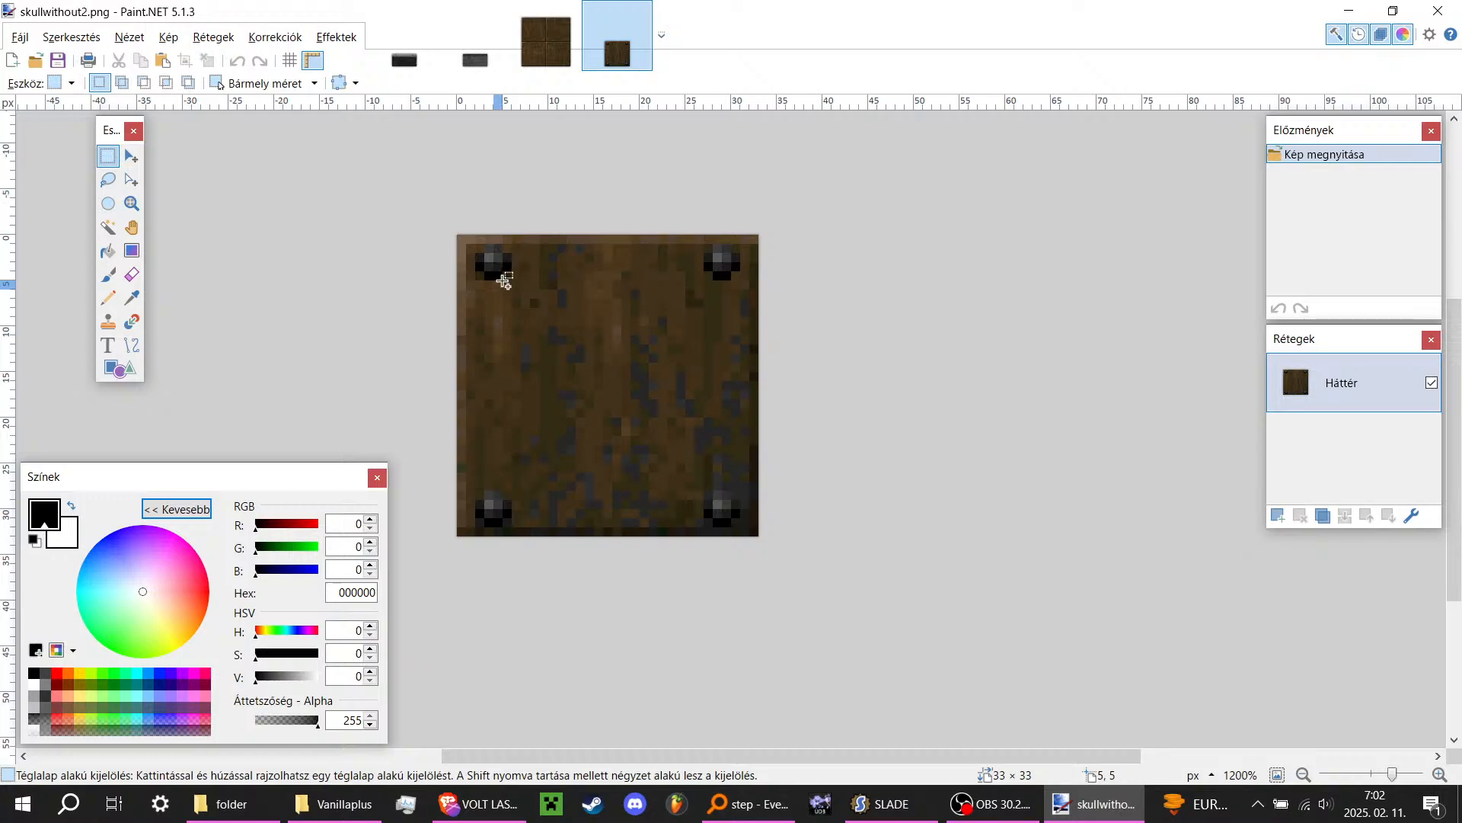
scroll(504, 281, "up", 2, "ctrl")
left_click_drag(454, 227, 888, 636)
key("ctrl+z")
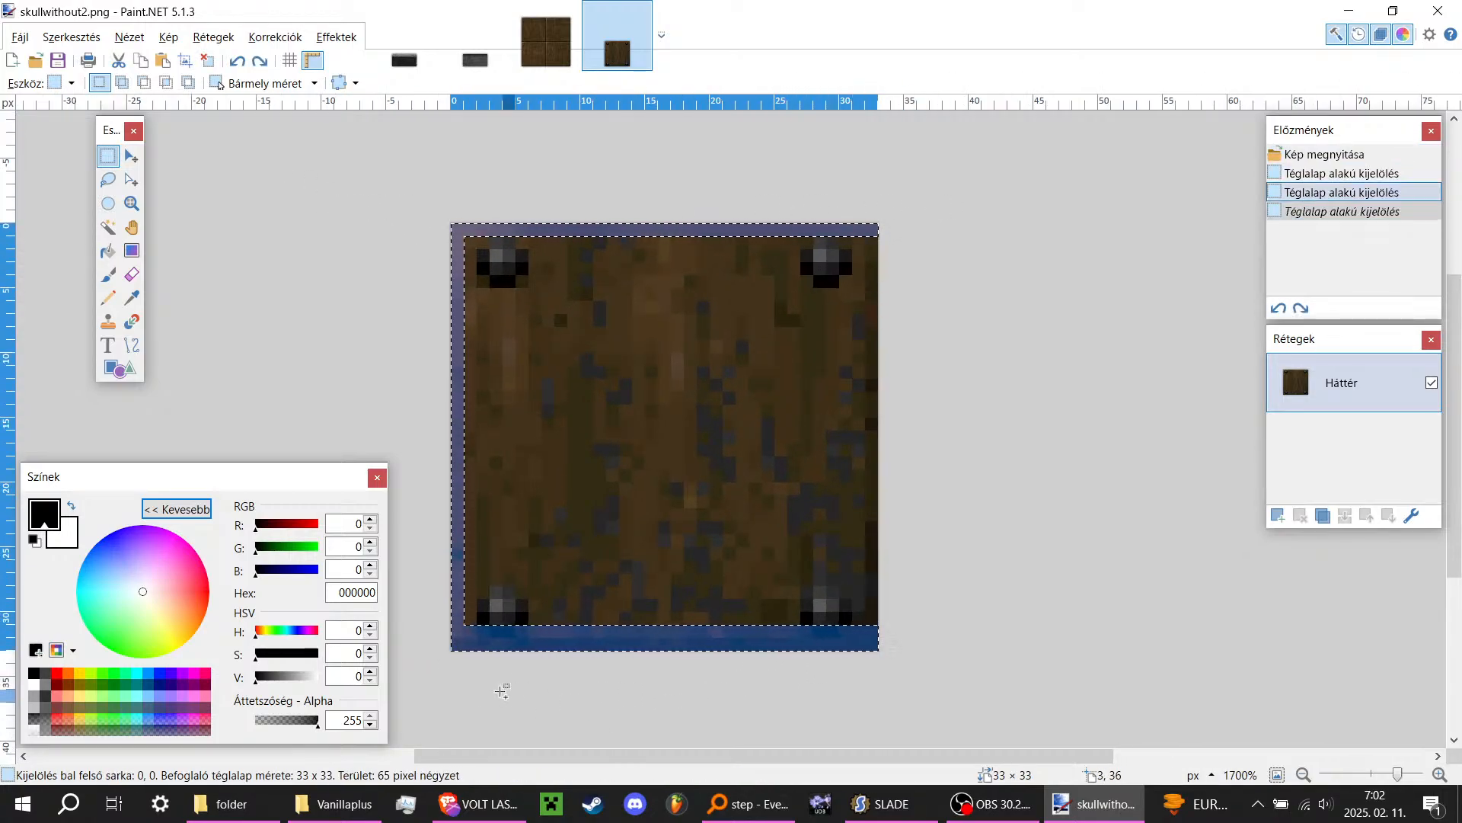
left_click_drag(457, 645, 961, 661, "ctrl")
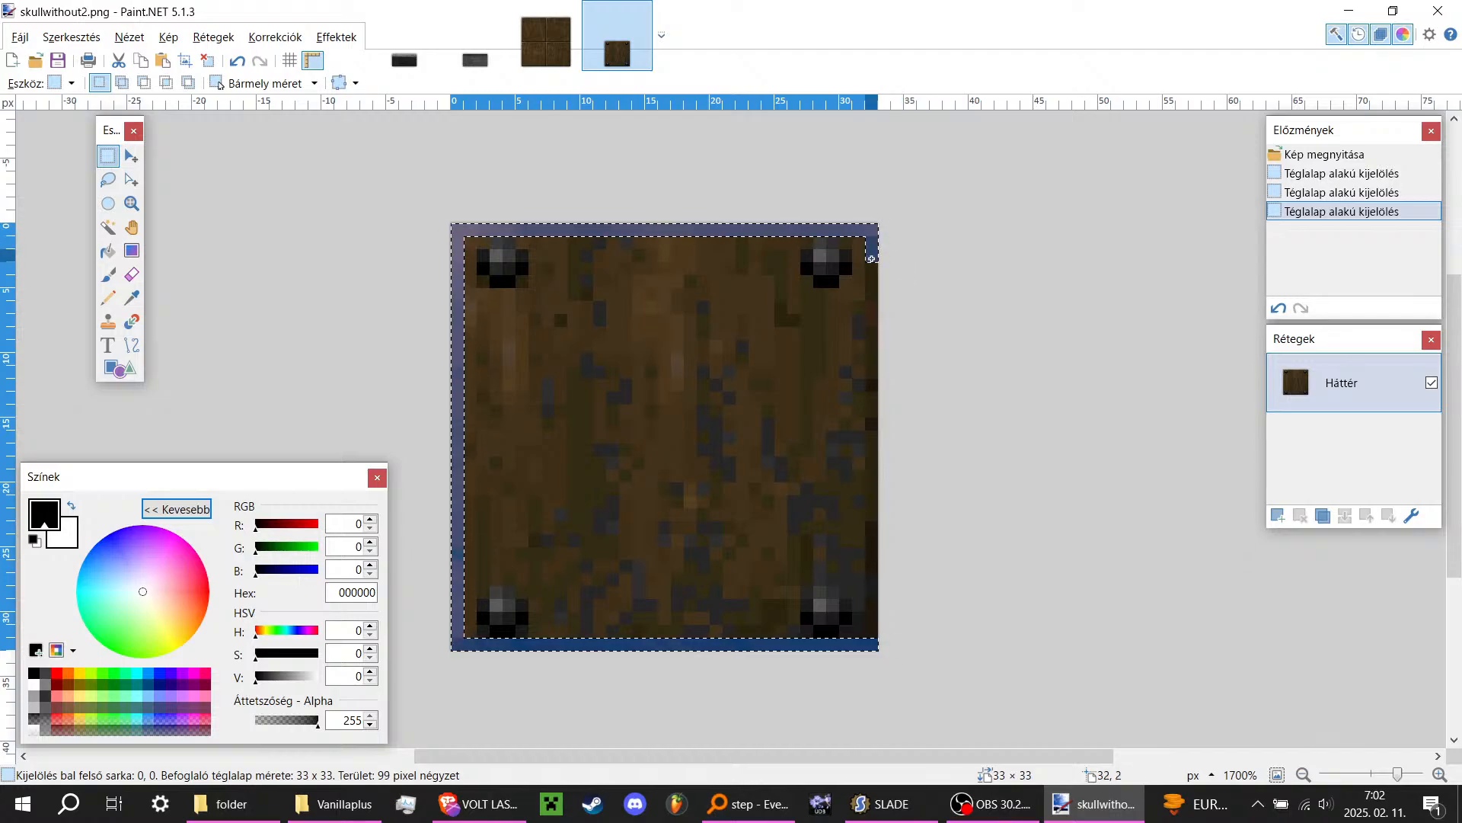
left_click_drag(870, 259, 874, 647, "ctrl")
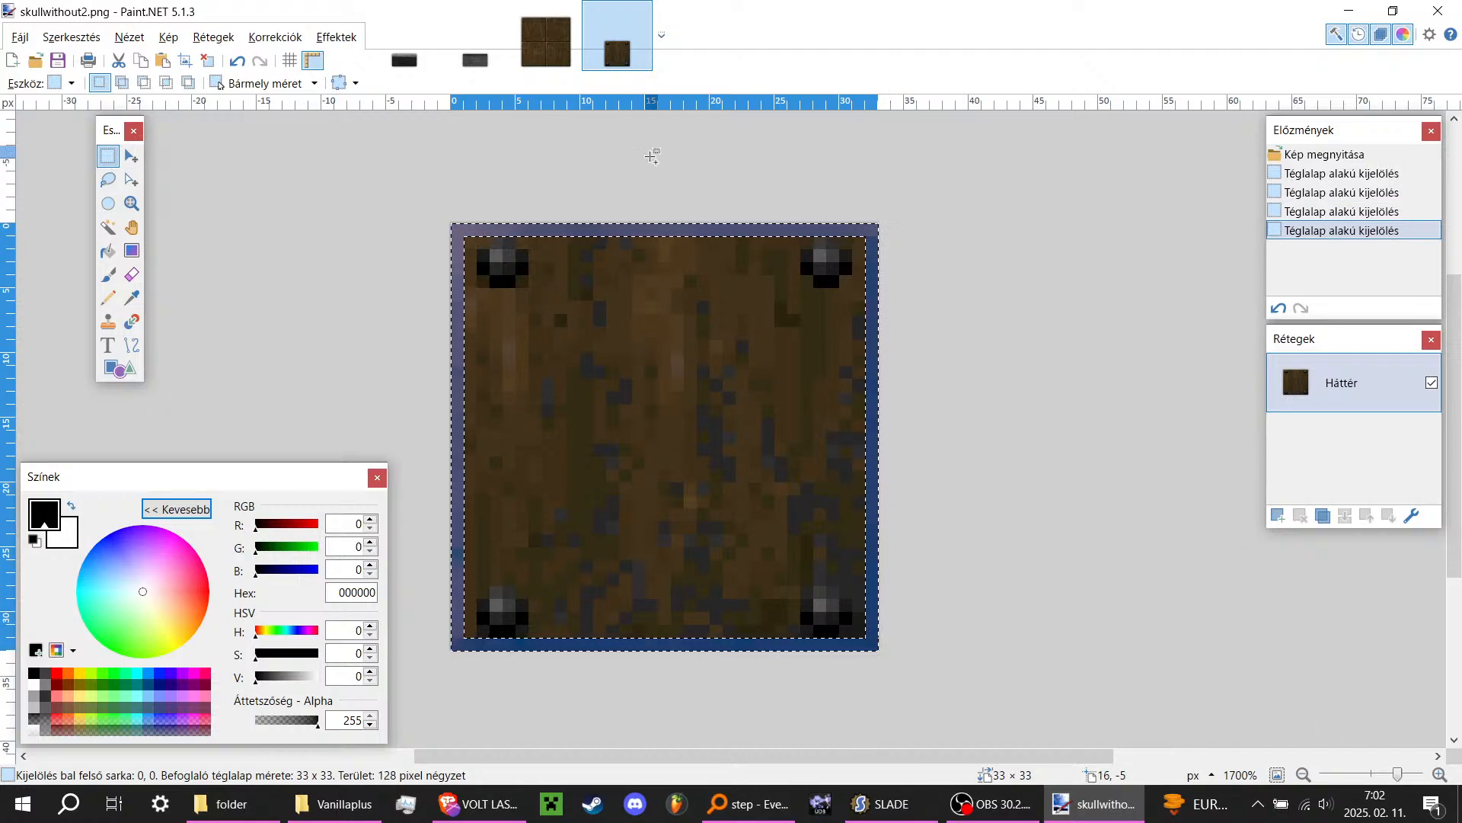
Step: Check BRWFLR.png, find the plain brown FLOOR7_1.png texture in the Vanillaplus folder, and open it as a separate image in Paint.NET
left_click(545, 64)
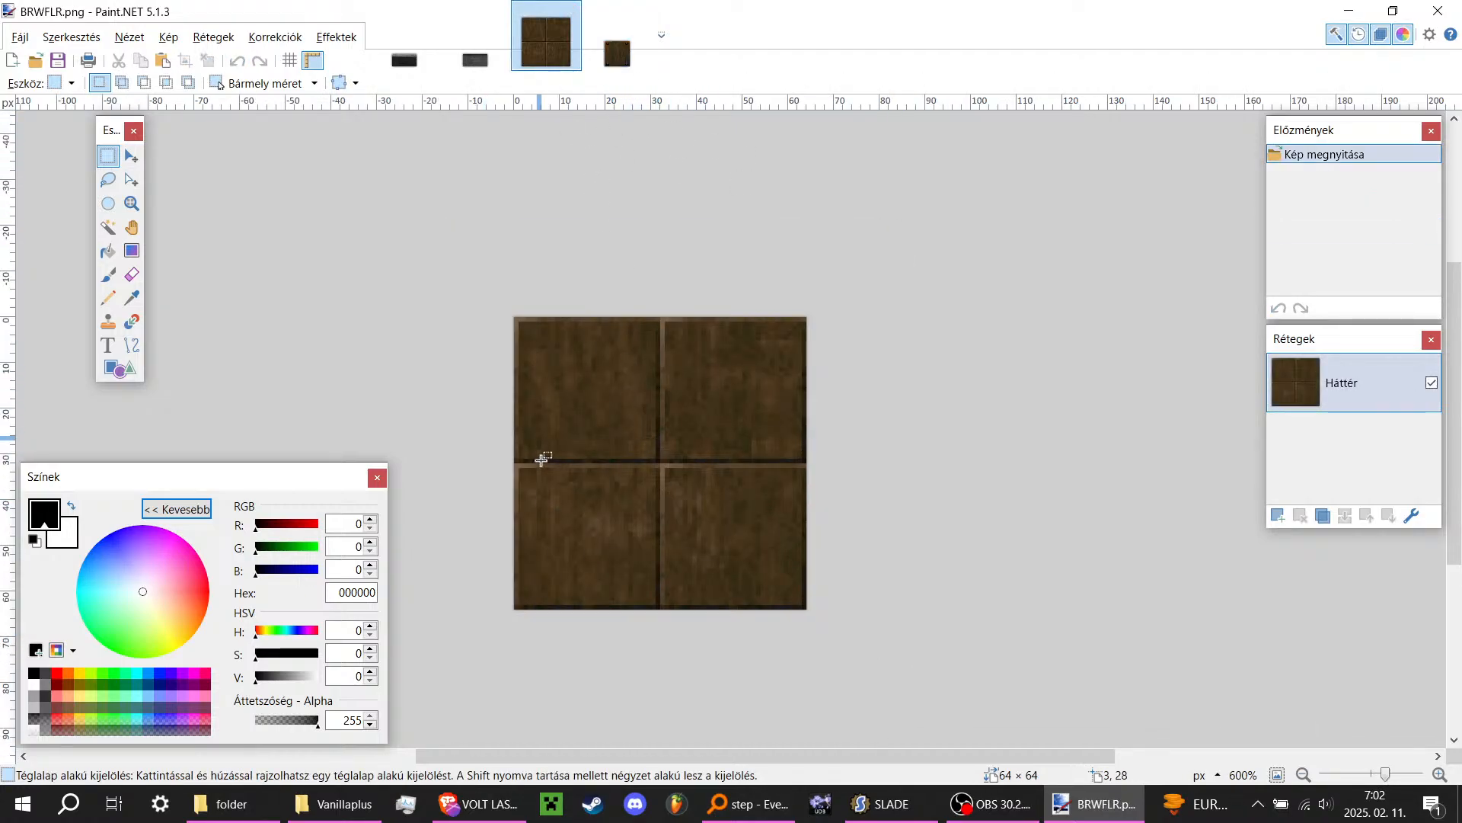
key("alt+Tab")
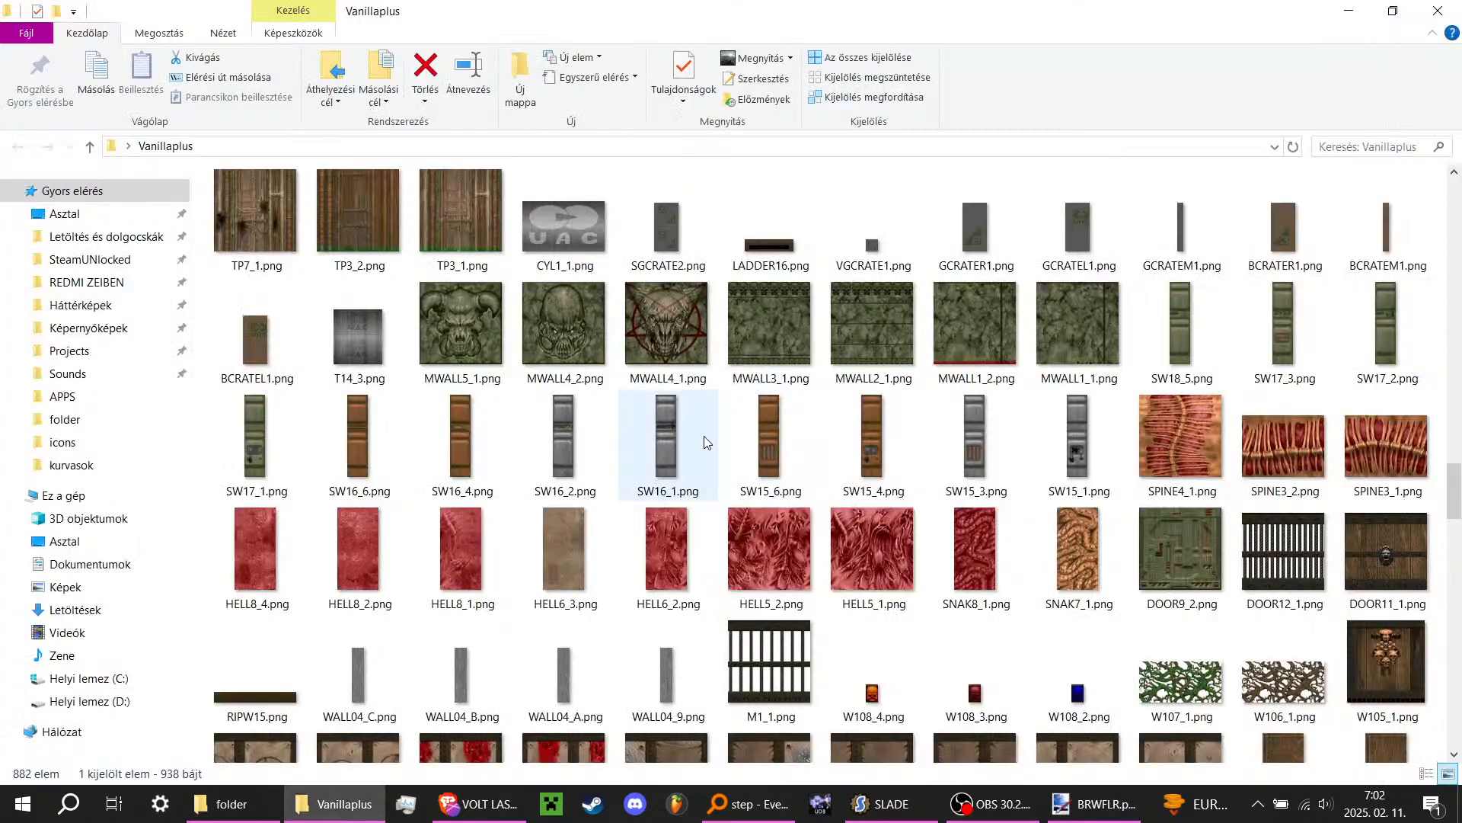
scroll(705, 442, "up", 15)
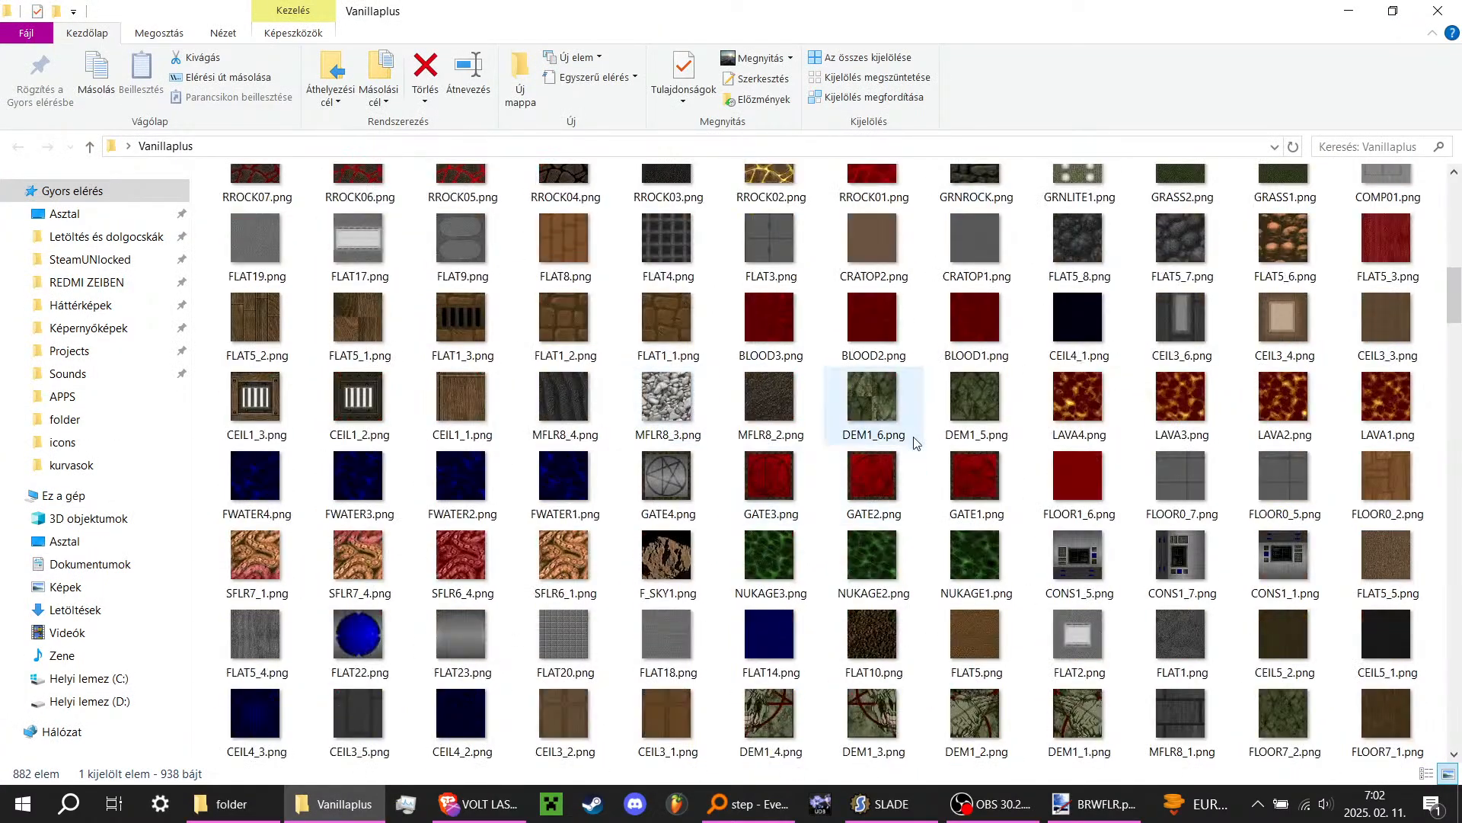
scroll(660, 418, "up", 3)
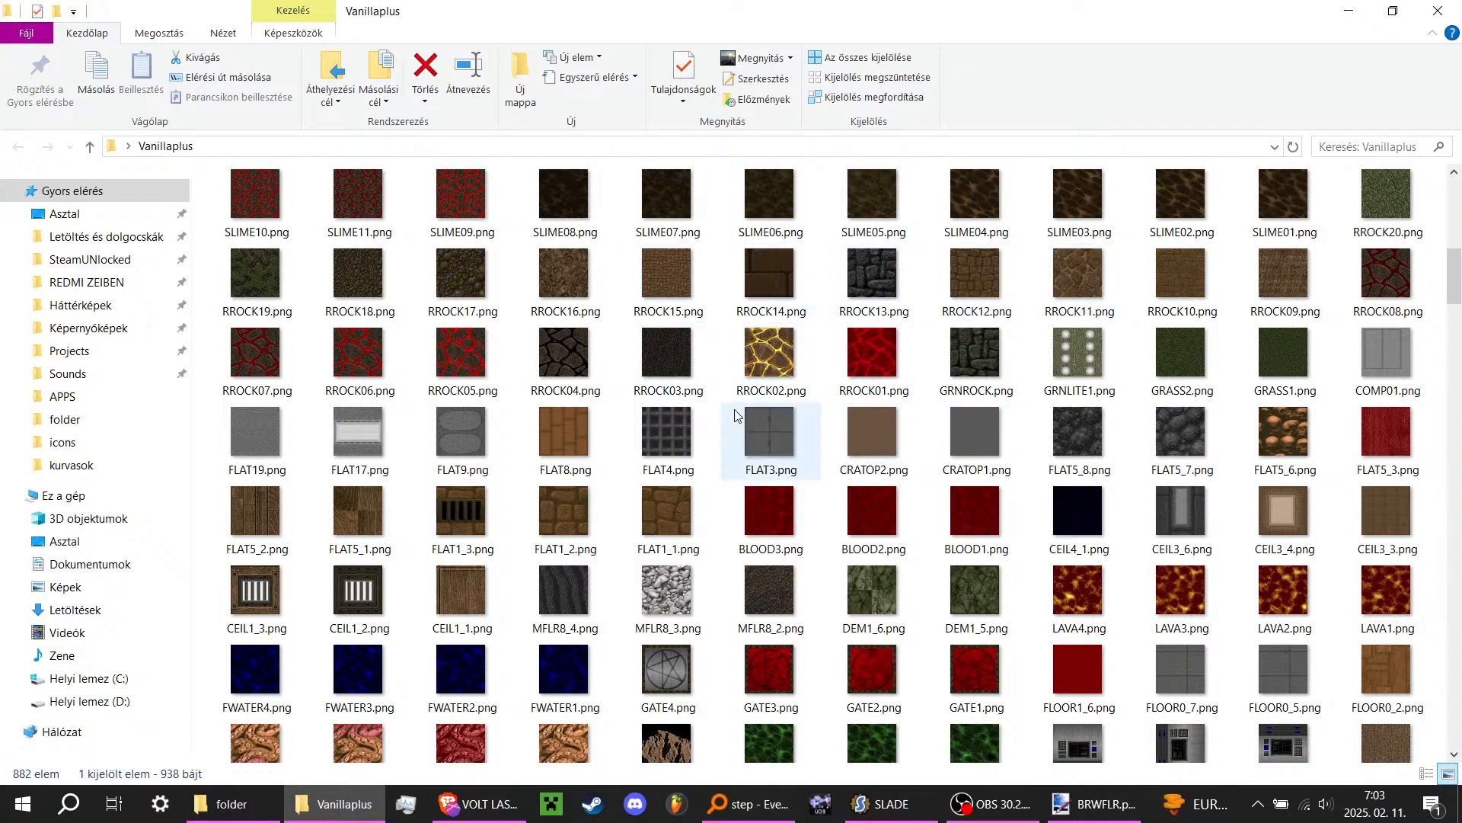
scroll(1094, 553, "up", 5)
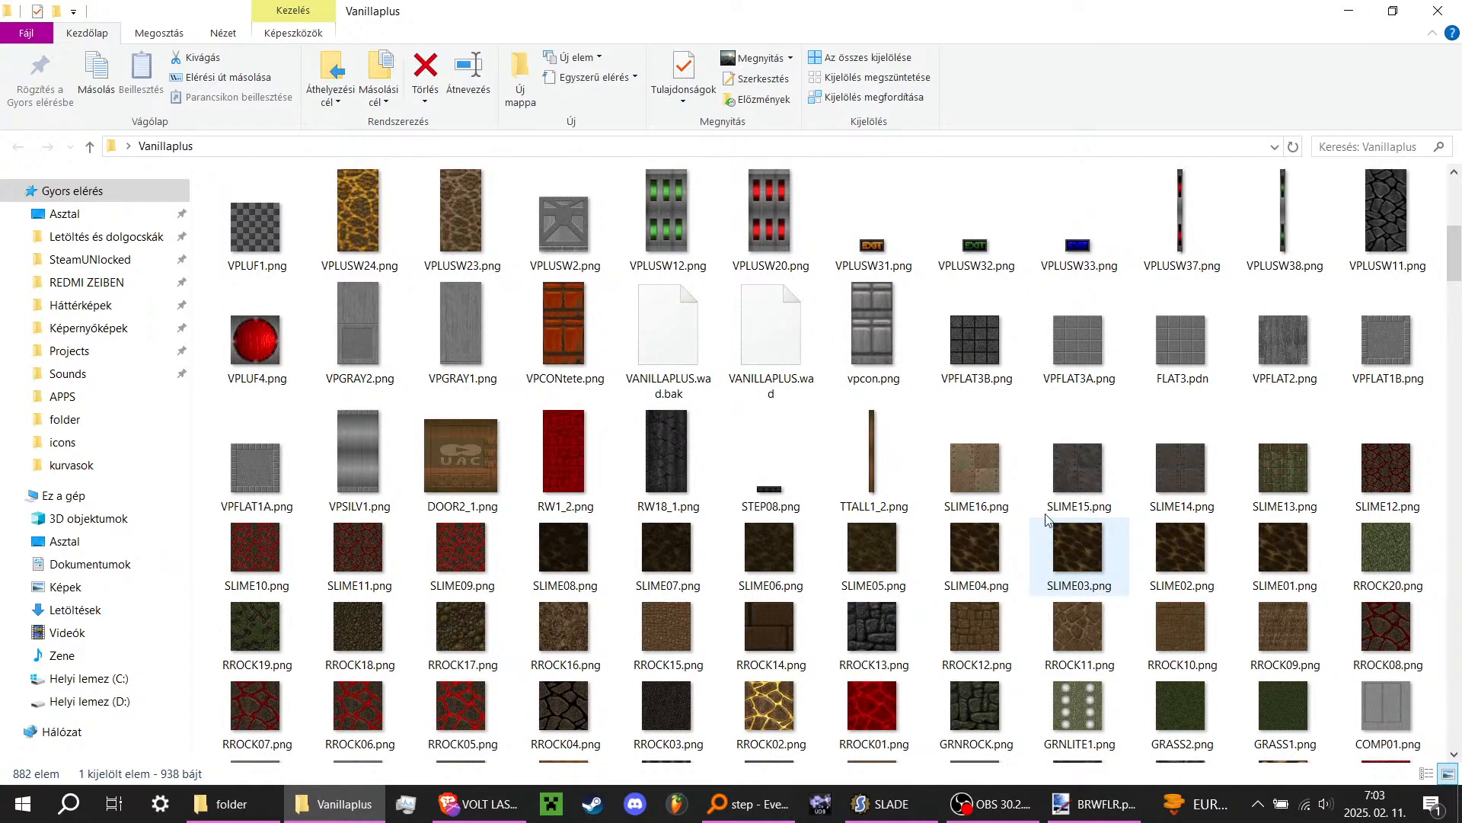
scroll(687, 478, "down", 3)
scroll(686, 480, "down", 3)
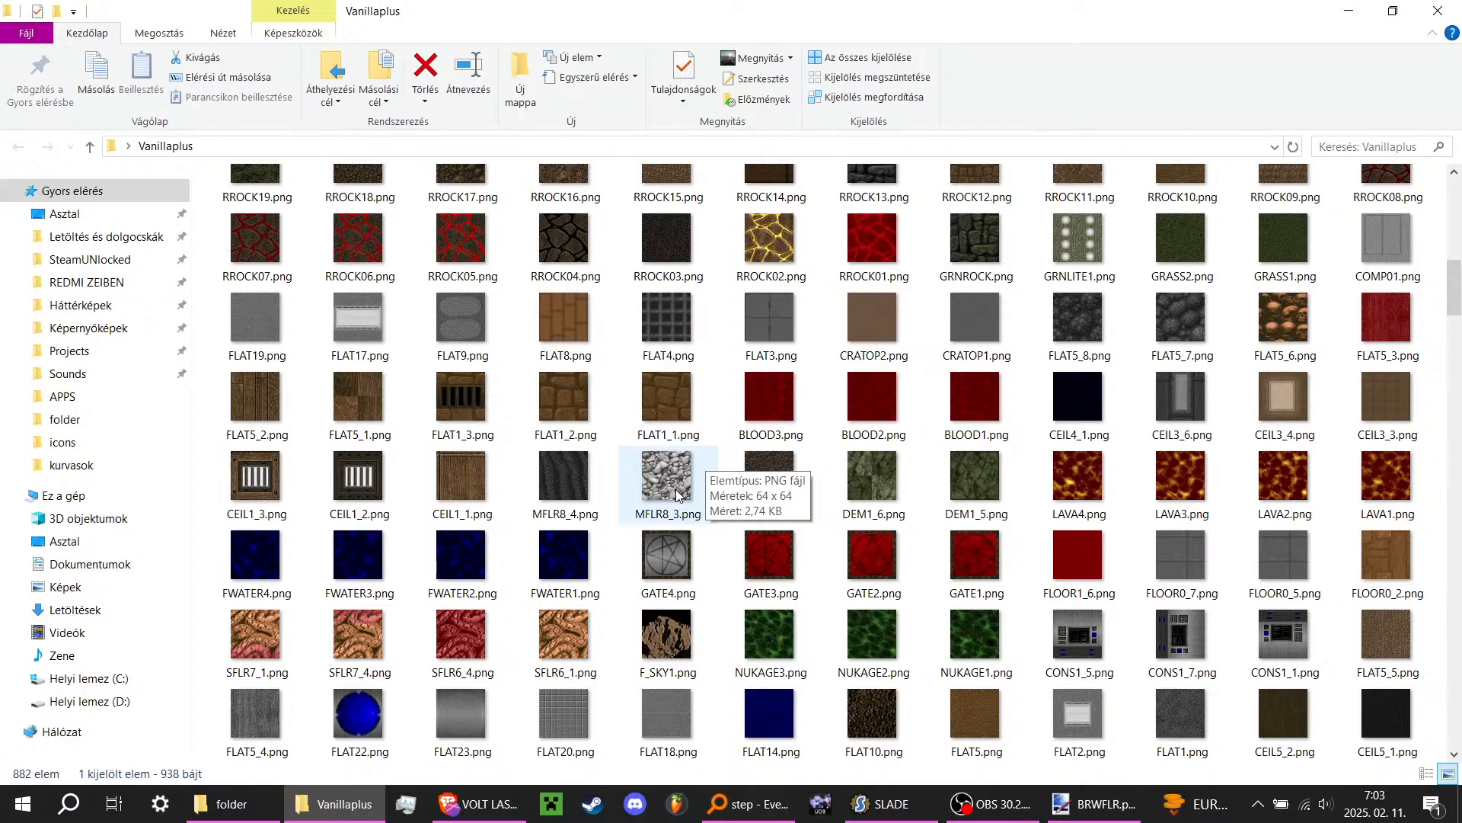
scroll(685, 501, "down", 3)
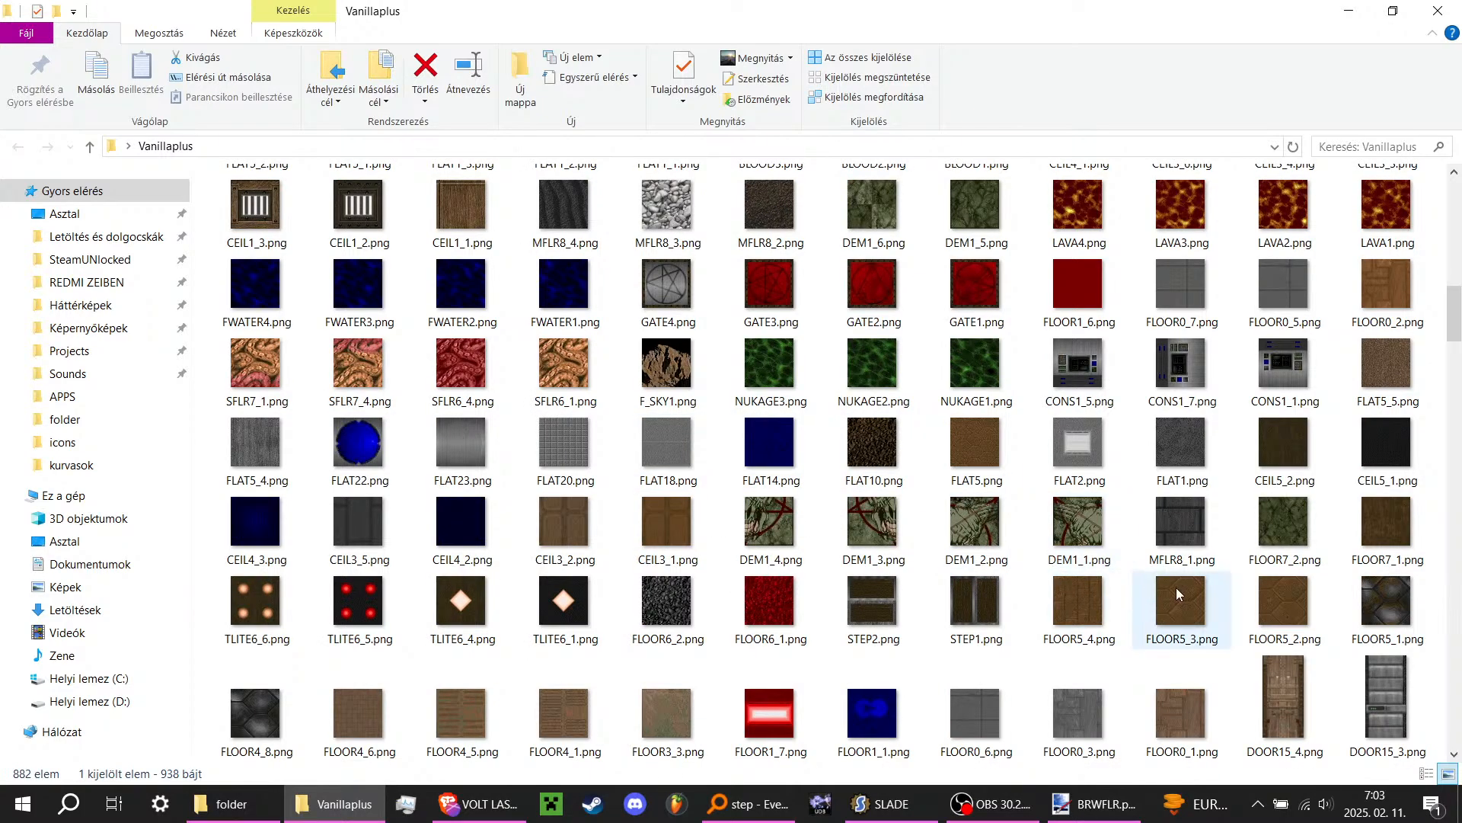
left_click(1404, 527)
mouse_move(1404, 527)
left_mouse_down()
mouse_move(1398, 553)
mouse_move(1097, 799)
mouse_move(725, 513)
left_mouse_up()
left_click(690, 417)
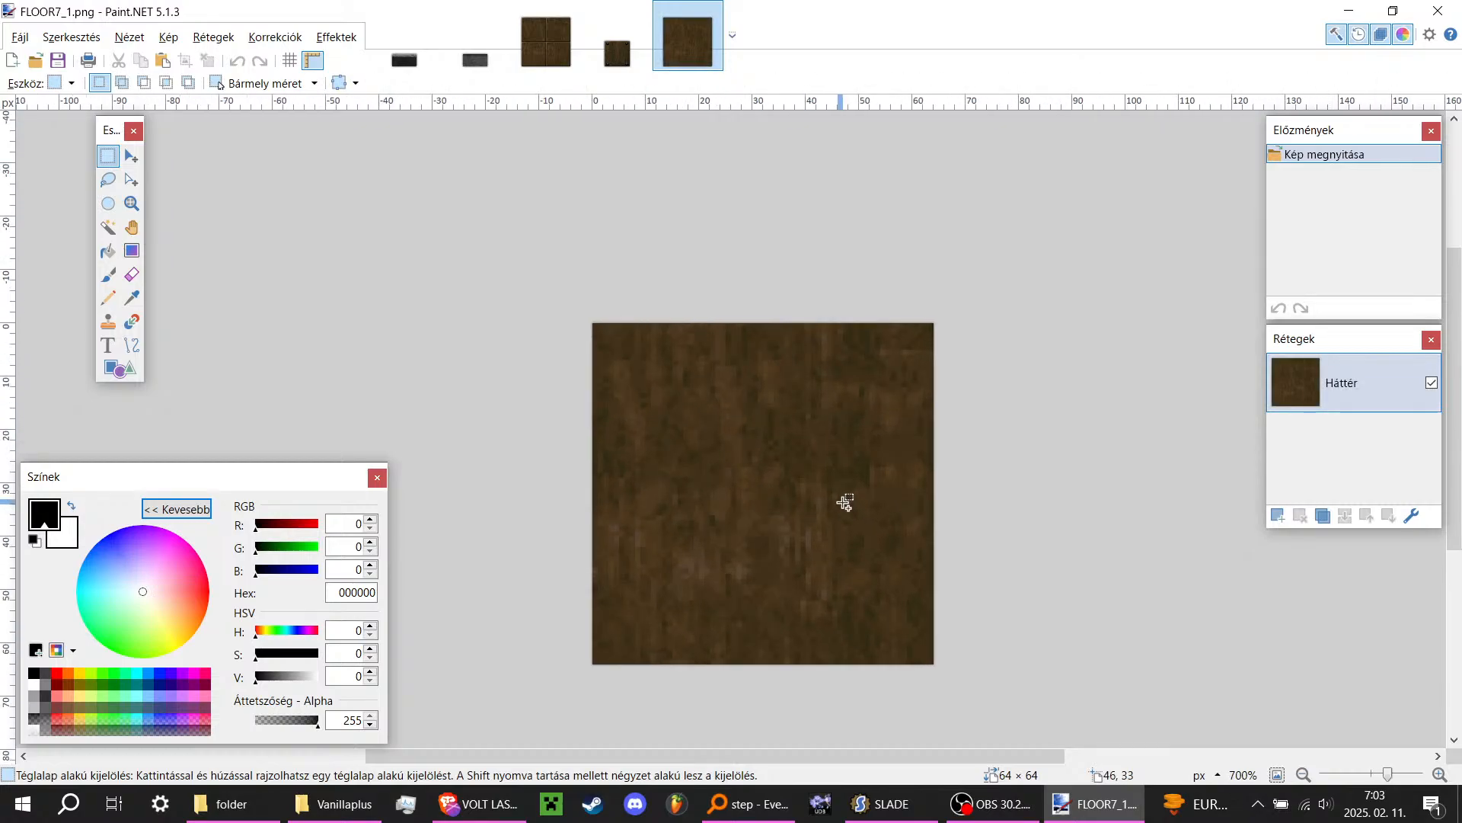
Step: Compare with BRWFLR.png, and paste the copied frame twice into FLOOR7_1.png, over its upper-left quarter and at 33, 0 over its upper-right quarter
left_click(524, 64)
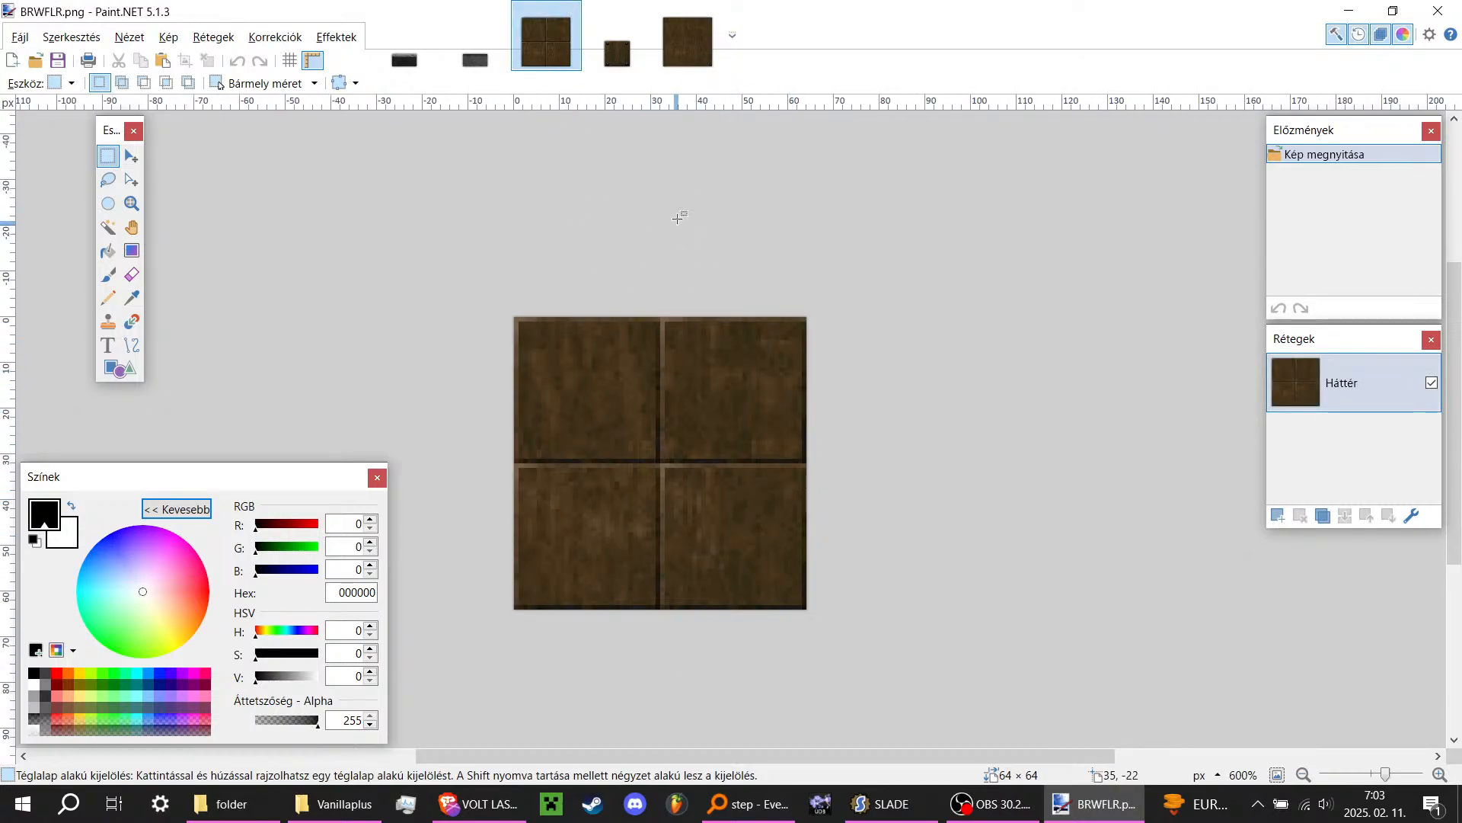
left_click(688, 42)
key("ctrl+v")
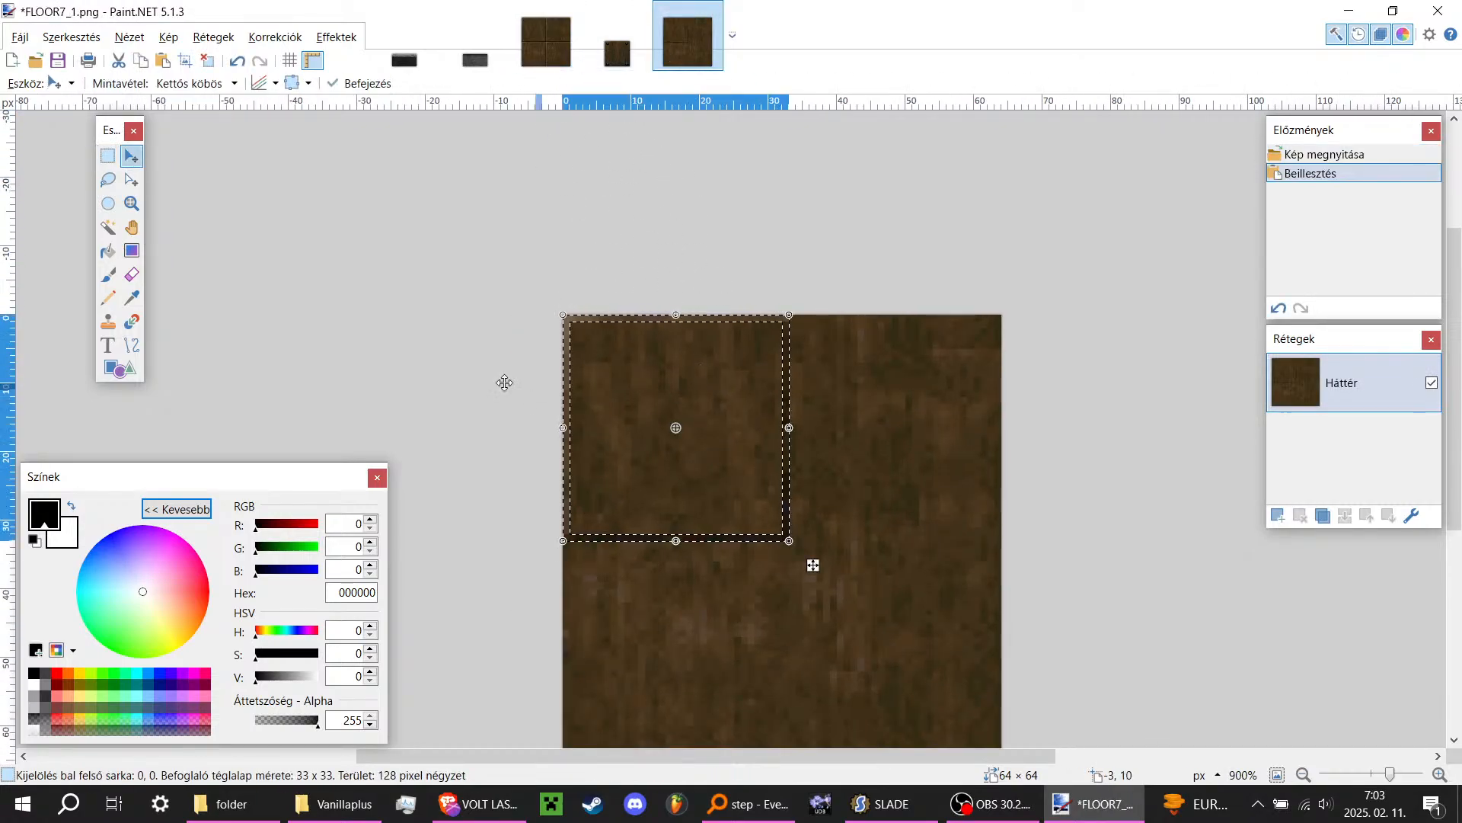
key("ctrl+v")
left_click_drag(796, 410, 868, 390)
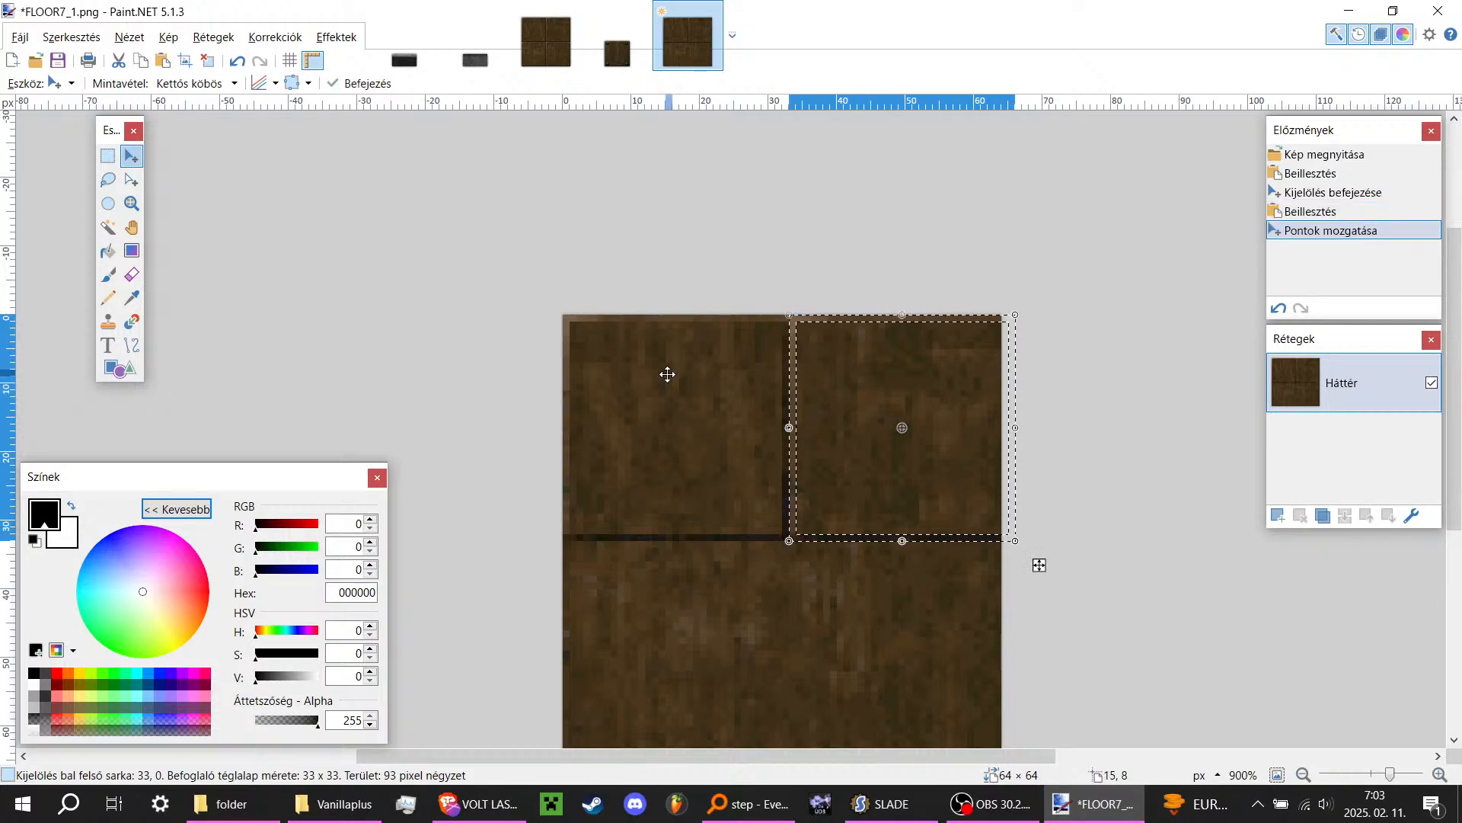
Step: Paste two more frames over the lower-left and lower-right quarters of FLOOR7_1.png, the last at 33, 33, and deselect to view the four-tile pattern
key("ctrl+v")
left_click_drag(667, 374, 682, 562)
key("ctrl+v")
left_click_drag(700, 422, 899, 607)
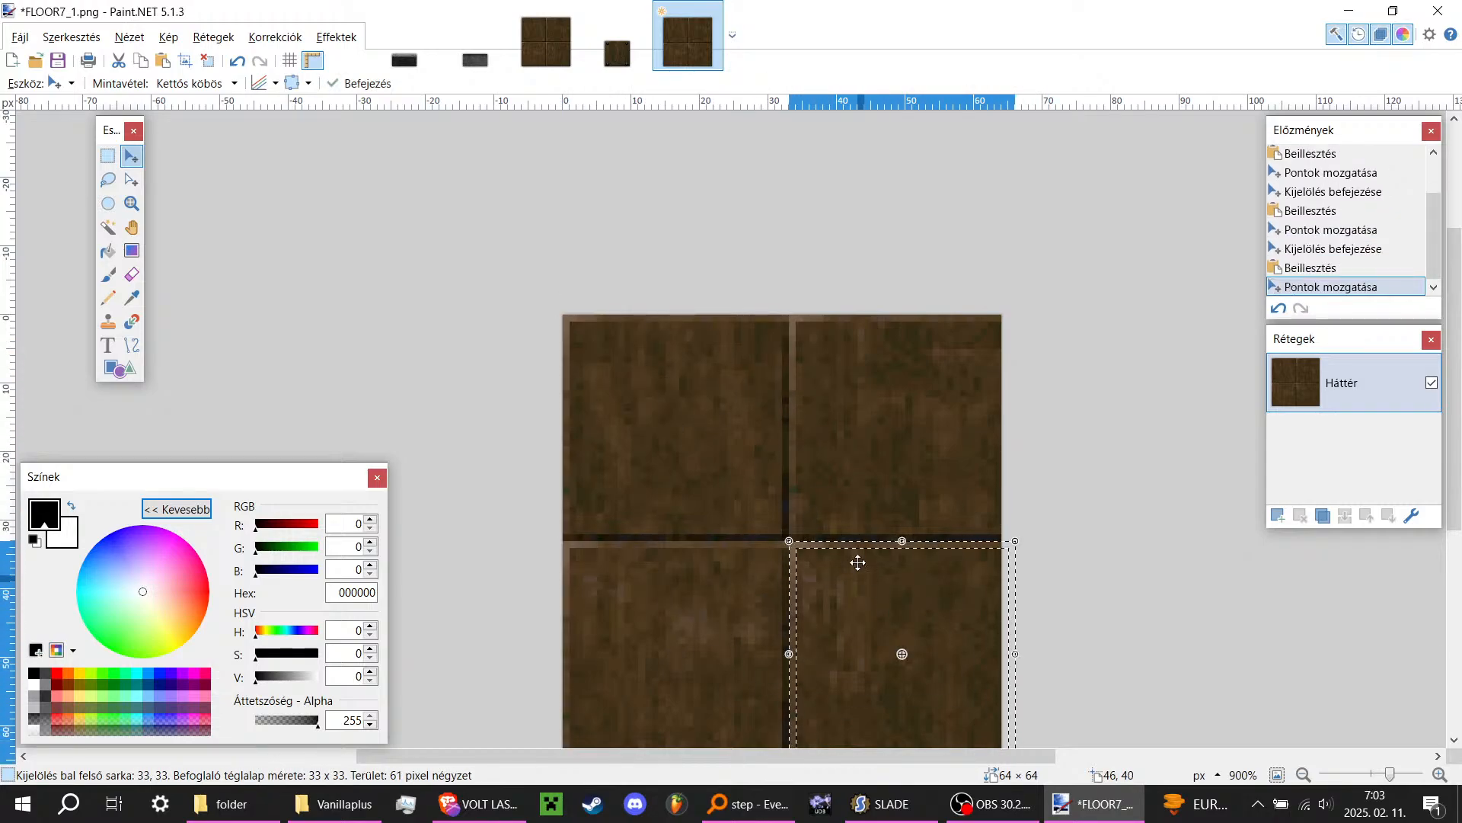
key("ctrl+d")
scroll(678, 458, "down", 5, "ctrl")
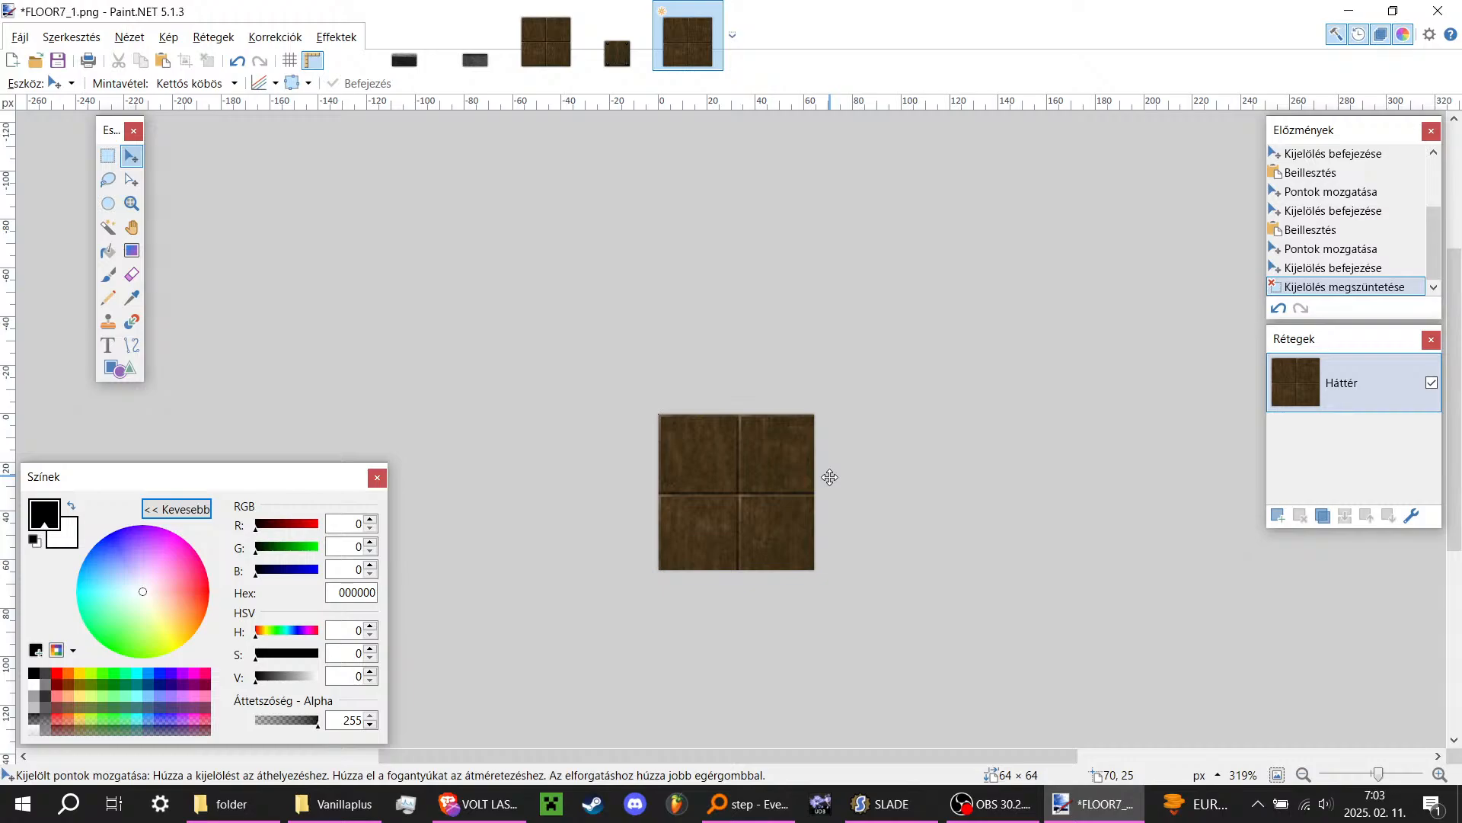
Step: Close FLOOR7_1.png without saving its changes, and close skullwithout2.png as well
left_click(711, 11)
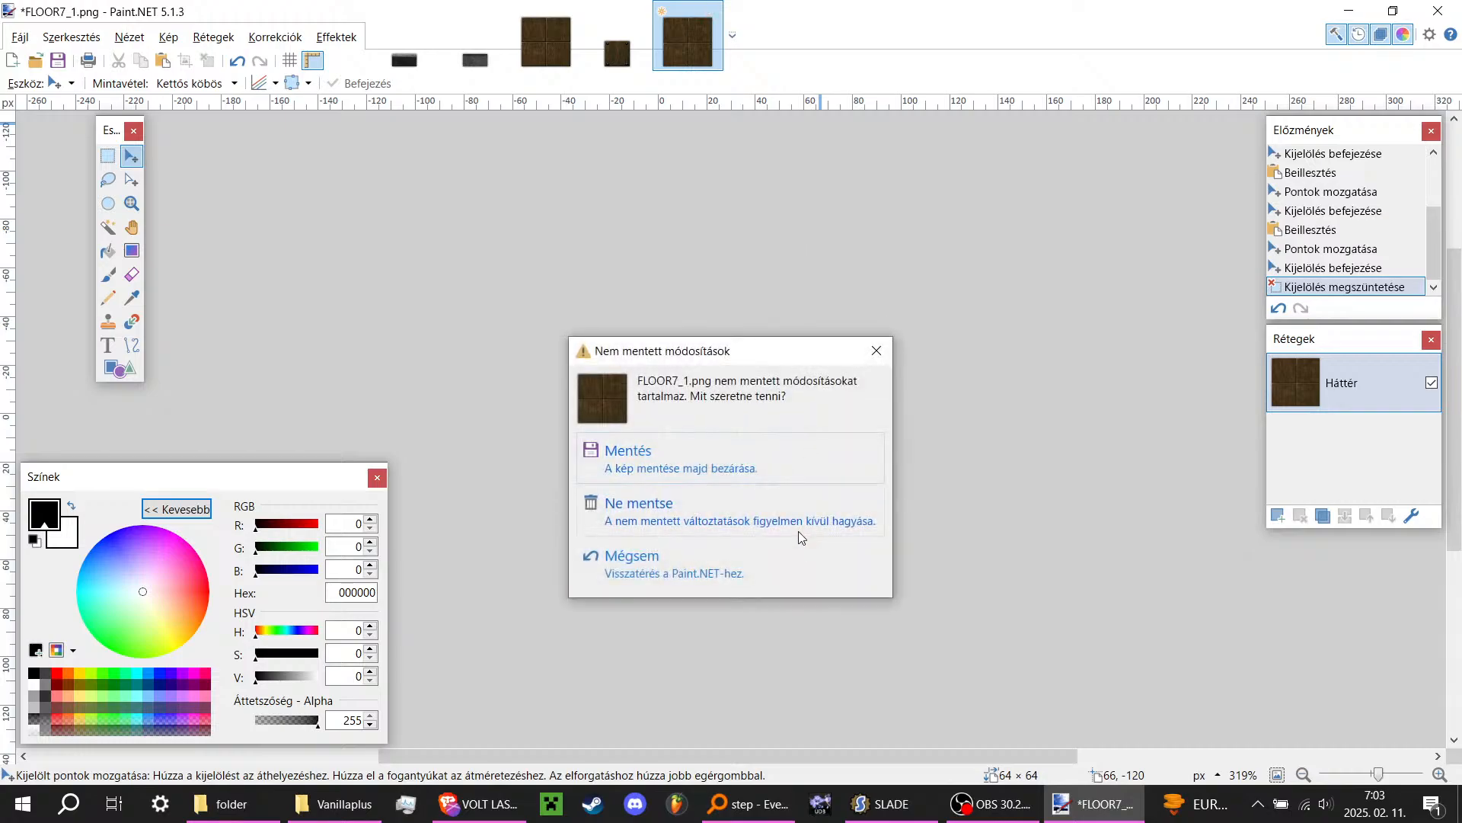
left_click(757, 531)
left_click(641, 11)
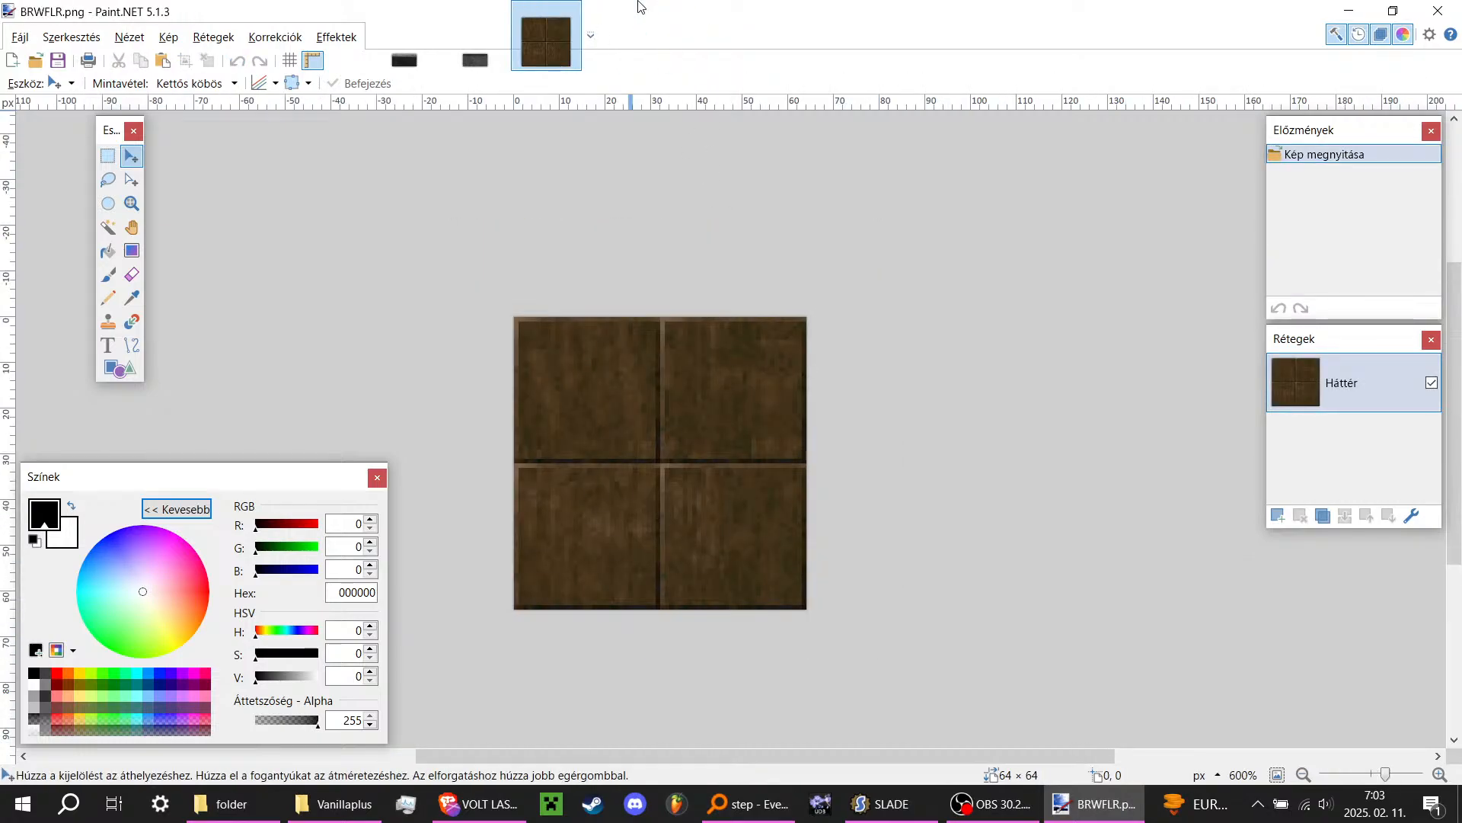
Step: Close BRWFLR.png and compare the two remaining step textures, STEP_39.png and STEP_21.png
left_click(570, 12)
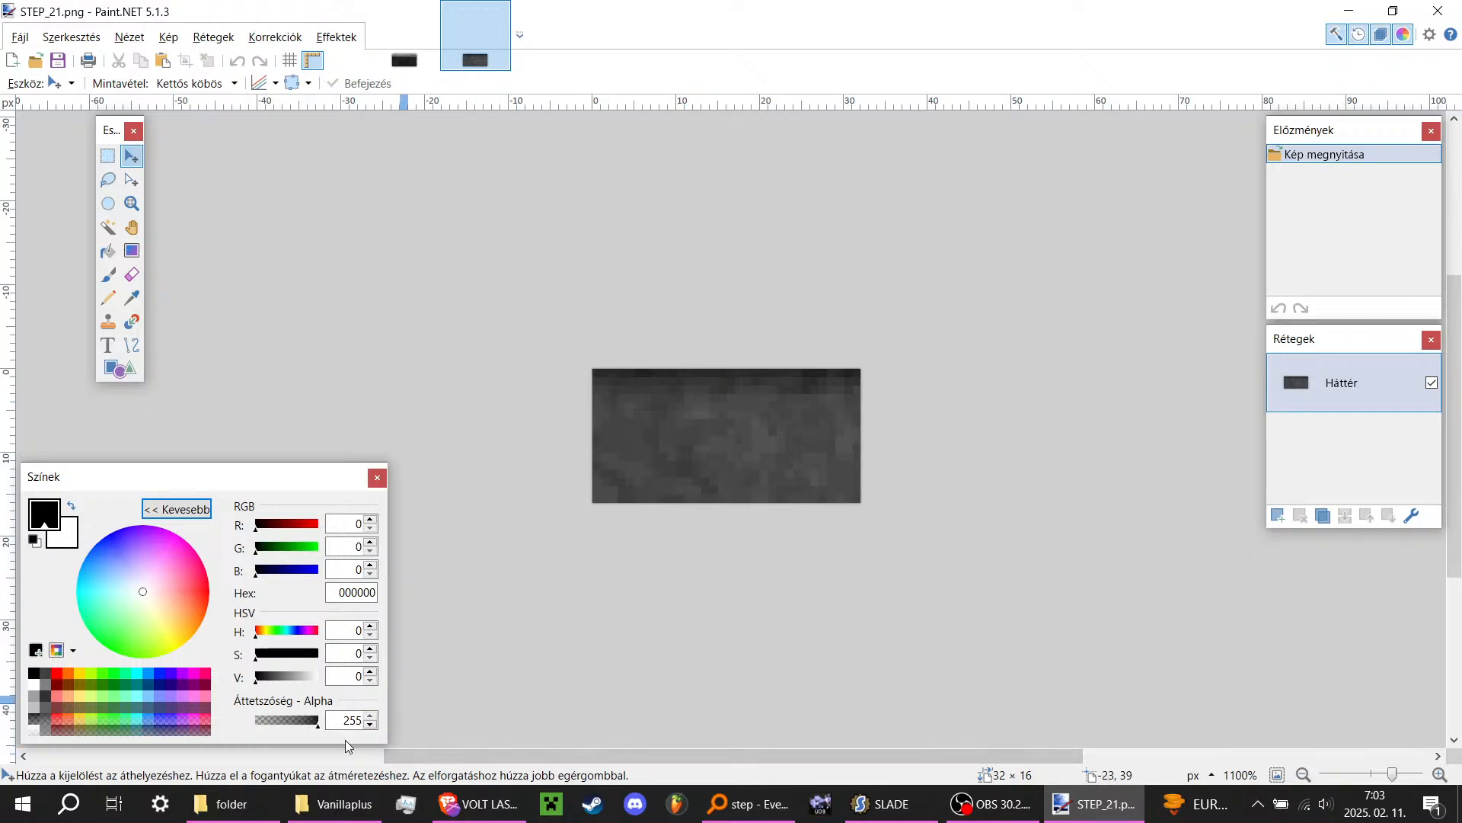
mouse_move(310, 819)
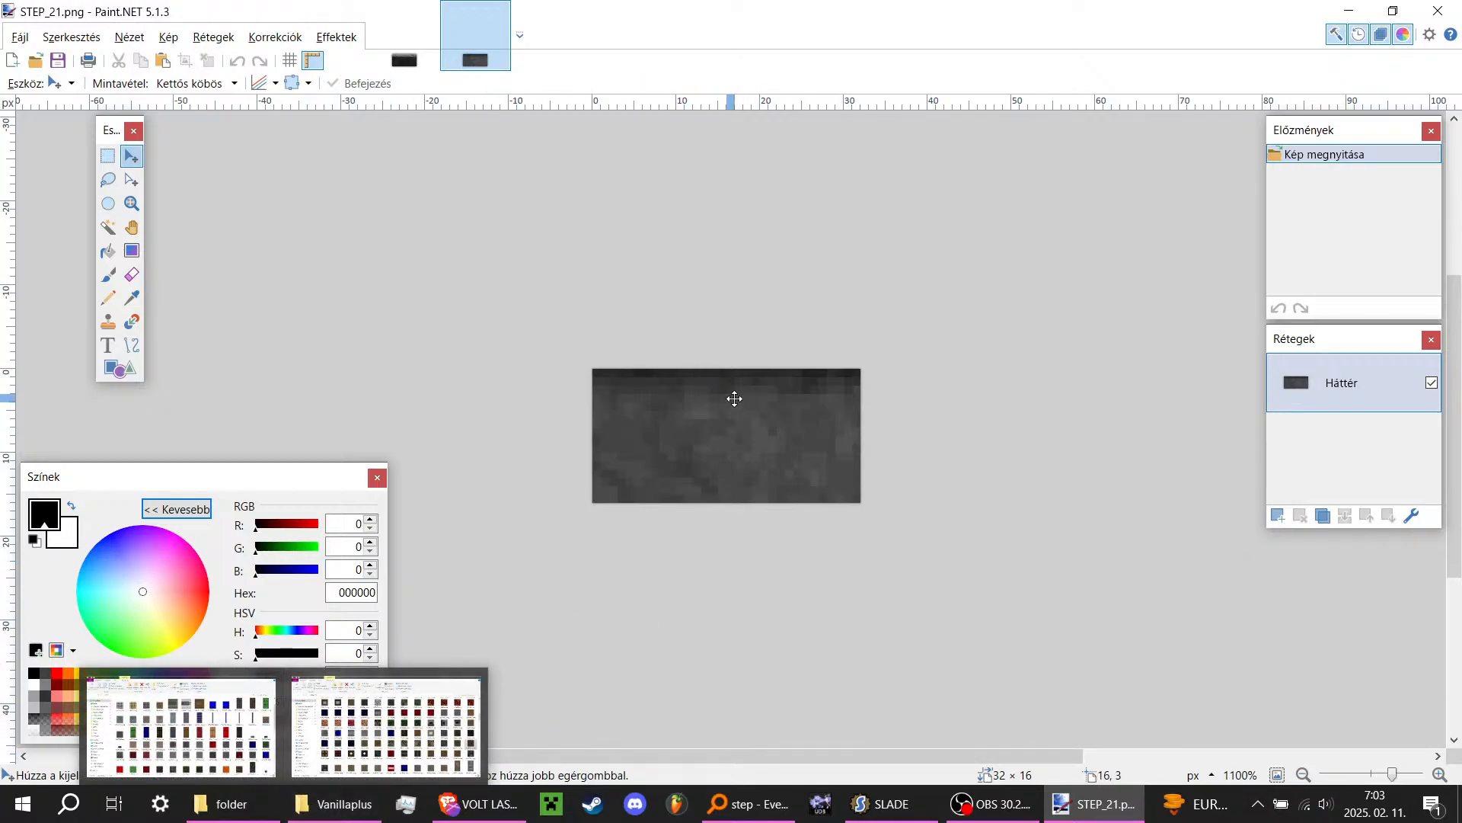
left_click(405, 54)
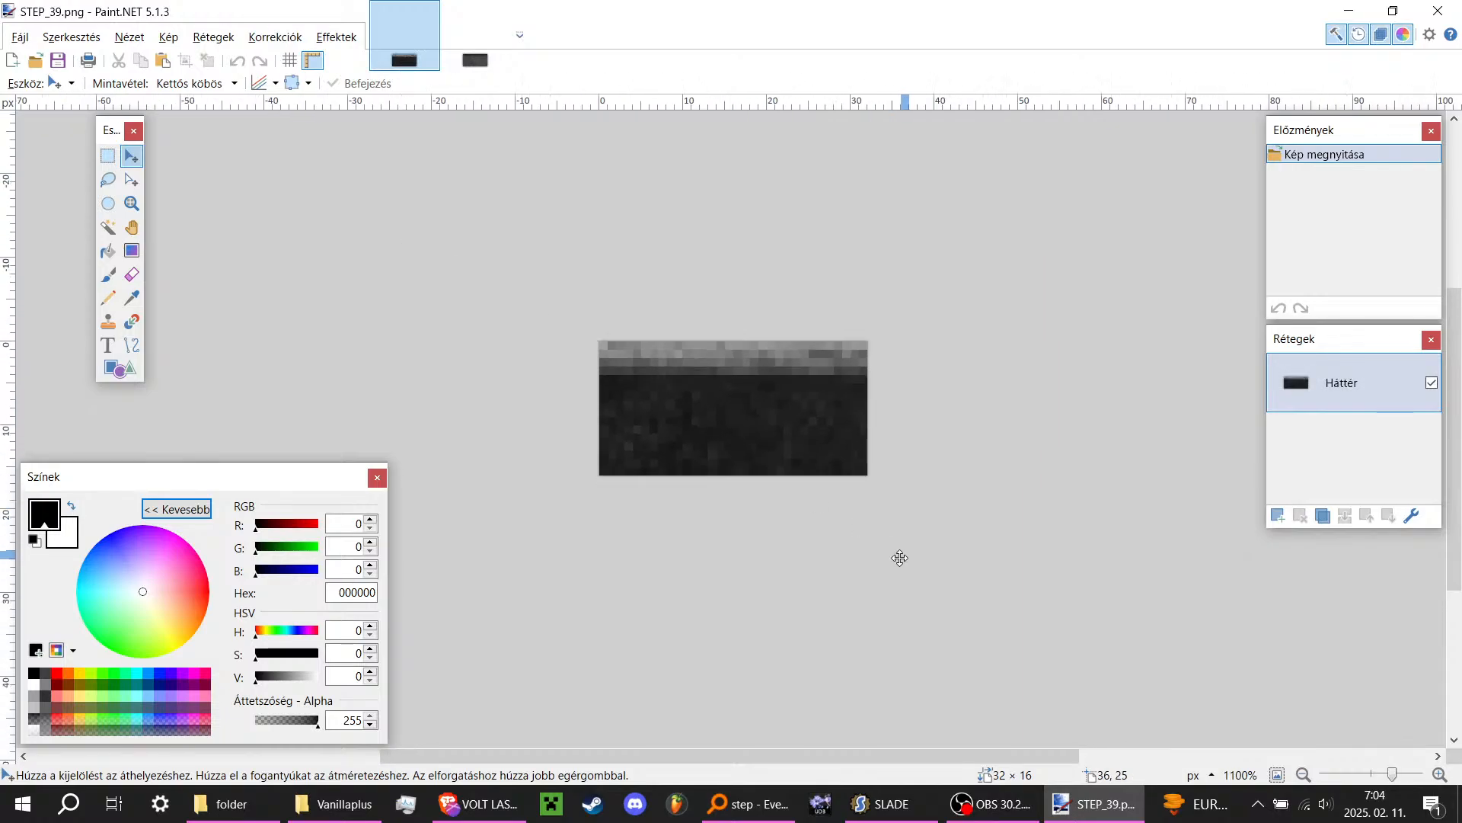
scroll(764, 427, "up", 3, "ctrl")
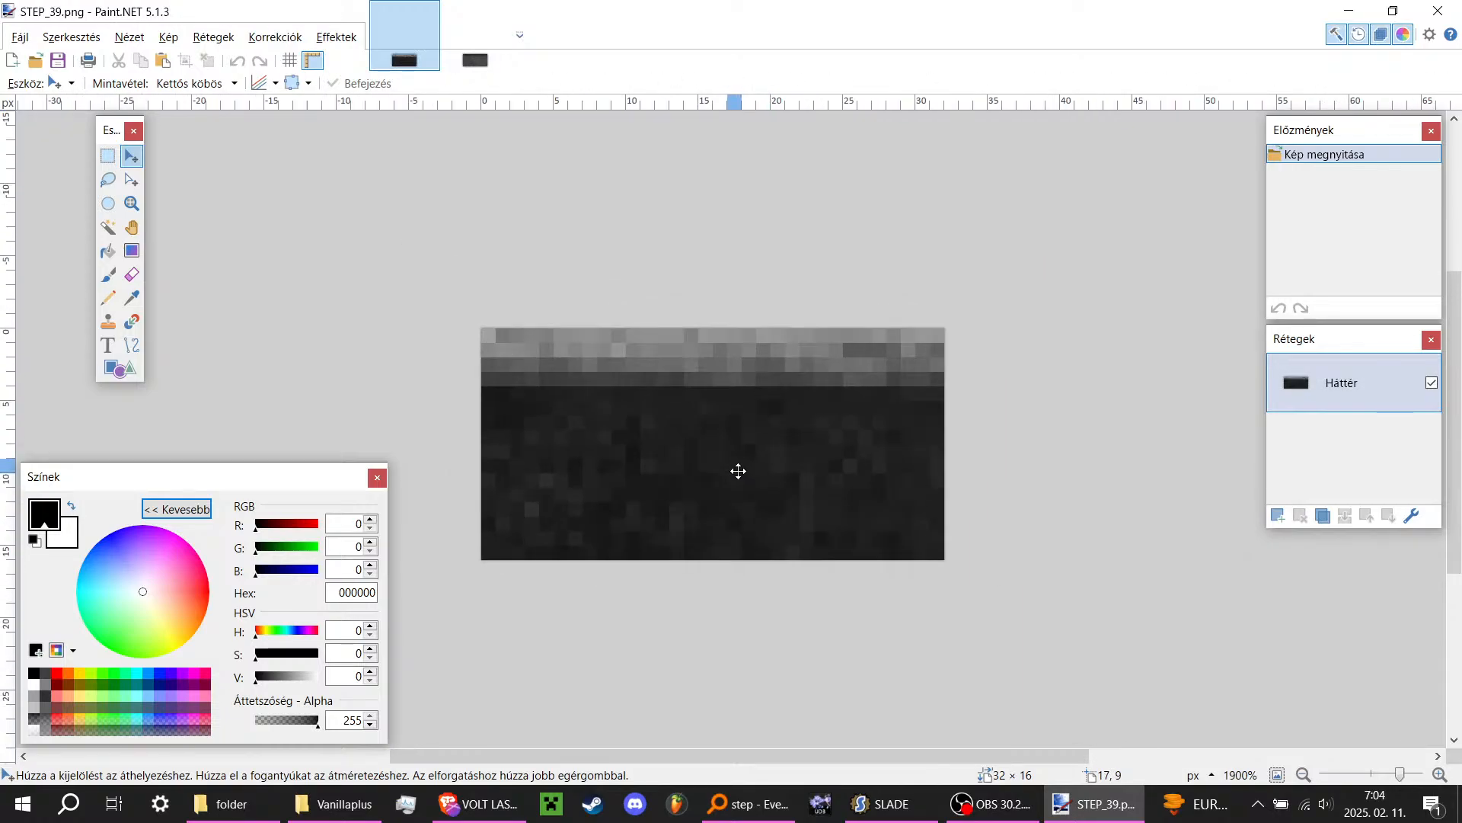
left_click(475, 55)
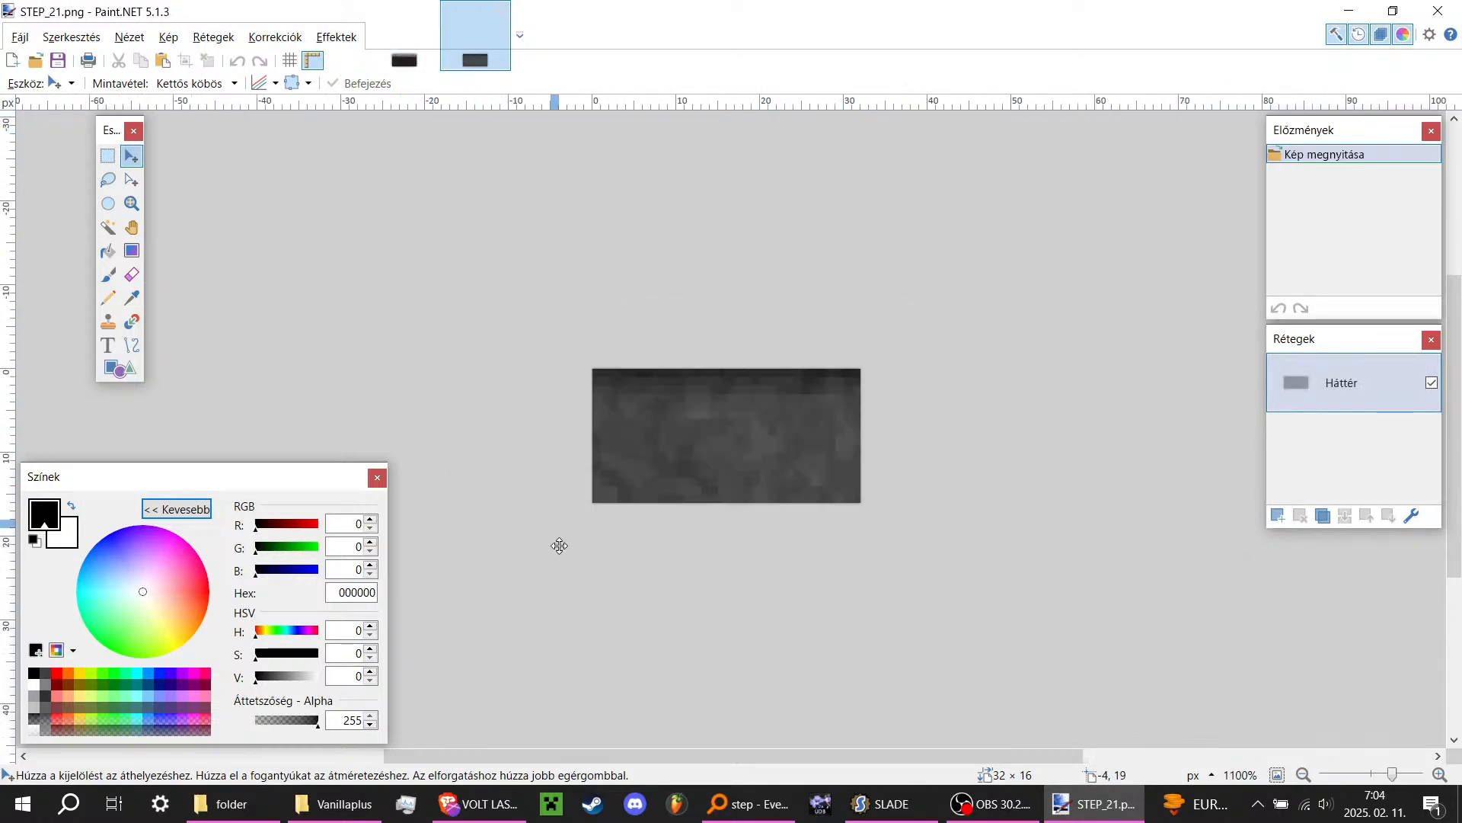
Step: Find the Doom palette image on the desktop, preview it, and open it in Paint.NET
left_click(376, 814)
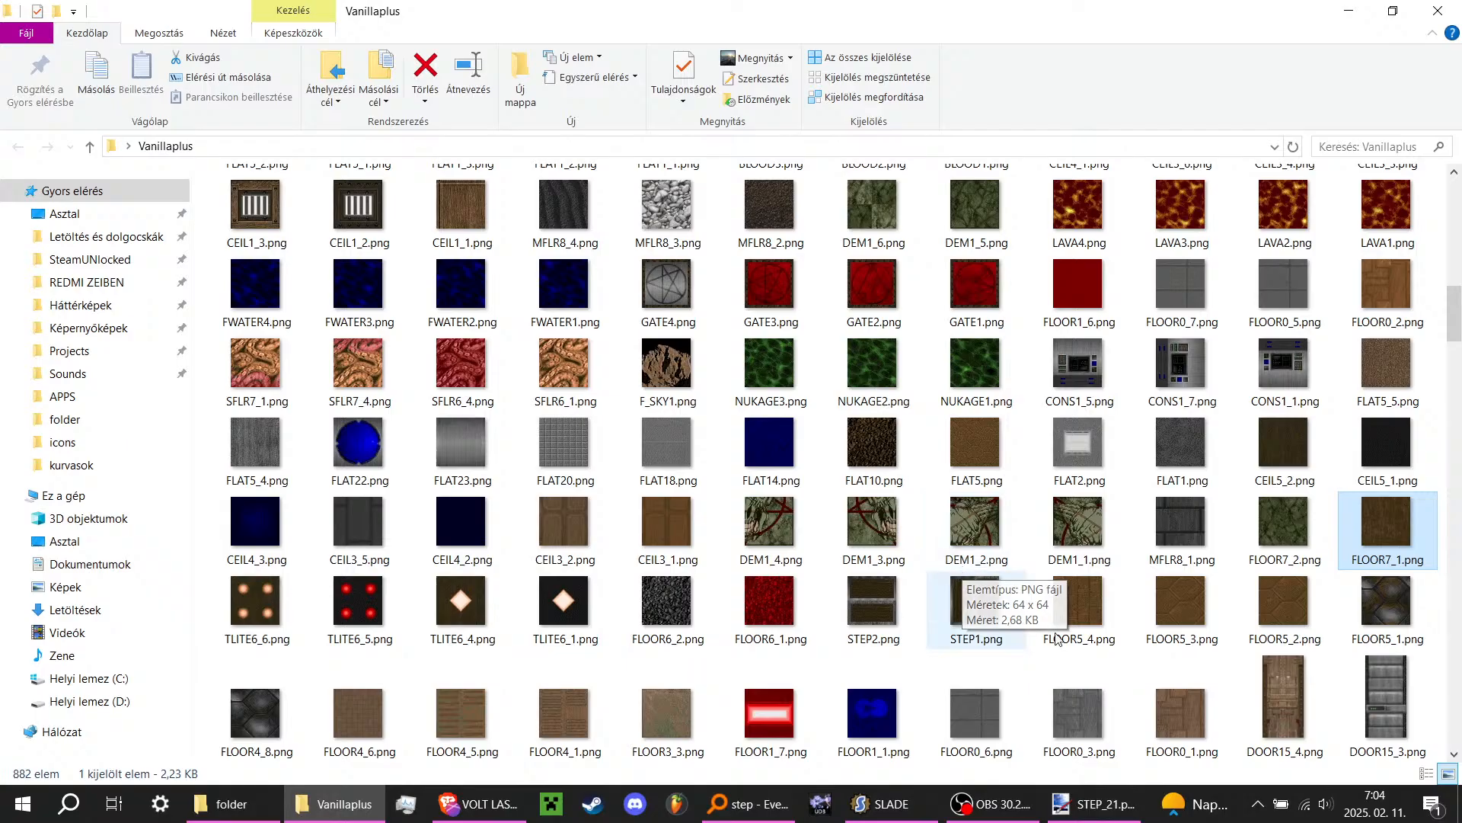
left_click(1458, 806)
double_click(64, 318)
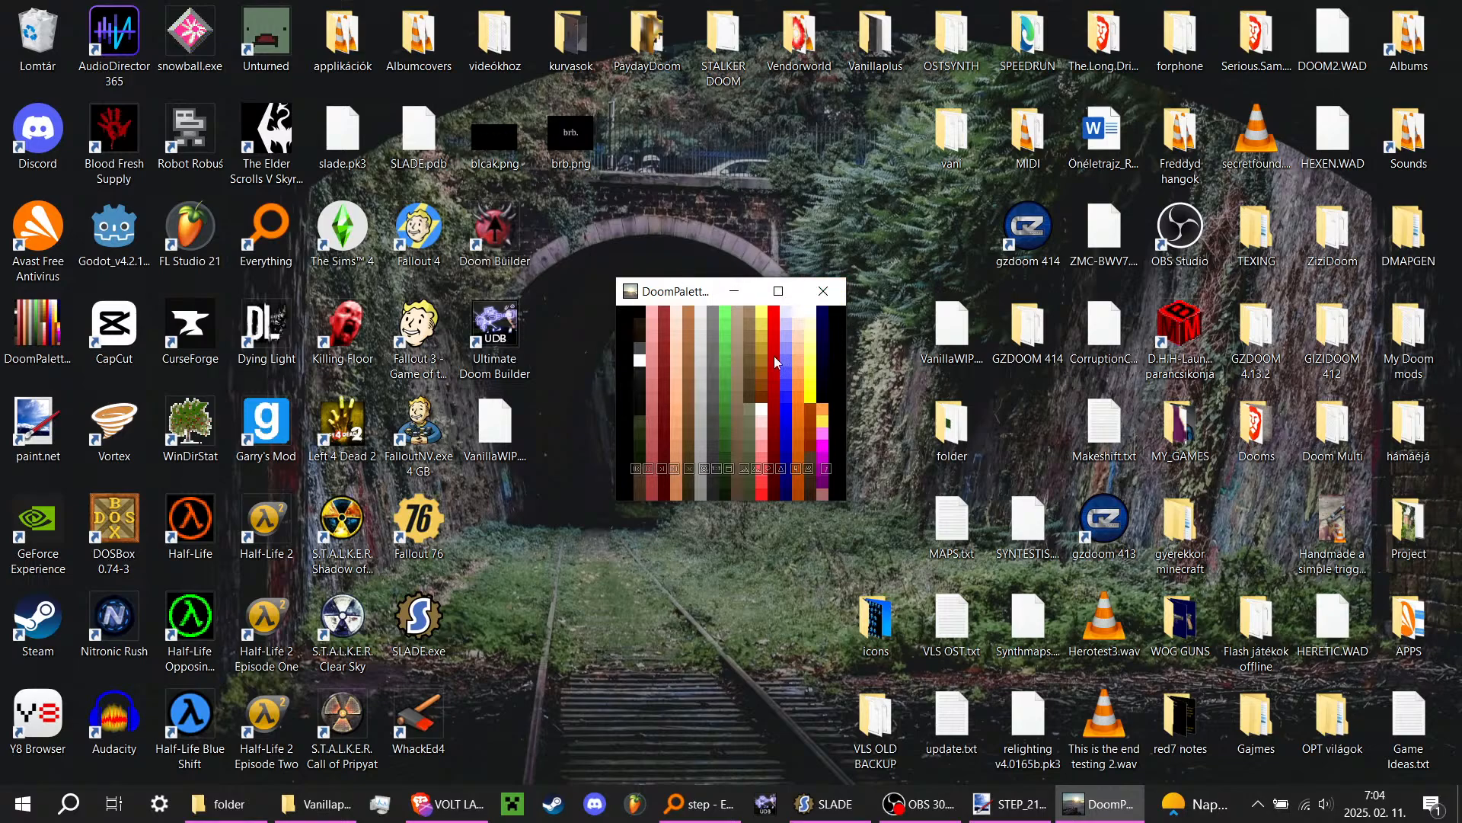
left_click(825, 294)
left_click_drag(35, 367, 38, 428)
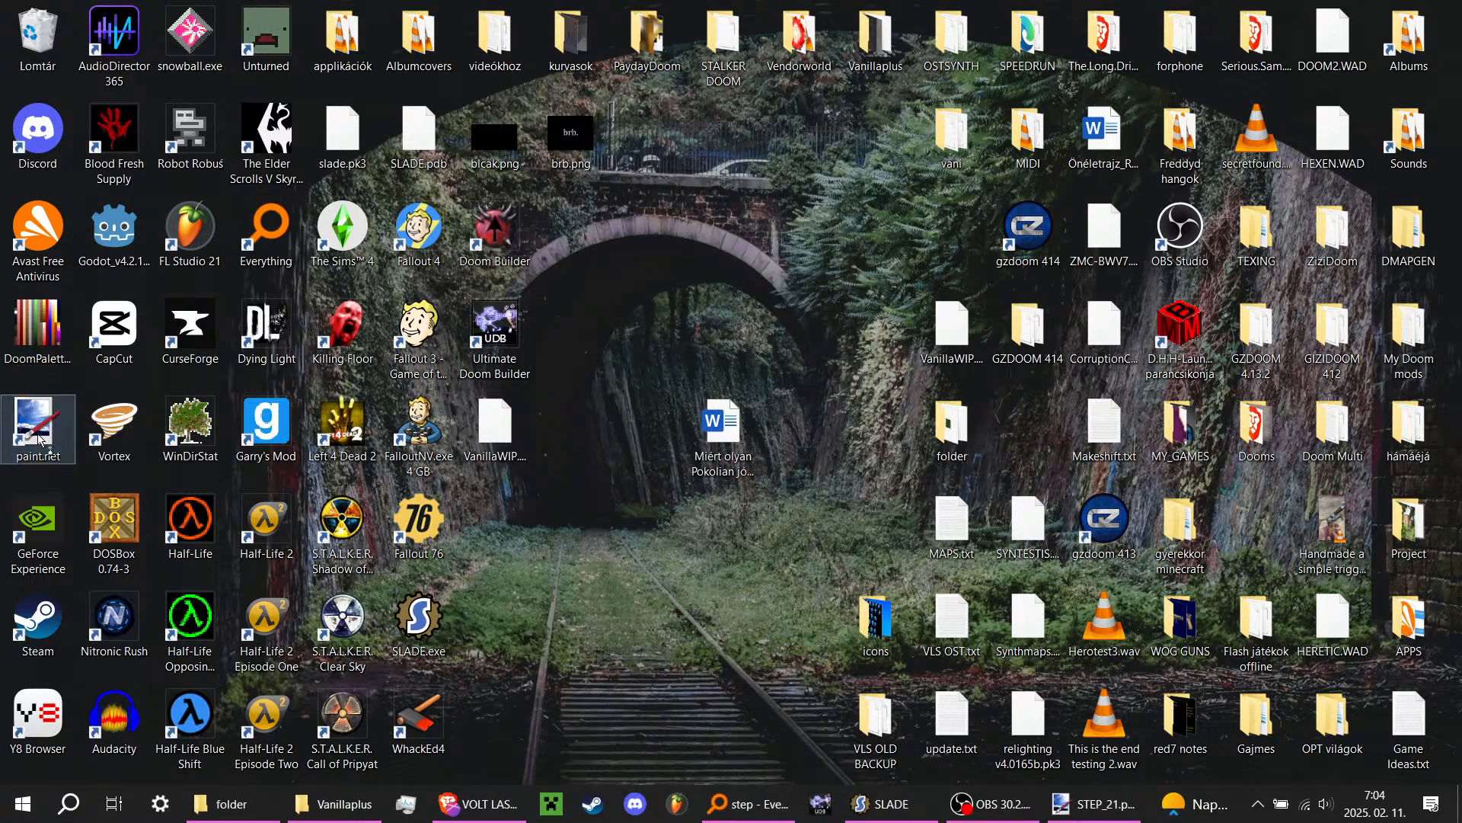
scroll(748, 429, "up", 5, "ctrl")
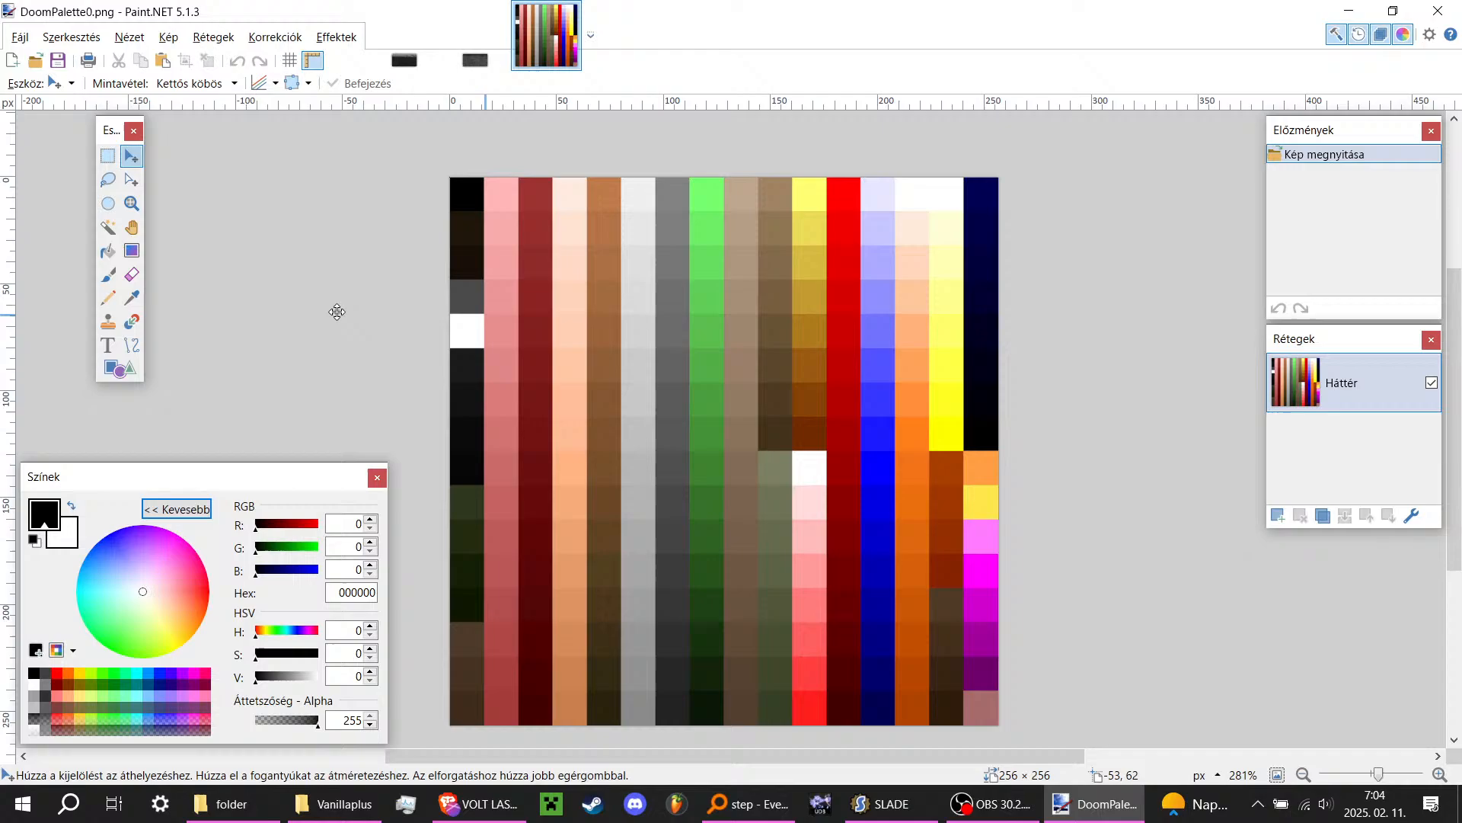
Step: Sample the red at the top of the palette's third column, 9B3333, as primary colour and return to STEP_21.png
left_click(131, 297)
left_click(543, 193)
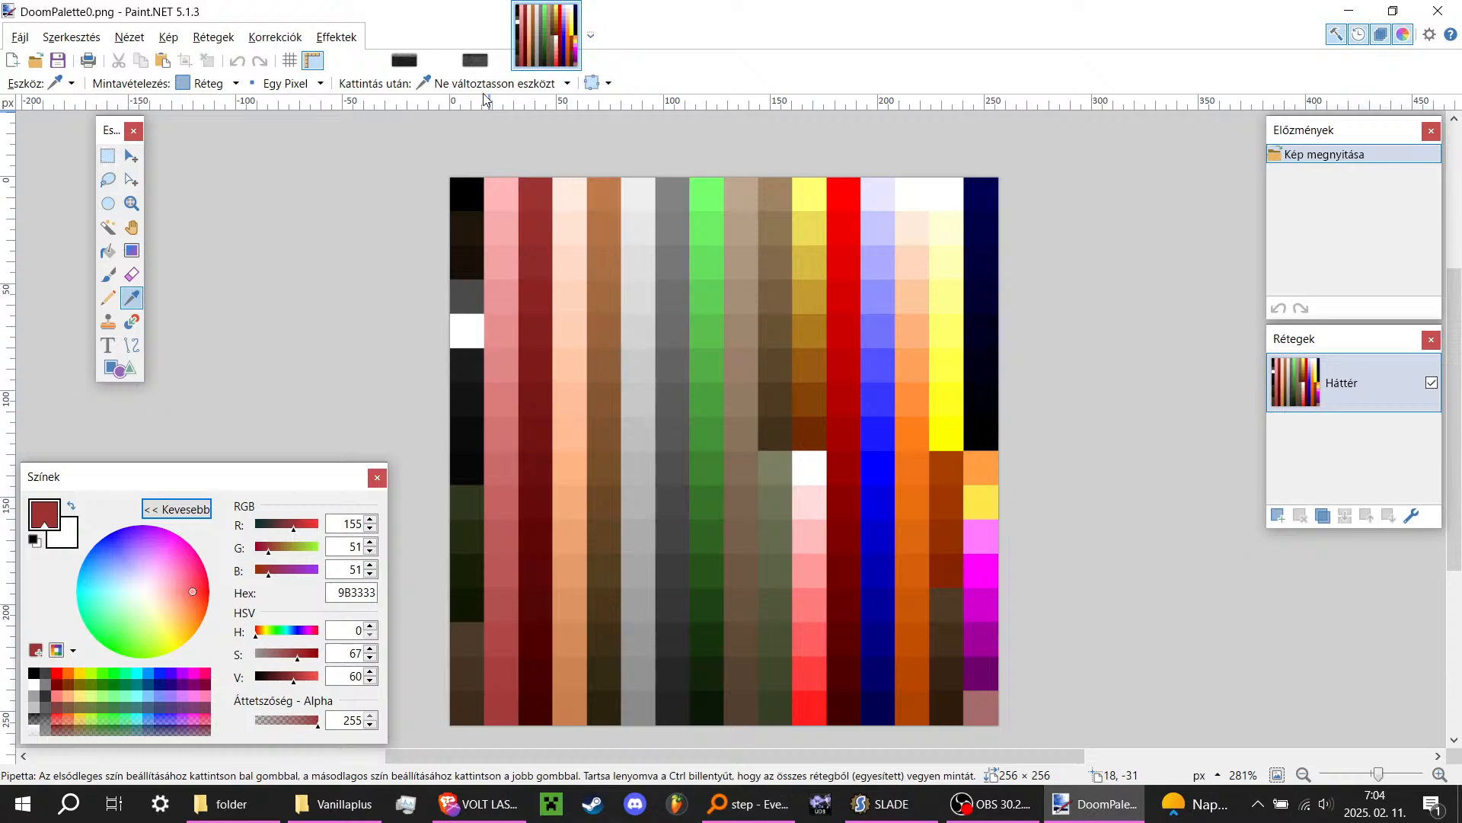
left_click(476, 38)
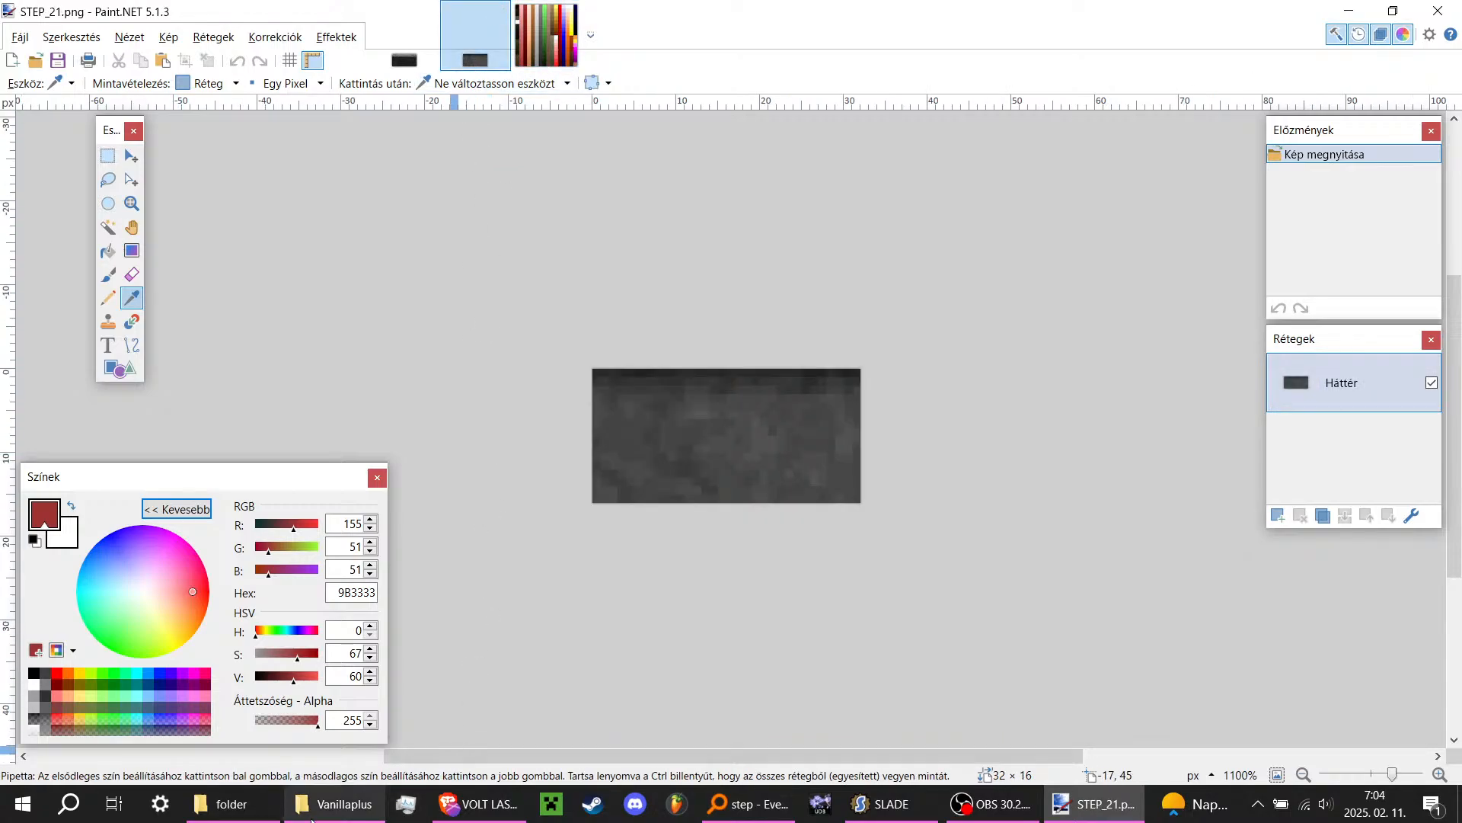
Step: Open the dark blue FLAT14.png texture from the Vanillaplus folder as a separate image in Paint.NET
left_click(311, 819)
left_click(799, 477)
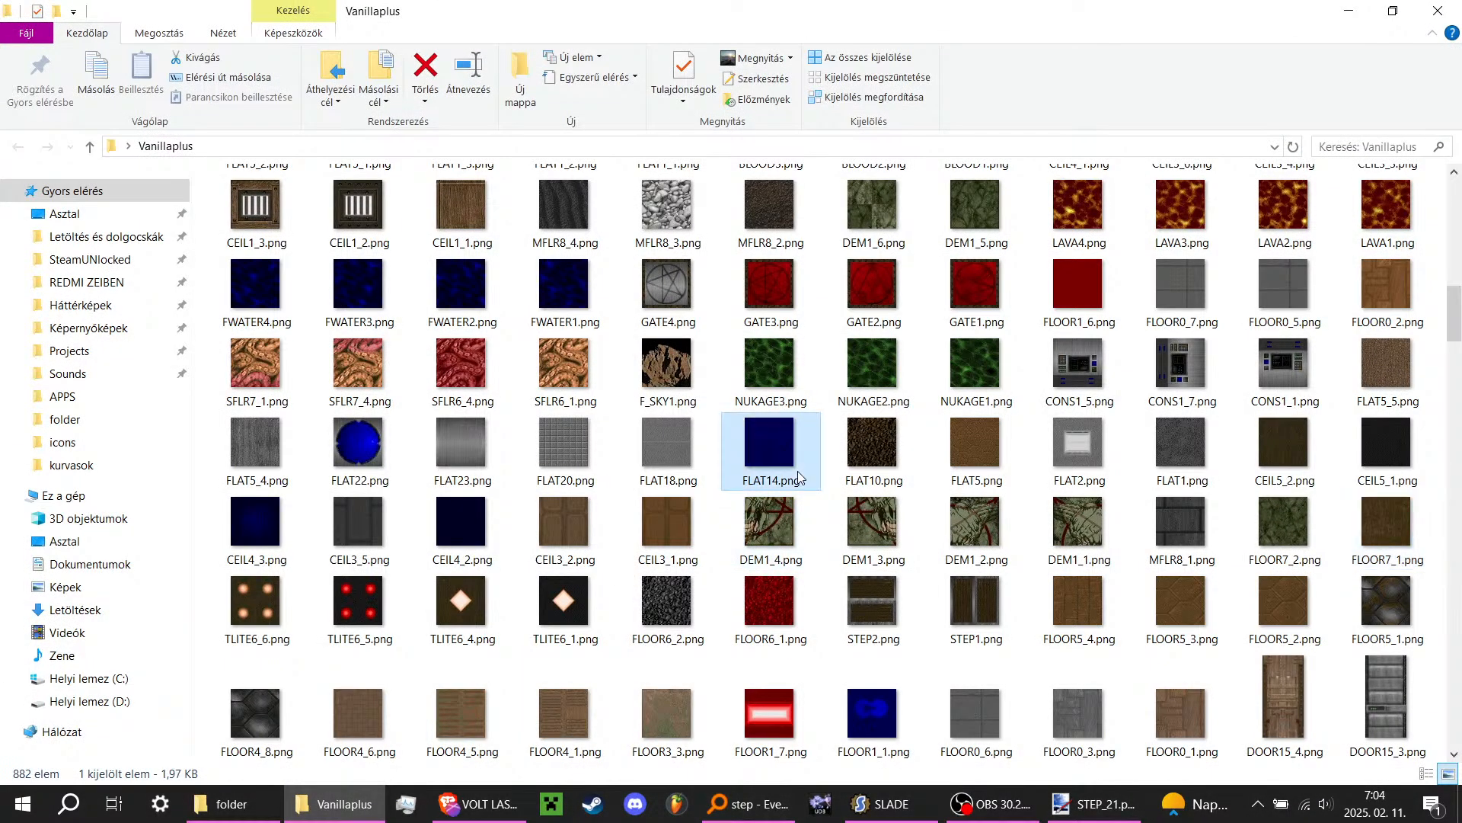
mouse_move(799, 477)
left_mouse_down()
mouse_move(1093, 734)
mouse_move(1100, 792)
mouse_move(651, 467)
mouse_move(652, 441)
left_mouse_up()
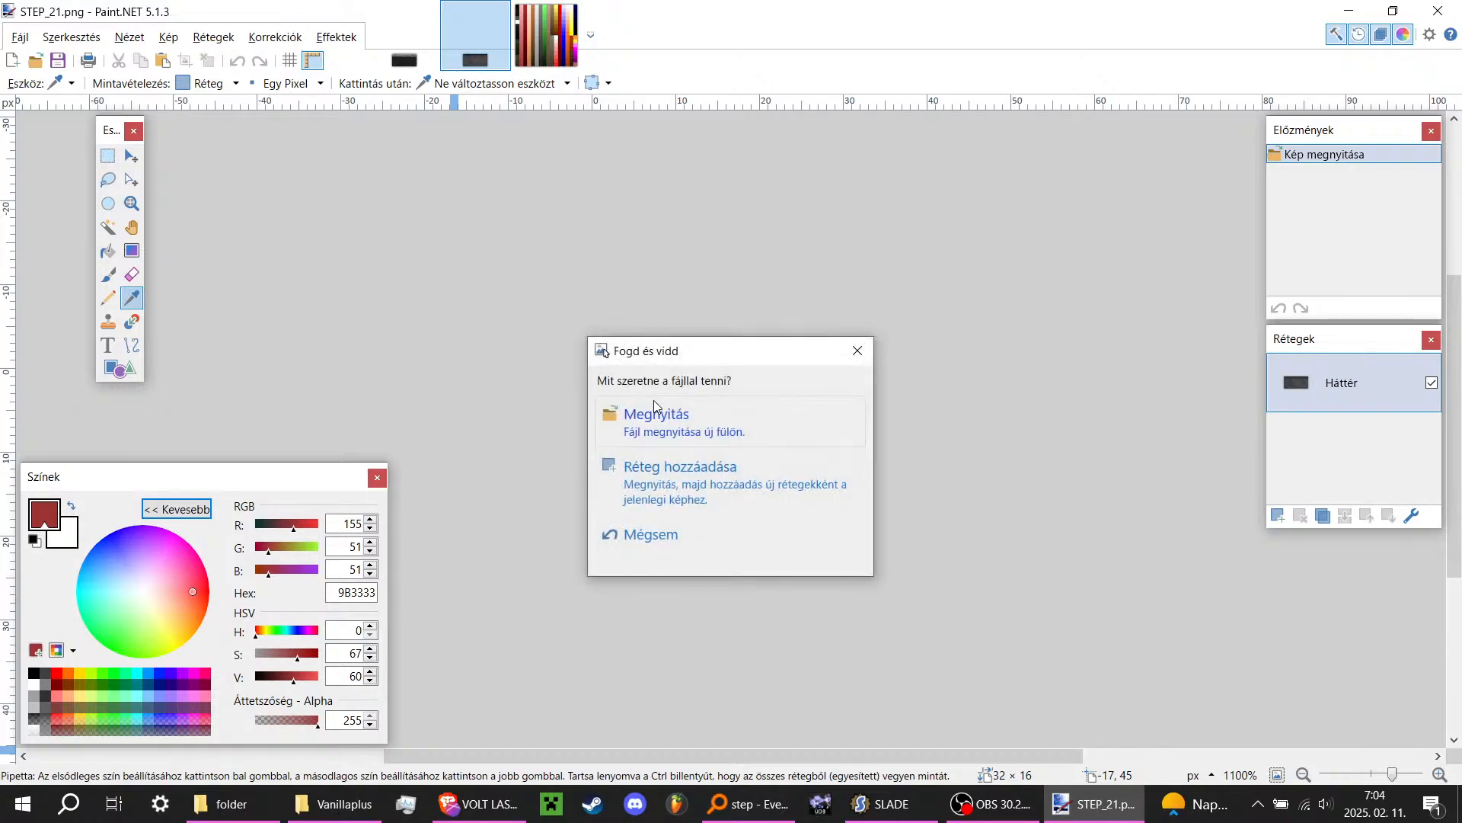
left_click(655, 413)
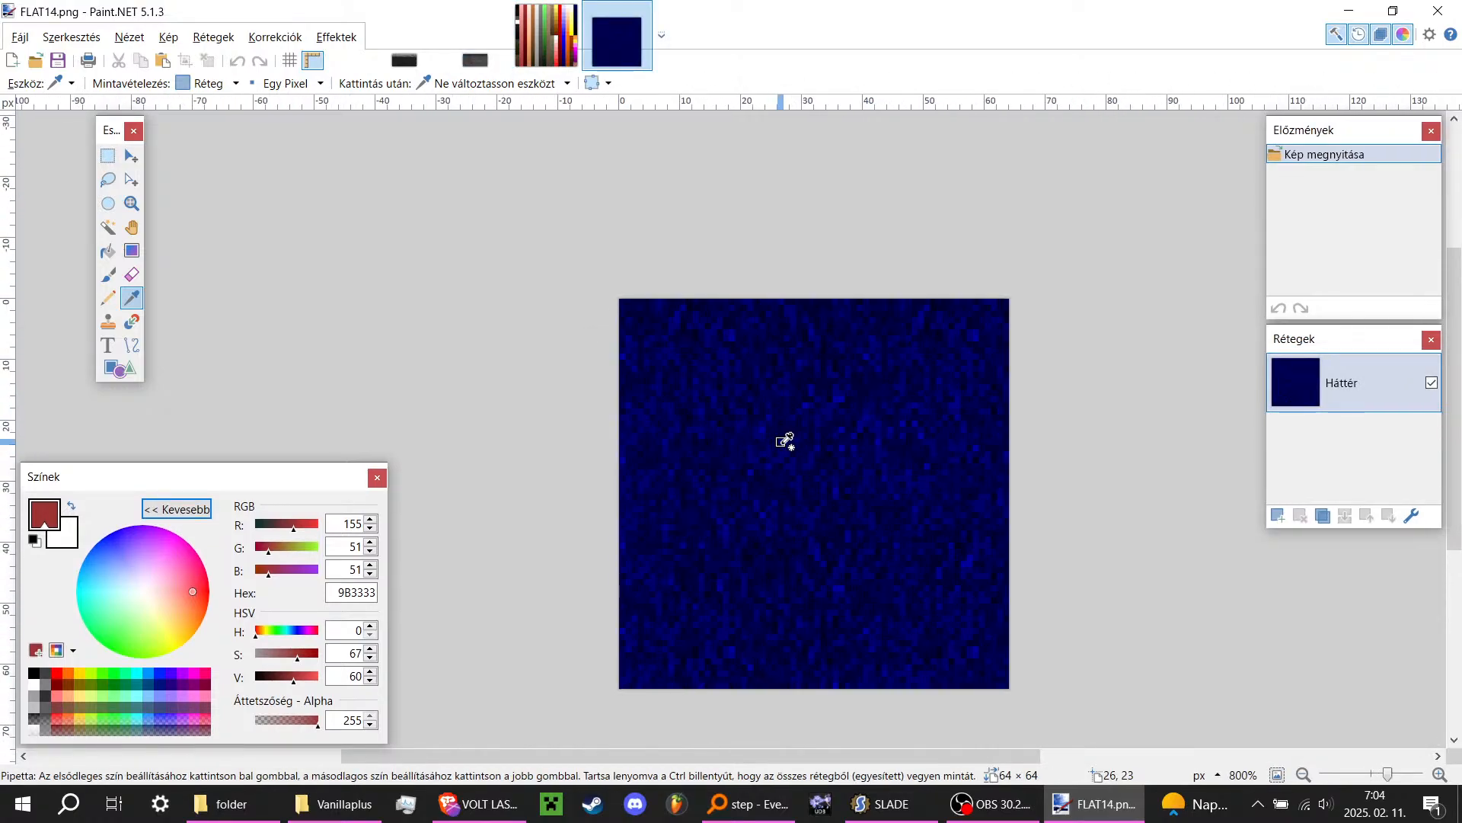
Step: Paste the copied FLAT14 texture into STEP_39.png over the dark area below its grey top strip, and deselect
left_click(404, 35)
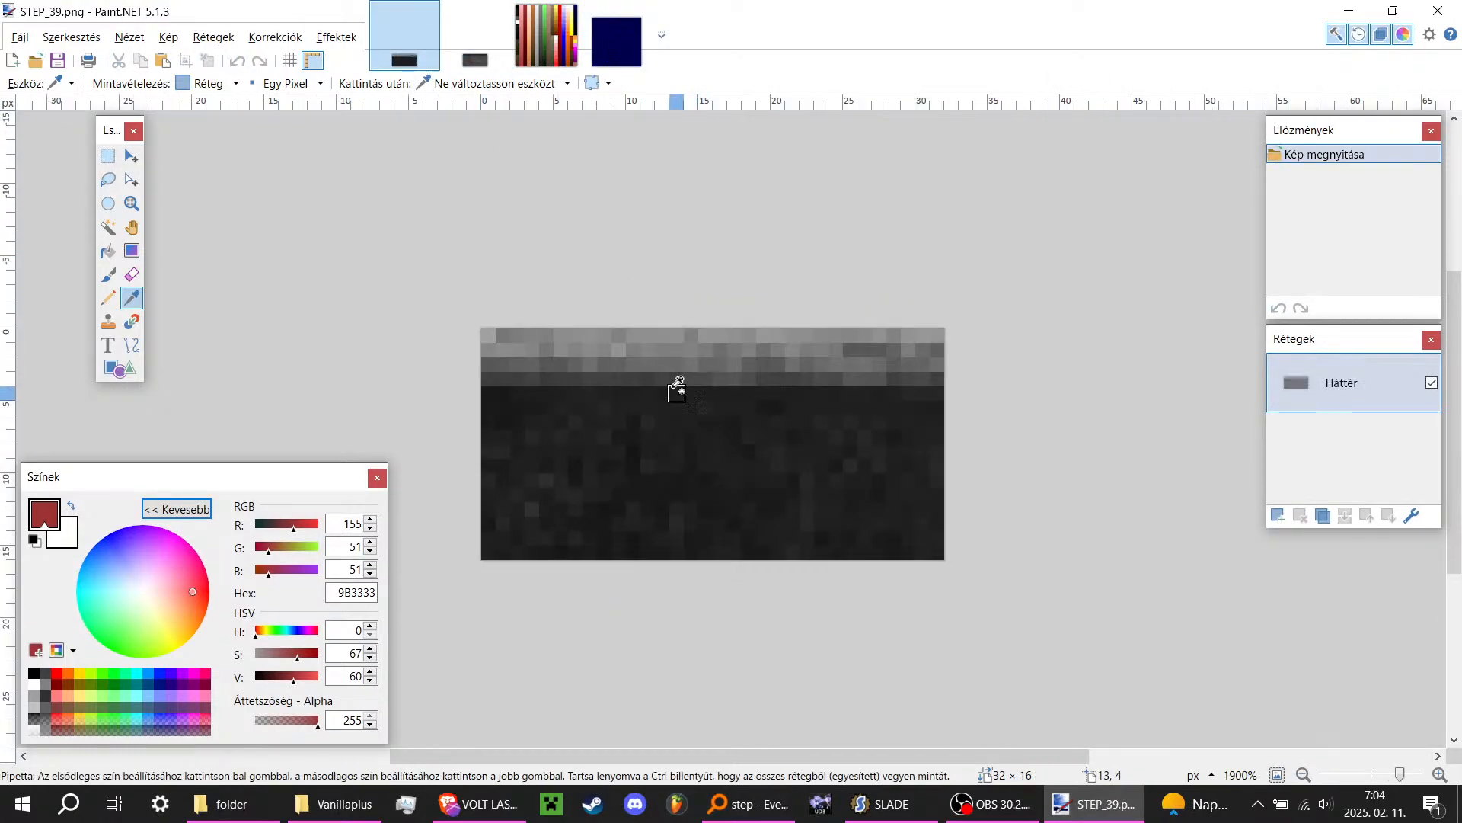
key("ctrl+v")
left_click(676, 533)
left_click_drag(672, 523, 667, 481)
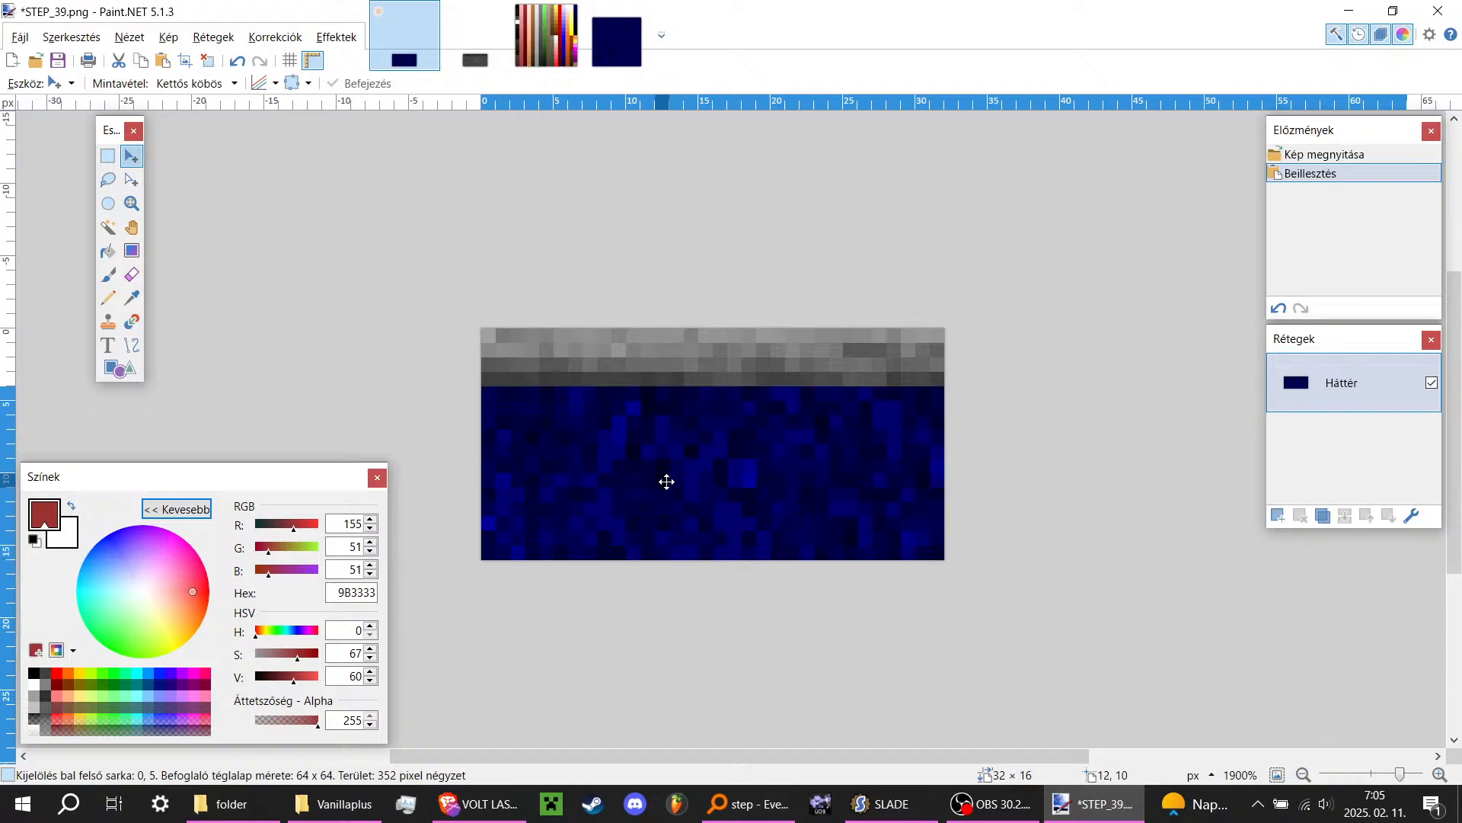
scroll(555, 441, "down", 3, "ctrl")
key("ctrl+d")
scroll(447, 487, "down", 3, "ctrl")
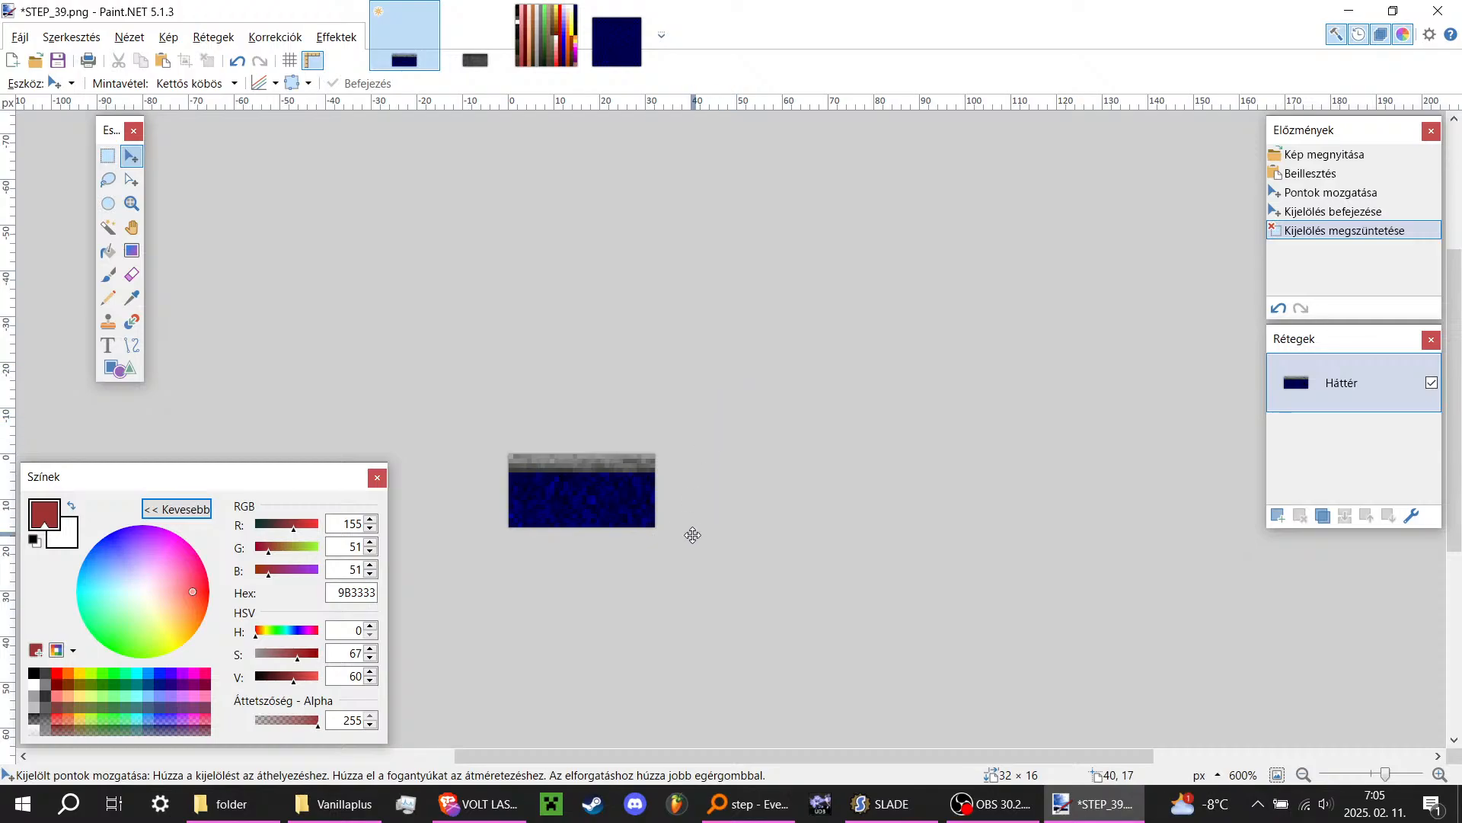
Step: Inspect STEP_21.png up close and turn it brown with a Temperature / Tint adjustment, setting the temperature to 100
left_click(475, 35)
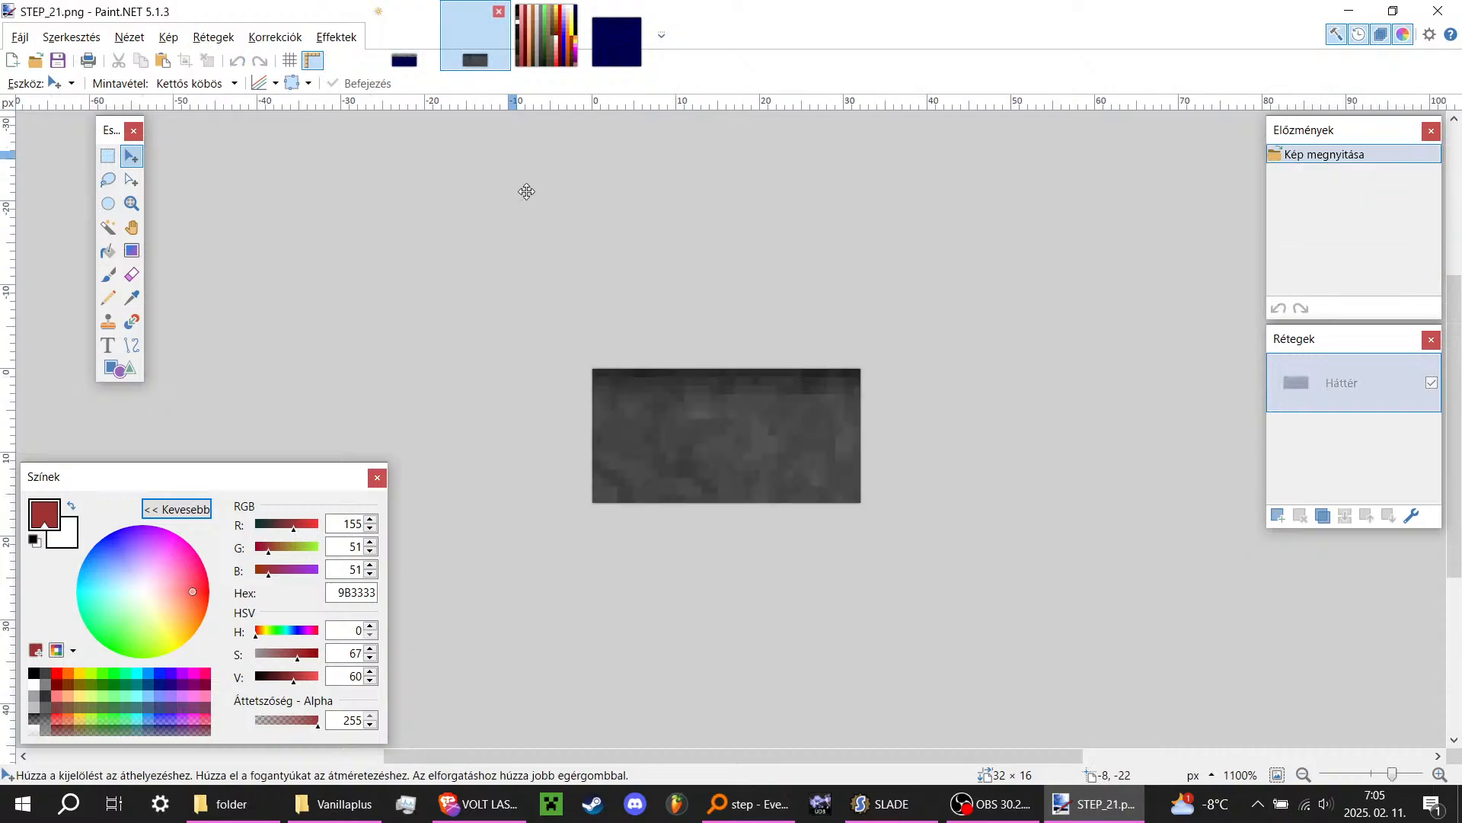
scroll(714, 457, "up", 3, "ctrl")
scroll(666, 470, "down", 2, "ctrl")
scroll(467, 382, "up", 4, "ctrl")
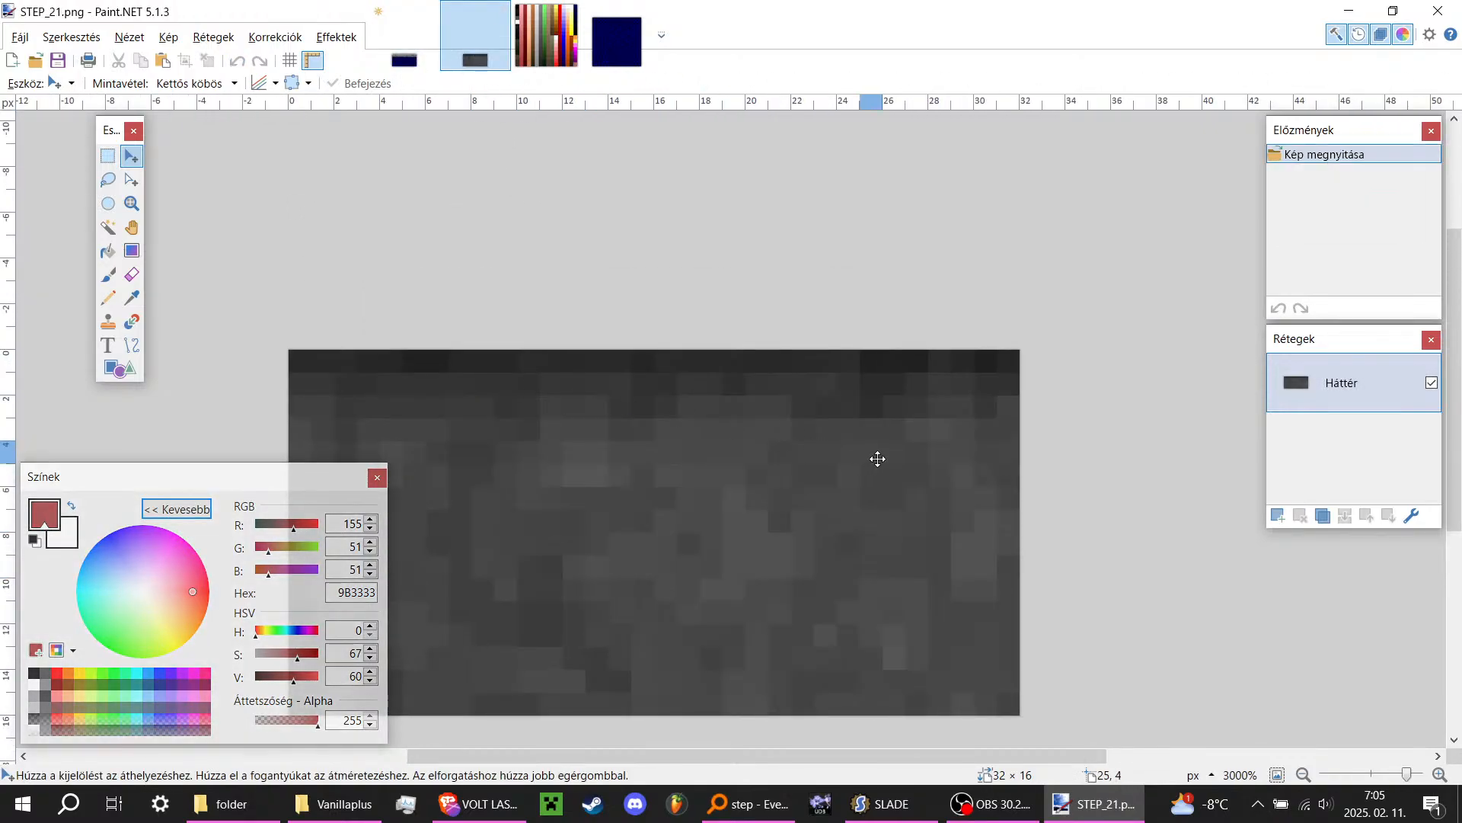
scroll(877, 459, "down", 3, "ctrl")
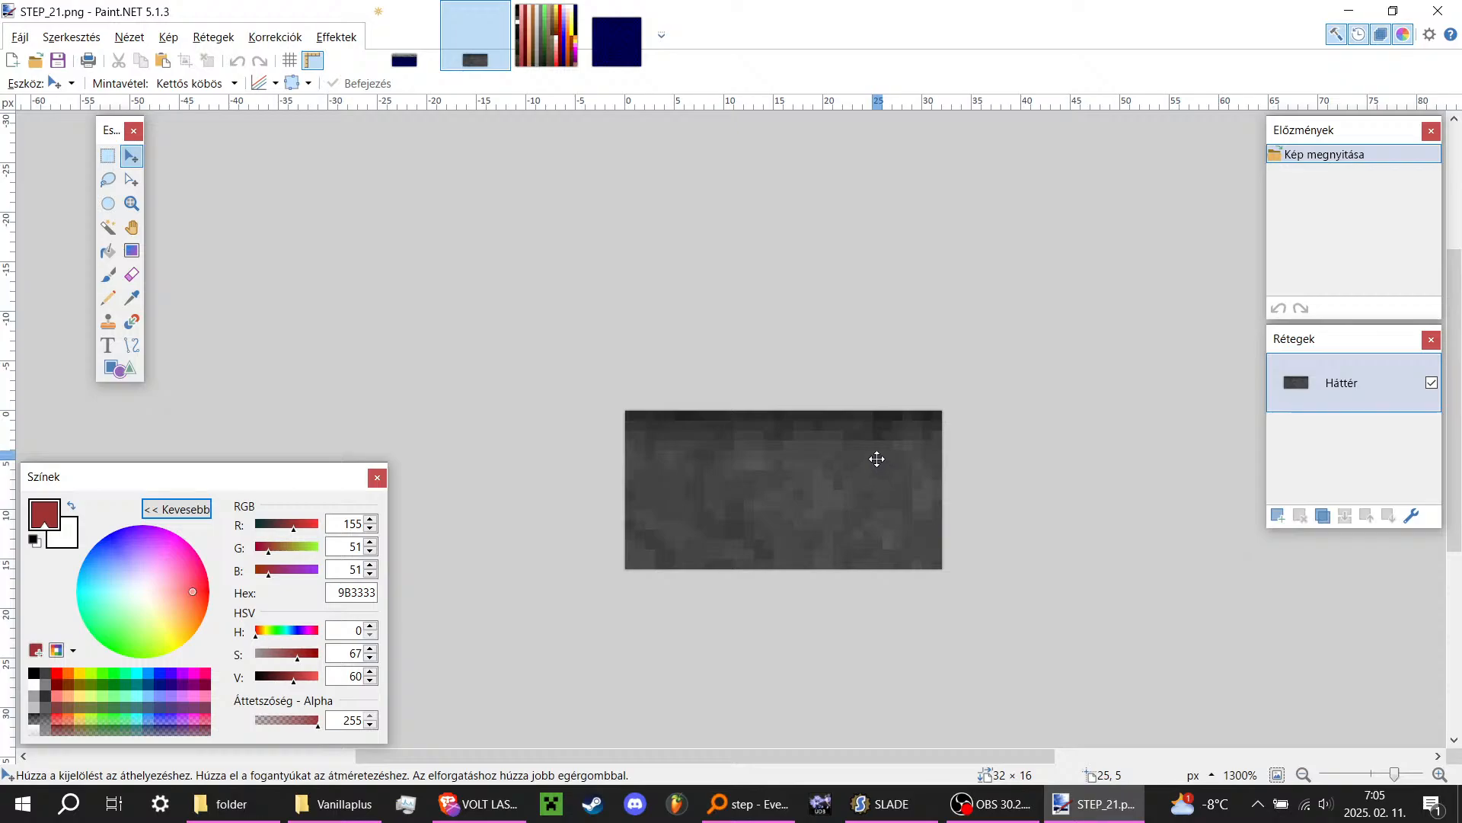
left_click(304, 40)
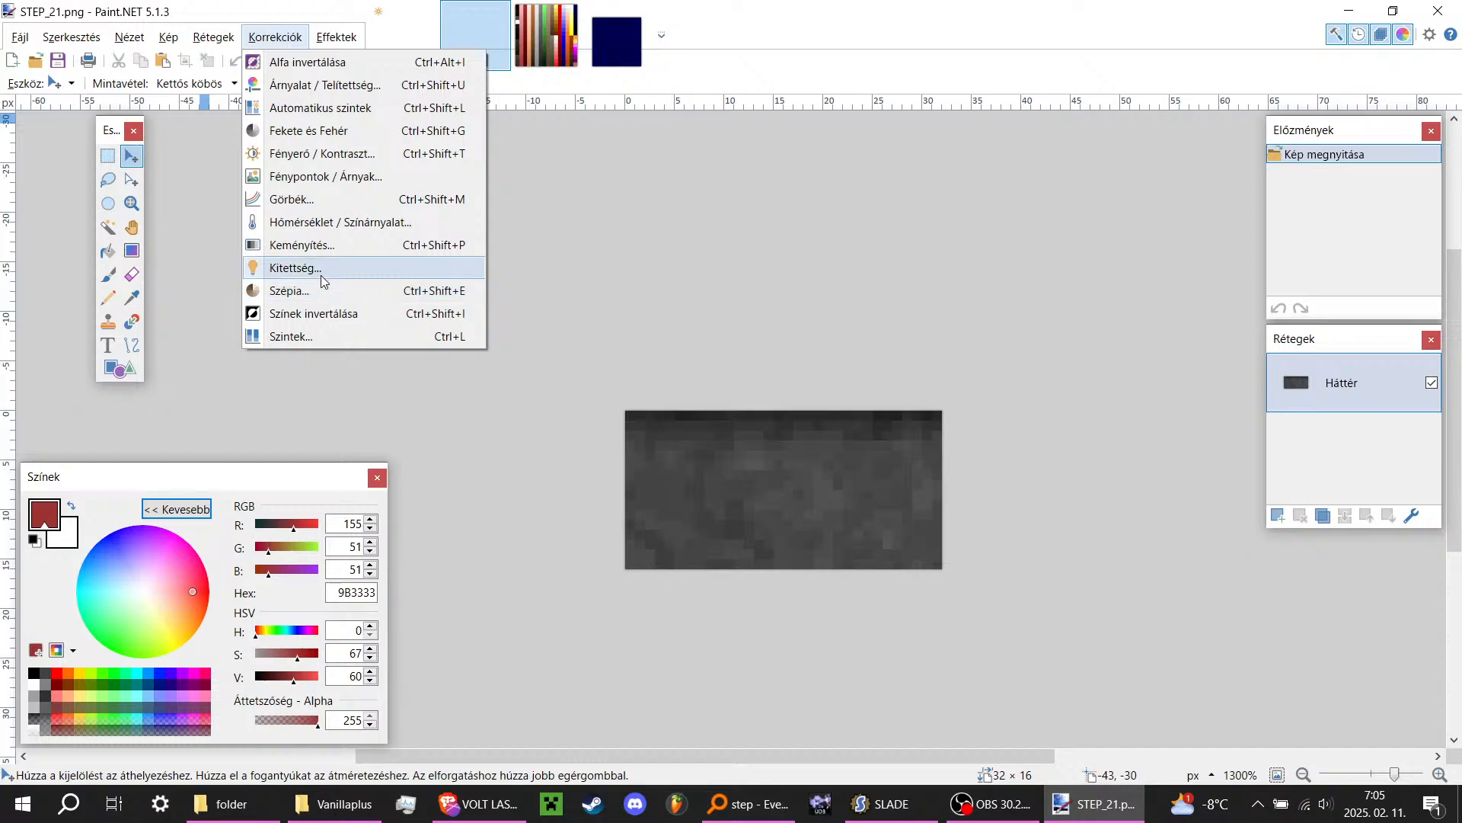
left_click(321, 227)
left_click_drag(684, 371, 783, 370)
left_click(771, 448)
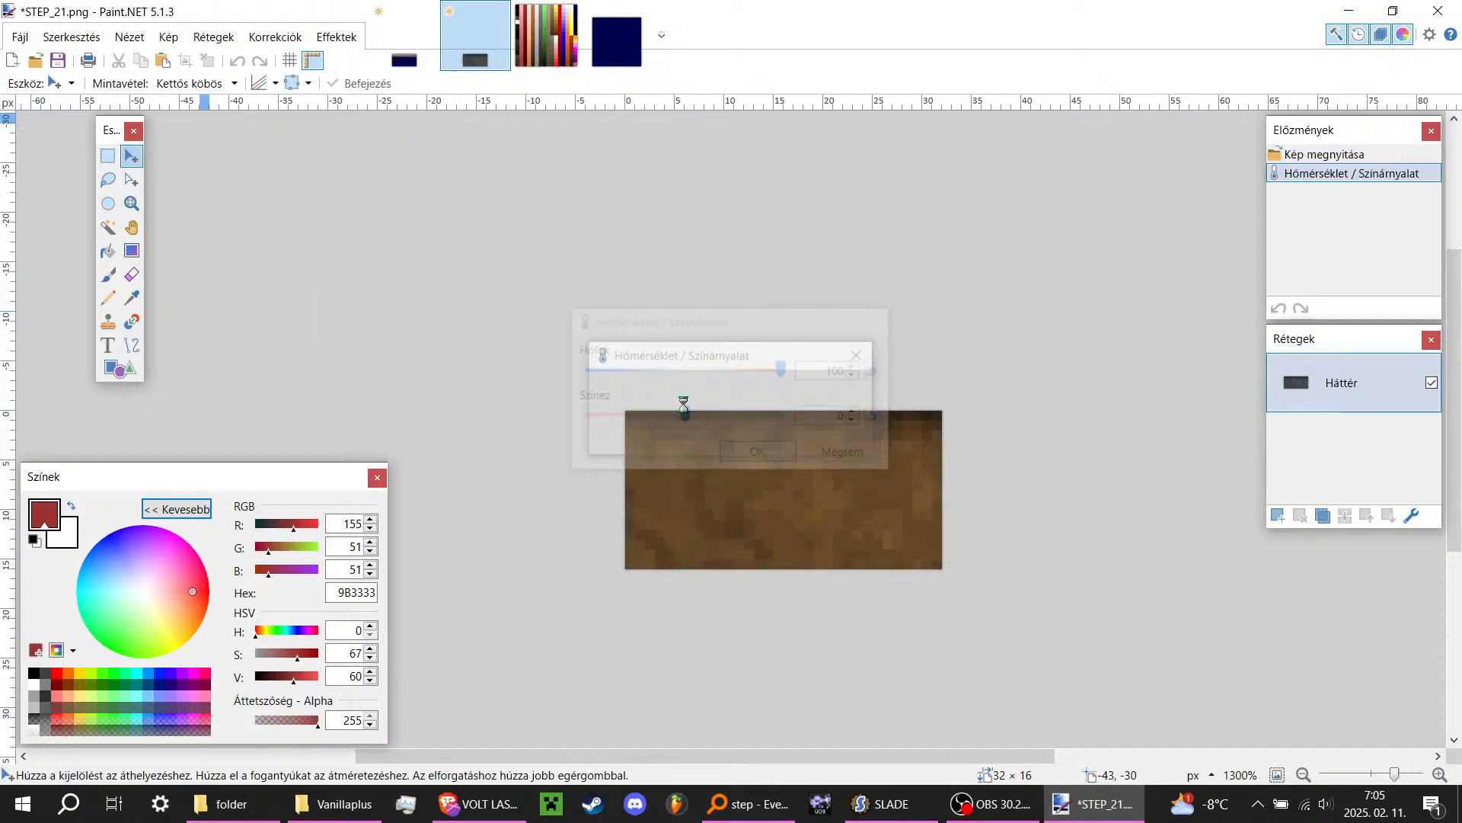
Step: Recolour STEP_21.png to red with Hue / Saturation, setting the hue to -27 and raising the saturation
left_click(277, 41)
left_click(296, 86)
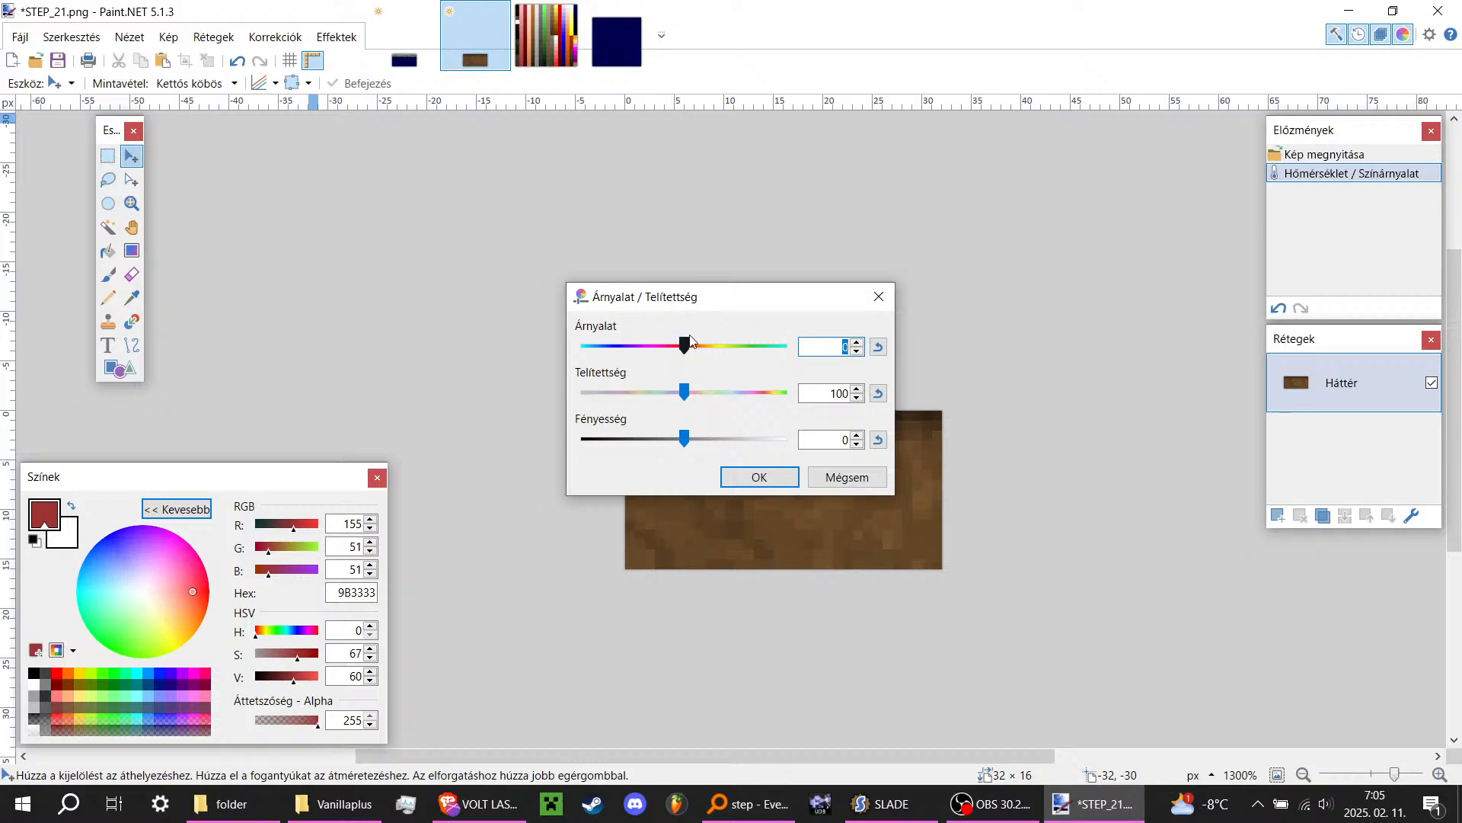
left_click_drag(720, 297, 1151, 332)
mouse_move(1116, 380)
left_mouse_down()
mouse_move(1132, 382)
mouse_move(1098, 396)
left_mouse_up()
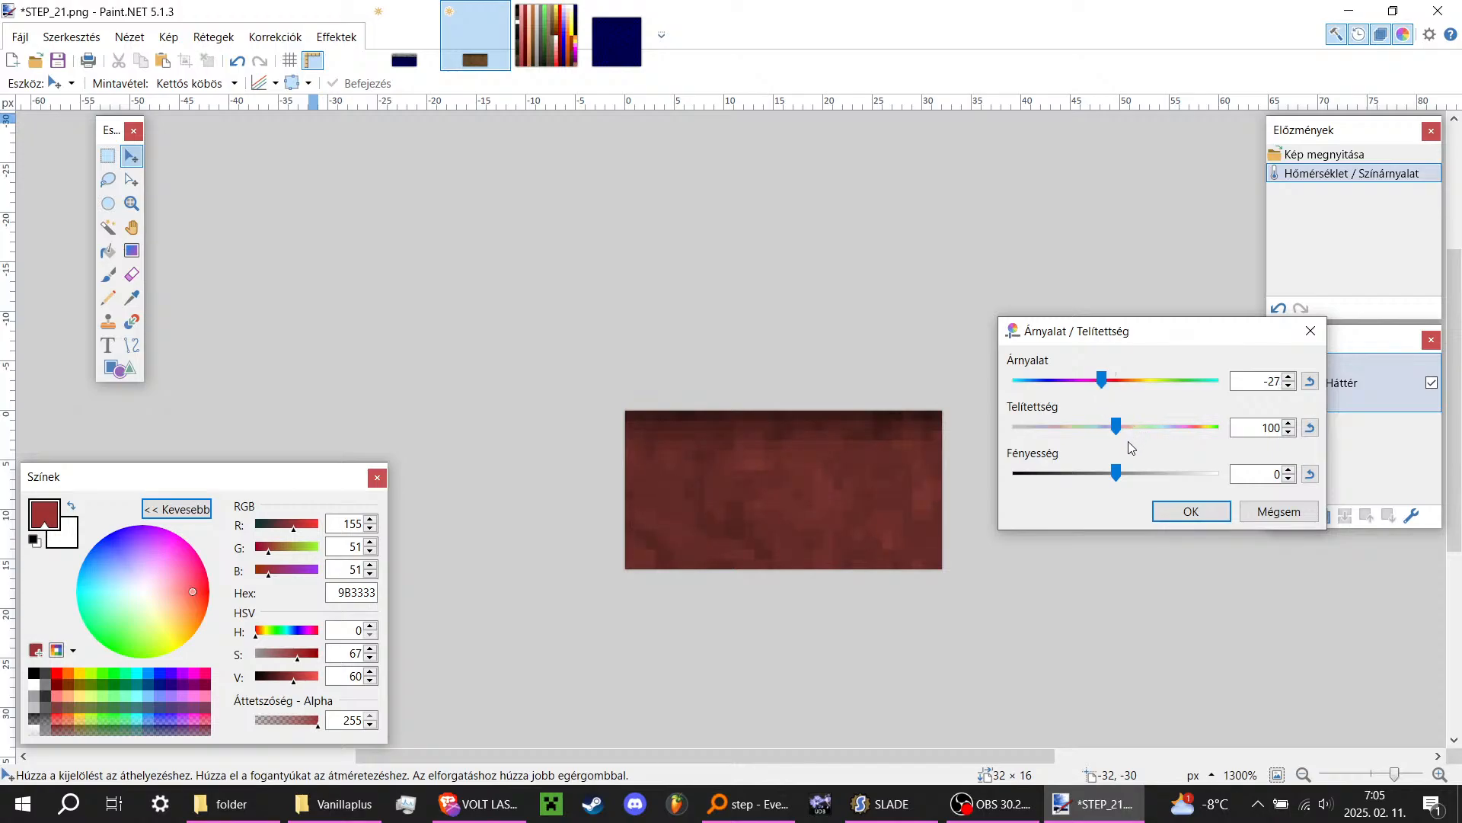
left_click_drag(1125, 433, 1137, 433)
left_click(1191, 511)
scroll(698, 404, "up", 1, "ctrl")
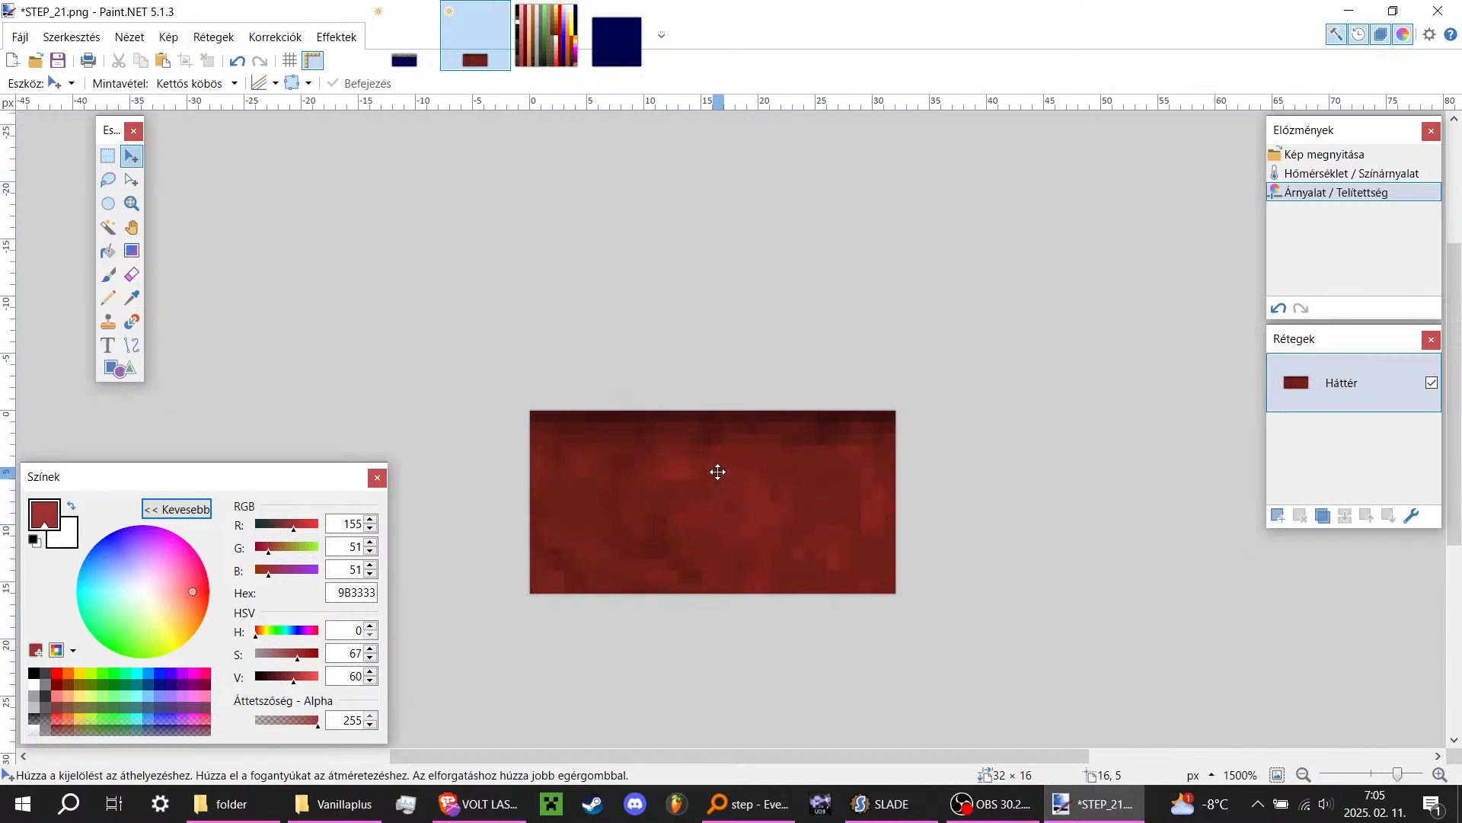
Step: Save the red step texture as a PNG named test in the desktop directory called folder
left_click(131, 297)
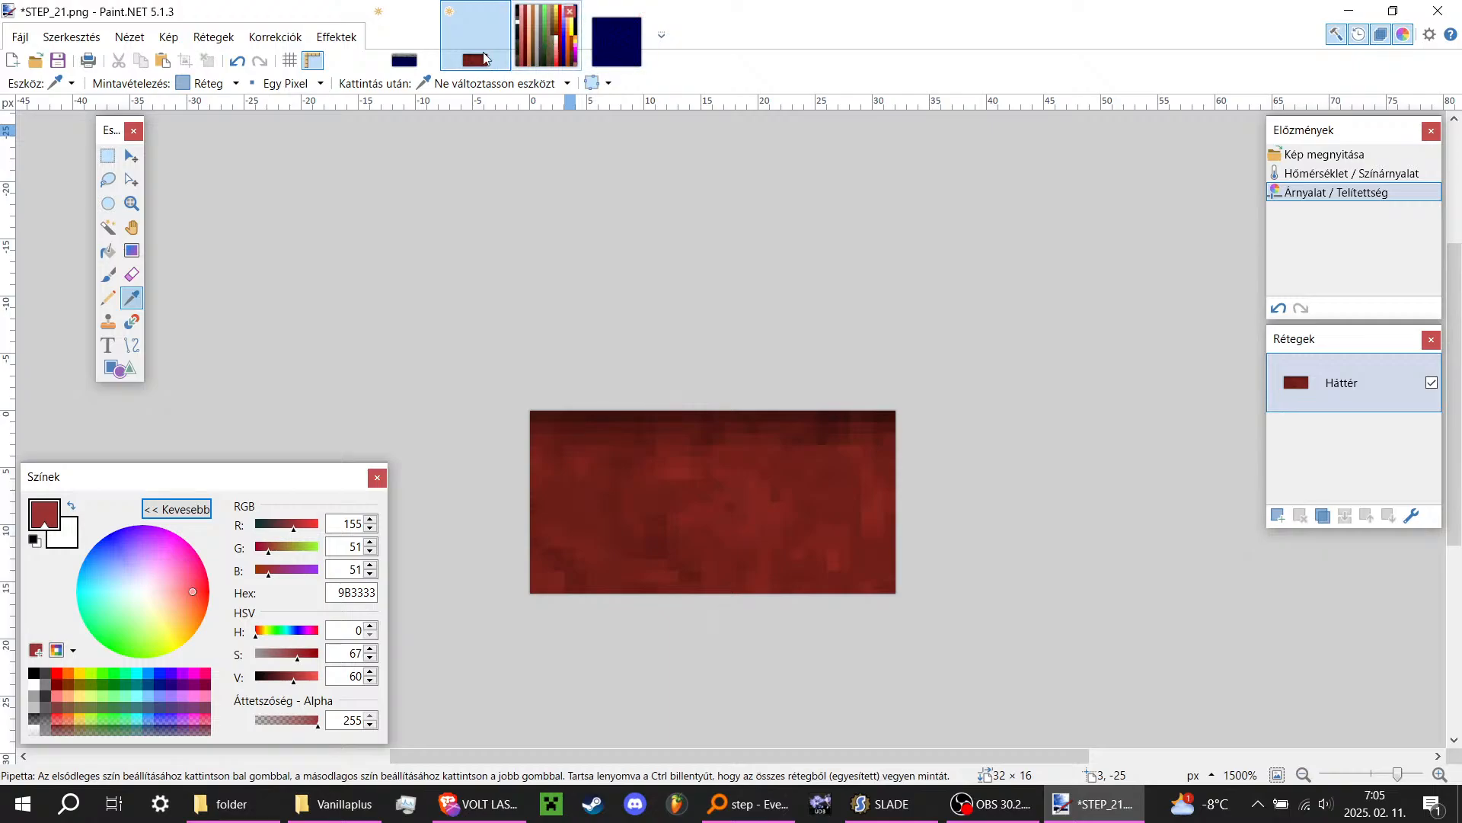
left_click(20, 37)
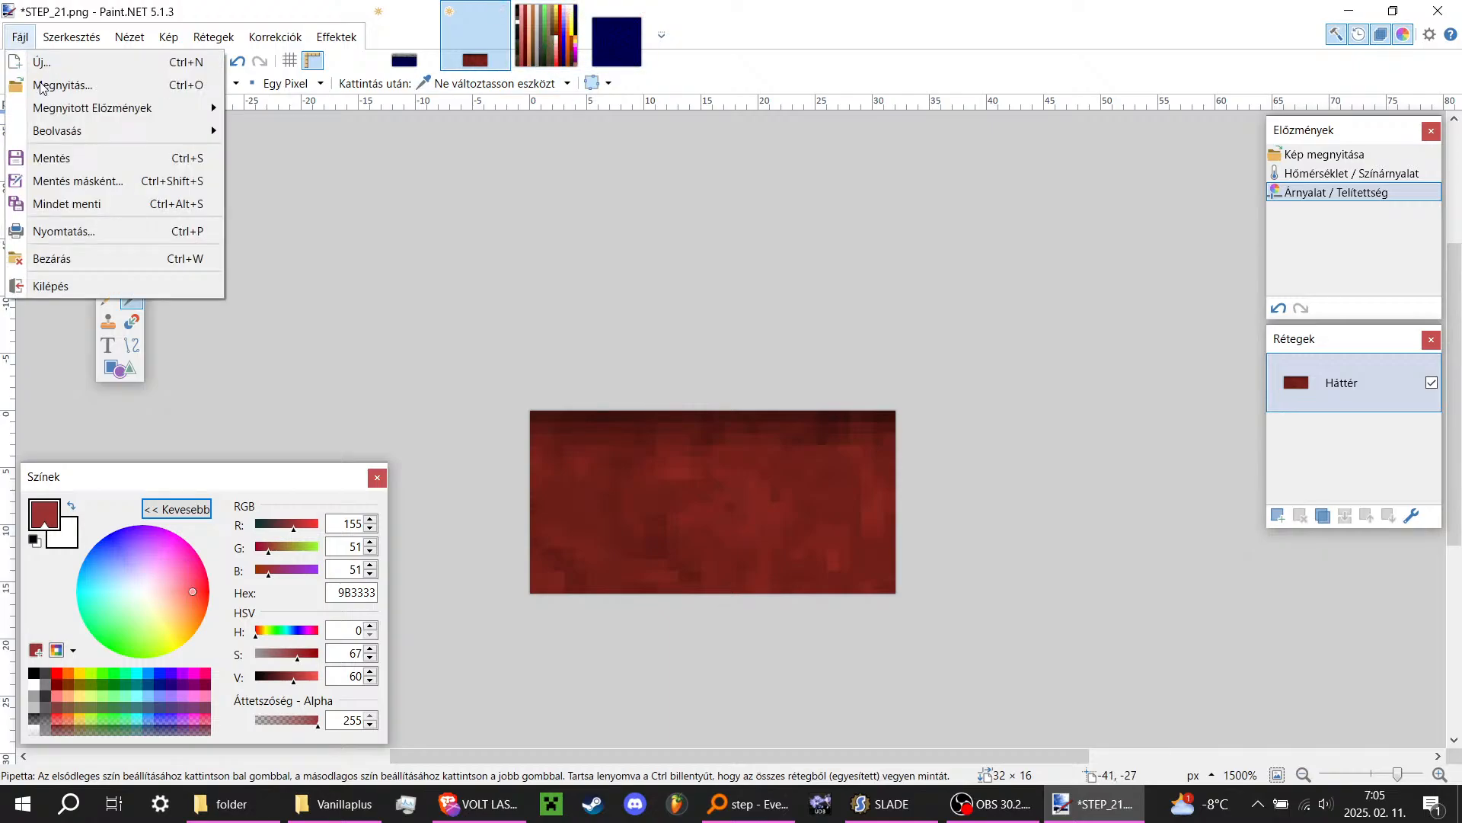
left_click(101, 186)
type("test")
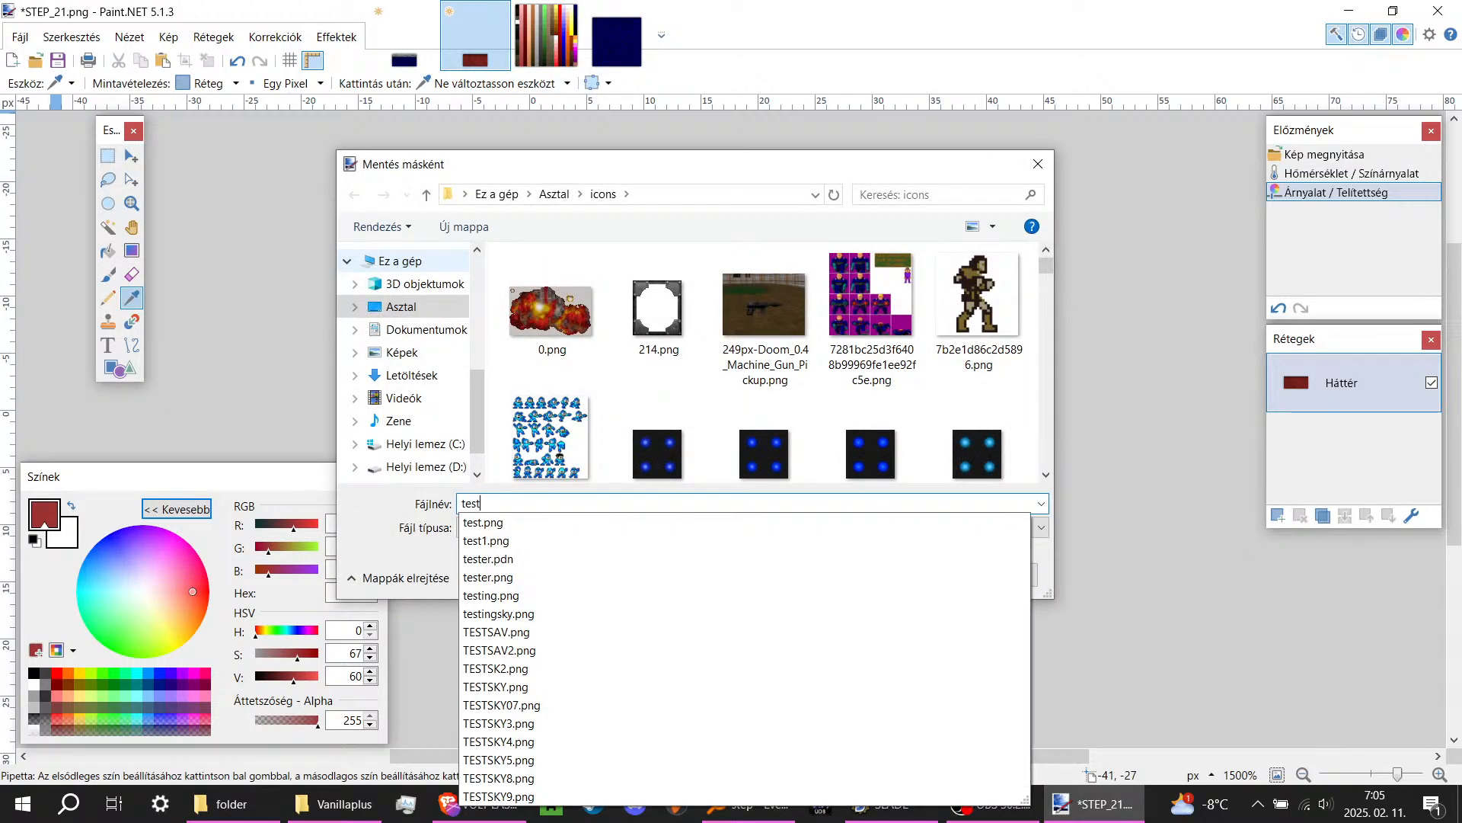
left_click(402, 307)
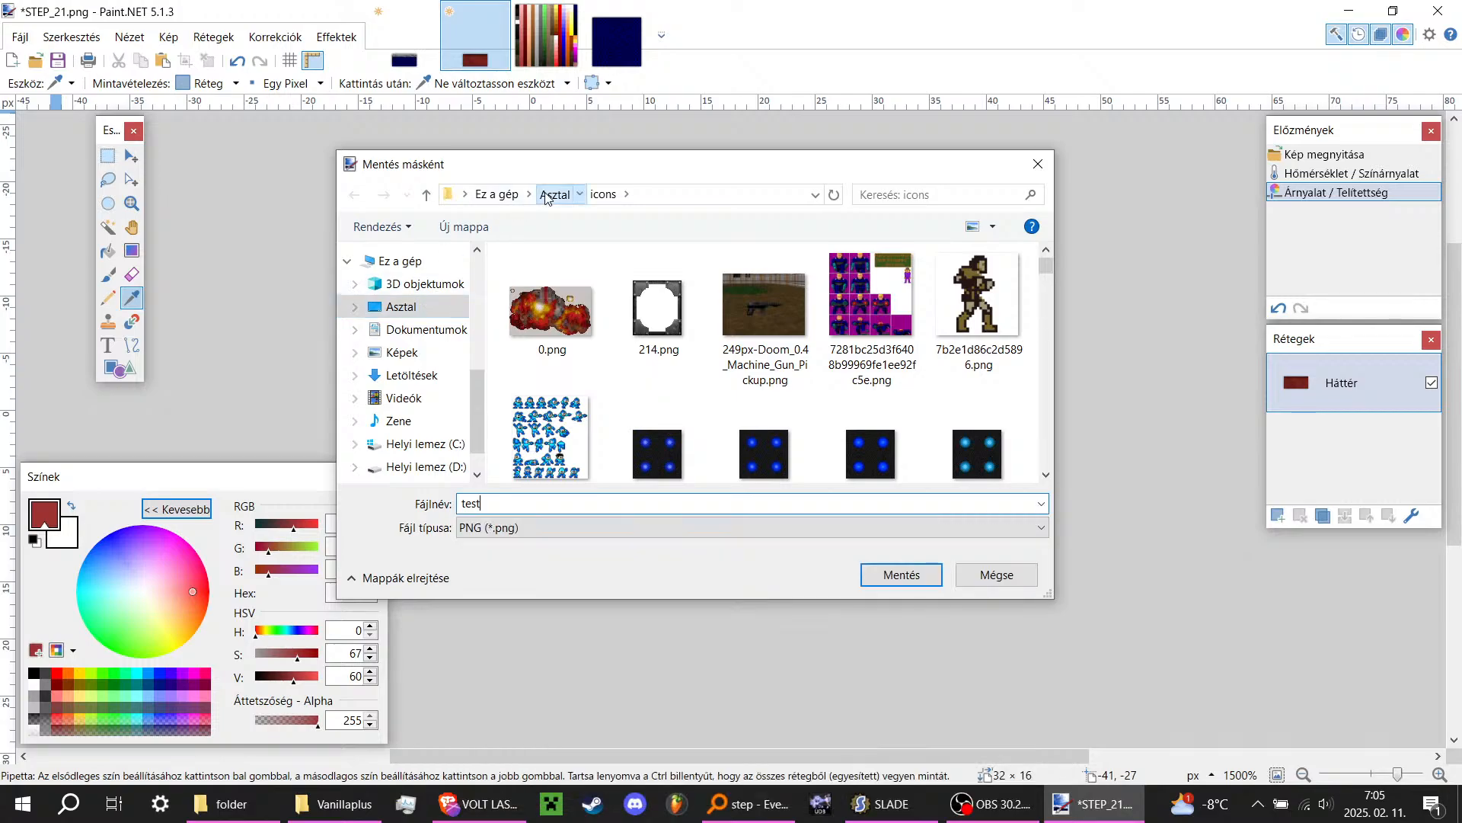
scroll(538, 391, "down", 5)
scroll(582, 383, "up", 5)
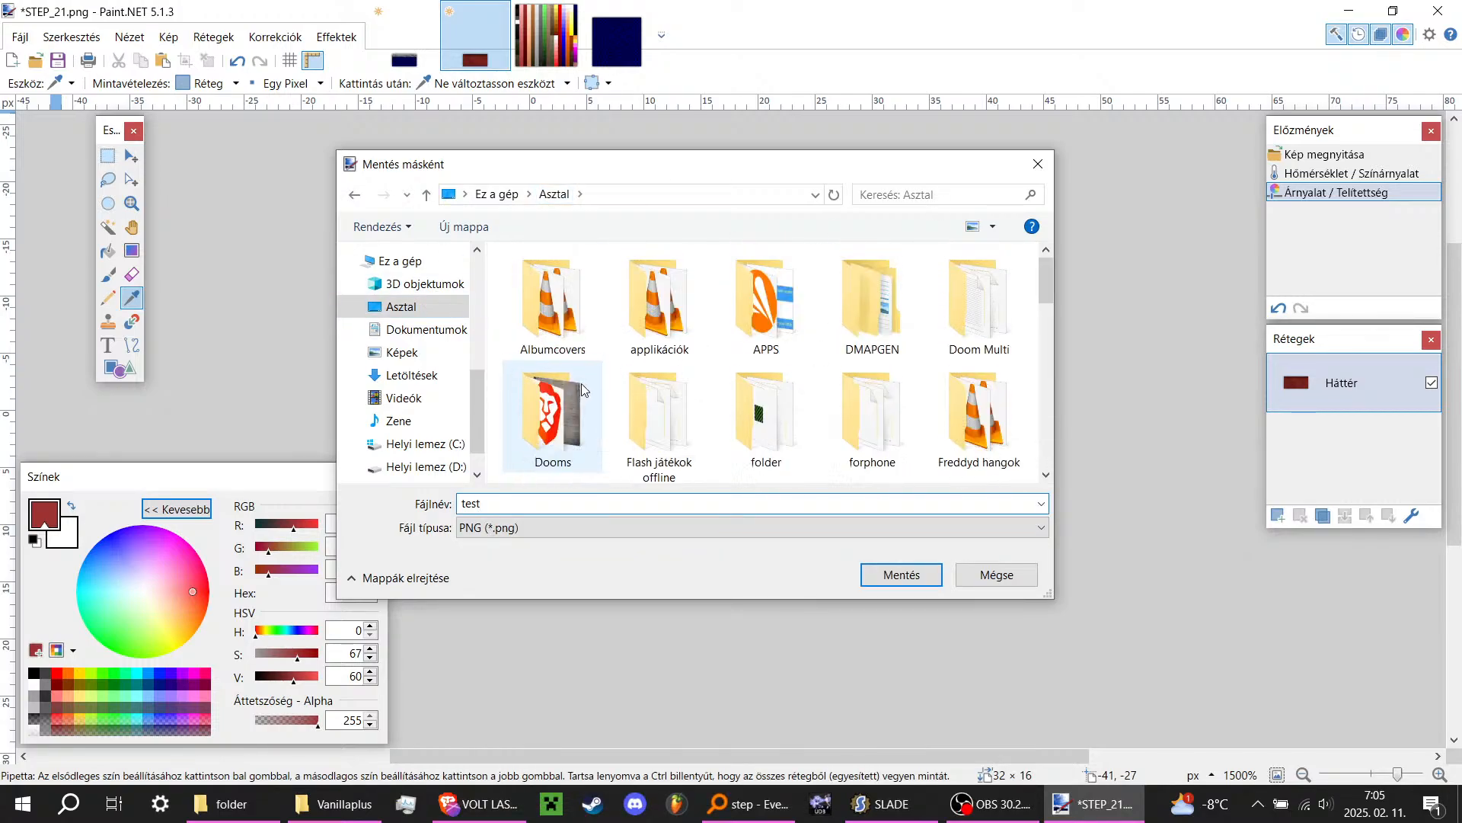
double_click(792, 414)
left_click(865, 571)
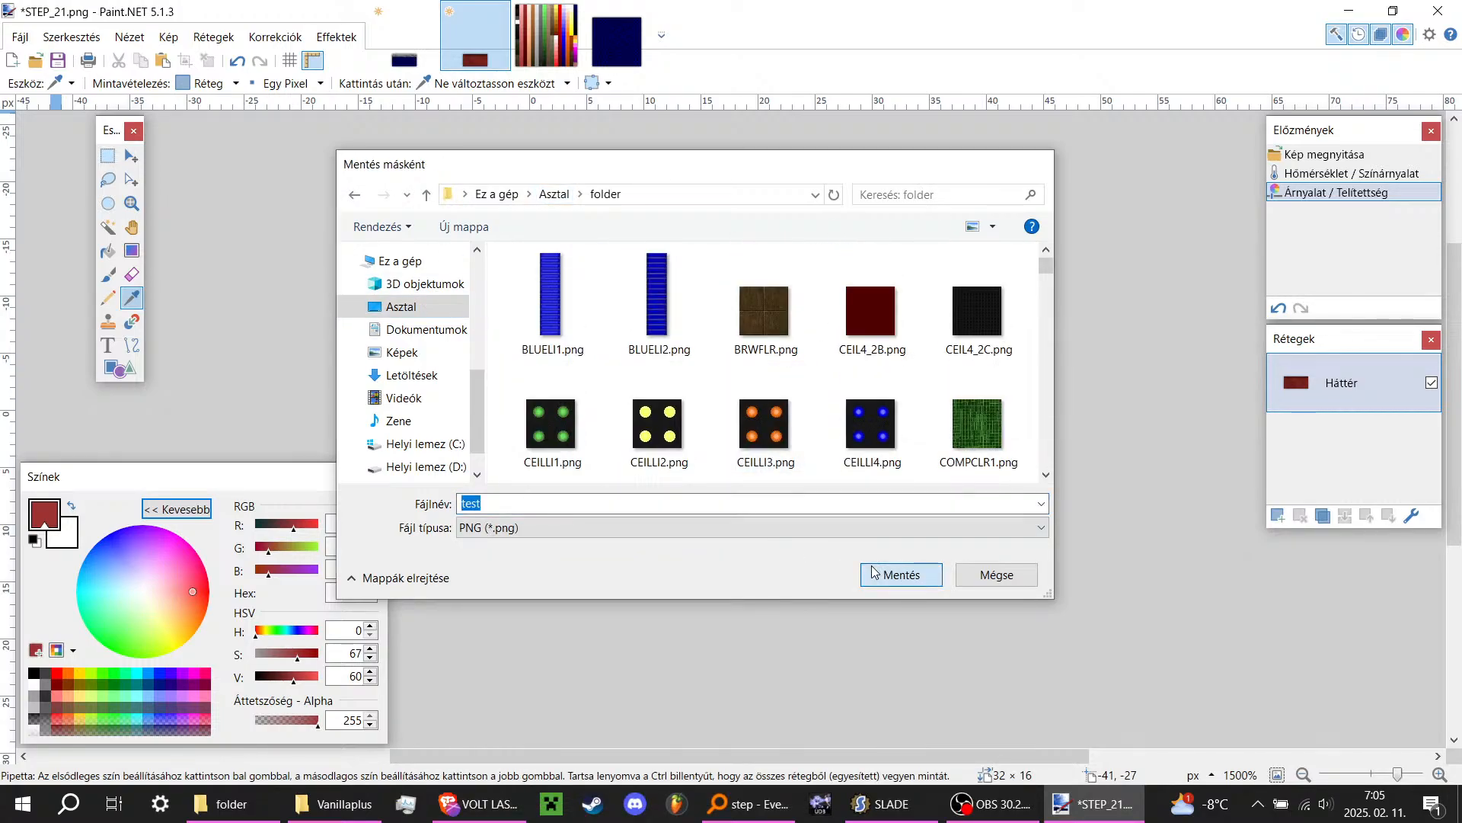
left_click(877, 555)
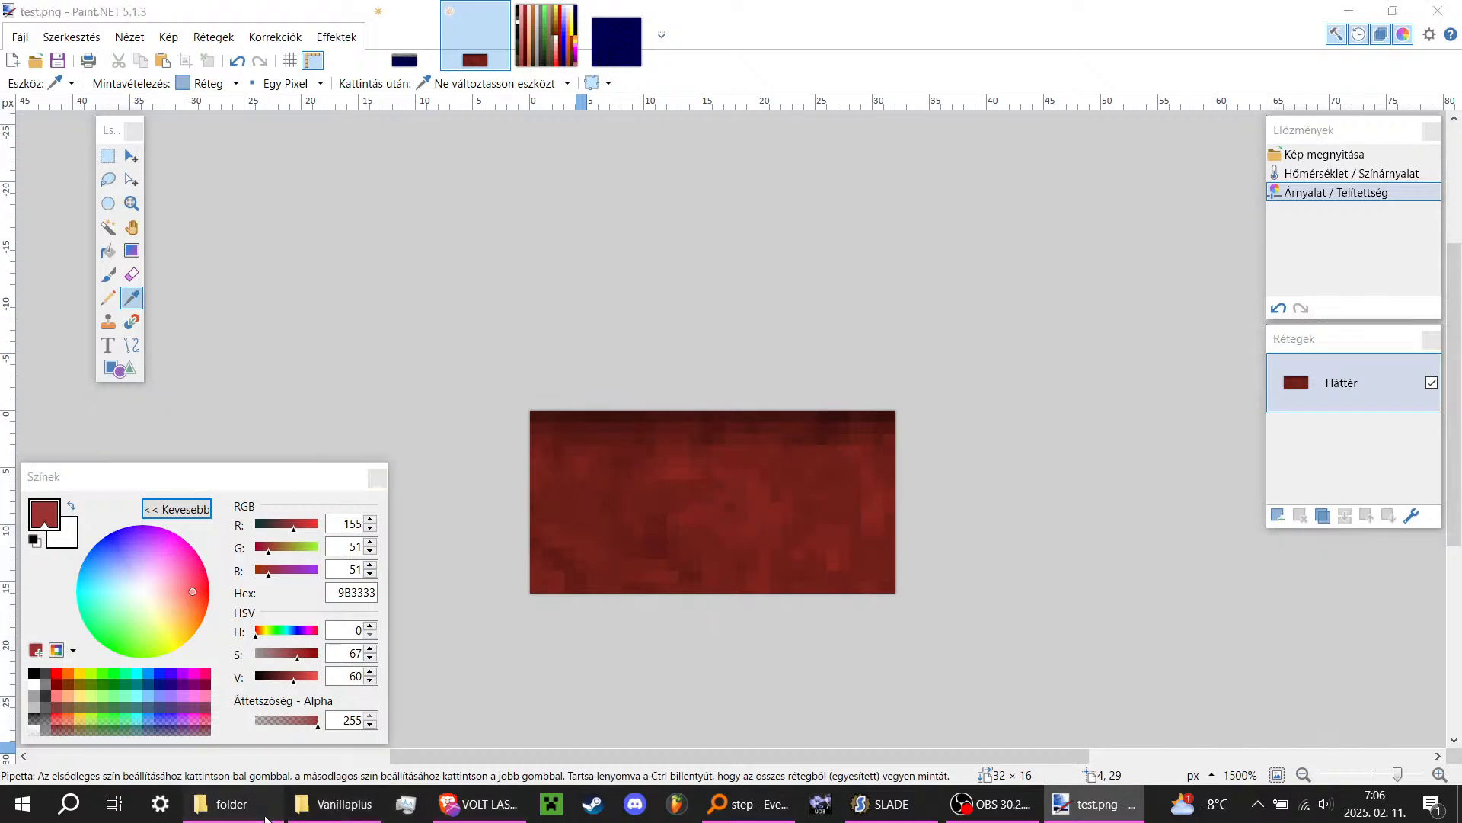
Step: Locate and select test.png in the directory called folder, and switch to SLADE with VanillaWIP.wad
left_click(228, 803)
scroll(444, 488, "up", 3)
scroll(734, 472, "down", 15)
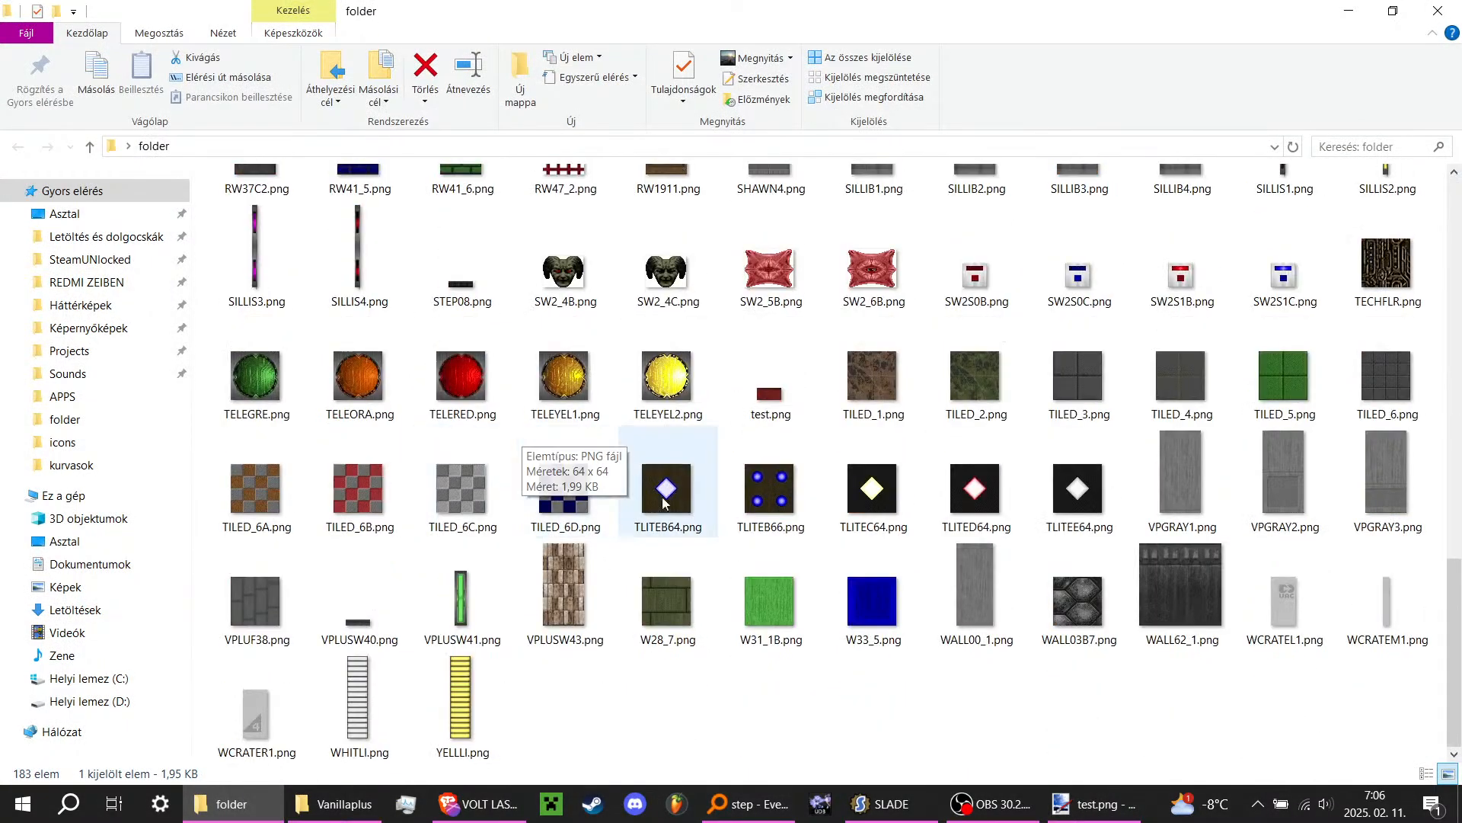
left_click(784, 396)
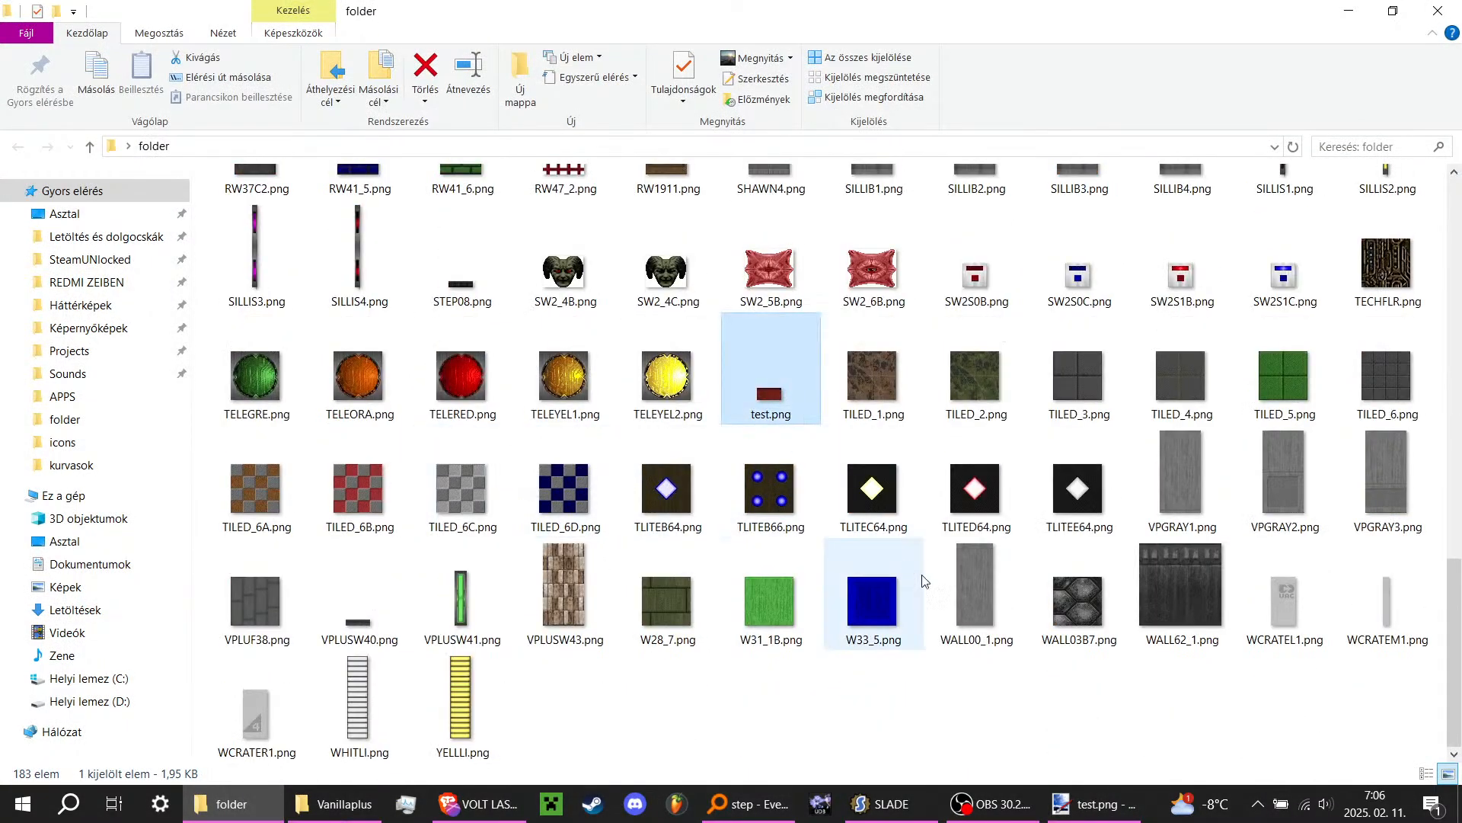
left_click(893, 801)
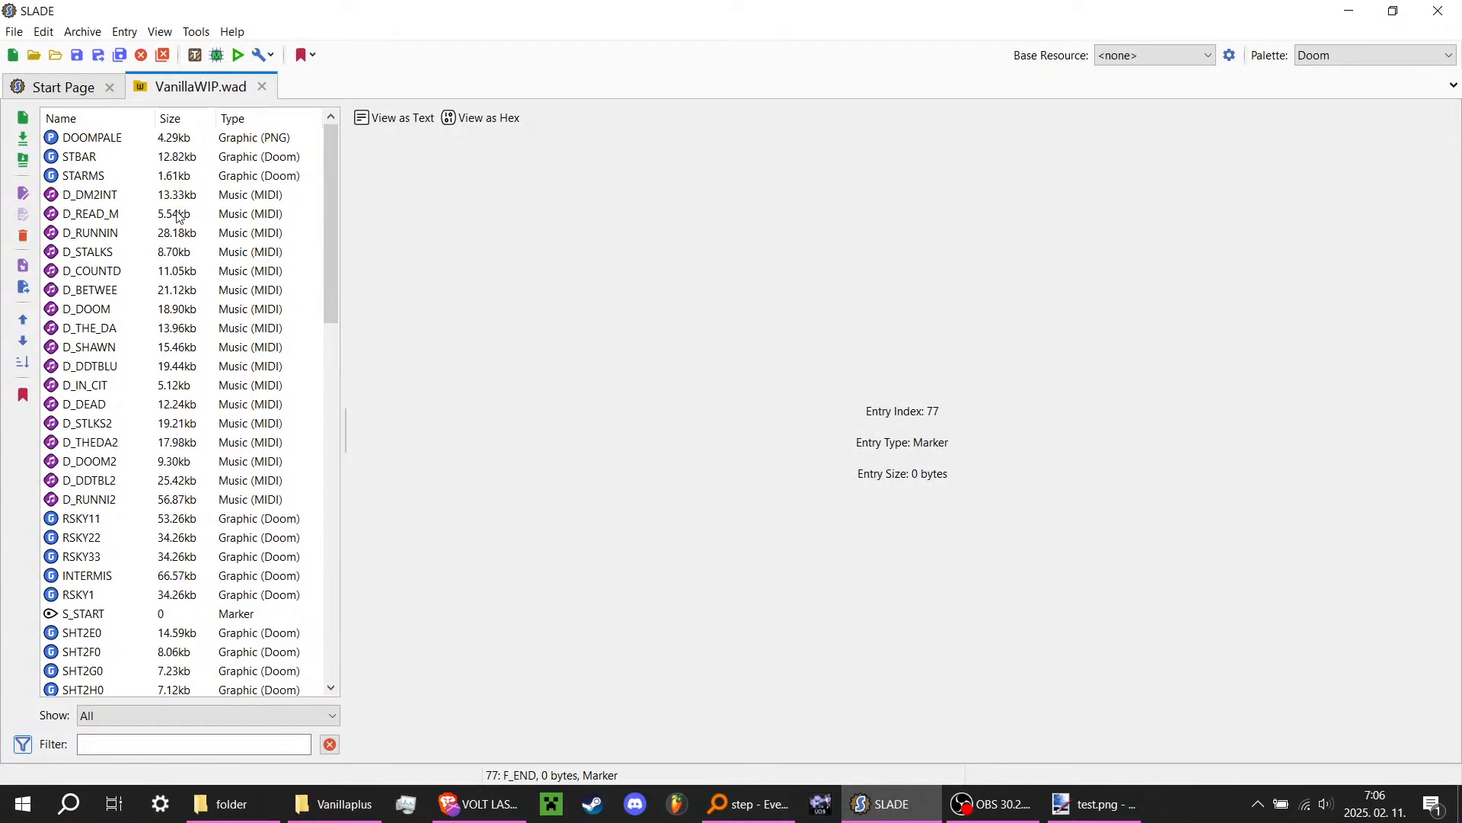
Step: Preview the STBAR, STARMS and DOOMPALE graphics and the D_DM2INT music entry in VanillaWIP.wad
scroll(193, 236, "down", 17)
scroll(204, 310, "up", 17)
left_click(103, 157)
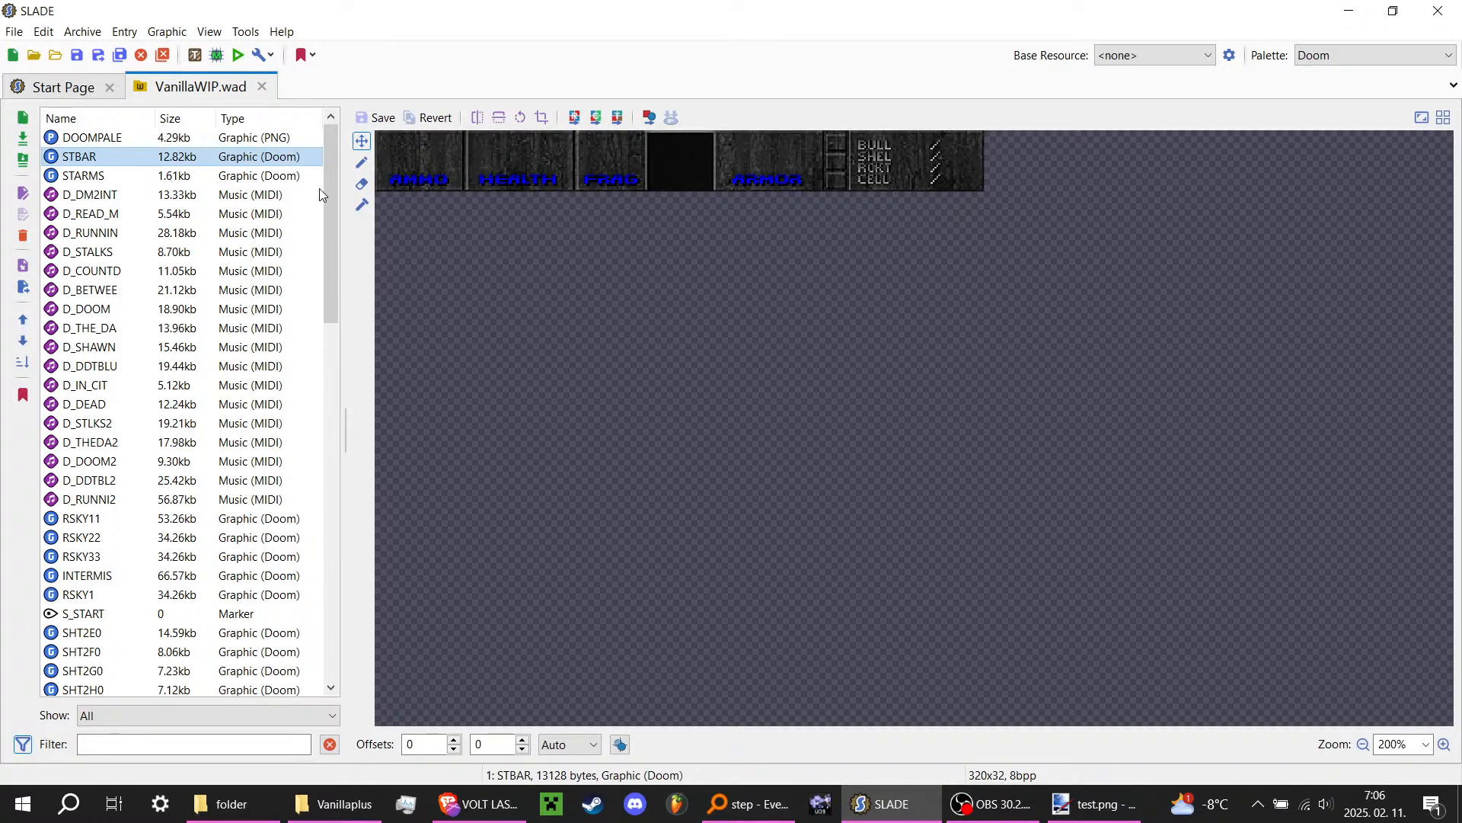
key("Down")
key("Up")
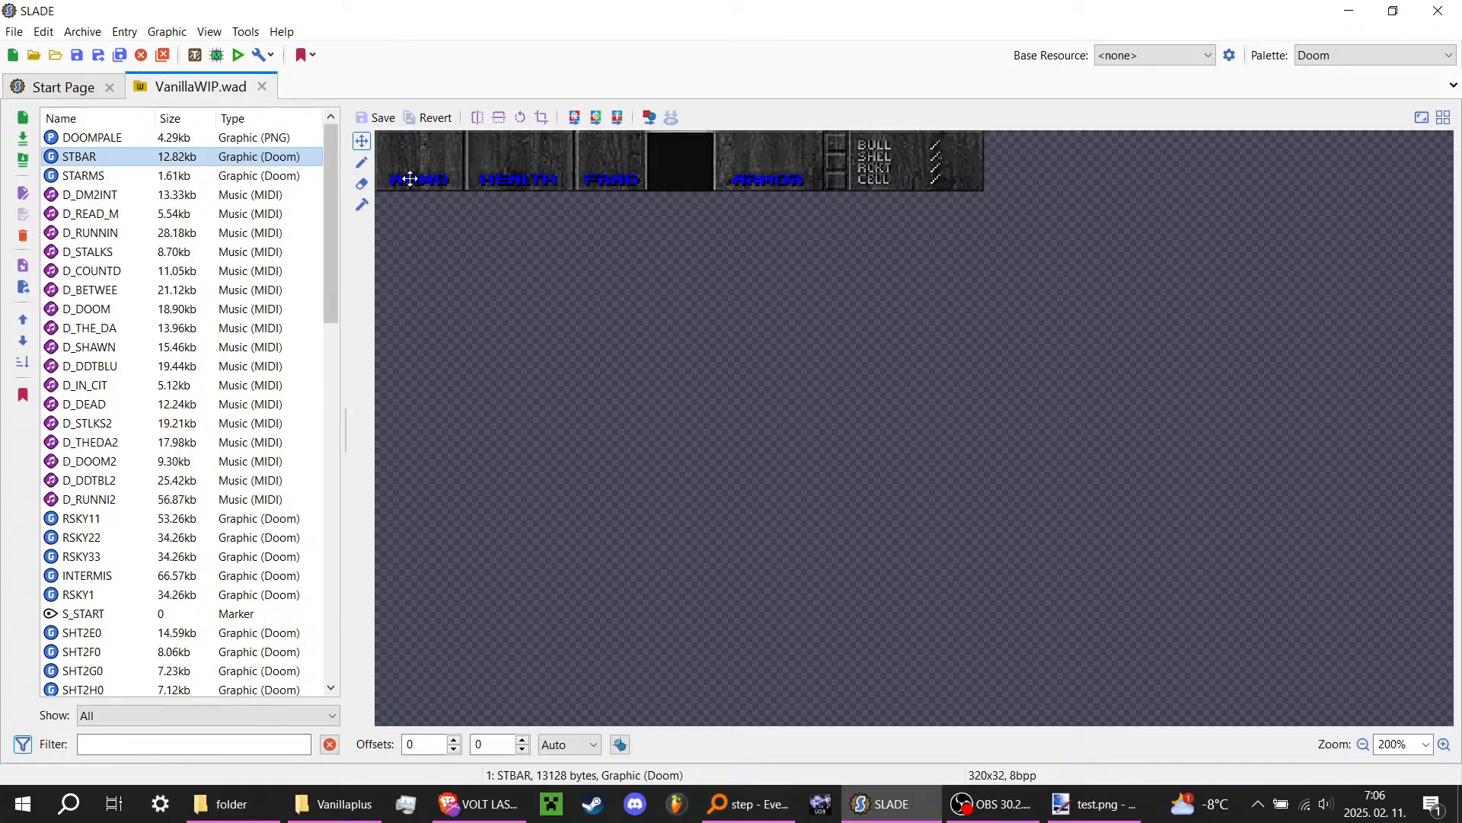
left_click(124, 138)
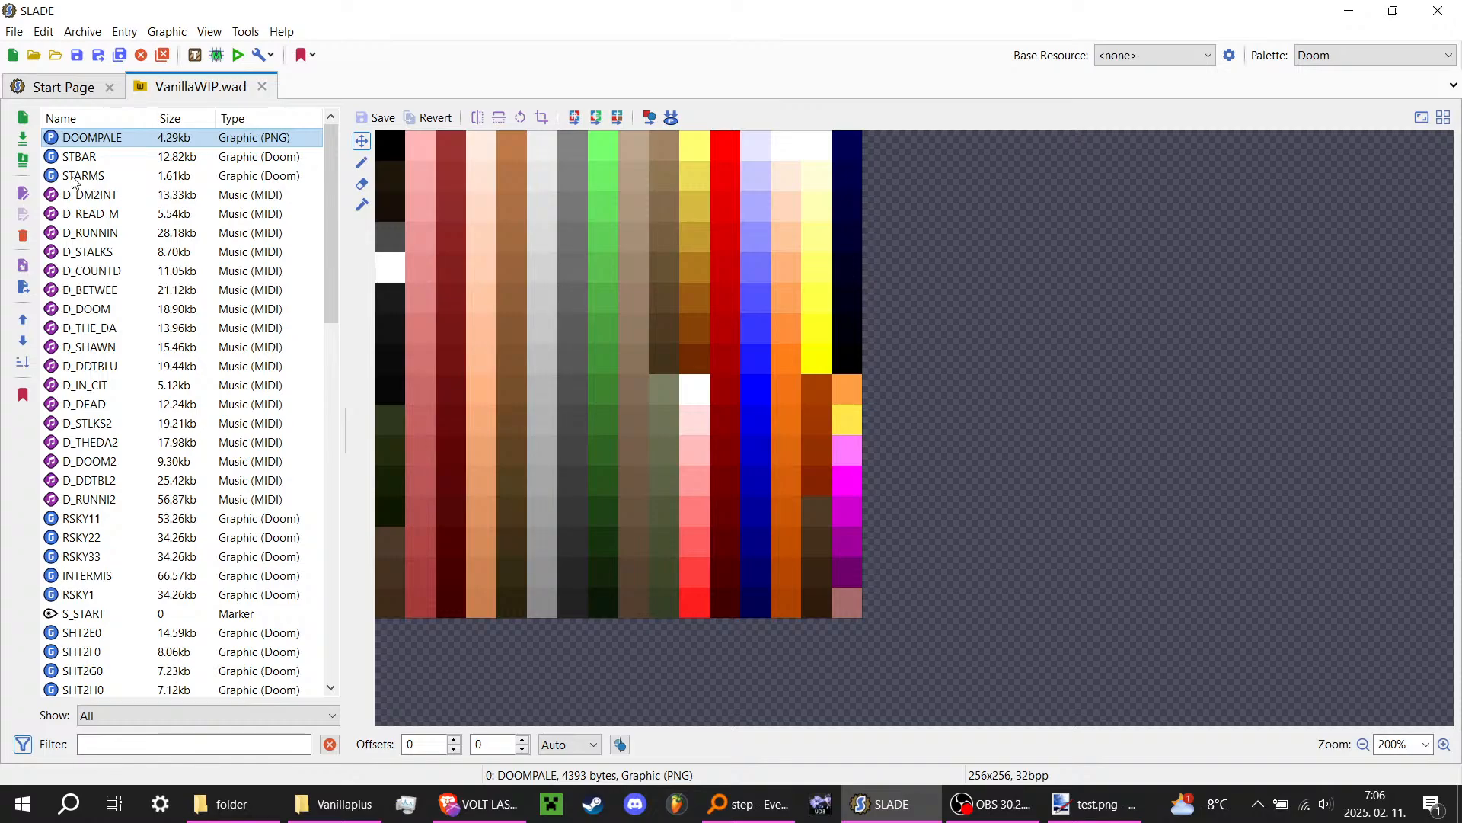
left_click(115, 196)
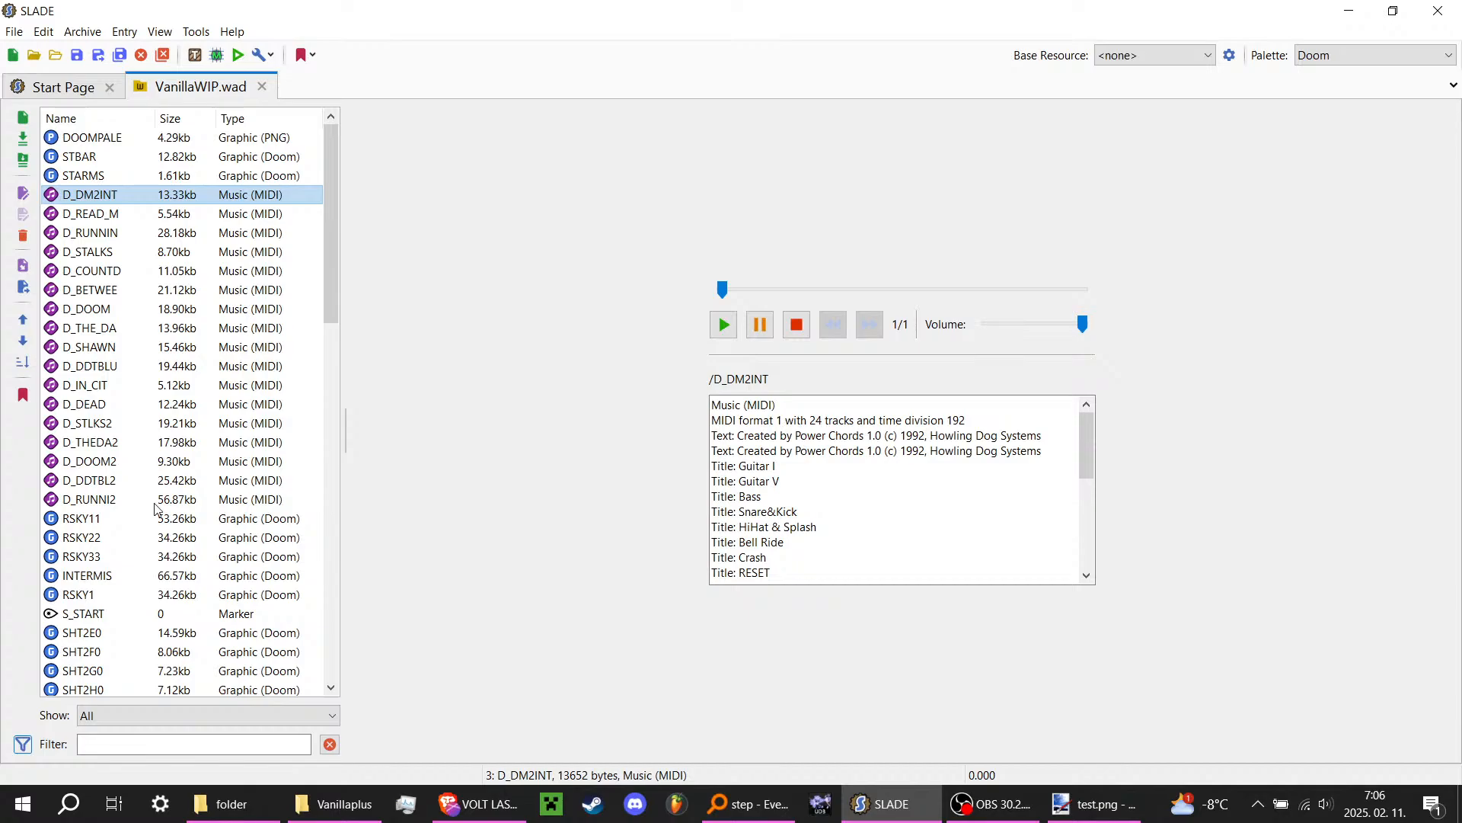
Step: Preview the SHT2E0 and SHT2J0 weapon sprites in the archive
scroll(156, 503, "down", 2)
scroll(108, 426, "down", 4)
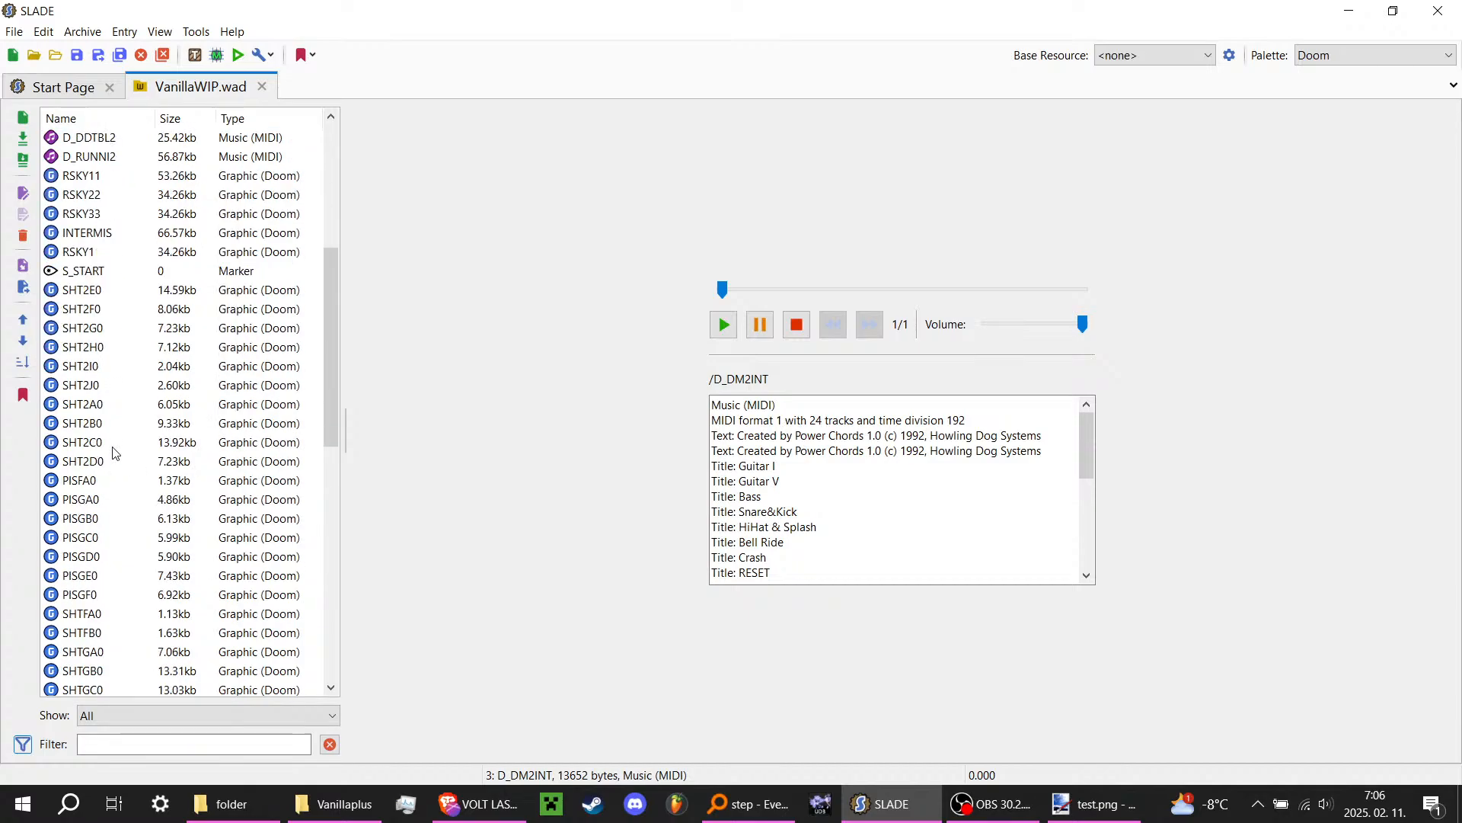
left_click(98, 290)
left_click(111, 390)
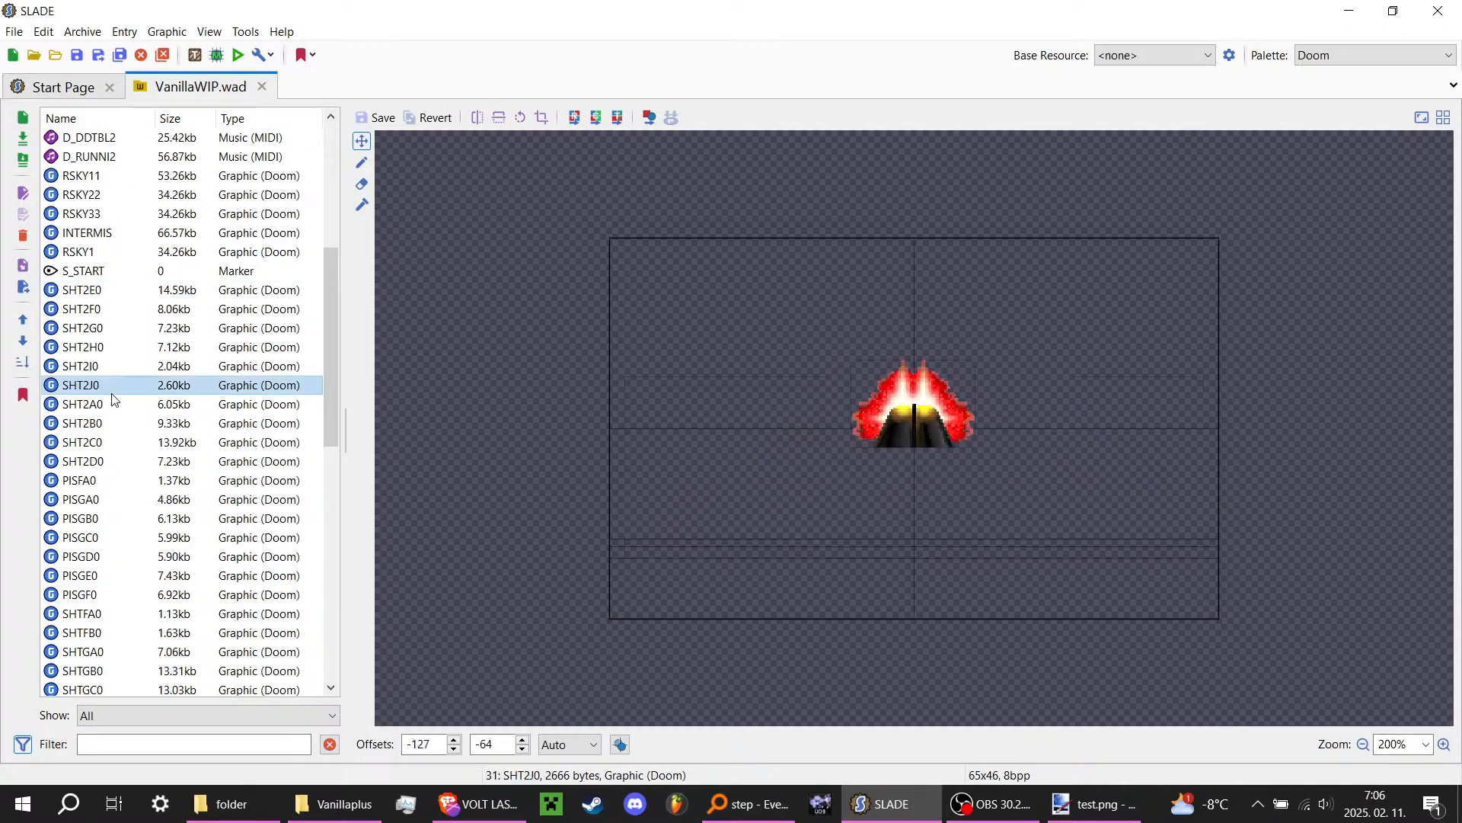
Step: Preview the sky graphics RSKY11, RSKY22 and RSKY1 and the intermission graphic INTERMIS
scroll(112, 401, "up", 6)
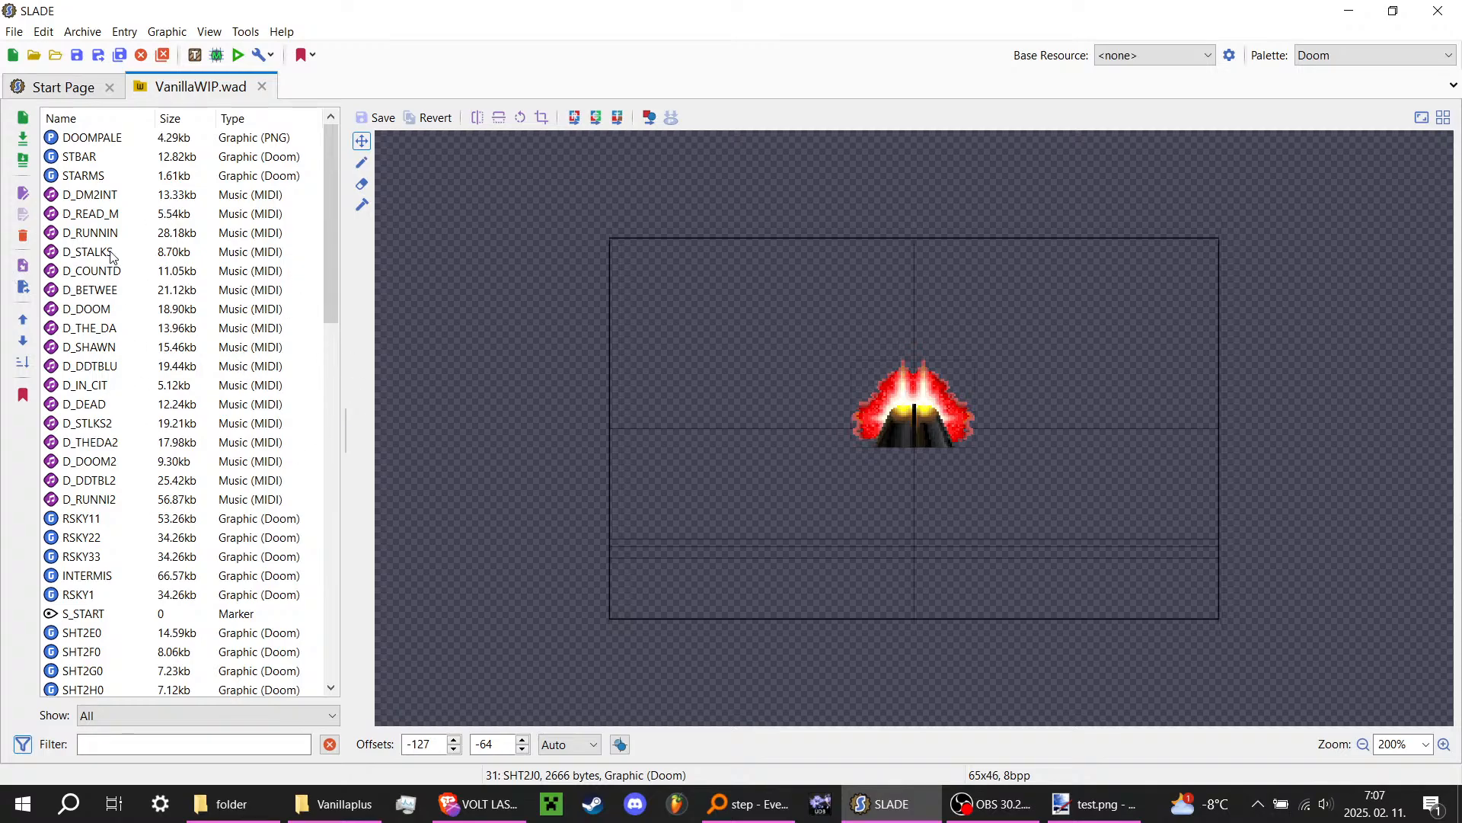
scroll(111, 257, "down", 2)
scroll(118, 290, "up", 2)
scroll(181, 280, "down", 4)
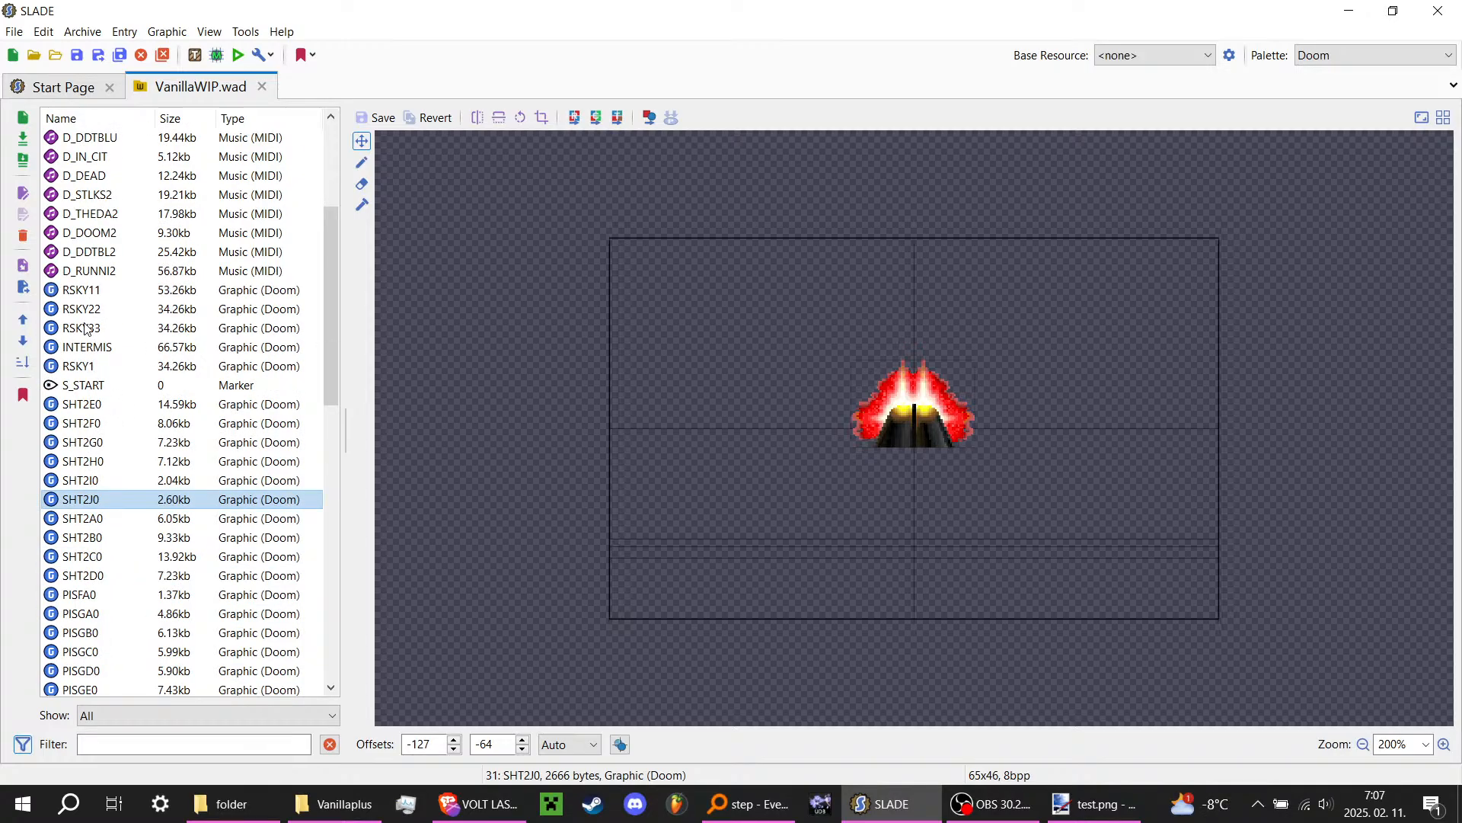
left_click(118, 296)
left_click(120, 311)
left_click(114, 348)
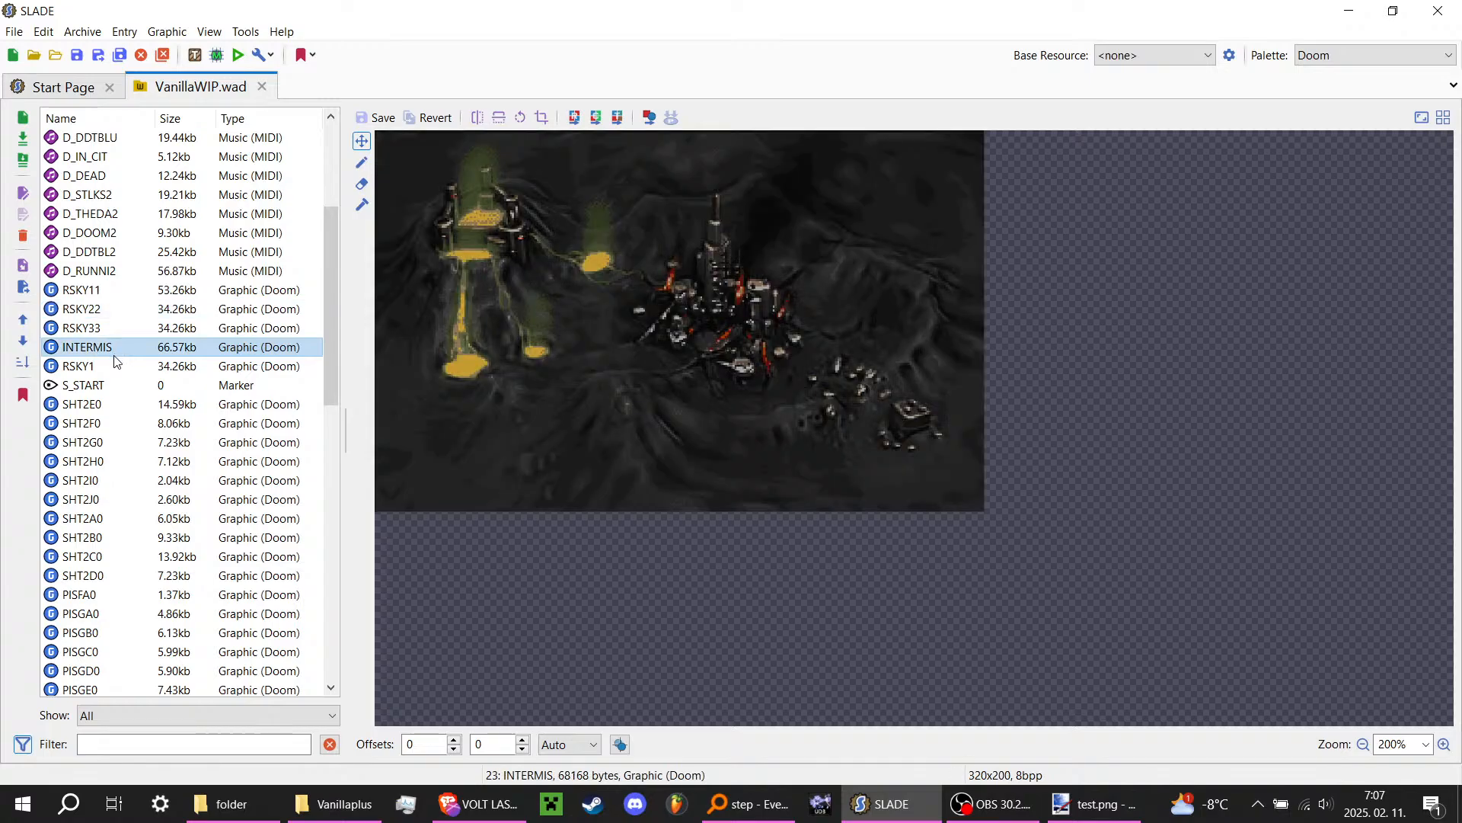
left_click(114, 365)
scroll(207, 350, "up", 4)
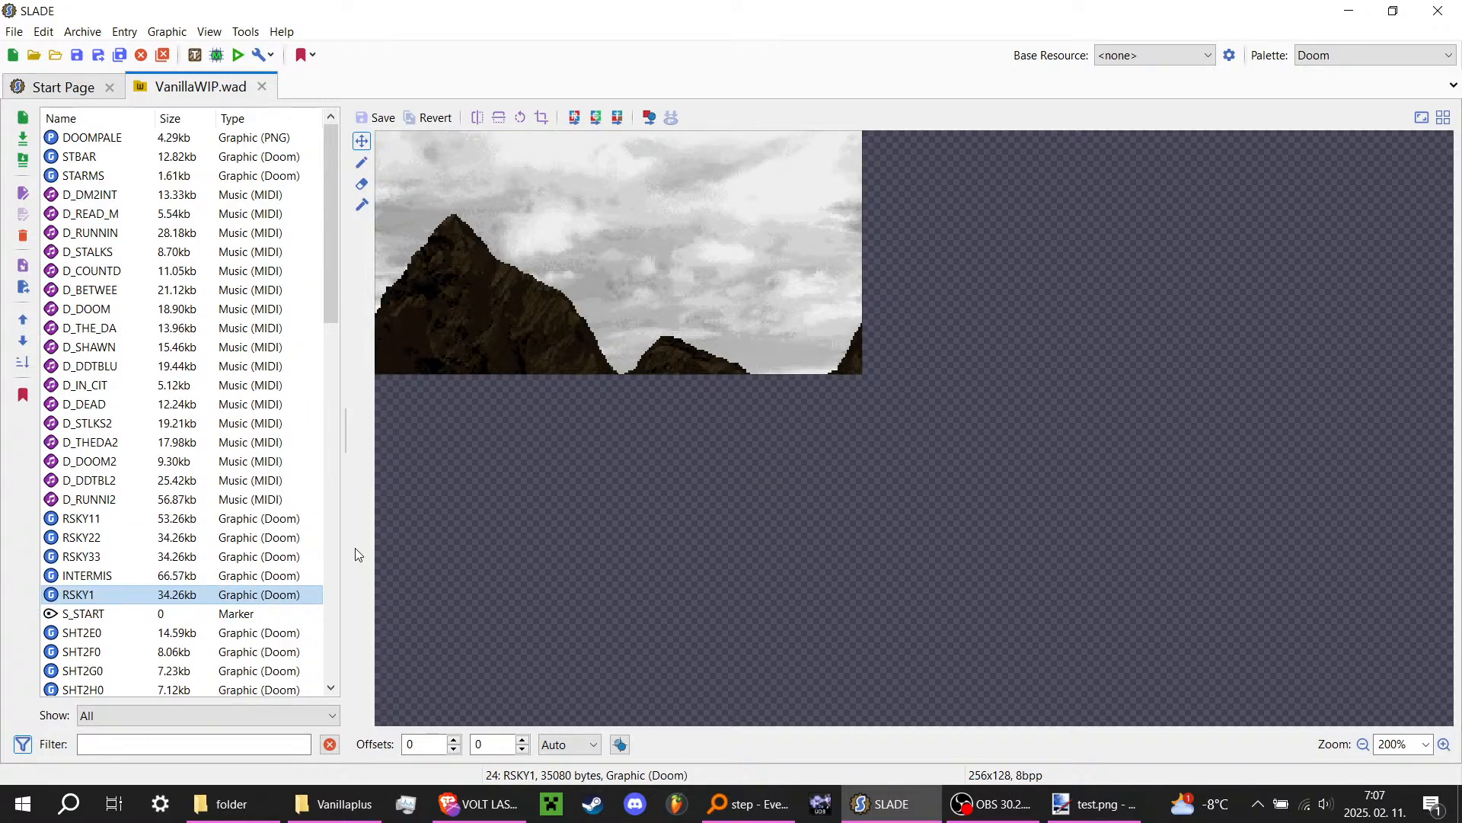
Step: Select the S_START marker and look through the sprite entries between it and the S_END marker
scroll(161, 531, "down", 2)
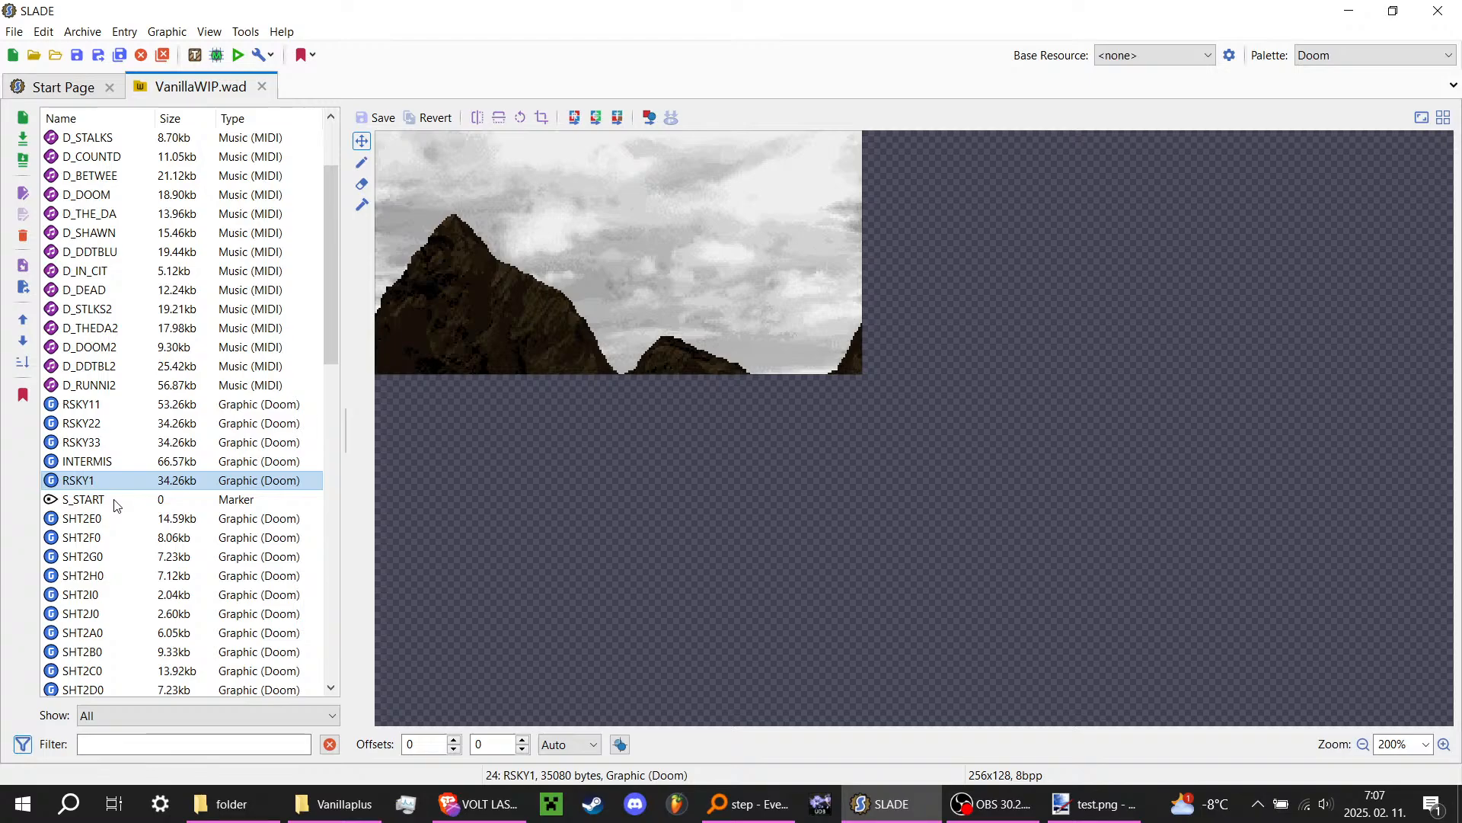
left_click(70, 503)
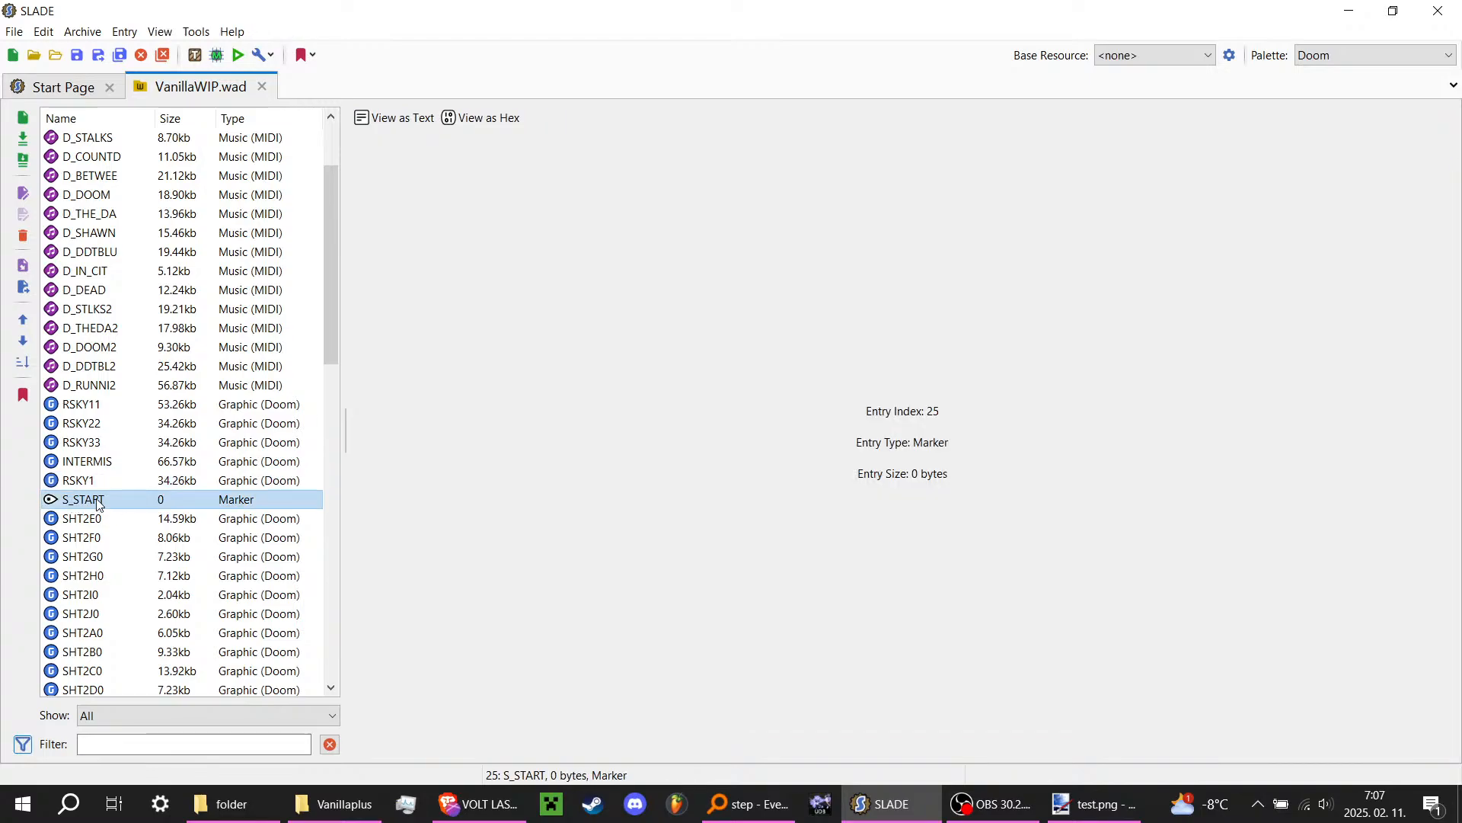
scroll(95, 510, "down", 15)
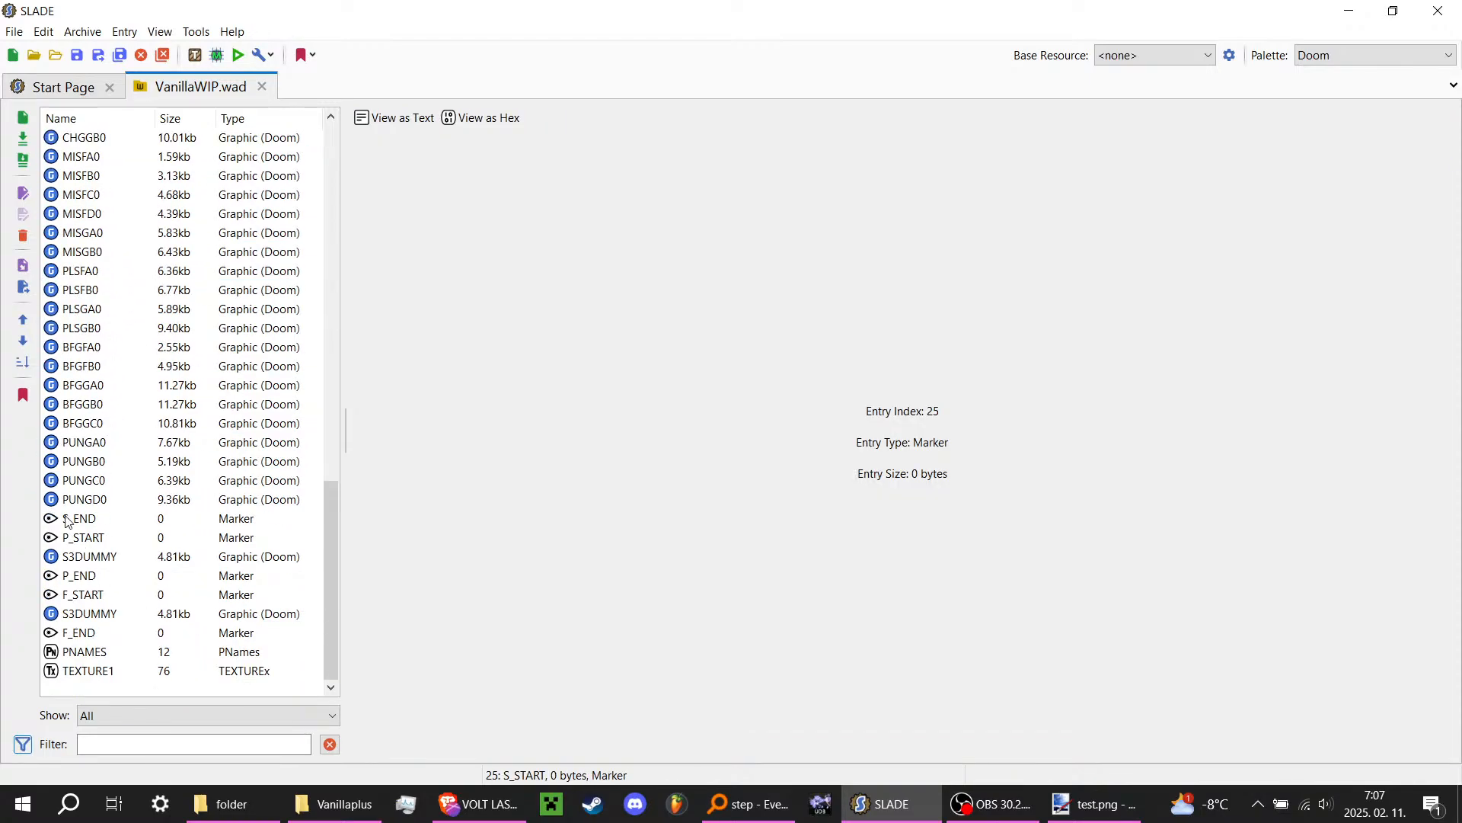
scroll(71, 518, "up", 8)
scroll(71, 518, "up", 7)
scroll(99, 478, "down", 7)
scroll(122, 358, "up", 3)
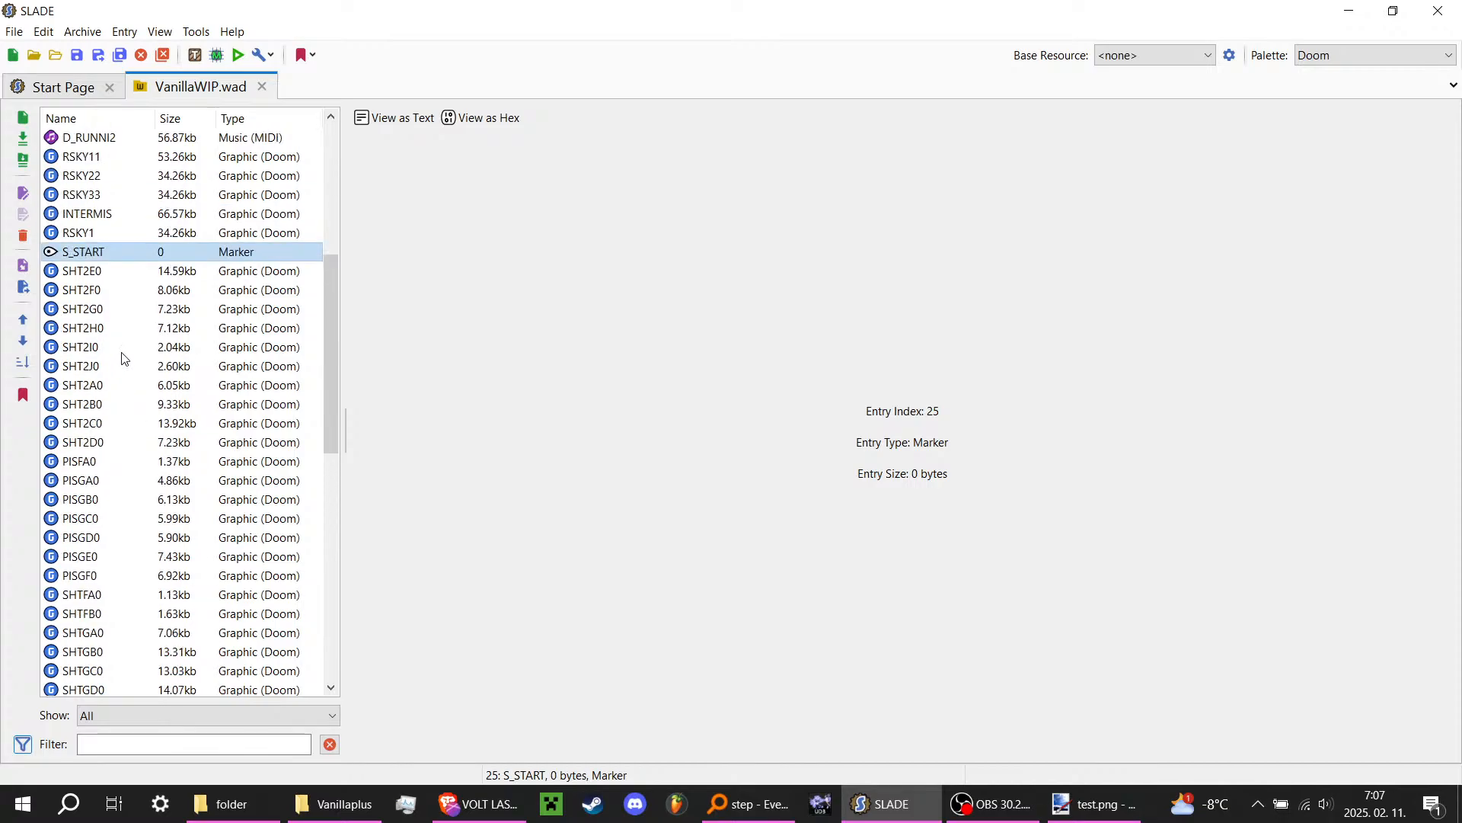
Step: Step through the super shotgun sprite frames, from SHT2E0 down to SHT2A0
left_click(116, 346)
left_click(122, 293)
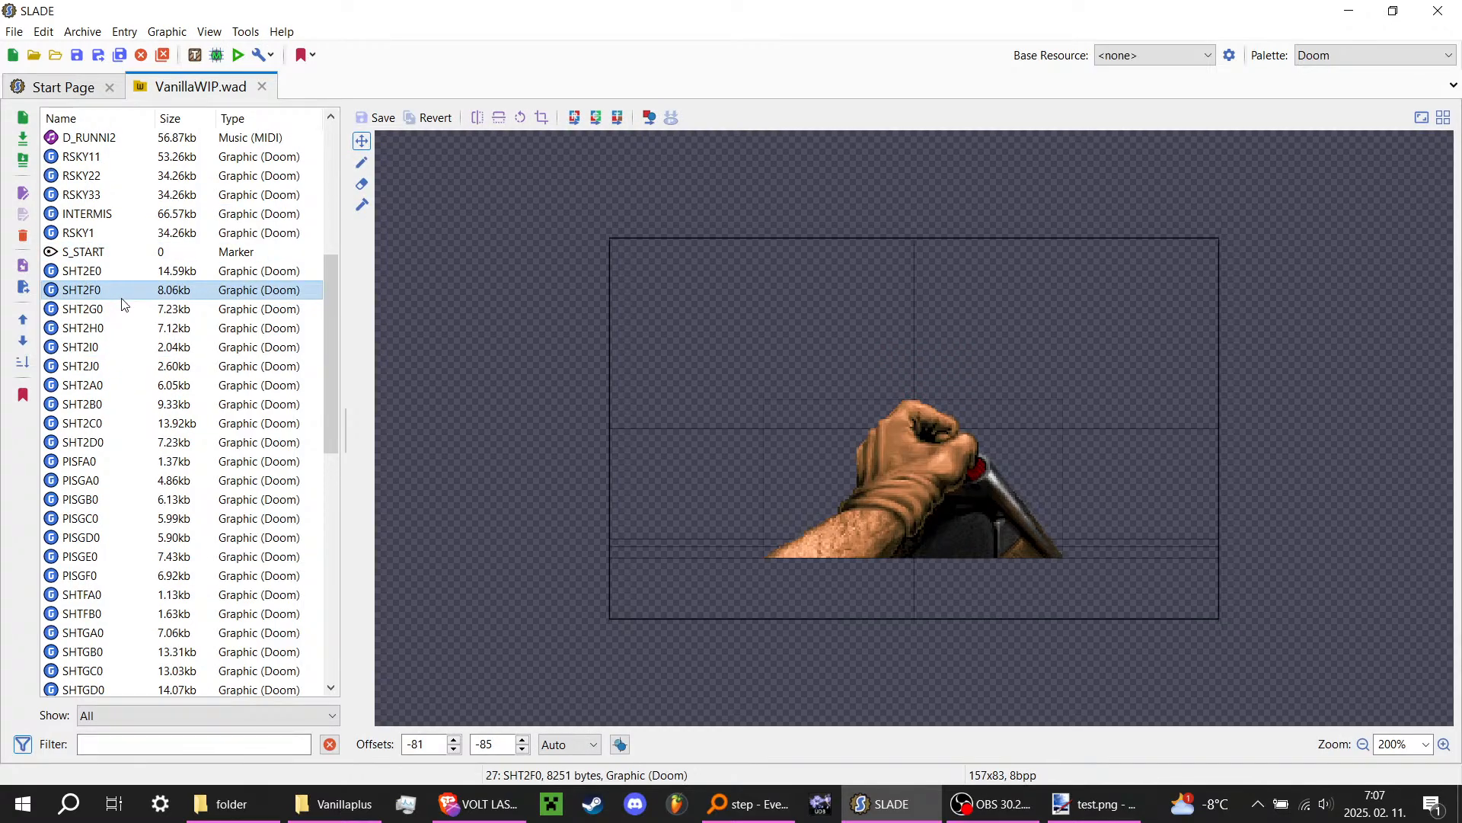
left_click(133, 272)
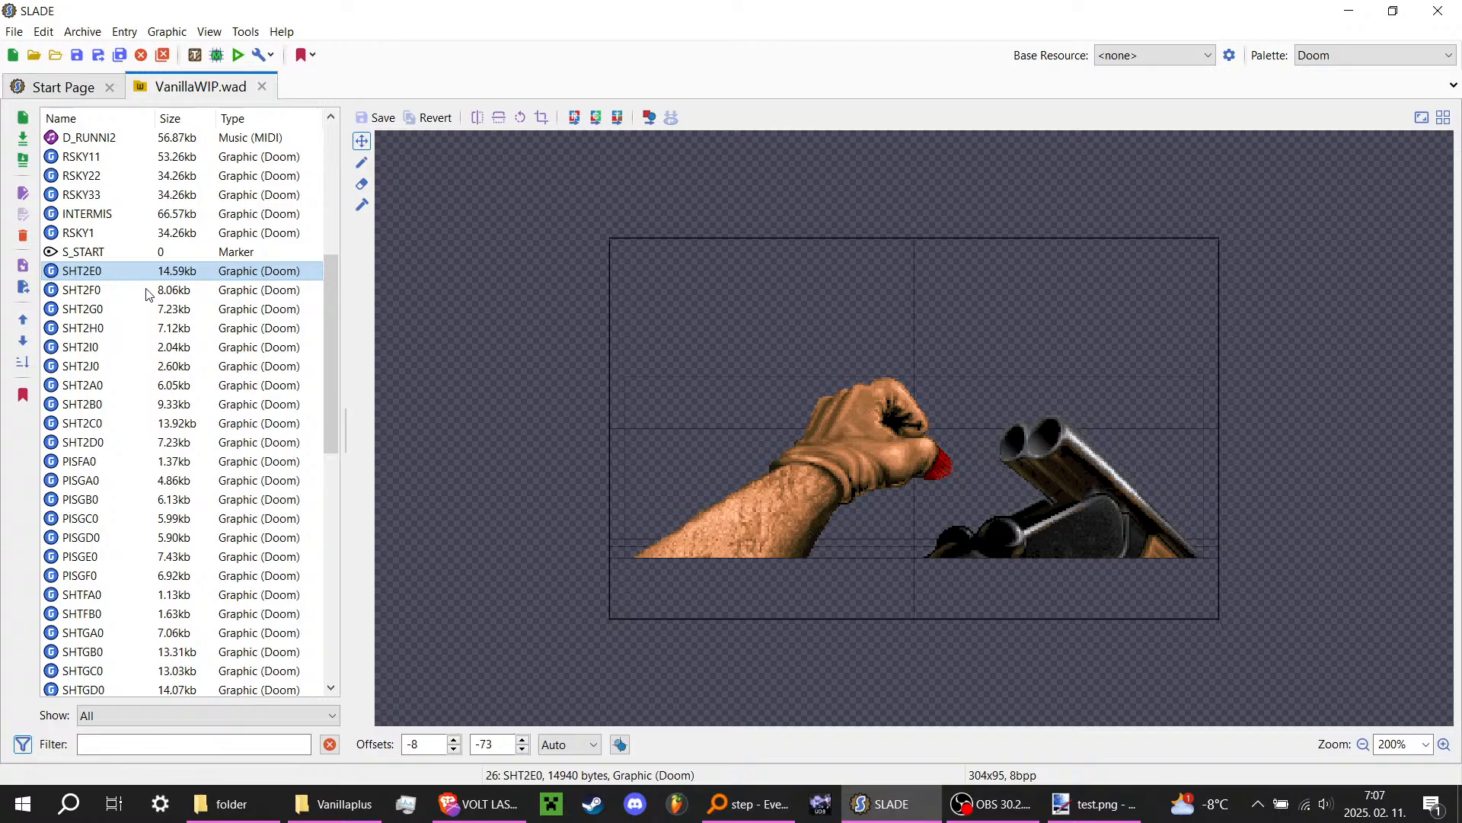
key("Down")
key("Down")
key("Down")
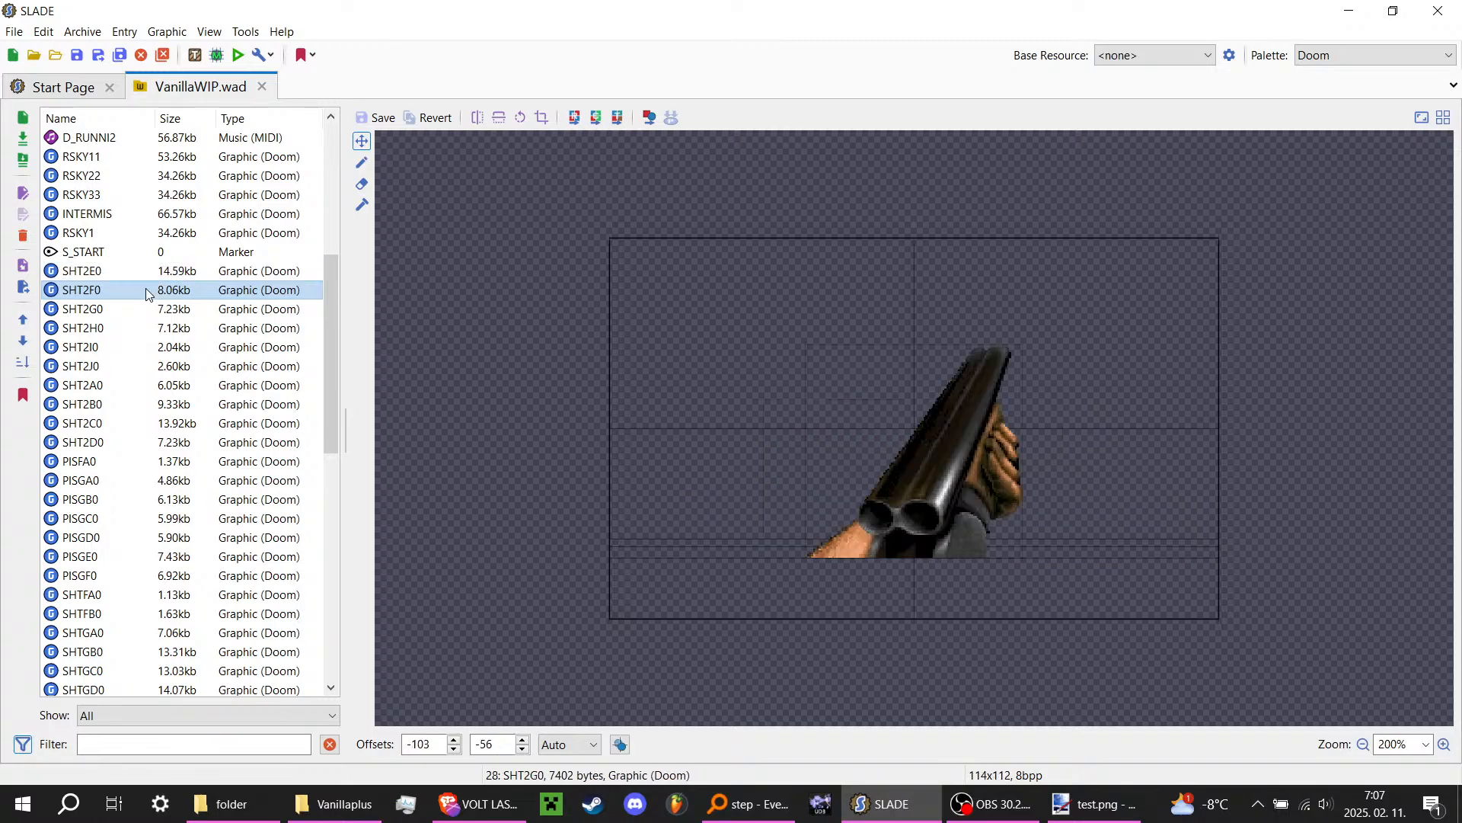
key("Down")
key("Down")
key("Down")
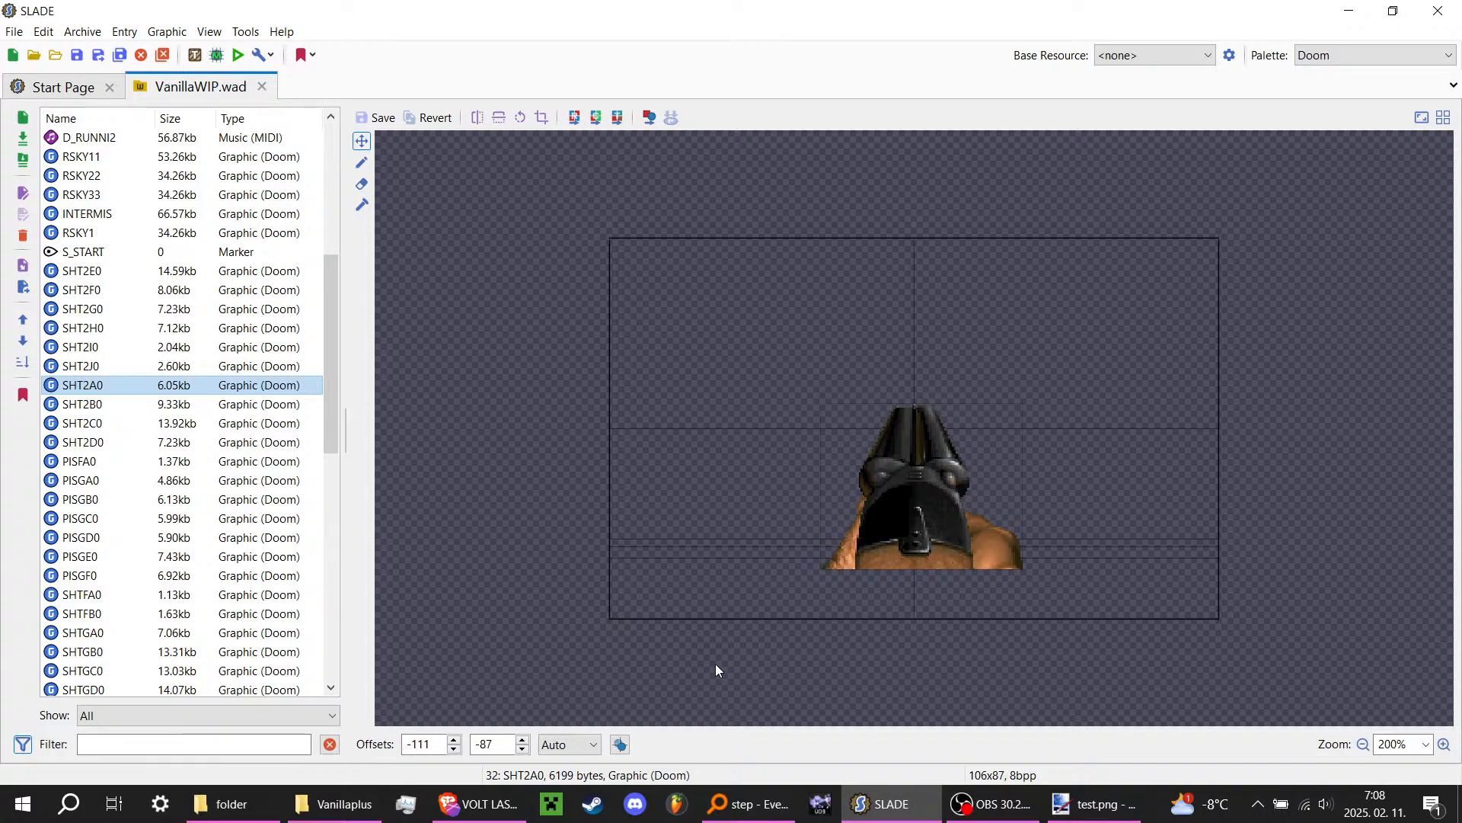
Step: Launch GZDoom from the desktop with DOOM 2: Hell on Earth as the game file
left_click(1459, 807)
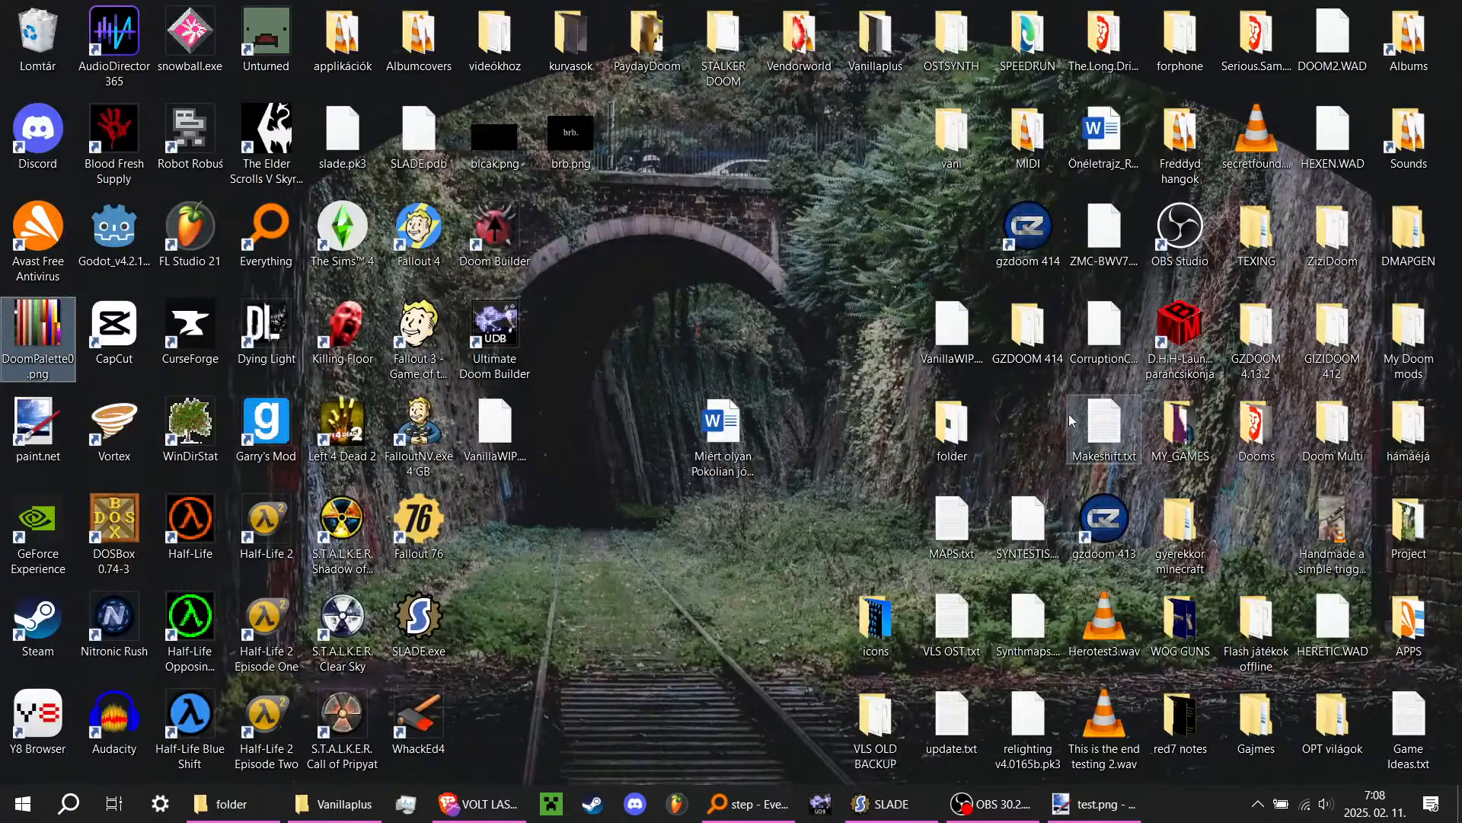
double_click(993, 227)
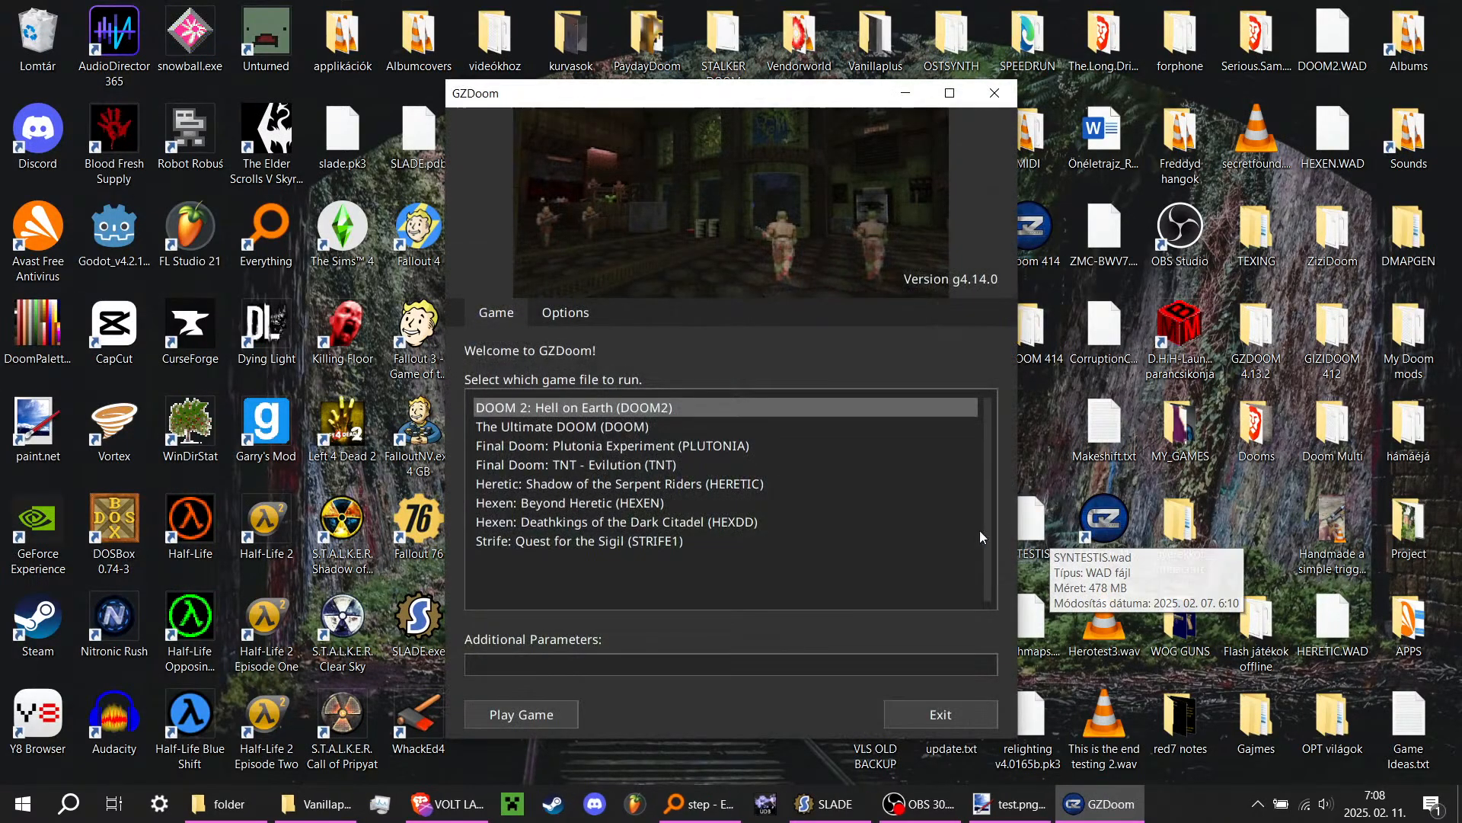
double_click(552, 407)
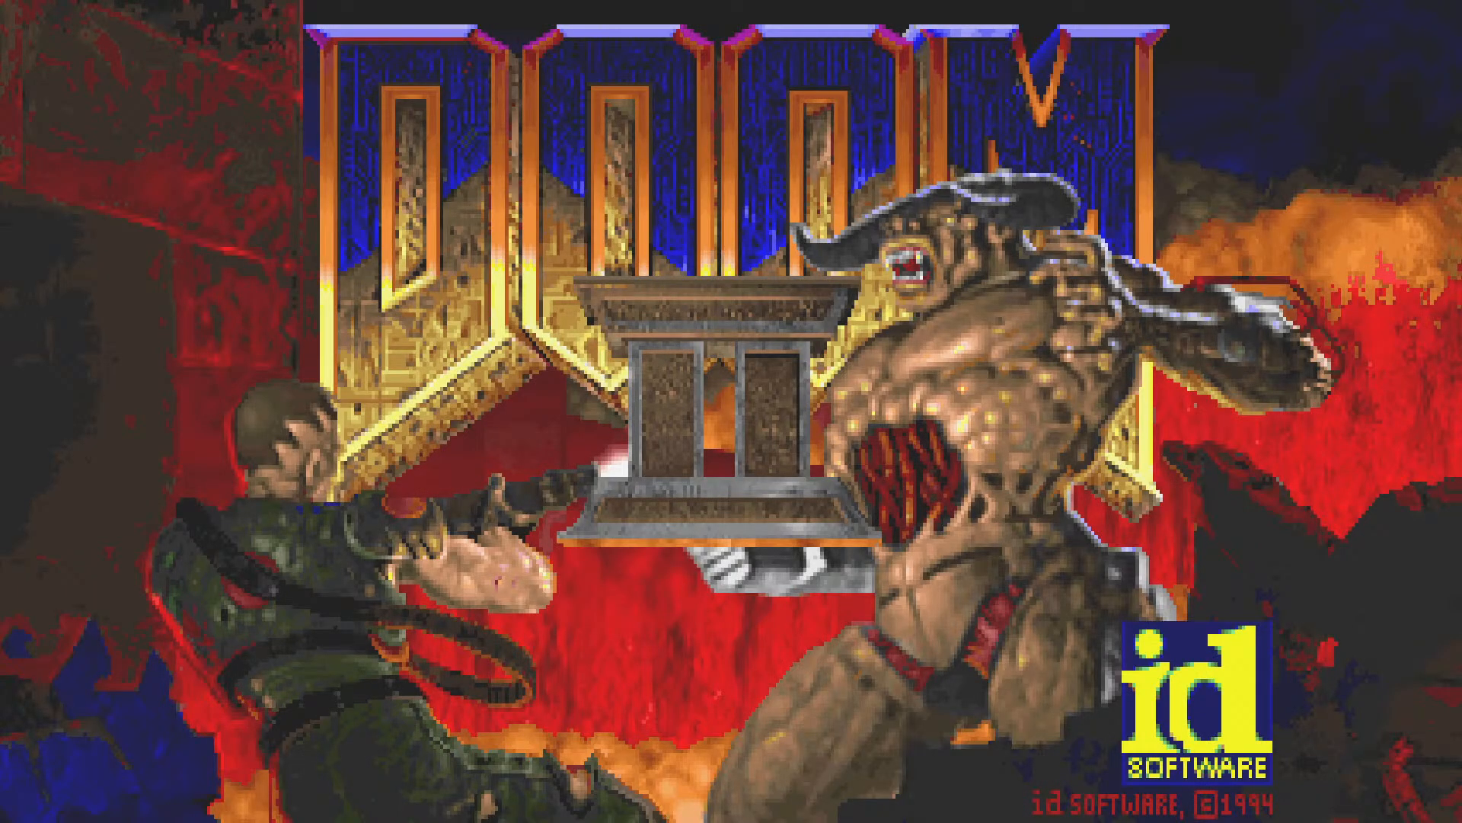
key("Escape")
Step: Check the stream preview in OBS and return to the DOOM 2 window
key("alt+Tab")
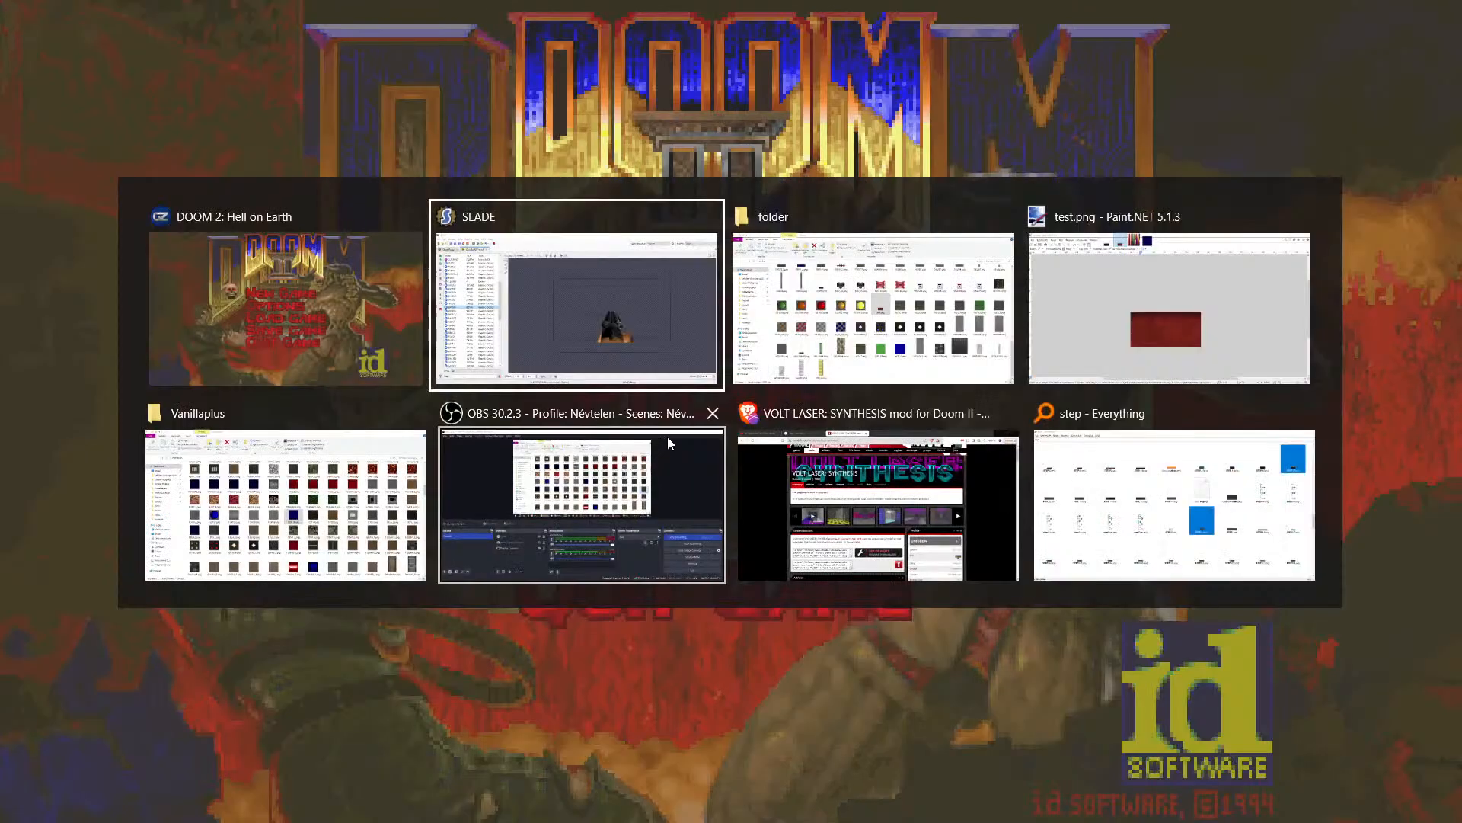
left_click(634, 485)
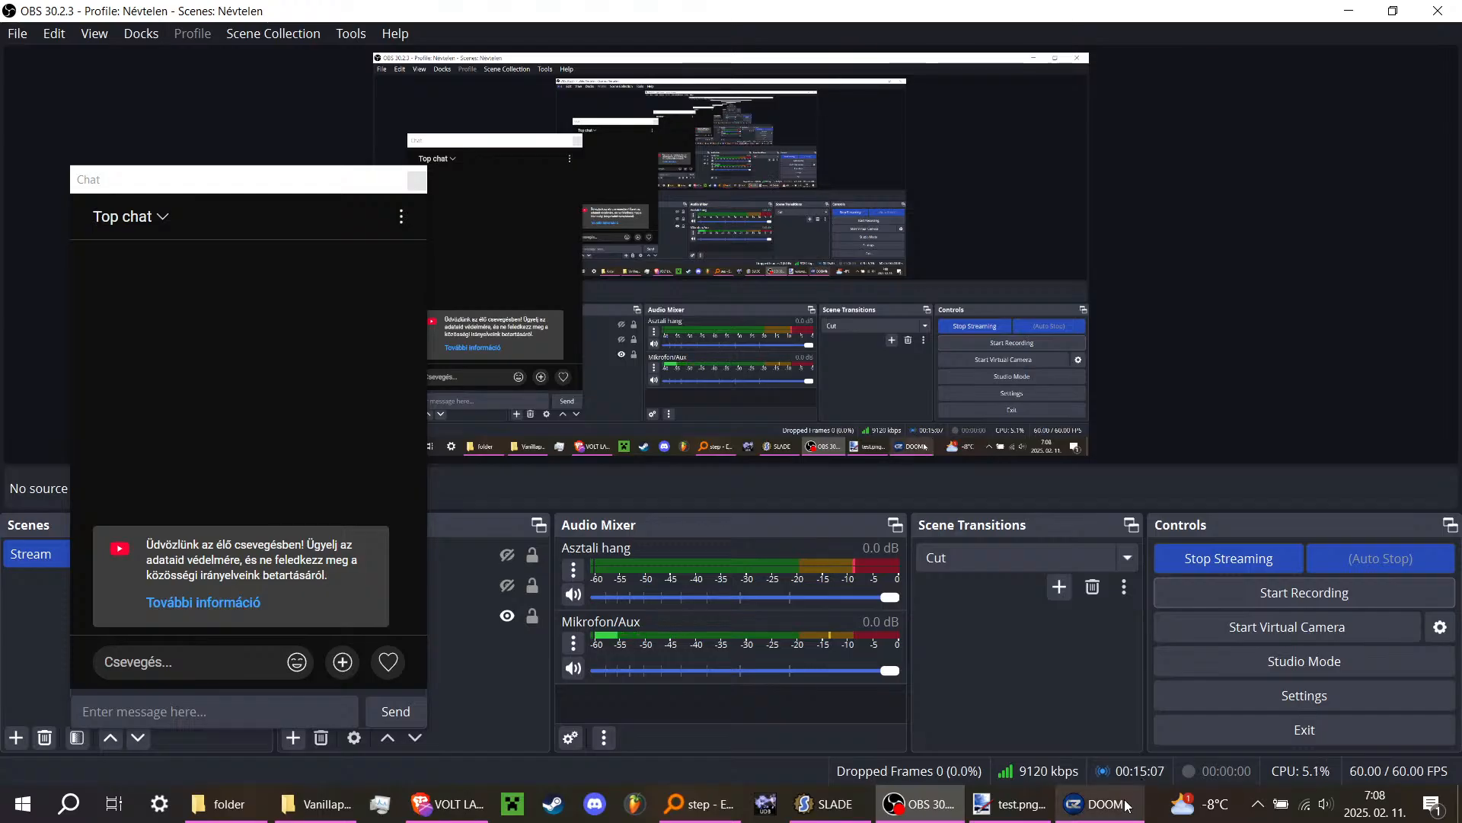
left_click(1104, 804)
Step: Start a new DOOM 2 game at the Ultra-Violence skill level
key("Escape")
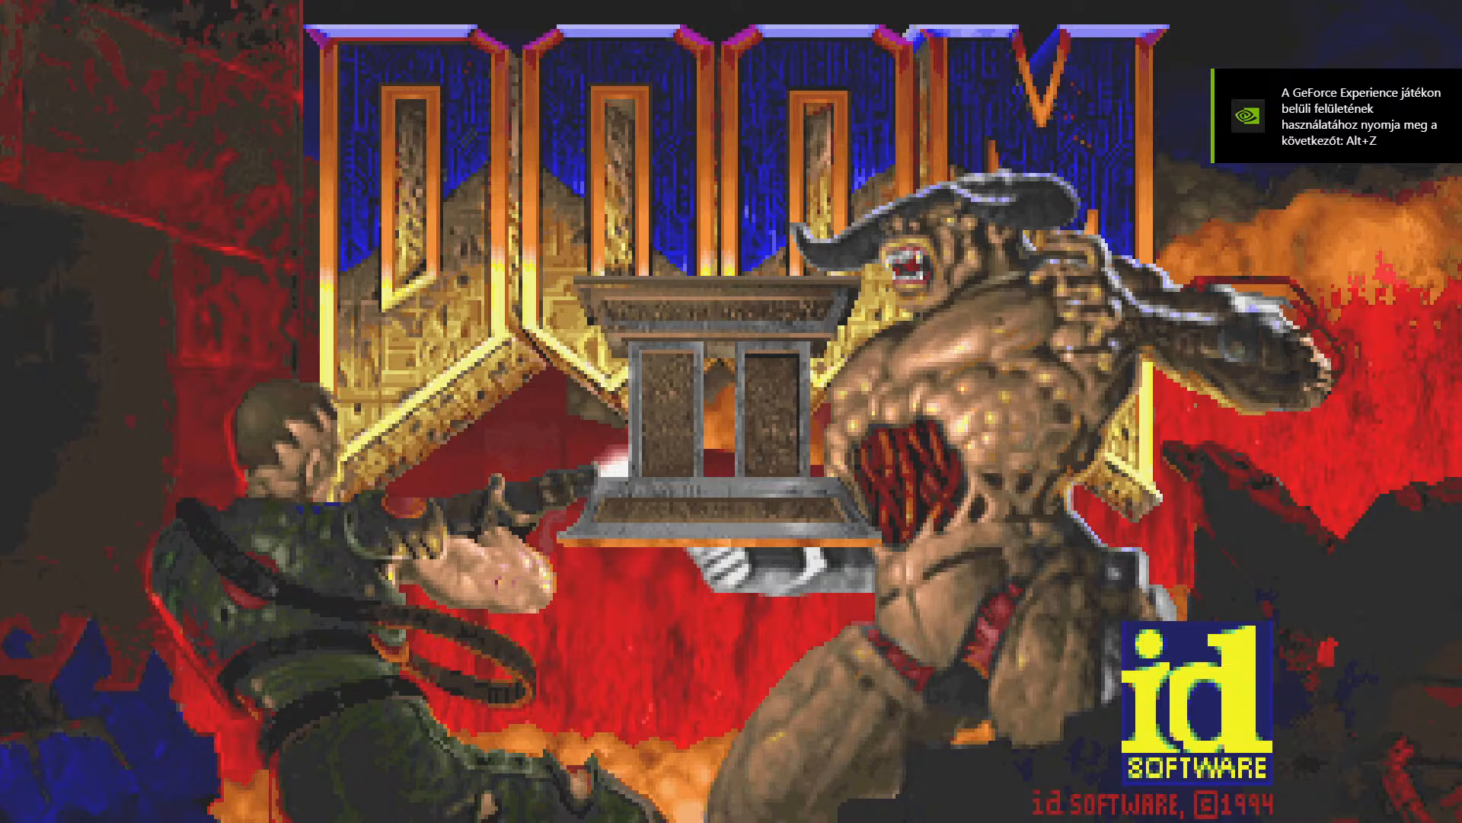
key("Escape")
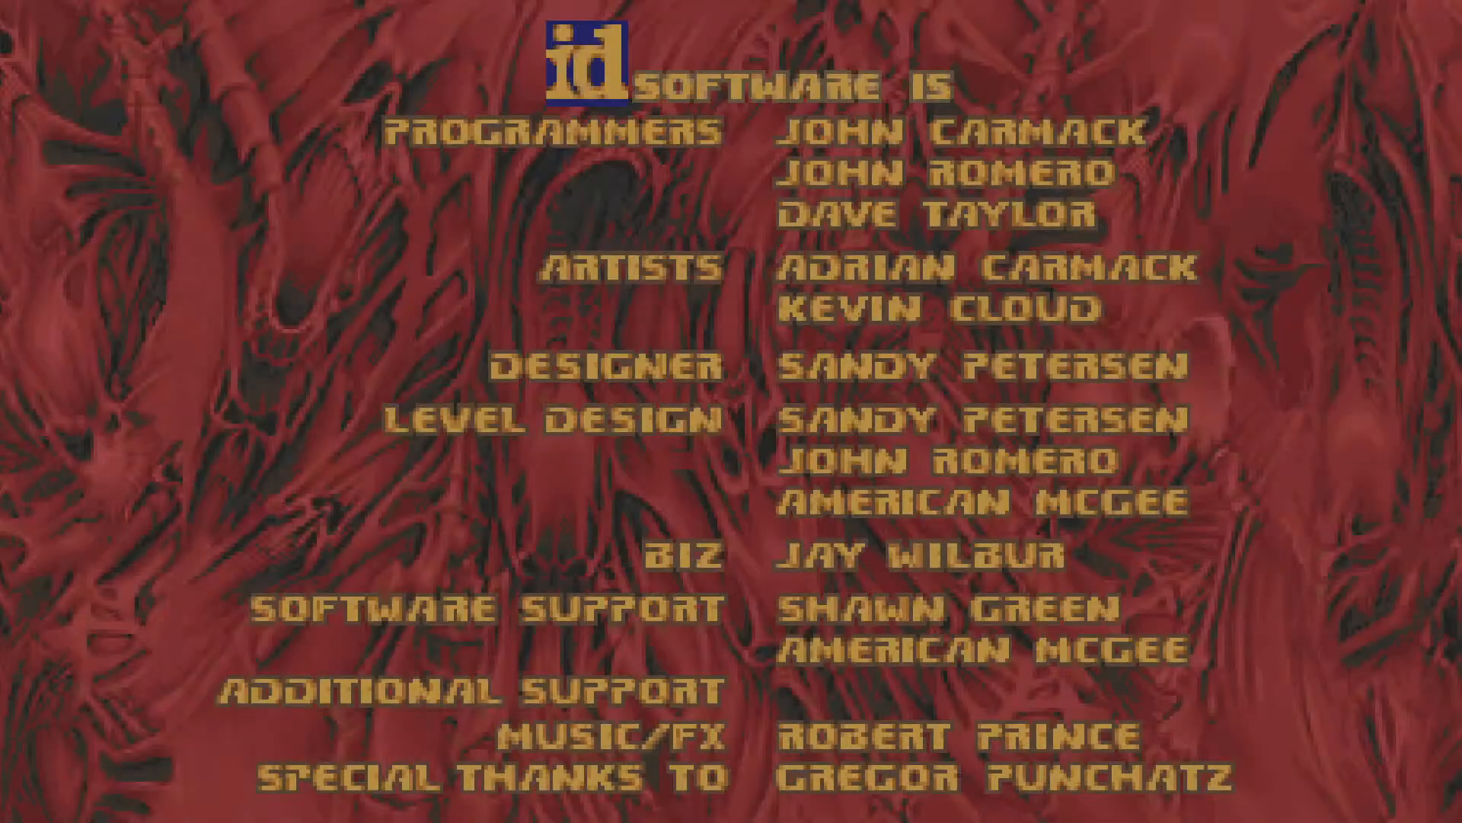
key("Return")
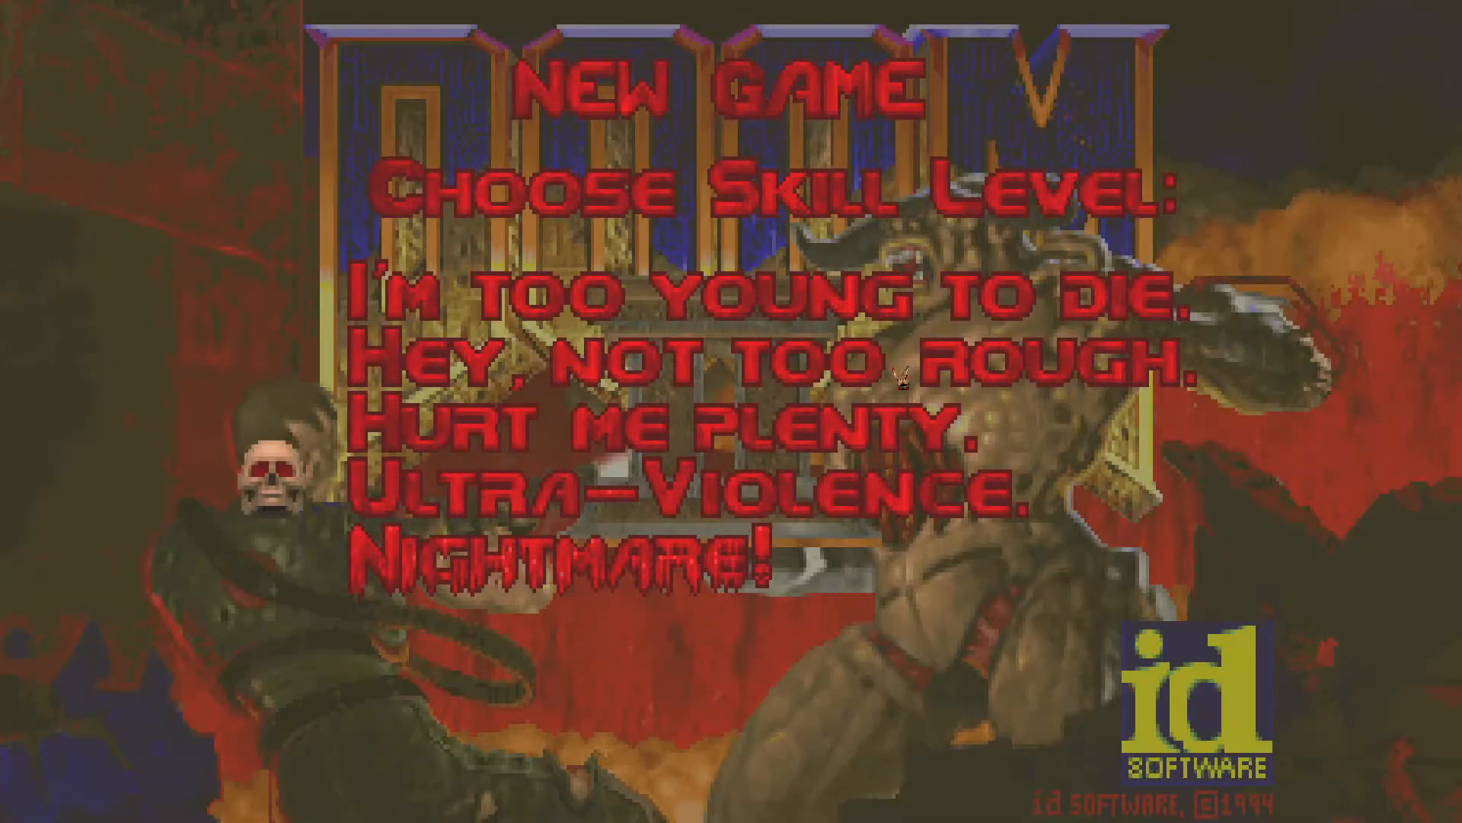
key("Return")
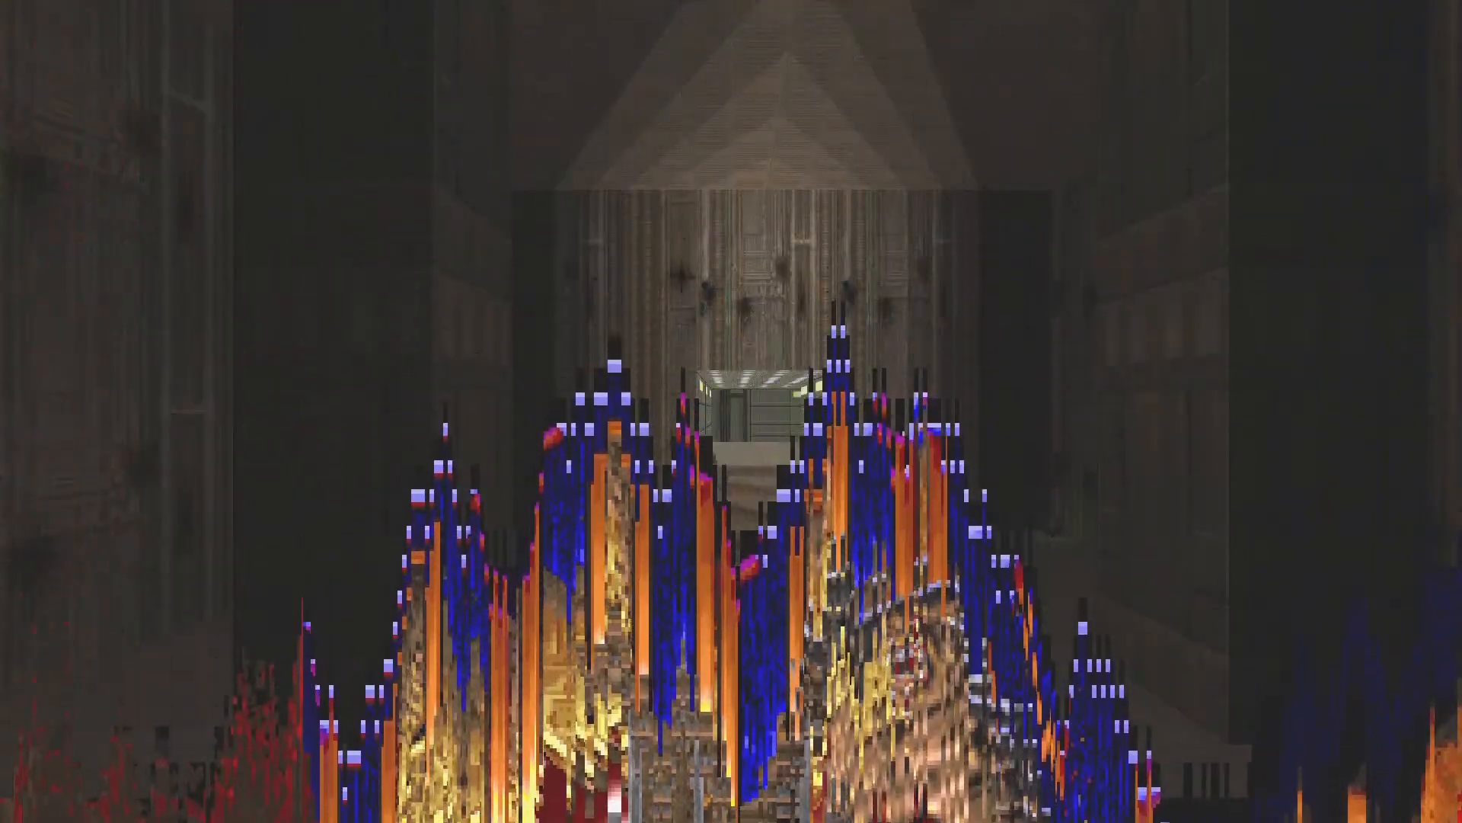
Step: Get the super shotgun with the console command "give supershotgun" and return to the game
key("grave")
type("give s")
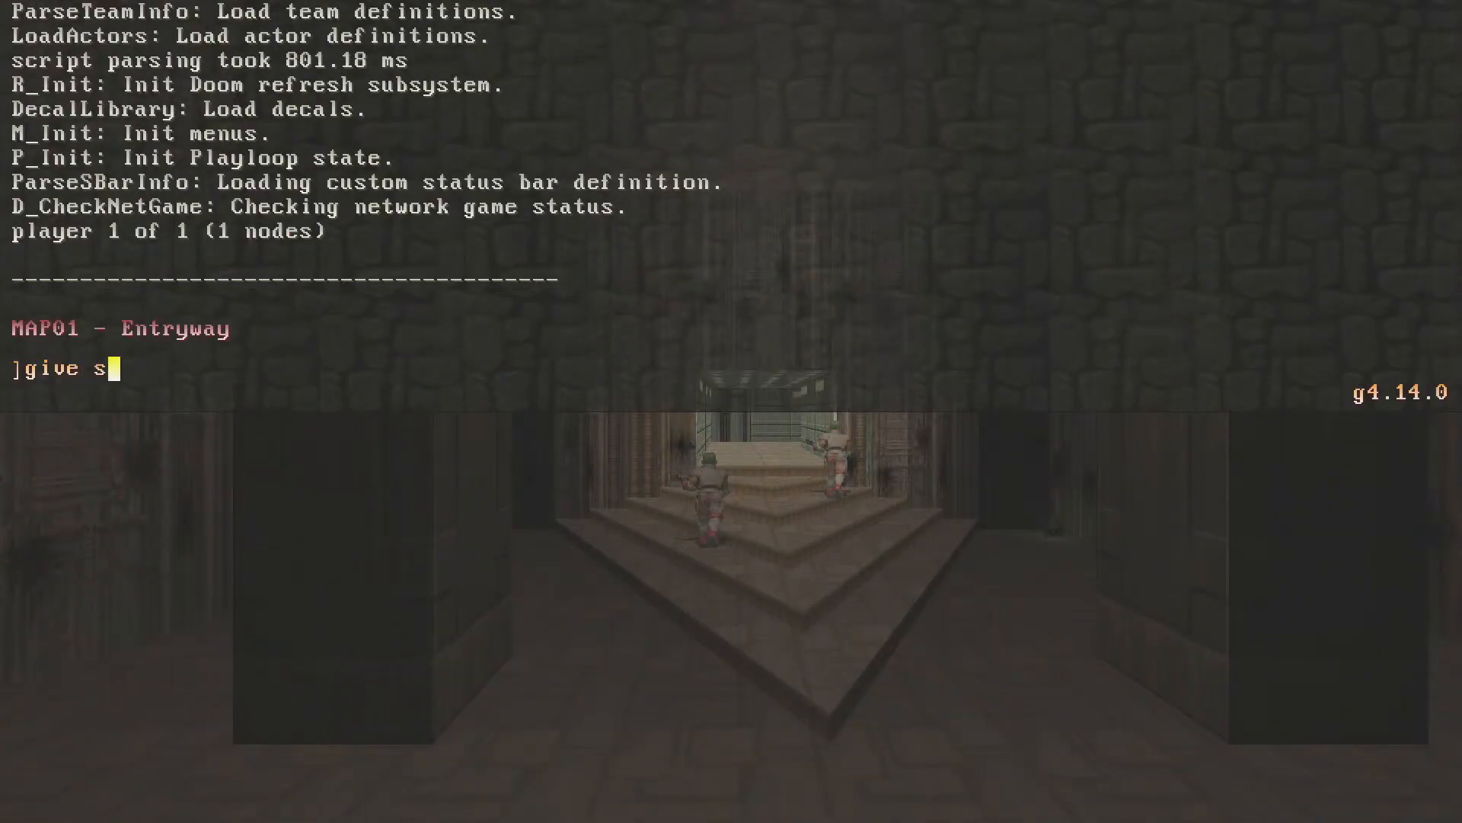
type("upershotgun")
key("Return")
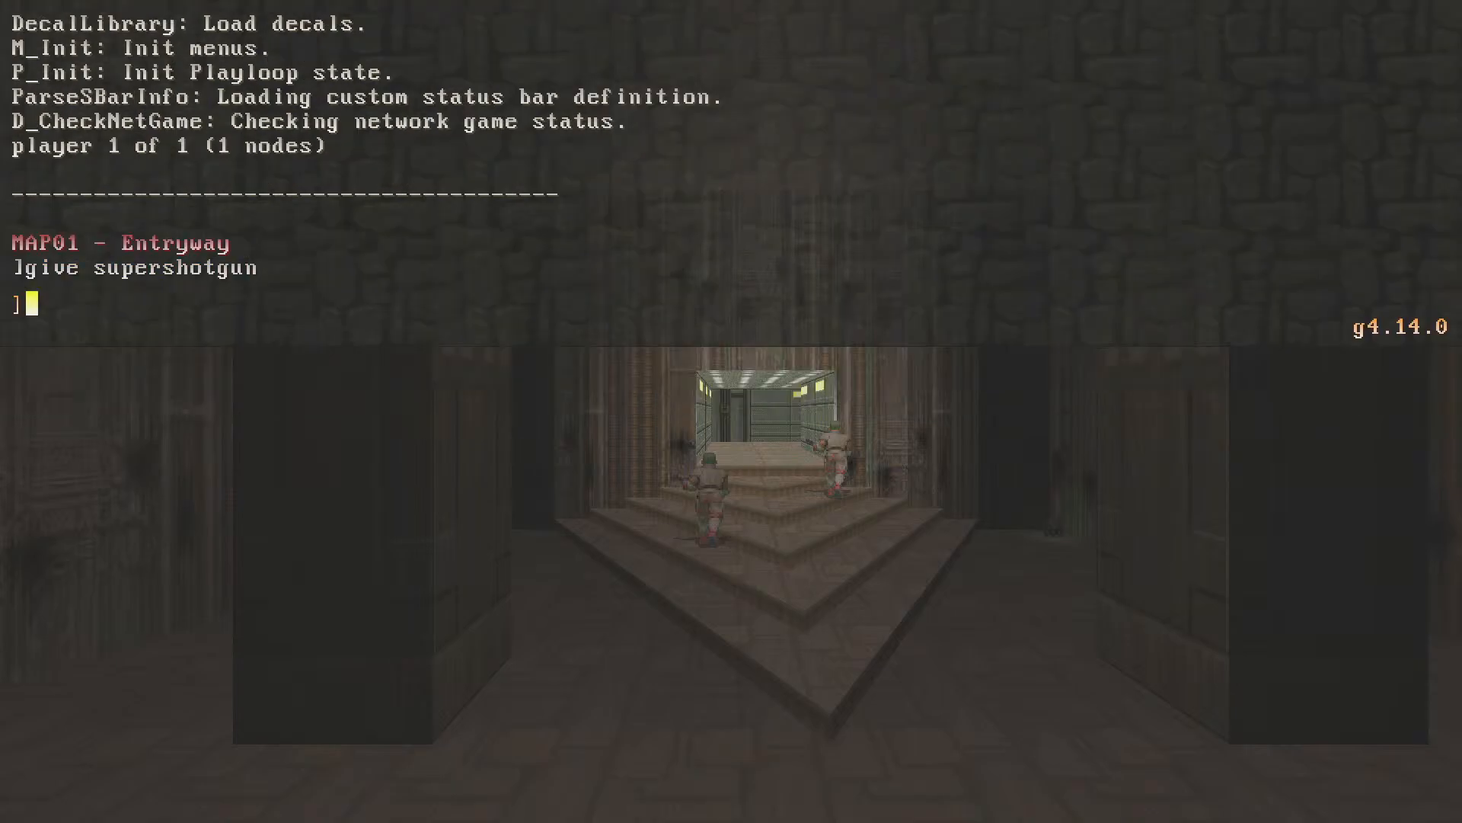
key("grave")
Step: Walk around MAP01 with the super shotgun raised to view its original sprite in the game
key("w")
key("grave")
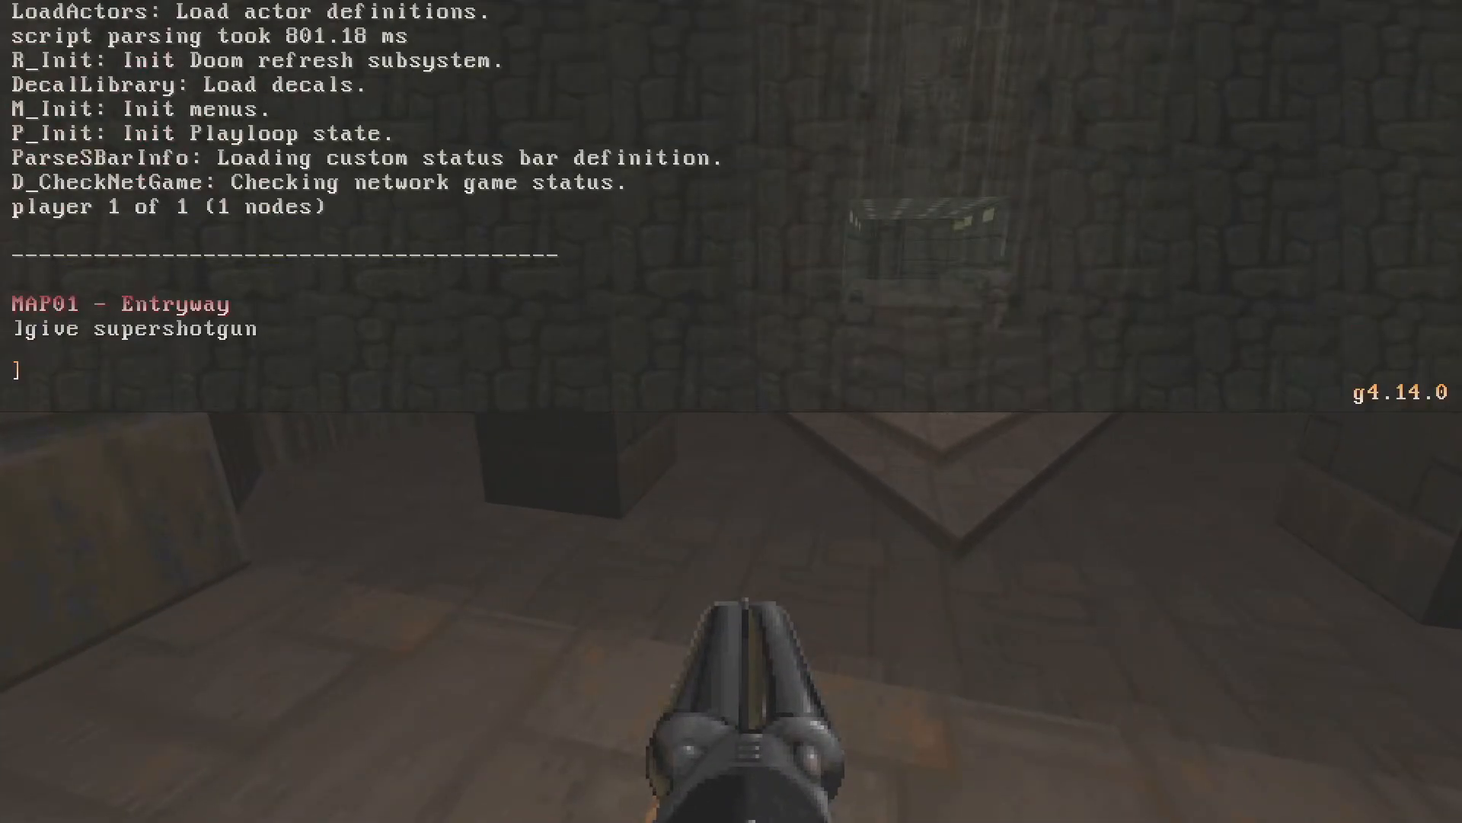
key("Escape")
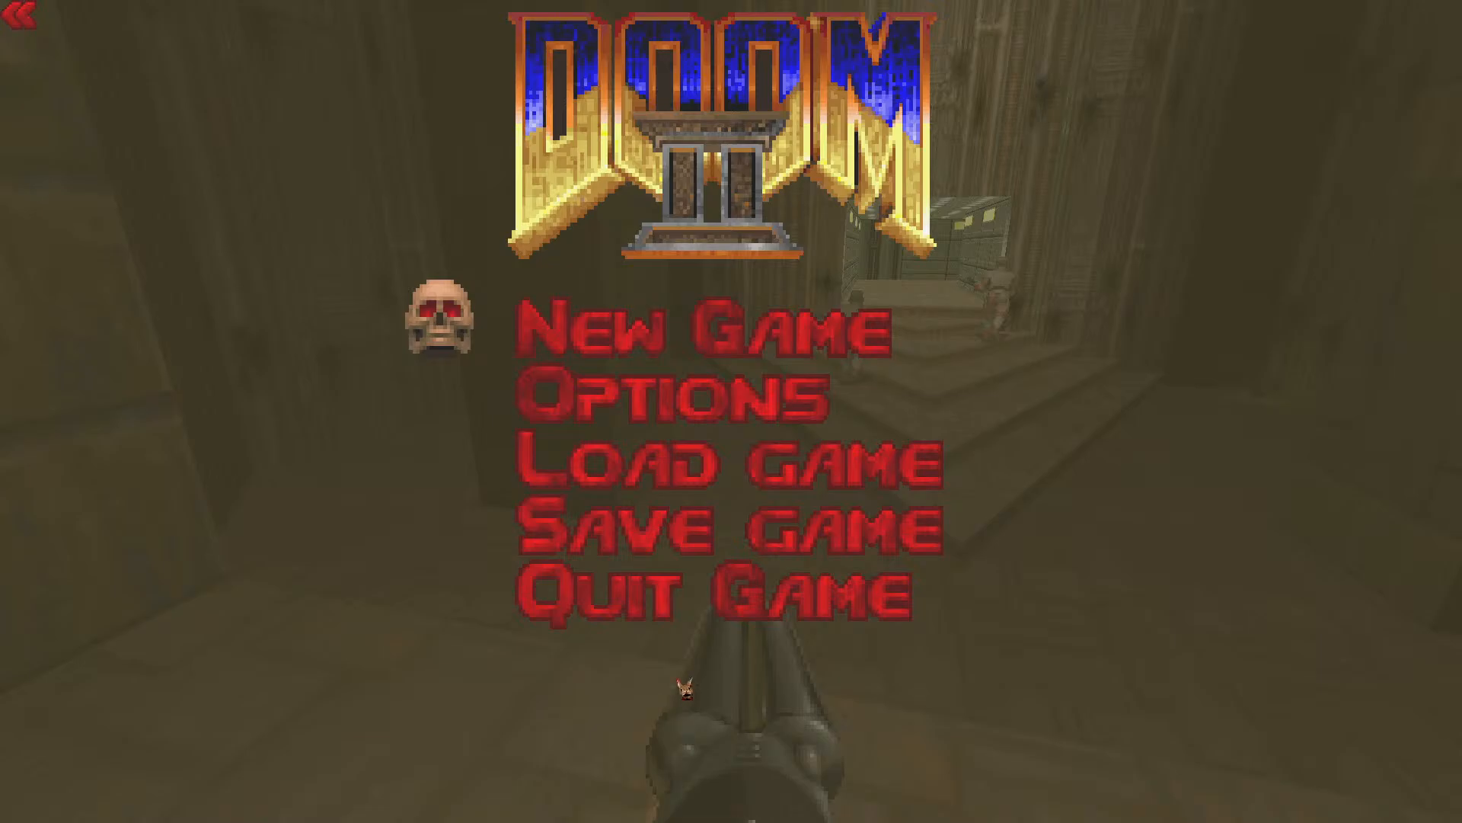
key("Escape")
key("w")
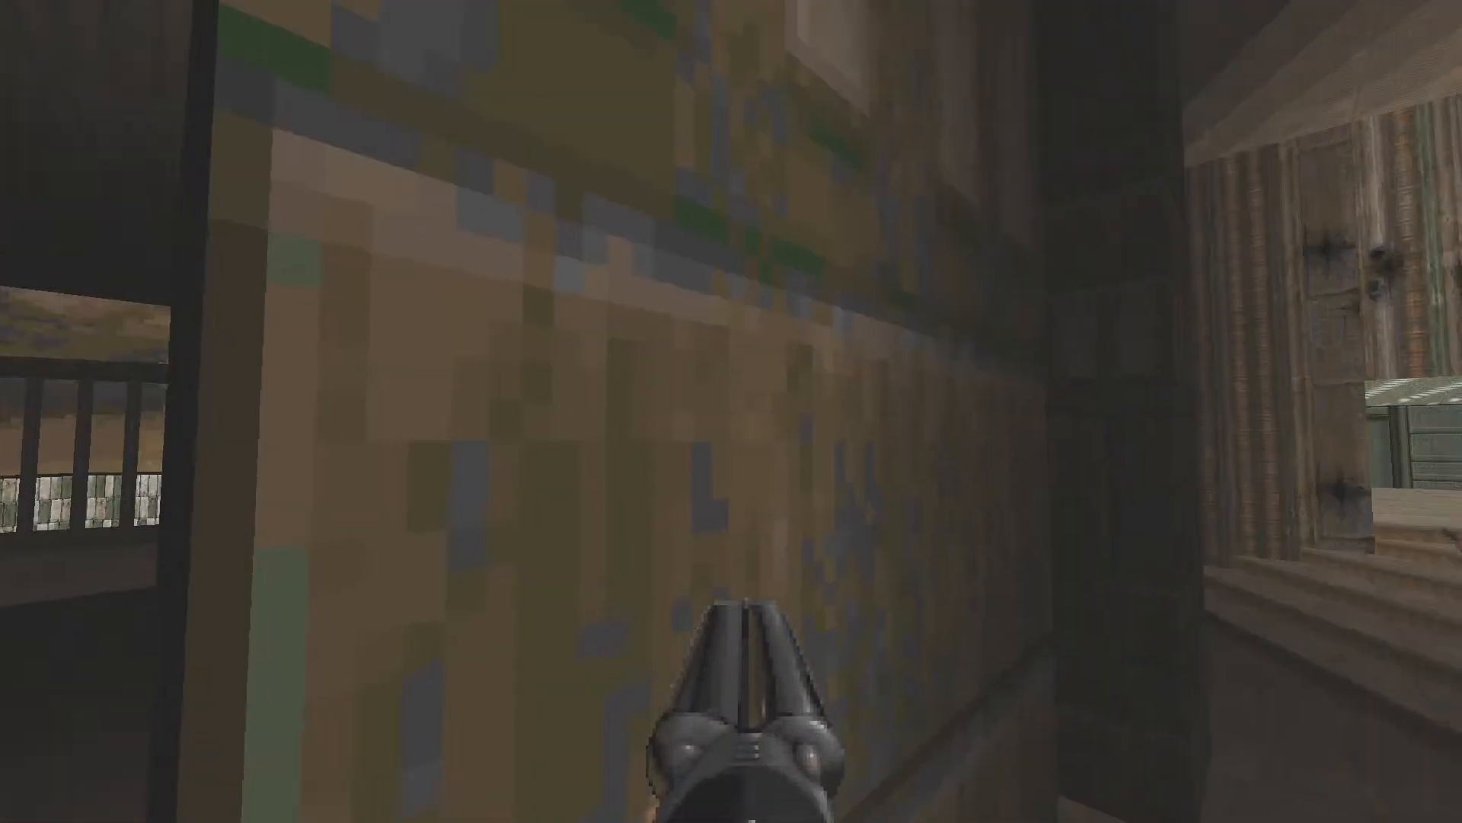
key("w")
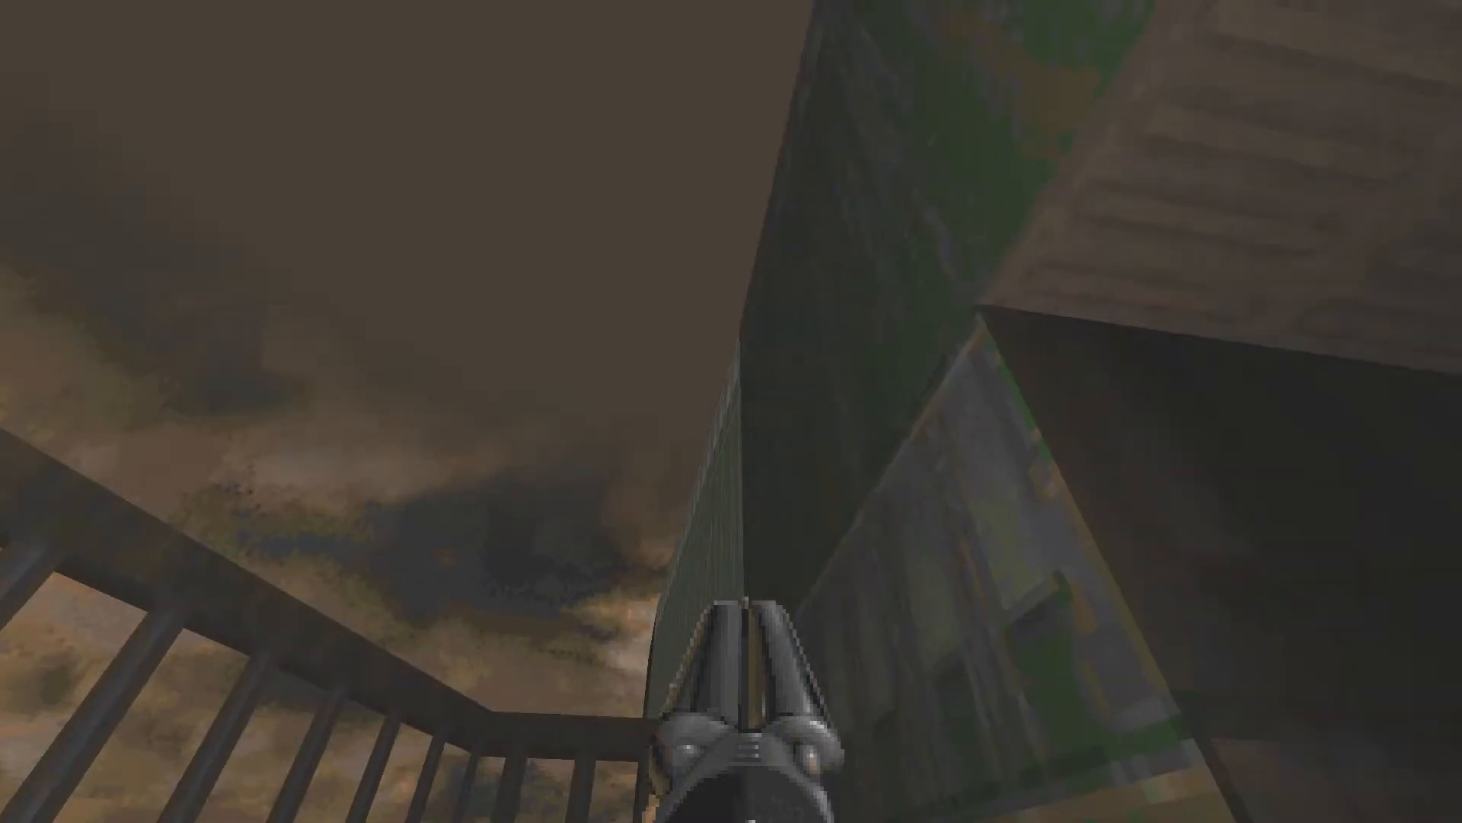
key("s")
key("w")
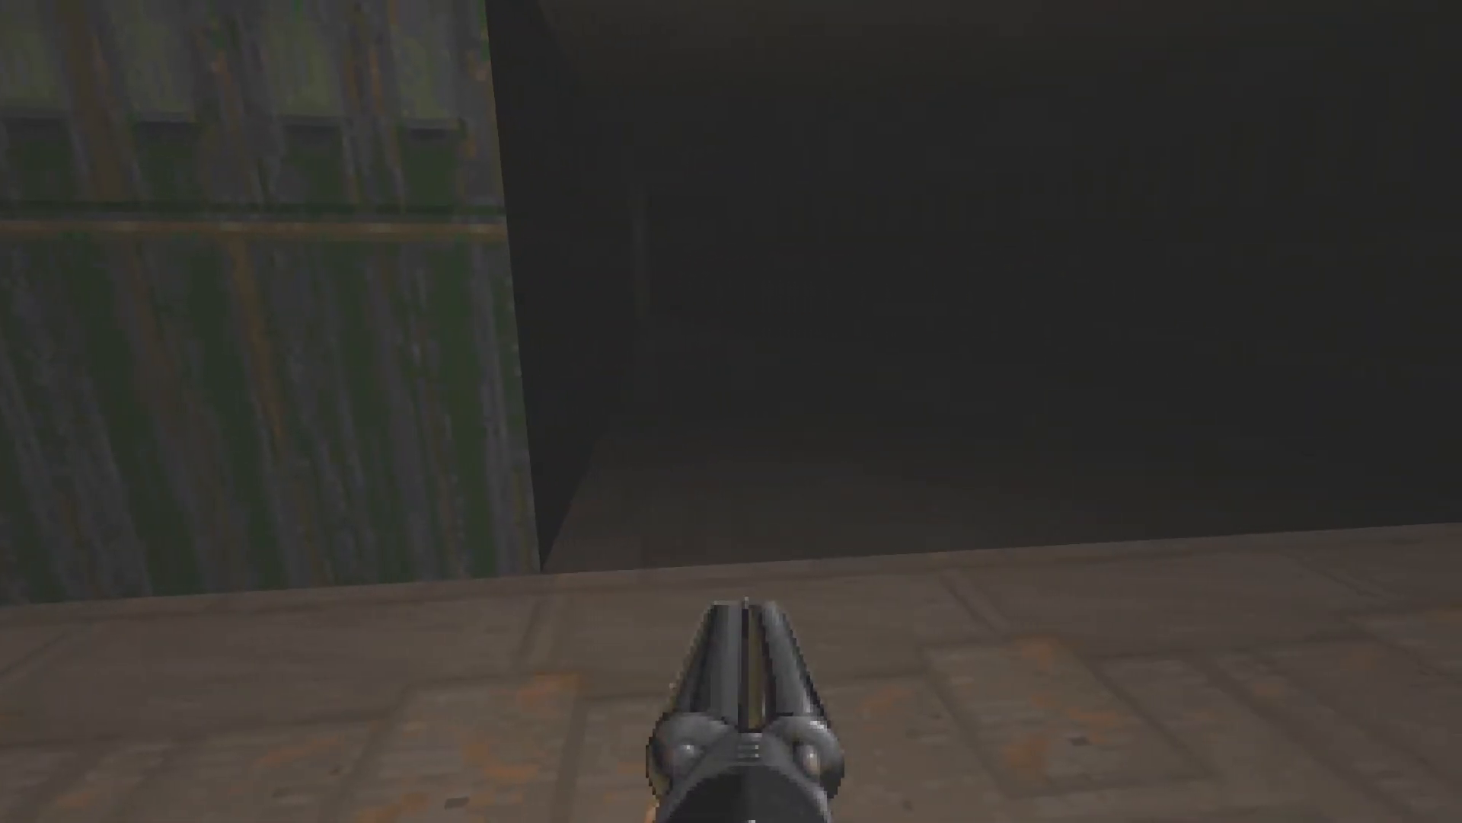
key("w")
key("w")
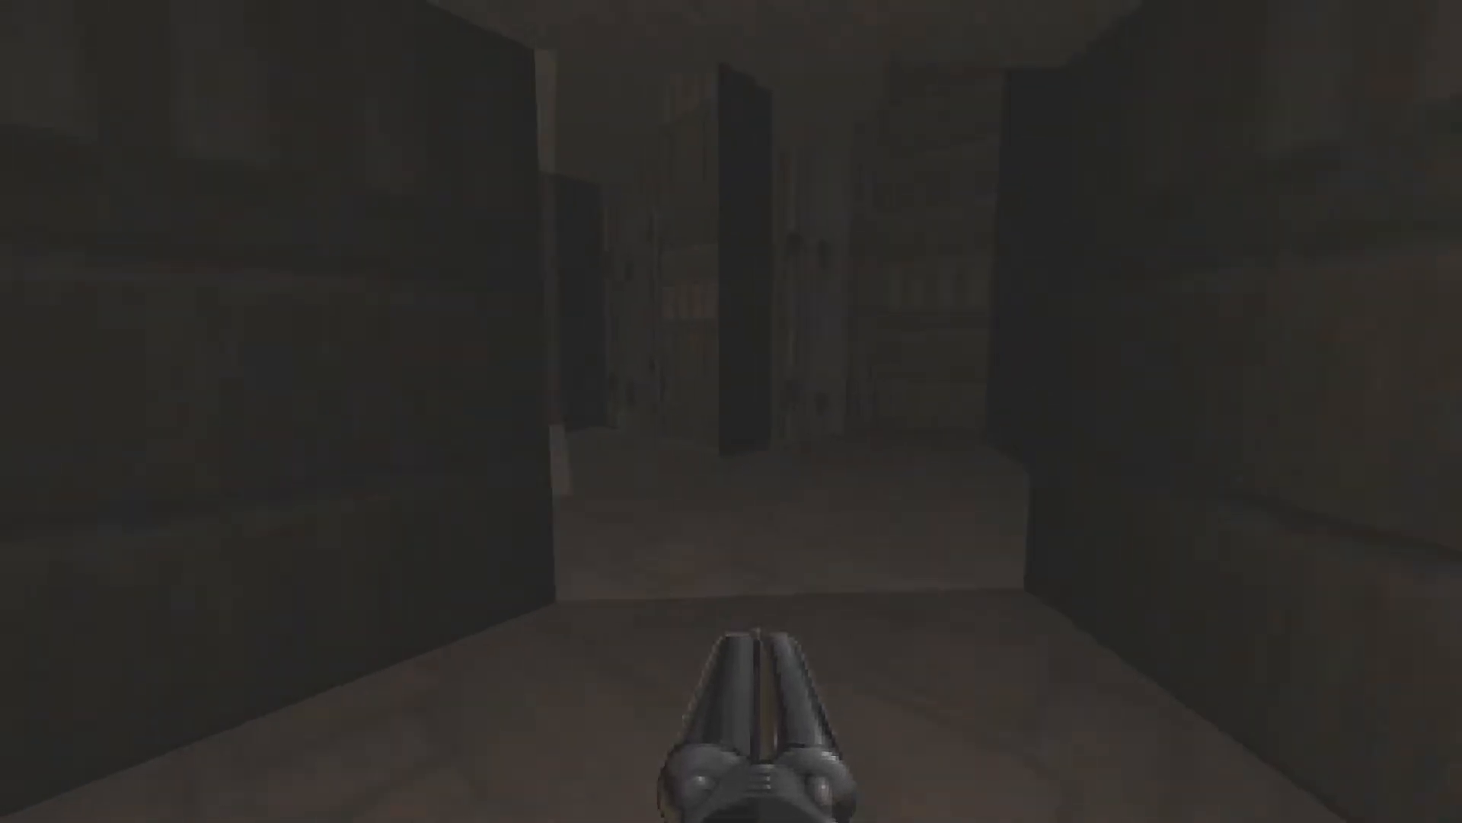
Step: Look around briefly with the super shotgun and quit the DOOM 2 game
key("d")
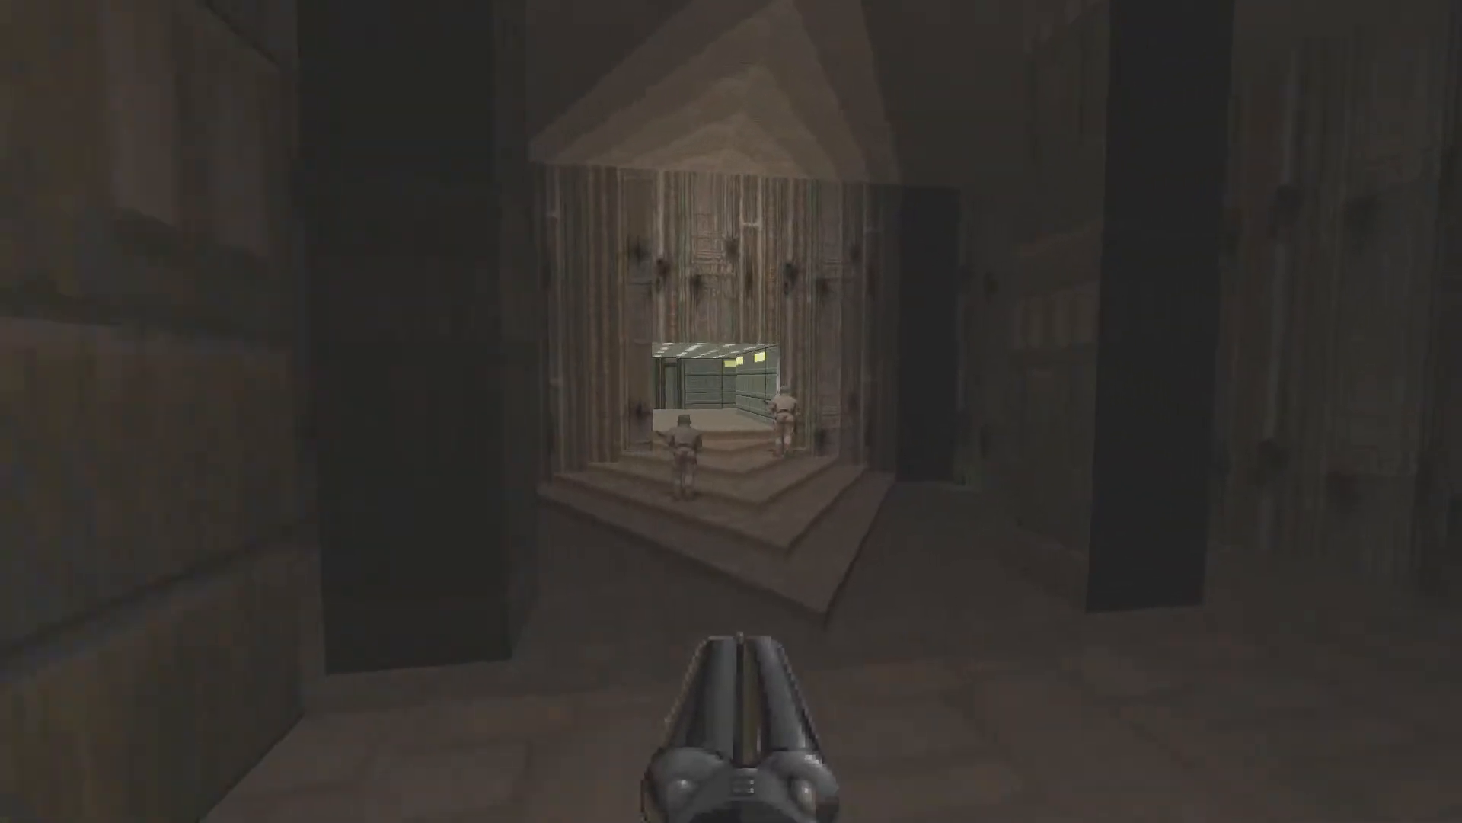
key("a")
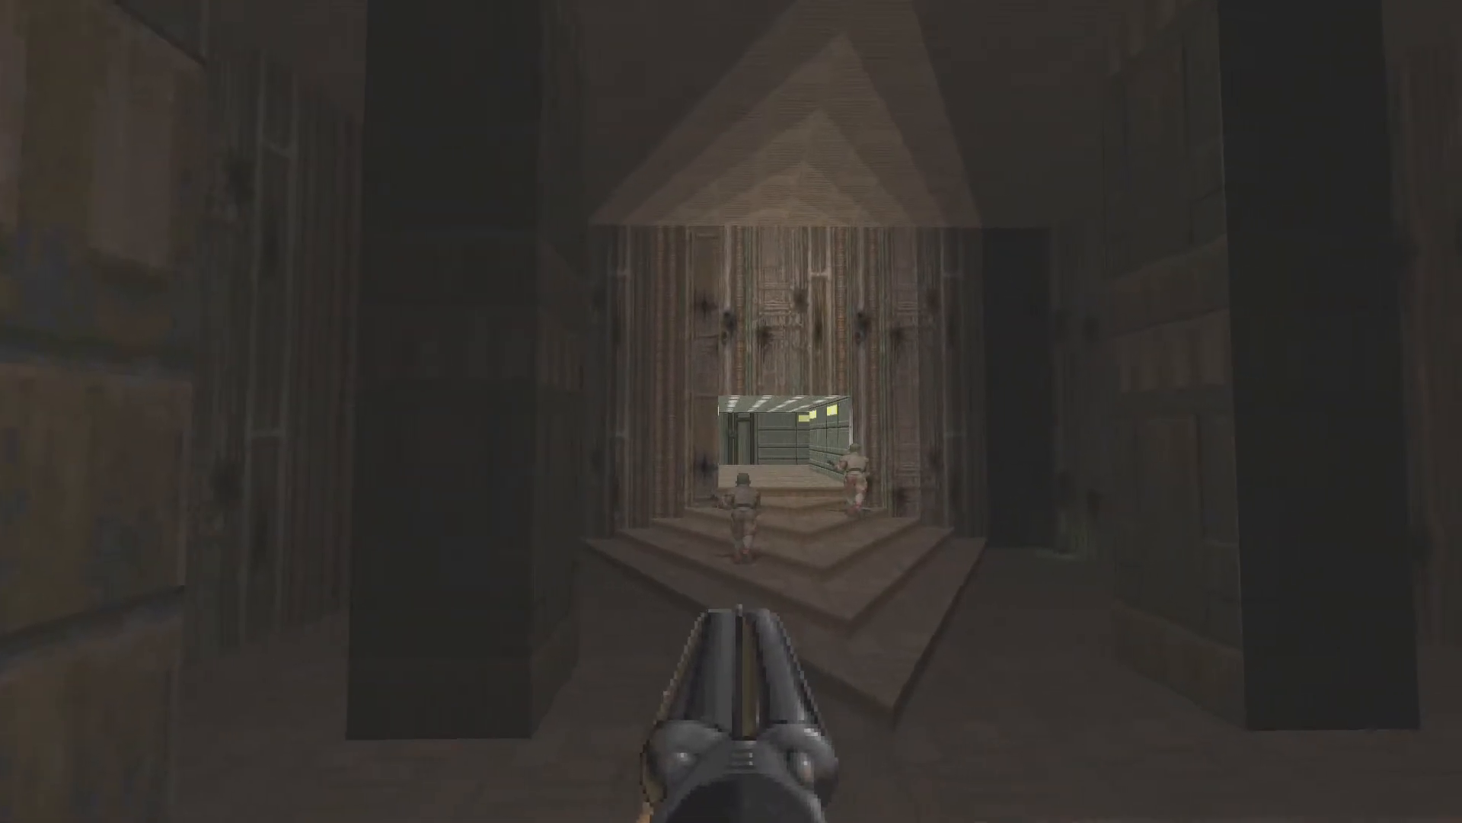
key("Escape")
key("Up")
key("Return")
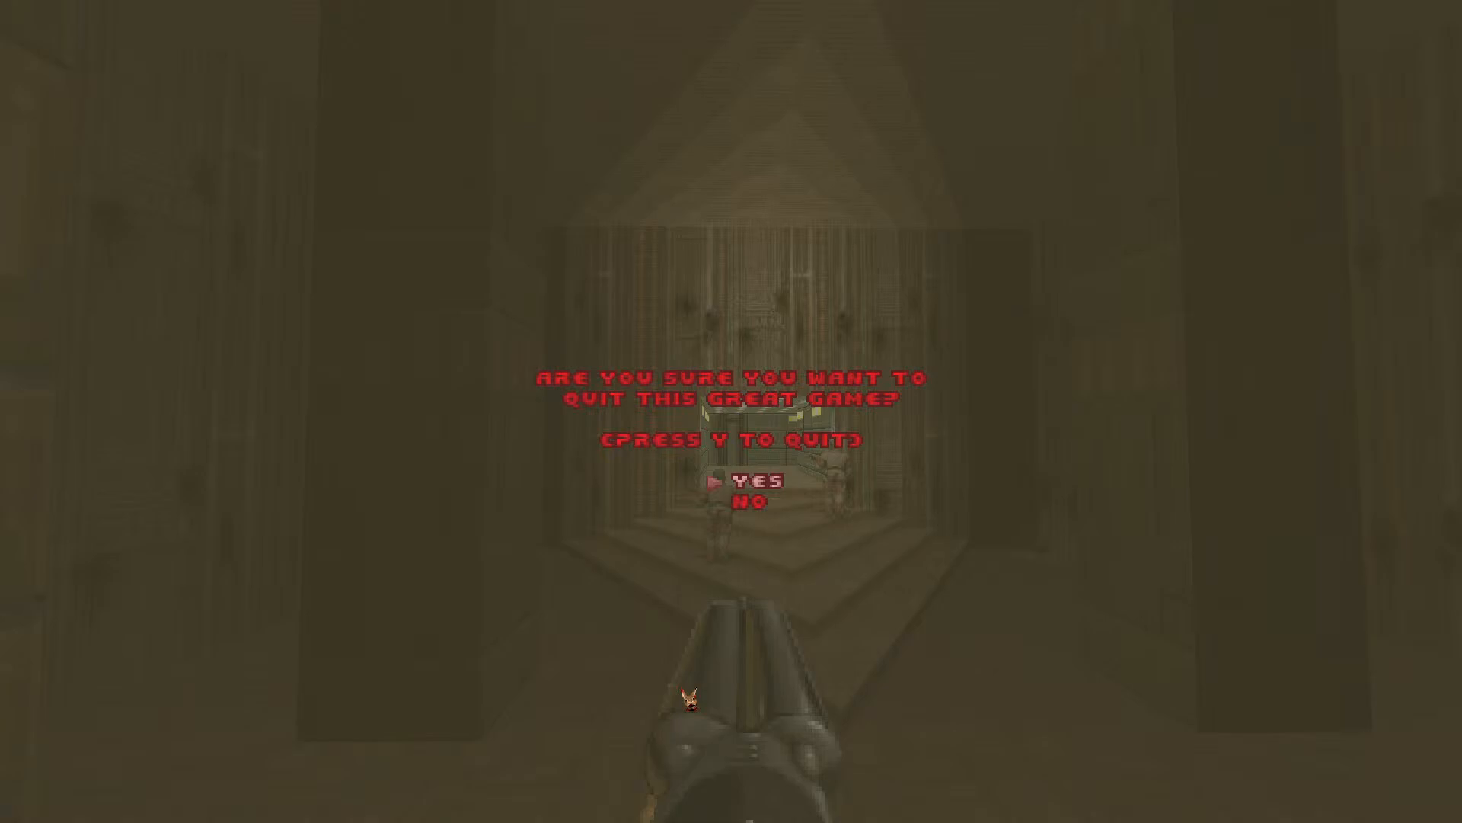
key("Return")
key("Return")
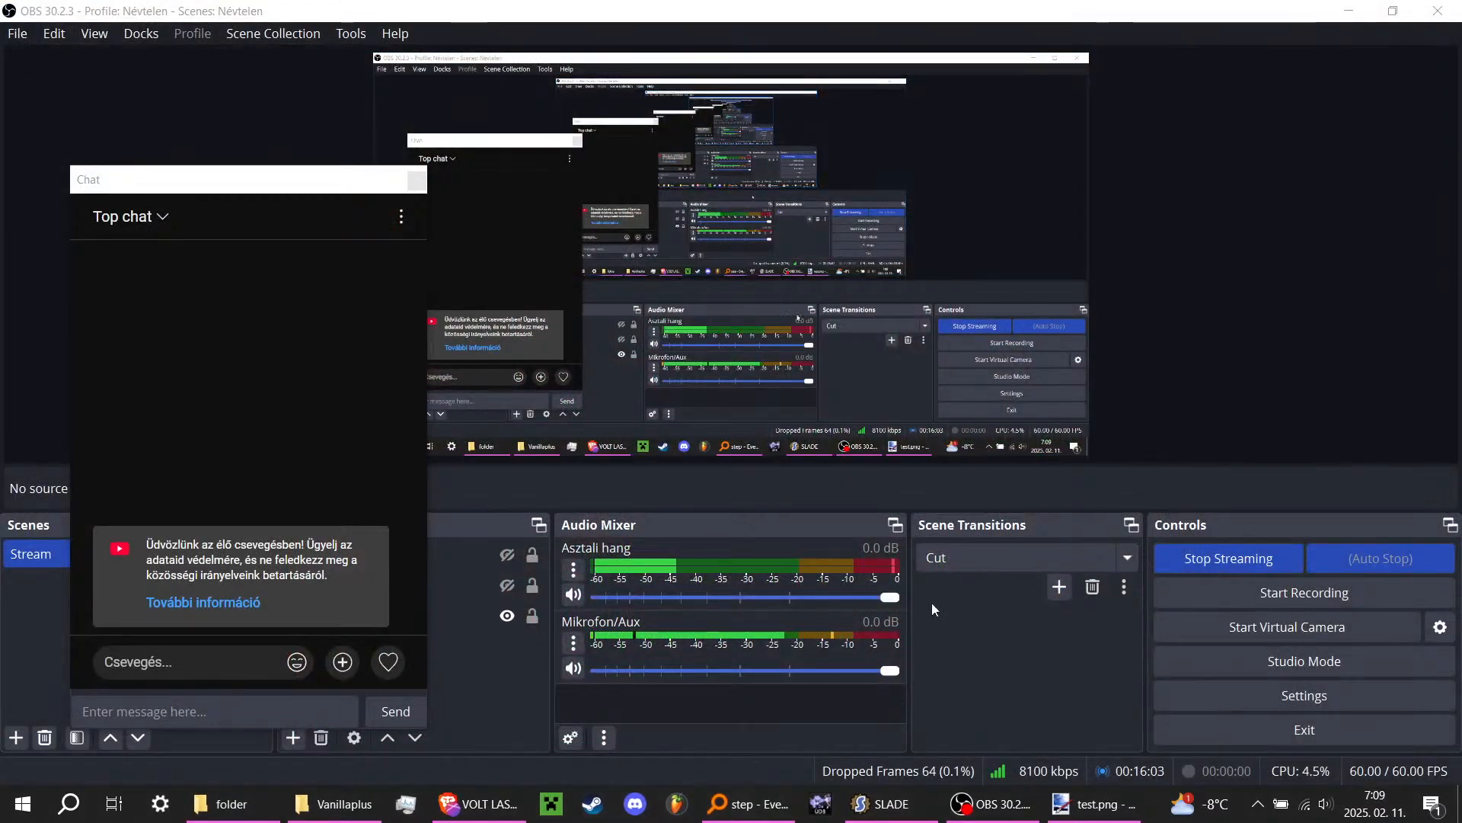
Step: Switch to SLADE and examine the P_START and P_END markers and the S3DUMMY placeholder between them in VanillaWIP.wad
mouse_move(922, 811)
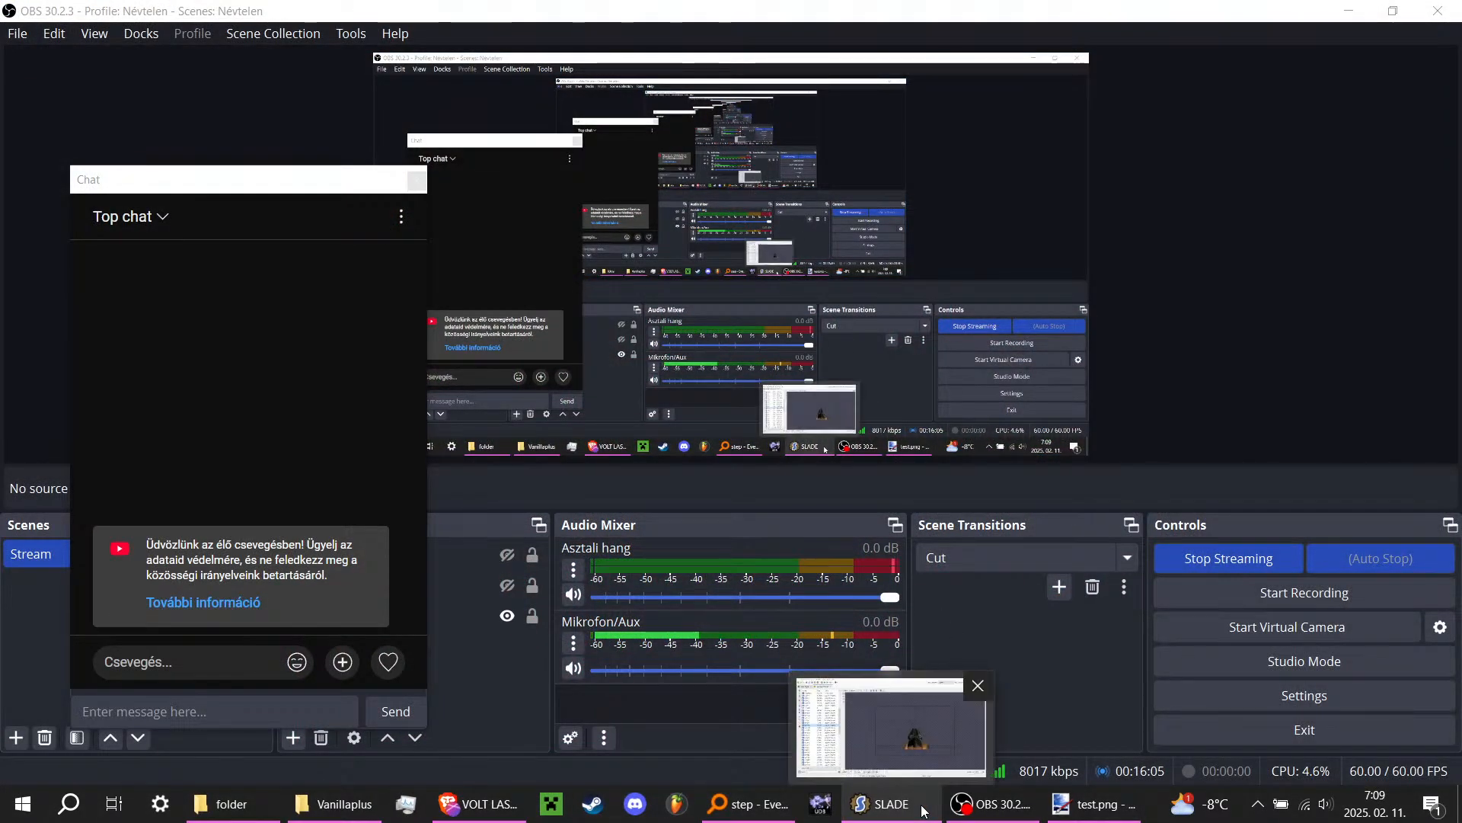
left_click(912, 712)
scroll(90, 522, "down", 10)
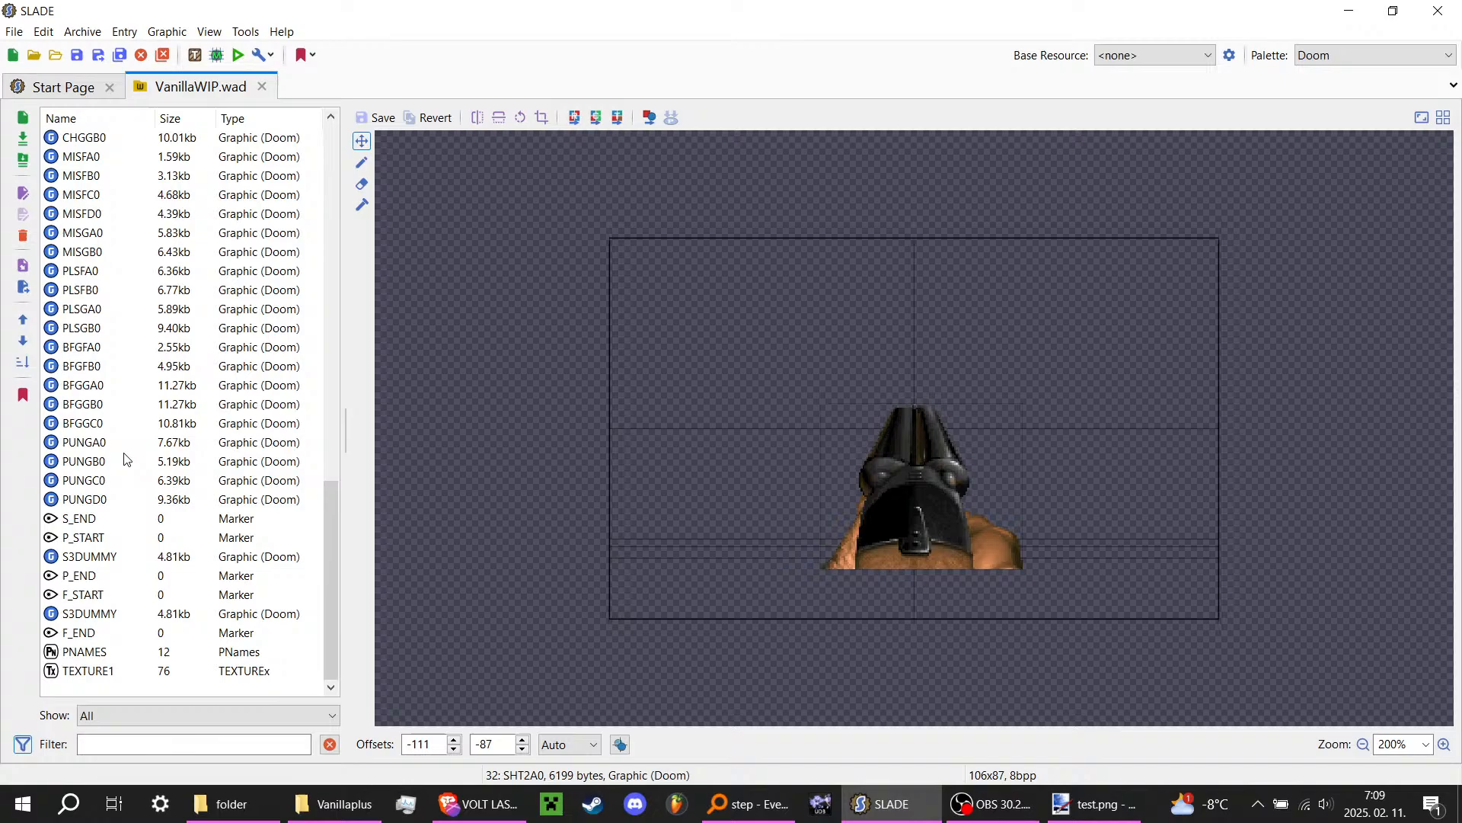
left_click(85, 539)
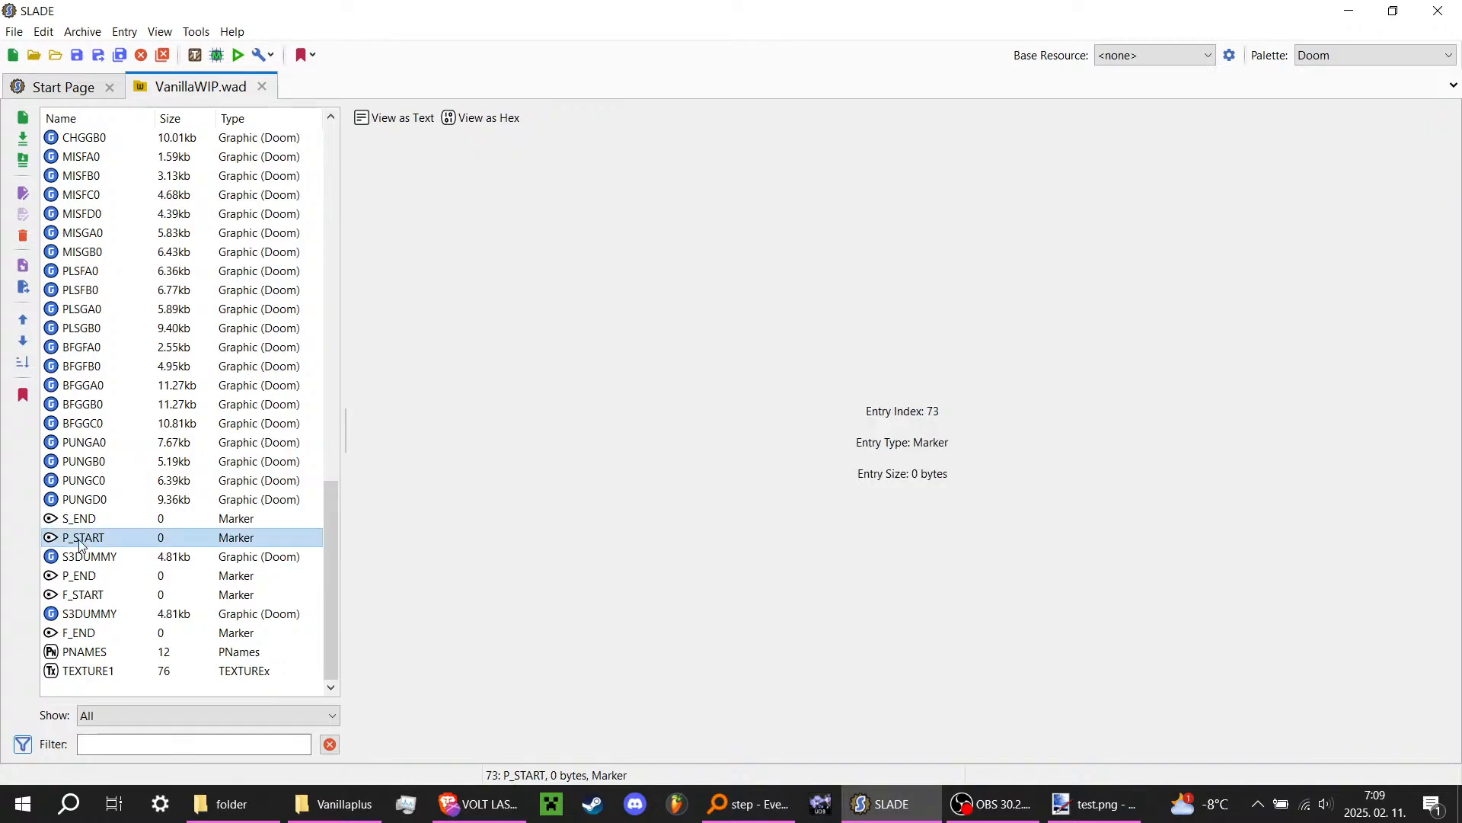
left_click(81, 577)
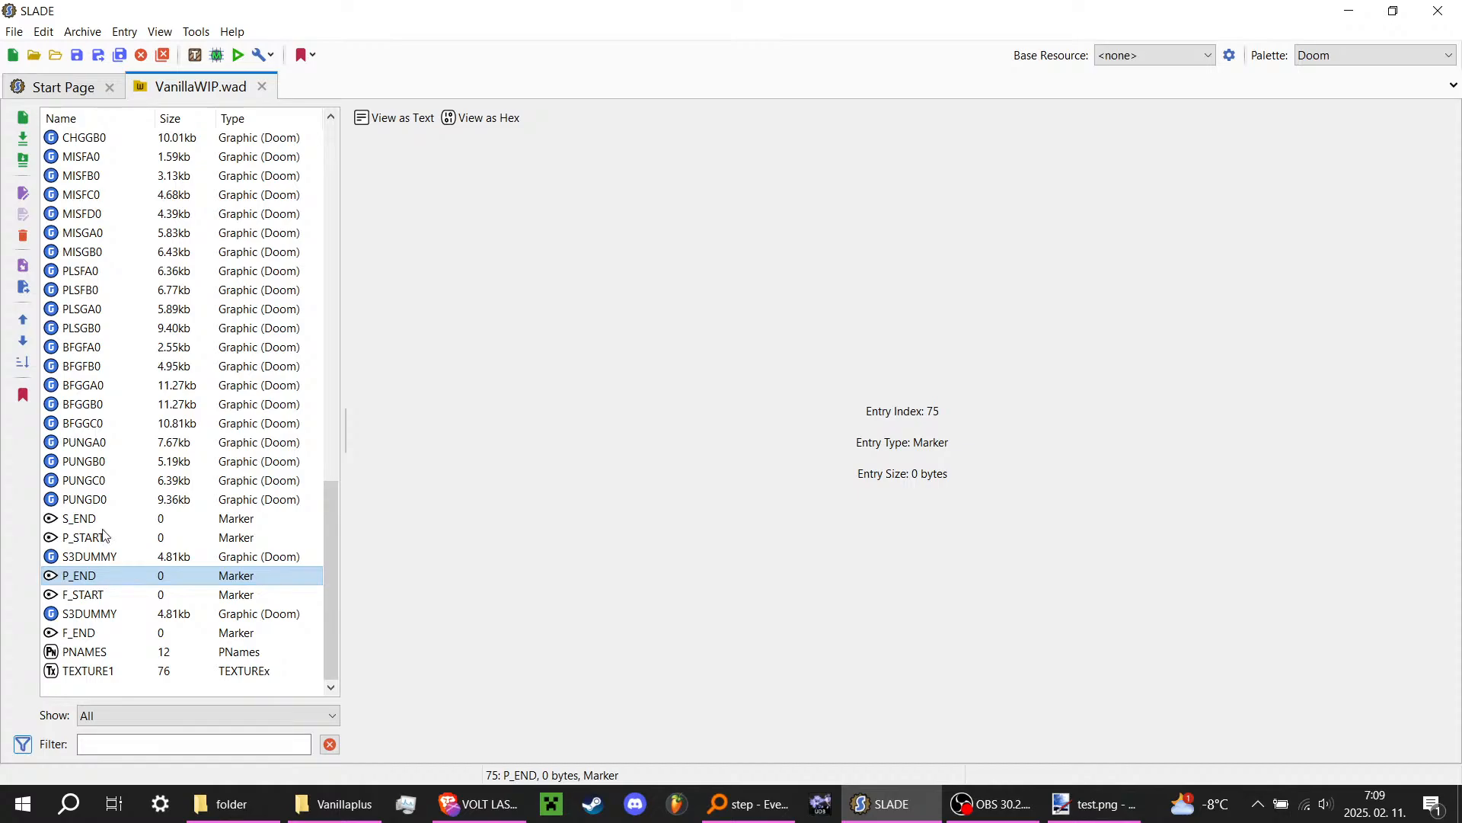
left_click(98, 558)
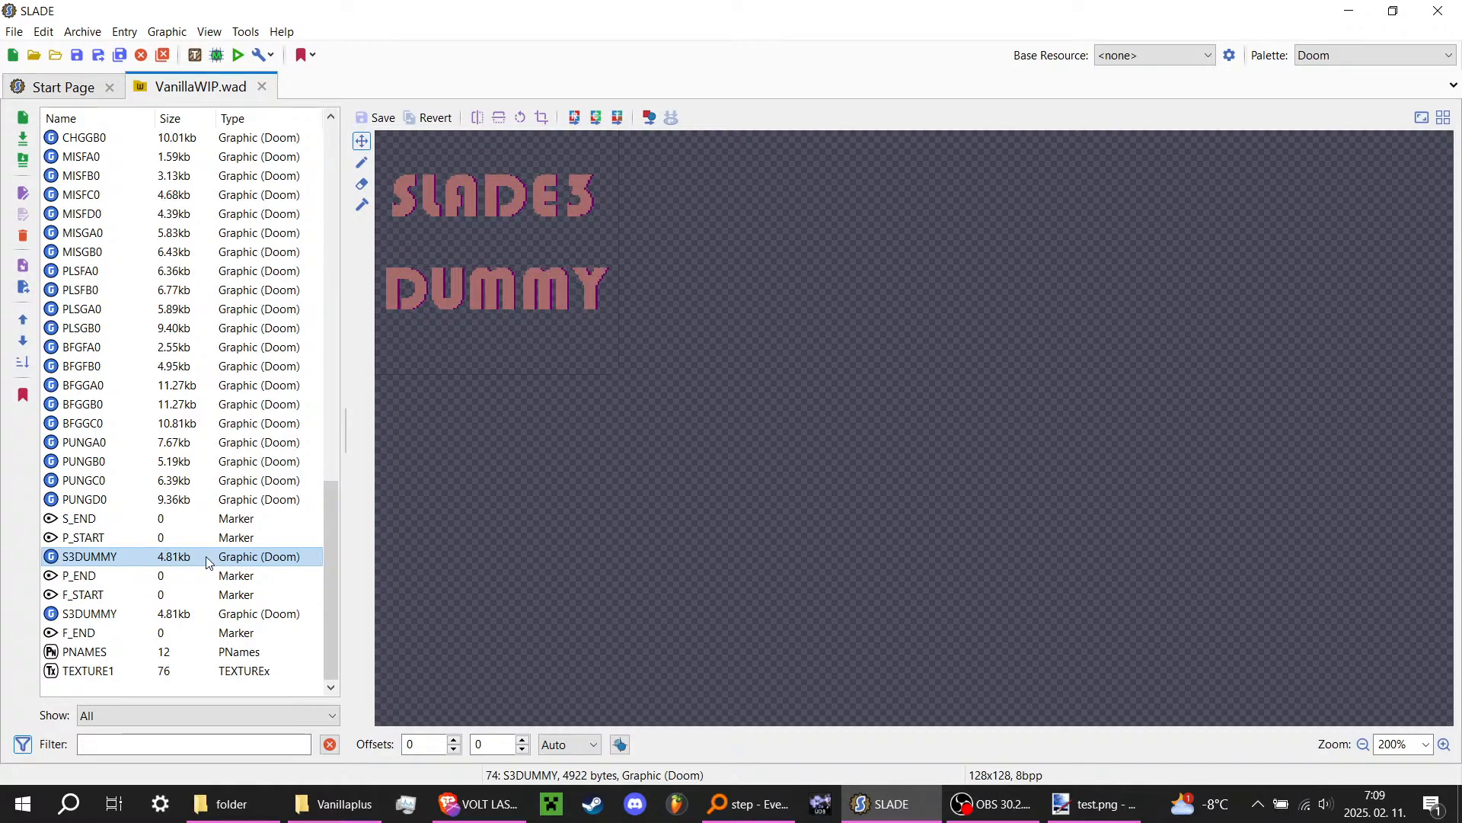
Step: Examine the F_START and F_END markers with their S3DUMMY placeholder, plus the PNAMES and TEXTURE1 entries
left_click(98, 600)
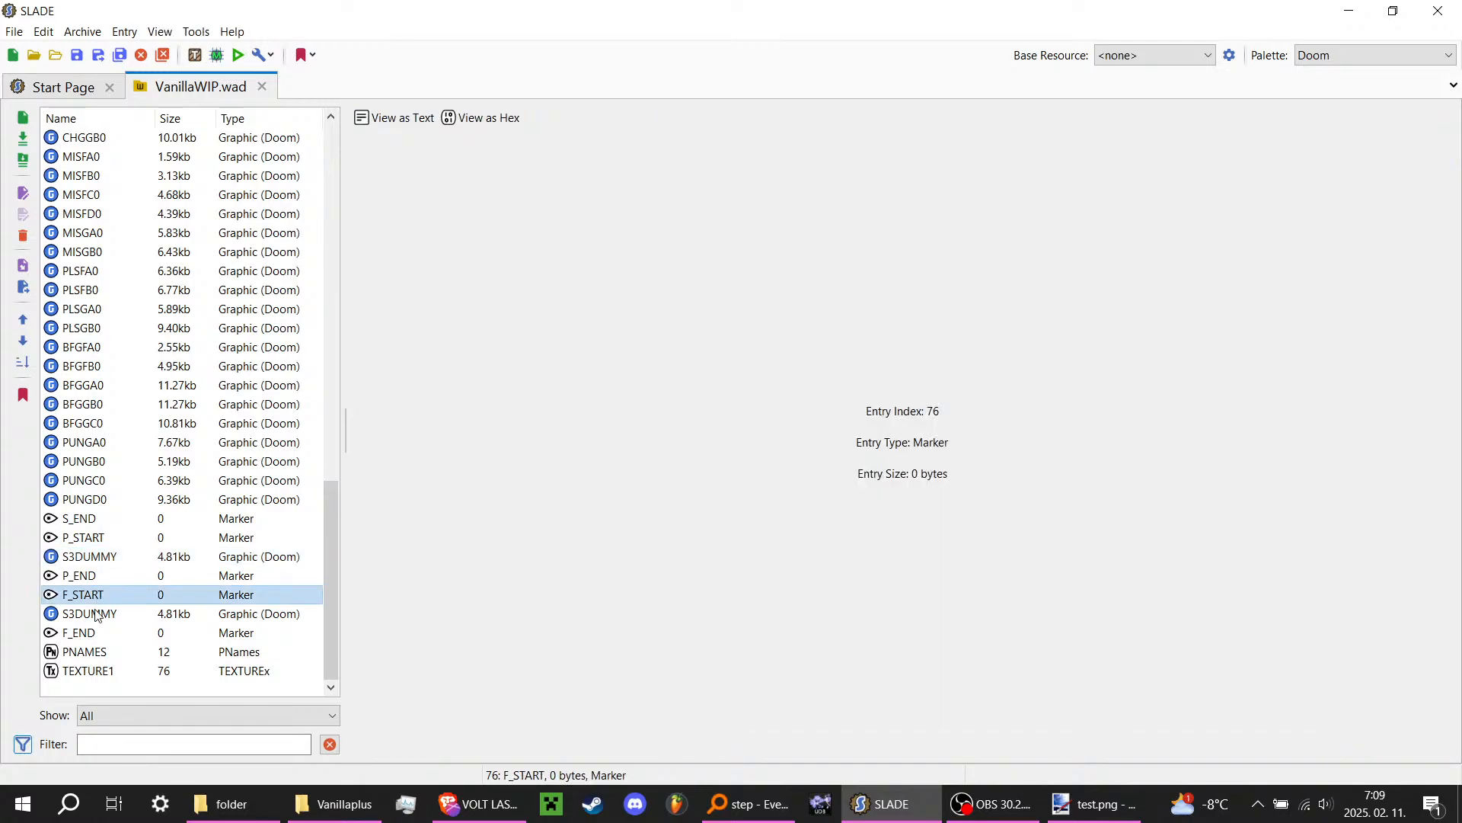
left_click(93, 635)
left_click(102, 593)
left_click(104, 630)
left_click(105, 612)
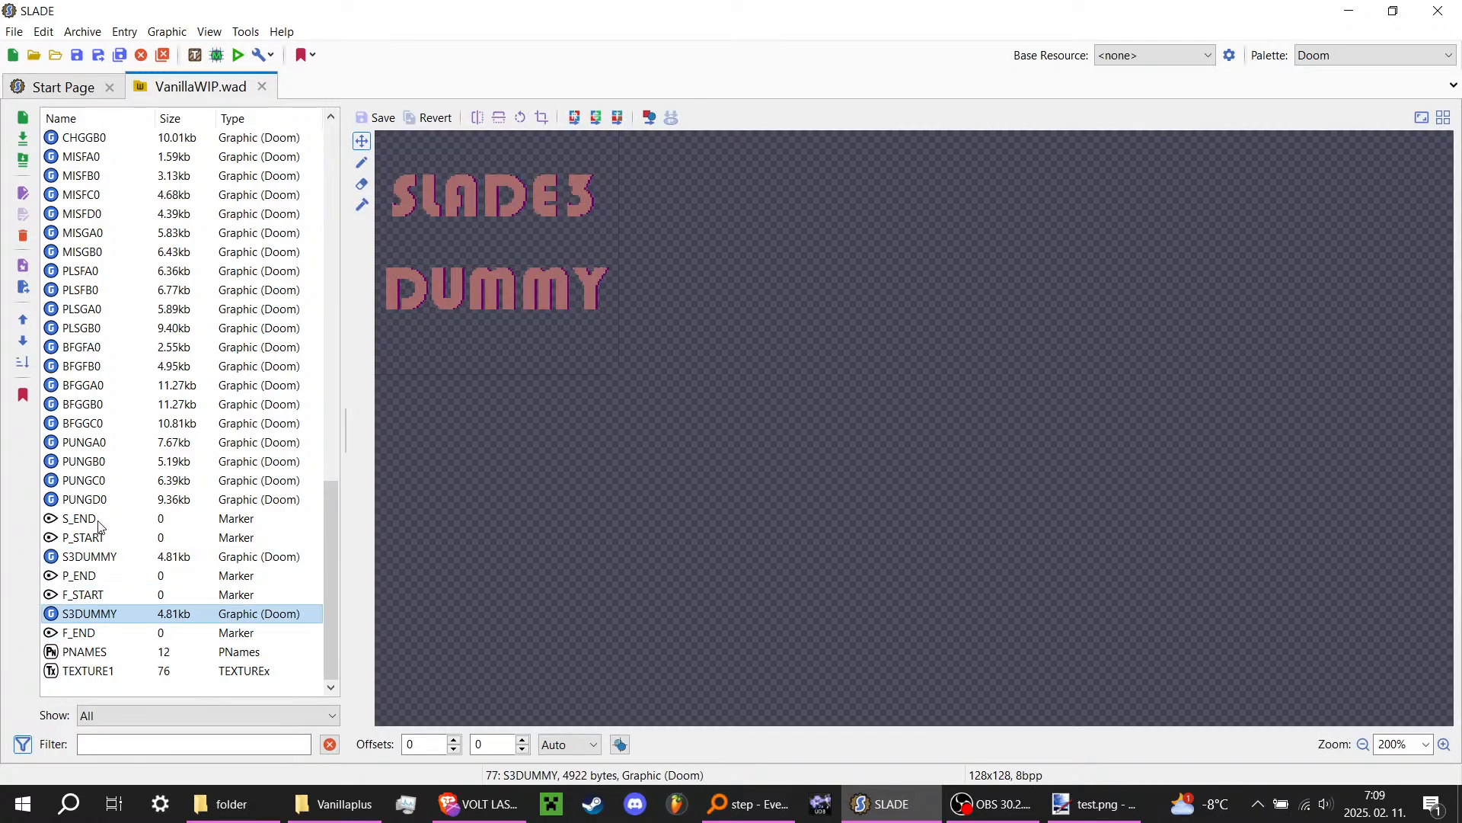
left_click(102, 655)
left_click(102, 671)
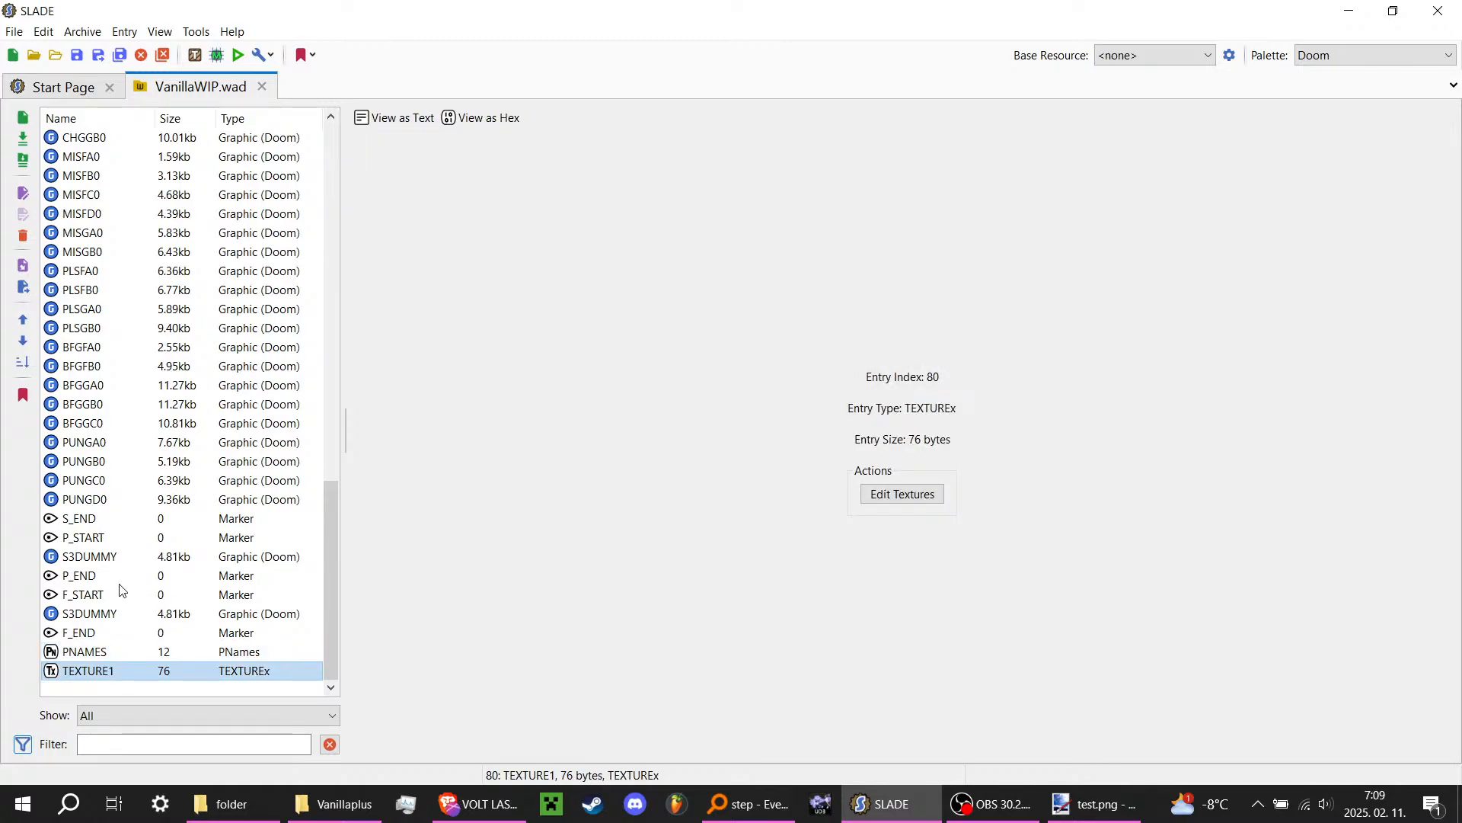
left_click(89, 557)
right_click(108, 557)
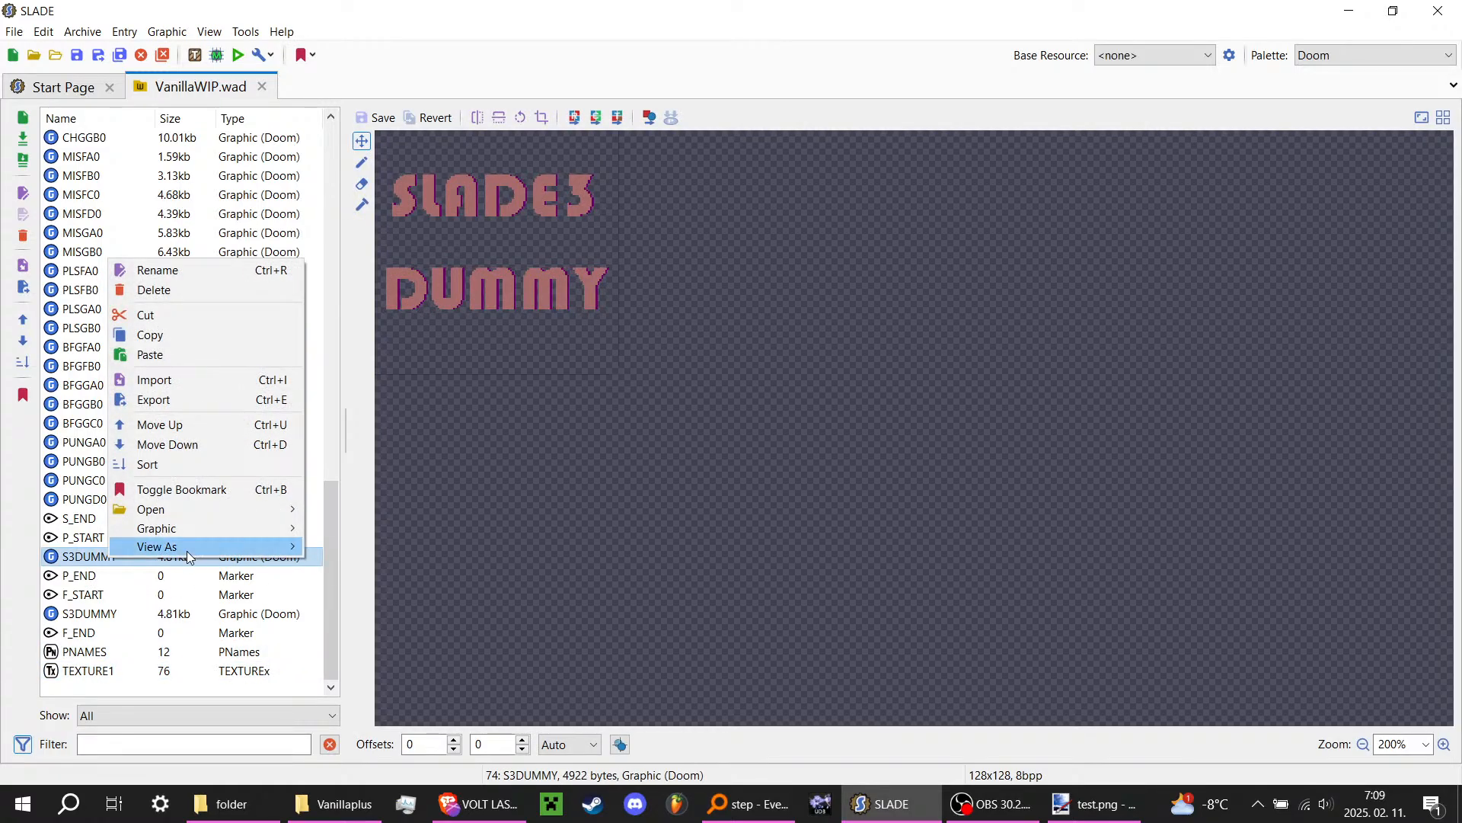
mouse_move(186, 529)
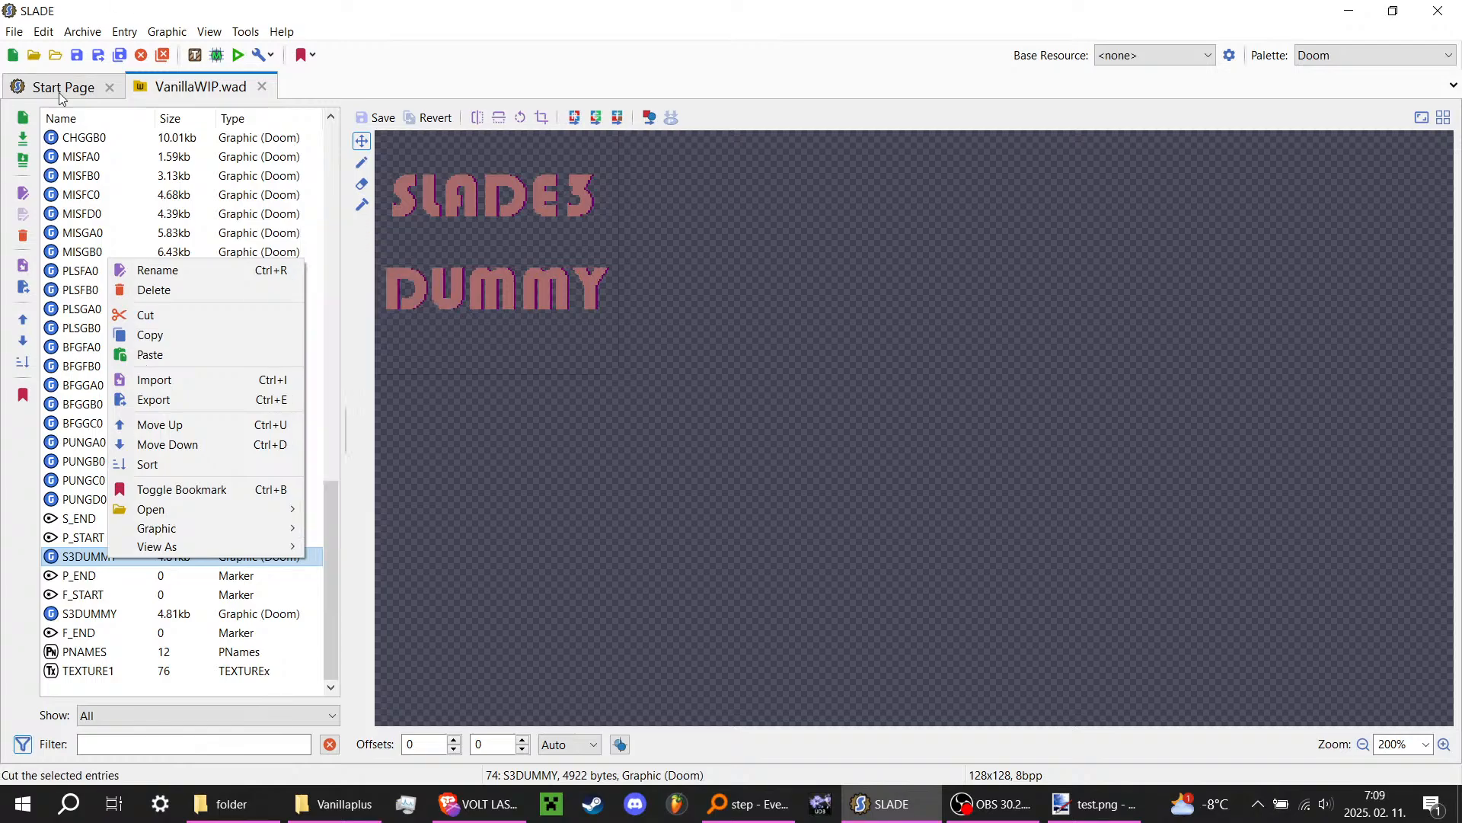
left_click(105, 192)
left_click(14, 31)
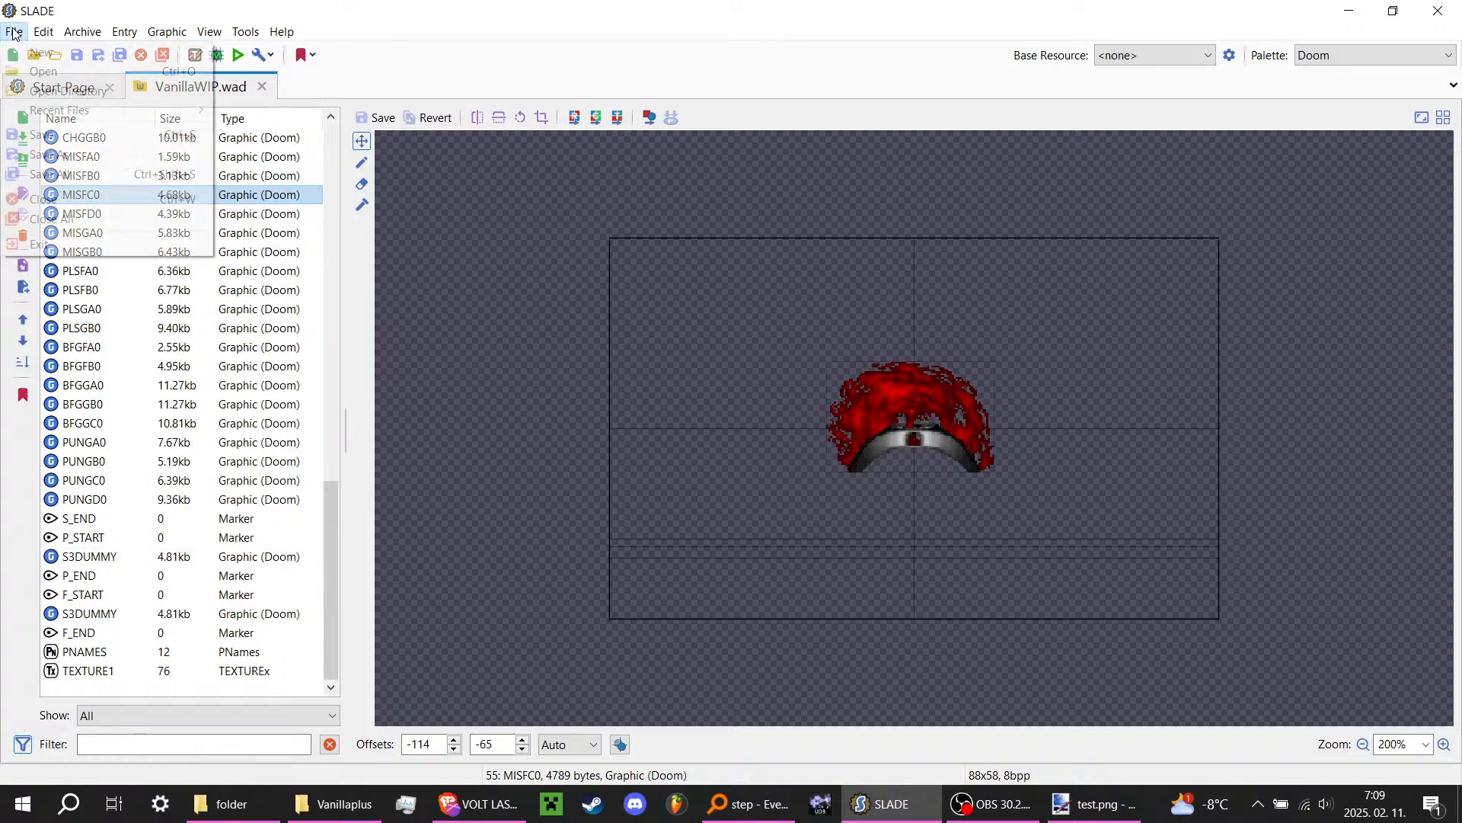
mouse_move(152, 52)
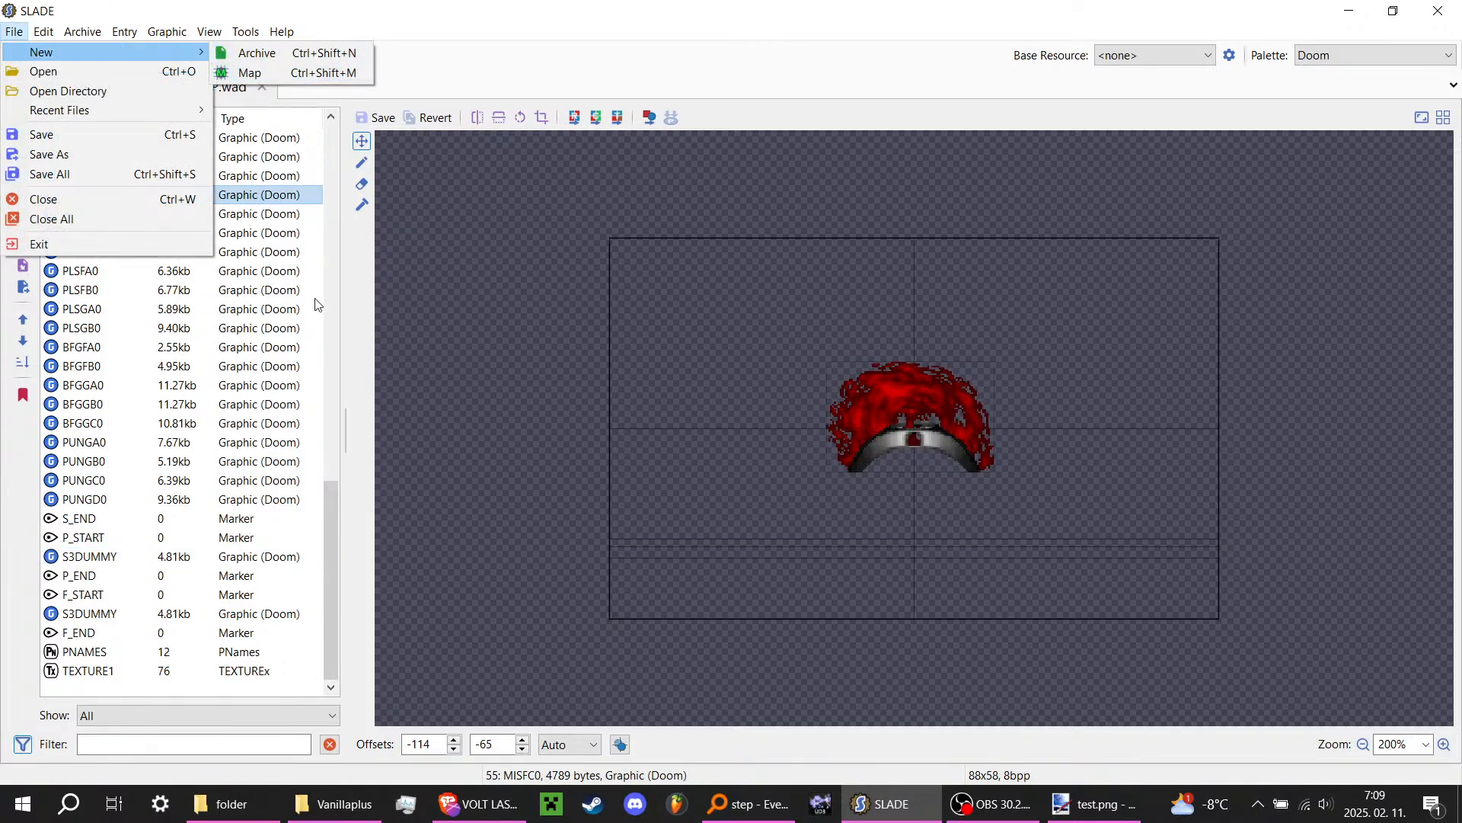
left_click(263, 309)
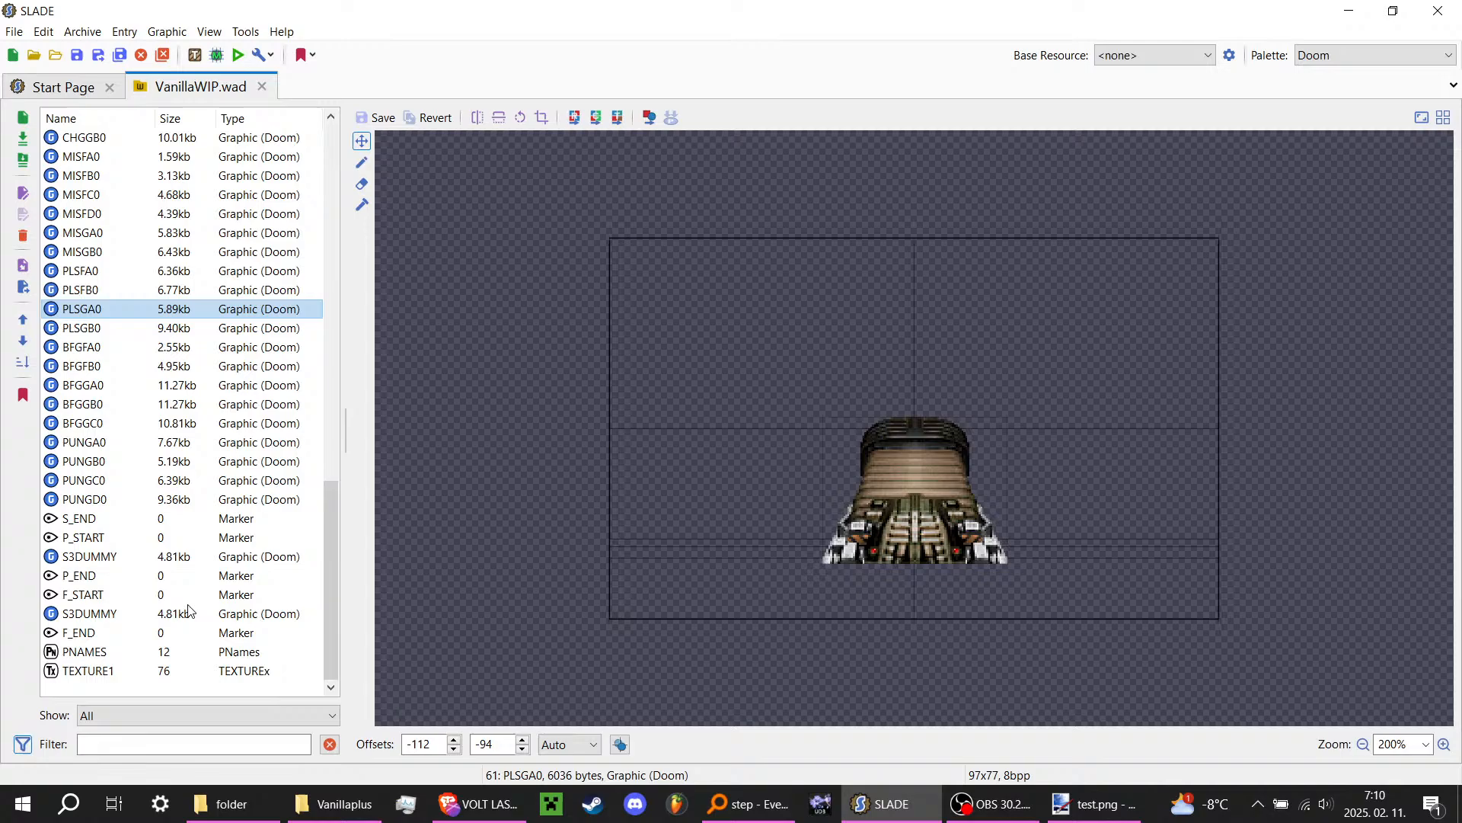
Step: Review the TEXTURE1 and PNAMES entries at the end of the archive once more
left_click(131, 674)
key("Up")
key("Down")
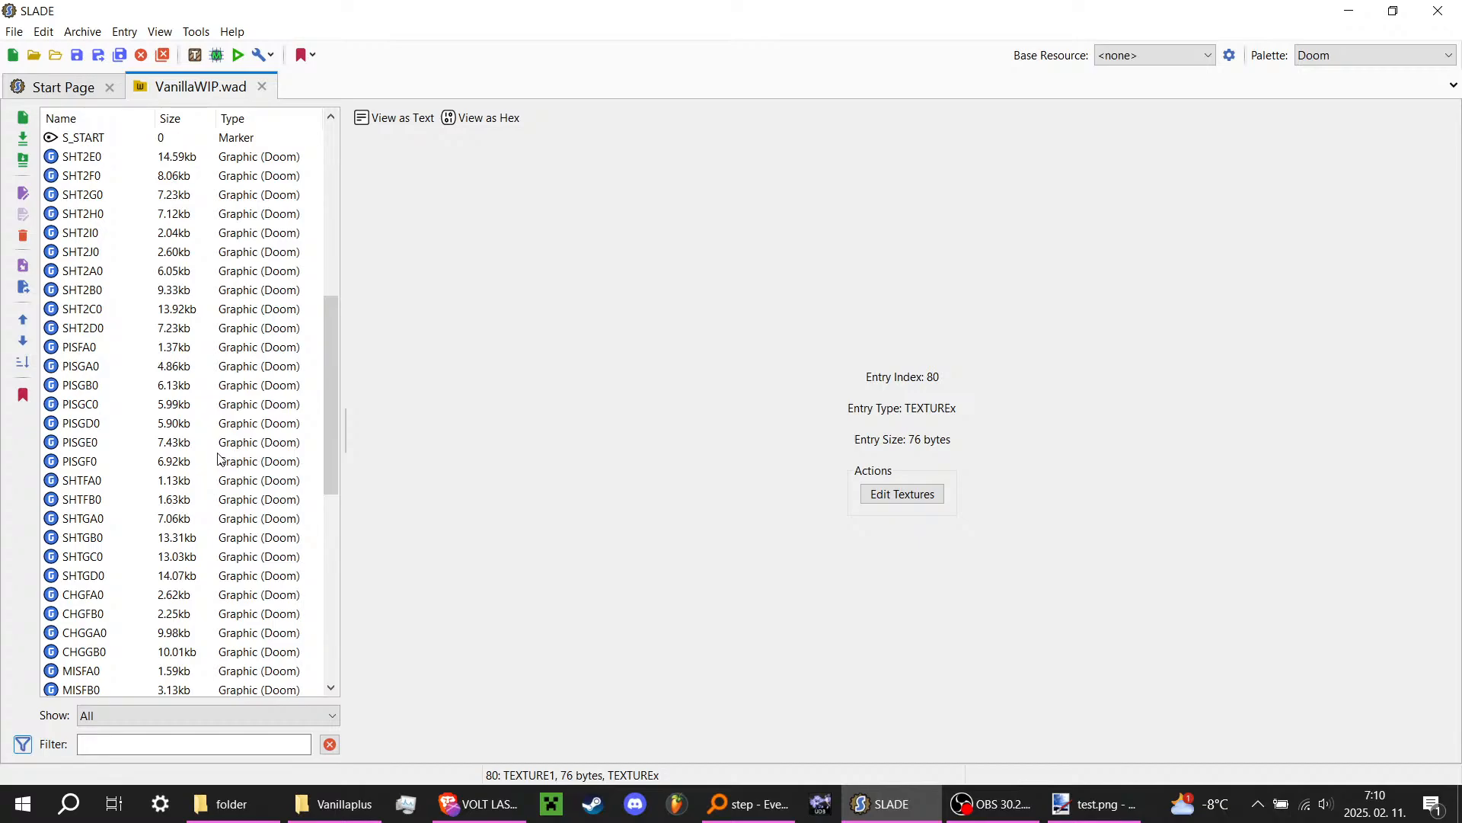
Step: Import test.png from the open folder window into VanillaWIP.wad, between the F_START and F_END markers
scroll(218, 457, "down", 9)
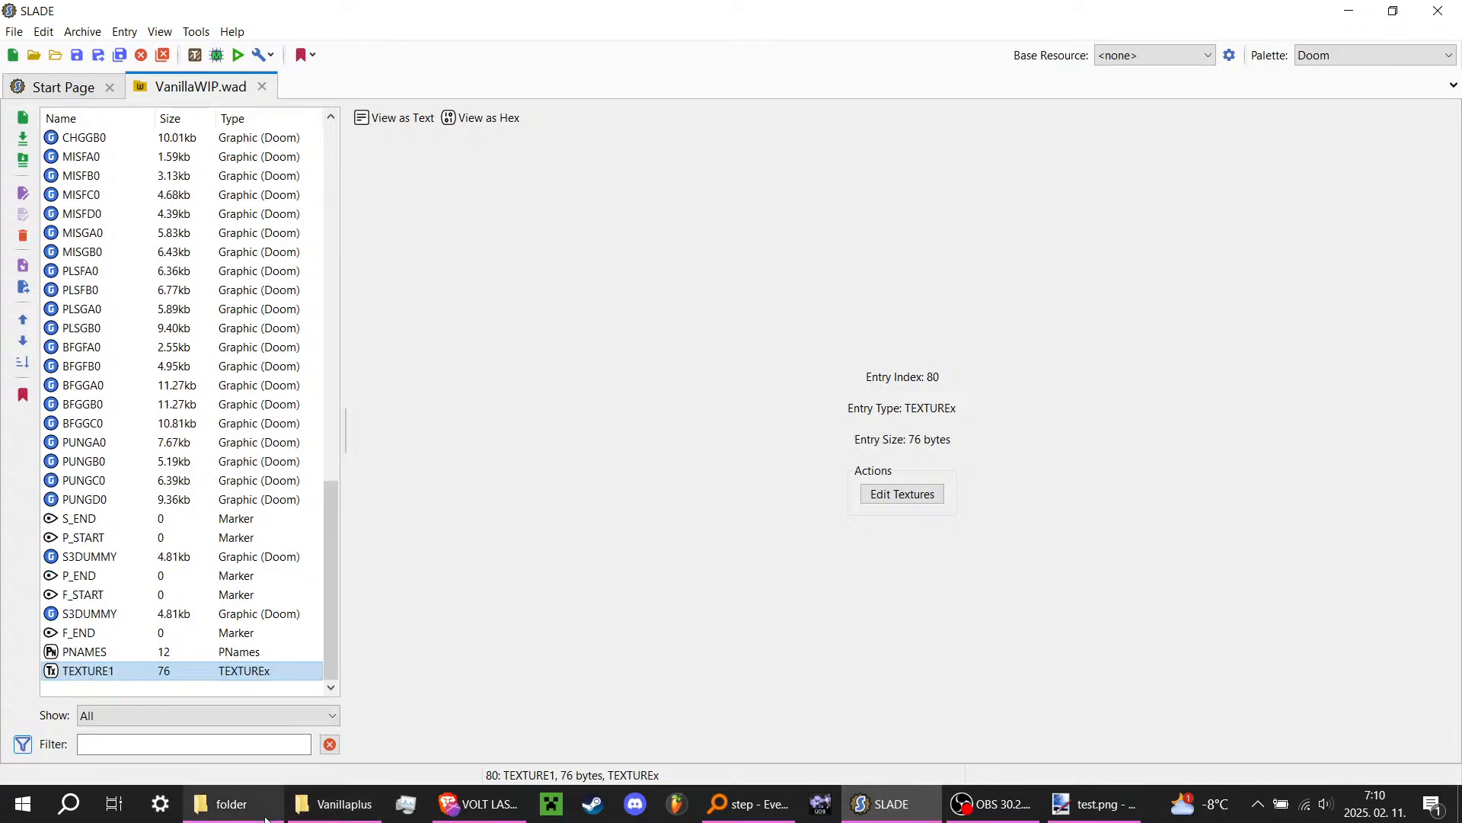
mouse_move(265, 815)
left_click(387, 724)
left_click_drag(752, 415, 82, 636)
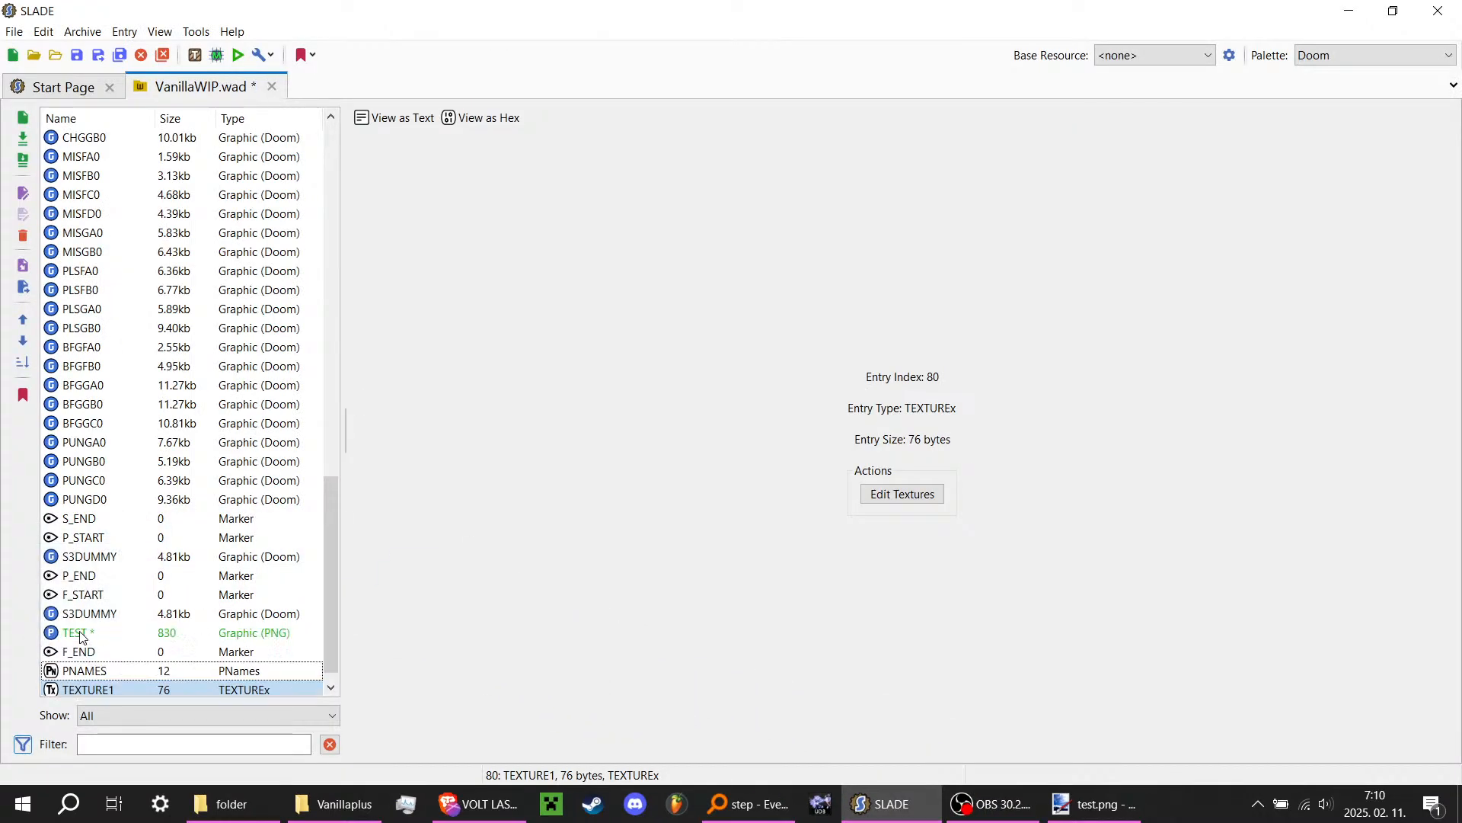
Step: Move the TEST entry to just below S3DUMMY between P_START and P_END, and display it
left_click(82, 636)
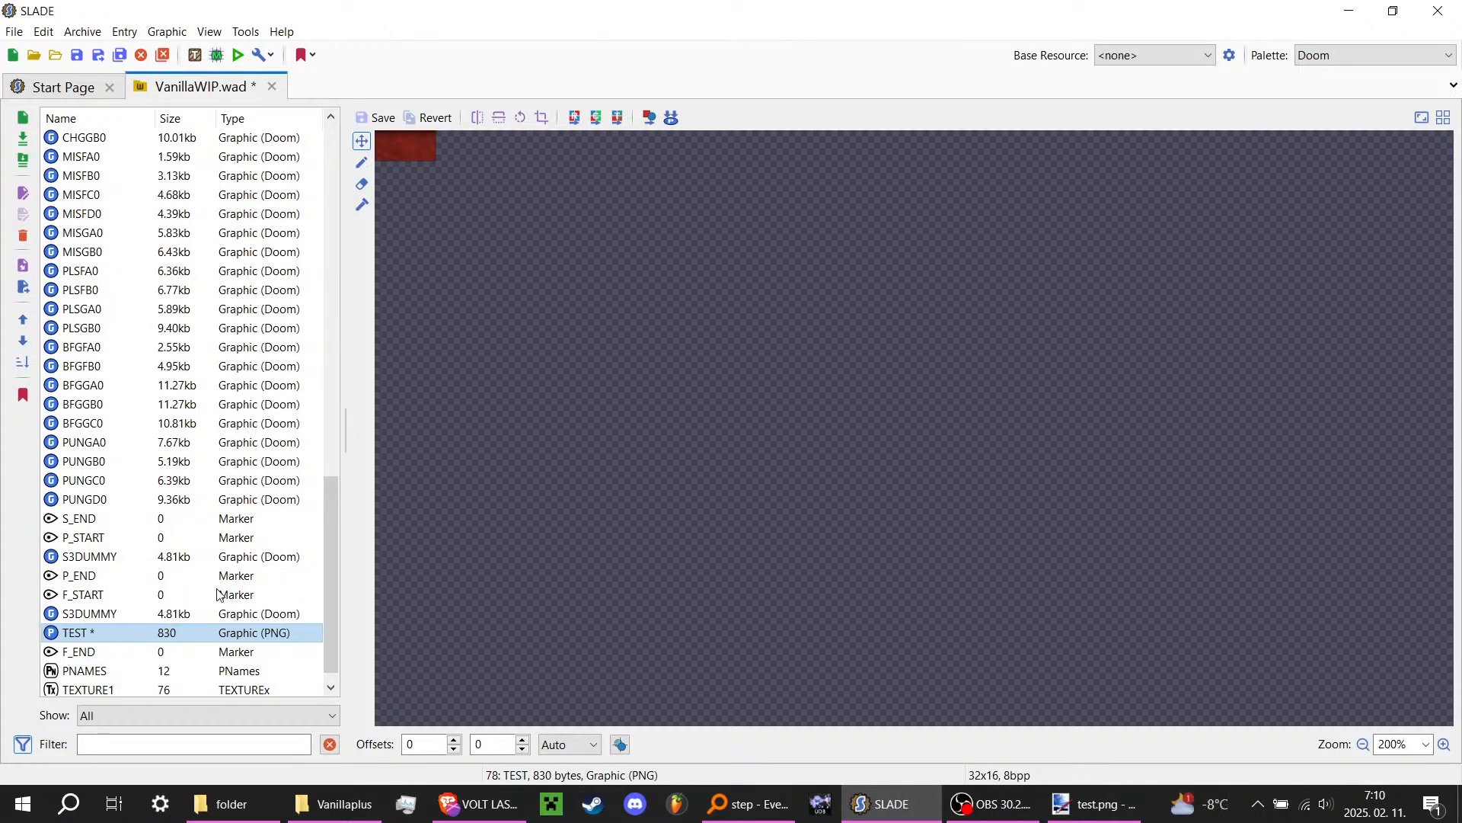
key("Delete")
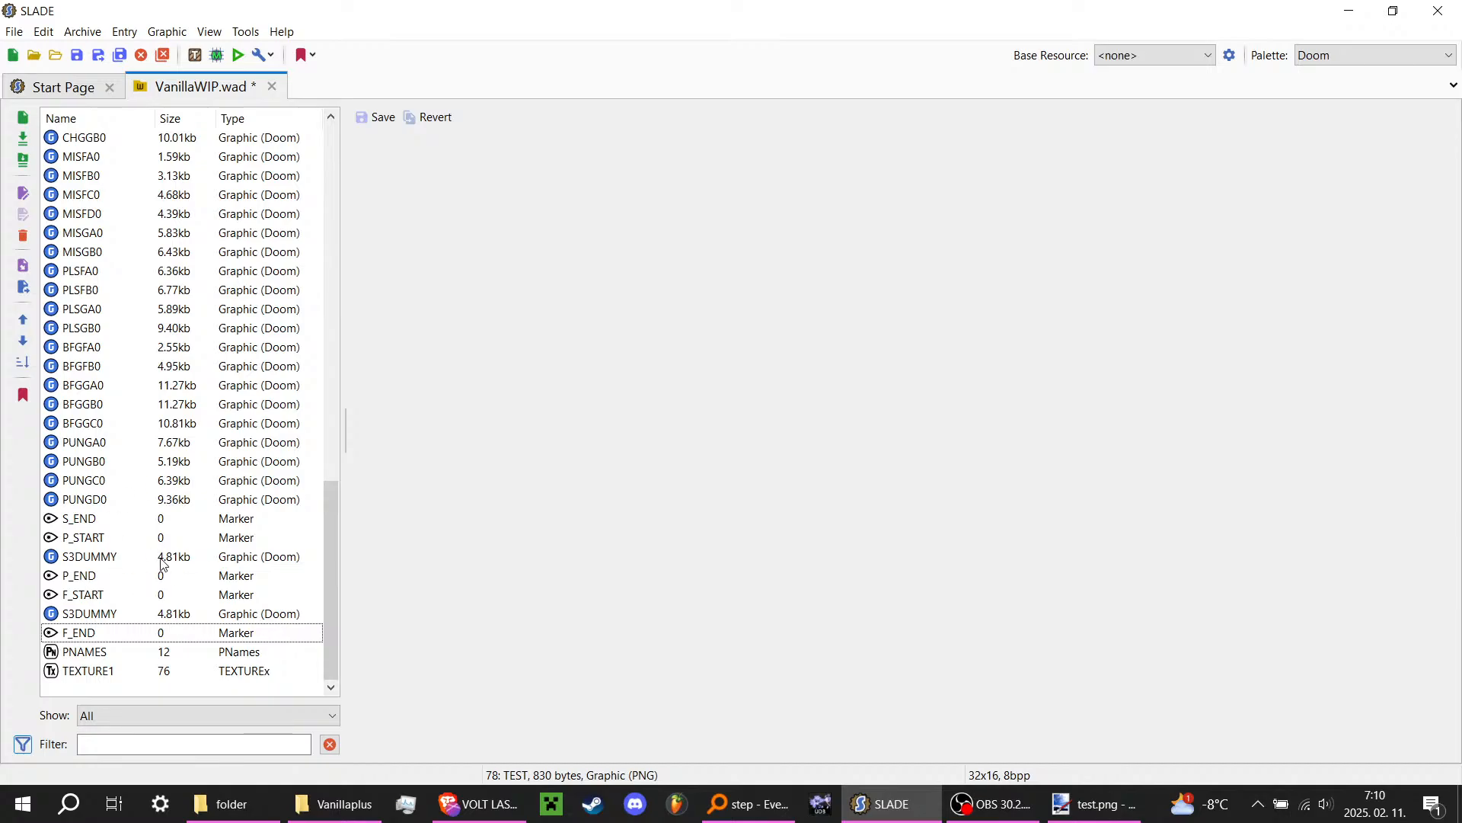
left_click(131, 562)
key("ctrl+v")
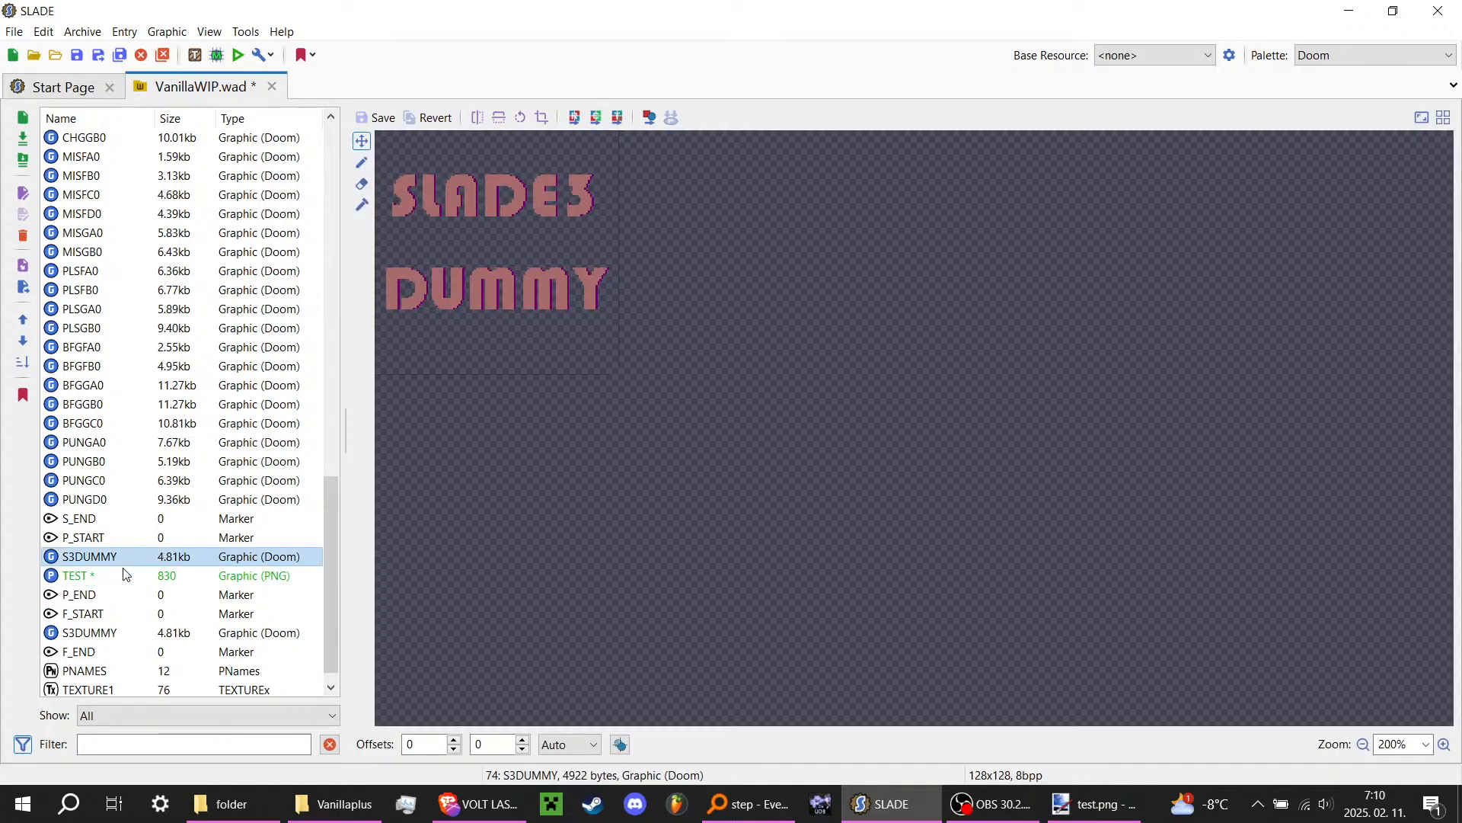
left_click(94, 538)
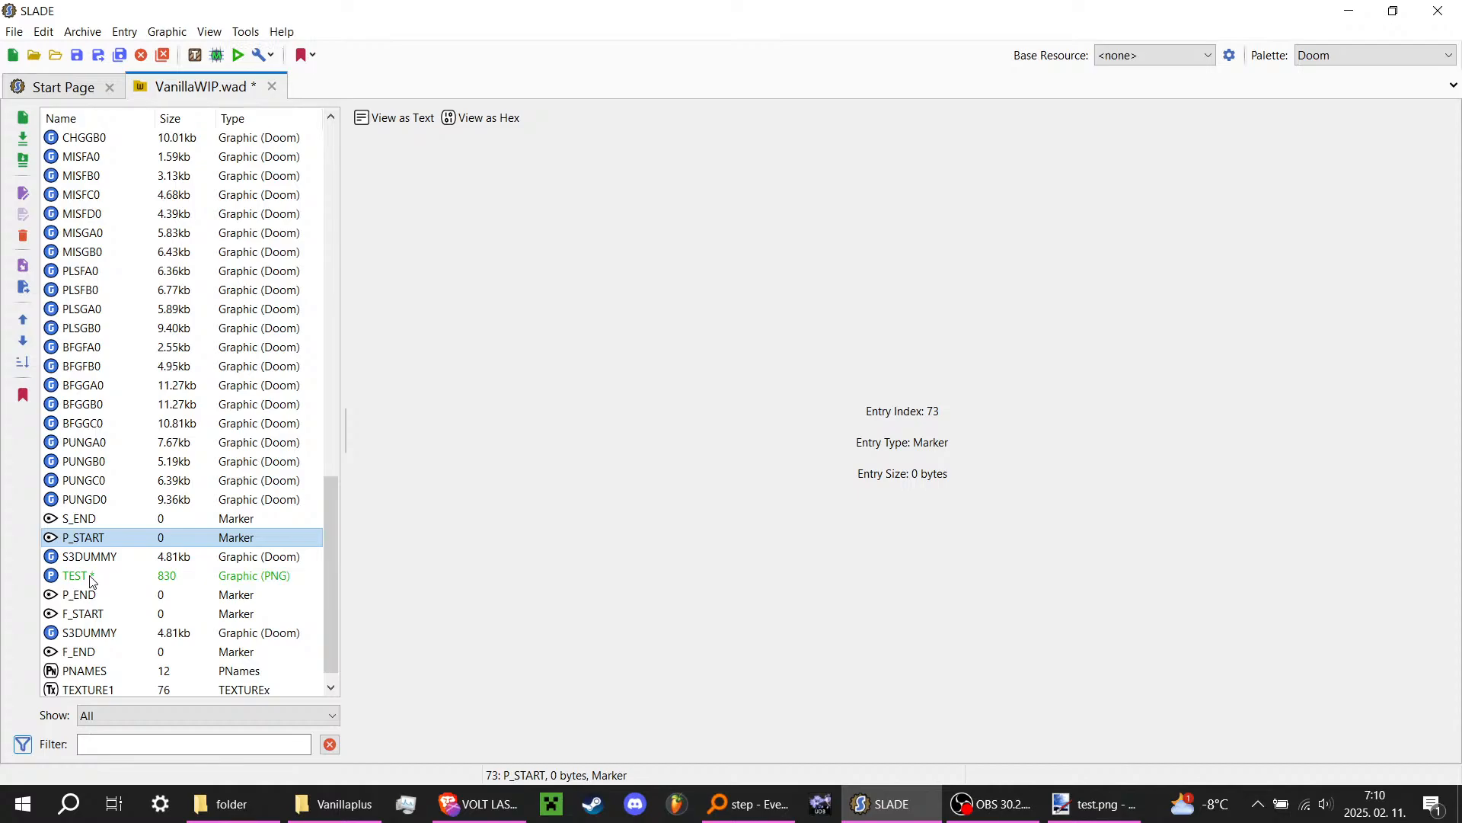
left_click(91, 578)
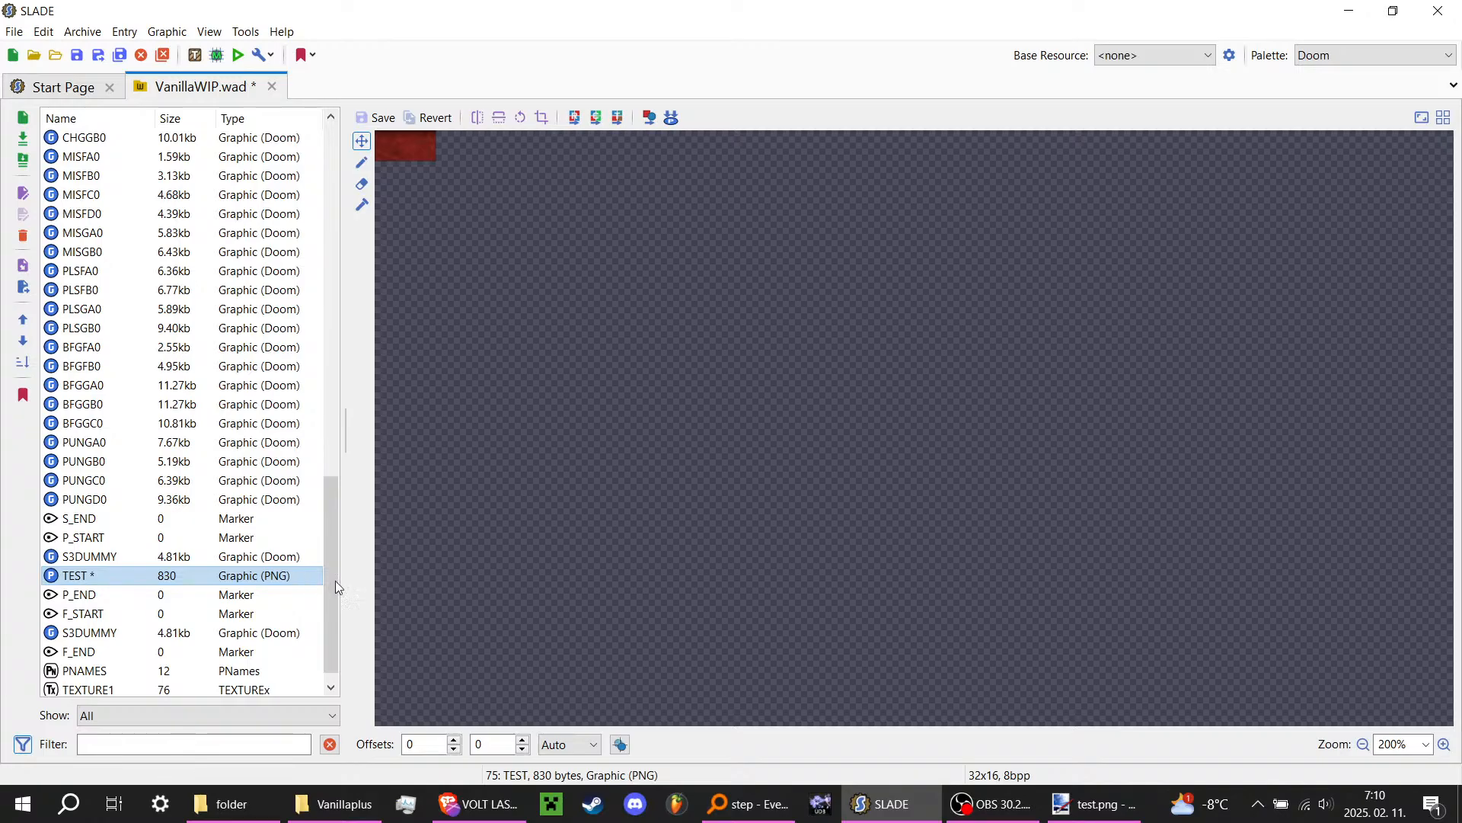
Step: Open the graphic format conversion for TEST, keeping Doom Gfx (Paletted) as format and Existing/Global as the current graphic's palette
left_click(574, 119)
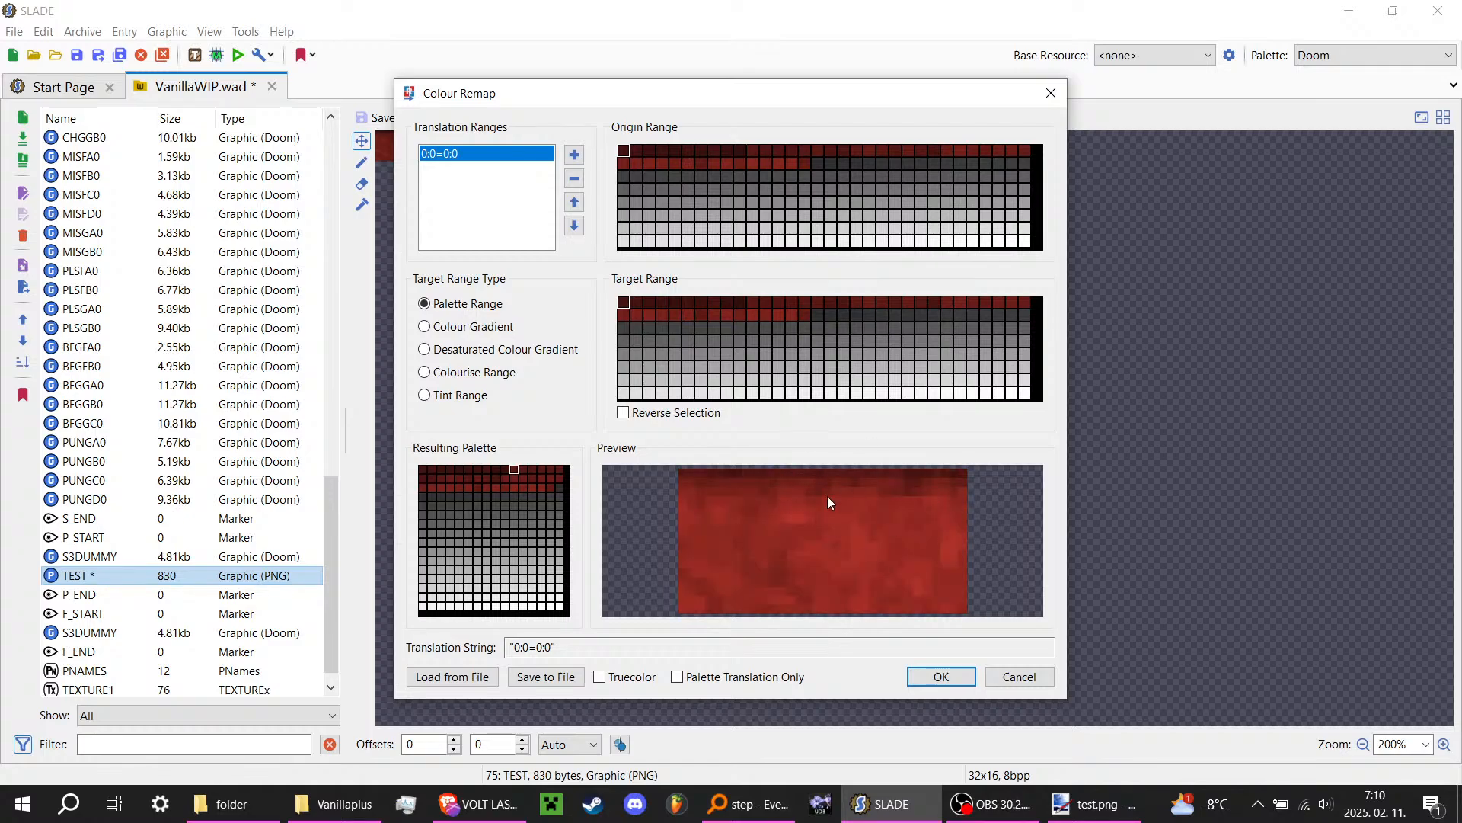
left_click(1048, 102)
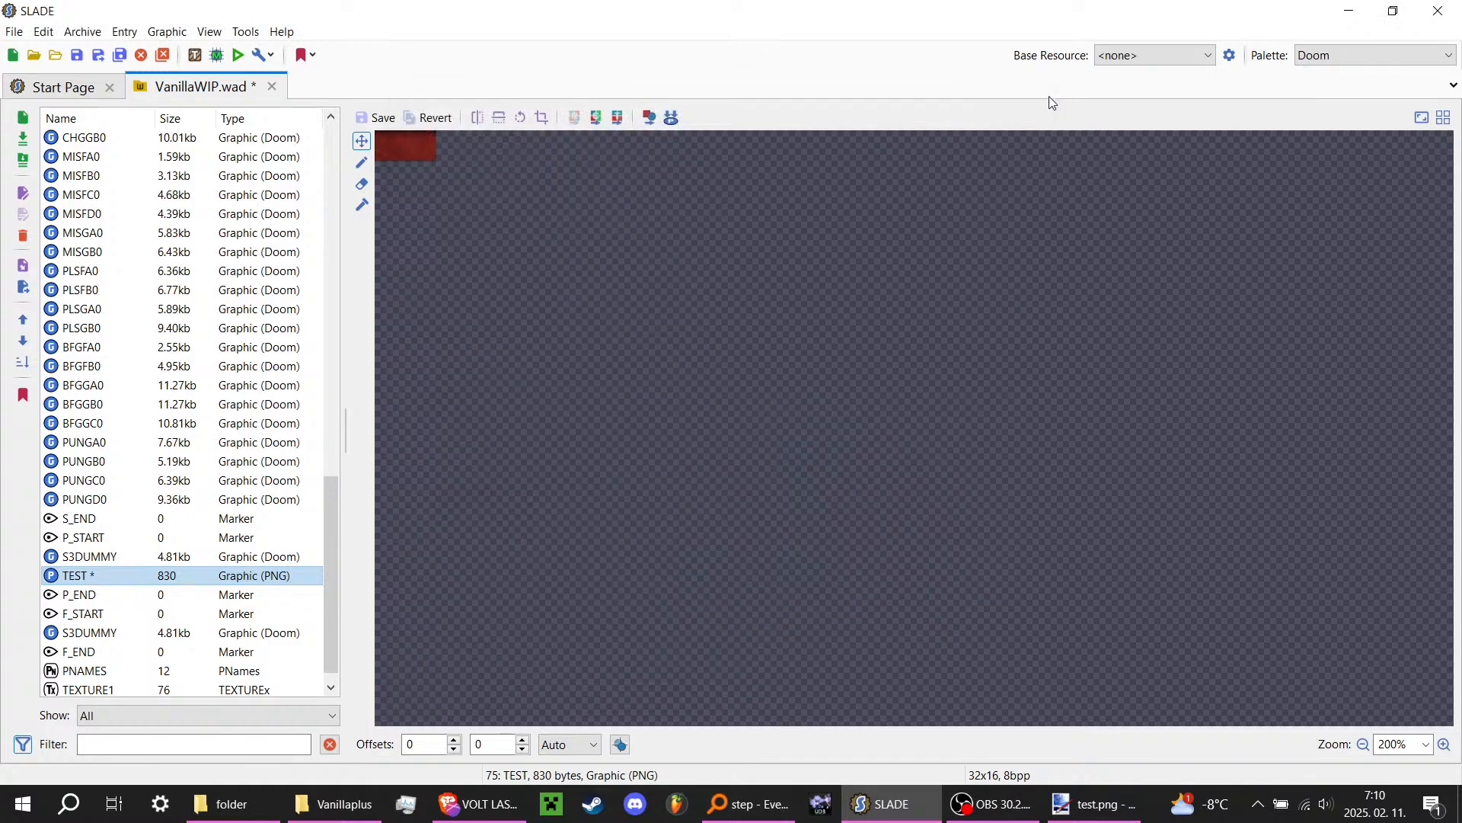
left_click(648, 117)
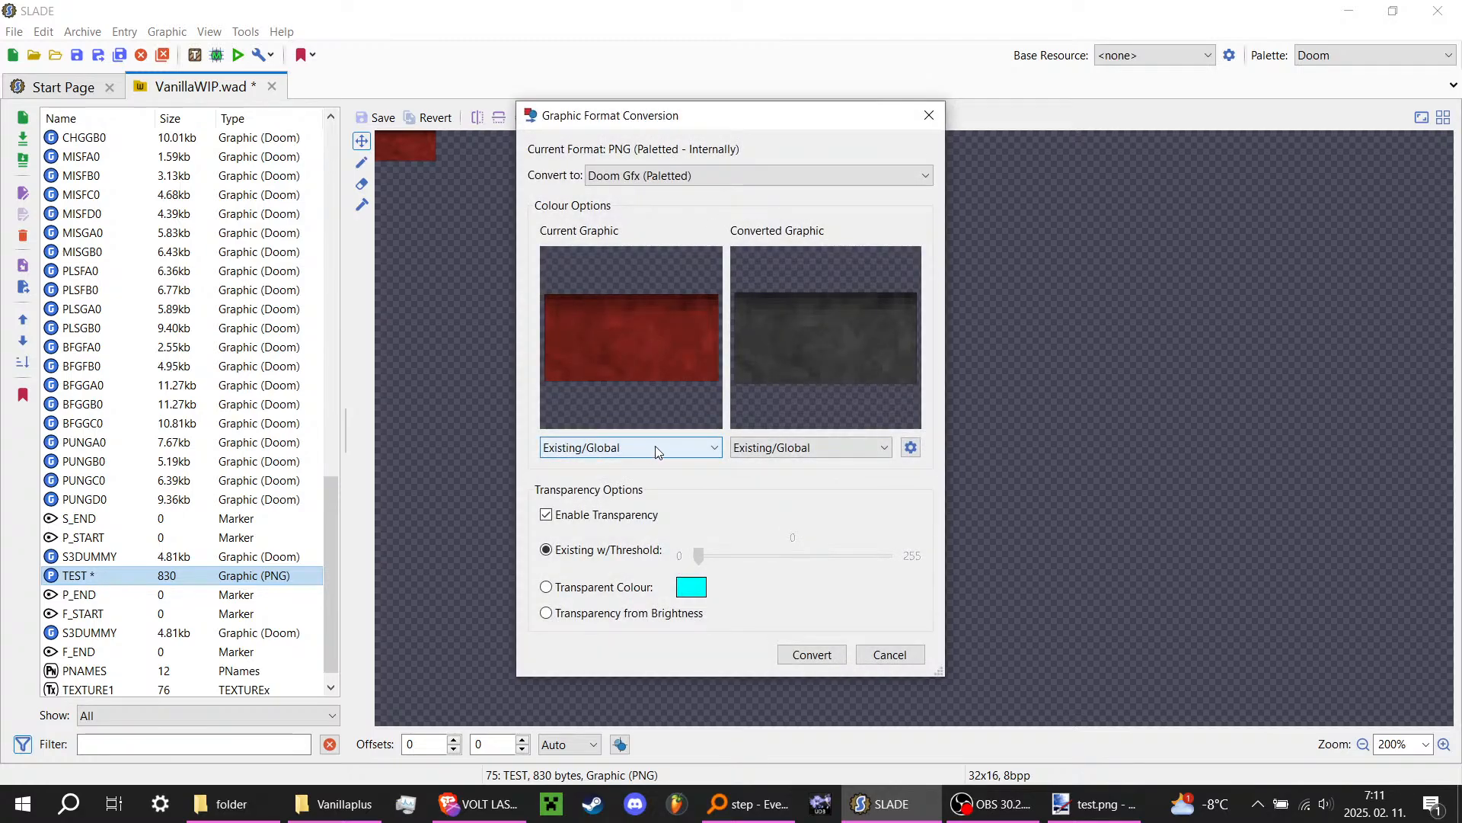
left_click(615, 450)
left_click(750, 484)
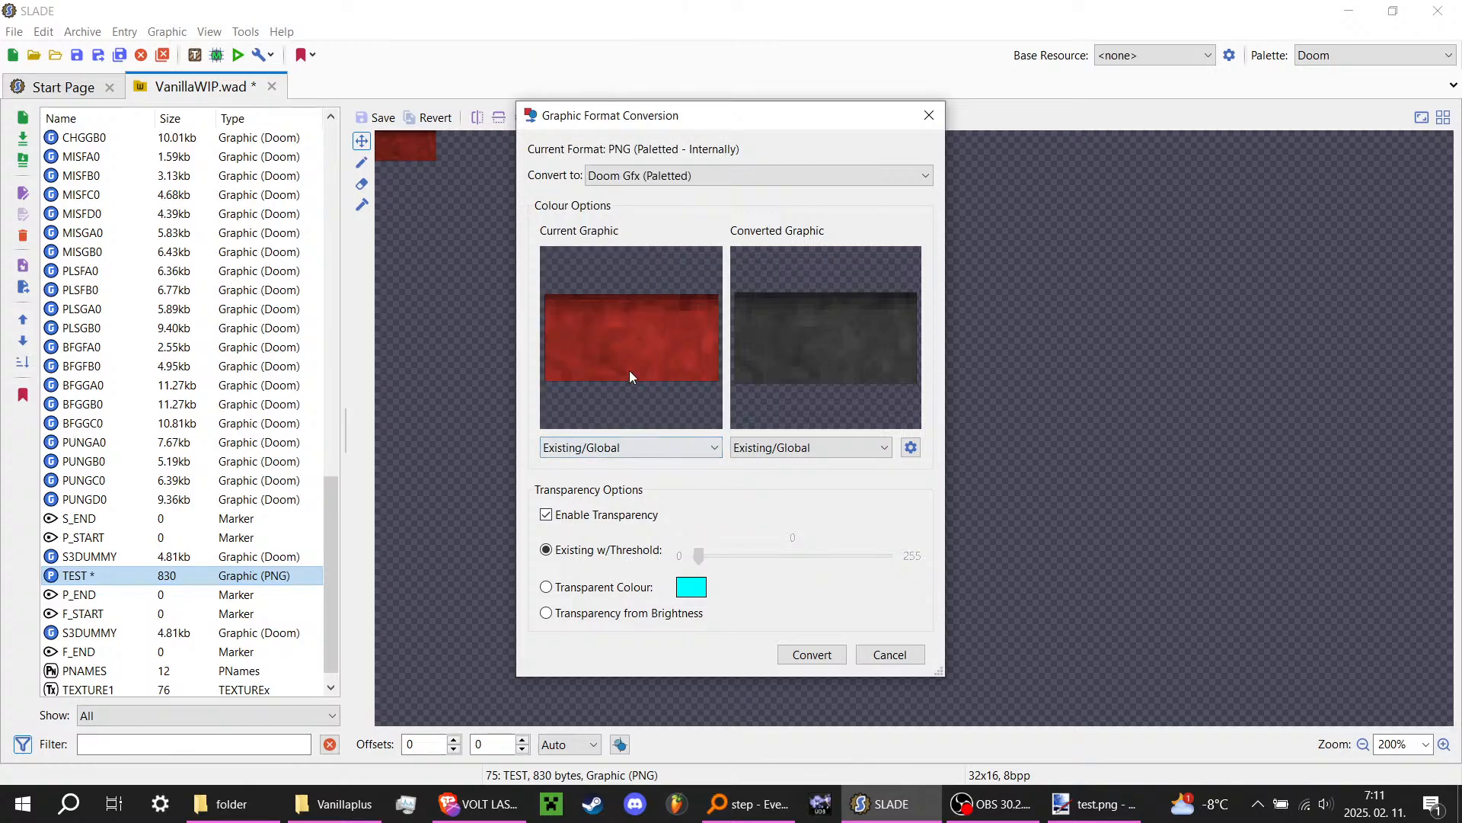
Step: Set the converted graphic's palette to Doom, previewing other palettes such as Blood and CyClones on the way
left_click(807, 448)
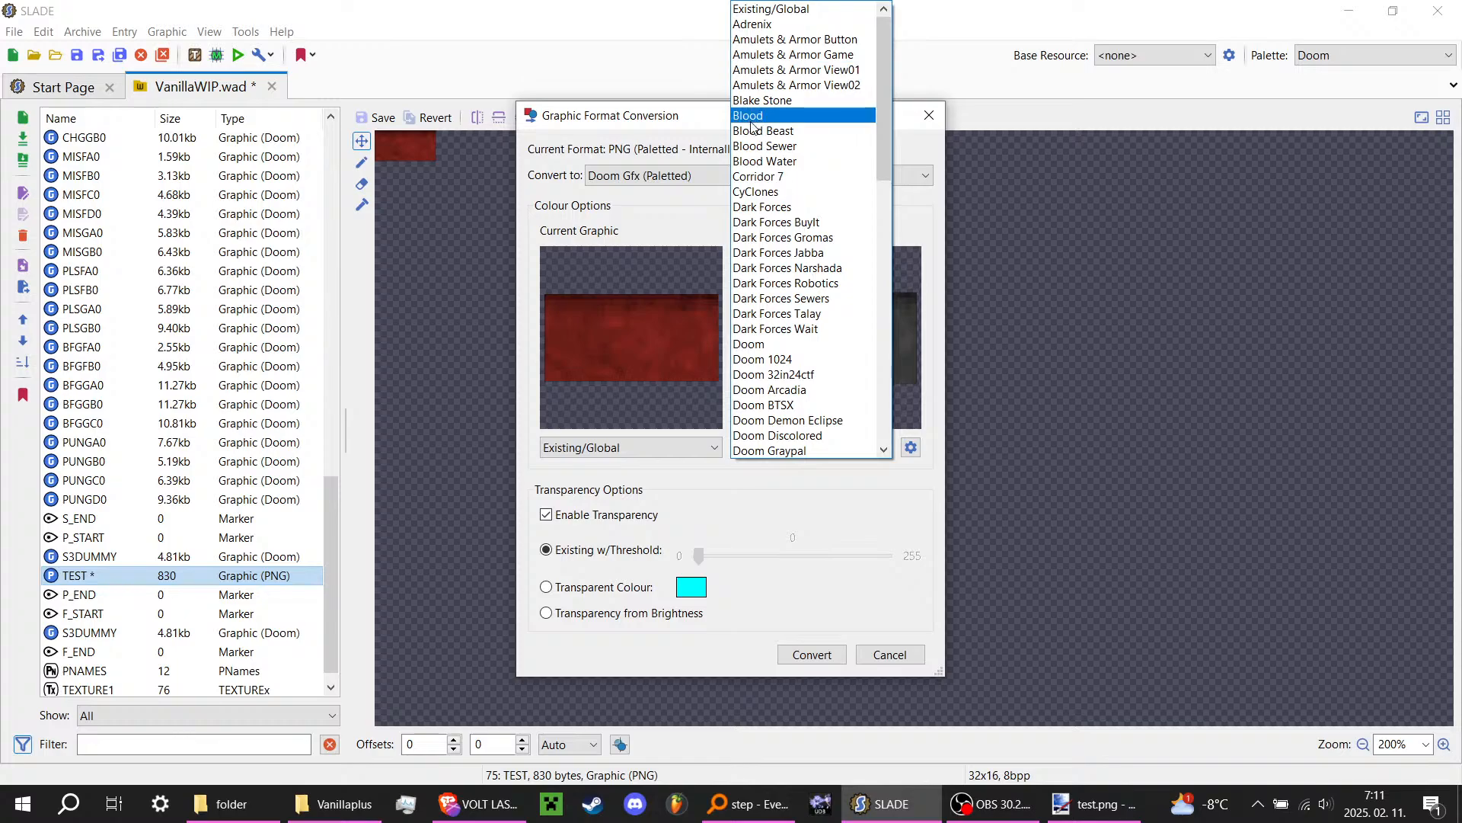
scroll(807, 190, "down", 12)
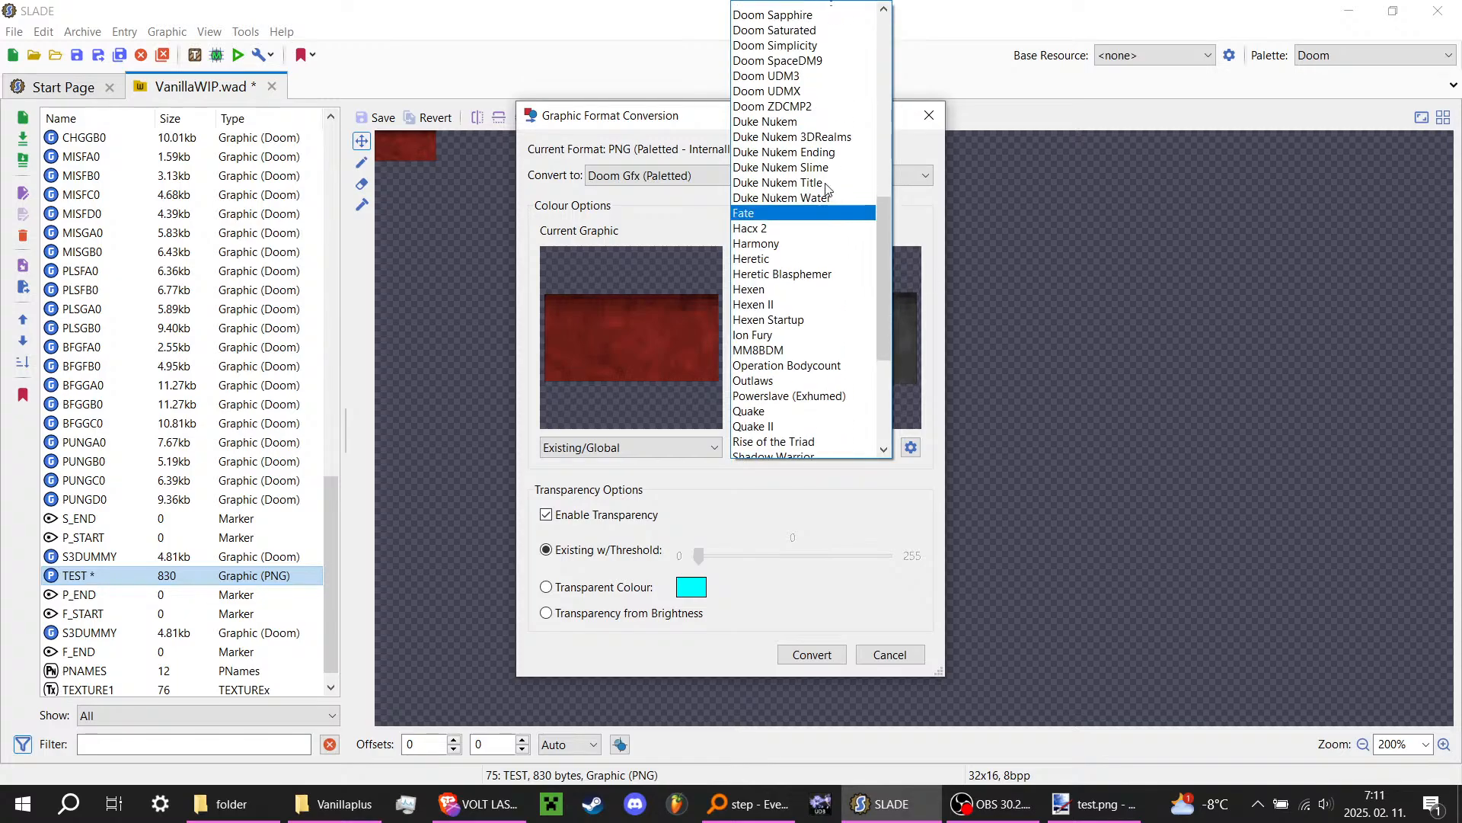
scroll(827, 187, "up", 12)
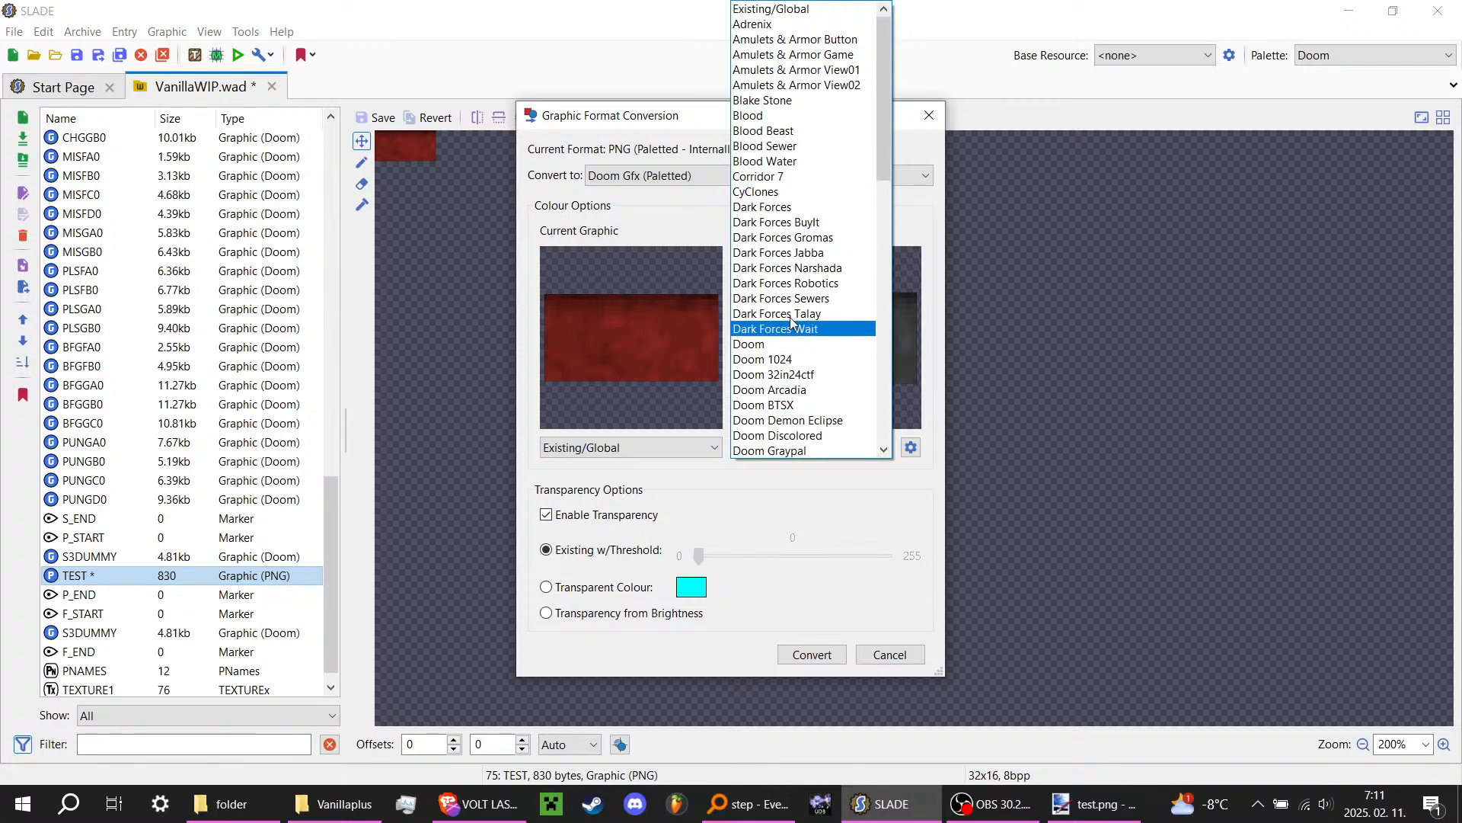
left_click(784, 116)
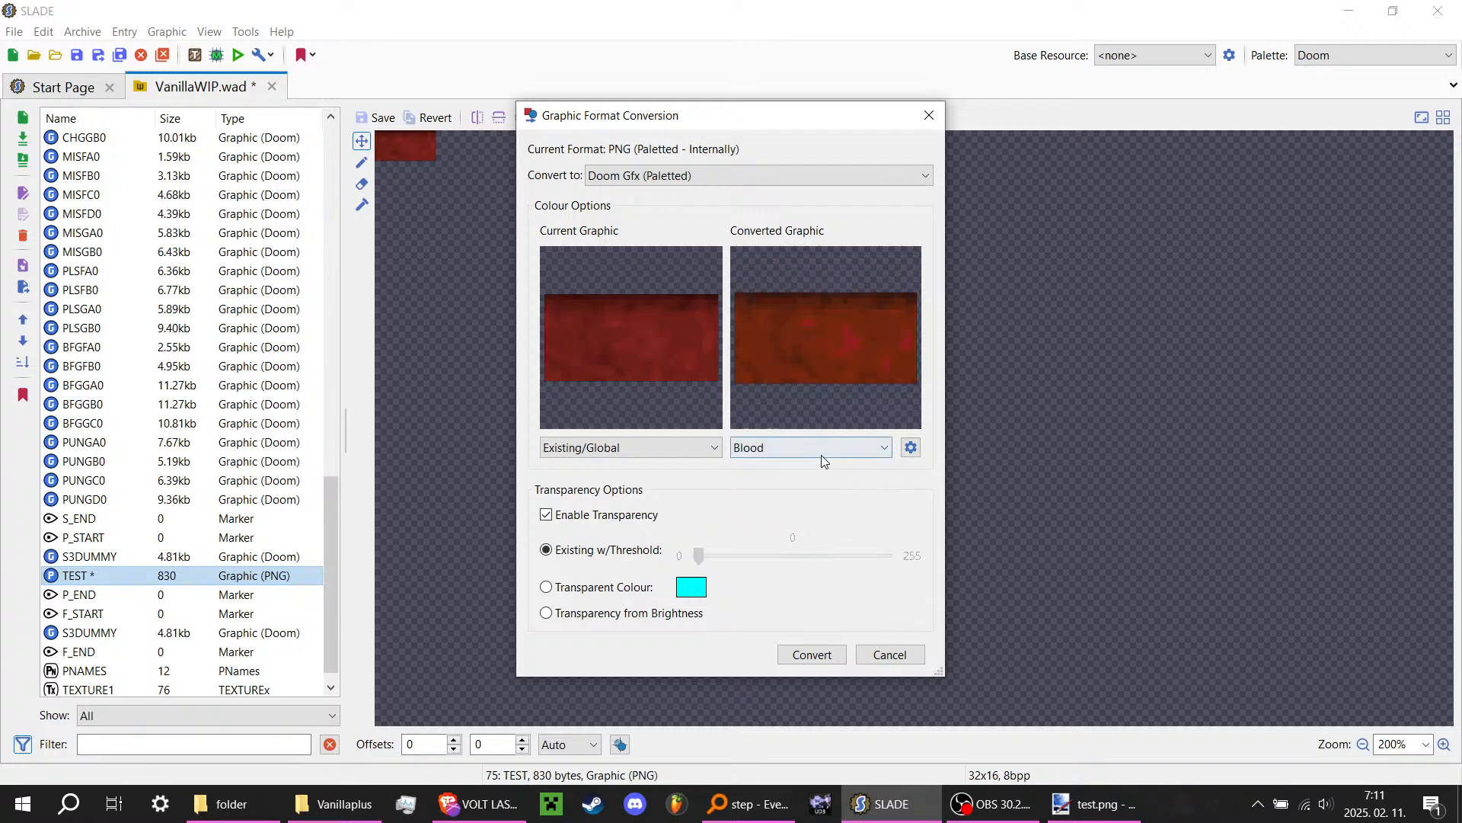
scroll(821, 455, "down", 3)
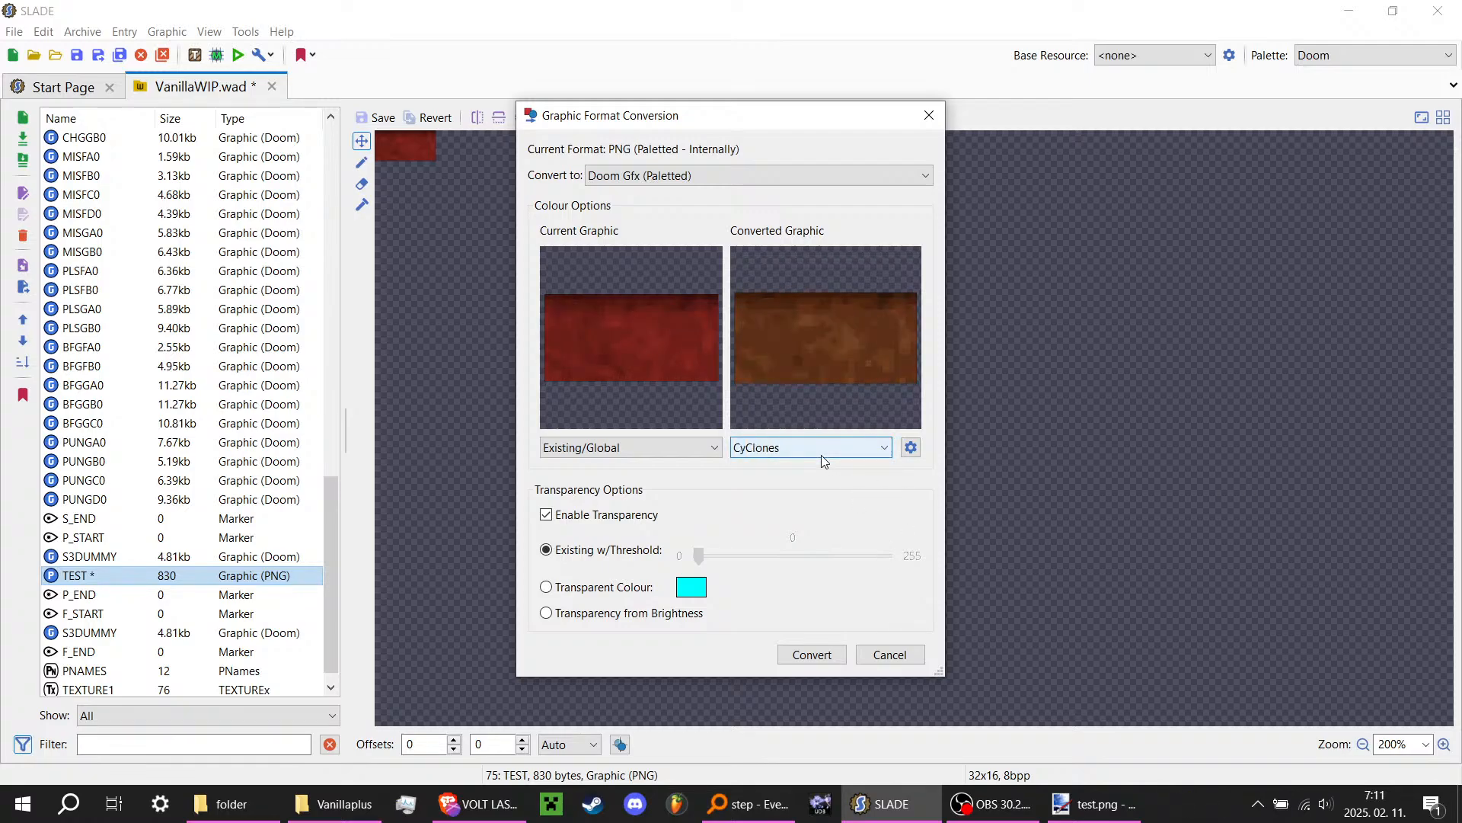
scroll(823, 457, "down", 3)
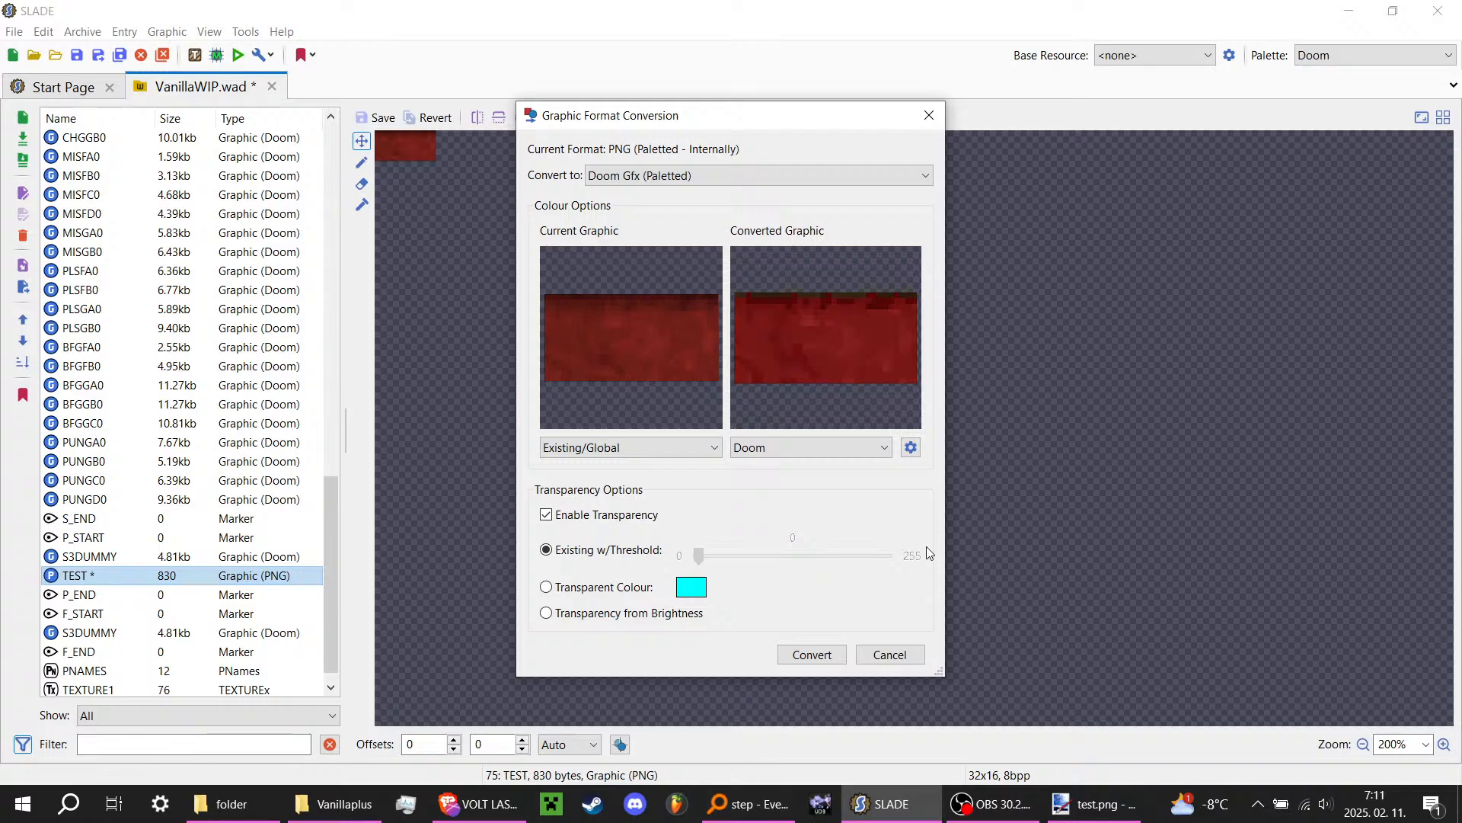
Step: Convert TEST to Doom Gfx (Paletted) with the Doom palette and save the converted entry
left_click(812, 656)
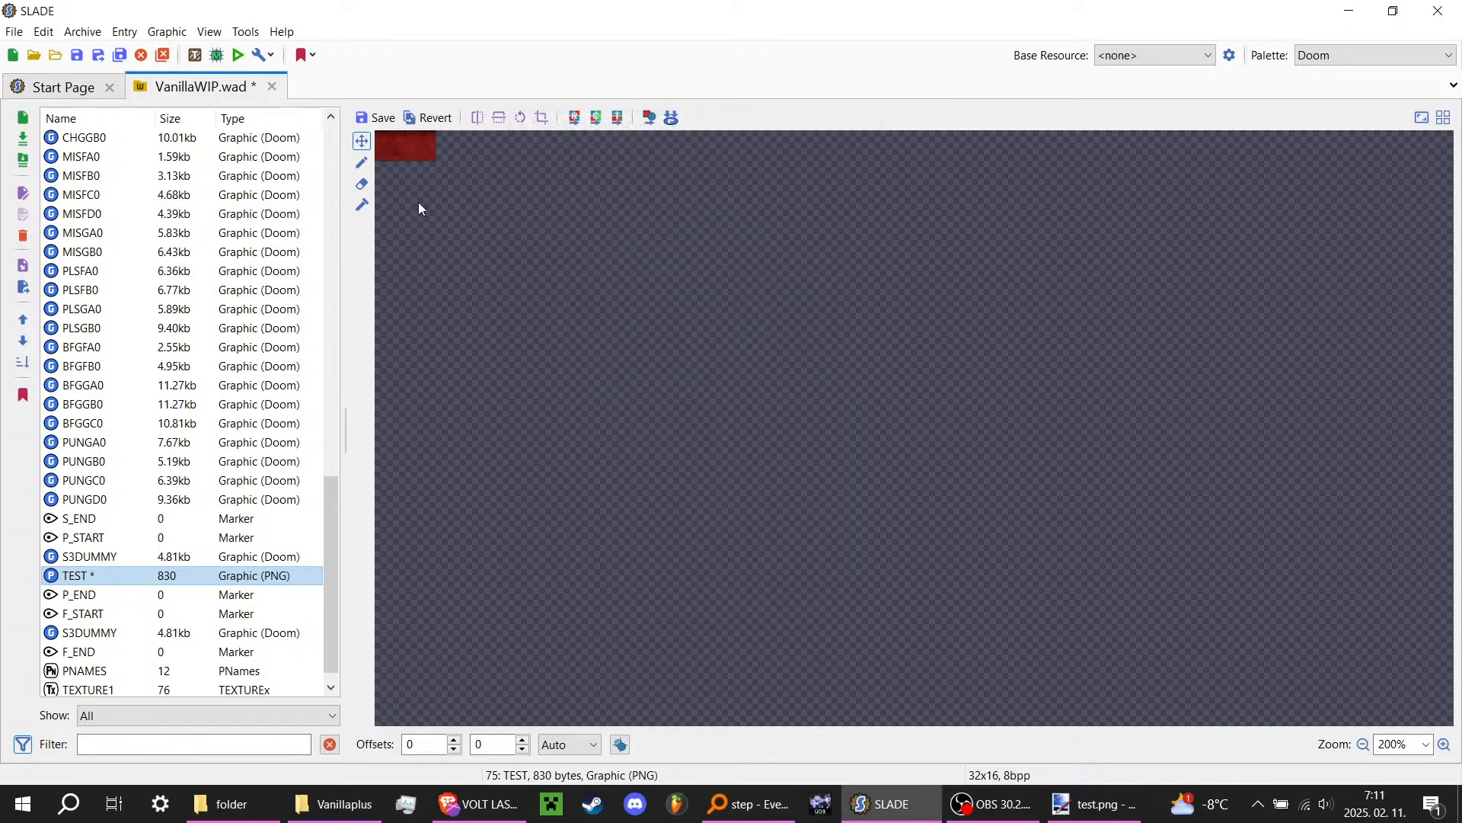
left_click(375, 119)
key("Up")
key("Down")
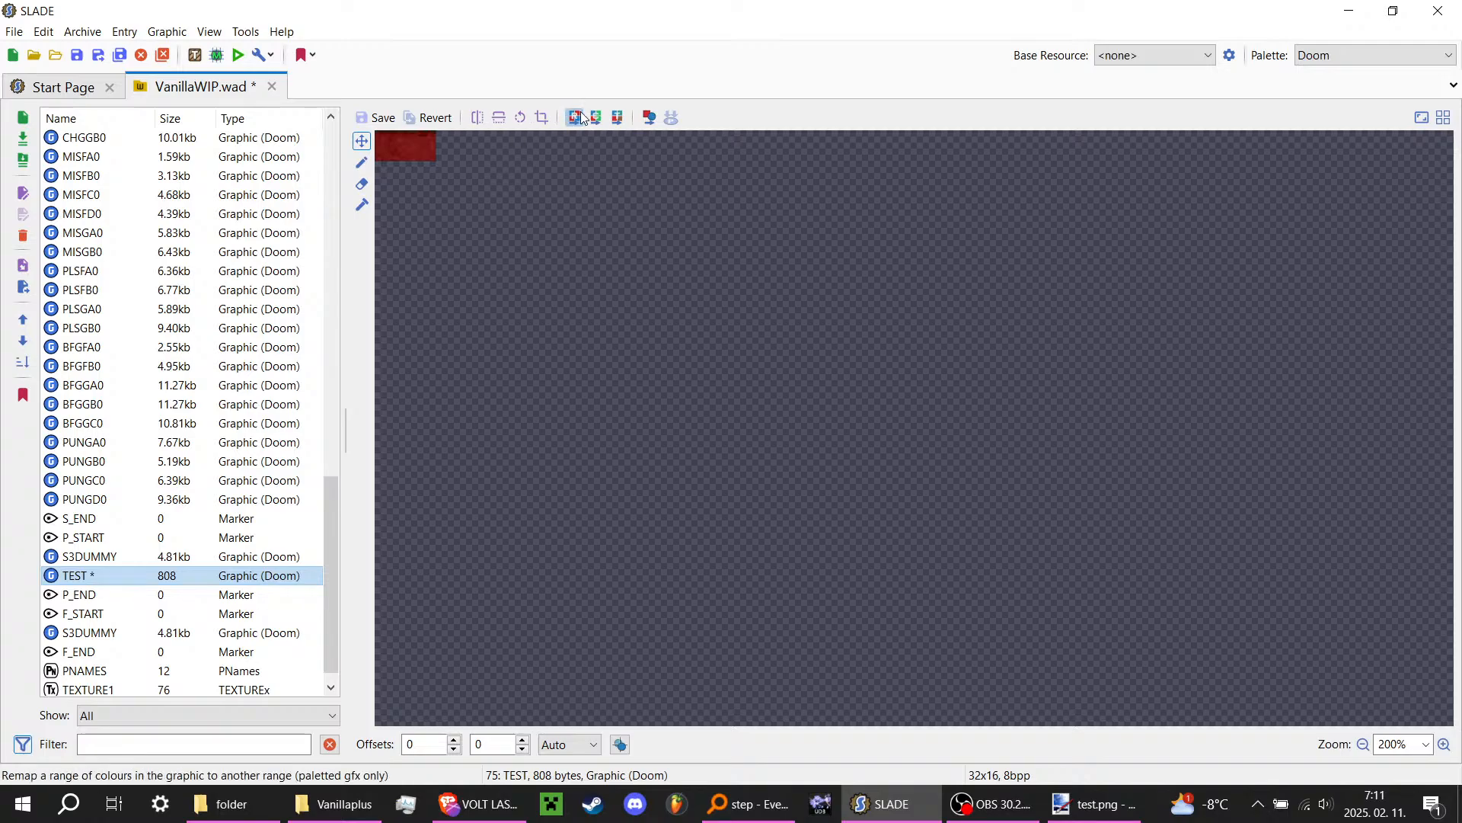
Step: Zoom TEST to 800% and try a colour remap of palette range 32:47 to target range 128:143
left_click(1445, 744)
left_click(1445, 744)
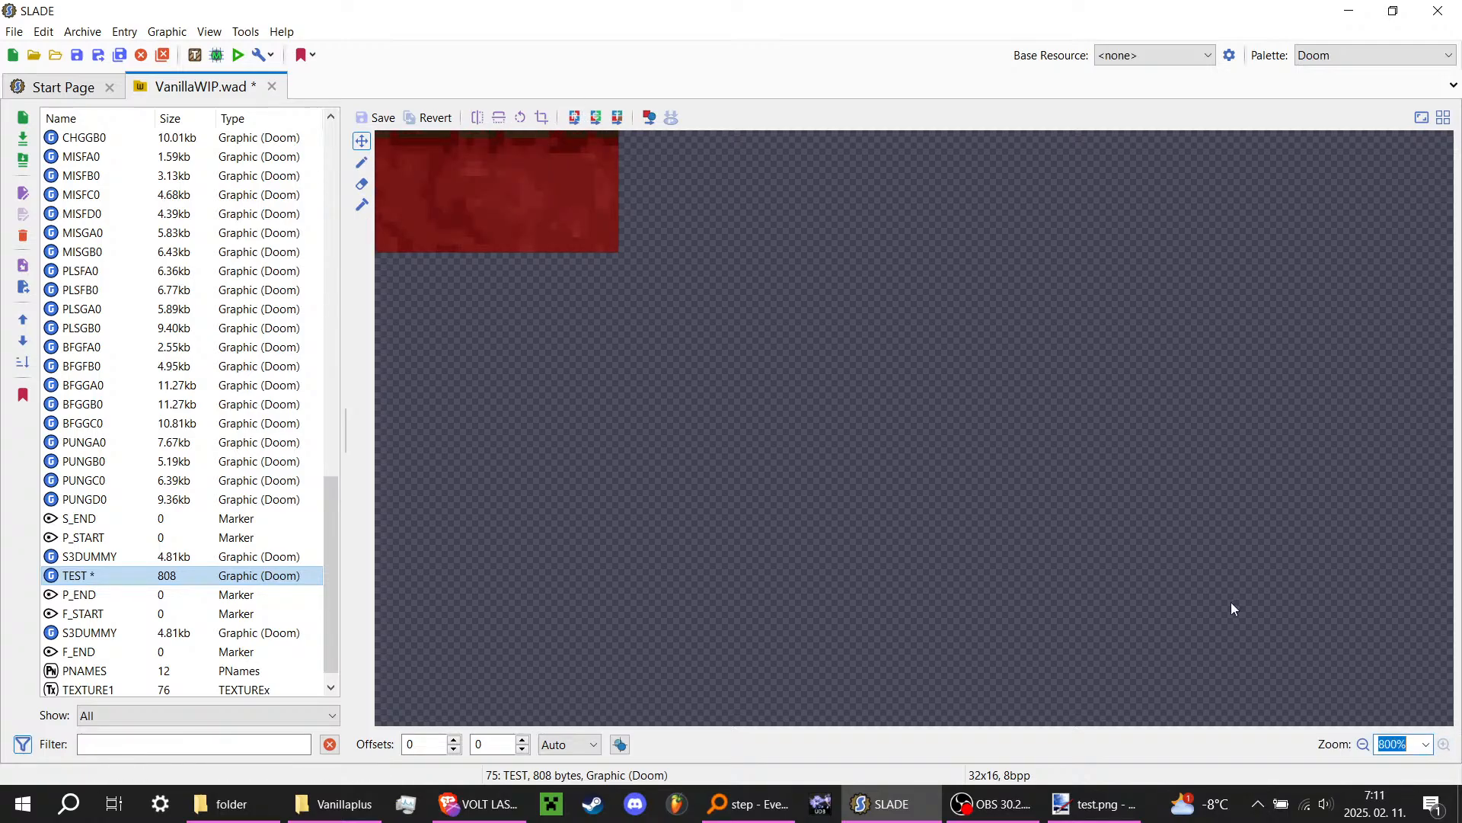
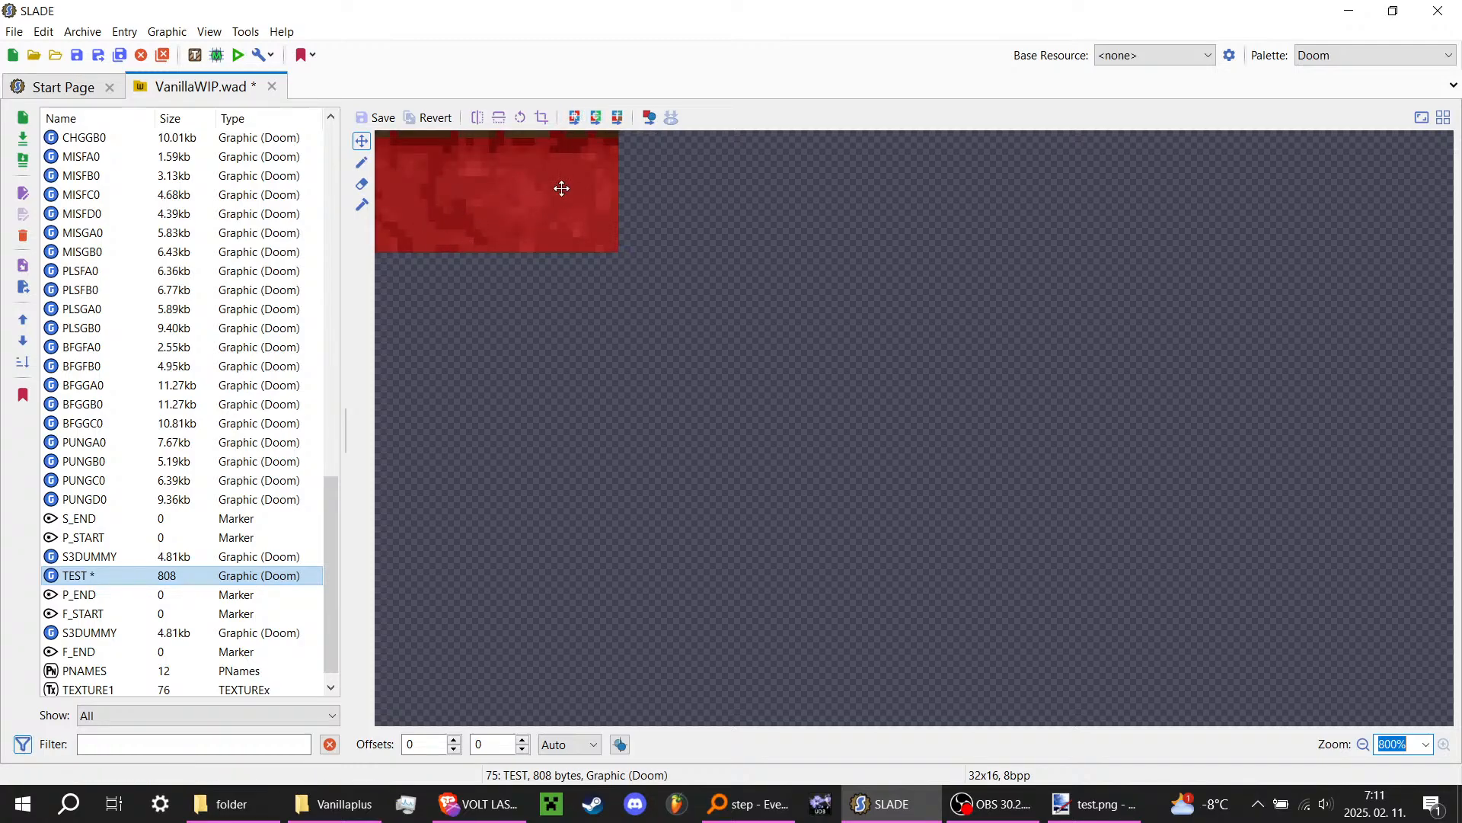
left_click(573, 116)
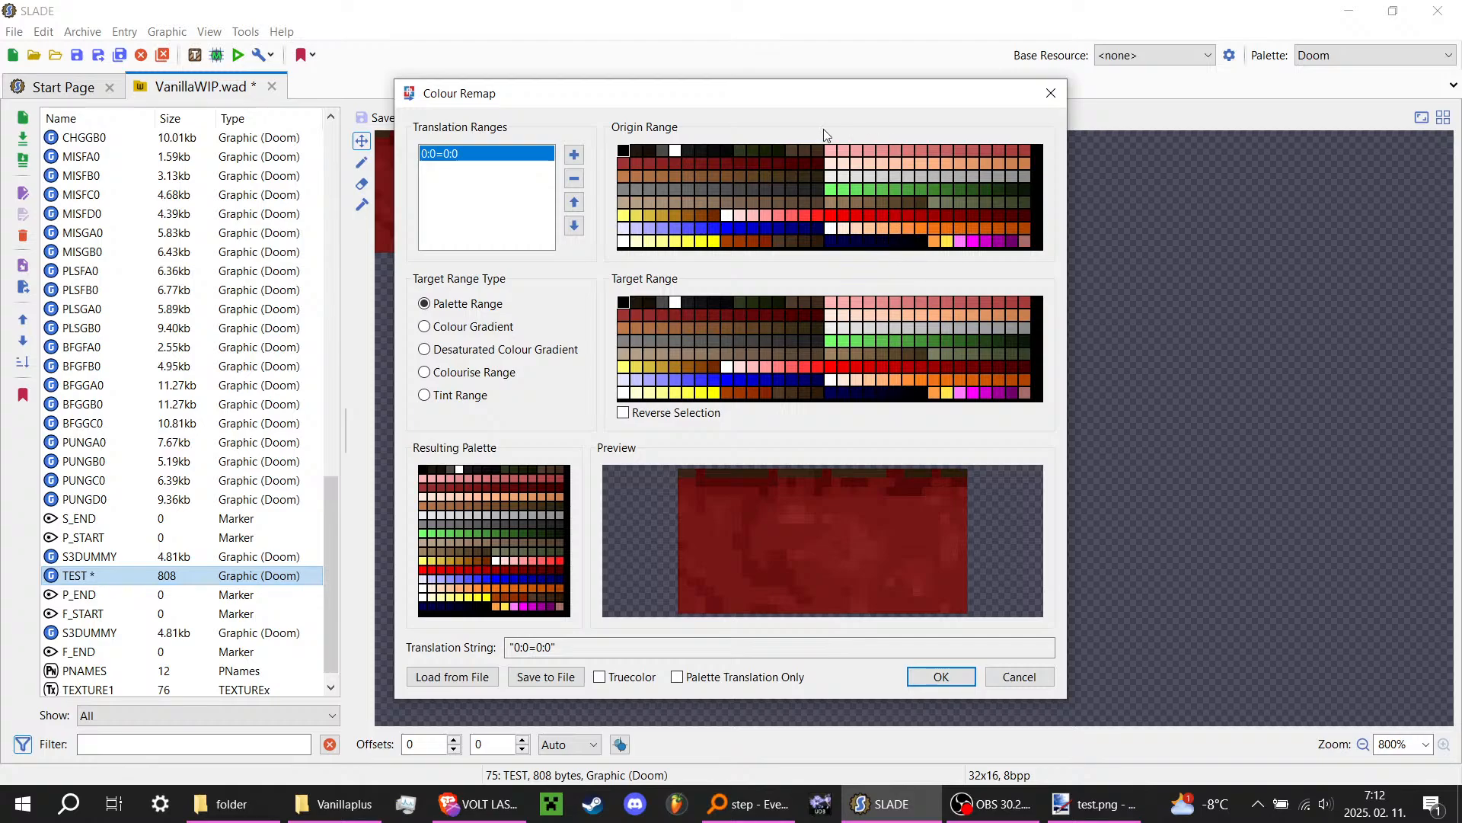
left_click_drag(621, 163, 646, 161)
left_click_drag(821, 169, 821, 166)
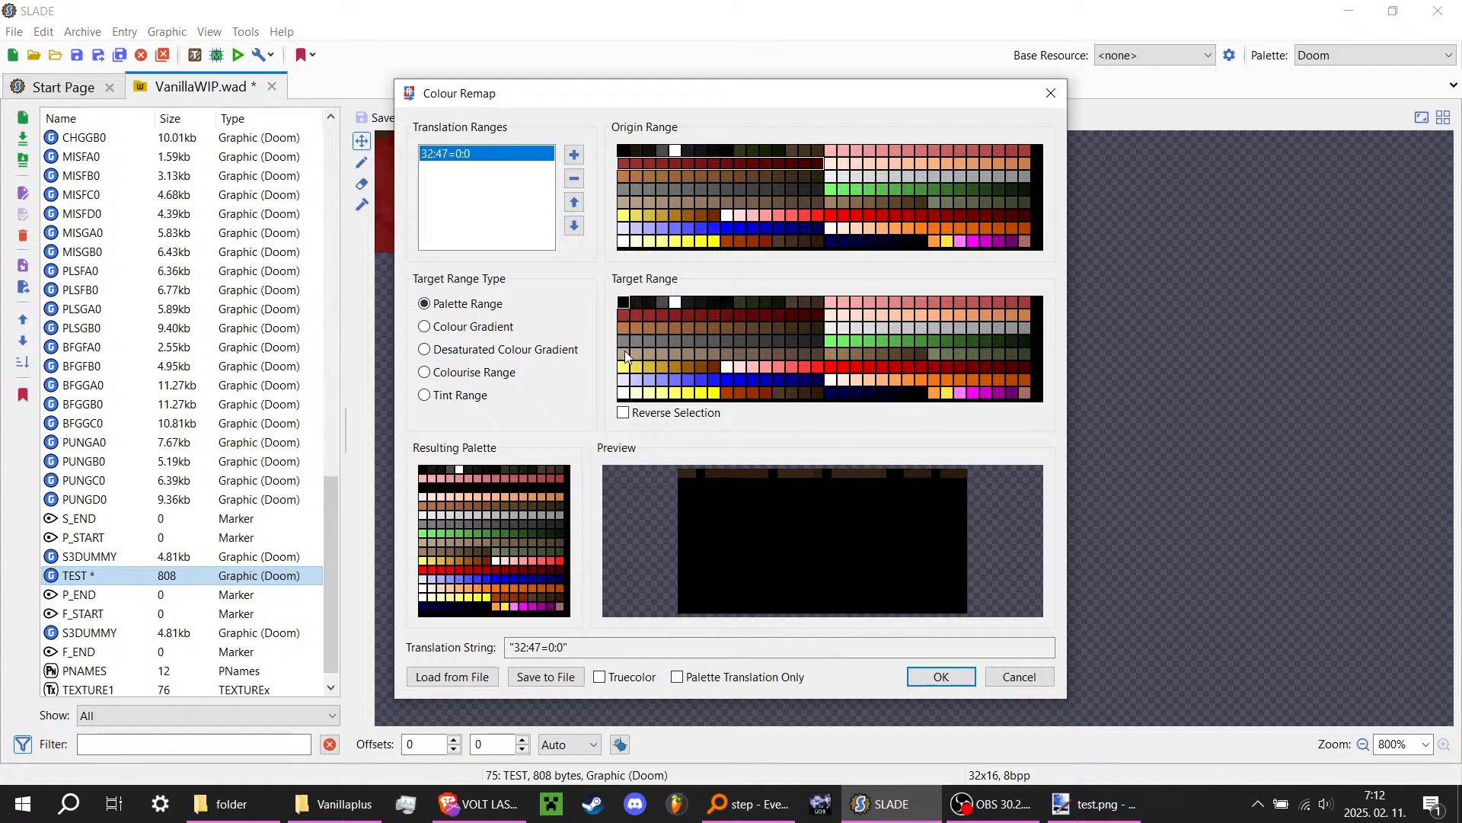
left_click_drag(646, 353, 813, 355)
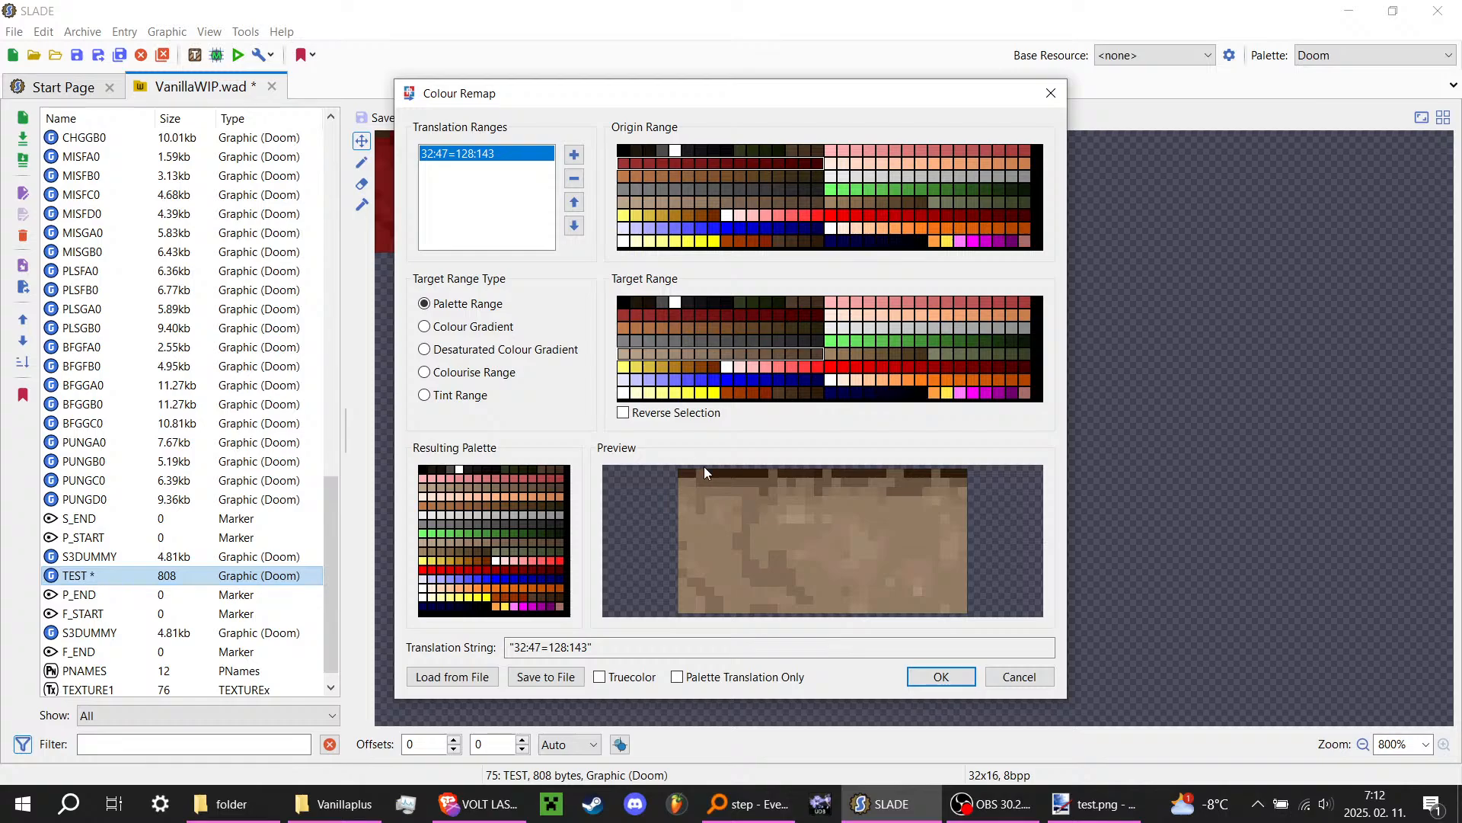
Step: Try remapping the same colours to target ranges 80:95, 80:112, 77:112, 44:144 and 72:245
left_click_drag(830, 327, 1025, 331)
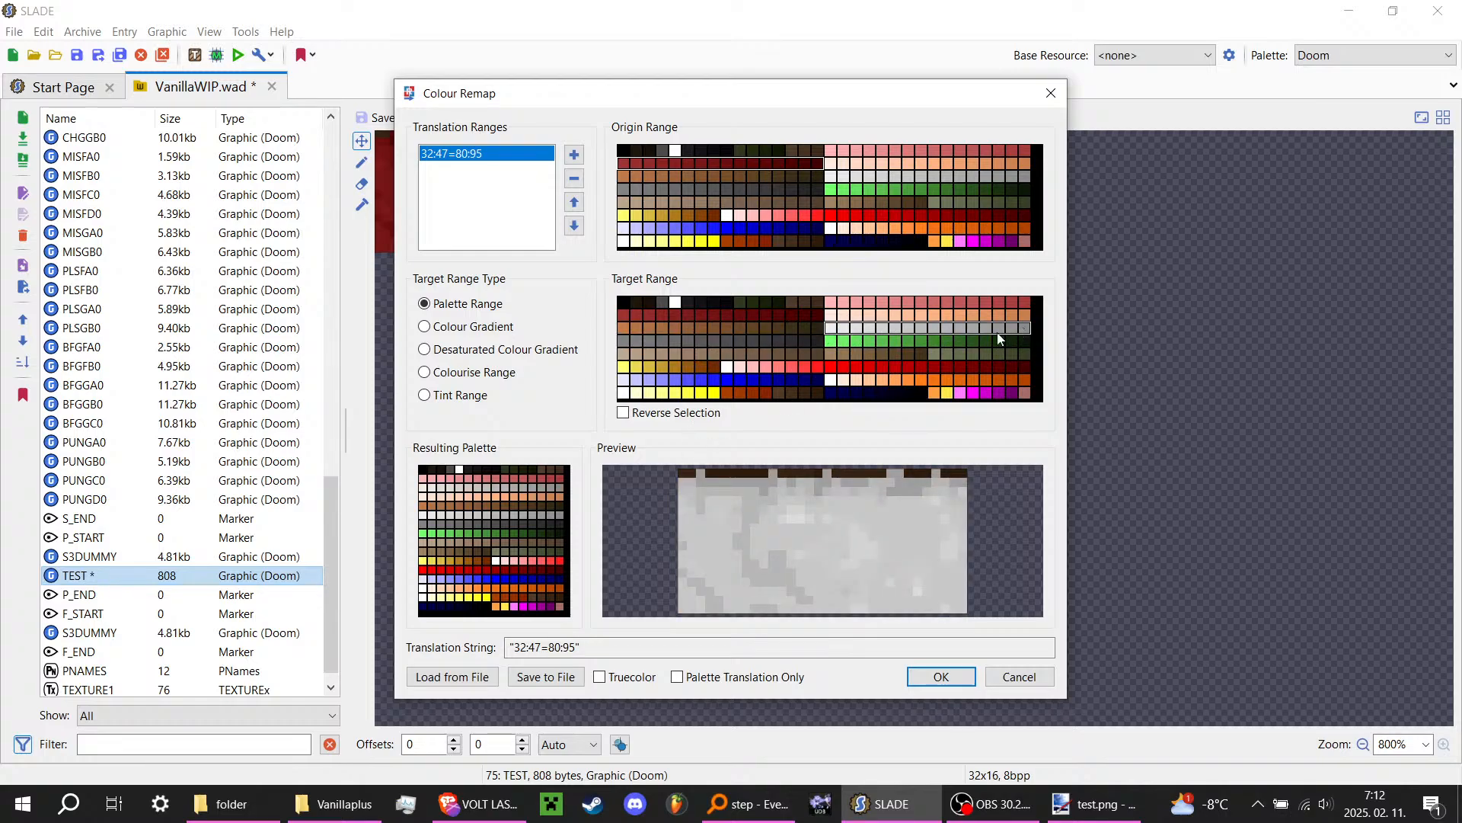
left_click_drag(647, 341, 832, 341)
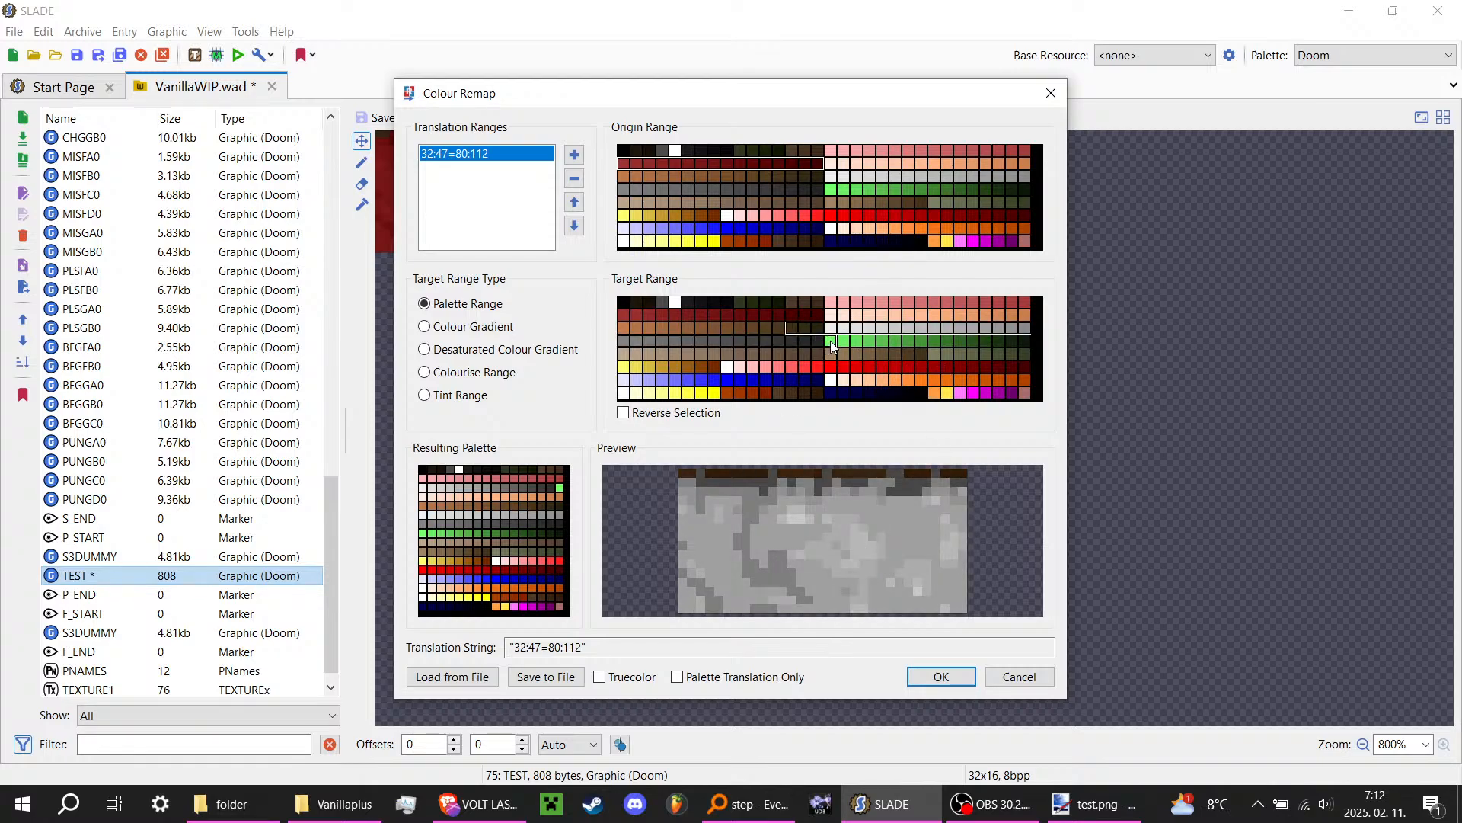
left_click_drag(830, 340, 831, 340)
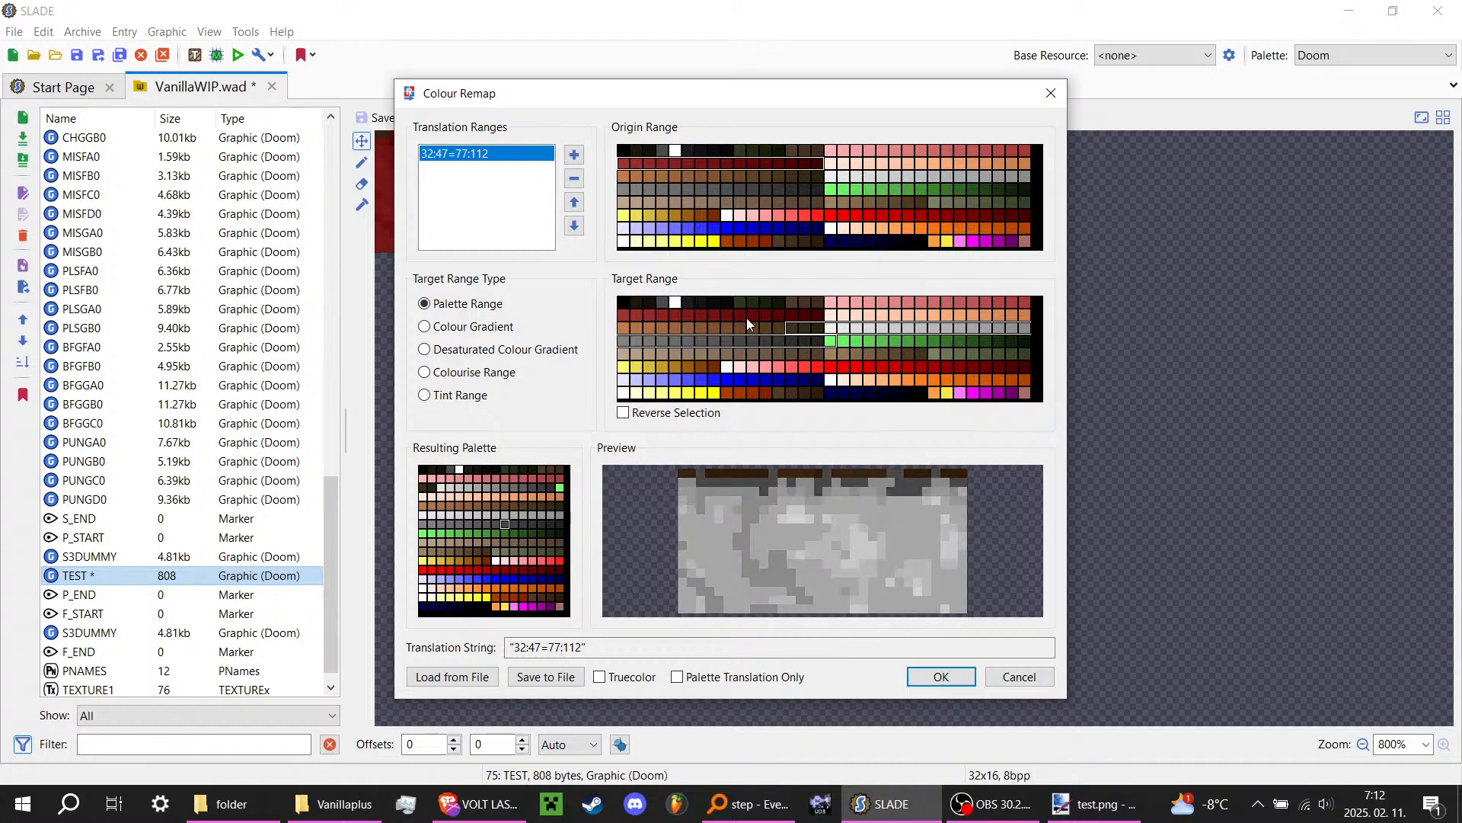
left_click_drag(747, 320, 830, 349)
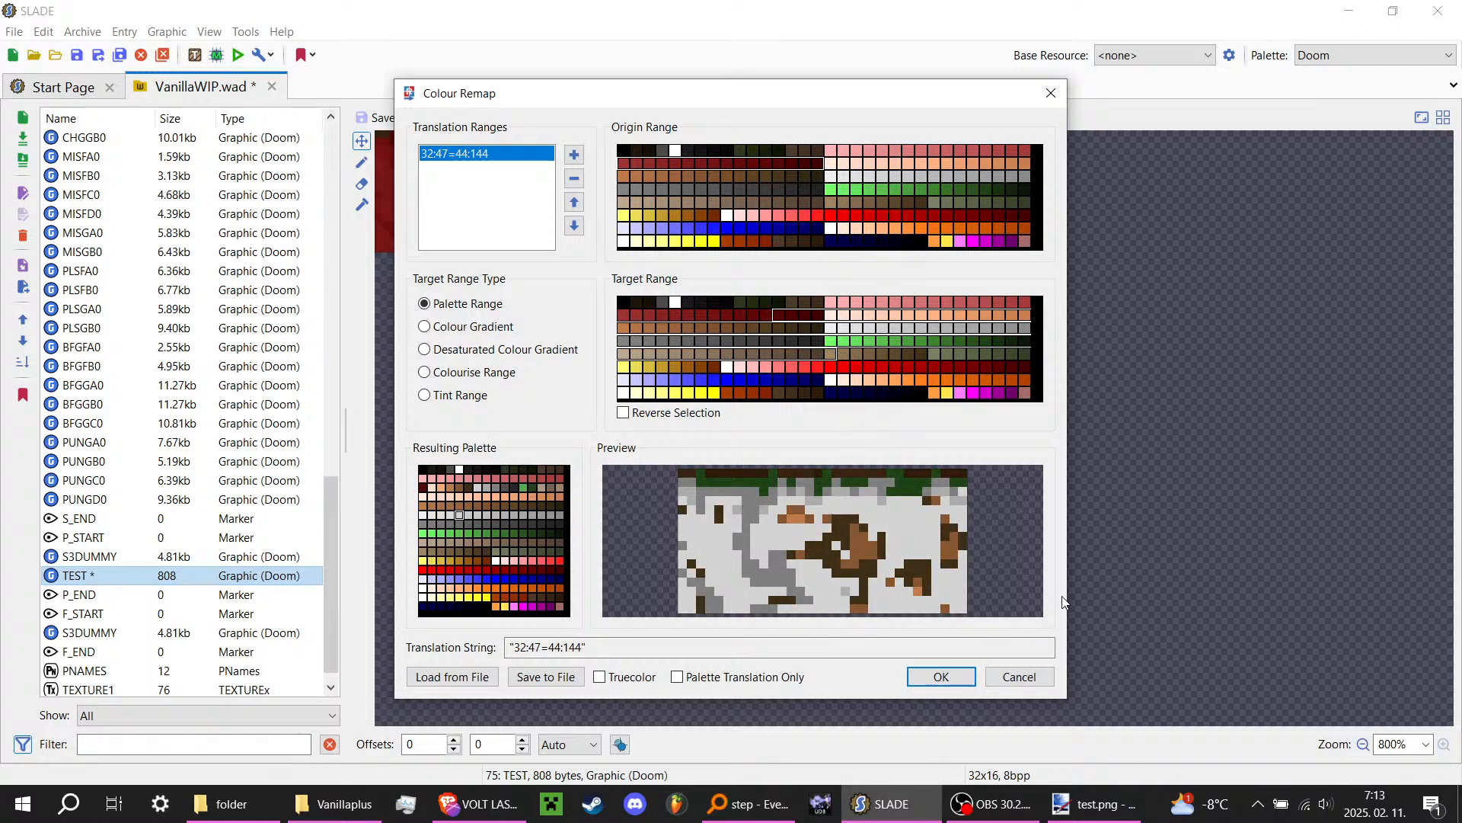
left_click_drag(727, 328, 896, 392)
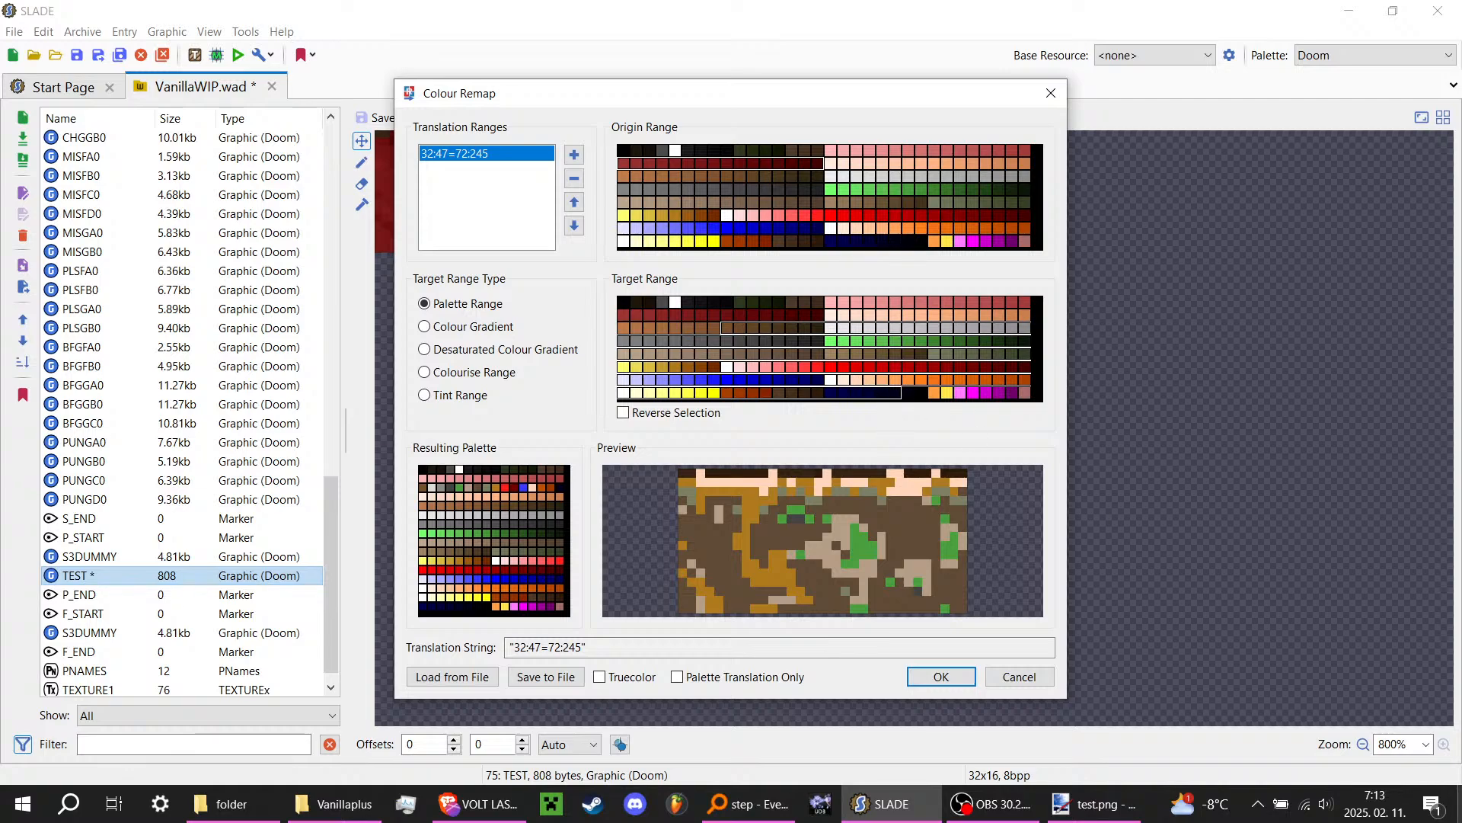
Step: Open DOOM2.WAD with gzdoom 414 from the desktop and run Heretic: Shadow of the Serpent Riders
left_click(1459, 808)
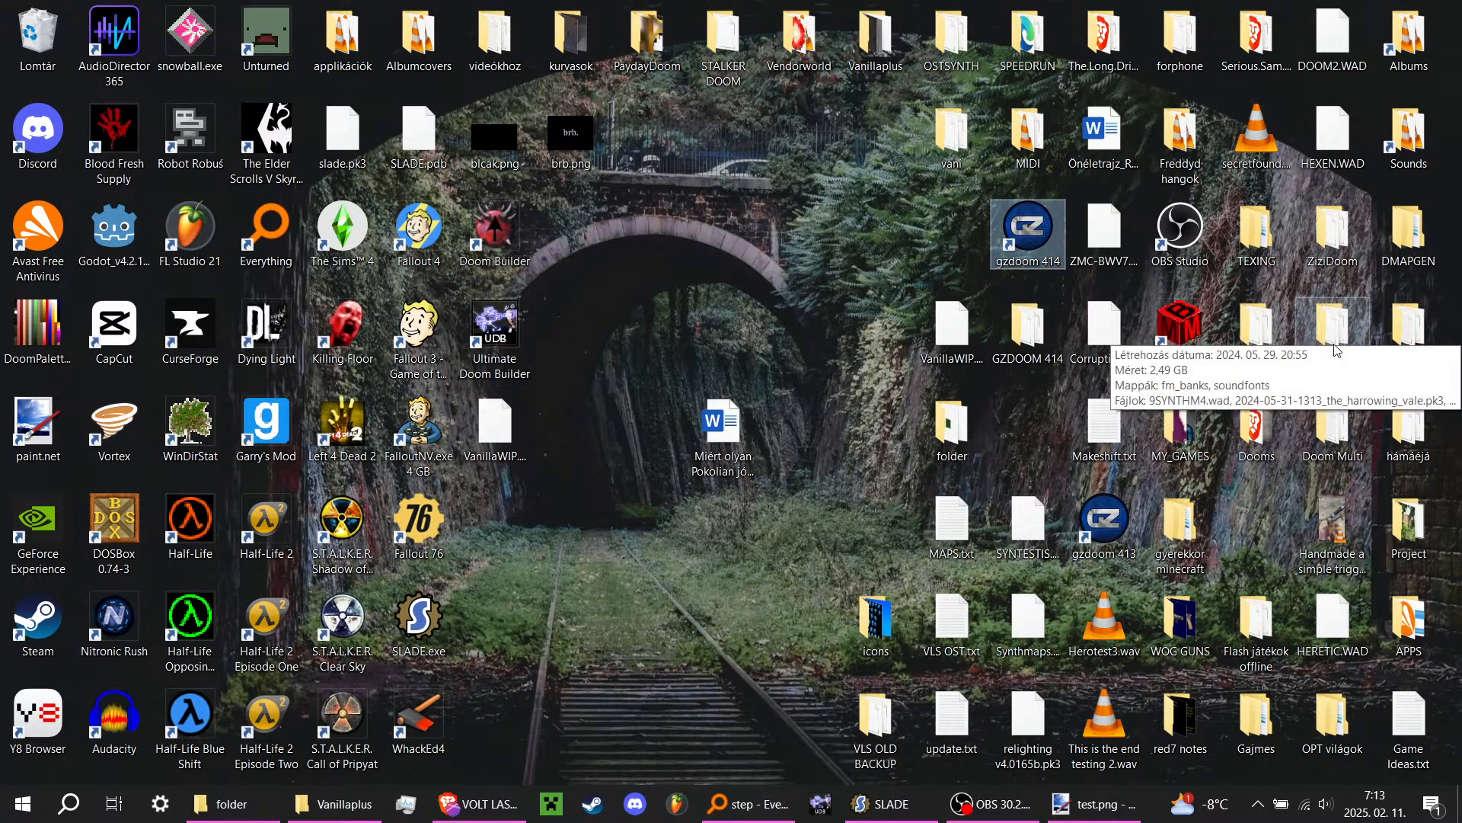
double_click(1258, 348)
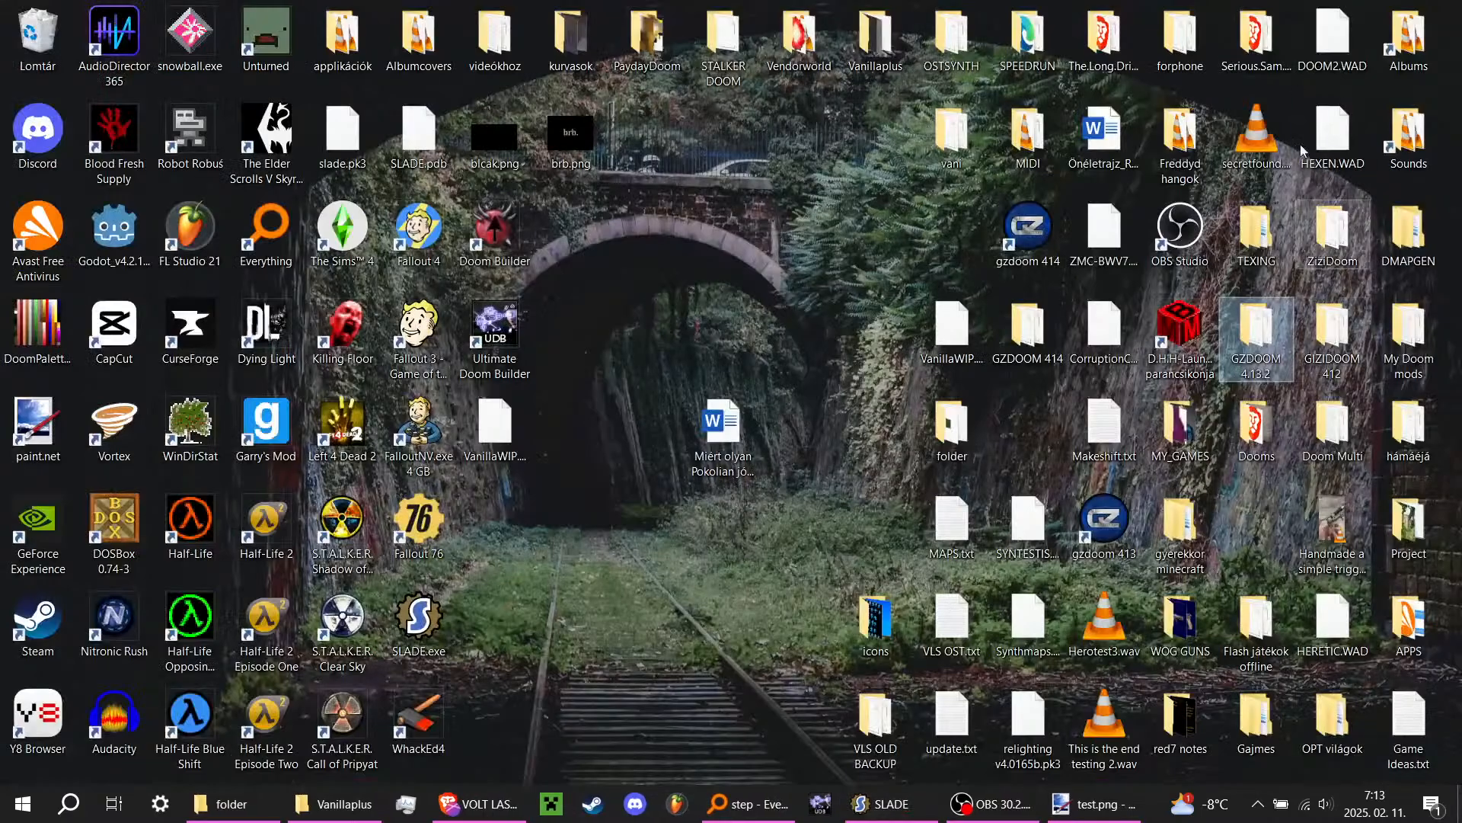
left_click(1329, 38)
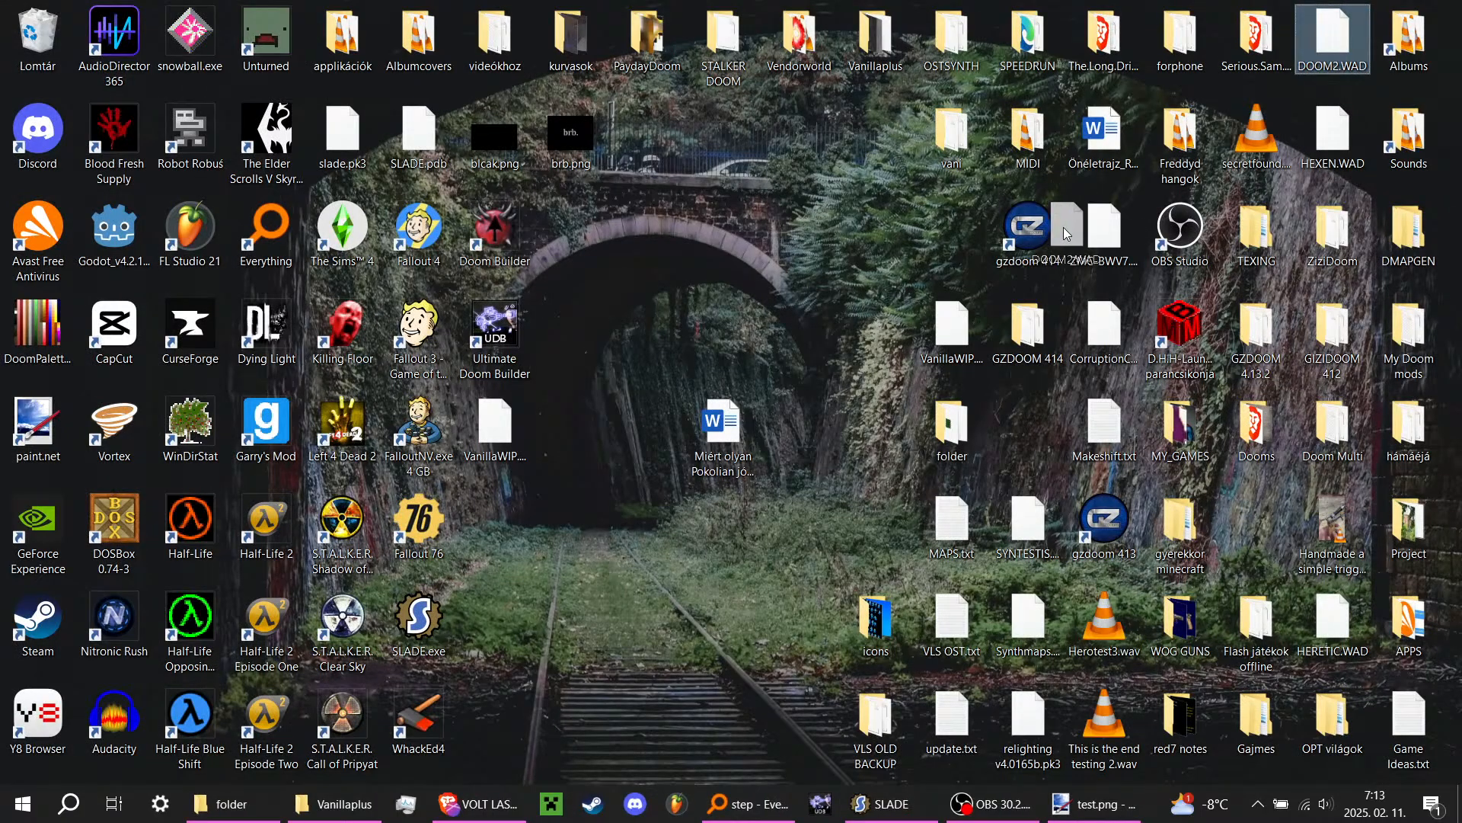
double_click(1051, 236)
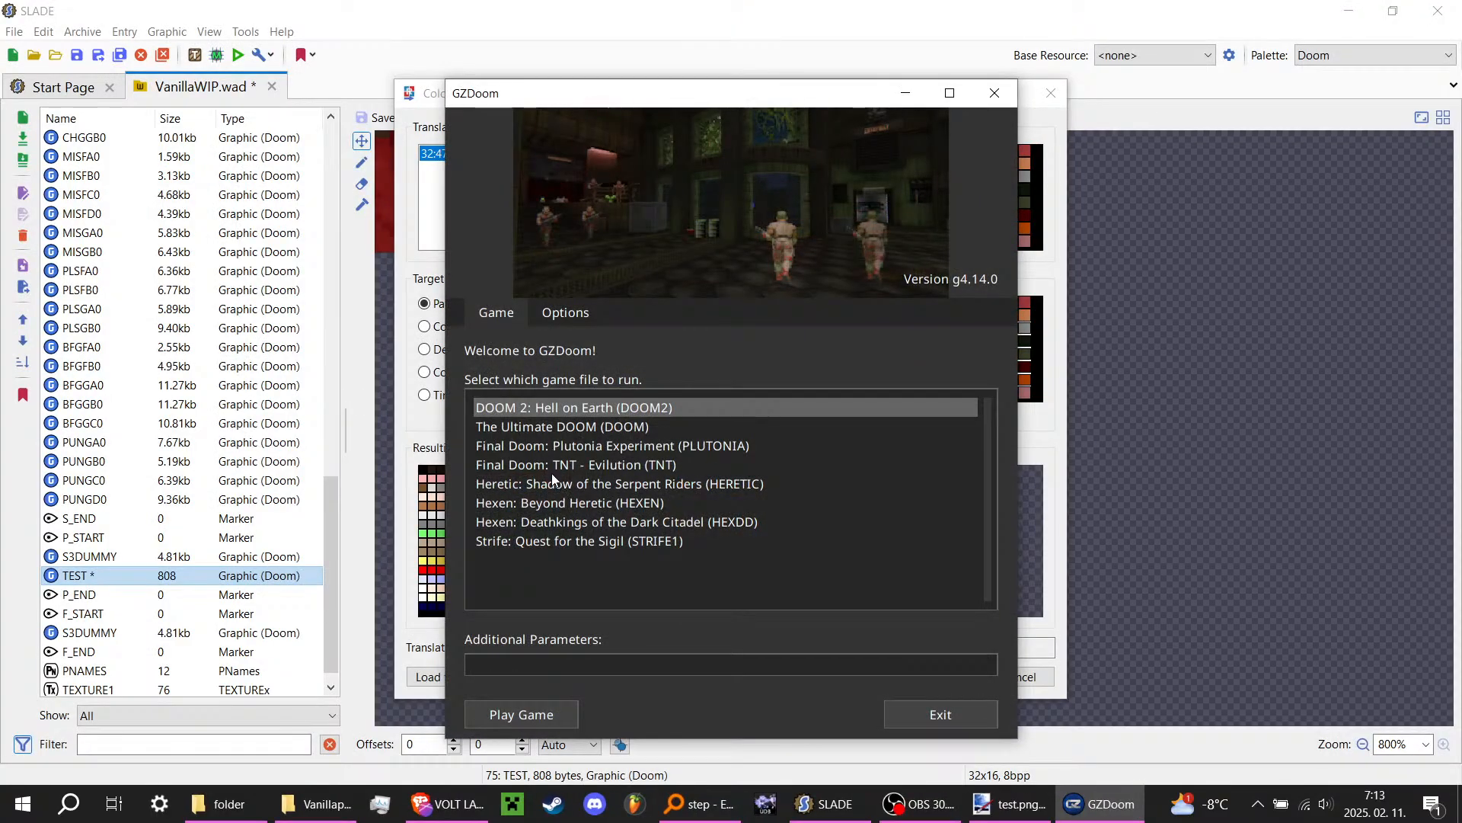
double_click(545, 483)
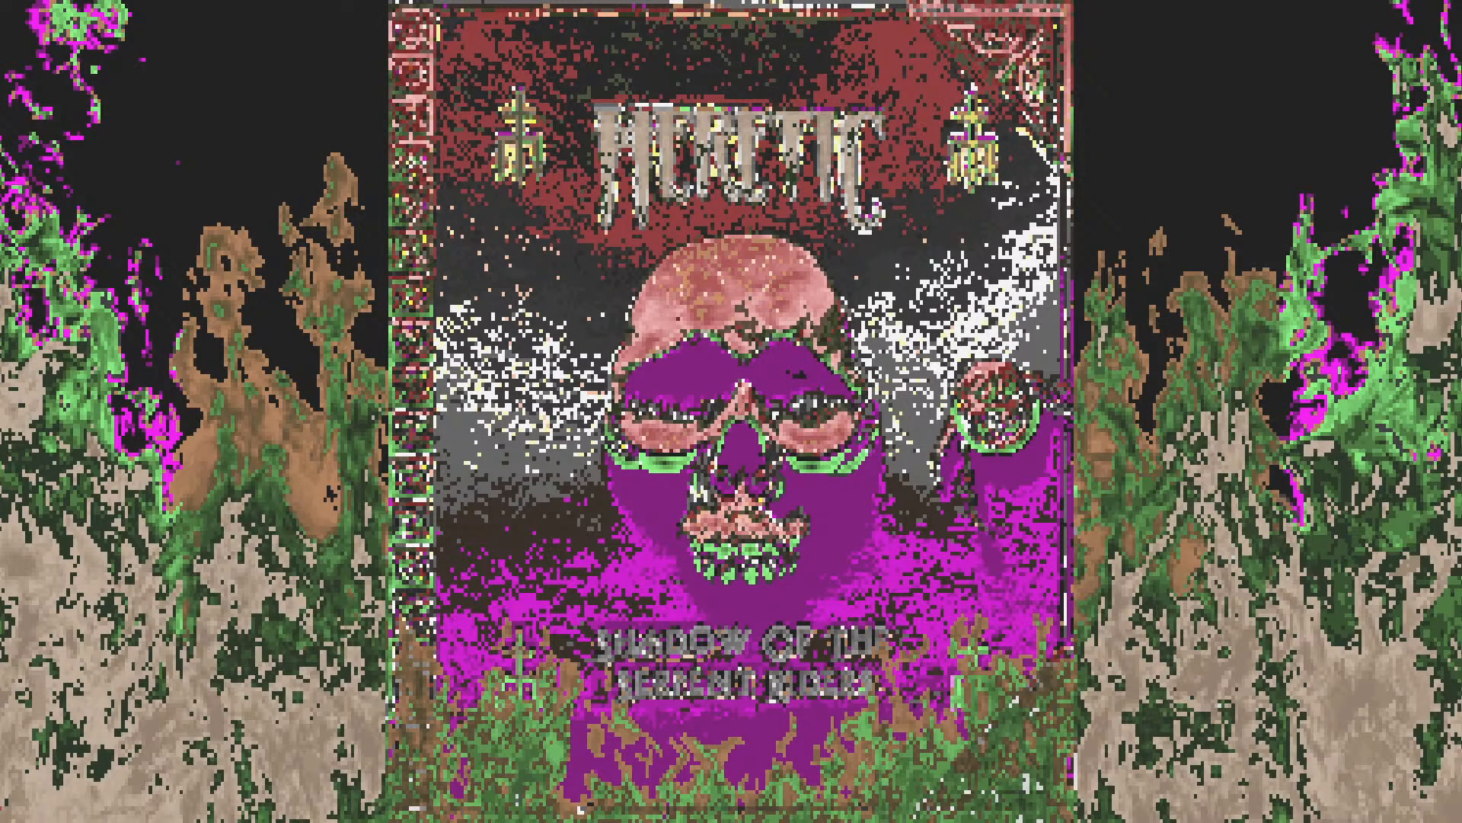
Step: Quit the running Heretic game and return to the colour remap in SLADE
key("Escape")
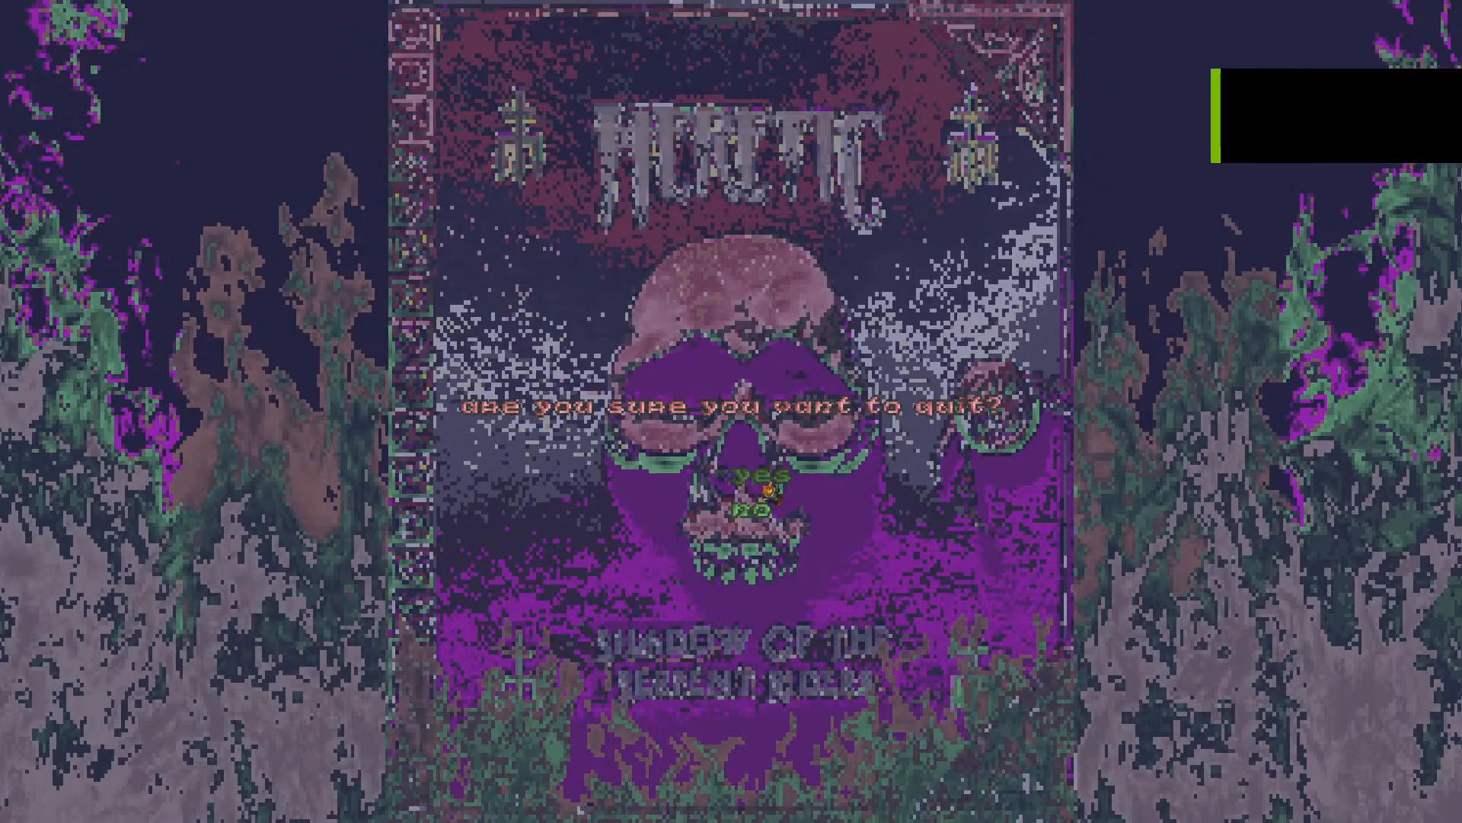
key("y")
left_click(958, 525)
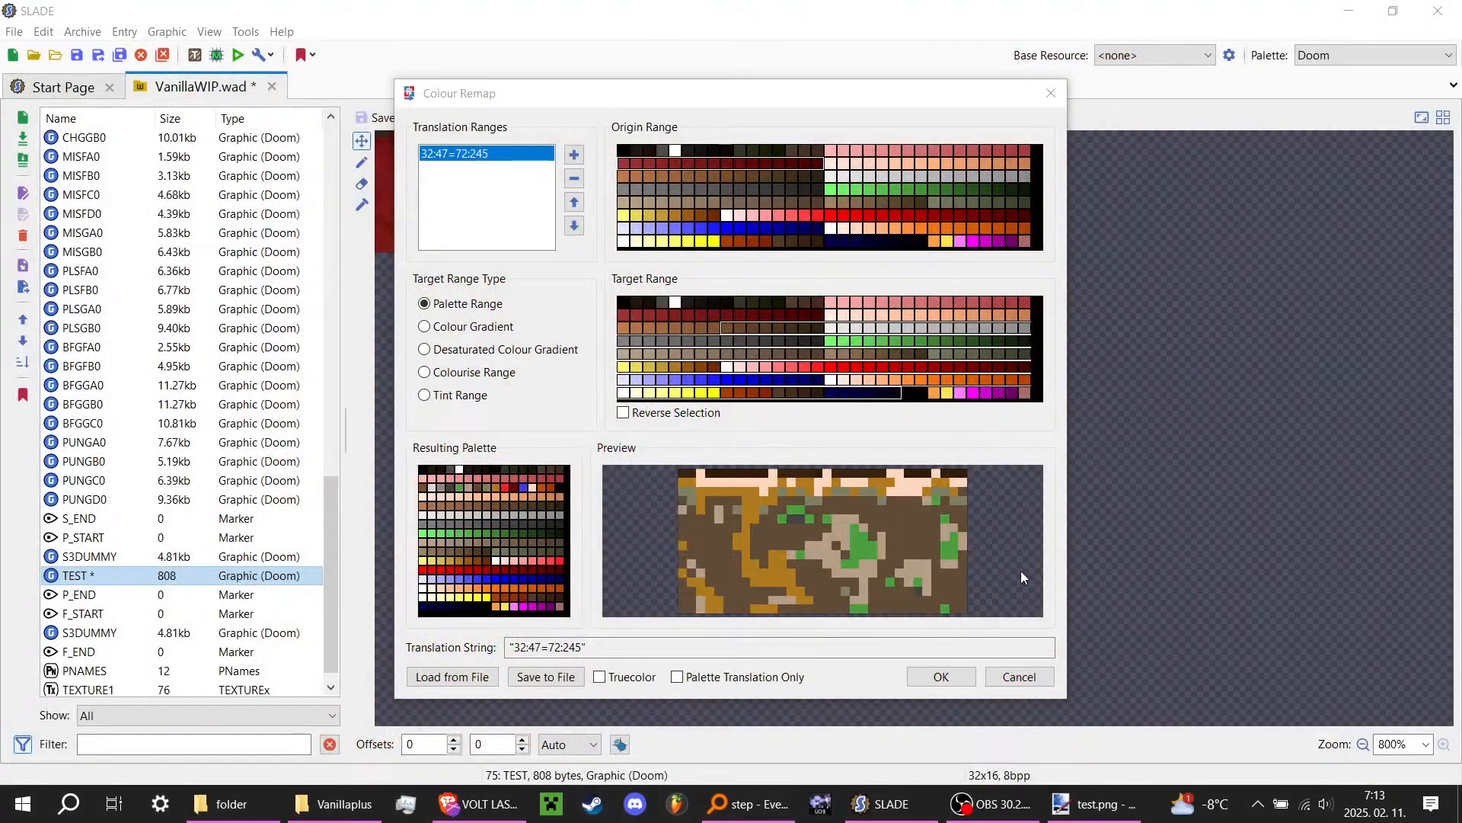
Step: Cancel the colour remap and delete the TEST entry from VanillaWIP.wad
left_click(1019, 676)
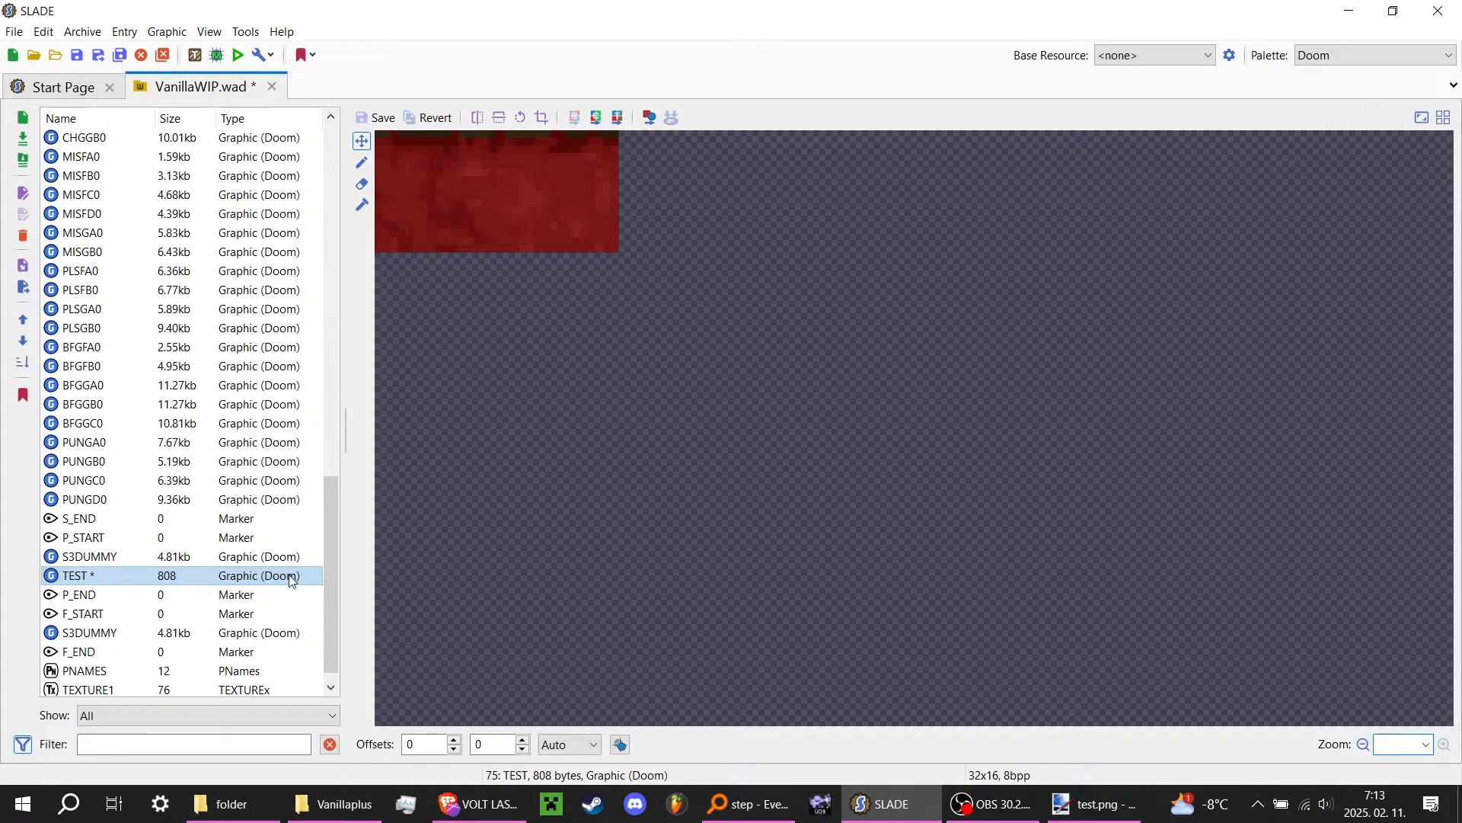
key("Delete")
key("Return")
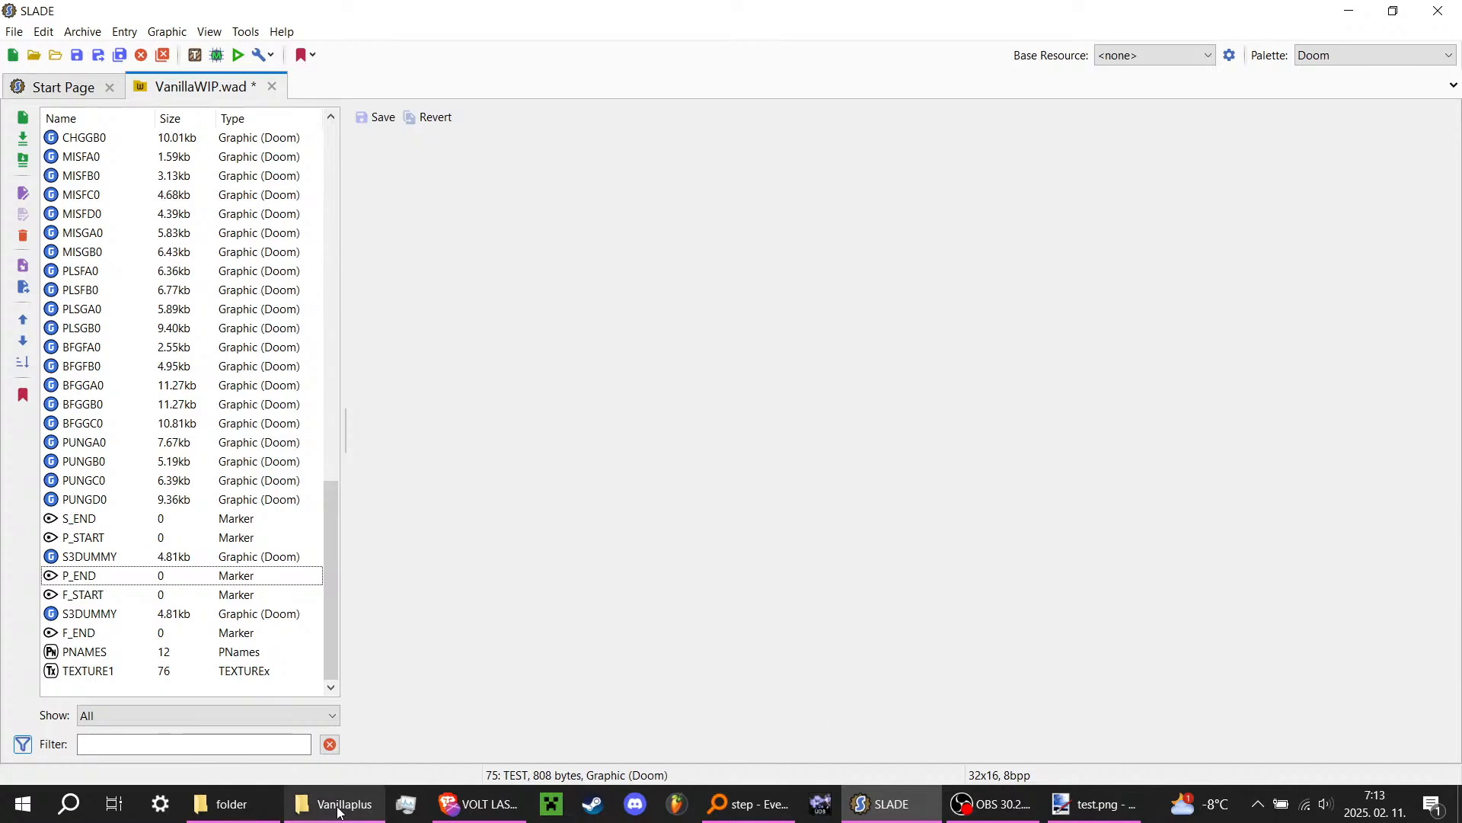
Step: Switch to OBS and check the stream's live chat
left_click(990, 804)
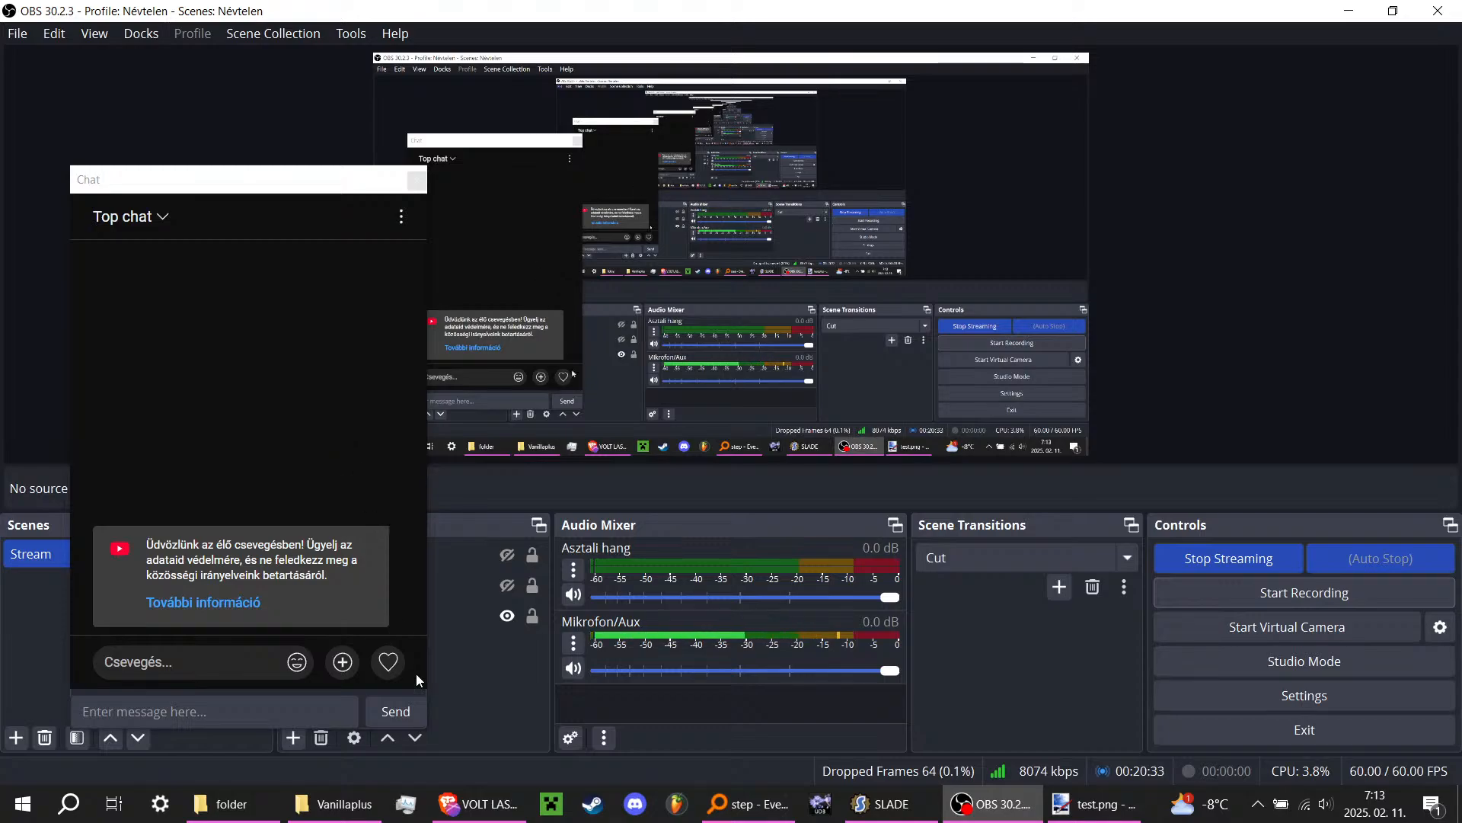
mouse_move(478, 803)
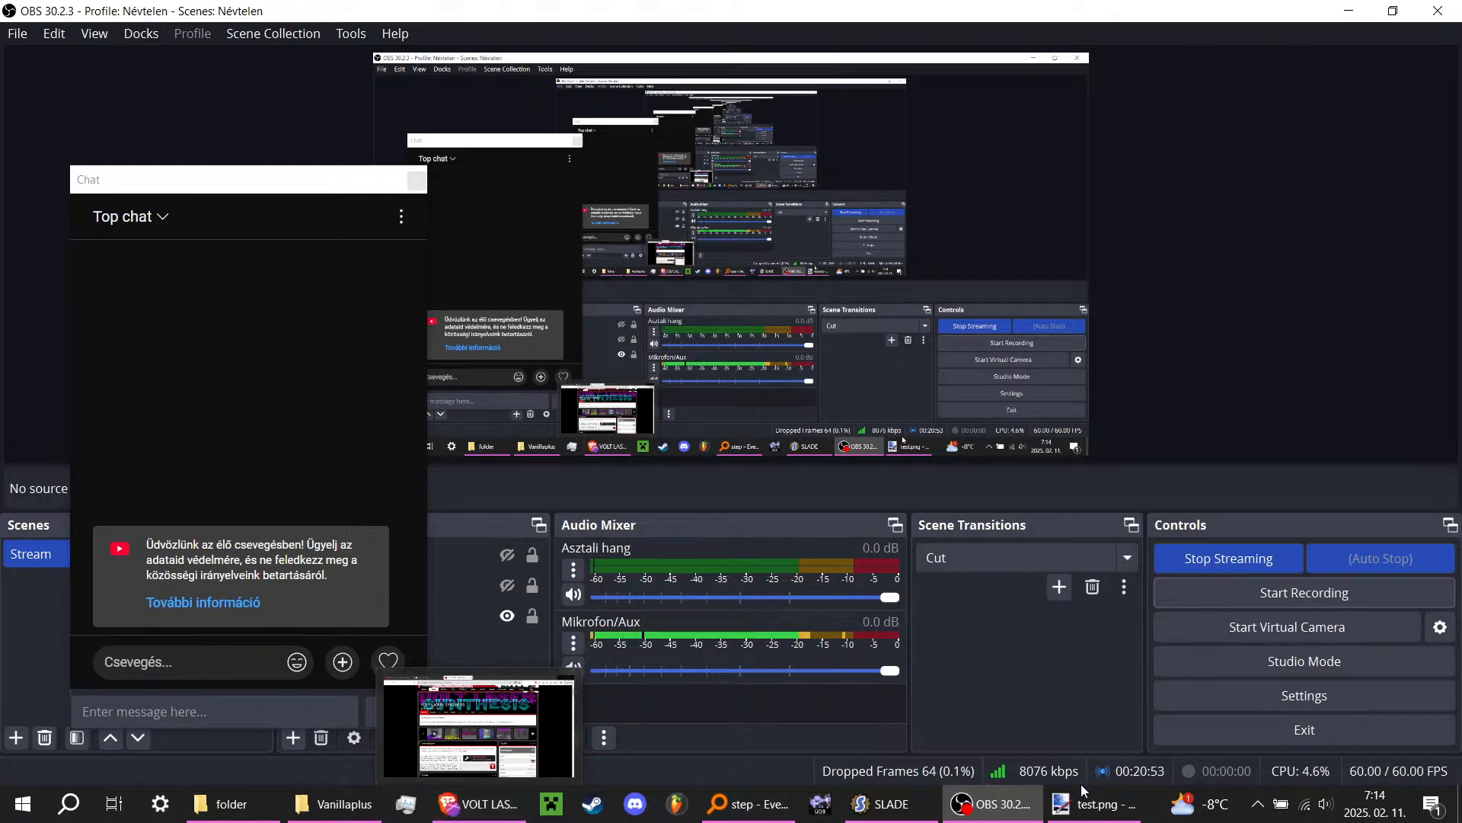
Step: Switch to the Vanillaplus window, then to the folder window, and view FLAT20C.png enlarged in the image viewer before closing it
left_click(373, 813)
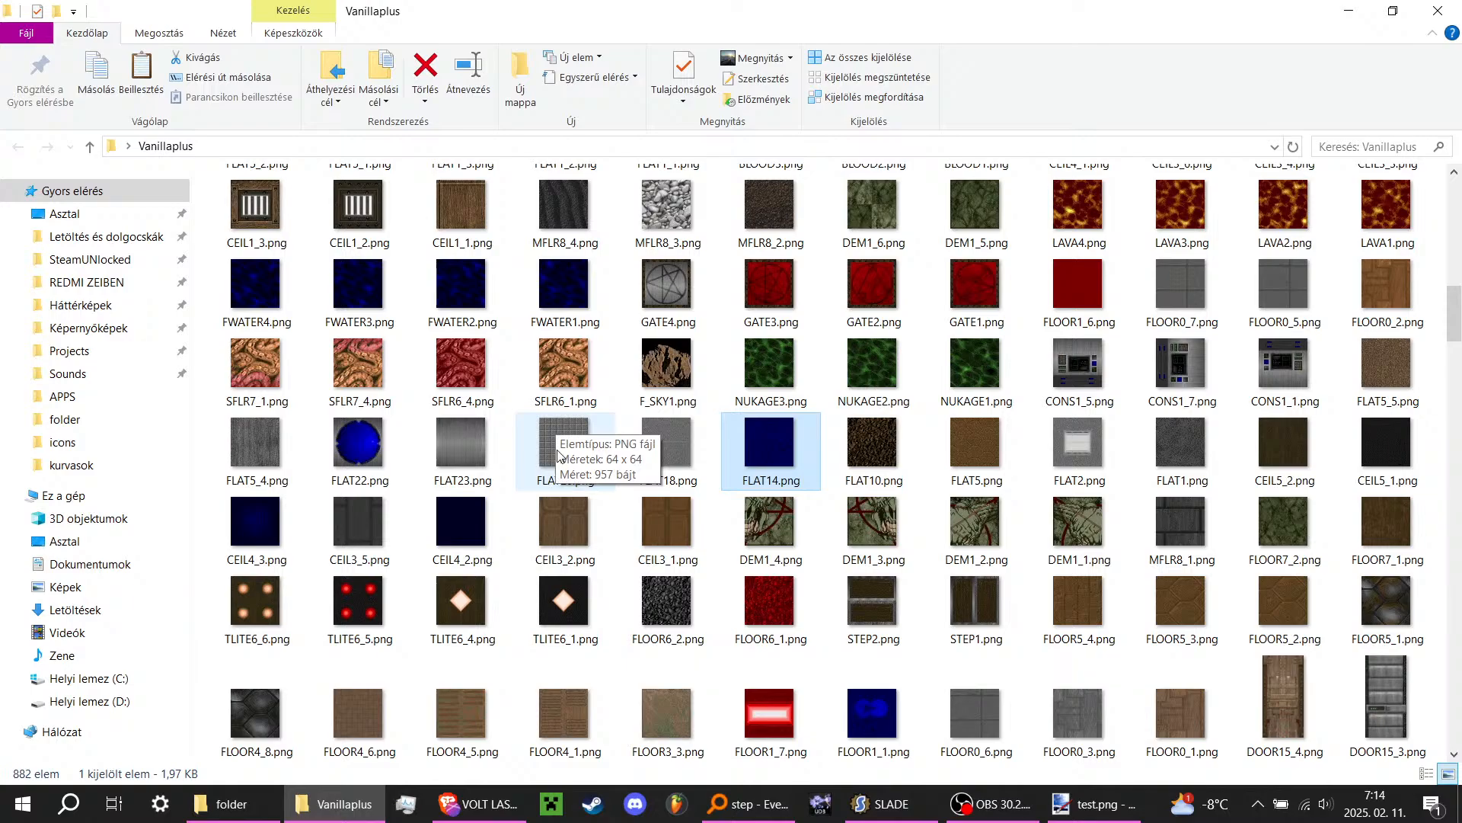
key("alt+Tab")
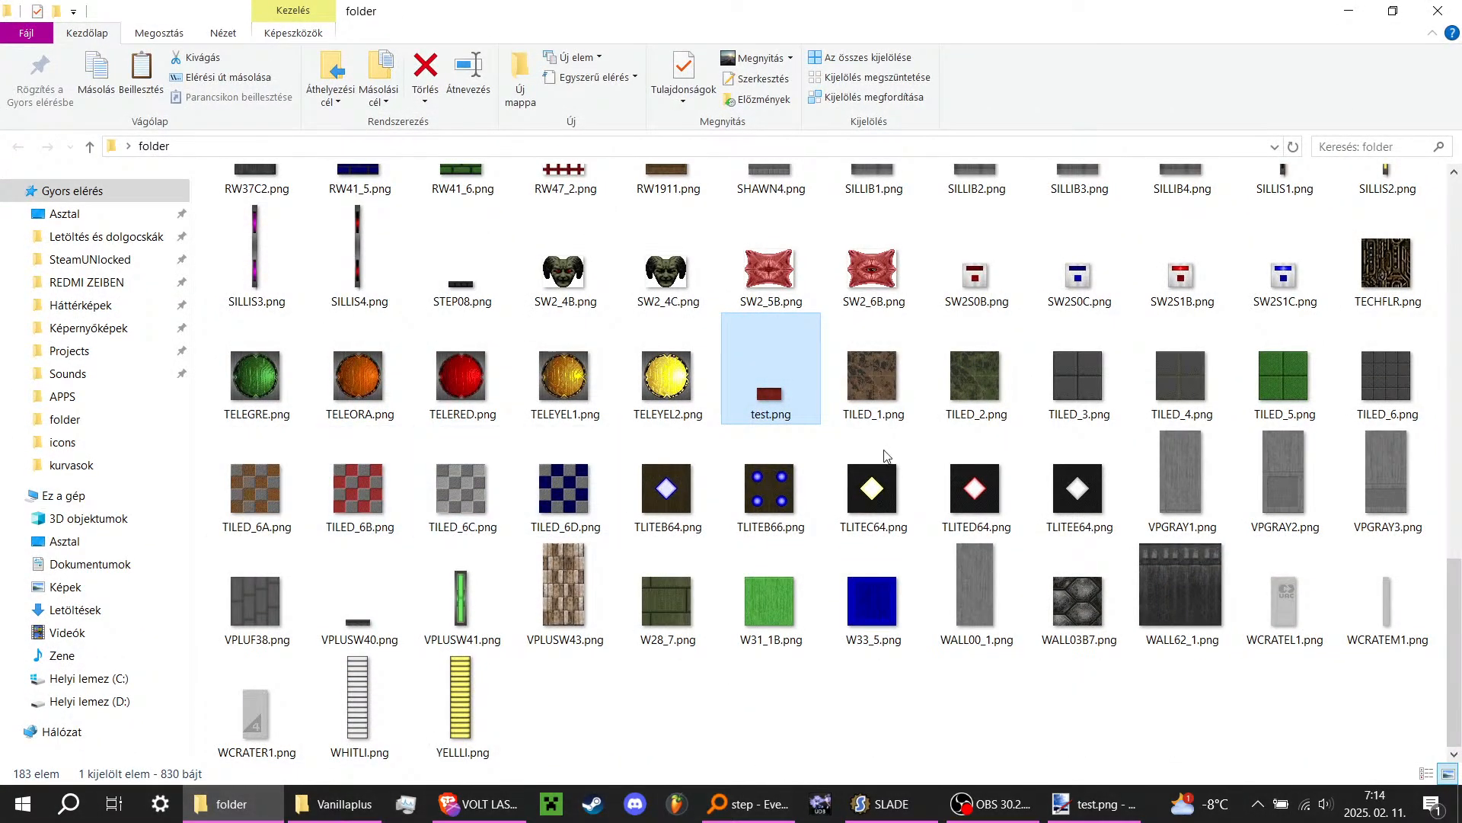
scroll(1352, 385, "up", 10)
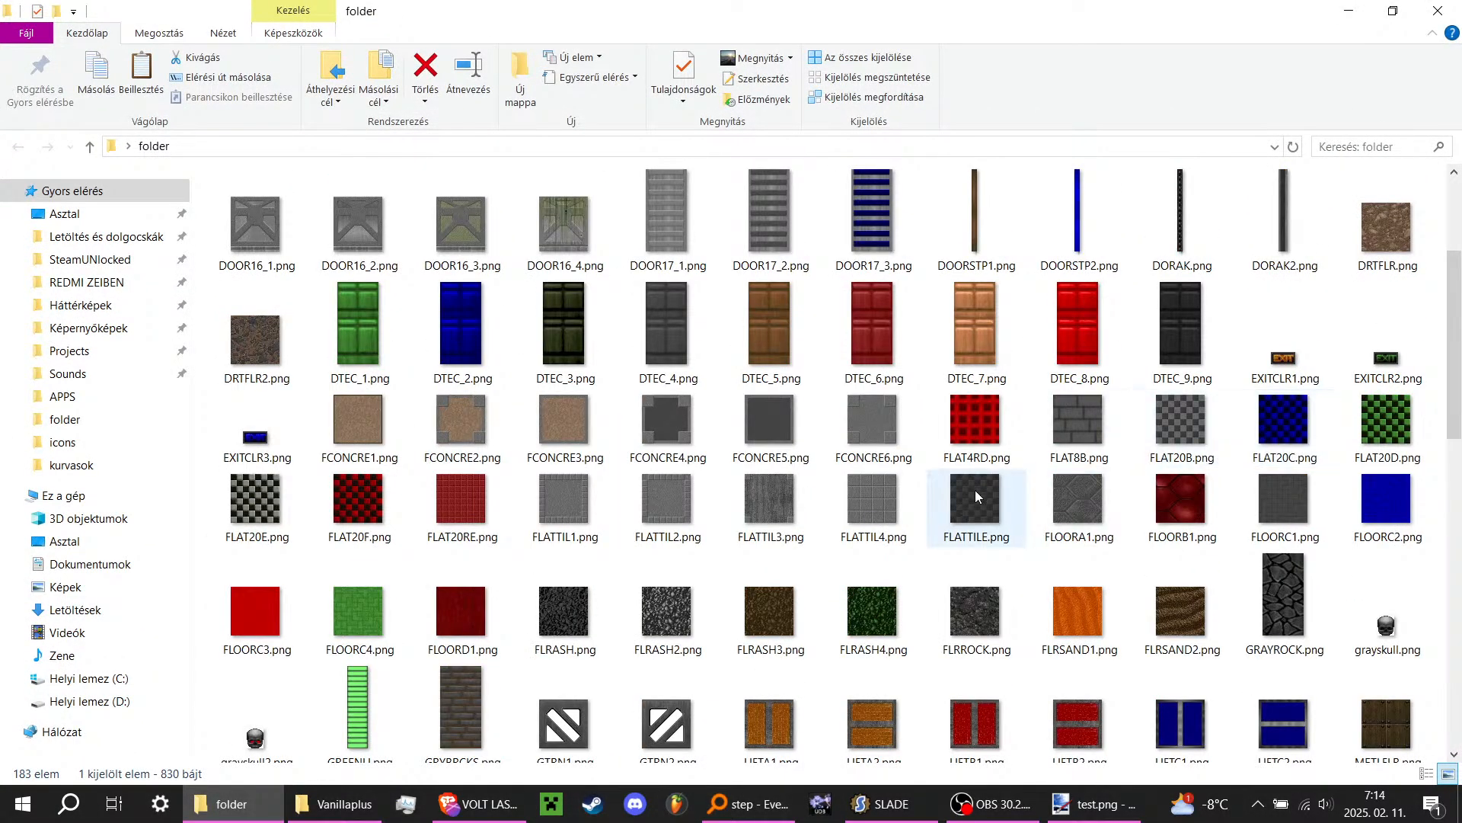
mouse_move(852, 515)
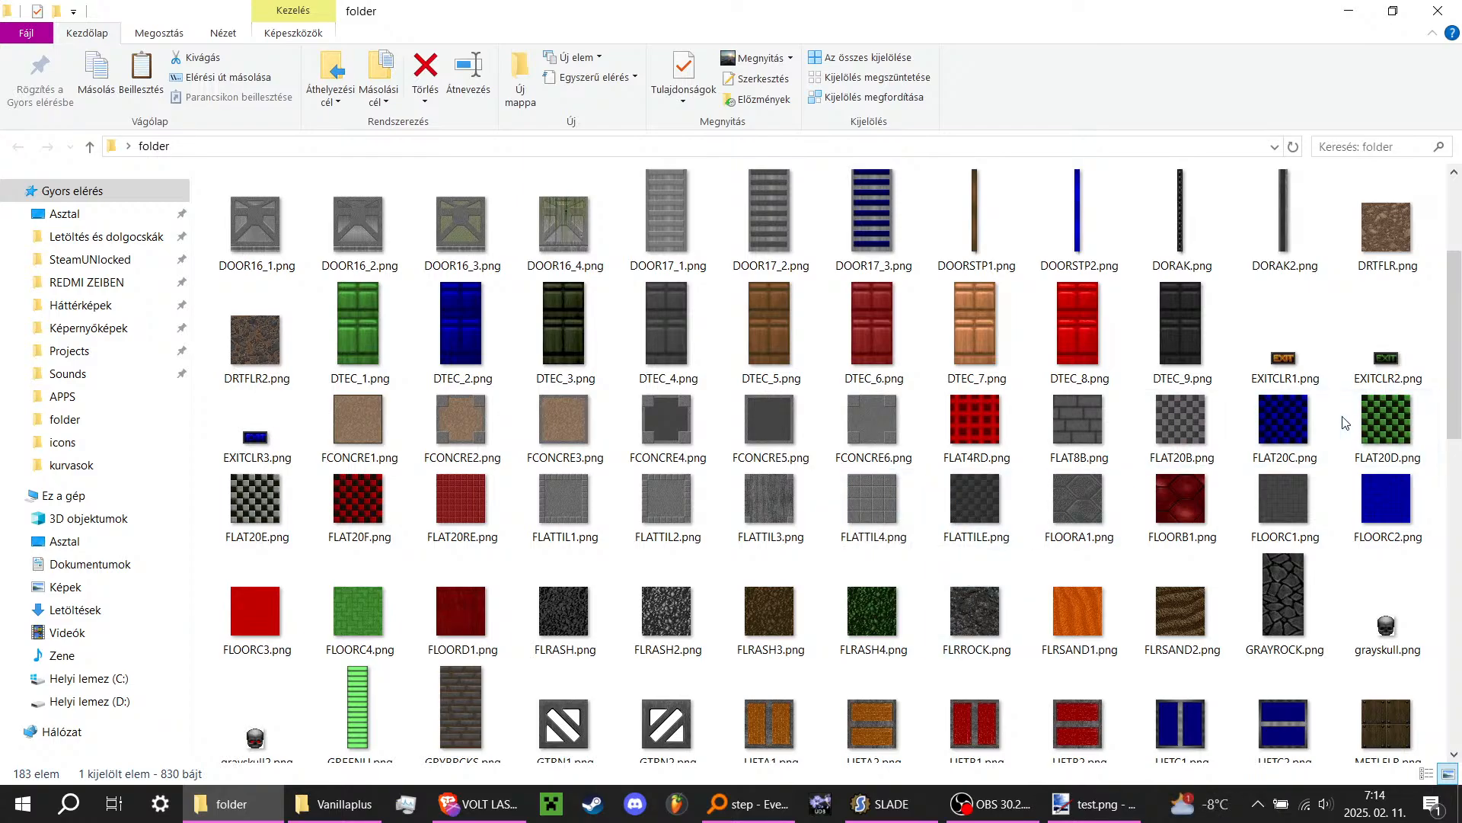
double_click(1283, 440)
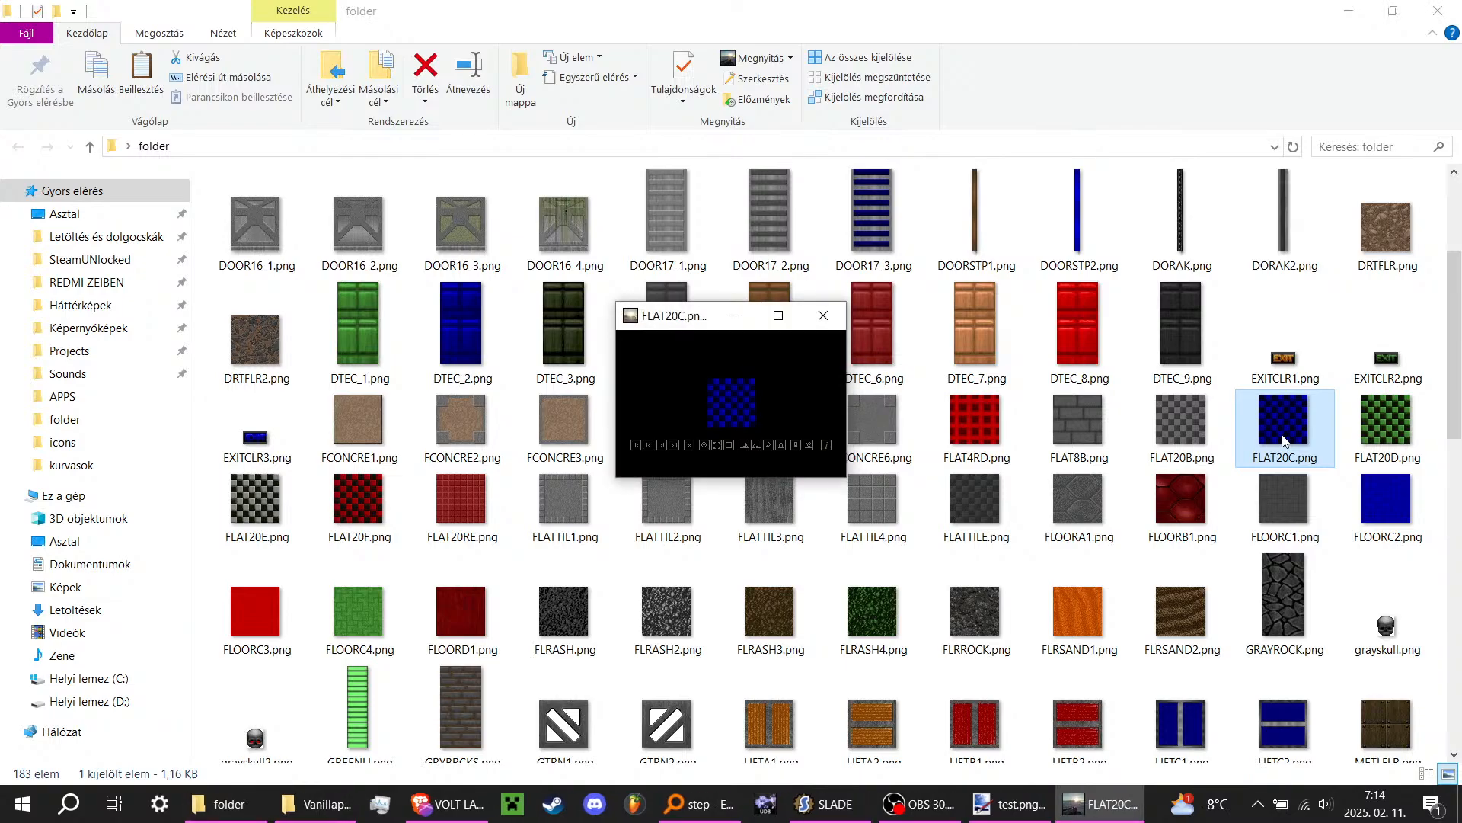
scroll(720, 403, "up", 1)
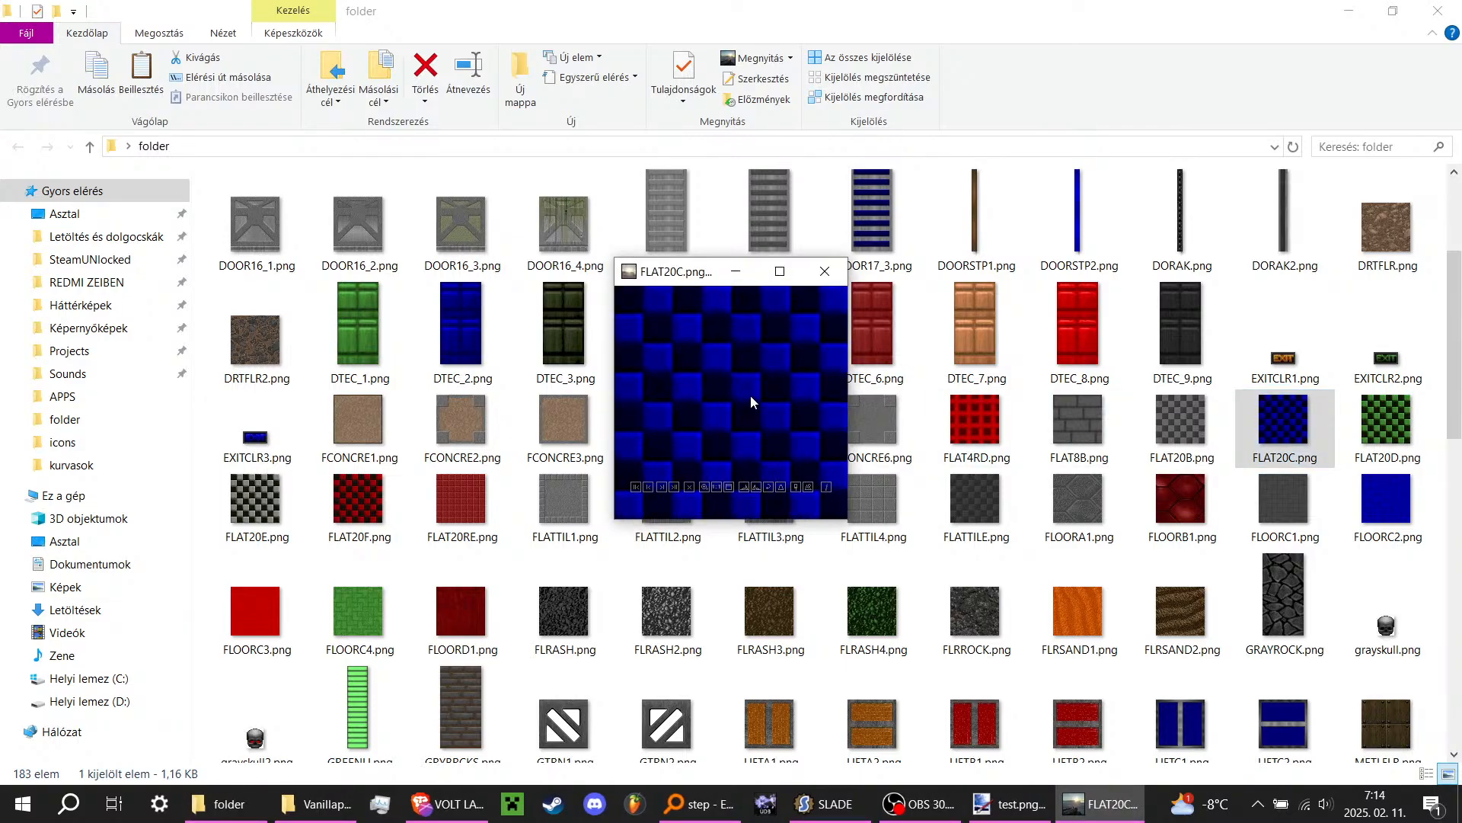
left_click(825, 271)
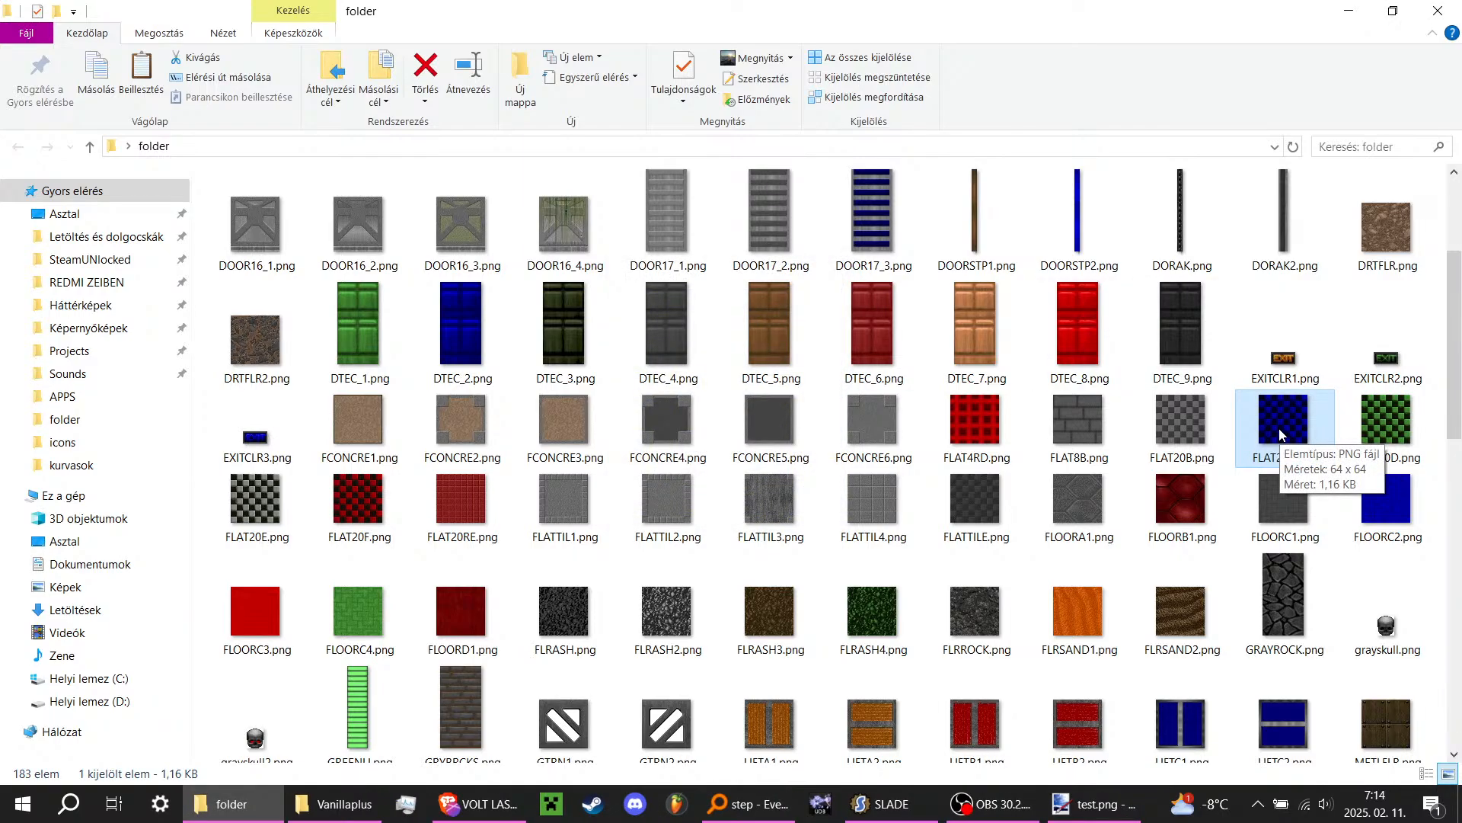
Step: Point out more recoloured textures in the folder window, selecting FLAT20D.png, FLAT20F.png and BLUELI2.png
left_click(1400, 419)
left_click(358, 518)
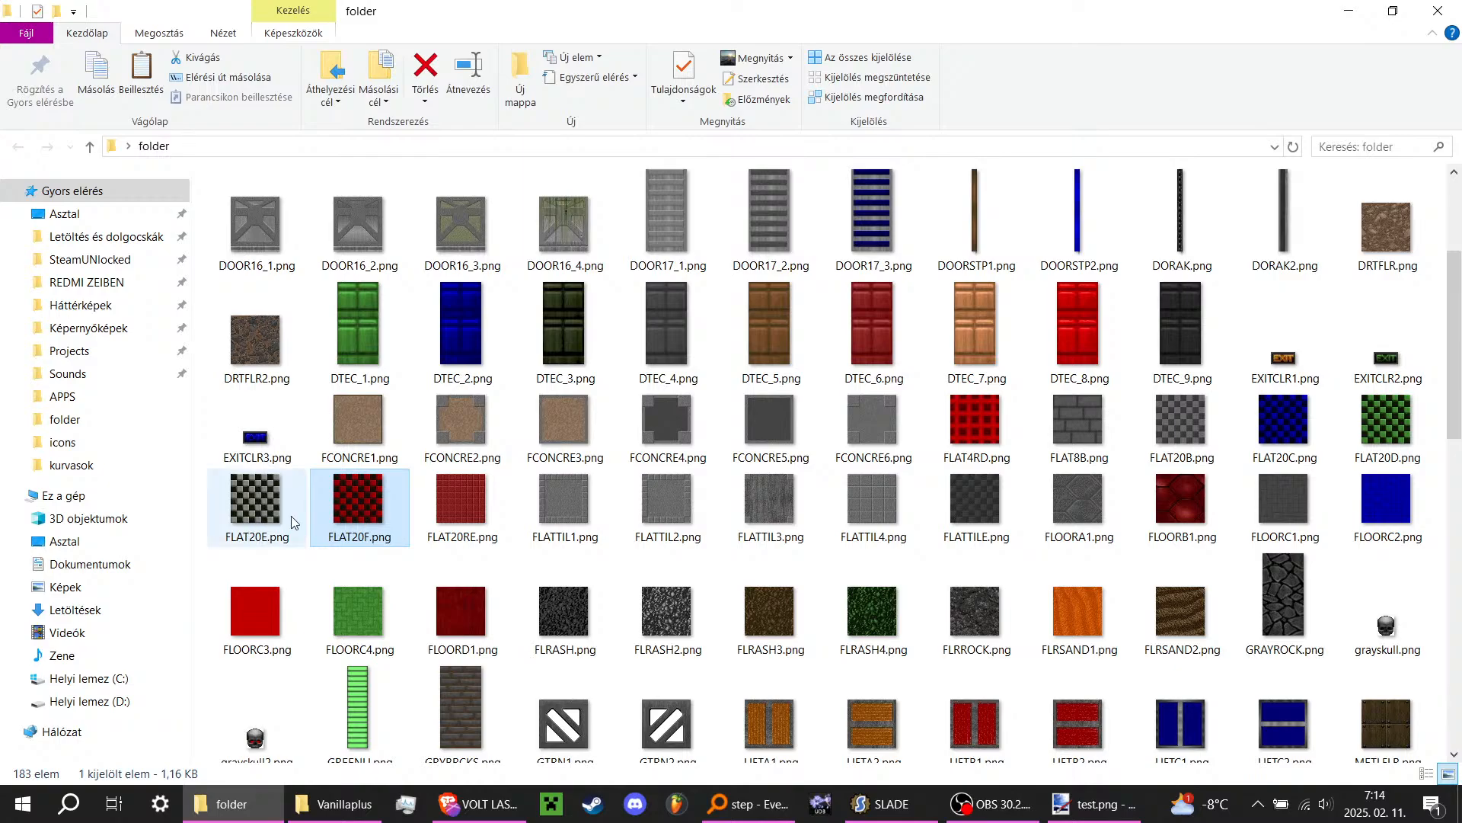
scroll(716, 449, "up", 3)
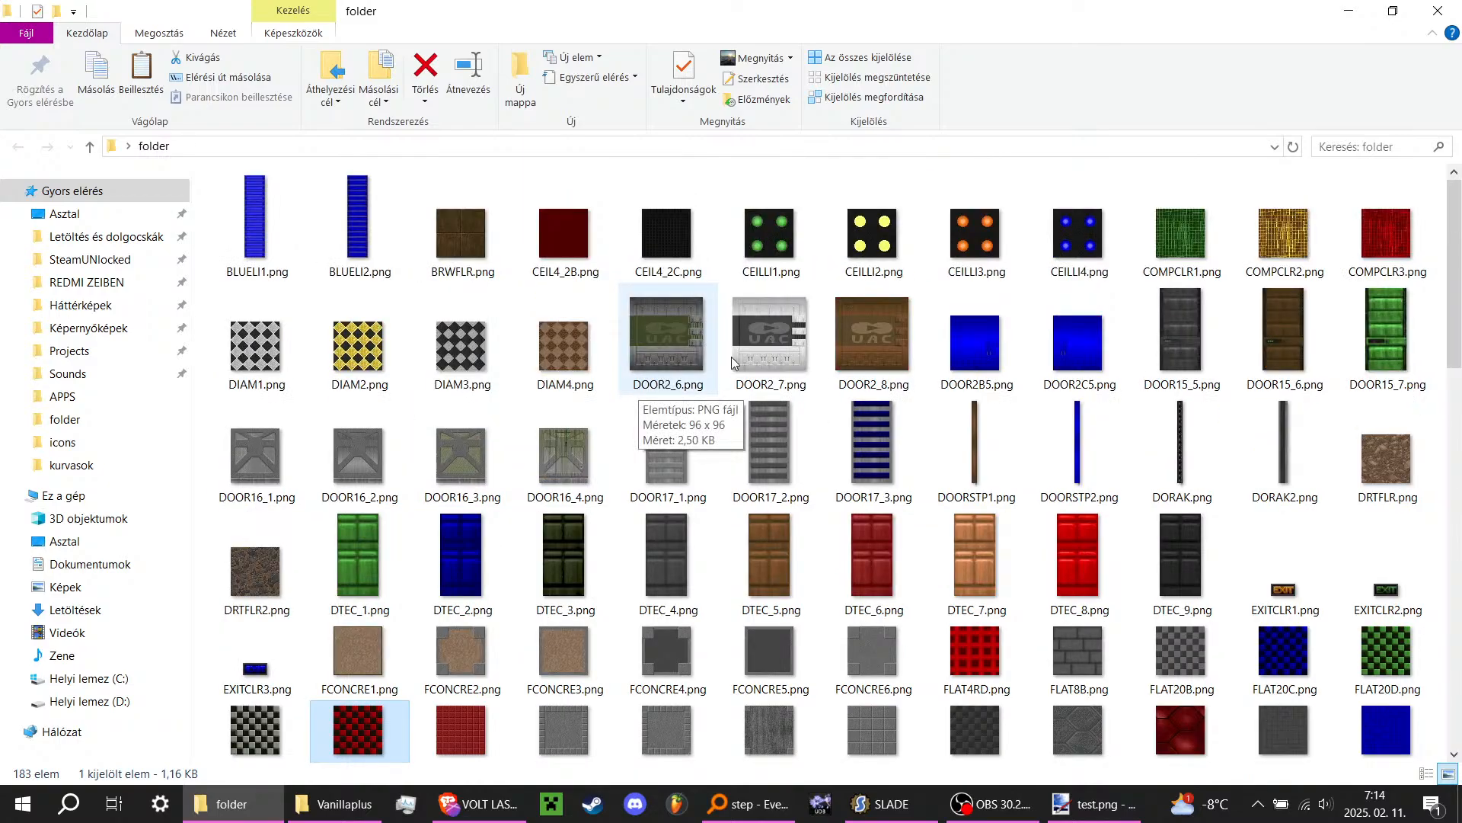
left_click(396, 278)
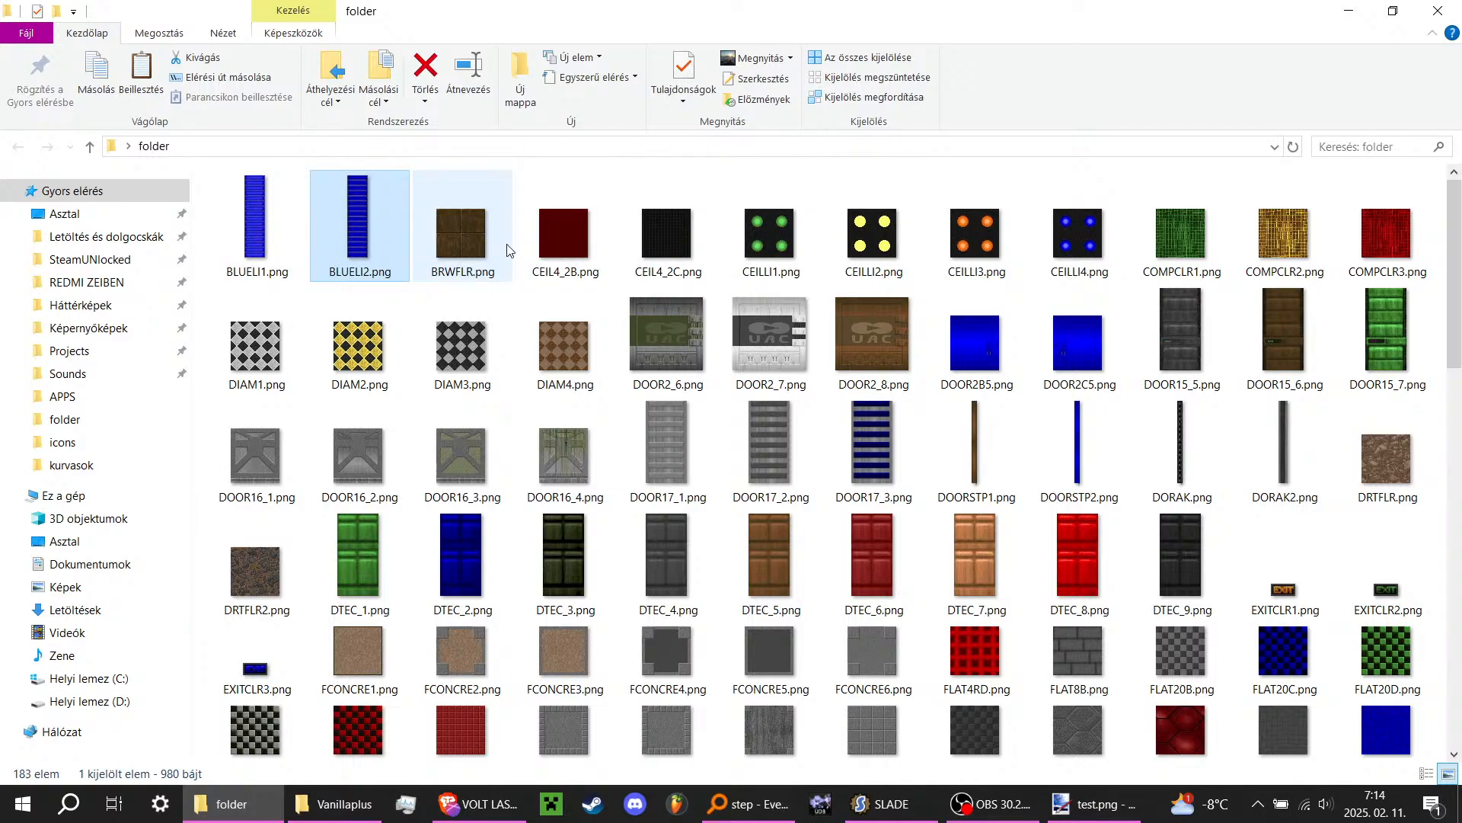
Step: Bring up test.png in Paint.NET, then return to VanillaWIP.wad in SLADE
left_click(1097, 804)
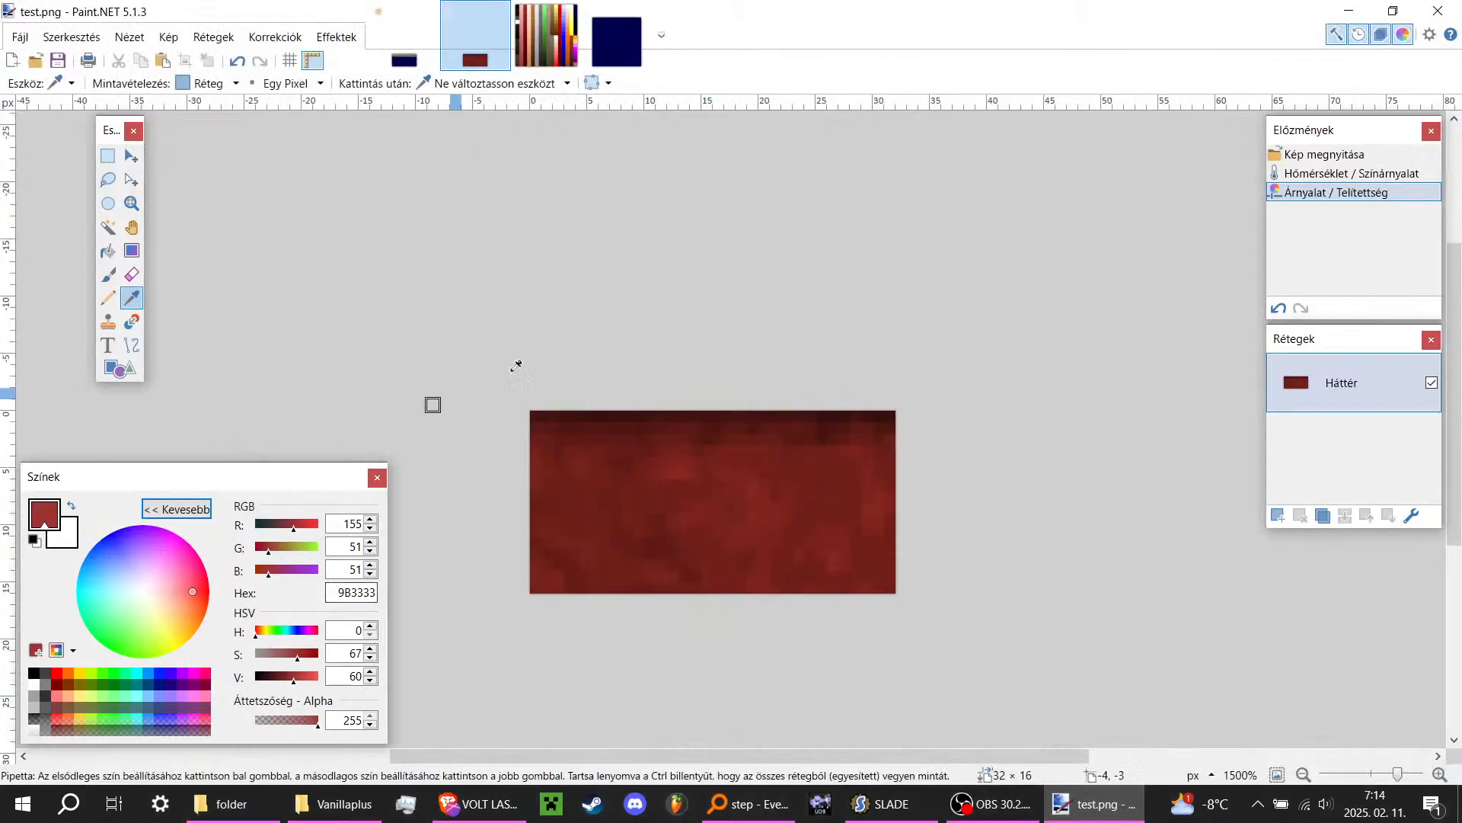
left_click(883, 804)
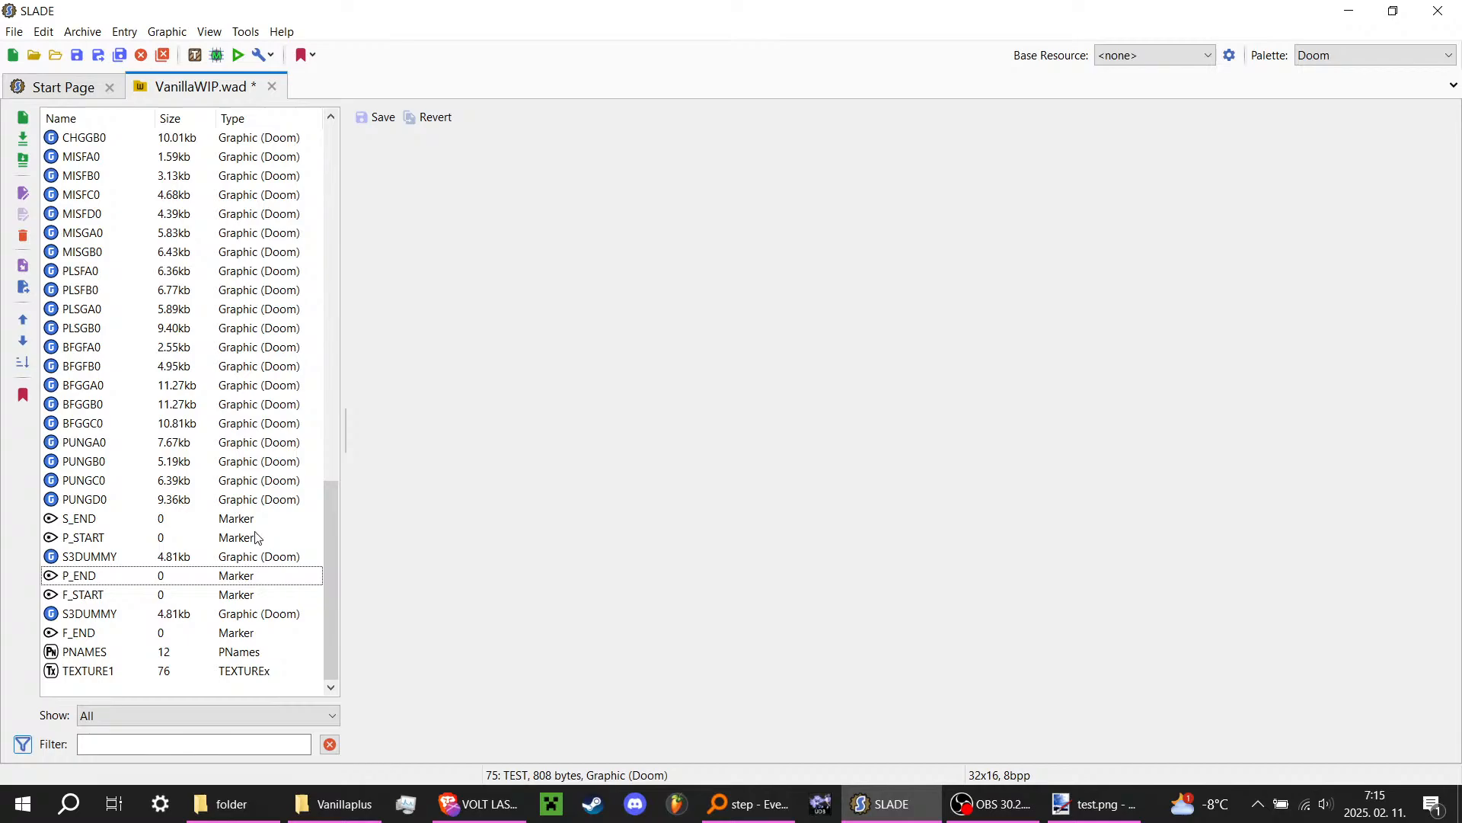
Step: Export the S3DUMMY graphic between P_START and P_END as S3DUMMY.png into the desktop's folder directory
left_click(90, 557)
right_click(95, 567)
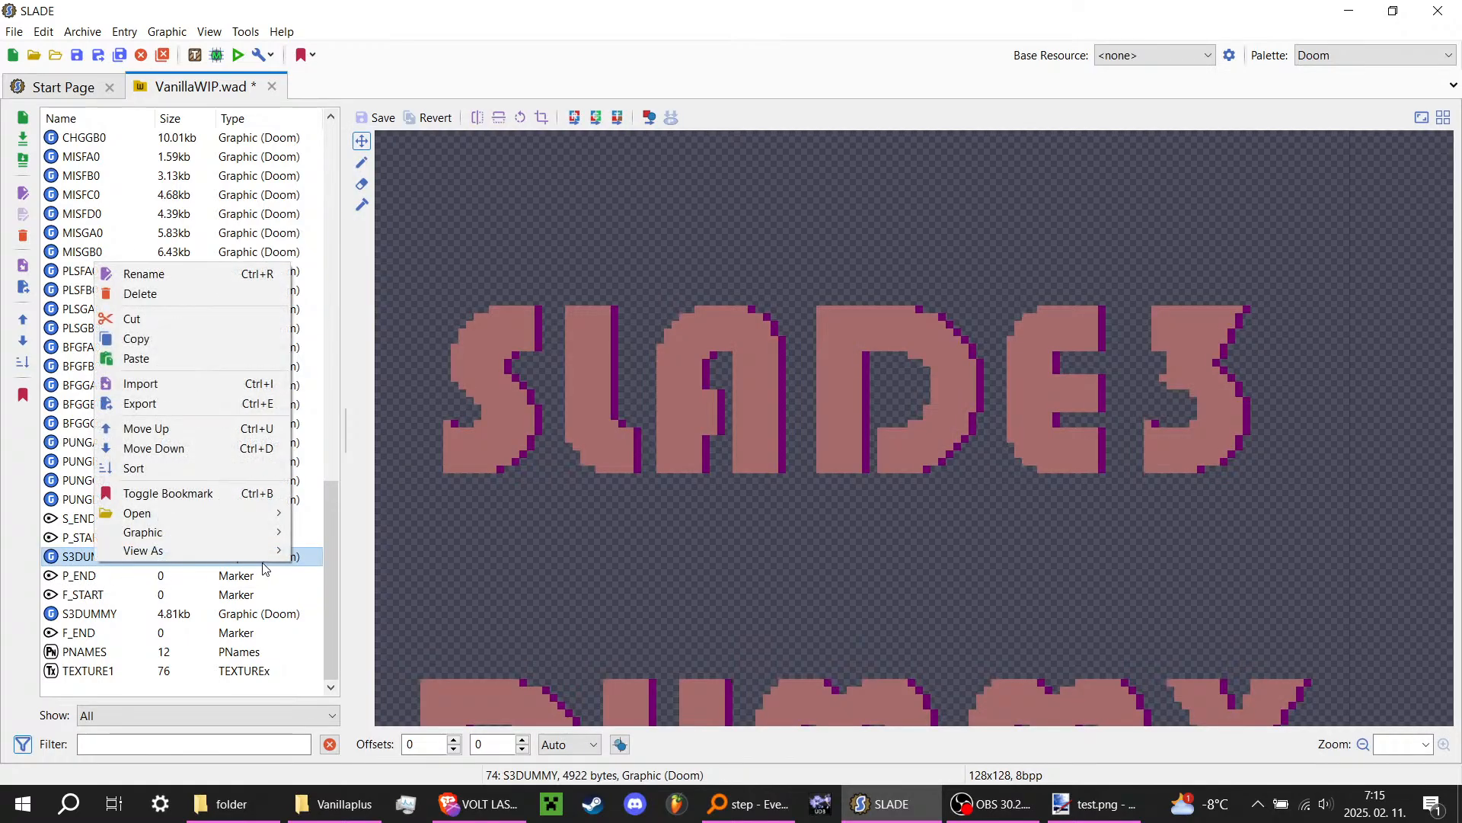
mouse_move(258, 532)
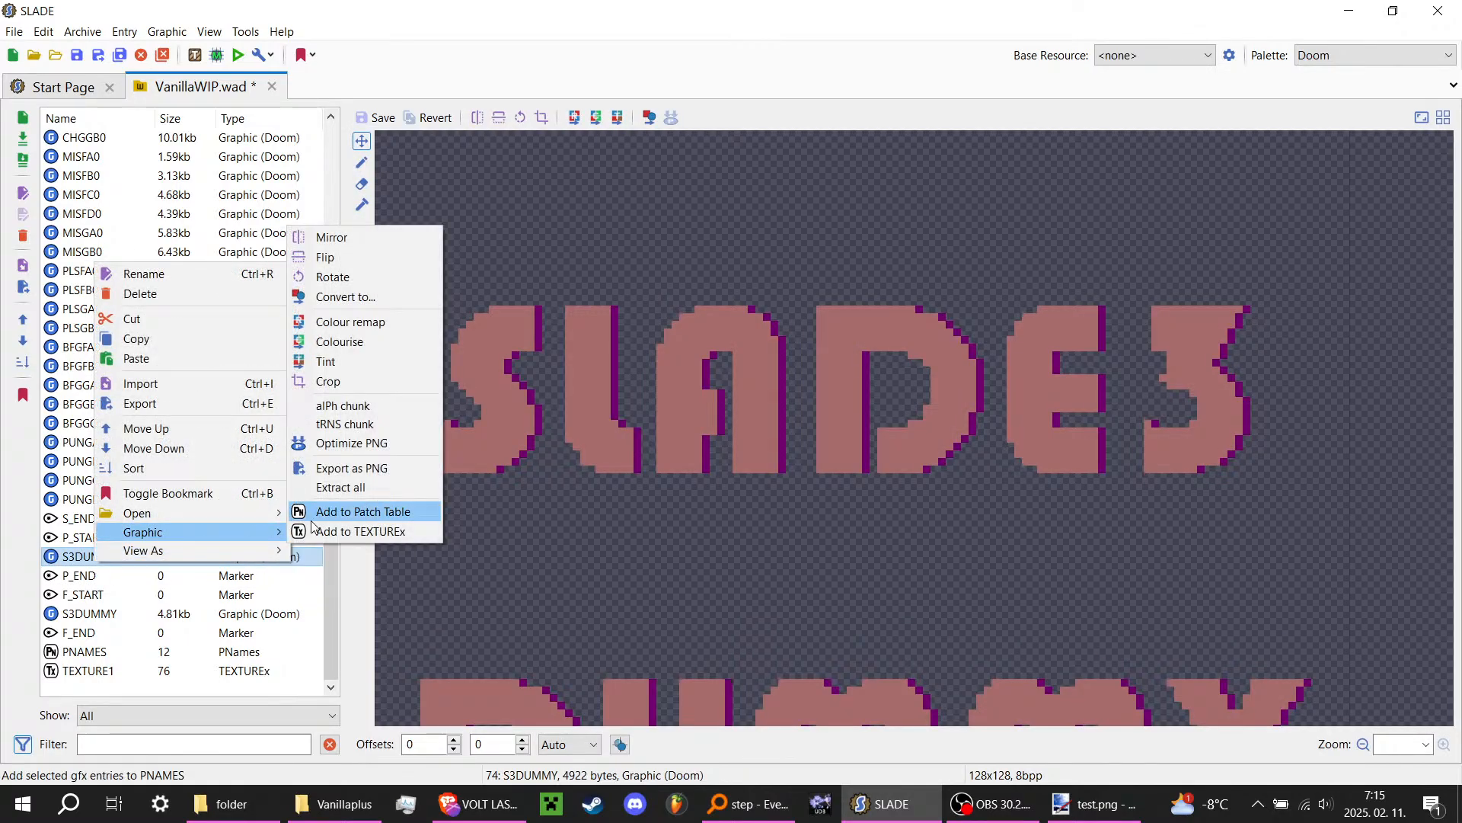
left_click(349, 468)
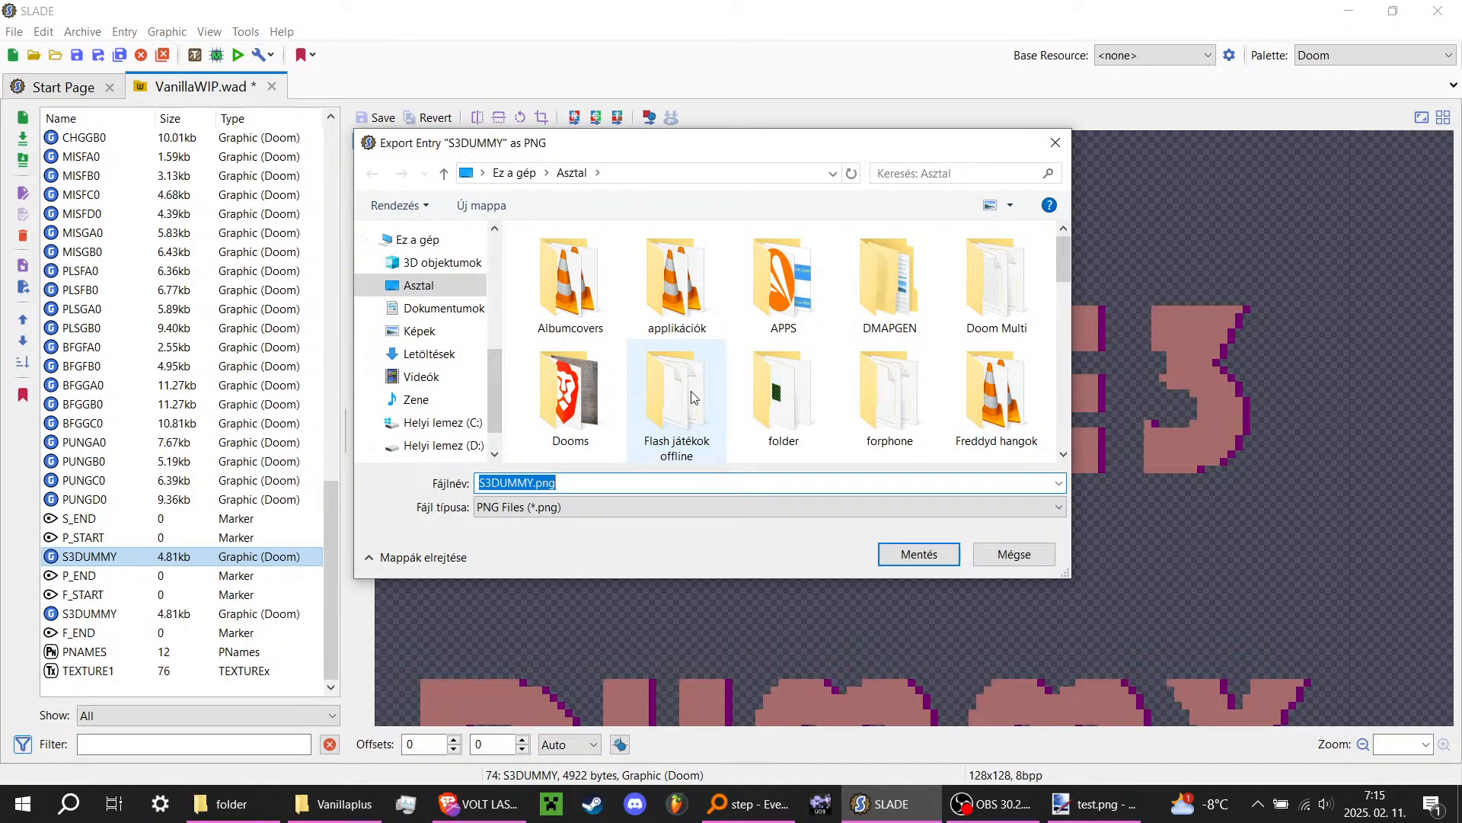
double_click(783, 394)
left_click(921, 554)
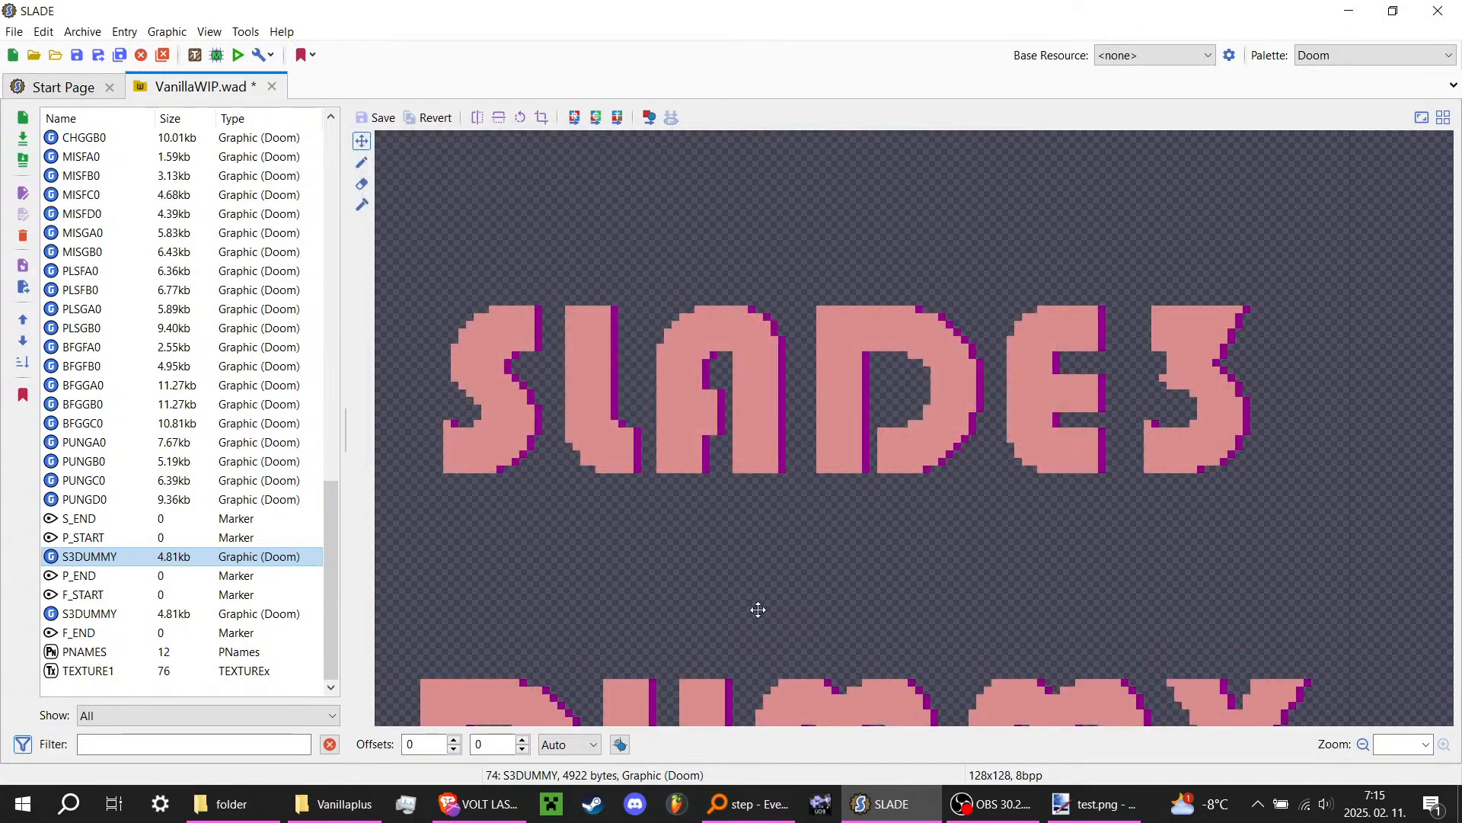
Step: Import S3DUMMY.png from the folder window into VanillaWIP.wad below the existing S3DUMMY patch and convert it to Doom graphic format
left_click(229, 804)
scroll(419, 601, "down", 3)
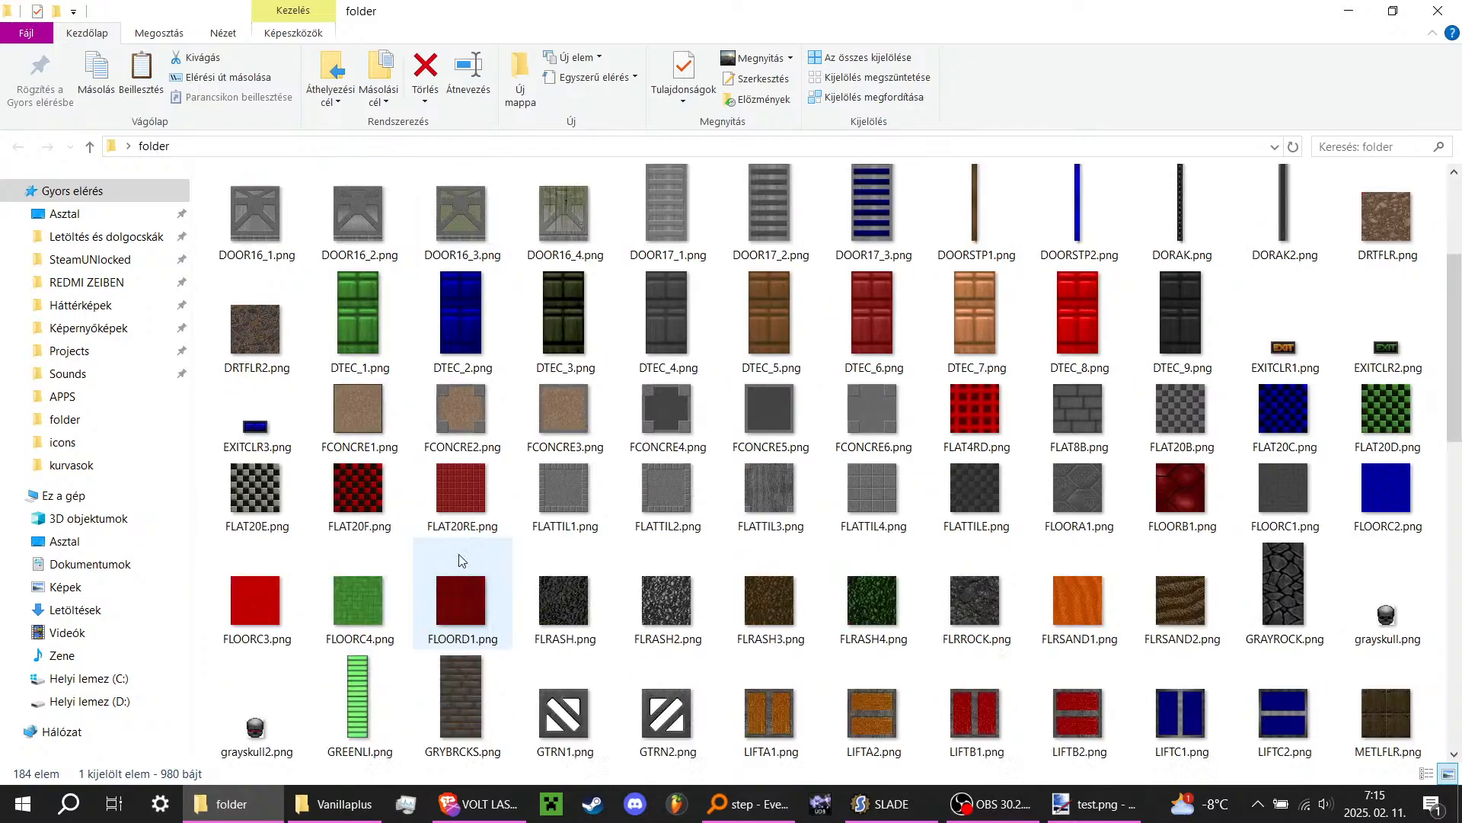
scroll(460, 561, "down", 10)
scroll(769, 449, "up", 3)
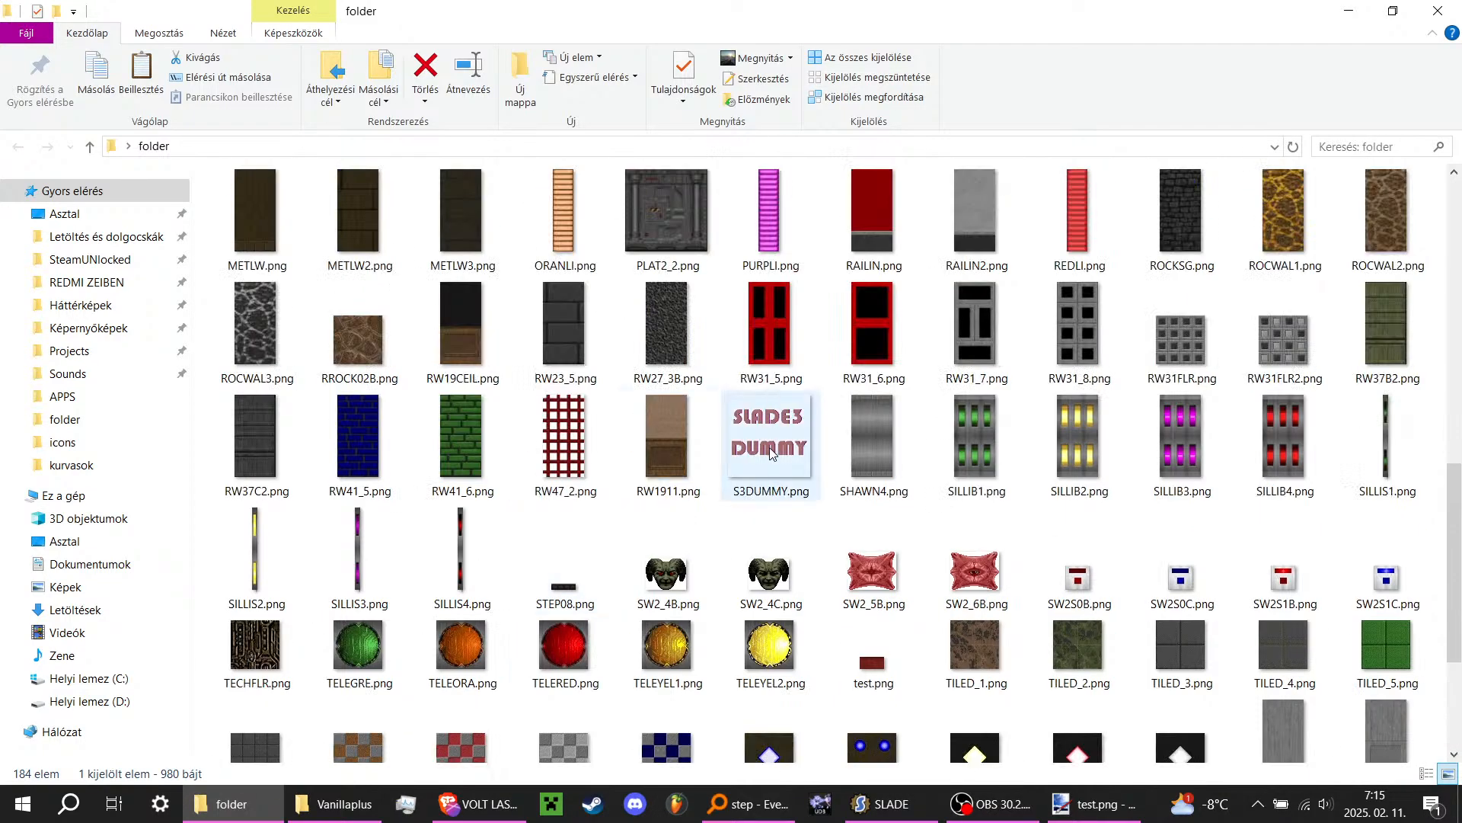
left_click_drag(772, 453, 91, 582)
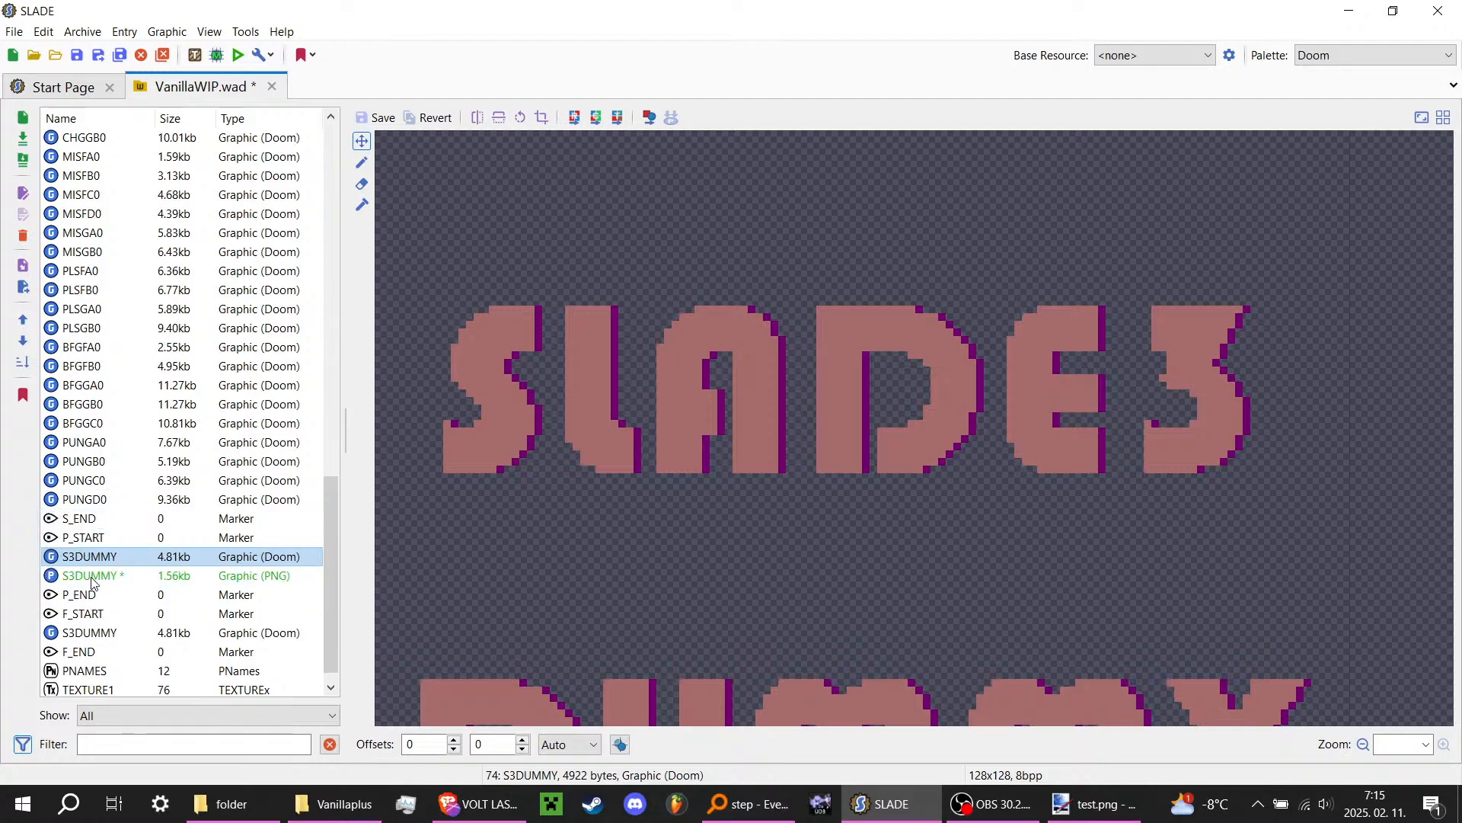
left_click(92, 583)
right_click(289, 575)
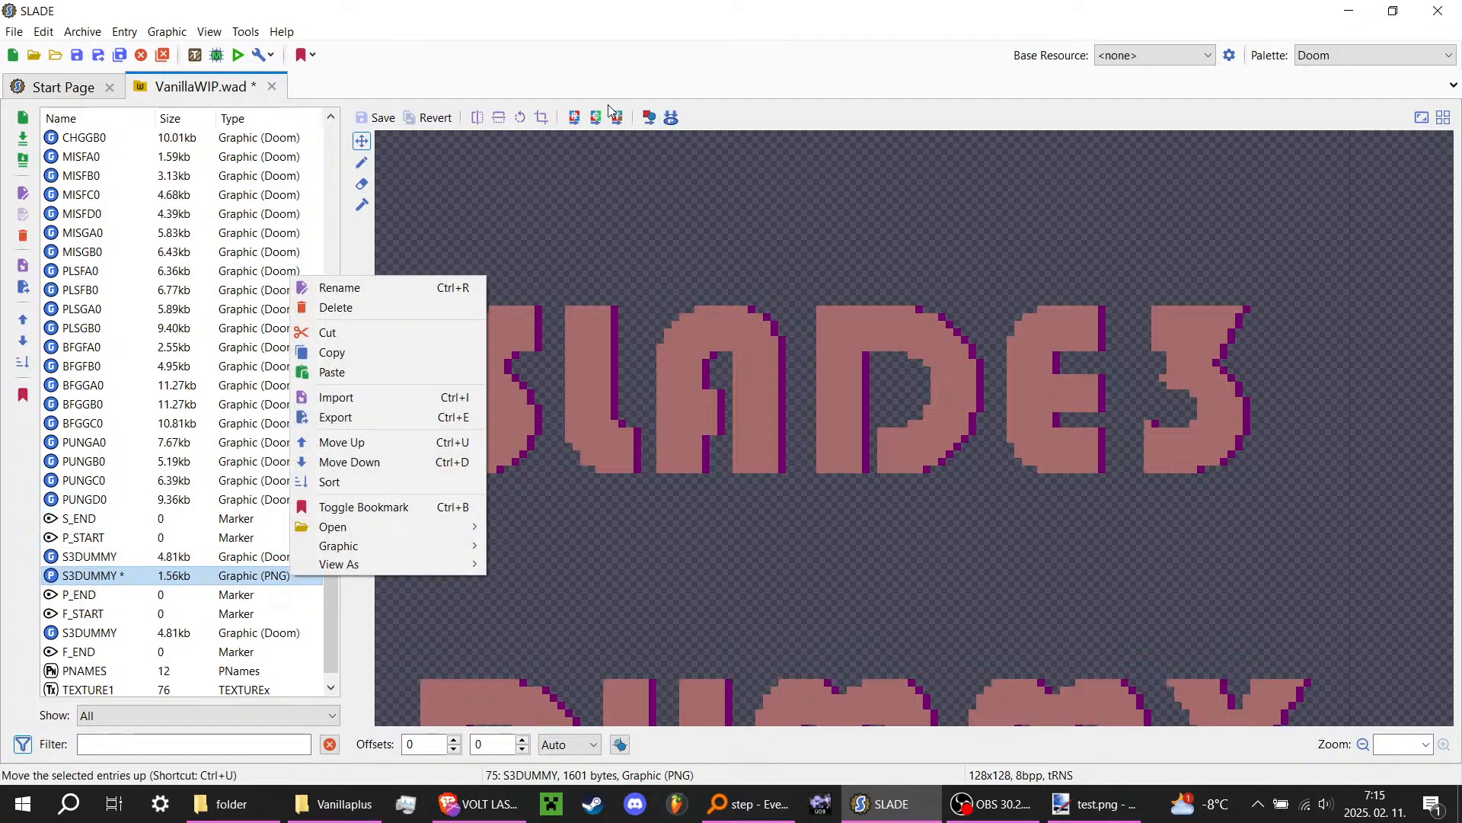
left_click(649, 118)
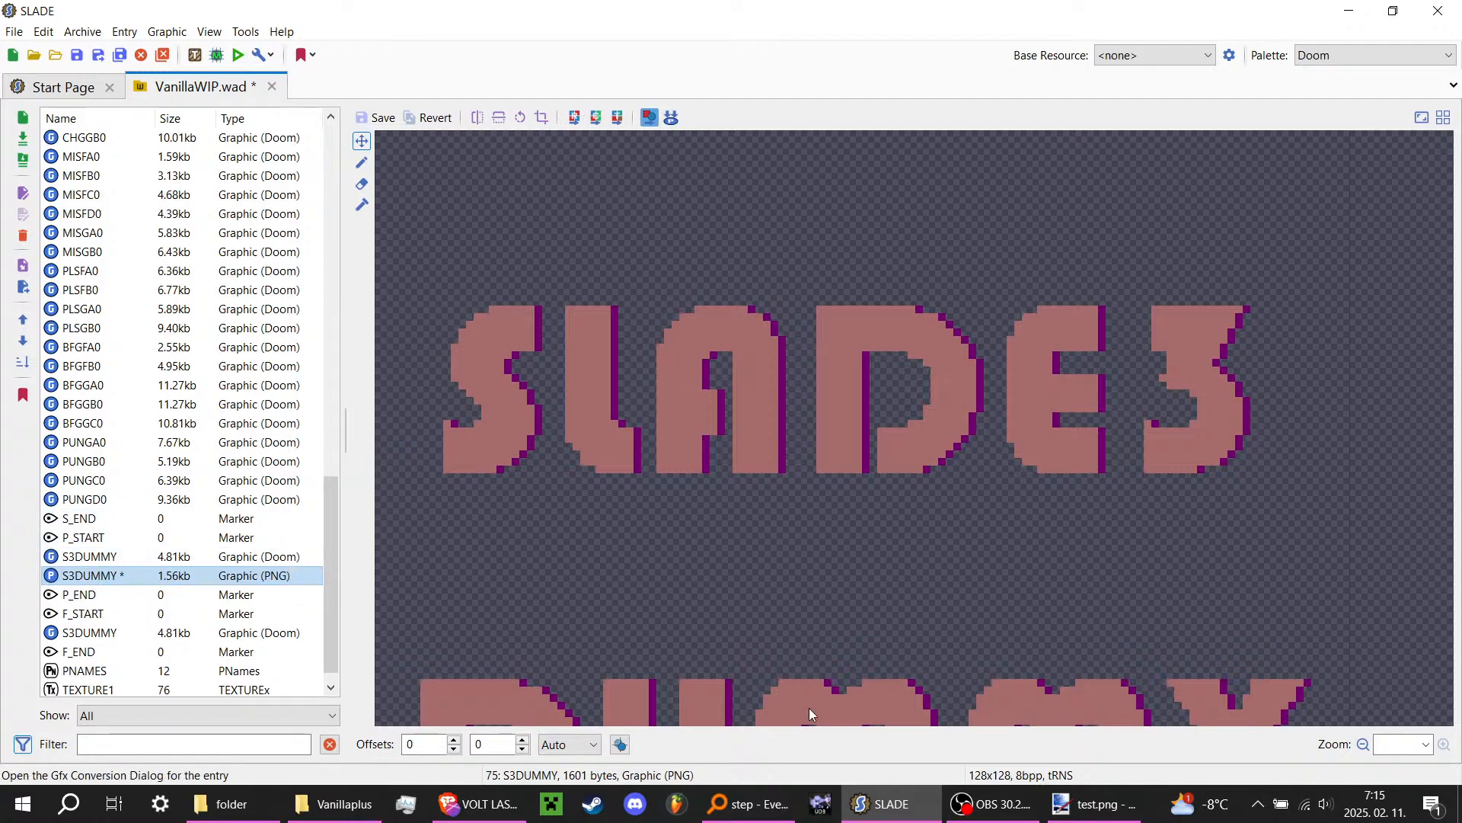
left_click(812, 654)
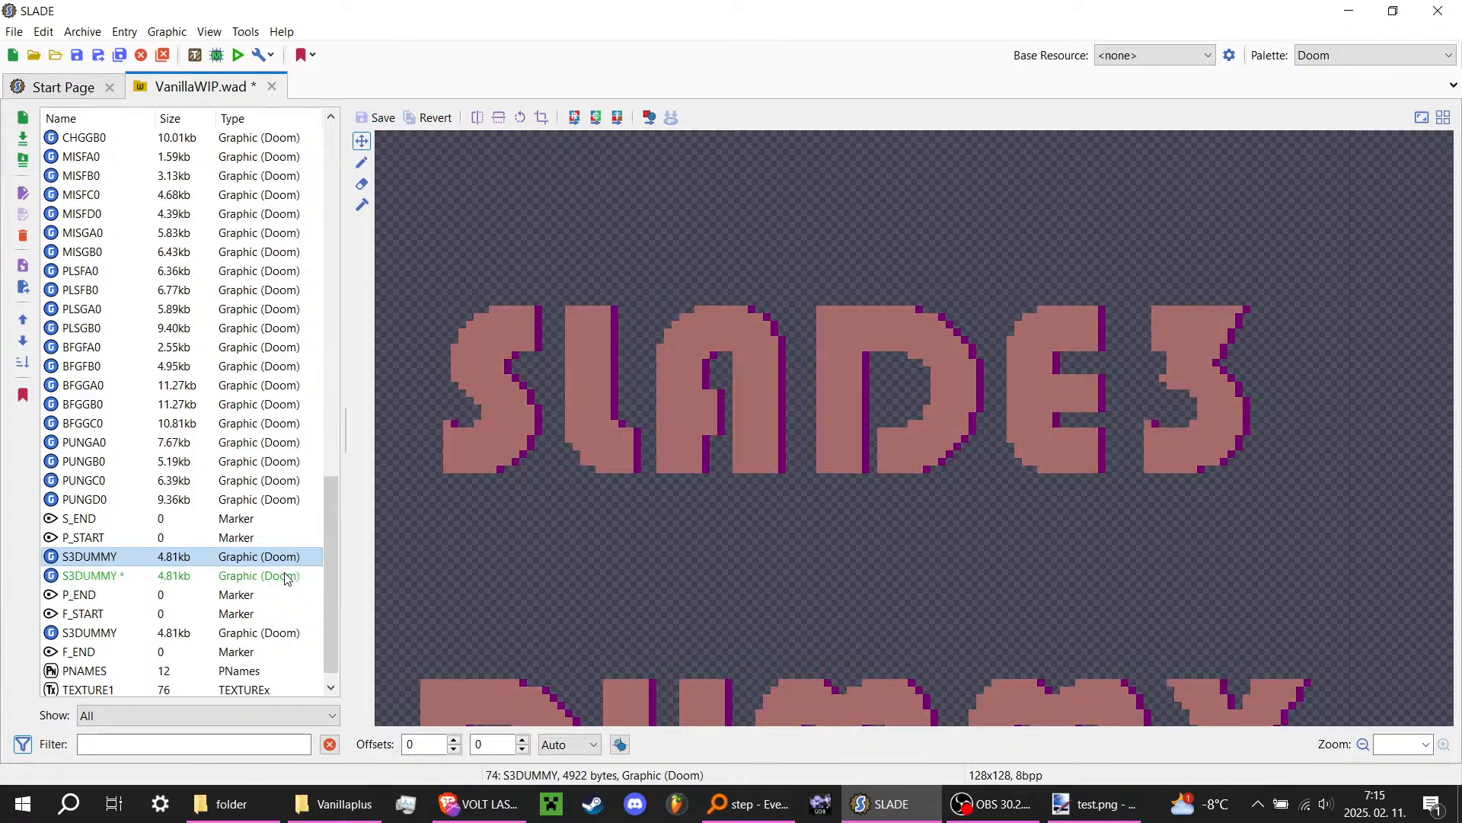
Step: Delete the newly imported S3DUMMY entry from VanillaWIP.wad
left_click(284, 576)
key("Delete")
key("Return")
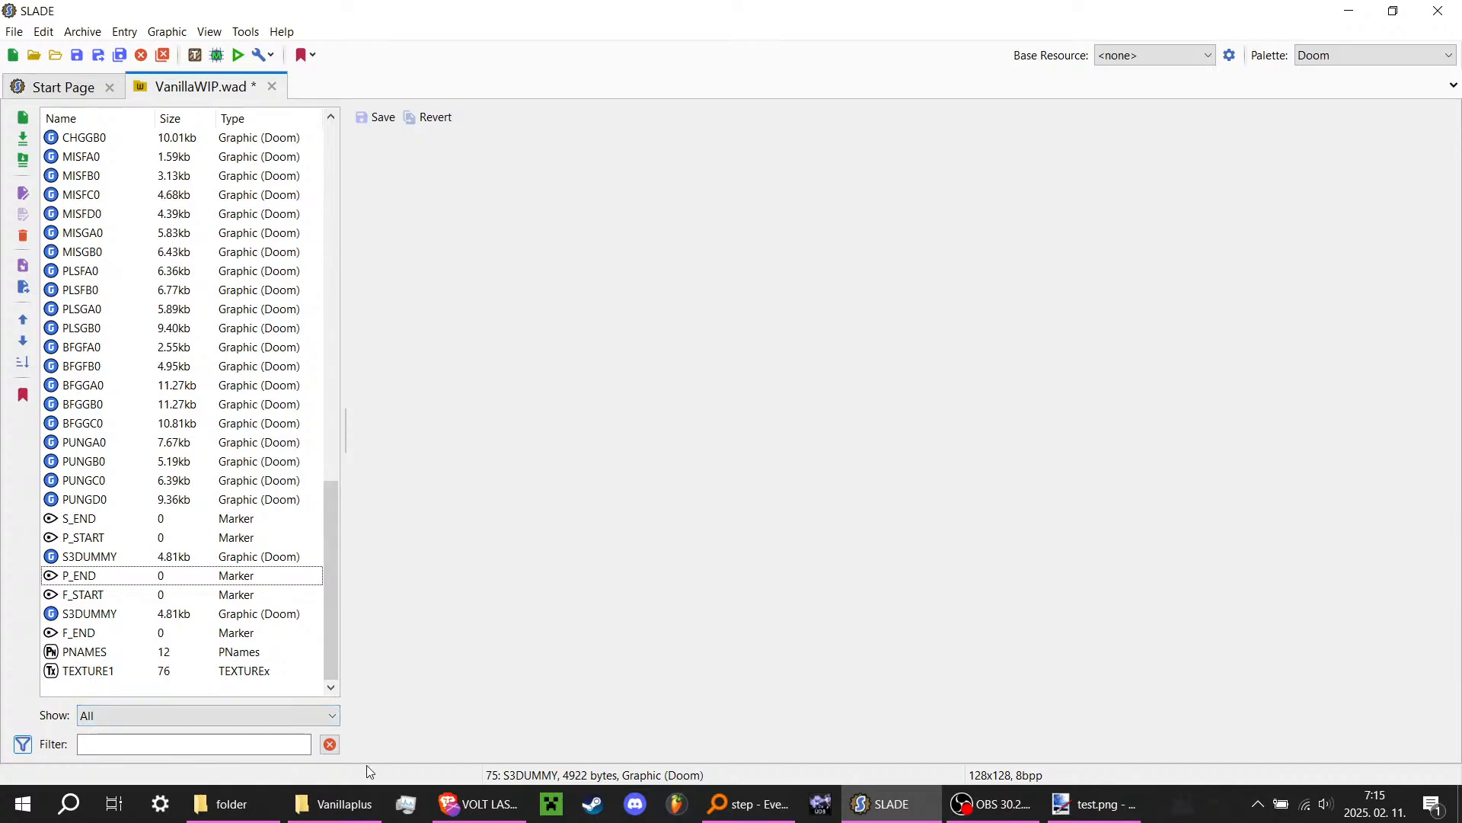
Step: Delete the exported S3DUMMY.png and test.png from the folder window
left_click(260, 810)
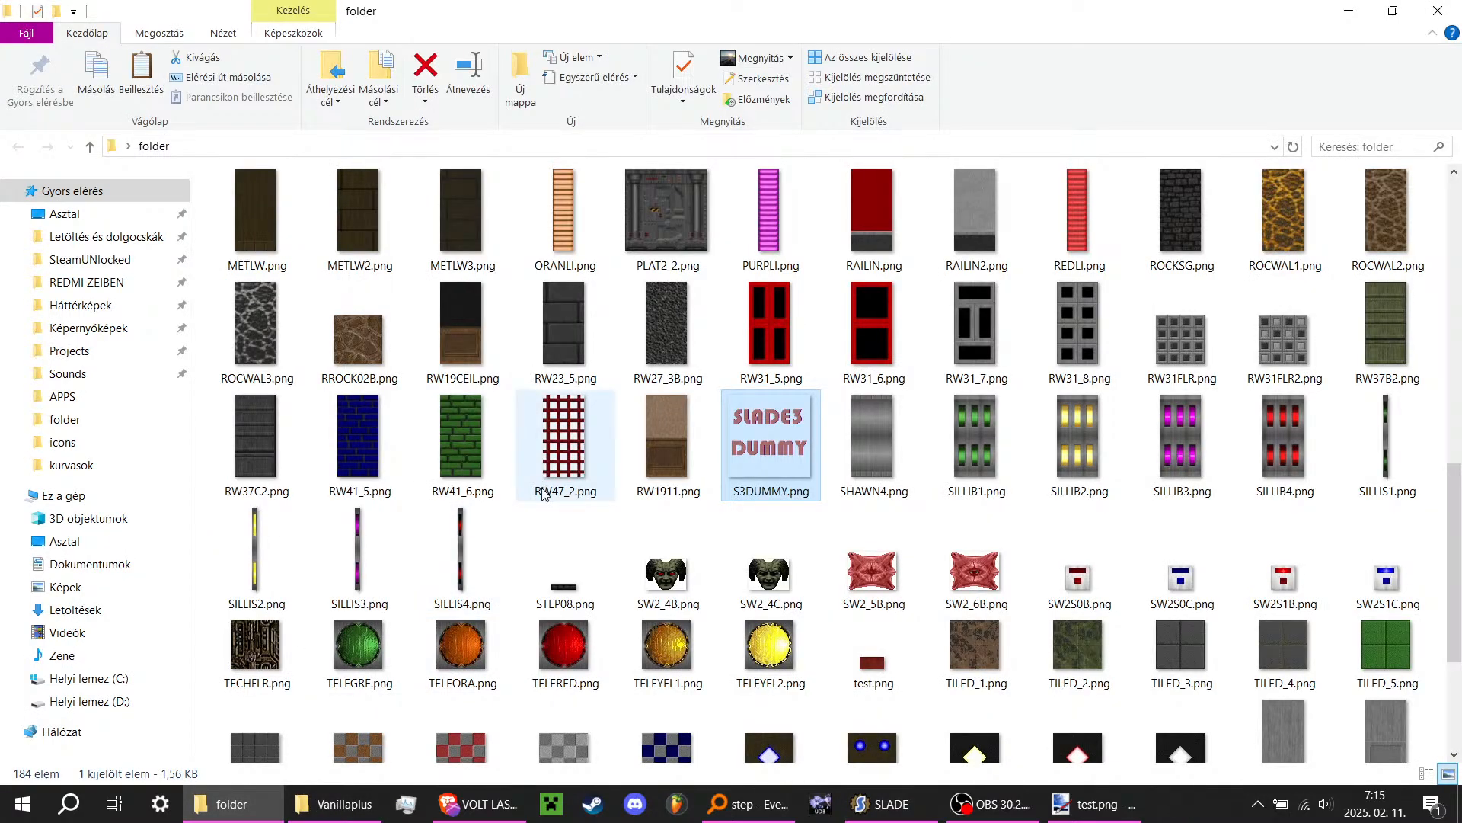
key("Delete")
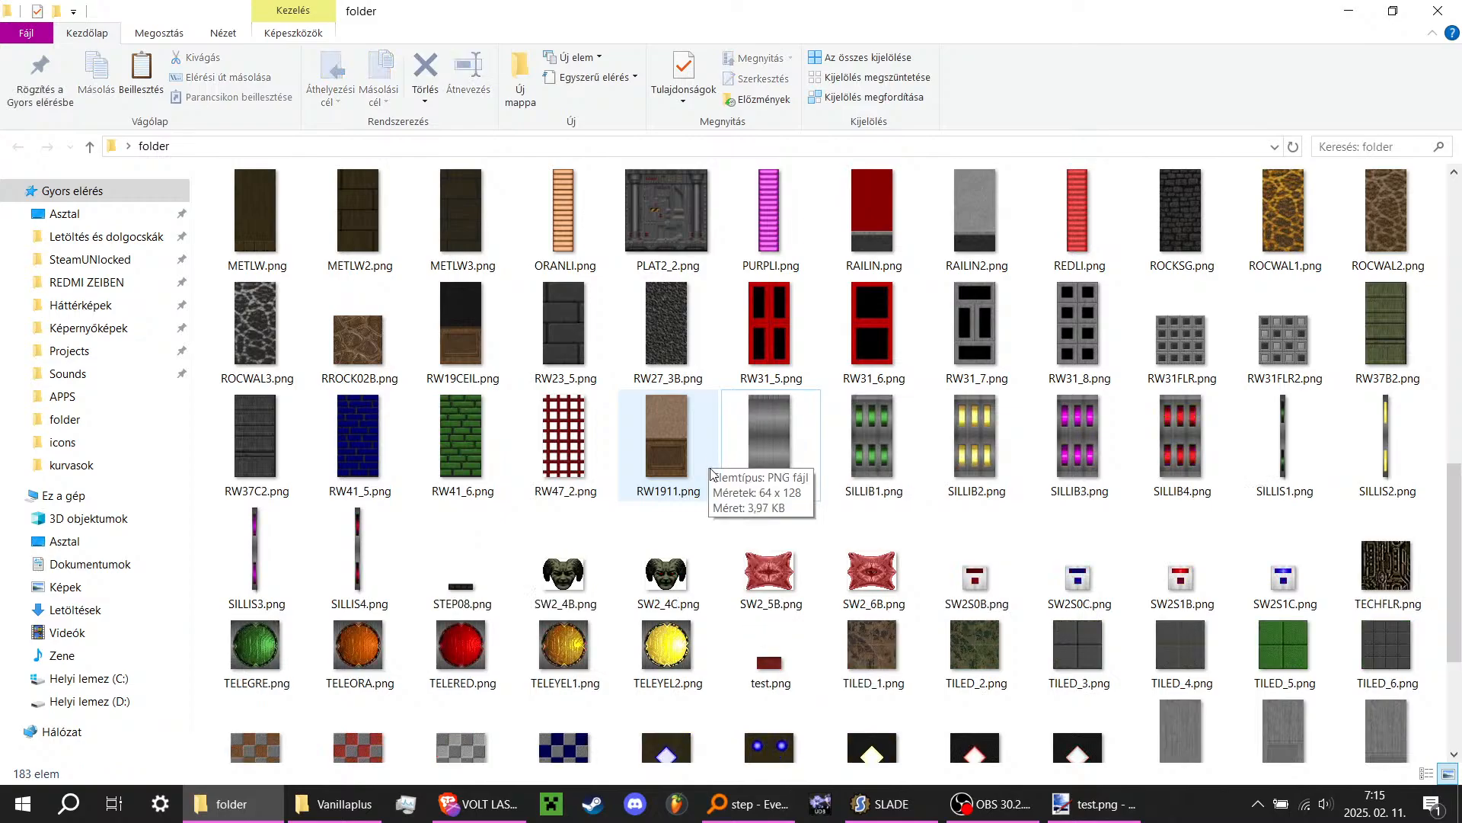
left_click(764, 655)
key("Delete")
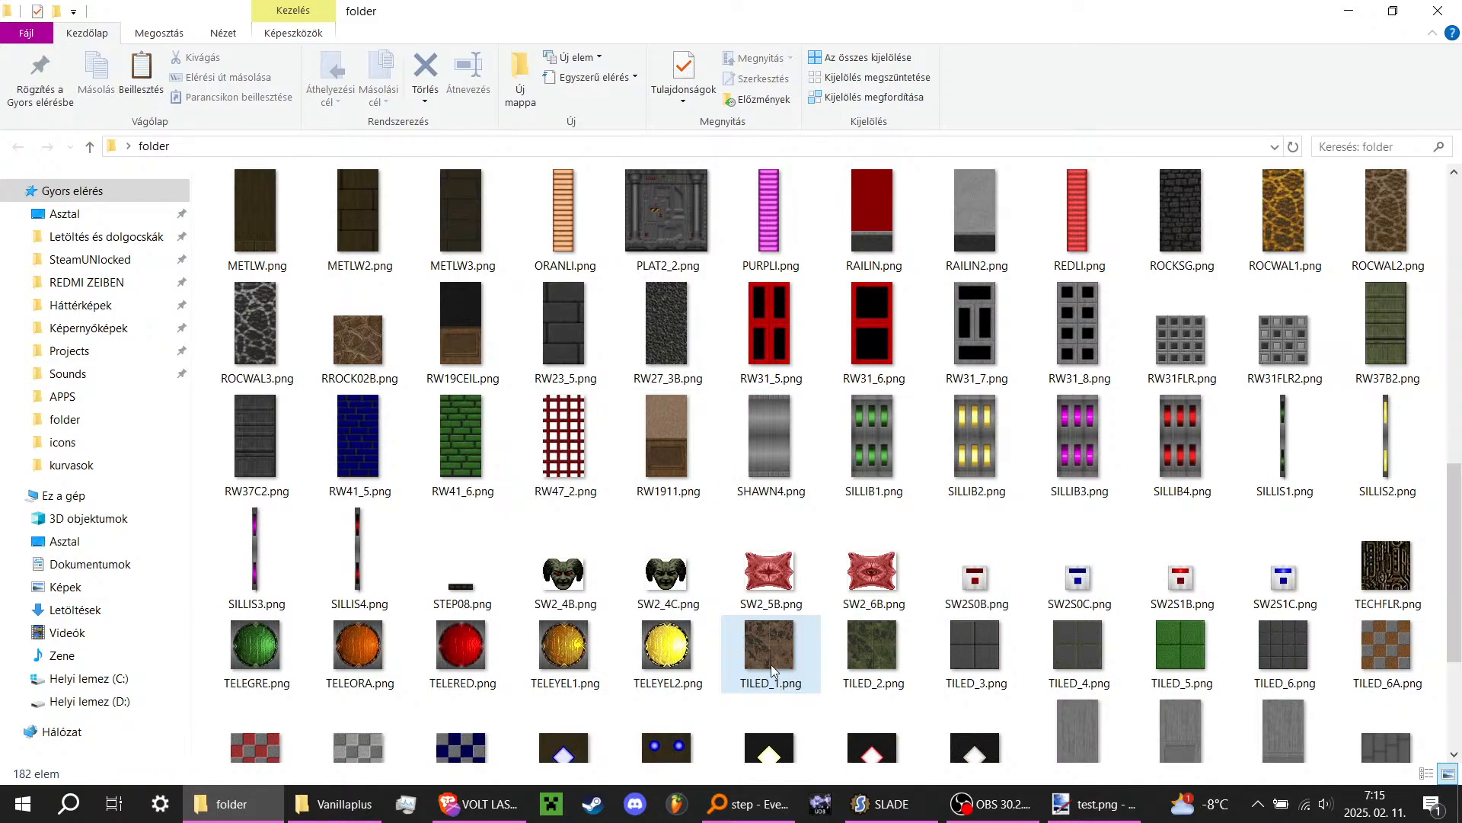
Step: Browse the folder's textures and view SW2S1B.png and SW2_6B.png in the image viewer, closing it again
scroll(961, 636, "up", 4)
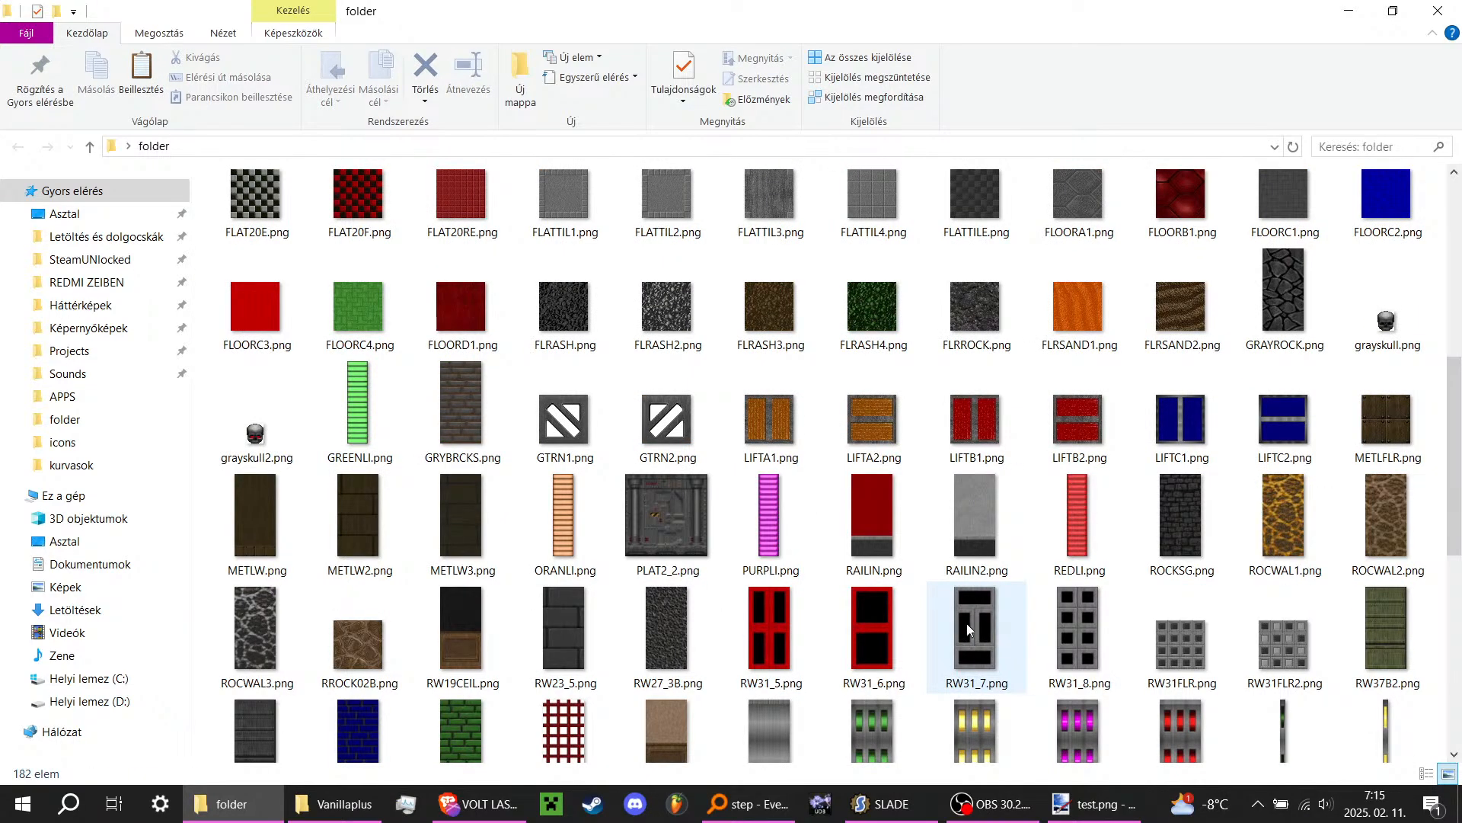
scroll(967, 626, "up", 4)
scroll(965, 634, "up", 3)
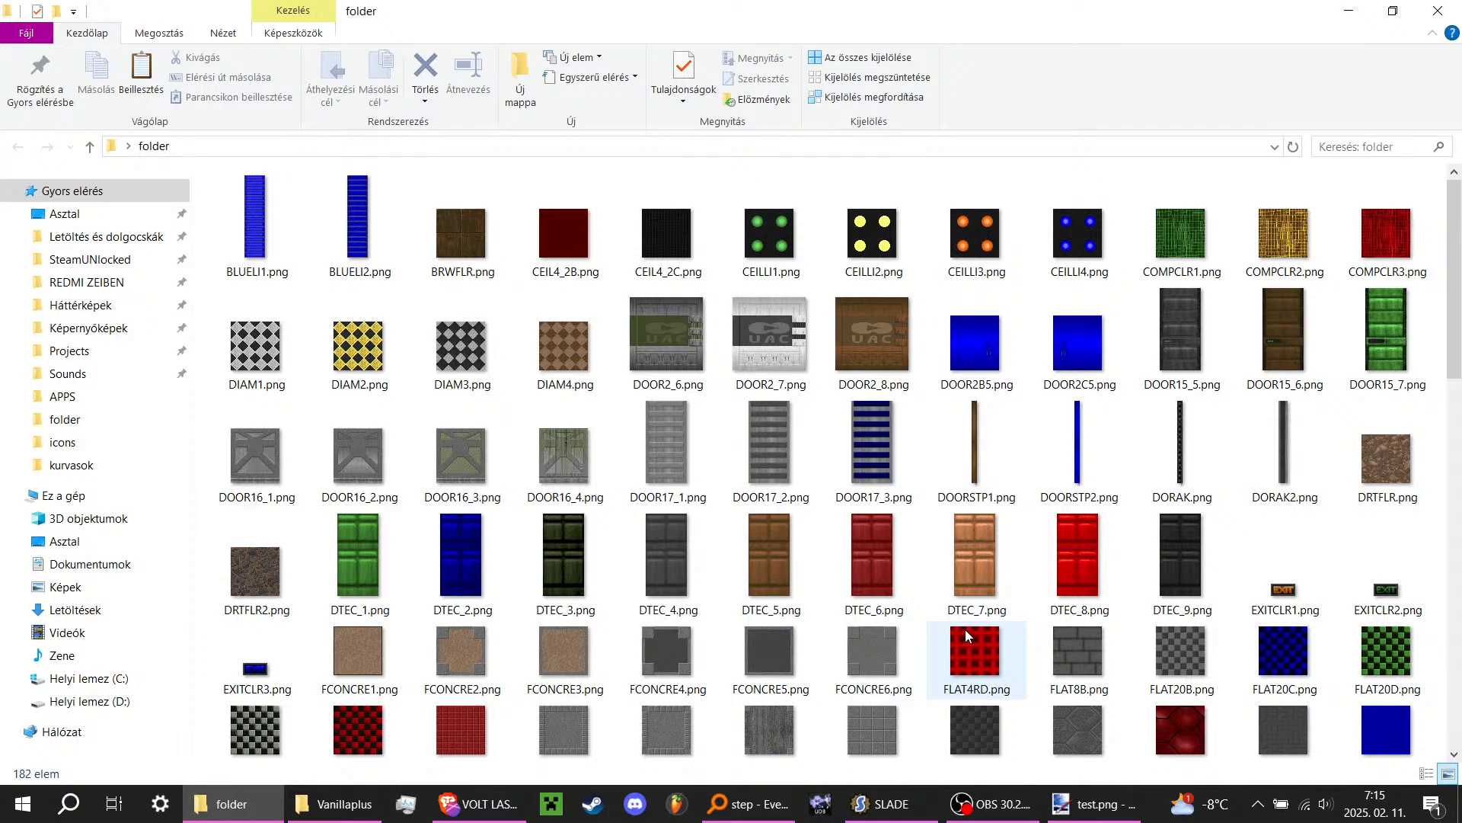
scroll(966, 636, "down", 20)
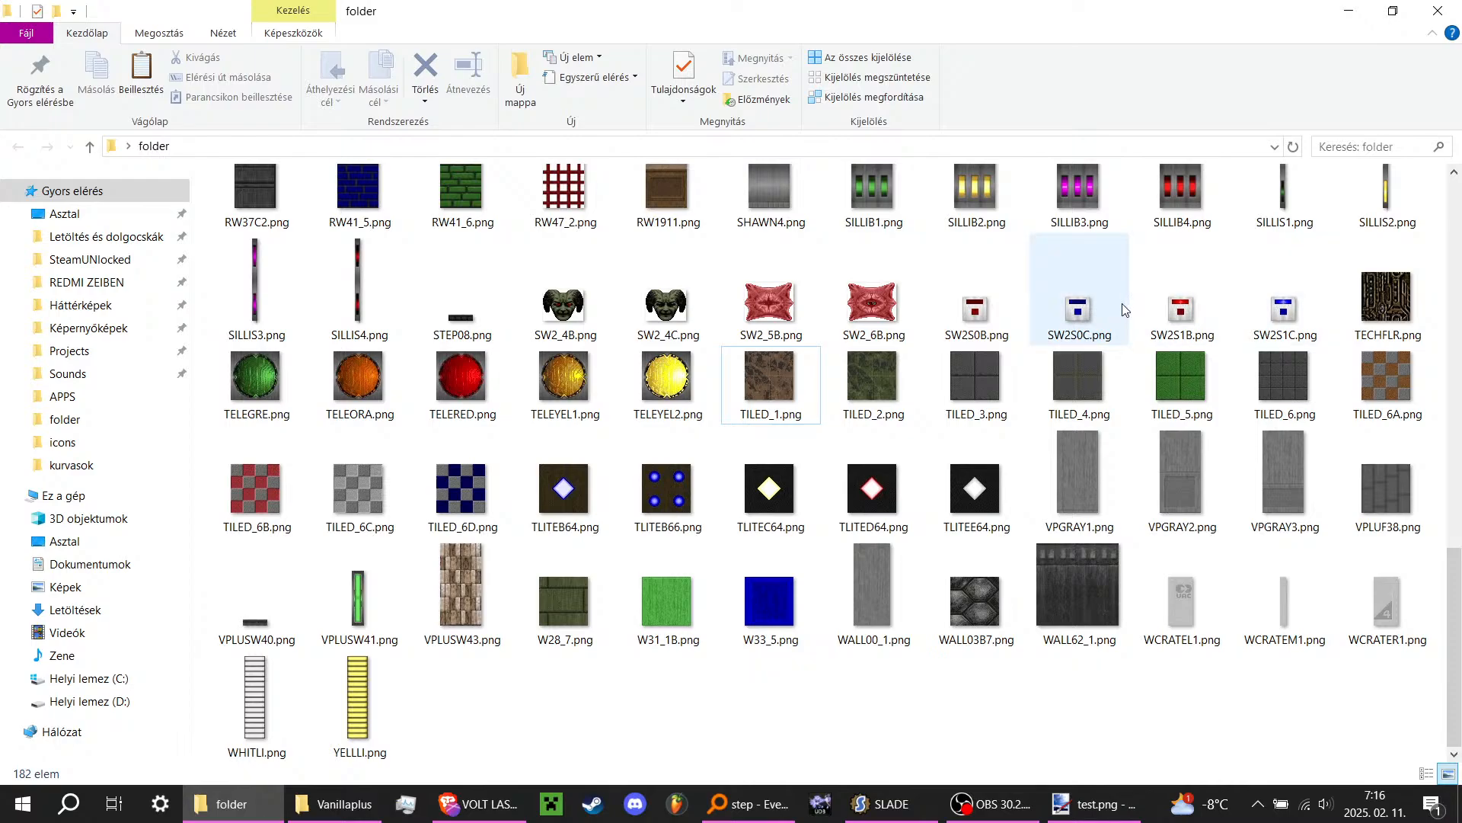
double_click(1185, 315)
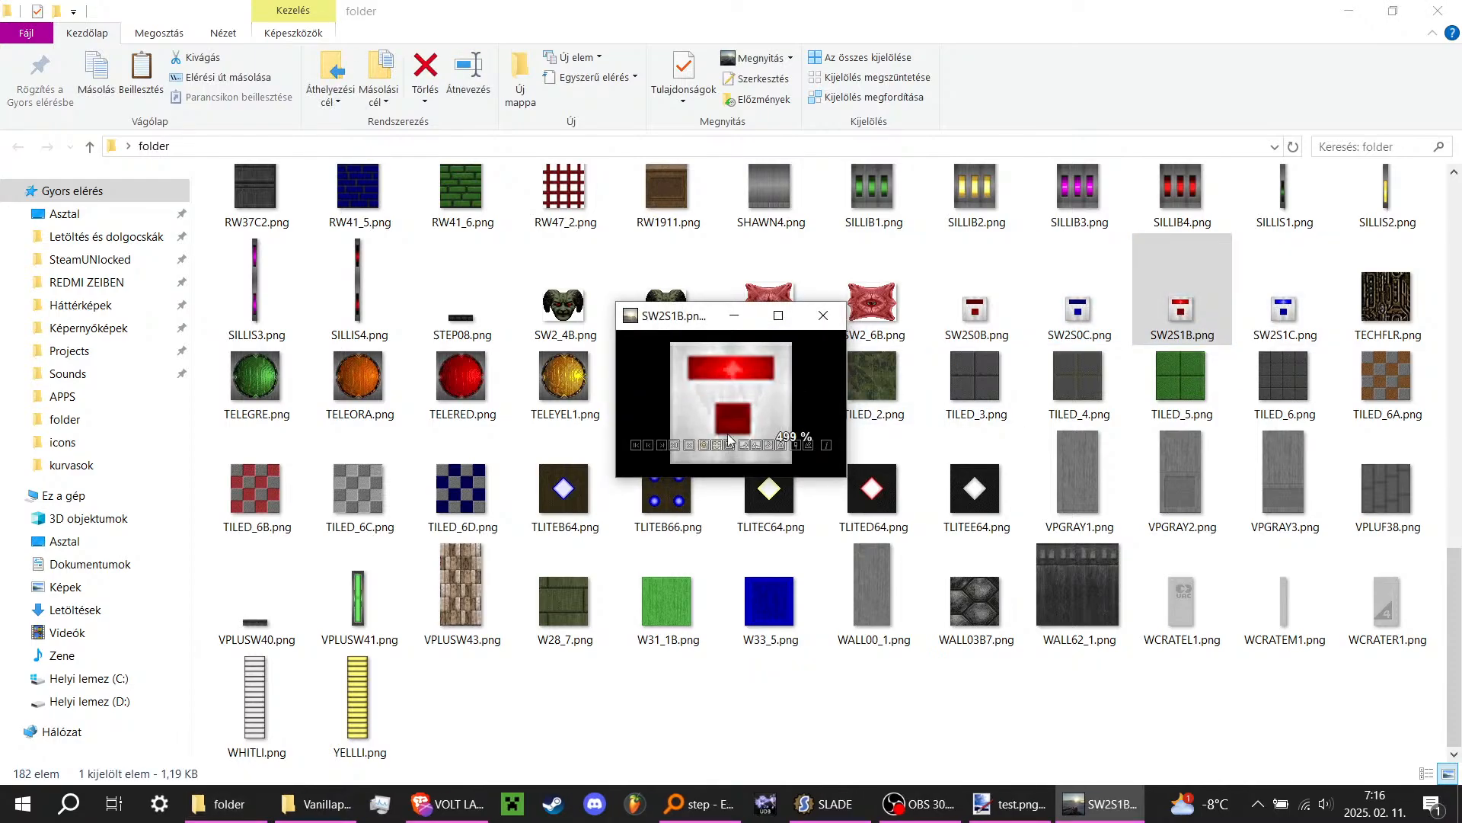
double_click(870, 300)
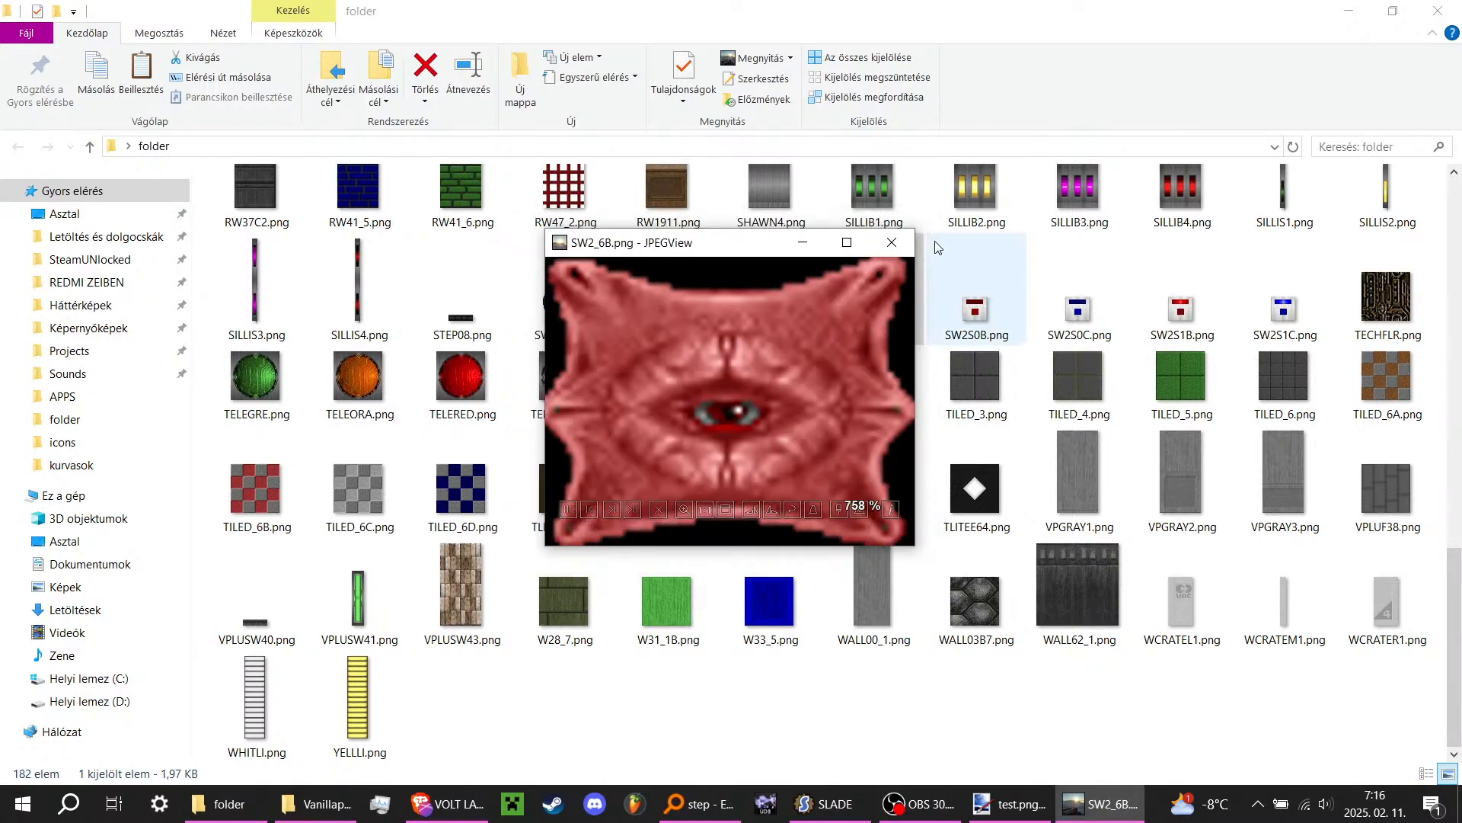
left_click(892, 243)
Step: Open SW2_6B.png from the folder window as a new image in Paint.NET
mouse_move(883, 288)
left_mouse_down()
mouse_move(1074, 738)
mouse_move(1127, 815)
mouse_move(798, 518)
left_mouse_up()
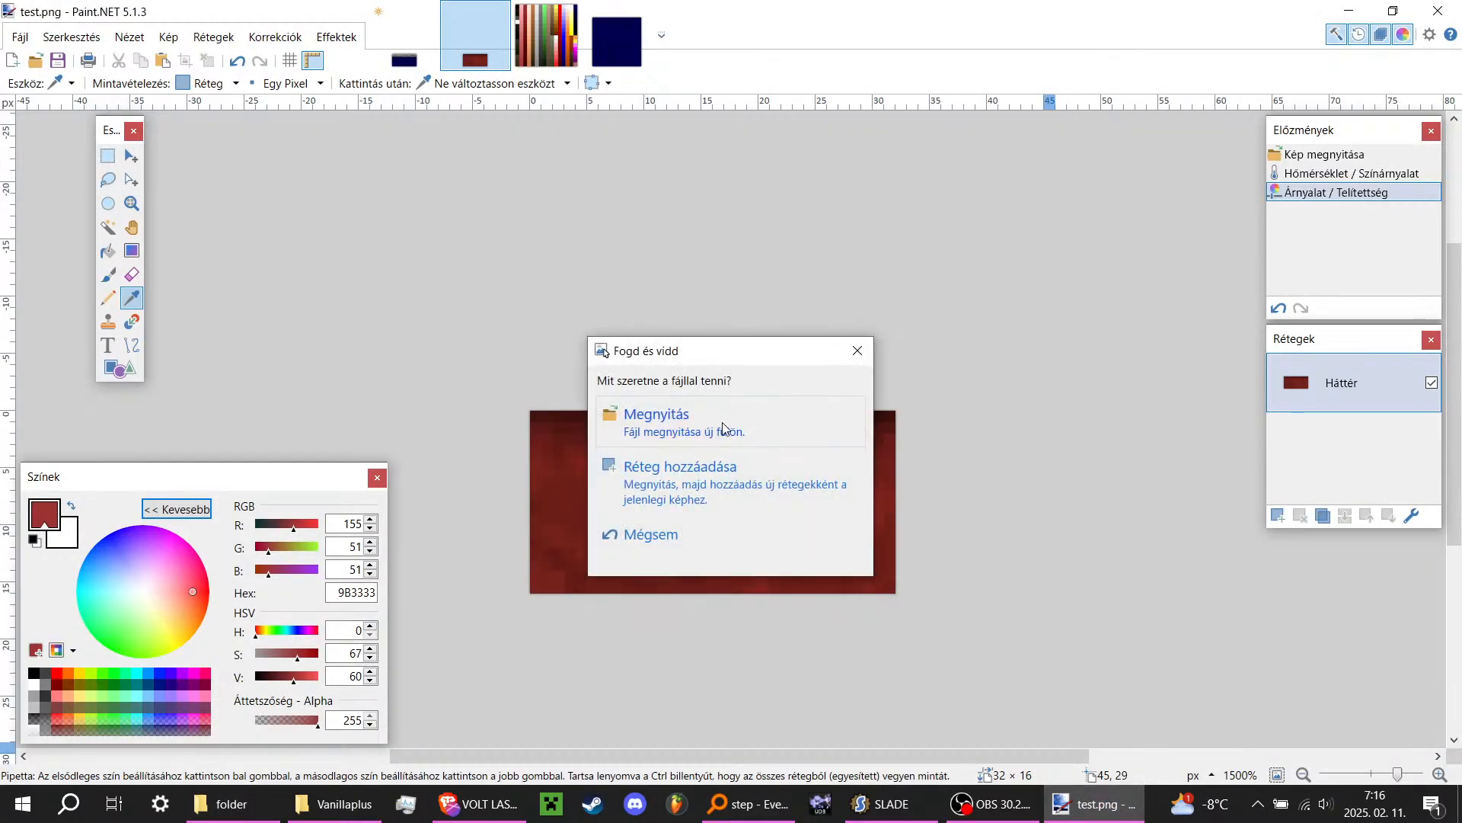
left_click(643, 432)
scroll(789, 447, "up", 5, "ctrl")
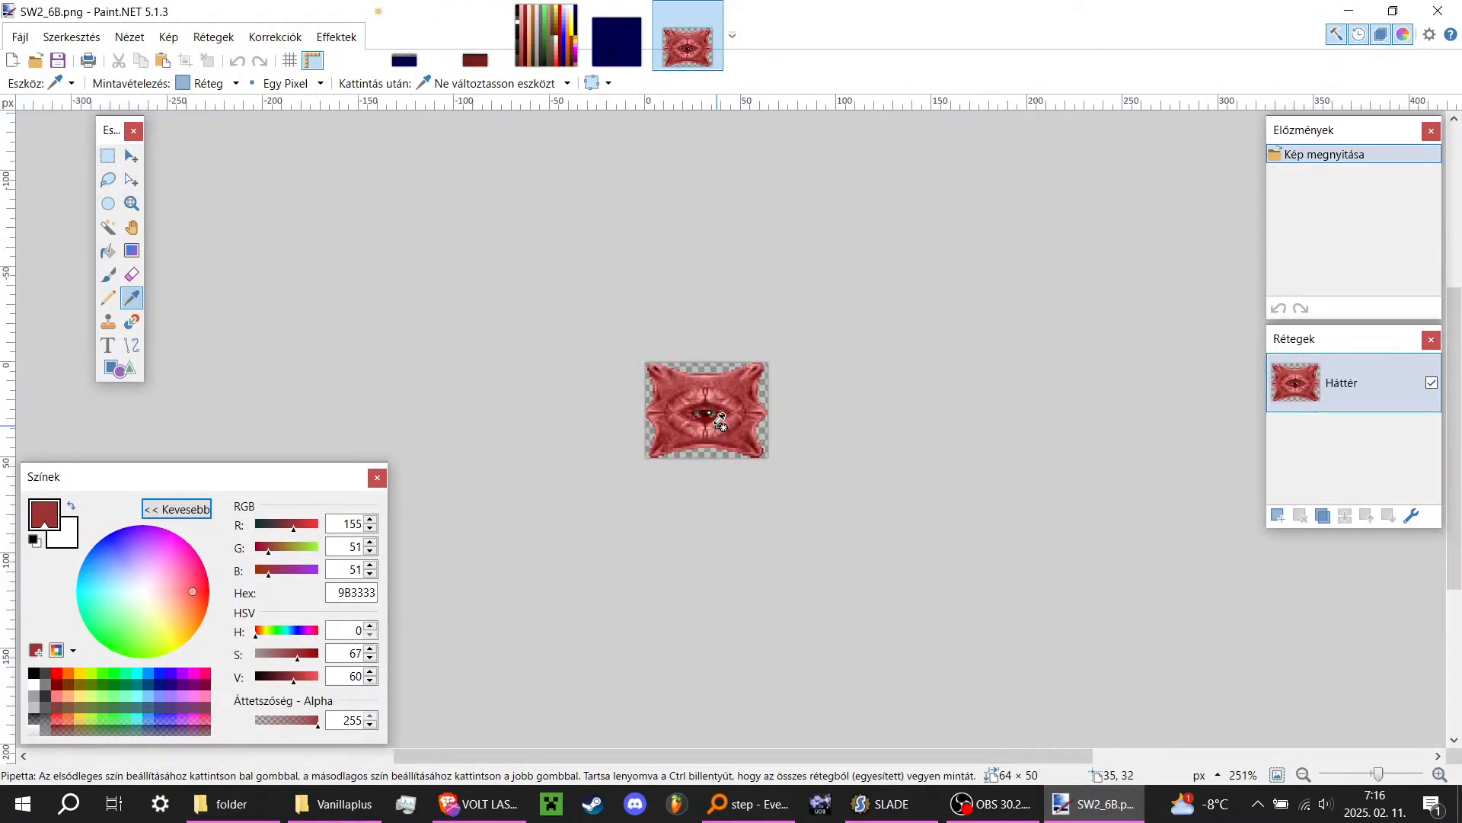
Step: Open FLAT5_4.png from the Vanillaplus folder as a new image in Paint.NET and examine its pixels up close
key("alt+Tab")
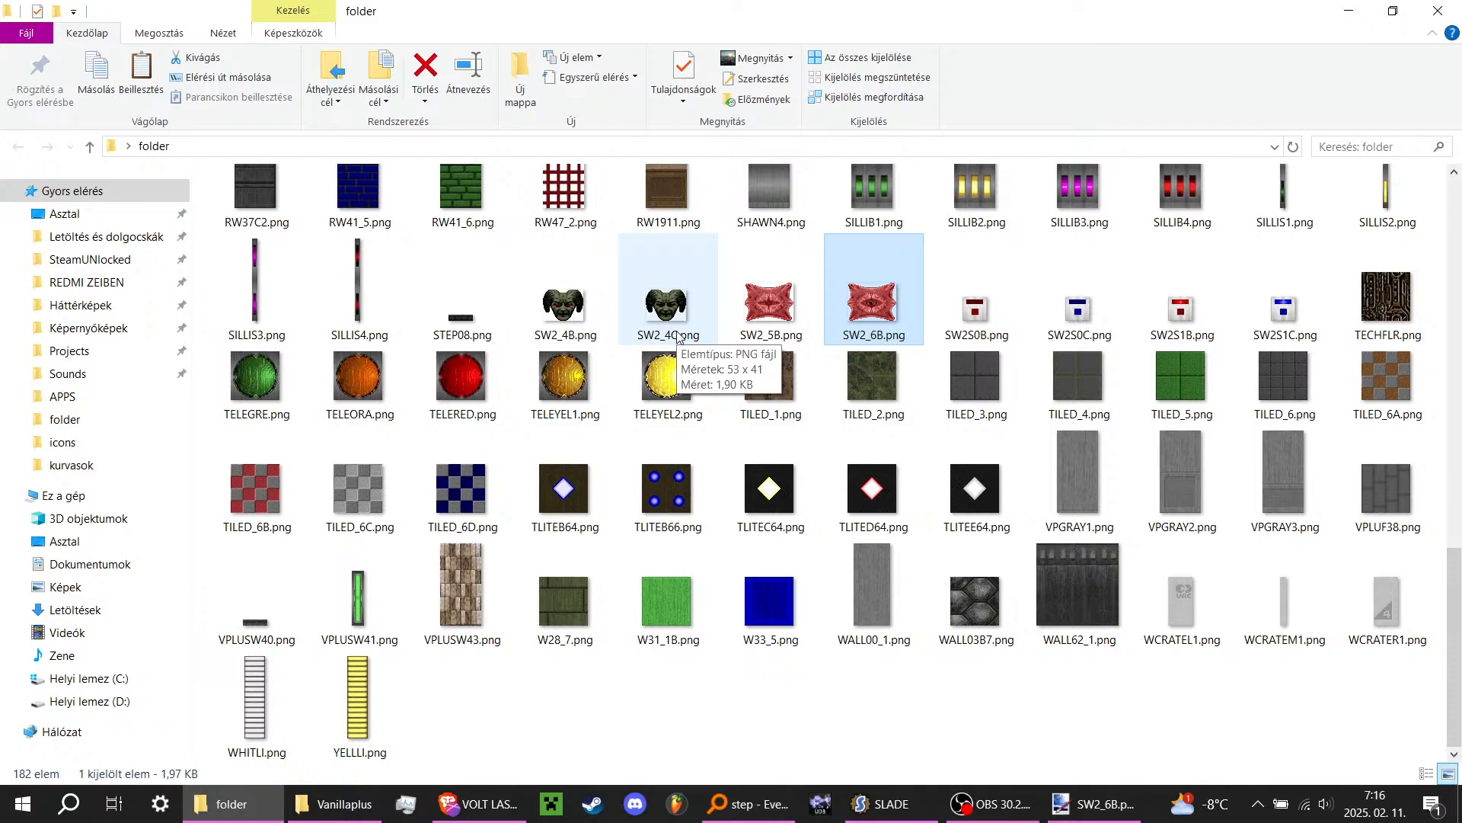
scroll(663, 473, "up", 6)
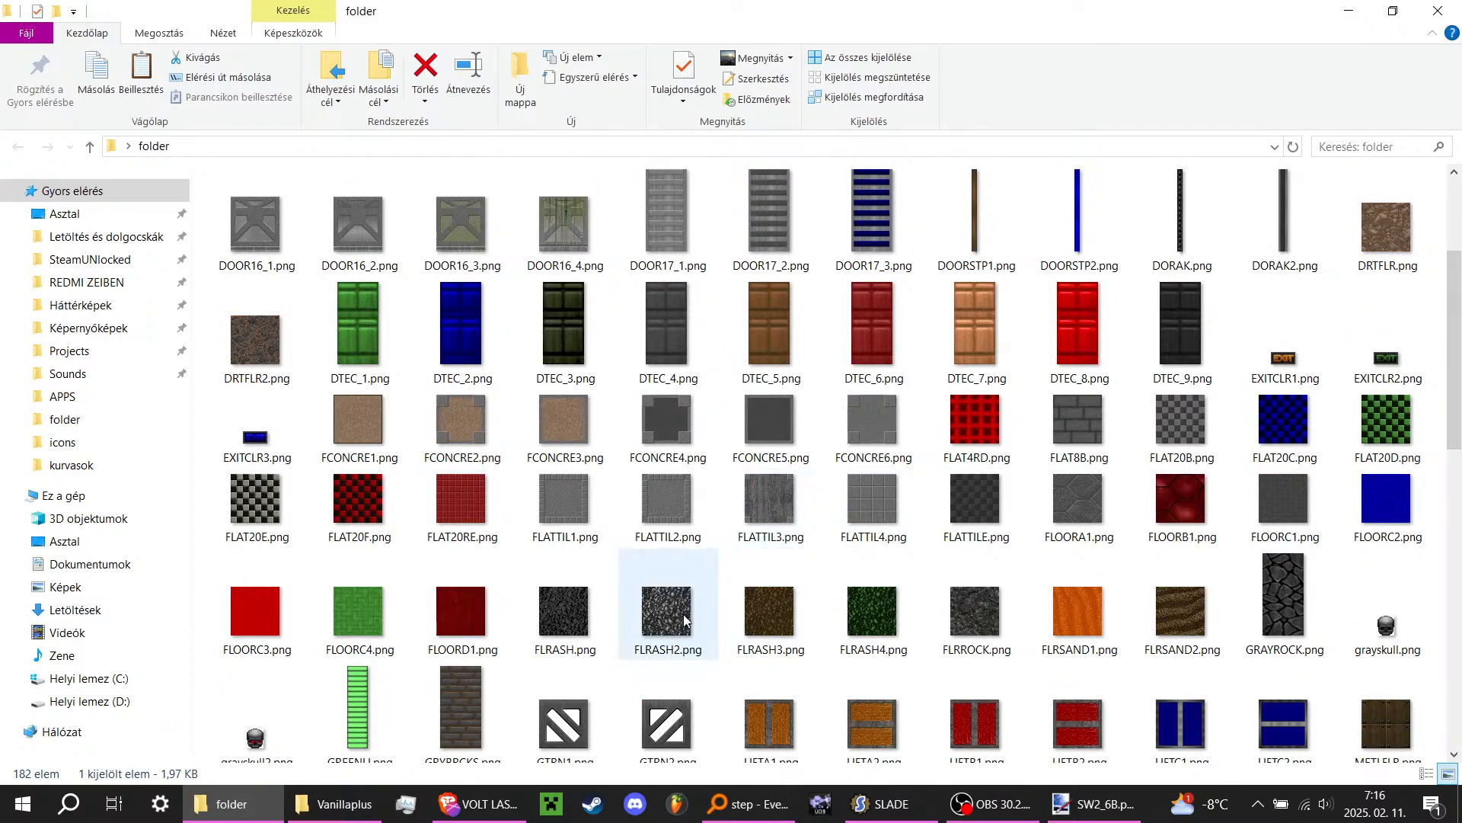
left_click(335, 803)
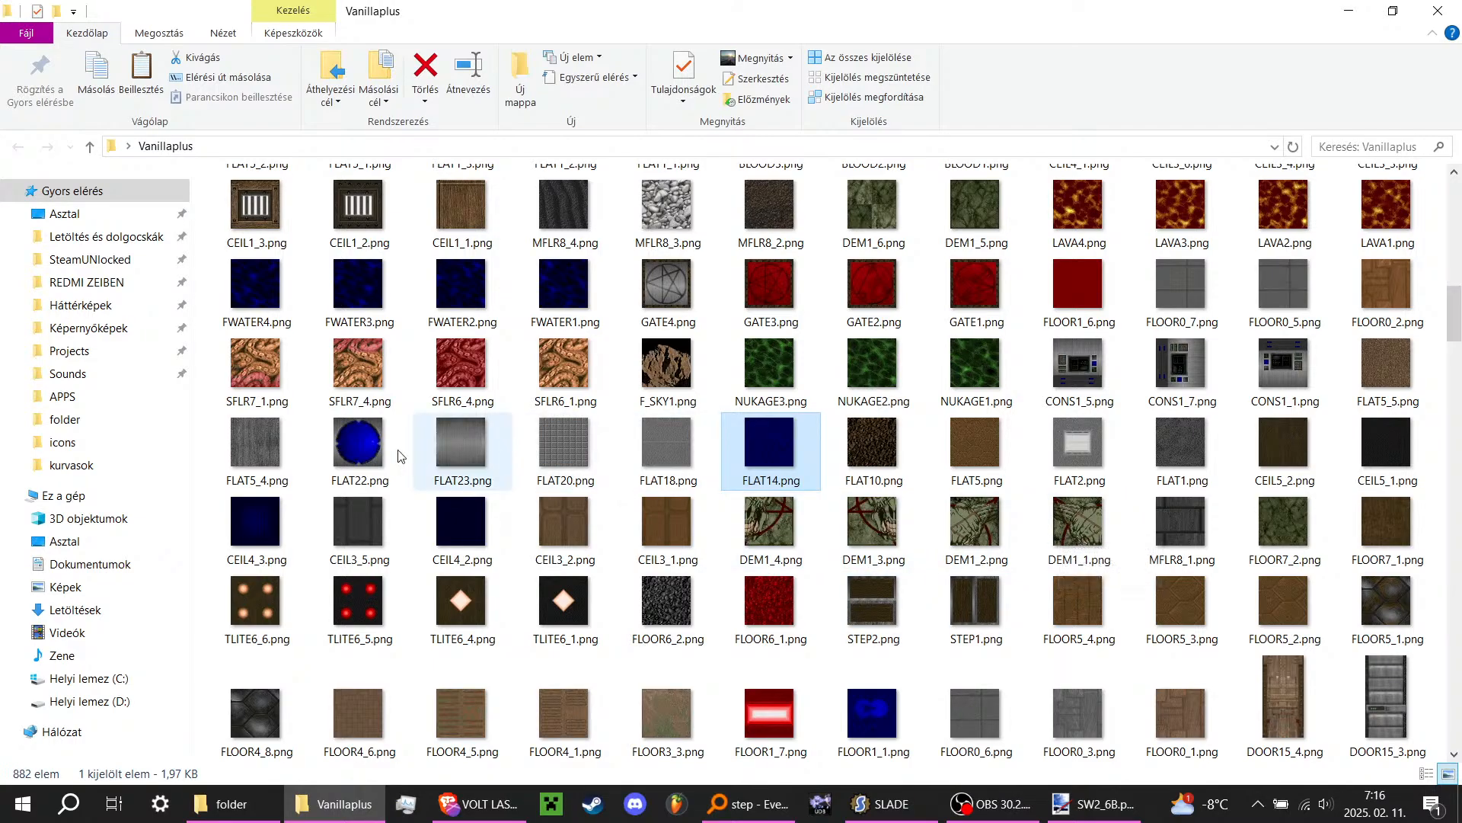
left_click(258, 454)
mouse_move(258, 454)
left_mouse_down()
mouse_move(1025, 609)
mouse_move(1105, 799)
mouse_move(734, 461)
left_mouse_up()
left_click(754, 421)
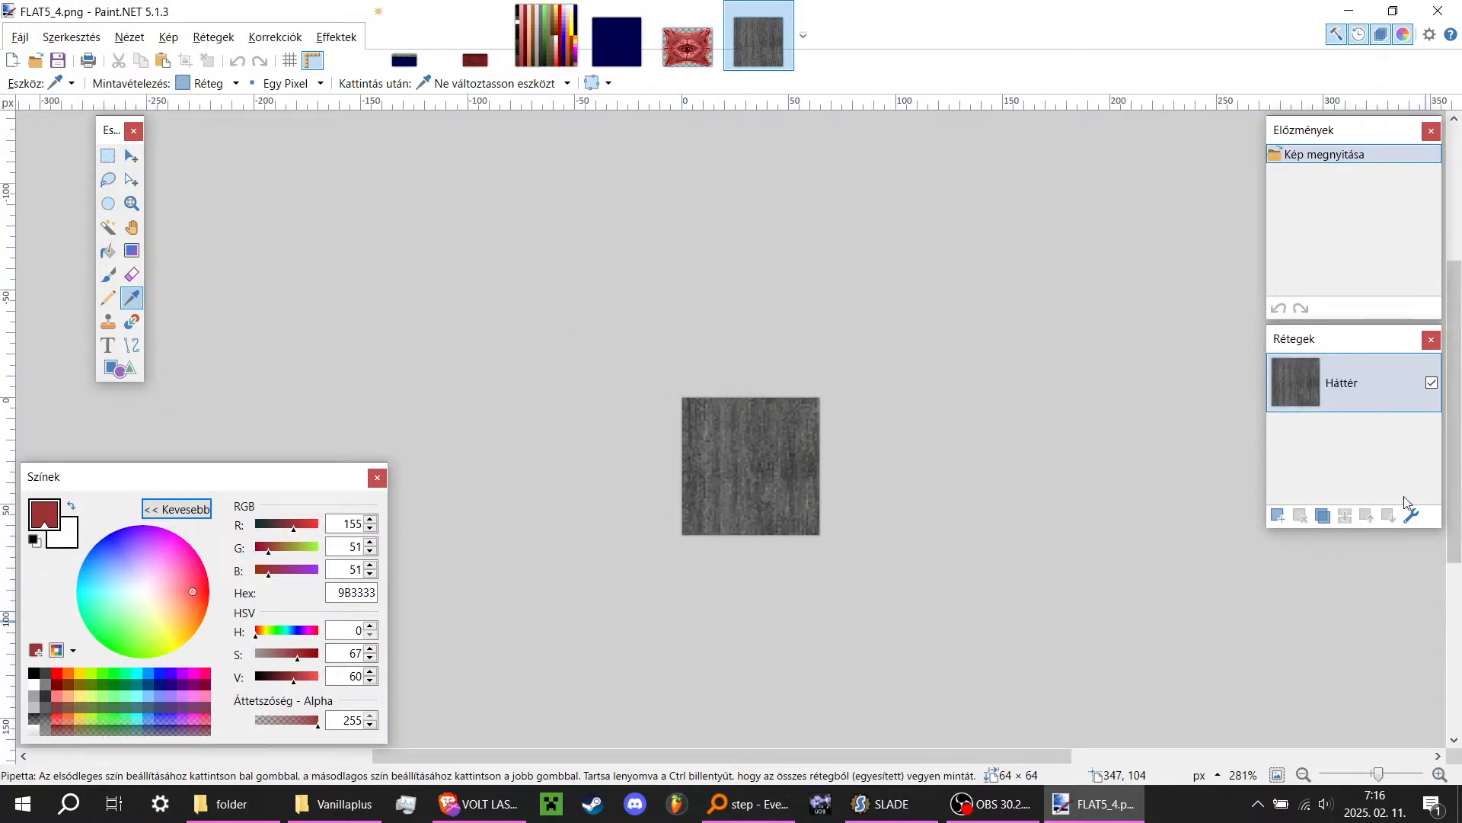
scroll(765, 499, "up", 5, "ctrl")
scroll(757, 464, "up", 5, "ctrl")
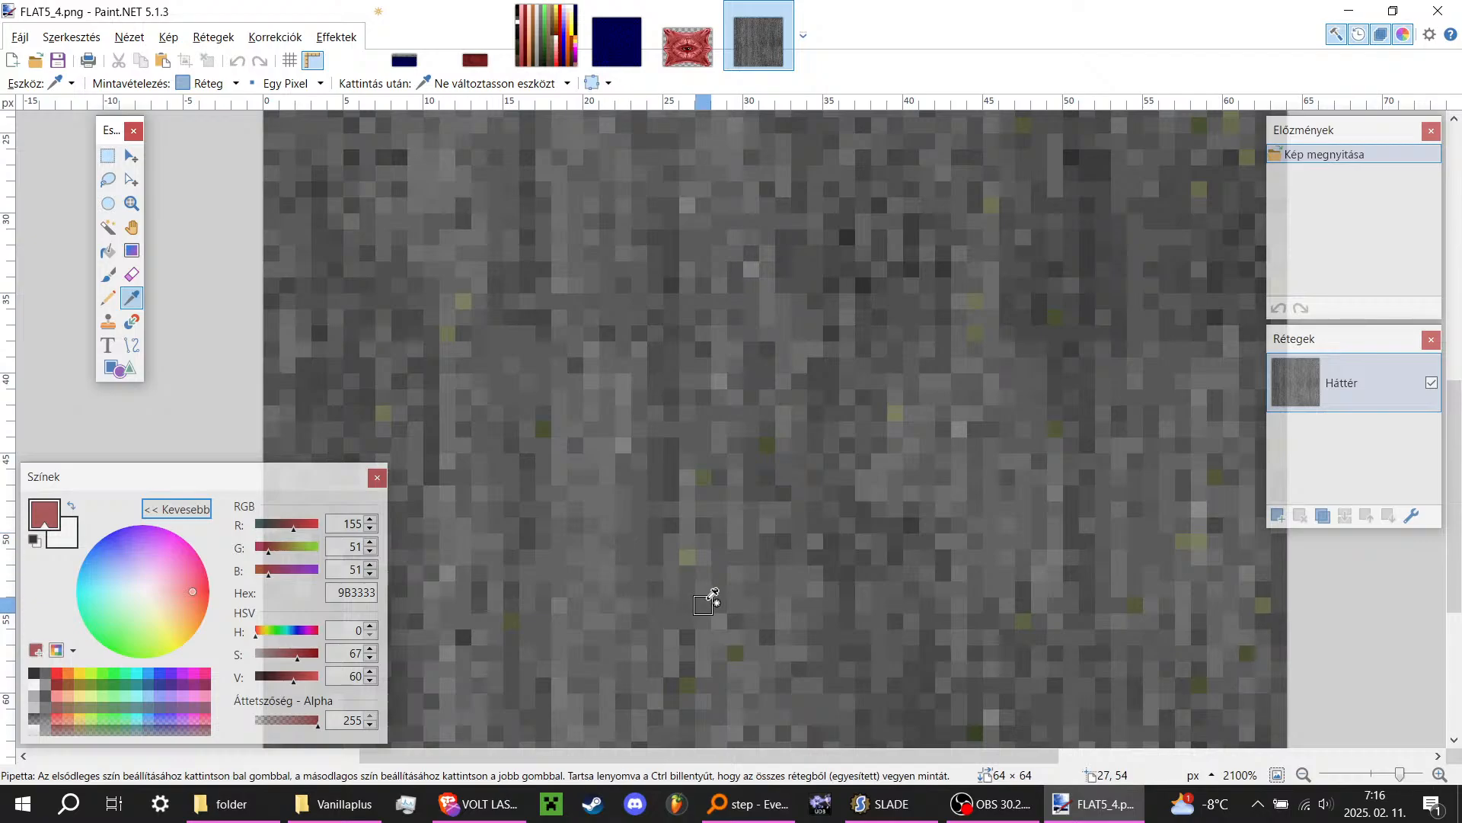
scroll(706, 594, "down", 4, "ctrl")
scroll(689, 556, "down", 3, "ctrl")
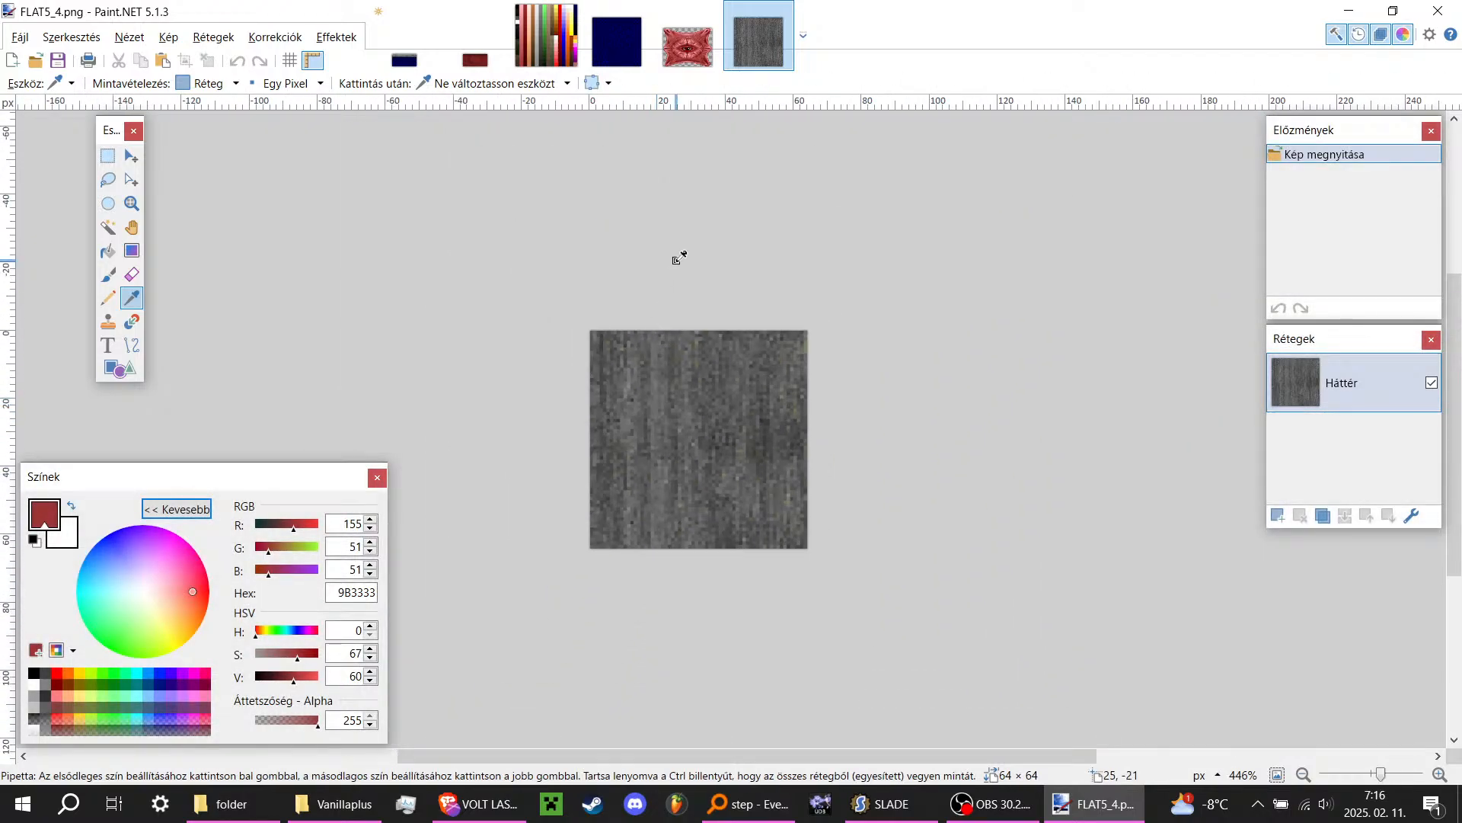
scroll(678, 377, "down", 1, "ctrl")
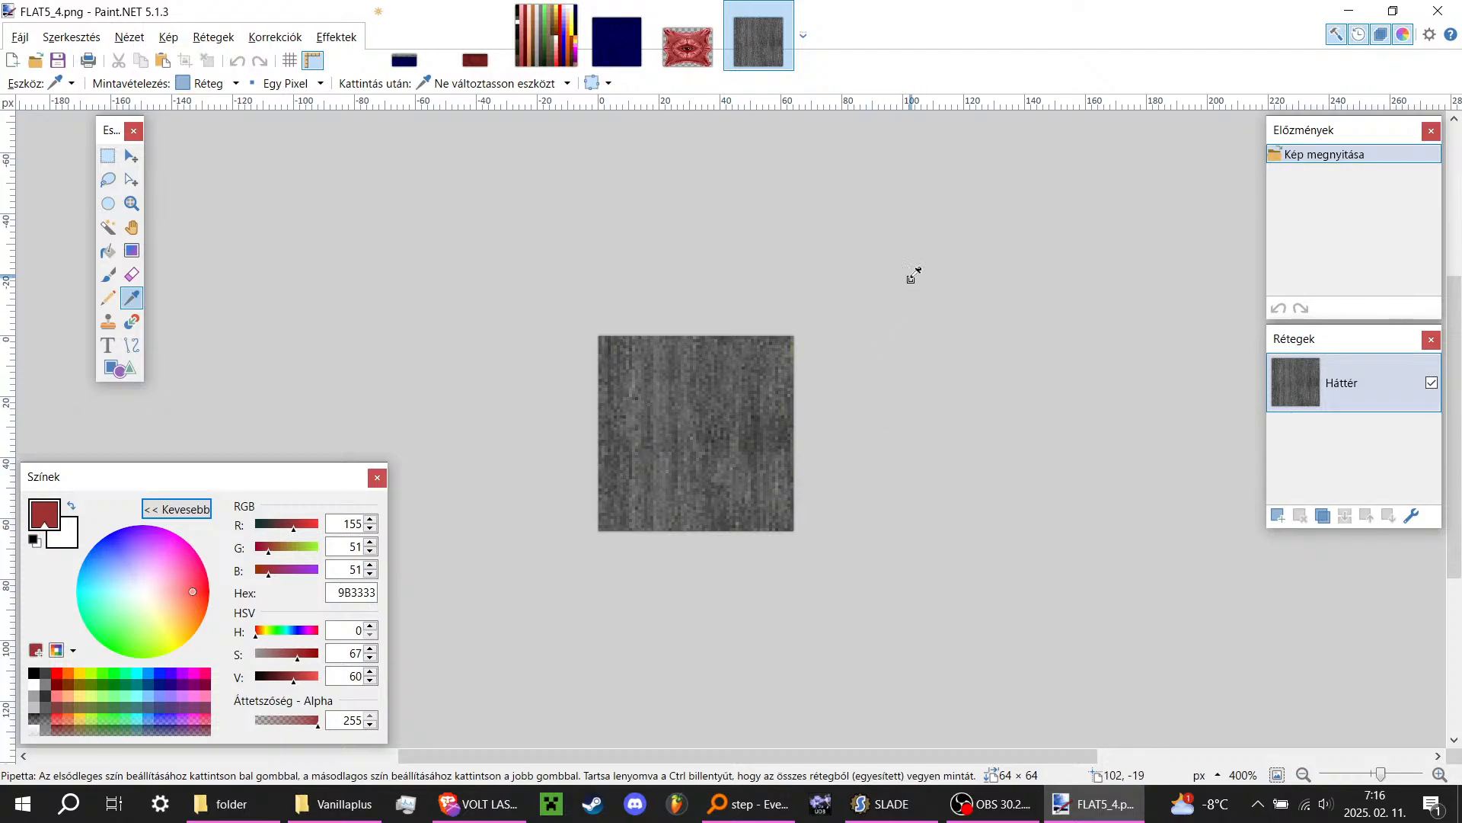
Step: Switch to the SW2_6B.png image and examine the added eye's pixels at the centre of the switch face
left_click(688, 45)
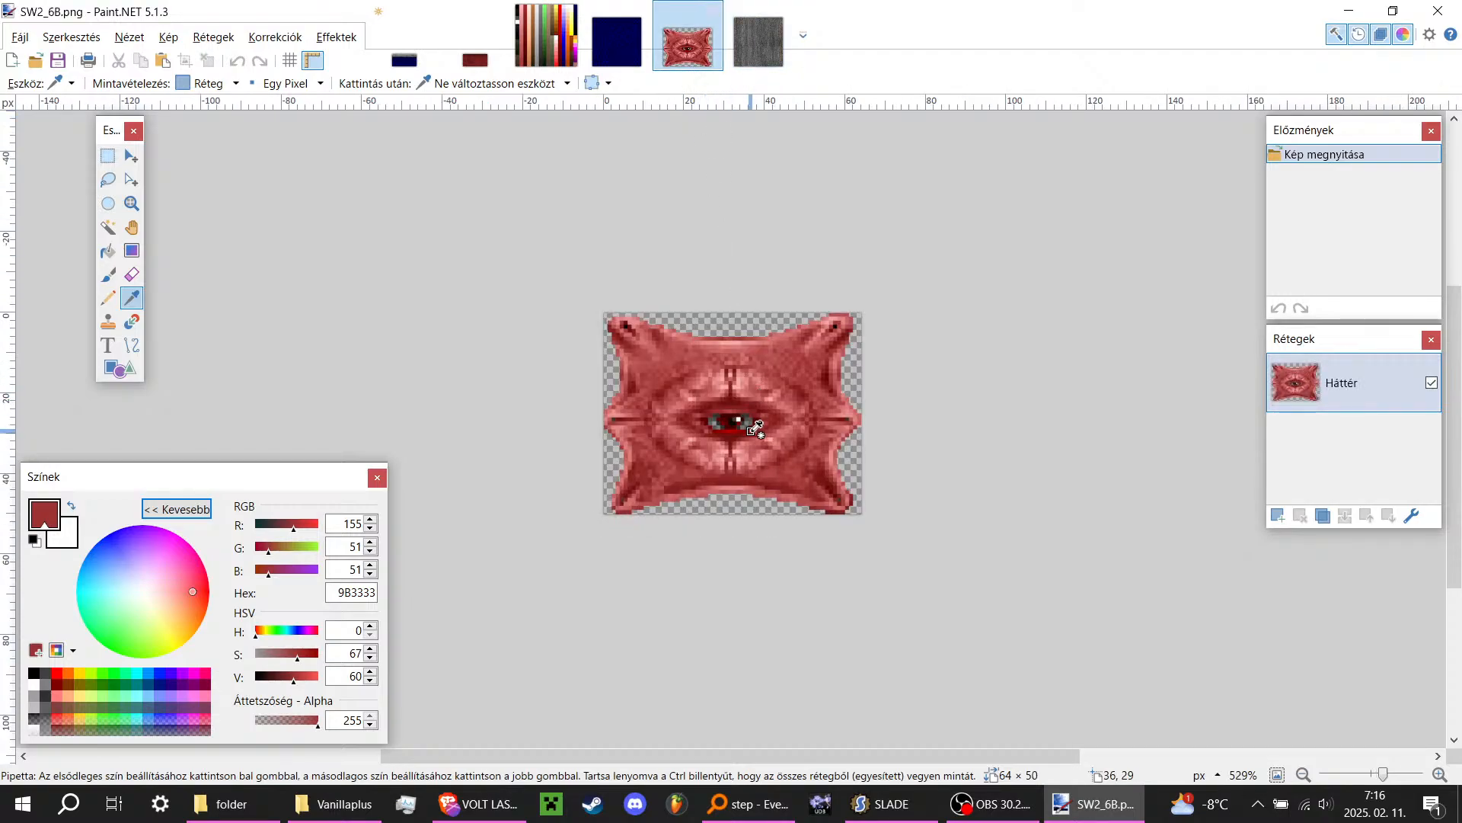
scroll(754, 419, "up", 8, "ctrl")
scroll(757, 418, "up", 1, "ctrl")
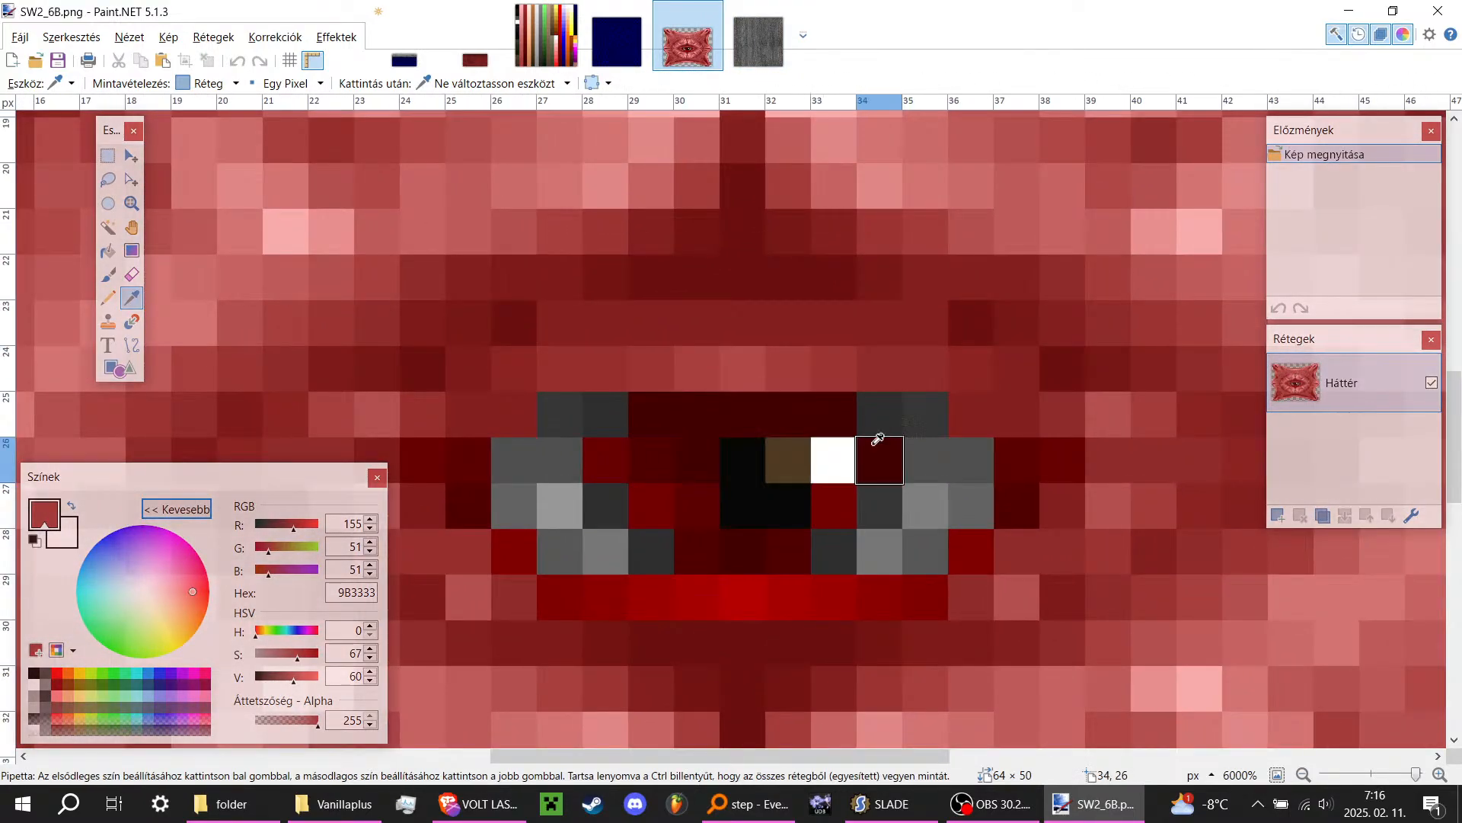
scroll(864, 438, "down", 10, "ctrl")
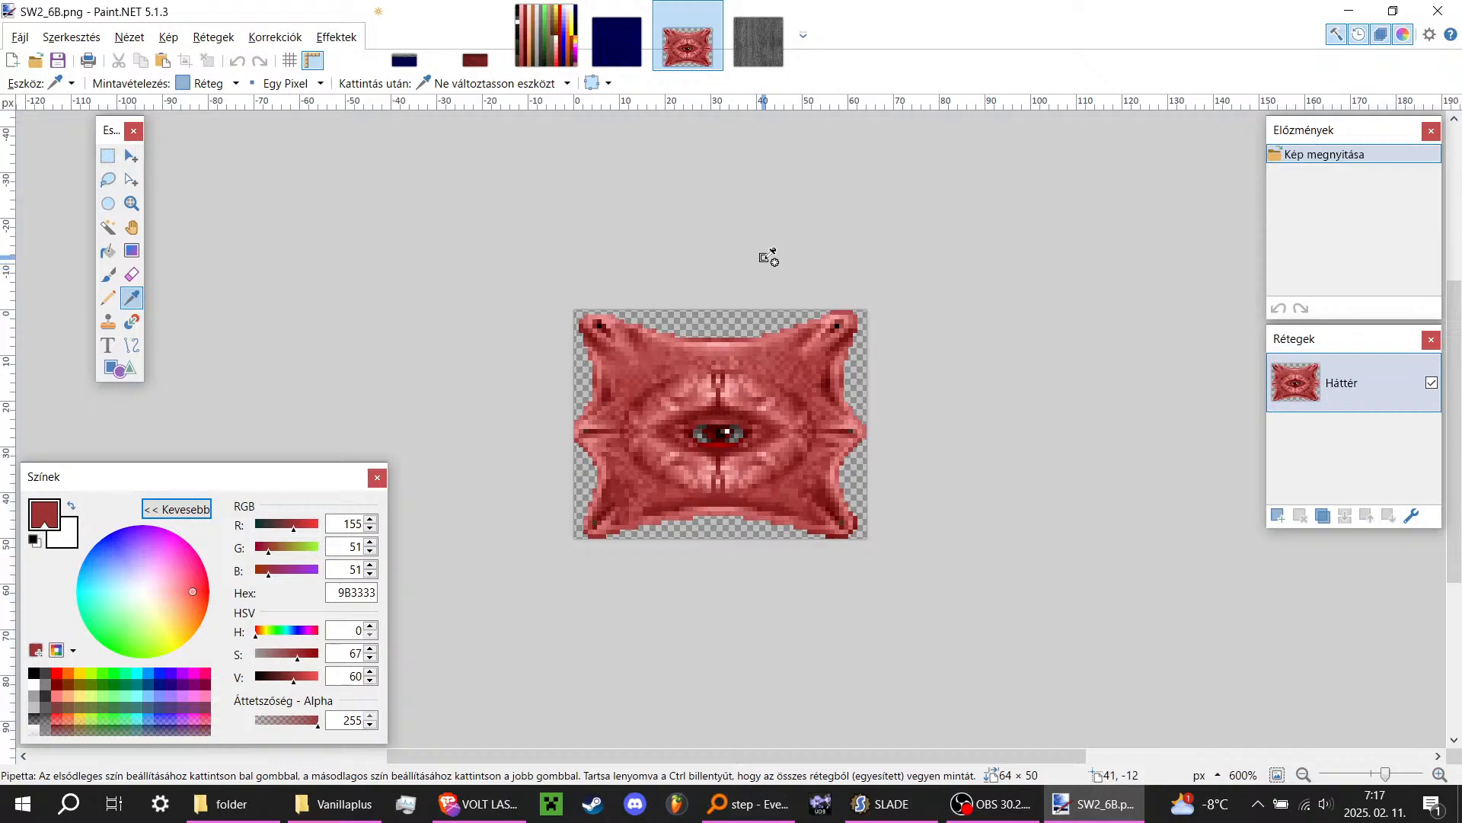
scroll(763, 263, "down", 2, "ctrl")
scroll(748, 300, "up", 1, "ctrl")
scroll(739, 311, "down", 2, "ctrl")
scroll(712, 385, "up", 7, "ctrl")
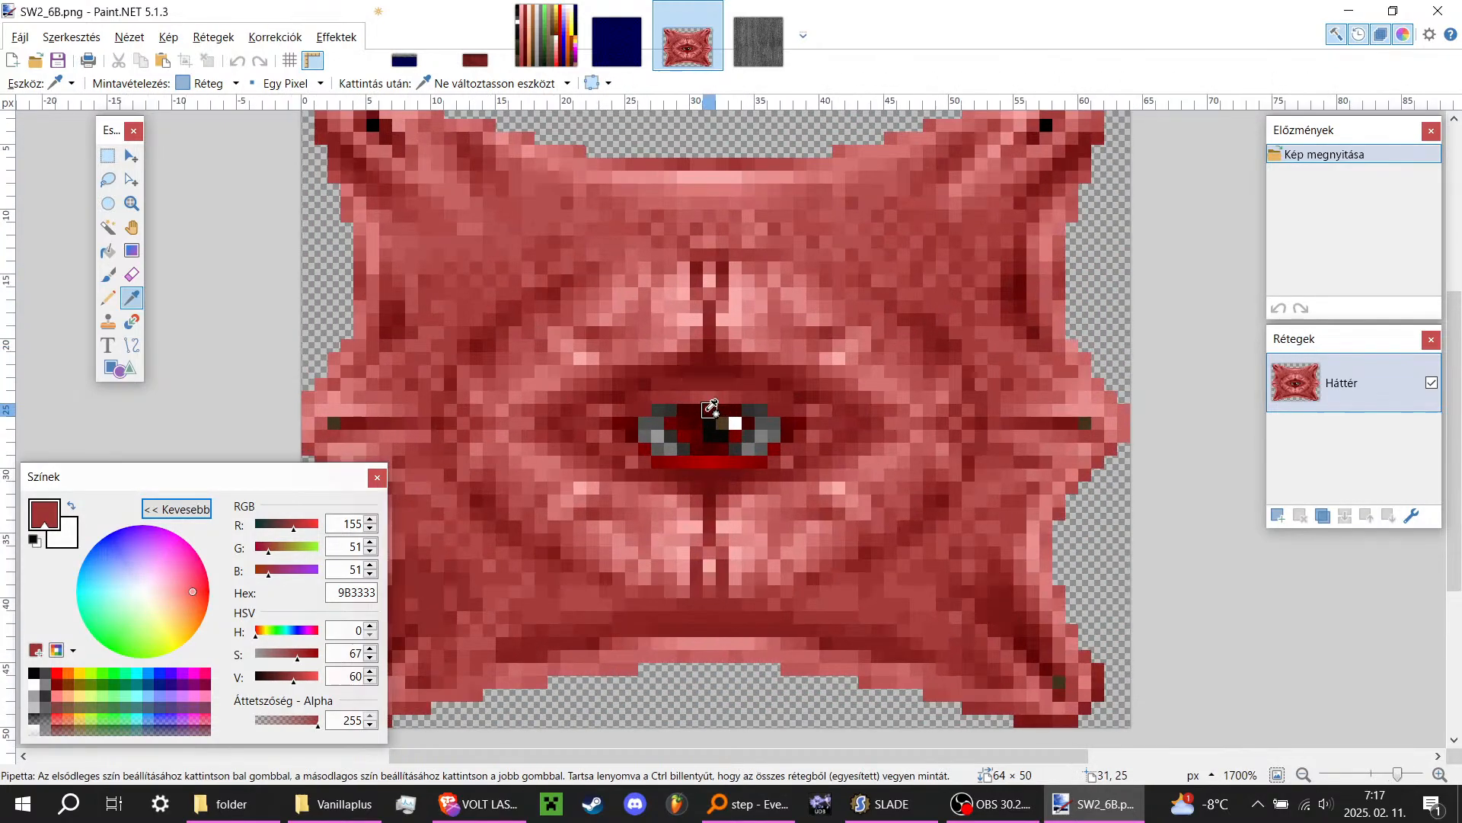
scroll(711, 409, "up", 6, "ctrl")
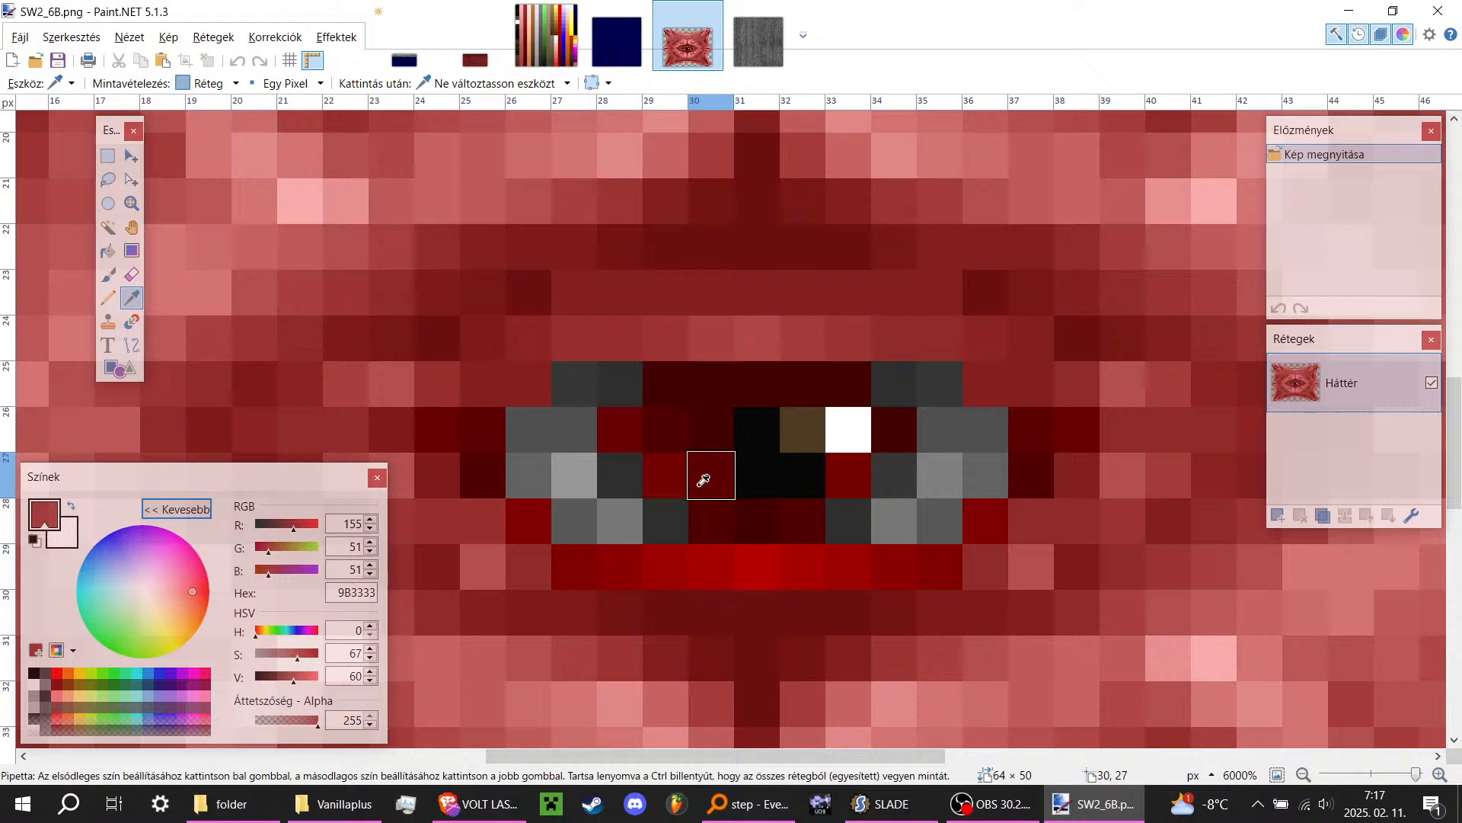
scroll(704, 480, "down", 7, "ctrl")
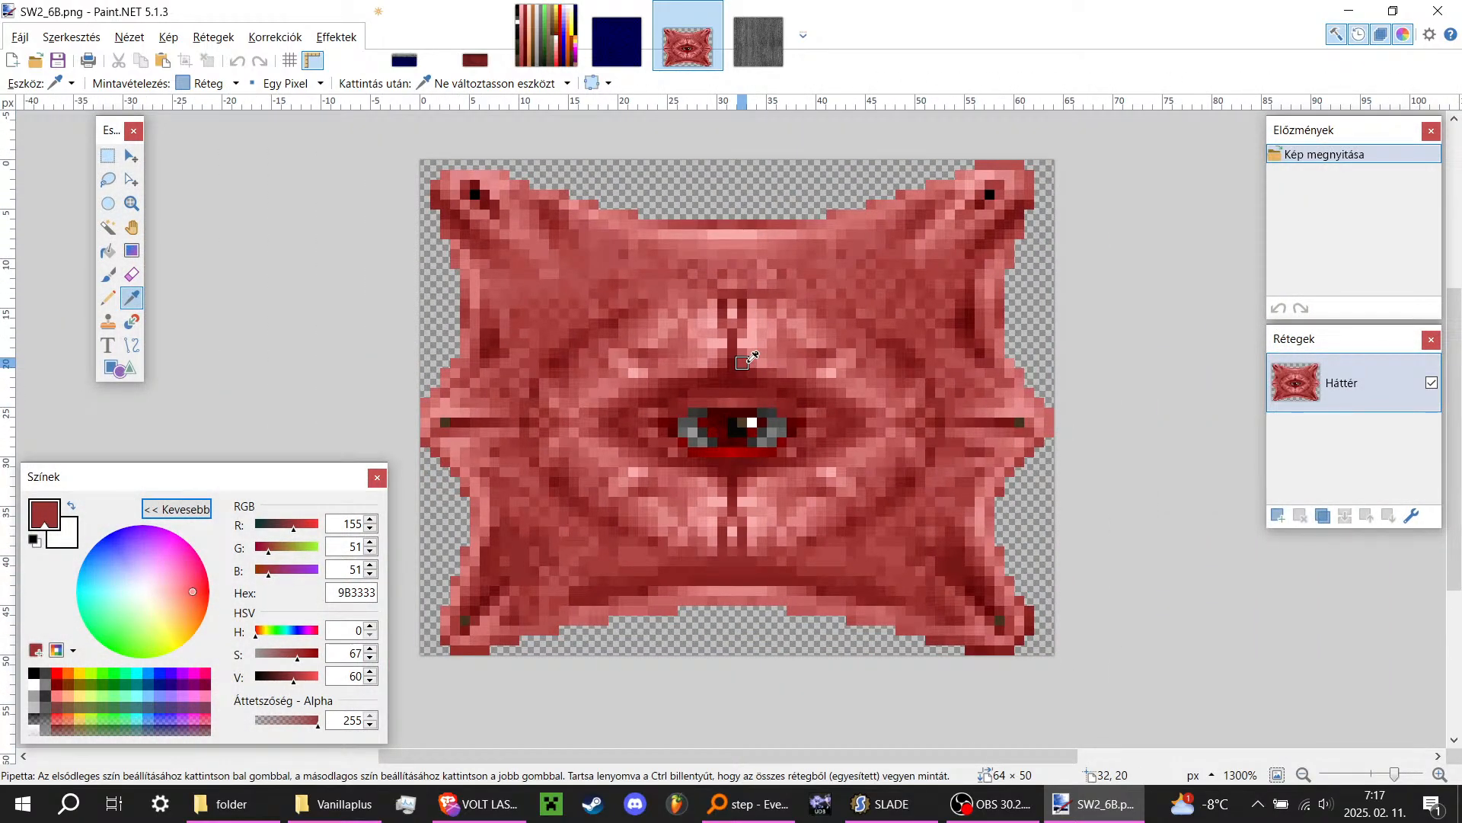
scroll(752, 358, "up", 5, "ctrl")
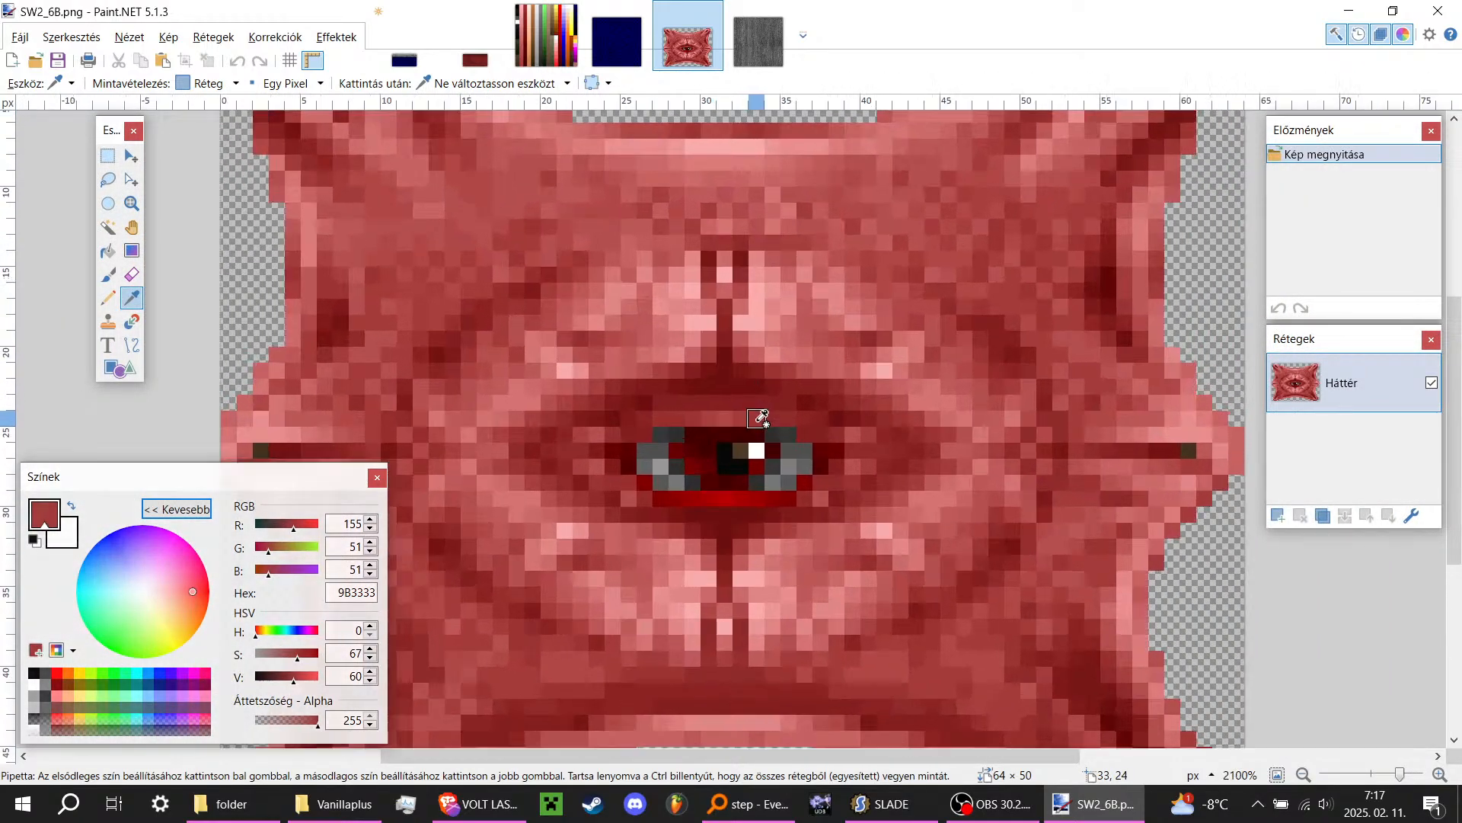
Step: Check the DoomPalette0.png colours, and examine the eye in SW2_6B.png both up close and as part of the whole face
left_click(546, 35)
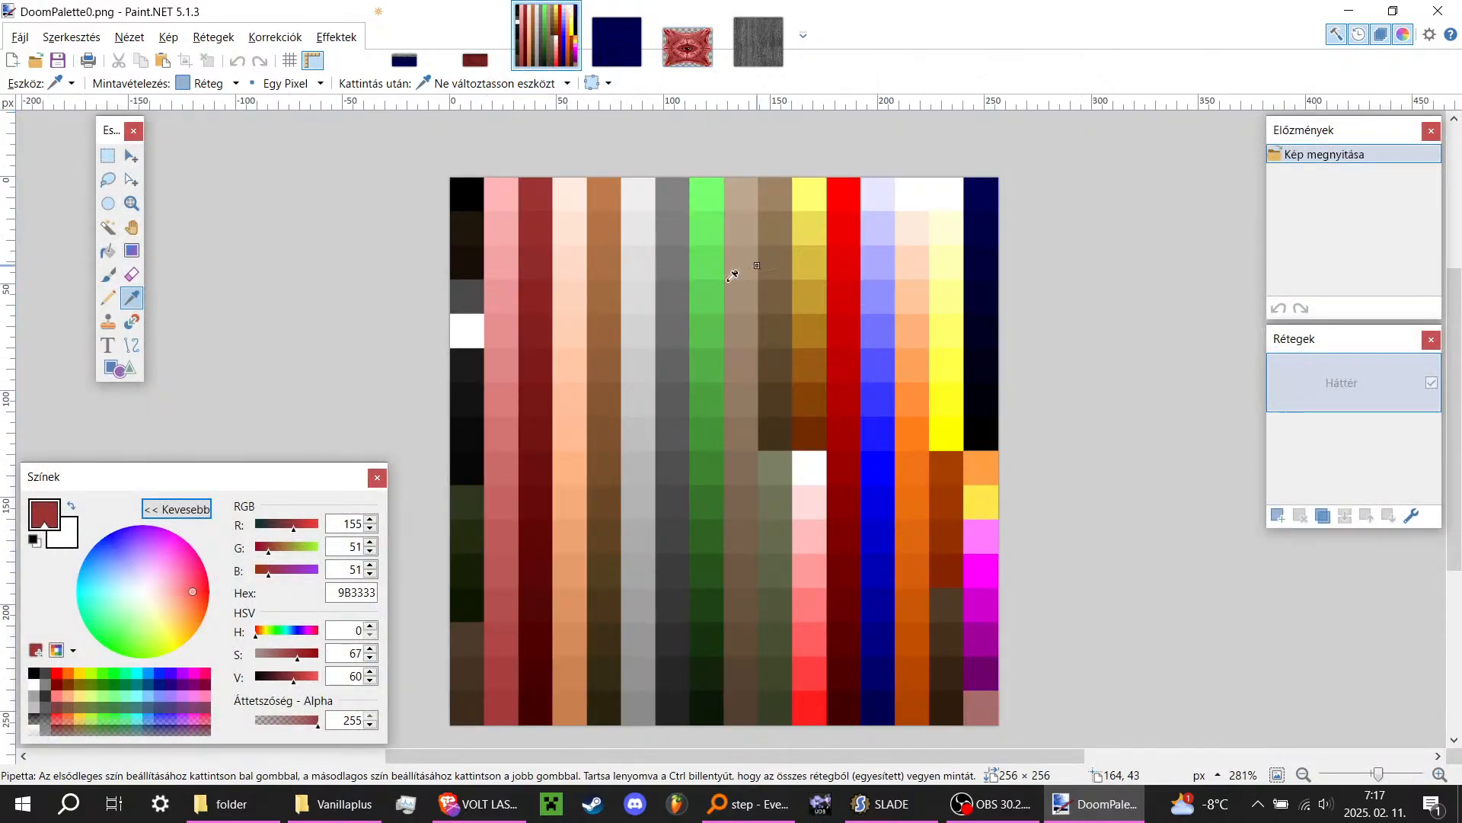
left_click(688, 35)
scroll(719, 350, "down", 6, "ctrl")
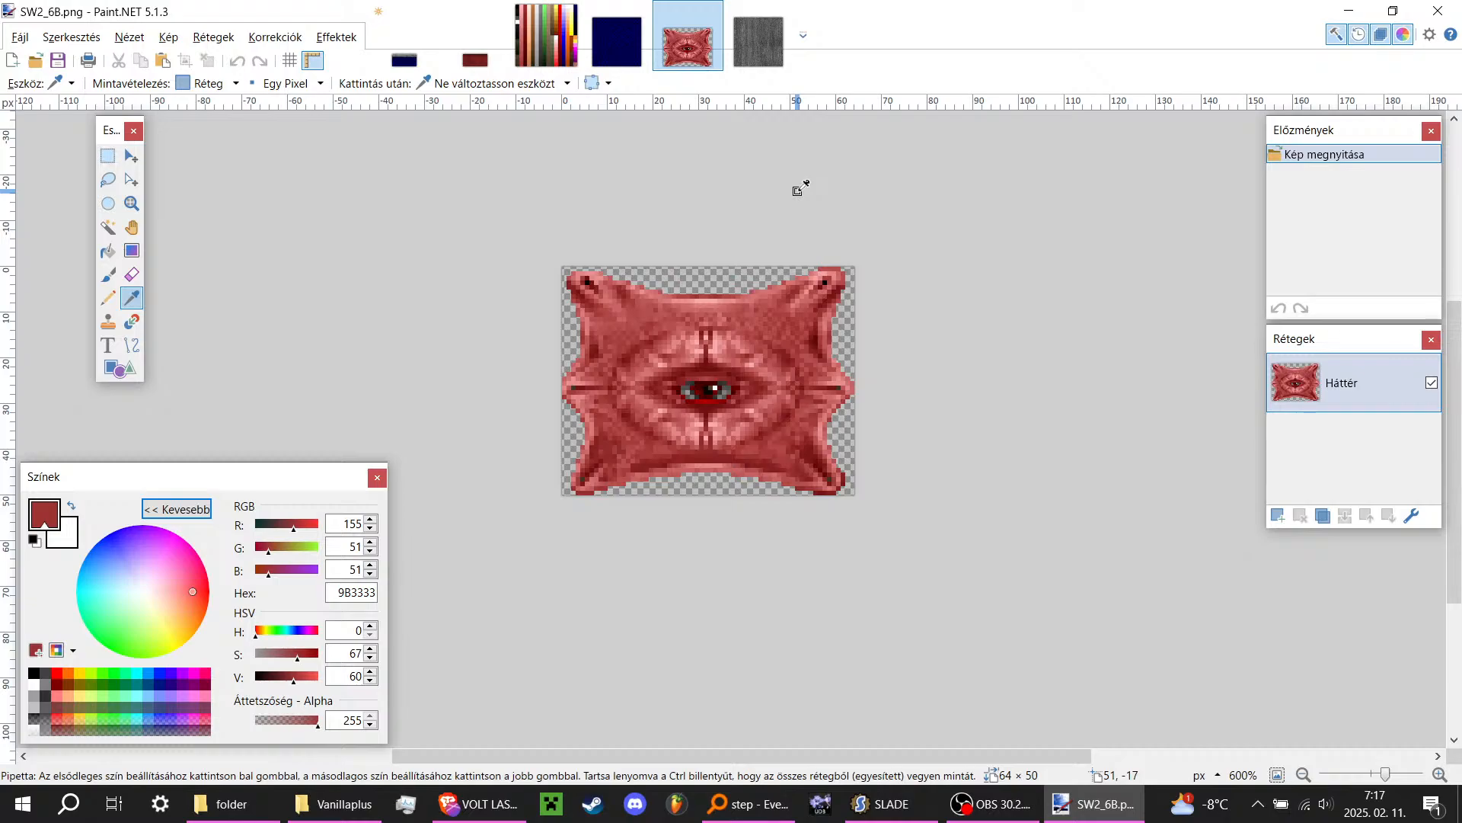
scroll(719, 392, "up", 4, "ctrl")
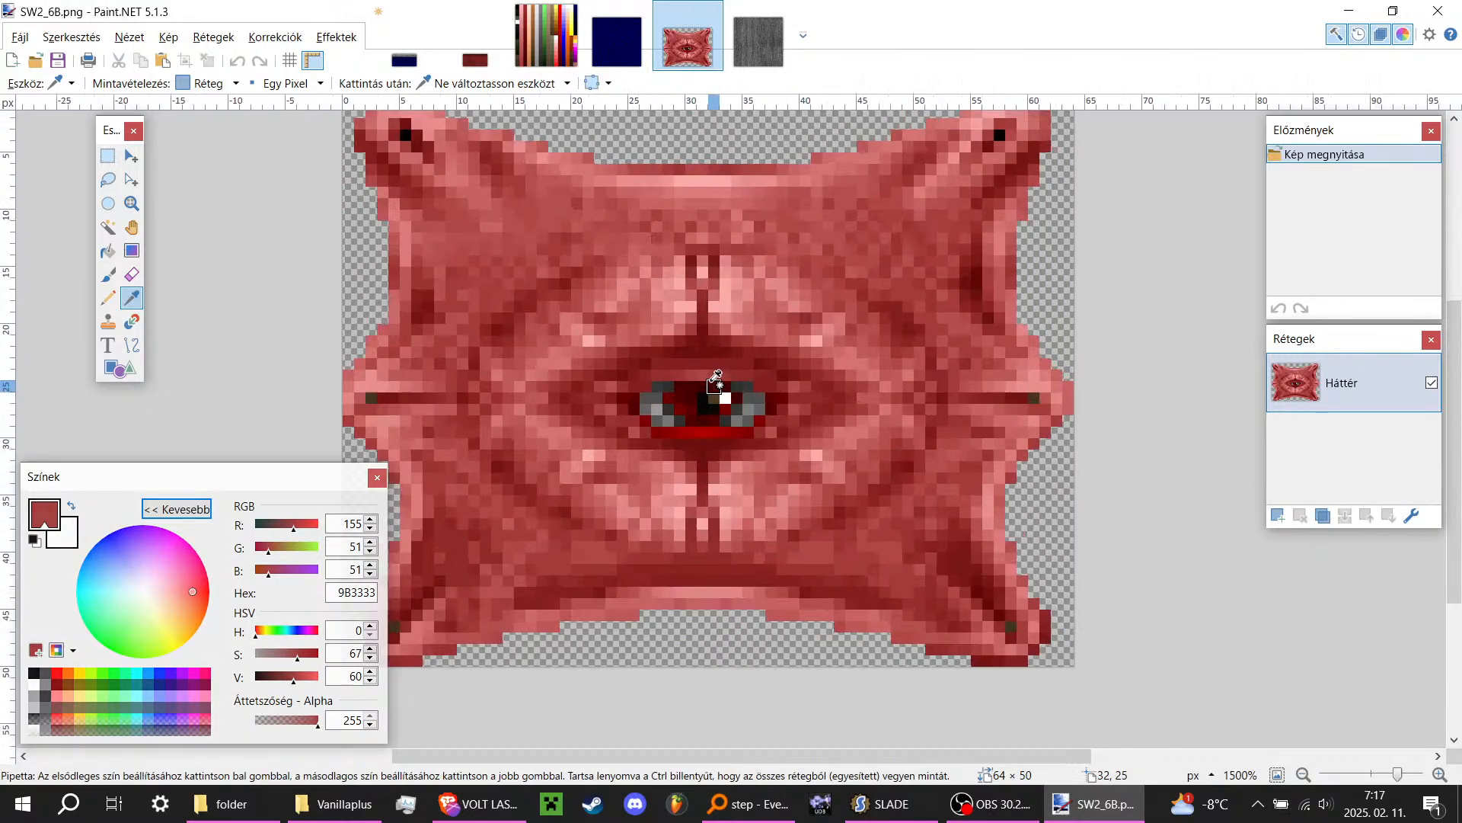
scroll(780, 390, "down", 1, "ctrl")
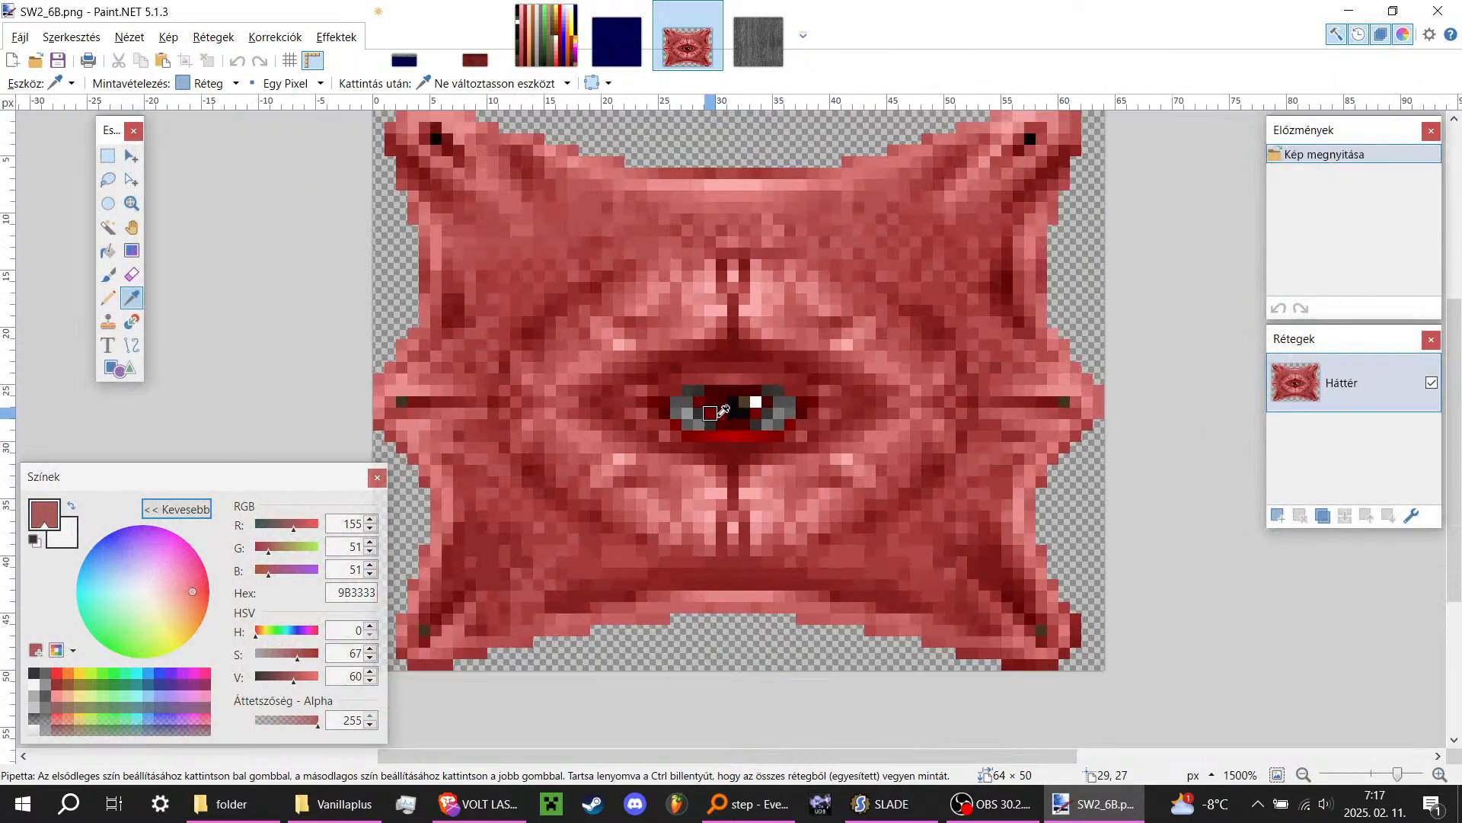
scroll(741, 398, "up", 2, "ctrl")
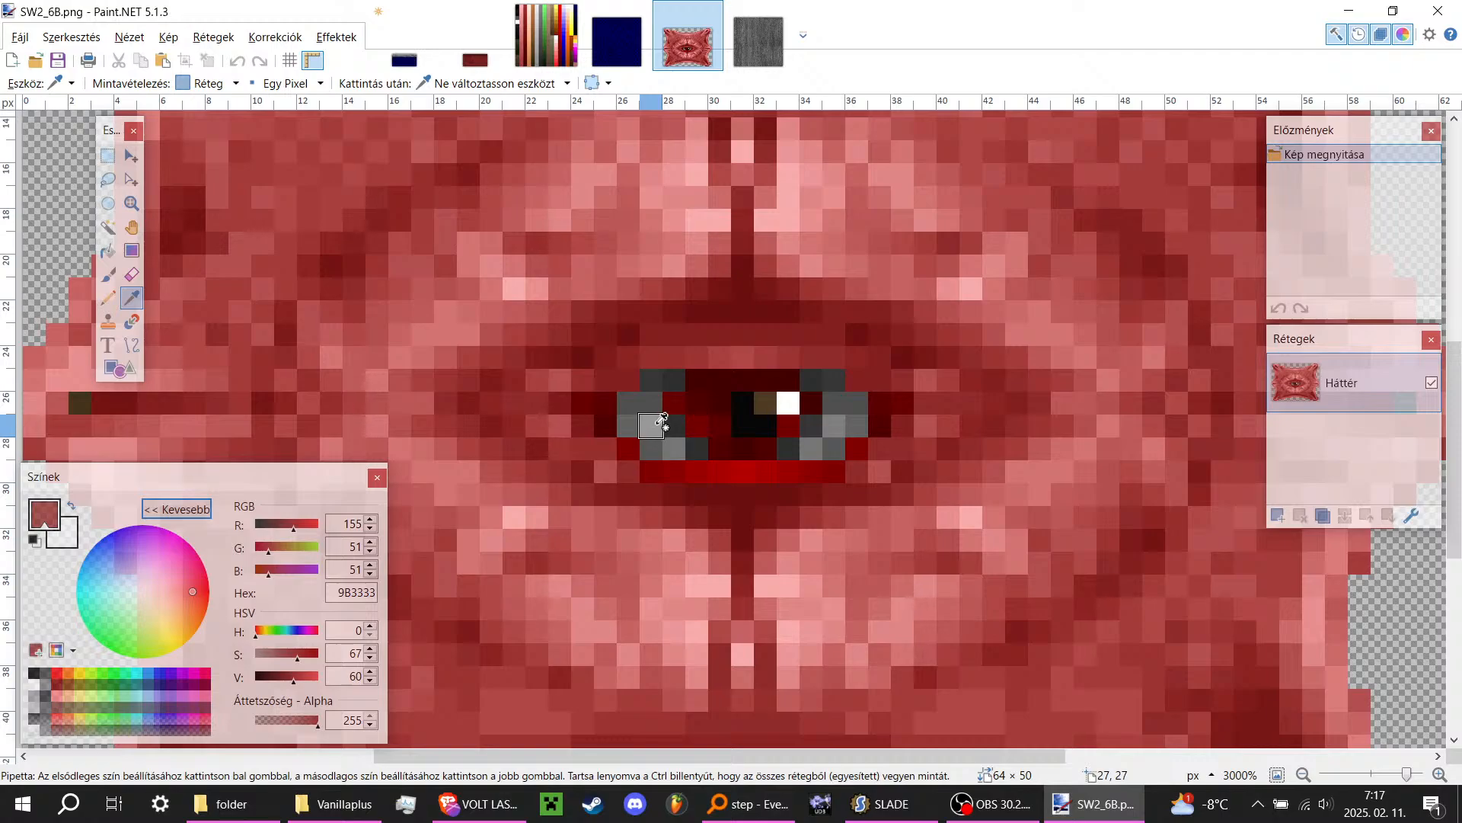
scroll(660, 421, "down", 5, "ctrl")
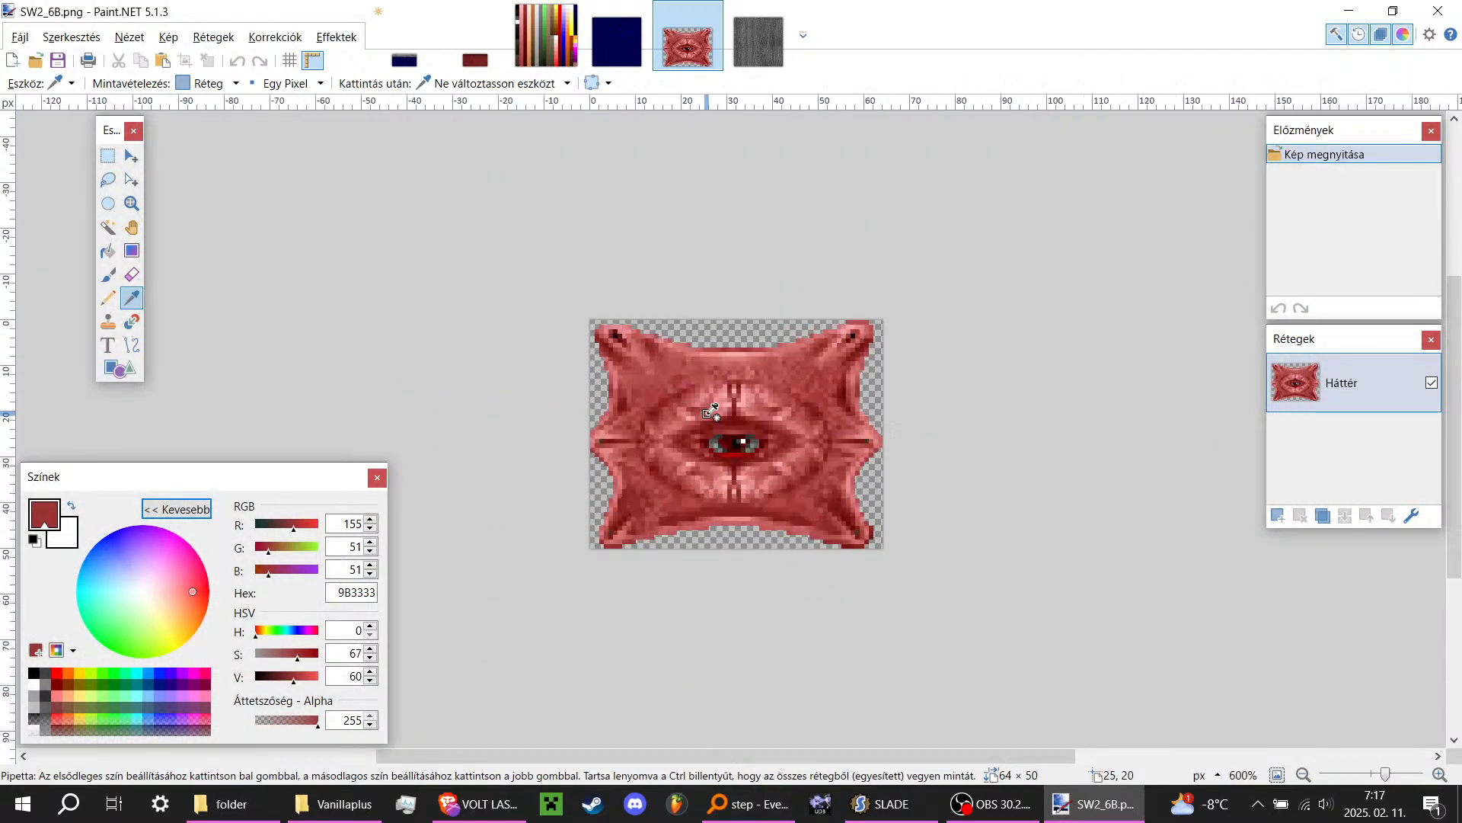
scroll(764, 446, "up", 1, "ctrl")
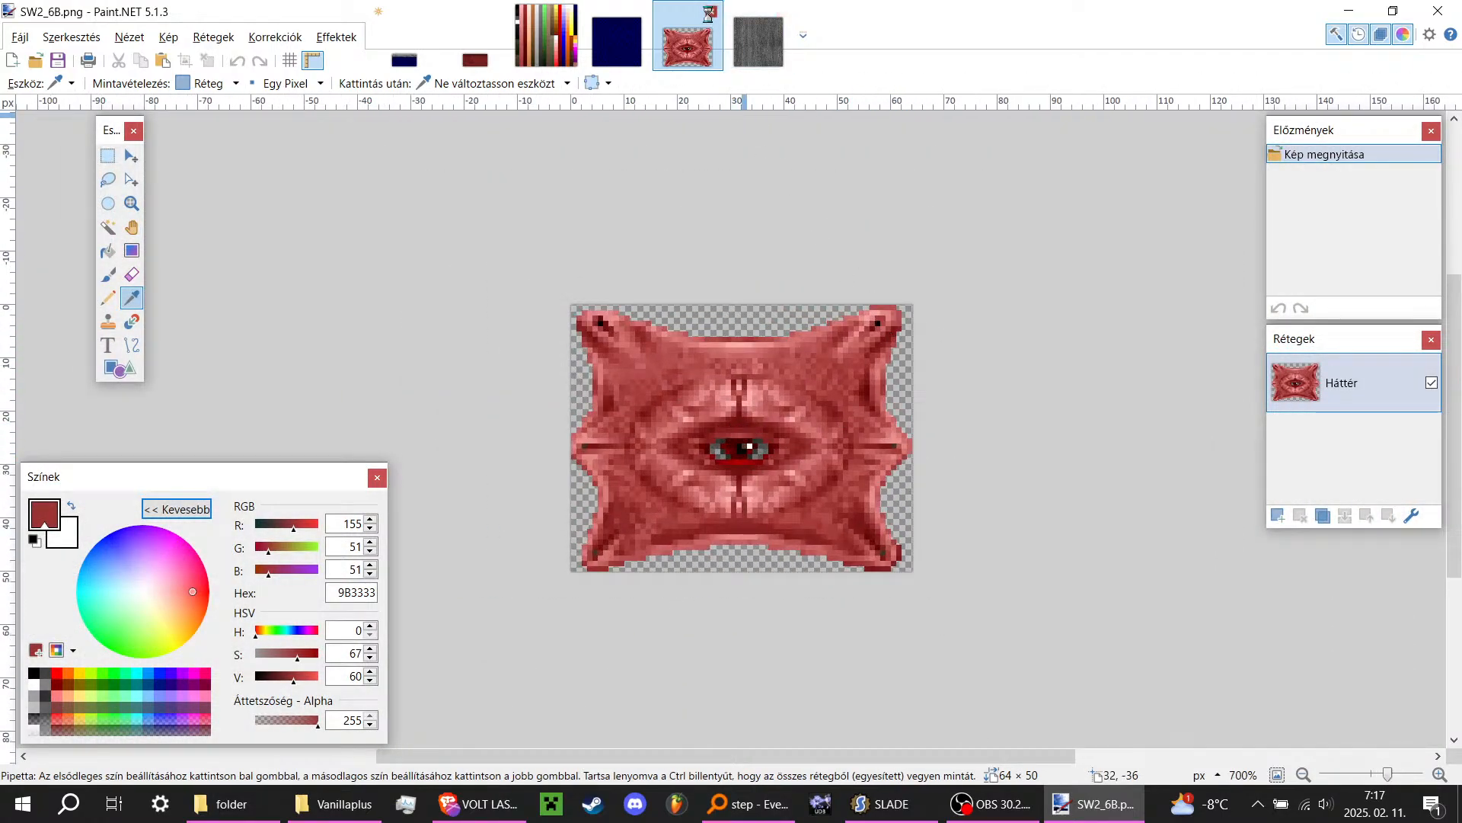
Step: Close the SW2_6B.png and FLAT5_4.png images and look through the textures in the Vanillaplus folder
left_click(716, 15)
left_click(715, 15)
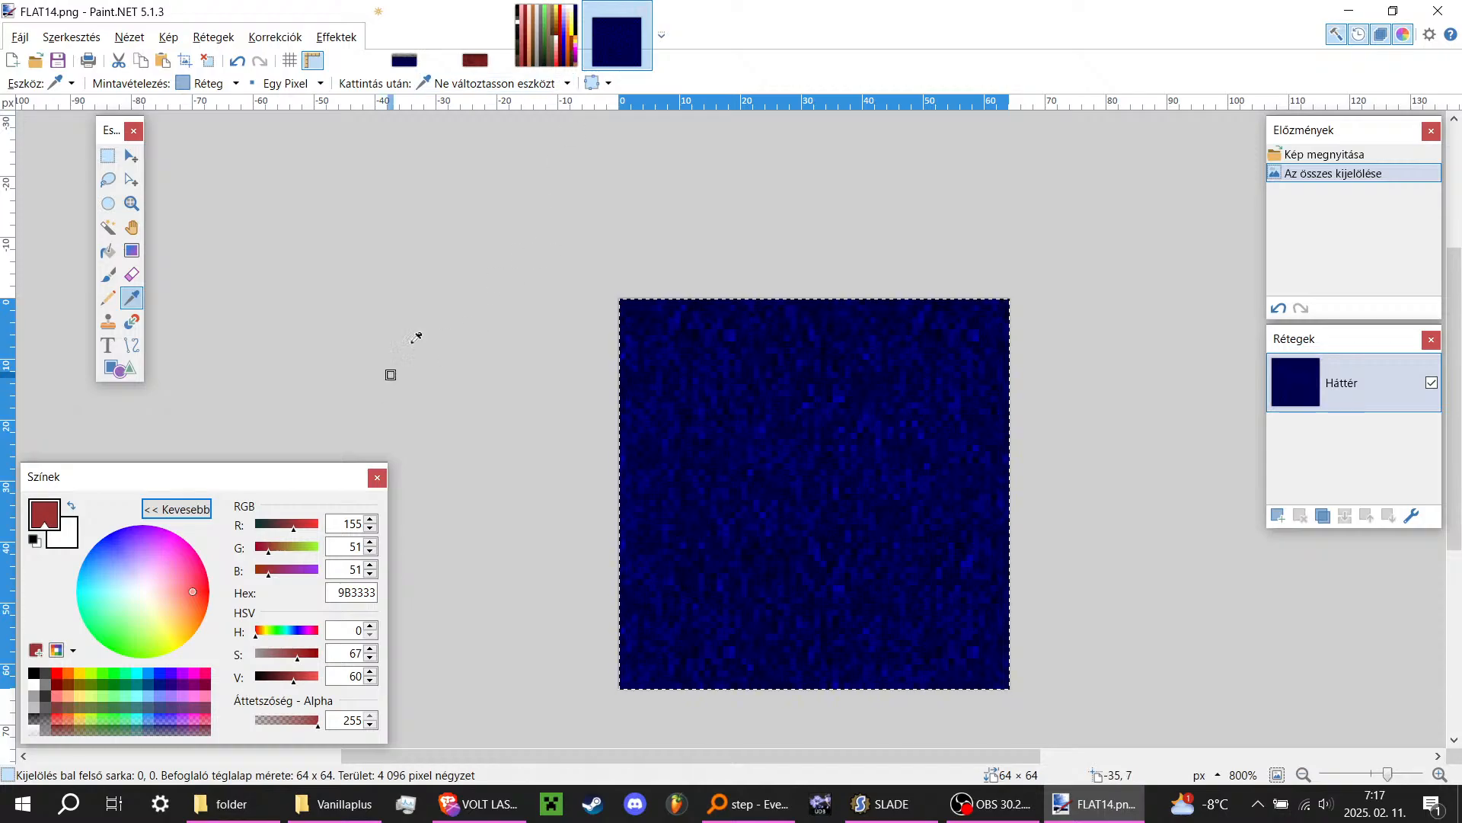
left_click(293, 806)
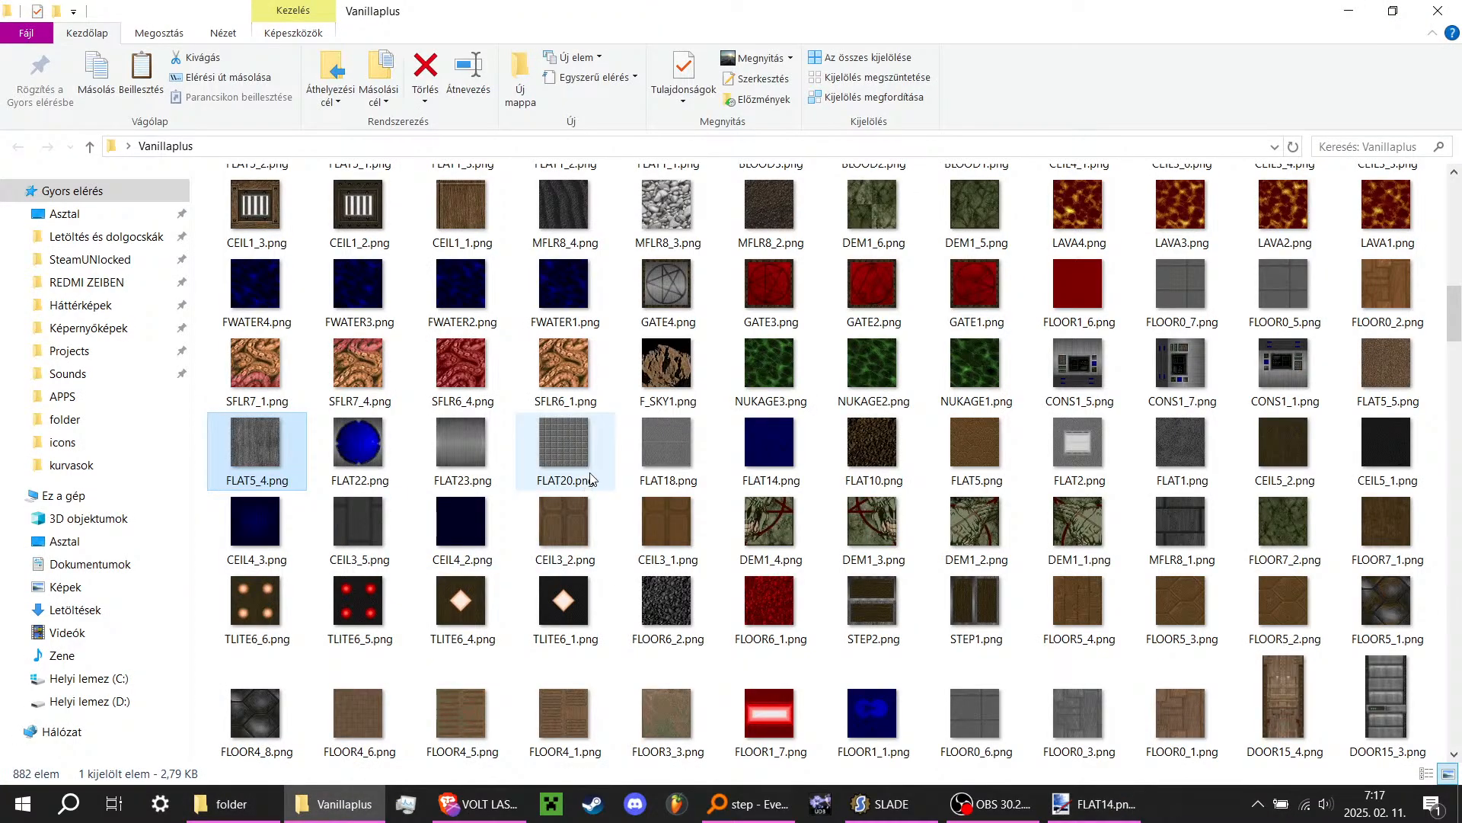
scroll(591, 478, "down", 15)
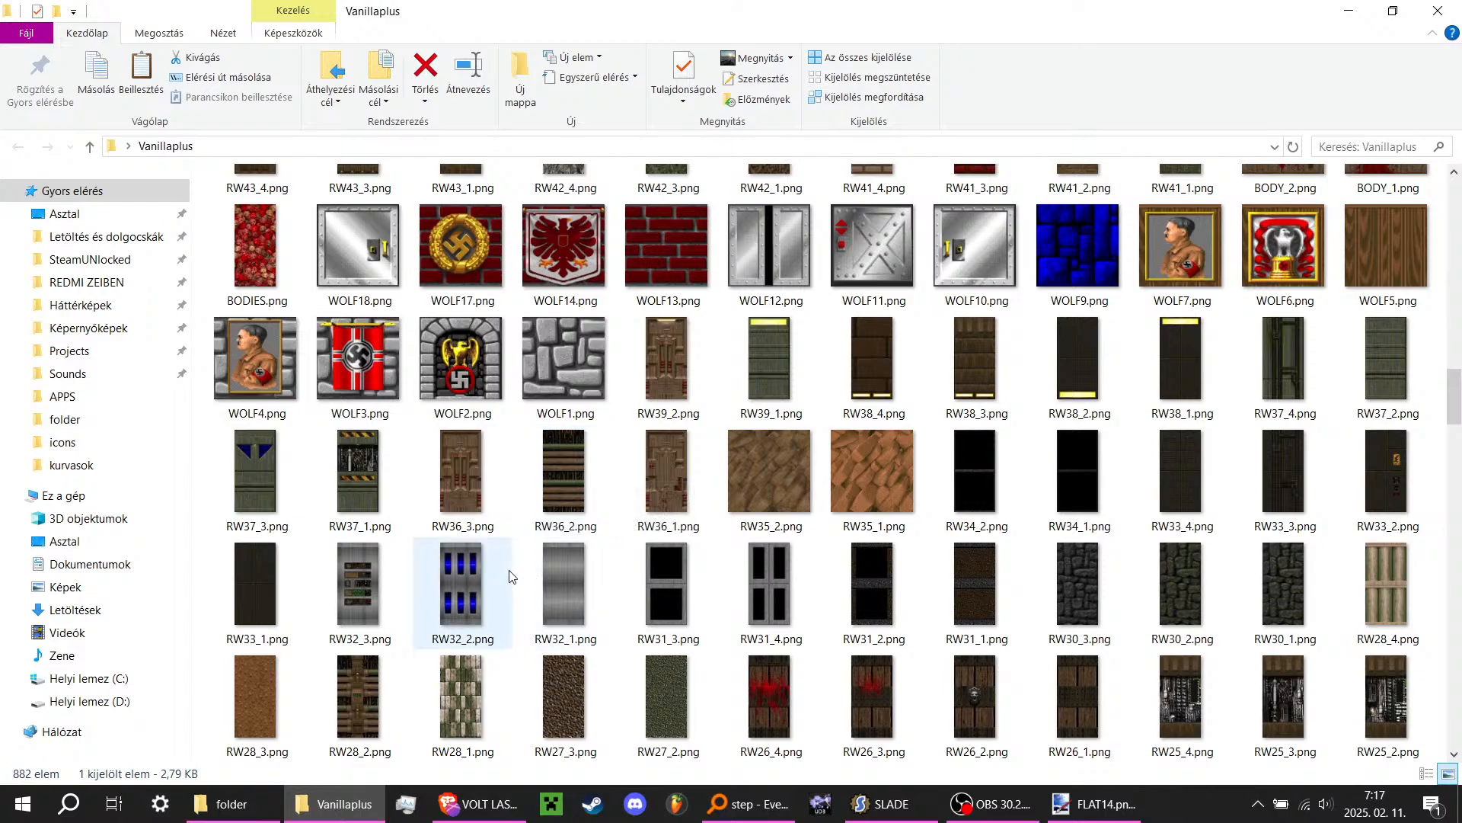
scroll(512, 571, "down", 3)
scroll(515, 569, "down", 4)
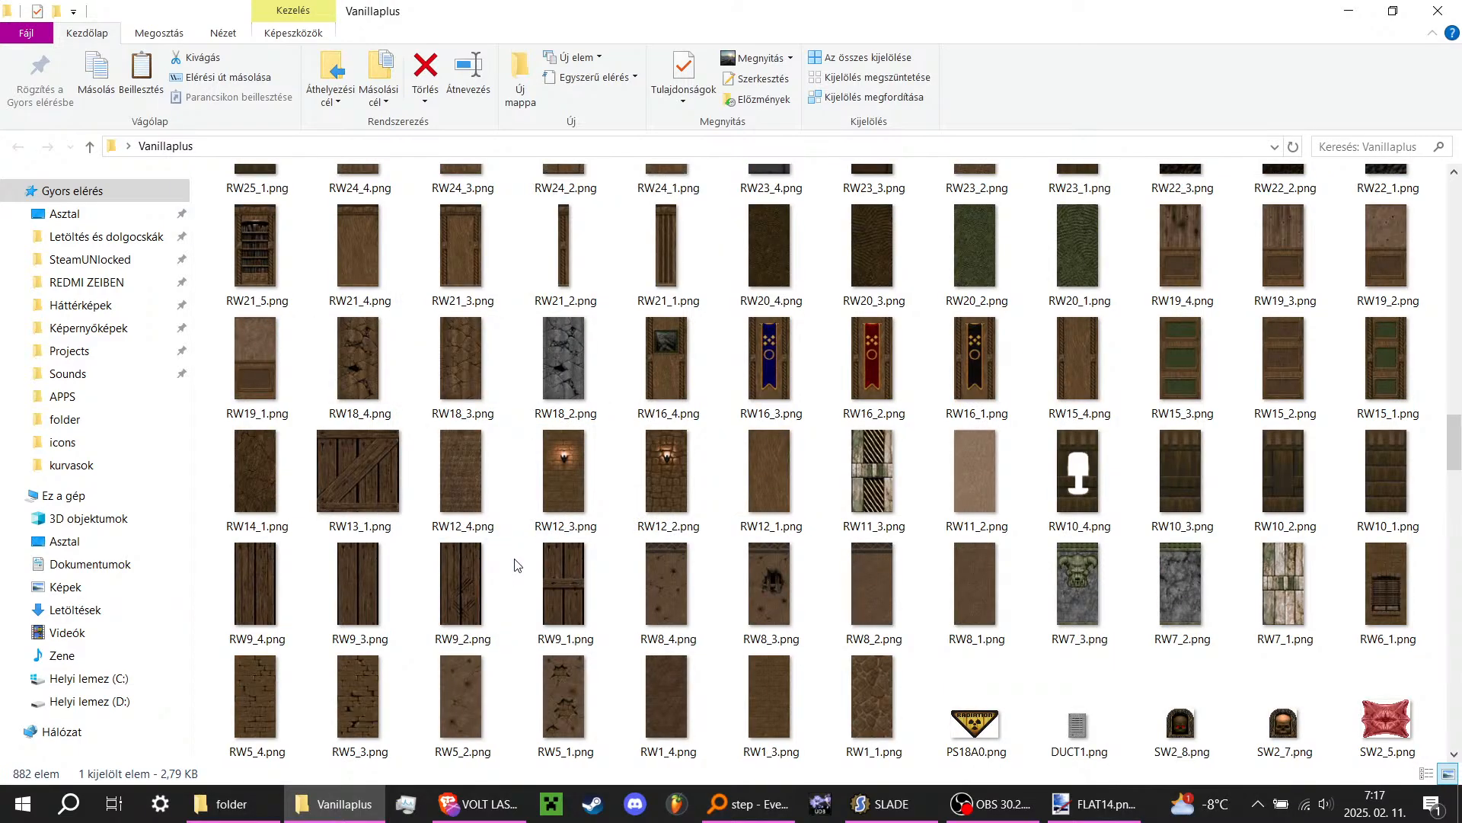
Step: Return to Paint.NET and examine the STEP_39.png image's grey edge and blue carpet pixels
left_click(1107, 797)
left_click(458, 28)
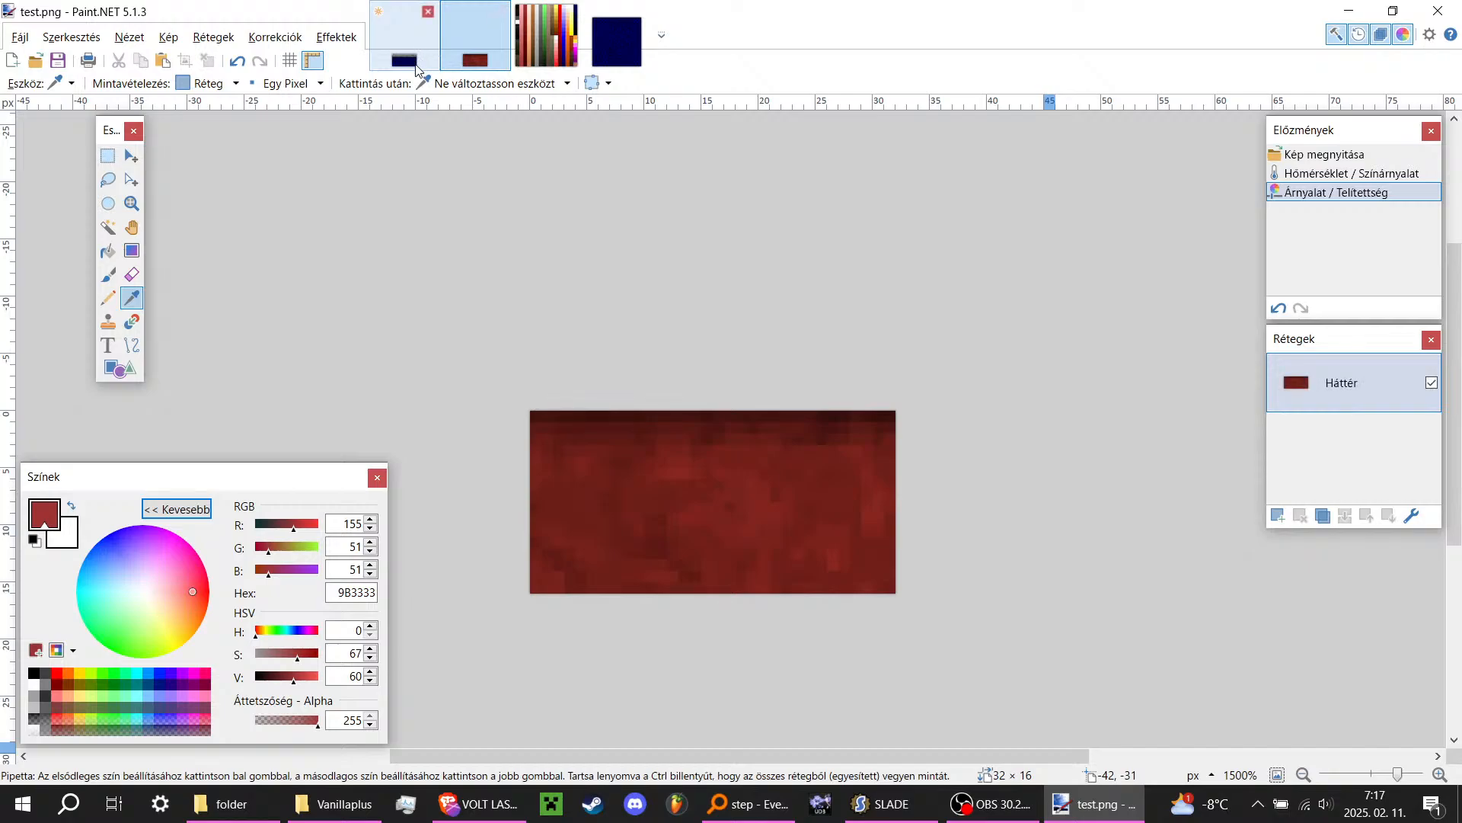
left_click(415, 70)
scroll(525, 509, "up", 6, "ctrl")
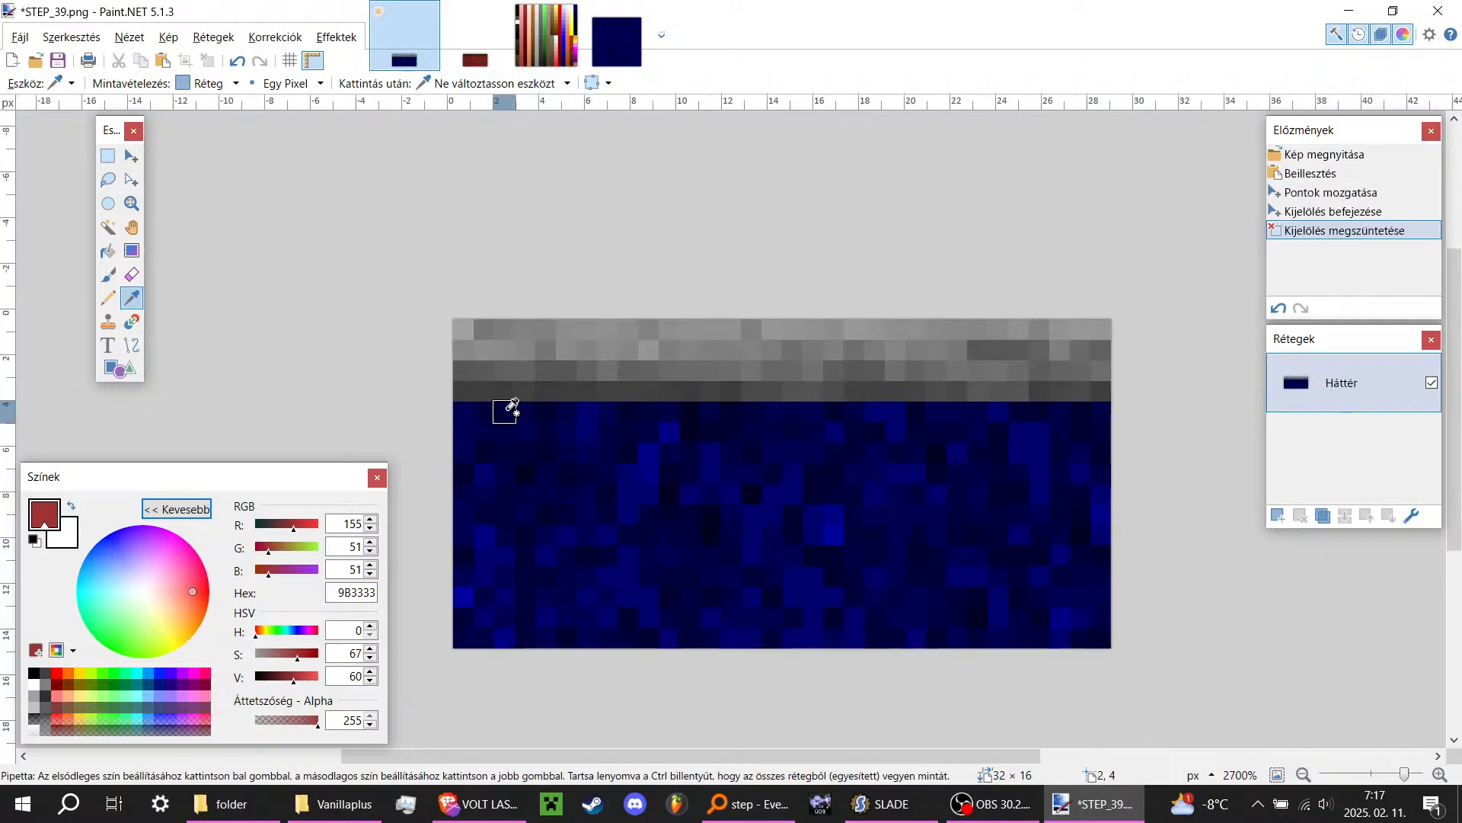
scroll(631, 341, "down", 3, "ctrl")
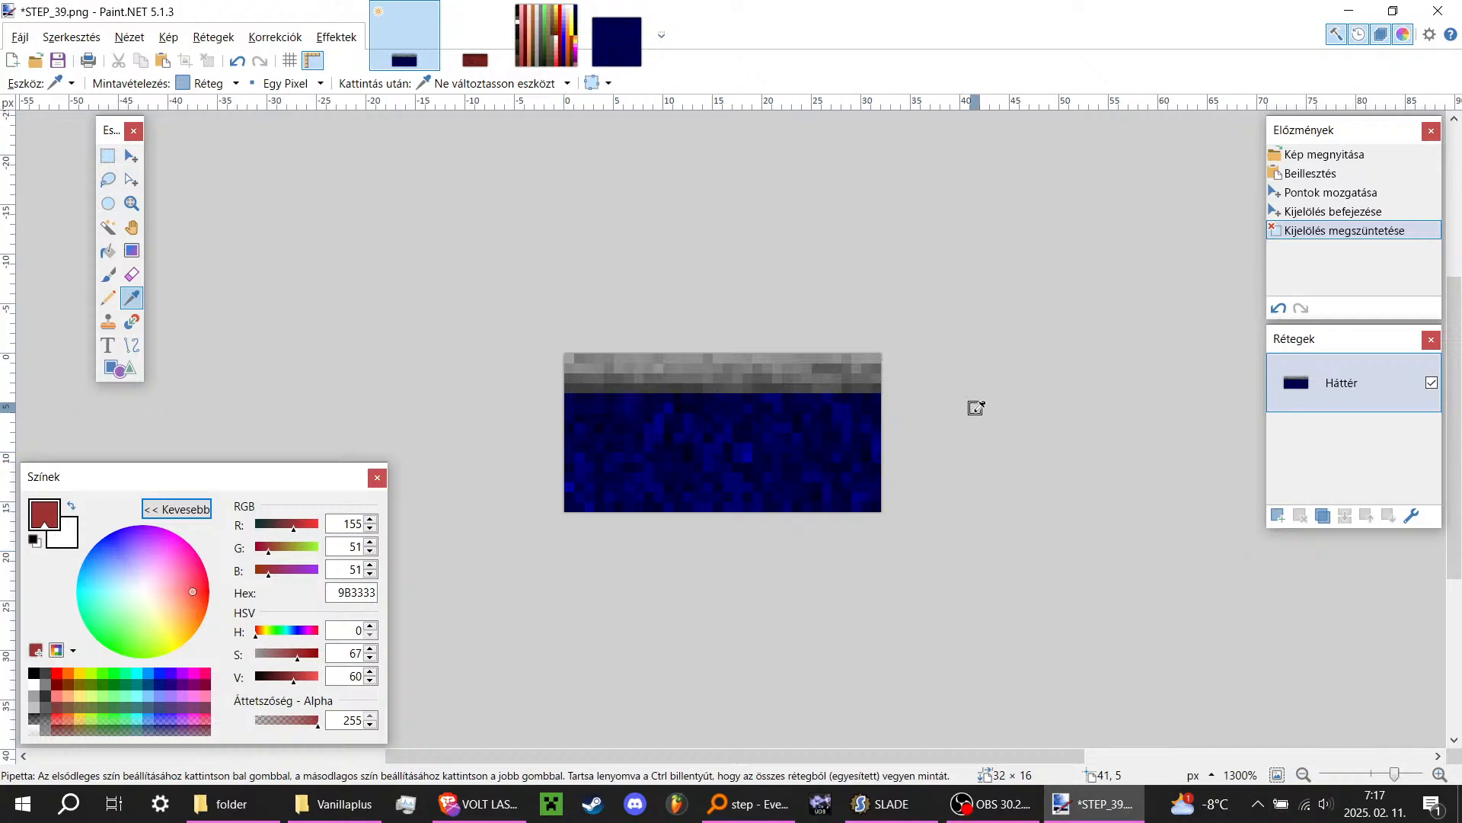
Step: Create a new image 64 pixels wide and 16 pixels high and paste the whole STEP_39 texture into it
key("ctrl+a")
key("ctrl+n")
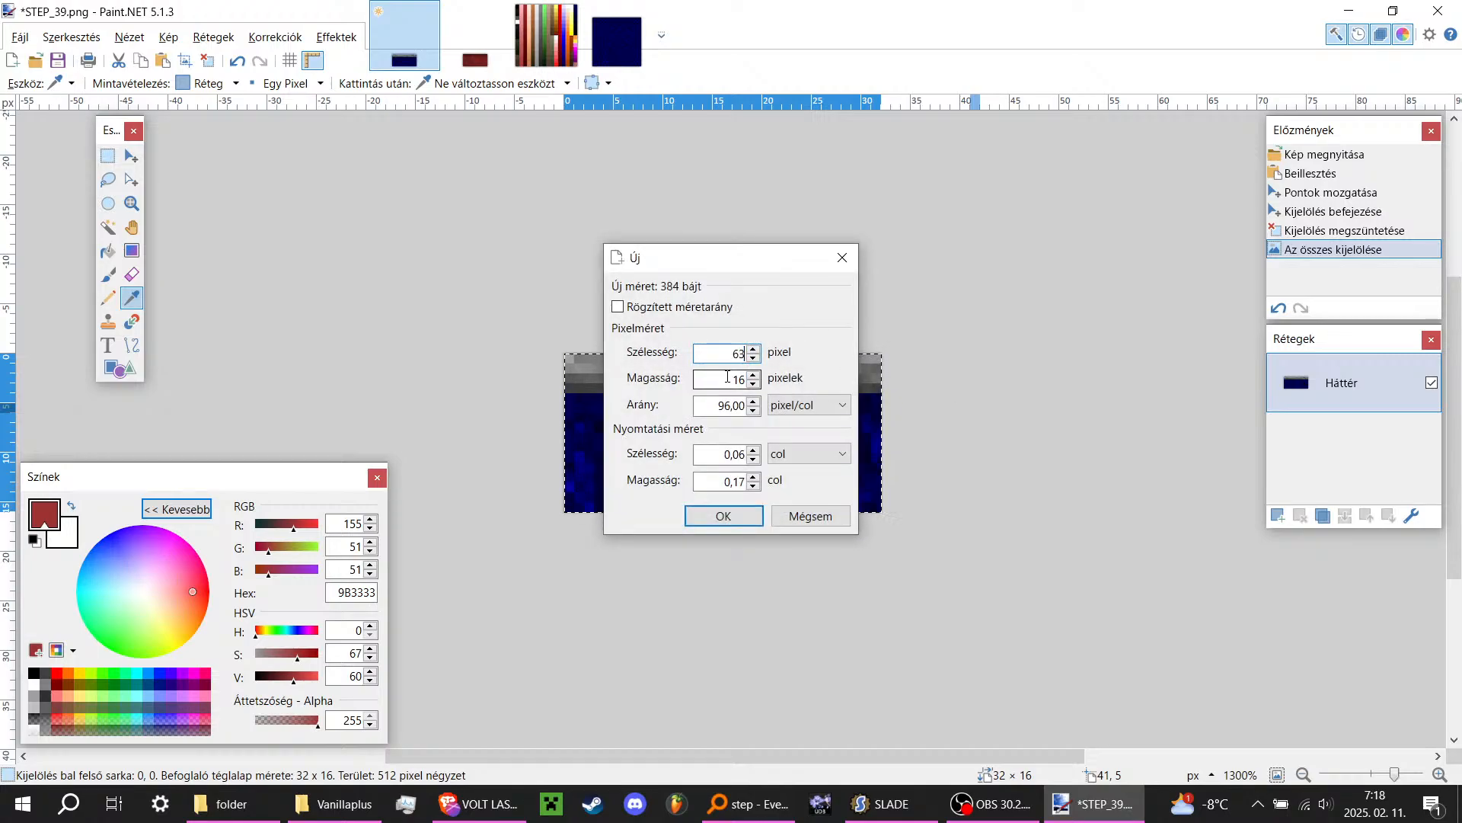
type("64")
key("Return")
key("ctrl+v")
scroll(716, 434, "up", 8, "ctrl")
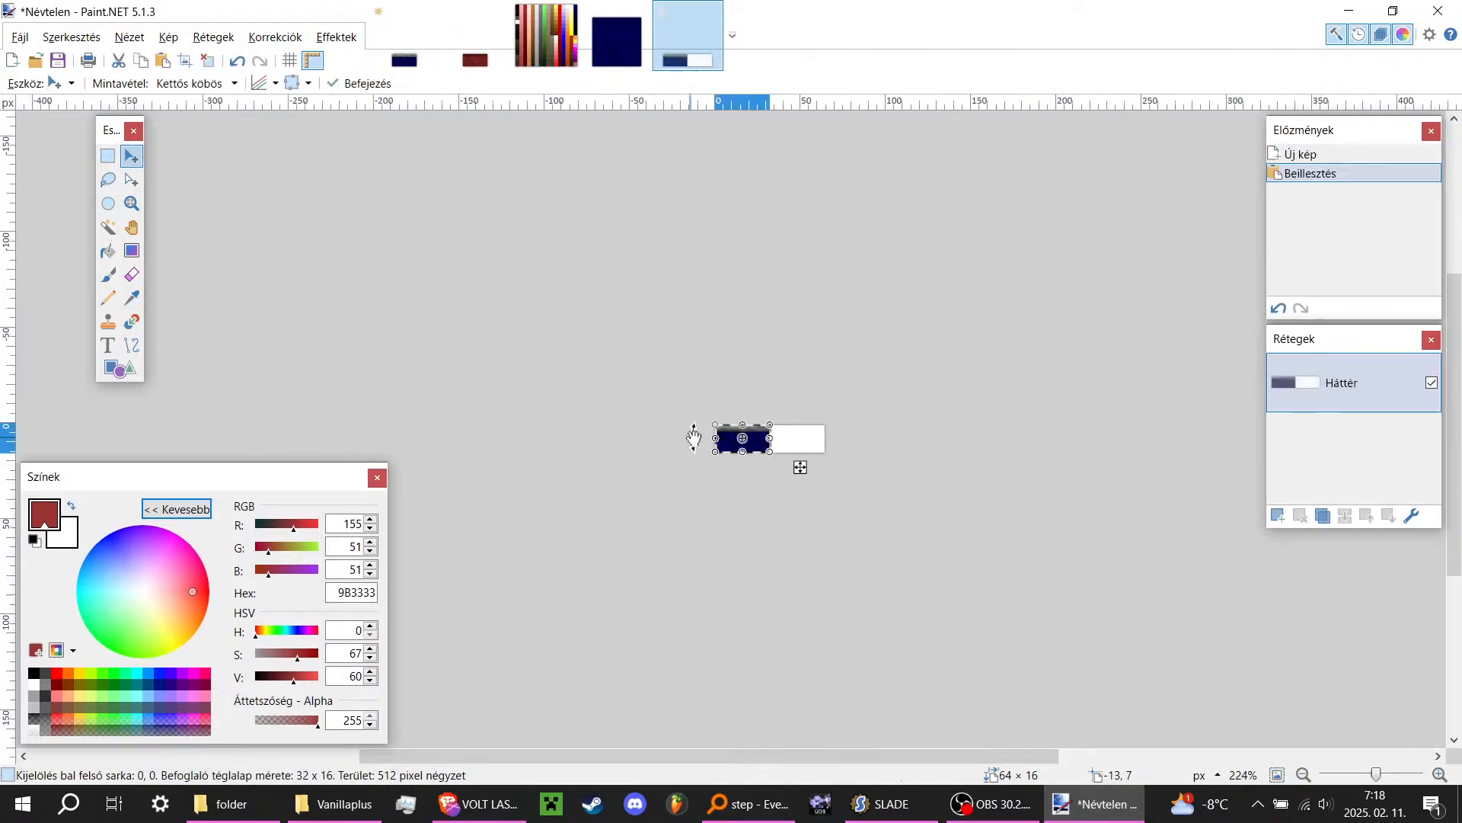
Step: Paste a second copy of the step texture into the empty right half of the image and deselect it
key("ctrl+v")
left_click_drag(714, 450, 976, 448)
key("ctrl+d")
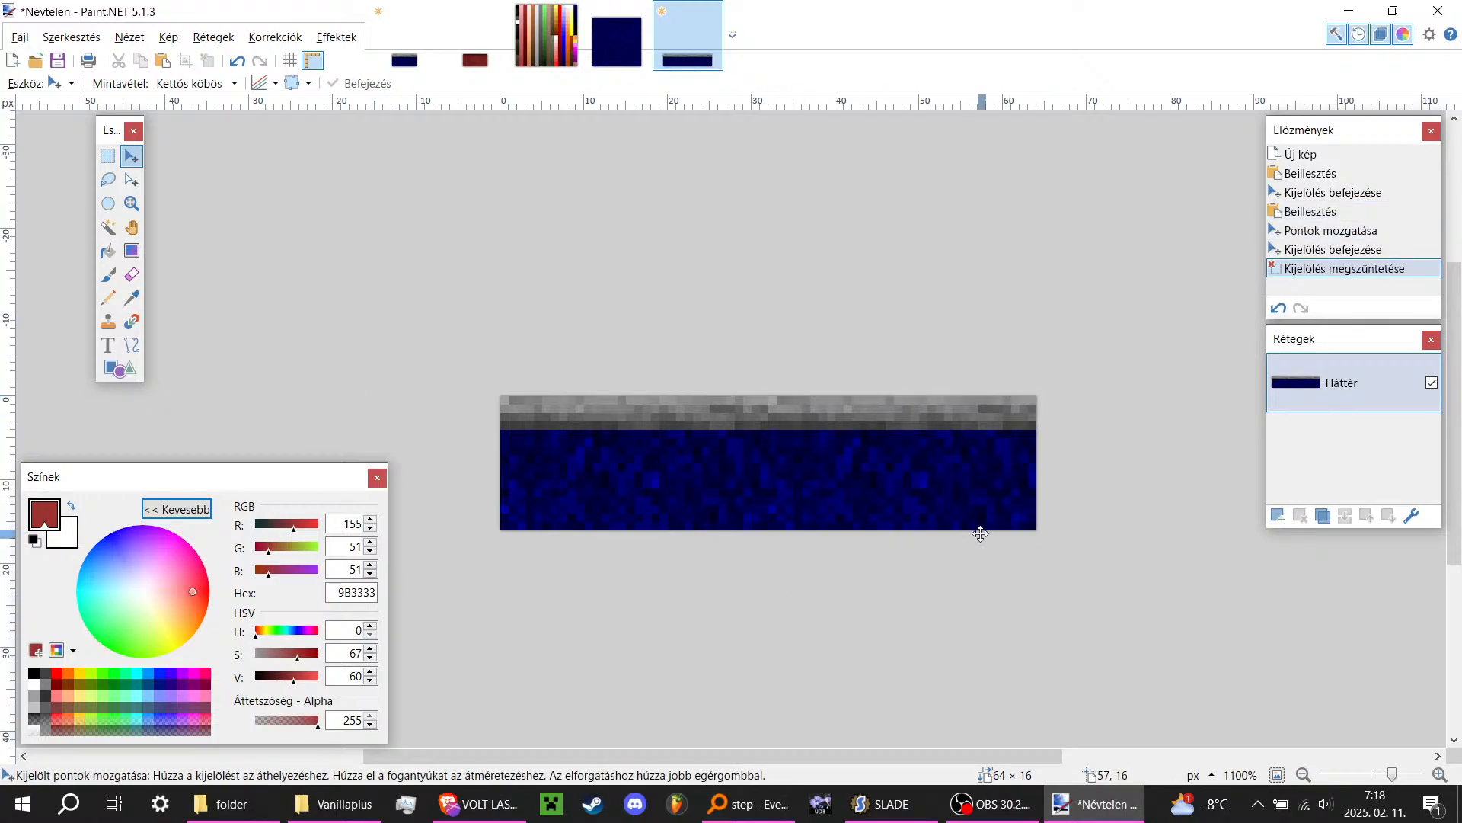
Step: Close the untitled tiling test image without saving and return to a close view of STEP_39.png
left_click(710, 11)
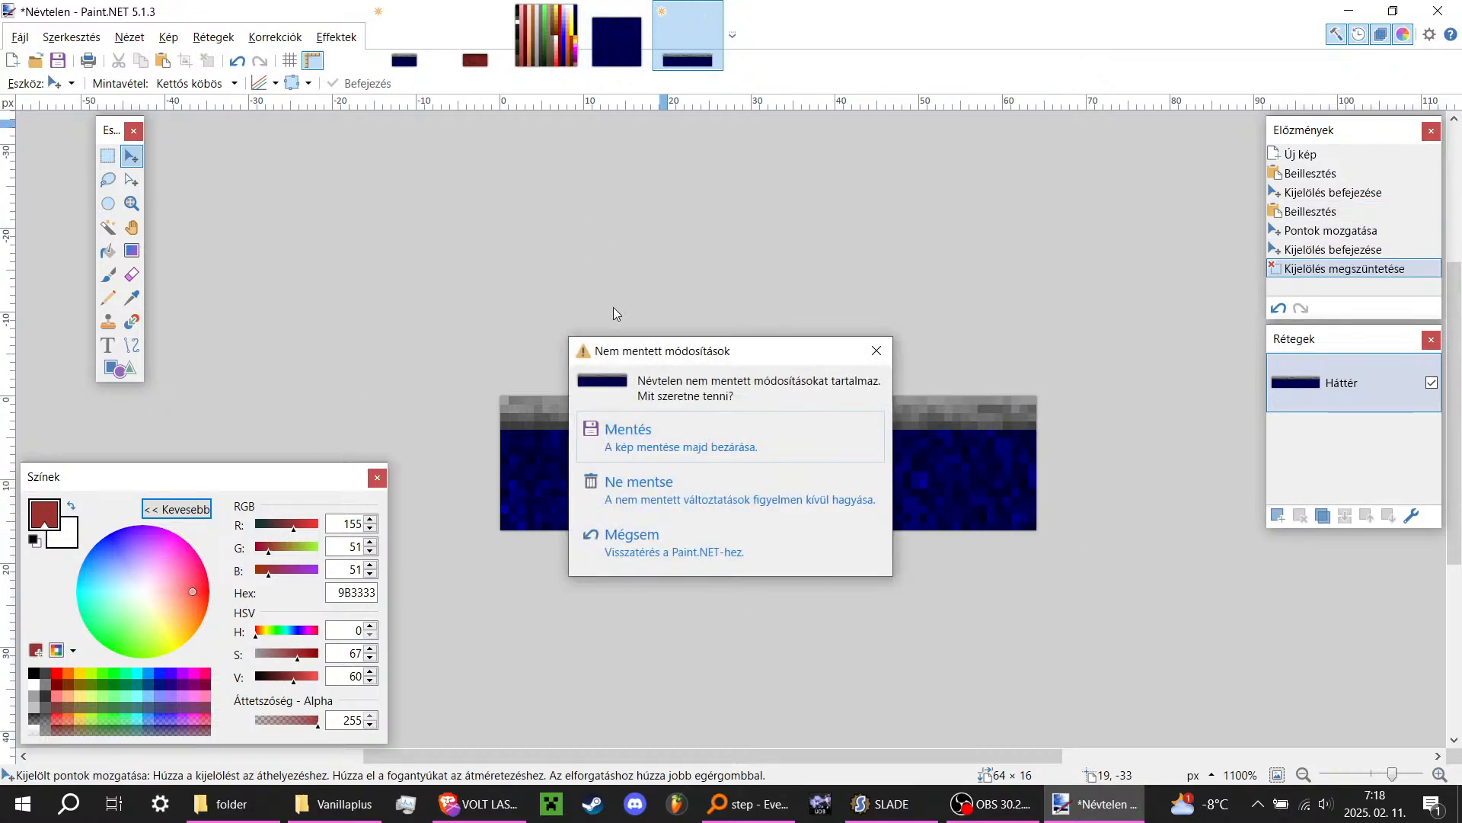
left_click(711, 492)
left_click(414, 42)
scroll(636, 415, "up", 4, "ctrl")
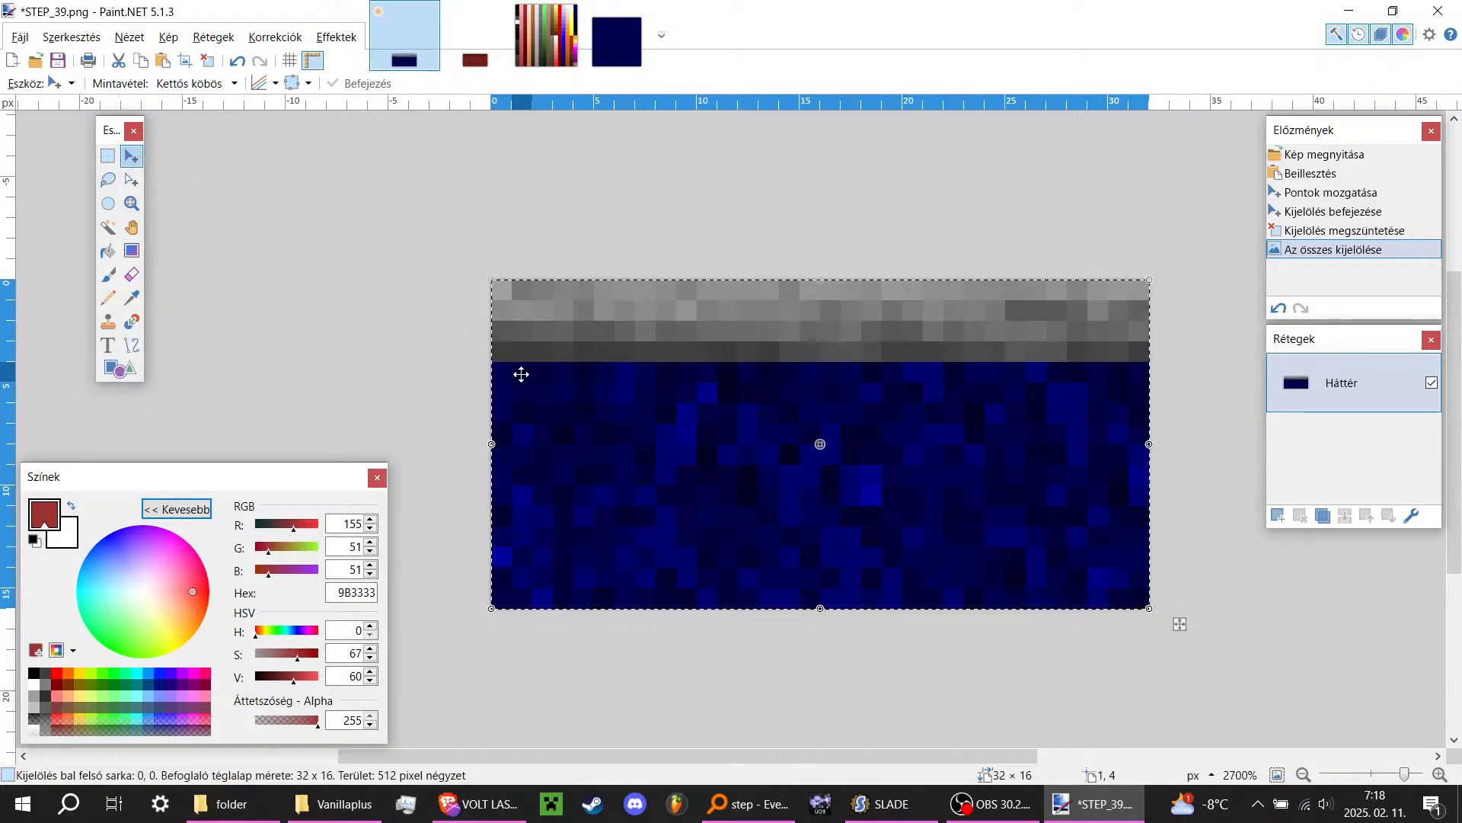
Step: Find METLW.png, METLW2.png and METLW3.png in the folder window and open each as a separate image in Paint.NET
left_click(334, 803)
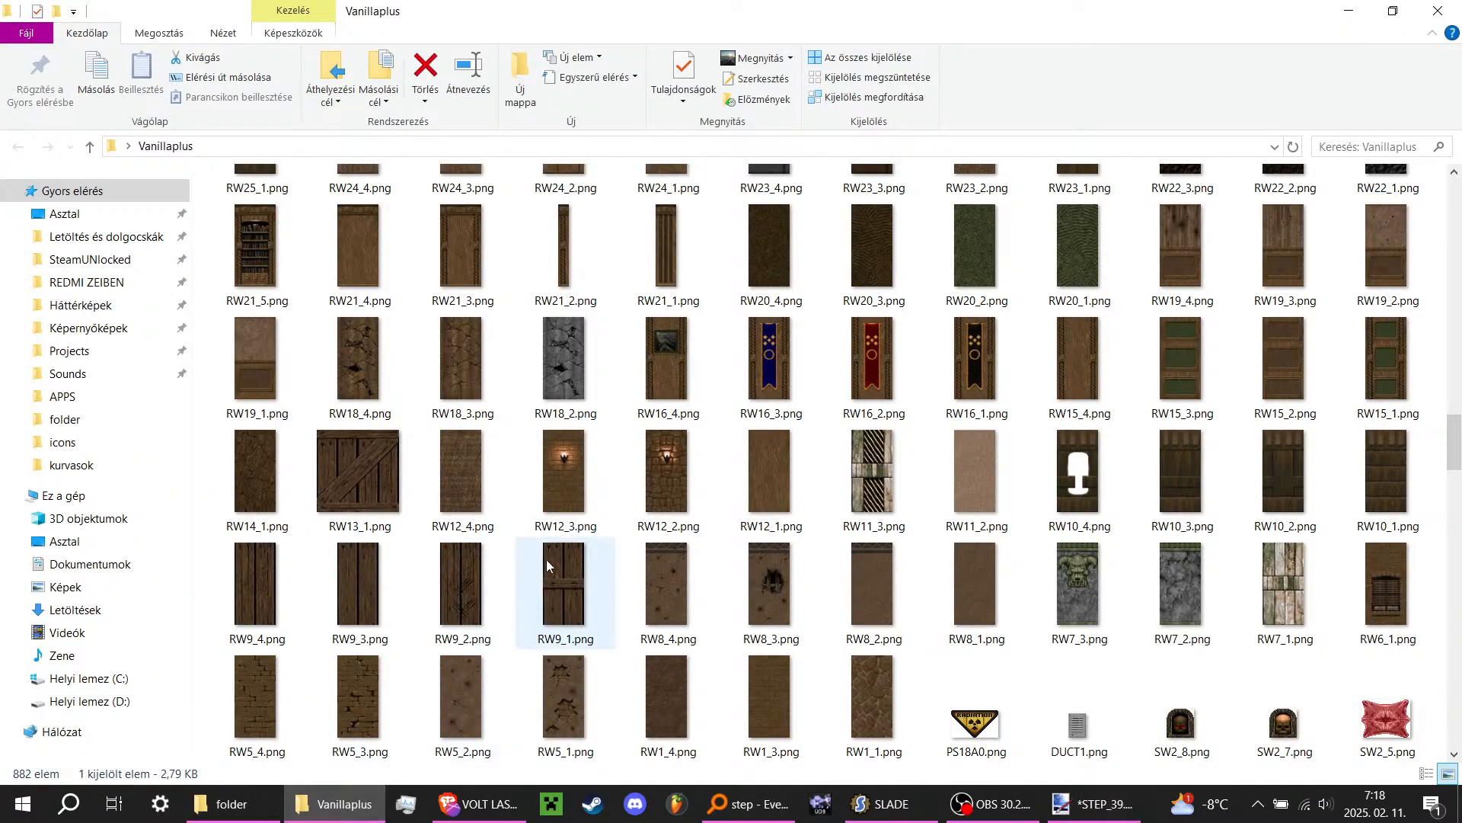
scroll(546, 559, "up", 6)
scroll(550, 564, "up", 5)
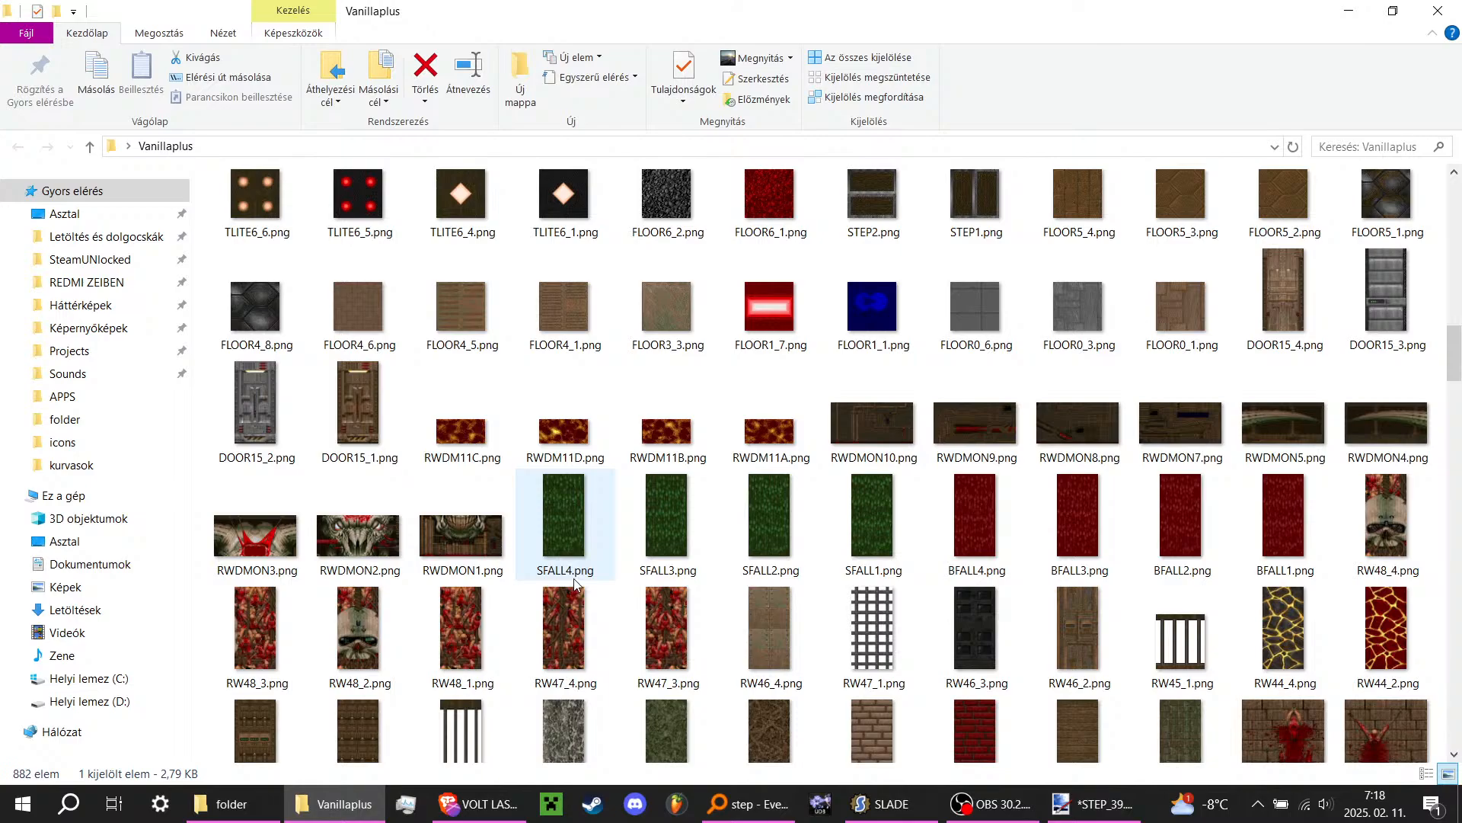
scroll(573, 578, "down", 3)
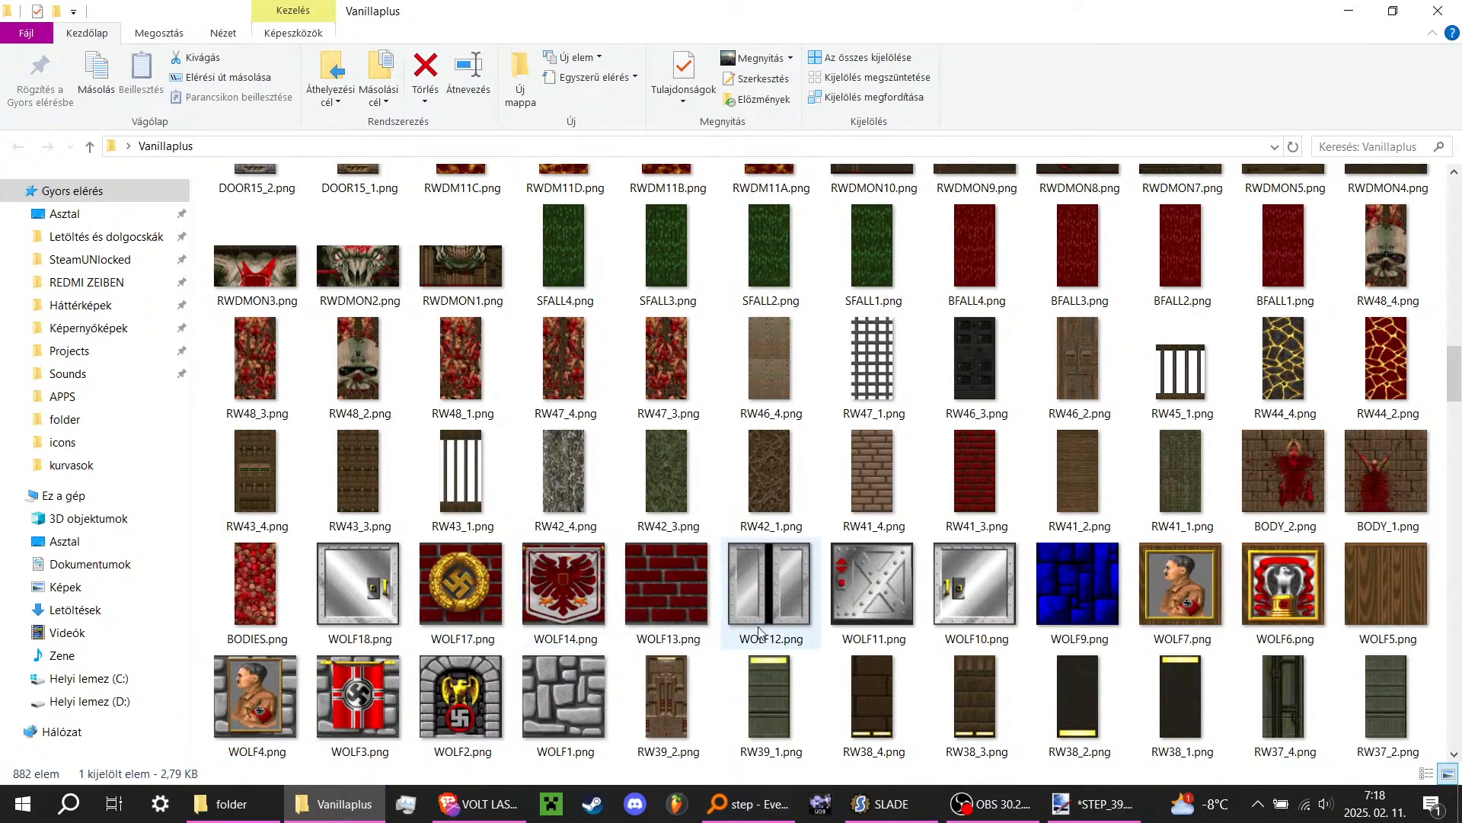
left_click(257, 807)
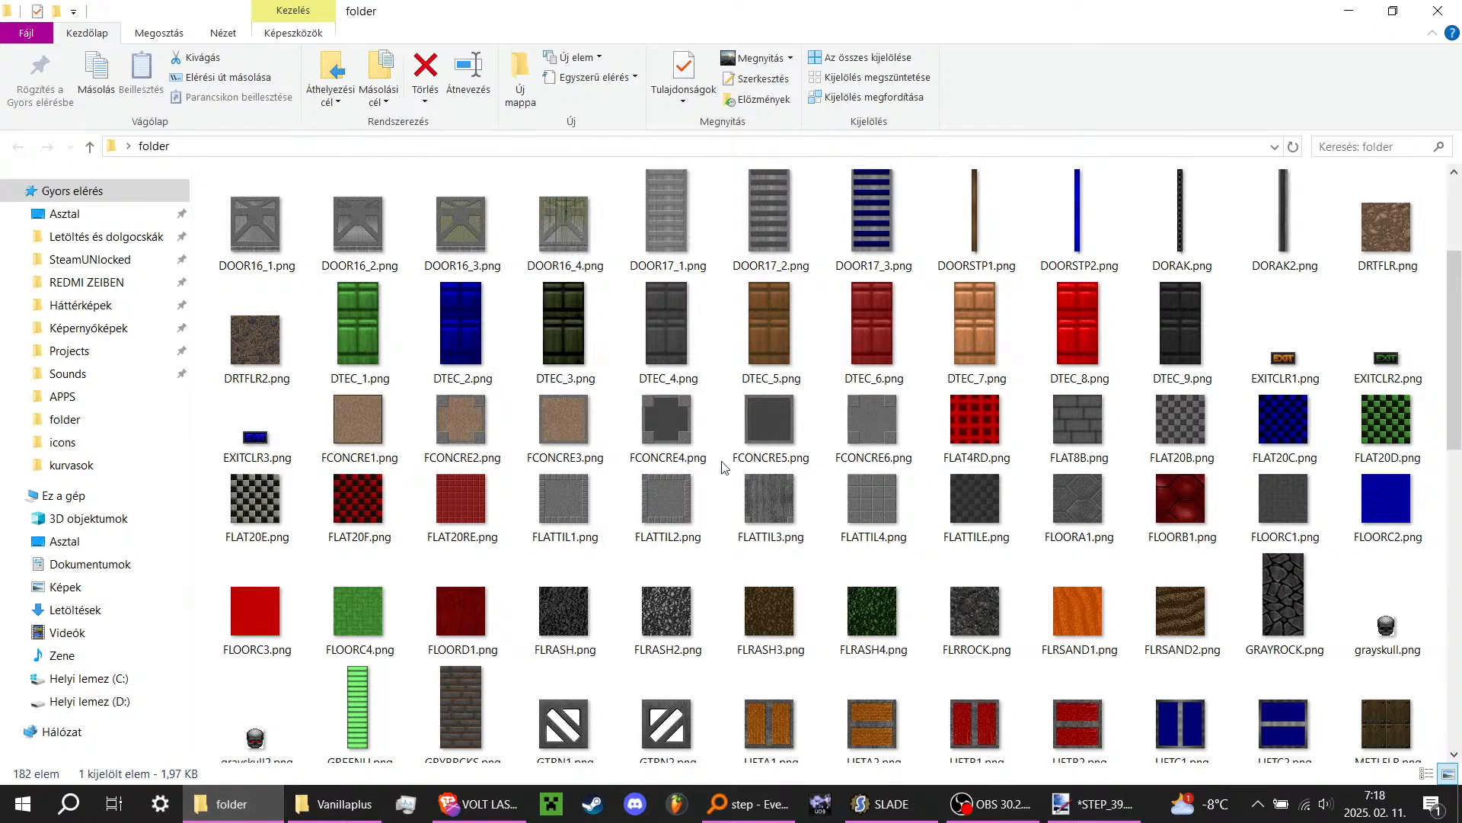
scroll(1016, 494, "down", 10)
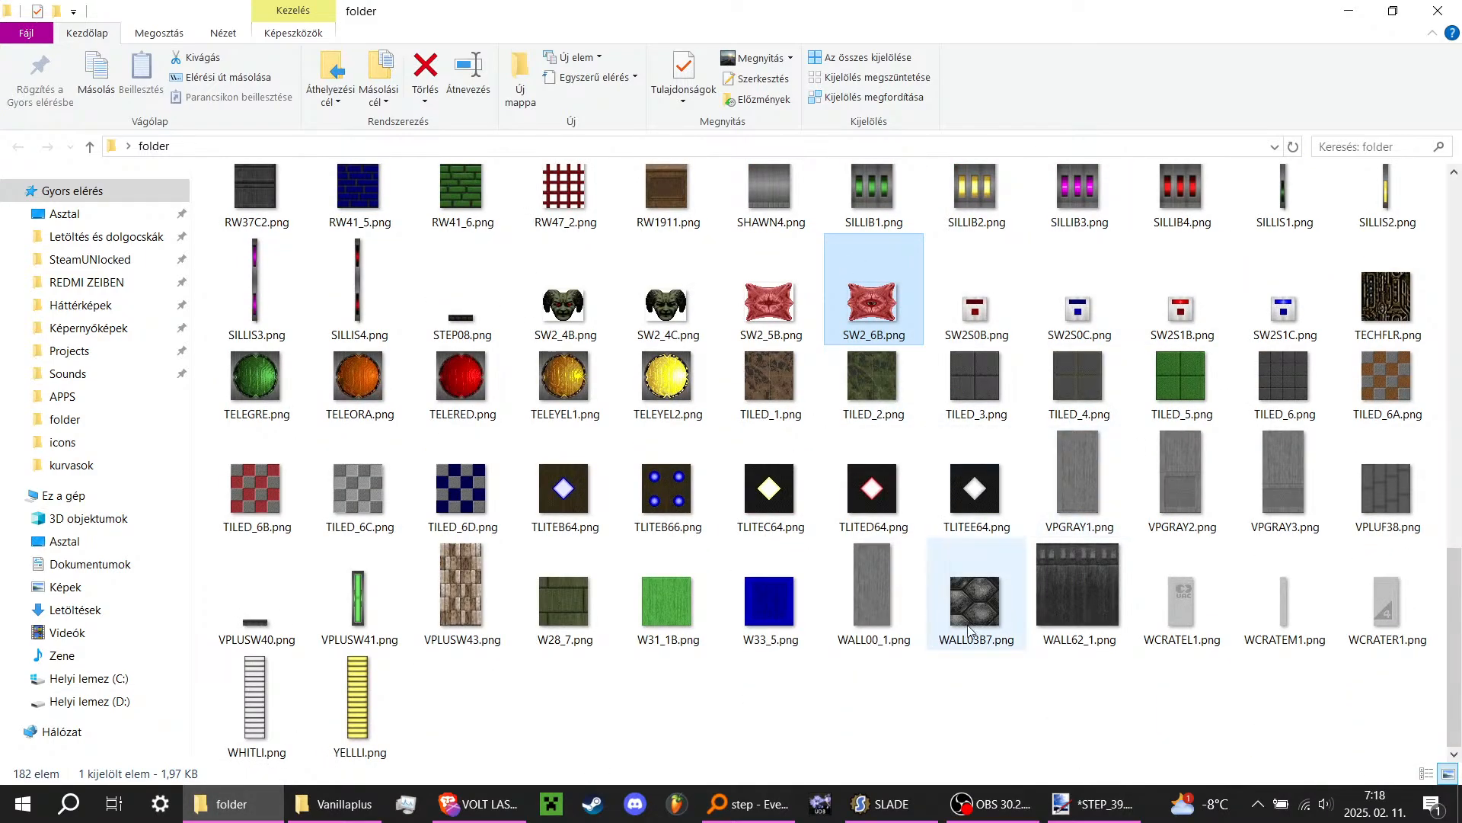
scroll(1021, 495, "up", 3)
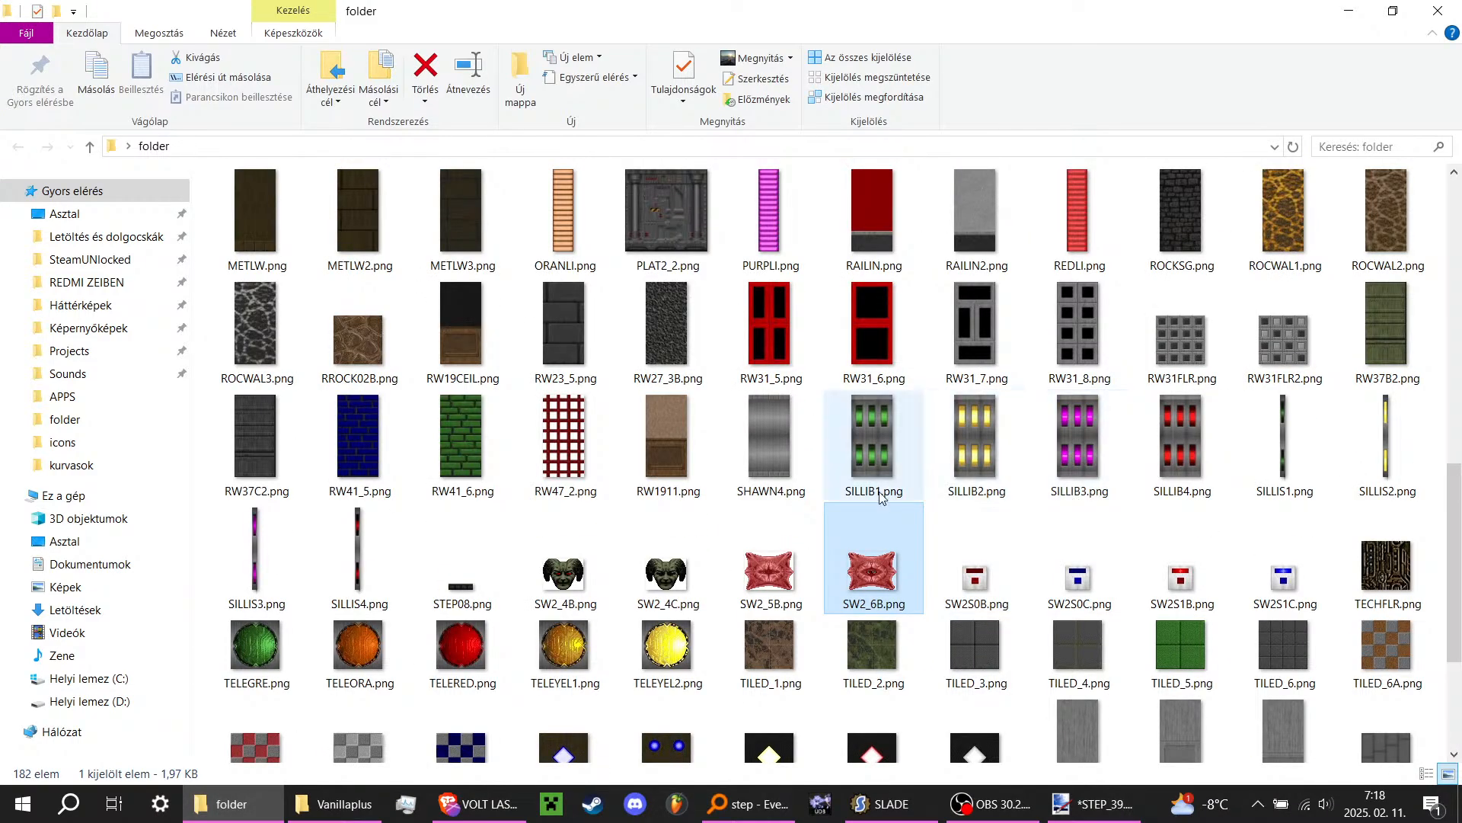
scroll(686, 491, "up", 3)
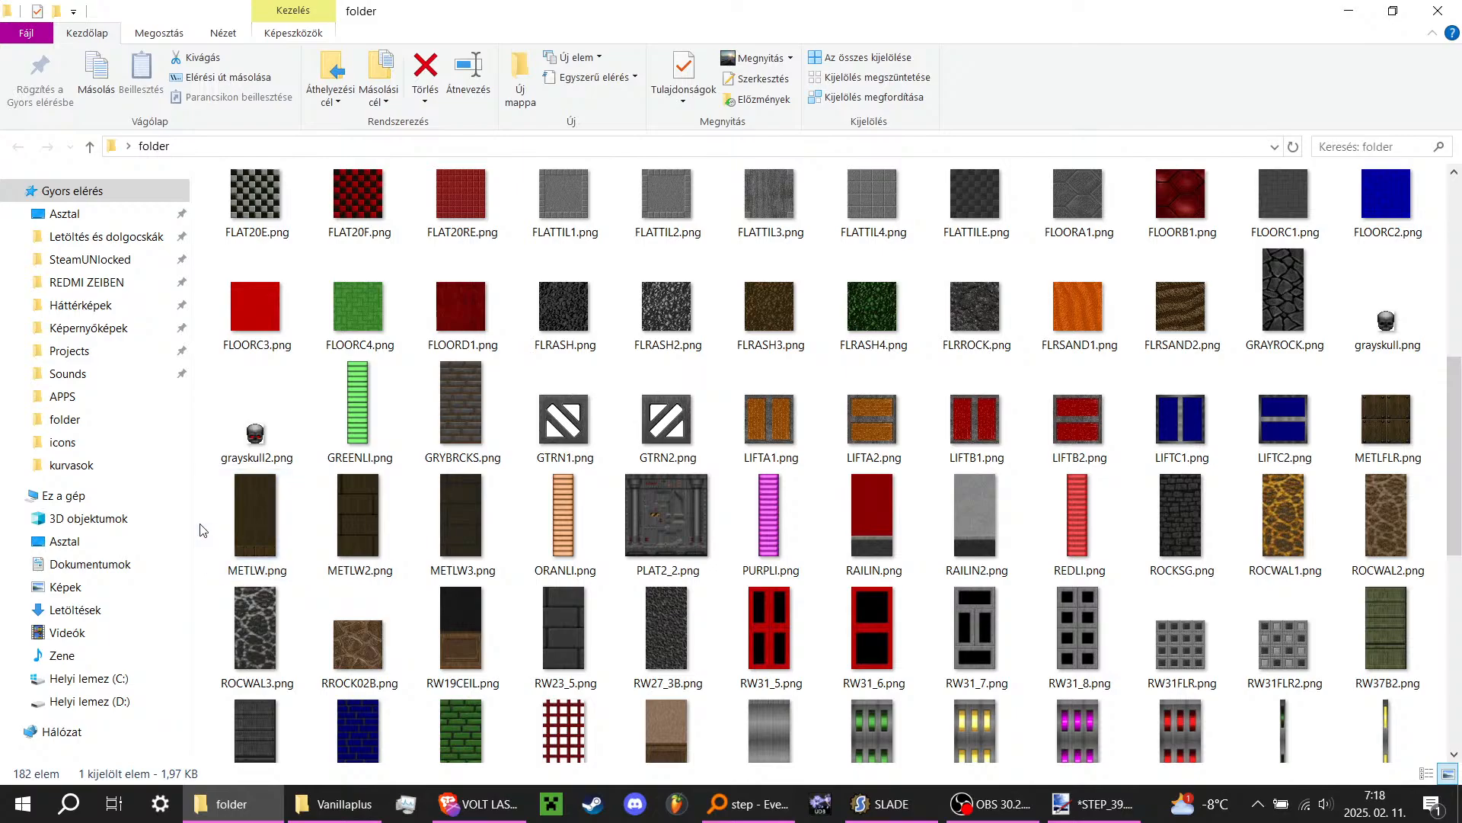
mouse_move(210, 527)
left_mouse_down()
mouse_move(456, 514)
mouse_move(734, 543)
mouse_move(1077, 731)
mouse_move(1085, 819)
mouse_move(809, 491)
left_mouse_up()
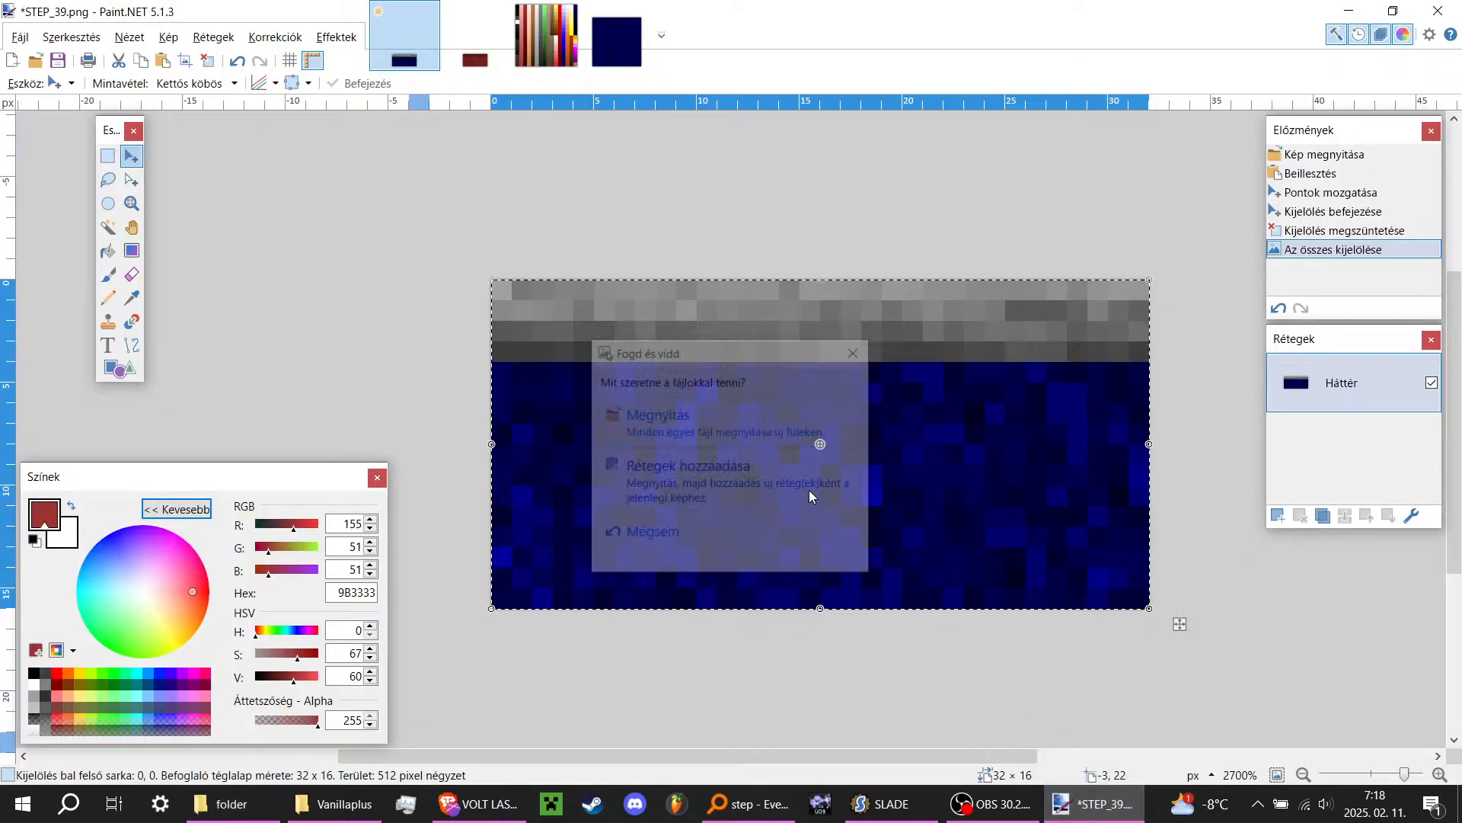
left_click(751, 431)
Step: Look through the custom texture folder and the Vanillaplus folder for the source texture, selecting MFLR8_1.png
key("alt+Tab")
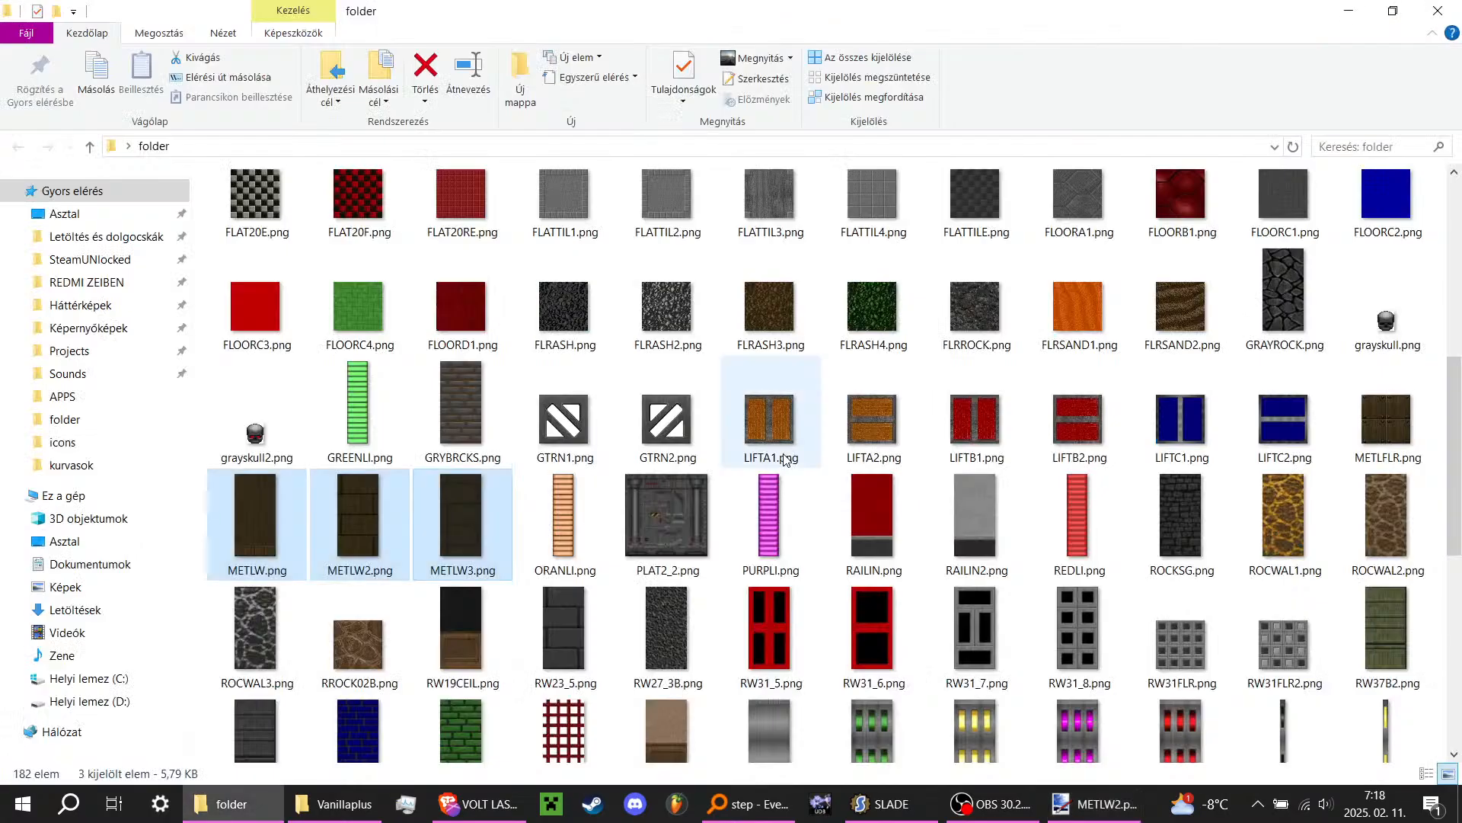
scroll(788, 459, "down", 5)
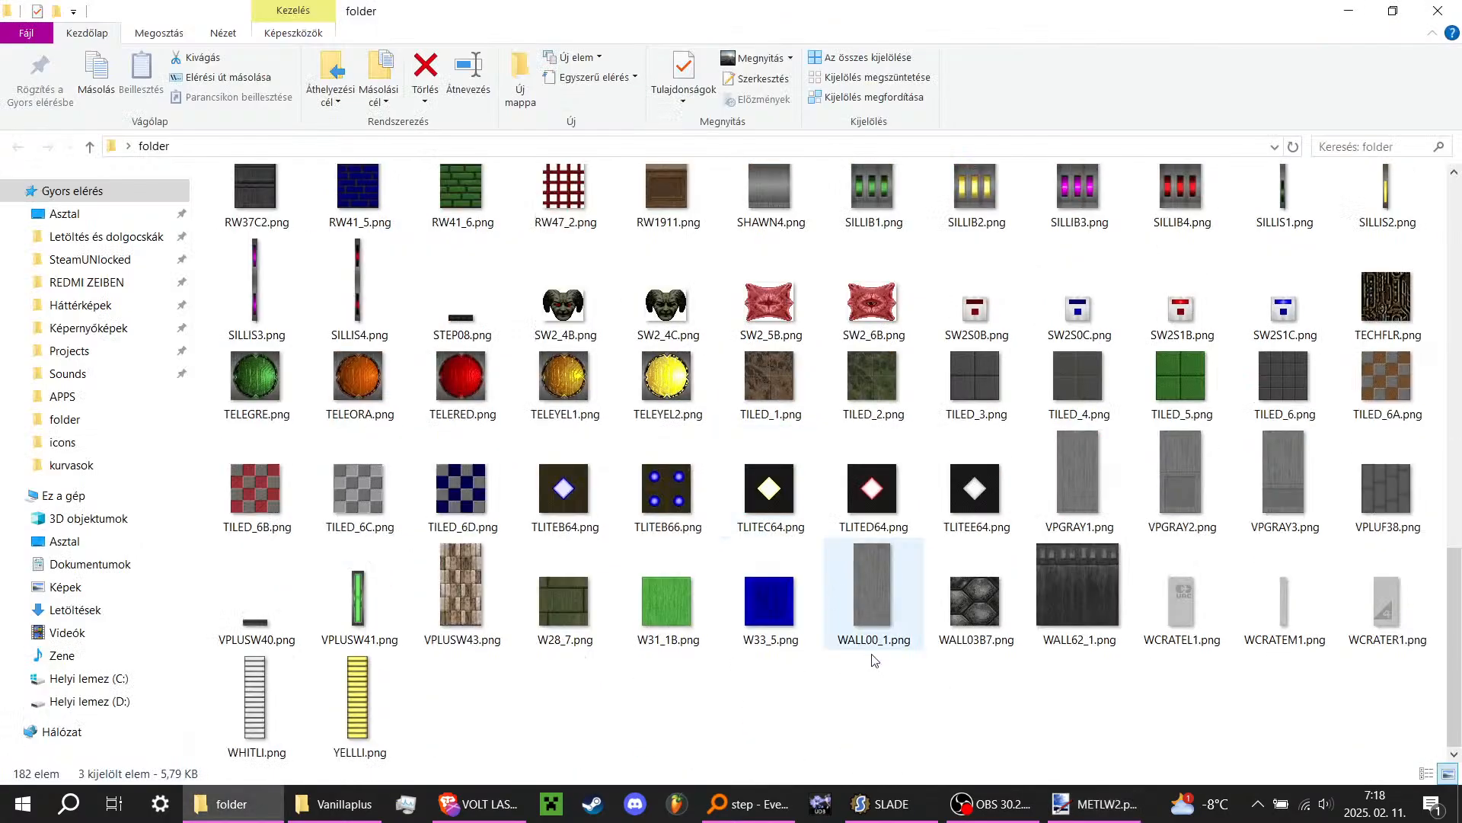
left_click(349, 803)
scroll(792, 569, "up", 10)
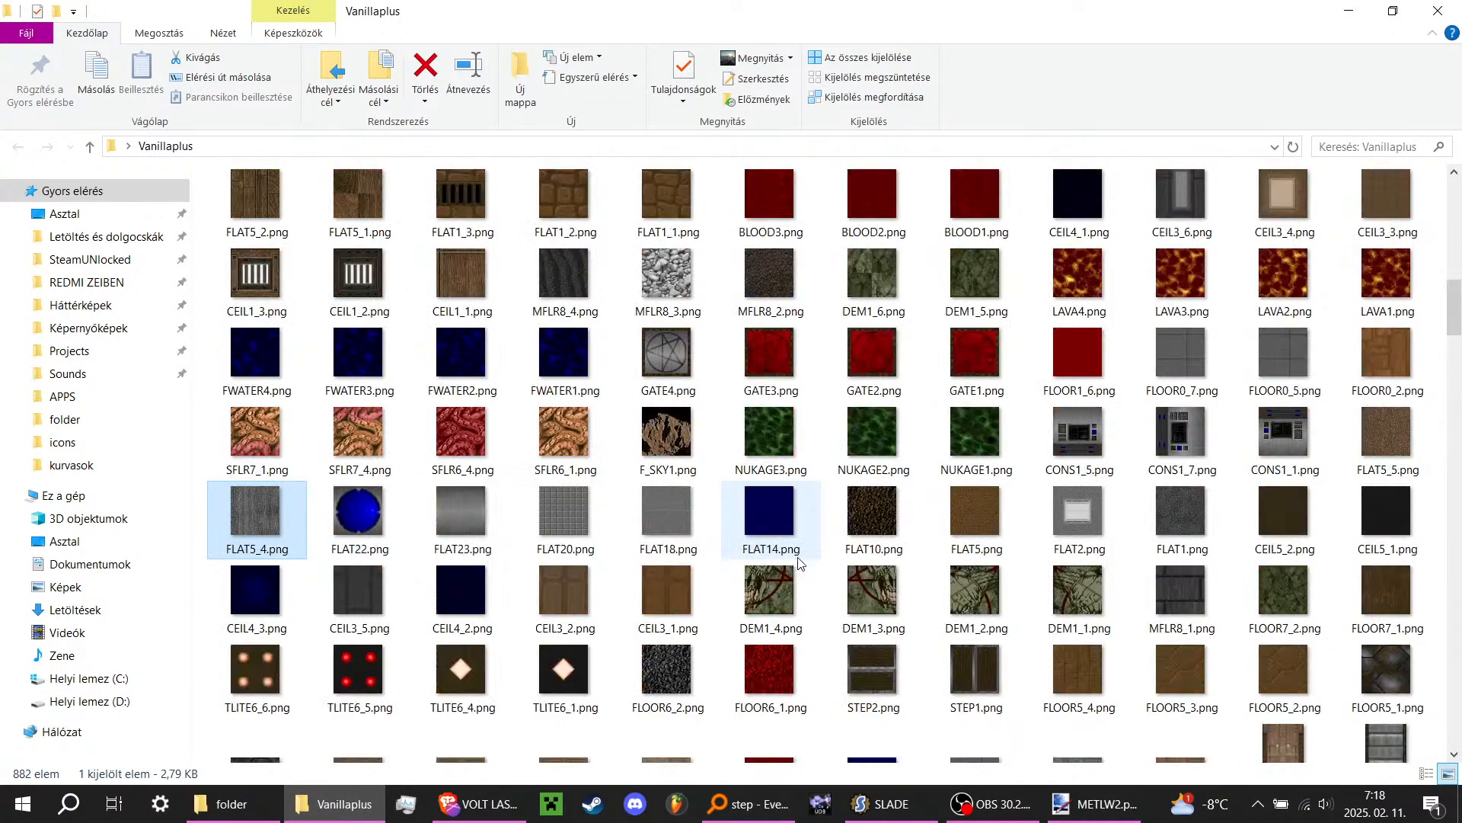
scroll(800, 561, "down", 2)
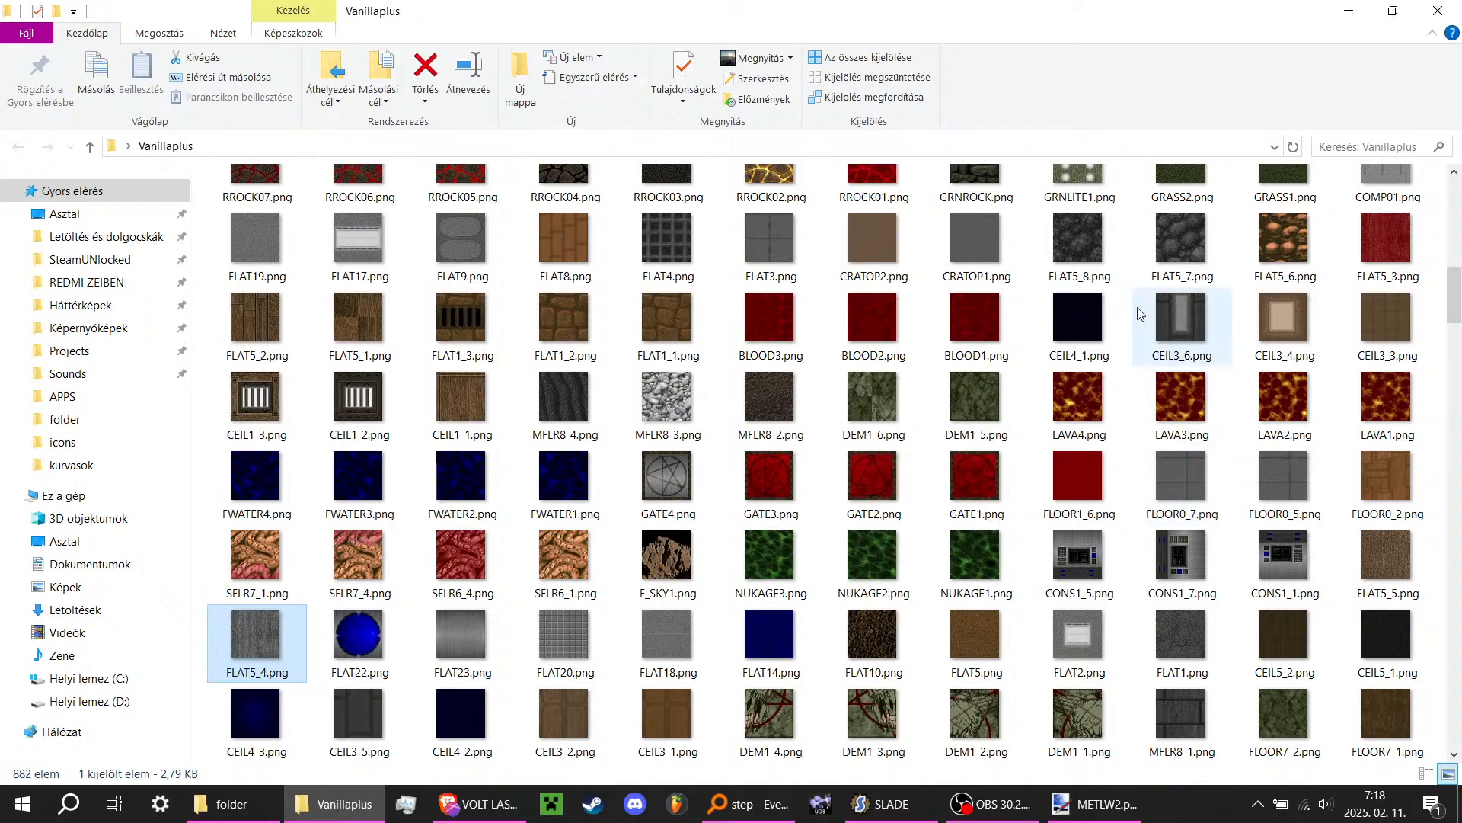
scroll(1179, 555, "down", 4)
left_click(1206, 452)
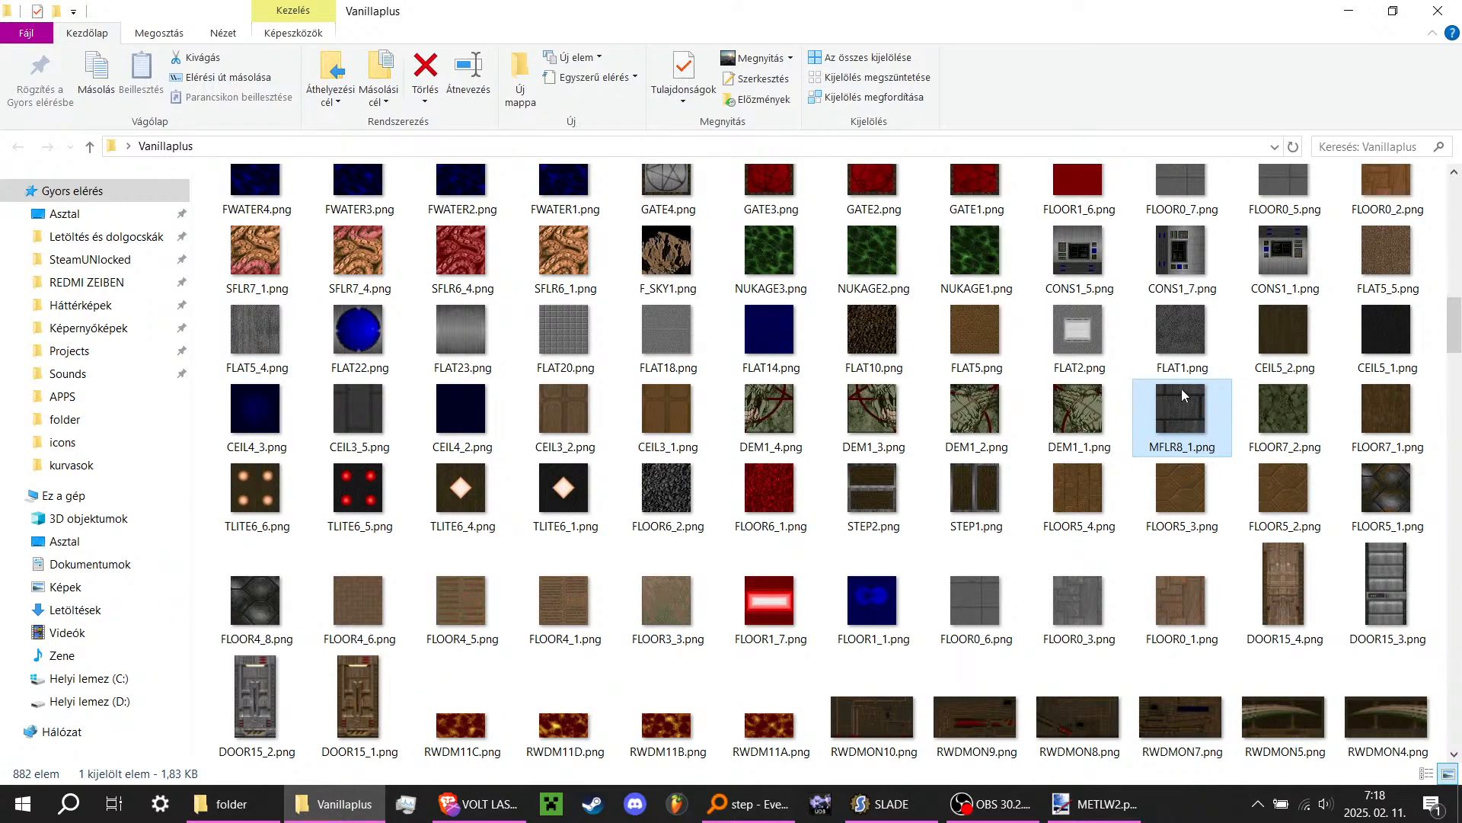
Step: Find W28_5.png in the Vanillaplus folder and open it as a separate image in Paint.NET
scroll(1173, 396, "down", 15)
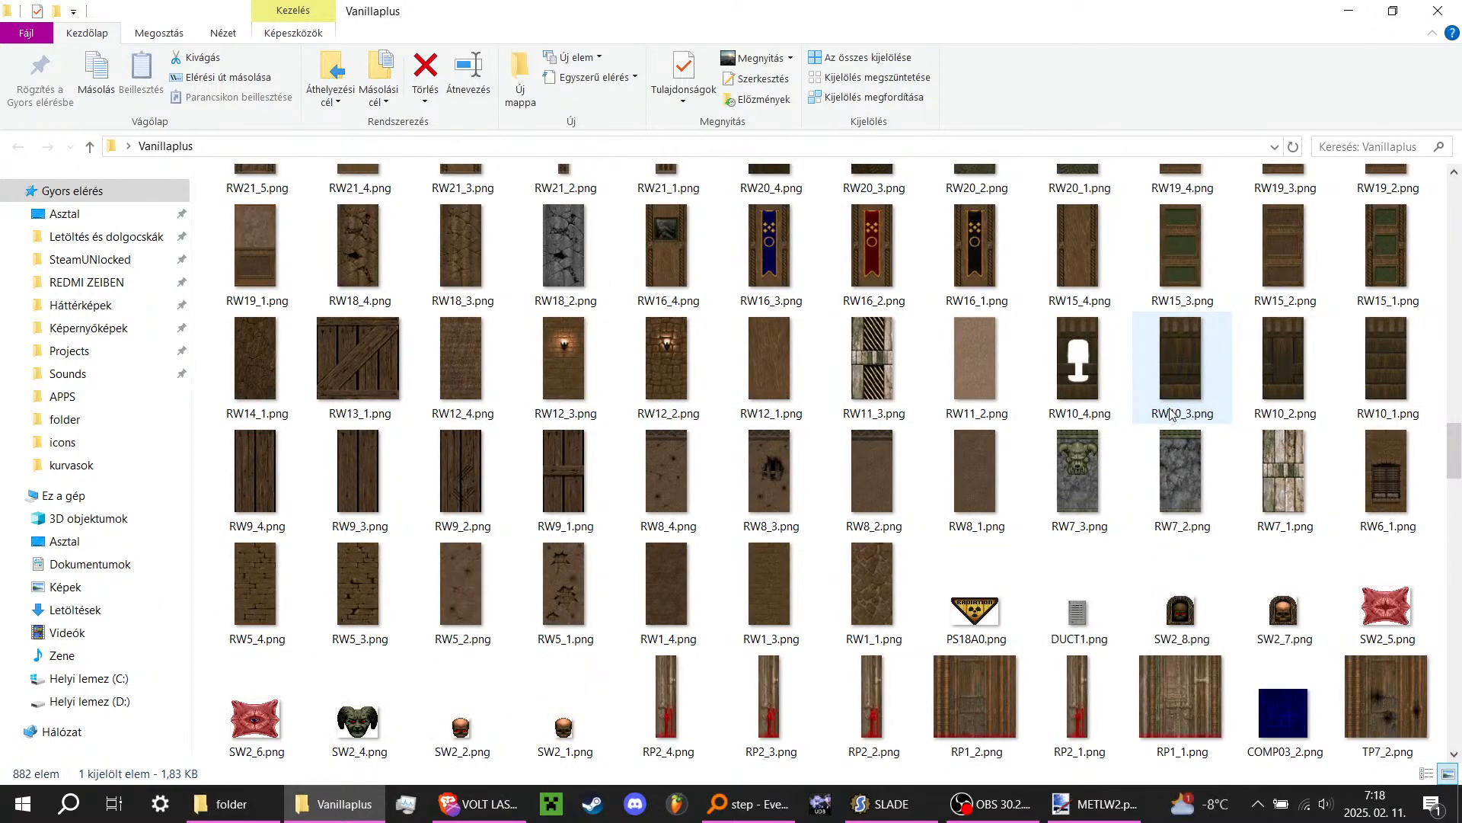
scroll(1152, 429, "down", 20)
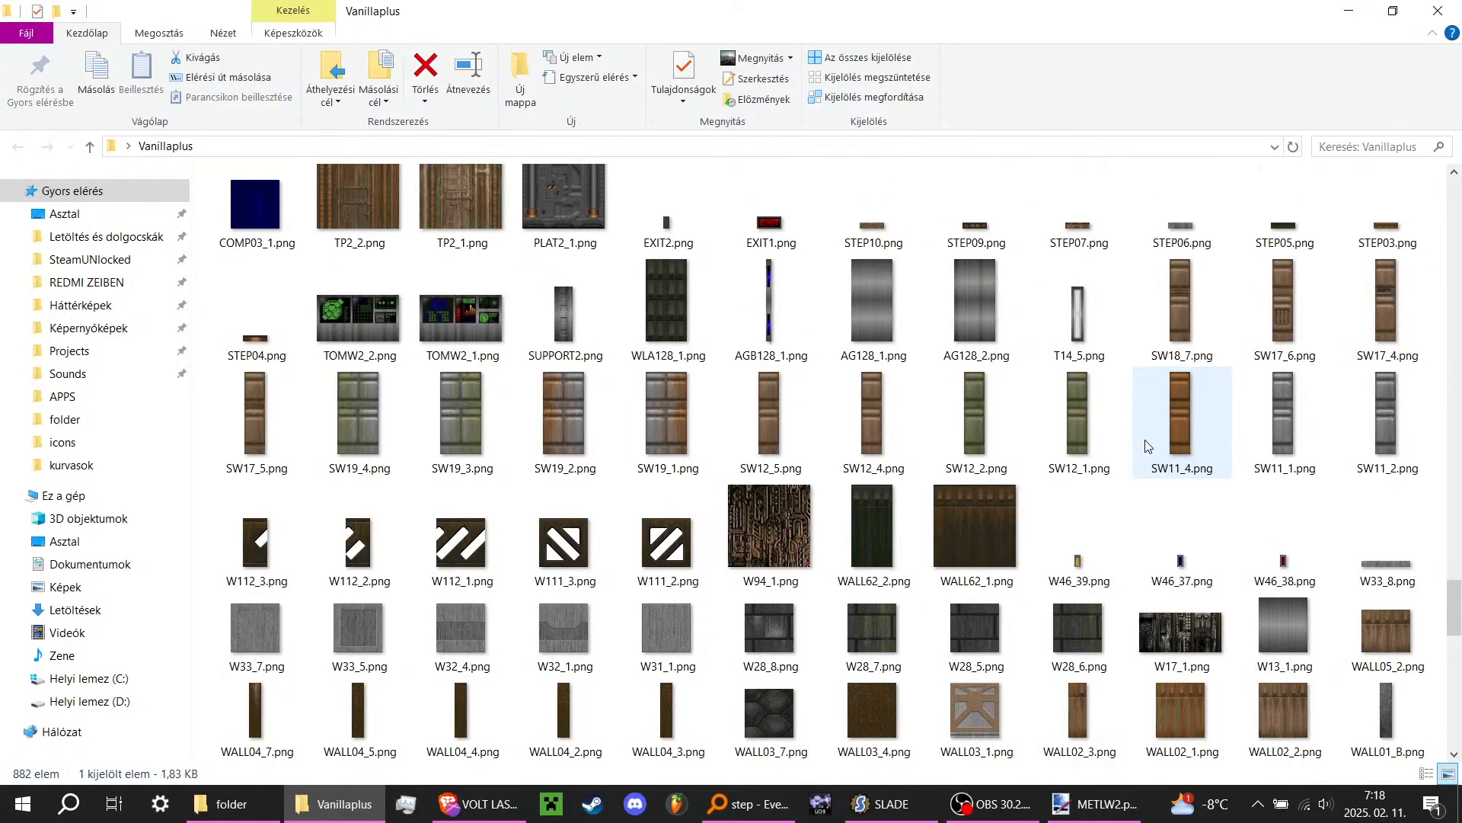
scroll(1111, 447, "down", 1)
scroll(1127, 448, "up", 3)
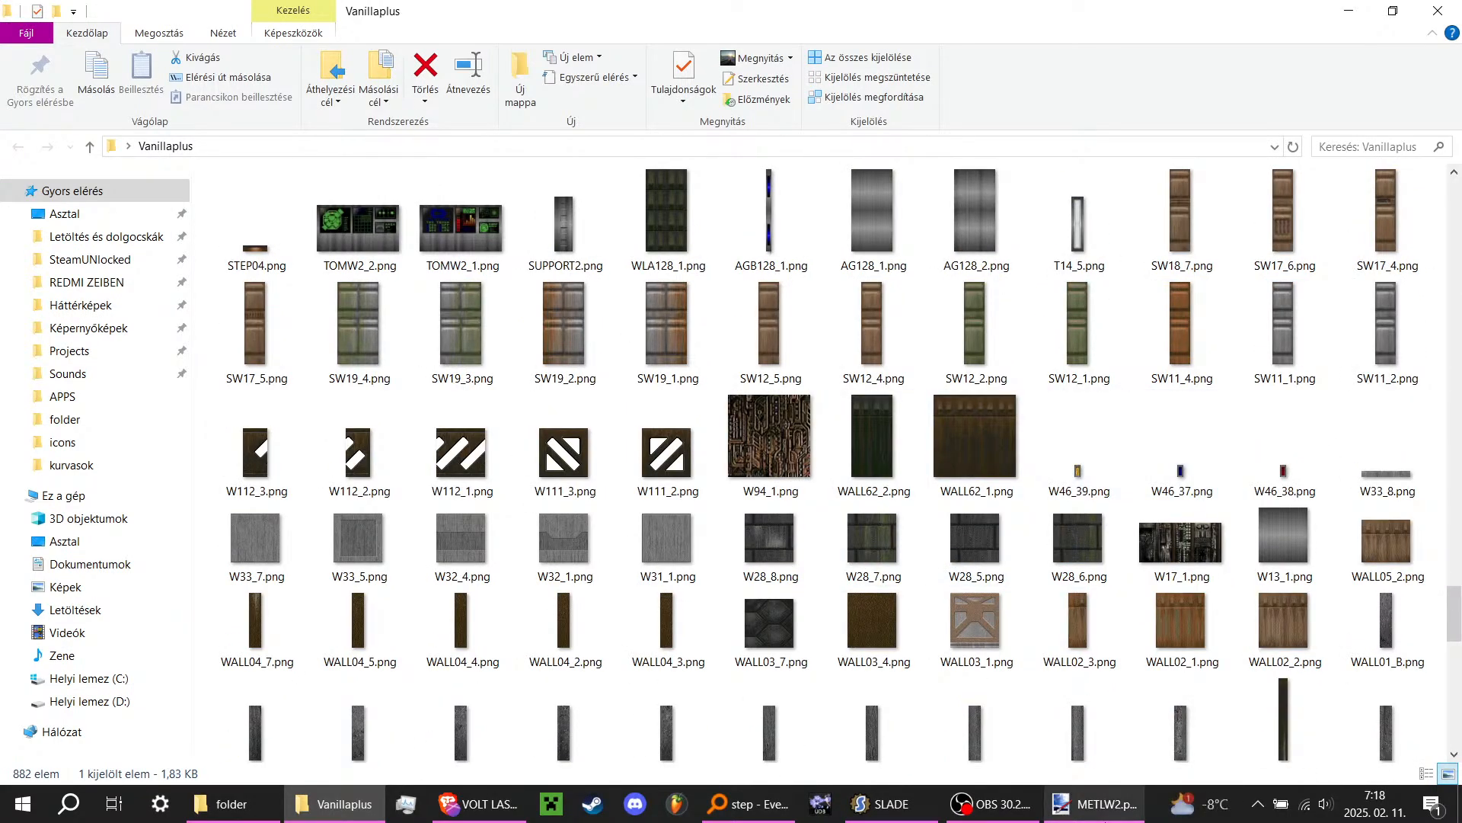
mouse_move(1064, 528)
left_mouse_down()
mouse_move(1093, 804)
mouse_move(704, 442)
left_mouse_up()
left_click(695, 414)
scroll(744, 418, "up", 5, "ctrl")
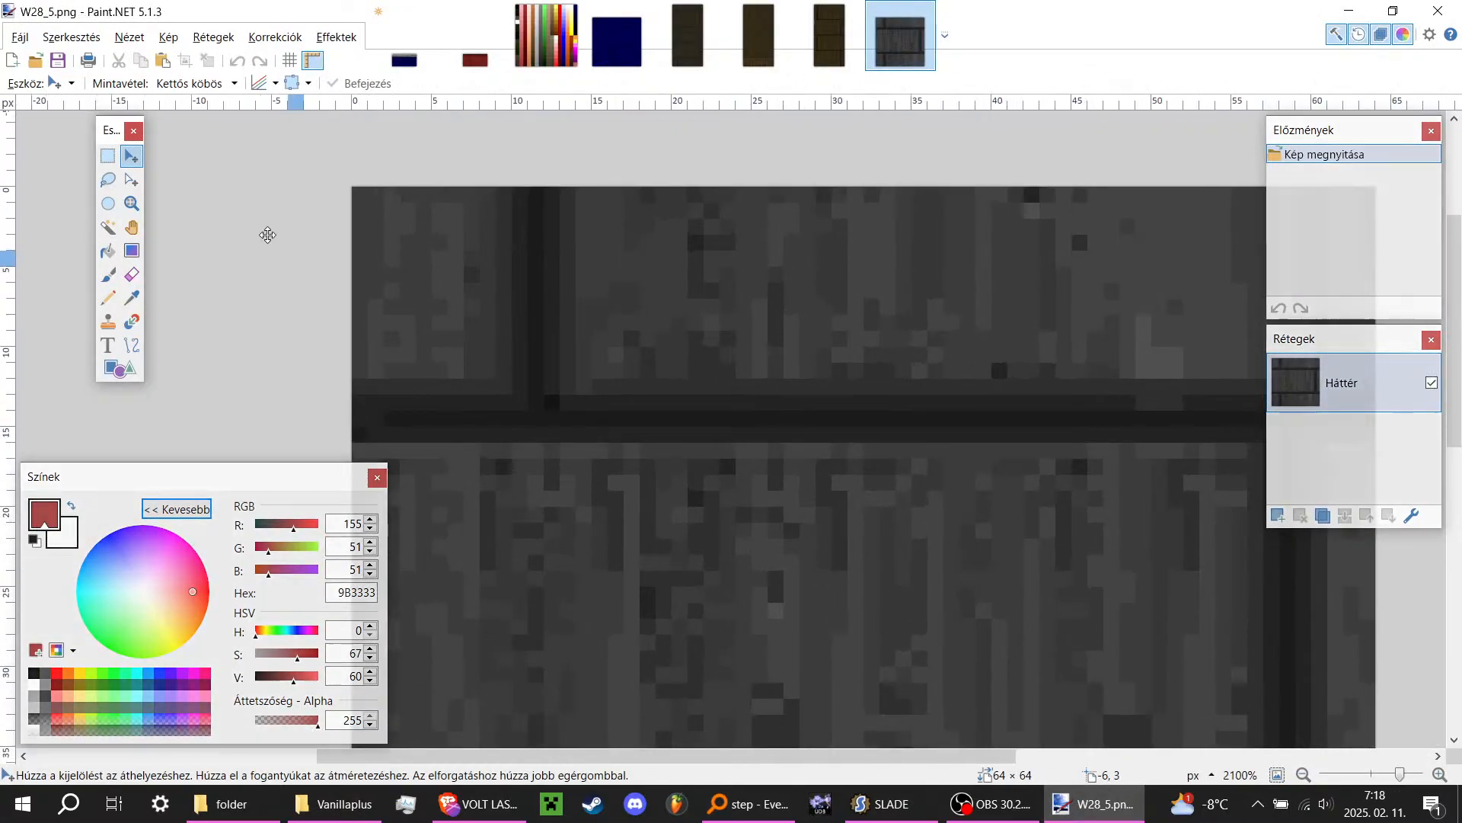
Step: Mark the upper vertical seam and the upper full-width horizontal seam of W28_5.png with one combined rectangular selection
left_click(107, 156)
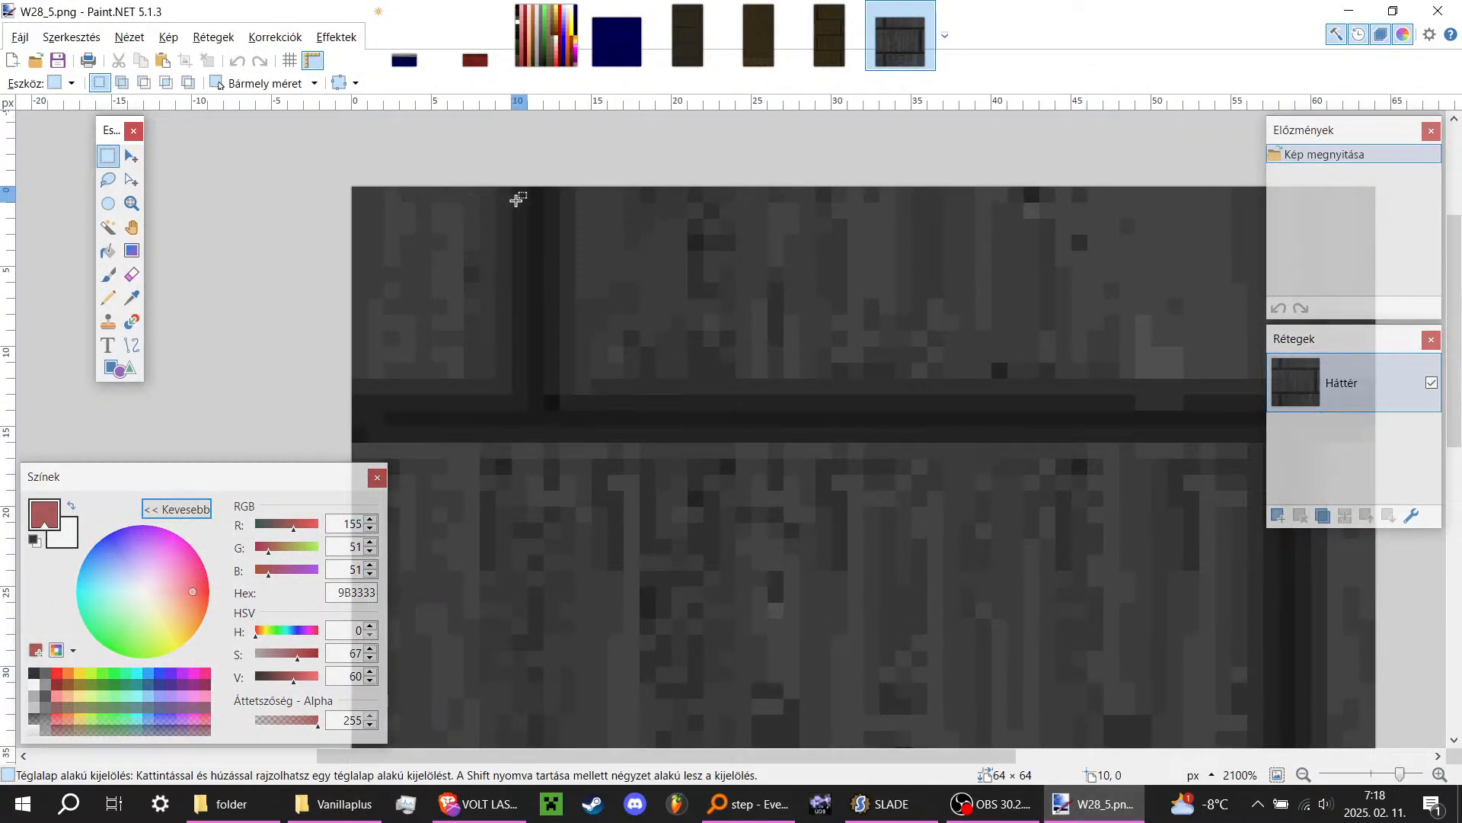
left_click_drag(517, 199, 550, 431)
left_click_drag(381, 407, 1215, 438, "ctrl")
scroll(520, 430, "down", 1, "ctrl")
scroll(911, 437, "down", 4, "ctrl")
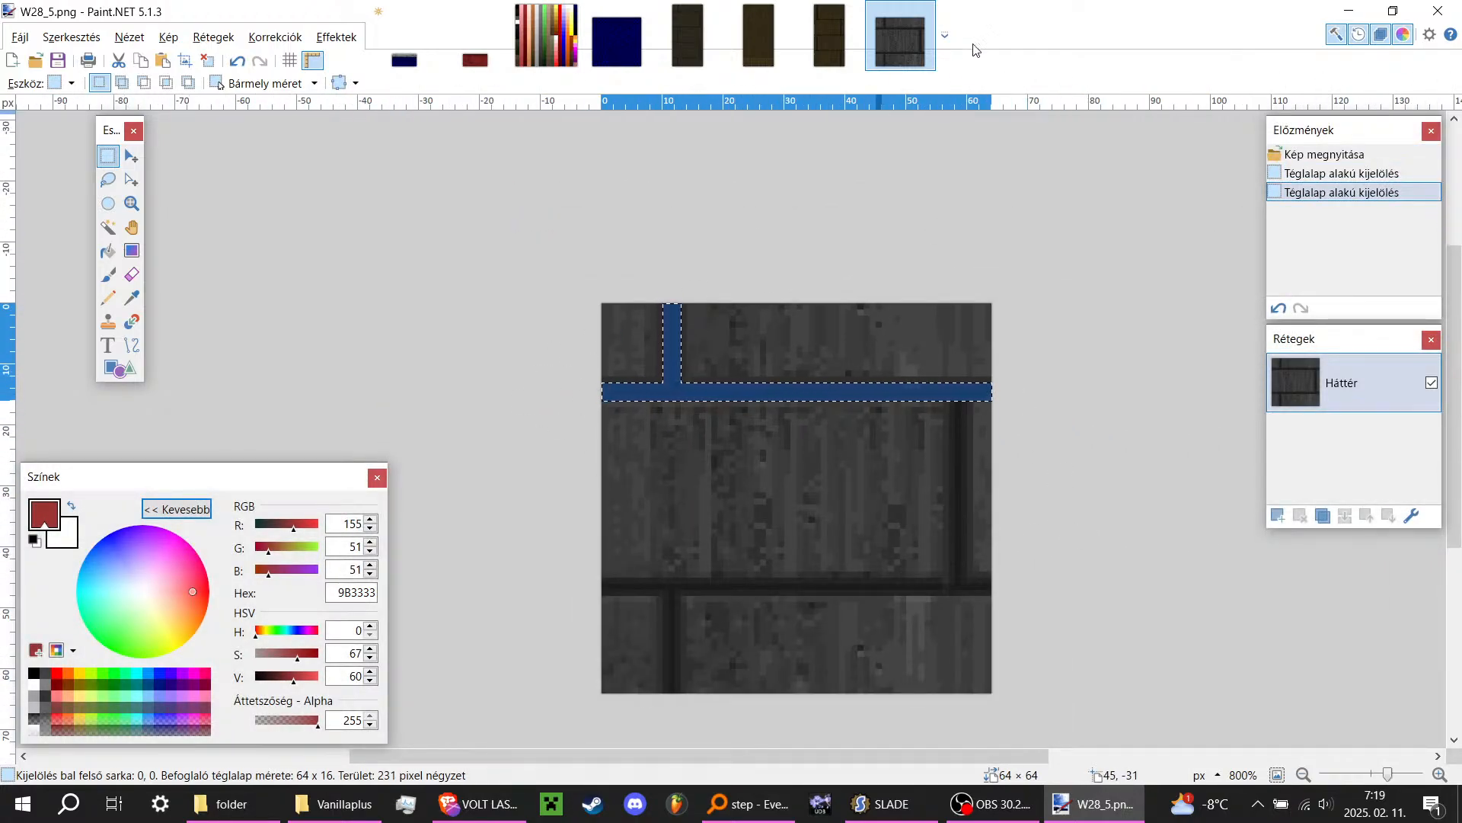
Step: Close W28_5.png and examine the plank seams of METLW2.png up close and as a whole
left_click(923, 12)
scroll(695, 425, "up", 6, "ctrl")
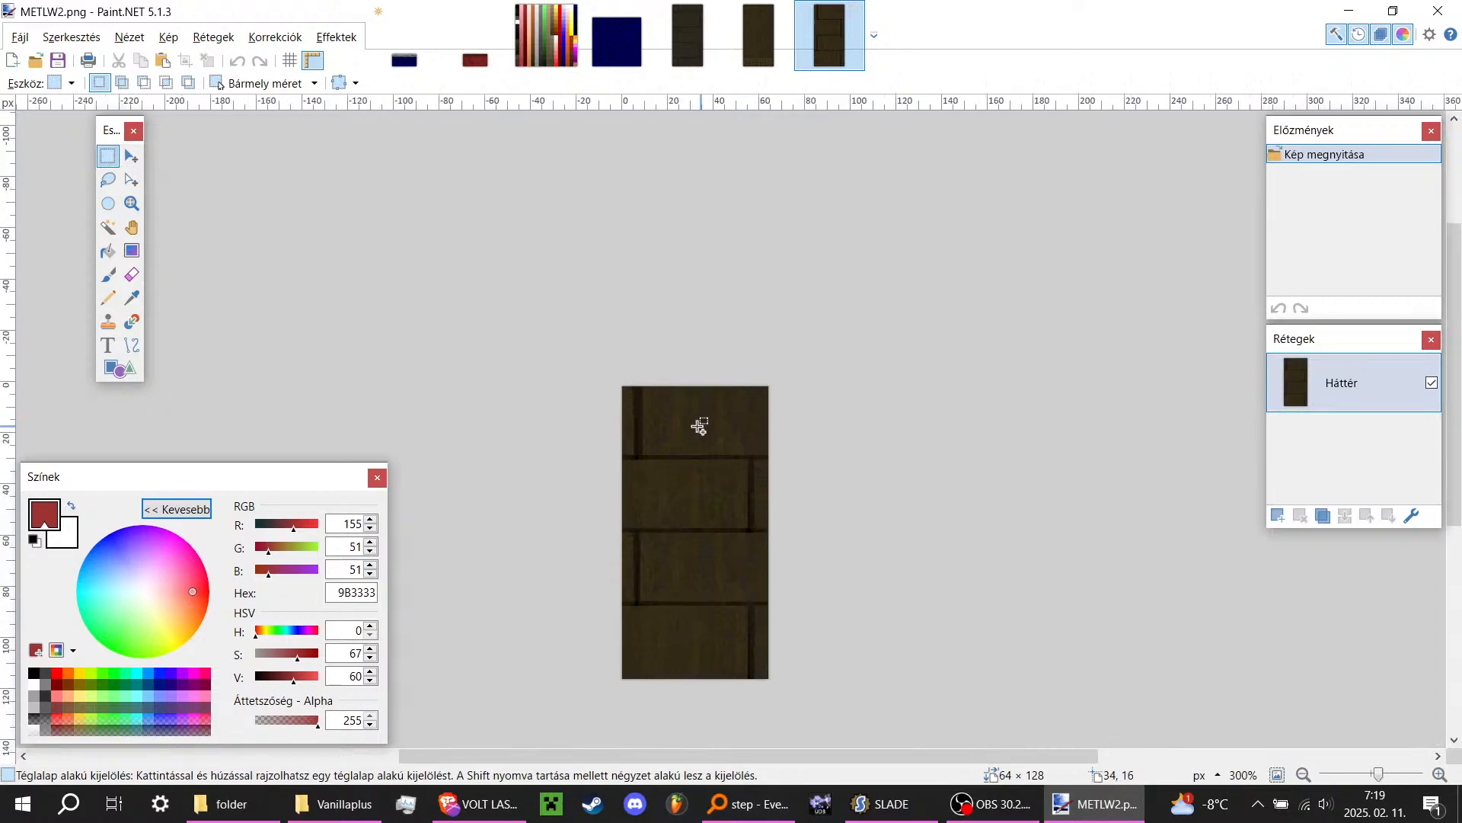
scroll(629, 445, "up", 2, "ctrl")
scroll(655, 198, "down", 6, "ctrl")
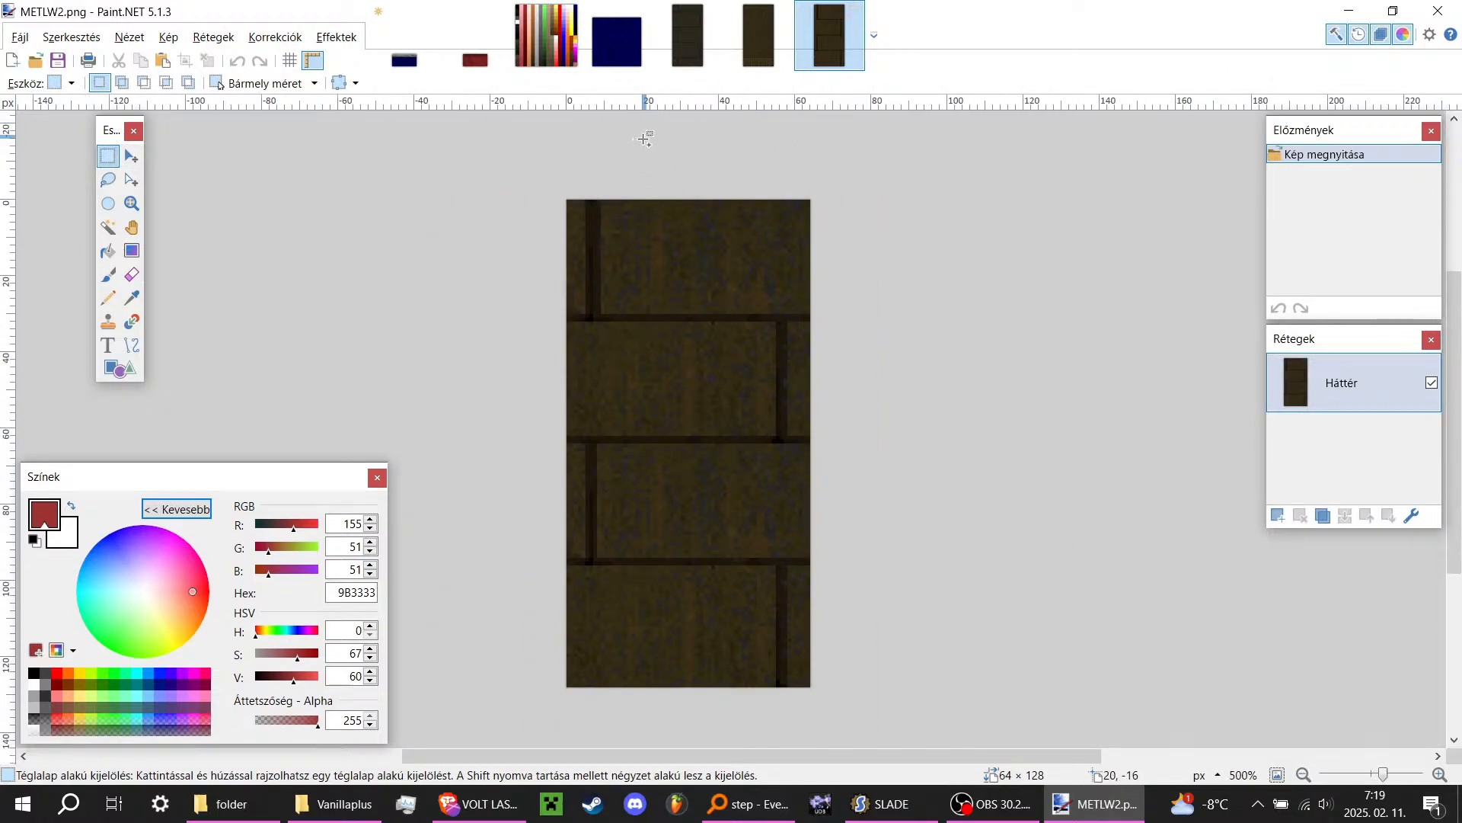
scroll(720, 309, "up", 4, "ctrl")
scroll(718, 339, "down", 4, "ctrl")
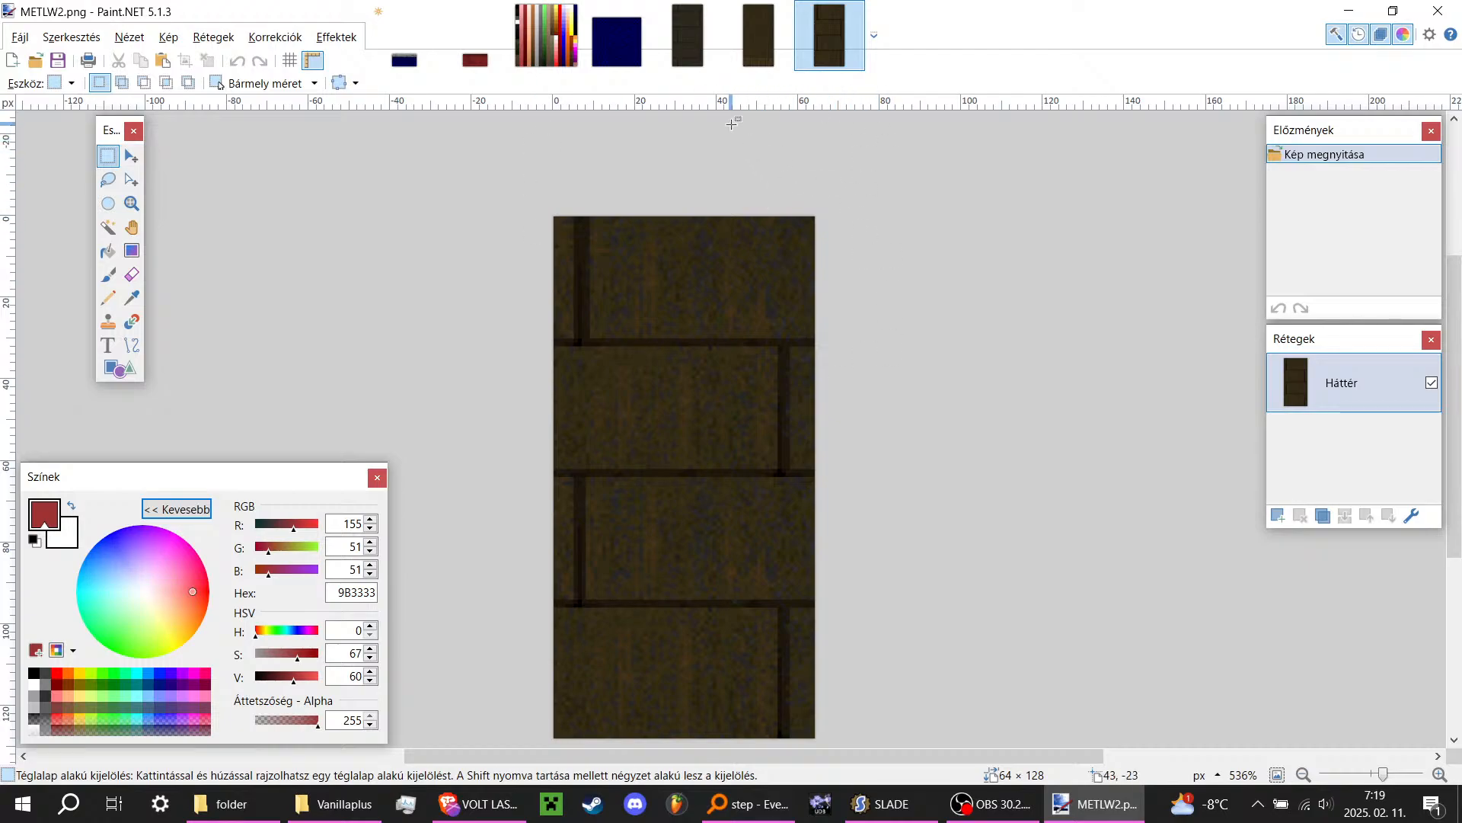
scroll(785, 339, "up", 4, "ctrl")
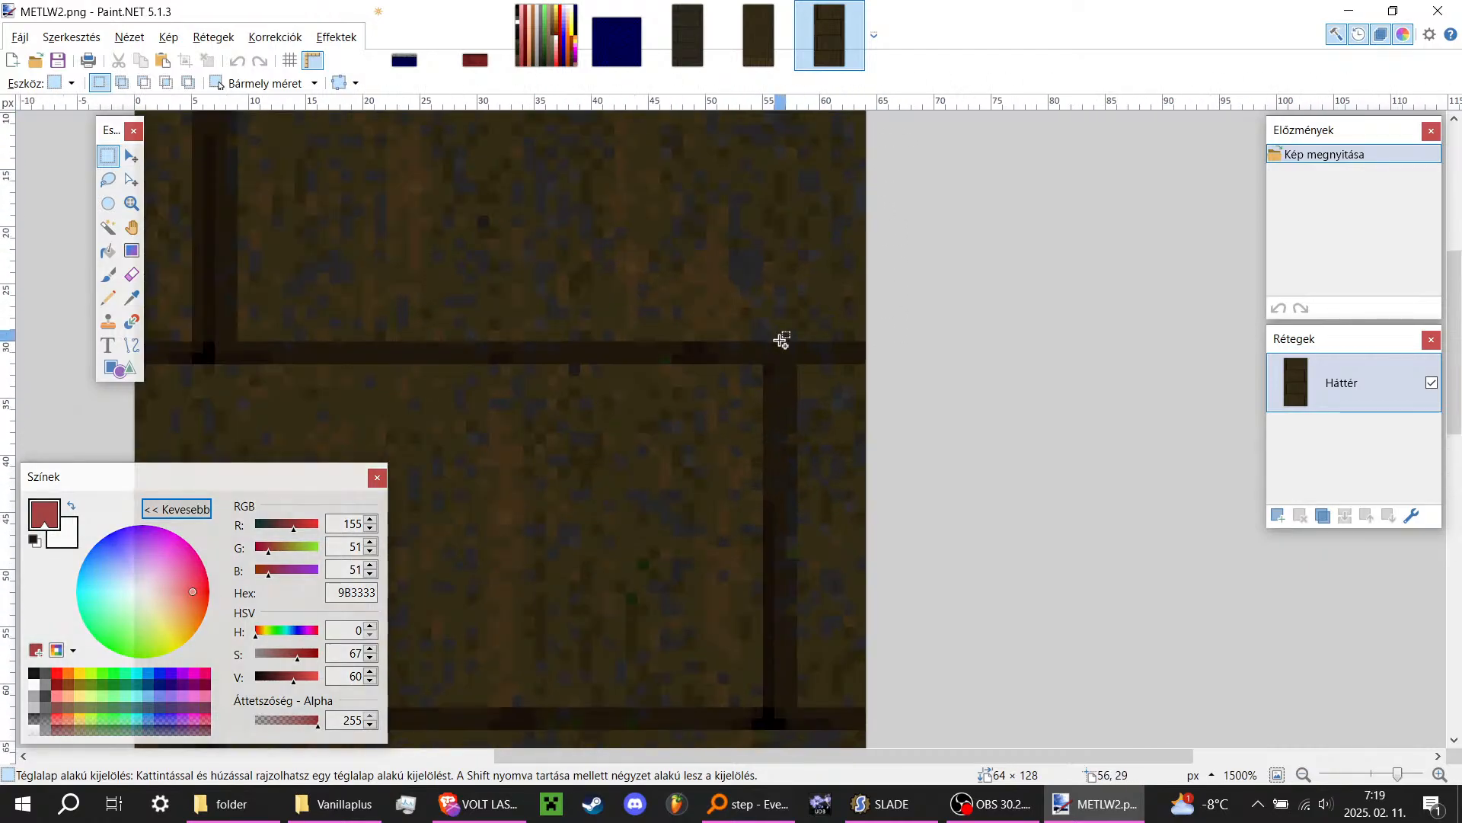
Step: Bring up METLW3.png and examine its seam layout across the whole texture
left_click(753, 52)
left_click(692, 48)
scroll(736, 310, "up", 6, "ctrl")
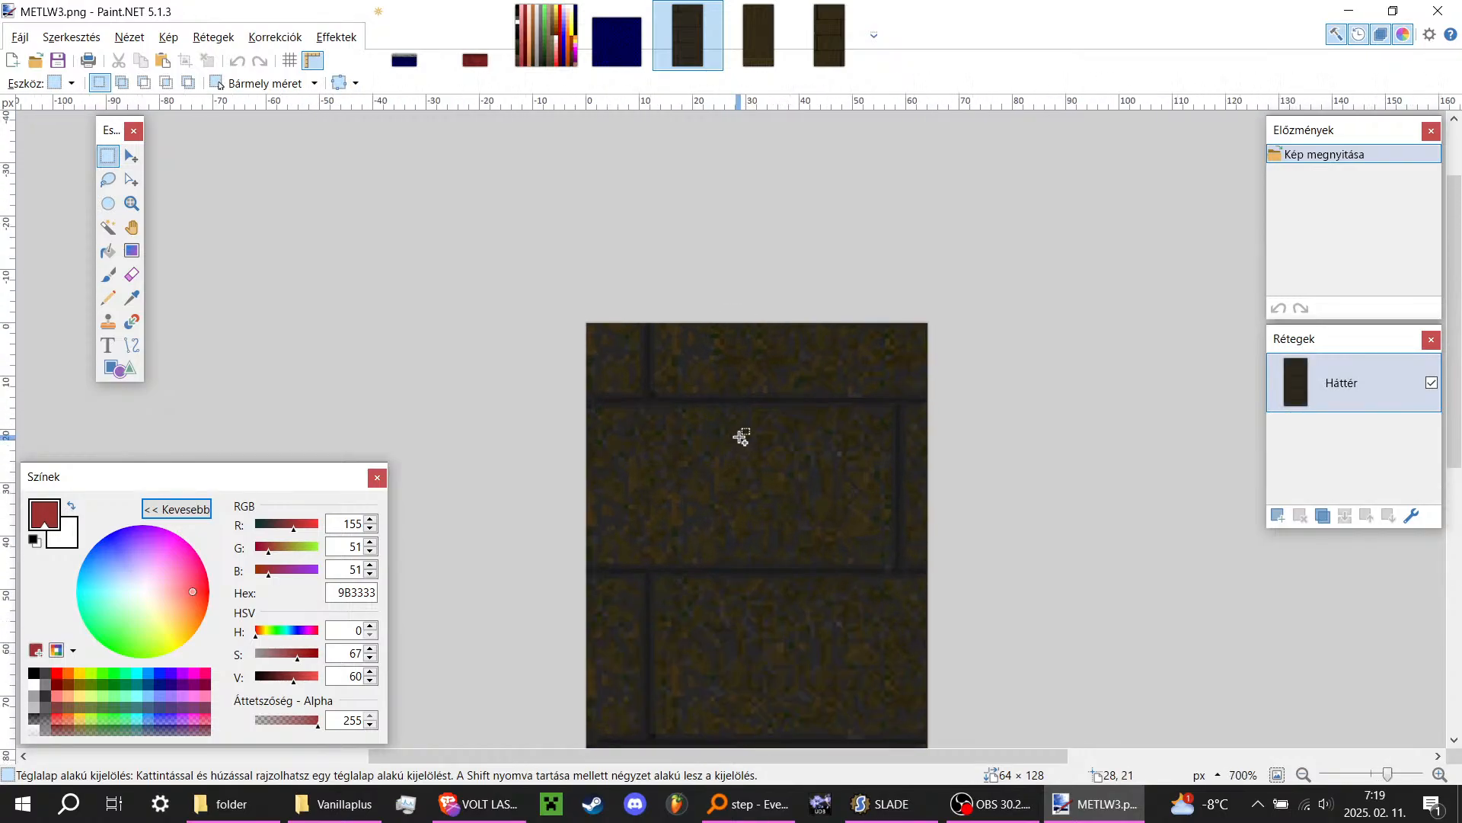
scroll(568, 300, "down", 3, "ctrl")
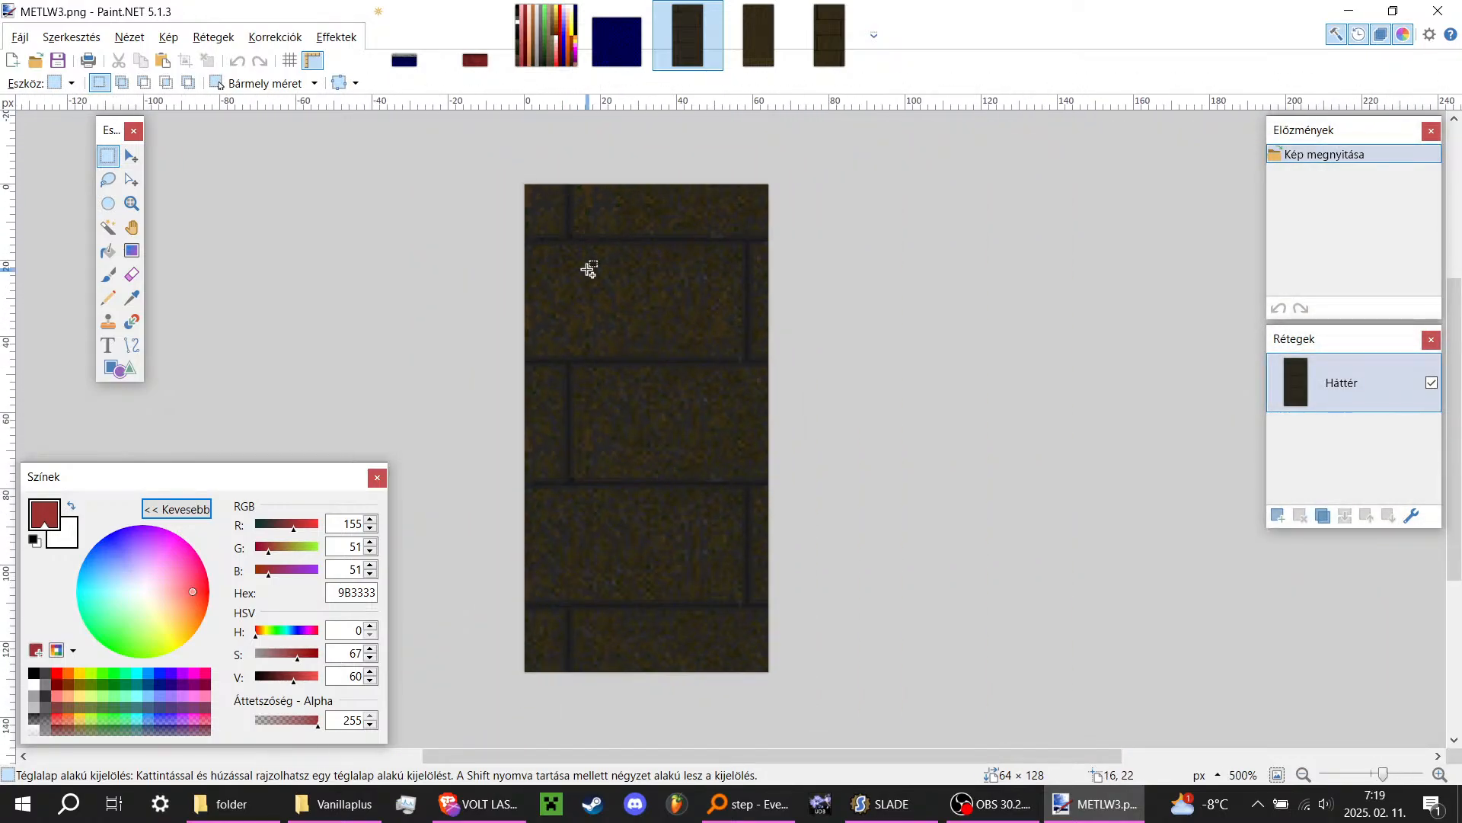
Step: Close the METLW.png, METLW2.png and METLW3.png images
left_click(853, 12)
left_click(712, 12)
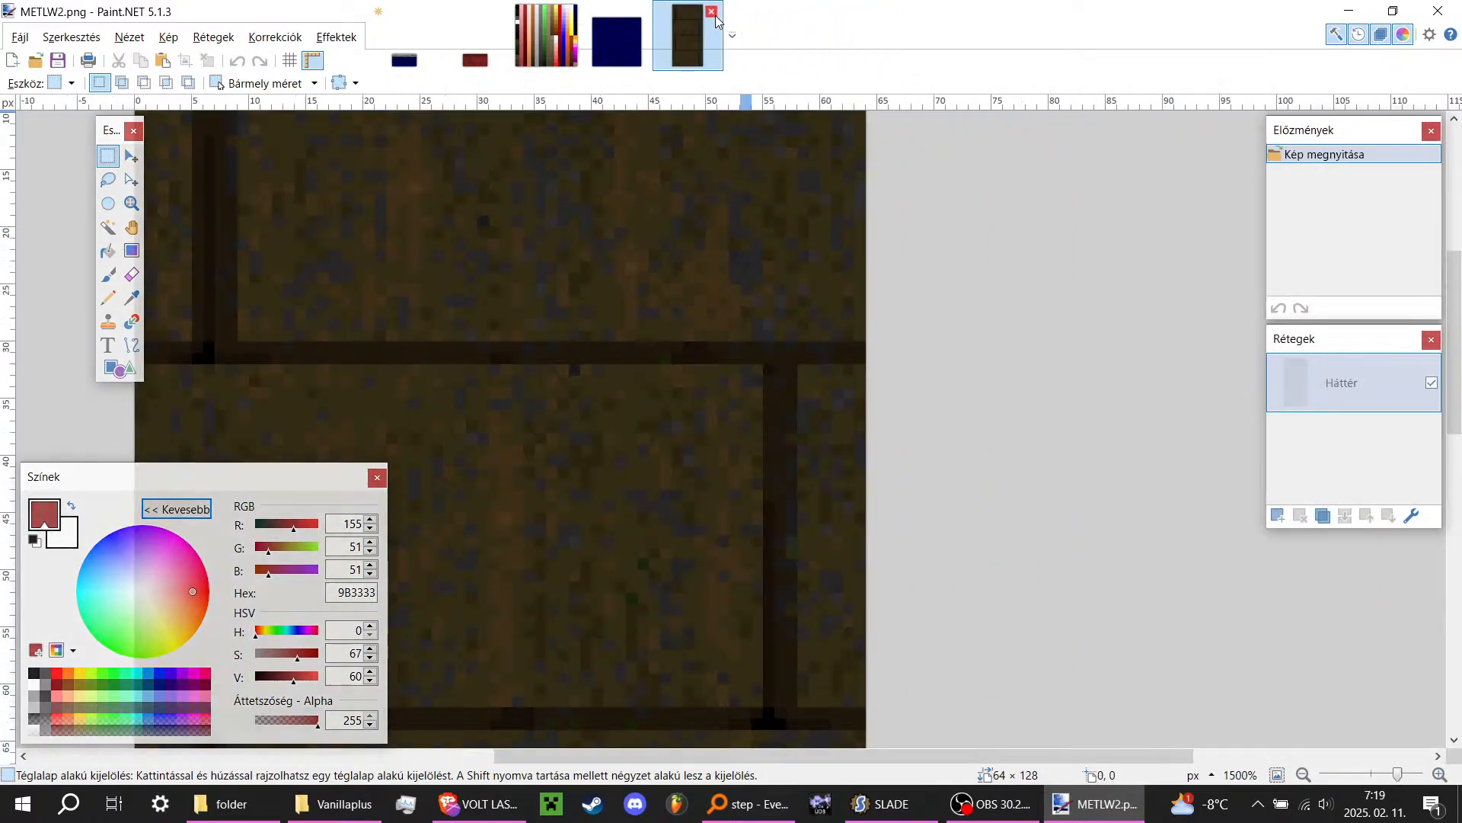
left_click(713, 13)
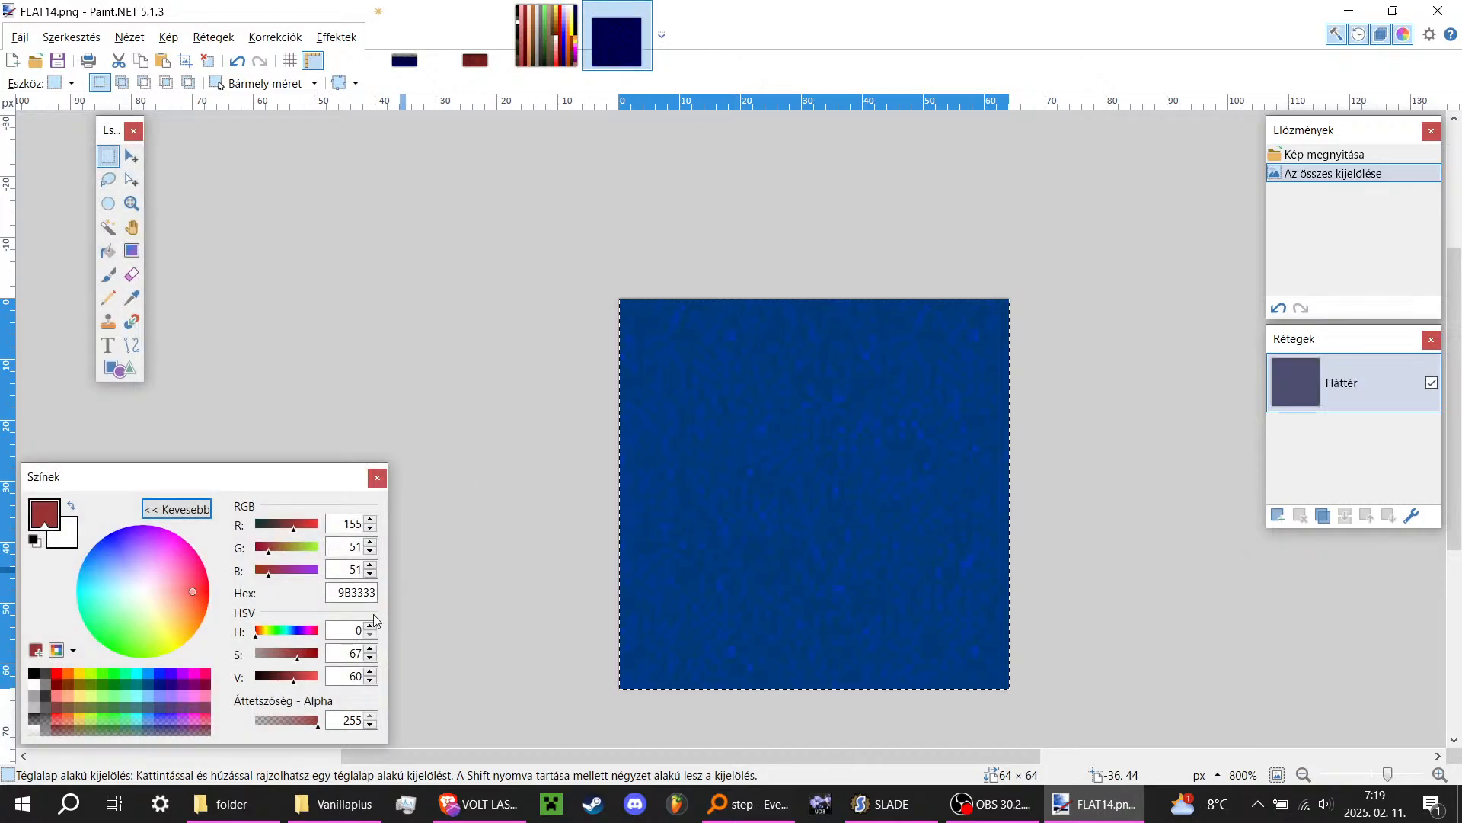
Step: Look through the wall, door, floor and rock textures in the Vanillaplus folder for further source material
left_click(340, 808)
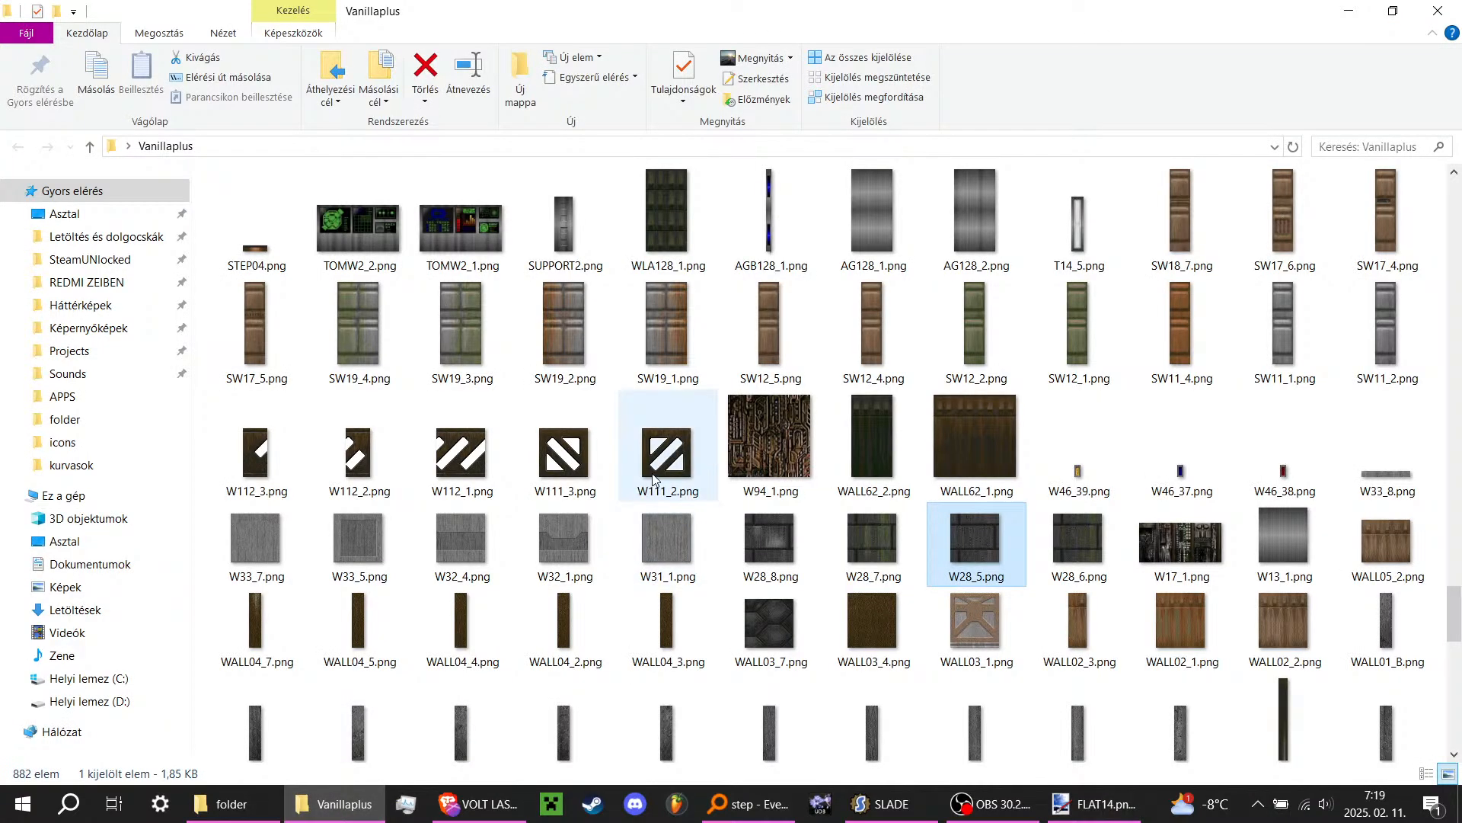
mouse_move(668, 459)
scroll(678, 446, "down", 5)
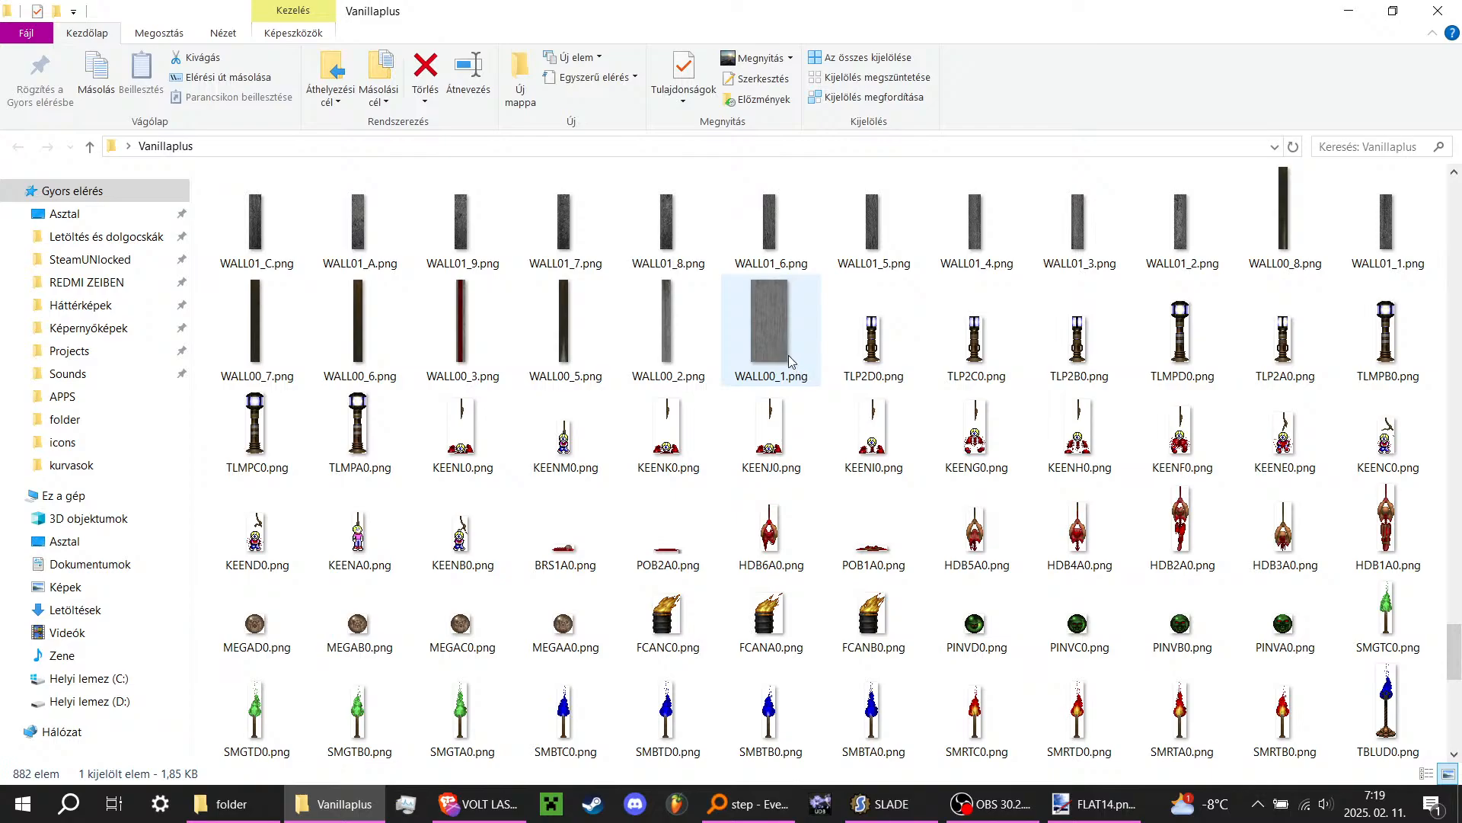
mouse_move(792, 358)
scroll(792, 358, "up", 15)
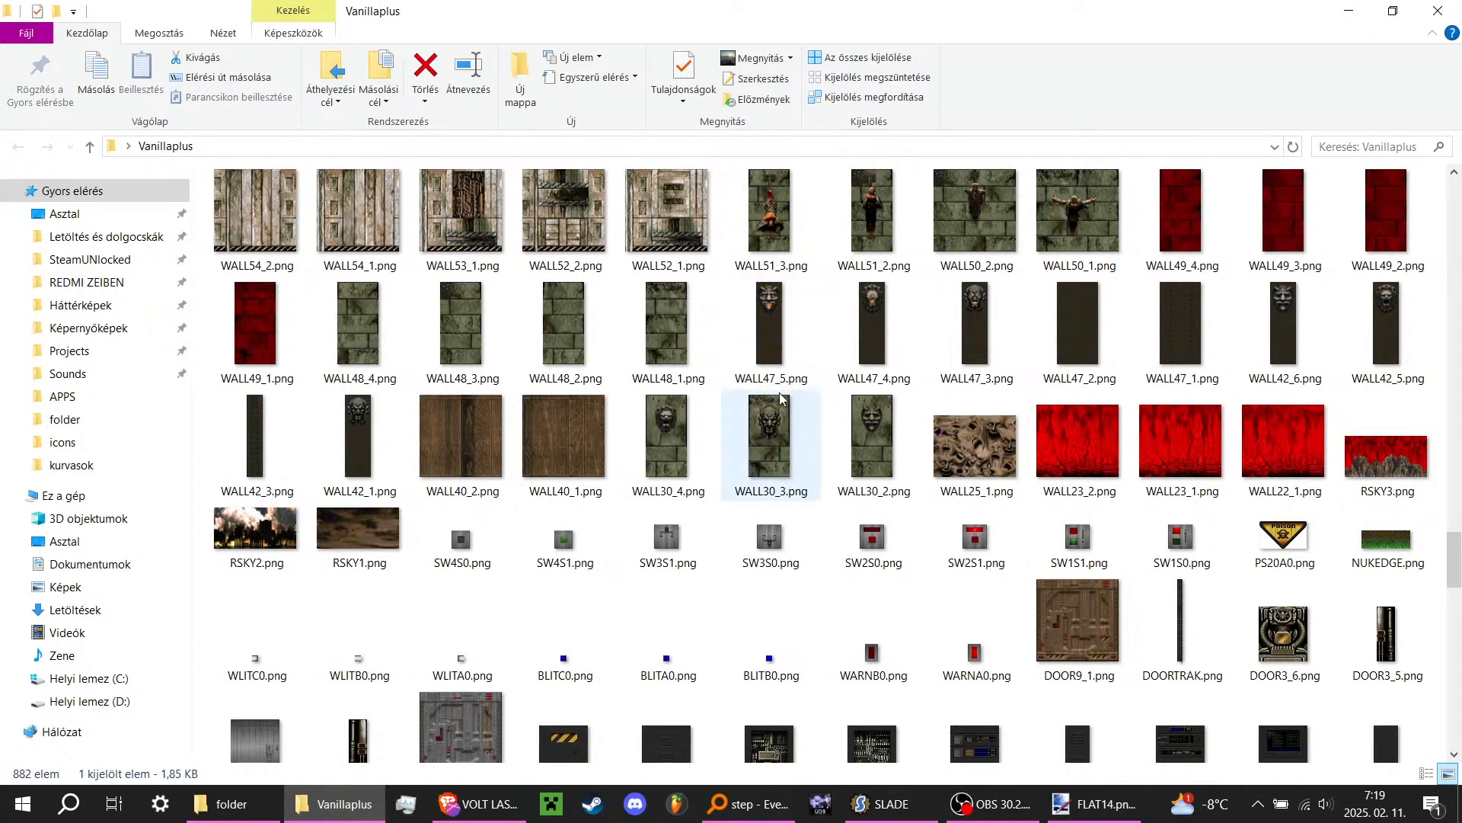
scroll(777, 422, "up", 10)
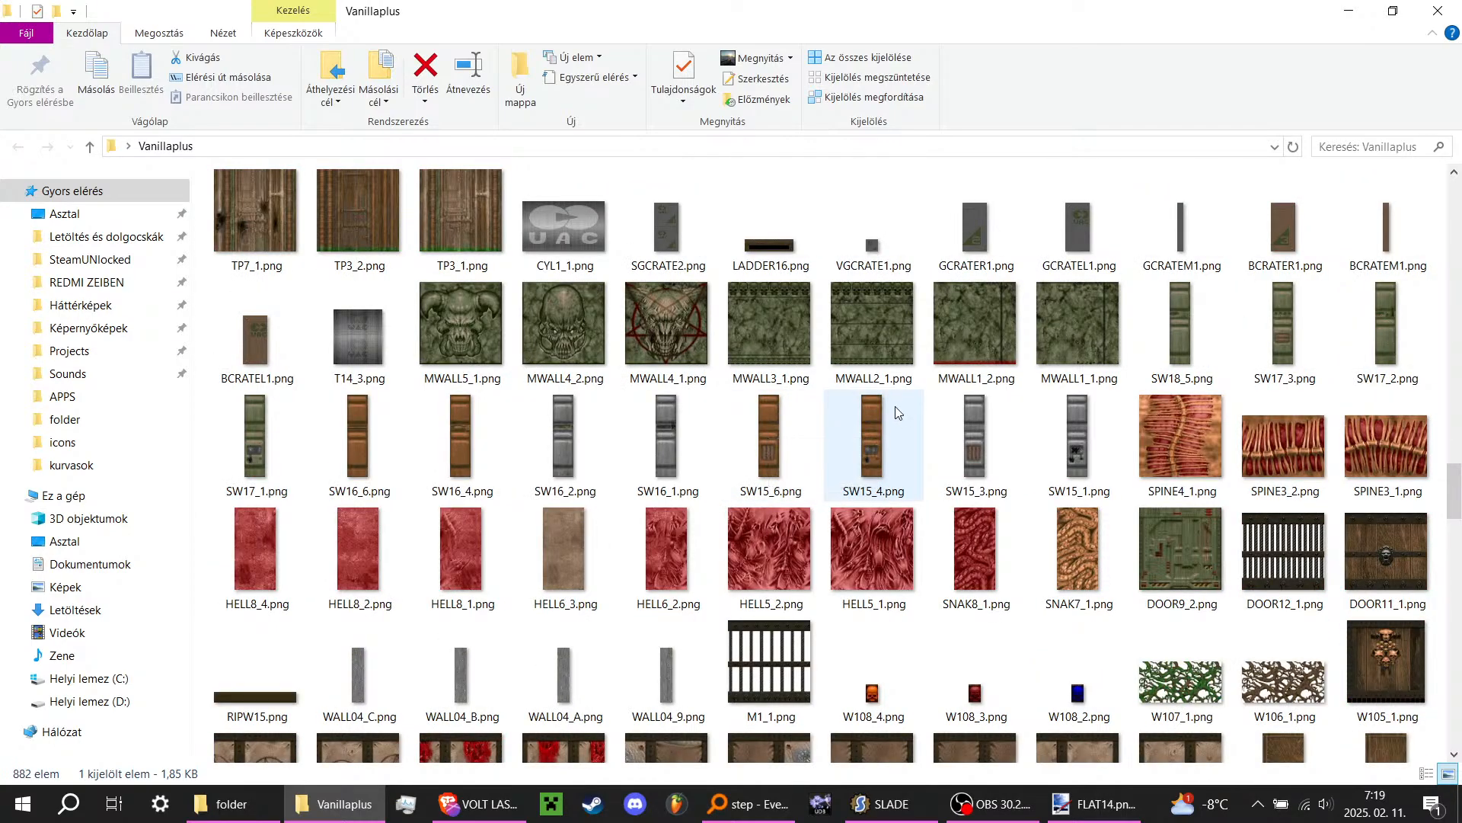
scroll(901, 408, "up", 3)
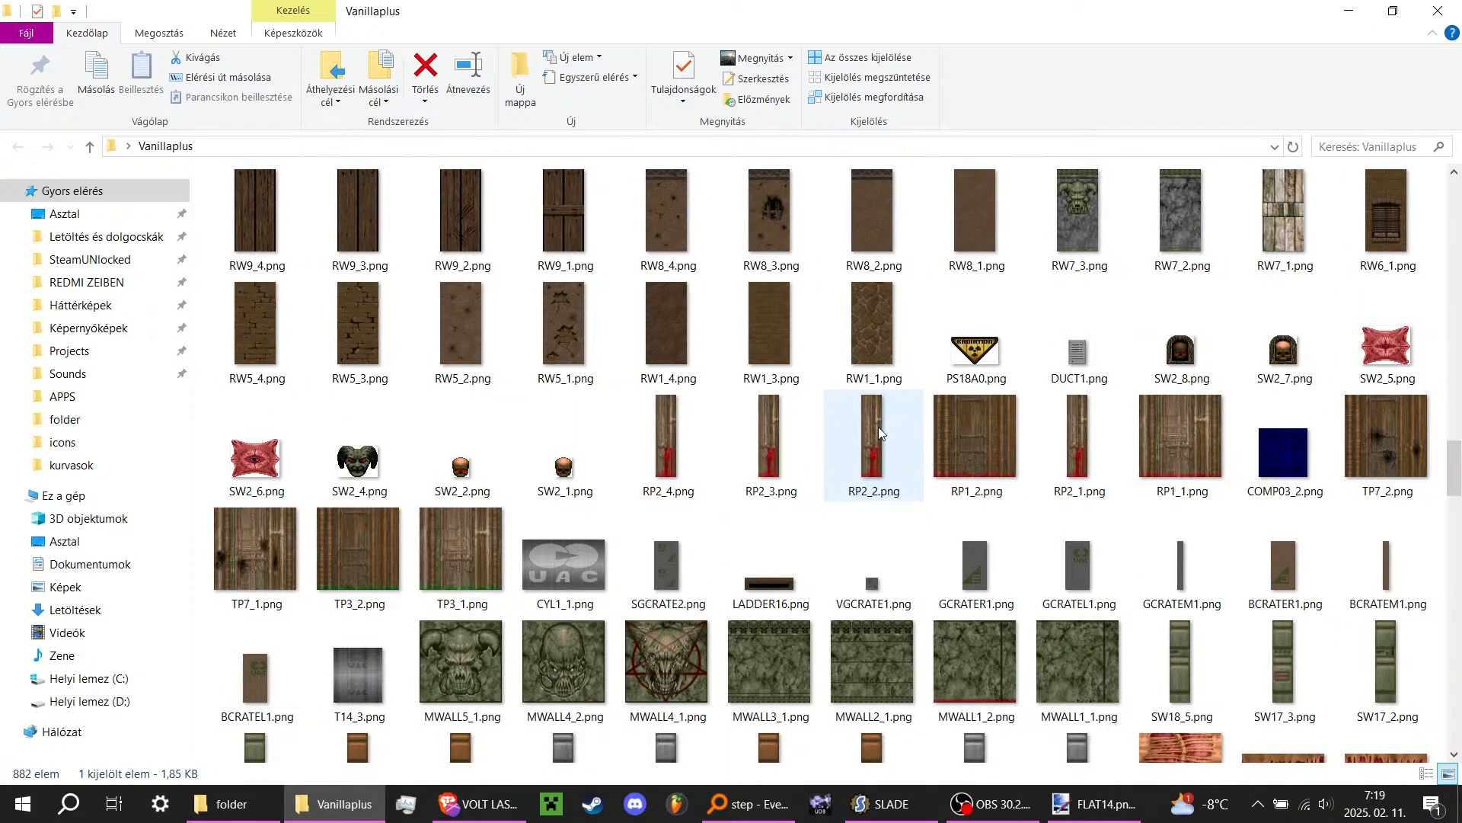
scroll(878, 431, "up", 3)
scroll(876, 430, "up", 6)
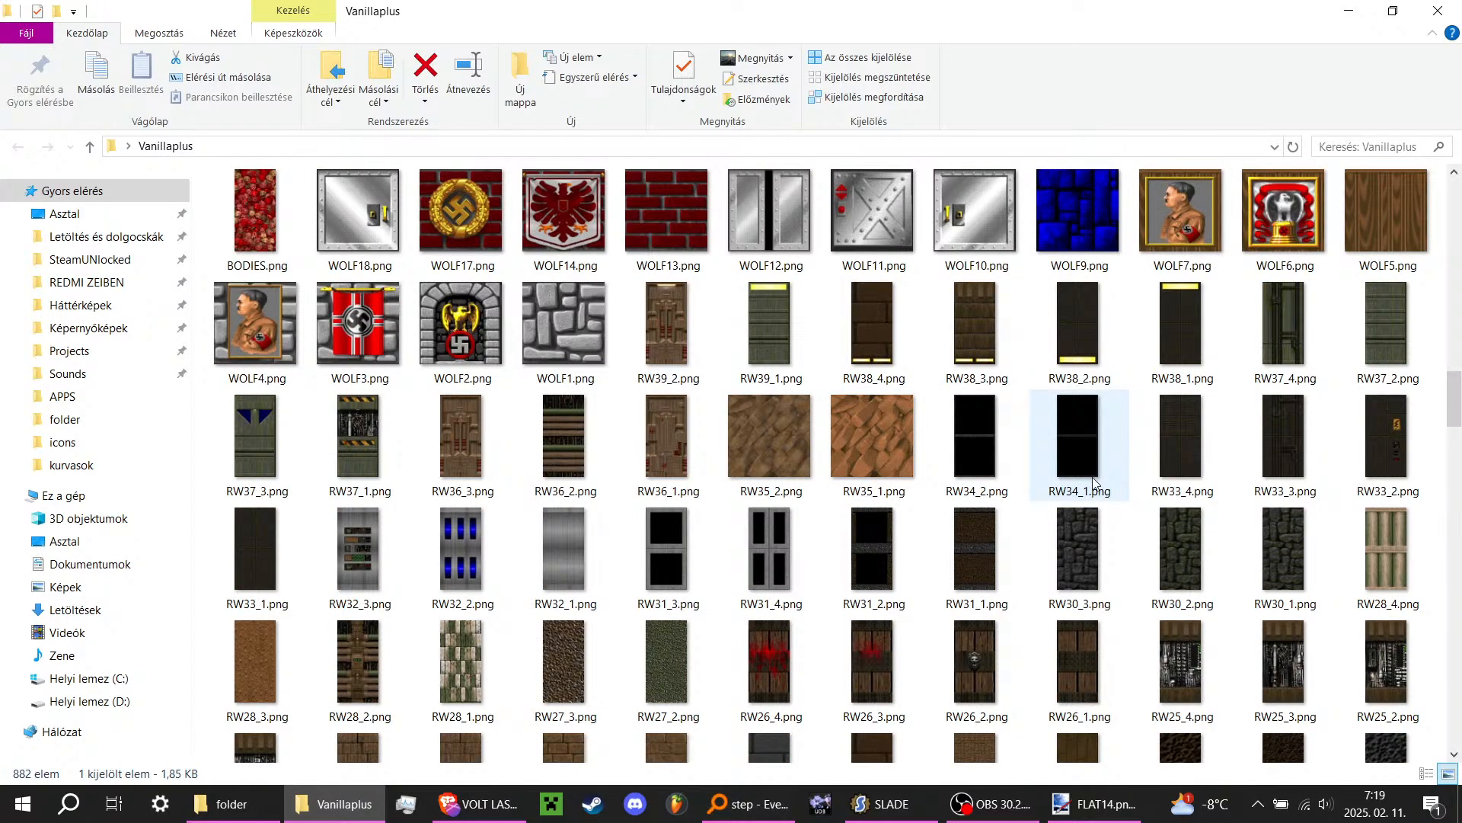
scroll(1094, 485, "up", 3)
scroll(1064, 485, "down", 3)
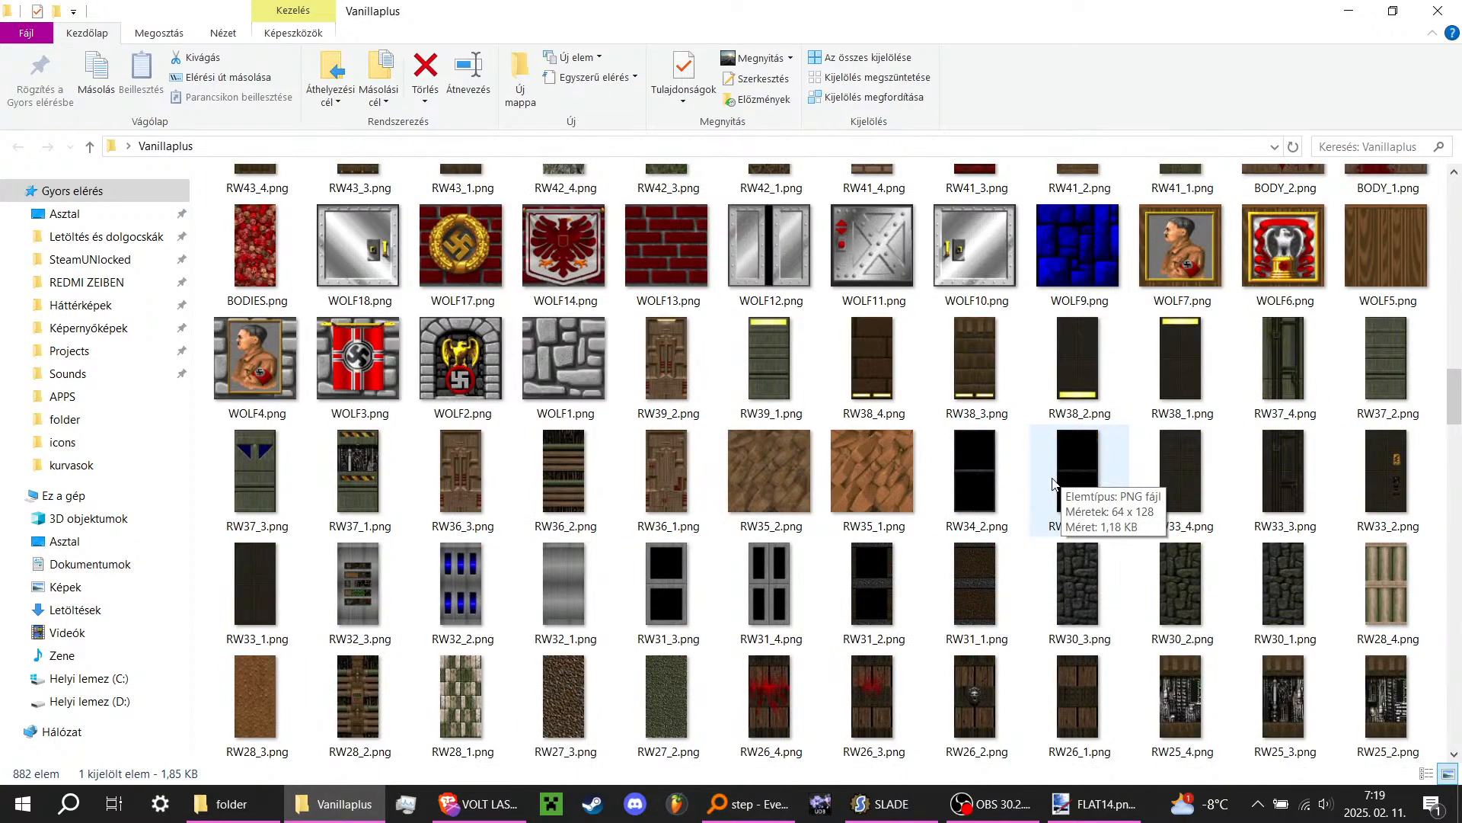
scroll(1047, 477, "up", 3)
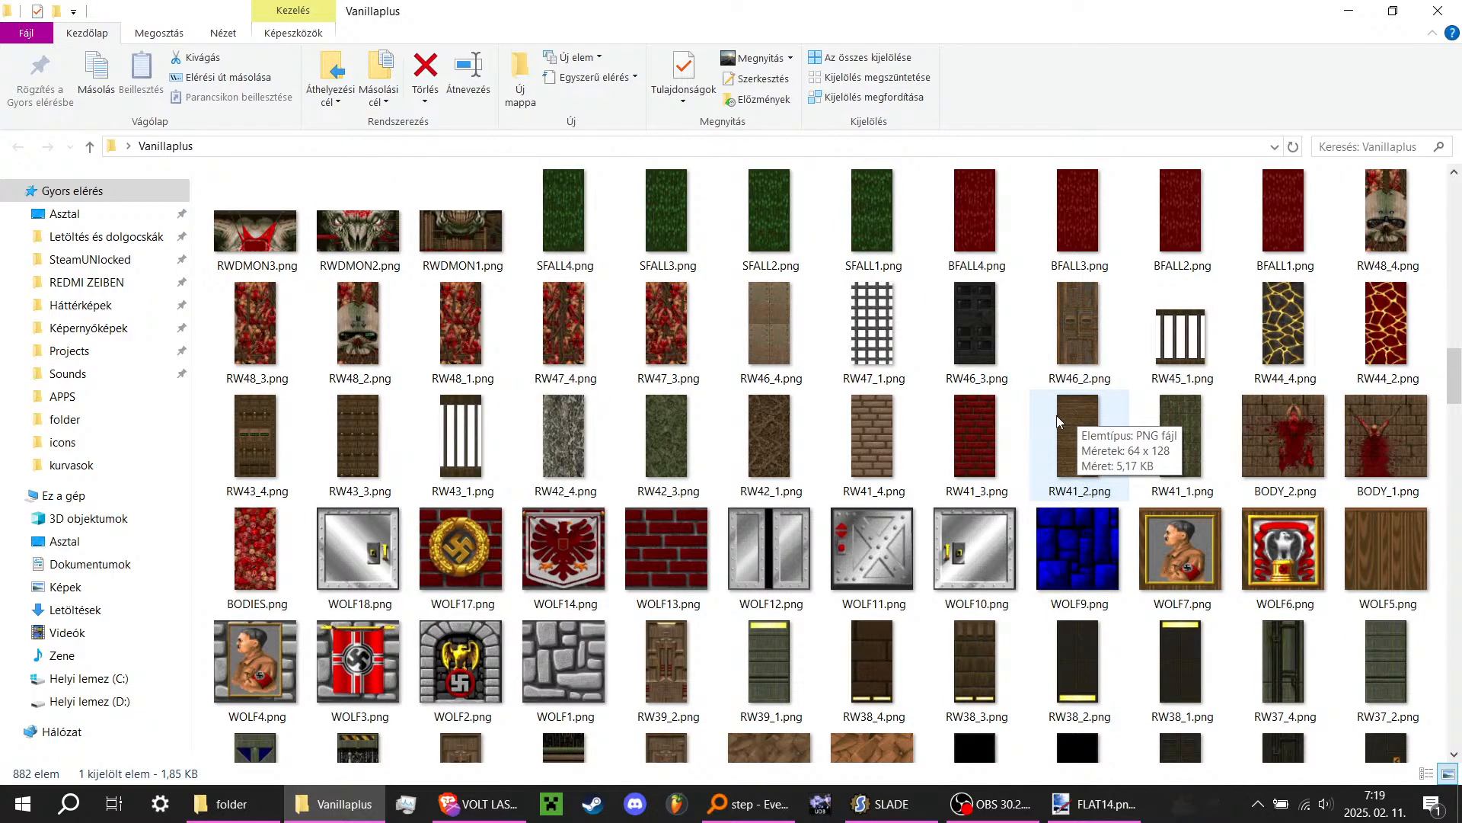
scroll(1057, 414, "up", 3)
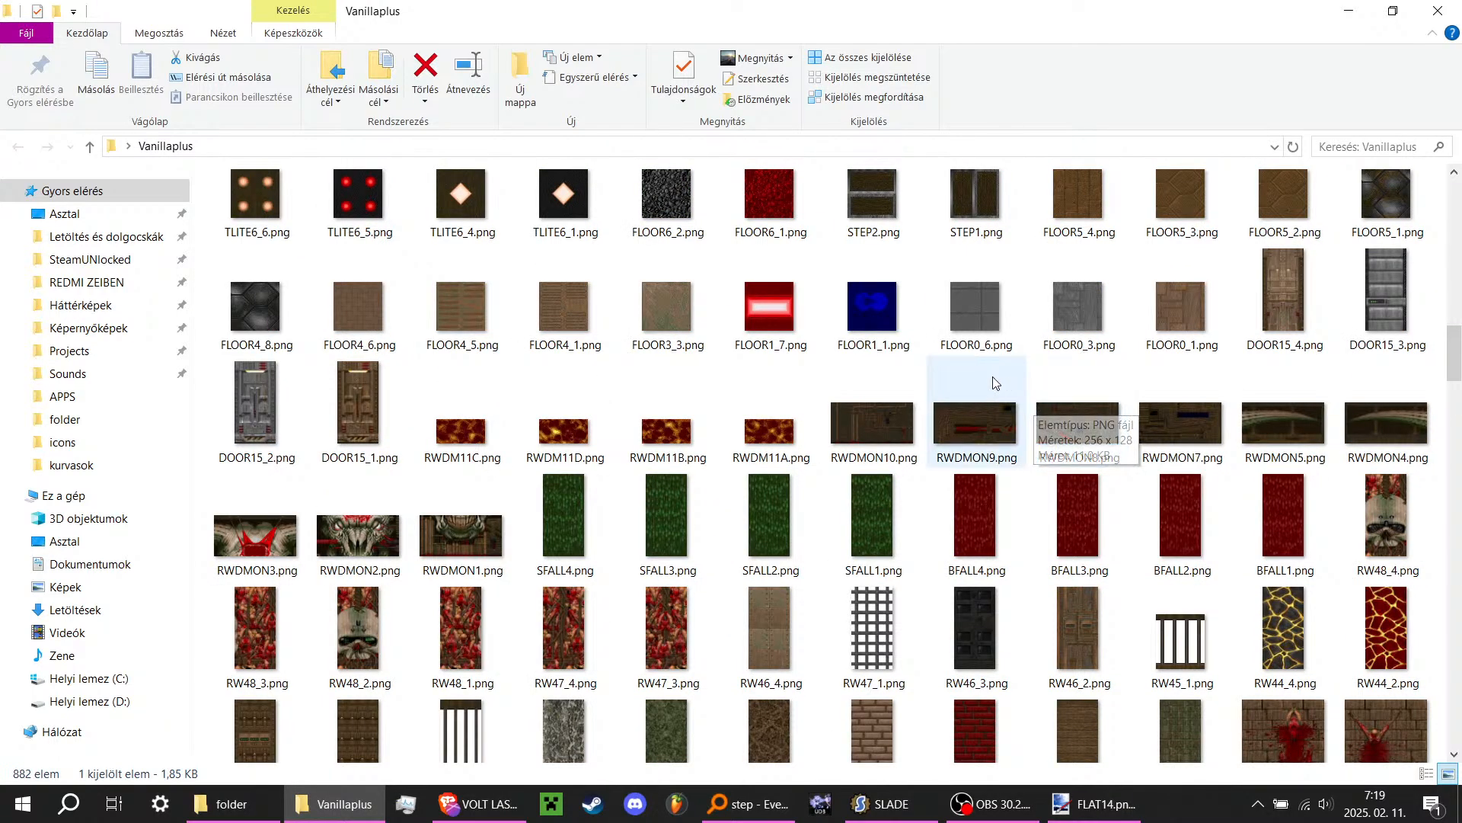
scroll(982, 396, "up", 6)
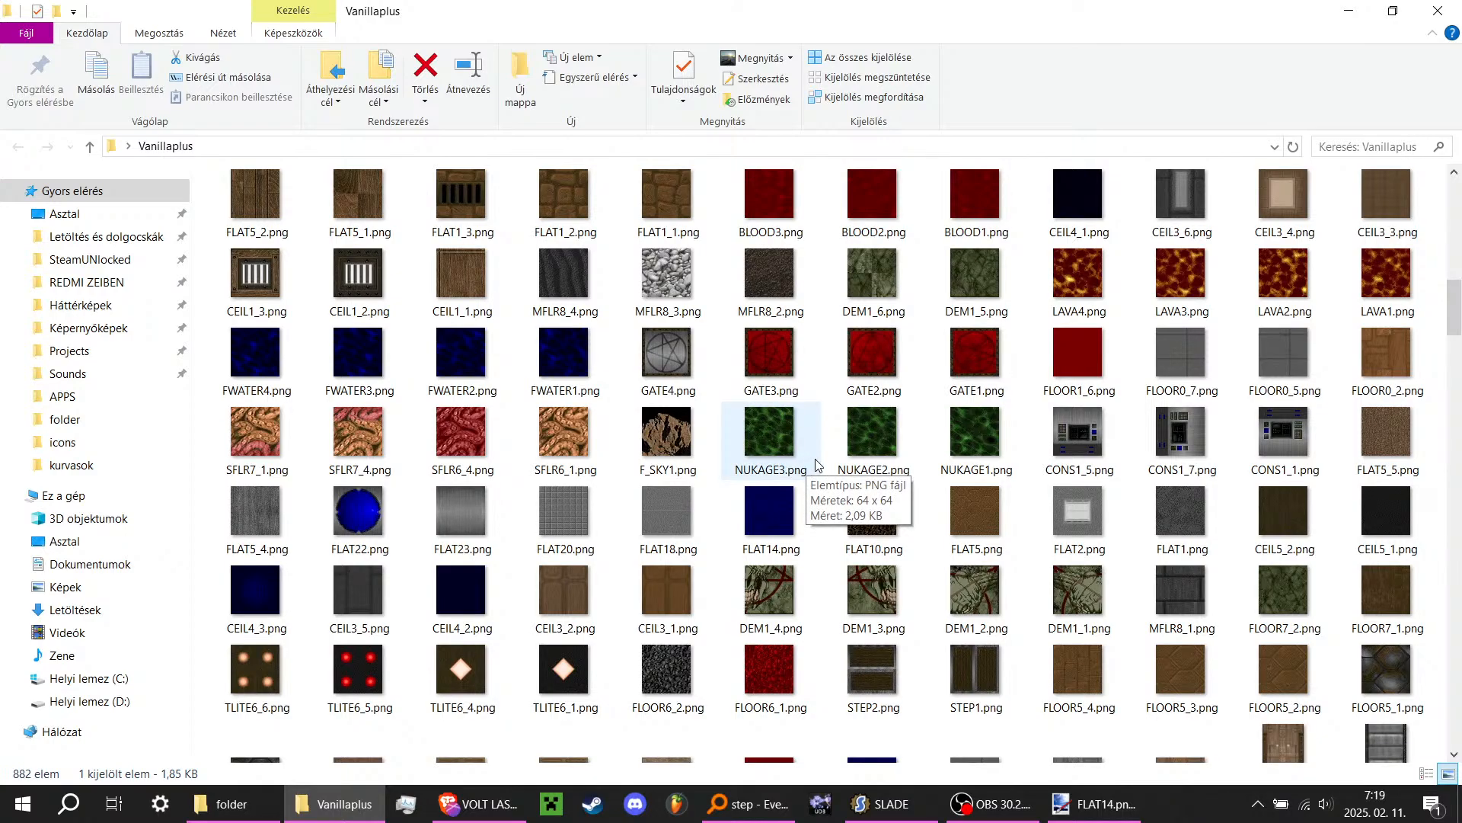
scroll(779, 463, "up", 3)
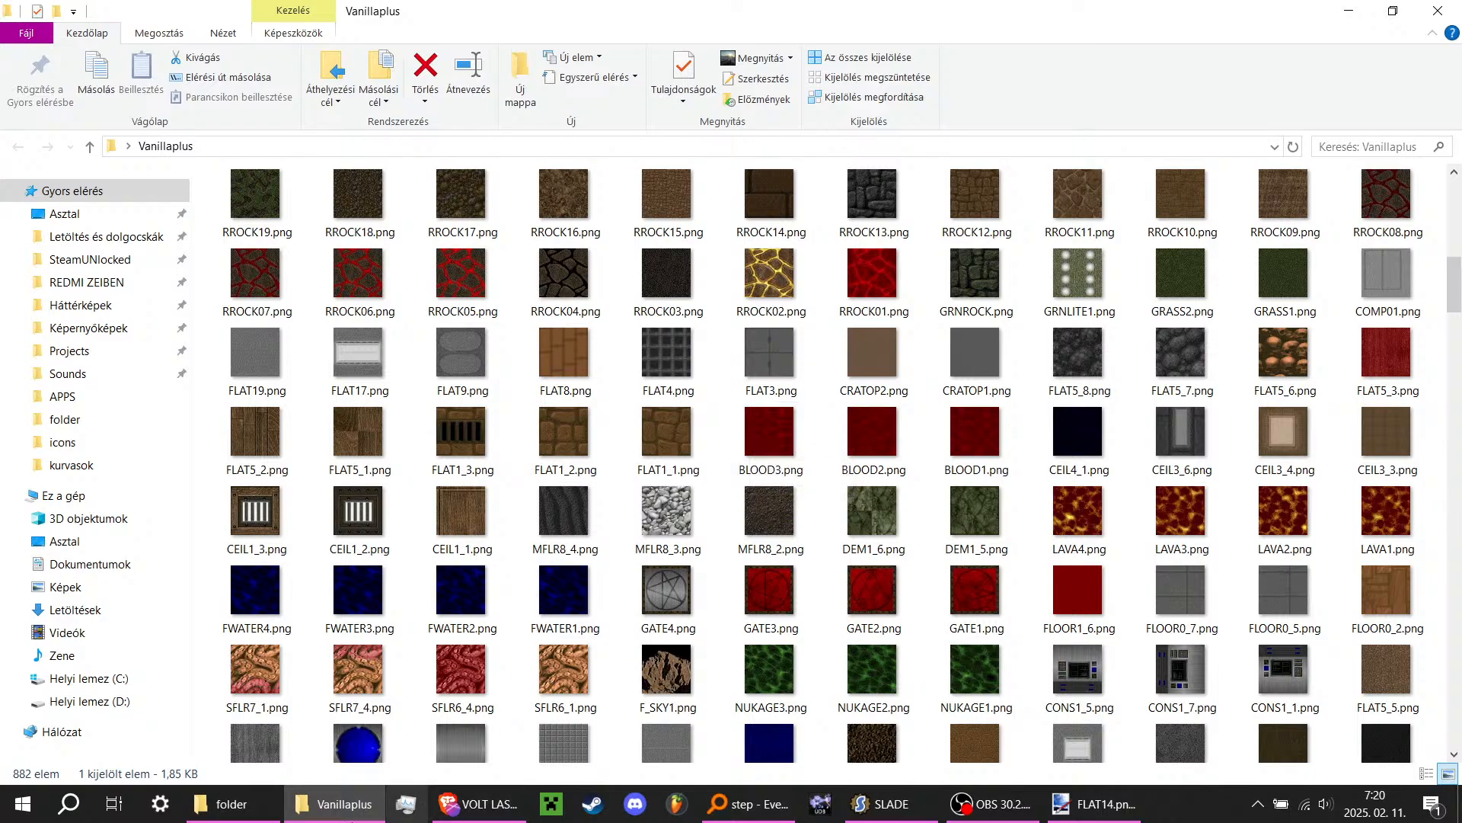
Step: Find the ROCWAL textures in the custom texture folder and select ROCWAL1.png
left_click(230, 803)
scroll(579, 617, "up", 5)
scroll(621, 596, "up", 2)
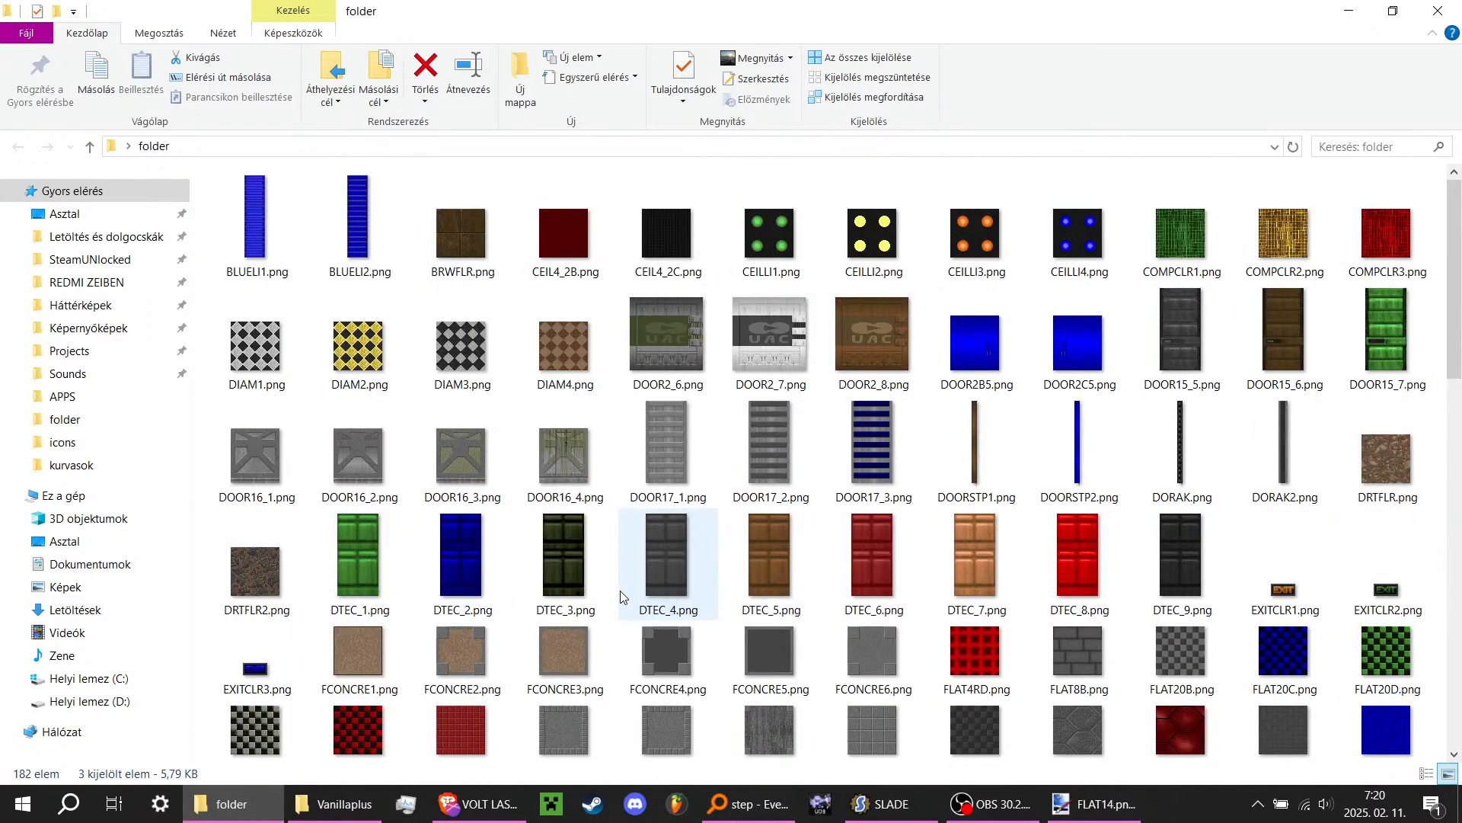
scroll(620, 591, "down", 12)
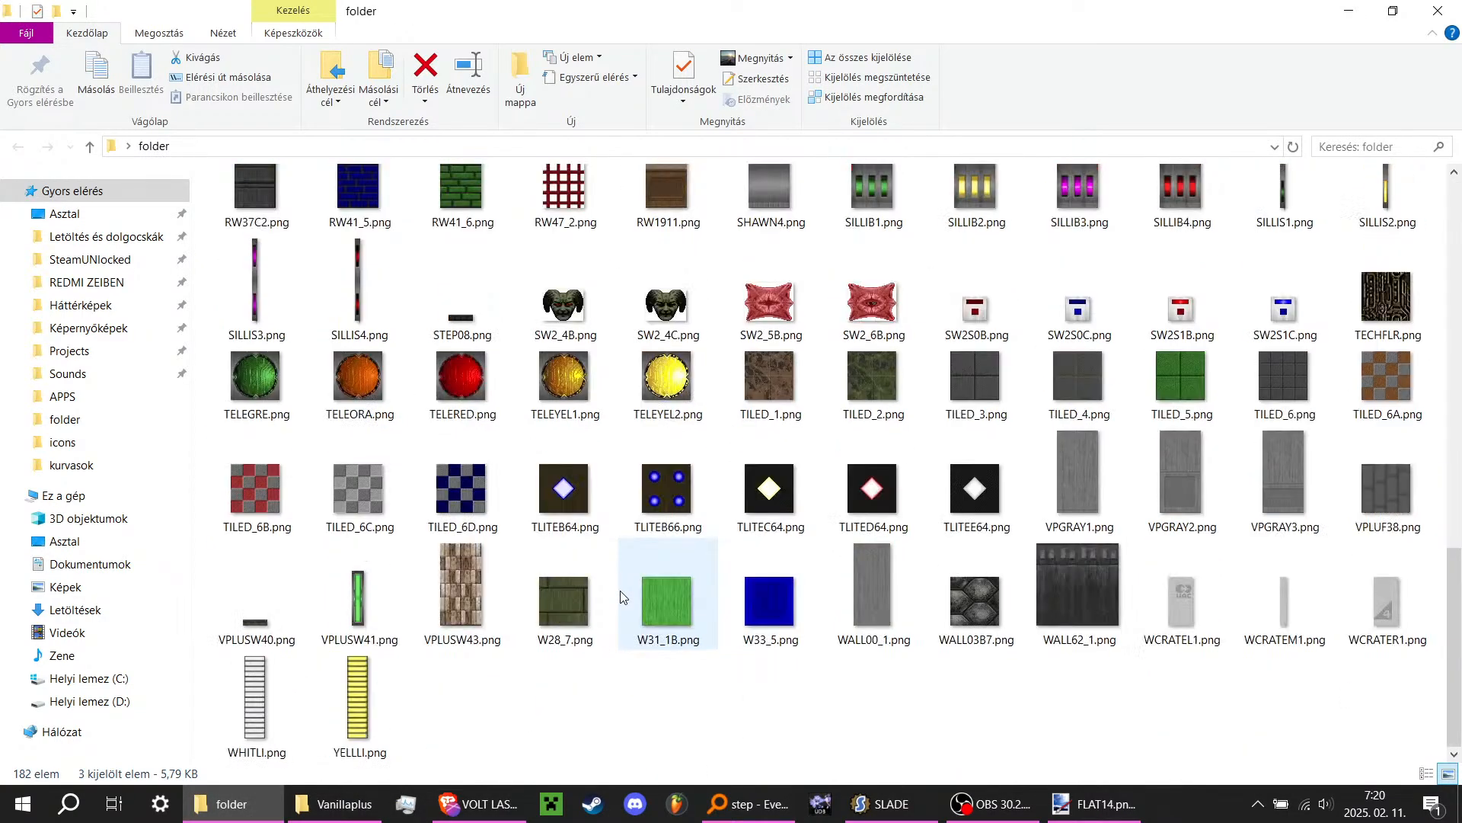
scroll(901, 554, "up", 3)
scroll(731, 415, "up", 3)
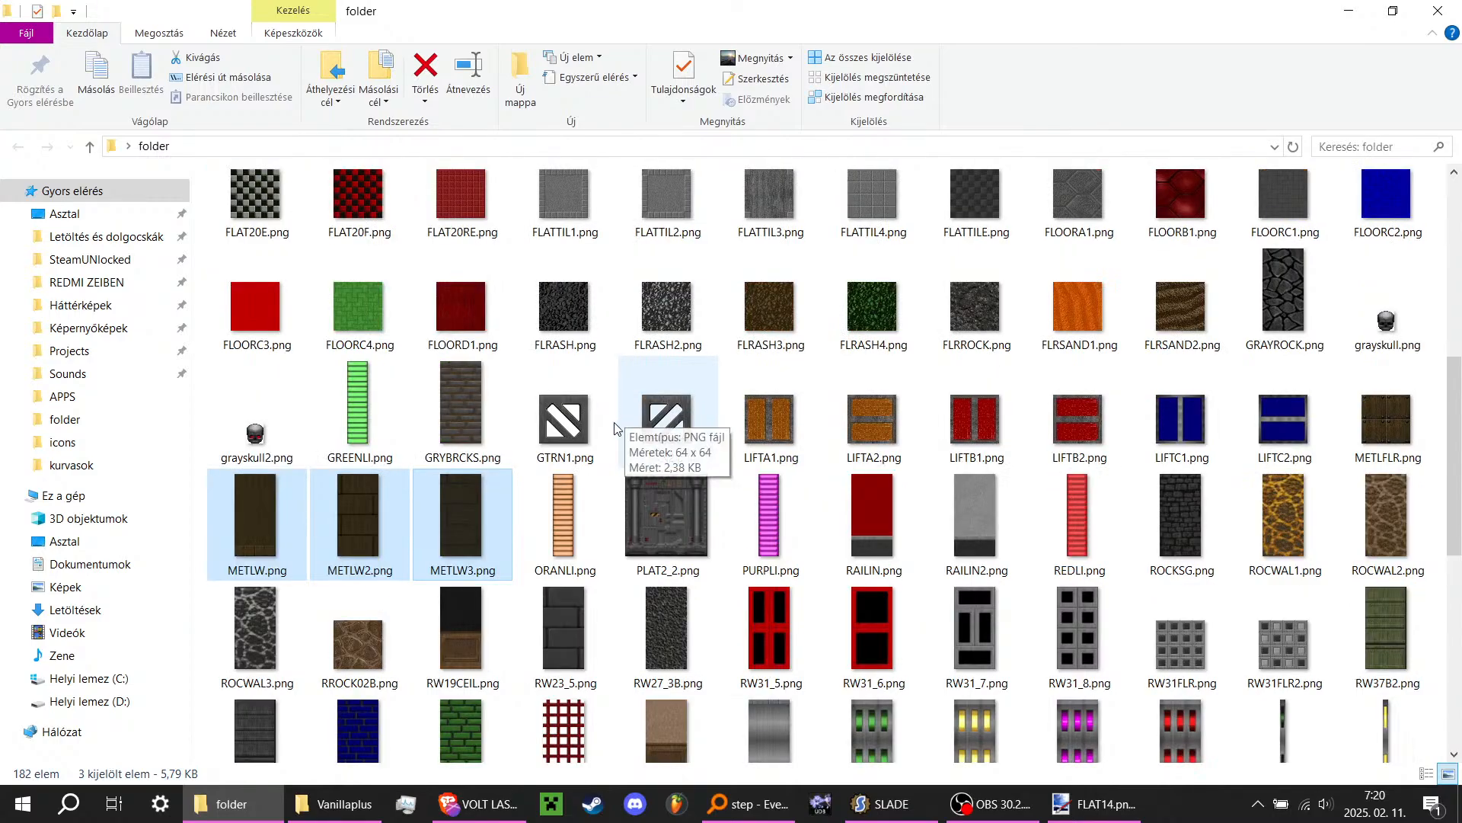
left_click(260, 632)
left_click(1295, 509)
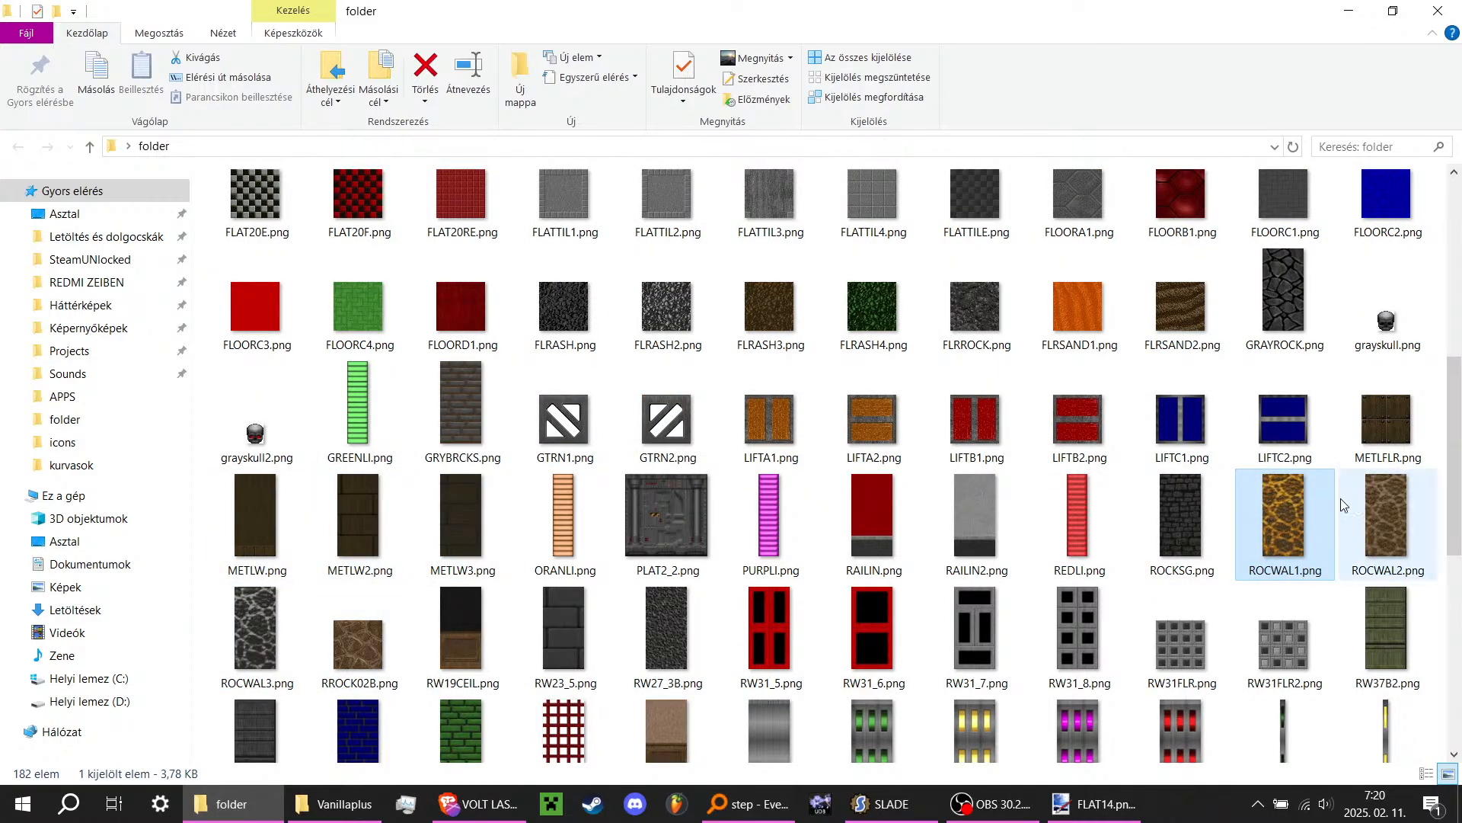
Step: Look through the wall textures in the Vanillaplus folder for one to import
key("super+Tab")
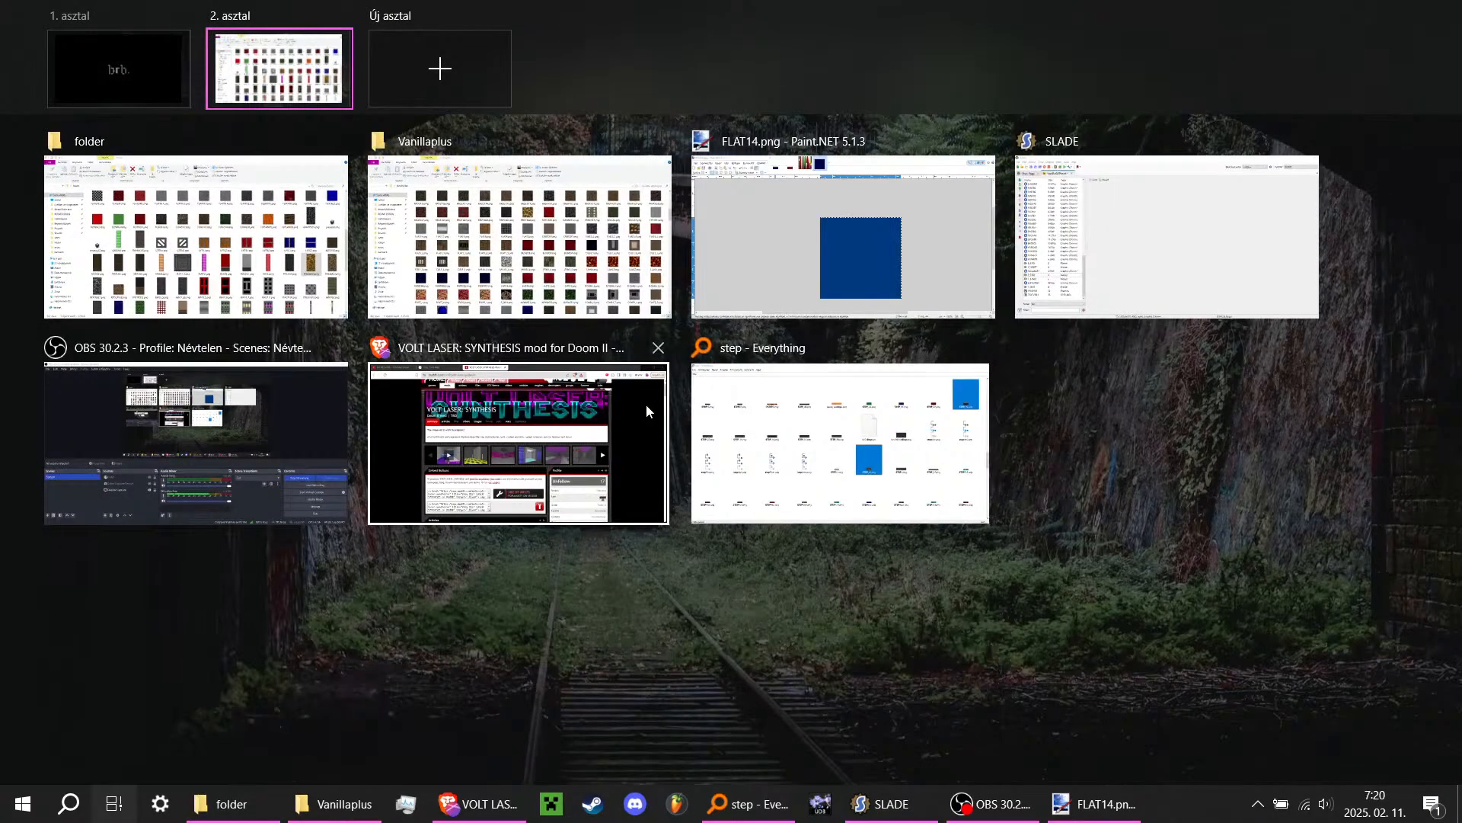
key("Escape")
key("alt+Tab")
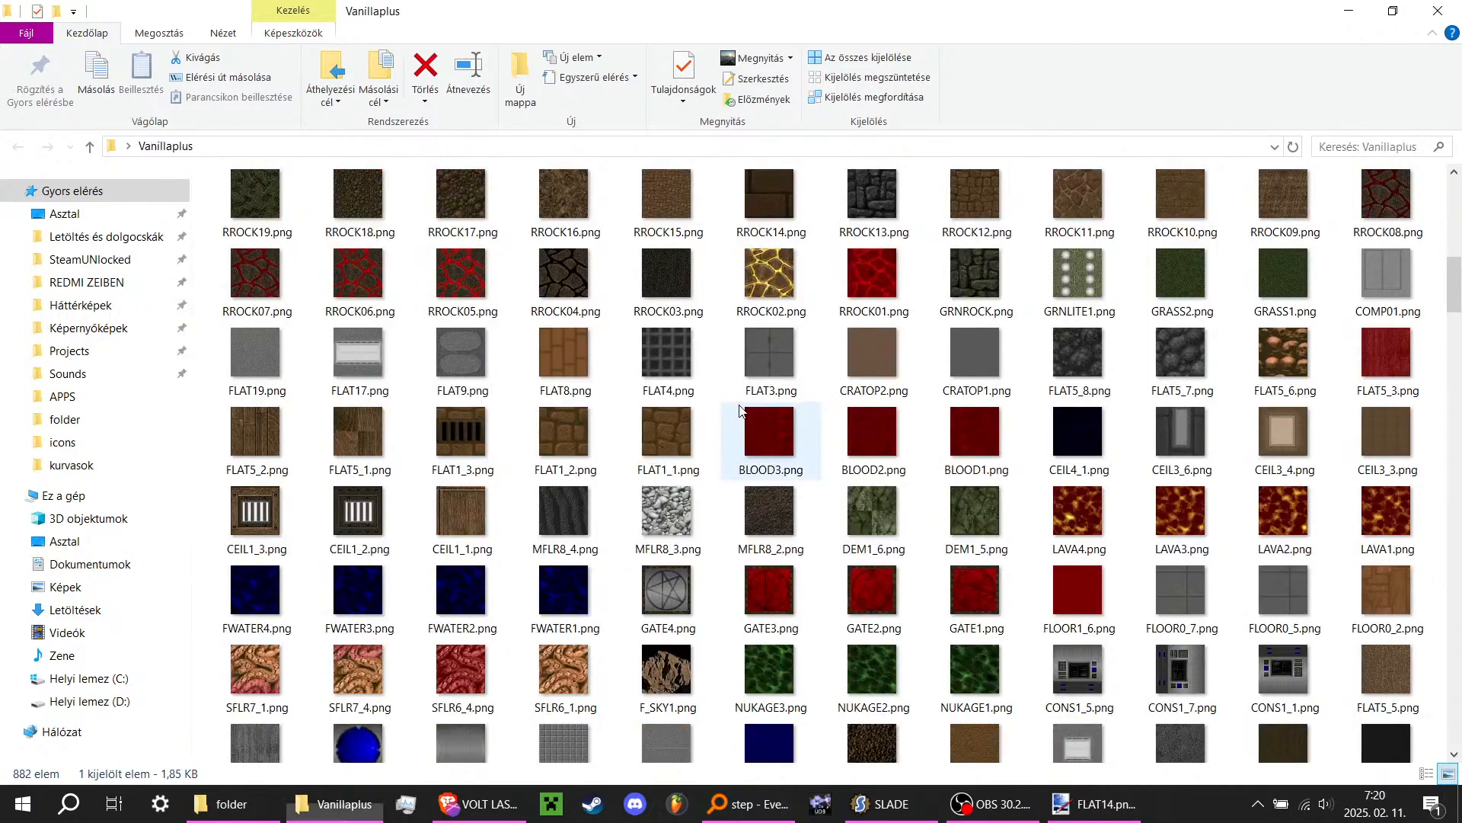
scroll(838, 434, "down", 15)
scroll(872, 442, "up", 15)
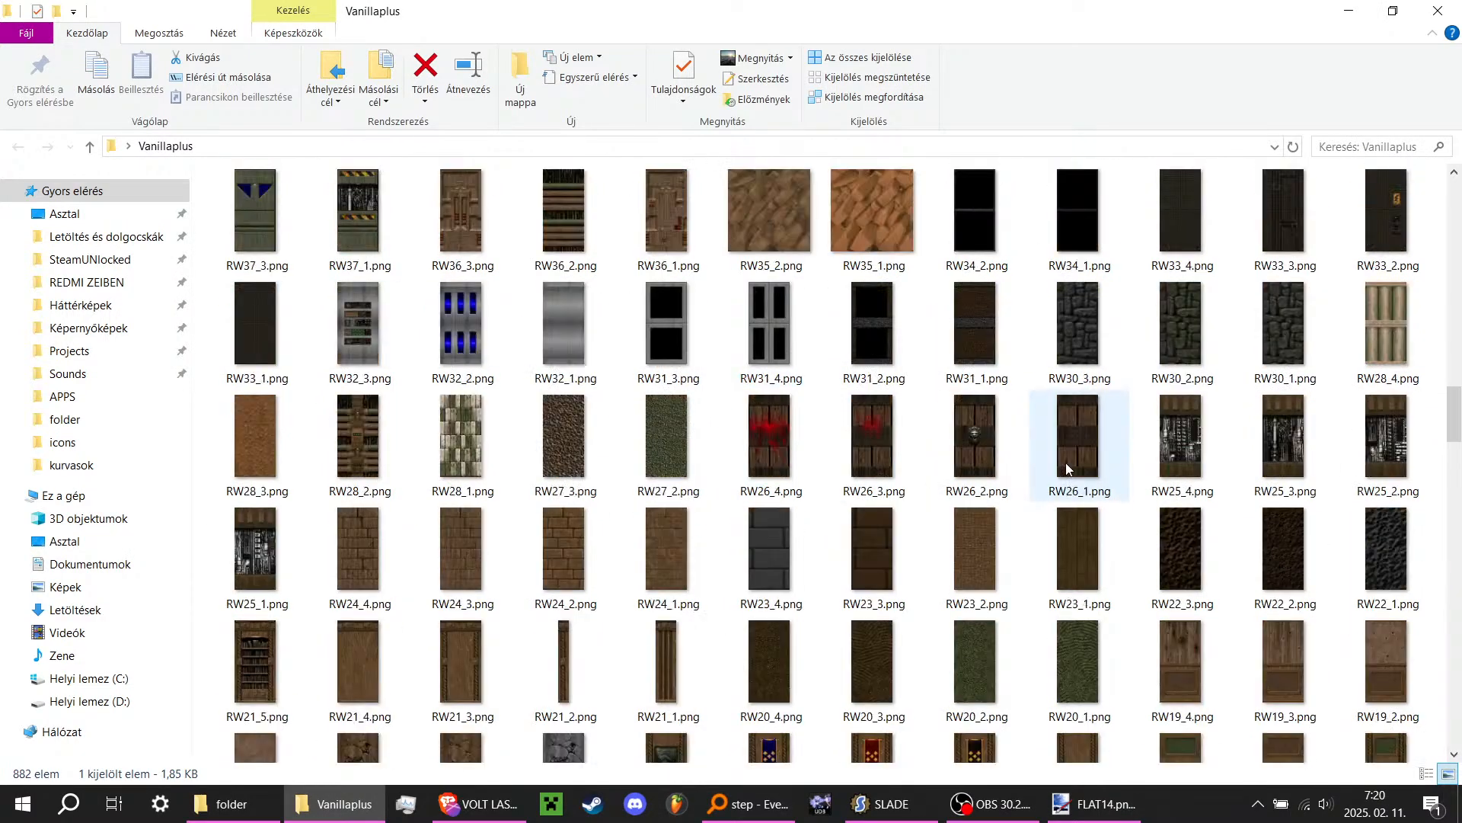
scroll(1059, 467, "up", 12)
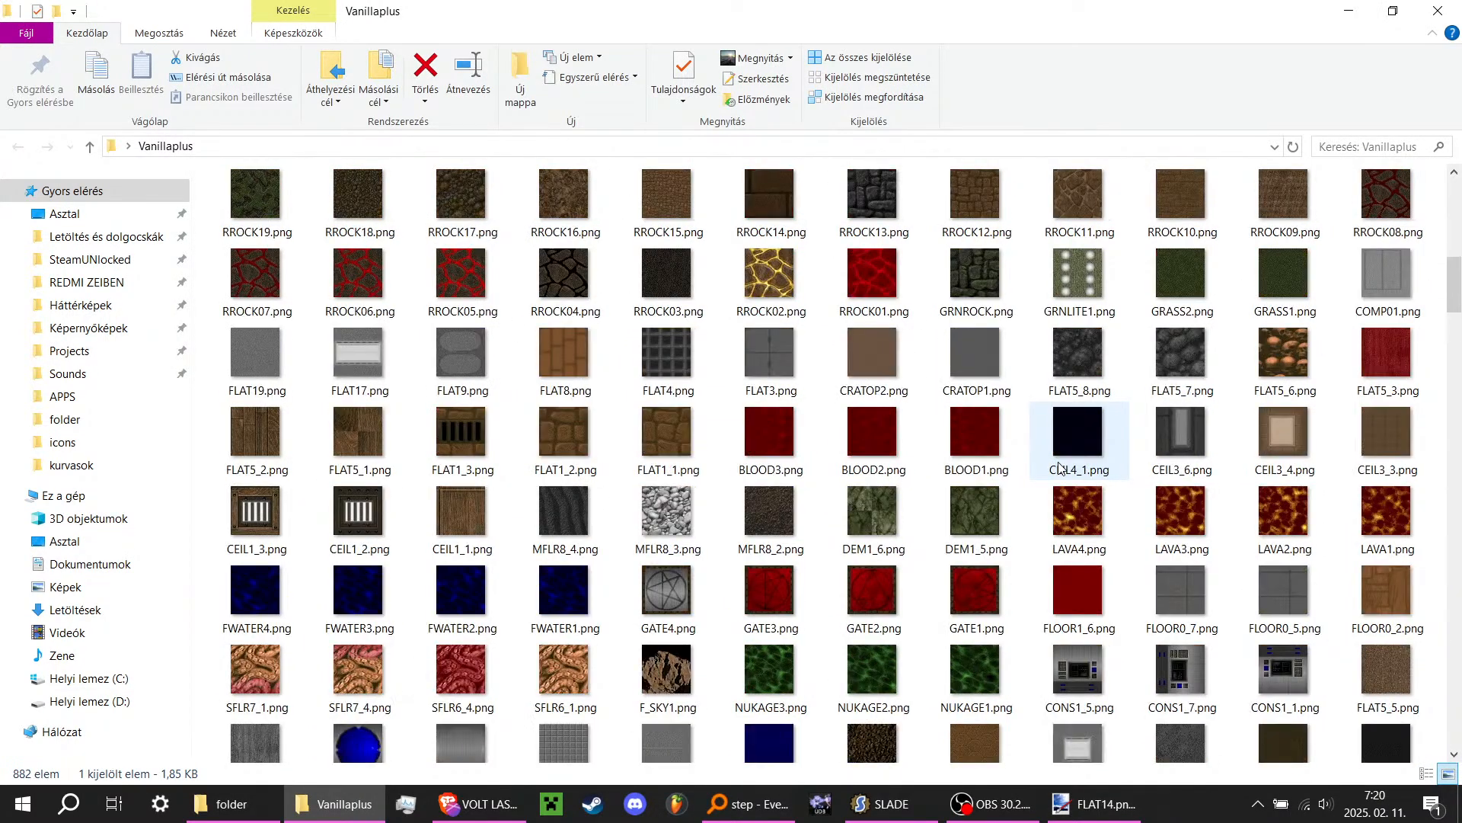
scroll(1058, 466, "down", 3)
scroll(1058, 462, "down", 20)
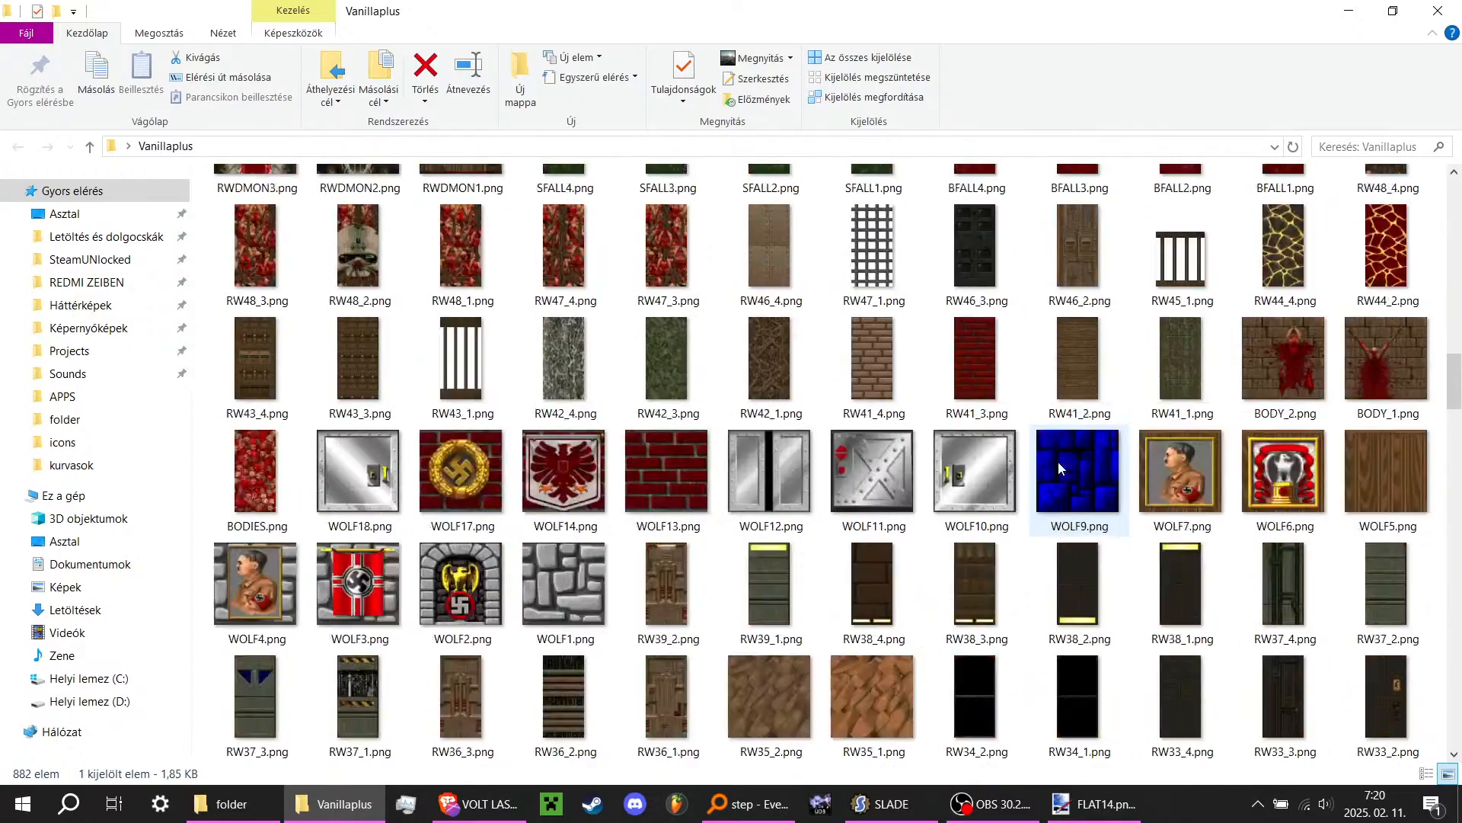
scroll(1059, 467, "down", 10)
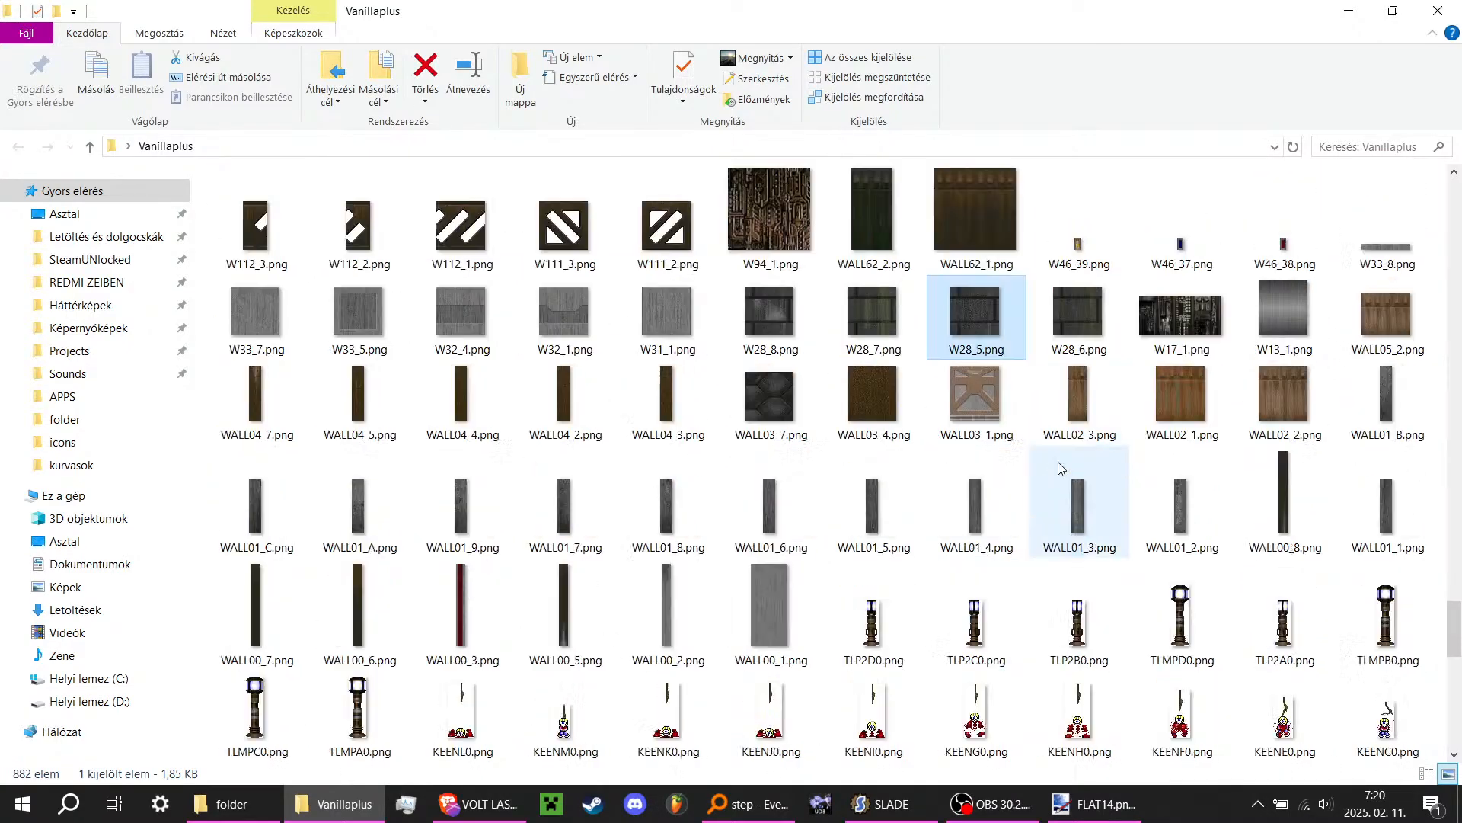
scroll(1060, 467, "up", 15)
scroll(1060, 467, "up", 5)
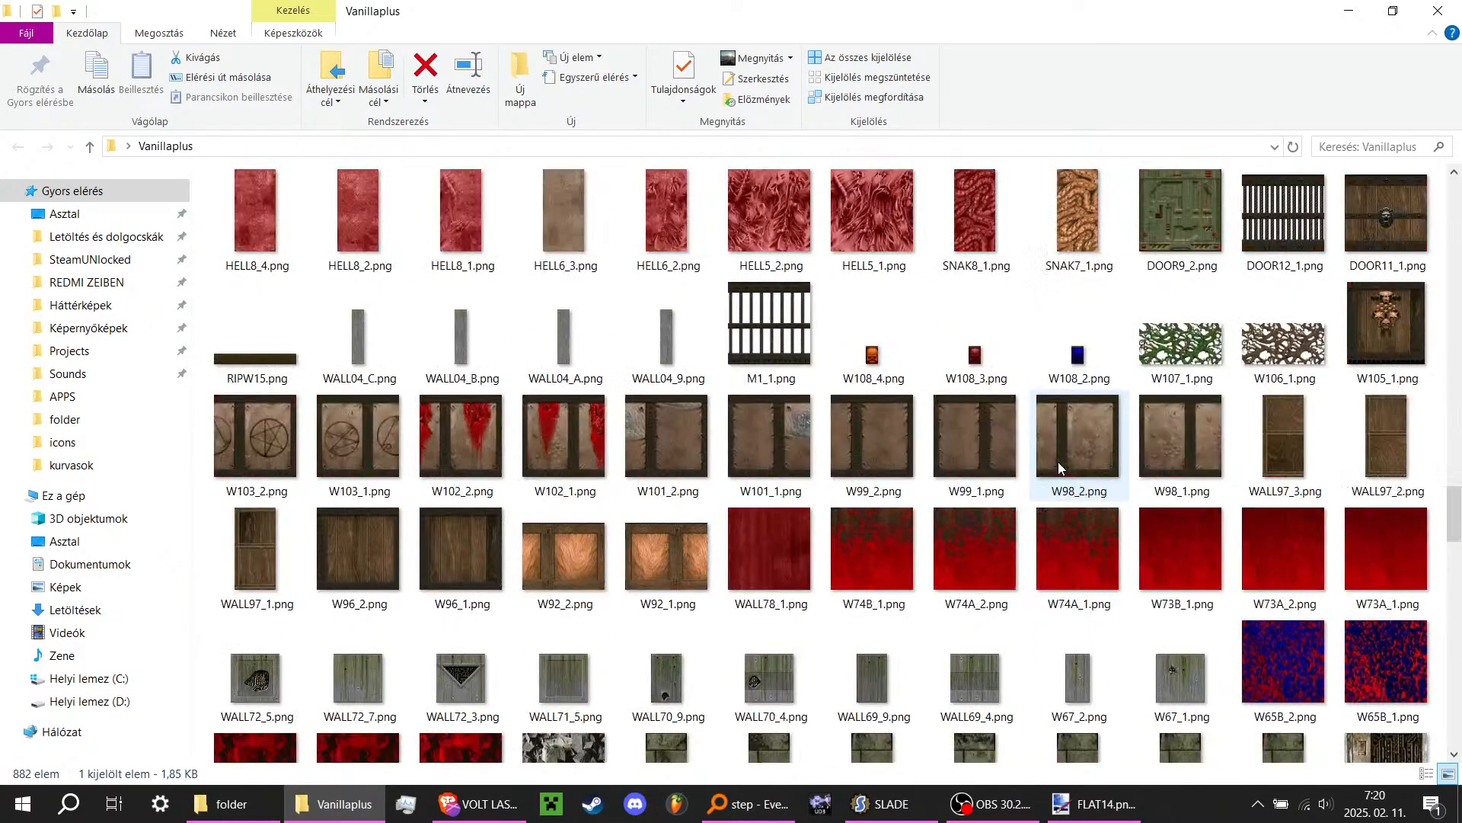
scroll(1059, 468, "up", 15)
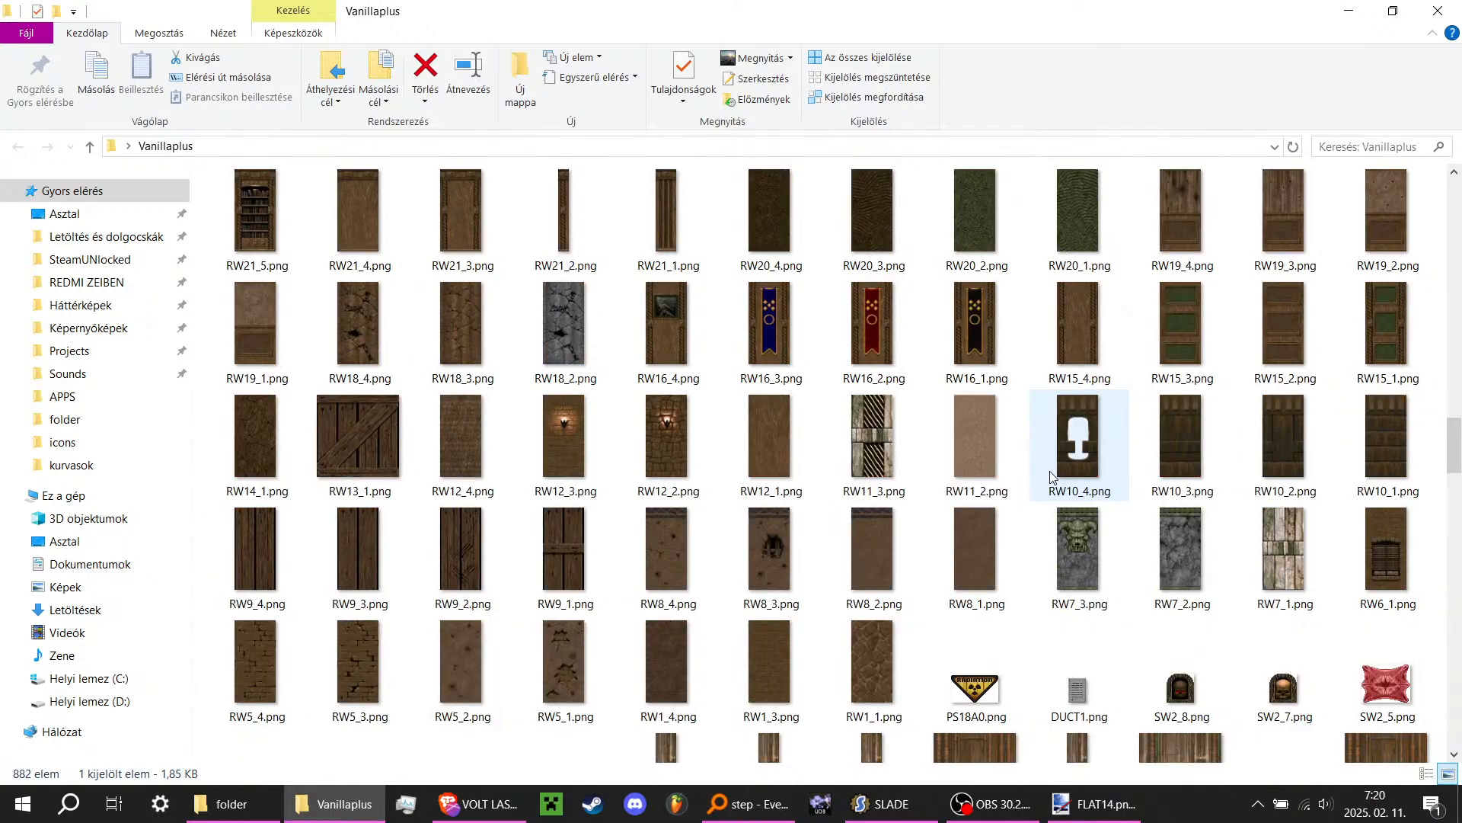
scroll(1044, 473, "up", 10)
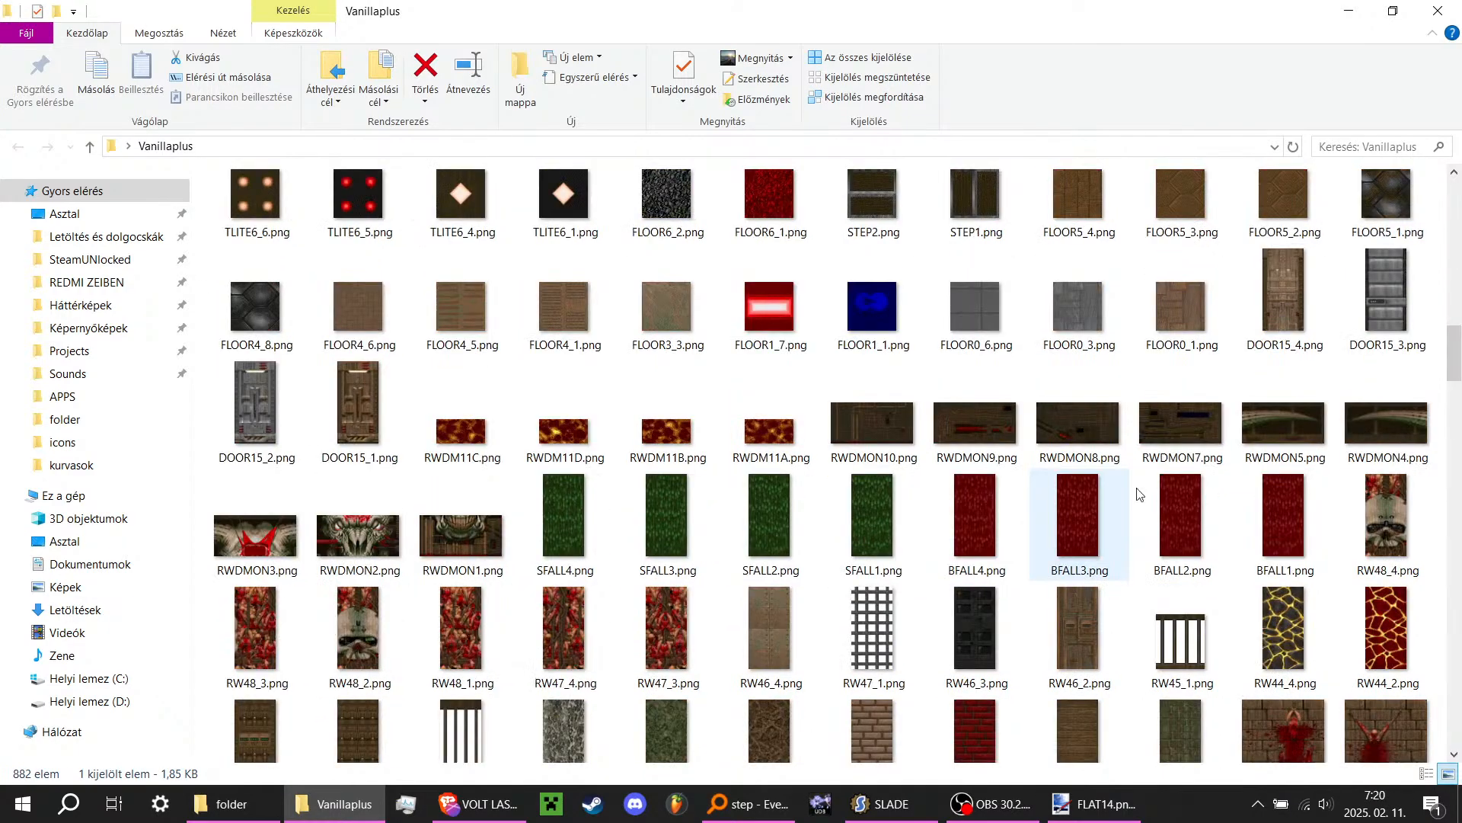
Step: Import RW44_4.png from the Vanillaplus folder into VanillaWIP.wad directly after P_START and preview it in Graphic offset mode at 400% zoom
left_click(1285, 639)
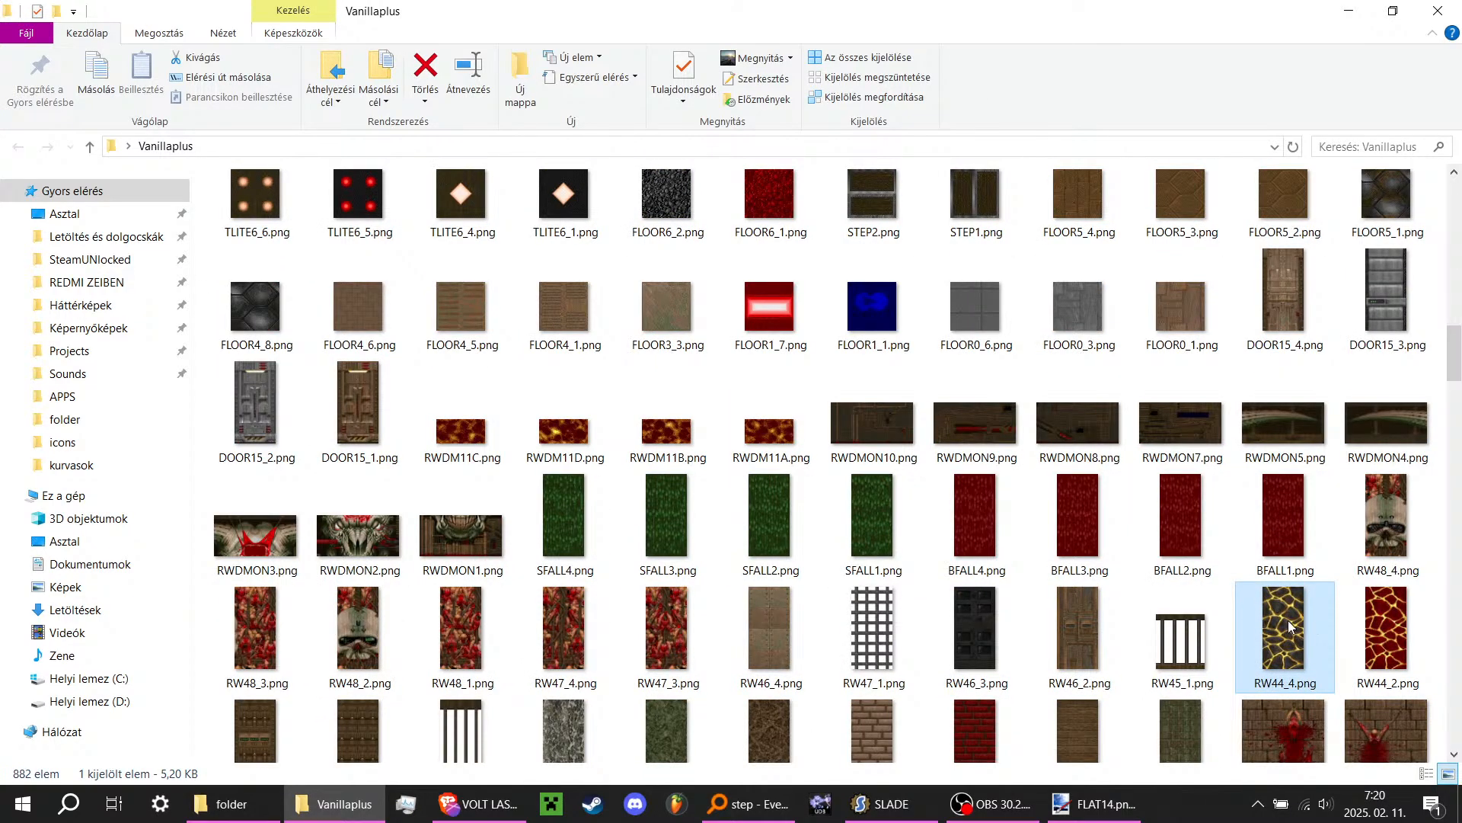
left_click_drag(1287, 620, 85, 565)
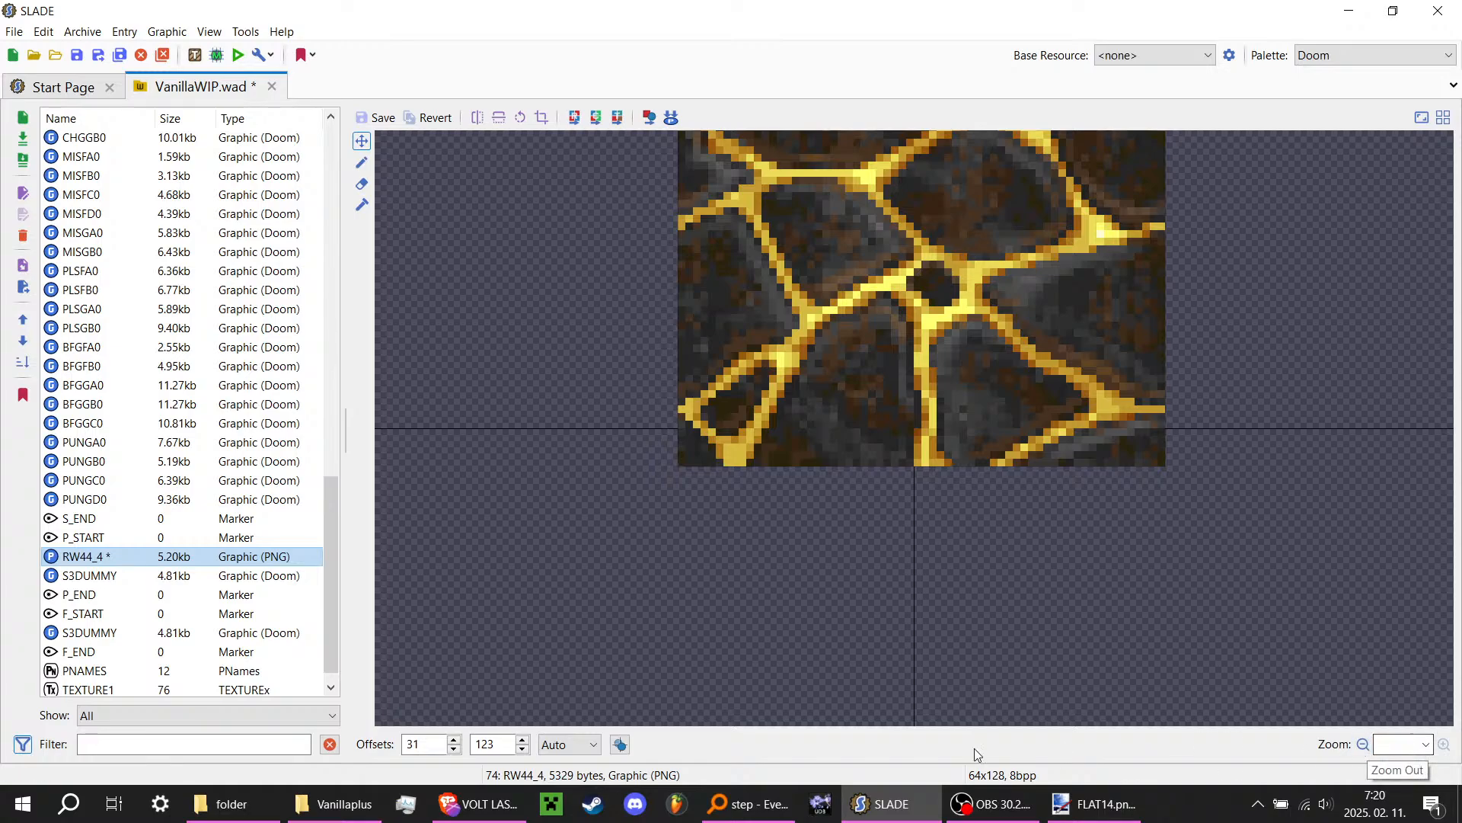
left_click(591, 743)
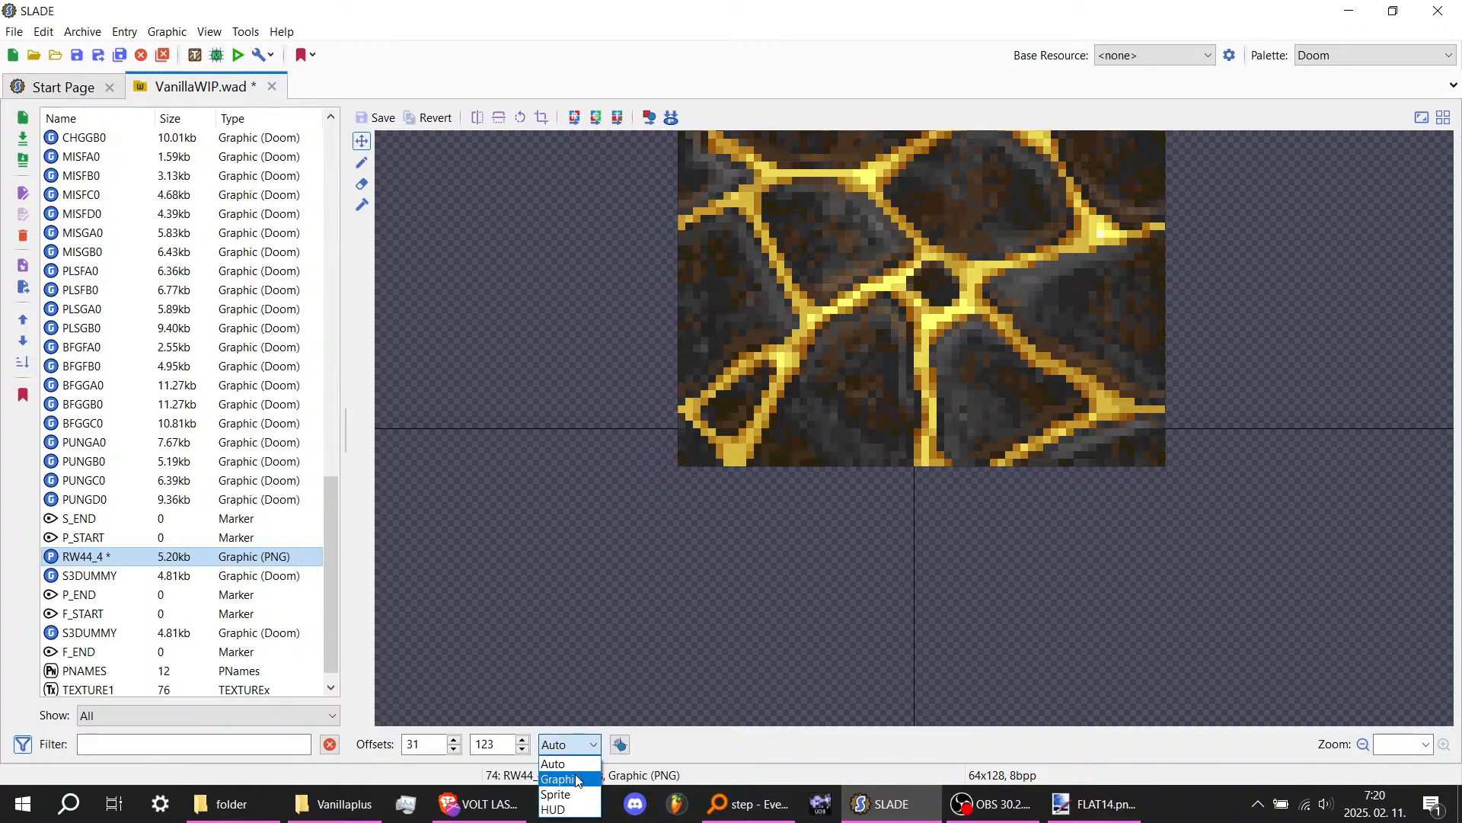
left_click(577, 779)
left_click(1364, 744)
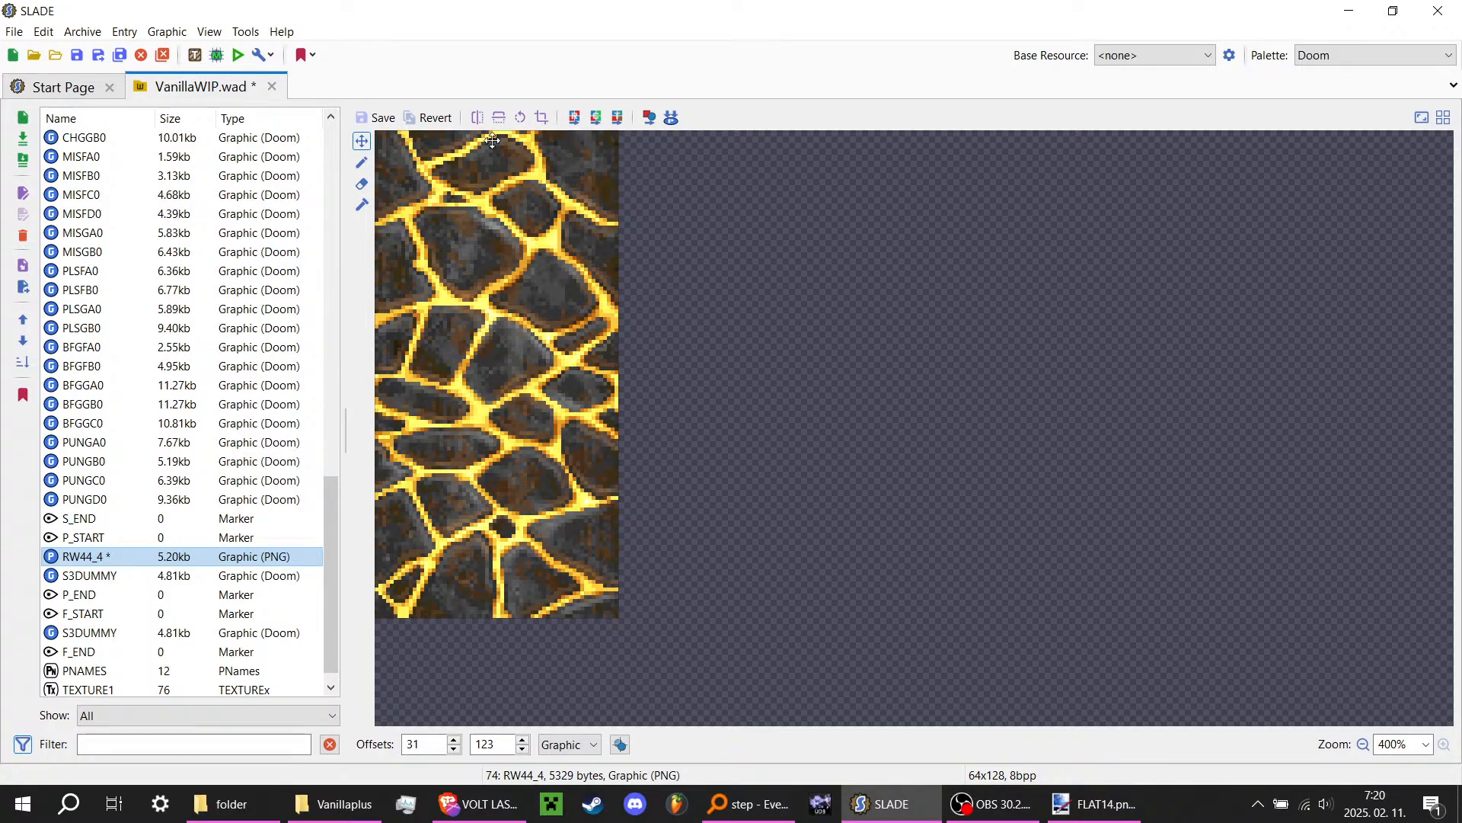
Step: Set up a Colour Remap for RW44_4 that translates the yellow palette range 160:167 to the dark red range 32:47
left_click(572, 115)
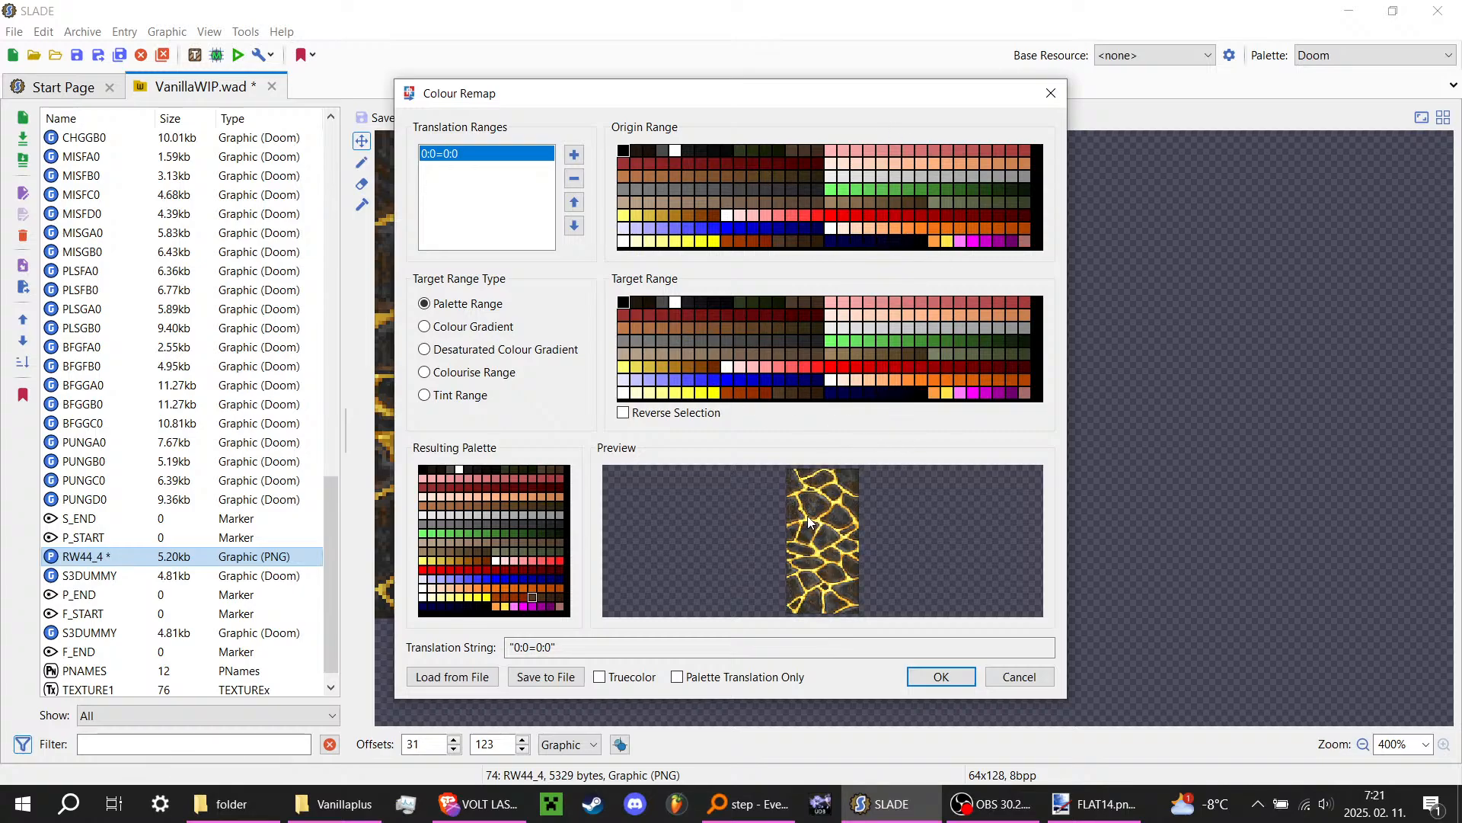
left_click(946, 394)
left_click(650, 394)
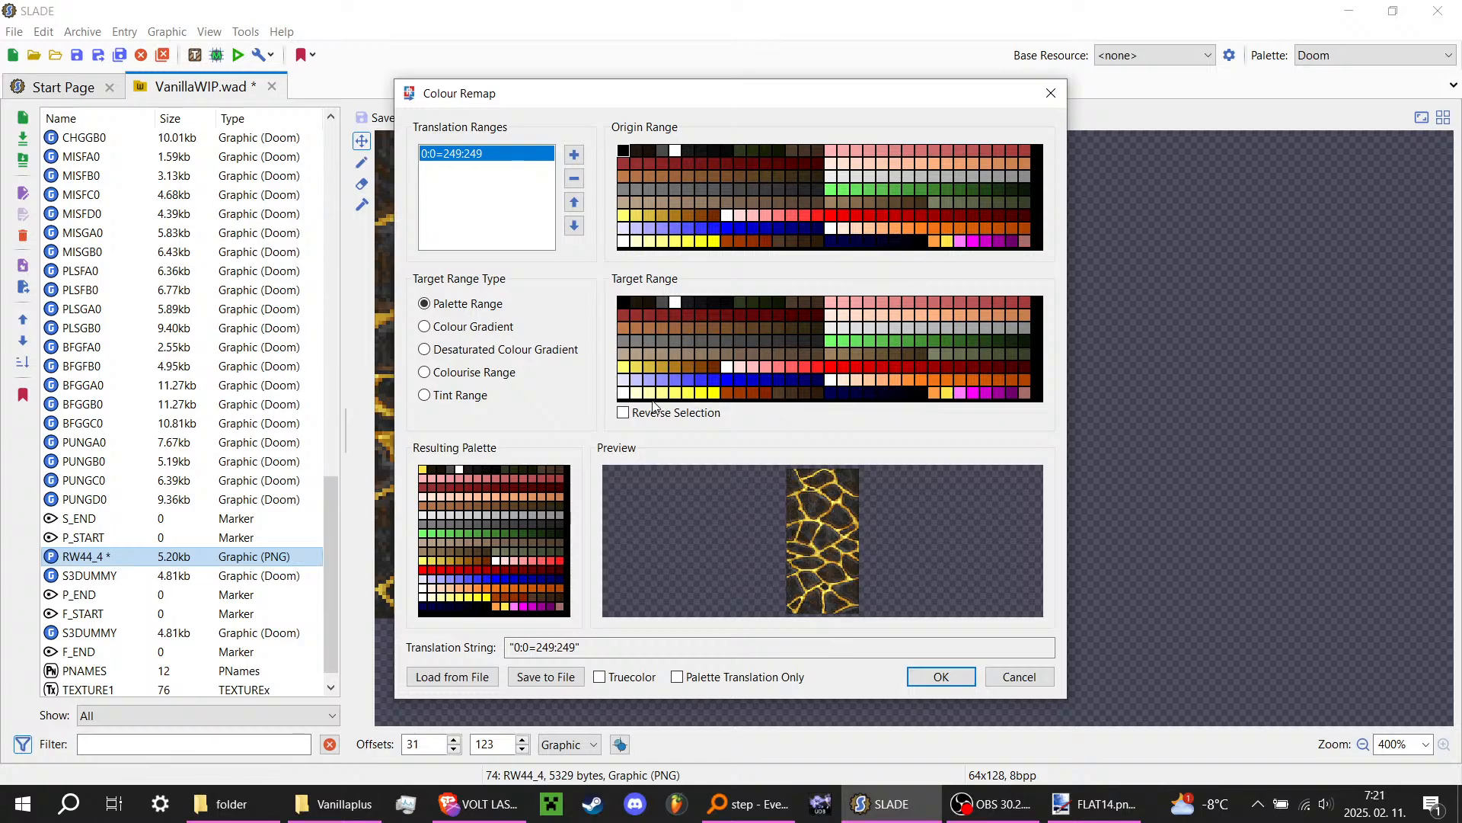
left_click(636, 368)
left_click_drag(626, 373, 709, 364)
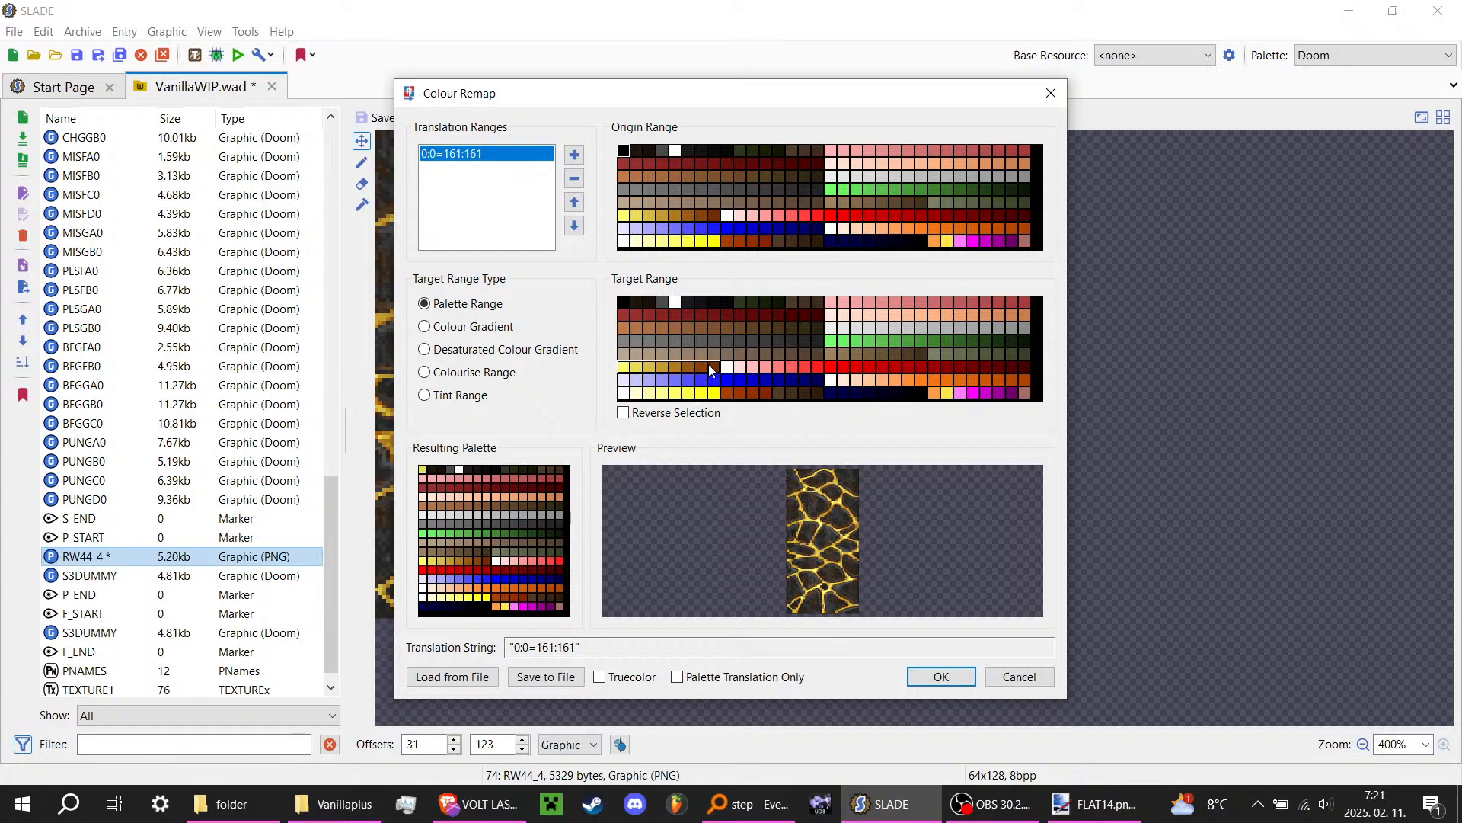
left_click_drag(626, 217, 718, 216)
left_click(767, 315)
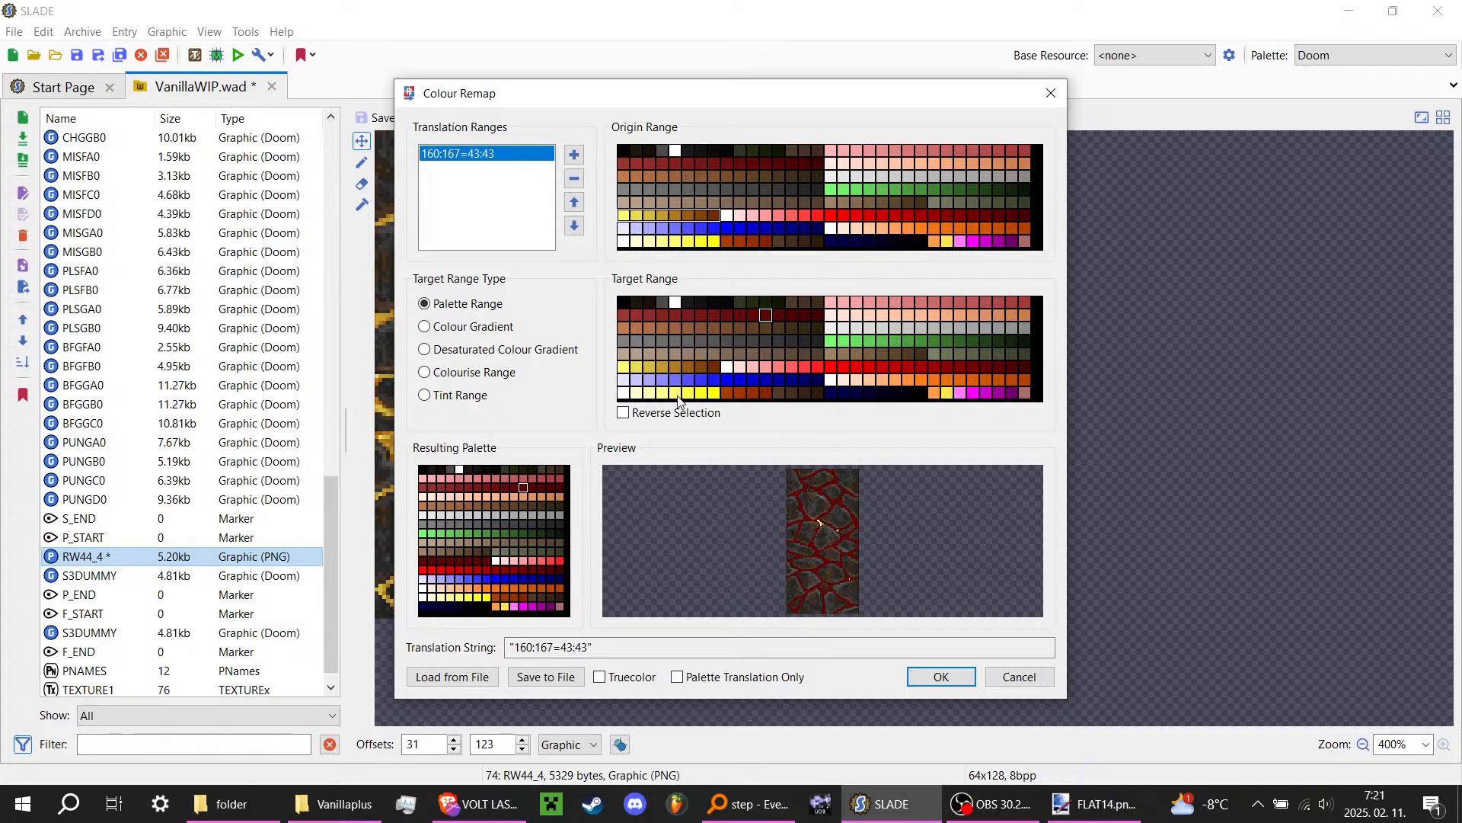
left_click_drag(626, 317, 819, 316)
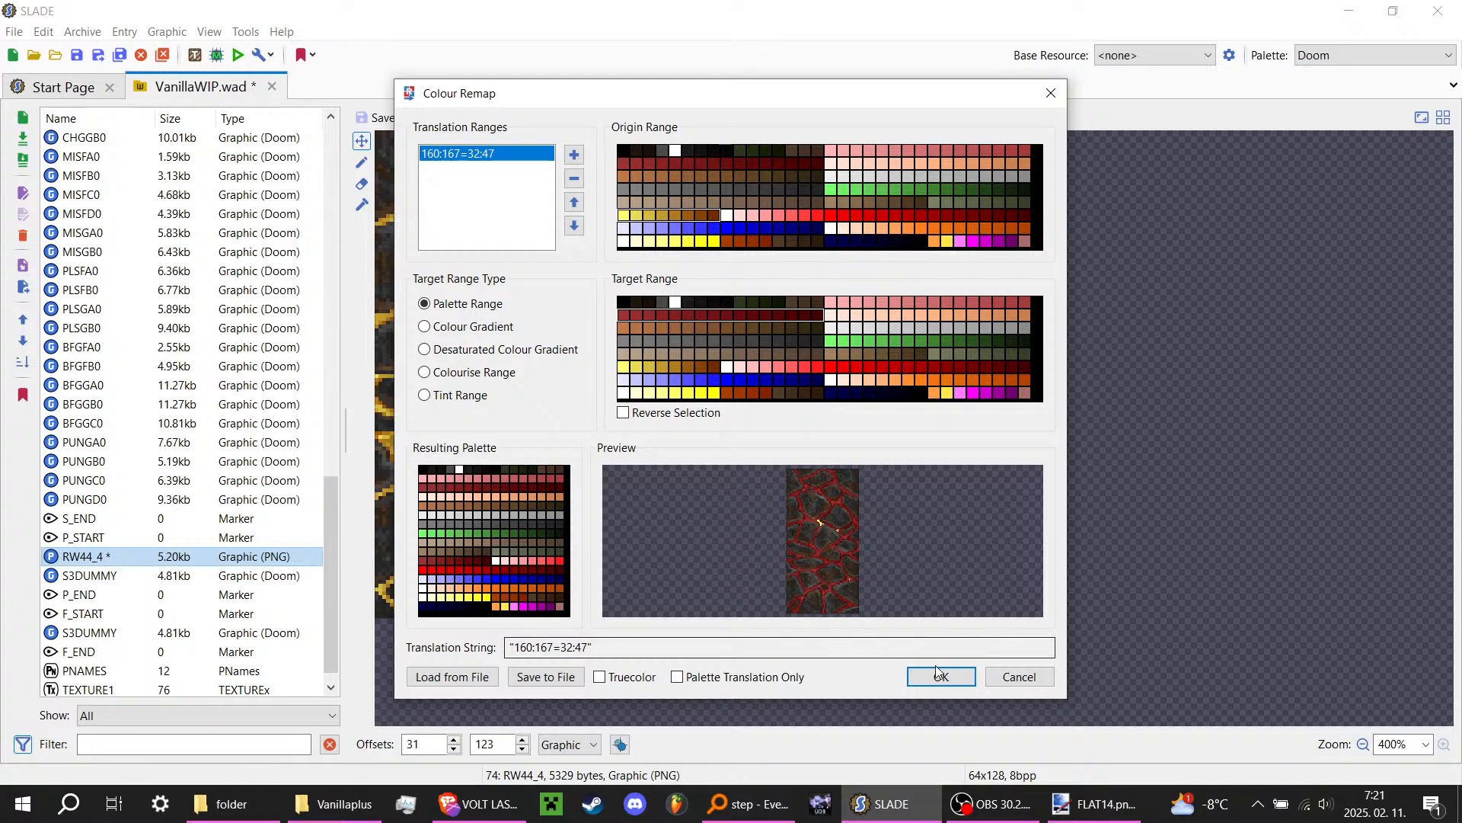
Step: Add a second translation from palette range 225:230 to 36:44 and apply the colour remap to RW44_4
left_click(574, 155)
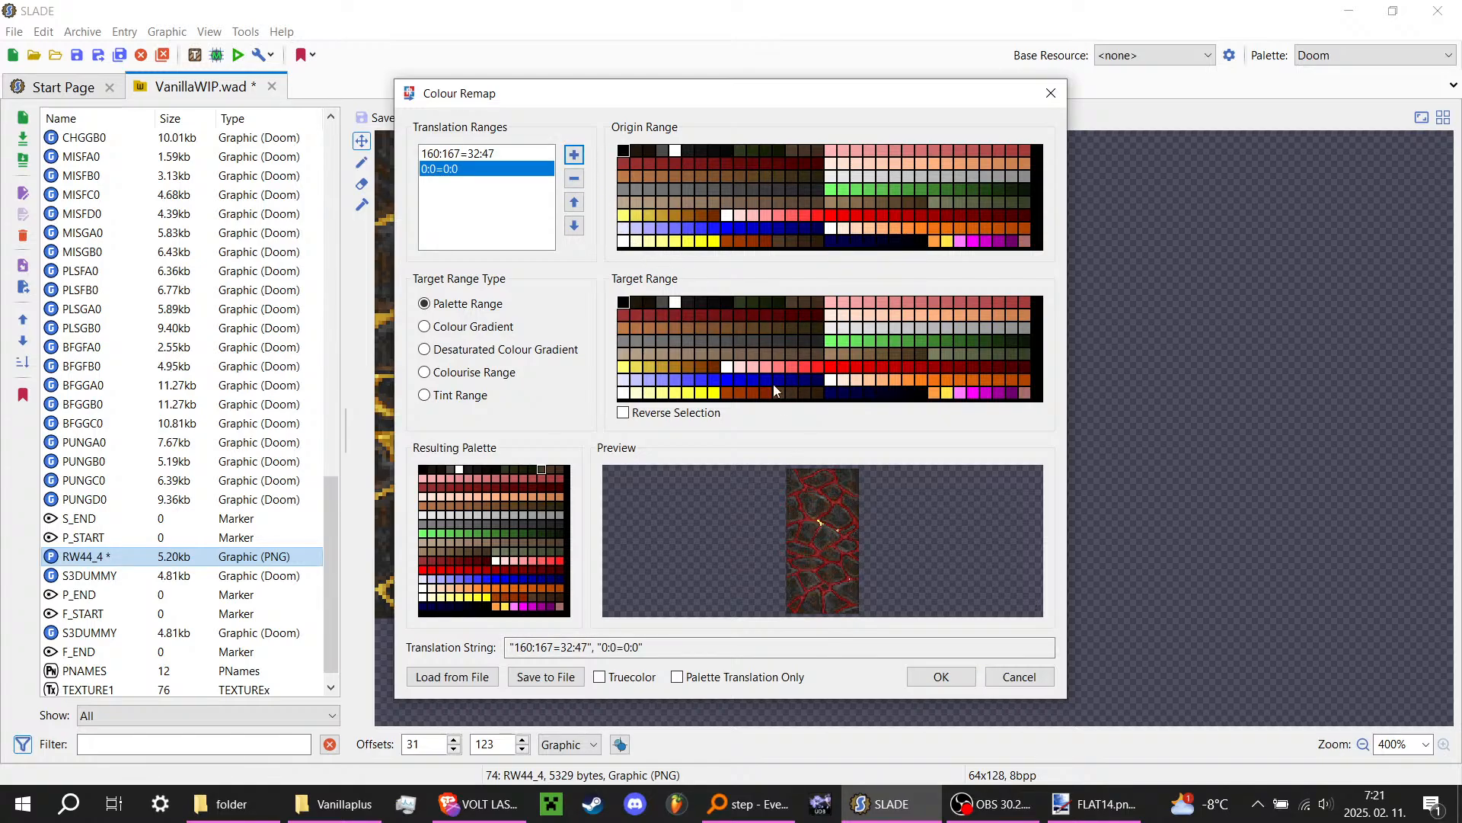
left_click(676, 241)
left_click(766, 340)
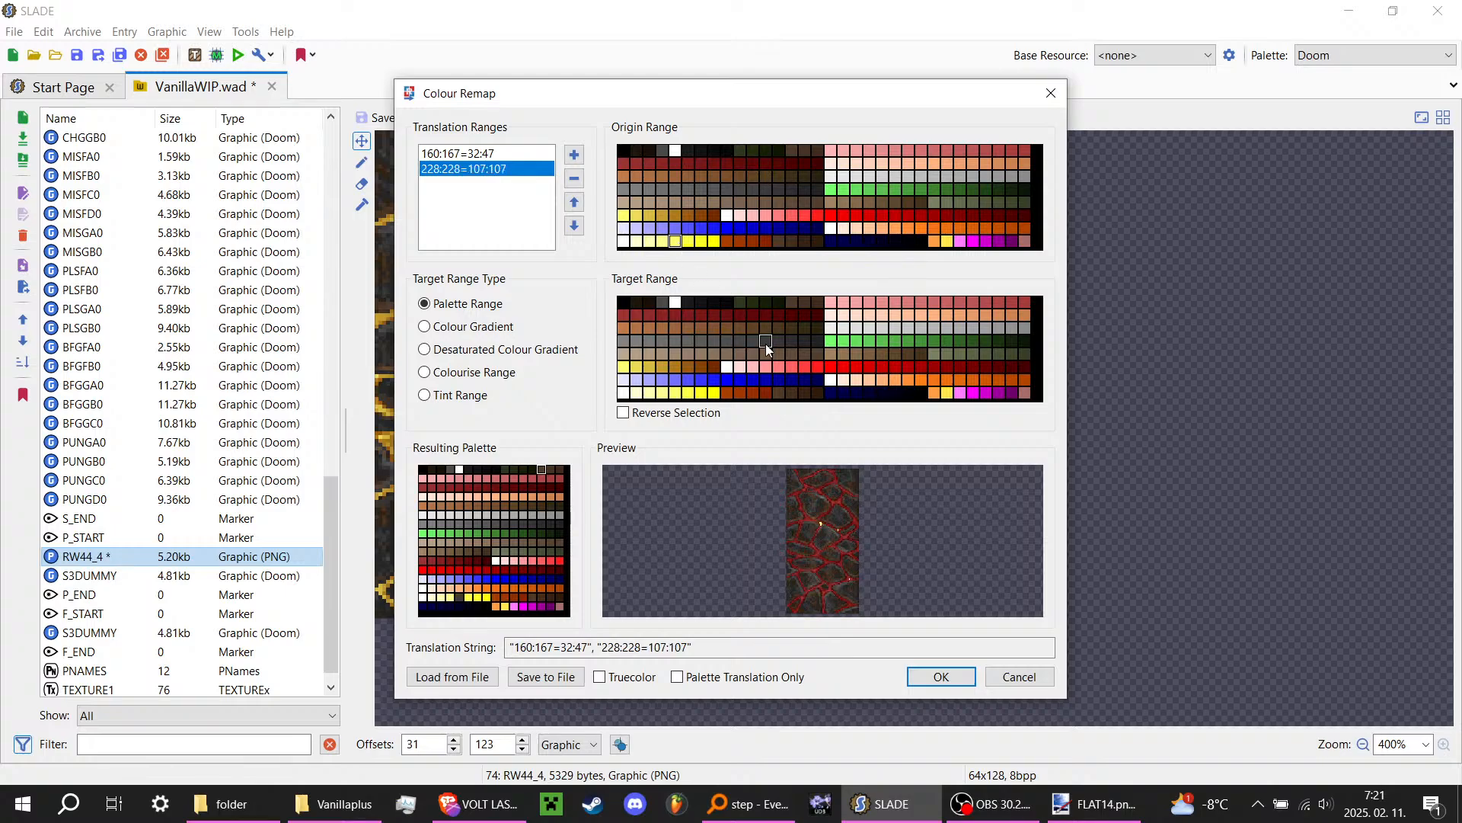
left_click_drag(637, 242, 702, 242)
left_click(804, 354)
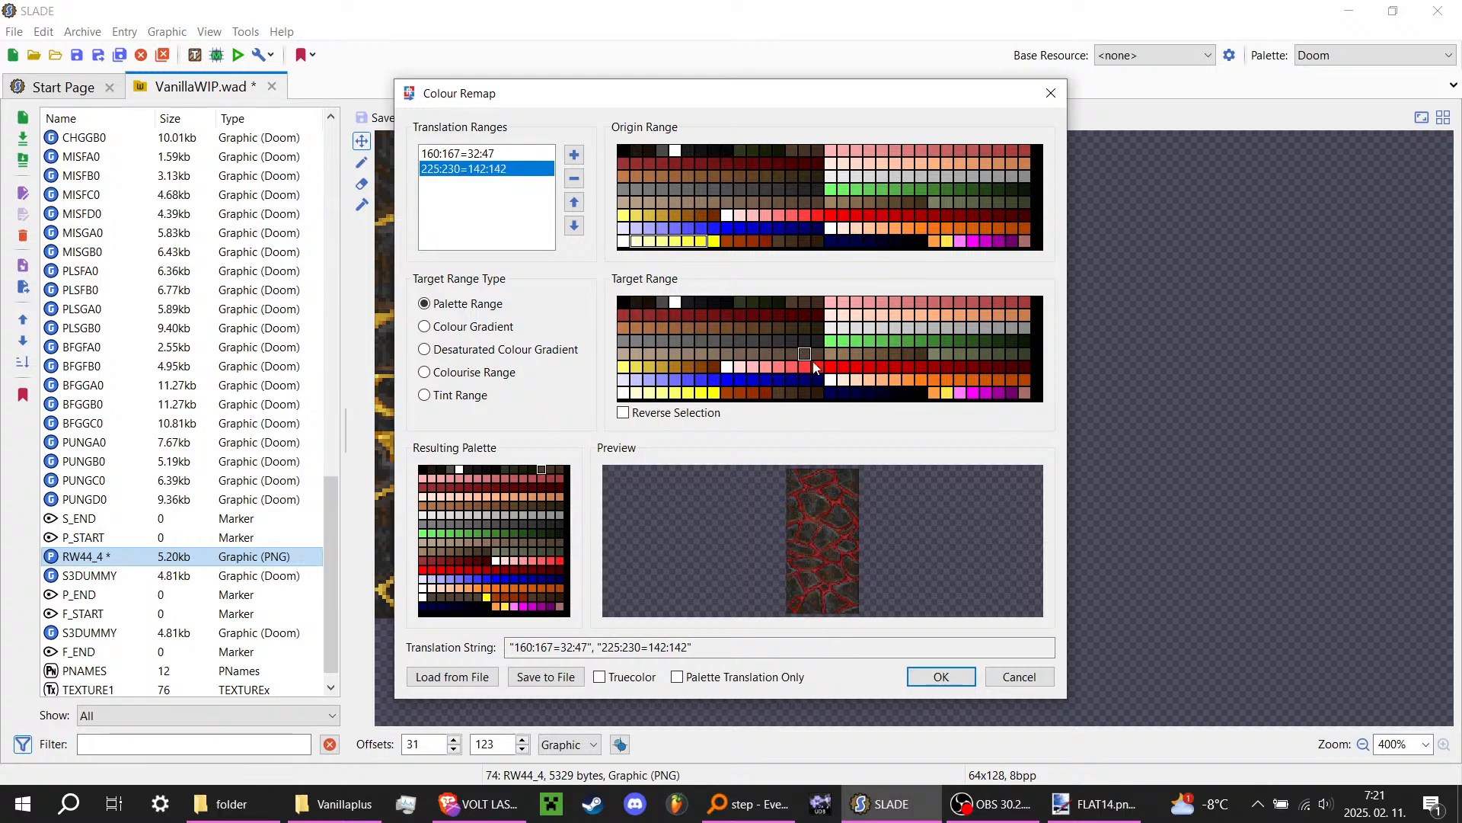
left_click_drag(777, 314, 821, 318)
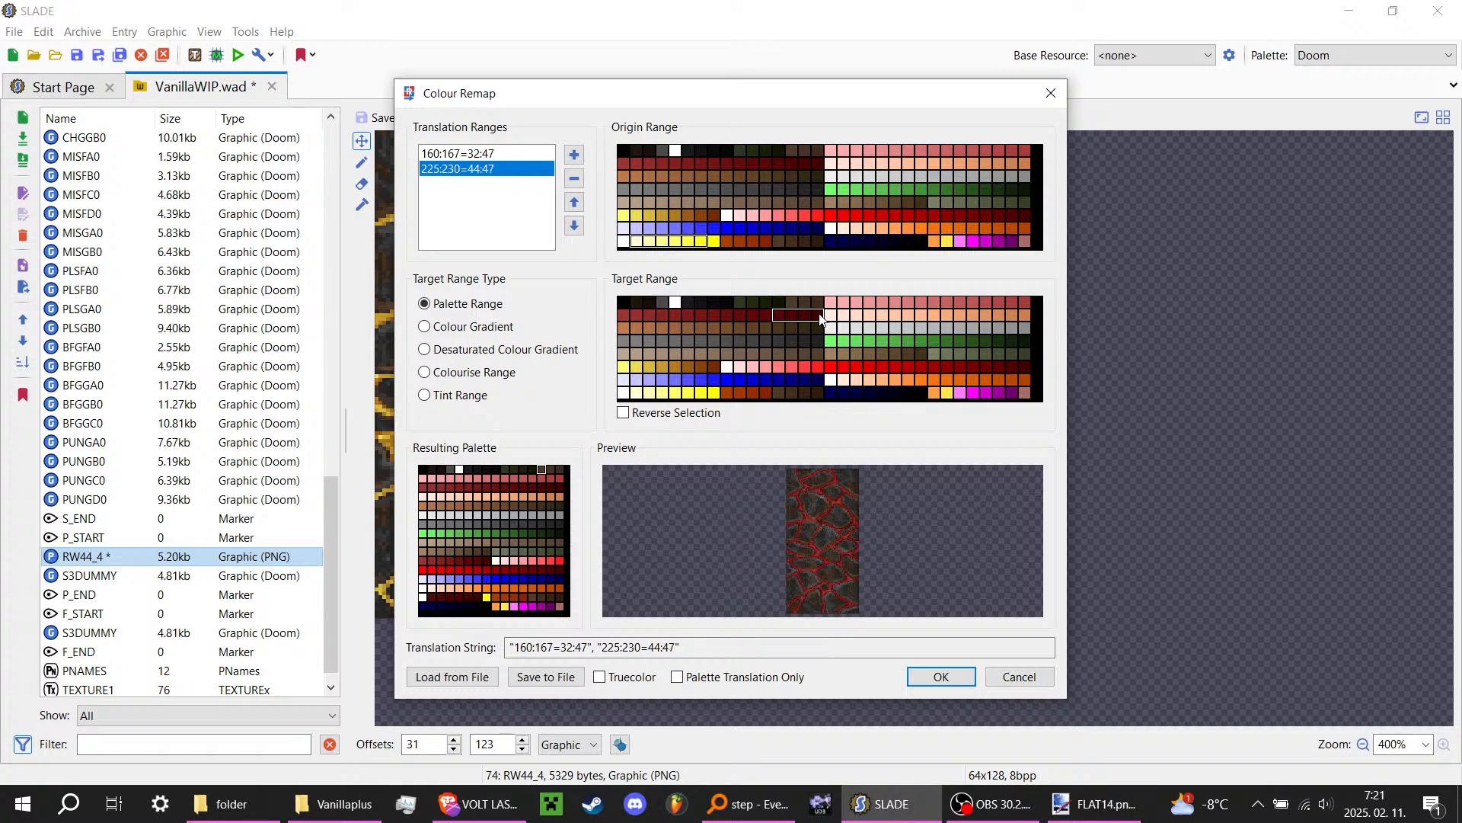
left_click_drag(713, 315, 760, 317)
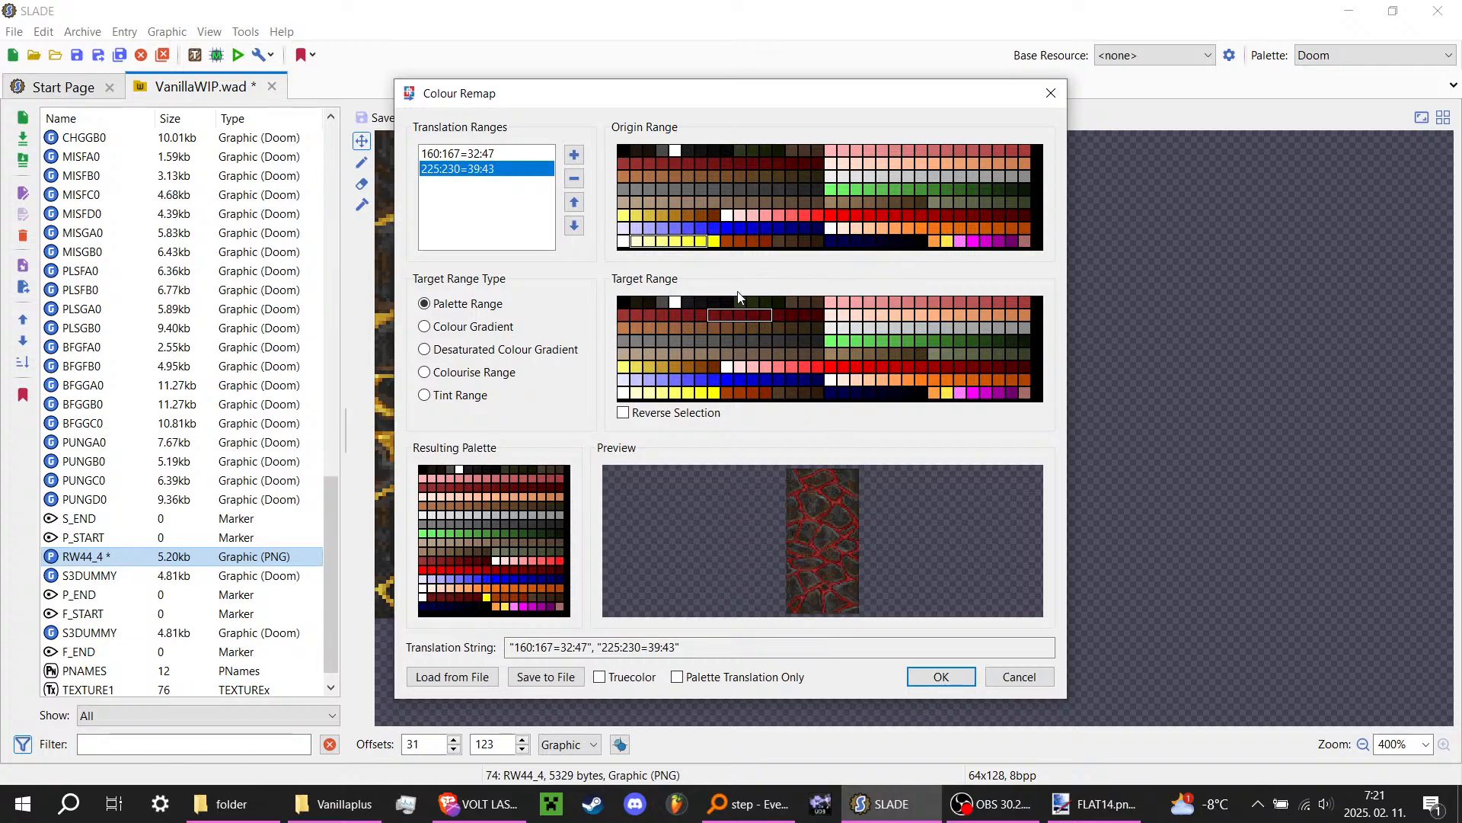
left_click(702, 317)
left_click(936, 676)
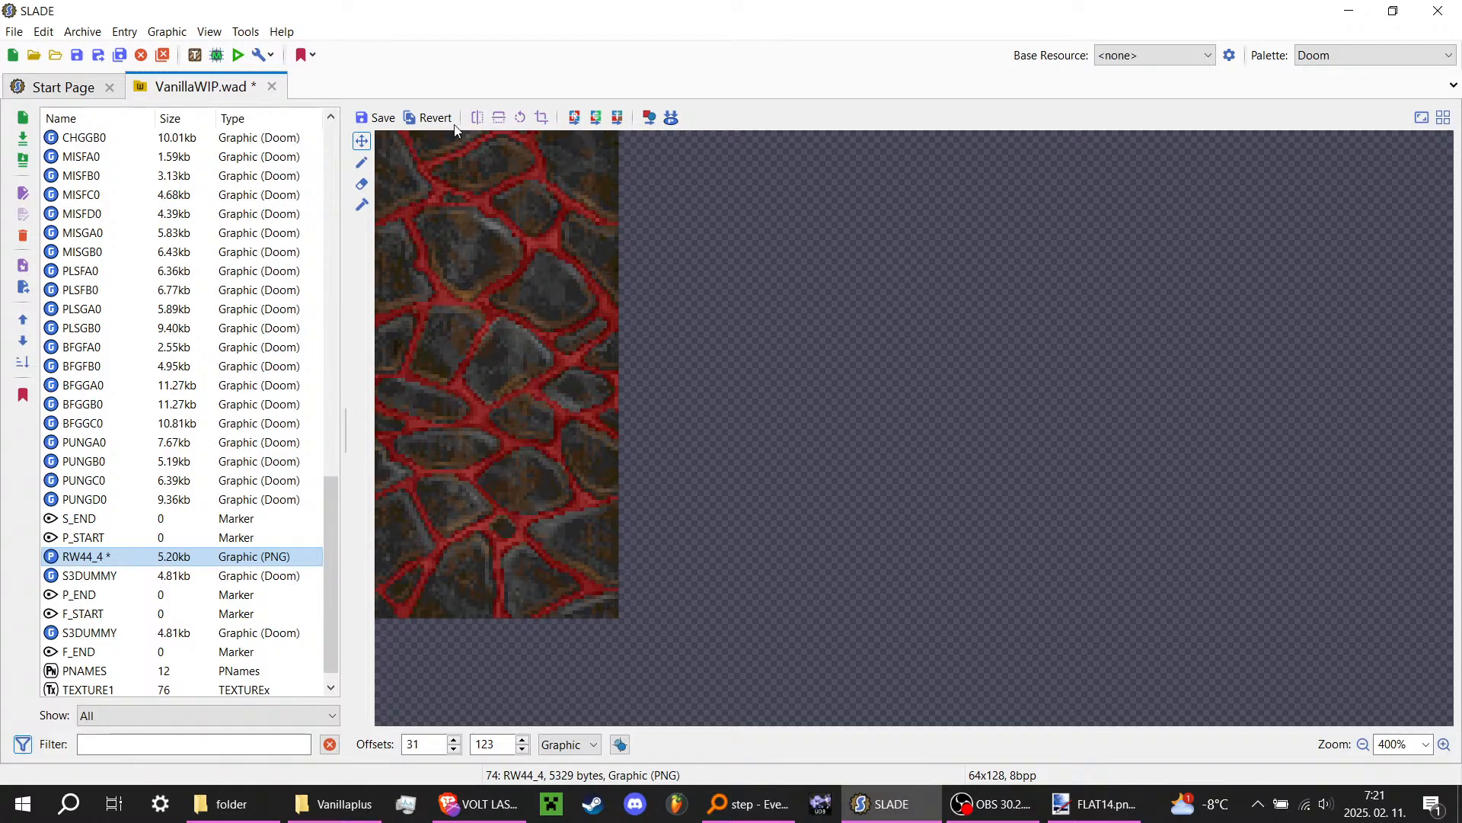
Step: Remove the 160:167 translation, then remap RW44_4's dark red range 33:47 to the bright red palette row and apply it
left_click(648, 121)
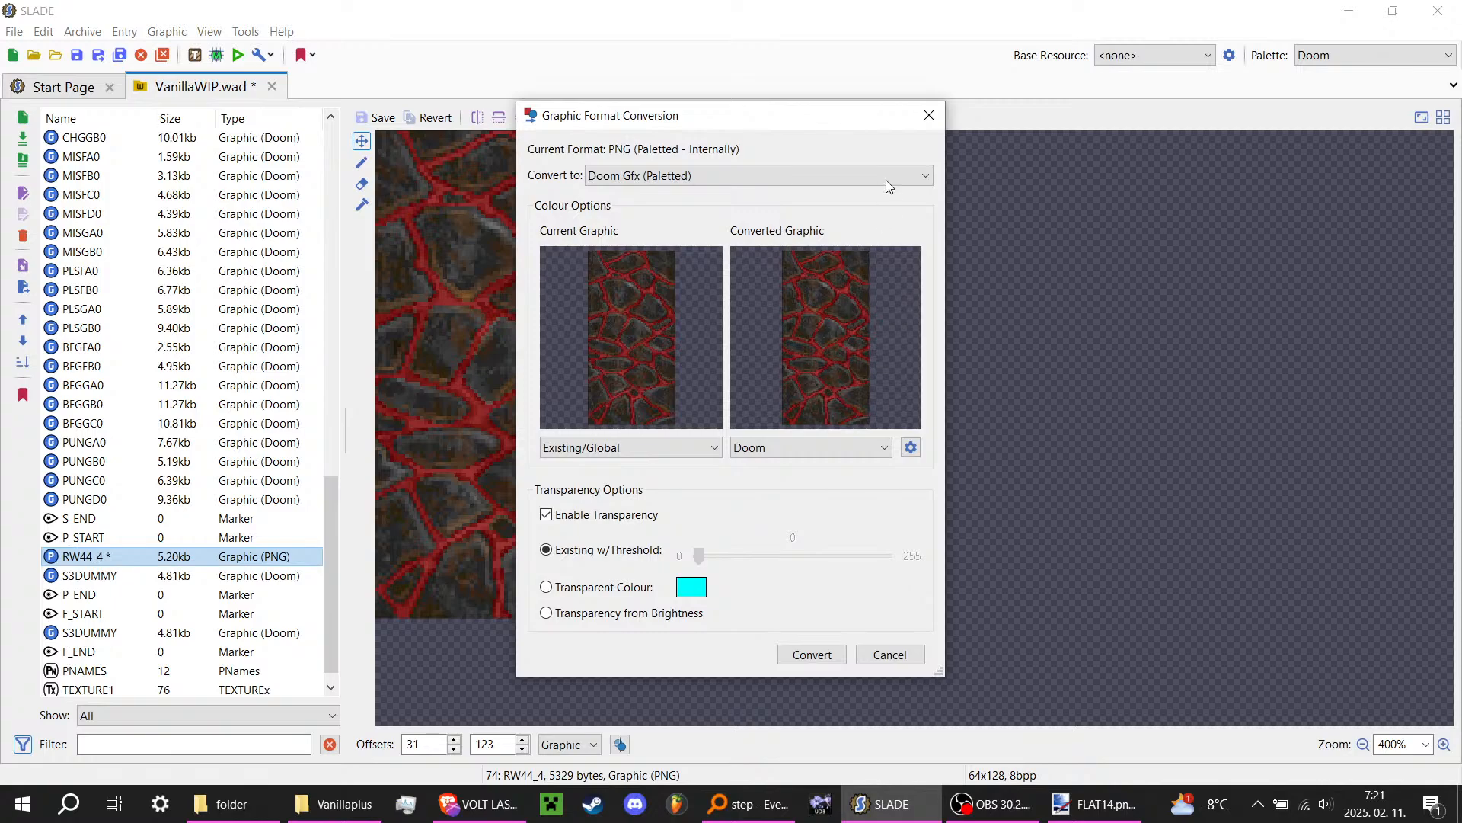
left_click(929, 116)
left_click(573, 117)
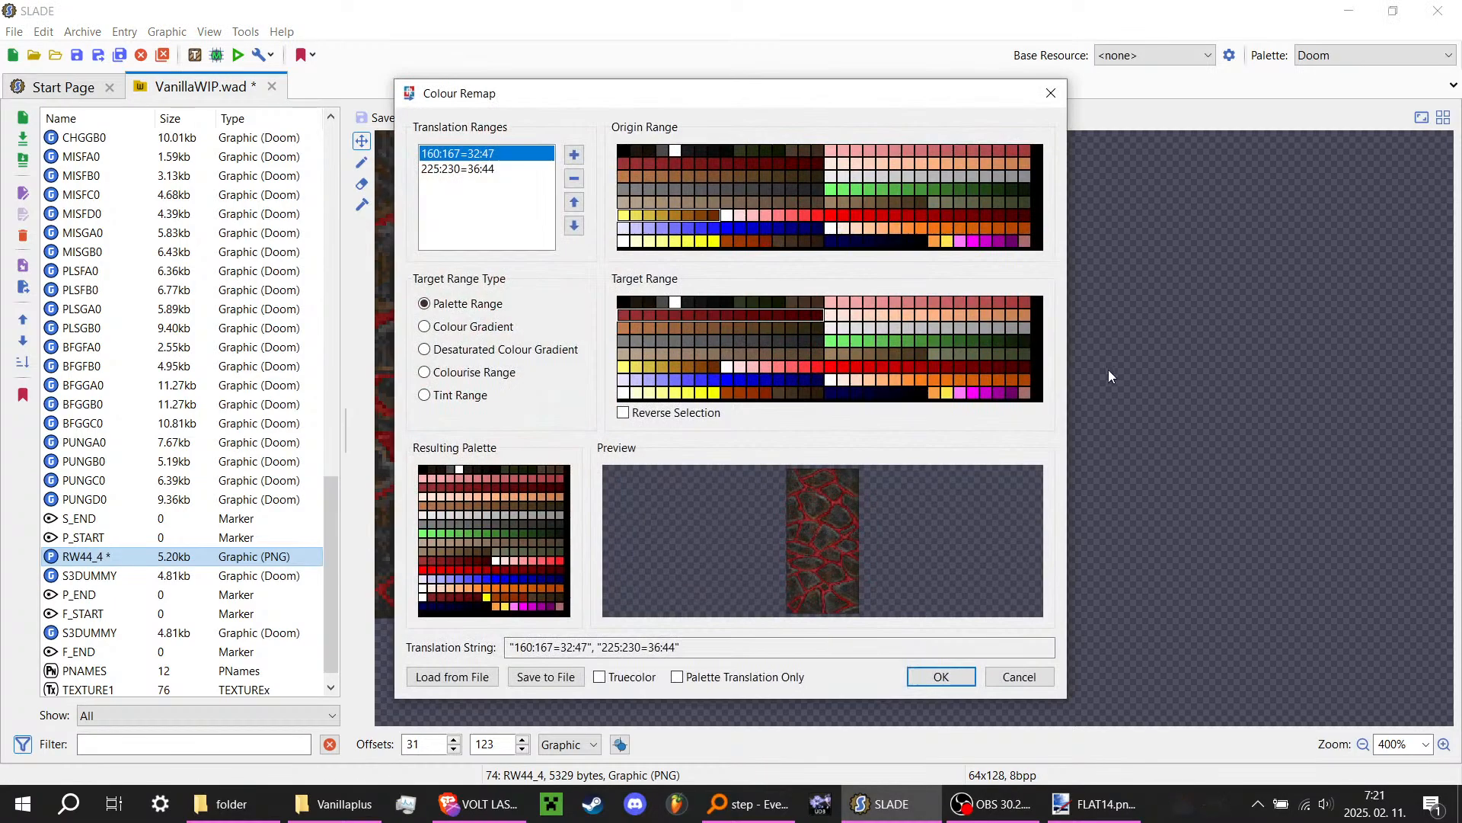
left_click_drag(624, 164, 665, 166)
left_click_drag(813, 173, 813, 174)
left_click(573, 178)
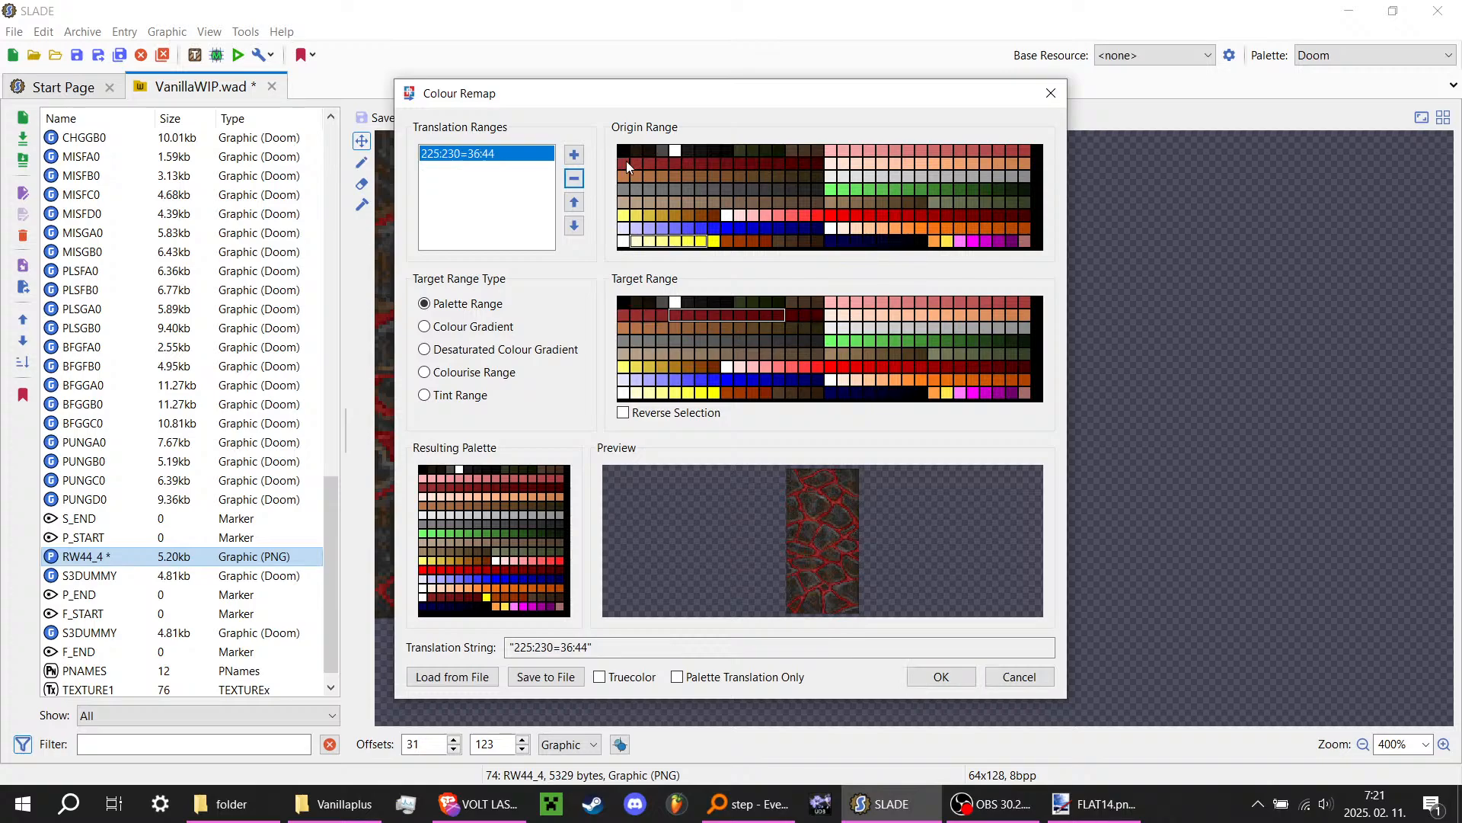
left_click_drag(629, 162, 818, 171)
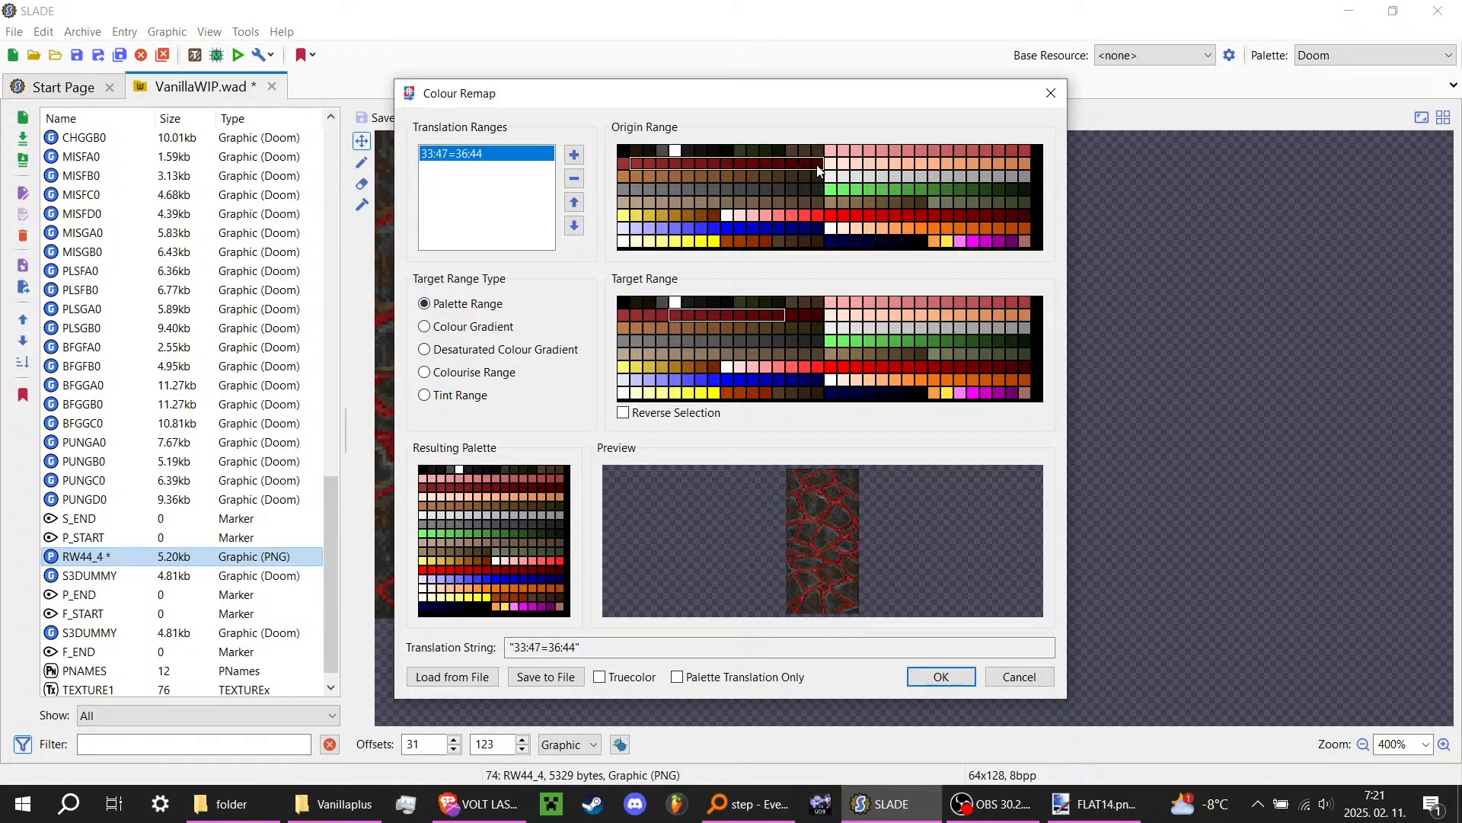
left_click_drag(832, 314, 1033, 330)
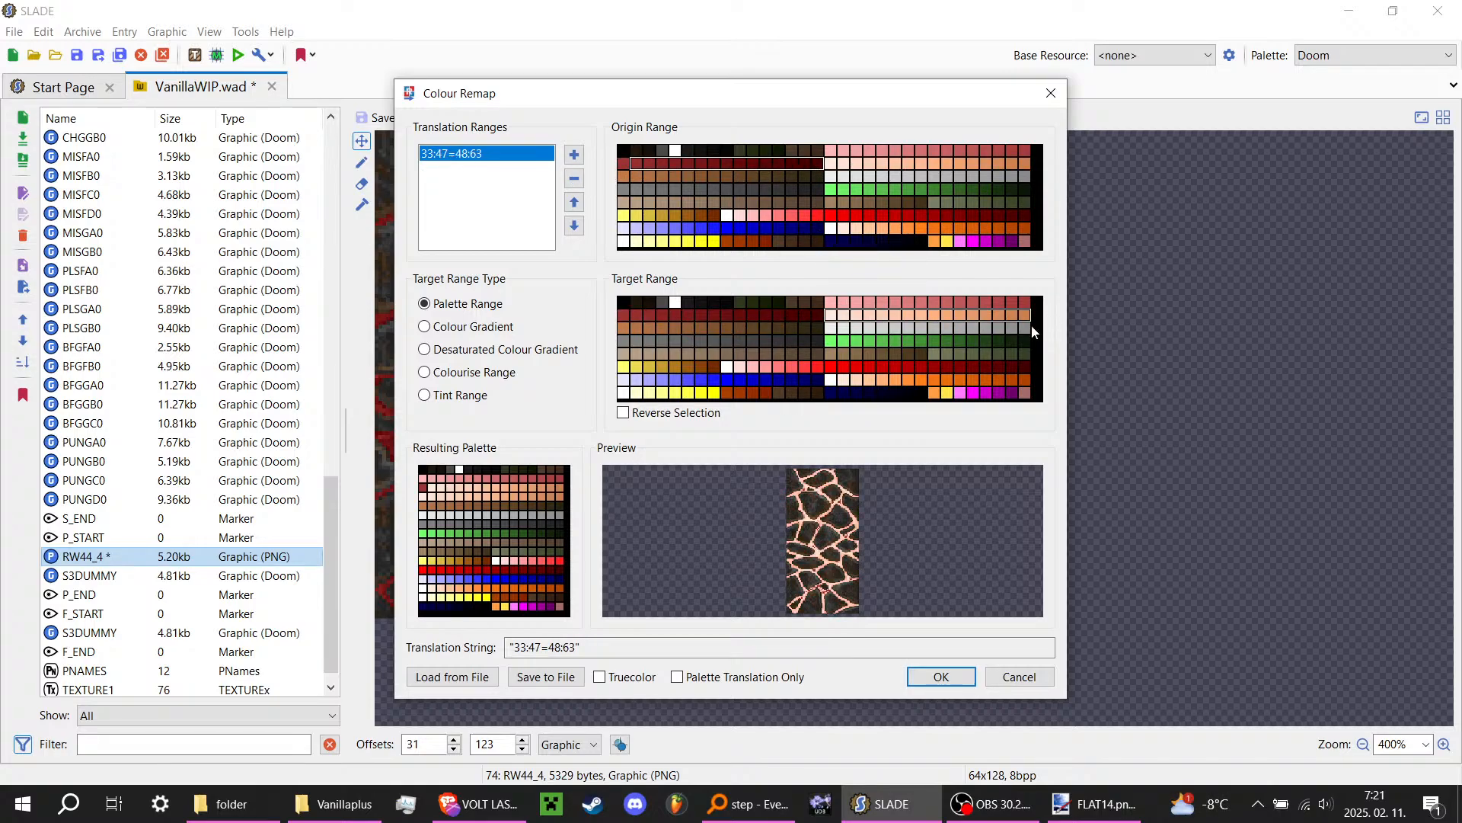
left_click_drag(840, 370, 1037, 373)
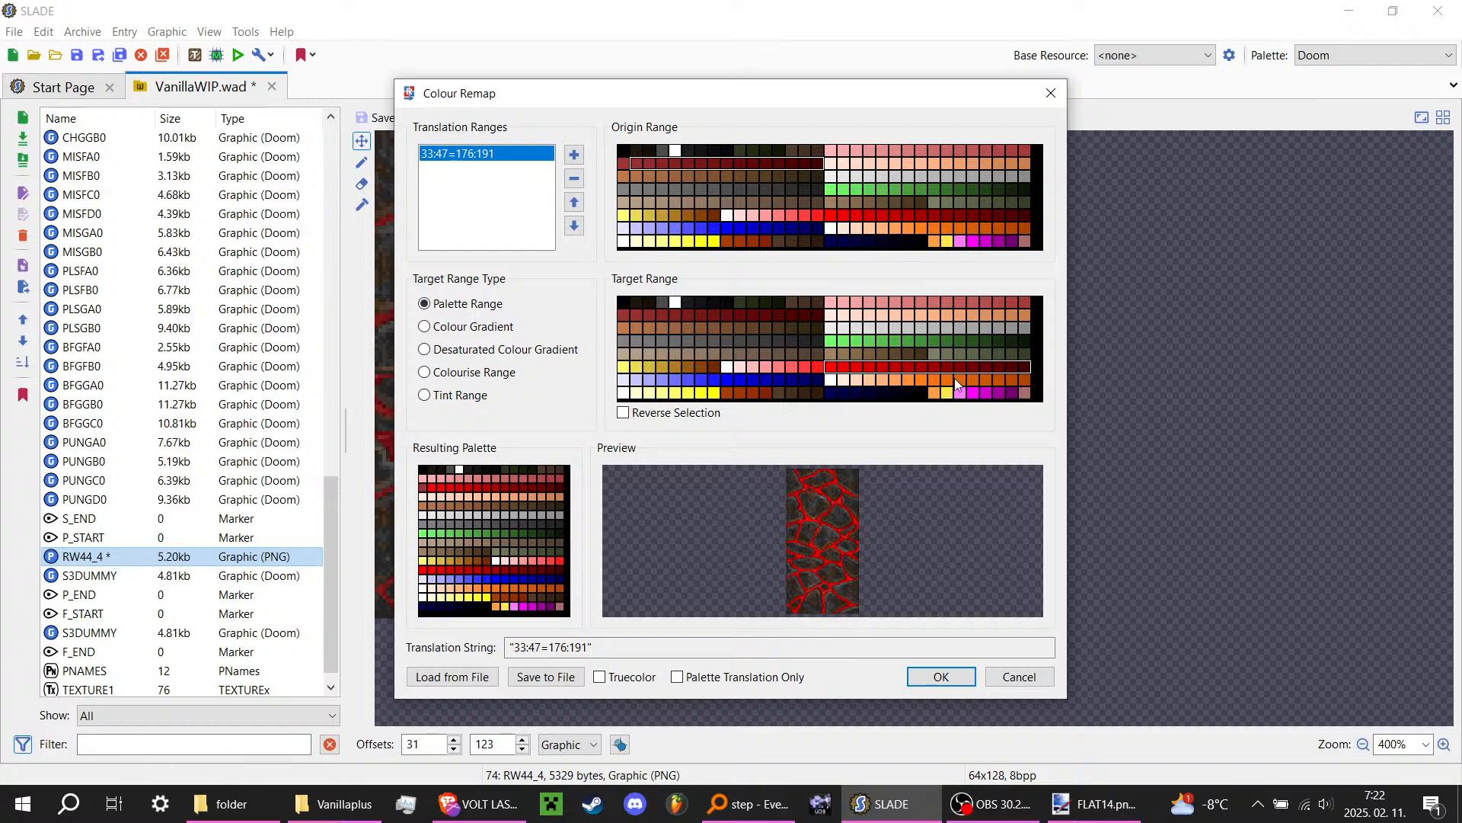
left_click_drag(909, 368, 1034, 370)
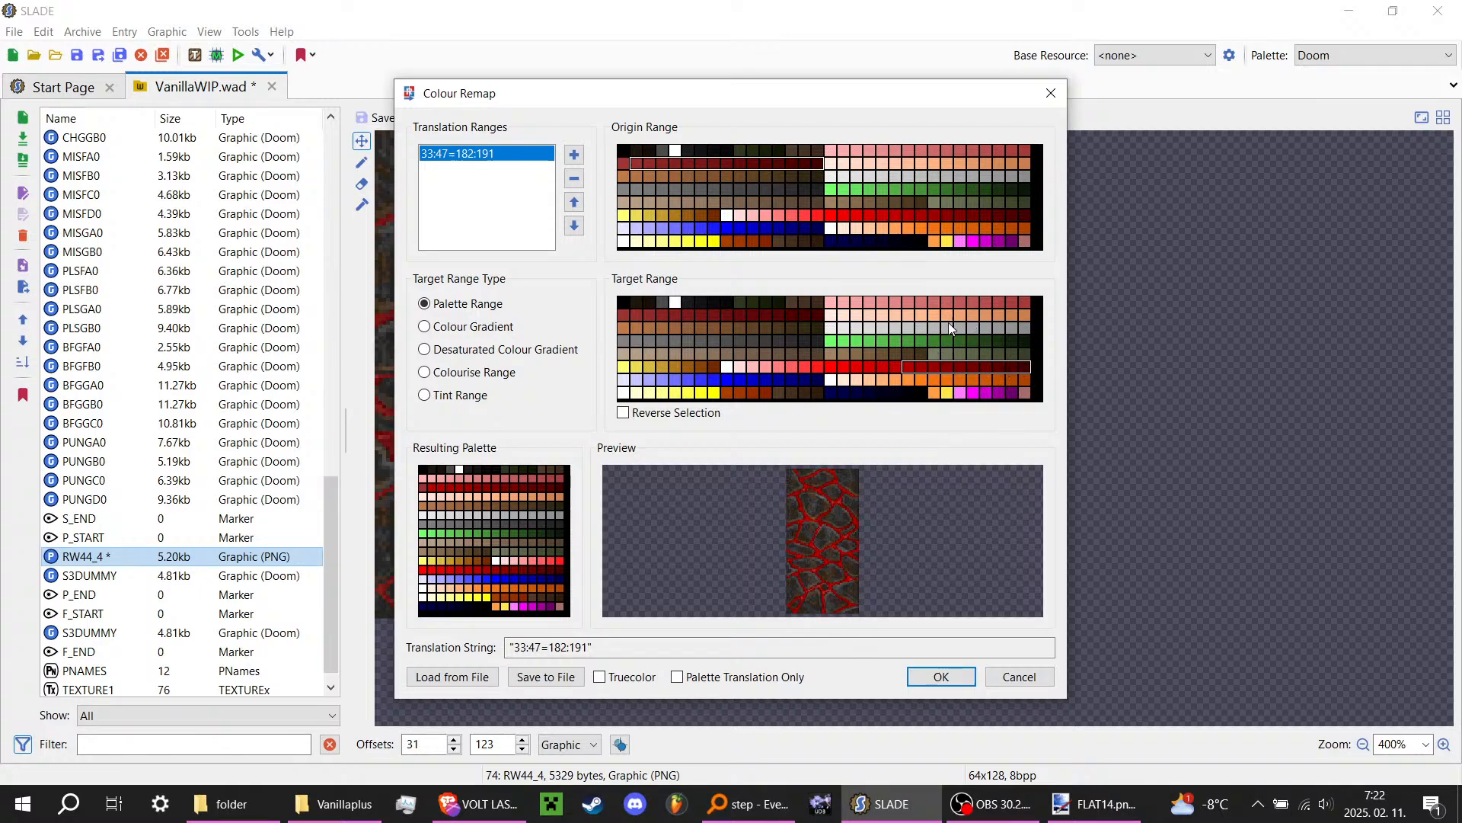
left_click_drag(868, 368, 1059, 373)
left_click(944, 680)
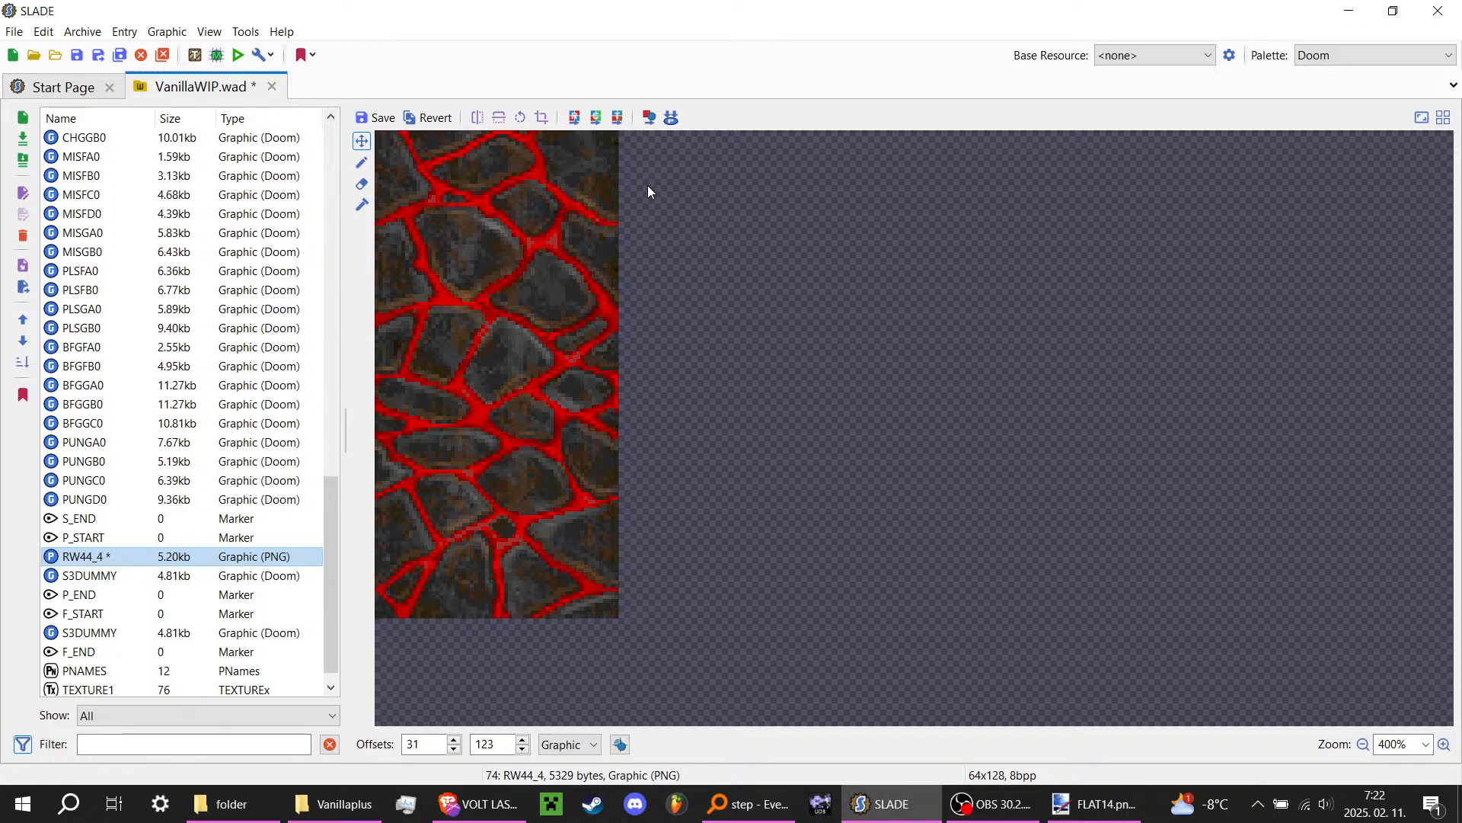
Step: Revert all colour changes made to RW44_4 and select the P_START marker
left_click(428, 117)
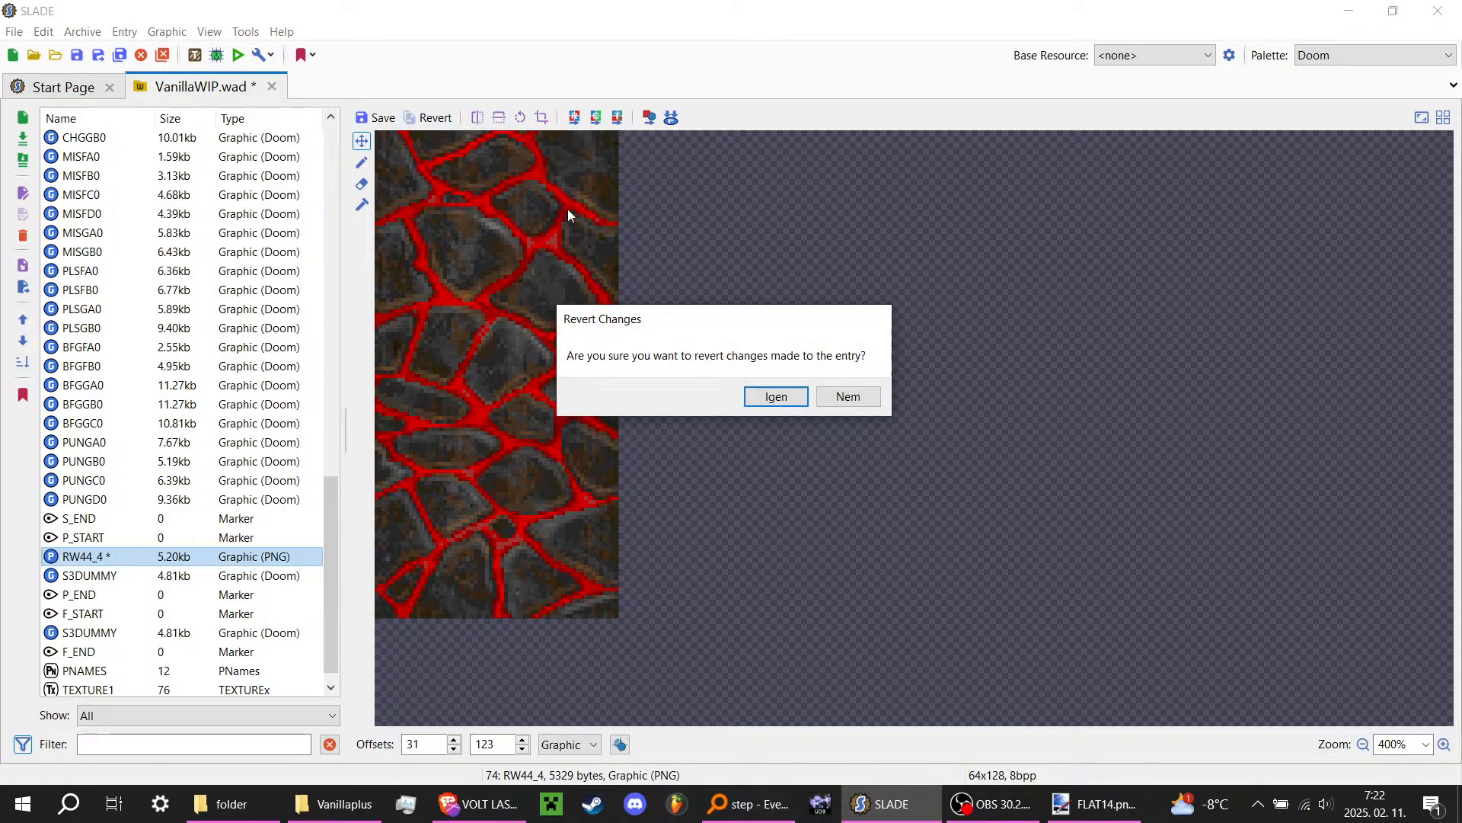
left_click(777, 397)
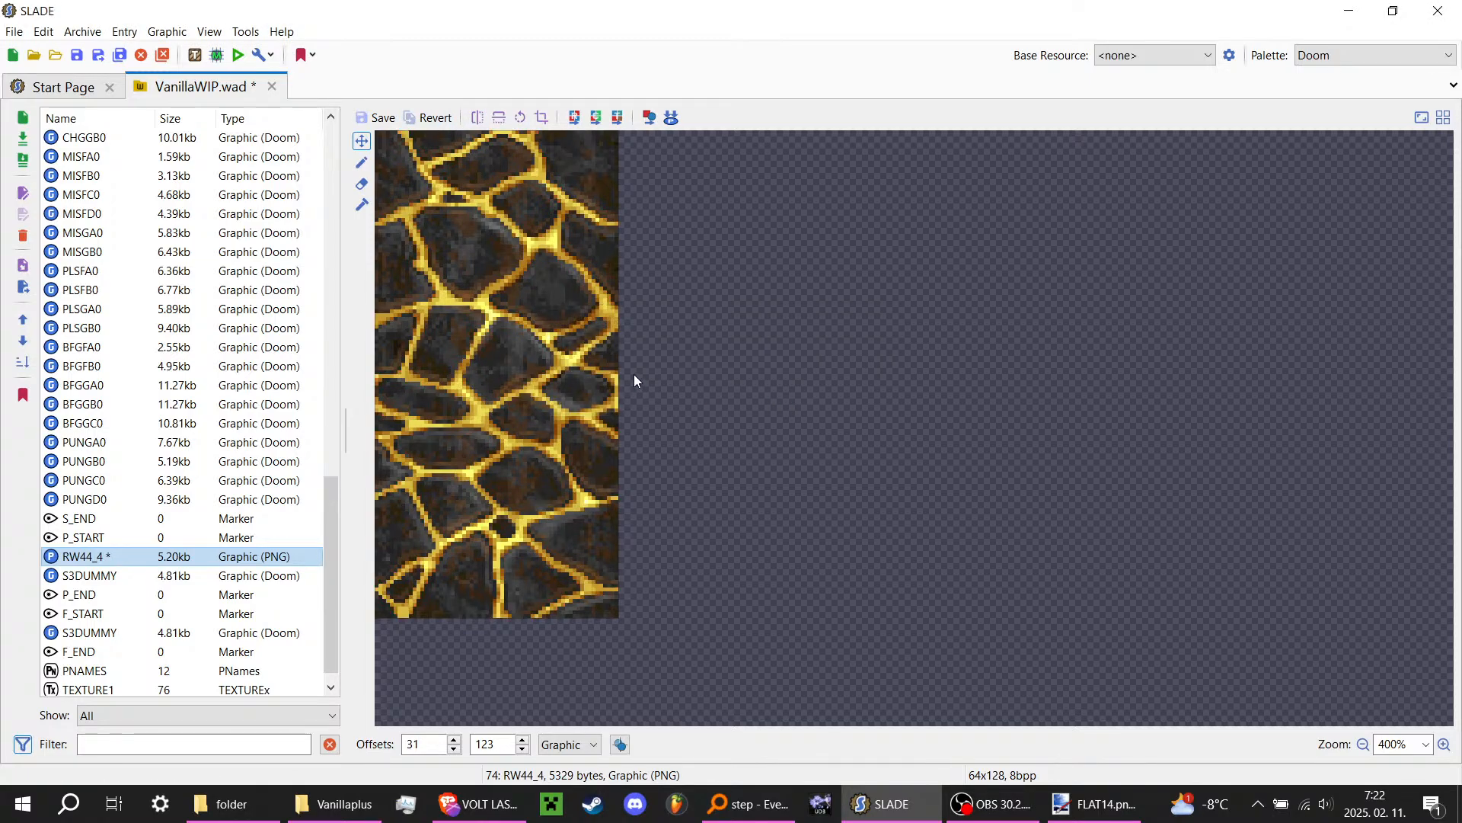
left_click(254, 538)
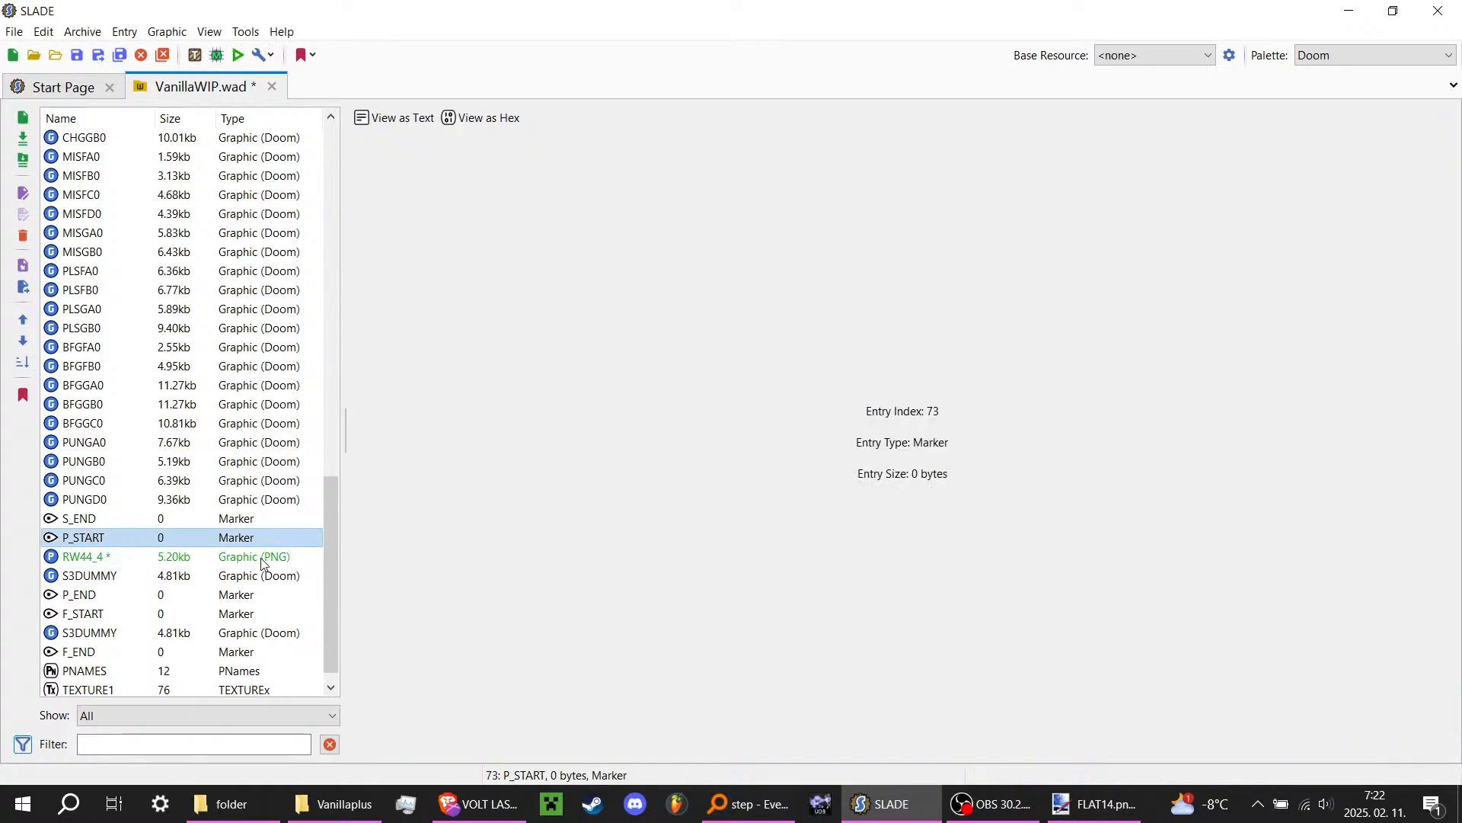
Step: Open Colour Remap for RW44_4 and translate the yellow palette range 160:167 to the red range 182:191
left_click(262, 556)
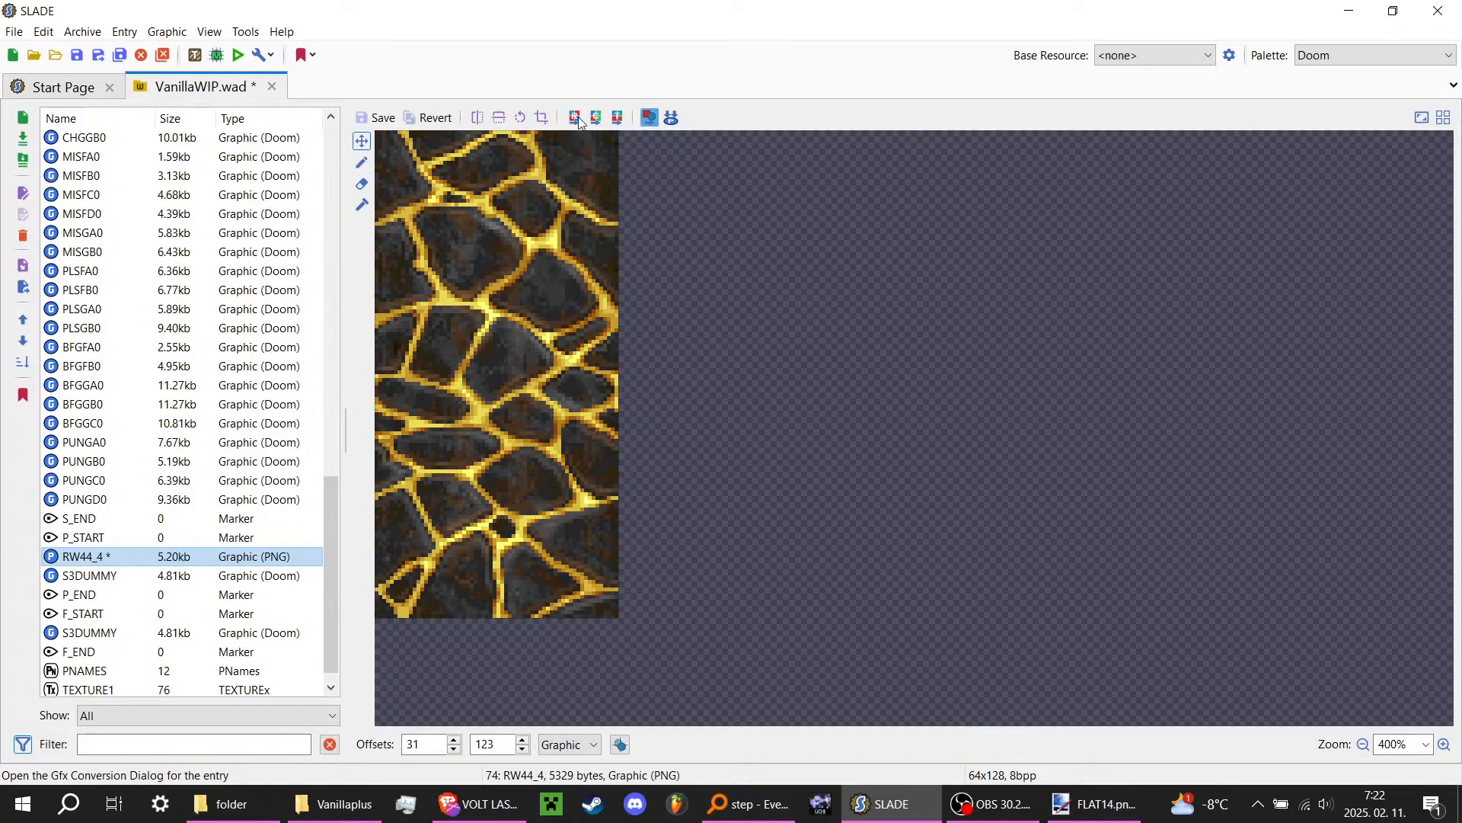
left_click(647, 119)
left_click(926, 112)
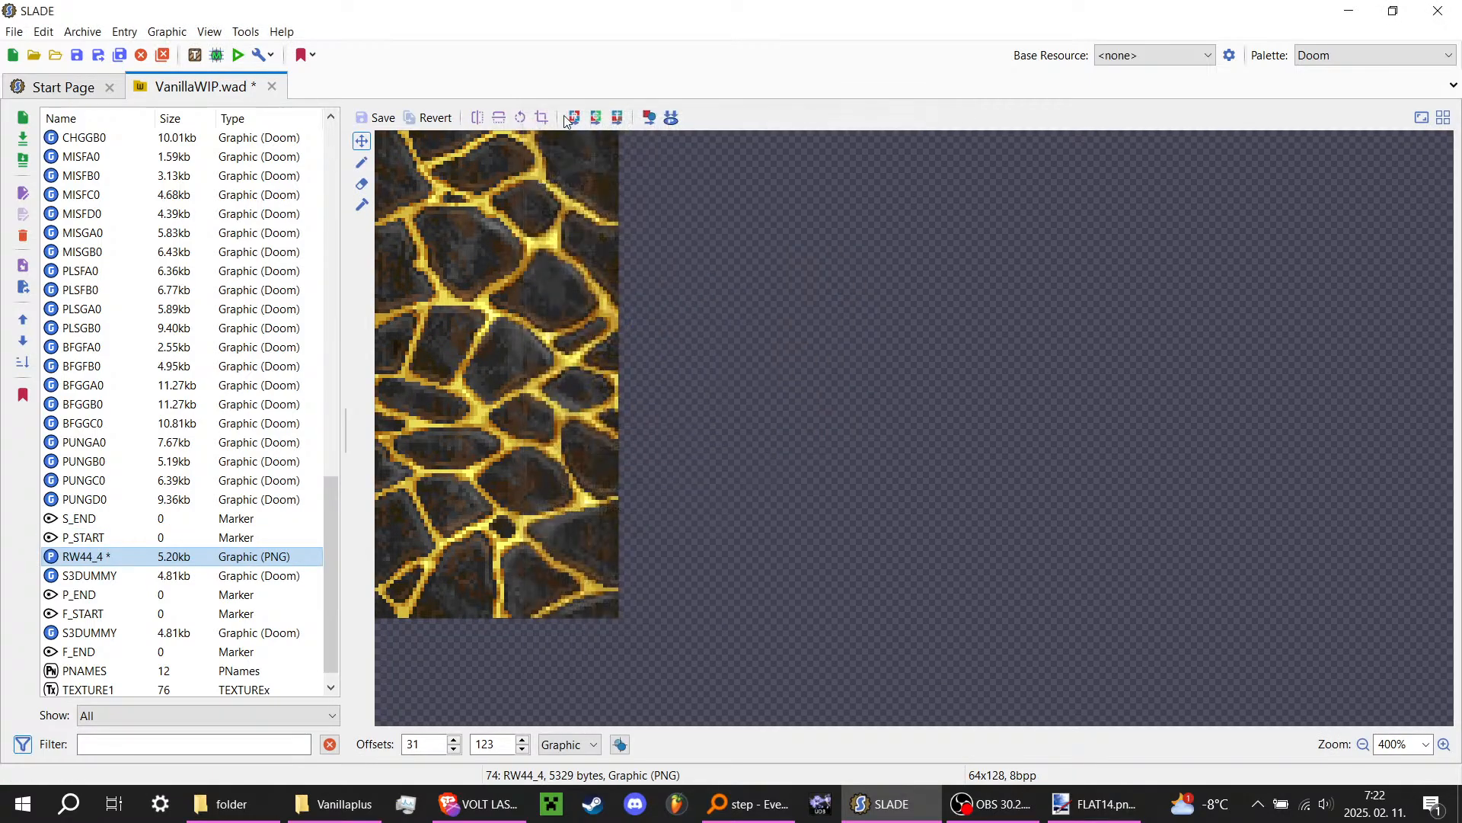
left_click(573, 116)
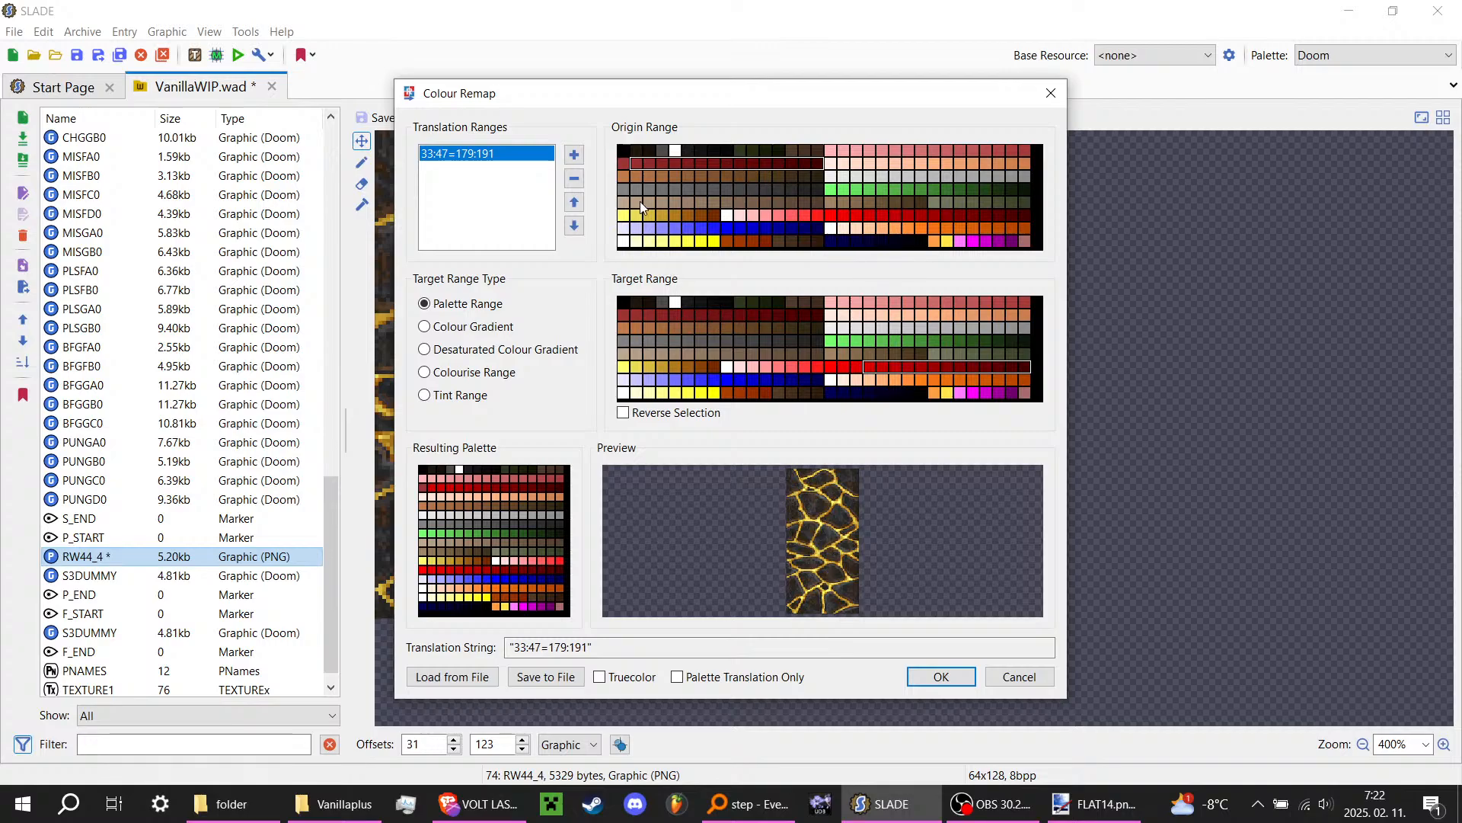
left_click_drag(624, 368, 714, 368)
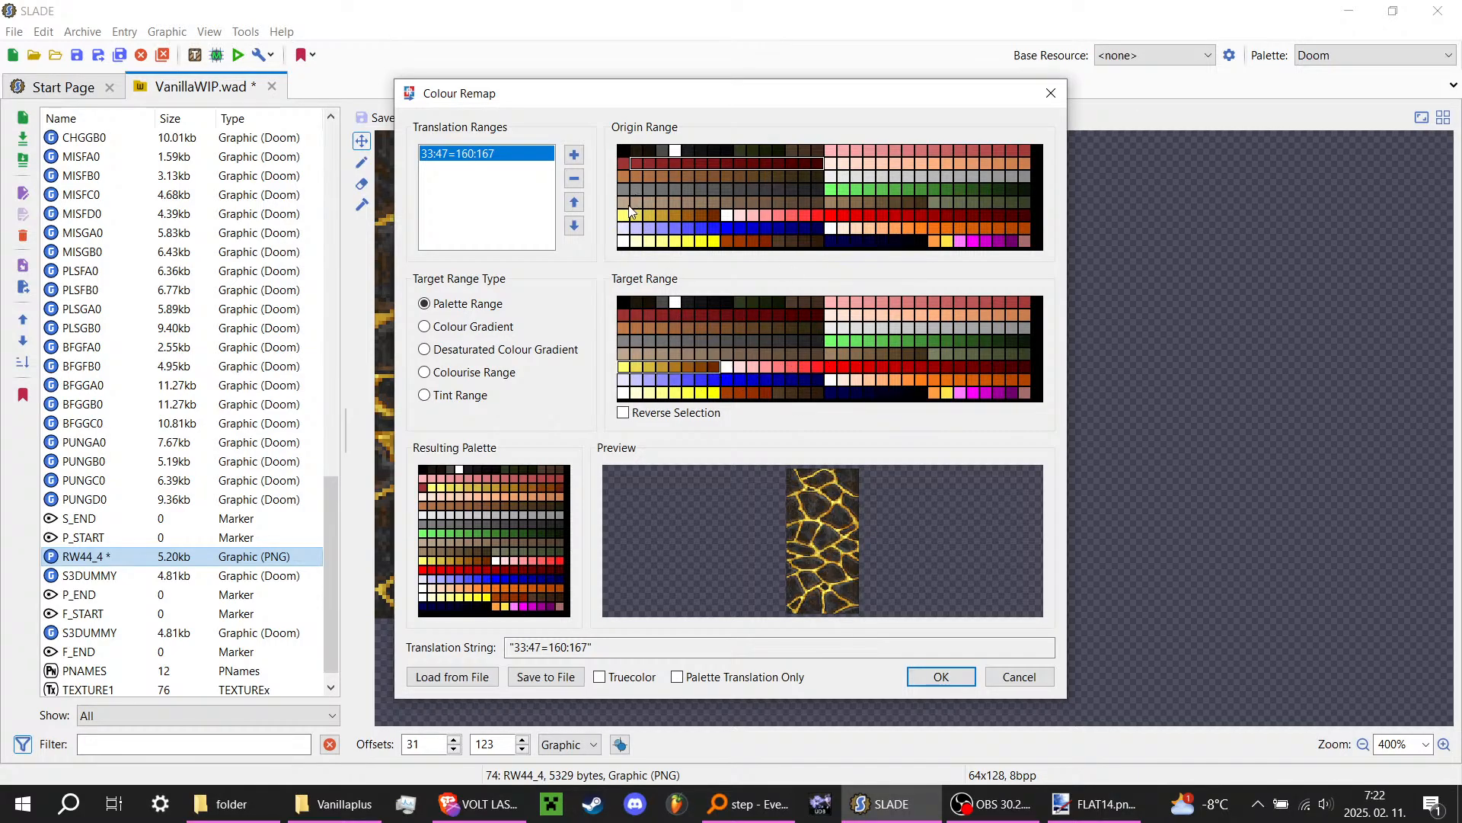
left_click_drag(630, 214, 714, 216)
left_click_drag(857, 368, 1030, 369)
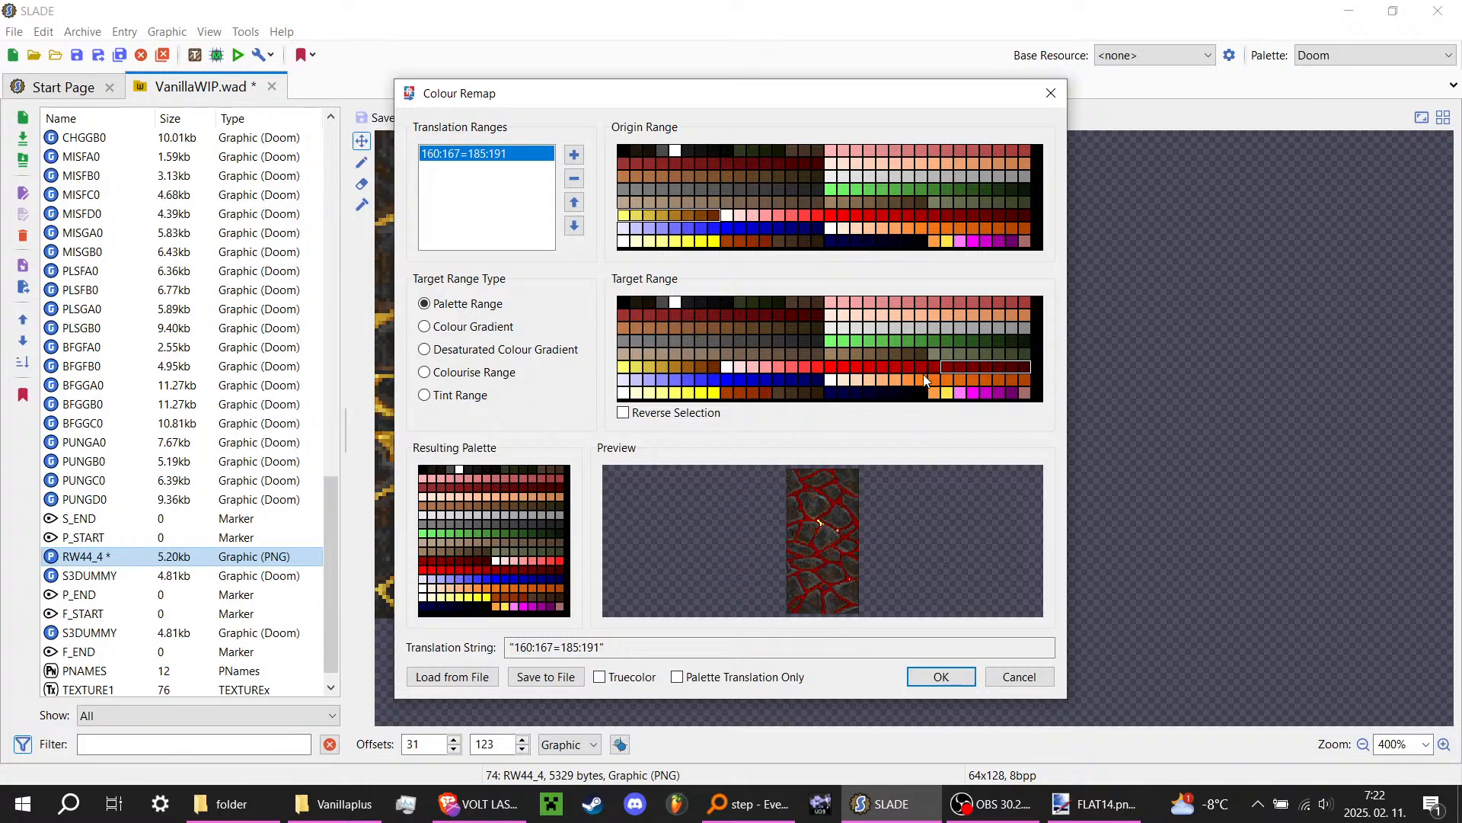
left_click_drag(908, 367, 1024, 373)
Step: Add a second translation from the palette range 224:231 to the red range 176:191
left_click(575, 155)
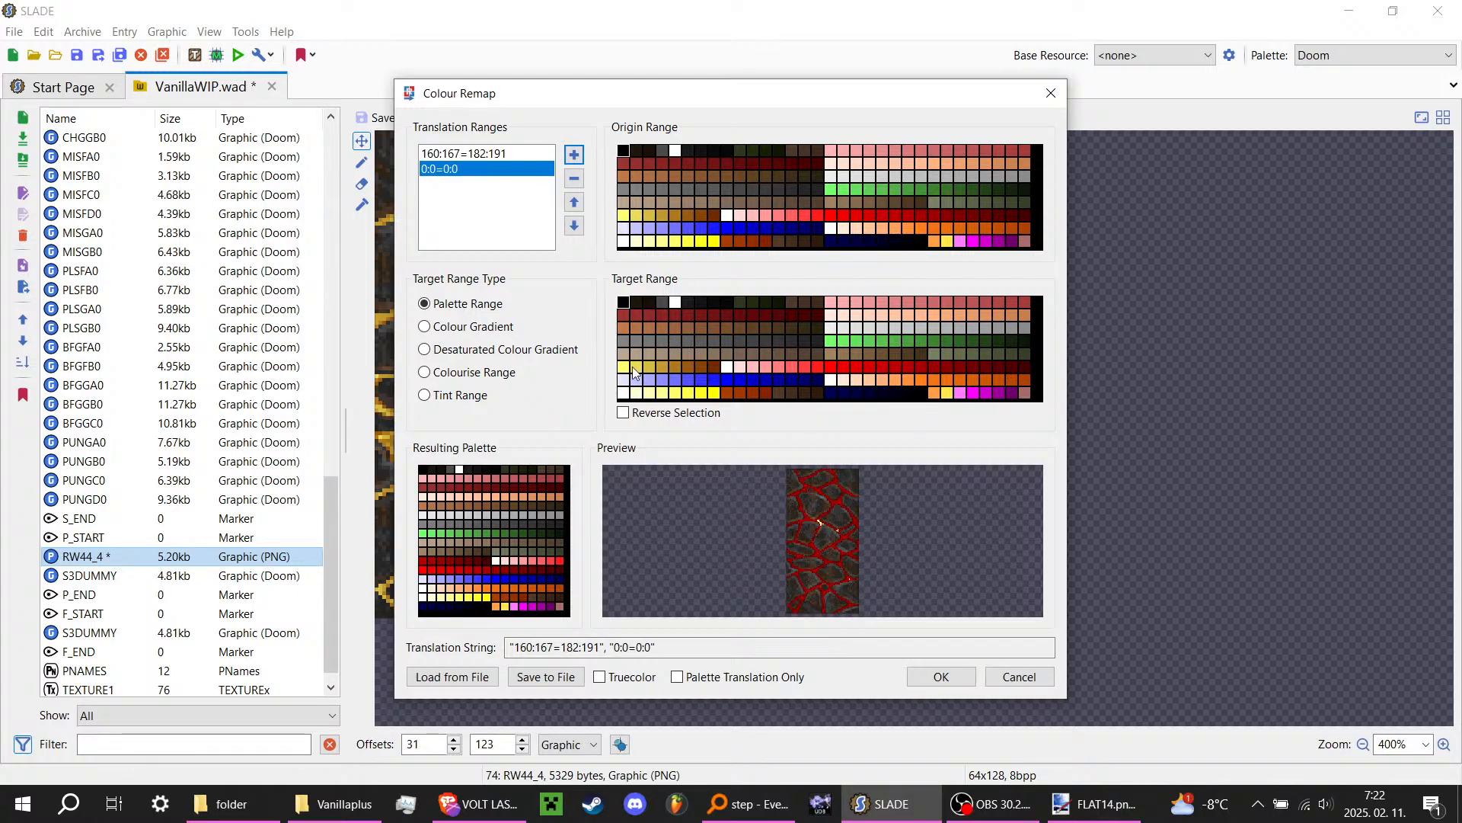
left_click_drag(624, 242, 717, 256)
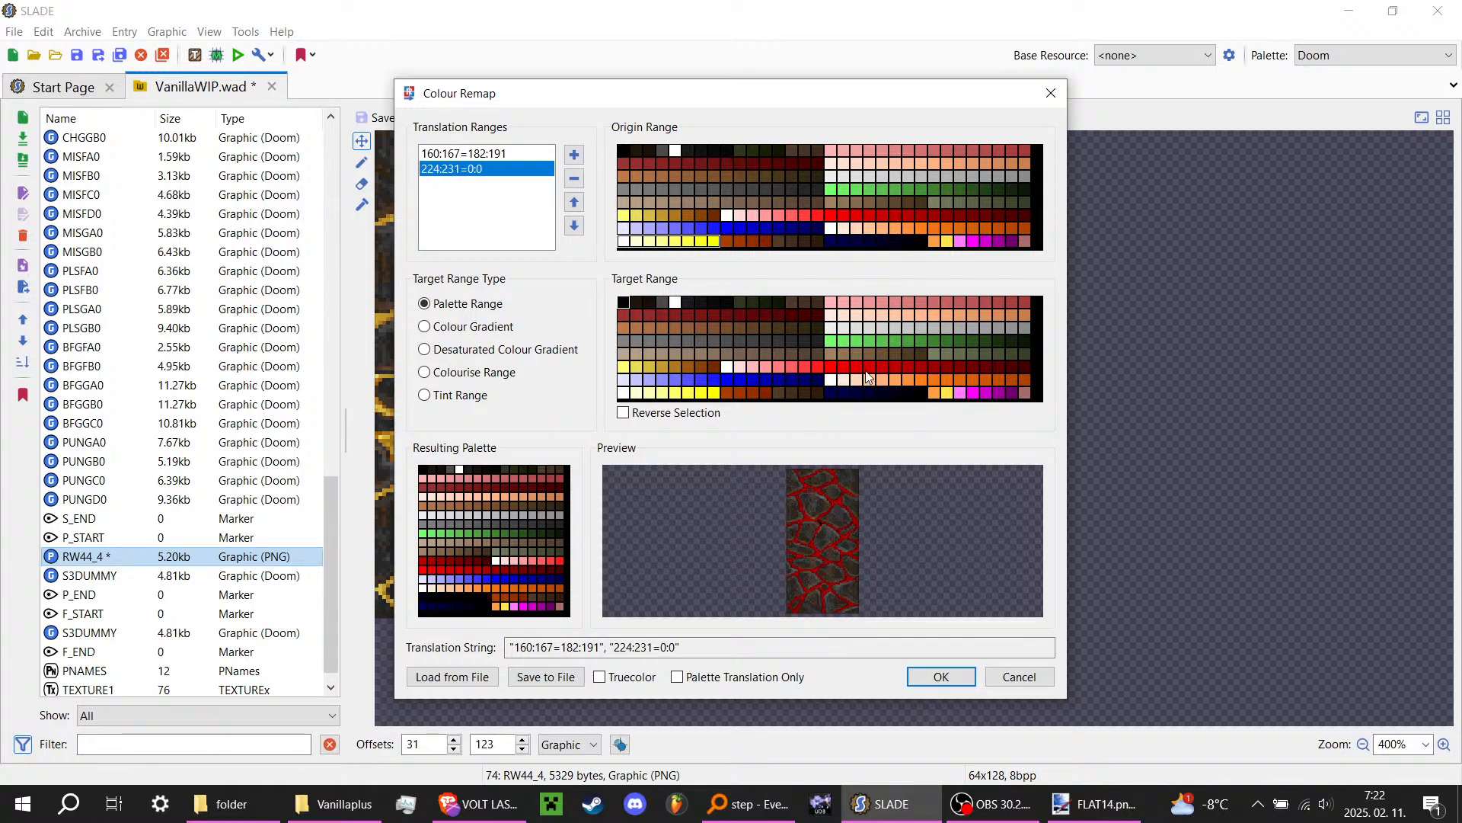
left_click_drag(999, 372, 1044, 372)
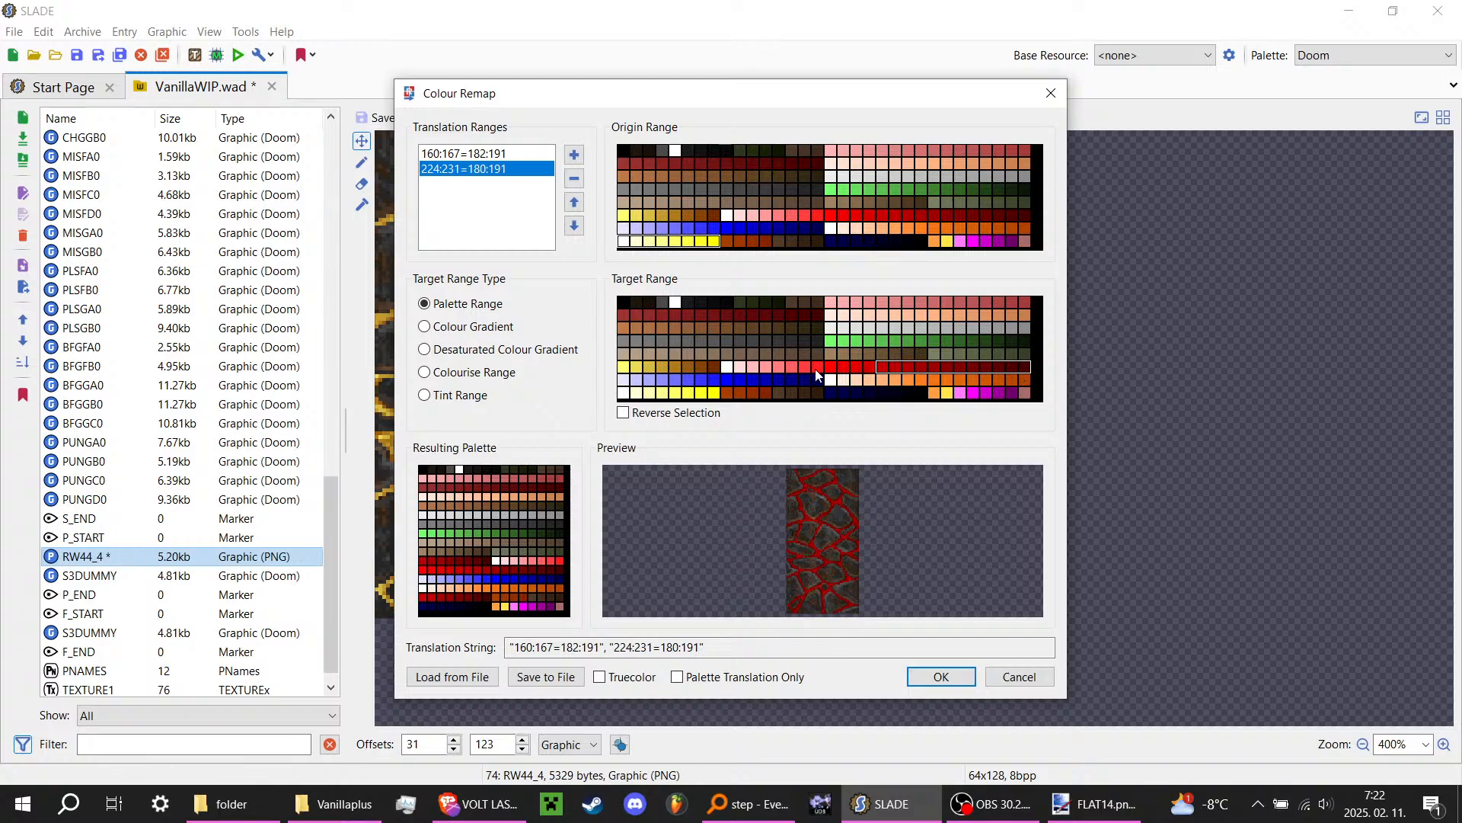
left_click_drag(815, 369, 1027, 370)
left_click_drag(831, 369, 1046, 365)
Step: Set the 160:167 translation's target range to 176:191, apply the remap and save the changes to RW44_4
left_click(464, 153)
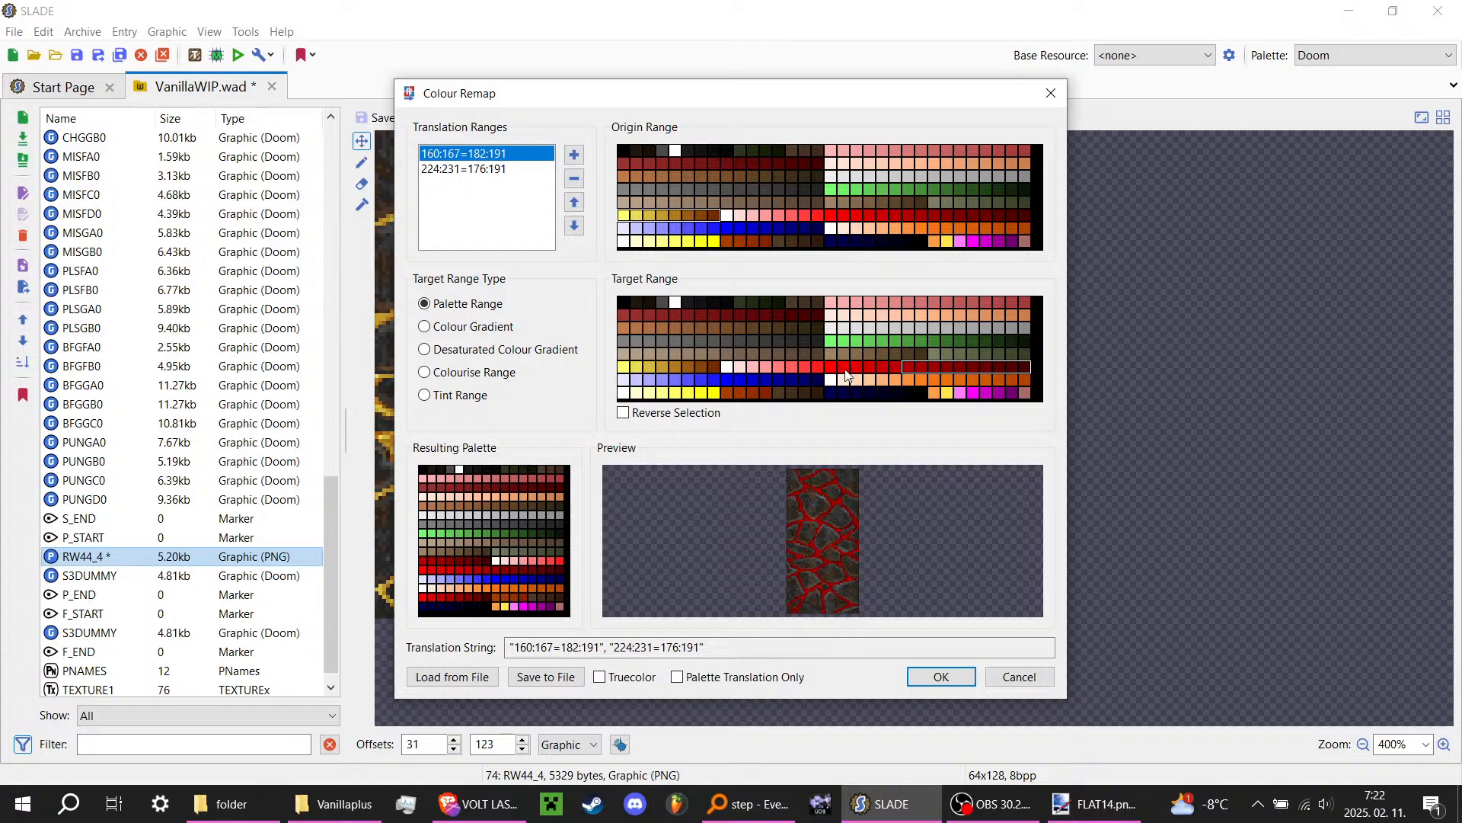
left_click_drag(833, 370, 1041, 371)
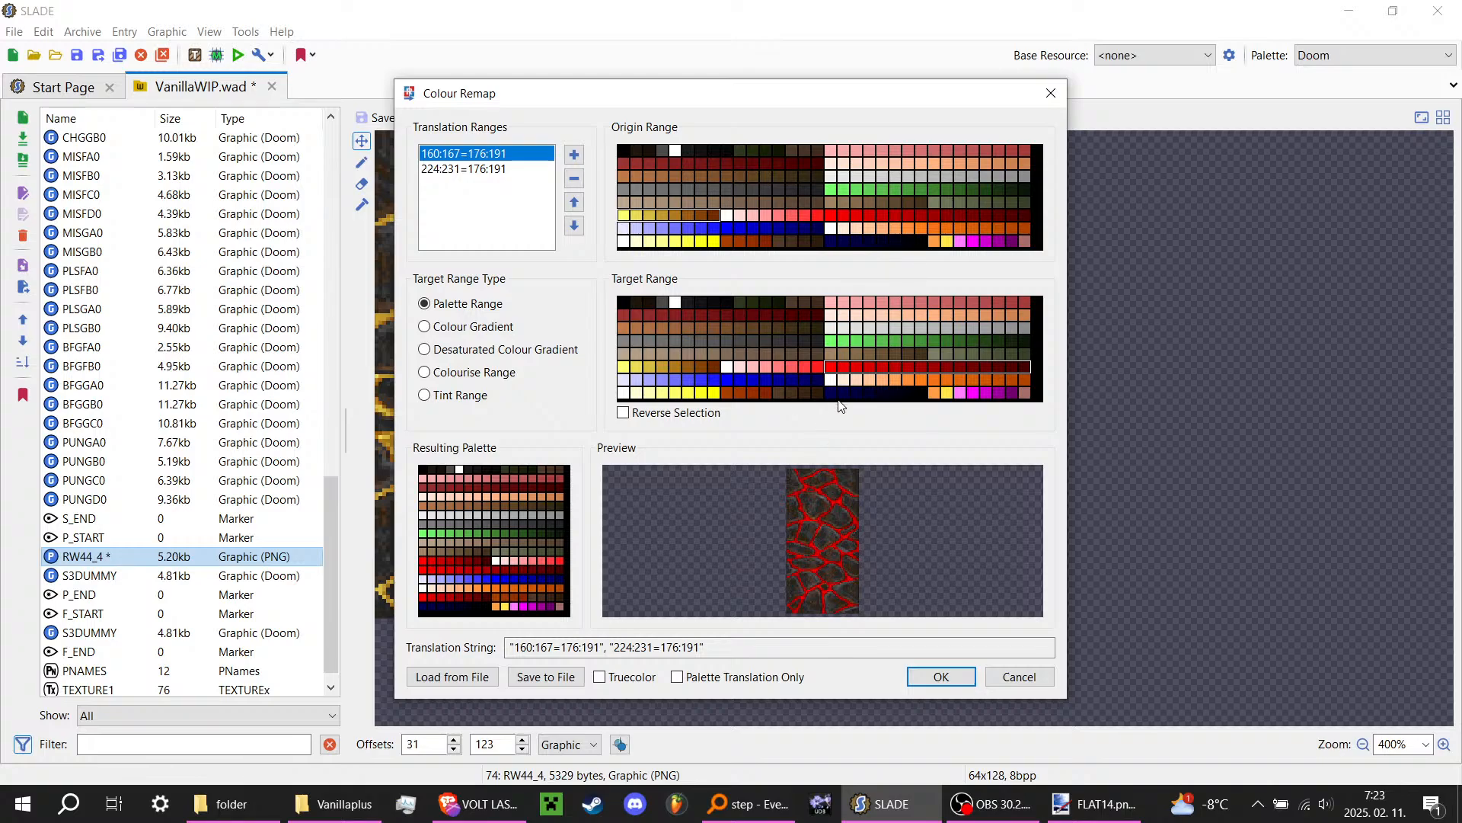
left_click(942, 677)
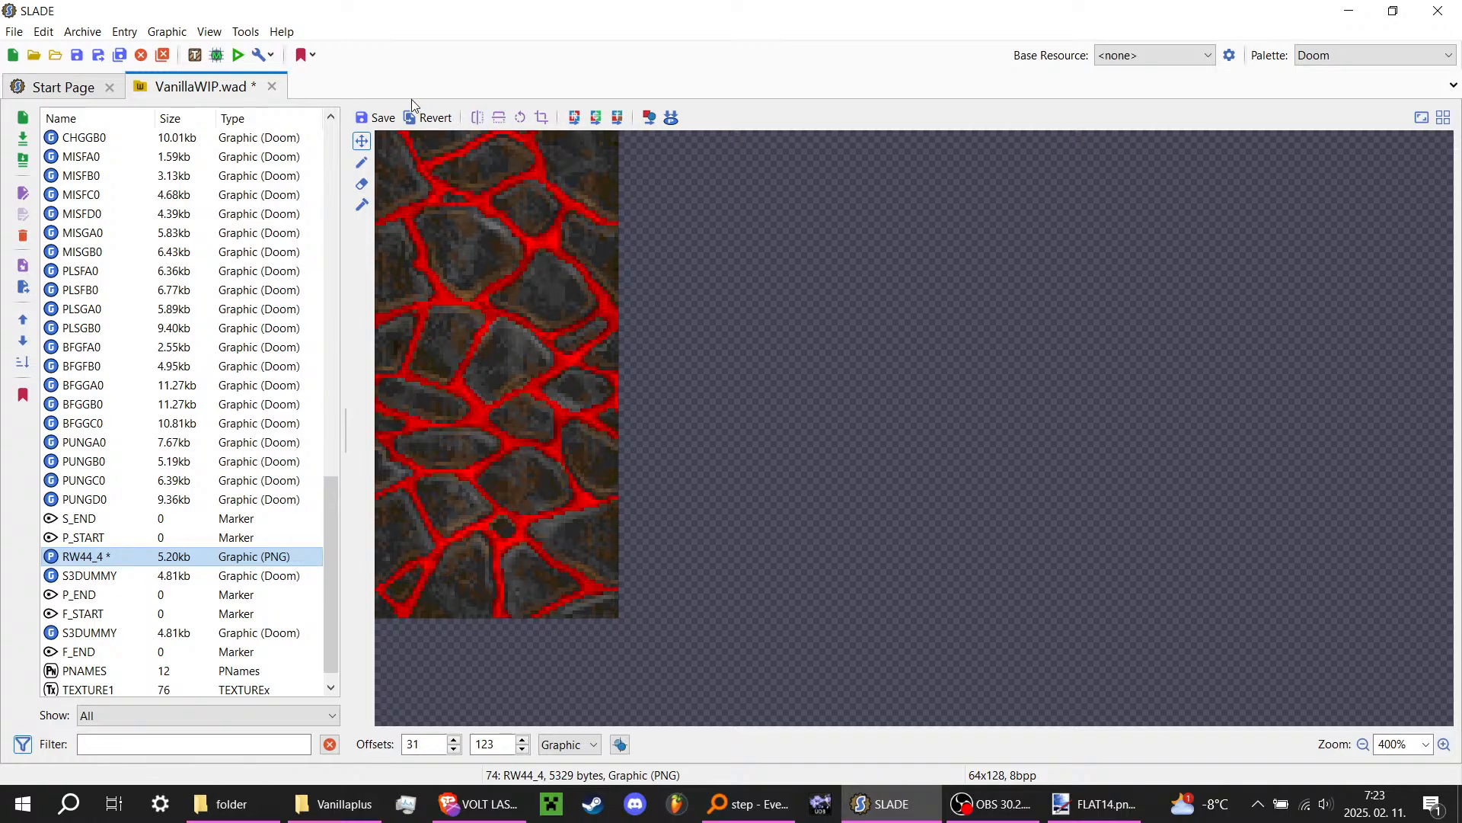
left_click(380, 119)
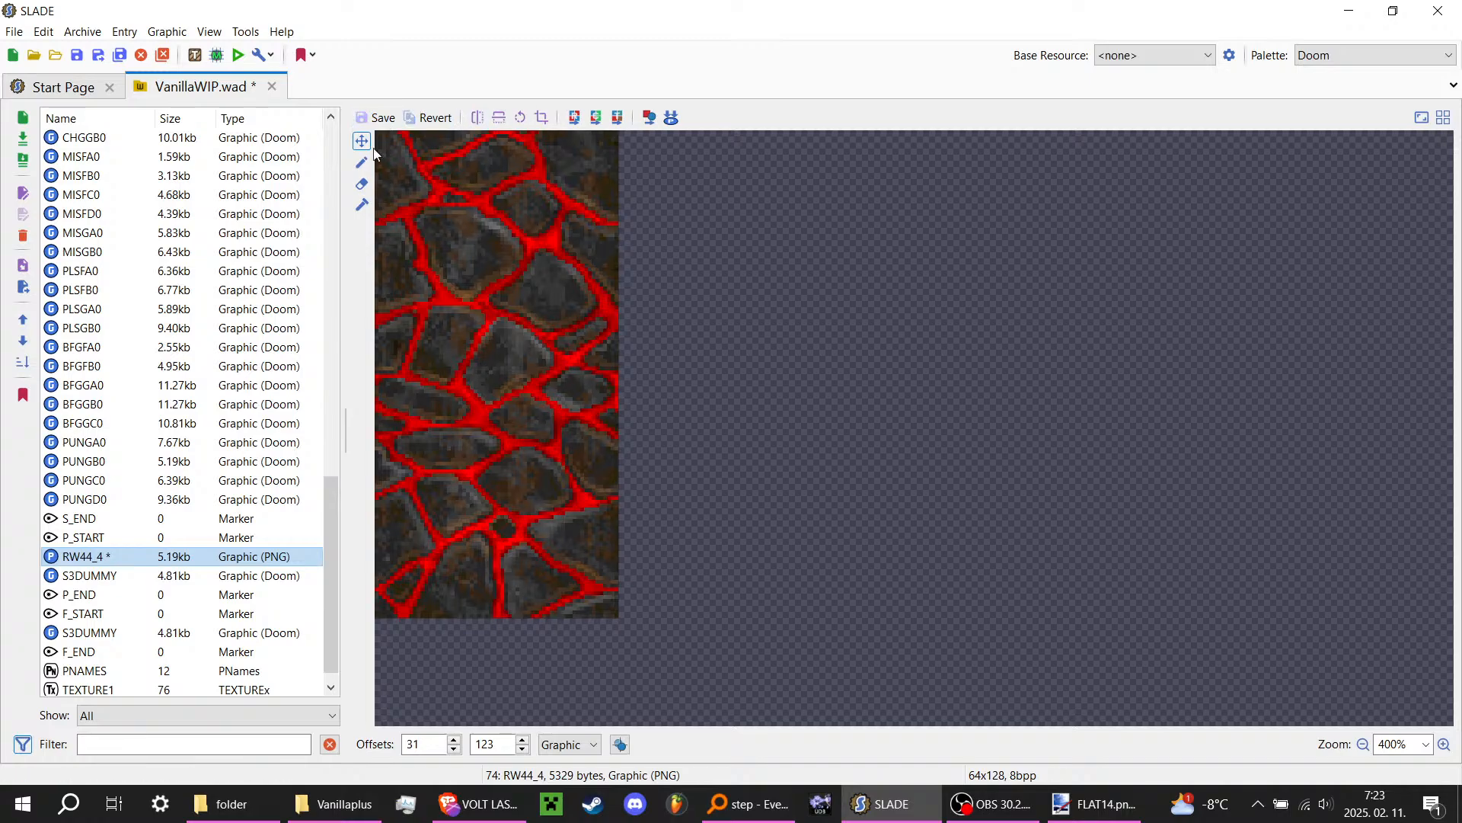
Step: Open the icons folder on the desktop, examine how its DFLR and DWALL textures are named, and close it
left_click(94, 559)
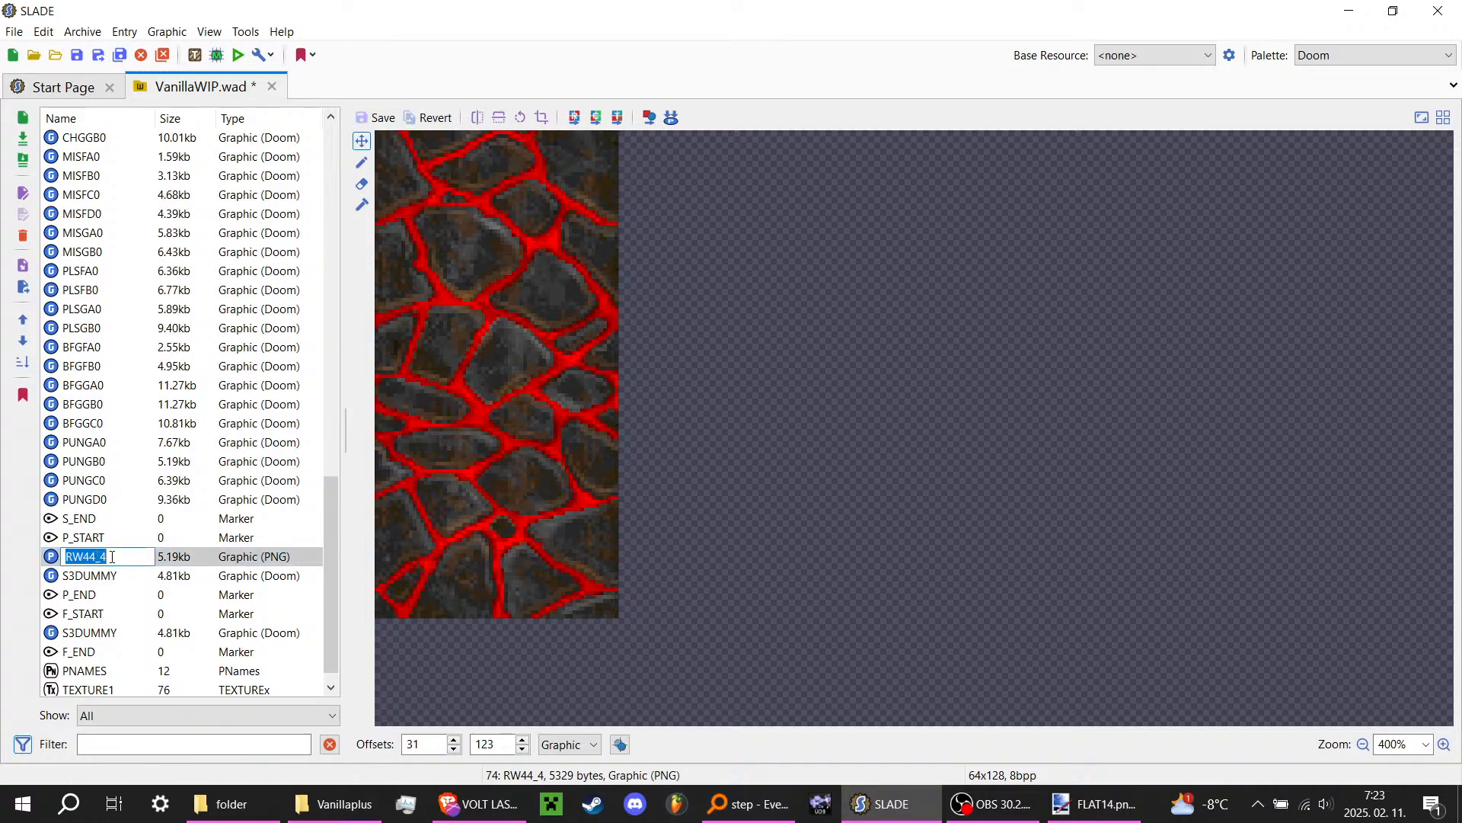
left_click(112, 556)
left_click(1460, 813)
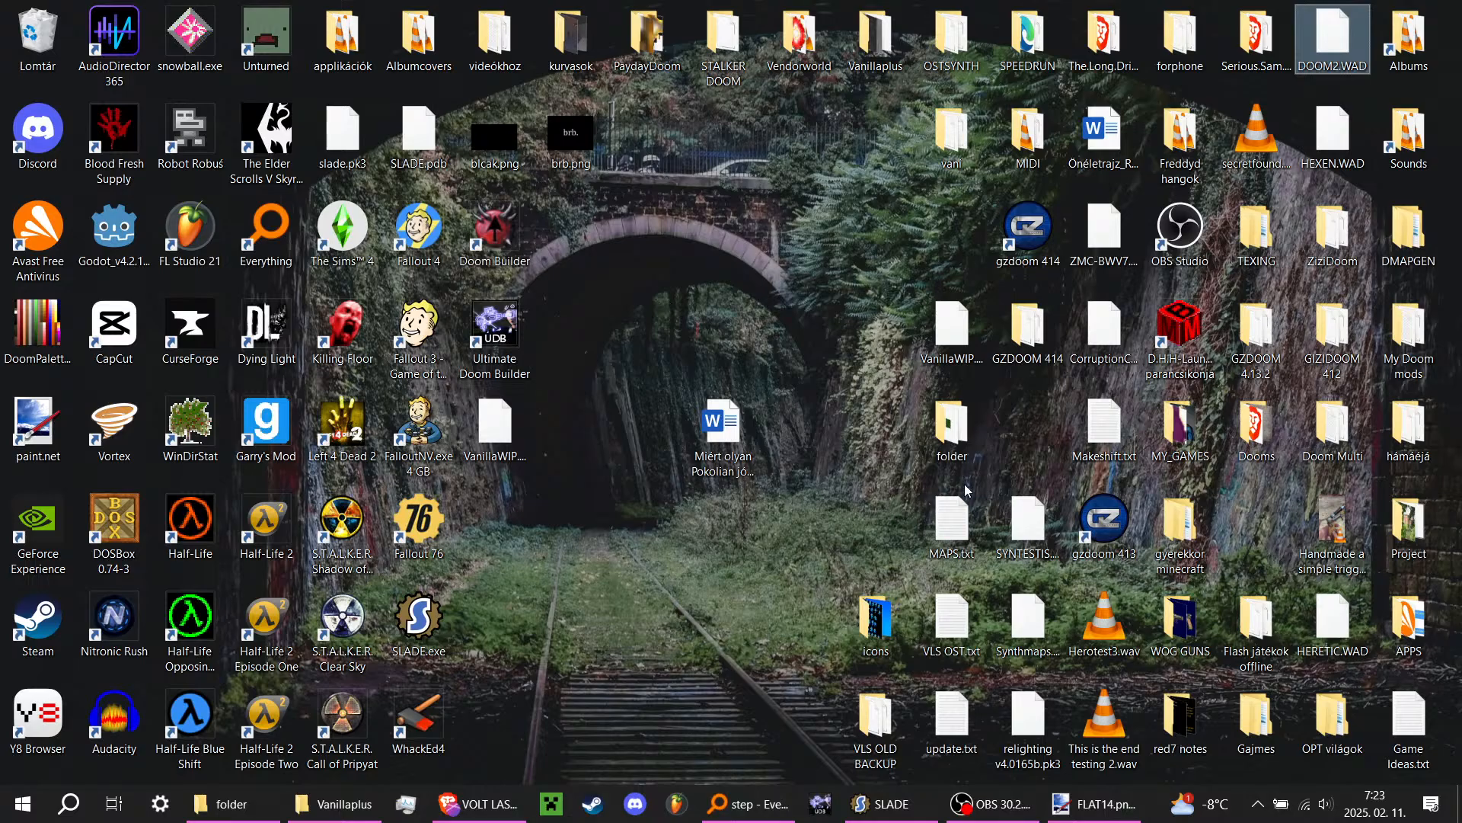
double_click(875, 621)
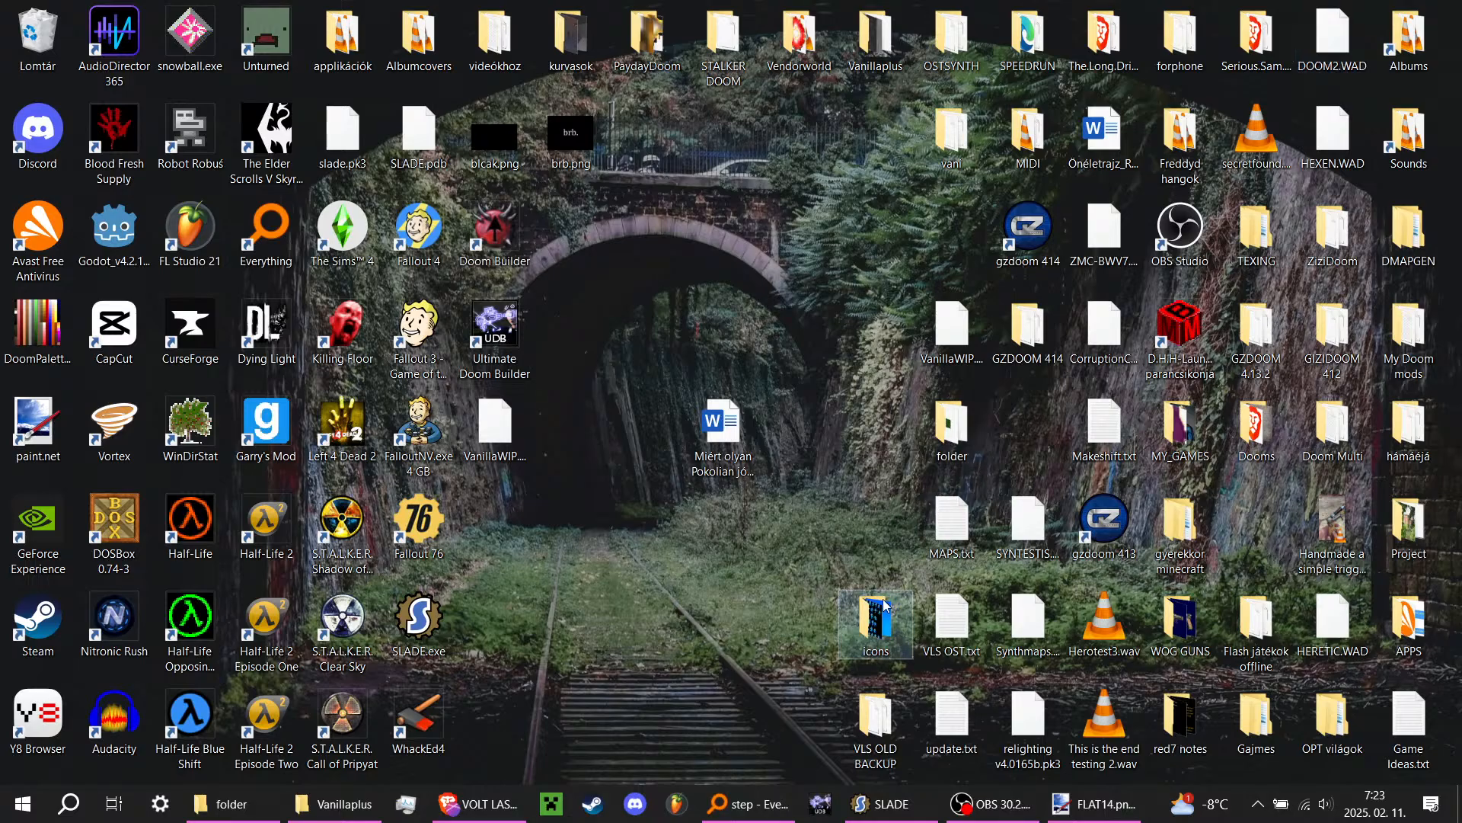
scroll(825, 511, "down", 5)
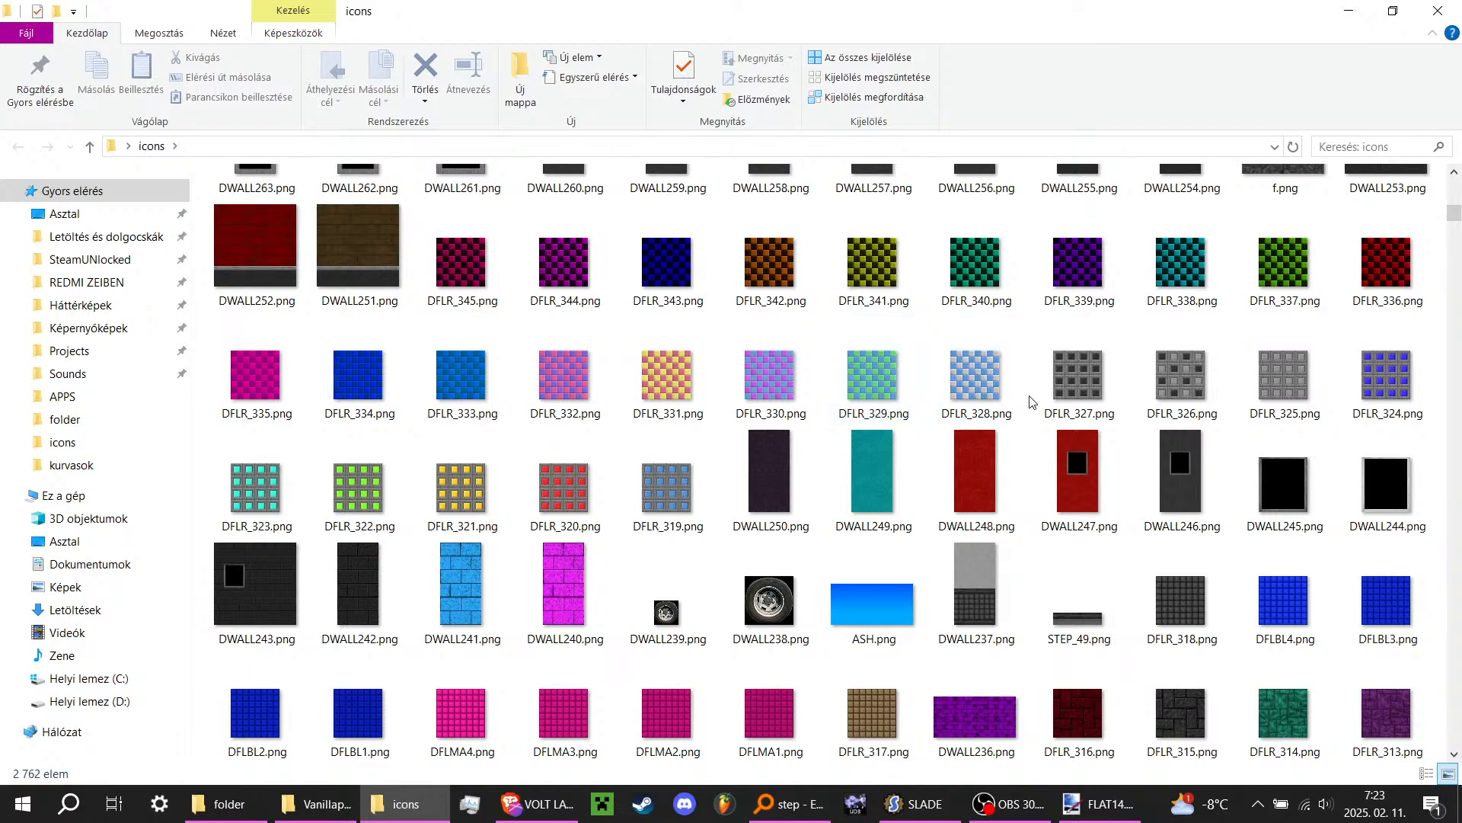
left_click(1080, 417)
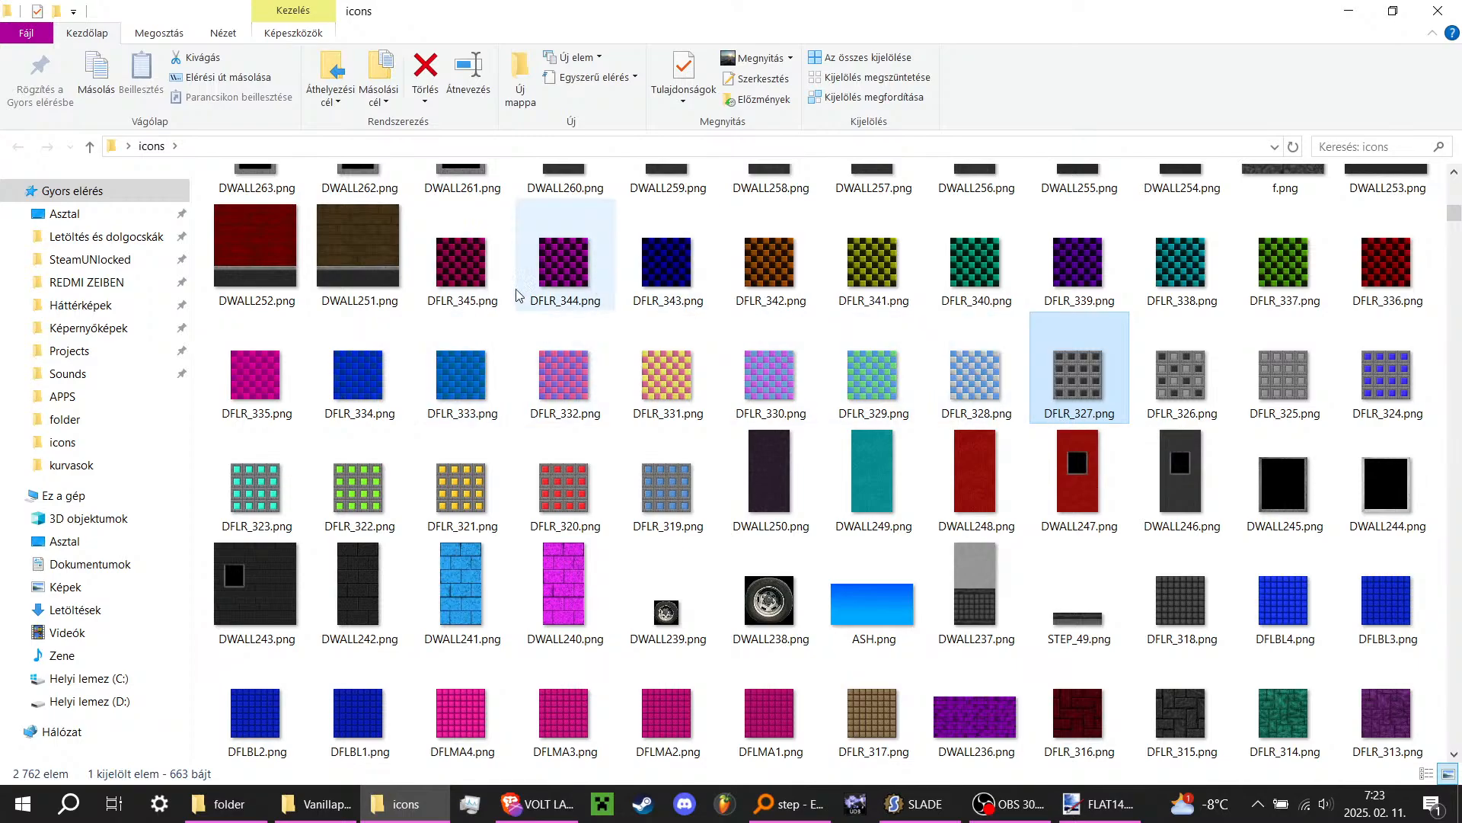
left_click(472, 297)
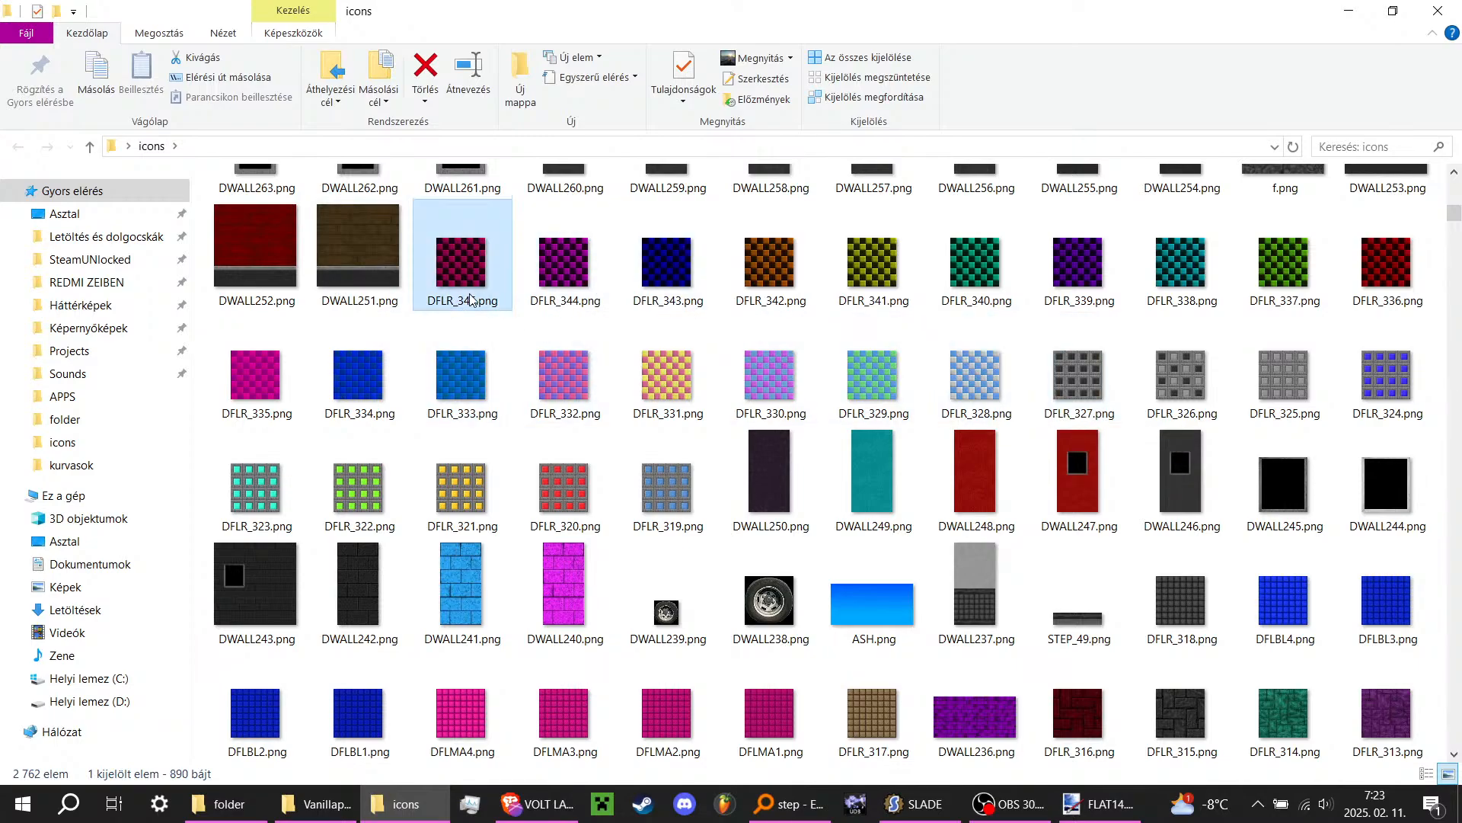
left_click(380, 303)
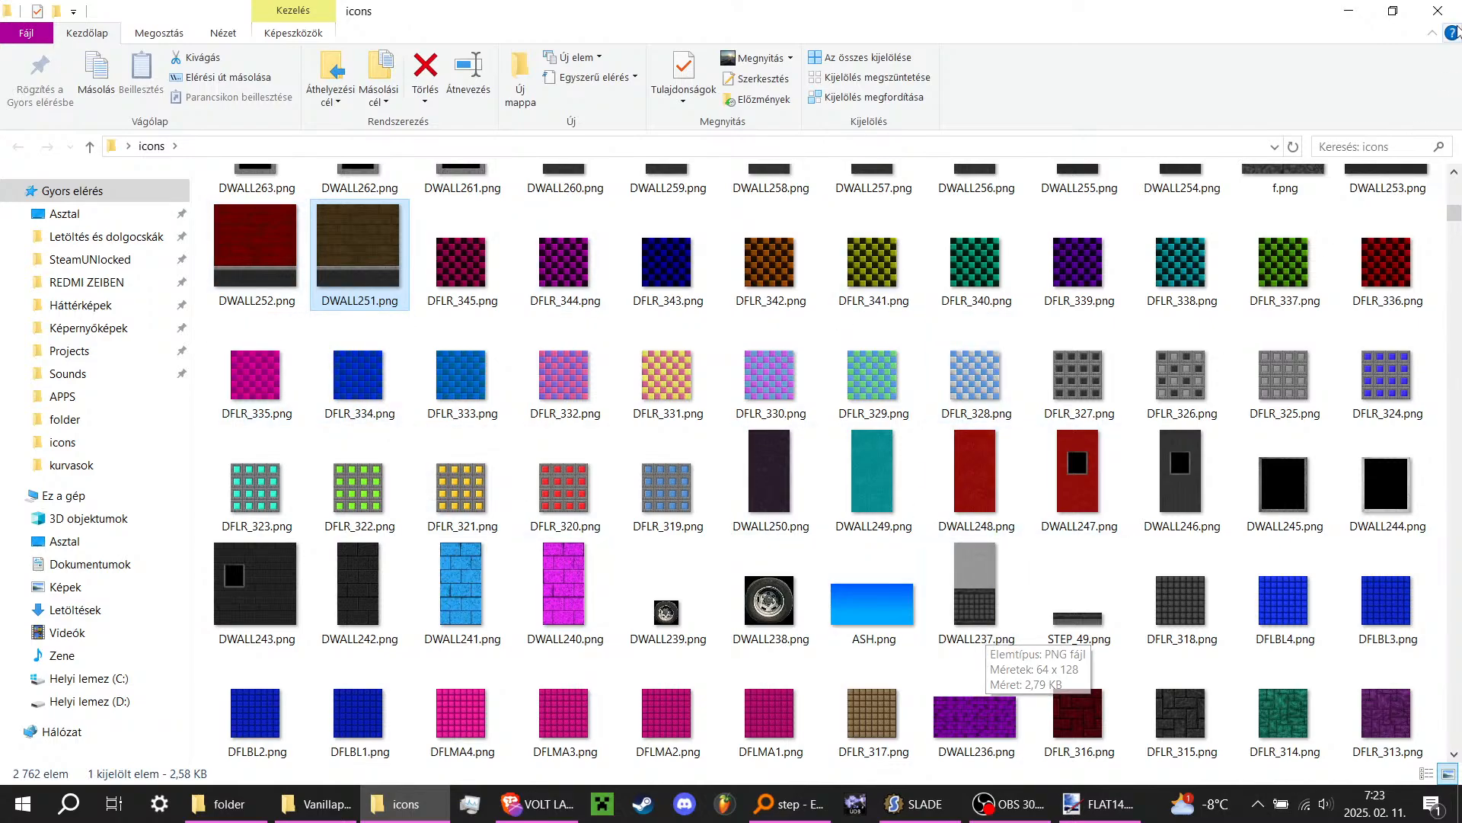
left_click(1438, 10)
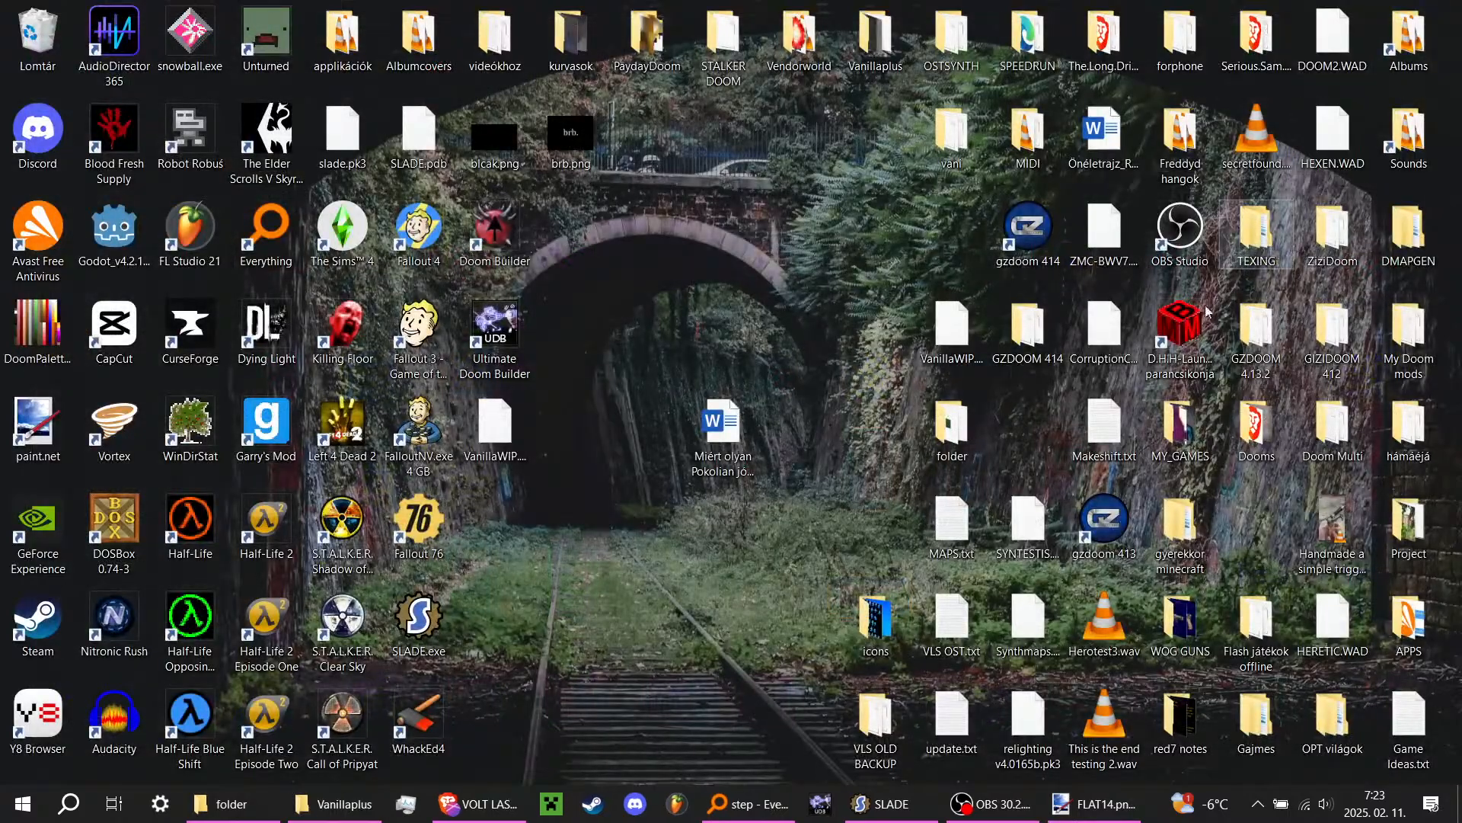
Step: Return to SLADE and rename the RW44_4 entry as RW44_4B
left_click(335, 805)
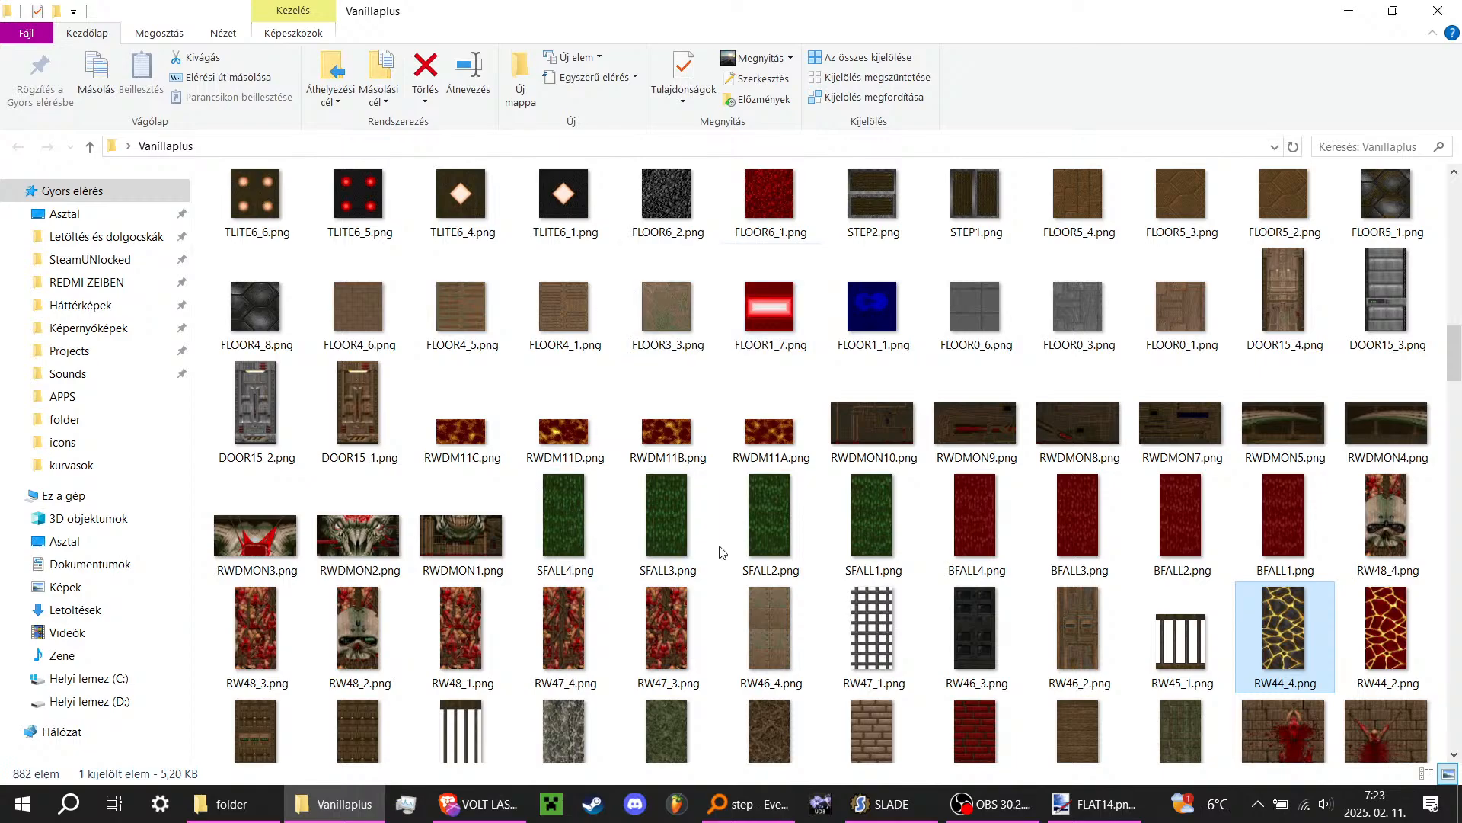
left_click(1097, 804)
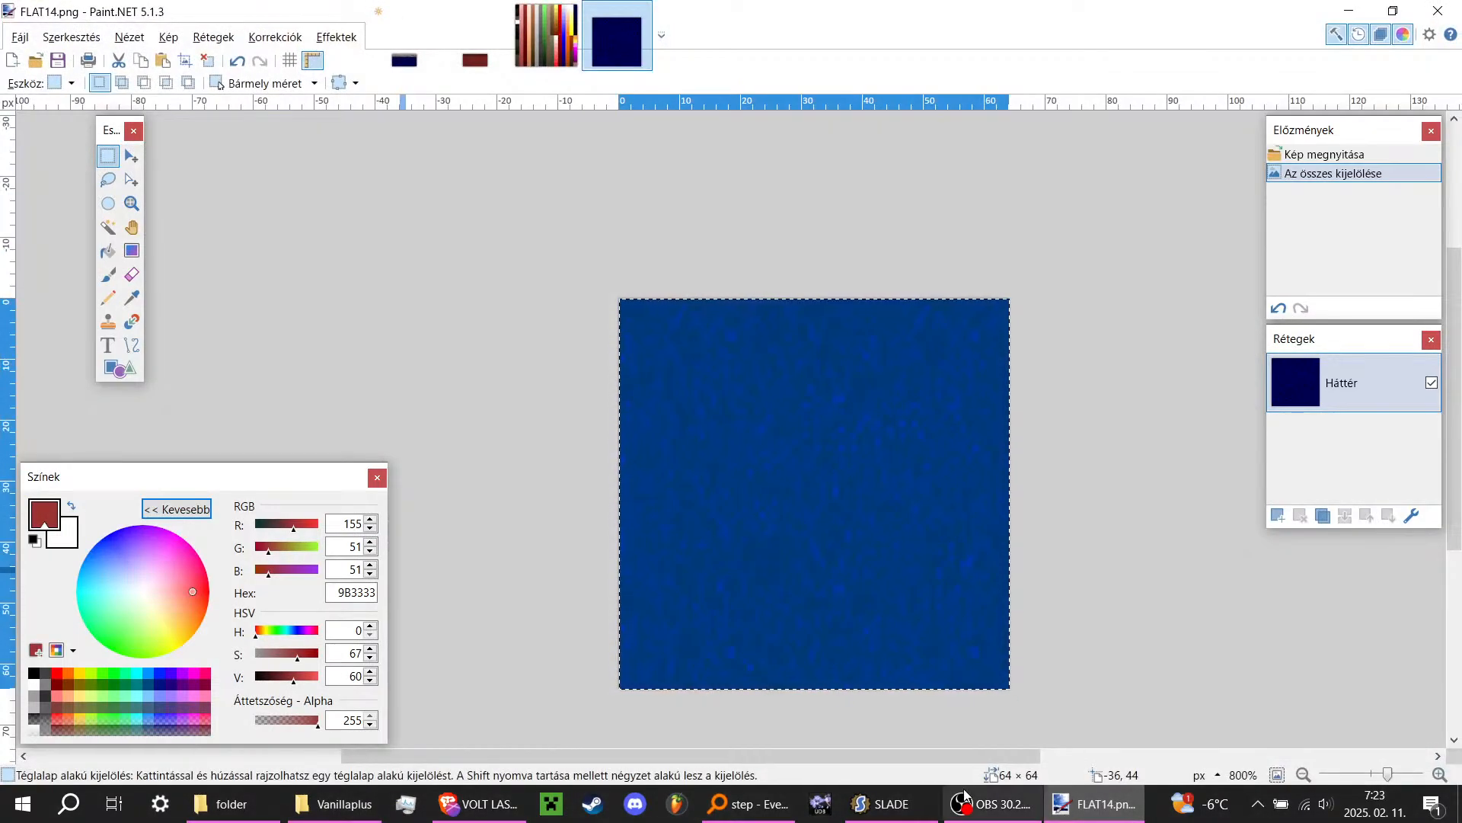
left_click(889, 813)
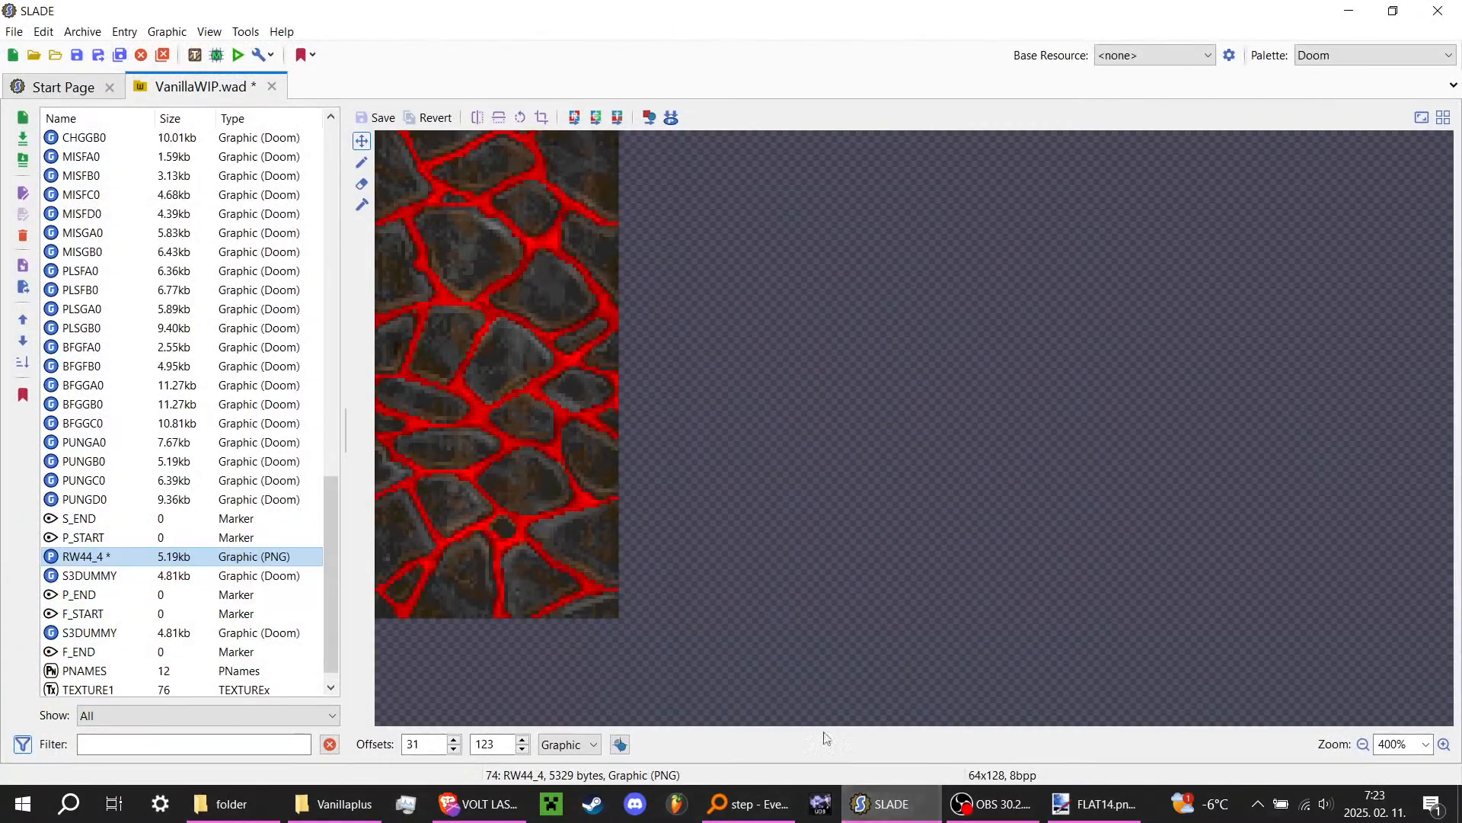
left_click(107, 558)
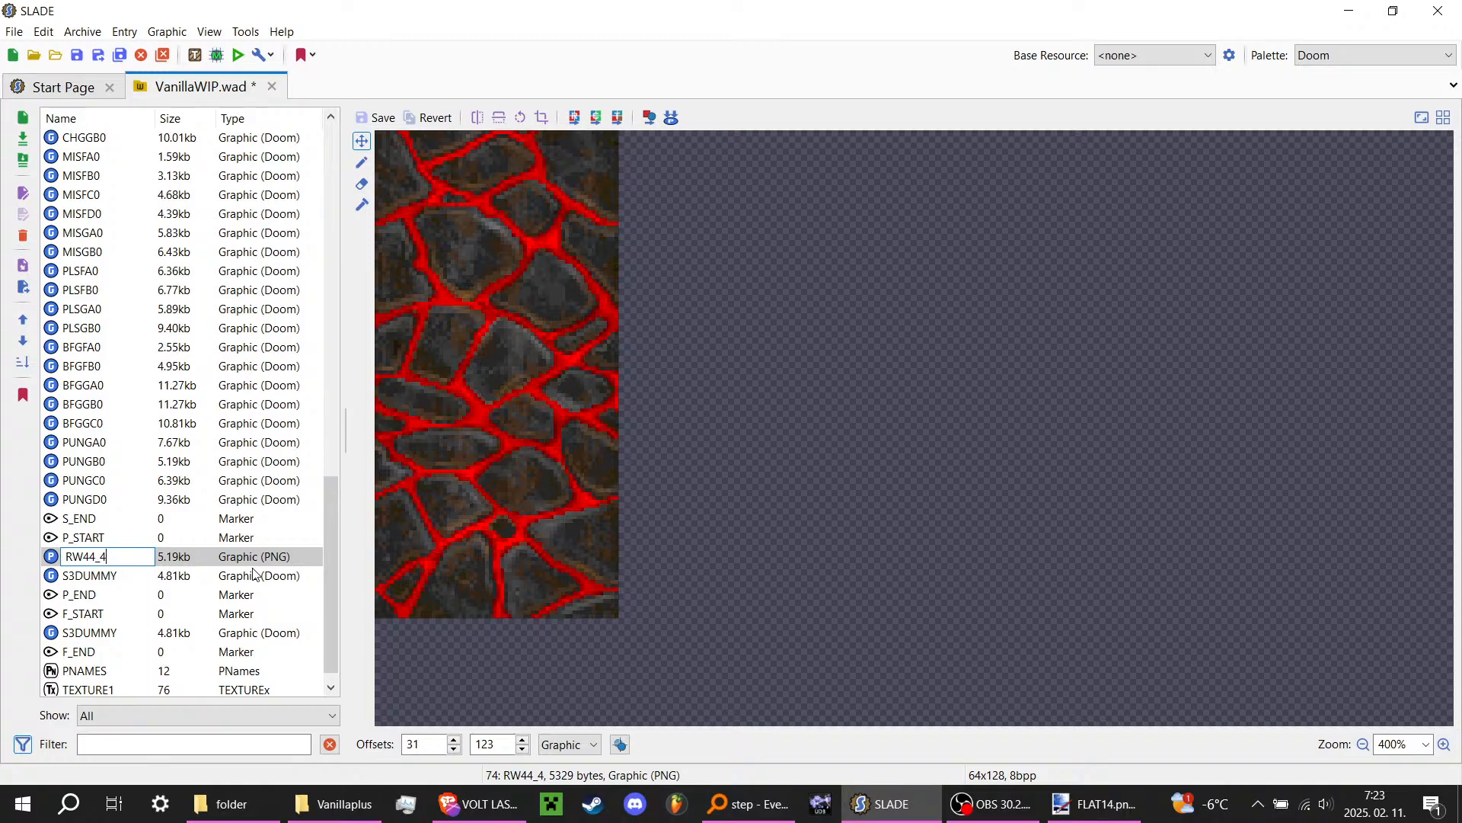
type("B")
key("Return")
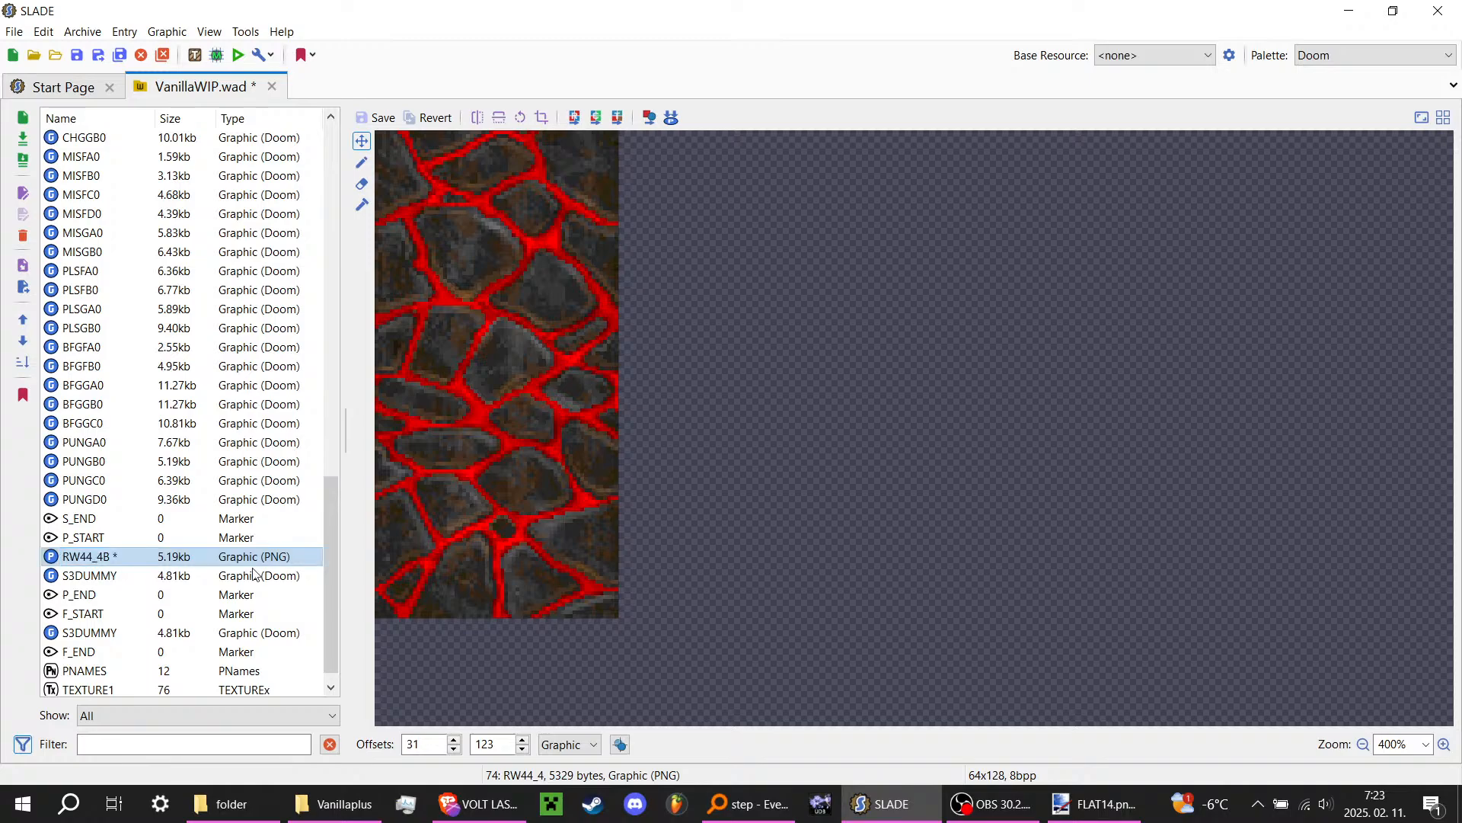
Step: Examine the original RW44_4.png in the Vanillaplus folder and the ROCWAL texture variants in the directory named folder
key("alt+Tab")
key("Tab")
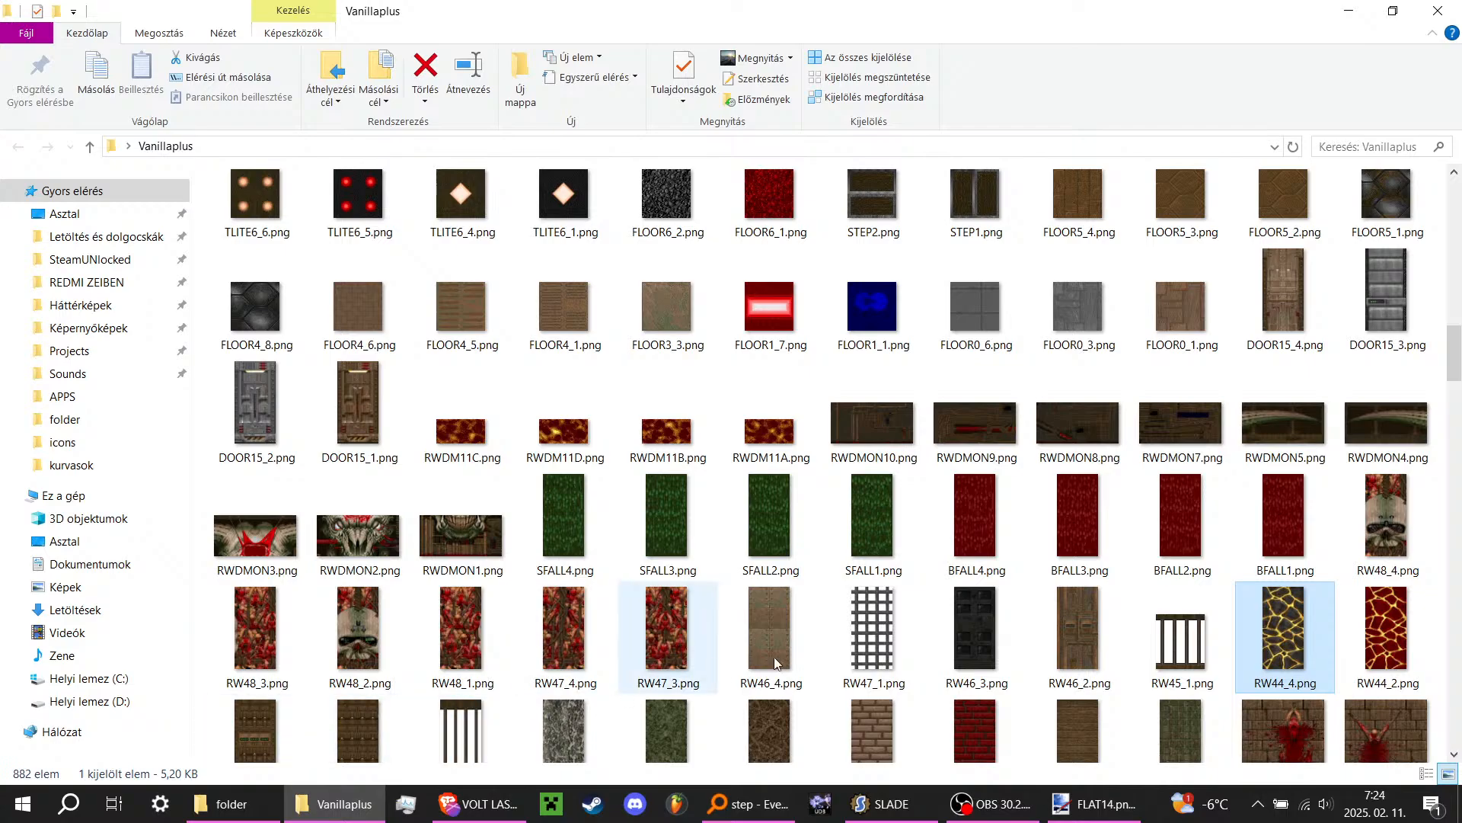
scroll(970, 626, "down", 3)
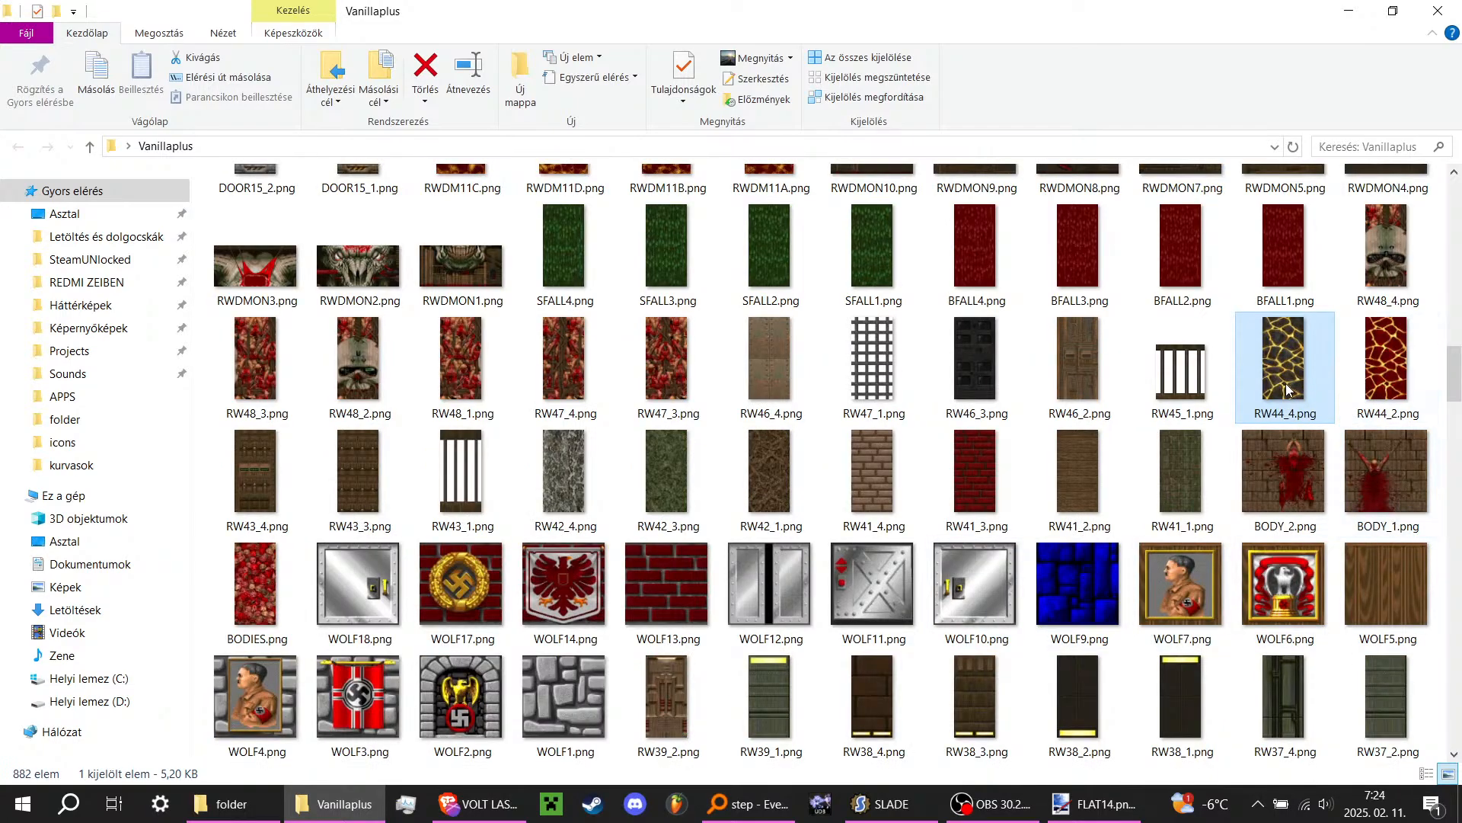
key("alt+Tab")
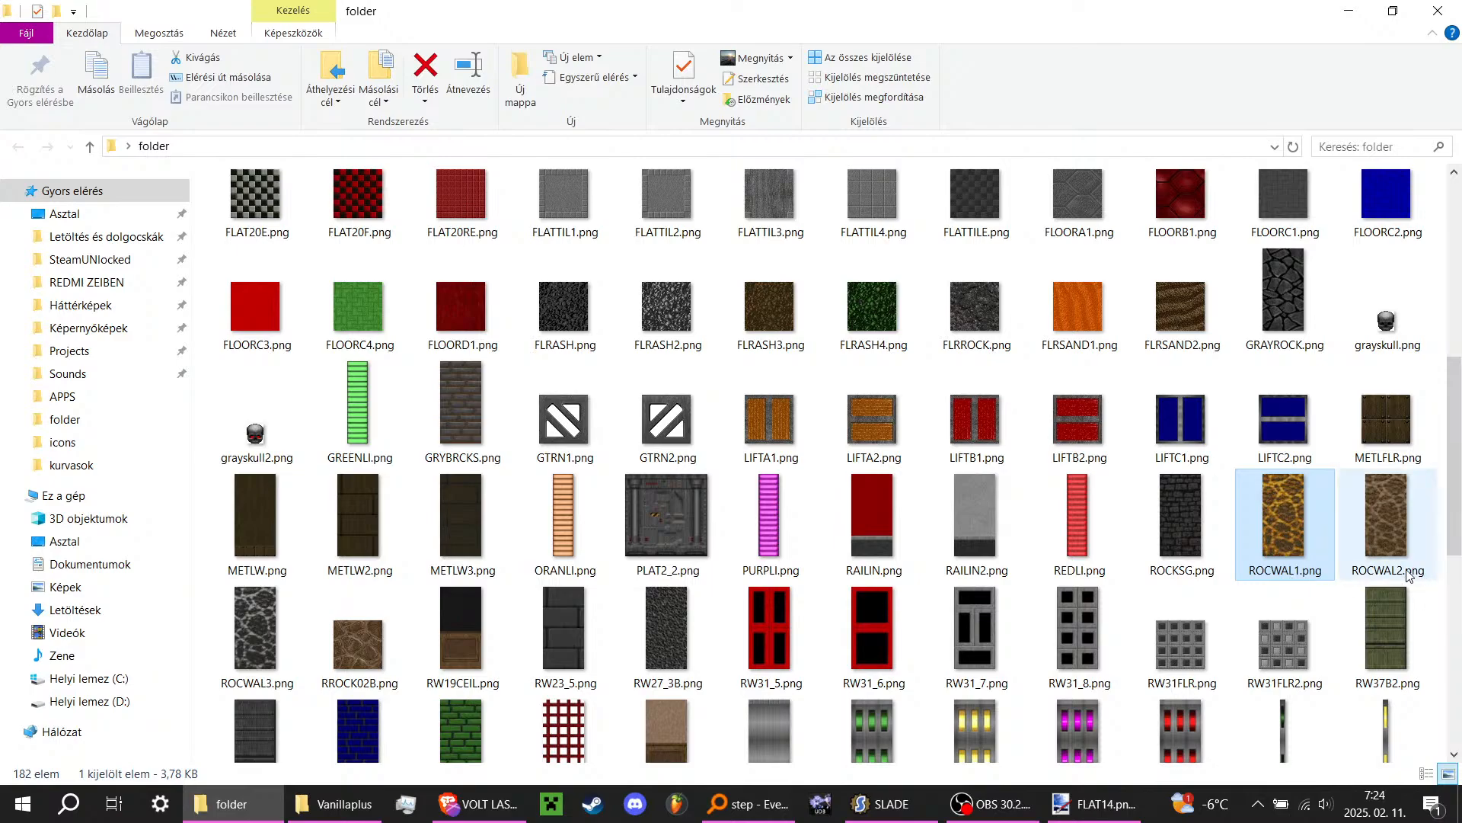
left_click(289, 663)
key("alt+Tab")
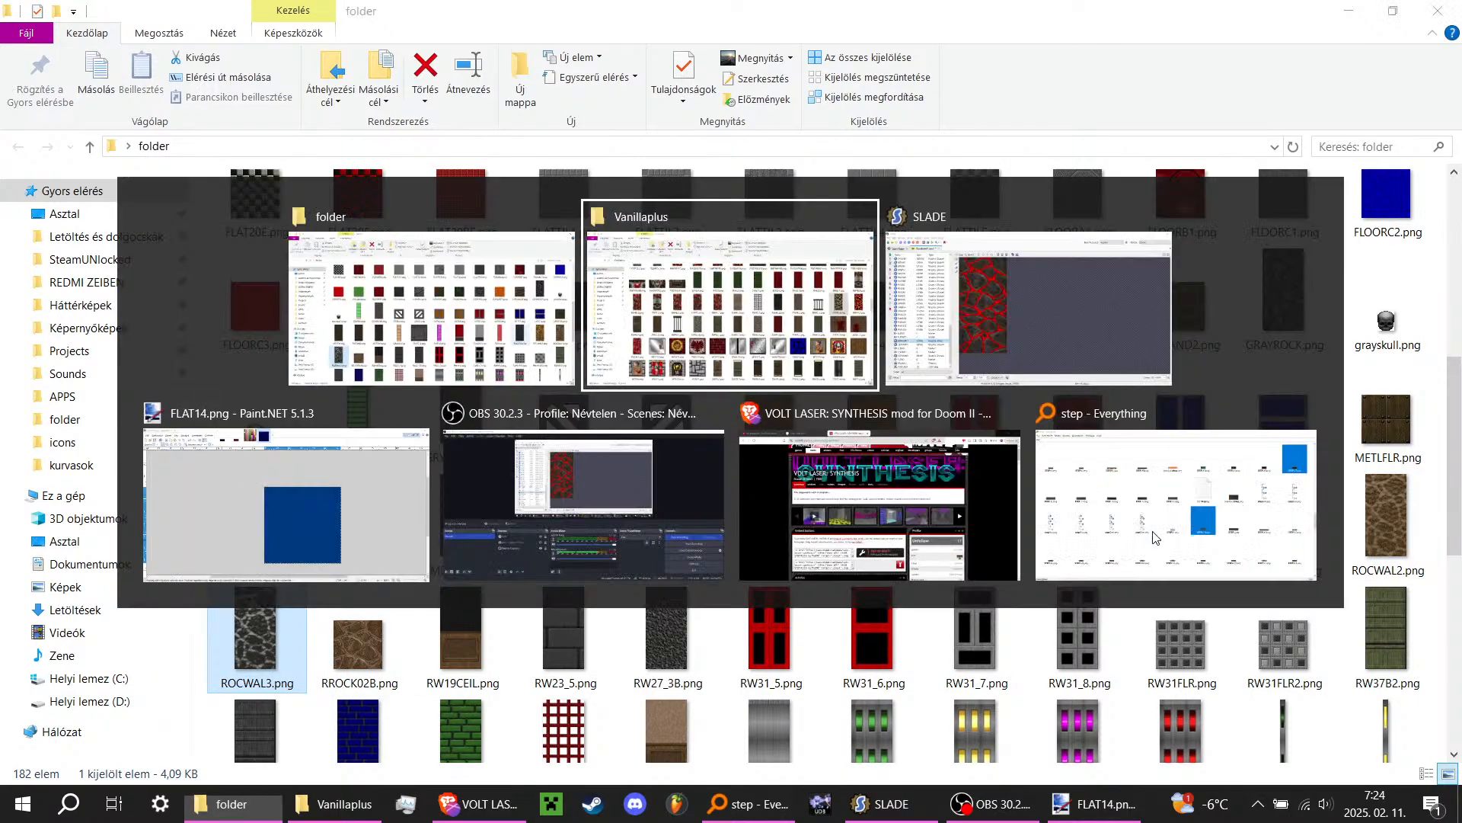
Step: Switch to SLADE and export the RW44_4B entry as RW44_4B.png into the desktop directory named folder
left_click(886, 803)
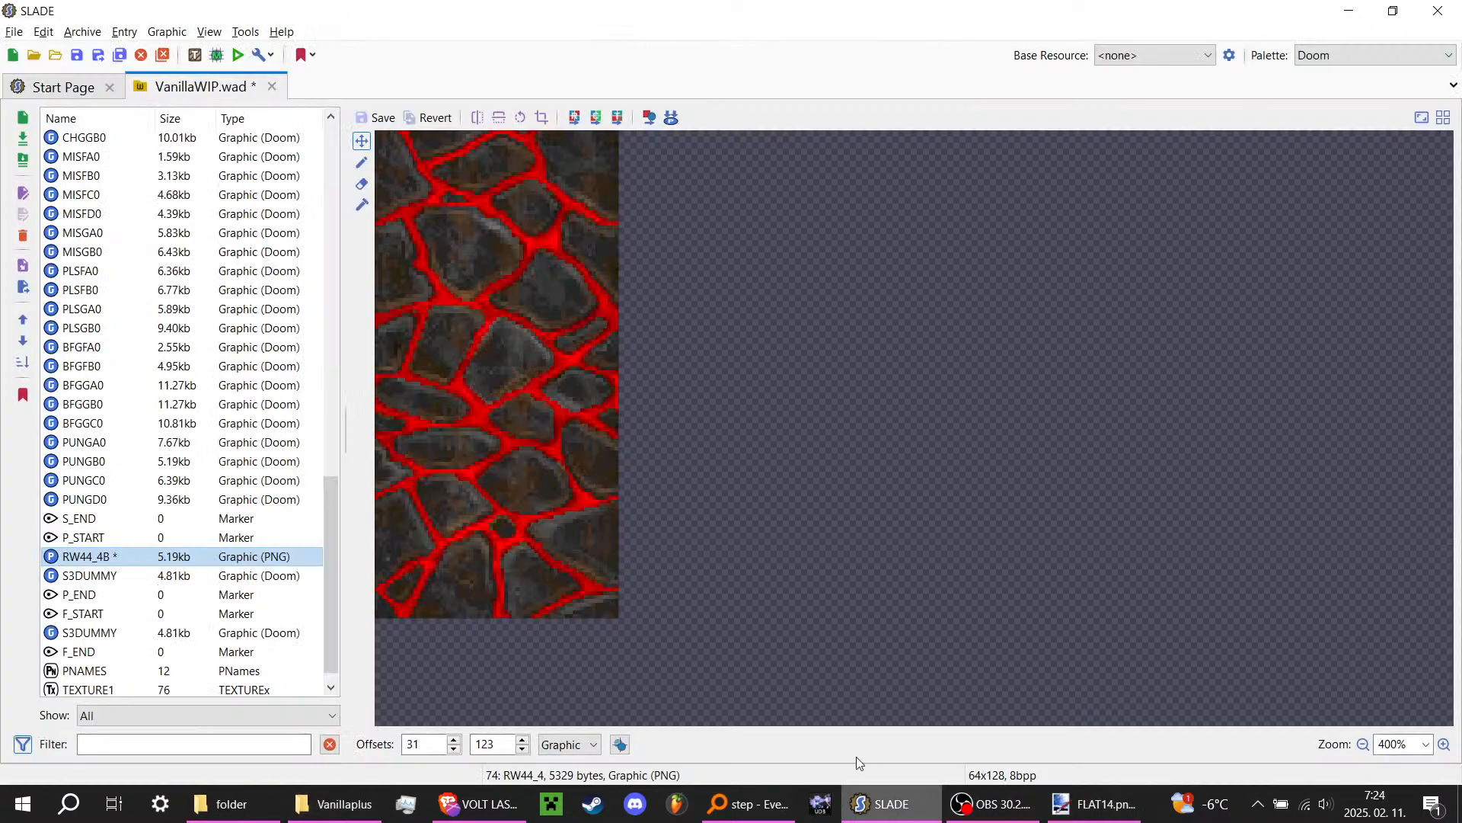
right_click(109, 565)
mouse_move(152, 531)
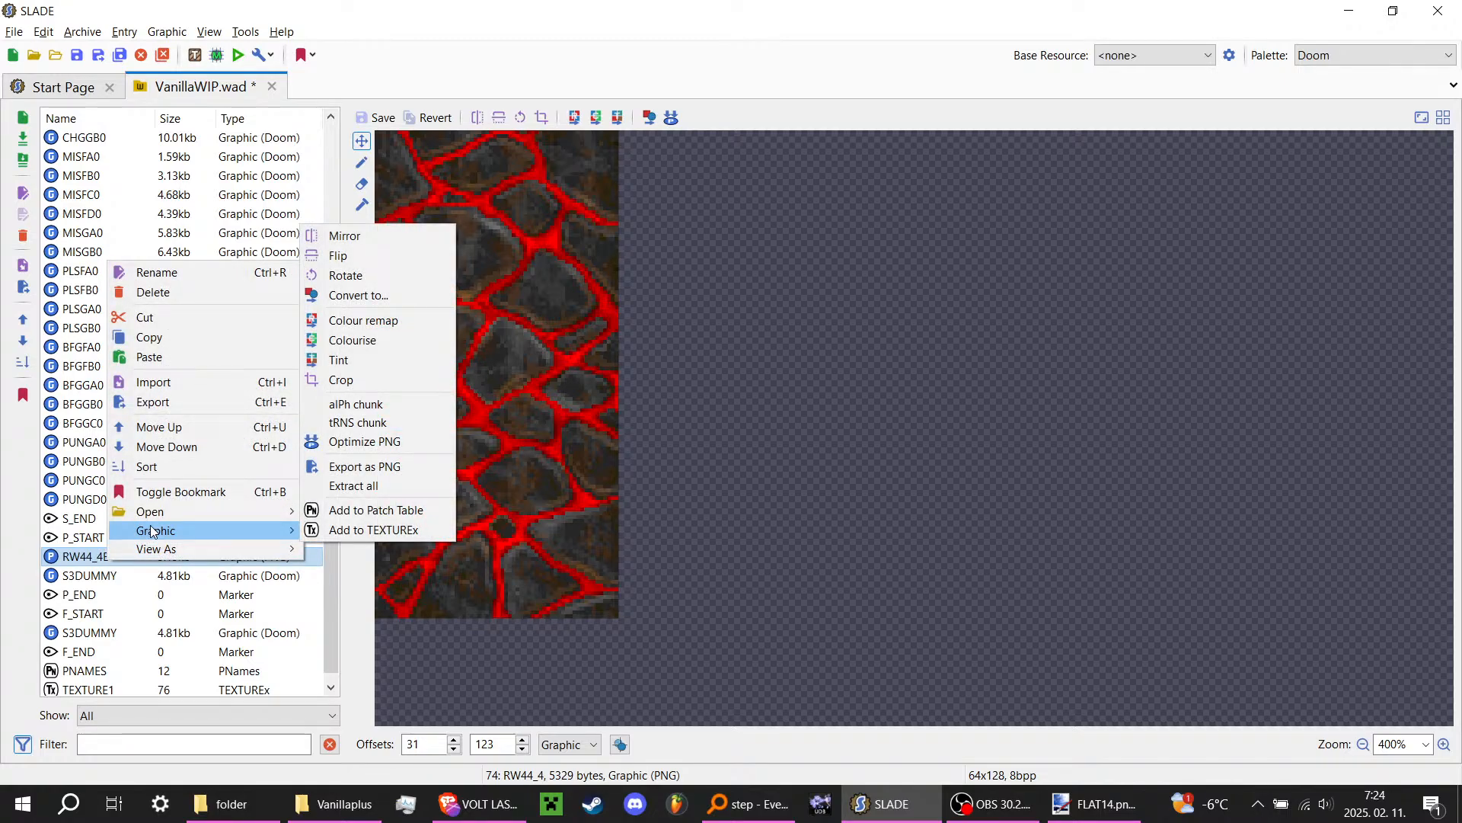
left_click(401, 465)
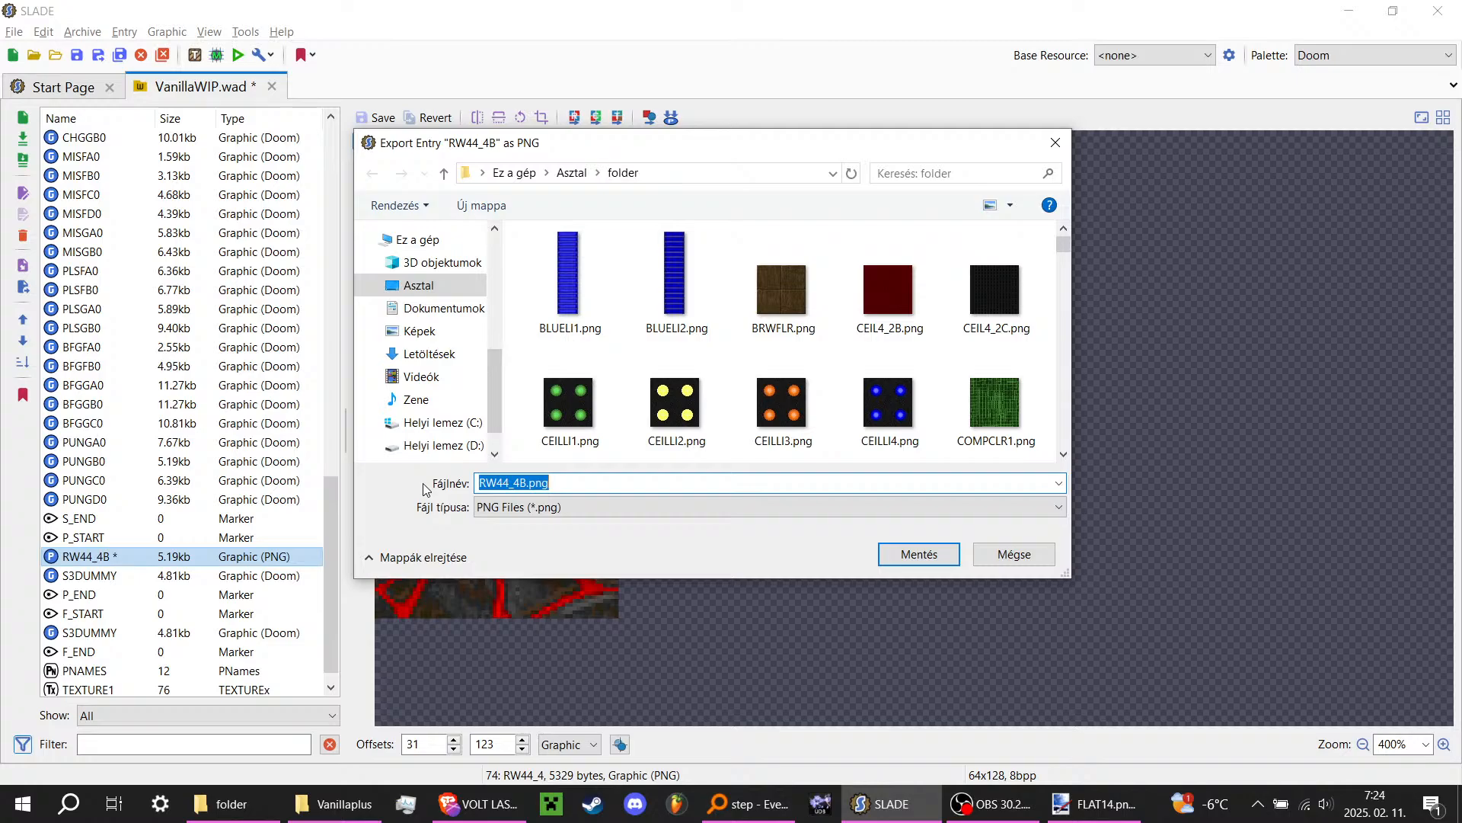
left_click(914, 554)
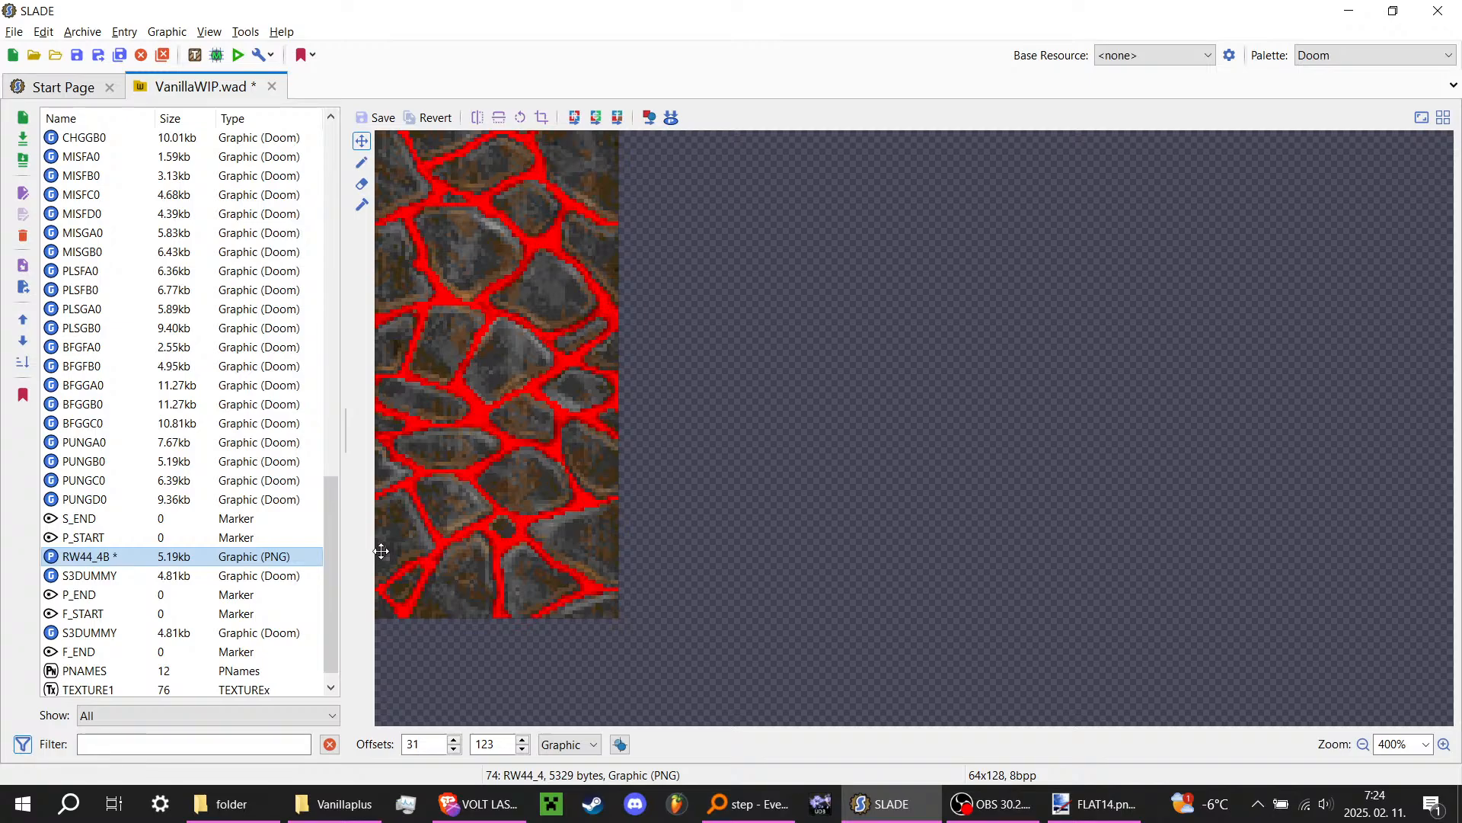
Step: Delete the RW44_4B entry from VanillaWIP.wad and switch to the Vanillaplus folder
key("Delete")
key("Return")
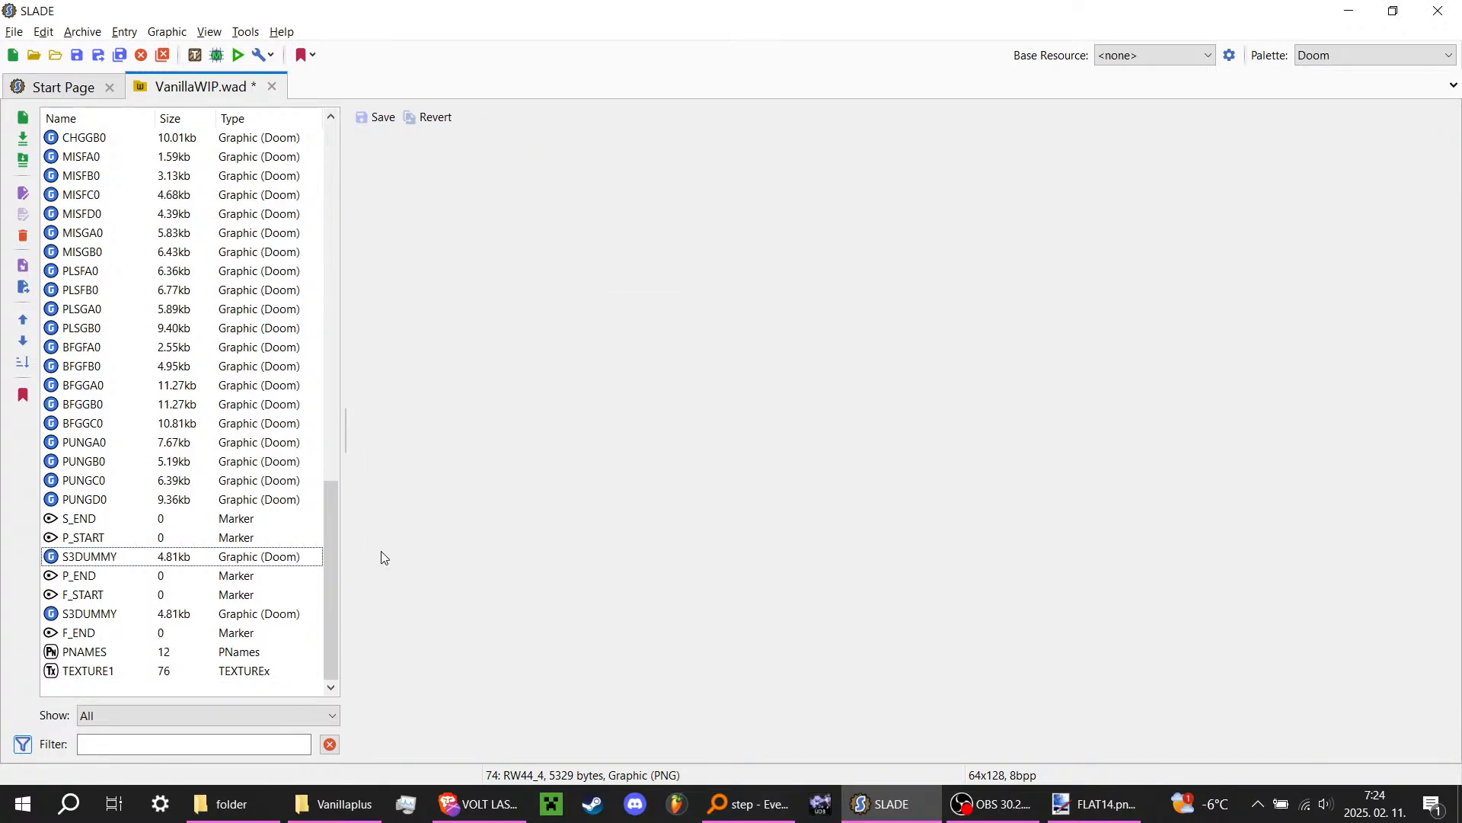
left_click(358, 806)
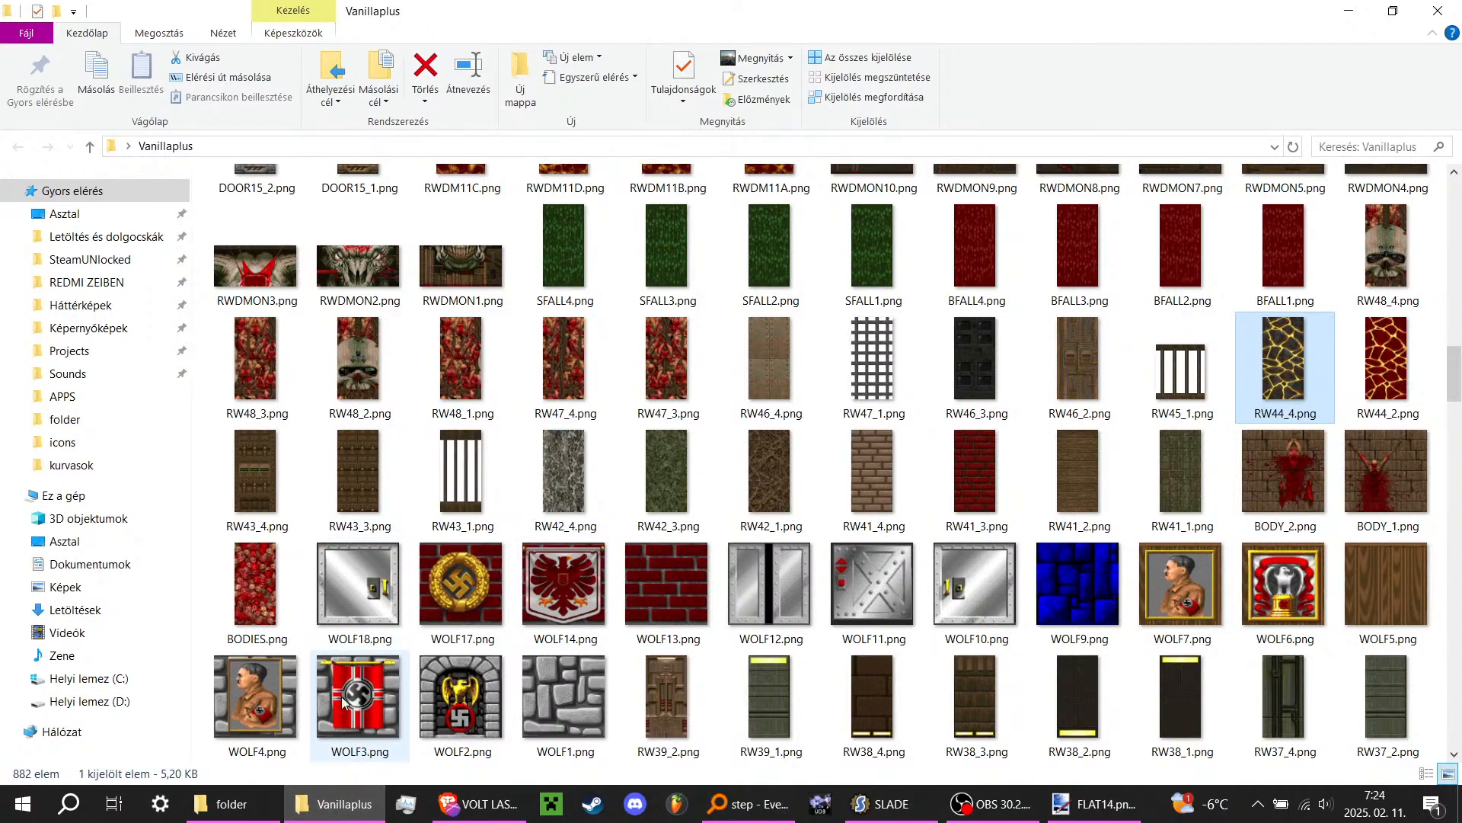
Step: Examine the texture variants in the directory named folder and check FLAT14.png open in Paint.NET
left_click(227, 813)
scroll(449, 502, "up", 5)
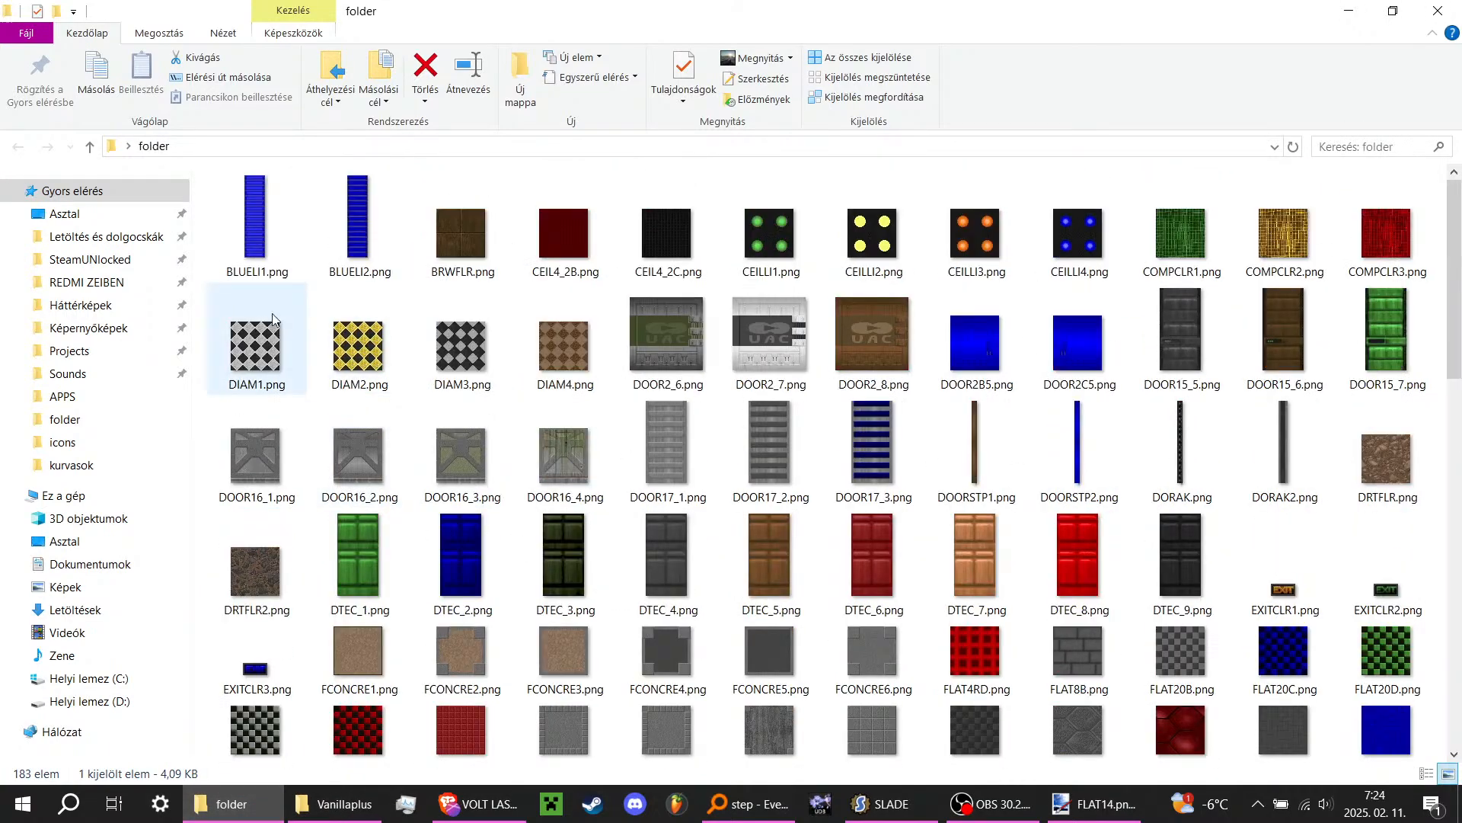
left_click(213, 228)
left_click_drag(204, 251, 1295, 601)
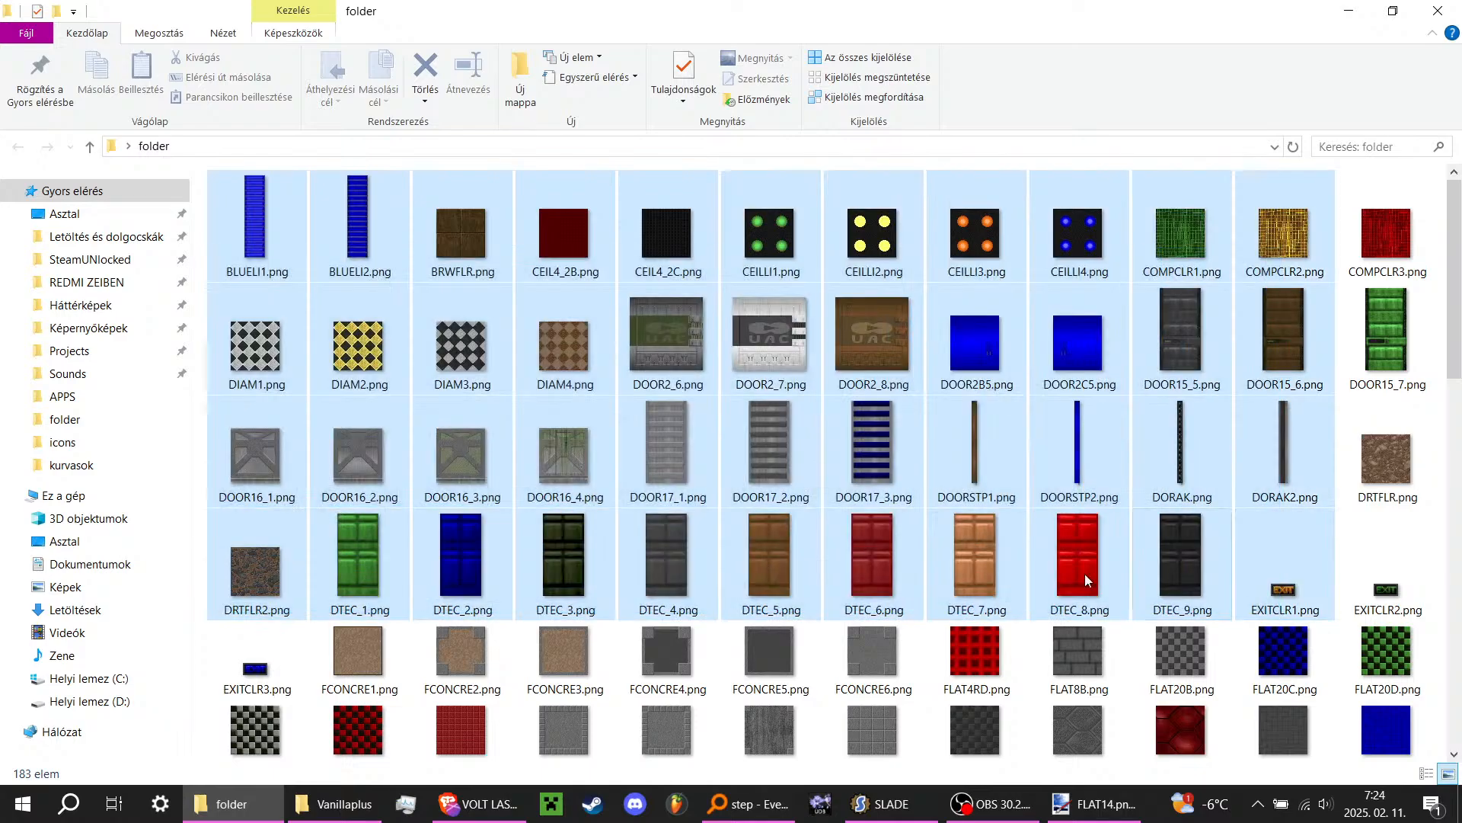
left_click_drag(1085, 574, 170, 586)
key("alt+Tab")
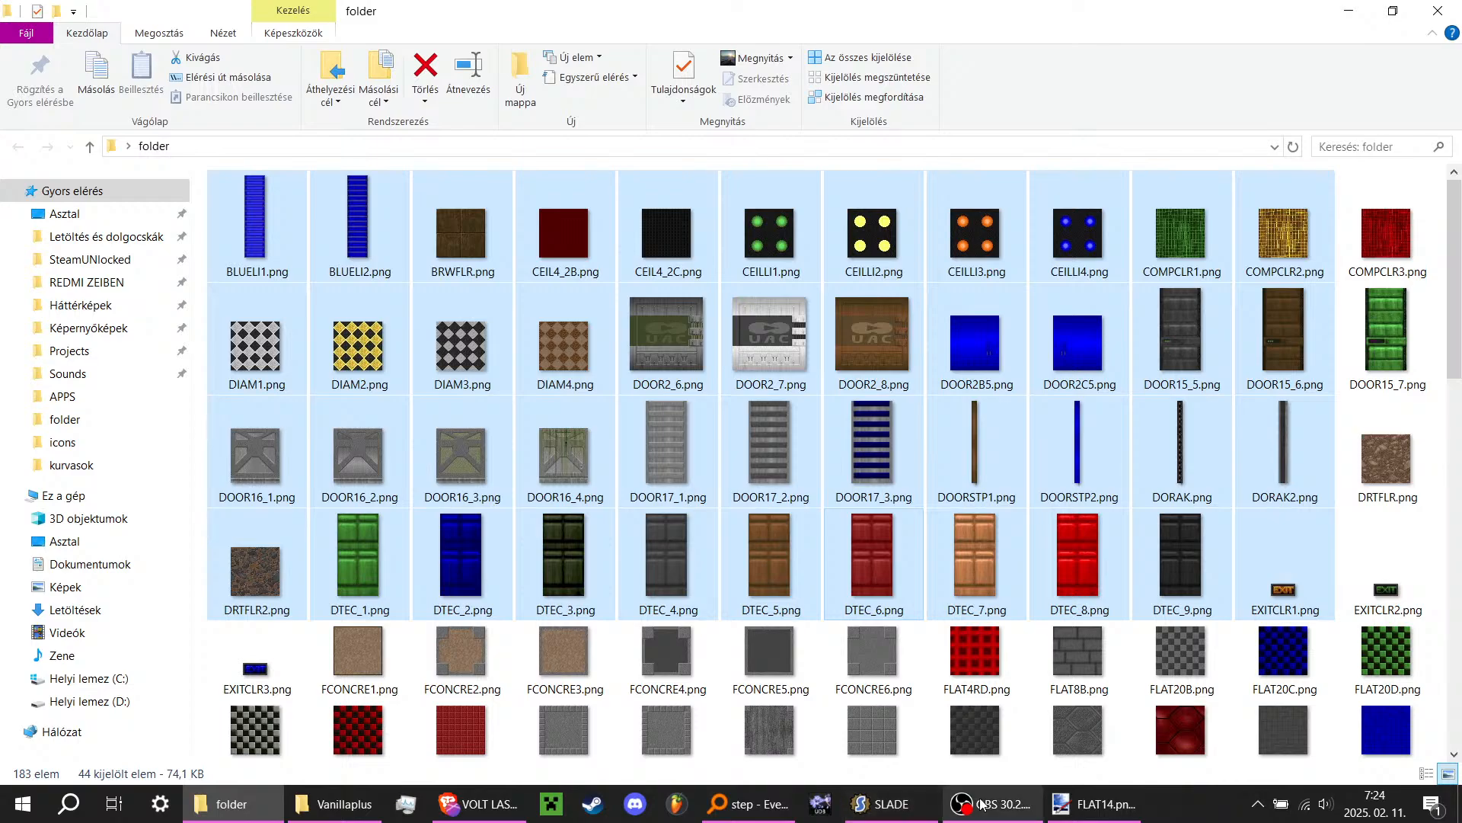
left_click(1096, 804)
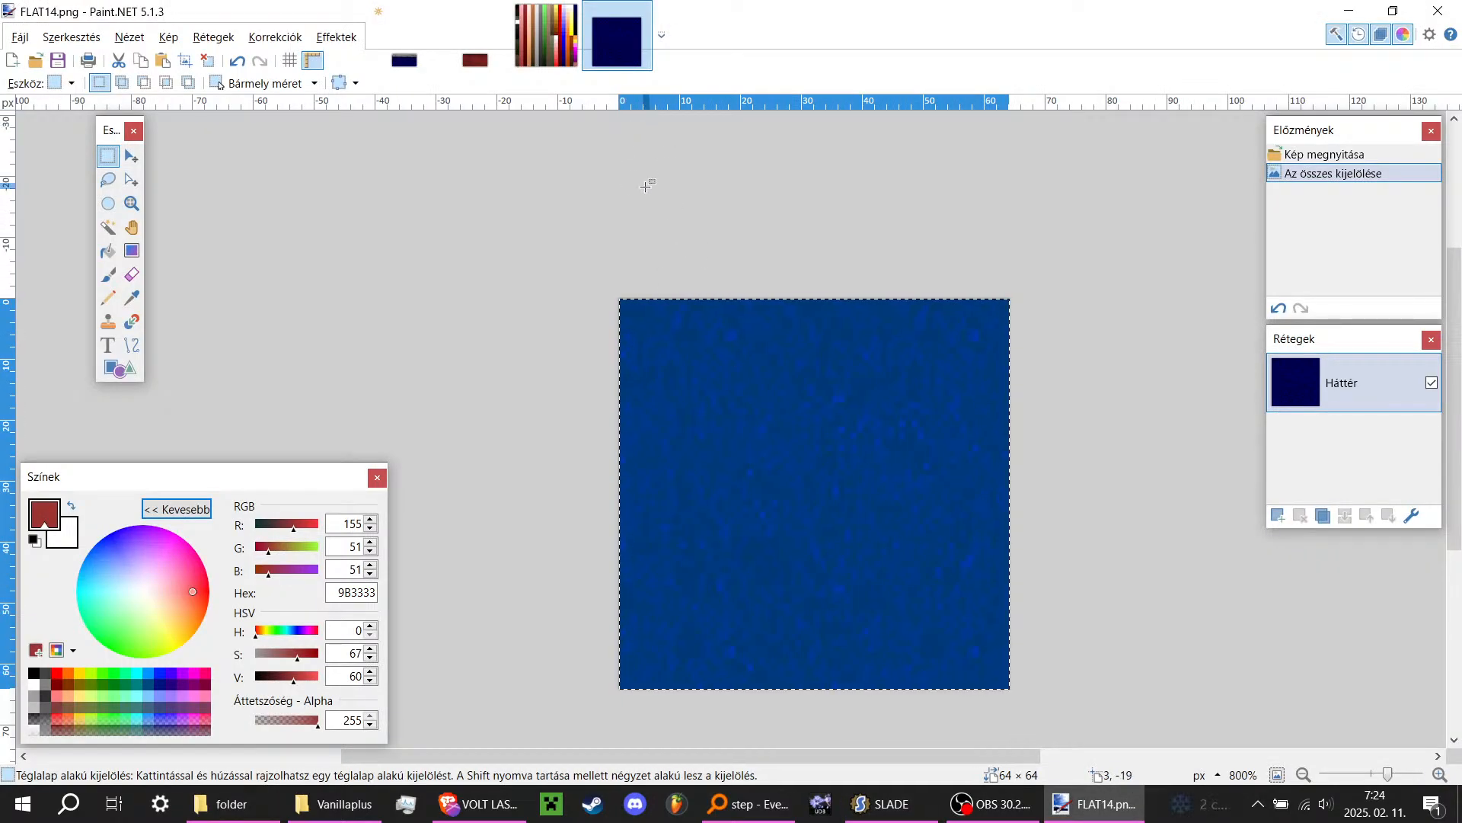
key("alt+Tab")
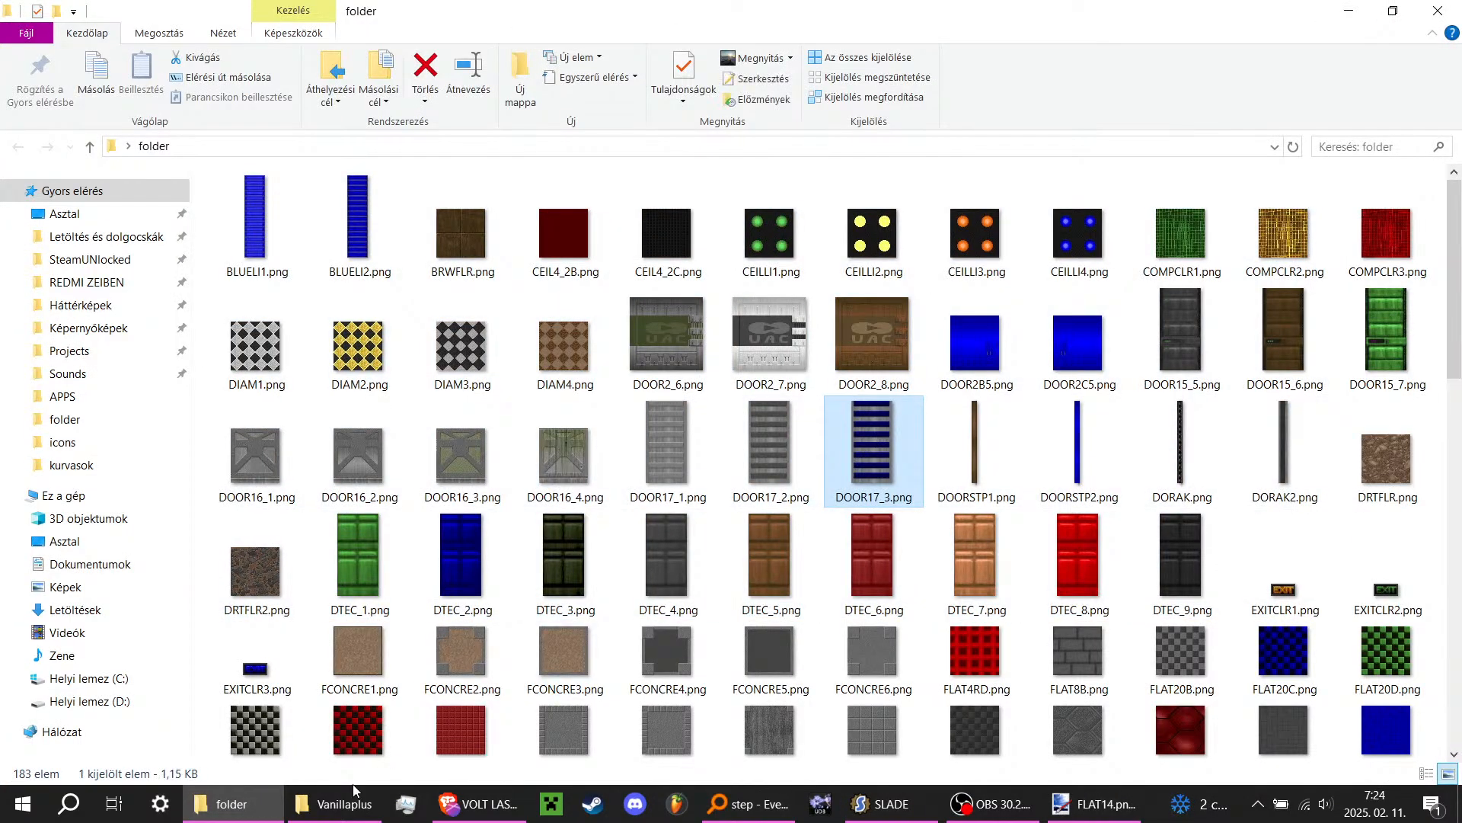
Step: Find MFLR8_1.png in the Vanillaplus folder and open it in Paint.NET alongside FLAT14.png
left_click(335, 803)
scroll(670, 609, "down", 10)
scroll(683, 620, "down", 3)
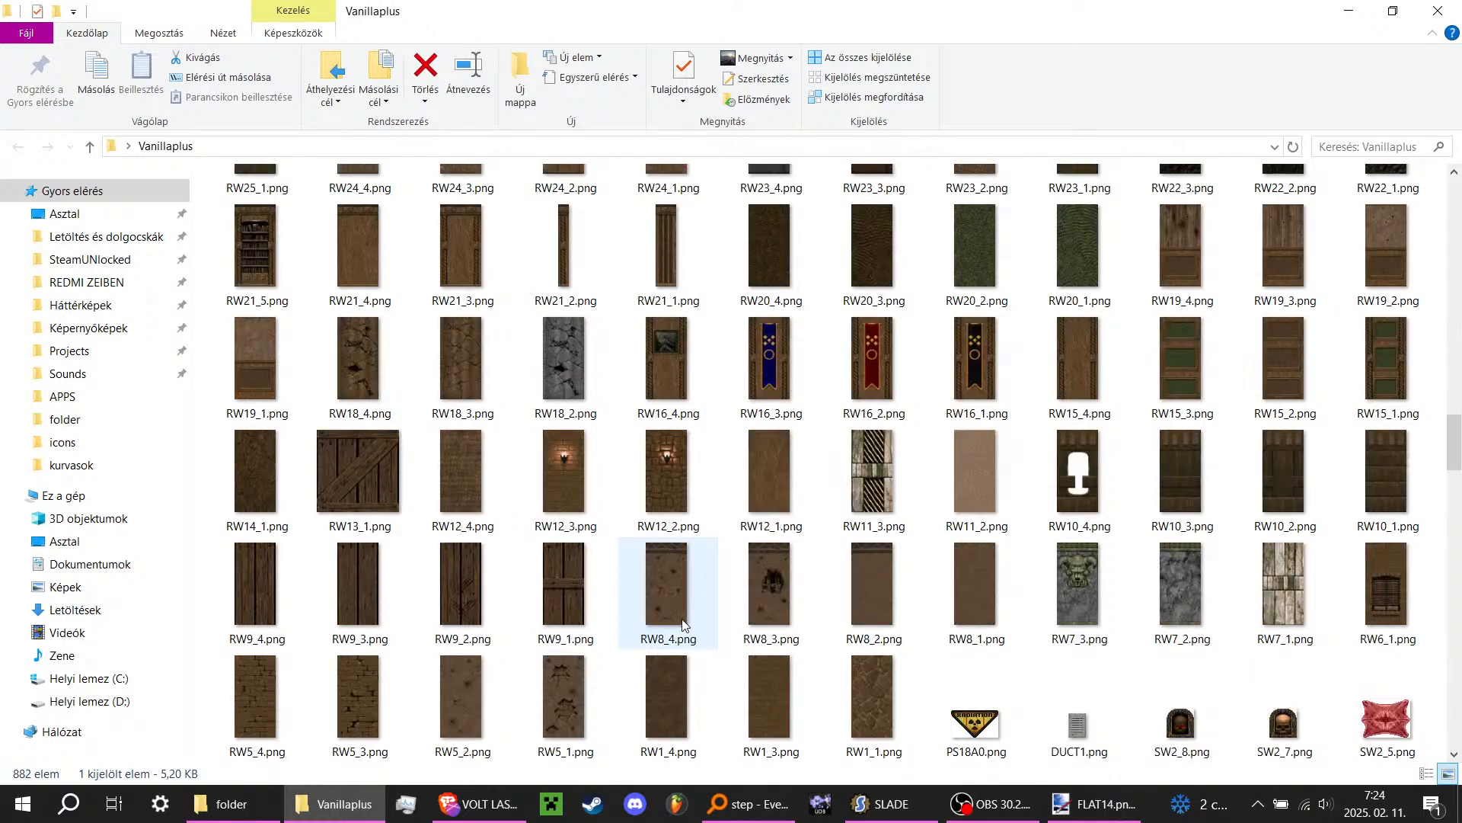
scroll(683, 623, "up", 15)
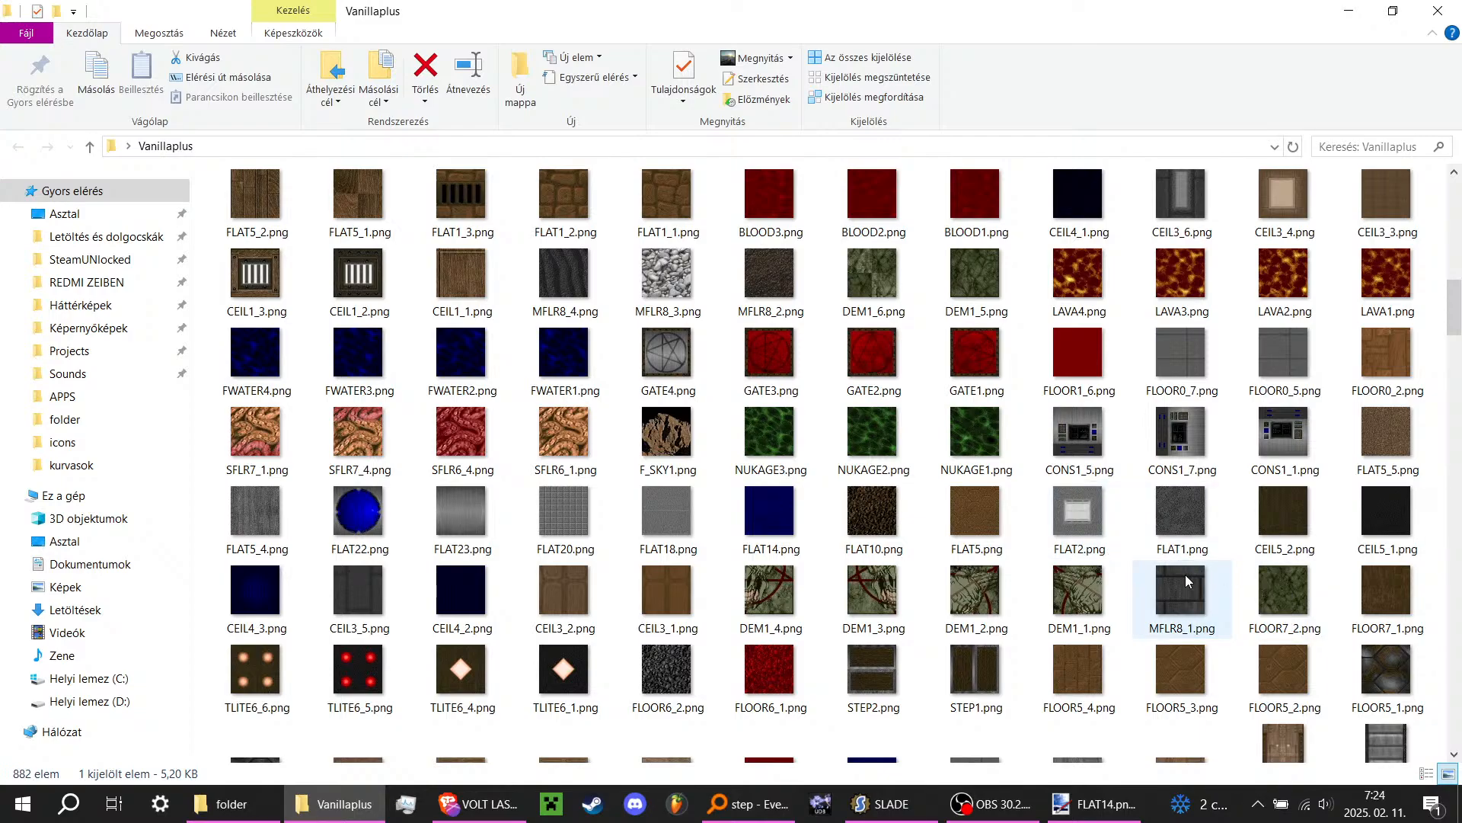
left_click(1205, 608)
mouse_move(1205, 608)
left_mouse_down()
mouse_move(1120, 727)
mouse_move(1100, 801)
mouse_move(813, 526)
left_mouse_up()
left_click(703, 412)
Step: Clear the selection on FLAT14.png and bring up the MFLR8_1.png image
left_click(619, 51)
scroll(767, 394, "up", 2, "ctrl")
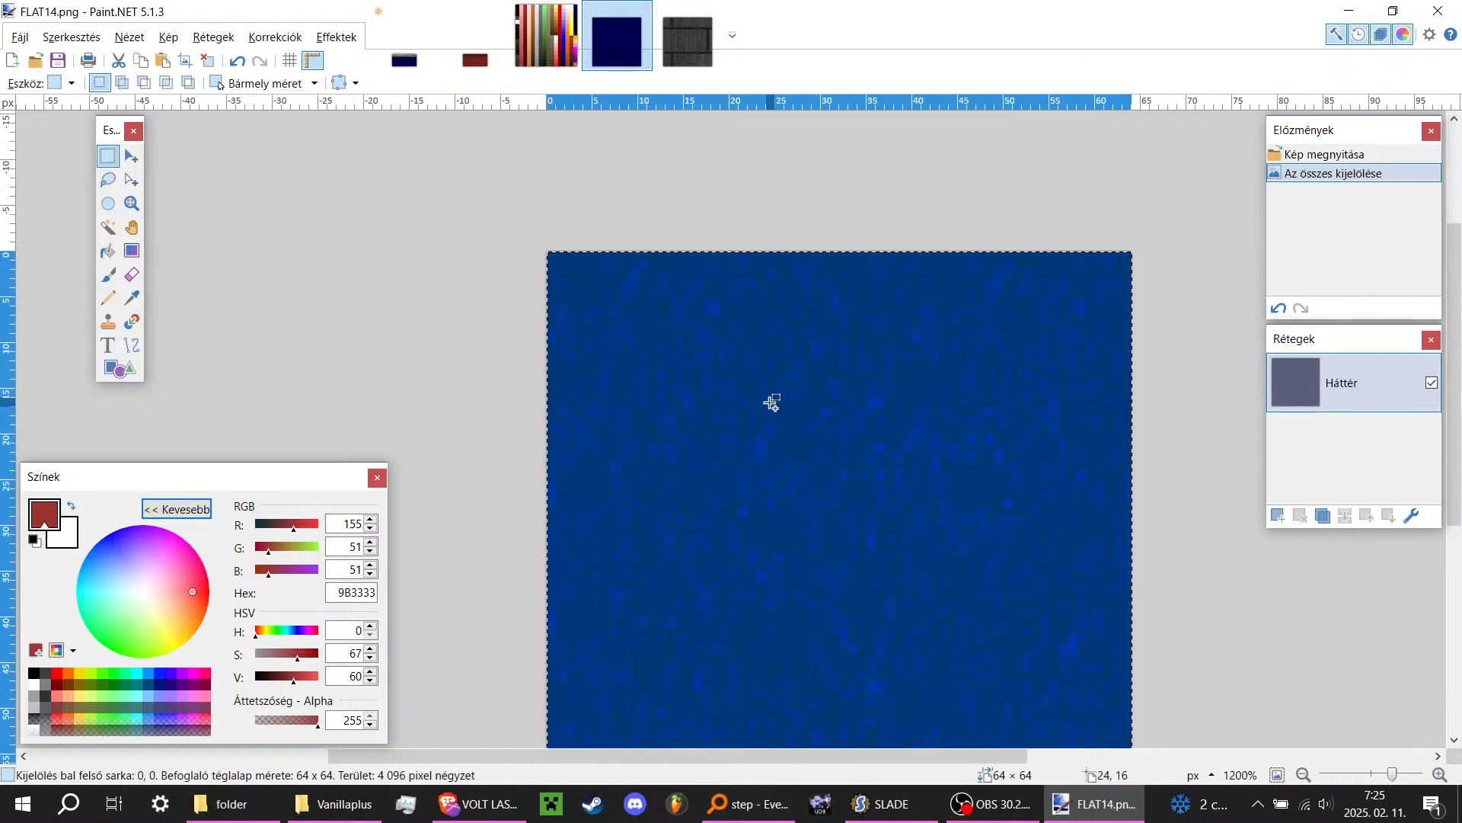
key("ctrl+d")
scroll(673, 273, "down", 3, "ctrl")
left_click(690, 53)
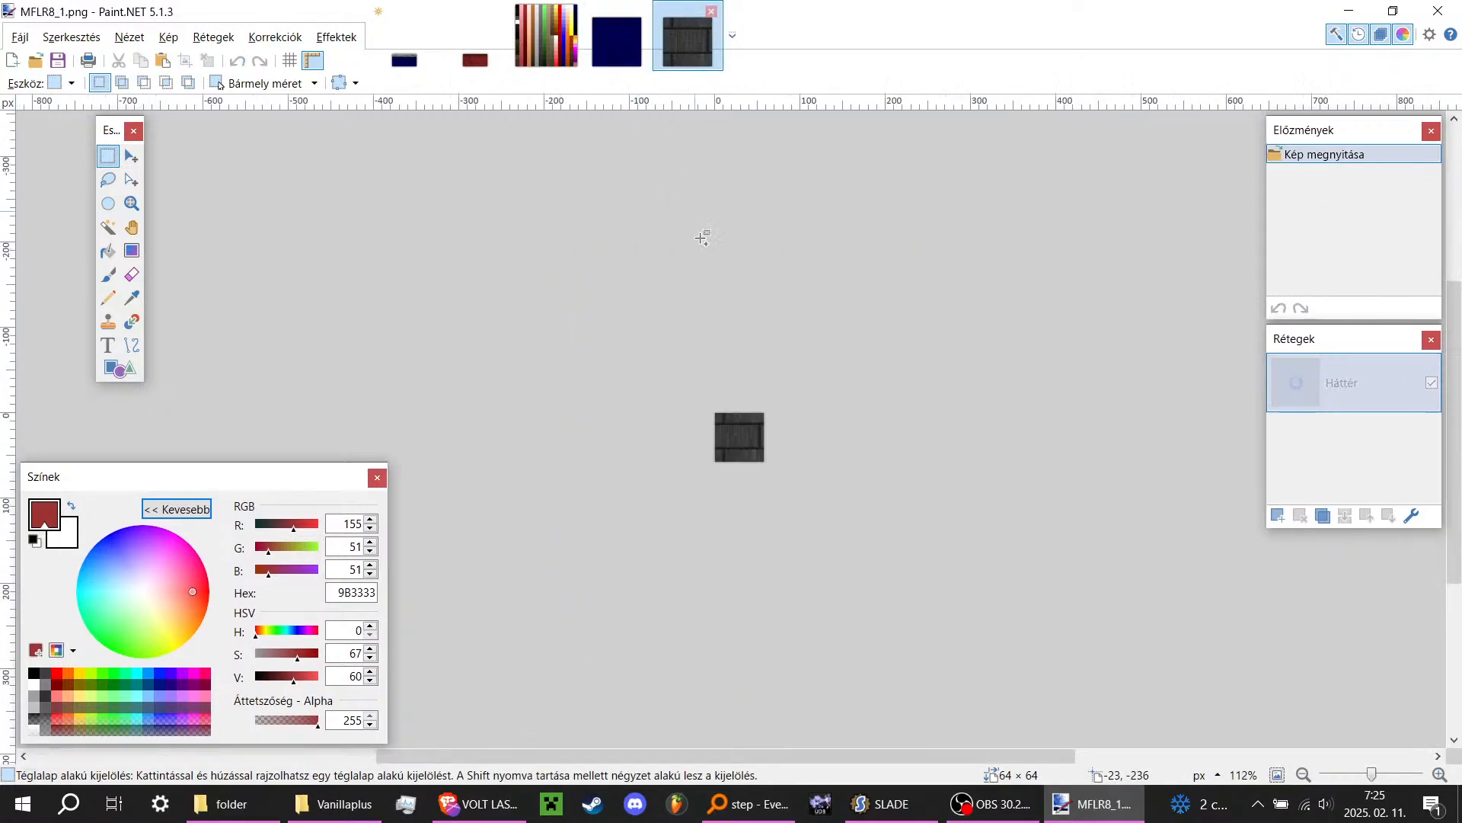
Step: Select the upper vertical seam and the full-width upper horizontal seam of MFLR8_1.png as one combined rectangular selection
scroll(757, 418, "up", 10, "ctrl")
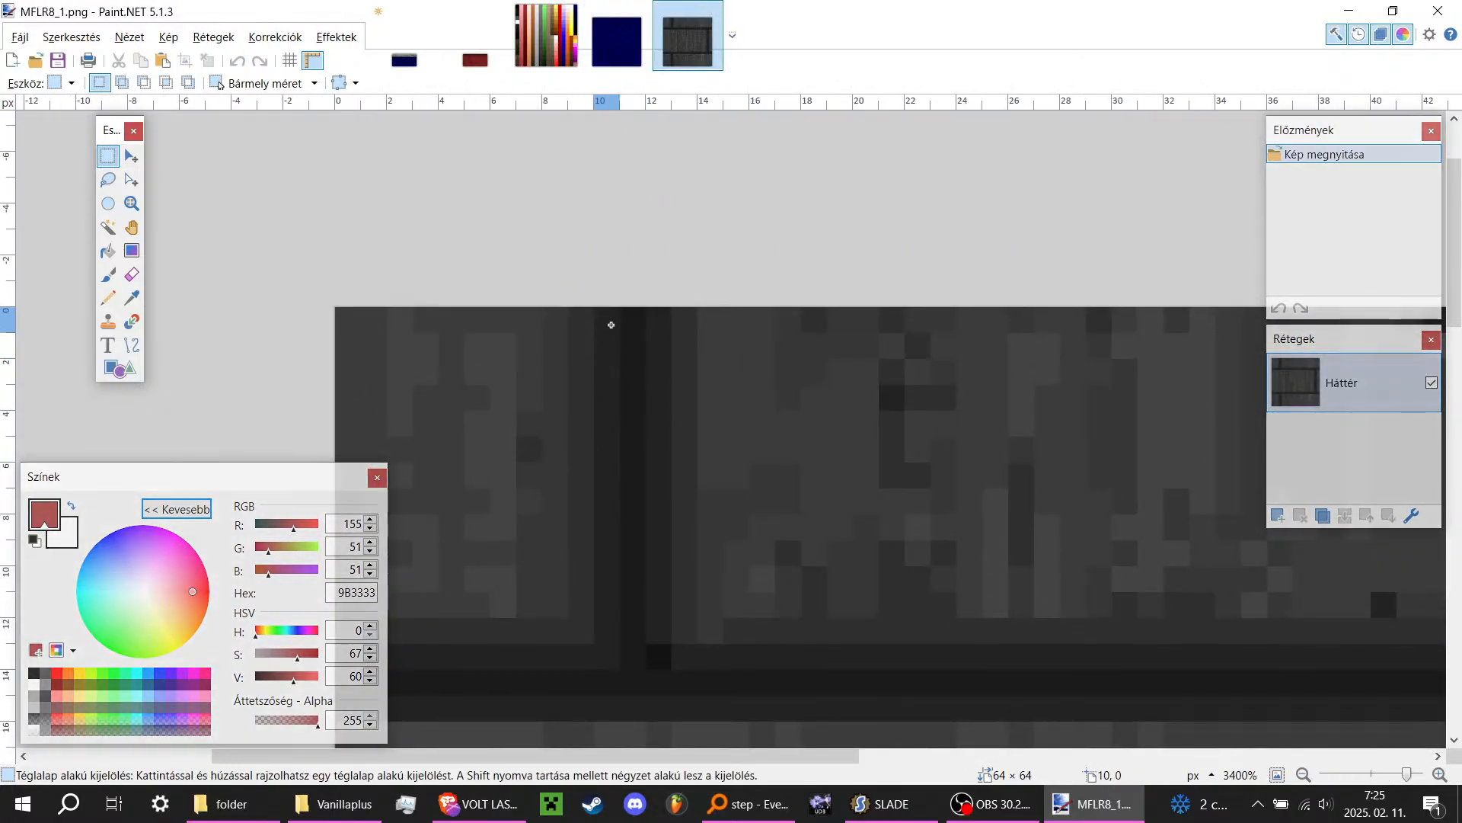
scroll(657, 614, "down", 2, "ctrl")
left_click_drag(610, 322, 660, 683)
left_click_drag(421, 651, 1272, 583, "ctrl")
scroll(821, 376, "down", 5, "ctrl")
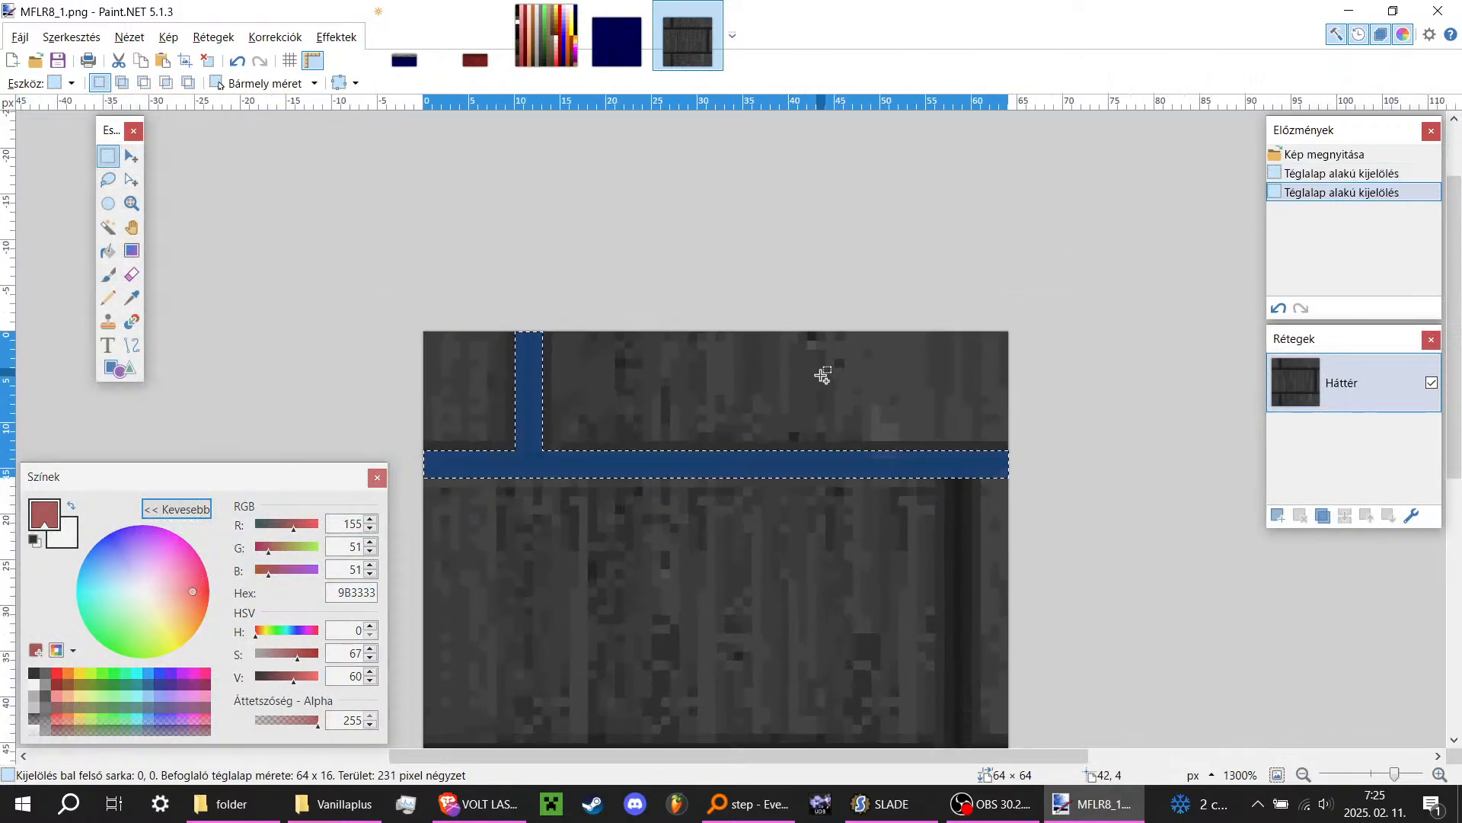
Step: Add the middle vertical seam, the lower horizontal seam and the lower vertical seam to the selection
scroll(935, 499, "up", 8, "ctrl")
scroll(981, 415, "down", 5, "ctrl")
left_click_drag(947, 346, 578, 527, "ctrl")
scroll(920, 434, "down", 4, "ctrl")
scroll(960, 483, "up", 7, "ctrl")
scroll(1058, 487, "down", 6, "ctrl")
scroll(664, 586, "up", 9, "ctrl")
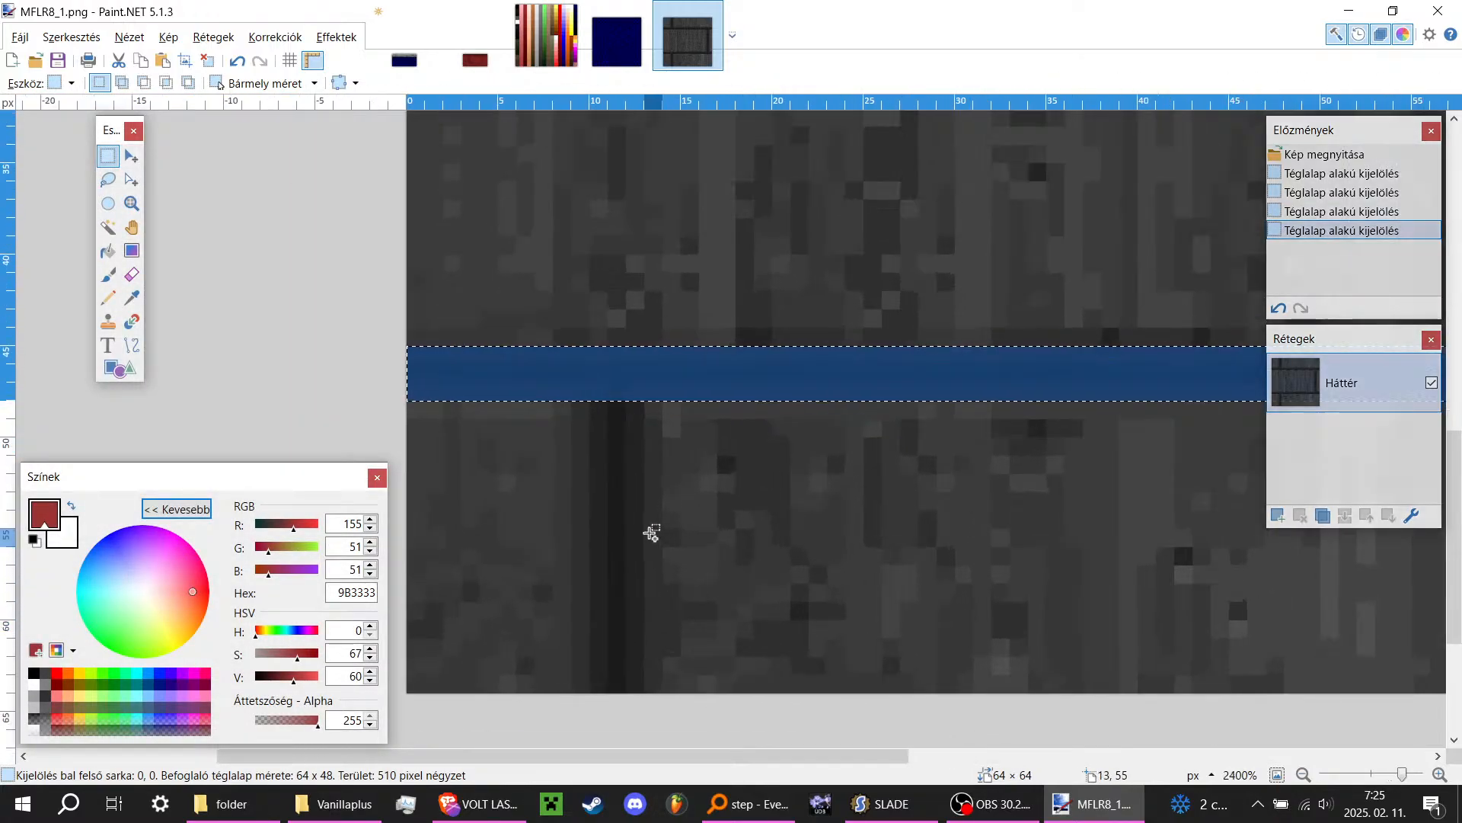
scroll(602, 424, "down", 5, "ctrl")
left_click_drag(563, 281, 619, 594, "ctrl")
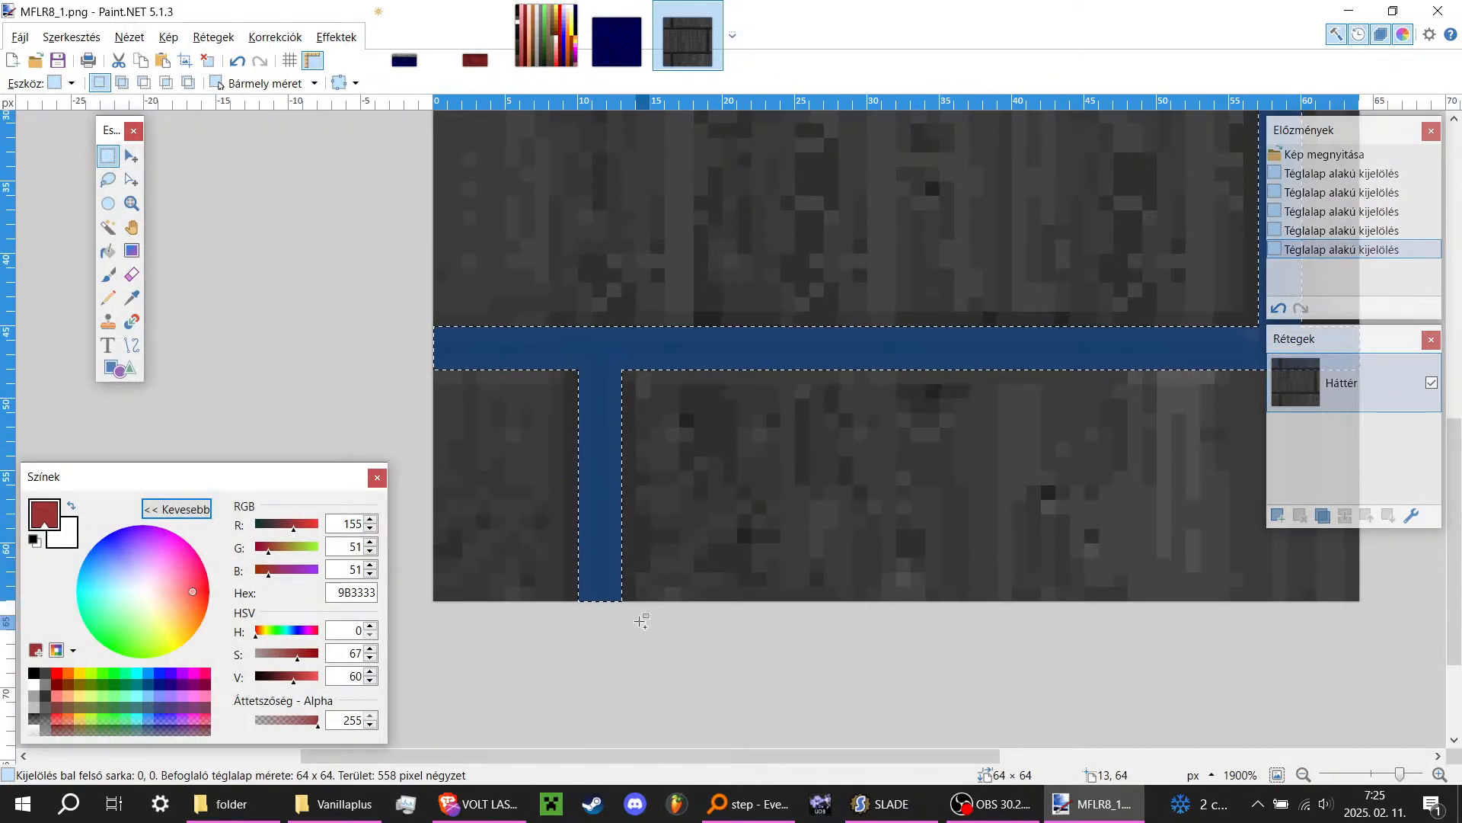
scroll(640, 614, "down", 5, "ctrl")
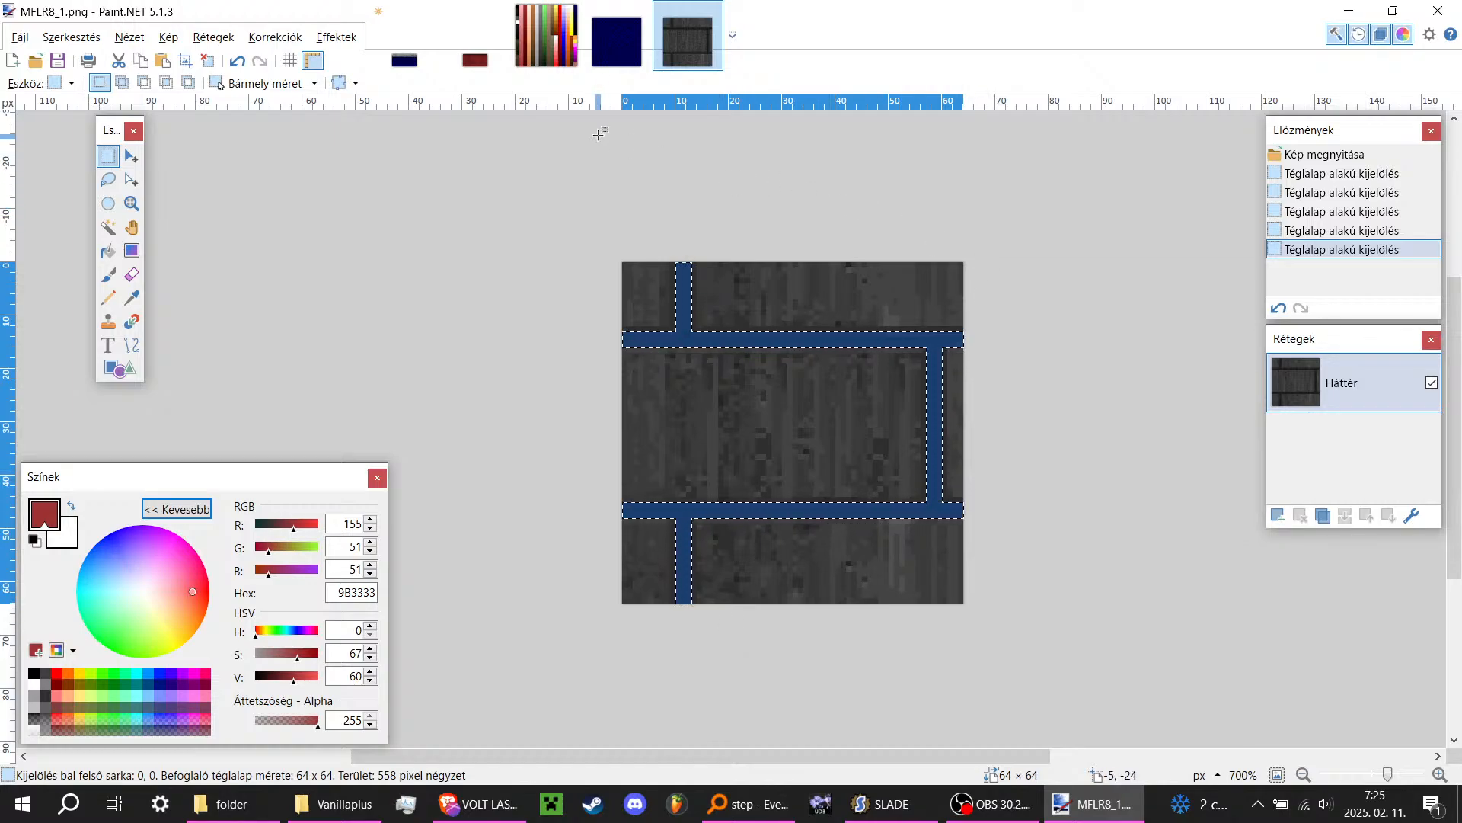
Step: Paste a copy of the selected seams onto FLAT14.png and clear the selection
left_click(616, 44)
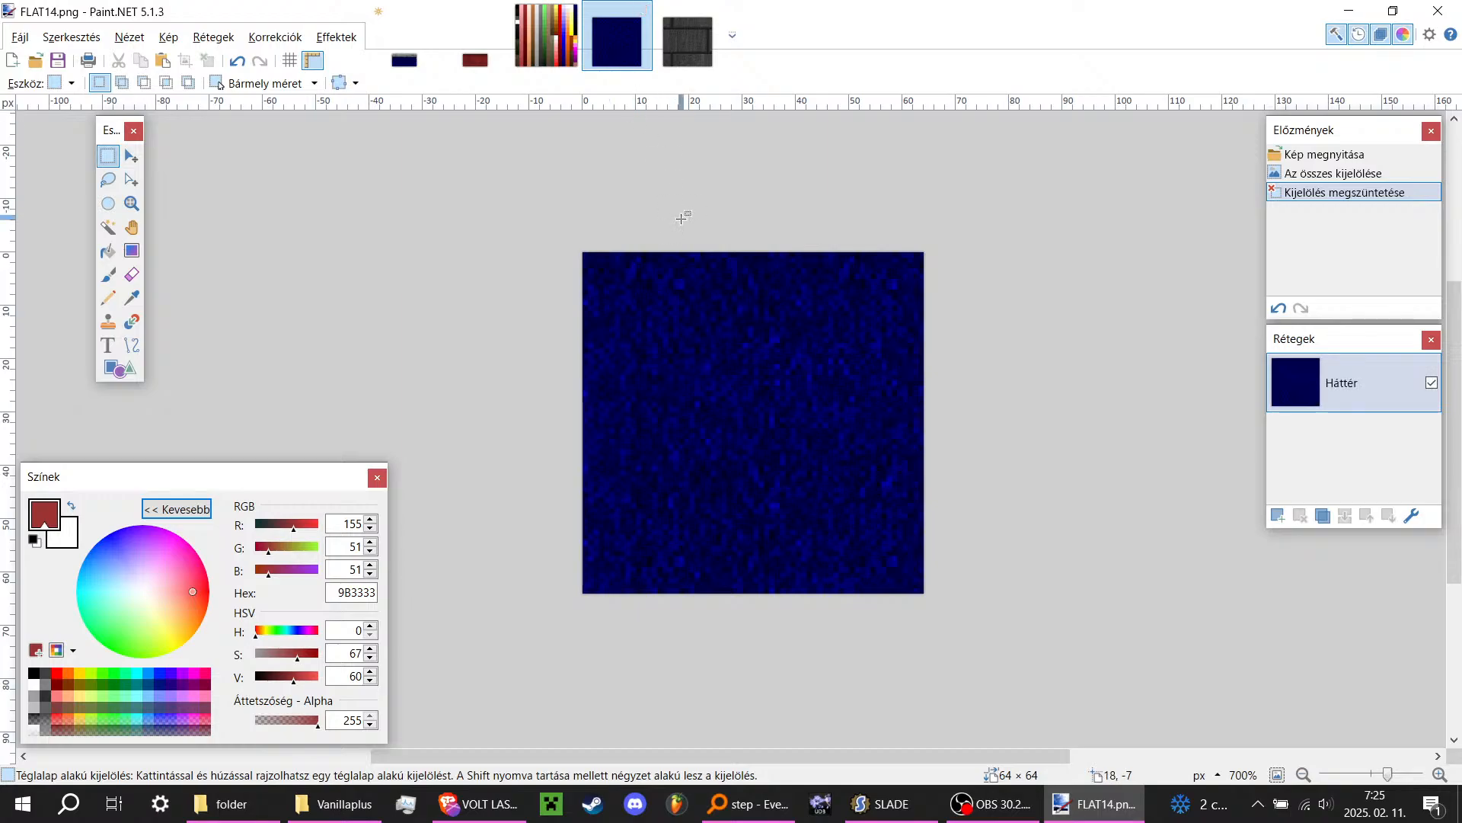
key("ctrl+v")
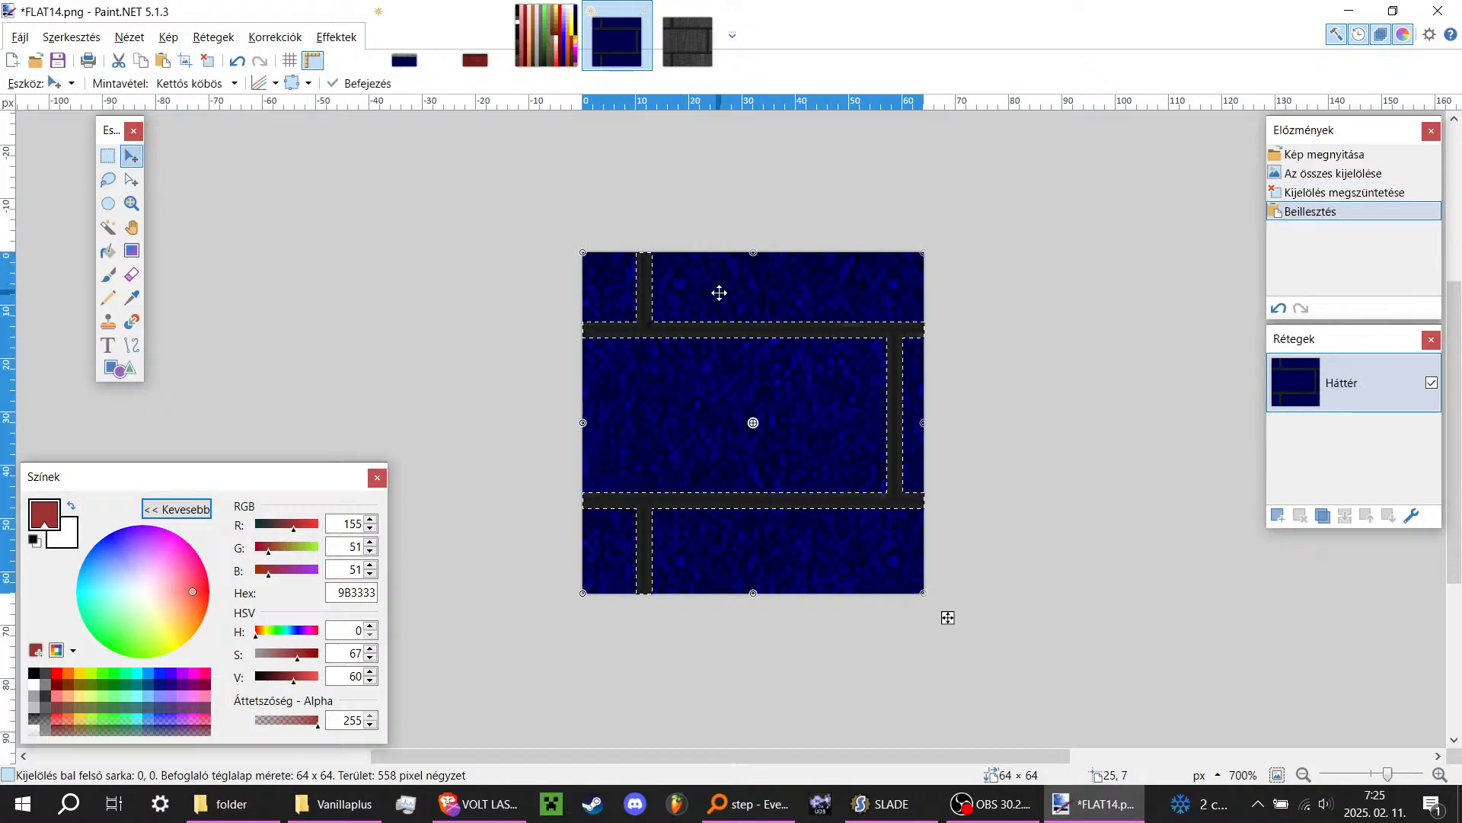
key("ctrl+d")
scroll(719, 293, "up", 3, "ctrl")
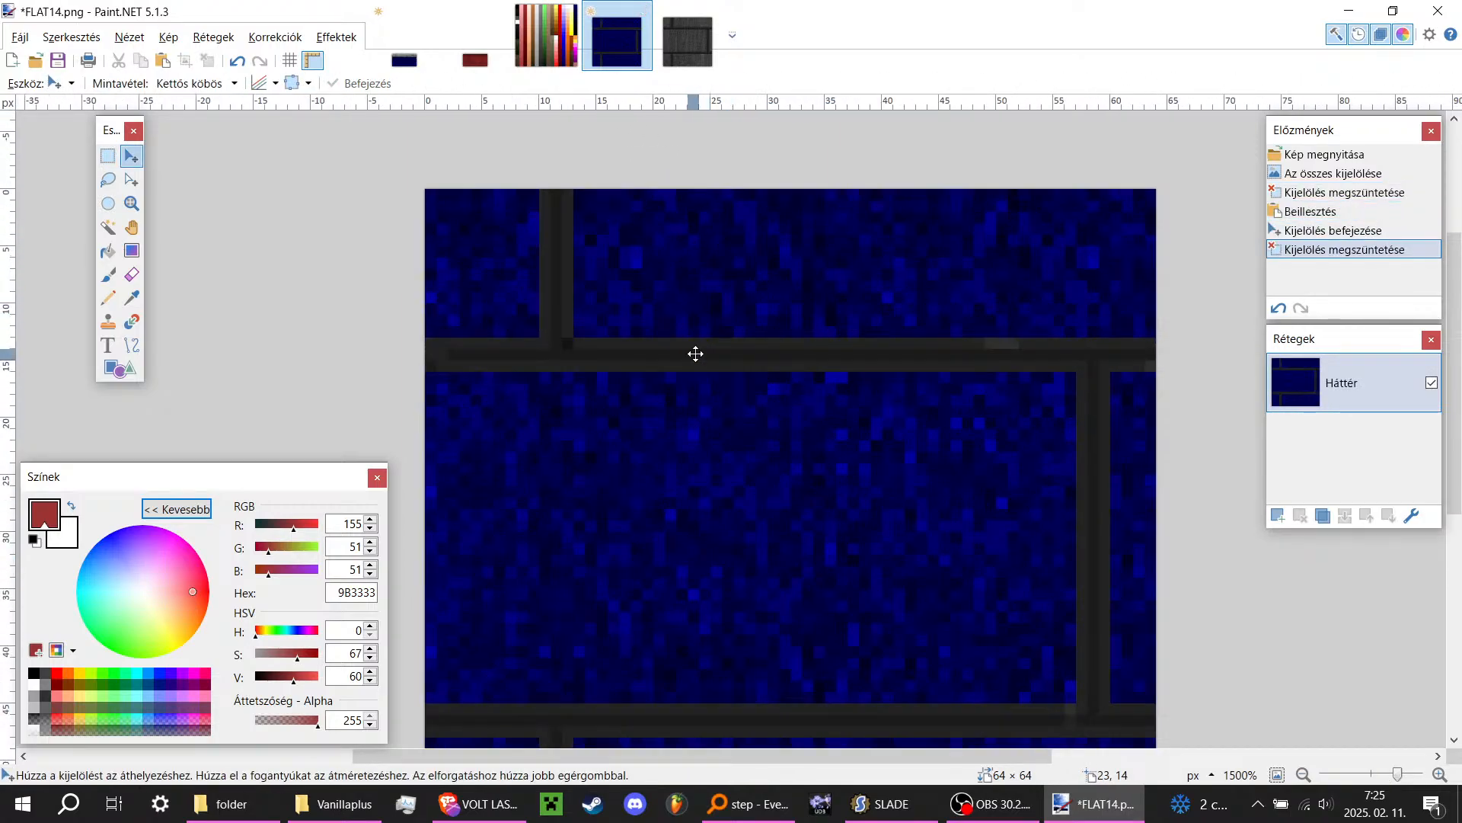
scroll(695, 354, "down", 5, "ctrl")
scroll(674, 386, "up", 2, "ctrl")
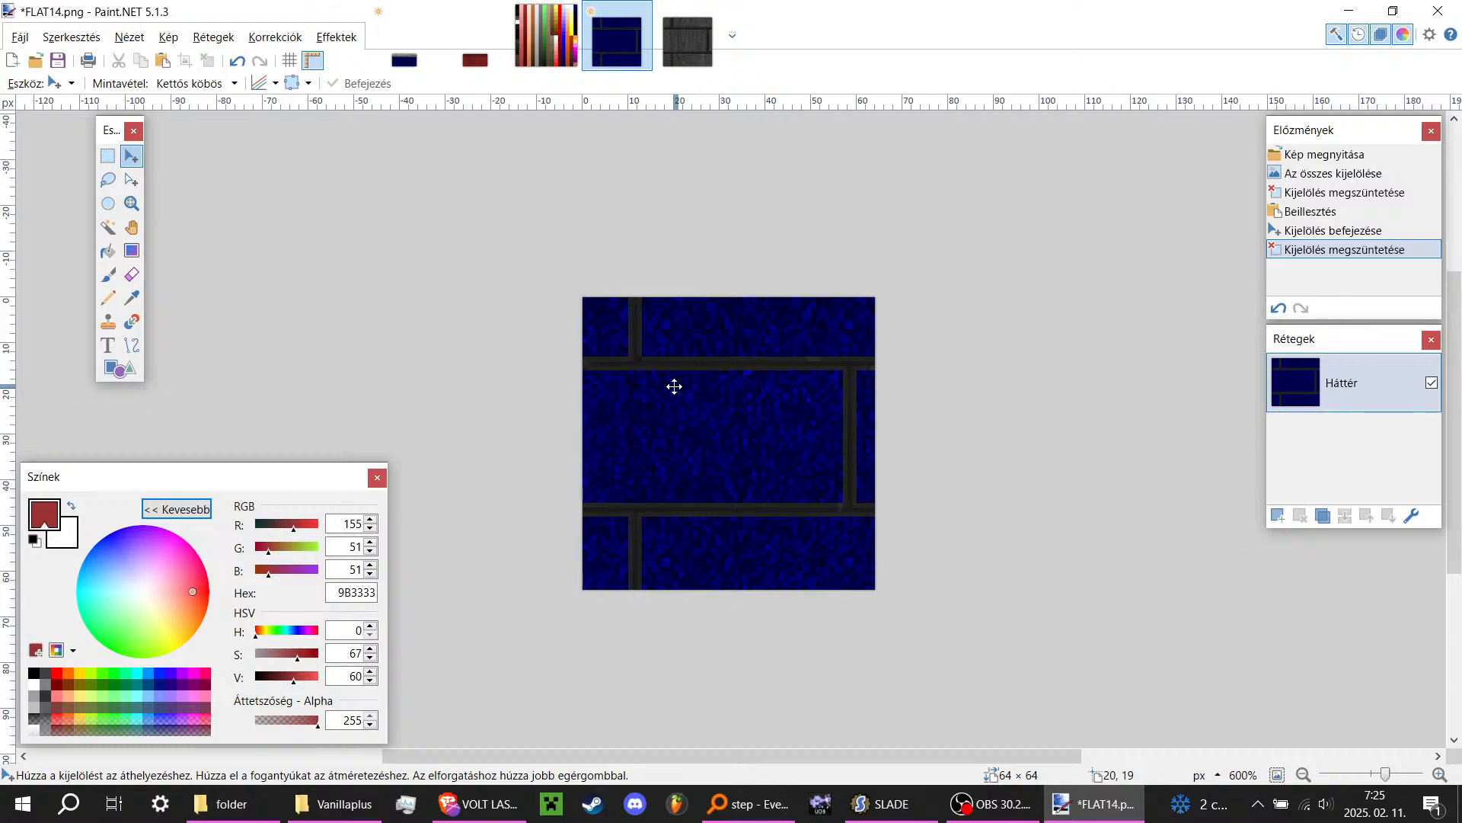
Step: Extend the FLAT14.png canvas to 64 × 128 pixels and fill the empty lower half with a copy of the brick pattern
key("ctrl+a")
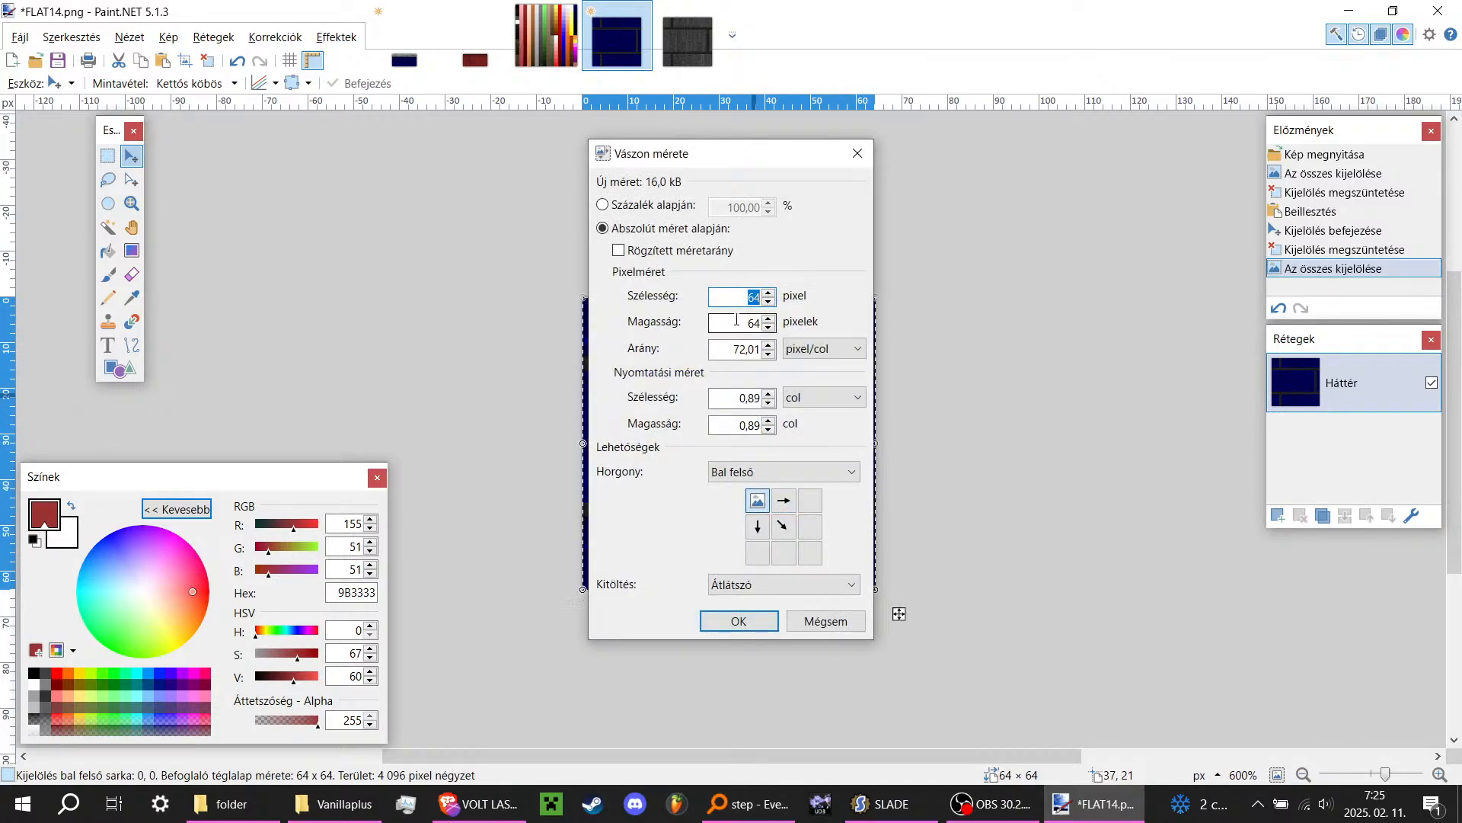
type("28")
left_click(739, 620)
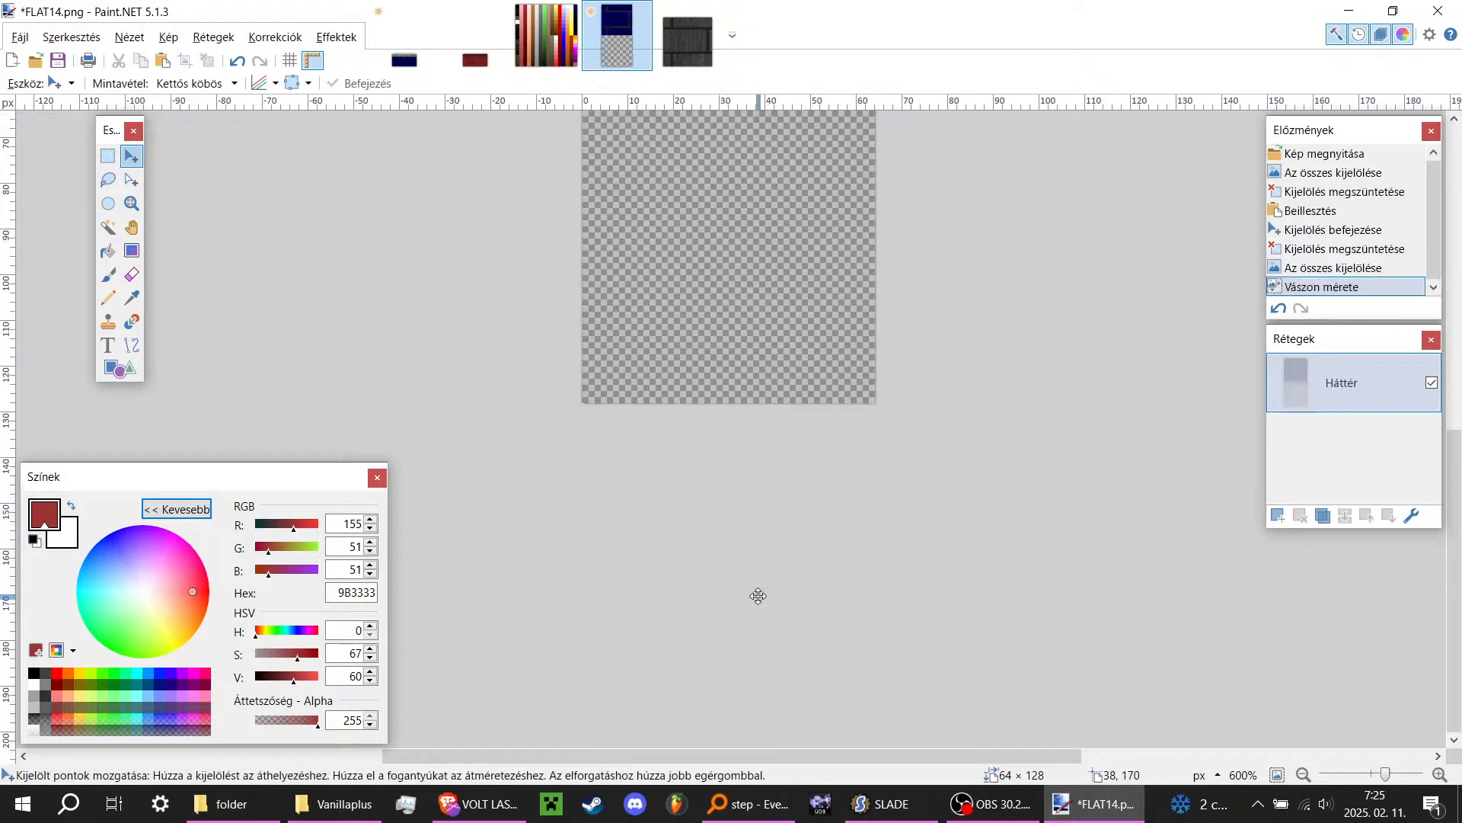
key("ctrl+v")
key("ctrl+d")
scroll(544, 563, "down", 3, "ctrl")
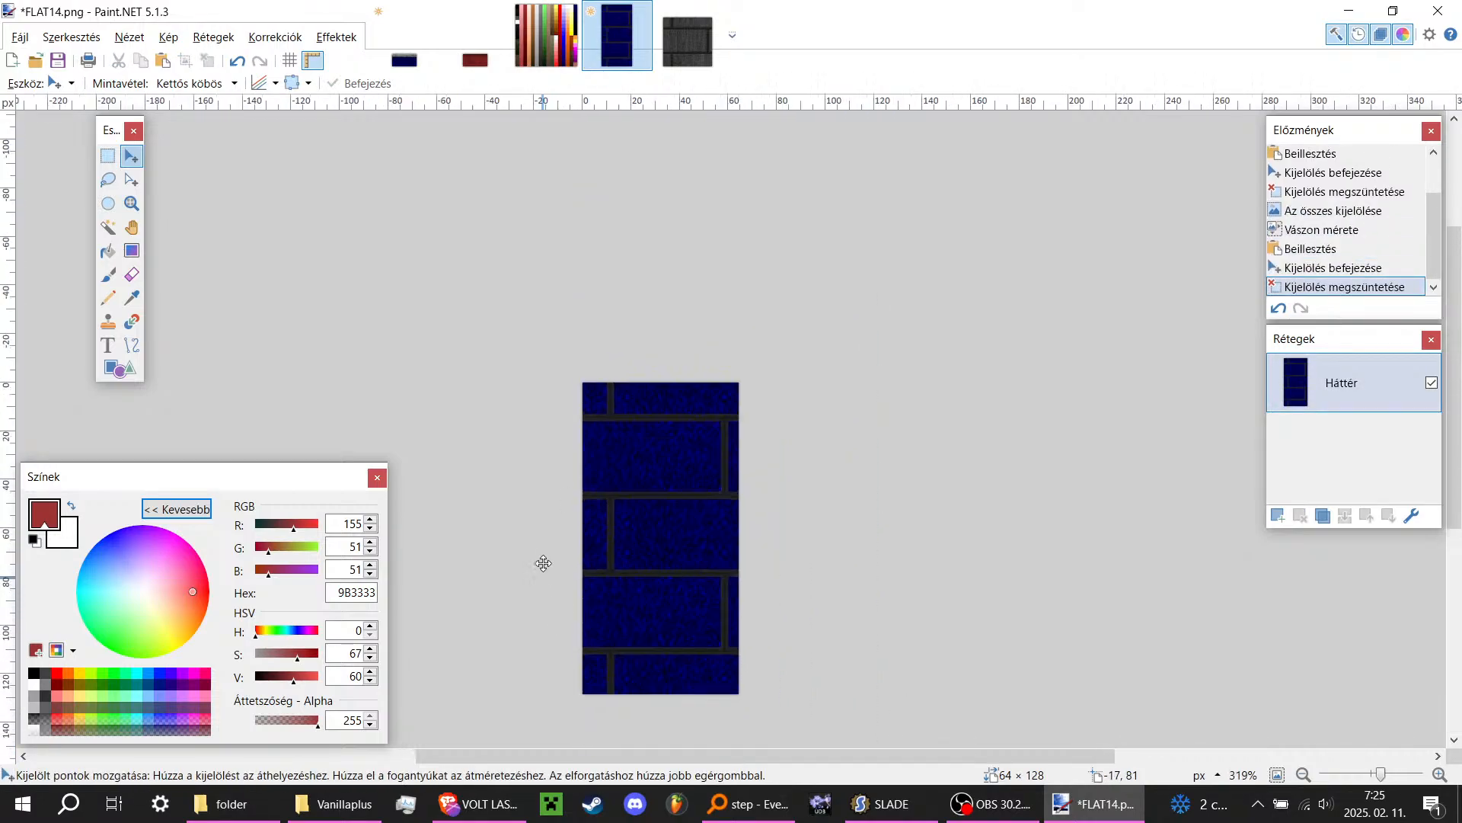
scroll(751, 604, "up", 3, "ctrl")
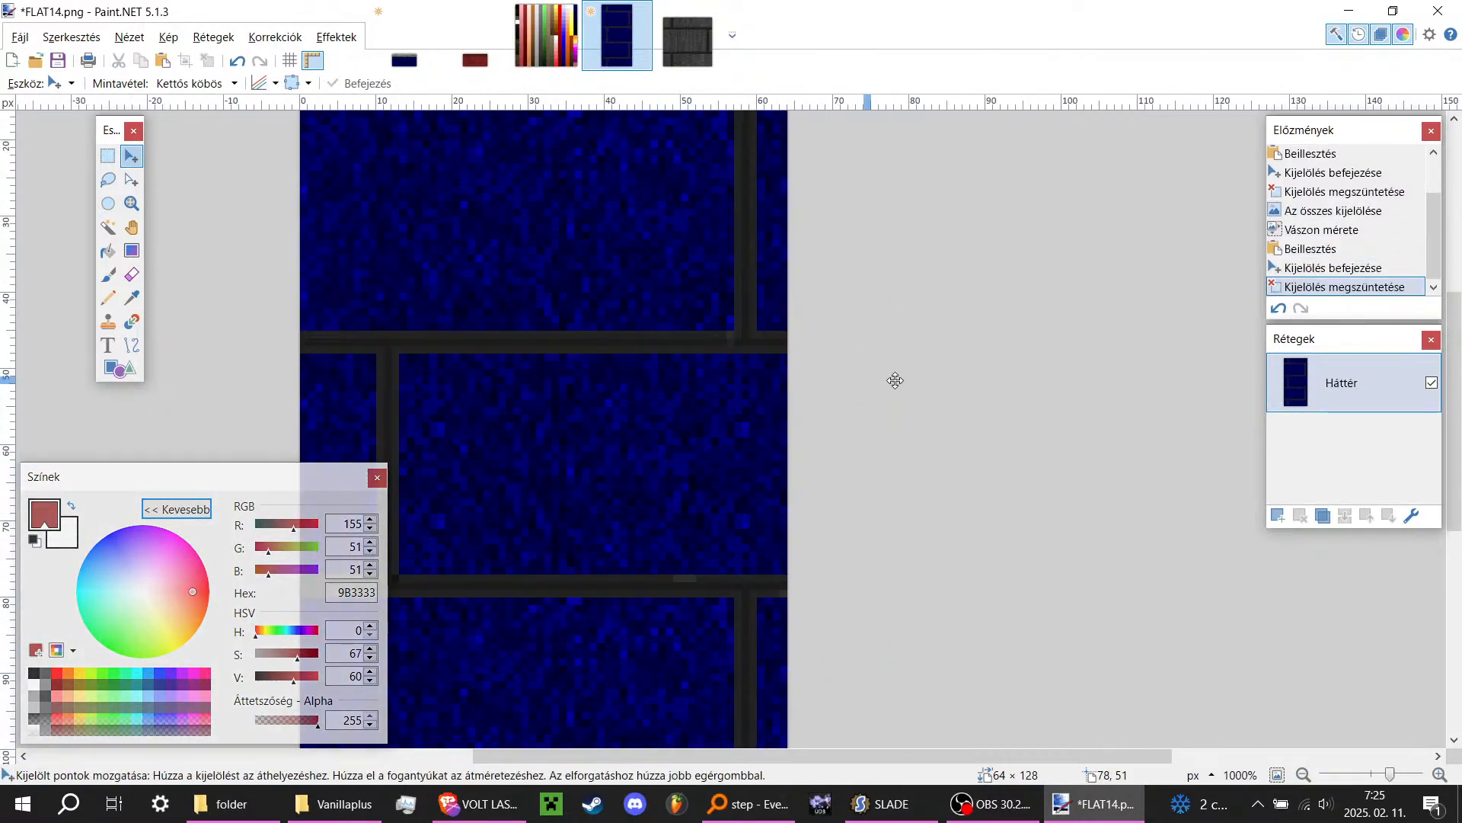
scroll(619, 441, "down", 1, "ctrl")
scroll(617, 441, "up", 4, "ctrl")
scroll(614, 441, "down", 4, "ctrl")
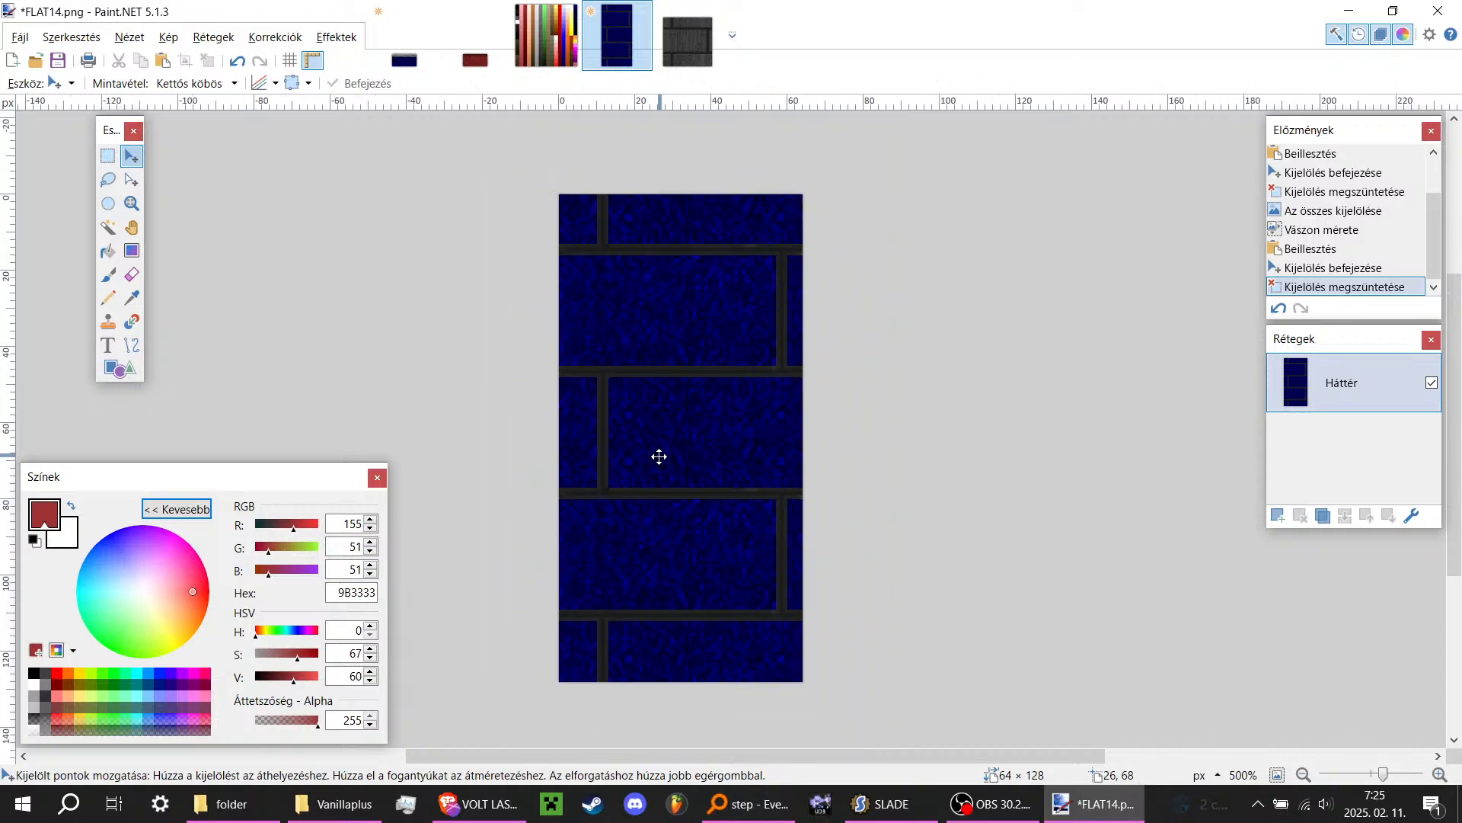
Step: Try resizing the brick texture to 32 × 64 pixels with nearest-neighbour resampling, and undo the resize
key("ctrl+r")
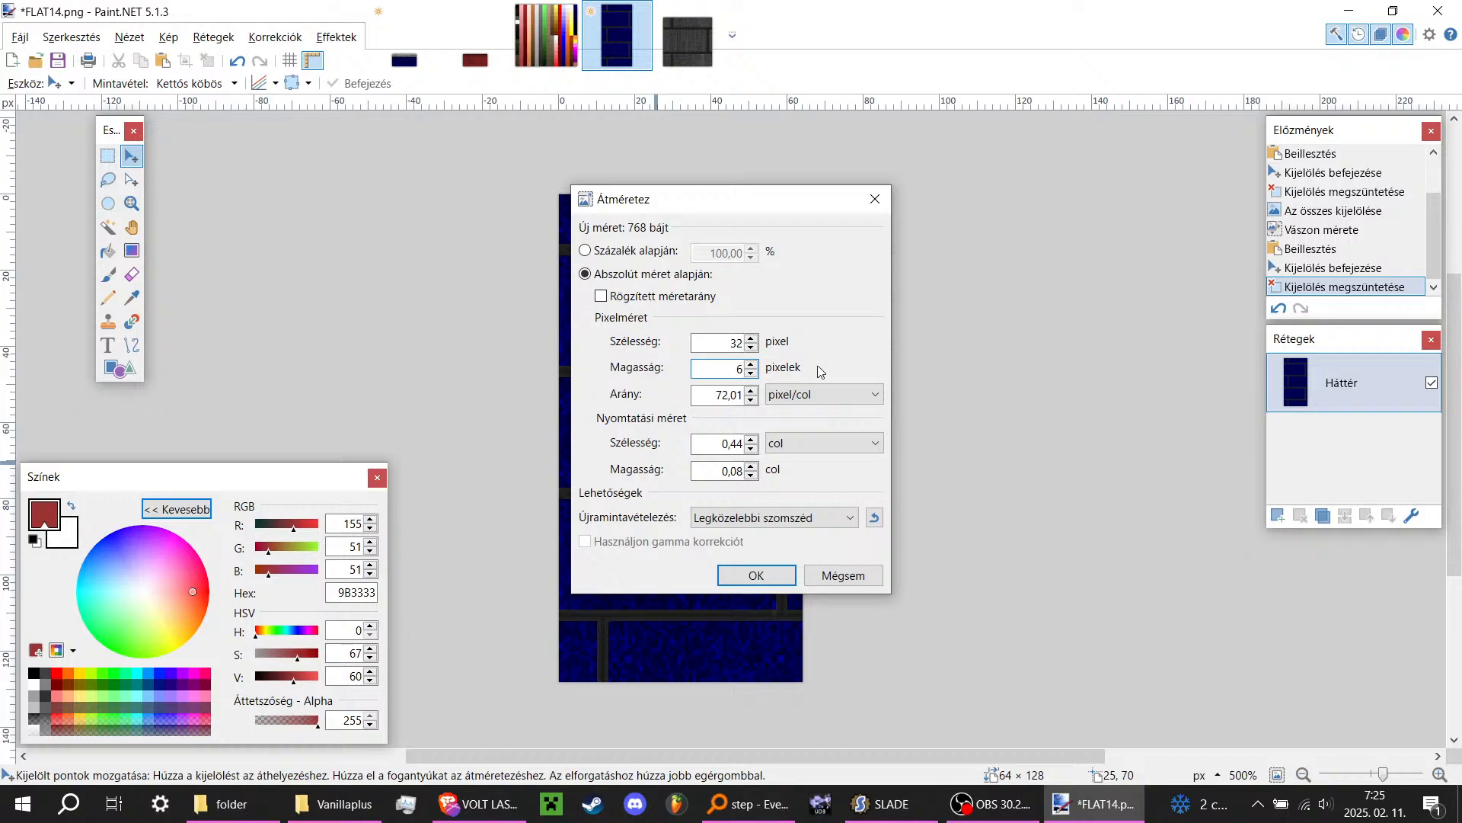
left_click(749, 581)
scroll(601, 362, "up", 4, "ctrl")
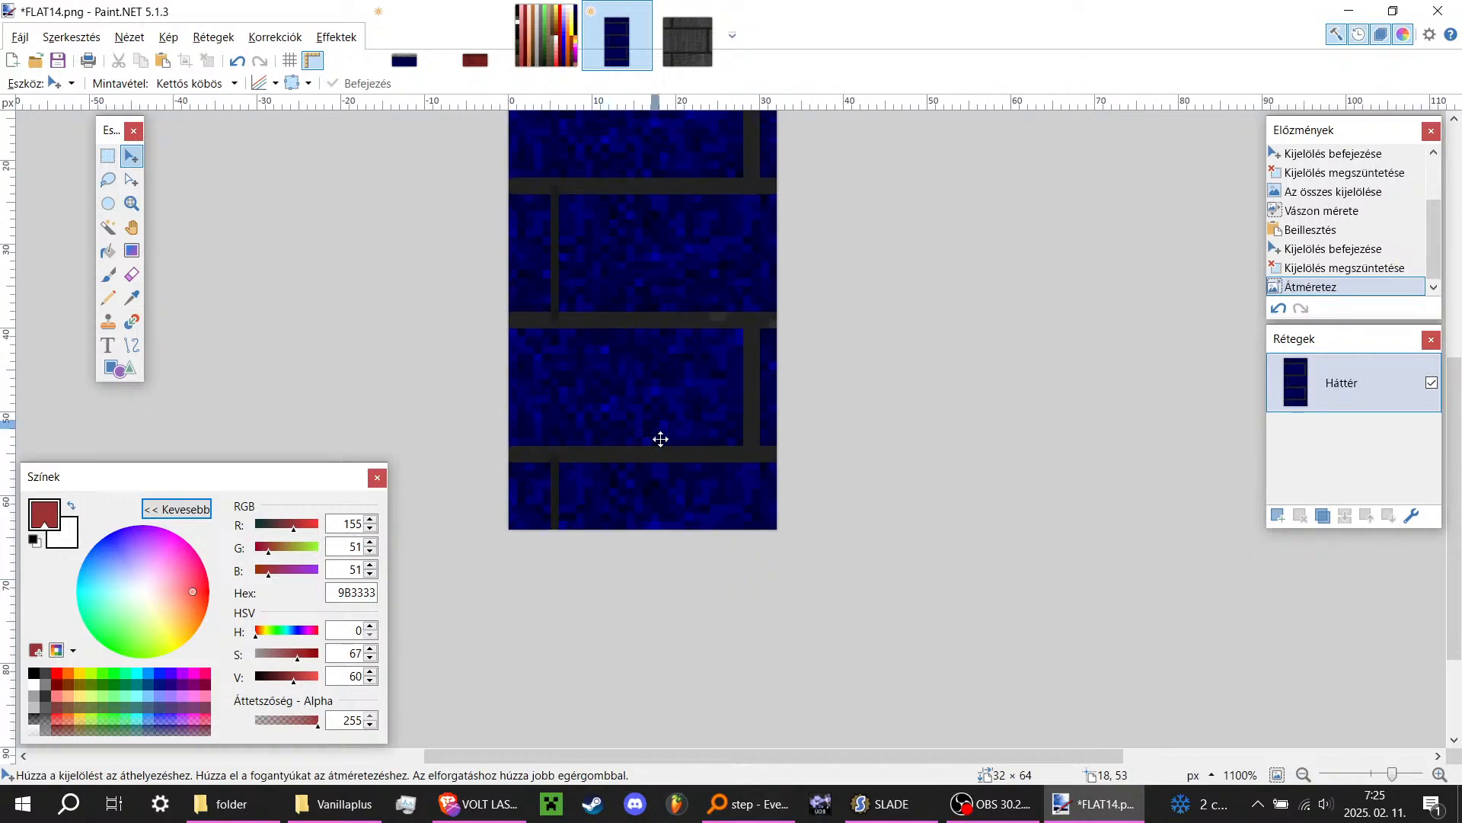
scroll(670, 457, "down", 4, "ctrl")
key("ctrl+z")
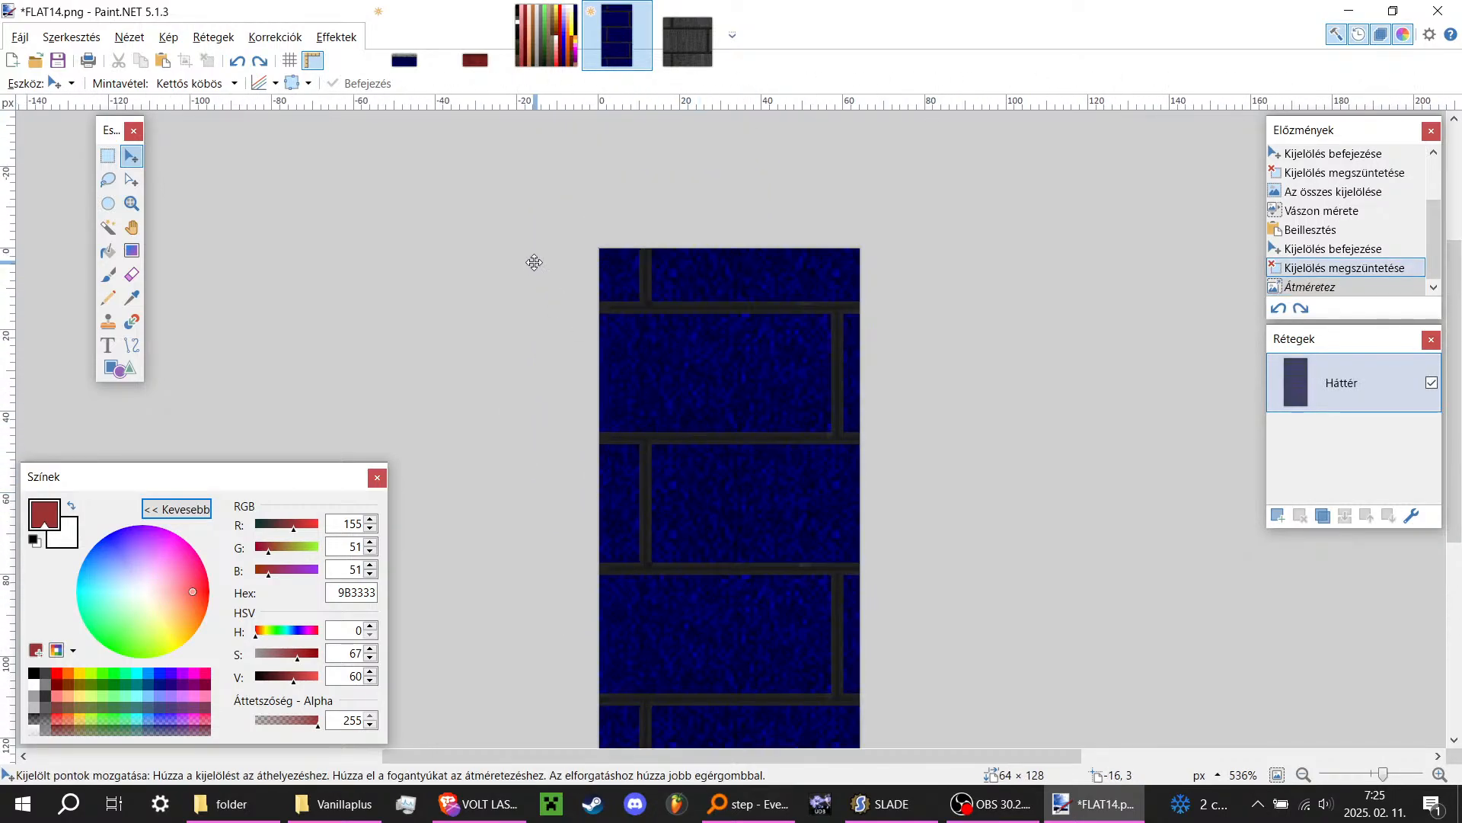
scroll(530, 274, "down", 2, "ctrl")
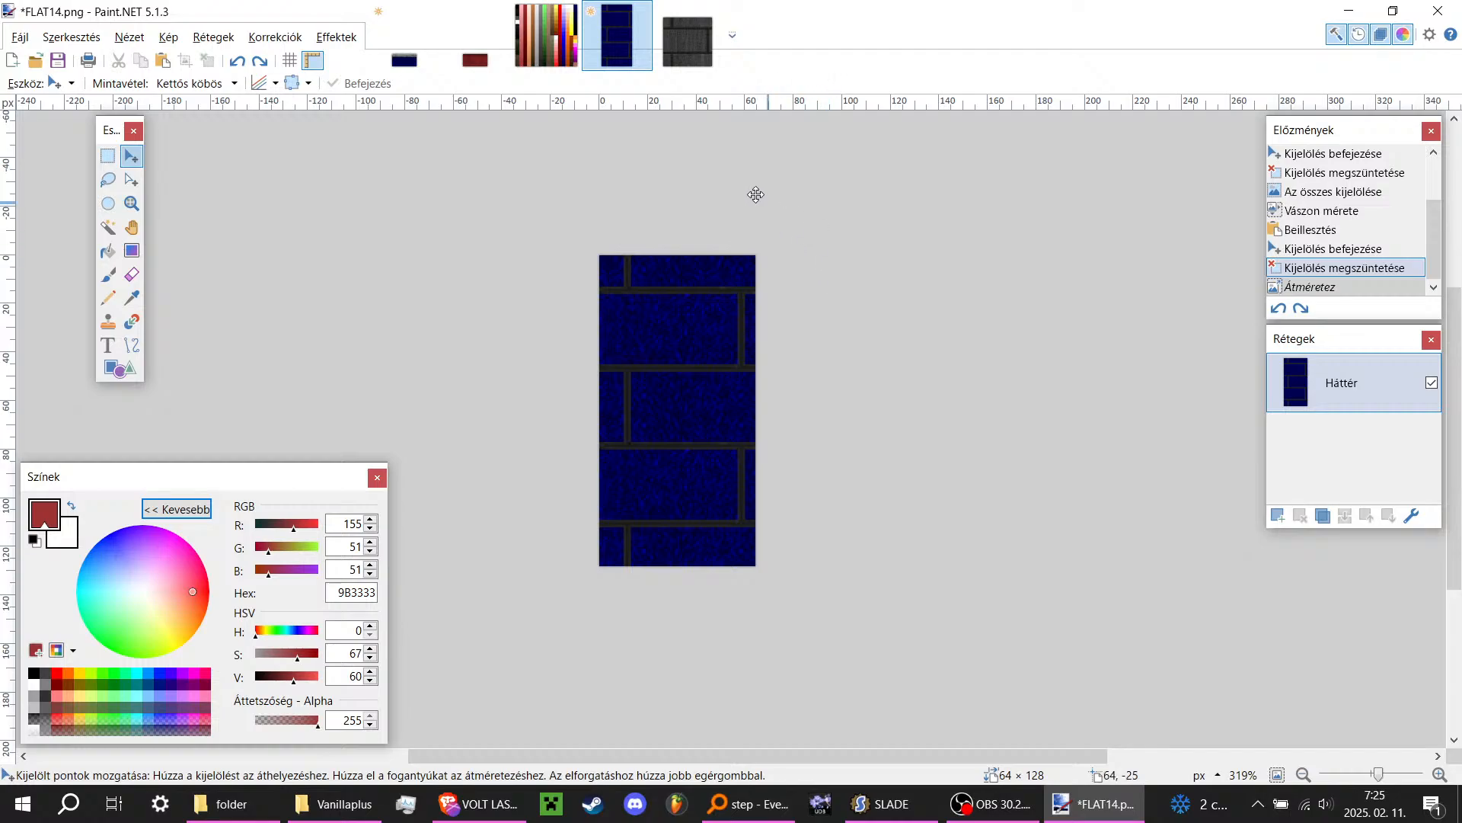
Step: Select CEIL3_5.png, FLAT5_5.png and RROCK10.png in the Vanillaplus folder and open them in Paint.NET as separate images
key("alt+Tab")
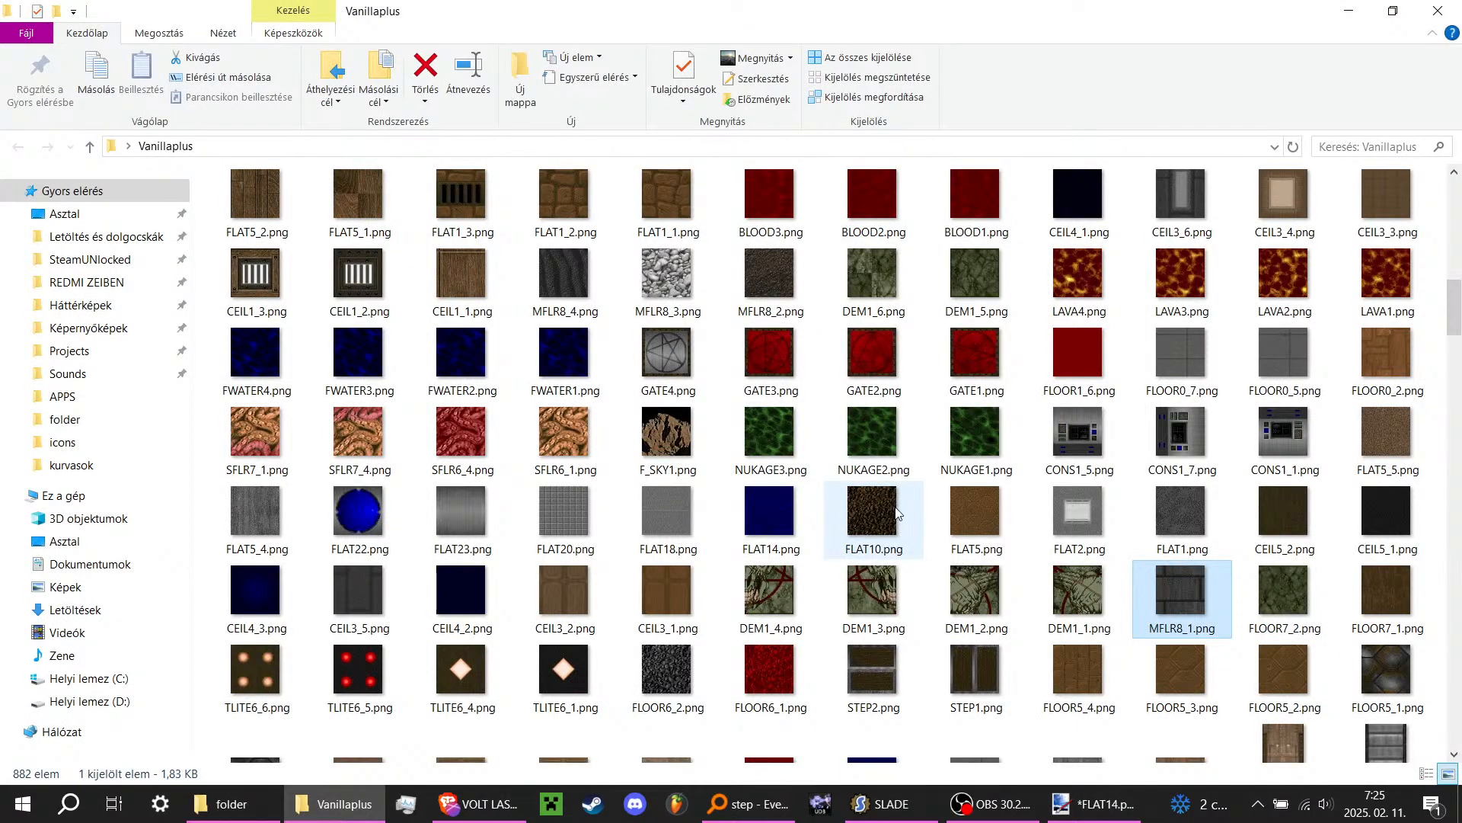
scroll(1274, 445, "up", 3)
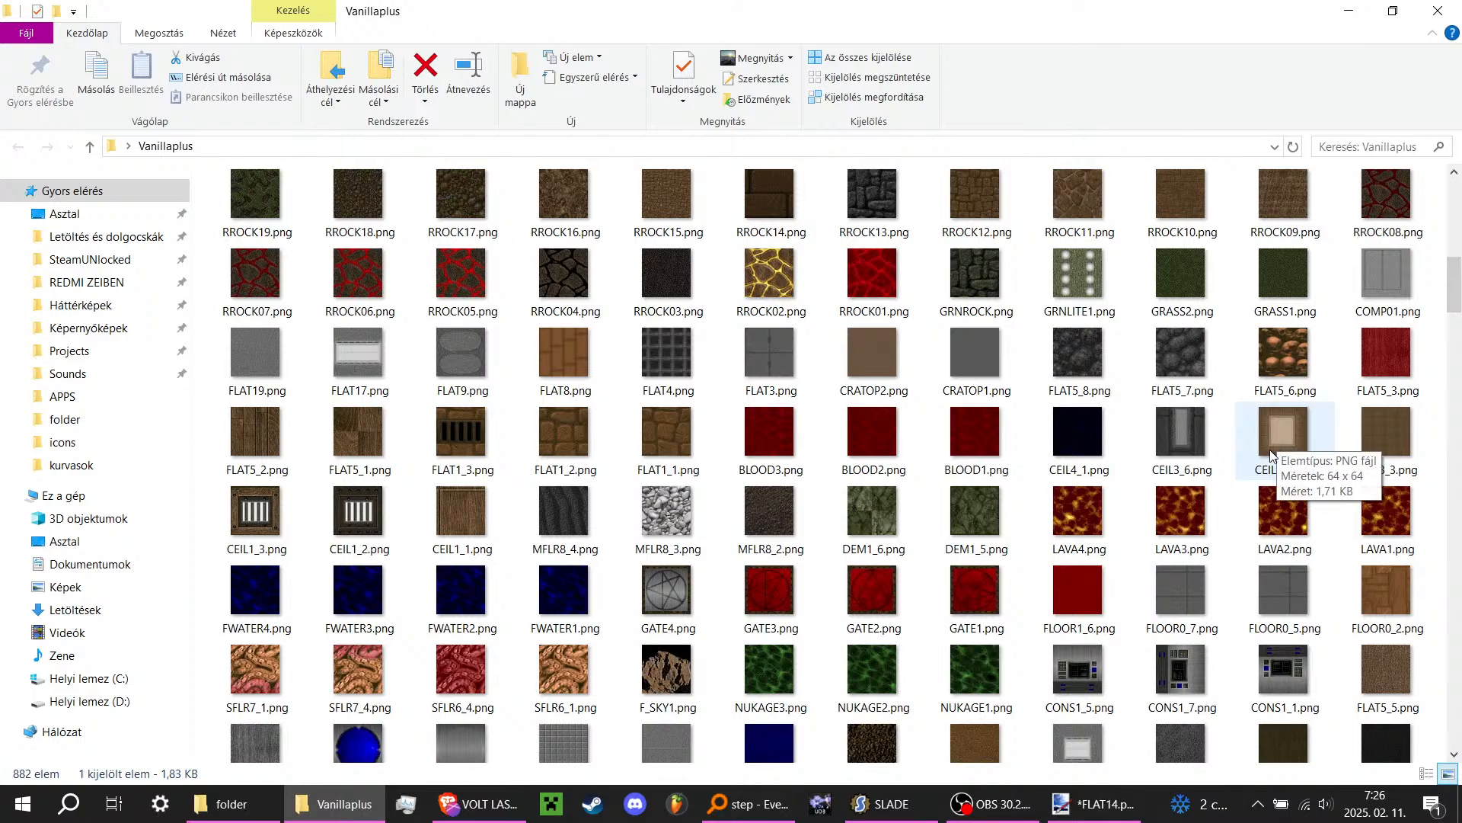
scroll(619, 413, "up", 4)
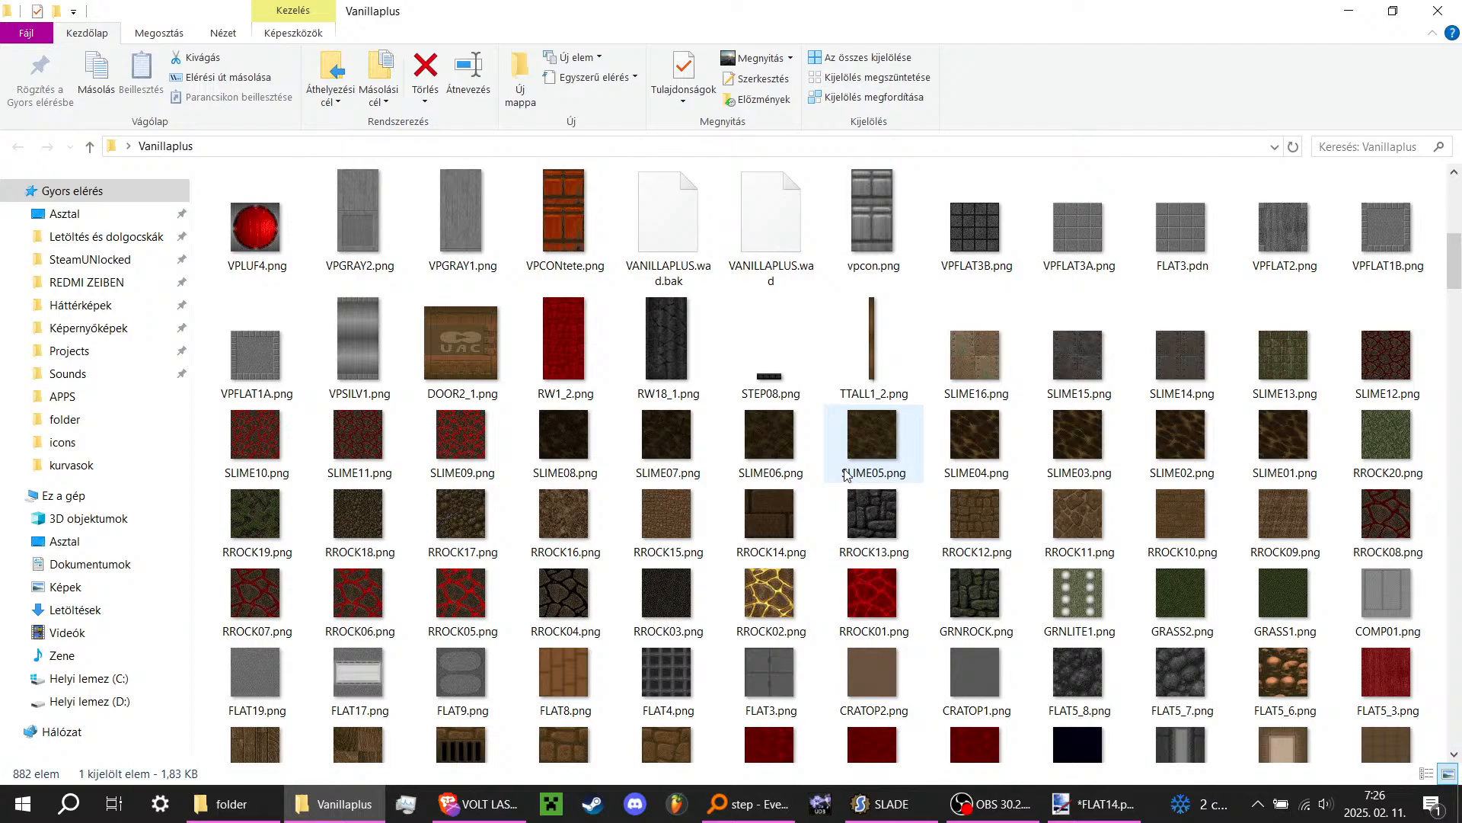
scroll(742, 460, "down", 5)
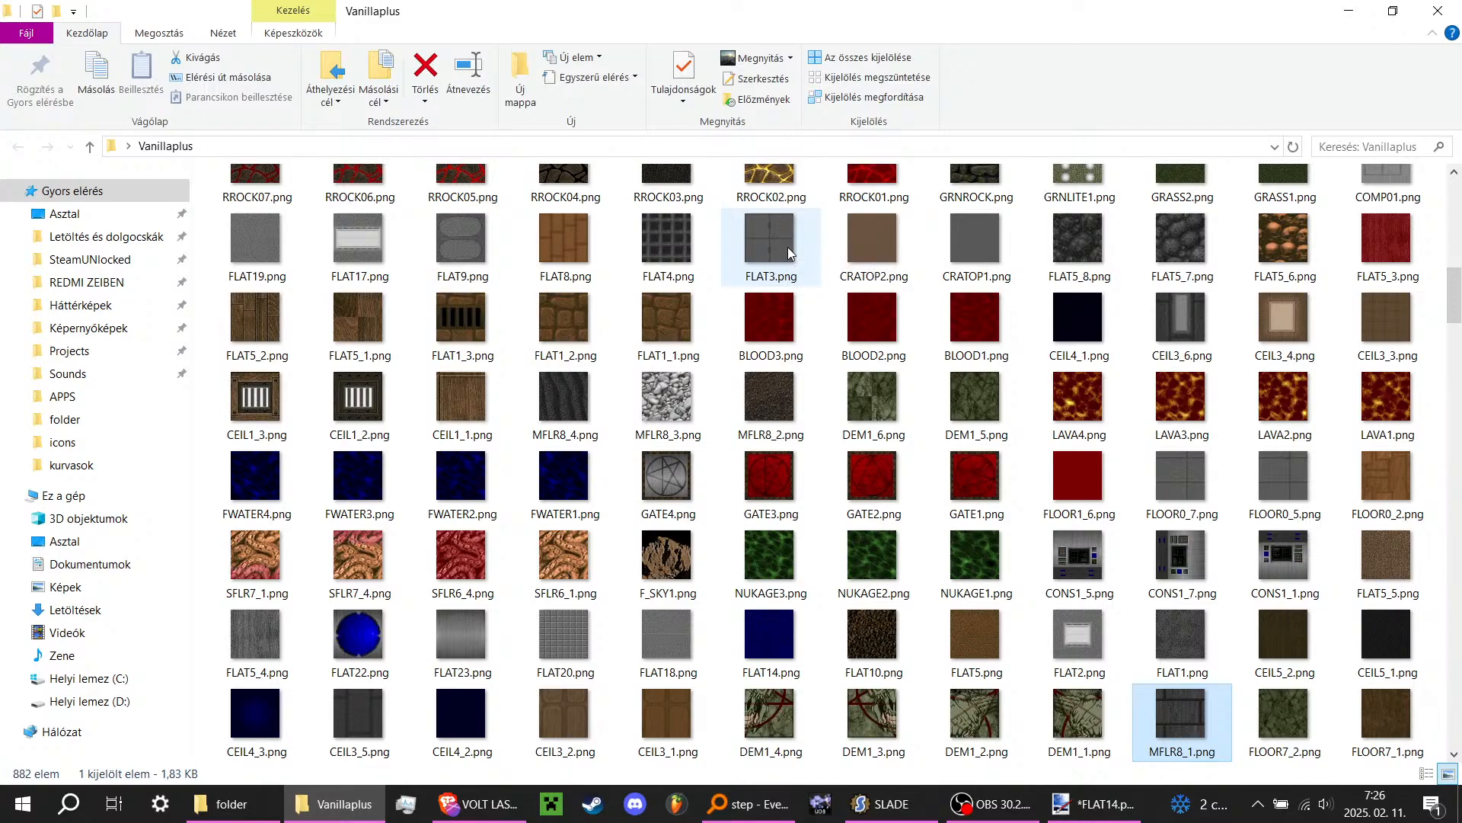
scroll(787, 247, "down", 4)
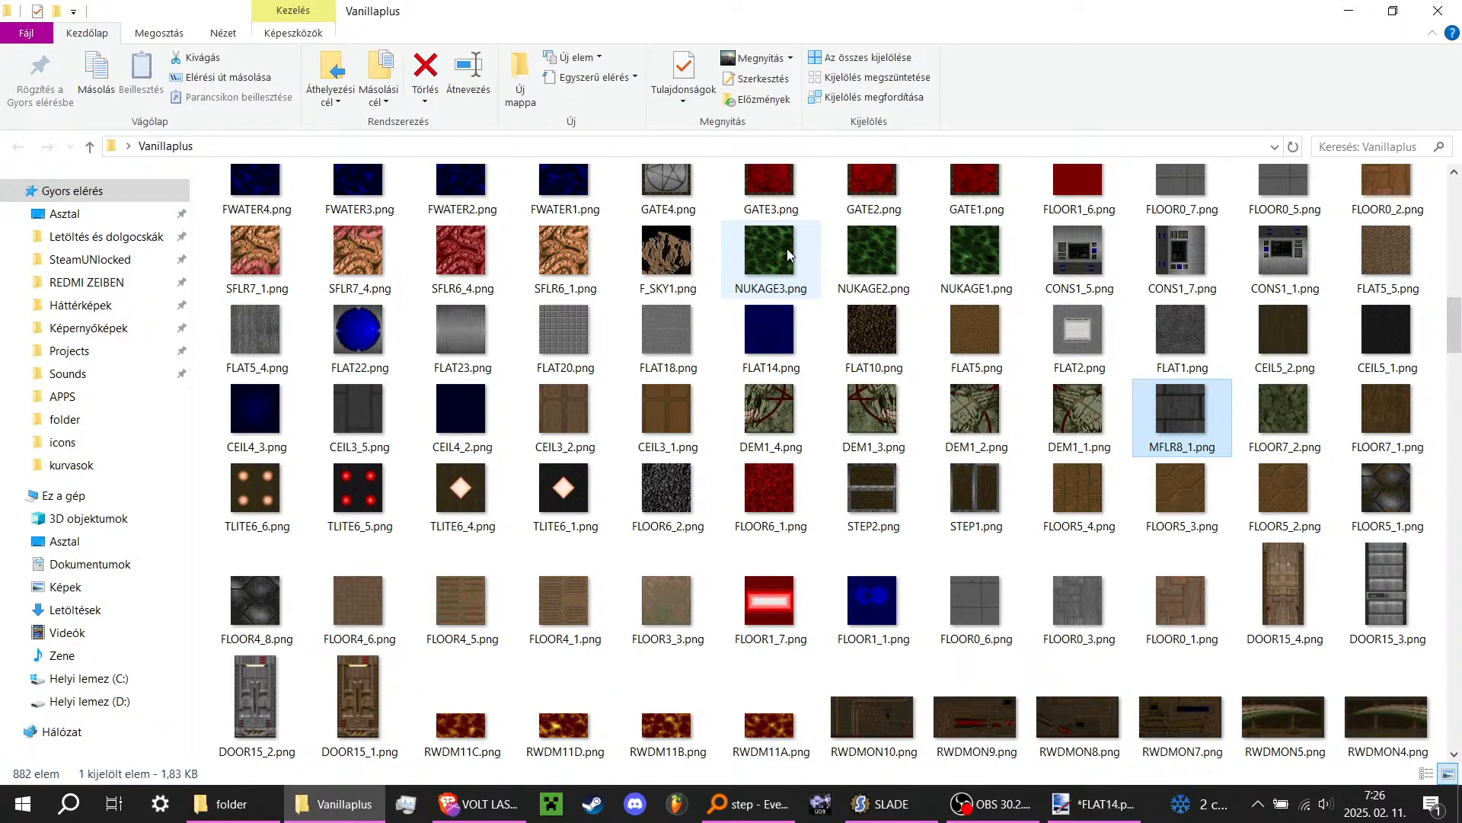
scroll(788, 255, "up", 2)
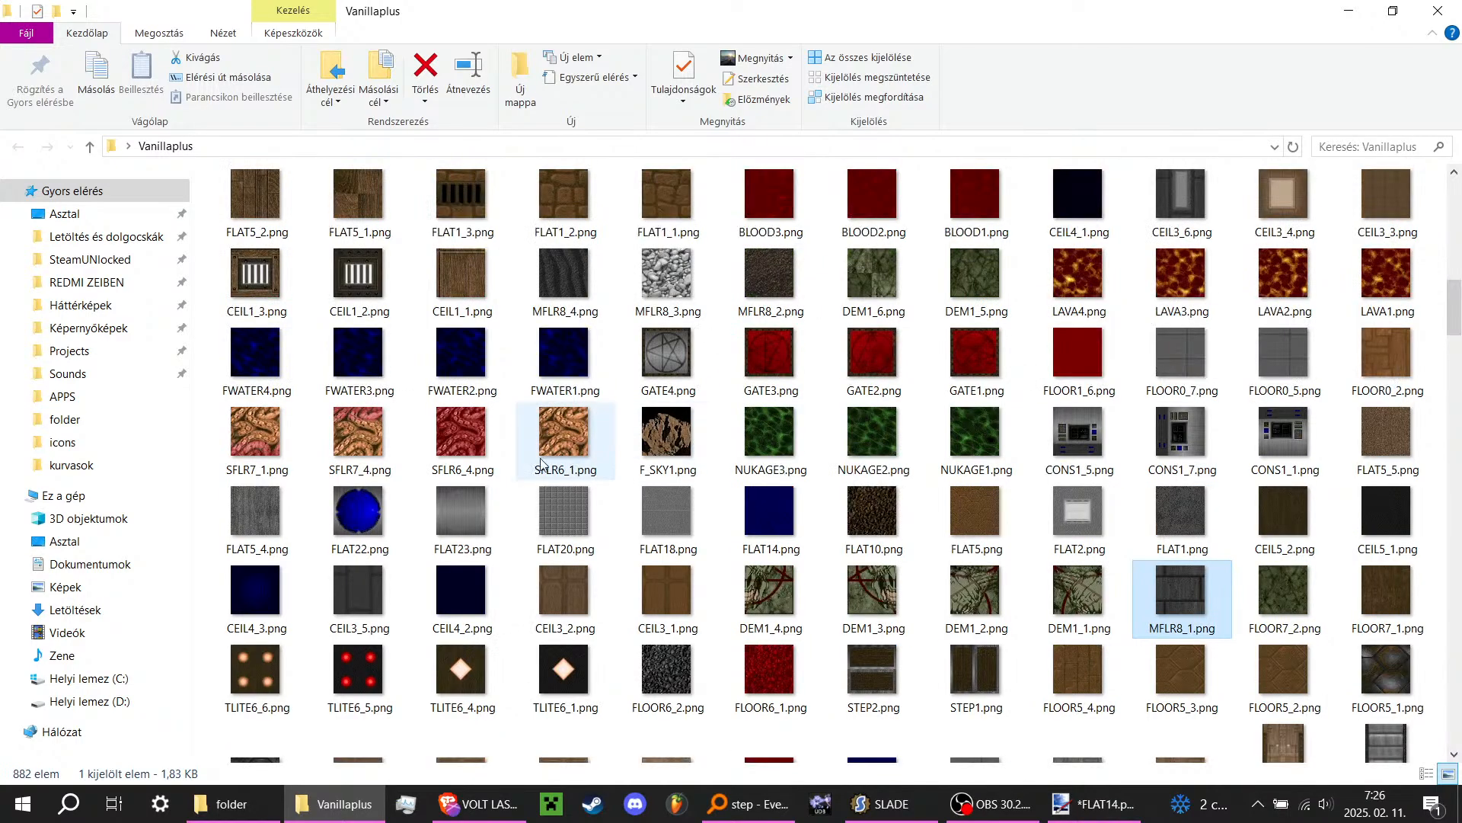
left_click(373, 597)
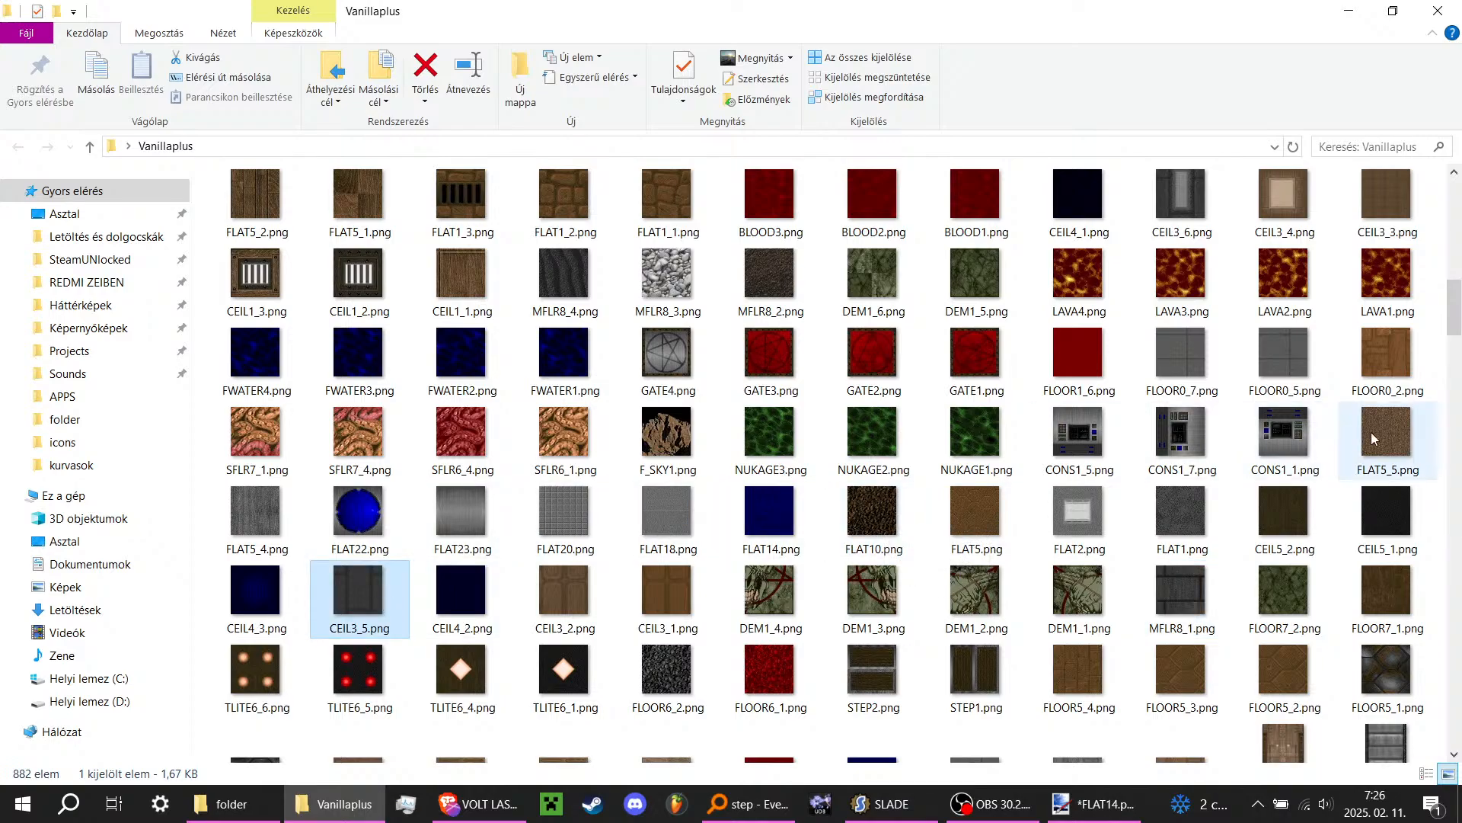
scroll(838, 415, "up", 3)
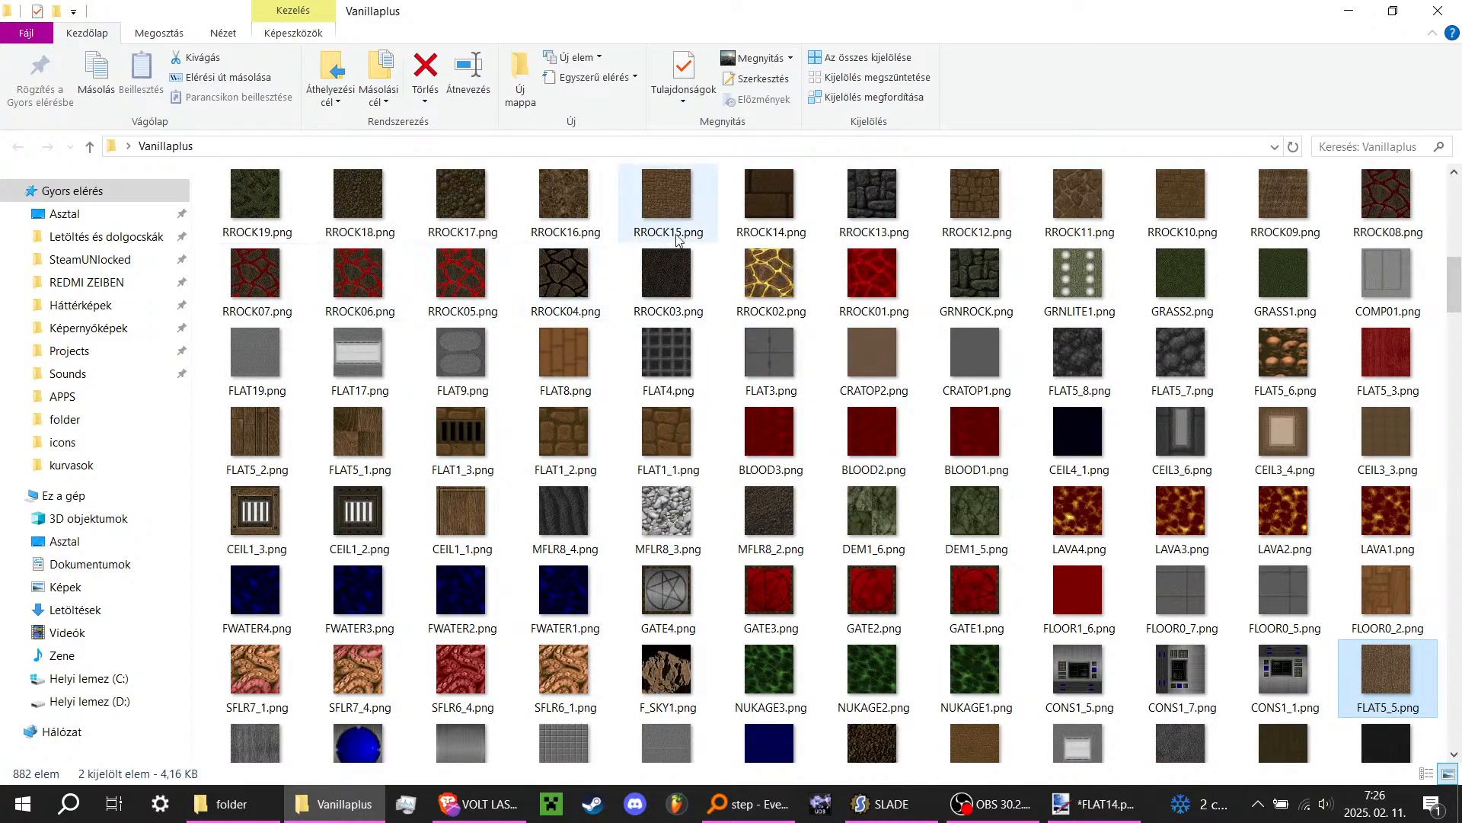
scroll(1089, 352, "up", 4)
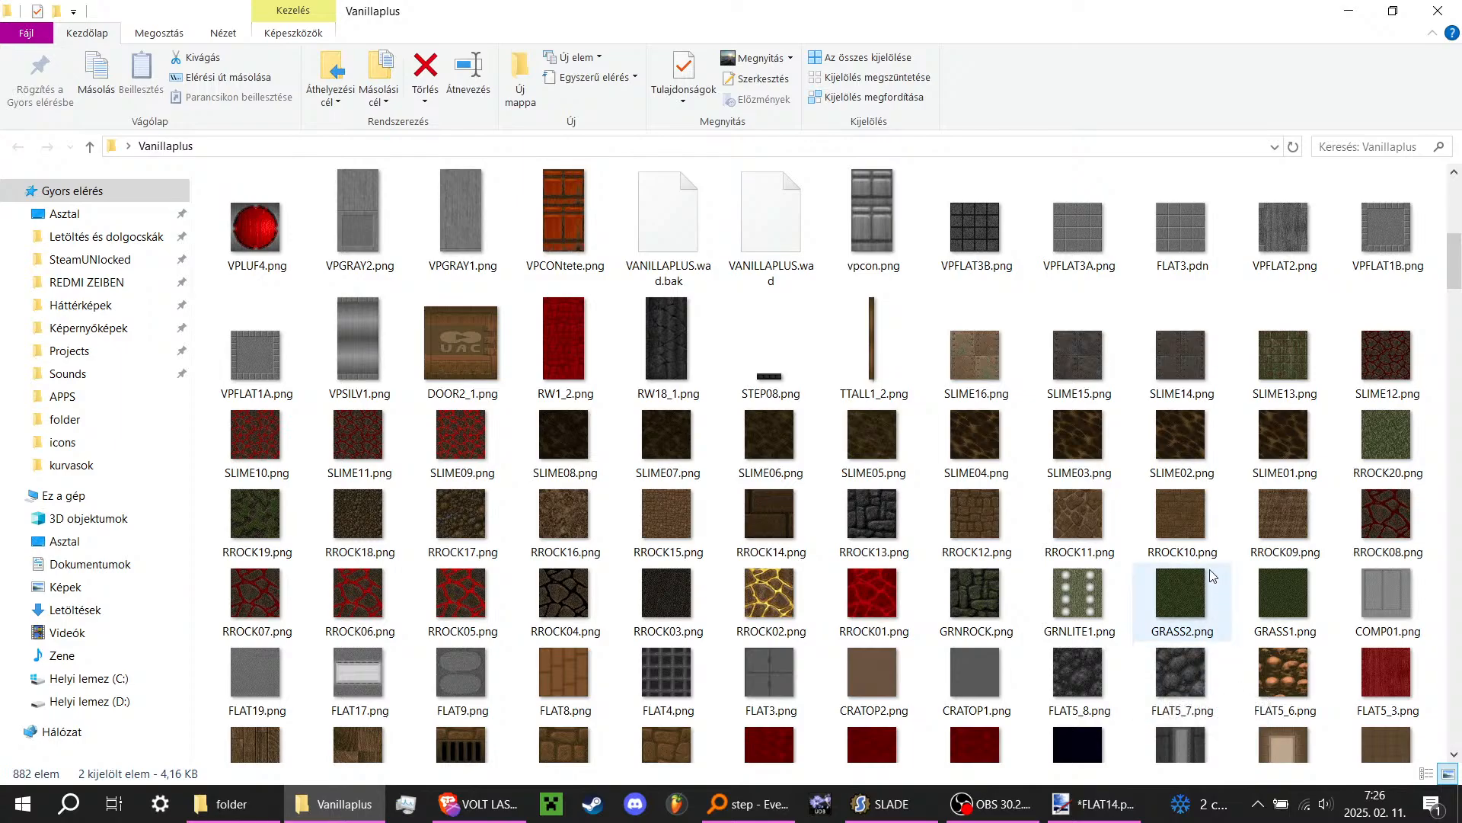
left_click(1191, 528, "ctrl")
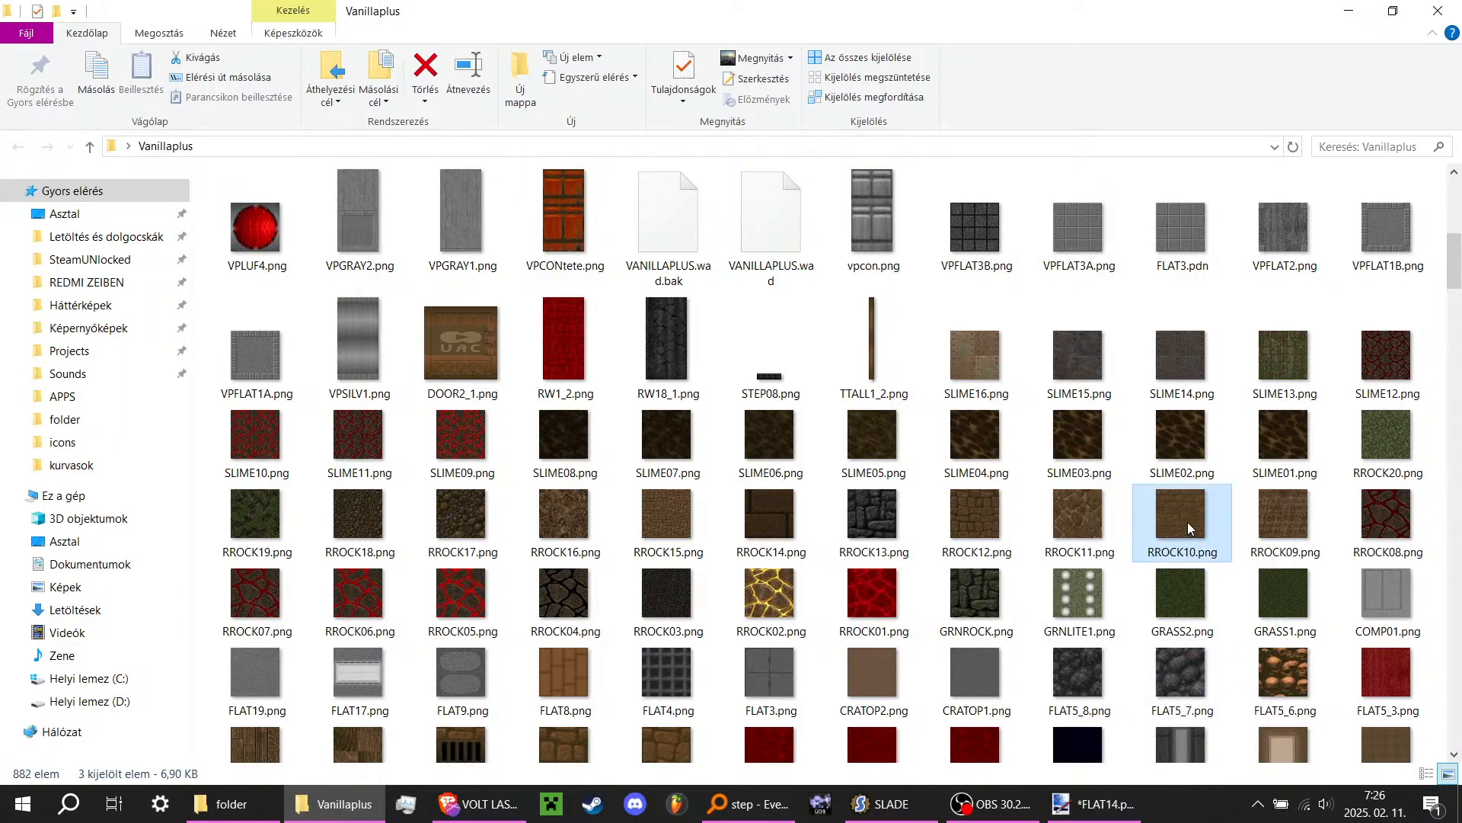
mouse_move(1191, 527)
left_mouse_down()
mouse_move(1101, 800)
mouse_move(702, 443)
left_mouse_up()
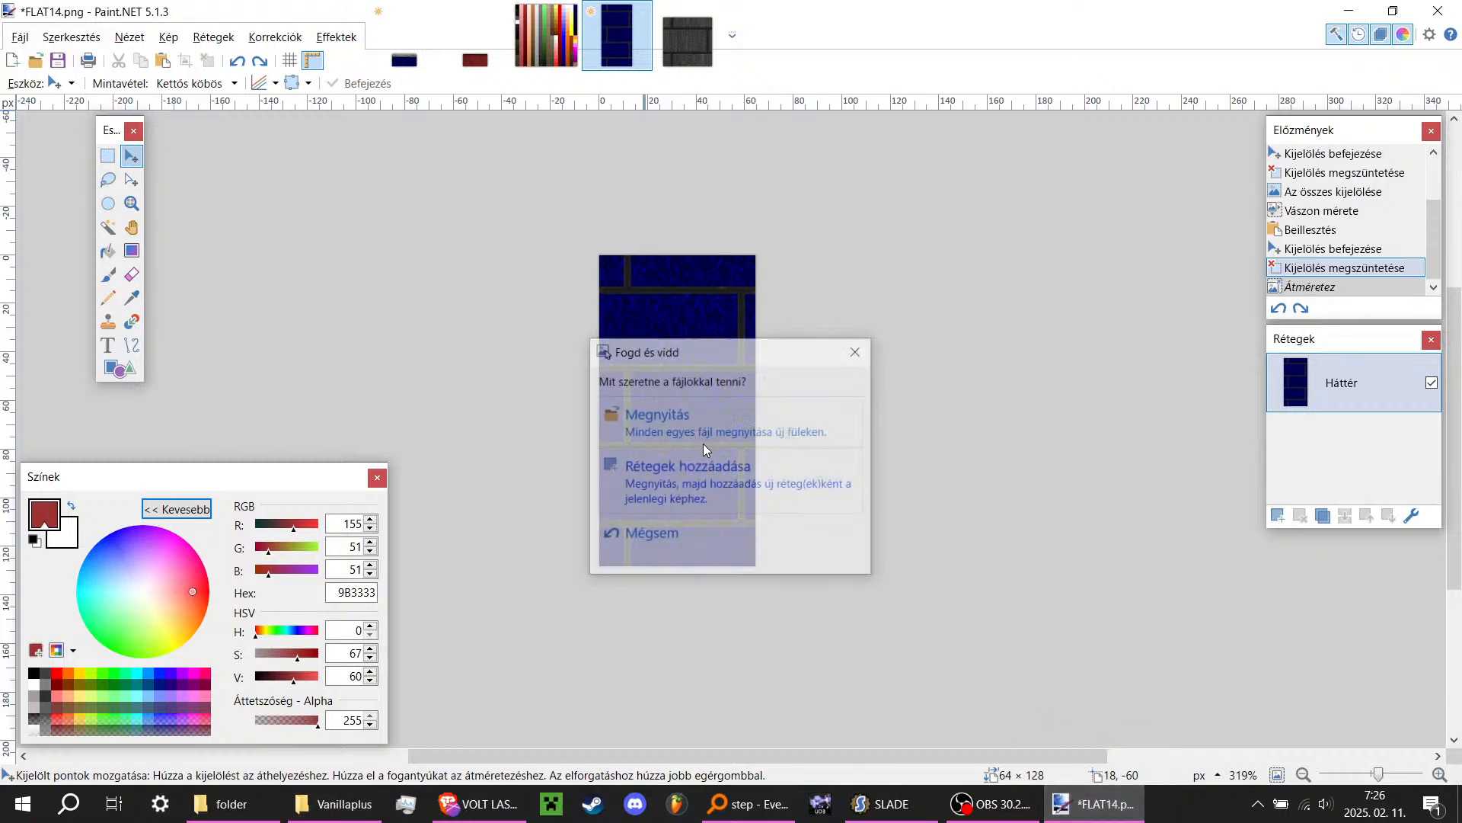
left_click(701, 418)
Step: Select the left horizontal seam and the full-height left vertical seam of CEIL3_5.png, each about 3 pixels wide
scroll(731, 415, "up", 5, "ctrl")
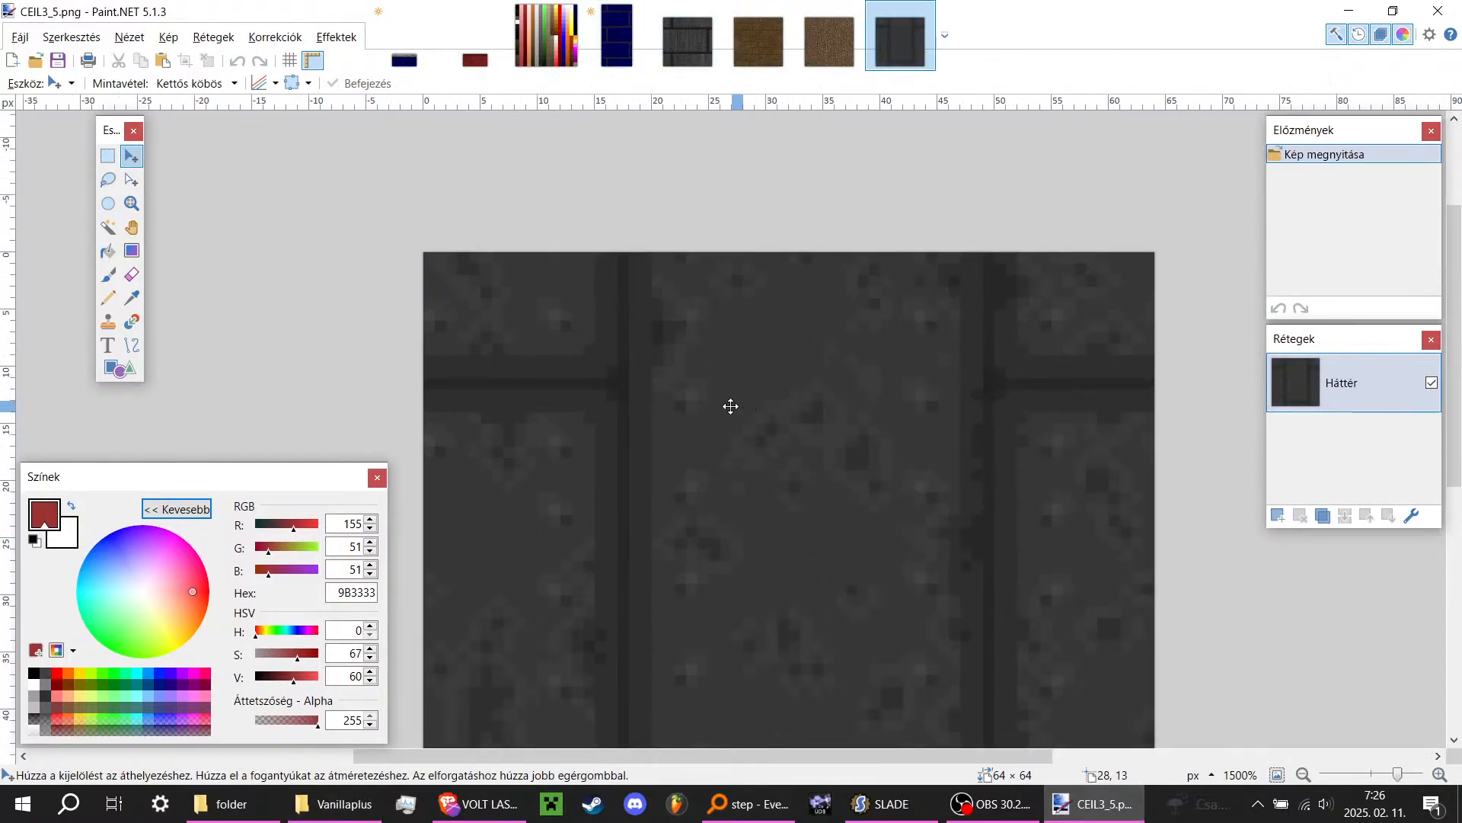
key("s")
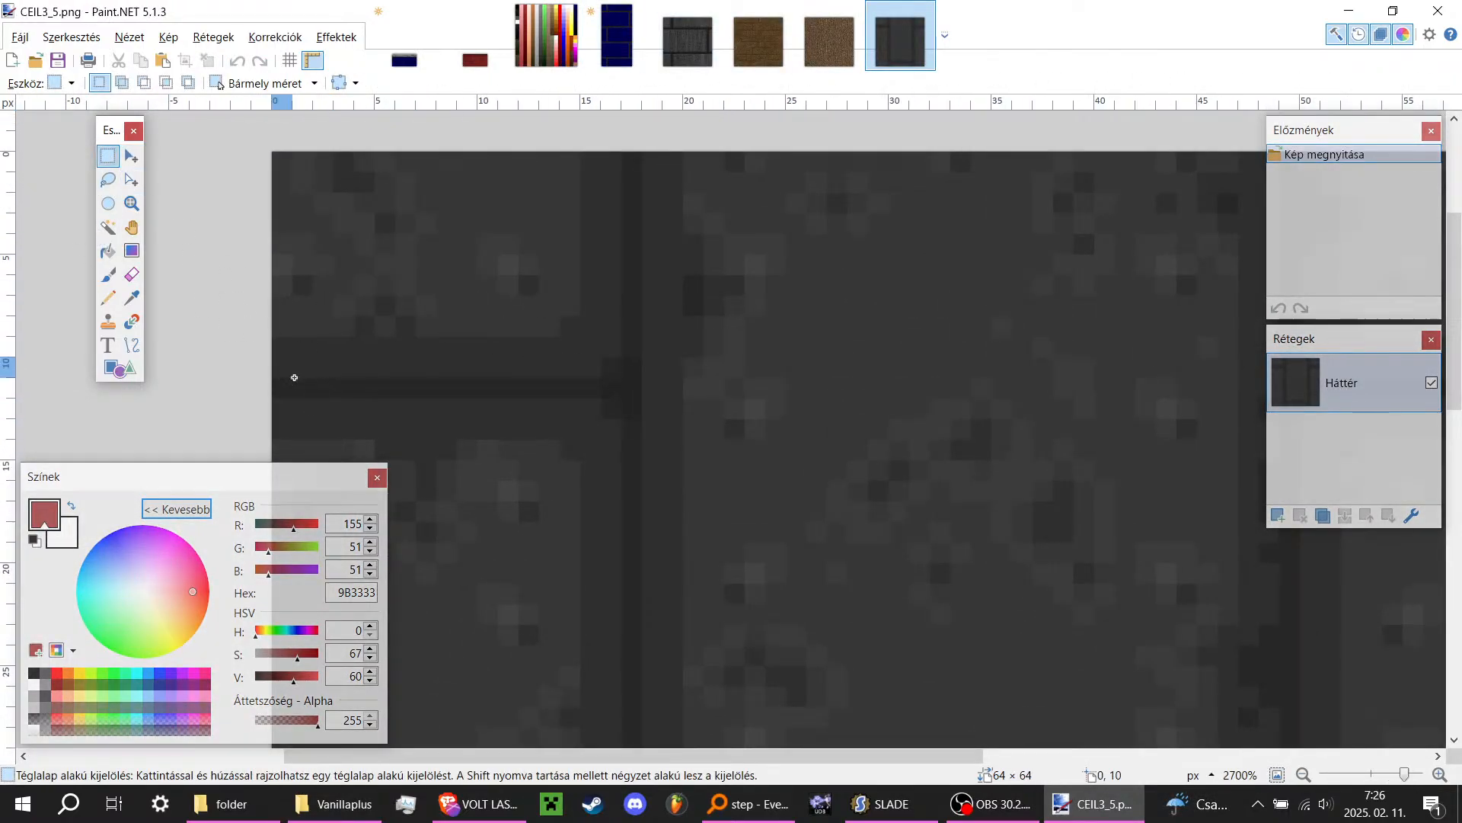
left_click_drag(284, 371, 651, 402)
scroll(636, 281, "down", 3)
left_click_drag(607, 168, 658, 411)
scroll(647, 323, "down", 6)
scroll(657, 404, "up", 10)
left_click_drag(593, 524, 220, 555, "ctrl")
scroll(631, 190, "down", 6, "ctrl")
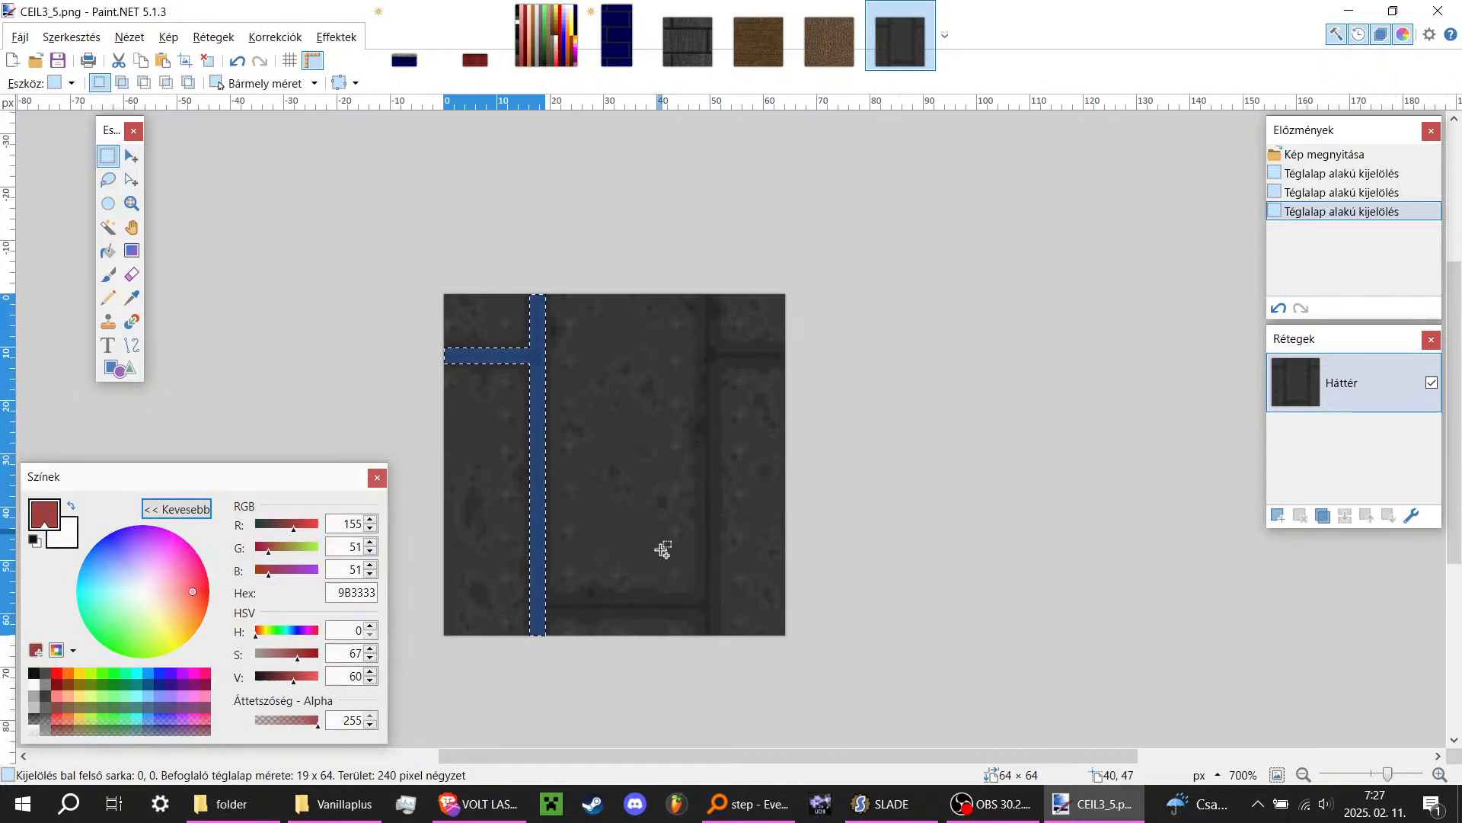
Step: Add the lower horizontal seam, the full-height right vertical seam and the right horizontal seam of CEIL3_5.png to the selection
scroll(460, 614, "up", 8, "ctrl")
left_click_drag(415, 457, 1020, 534, "ctrl")
scroll(464, 499, "down", 2, "ctrl")
left_click_drag(1019, 600, 979, 156, "ctrl")
left_click_drag(1030, 413, 1285, 455, "ctrl")
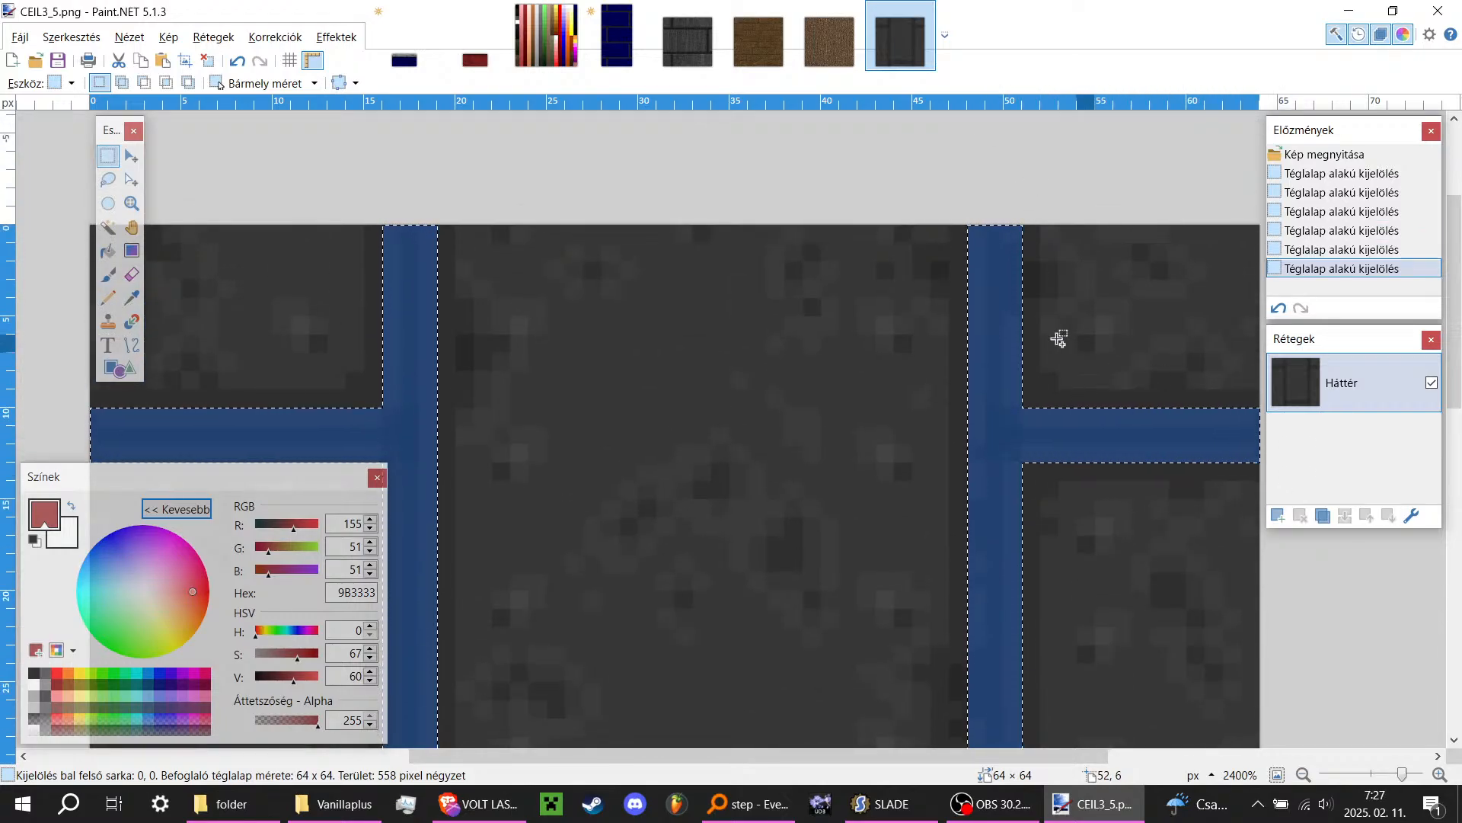
Step: Paste a copy of the selected CEIL3_5.png seams onto FLAT5_5.png and clear the selection
key("ctrl+c")
left_click(830, 36)
key("ctrl+v")
scroll(735, 440, "up", 3, "ctrl")
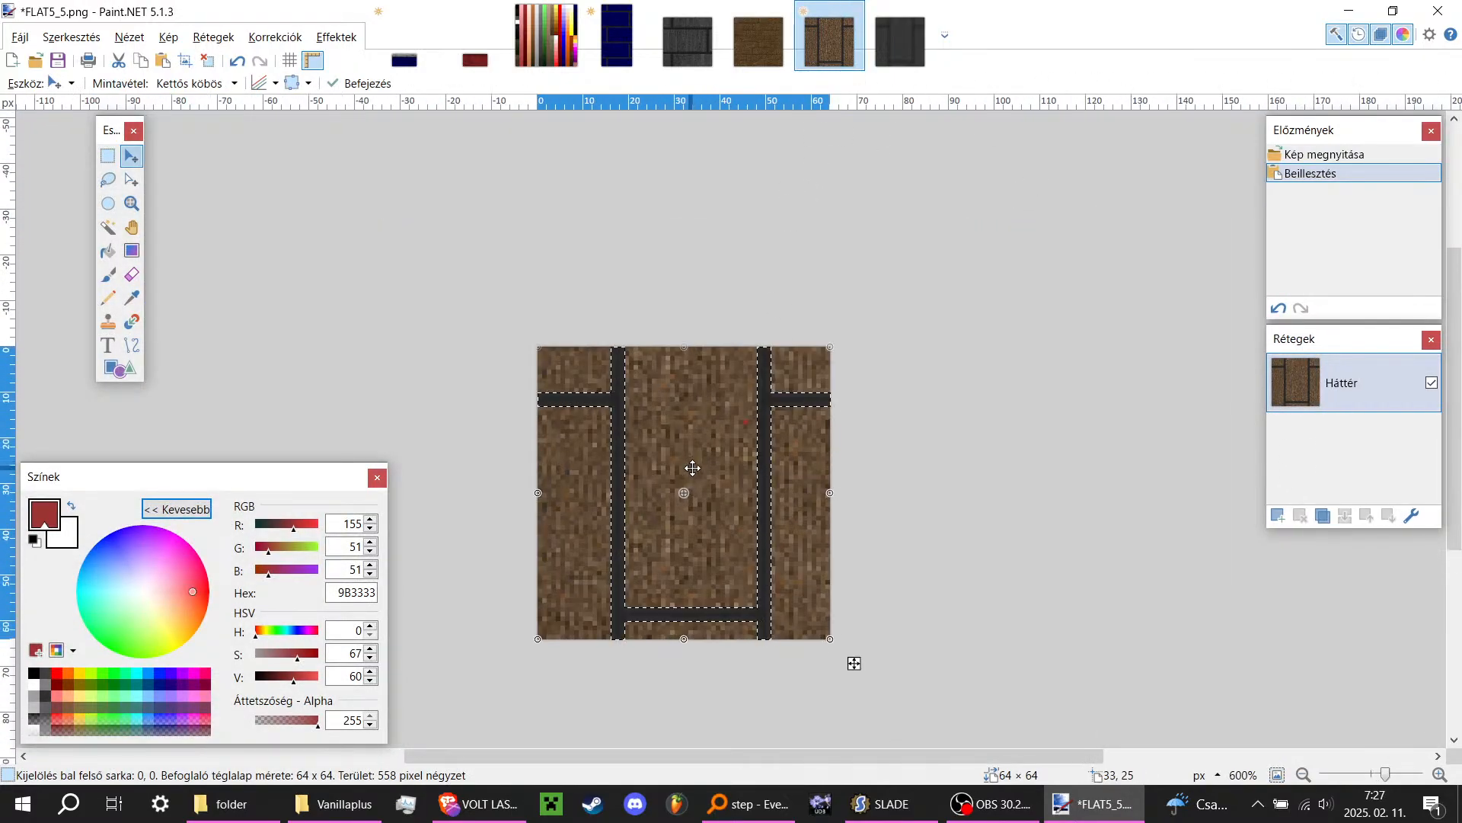
scroll(674, 453, "up", 2, "ctrl")
key("ctrl+d")
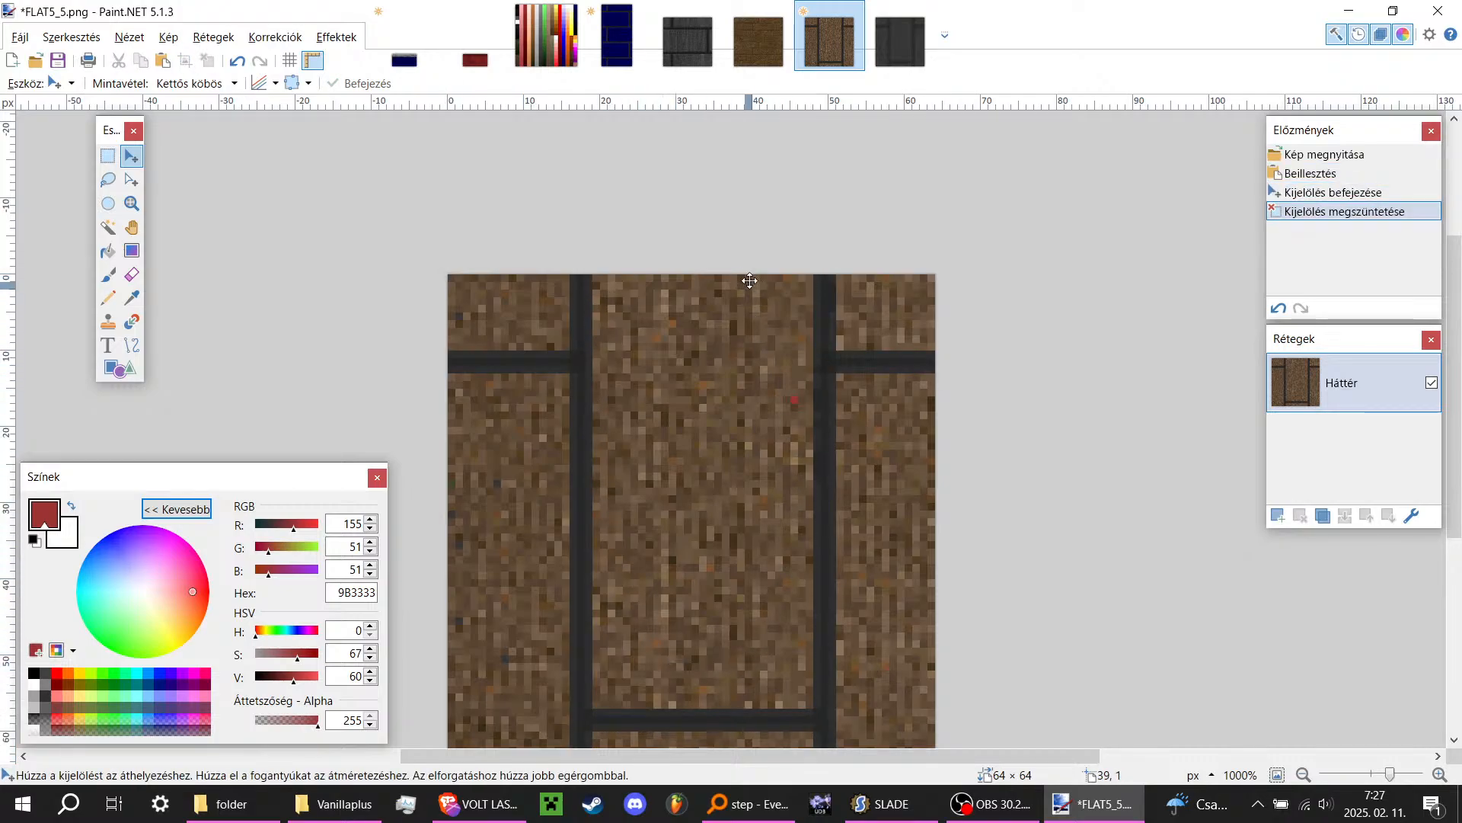
scroll(629, 386, "down", 5, "ctrl")
scroll(659, 415, "up", 4, "ctrl")
scroll(792, 511, "down", 4, "ctrl")
scroll(692, 434, "down", 1, "ctrl")
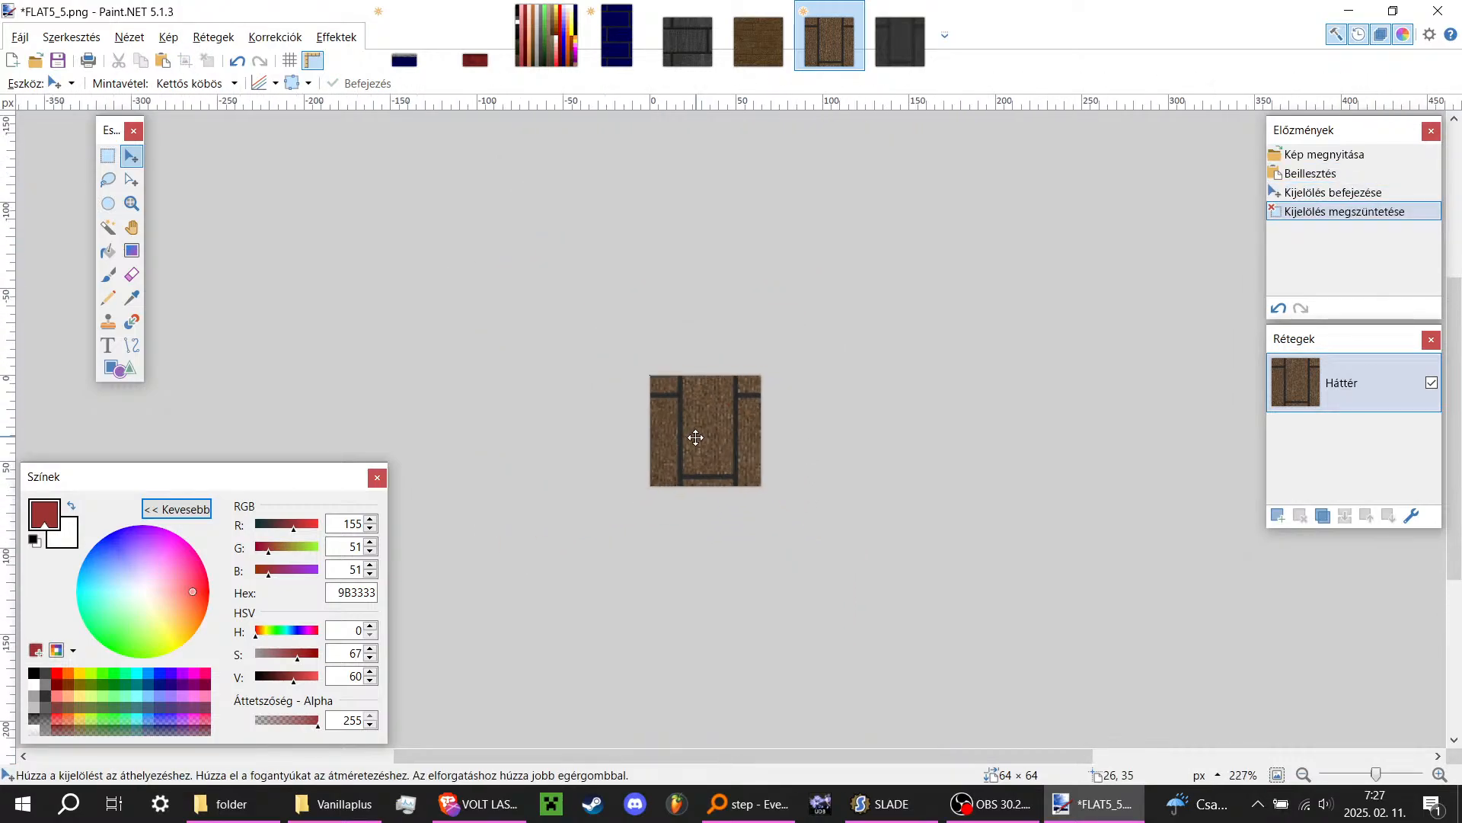
scroll(695, 425, "up", 5, "ctrl")
scroll(672, 426, "down", 3, "ctrl")
scroll(672, 425, "up", 2, "ctrl")
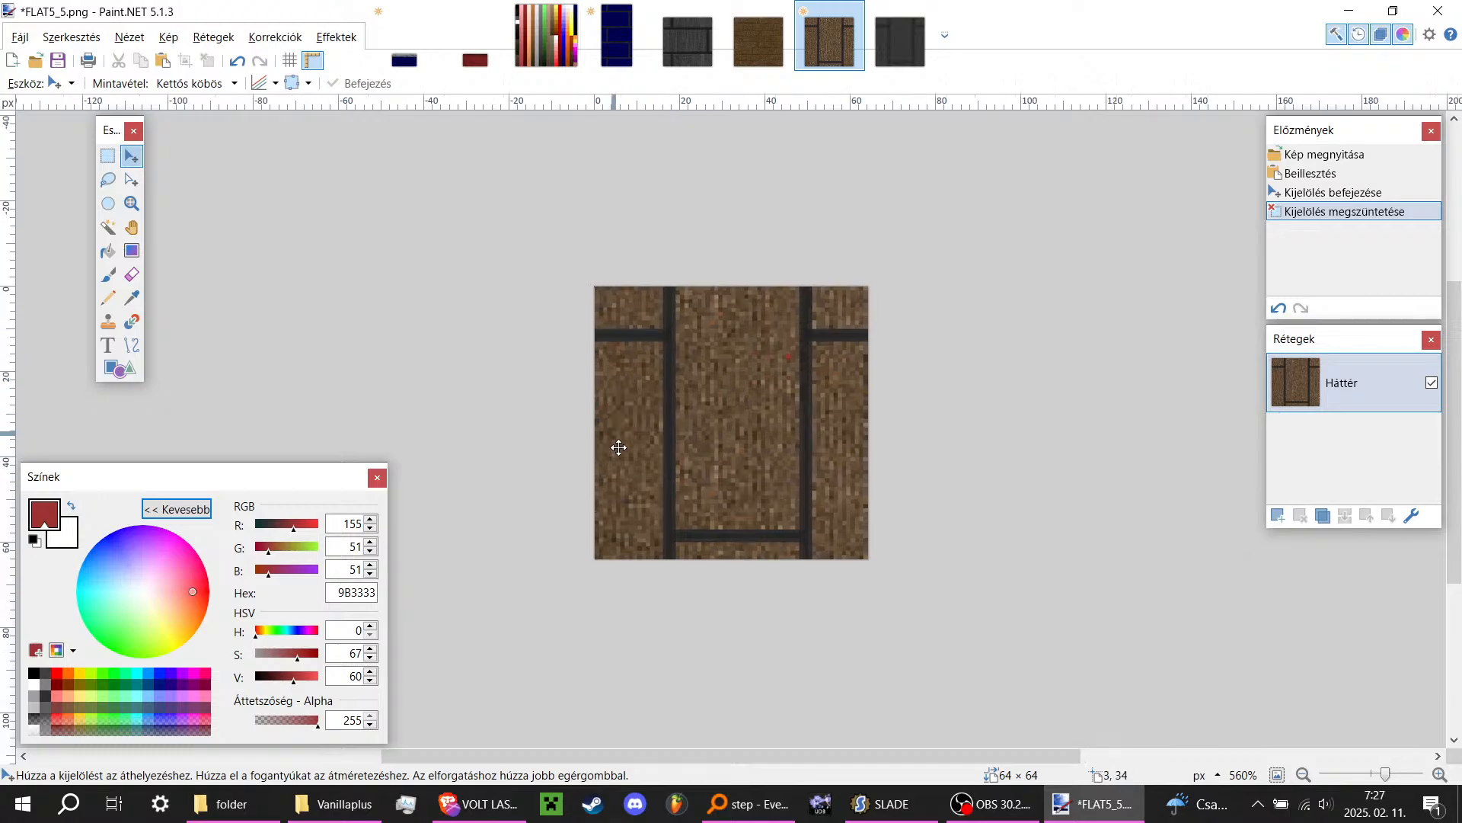
Step: Try pasting the copied seams onto RROCK10.png in its original orientation, and undo the paste
left_click(758, 40)
scroll(747, 411, "up", 5, "ctrl")
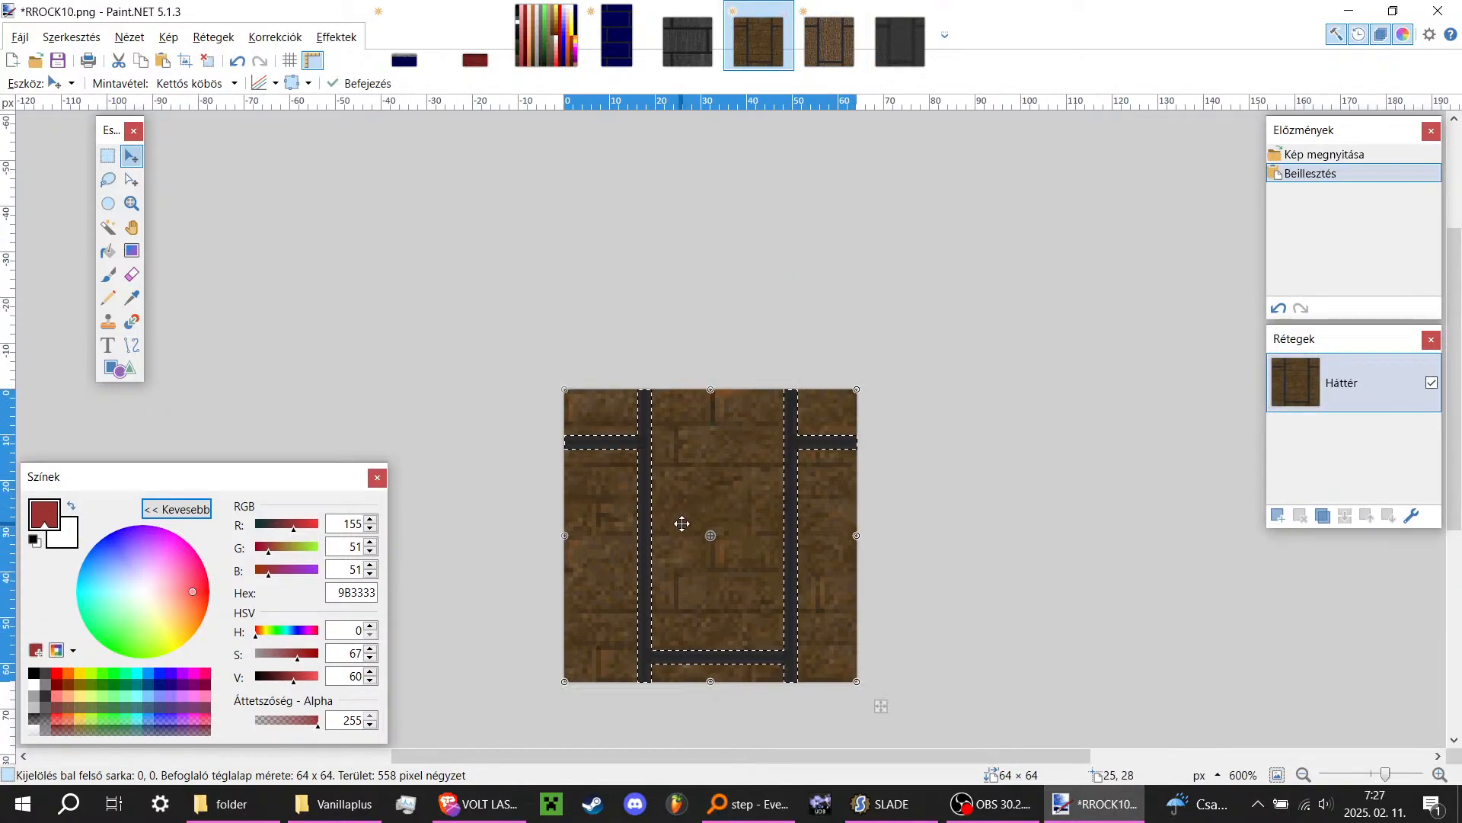
scroll(738, 549, "up", 3, "ctrl")
scroll(705, 425, "down", 5, "ctrl")
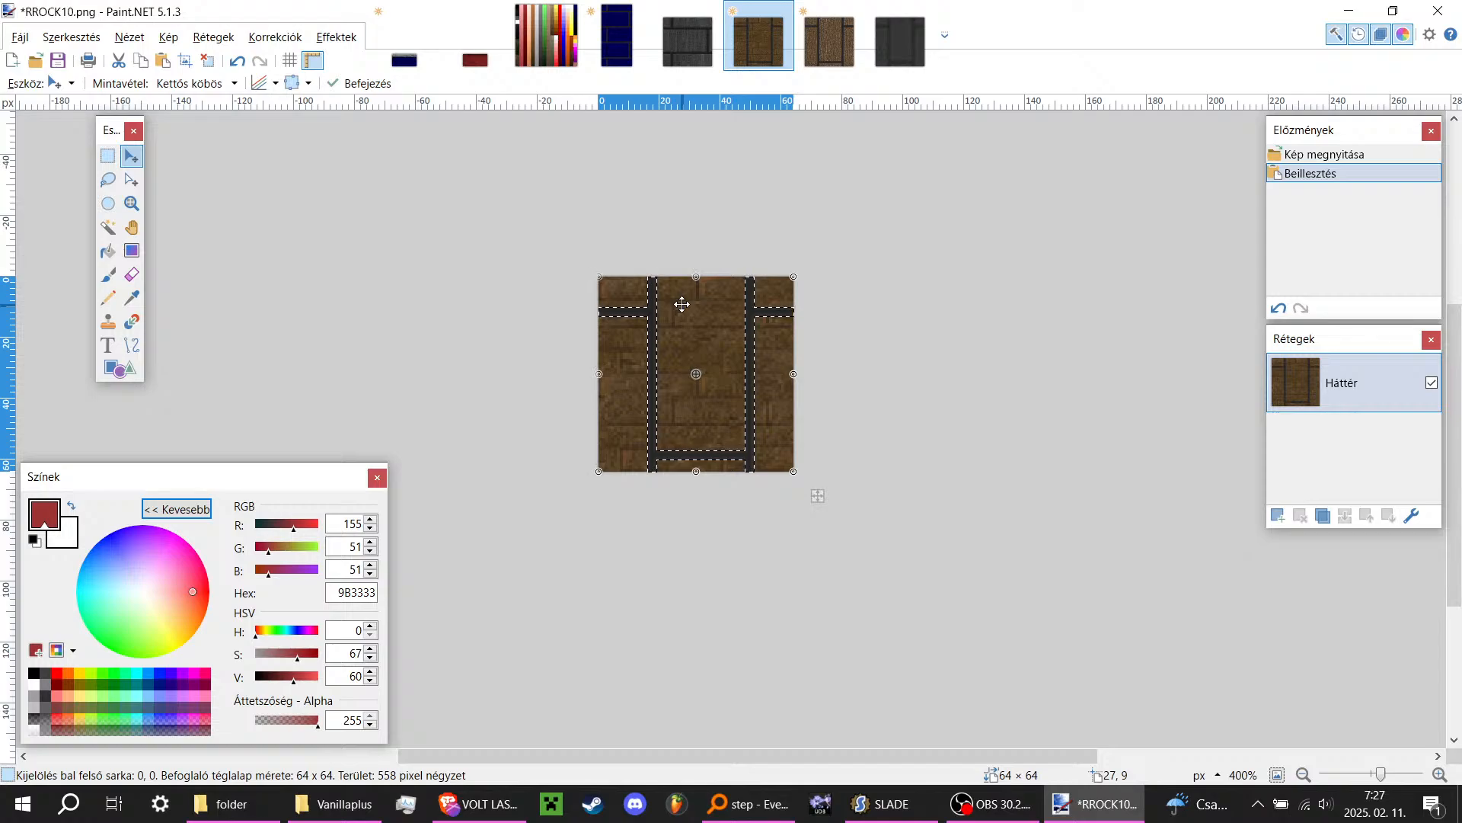
scroll(670, 303, "up", 4, "ctrl")
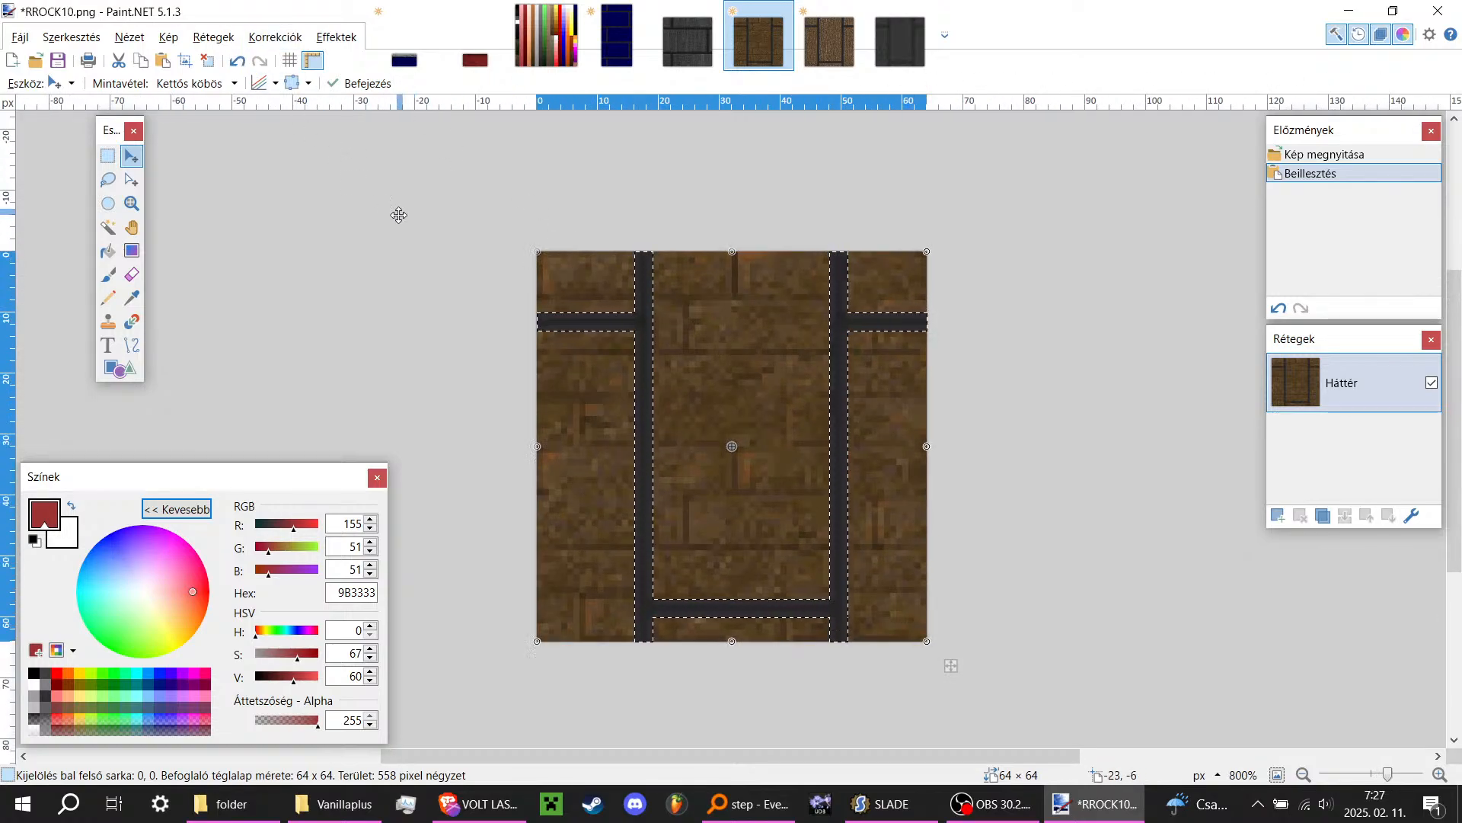
key("ctrl+z")
Step: Rotate RROCK10.png 90° clockwise, paste the copied seams onto it and clear the selection
left_click(213, 37)
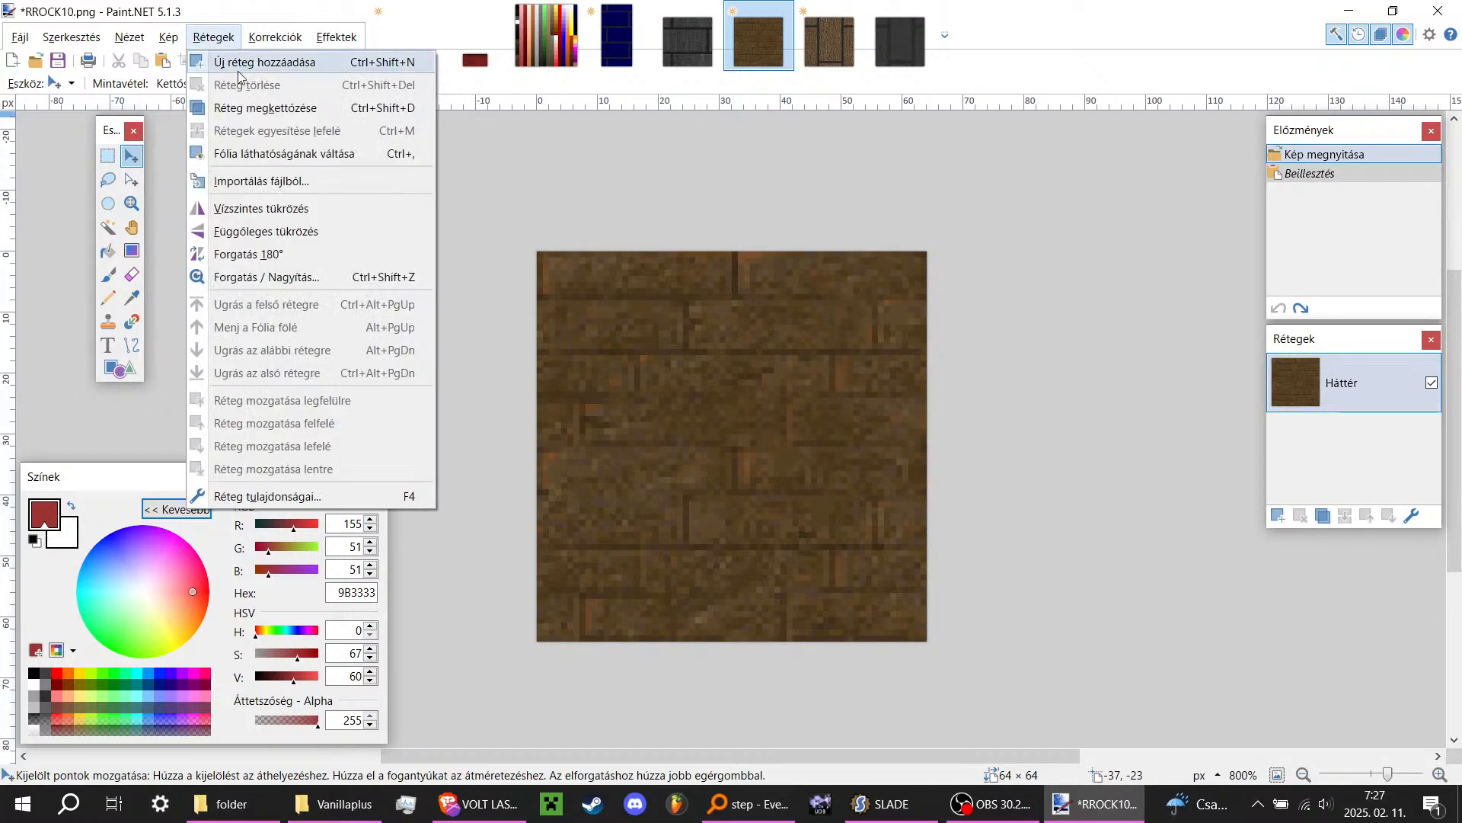
mouse_move(168, 36)
left_click(229, 185)
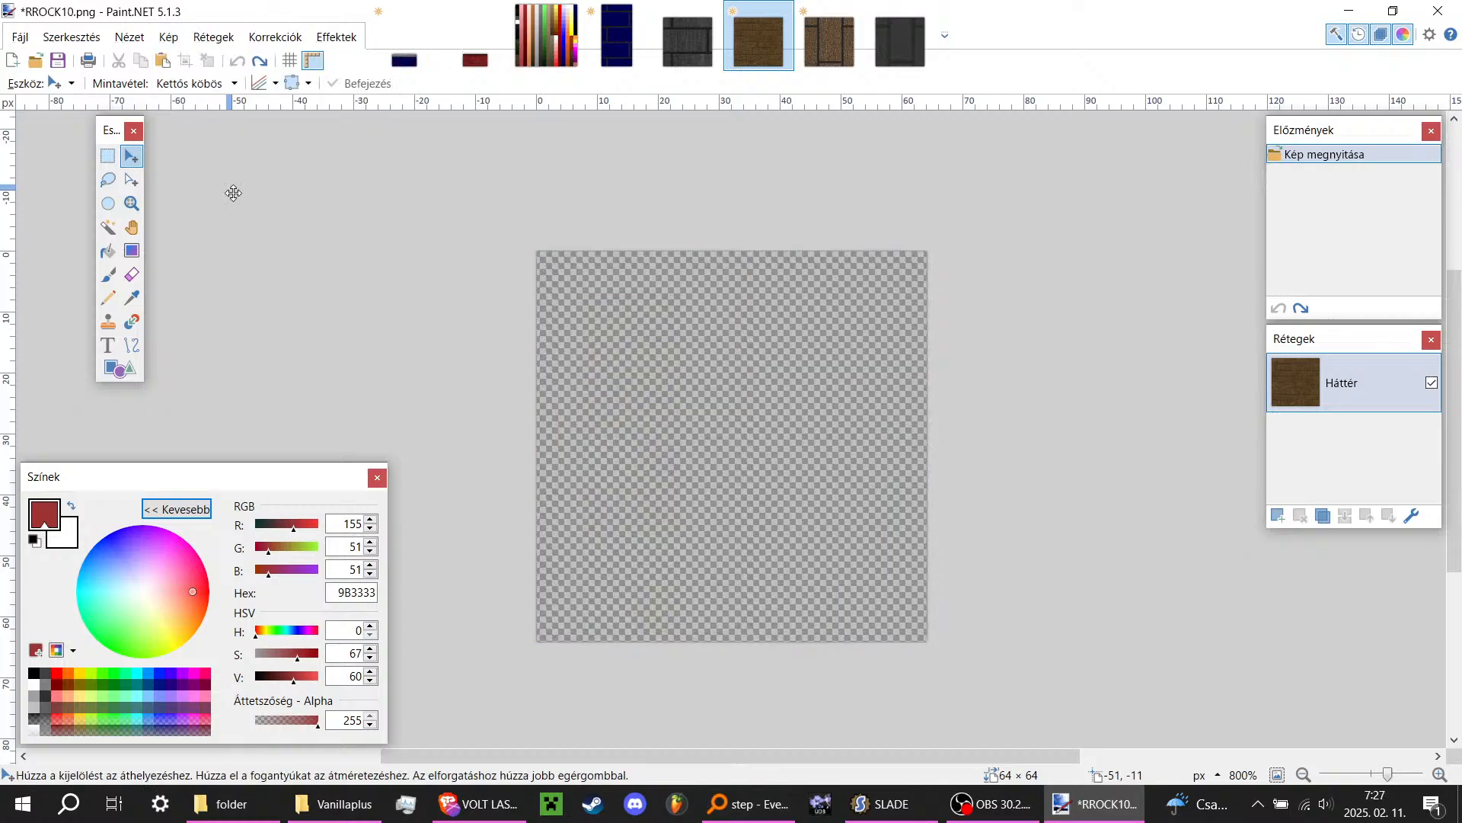
key("ctrl+v")
key("ctrl+d")
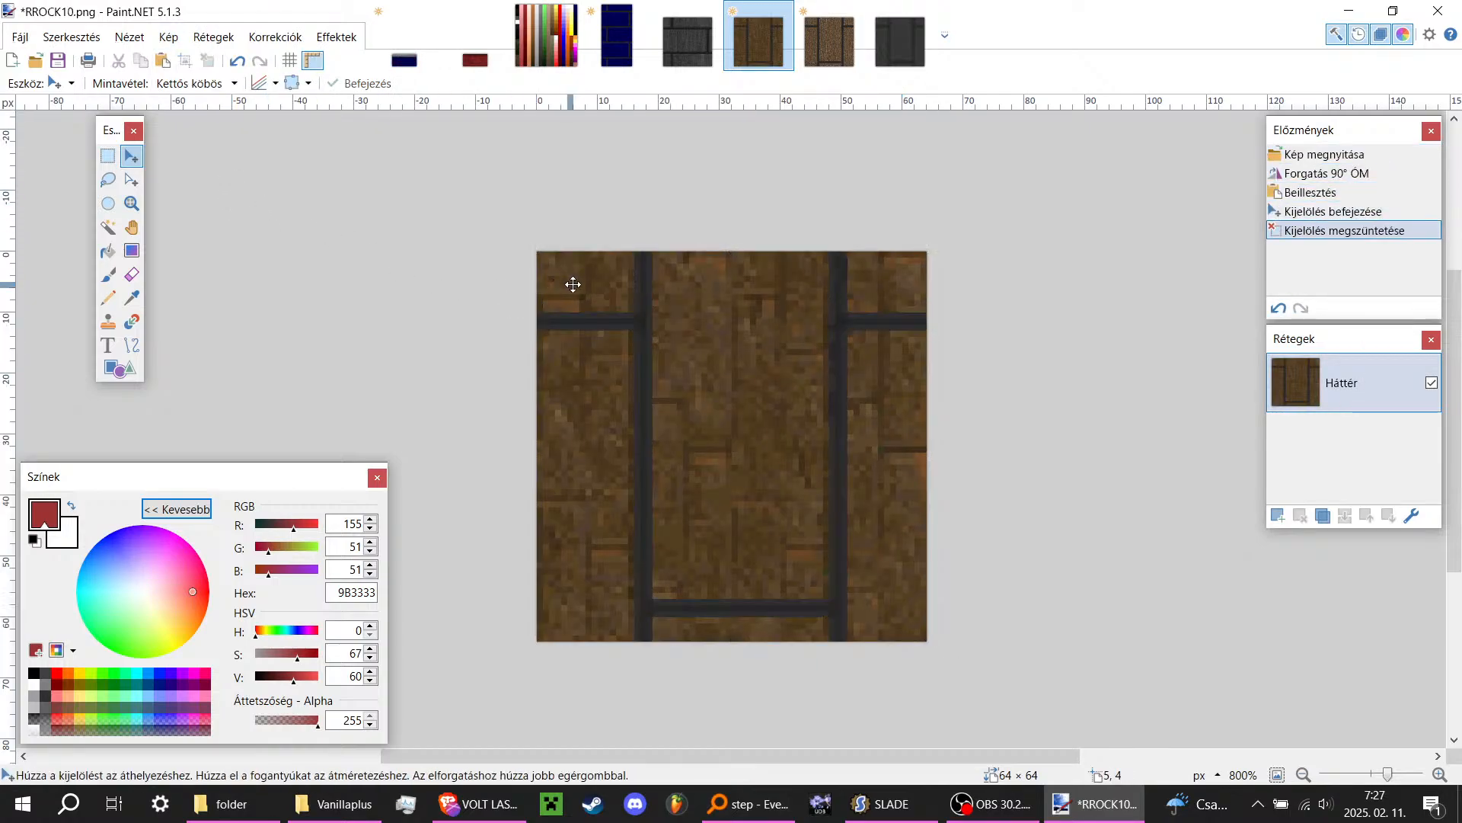
Step: Rotate the combined RROCK10.png texture 90° counterclockwise
scroll(571, 284, "down", 3, "ctrl")
scroll(575, 284, "up", 2, "ctrl")
left_click(169, 36)
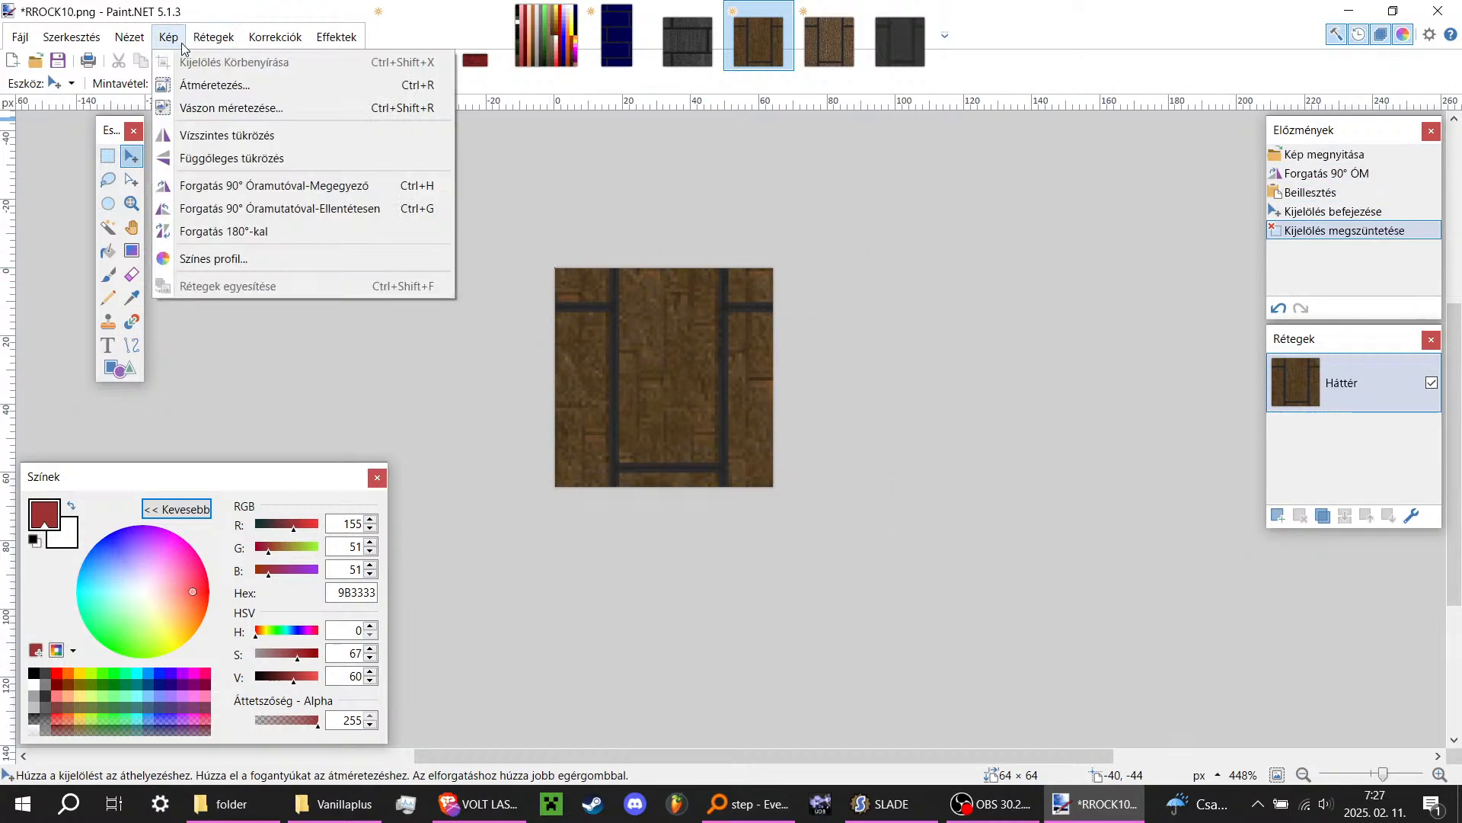
left_click(233, 208)
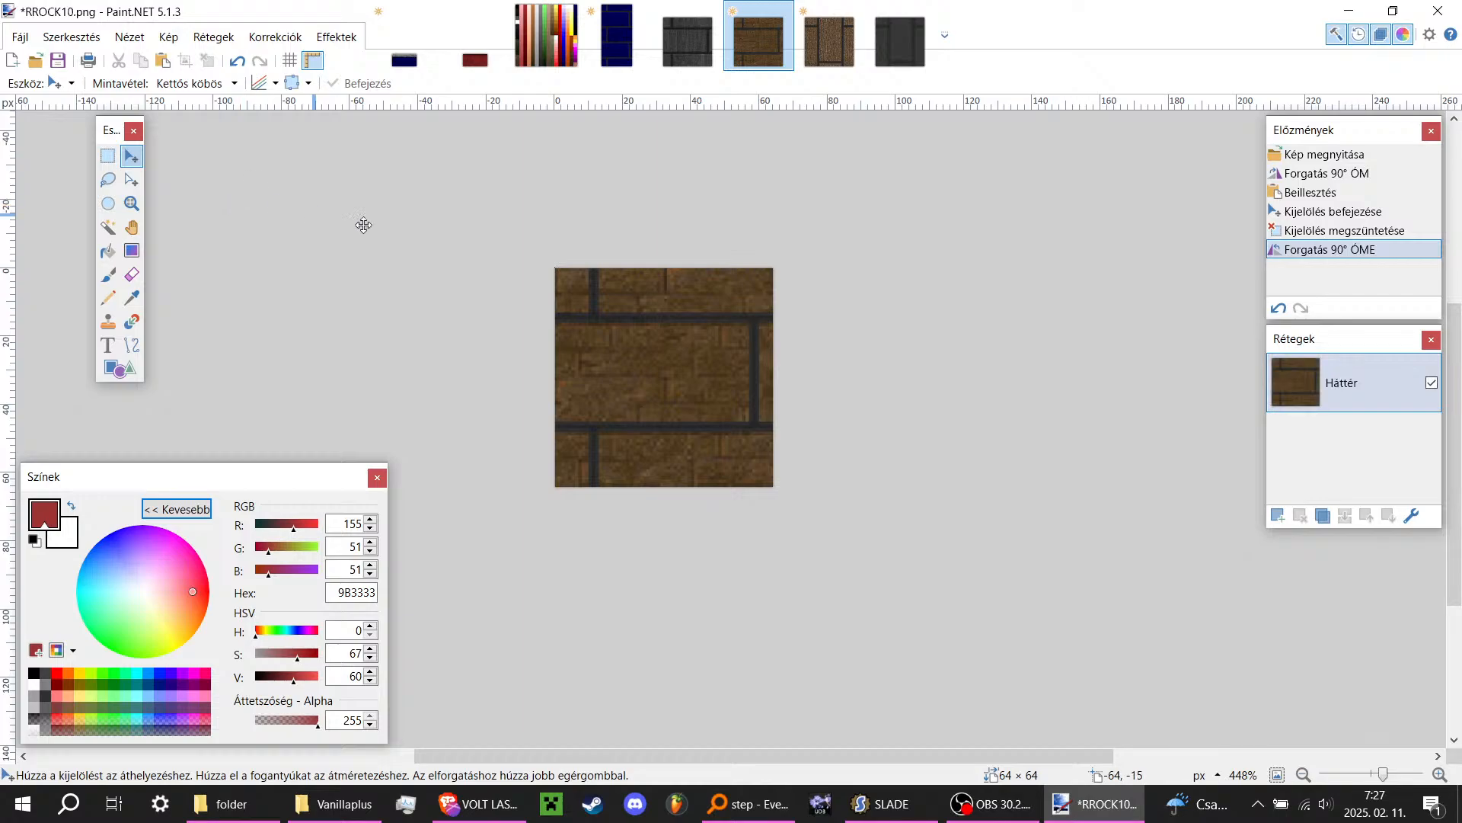
scroll(741, 368, "down", 3, "ctrl")
scroll(739, 363, "up", 3, "ctrl")
scroll(705, 346, "down", 3, "ctrl")
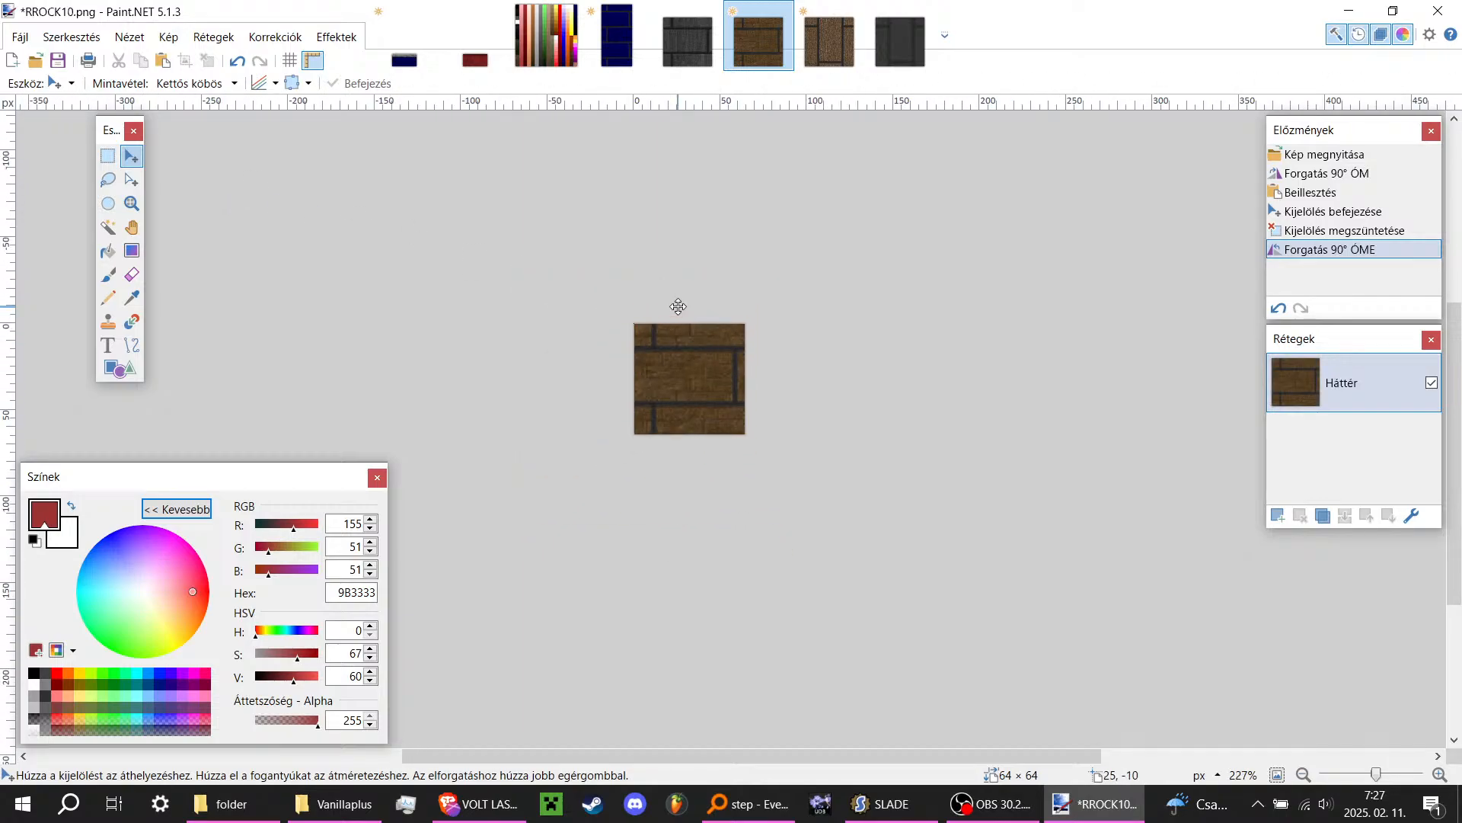
scroll(674, 381, "up", 3, "ctrl")
scroll(671, 392, "up", 3, "ctrl")
scroll(682, 395, "down", 1, "ctrl")
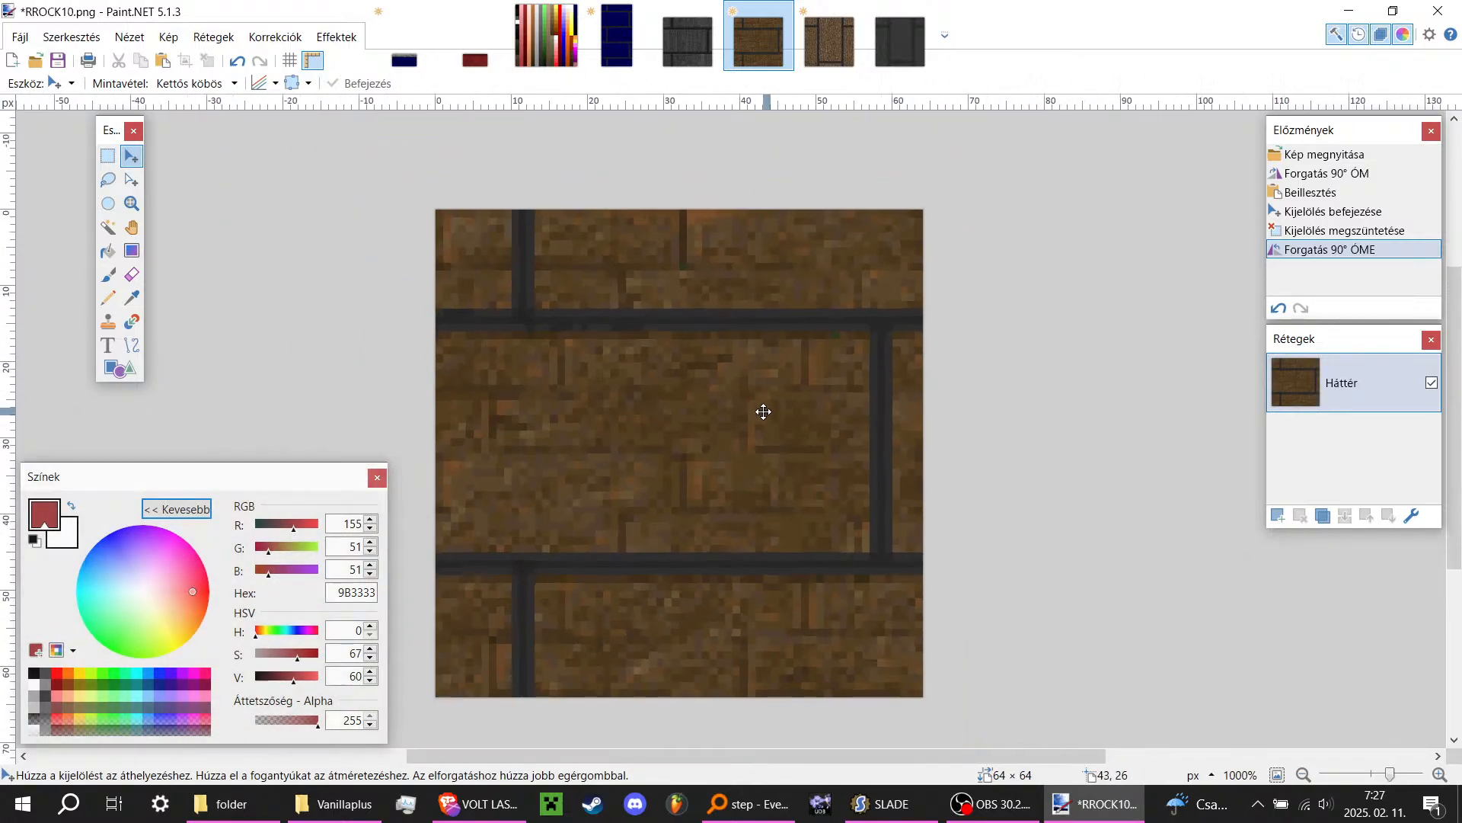
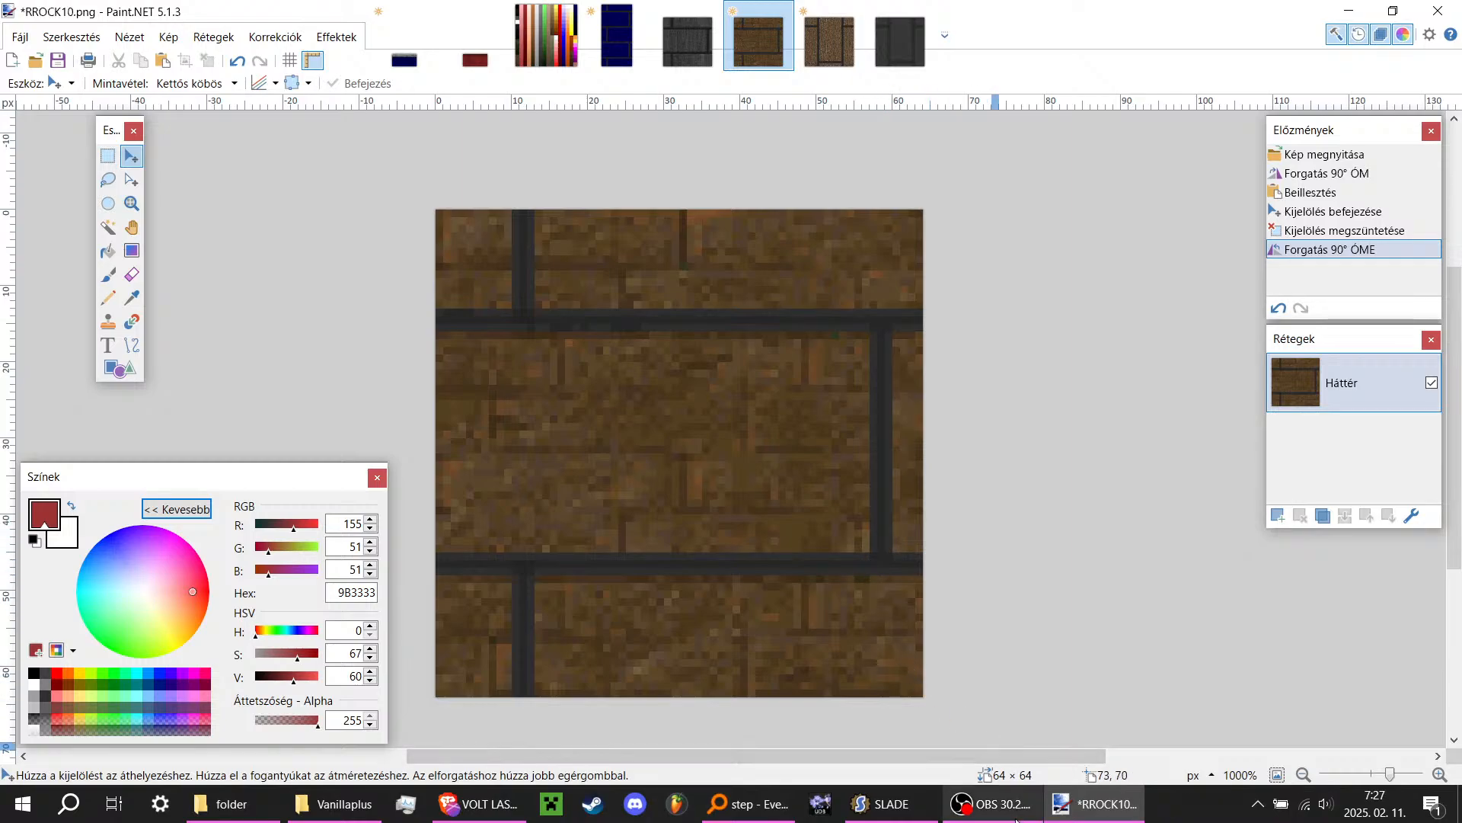
left_click(991, 807)
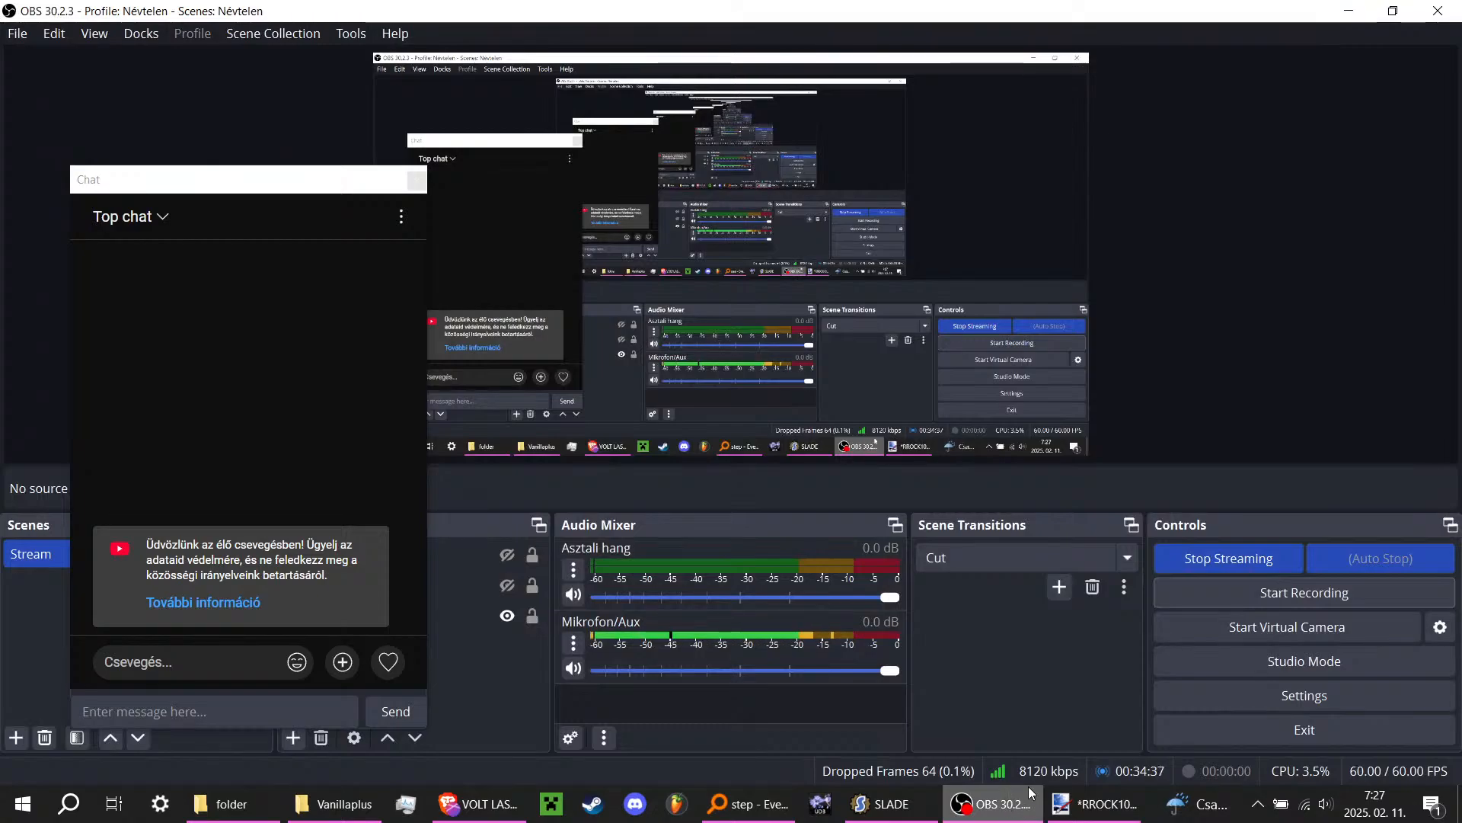
left_click(1099, 802)
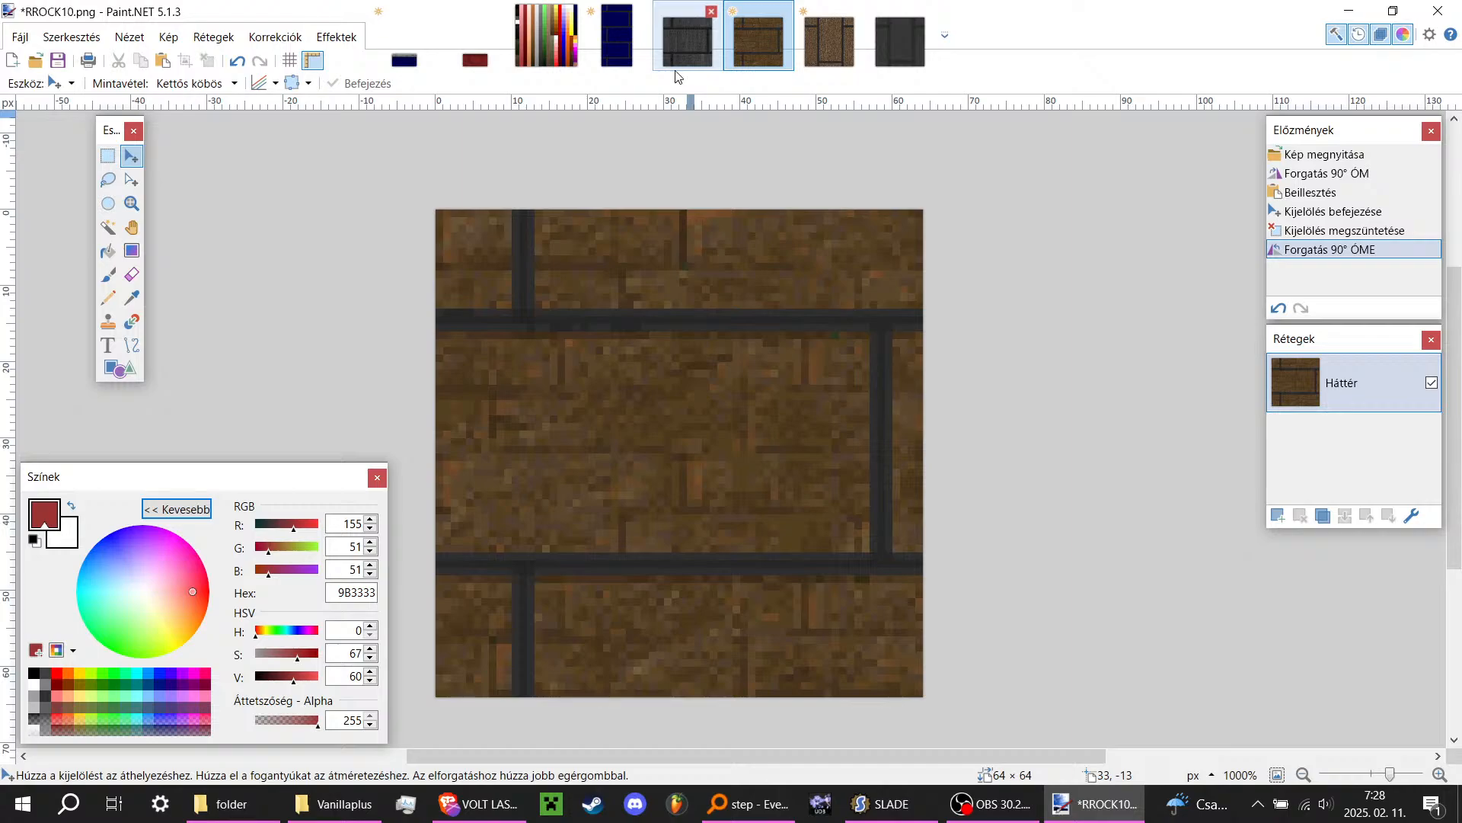
Step: Import FLOOR1_1.png and FLAT14.png from the Vanillaplus folder into VanillaWIP.wad in SLADE
key("alt+Tab")
left_click(809, 388)
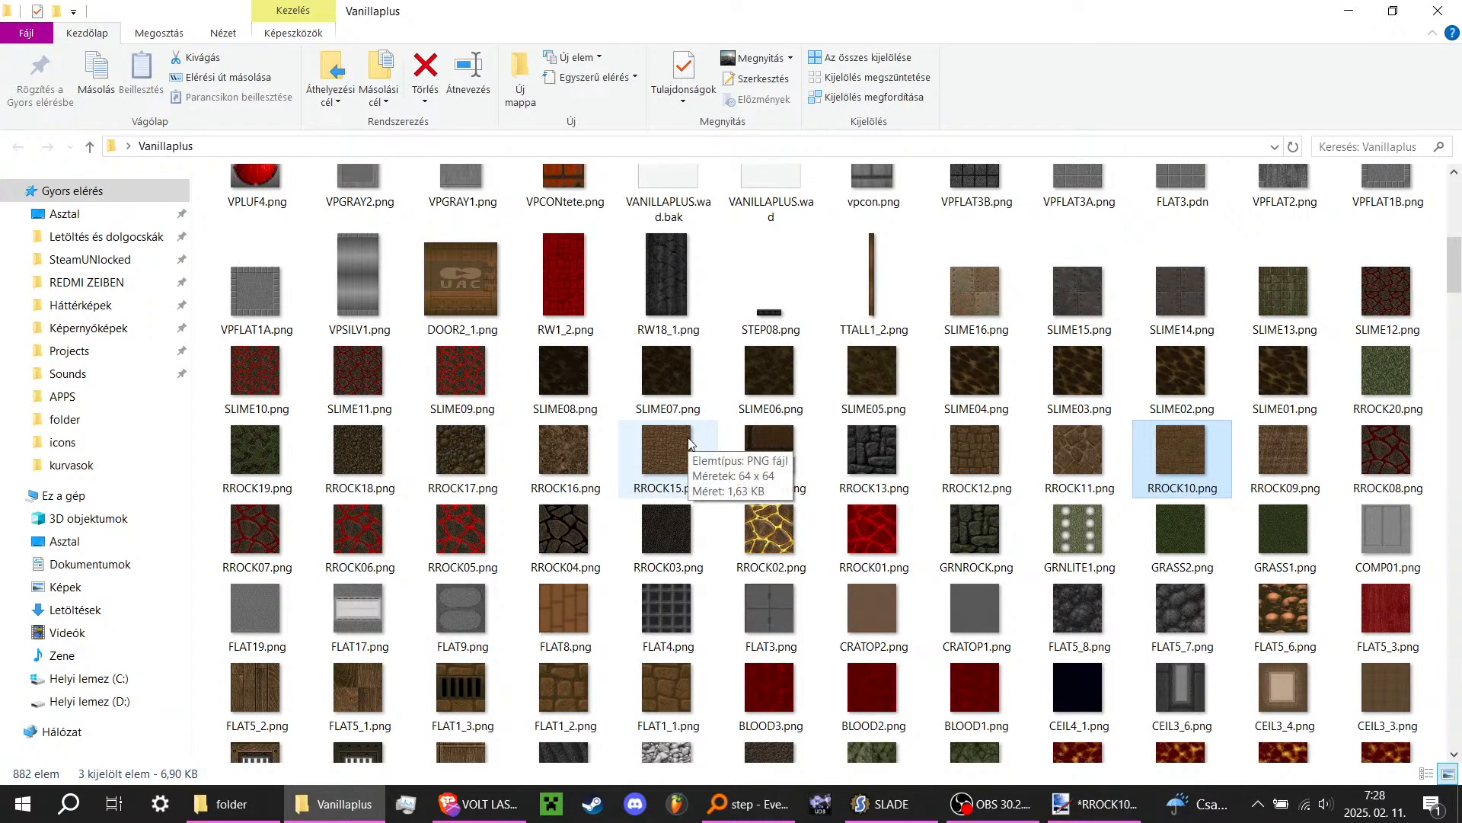
scroll(689, 442, "down", 2)
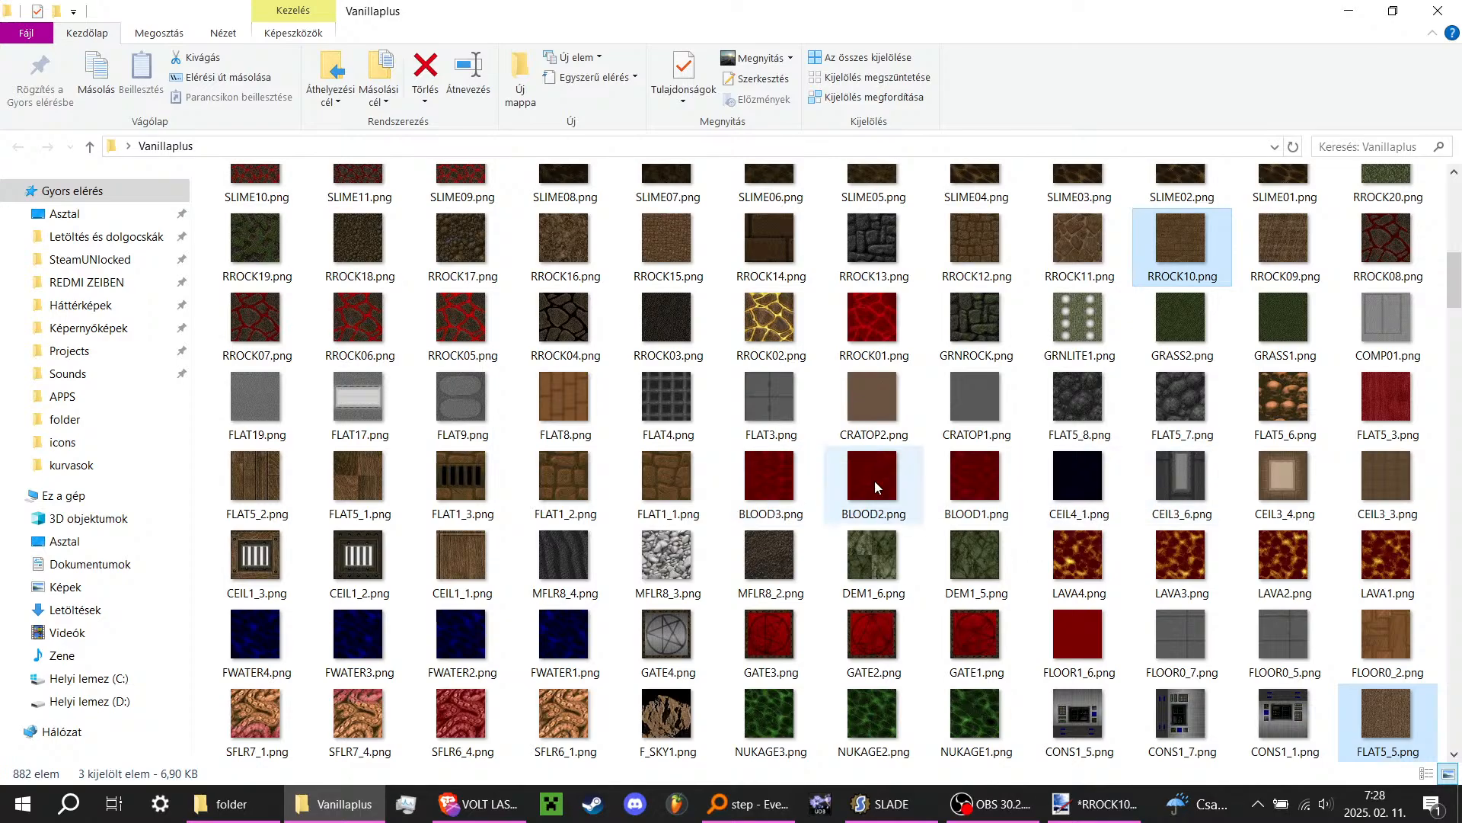
scroll(875, 481, "down", 5)
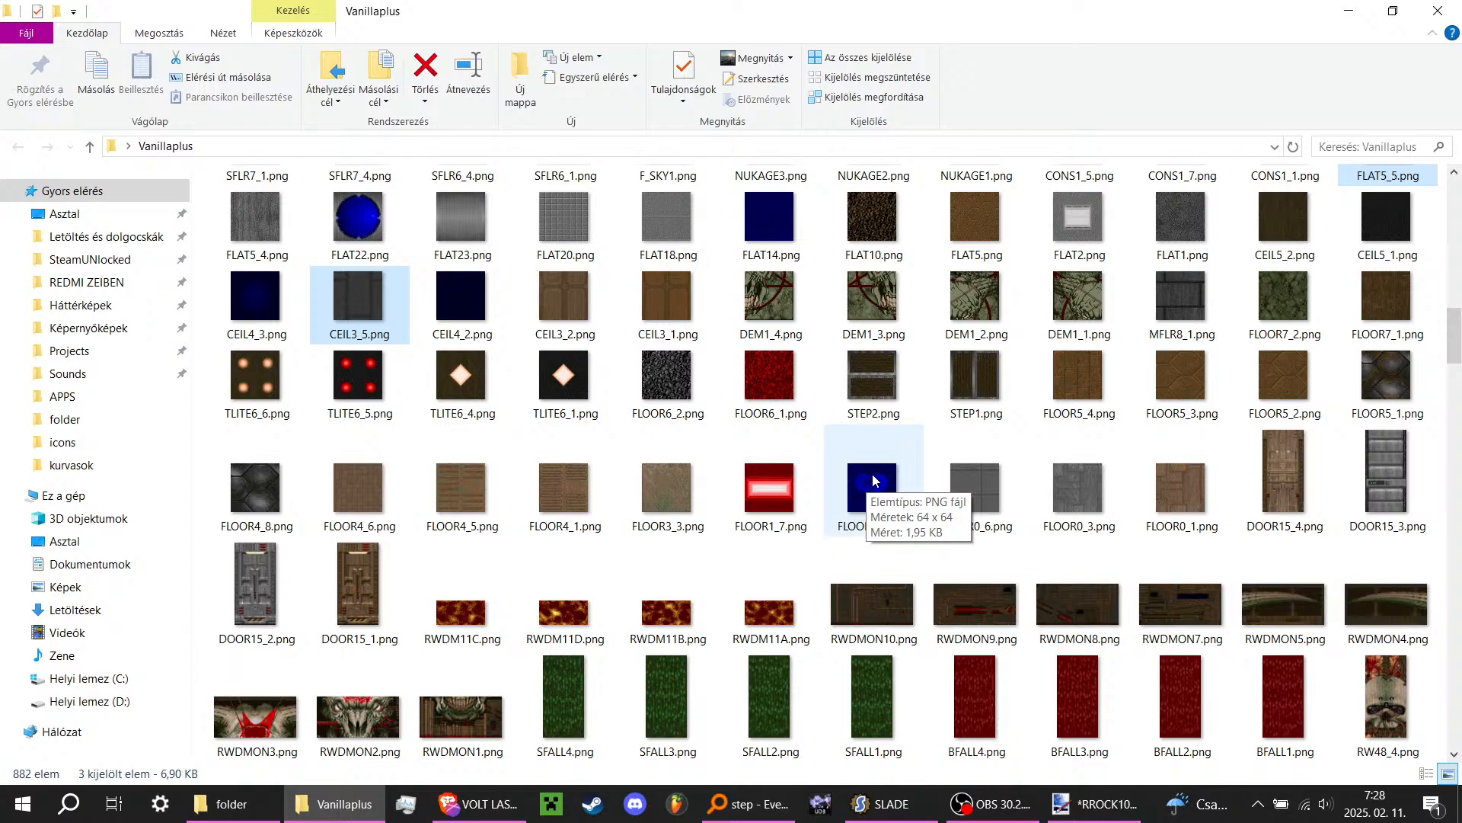
left_click(874, 480)
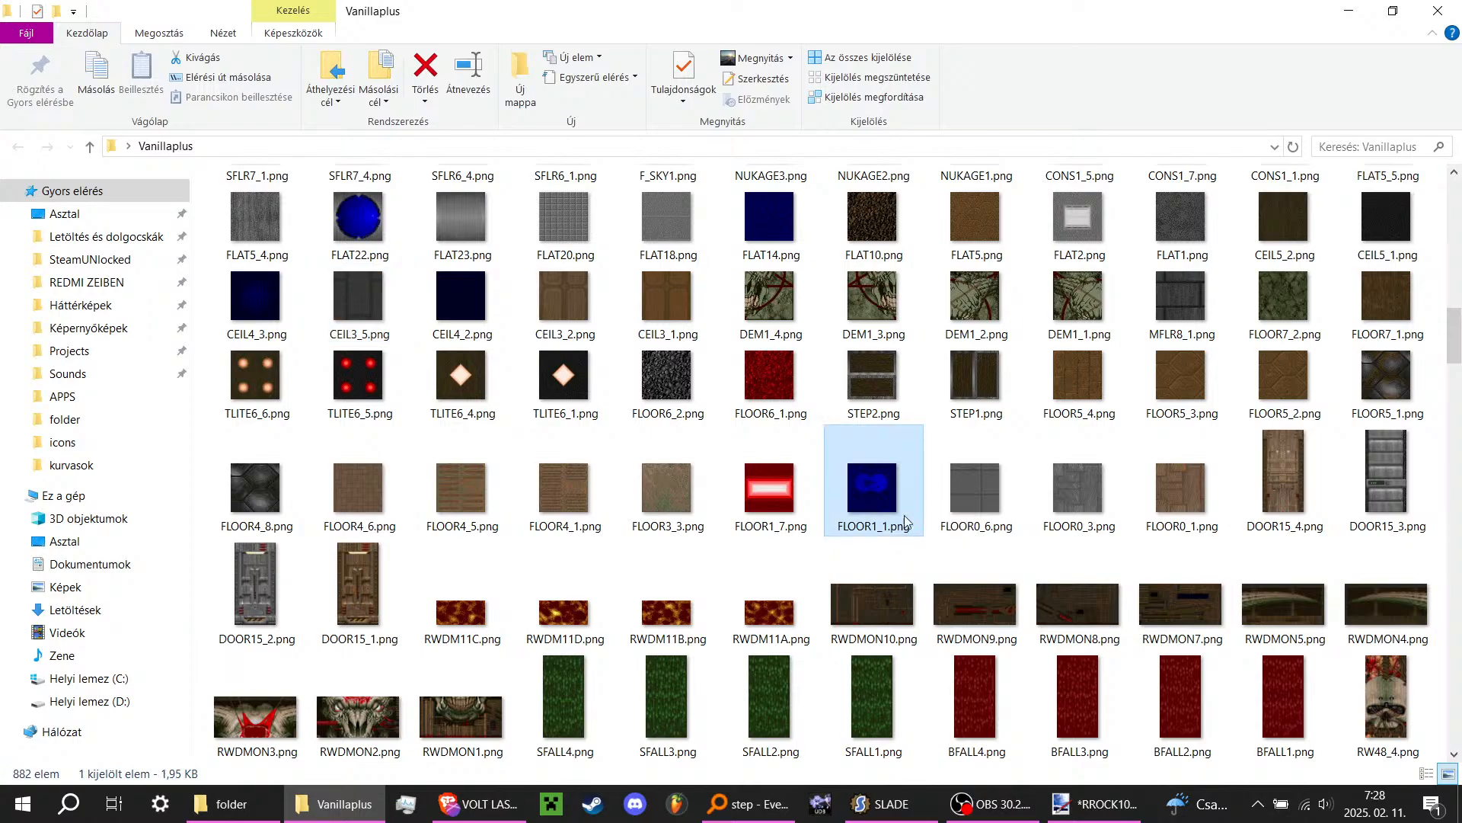
scroll(876, 502, "up", 2)
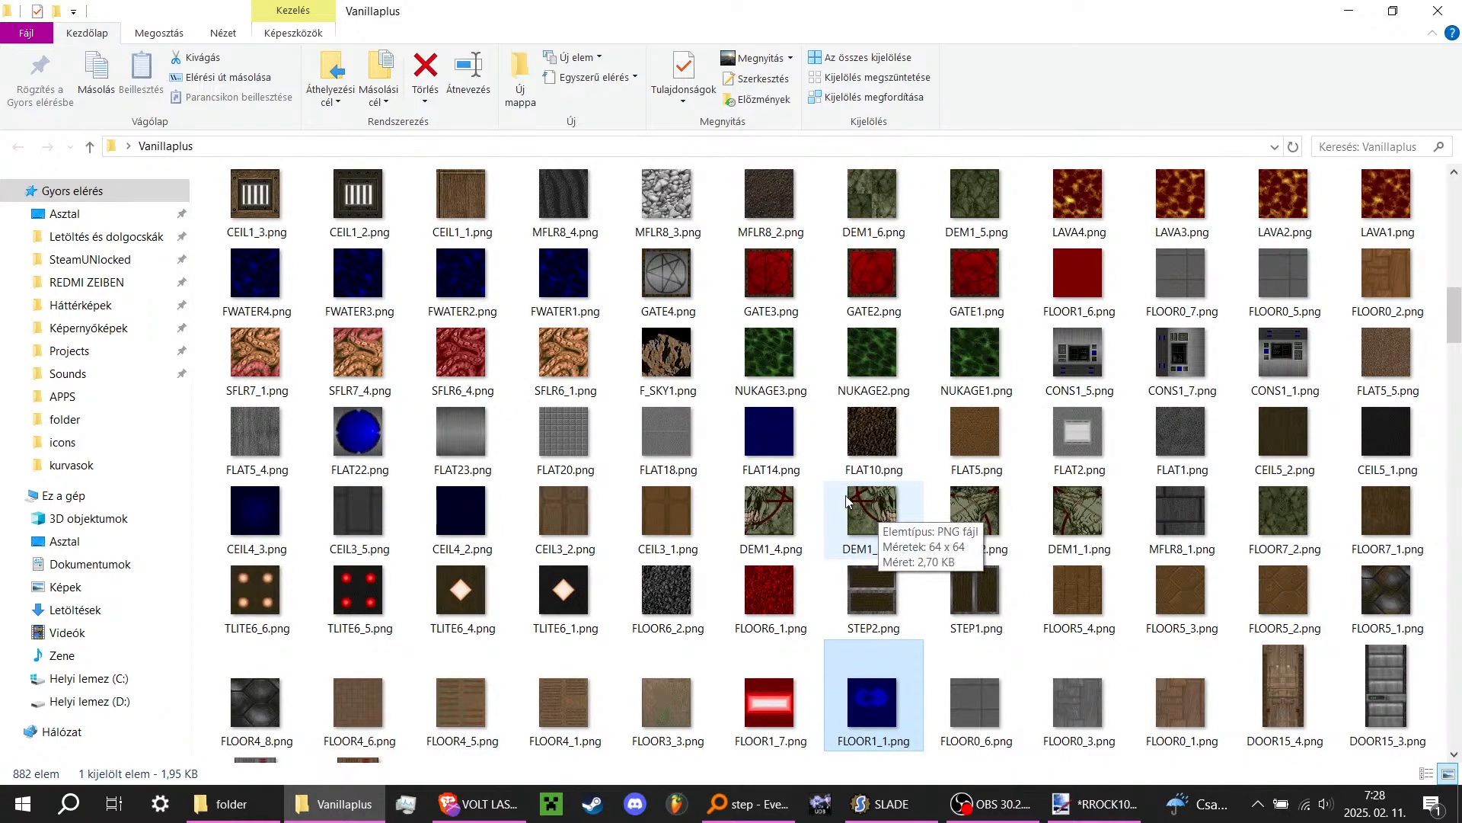
left_click(783, 447, "ctrl")
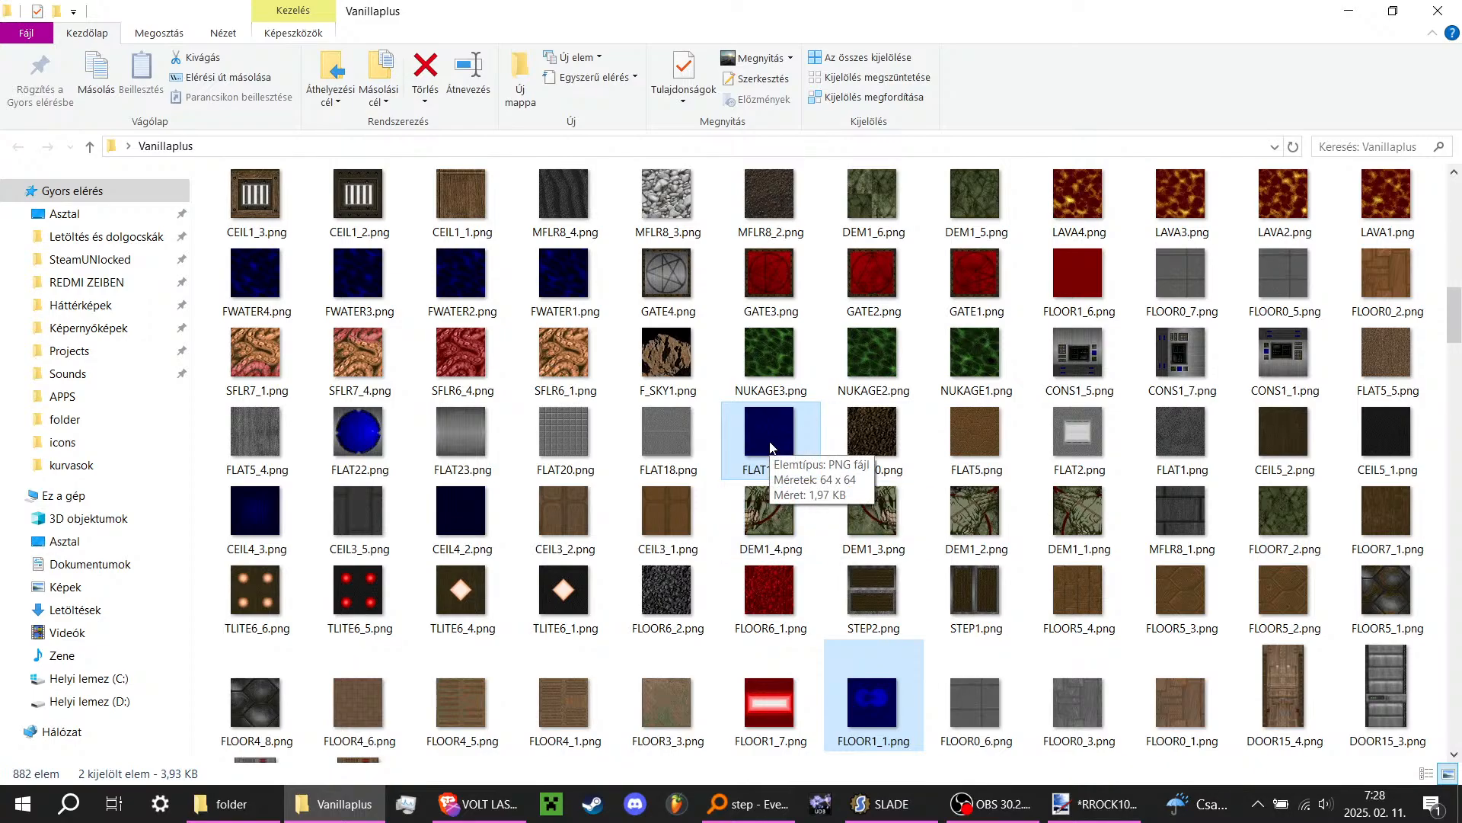
left_click_drag(771, 446, 82, 638)
Step: Open the colour remap for the FLAT14 entry and set the first translation's origin range to 192:207
left_click(85, 636)
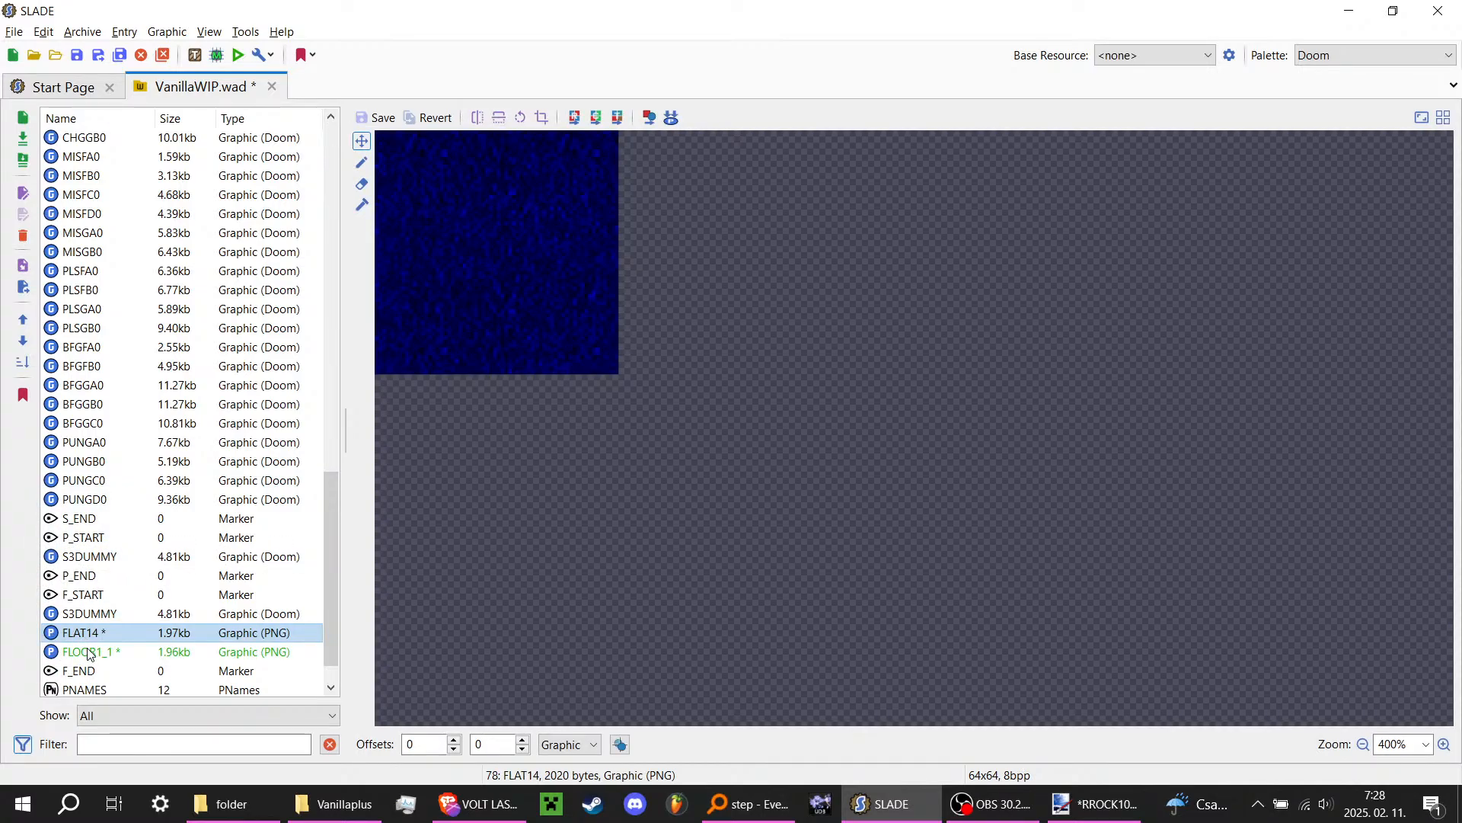
left_click(89, 652, "shift")
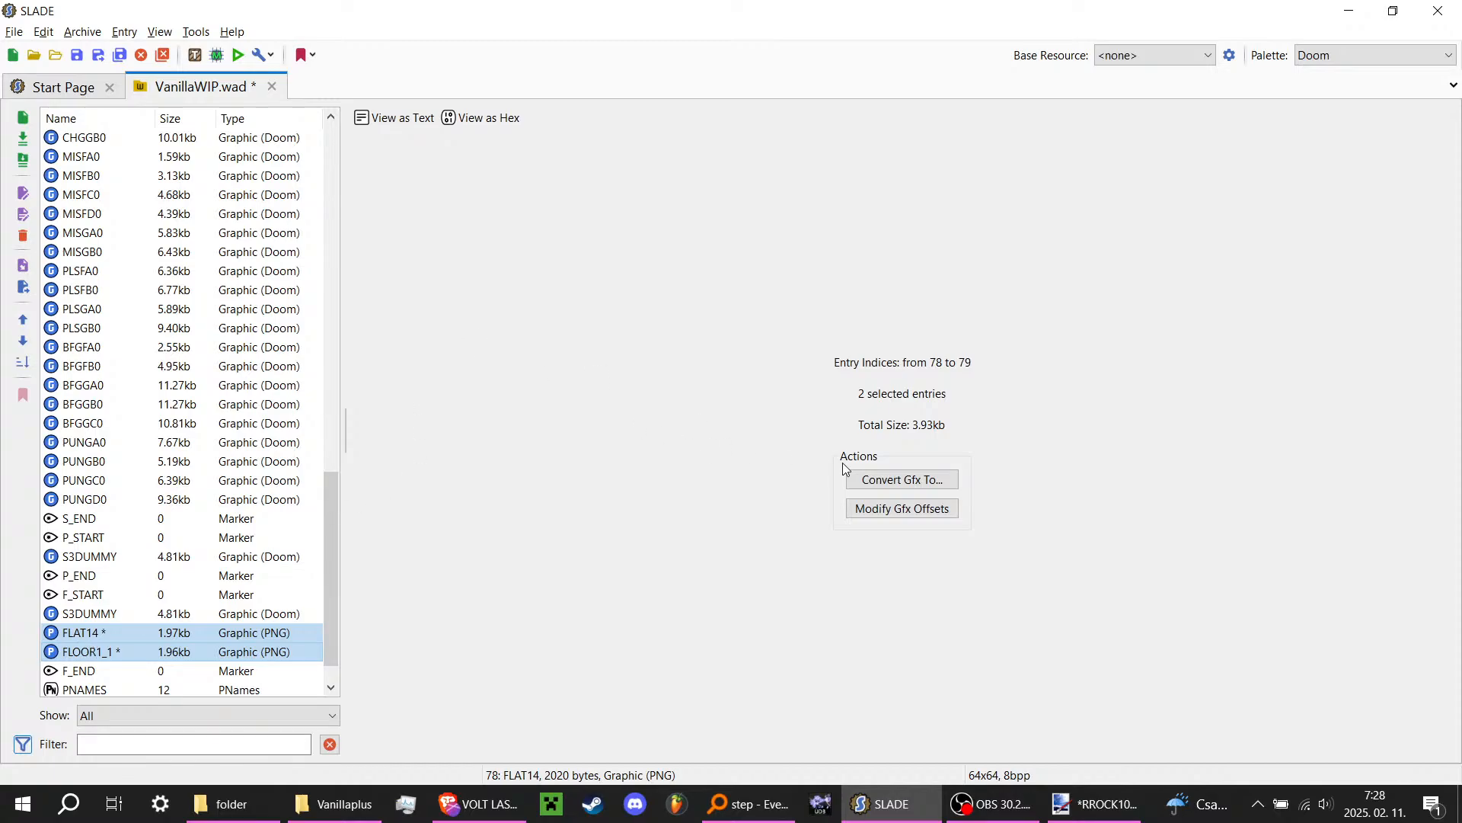
left_click(258, 629)
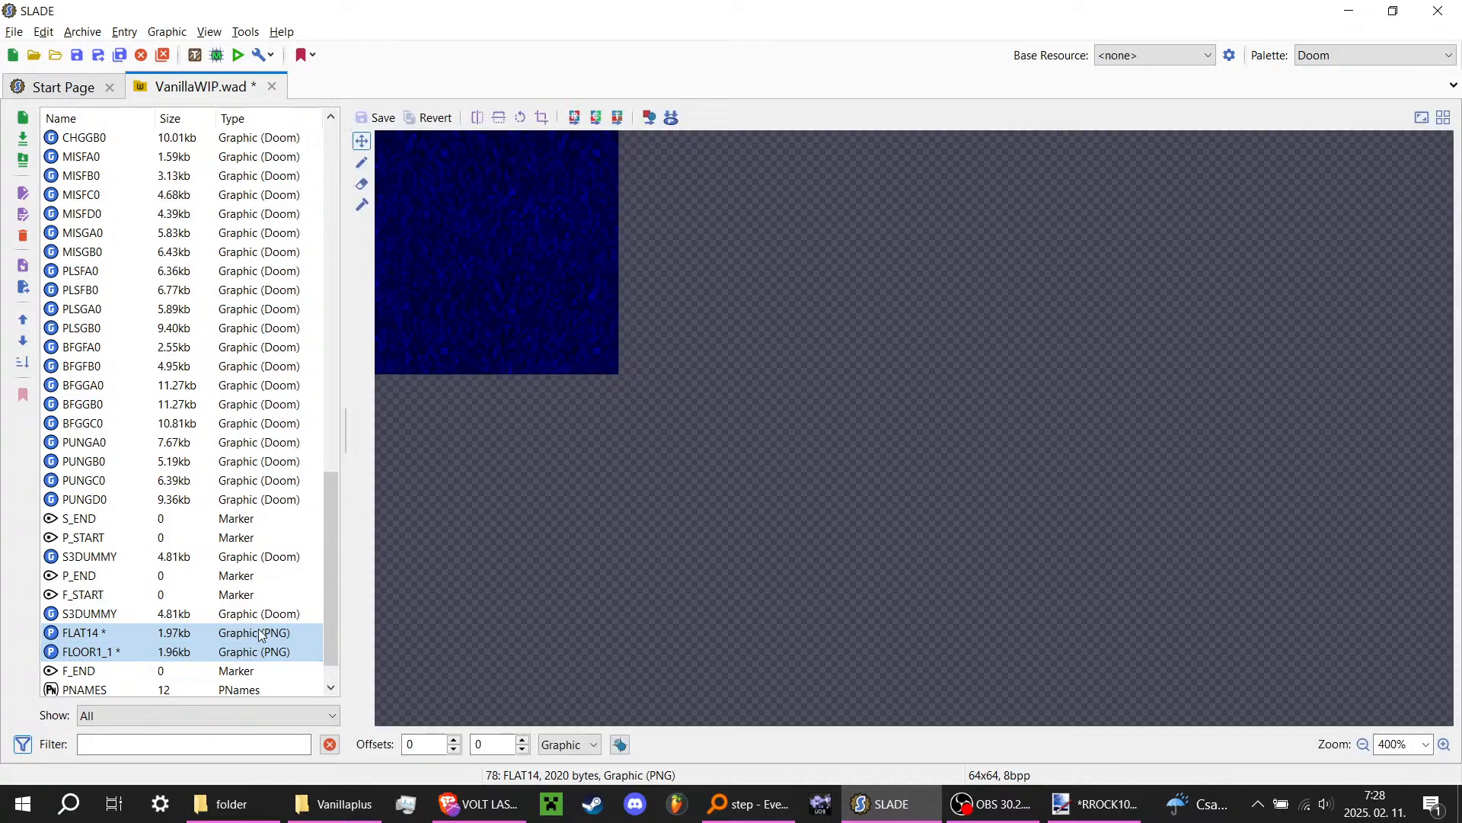
left_click(574, 118)
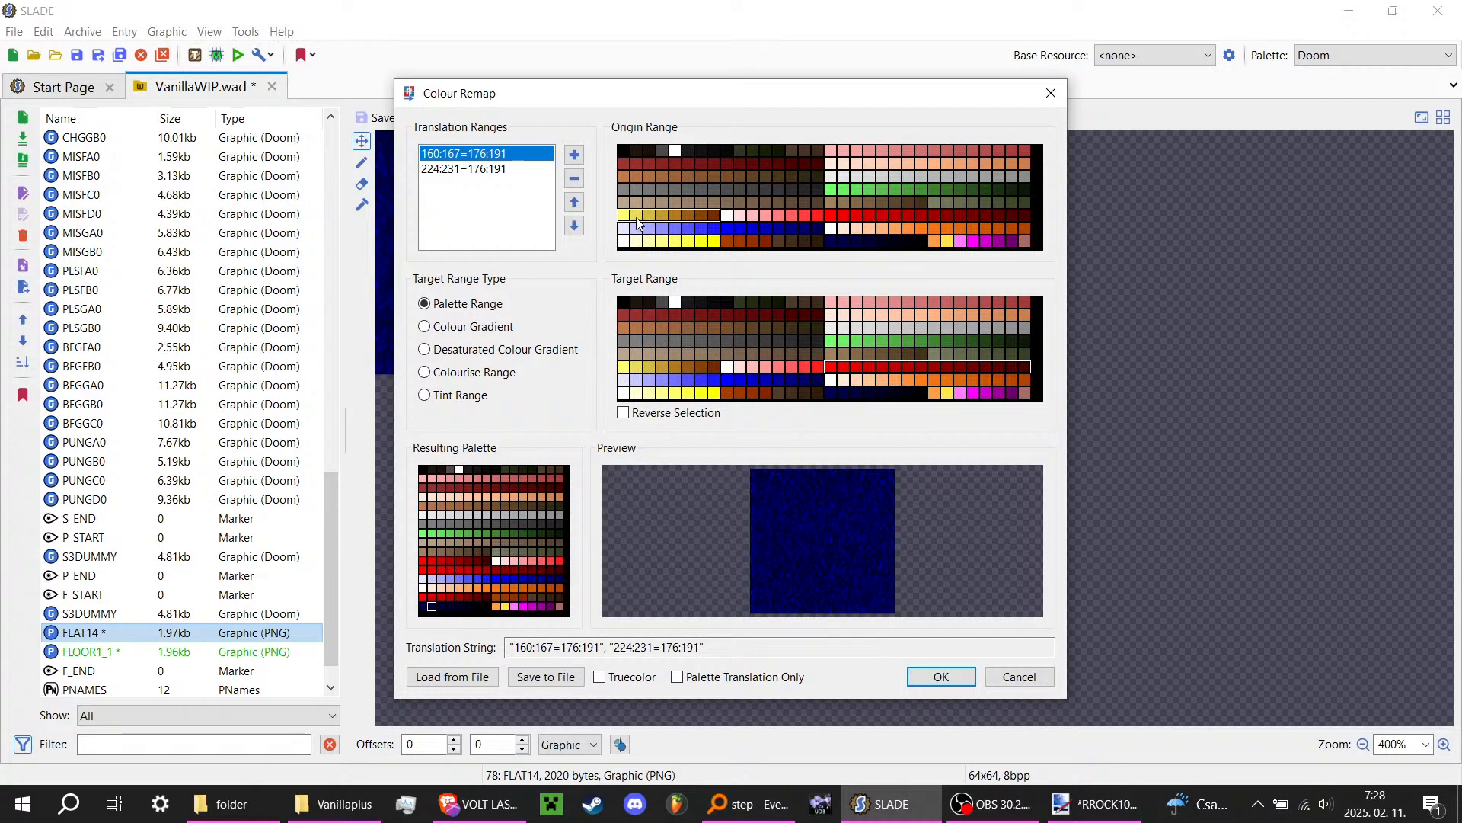
left_click_drag(624, 229, 815, 229)
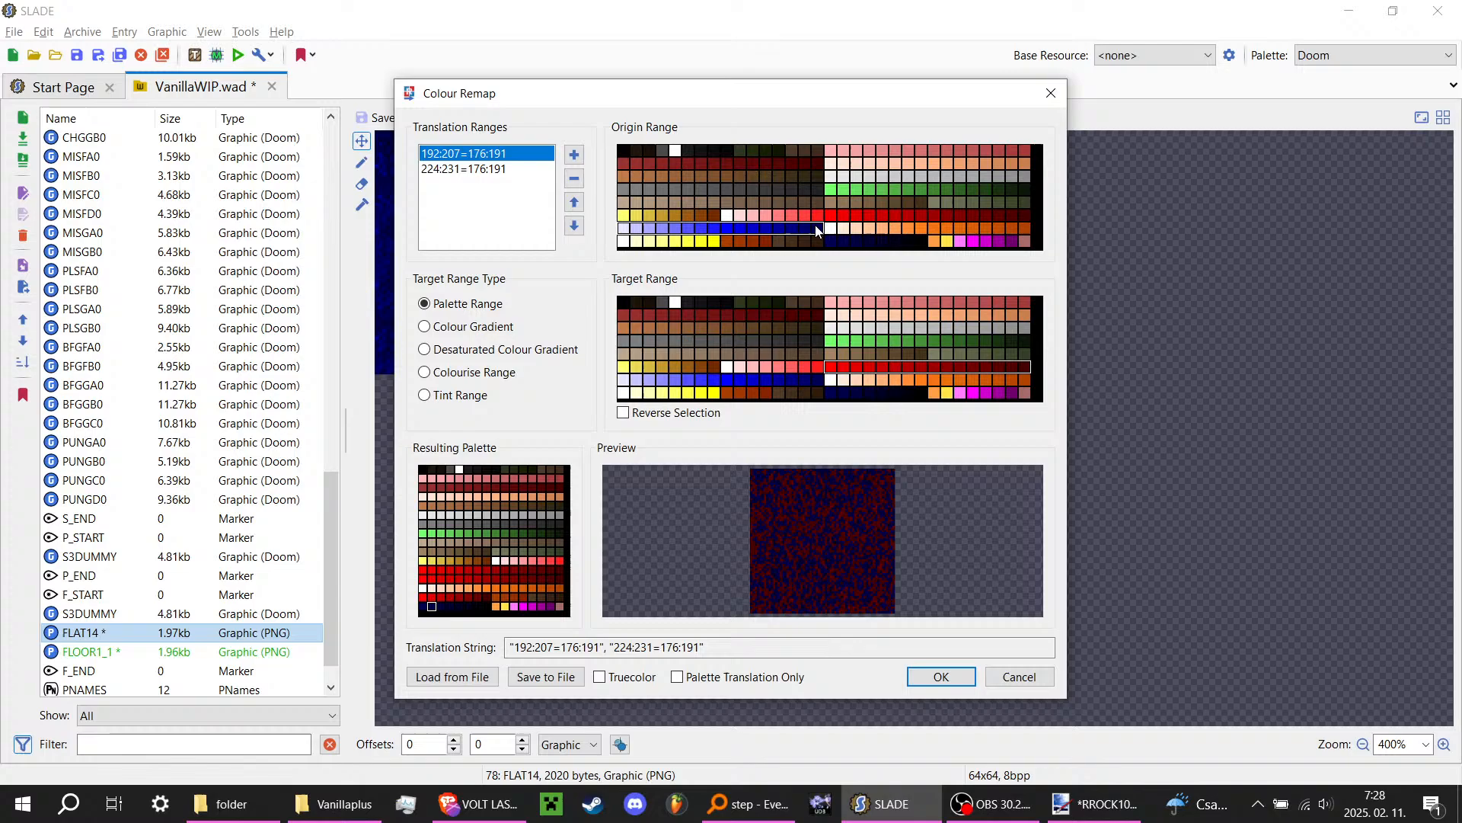
Step: Set the second translation's origin range to 240:247 and try the single red palette colour 180 as its target
left_click(468, 169)
left_click_drag(833, 393, 927, 396)
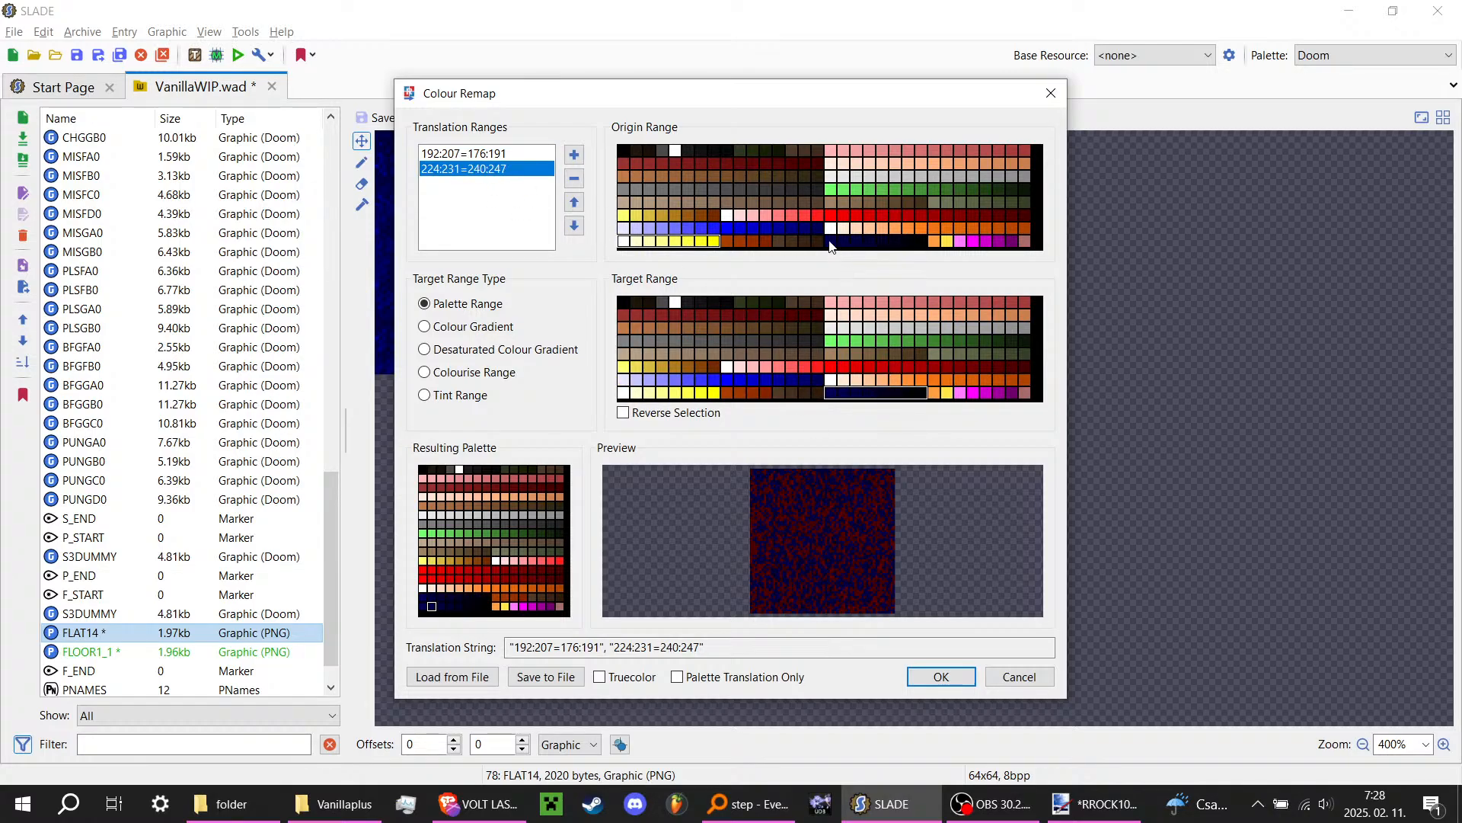
left_click_drag(830, 242, 924, 242)
left_click(881, 368)
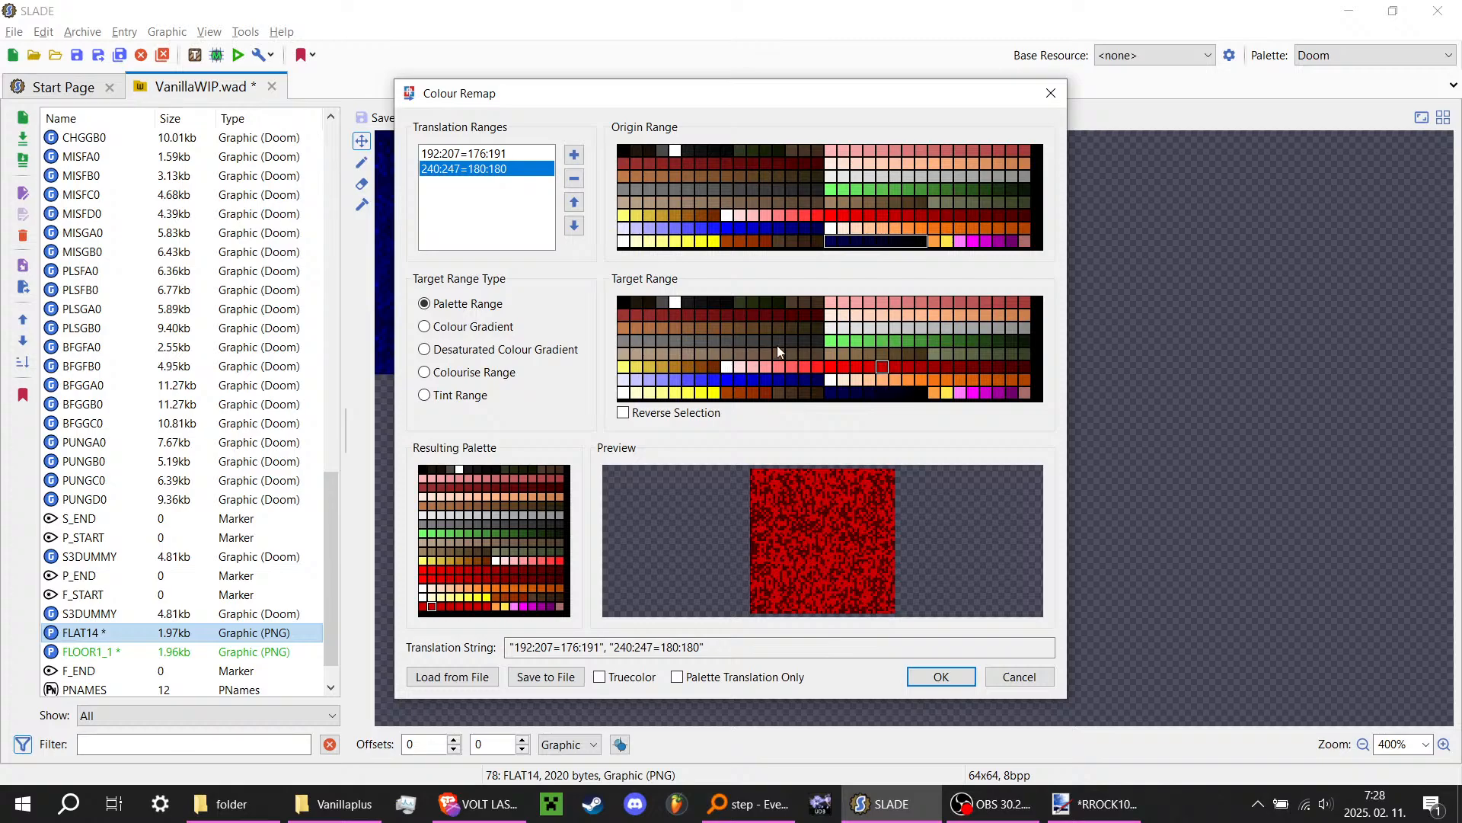
Step: Try the full green palette range 112:127 as the target of both translations
left_click_drag(828, 341, 1029, 342)
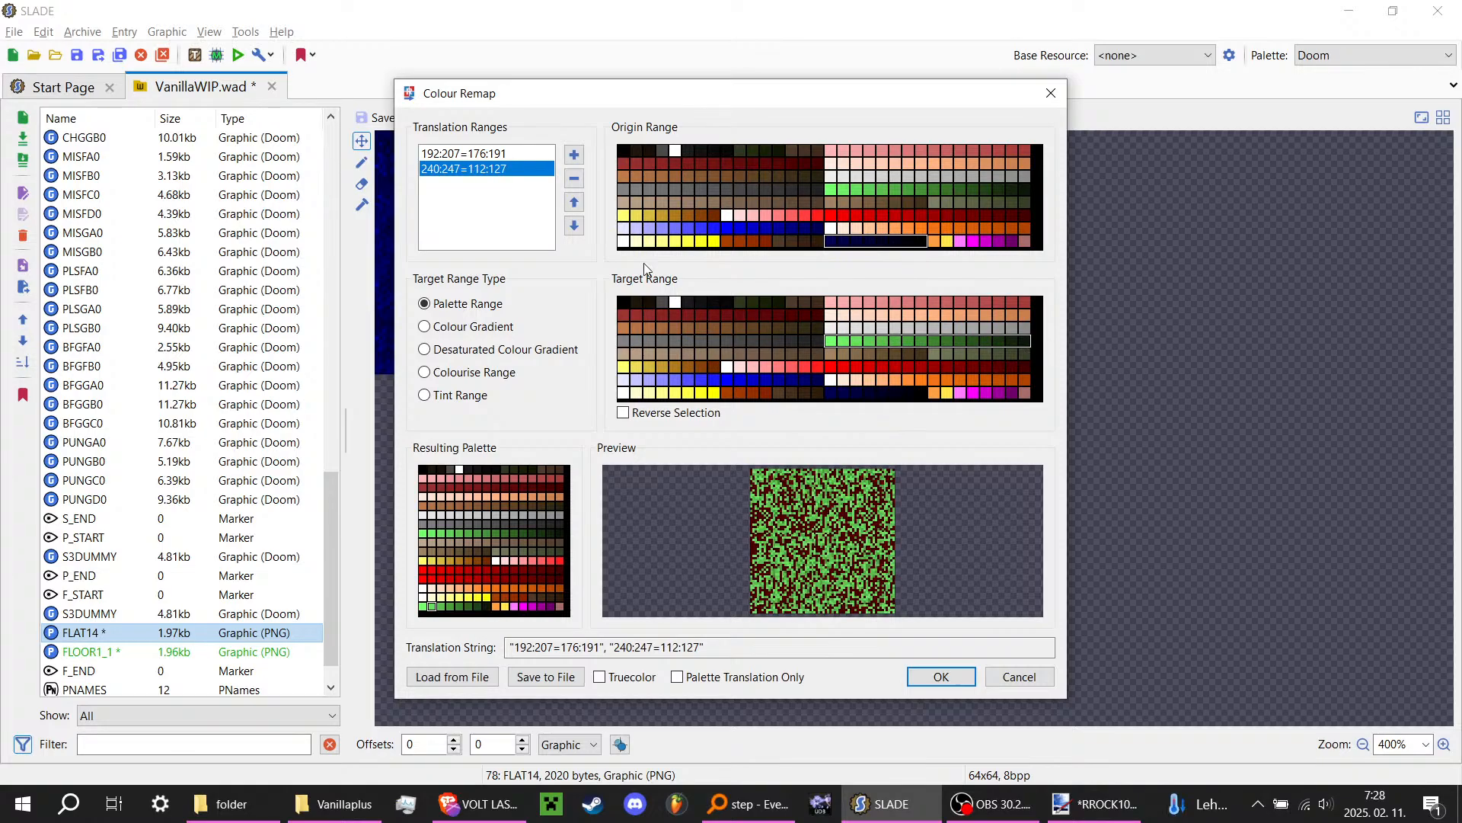
left_click(505, 152)
left_click_drag(829, 341, 1050, 342)
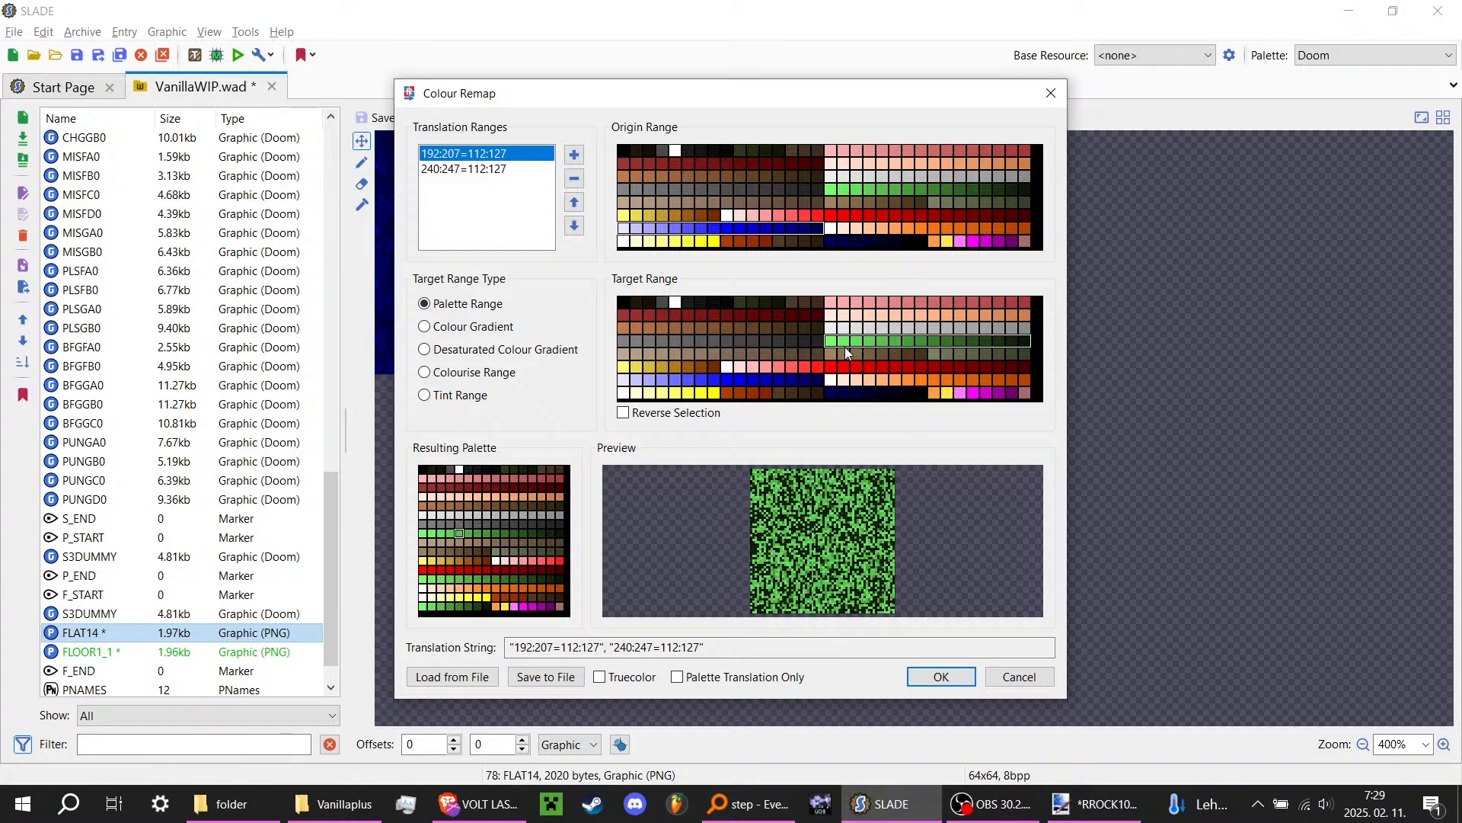
Step: Set the green target ranges to 112:118 for the first translation and 120:127 for the second
left_click_drag(844, 346, 939, 341)
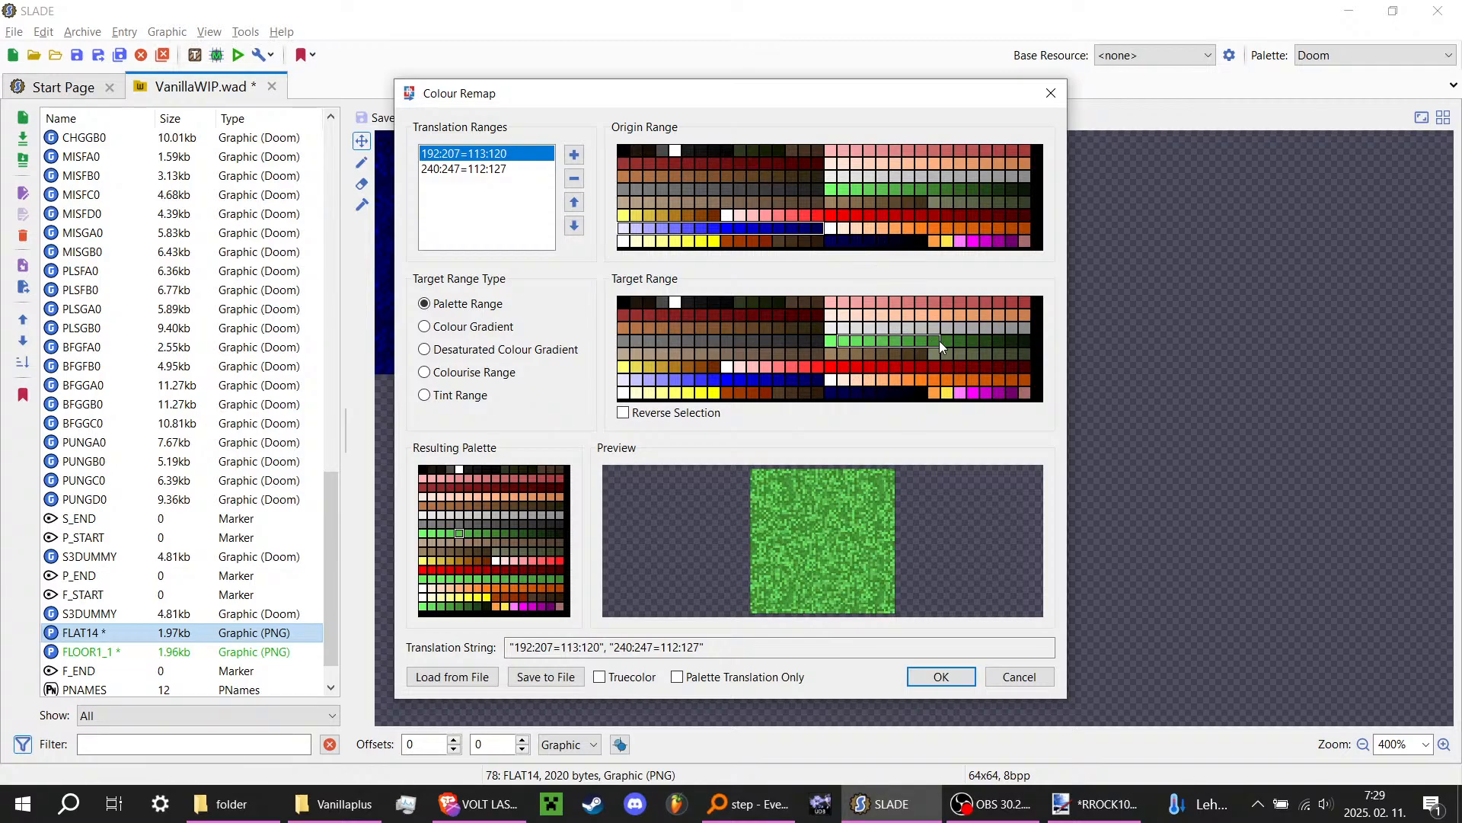
left_click_drag(844, 340, 1045, 349)
left_click(533, 172)
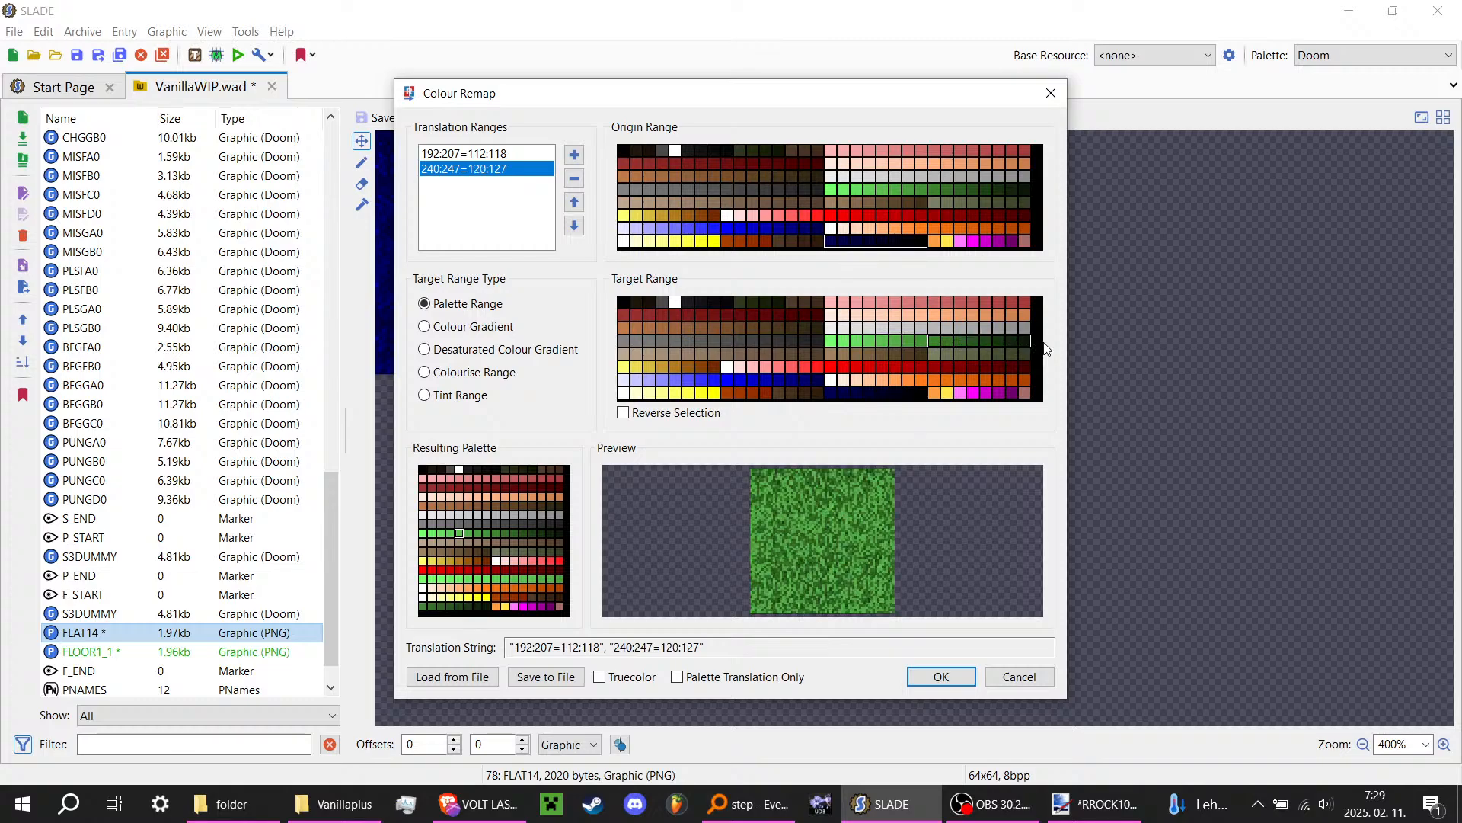
left_click_drag(929, 340, 1045, 344)
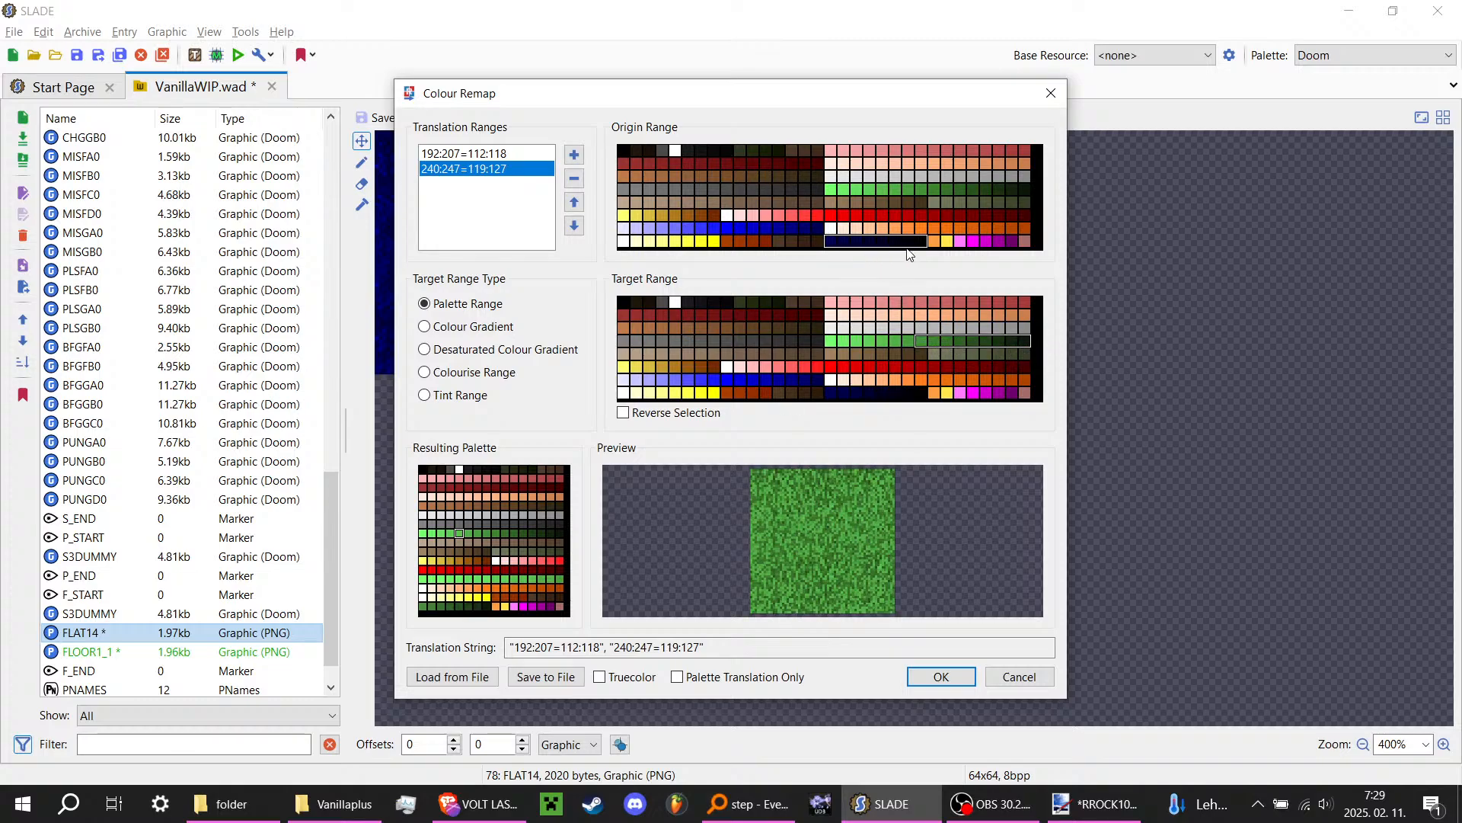
left_click_drag(931, 340, 1080, 339)
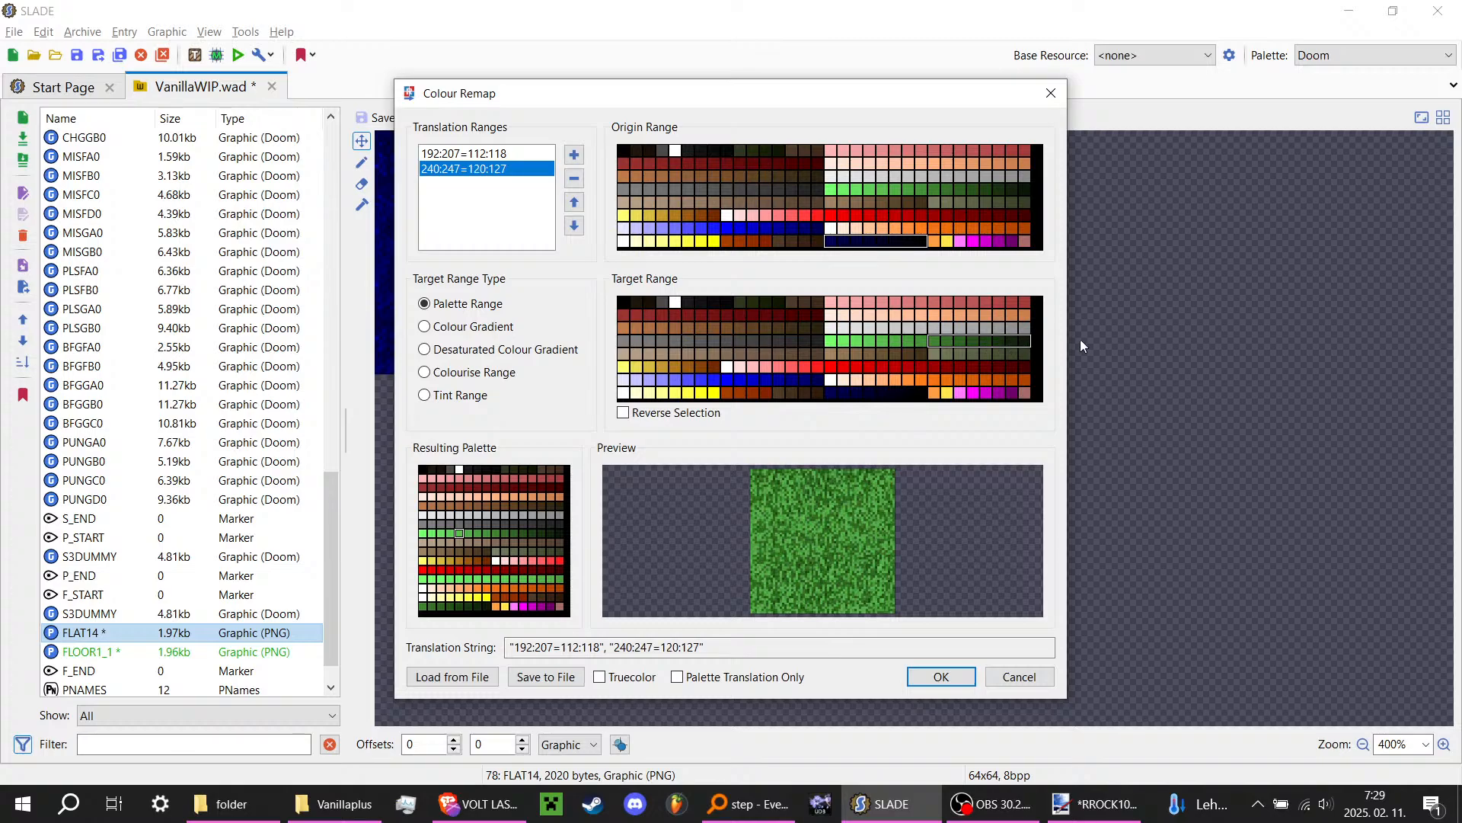
Step: Set the first translation's origin to the blue palette range 196:207
left_click(522, 153)
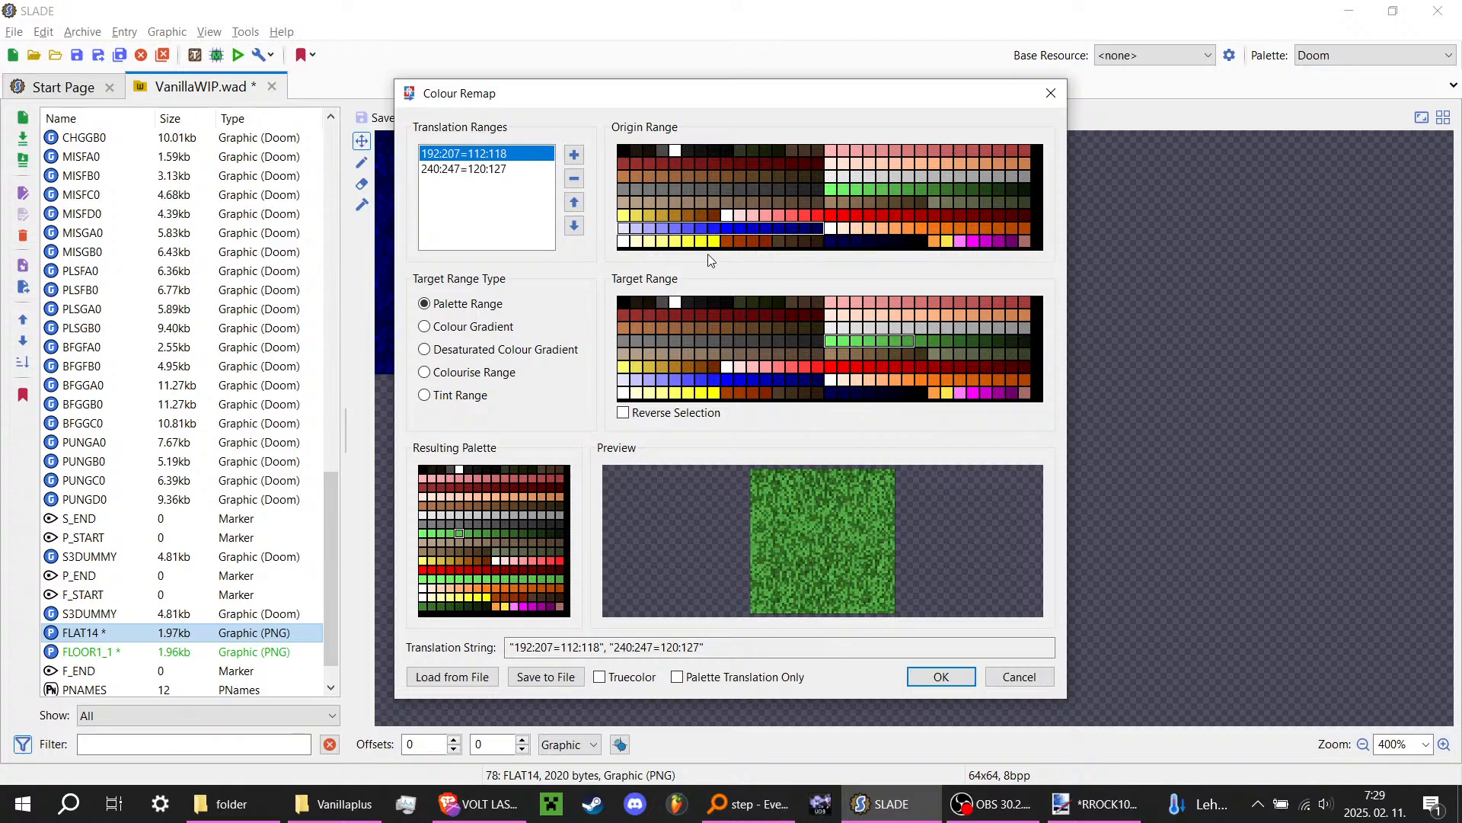
left_click(739, 228)
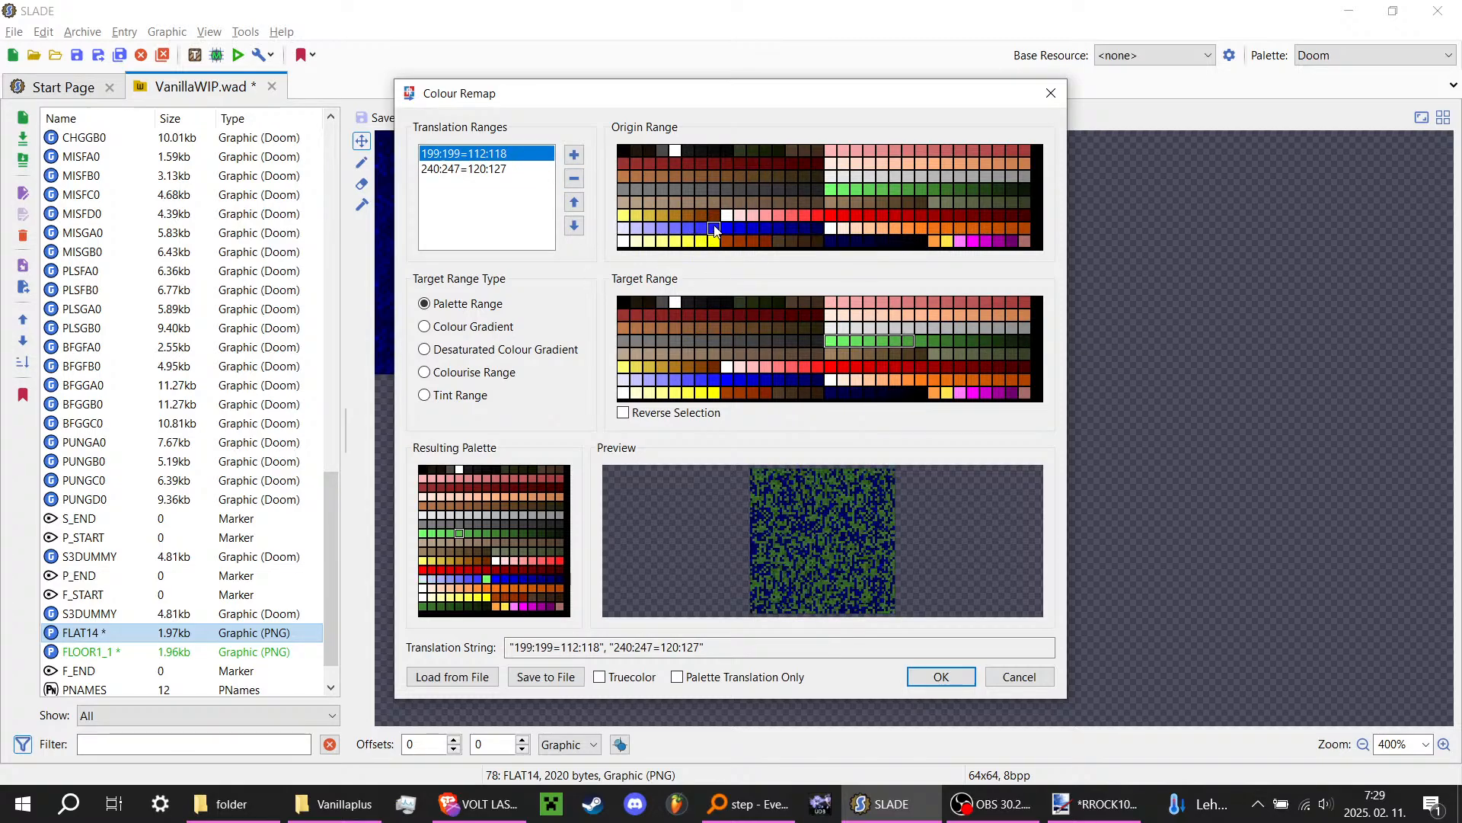
left_click(806, 230)
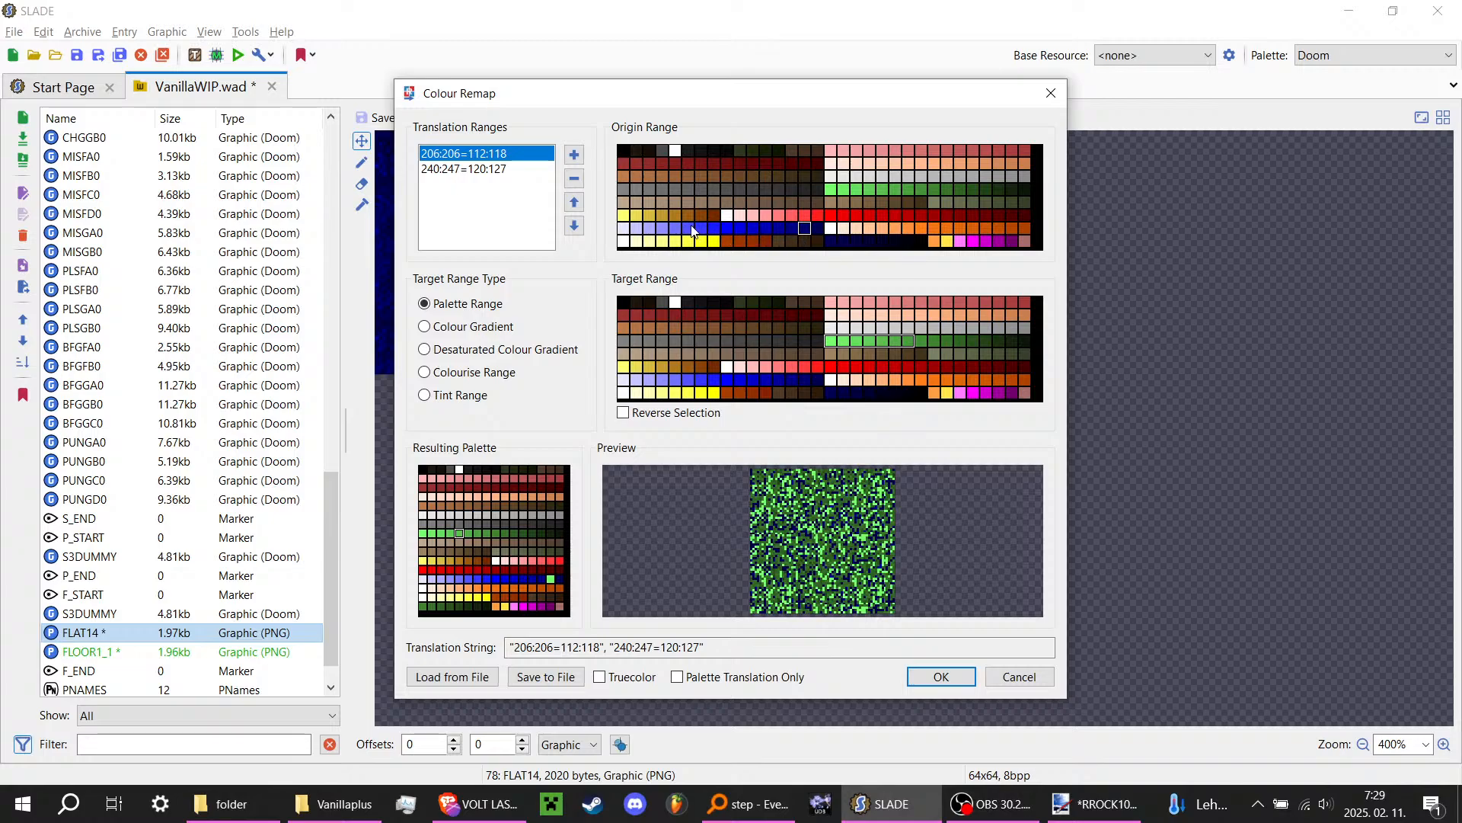
left_click_drag(661, 232, 819, 239)
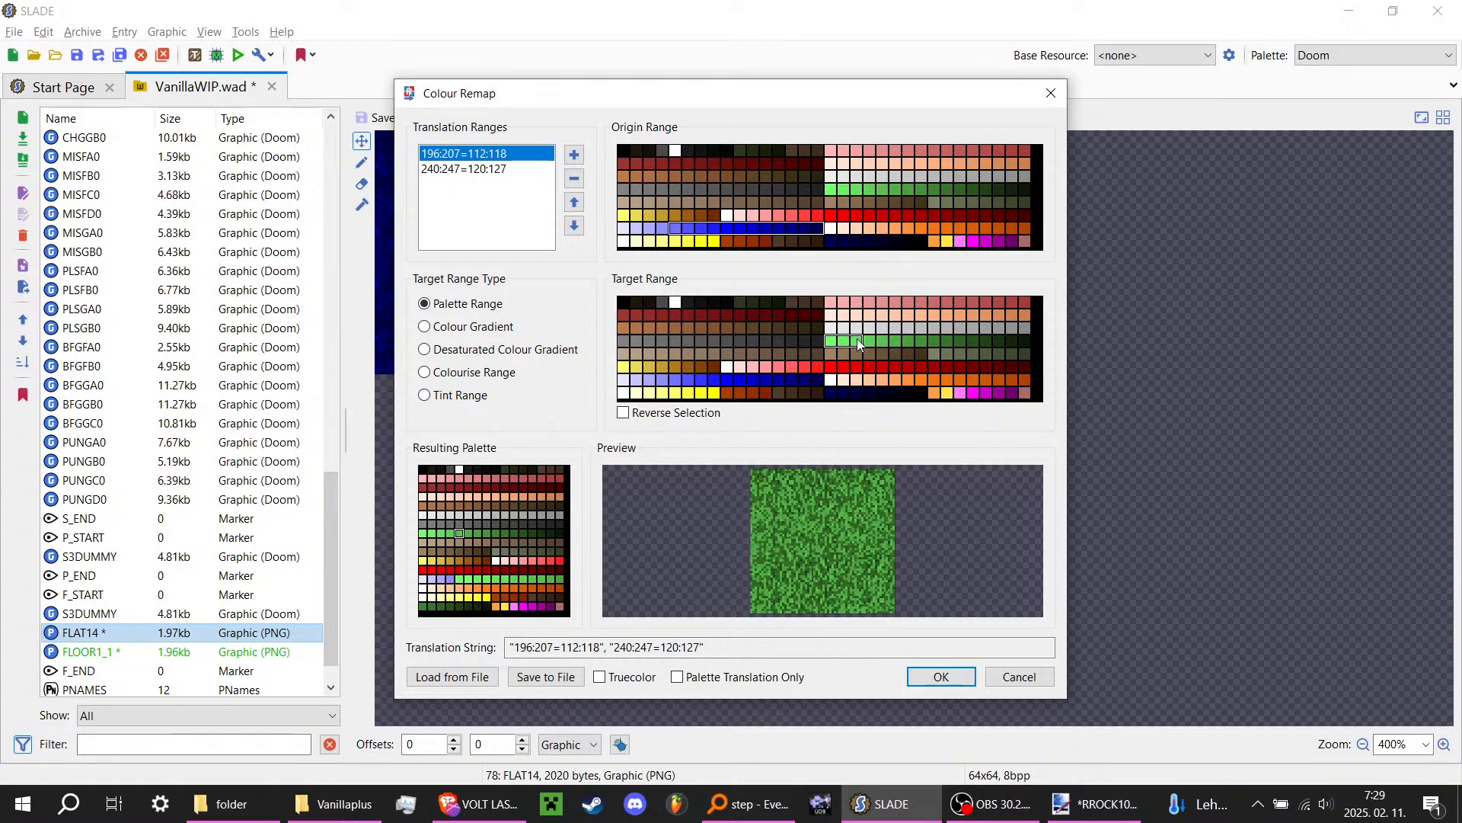
Step: Set the first translation's target range to 112:120, apply the remap to FLAT14 and save the entry
left_click_drag(857, 343, 954, 340)
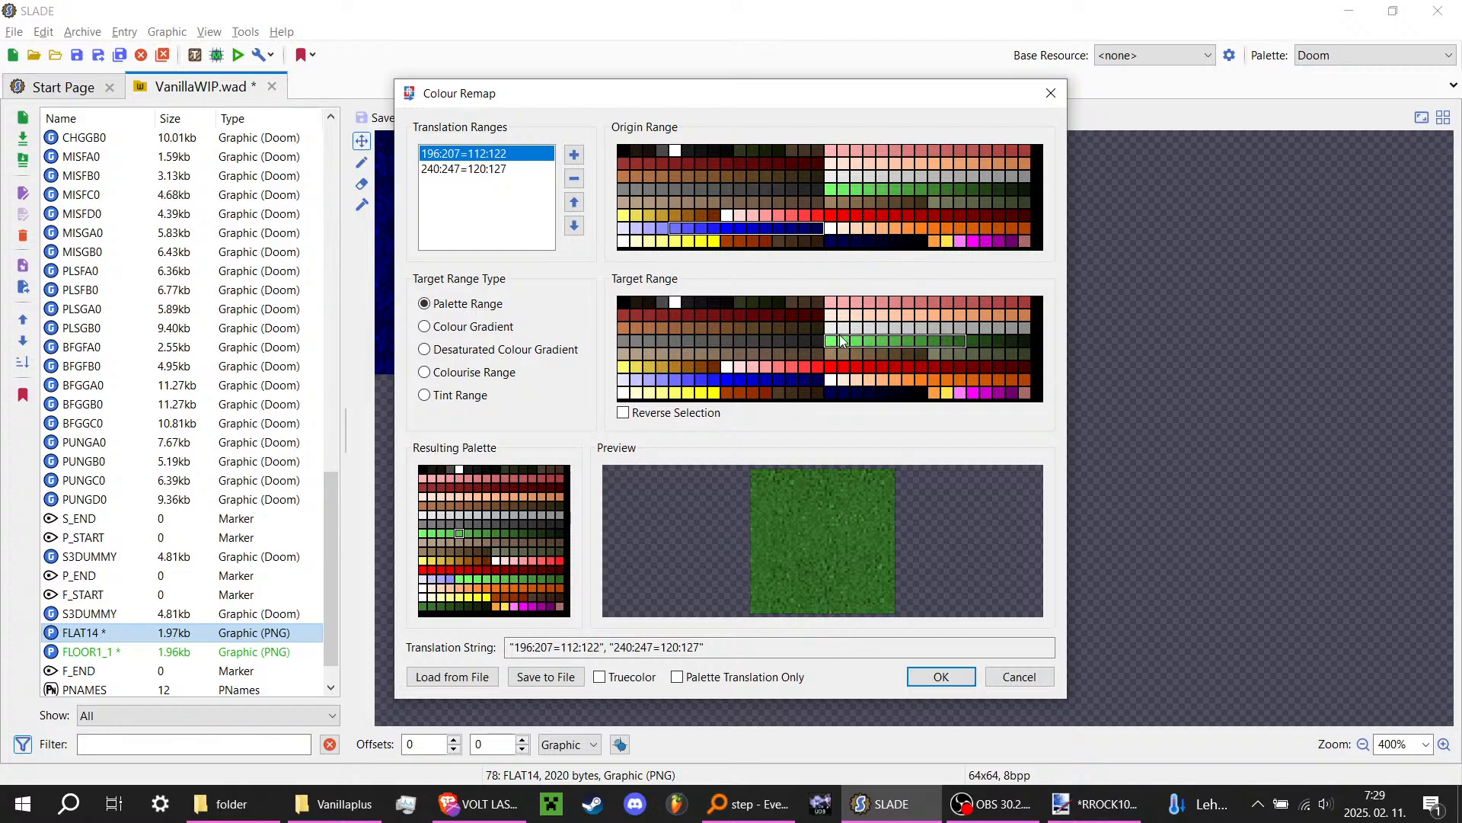
left_click_drag(834, 340, 944, 340)
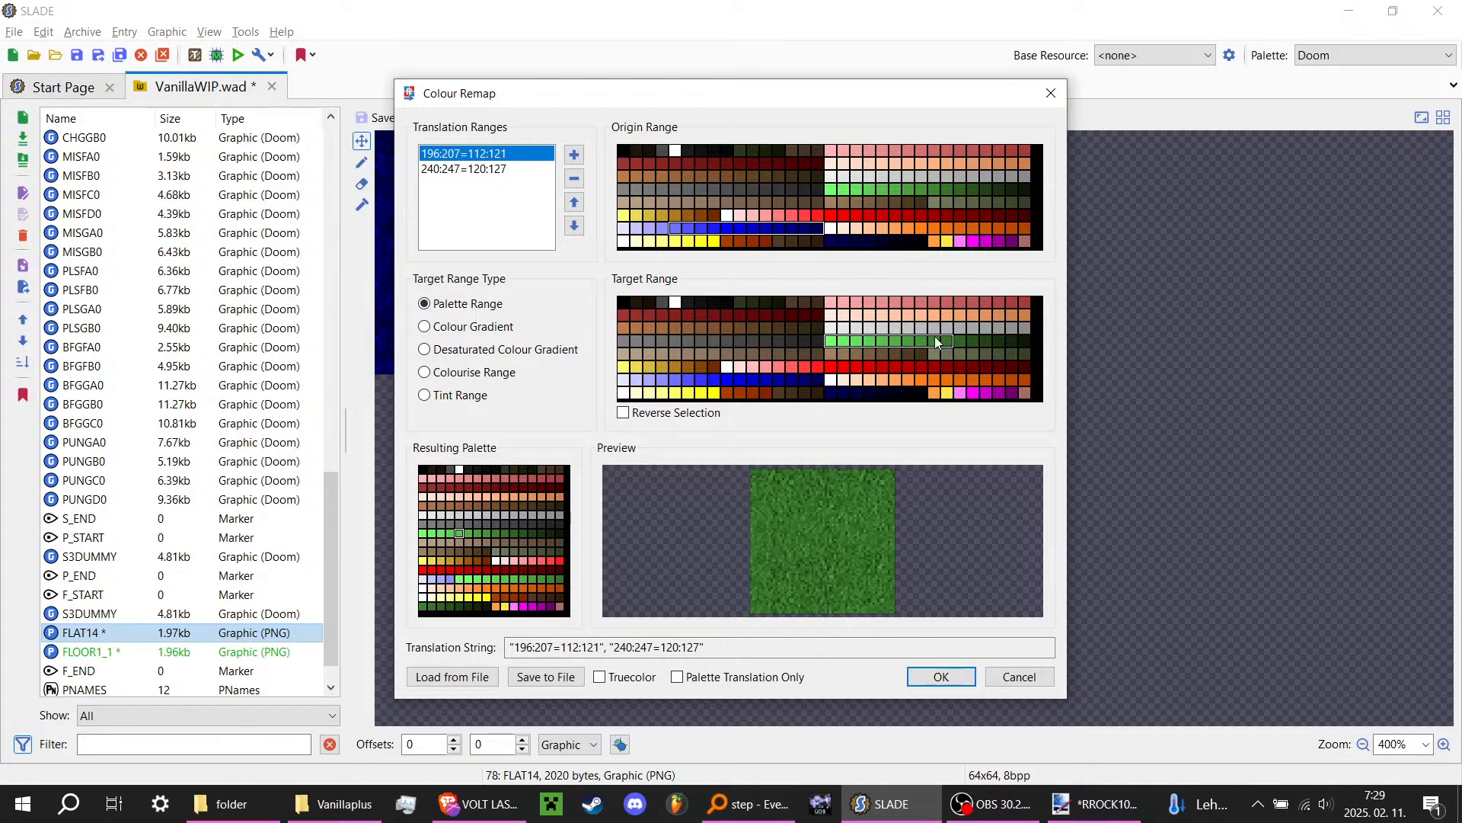
left_click_drag(833, 342, 934, 343)
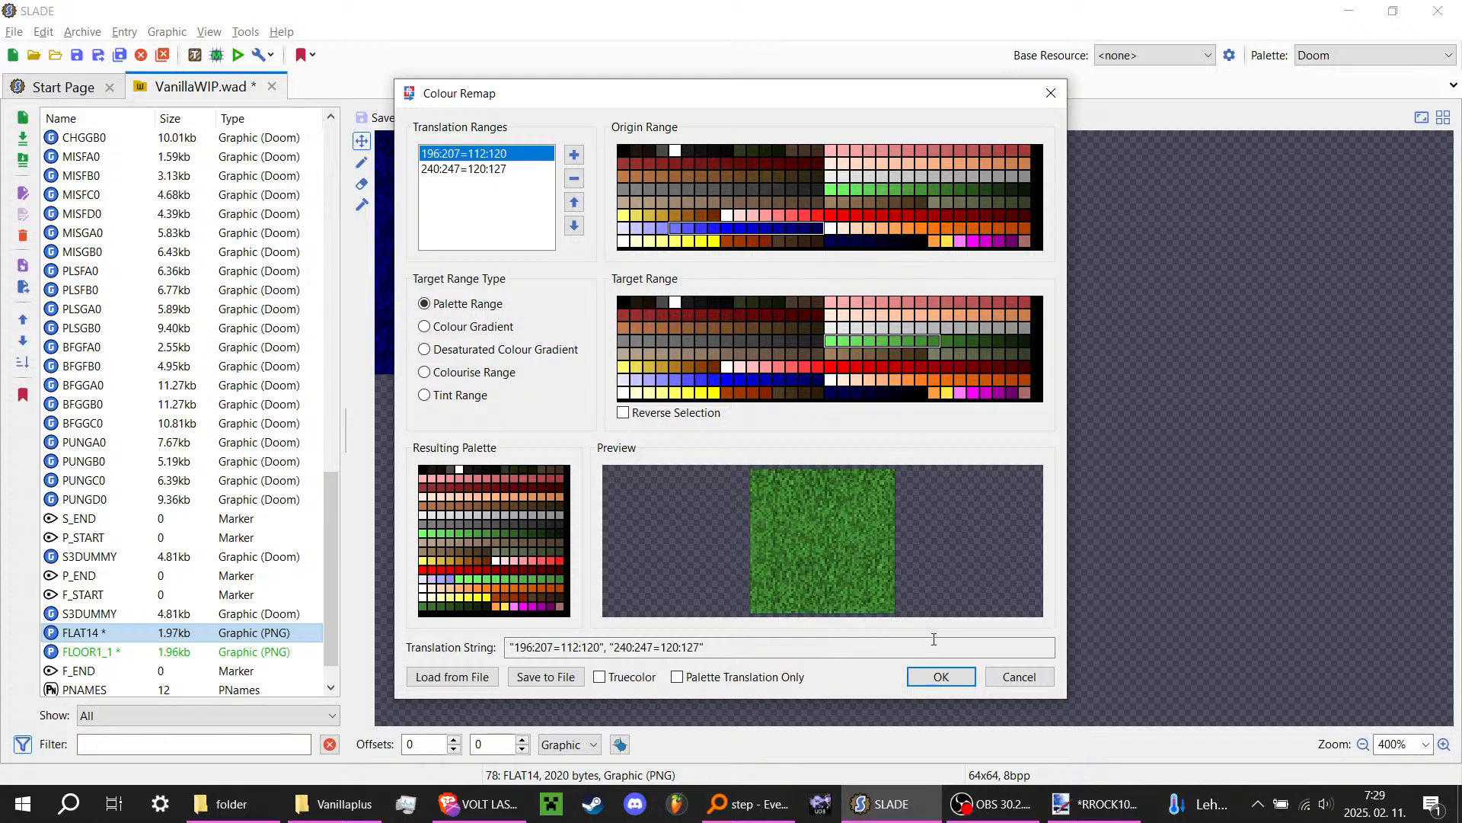
left_click(942, 677)
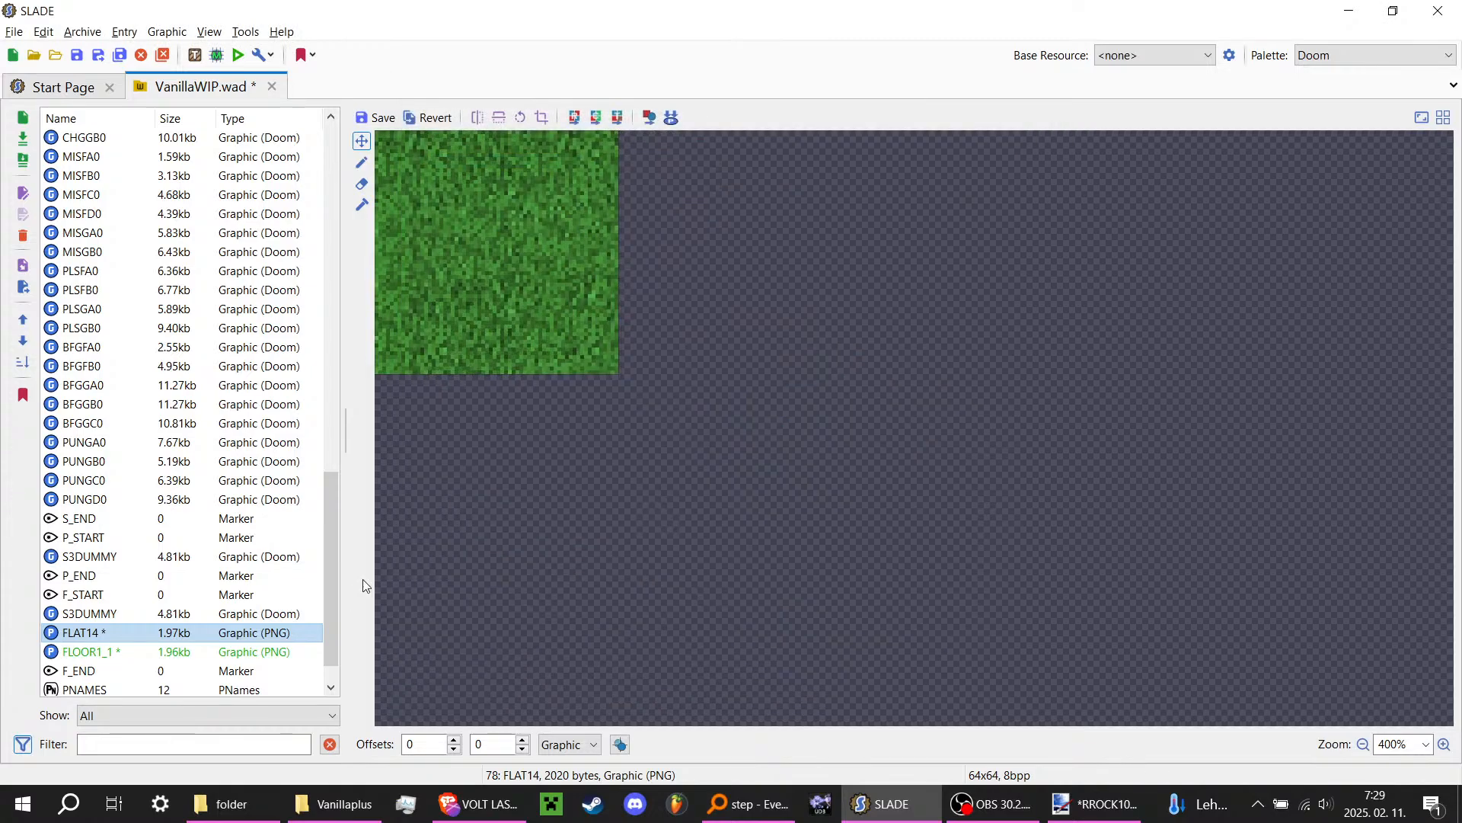
left_click(381, 114)
Step: Apply the same green colour remap to the FLOOR1_1 entry and save it
left_click(296, 653)
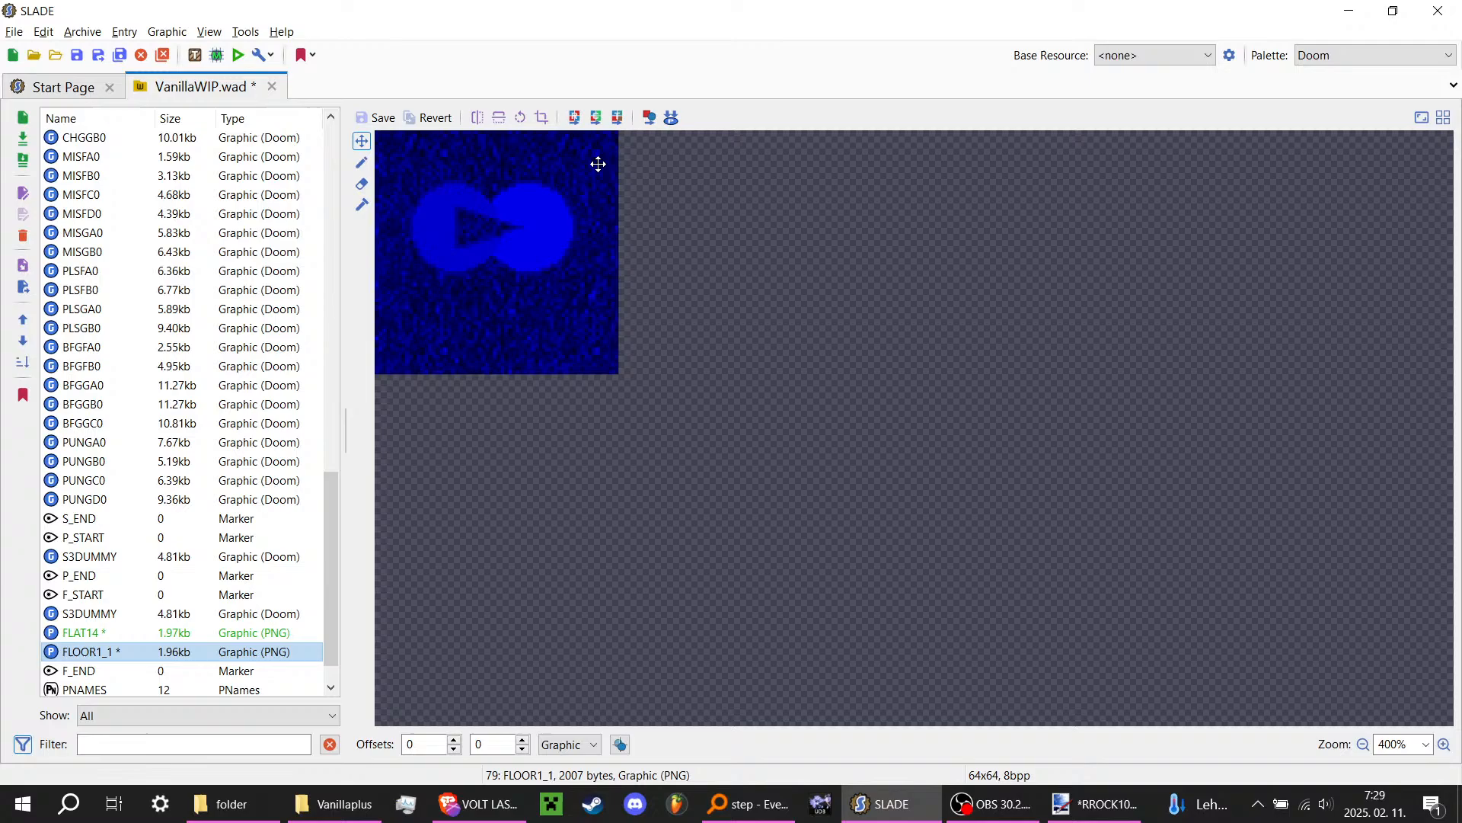
left_click(575, 116)
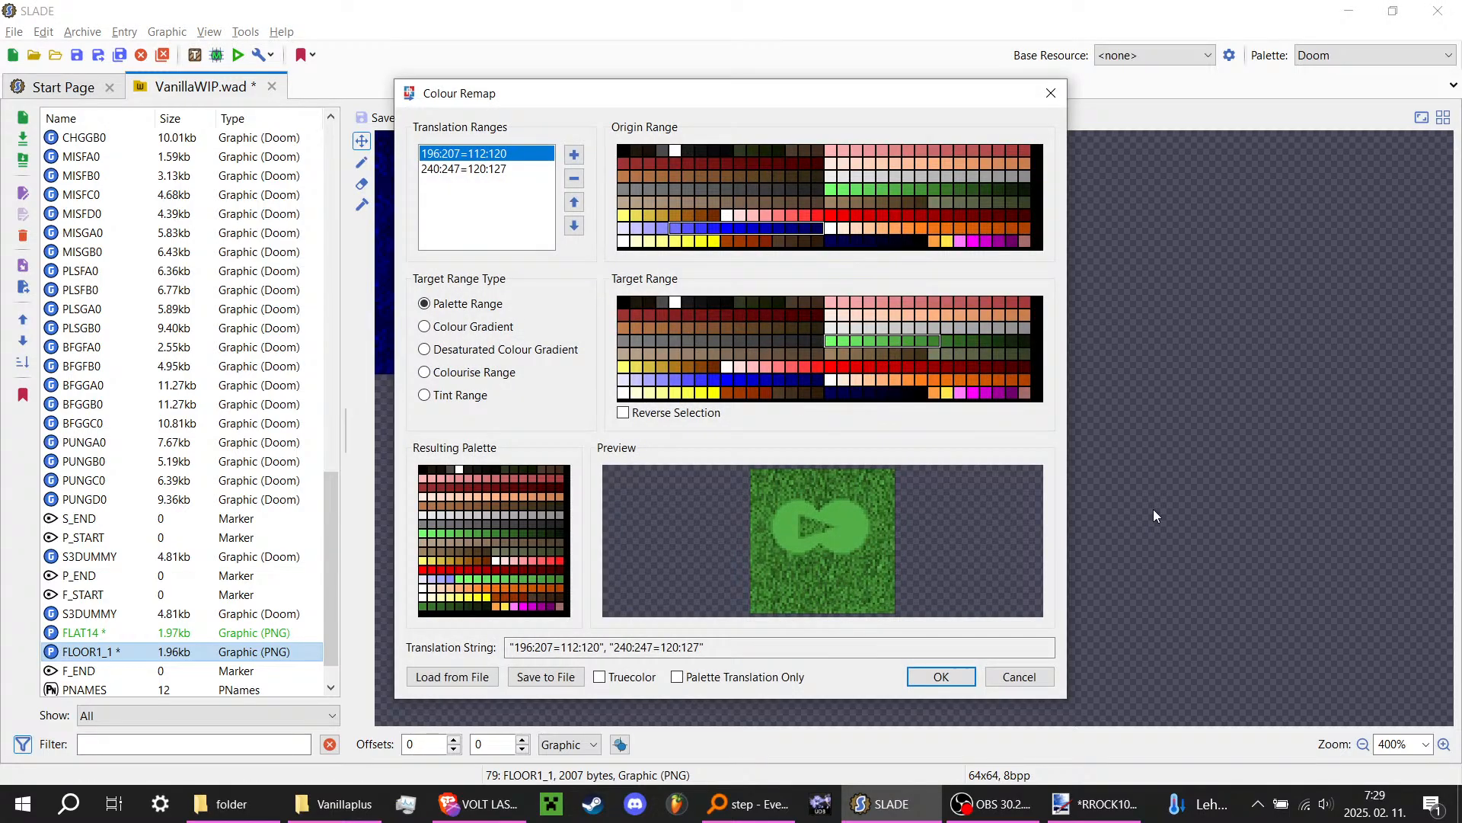
left_click(942, 677)
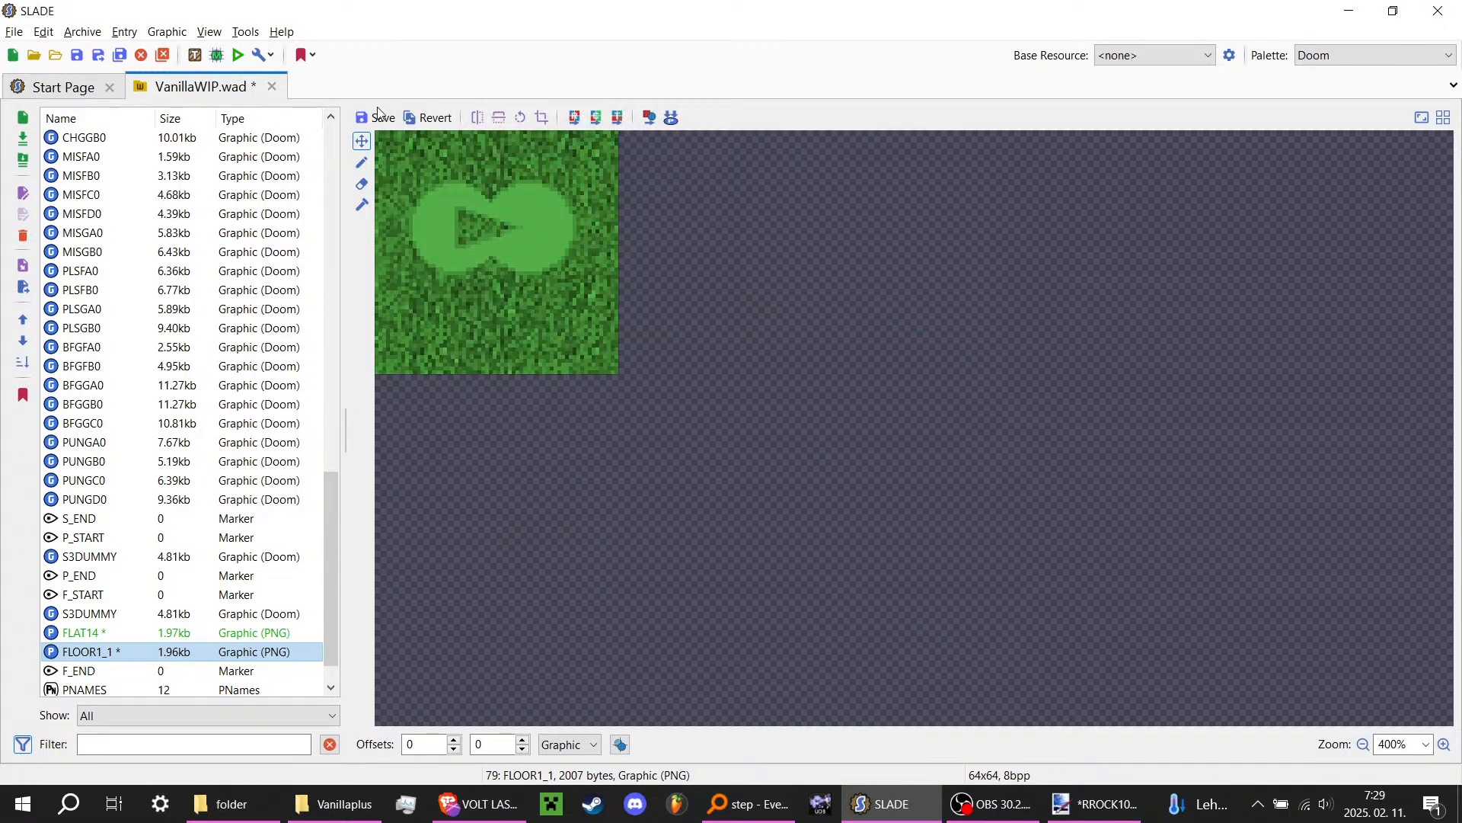
left_click(378, 114)
Step: Look through the existing texture variants in the "folder" directory to check how they are named
key("alt+Tab")
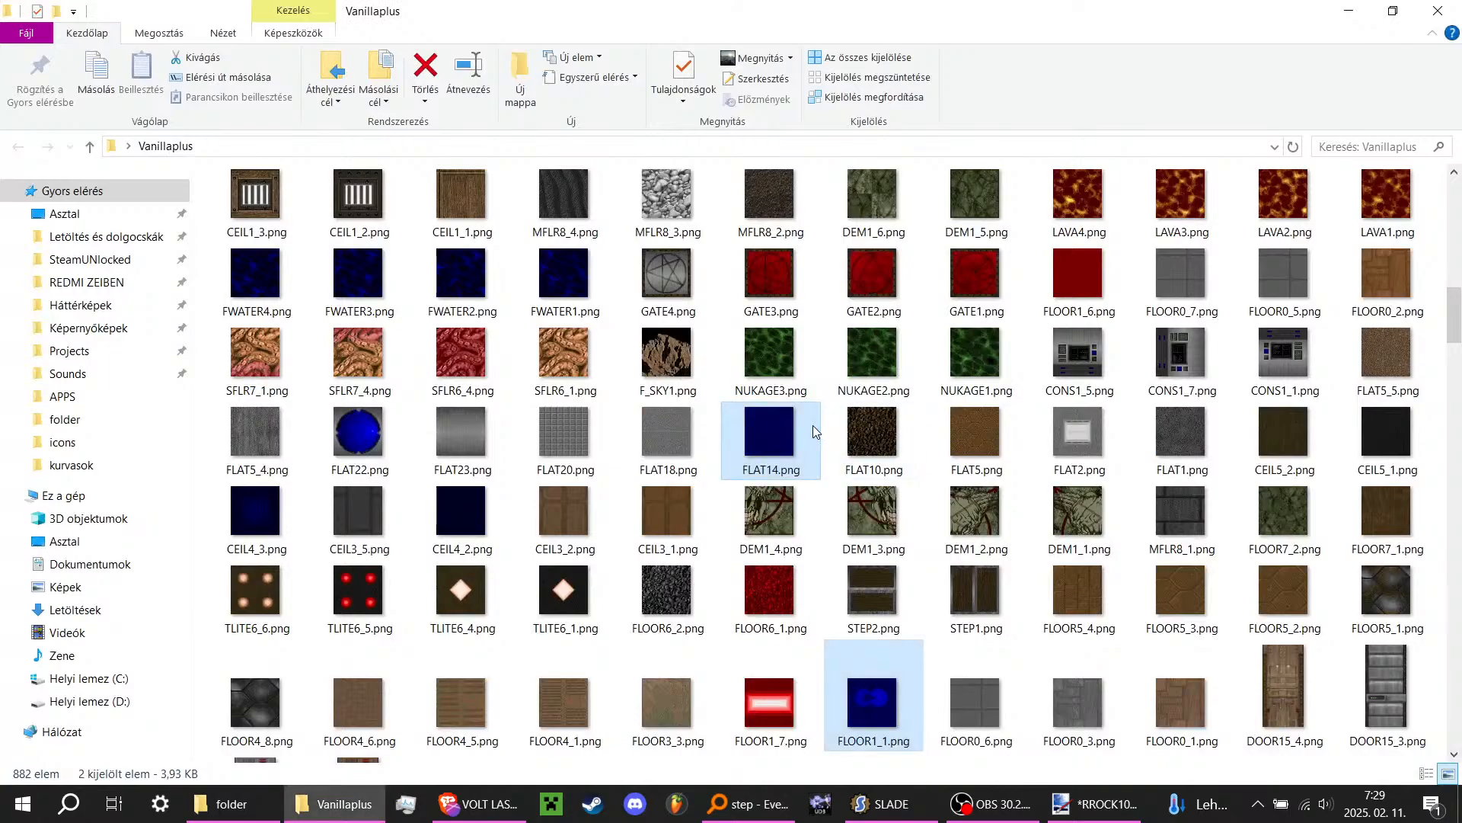
left_click(257, 788)
scroll(655, 433, "down", 5)
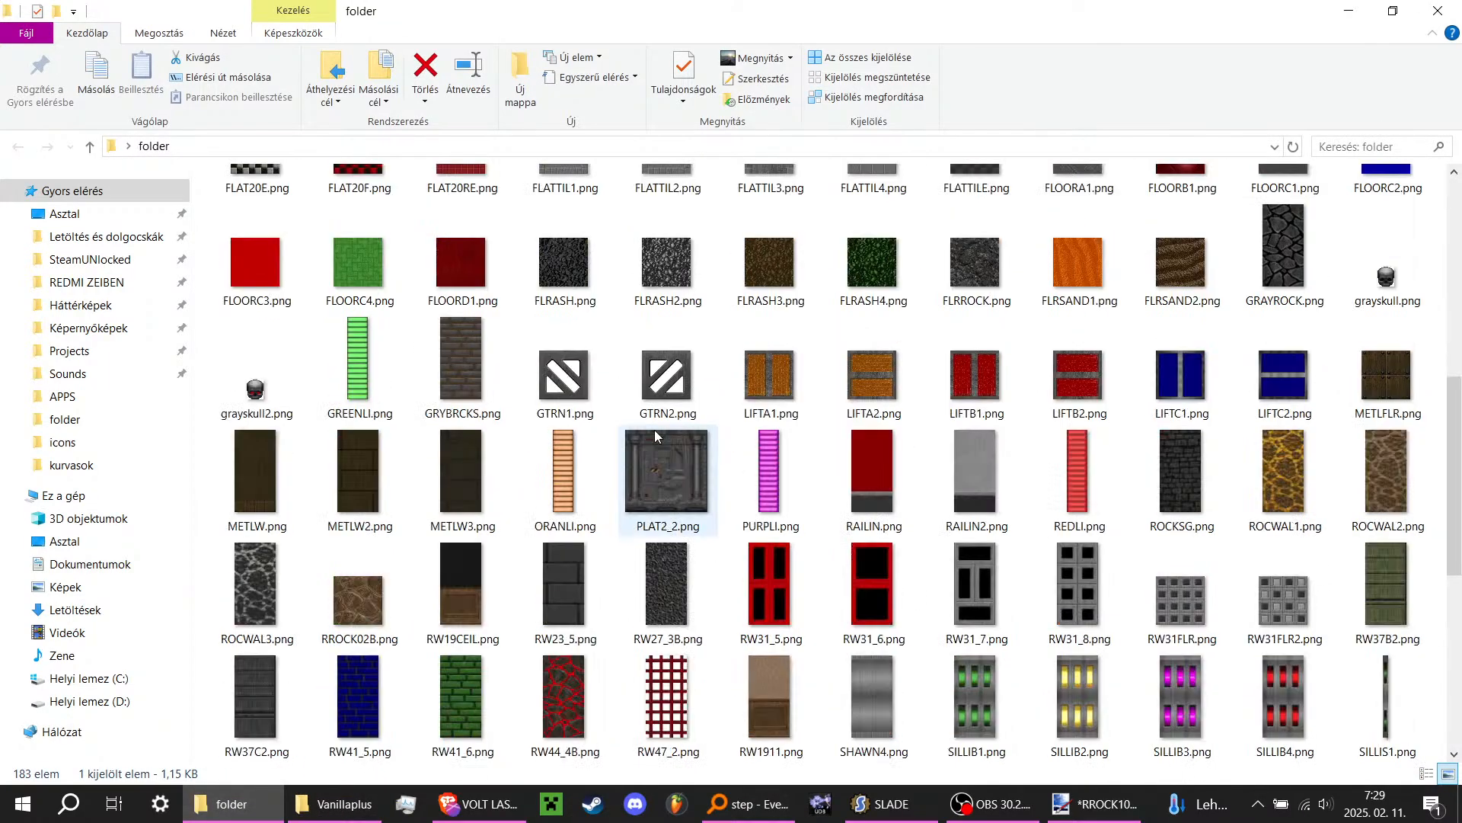
scroll(657, 431, "down", 4)
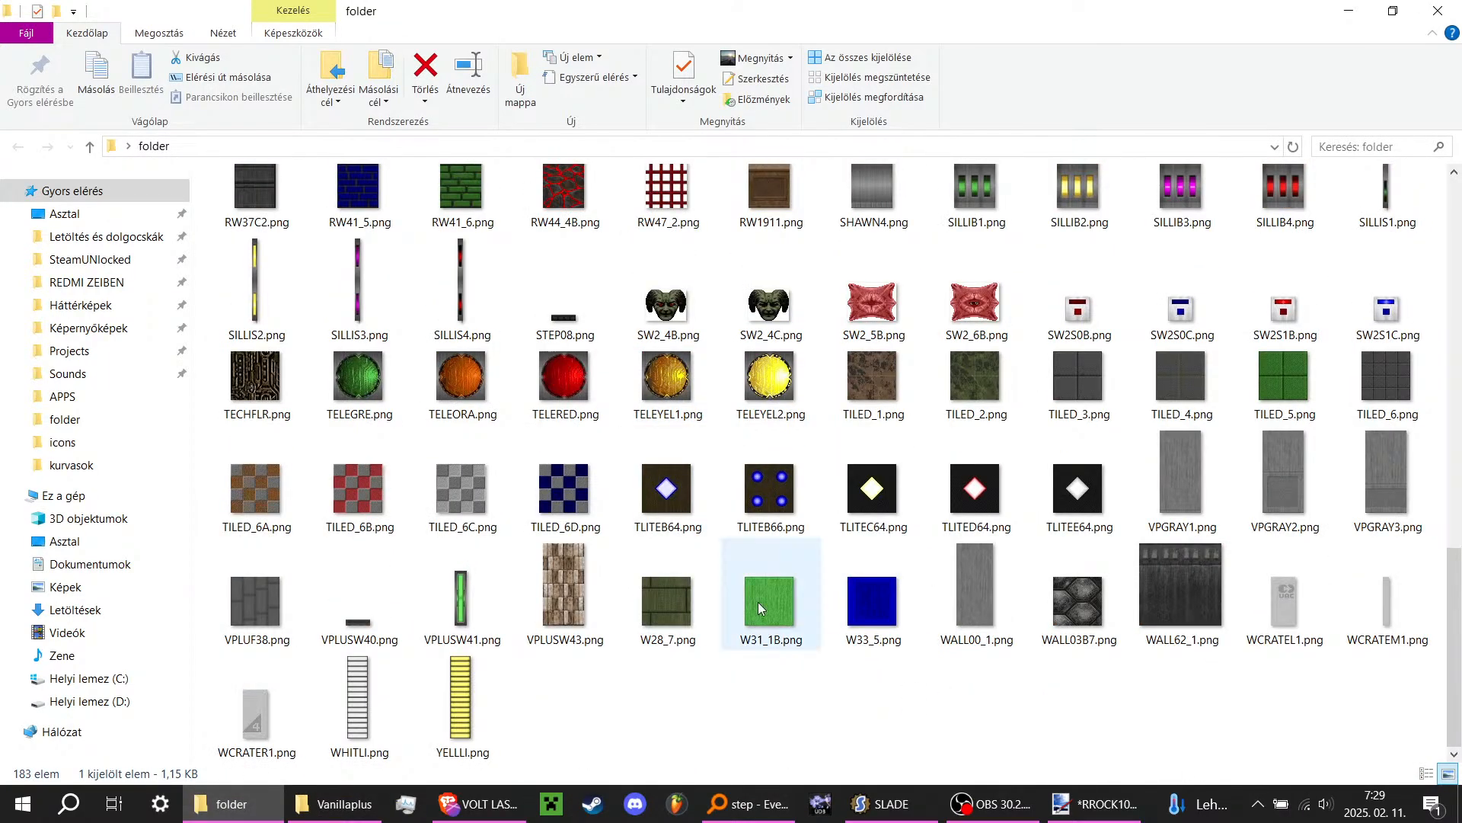
scroll(726, 562, "up", 10)
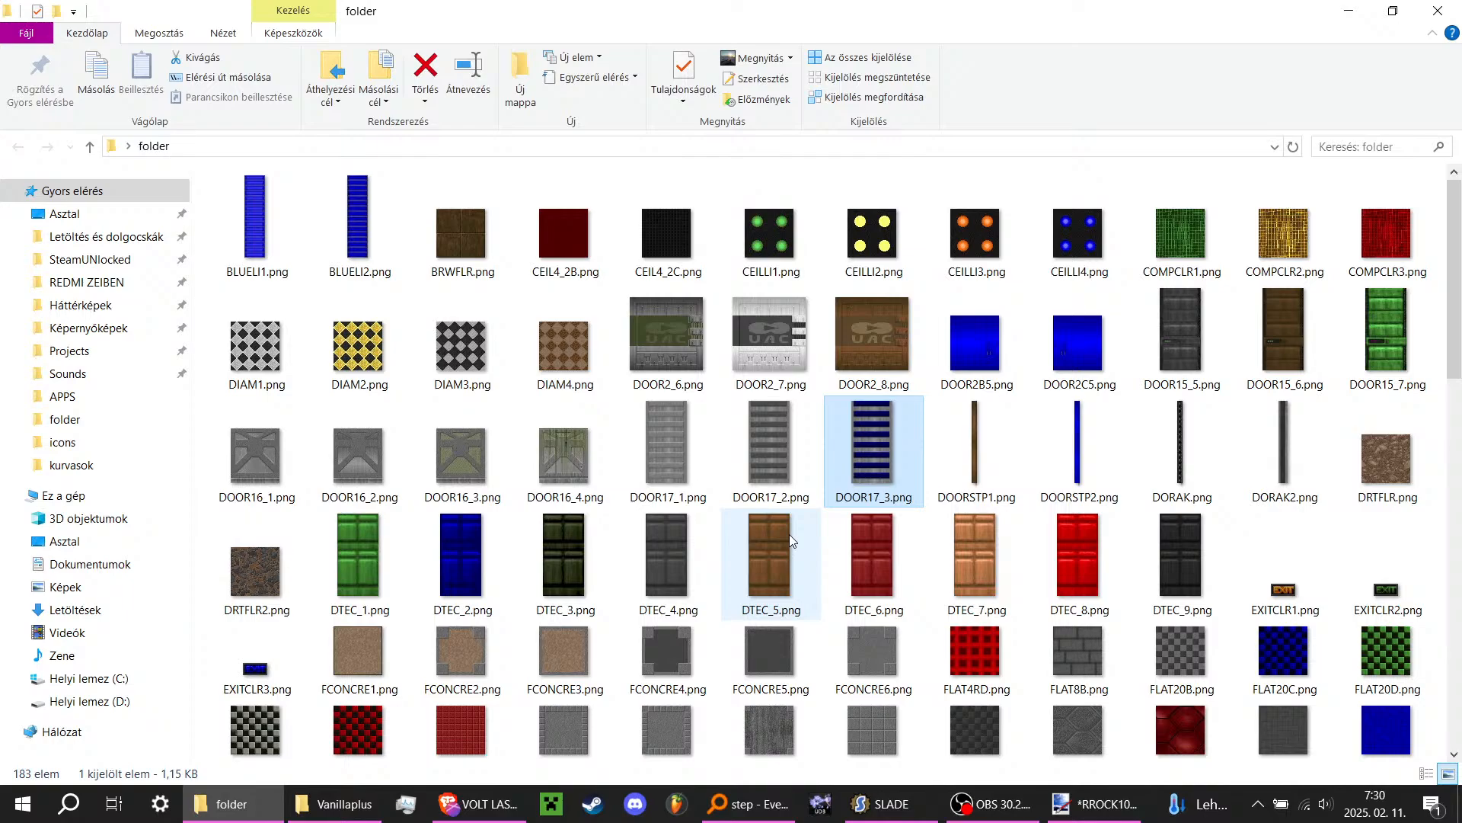
scroll(790, 540, "down", 3)
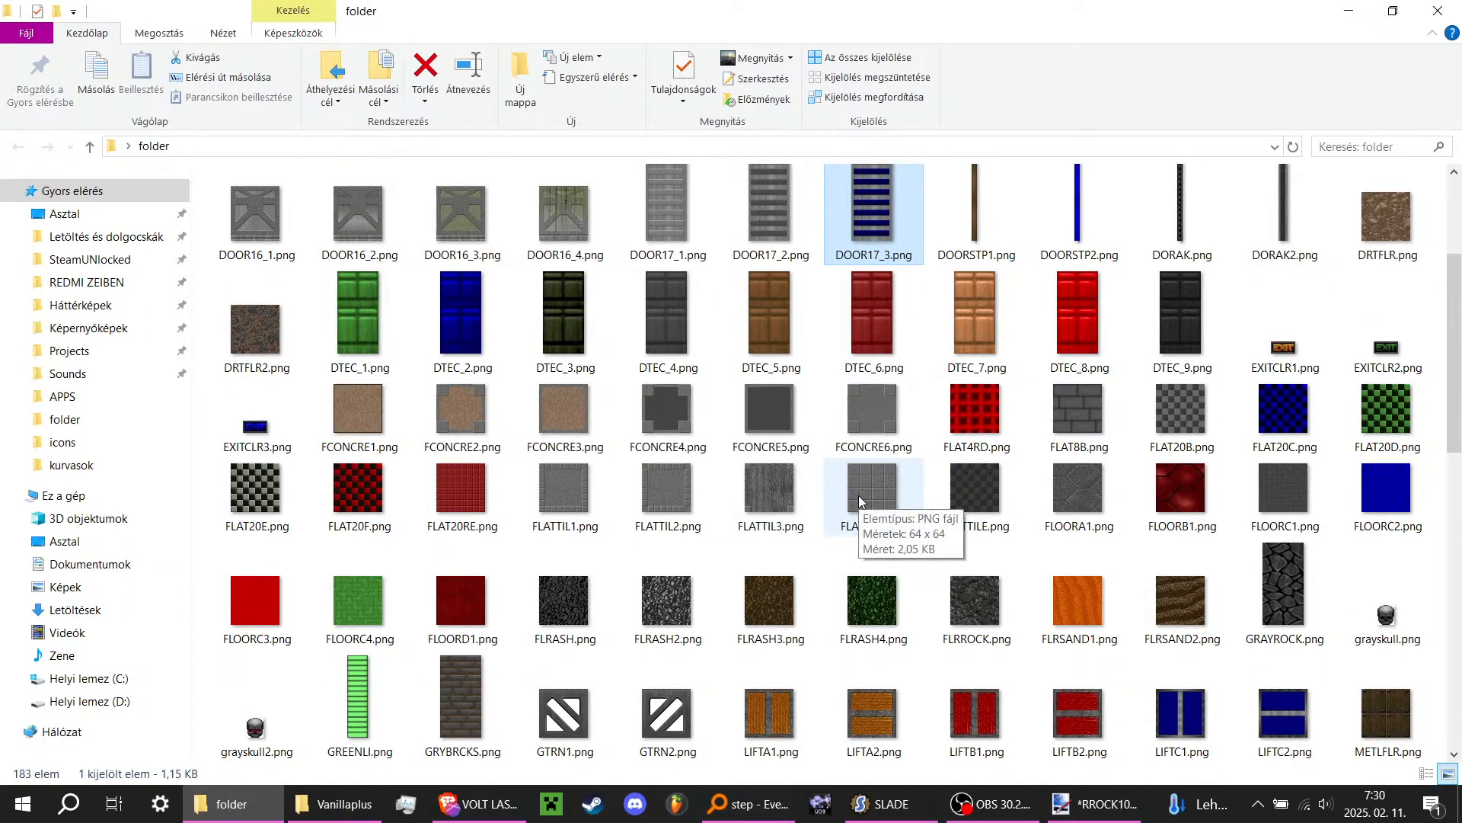
key("alt+Tab")
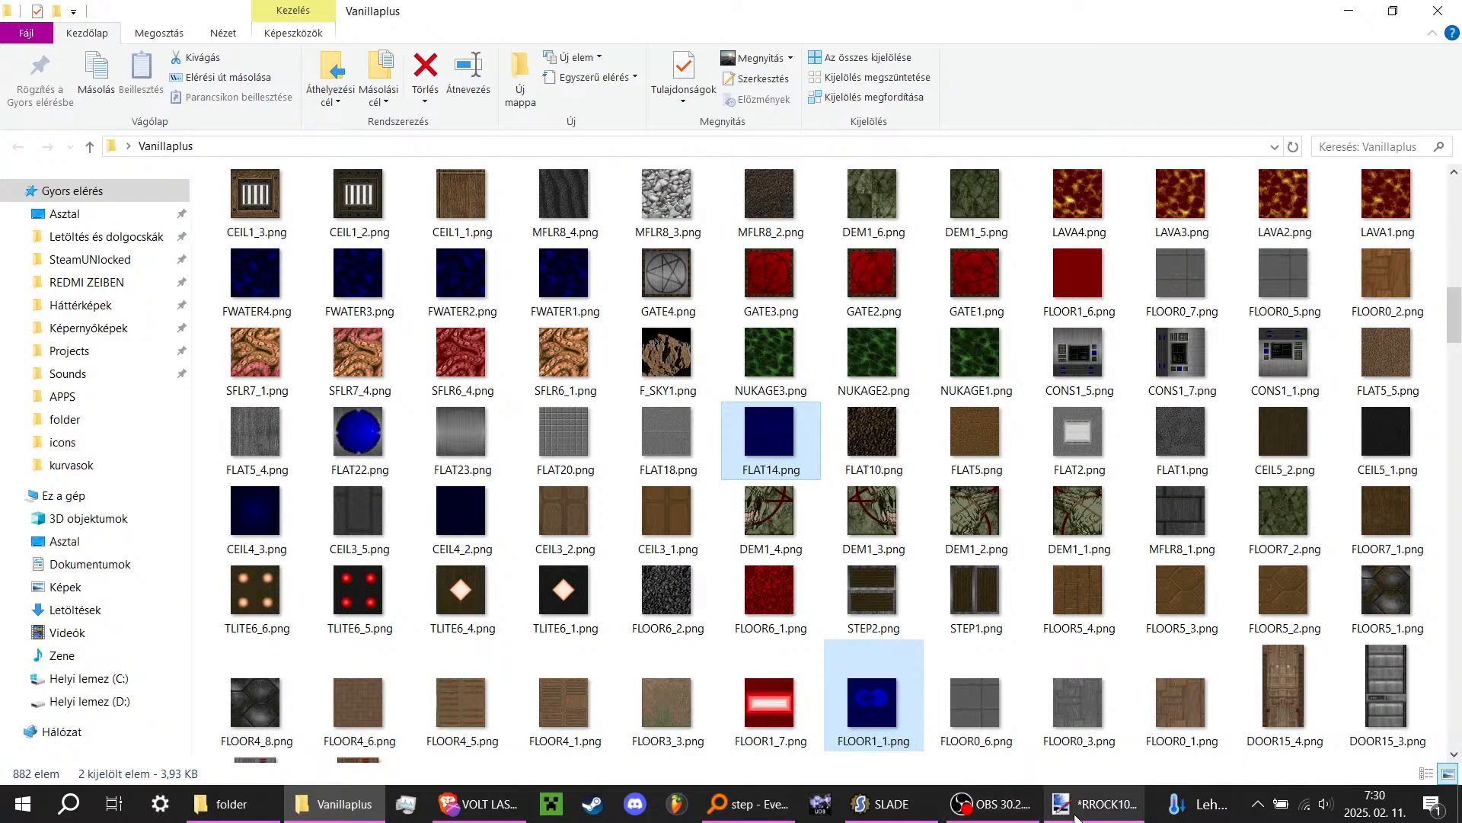
Step: Return to SLADE and rename the green FLAT14 entry to FLAT14B
left_click(890, 804)
left_click(86, 619)
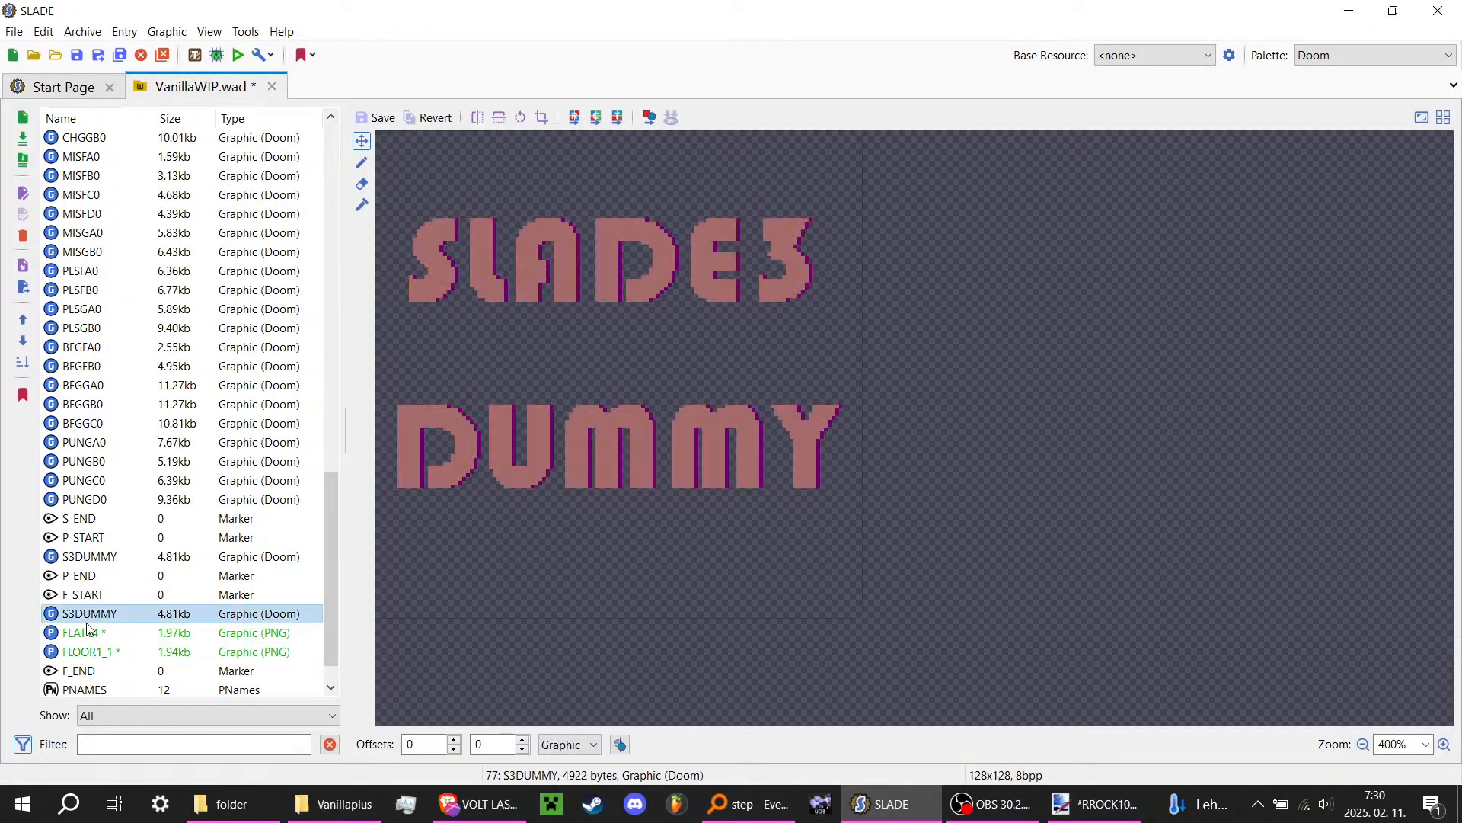
left_click(107, 636)
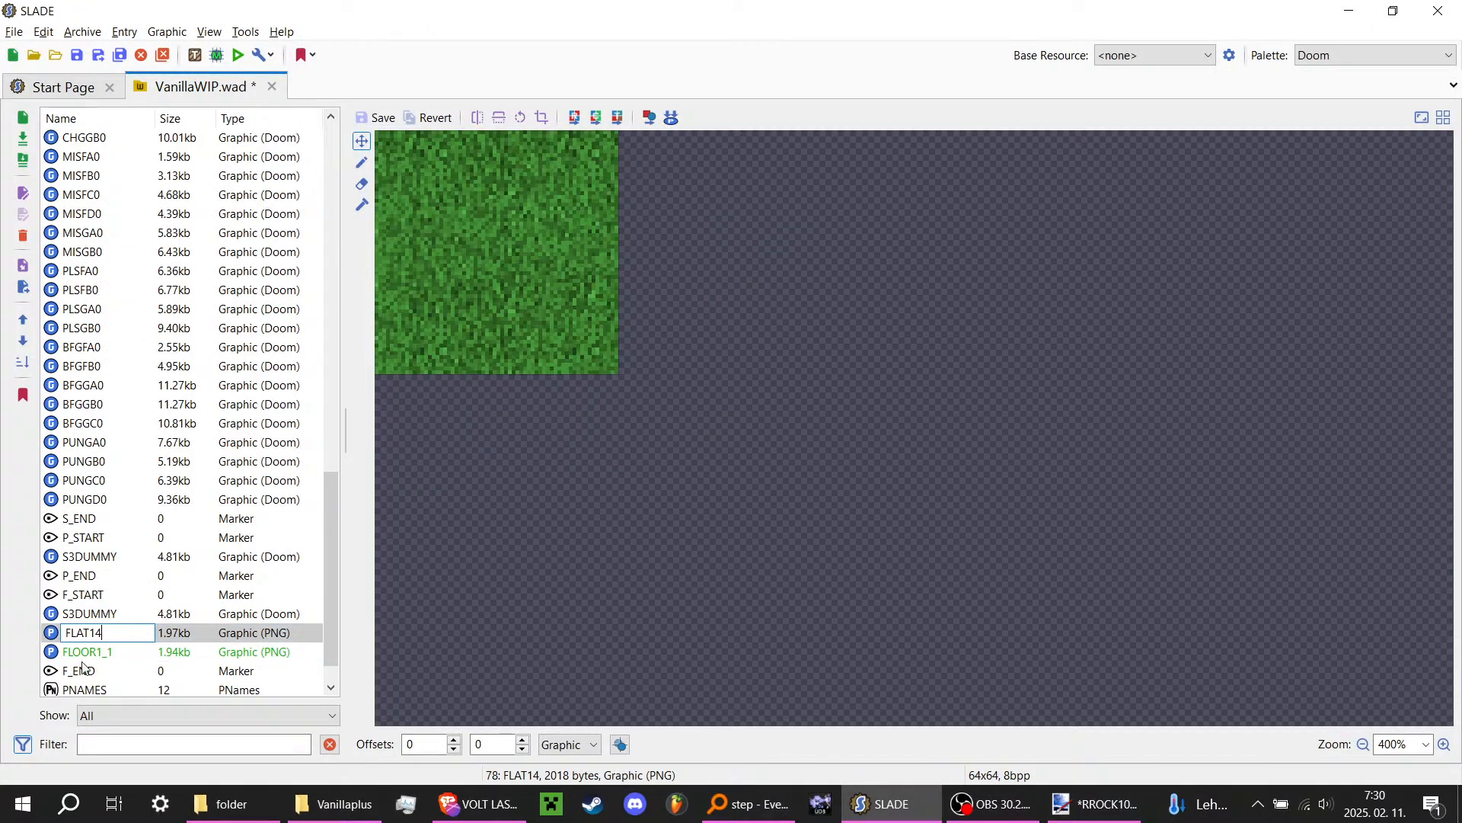
type("B")
key("Return")
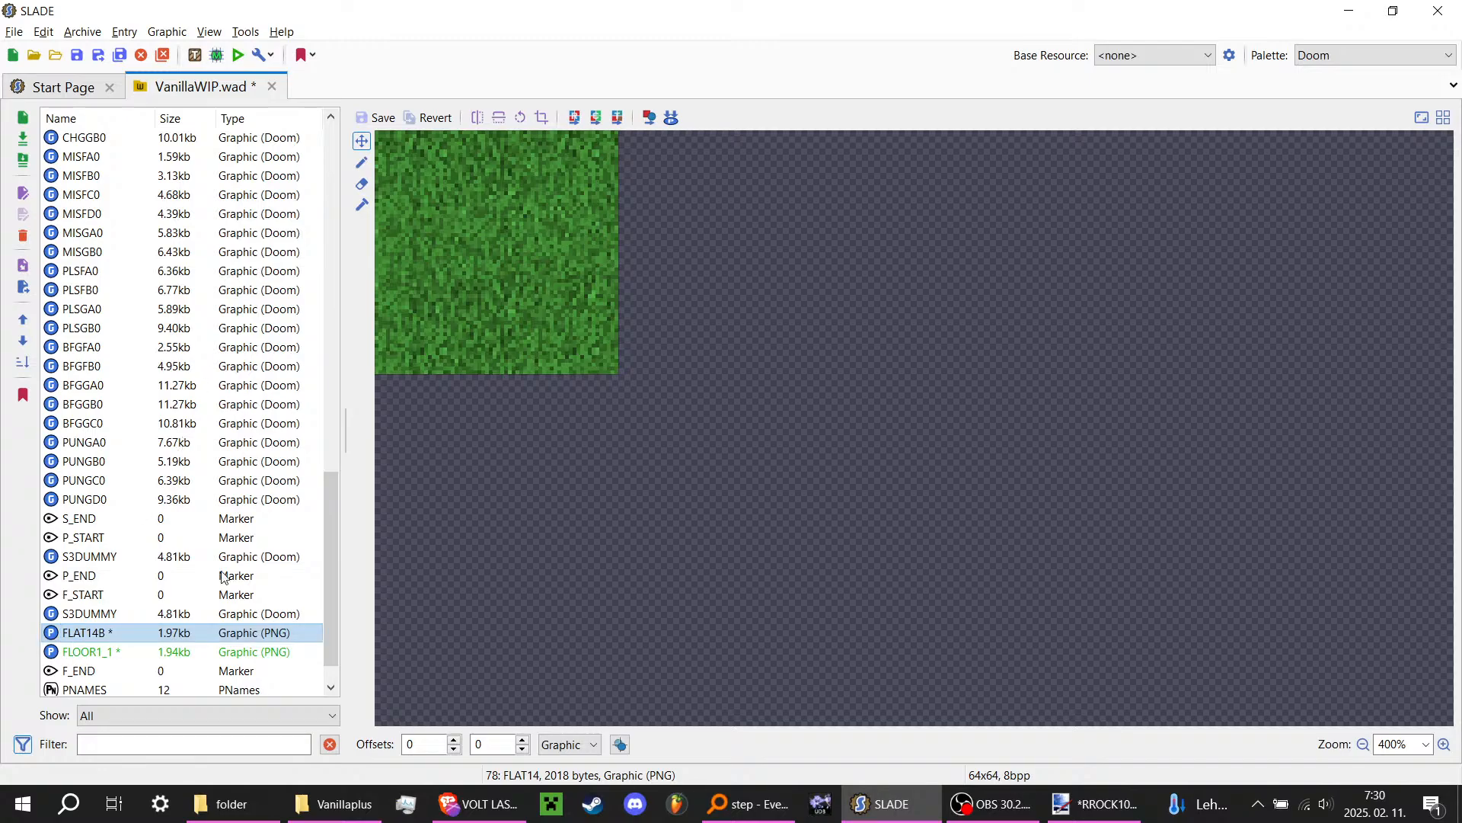
Step: Try to rename the FLOOR1_1 entry by appending a B to its name
left_click(102, 652)
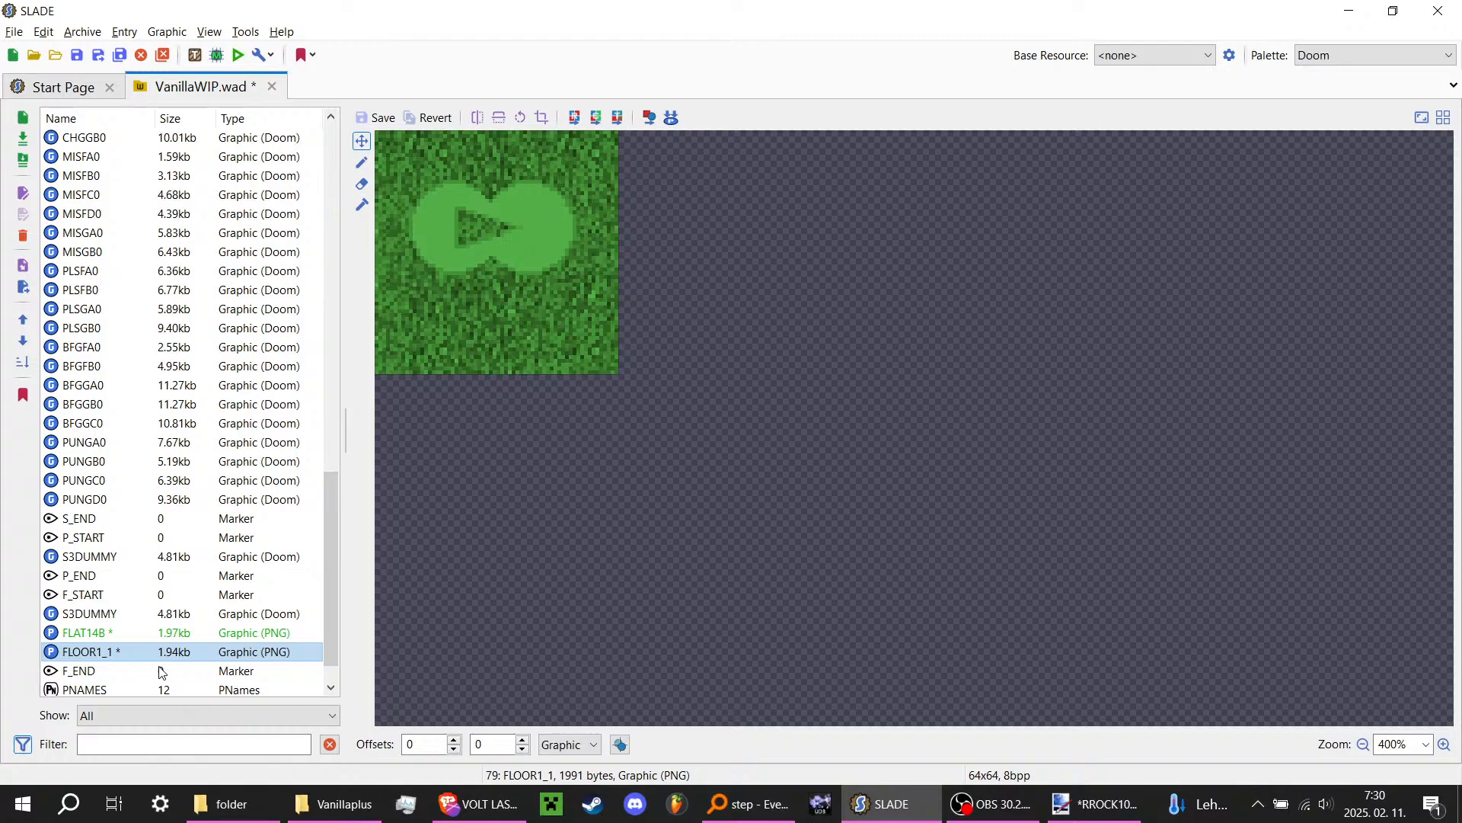
left_click(118, 658)
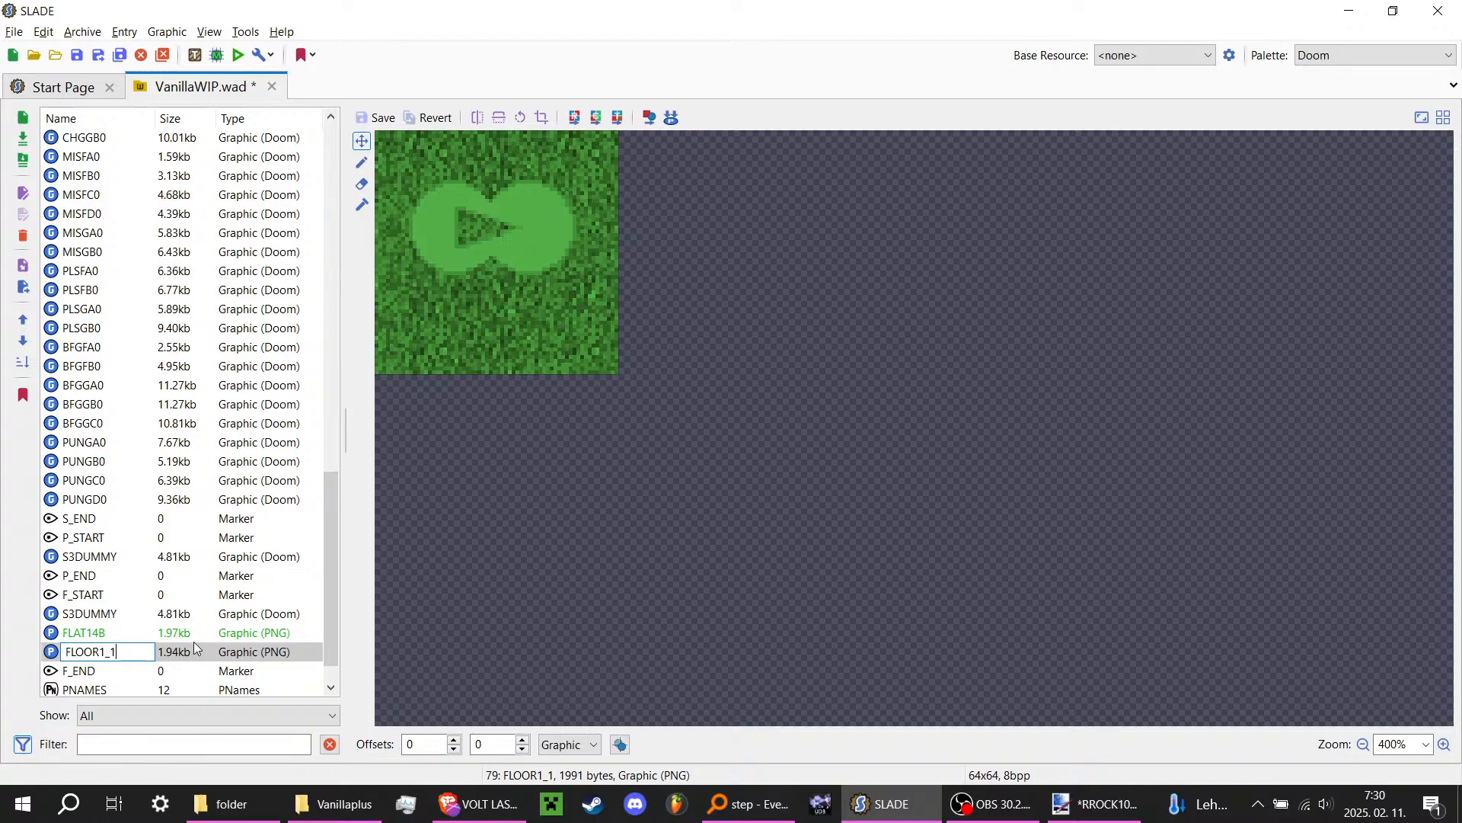
type("B")
key("Return")
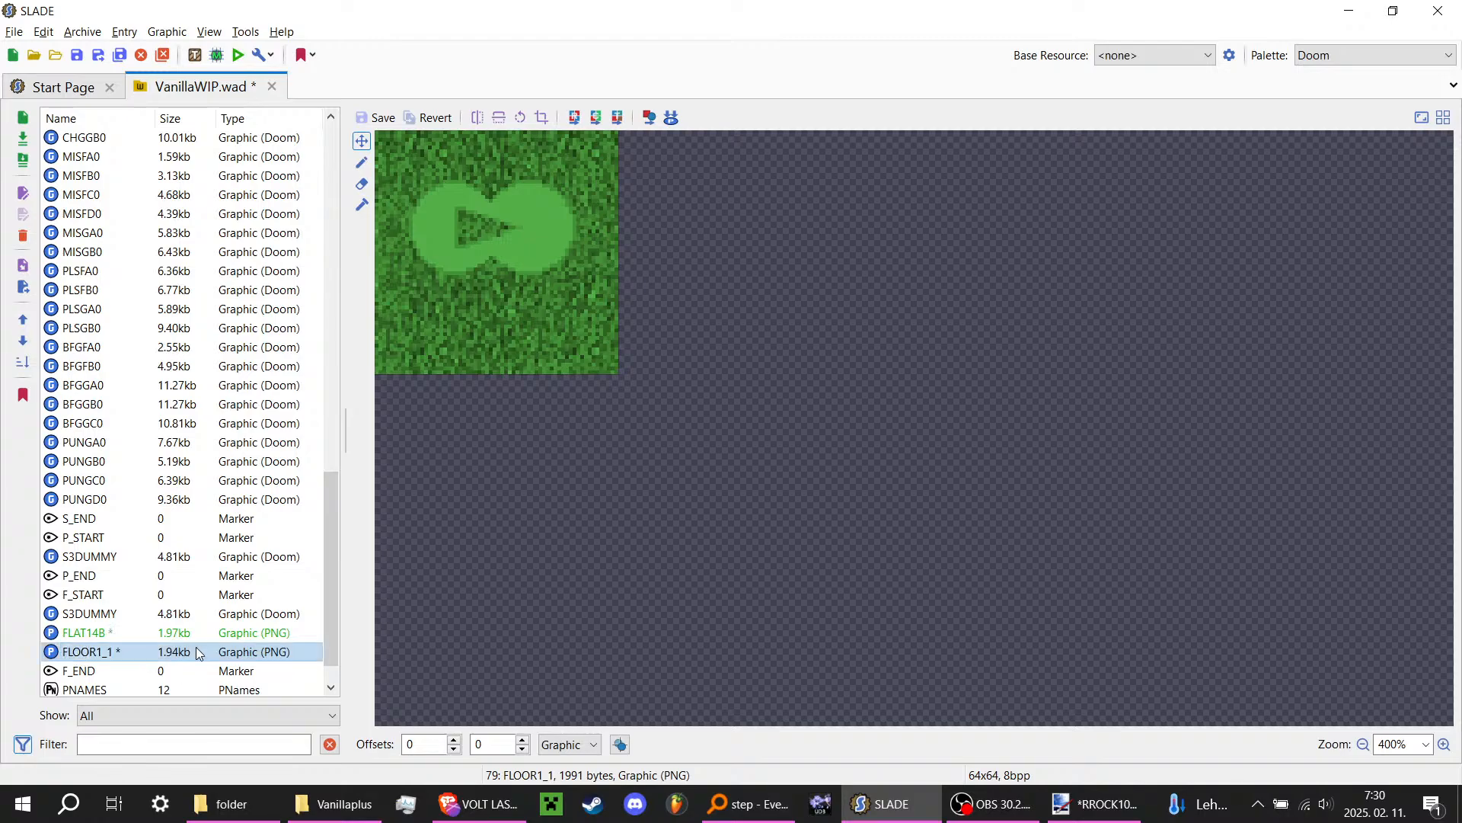
Step: Rename the FLOOR1_1 entry to FLOOR1B1, replacing the underscore with a B
left_click(117, 652)
left_click(117, 652)
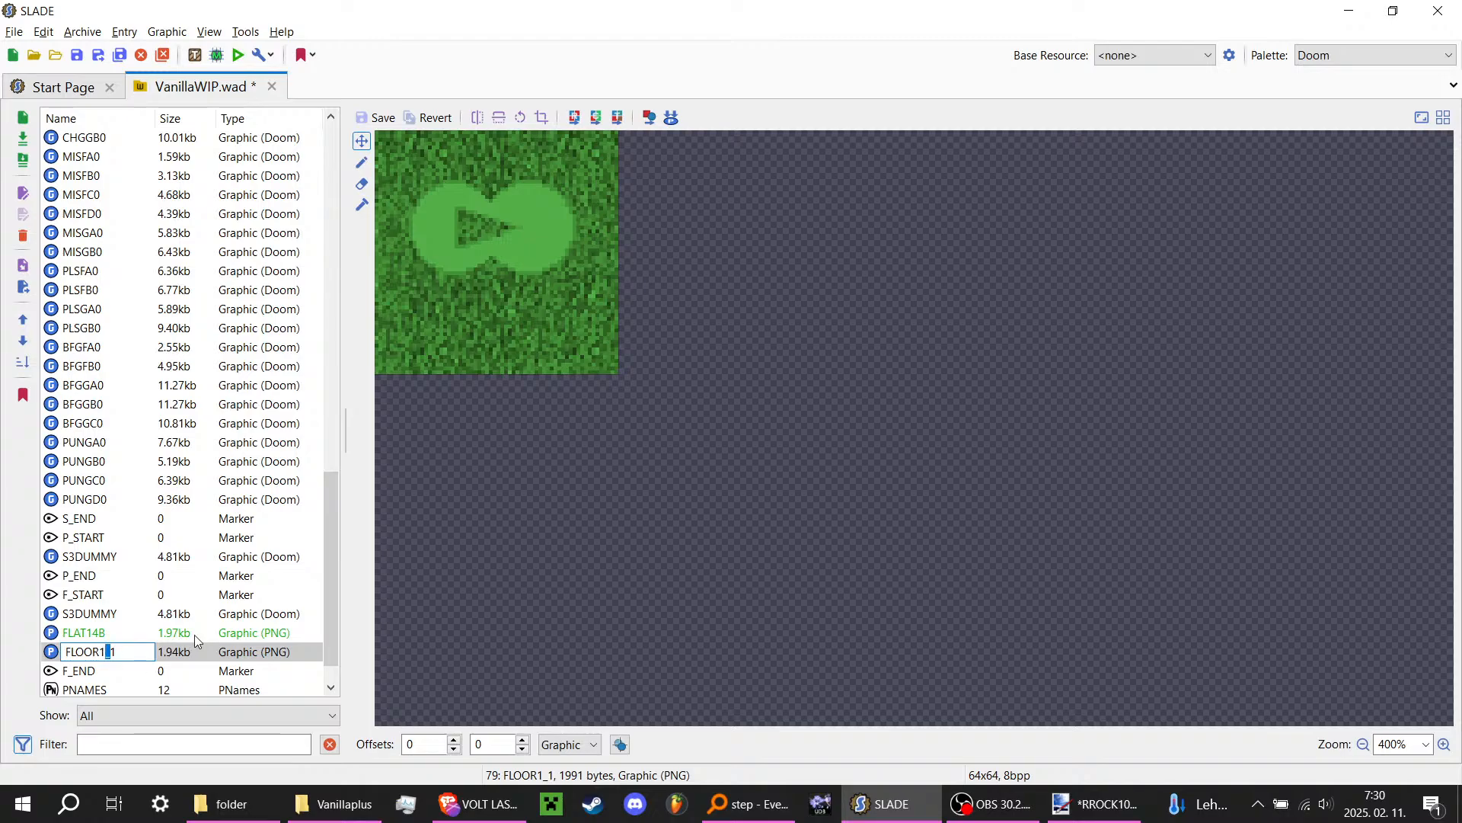
type("B")
left_click(223, 615)
left_click(208, 635)
left_click(204, 649)
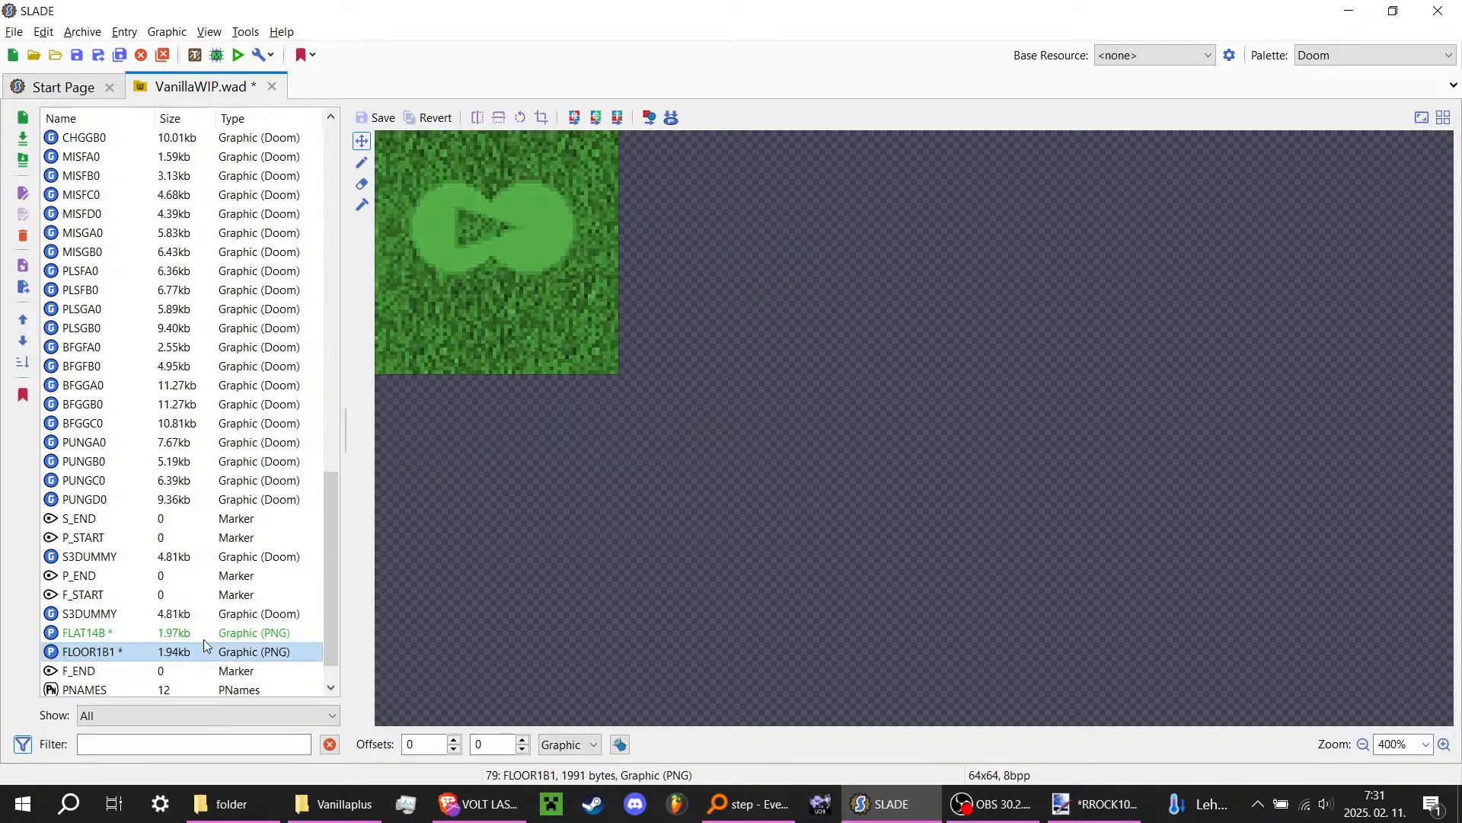
Step: Export the FLAT14B and FLOOR1B1 entries as PNG into the texture variants folder, and delete both entries from the archive
left_click(203, 641)
left_click(203, 648, "shift")
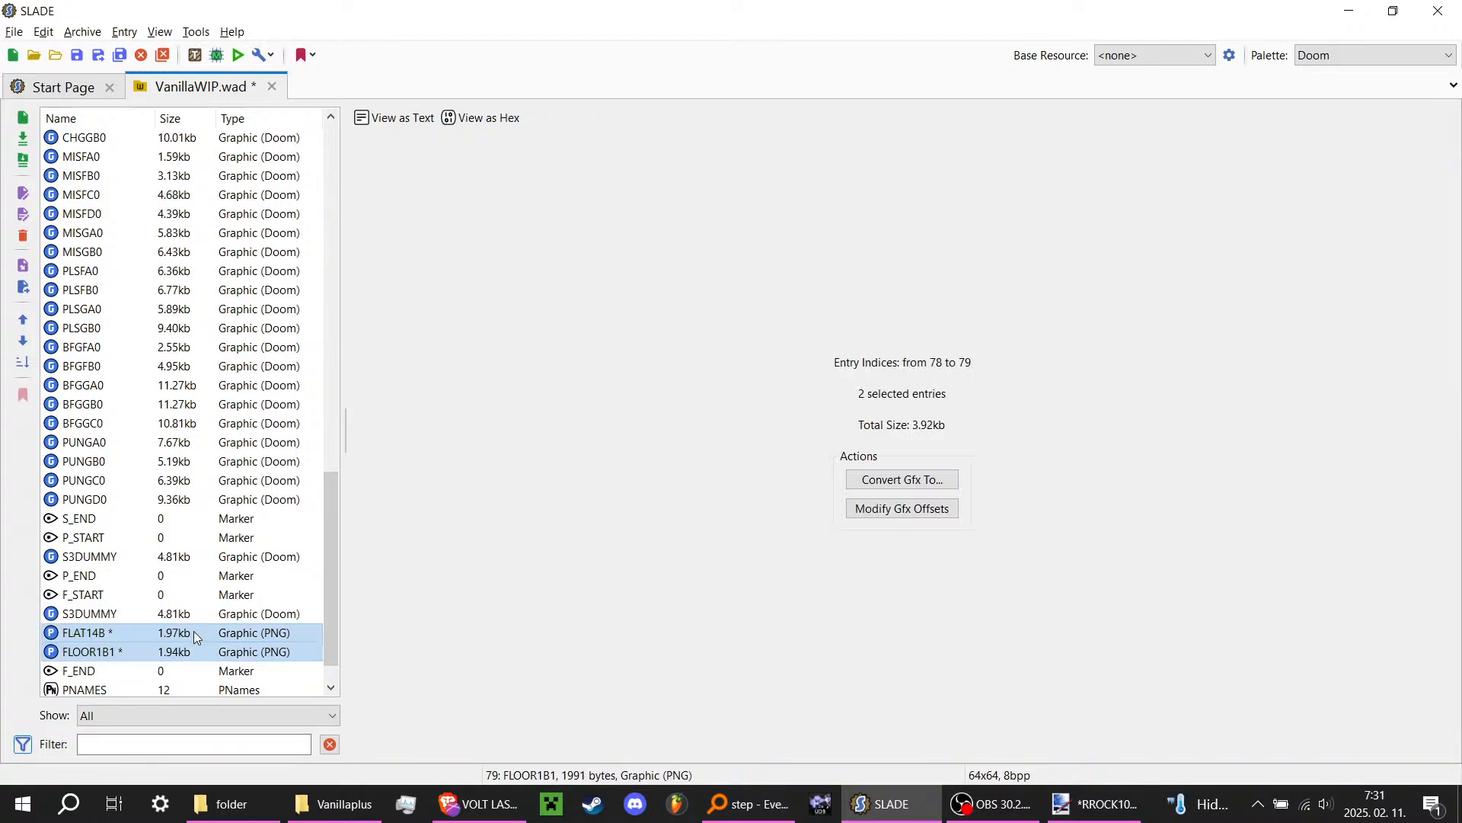
right_click(193, 631)
mouse_move(244, 618)
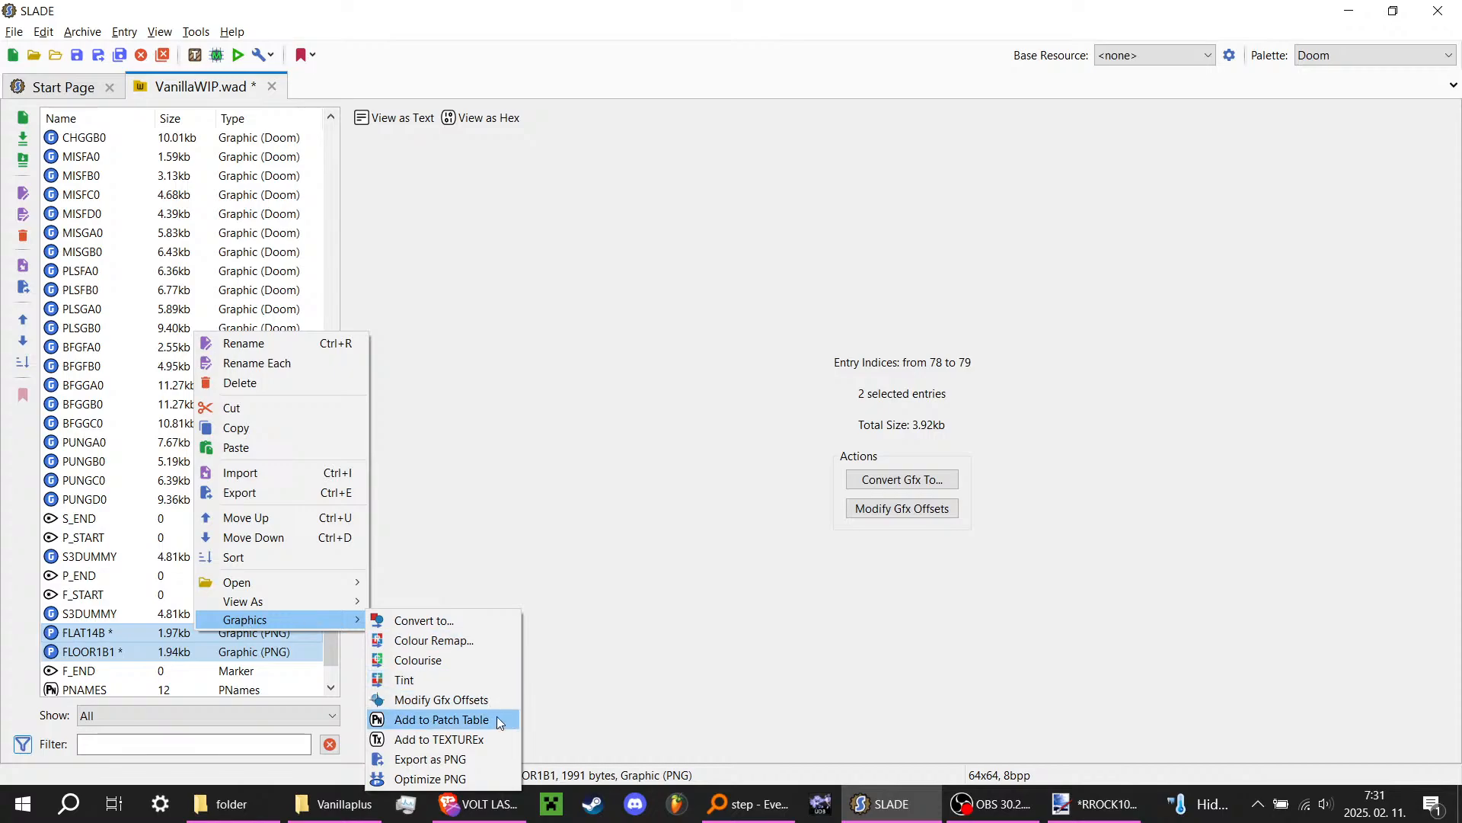
left_click(473, 758)
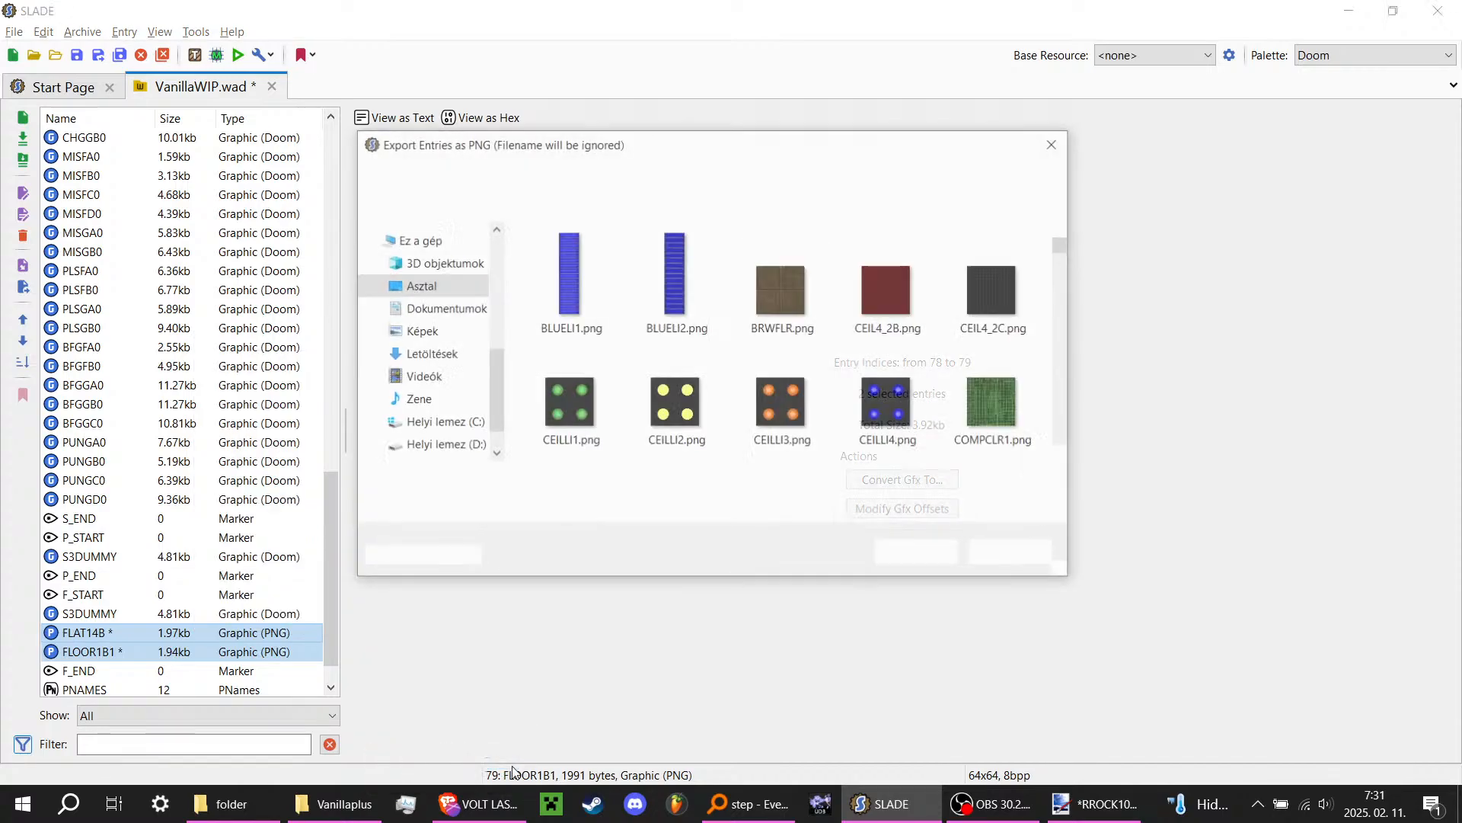
left_click(876, 557)
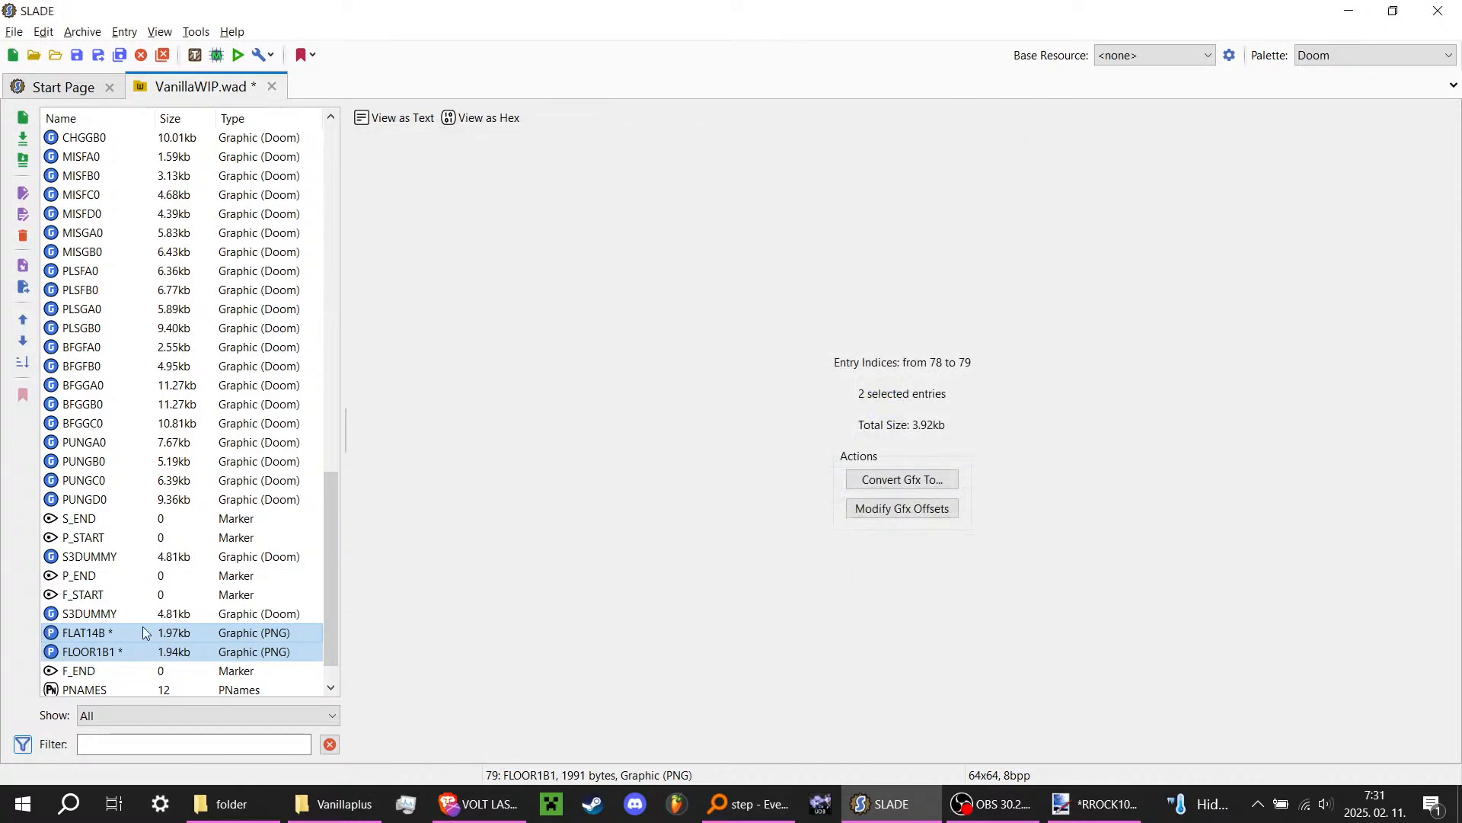
key("Delete")
key("Return")
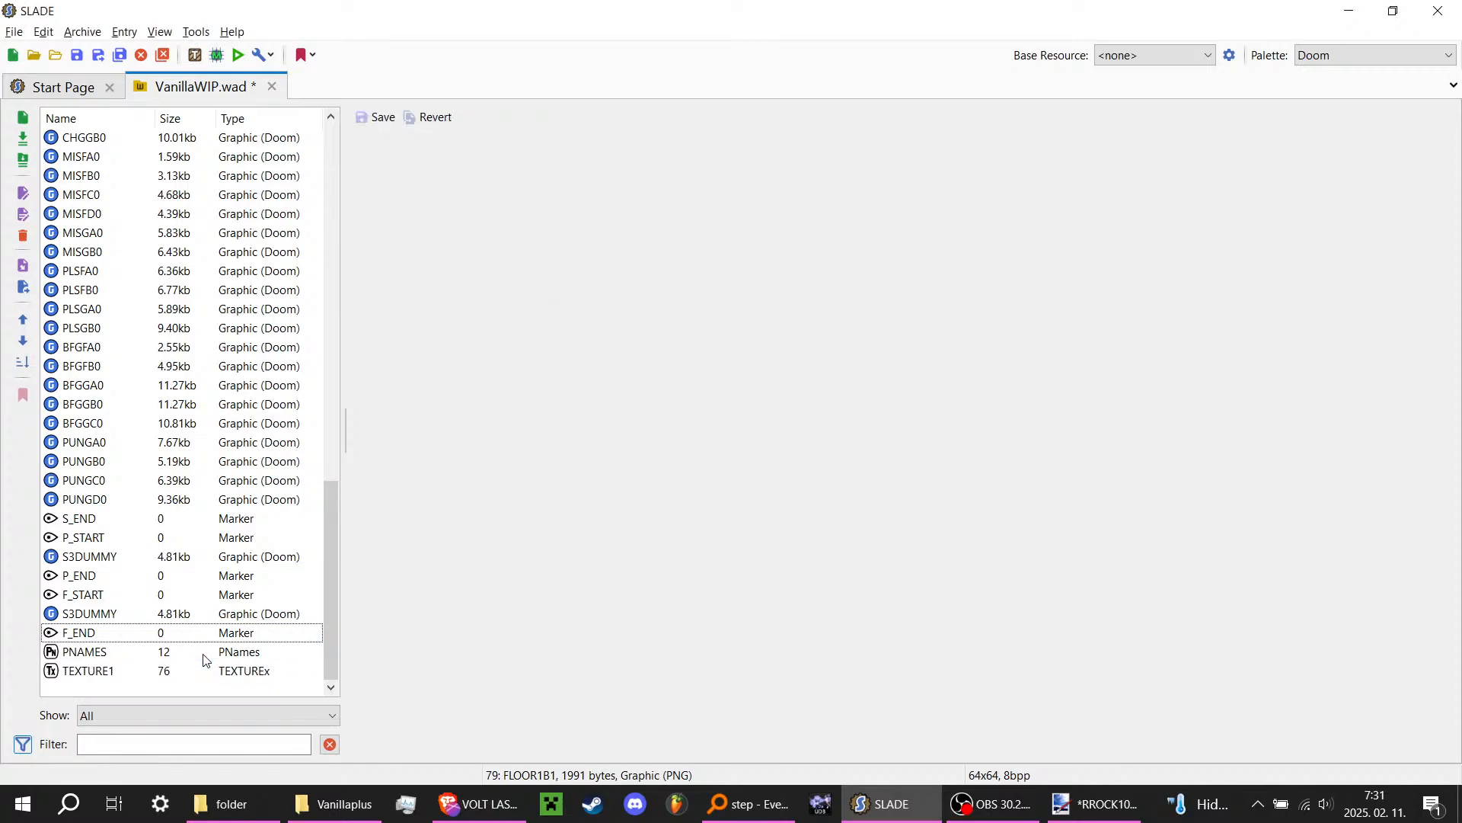
Step: From the Vanillaplus folder, open FLAT4, FLAT1_3, RW10_1, RW10_3 and RW1_4 as separate images in Paint.NET
left_click(335, 804)
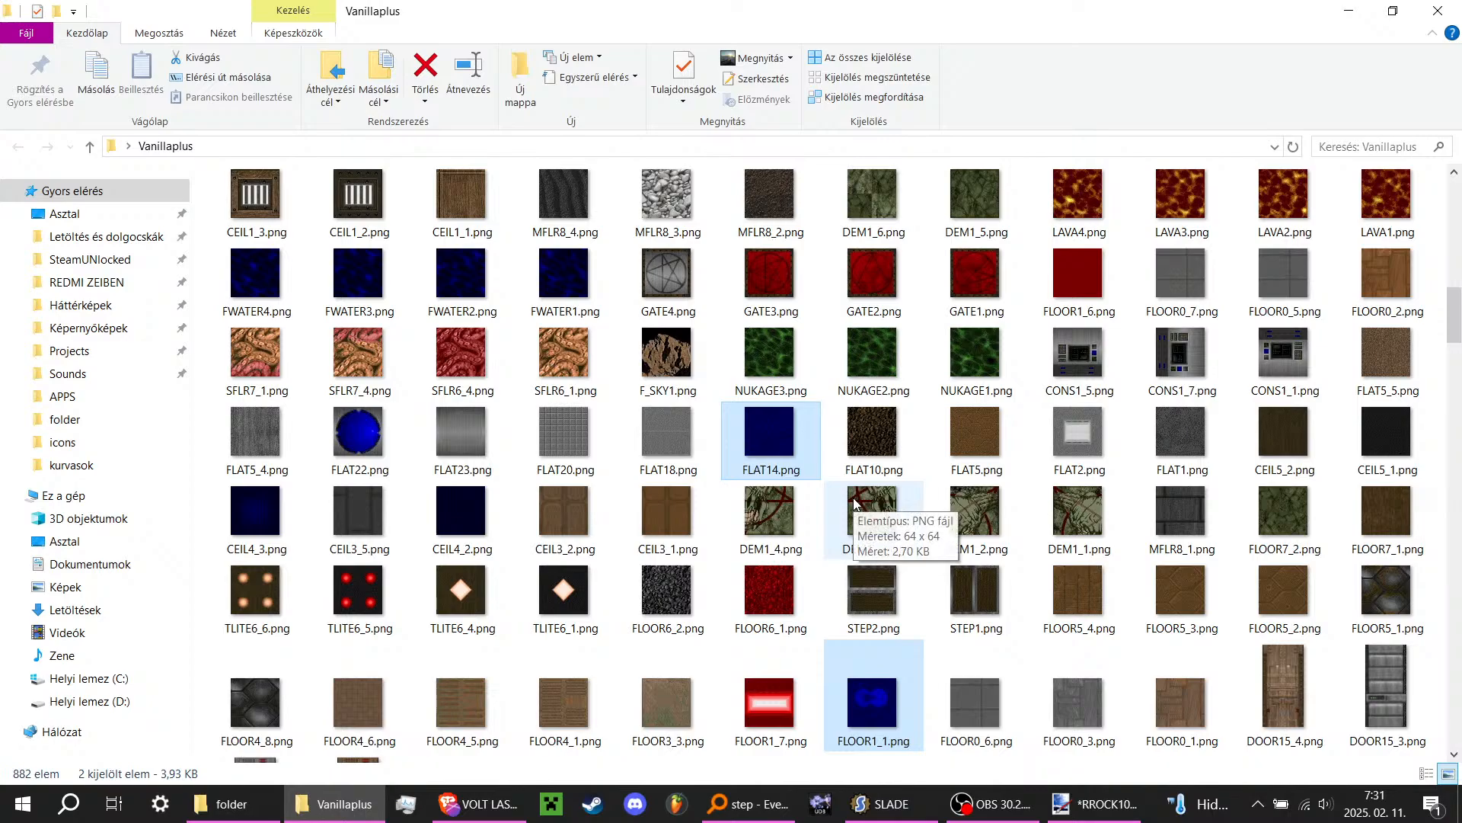
scroll(854, 502, "up", 3)
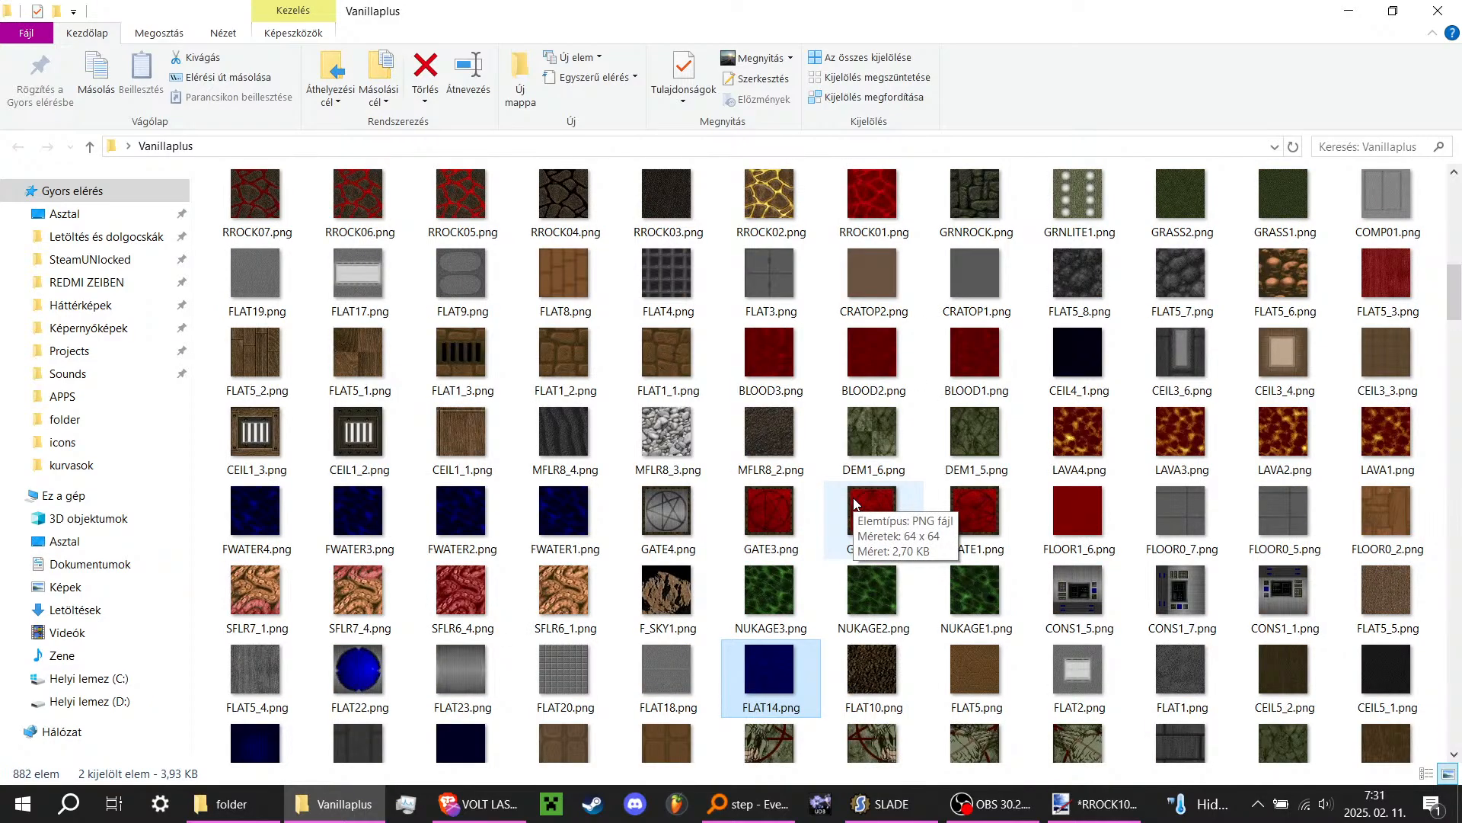
scroll(854, 503, "up", 3)
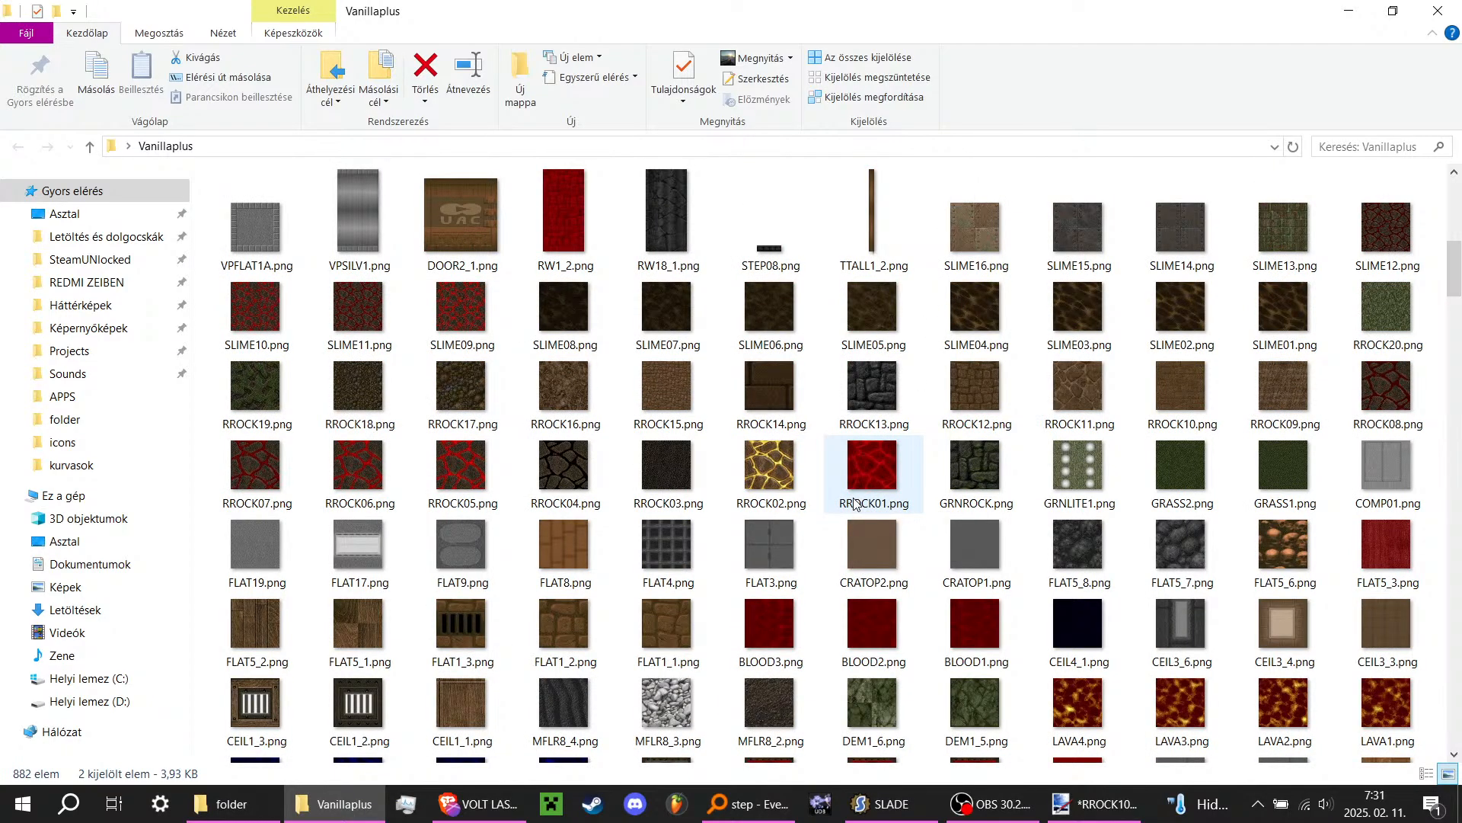
left_click(687, 546)
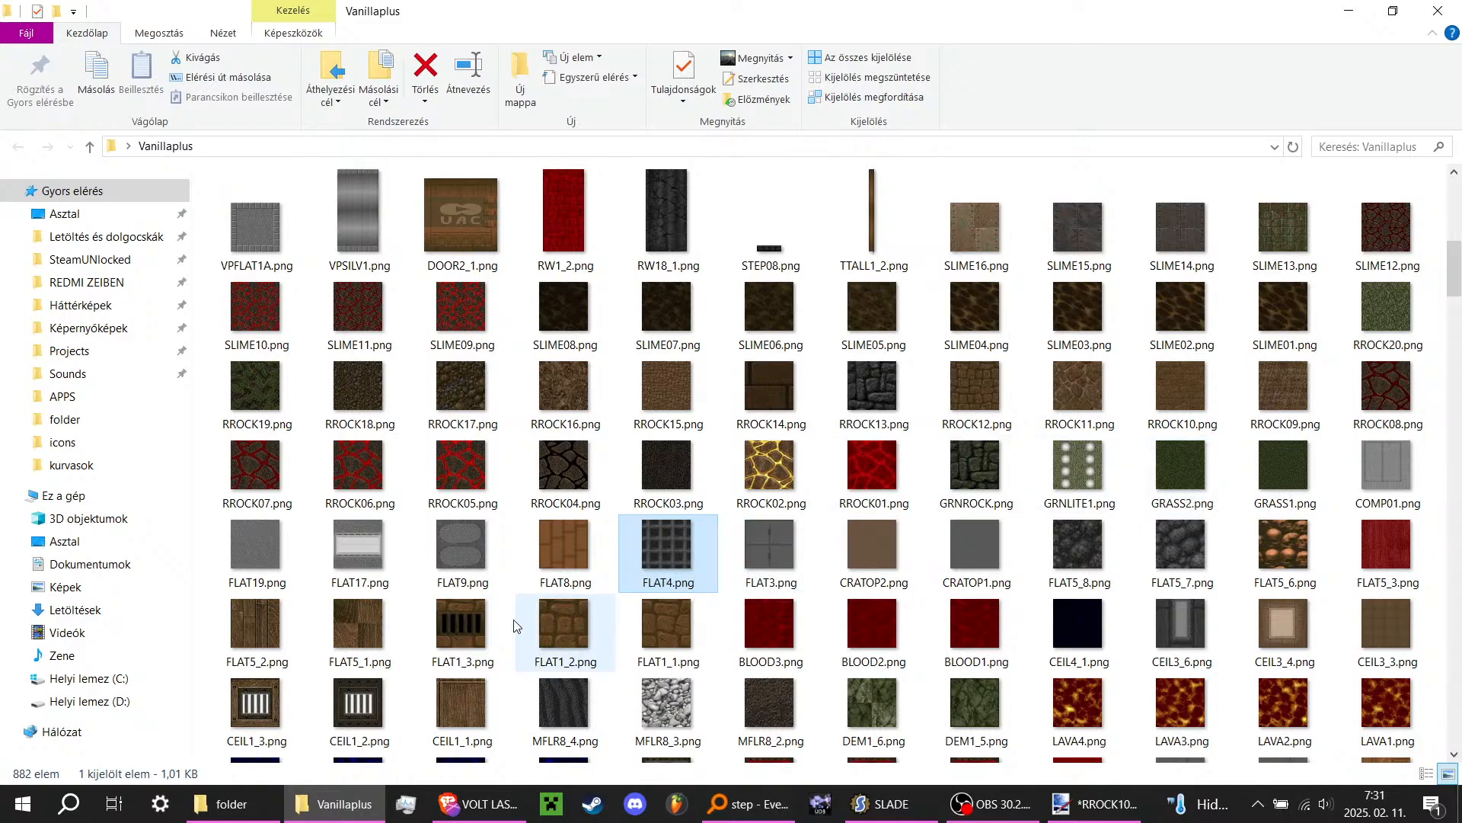
left_click(474, 627, "ctrl")
scroll(752, 559, "down", 10)
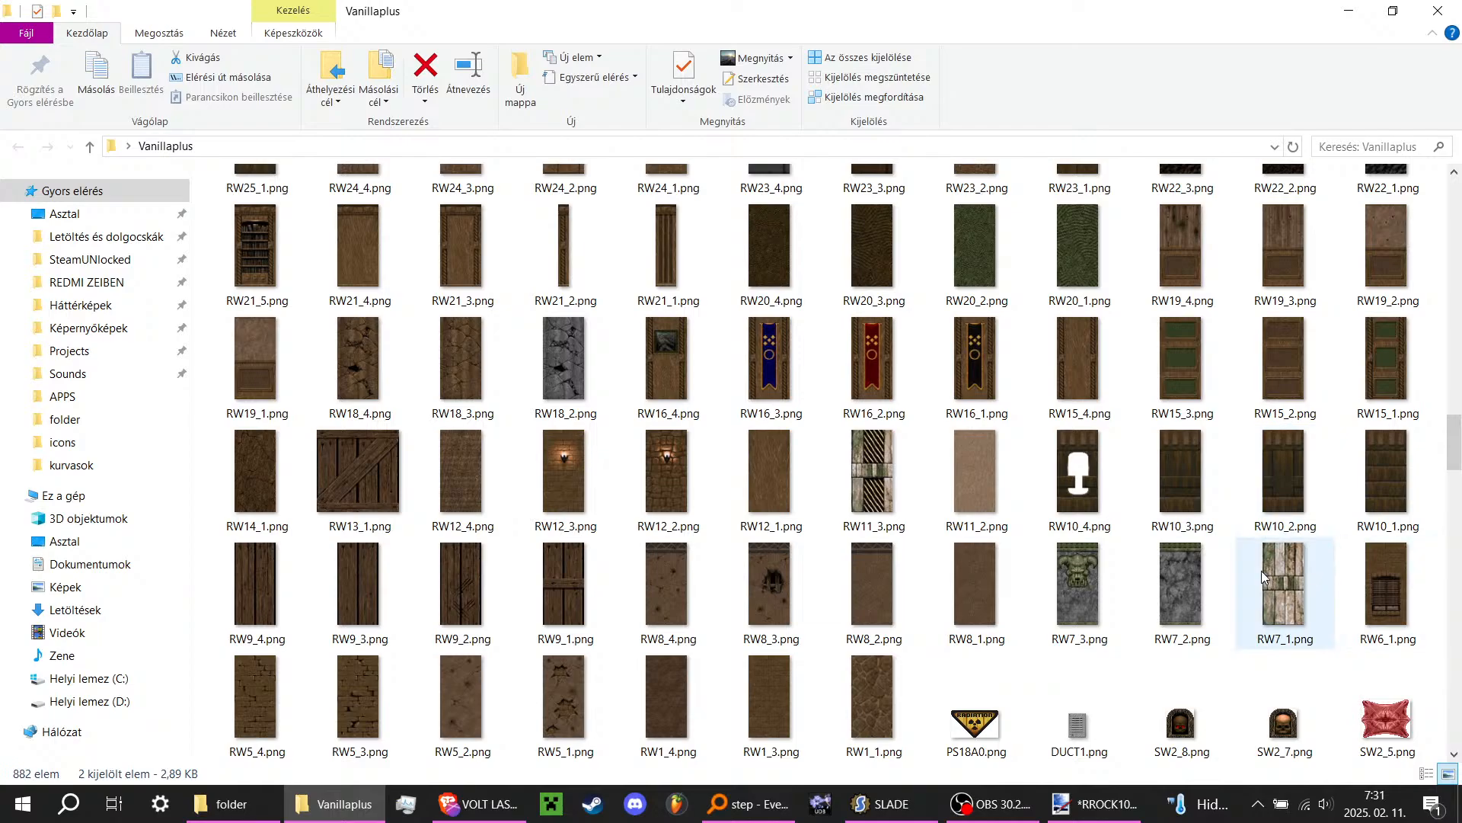
left_click(1385, 509, "ctrl")
left_click(1180, 480, "ctrl")
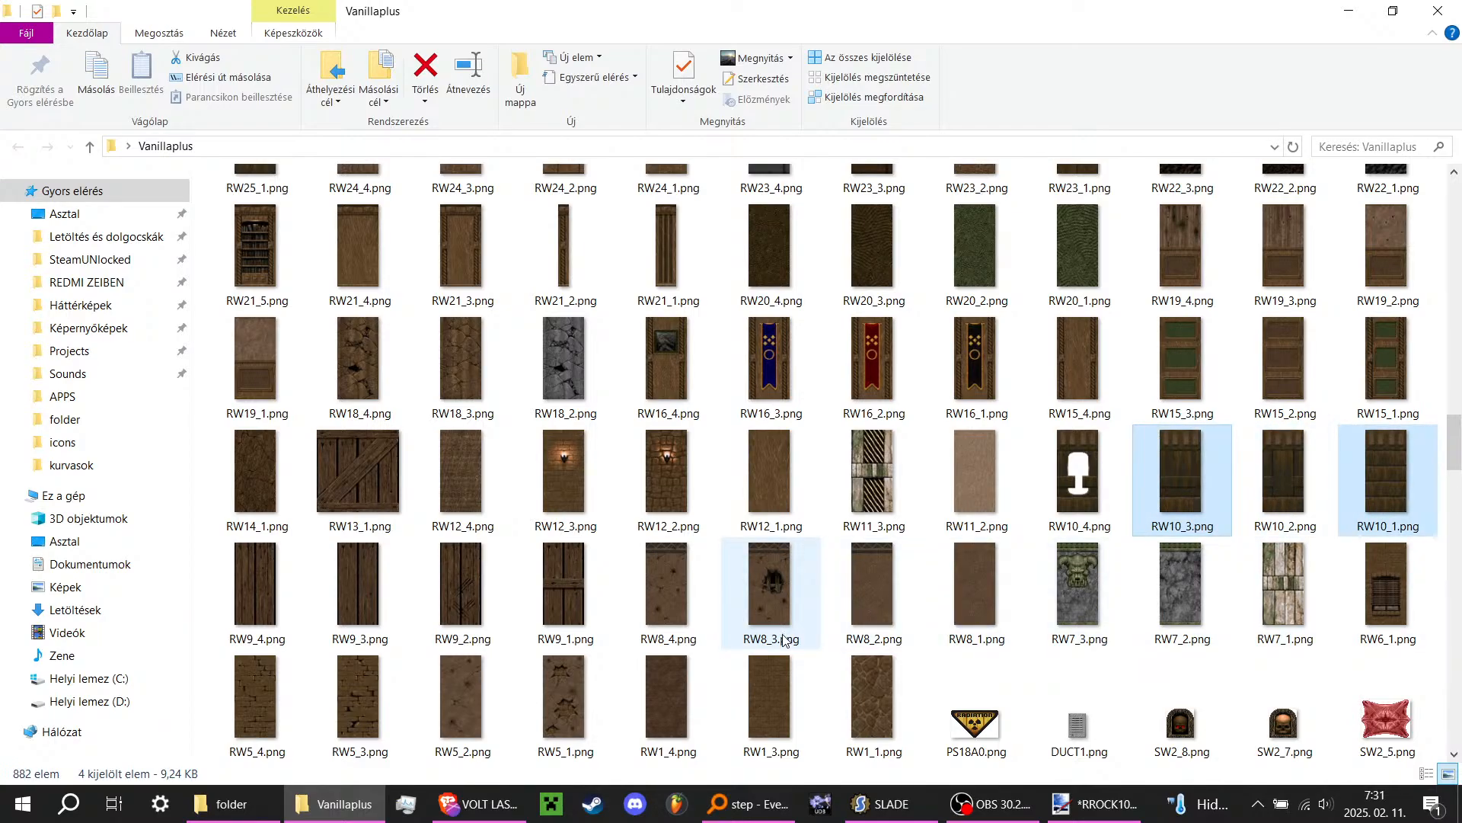
scroll(784, 640, "down", 3)
left_click(669, 330, "ctrl")
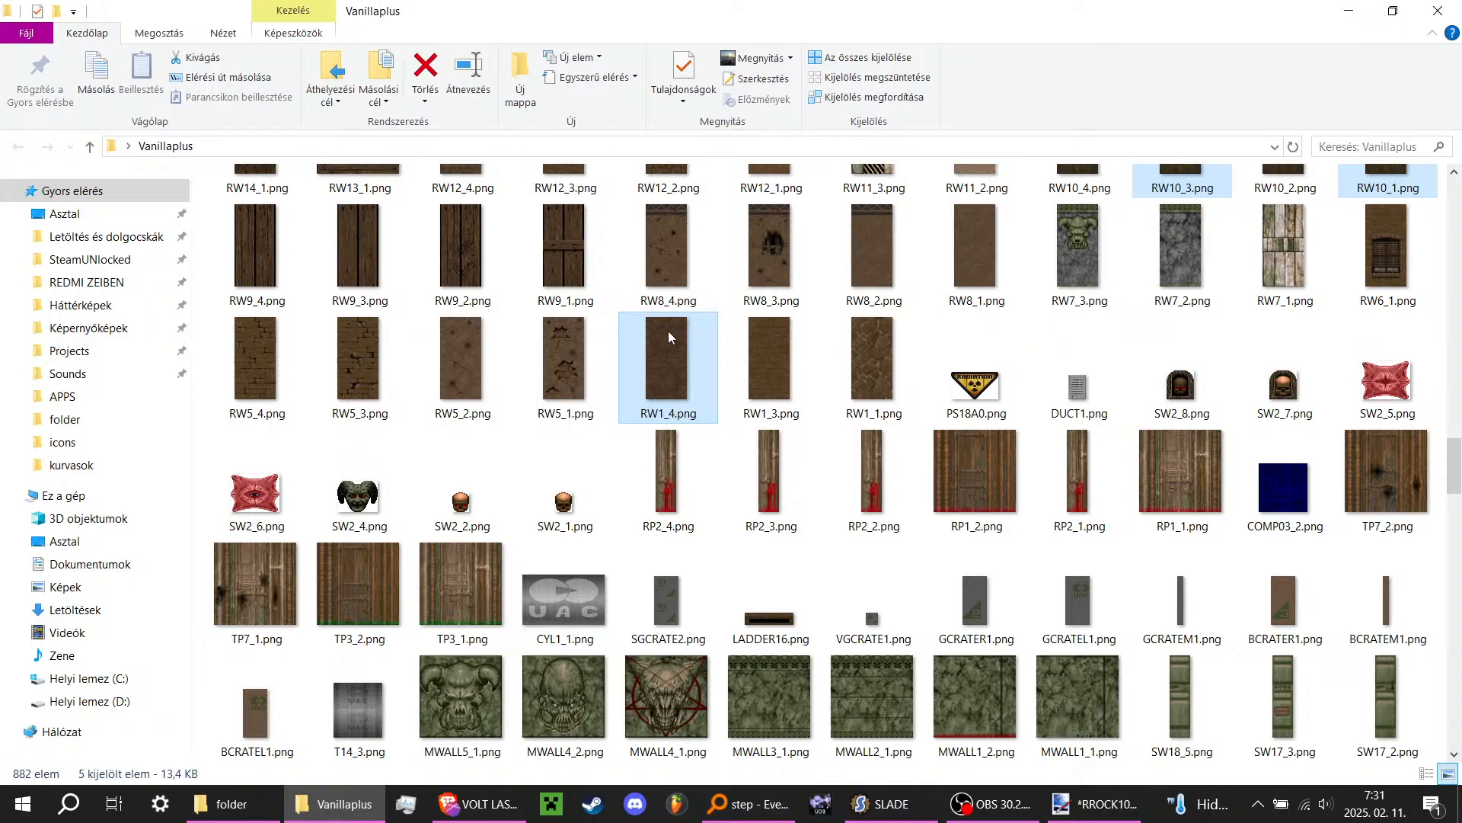
mouse_move(669, 331)
left_mouse_down()
mouse_move(1100, 792)
mouse_move(714, 466)
left_mouse_up()
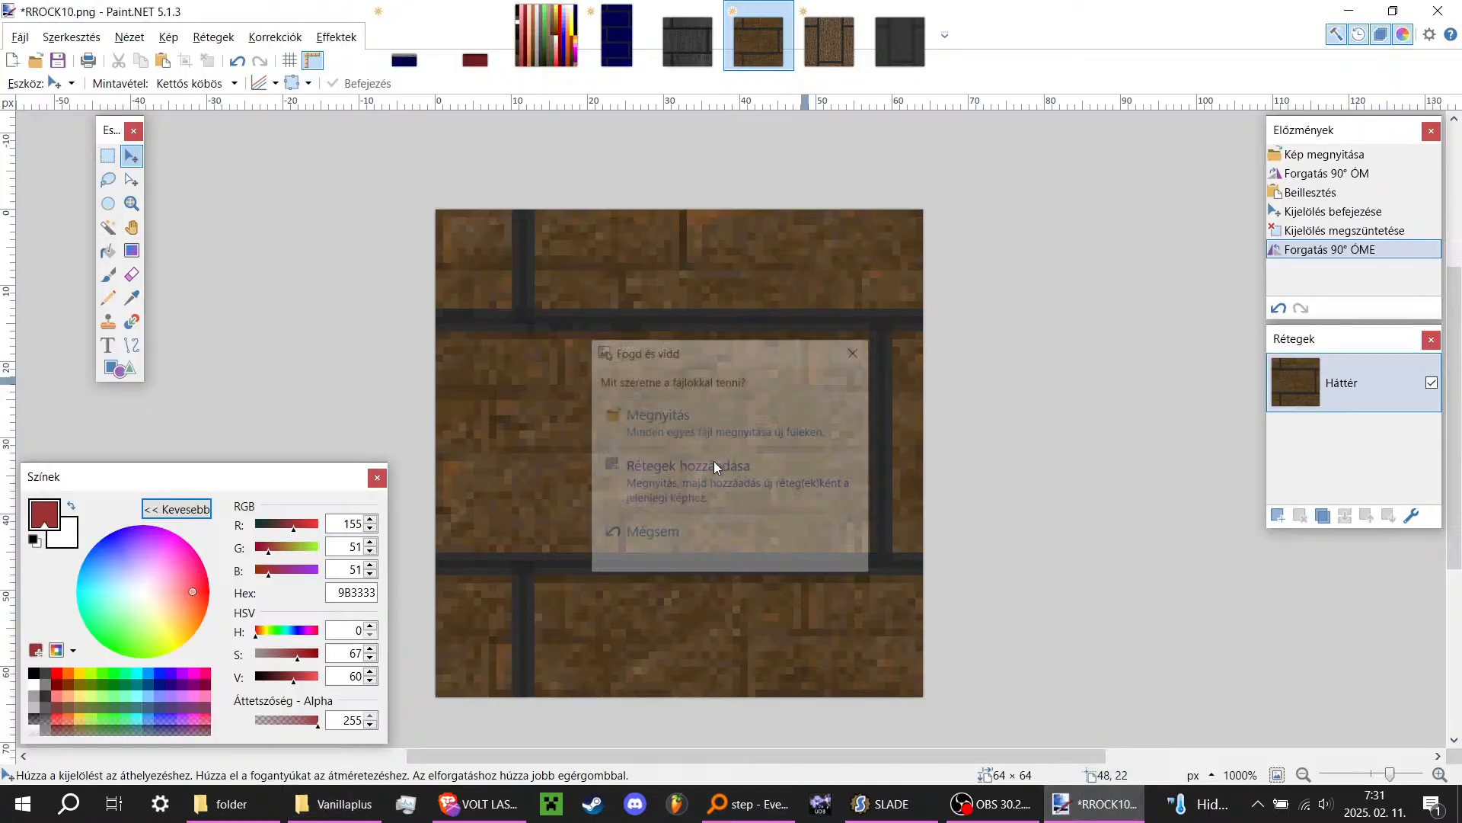
left_click(750, 442)
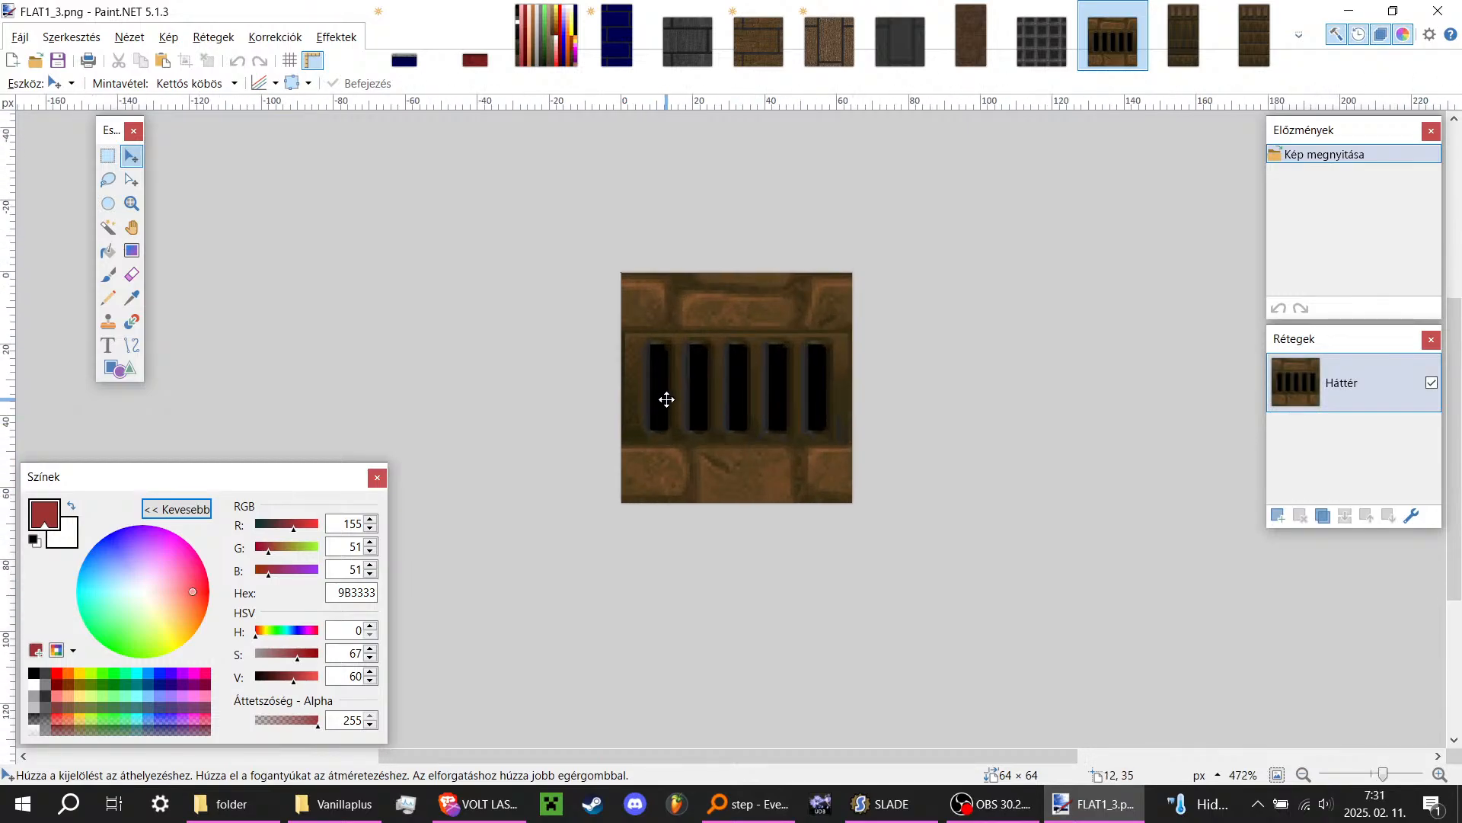
Step: Copy the full-width 64 x 32 pixel grate section from the middle of FLAT1_3
scroll(667, 399, "up", 5, "ctrl")
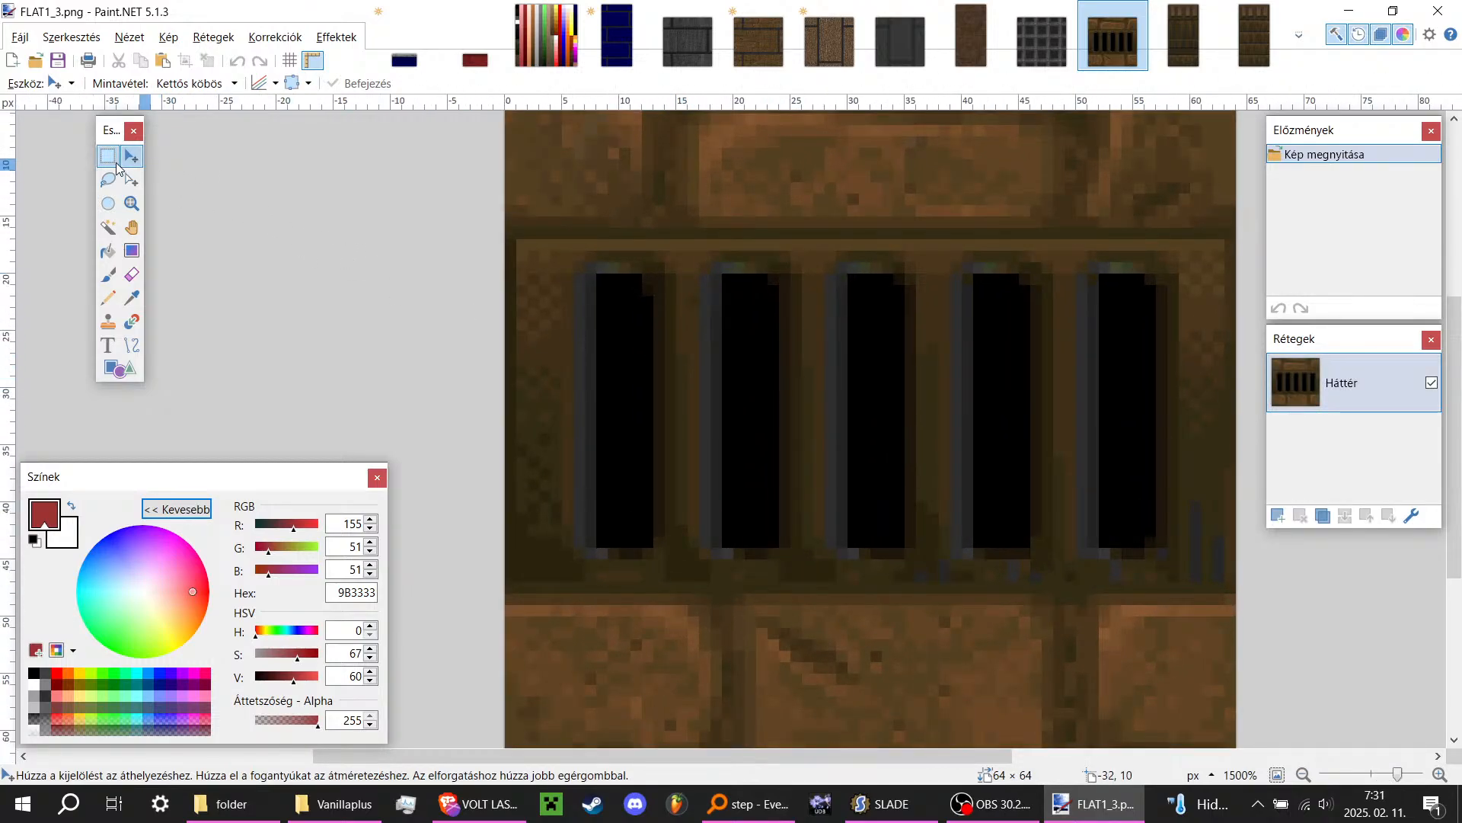
left_click(114, 161)
left_click_drag(510, 233, 1241, 585)
key("ctrl+c")
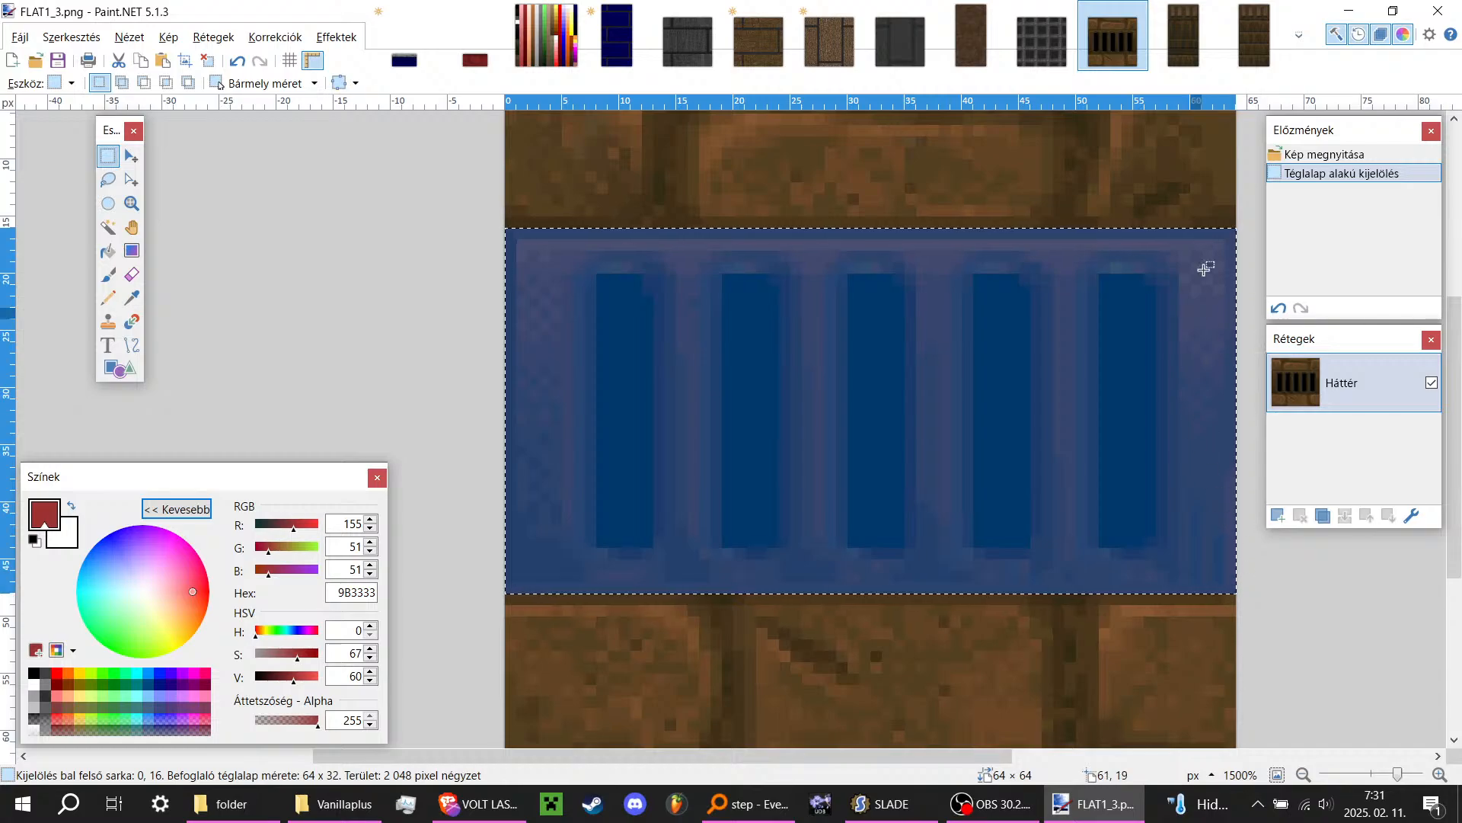
Step: Paste the grate into RW10_3, place it across the lower end of the texture at 0, 95, and deselect it
left_click(1184, 34)
key("ctrl+v")
scroll(723, 442, "up", 1, "ctrl")
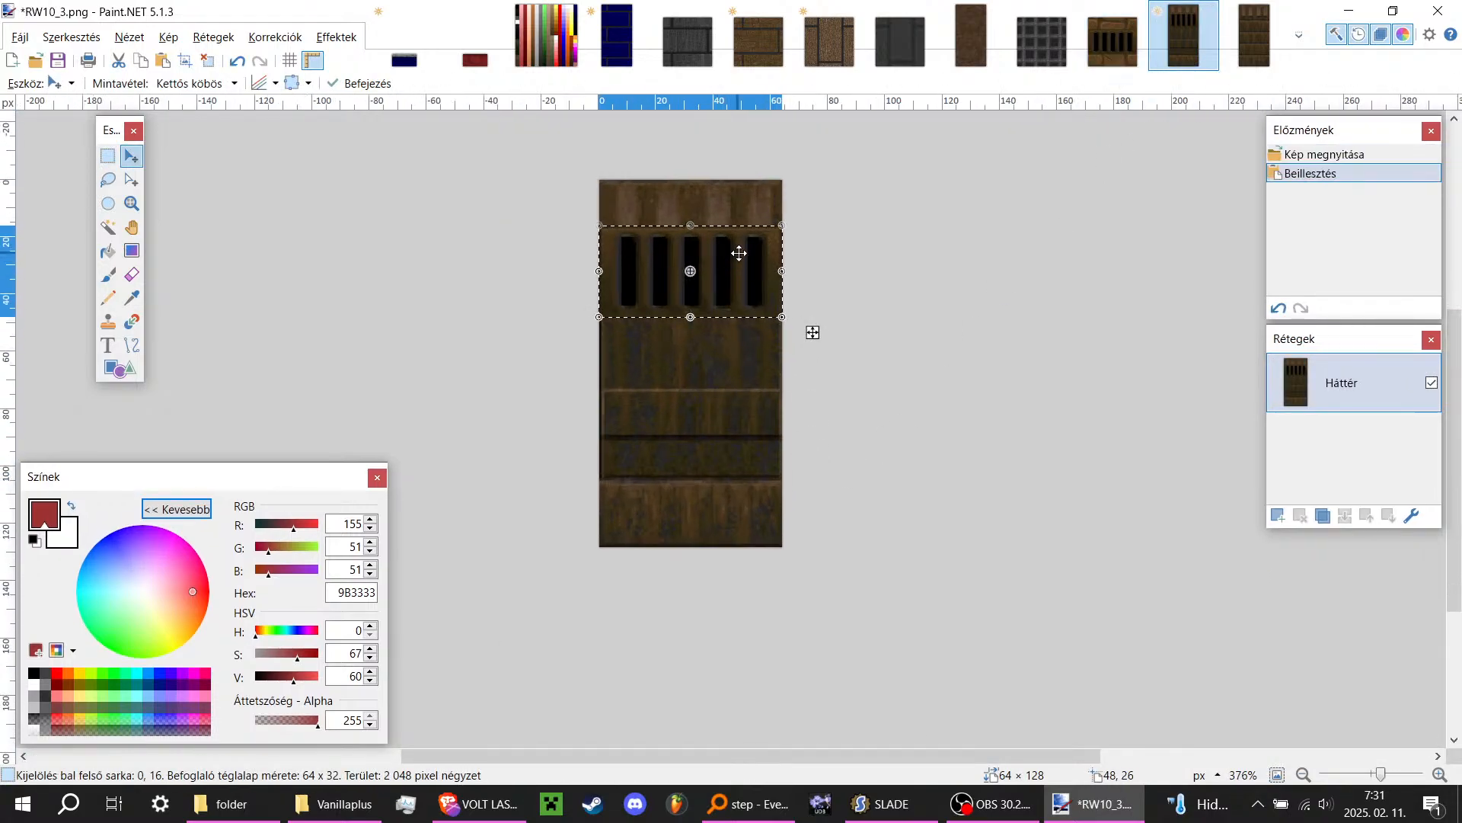
left_click_drag(737, 252, 670, 521)
scroll(617, 528, "up", 5, "ctrl")
scroll(614, 555, "down", 3, "ctrl")
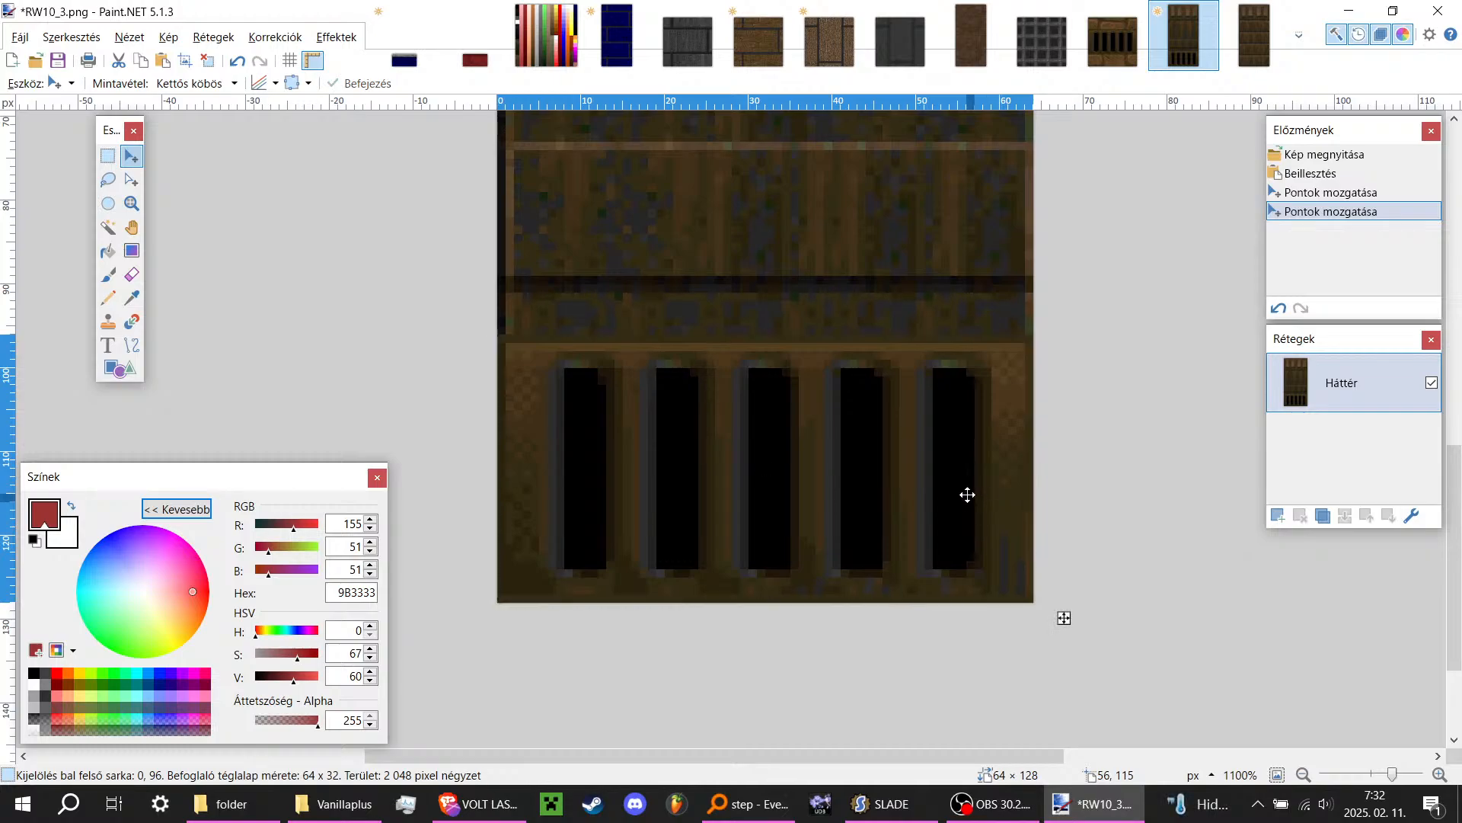
left_click_drag(967, 494, 967, 489)
scroll(952, 502, "down", 6, "ctrl")
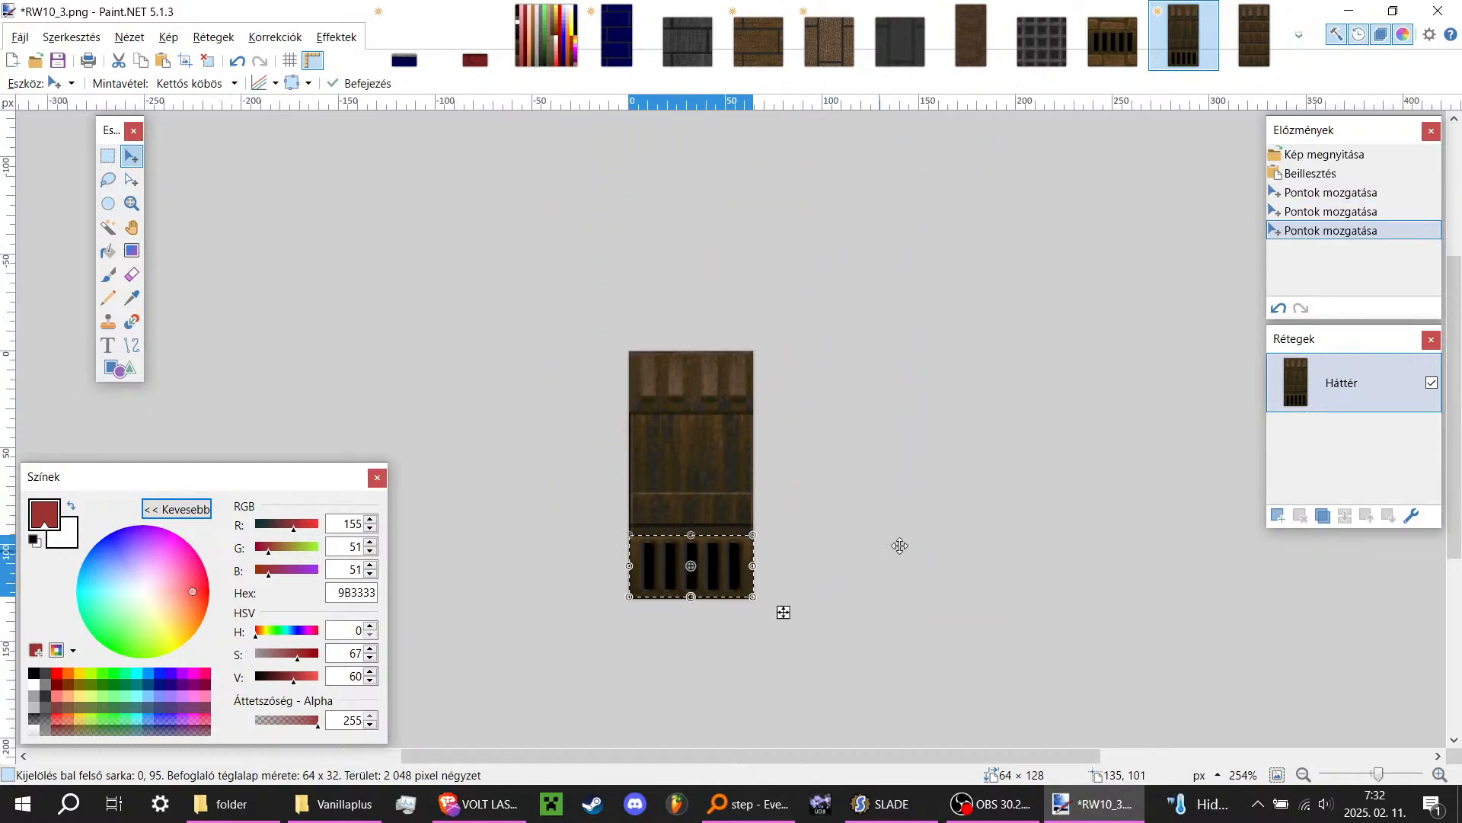
key("ctrl+d")
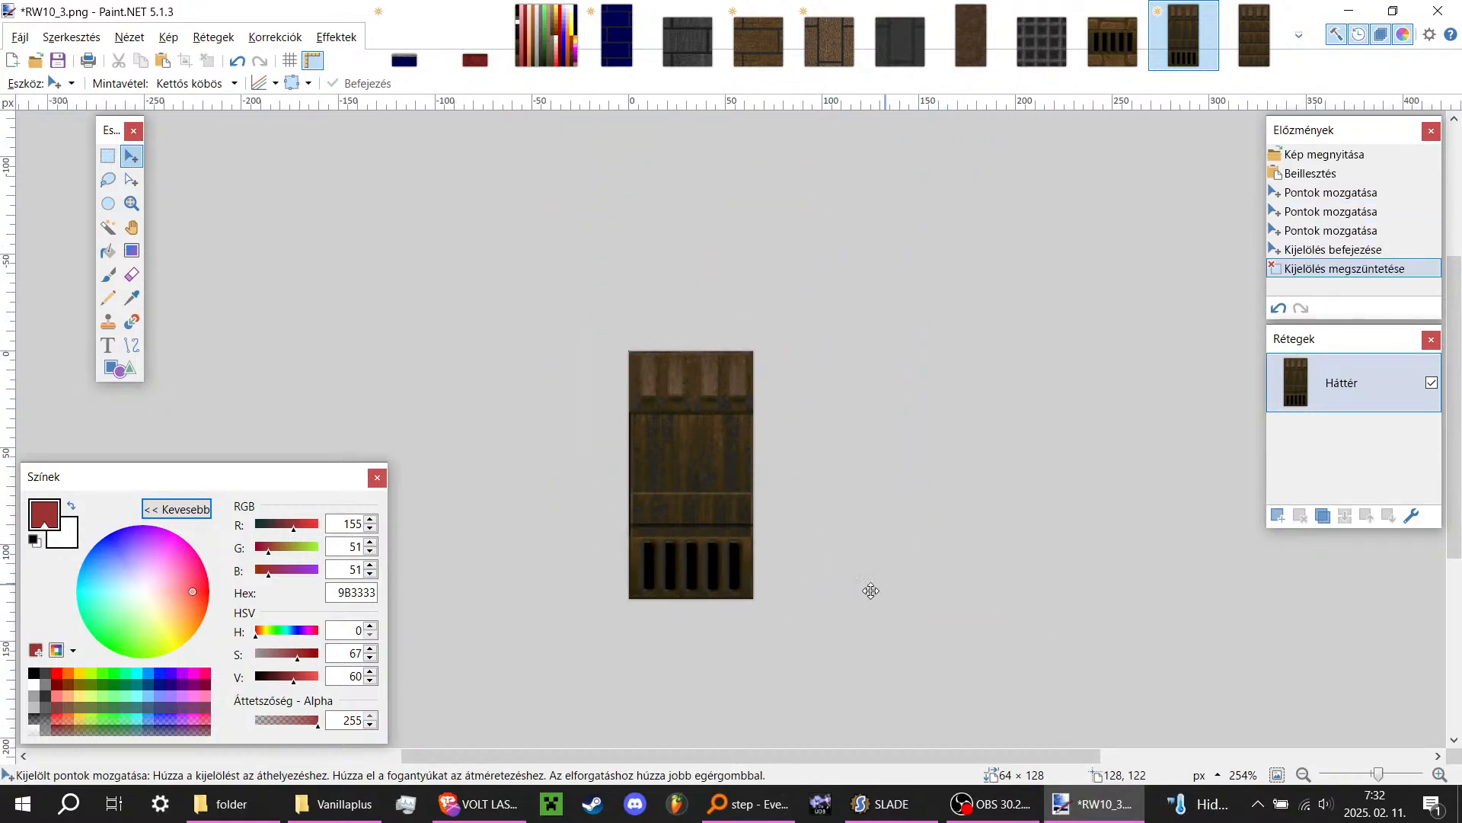
scroll(756, 644, "up", 1, "ctrl")
scroll(640, 460, "up", 2, "ctrl")
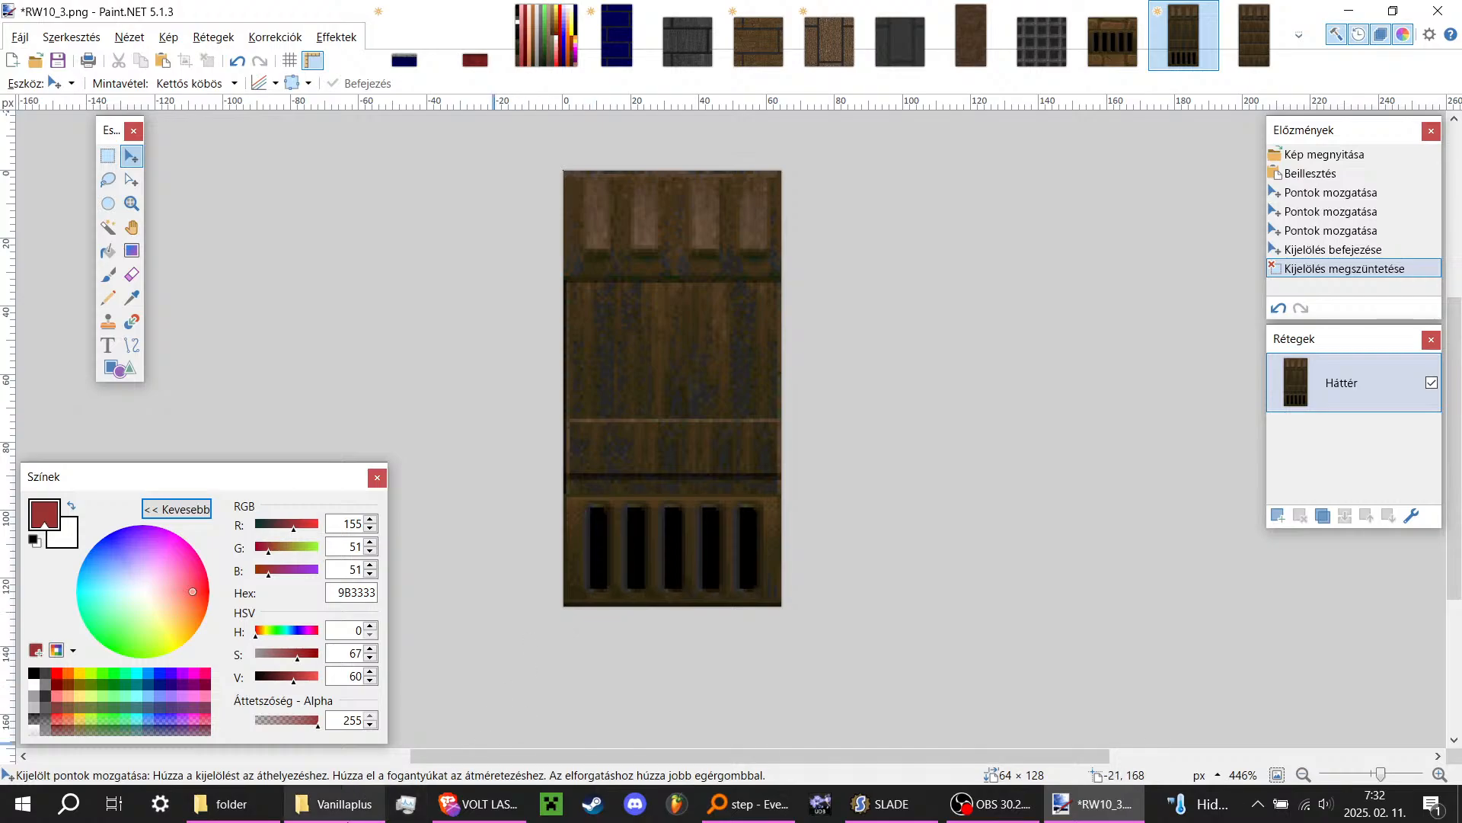
Step: Look through the existing PNG files in the texture variants folder to check which RW texture names are already used
left_click(299, 809)
left_click(228, 803)
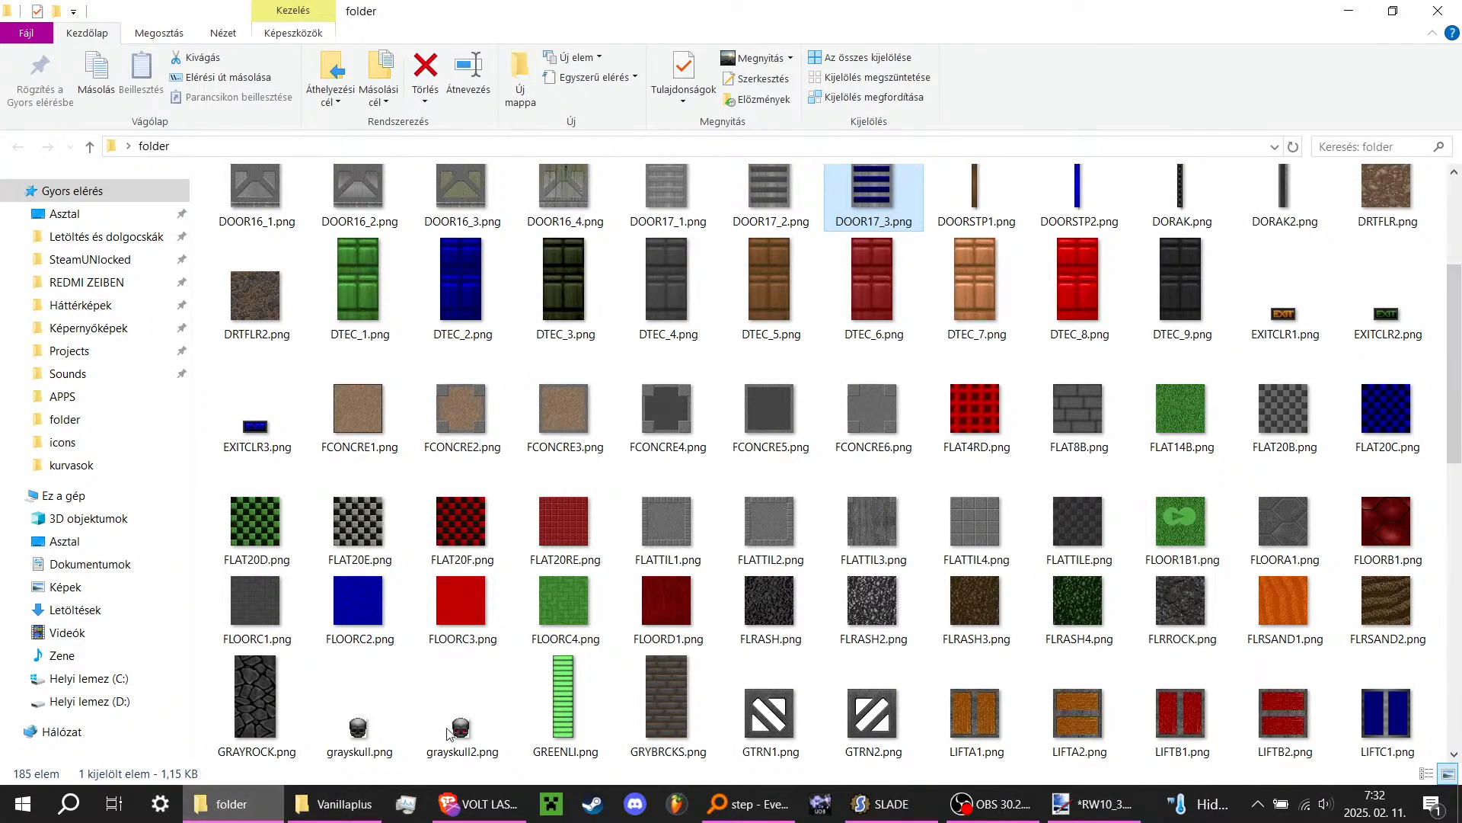
scroll(840, 584, "down", 10)
scroll(920, 675, "up", 3)
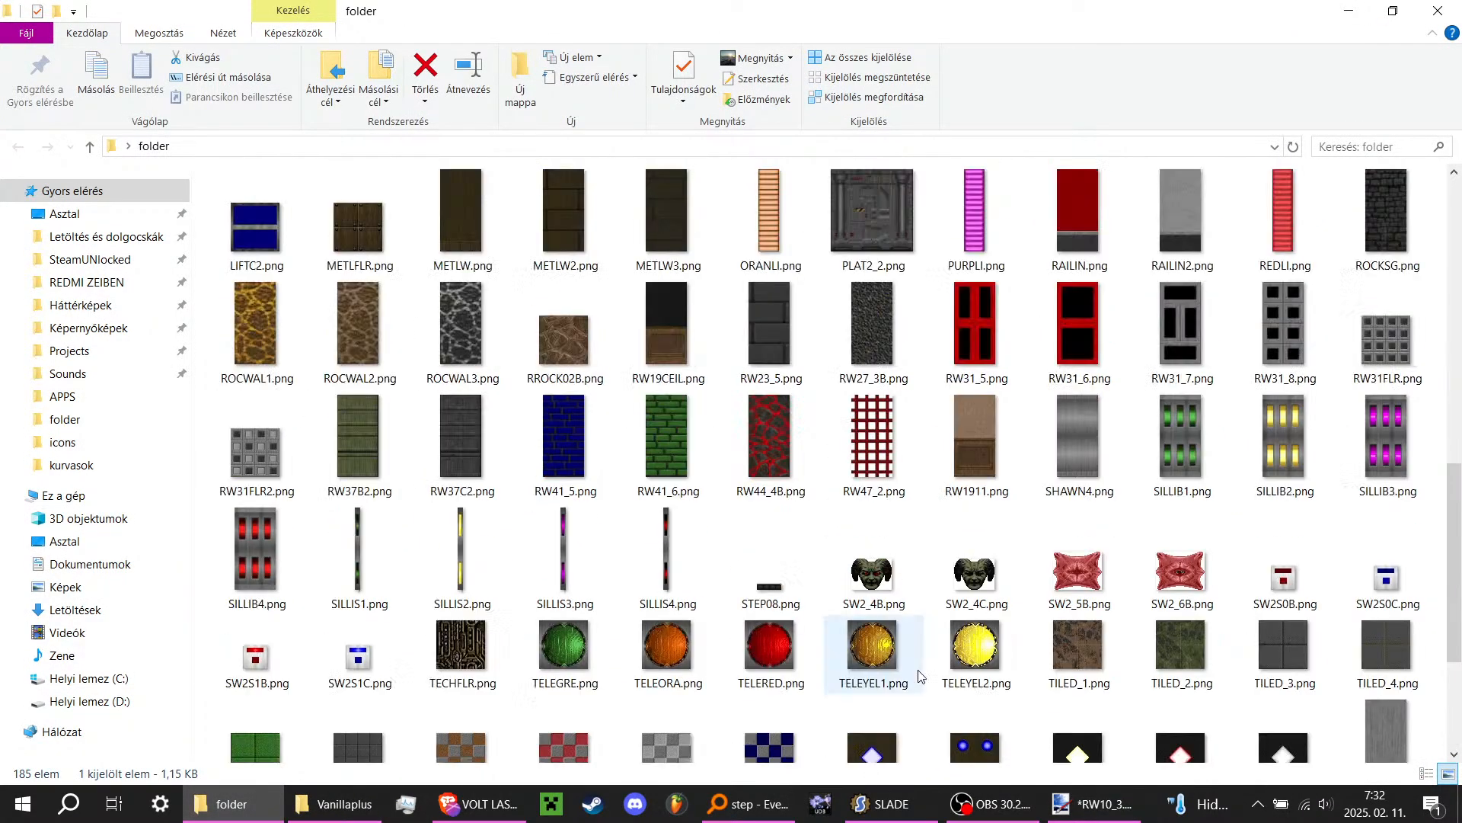
scroll(920, 675, "up", 15)
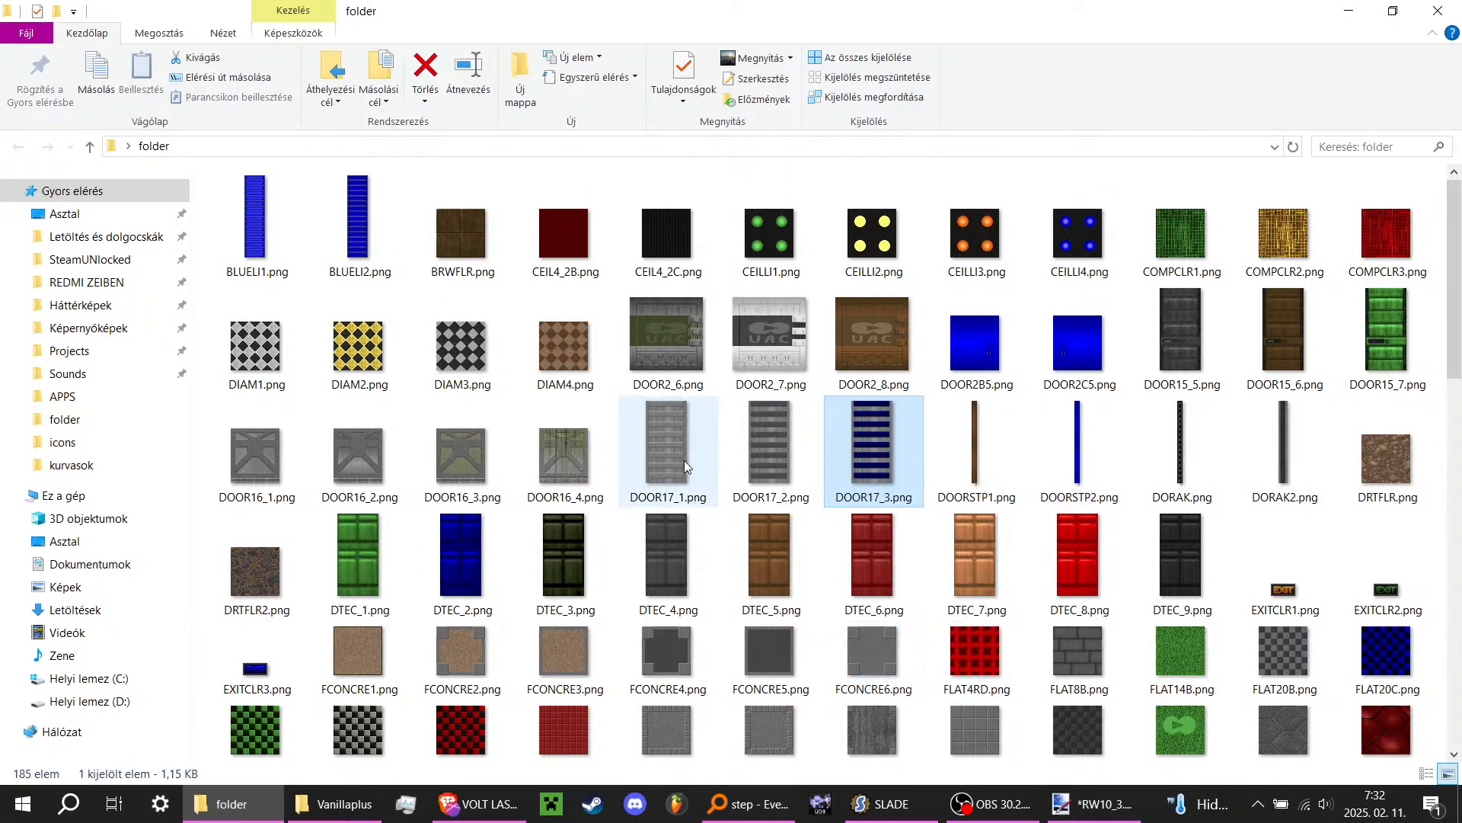
scroll(920, 675, "down", 12)
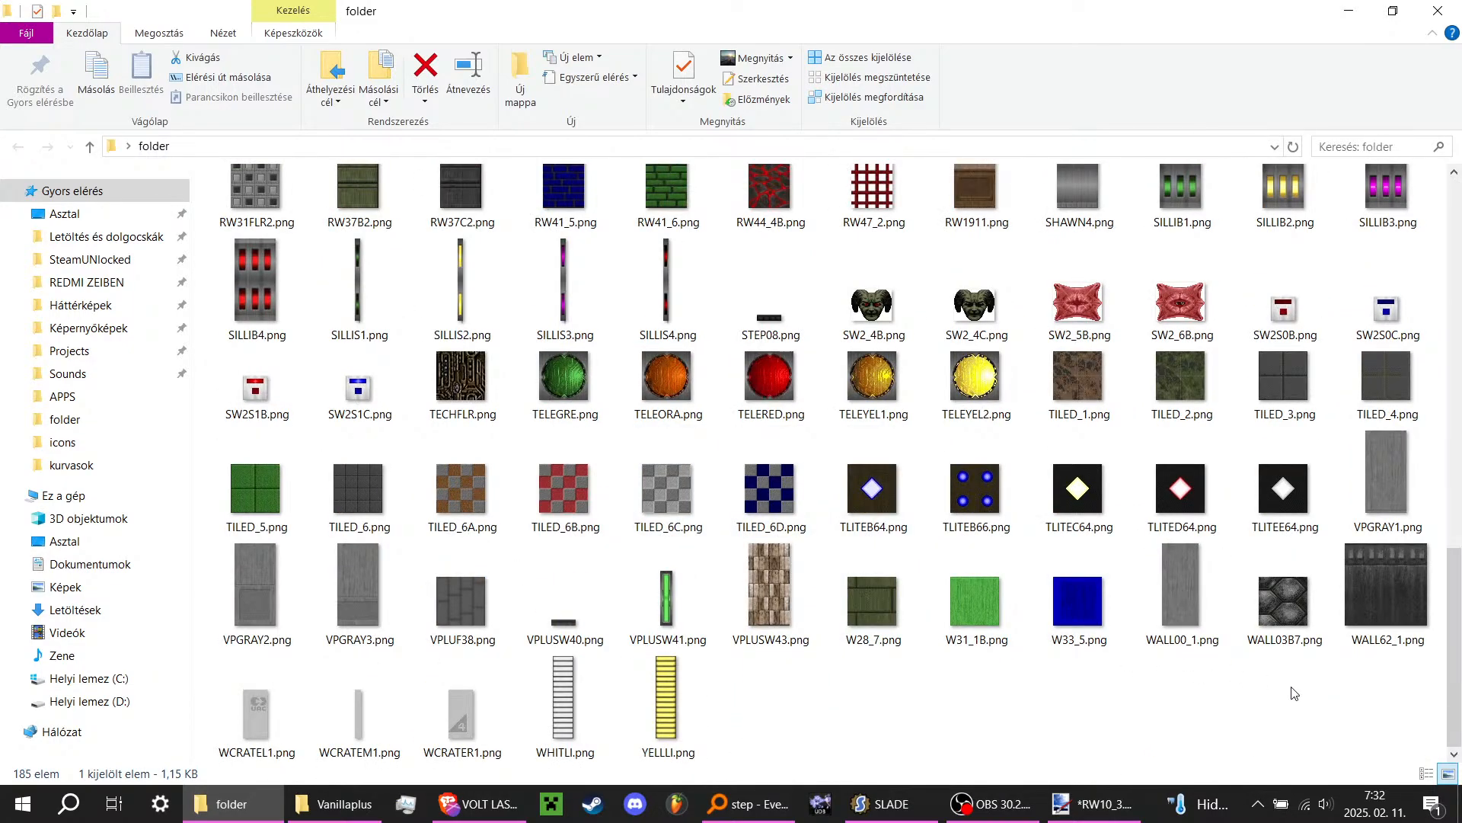
key("alt+Tab")
key("alt+Tab")
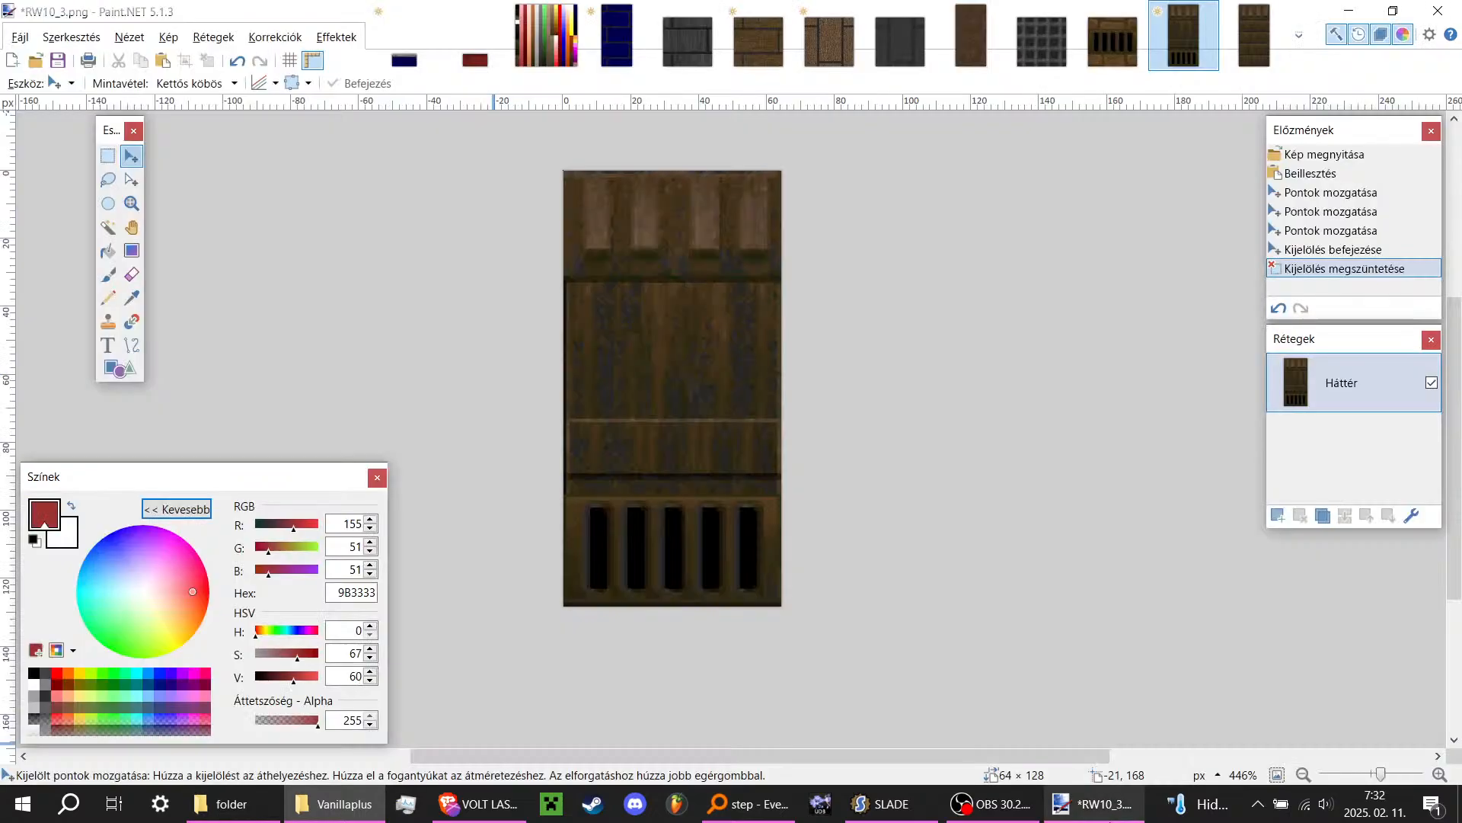
Step: Save the edited RW10_3 texture as RW10_3B.png in the Desktop's folder directory, keeping the default PNG settings
key("ctrl+shift+s")
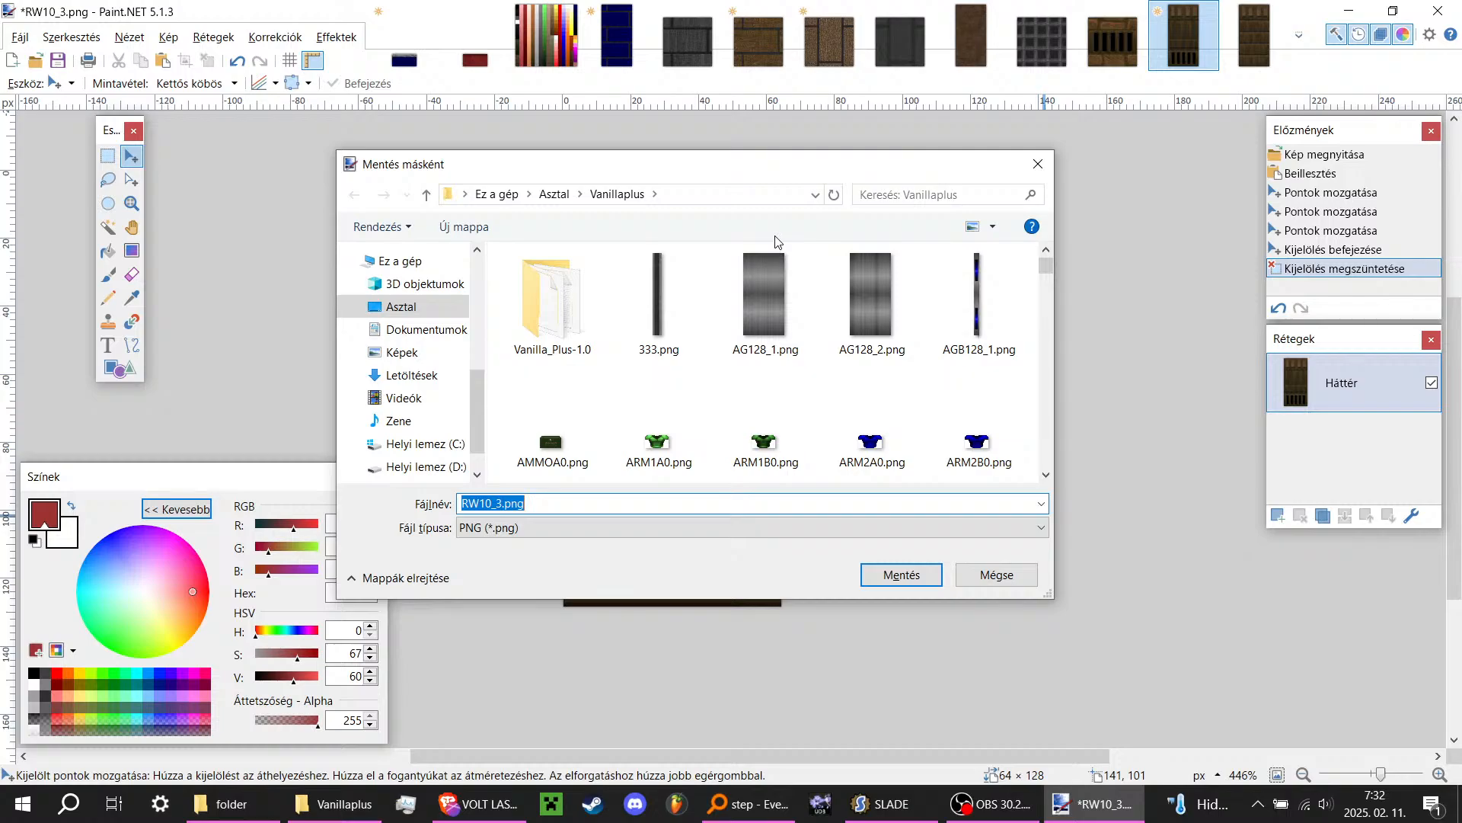
left_click_drag(754, 170, 870, 219)
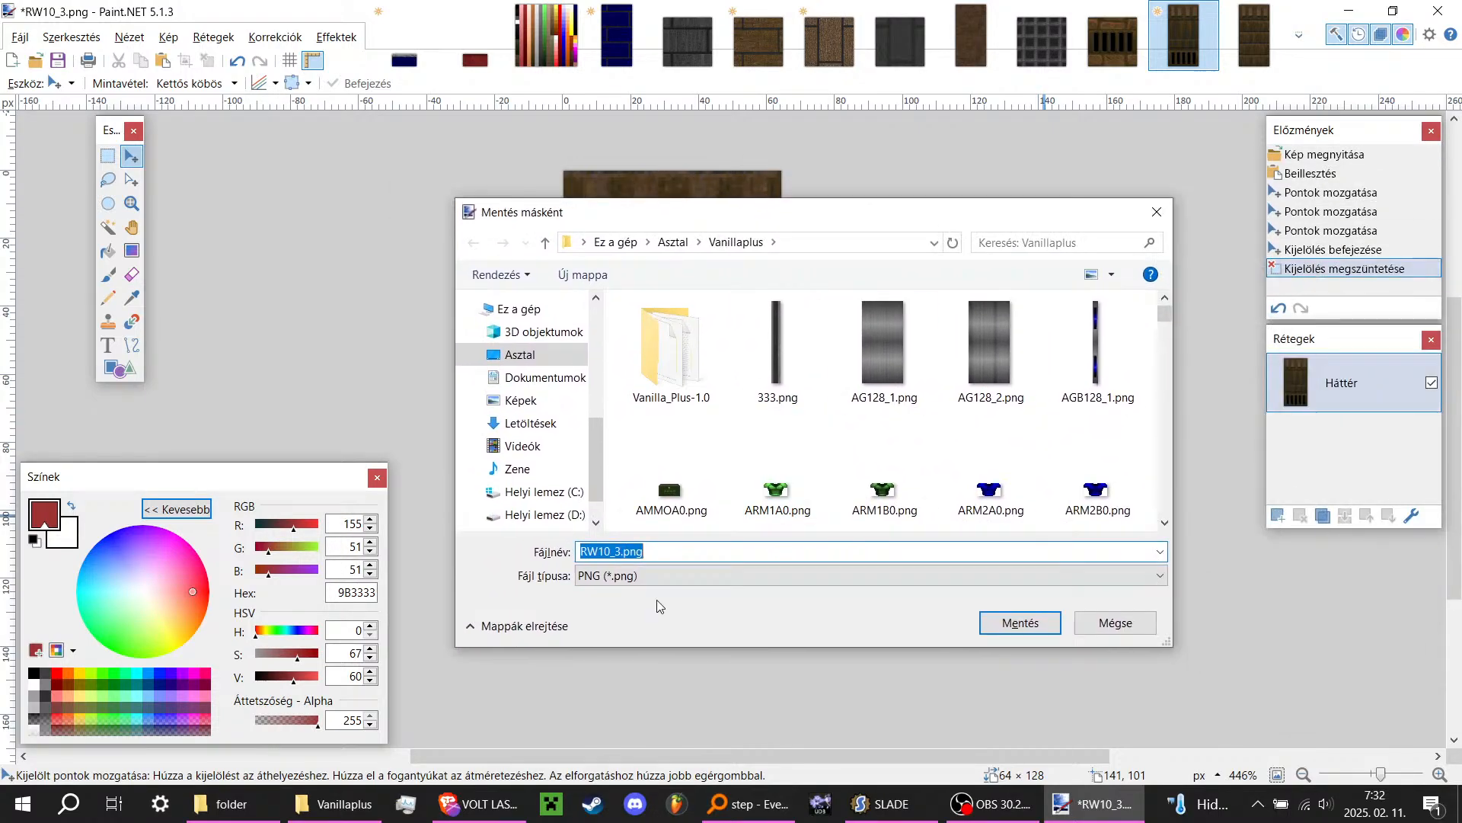
left_click(617, 551)
double_click(617, 550)
left_click(621, 550)
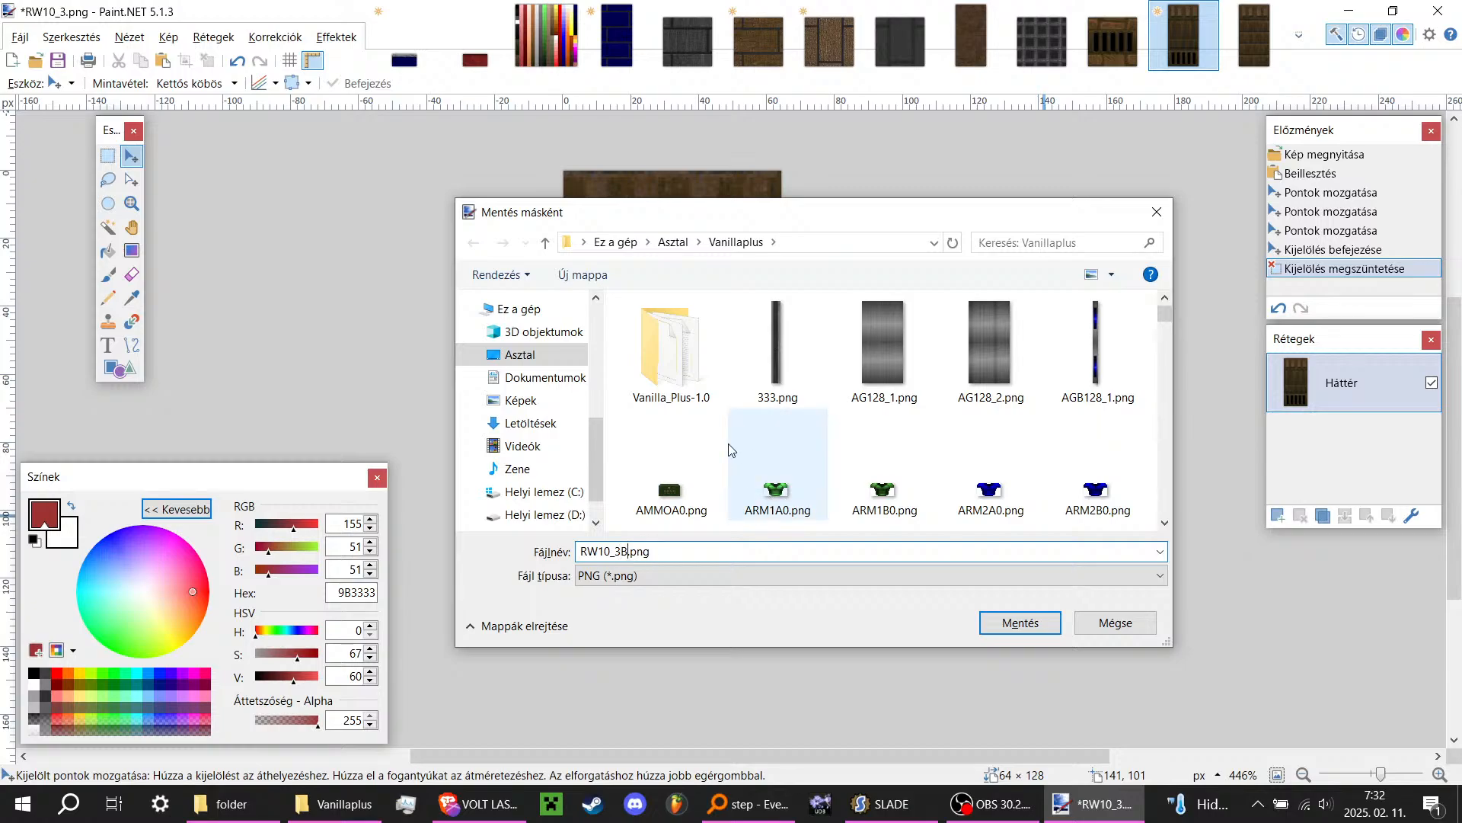
left_click(672, 241)
scroll(769, 366, "down", 5)
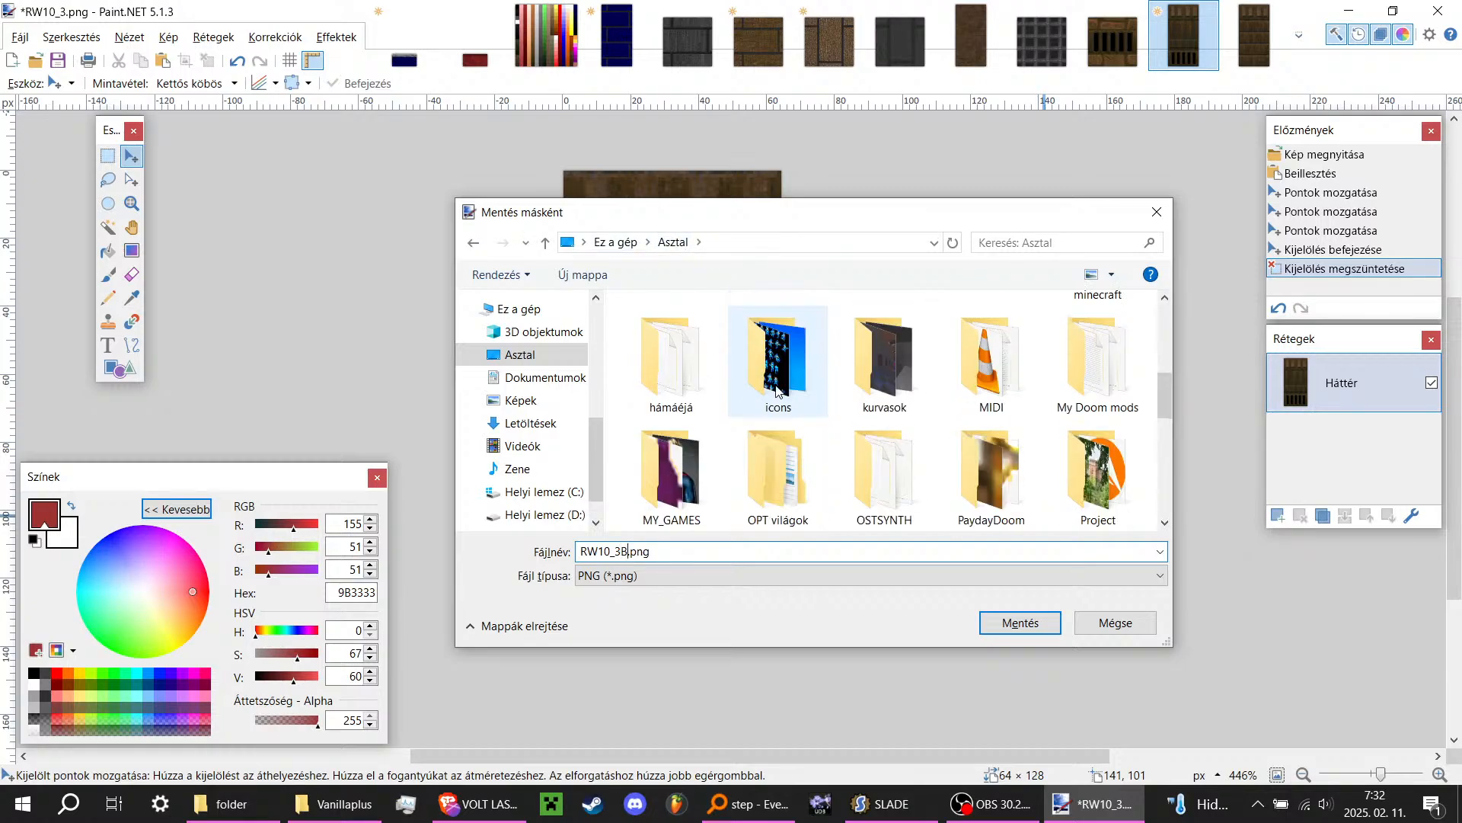
scroll(777, 391, "up", 3)
double_click(883, 480)
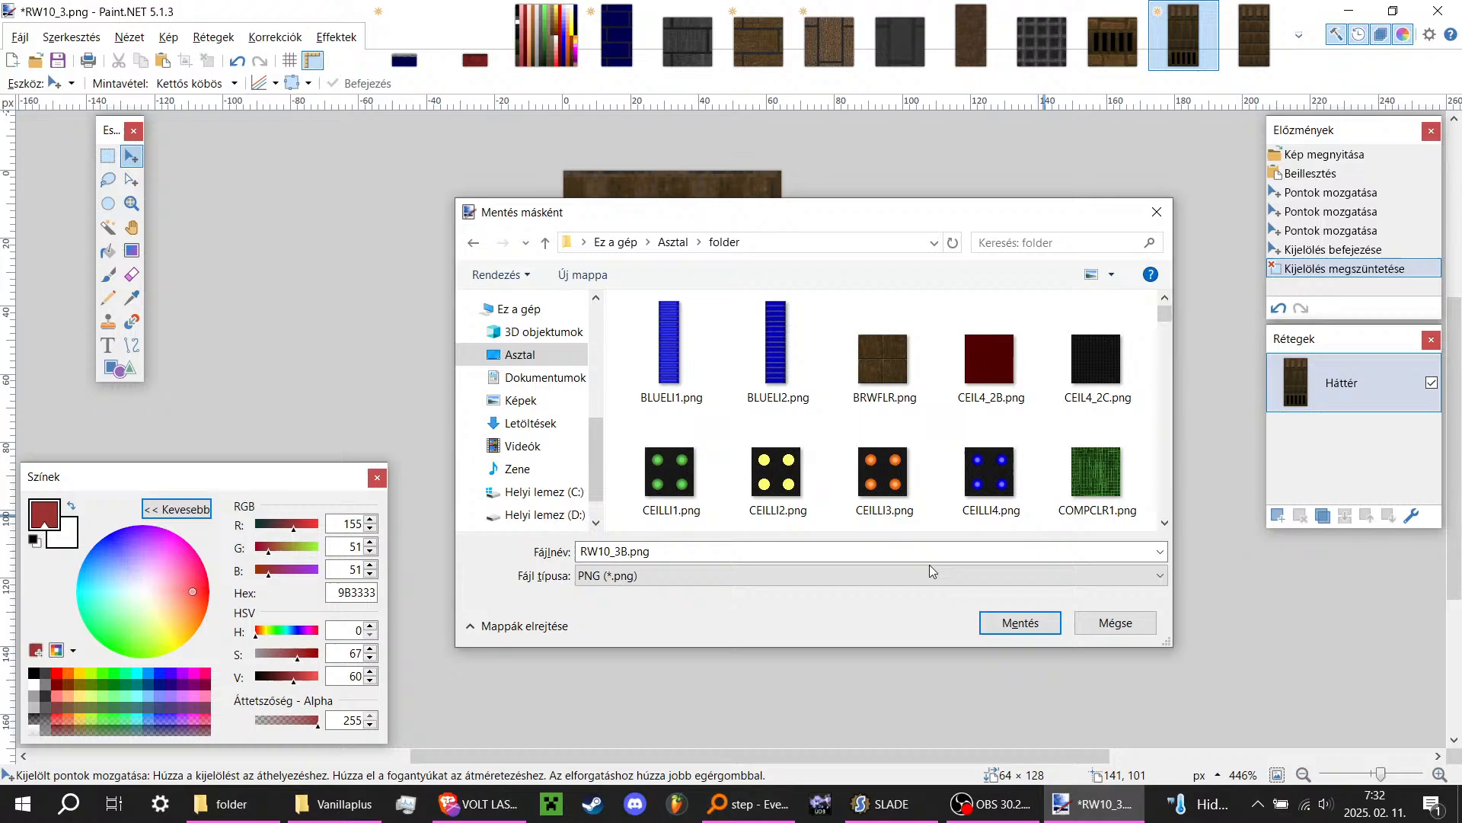
left_click(989, 626)
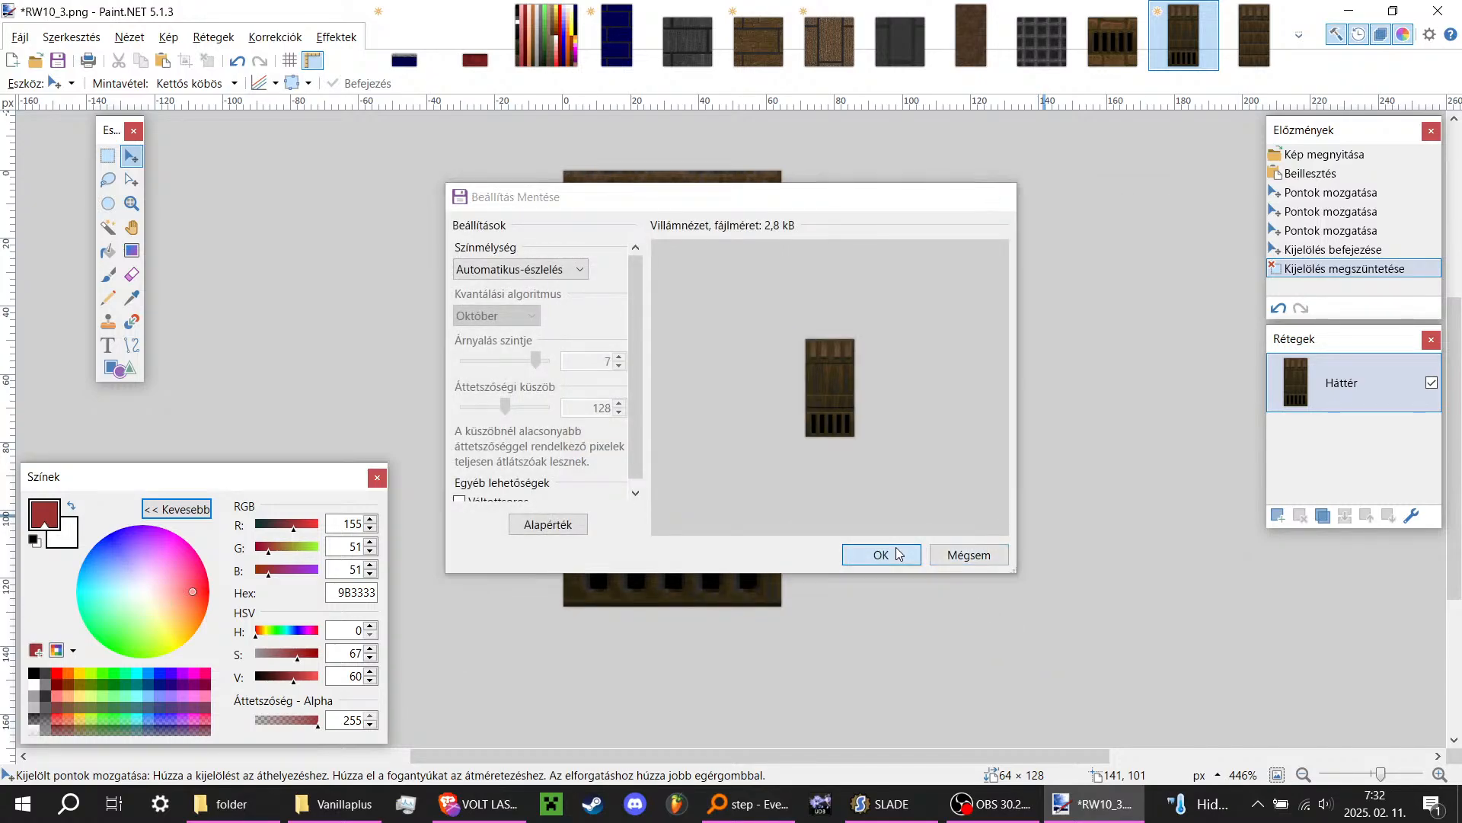
left_click(880, 554)
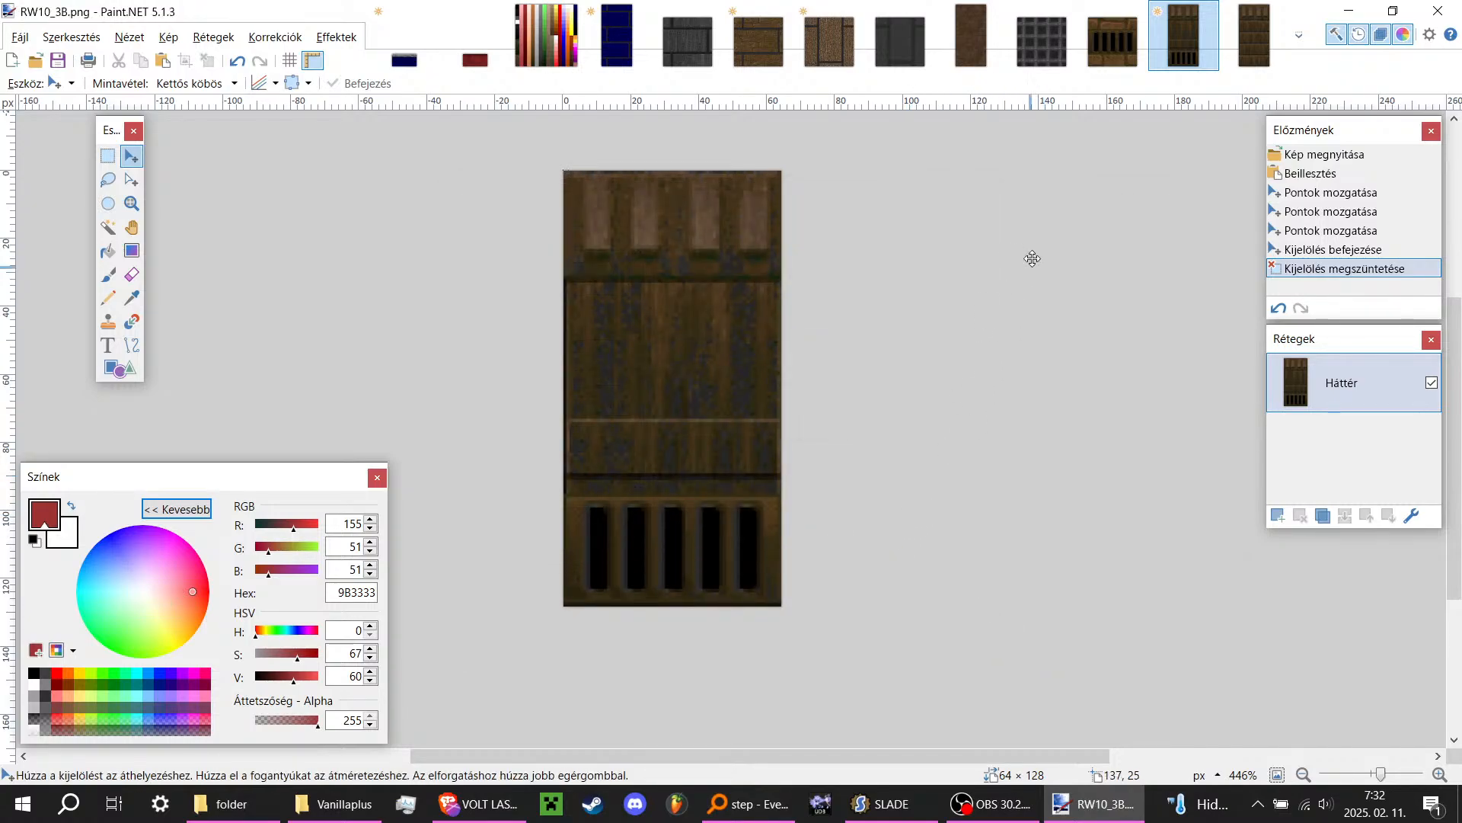
Step: Paste the copied grate into RW10_1 and move it across the lower end of the texture
left_click(1240, 58)
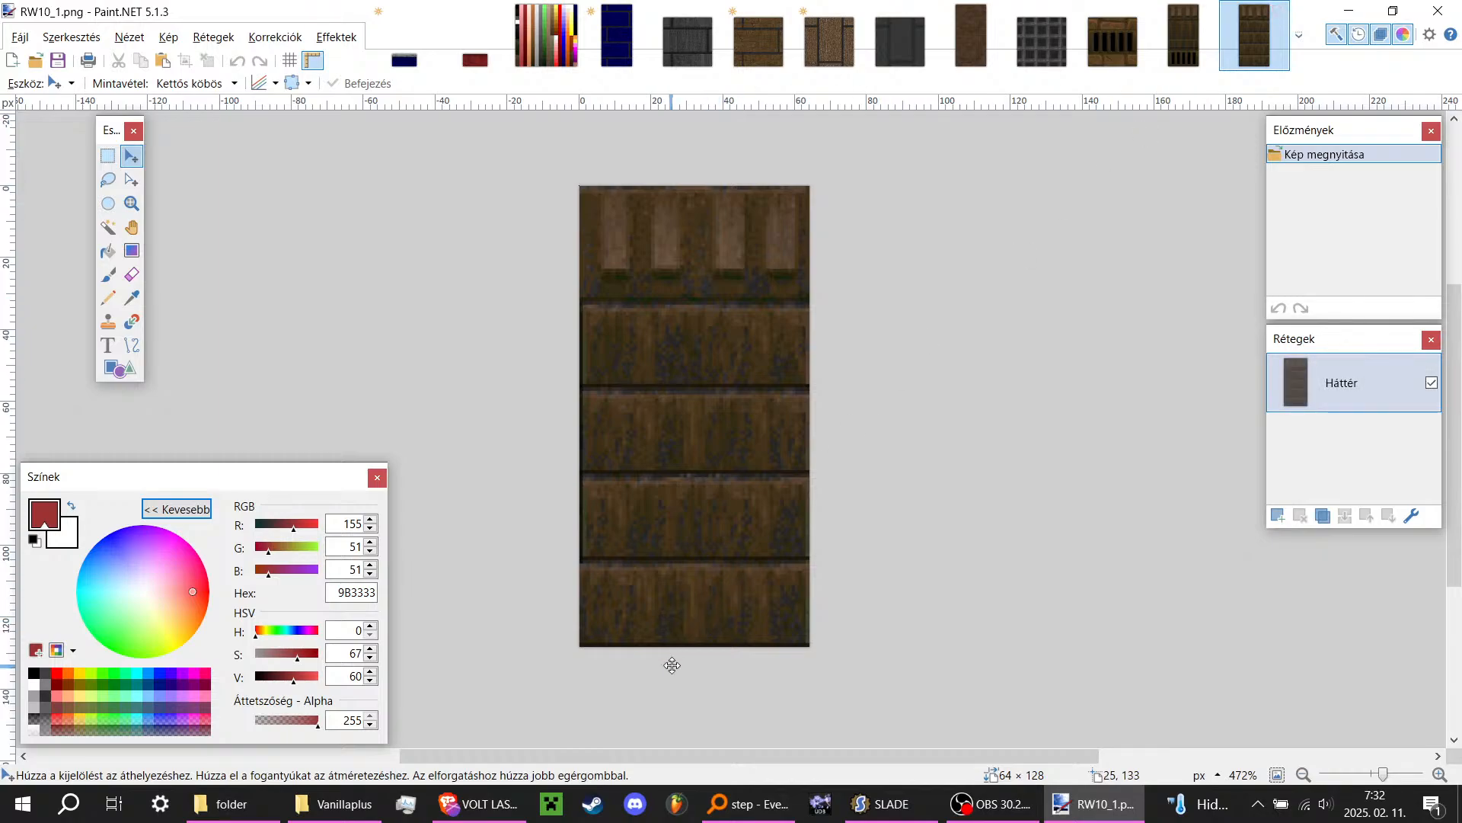
key("ctrl+v")
left_click_drag(875, 297, 877, 648)
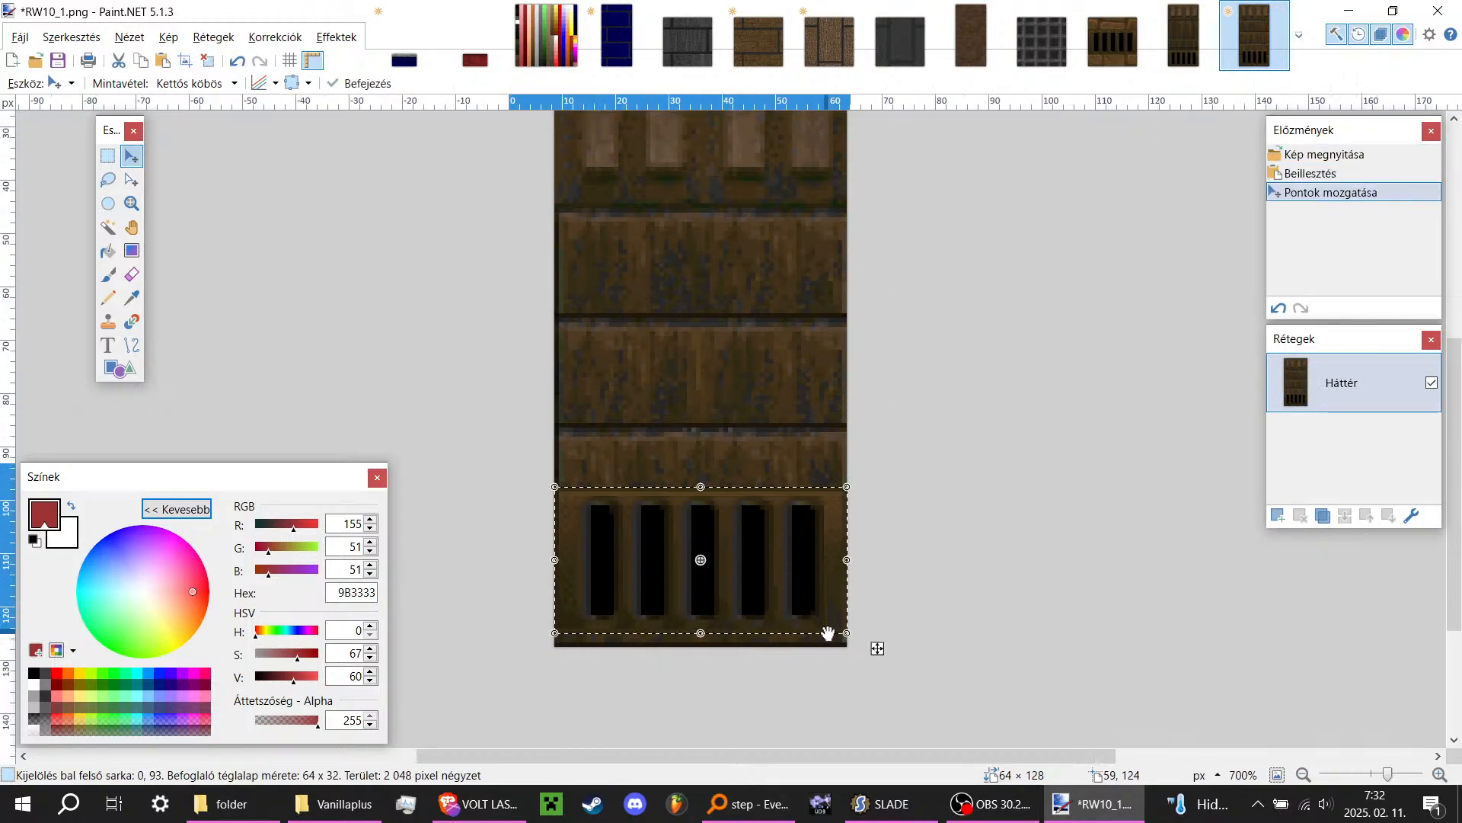
scroll(819, 619, "up", 7, "ctrl")
left_click_drag(864, 480, 865, 538)
scroll(865, 538, "down", 4, "ctrl")
Step: Compare the grate placement with RW10_3B, undo the last move in RW10_1 so the grate sits at 0, 95, and deselect it
left_click(1188, 57)
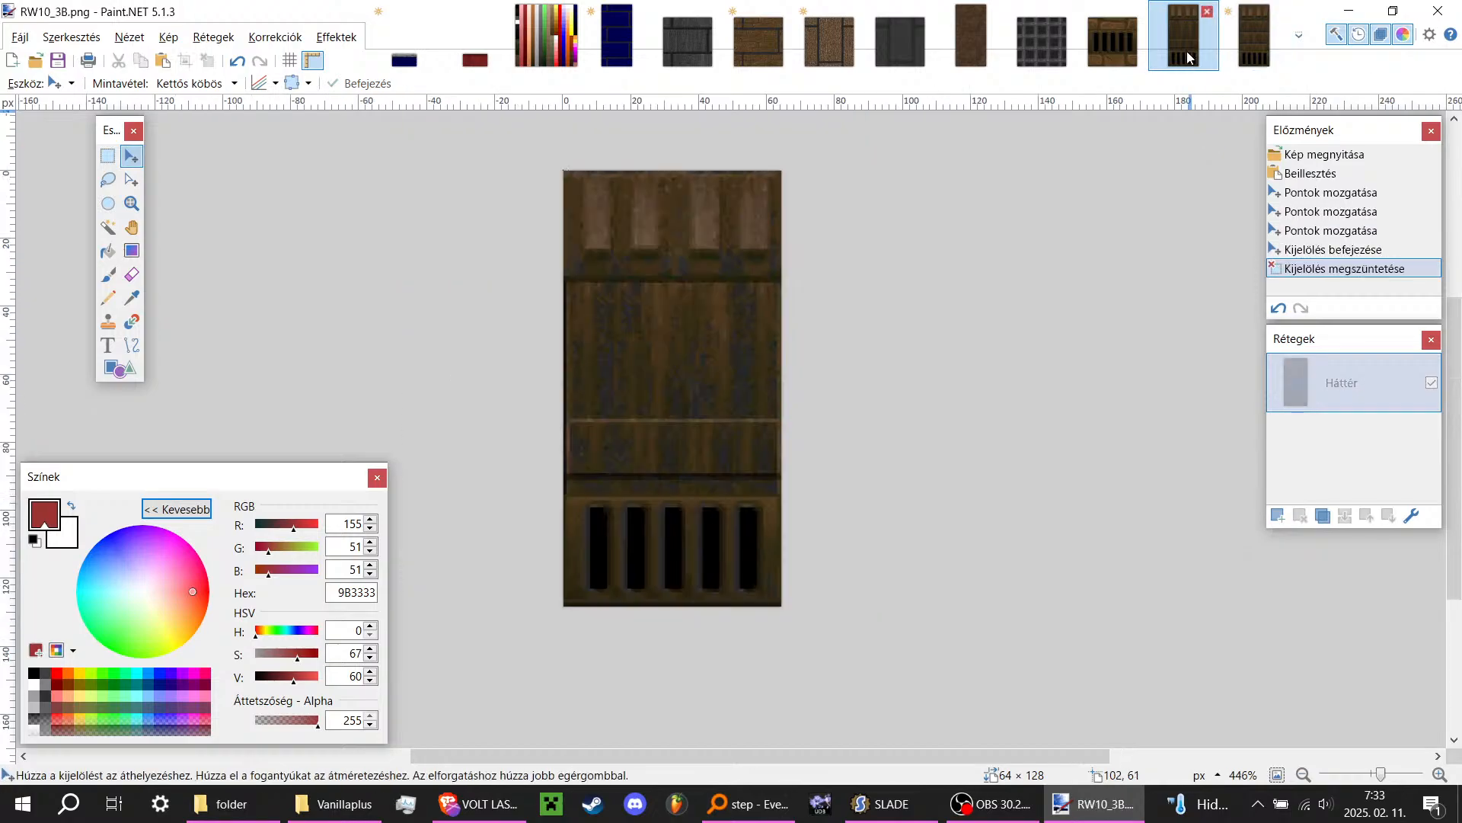
scroll(805, 689, "up", 6, "ctrl")
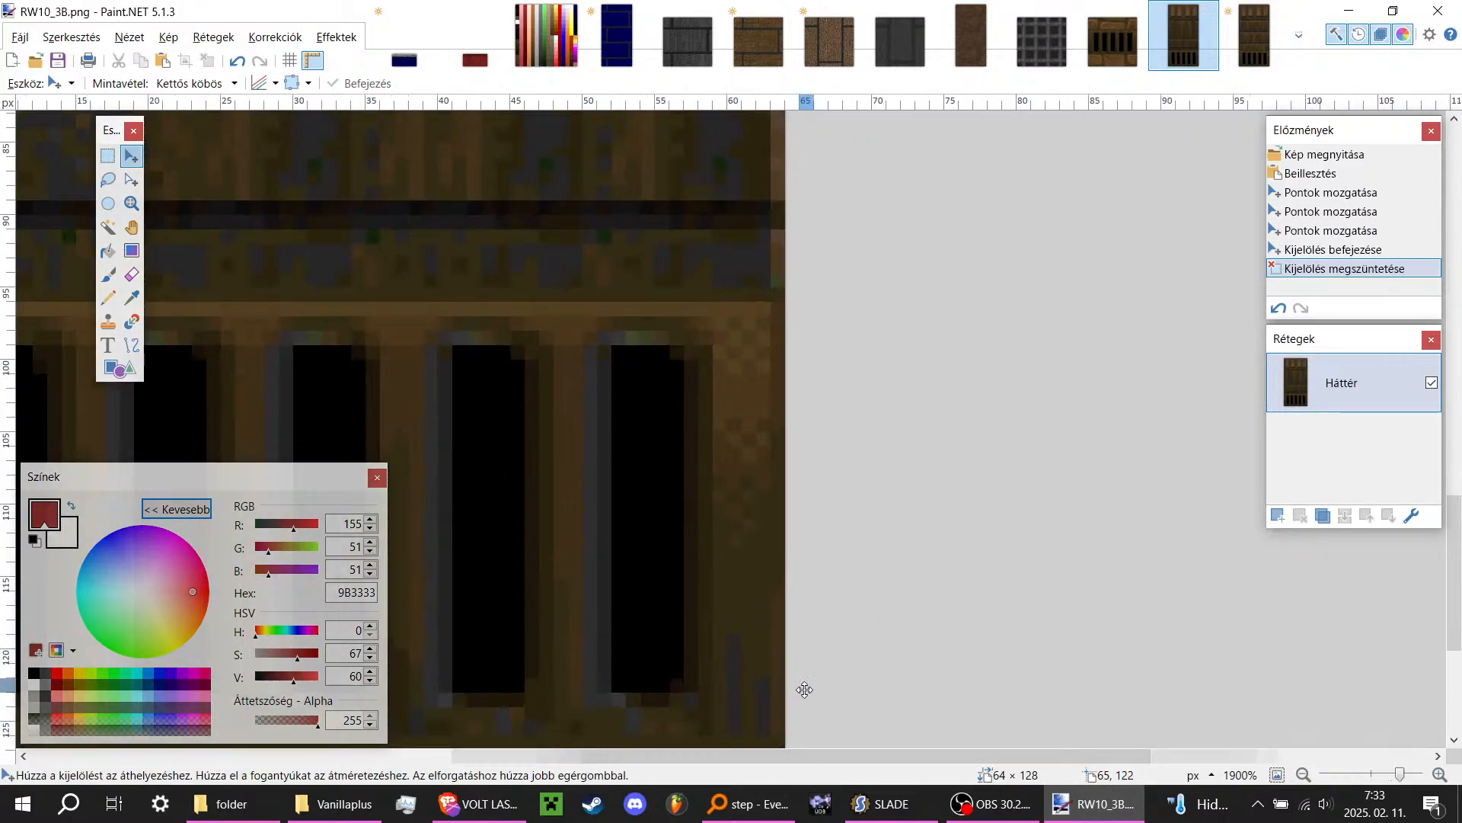
scroll(804, 685, "down", 4, "ctrl")
scroll(761, 605, "up", 8, "ctrl")
left_click(1252, 46)
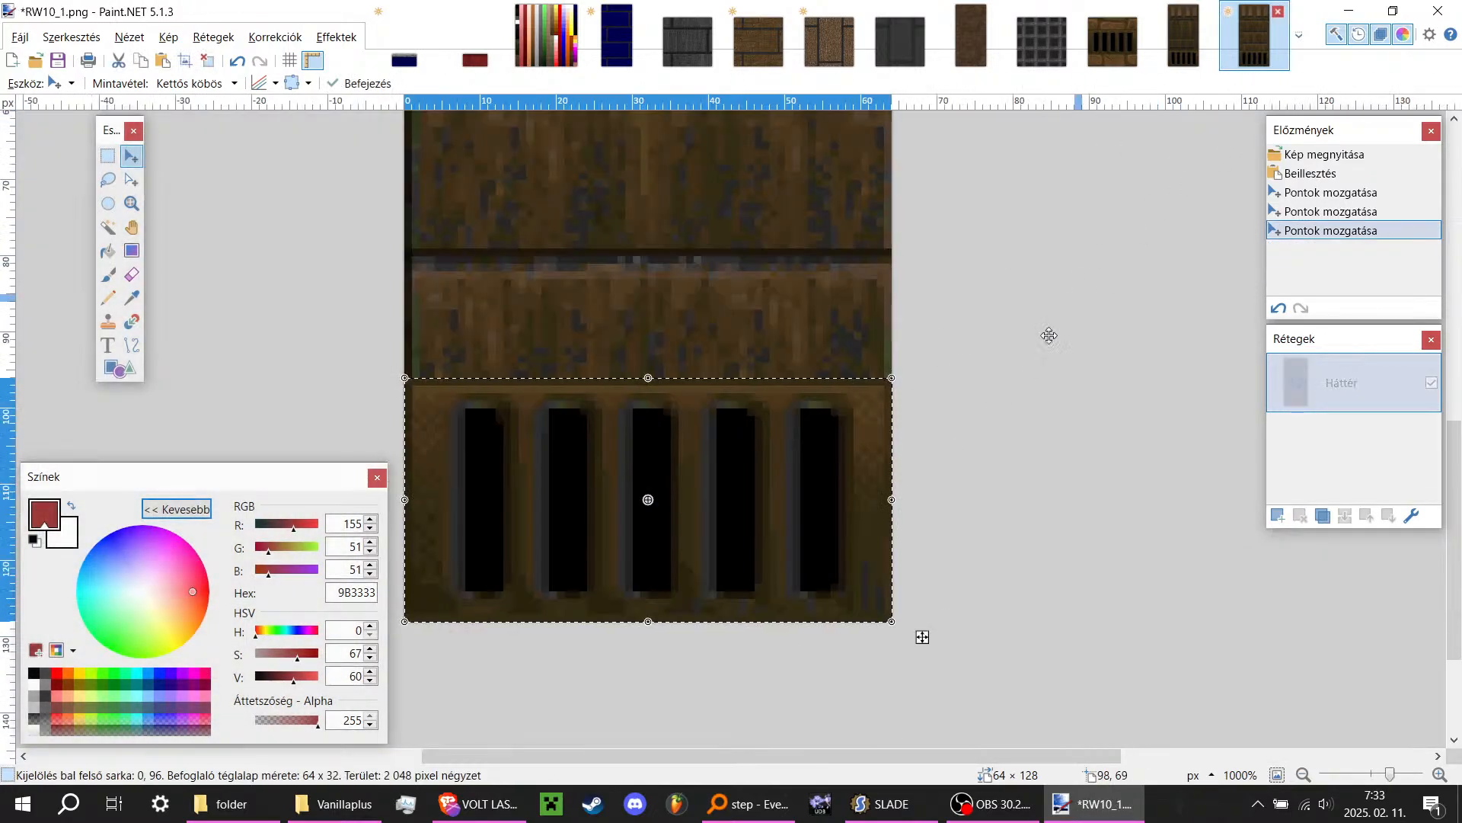
scroll(1021, 533, "up", 3, "ctrl")
key("ctrl+z")
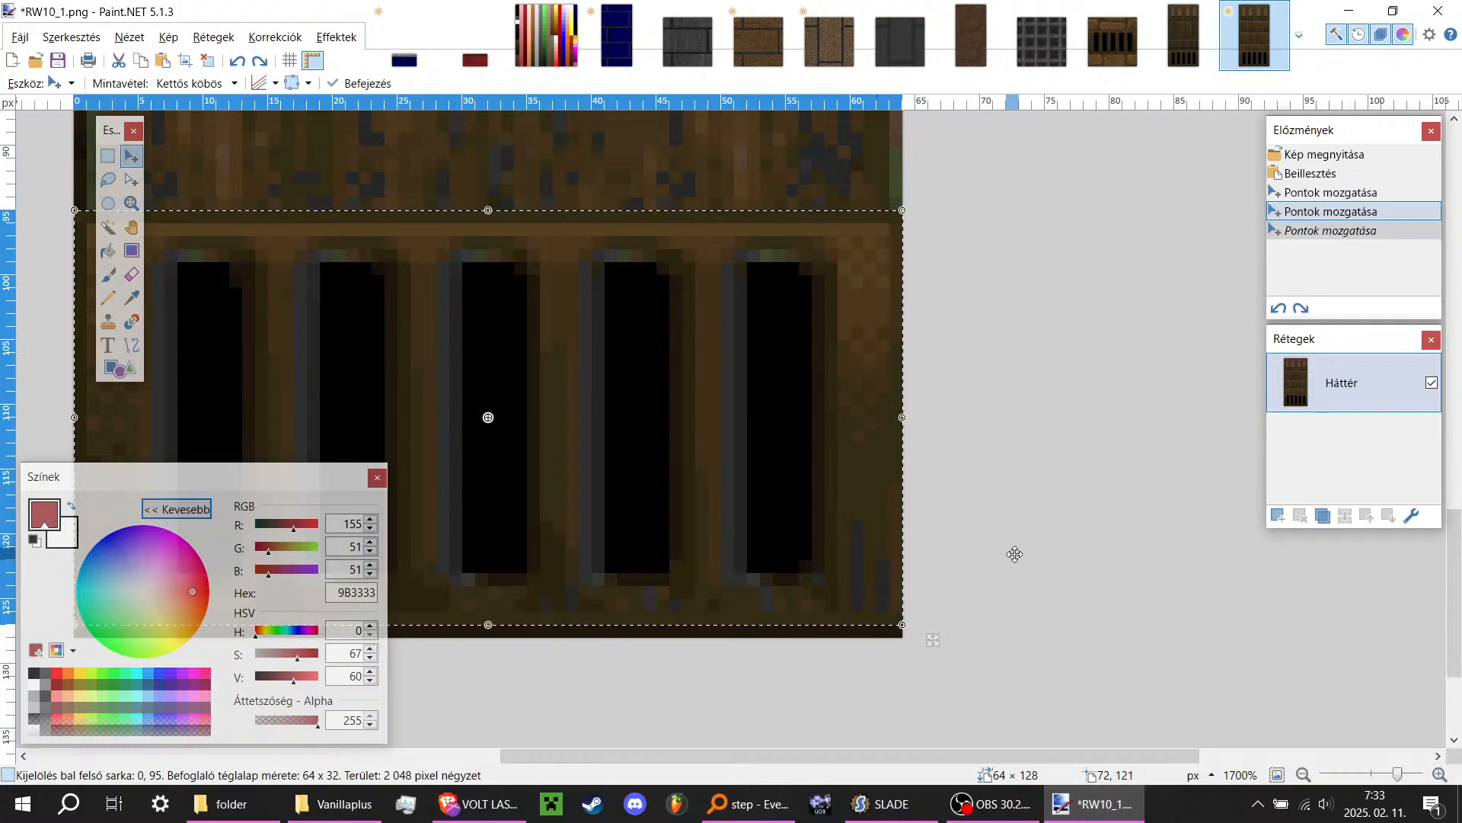
key("ctrl+d")
scroll(979, 545, "down", 8, "ctrl")
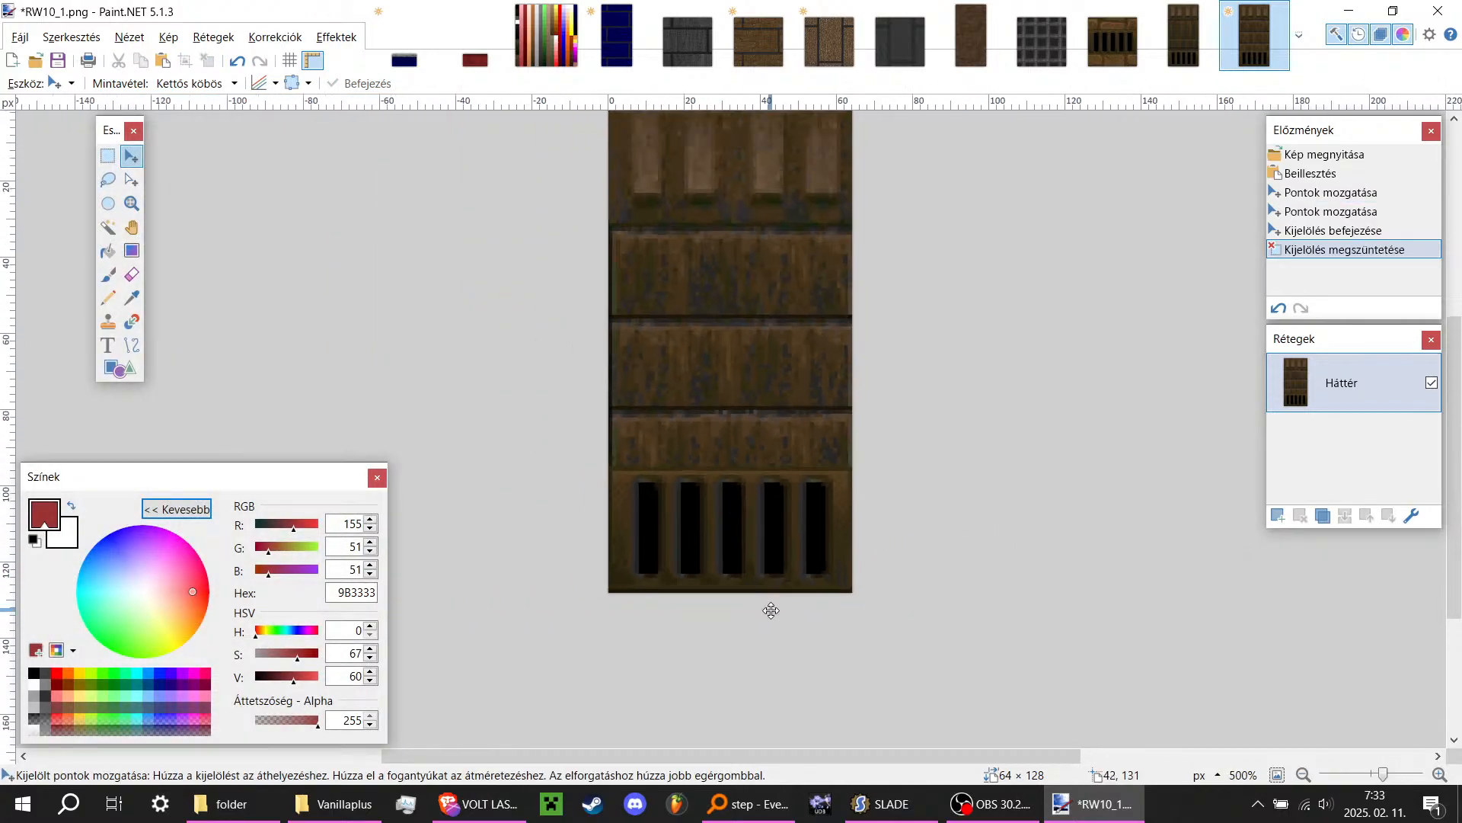
Step: Save the edited RW10_1 texture as RW10_1B.png in the Desktop's folder directory, keeping the default PNG settings
left_click(1184, 65)
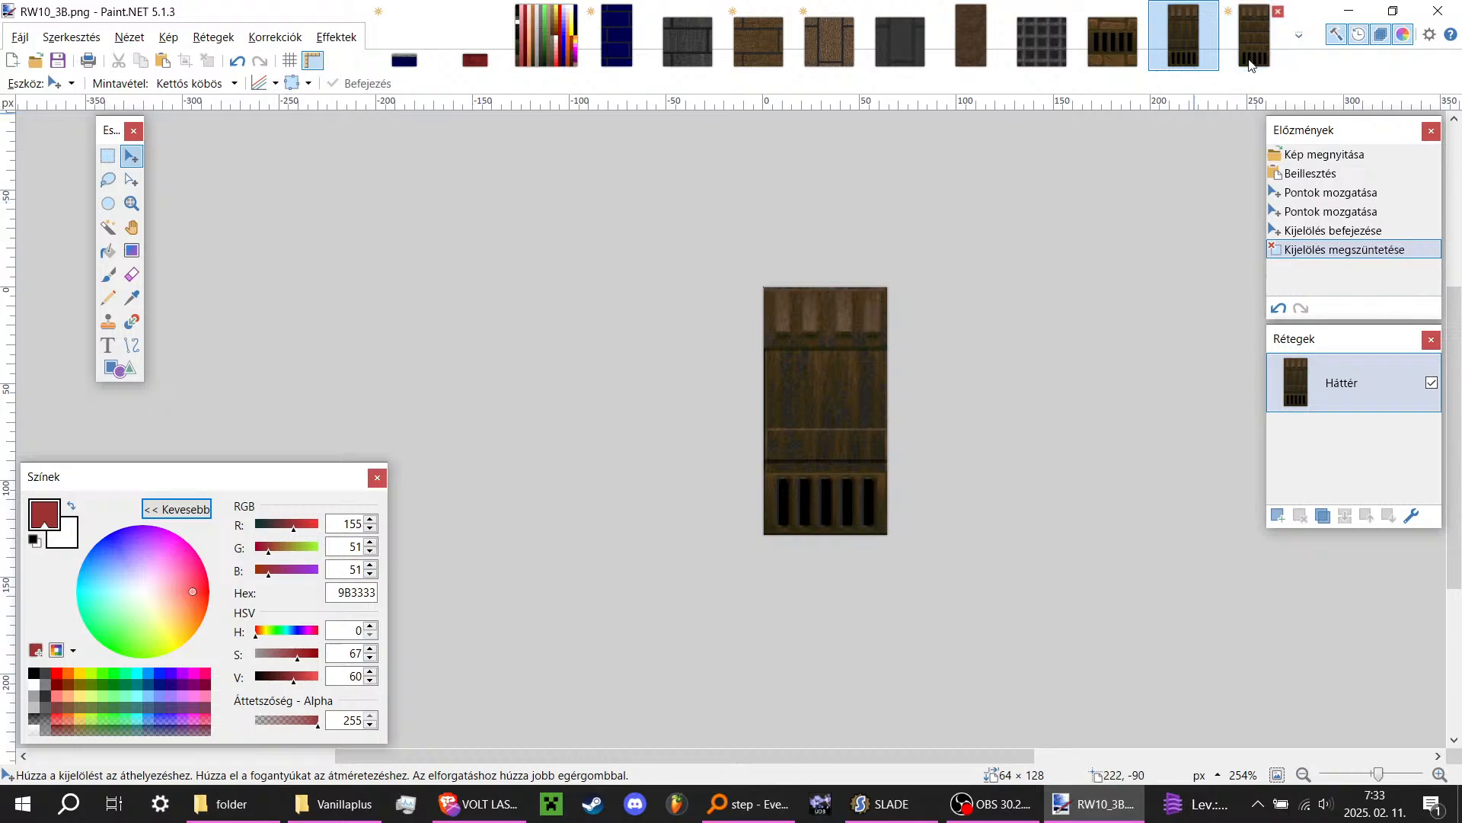
left_click(1249, 65)
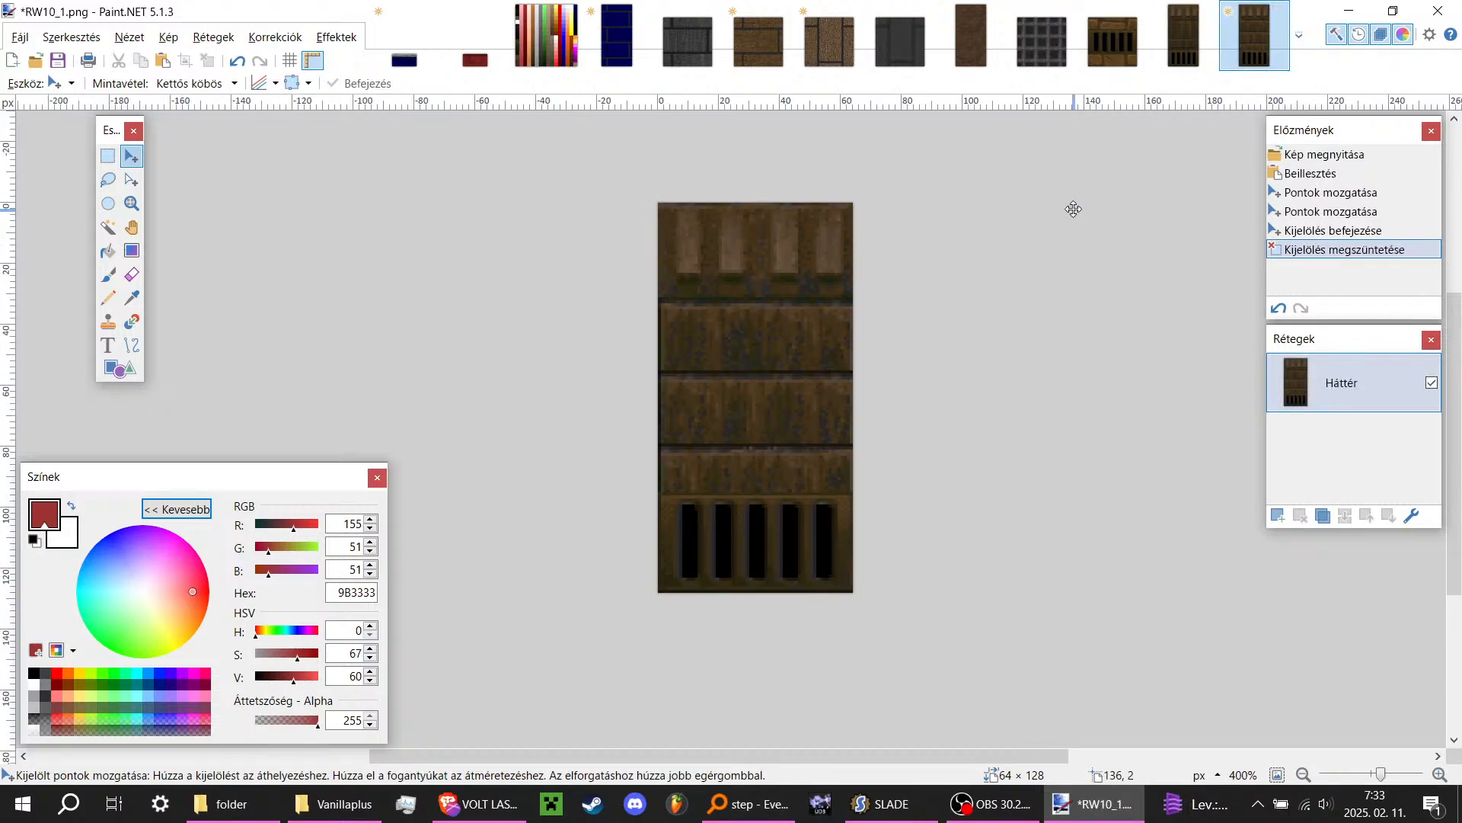
key("ctrl+shift+s")
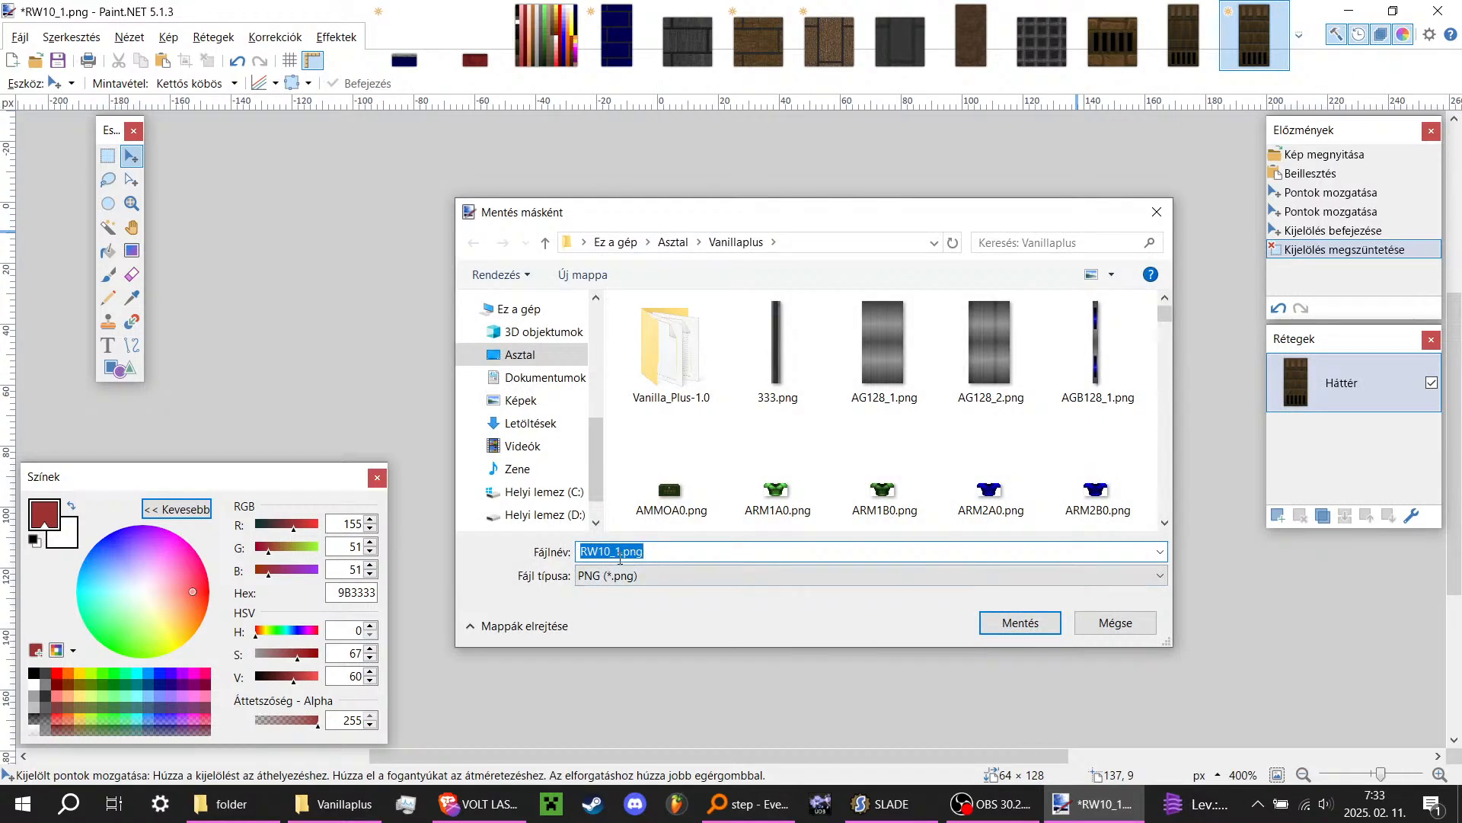
left_click(620, 556)
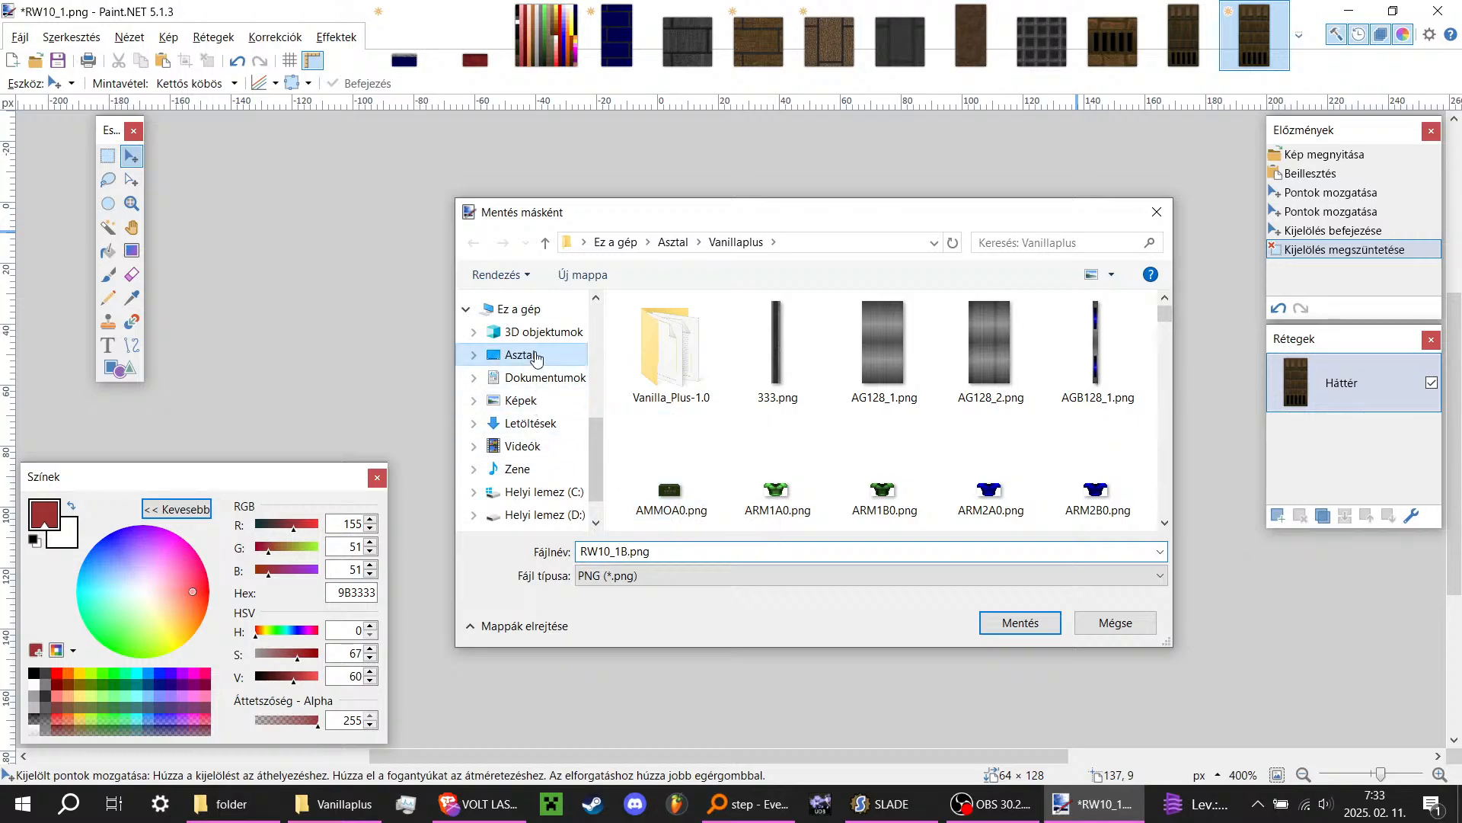
left_click(533, 355)
double_click(884, 487)
left_click(1001, 632)
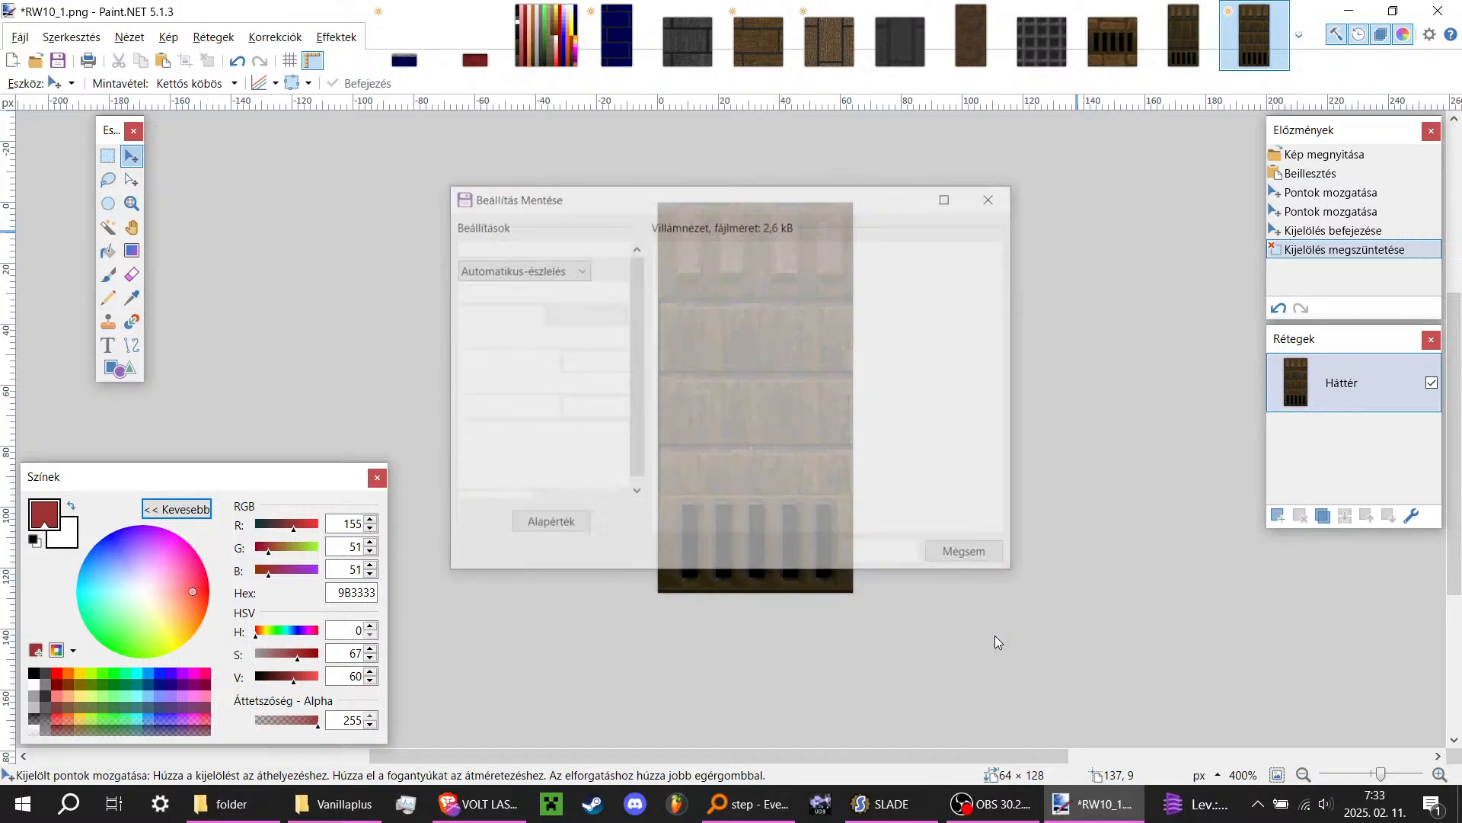
left_click(882, 554)
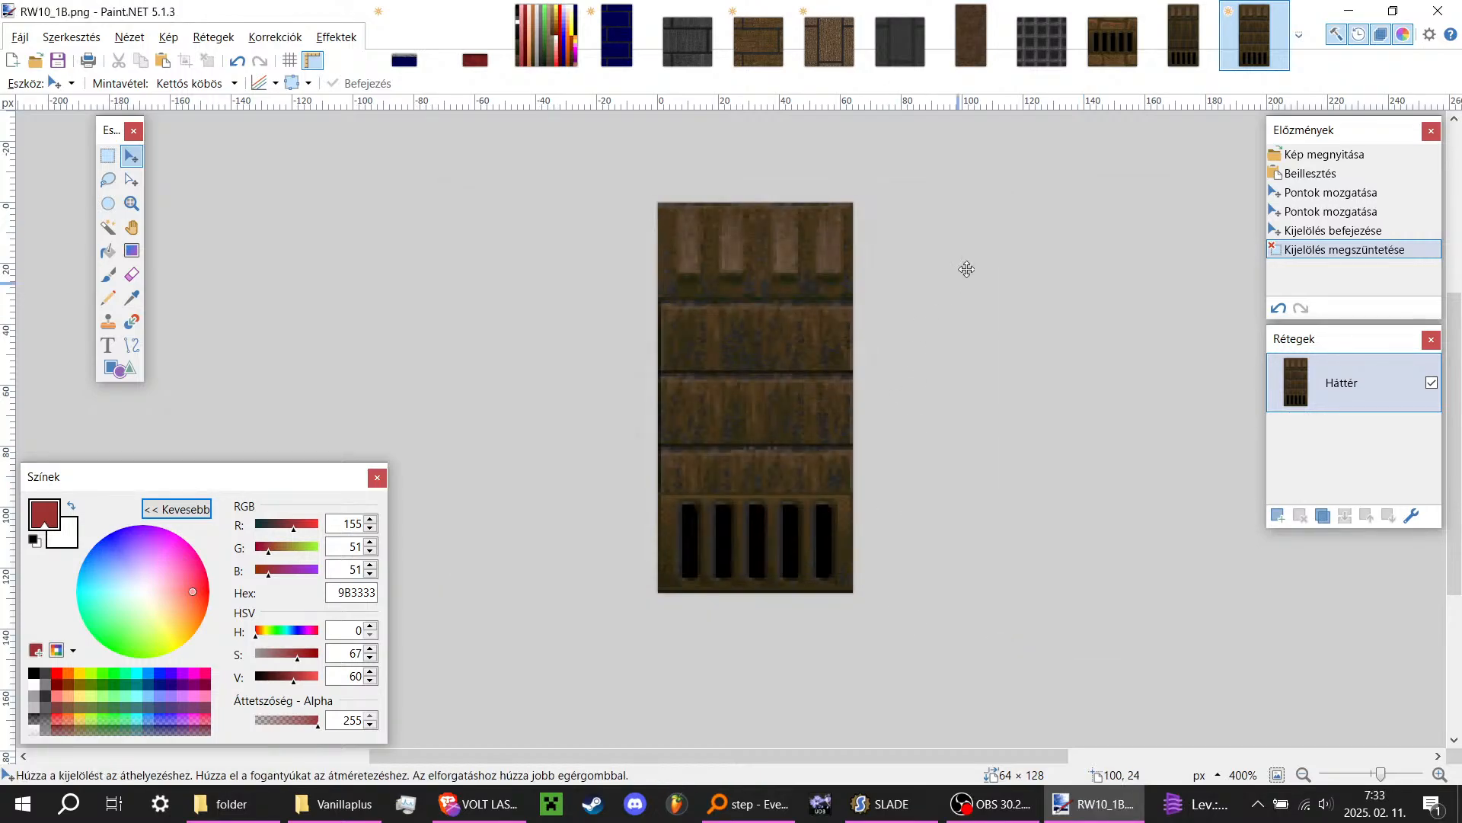
Step: In FLAT4, select the uppermost horizontal bar across the full width with a 64 x 7 pixel rectangle at 0, 5
left_click(1042, 37)
scroll(698, 457, "up", 8, "ctrl")
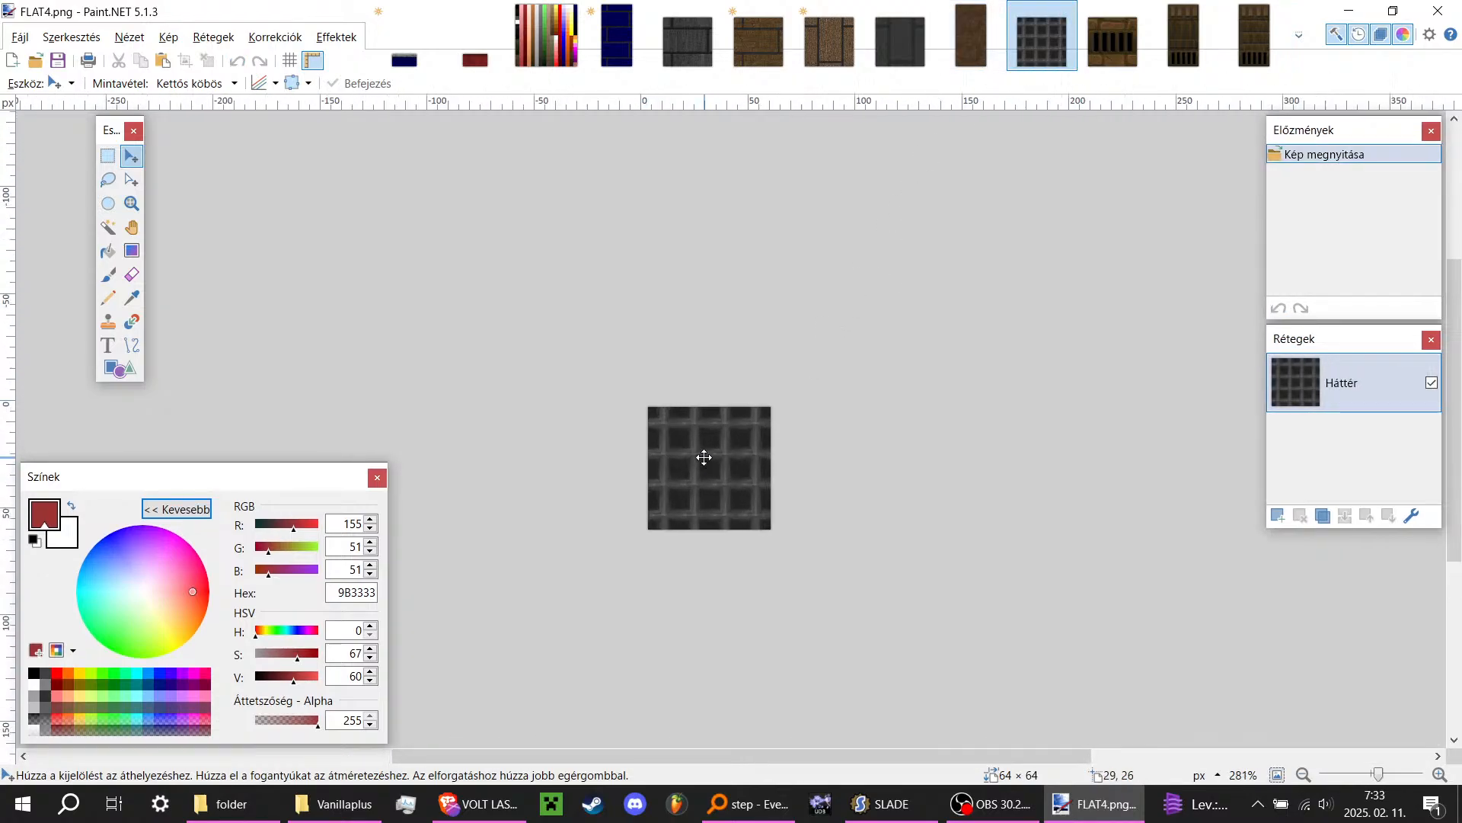
scroll(623, 339, "up", 3, "ctrl")
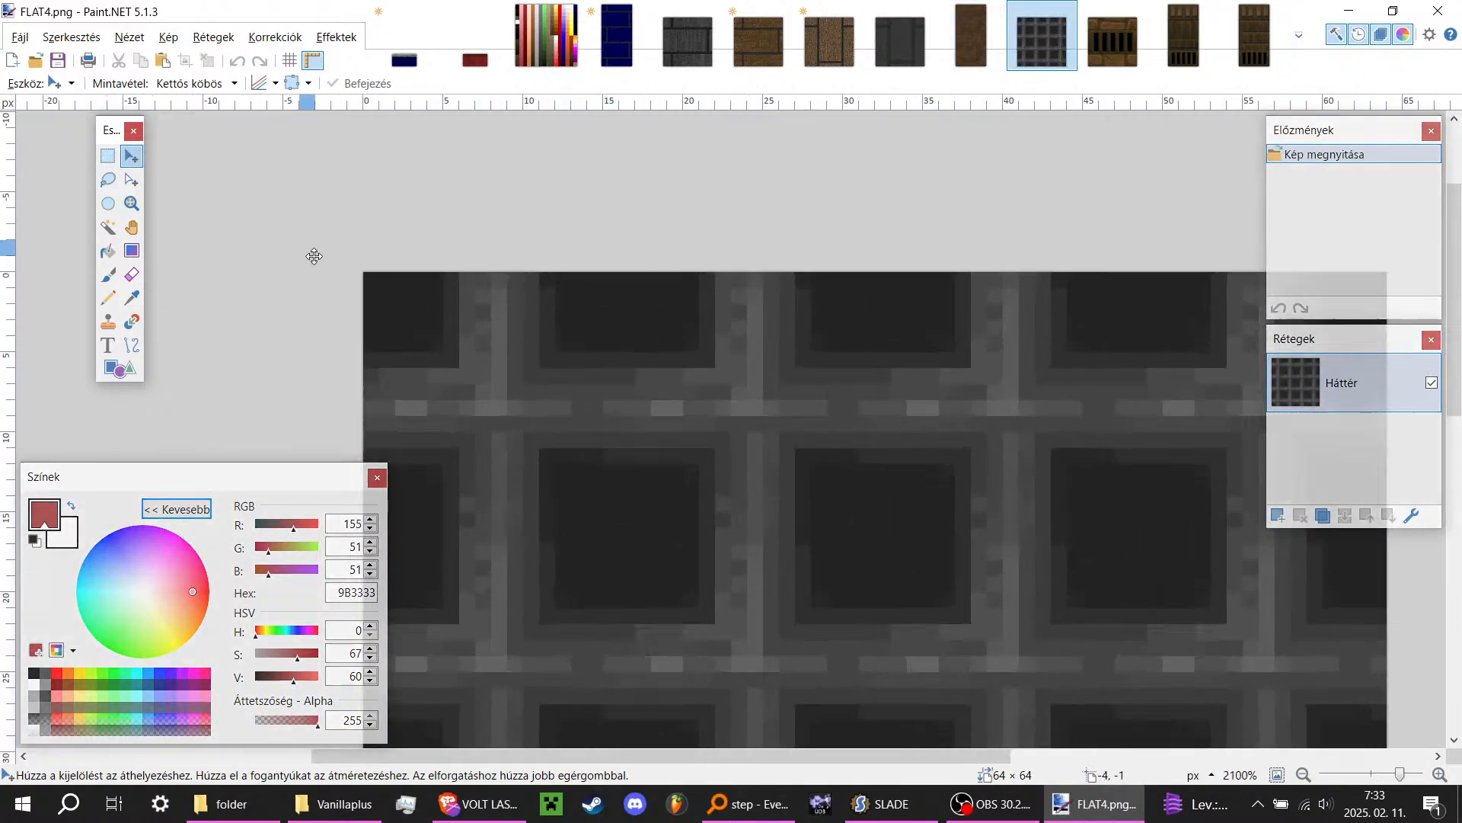
left_click(108, 156)
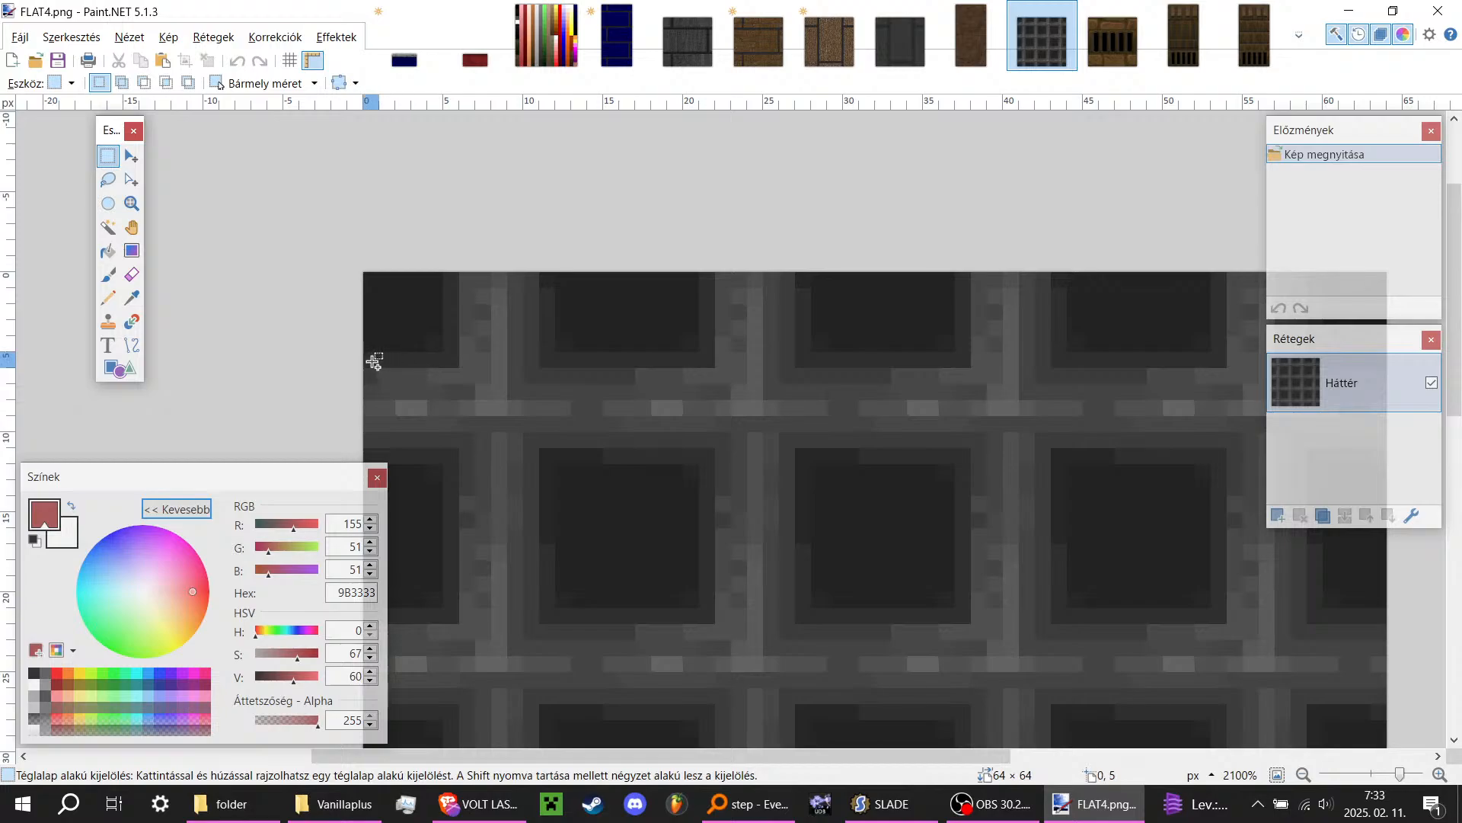
scroll(368, 359, "down", 1, "ctrl")
left_click_drag(372, 360, 1195, 441)
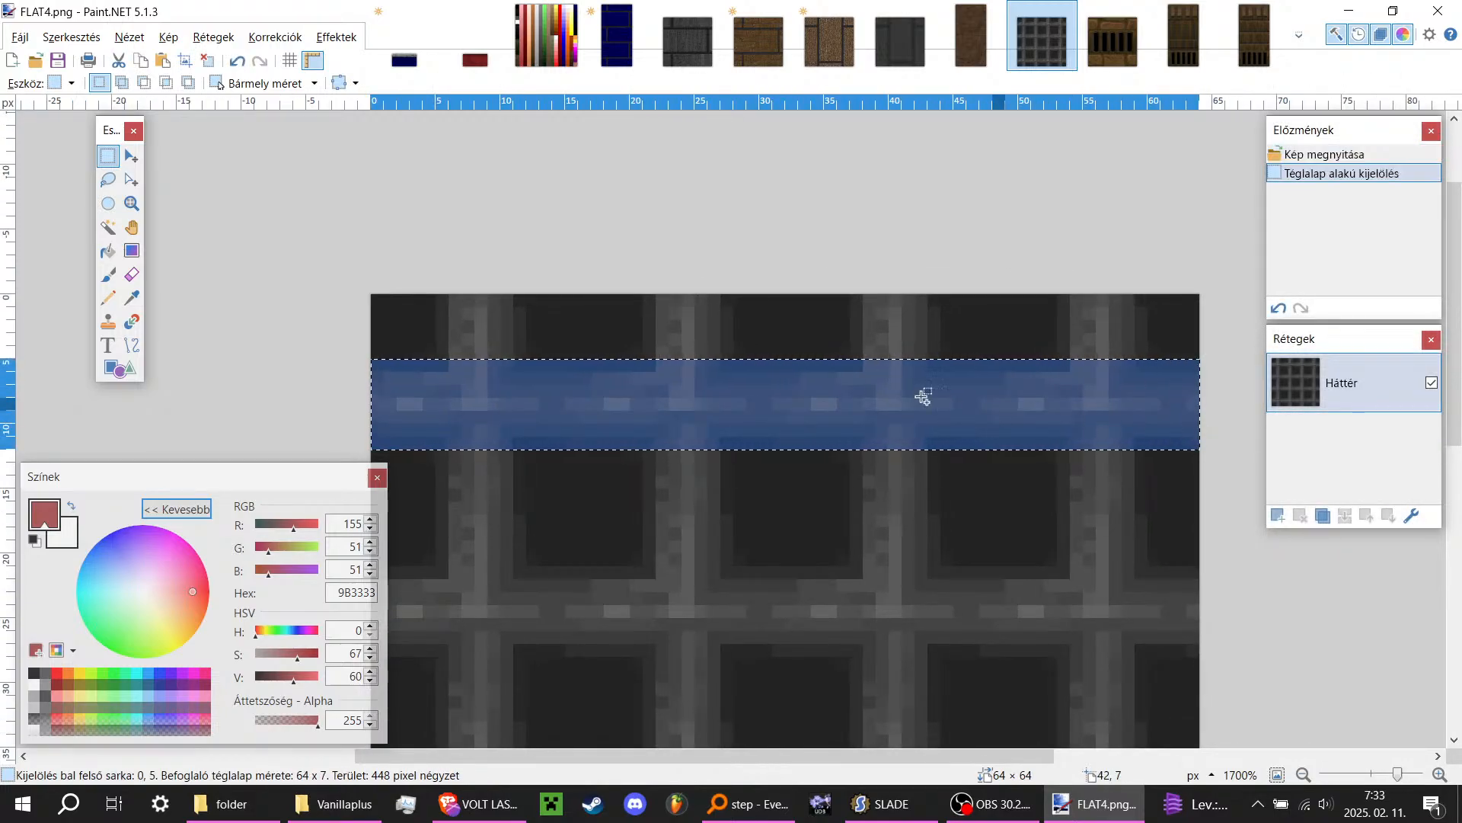
scroll(884, 594, "down", 3, "ctrl")
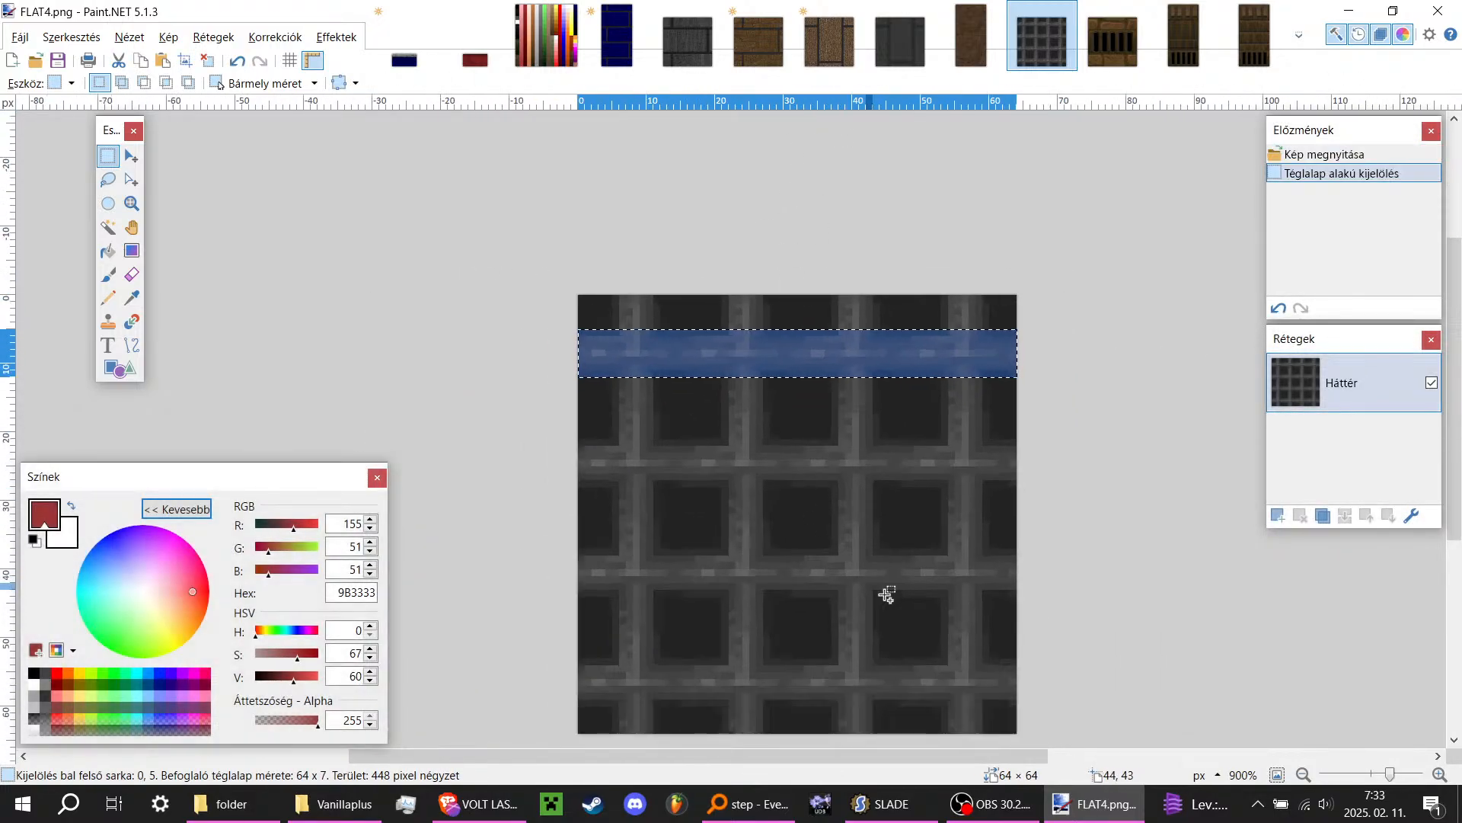
scroll(632, 305, "up", 3, "ctrl")
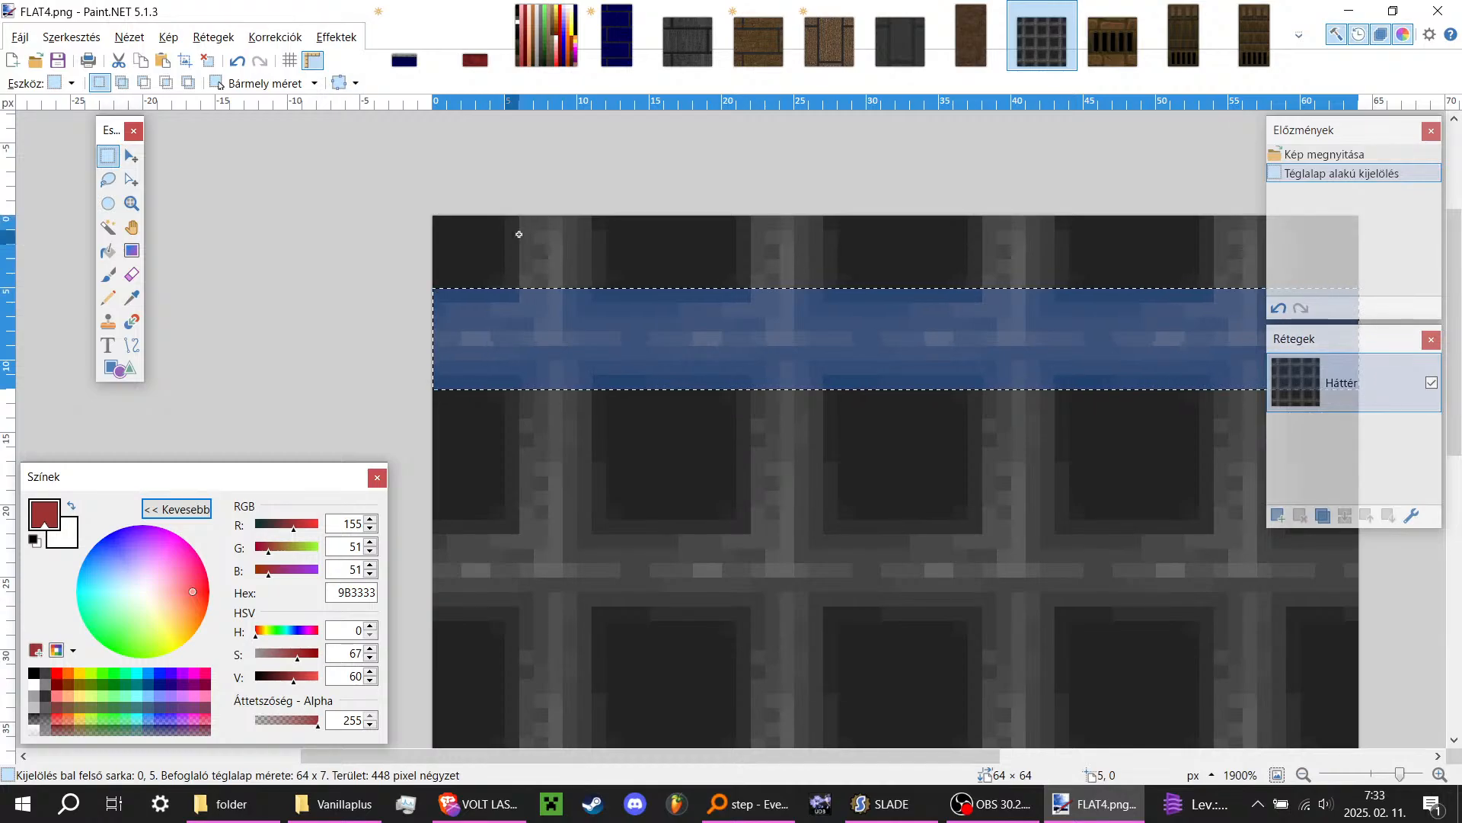
Step: Add the first two vertical bars from the left and the lowest horizontal bar of FLAT4 to the selection
left_click_drag(514, 222, 607, 655, "ctrl")
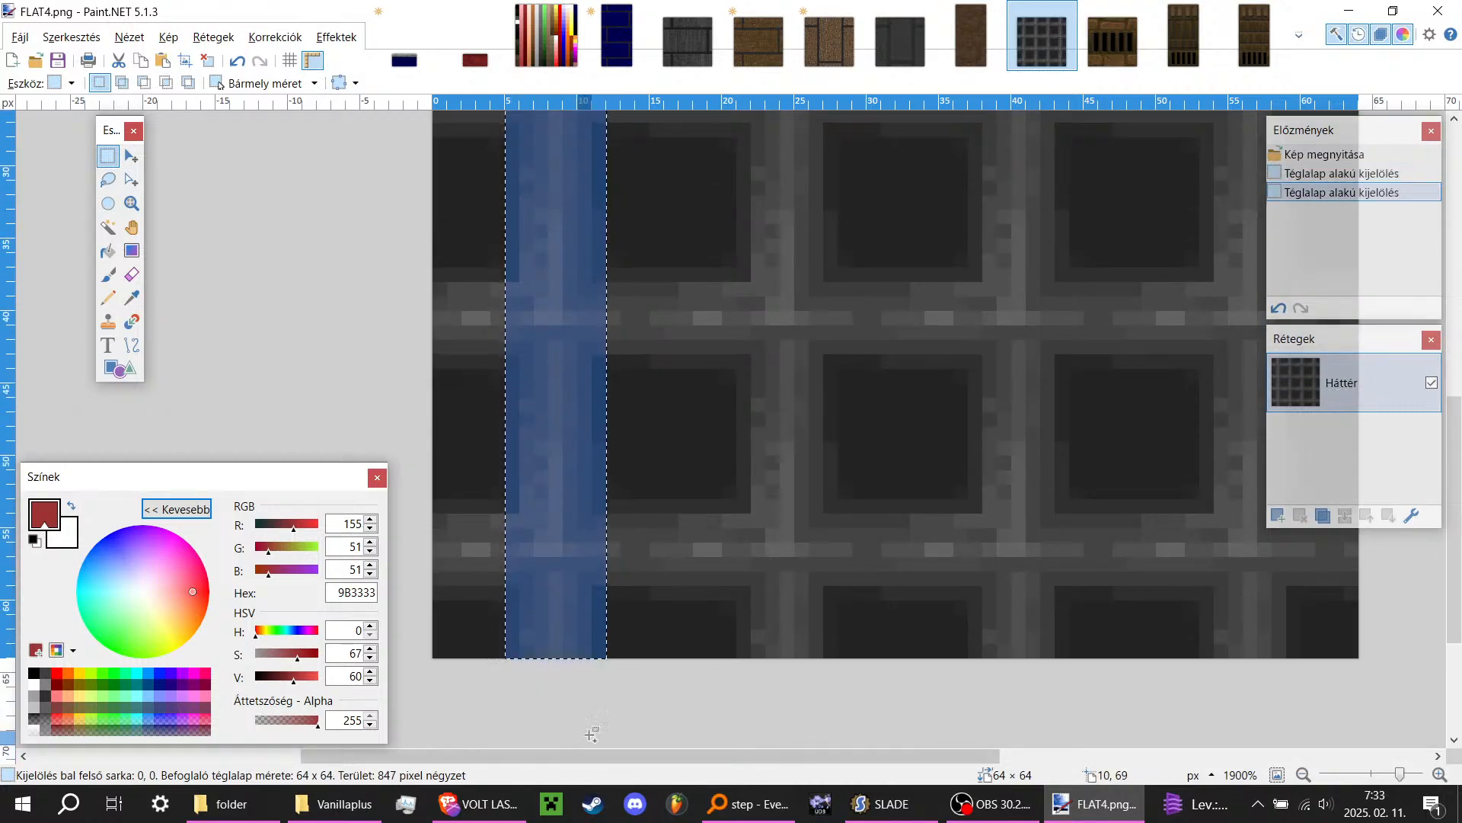
left_click_drag(439, 508, 1373, 590, "ctrl")
left_click_drag(736, 656, 828, 116, "ctrl")
scroll(571, 344, "down", 6, "ctrl")
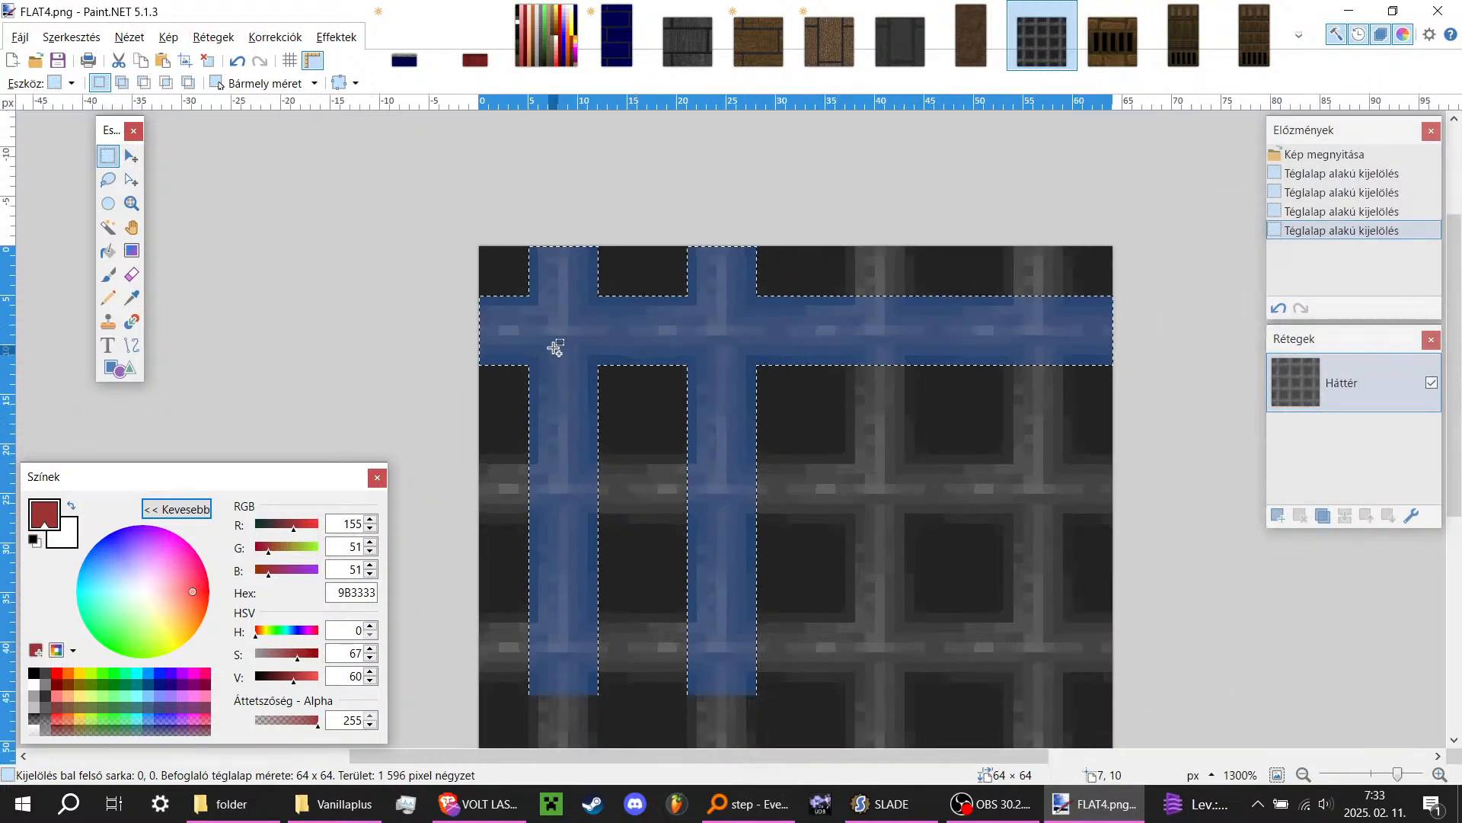
Step: Add the second and third horizontal bars of FLAT4 to the selection across the full width
scroll(515, 432, "up", 5, "ctrl")
scroll(473, 409, "up", 2, "ctrl")
left_click_drag(435, 346, 1212, 432, "ctrl")
scroll(585, 408, "down", 2, "ctrl")
left_click_drag(482, 549, 1207, 615, "ctrl")
scroll(1009, 545, "down", 3, "ctrl")
scroll(899, 652, "up", 4, "ctrl")
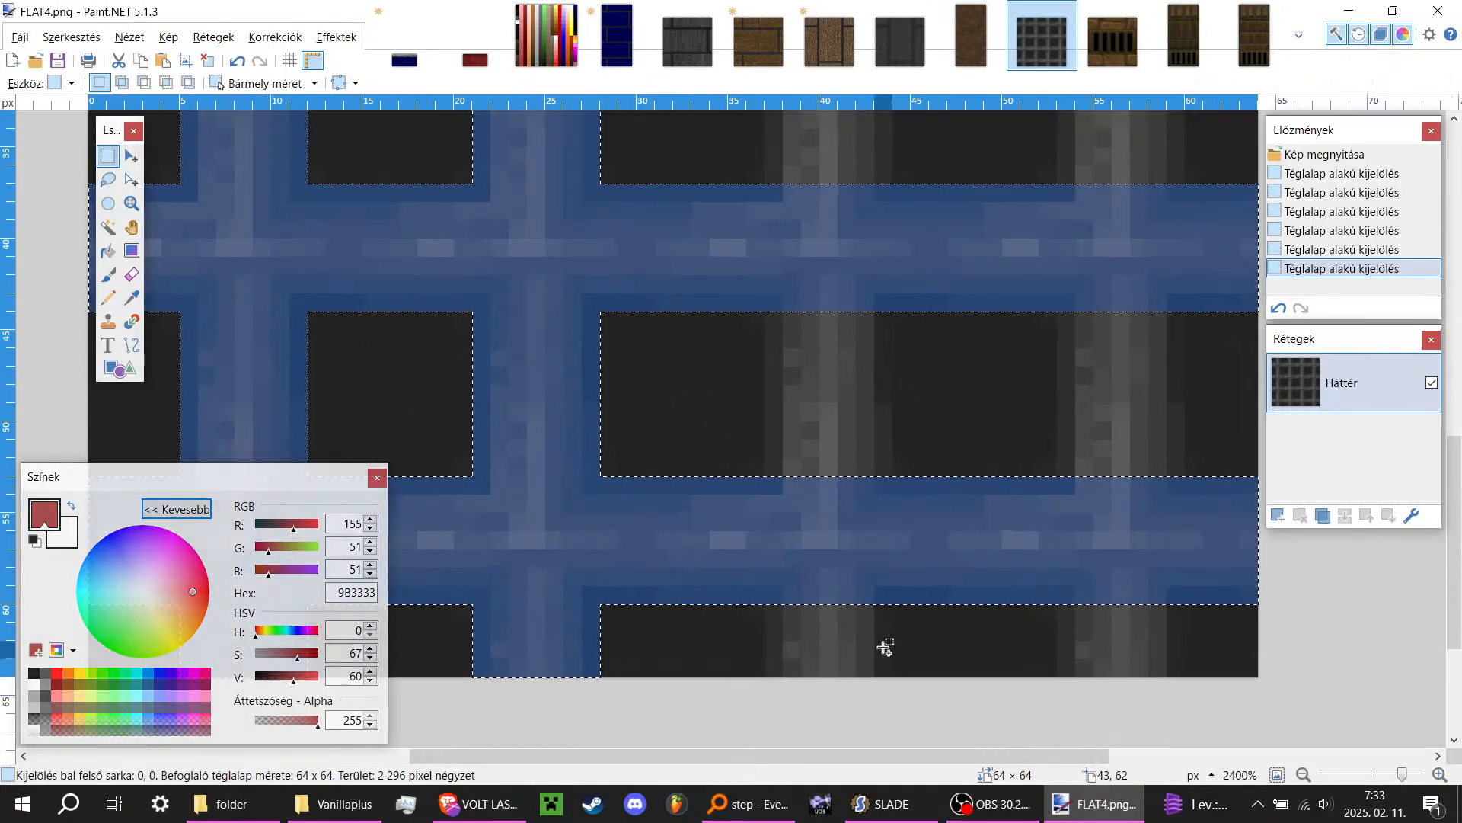
Step: Add the third and fourth vertical bars from the left to the selection, completing the grate
left_click_drag(888, 666, 768, 80, "ctrl")
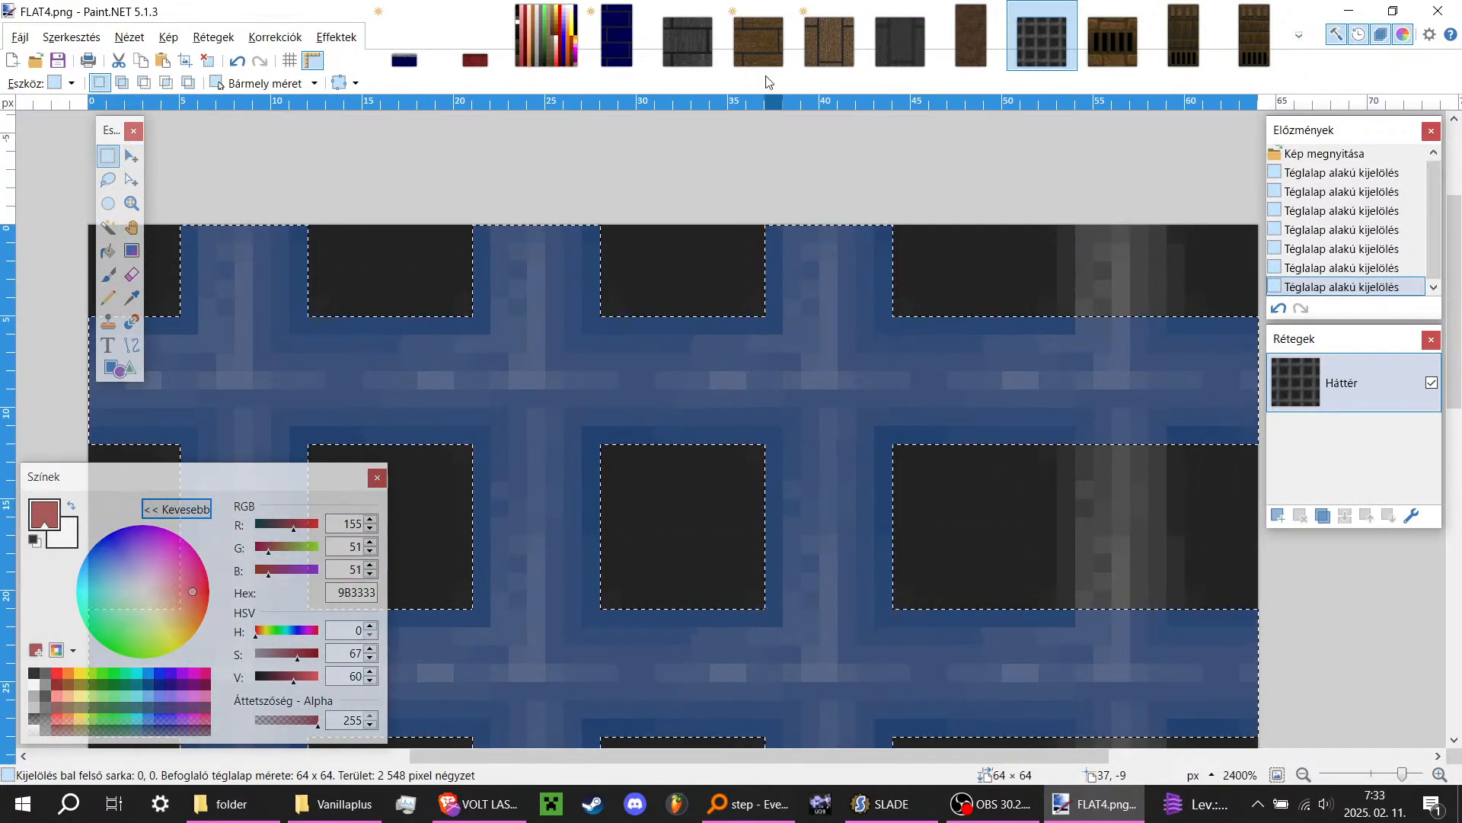
left_click_drag(1066, 232, 1184, 758, "ctrl")
scroll(865, 610, "down", 7, "ctrl")
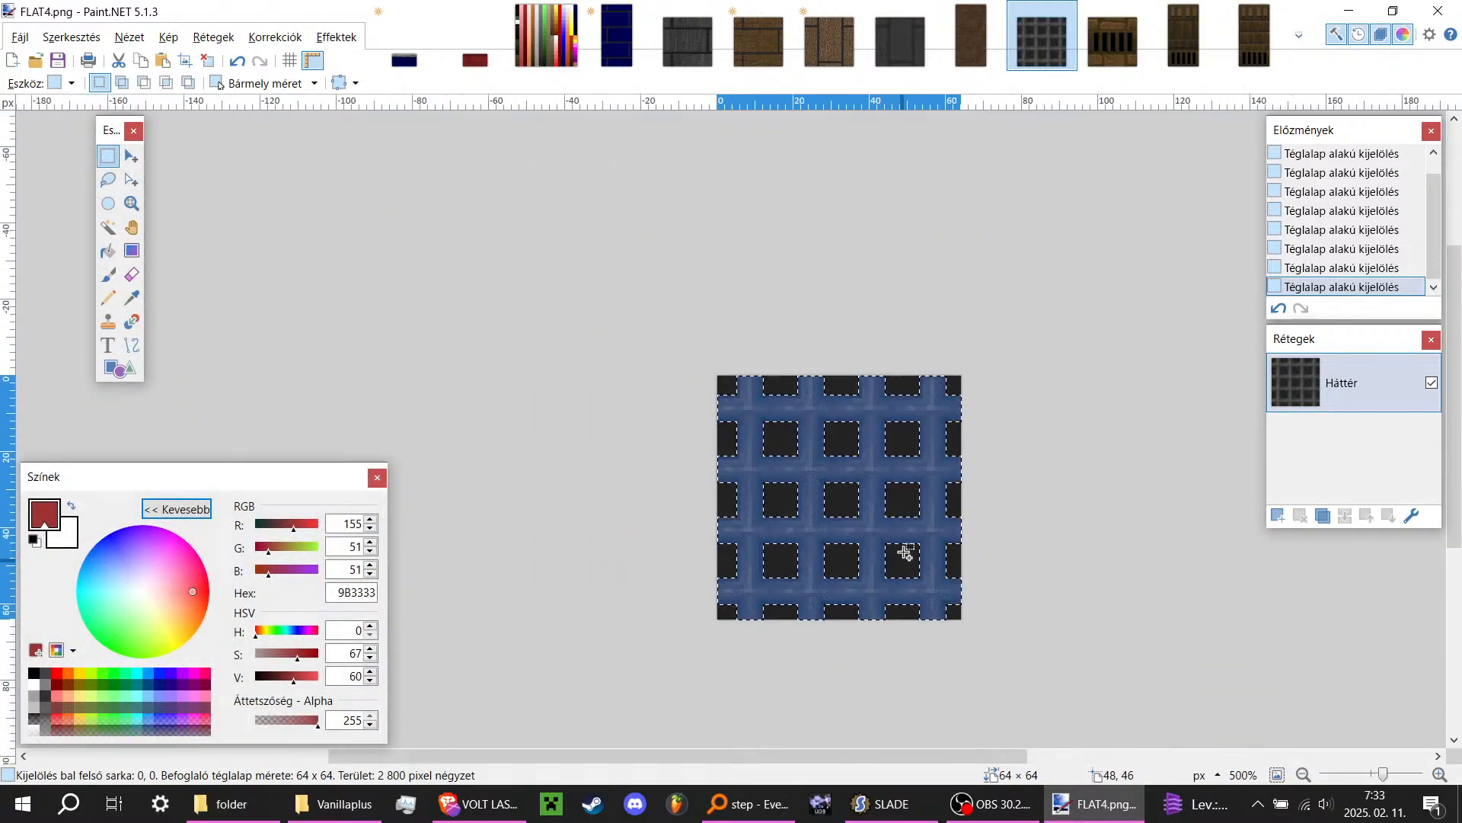
Step: In FLAT14, undo all earlier pastes and canvas resizing back to the originally opened 64 x 64 image
left_click(617, 34)
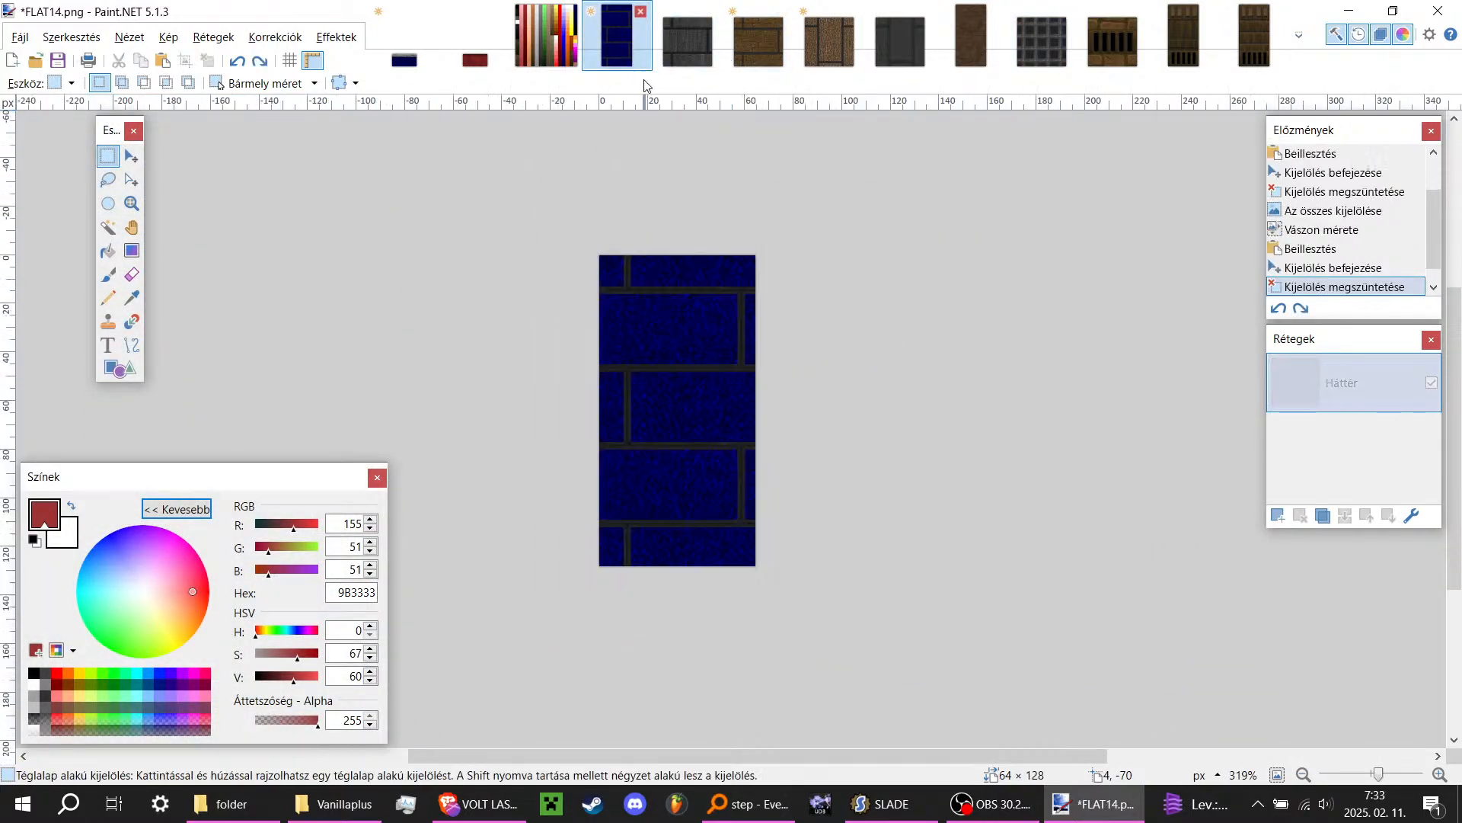
key("ctrl+z")
key("ctrl+z")
key("ctrl+z")
key("ctrl+z")
key("ctrl+z")
key("ctrl+z")
key("ctrl+z")
key("ctrl+z")
key("ctrl+z")
key("ctrl+z")
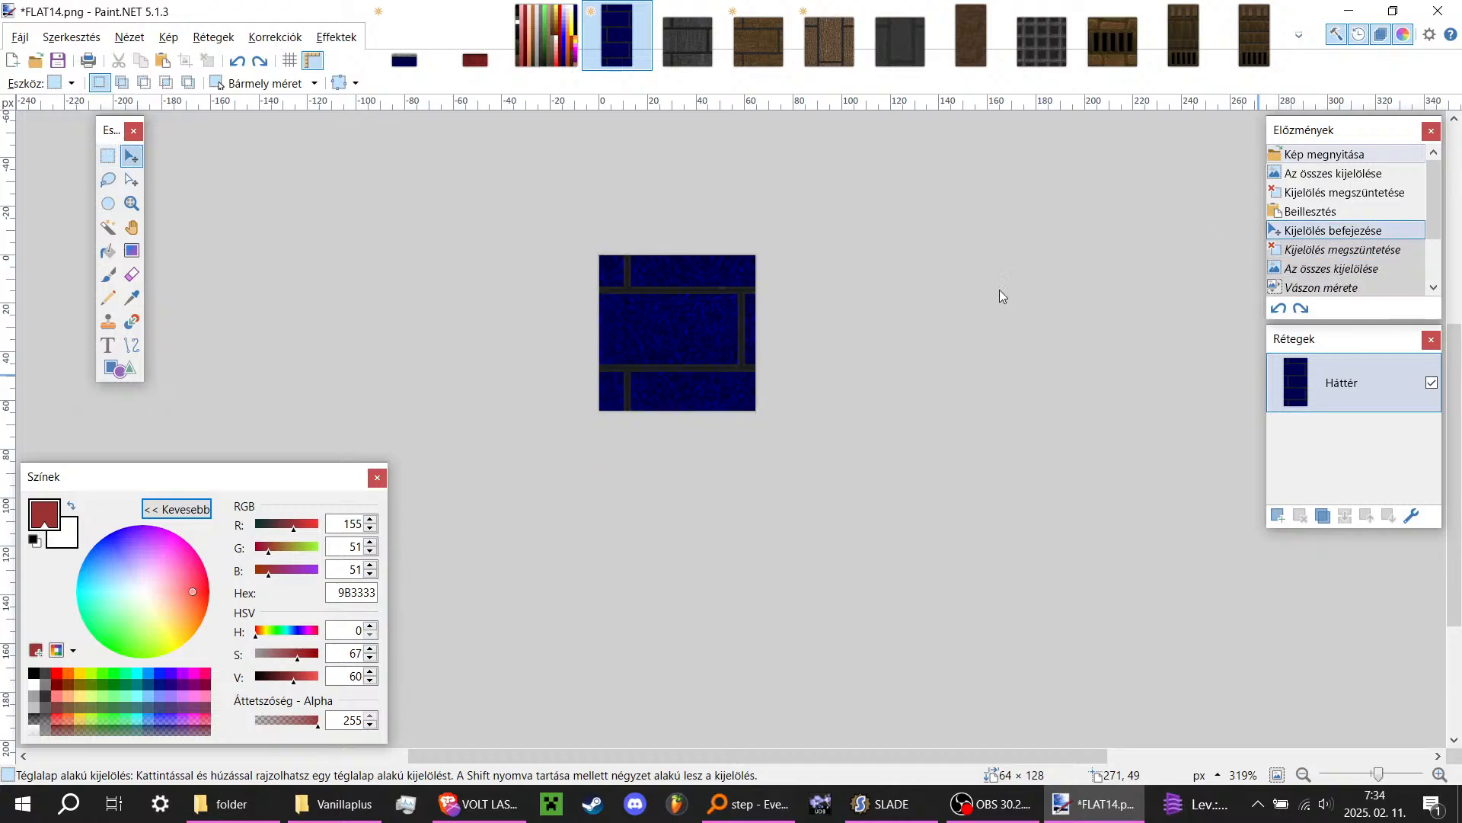
Step: Paste the copied grate over the blue FLAT14 texture at 0, 0 and deselect it
key("ctrl+v")
scroll(613, 278, "up", 5, "ctrl")
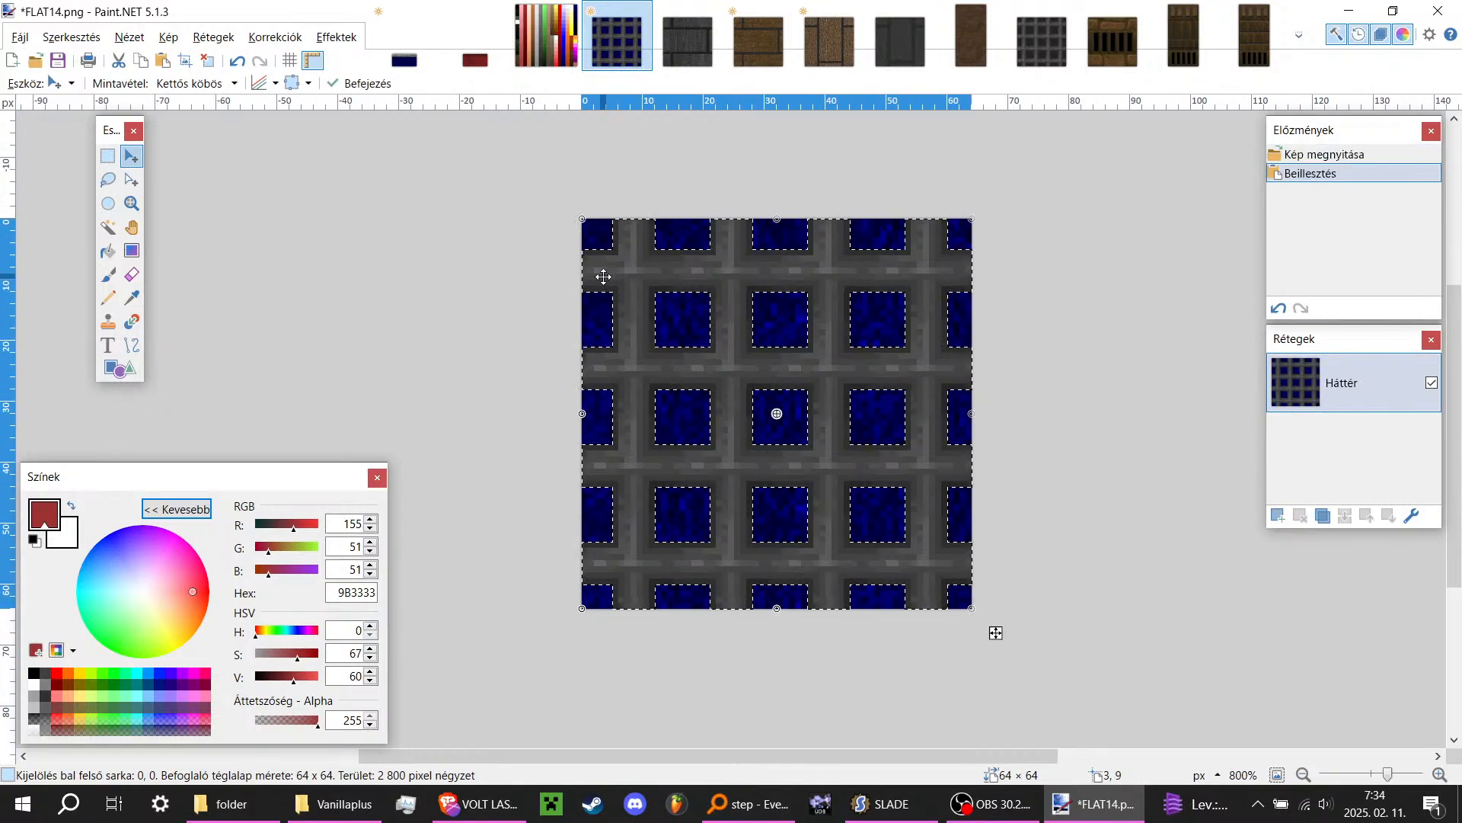
key("ctrl+d")
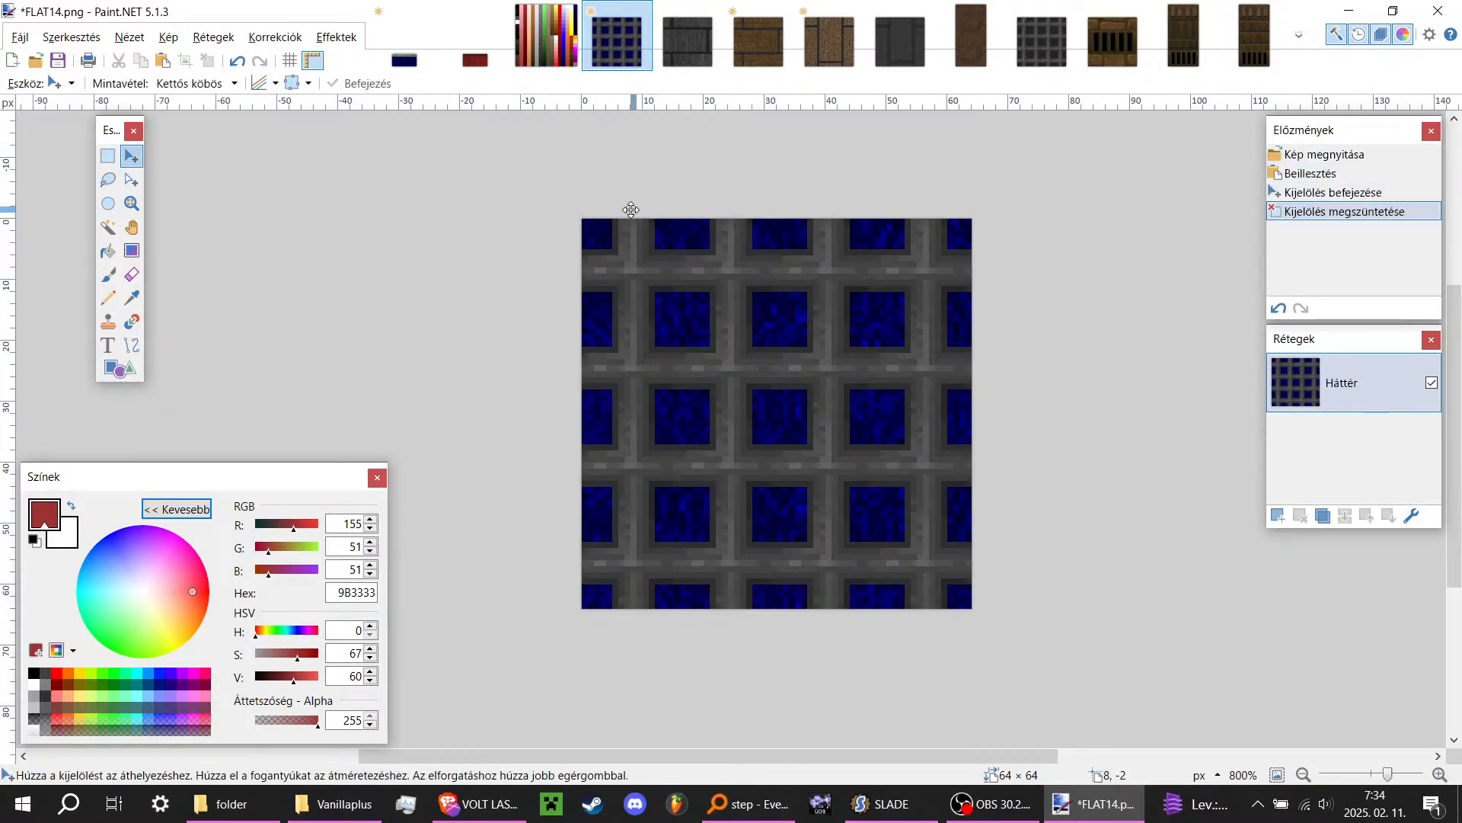
scroll(394, 355, "down", 4, "ctrl")
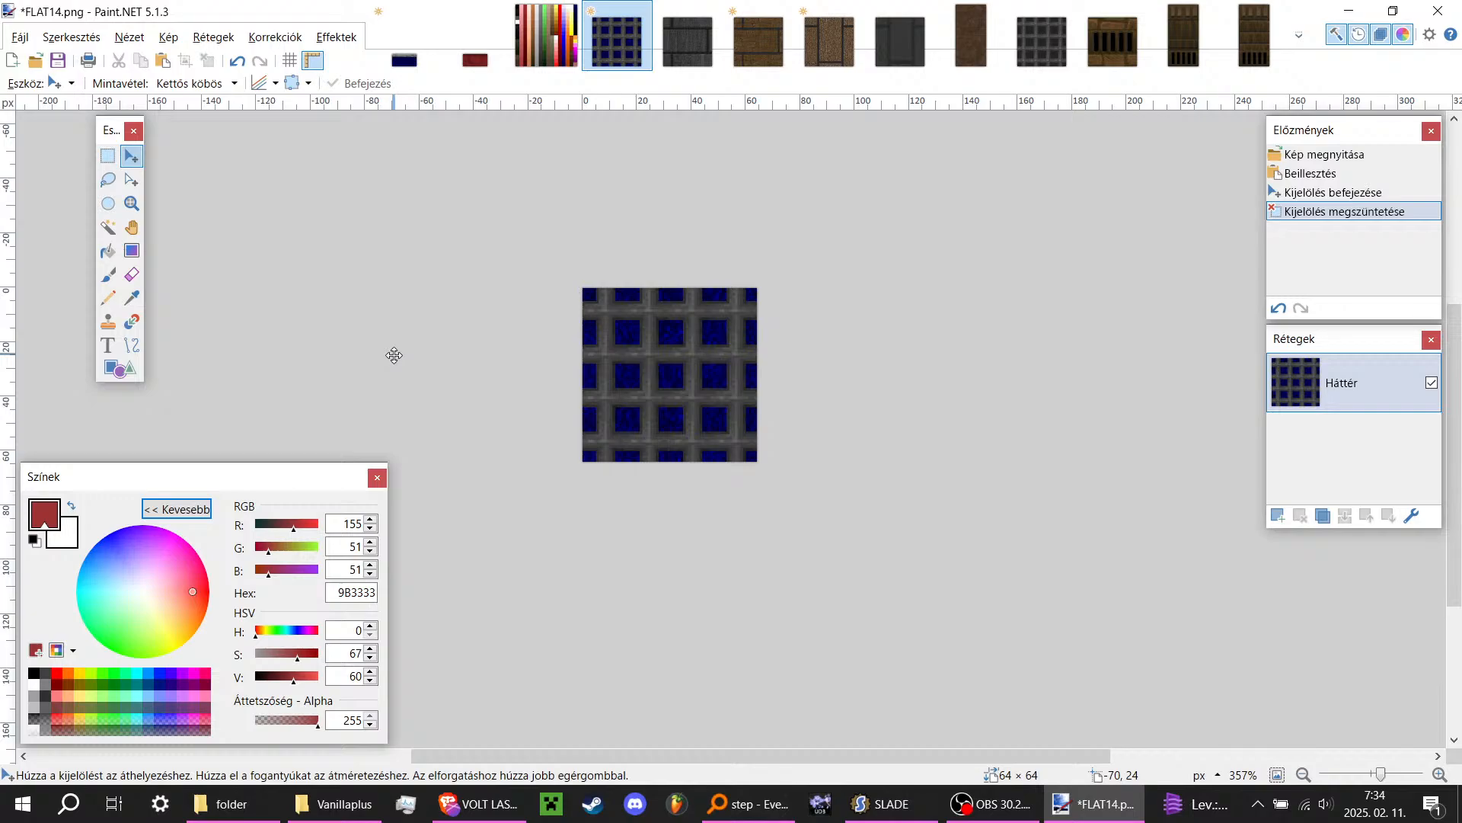
scroll(394, 355, "up", 2, "ctrl")
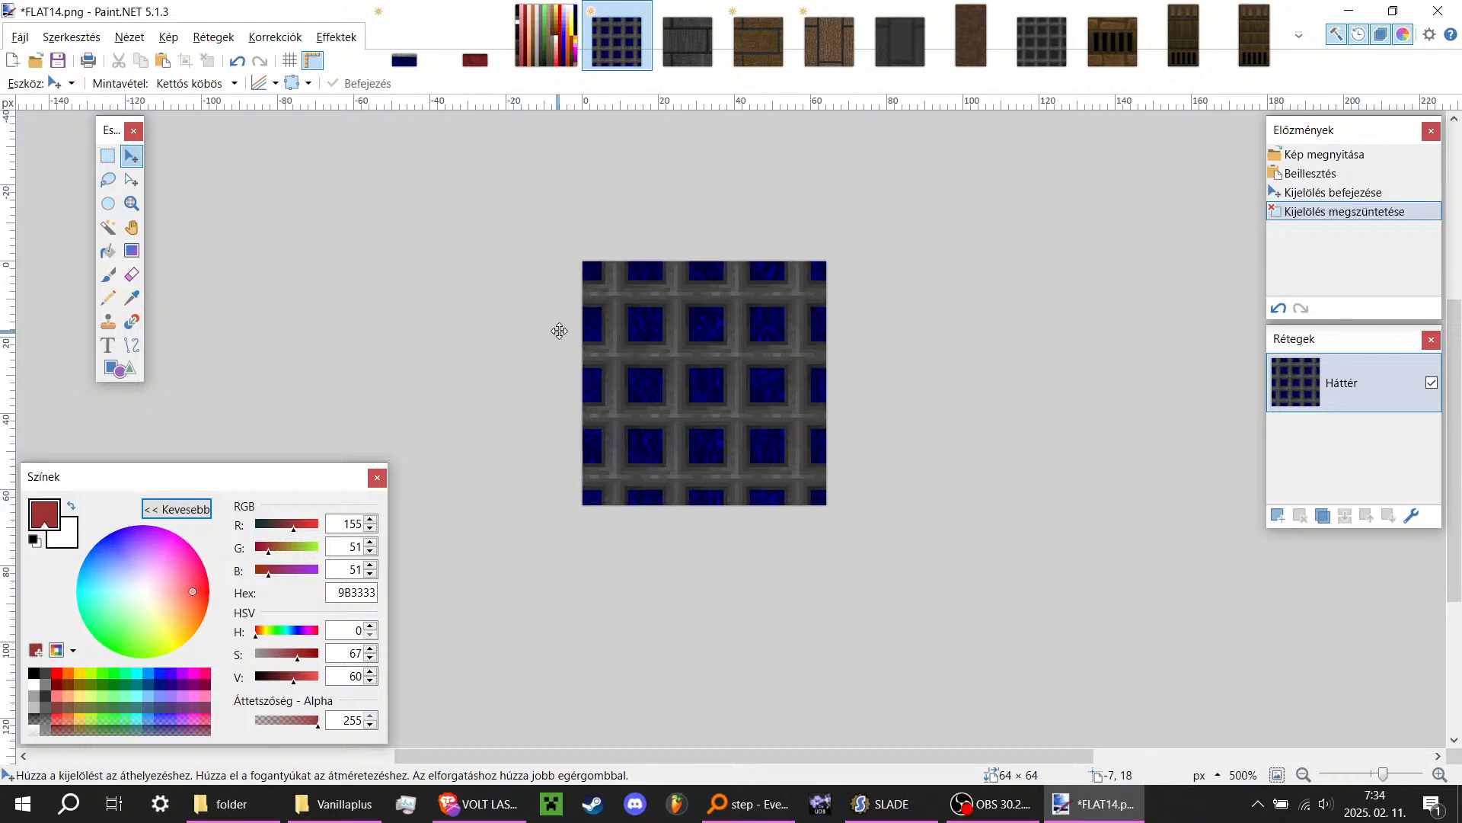
scroll(643, 313, "up", 8, "ctrl")
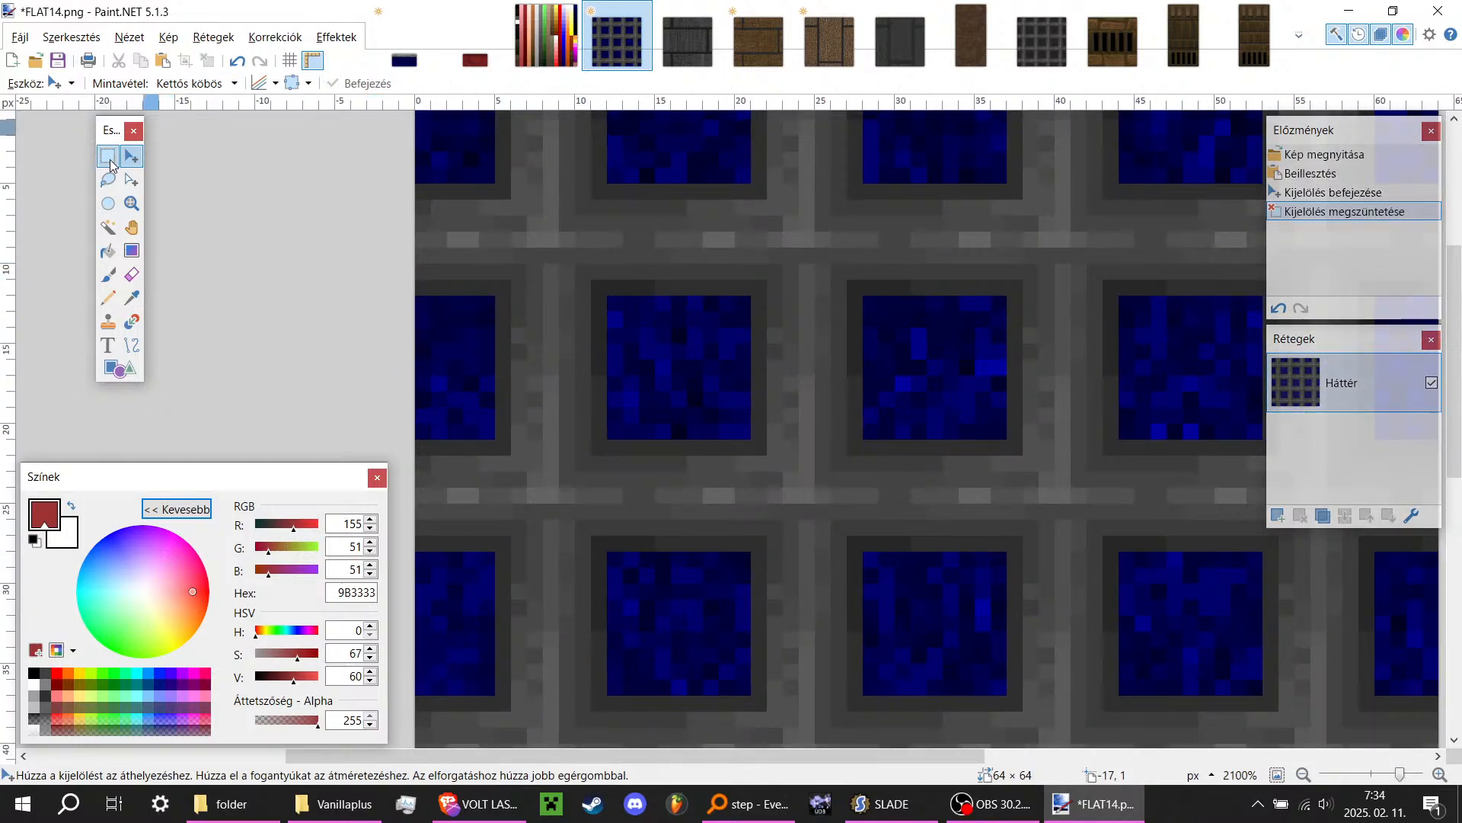
left_click(109, 156)
left_click_drag(608, 297, 747, 424)
left_click(748, 424)
scroll(512, 343, "down", 6, "ctrl")
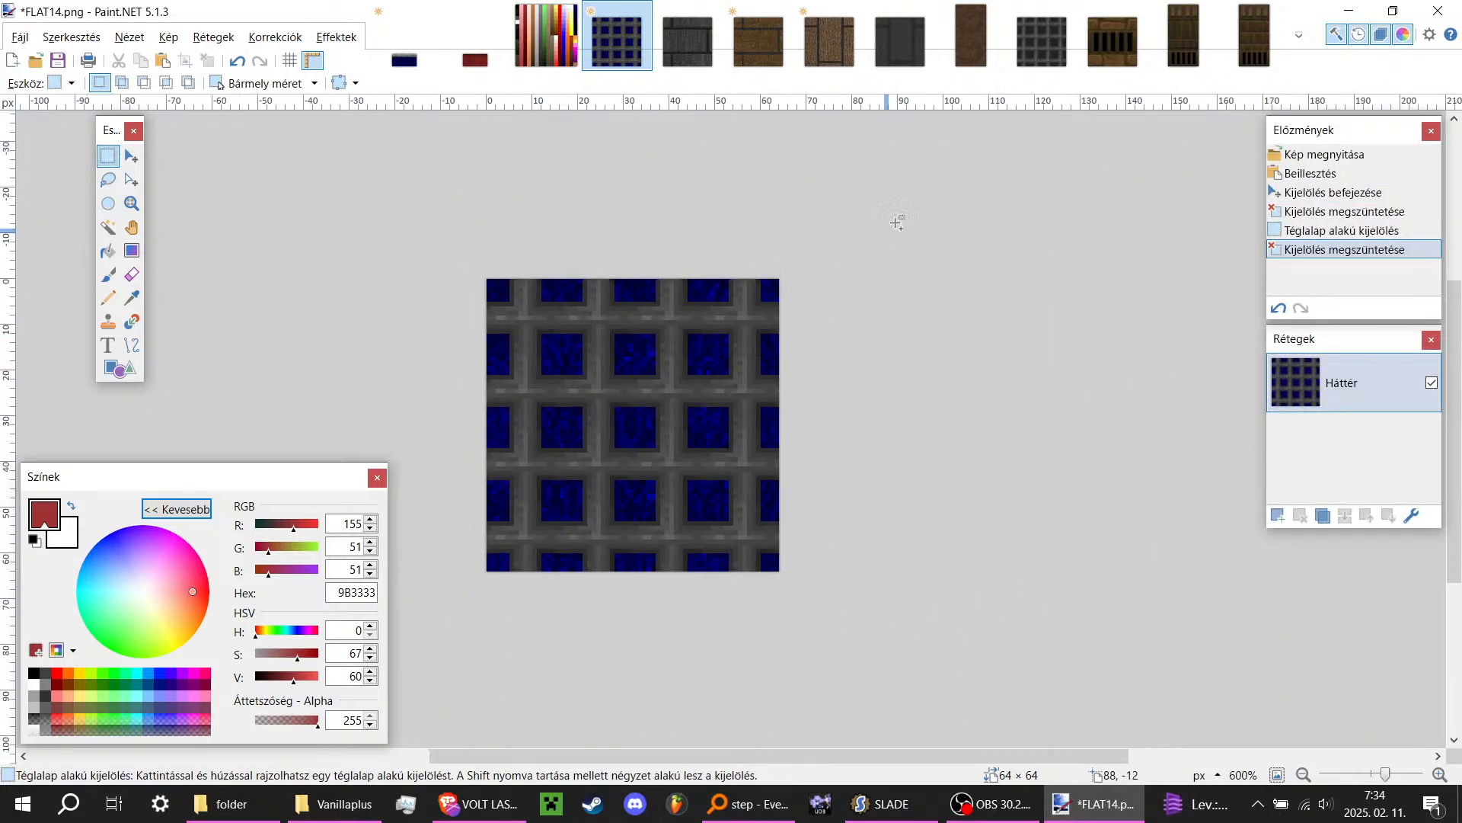
Step: Try the copied grate over the upper part of the brown RW1_4 texture, and move it off the canvas
left_click(961, 48)
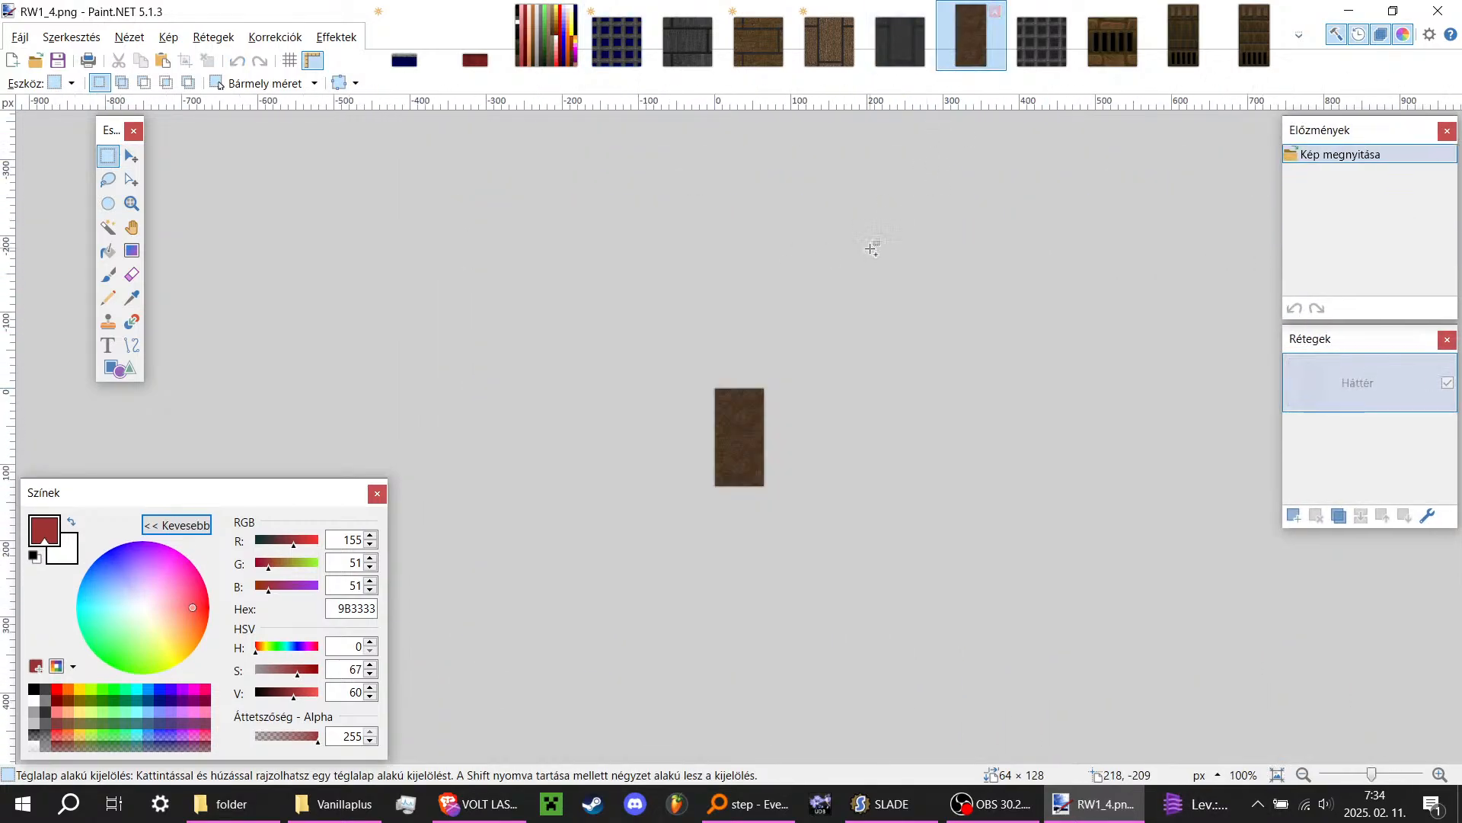
scroll(773, 369, "up", 4, "ctrl")
key("ctrl+v")
scroll(772, 377, "up", 2, "ctrl")
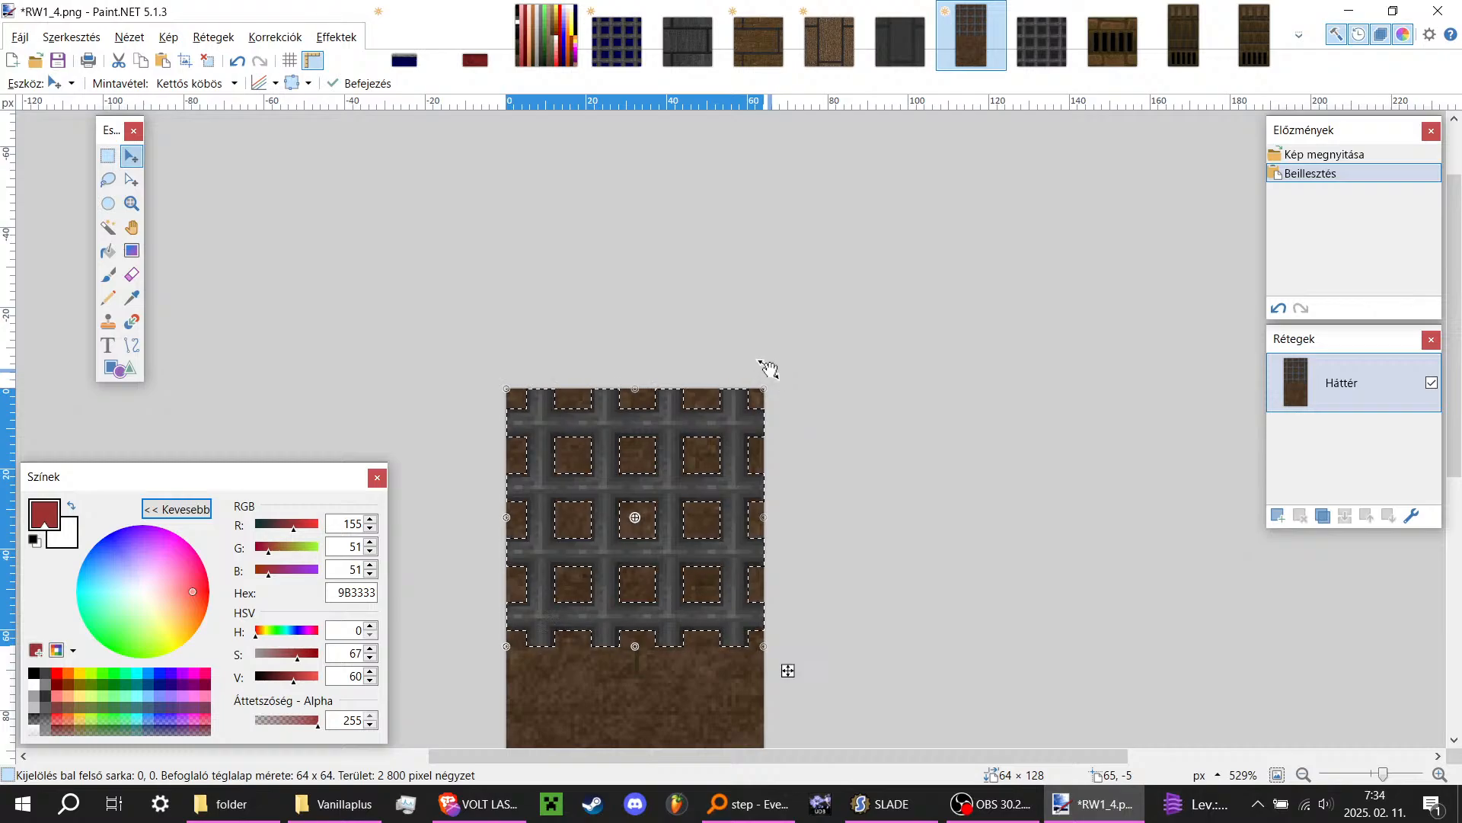
left_click_drag(710, 469, 1120, 186)
Step: Browse the texture files in the Vanillaplus folder in File Explorer and return to Paint.NET
left_click(1042, 35)
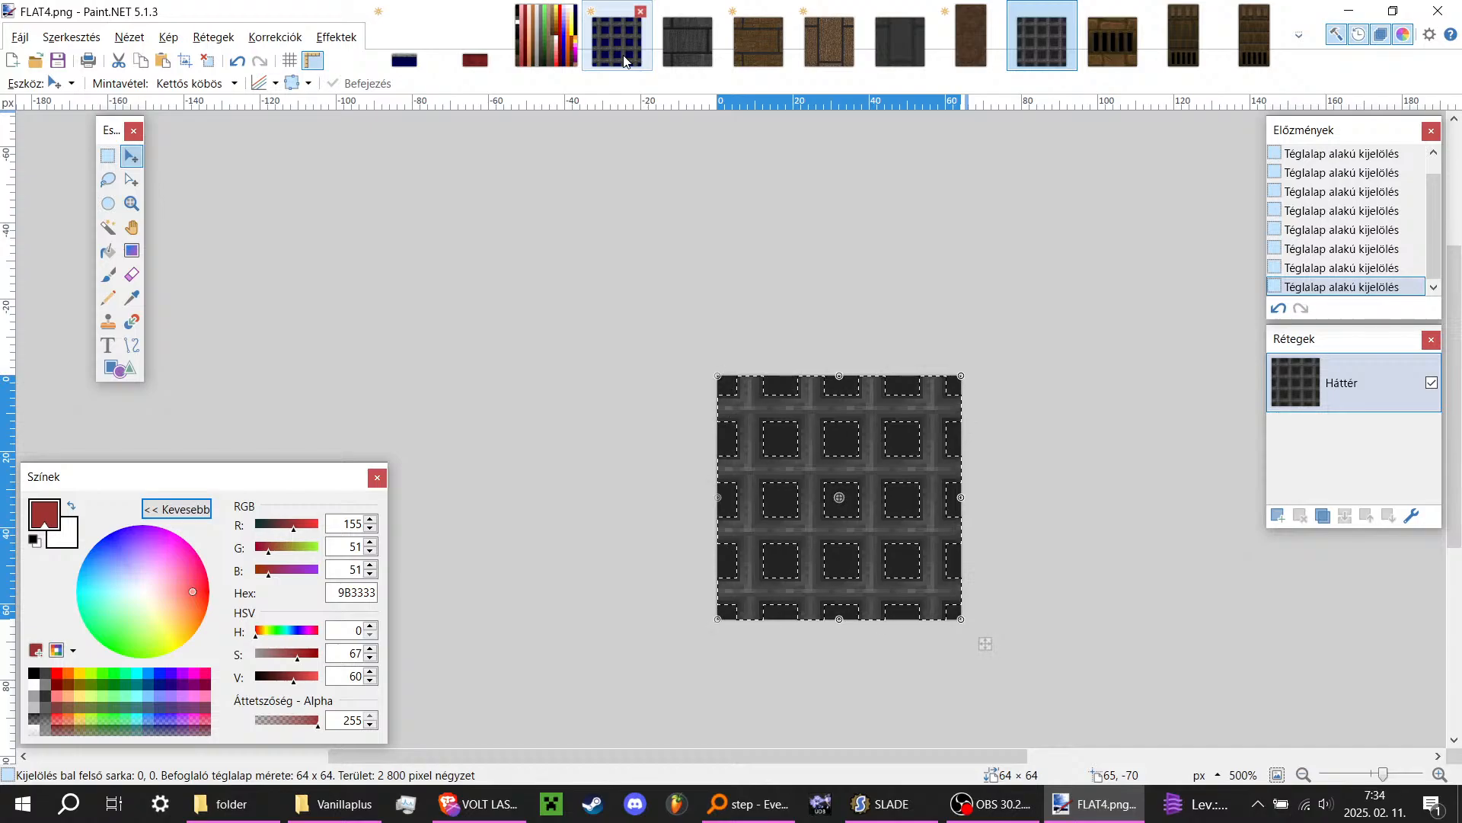
key("alt+Tab")
scroll(680, 437, "down", 15)
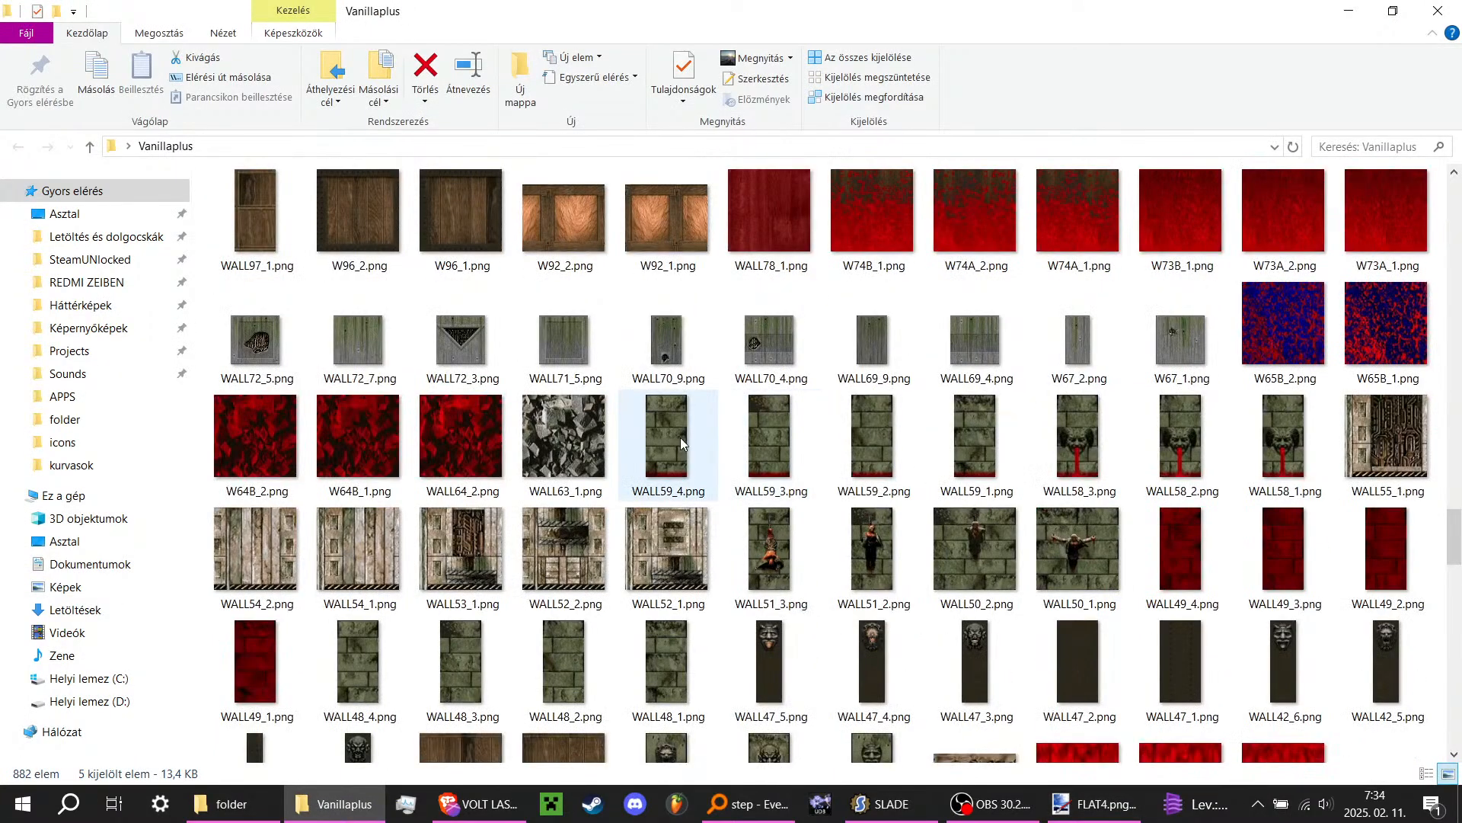
scroll(679, 437, "down", 15)
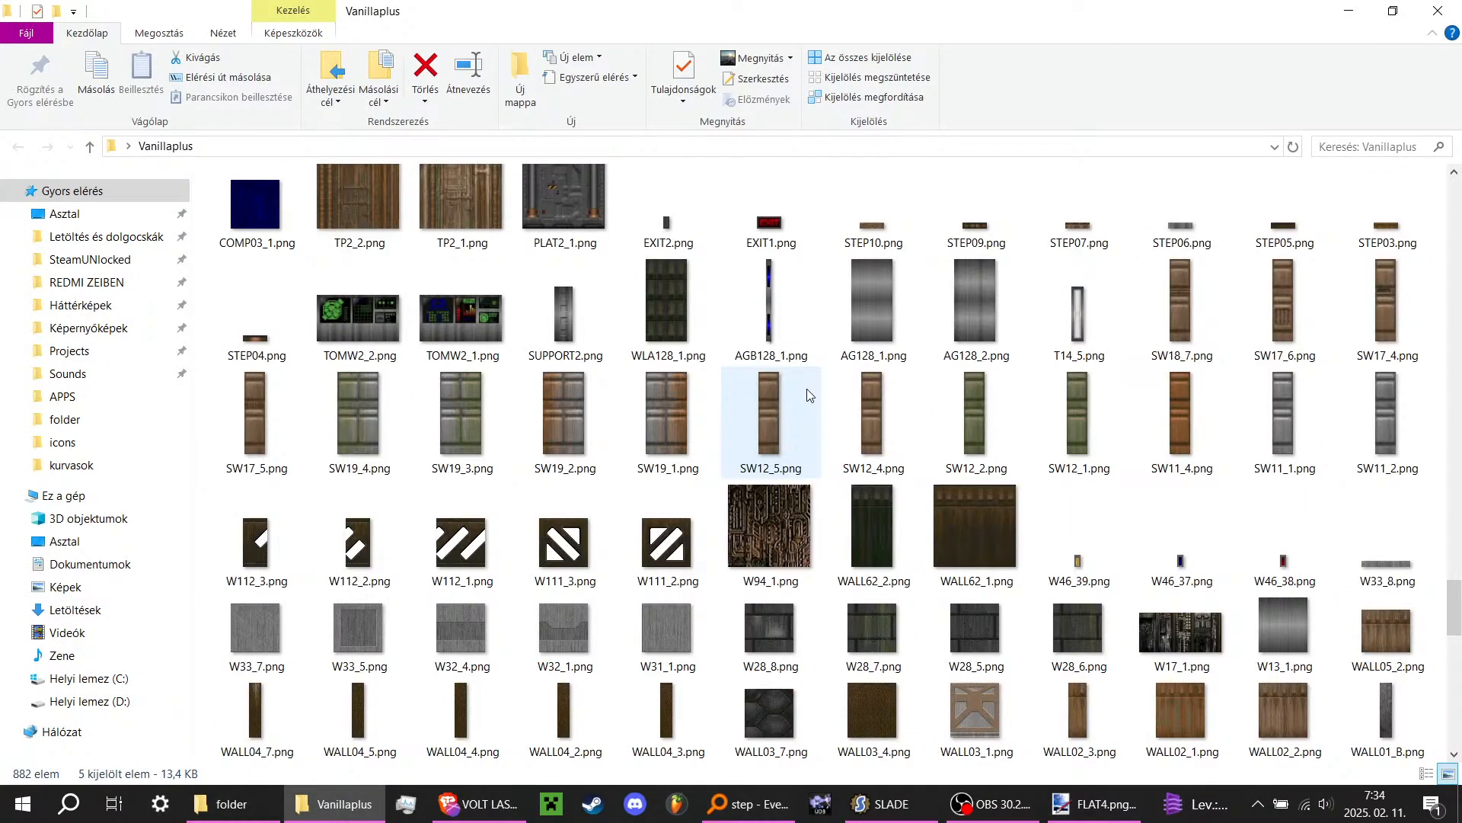
scroll(806, 388, "down", 10)
key("alt+Tab")
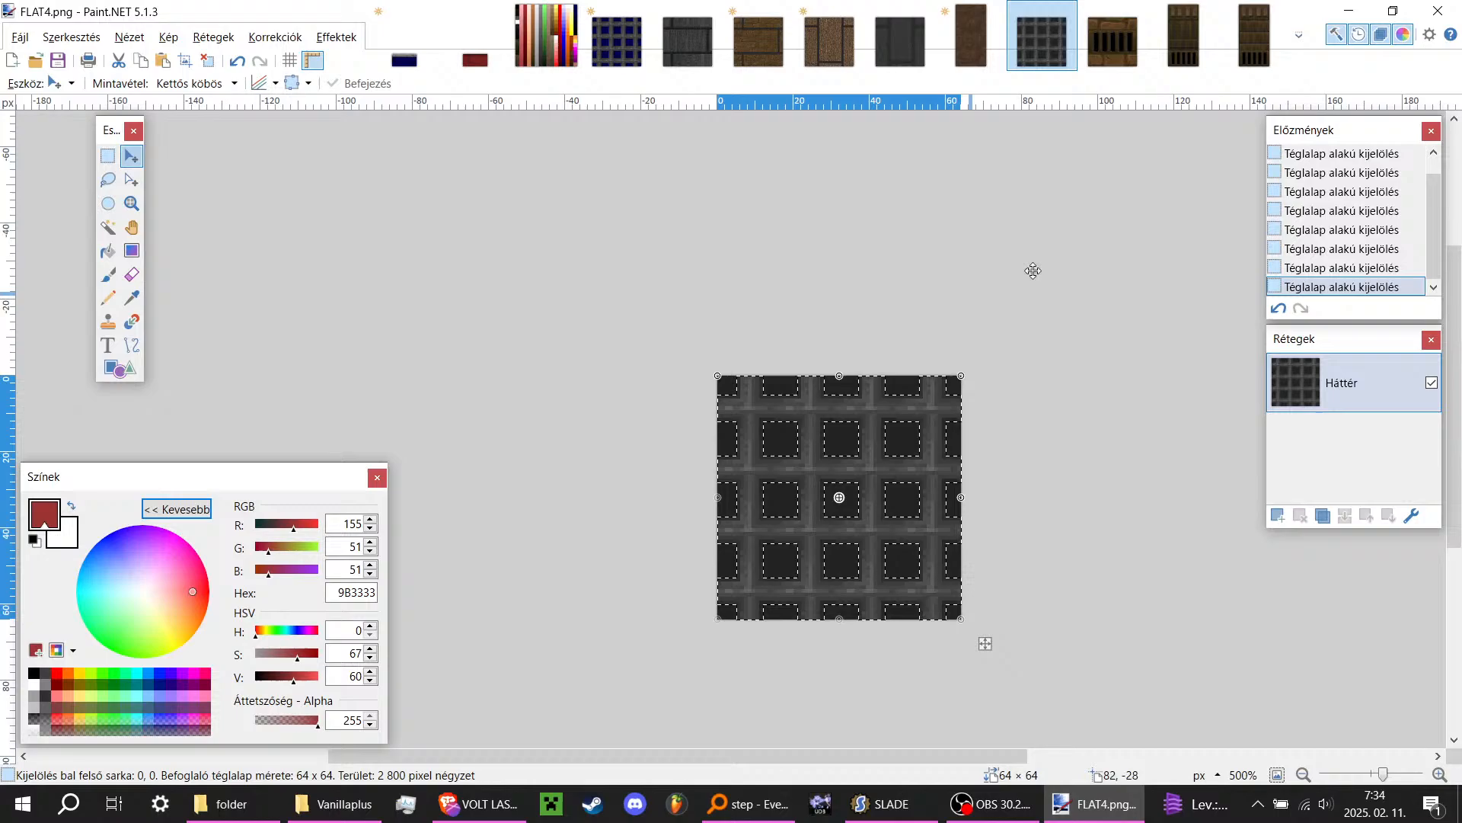
Step: Try the pasted grate along the lower edge of RW1_4 at 0, 101, and move it off the canvas
left_click(969, 45)
key("ctrl+v")
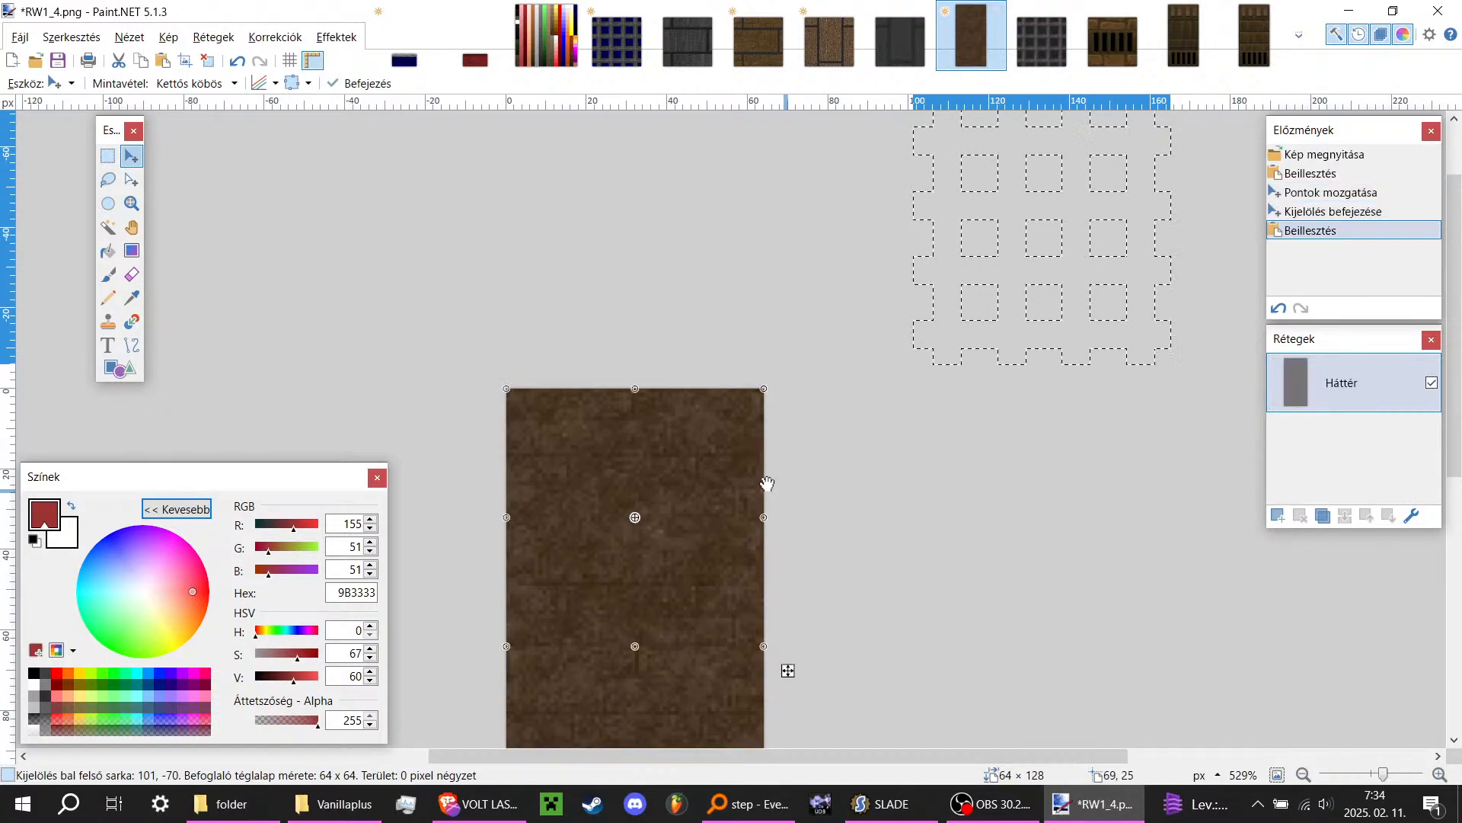
left_click_drag(730, 428, 722, 716)
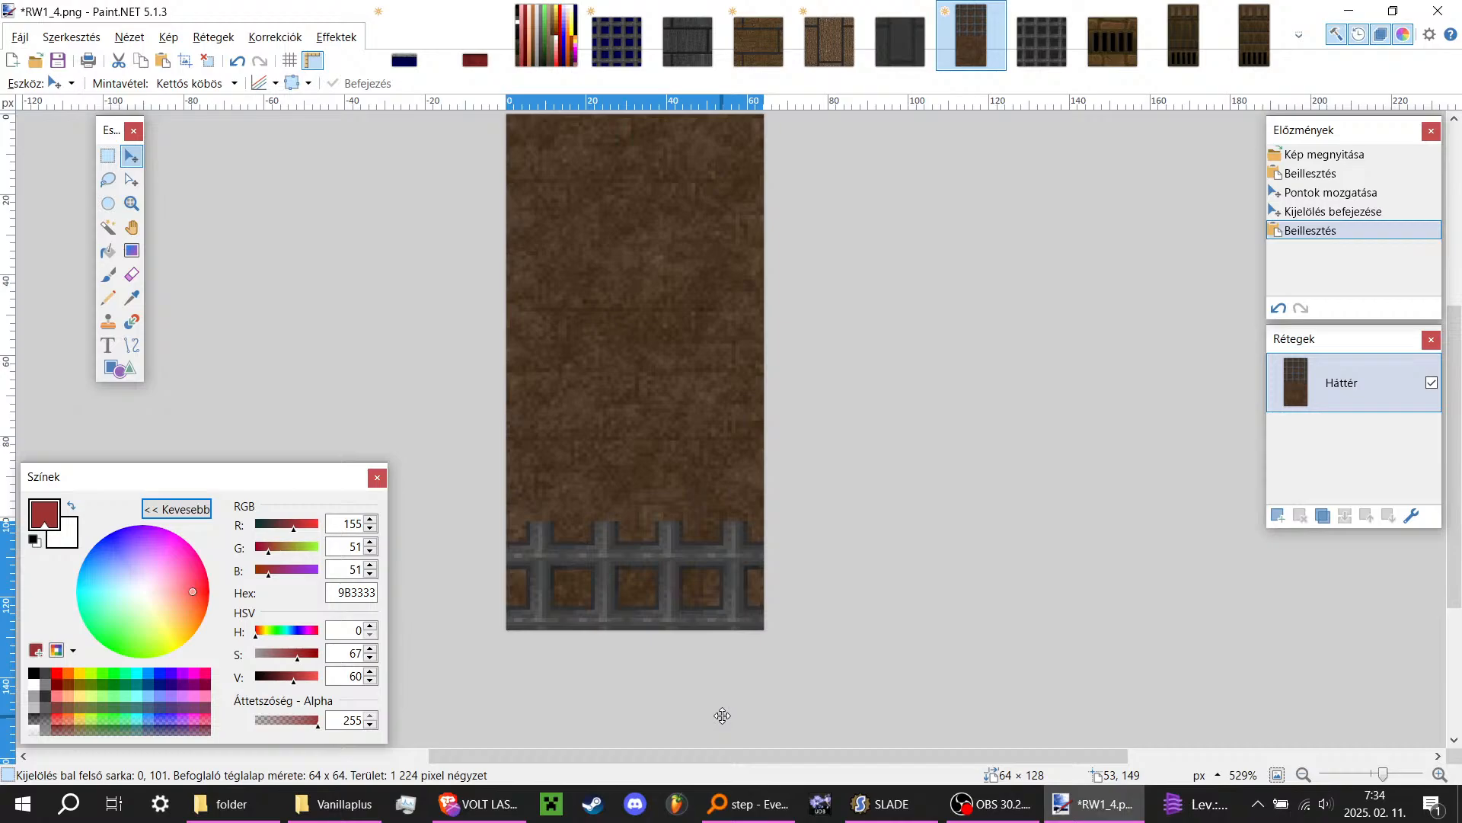
left_click_drag(722, 716, 1234, 555)
Step: Return to FLAT4 and clear the grate selection with the rectangle selection tool
left_click(1042, 35)
scroll(844, 442, "up", 5)
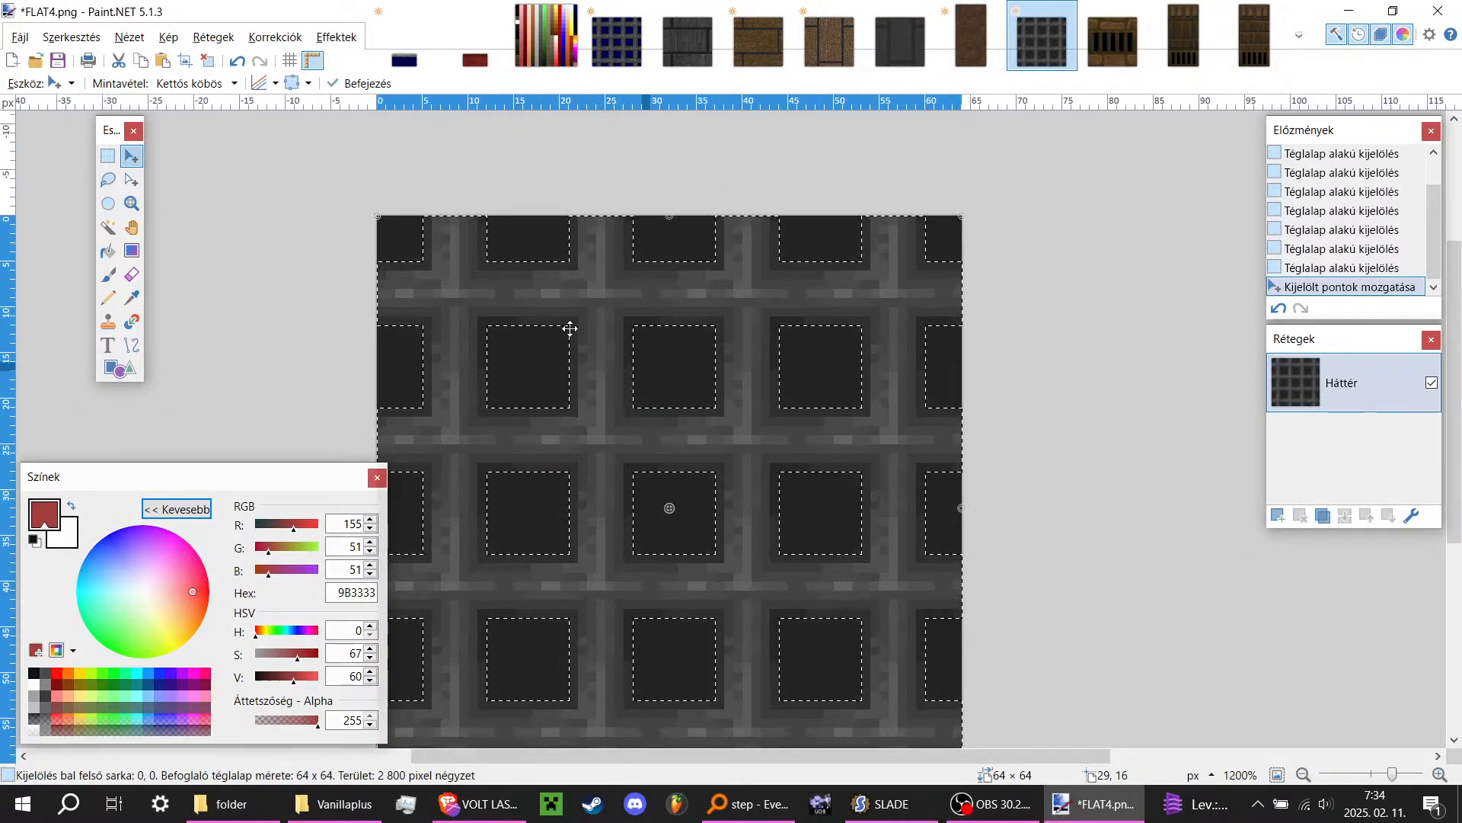
left_click(107, 156)
left_click(382, 292)
scroll(382, 291, "up", 1)
scroll(380, 293, "up", 2, "ctrl")
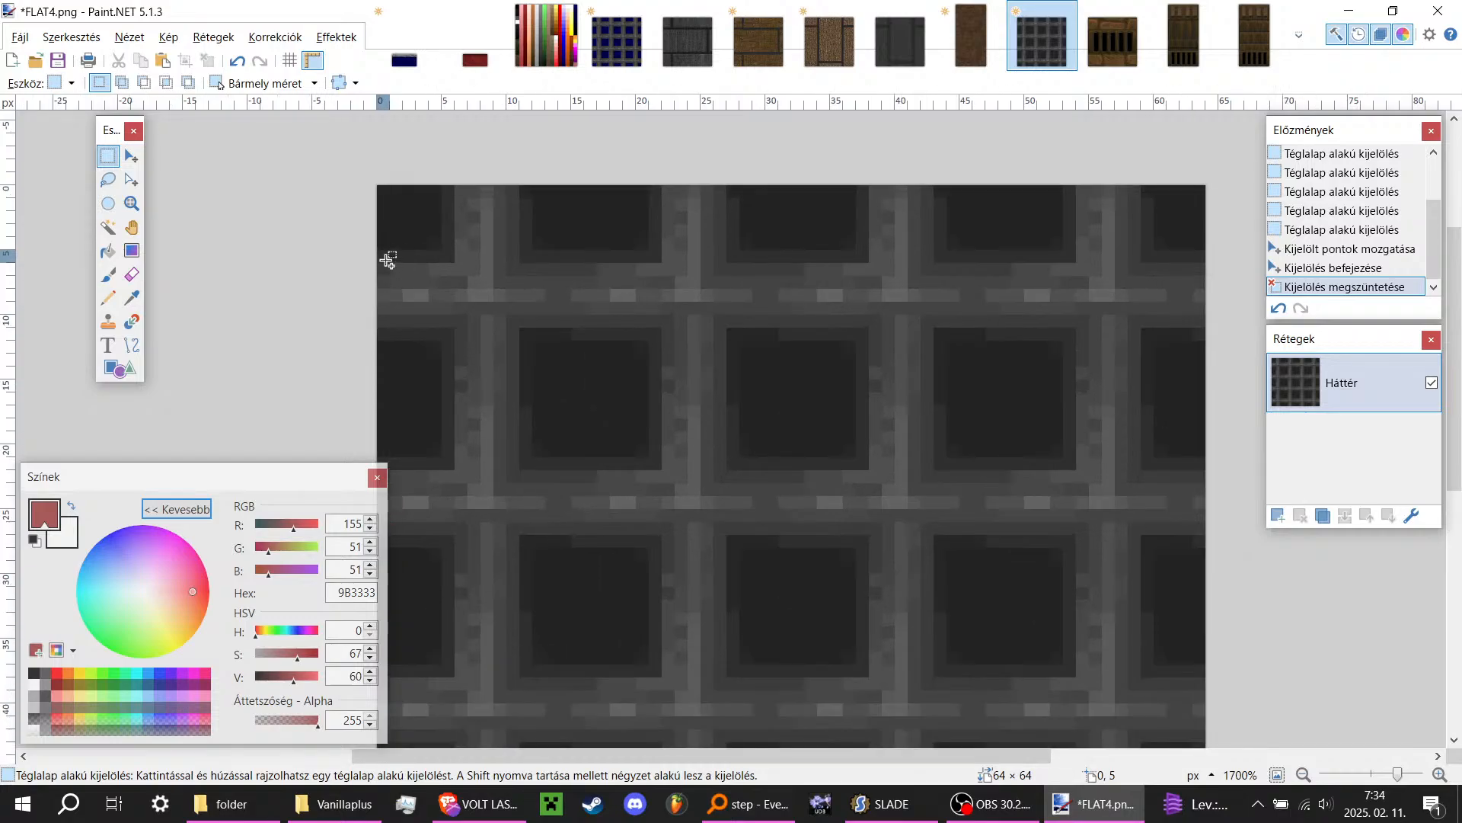
scroll(550, 295, "down", 1, "ctrl")
mouse_move(383, 257)
left_mouse_down()
mouse_move(770, 317)
mouse_move(1089, 318)
left_mouse_up()
left_click(742, 292)
Step: Sample the dark gray 2F2F2F and pencil a one-pixel line along row 5 across the full width of FLAT4
scroll(741, 291, "up", 3, "ctrl")
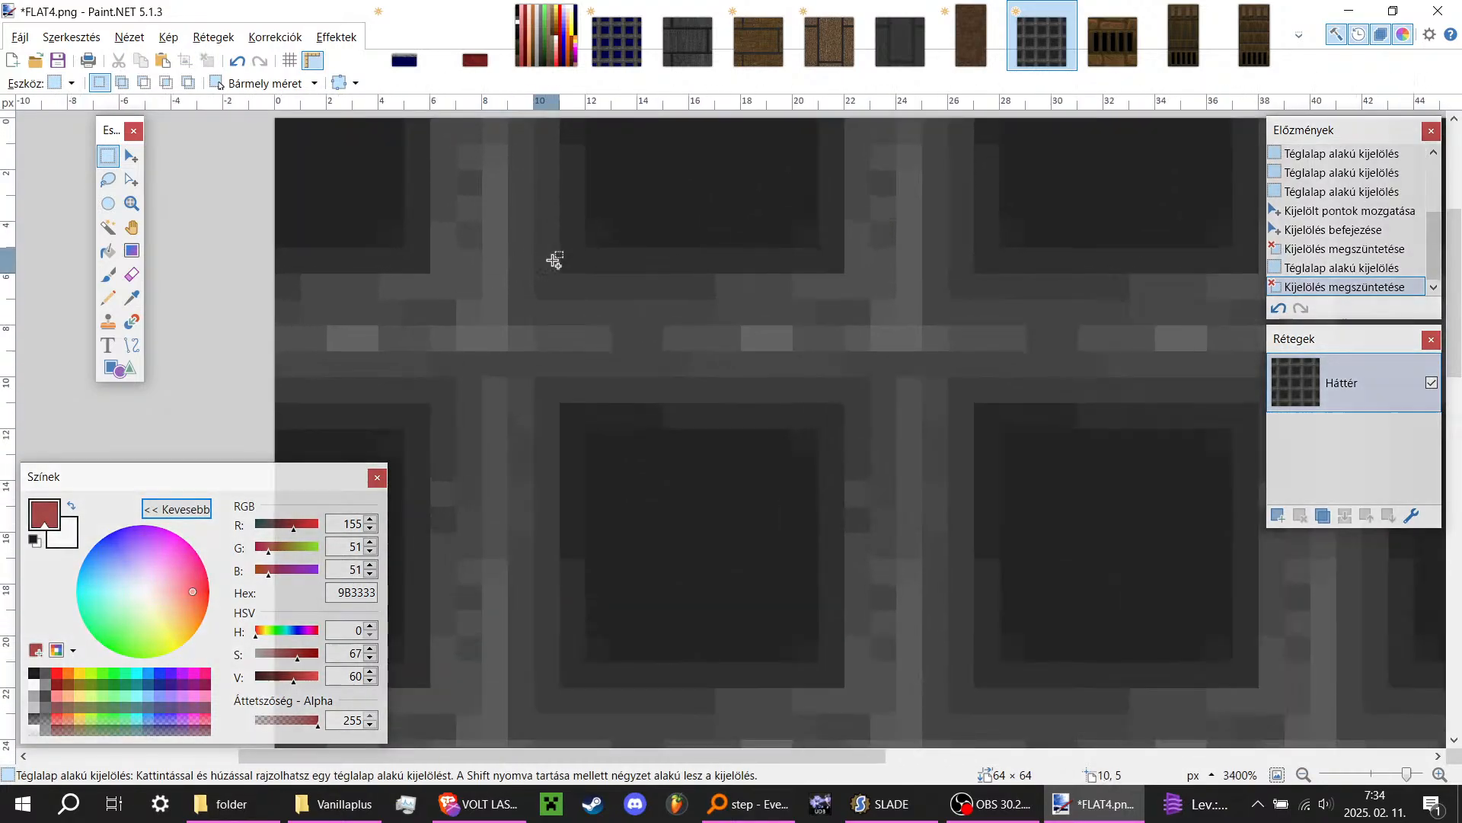
key("k")
left_click(587, 256)
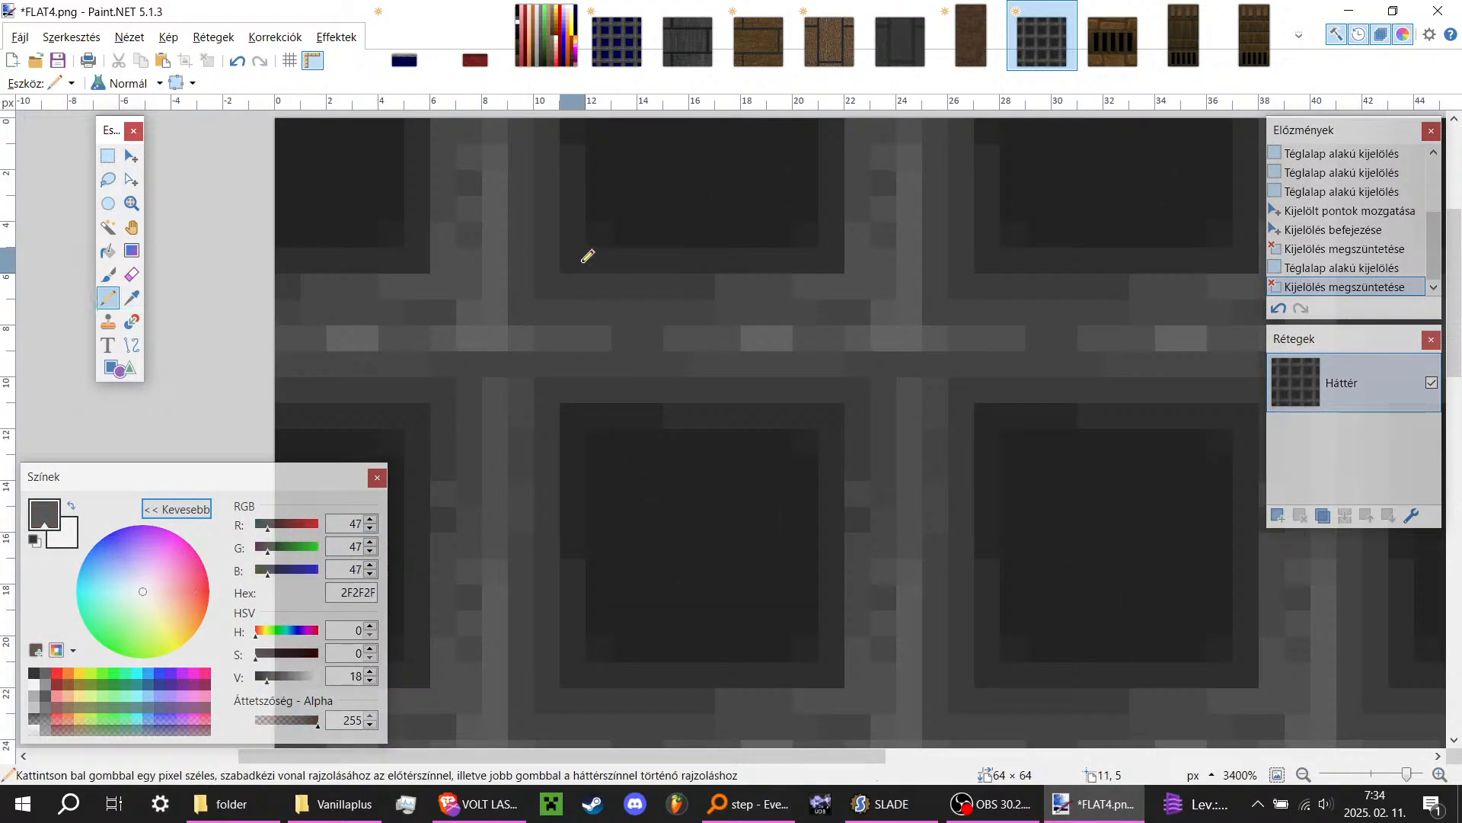
left_click_drag(566, 259, 476, 253)
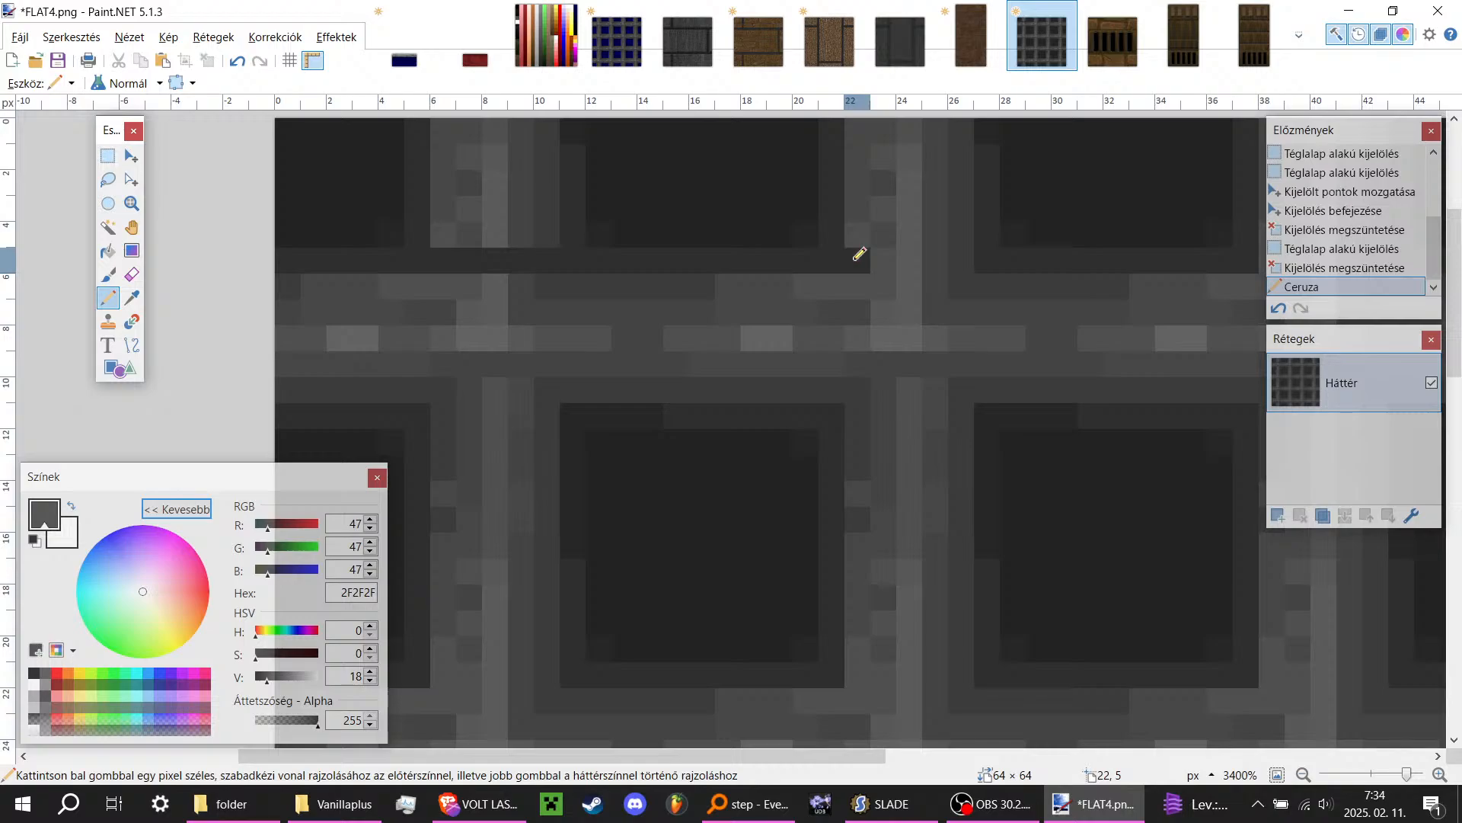
mouse_move(859, 254)
left_mouse_down()
mouse_move(1288, 257)
mouse_move(1259, 348)
left_mouse_up()
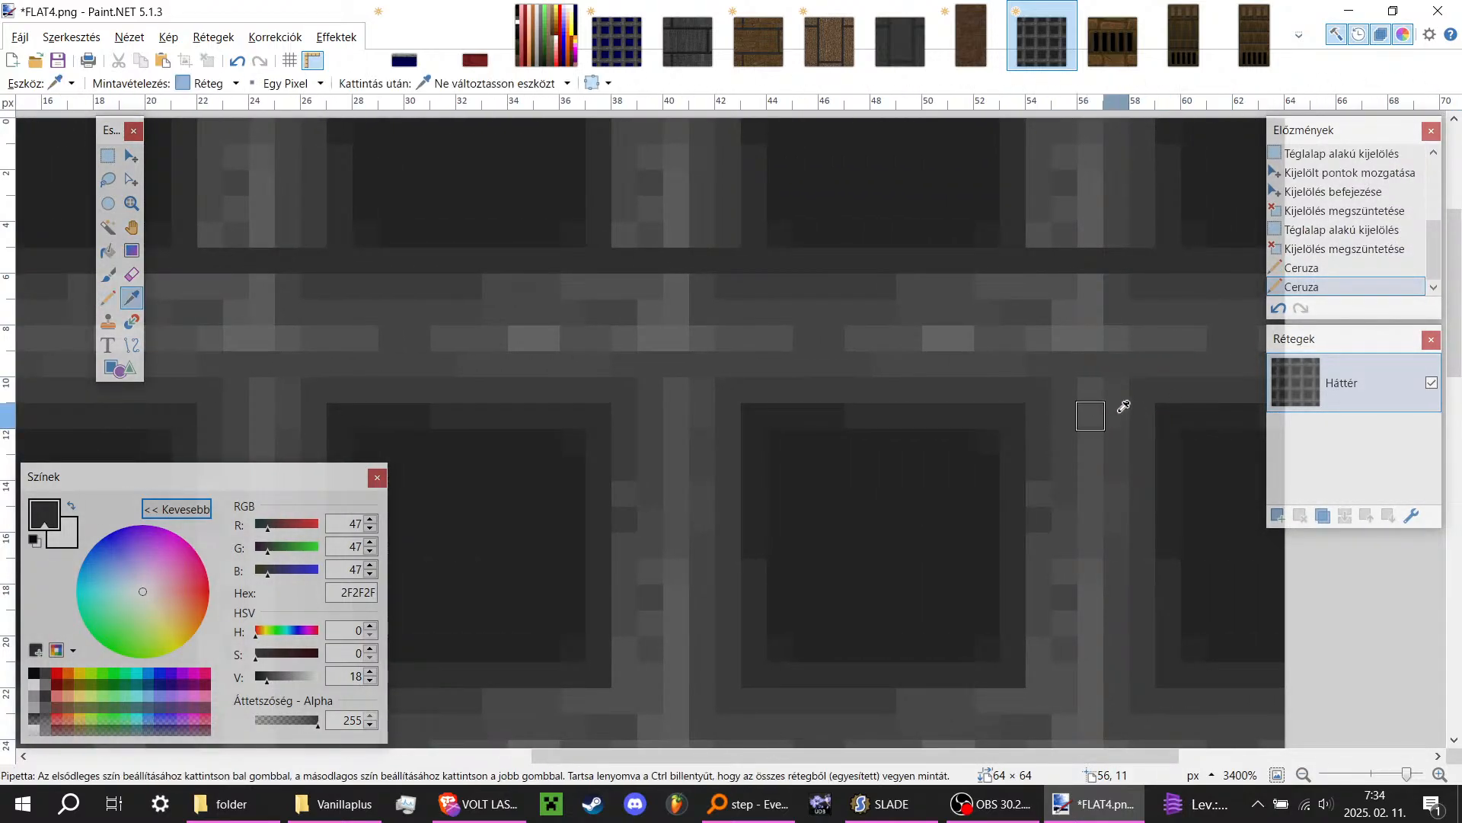
Step: Sample the darker gray 272727 below the uppermost horizontal bar and activate the Pencil tool
key("h")
key("k")
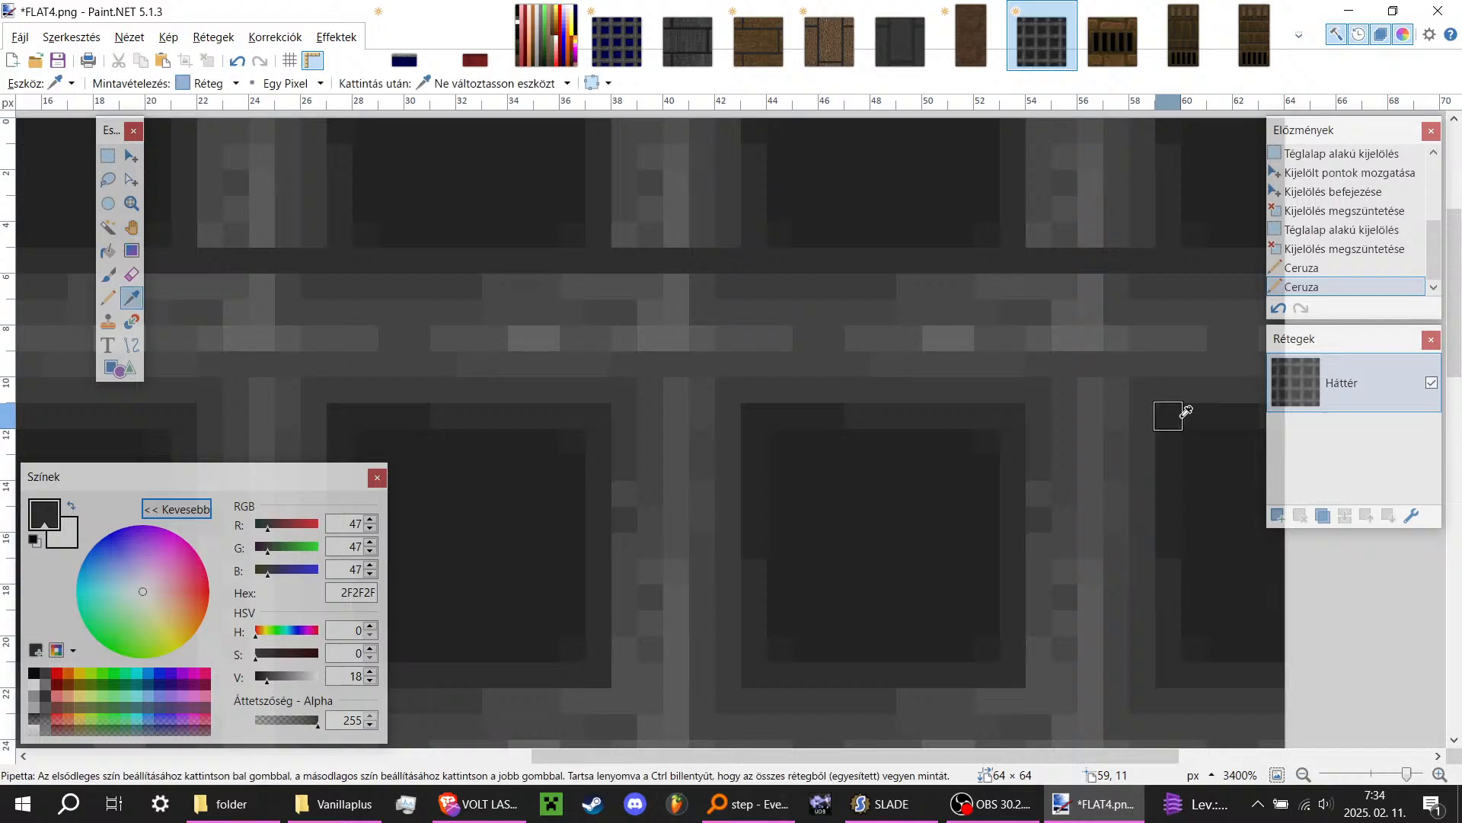
key("p")
Step: Try to pencil a dark line just below the uppermost horizontal bar, and undo its strokes
left_click_drag(1183, 415, 860, 415)
scroll(914, 412, "down", 5, "ctrl")
scroll(978, 402, "up", 5, "ctrl")
left_click_drag(975, 400, 765, 410)
scroll(745, 403, "down", 5, "ctrl")
scroll(764, 410, "down", 6, "ctrl")
scroll(690, 411, "up", 6, "ctrl")
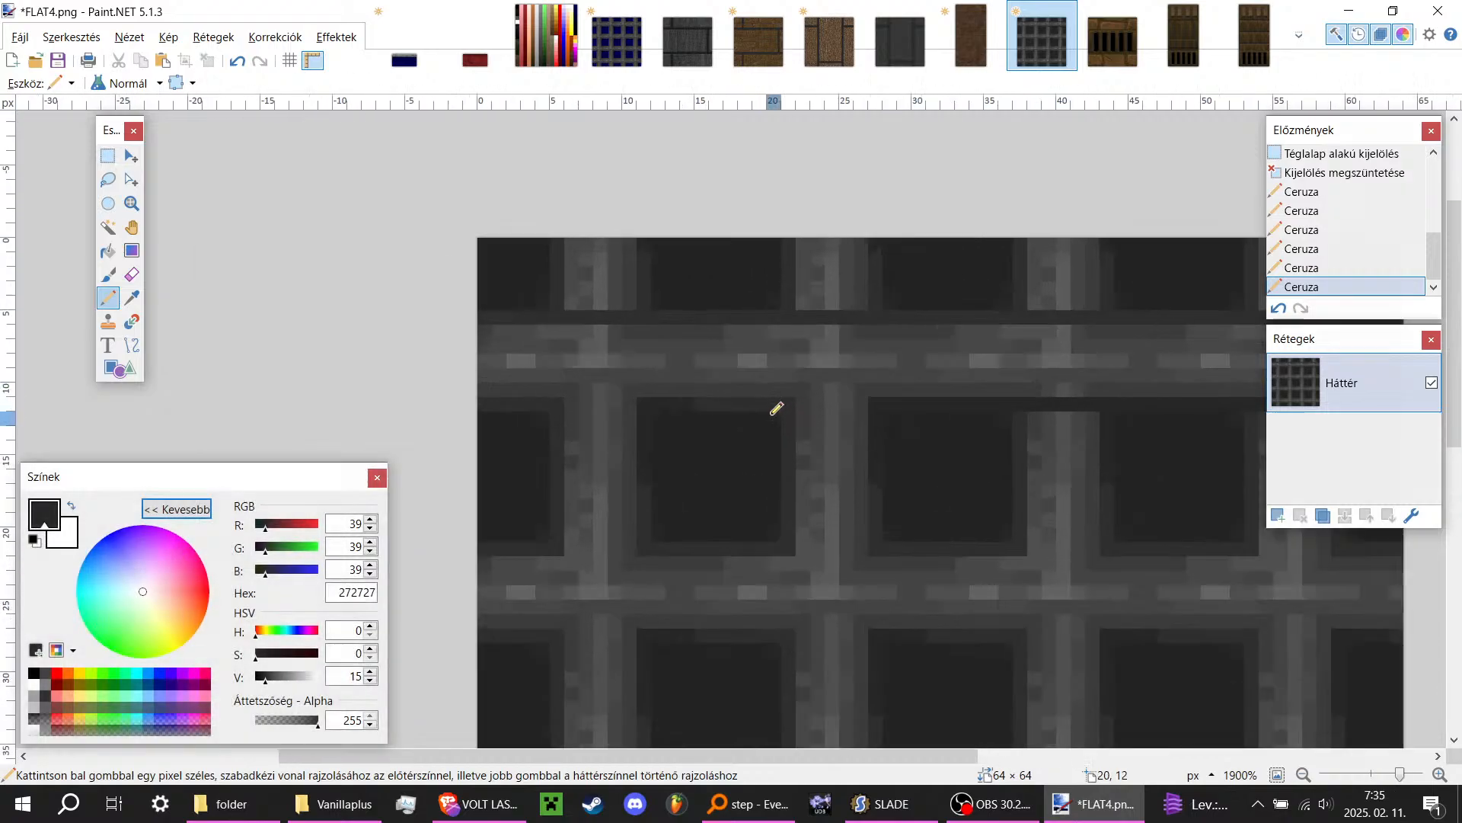
scroll(881, 393, "down", 5, "ctrl")
scroll(762, 422, "up", 4, "ctrl")
key("ctrl+z")
key("ctrl+z")
key("ctrl+z")
key("ctrl+z")
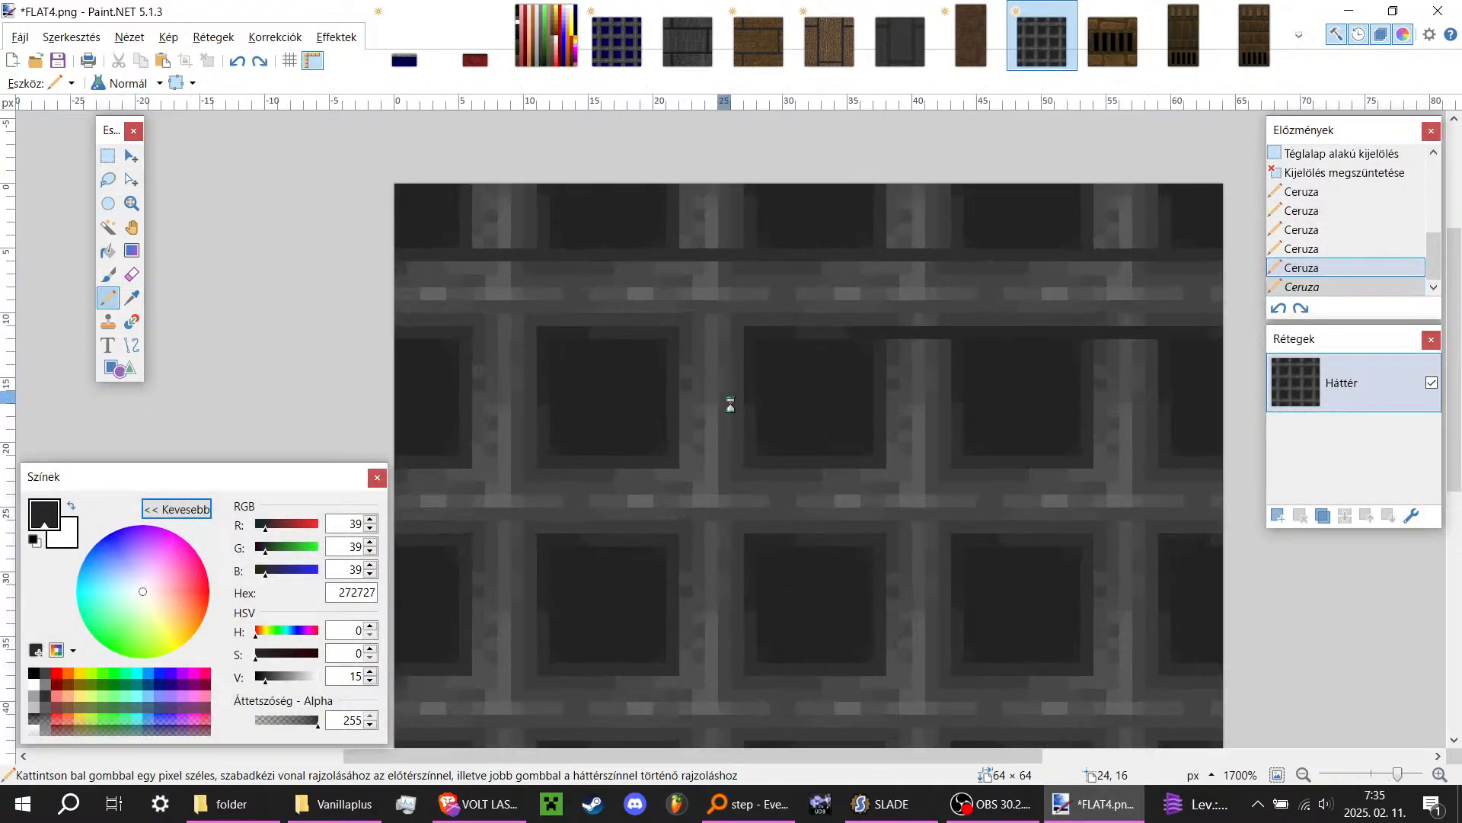
Step: Pencil a 272727 line along row 27 across FLAT4, and select the 64 x 23 pixel strip at 0, 5
scroll(523, 516, "down", 1, "ctrl")
scroll(503, 513, "up", 1, "ctrl")
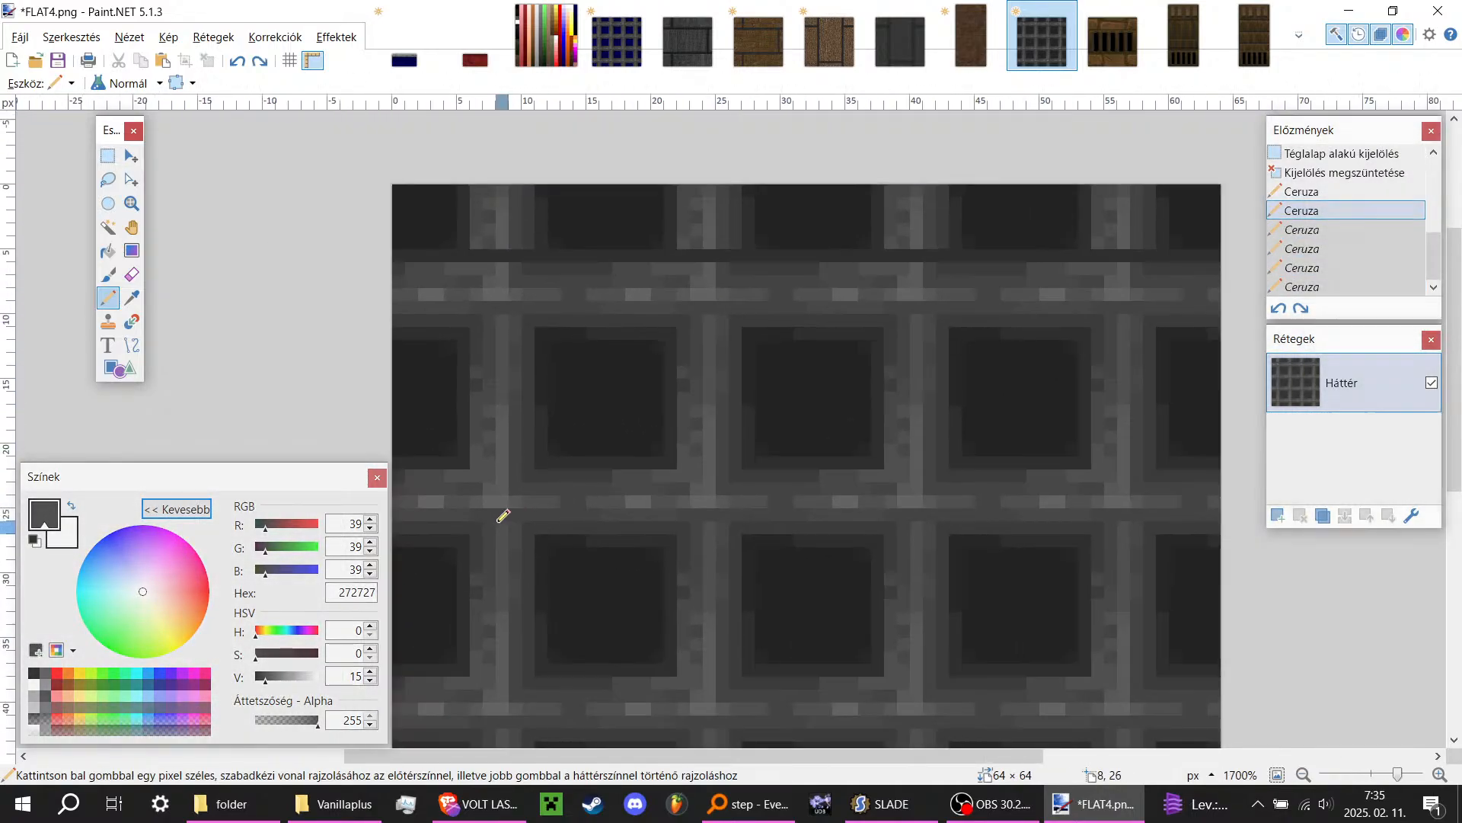
left_click_drag(536, 538, 538, 539)
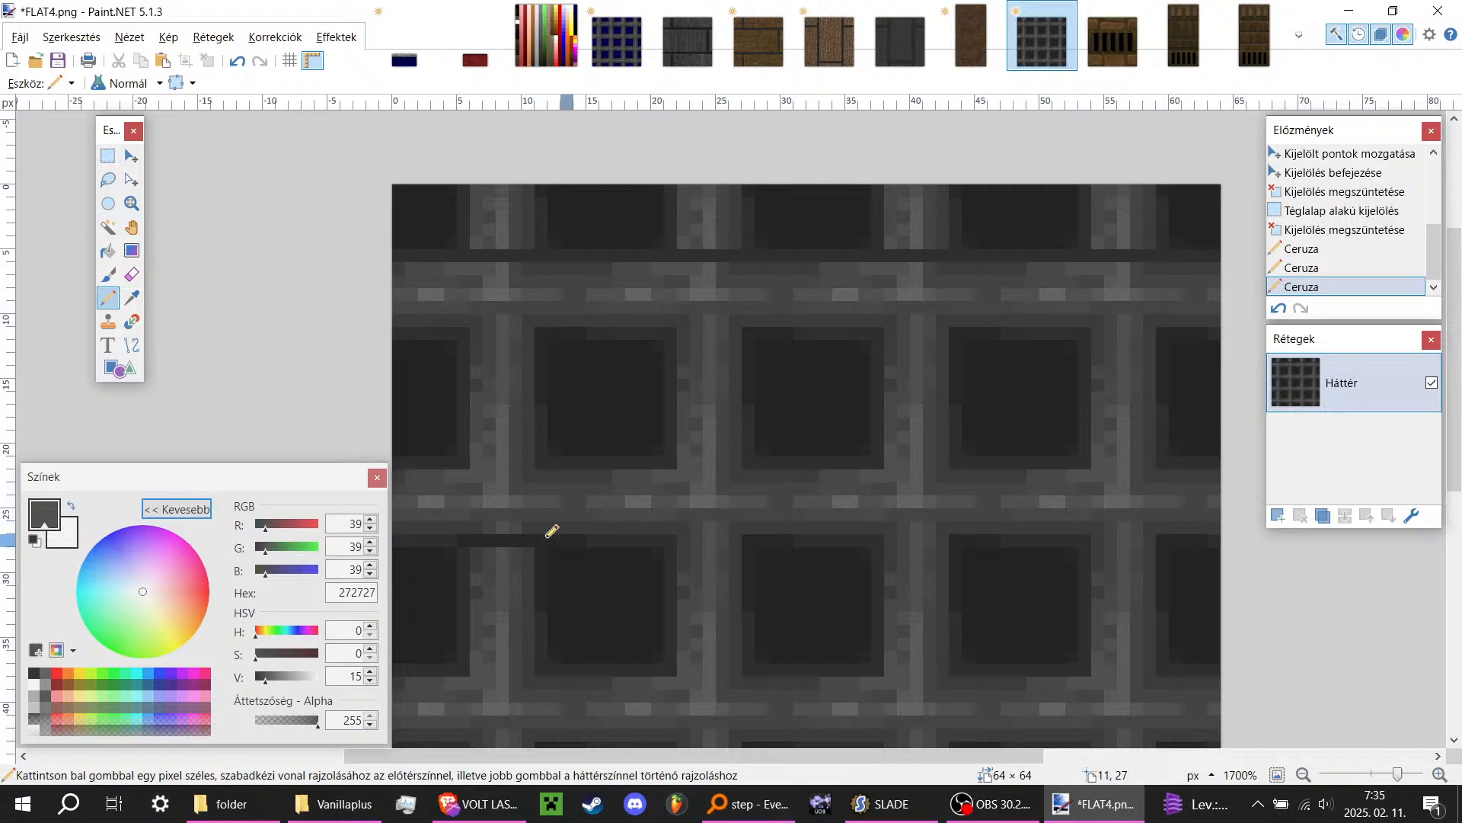
left_click_drag(397, 531, 1456, 537)
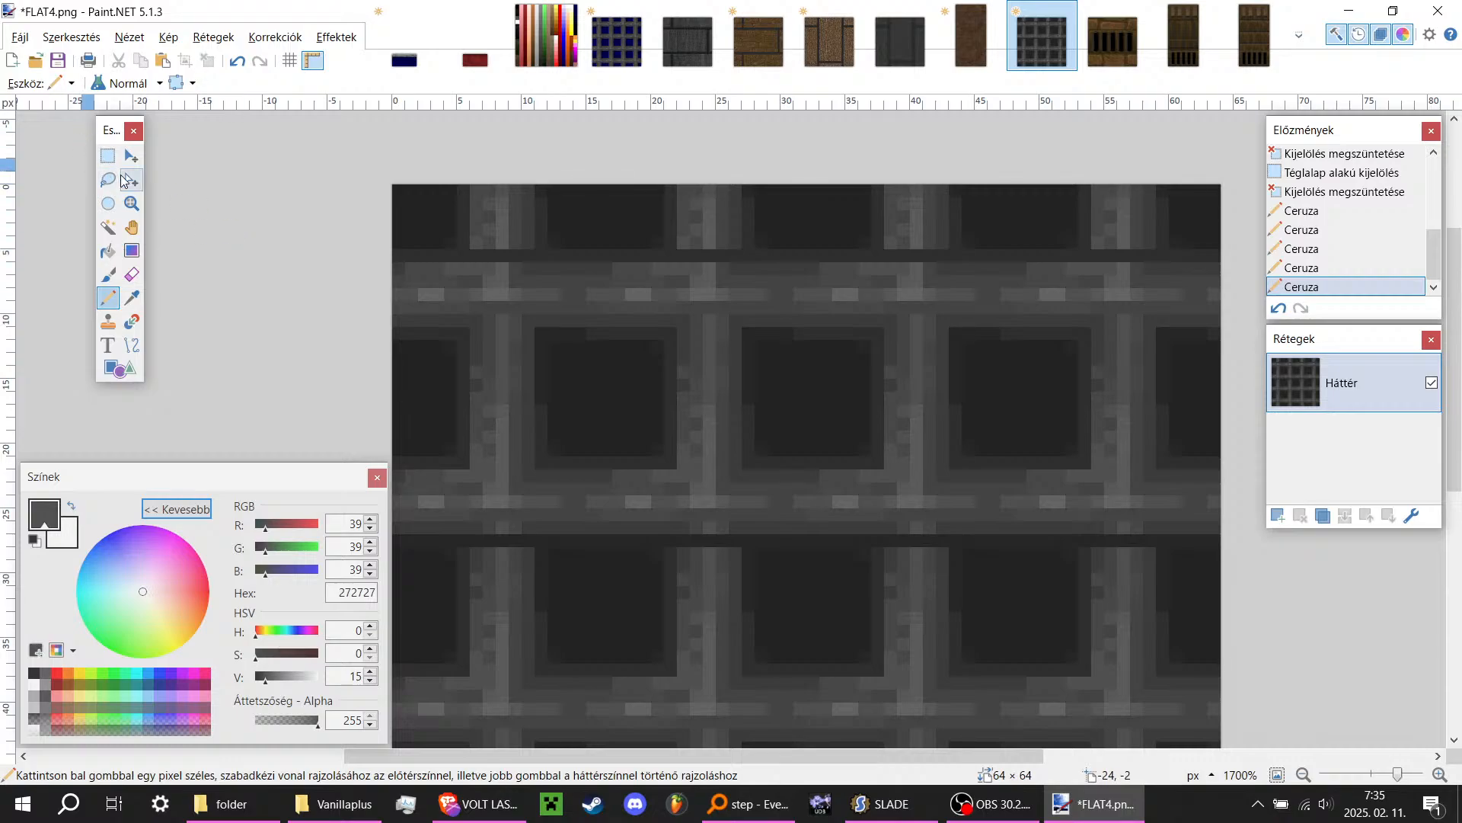
key("s")
left_click_drag(402, 257, 1226, 536)
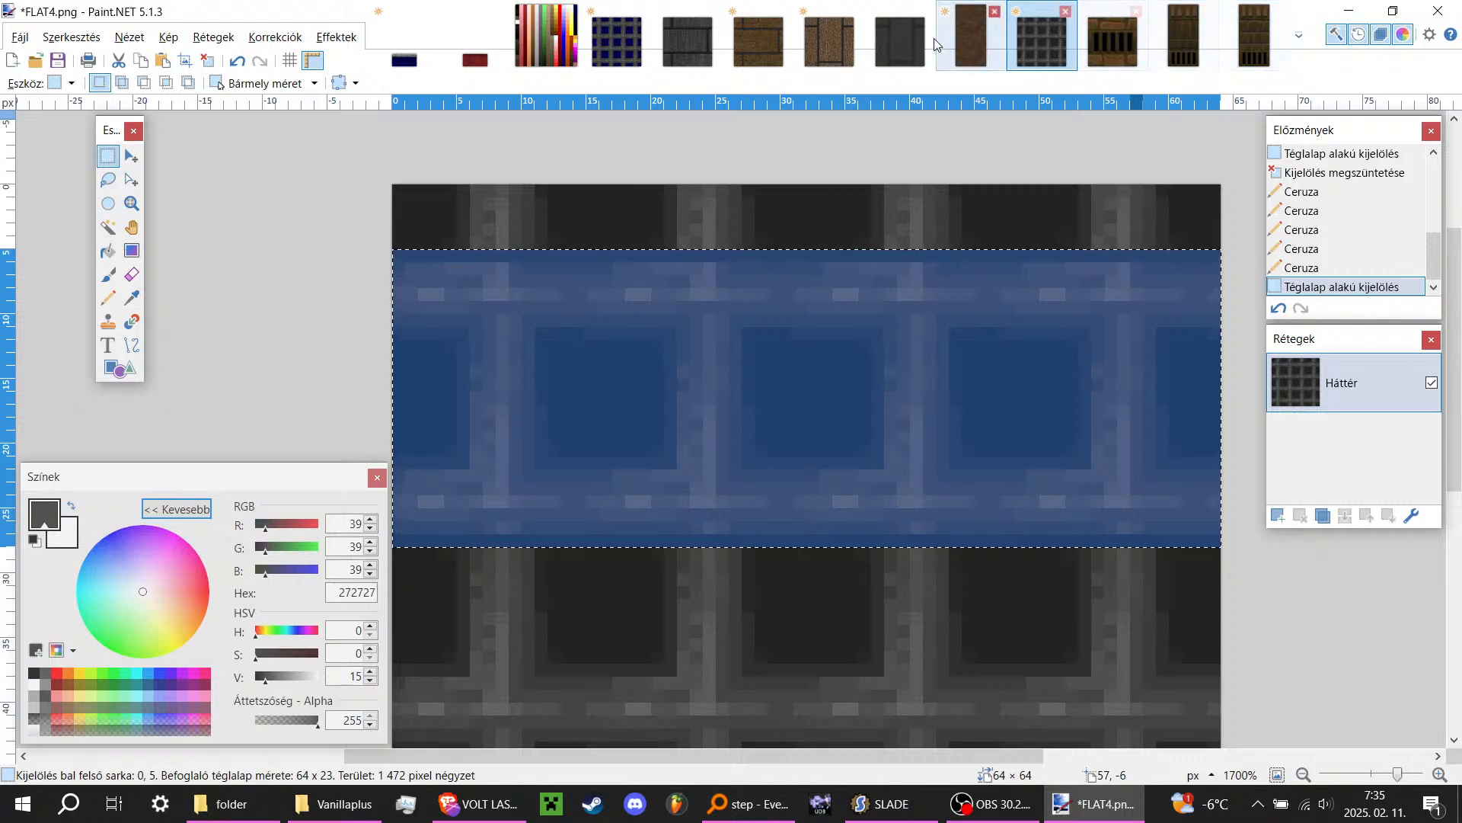
Step: Try the copied strip in RW1_4 at 0, 64, move it off the canvas, and return to FLAT4
left_click(971, 35)
key("ctrl+v")
scroll(792, 457, "up", 4)
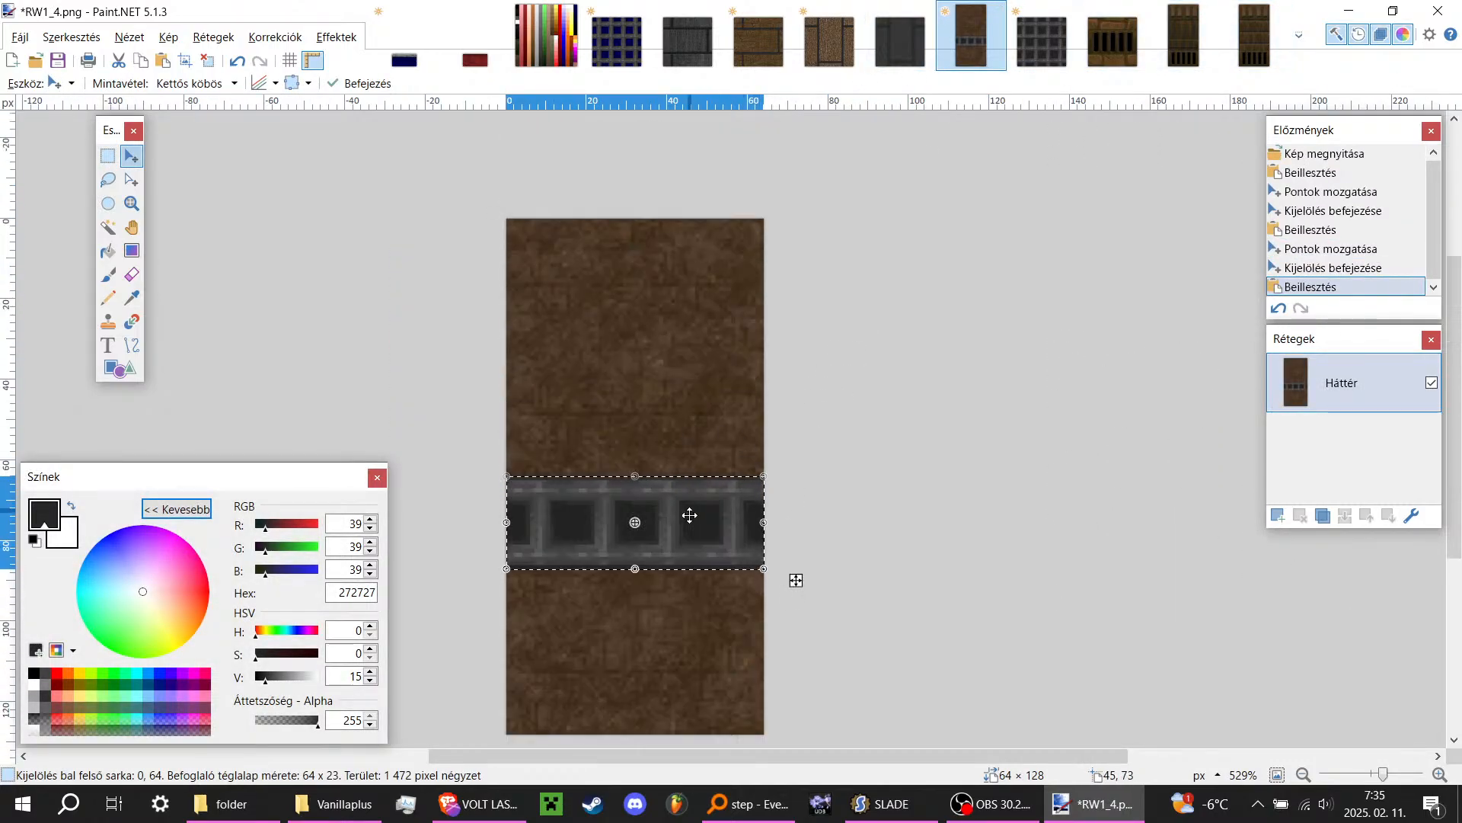
left_click_drag(694, 553, 1192, 538)
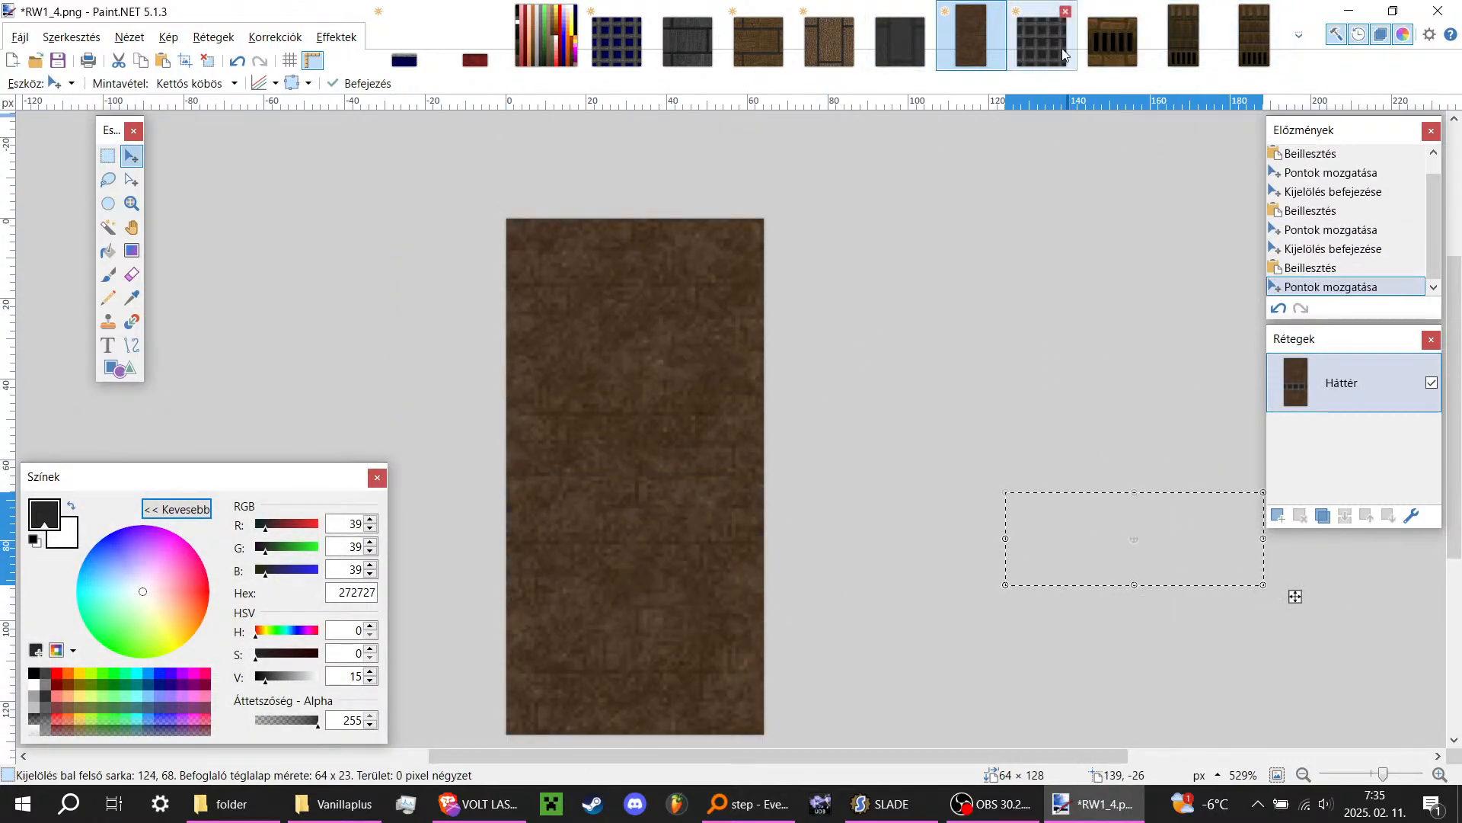
left_click(1041, 35)
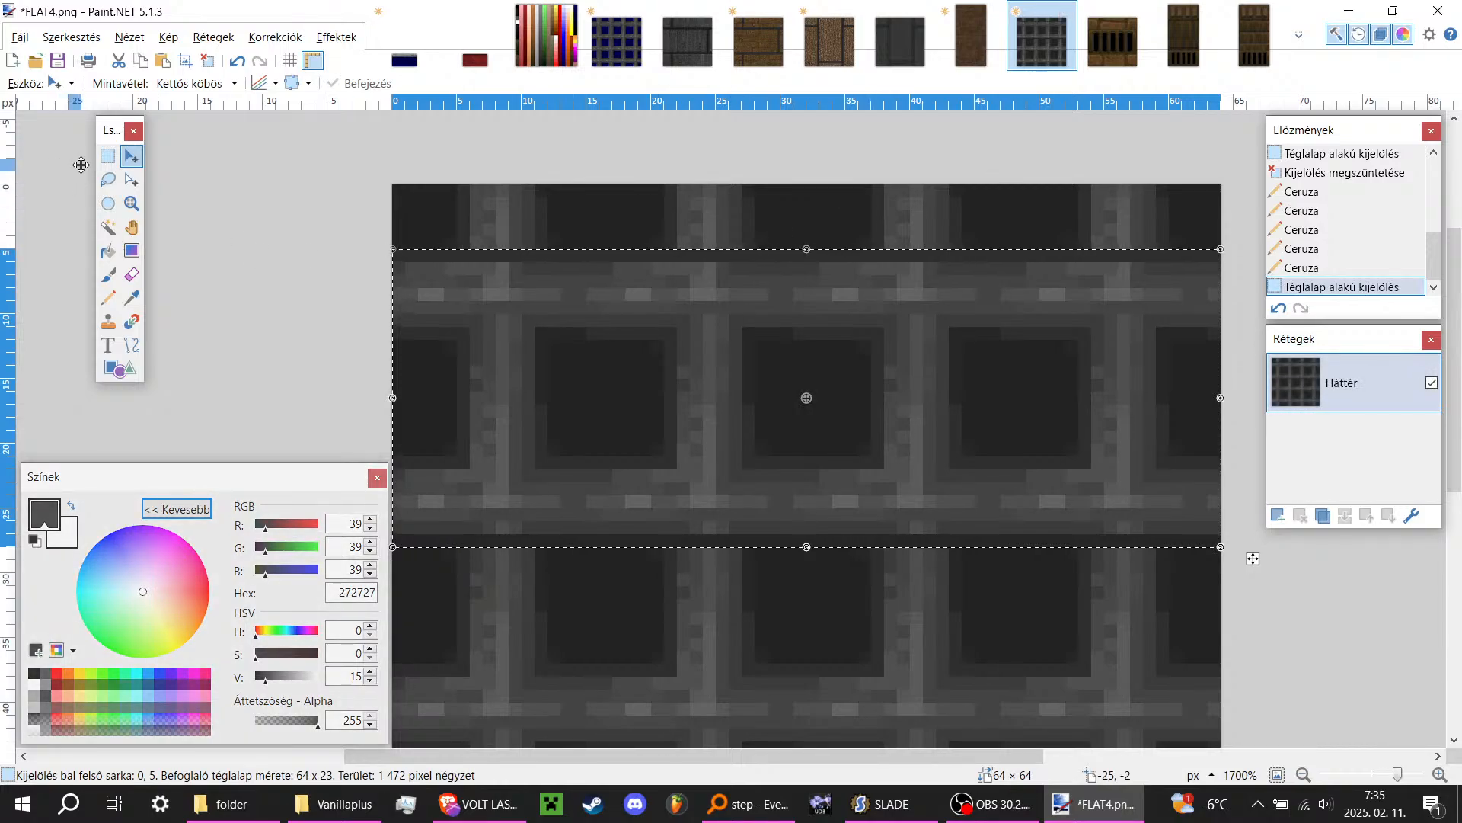
Step: Deselect the strip and erase the dark fill of the leftmost opening in FLAT4's second row, using the Magic Wand at 10% tolerance
key("s")
left_click(403, 252)
left_click_drag(404, 264, 724, 317)
left_click(724, 317)
left_click(107, 227)
left_click(411, 398)
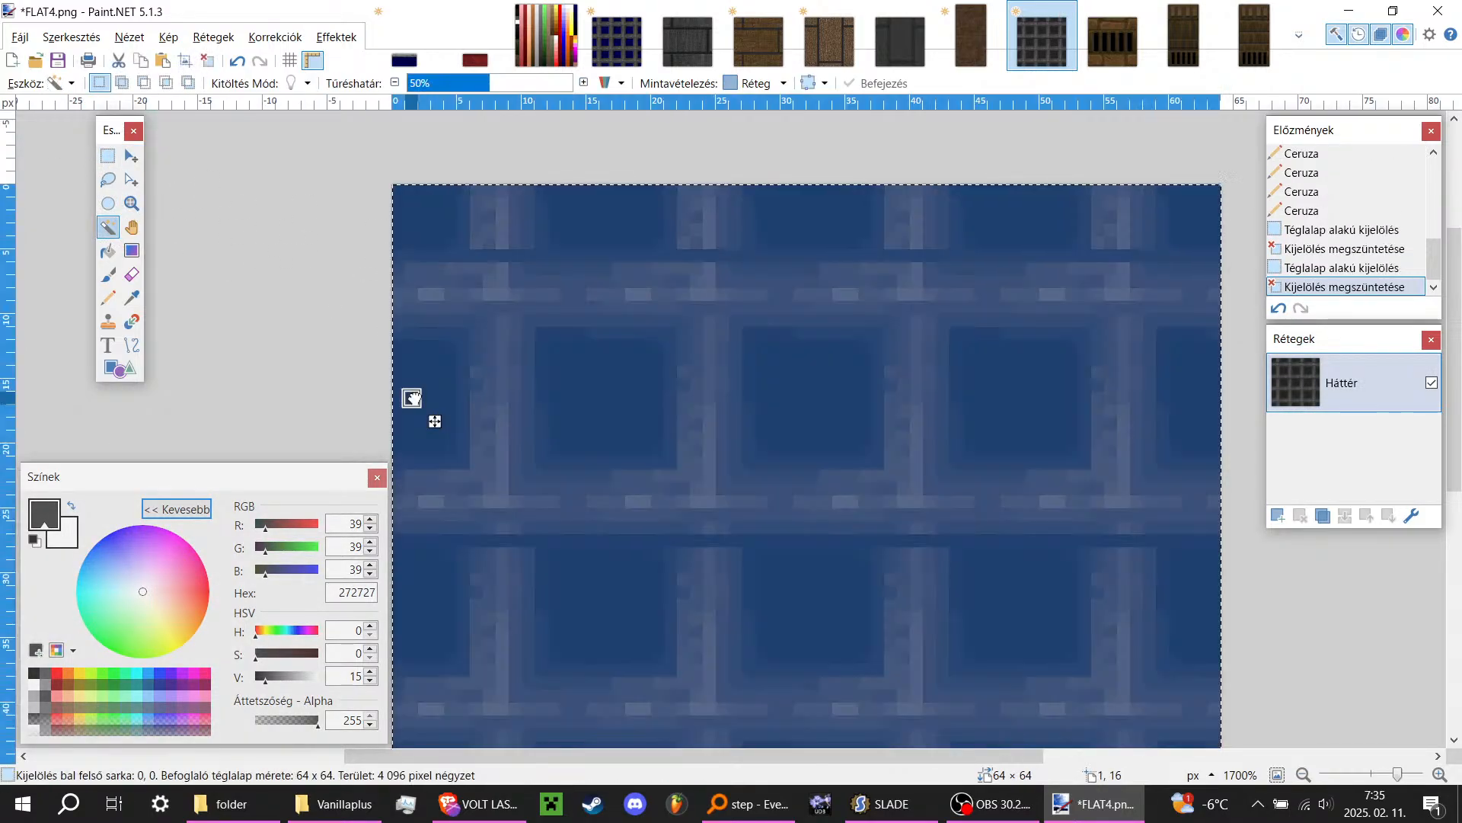
left_click(431, 82)
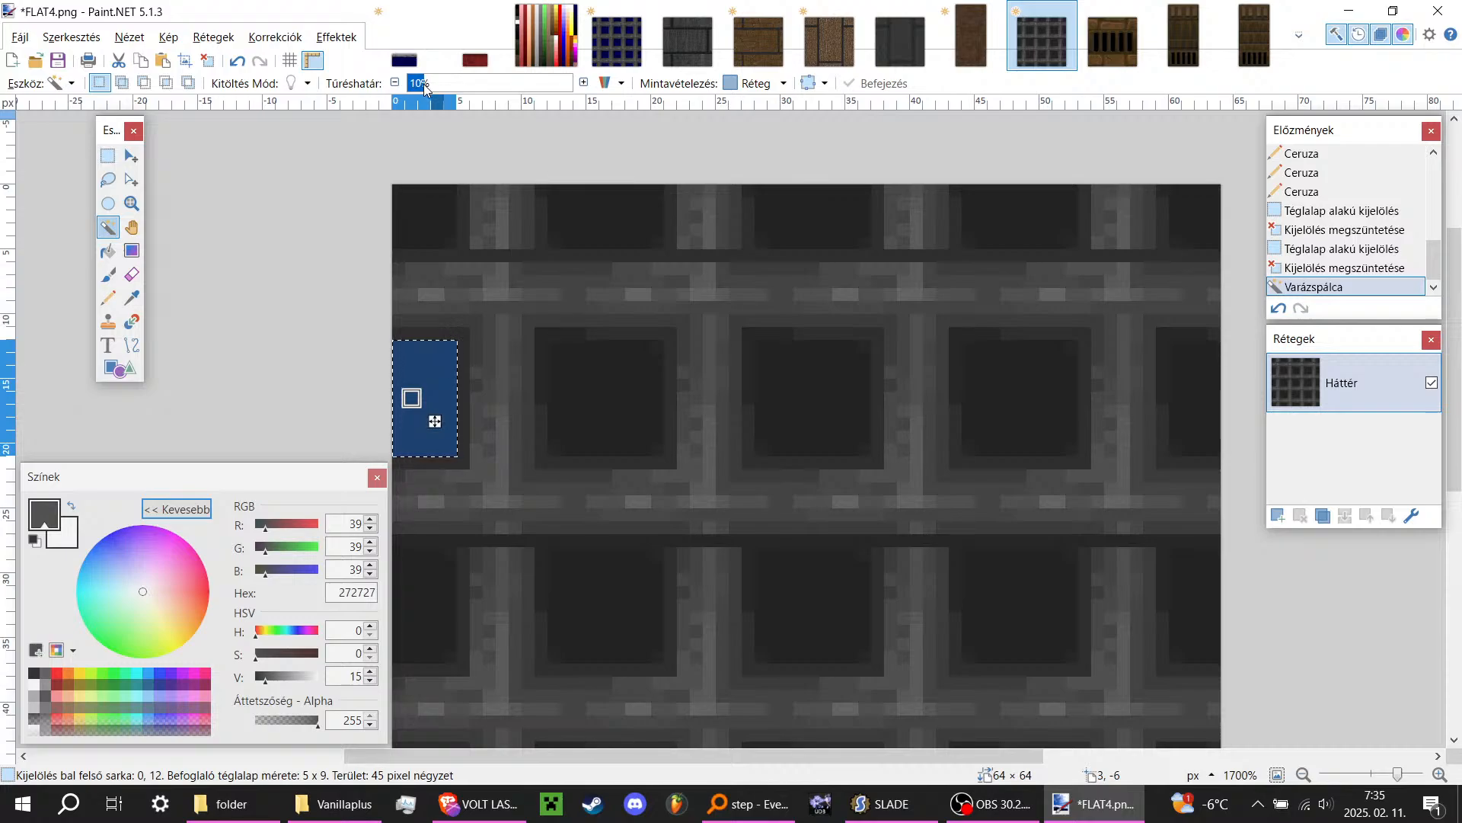
left_click(424, 84)
key("Delete")
Step: Erase the dark fill of the second opening in that row with the Magic Wand tolerance set to 11%
left_click(606, 415)
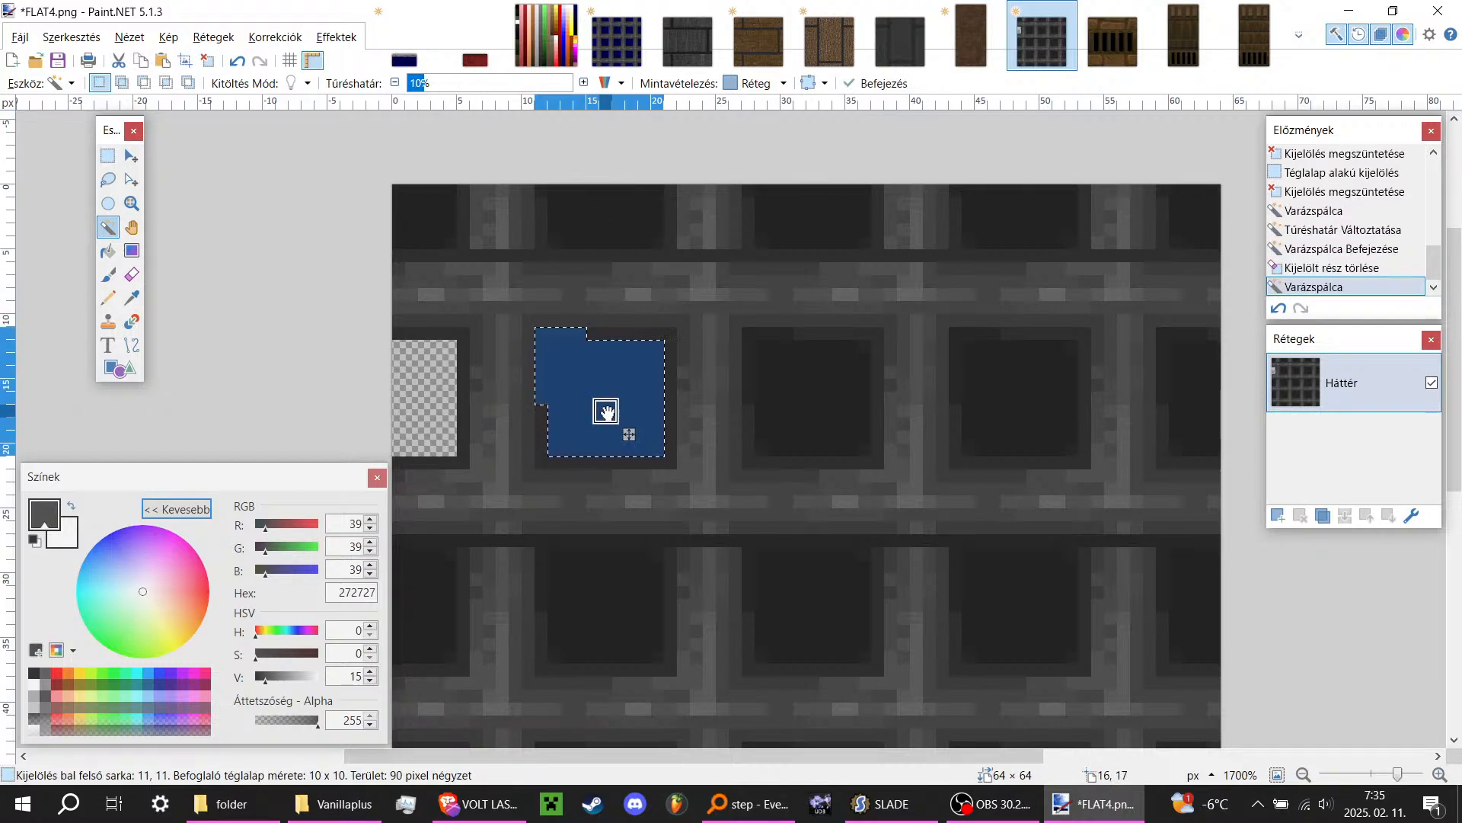
left_click(417, 84)
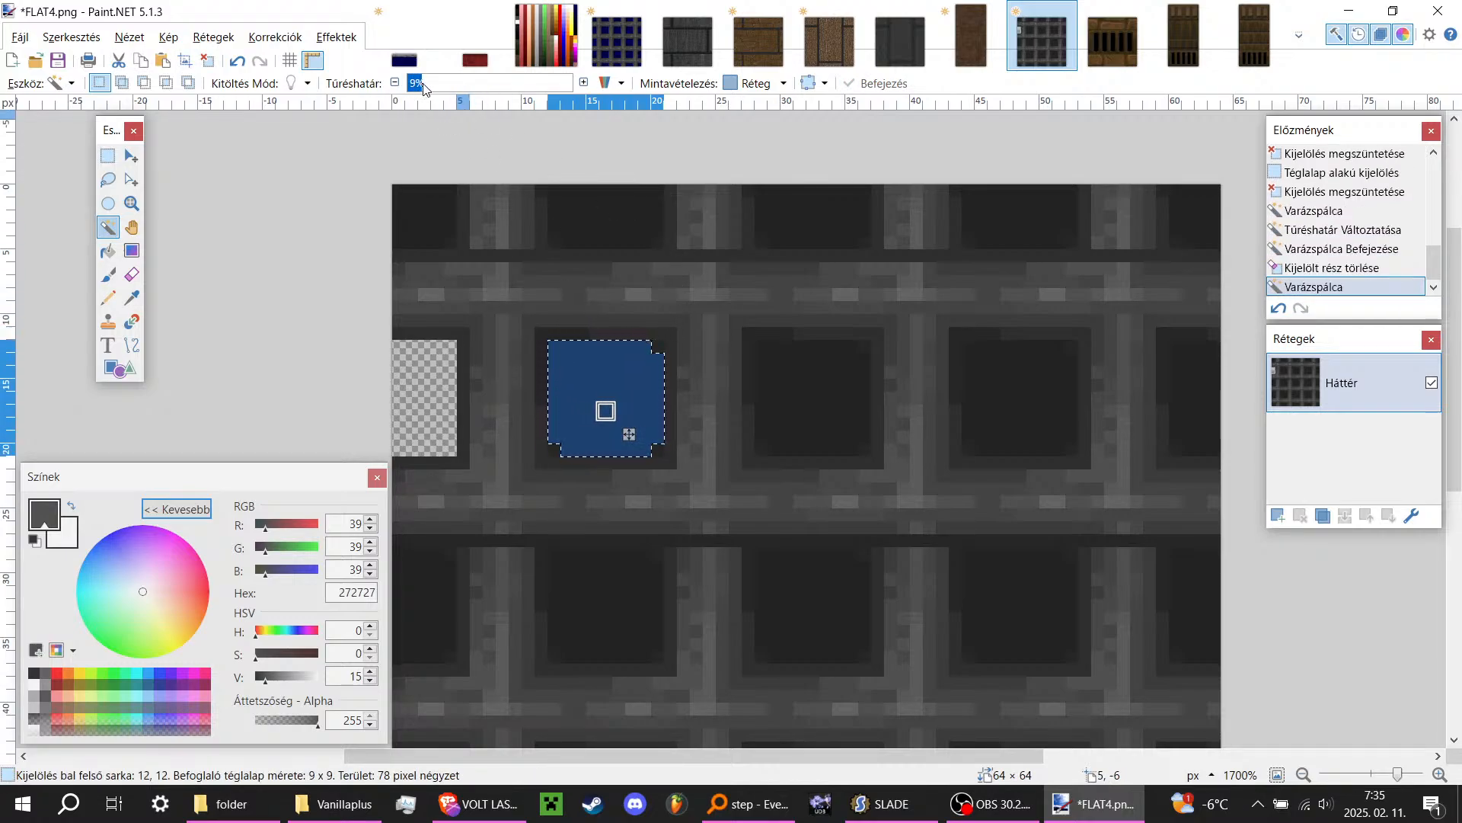
left_click_drag(424, 89, 426, 88)
key("Delete")
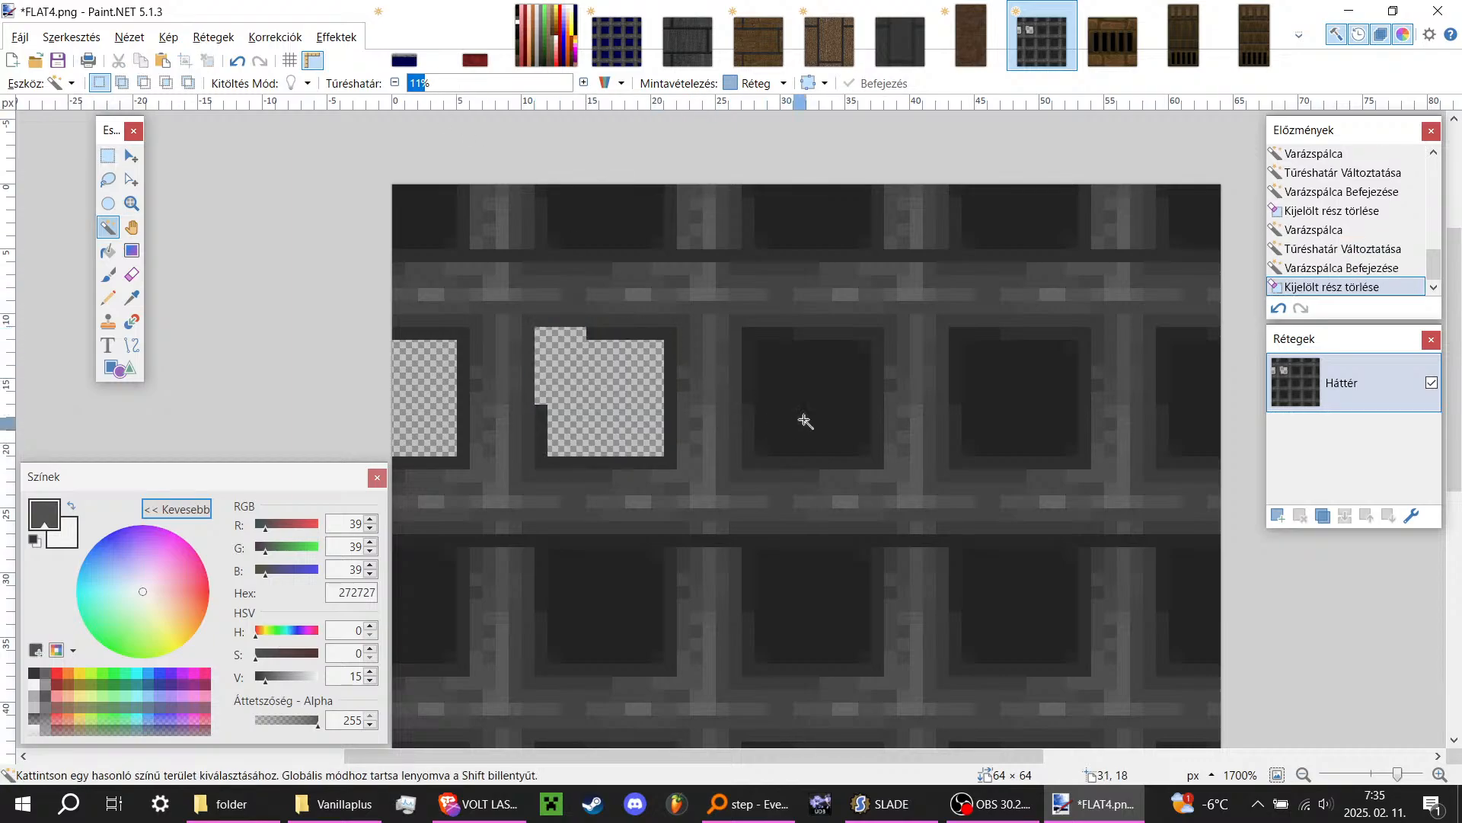
Step: Erase the dark fill of the remaining three openings in the same row to transparency
left_click(806, 417)
key("Delete")
left_click(986, 398)
key("Delete")
left_click(1186, 387)
key("Delete")
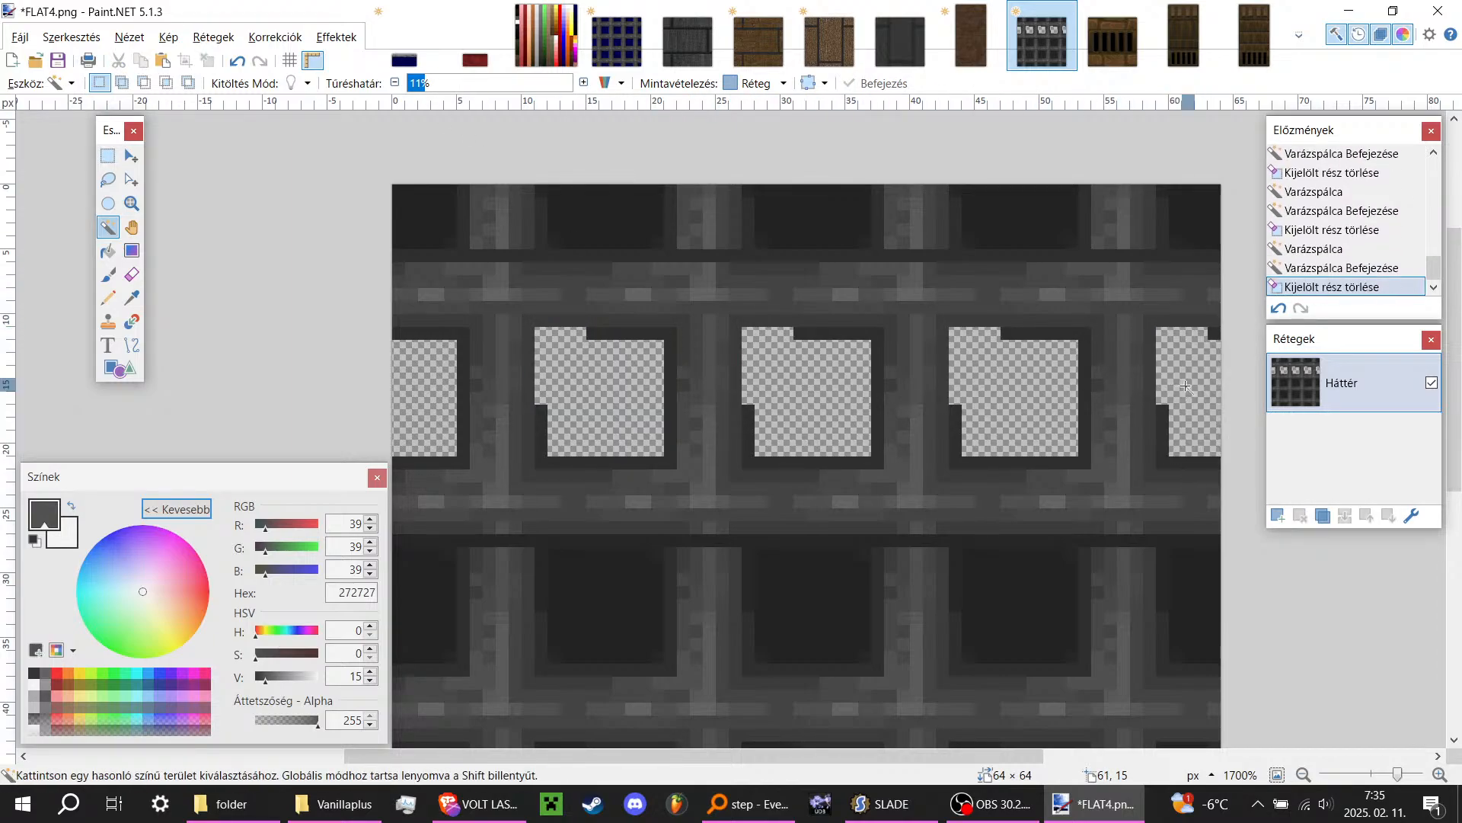
Step: Sample the frame gray 2F2F2F and pencil in the missing upper and side frame pixels around the four damaged openings
key("h")
key("k")
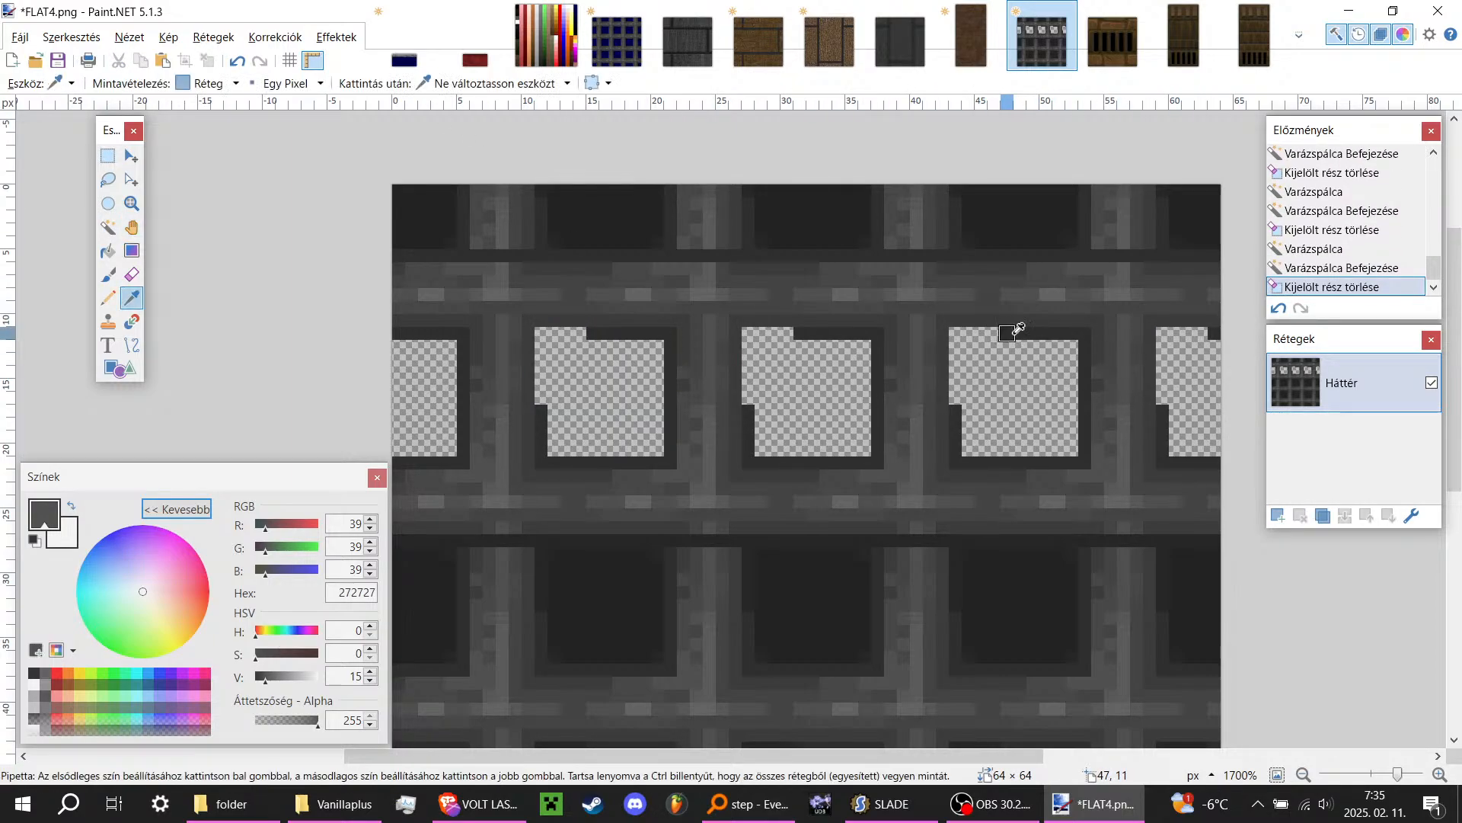
key("p")
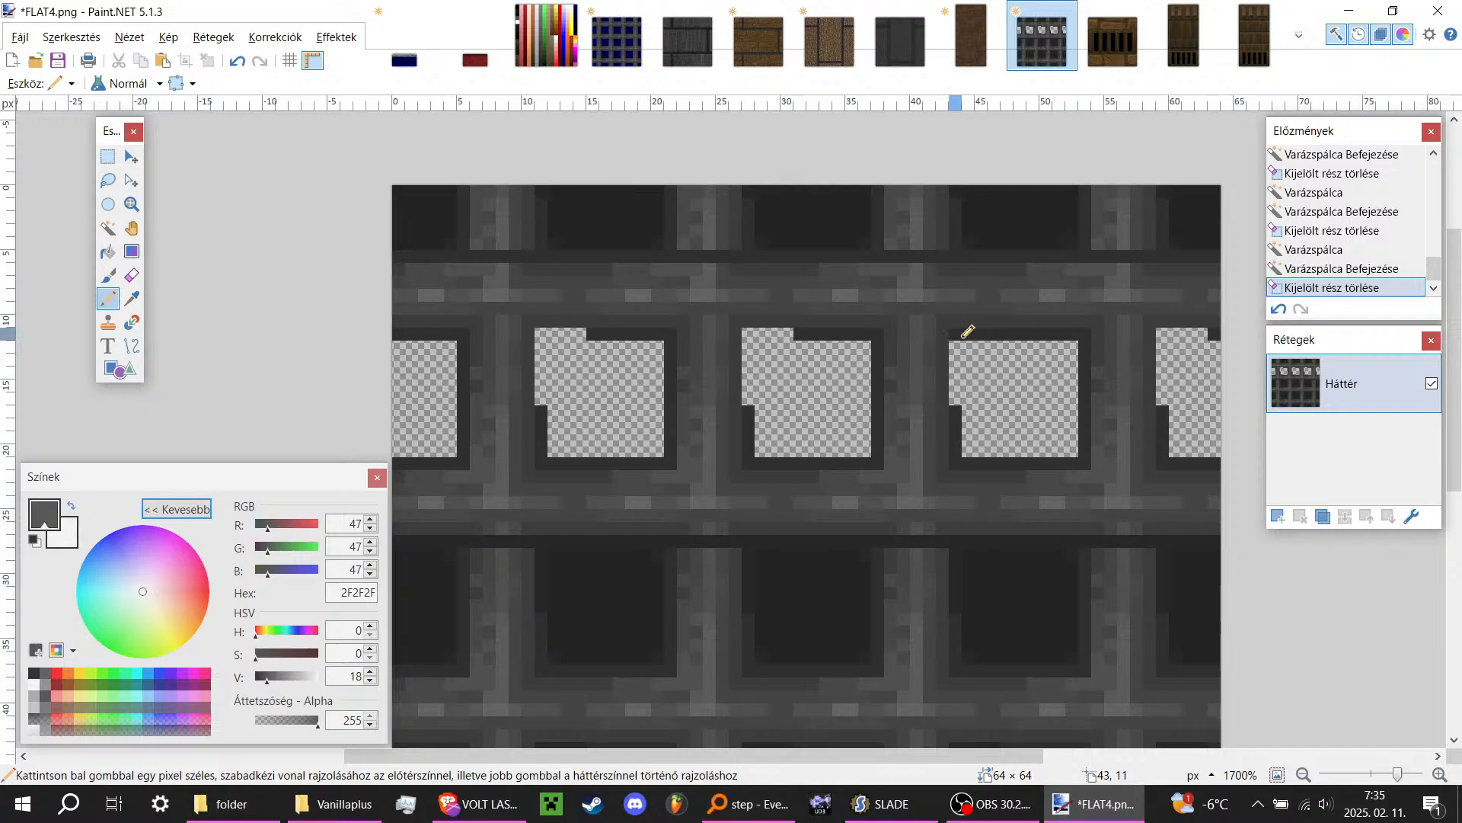
left_click(955, 397)
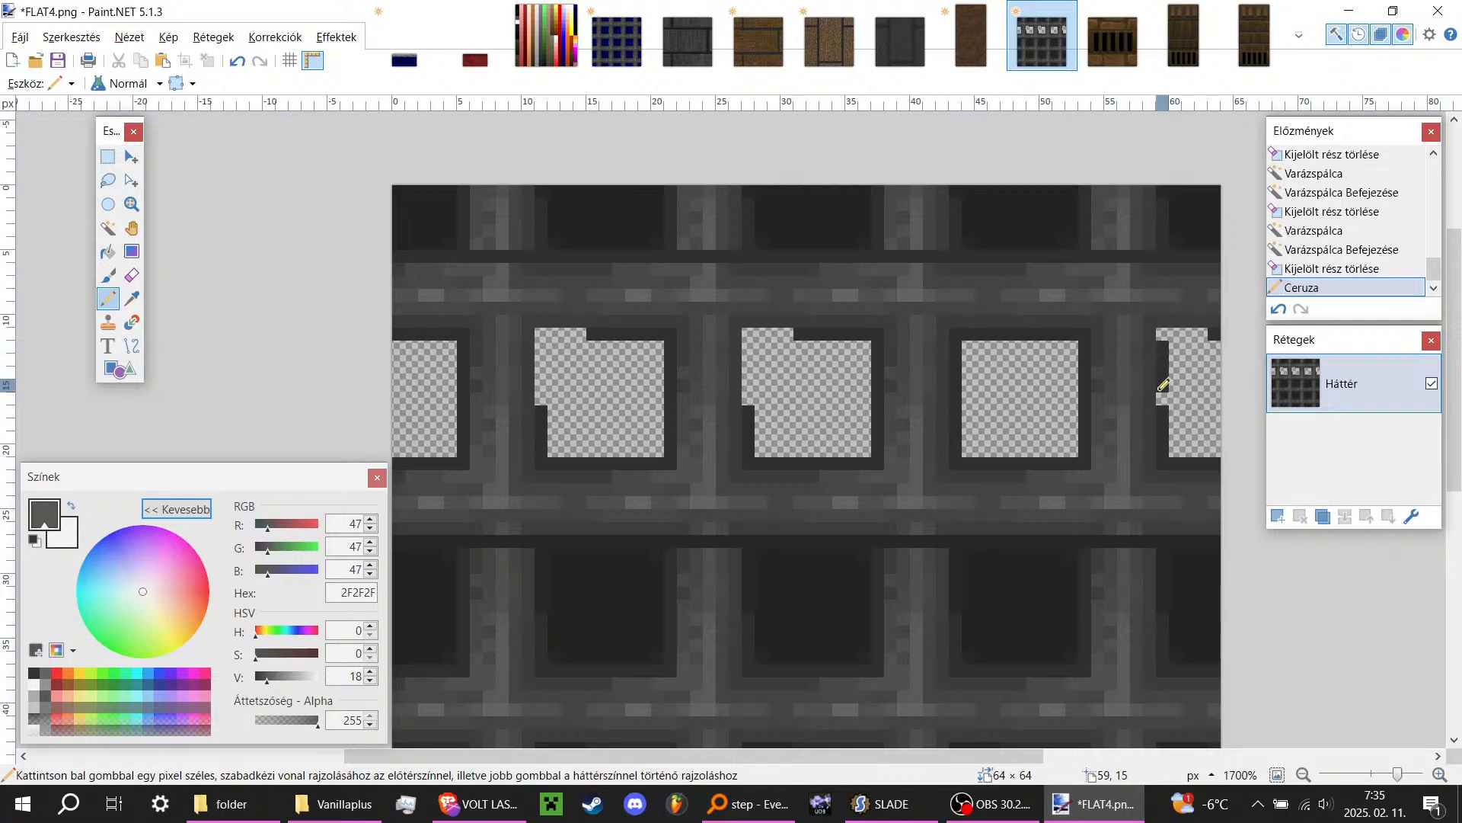
left_click(1163, 384)
left_click(1172, 355)
left_click_drag(1180, 328, 1204, 329)
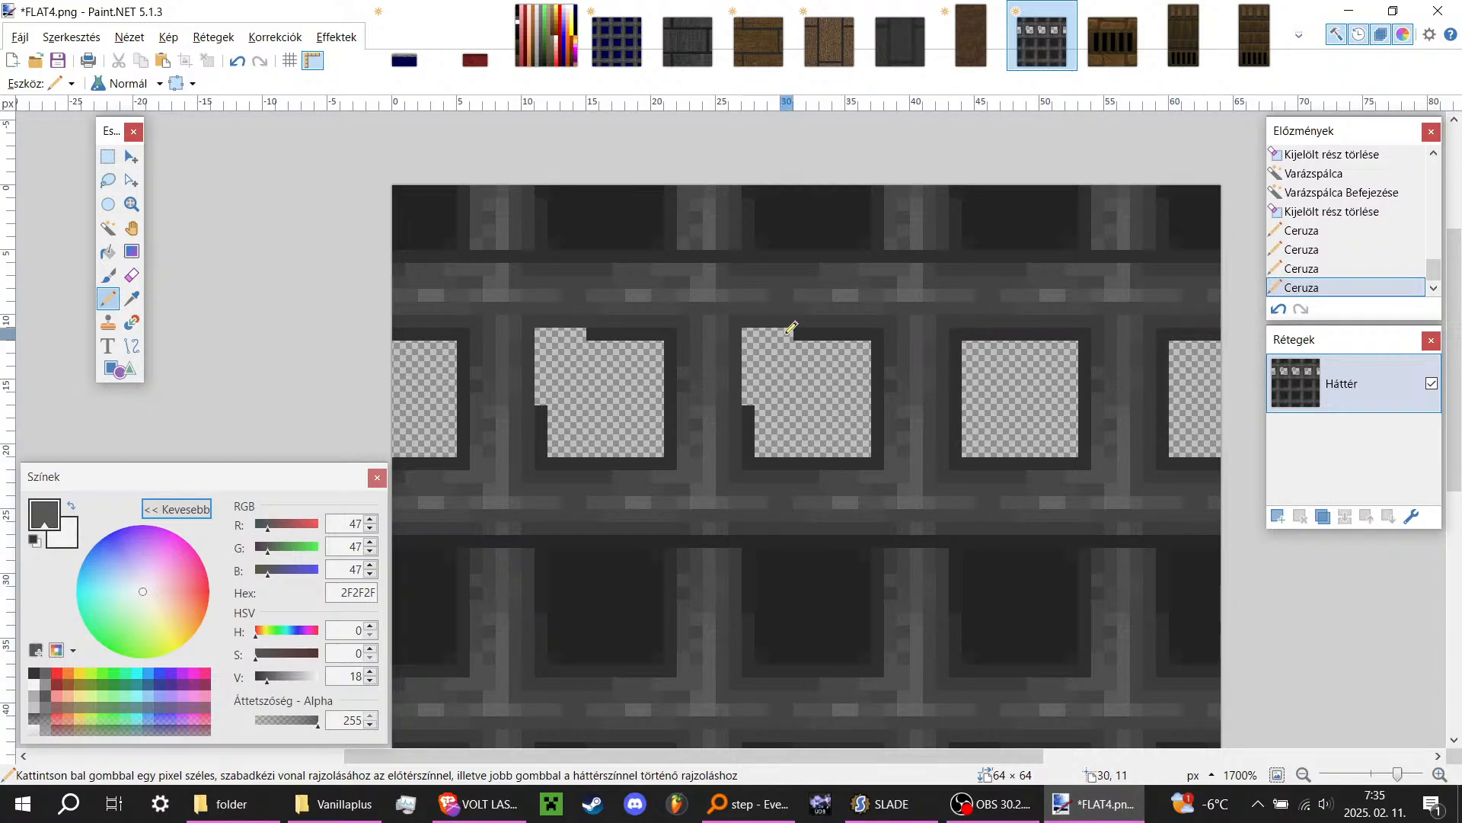
left_click(748, 348)
left_click_drag(749, 360, 751, 394)
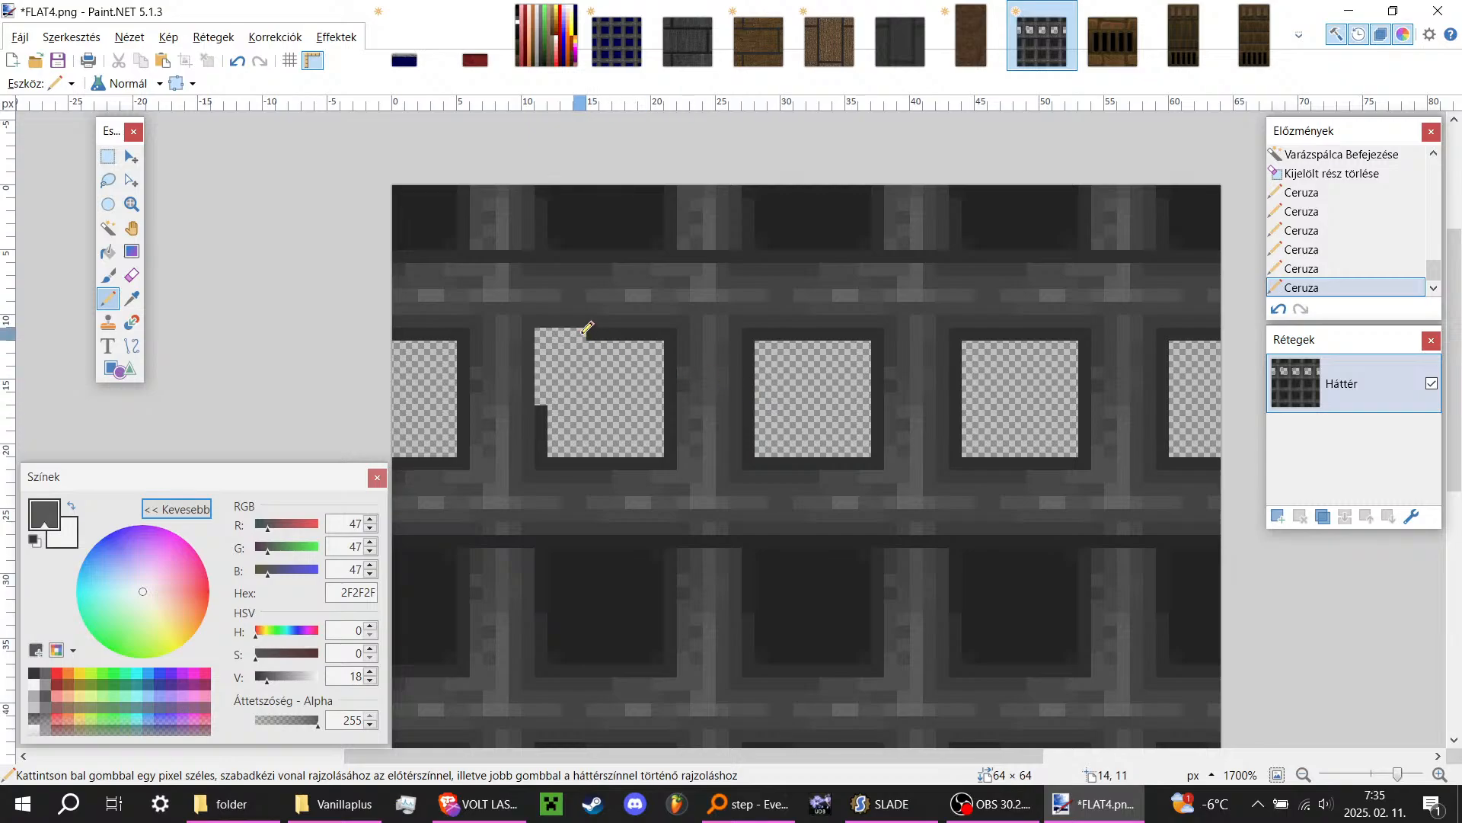
left_click_drag(550, 335, 545, 391)
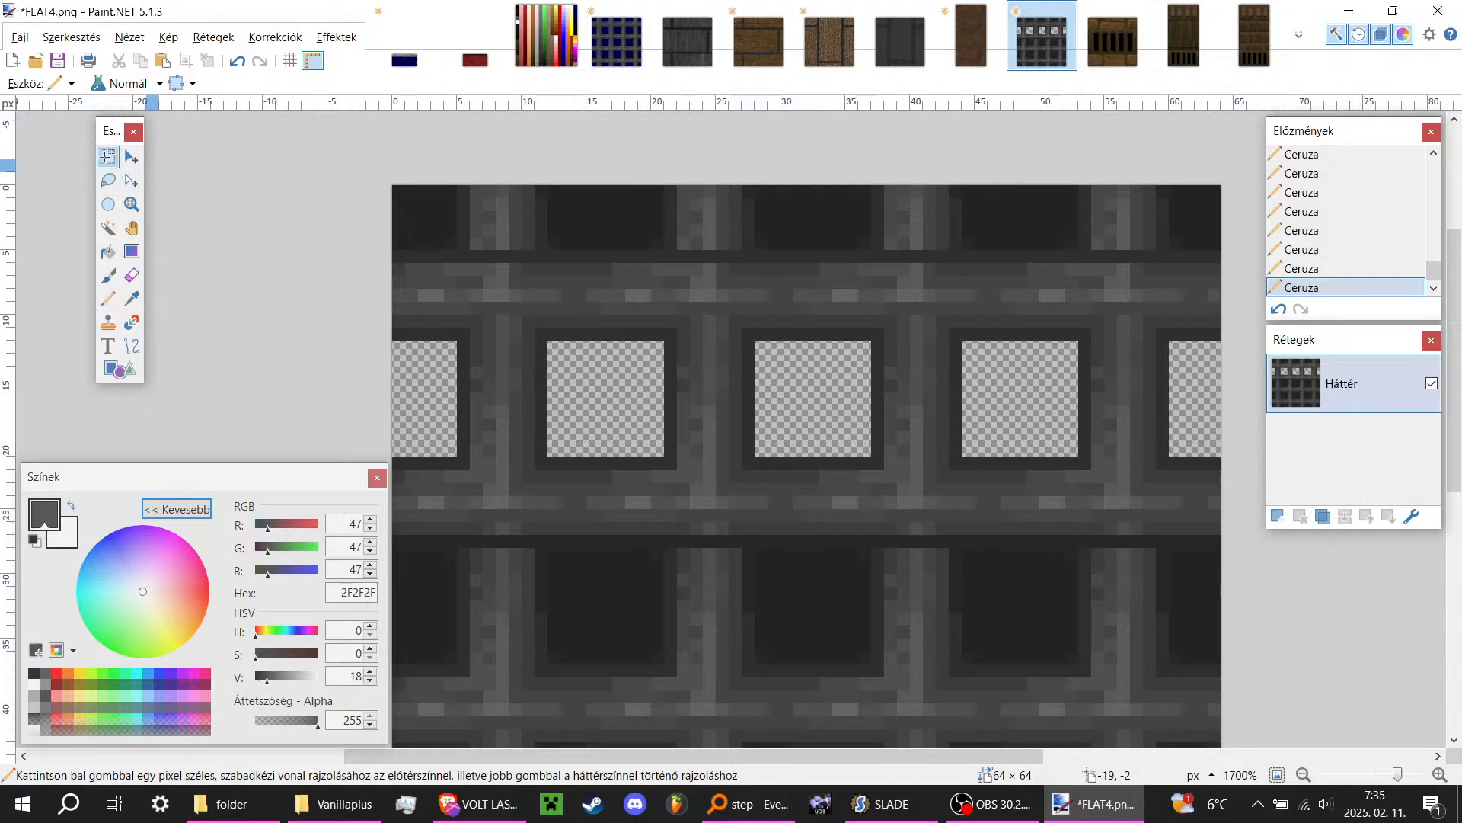
Step: Copy the 64 x 23 pixel strip at 0, 5 in FLAT4 and switch to the RW1_4 image
left_click(108, 156)
mouse_move(395, 252)
left_mouse_down()
mouse_move(471, 314)
mouse_move(1209, 529)
mouse_move(1219, 547)
left_mouse_up()
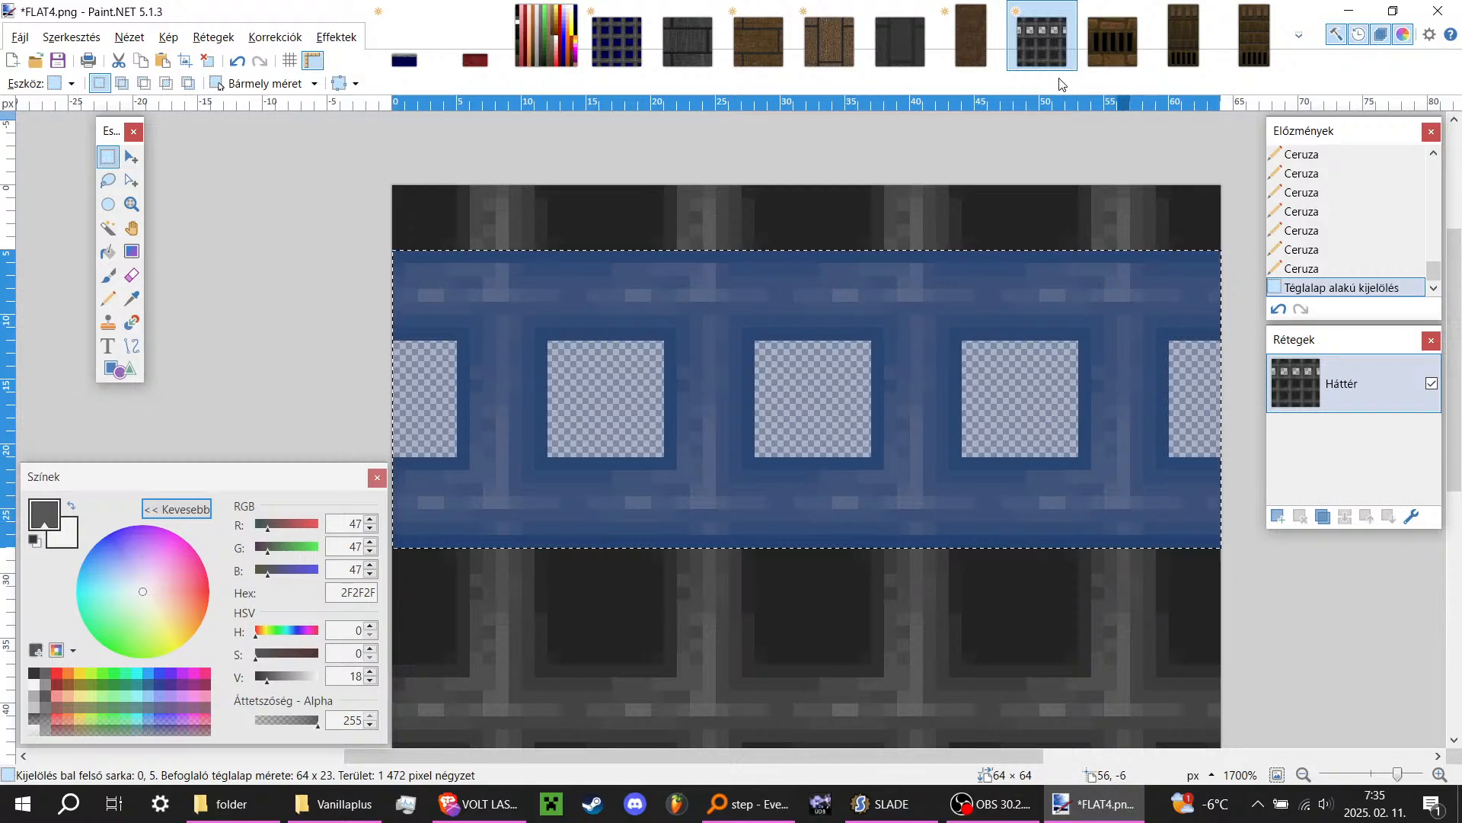
left_click(978, 53)
scroll(819, 496, "down", 4)
key("ctrl+v")
scroll(614, 423, "up", 1)
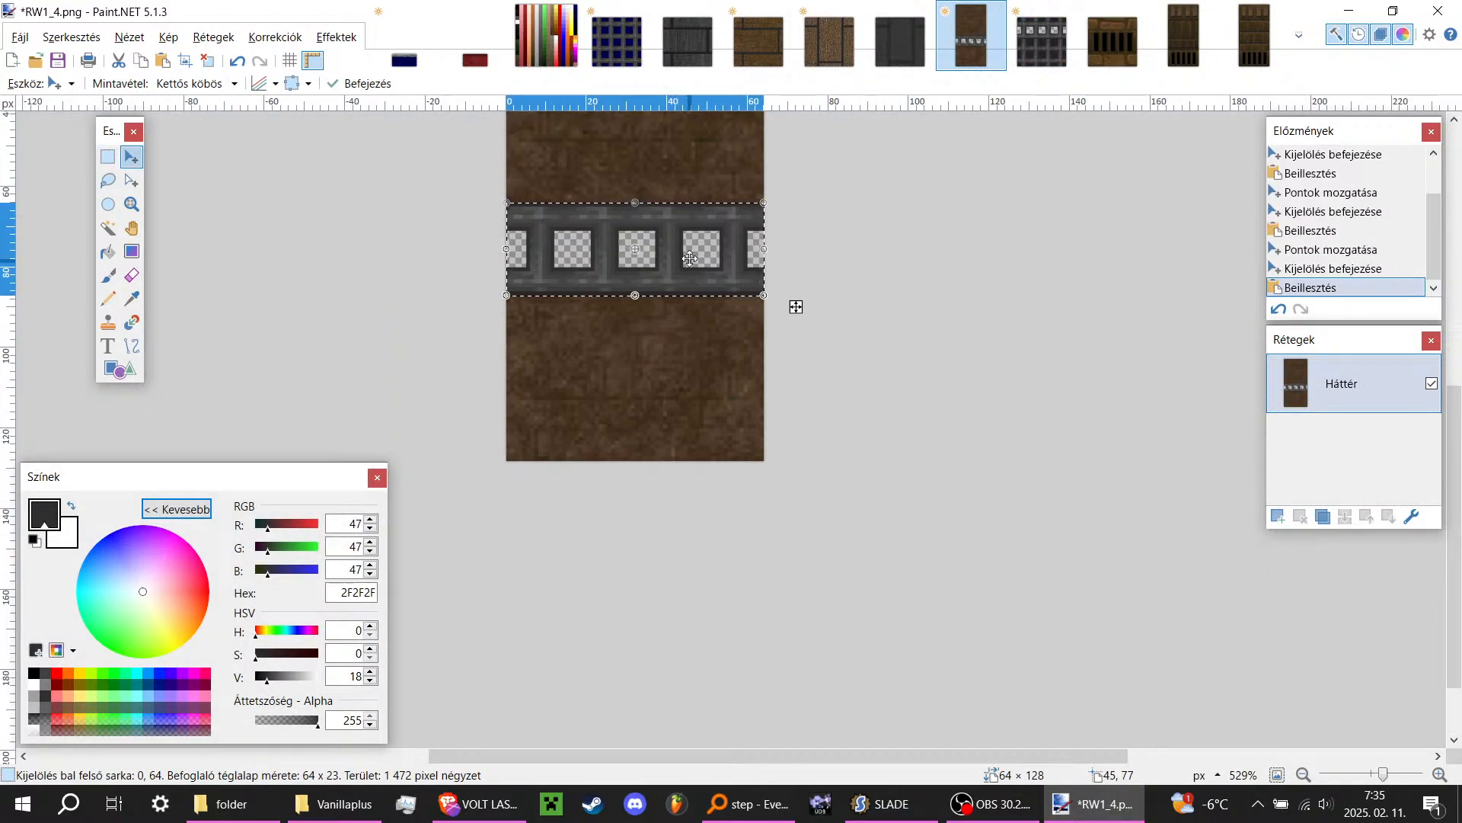
left_click_drag(690, 259, 1384, 514)
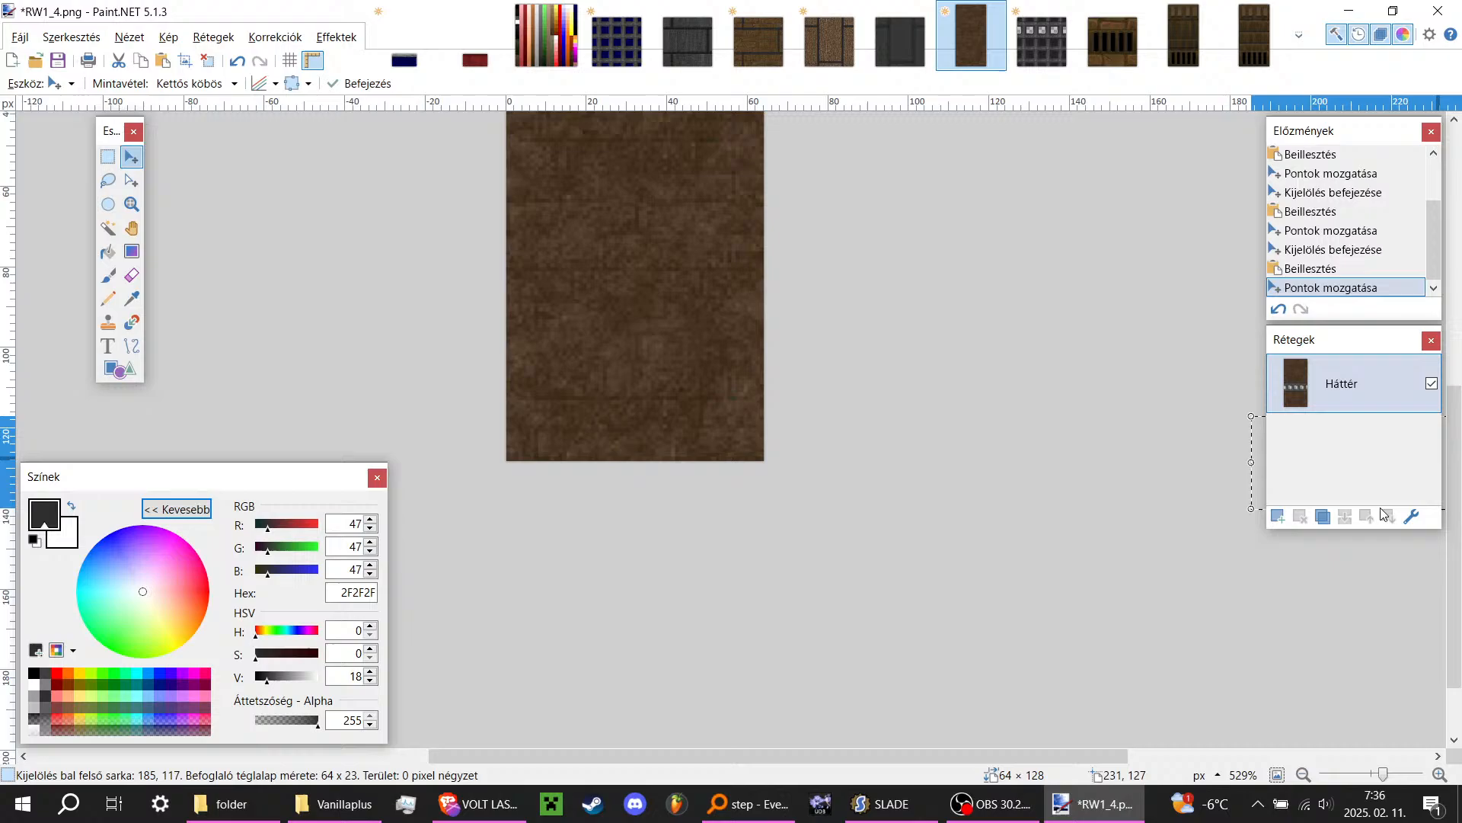
Step: Add a new layer to RW1_4 and place the copied strip on it at 0, 105, along the lower edge
left_click(1291, 517)
key("ctrl+v")
left_click_drag(669, 163, 686, 411)
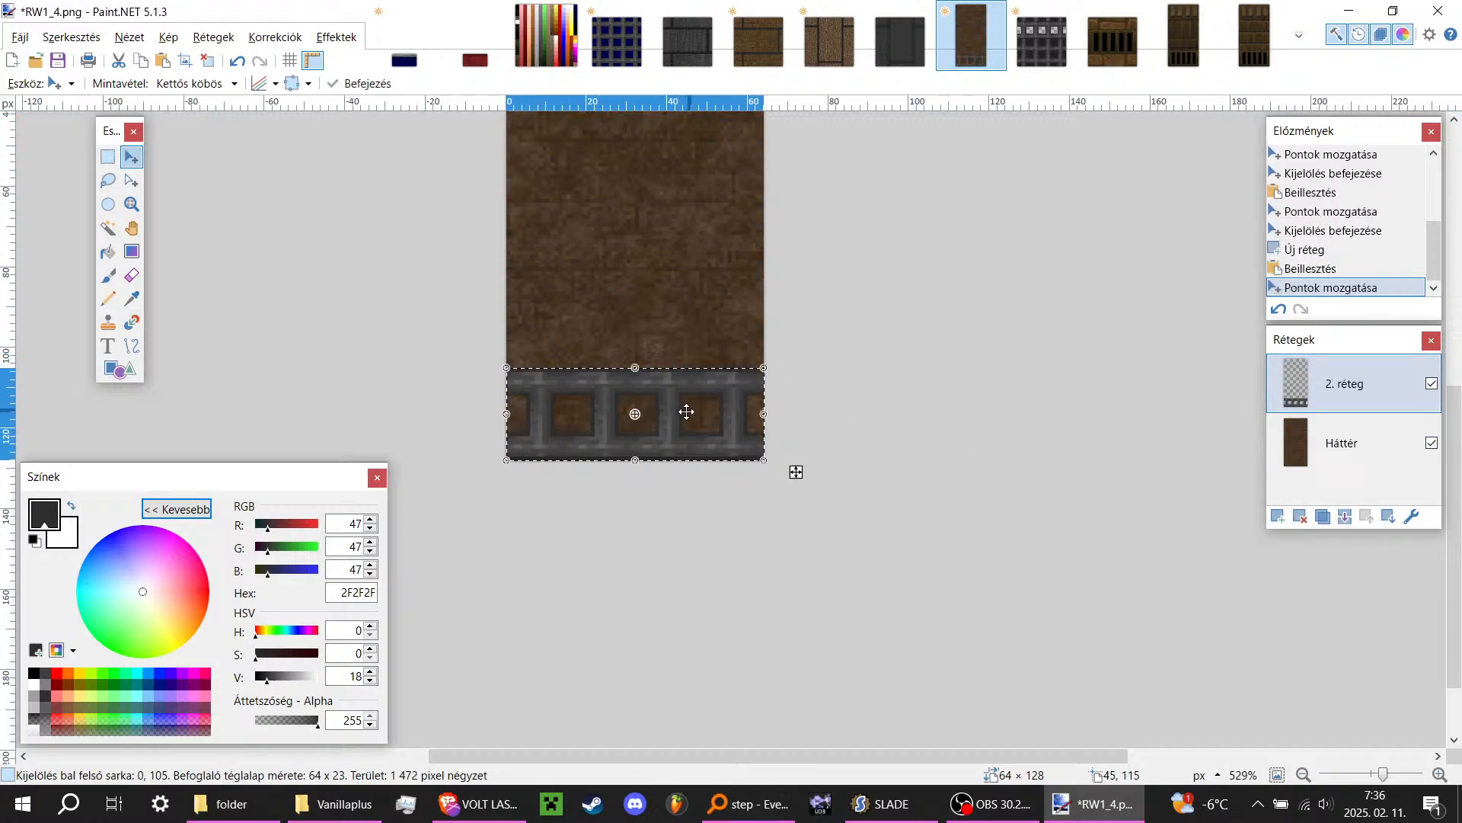
scroll(686, 411, "up", 3, "ctrl")
scroll(696, 411, "down", 3, "ctrl")
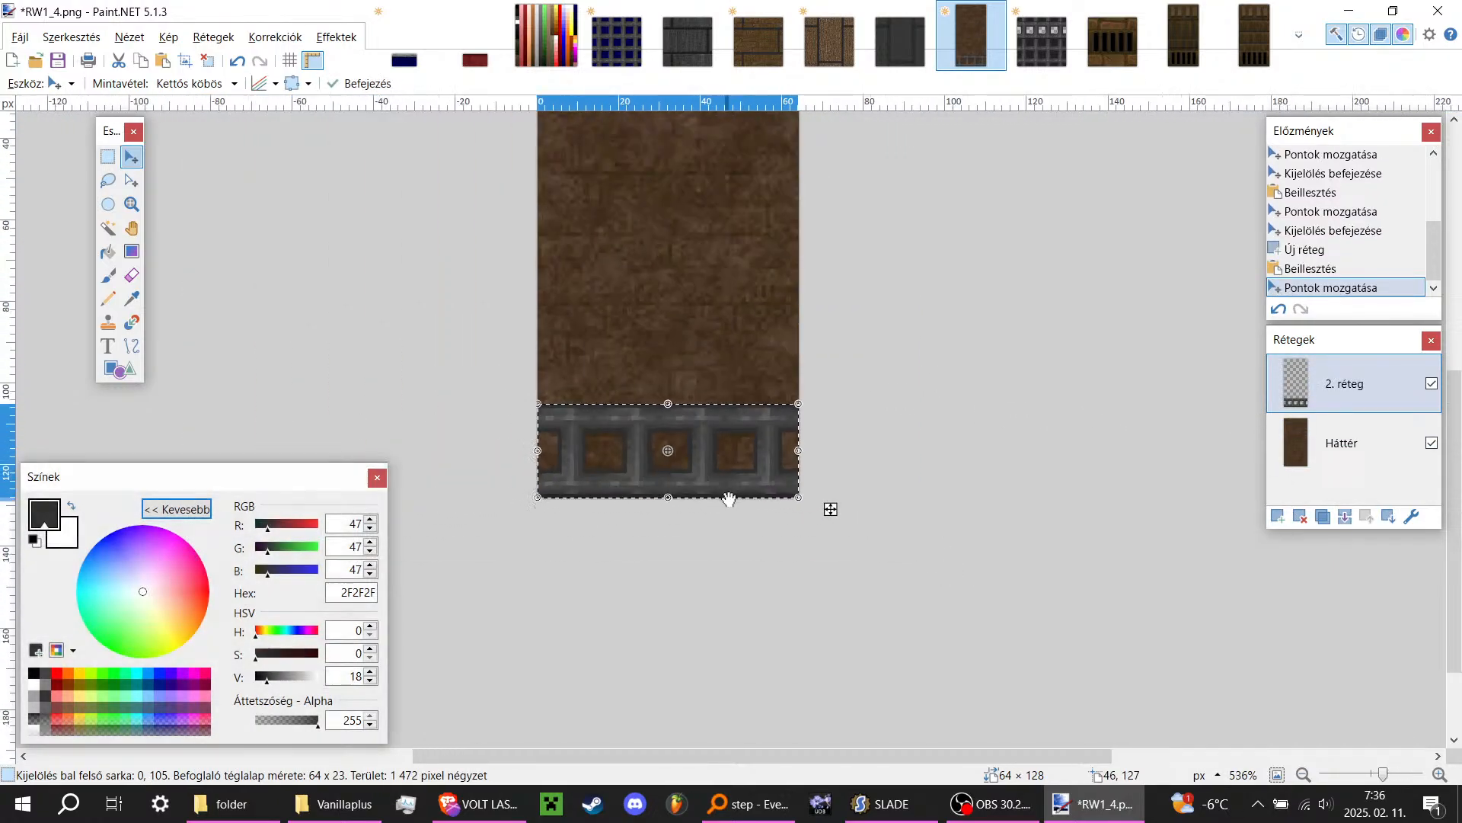
scroll(728, 499, "down", 3, "ctrl")
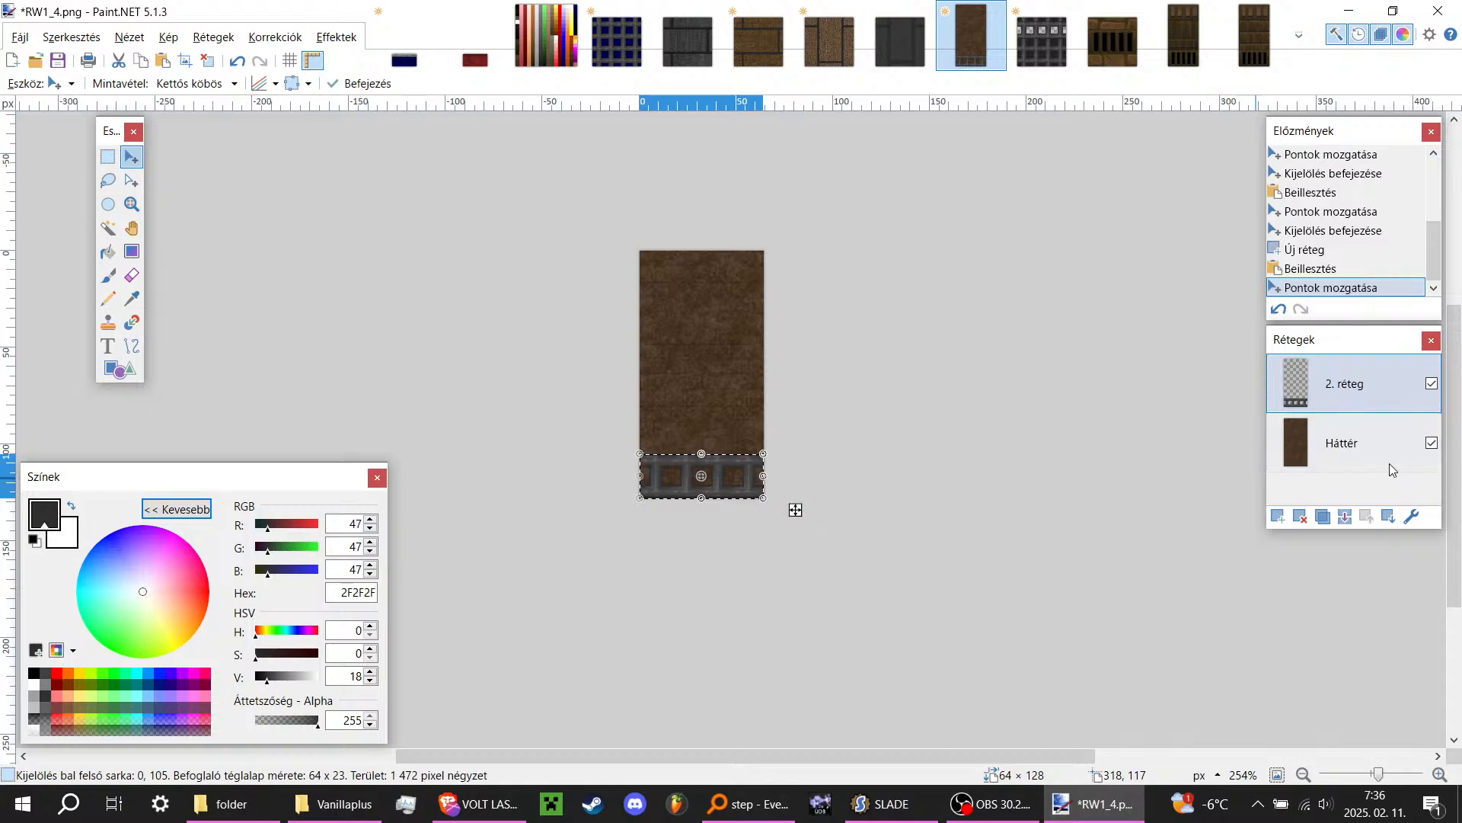
Step: Paste a second copy of the strip on the same layer and align it with the upper edge at 0, 0
scroll(708, 221, "up", 7, "ctrl")
key("ctrl+v")
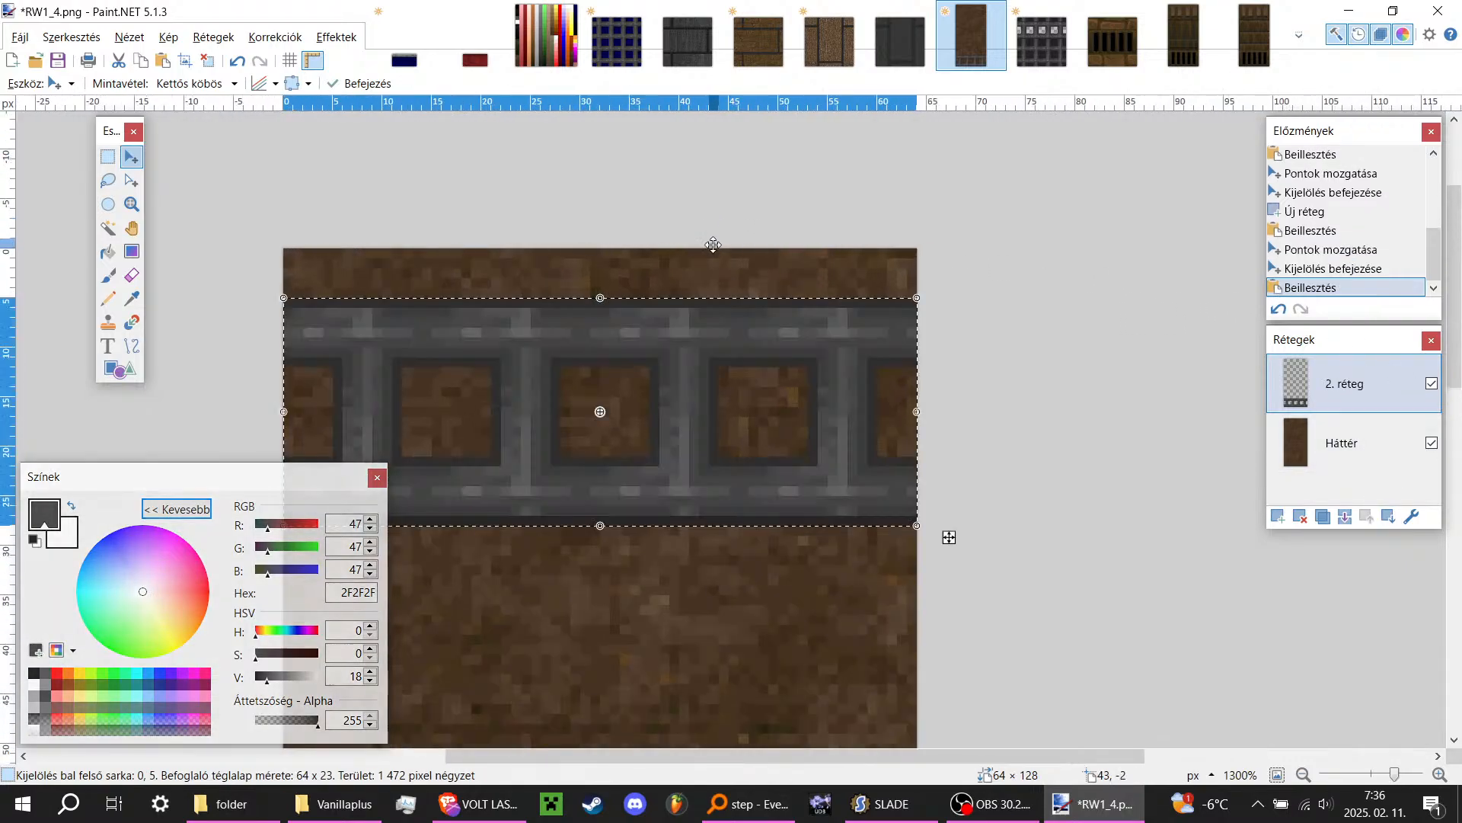
left_click_drag(722, 315, 721, 306)
scroll(721, 303, "down", 6, "ctrl")
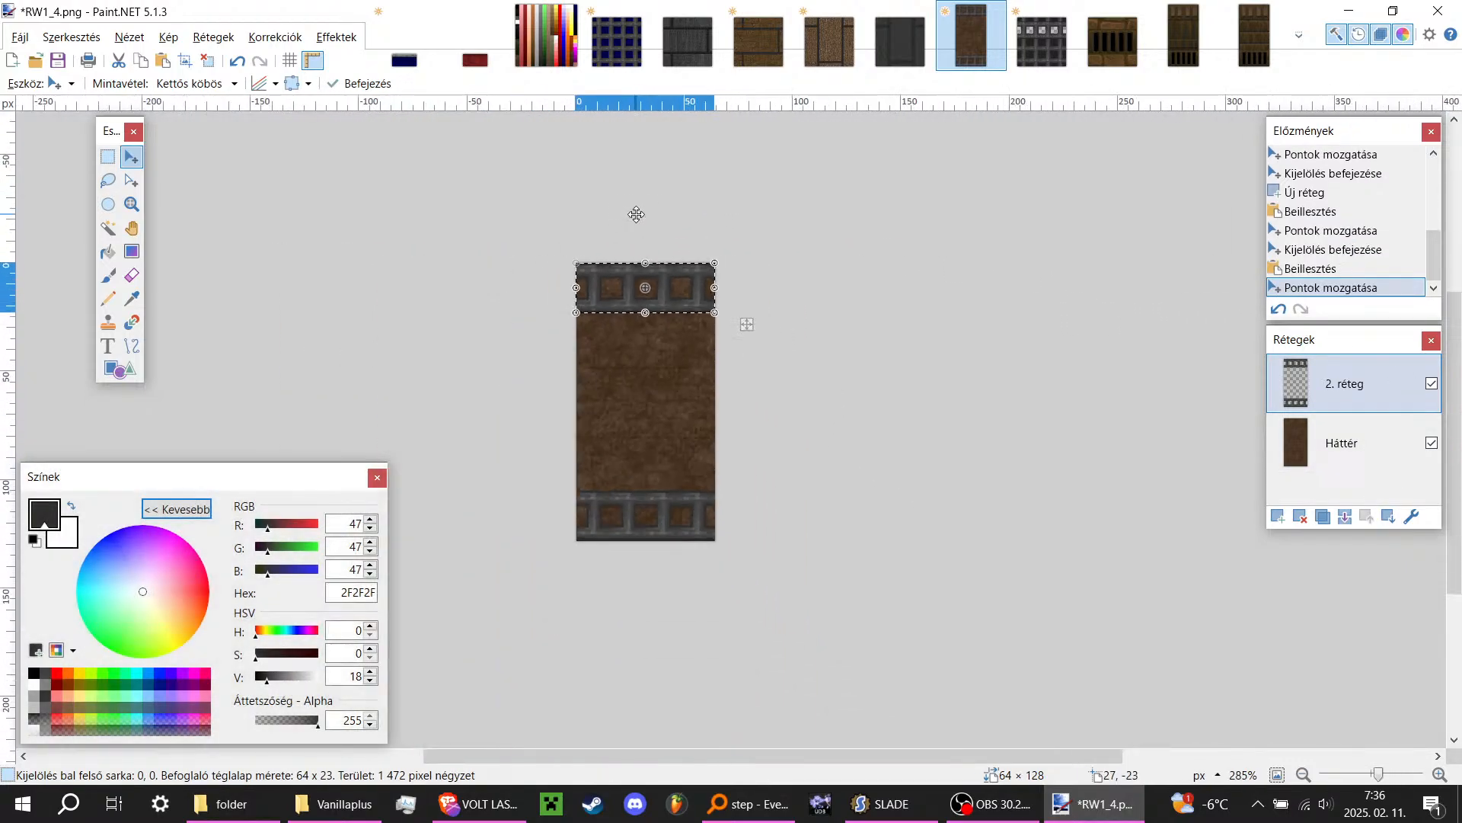
scroll(805, 402, "up", 1, "ctrl")
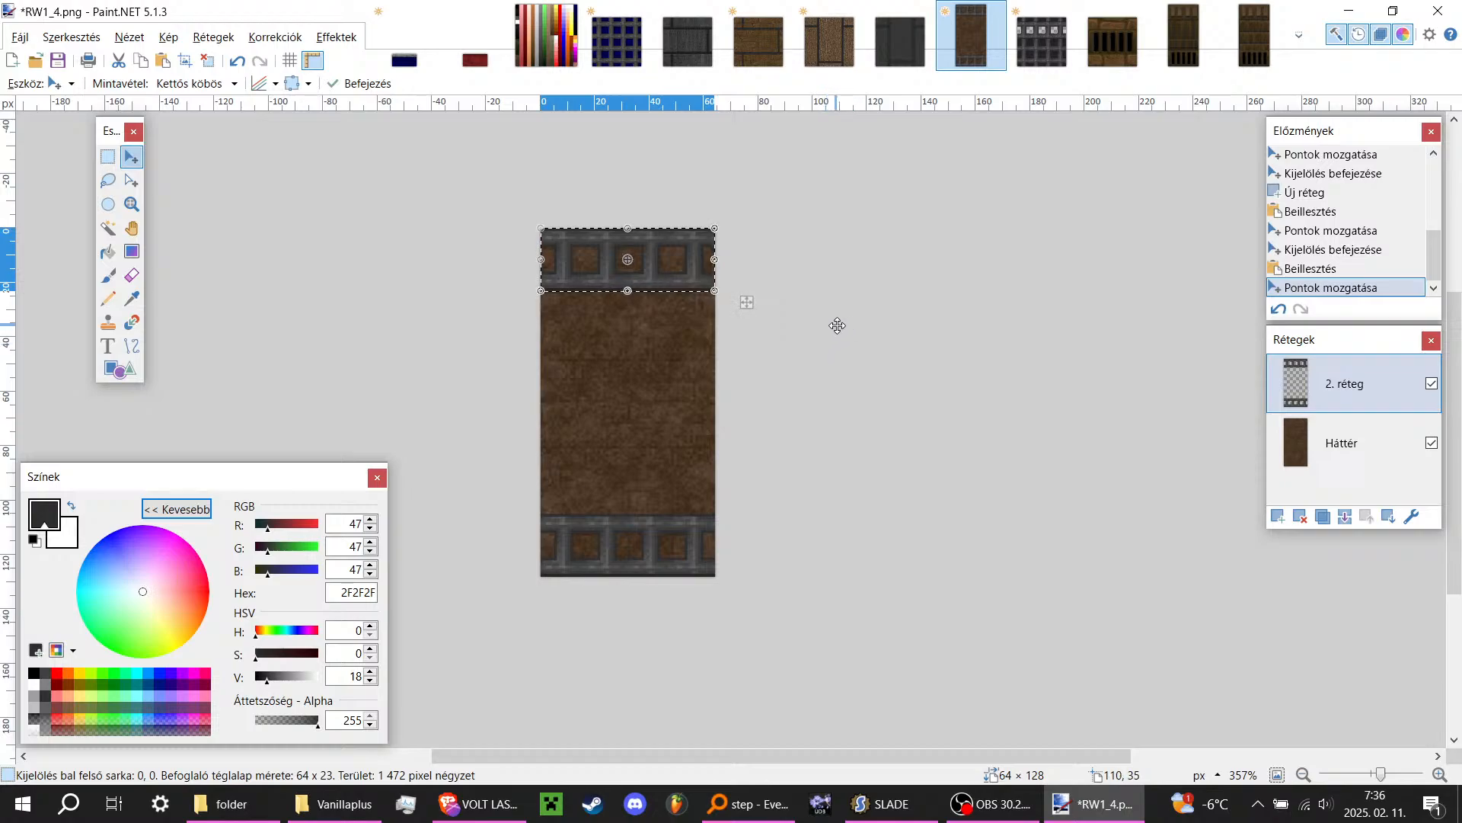
Step: Merge the strip layer down into the background of RW1_4 and clear the selection
left_click(1345, 516)
scroll(766, 352, "down", 1, "ctrl")
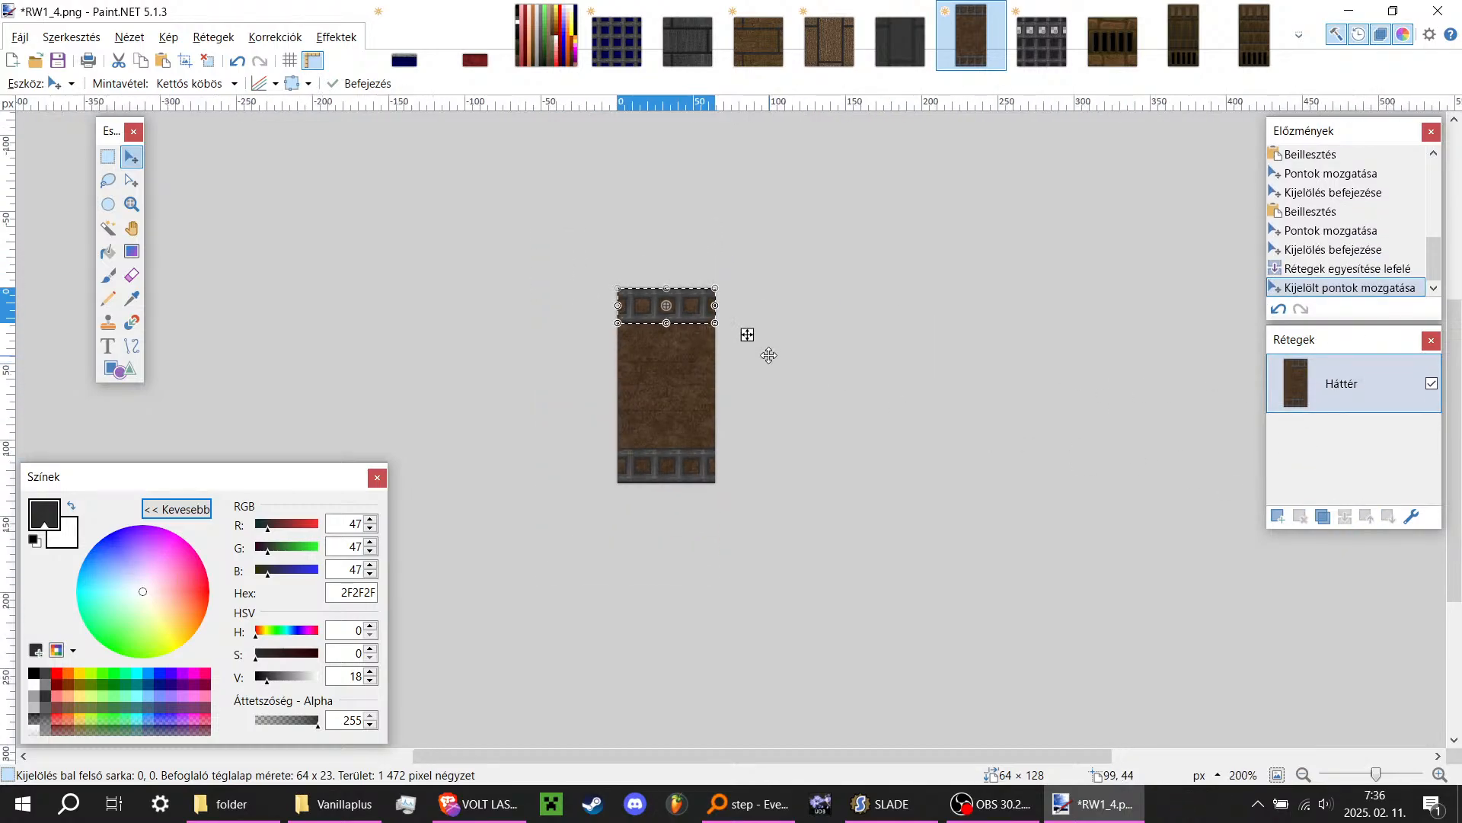
key("ctrl+d")
scroll(723, 352, "up", 2, "ctrl")
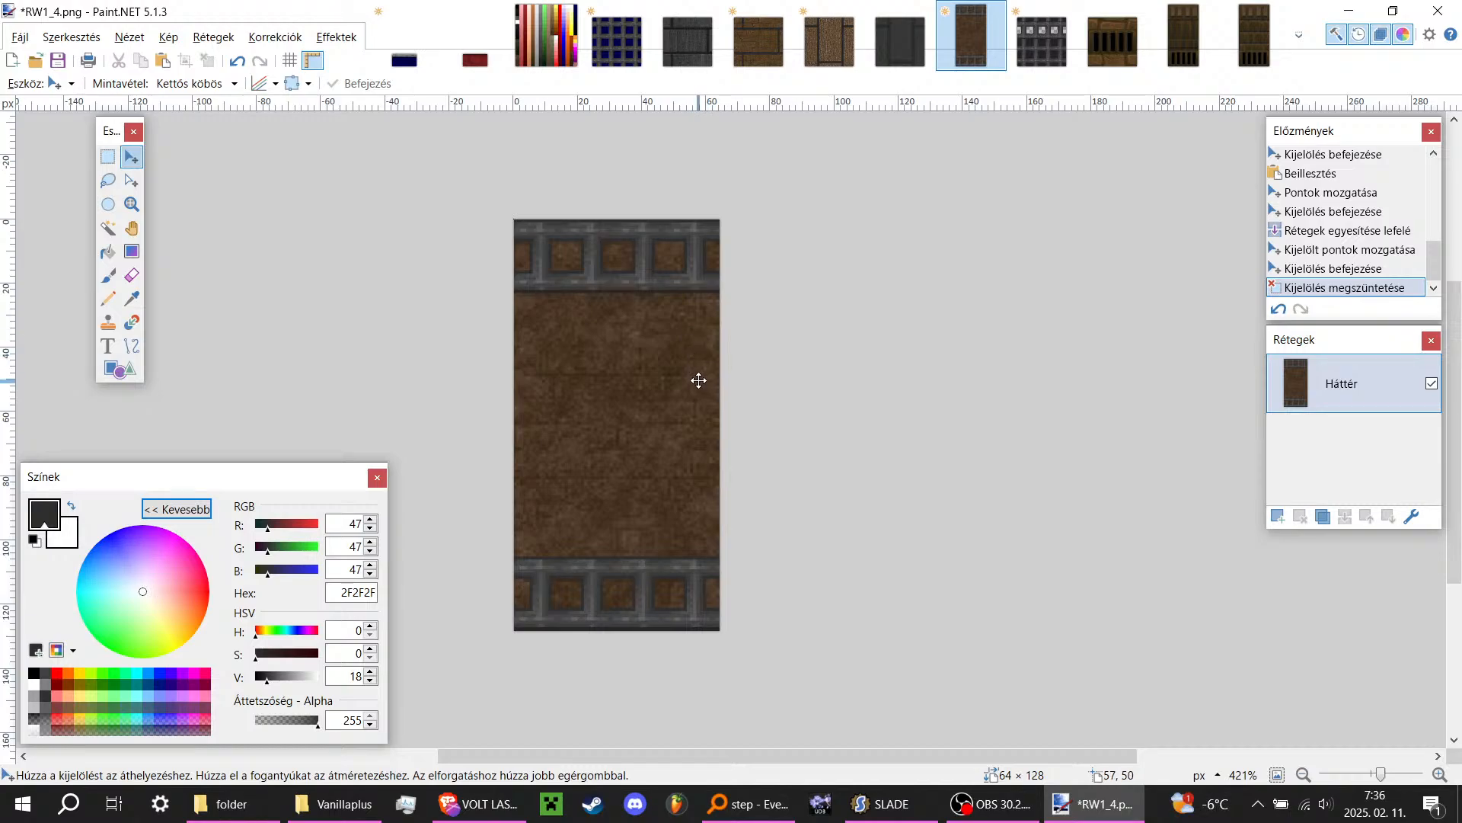
Step: Create a new 64 x 128 pixel image and erase its white background to transparency
left_click(108, 156)
scroll(561, 267, "up", 1, "ctrl")
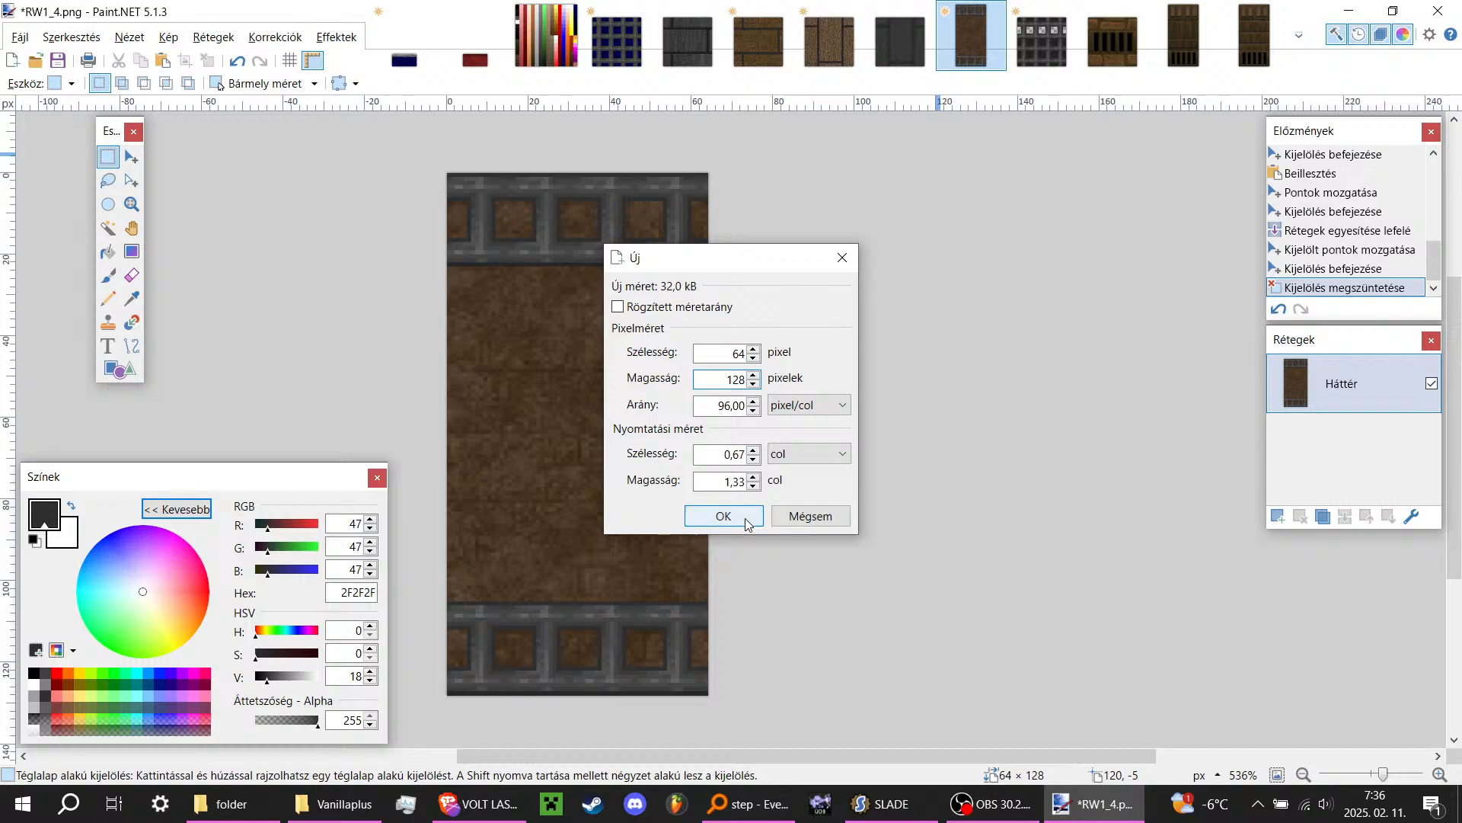
left_click(722, 516)
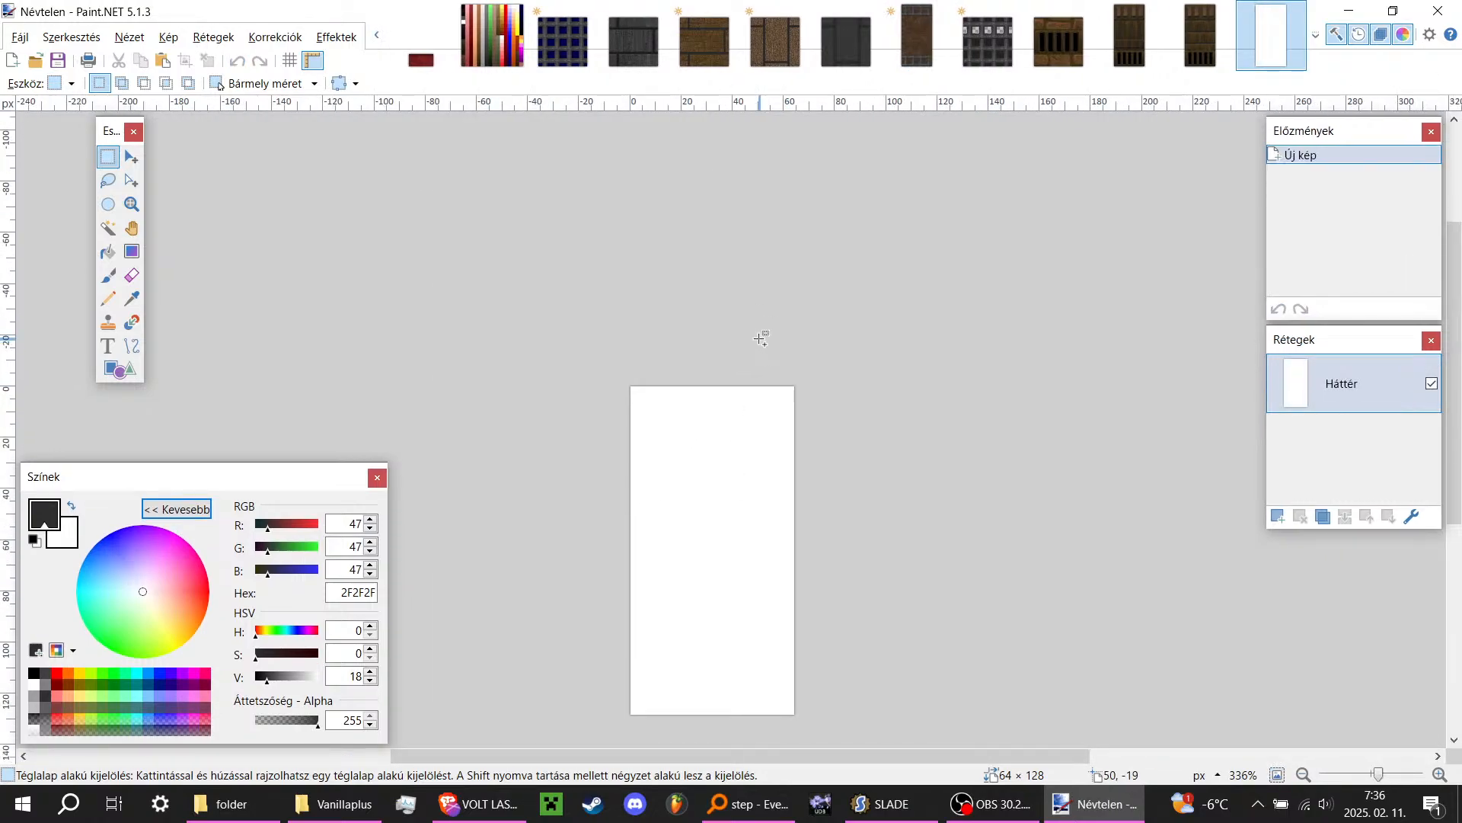
key("ctrl+a")
key("Delete")
Step: Paste the grate strip into the new image and align it with the upper edge of the canvas
key("ctrl+v")
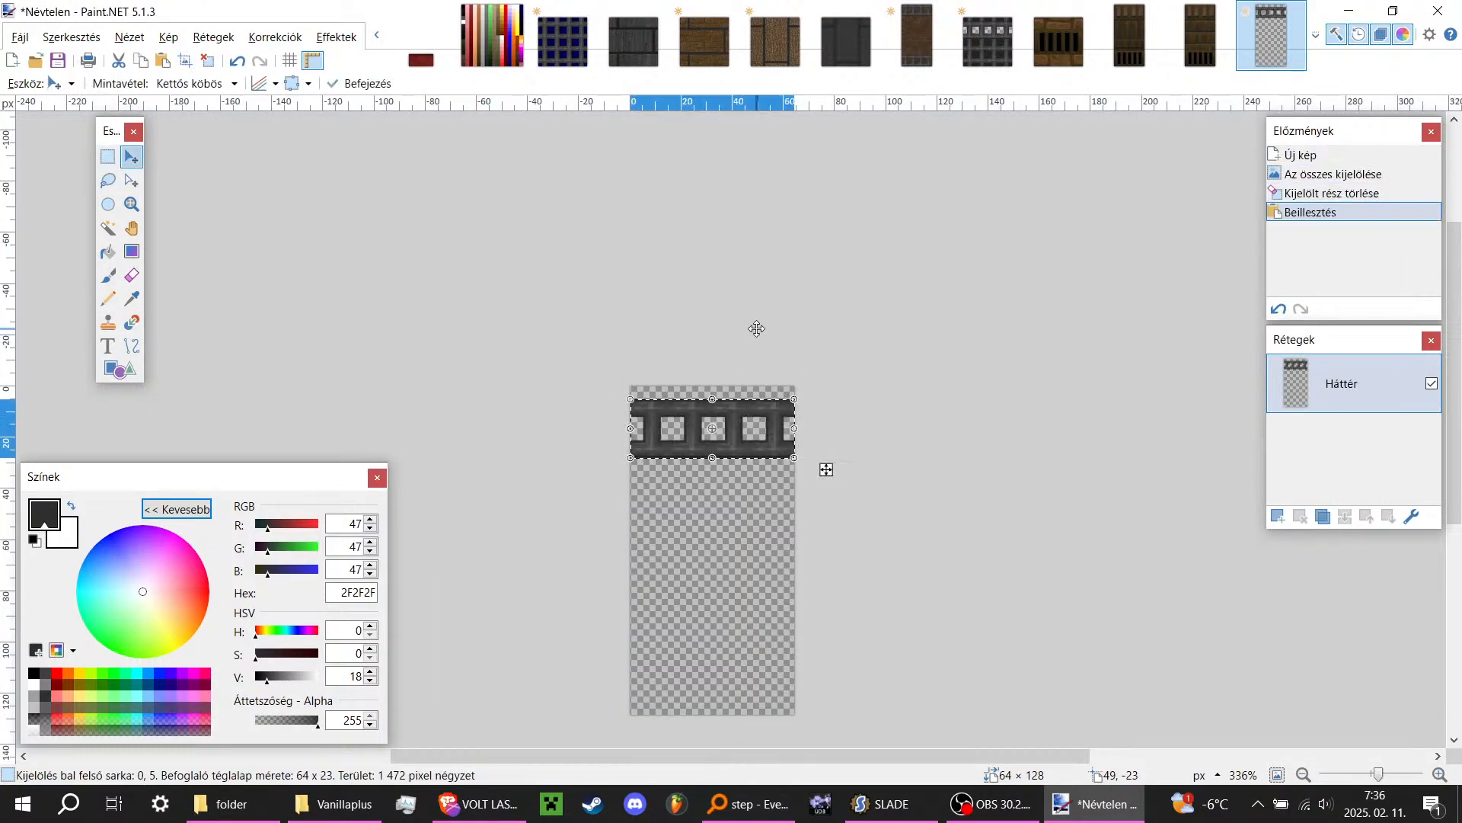
scroll(699, 422, "up", 5, "ctrl")
left_click_drag(699, 422, 706, 367)
Step: Paste another copy of the strip at 0, 105 along the canvas's lower edge and clear the selection
scroll(705, 353, "down", 10)
key("ctrl+v")
scroll(640, 535, "down", 6, "ctrl")
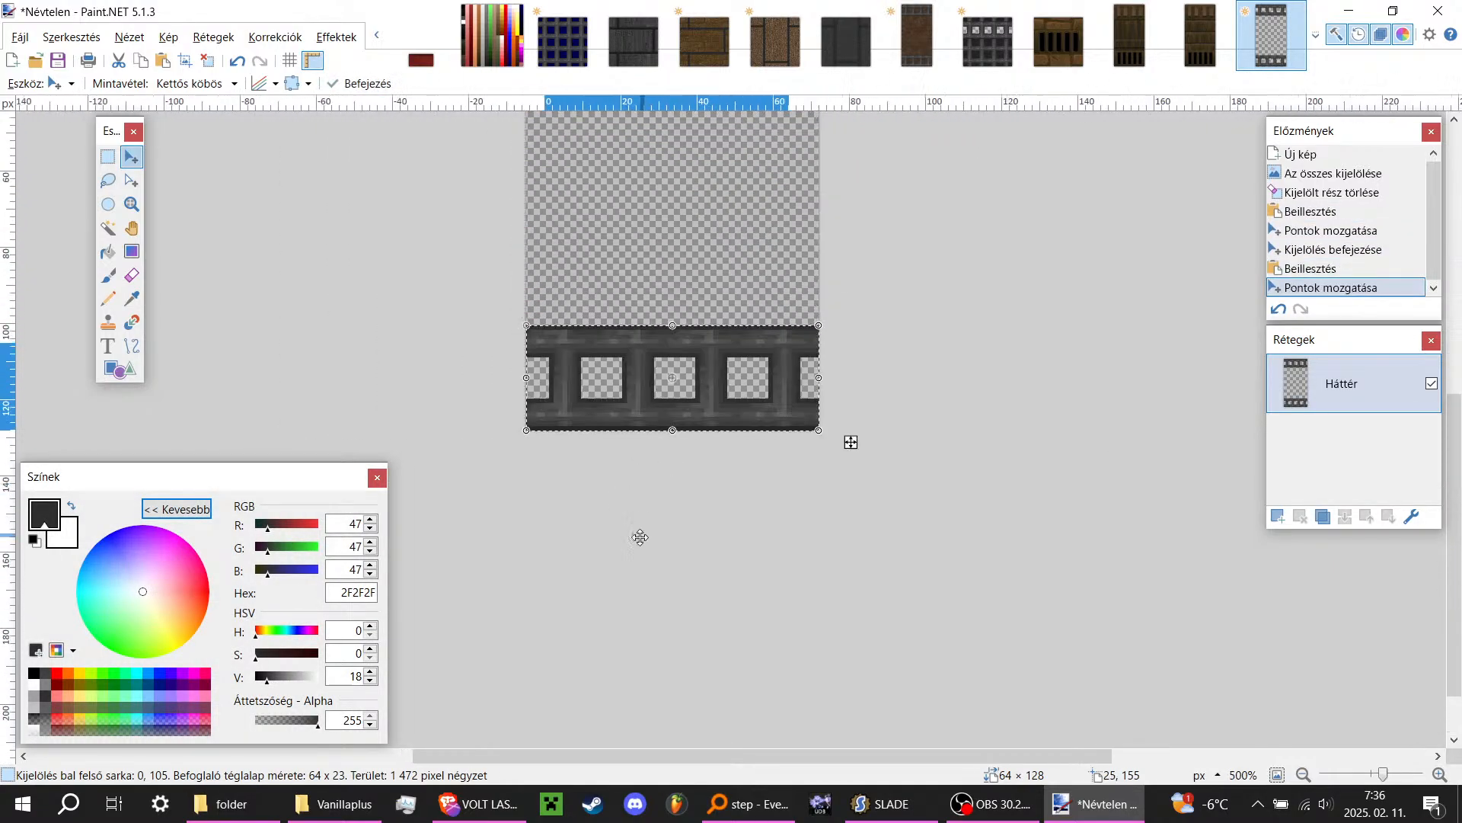
key("ctrl+d")
scroll(746, 415, "up", 1, "ctrl")
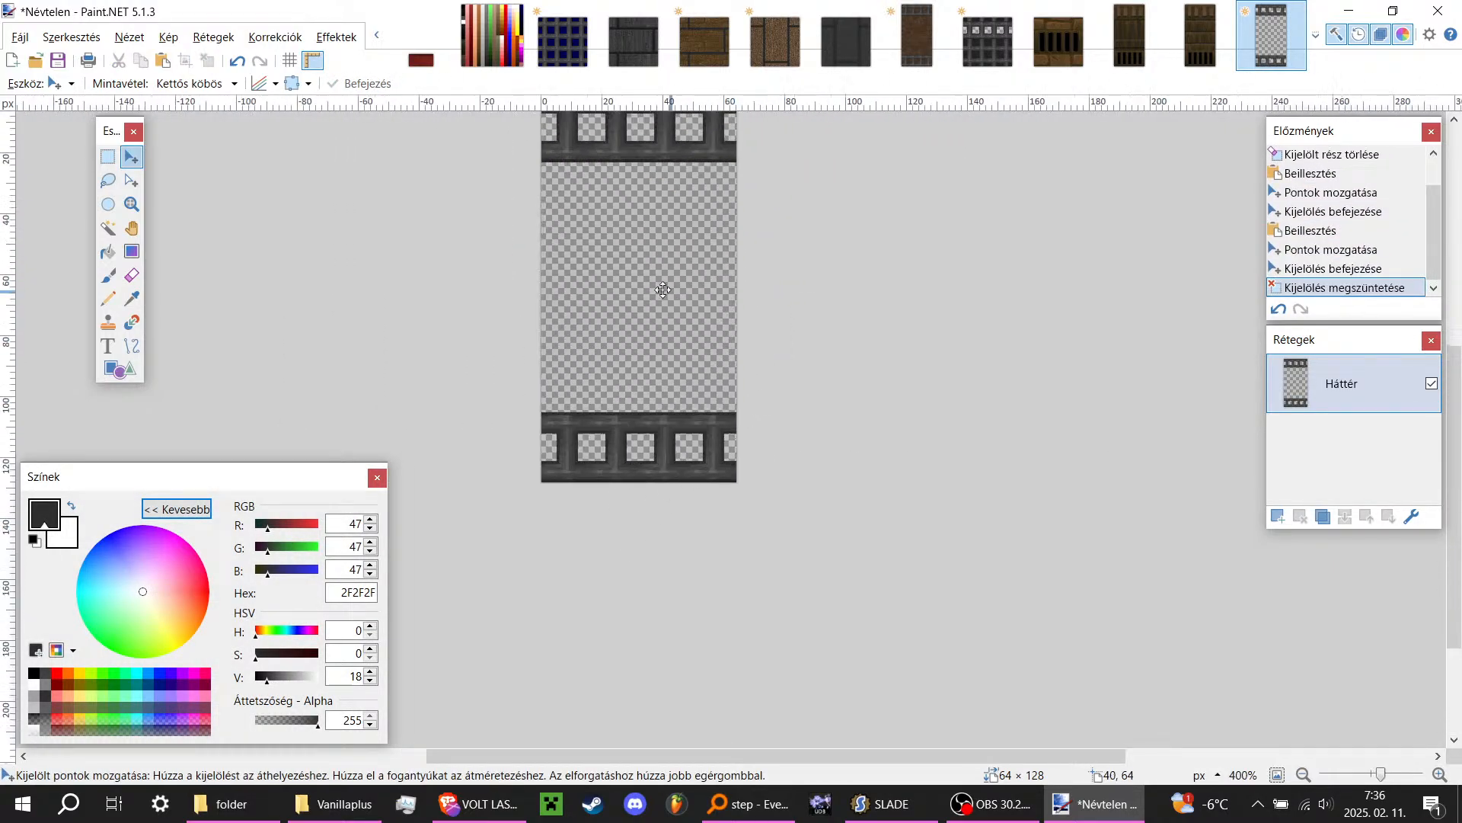
scroll(719, 337, "up", 2, "ctrl")
scroll(721, 335, "down", 1, "ctrl")
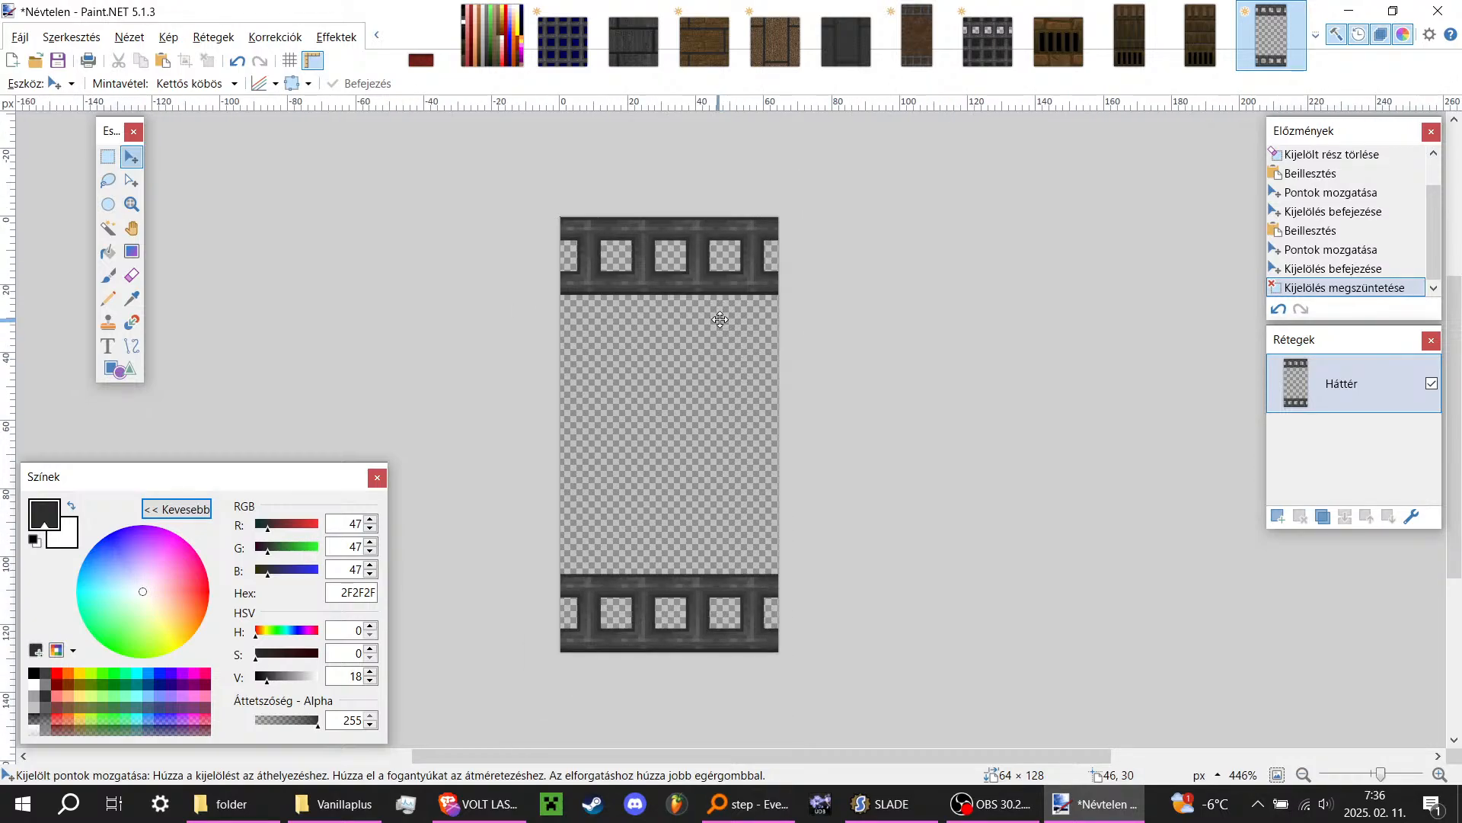
Step: Find the grate texture RW47_1.png in the Vanillaplus folder and copy its base file name
key("alt+Tab")
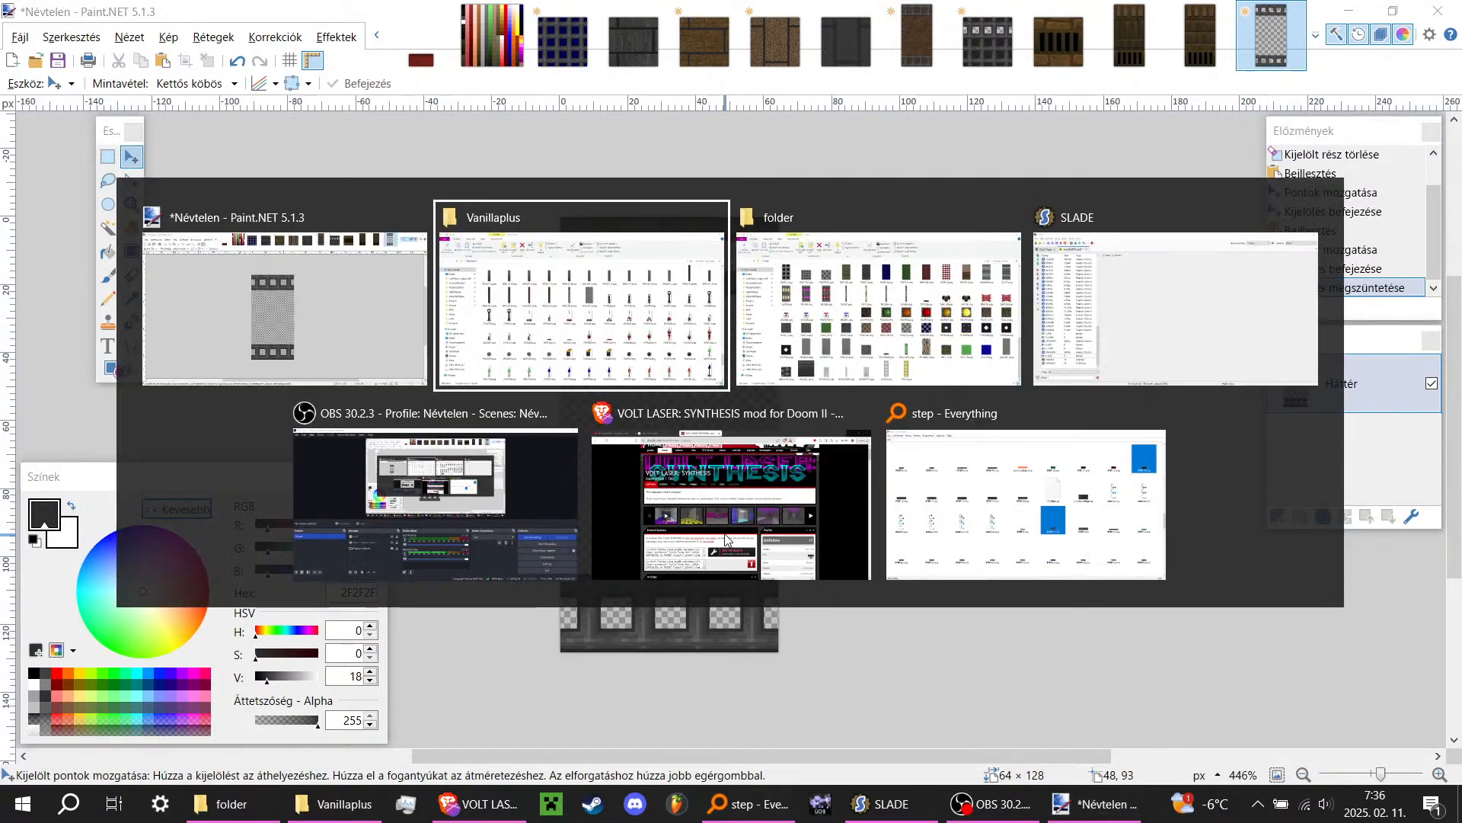
scroll(730, 535, "up", 10)
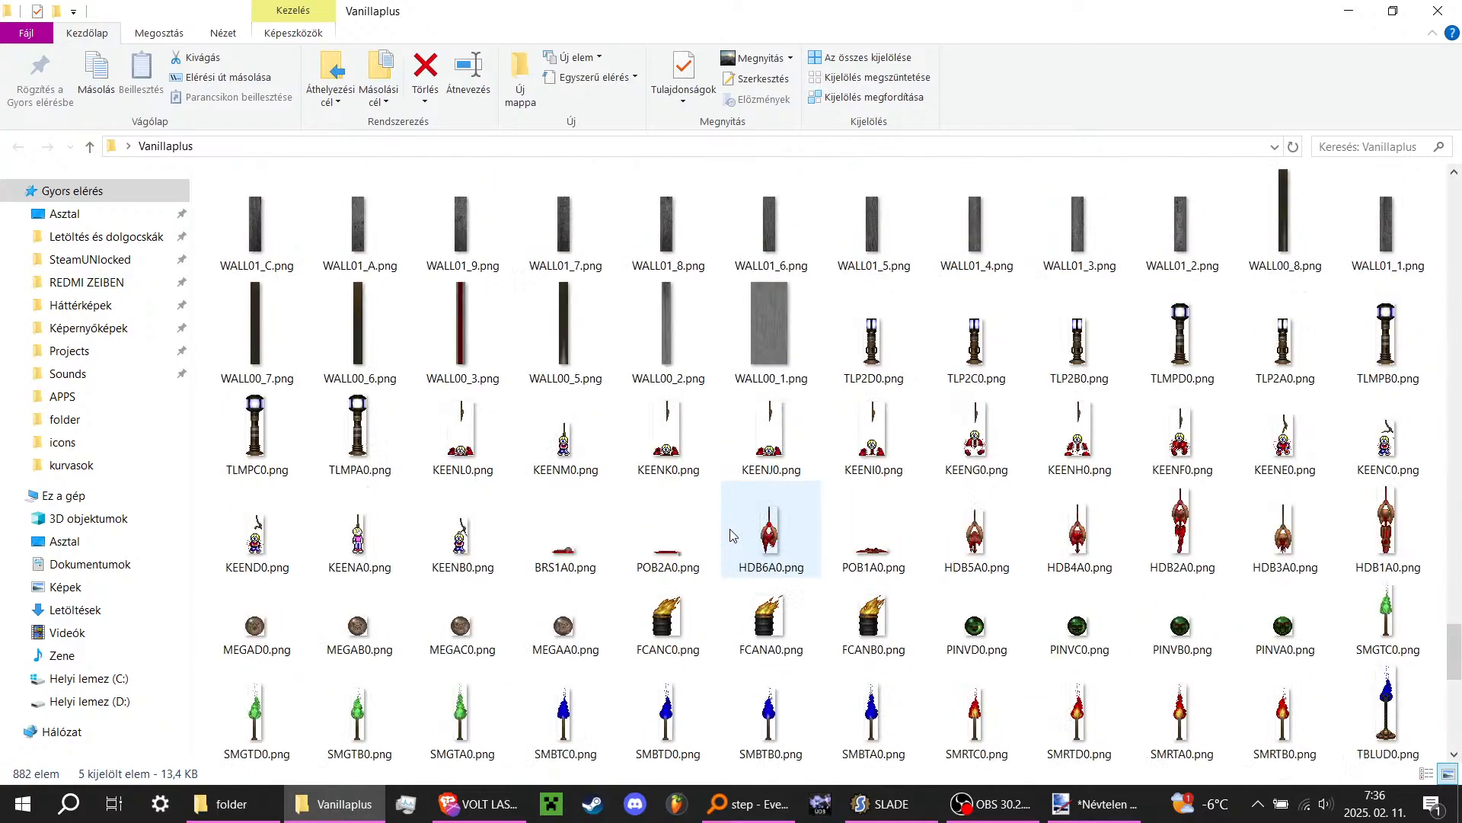
scroll(730, 533, "down", 3)
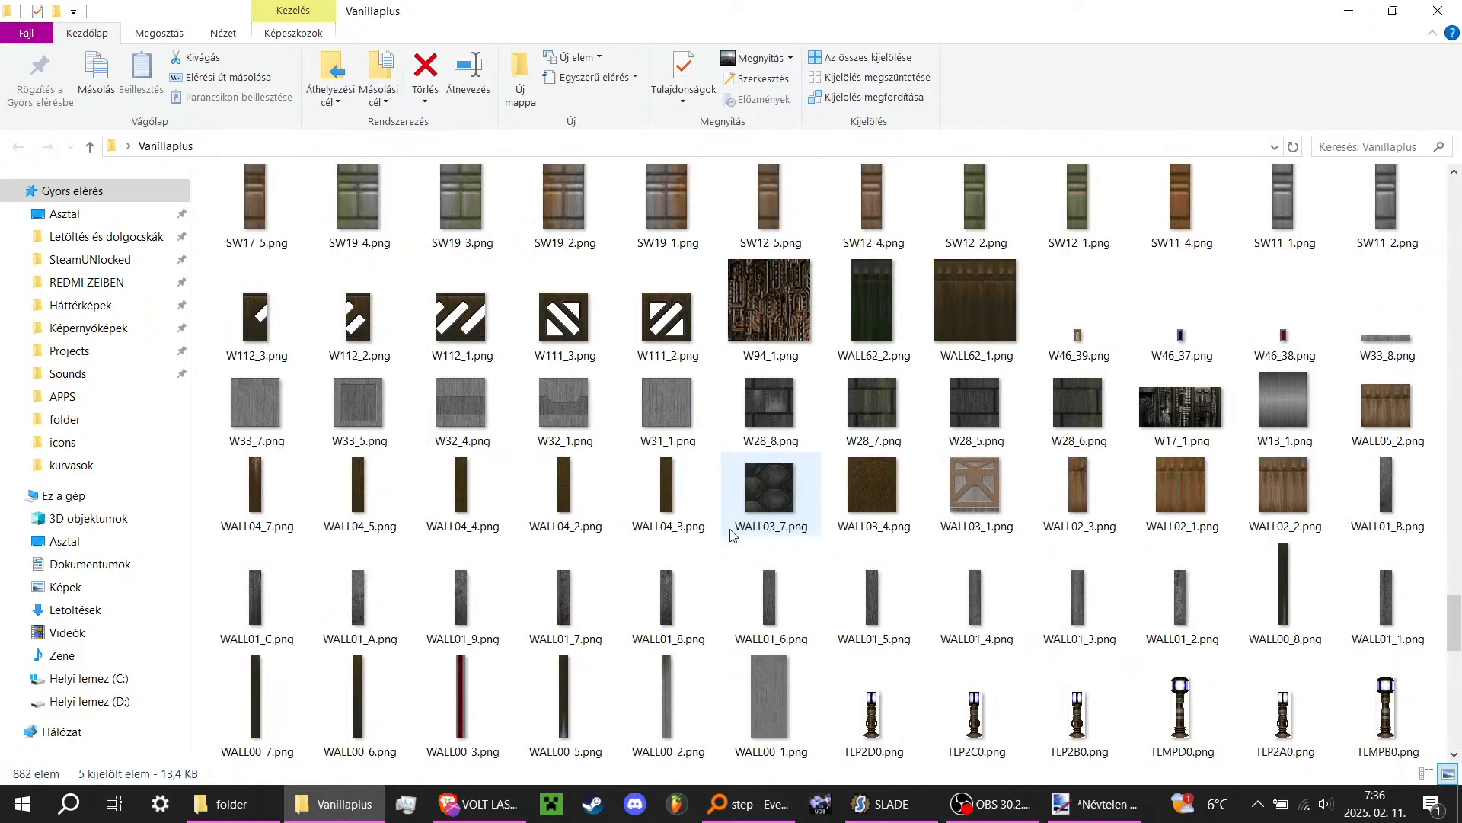
scroll(729, 533, "up", 10)
scroll(730, 533, "up", 10)
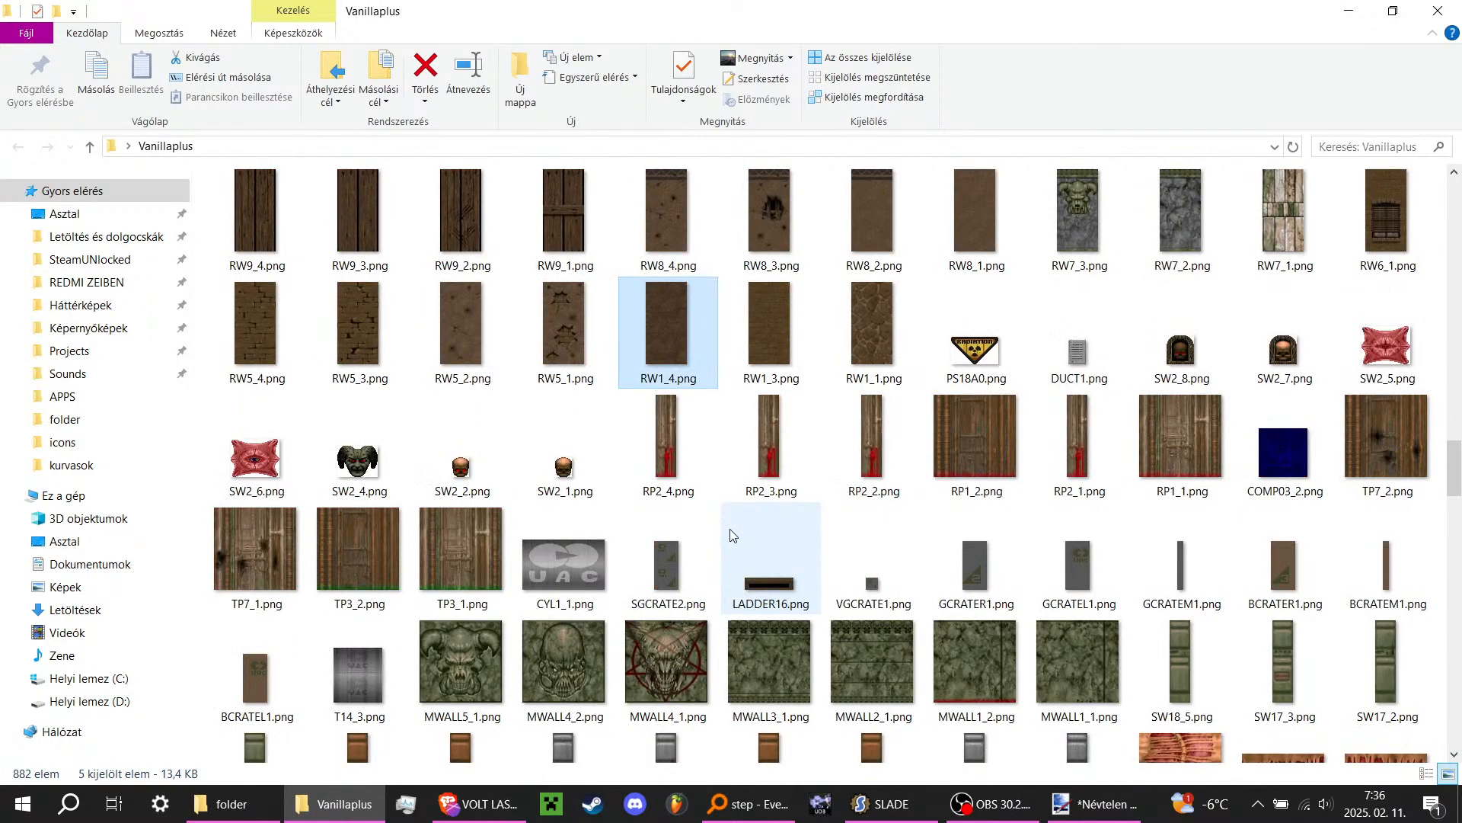
scroll(730, 533, "down", 10)
scroll(730, 534, "up", 10)
scroll(730, 535, "up", 13)
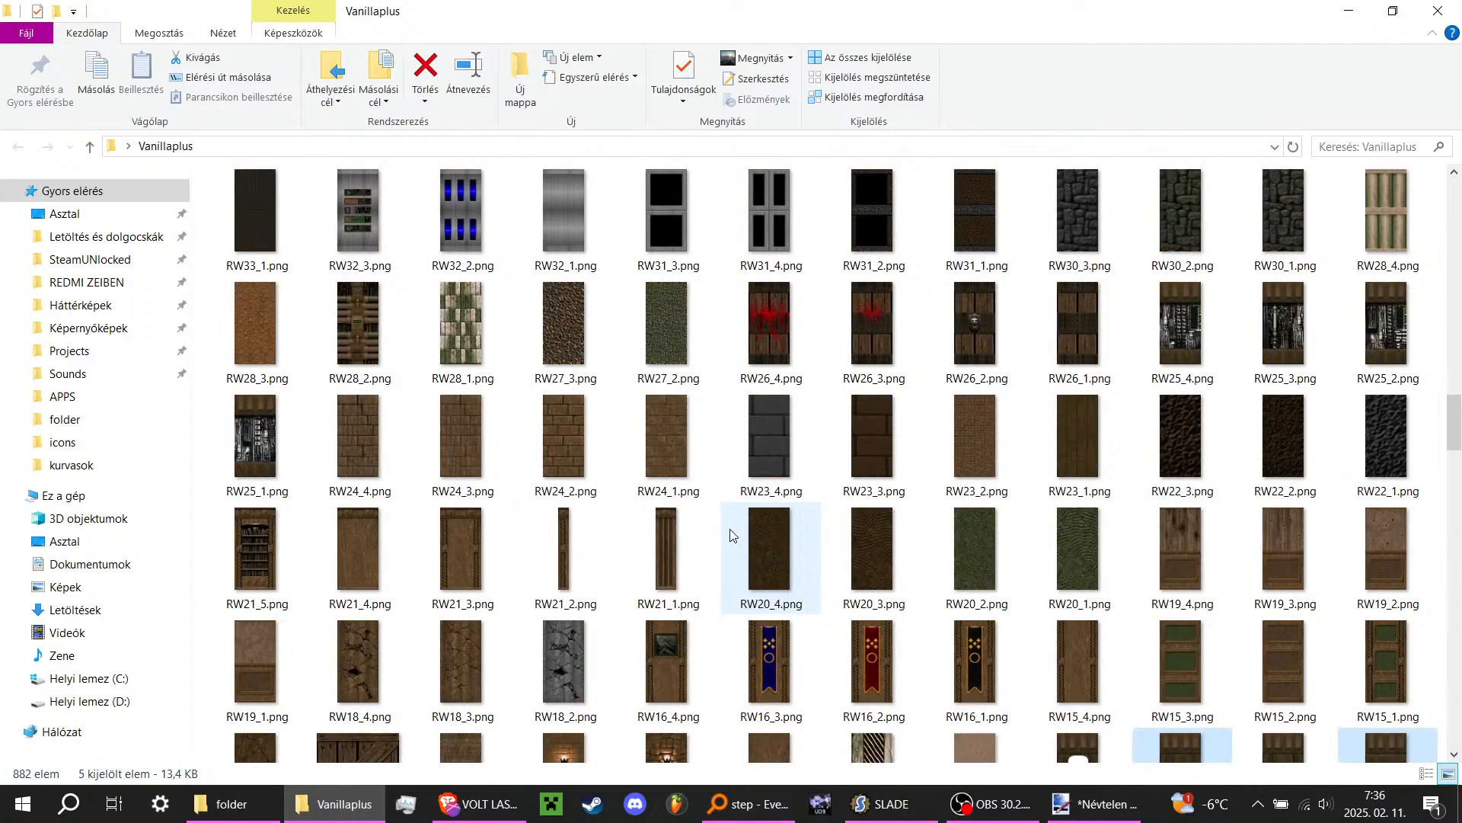
scroll(729, 535, "down", 8)
scroll(729, 535, "up", 12)
left_click(873, 632)
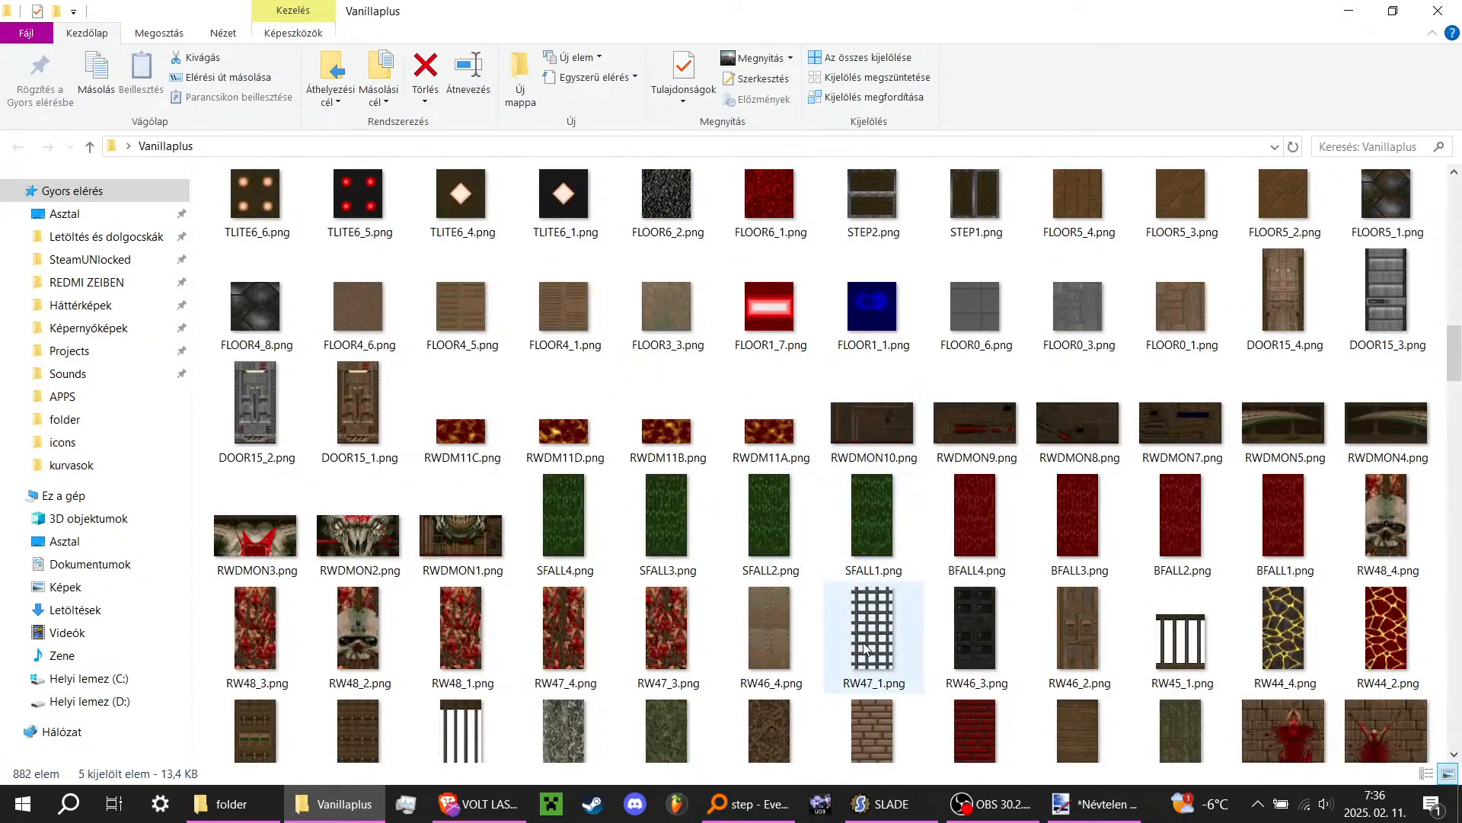
left_click(874, 682)
key("ctrl+c")
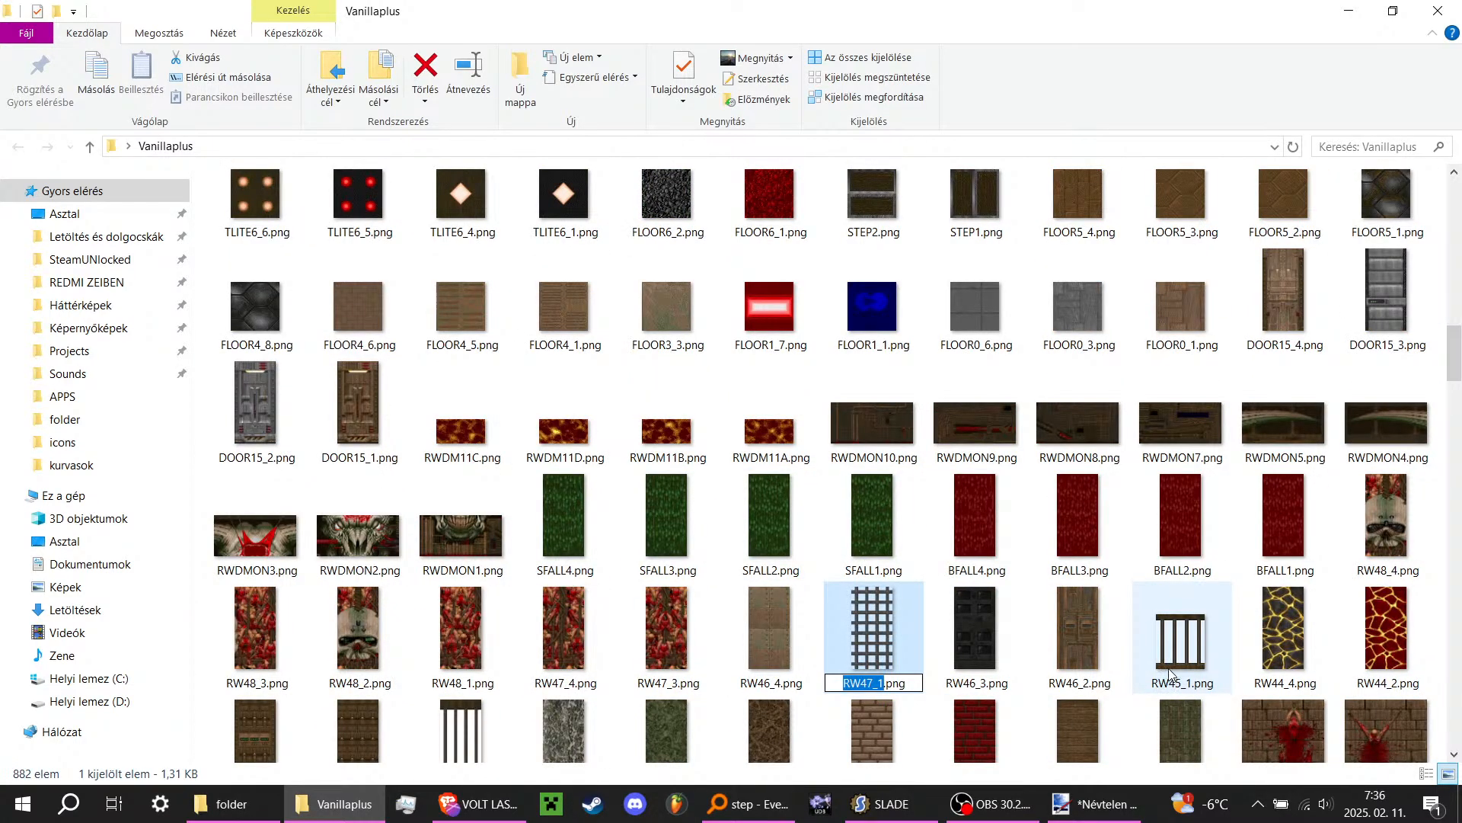
key("Escape")
key("alt+Tab")
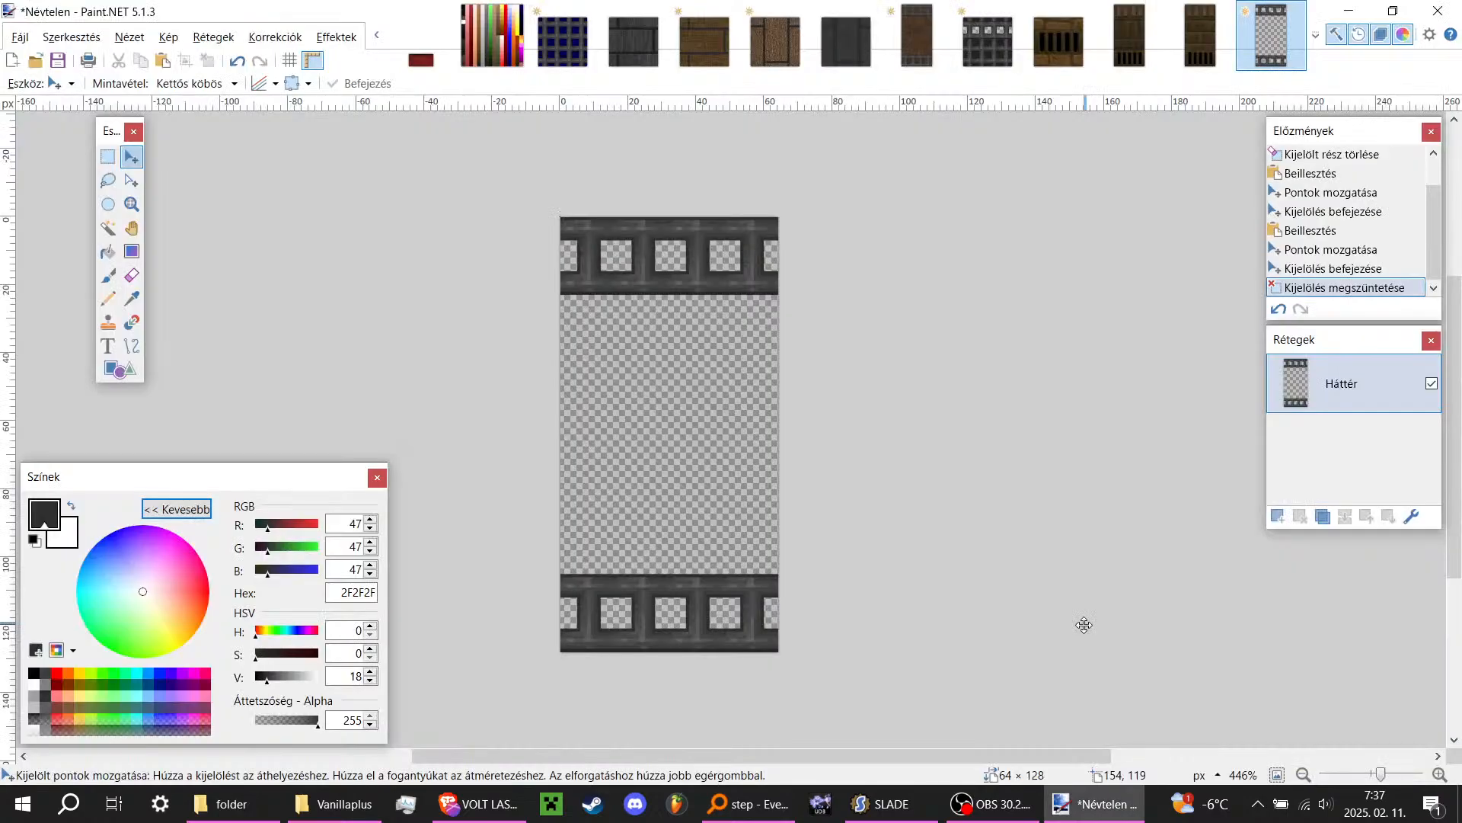
Step: Save the new transparent grate image in Paint.NET as RW47_1B.png in the output folder
key("ctrl+shift+s")
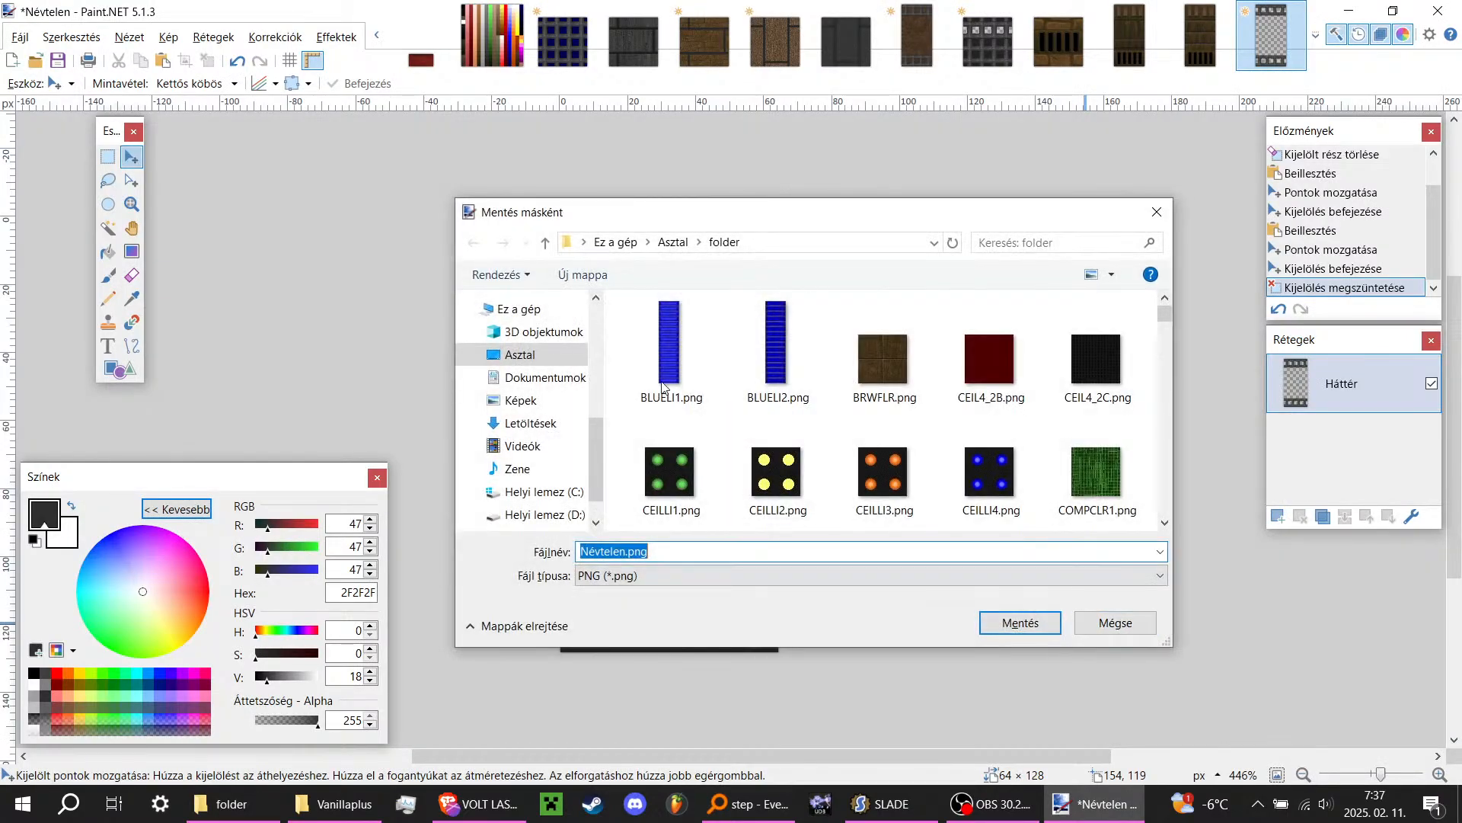
key("ctrl+v")
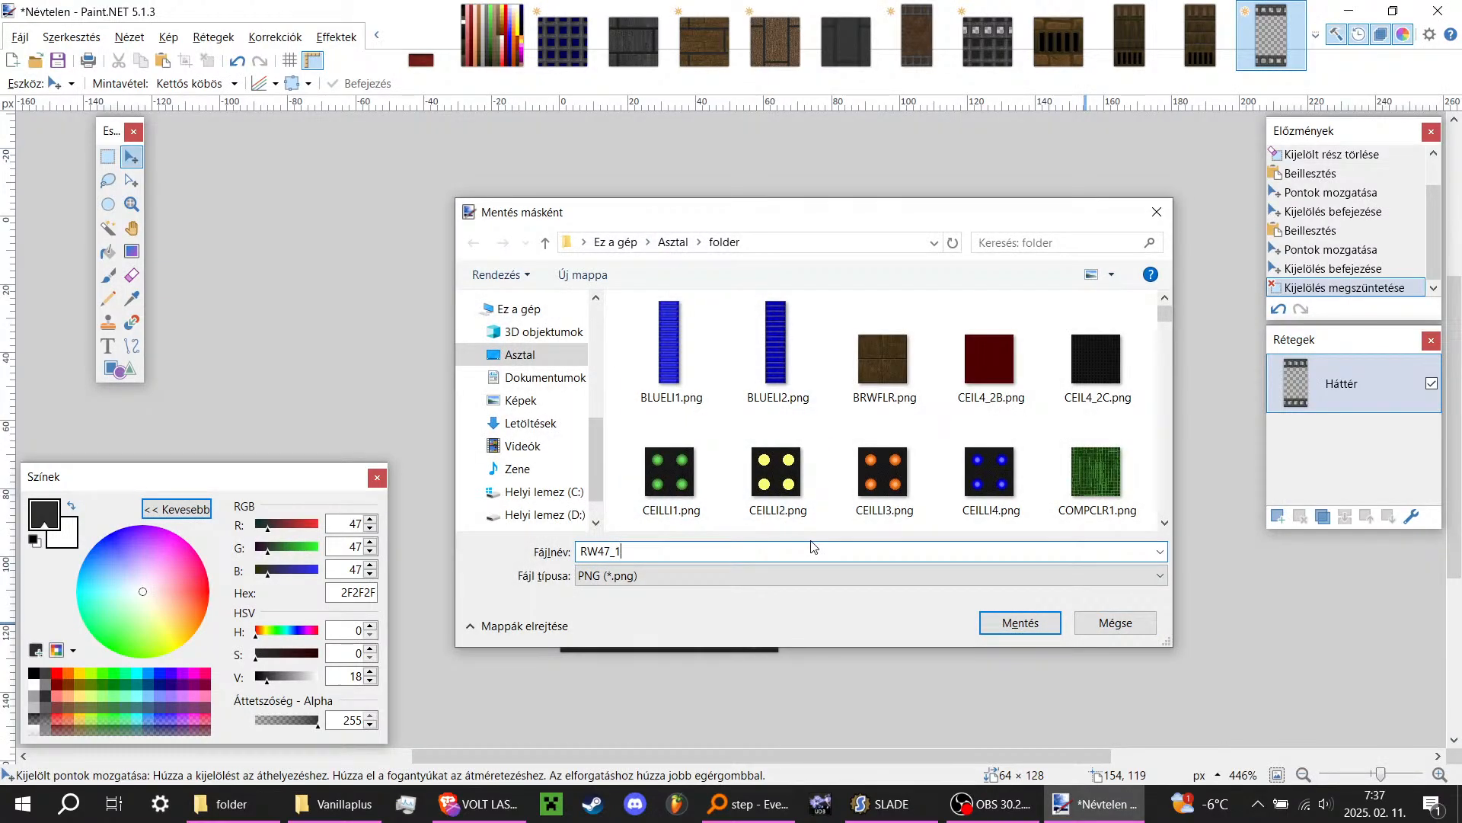
type("B")
key("Return")
key("Return")
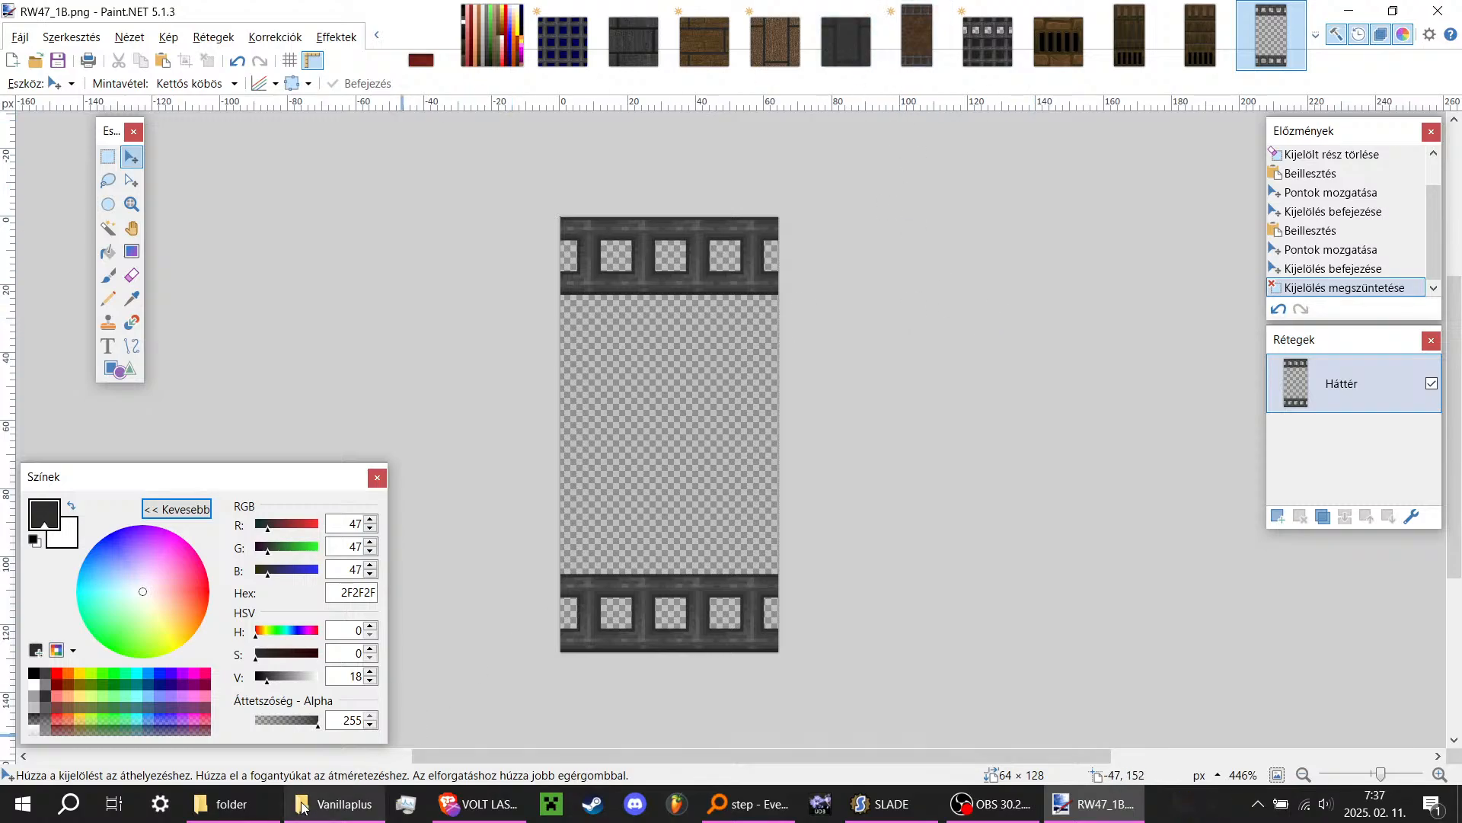
Step: Look over the finished texture variants in the output folder from end to beginning
left_click(230, 804)
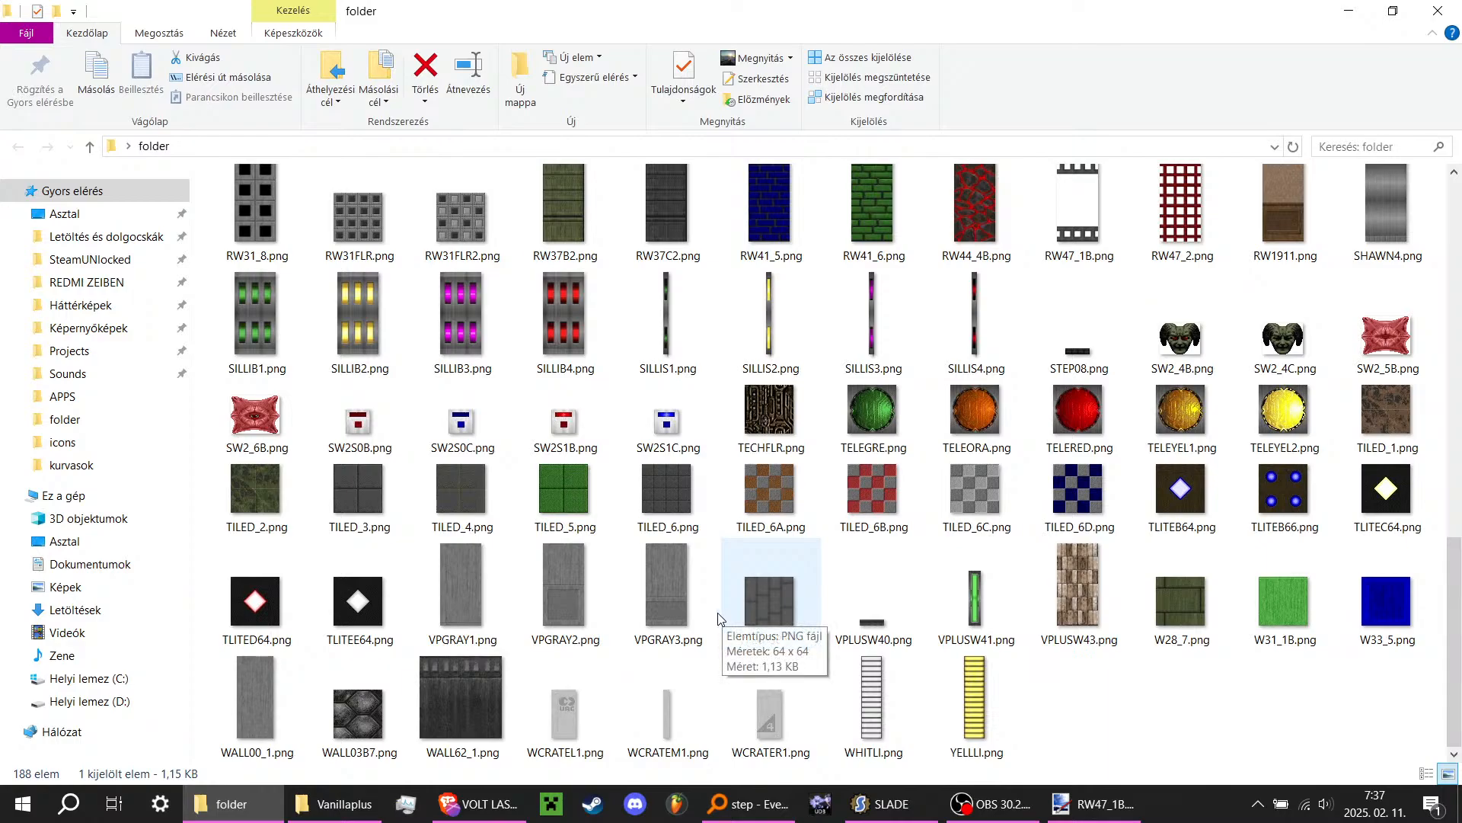
mouse_move(716, 618)
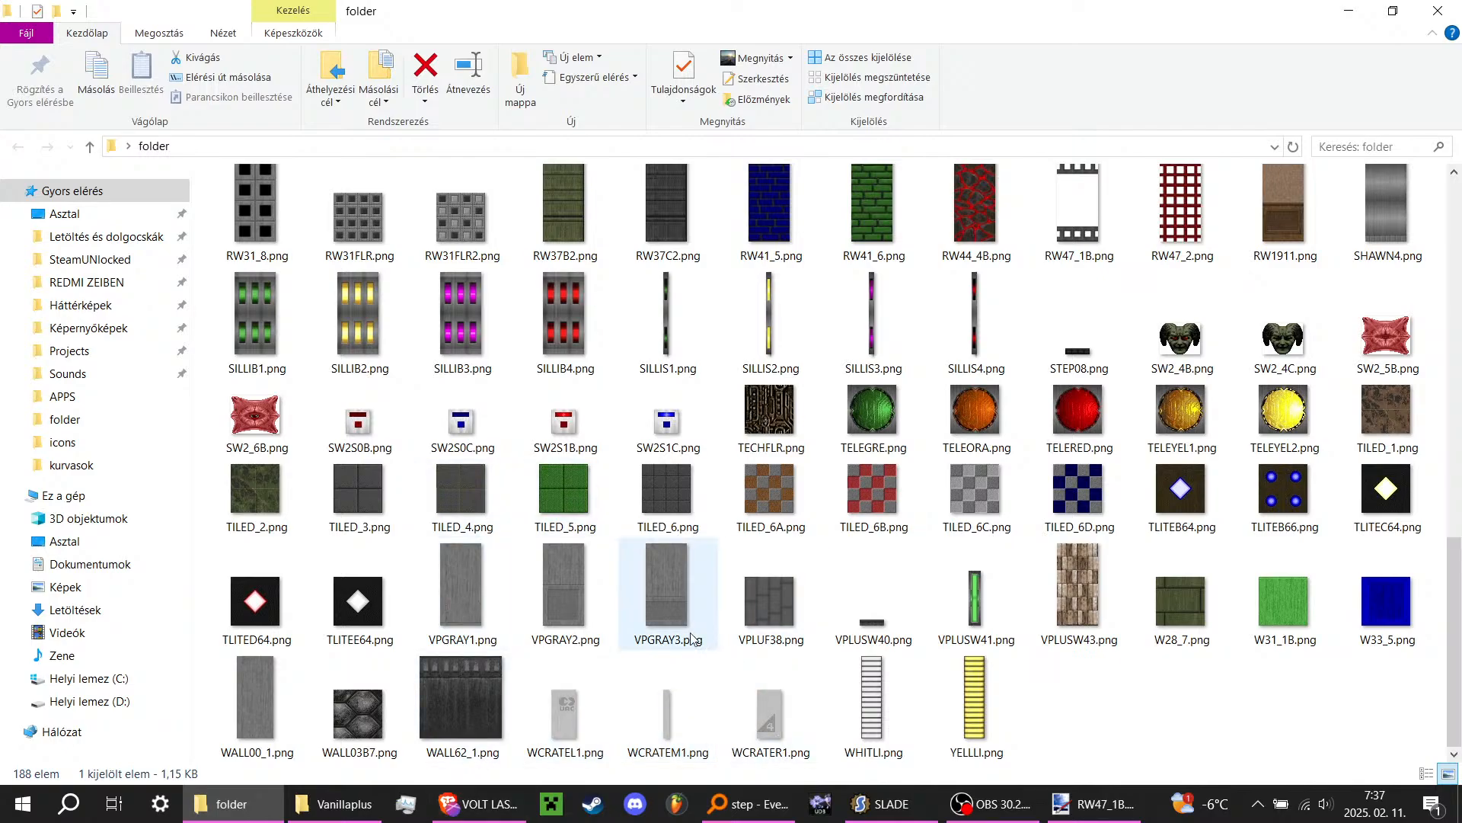
scroll(757, 600, "up", 10)
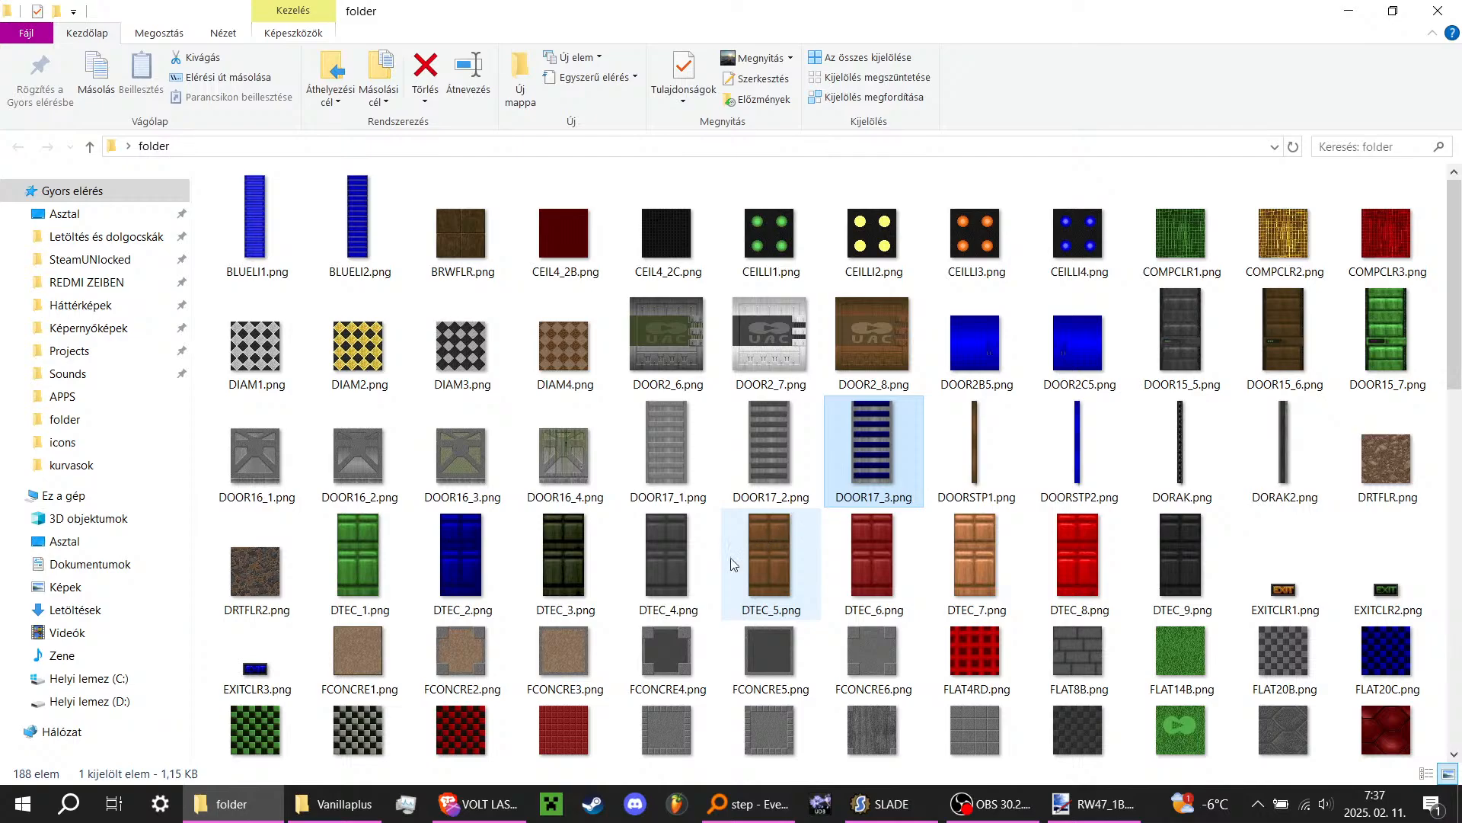
Step: Find the plain brown textures RW11_2.png, RW12_1.png and RW8_1.png in Vanillaplus and open them together in Paint.NET
left_click(342, 805)
scroll(601, 609, "down", 3)
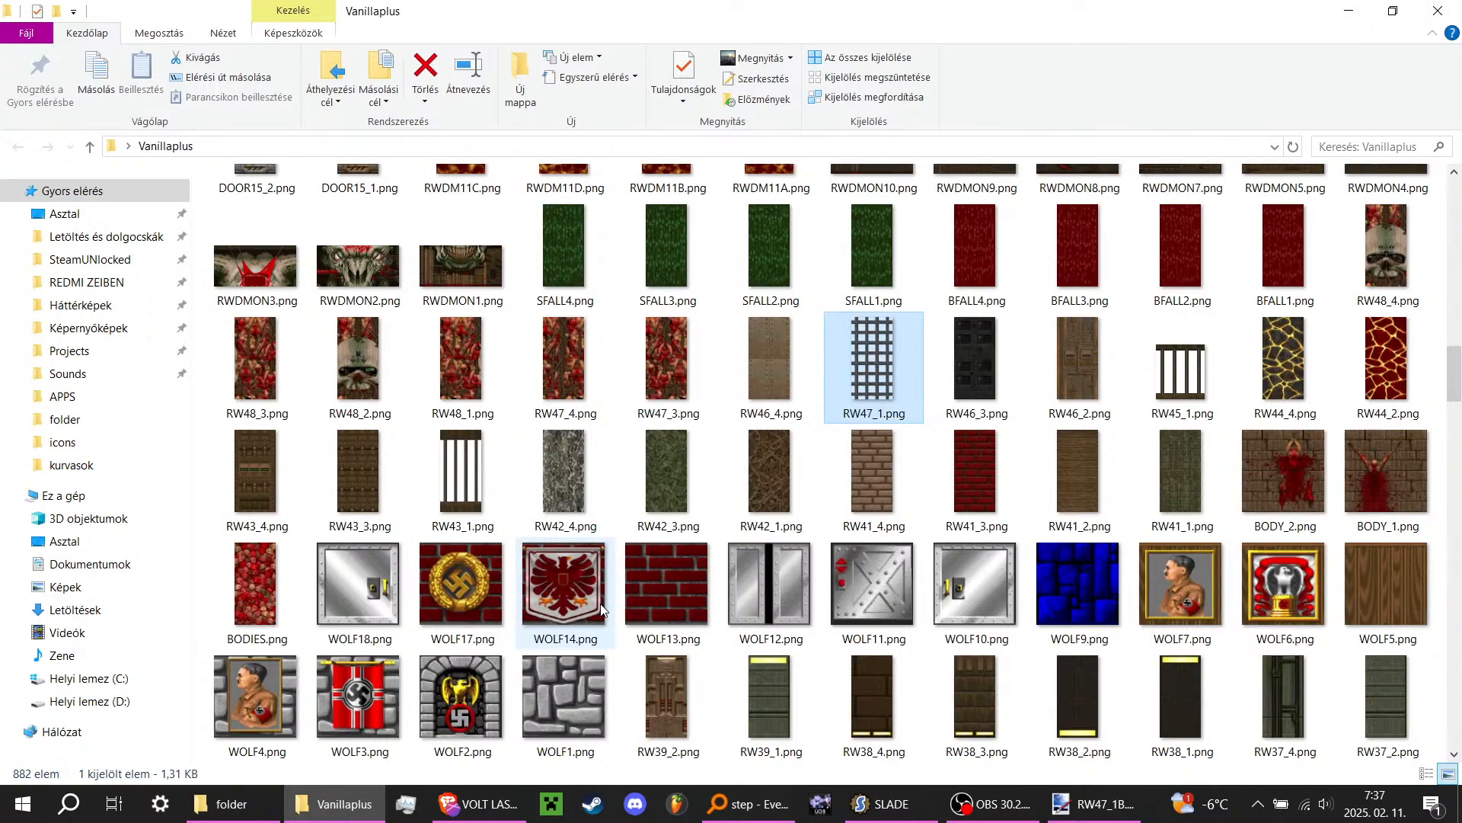
scroll(602, 609, "up", 10)
scroll(602, 609, "down", 10)
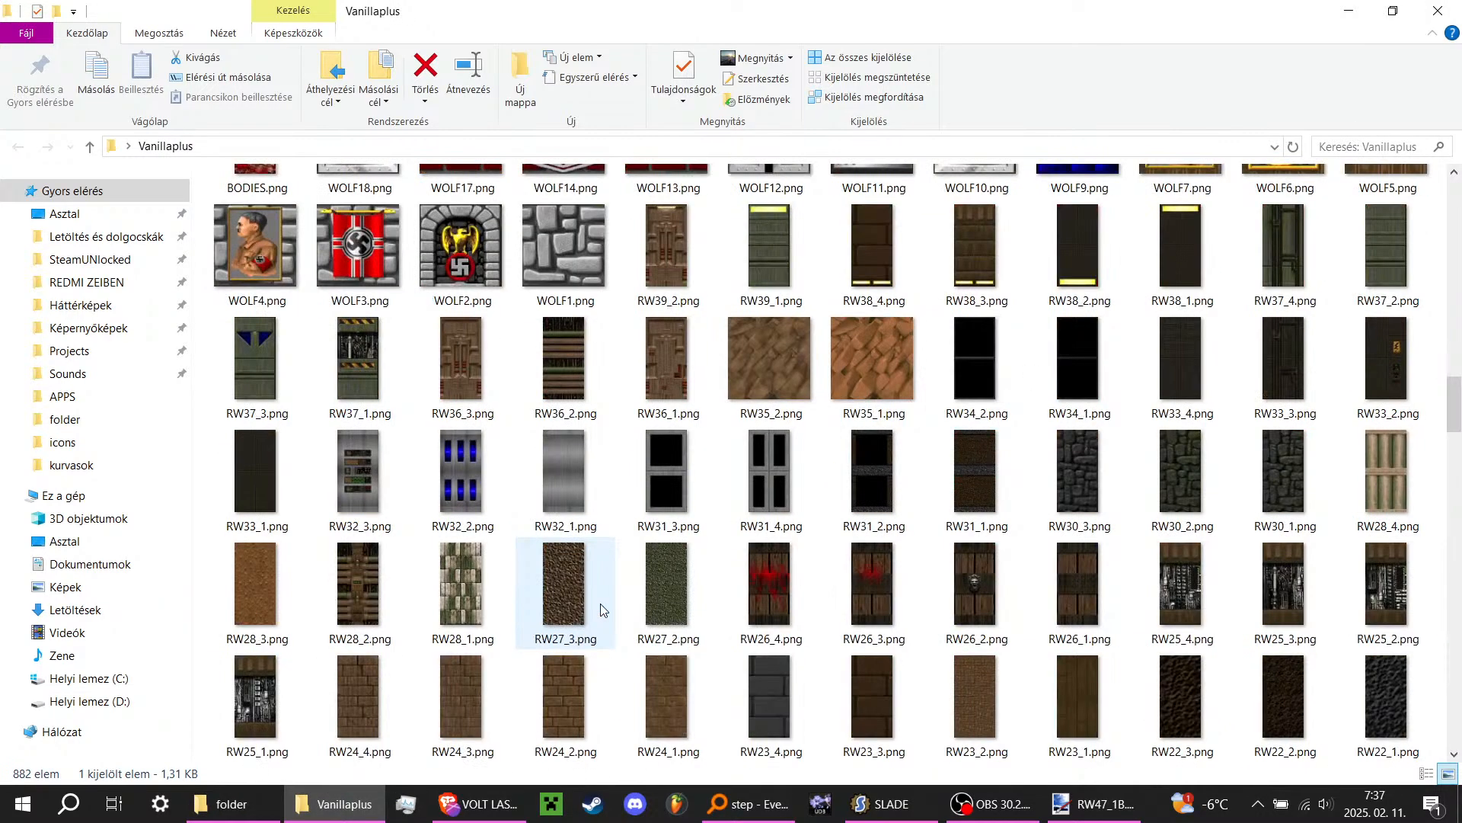
scroll(601, 608, "down", 3)
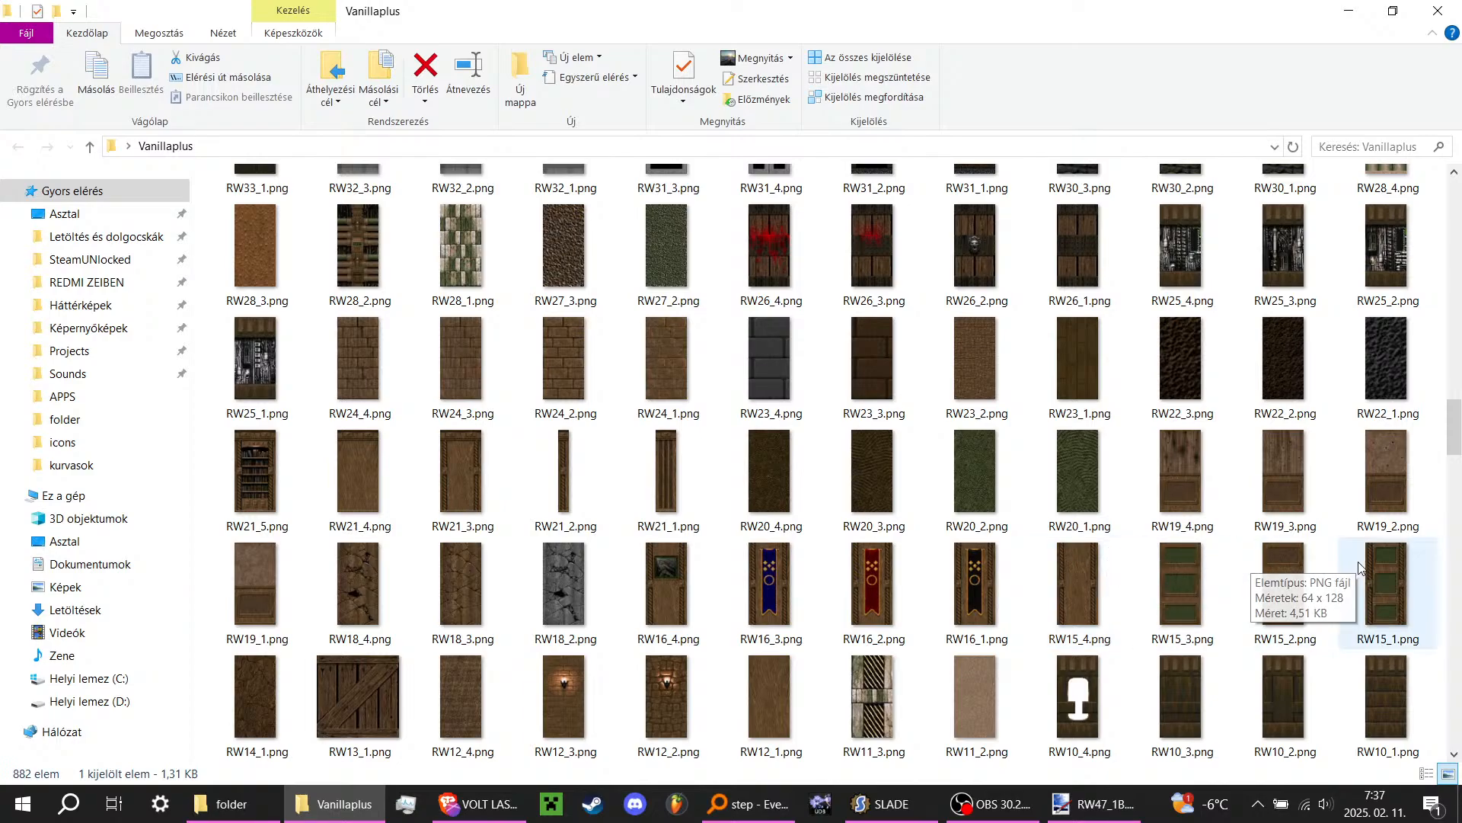
scroll(1341, 507, "down", 3)
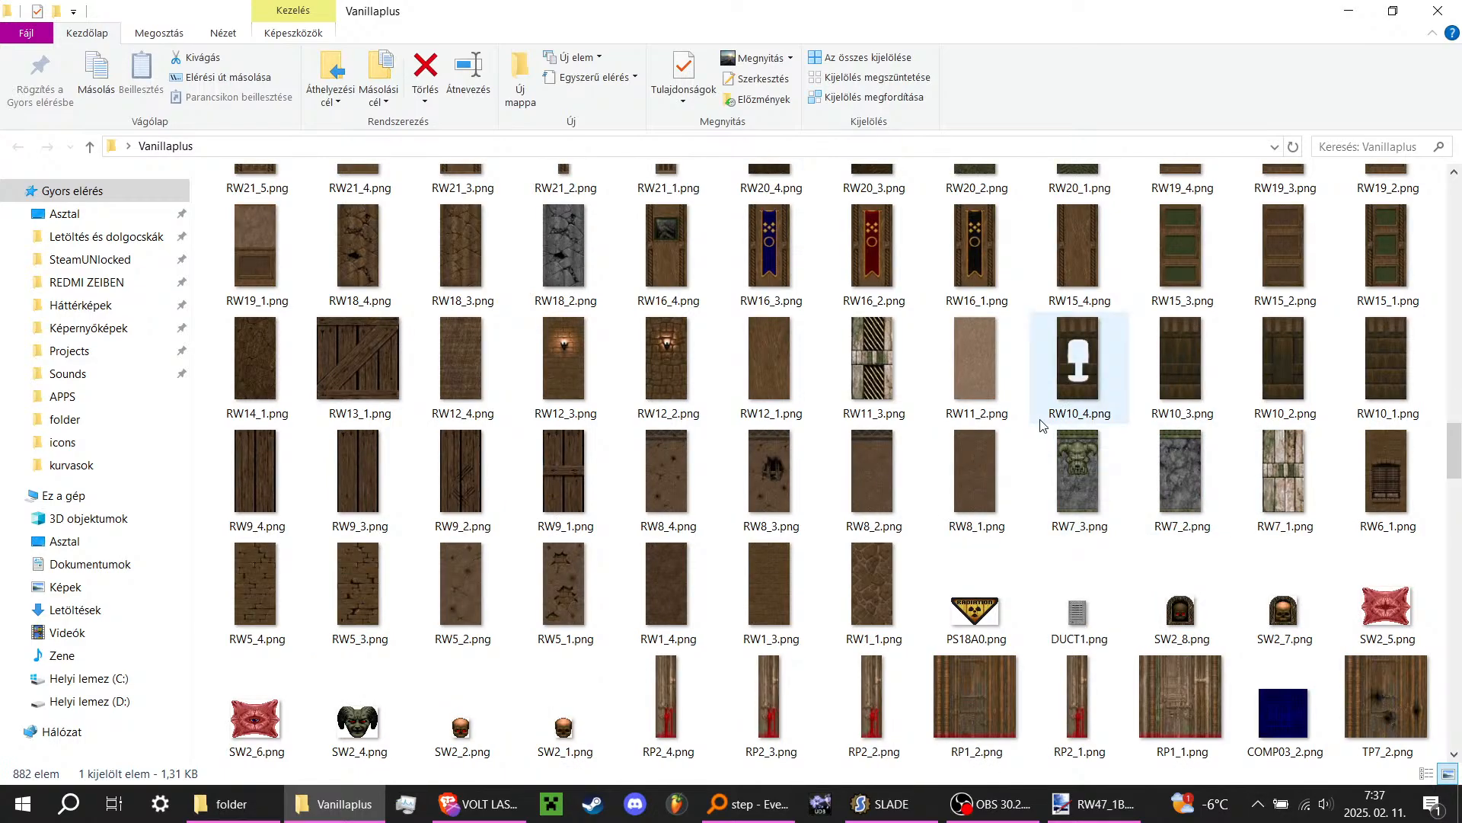
left_click(994, 385)
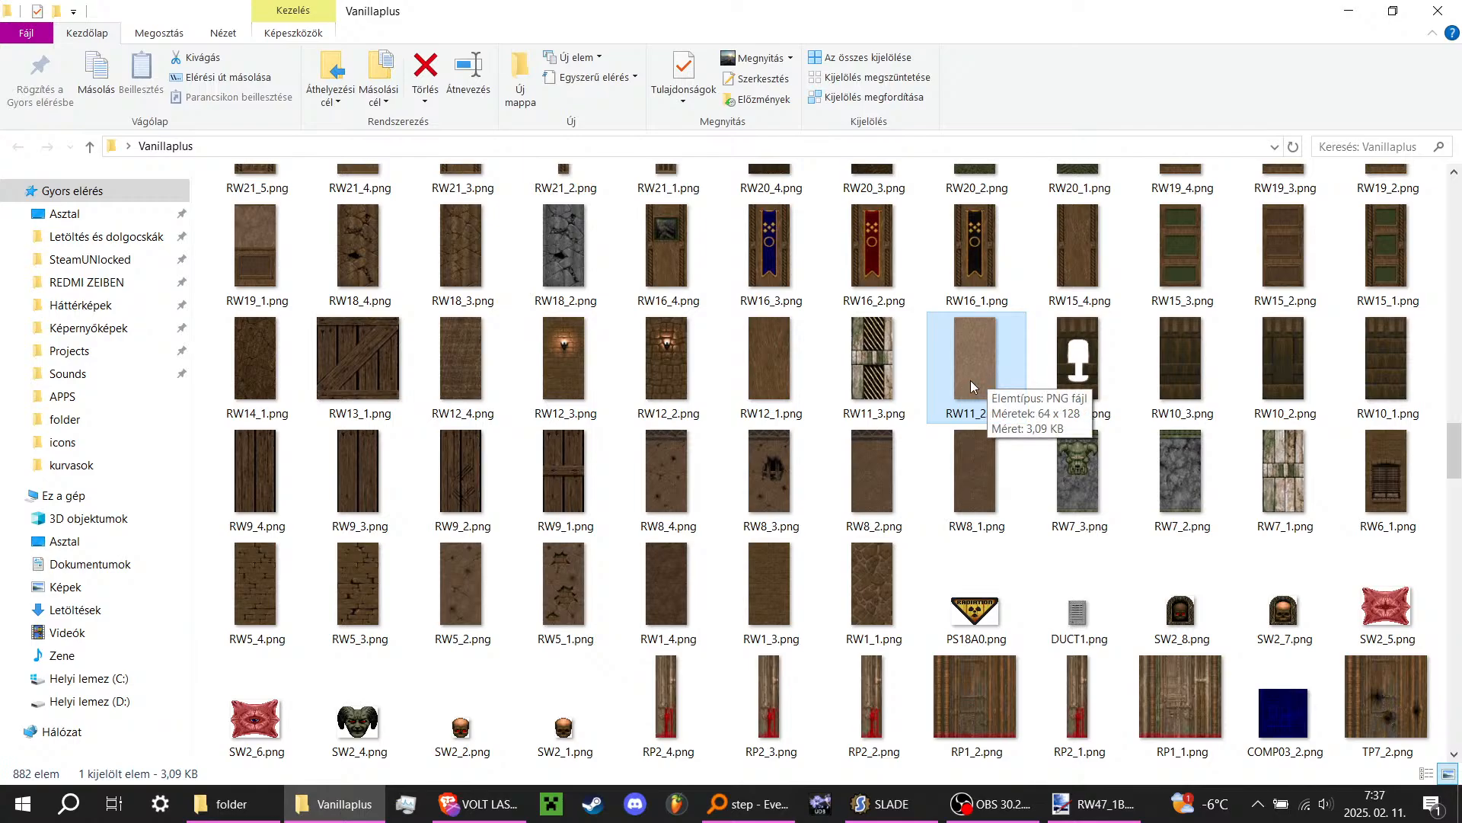
left_click(789, 372, "ctrl")
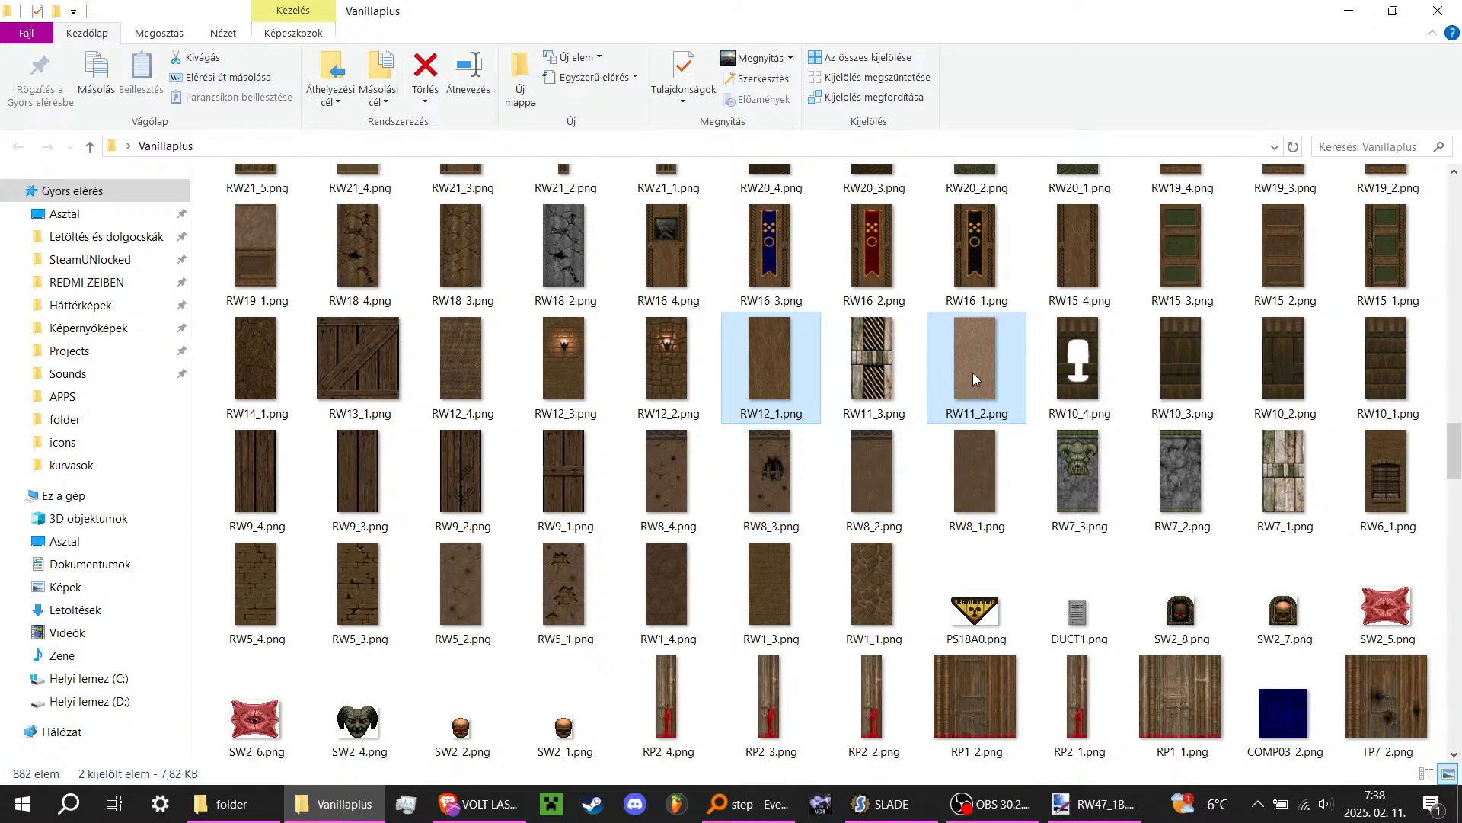
left_click(983, 449, "ctrl")
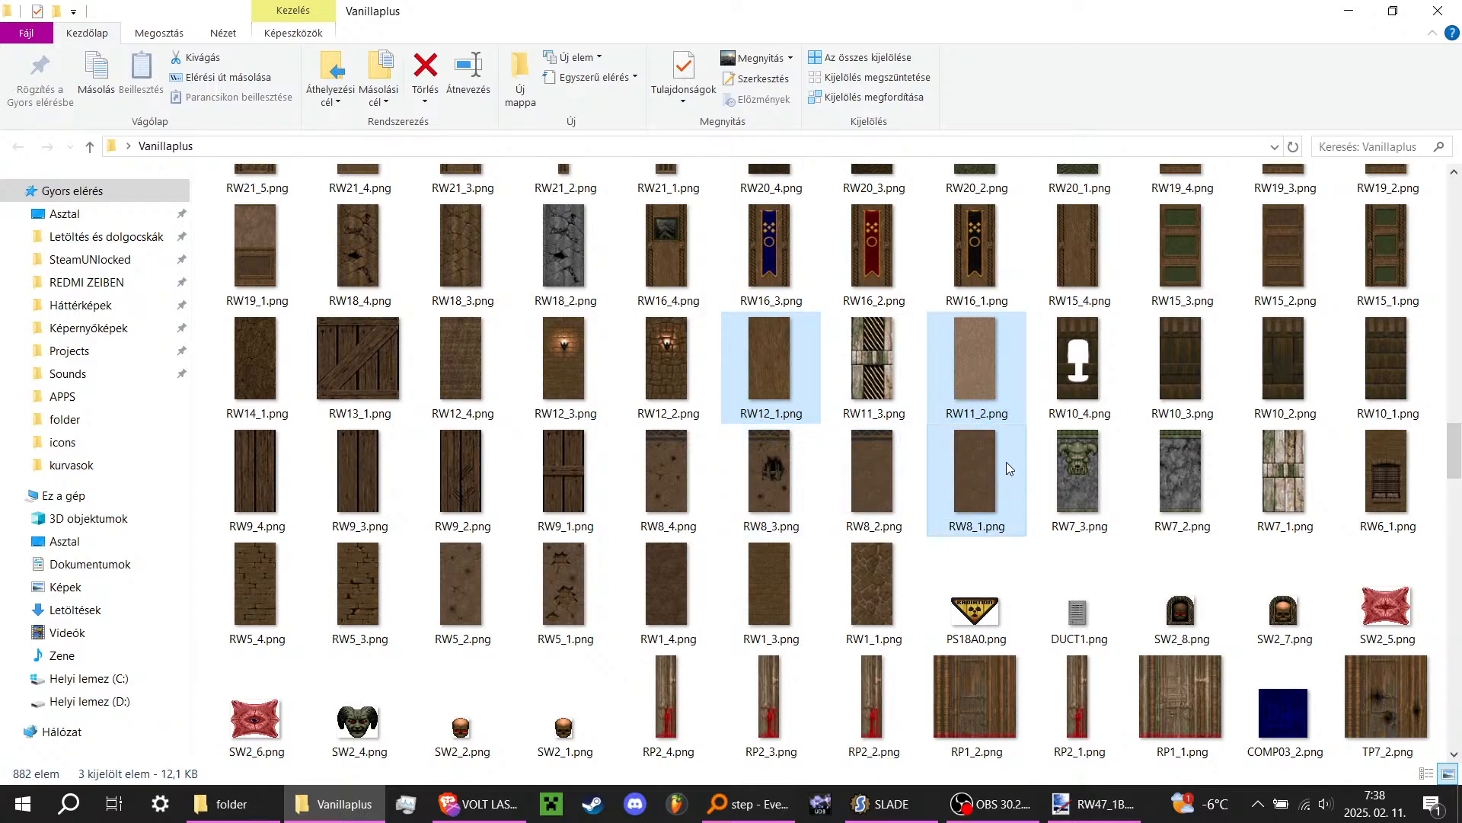
mouse_move(1007, 462)
left_mouse_down()
mouse_move(1025, 503)
mouse_move(1036, 708)
mouse_move(1097, 800)
mouse_move(748, 480)
left_mouse_up()
left_click(750, 435)
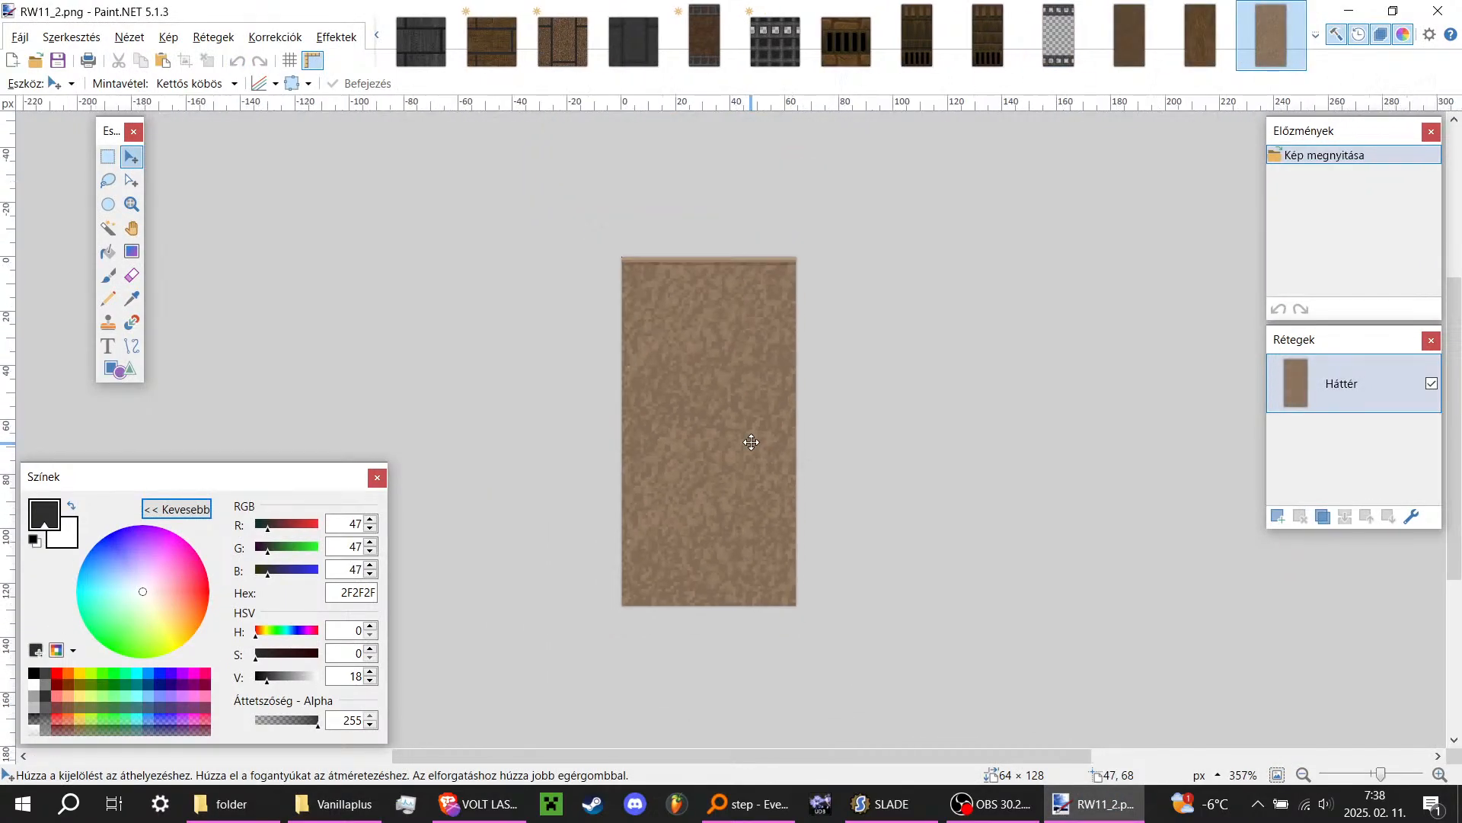
scroll(807, 404, "up", 2, "ctrl")
Step: Import RW11_2.png from Vanillaplus into VanillaWIP.wad in SLADE and open the colour remap for it
key("alt+Tab")
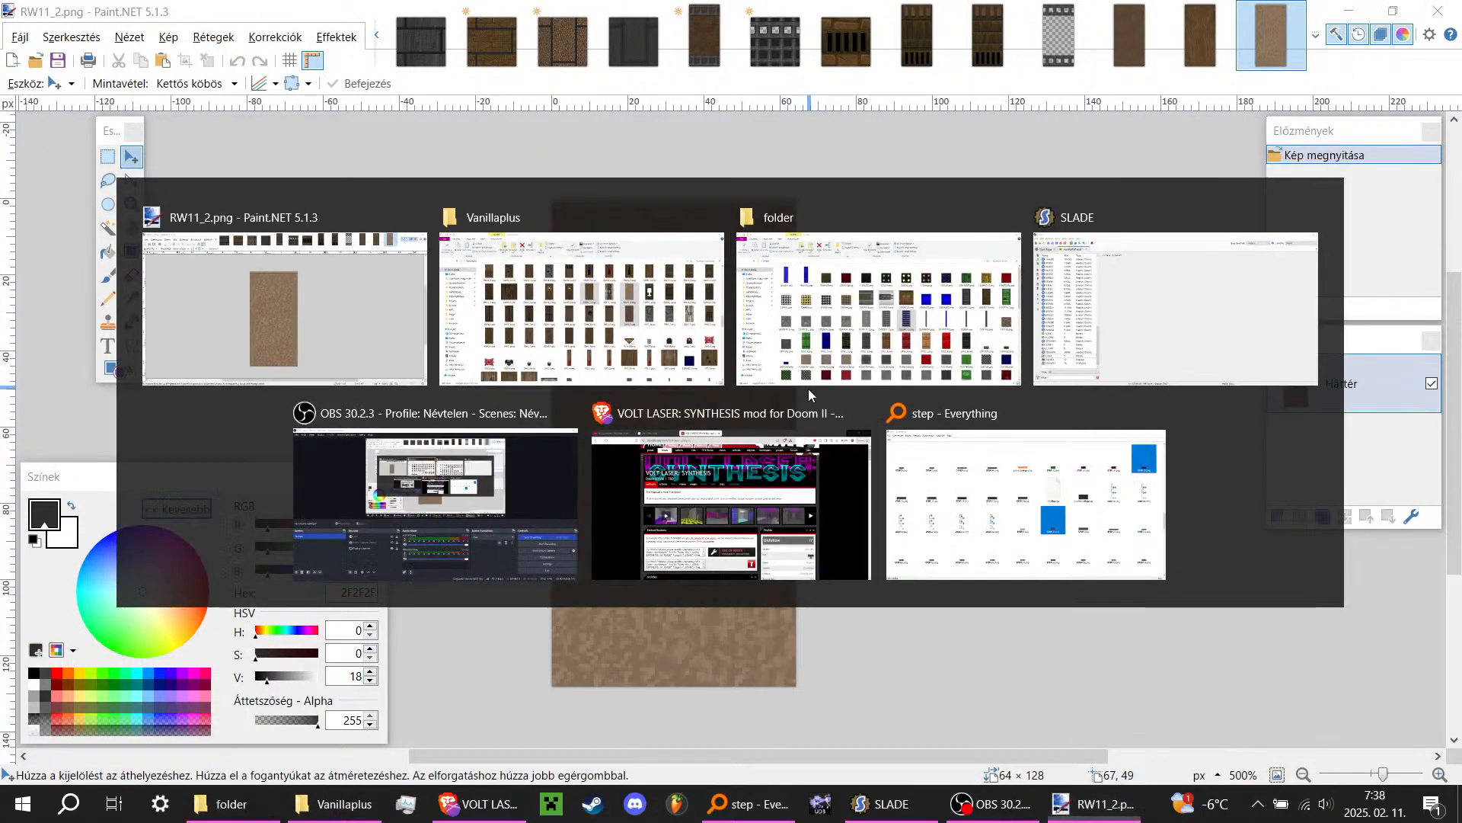
left_click(976, 323)
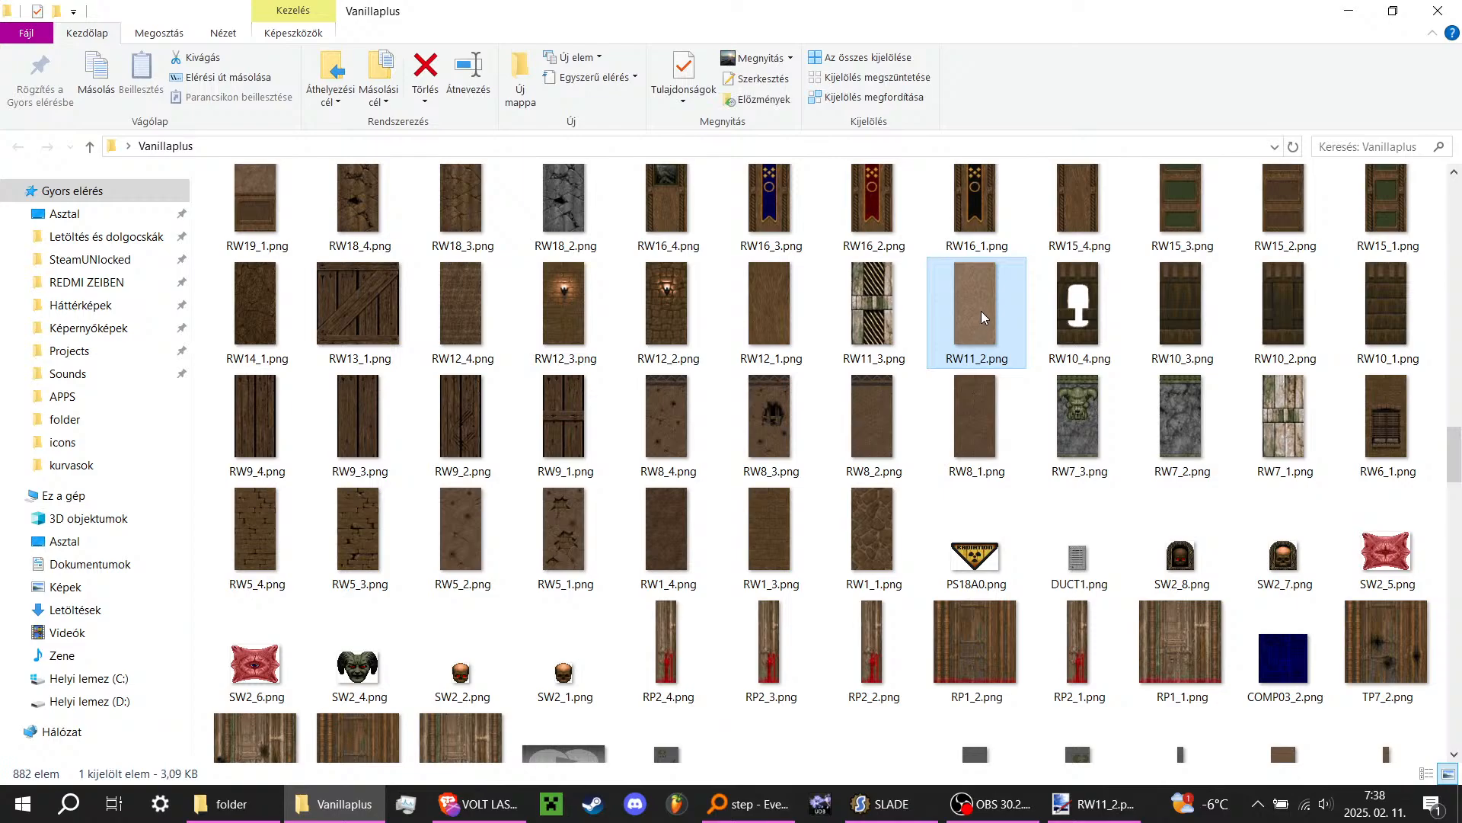
left_click_drag(981, 311, 103, 559)
left_click(575, 115)
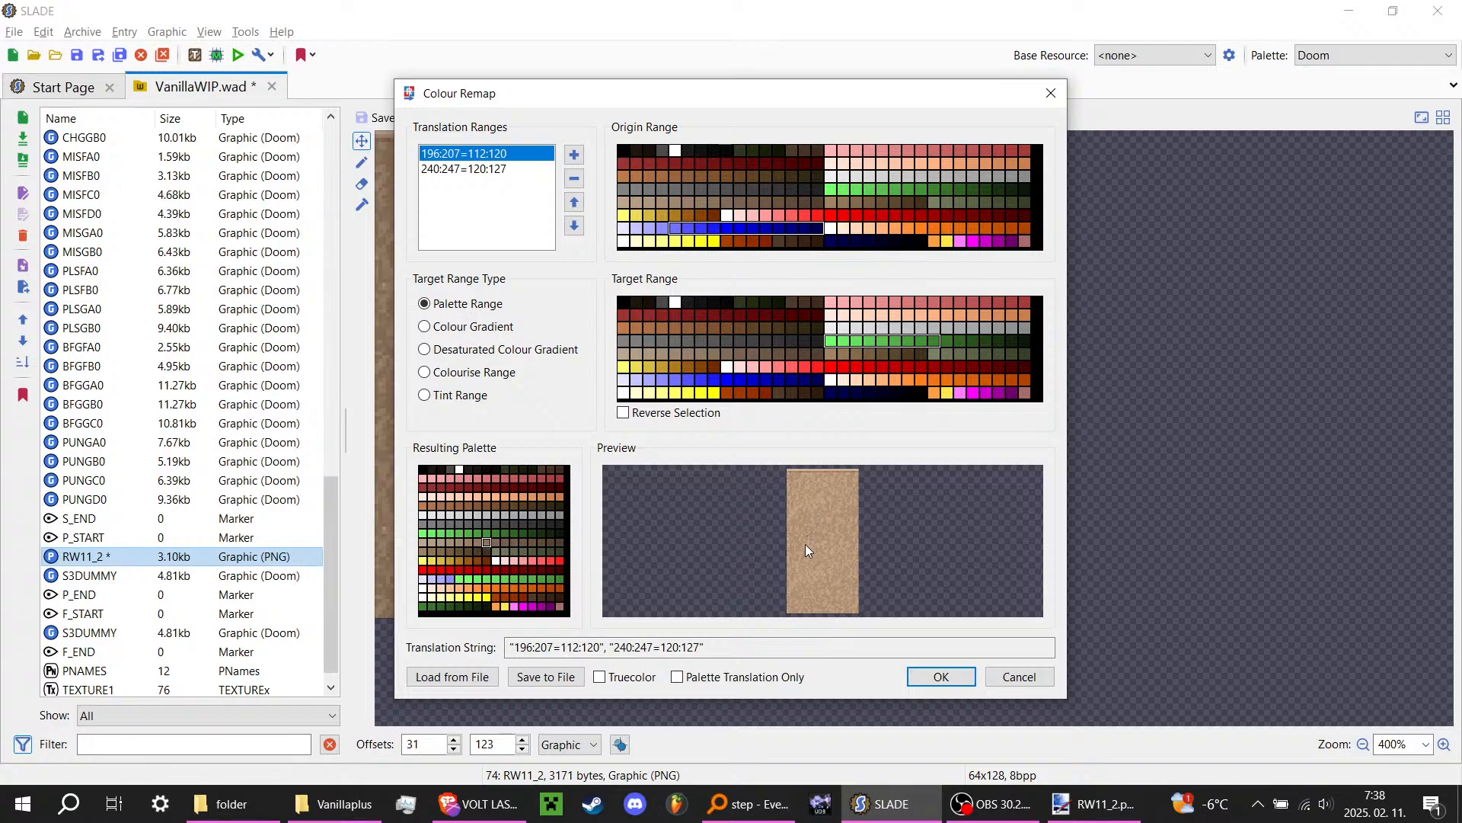
Step: Remove the 196:207 translation, set the remaining range's origin to 128:151 and try targets 48:63 and 16:47
left_click(577, 179)
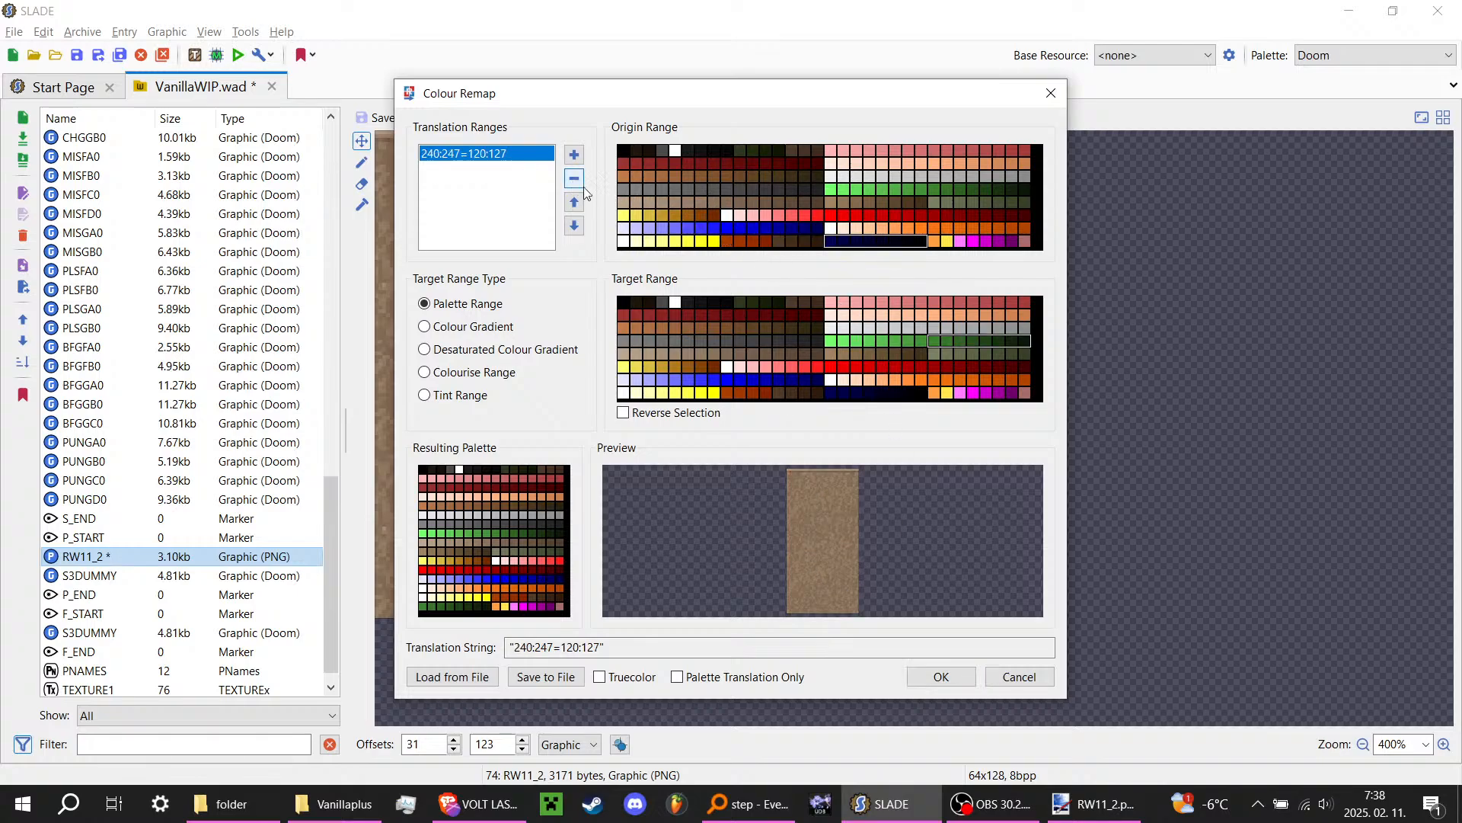
left_click_drag(720, 202, 916, 205)
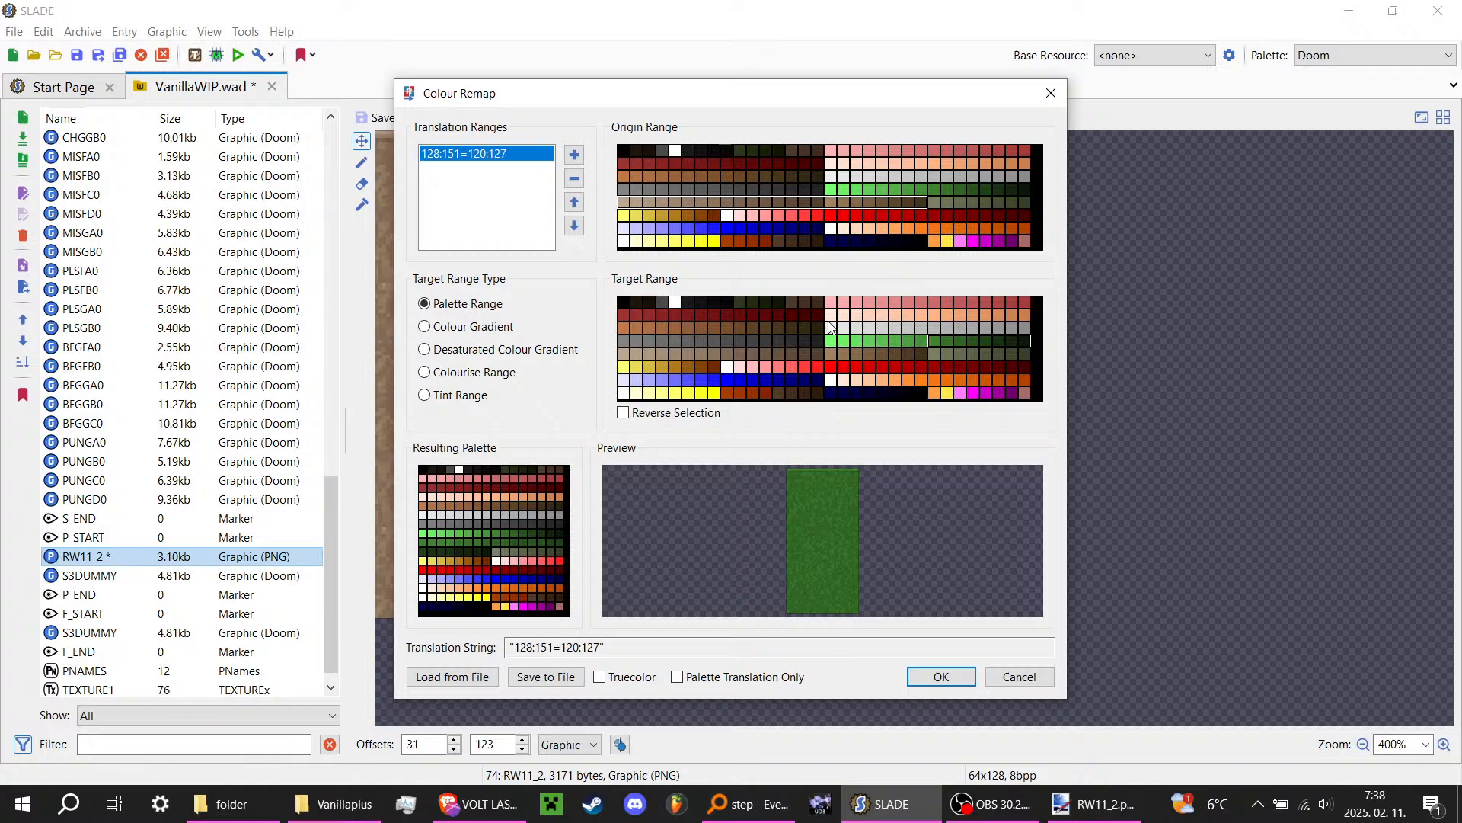
left_click_drag(830, 316, 1048, 314)
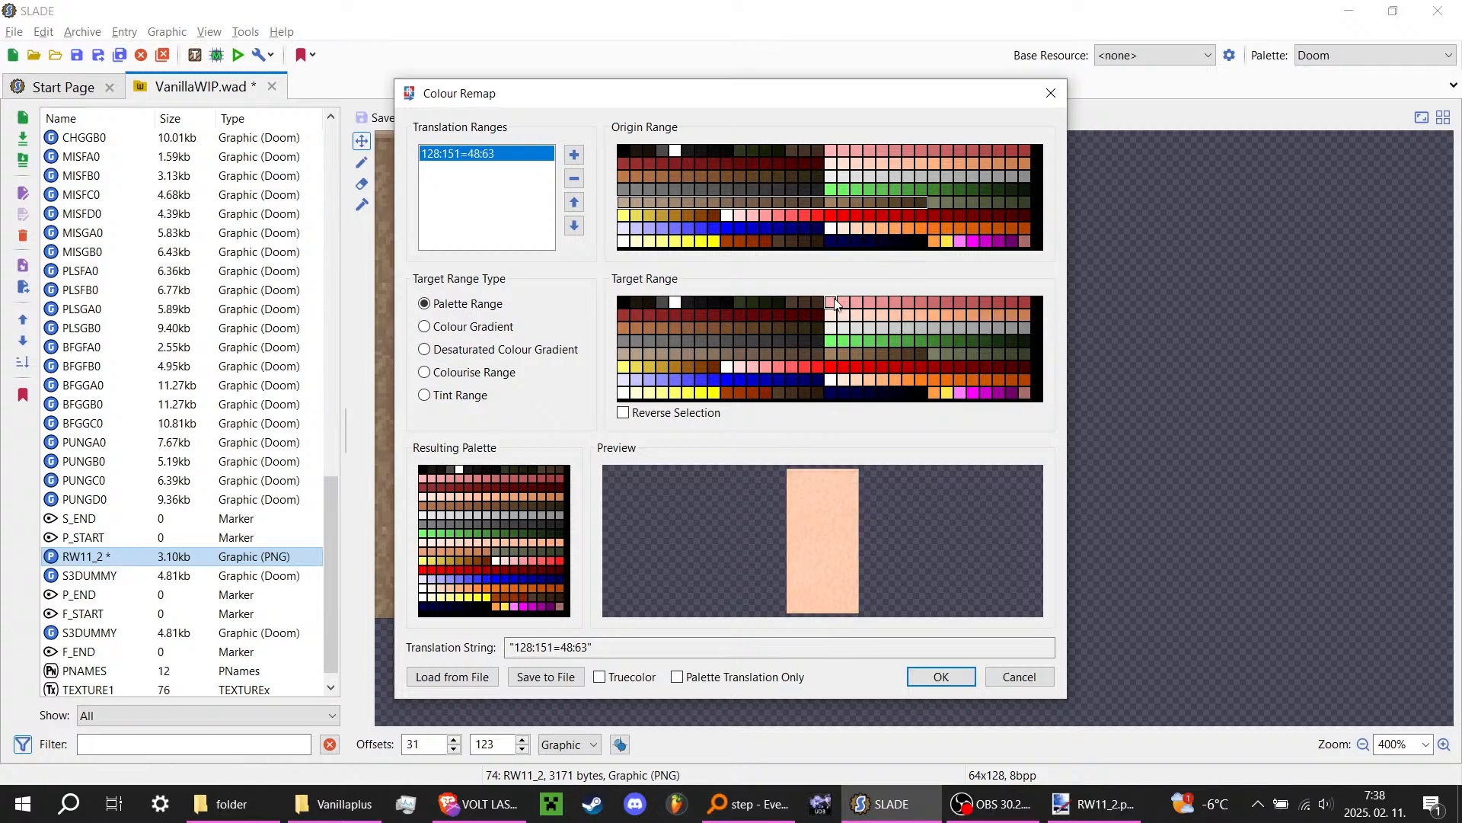
left_click_drag(835, 304, 816, 313)
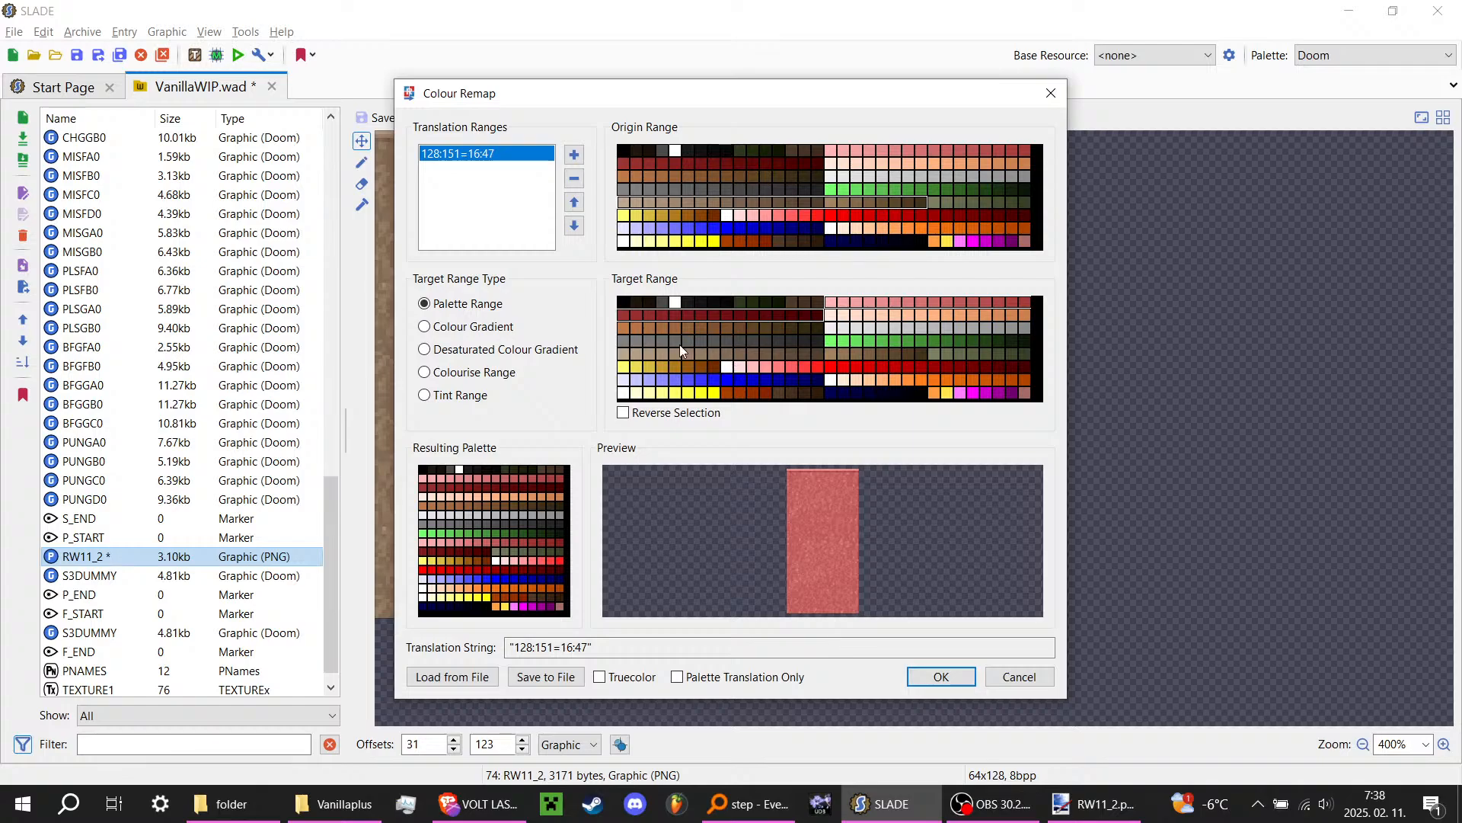
Step: Try grey target ranges for the 128:151 translation, including 80:111, 91:108, 108:111 and 106:111
left_click_drag(632, 343, 820, 338)
left_click(829, 336)
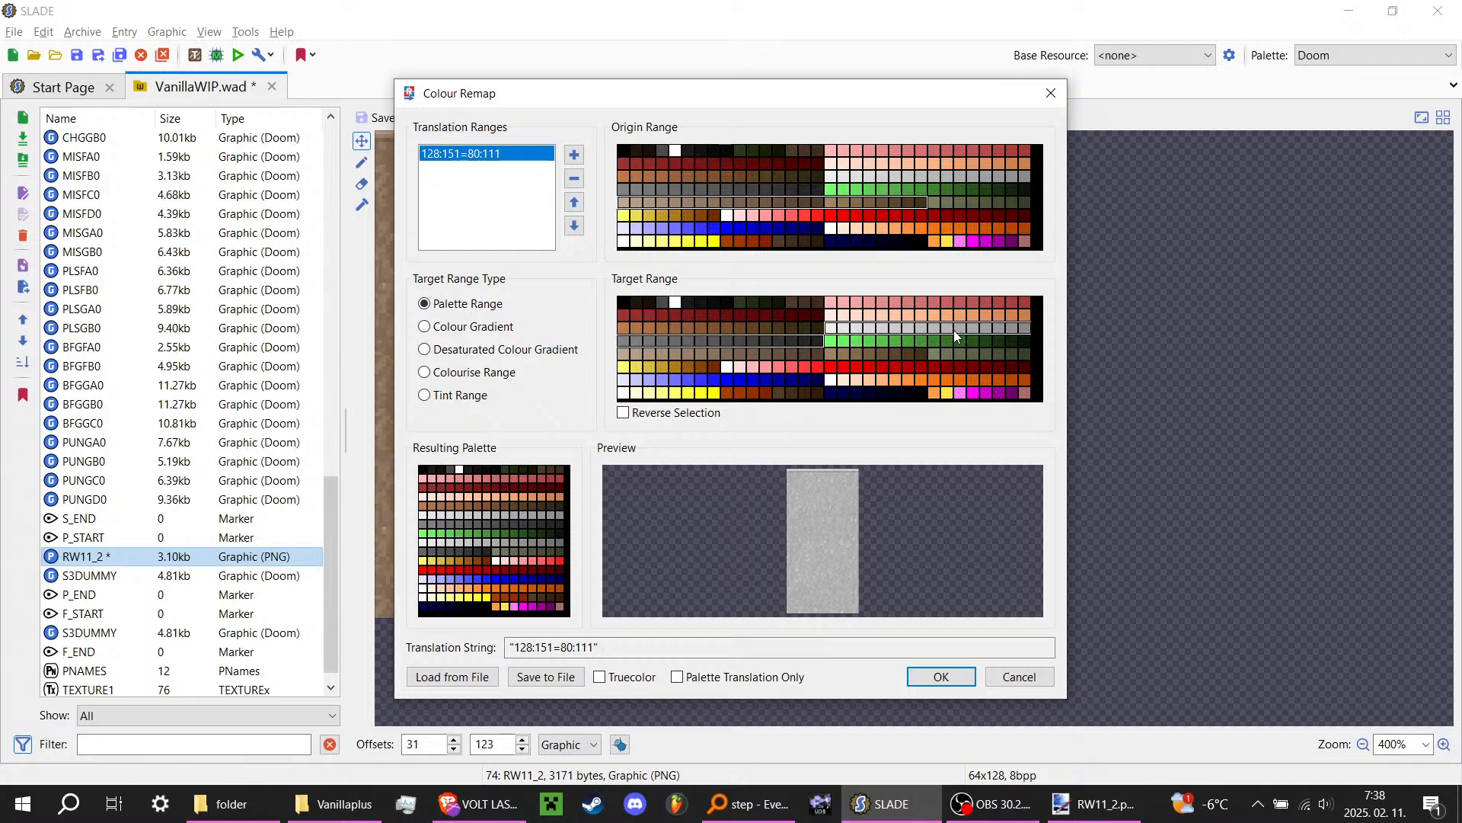
left_click_drag(973, 329, 782, 341)
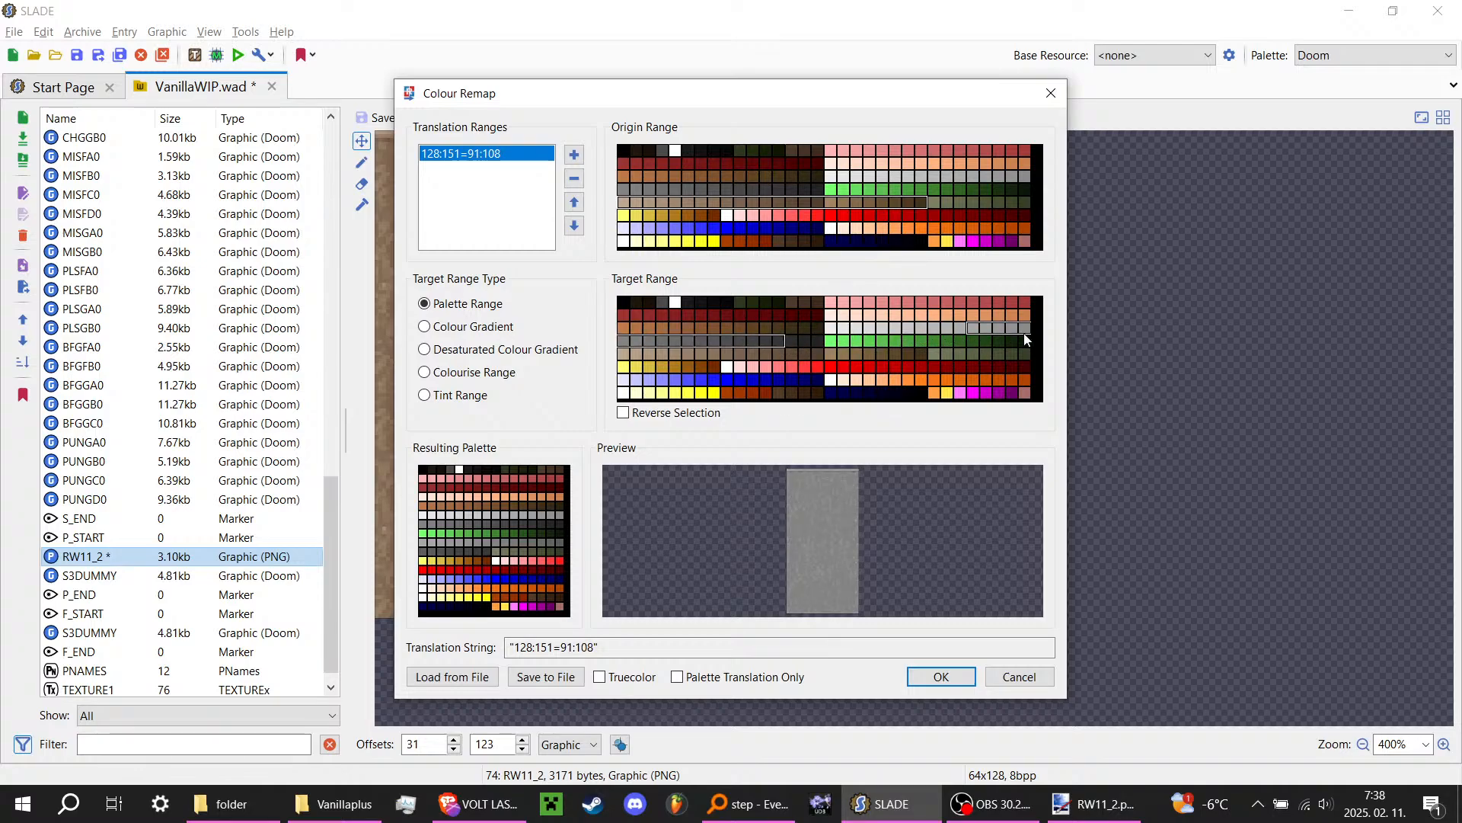
left_click_drag(1025, 327, 816, 337)
left_click_drag(641, 341, 706, 338)
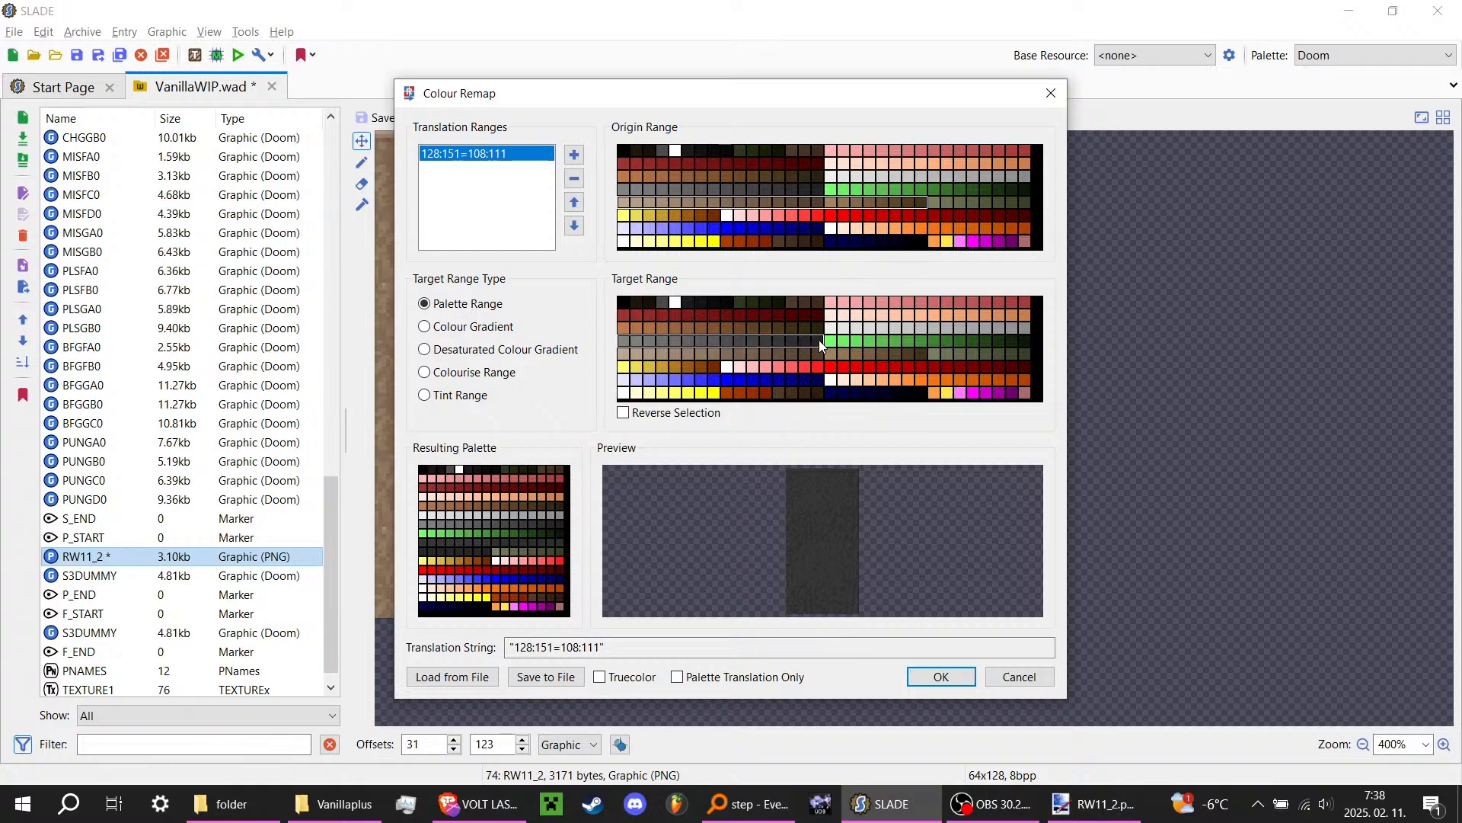
left_click_drag(819, 340, 822, 340)
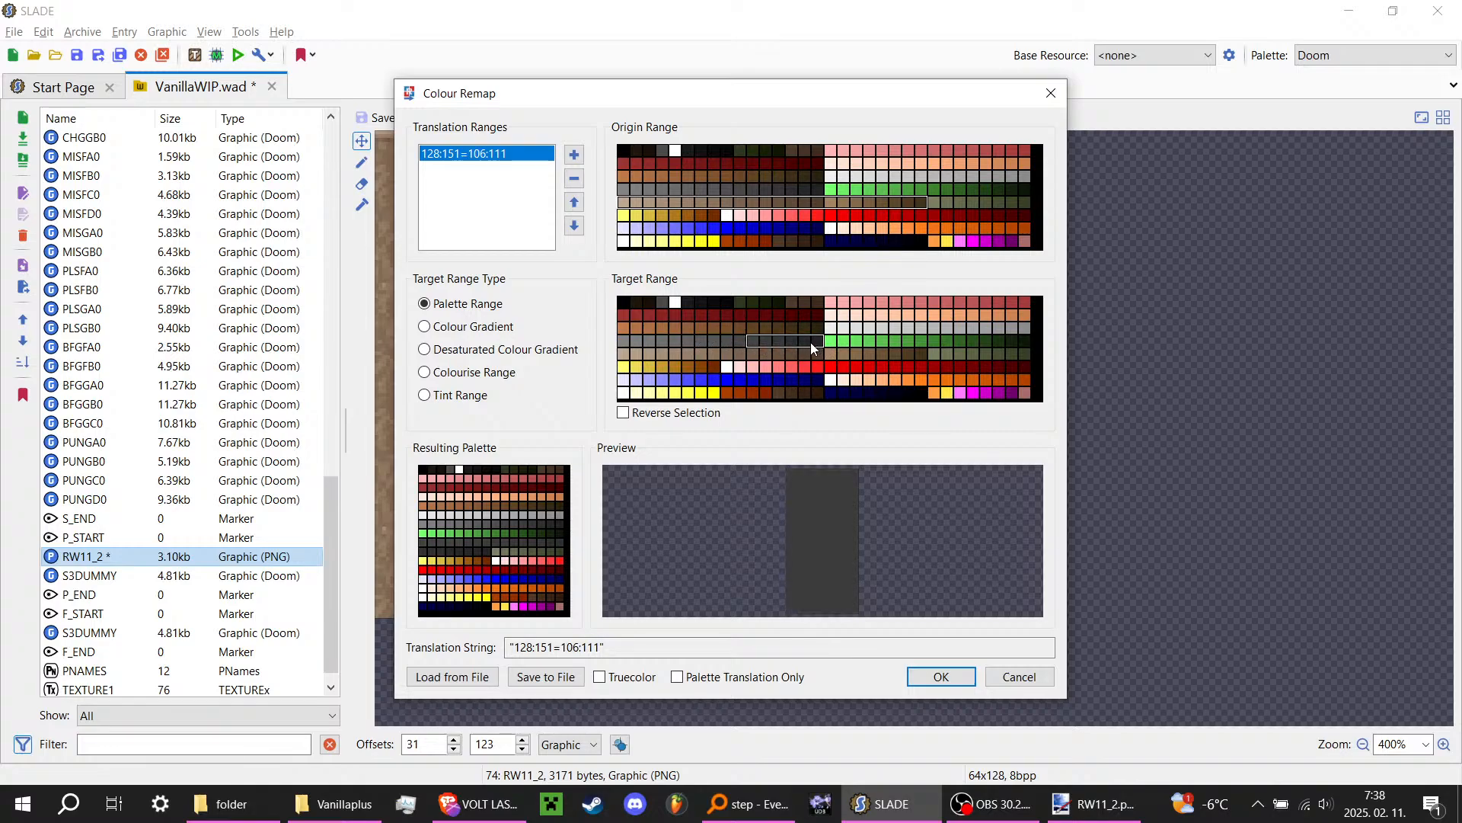
left_click(809, 342)
Step: Try target ranges 152:159, 180:191, 241:247, 195:207 and 174:184 for the 128:151 translation
left_click_drag(935, 355, 1052, 355)
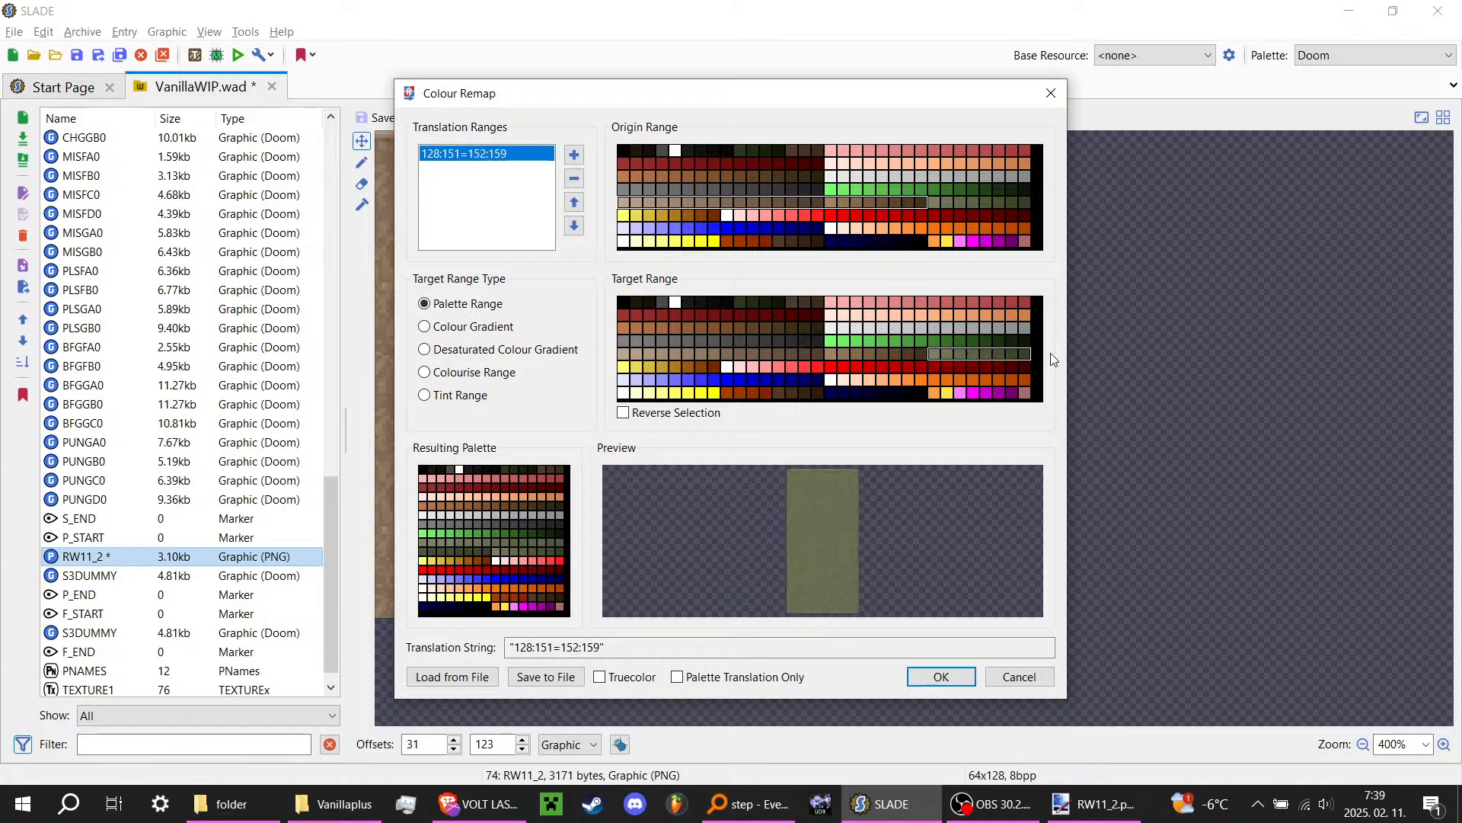
left_click_drag(883, 368, 1037, 367)
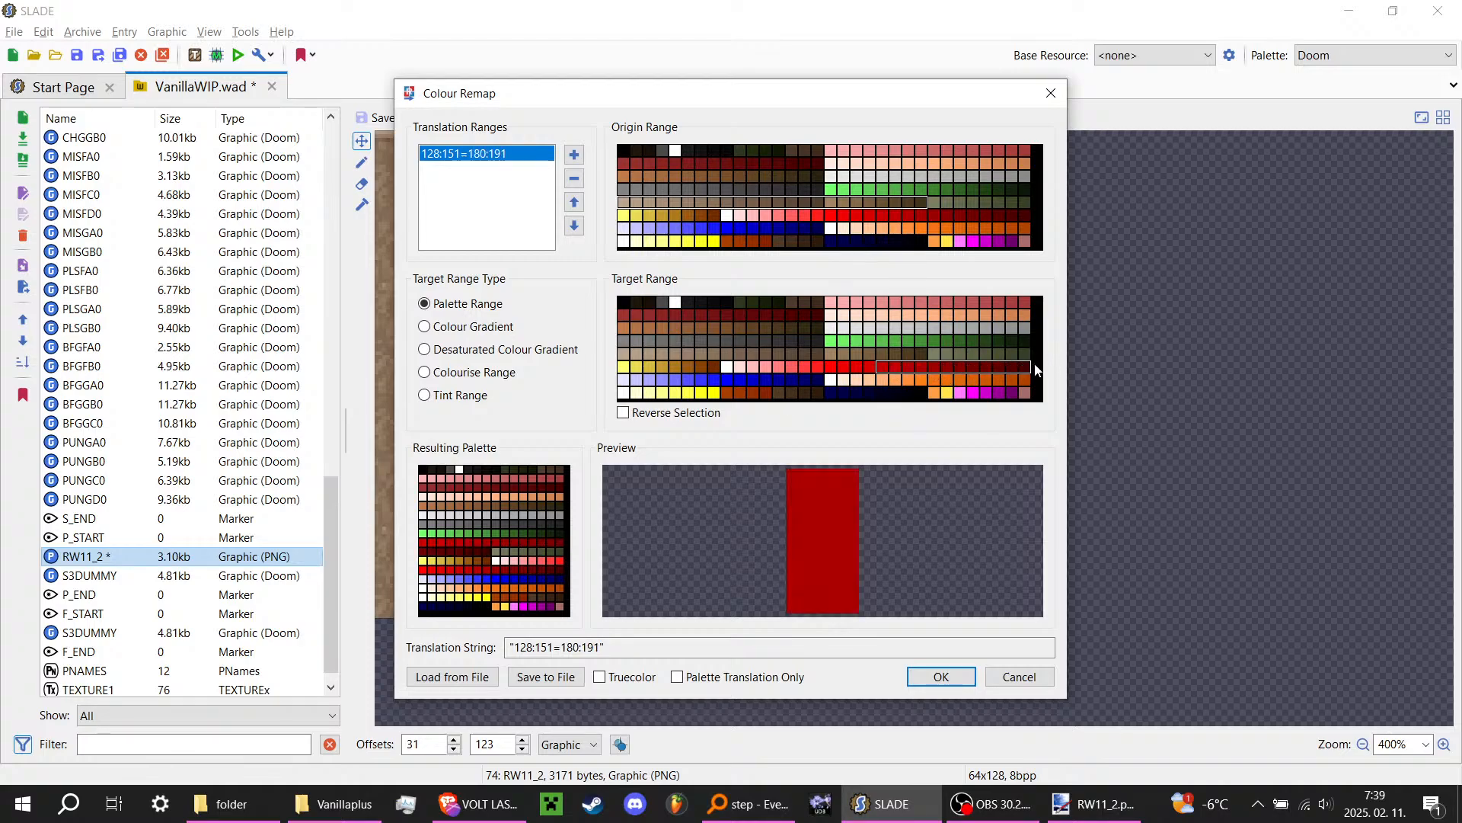
left_click_drag(840, 393, 918, 393)
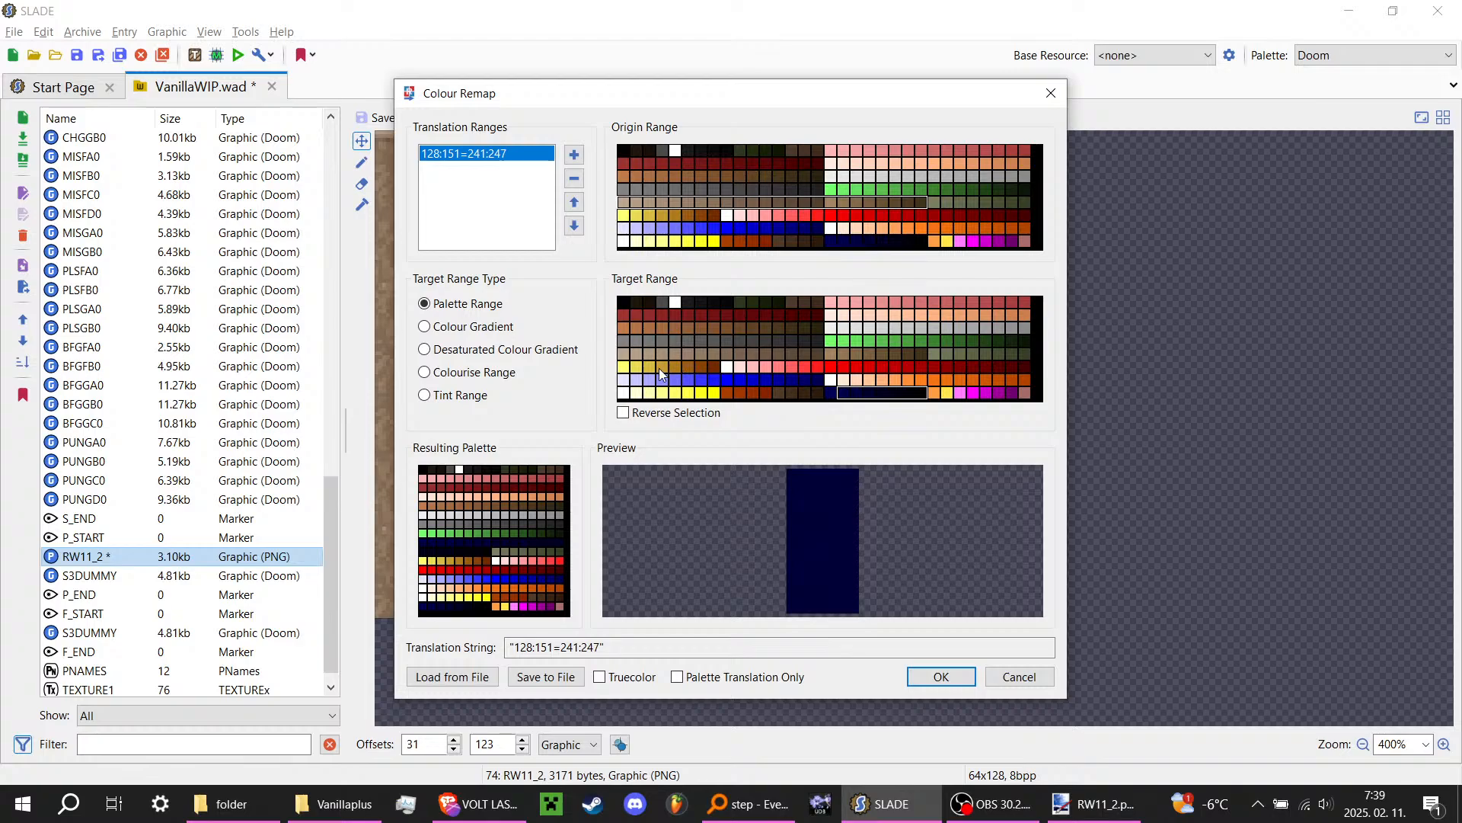
left_click_drag(659, 379, 815, 382)
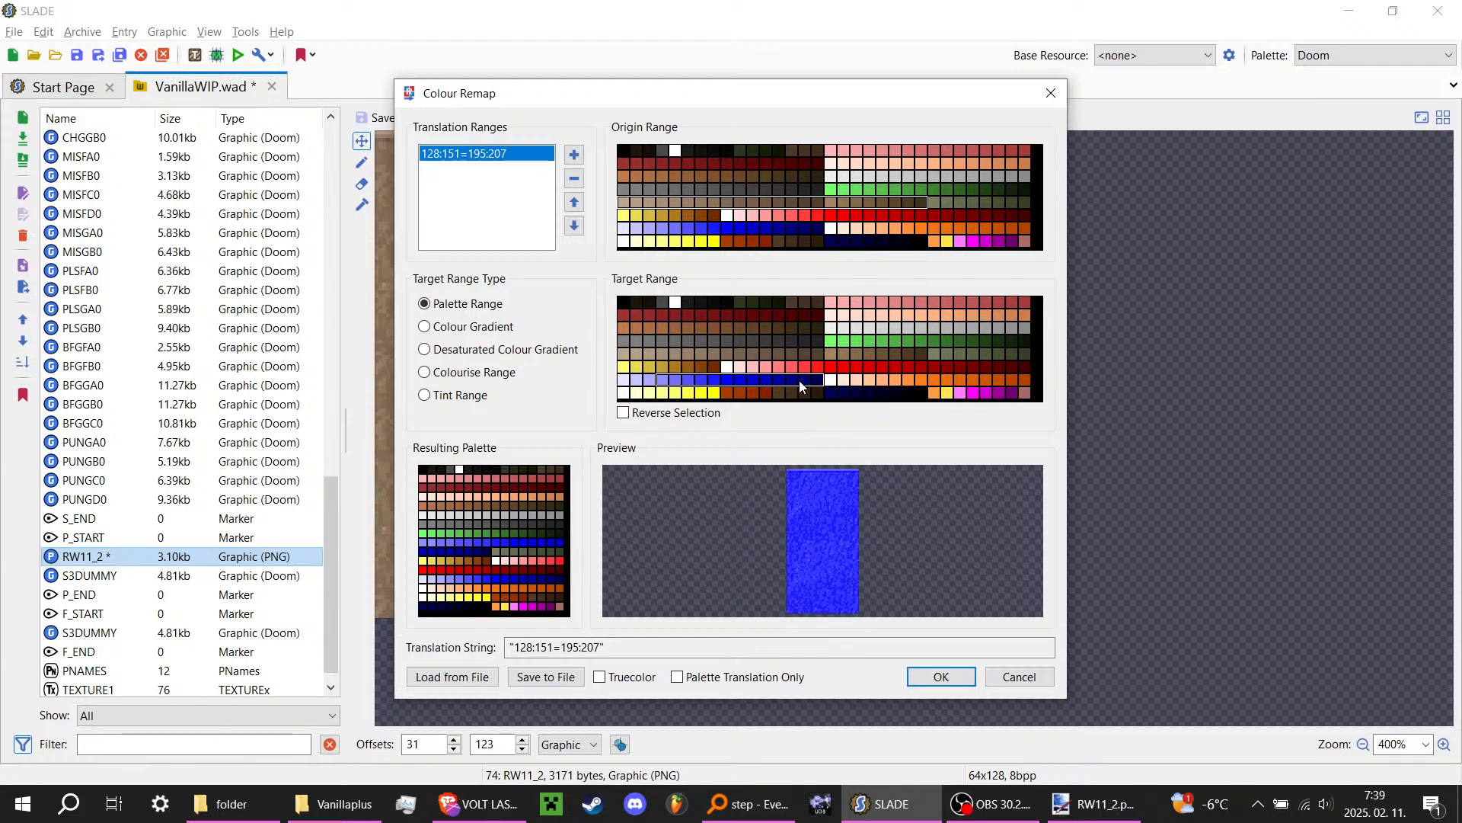
left_click_drag(712, 379, 931, 378)
left_click(883, 368)
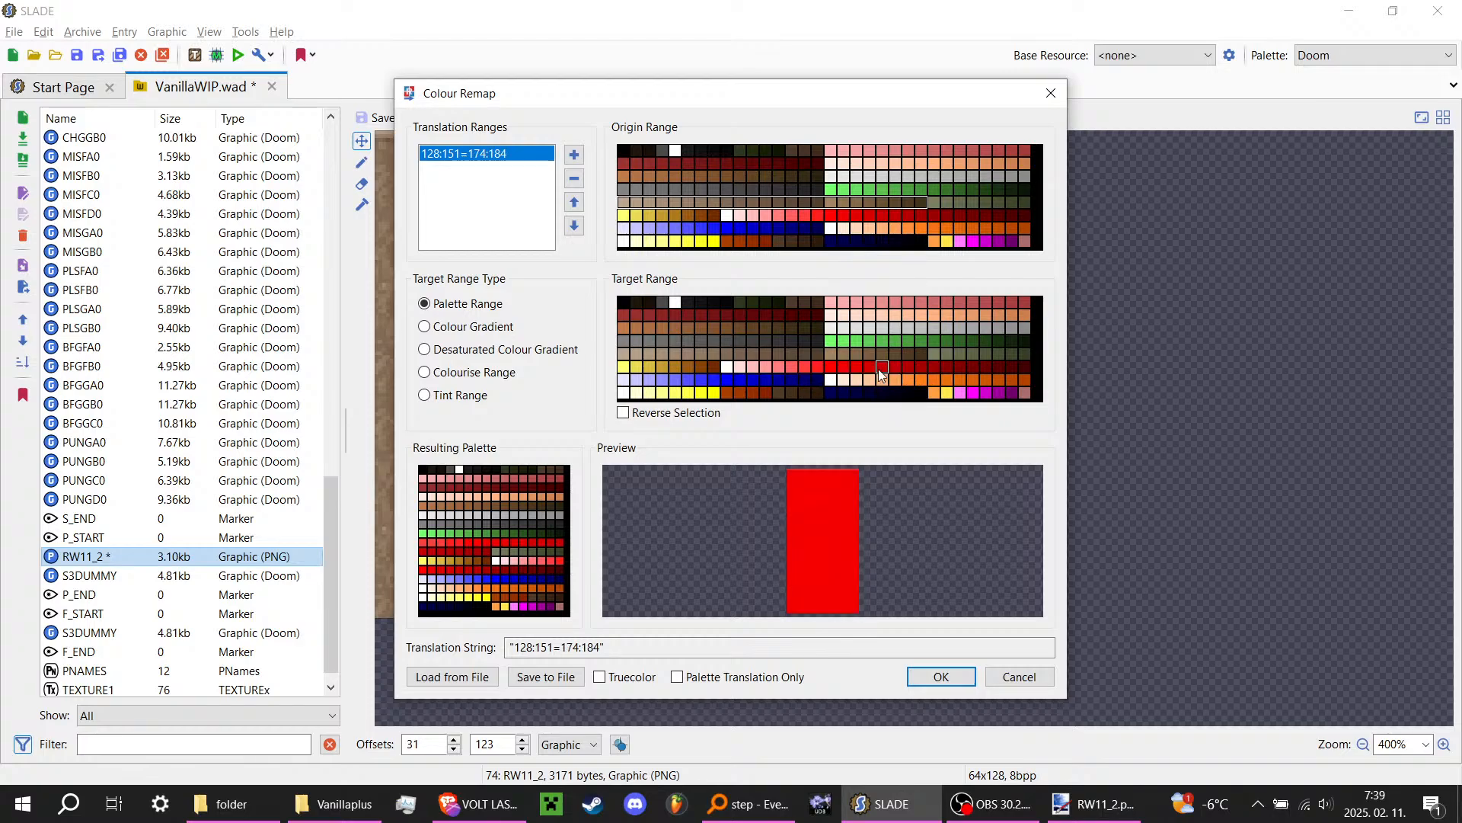
Step: Set the translation's origin range to 128:143 and try targets 109:109, 186:191 and 103:111
left_click_drag(629, 206, 816, 203)
left_click(789, 343)
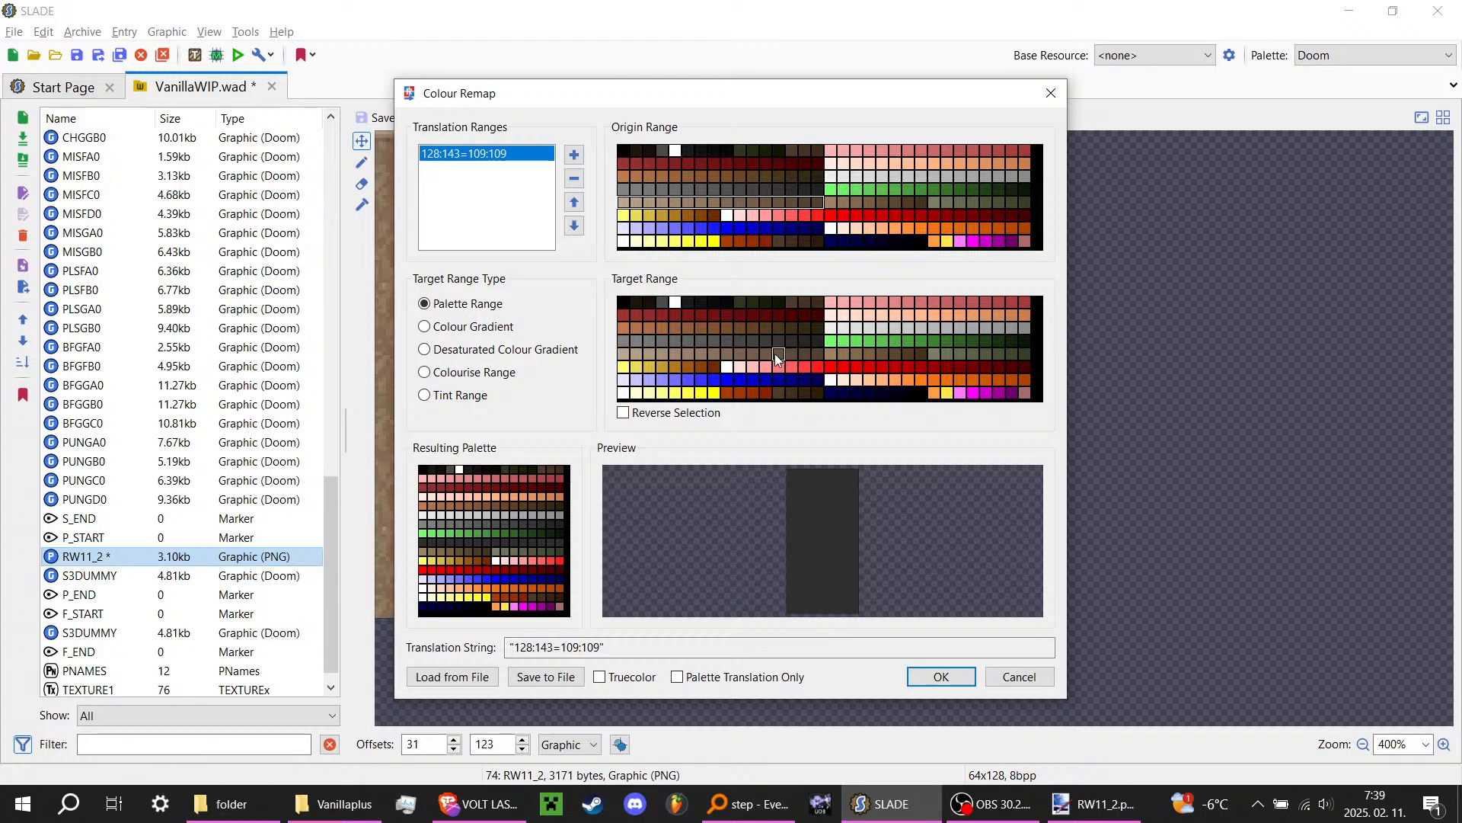
left_click(777, 354)
left_click_drag(741, 366, 976, 367)
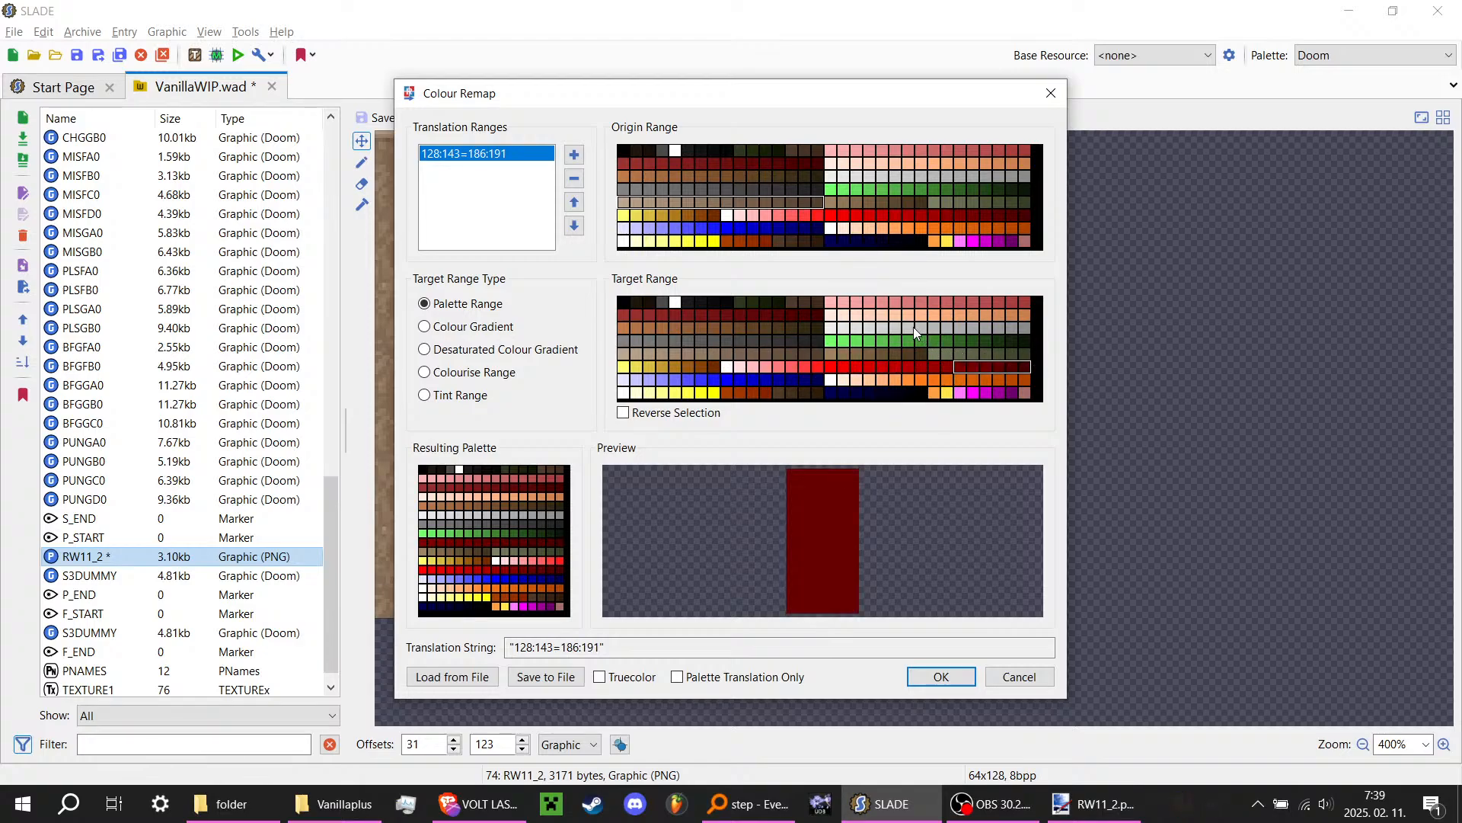
left_click_drag(919, 327, 1027, 327)
left_click_drag(715, 340, 814, 340)
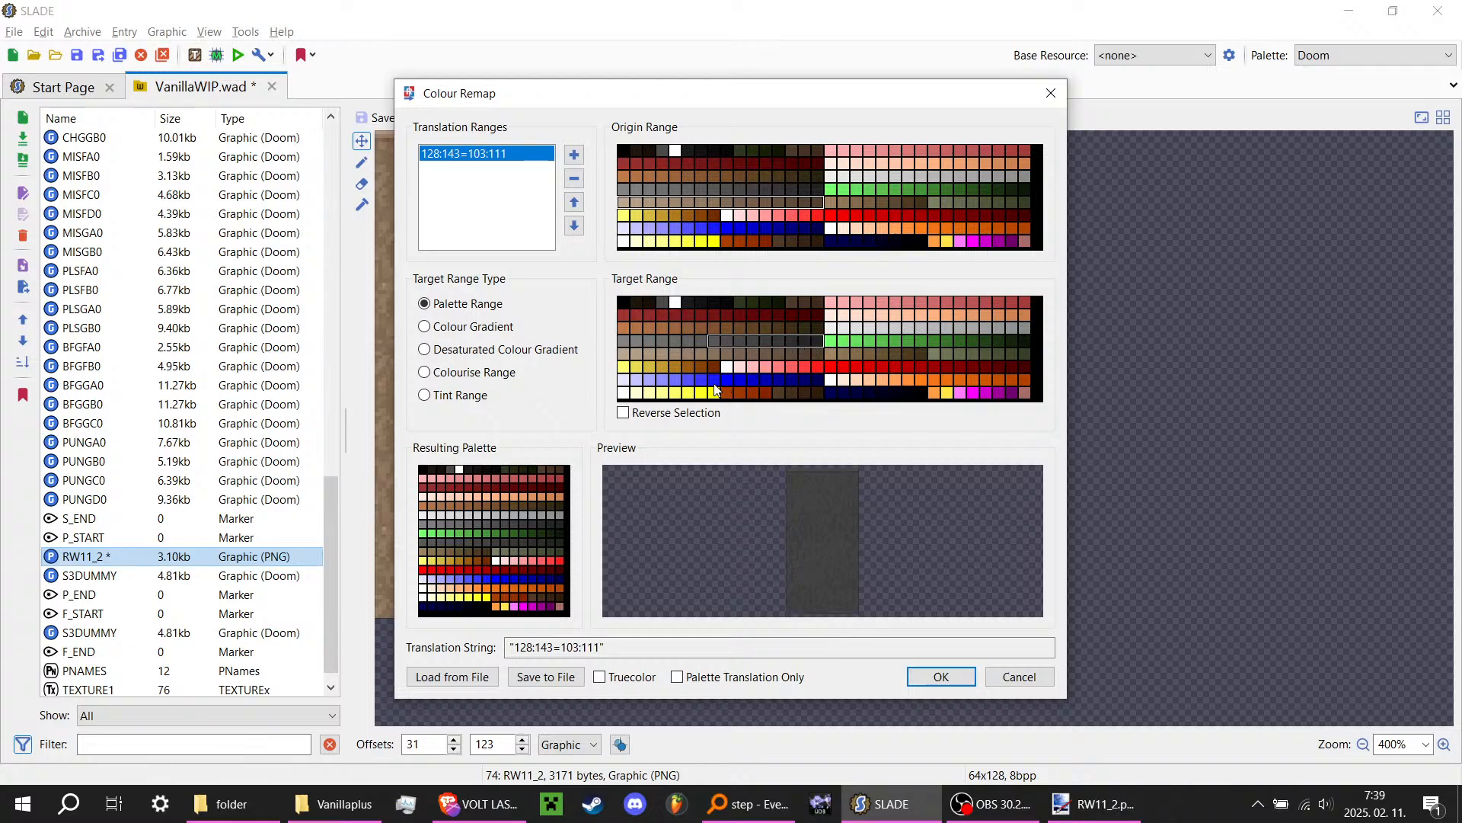
Step: Try the yellow target 162:167 and orange targets 212:223 and 210:223 for the 128:143 translation
left_click_drag(649, 367, 711, 366)
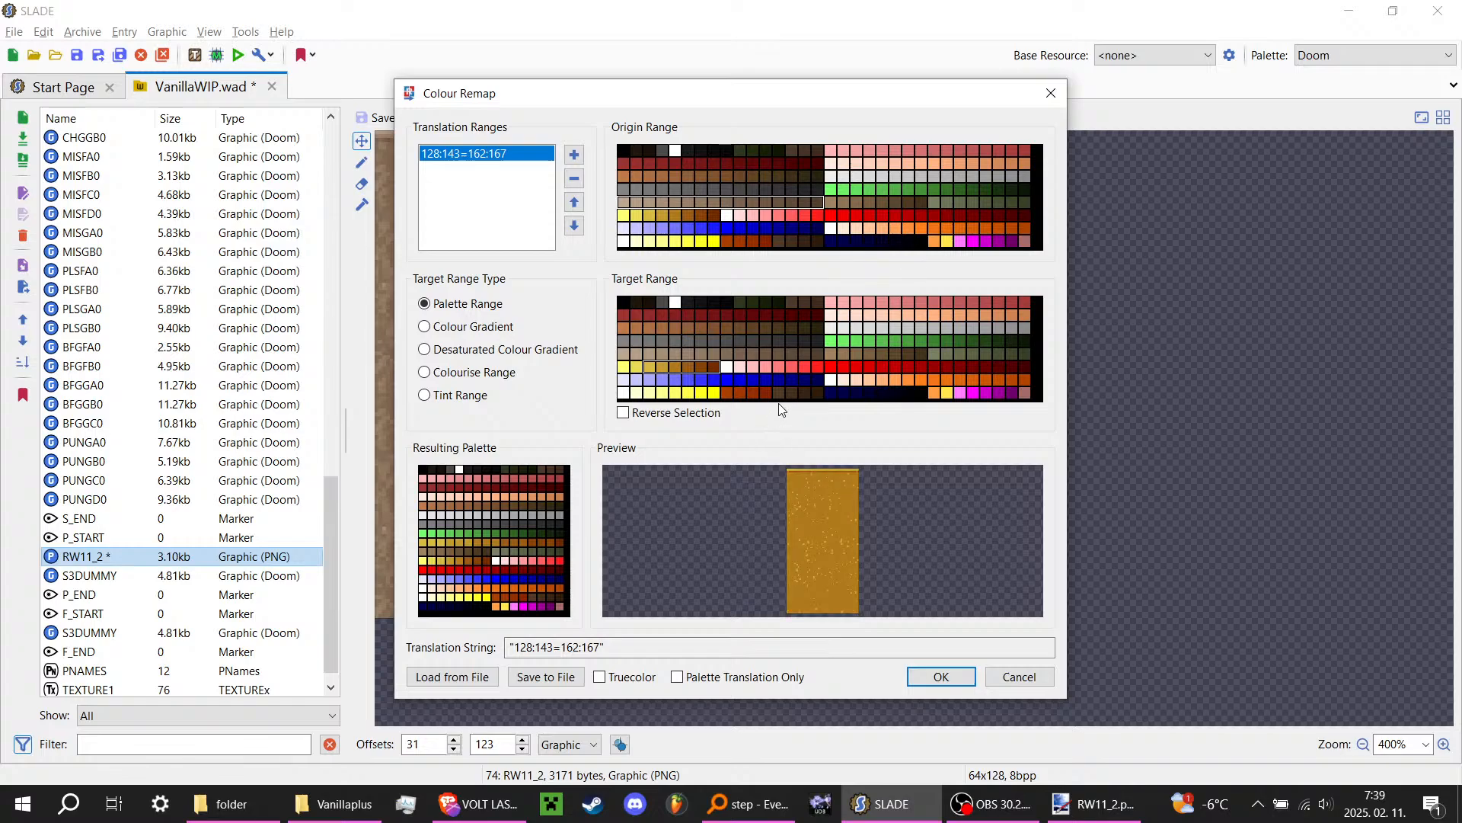
left_click_drag(828, 393, 1025, 389)
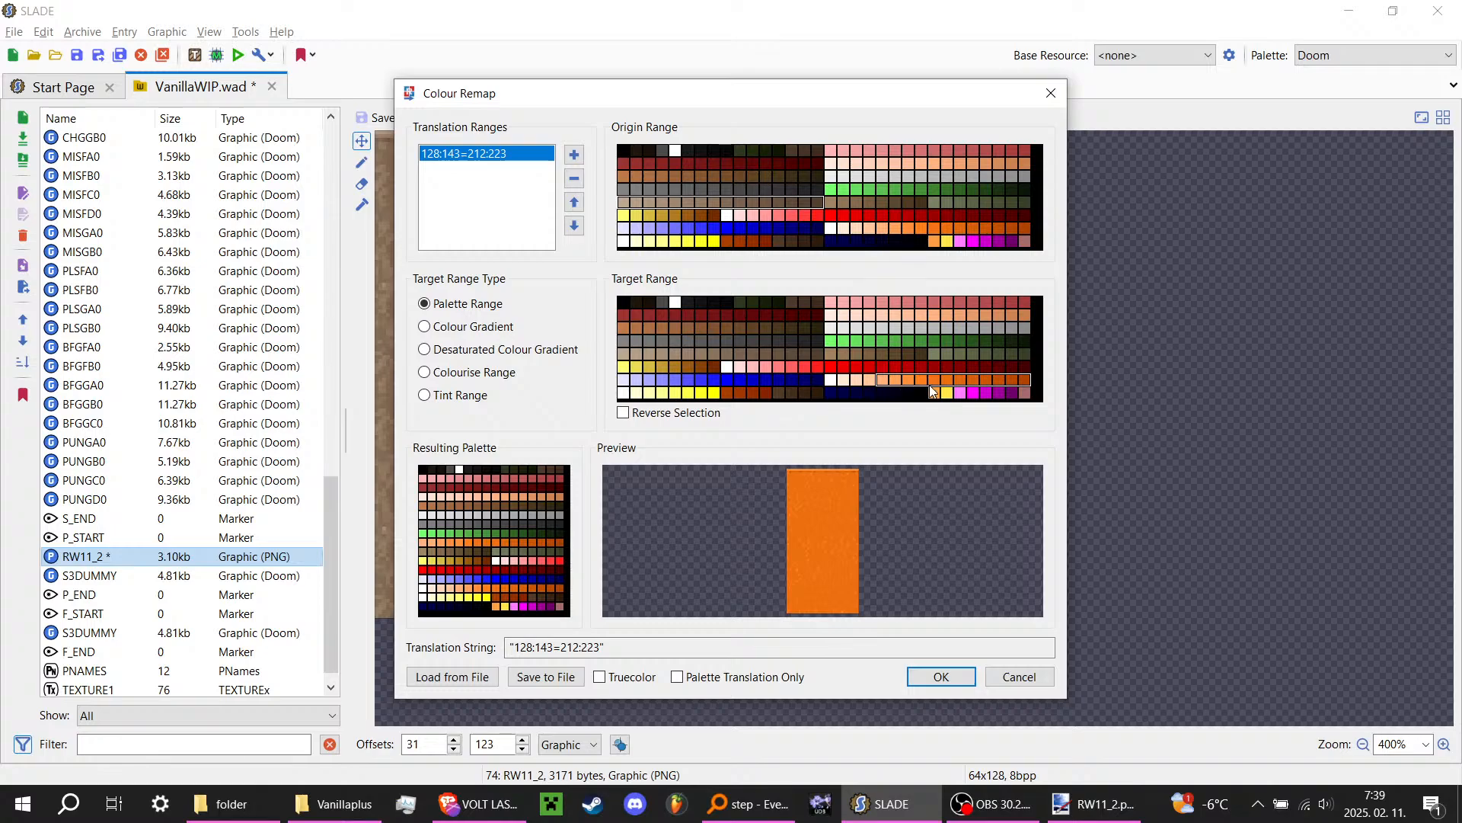
left_click_drag(855, 380, 1049, 376)
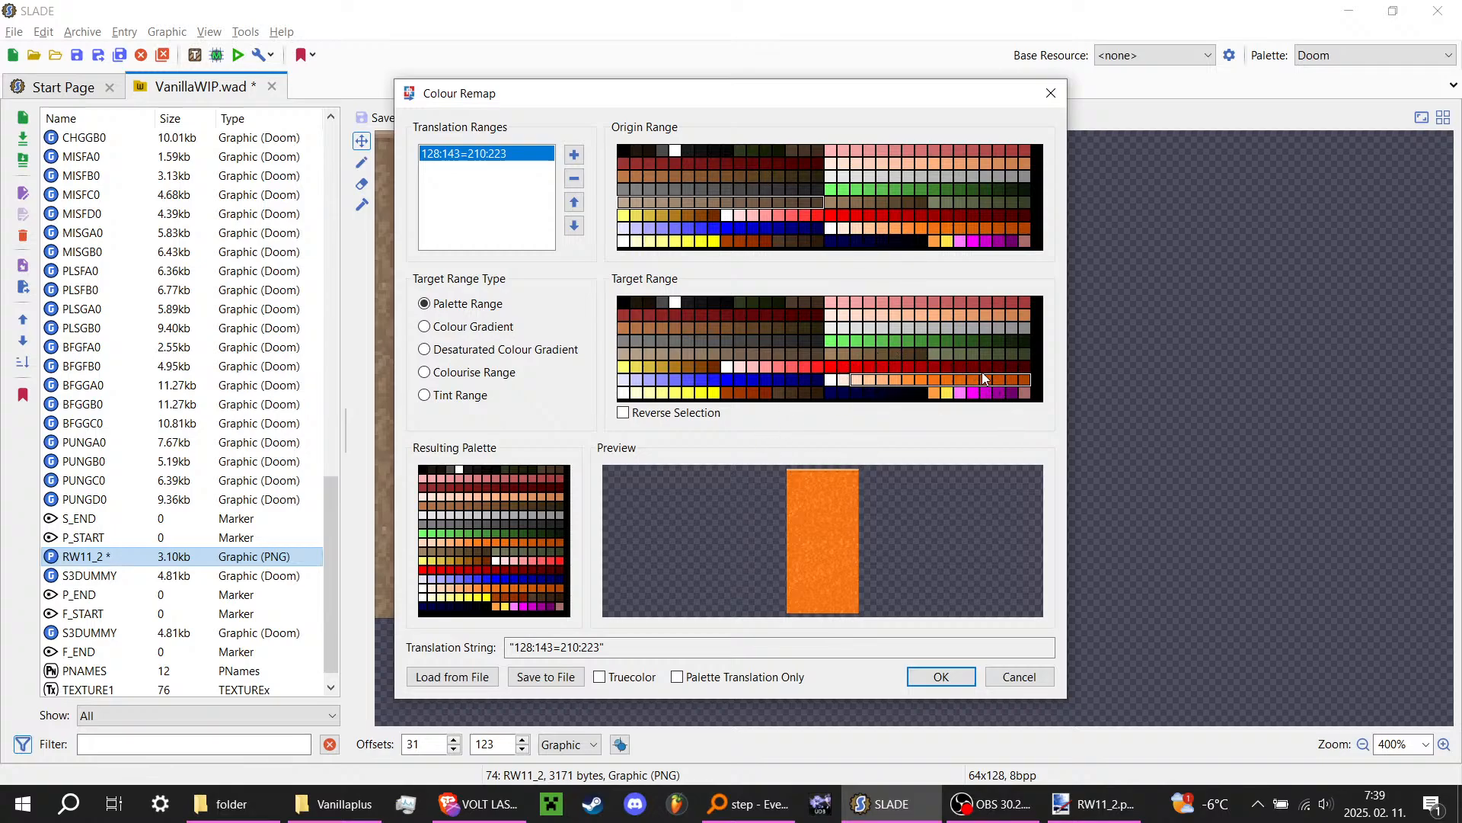
Step: Set the target range to red 176:191, apply the remap to RW11_2 and save the graphic
left_click_drag(834, 367, 1028, 367)
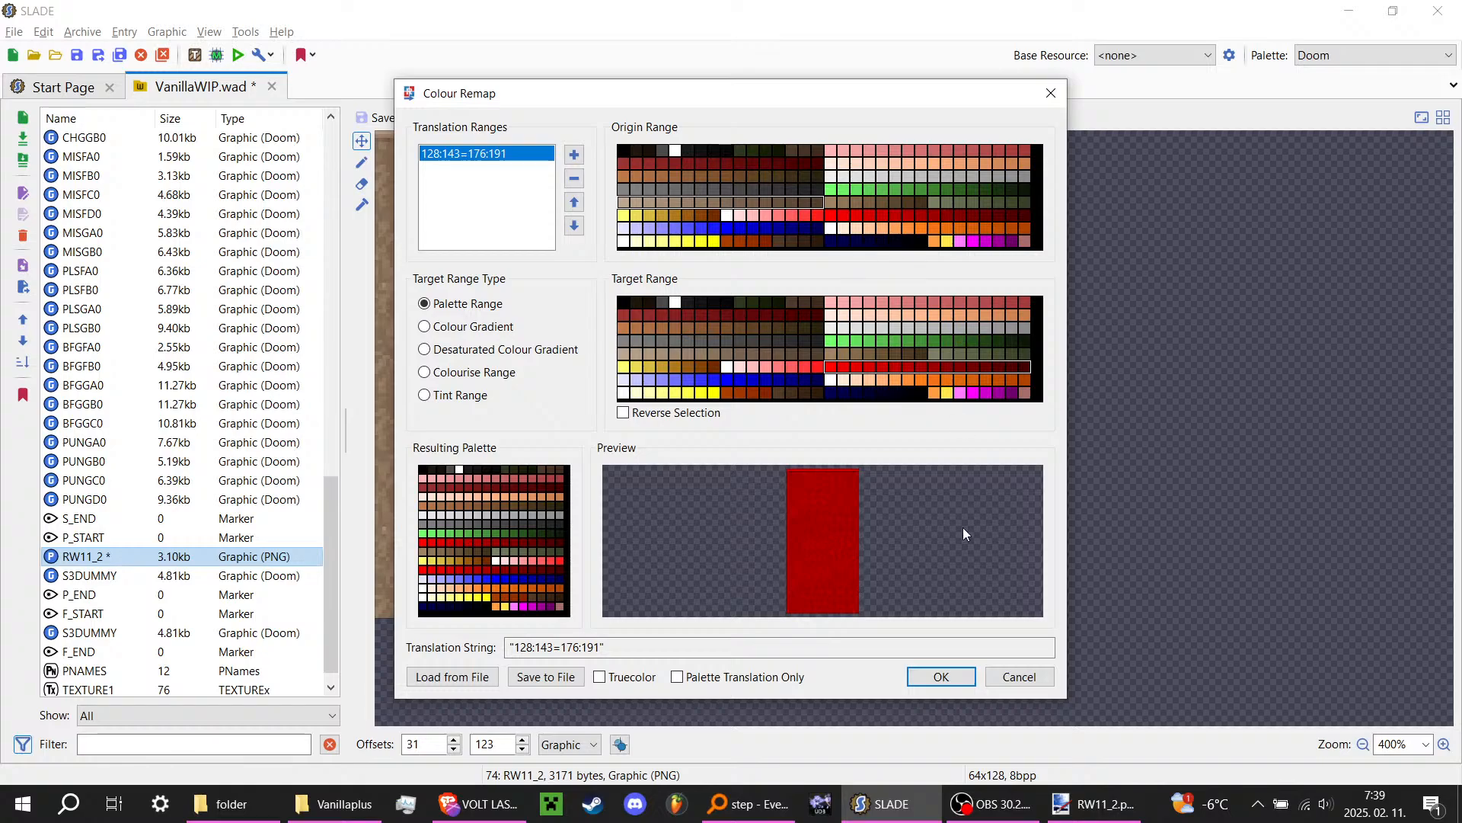
left_click(941, 676)
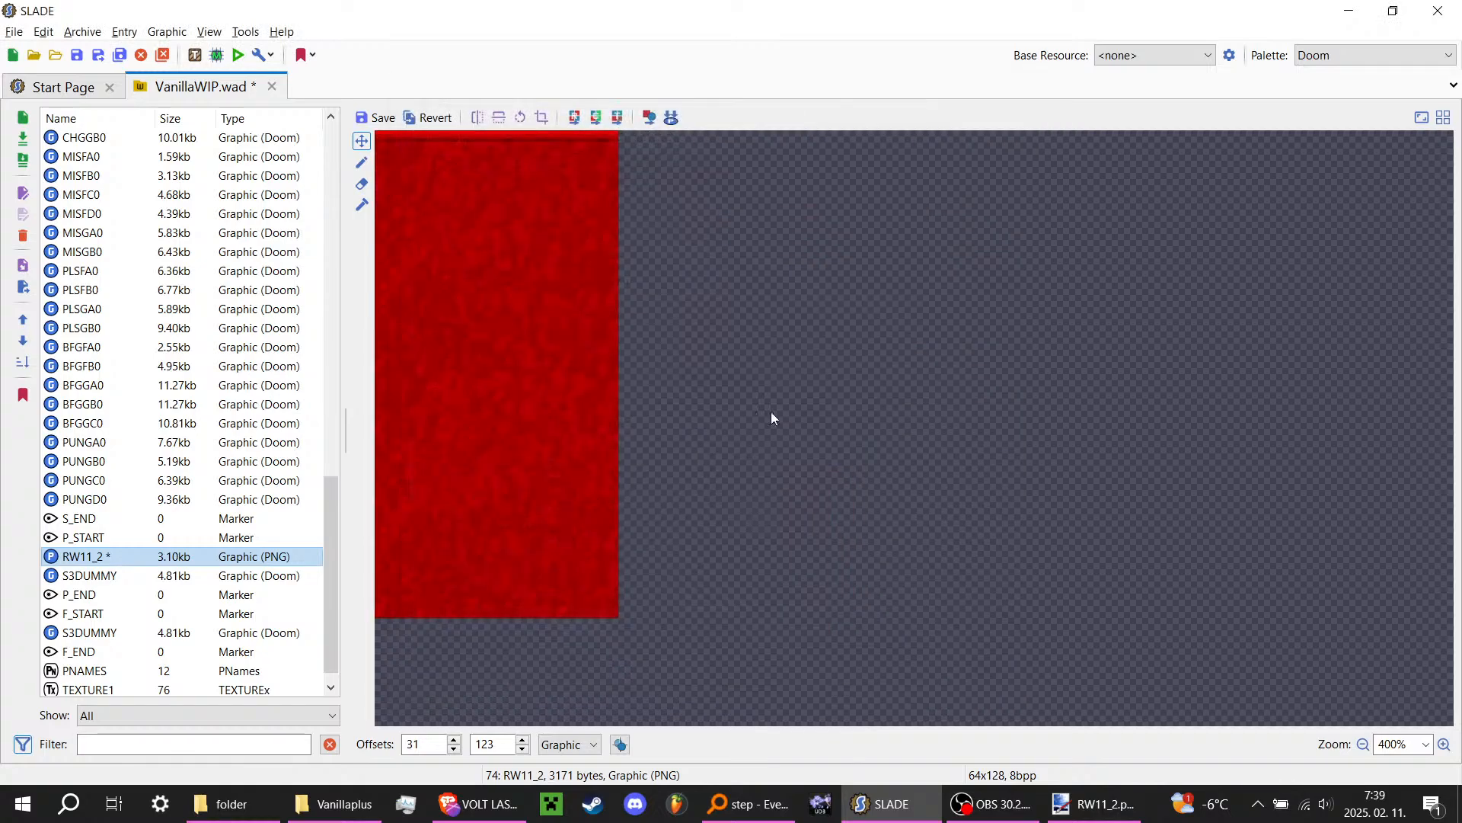
left_click(396, 122)
Step: Export the red RW11_2 graphic as a PNG into folder, adding B to the file name
right_click(282, 555)
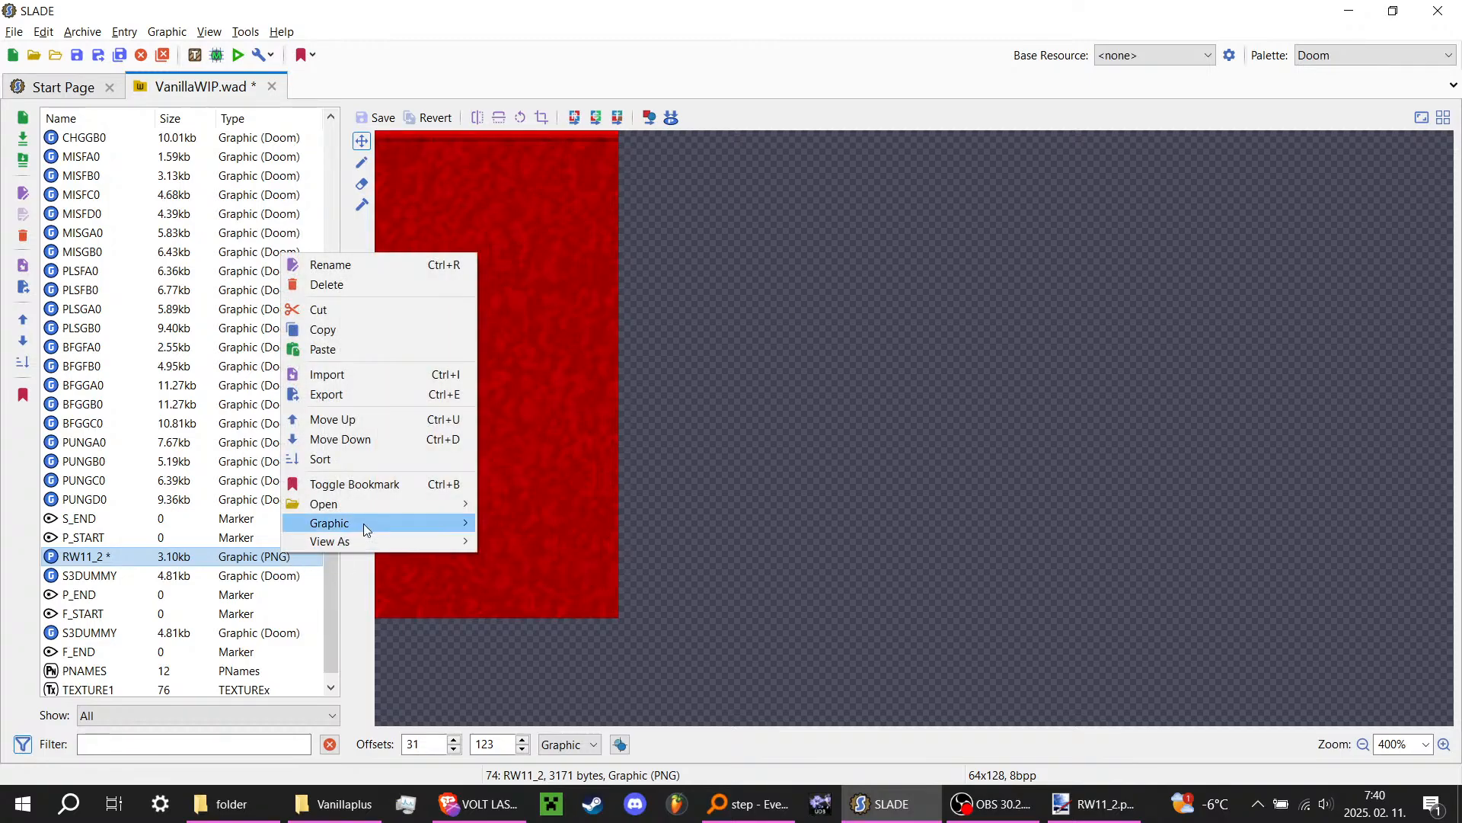
mouse_move(364, 523)
left_click(533, 457)
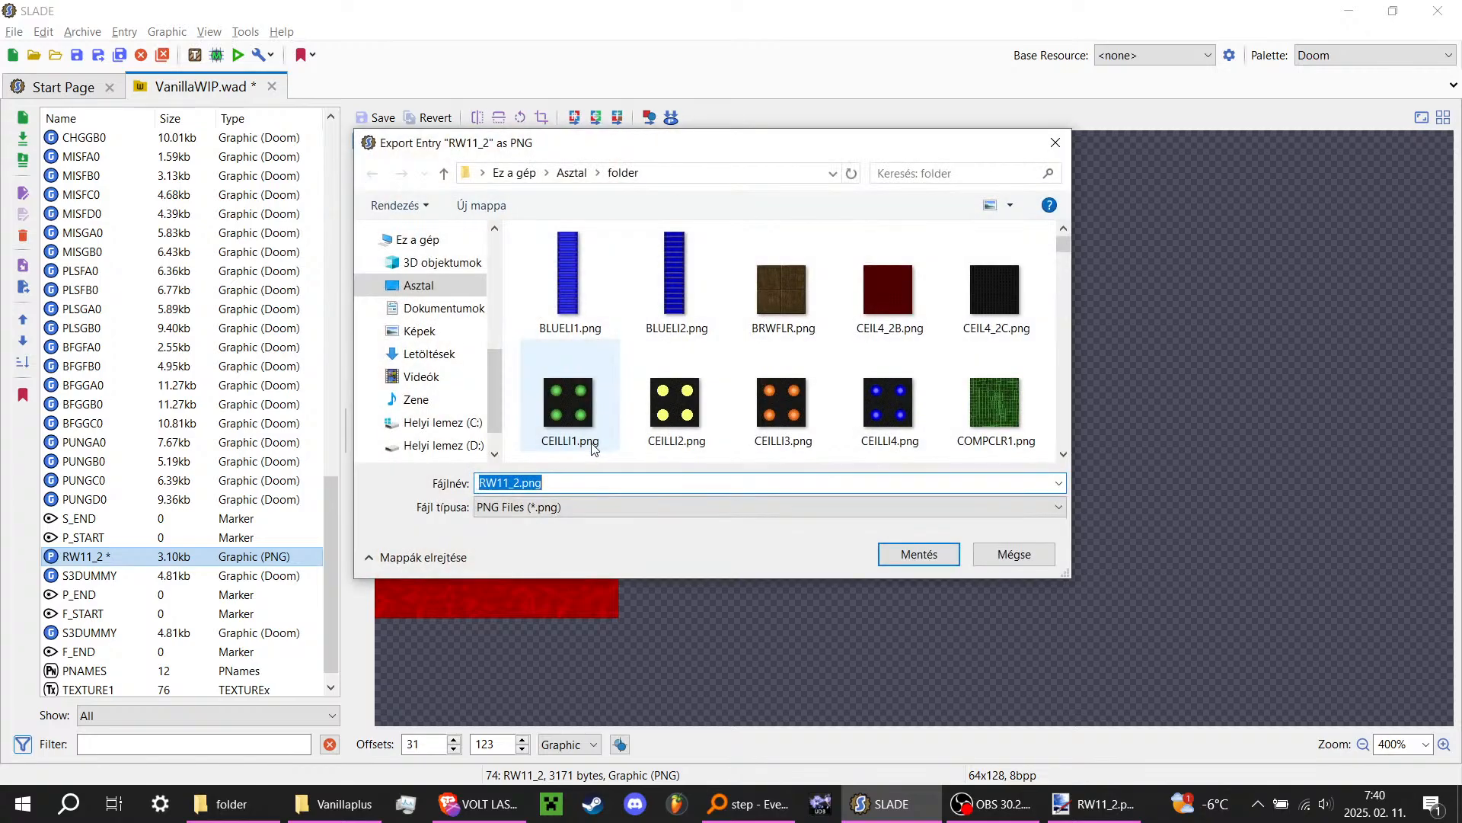
left_click(520, 483)
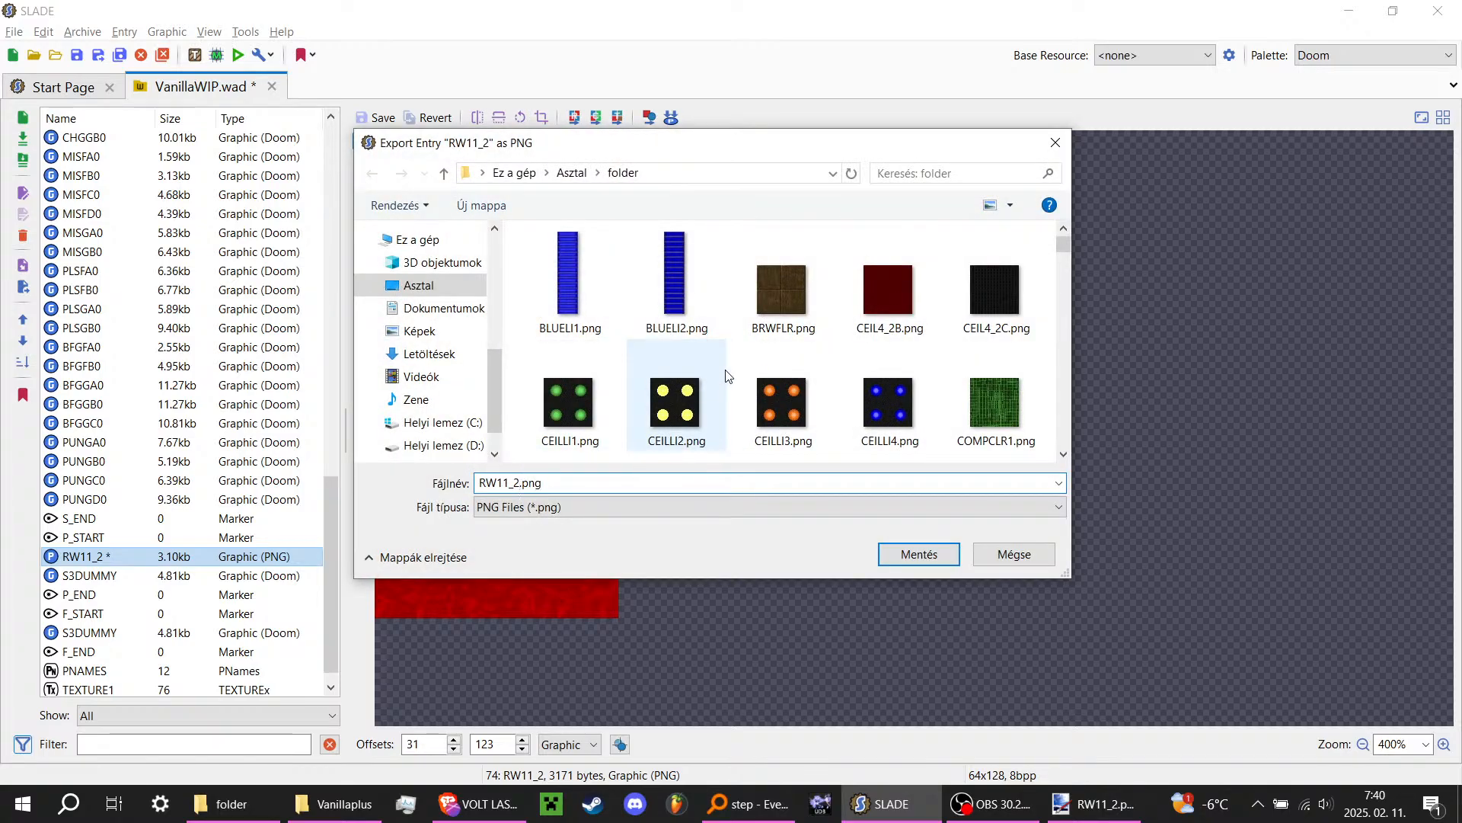
type("B")
key("Return")
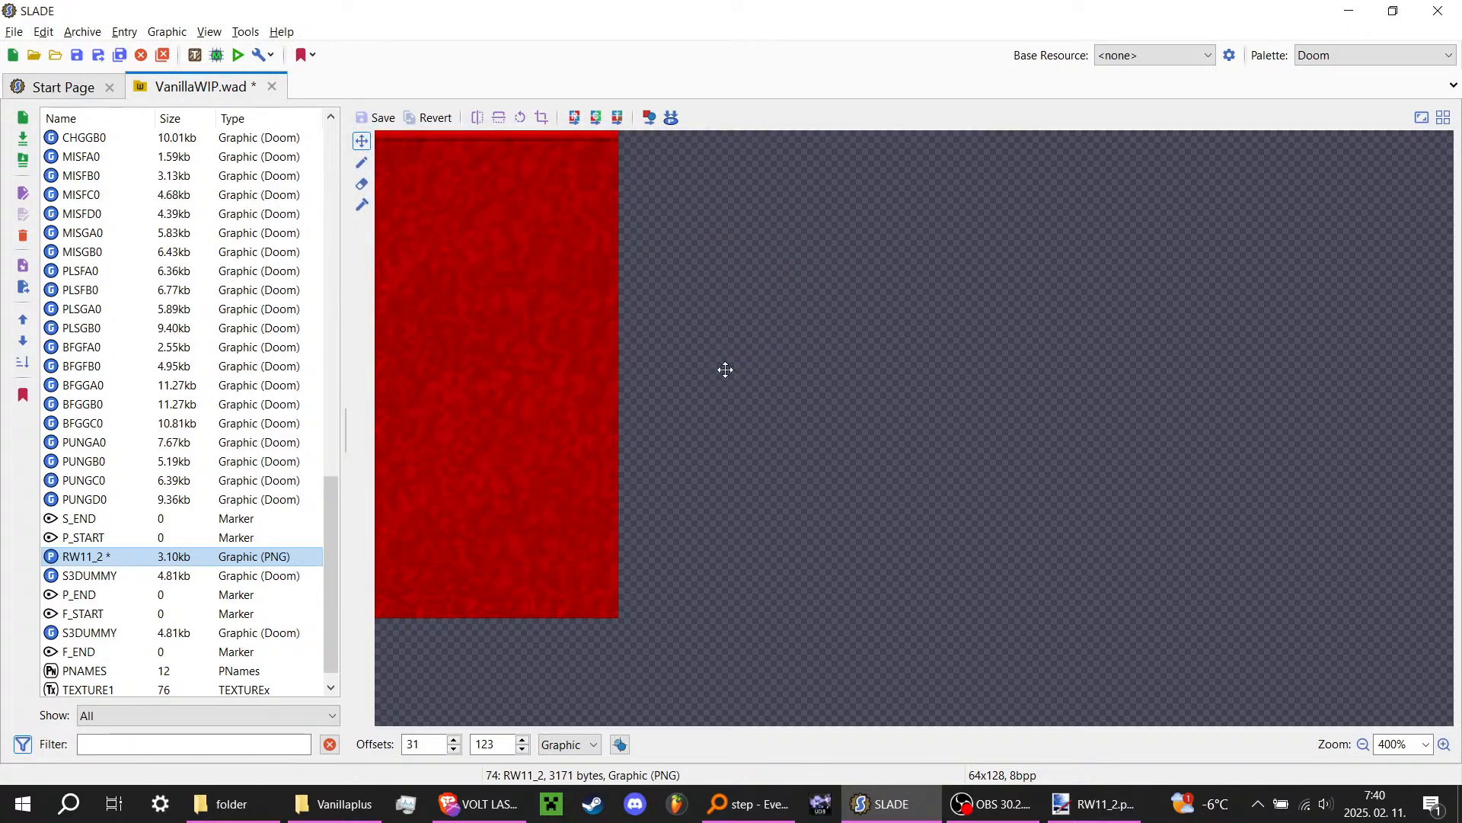
Step: Switch to Paint.NET and examine the surface detail of RW12_1.png and RW8_1.png up close
left_click(245, 806)
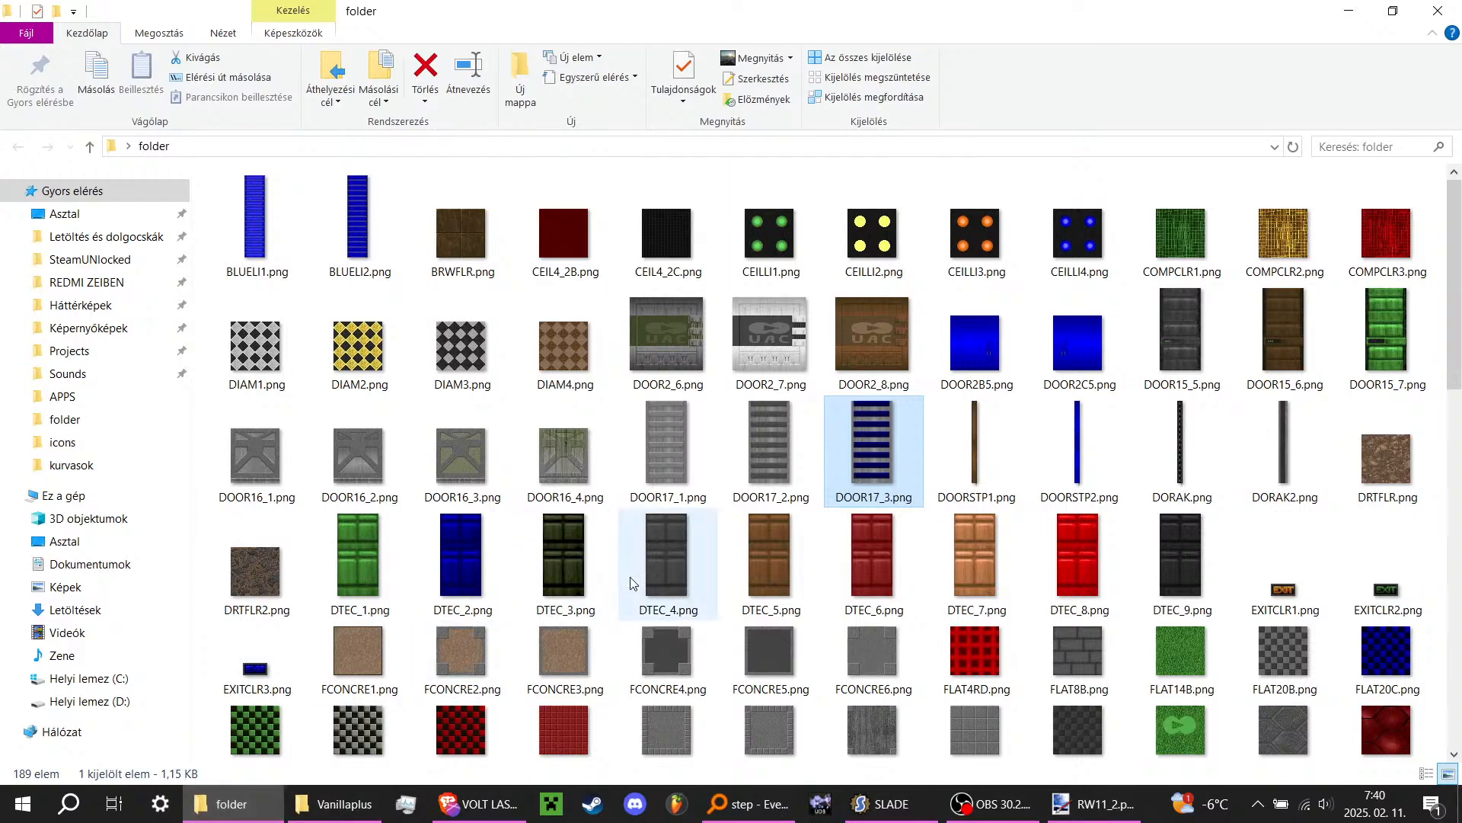
left_click(335, 805)
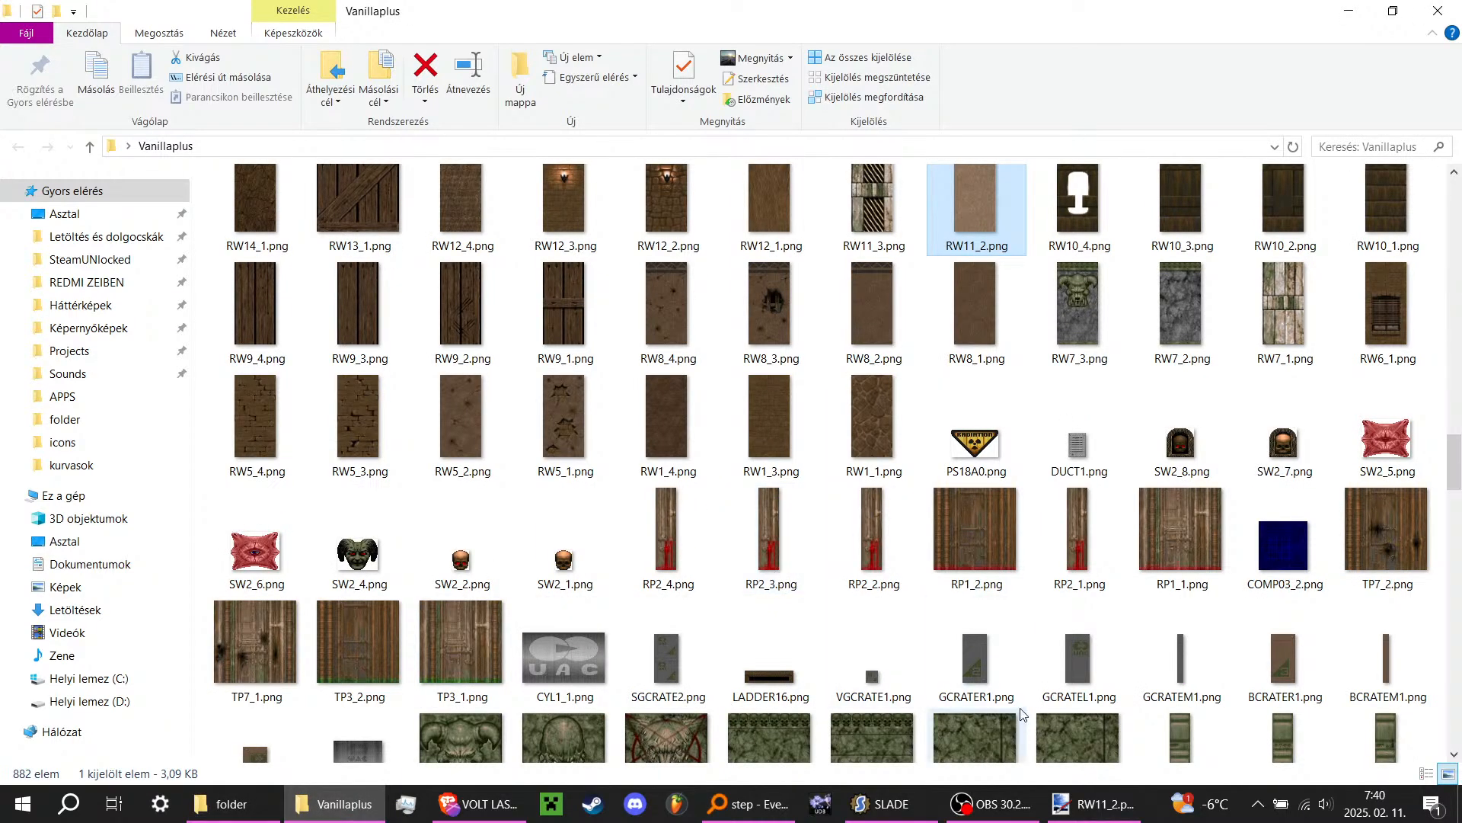
left_click(1072, 803)
left_click(1201, 34)
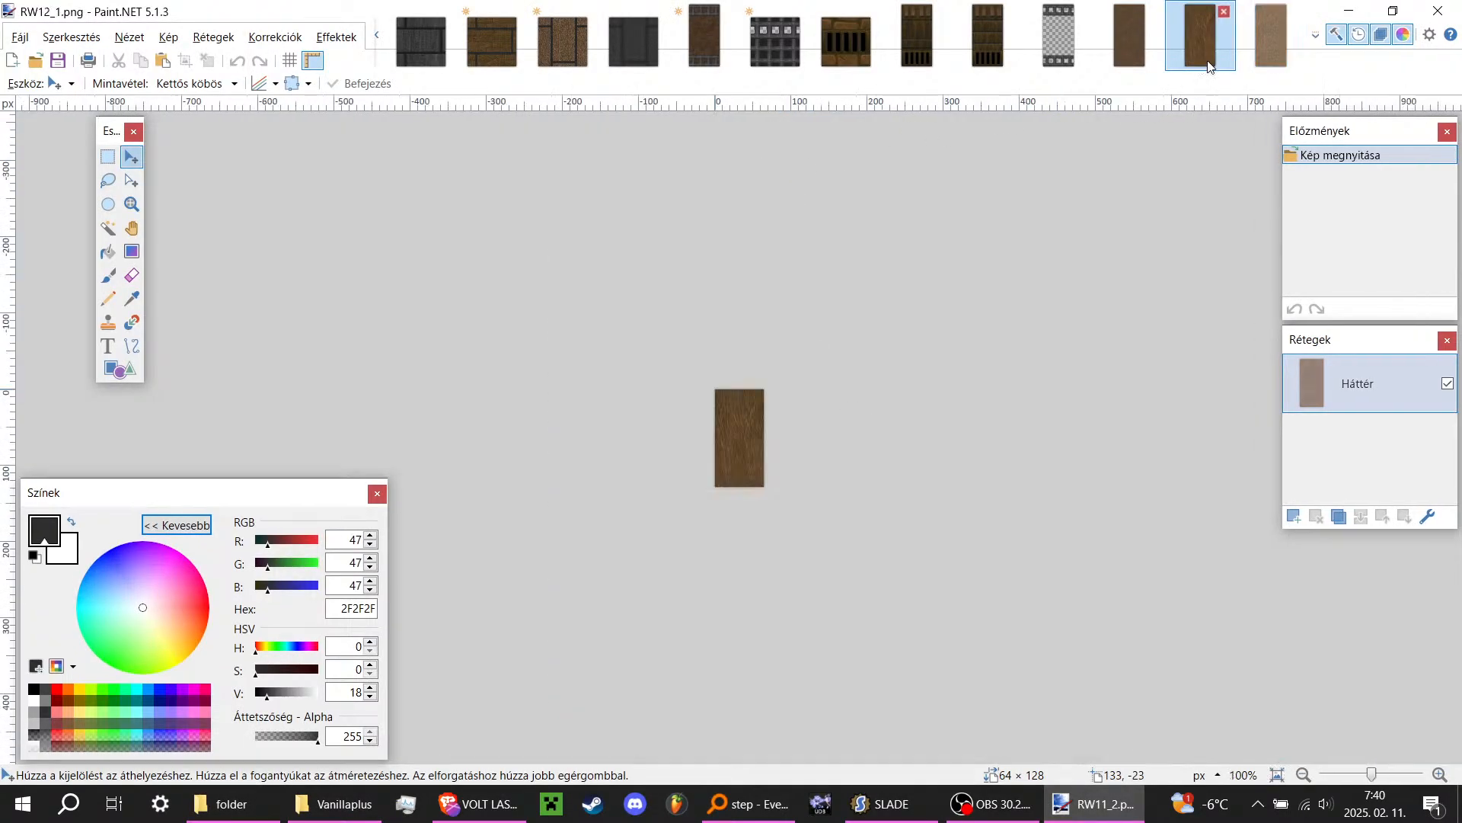
scroll(777, 391, "up", 7, "ctrl")
scroll(655, 388, "down", 3, "ctrl")
scroll(667, 382, "up", 7, "ctrl")
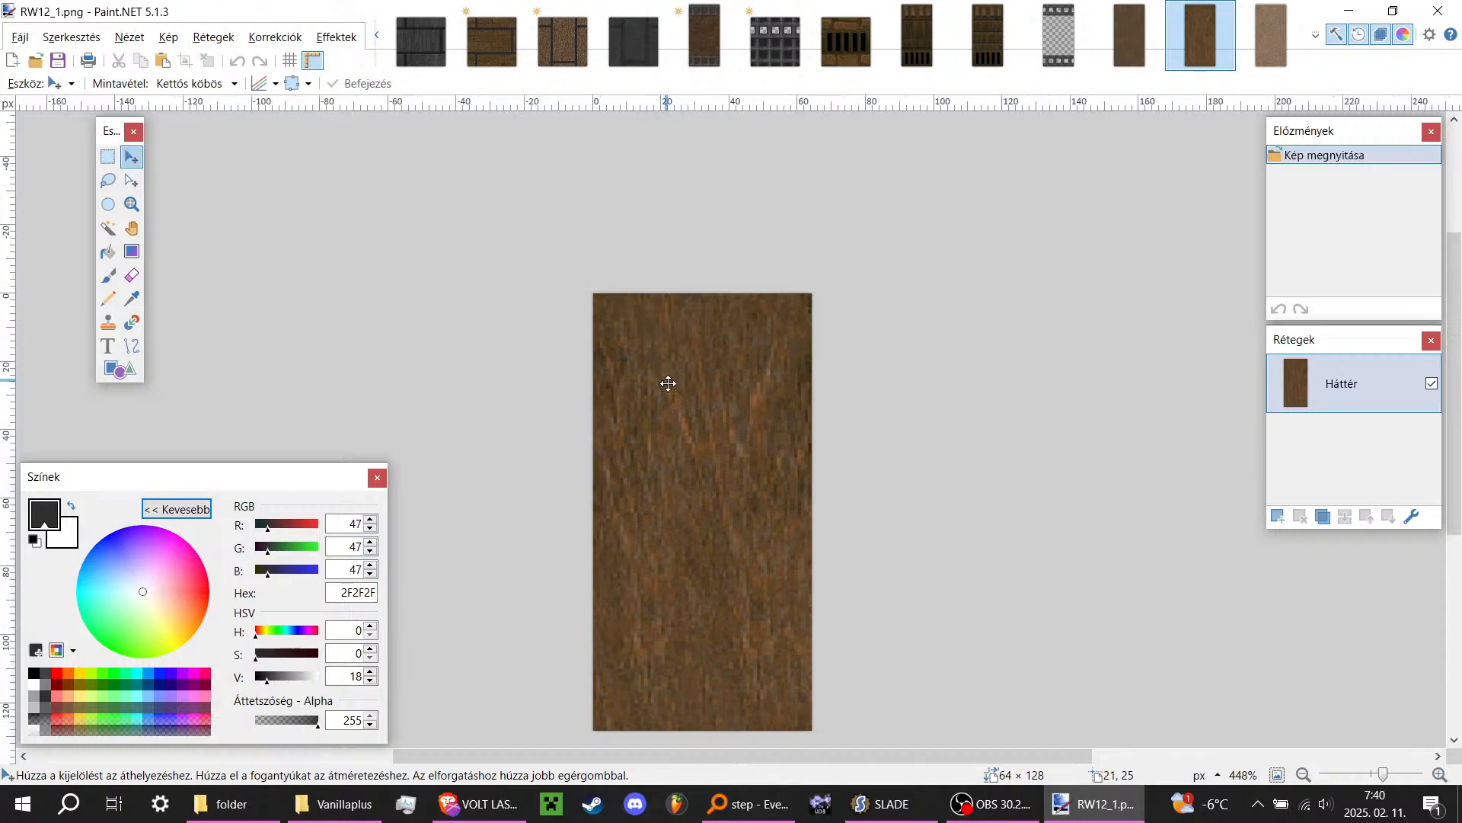
scroll(602, 323, "down", 5, "ctrl")
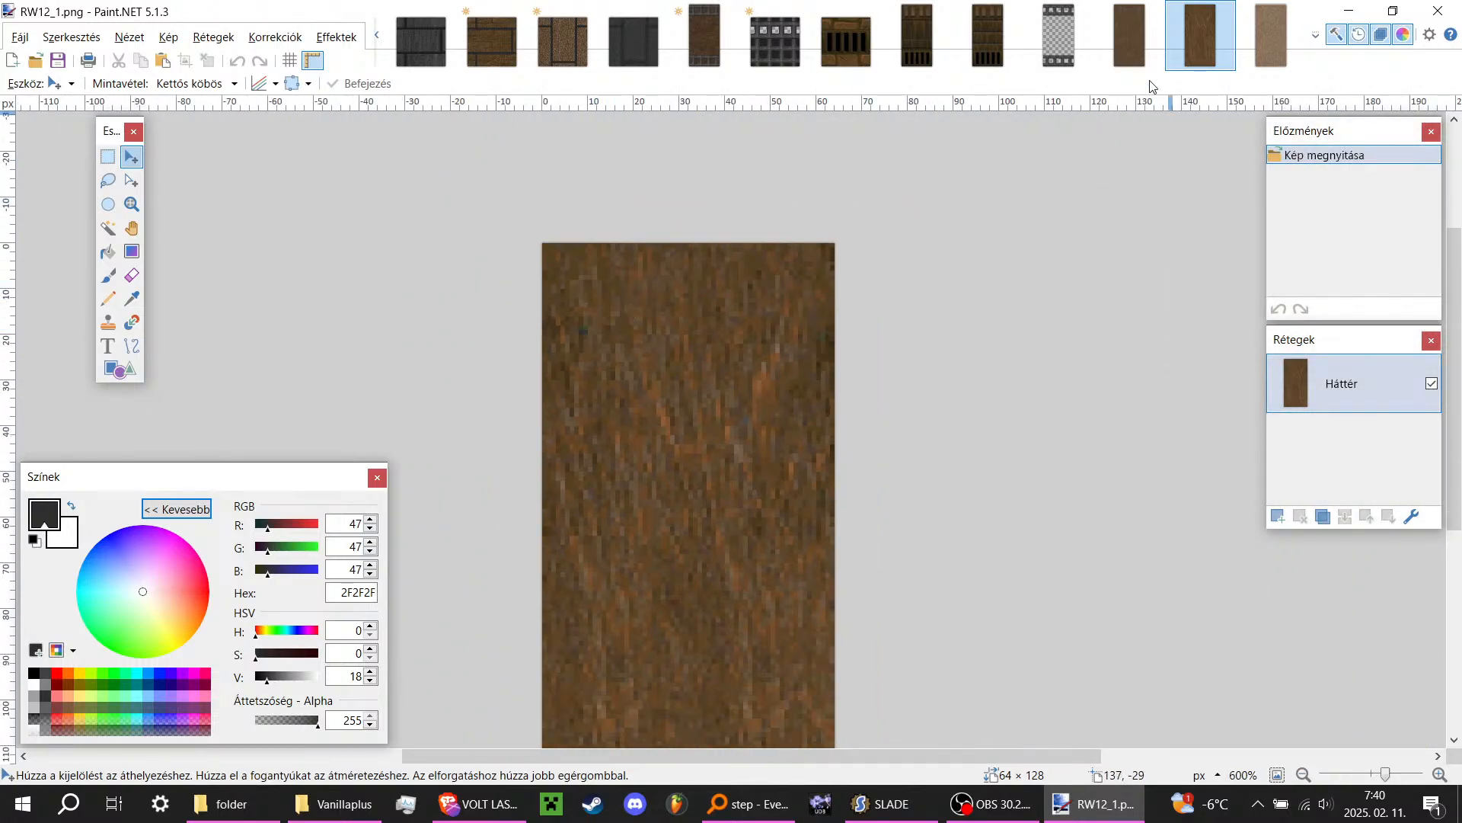
left_click(1129, 34)
scroll(811, 395, "up", 4, "ctrl")
scroll(685, 483, "up", 3, "ctrl")
scroll(630, 255, "down", 2, "ctrl")
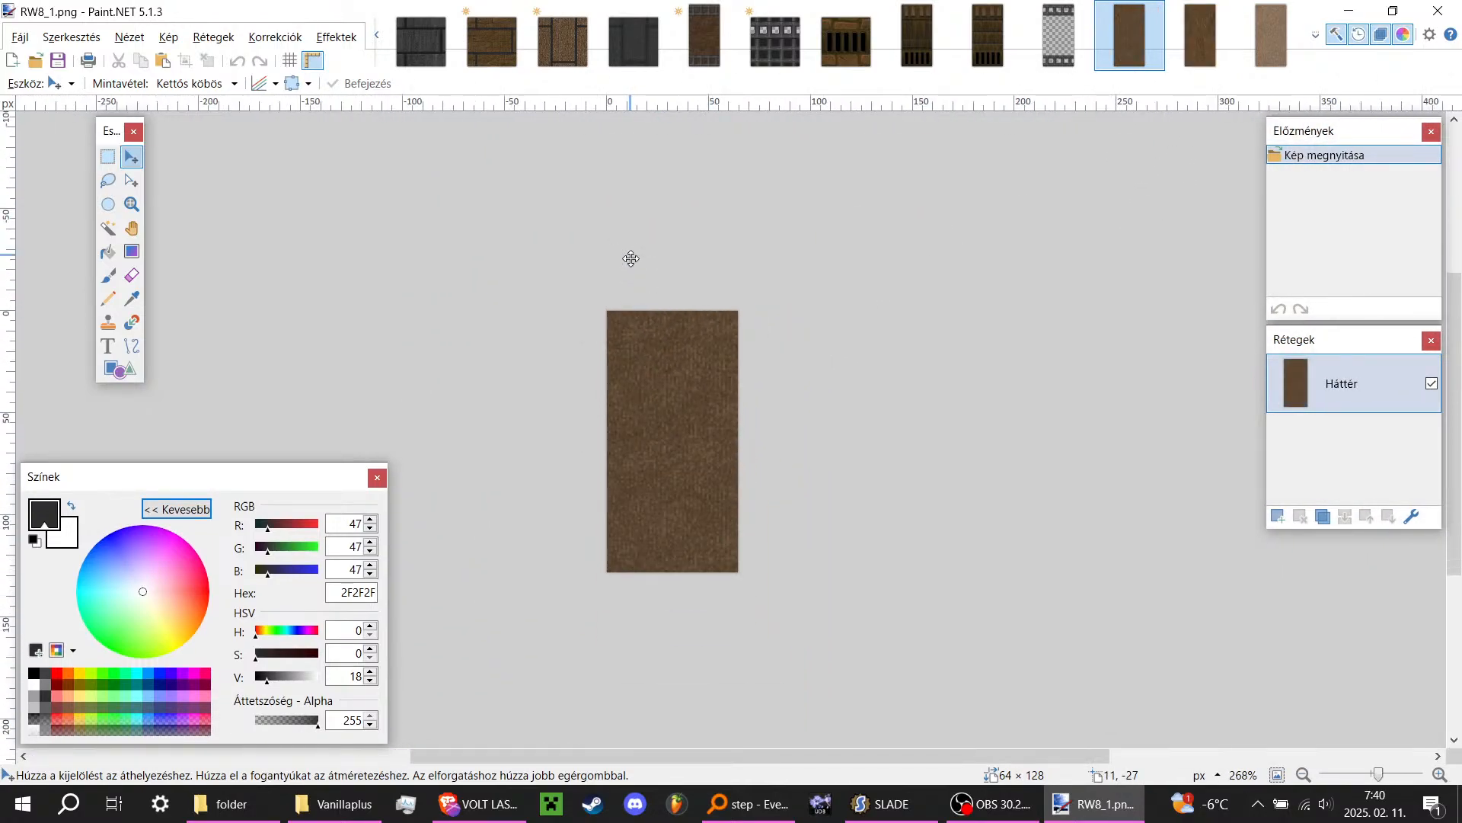
scroll(677, 426, "up", 2, "ctrl")
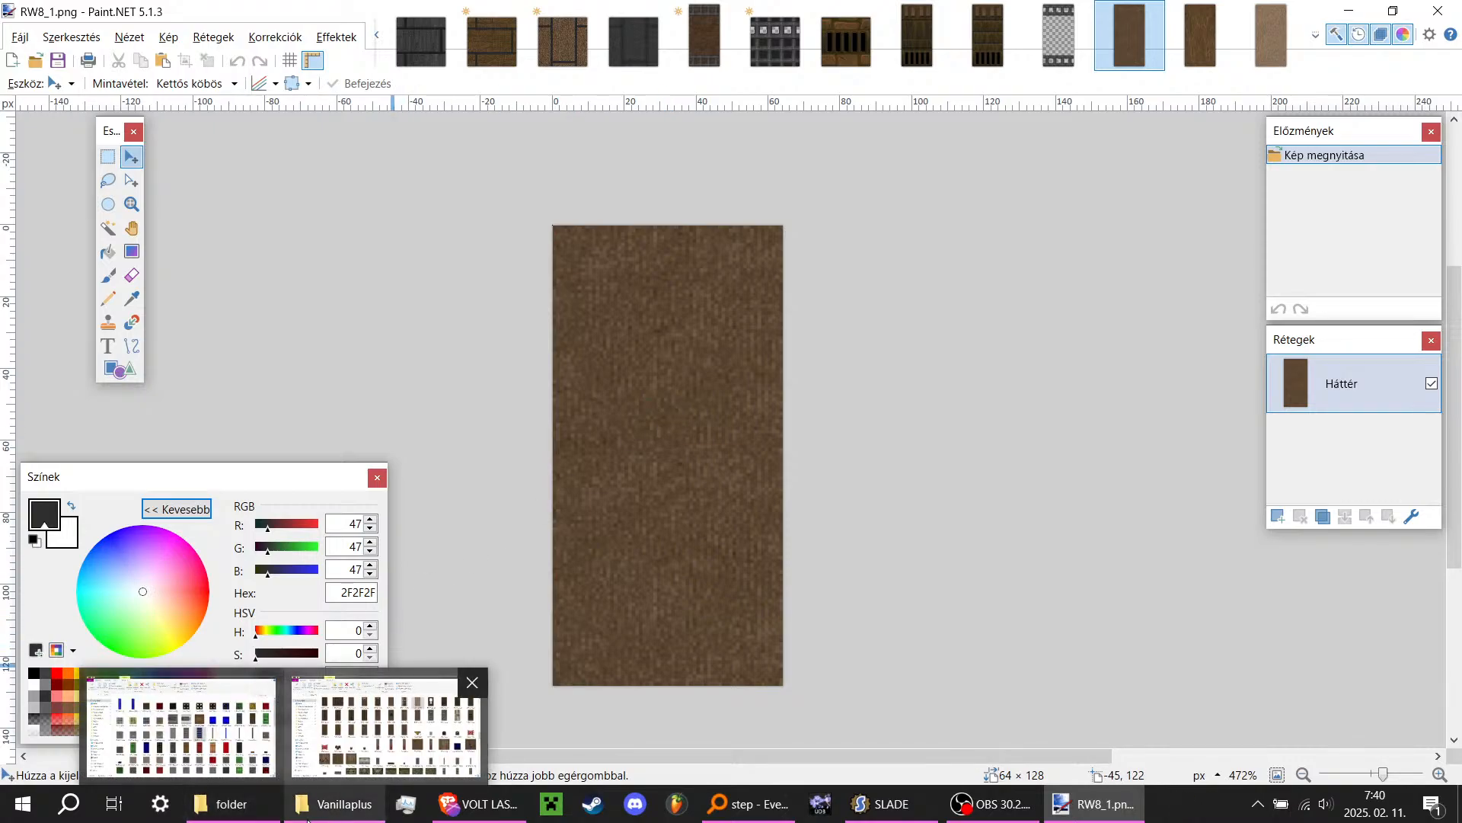
Step: Find the dark brick texture RW23_4.png in Vanillaplus and open it in Paint.NET
left_click(350, 818)
scroll(717, 458, "up", 5)
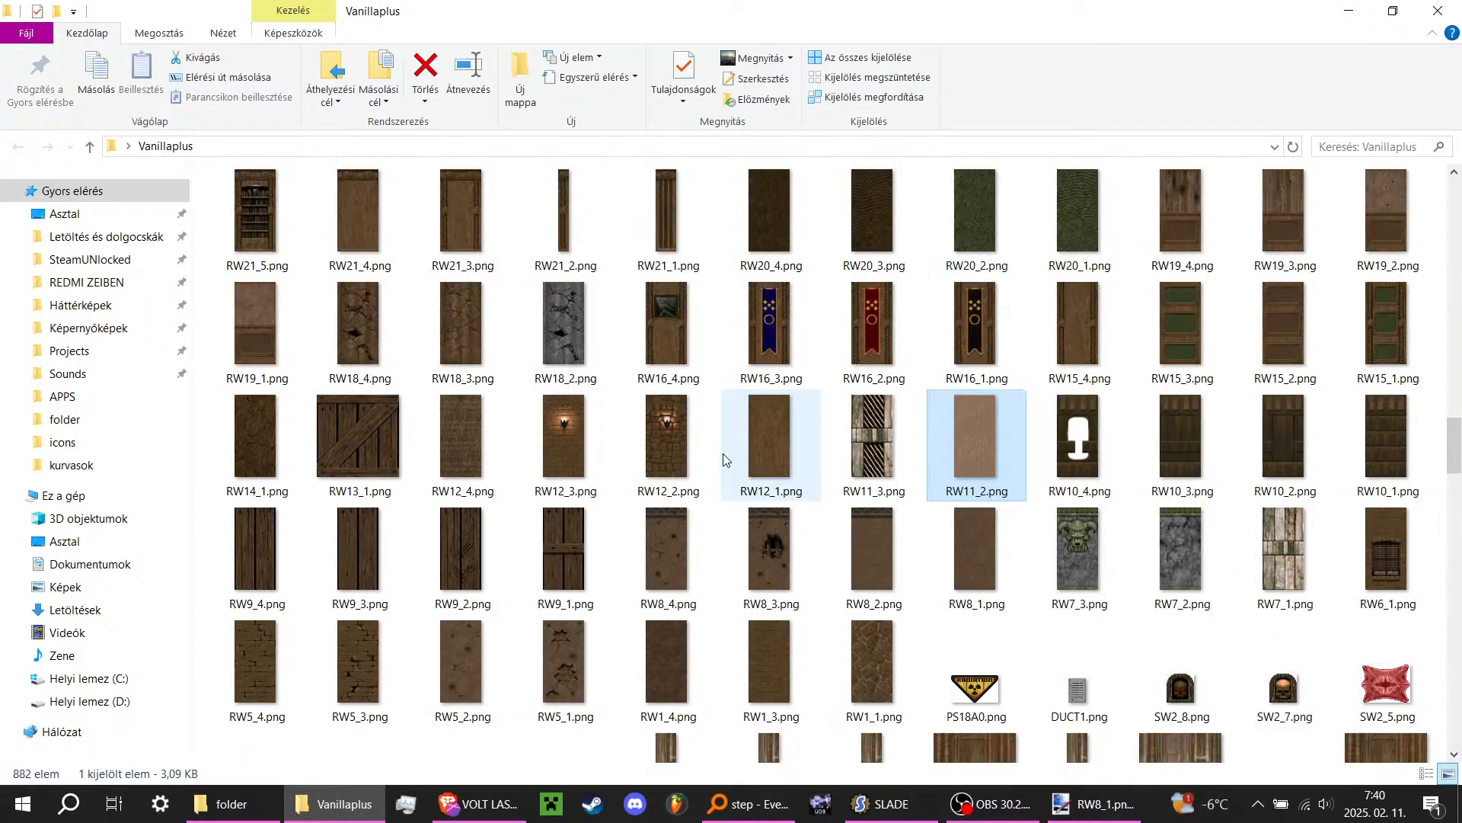
mouse_move(769, 445)
left_mouse_down()
mouse_move(821, 404)
mouse_move(1102, 808)
mouse_move(751, 513)
left_mouse_up()
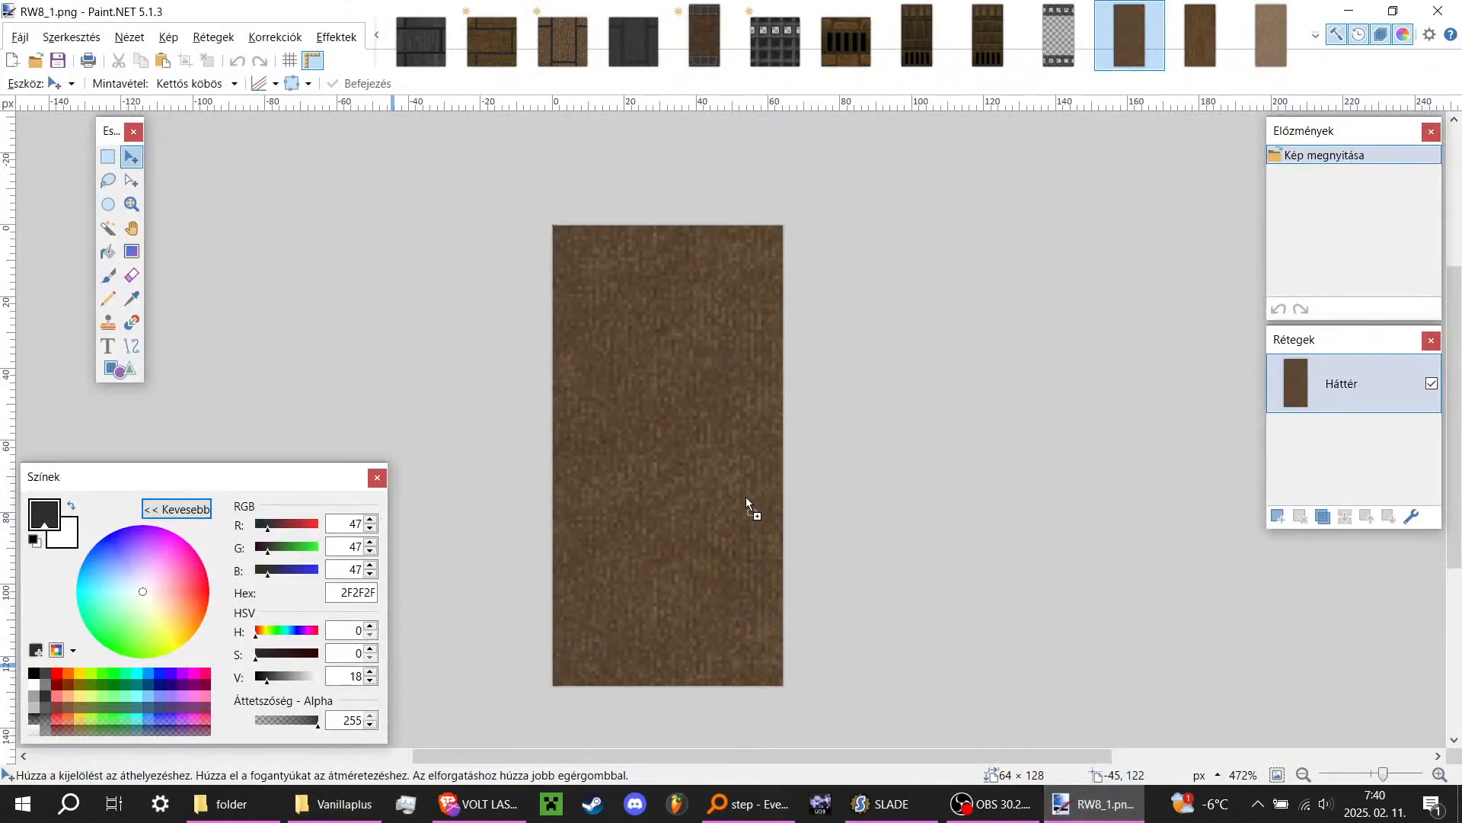
left_click(755, 441)
Step: Examine the pixel shading of the bricks and joints in RW23_4.png at different scales
scroll(751, 434, "up", 15, "ctrl")
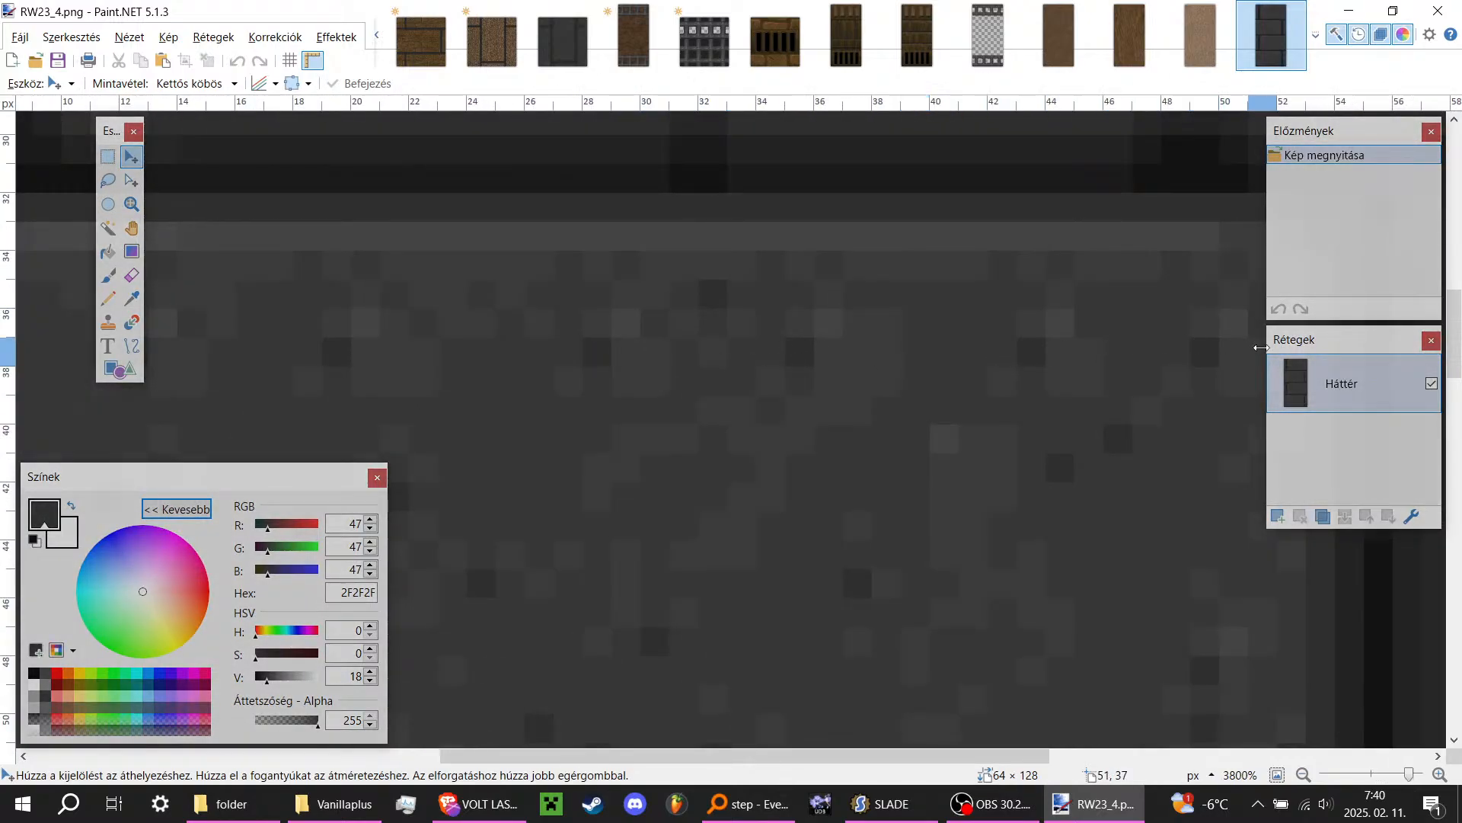
scroll(822, 320, "down", 3, "ctrl")
scroll(888, 495, "down", 4, "ctrl")
scroll(653, 300, "up", 4, "ctrl")
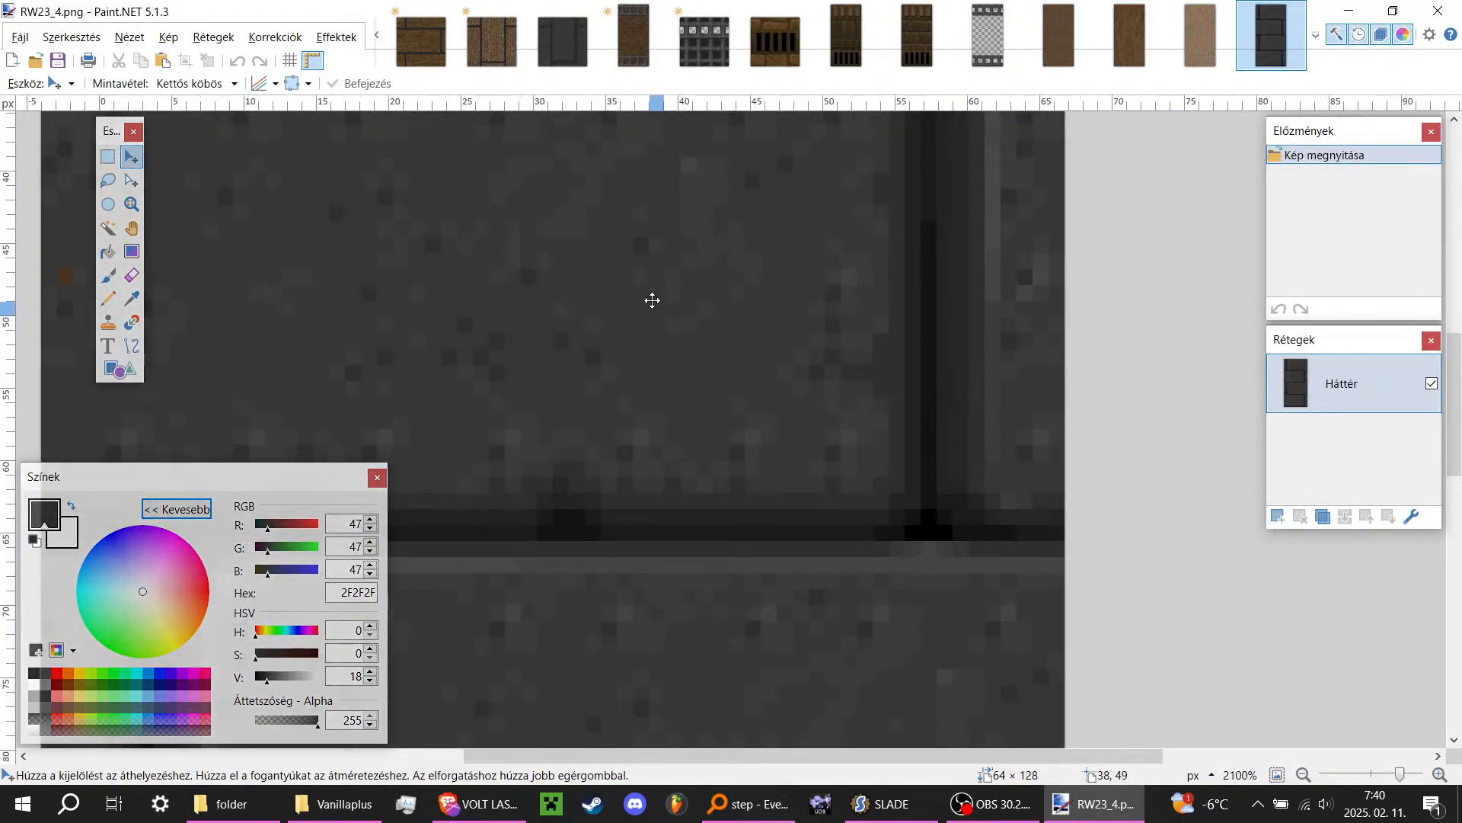
scroll(556, 391, "down", 4, "ctrl")
scroll(701, 403, "up", 1, "ctrl")
scroll(679, 513, "down", 5, "ctrl")
scroll(663, 500, "up", 7, "ctrl")
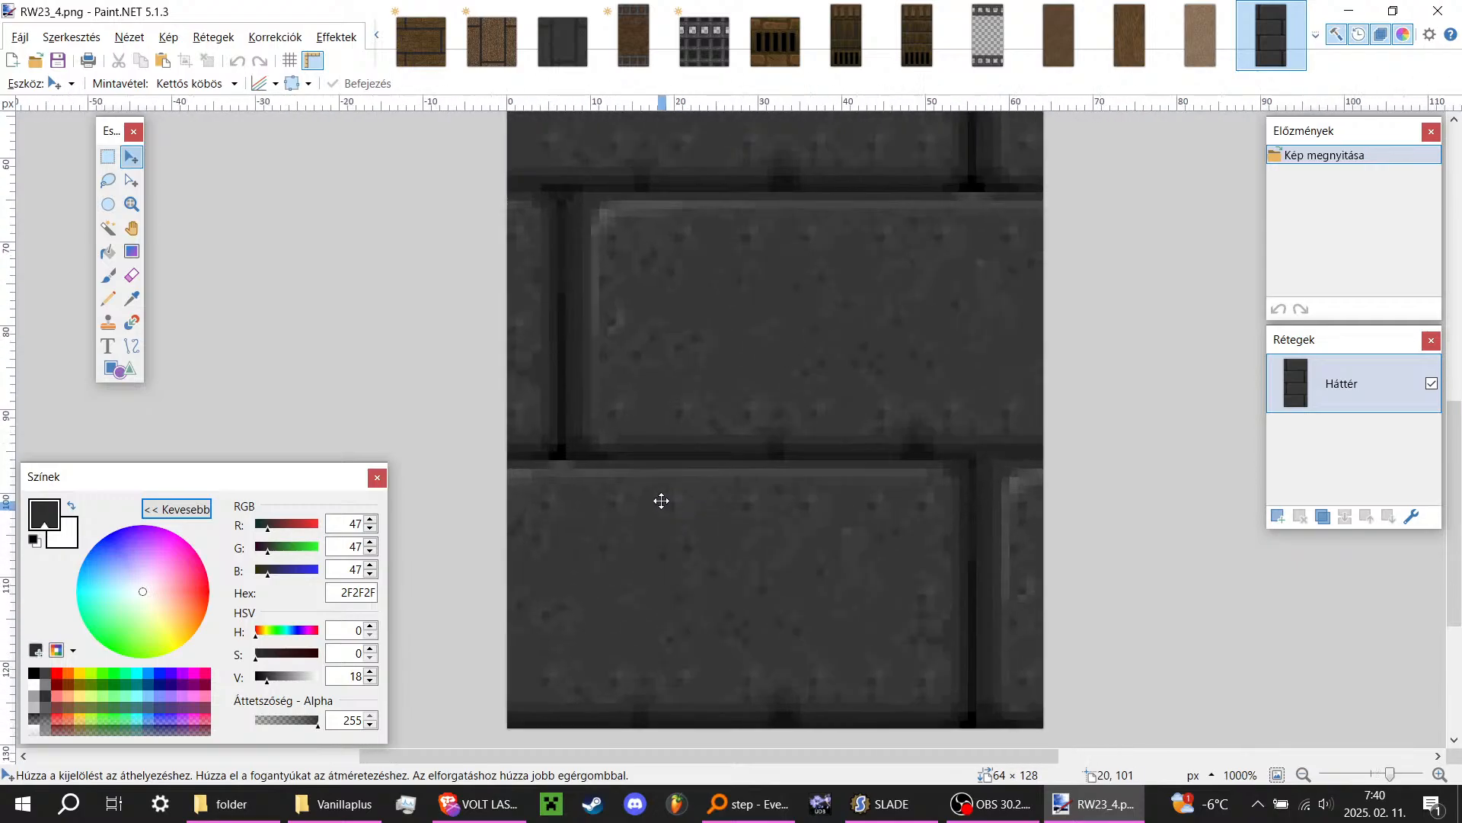
scroll(817, 485, "down", 2, "ctrl")
scroll(686, 607, "down", 4, "ctrl")
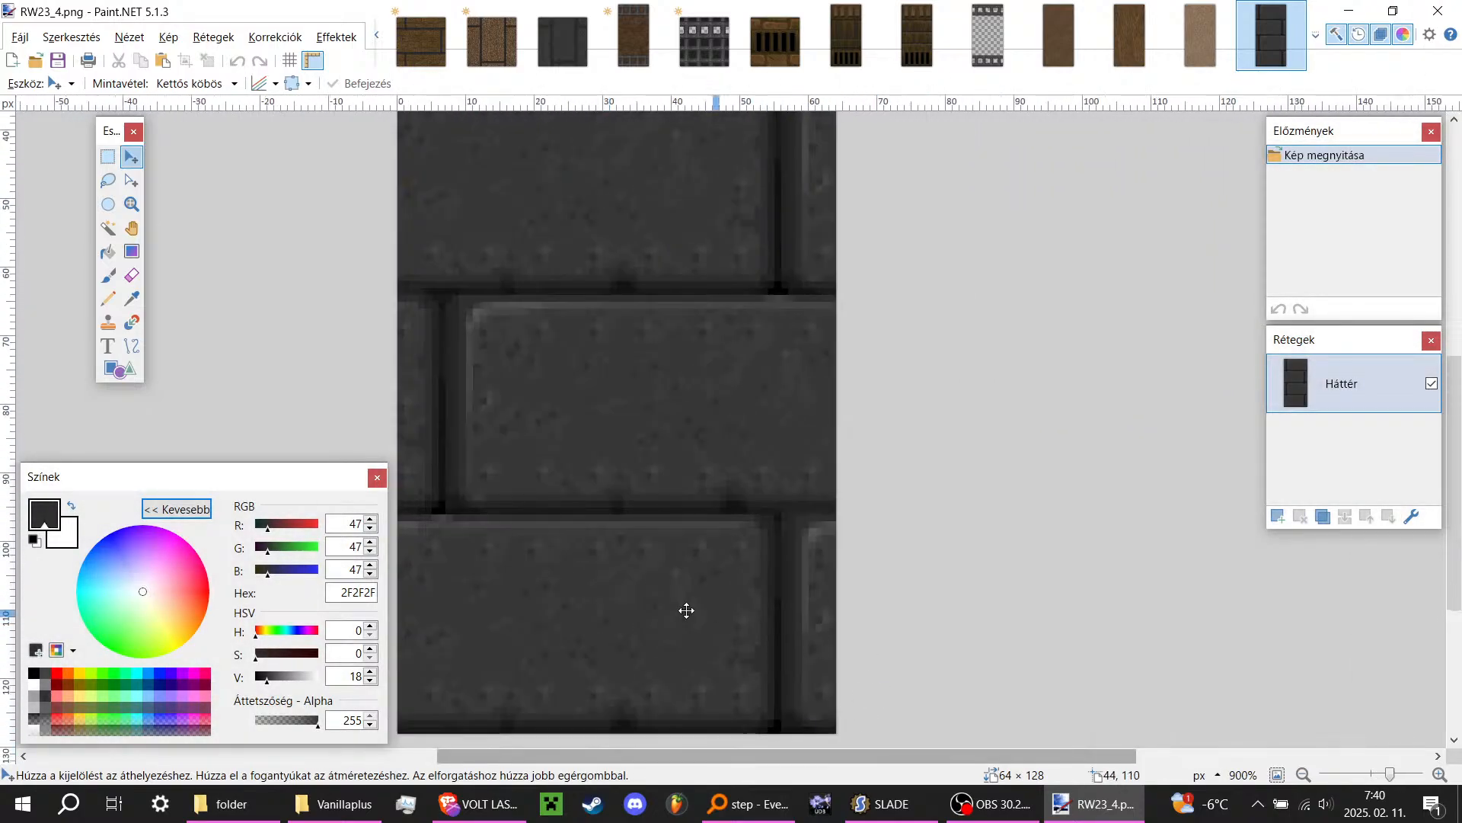
scroll(663, 388, "up", 1)
scroll(754, 545, "down", 2)
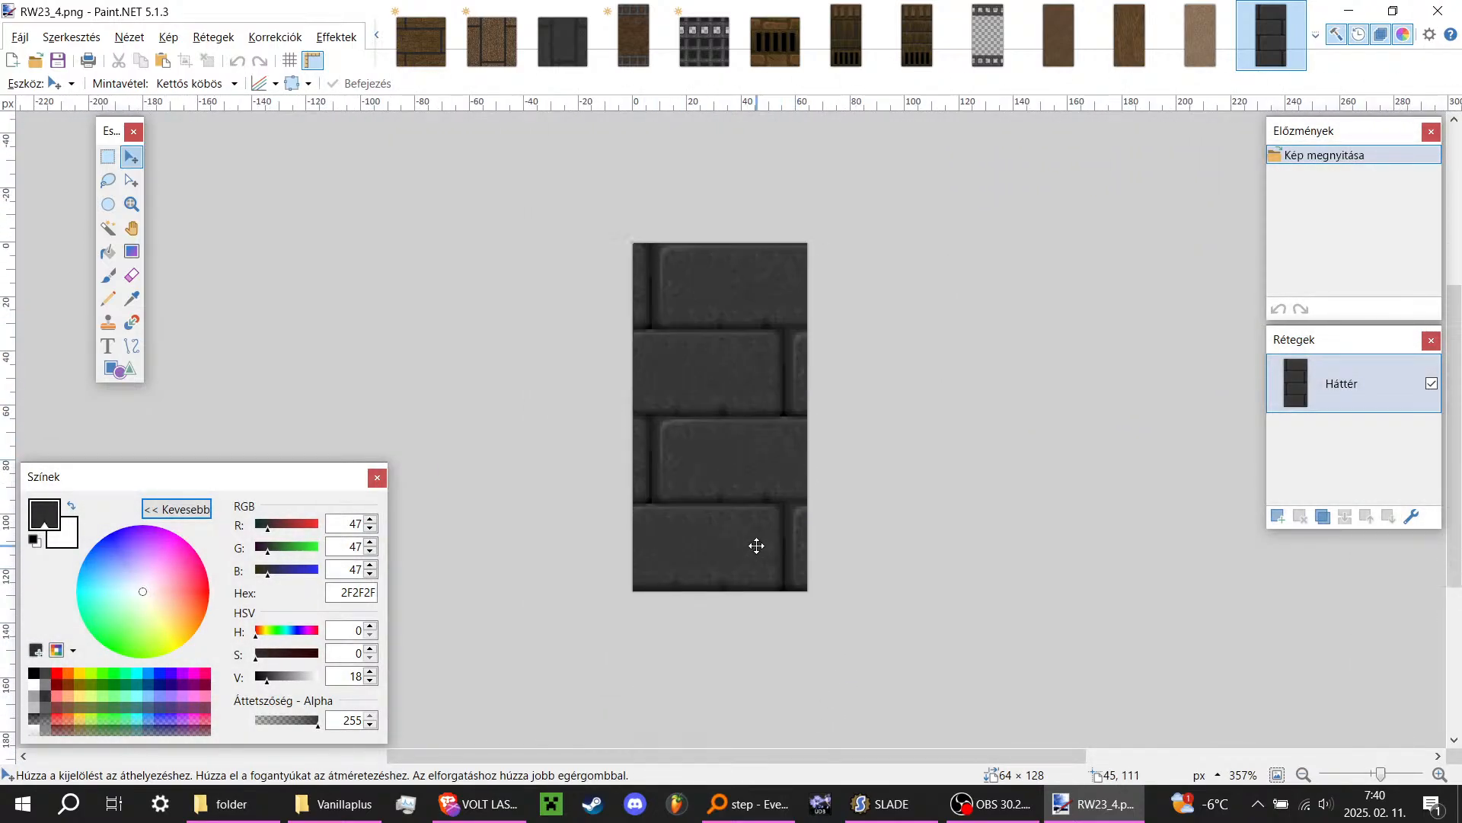
scroll(724, 378, "up", 5, "ctrl")
scroll(712, 372, "down", 2, "ctrl")
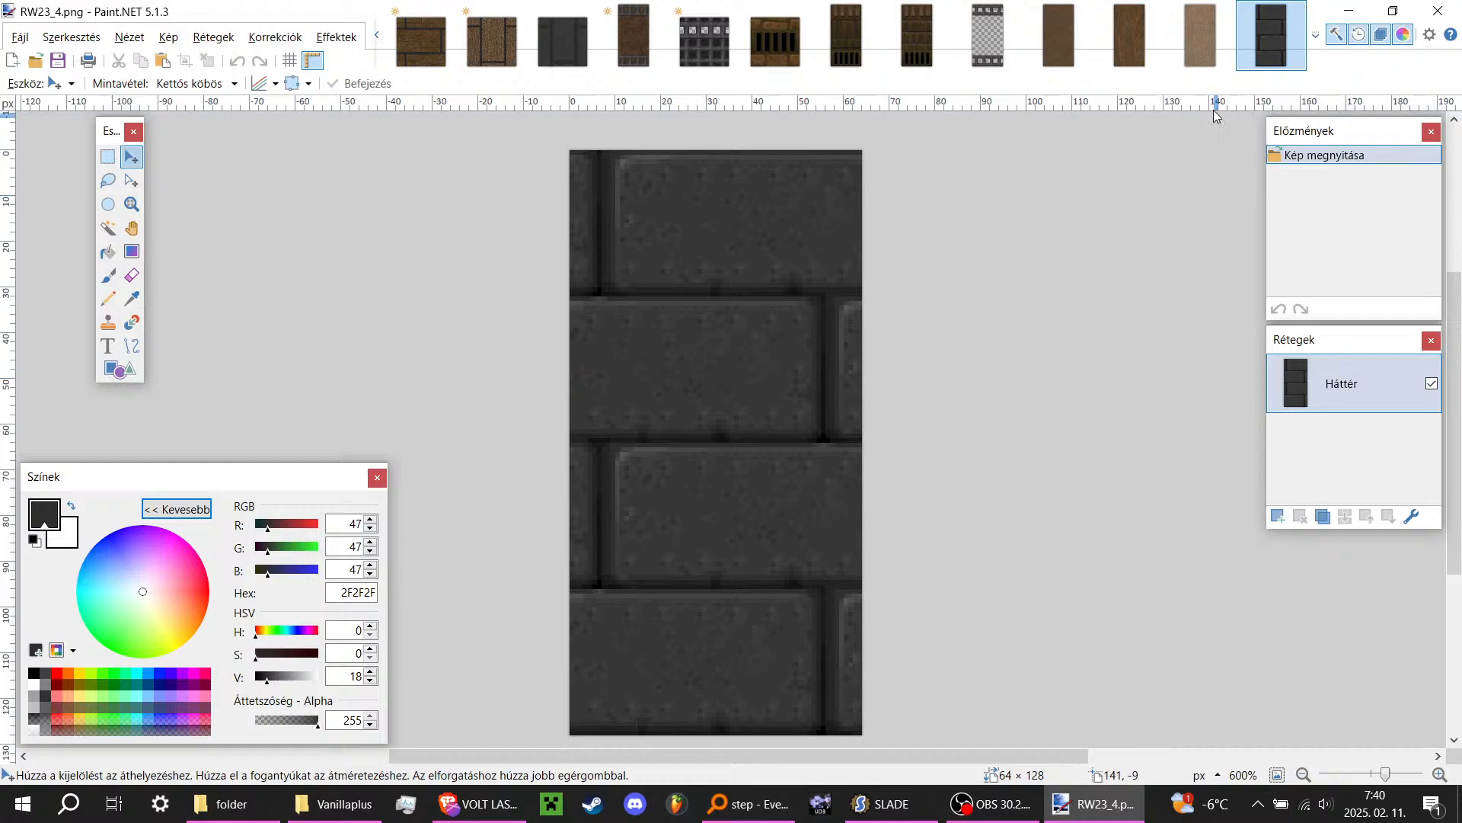
Step: Look through the plain textures RW11_2.png, RW12_1.png and RW8_1.png again, and switch to OBS to check the stream chat
left_click(1191, 41)
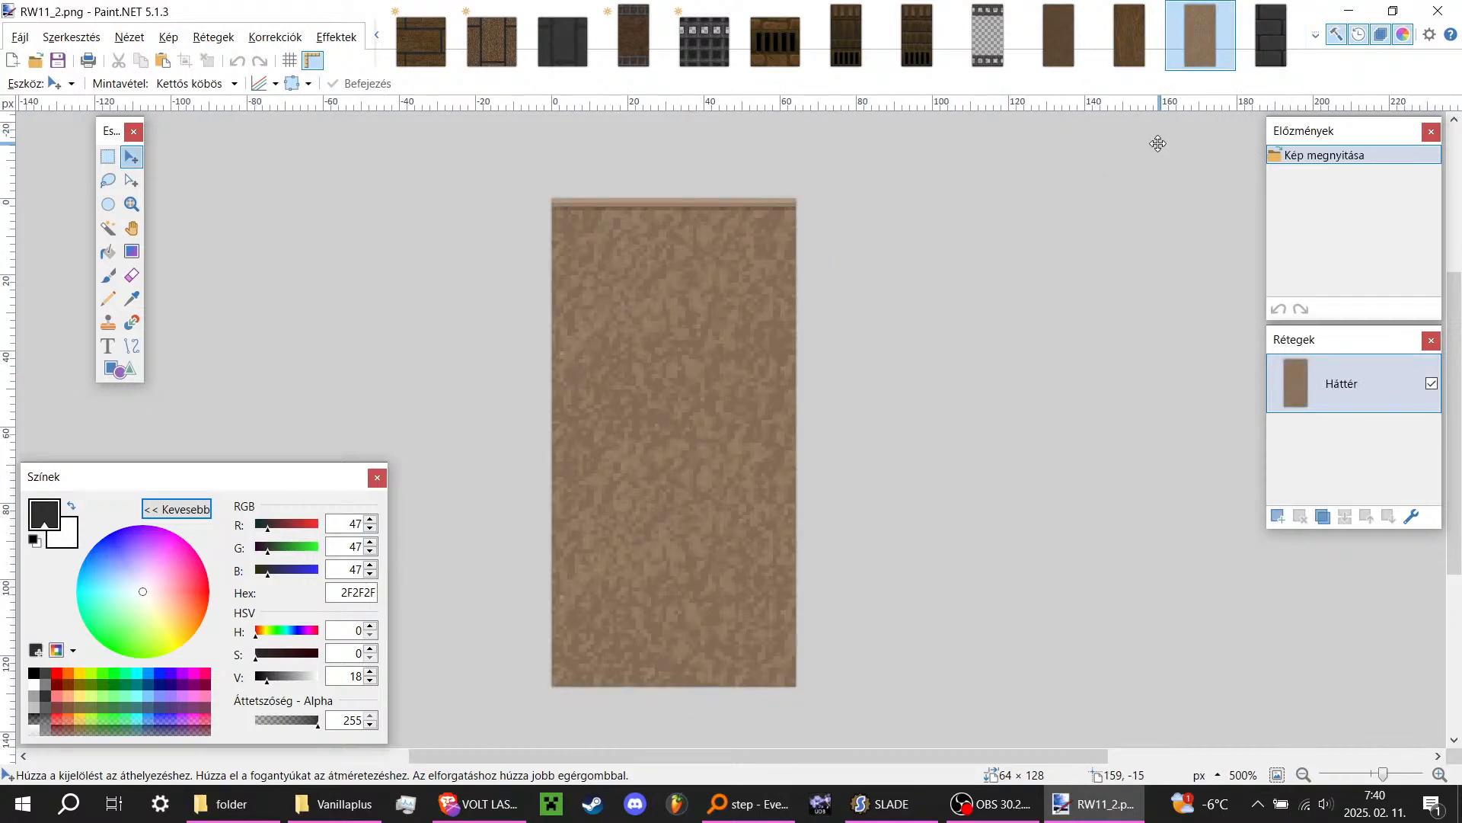
left_click(1117, 55)
left_click(1059, 38)
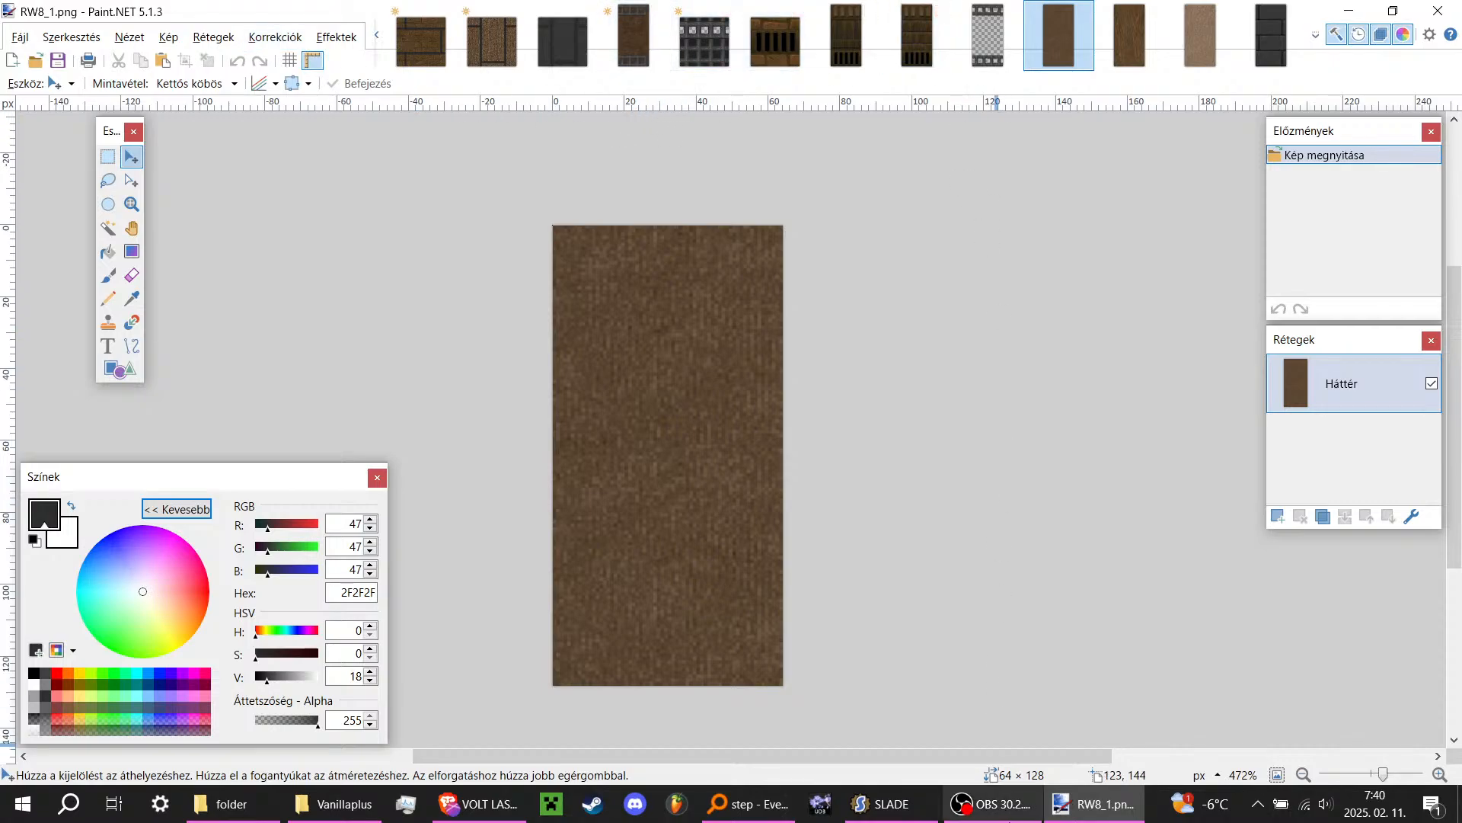
left_click(990, 803)
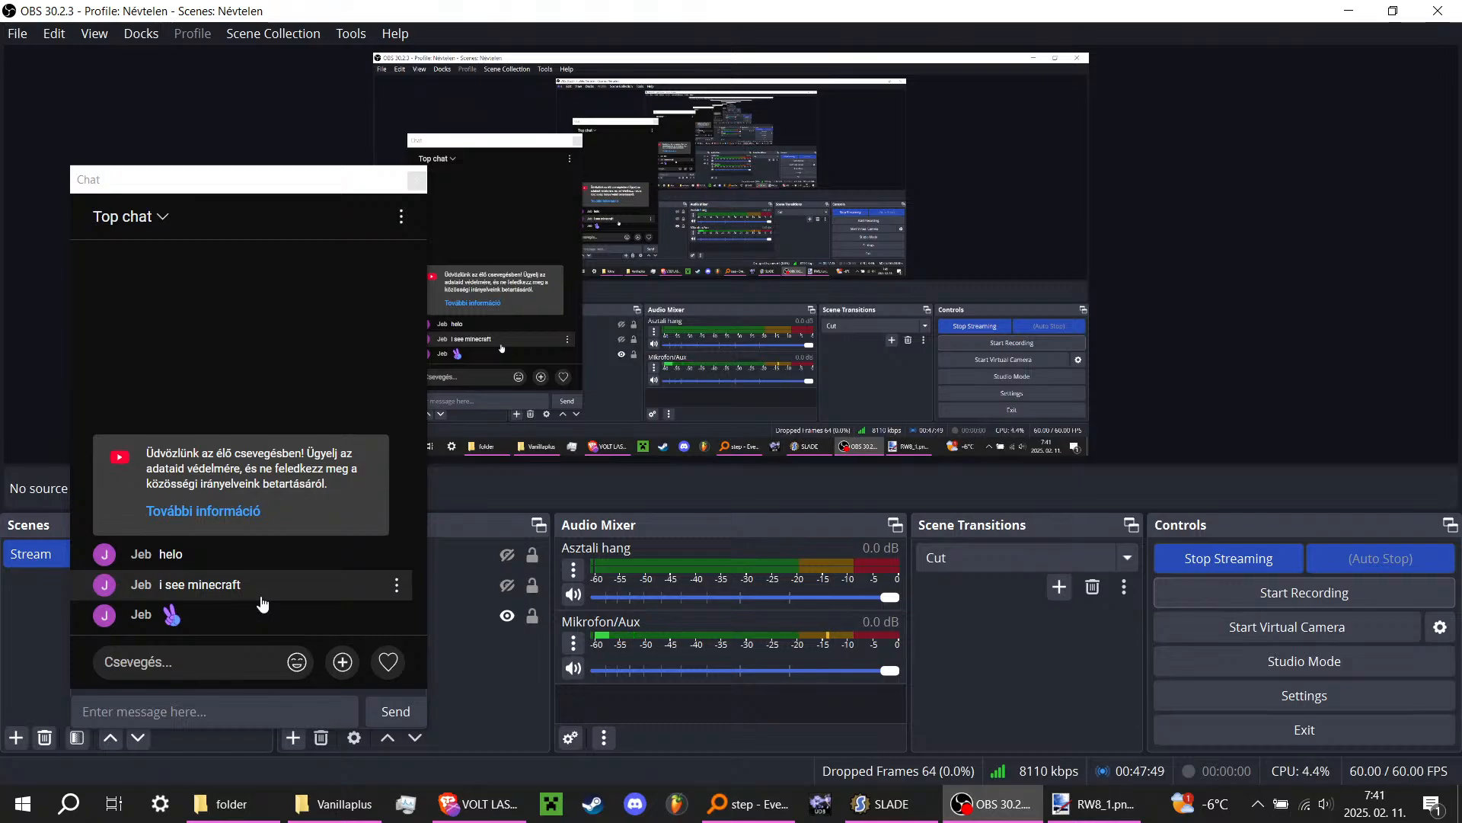
Step: Switch back to Paint.NET and examine the grain of the plain brown texture RW8_1.png at different scales
left_click(1089, 814)
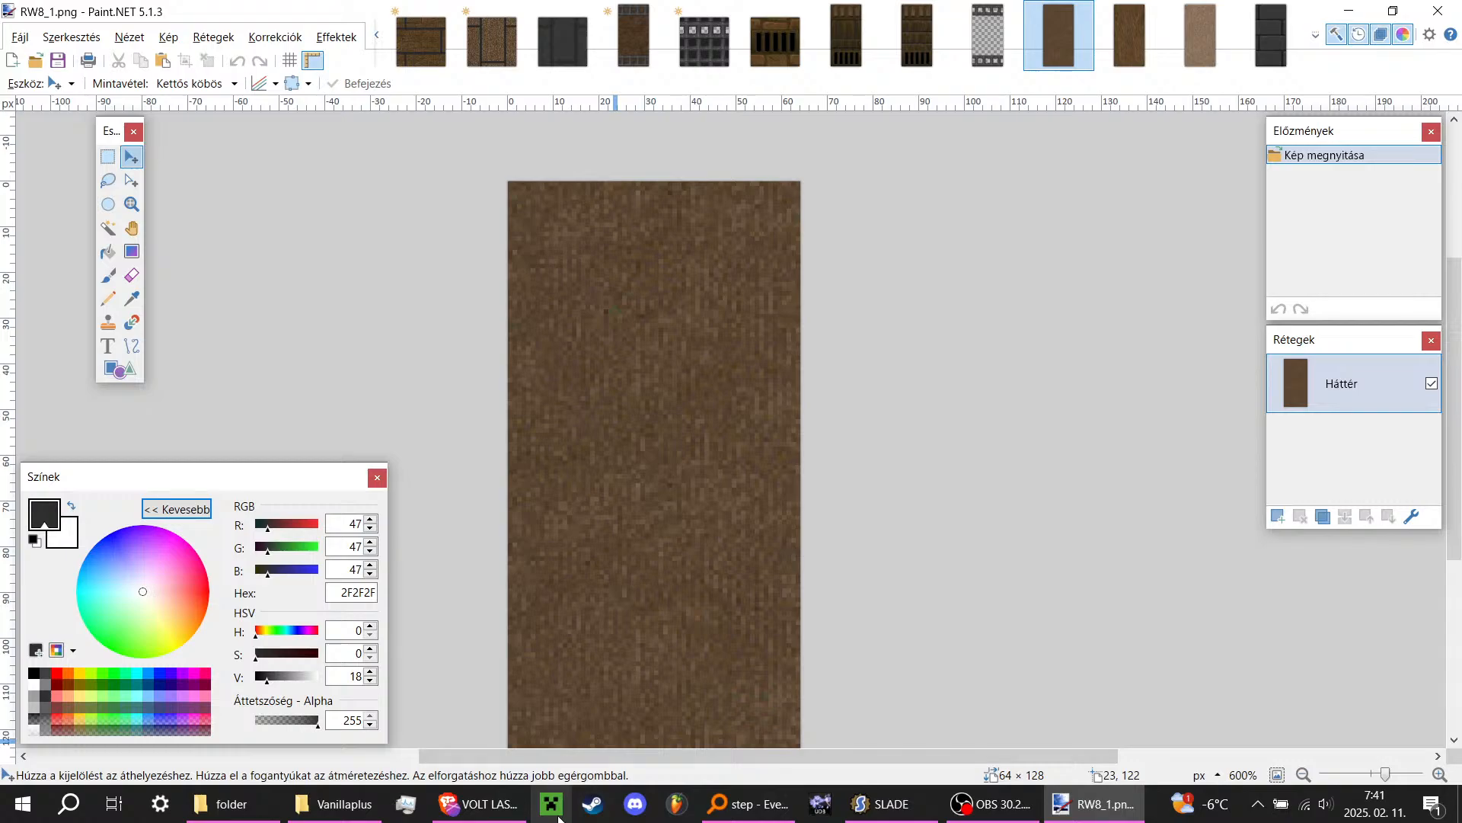
scroll(643, 431, "up", 3, "ctrl")
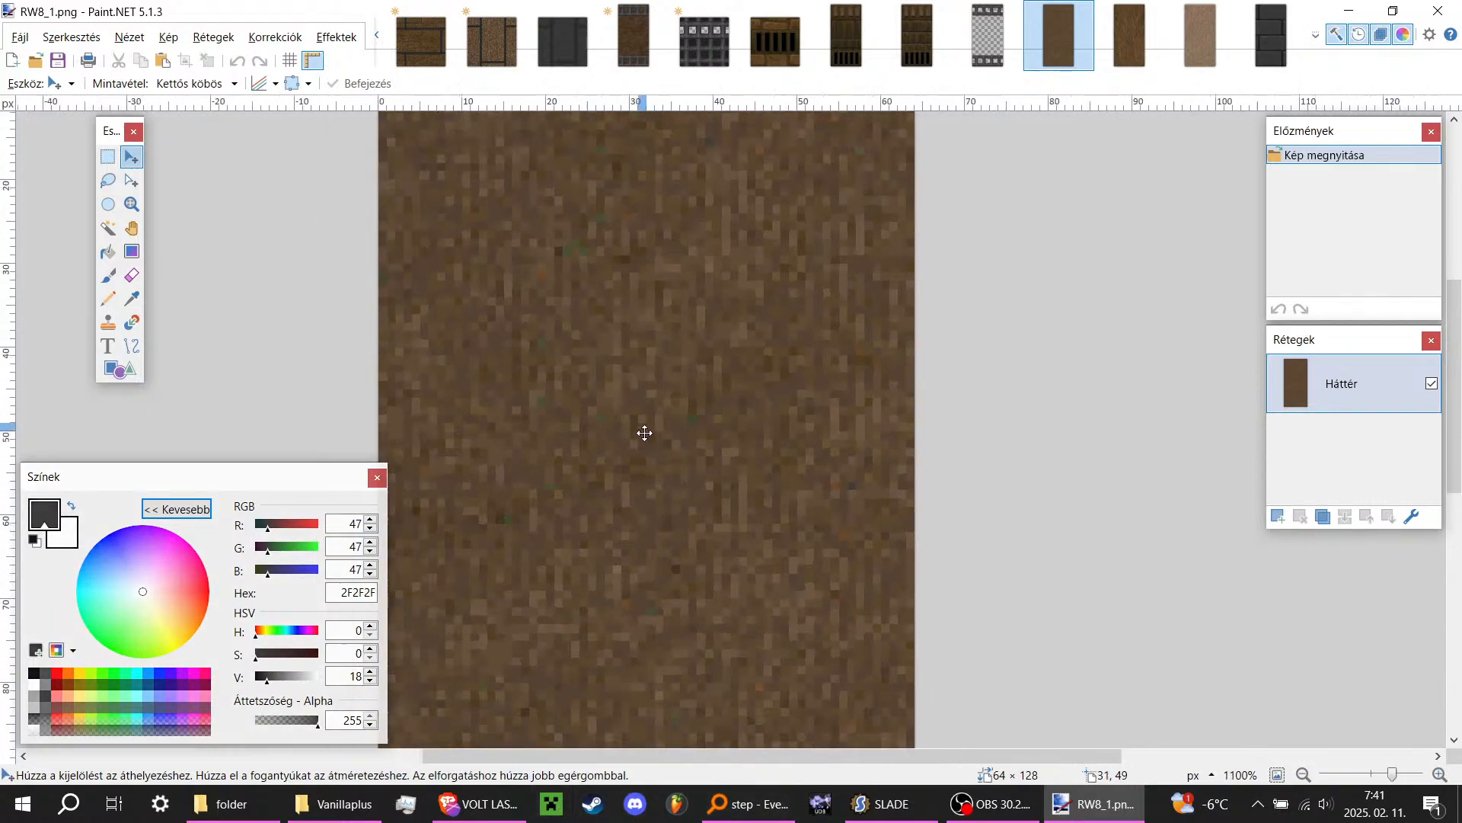
scroll(674, 615, "down", 4, "ctrl")
scroll(636, 581, "down", 3, "ctrl")
scroll(640, 639, "up", 3, "ctrl")
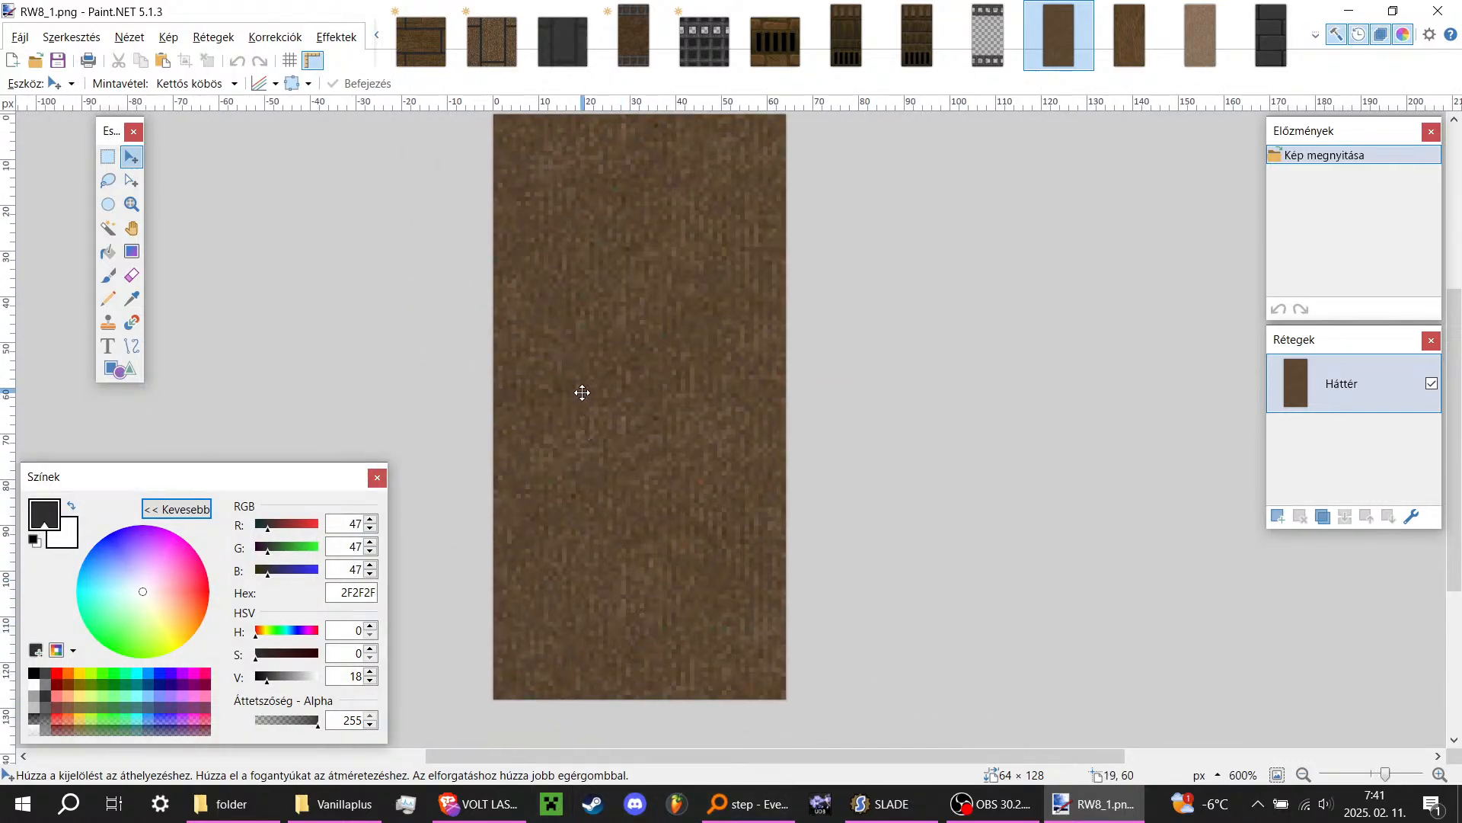
scroll(669, 524, "down", 2, "ctrl")
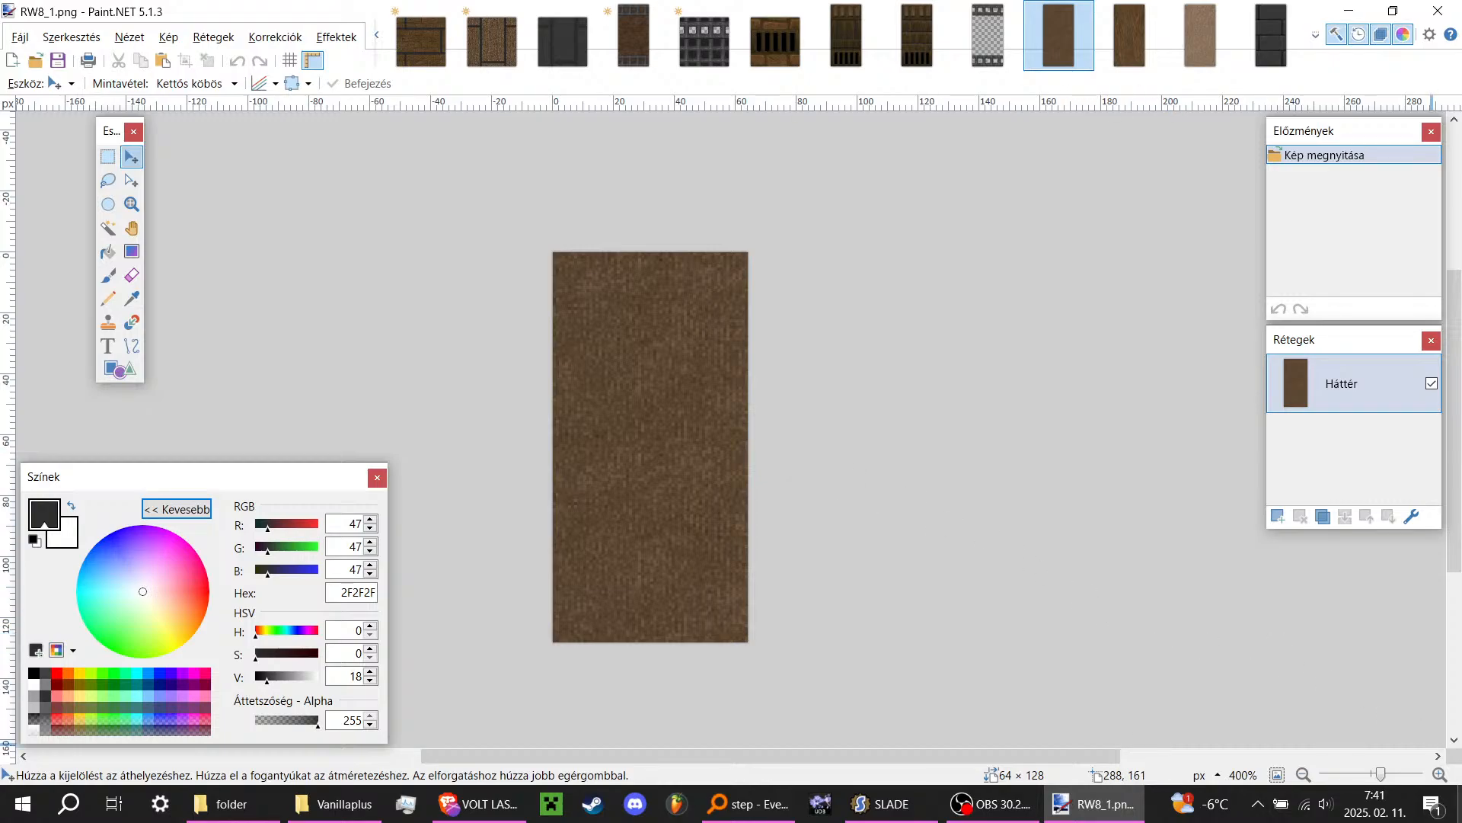
left_click(1459, 805)
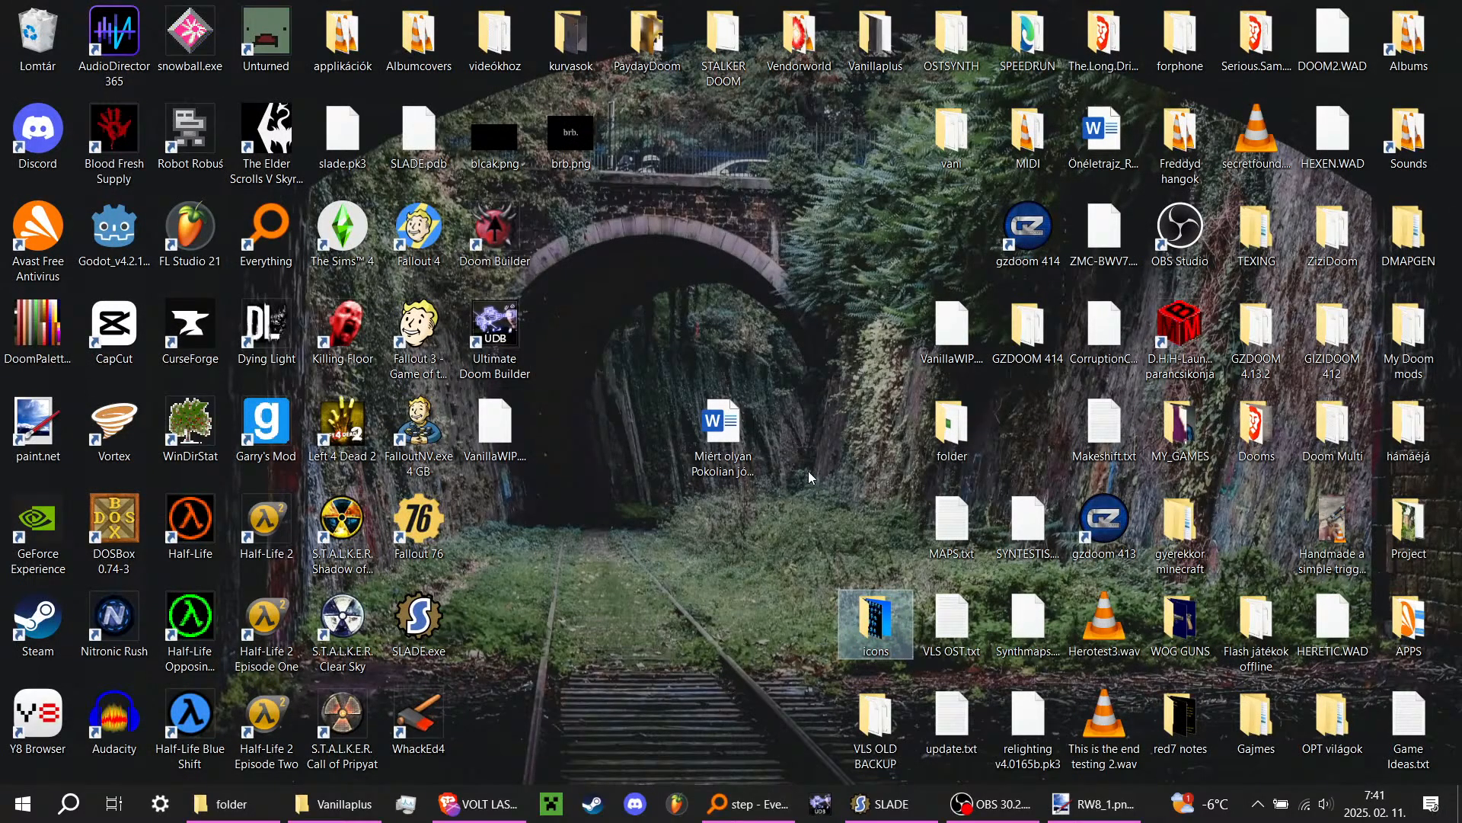
key("super+d")
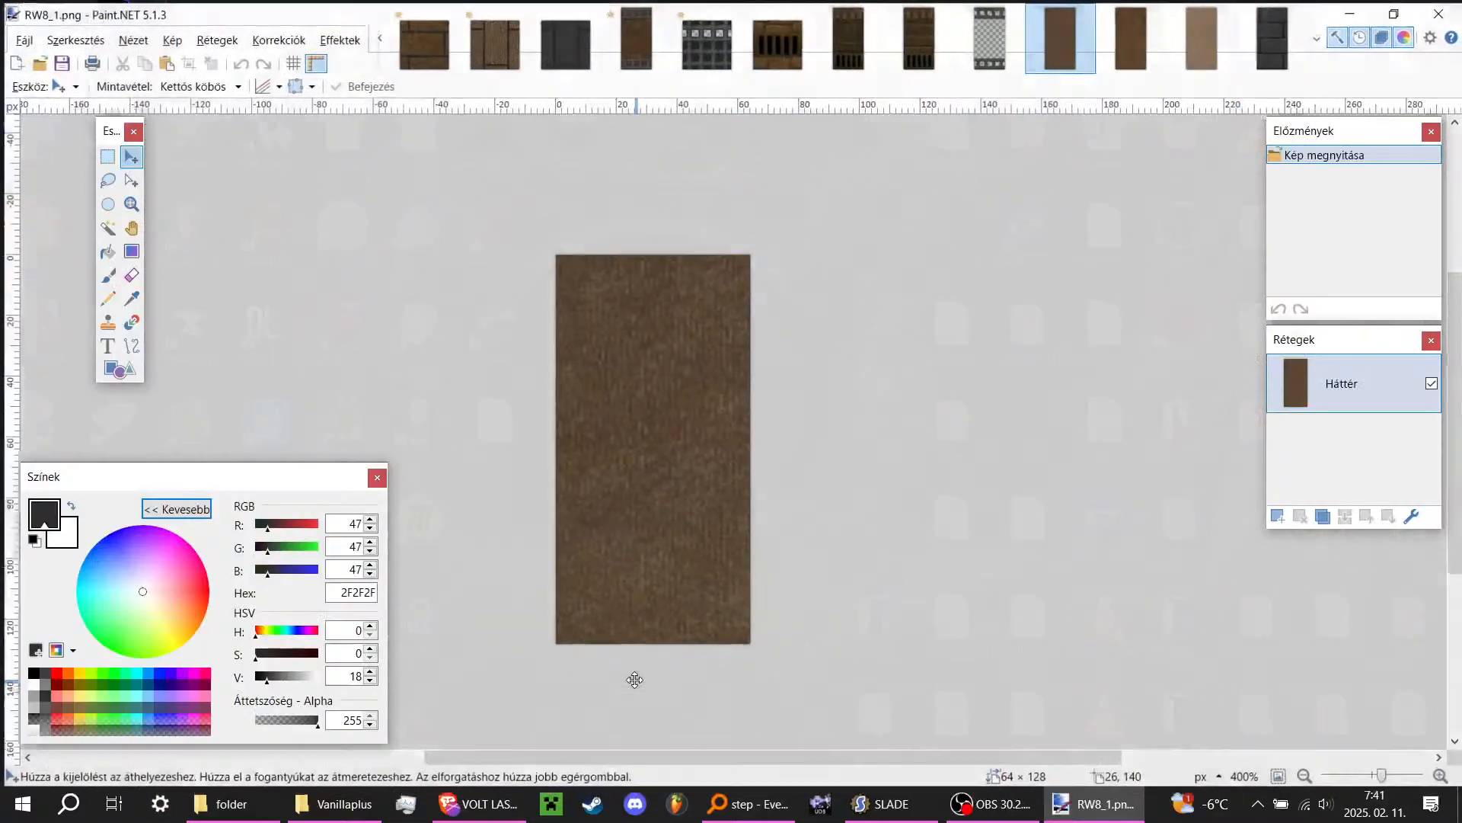
scroll(642, 567, "up", 5, "ctrl")
scroll(652, 559, "down", 4, "ctrl")
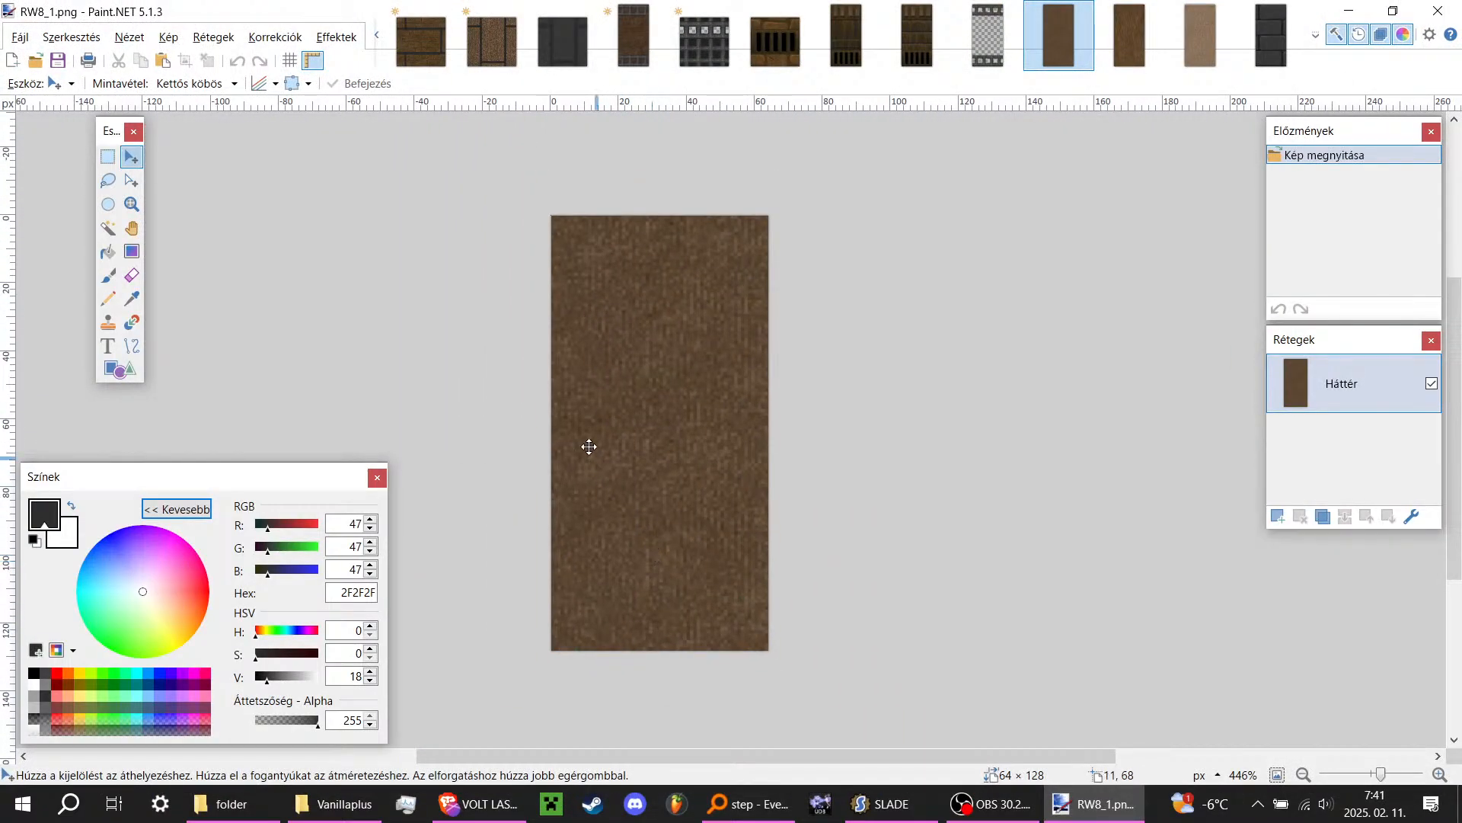
scroll(585, 427, "up", 2, "ctrl")
scroll(584, 404, "down", 1, "ctrl")
Step: Activate the Rectangle Select tool, switch to the FLAT1_3.png image and clear the selection around its grate
left_click(108, 156)
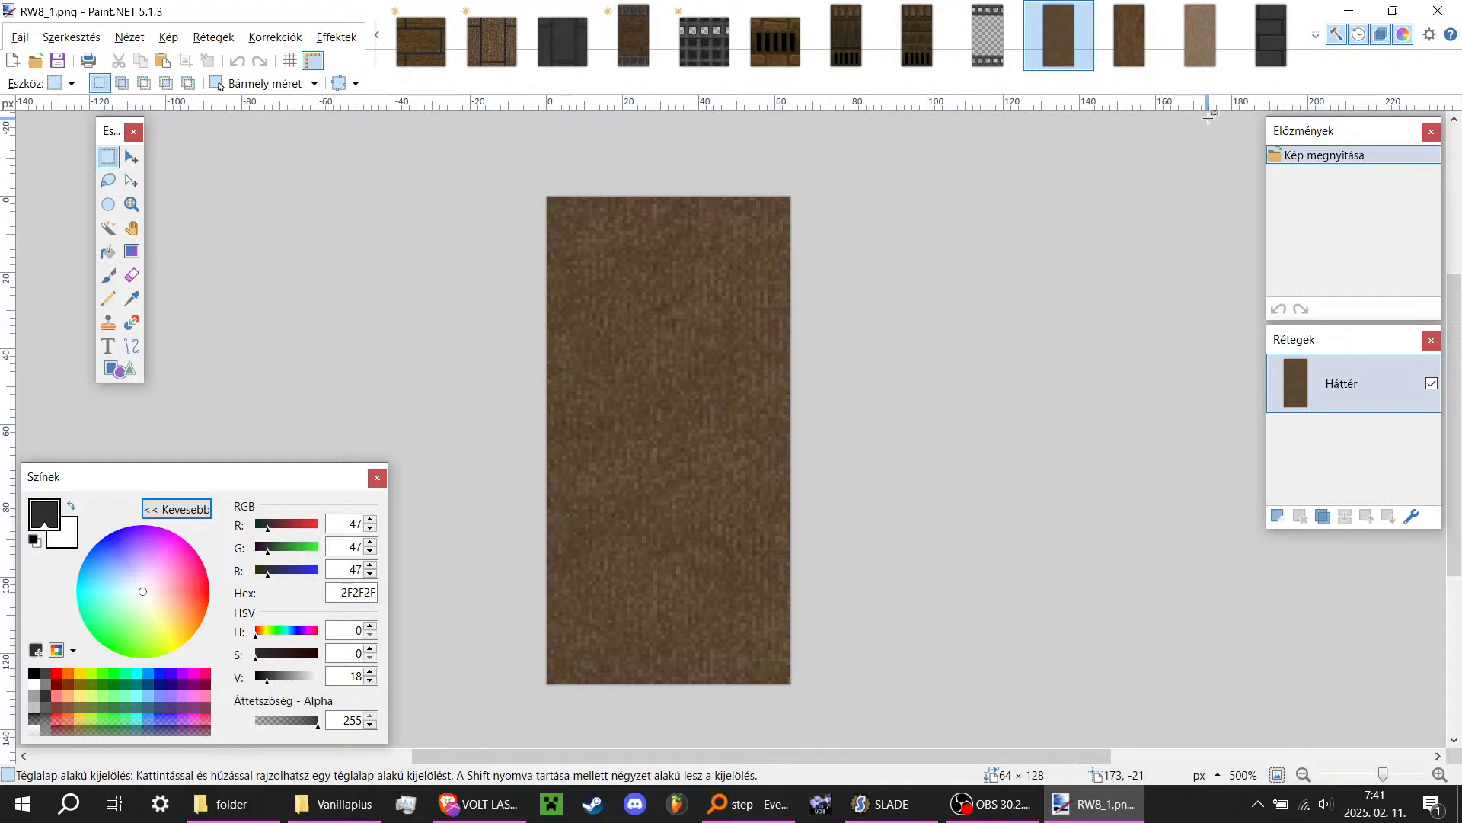
scroll(541, 208, "up", 2, "ctrl")
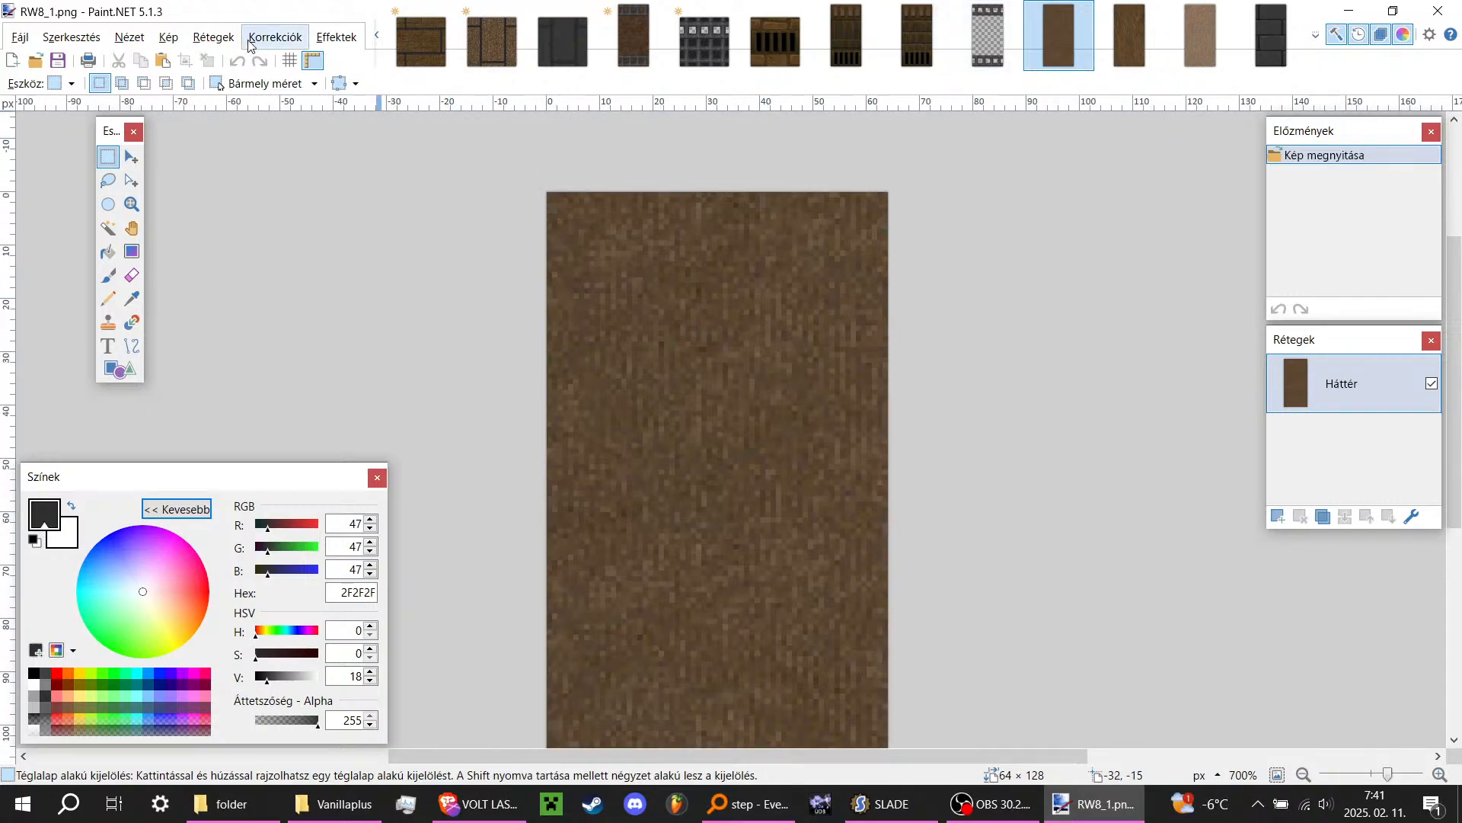
left_click(776, 42)
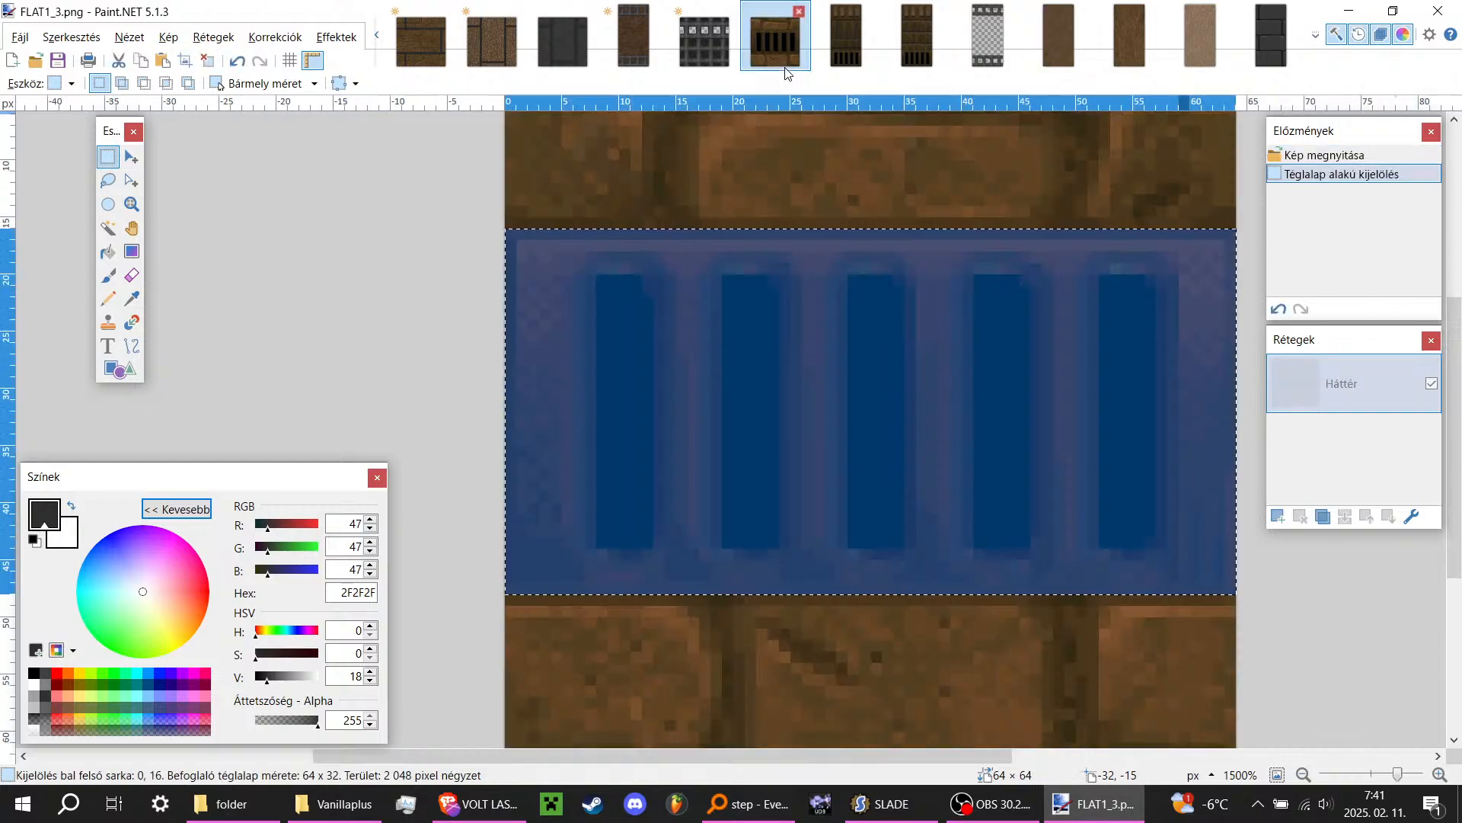
left_click(757, 261)
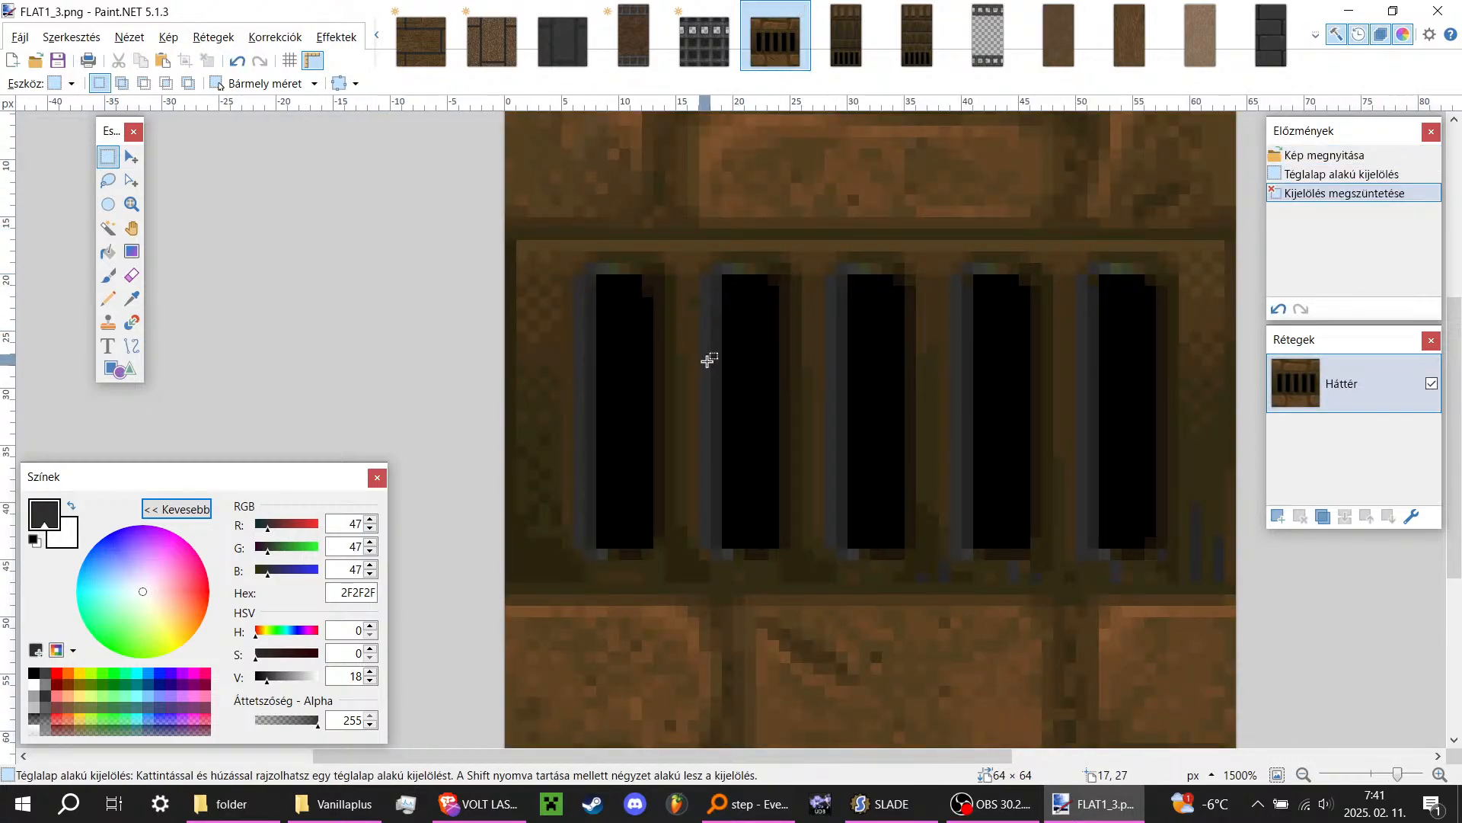
Step: Switch to the RW12_1.png wood texture and examine it, checking the stream chat in OBS in between
scroll(708, 360, "down", 4, "ctrl")
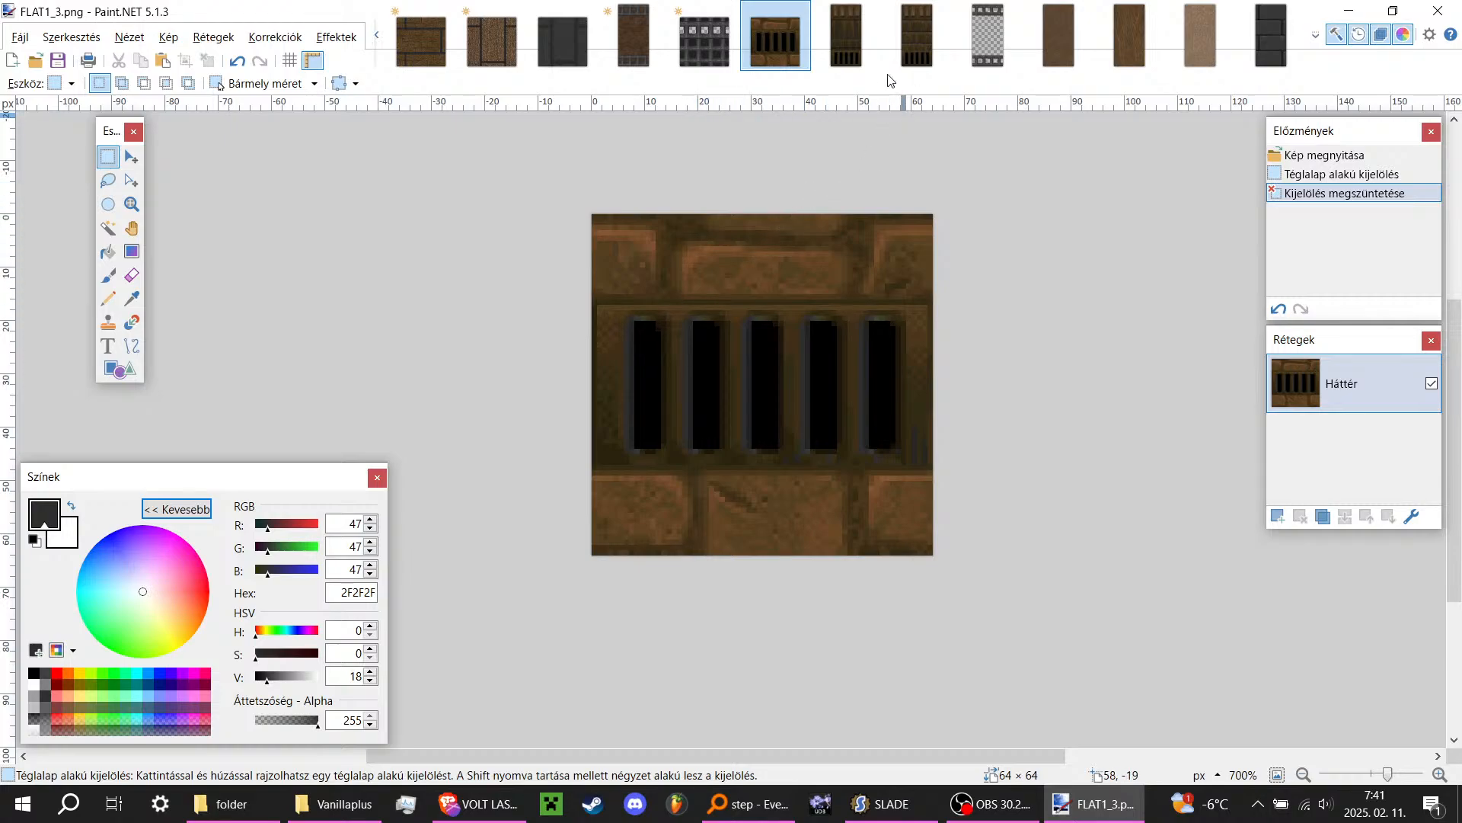
left_click(1133, 46)
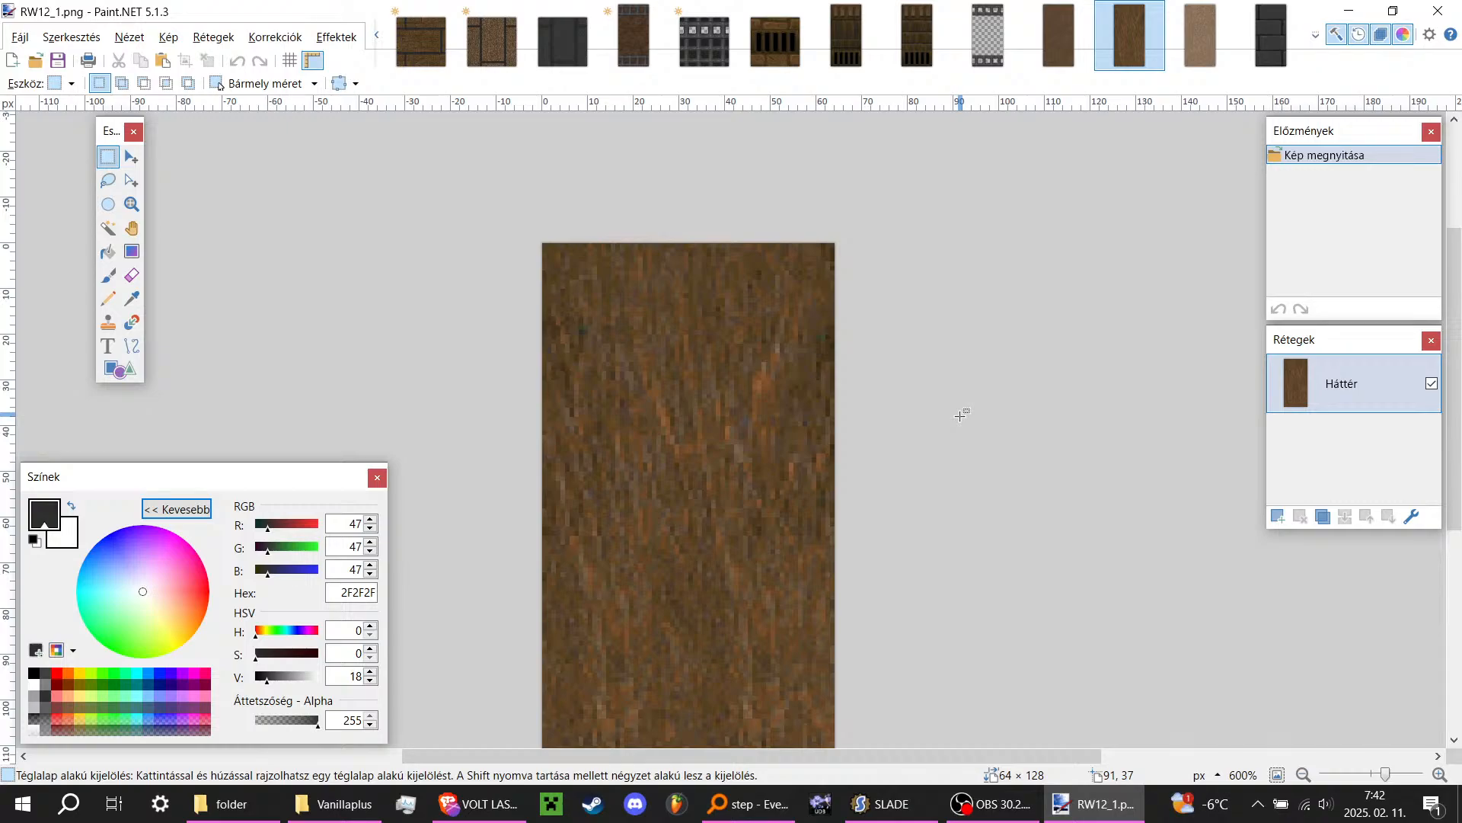
left_click(990, 804)
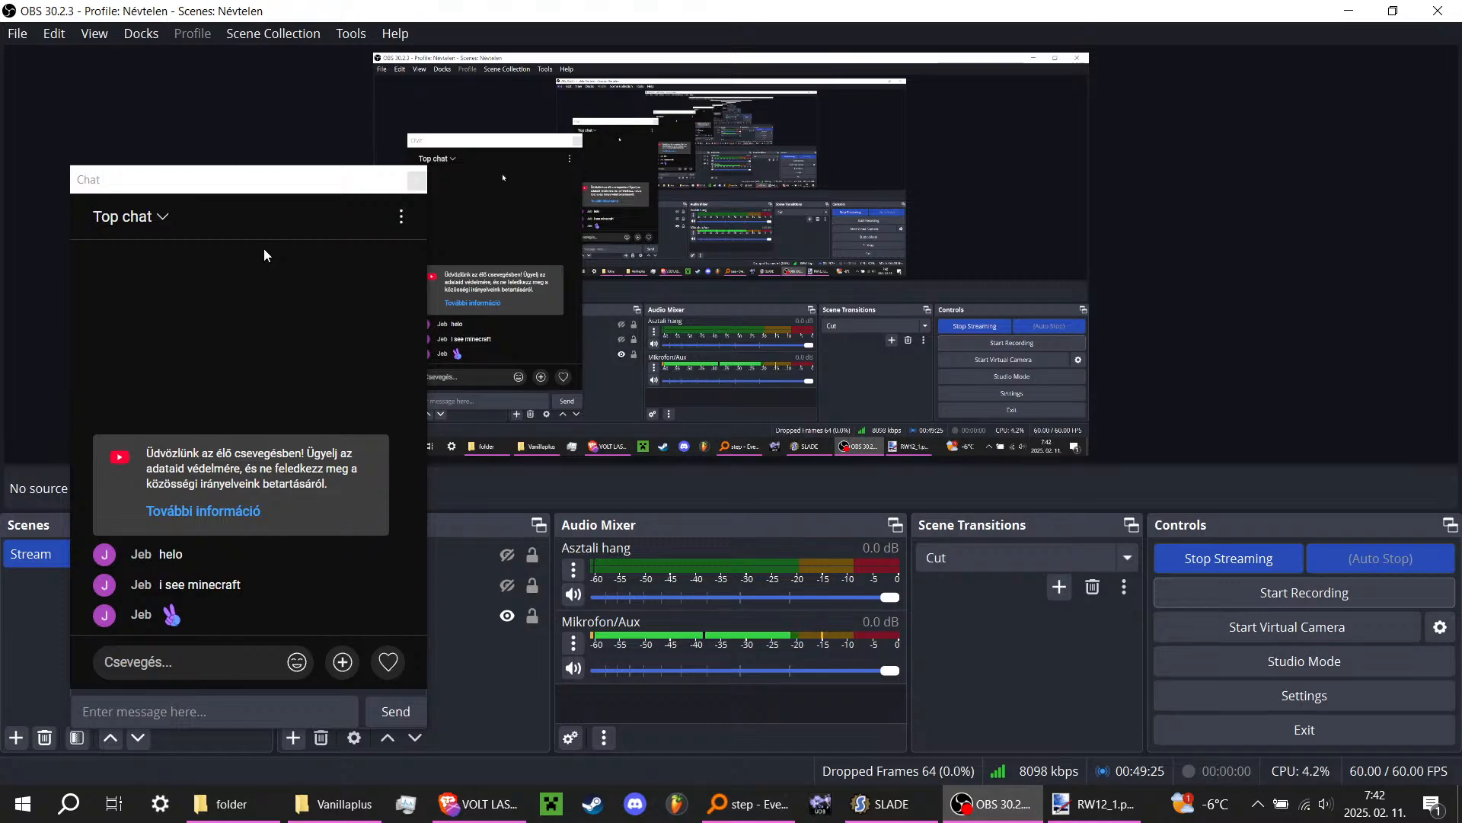
left_click(1097, 804)
scroll(599, 333, "down", 1, "ctrl")
scroll(599, 333, "up", 1, "ctrl")
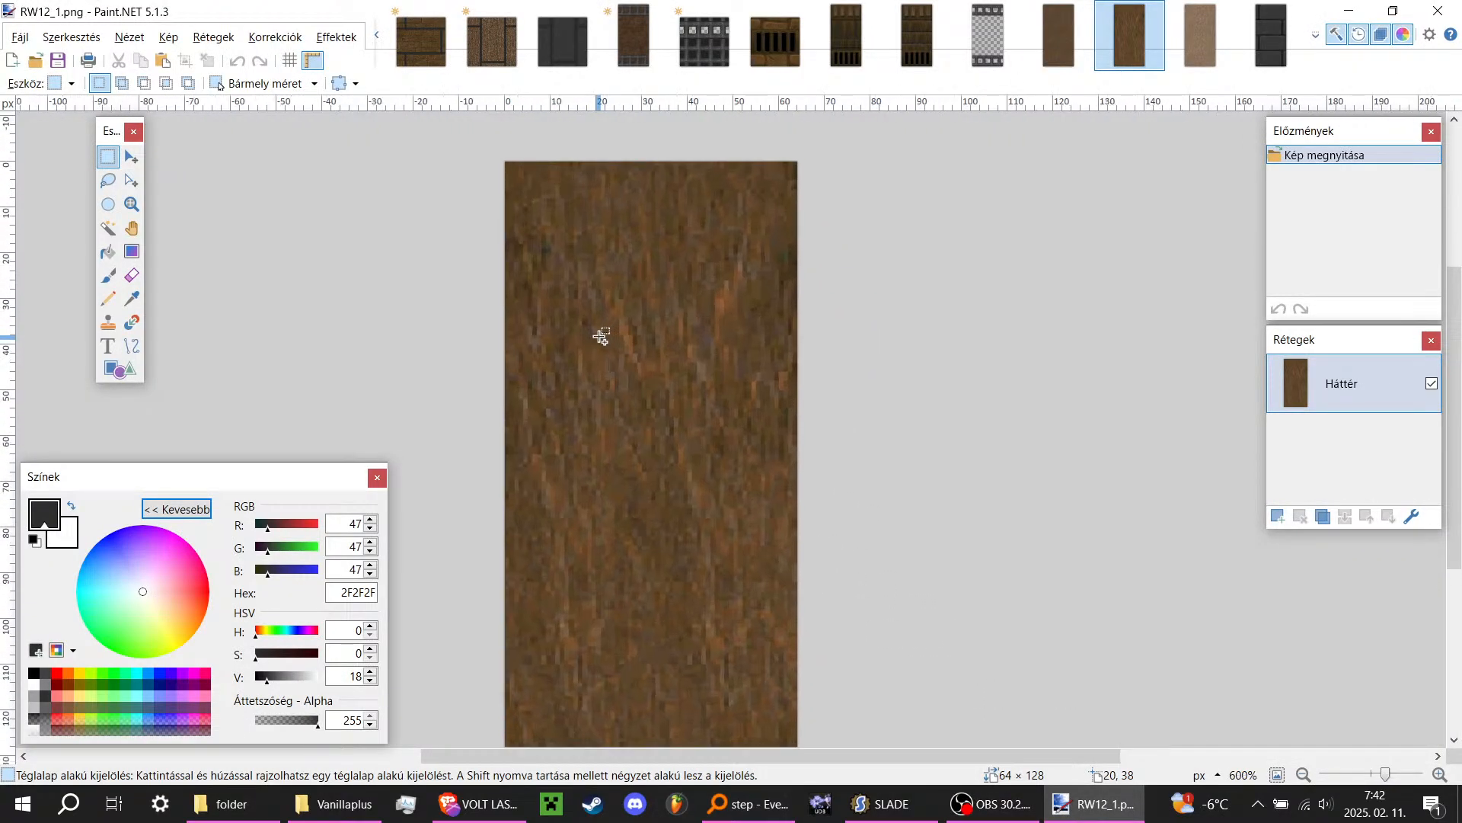
scroll(601, 336, "down", 1, "ctrl")
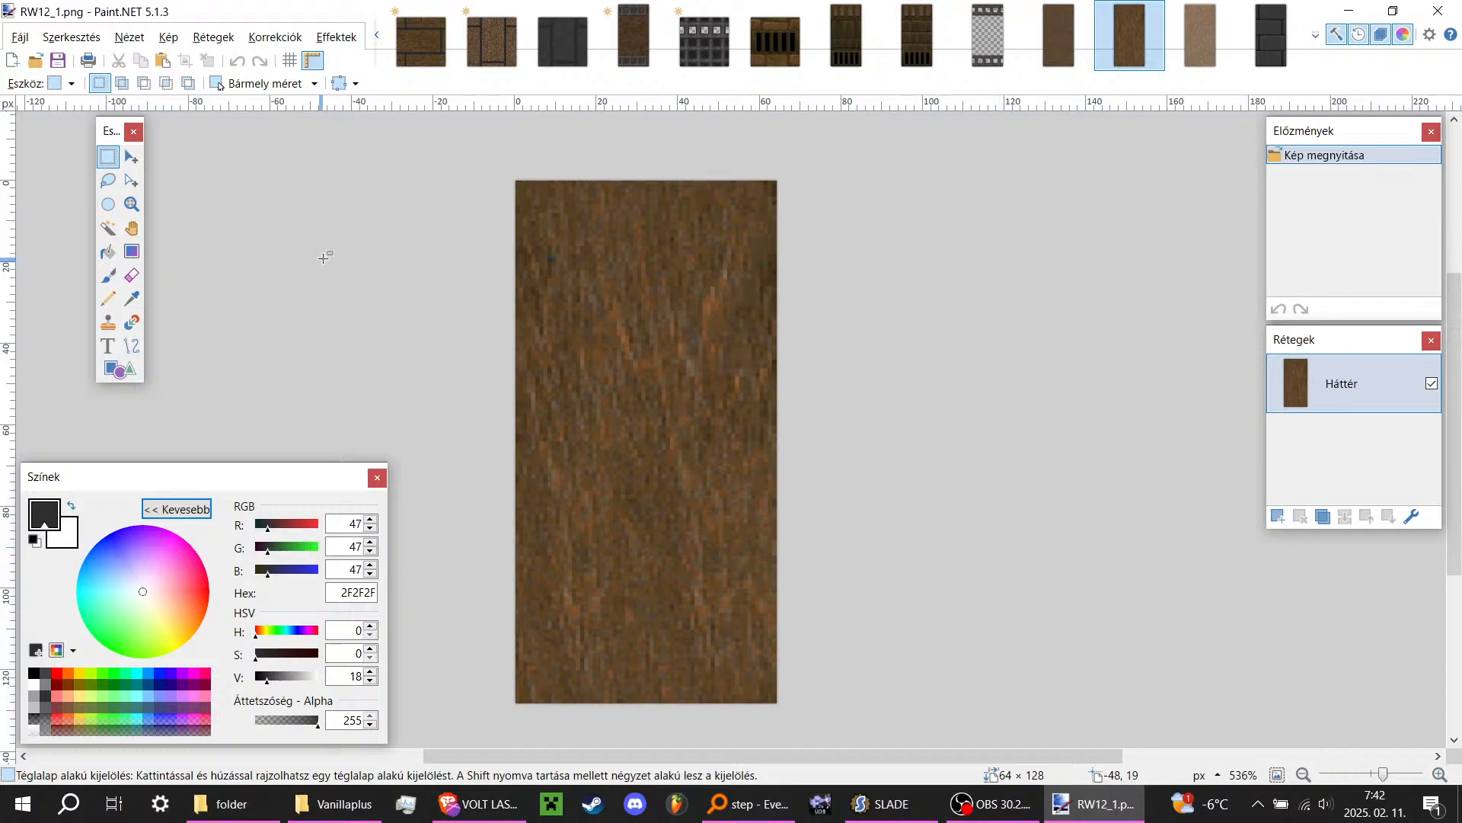
scroll(636, 338, "up", 3, "ctrl")
scroll(598, 247, "down", 3, "ctrl")
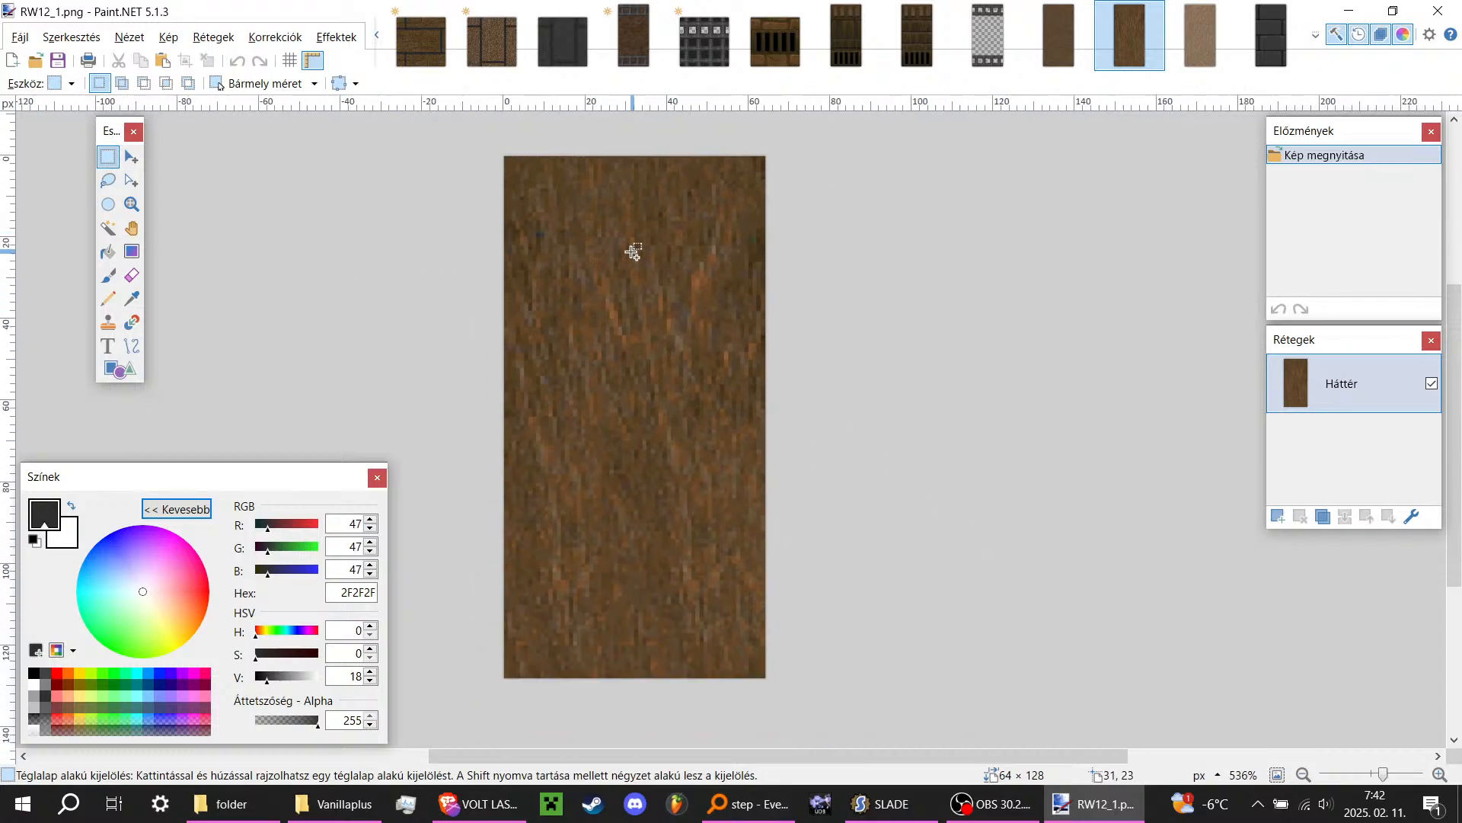
left_click(213, 37)
mouse_move(257, 44)
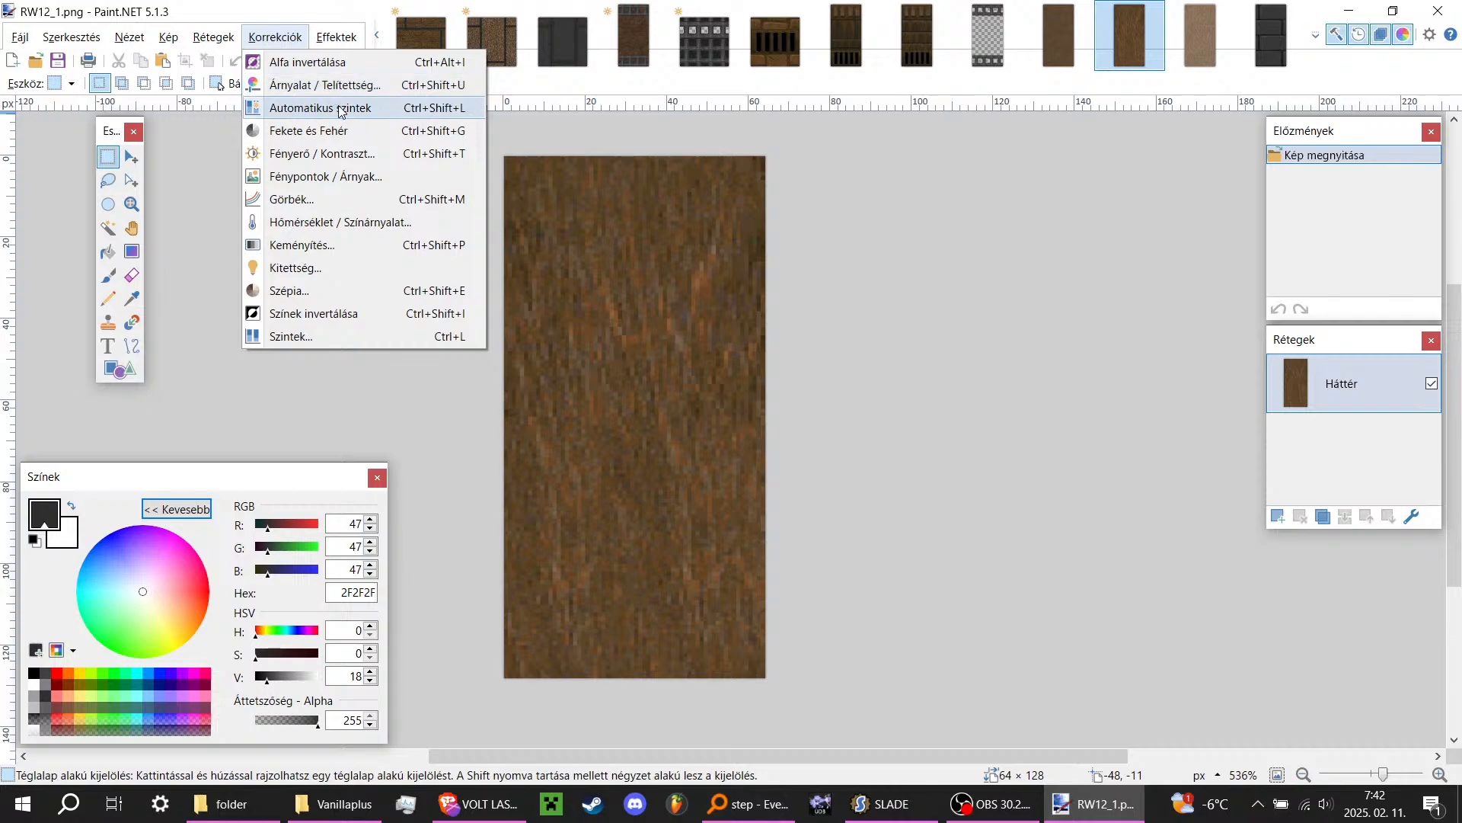
left_click(887, 227)
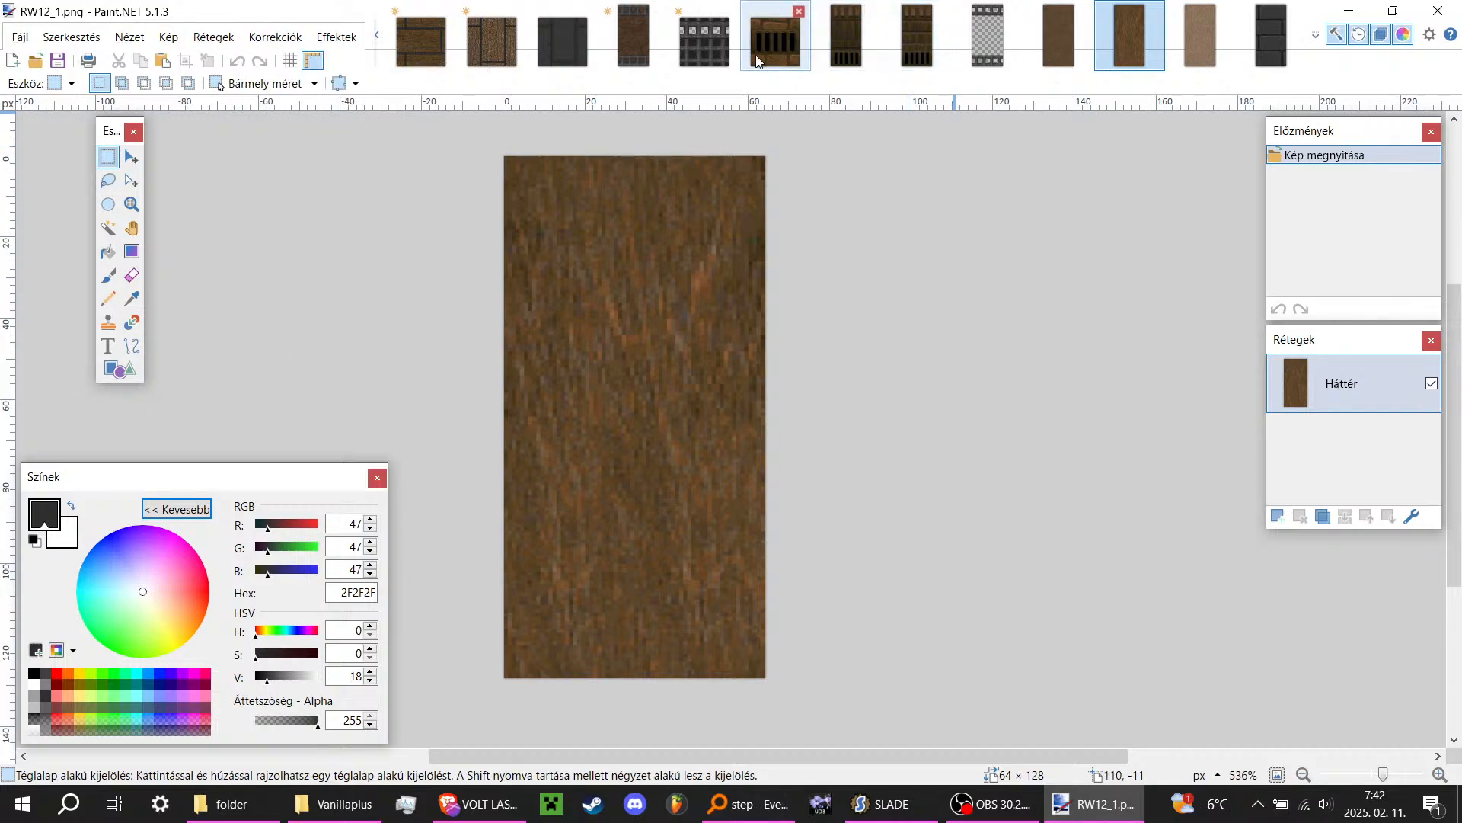
Step: Paste the dark beam pattern selected in MFLR8_1.png over the upper half of the RW12_1.png wood texture
left_click(525, 55)
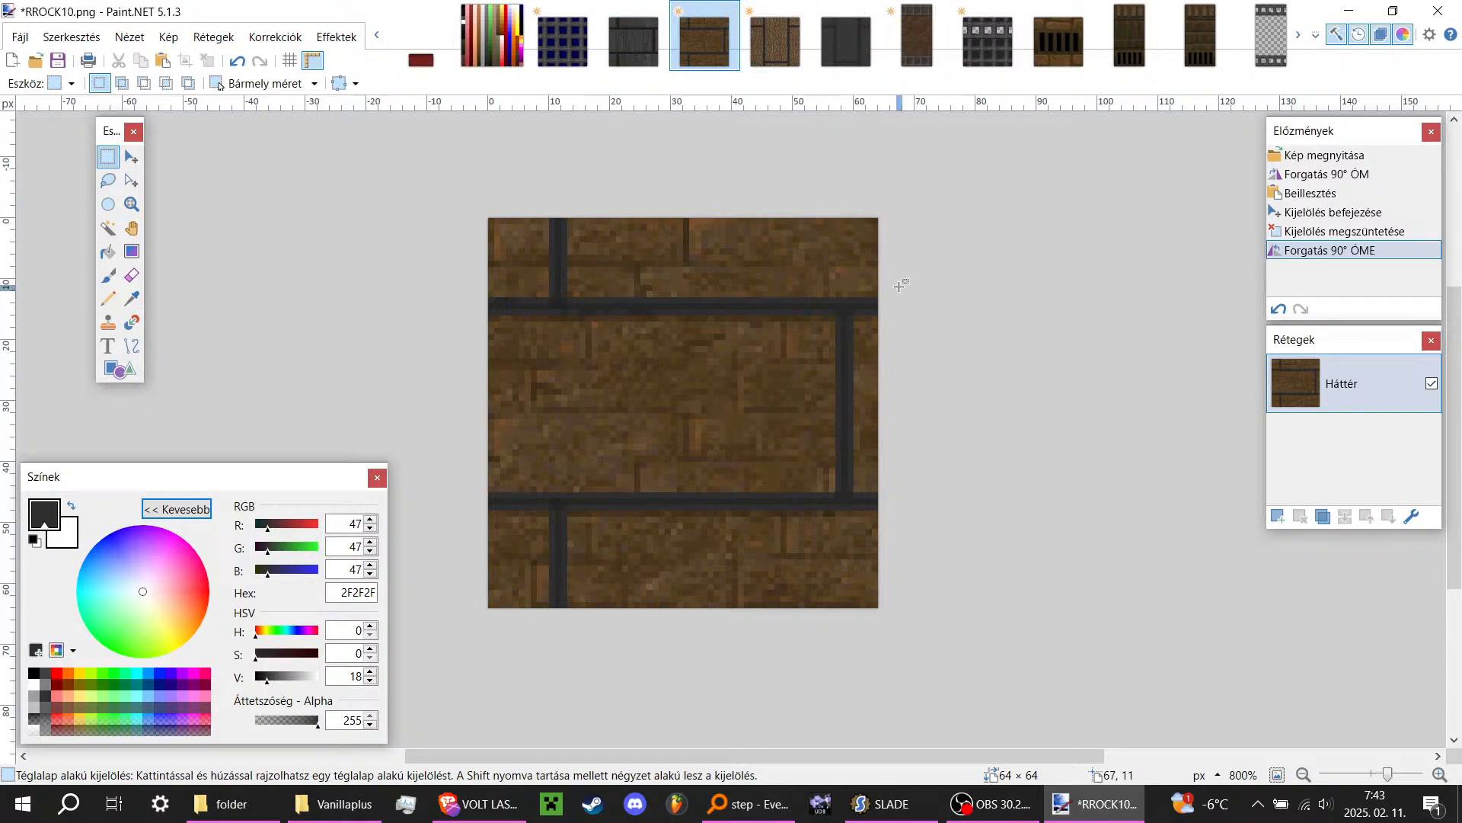
key("ctrl+shift+Tab")
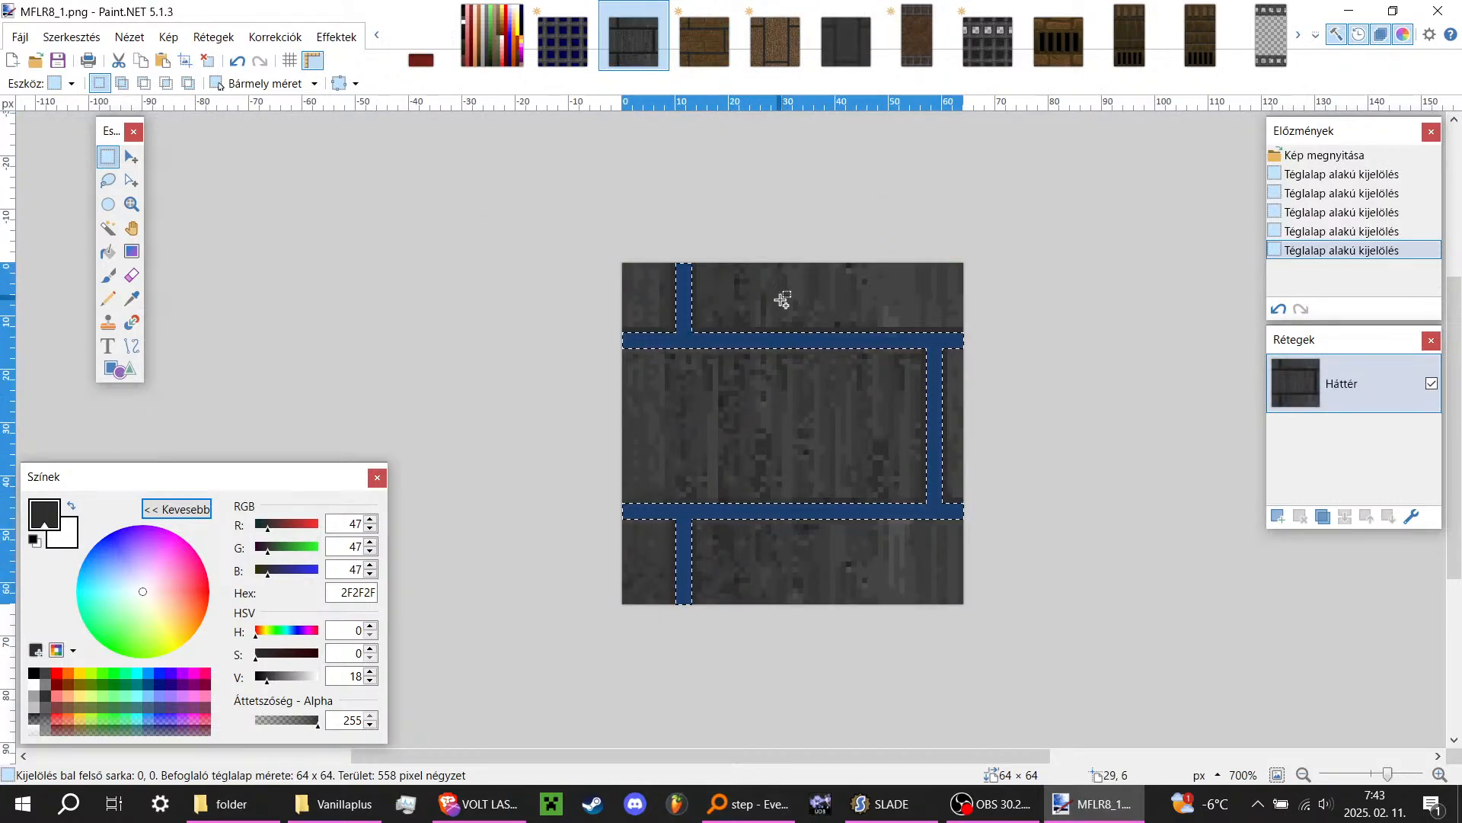
scroll(1048, 11, "down", 4)
left_click(1130, 37)
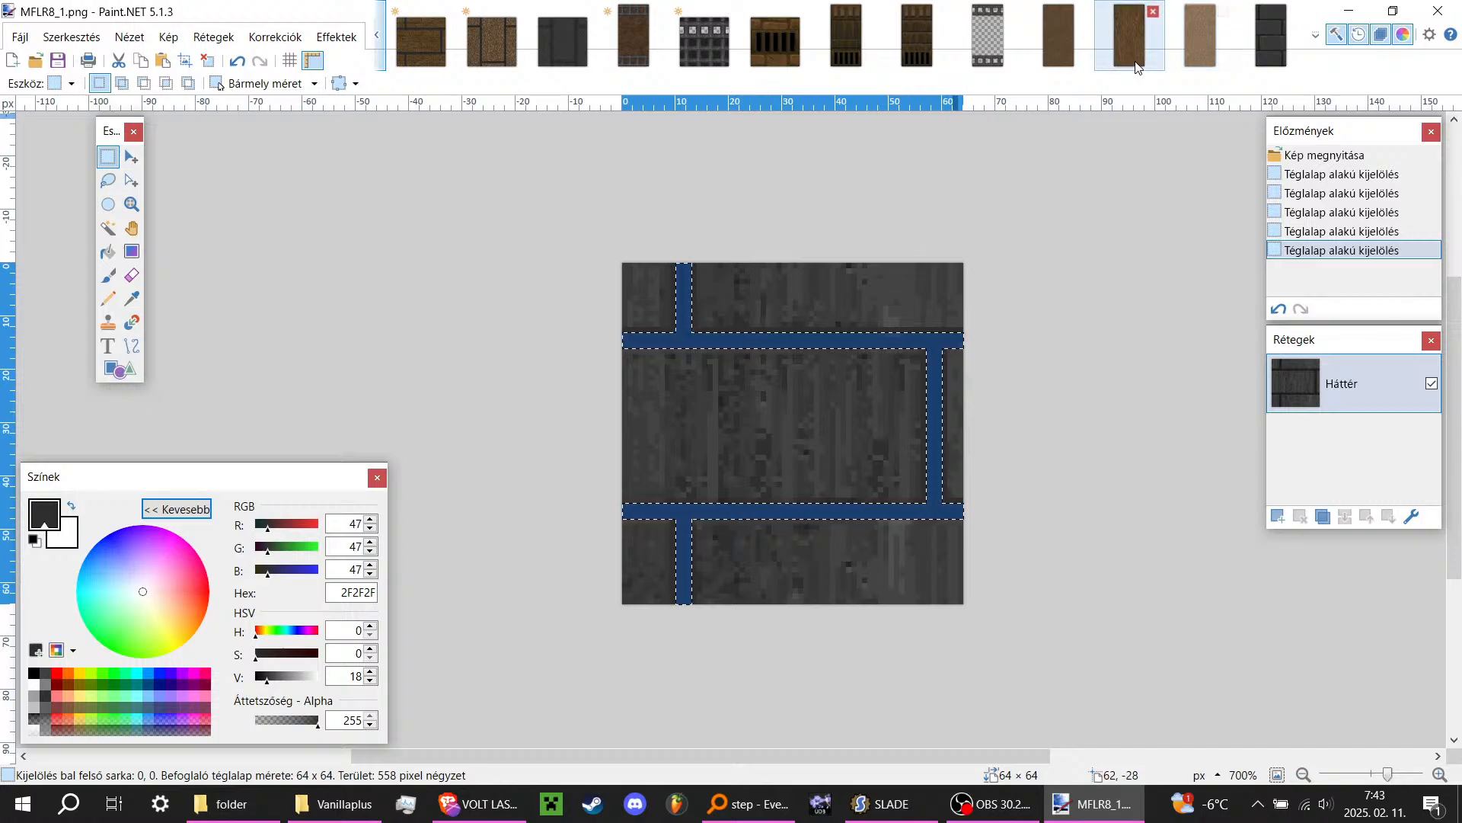
scroll(732, 510, "up", 4, "ctrl")
key("ctrl+v")
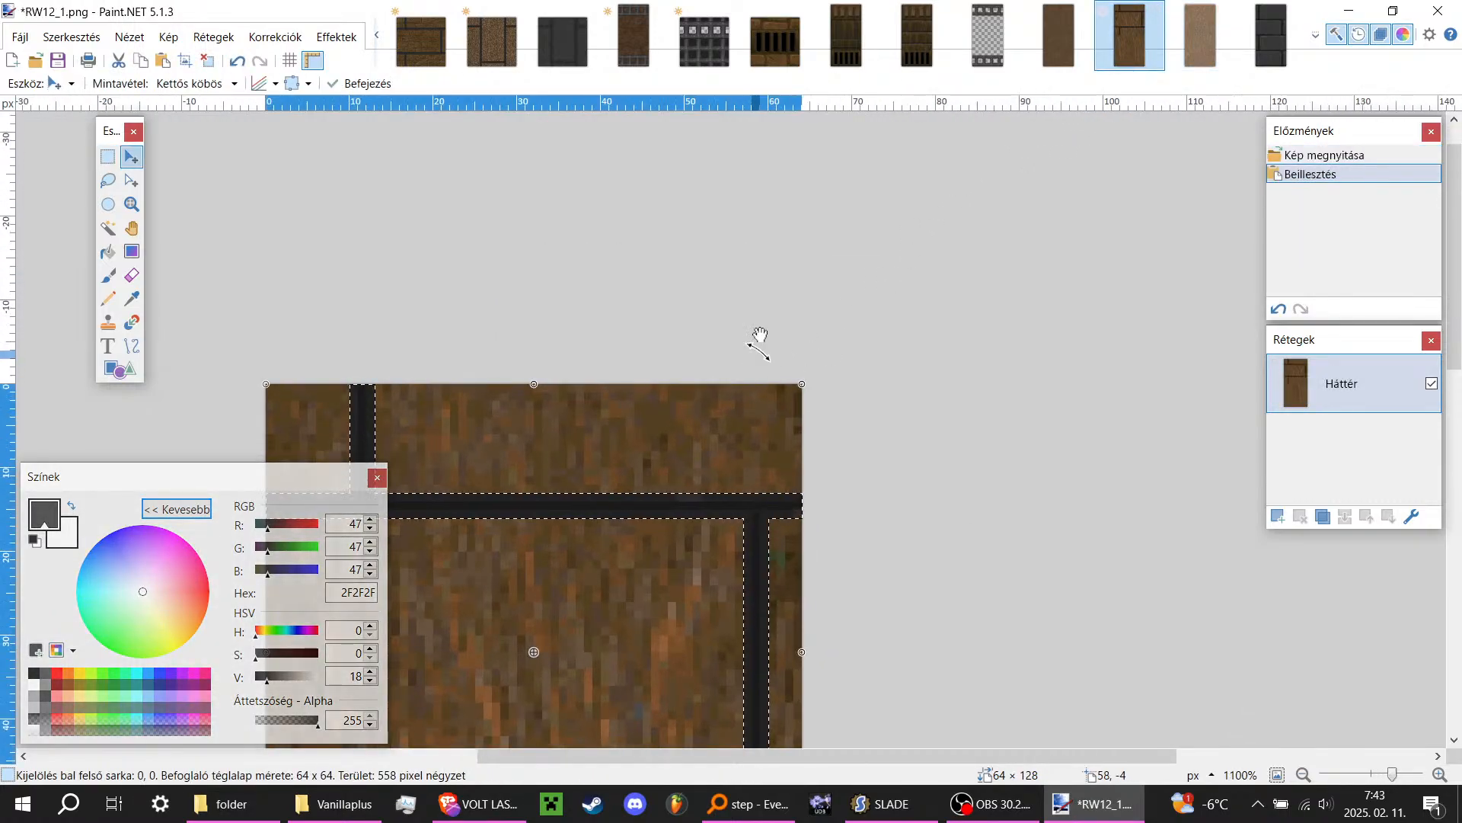
Step: Paste a second copy of the beam pattern over the lower half of the wood texture and deselect it
scroll(760, 340, "down", 1, "ctrl")
scroll(751, 285, "down", 10)
key("ctrl+v")
scroll(833, 526, "down", 5, "ctrl")
key("ctrl+d")
scroll(814, 515, "down", 3, "ctrl")
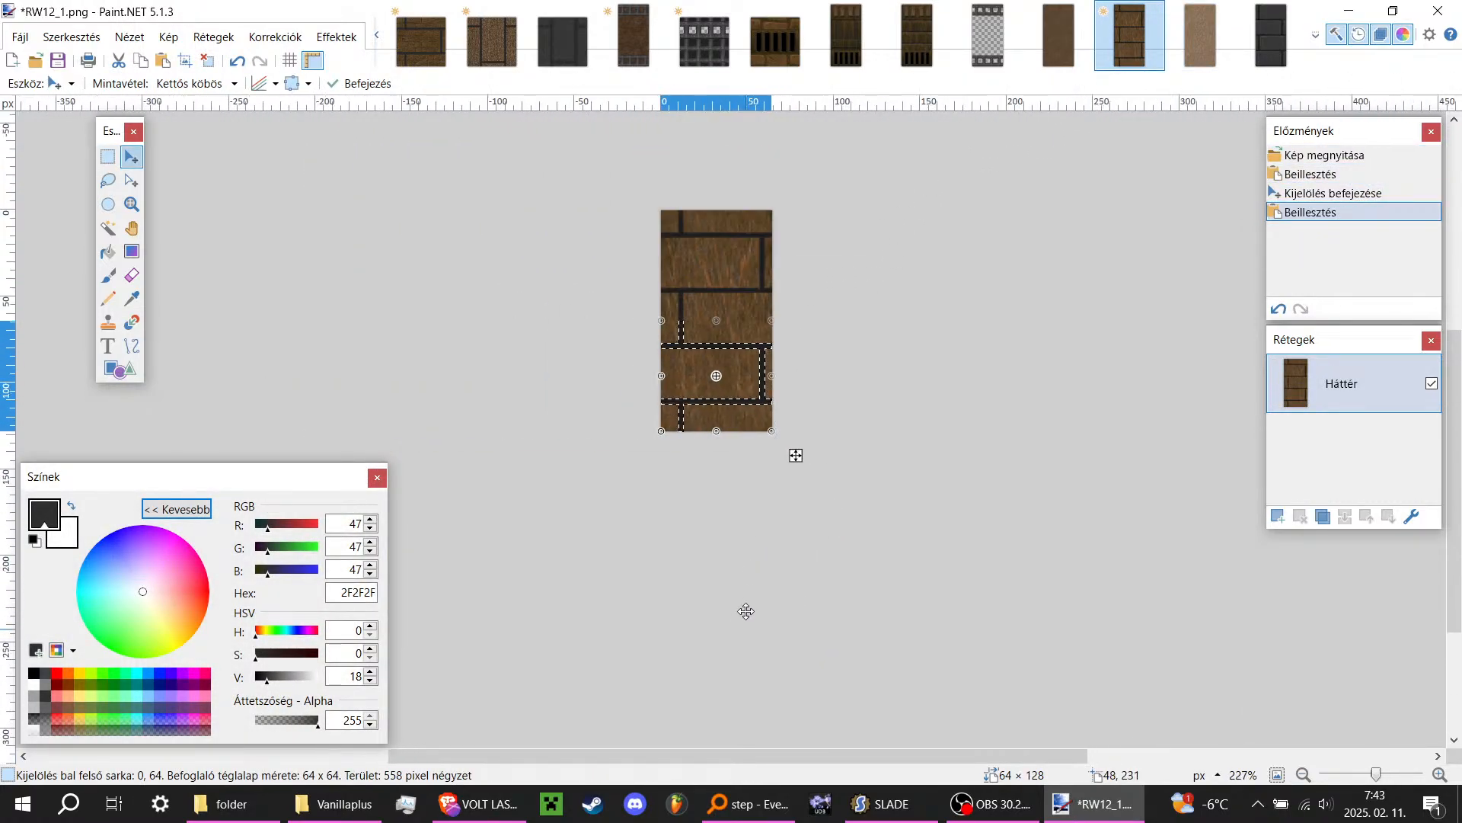
Step: Check the beamed wood texture at several magnifications and save it as RW12_1.png in the Asztal (desktop) folder
scroll(754, 315, "up", 3, "ctrl")
scroll(668, 203, "up", 3)
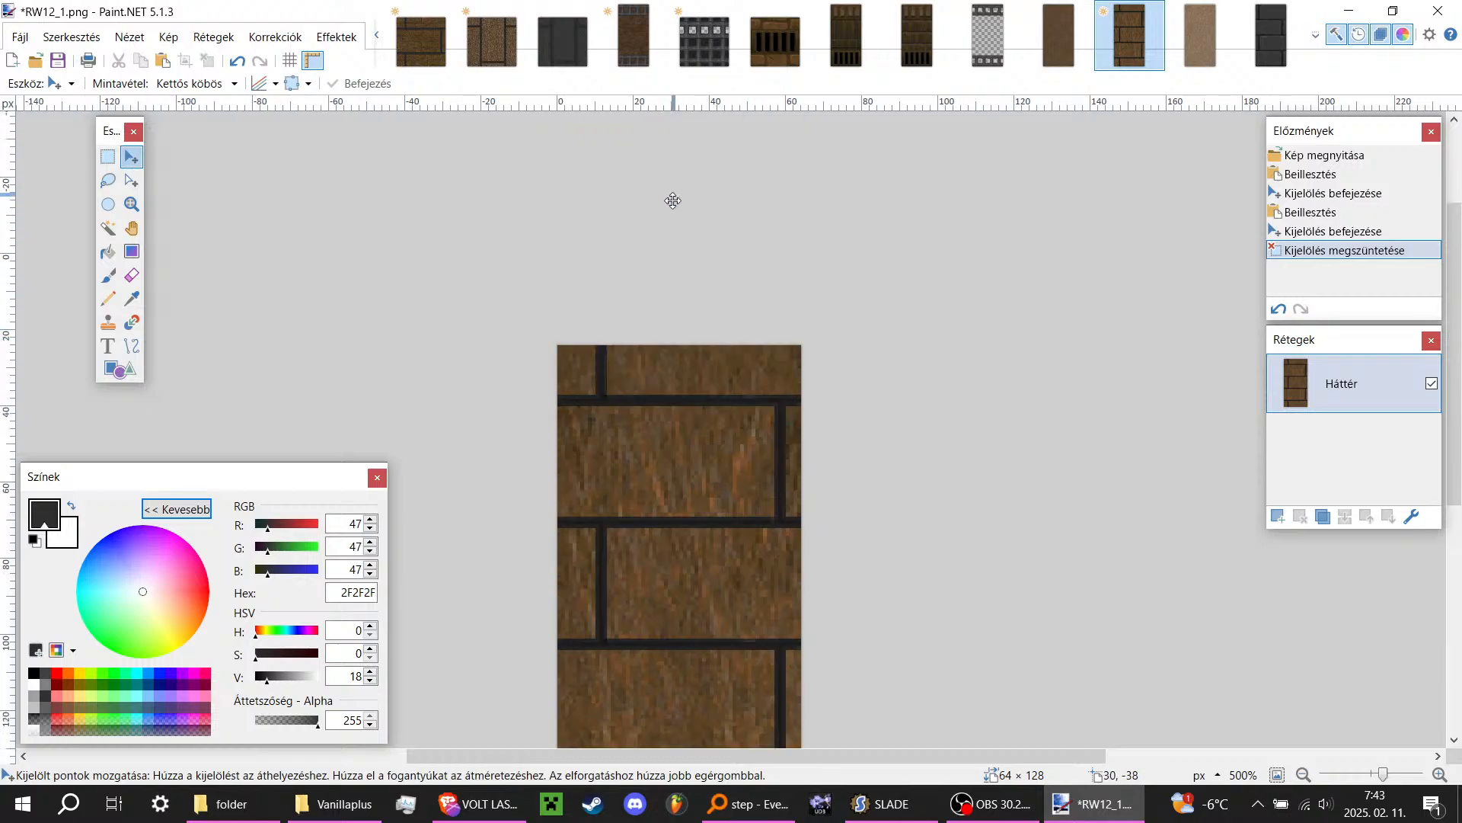
scroll(702, 297, "down", 2)
scroll(814, 440, "down", 3, "ctrl")
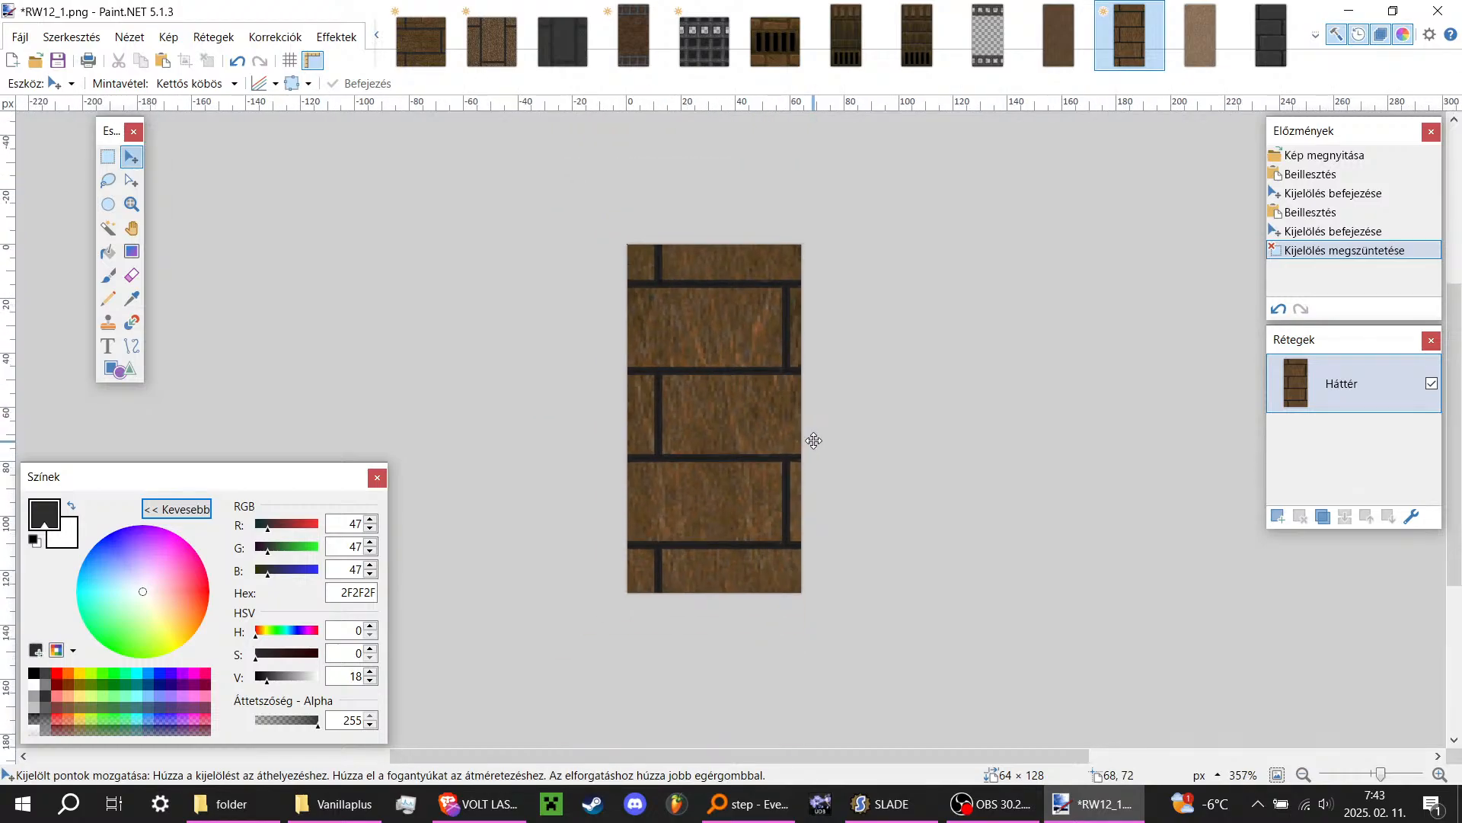
scroll(768, 435, "up", 3, "ctrl")
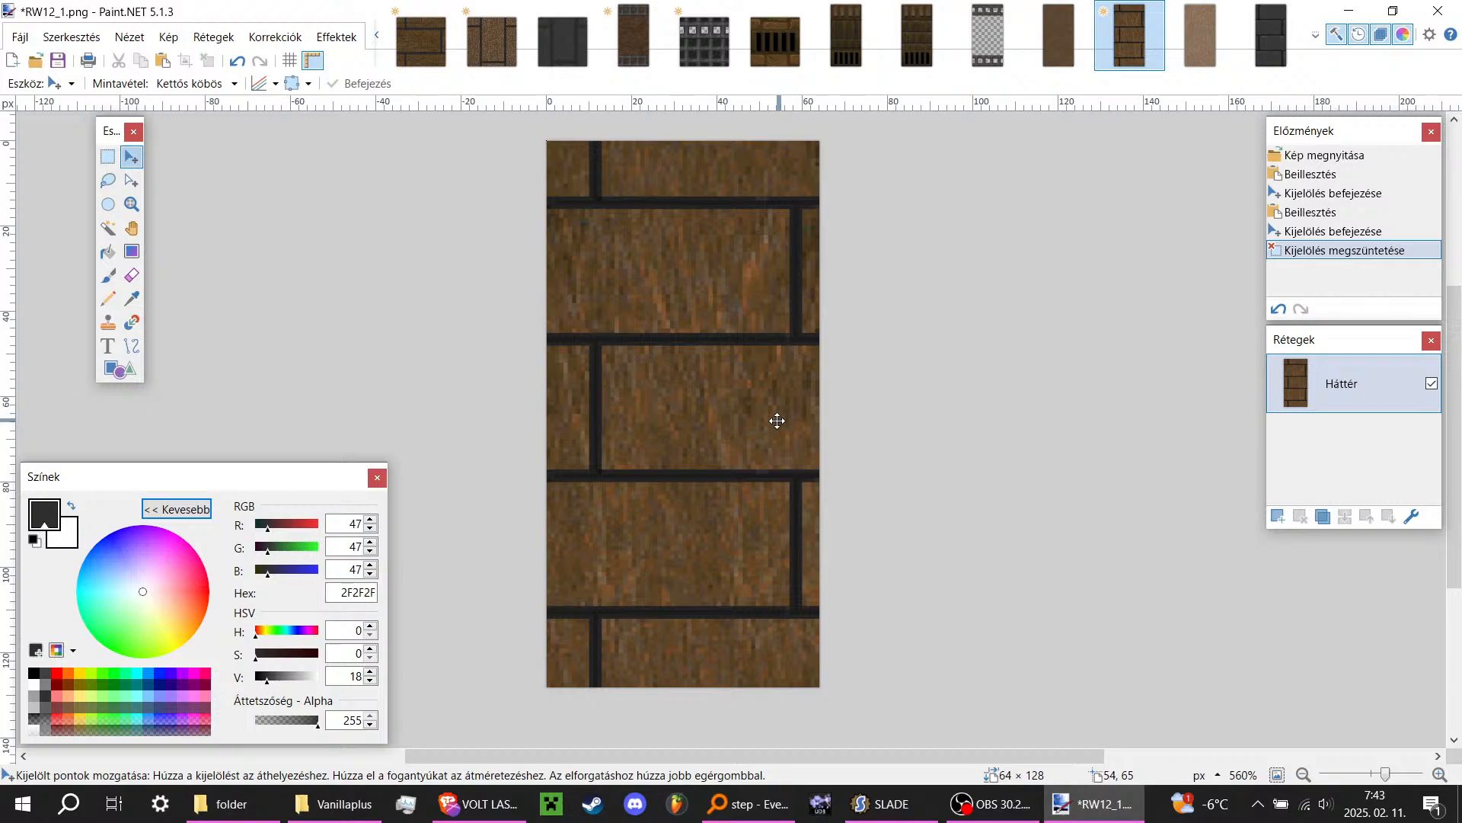
scroll(775, 445, "down", 3, "ctrl")
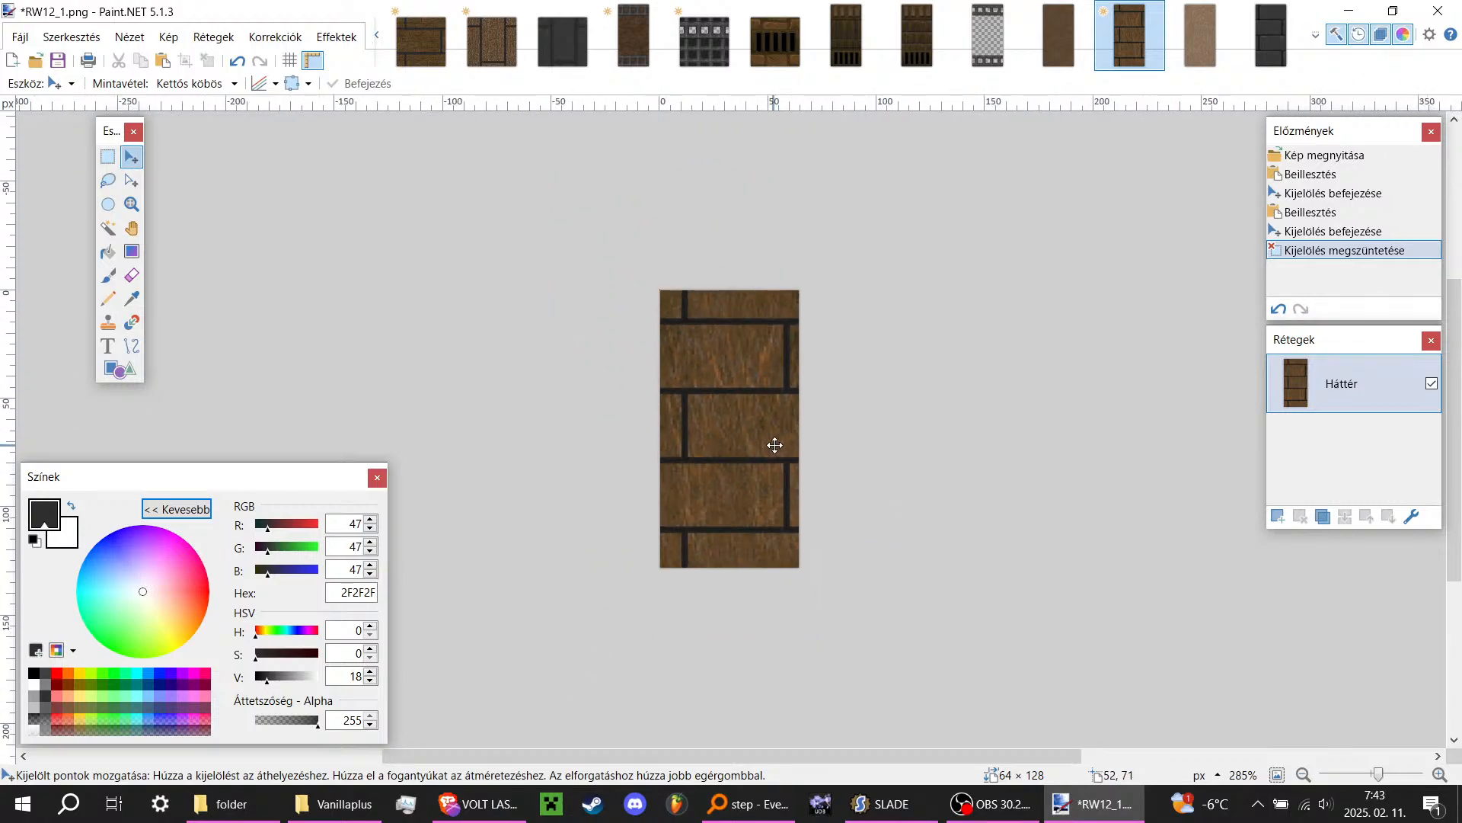
scroll(775, 445, "up", 2, "ctrl")
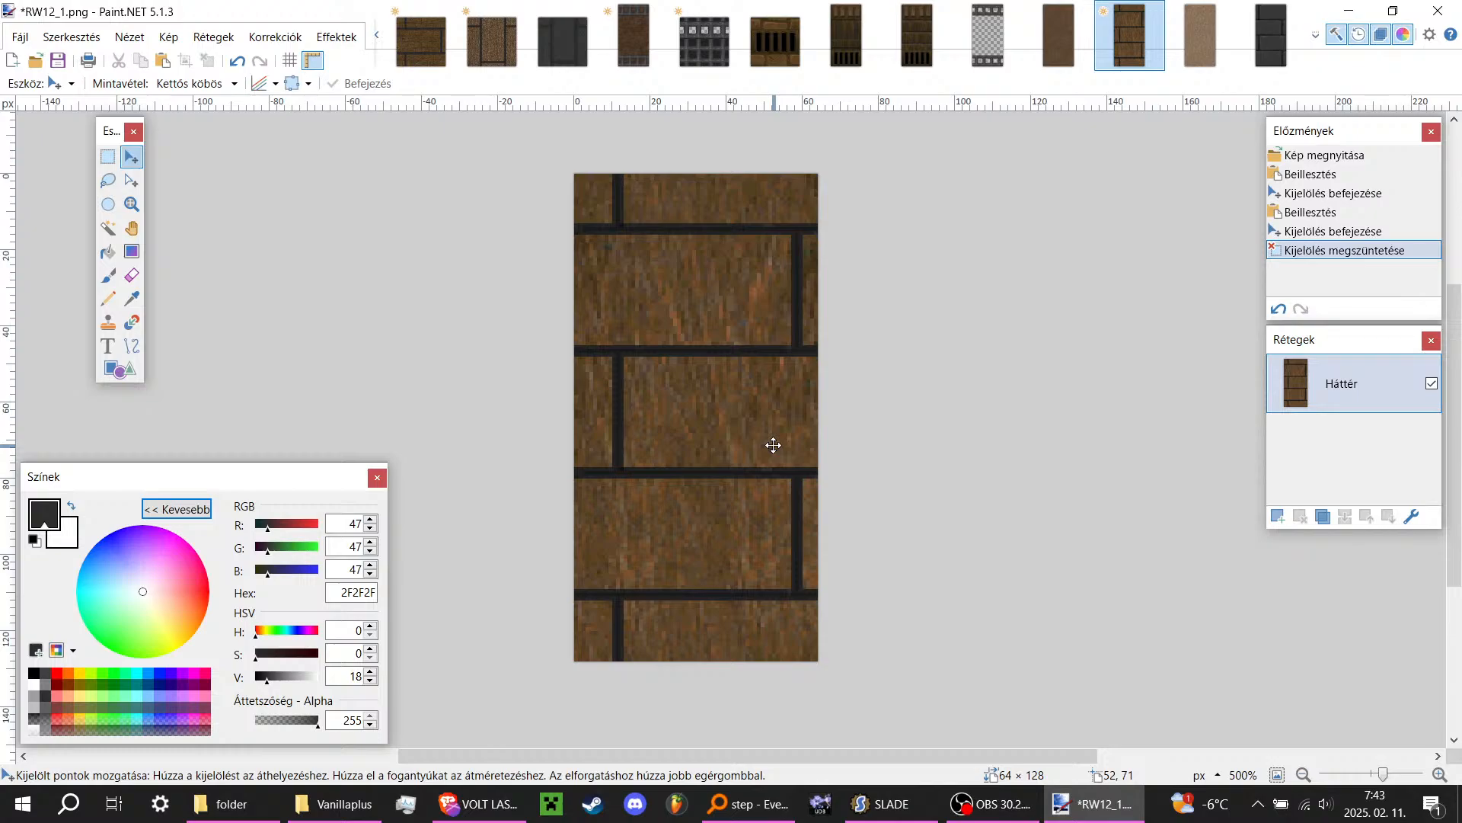
key("ctrl+shift+s")
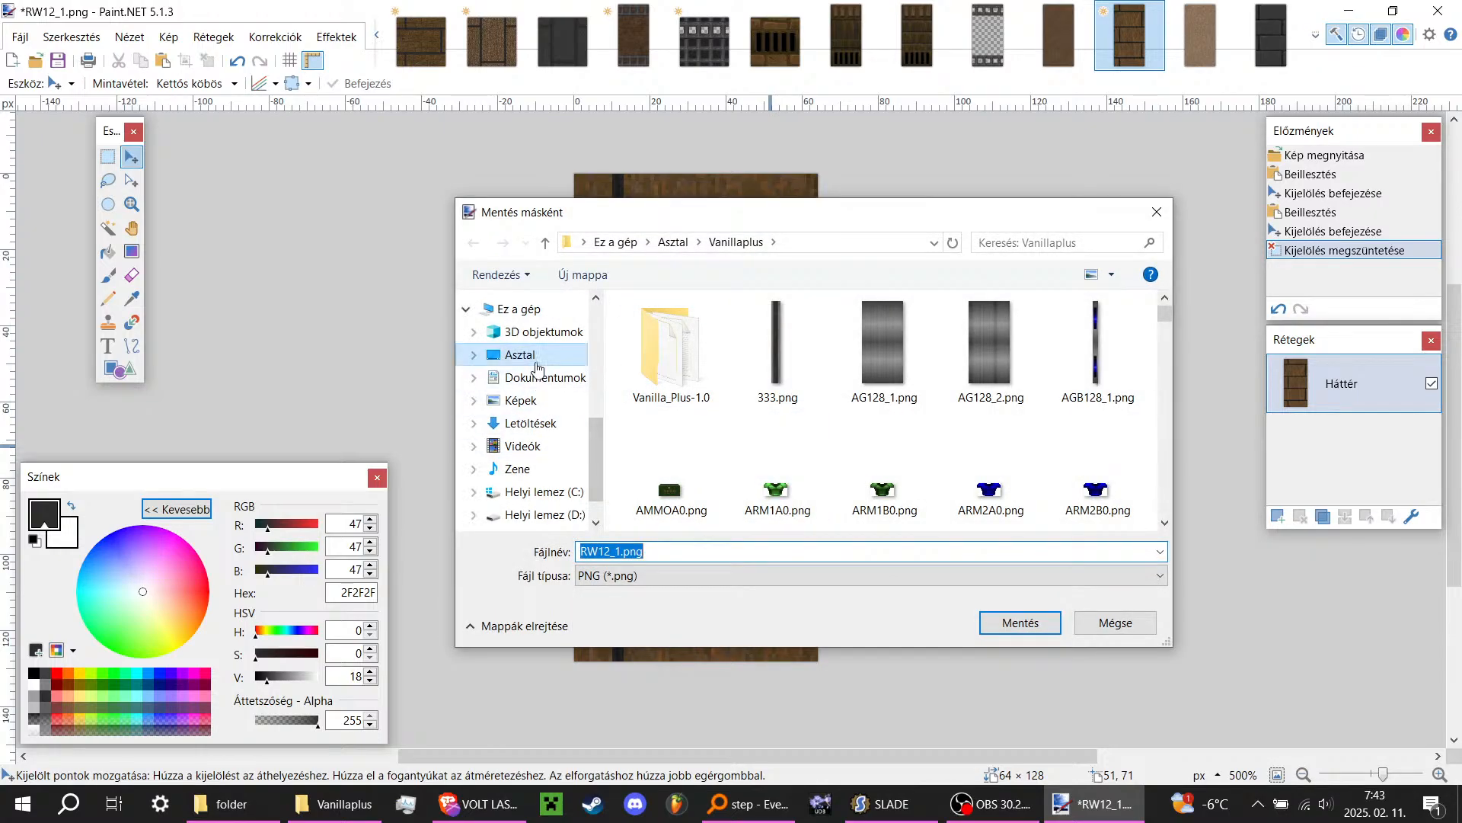
left_click(518, 363)
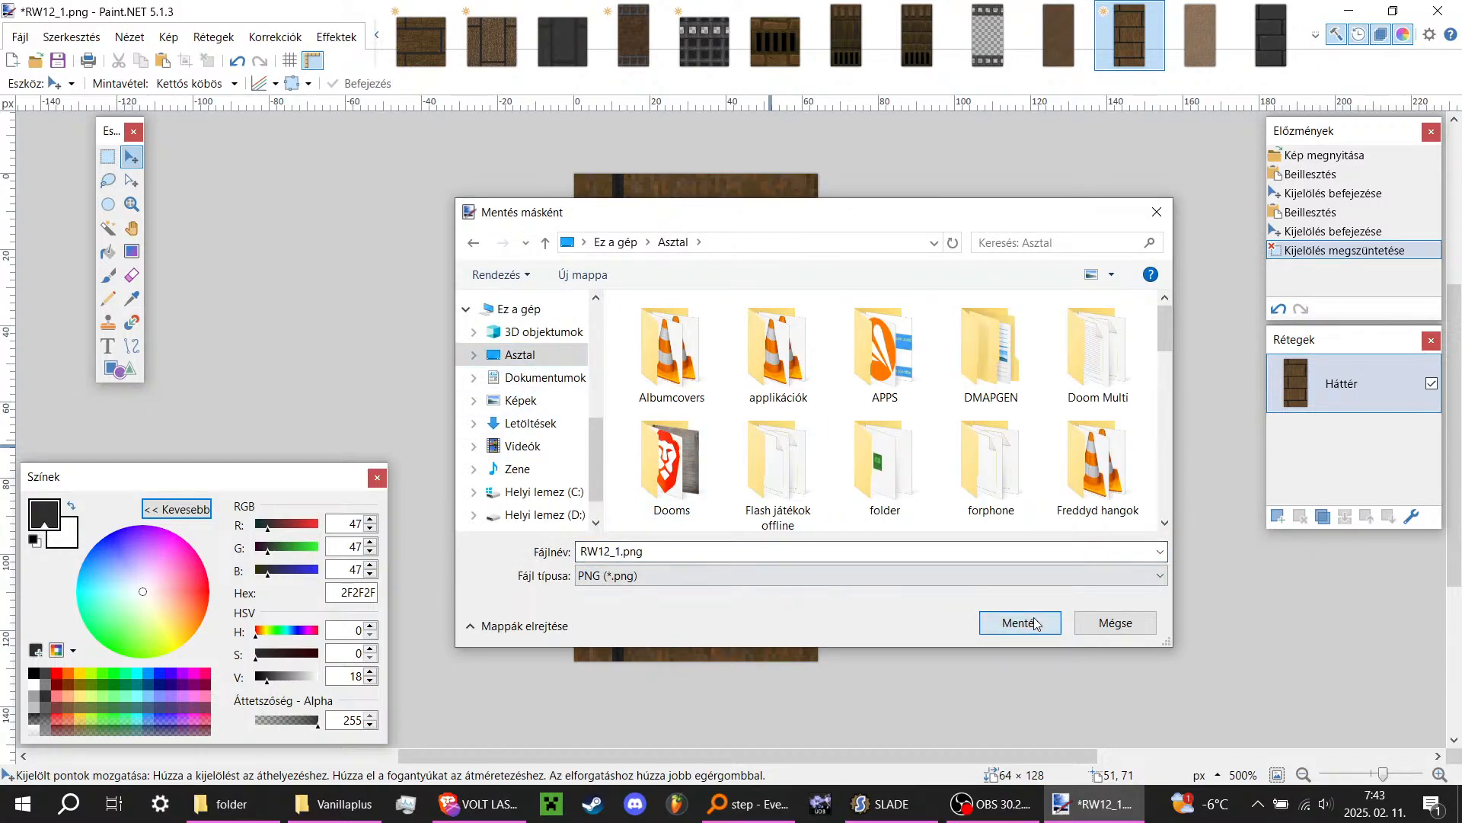
left_click(1028, 621)
left_click(882, 556)
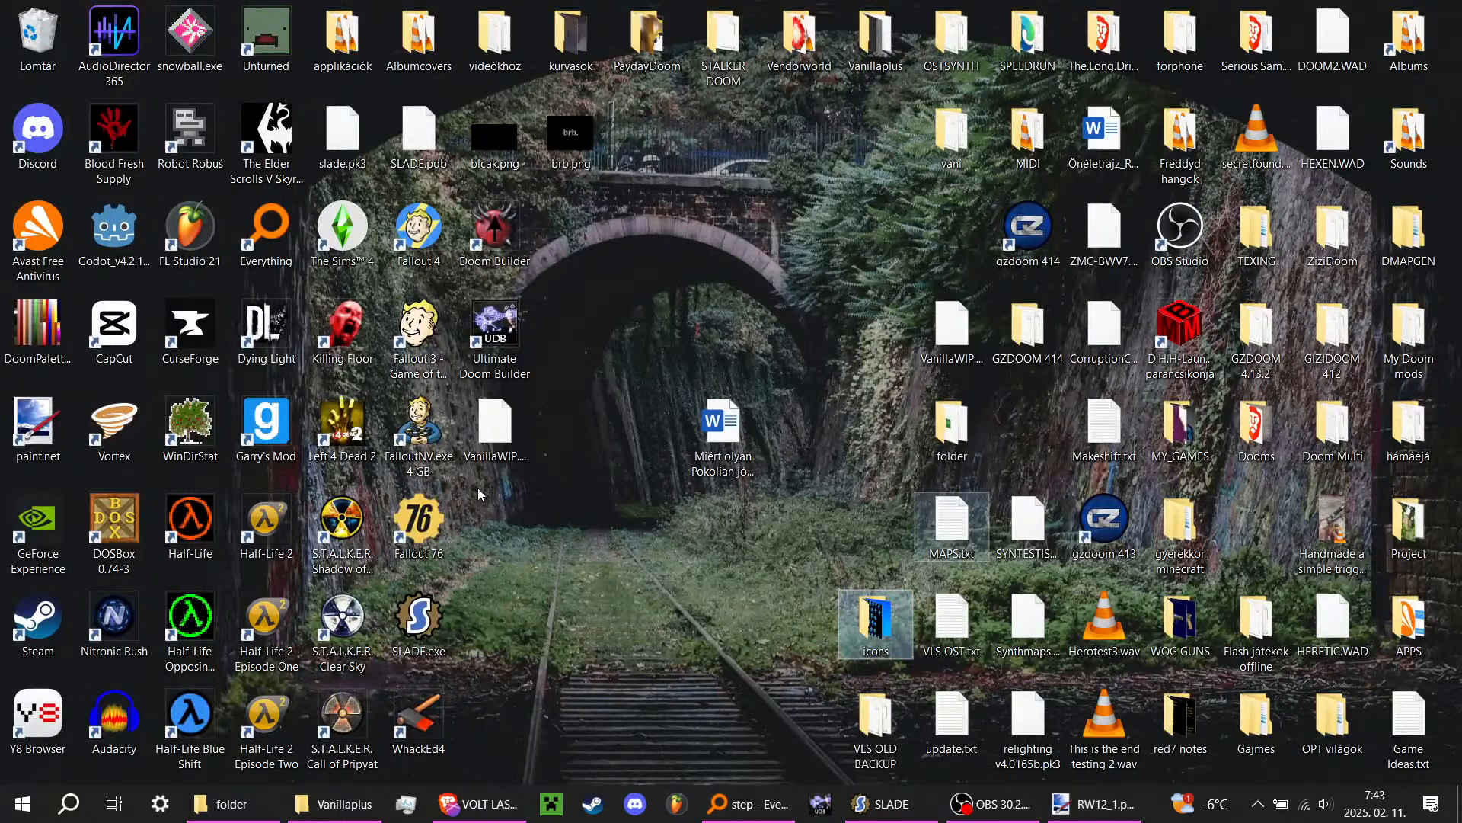
Step: Import RW12_1.png from the desktop into the VanillaWIP.wad archive in SLADE and select the new entry
left_click_drag(495, 526, 101, 579)
left_click(102, 577)
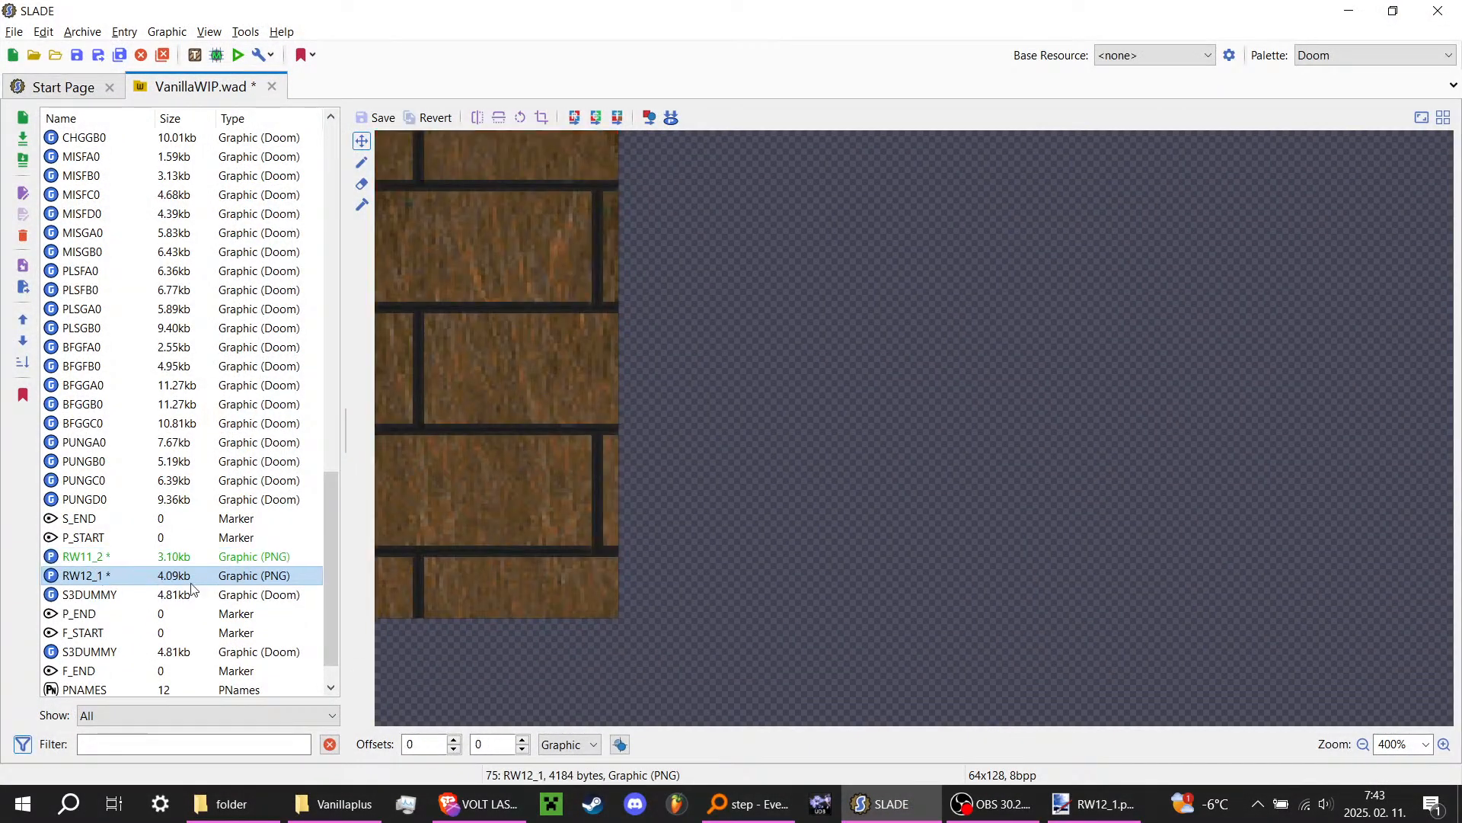
Step: Convert the RW12_1 graphic to the Doom palette
left_click(571, 115)
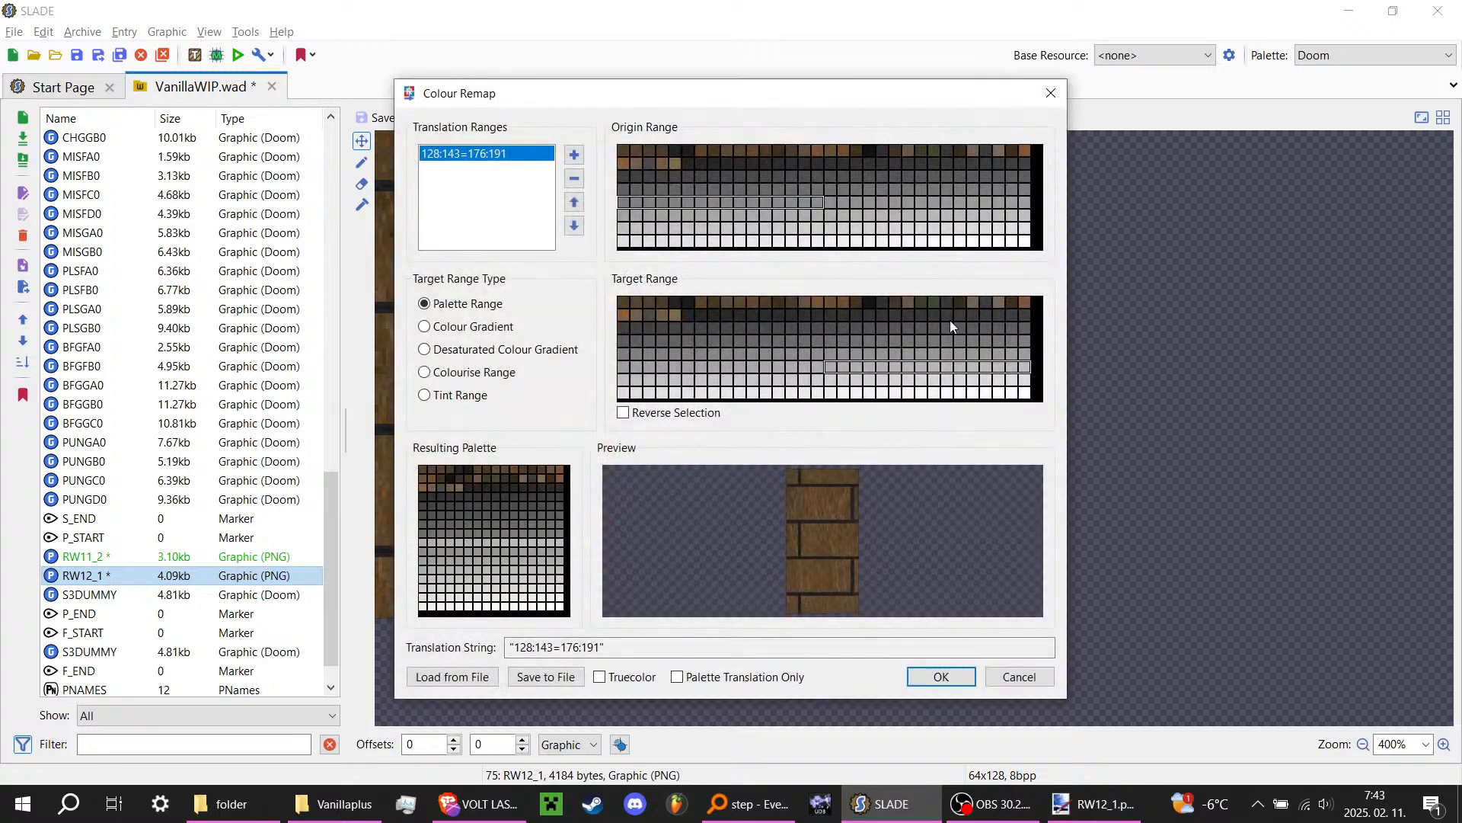
left_click(1052, 95)
left_click(648, 117)
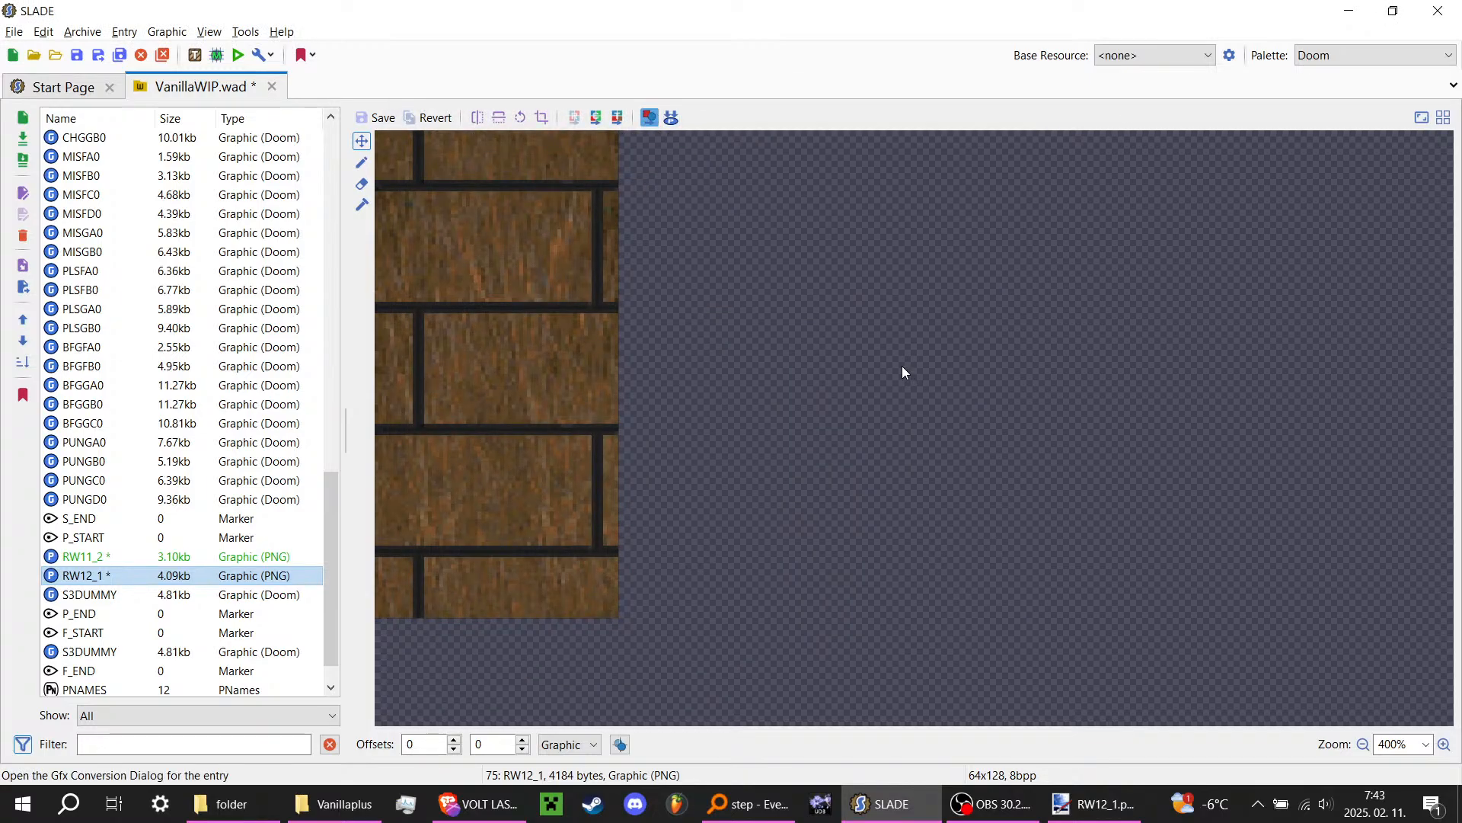
left_click(811, 654)
Step: Start a Colour Remap of RW12_1 with a palette range translating colours 13:15 to the dark greys 109:111
left_click(574, 117)
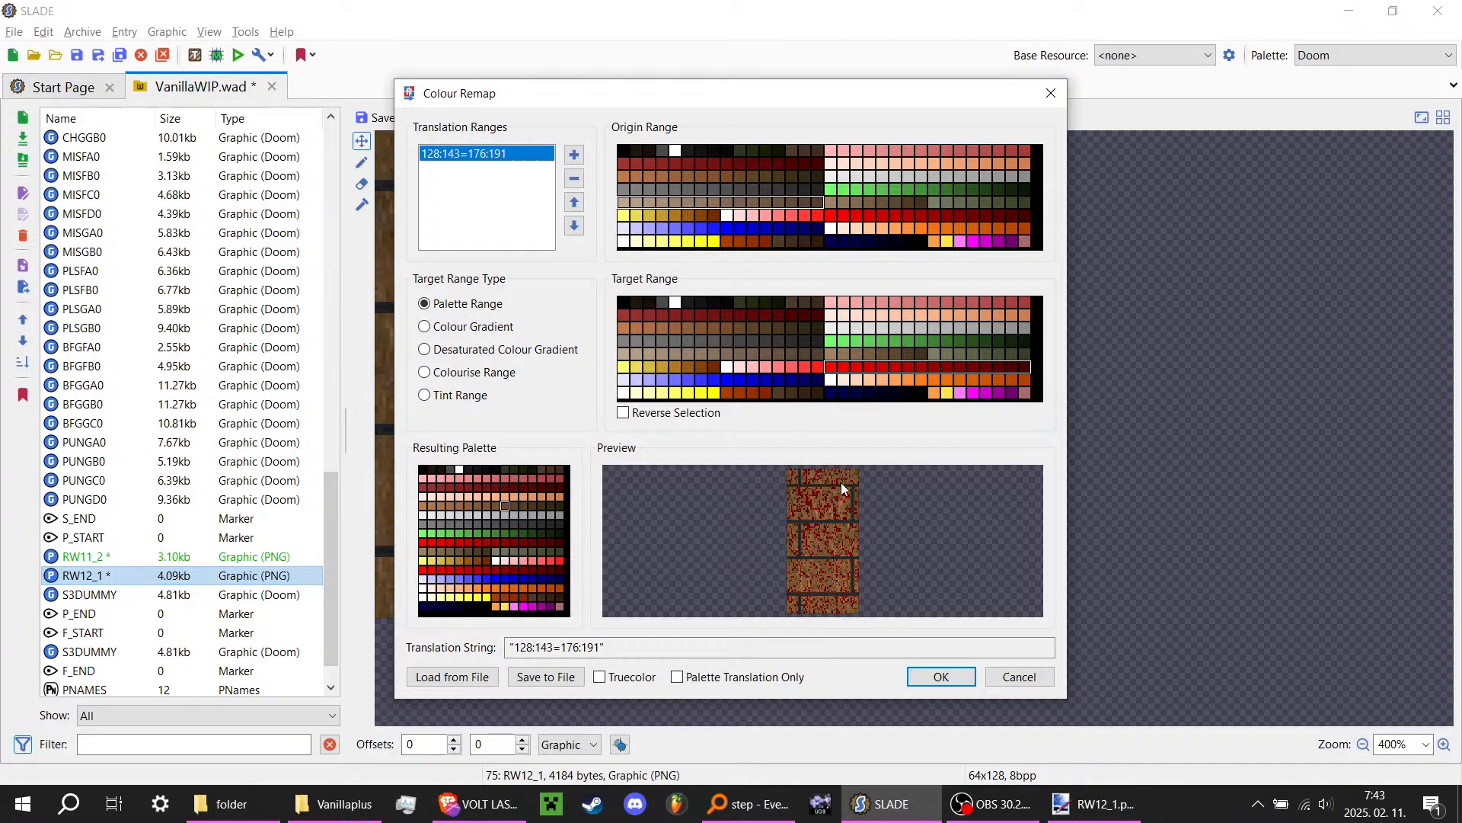
left_click_drag(789, 152, 817, 150)
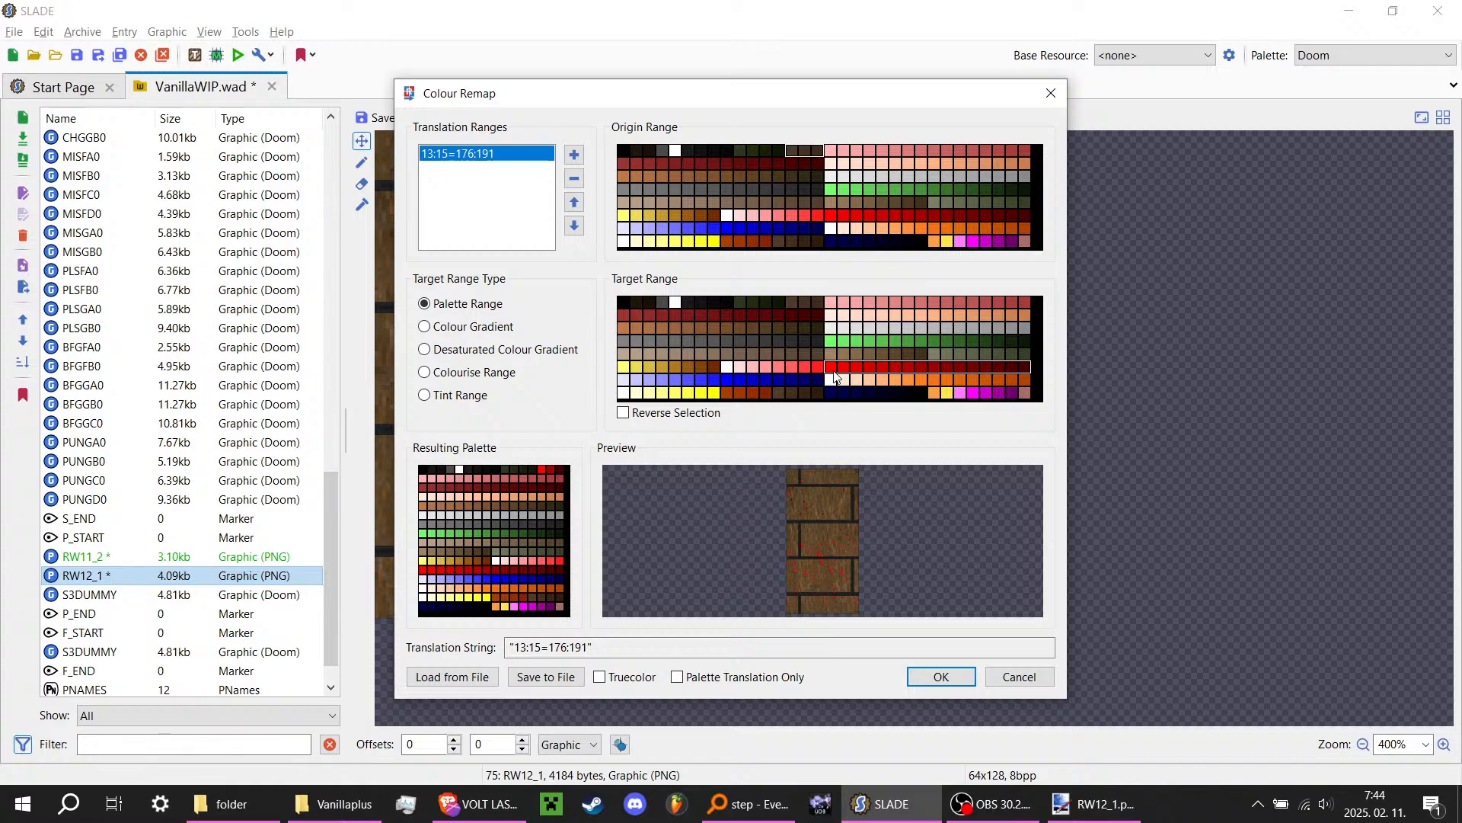
left_click_drag(792, 340, 815, 336)
Step: Add a second translation range that remaps the browns 64:79 to the greys 96:111
left_click(574, 154)
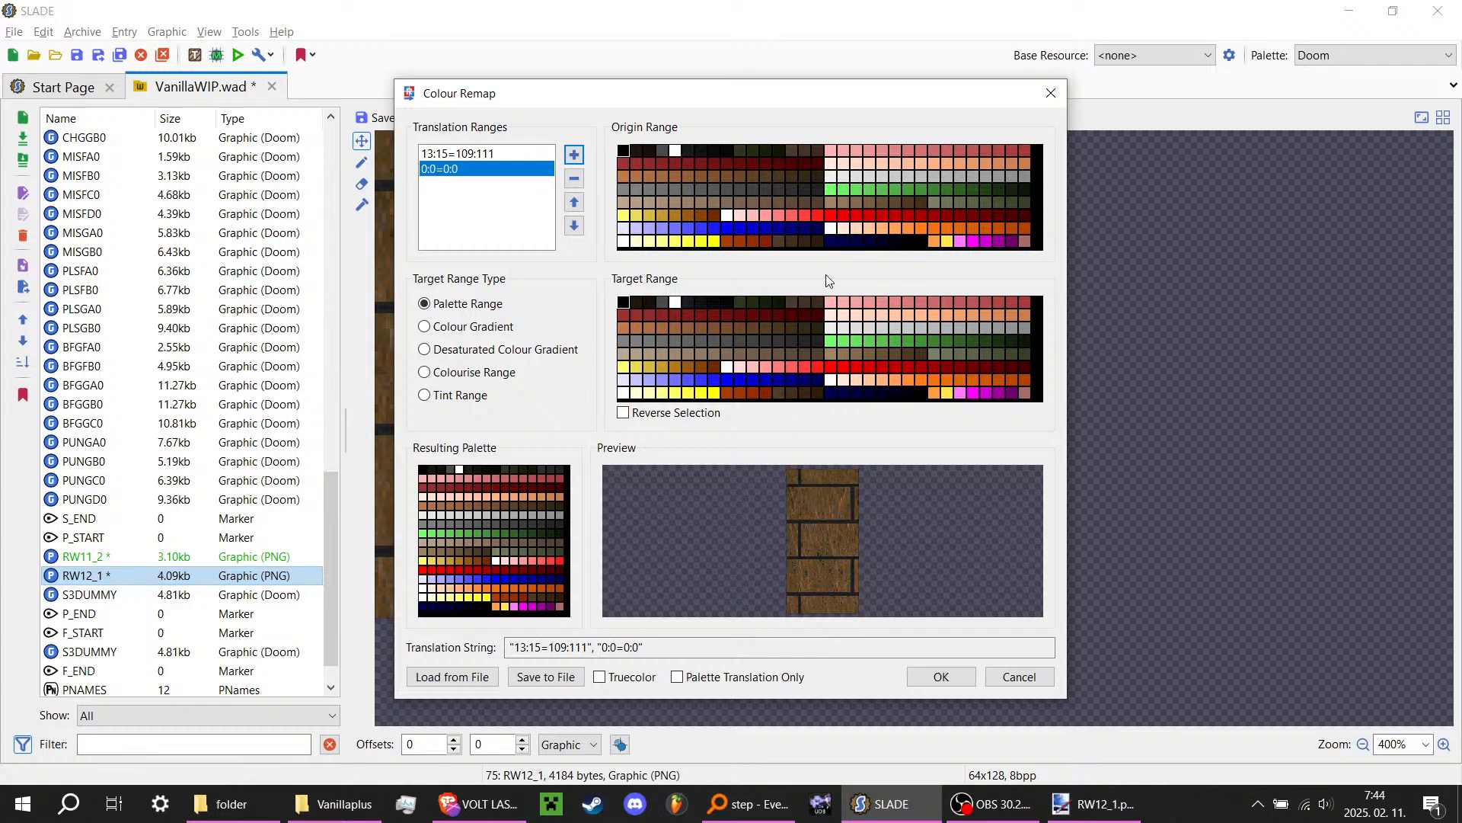
left_click_drag(617, 170, 723, 188)
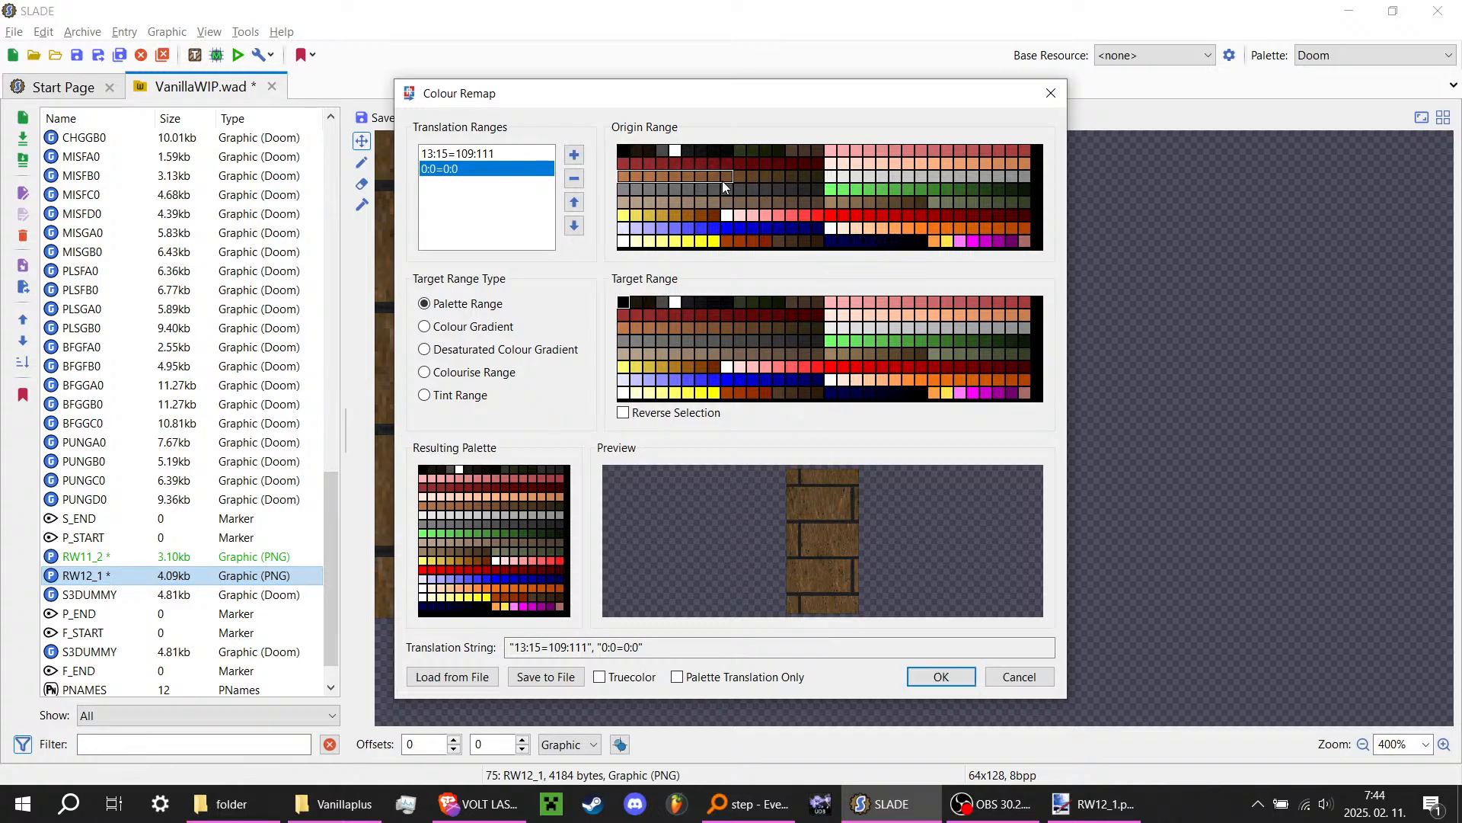
left_click_drag(811, 180, 811, 180)
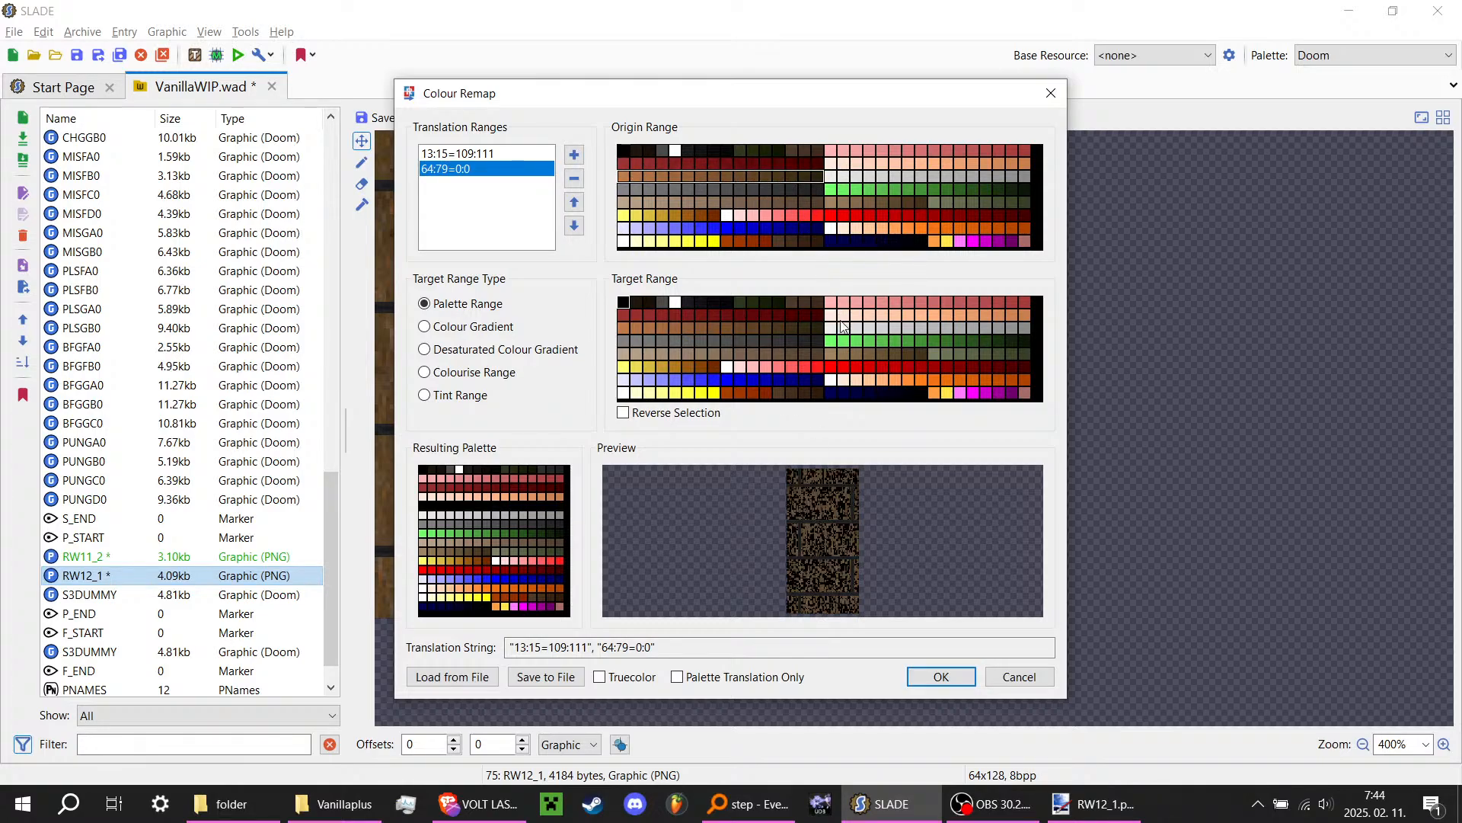
left_click_drag(636, 341, 815, 340)
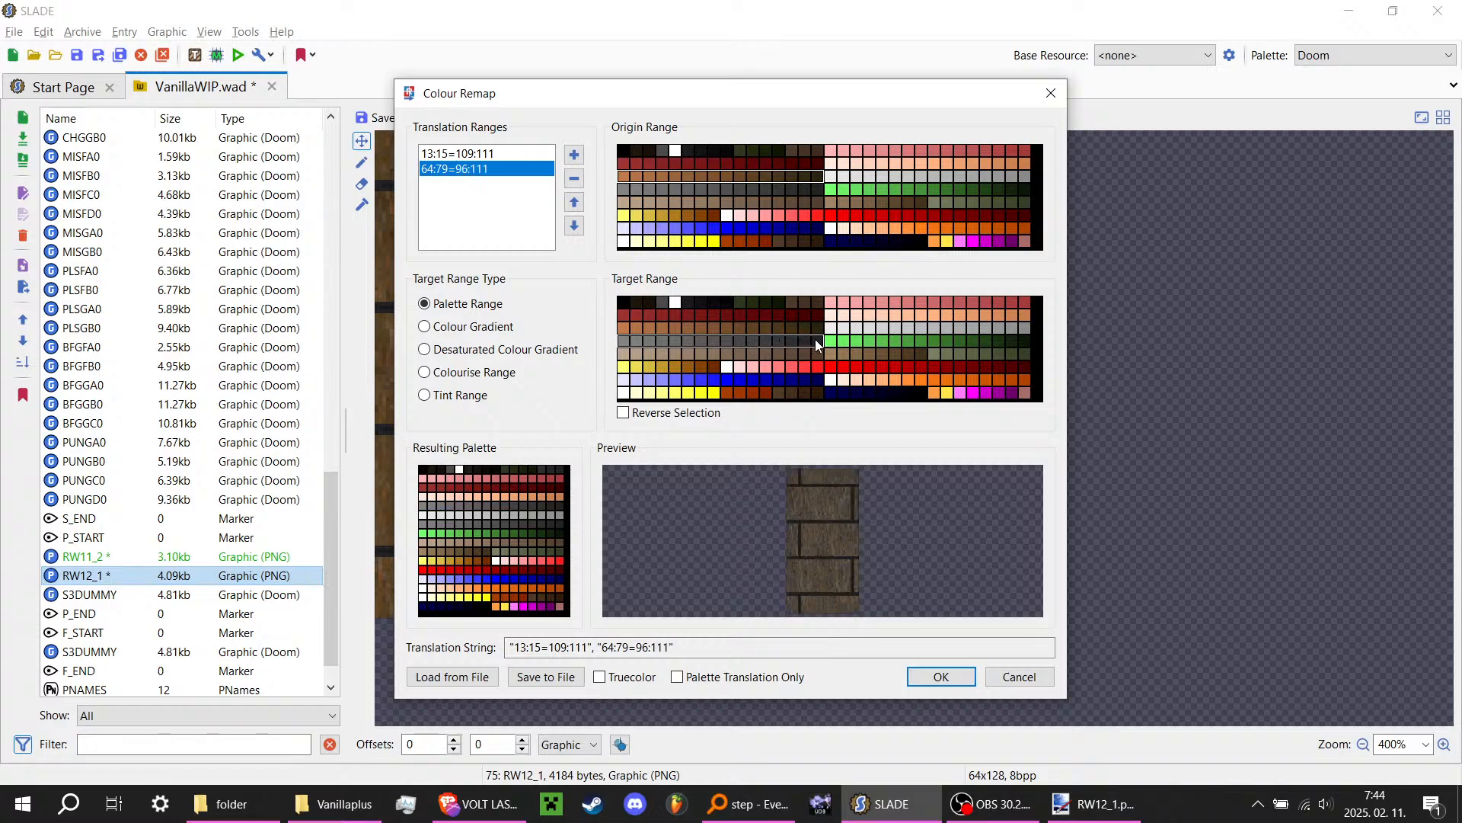
Step: Add a third translation range that remaps the browns 128:143 to the greys 97:110
left_click(574, 155)
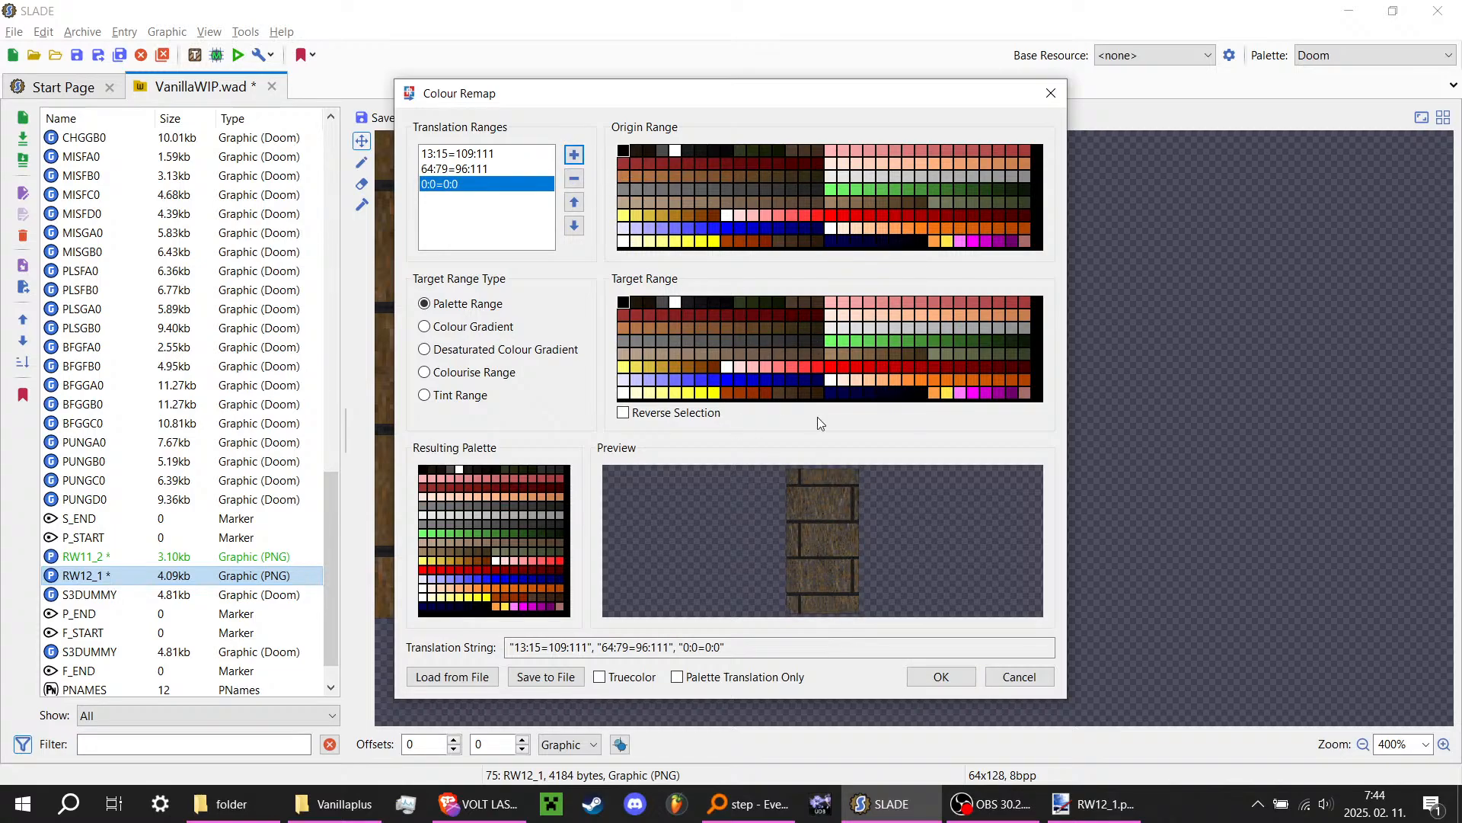
left_click_drag(620, 353, 817, 356)
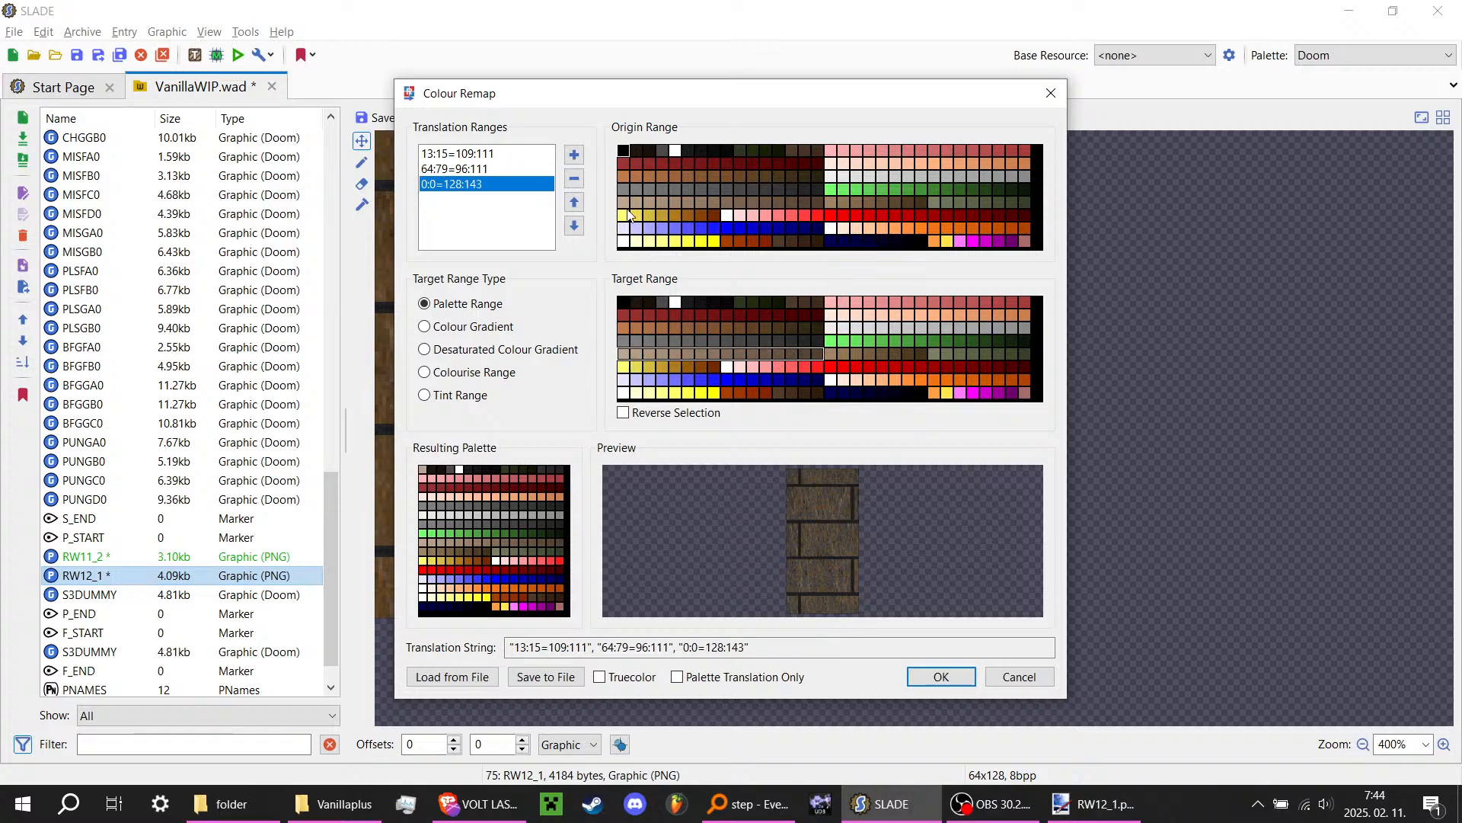
left_click_drag(651, 199, 817, 202)
left_click(871, 315)
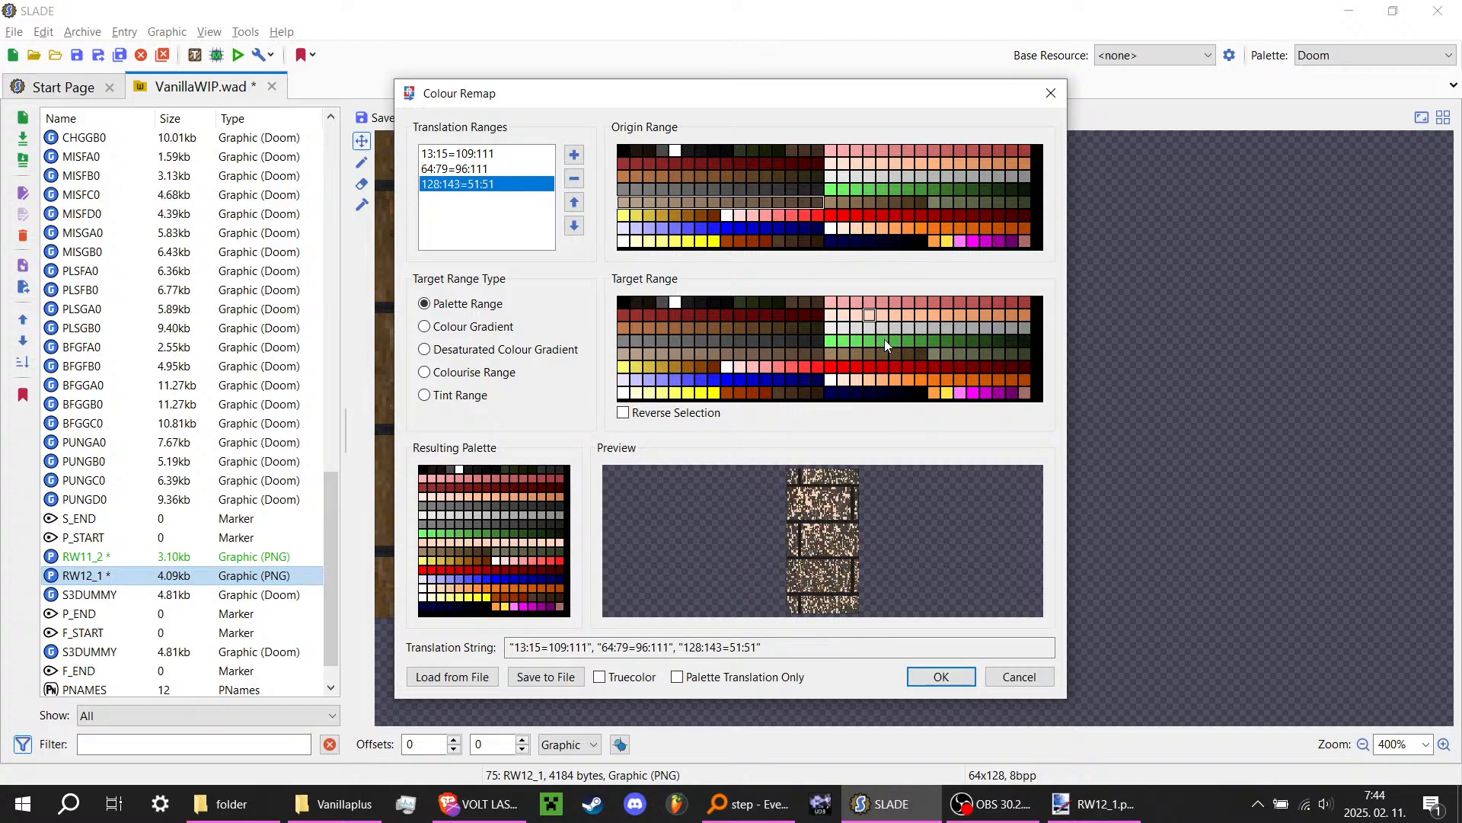
left_click_drag(701, 341, 821, 338)
left_click_drag(667, 340, 817, 341)
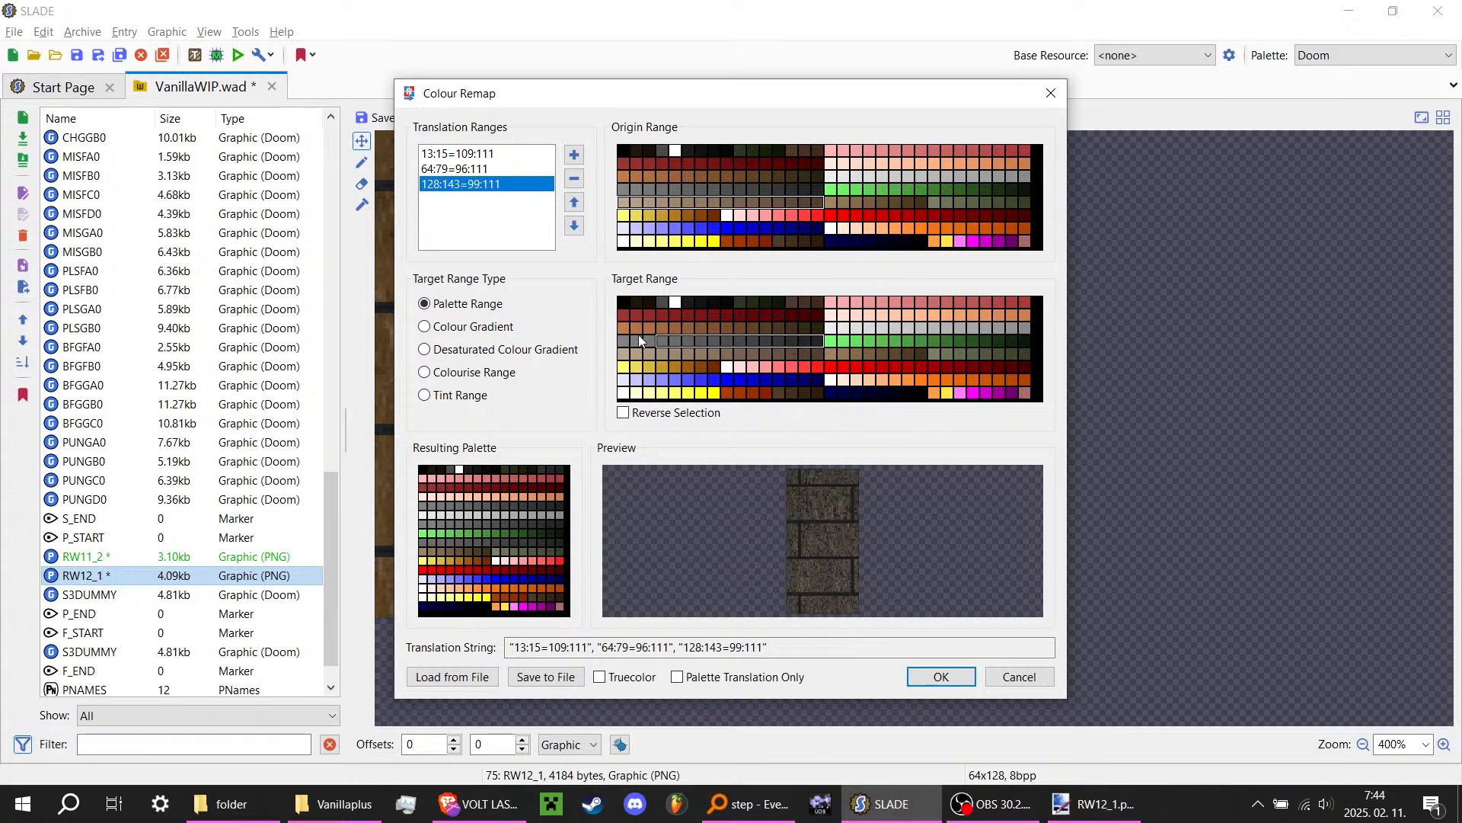
left_click_drag(636, 341, 829, 343)
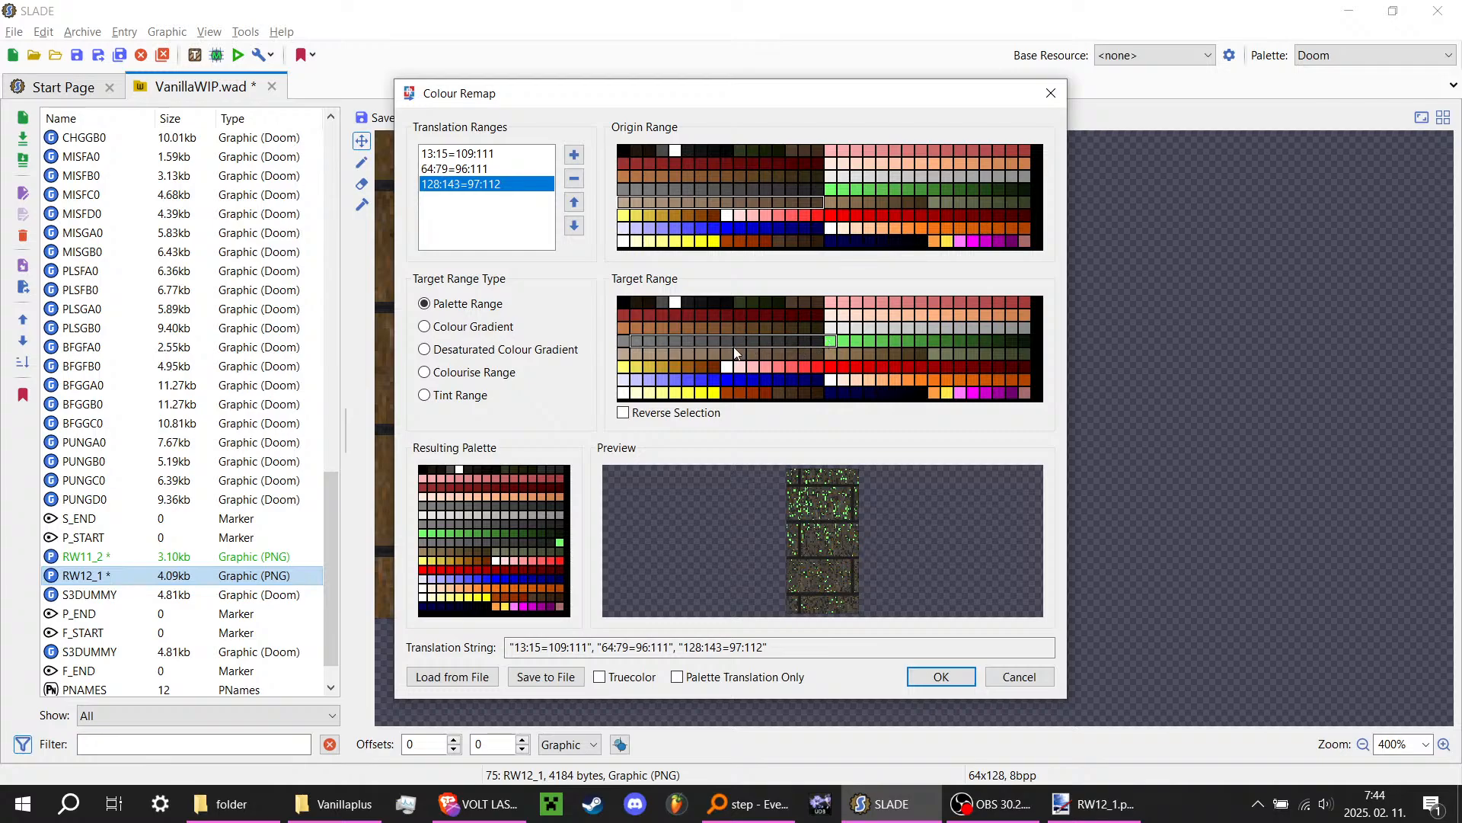
left_click_drag(638, 344, 801, 341)
Step: Add a translation range that remaps the dark browns 144:151 to the greys 101:108
left_click(575, 155)
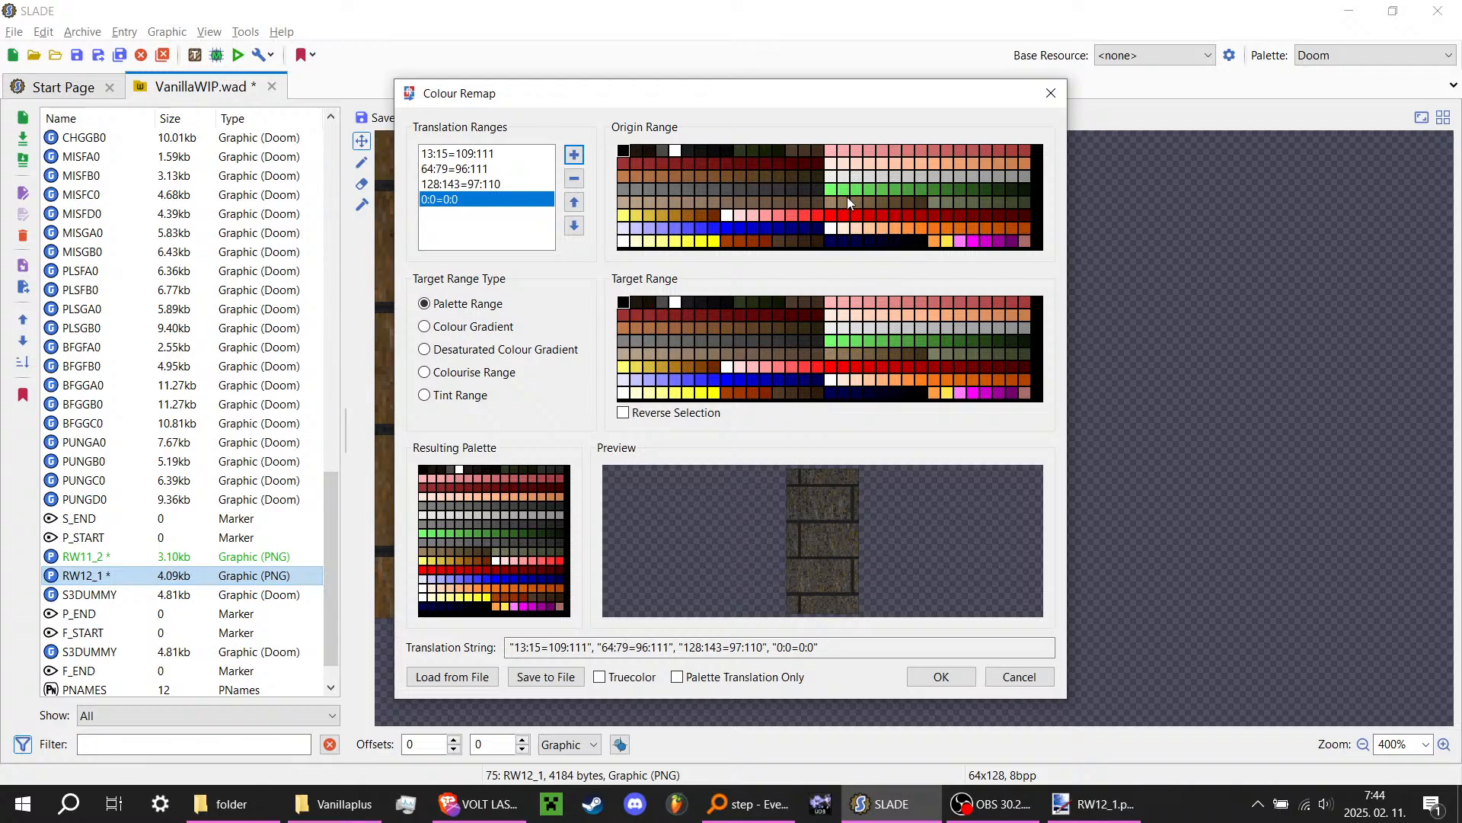
left_click_drag(830, 200, 917, 206)
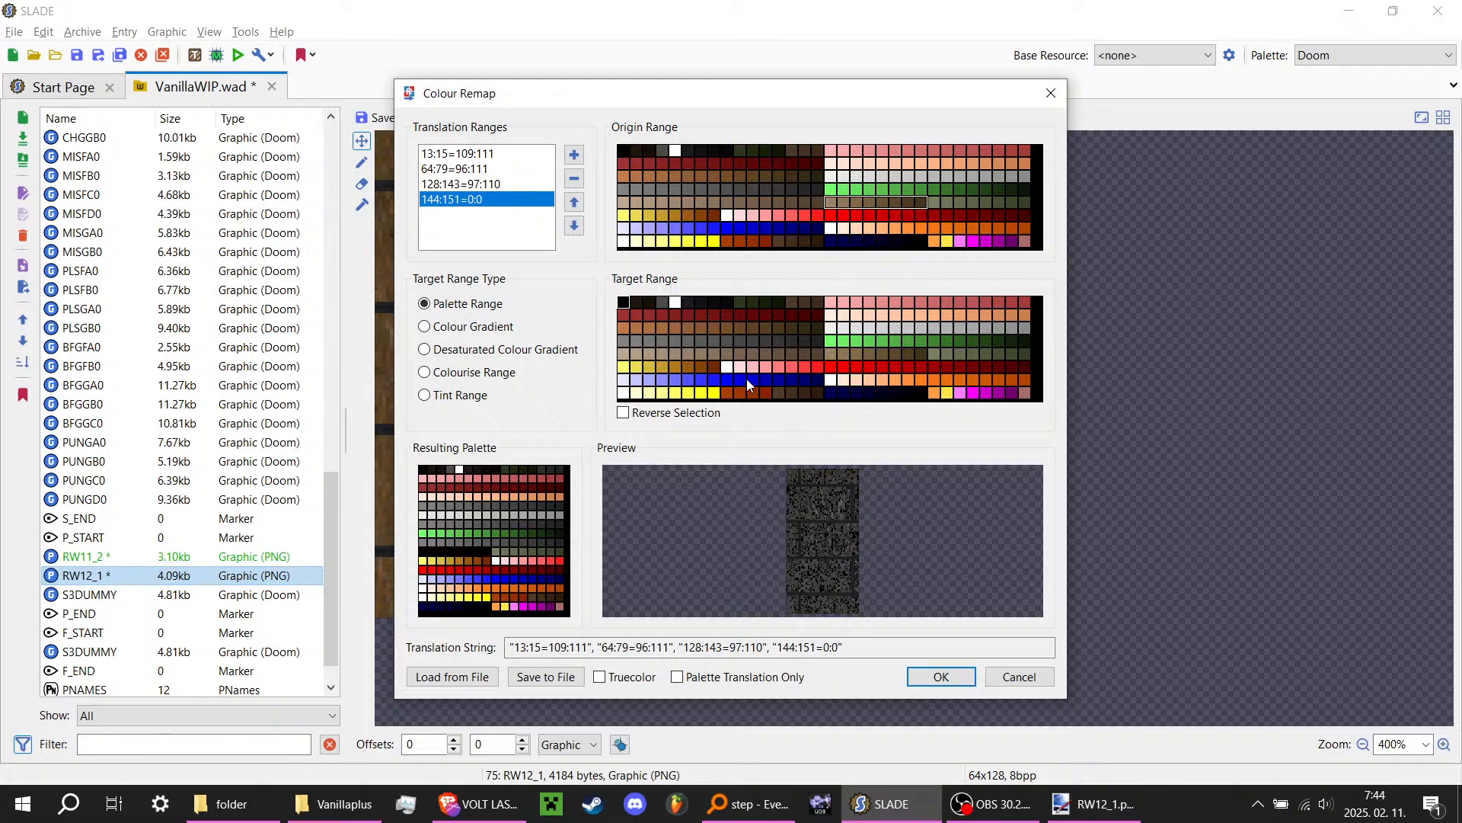
left_click_drag(819, 341, 820, 341)
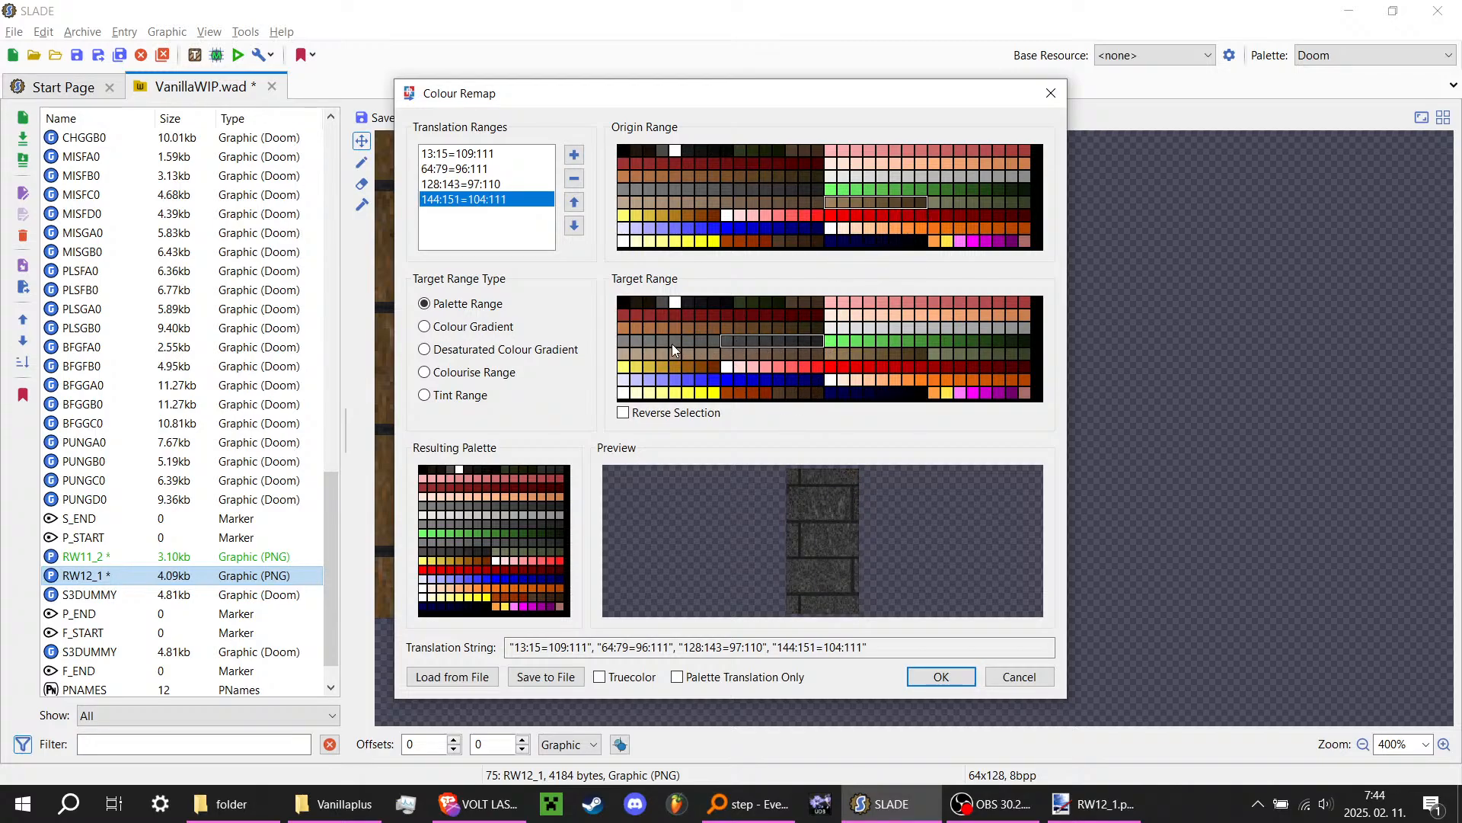
left_click_drag(655, 344, 791, 342)
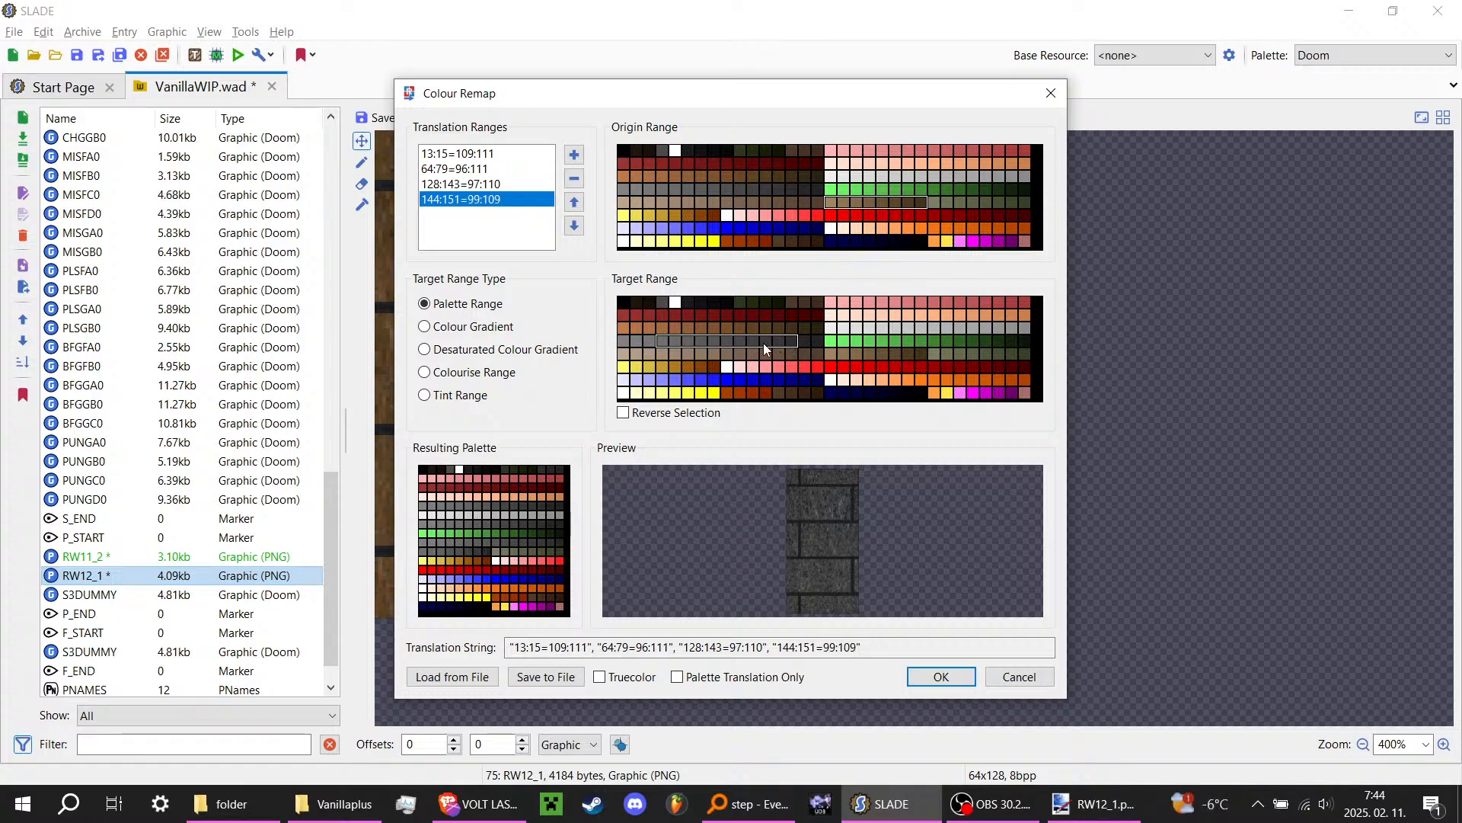
left_click_drag(693, 344, 782, 341)
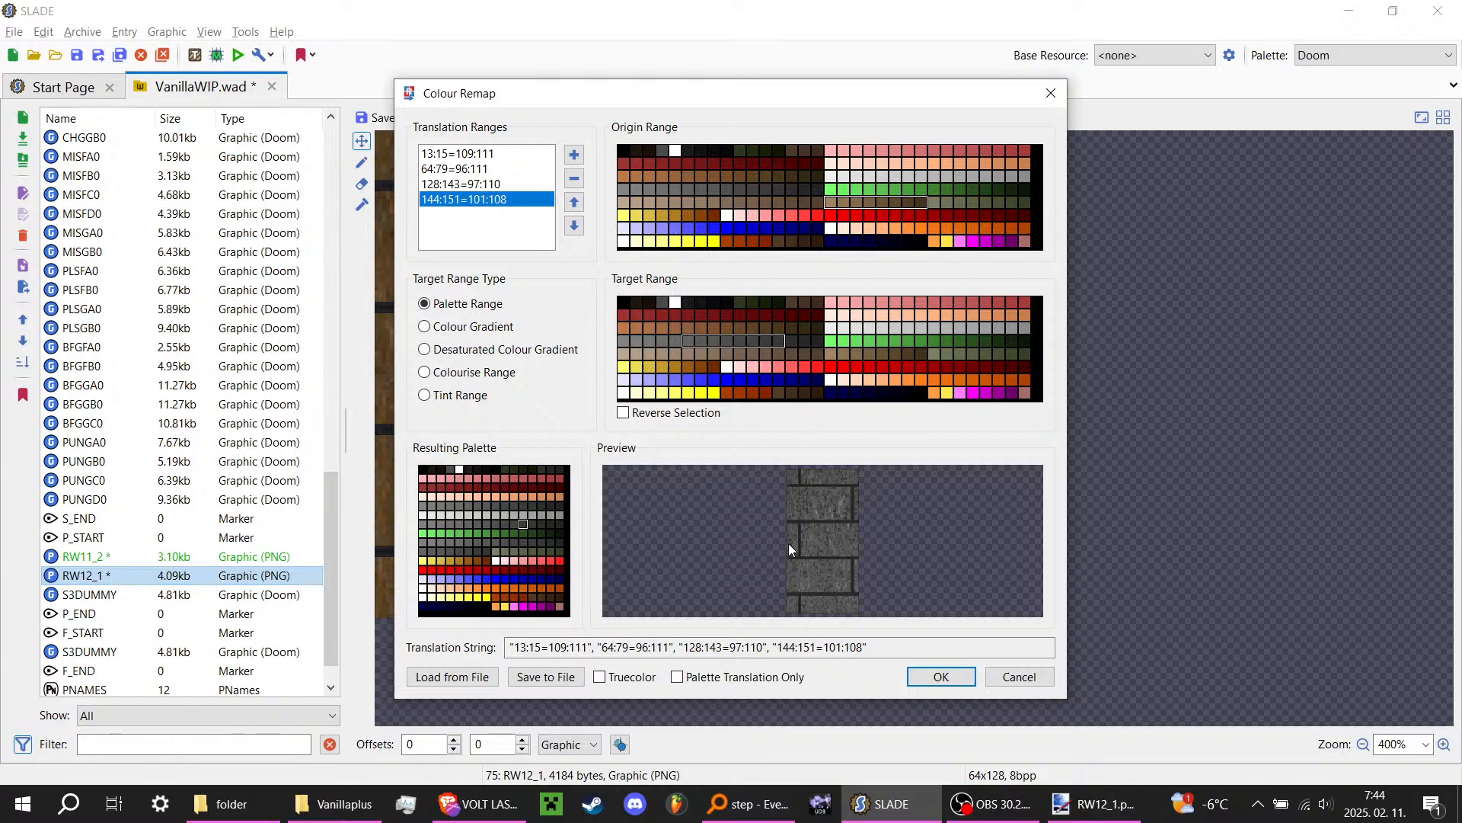
Step: Add a translation range mapping colours 5:8 to 0:3 and apply the colour remap to RW12_1
left_click(494, 155)
left_click(496, 184)
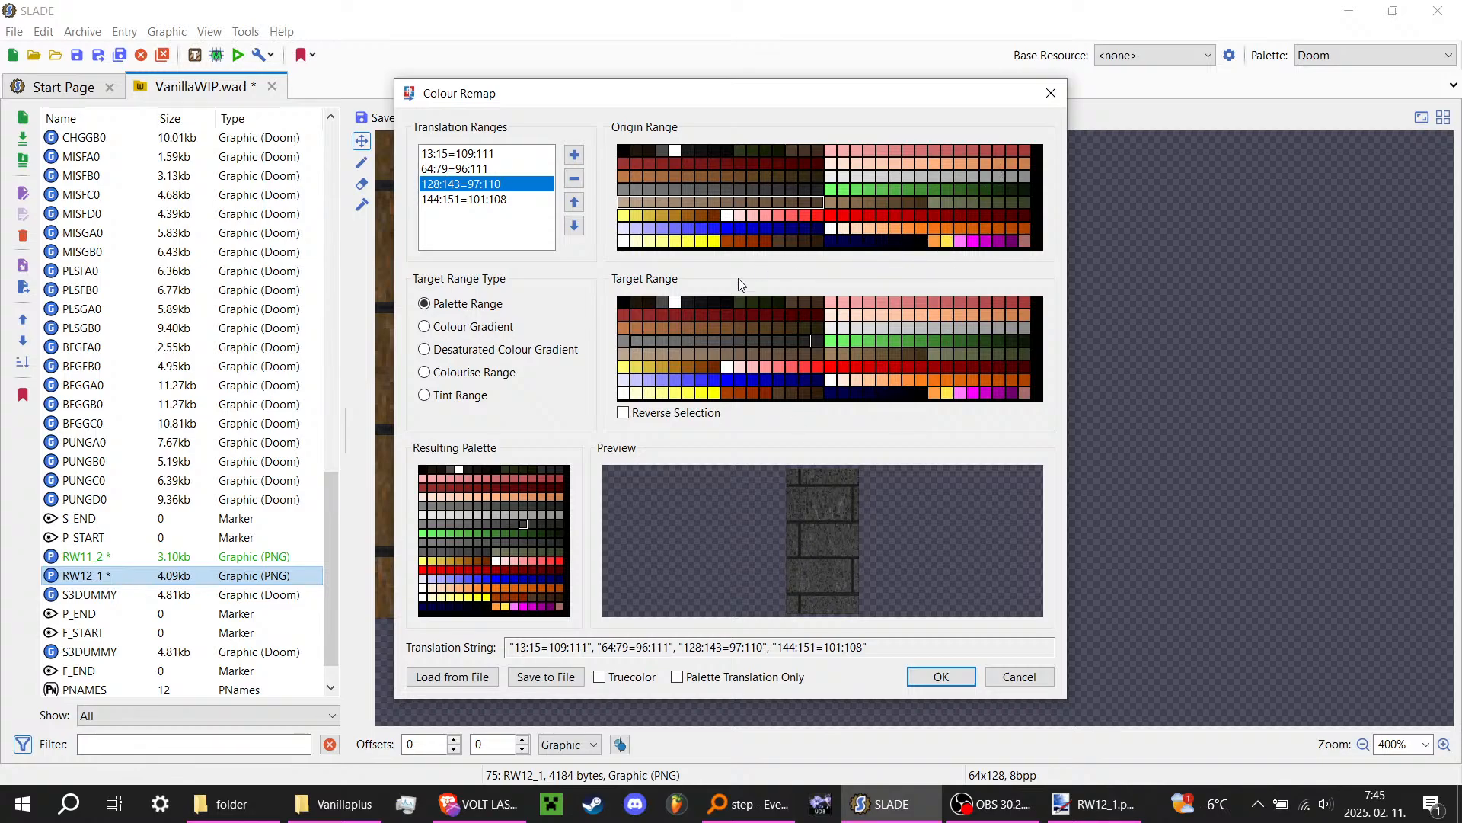
left_click(575, 154)
left_click_drag(830, 168, 1025, 160)
left_click(1020, 369)
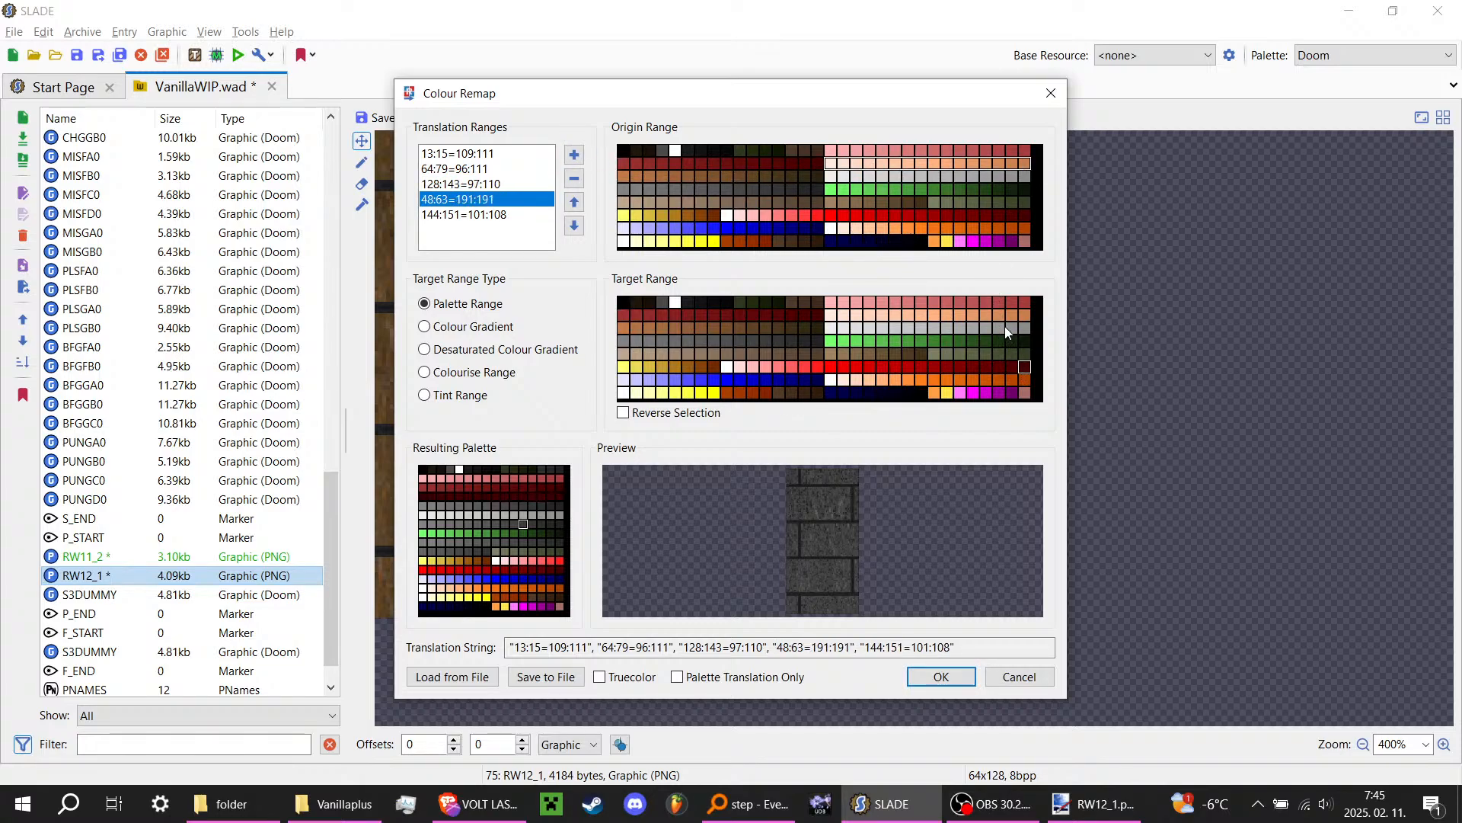
left_click(987, 314)
left_click(958, 306)
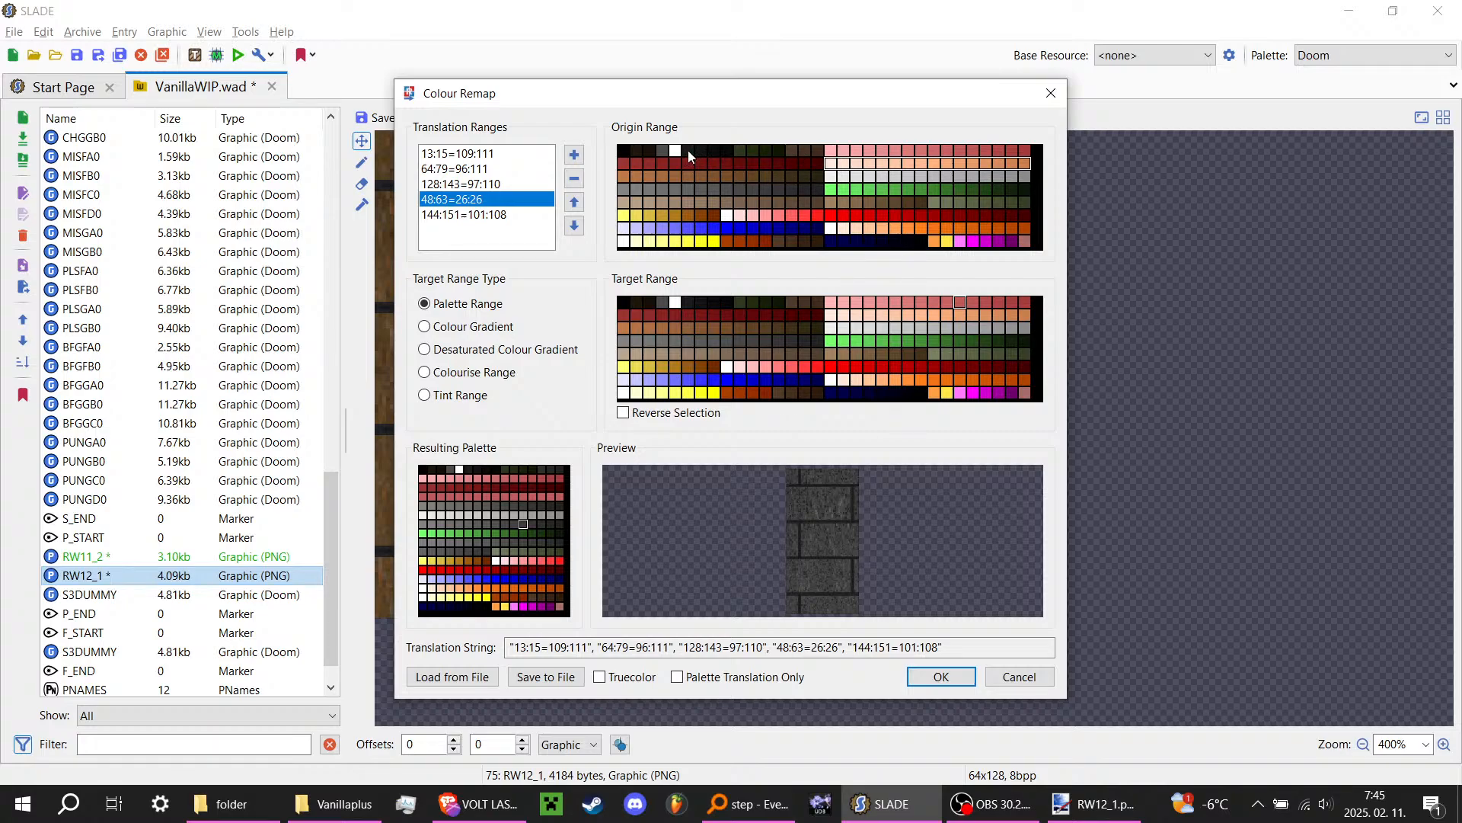
left_click_drag(689, 154, 728, 156)
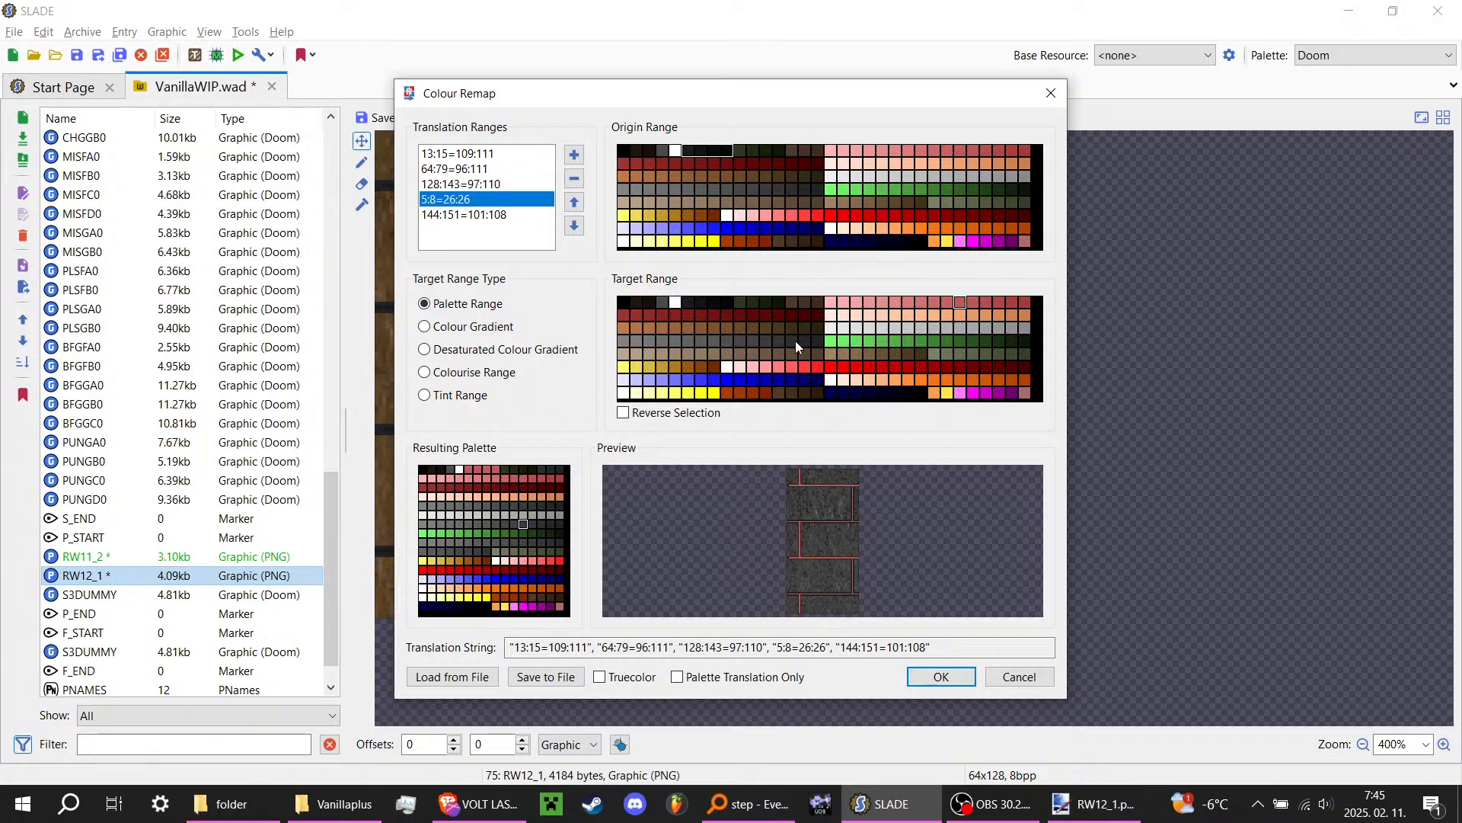
left_click_drag(823, 344, 821, 340)
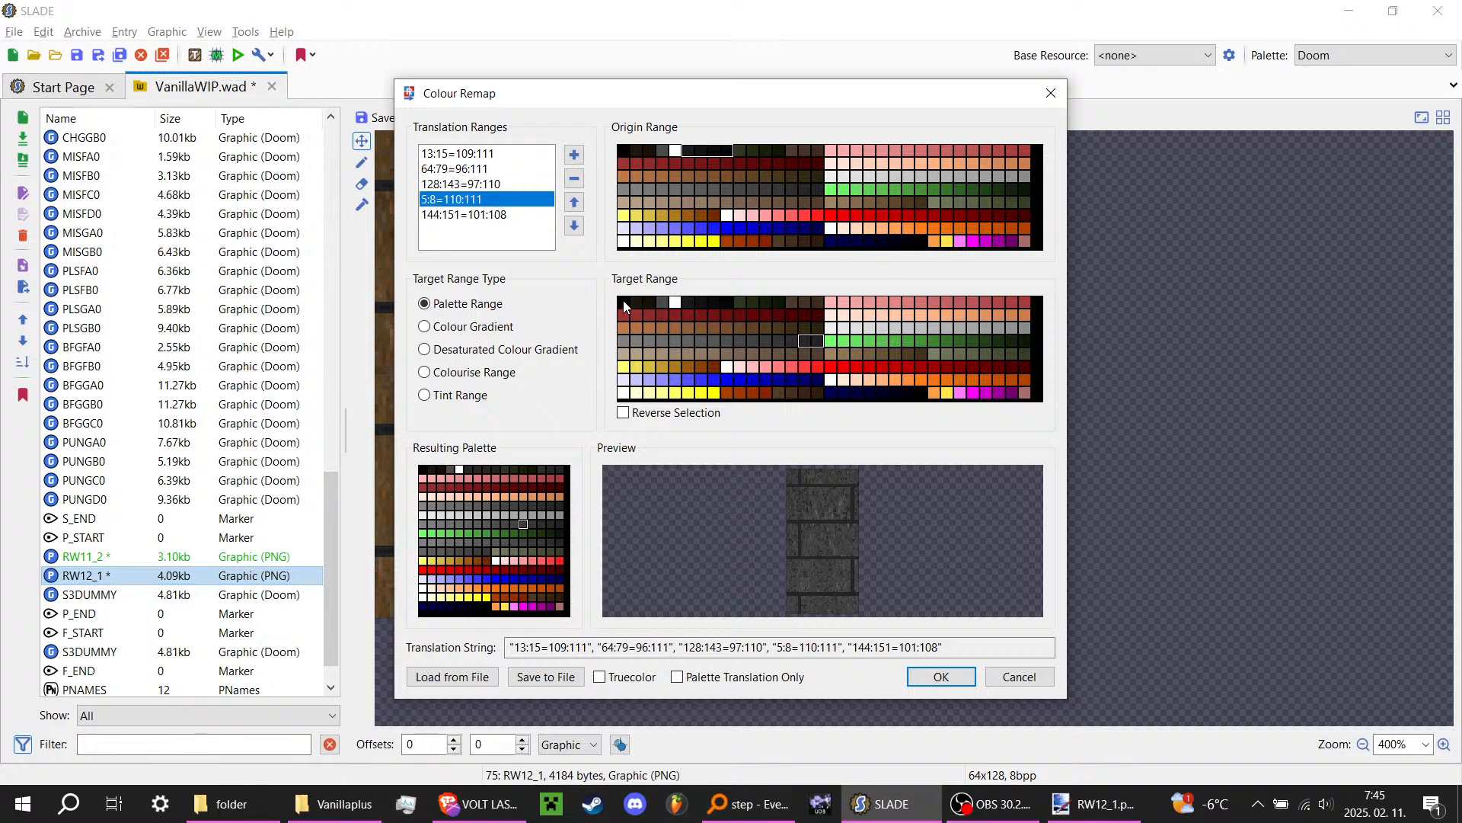
left_click_drag(623, 300, 659, 302)
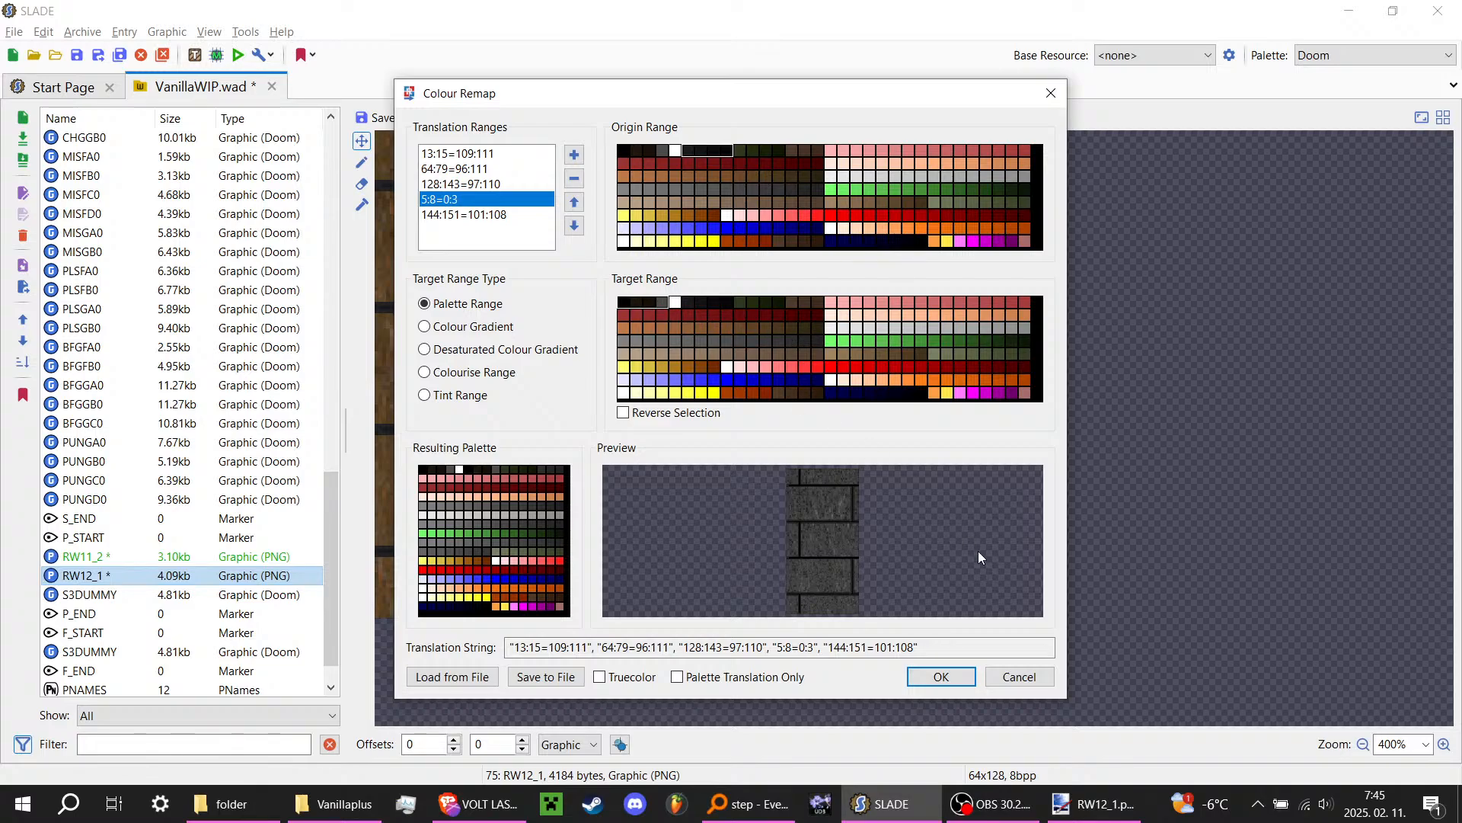
left_click(943, 676)
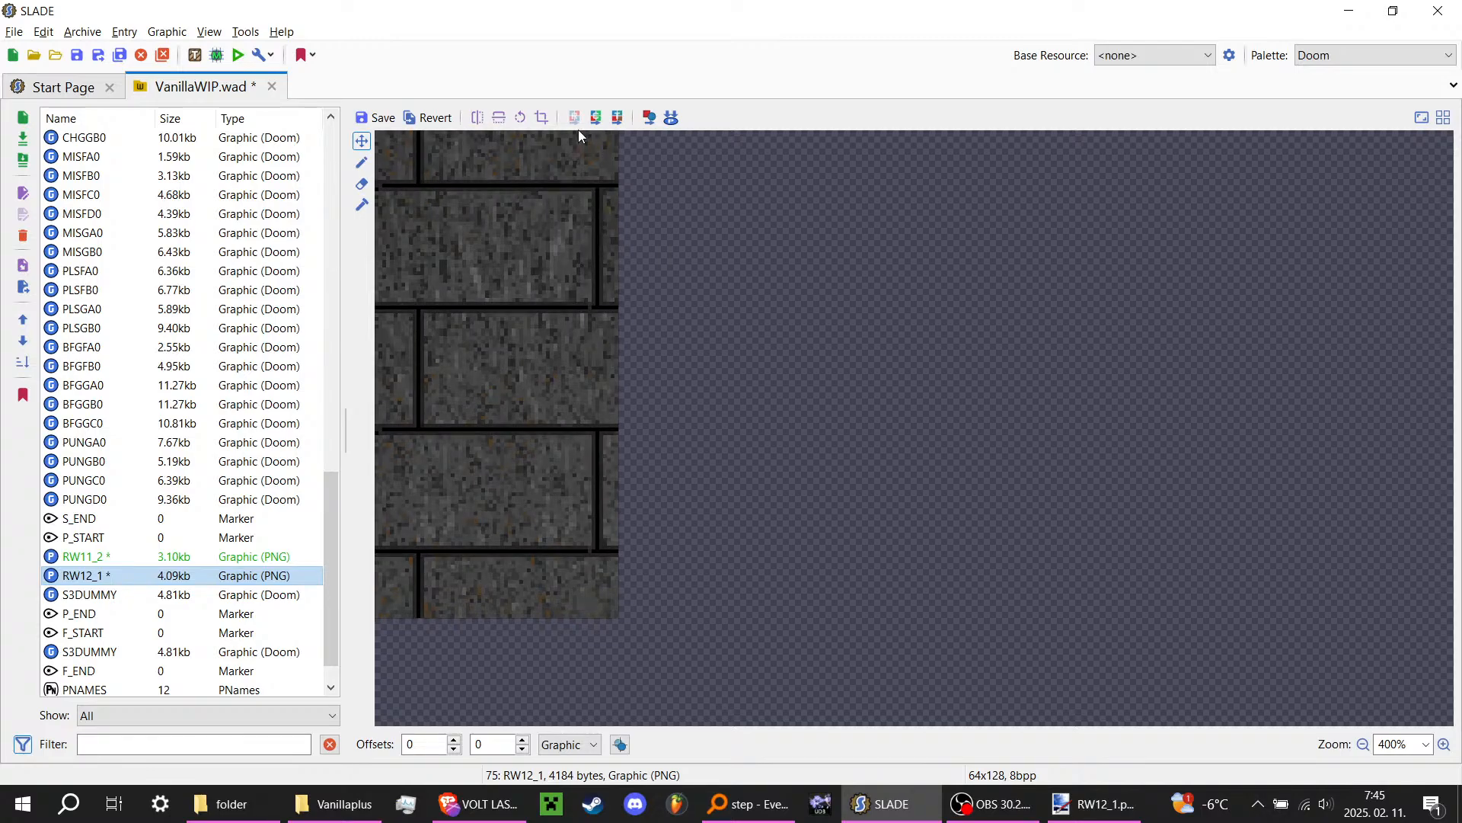
Step: Start another Colour Remap of RW12_1 and add a range translating colours 236:239 to the greys 107:111
left_click(576, 120)
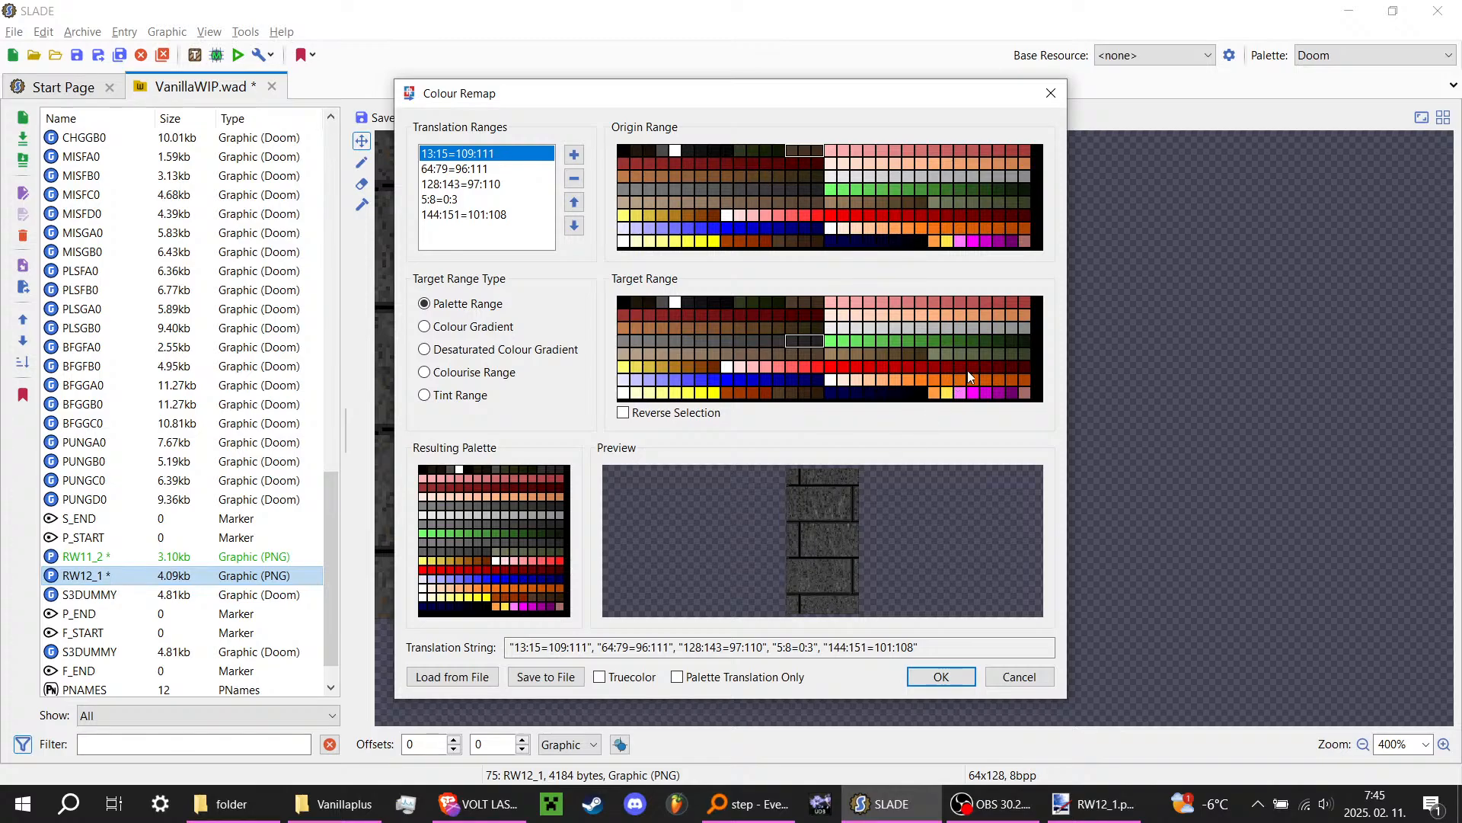
left_click(574, 155)
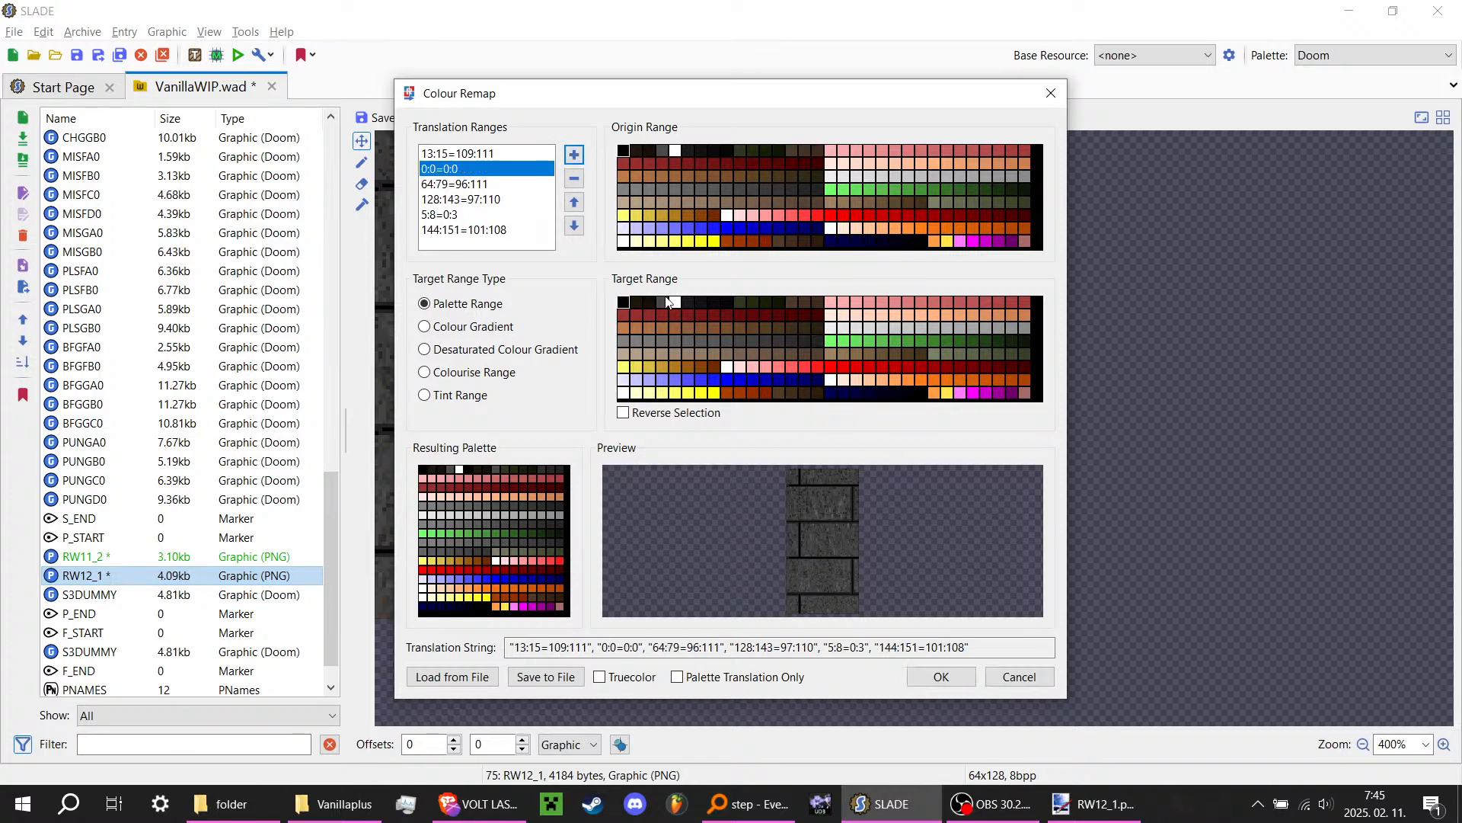
left_click_drag(777, 242, 821, 243)
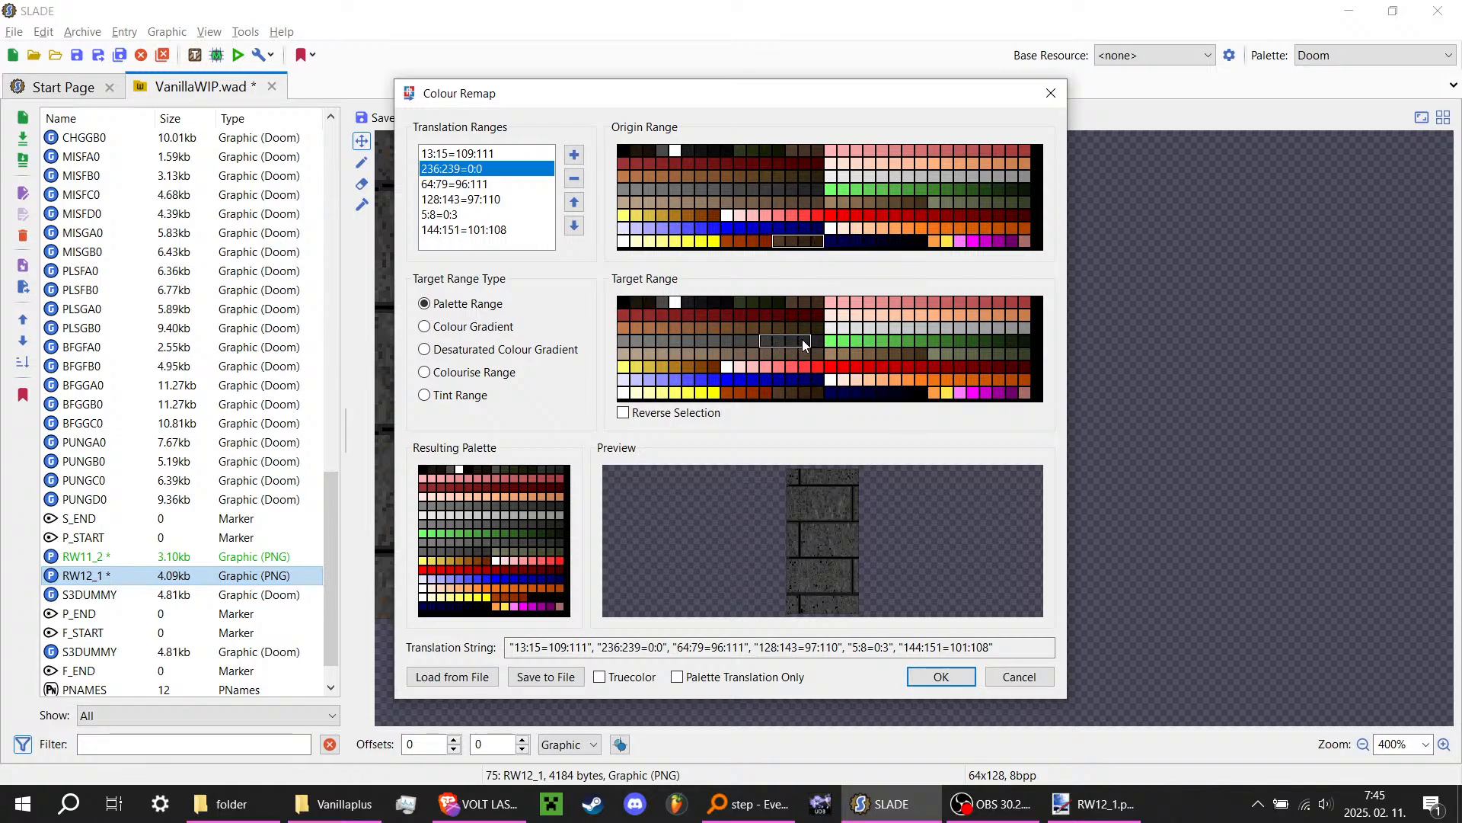
left_click_drag(802, 340, 811, 340)
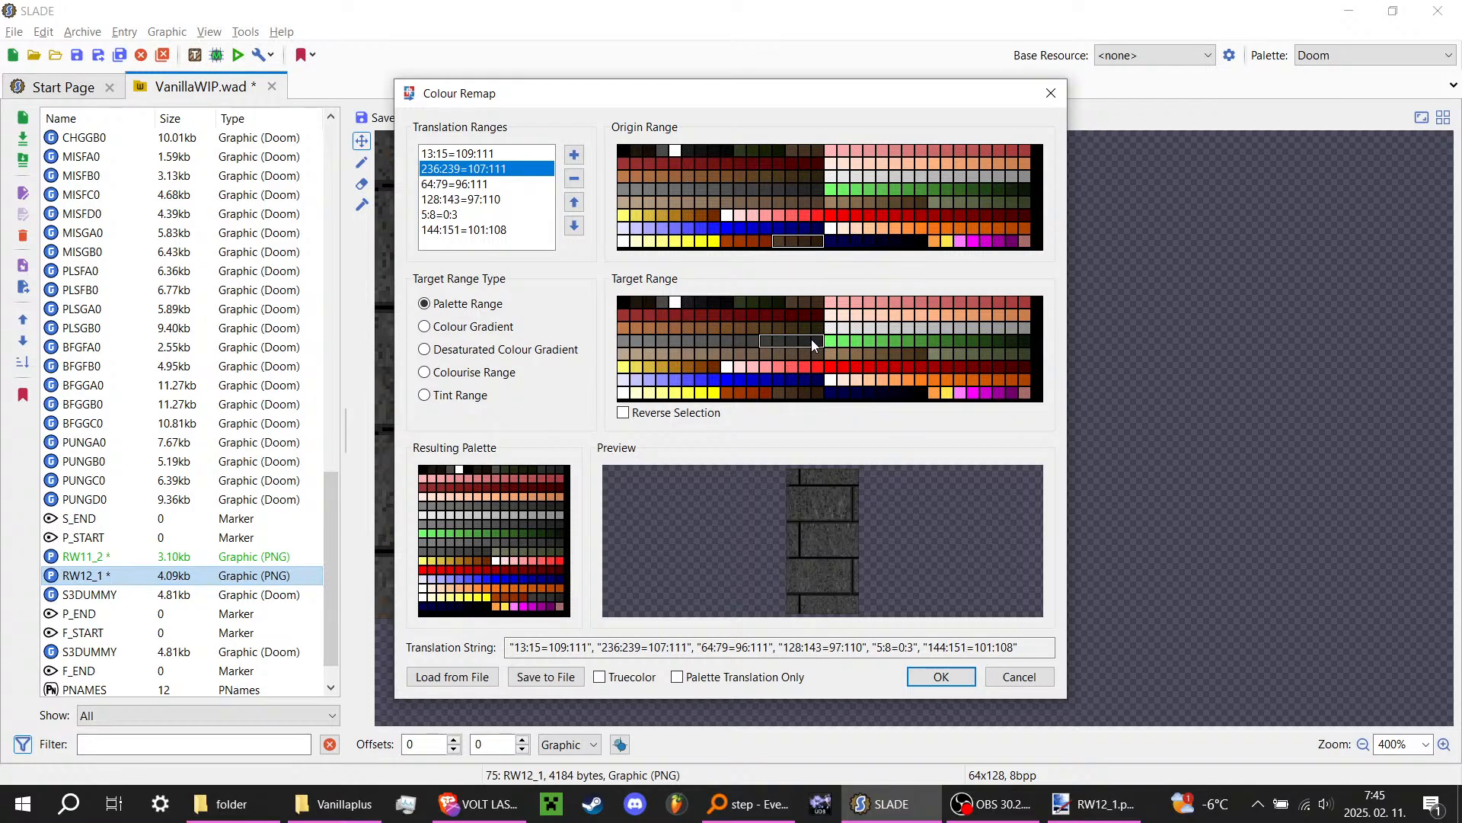
Step: Add a range mapping colours 152:159 to the single dark grey 110:110 and apply the remap
left_click(574, 155)
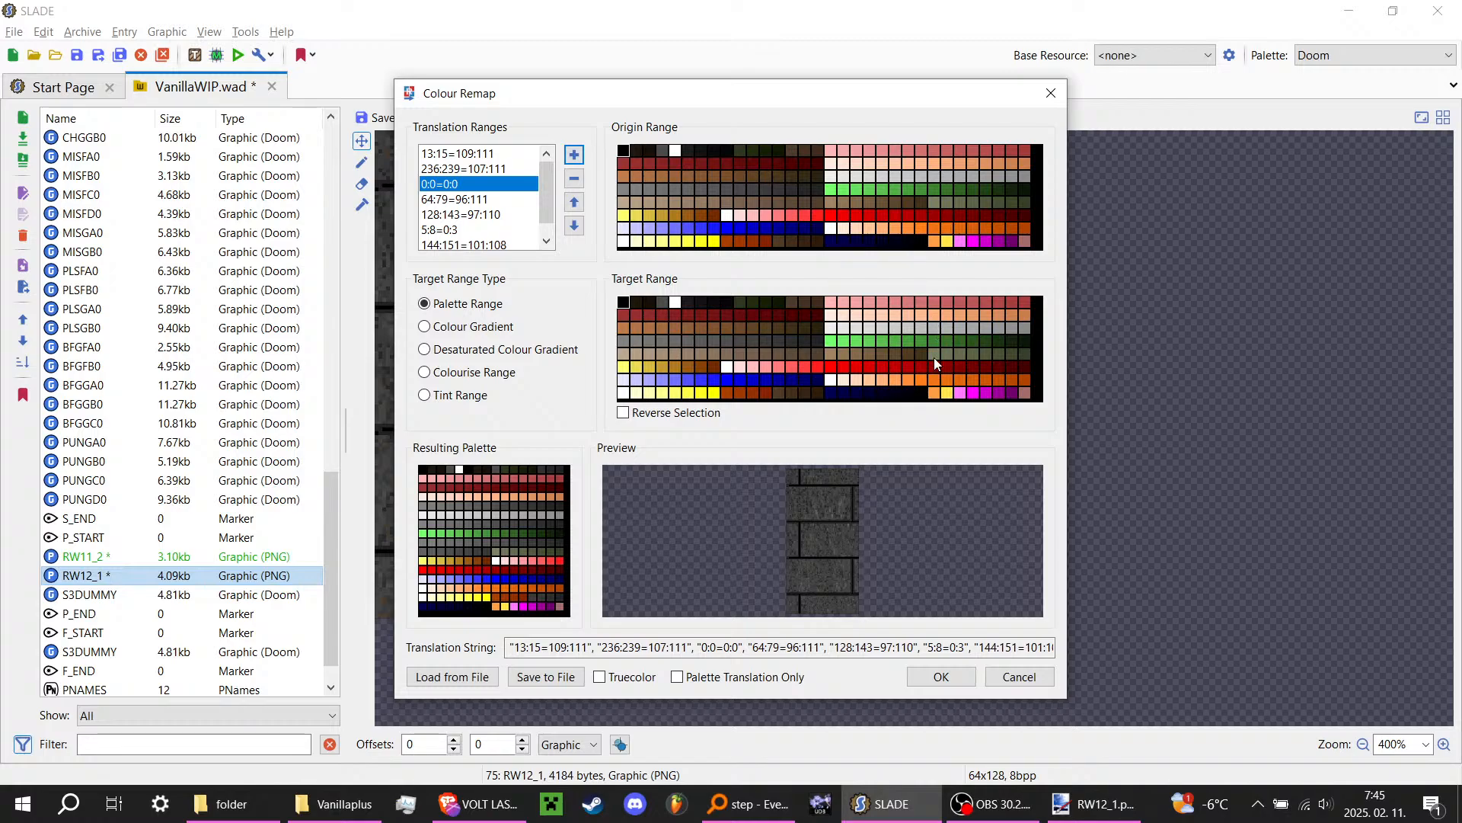
left_click_drag(934, 358, 1051, 355)
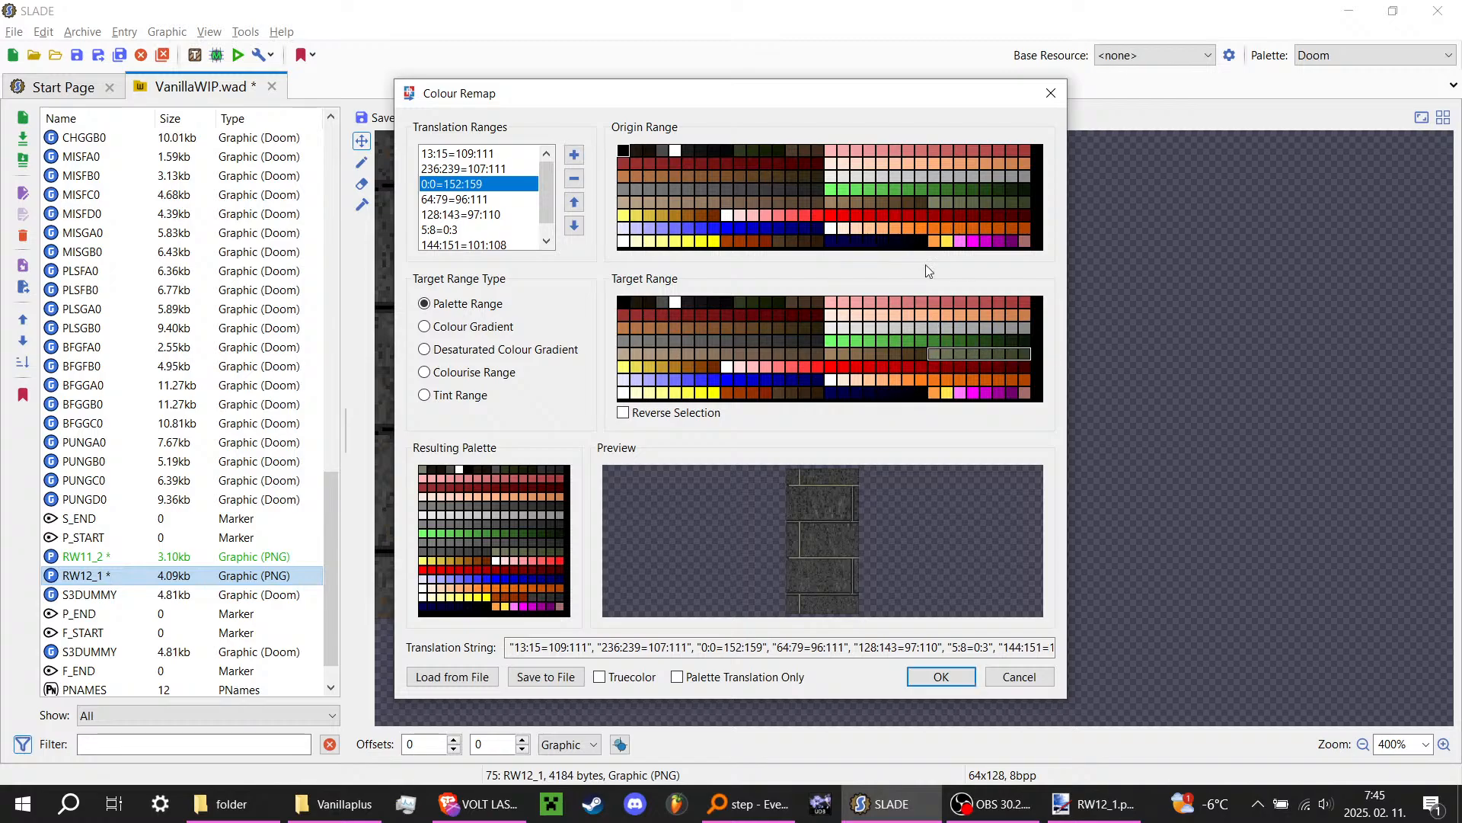
left_click(935, 203)
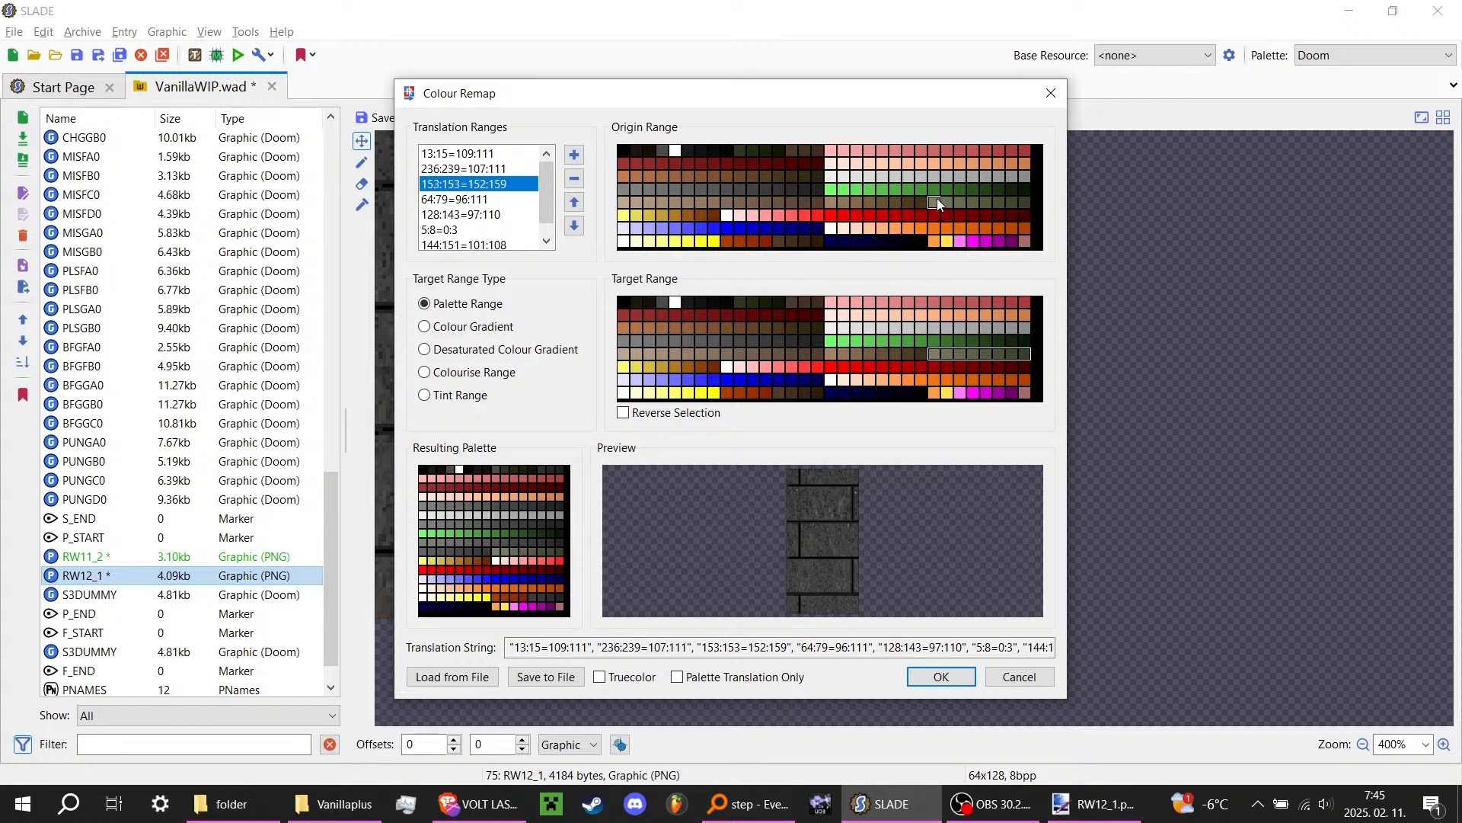
left_click_drag(937, 202, 1037, 202)
left_click(908, 302)
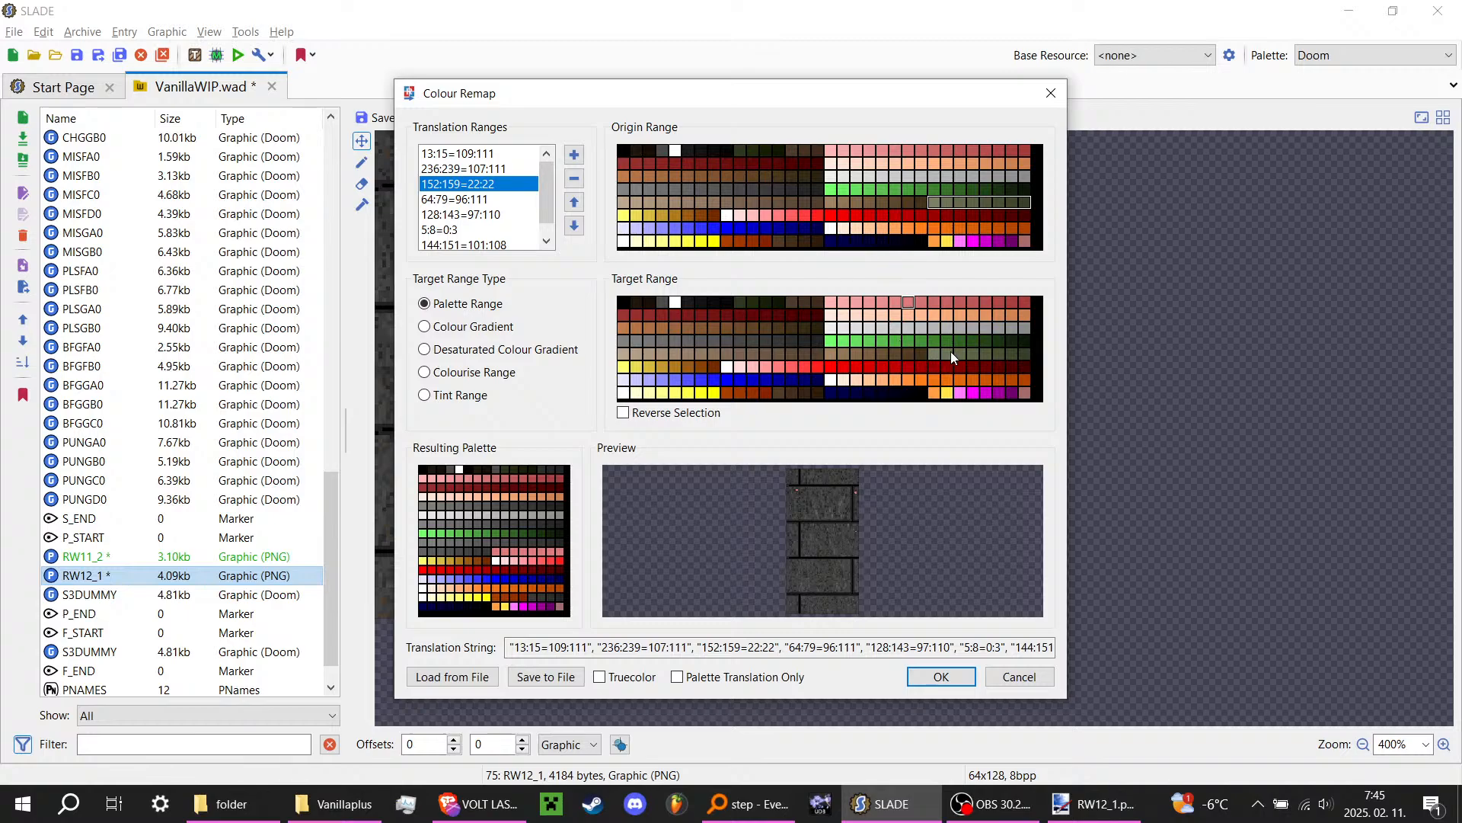
left_click(806, 341)
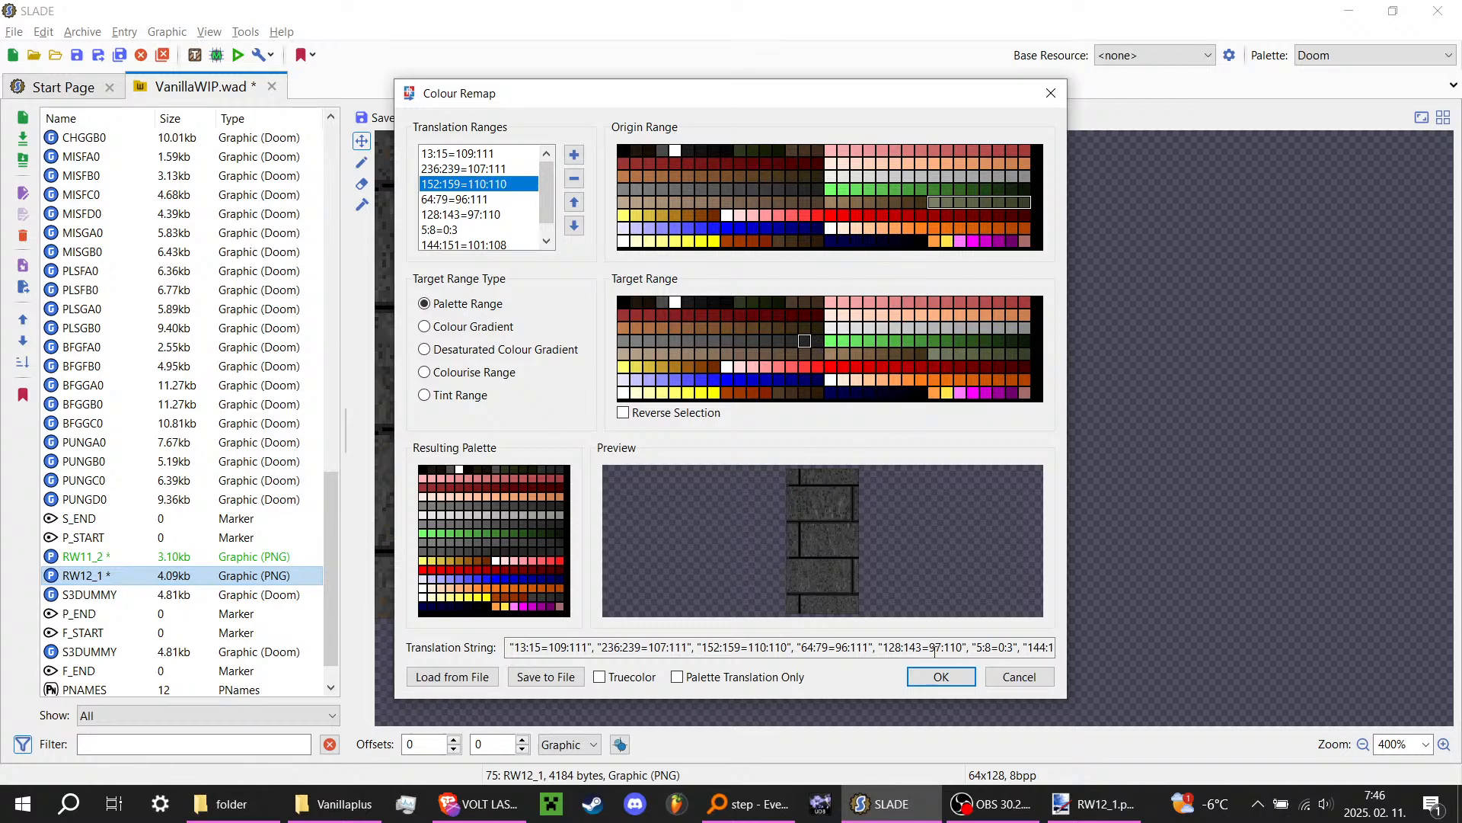
left_click(939, 678)
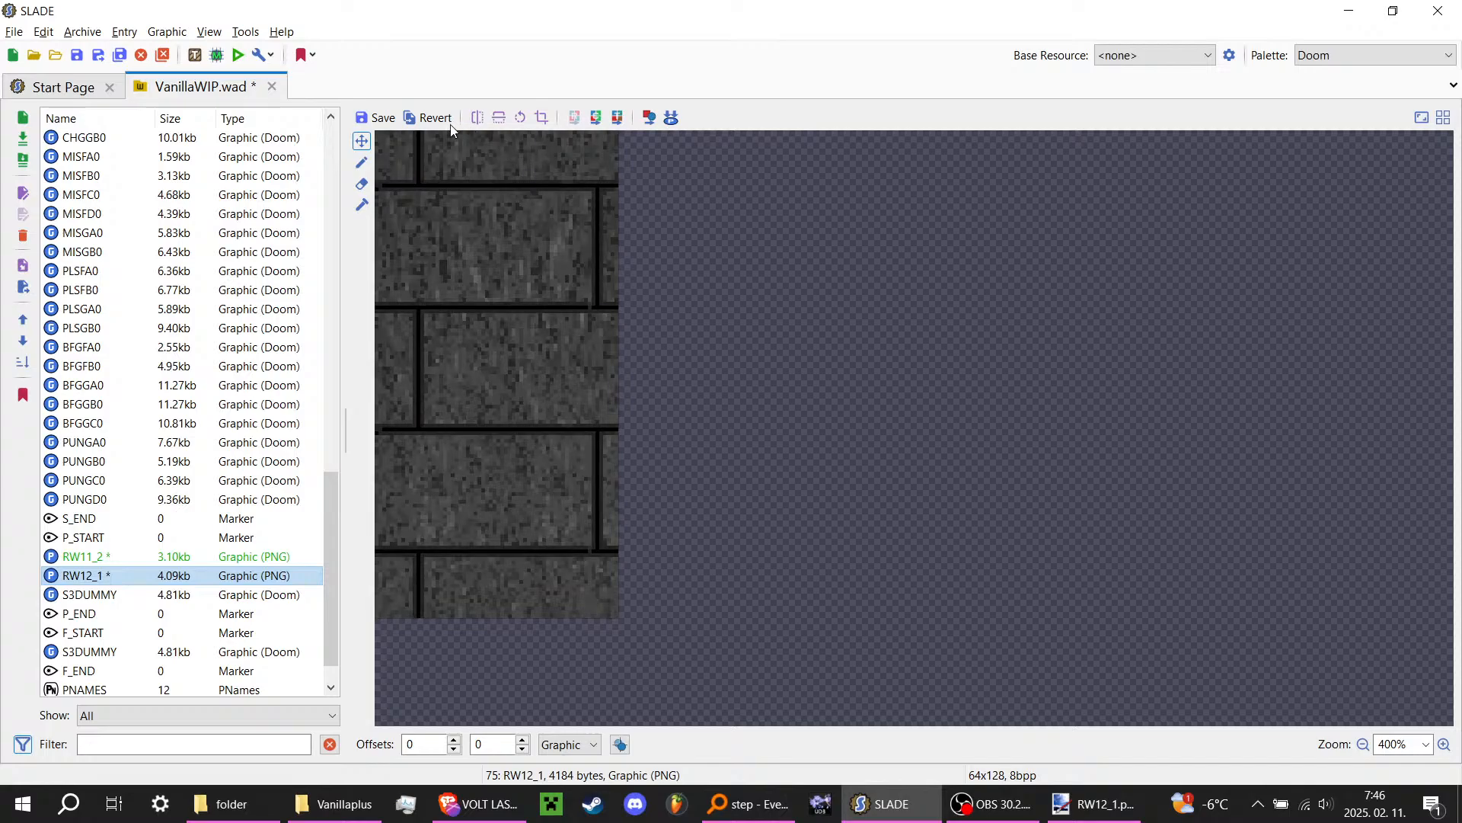
Step: Save the recoloured RW12_1 graphic in the archive and reselect its entry
left_click(377, 118)
left_click(240, 559)
left_click(239, 578)
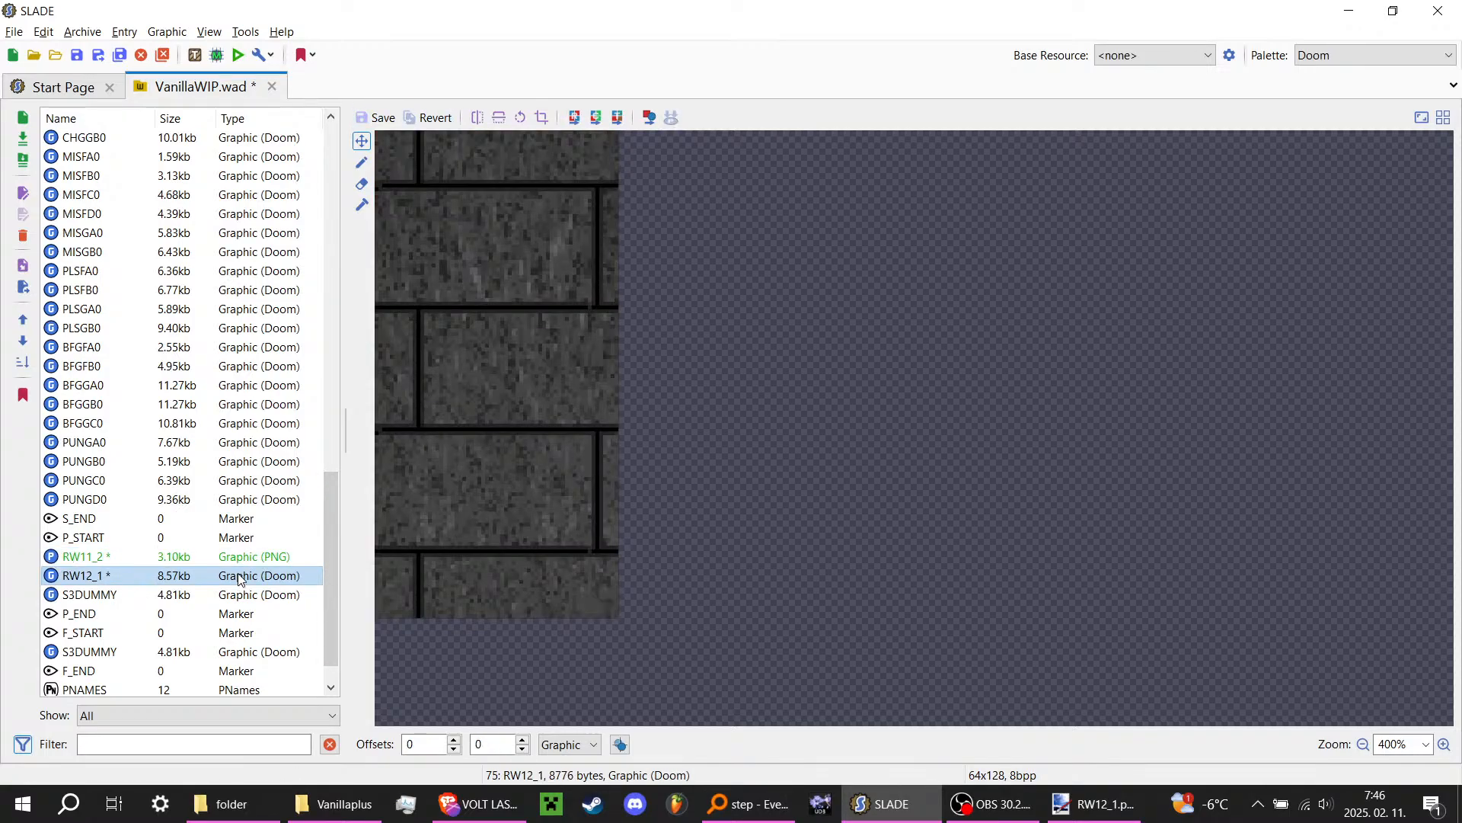
Step: Export the RW12_1 entry as a PNG file into the desktop subfolder named folder
right_click(239, 577)
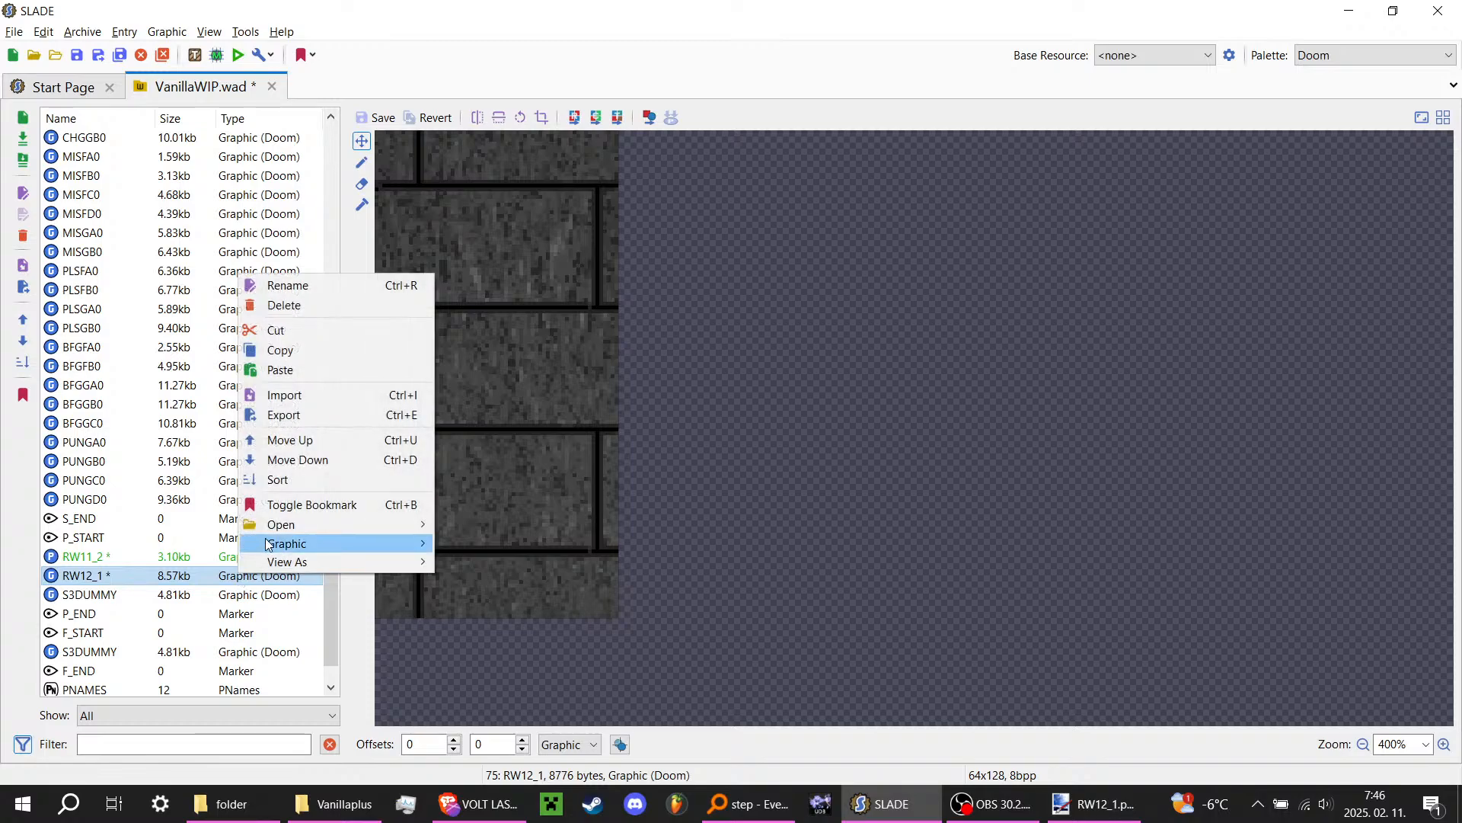
mouse_move(341, 538)
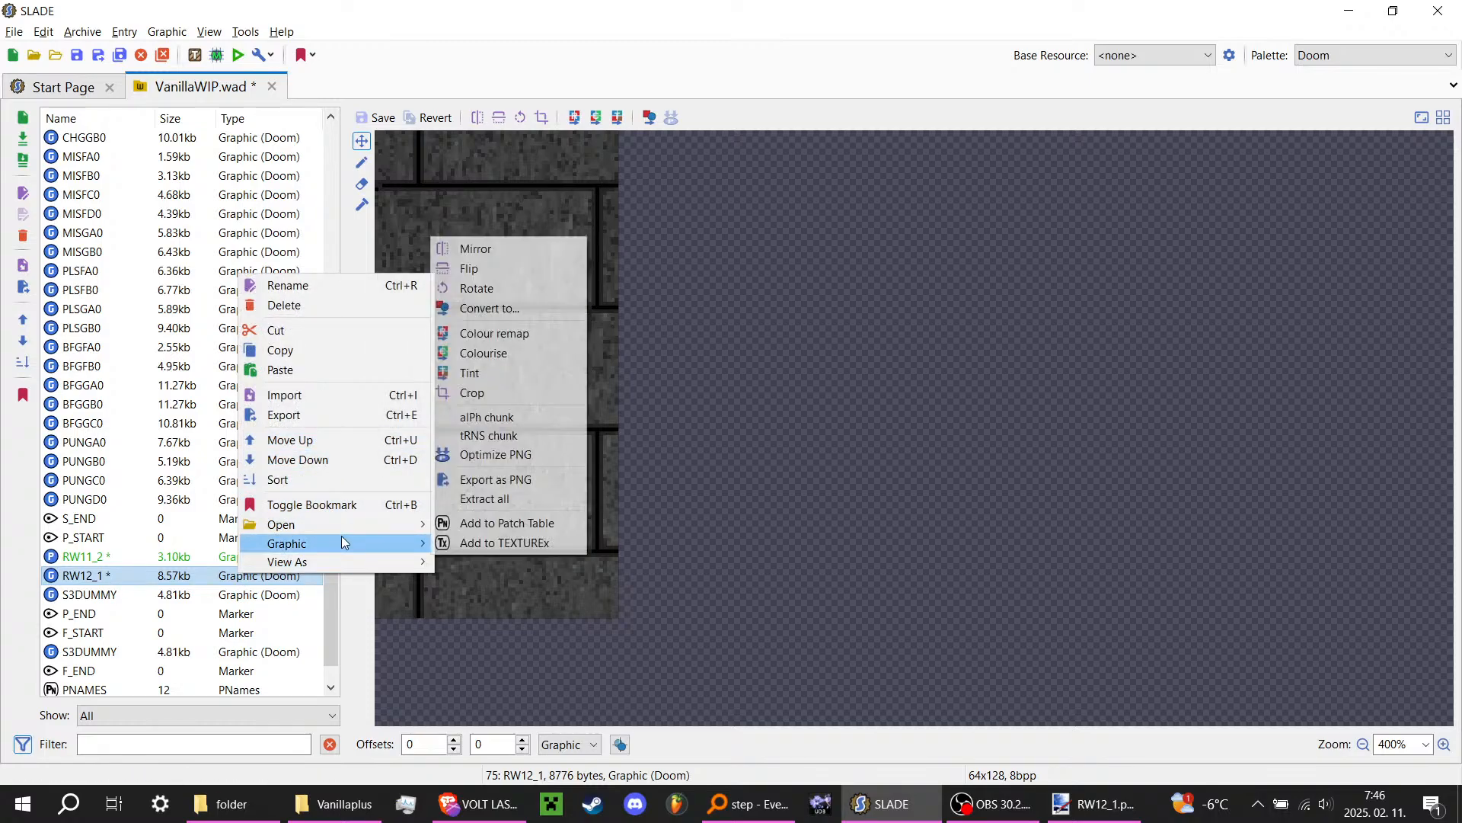
left_click(531, 480)
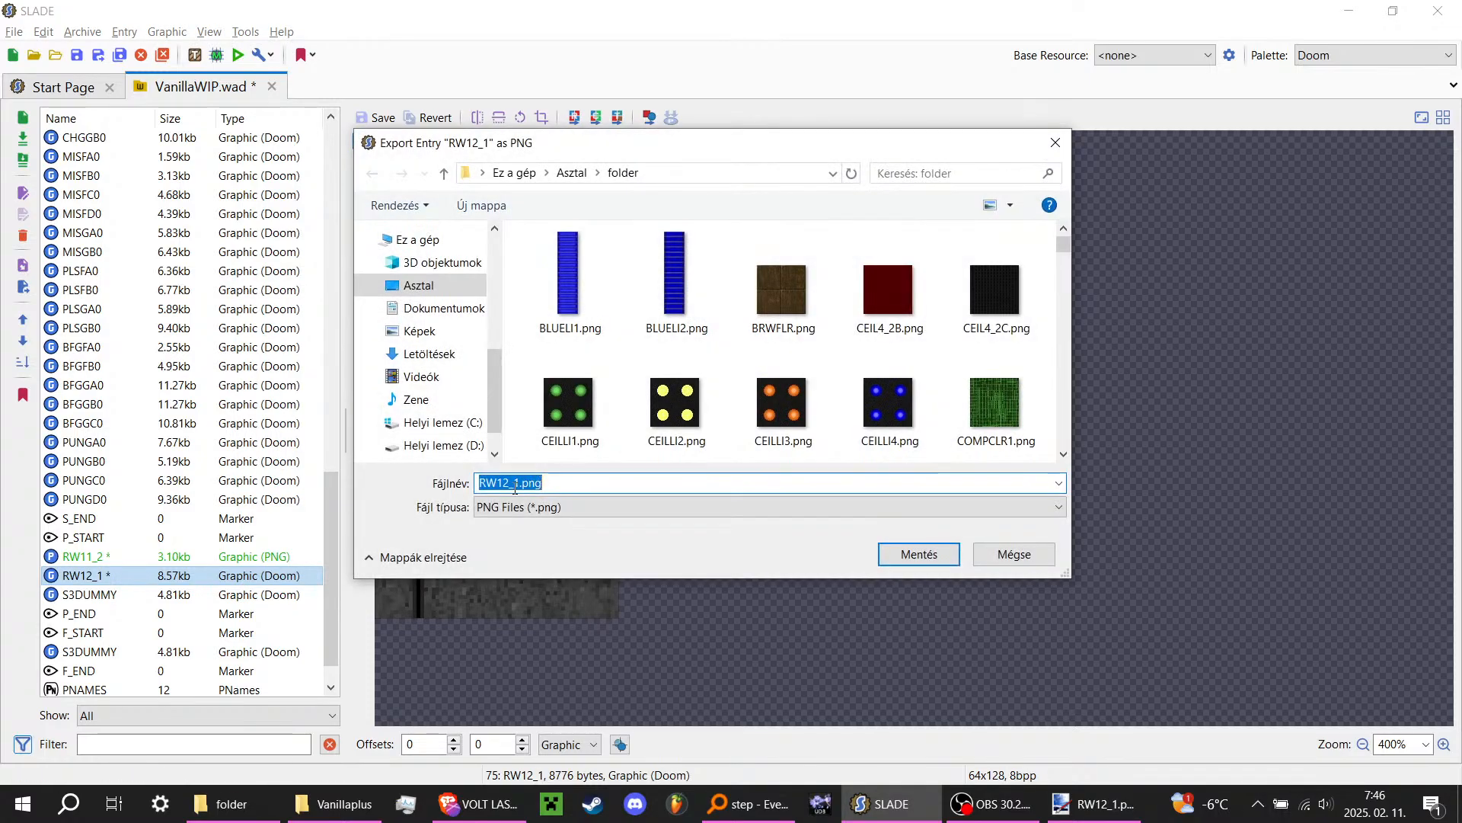
left_click(516, 484)
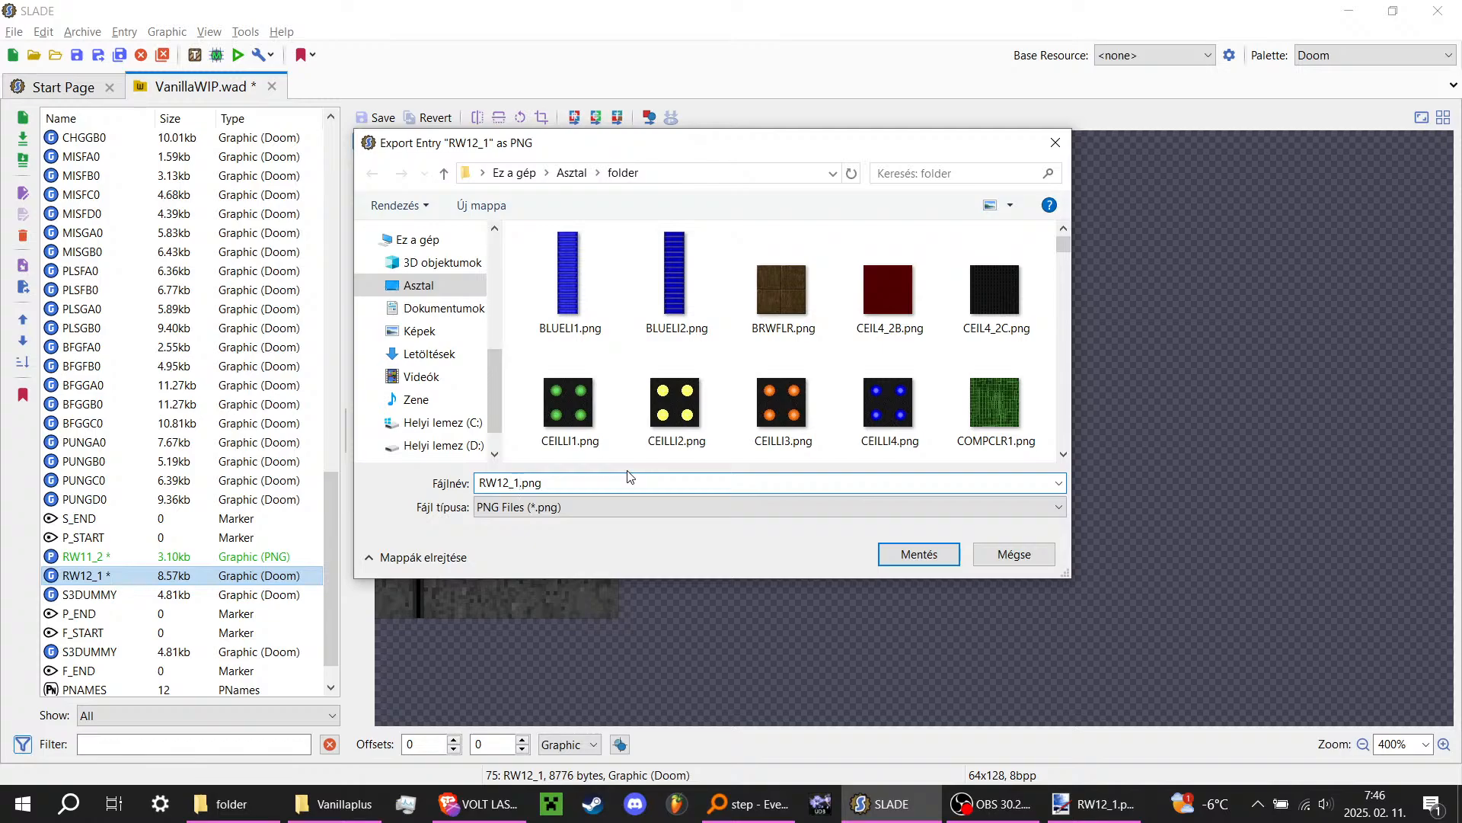
key("Return")
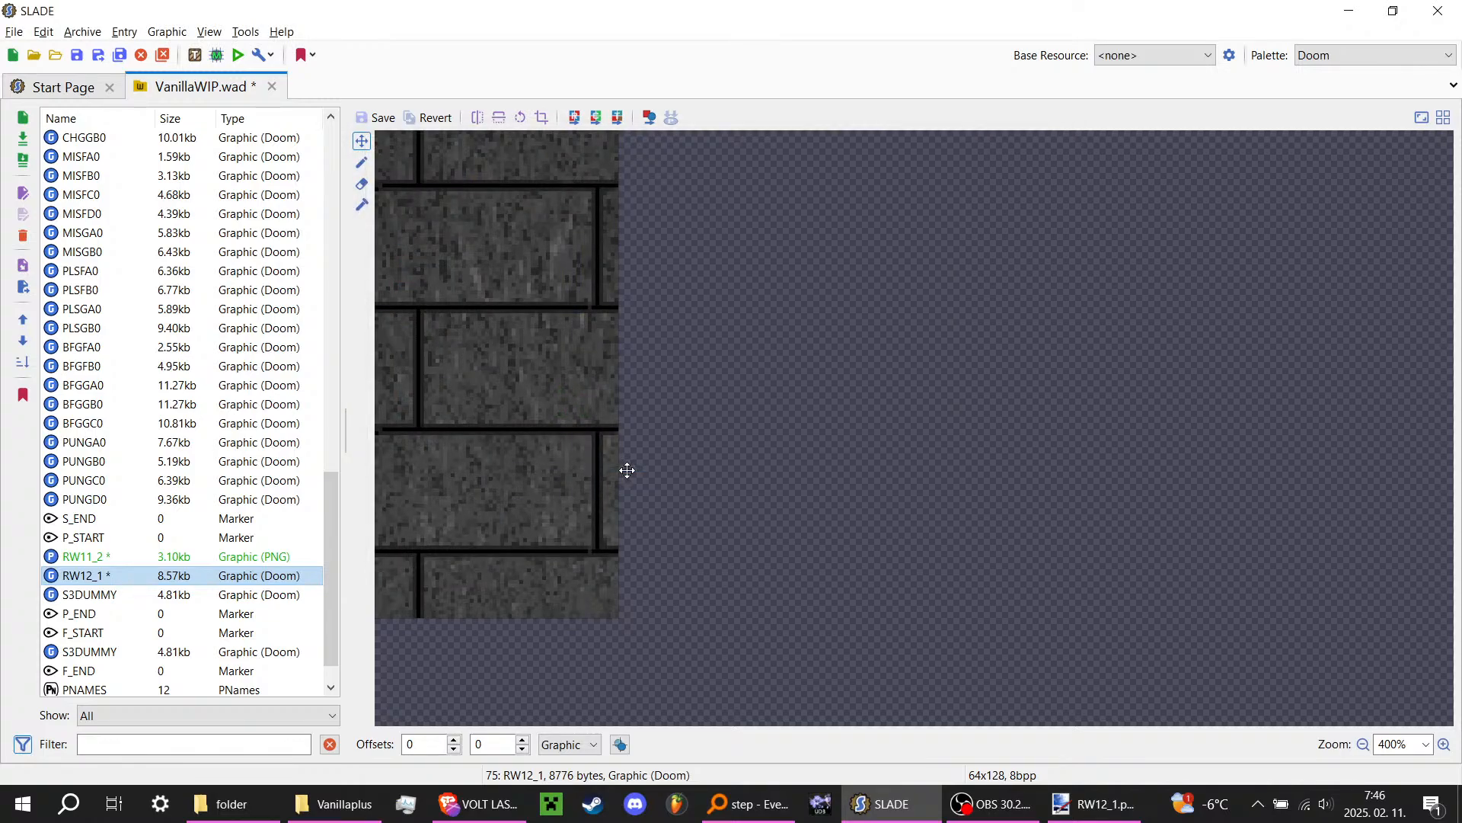
Step: Delete the RW11_2 and RW12_1 entries from VanillaWIP.wad
left_click(187, 557)
left_click(208, 575, "shift")
key("Delete")
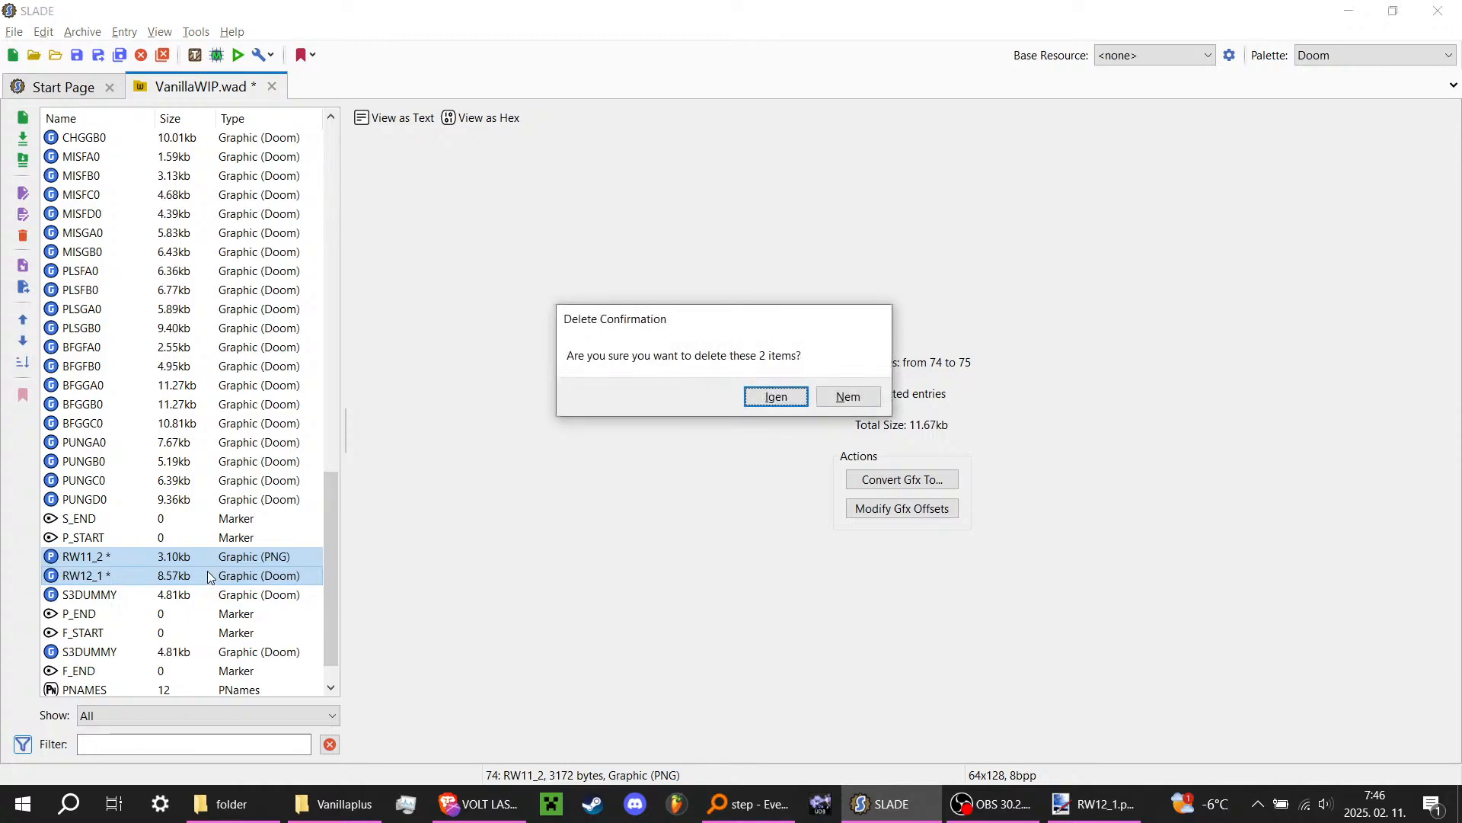
key("Return")
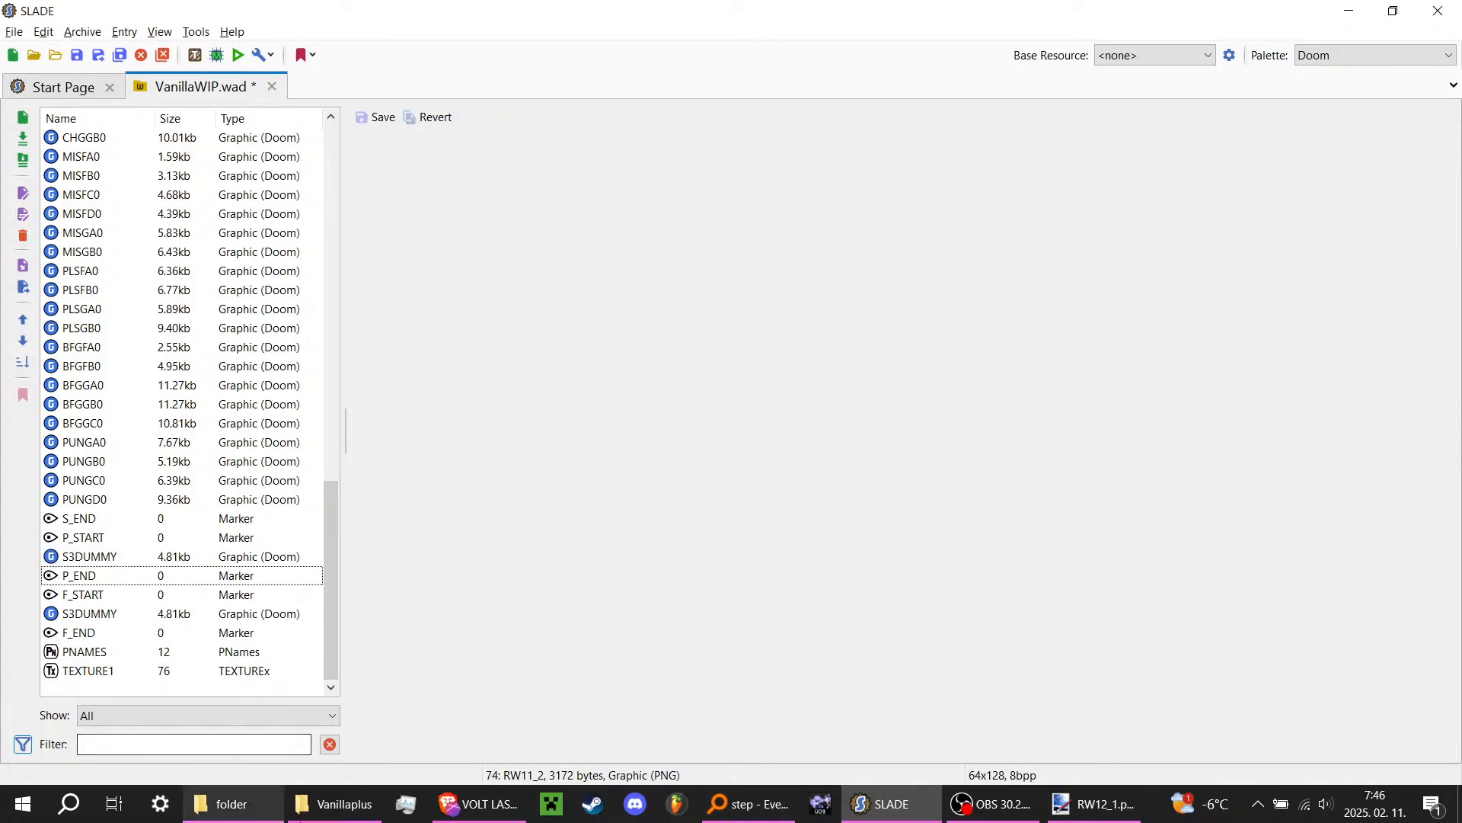
Step: Switch to the Vanillaplus folder and look through its wall, door and floor textures
left_click(333, 804)
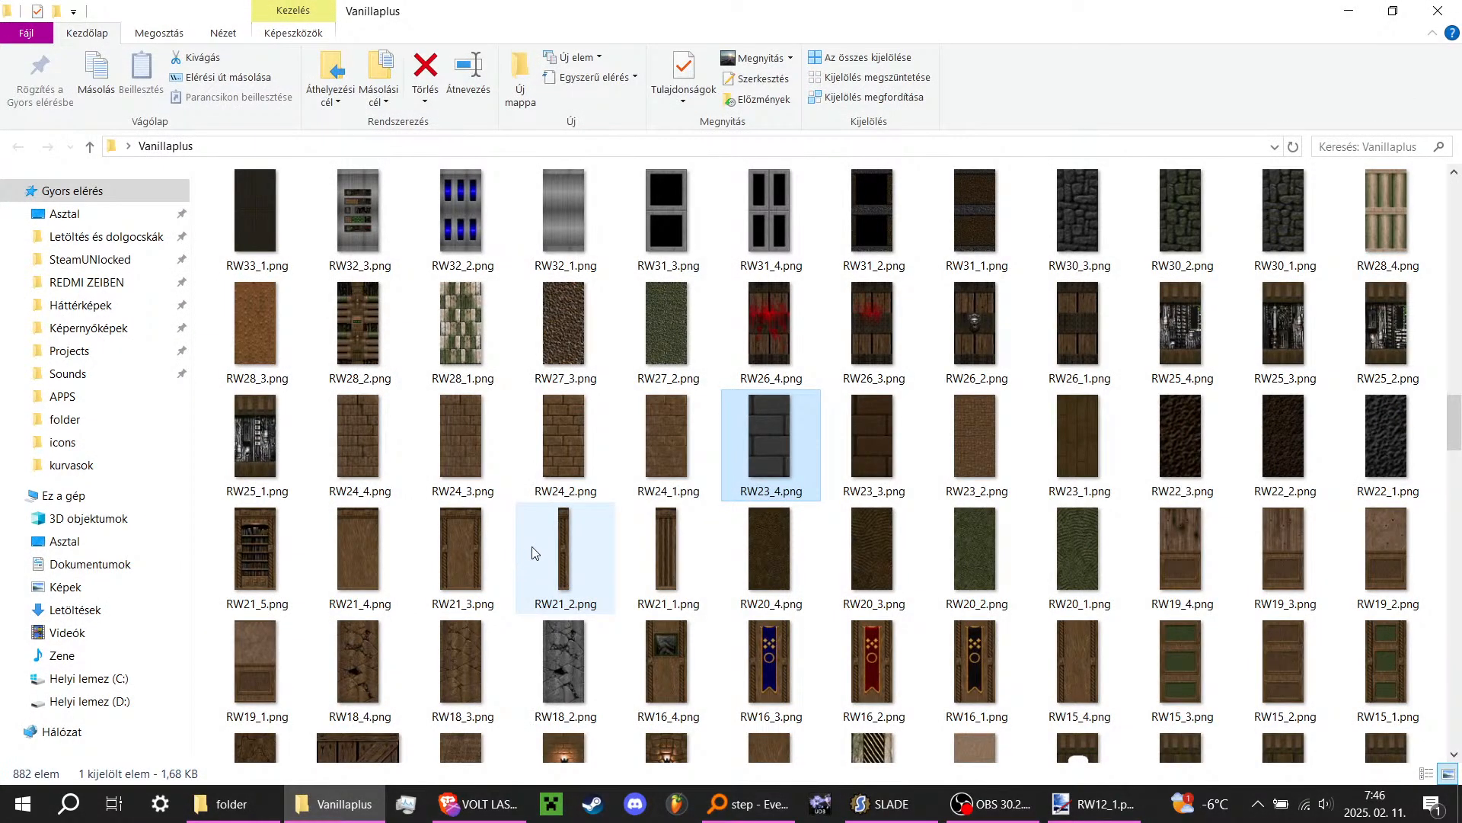
scroll(596, 507, "up", 10)
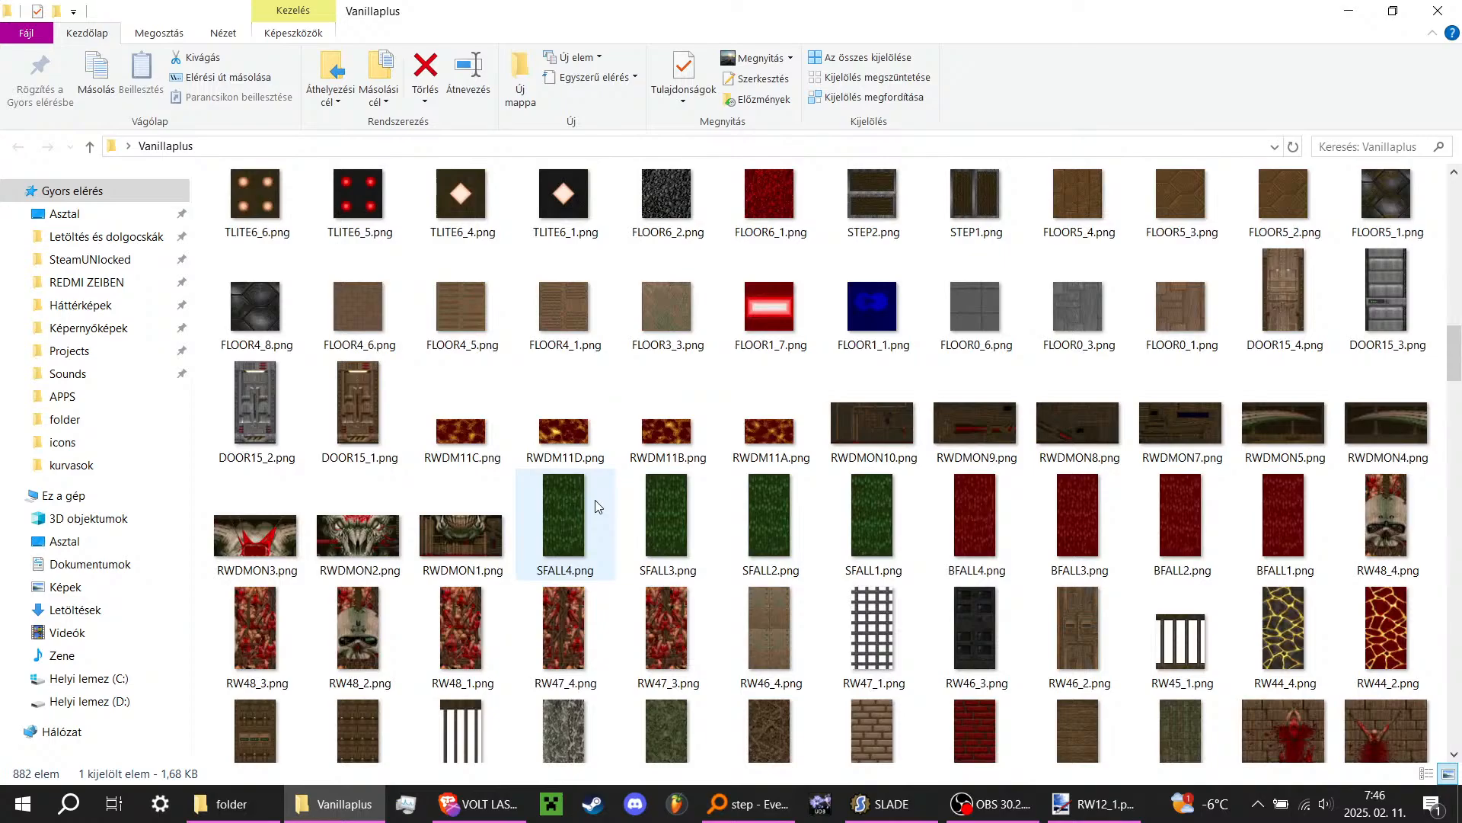
scroll(596, 500, "up", 3)
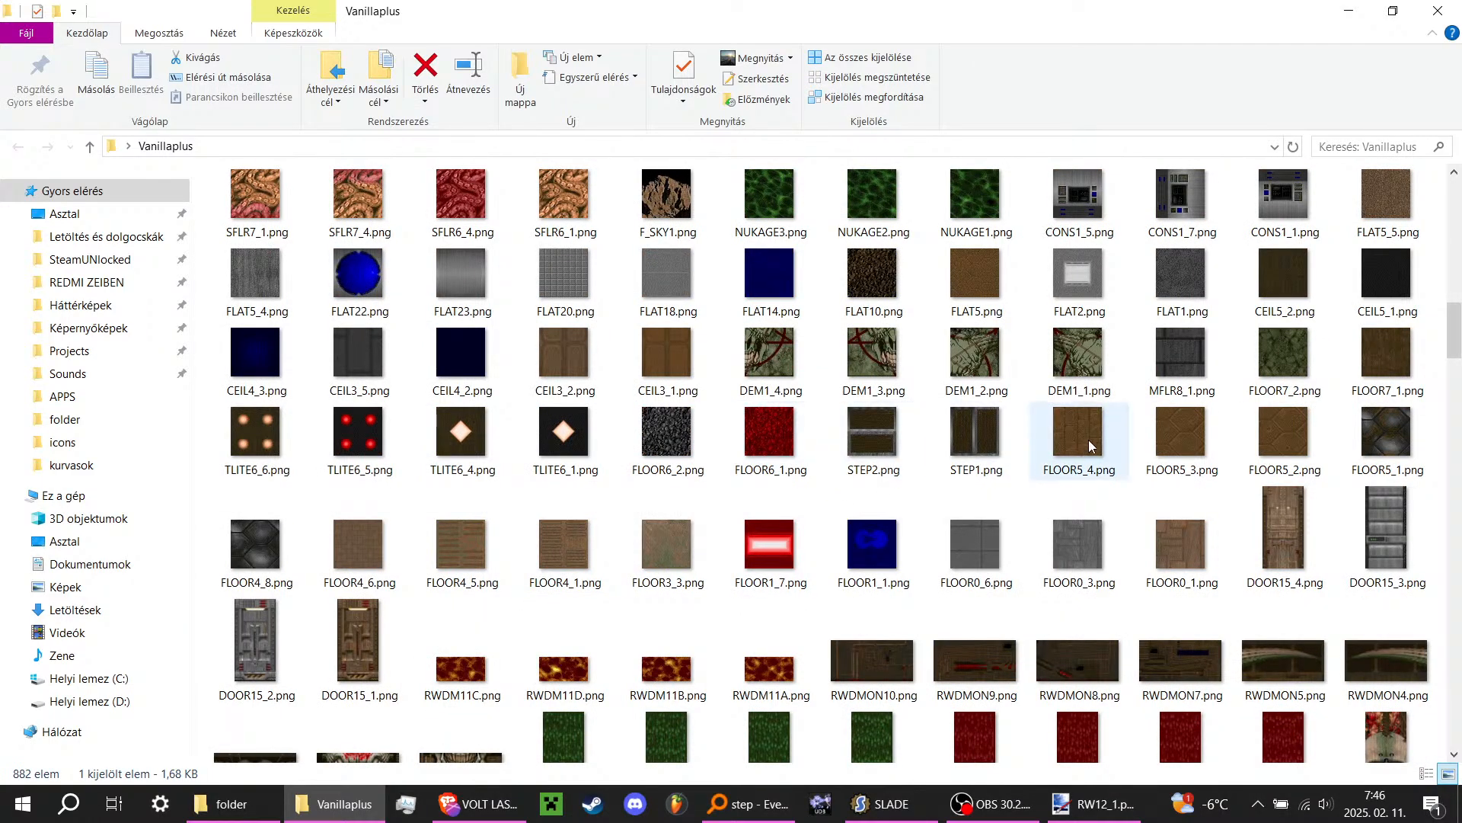
left_click(994, 804)
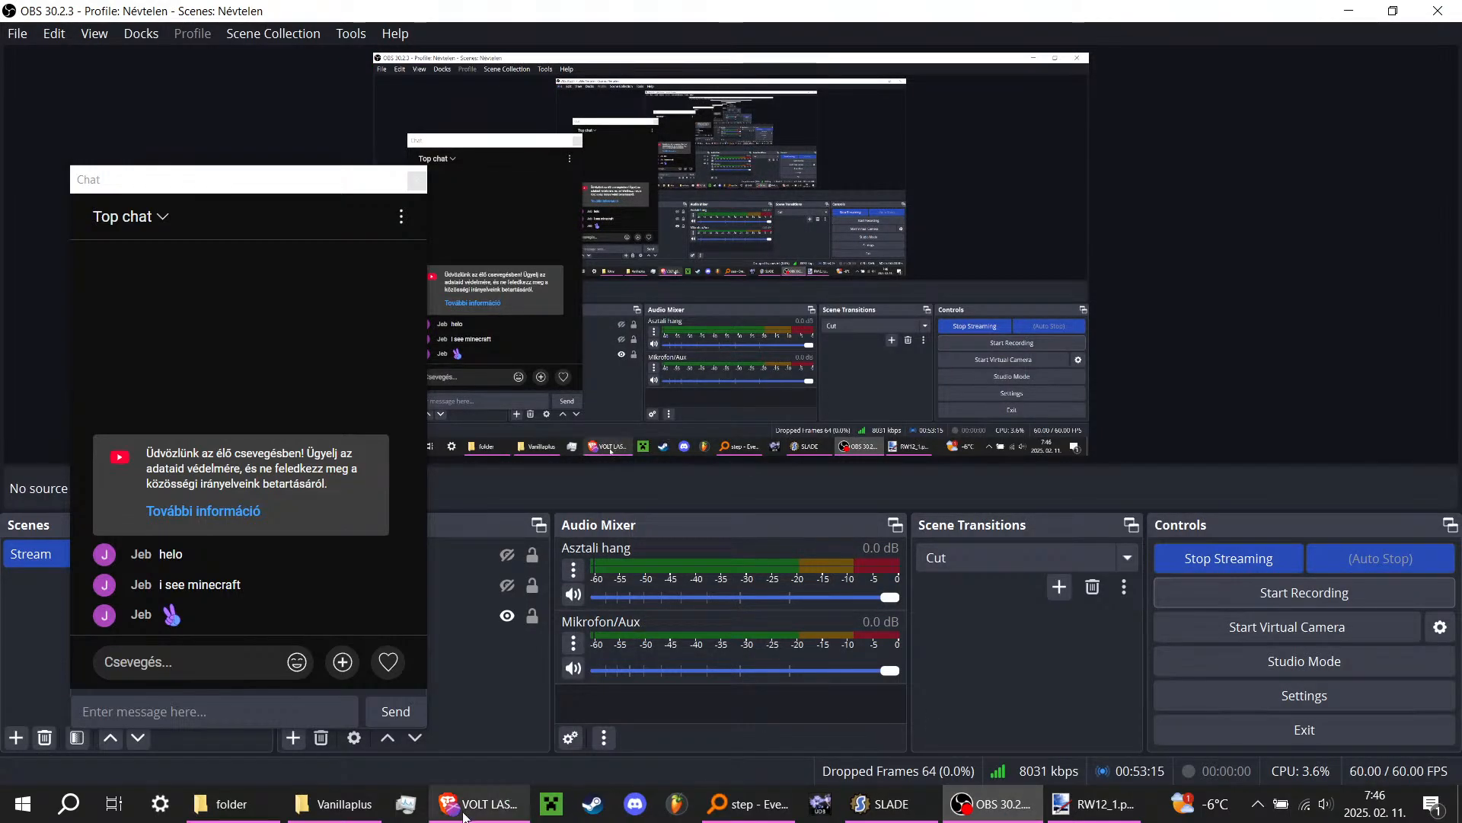
left_click(343, 819)
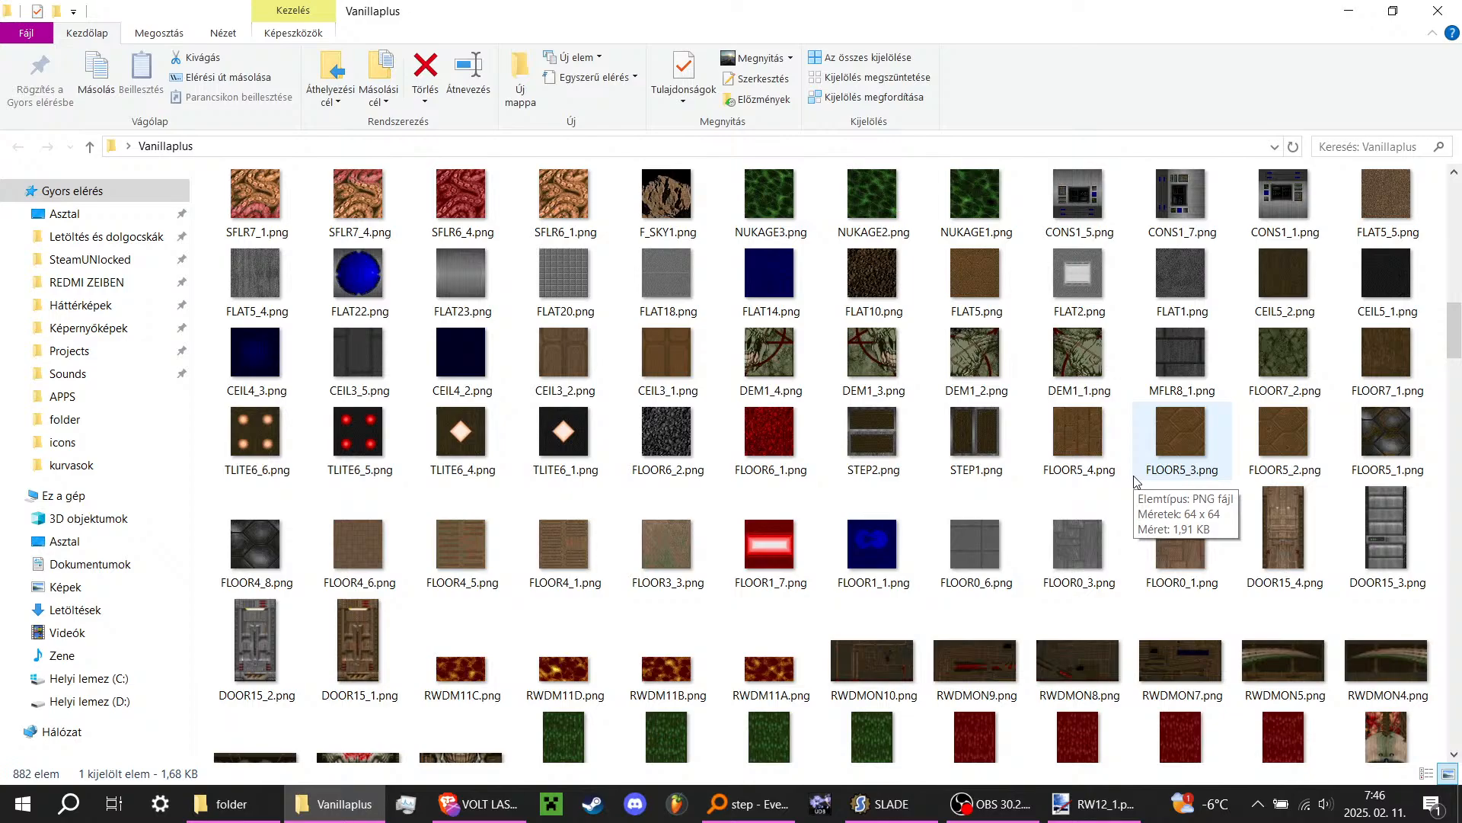
Step: Switch to OBS and reposition the floating Chat window over the Controls dock
left_click(988, 803)
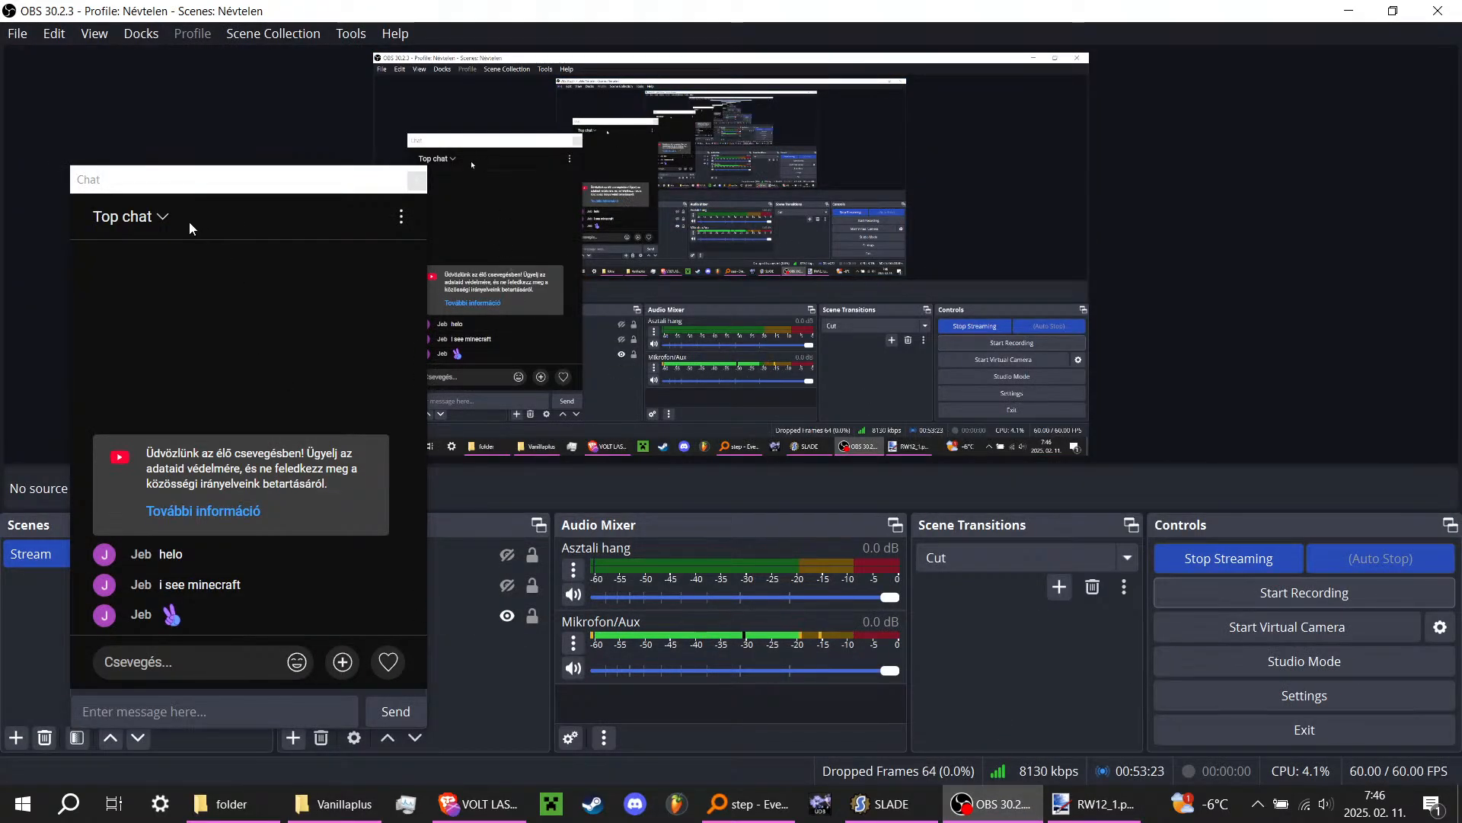
left_click_drag(148, 179, 1159, 128)
right_click(1159, 128)
left_click(1410, 166)
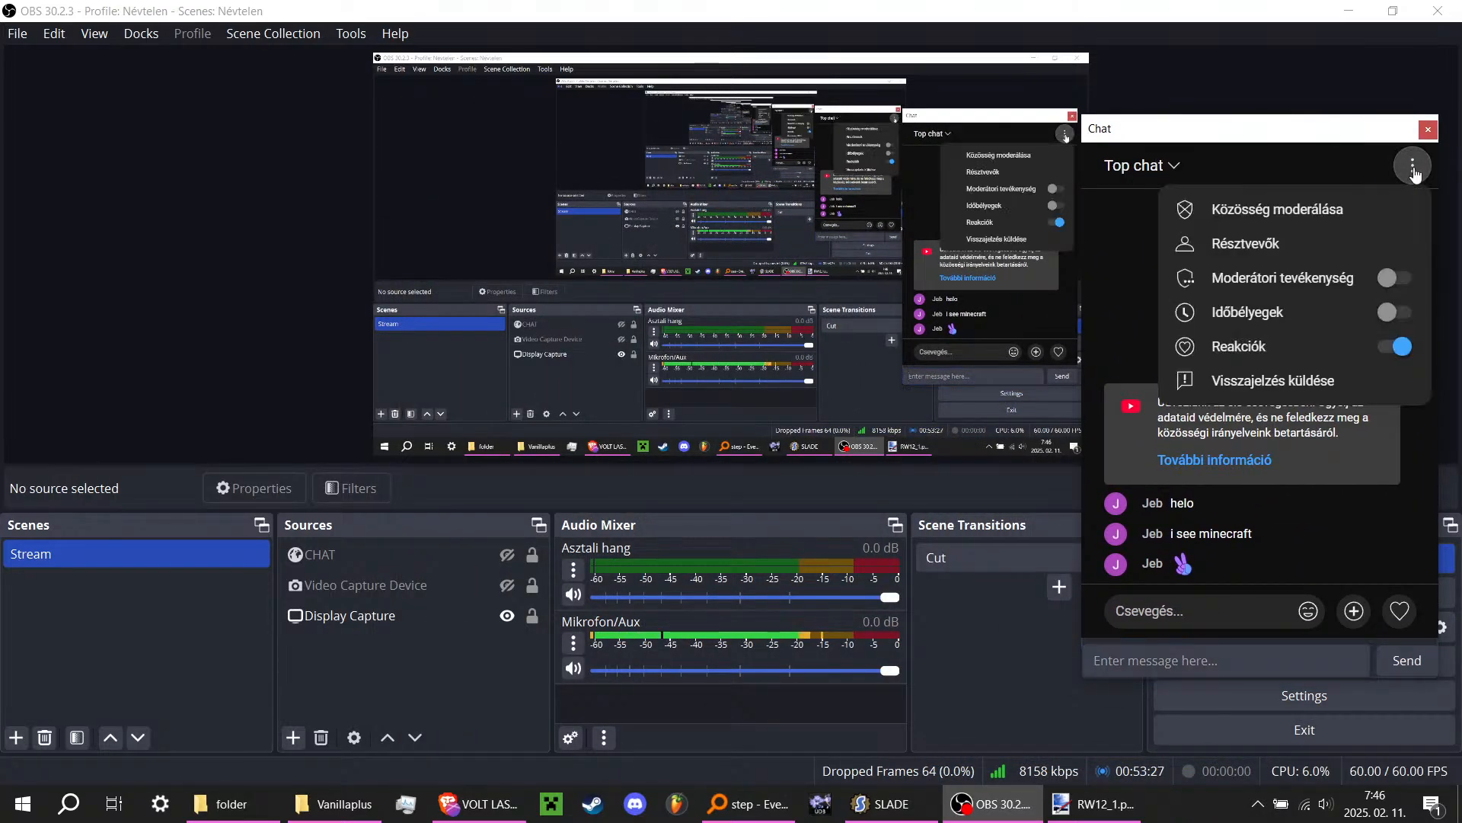
left_click(1310, 141)
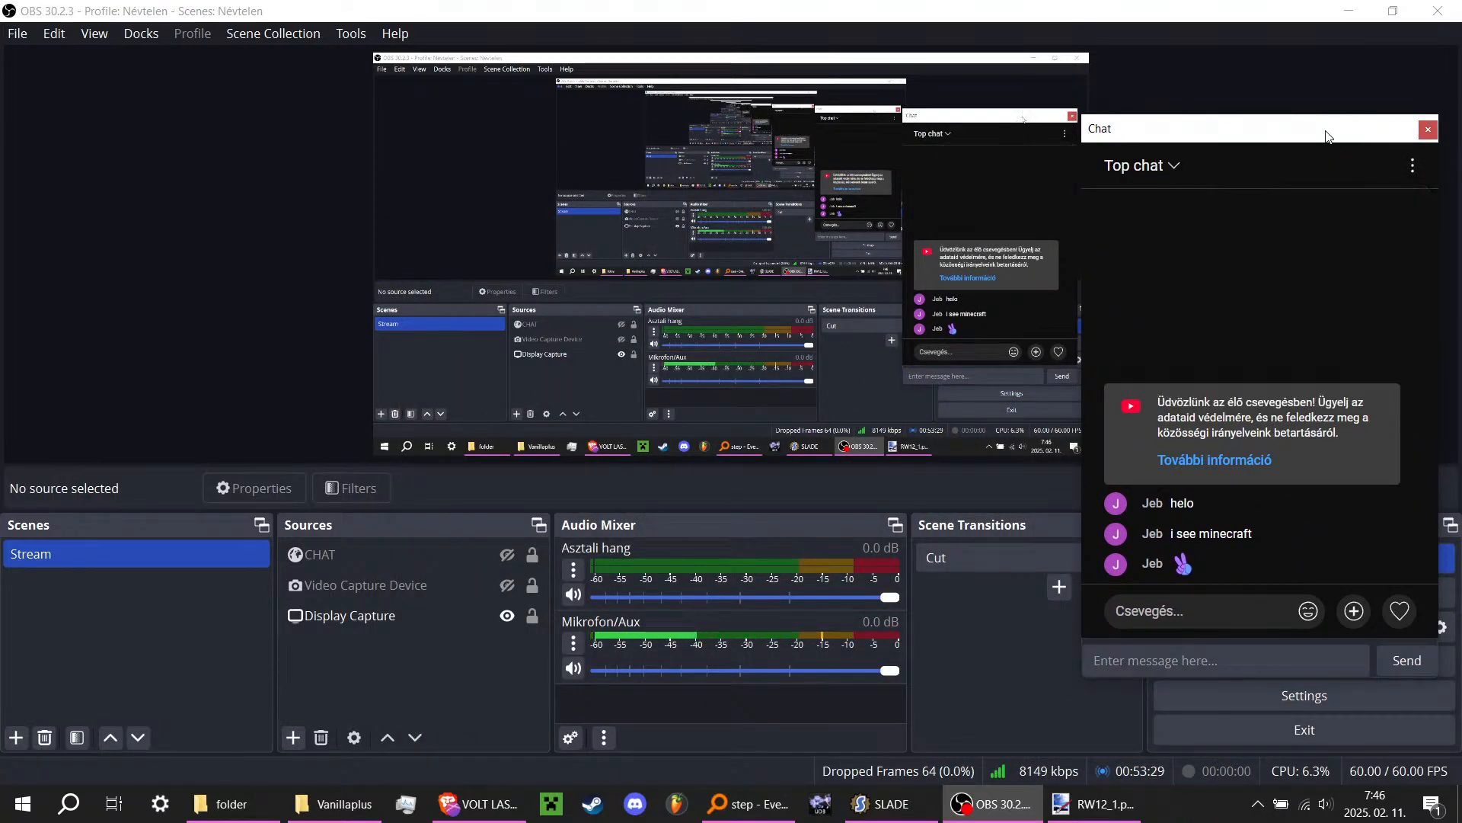
left_click_drag(1287, 137, 1276, 85)
left_click_drag(1255, 182, 1269, 153)
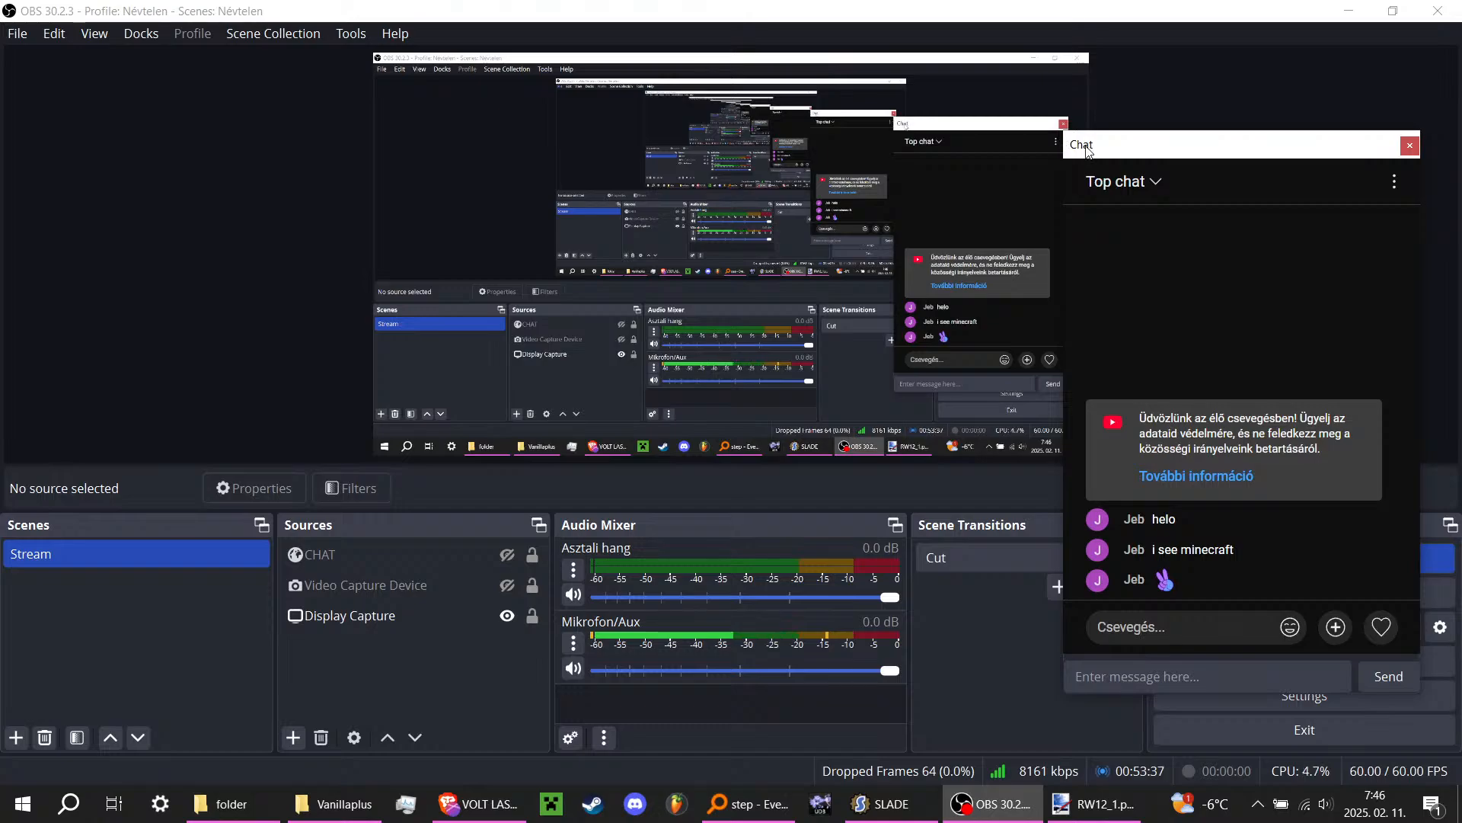
left_click_drag(1088, 150, 1118, 167)
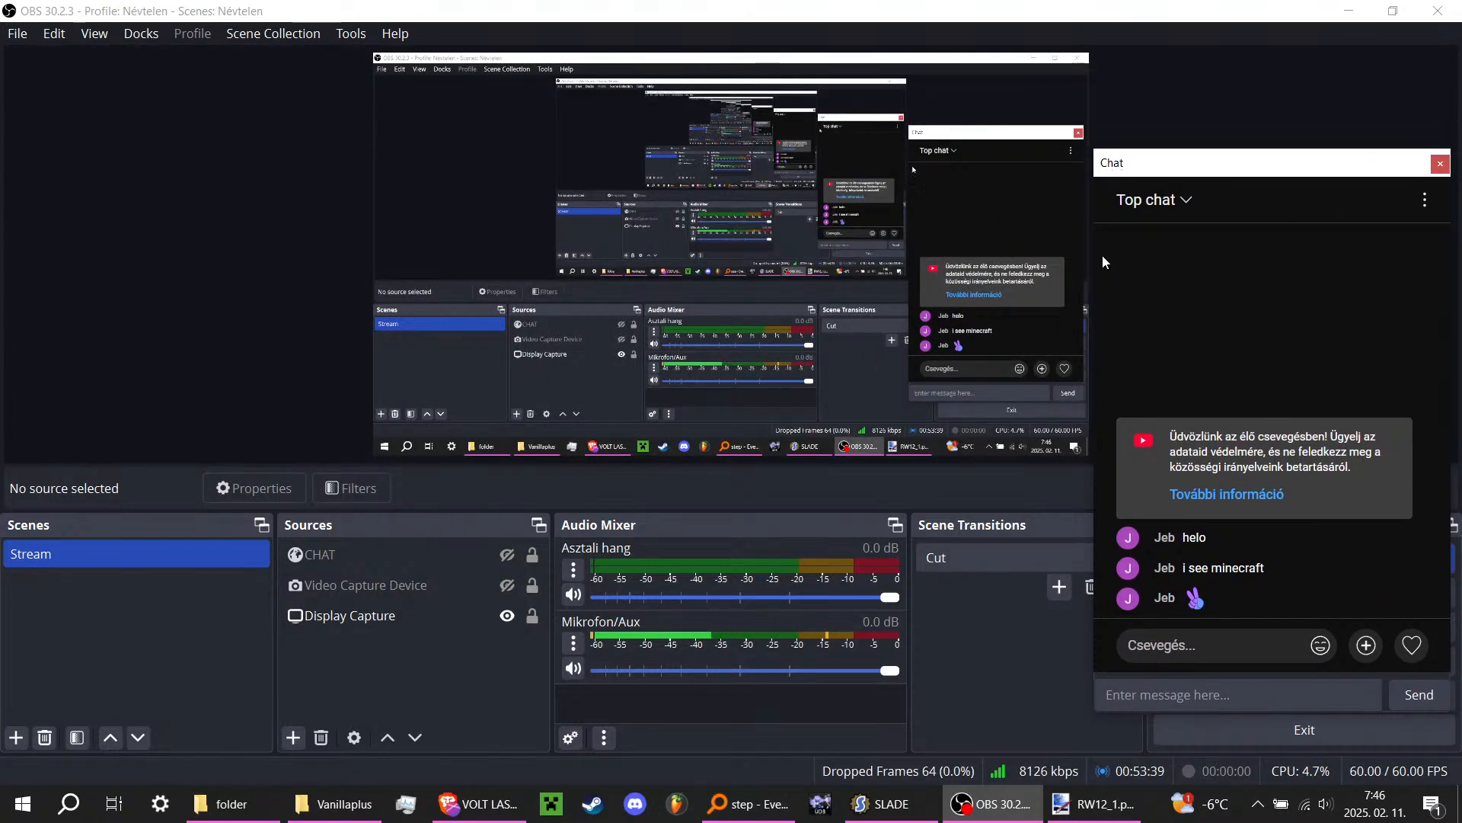
Step: Switch to Paint.NET and examine the open textures RW10_3B, RW10_1B and RW8_1, inspecting the pixels of RW8_1 up close
left_click(1460, 808)
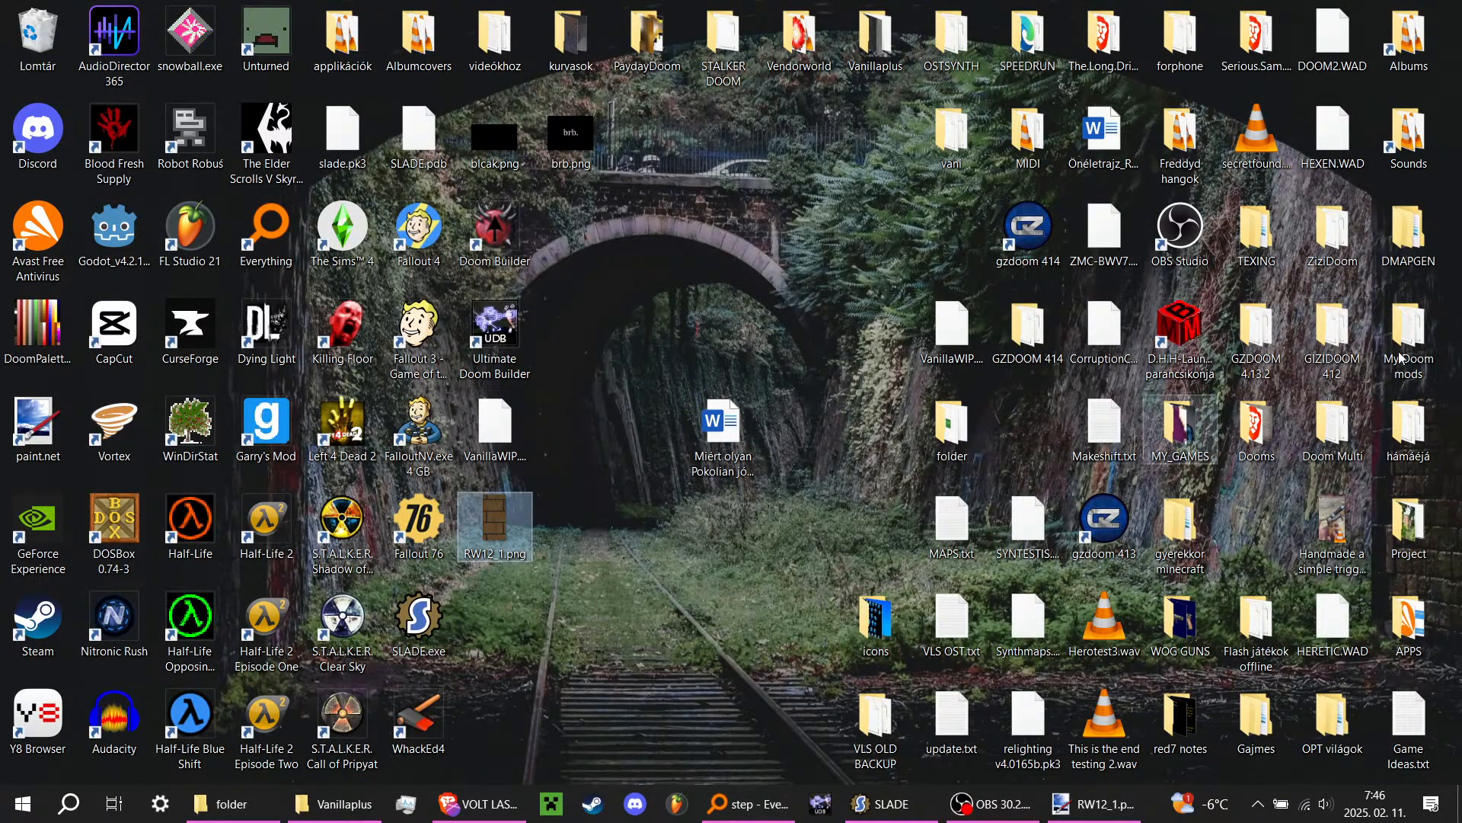
mouse_move(980, 820)
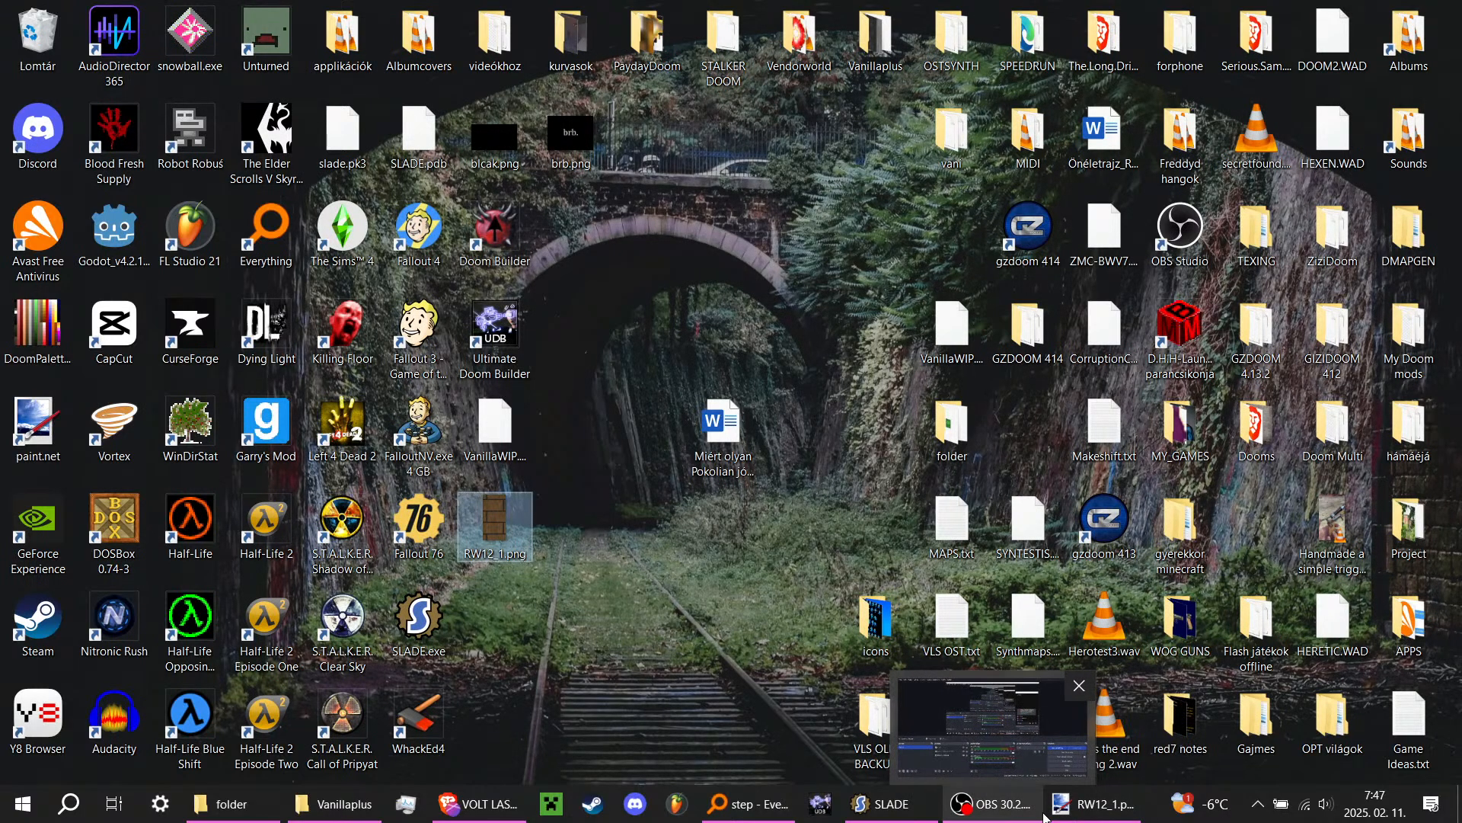
left_click(1089, 816)
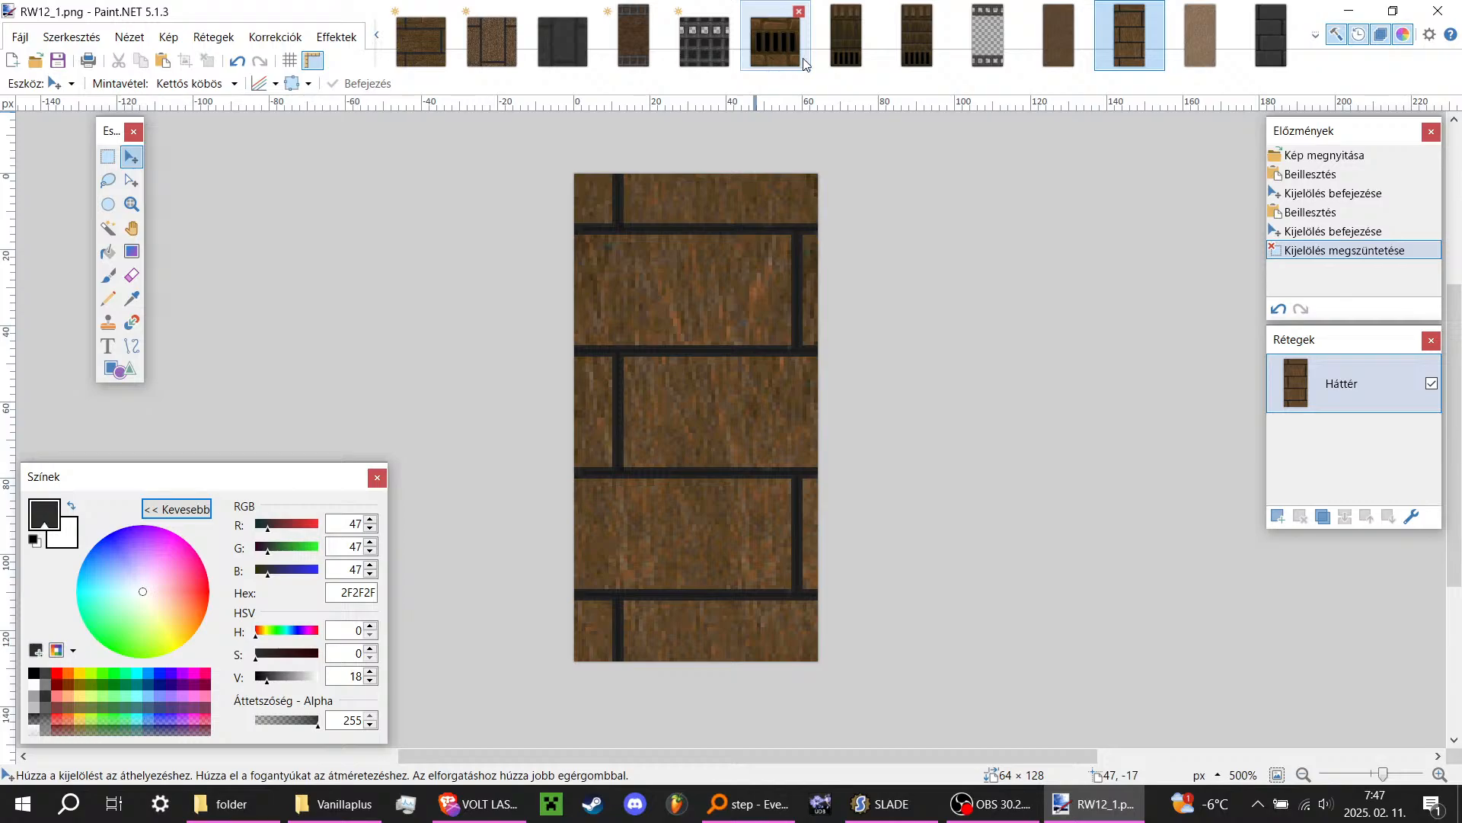
left_click(852, 65)
scroll(920, 293, "up", 3, "ctrl")
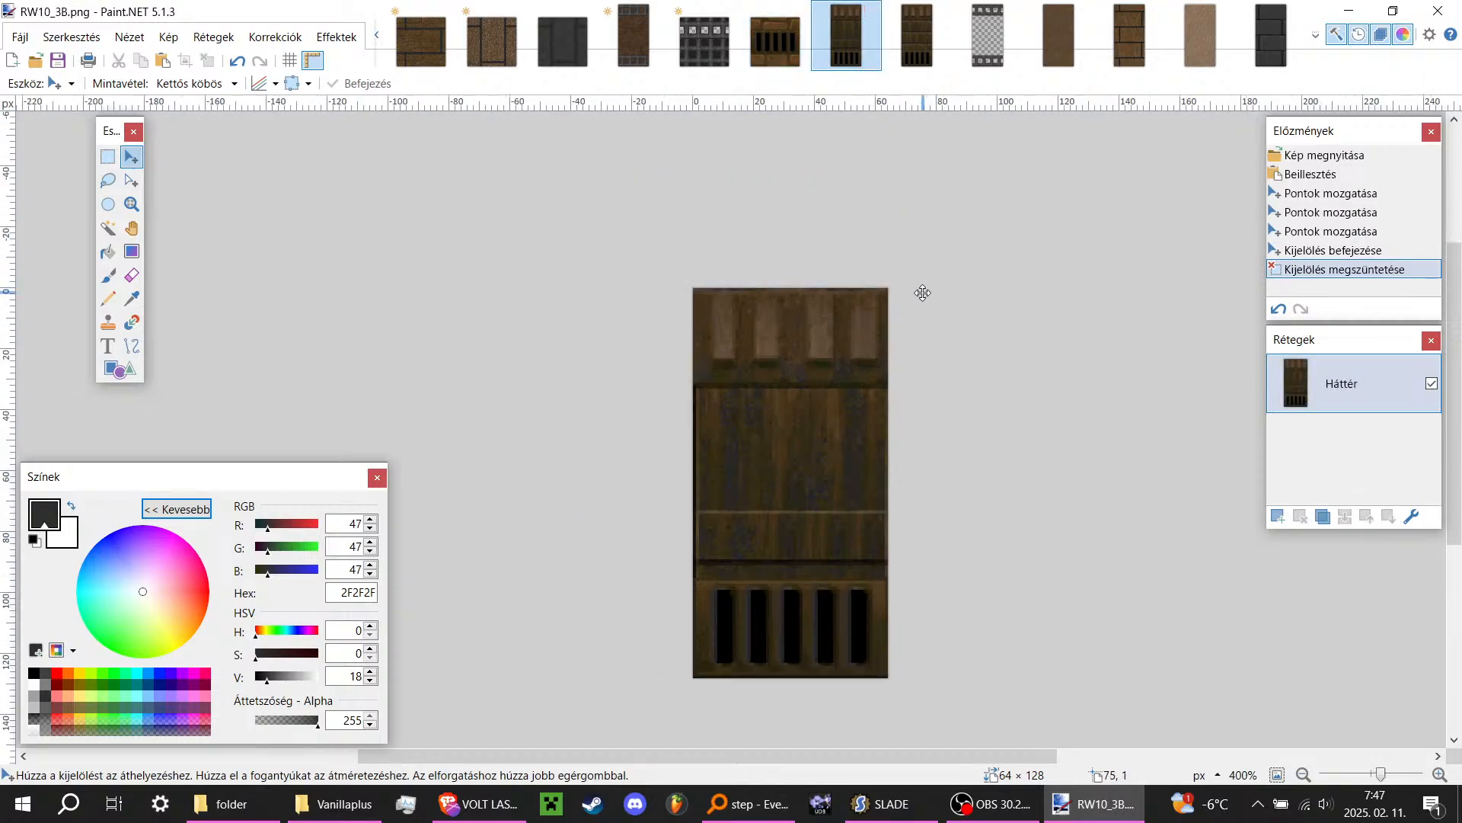
left_click(921, 45)
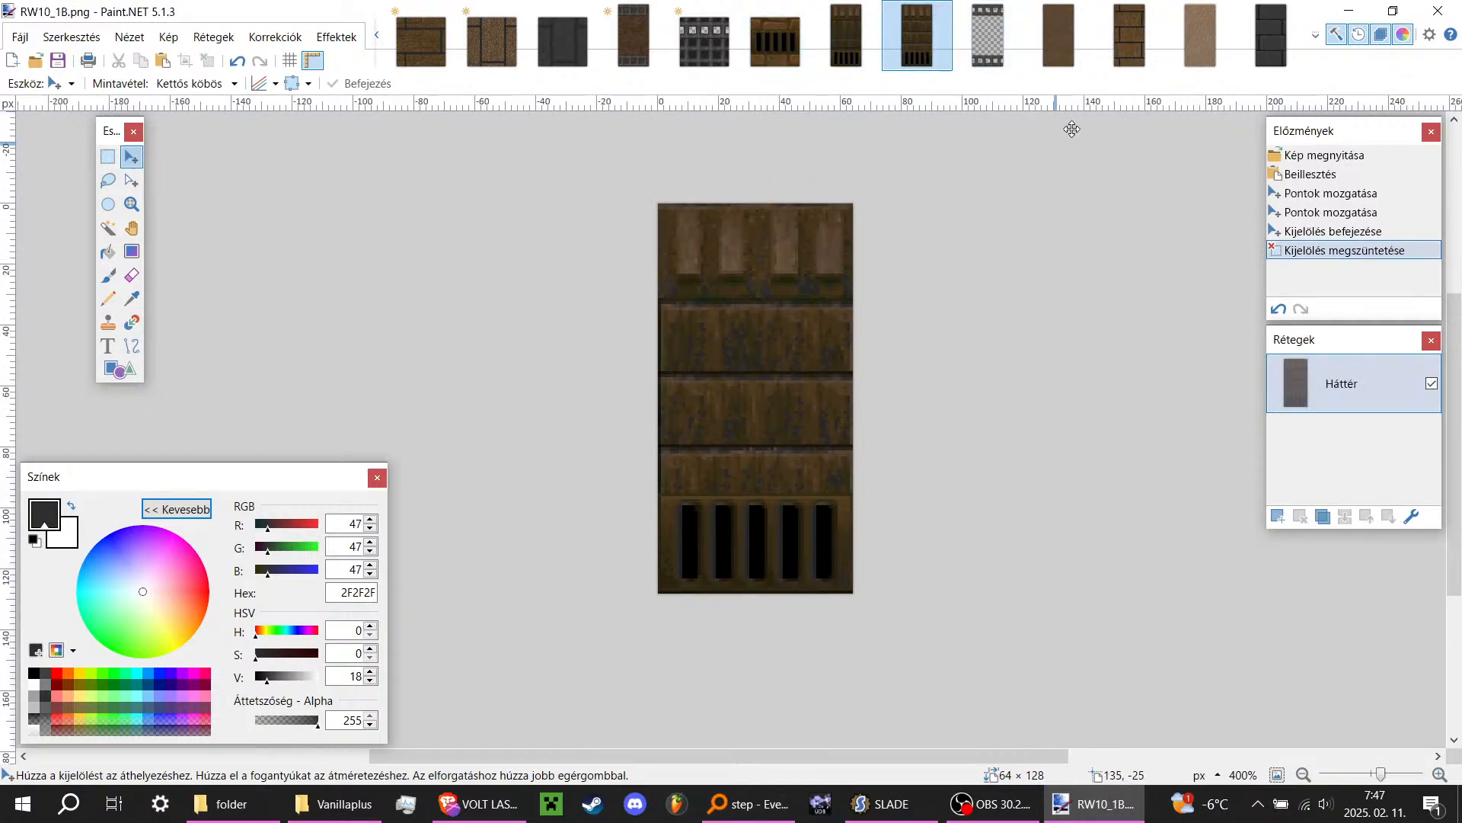
left_click(1127, 40)
left_click(1065, 53)
scroll(858, 238, "down", 2)
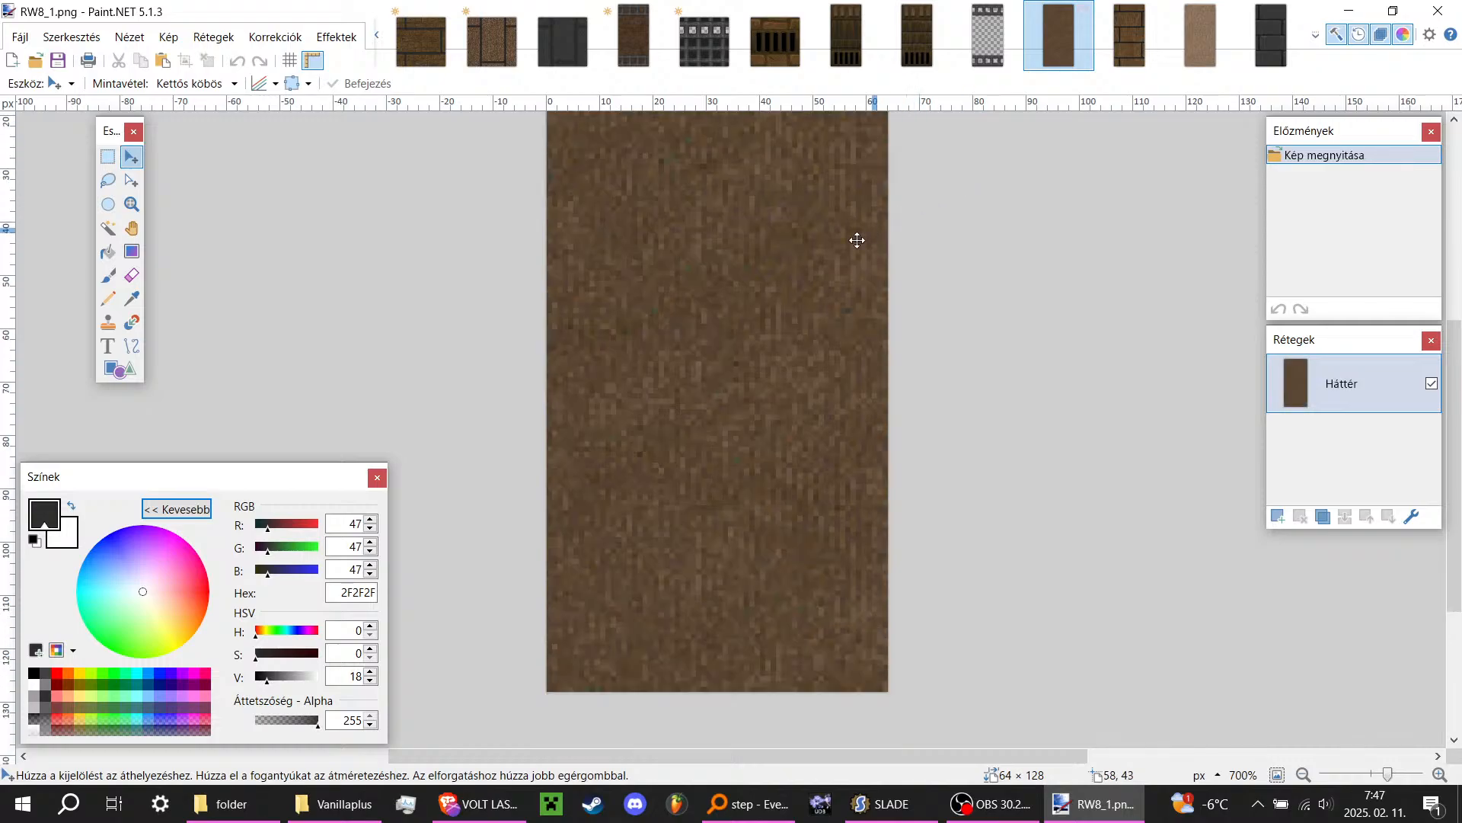
scroll(716, 440, "down", 3, "ctrl")
scroll(716, 440, "up", 10, "ctrl")
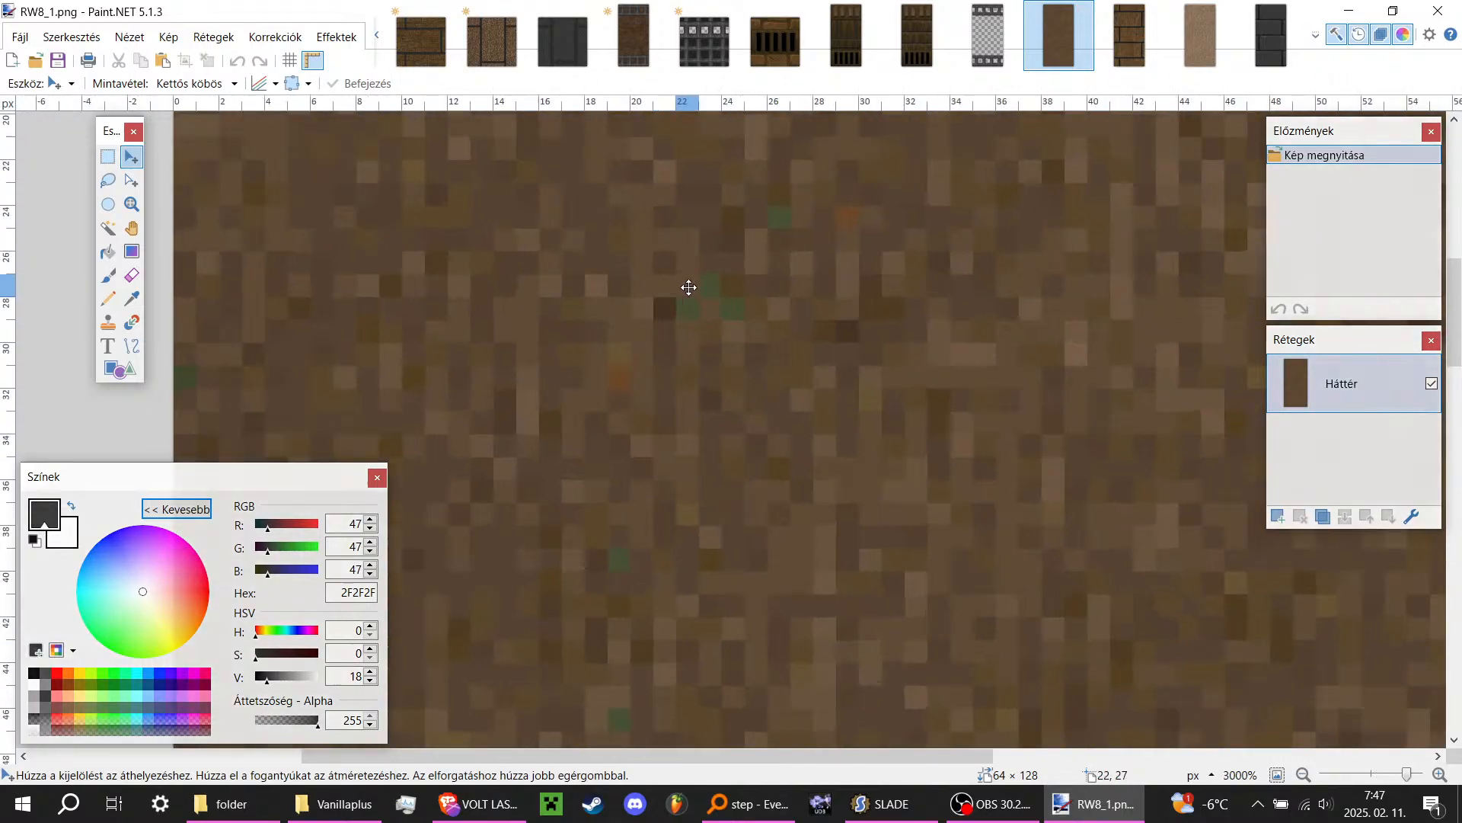
scroll(806, 295, "down", 9, "ctrl")
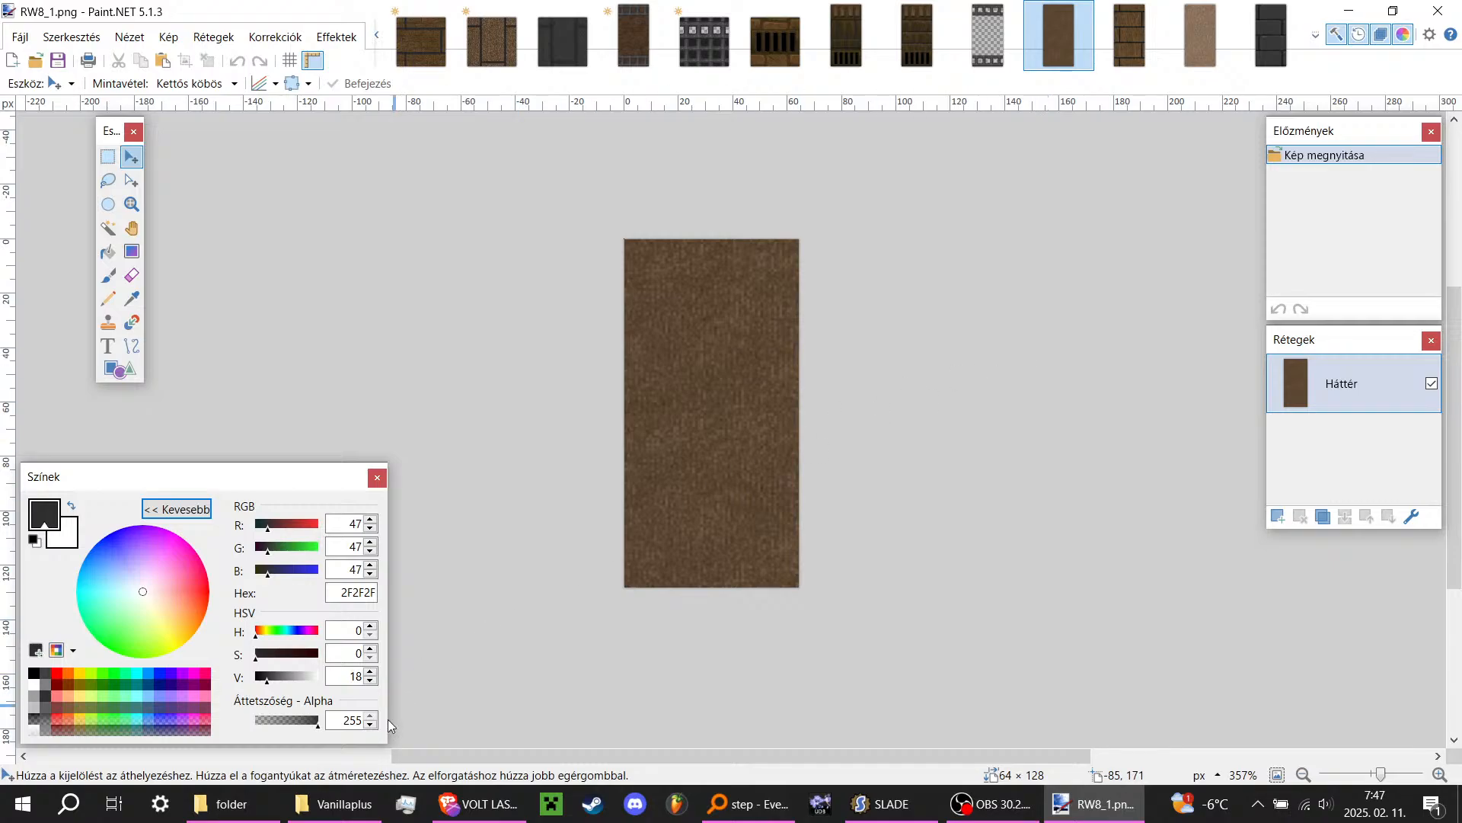
Step: Open the icons folder from the desktop and look through its PNG textures and sprites
left_click(298, 801)
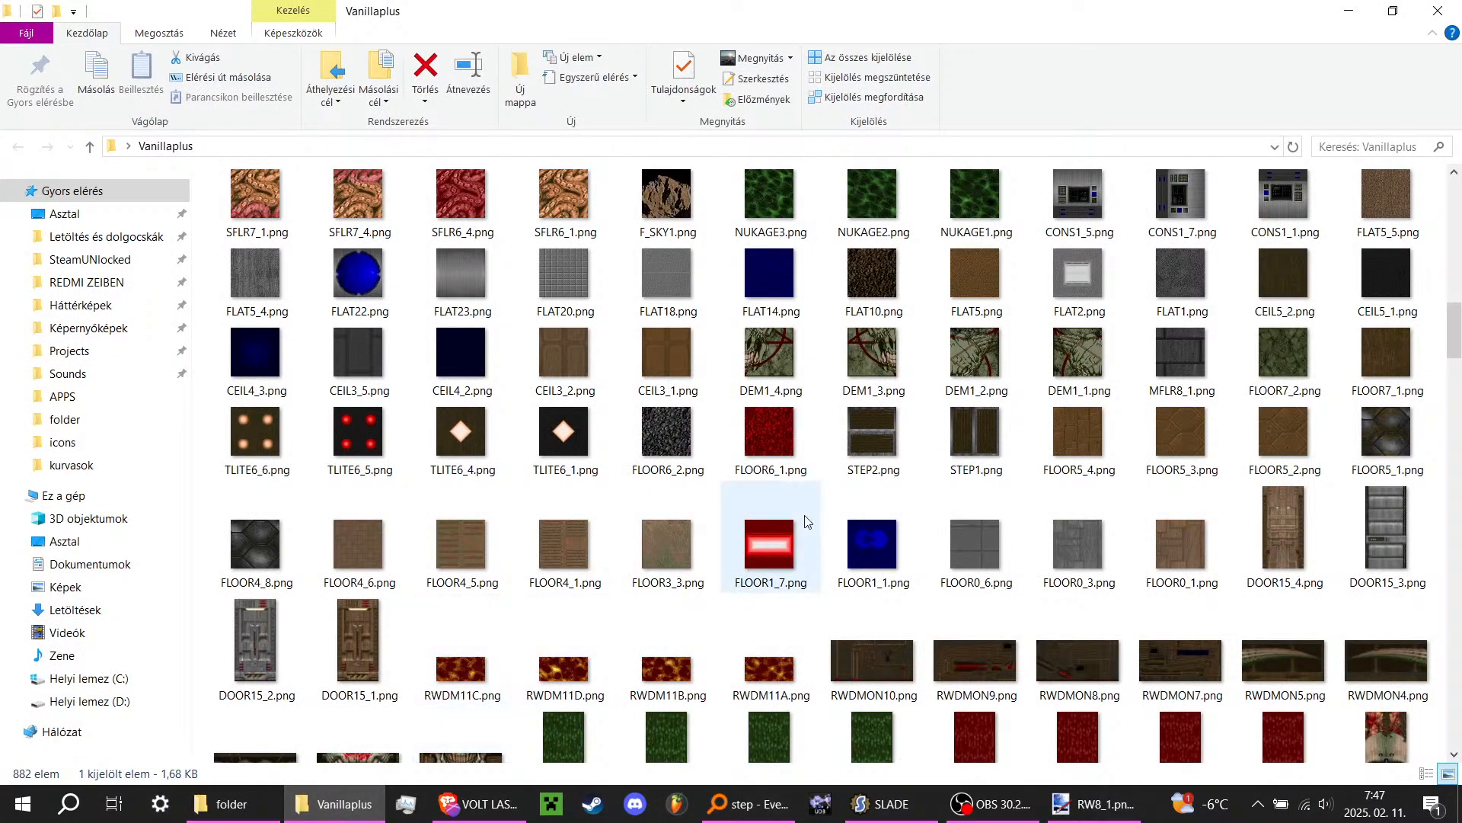
key("super+d")
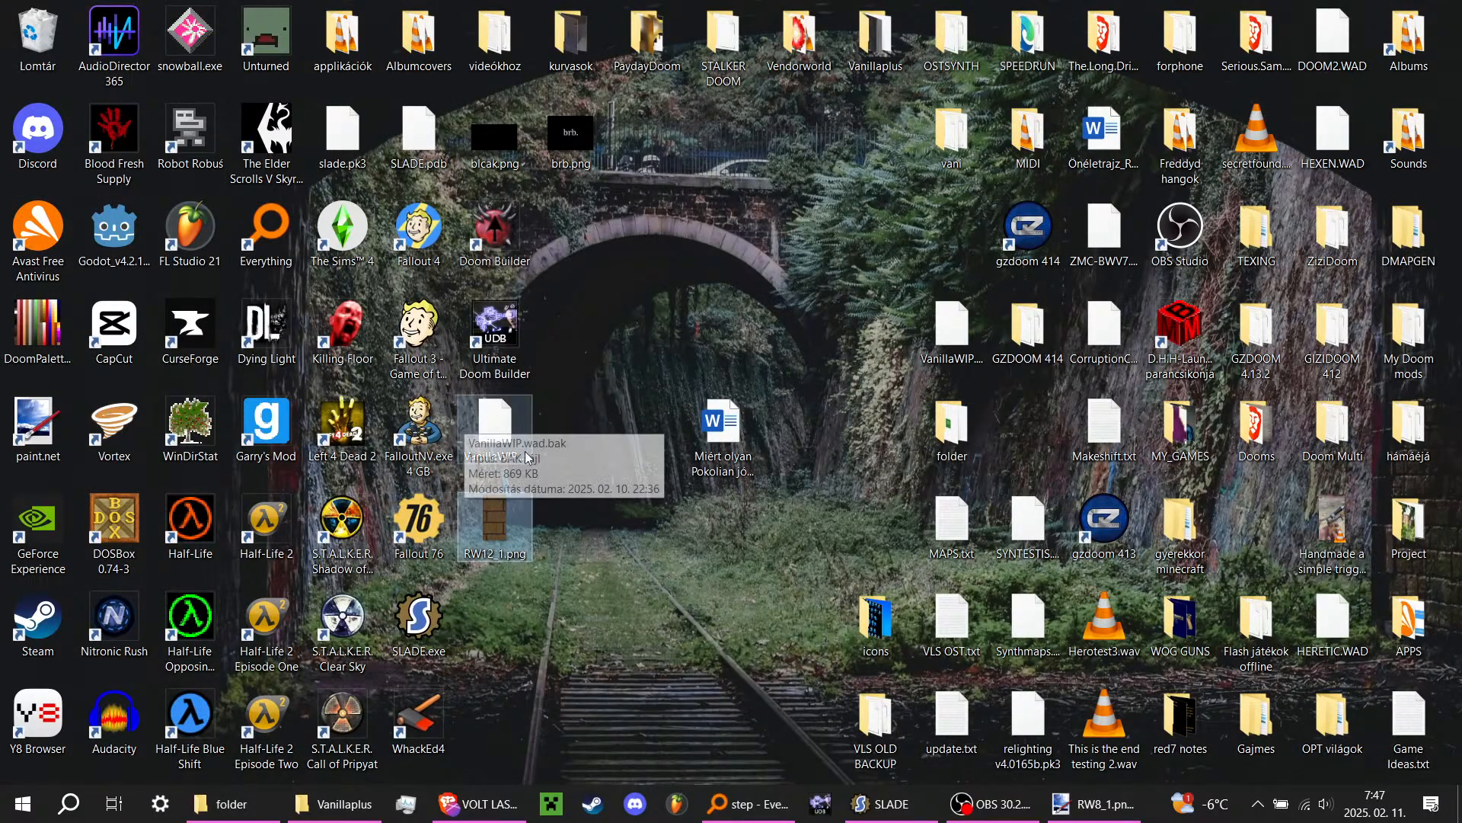
left_click(907, 627)
double_click(906, 627)
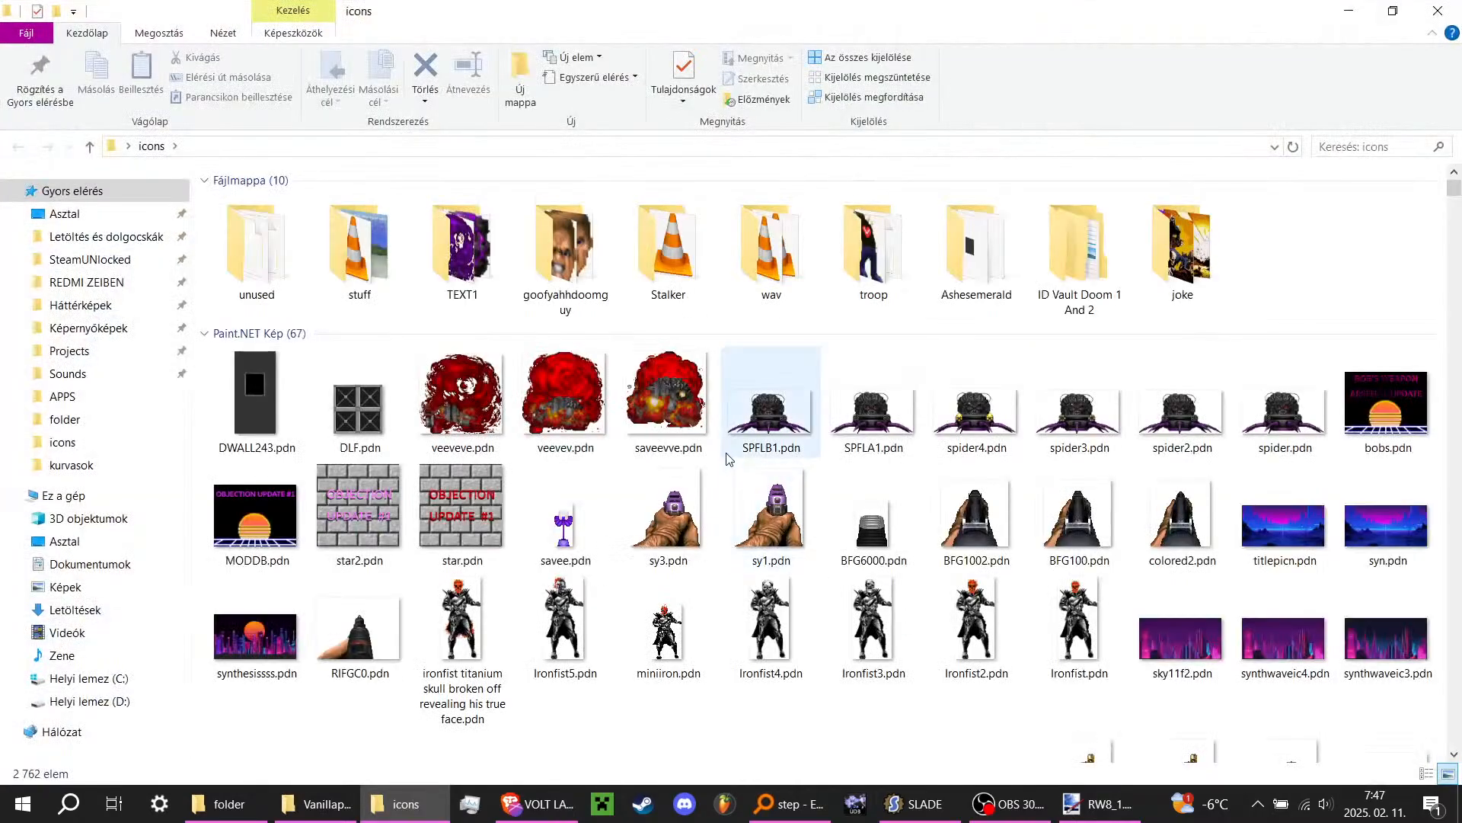
scroll(727, 446, "down", 5)
scroll(735, 438, "down", 3)
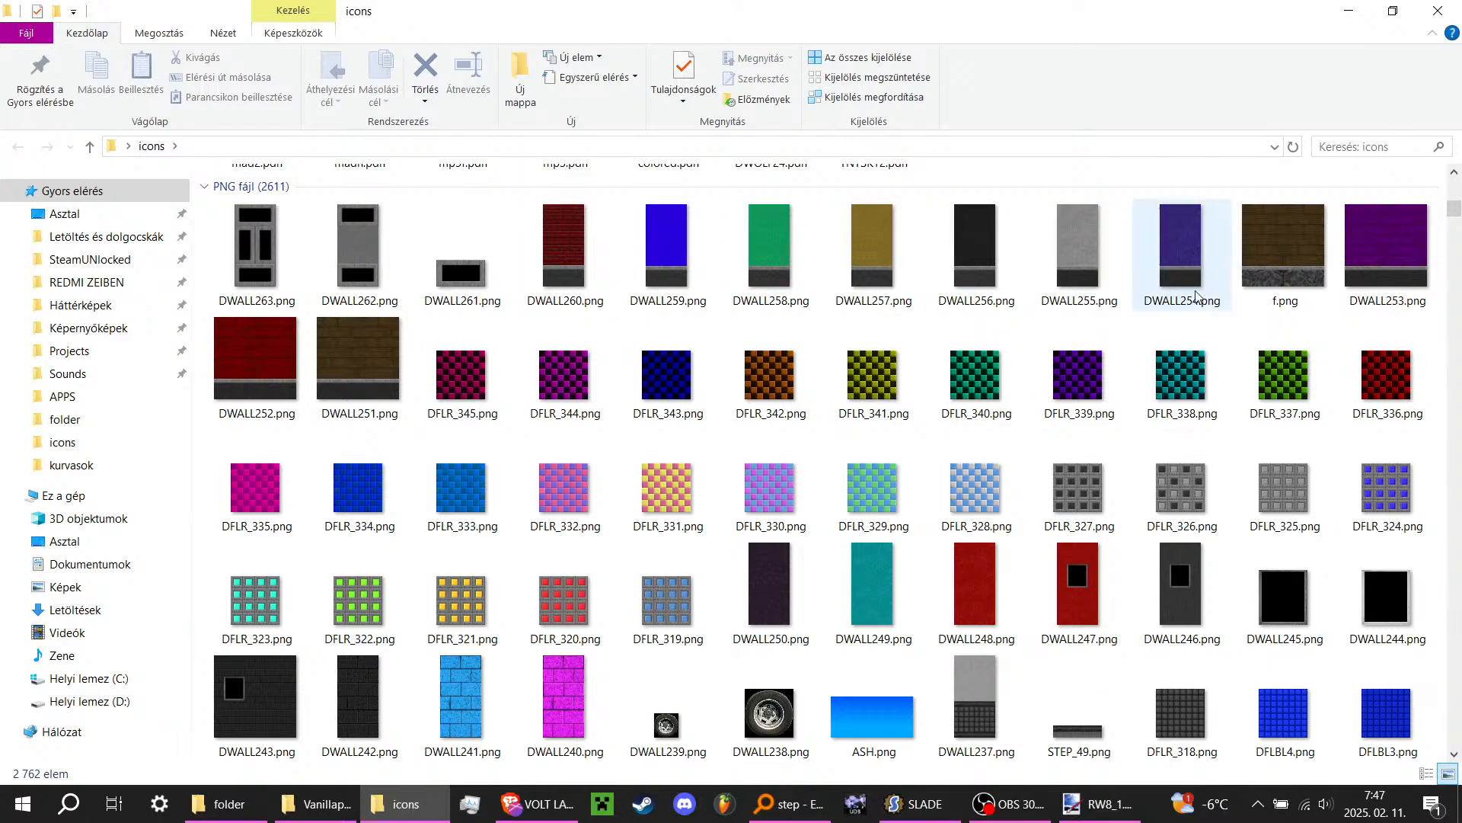
scroll(735, 573, "up", 3)
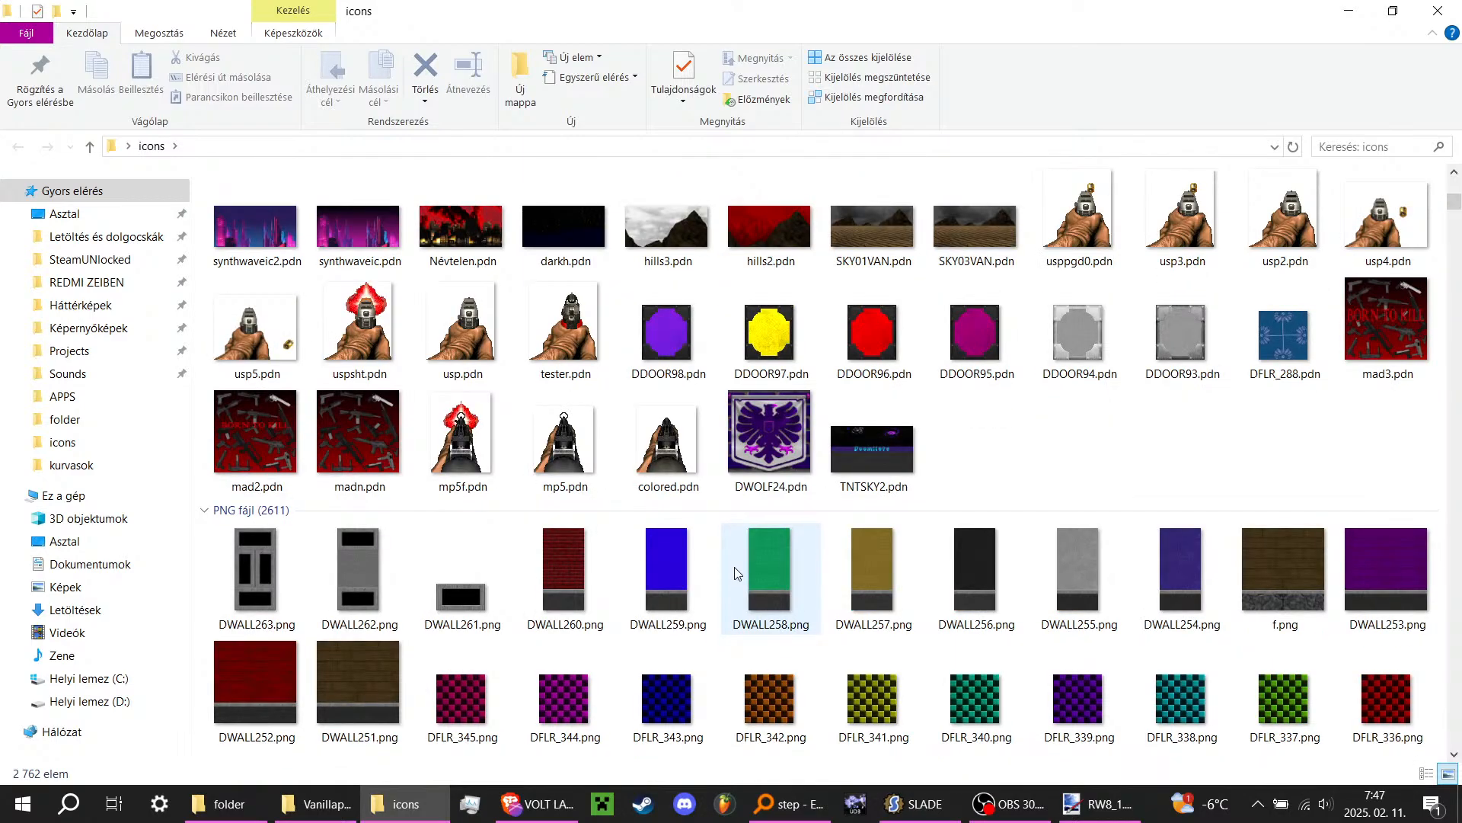
scroll(736, 573, "down", 6)
scroll(736, 555, "down", 6)
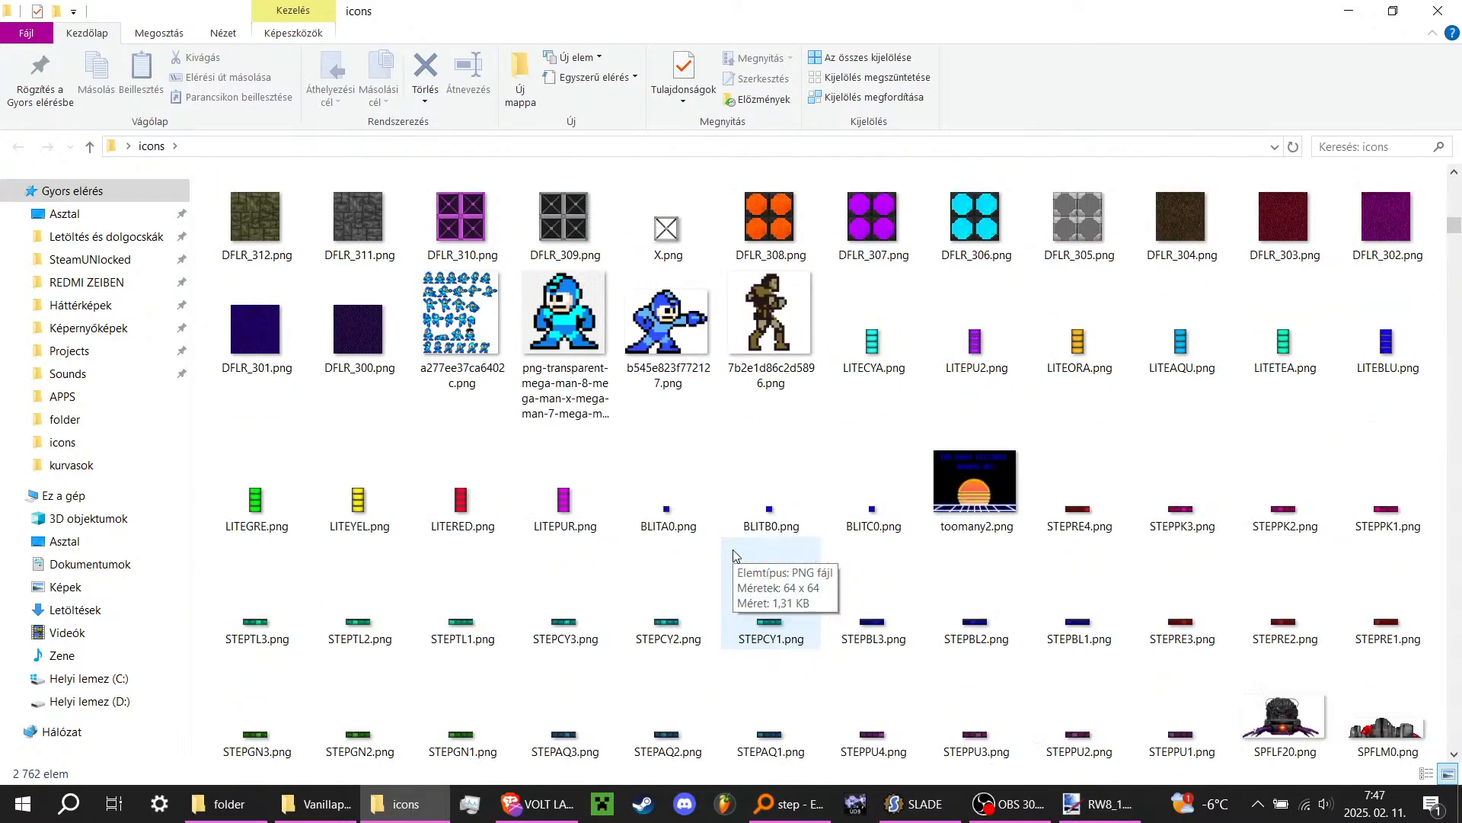
scroll(736, 554, "down", 6)
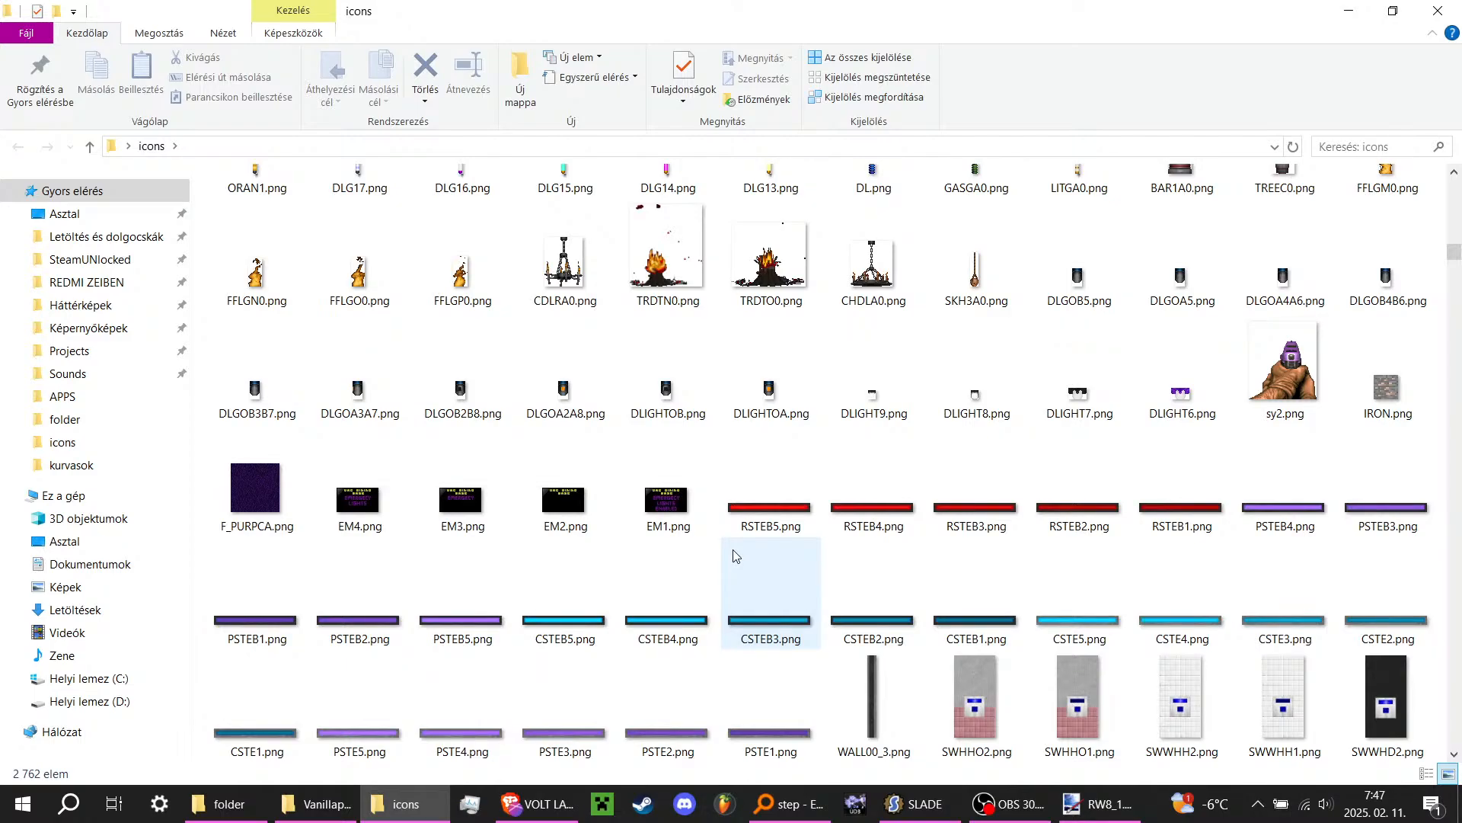
scroll(736, 555, "down", 6)
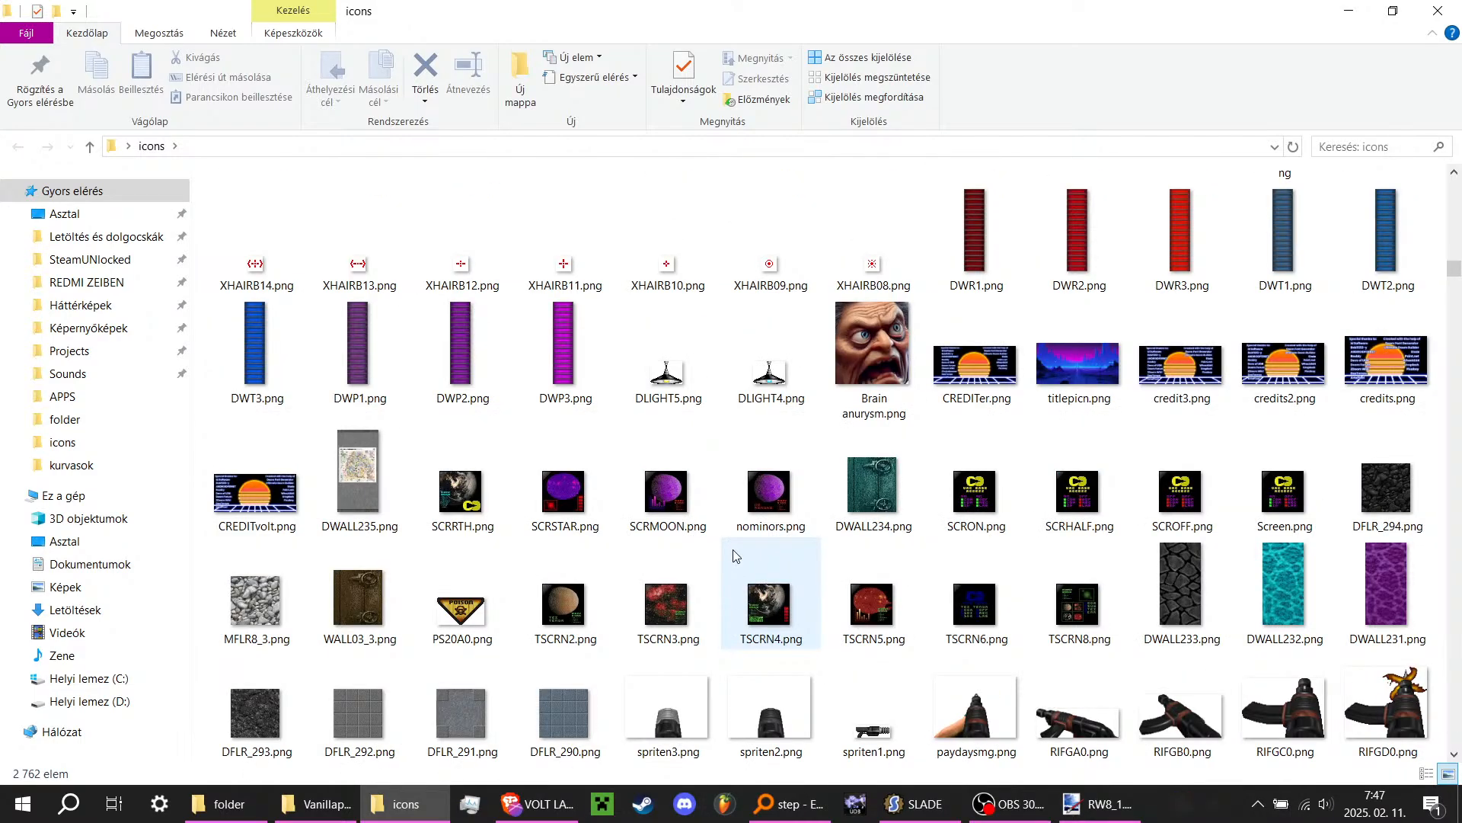
scroll(735, 555, "down", 3)
scroll(686, 556, "up", 3)
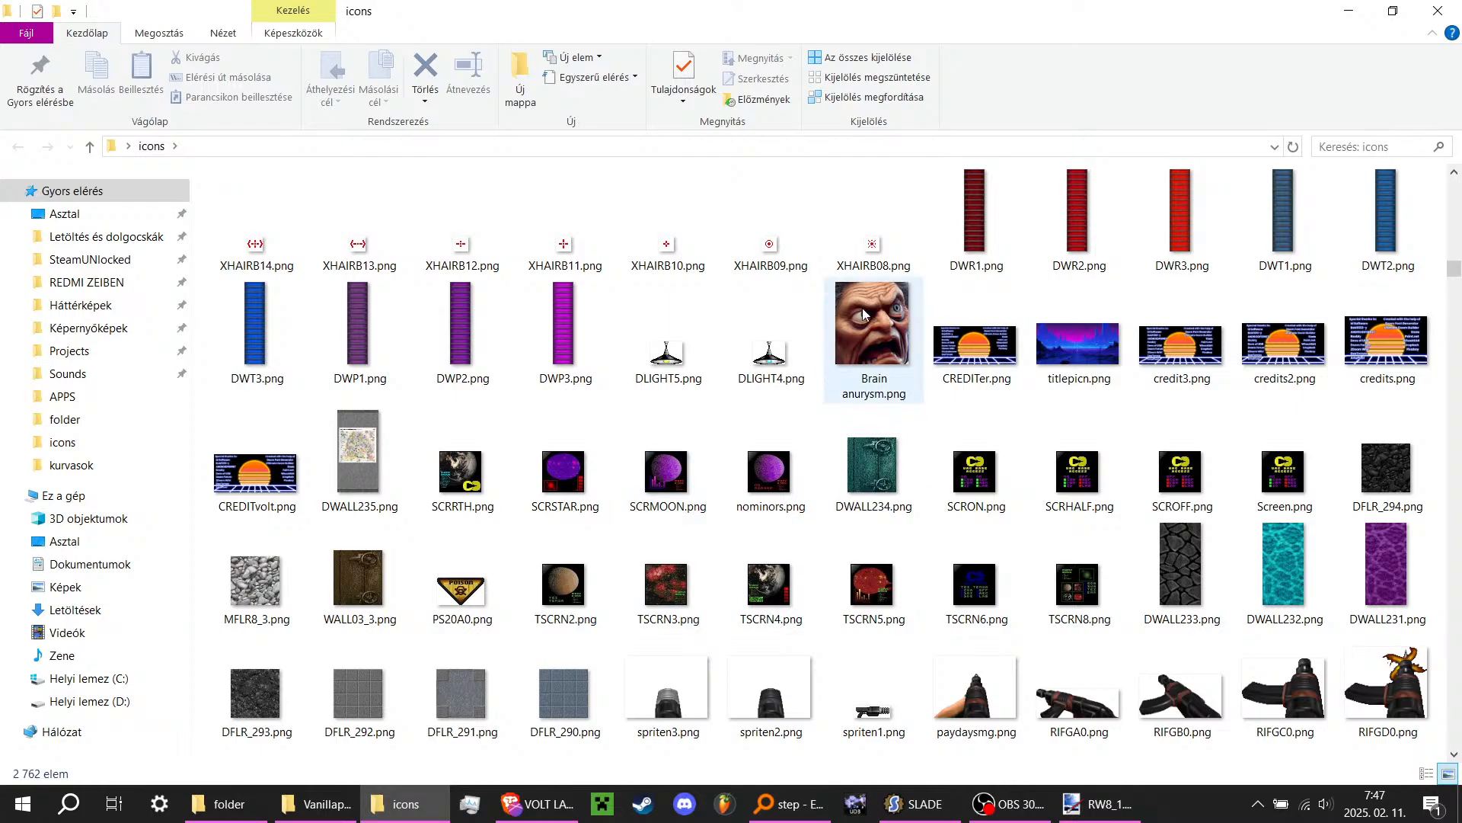
scroll(626, 561, "down", 6)
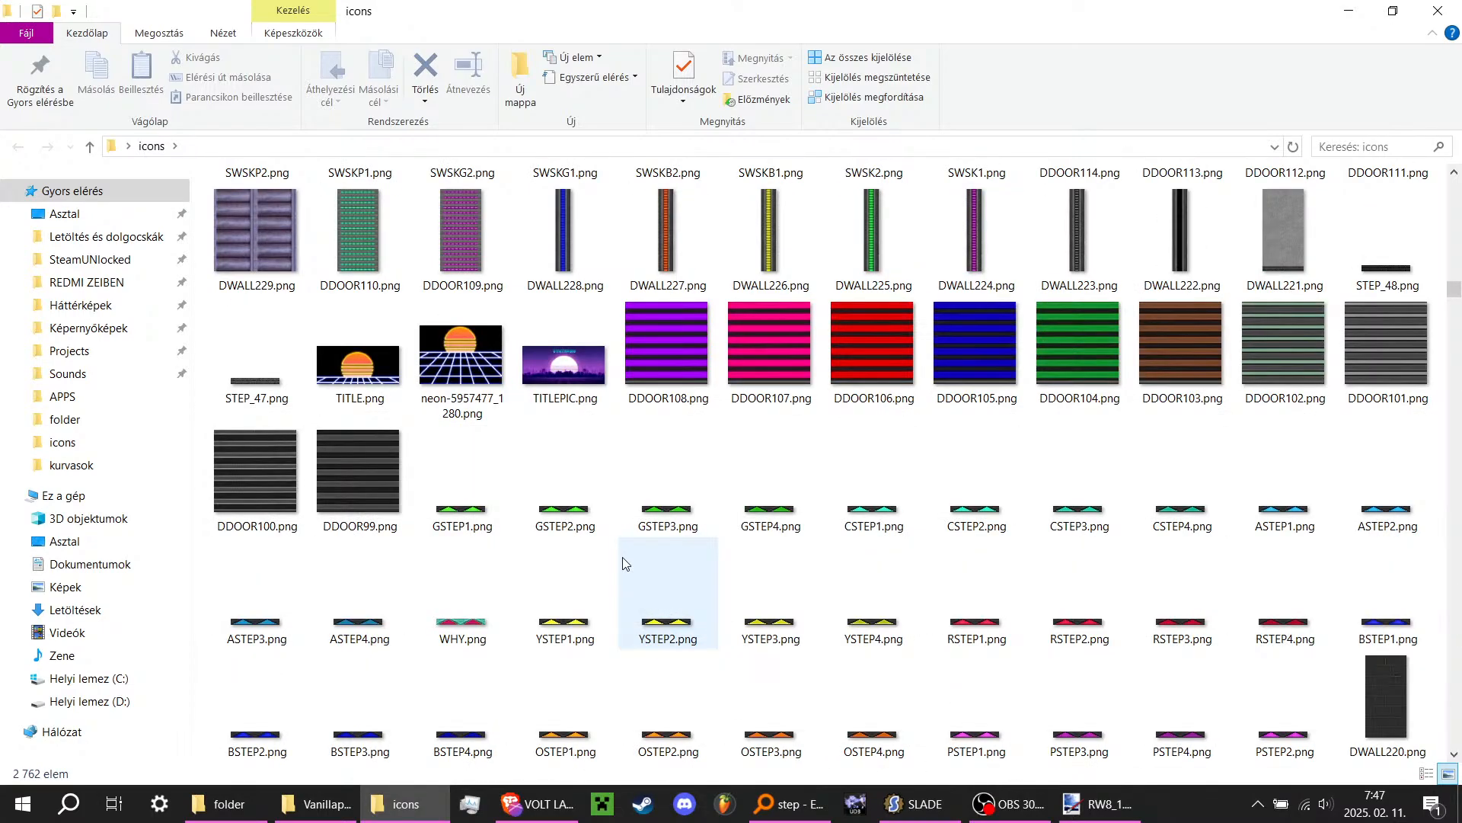
scroll(623, 563, "down", 10)
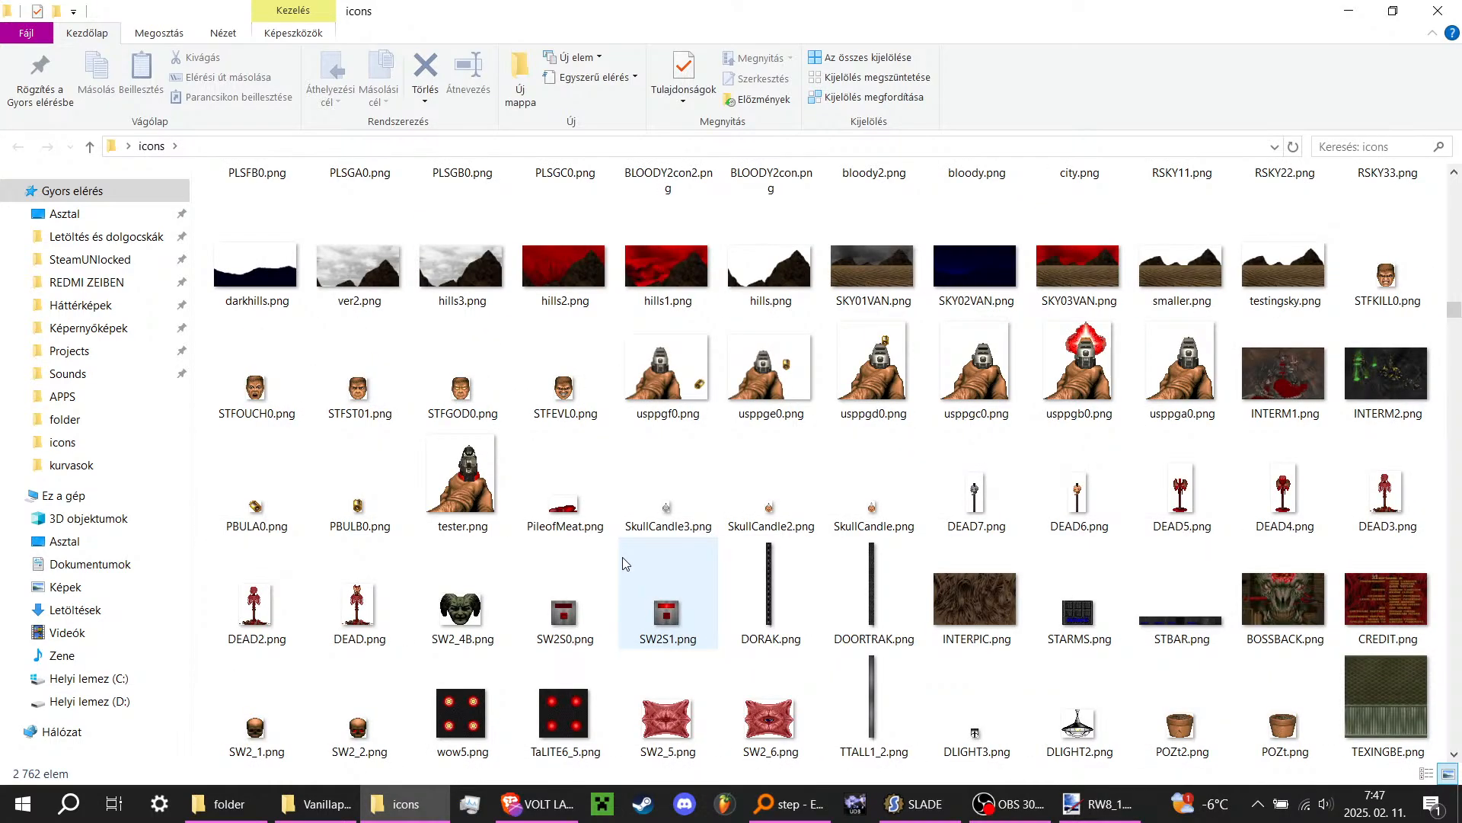
scroll(639, 546, "down", 5)
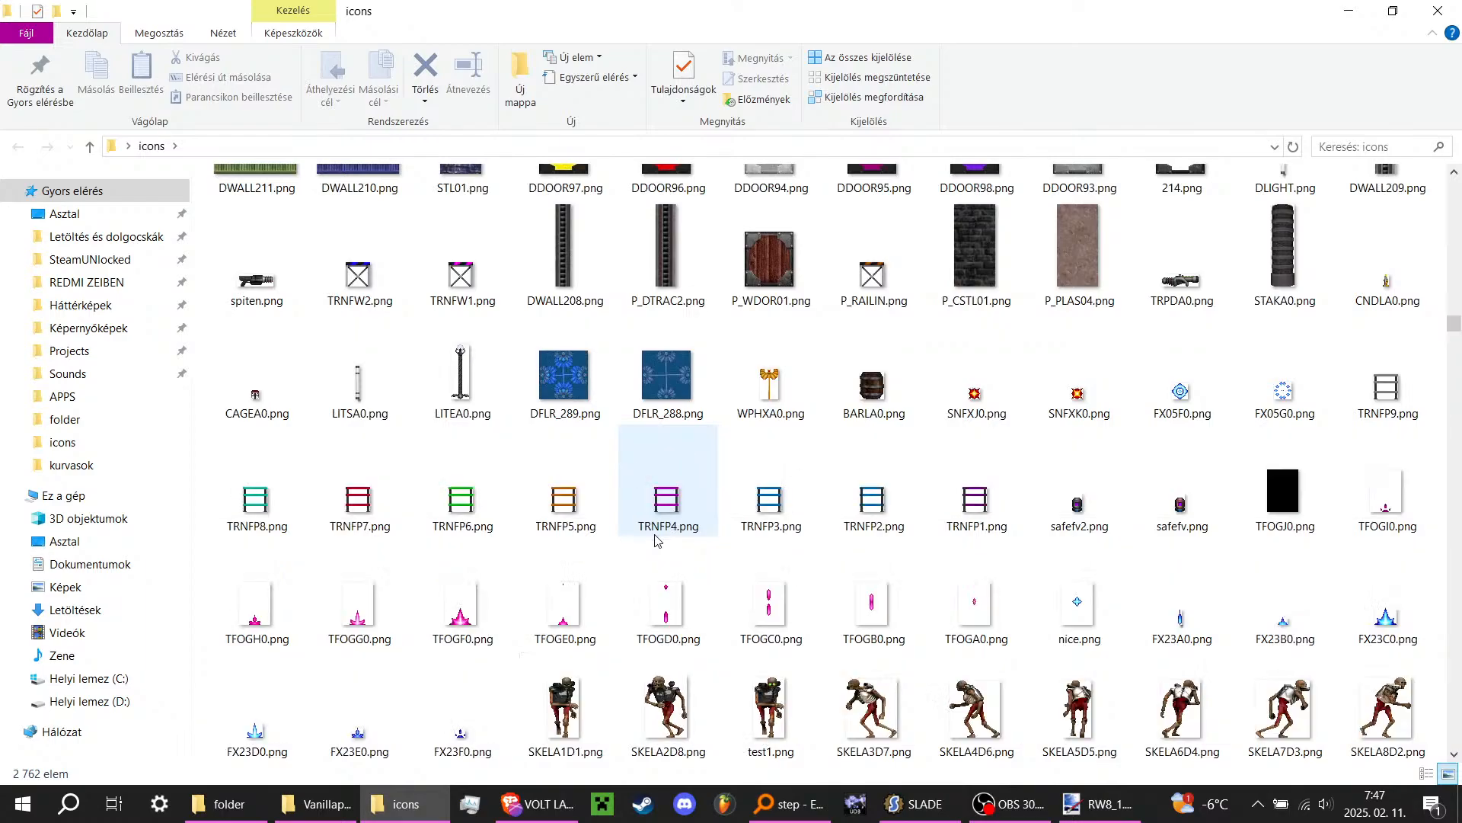
scroll(655, 540, "down", 3)
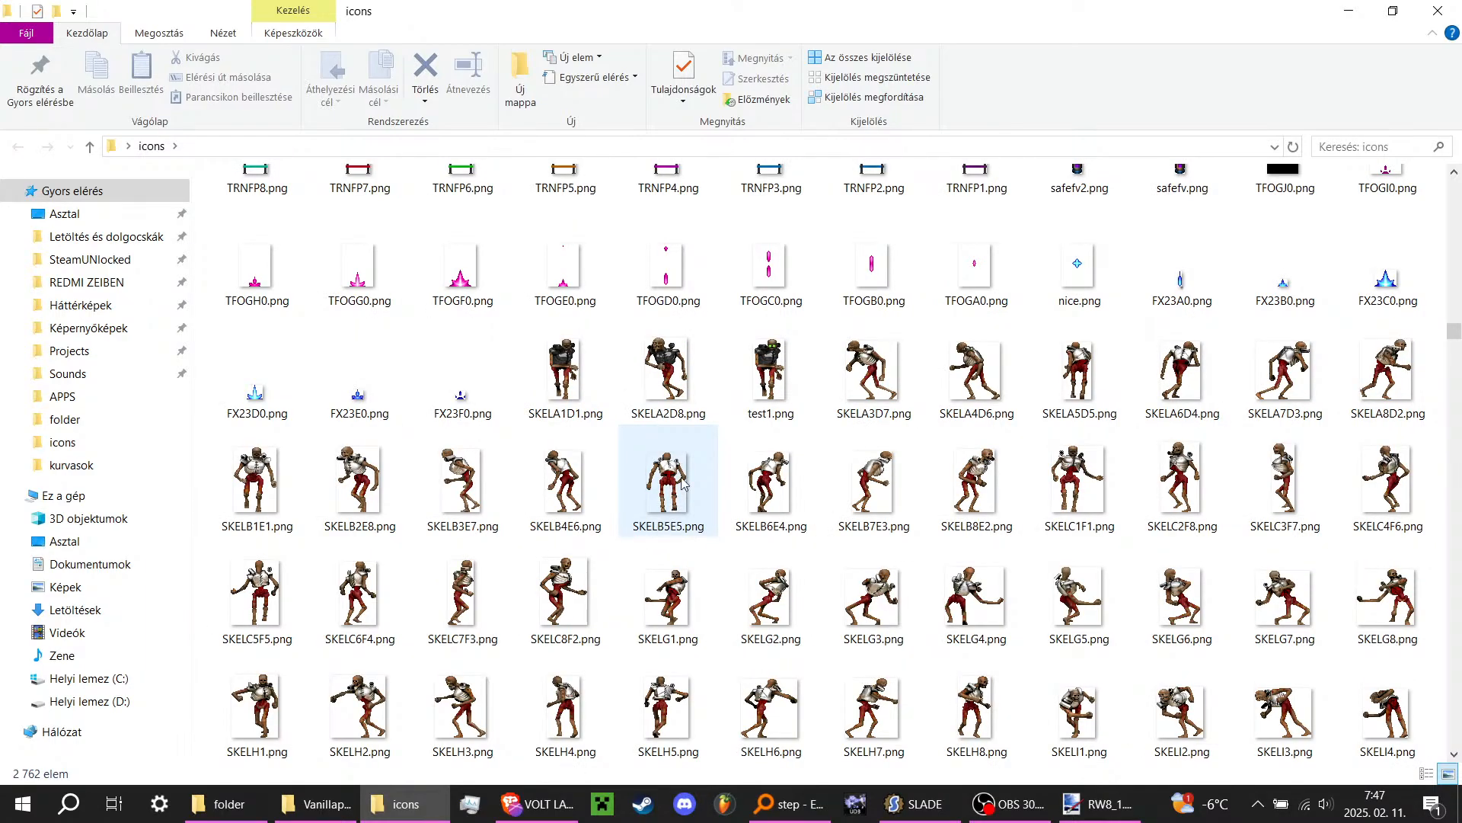
Step: Preview test1.png from the icons folder and return to the DWALL and DFLR textures
double_click(760, 373)
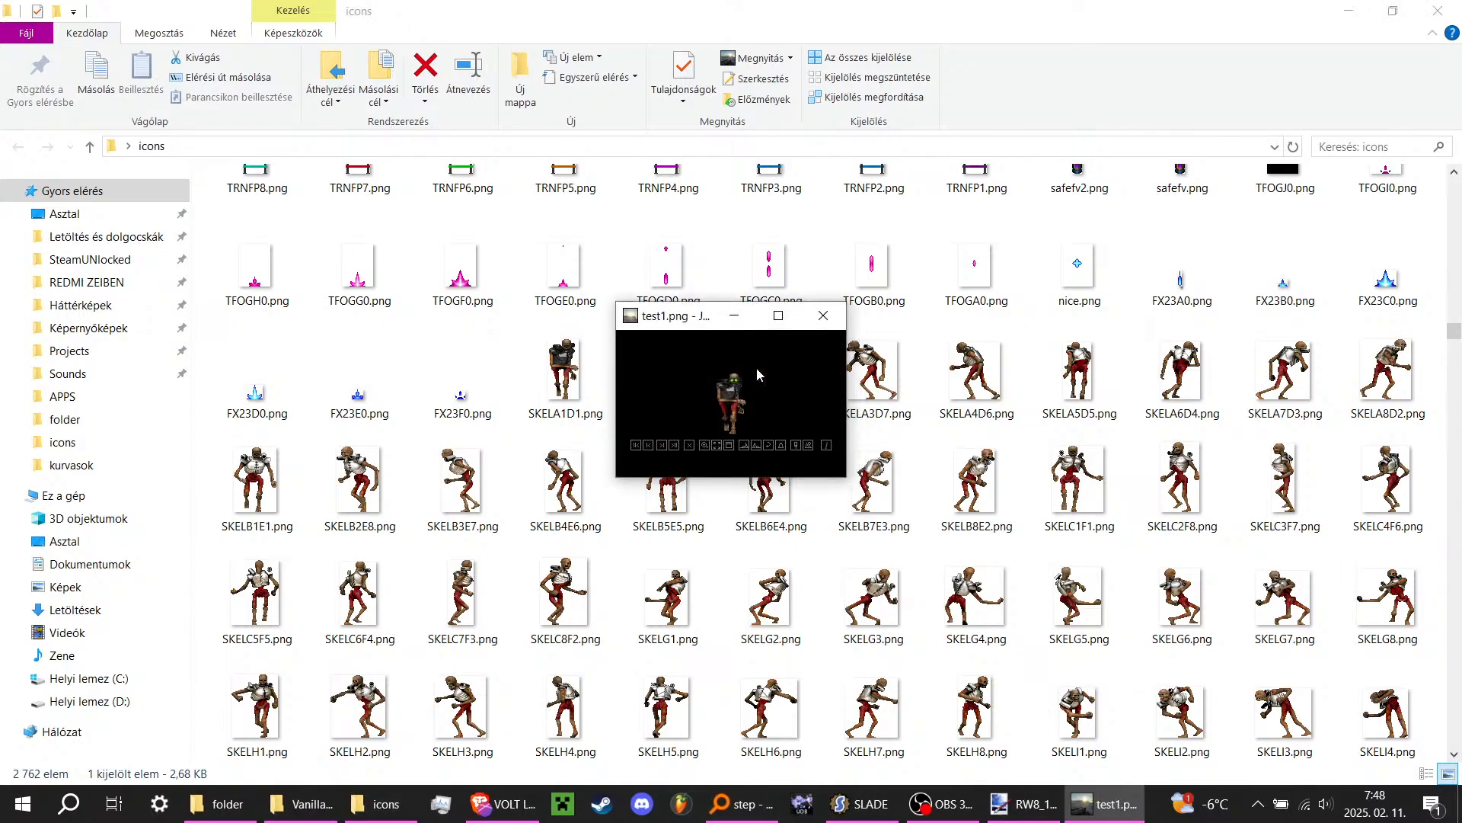
left_click(824, 240)
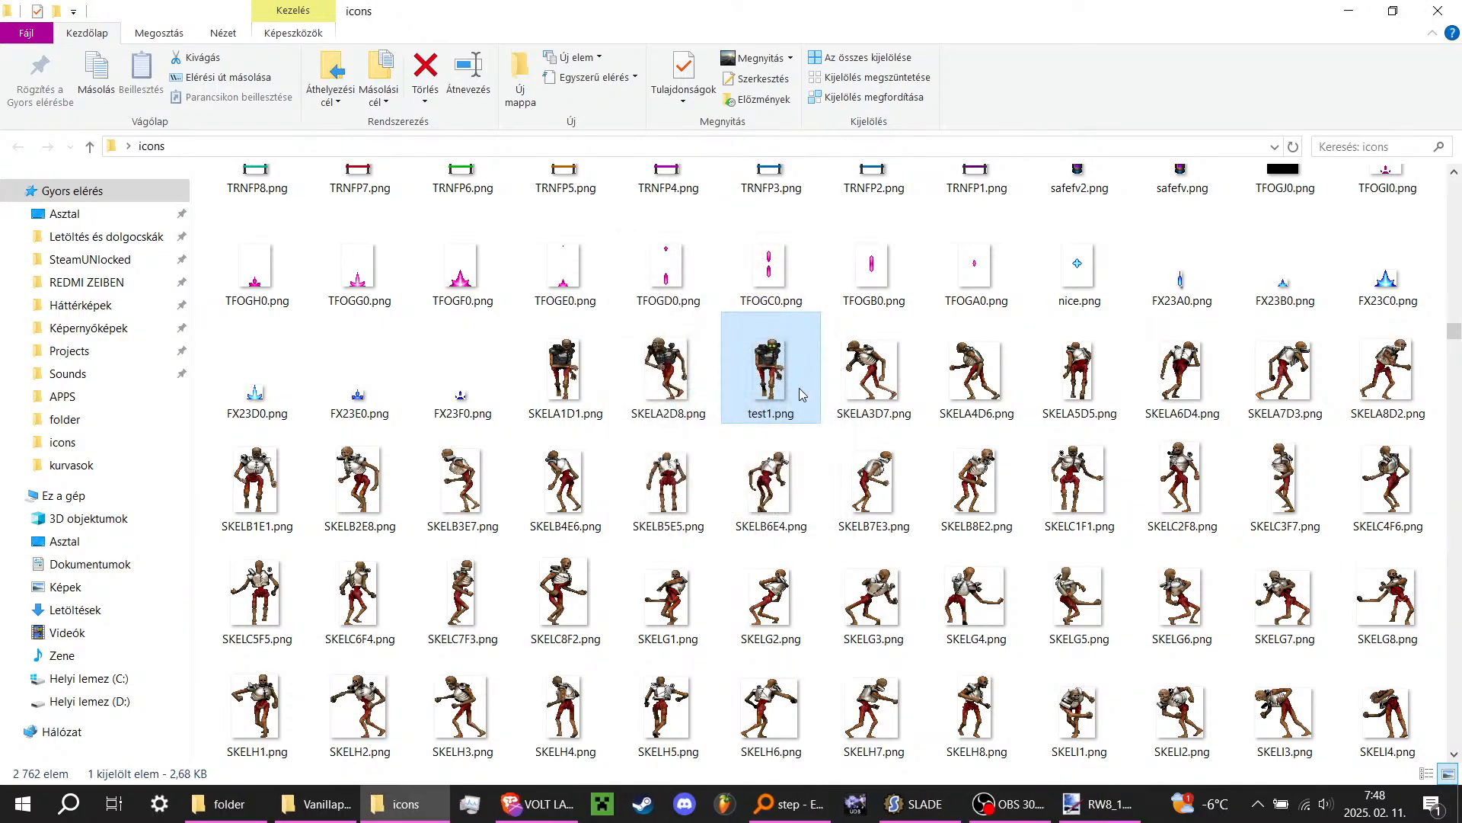
scroll(785, 412, "up", 10)
scroll(784, 425, "up", 20)
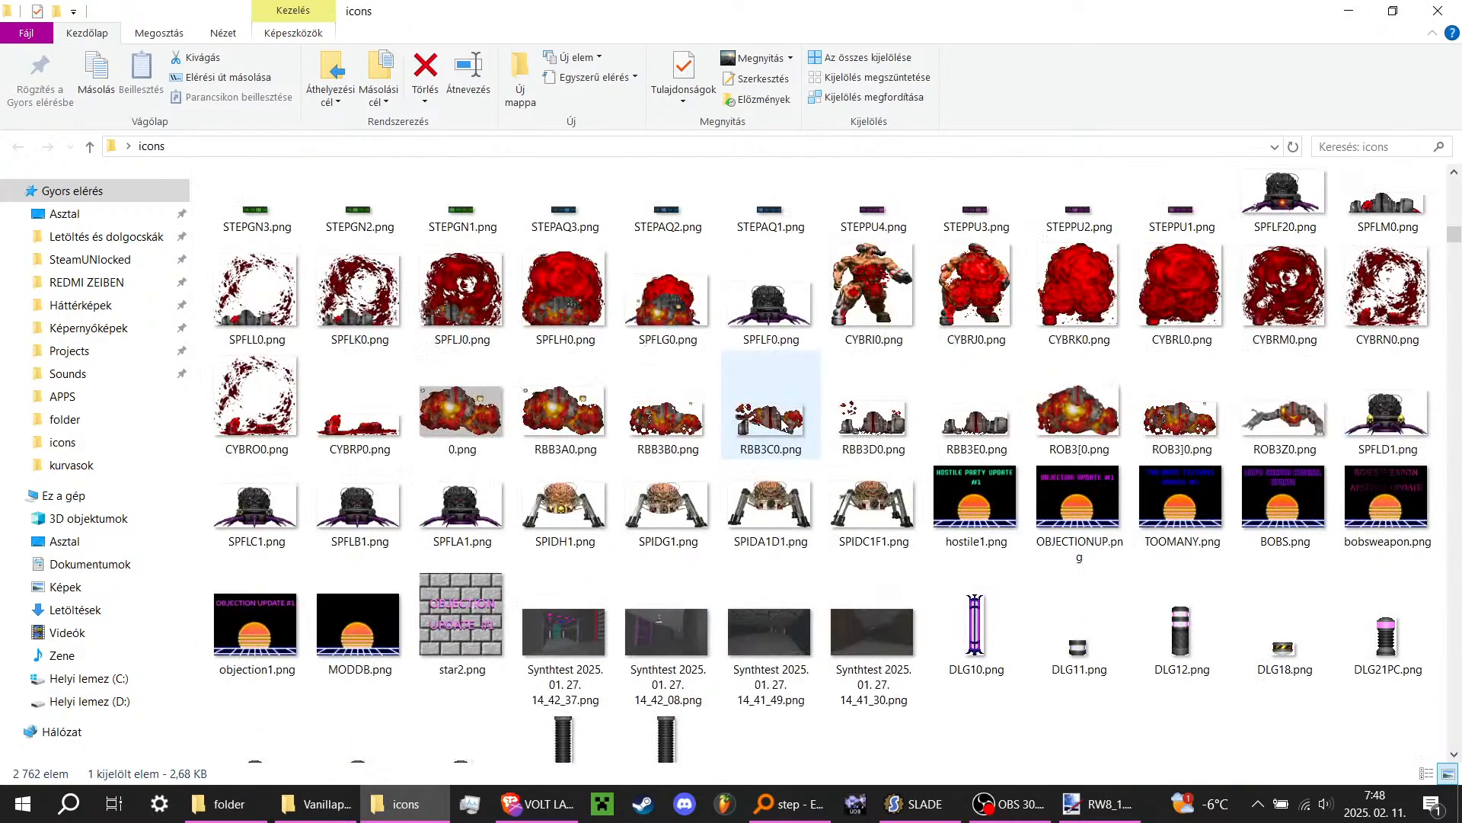
scroll(784, 424, "up", 6)
scroll(784, 424, "down", 8)
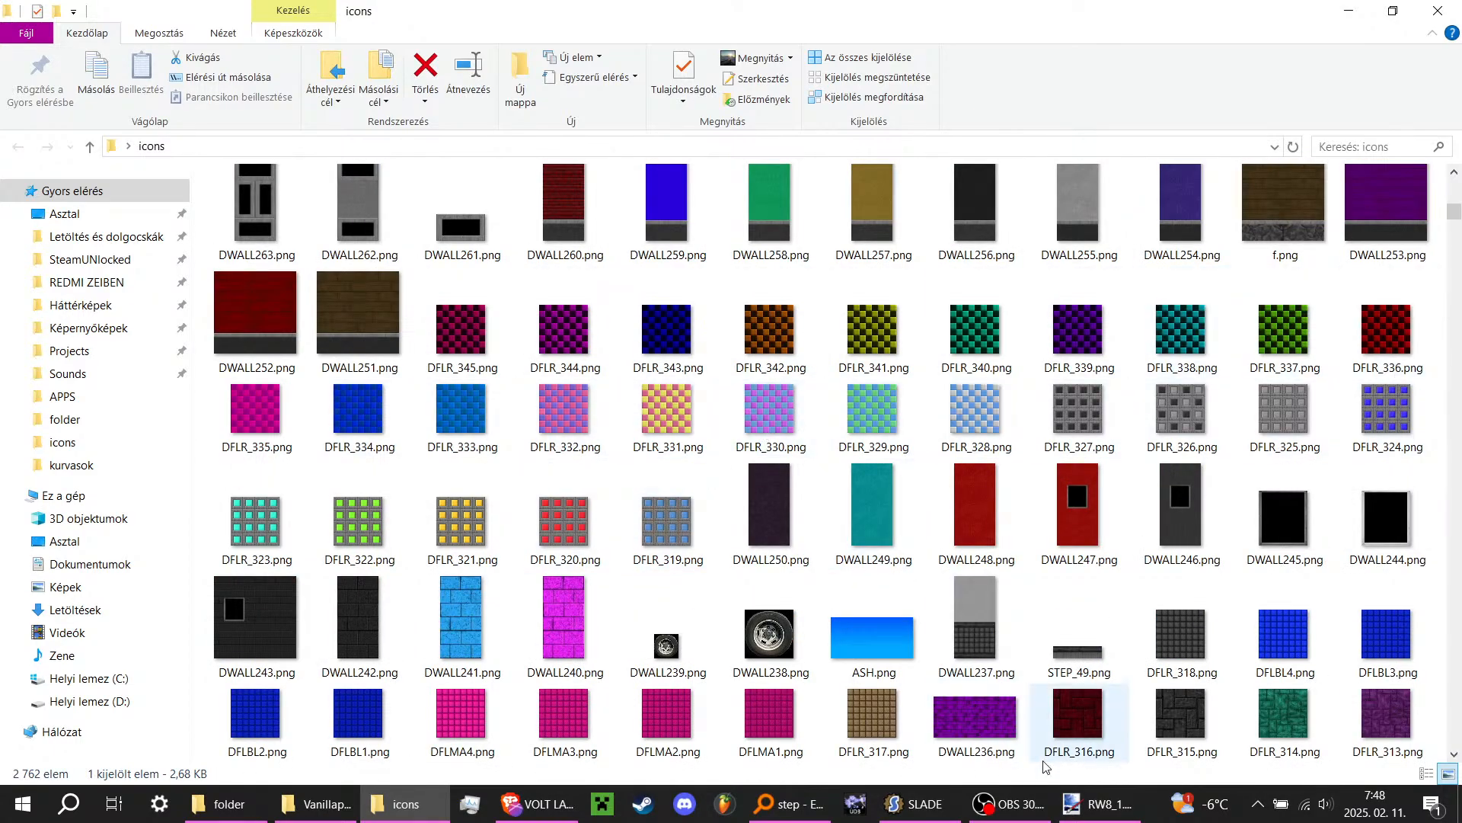
Step: Switch to SLADE and save VanillaWIP.wad
left_click(940, 806)
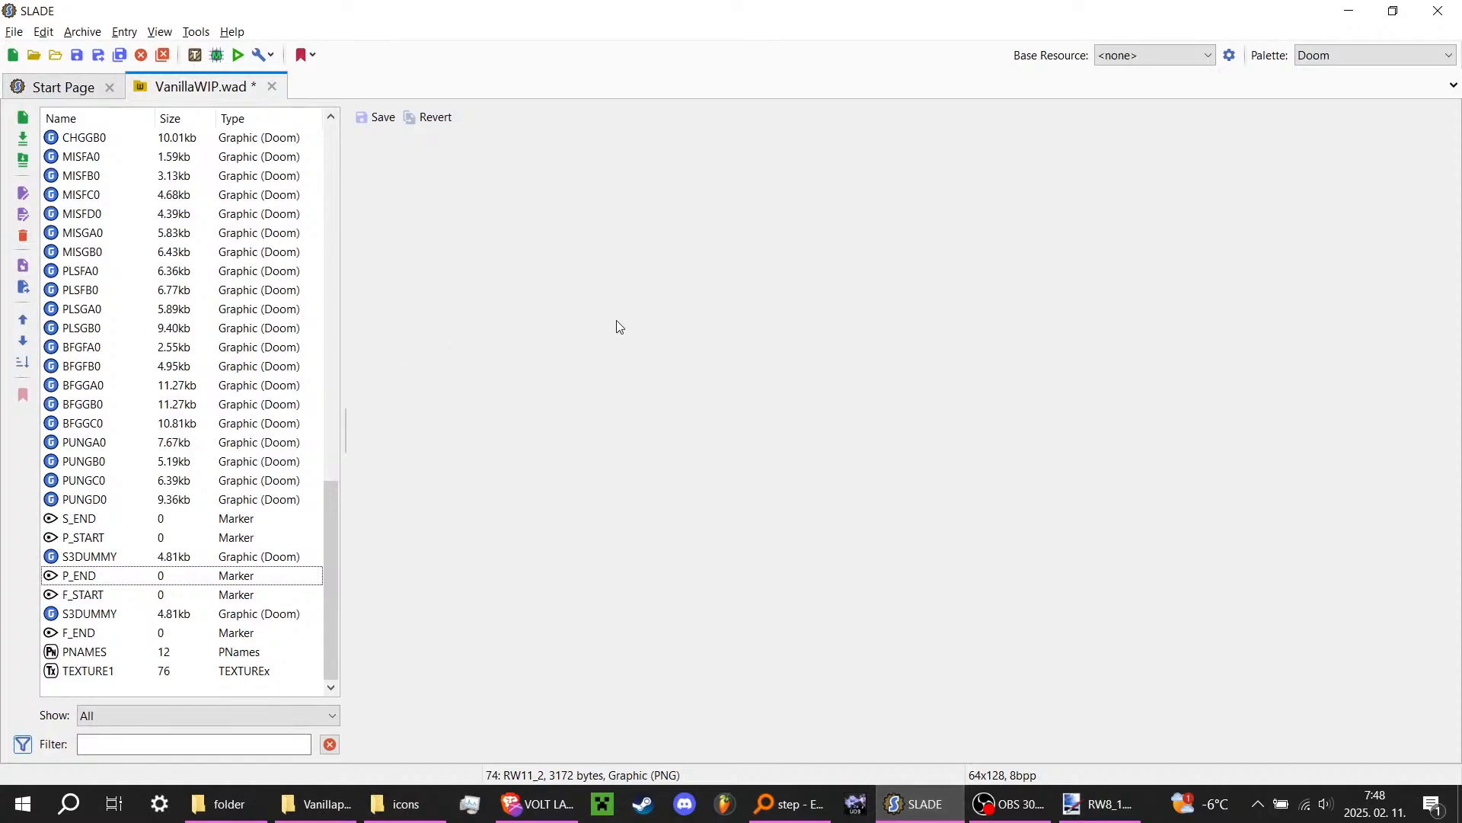
left_click(80, 52)
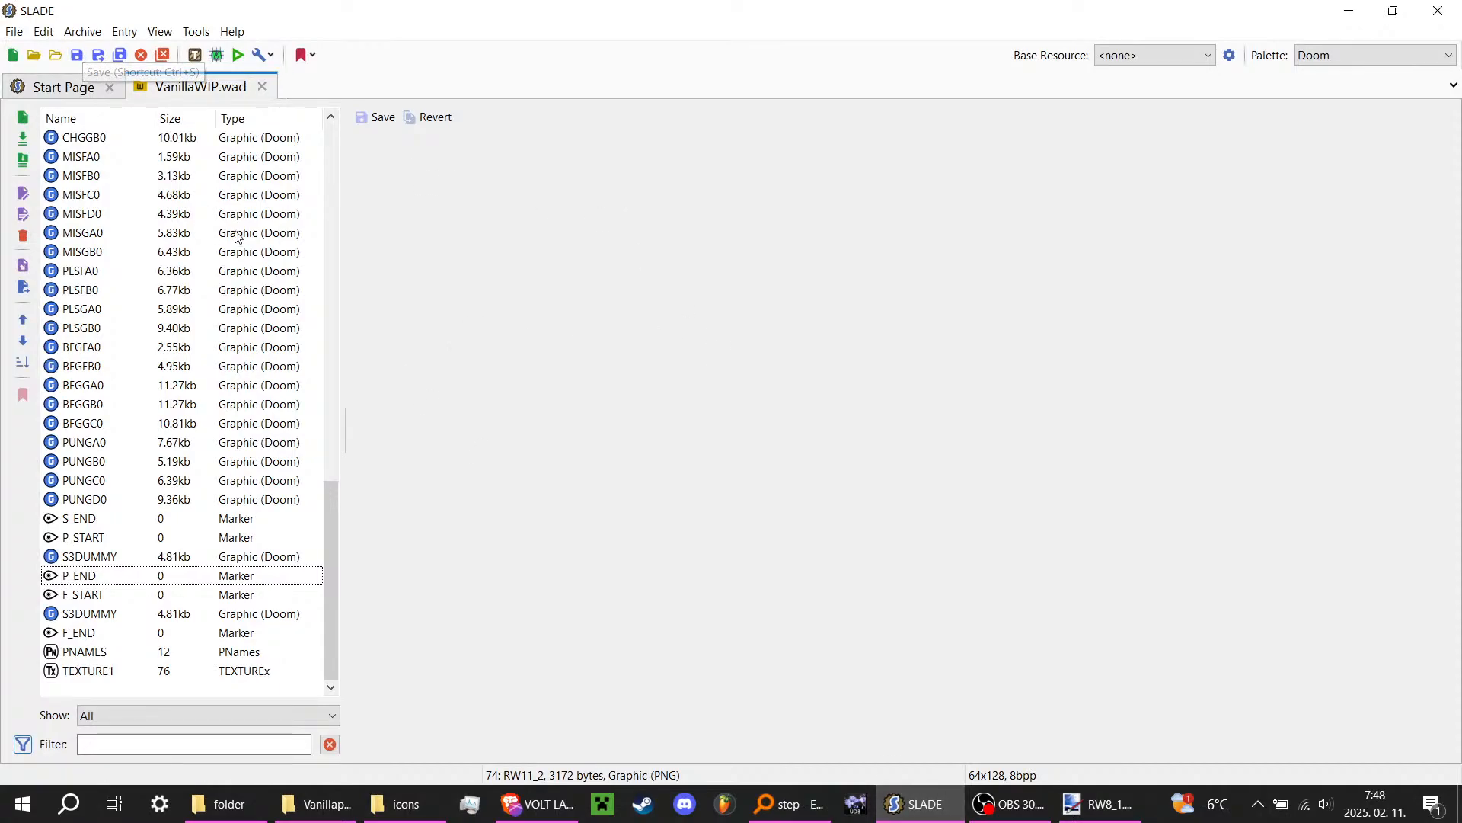
Step: Open SYNTESTIS.wad and Synthmaps.wad from the desktop together in SLADE and maximize its window
left_click(1459, 804)
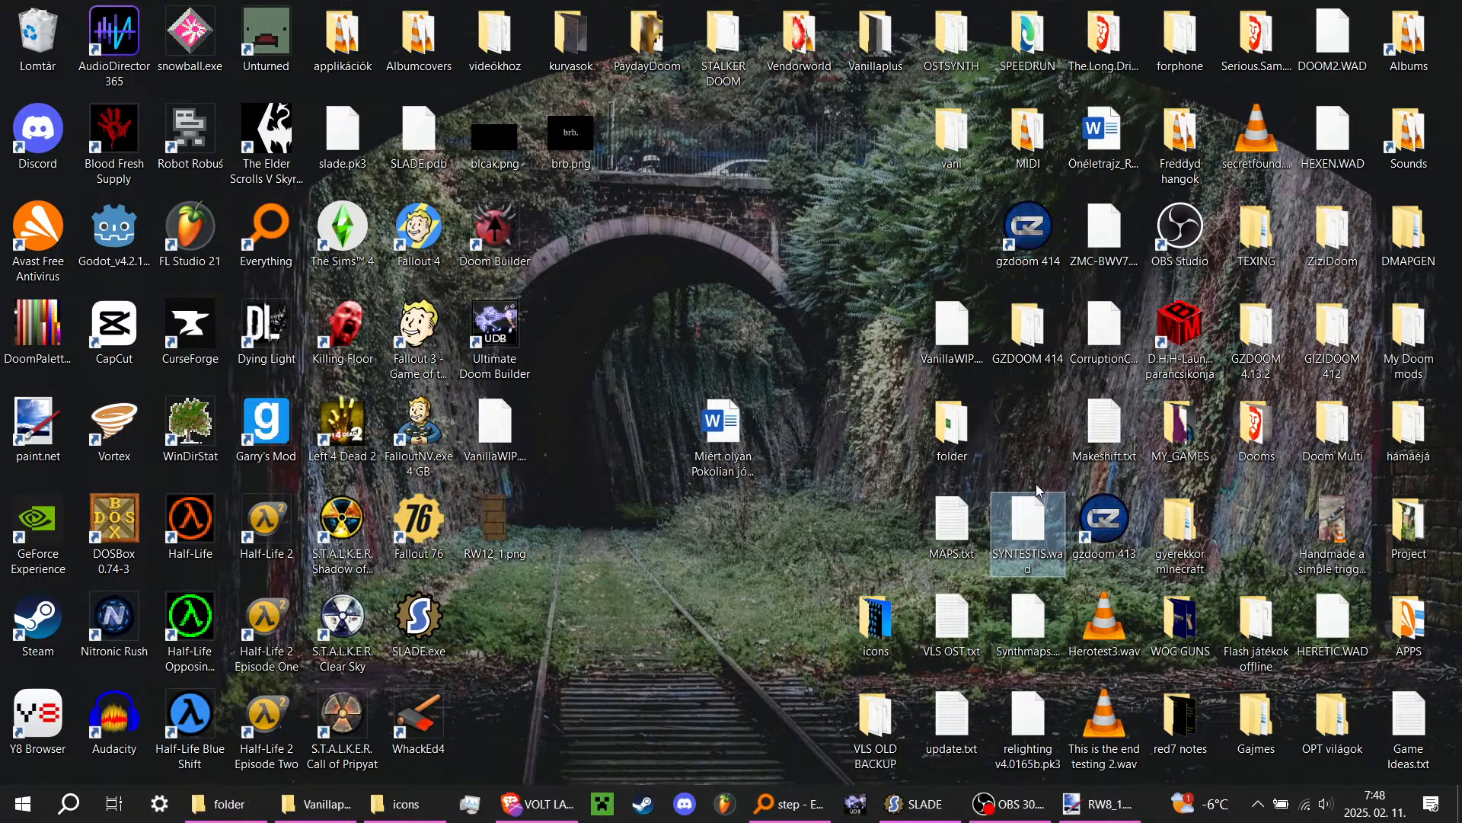
left_click(1045, 639)
left_click(1028, 529)
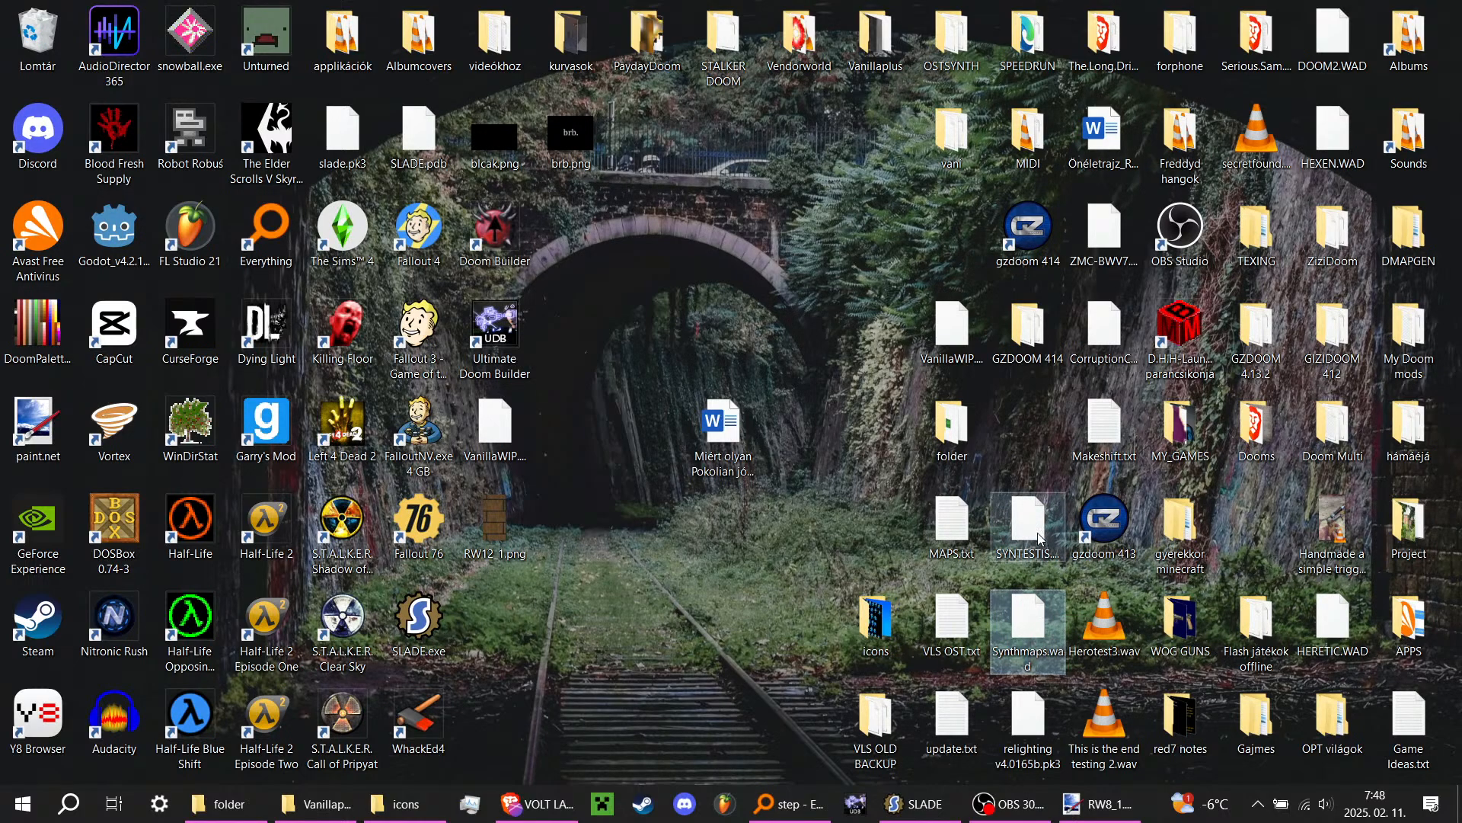
left_click(1021, 638)
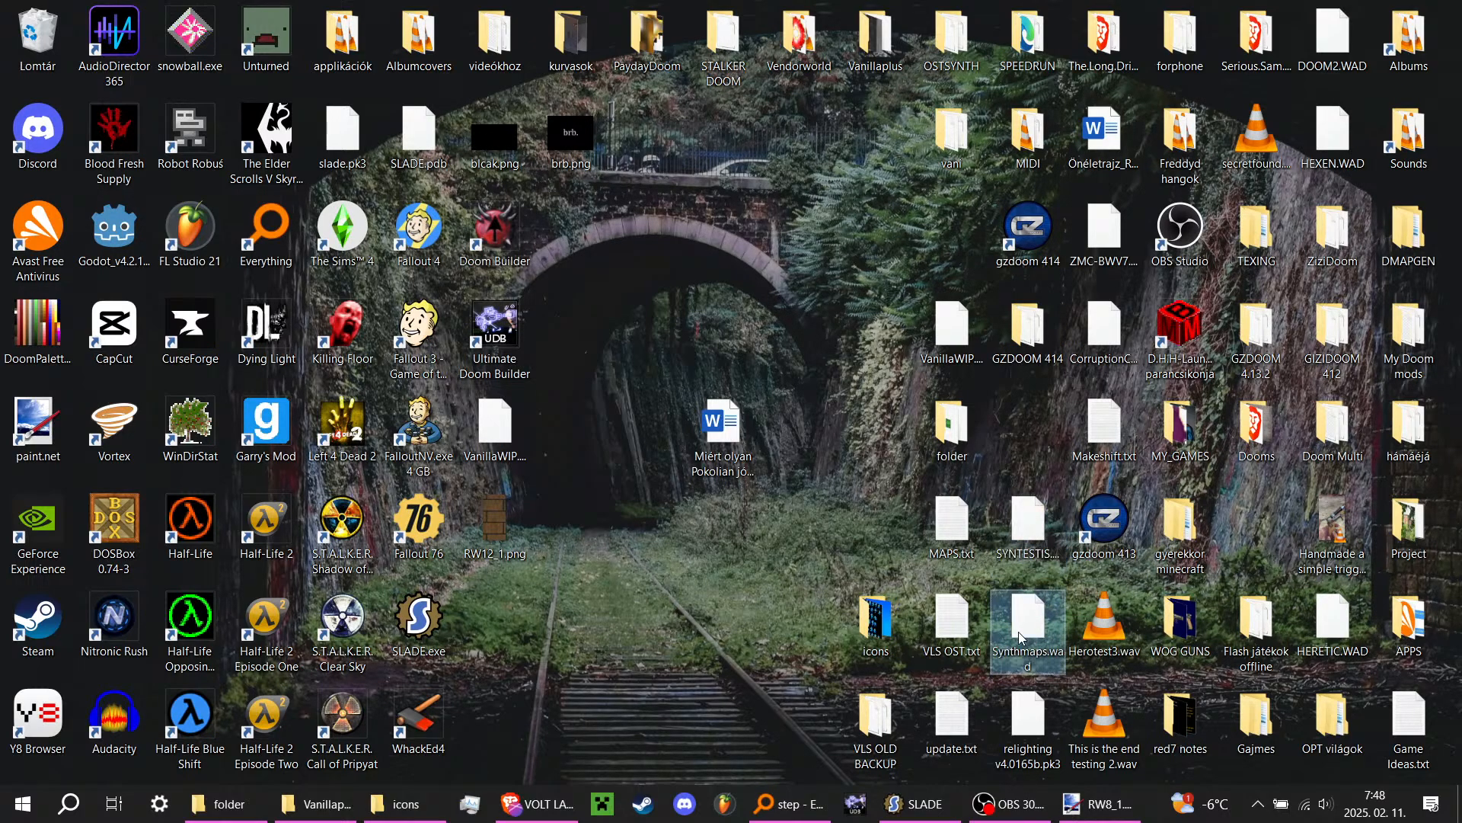
left_click(1022, 552)
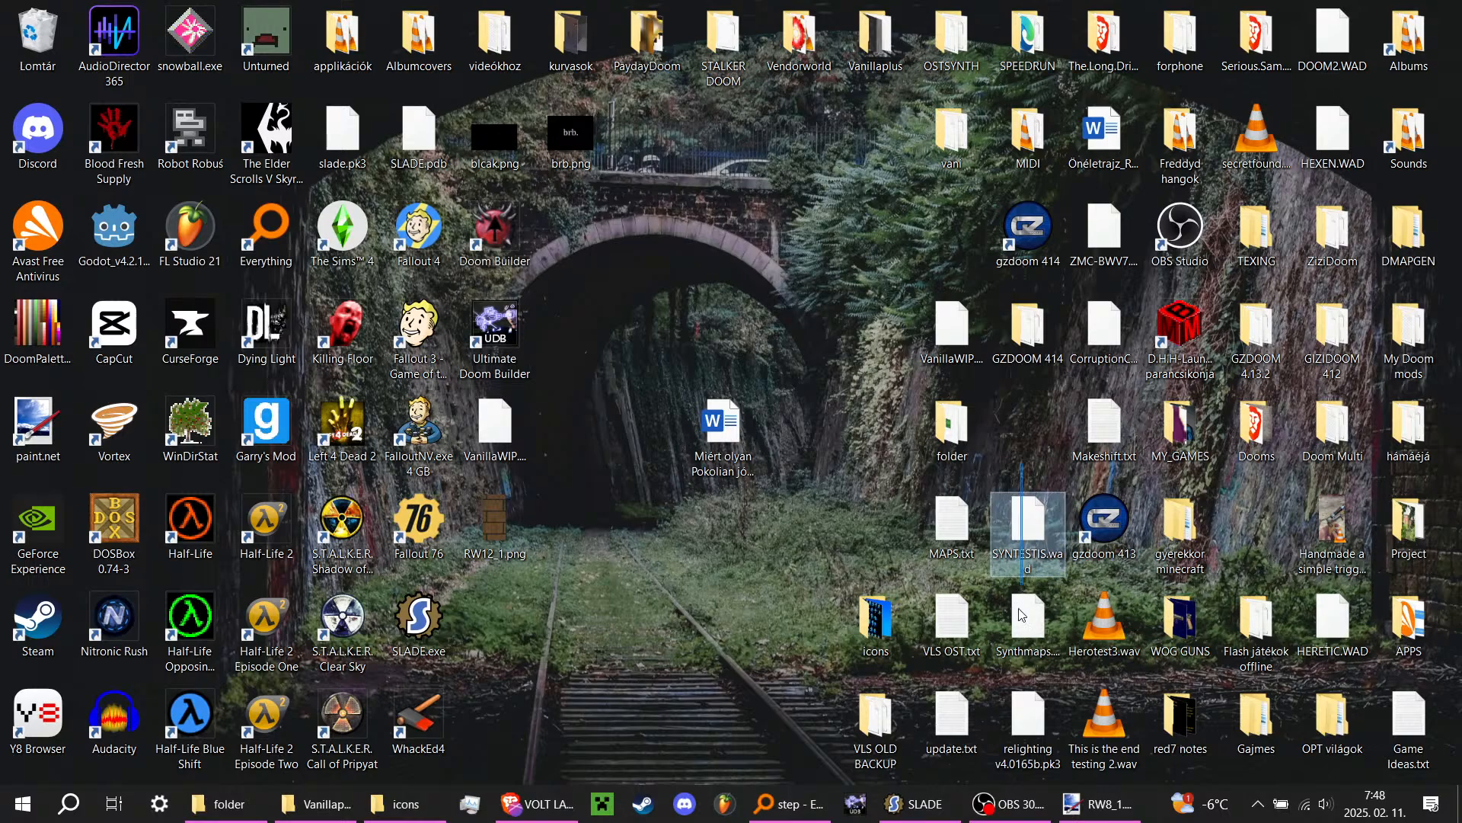
left_click_drag(1019, 609, 1020, 621)
left_click_drag(1019, 552, 428, 620)
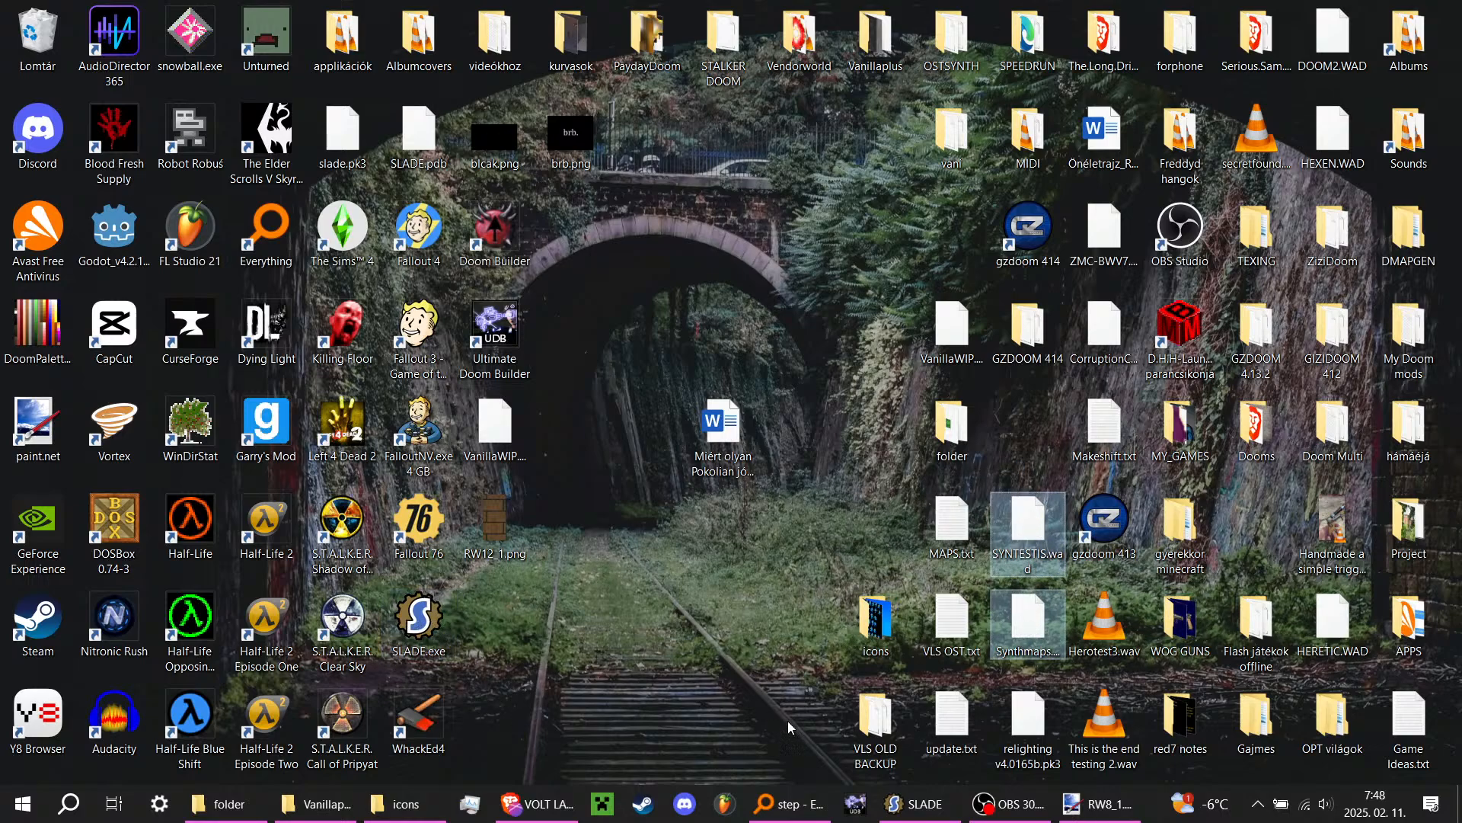
left_click(929, 815)
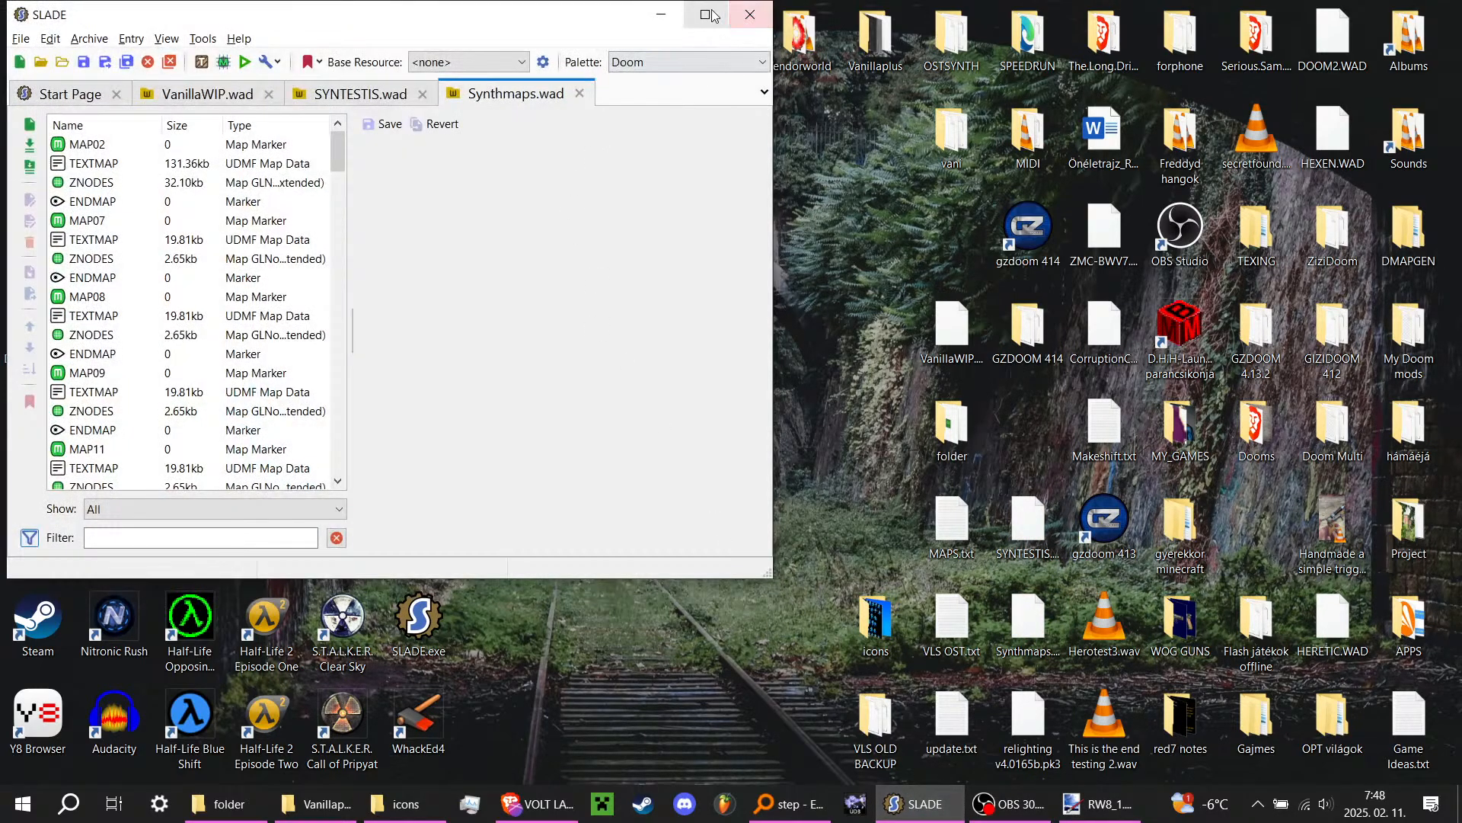
left_click(708, 13)
Step: Look through the sound and graphic entries of SYNTESTIS.wad and check the map entries of Synthmaps.wad
left_click(343, 87)
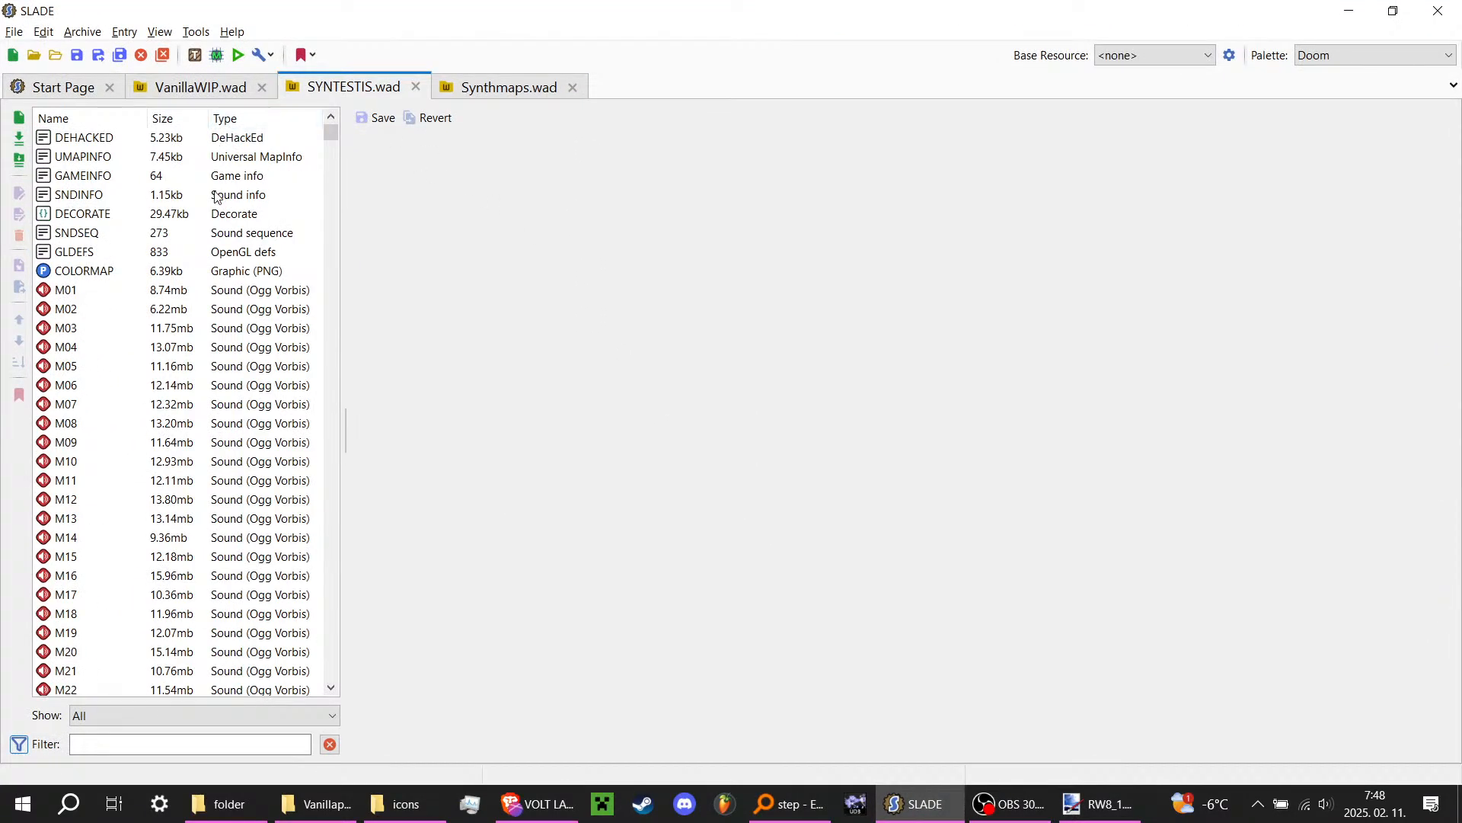
scroll(217, 198, "down", 20)
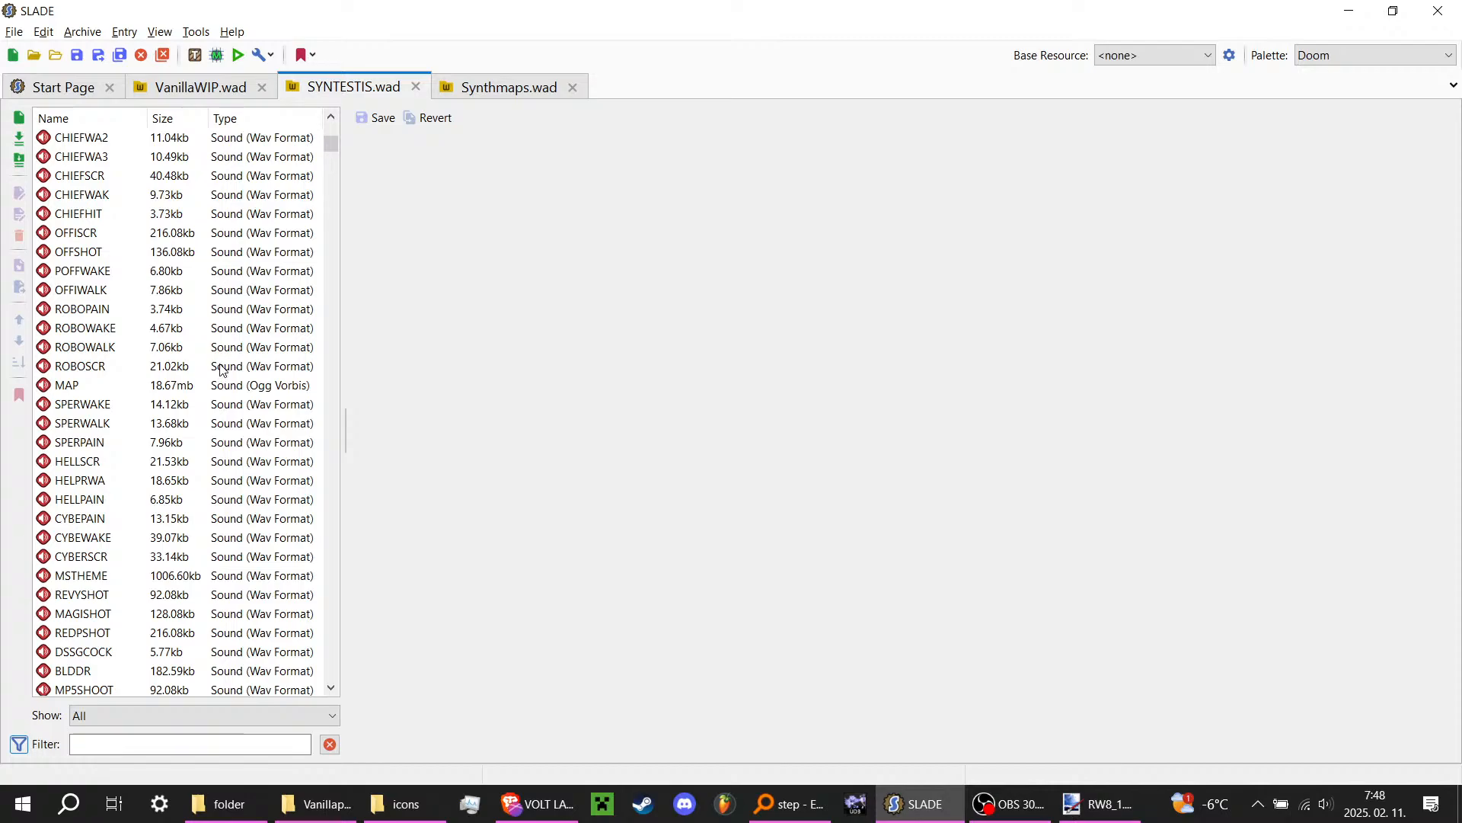
scroll(221, 369, "up", 20)
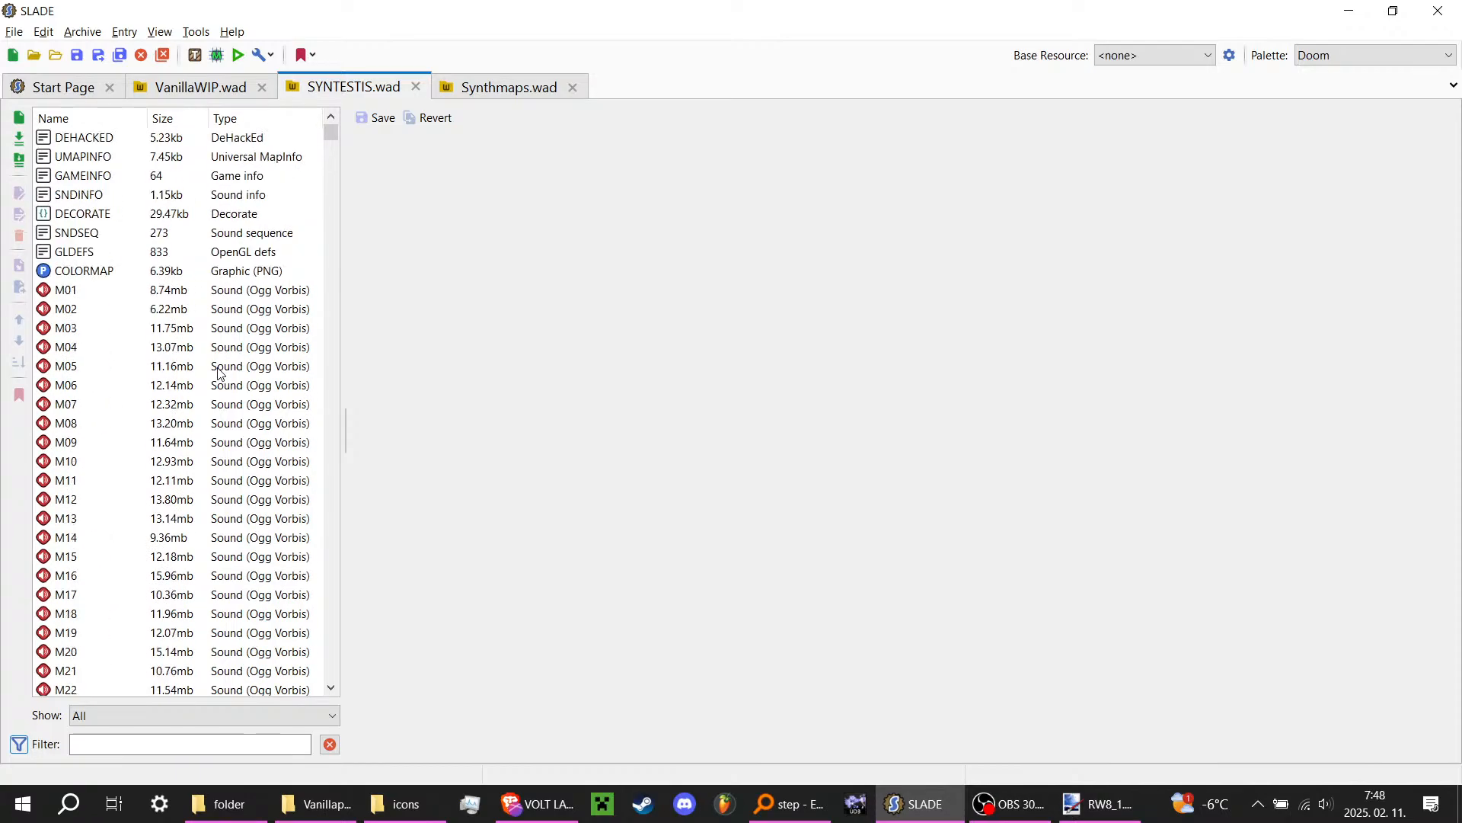
scroll(219, 371, "down", 20)
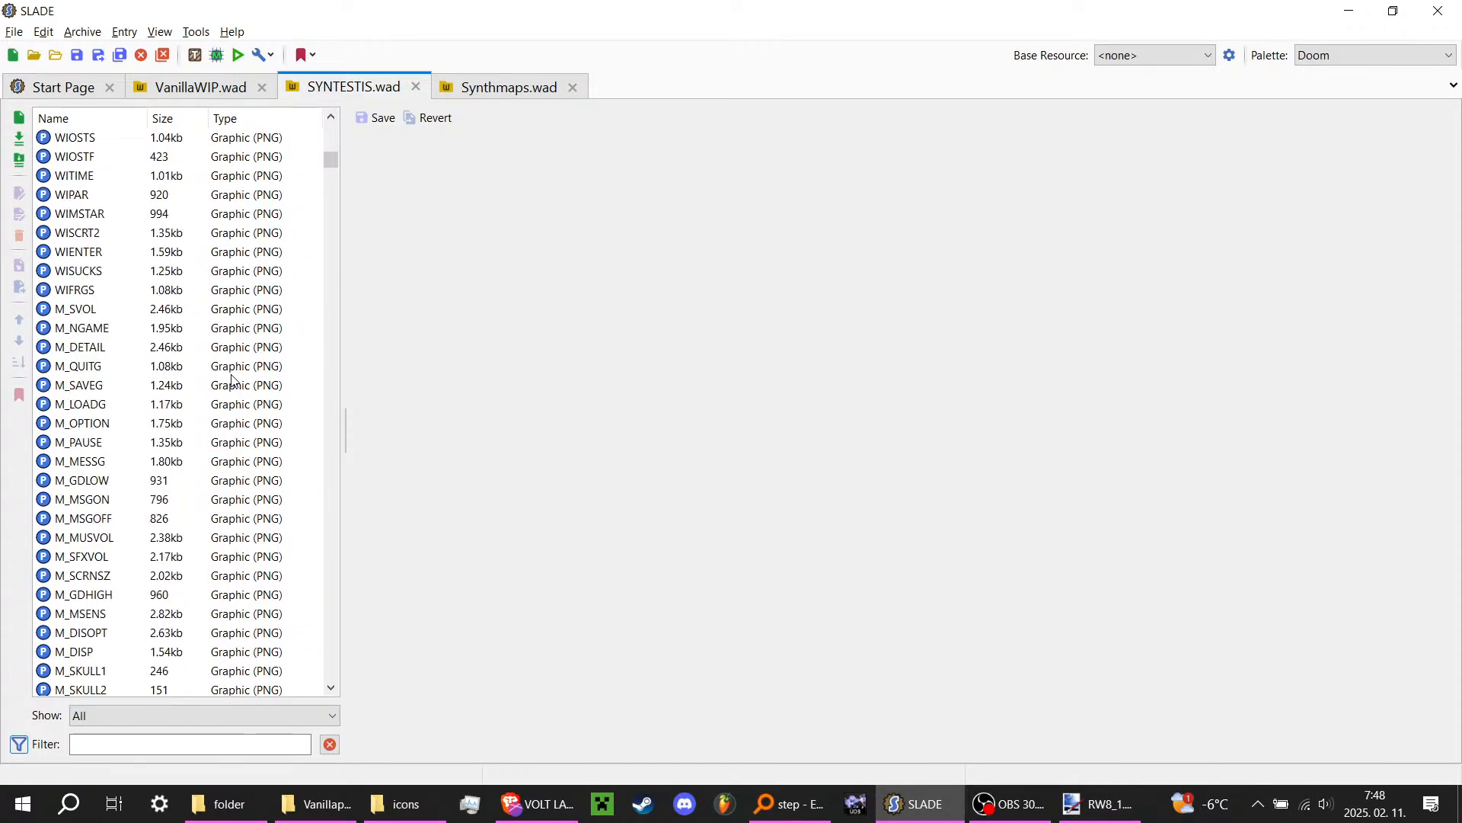
scroll(232, 379, "down", 20)
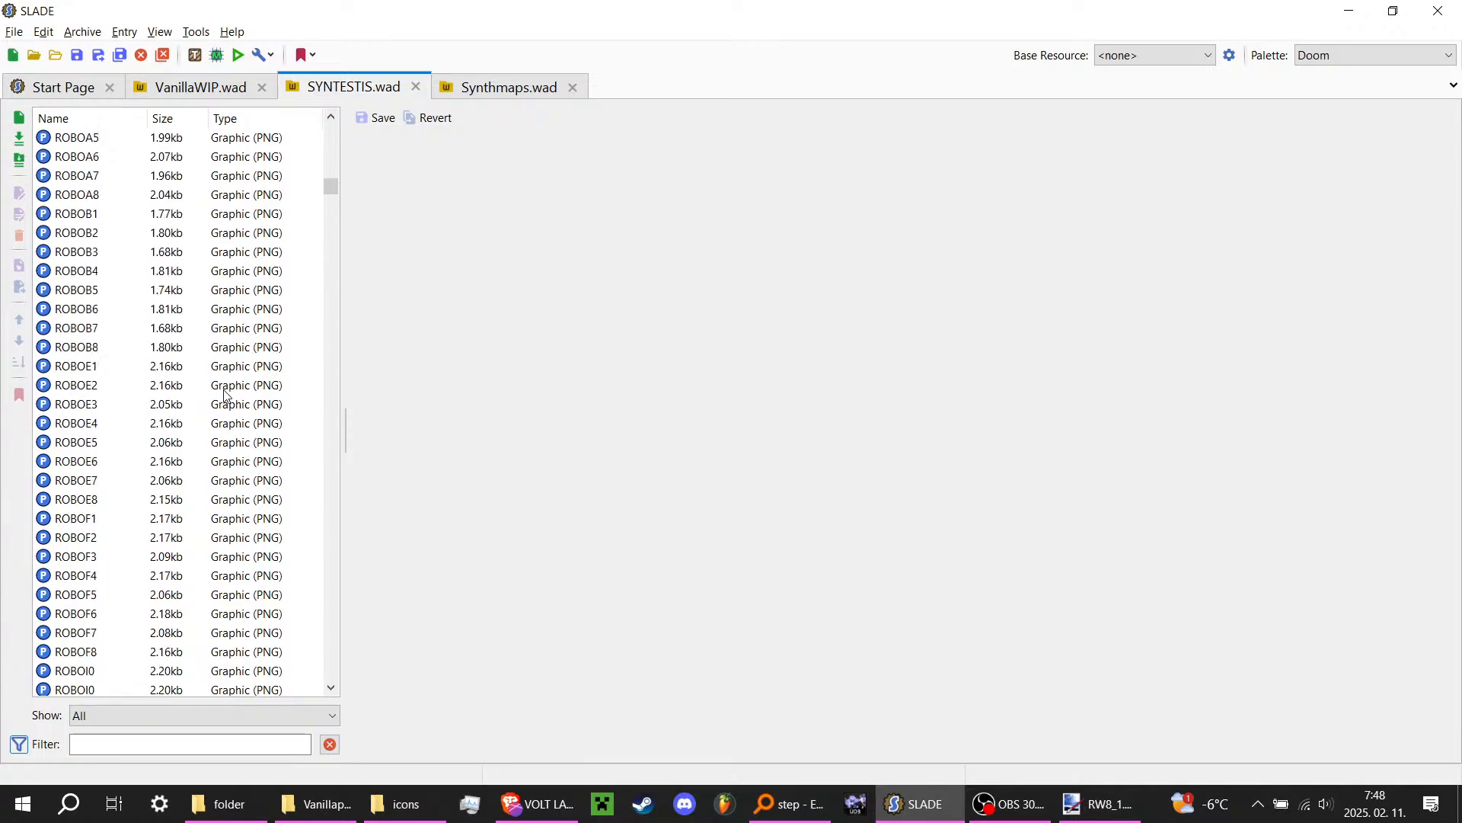
scroll(225, 394, "down", 15)
left_click(496, 90)
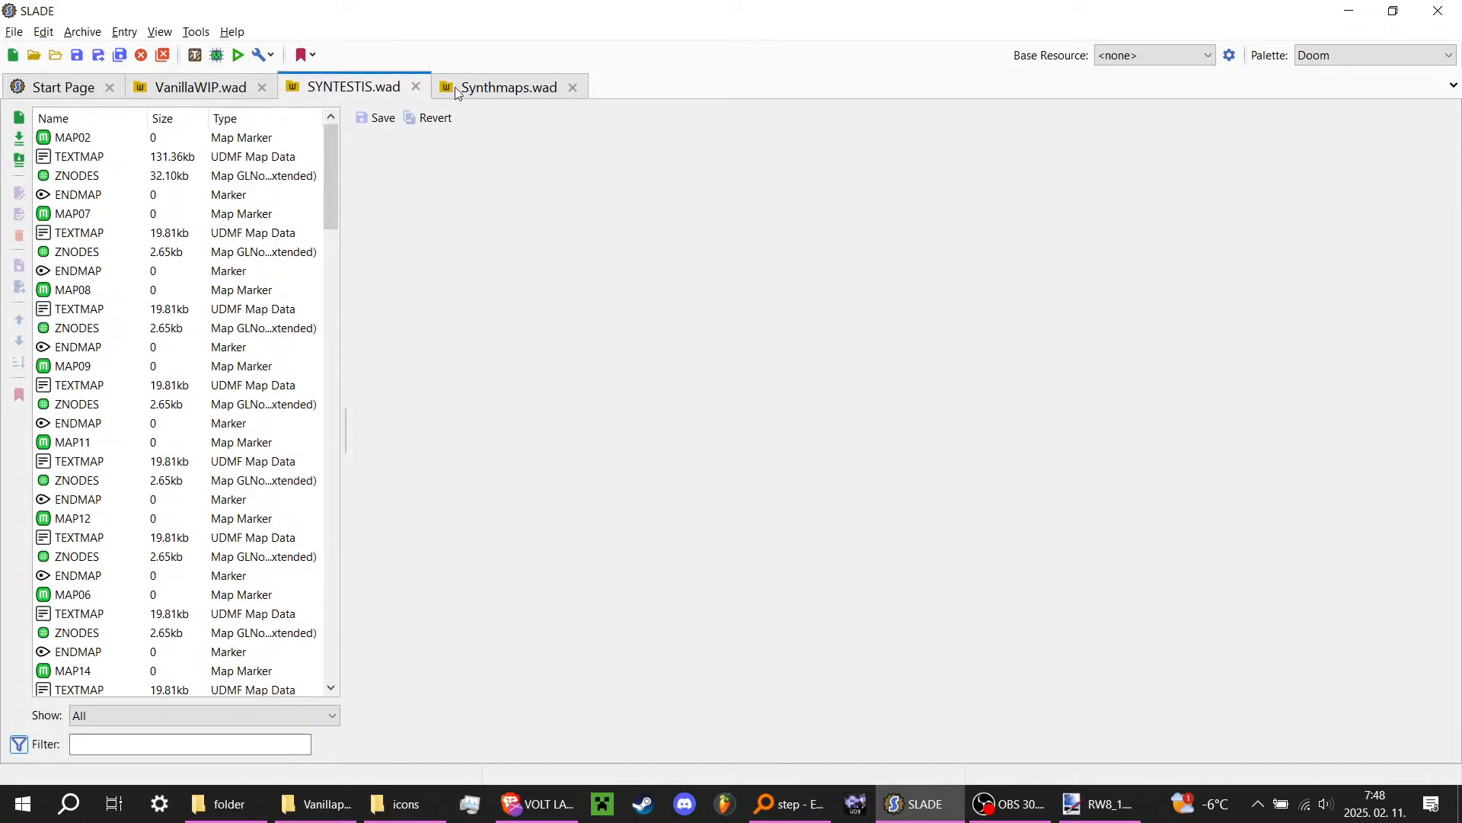
Step: Preview the REVOF0 weapon graphic in SYNTESTIS.wad, look through the sprites after it, and return to Synthmaps.wad
left_click(354, 87)
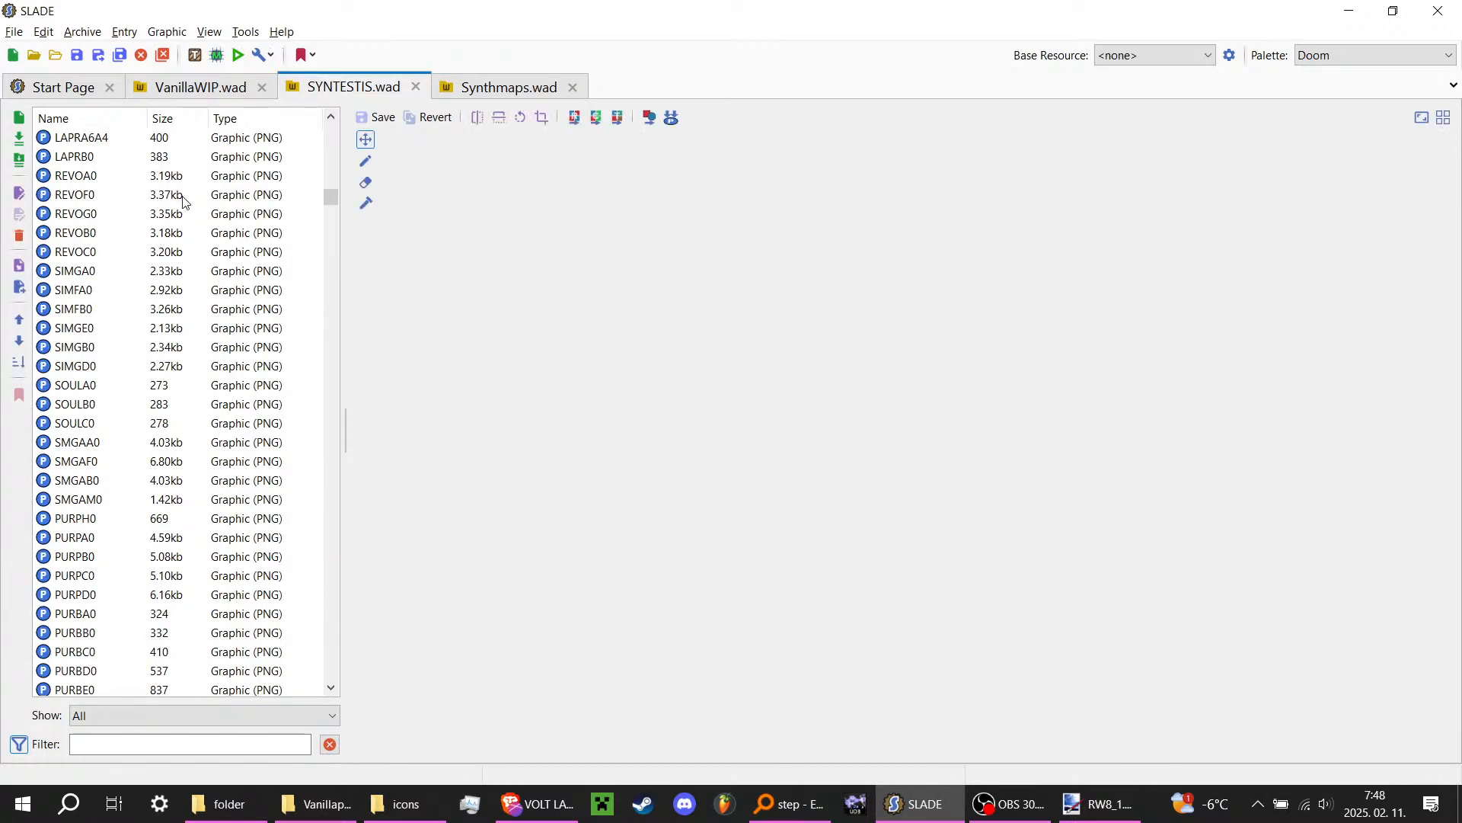
left_click(182, 200)
scroll(166, 541, "down", 15)
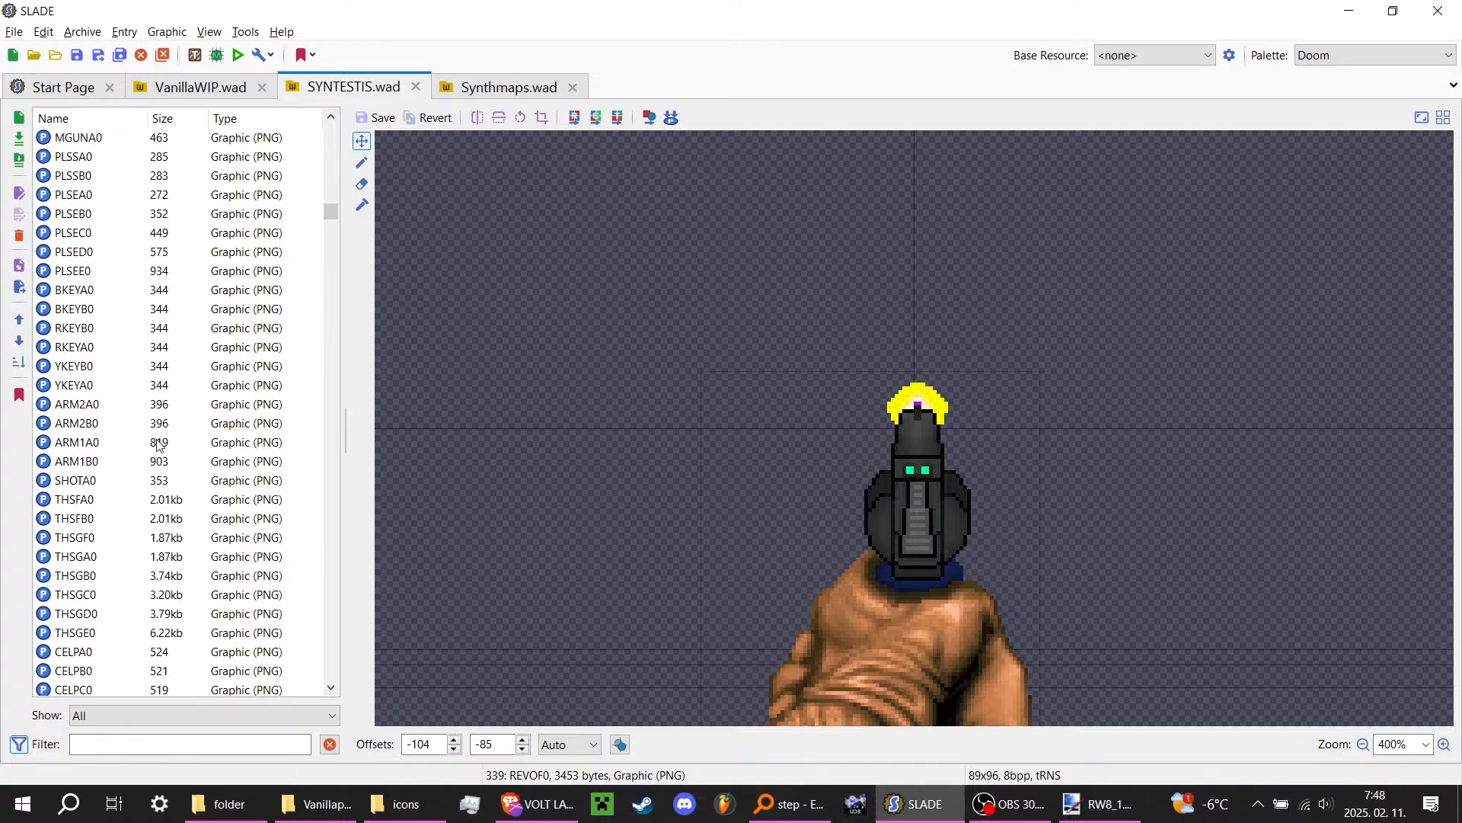
scroll(175, 449, "down", 9)
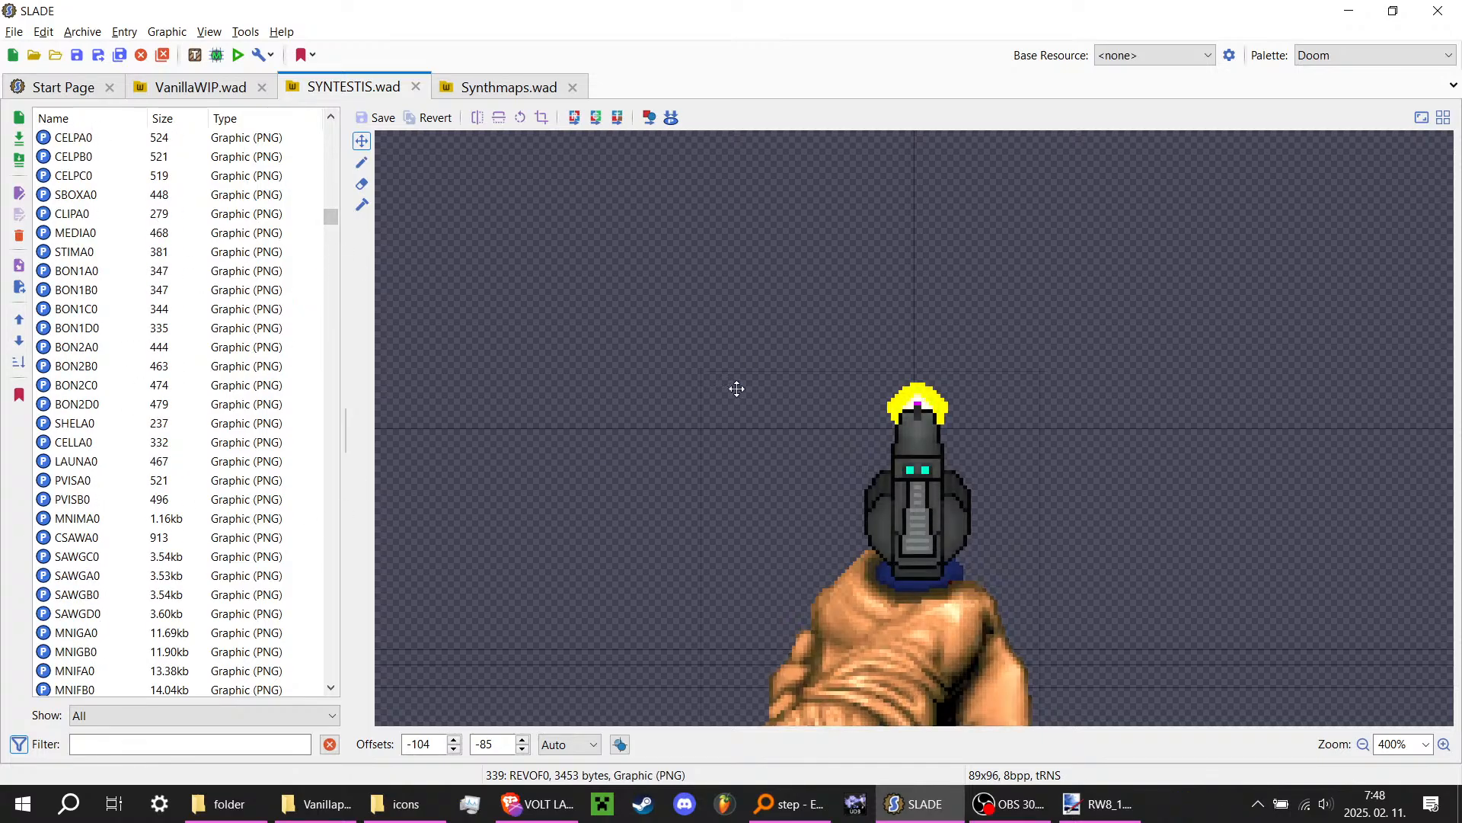
scroll(111, 371, "down", 20)
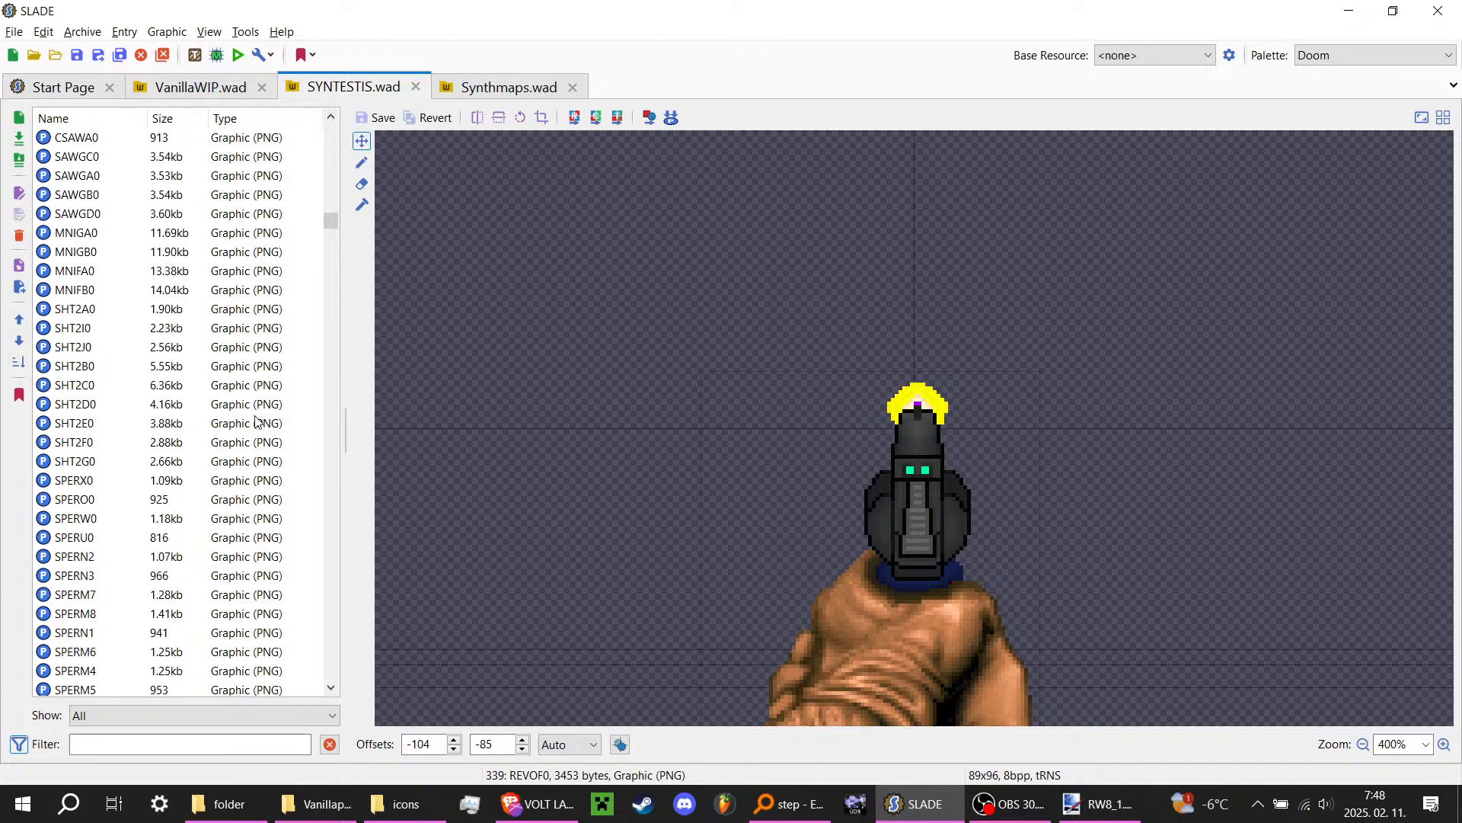
scroll(111, 371, "down", 20)
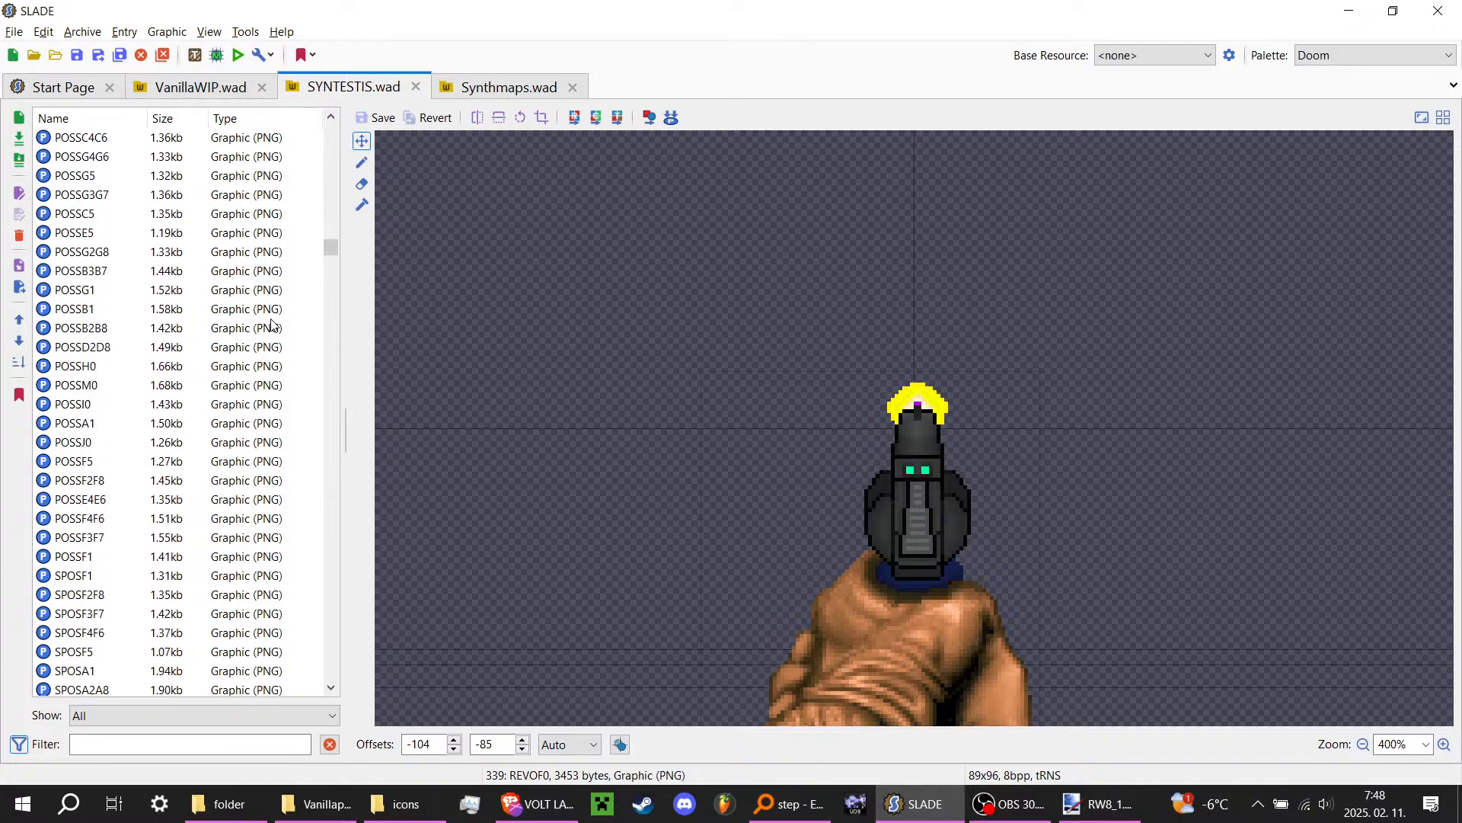
scroll(278, 314, "down", 7)
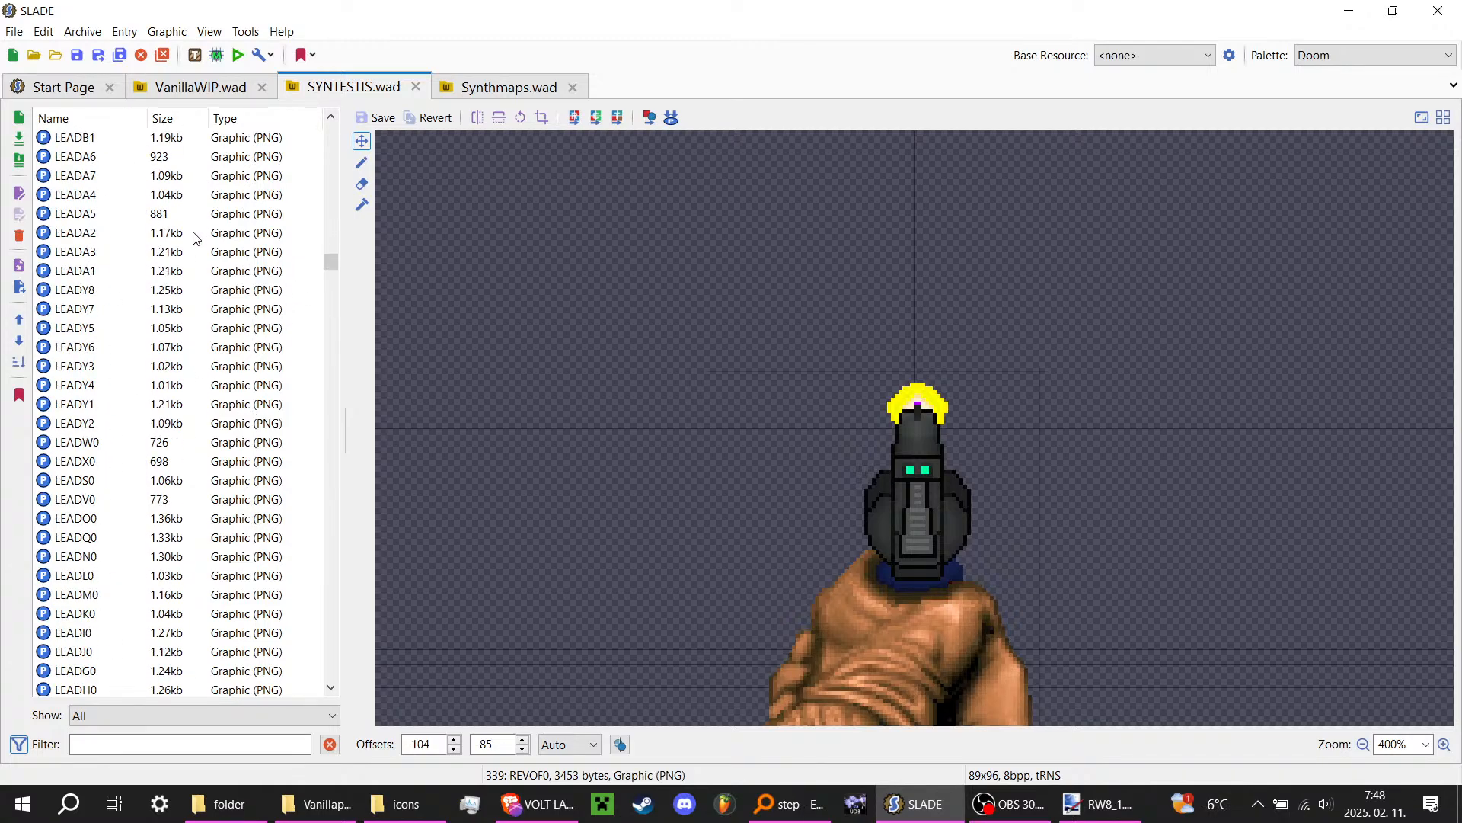
left_click(491, 88)
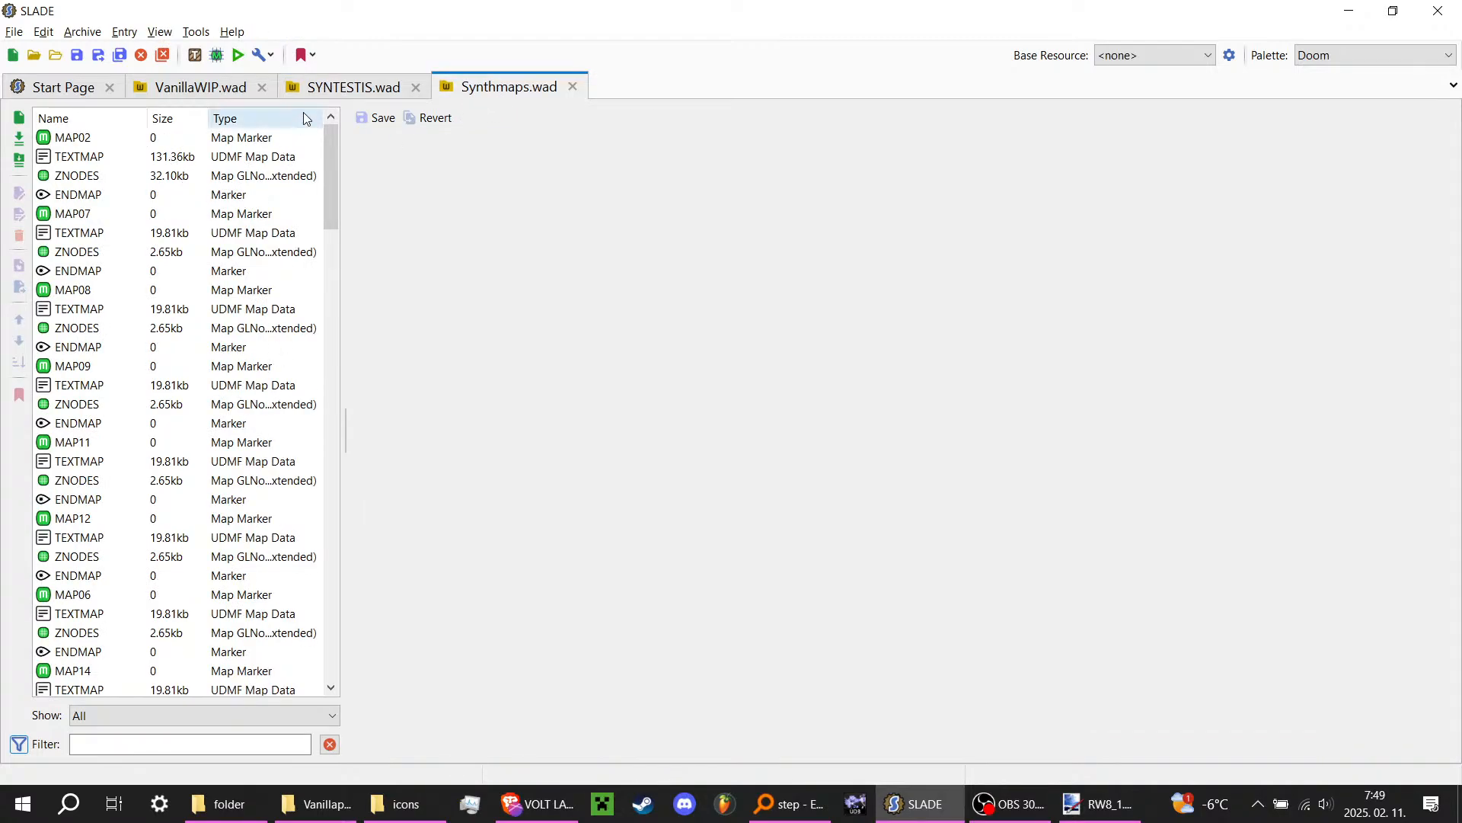
left_click(334, 92)
left_click(447, 86)
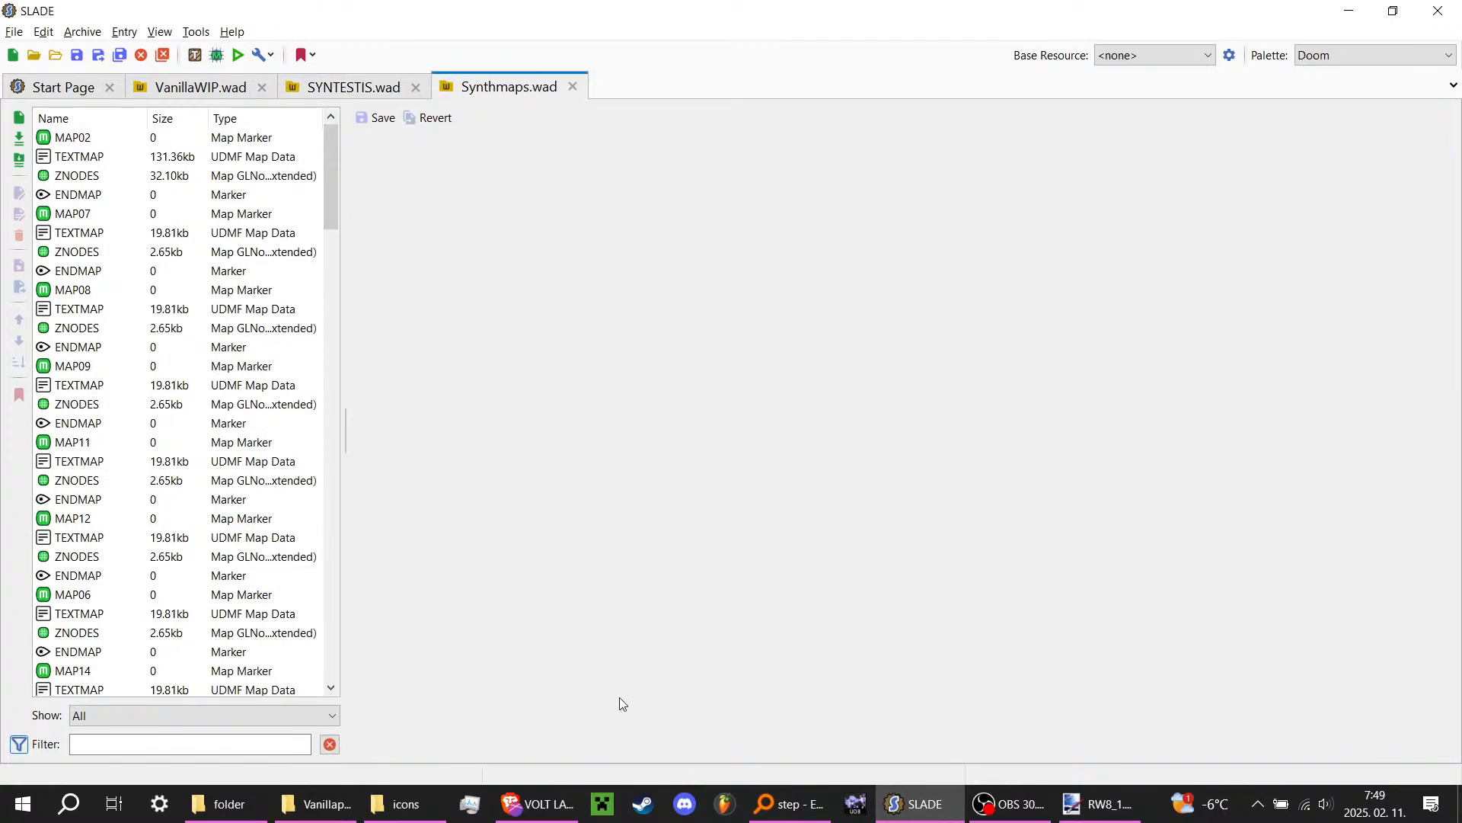
Step: Switch to Ultimate Doom Builder, open MAP01 from Synthmaps.wad, and clear and close the loading errors list
left_click(857, 807)
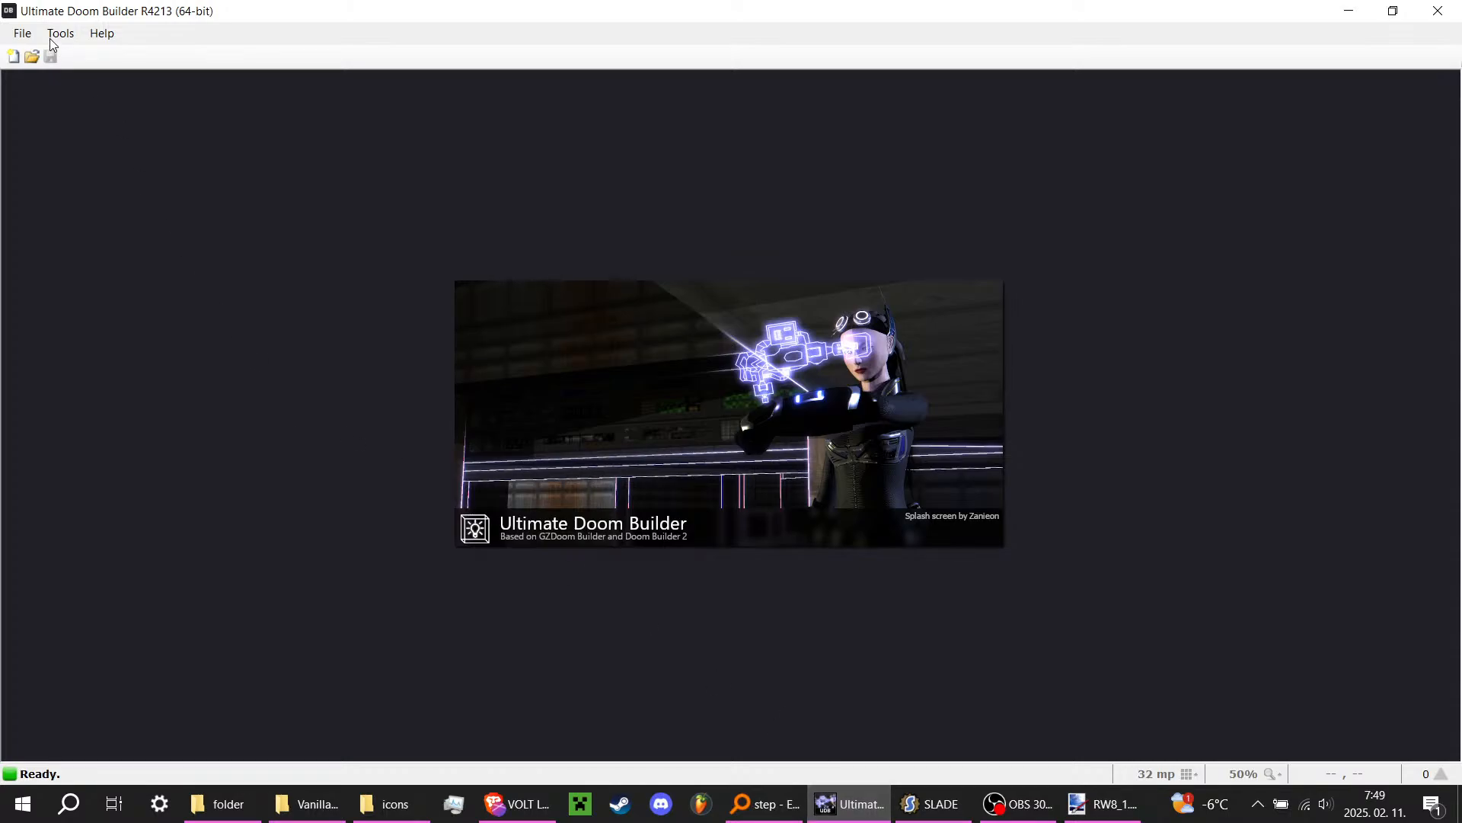
left_click(22, 32)
left_click(46, 93)
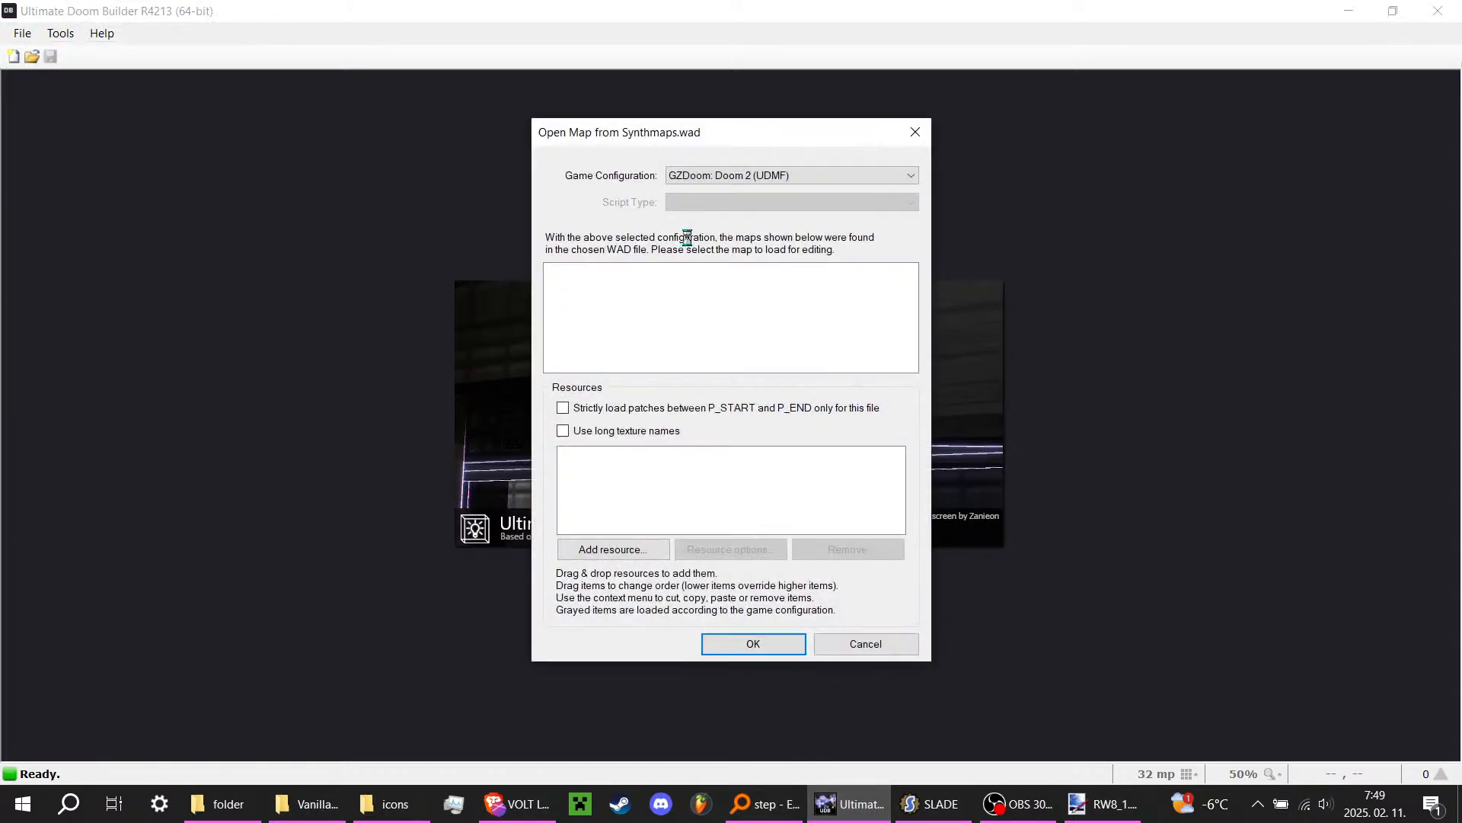
double_click(563, 270)
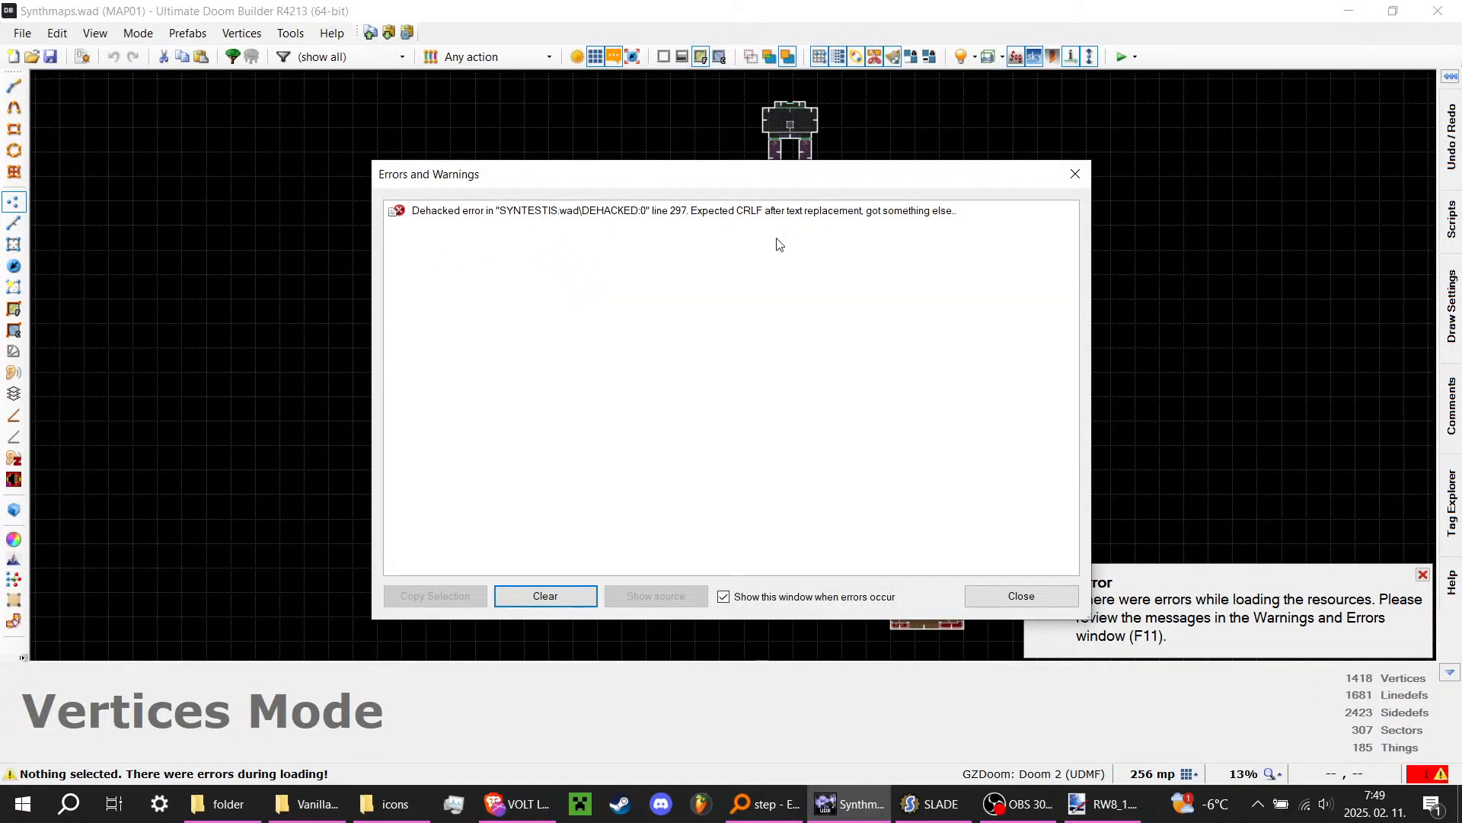
left_click(546, 595)
left_click(1022, 595)
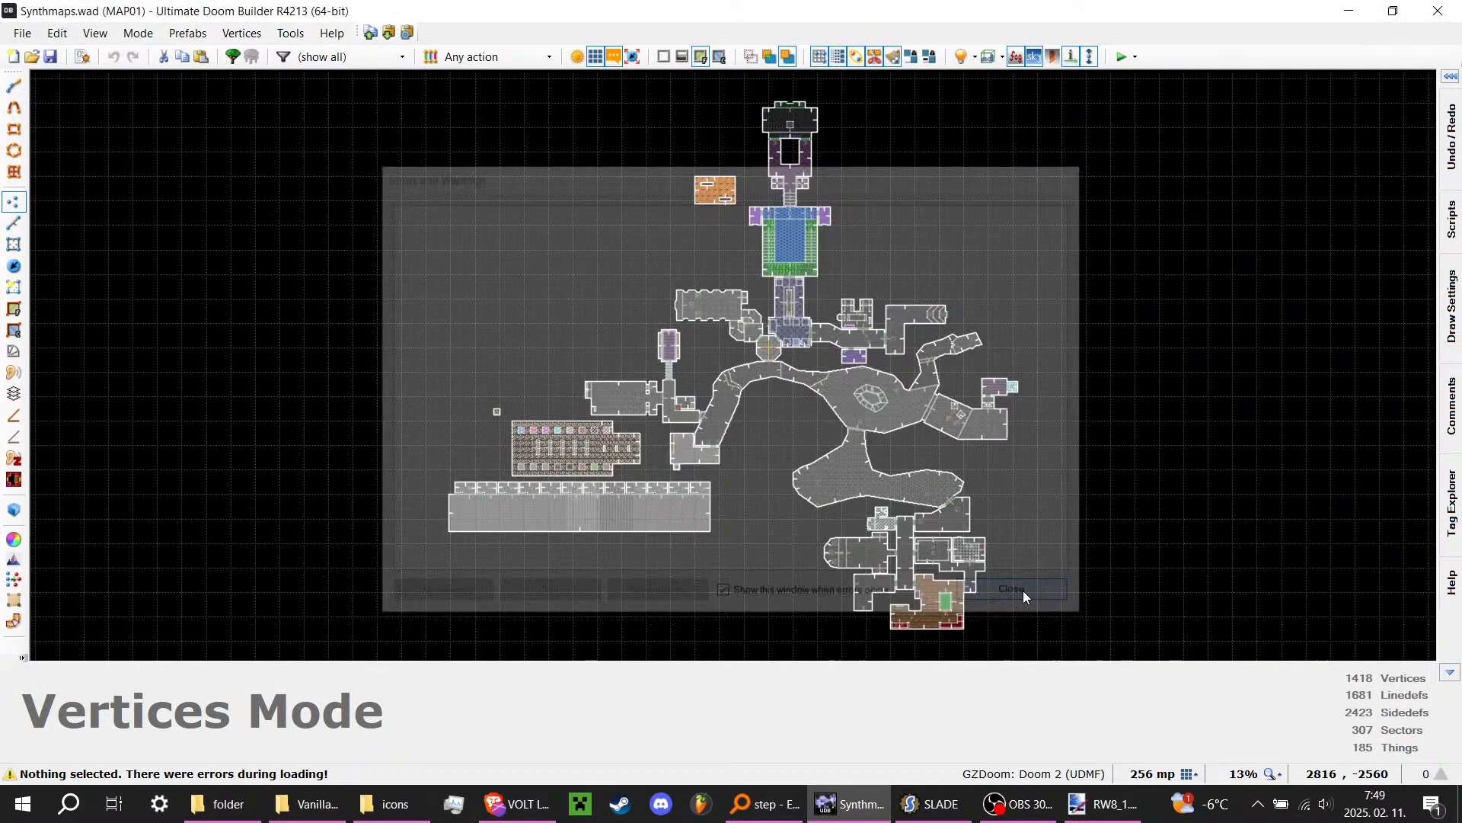
Step: Examine the texture showcase room of MAP01 in Visual Mode, viewing its wall and floor textures
scroll(600, 492, "up", 10)
scroll(765, 371, "down", 3)
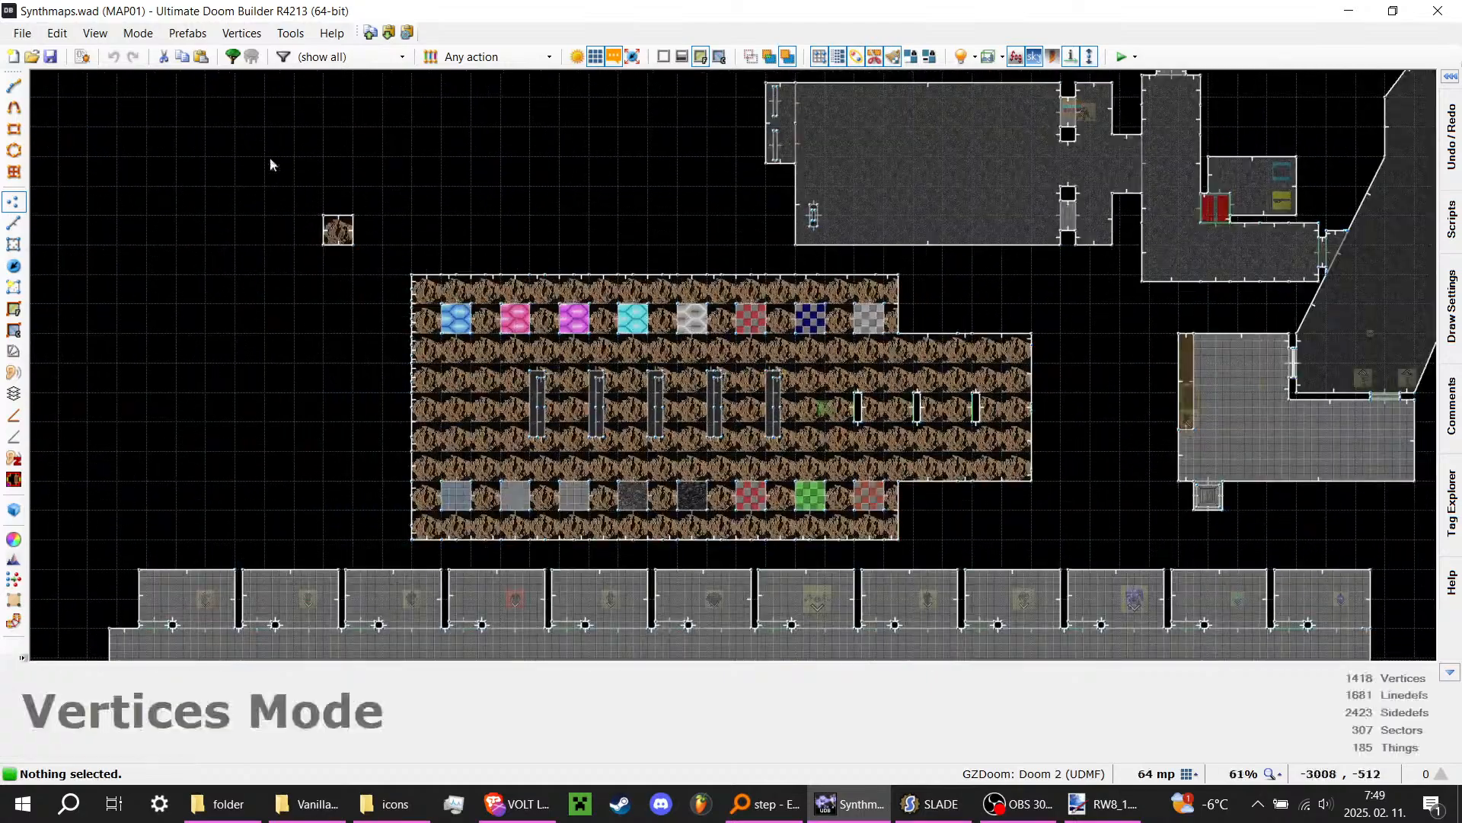
scroll(836, 415, "up", 2)
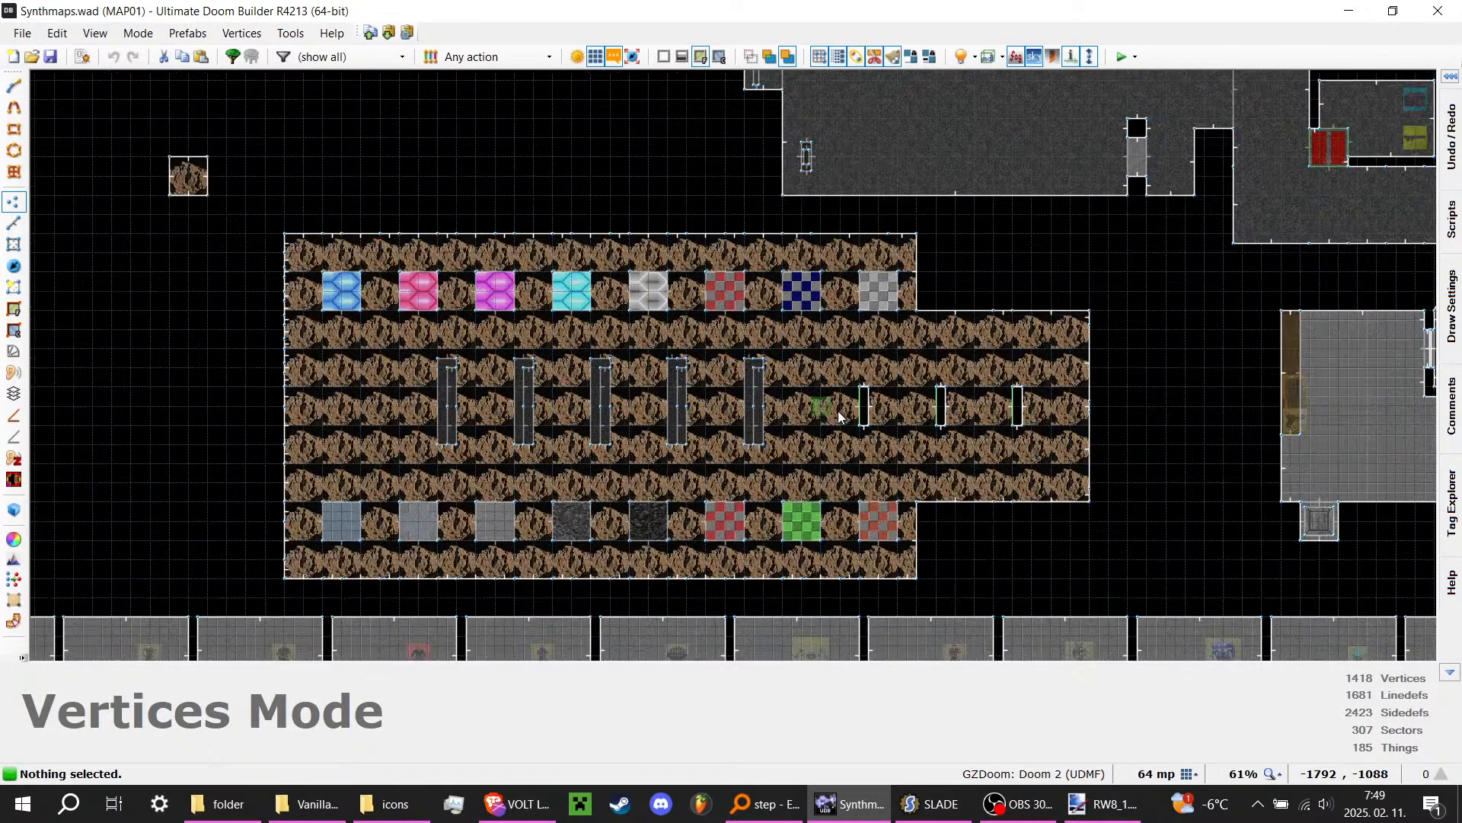
key("q")
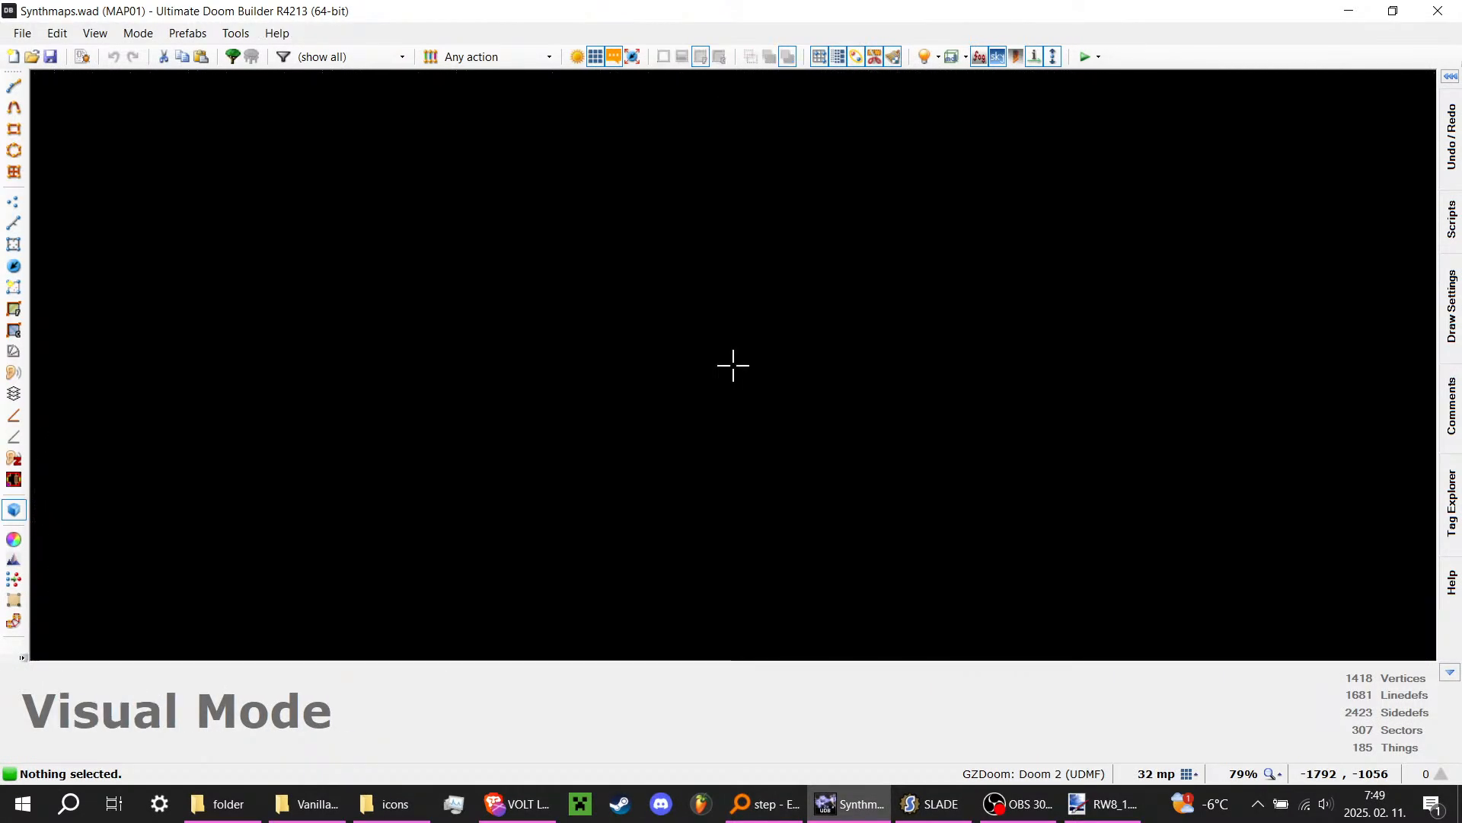
key("s")
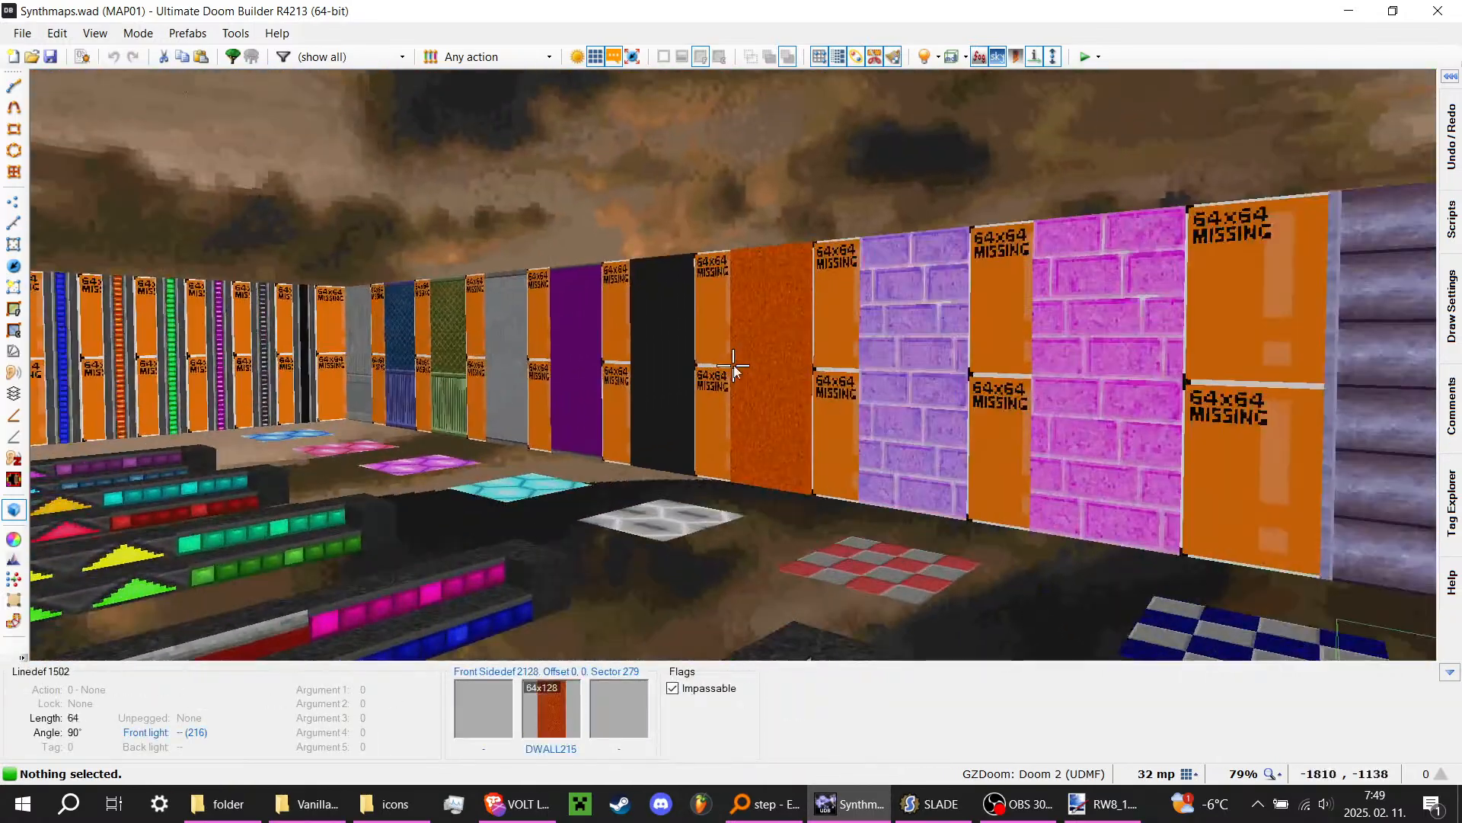
key("q")
Step: Leave the 3D view for Things Mode and insert a new thing at the west end of the texture showcase room
scroll(232, 229, "up", 4)
key("t")
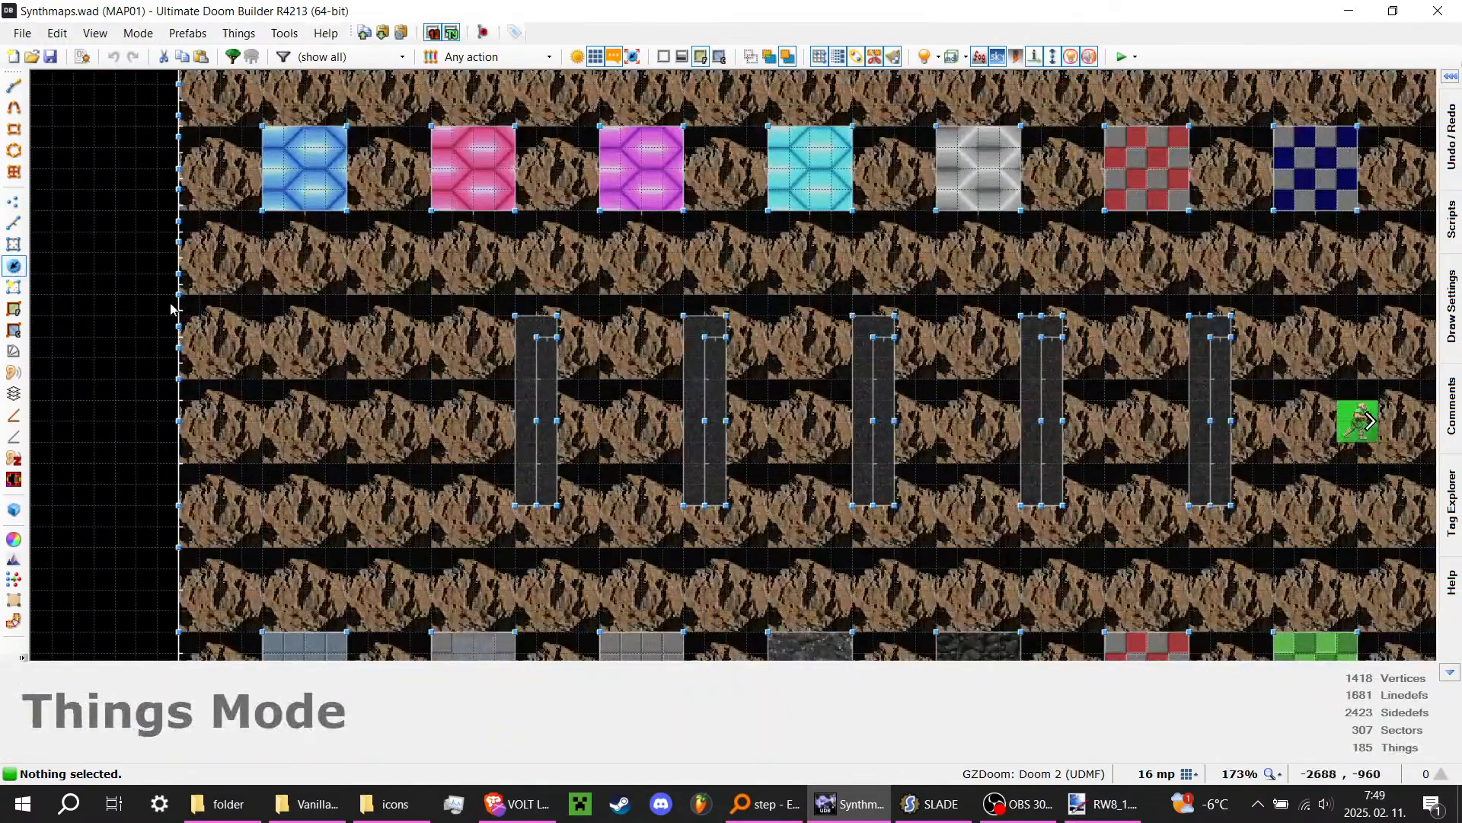
right_click(371, 410)
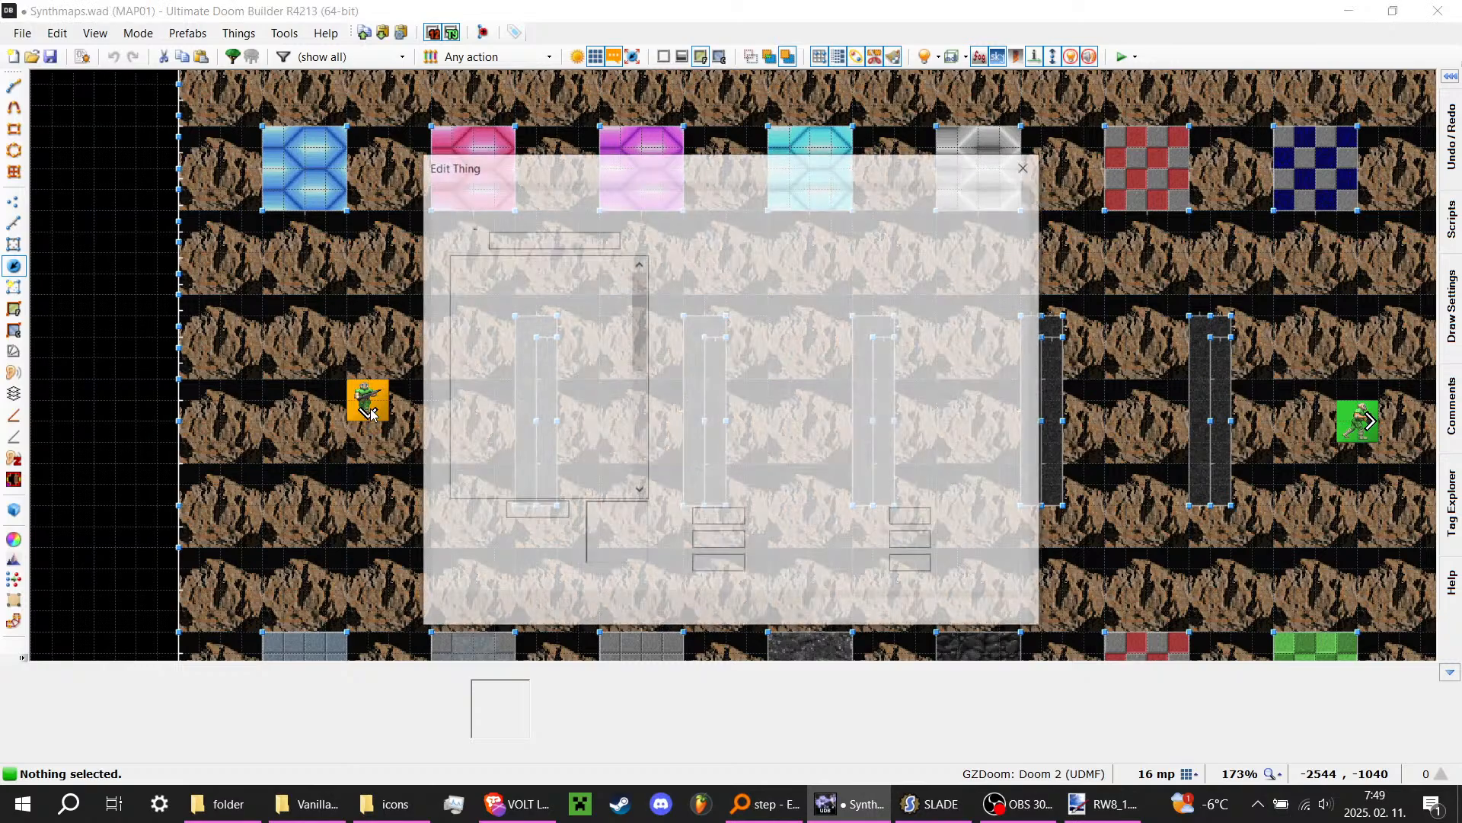
Step: Set the new thing's type to the user-defined DARKSPIDER with angle 0 and save the map to Synthmaps.wad
scroll(545, 441, "down", 3)
scroll(546, 446, "down", 3)
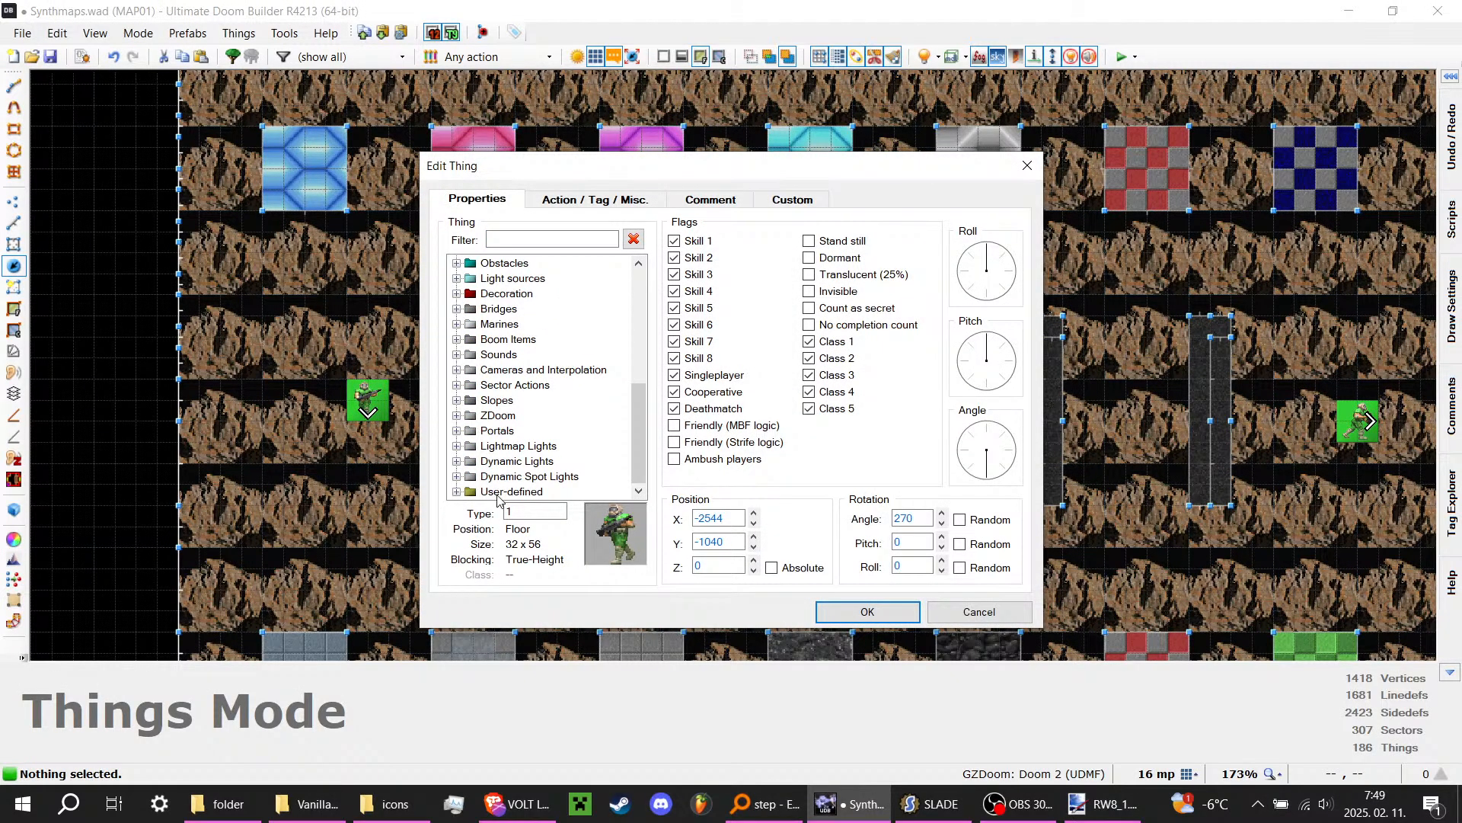
double_click(502, 492)
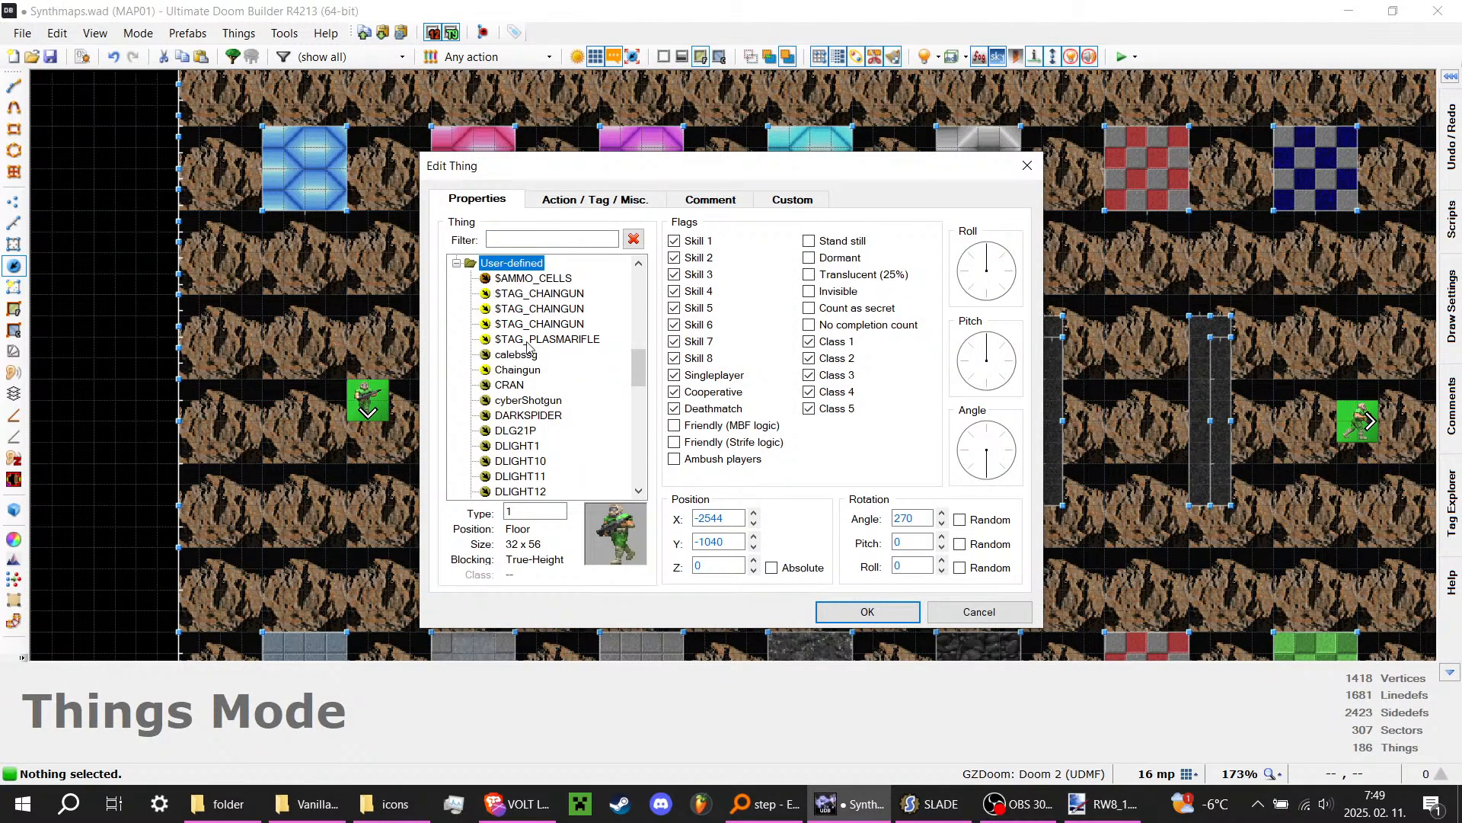
scroll(531, 313, "down", 1)
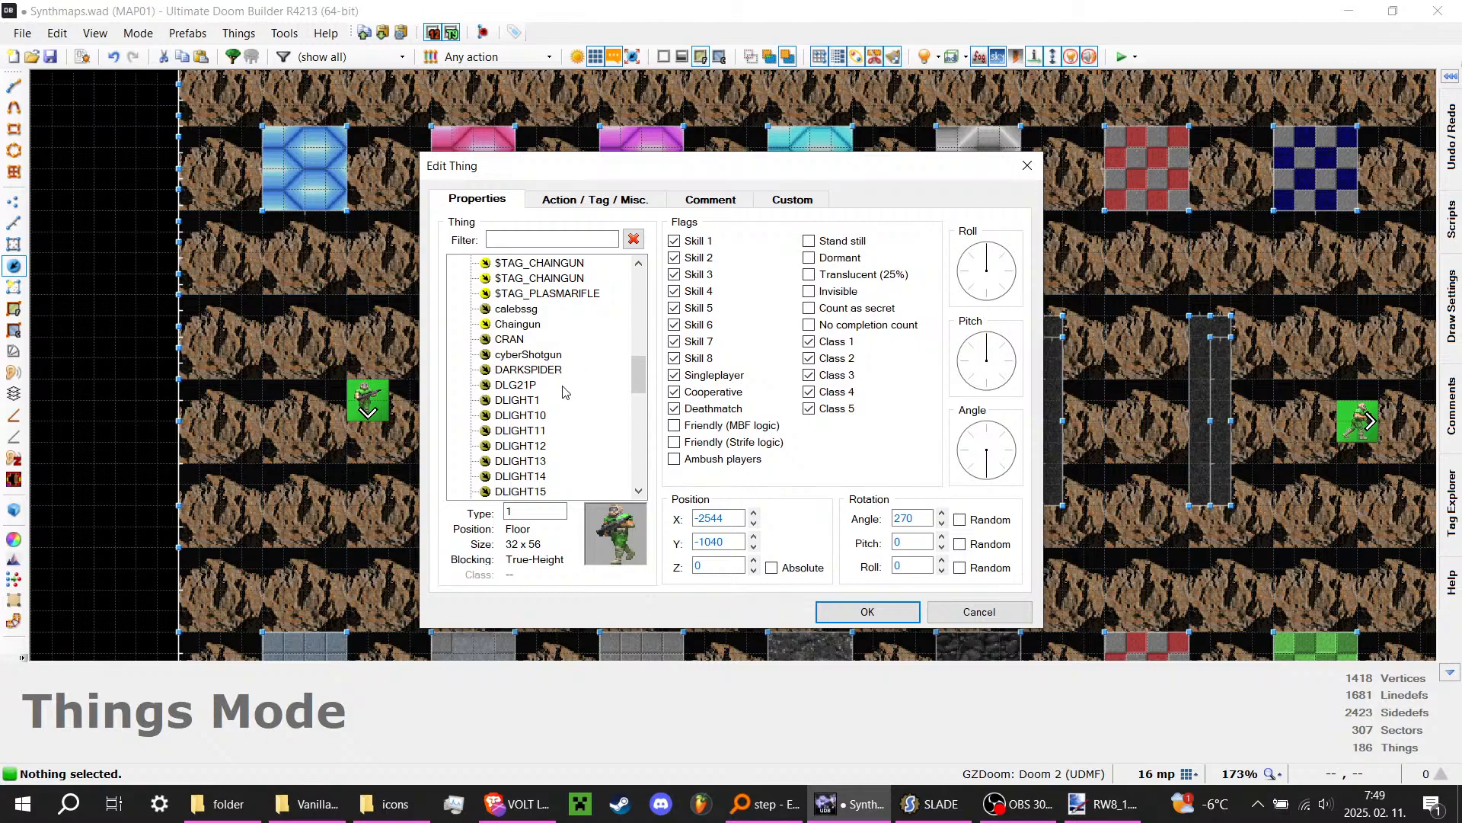
scroll(563, 396, "down", 7)
scroll(565, 388, "up", 6)
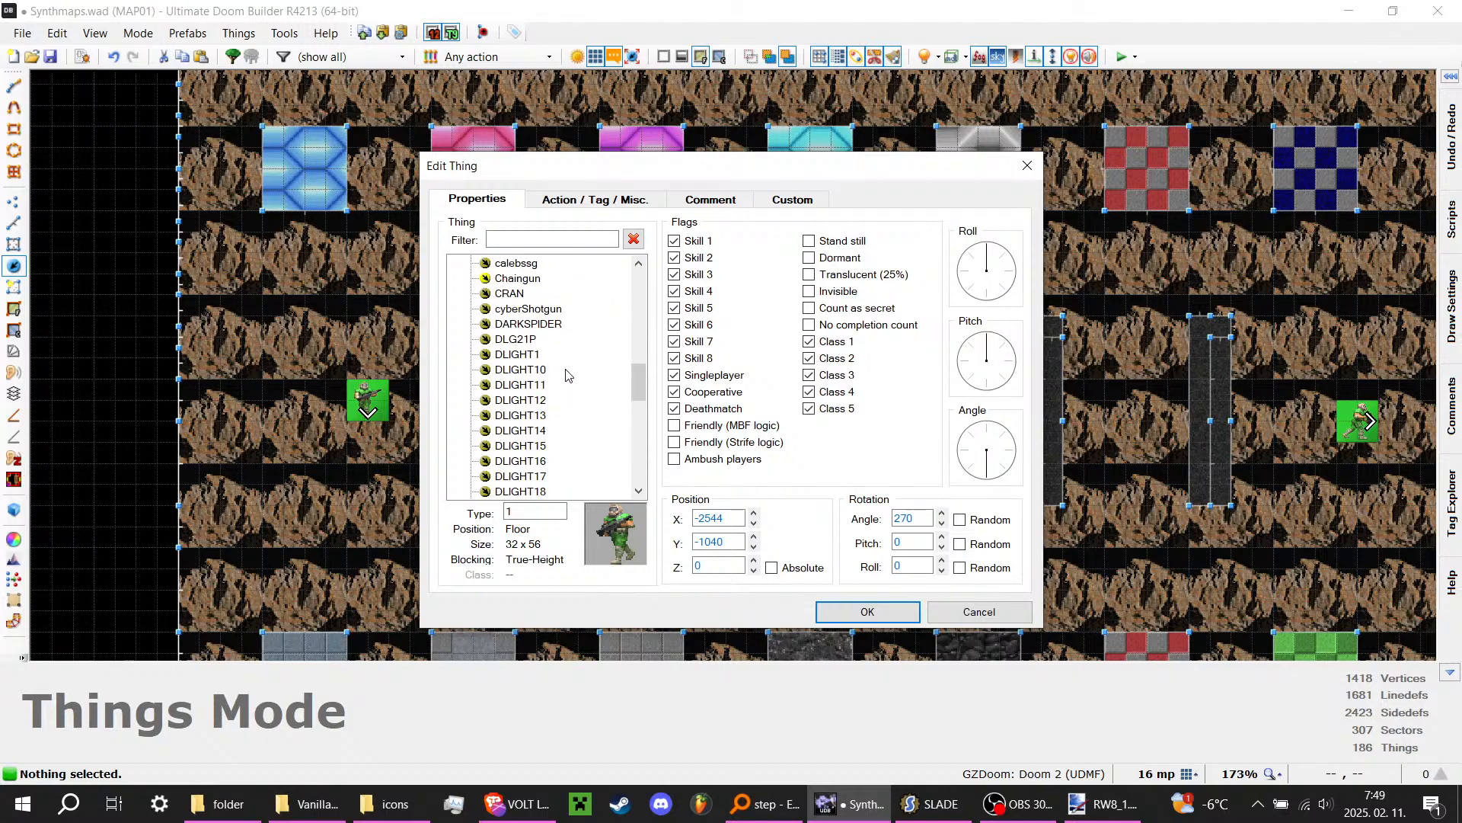
left_click(548, 324)
left_click(1005, 450)
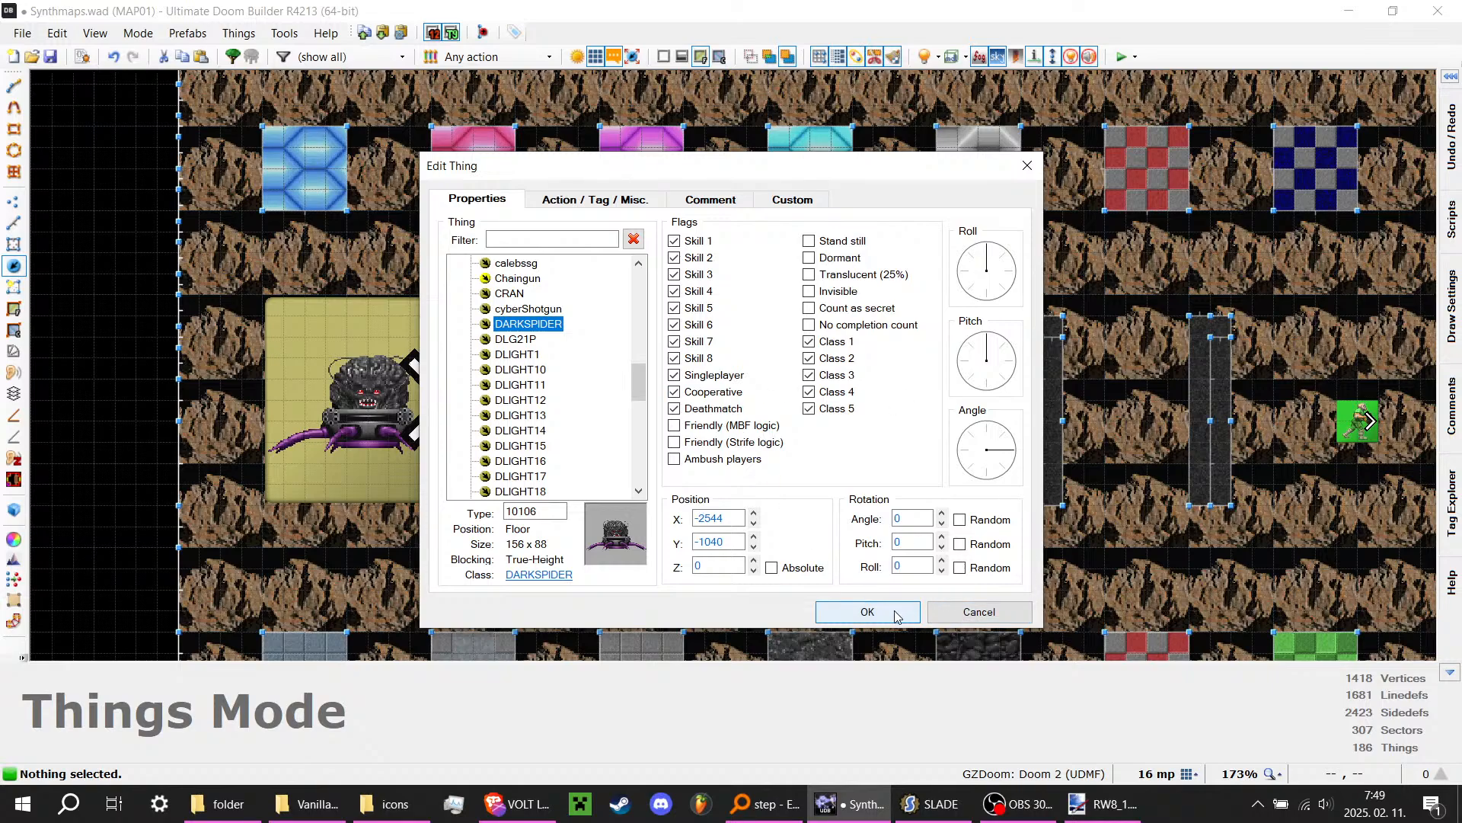
left_click(868, 612)
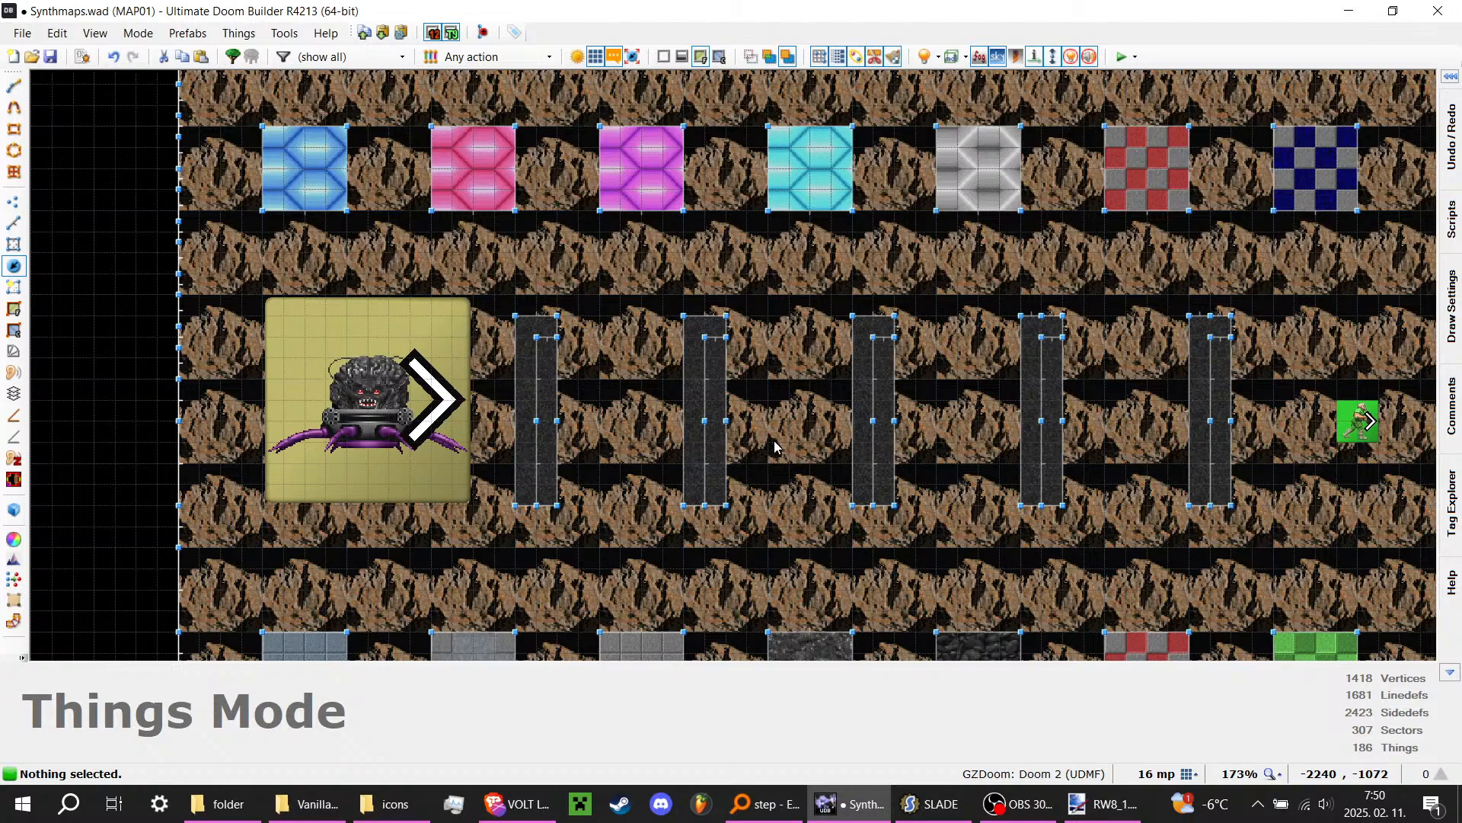
scroll(583, 328, "down", 3)
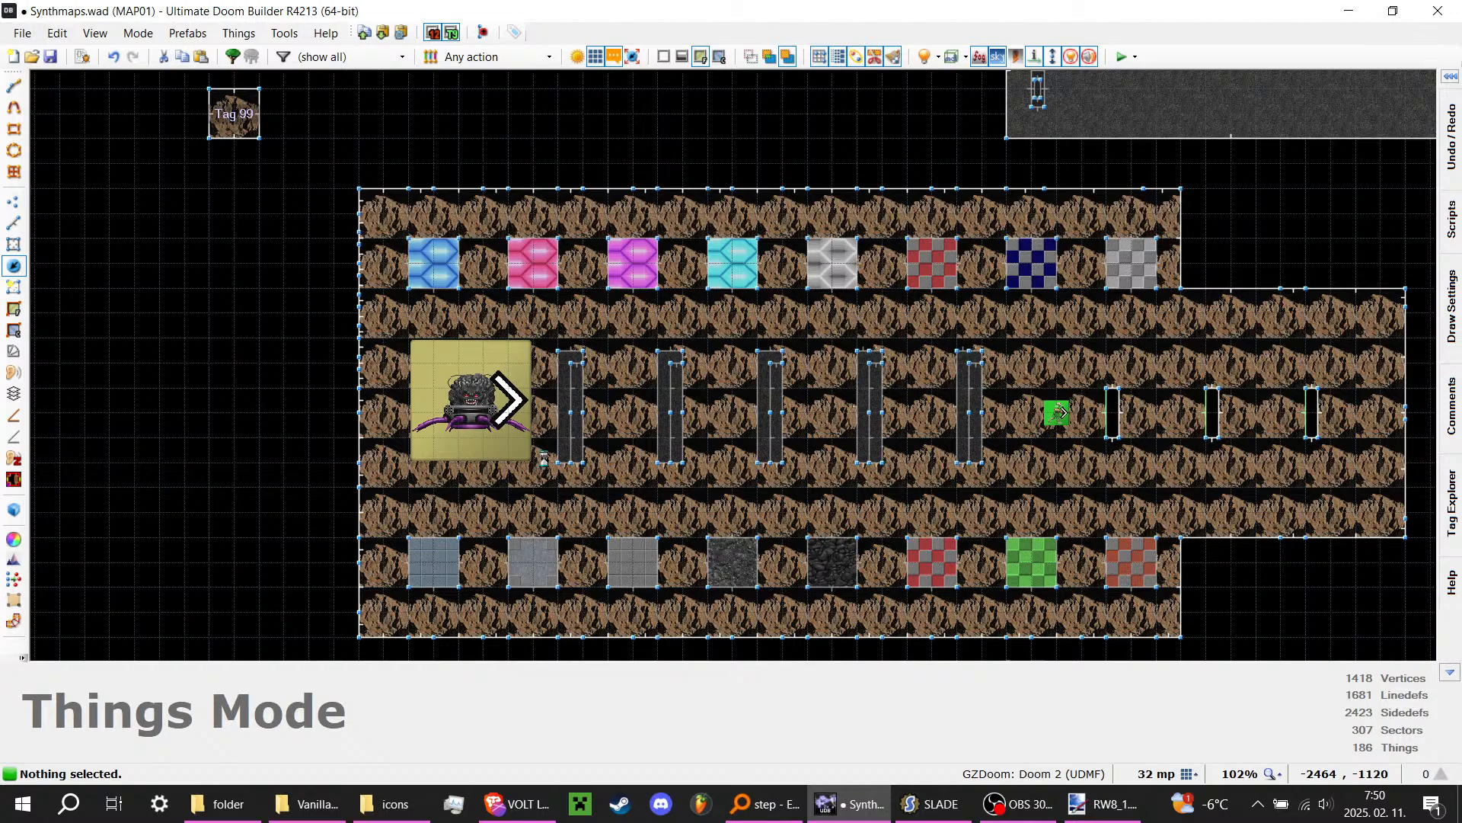
key("ctrl+s")
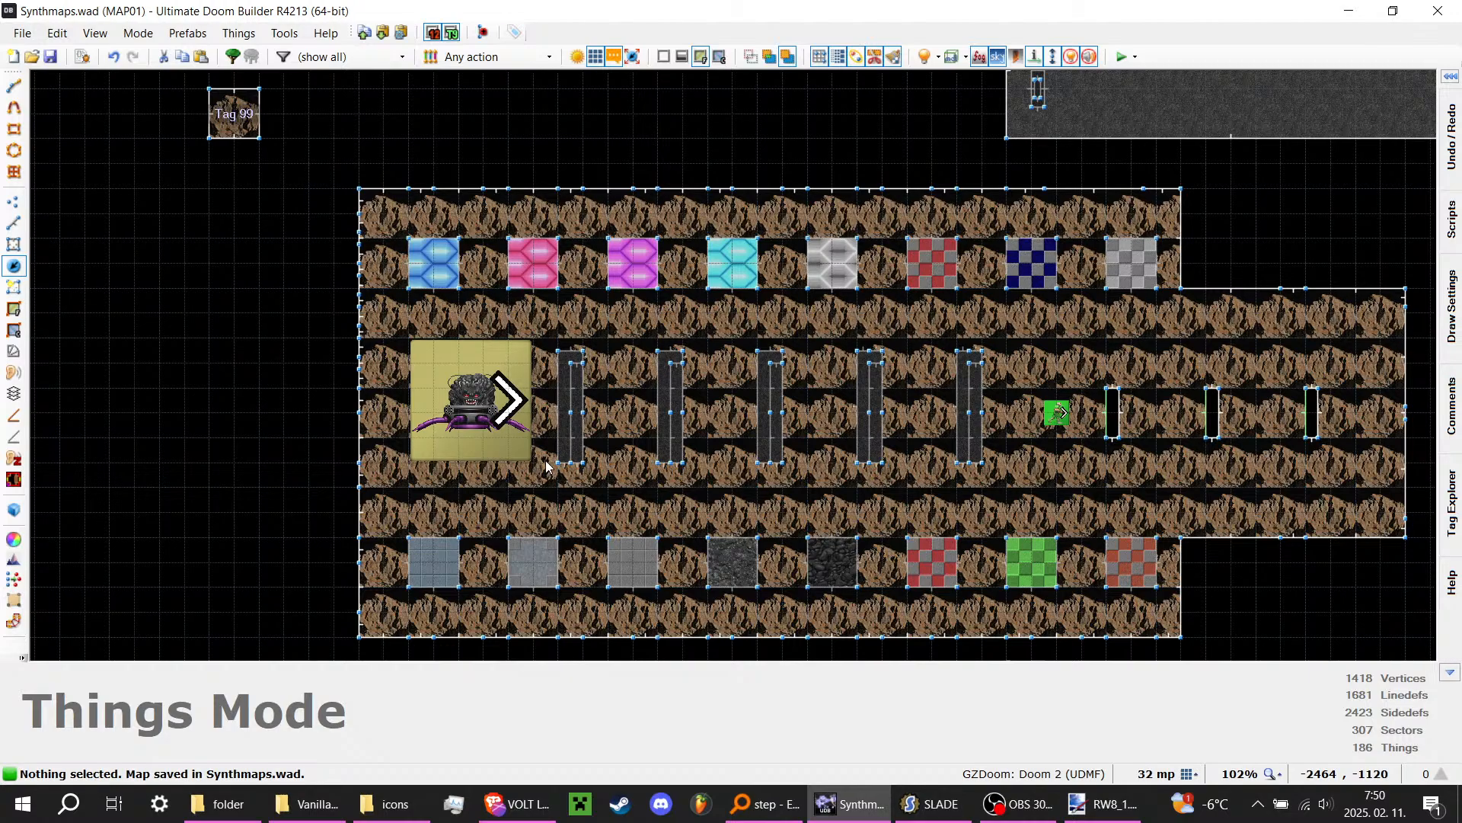
Step: Launch SYNTESTIS.wad and Synthmaps.wad from the desktop with gzdoom 413, running DOOM 2: Hell on Earth
left_click(1459, 806)
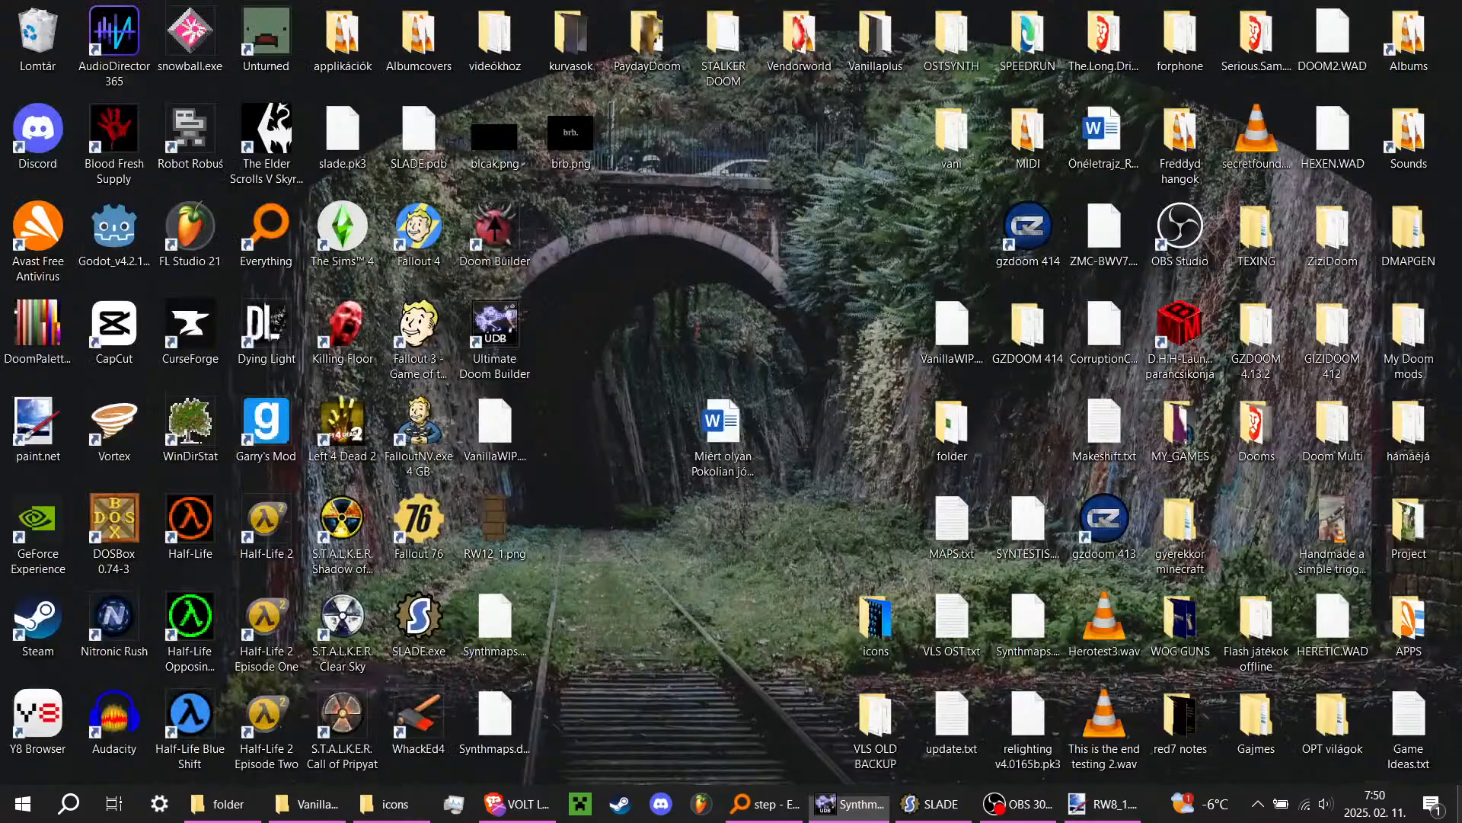
double_click(1106, 526)
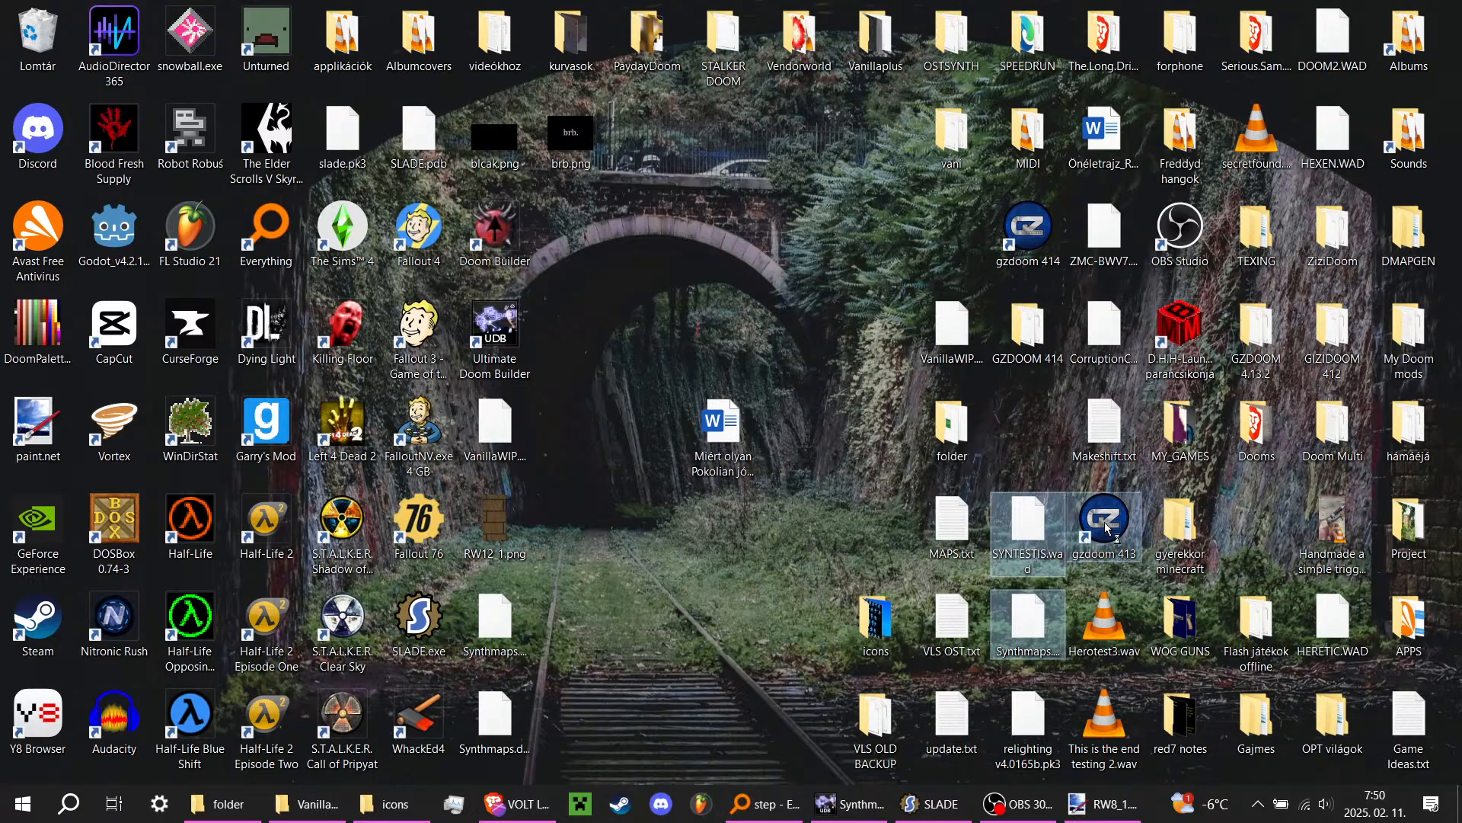
key("Up")
key("Up")
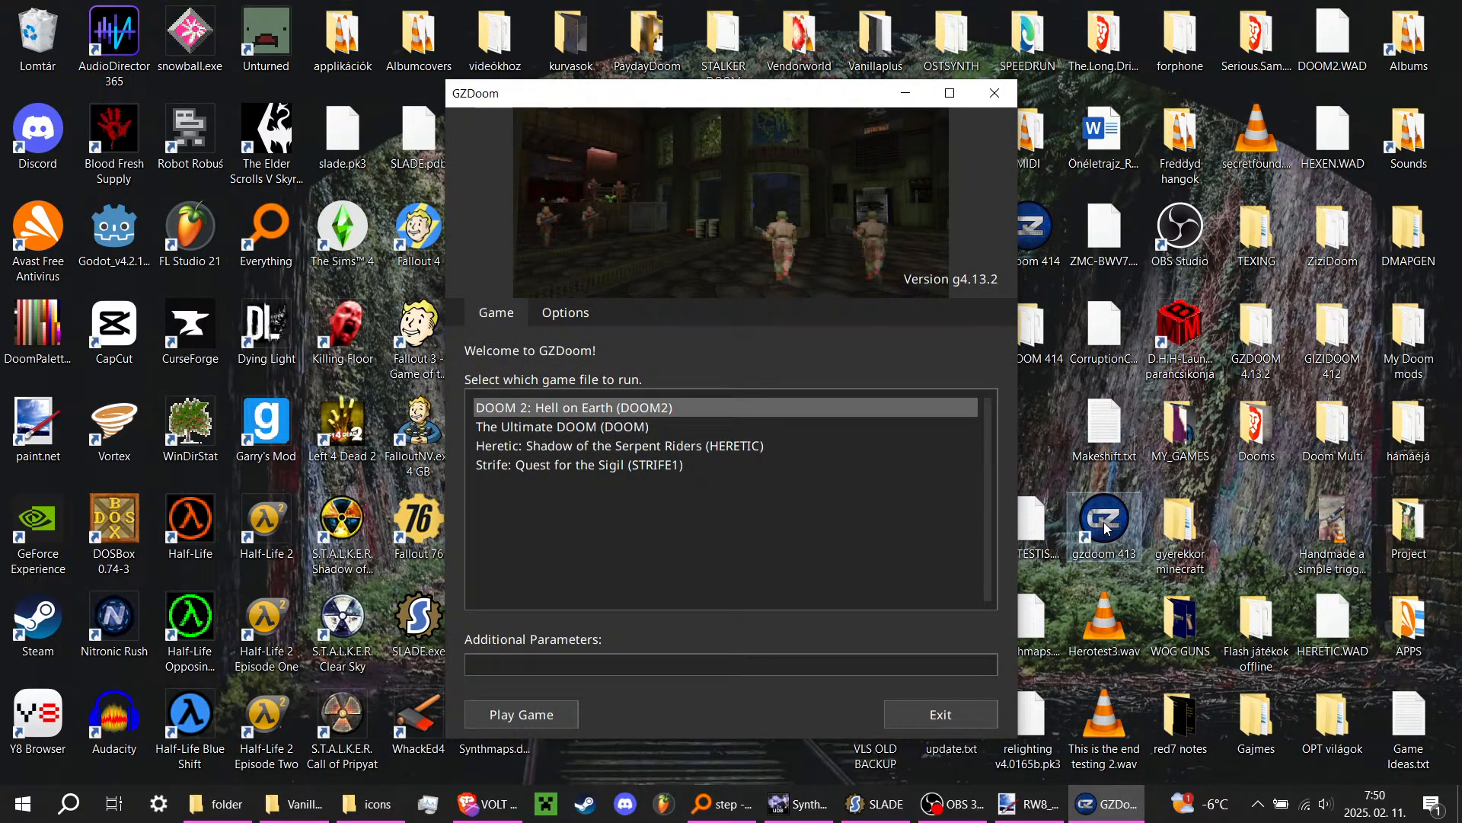
key("Return")
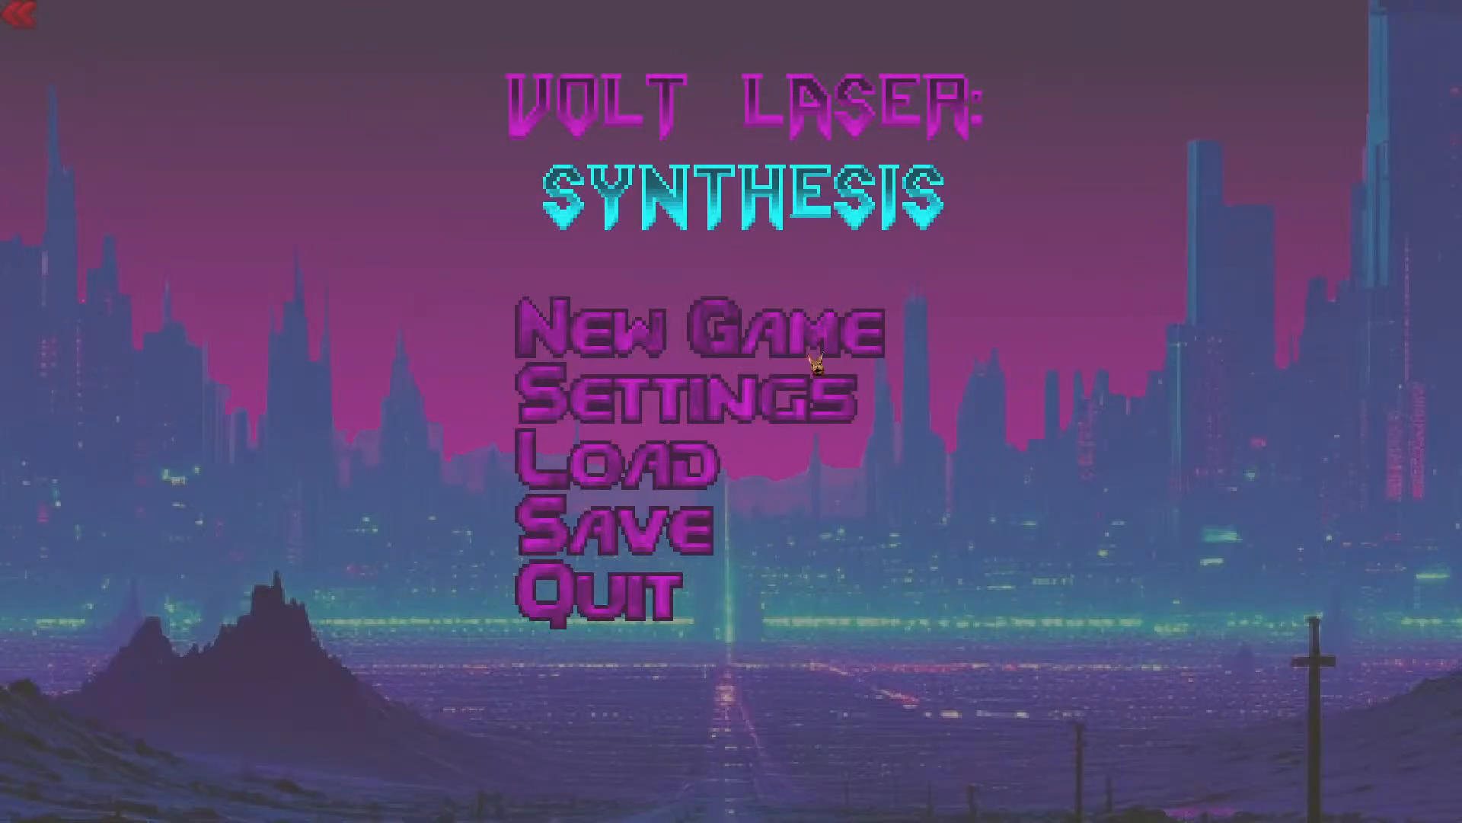
Step: Set the game's music volume to 0.00 in the sound options and close the settings
left_click(777, 394)
left_click(708, 358)
left_click_drag(856, 160, 762, 160)
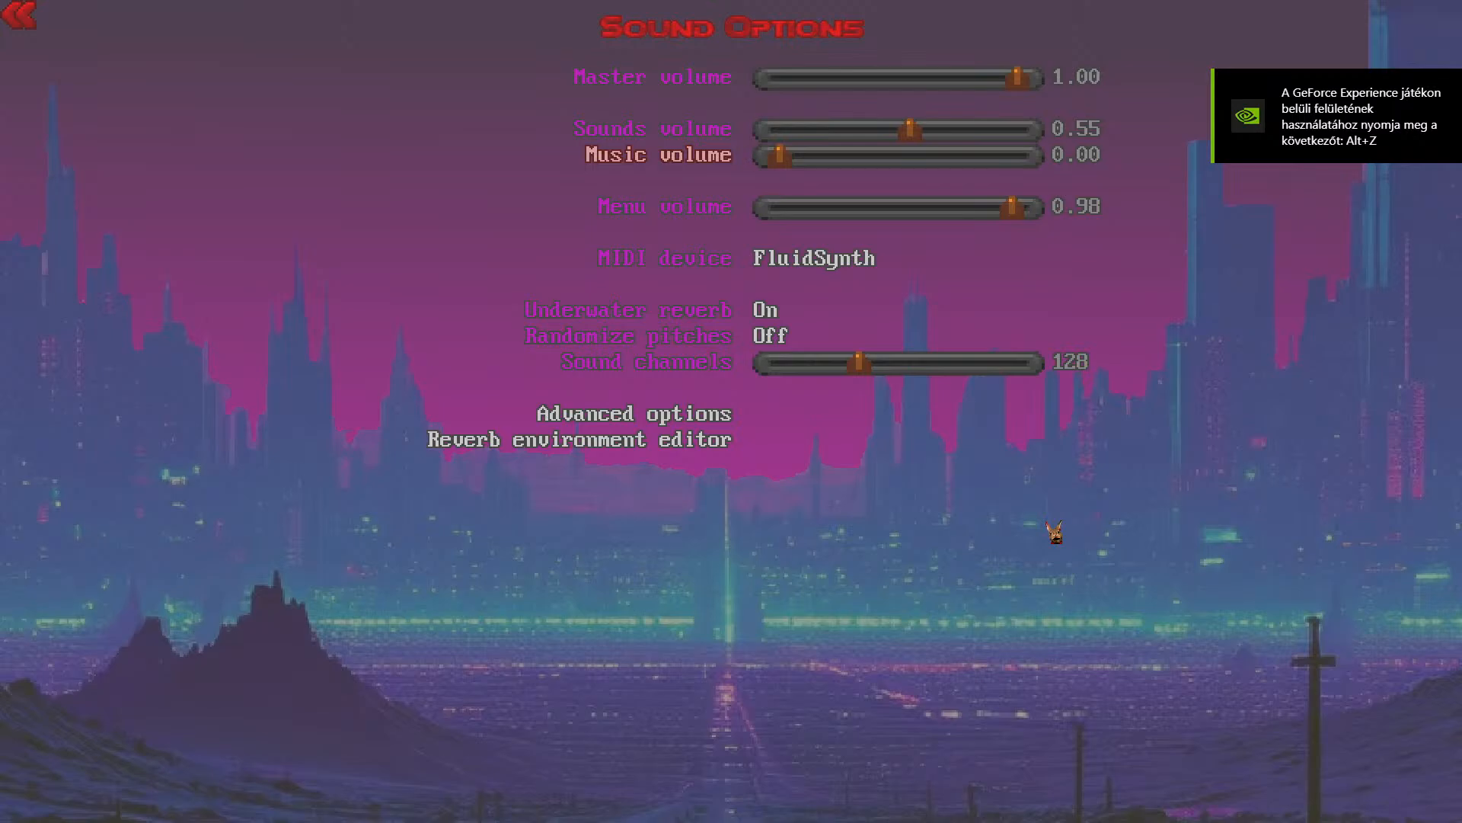
key("Escape")
key("Escape")
key("Escape")
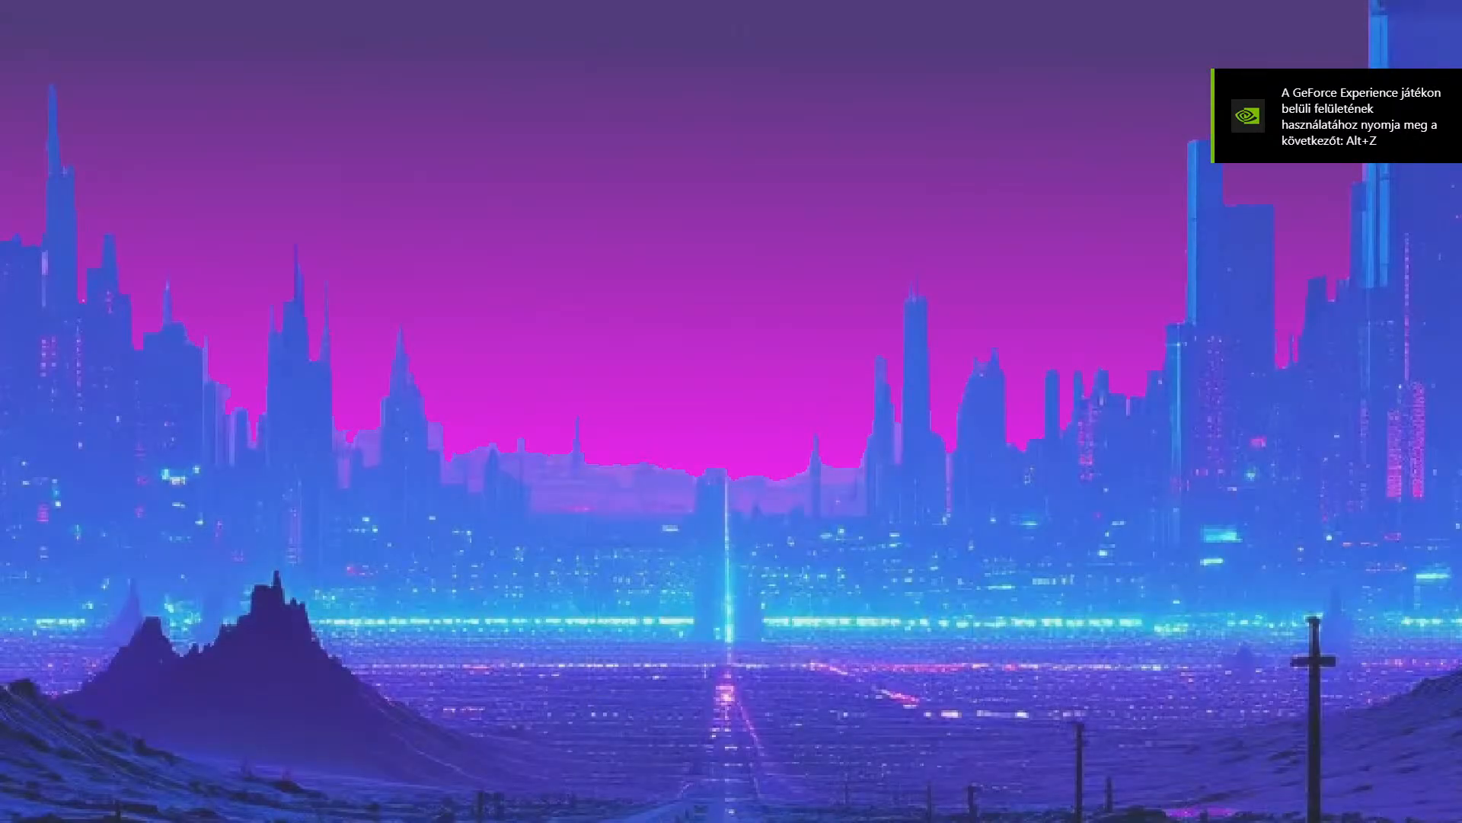
Step: Start a new game on the Shadow of Chernobyl difficulty to view the placed monster in the showcase room
key("Escape")
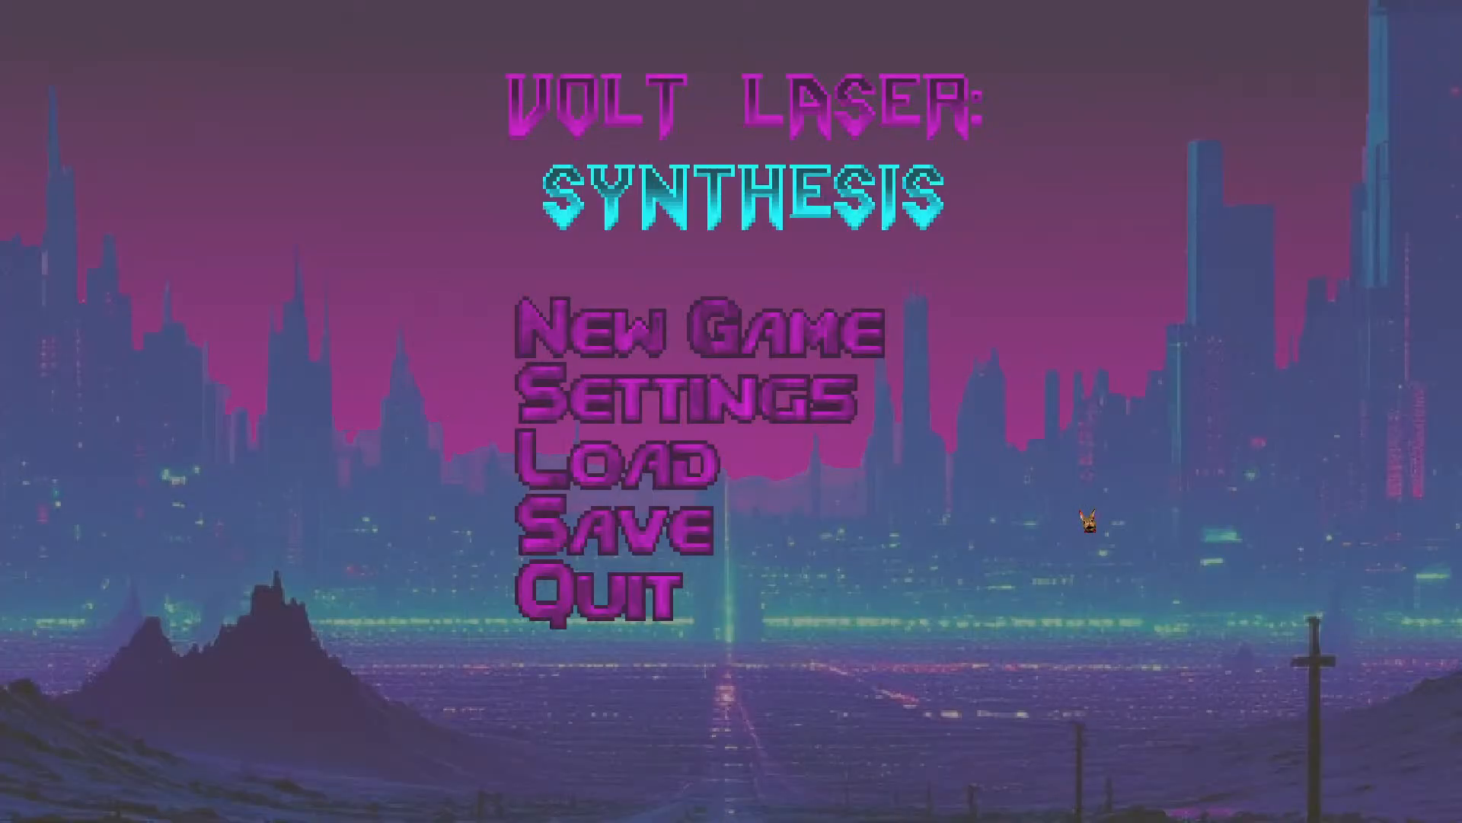
key("Return")
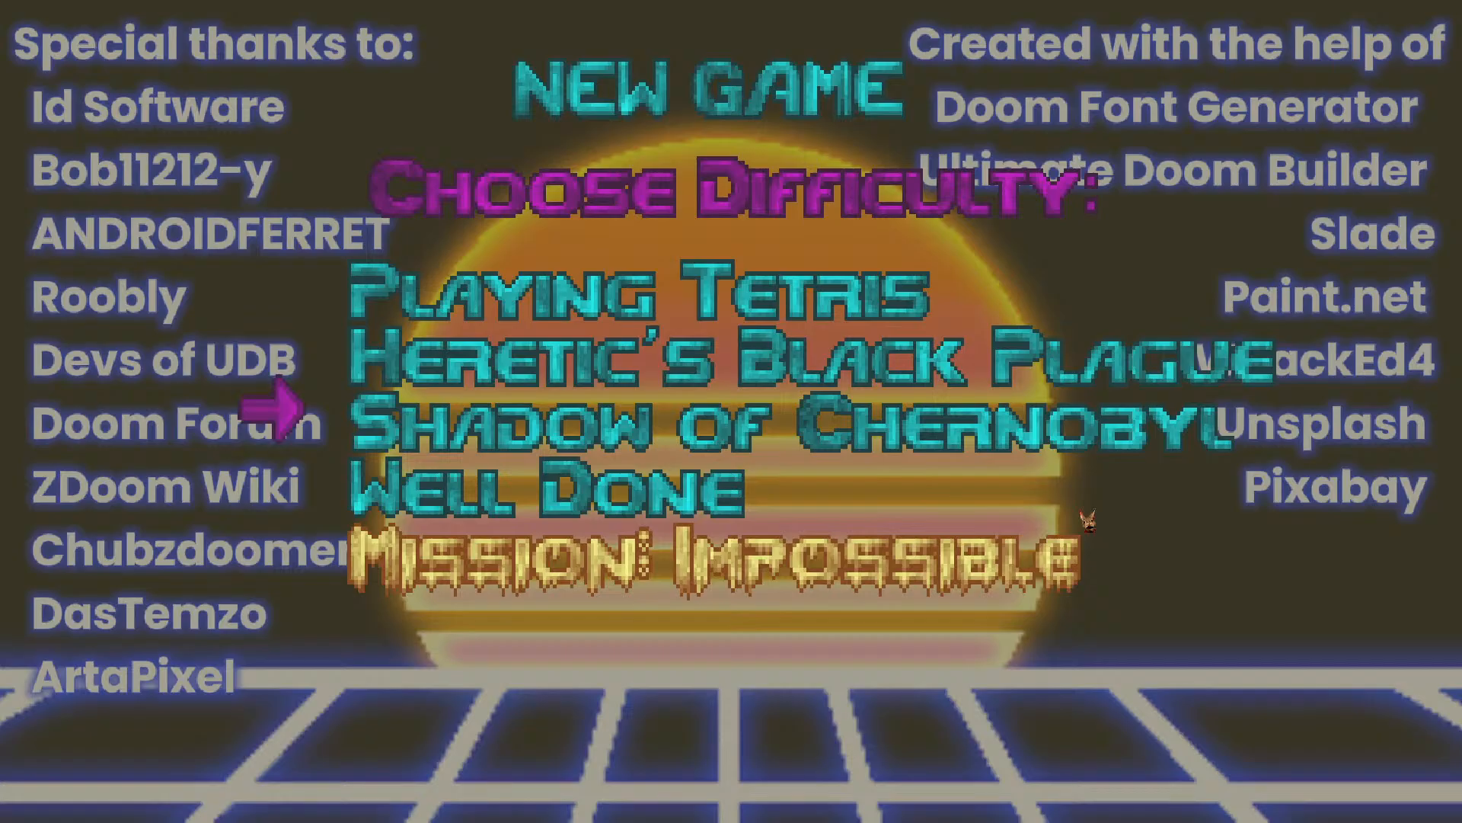
key("Return")
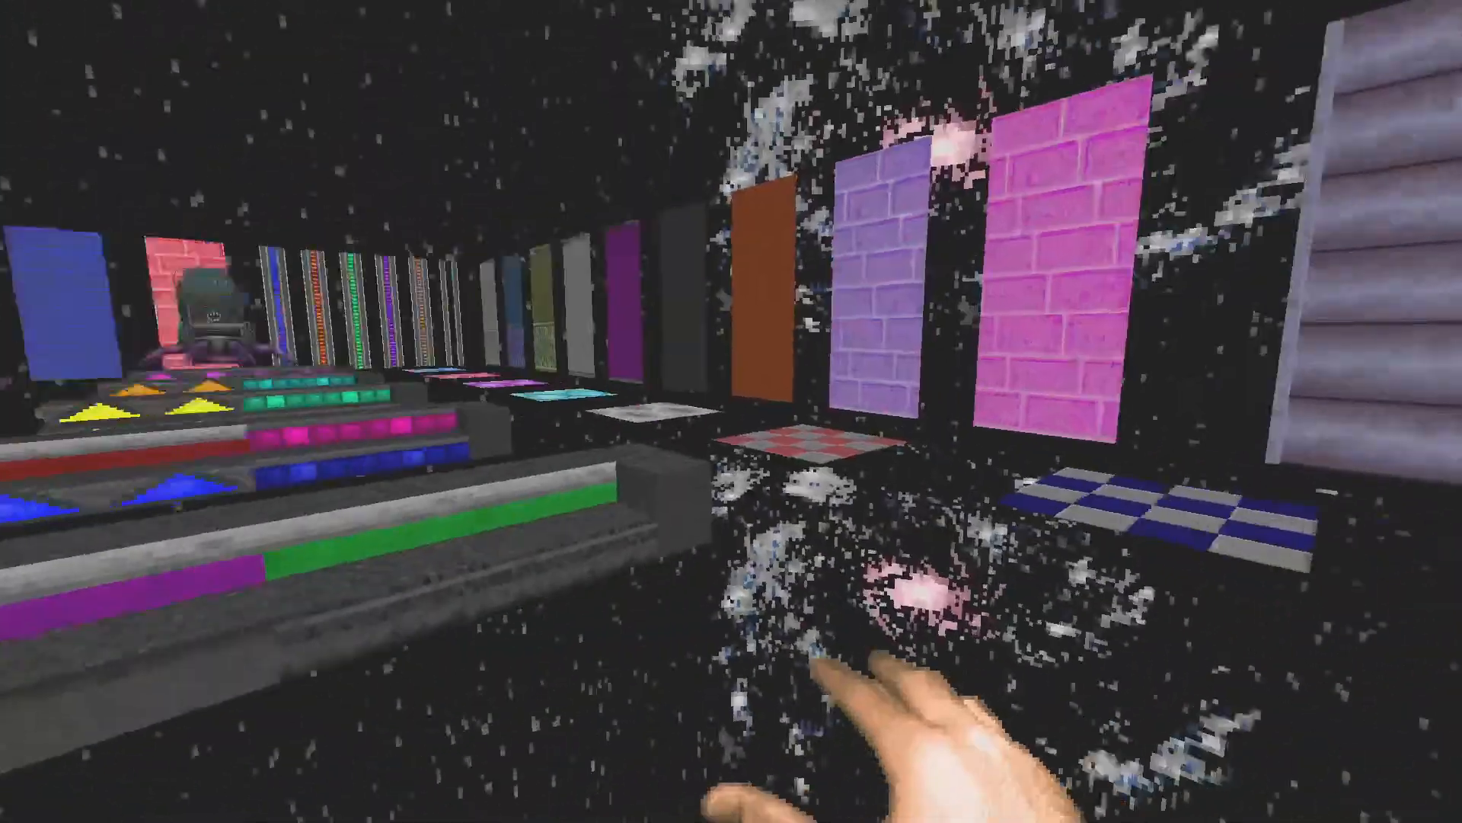
Step: Quit the running game, confirm the exit, and dismiss the closing text screen
key("Escape")
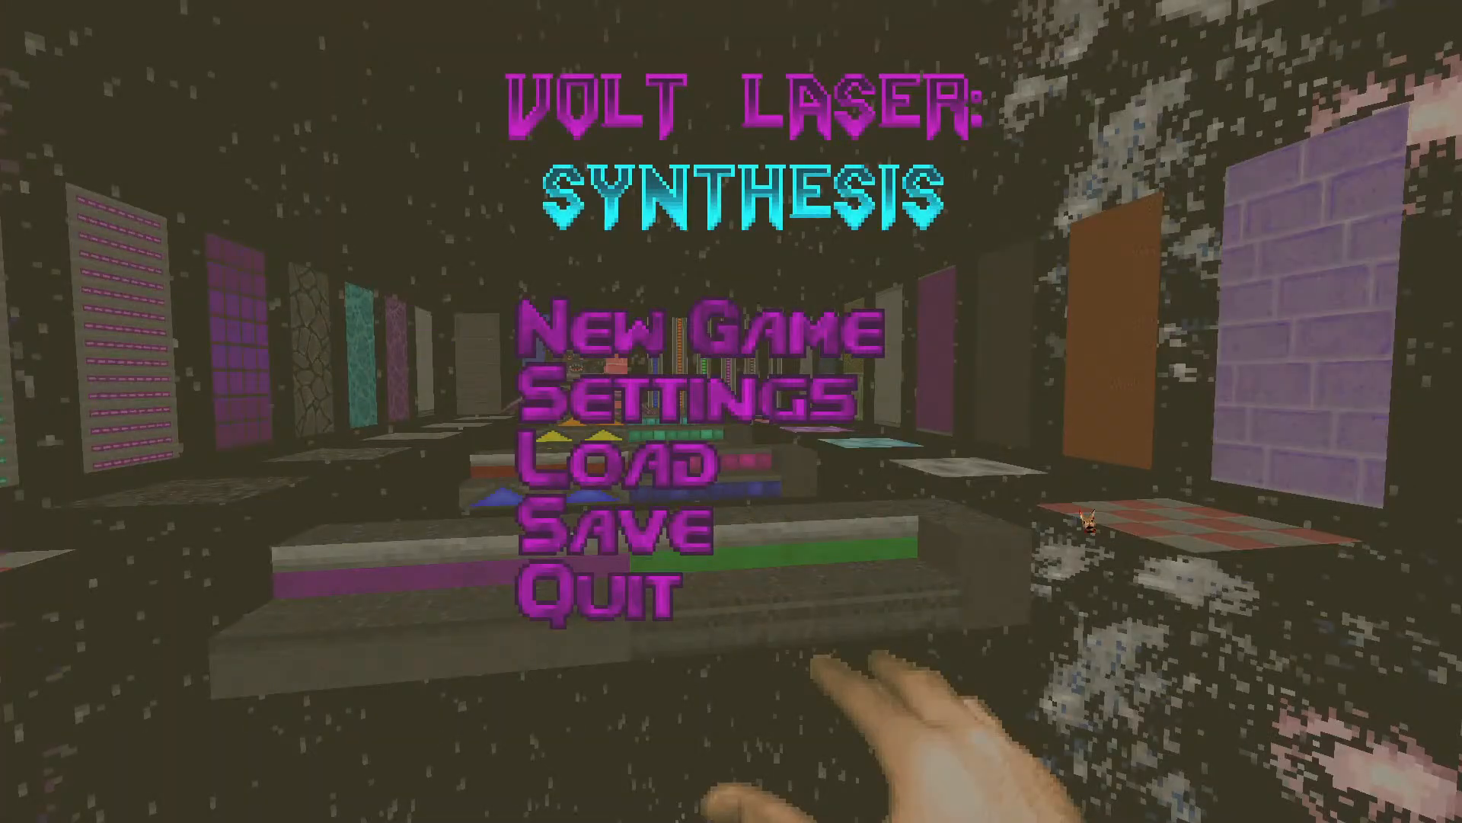
left_click(616, 605)
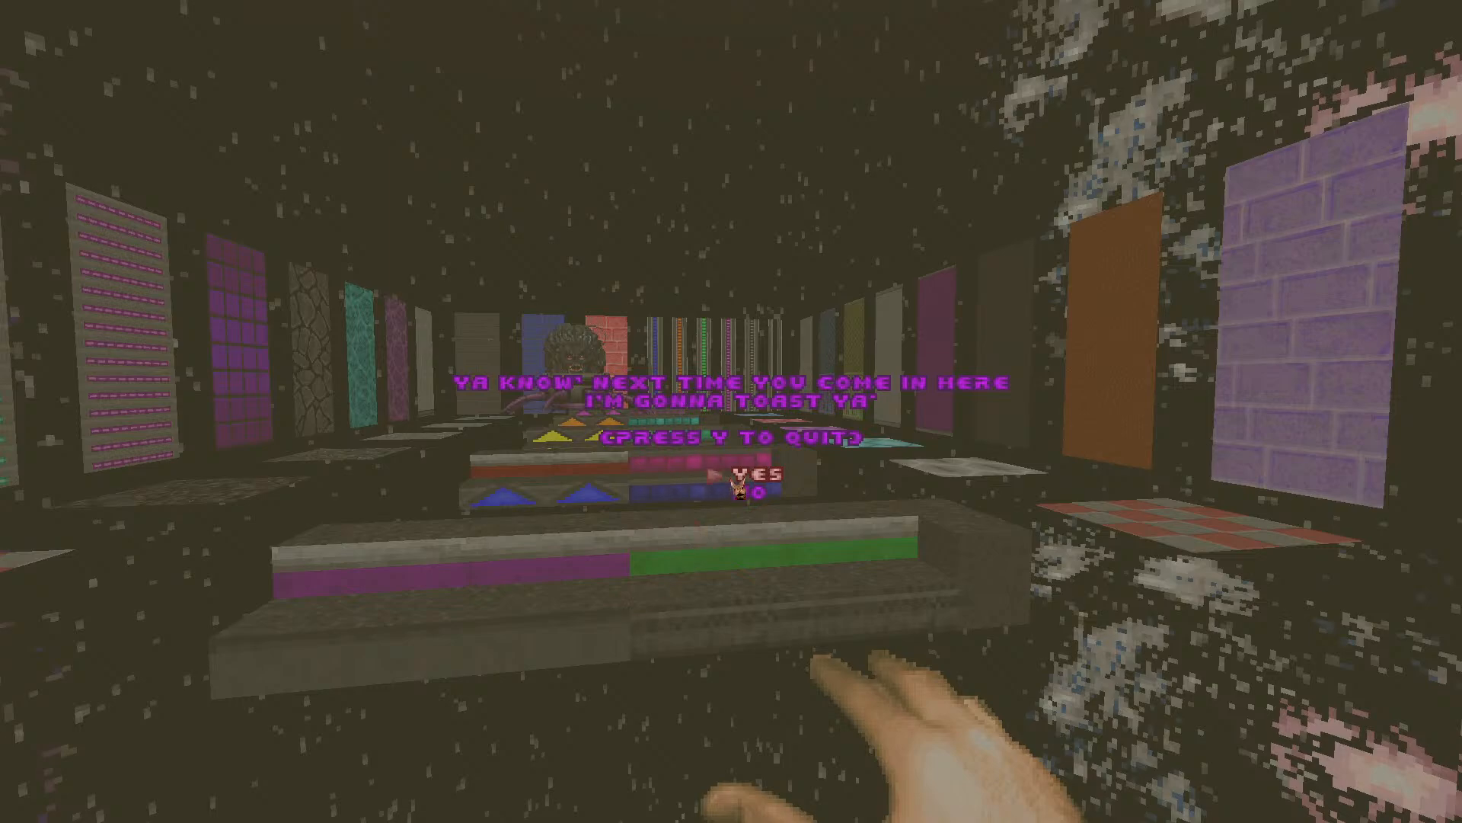
key("y")
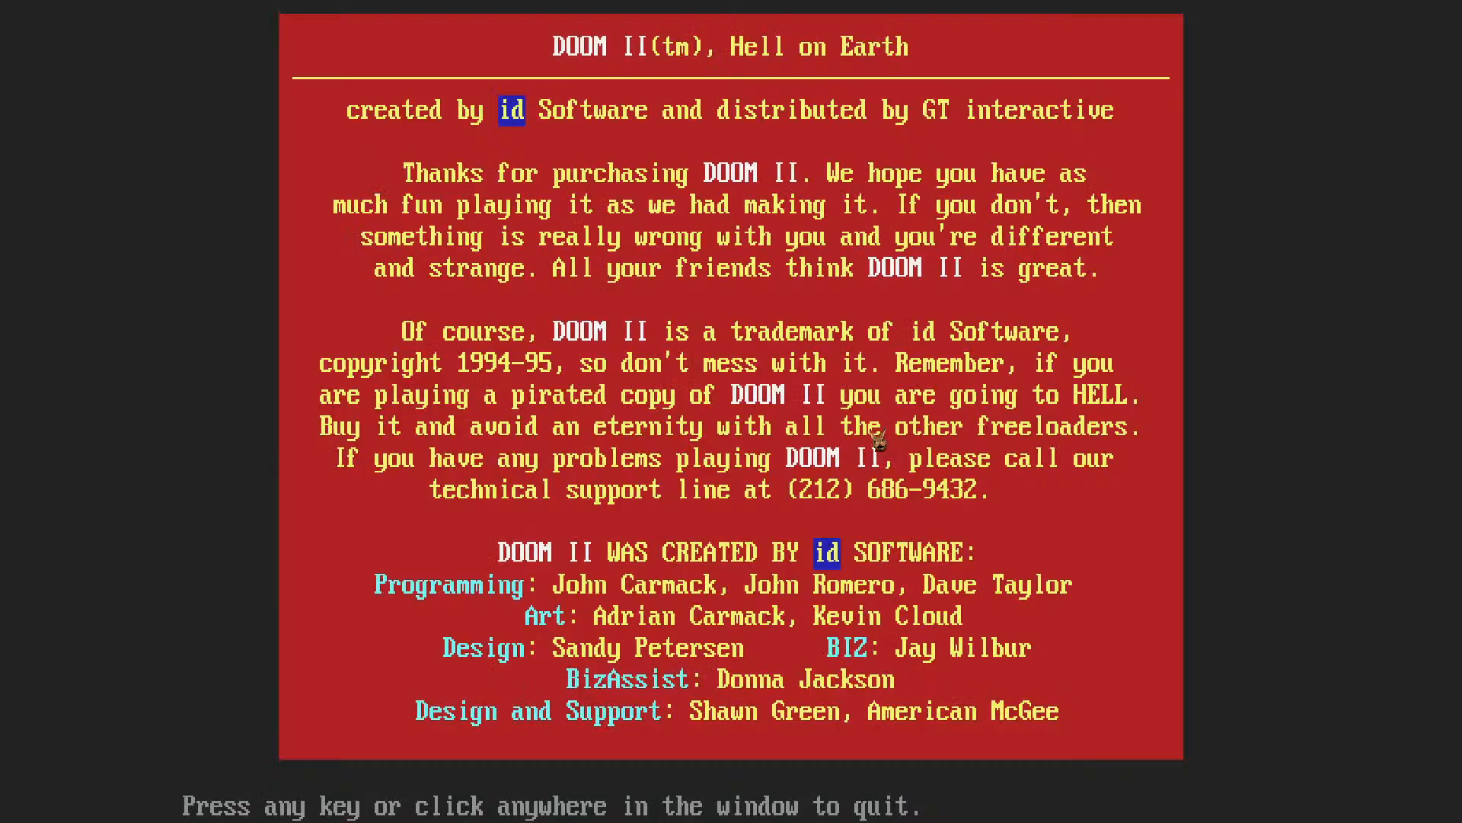
left_click(863, 439)
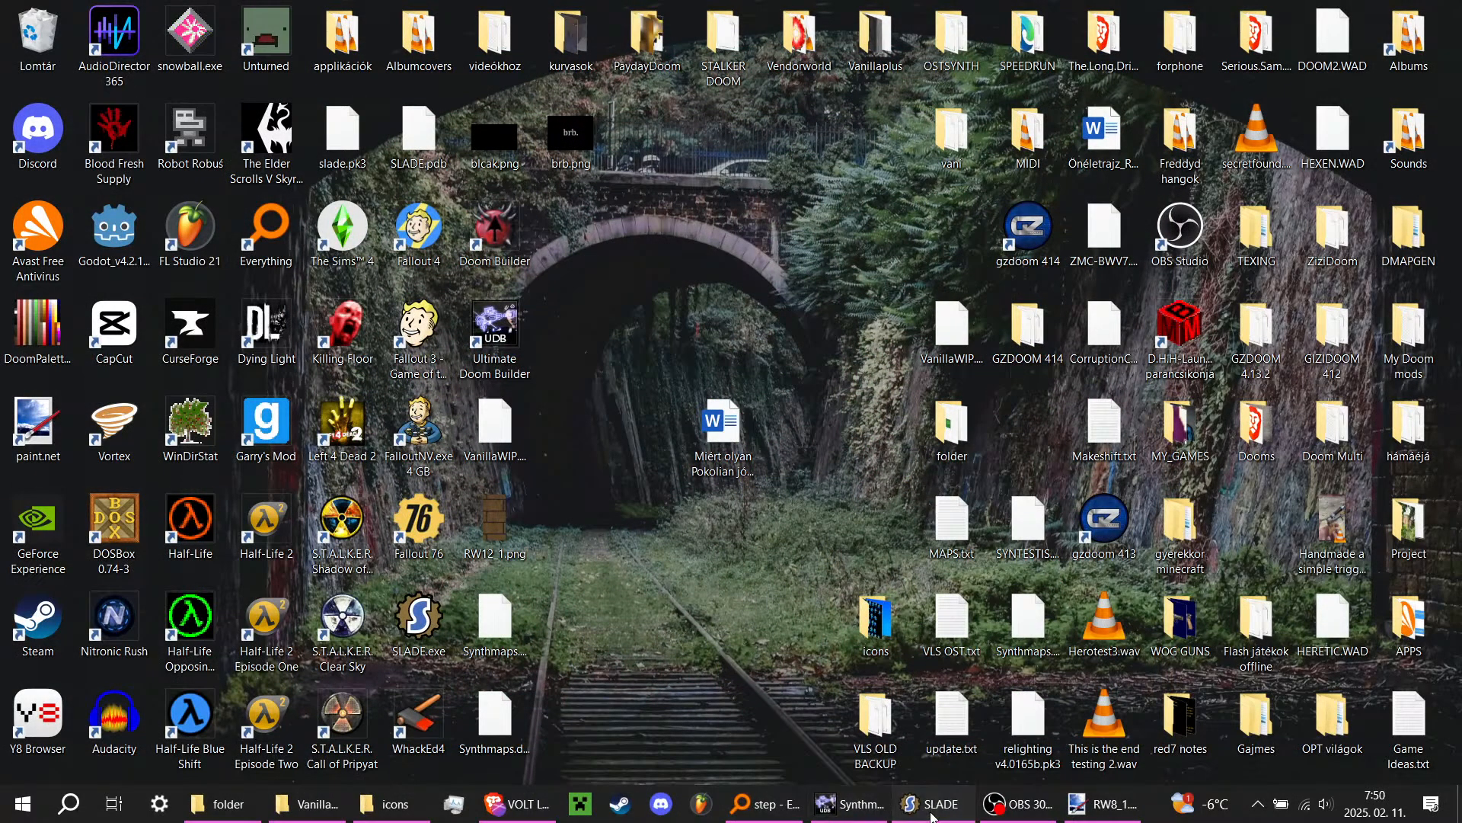
Step: Preview MAP01 of Synthmaps.wad in SLADE using the filter map01, clear the filter, and compare the layout in Ultimate Doom Builder
left_click(882, 804)
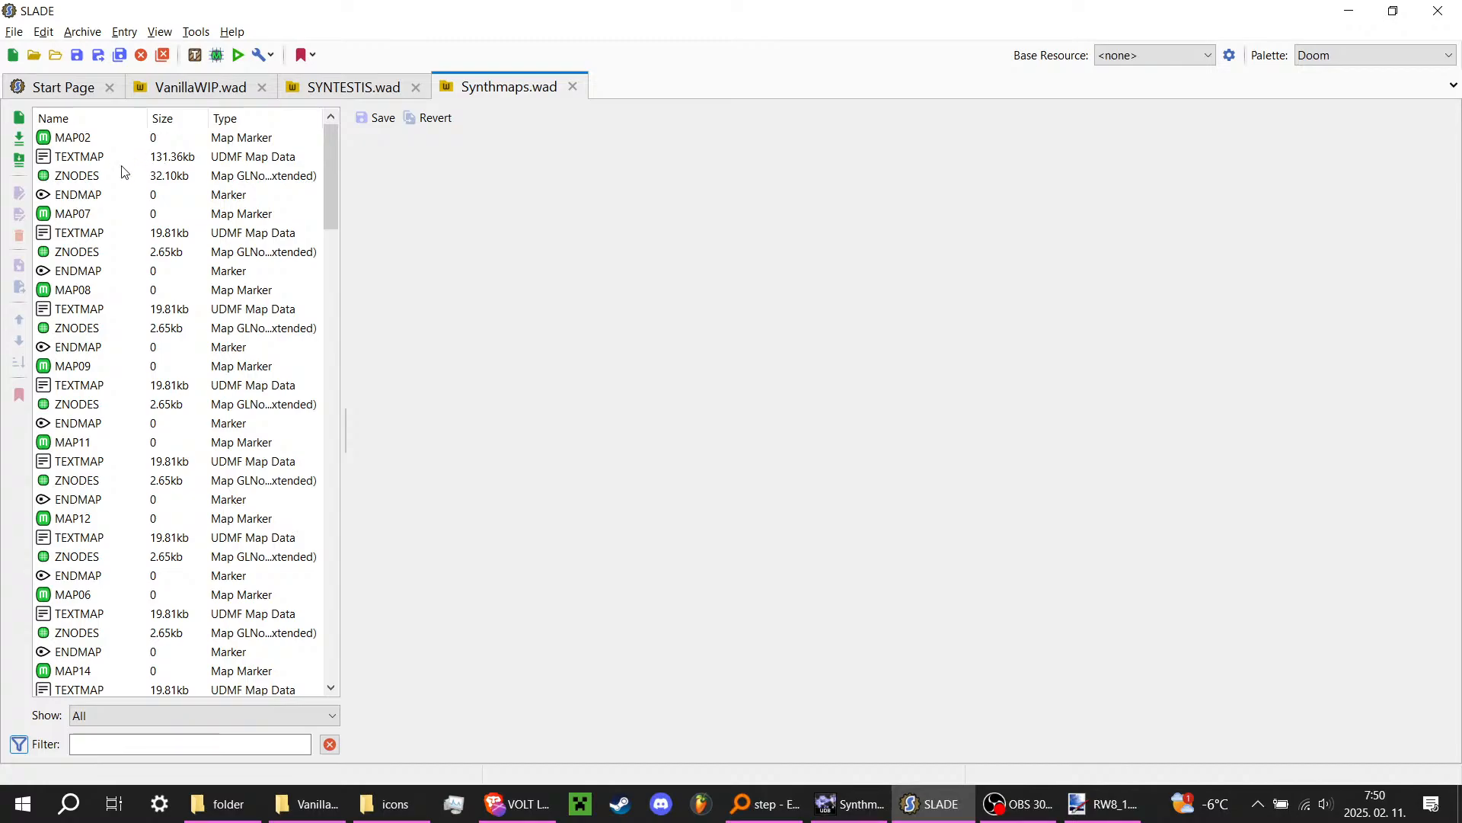
scroll(126, 200, "down", 15)
left_click(162, 744)
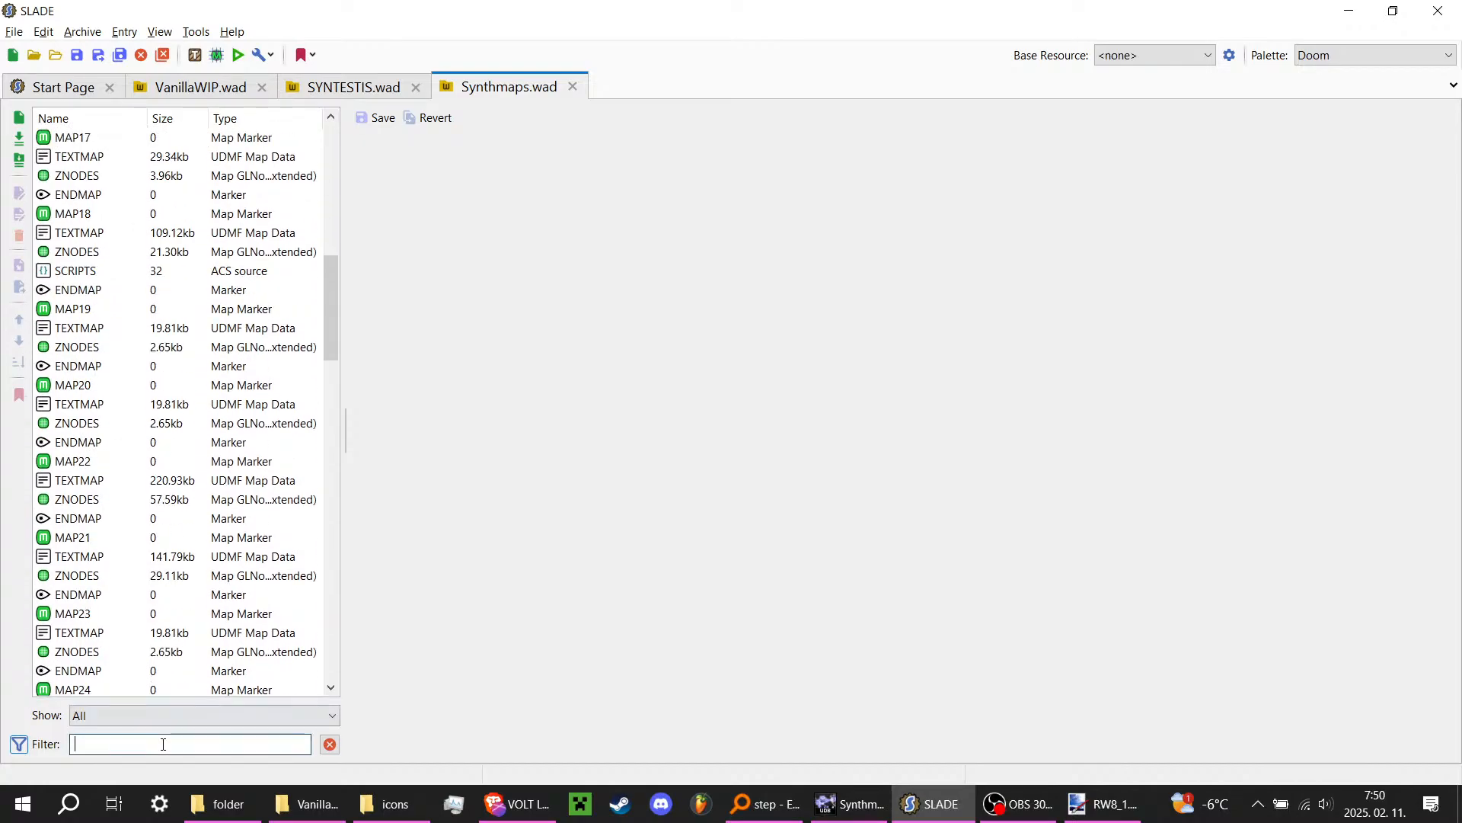
type("map01")
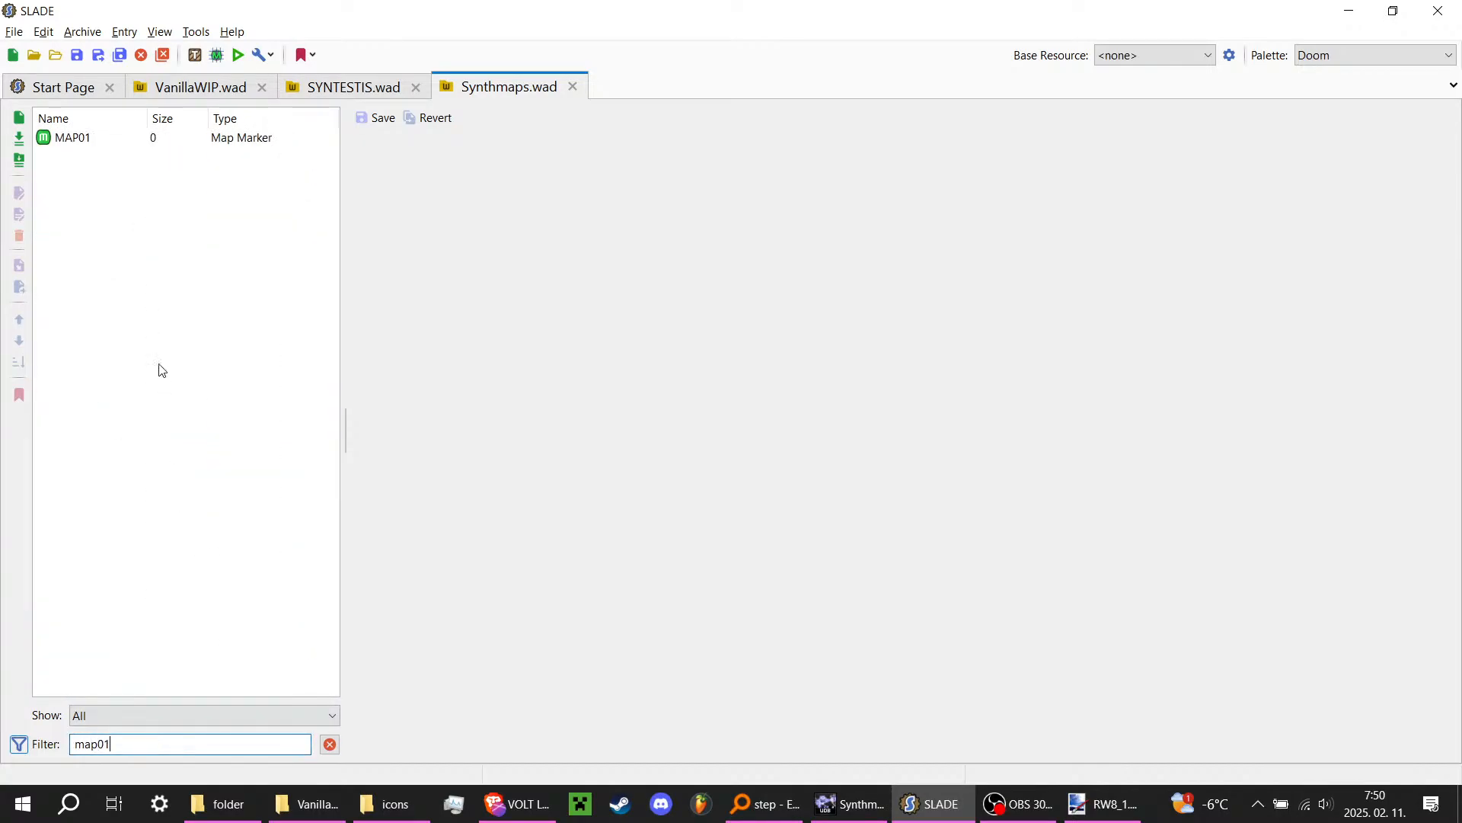
left_click(167, 138)
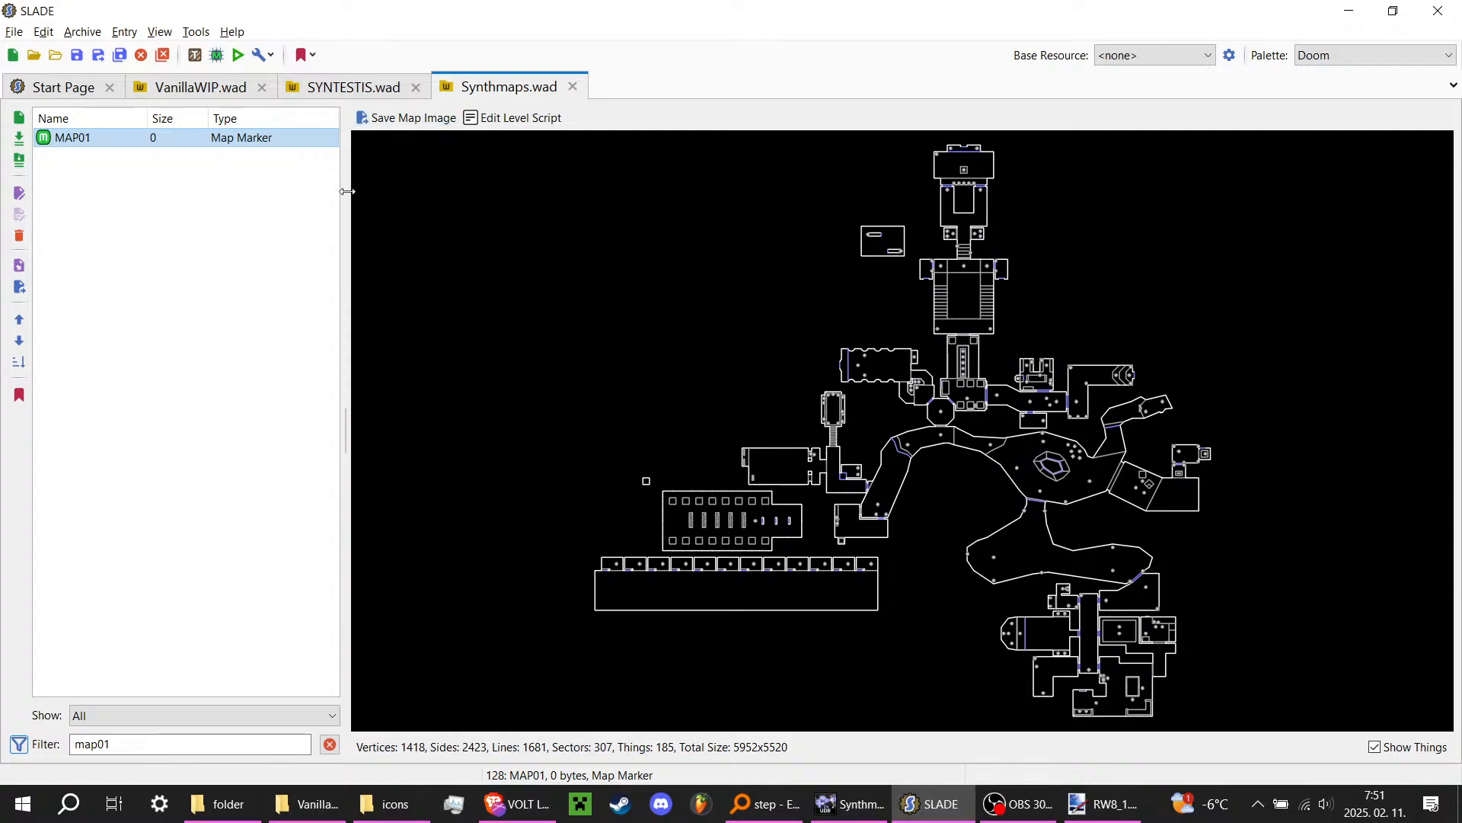
left_click(329, 744)
left_click(851, 803)
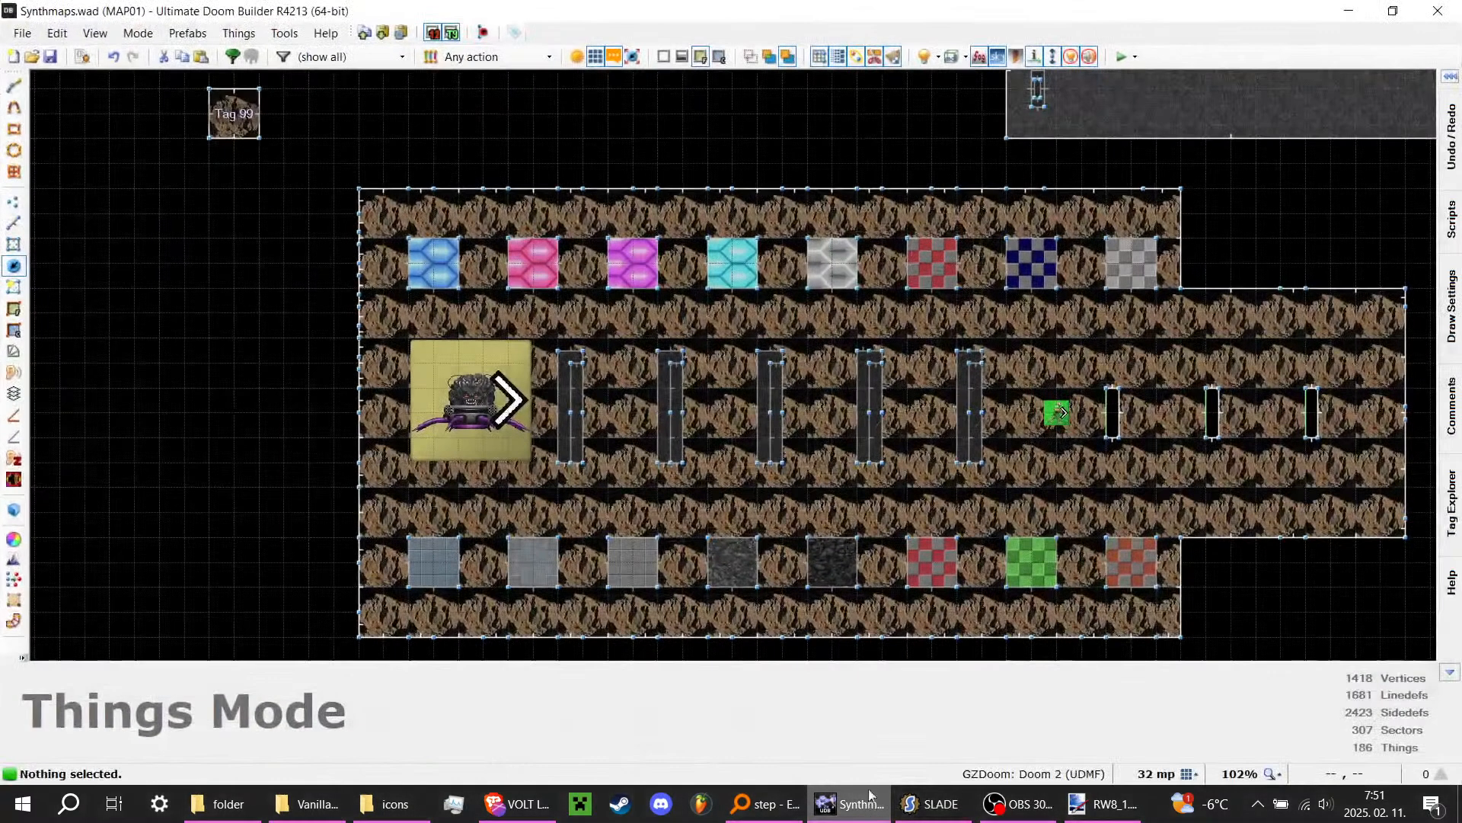
scroll(744, 515, "down", 7)
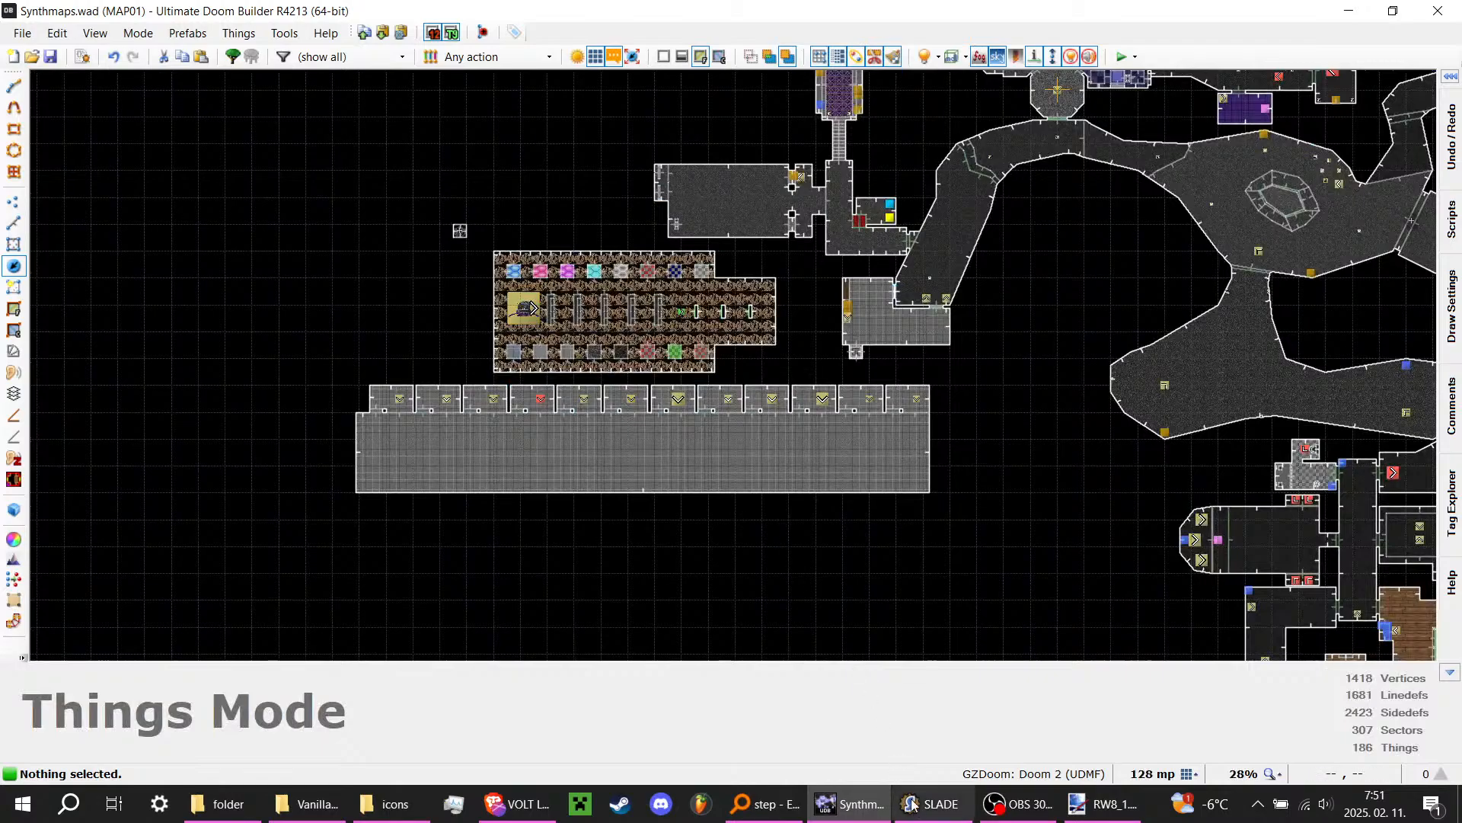
Step: Switch back to SLADE and save Synthmaps.wad over the version modified on disk
left_click(911, 806)
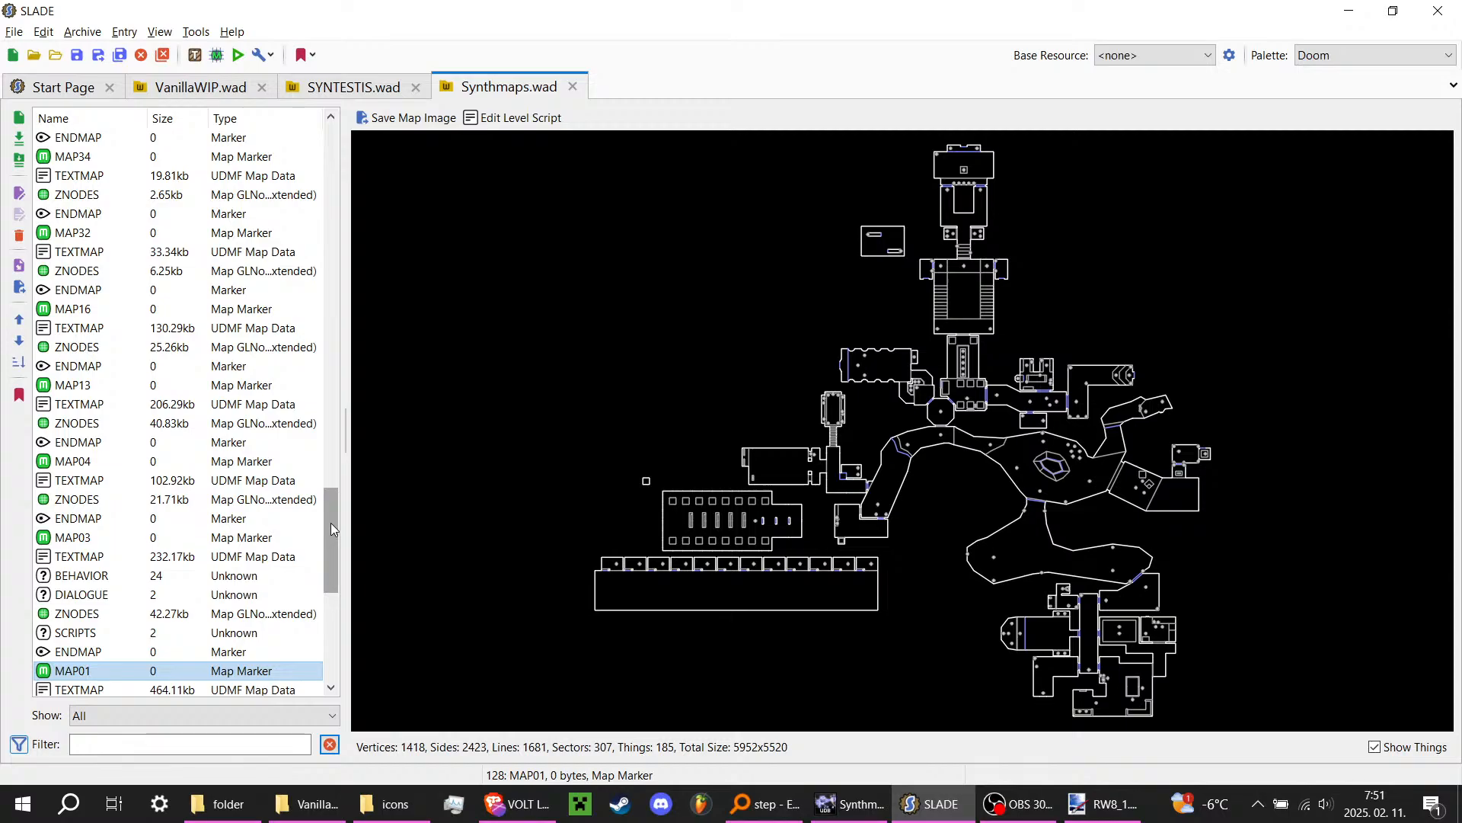
left_click(76, 59)
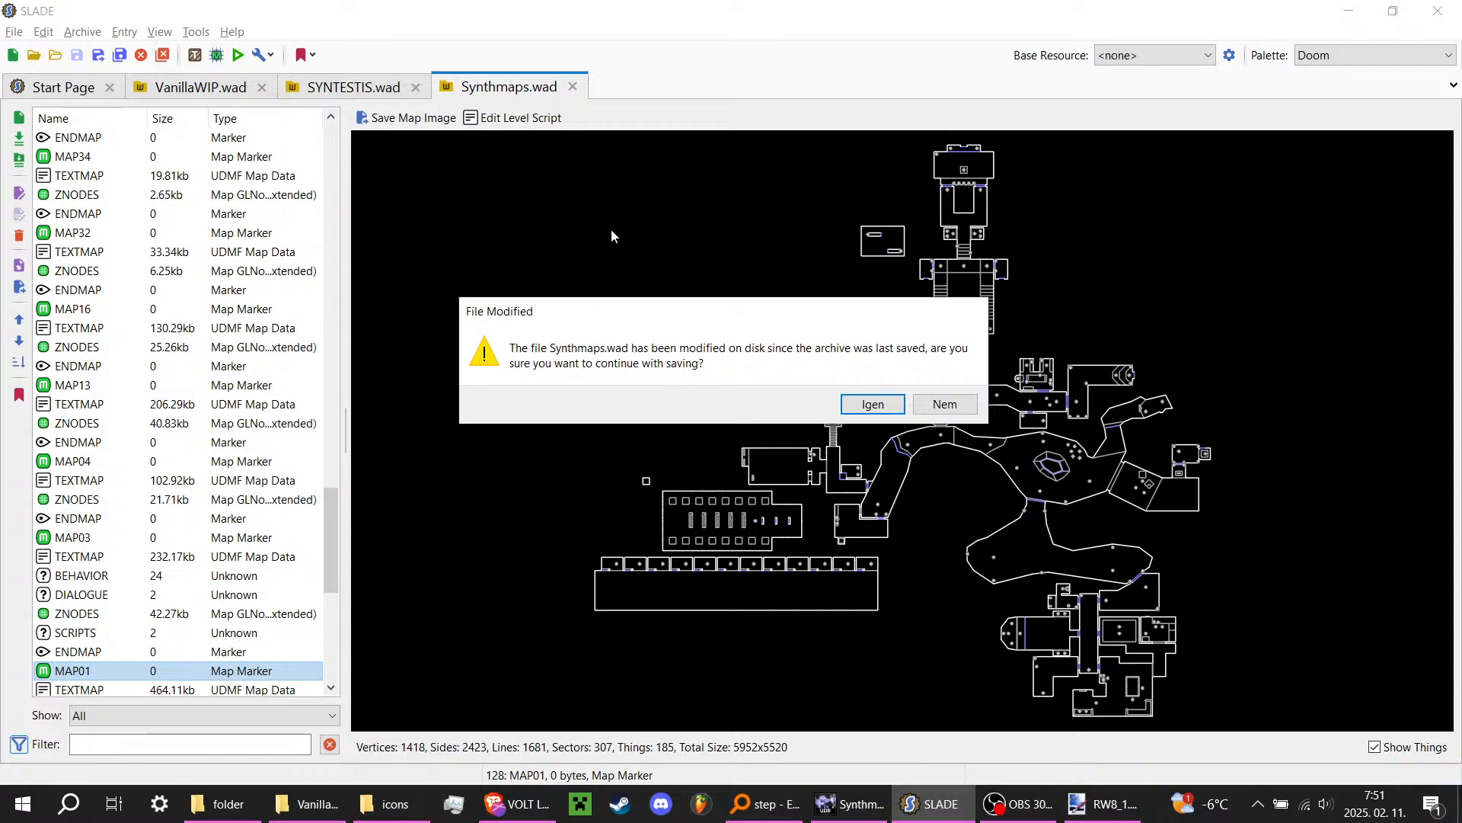
left_click(869, 404)
Step: Relaunch the mod from the desktop with gzdoom 413, running the DOOM 2 game file
key("super+d")
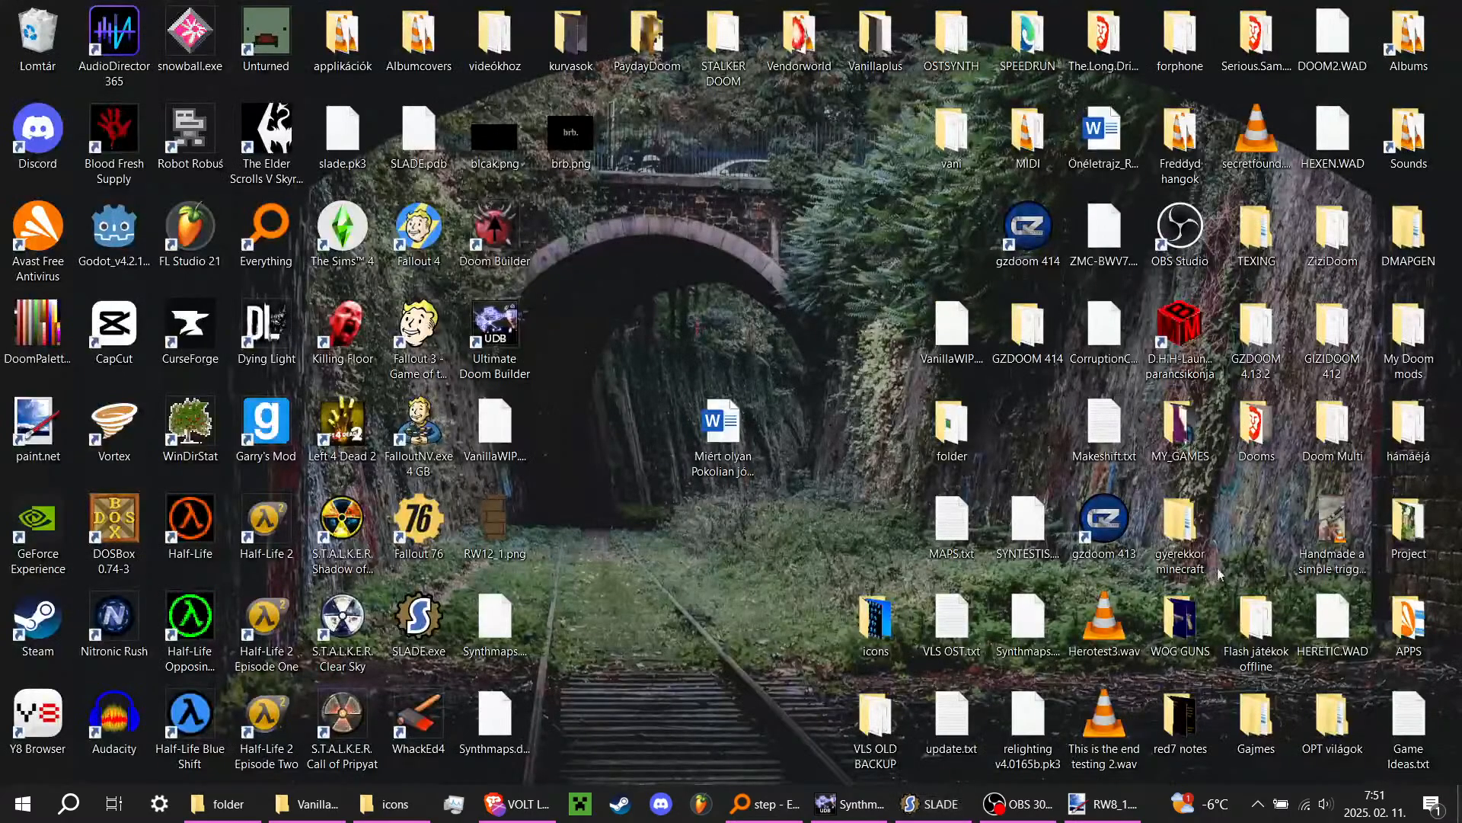
double_click(1106, 533)
key("Return")
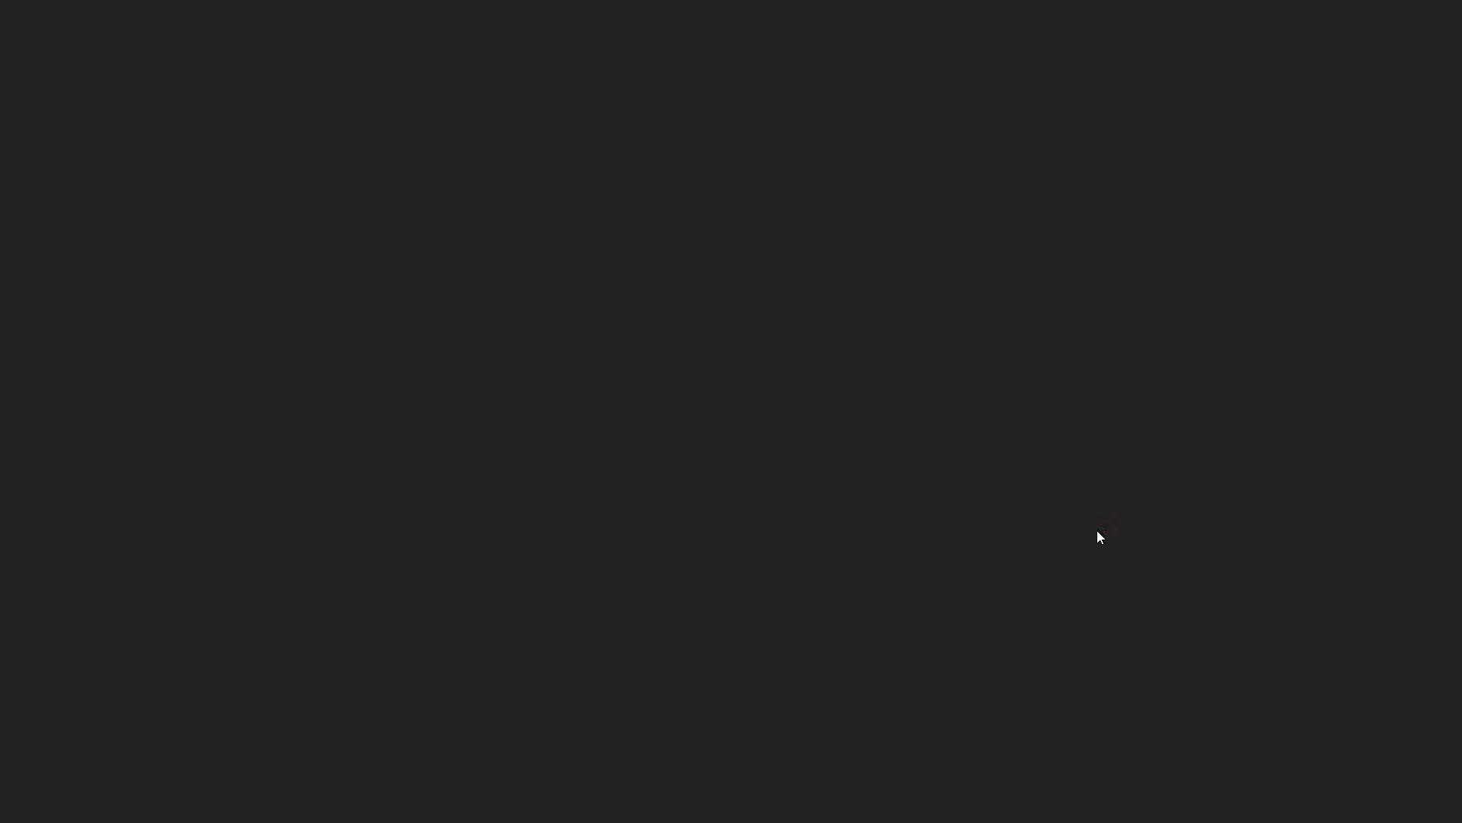
Step: Start another new game and walk forward through the showcase room to check for the placed monster
key("Escape")
key("Return")
key("Return")
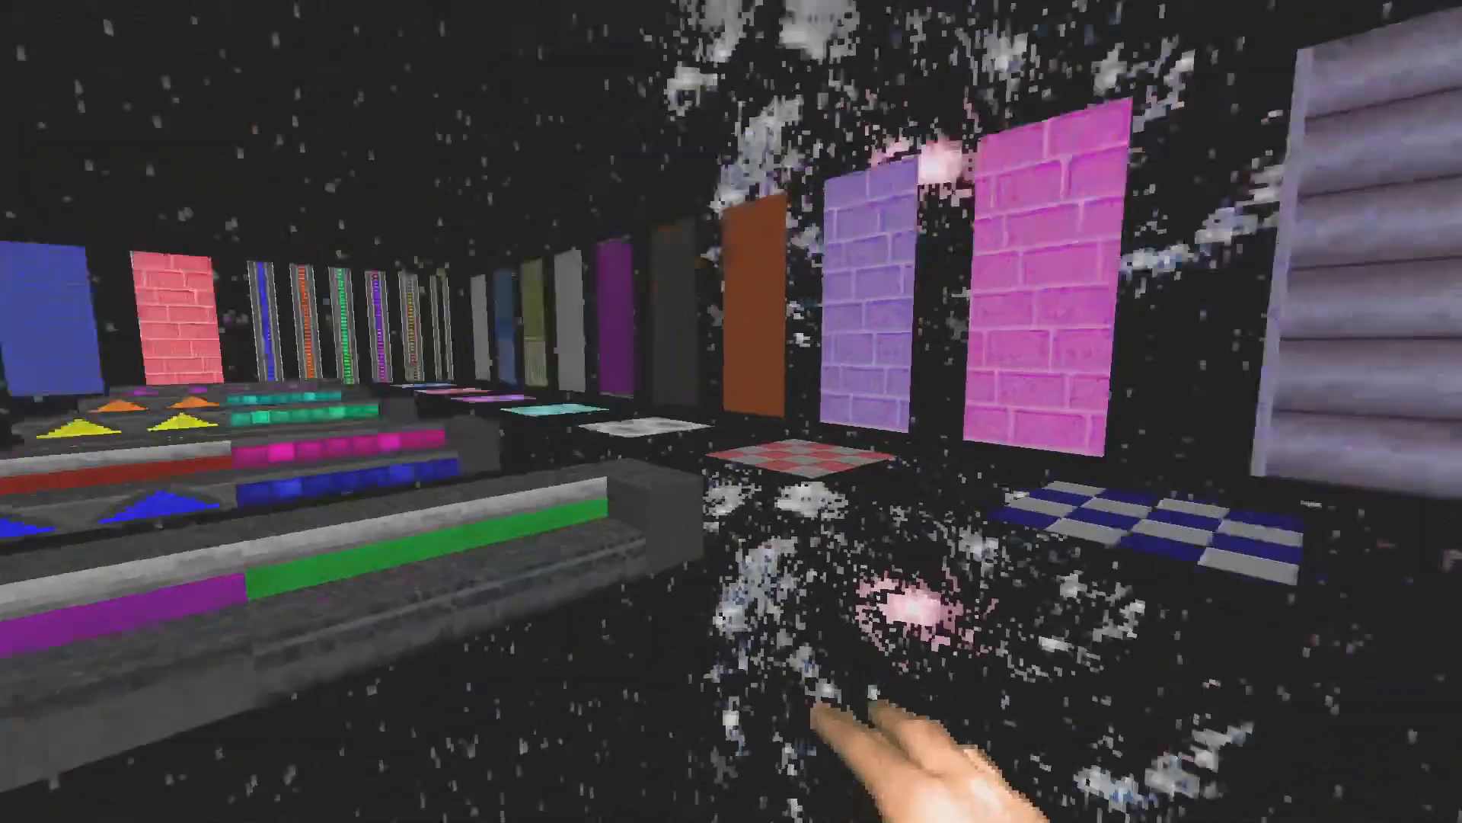
key("w")
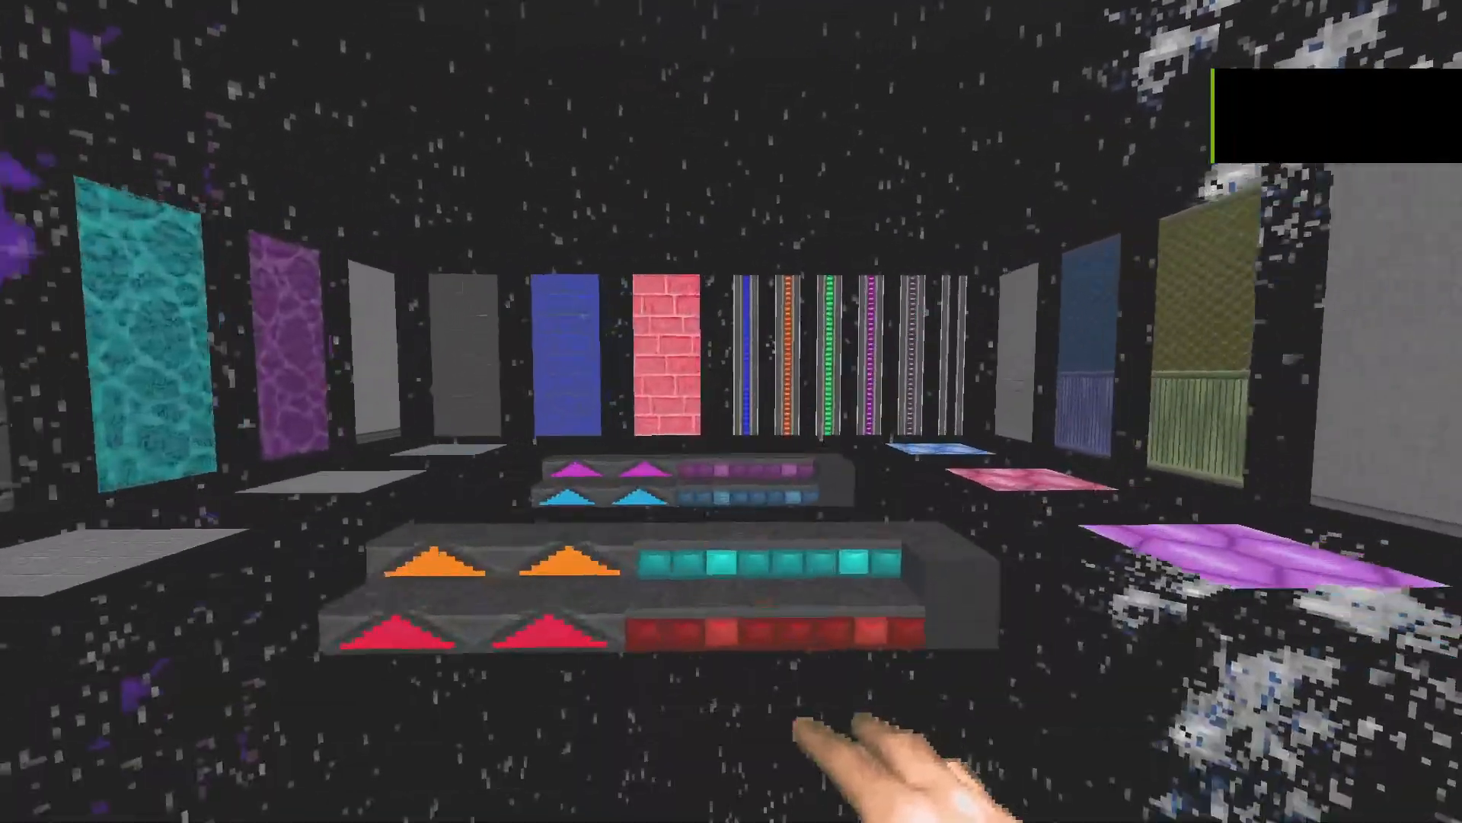
Step: Look around and walk back through the texture showcase room to check for the placed monster
key("w")
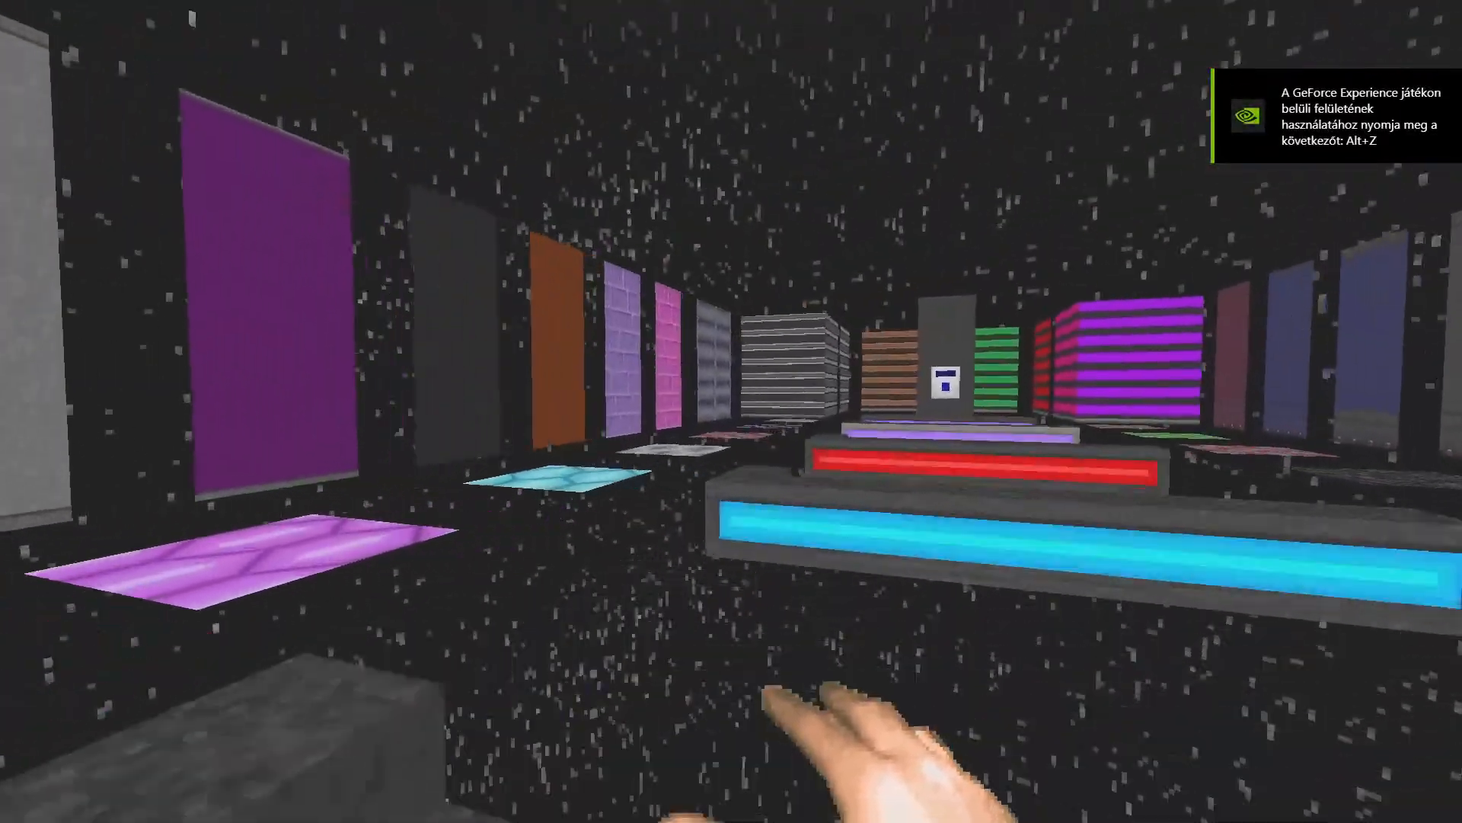
key("d")
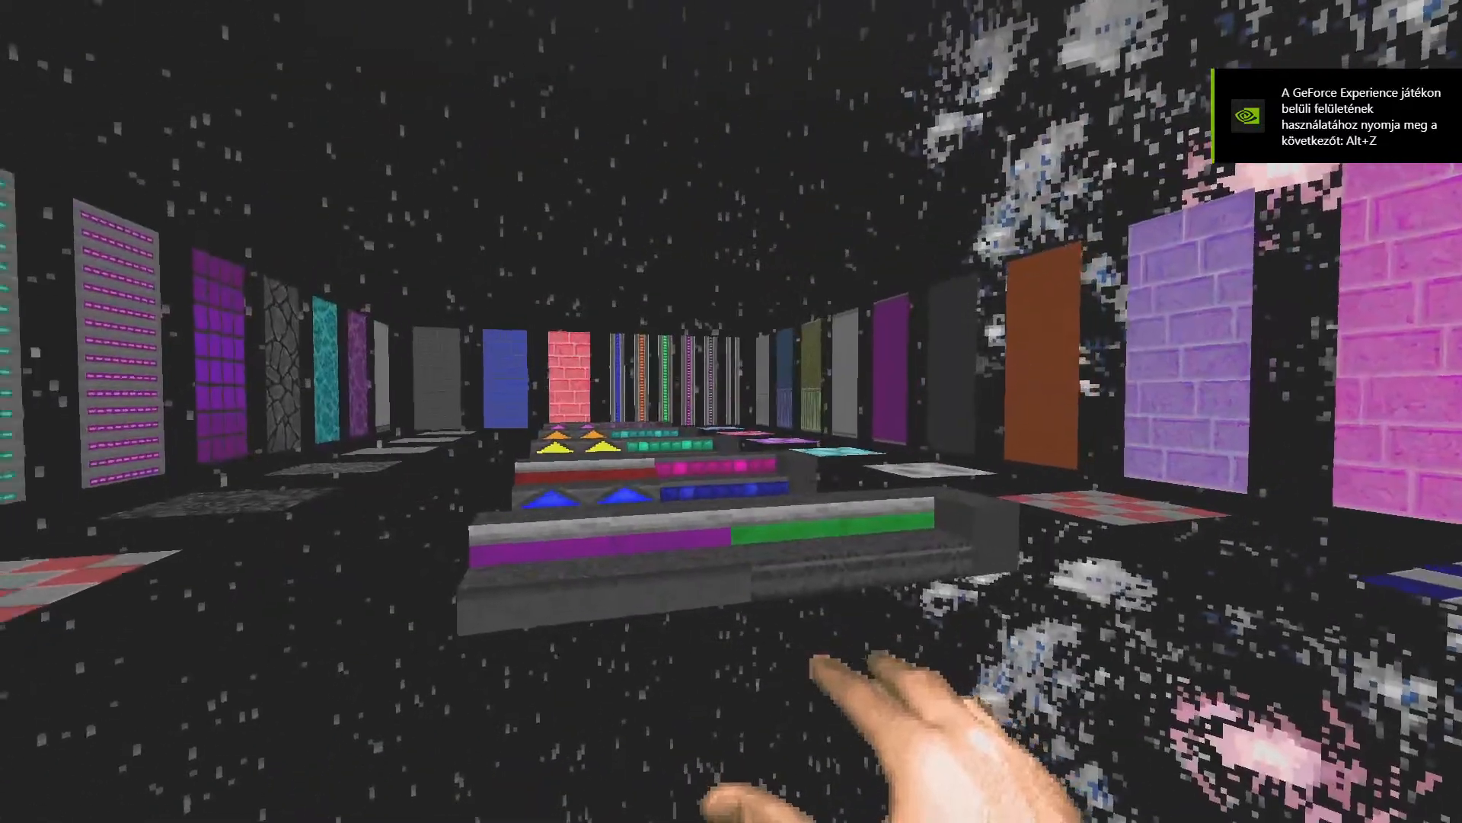
key("w")
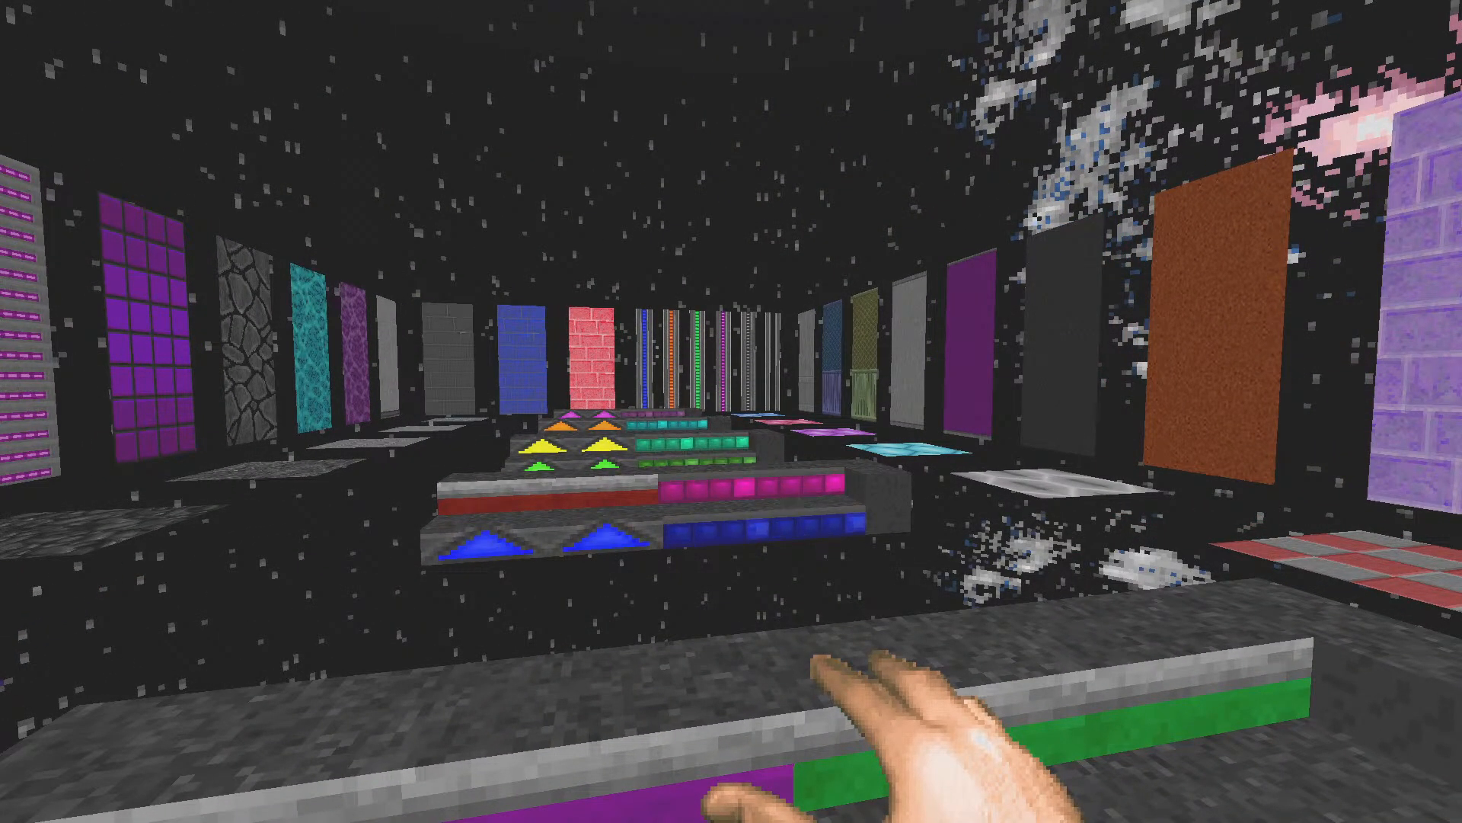
key("w")
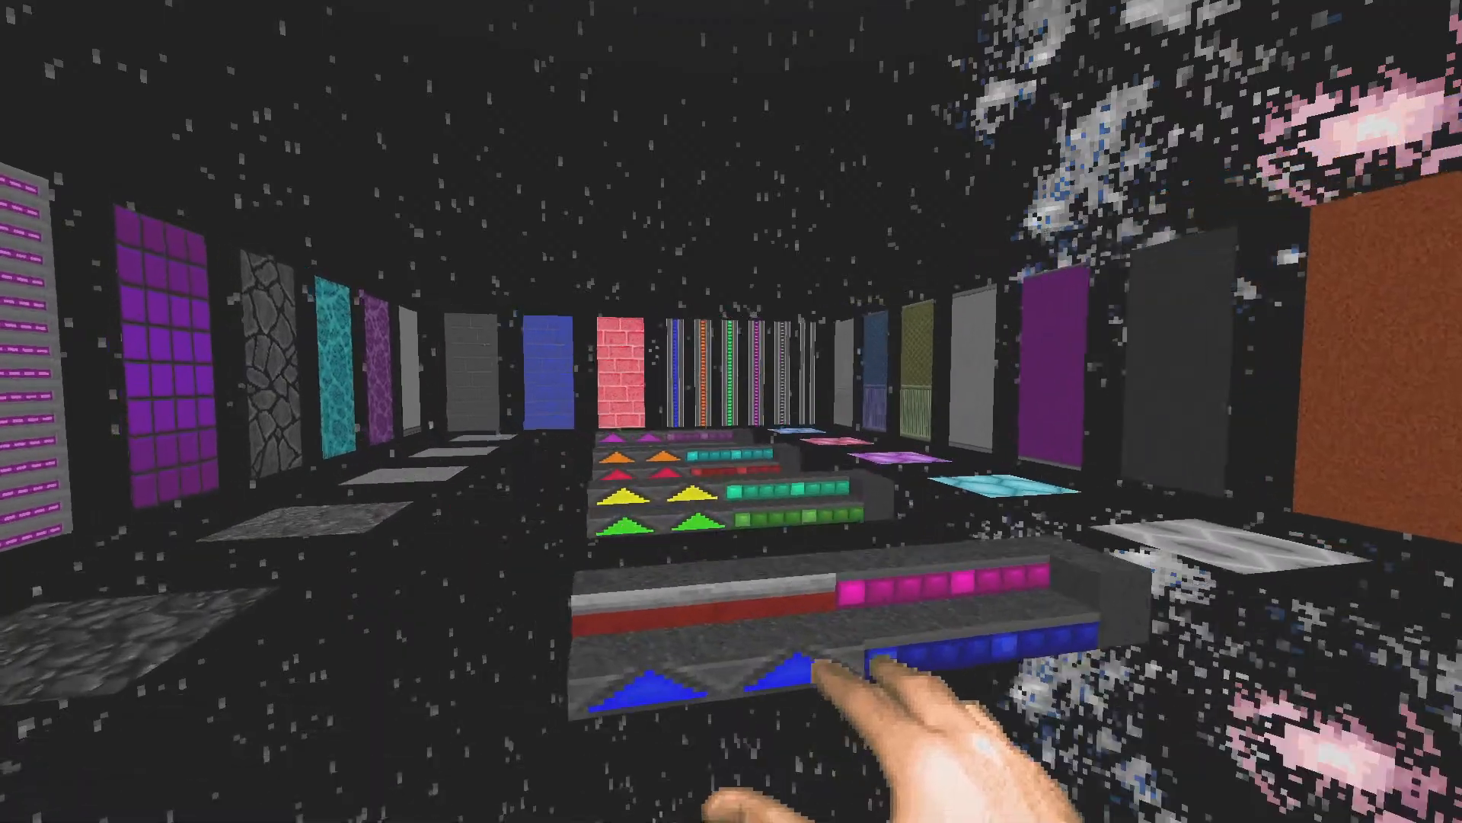
Step: Quit the running game and confirm the exit to return to the desktop
key("Escape")
key("Return")
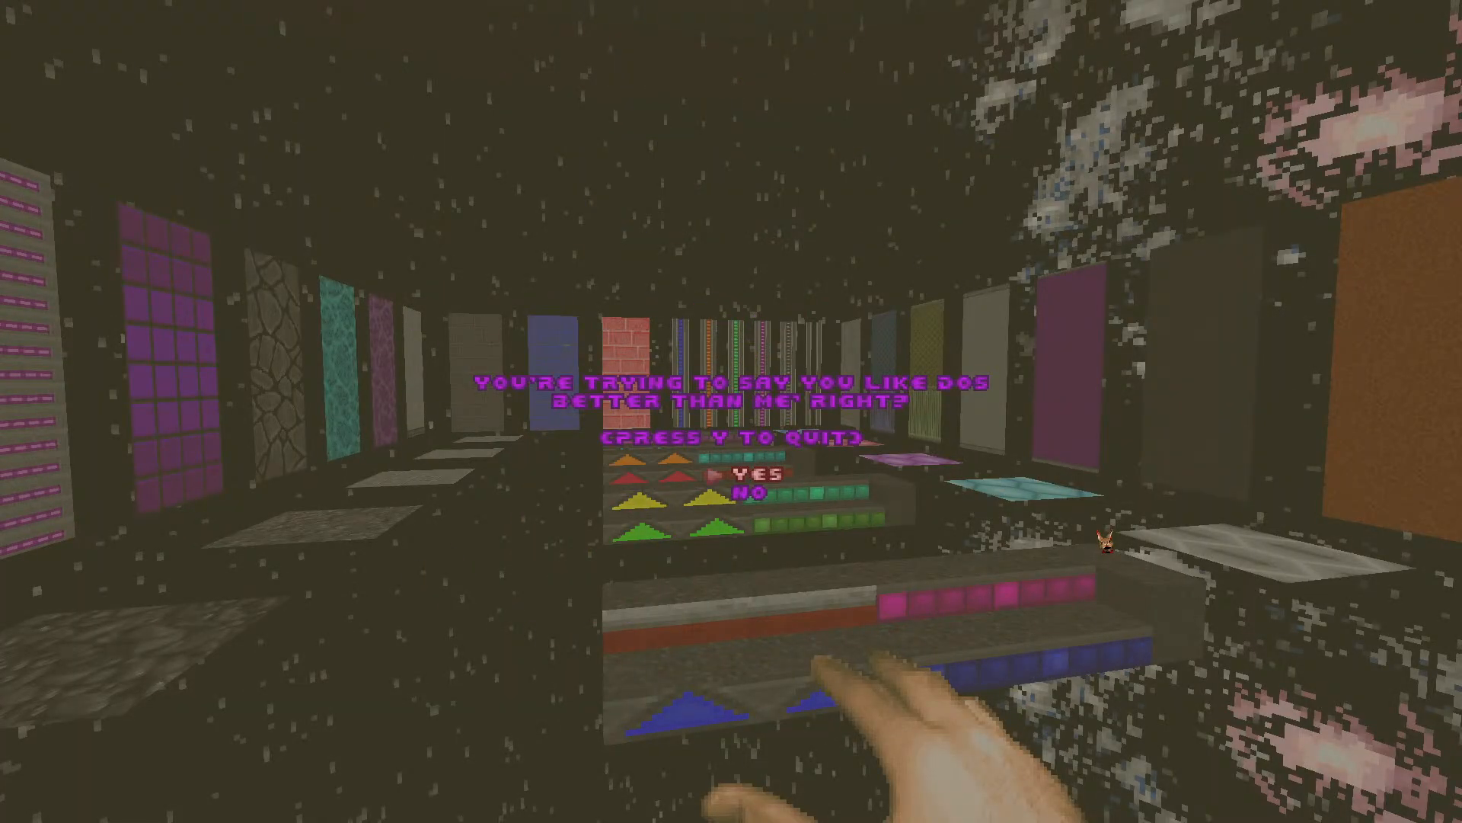
key("y")
left_click(1106, 540)
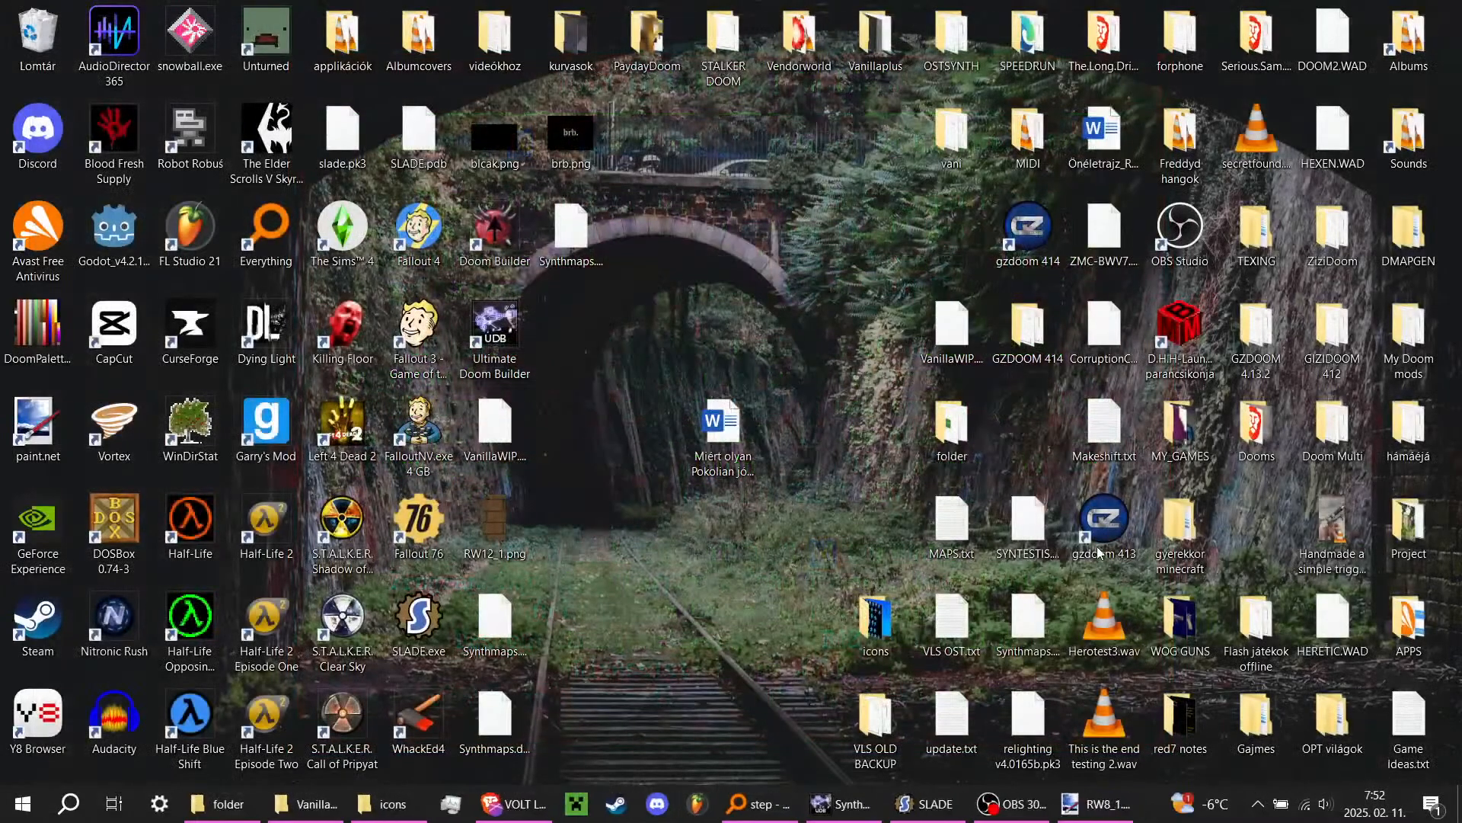
Step: Switch to SLADE and browse the sprite entries of SYNTESTIS.wad, previewing POSSA5, before returning to the first entries
left_click(949, 820)
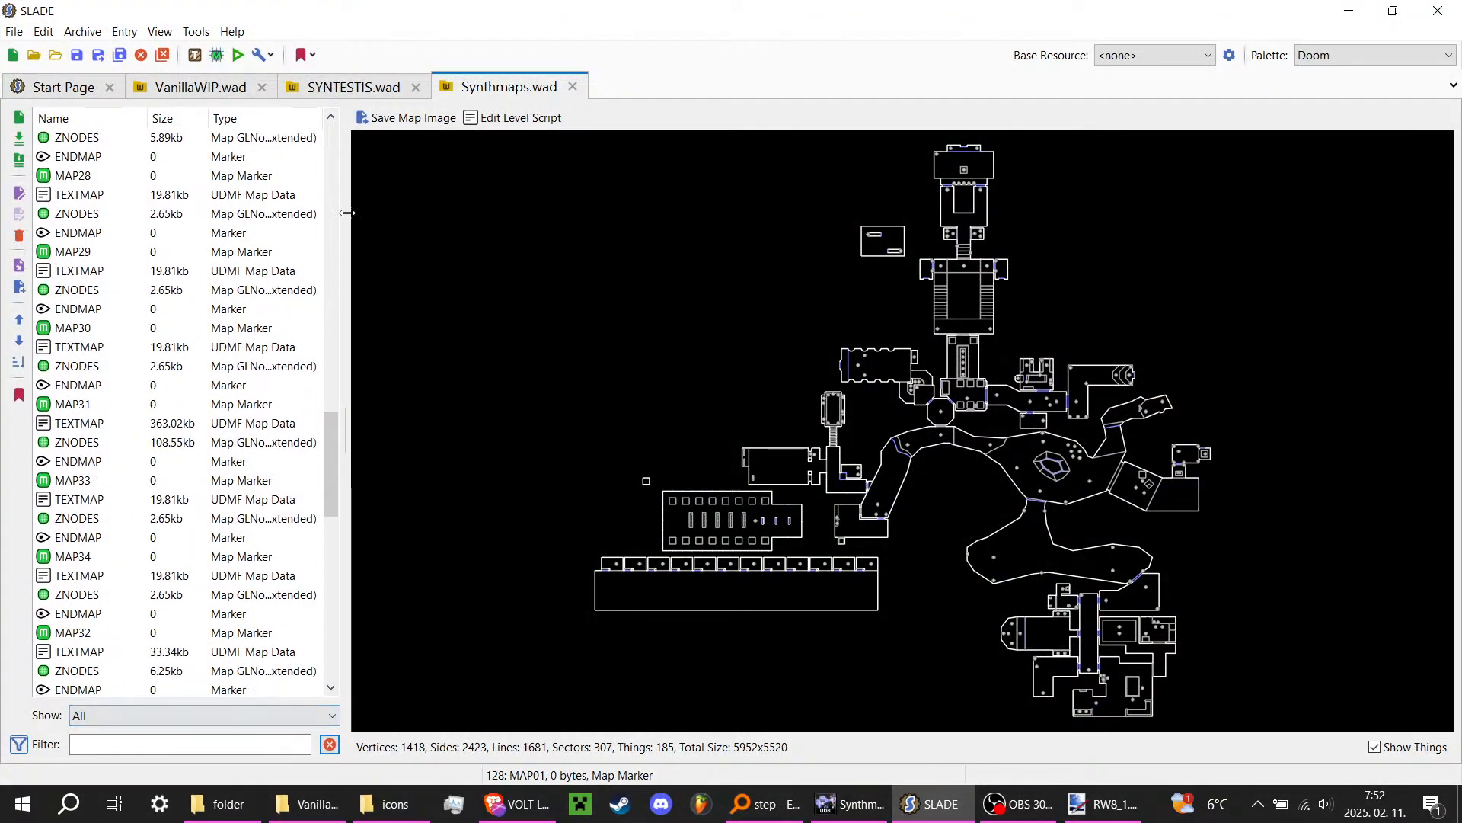
left_click(341, 86)
scroll(194, 438, "down", 20)
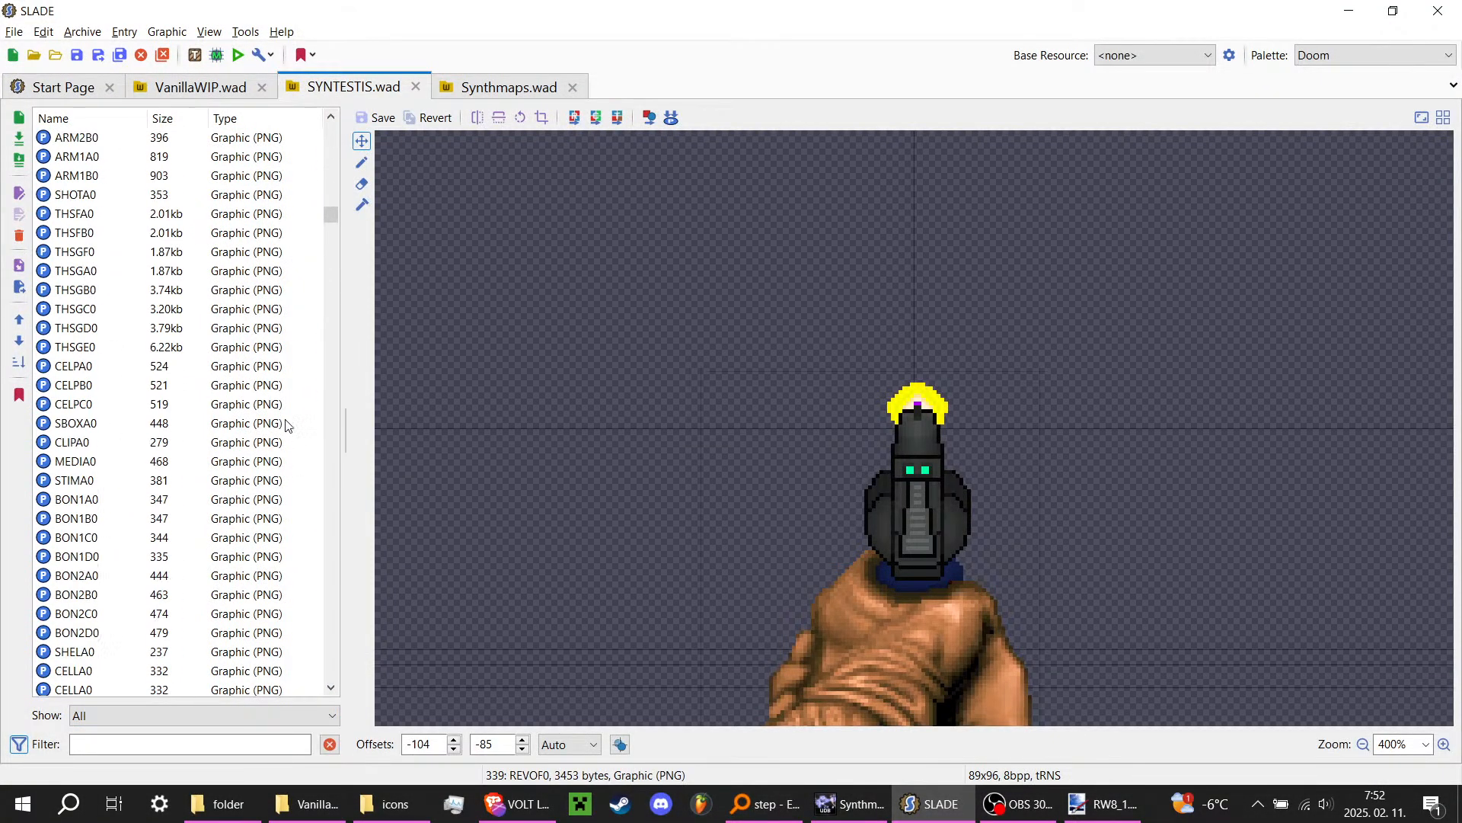
scroll(228, 445, "down", 9)
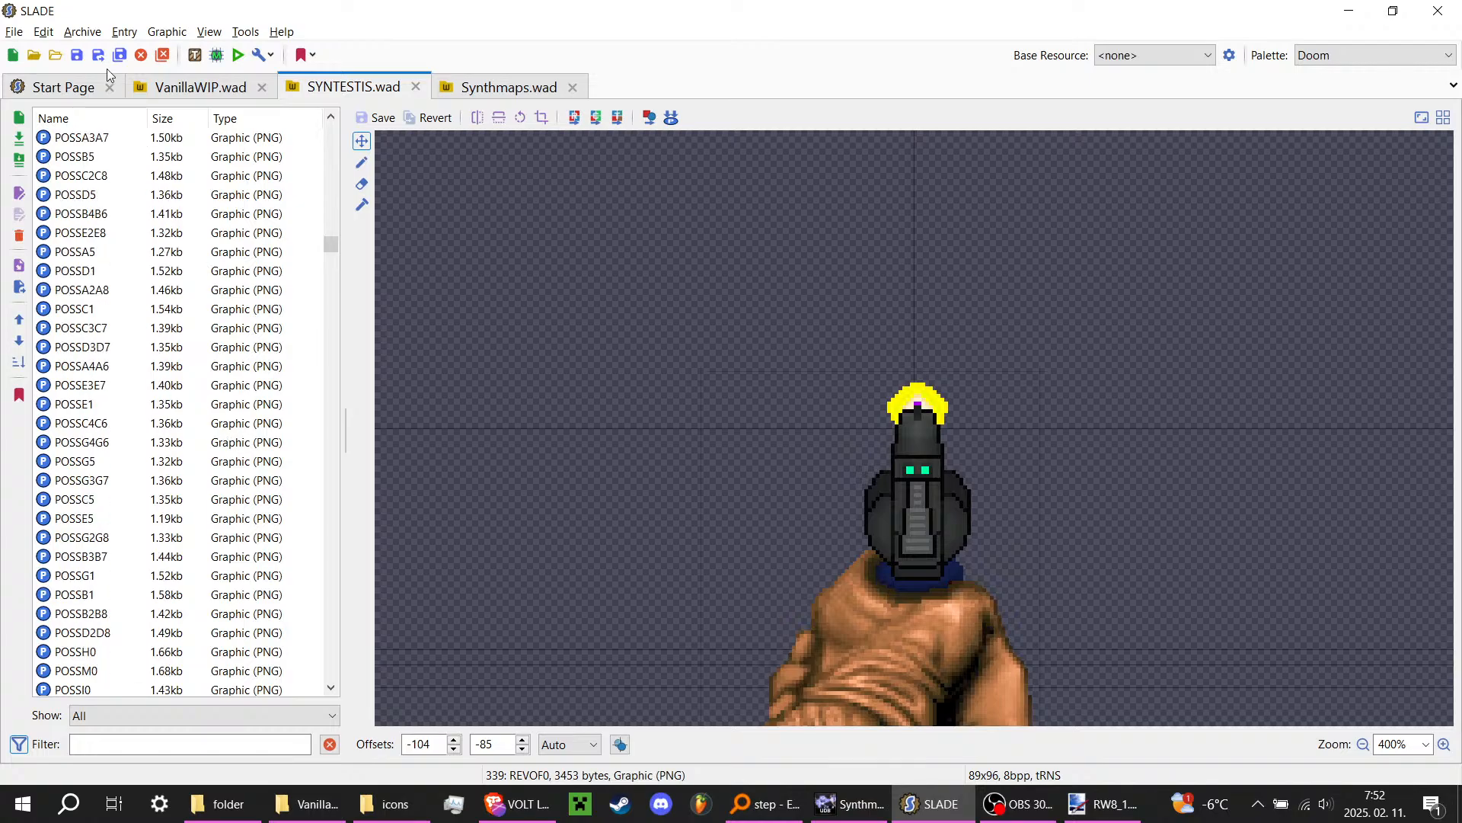
left_click(325, 253)
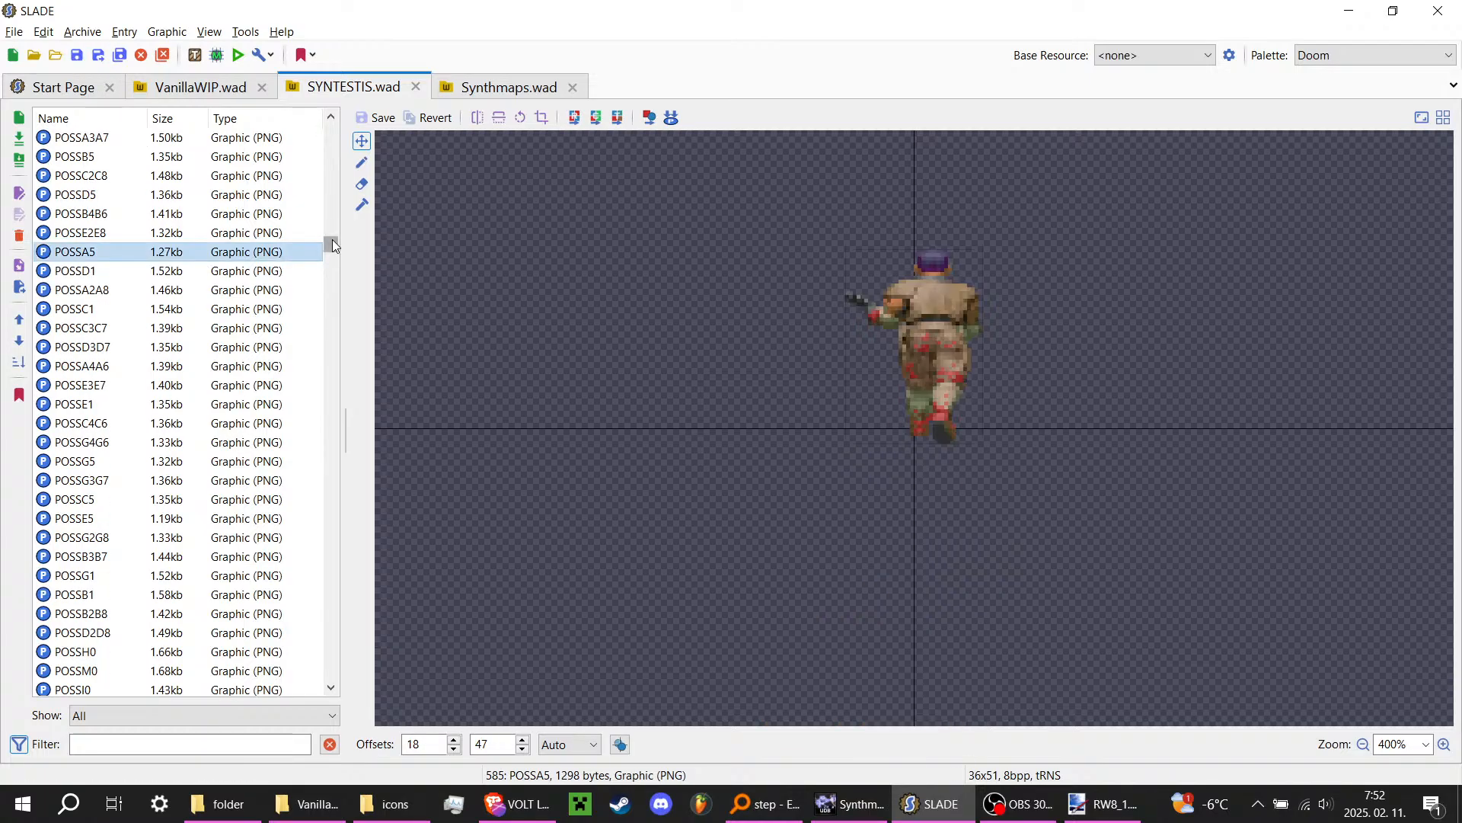
left_click_drag(332, 239, 332, 127)
Step: Examine the UMAPINFO map definitions and the actor definitions in the DECORATE entry of SYNTESTIS.wad
left_click(111, 157)
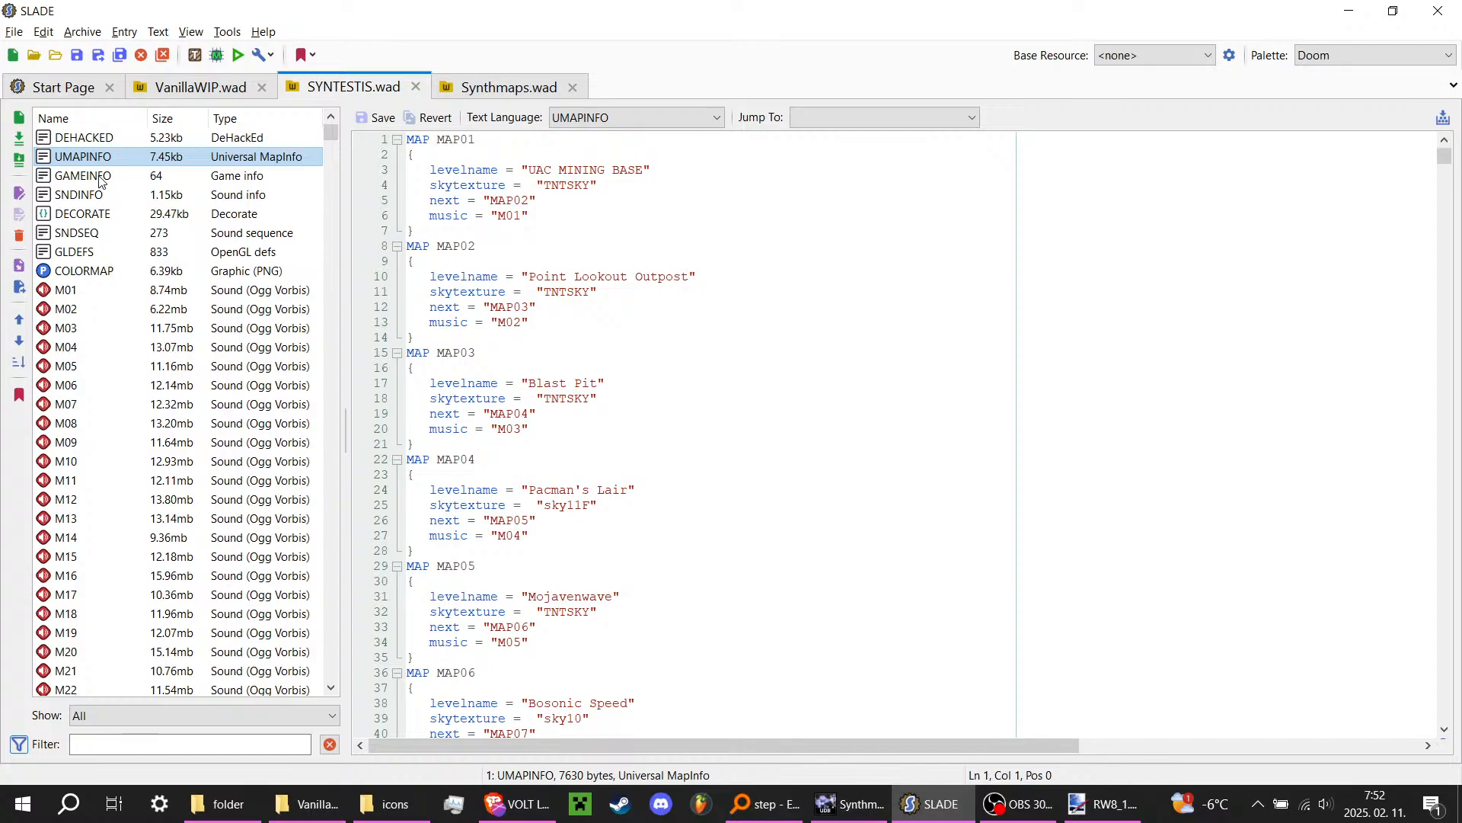
left_click(102, 178)
left_click(81, 216)
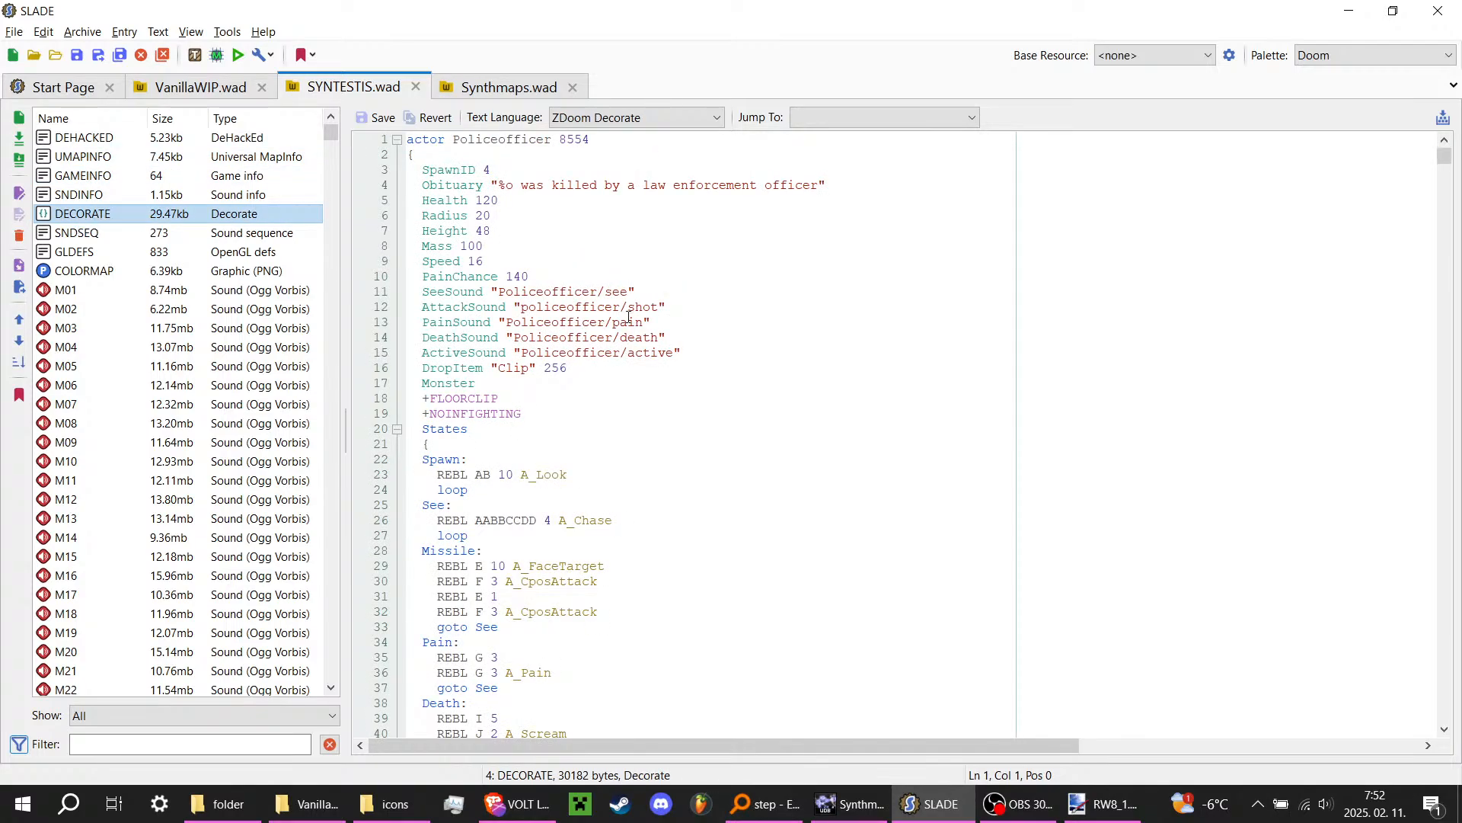
scroll(629, 316, "down", 20)
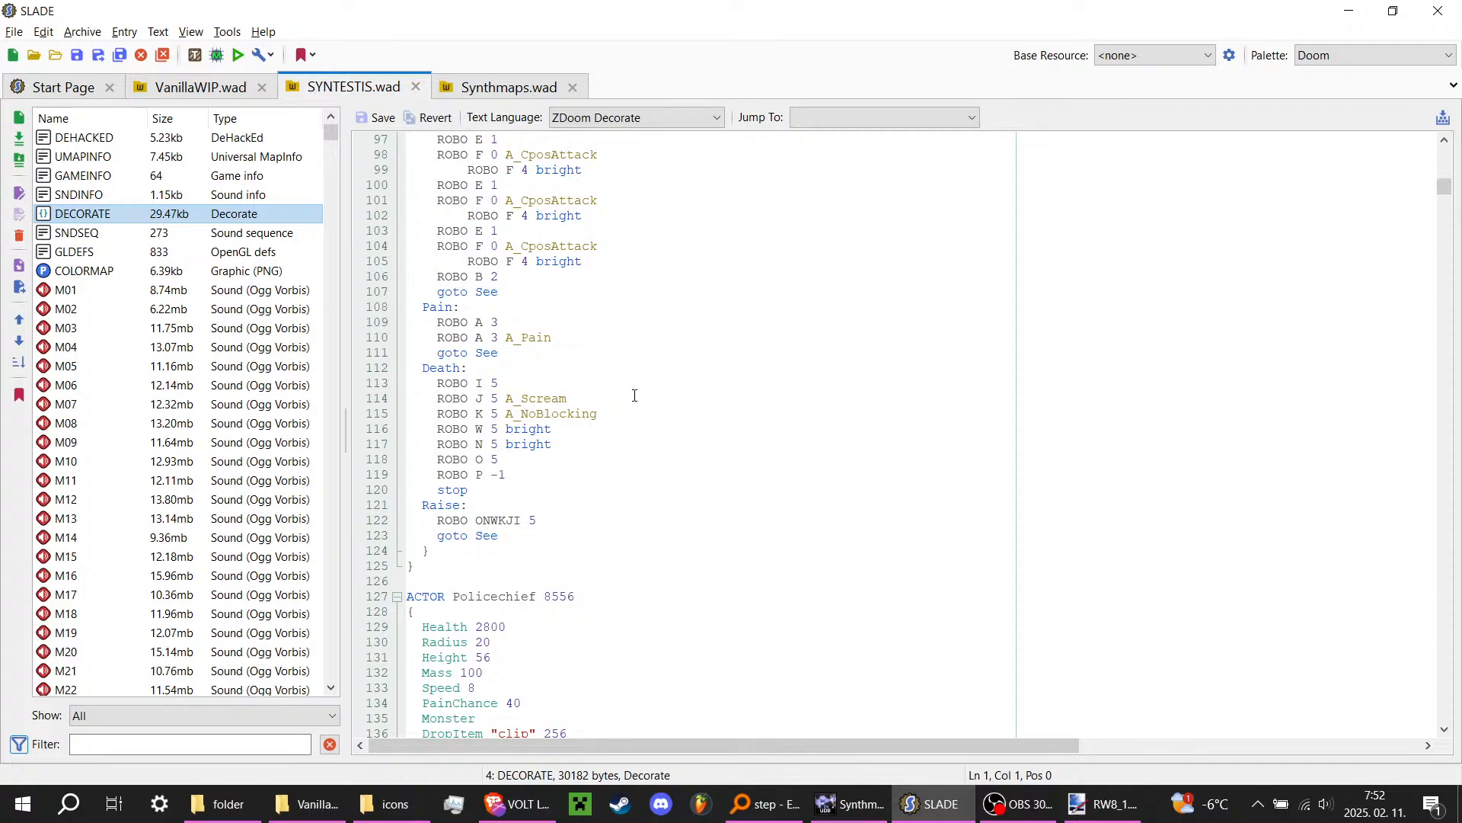
scroll(634, 396, "up", 8)
scroll(597, 366, "down", 6)
scroll(508, 451, "down", 1)
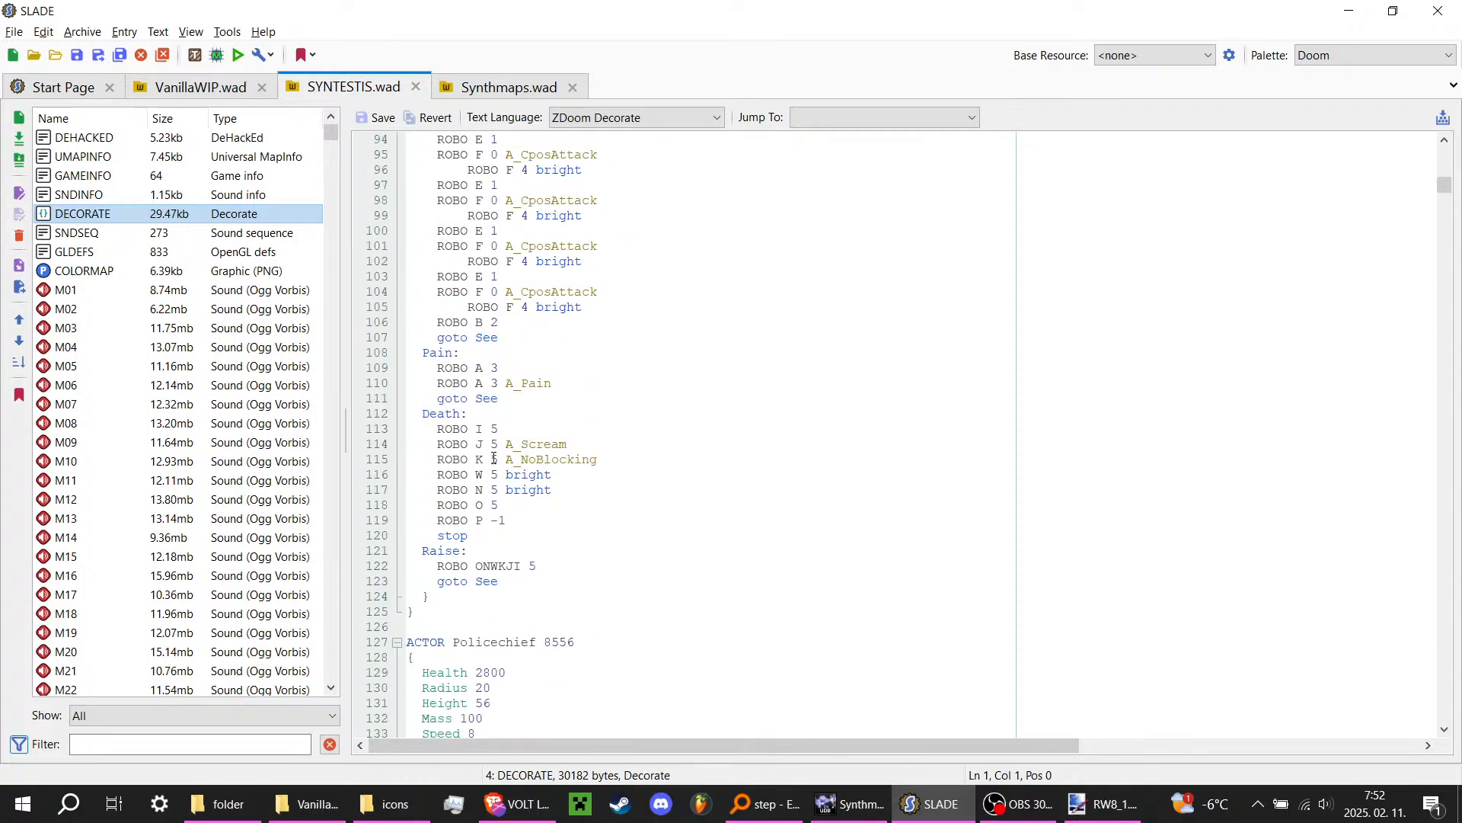
left_click(499, 446)
left_click(644, 457)
scroll(644, 432, "down", 3)
scroll(644, 432, "down", 5)
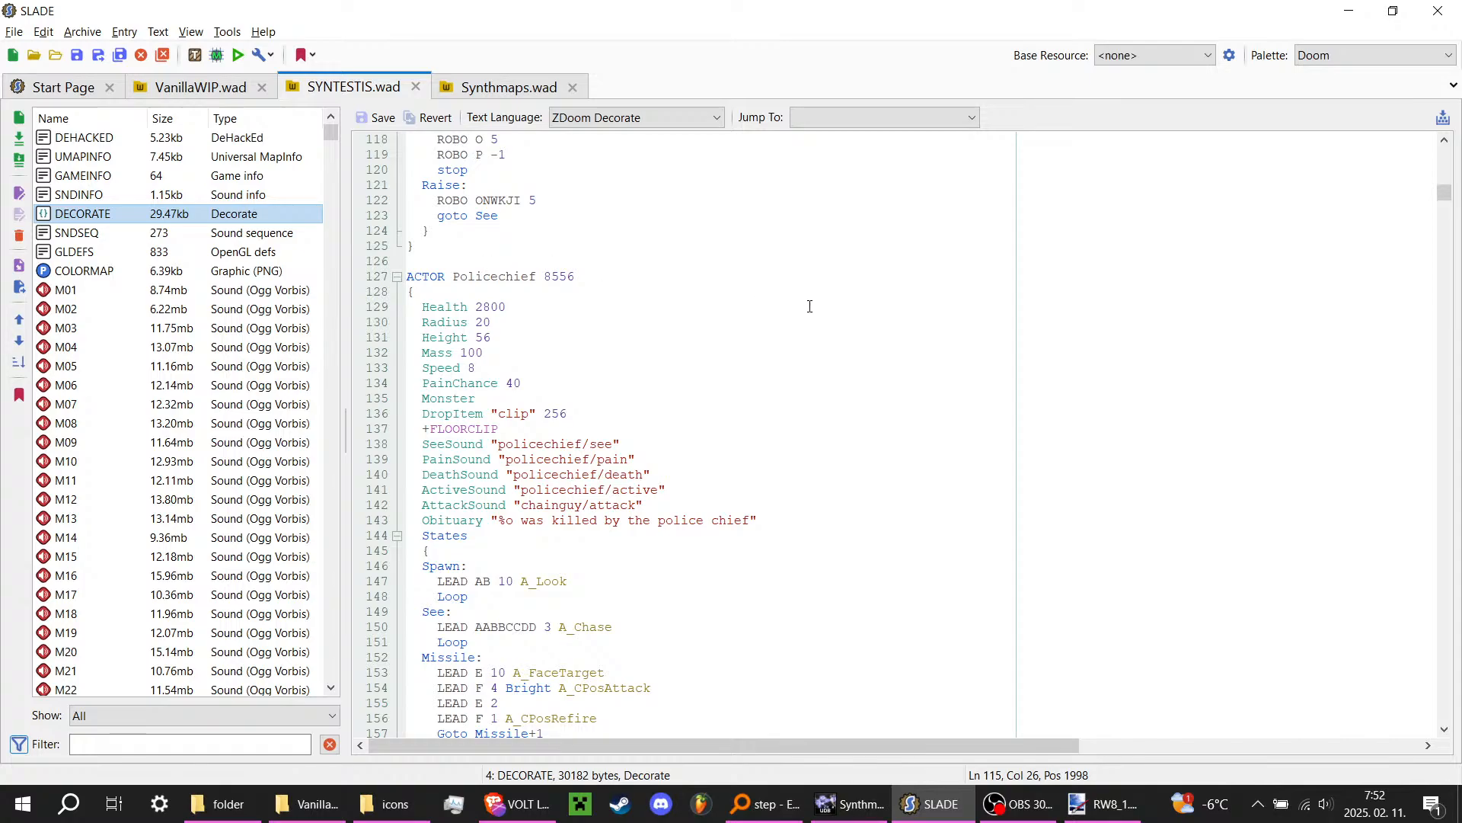
scroll(808, 306, "down", 20)
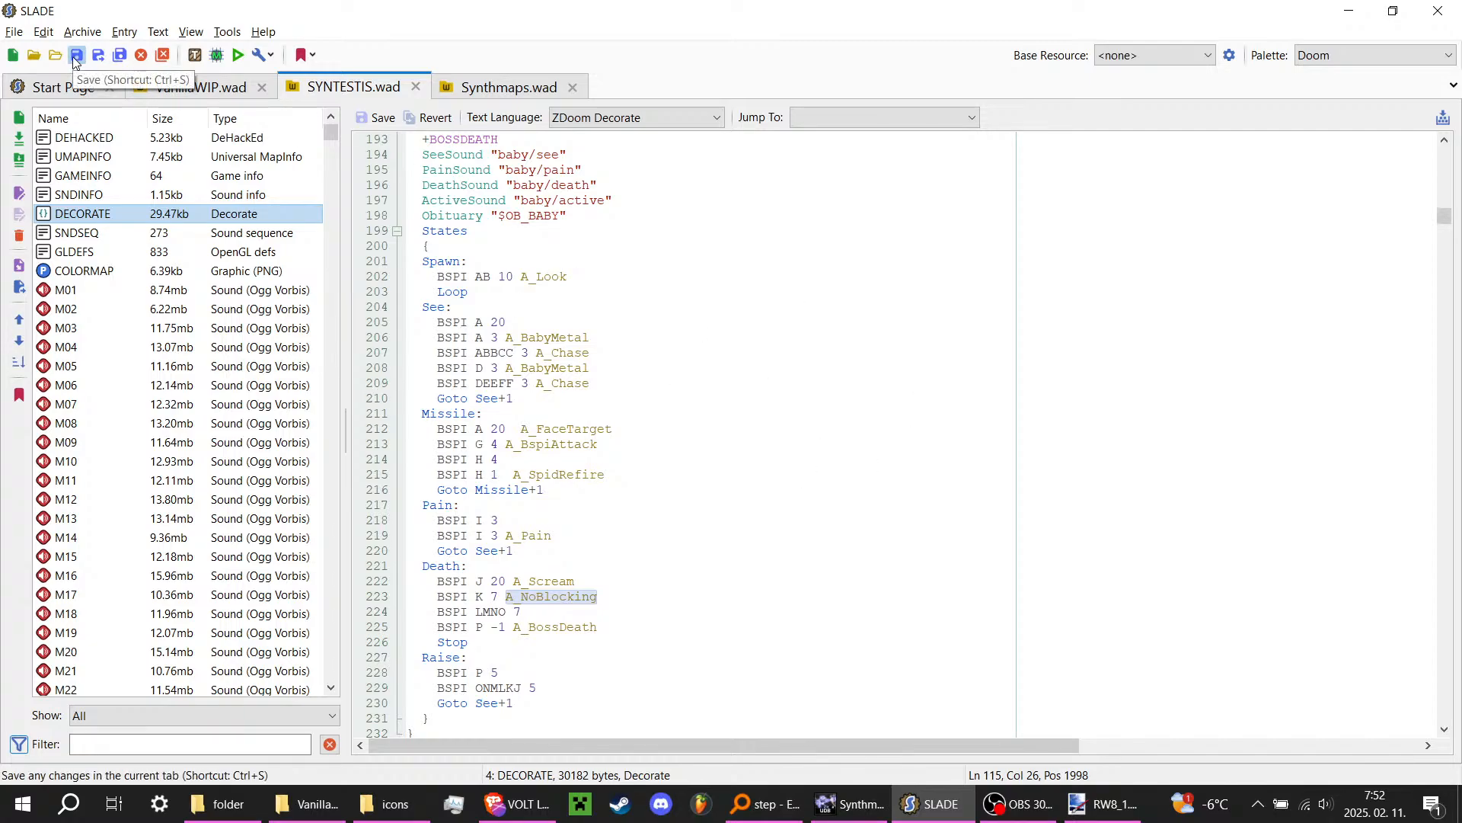
Step: Compare the MAP01 preview of Synthmaps.wad in SLADE with the map open in Ultimate Doom Builder, and return to SLADE
left_click(505, 90)
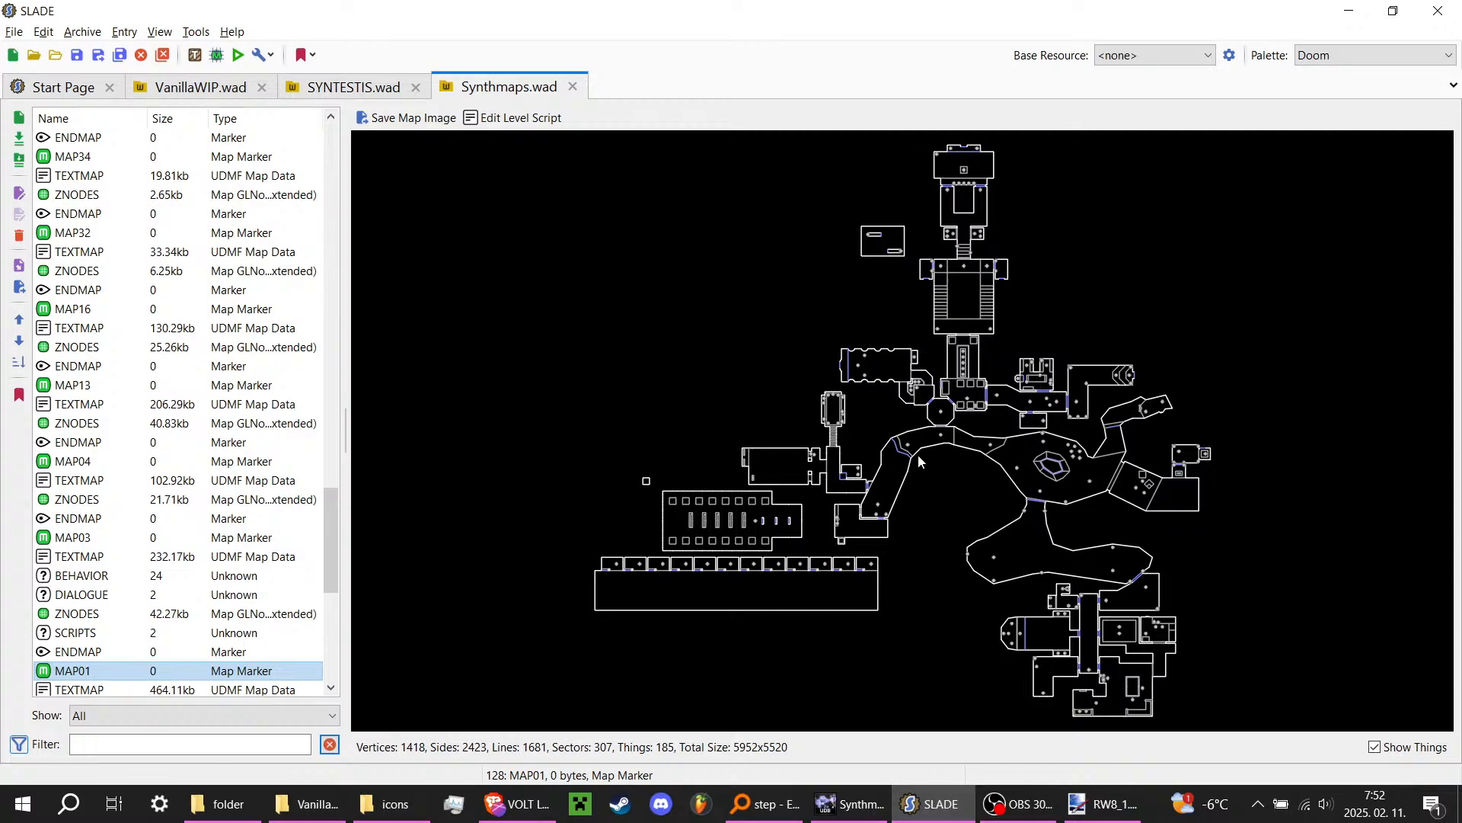
left_click(853, 801)
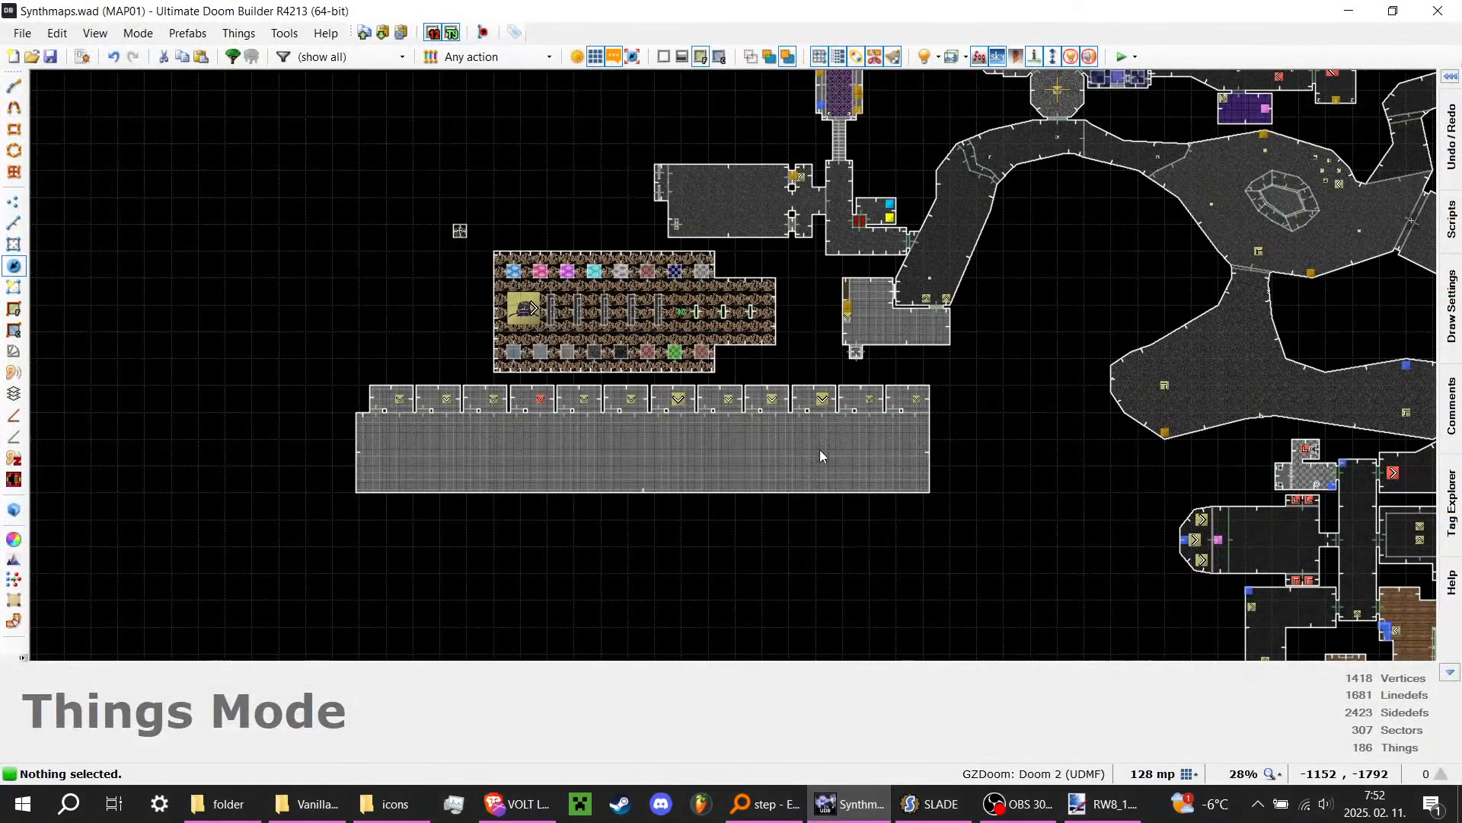
scroll(533, 389, "down", 2)
scroll(812, 541, "up", 5)
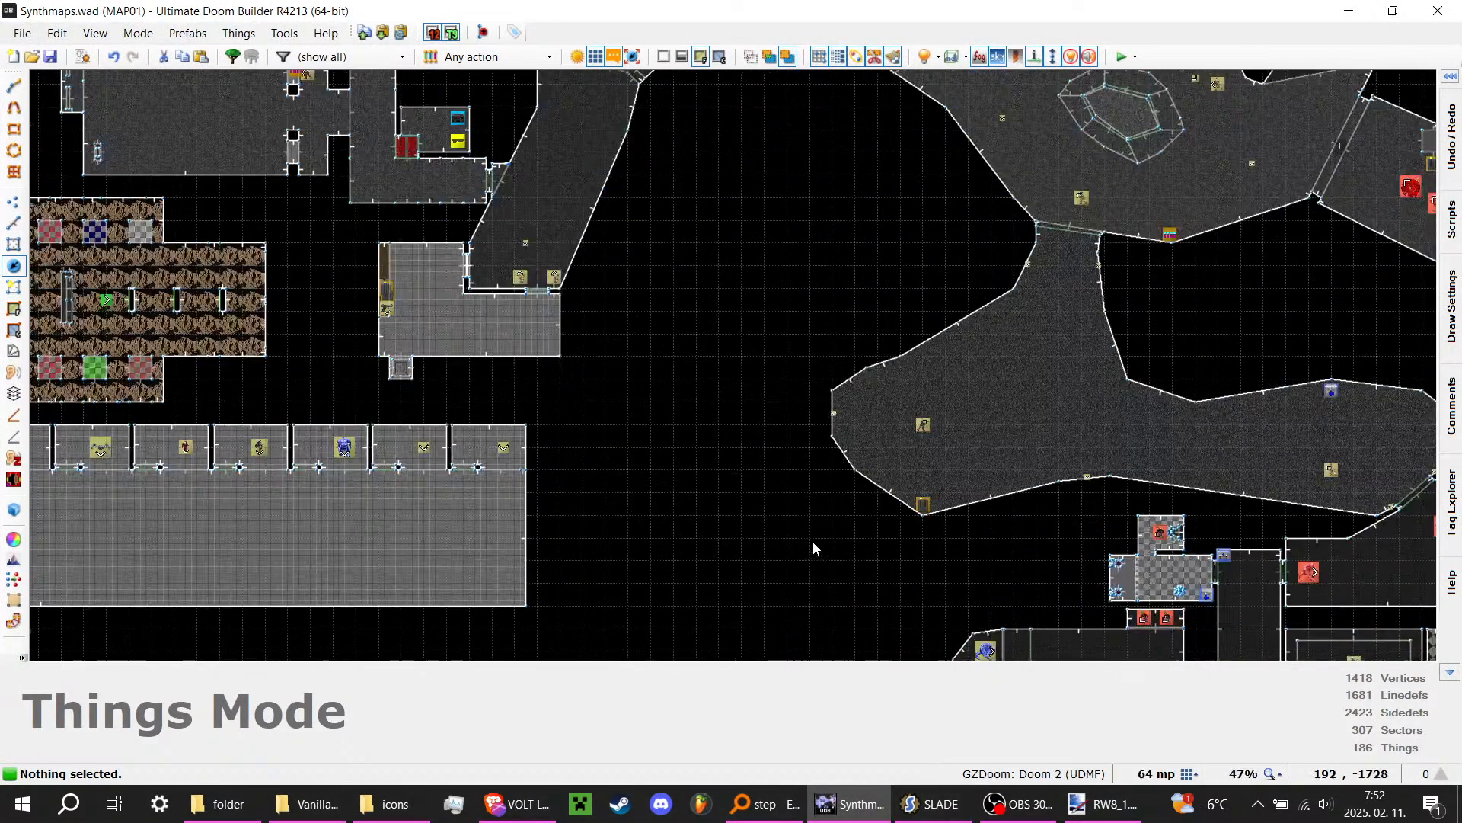
left_click(930, 803)
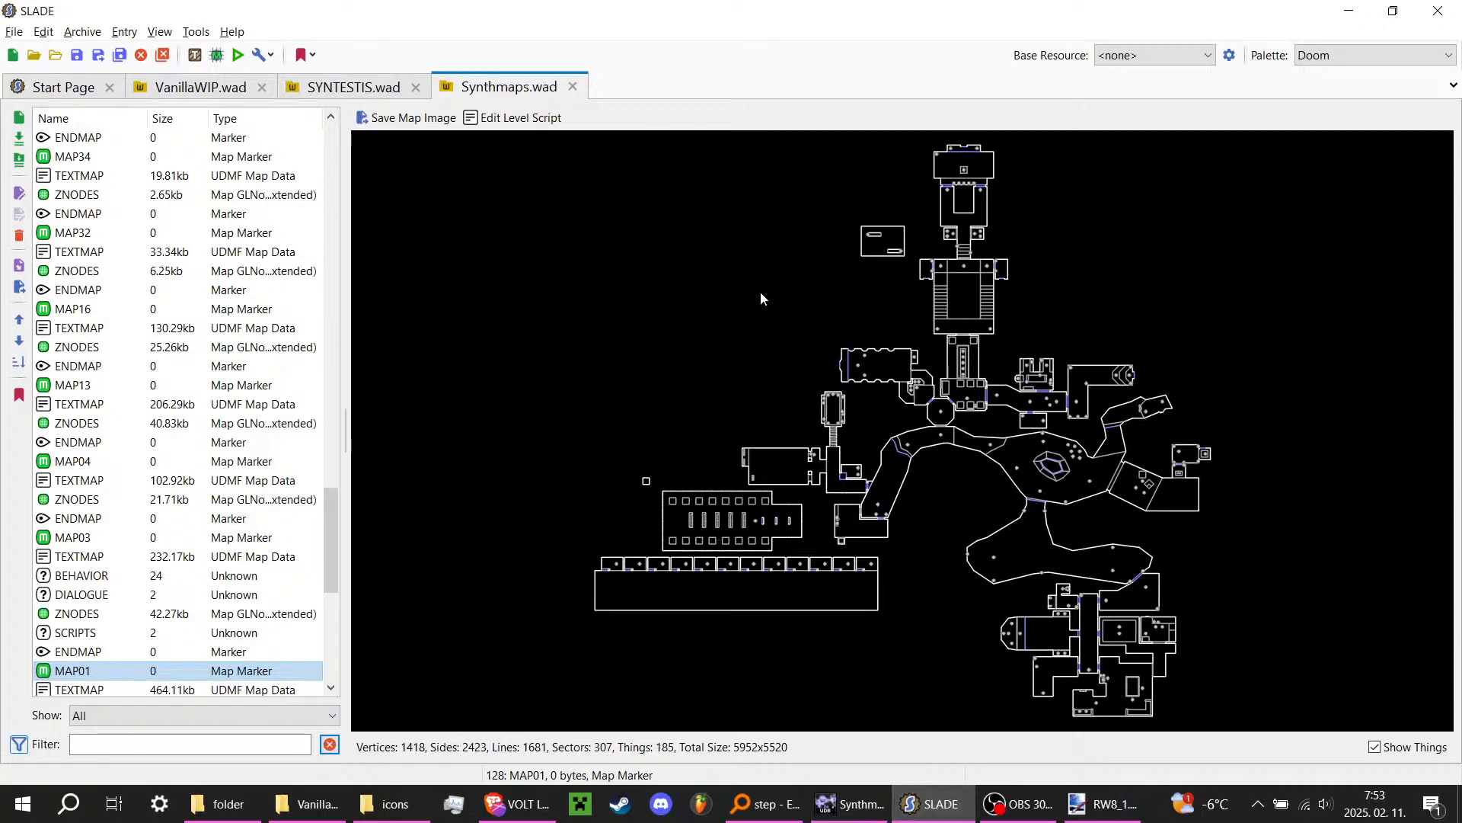
Step: View SYNTESTIS.wad, check the live chat in OBS, and return to SLADE
left_click(347, 86)
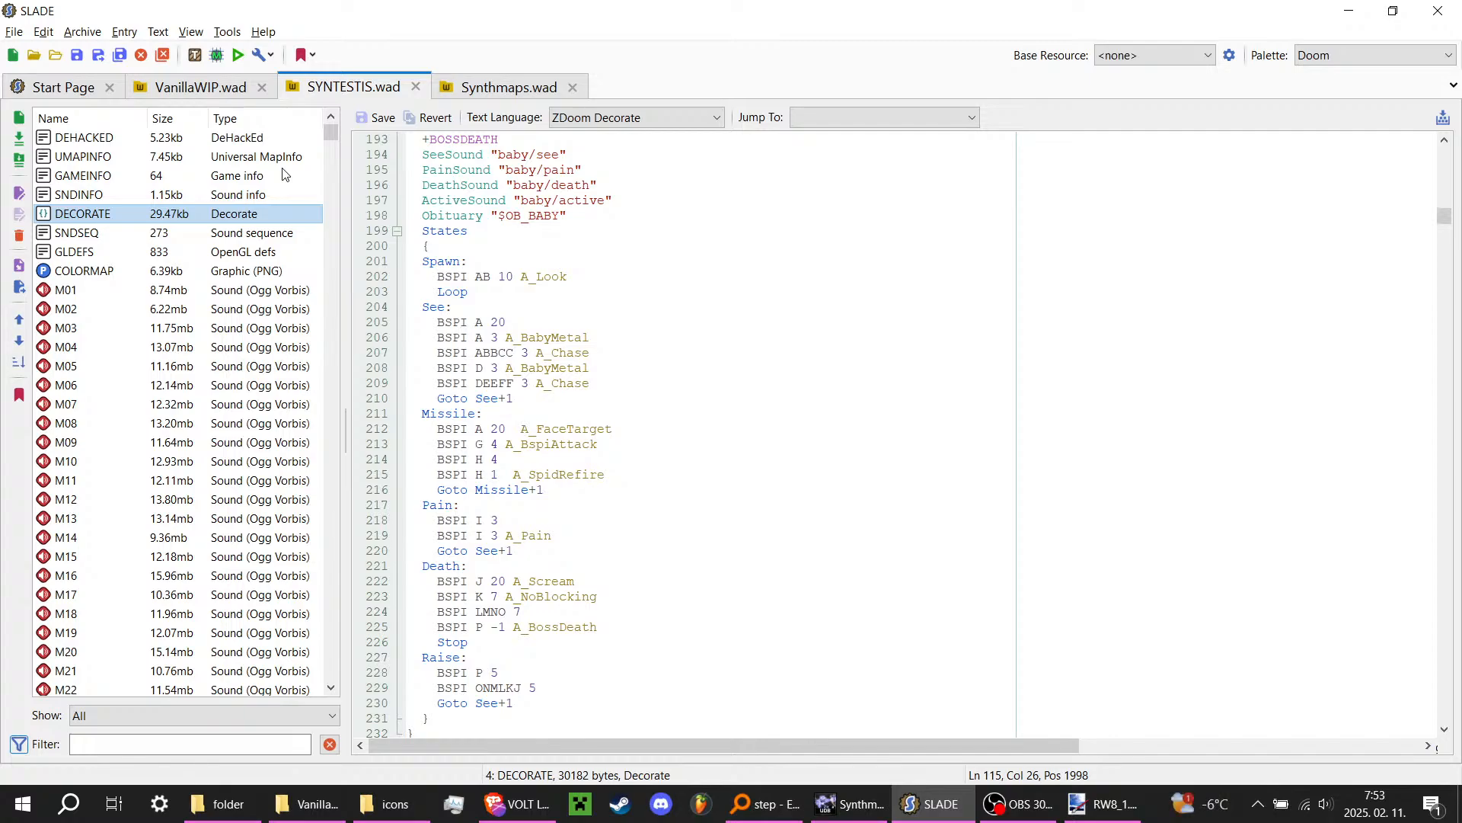
left_click(1021, 804)
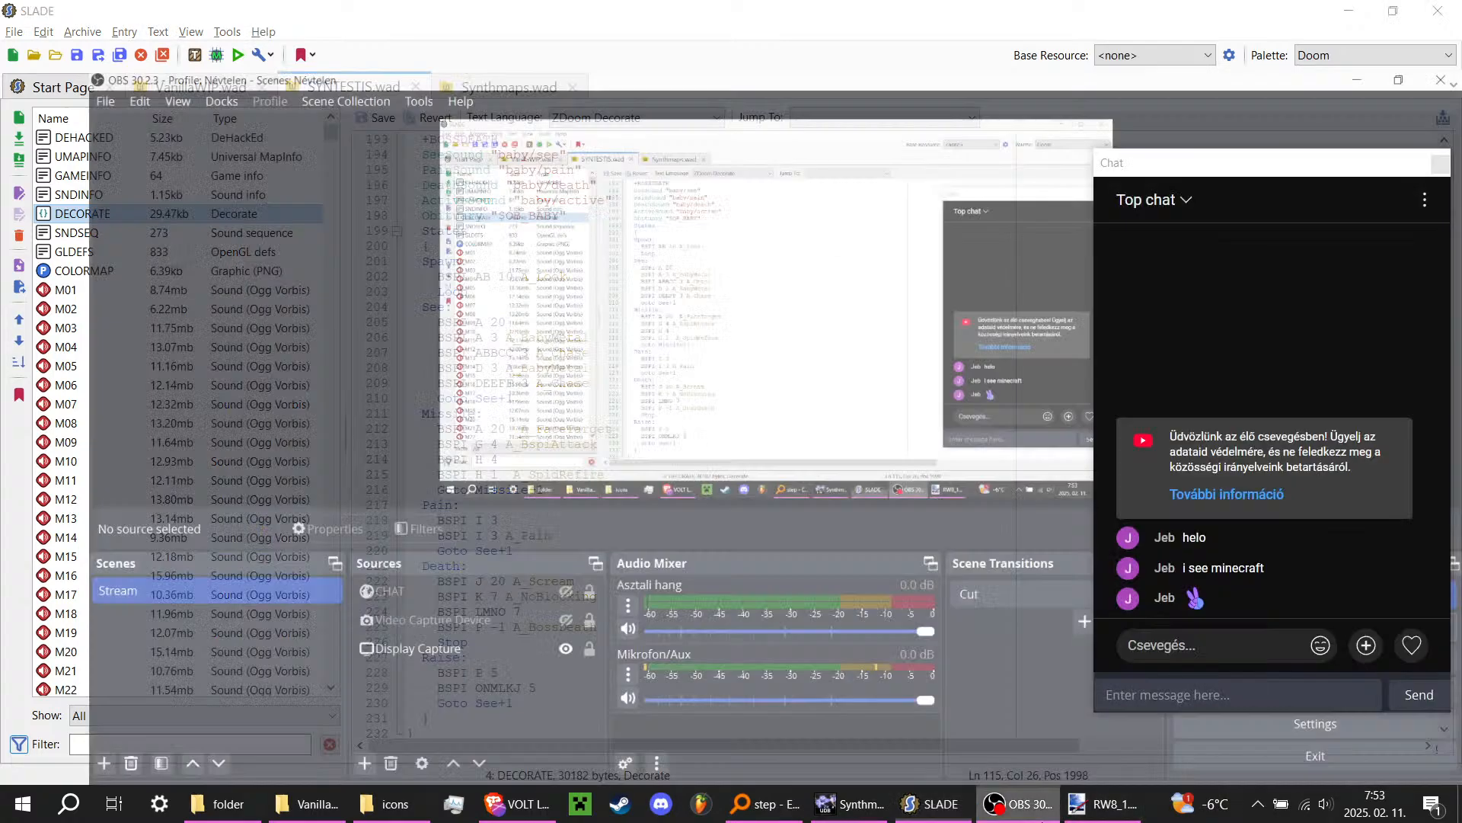
left_click(906, 813)
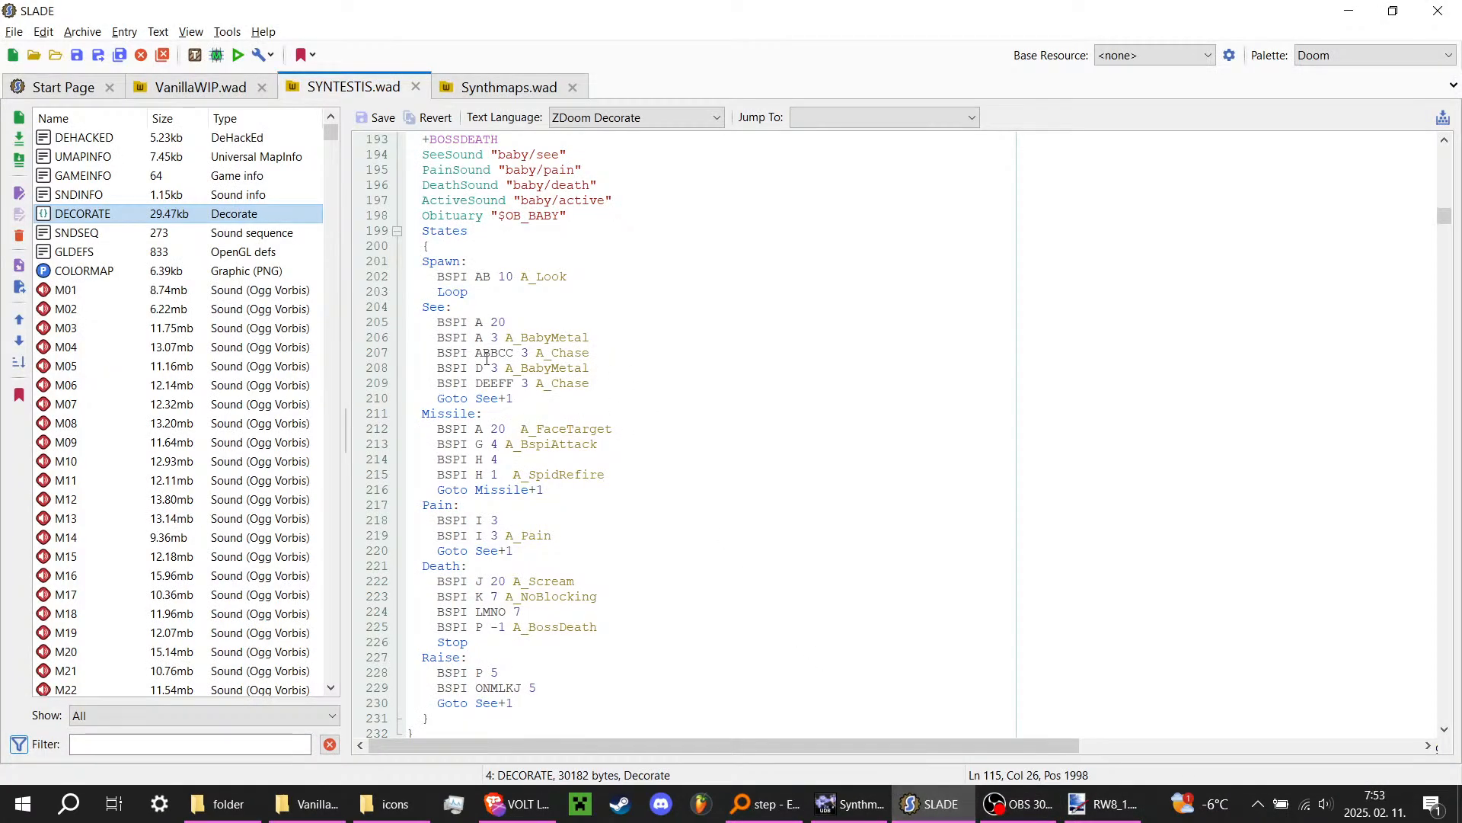
Step: Close the Synthmaps.wad archive in SLADE and keep SYNTESTIS.wad open at the start of its entry list
left_click(492, 87)
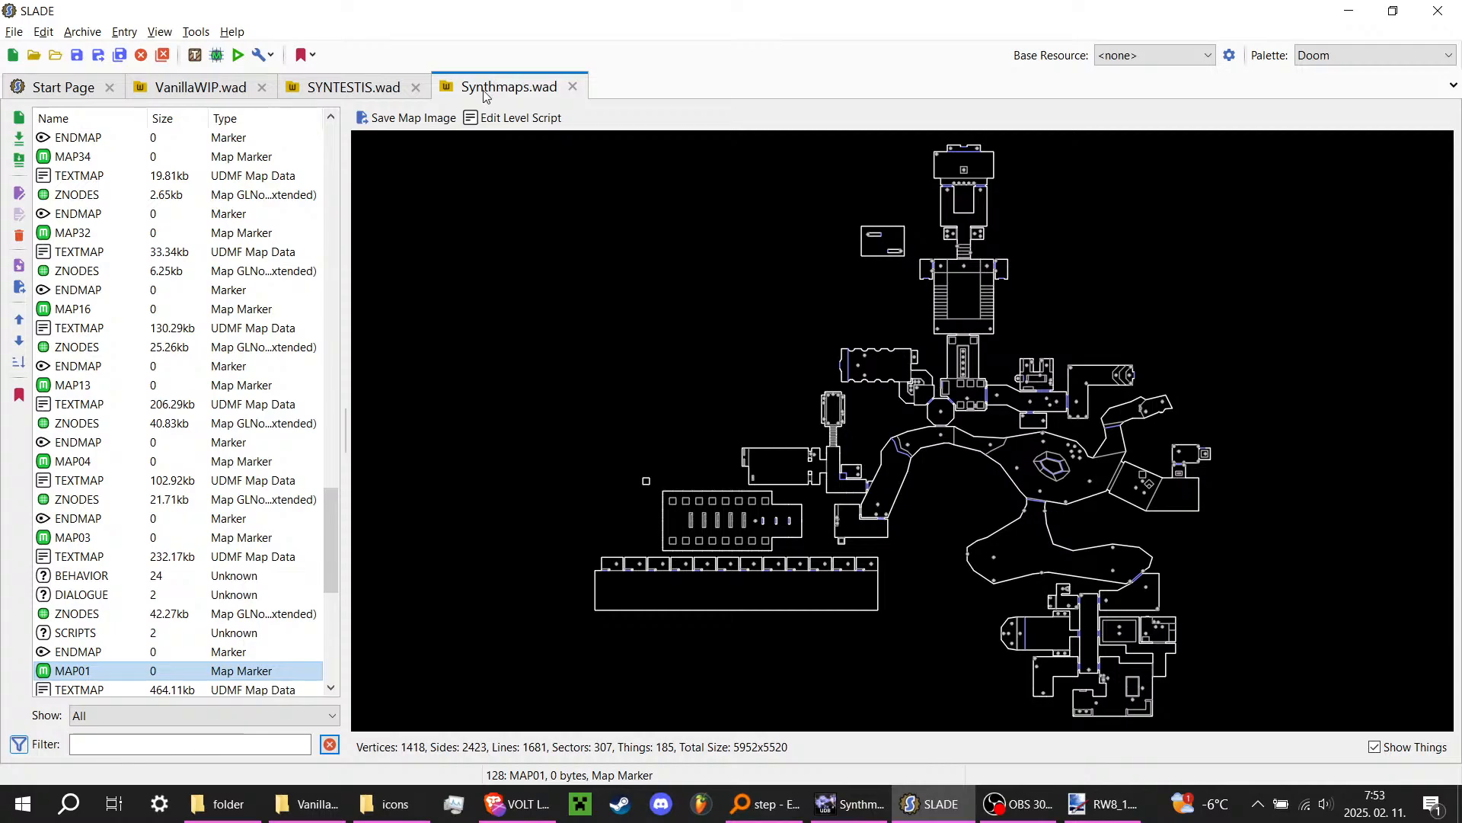
left_click(573, 86)
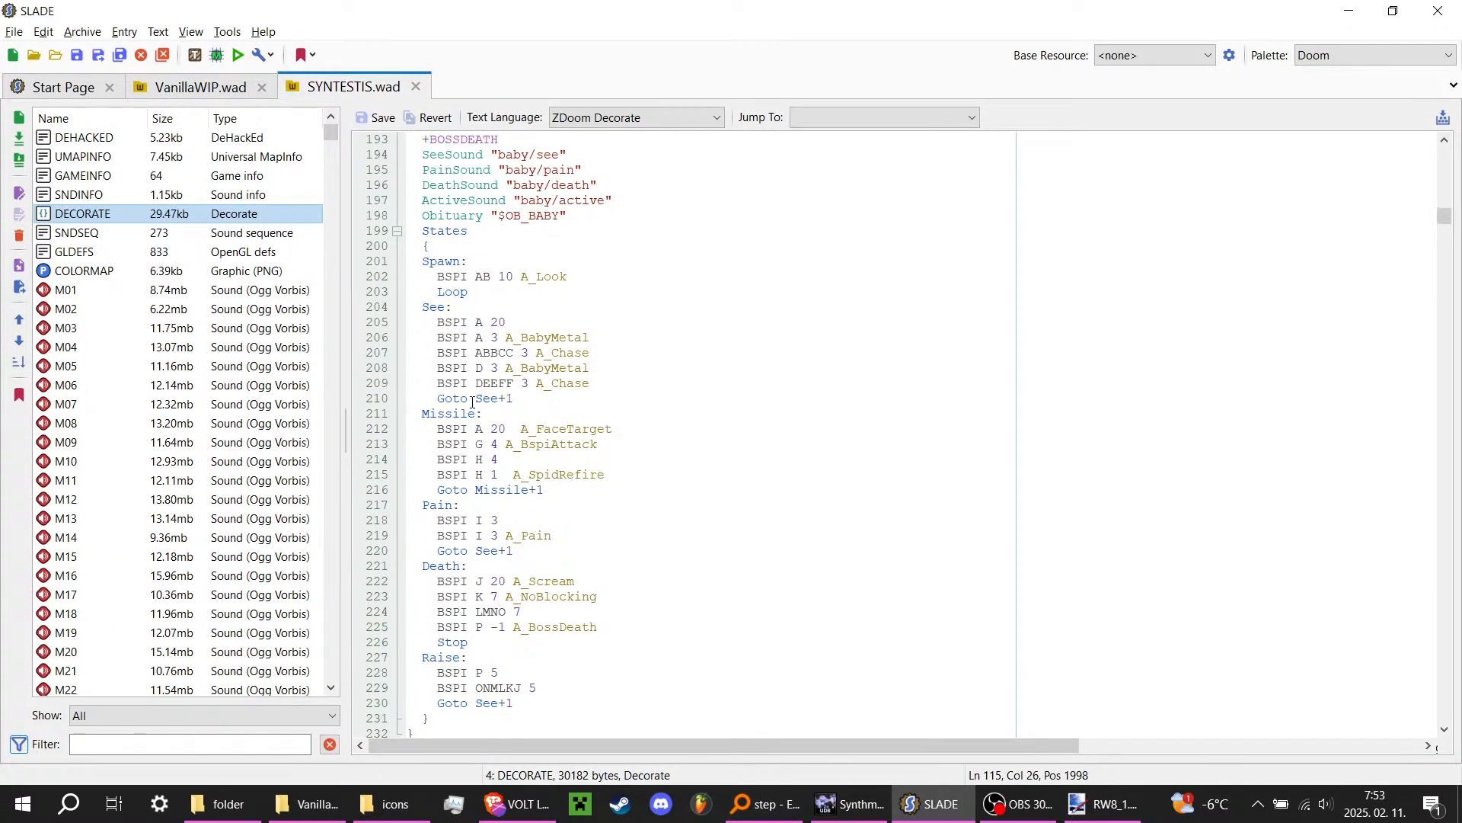
scroll(333, 333, "down", 7)
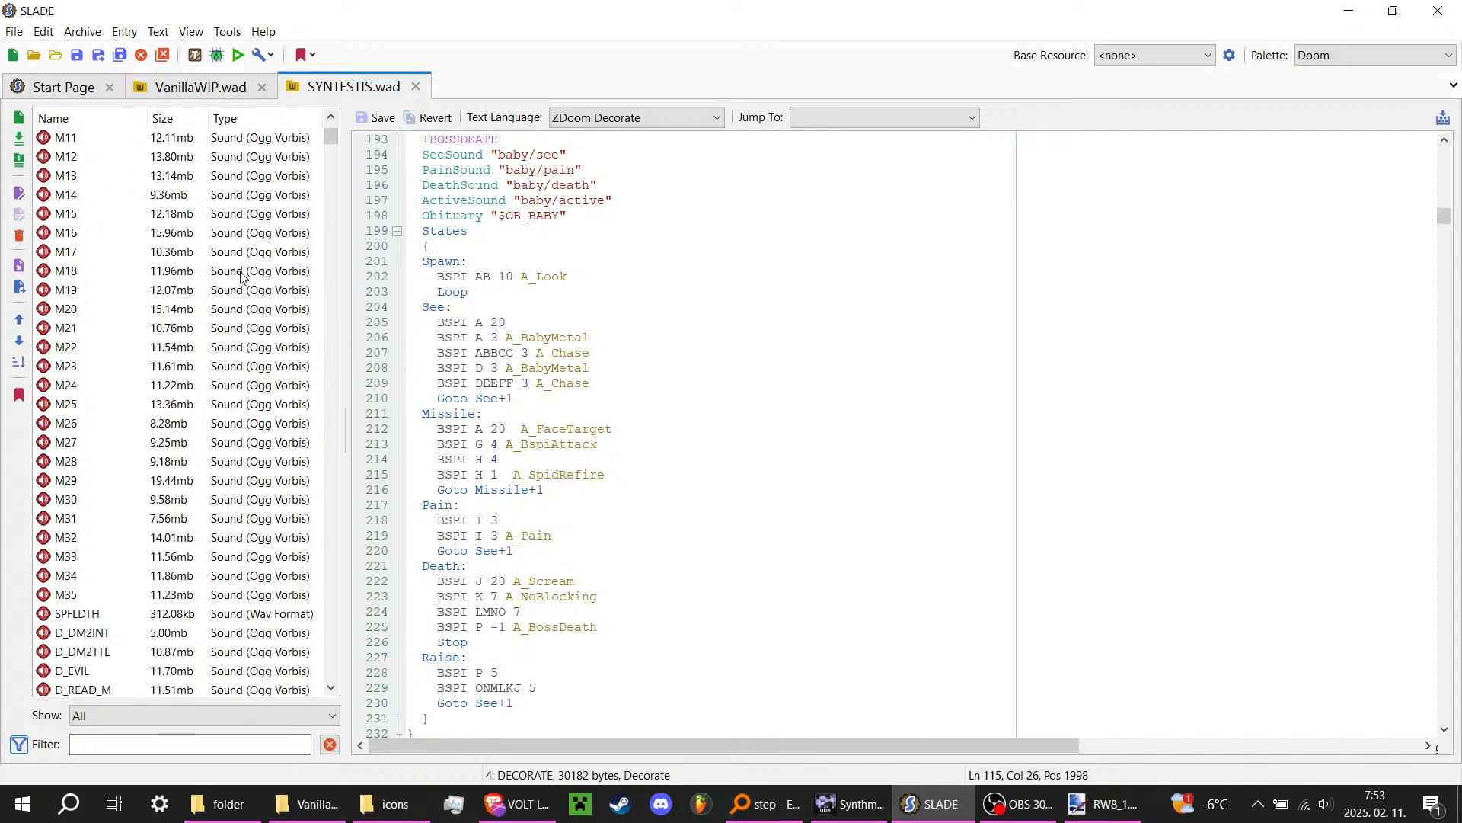
scroll(241, 276, "up", 7)
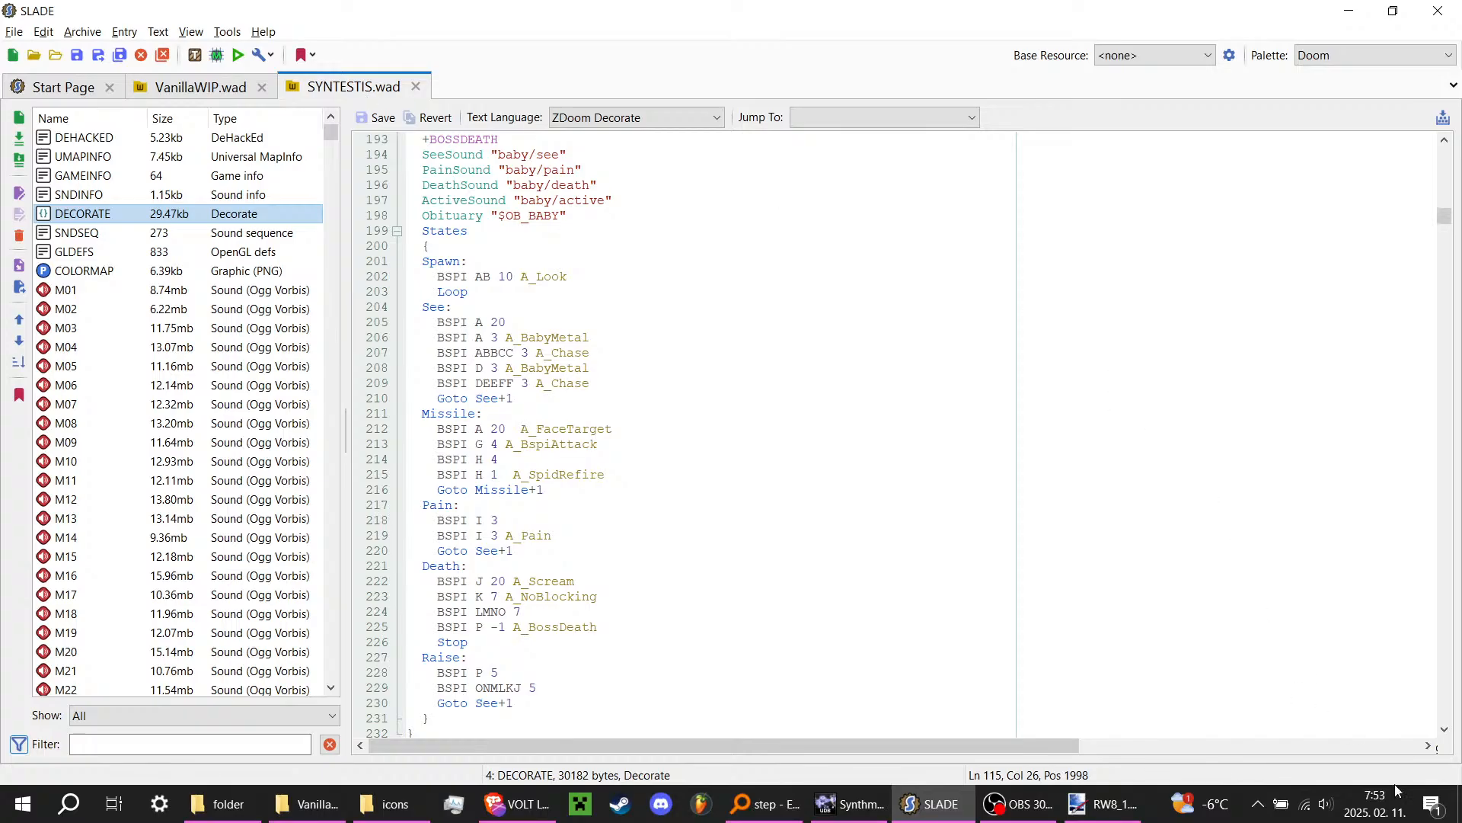
Step: Show the desktop, point out the SYNTESTIS.wad and Synthmaps files together, and return to SLADE
left_click(1460, 803)
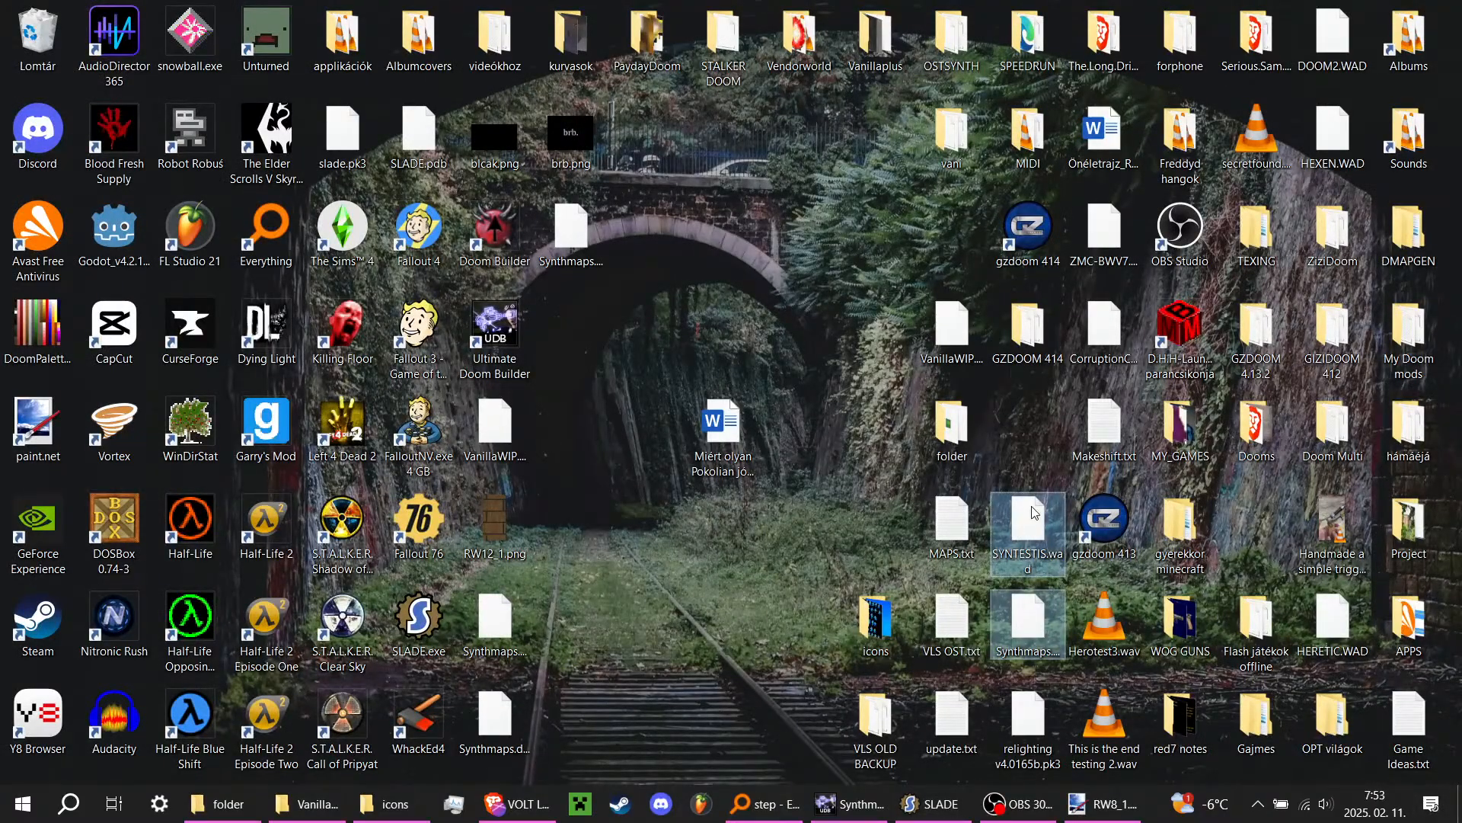
left_click(971, 809)
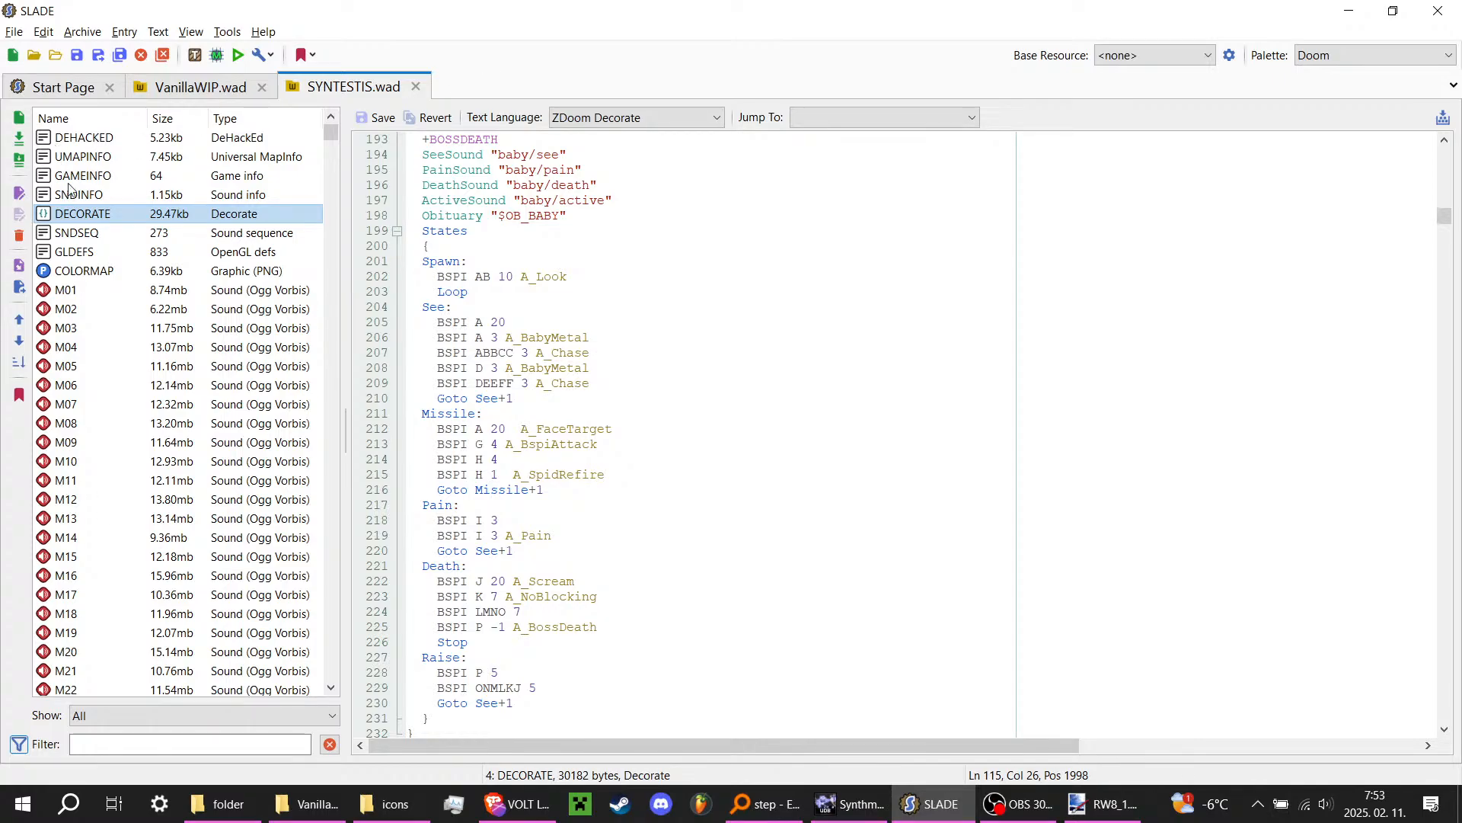
Step: Preview the COLORMAP entry of SYNTESTIS.wad and browse its graphics down to the ROBO sprites
left_click(89, 275)
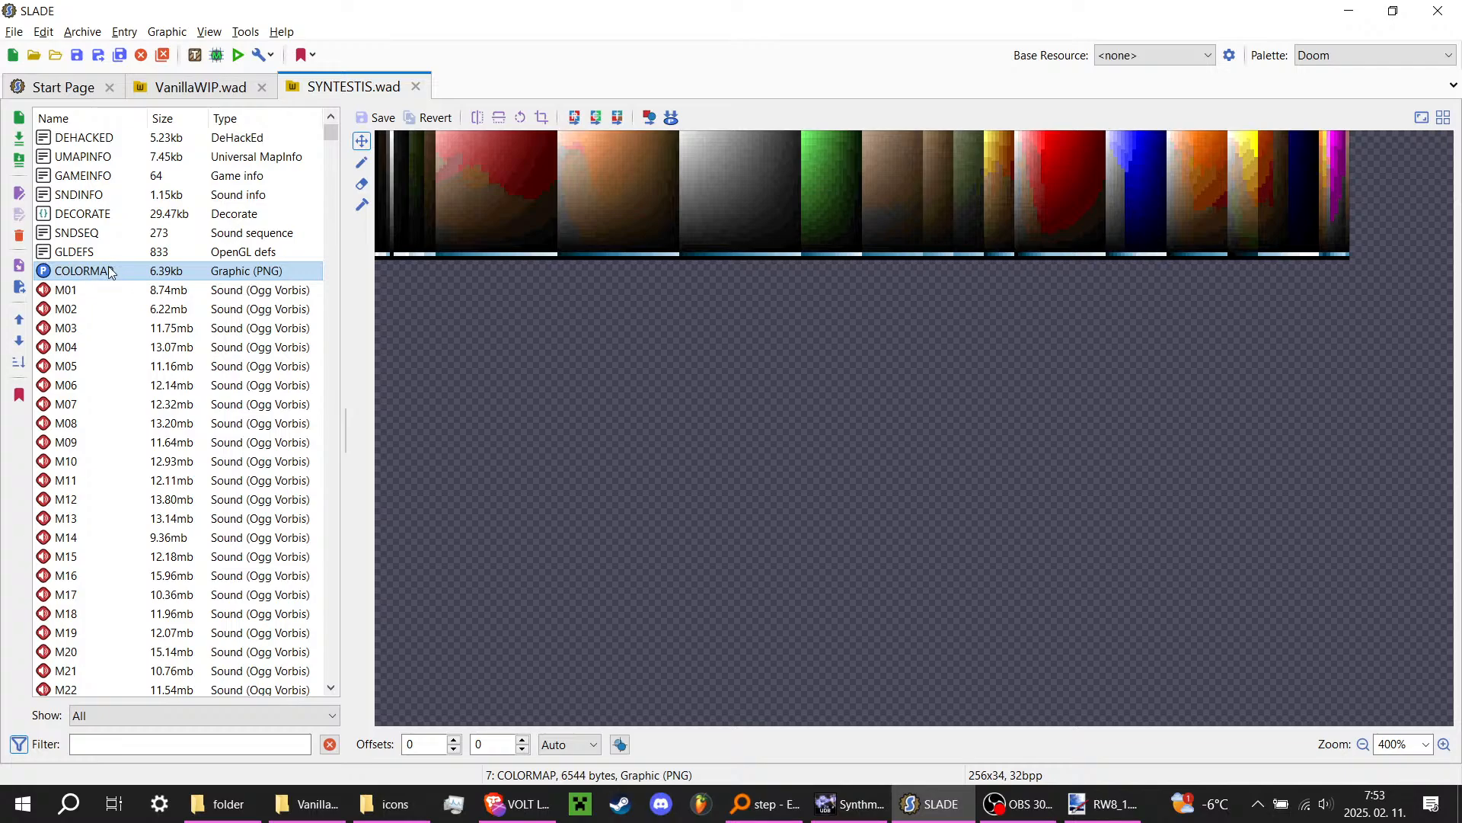
scroll(261, 457, "down", 15)
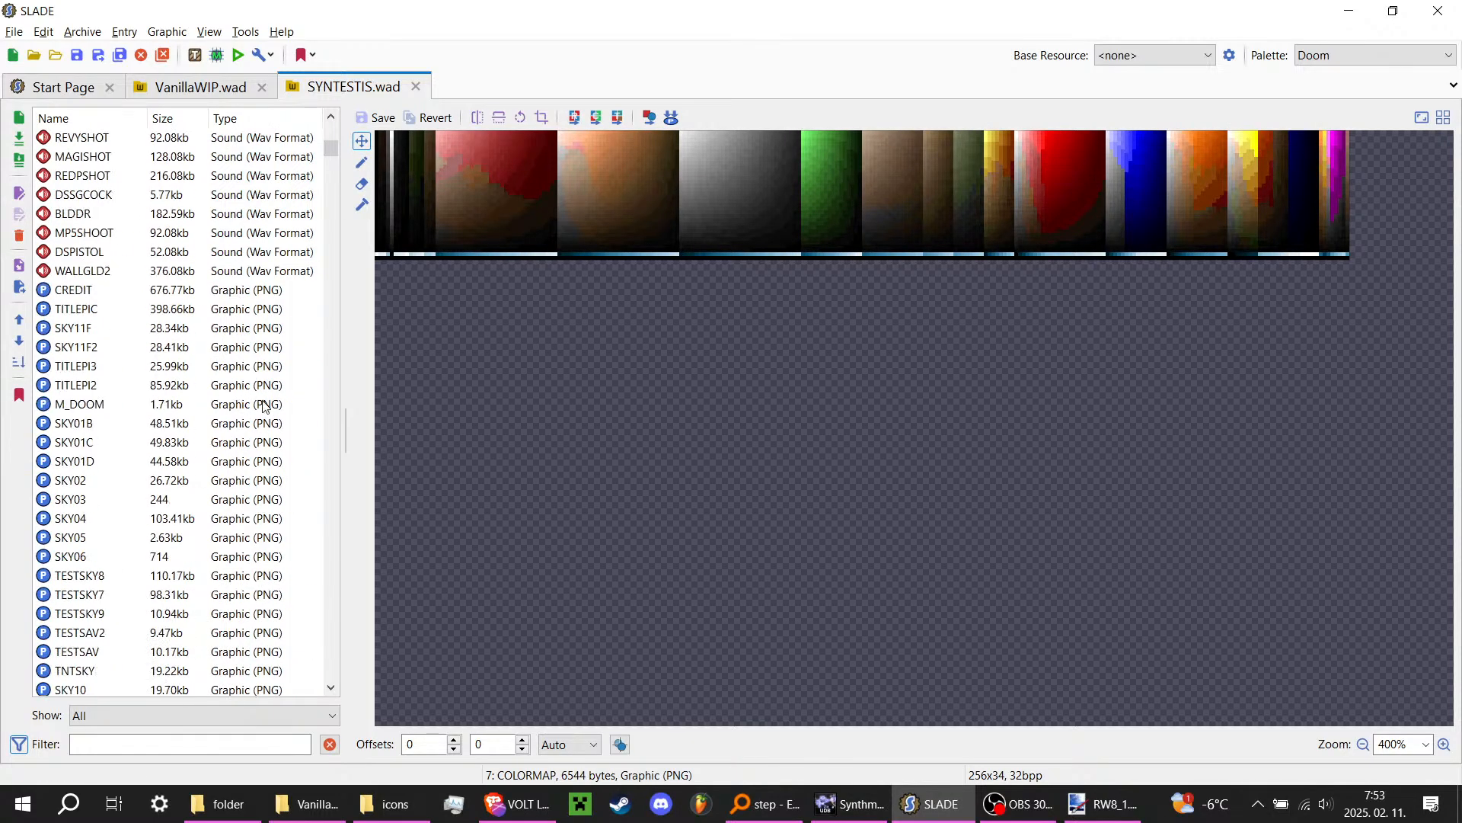
scroll(264, 405, "down", 20)
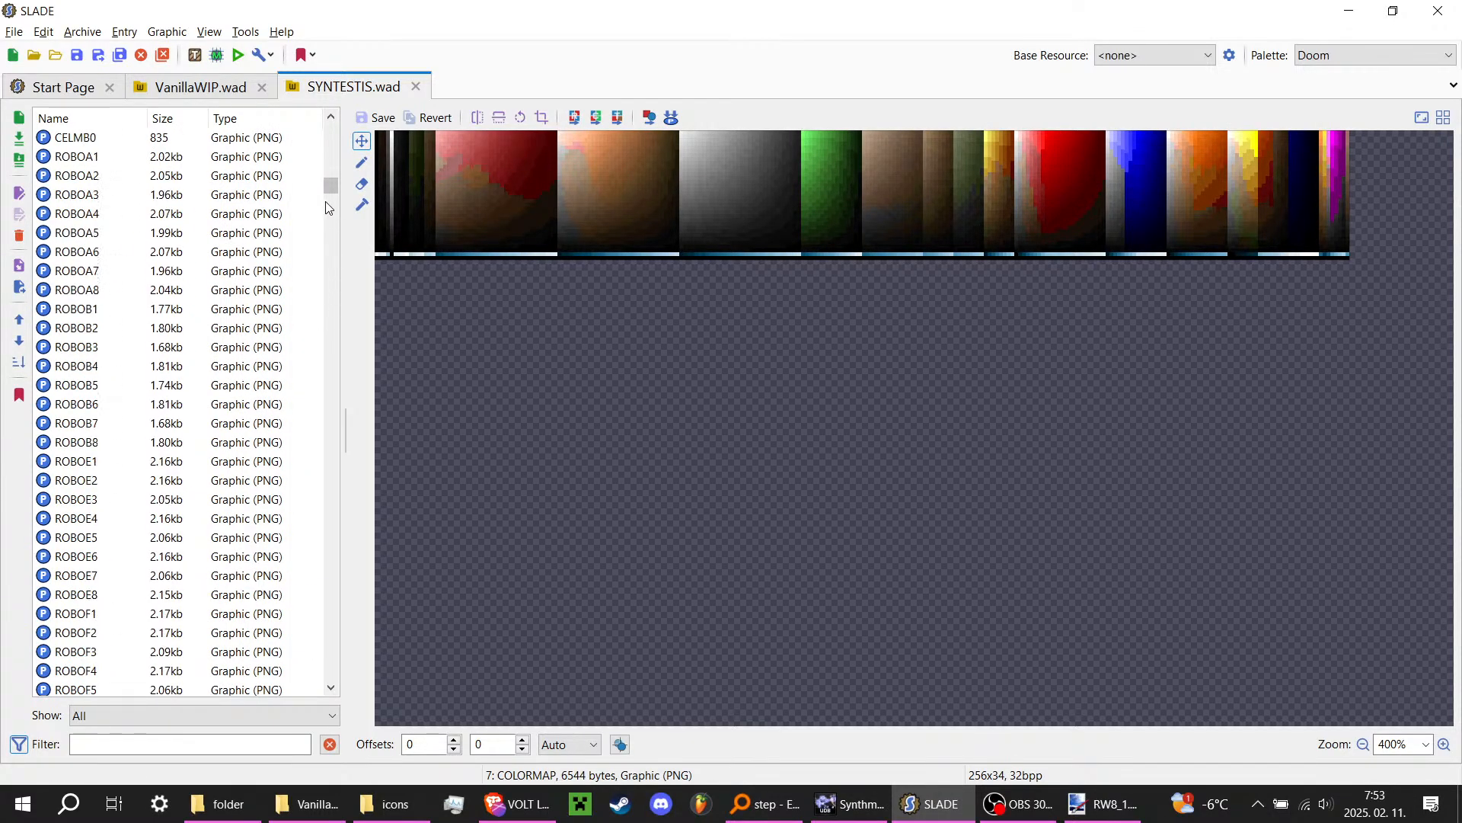
scroll(306, 268, "up", 10)
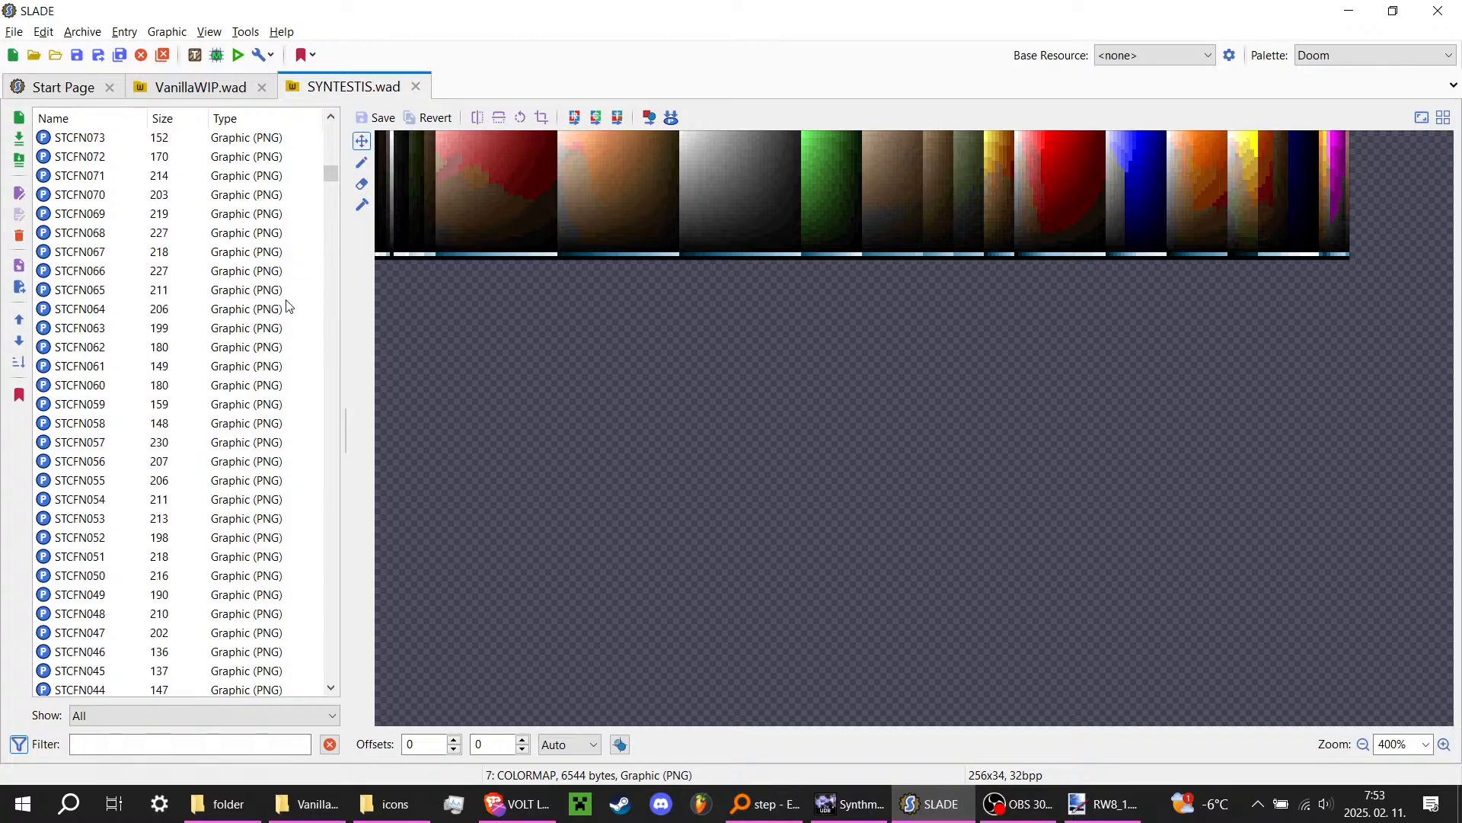
scroll(209, 369, "down", 11)
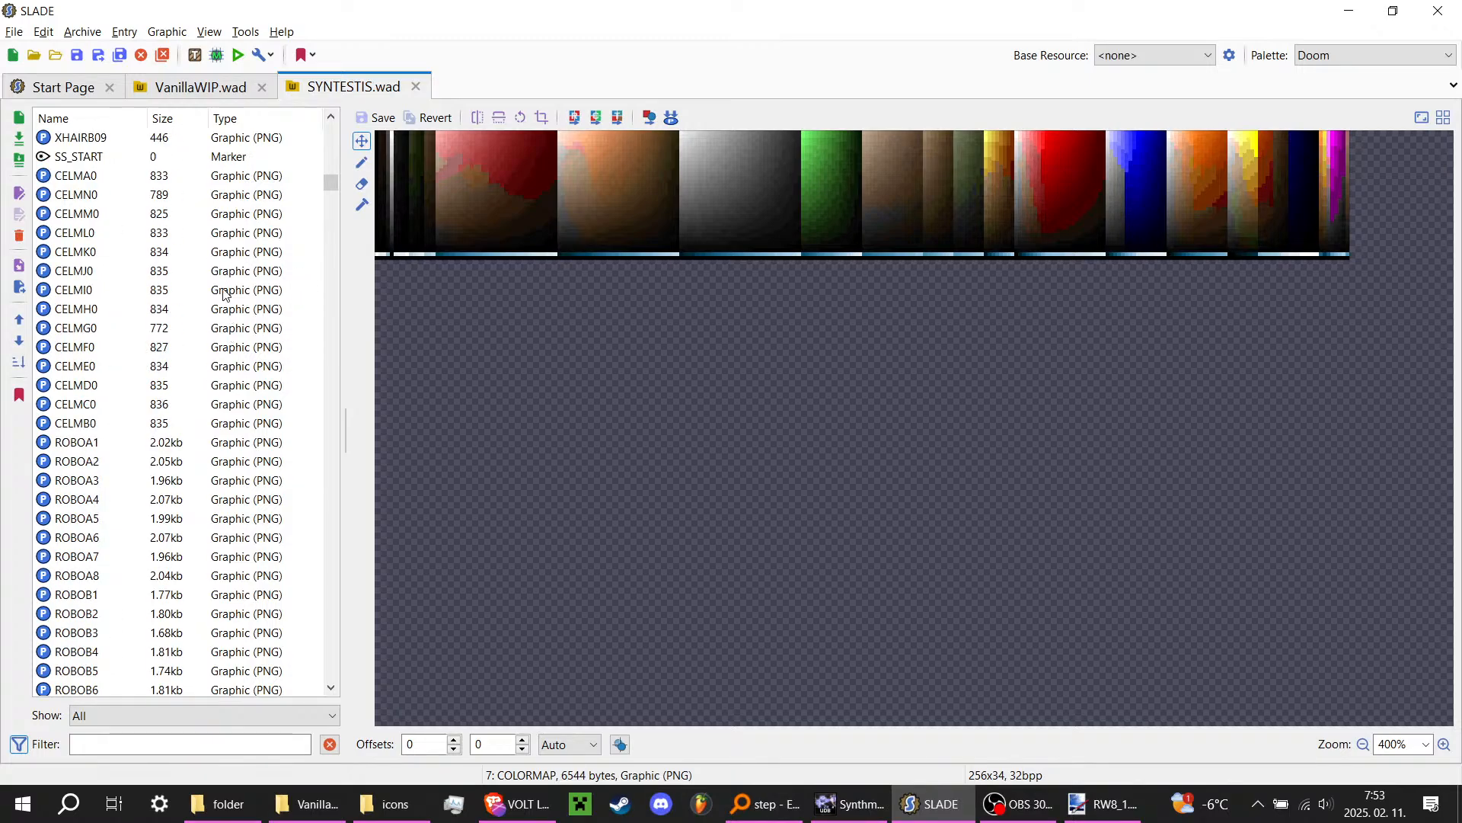
scroll(219, 324, "down", 20)
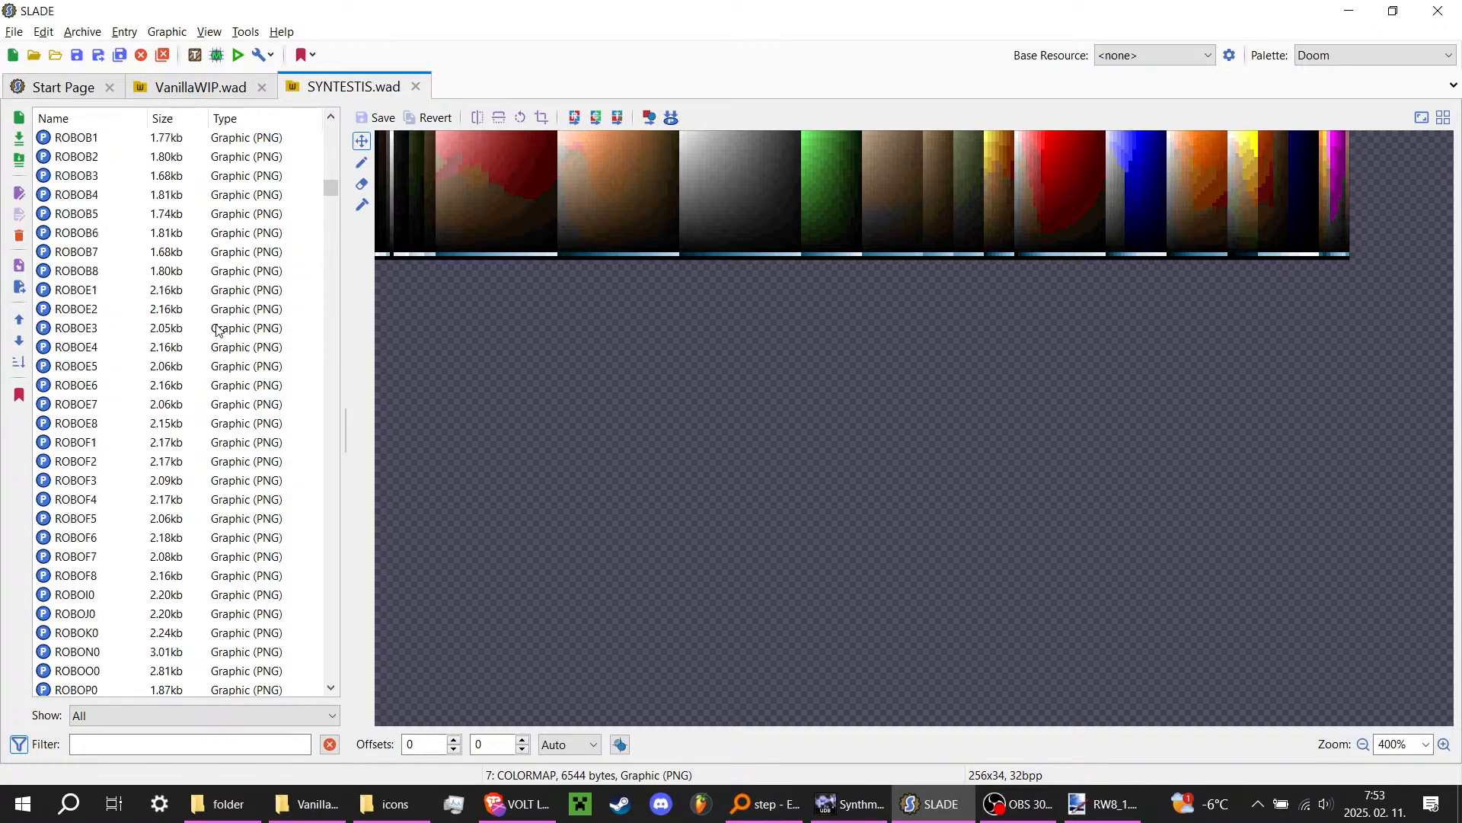
Step: Go through the SYNTESTIS.wad entries to the end of the patches and select the P_END marker
scroll(232, 324, "down", 20)
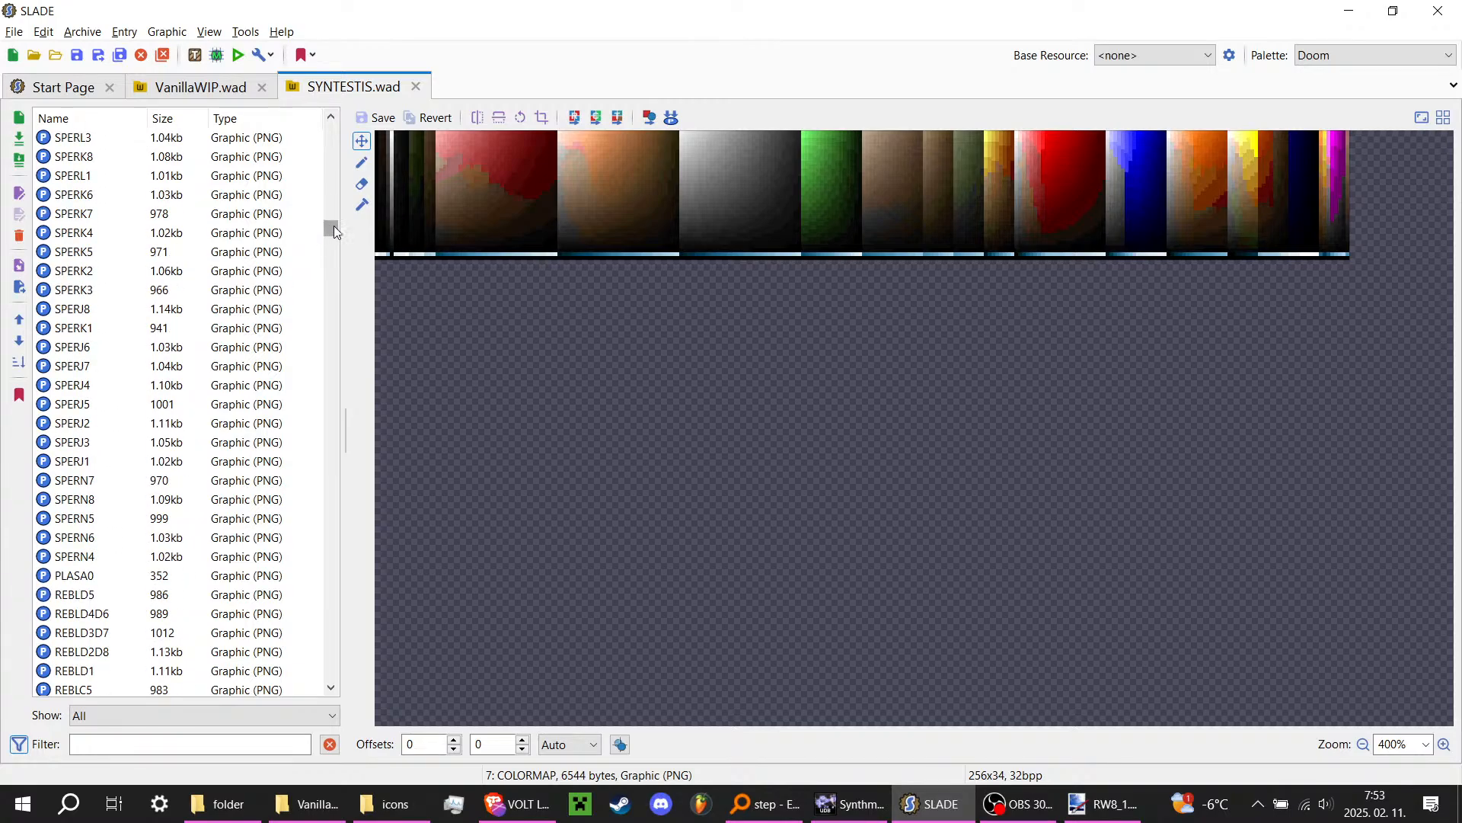
left_click_drag(333, 227, 321, 482)
scroll(234, 474, "down", 15)
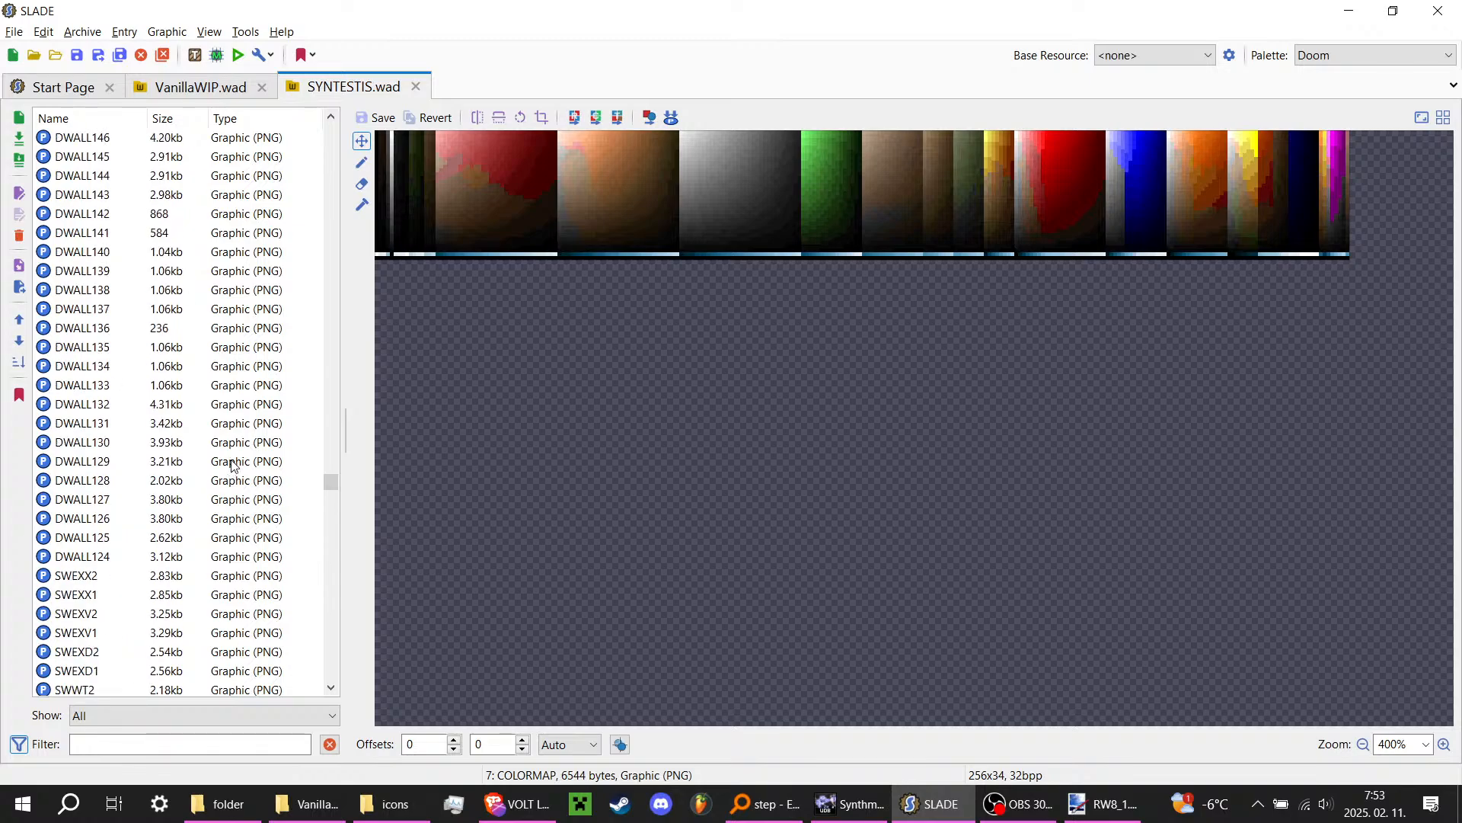
scroll(179, 457, "down", 20)
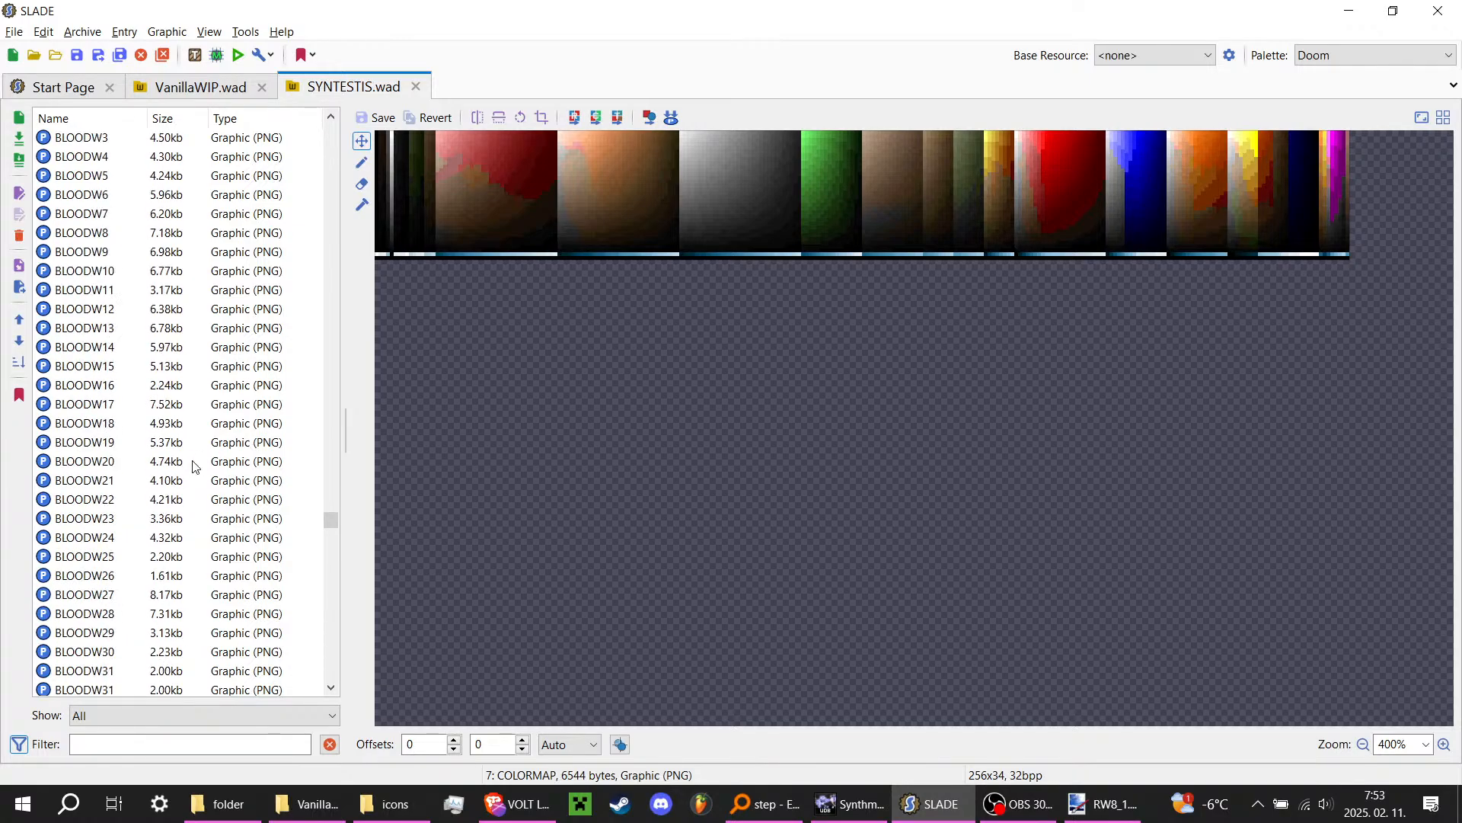
scroll(190, 445, "down", 20)
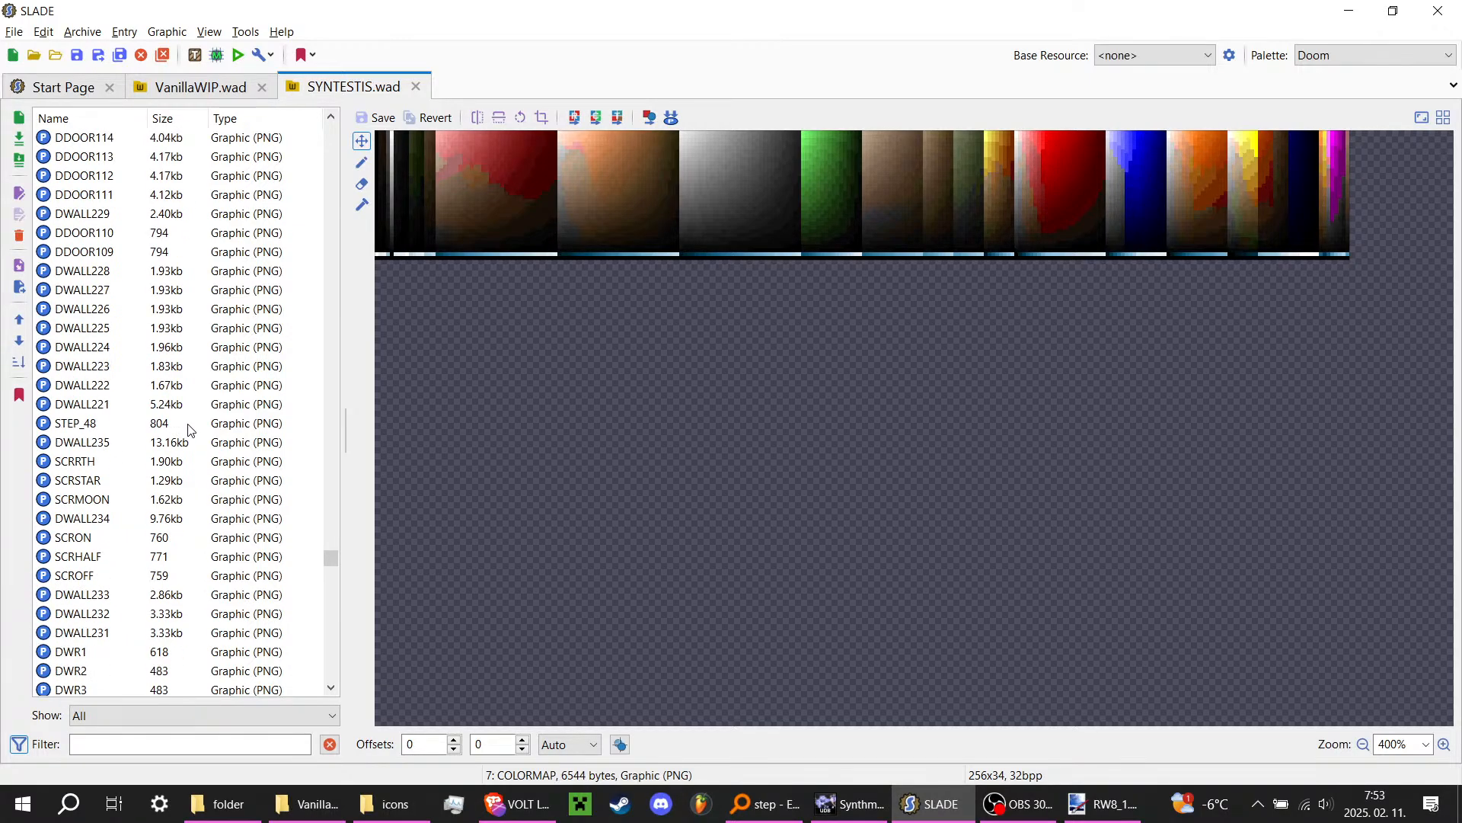
scroll(196, 427, "up", 4)
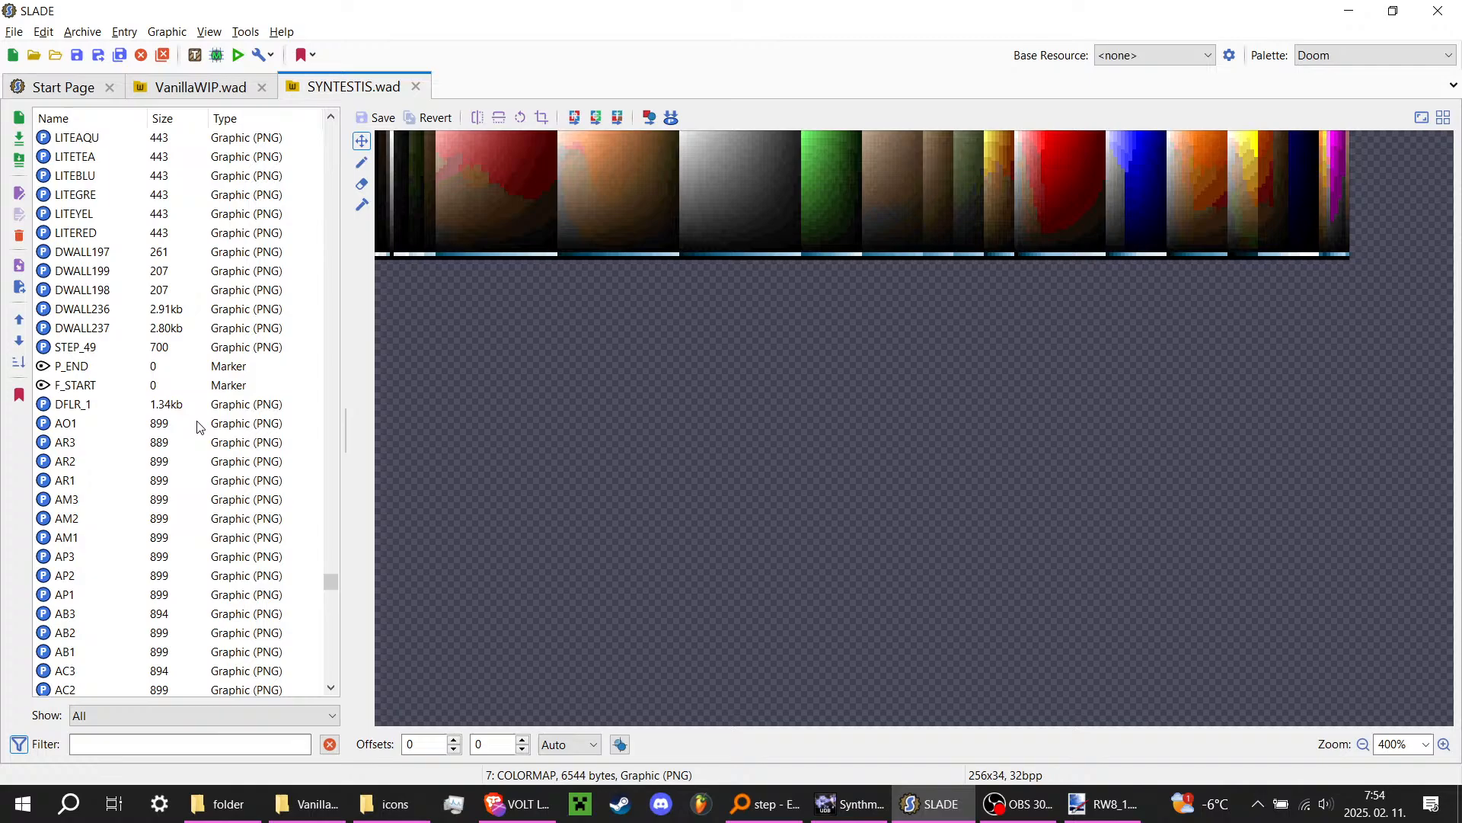
left_click(85, 371)
Step: Check the icons folder, return to SLADE, preview the last patches before P_END, and leave STEP_49 selected
left_click(386, 804)
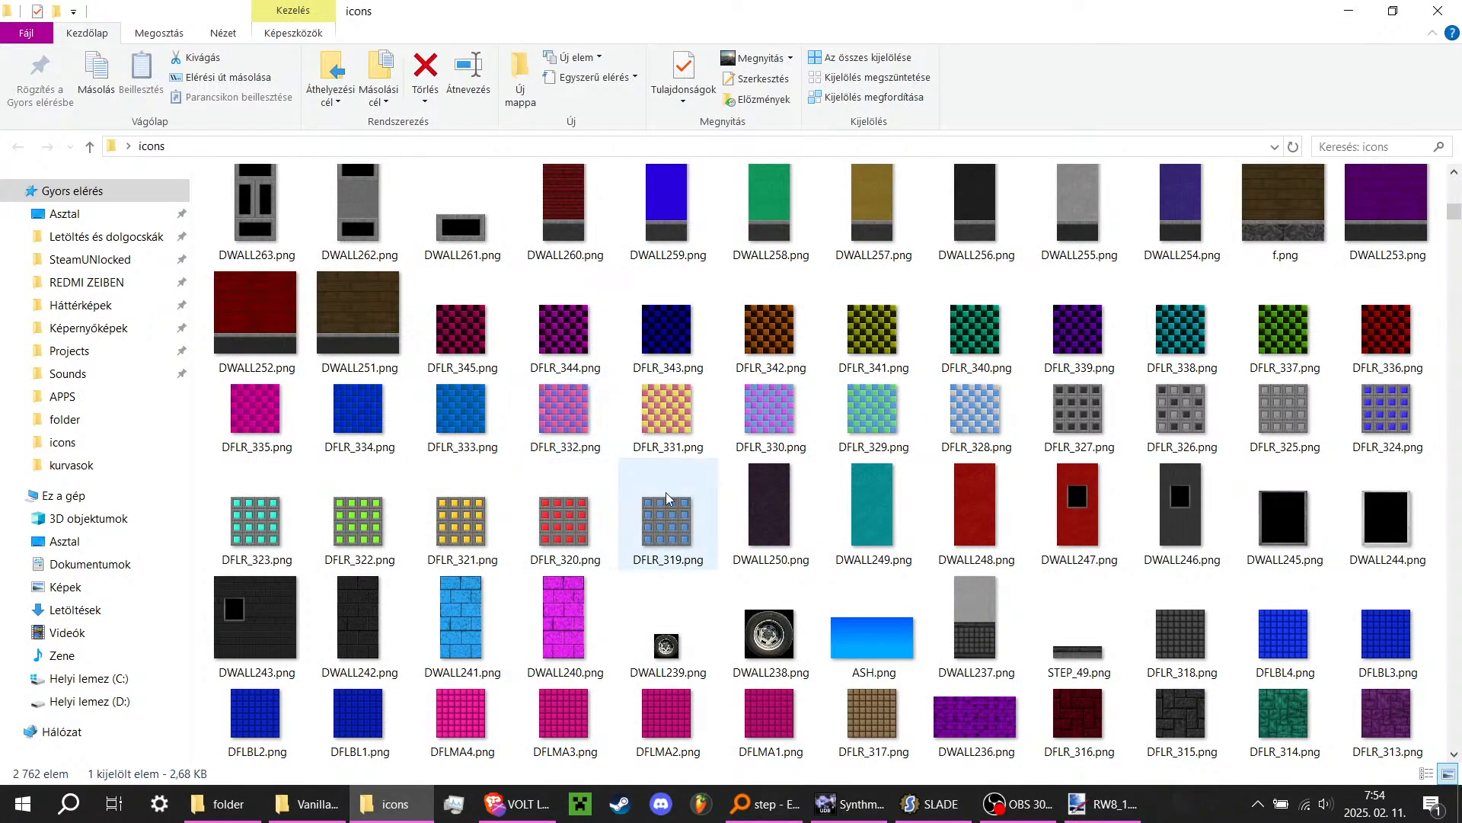
left_click(931, 804)
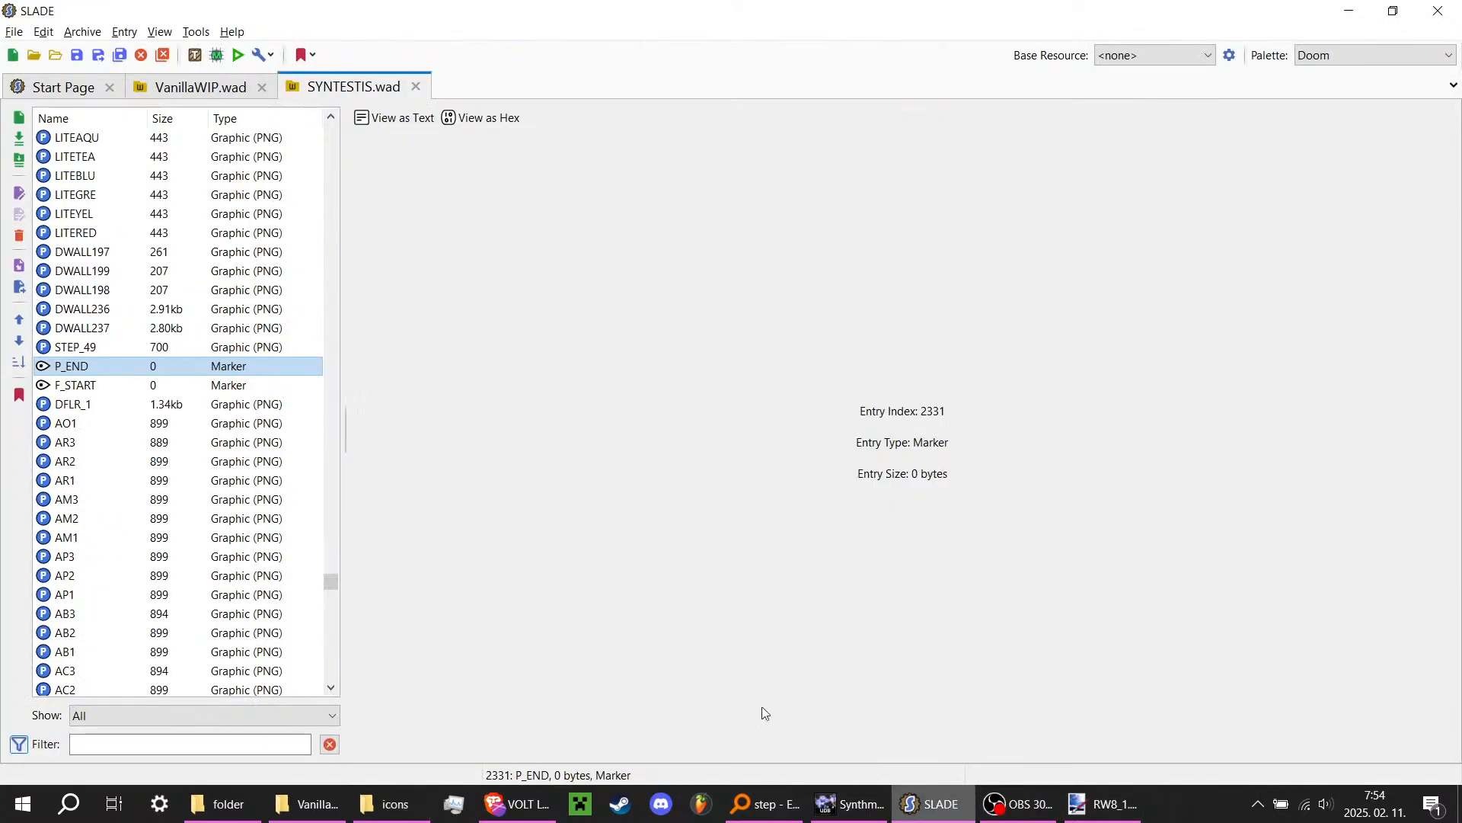
key("Up")
key("Up")
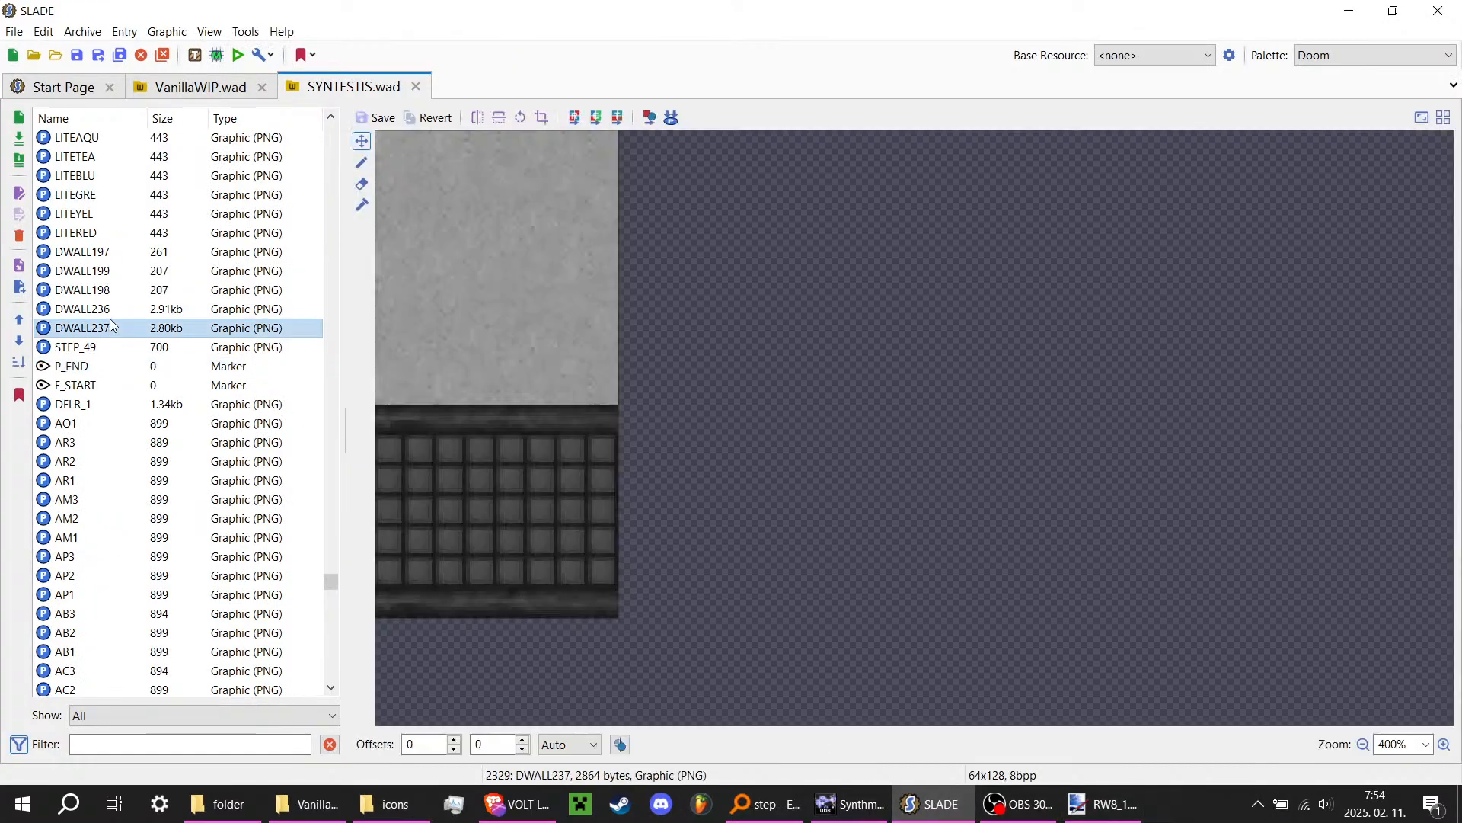
key("Up")
key("Down")
key("Down")
scroll(121, 324, "up", 1)
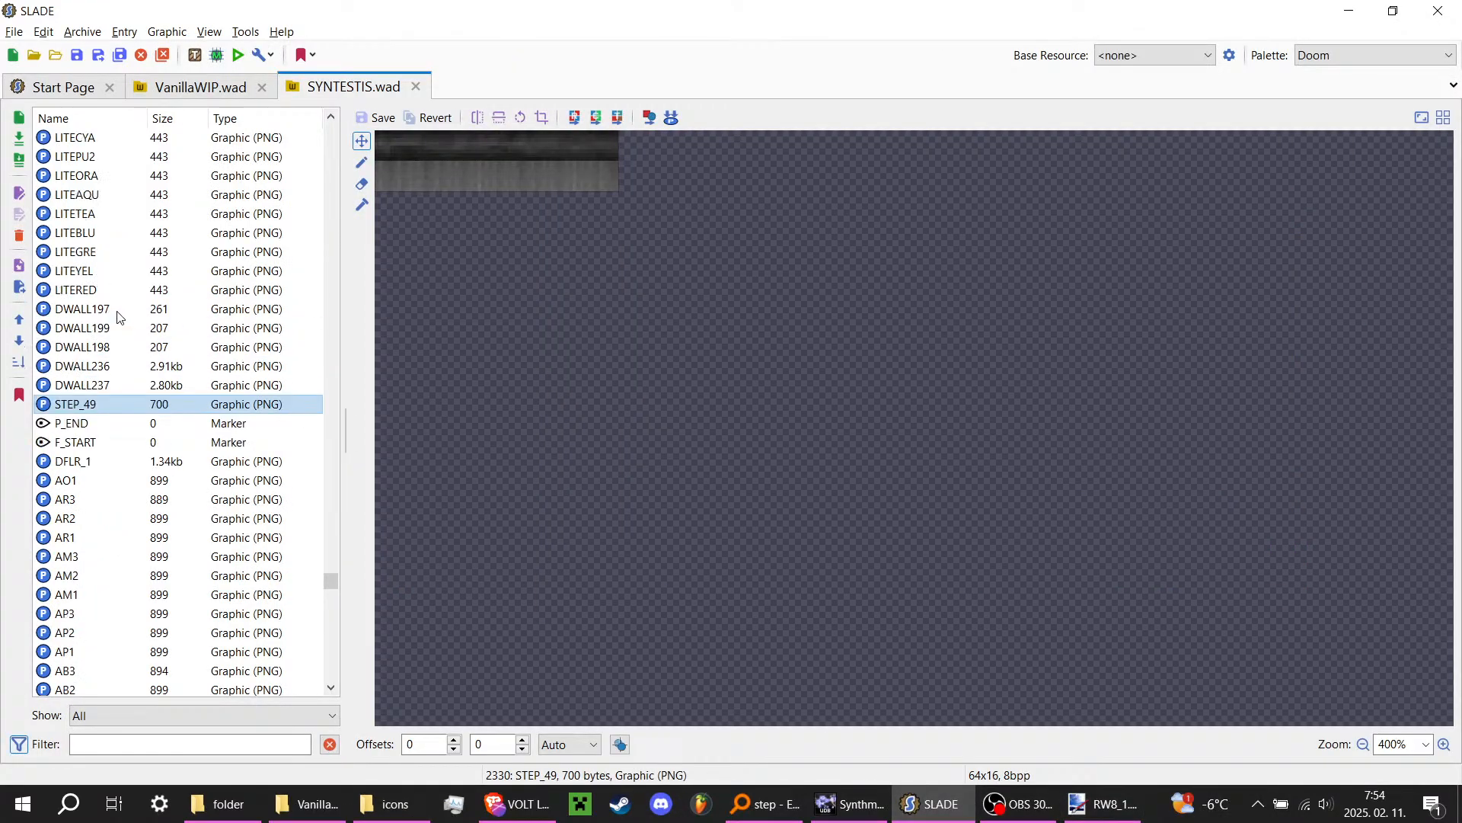
Step: Switch to the icons folder and select the texture files DWALL238.png through DWALL243.png
key("alt+Tab")
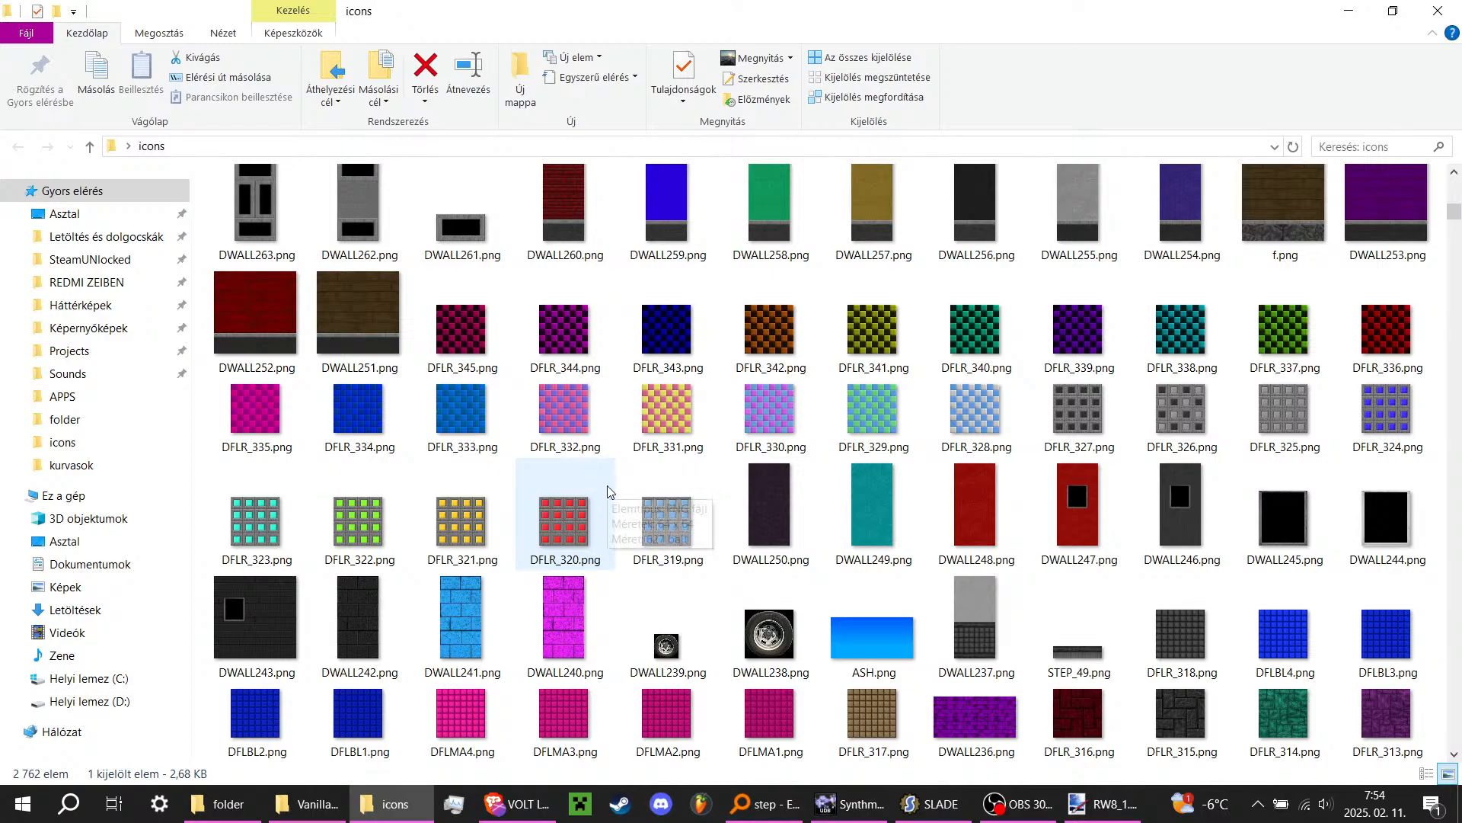
scroll(606, 486, "down", 3)
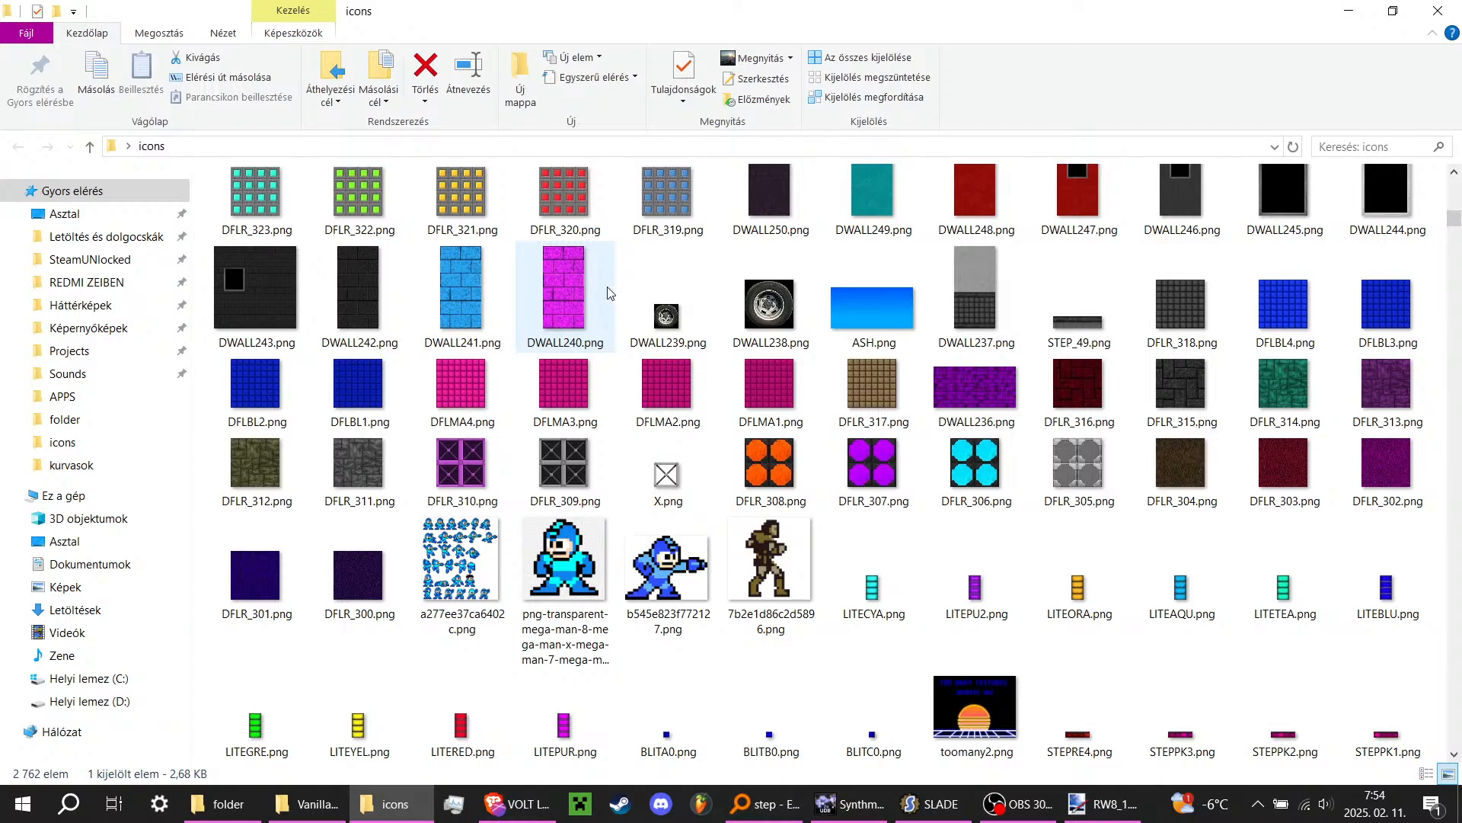
left_click(783, 305)
left_click(638, 300)
left_click(792, 303)
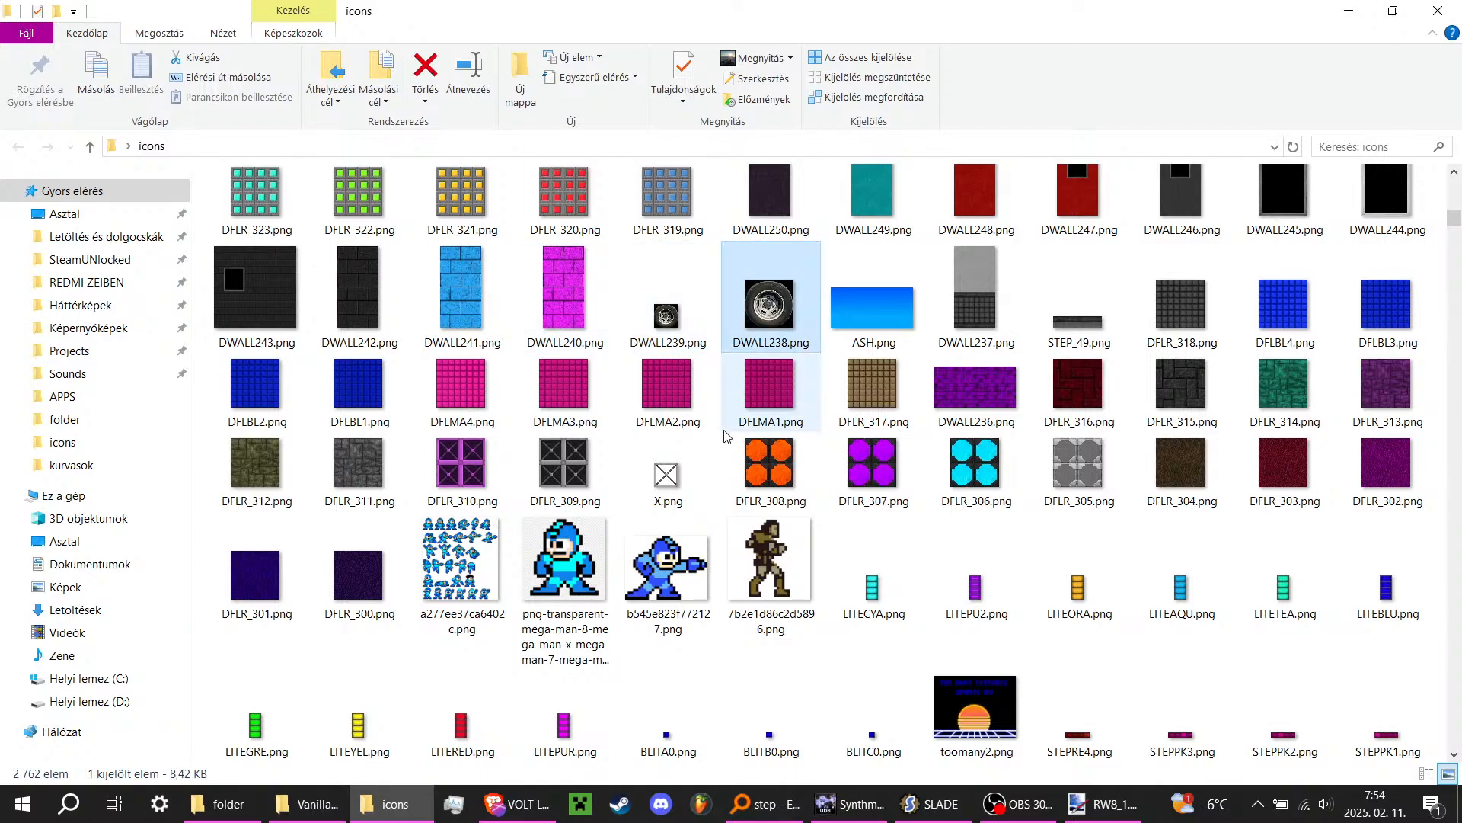
scroll(726, 437, "up", 2)
left_click(669, 543, "ctrl")
left_click(563, 537, "ctrl")
left_click(471, 538, "ctrl")
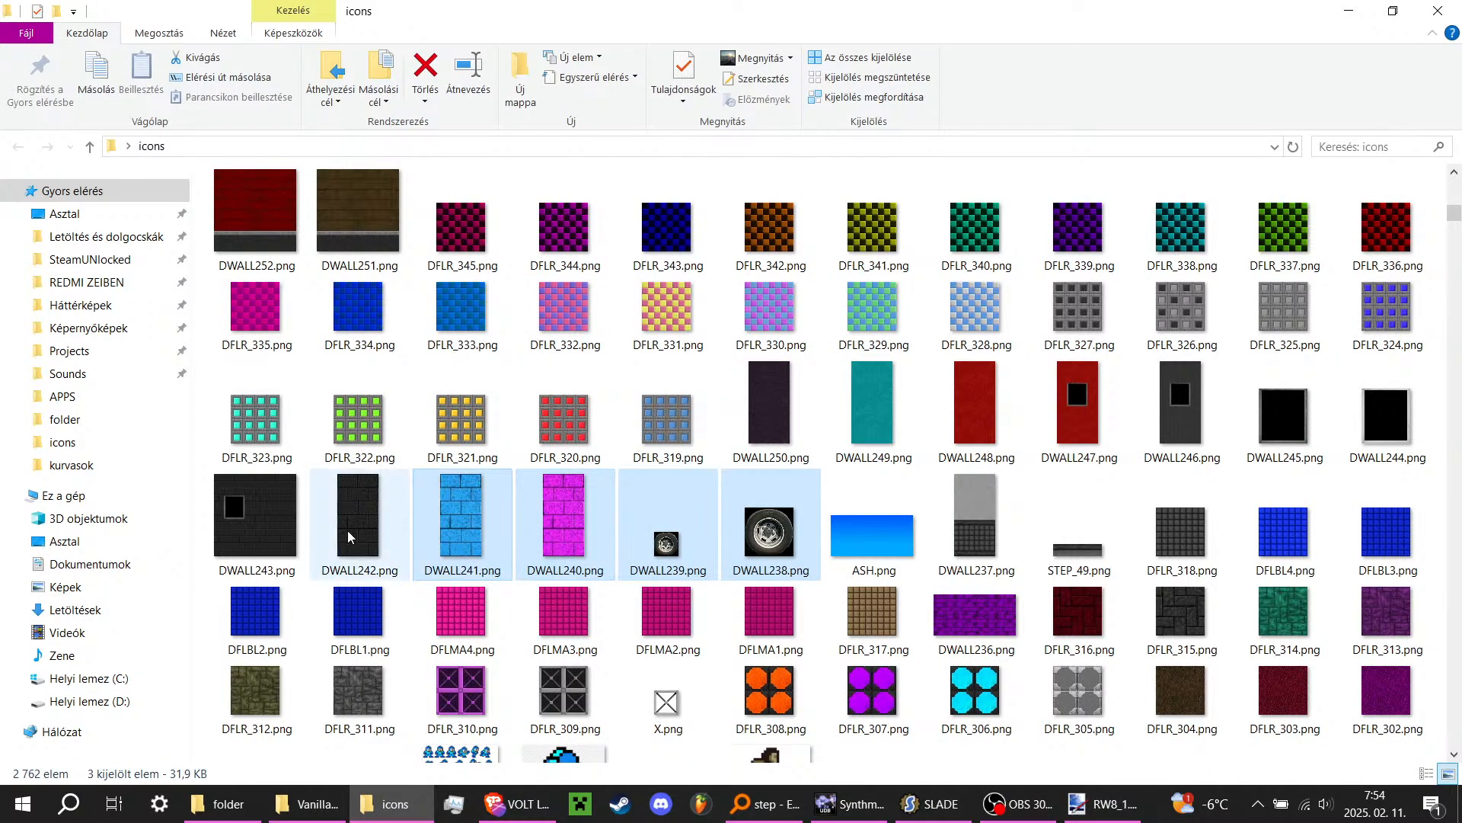
left_click(349, 537, "ctrl")
left_click(255, 525, "ctrl")
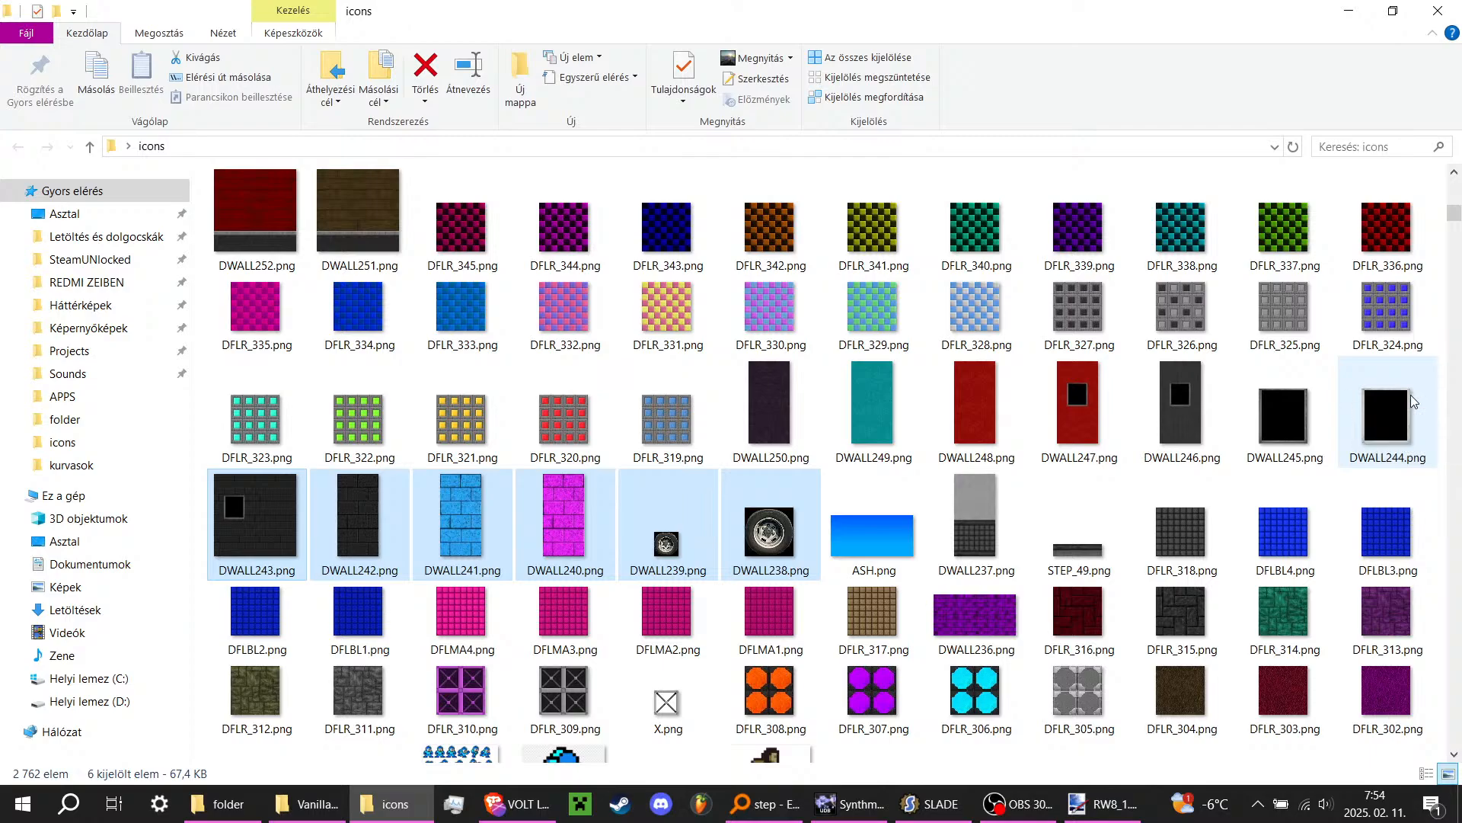
Step: Add the wall textures DWALL244.png through DWALL252.png to the file selection, skipping the DFLR floor textures
left_click(1405, 395, "ctrl")
left_click(1286, 406, "ctrl")
left_click(1182, 412, "ctrl")
left_click(1080, 415, "ctrl")
left_click(976, 423, "ctrl")
left_click(898, 416, "ctrl")
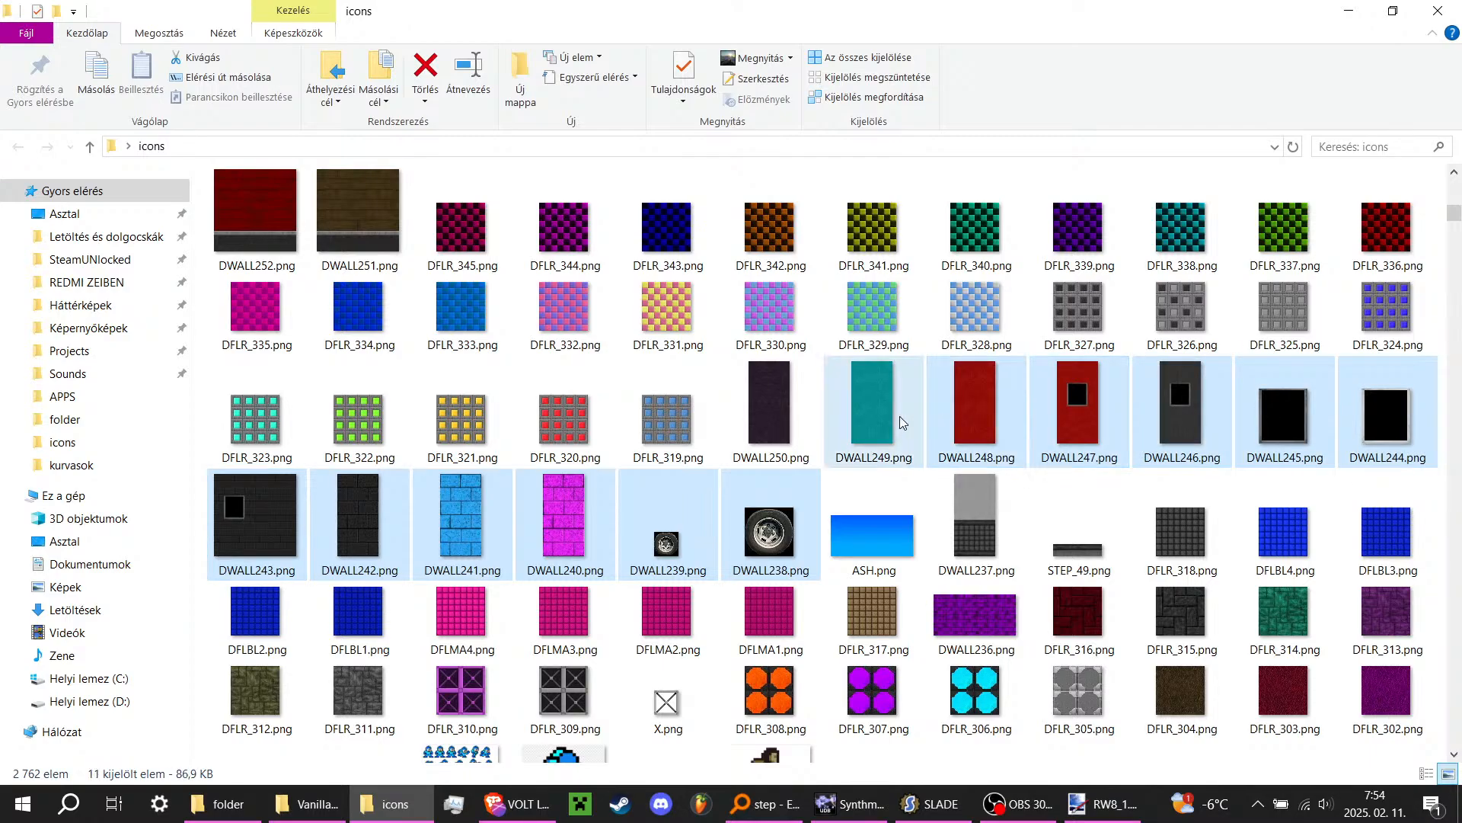
left_click(789, 420, "ctrl")
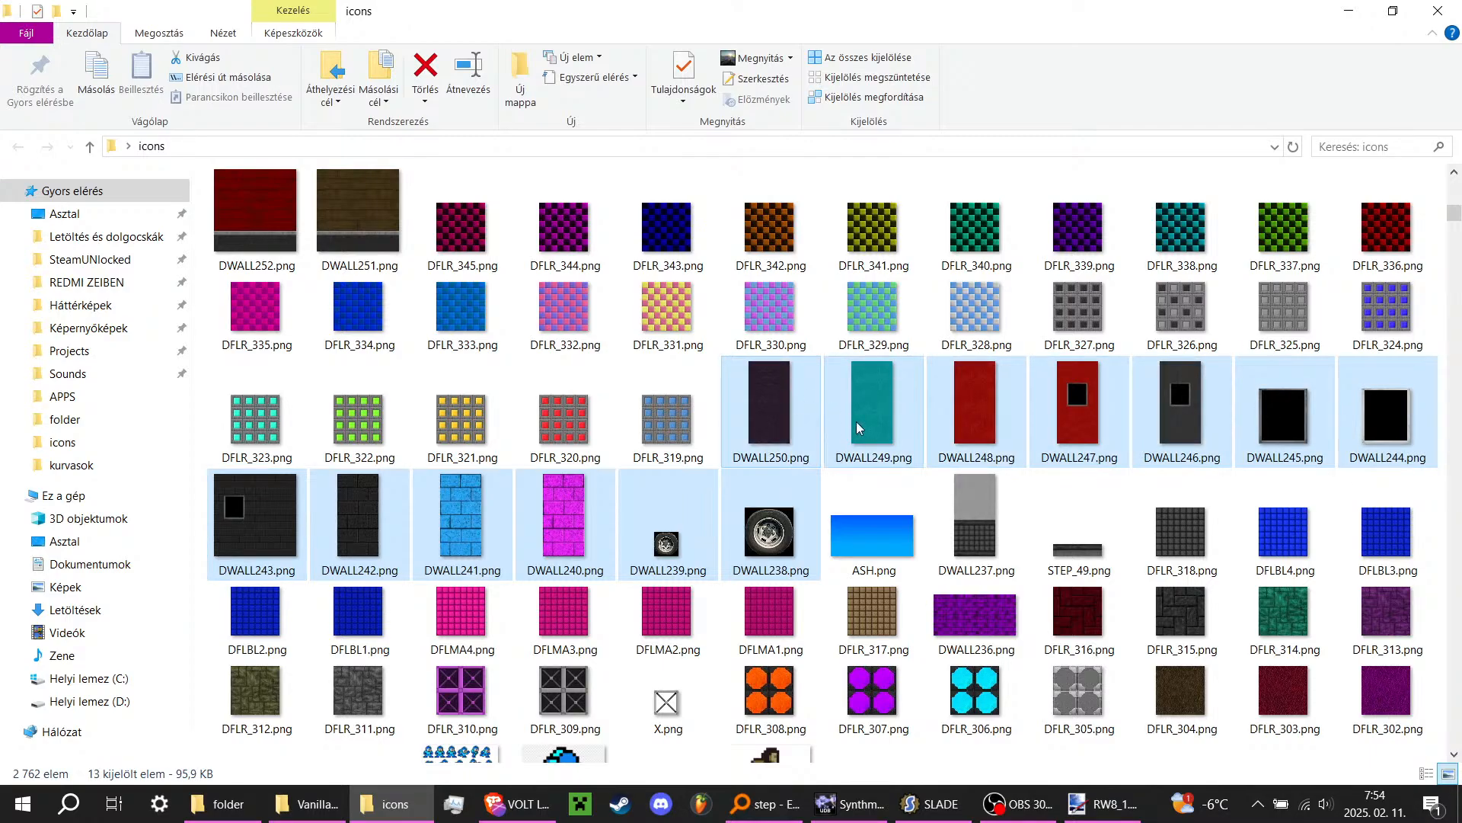
left_click(379, 254, "ctrl")
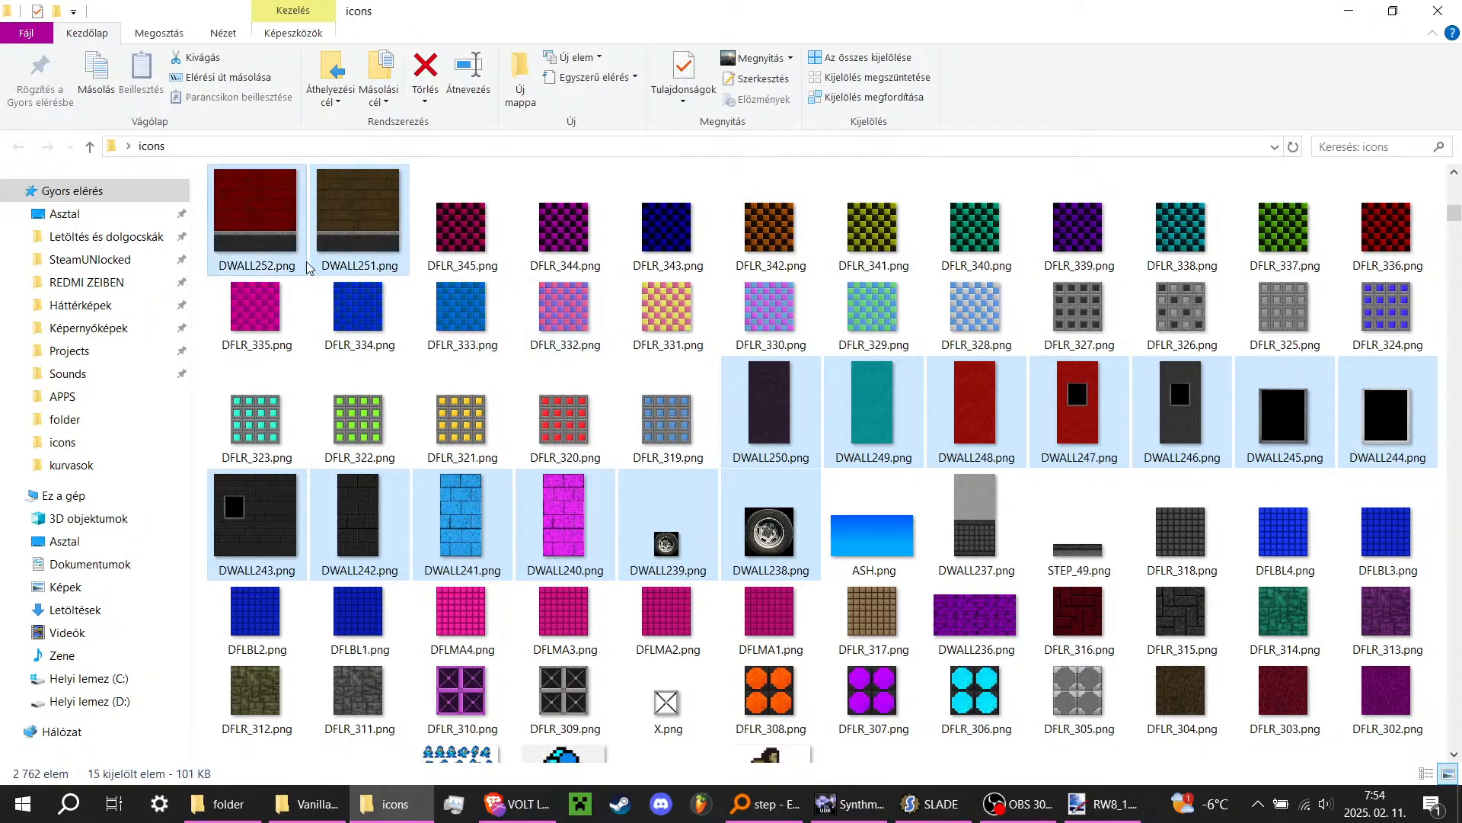
Step: Add DWALL253.png through DWALL263.png to the selection without f.png, and import all selected textures into SYNTESTIS.wad after STEP_49
scroll(816, 442, "up", 3)
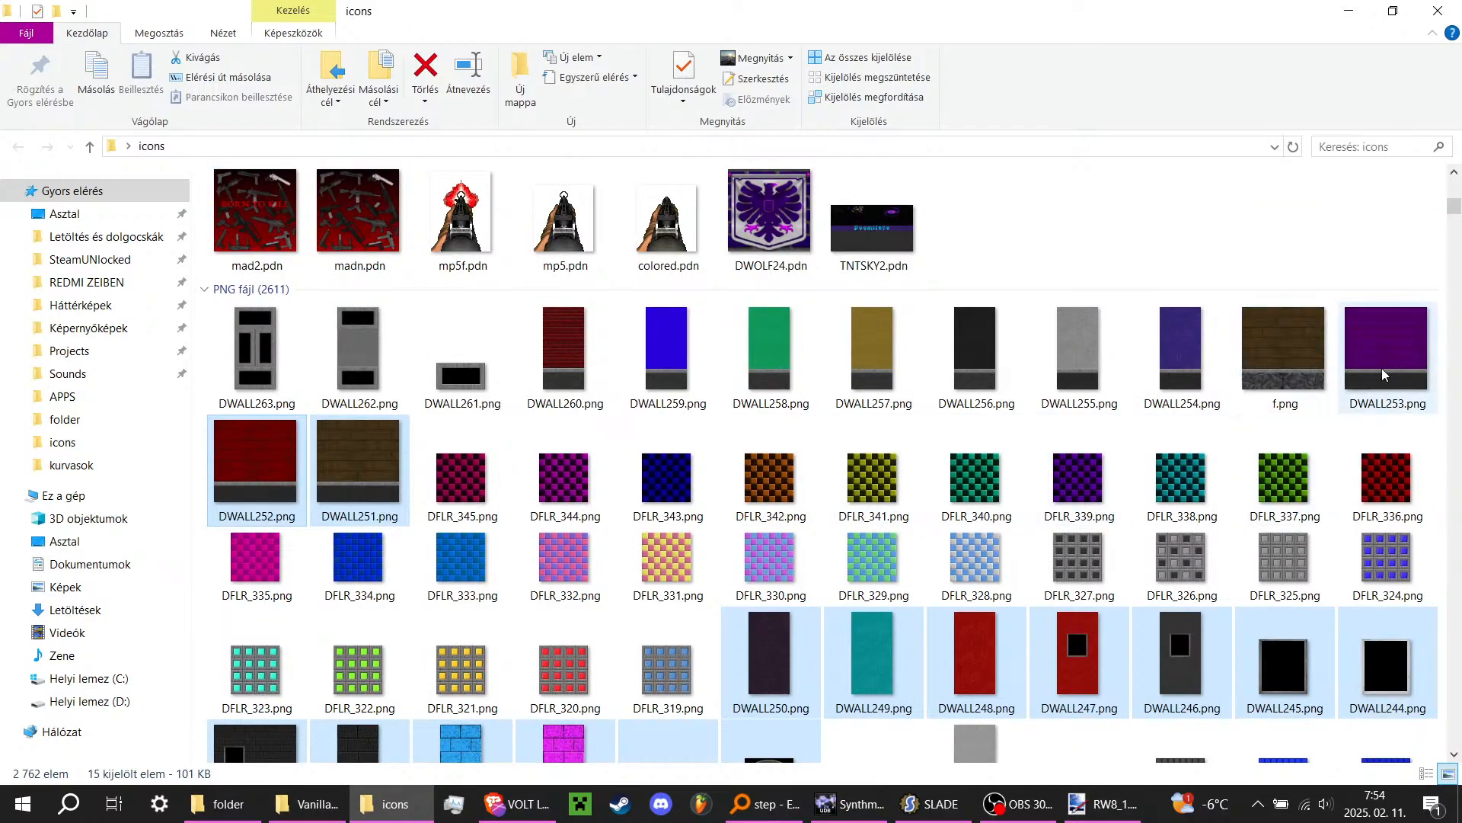
left_click(1181, 358, "ctrl")
left_click(1078, 358, "ctrl")
left_click(975, 358, "ctrl")
left_click(869, 393, "ctrl")
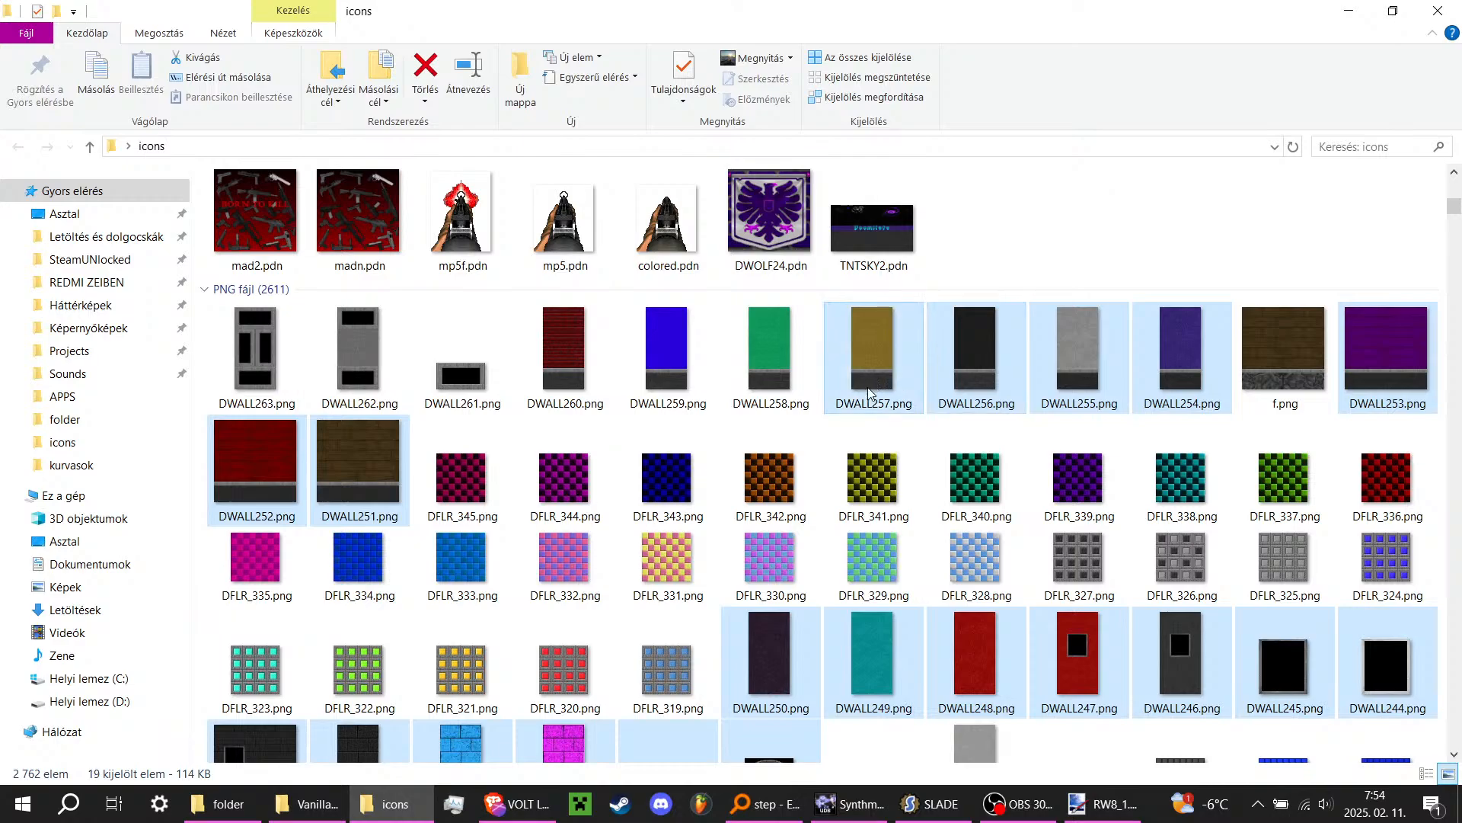
left_click(770, 373, "ctrl")
left_click(667, 373, "ctrl")
left_click(564, 373, "ctrl")
left_click(461, 377, "ctrl")
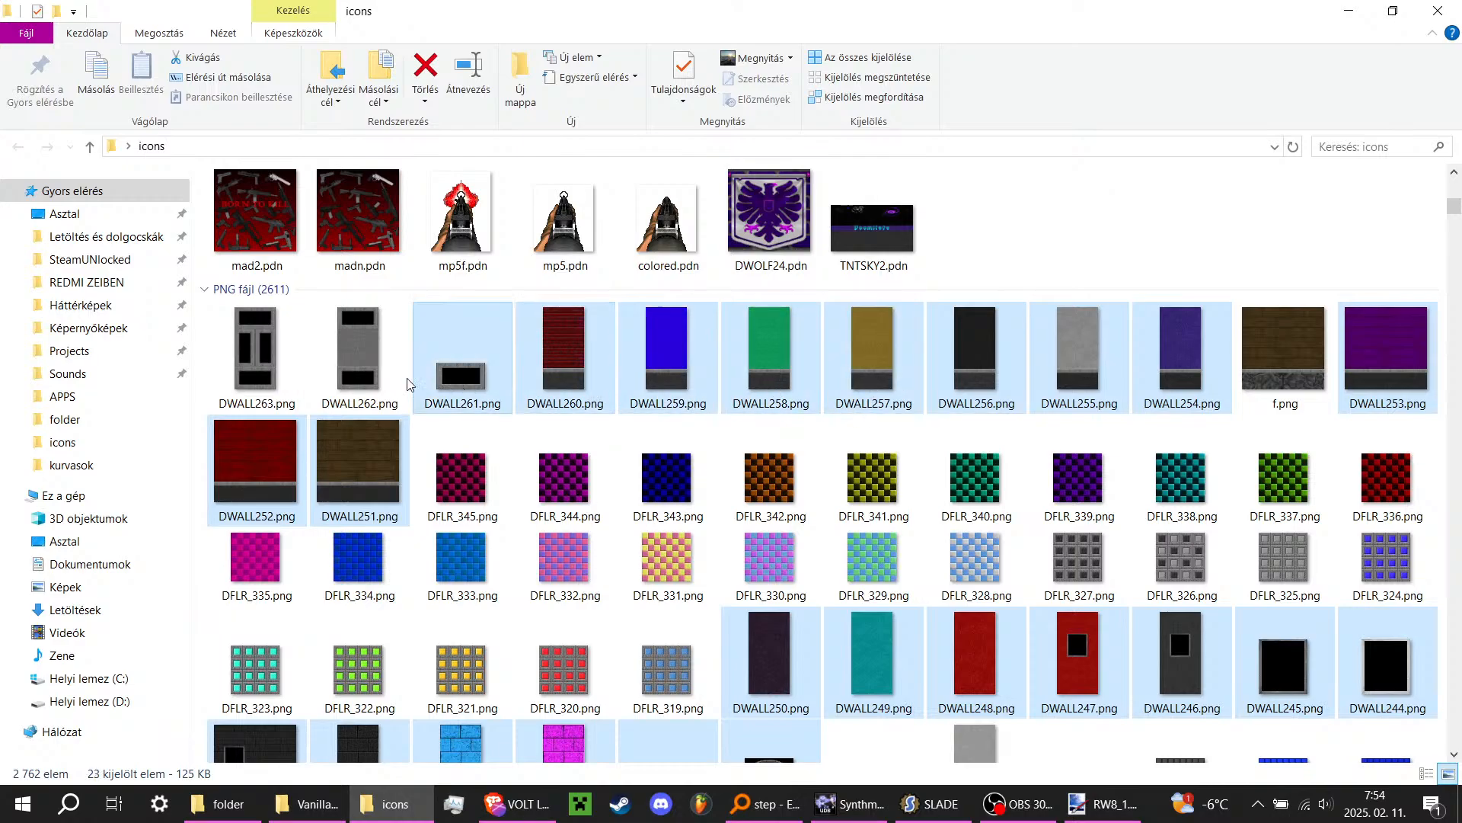
left_click(358, 358, "ctrl")
left_click(255, 366, "ctrl")
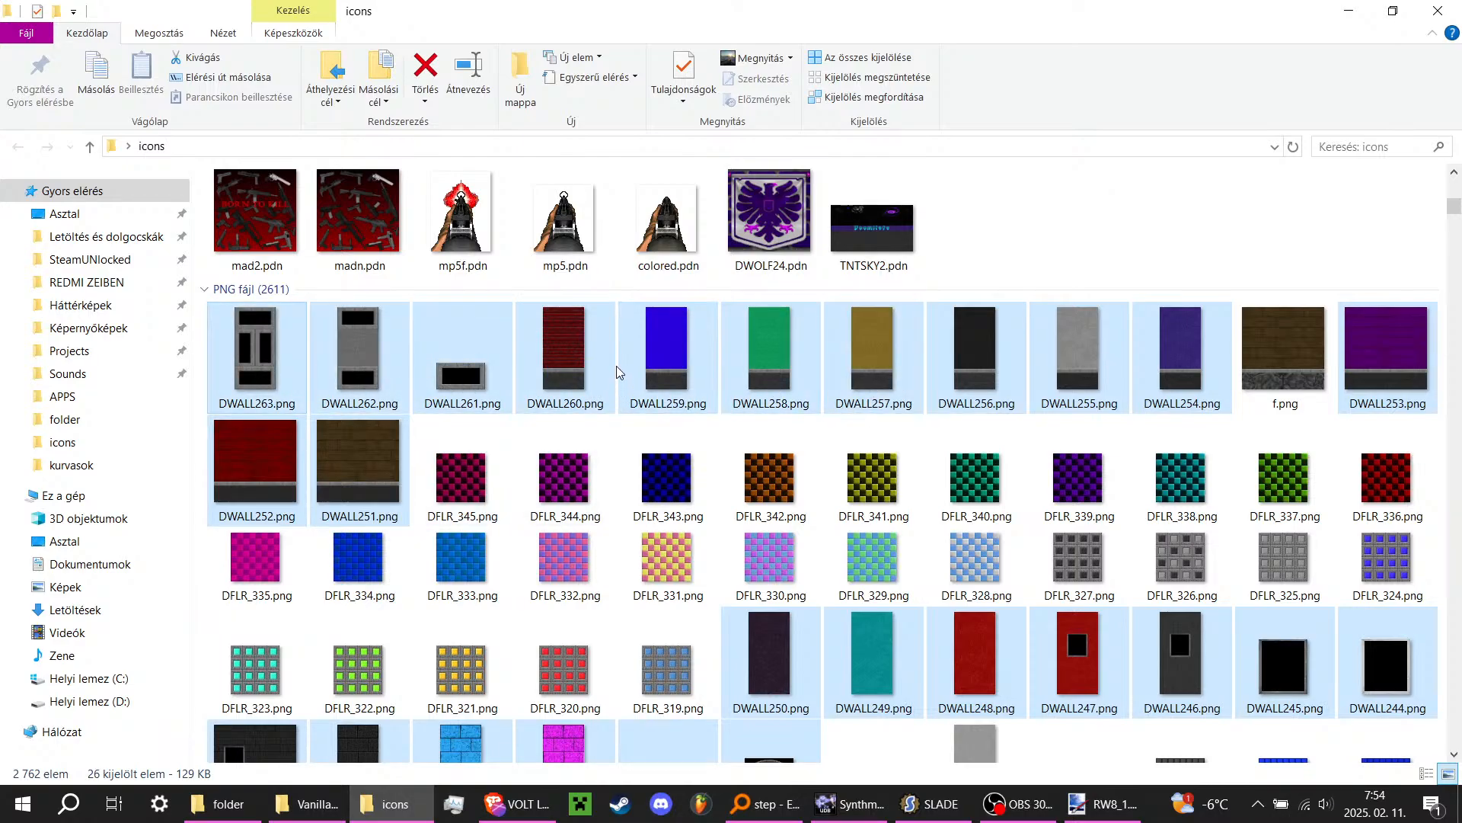
left_click_drag(595, 368, 82, 428)
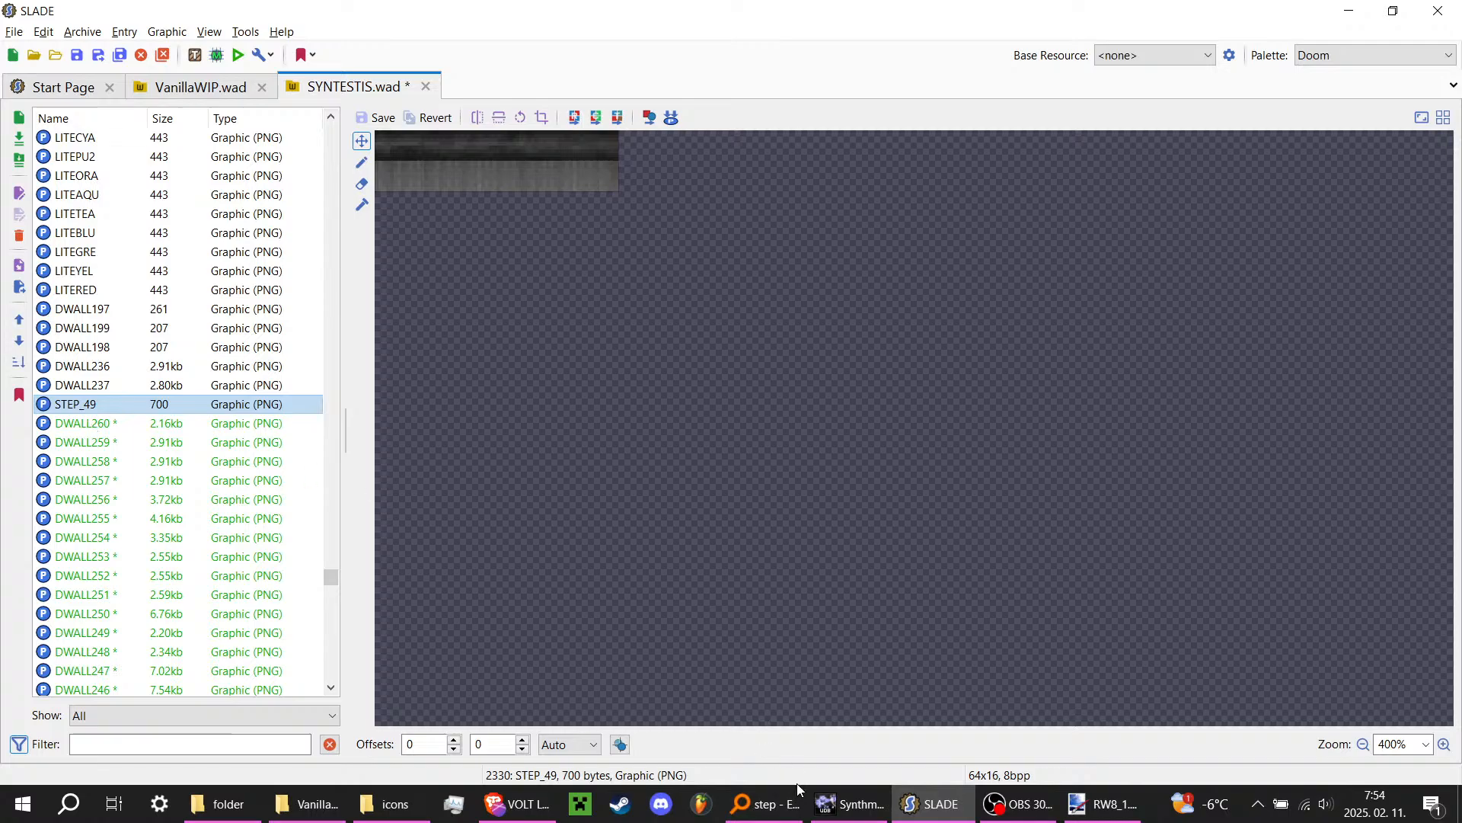
Step: In Ultimate Doom Builder's 3D view, set the middle texture of the DWALL230 wall in the pistol room to DFLR_187
left_click(847, 804)
key("q")
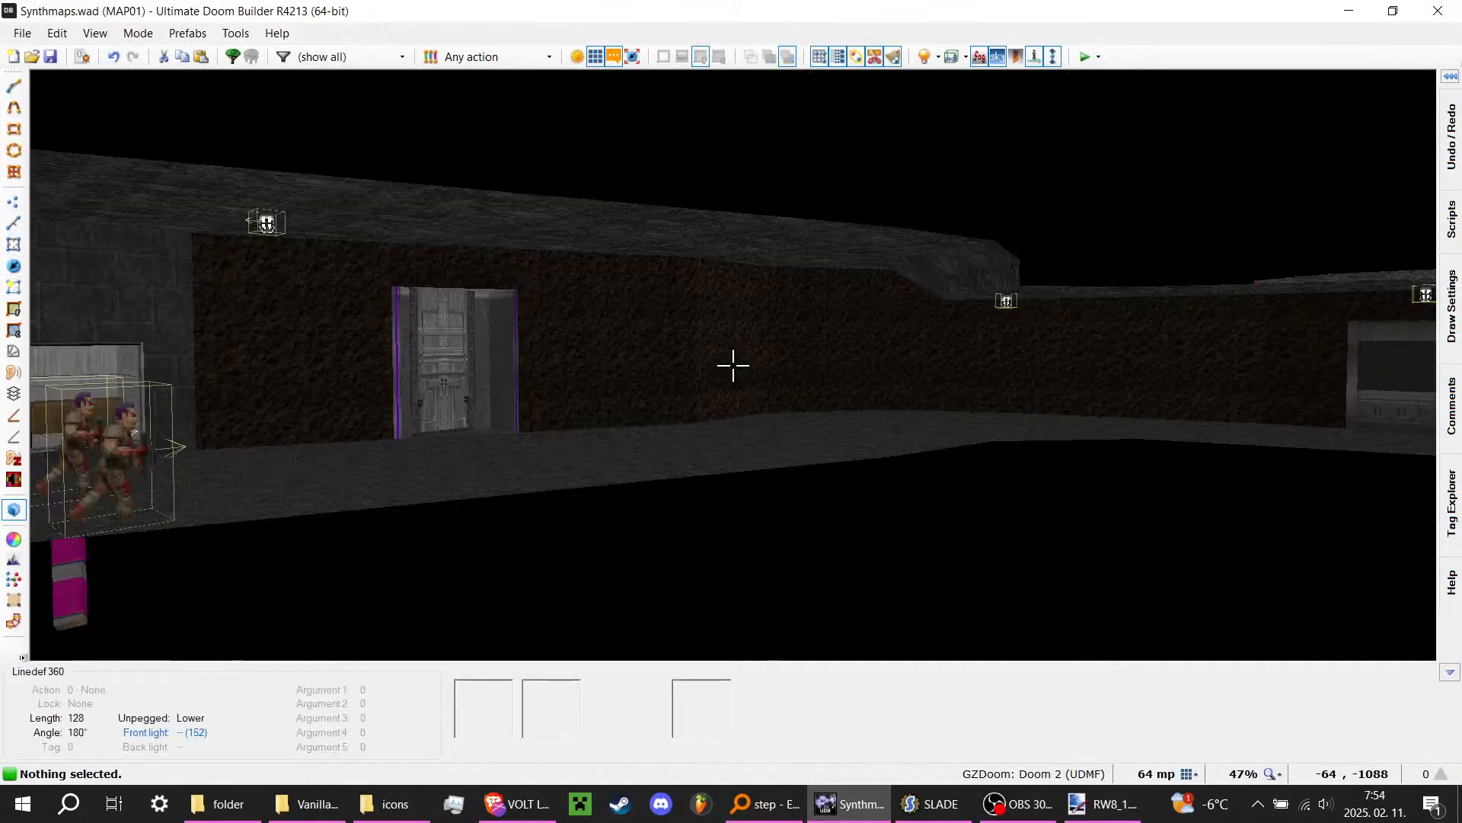
key("s")
key("w")
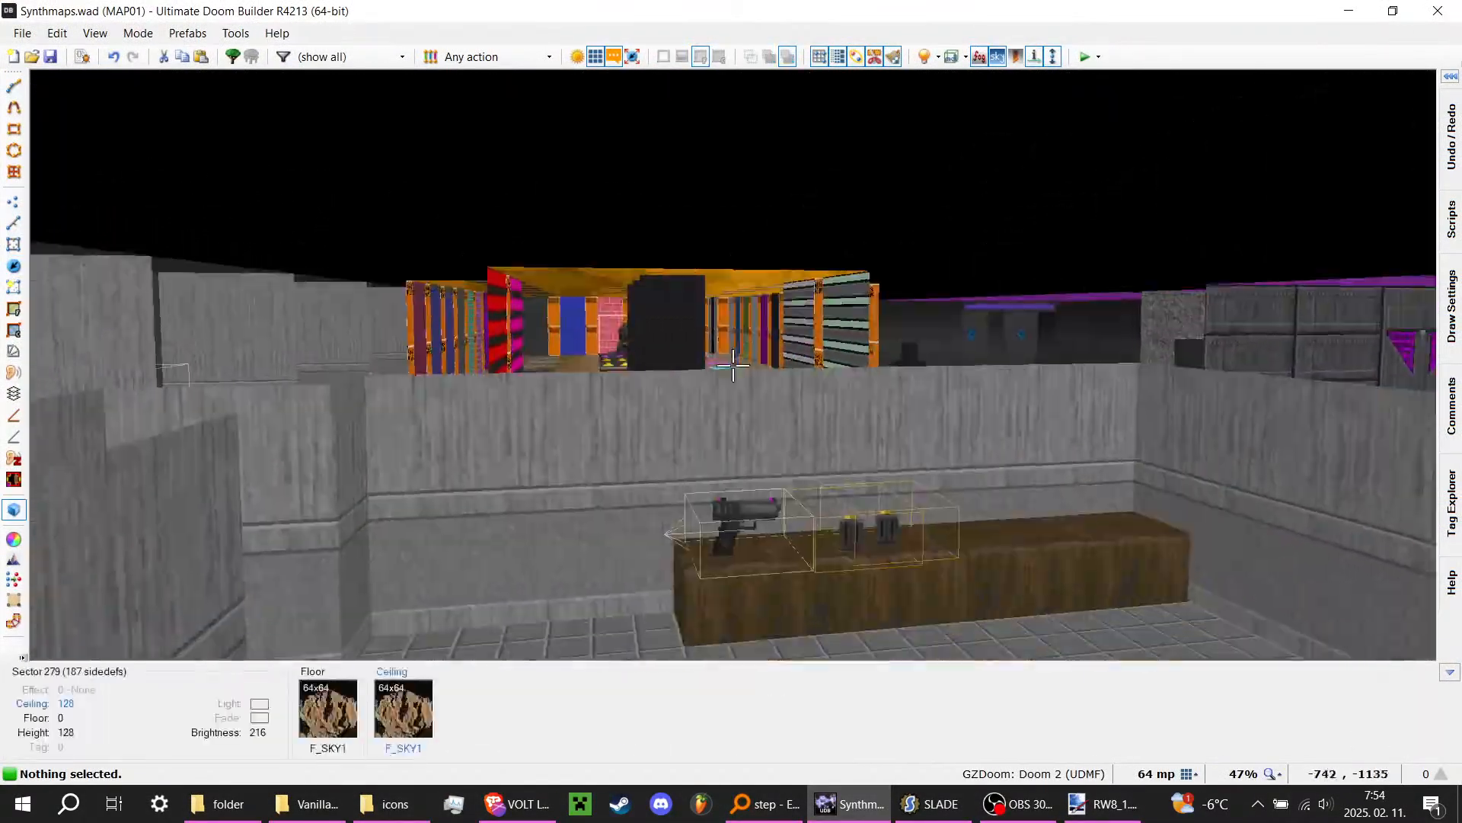
key("s")
key("w")
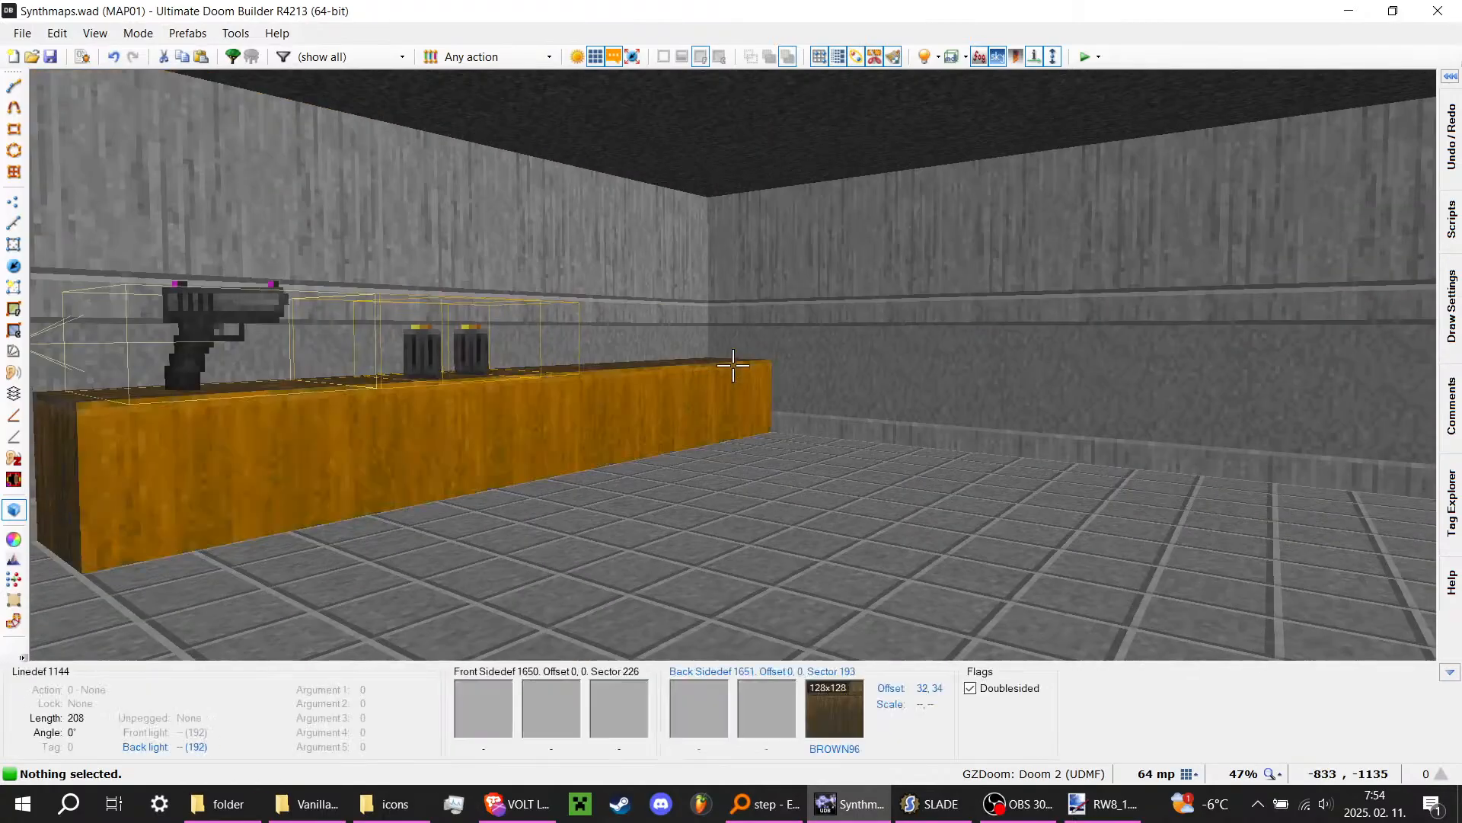
key("w")
right_click(733, 365)
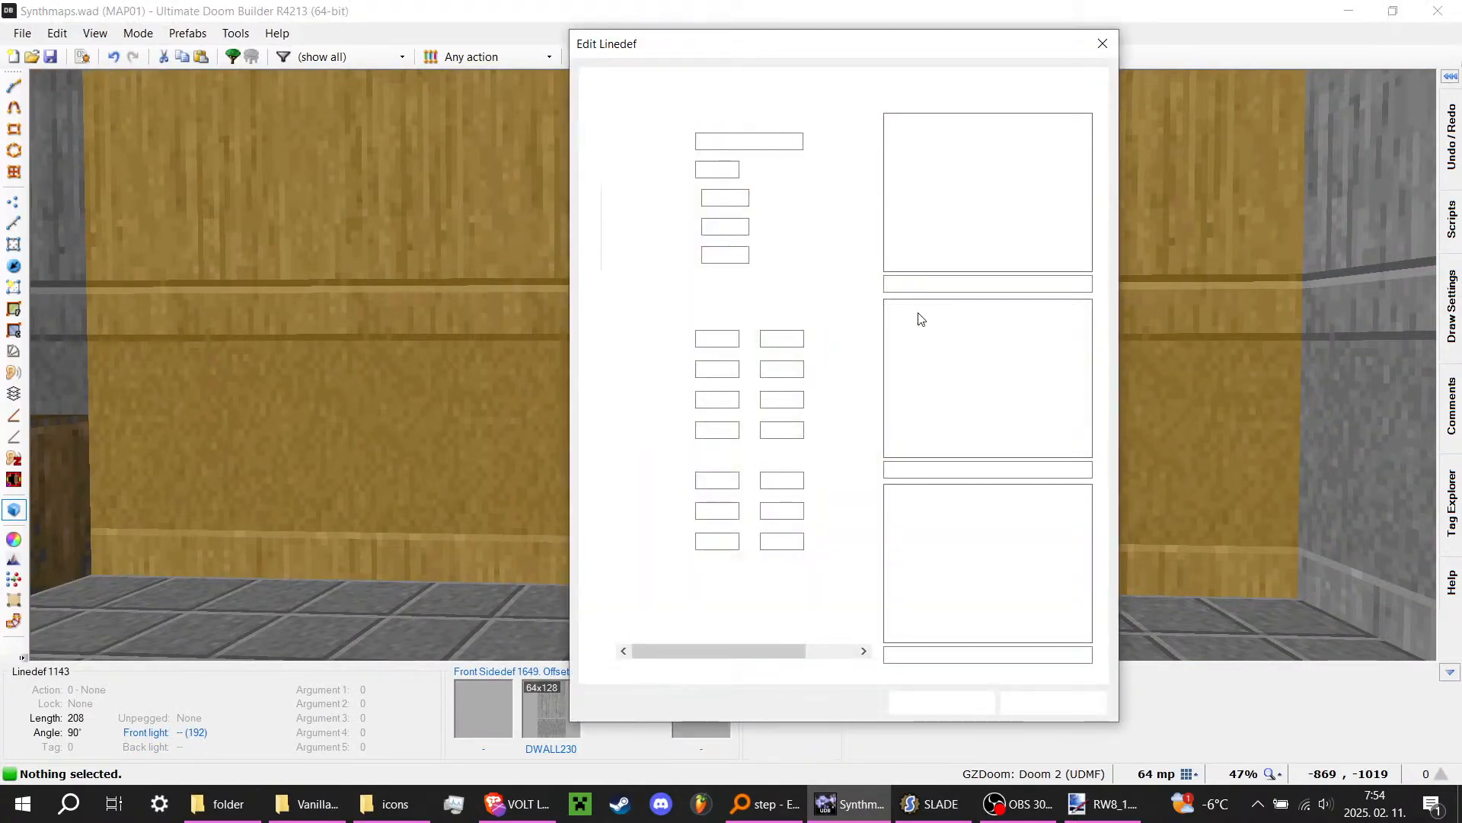
left_click(963, 372)
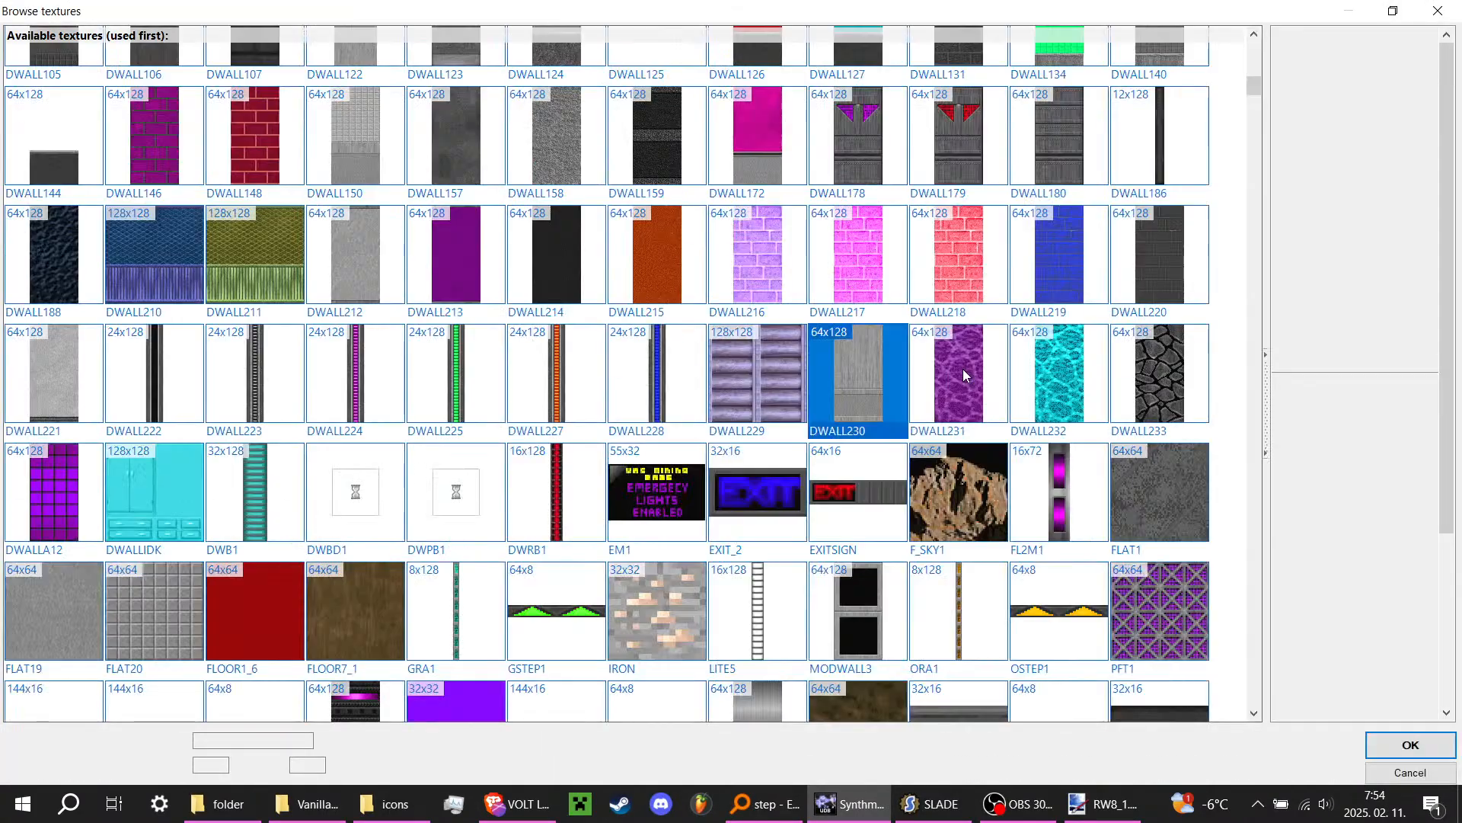
type("DFL")
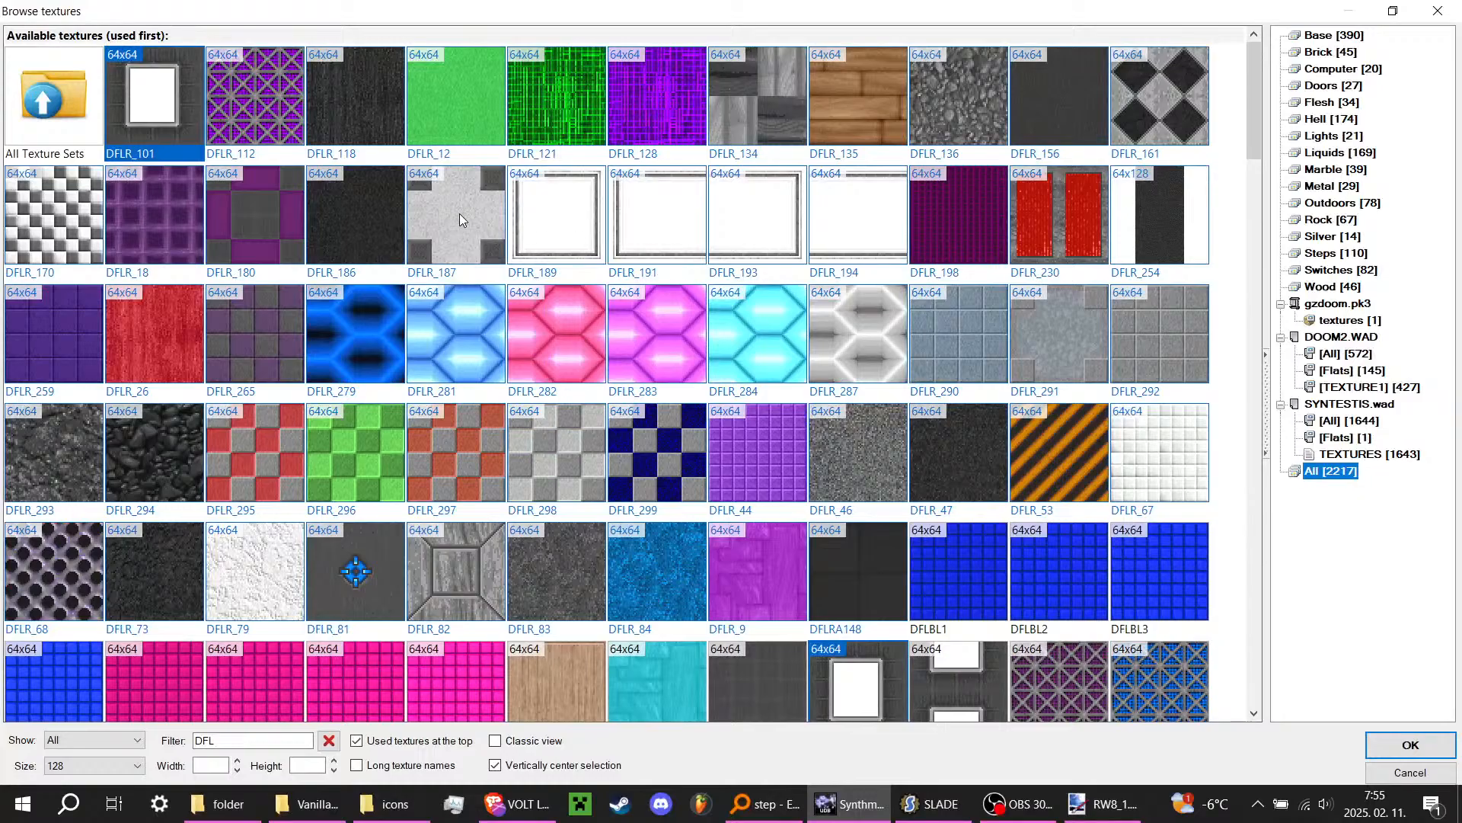
double_click(472, 217)
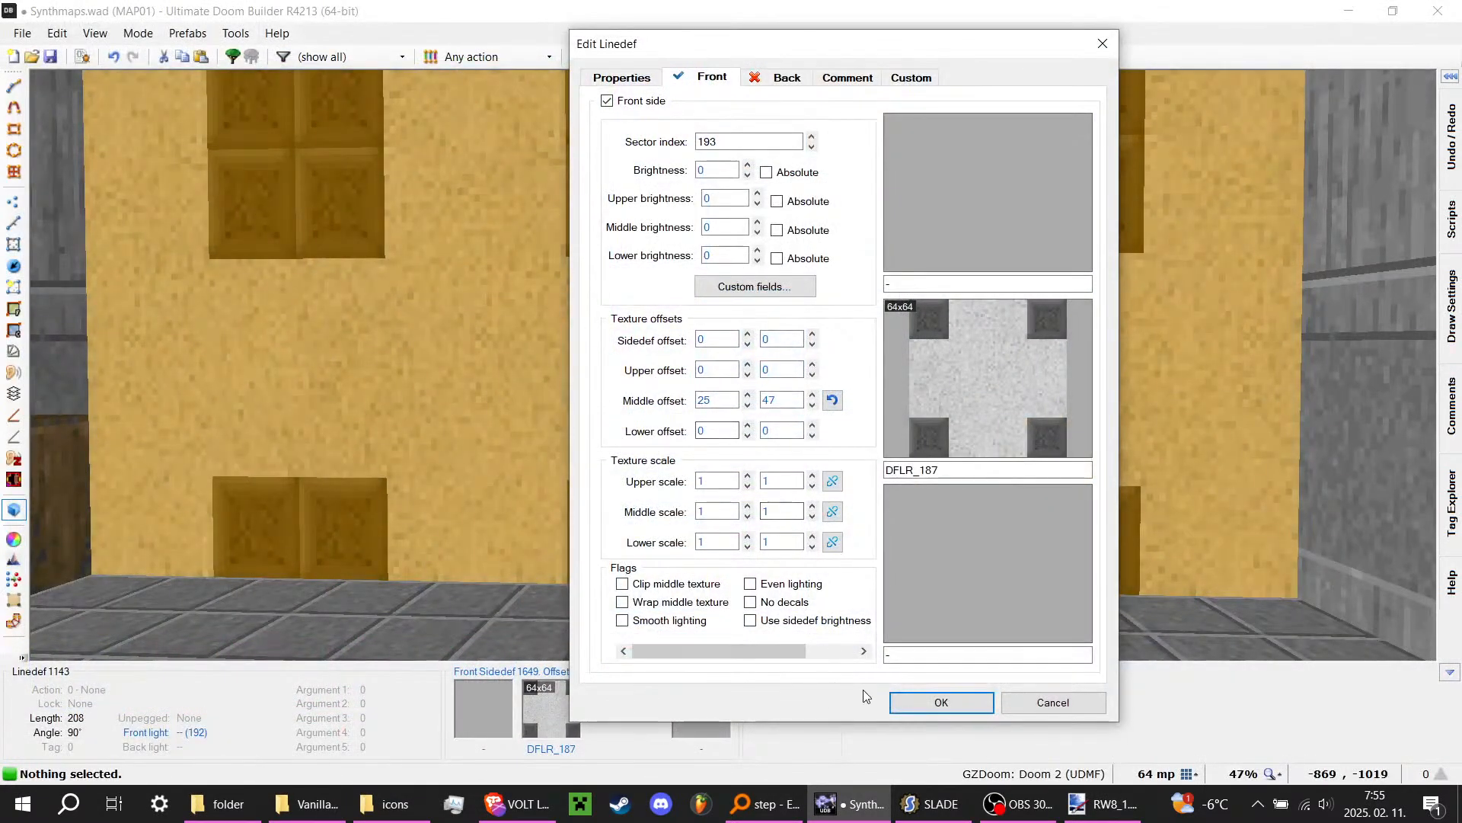
left_click(942, 701)
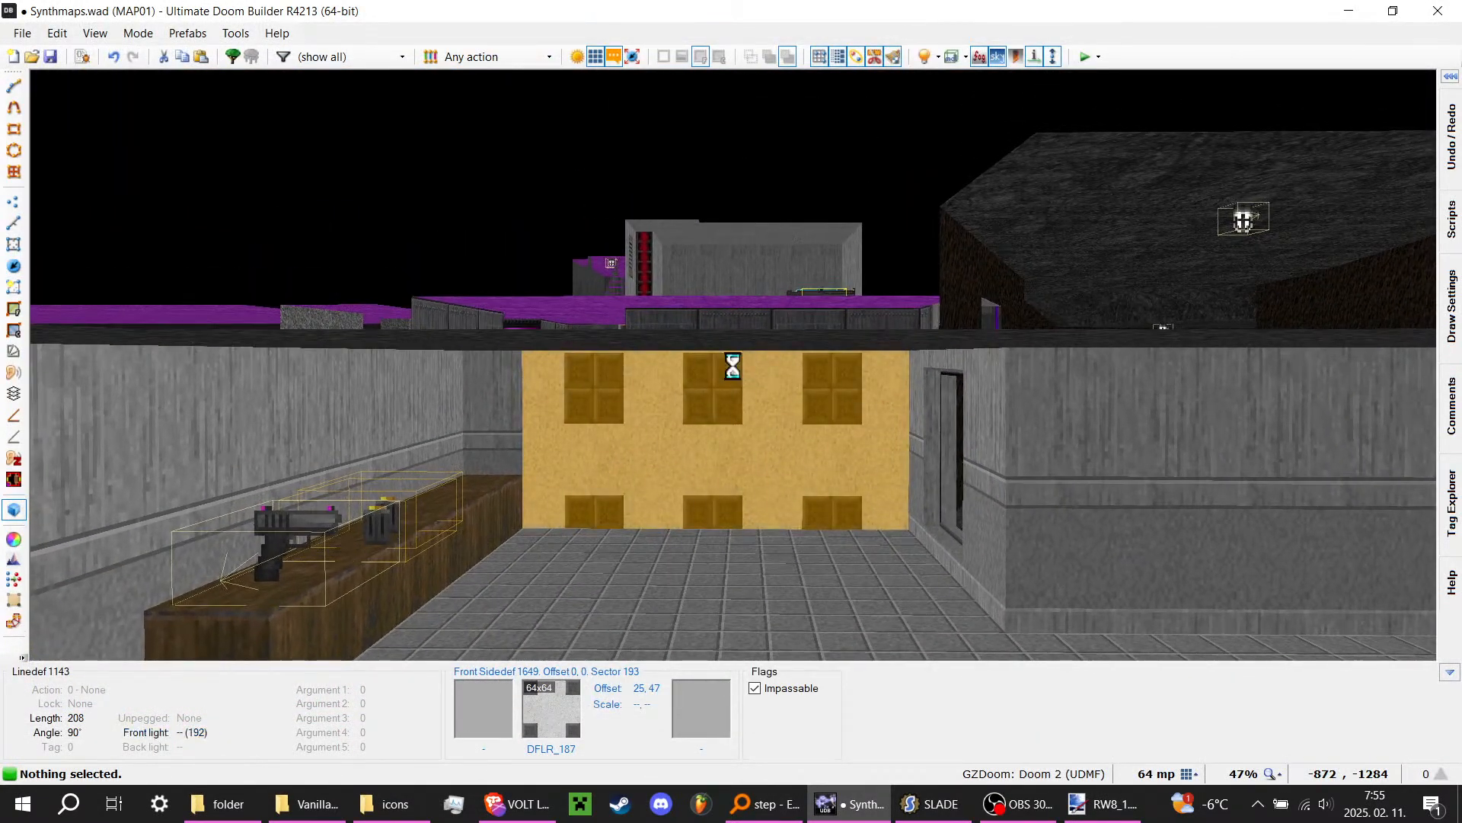
Step: Undo the wall texture change, leave the 3D view, and save the Synthmaps.wad map
key("ctrl+z")
key("q")
key("ctrl+s")
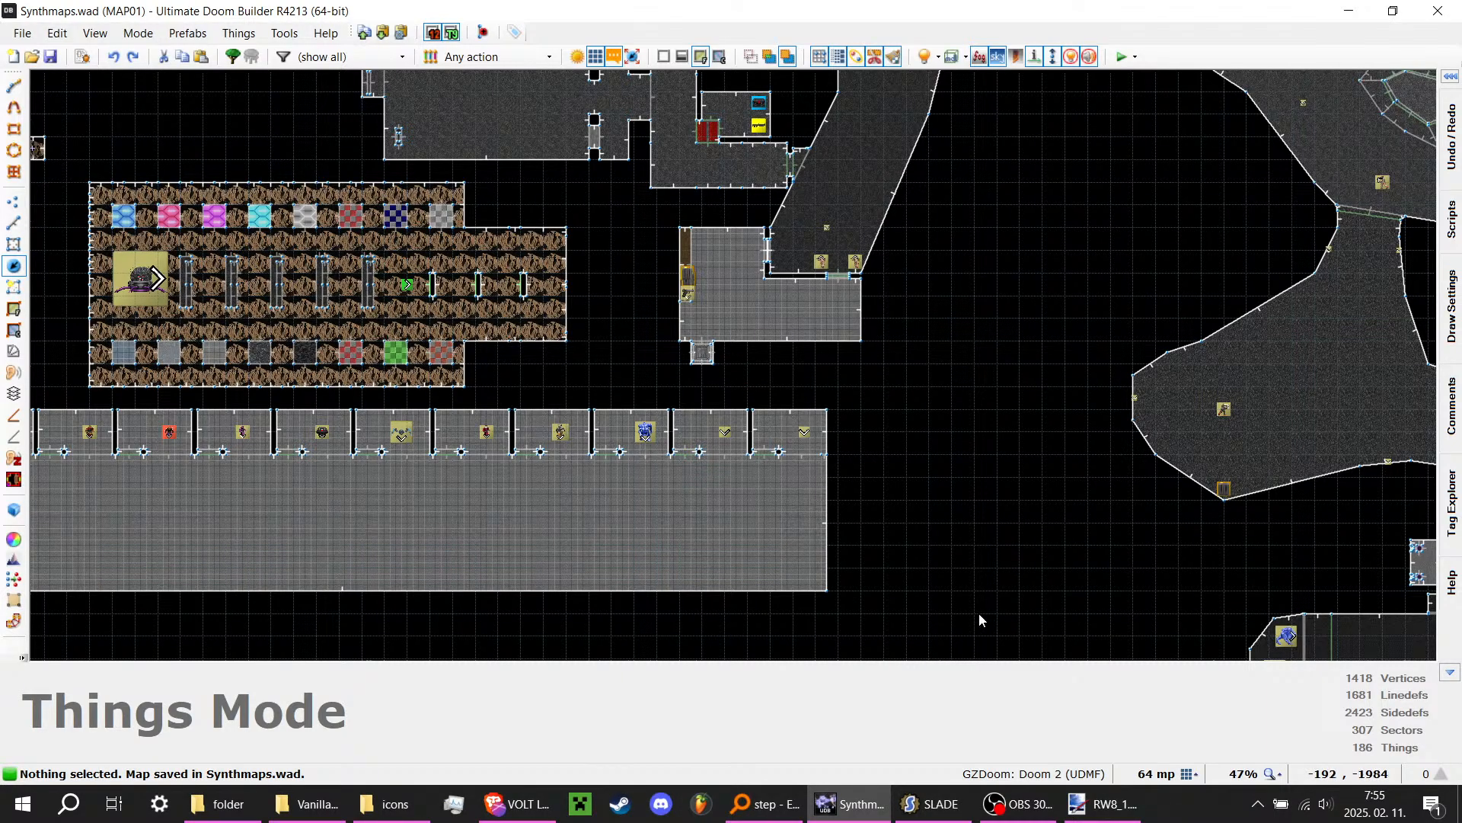
Step: In SLADE, select the newly imported wall patches from DWALL260 through DWALL261 and add them all to the TEXTUREx definitions
left_click(930, 804)
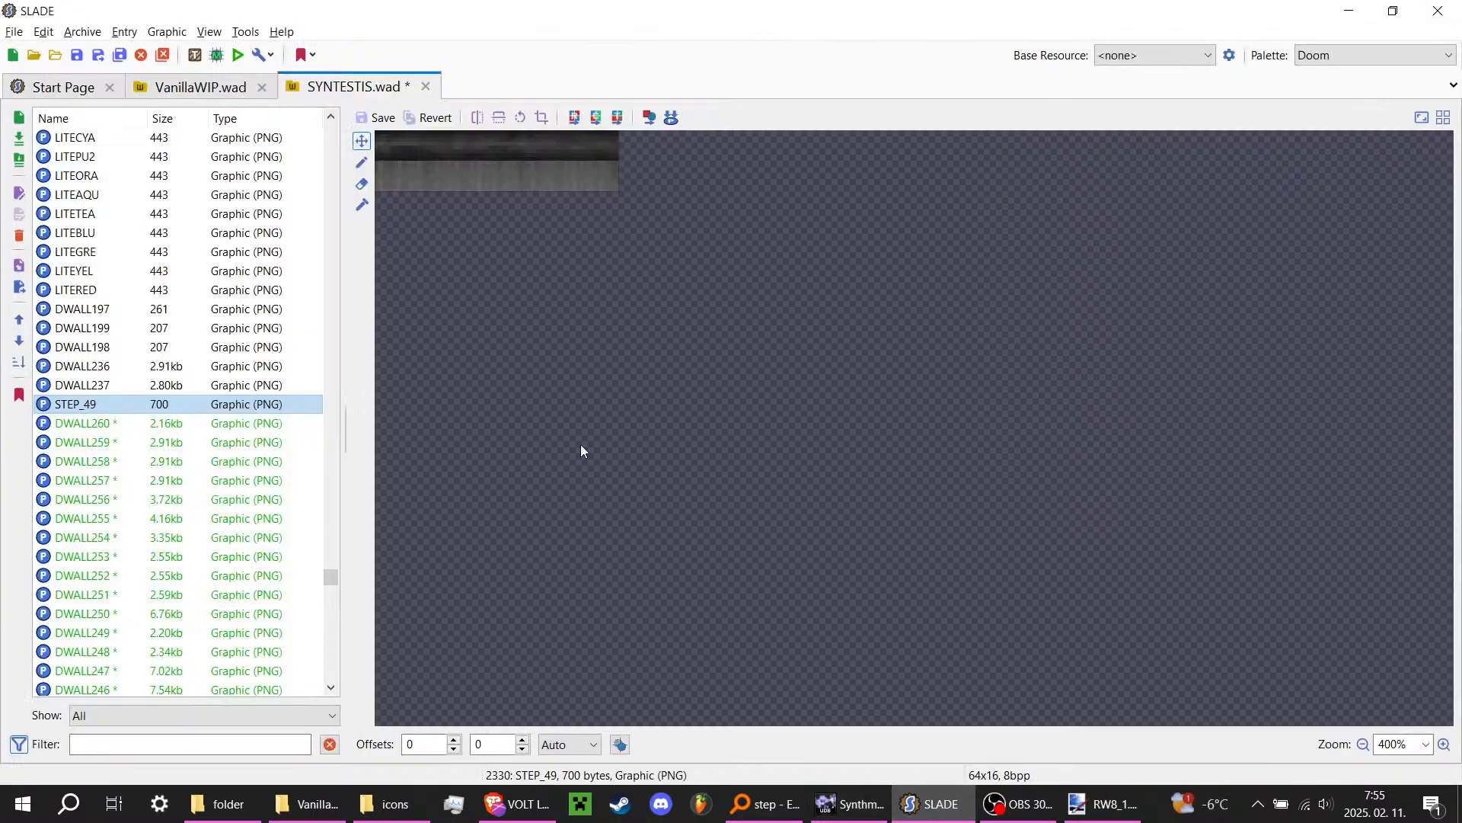
left_click(189, 424)
scroll(191, 424, "down", 6)
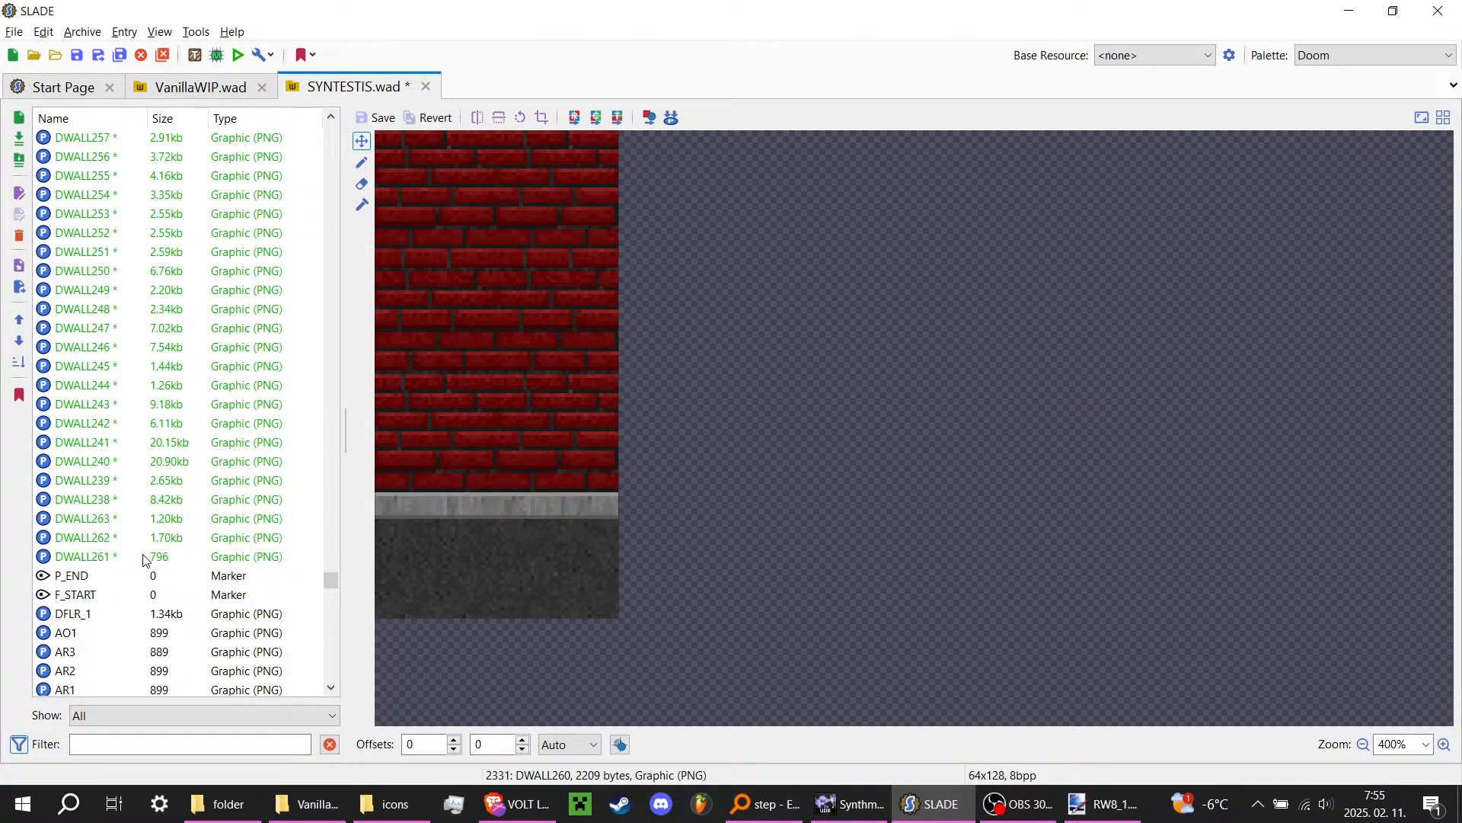
left_click(144, 559, "shift")
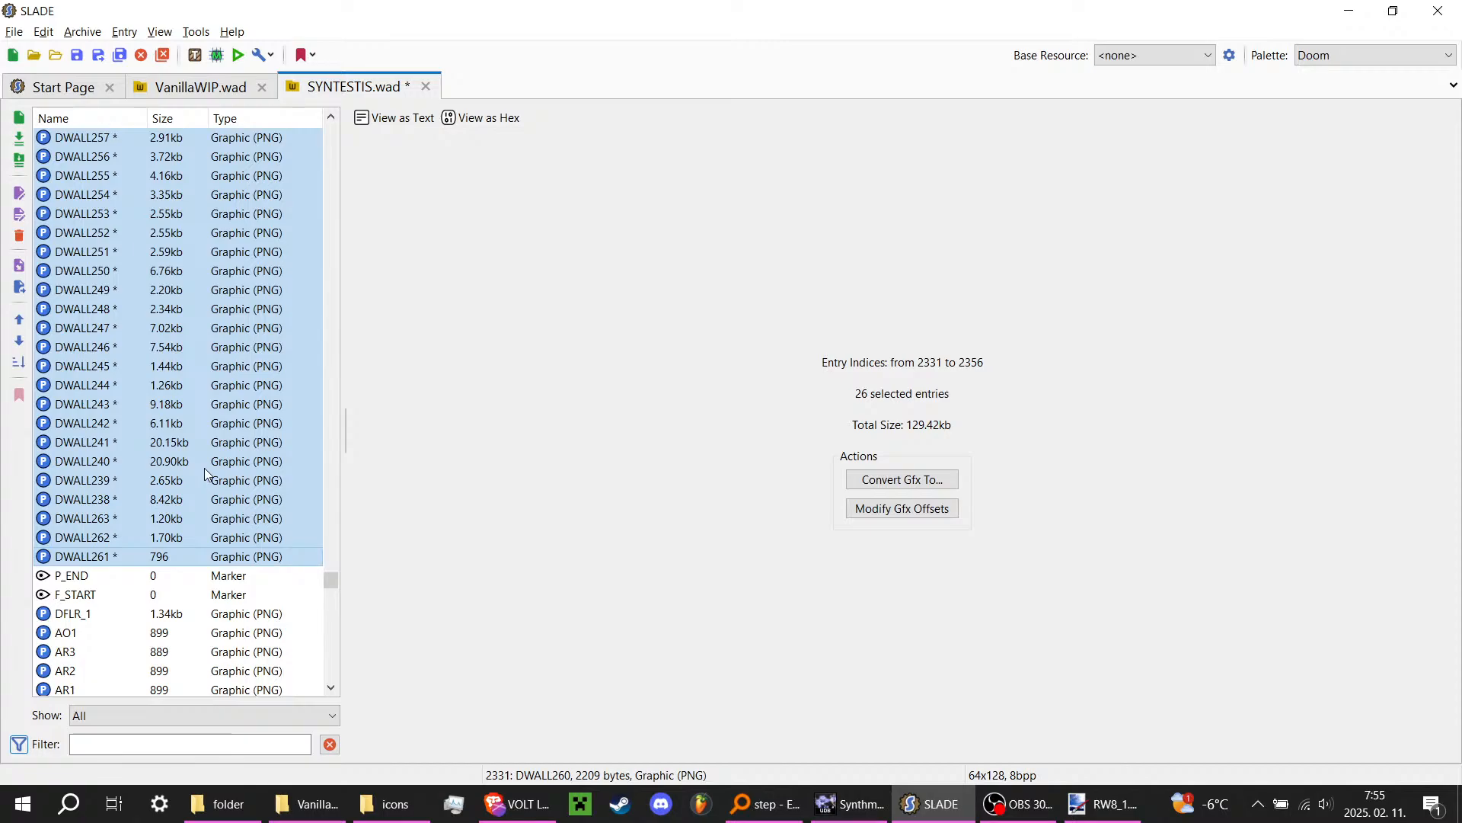
right_click(204, 470)
mouse_move(340, 756)
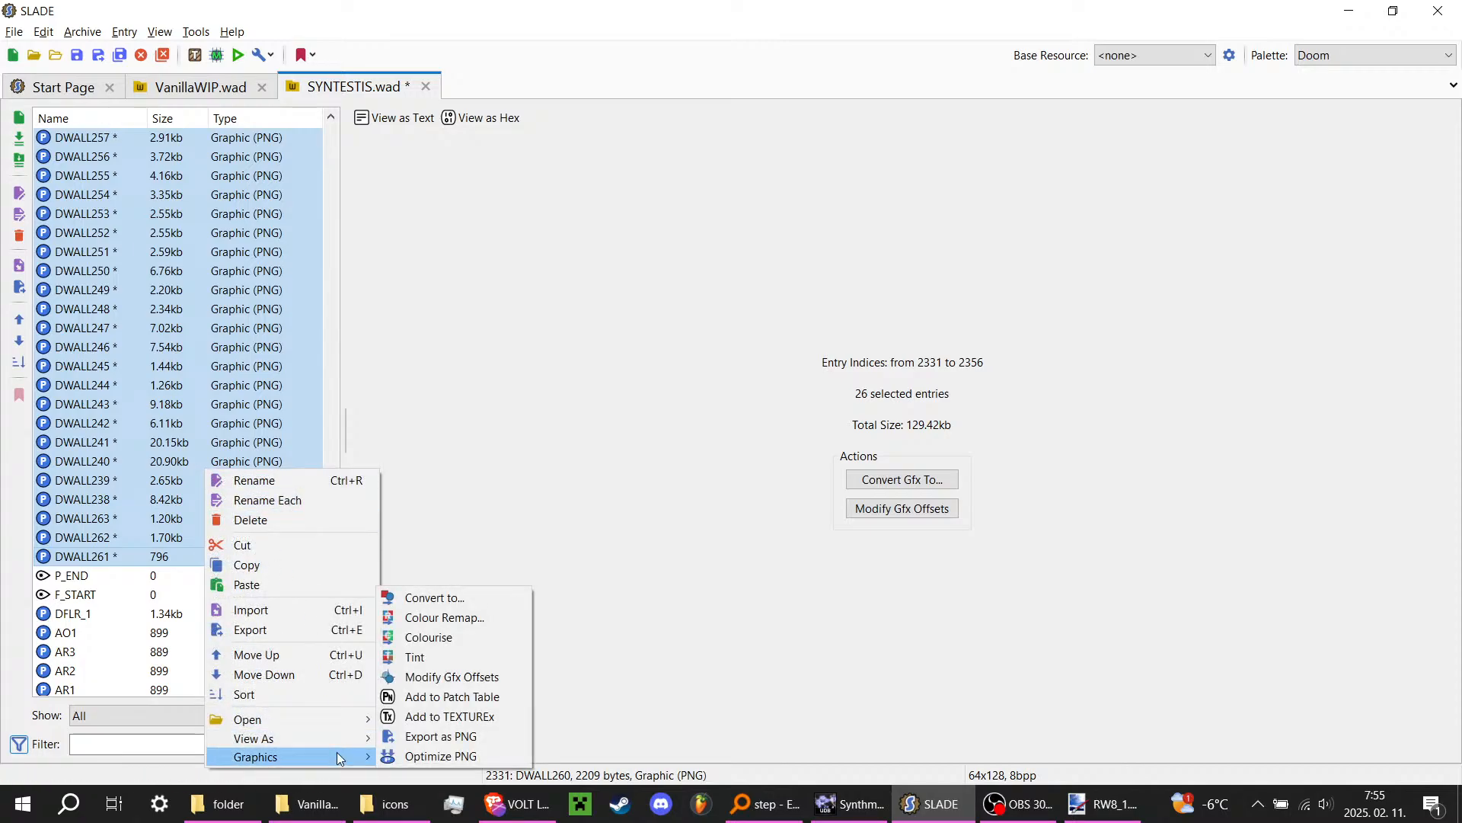
left_click(455, 718)
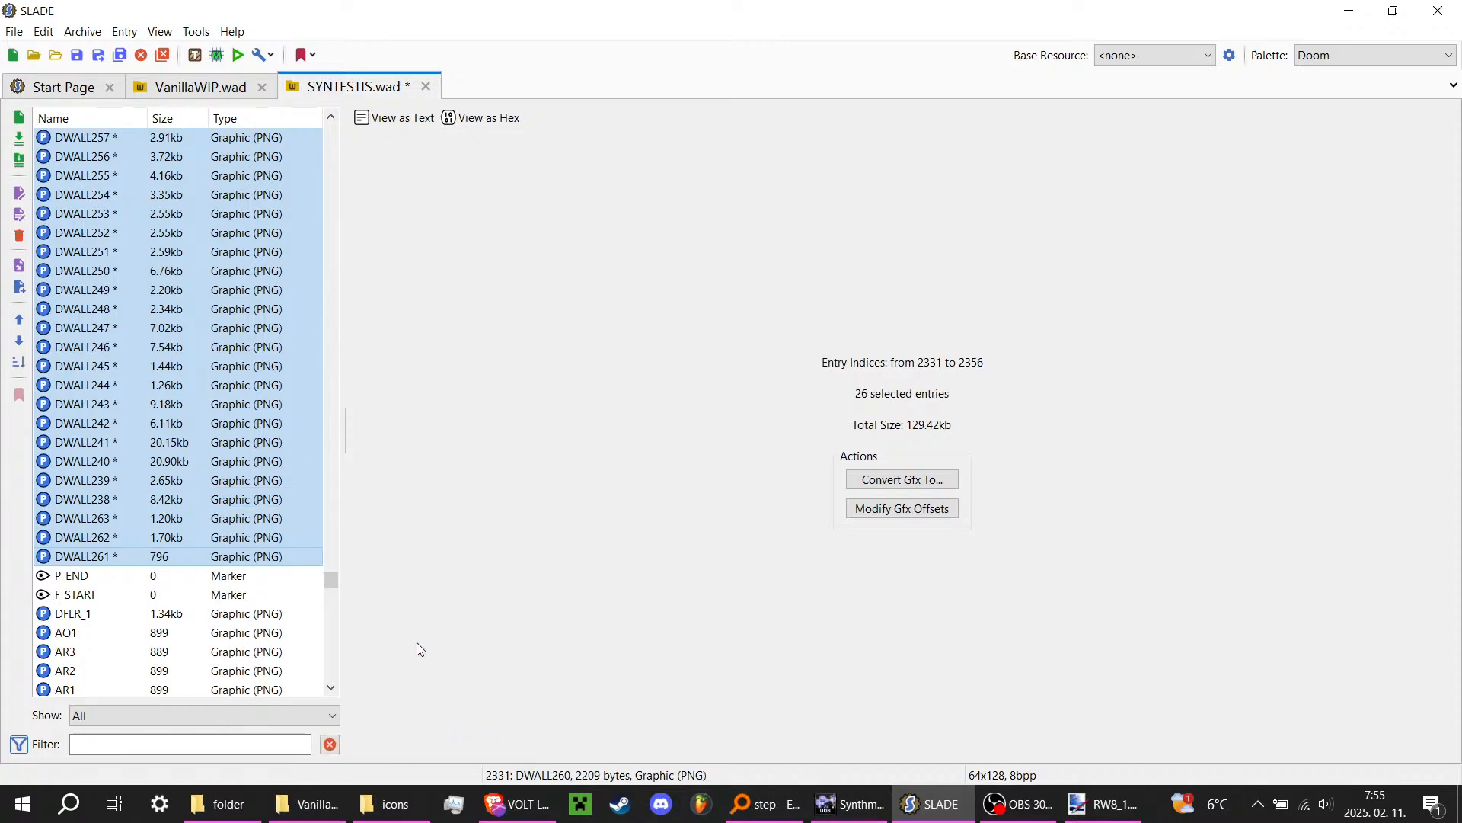
Step: Check the TEXTURES entry near the end of SYNTESTIS.wad for its updated texture definitions
scroll(336, 583, "down", 2)
left_click_drag(336, 583, 332, 699)
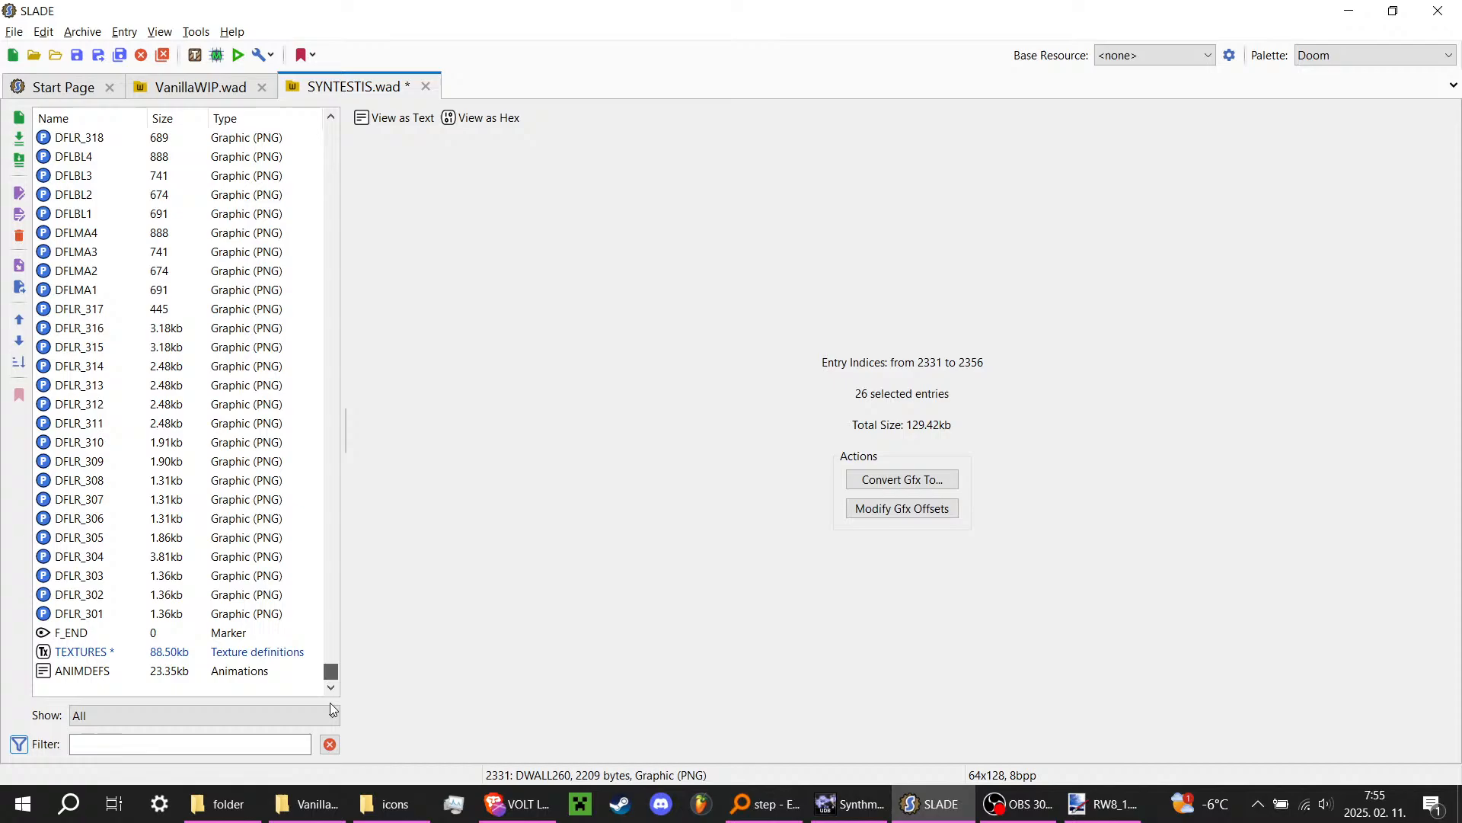
left_click(277, 649)
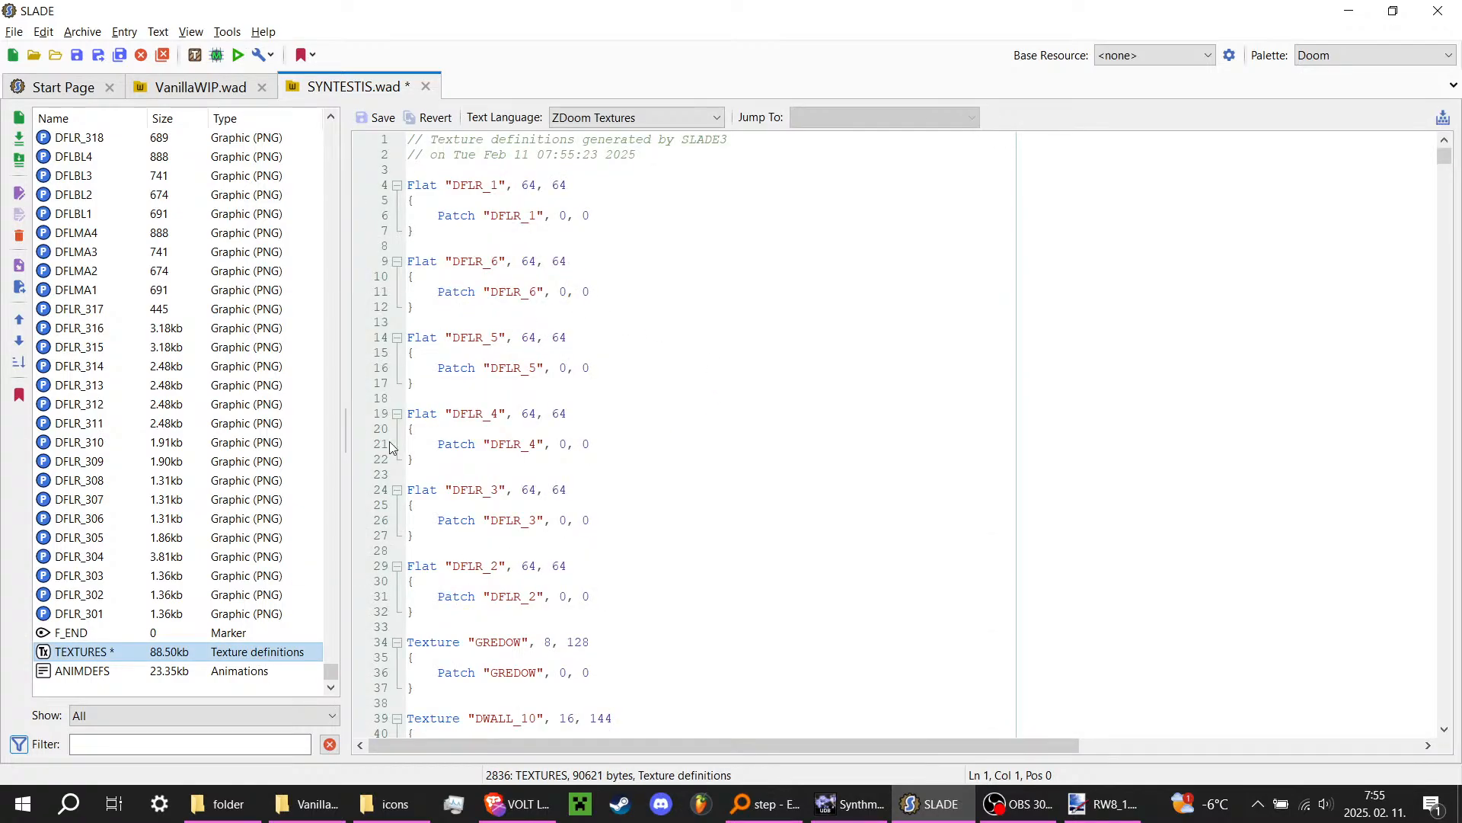
scroll(390, 446, "down", 7)
left_click(876, 806)
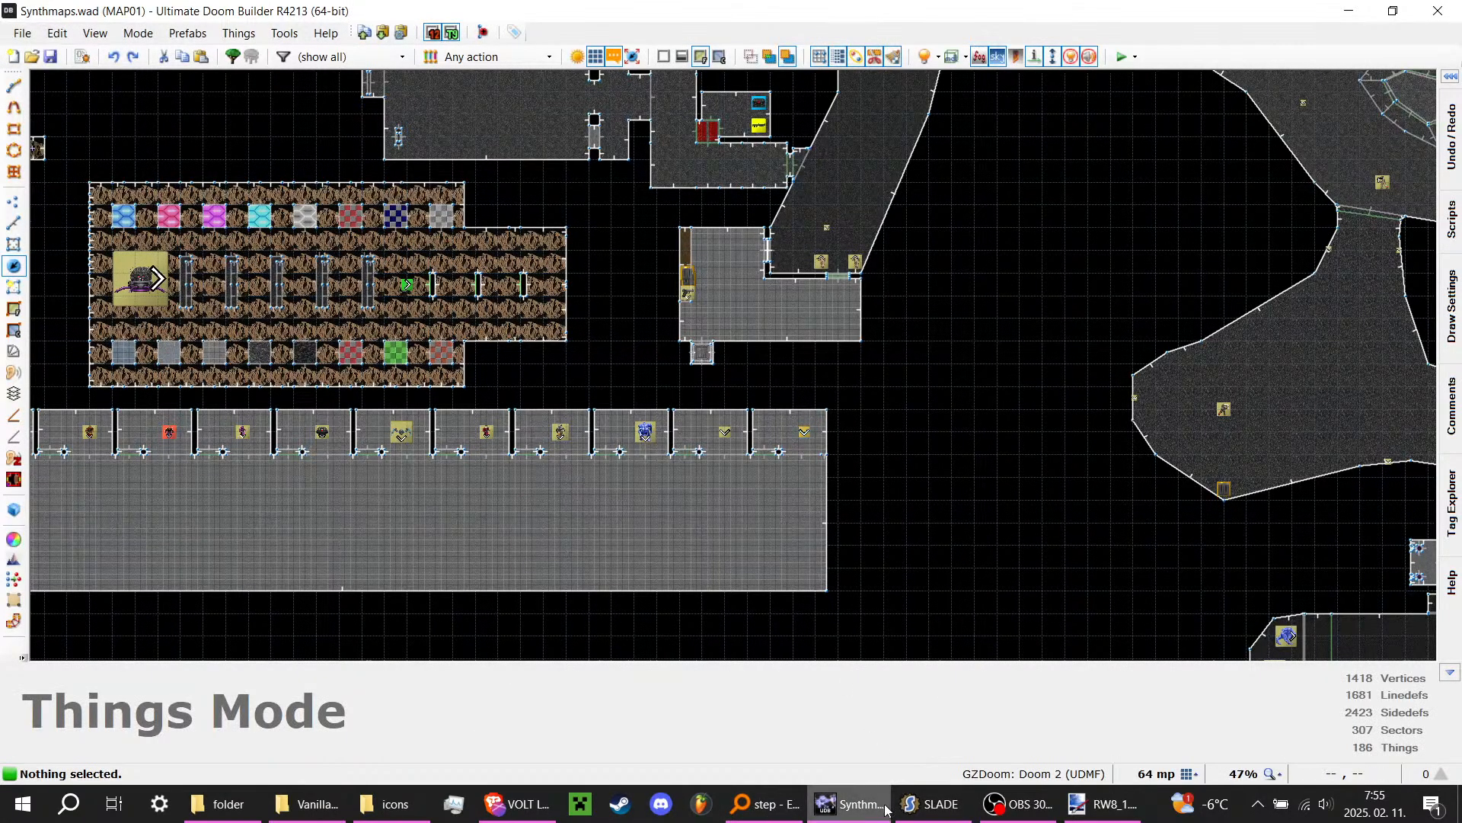
left_click(933, 804)
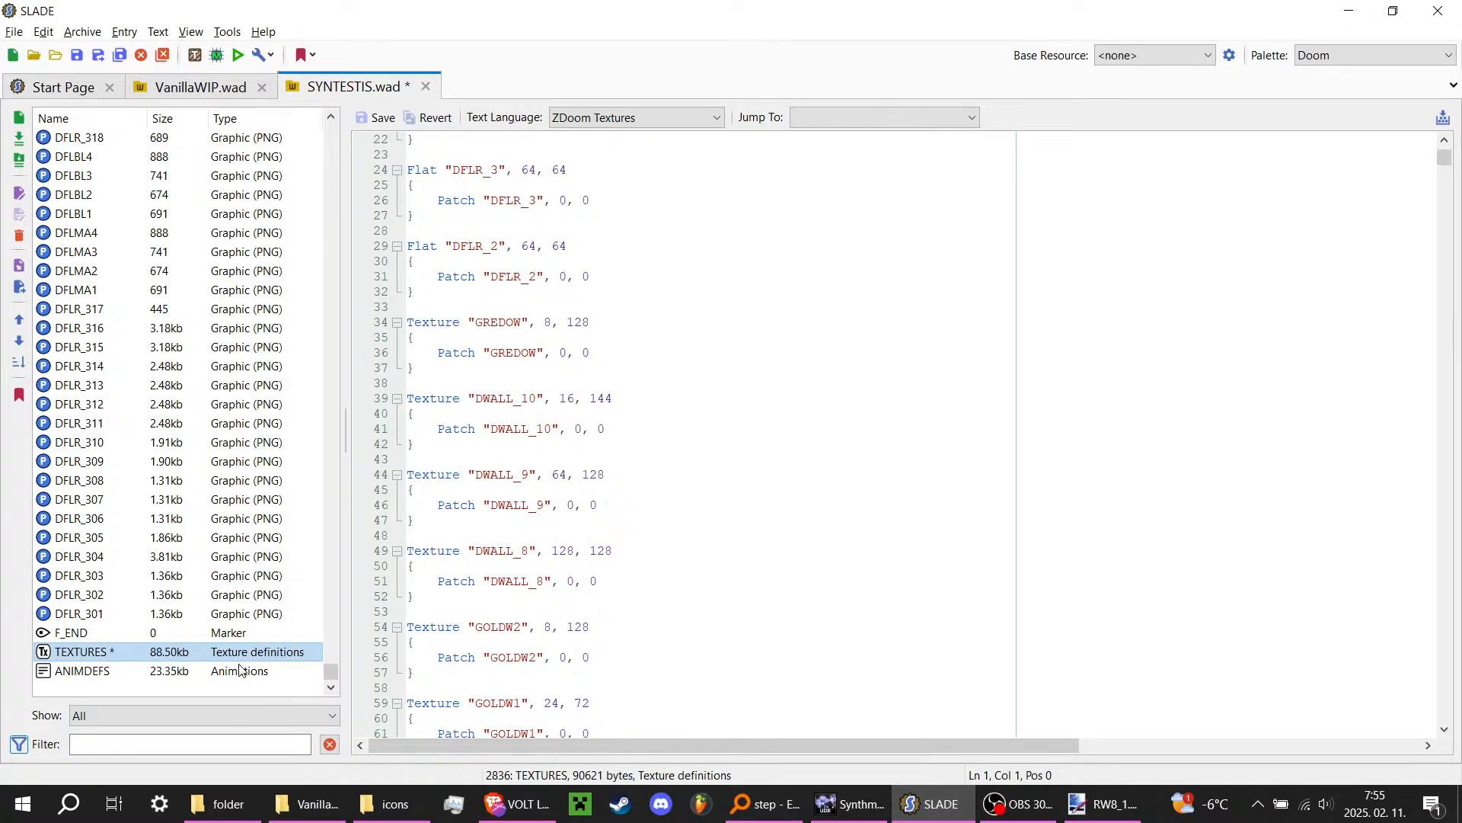
Step: Select the floor images DFLR_319.png through DFLR_345.png in the icons folder and import them into SYNTESTIS.wad between DFLR_301 and F_END
left_click(388, 805)
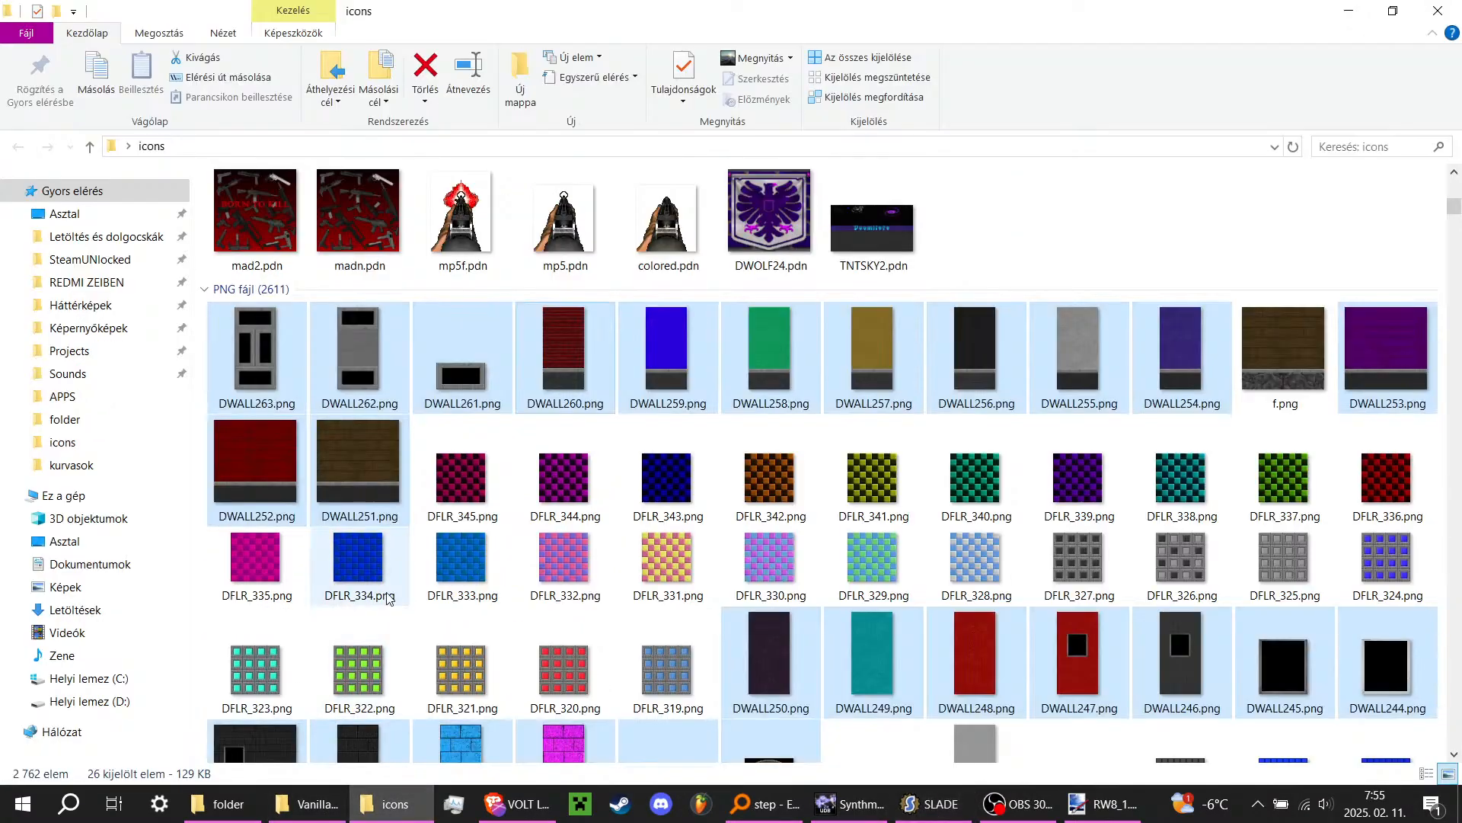
scroll(392, 584, "down", 3)
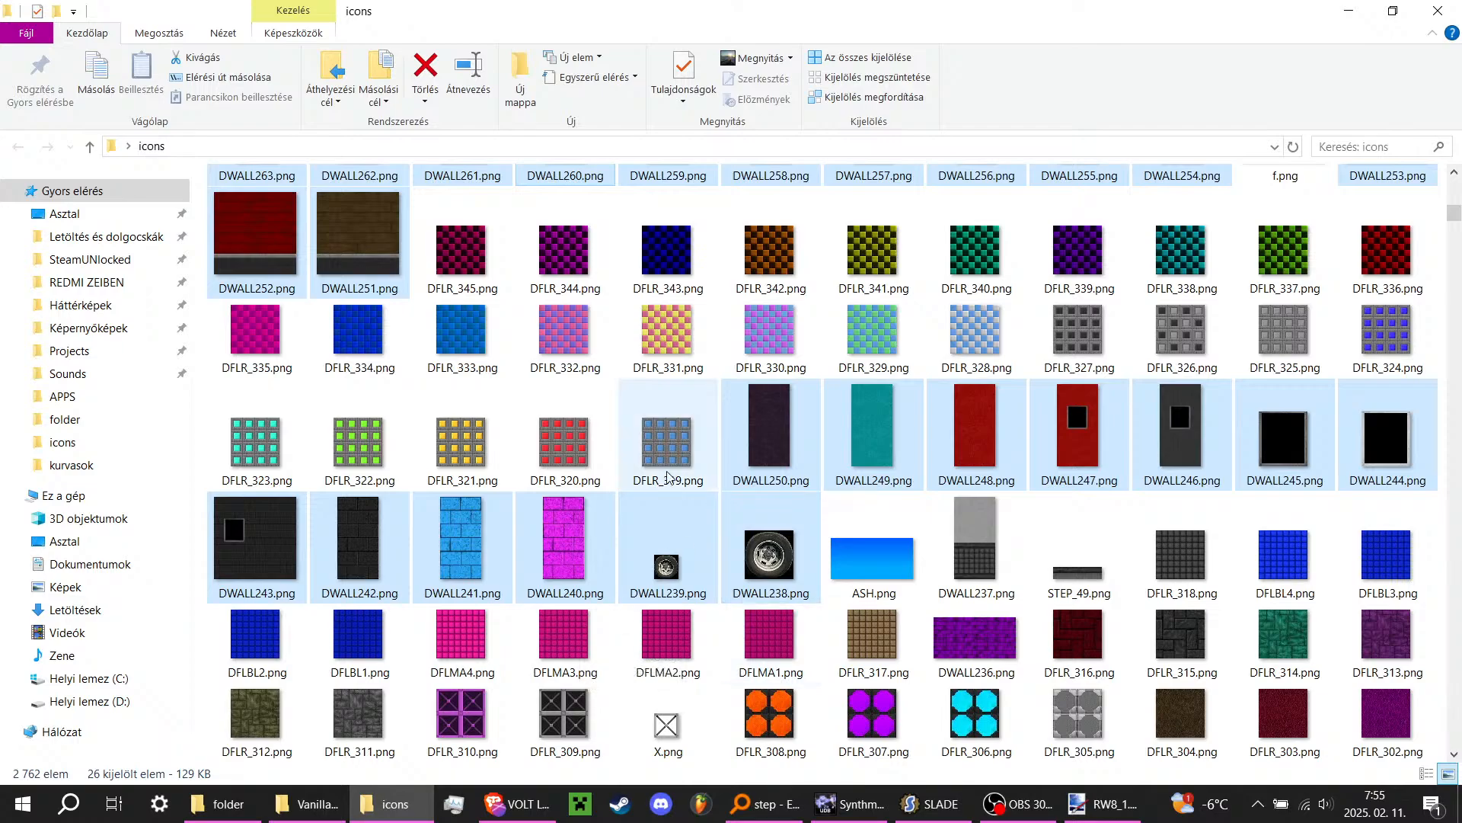
left_click_drag(719, 464, 229, 445)
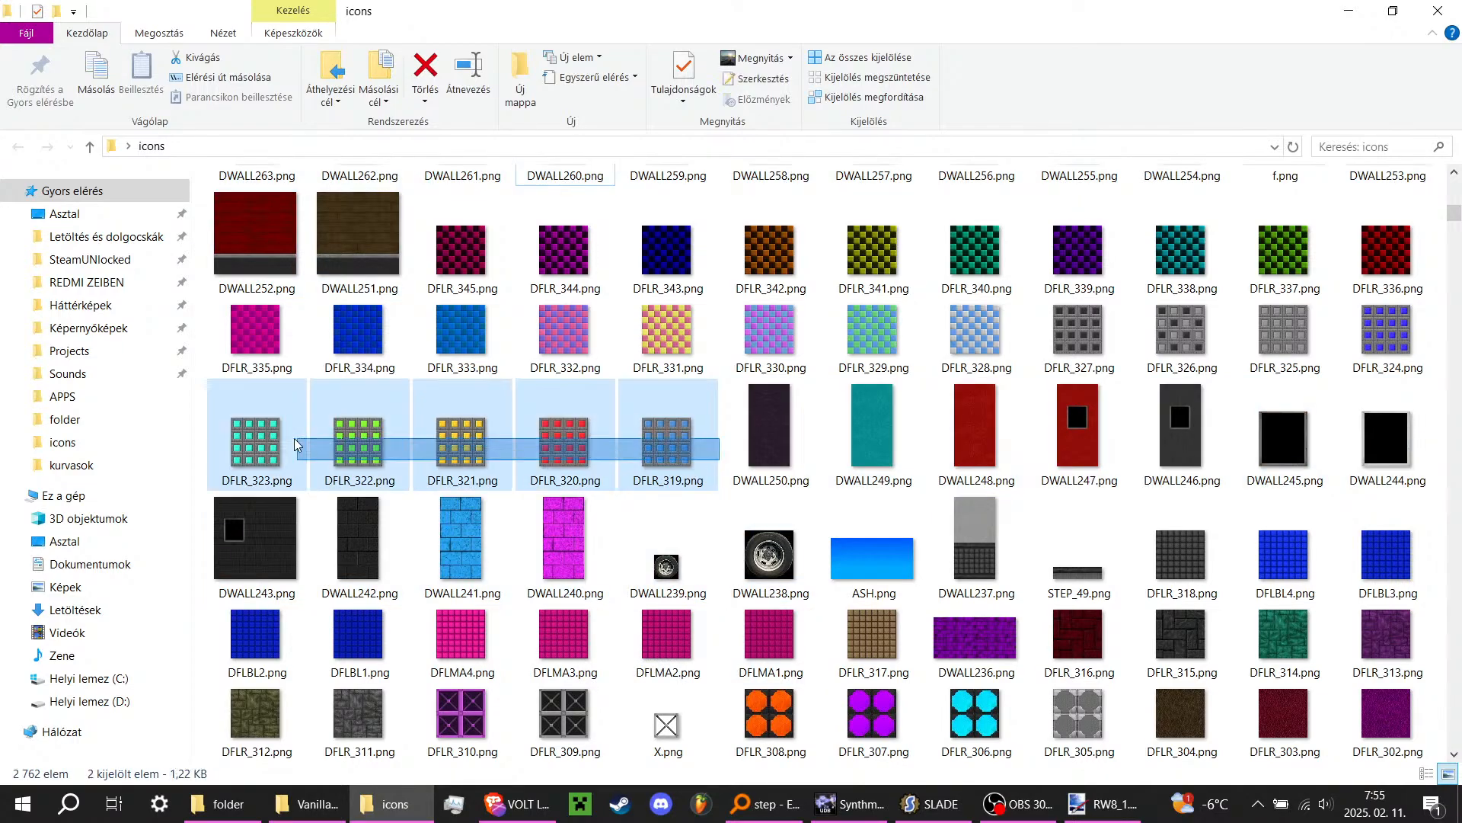
left_click_drag(1439, 336, 236, 329, "ctrl")
left_click_drag(1442, 259, 494, 283, "ctrl")
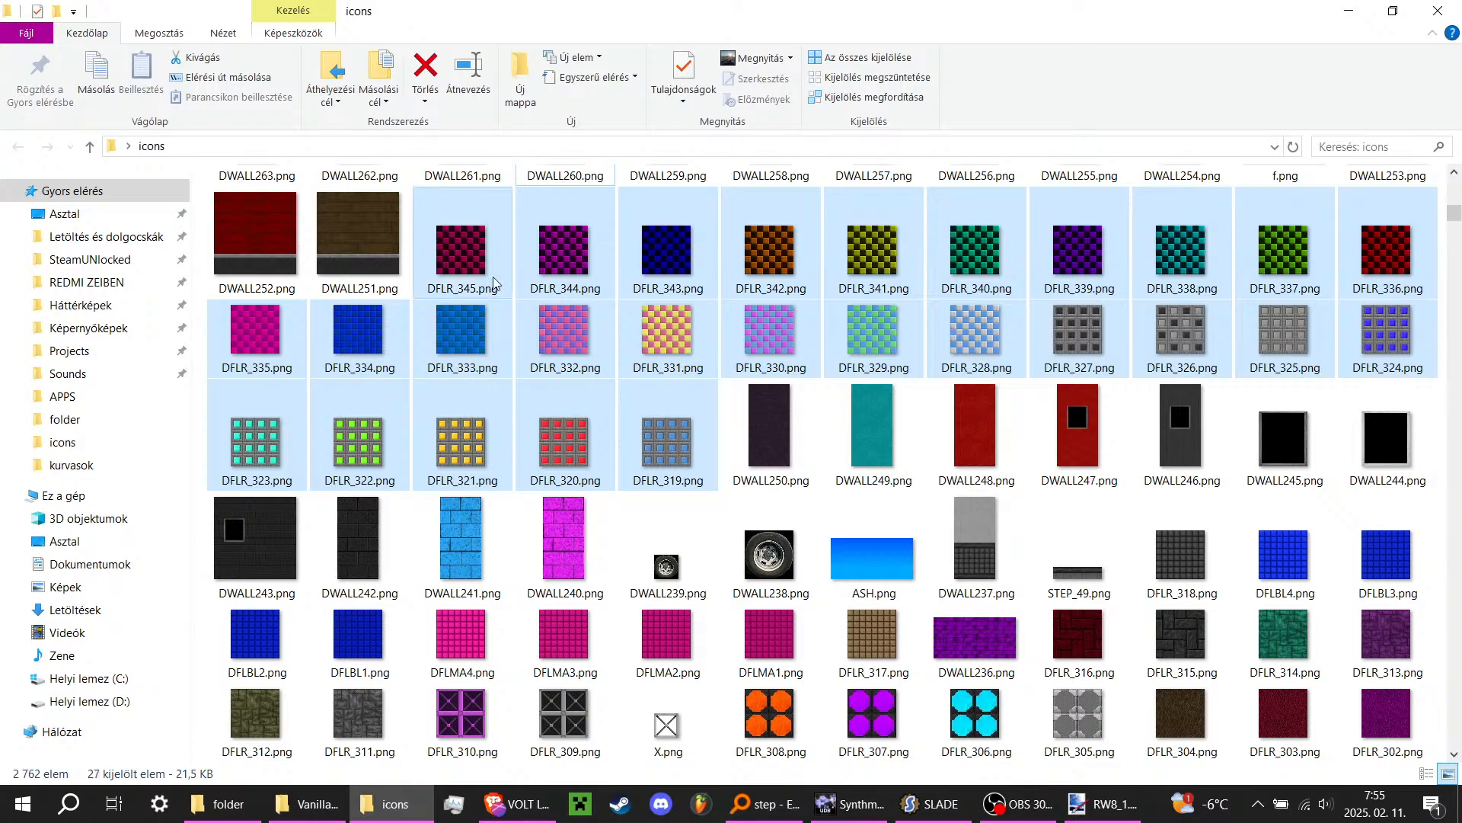
left_click_drag(680, 457, 81, 631)
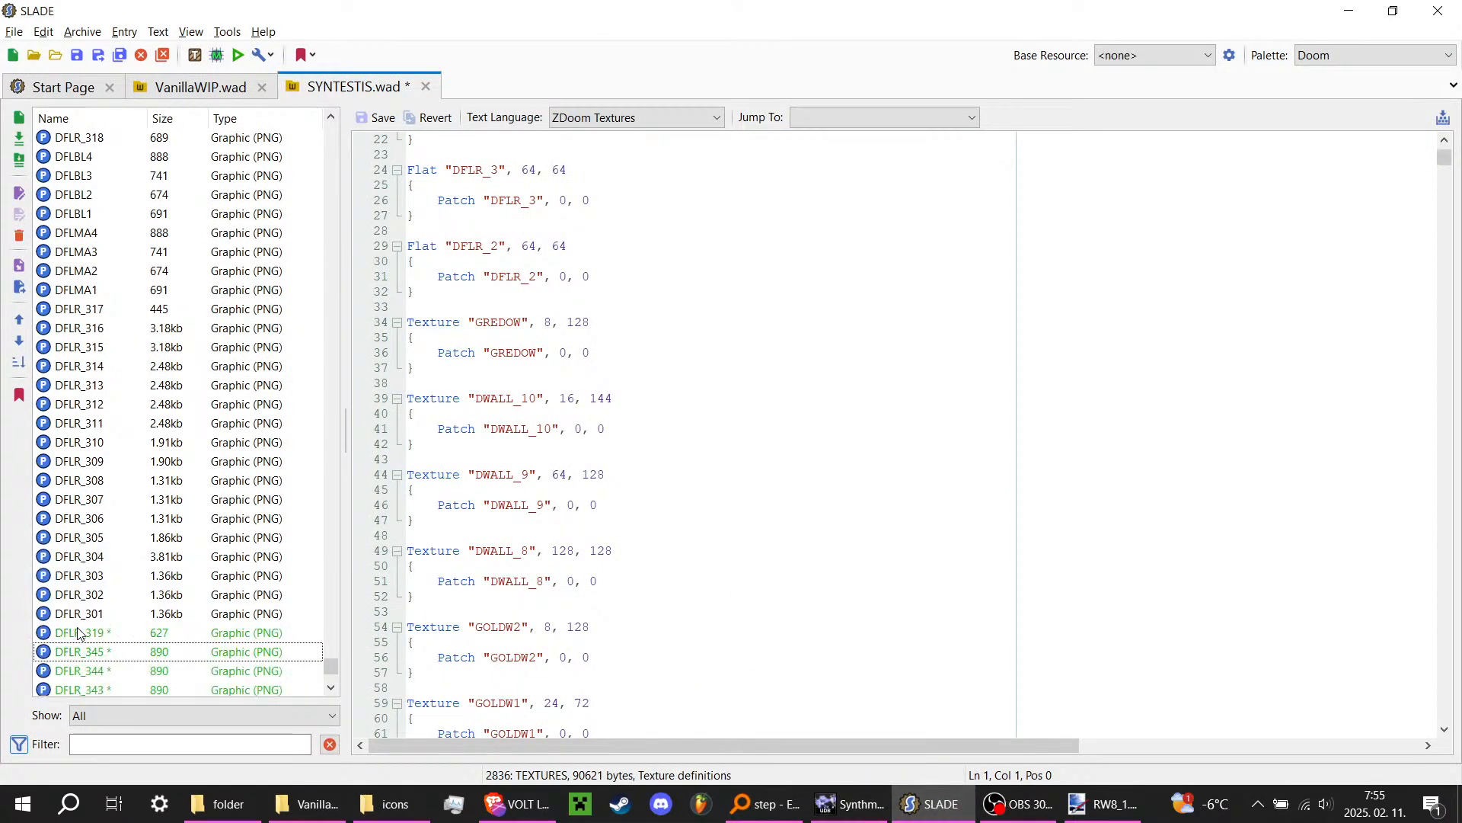
Step: Select all newly imported DFLR floor entries, from DFLR_319 through DFLR_320, and add them to the TEXTUREx definitions
left_click(81, 631)
scroll(81, 630, "down", 9)
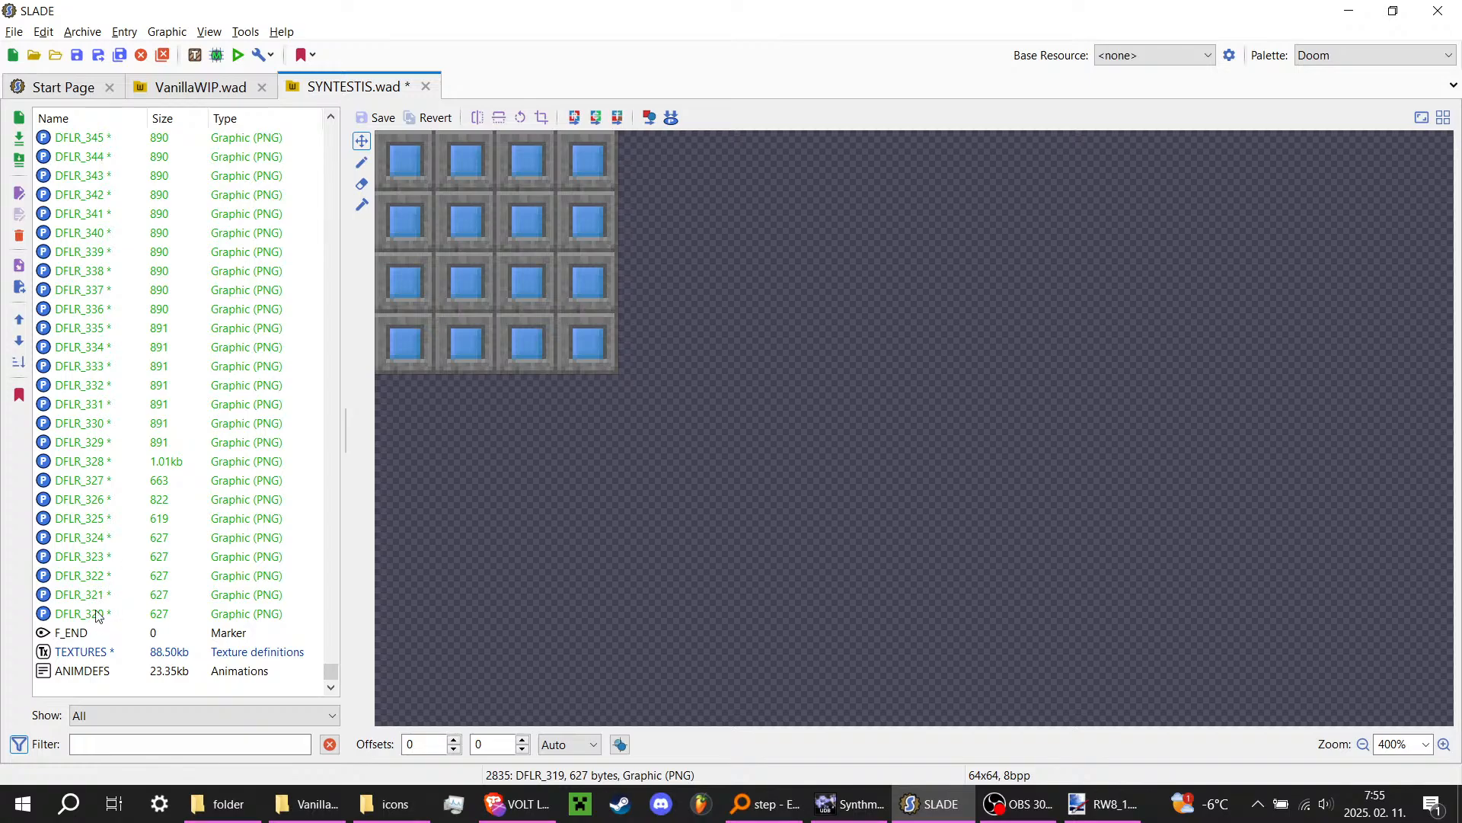
left_click(98, 615, "shift")
right_click(98, 616)
mouse_move(170, 598)
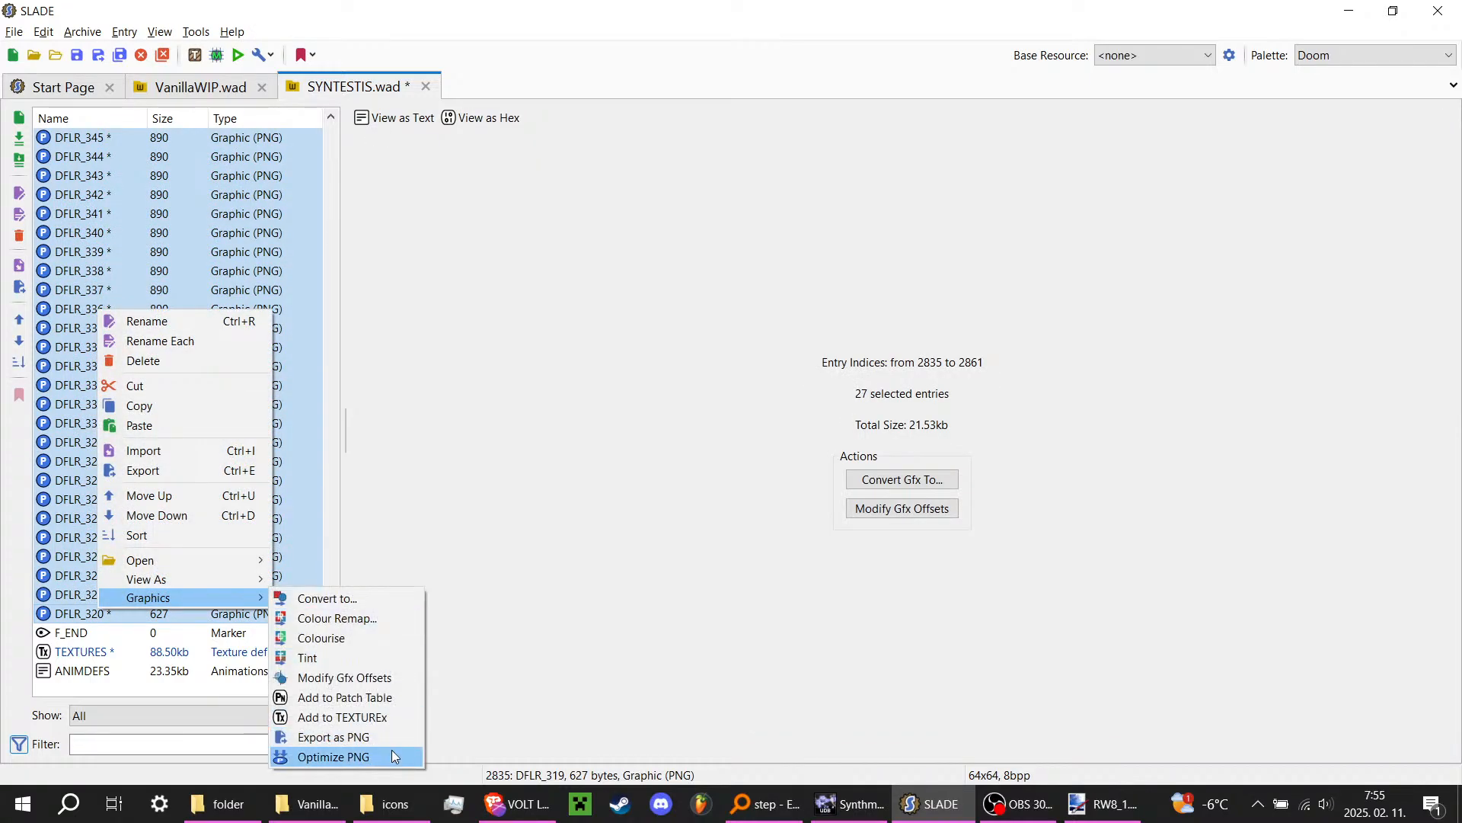
left_click(385, 717)
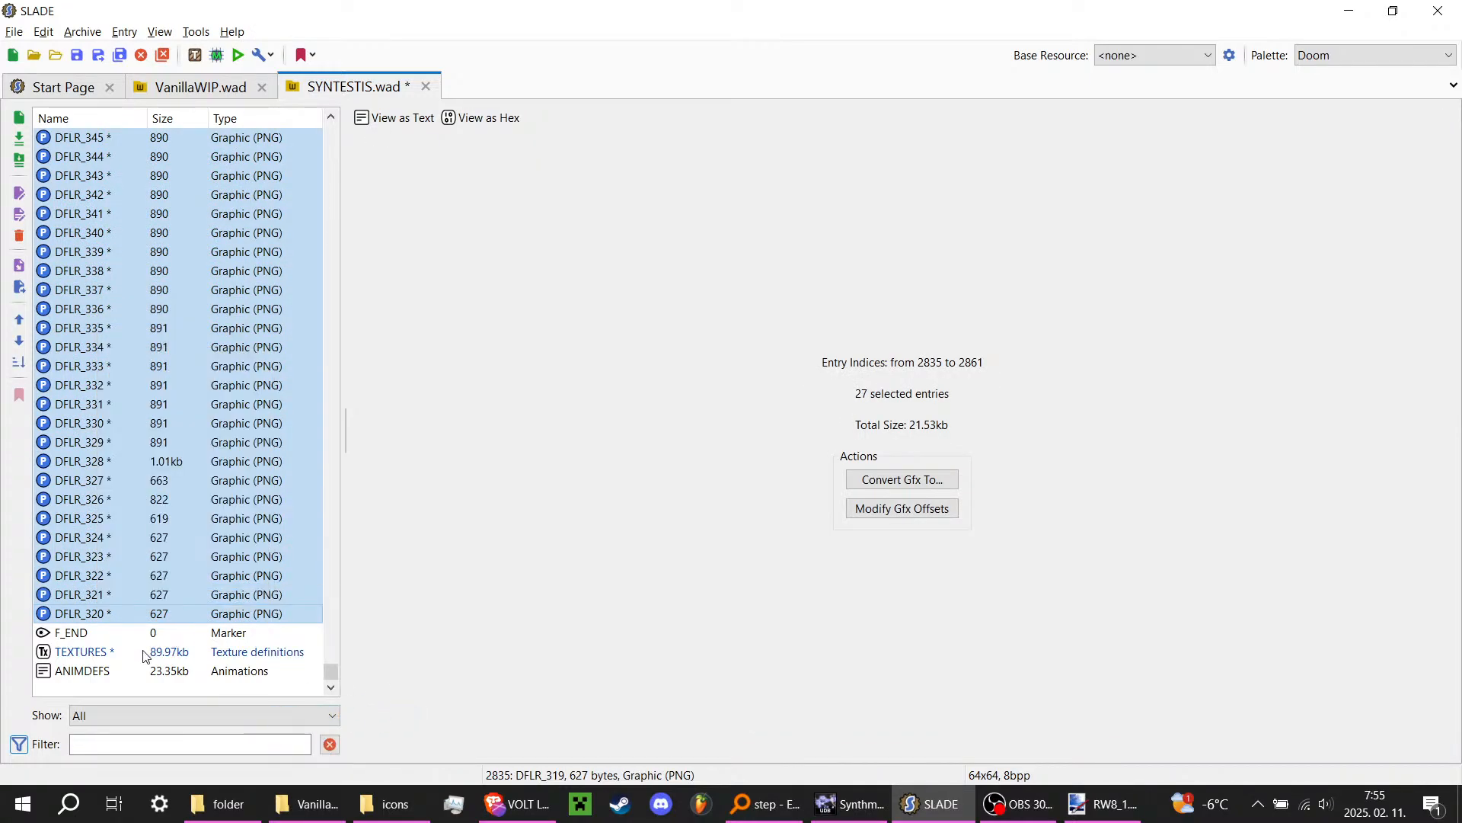
Step: Open the TEXTURES entry in the TEXTUREx Editor and go to the new DFLR definitions at the end of the list
left_click(295, 652)
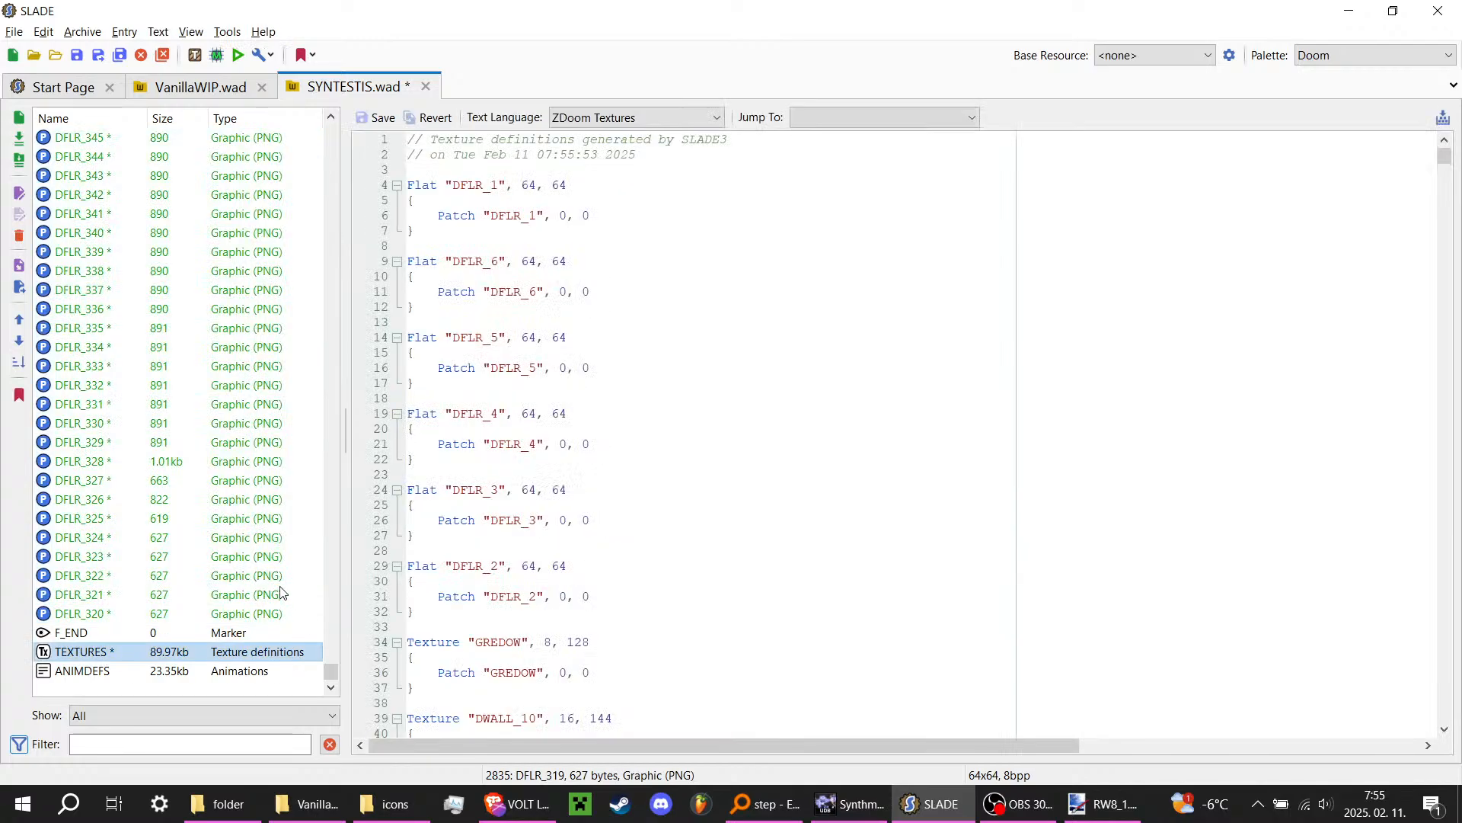
double_click(169, 653)
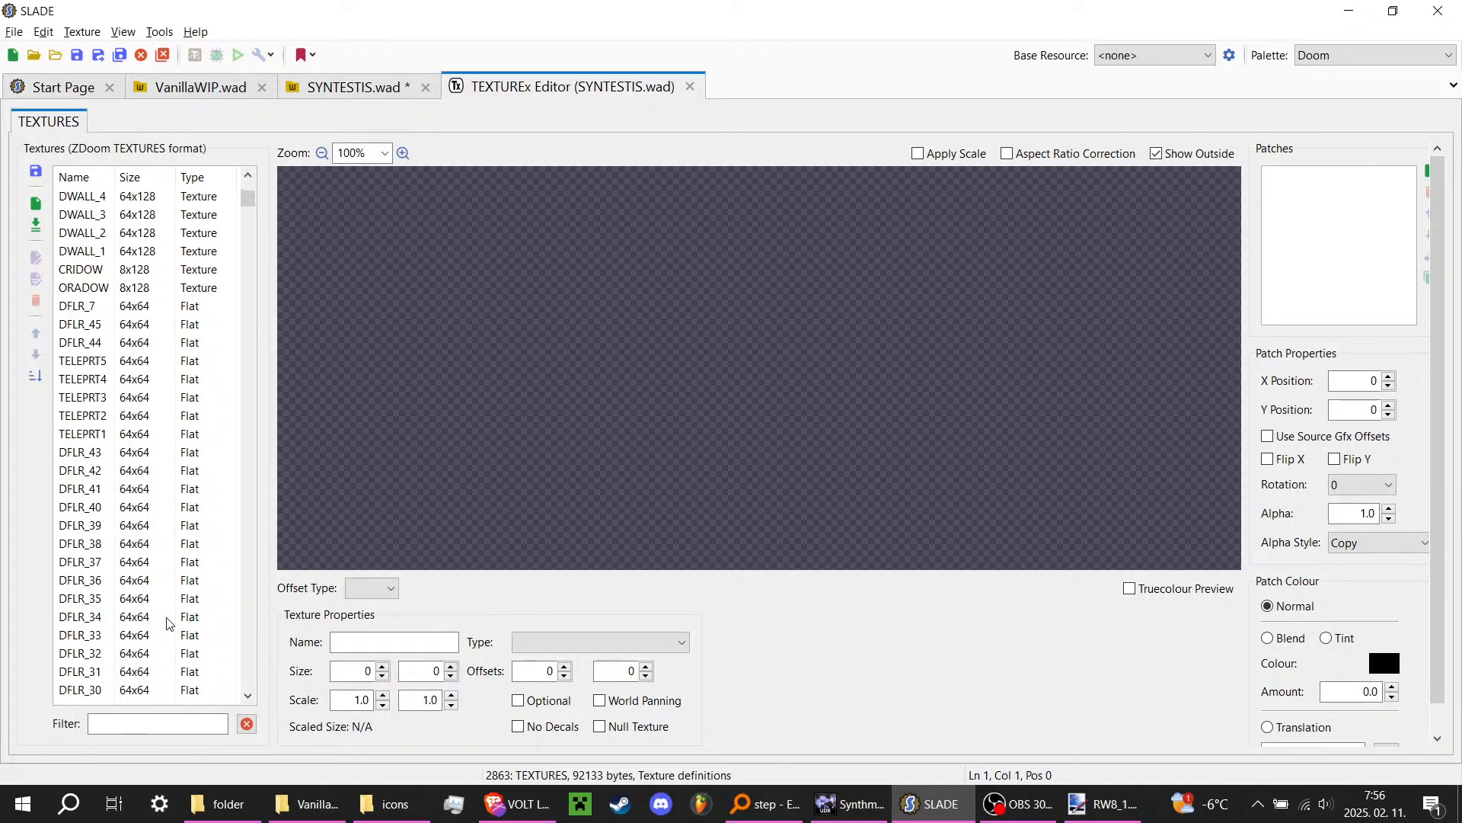
scroll(169, 623, "down", 8)
scroll(200, 585, "down", 9)
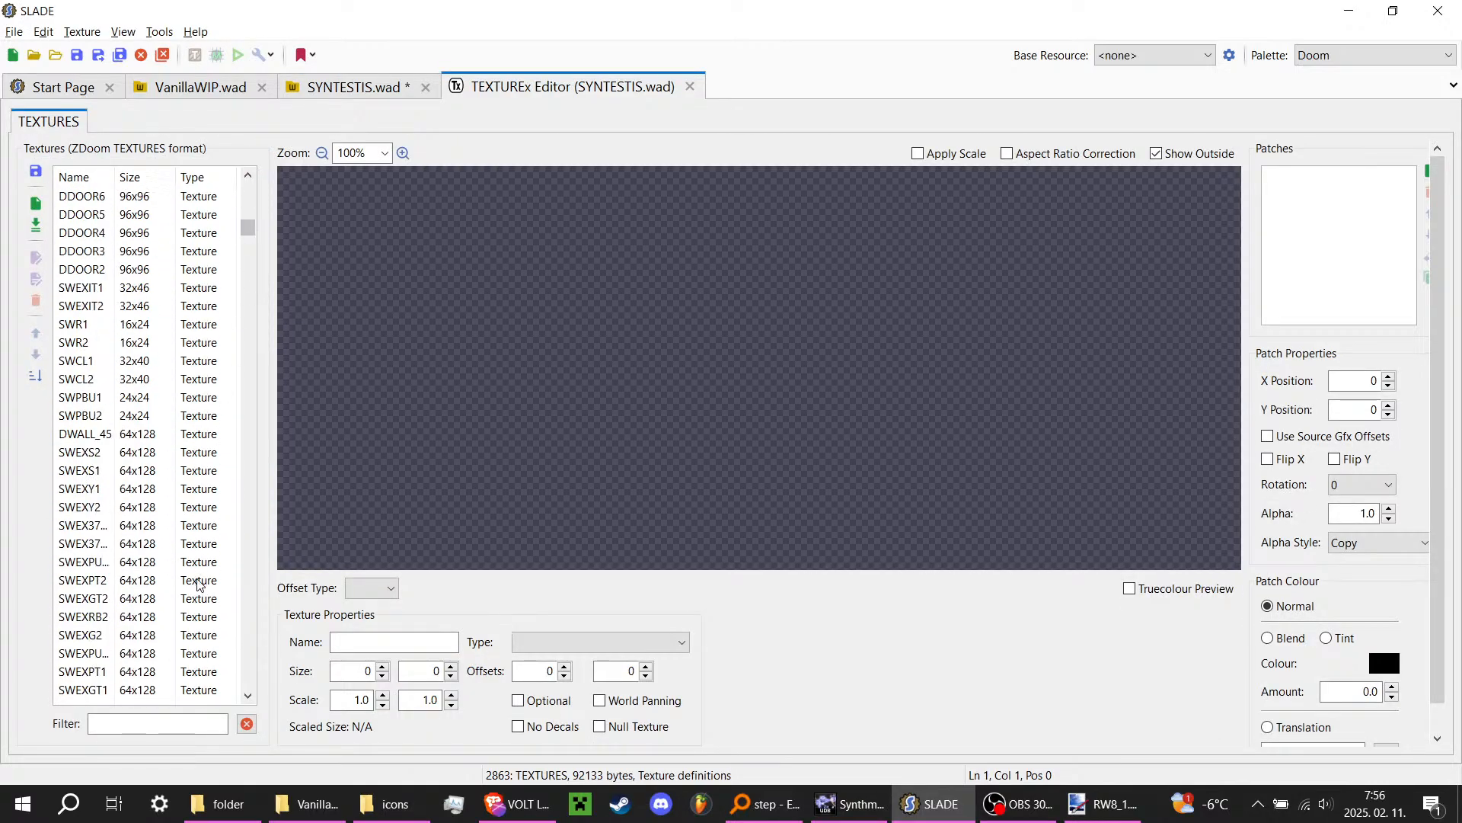
left_click_drag(248, 228, 245, 708)
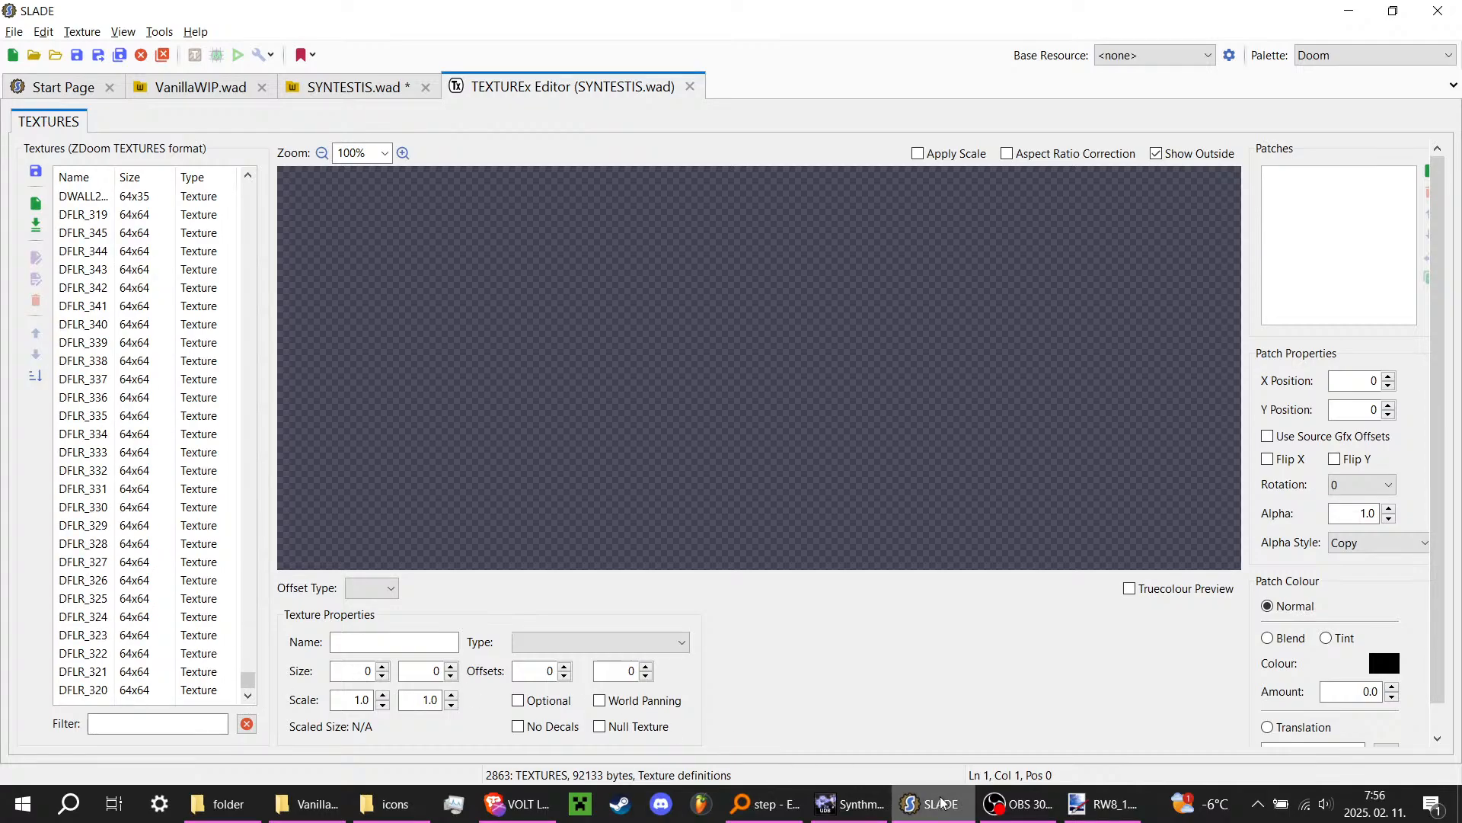
Step: In Ultimate Doom Builder's 3D view, browse the flats for a floor and inspect the SYNTESTIS.wad texture categories
left_click(850, 803)
key("q")
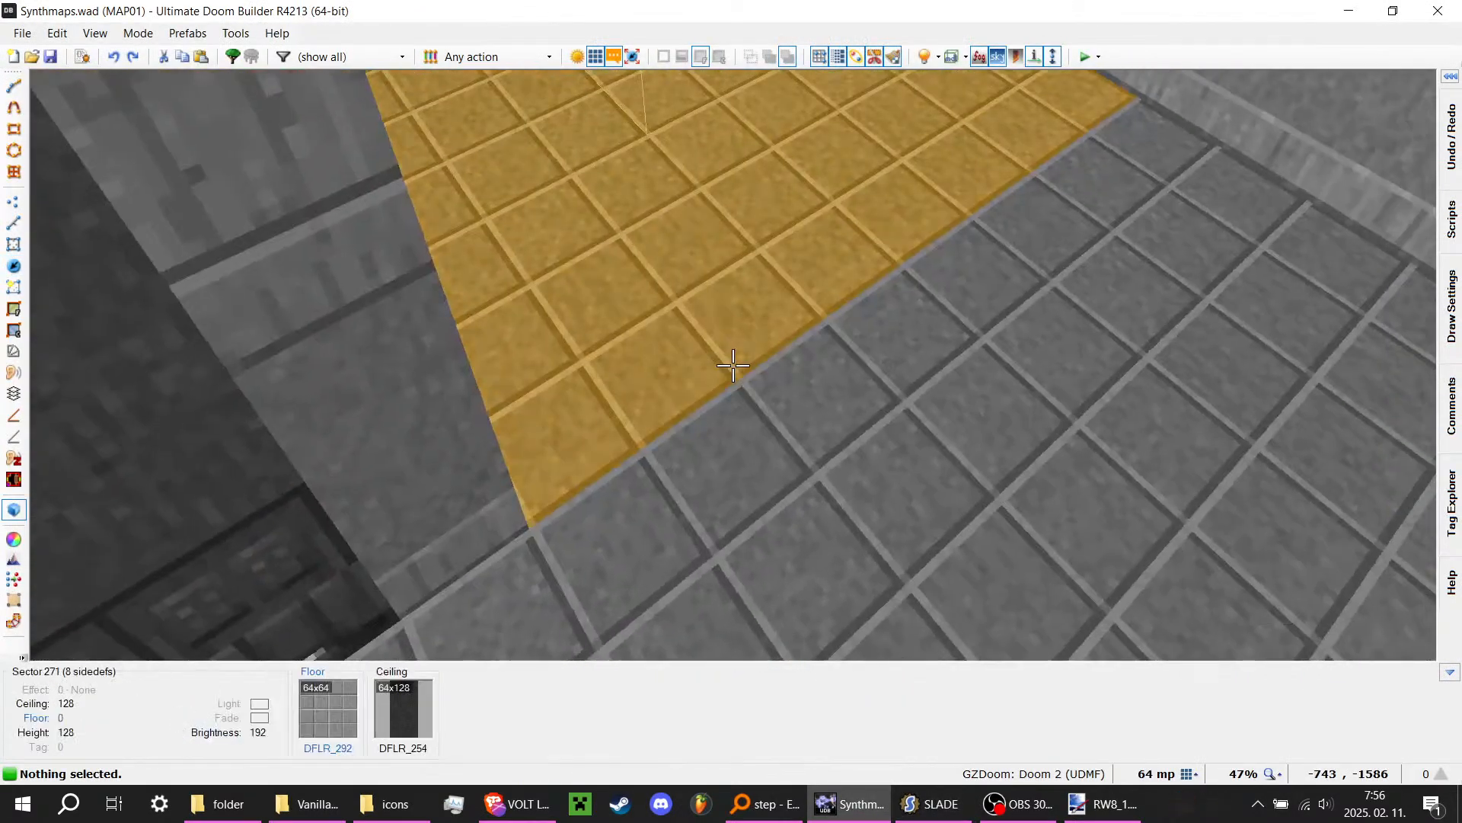
right_click(732, 365)
left_click(875, 467)
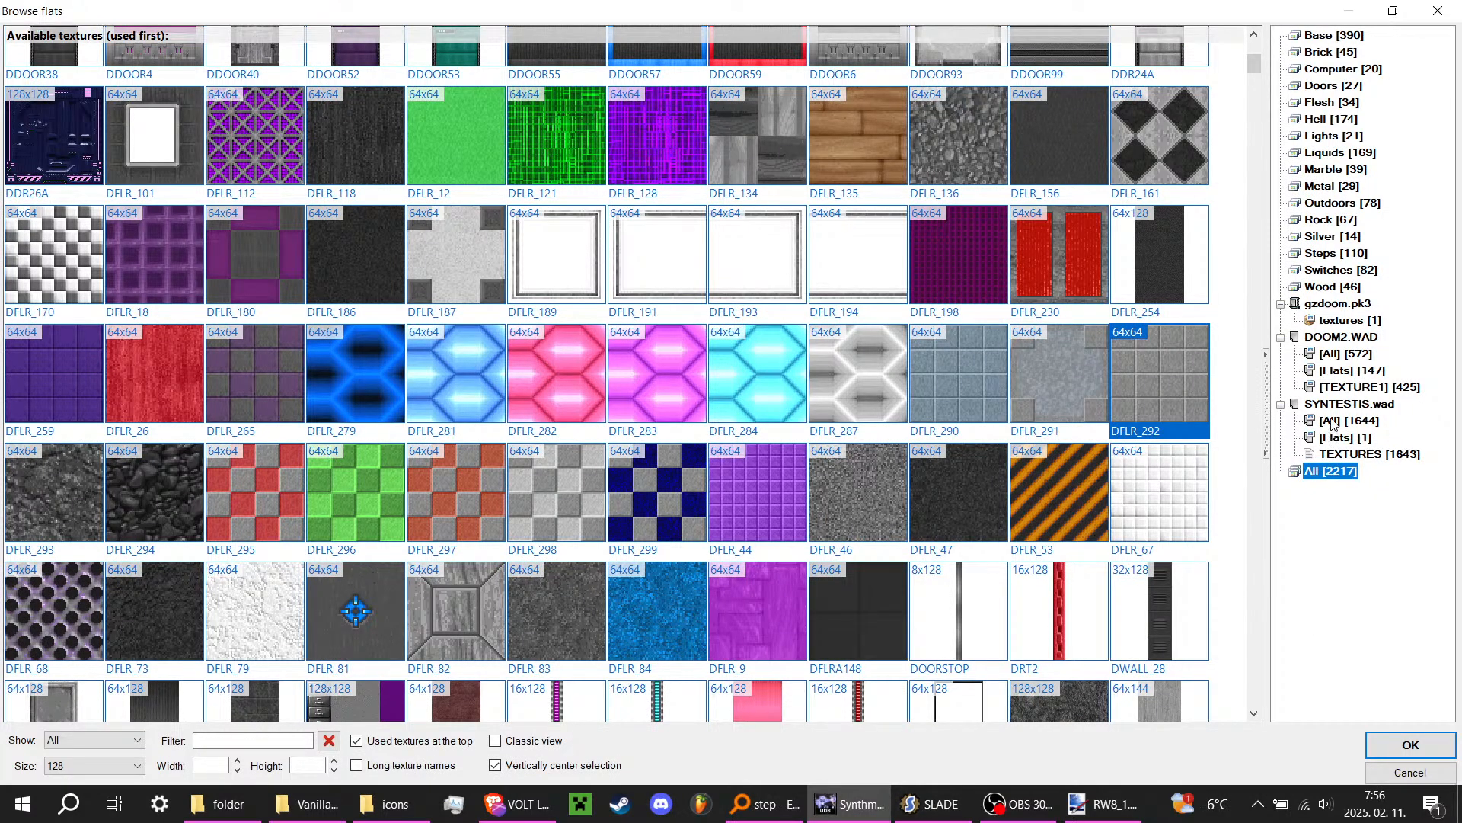
left_click(1345, 421)
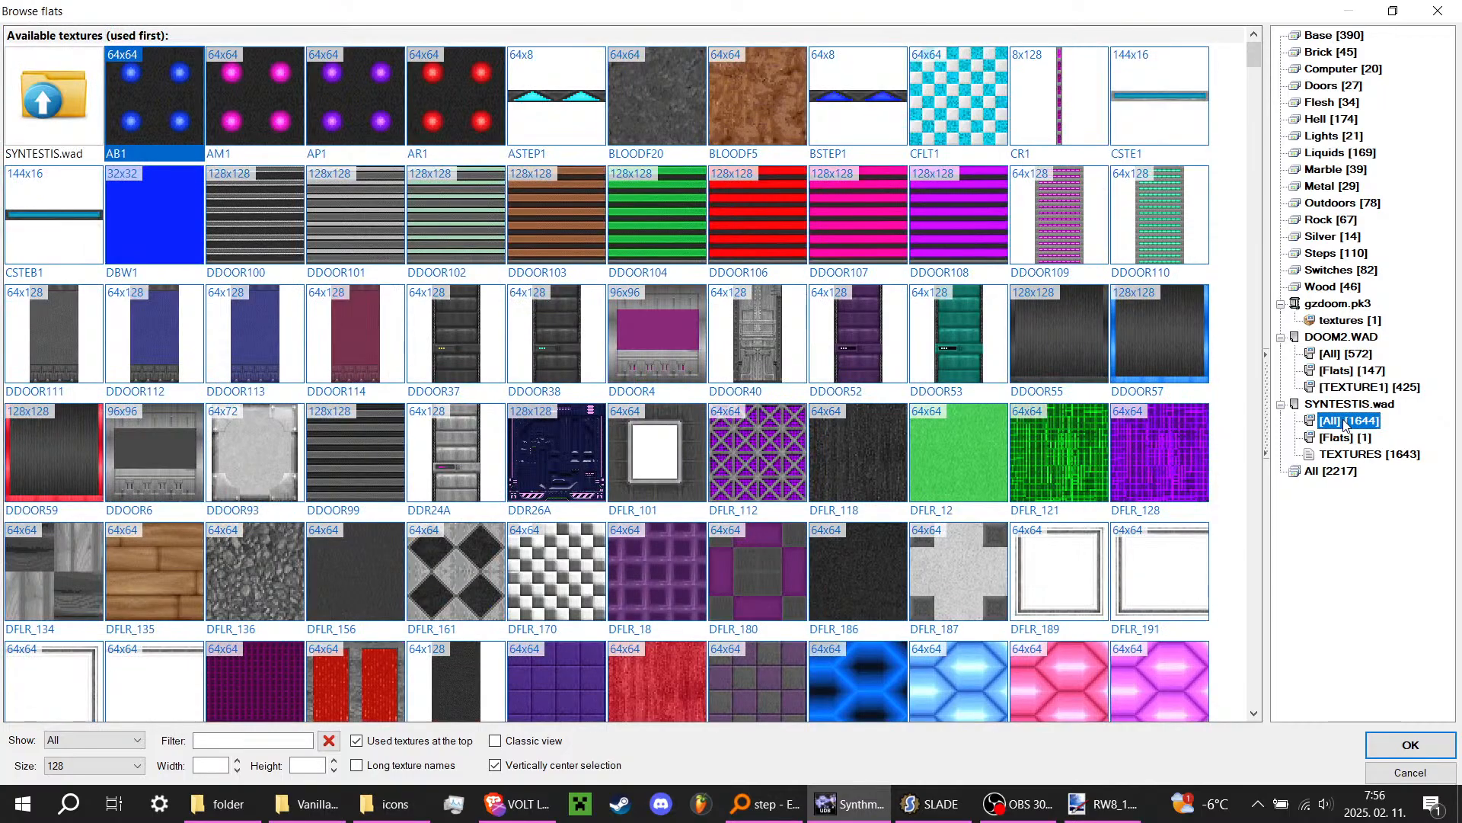
left_click(1355, 456)
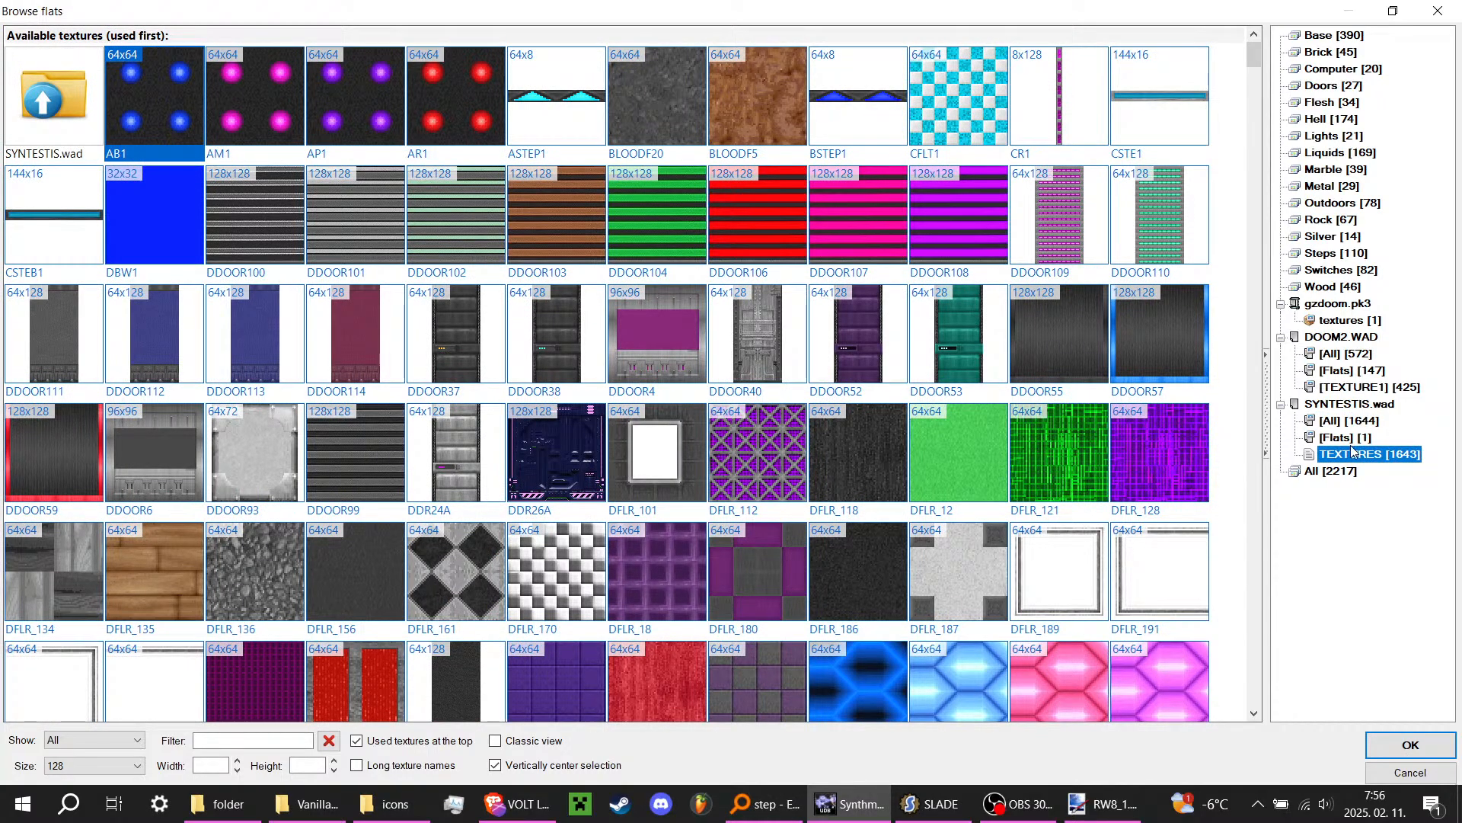
left_click(1351, 440)
left_click(1351, 454)
key("alt+Tab")
Step: Back in SLADE's TEXTUREx Editor, set the type of DFLR_319 to Flat
scroll(170, 473, "up", 5)
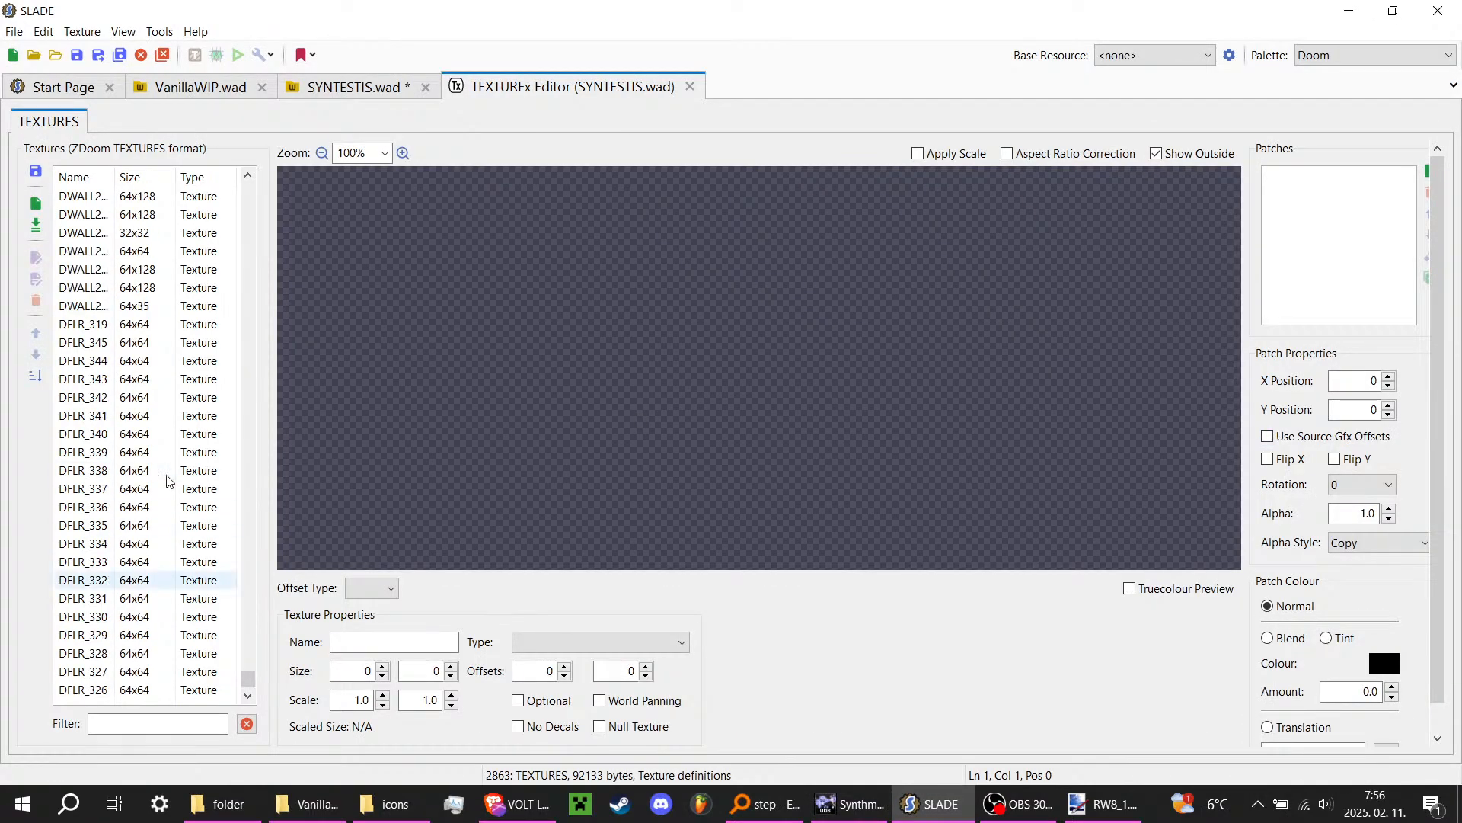
left_click(195, 488)
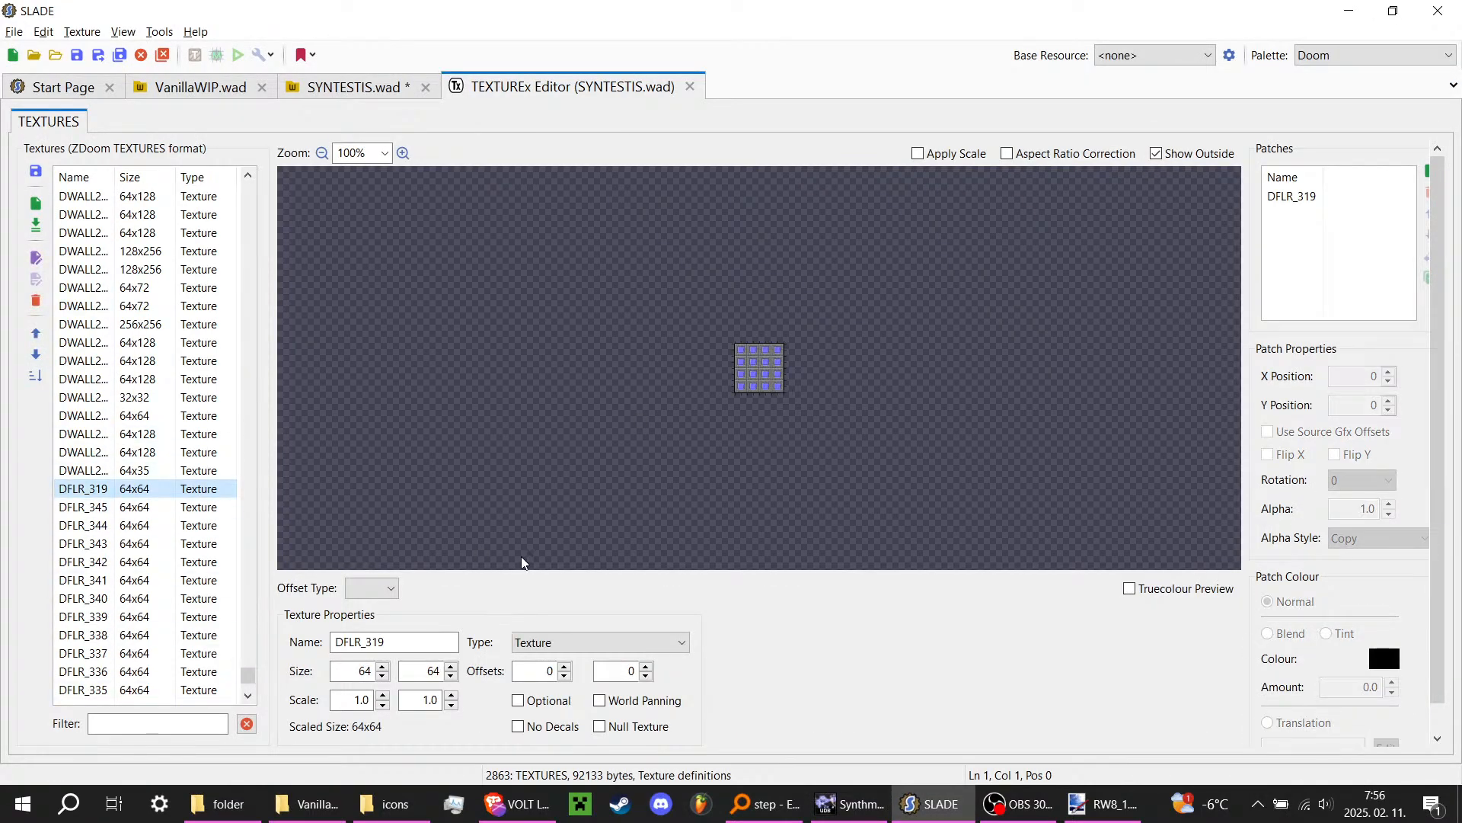
scroll(125, 453, "down", 2)
scroll(544, 637, "down", 4)
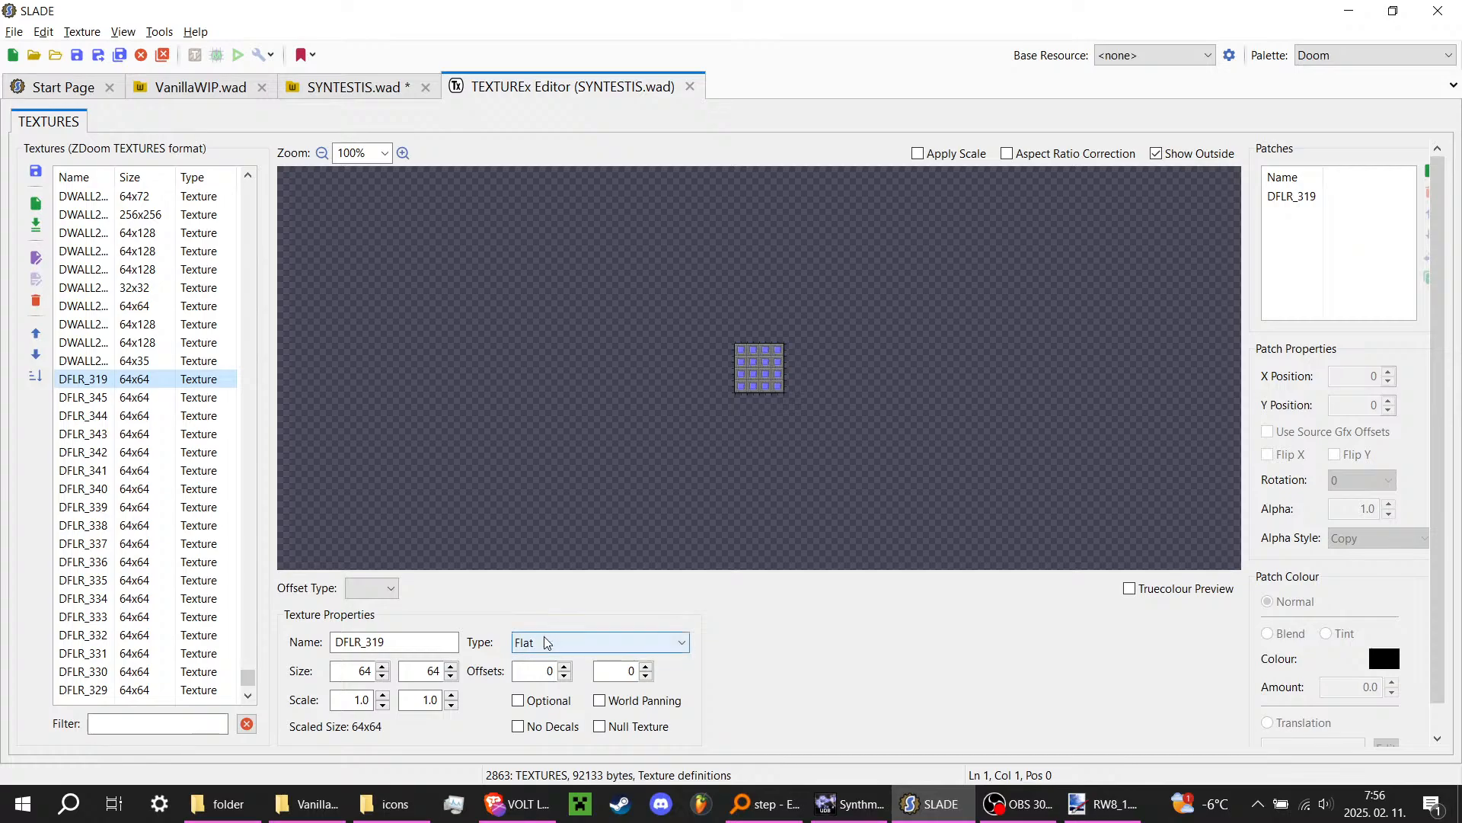
left_click(548, 638)
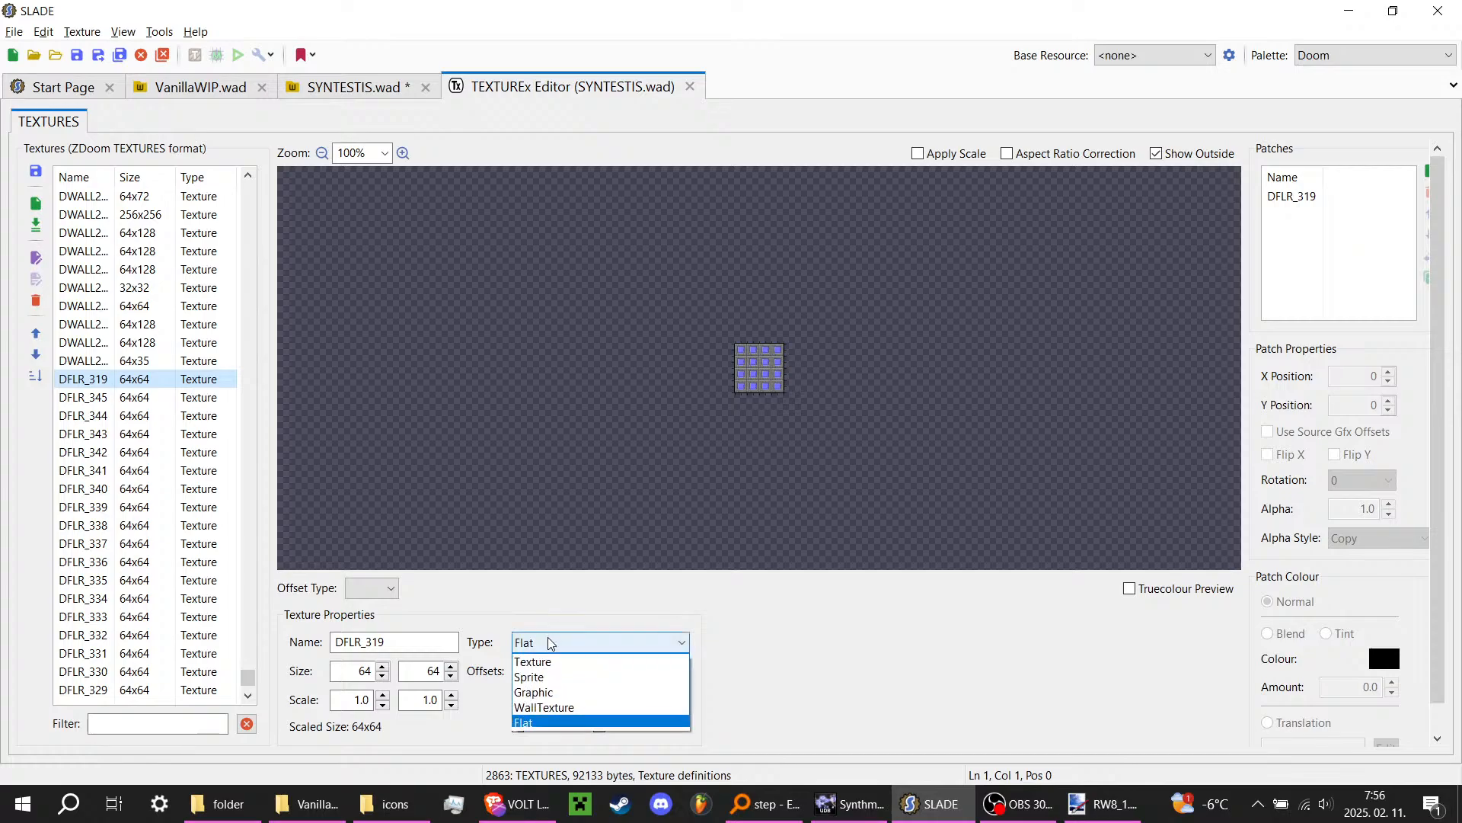
left_click(553, 729)
Step: Set the type of the DFLR_345 and DFLR_344 definitions to Flat
left_click(137, 397)
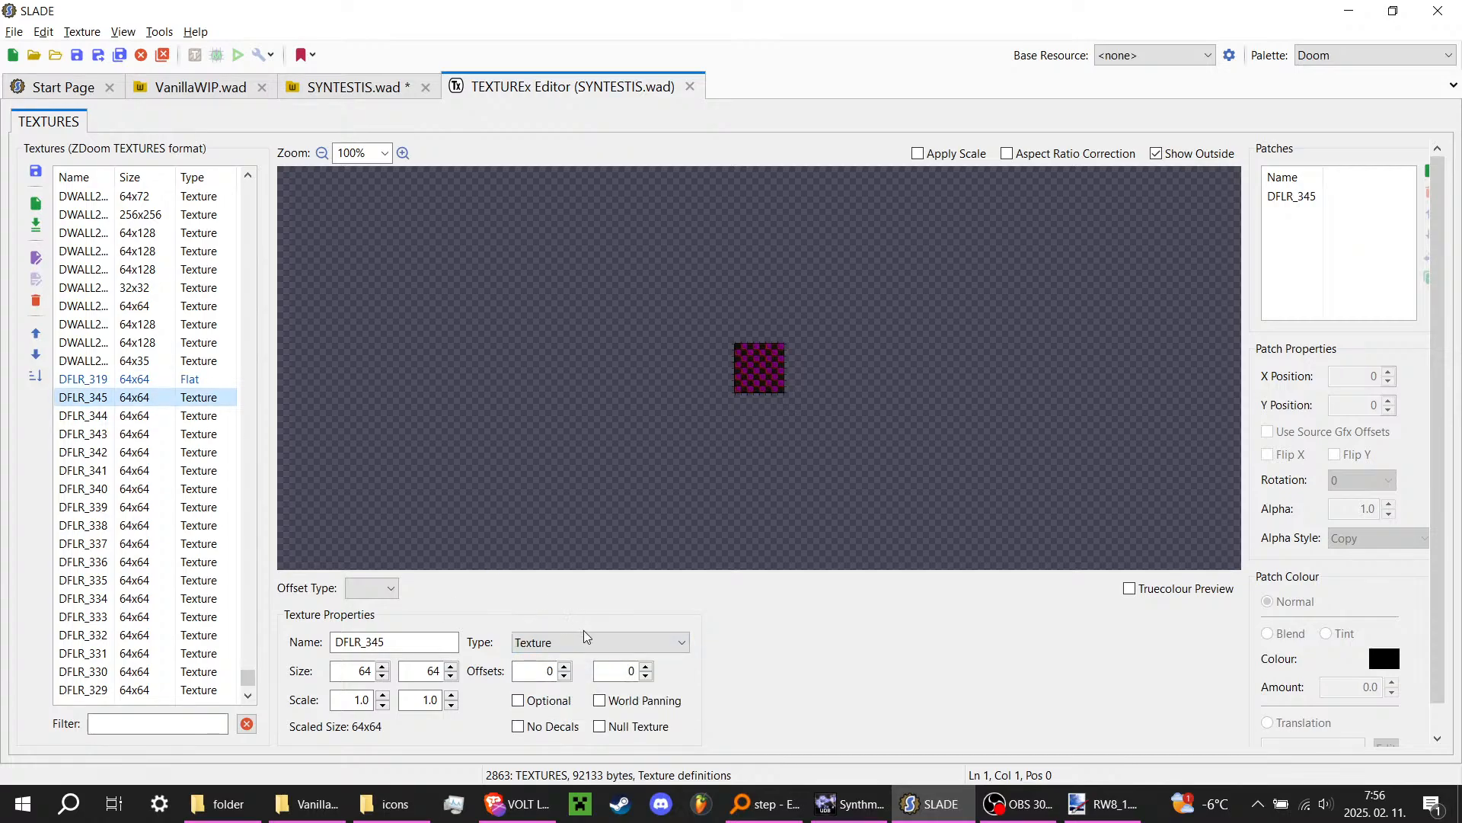
scroll(586, 638, "down", 1)
left_click(189, 415)
scroll(578, 642, "down", 1)
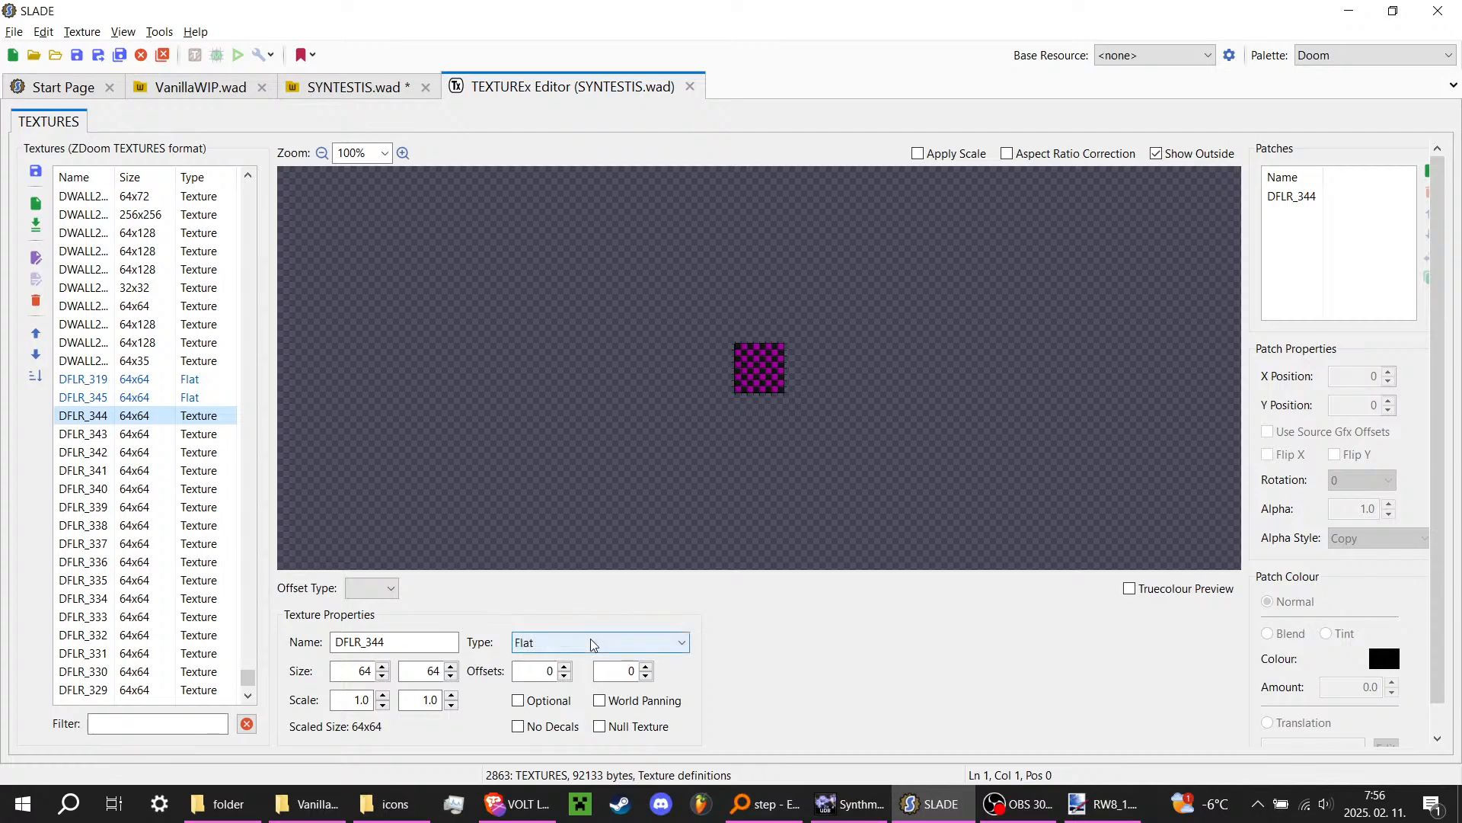
Step: Try to set the type of DFLR_343 through DFLR_334 to Flat in one go
left_click(175, 433)
left_click(190, 598, "shift")
left_click(602, 642)
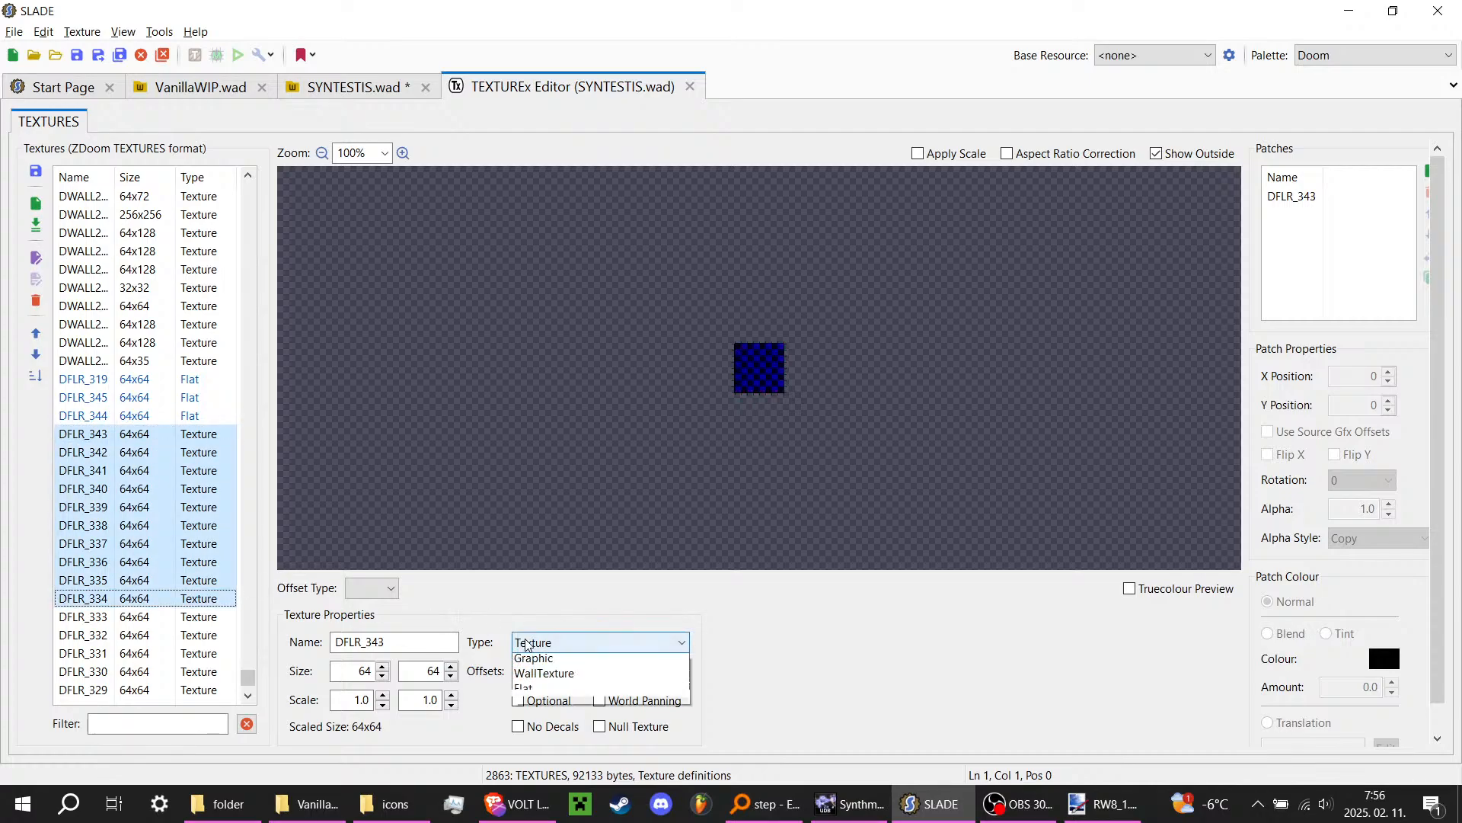
left_click(545, 725)
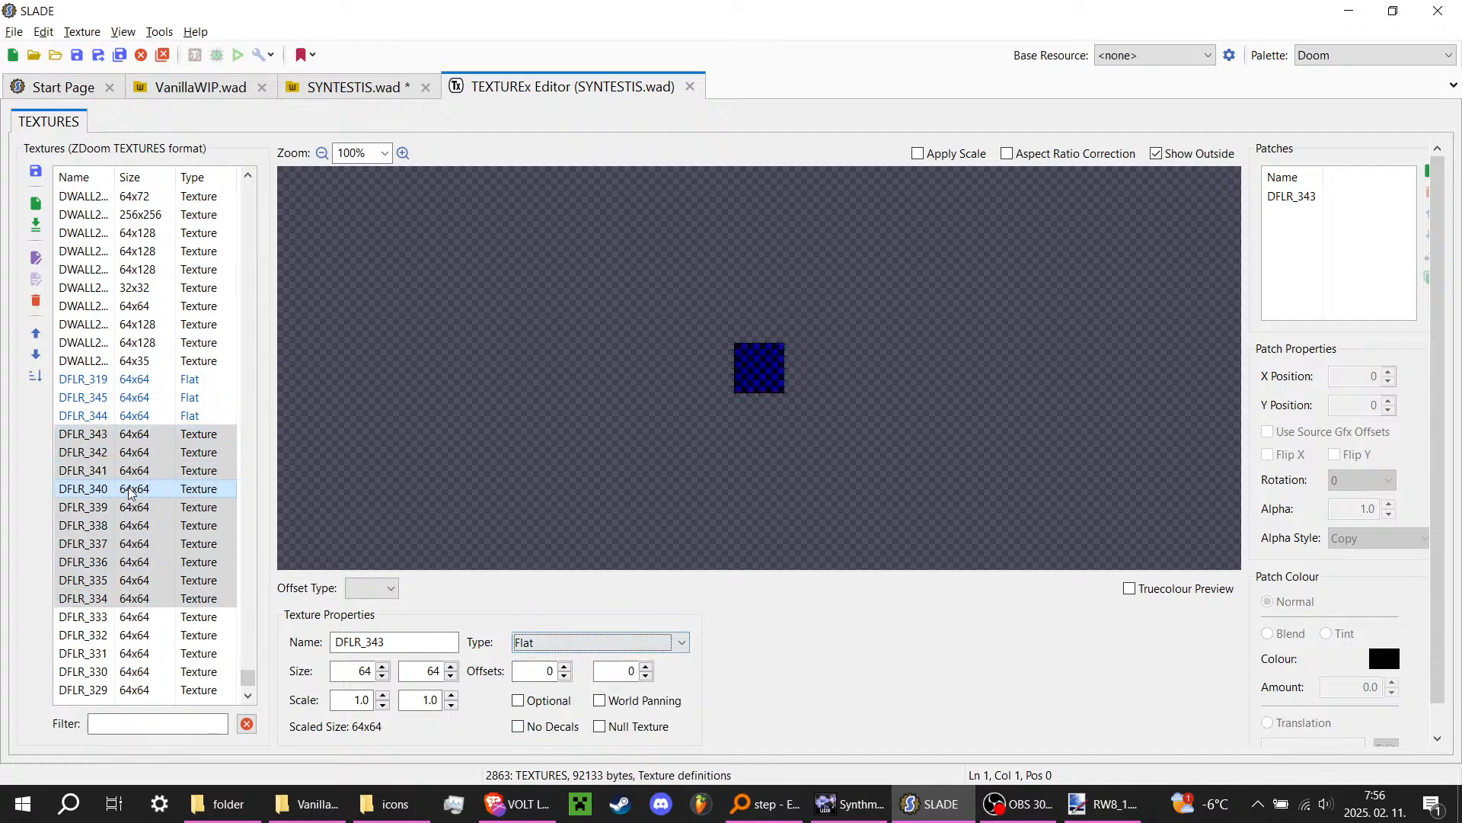
Step: Set the type of the DFLR_342 and DFLR_341 definitions to Flat
left_click(167, 474)
left_click(166, 455)
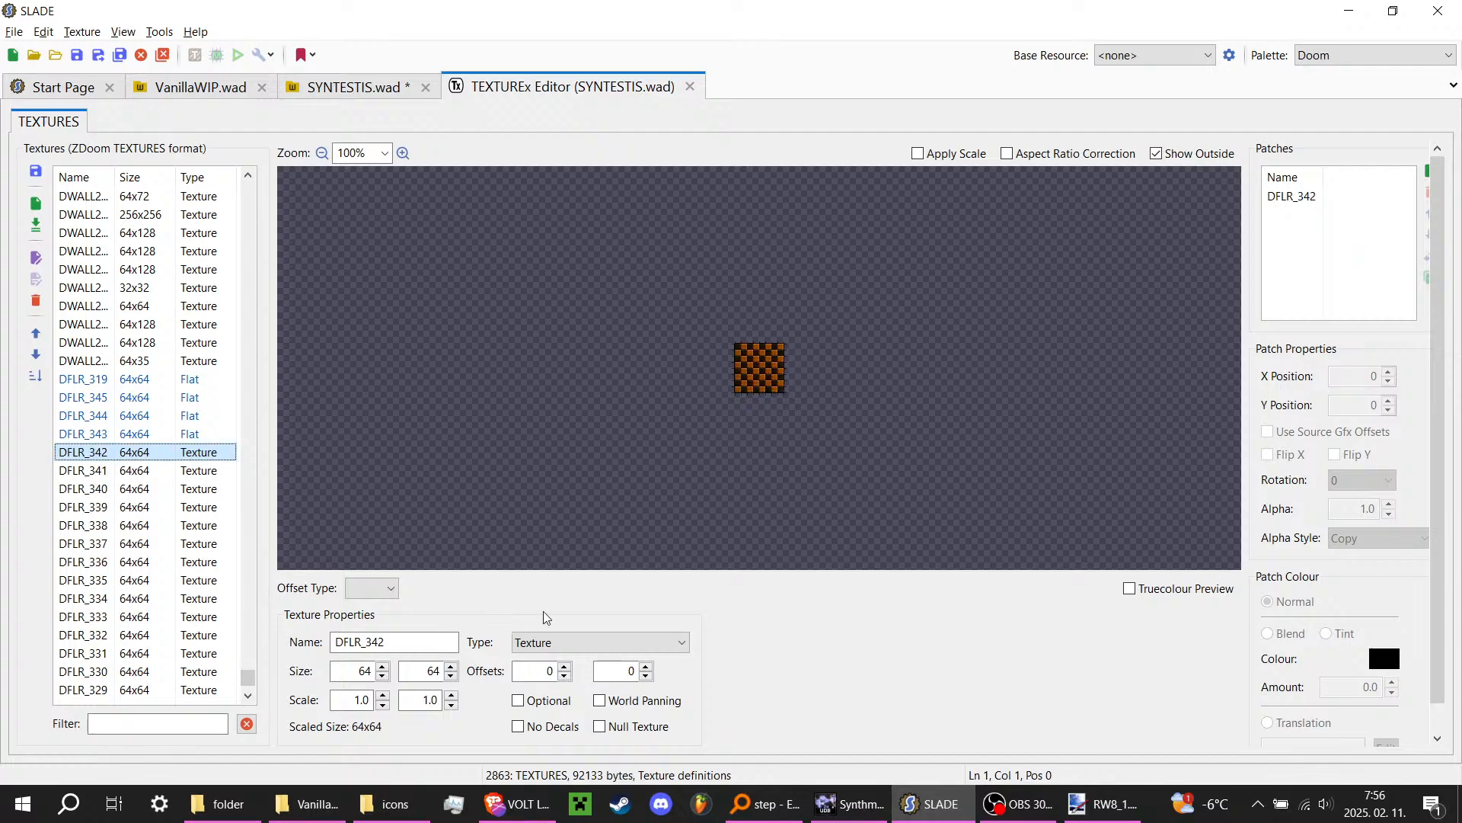
scroll(586, 642, "down", 1)
left_click(166, 472)
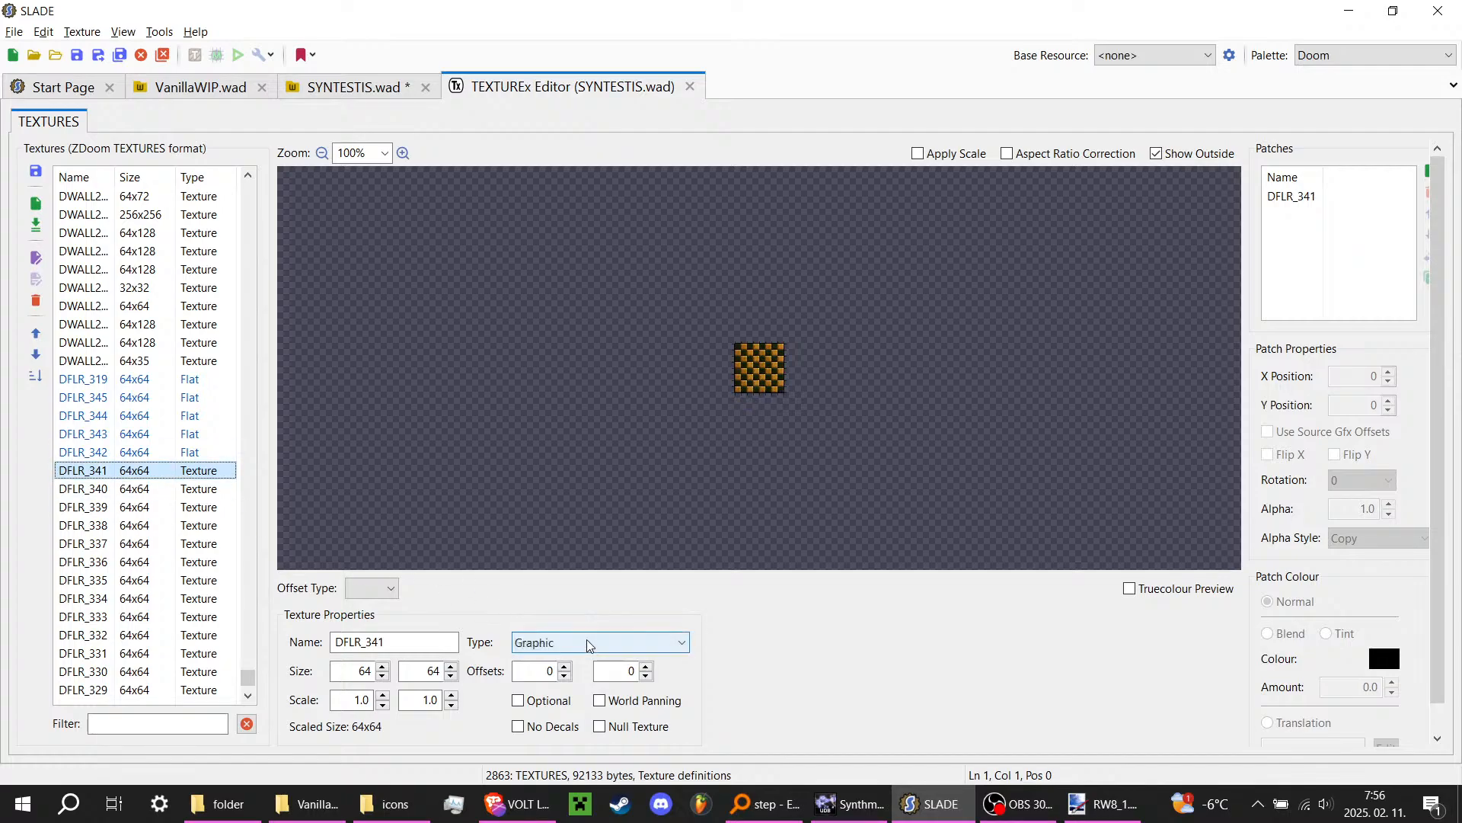
scroll(590, 645, "down", 1)
Step: Set the type of DFLR_340, DFLR_339 and DFLR_338 to Flat, one definition at a time
key("Down")
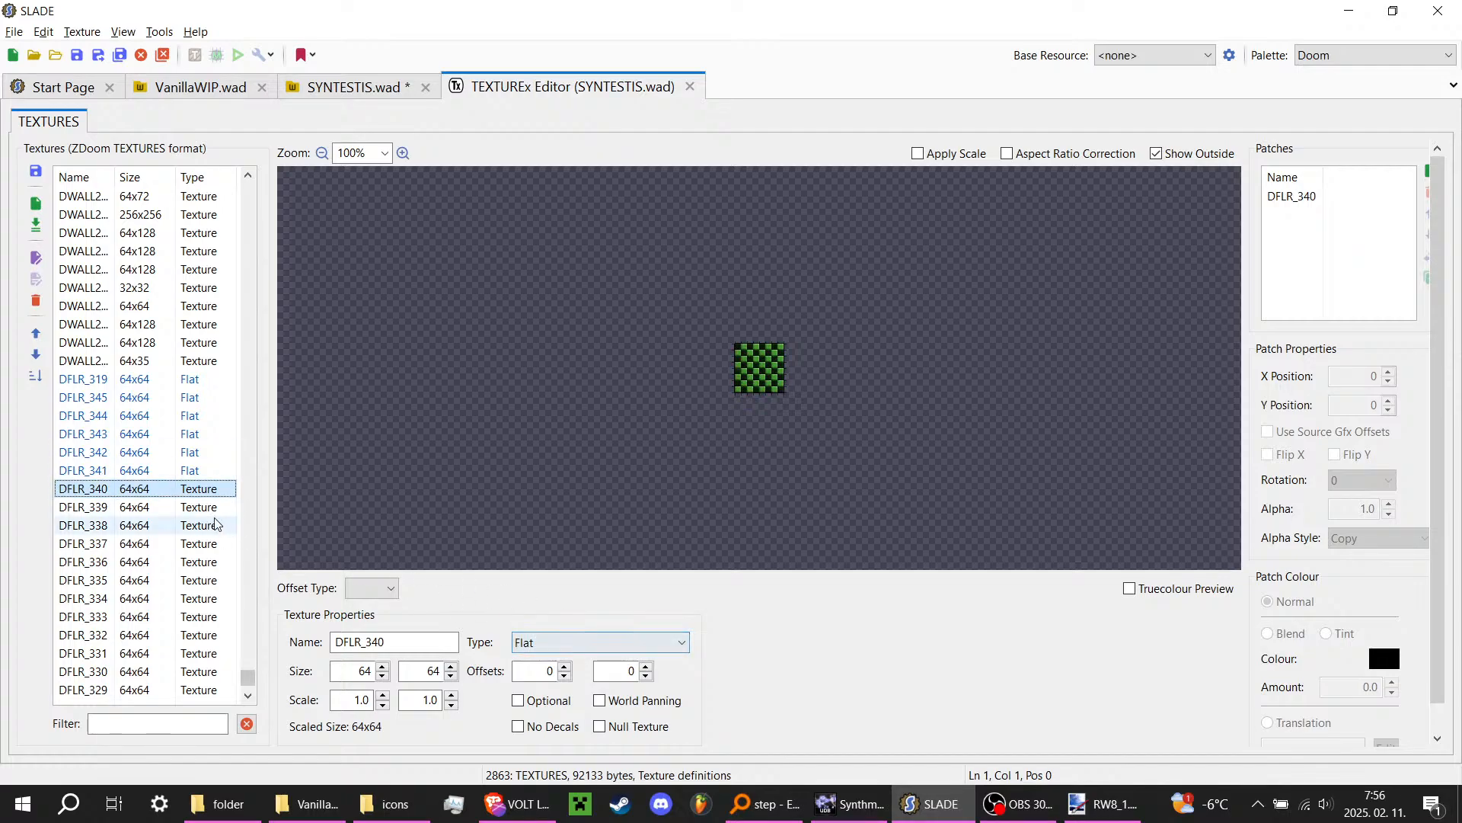
key("Down")
key("Down")
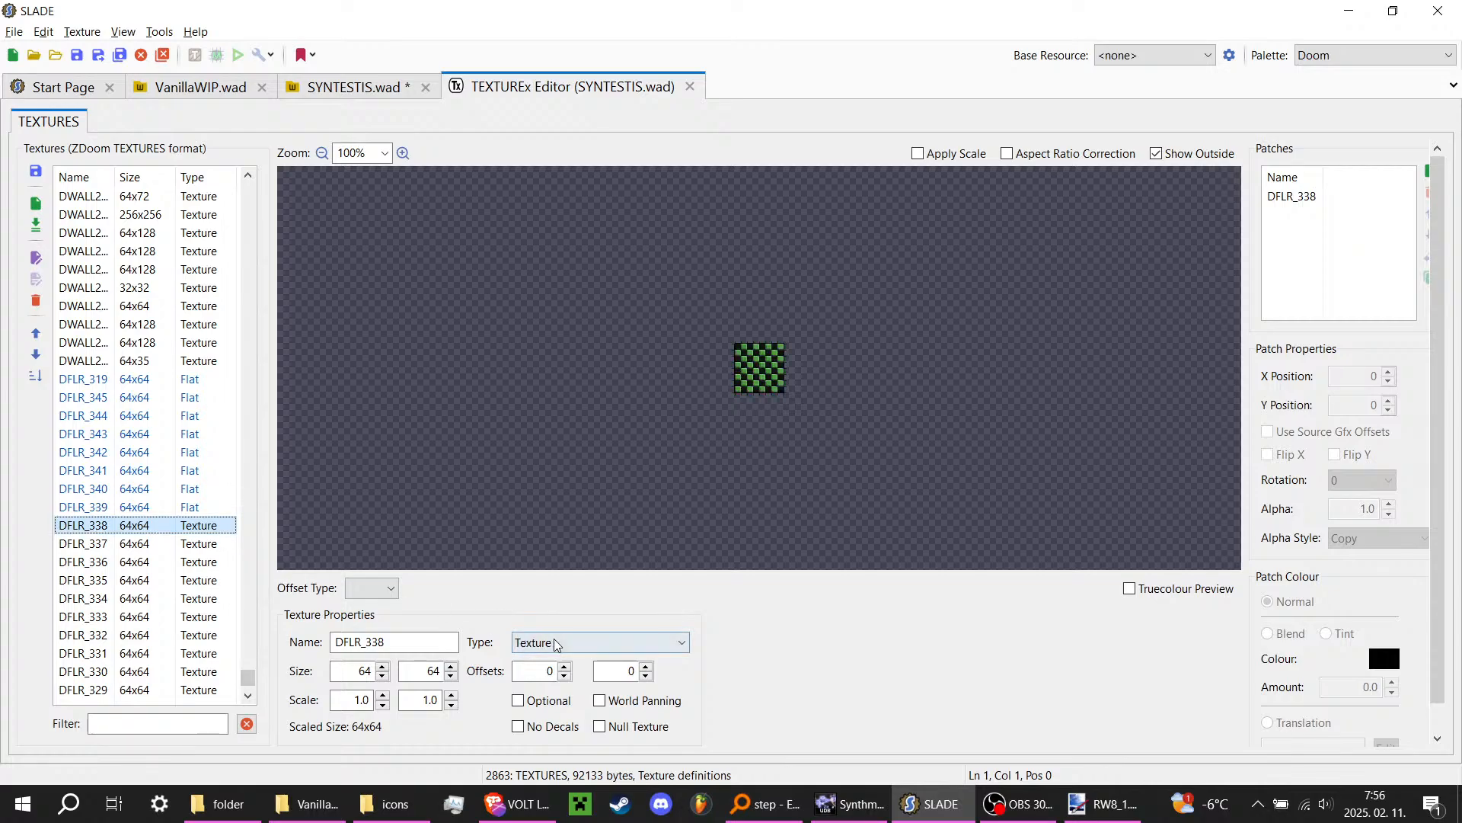
scroll(584, 648, "down", 4)
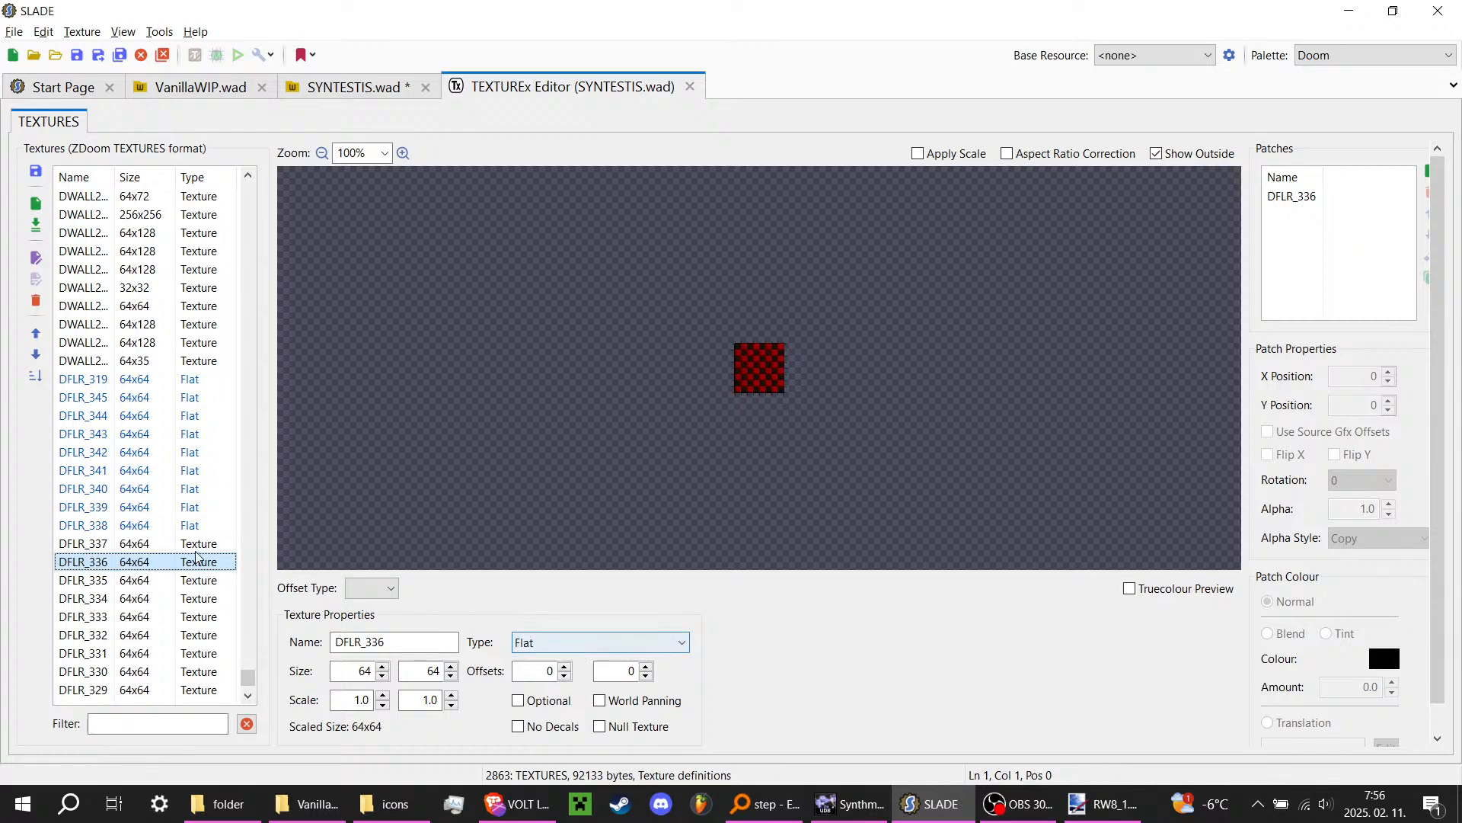
Step: Set the type of DFLR_336, DFLR_337, DFLR_335 and DFLR_334 to Flat
left_click(195, 529)
left_click(195, 541)
scroll(561, 641, "down", 4)
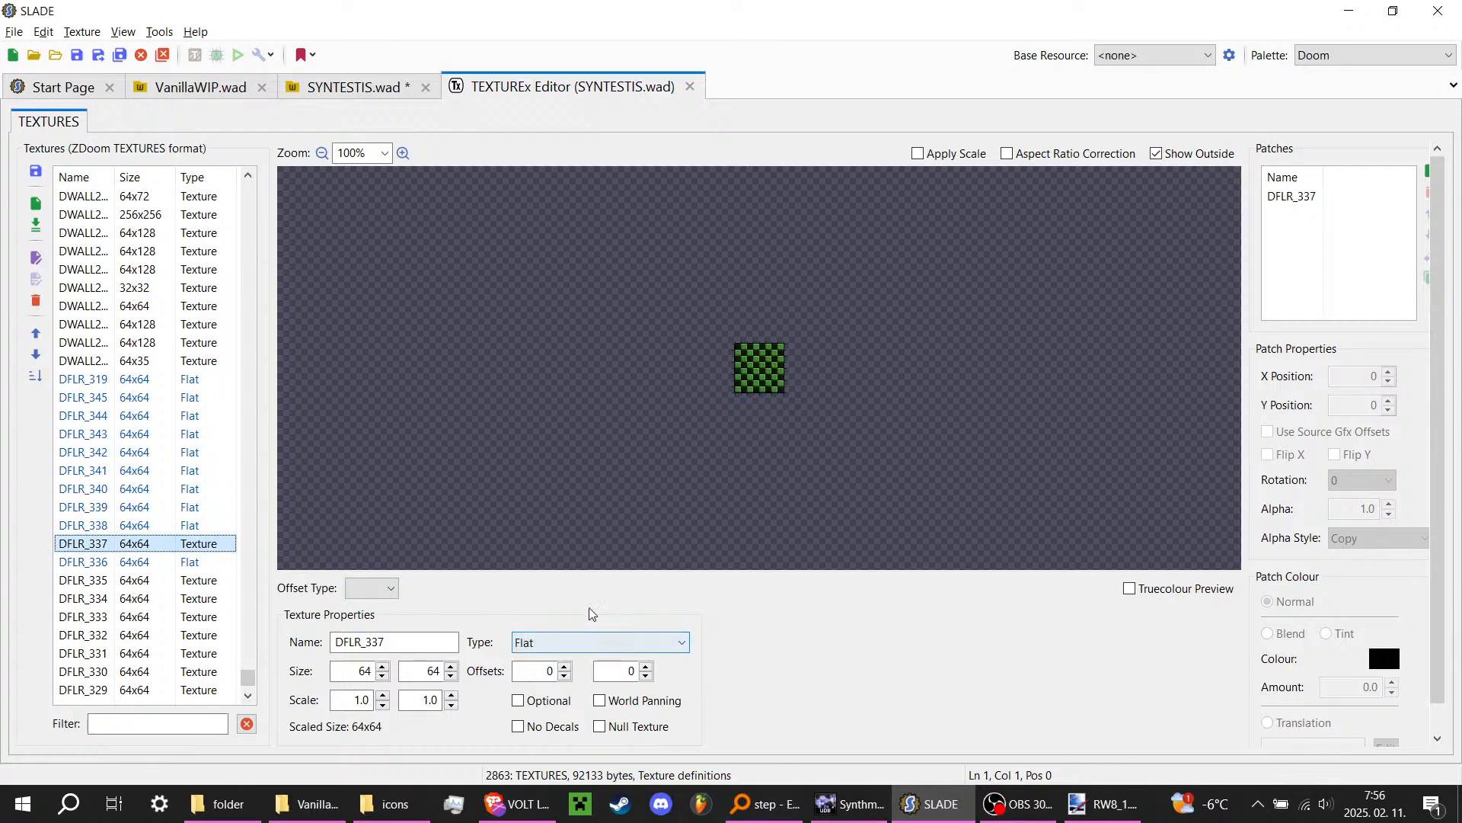
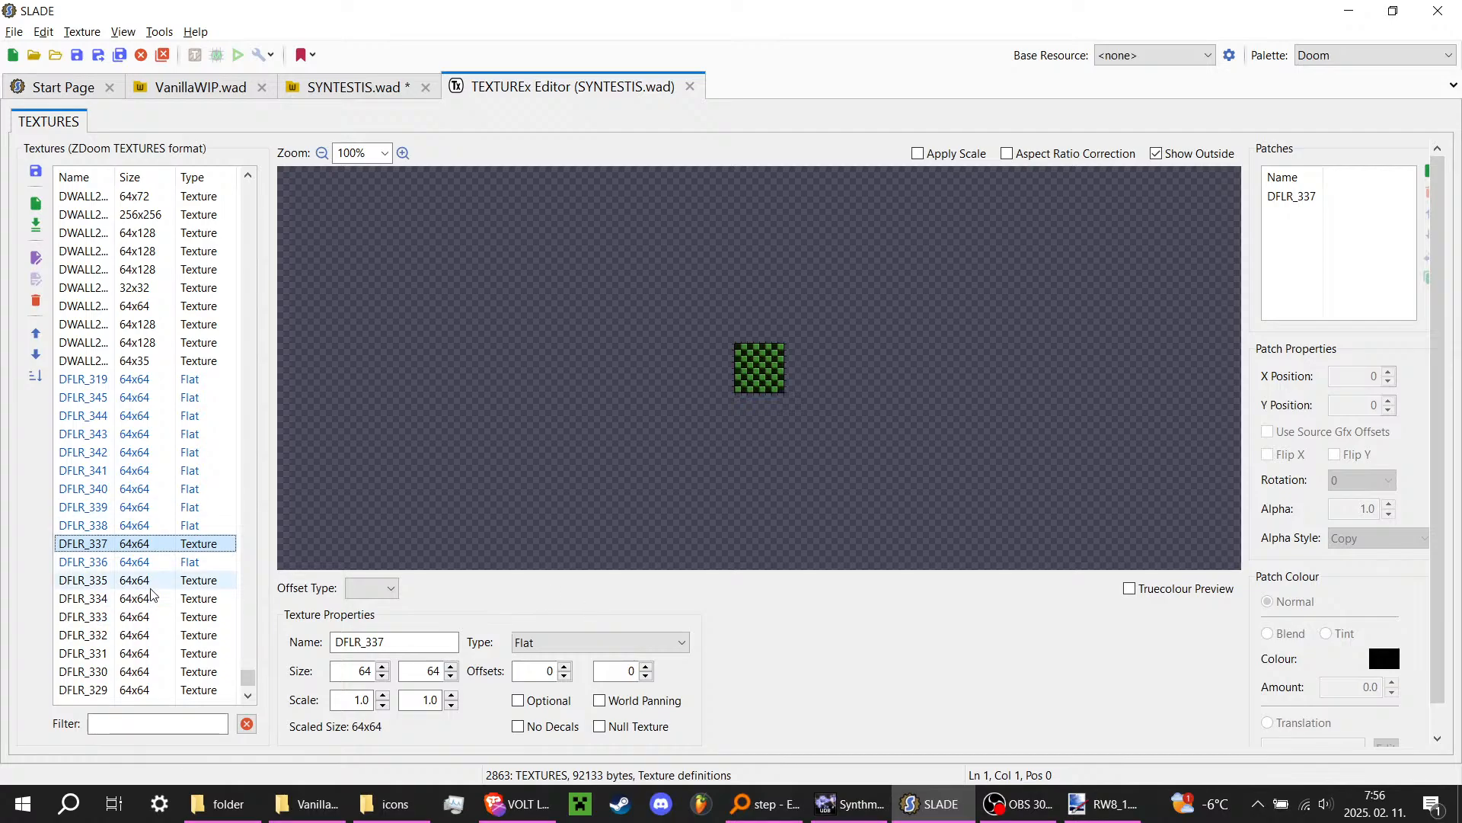
left_click(195, 580)
scroll(574, 658, "down", 2)
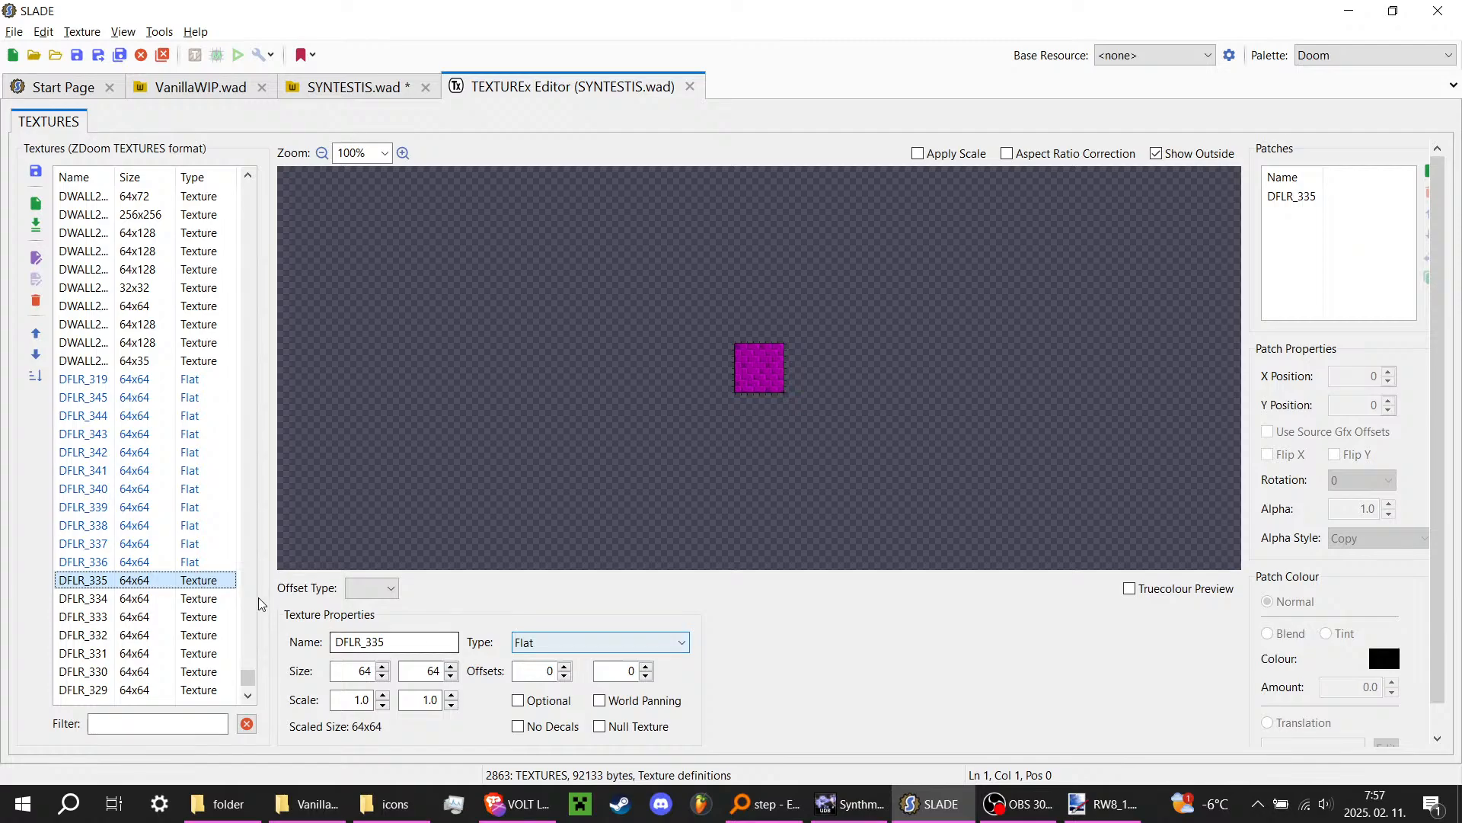
left_click(195, 598)
scroll(587, 646, "down", 1)
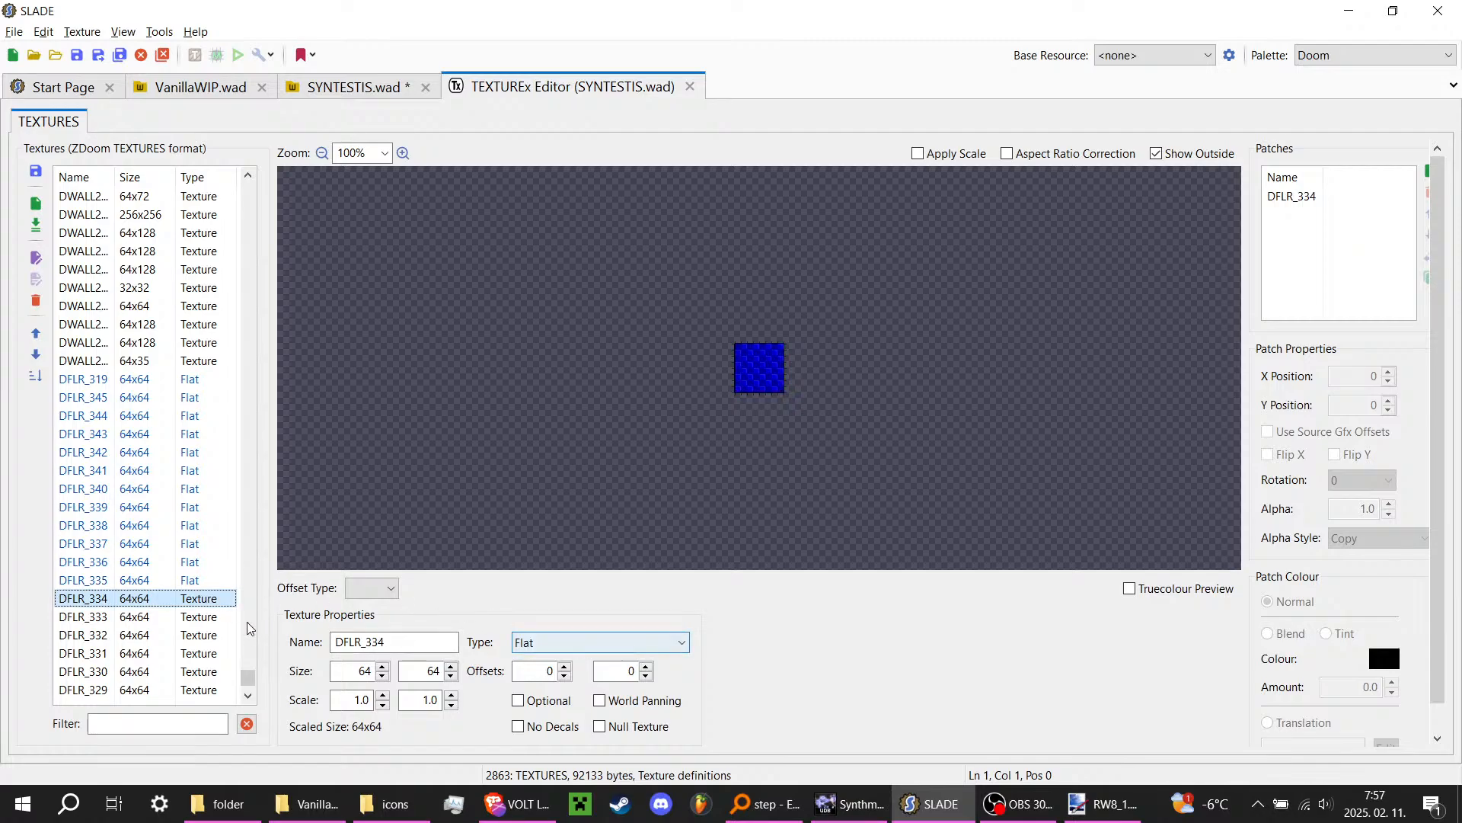
Step: Set the type of the DFLR_332, DFLR_333 and DFLR_331 definitions to Flat
left_click(190, 634)
scroll(578, 644, "down", 1)
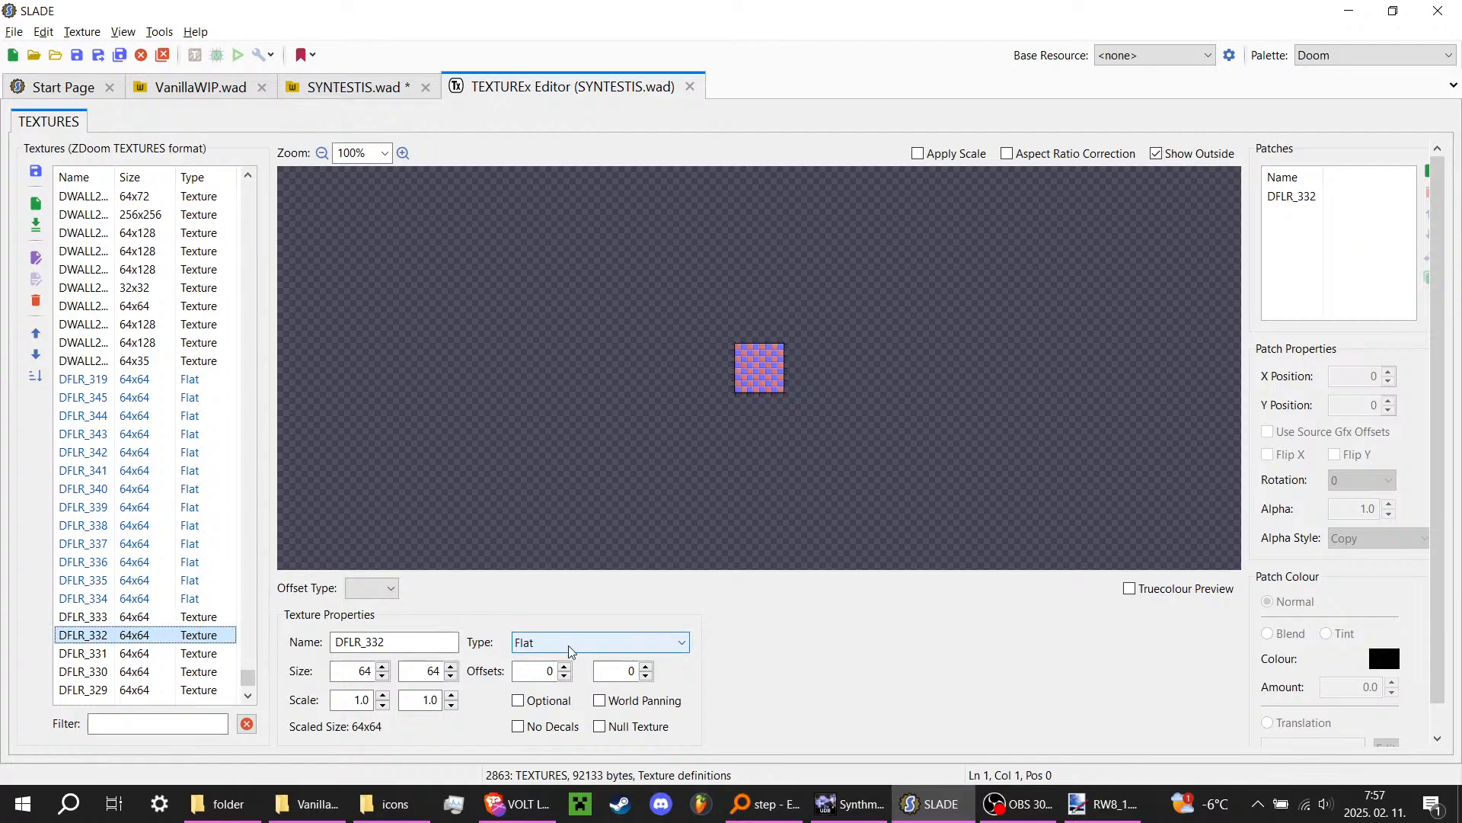
left_click(183, 618)
scroll(630, 642, "down", 1)
scroll(202, 538, "down", 3)
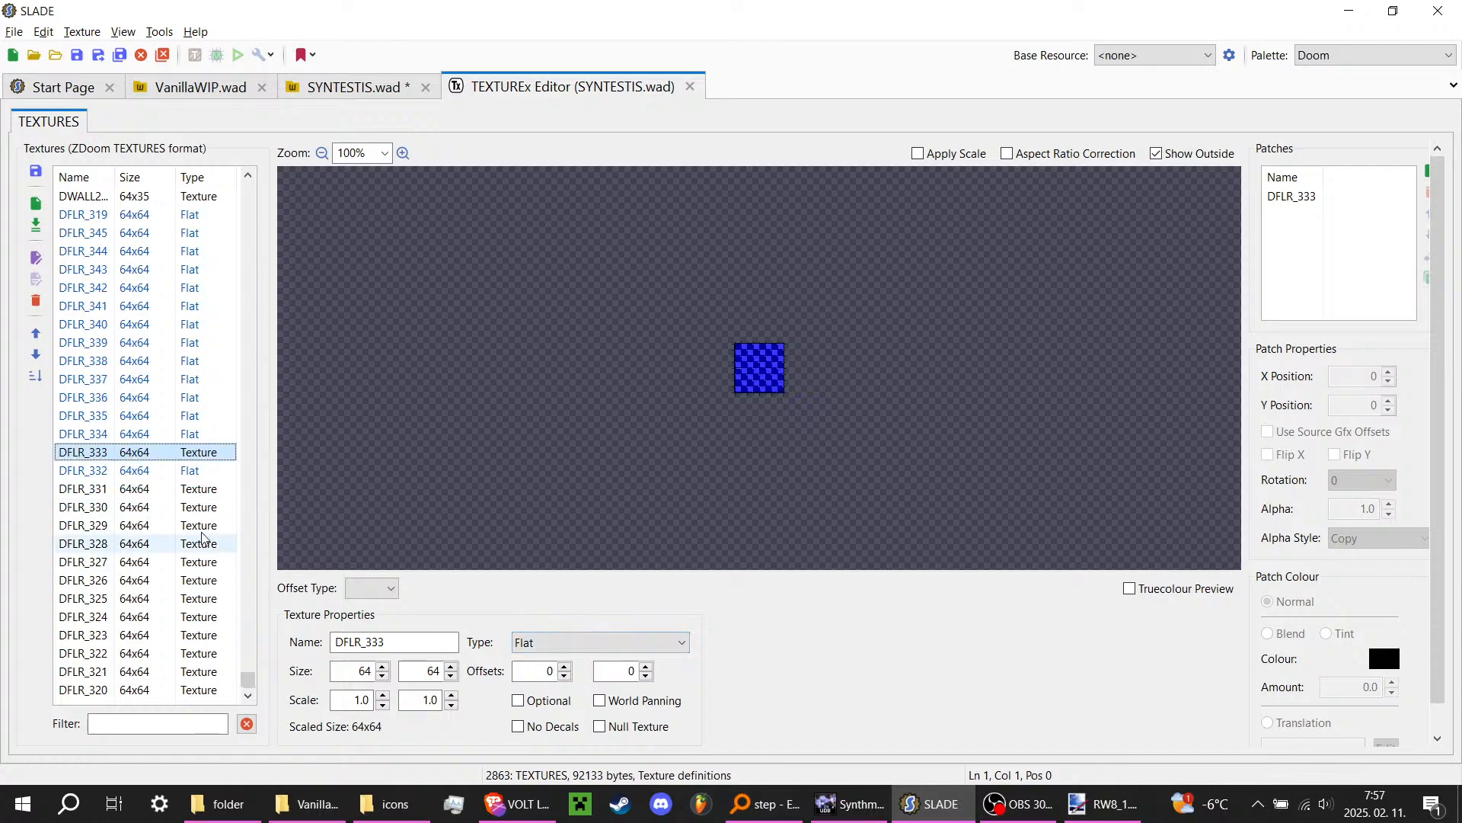
left_click(203, 471)
left_click(199, 488)
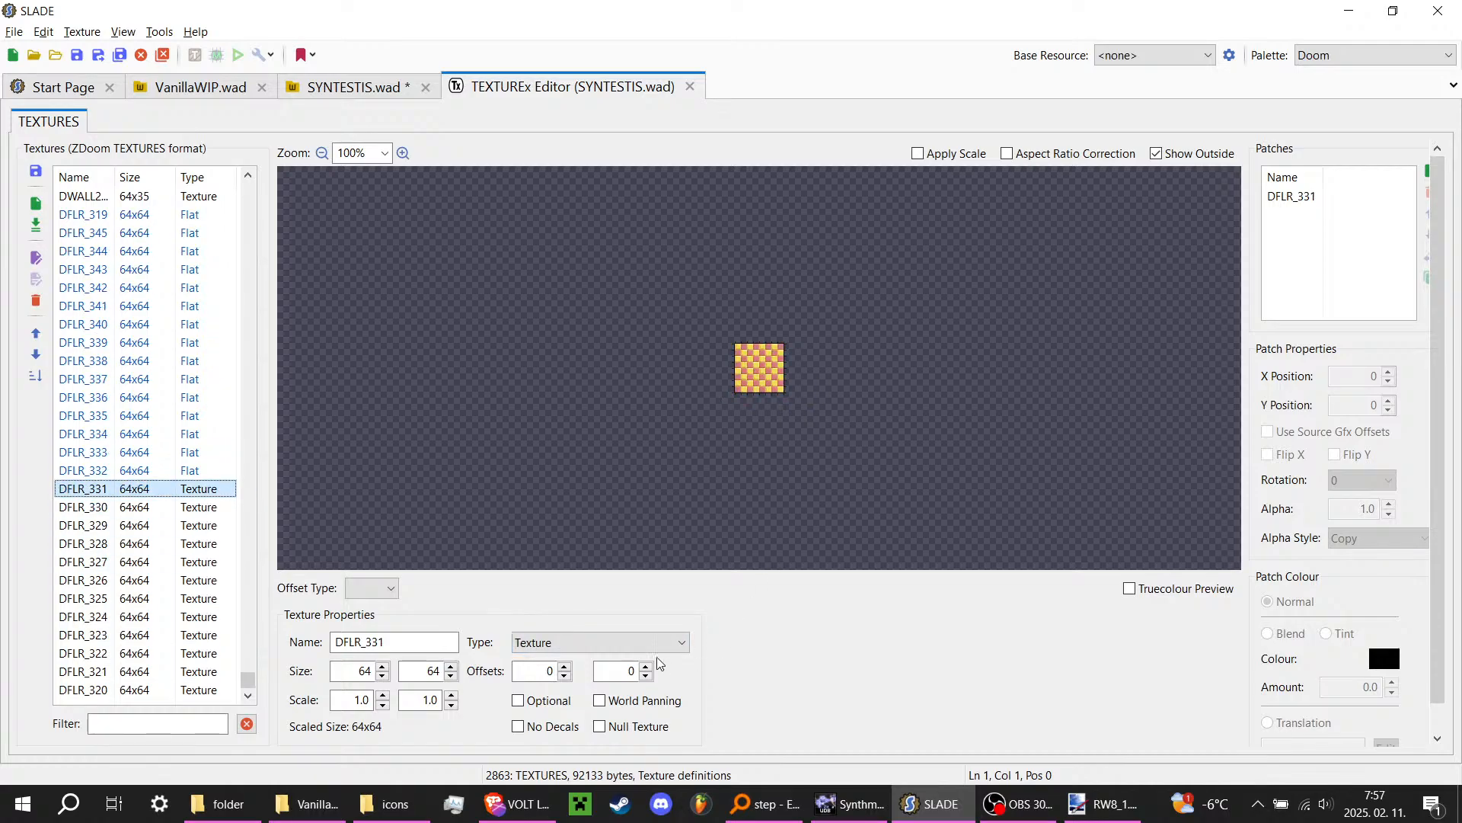
scroll(663, 649, "down", 2)
Step: Set the type of the DFLR_330, DFLR_329 and DFLR_328 definitions to Flat
left_click(114, 506)
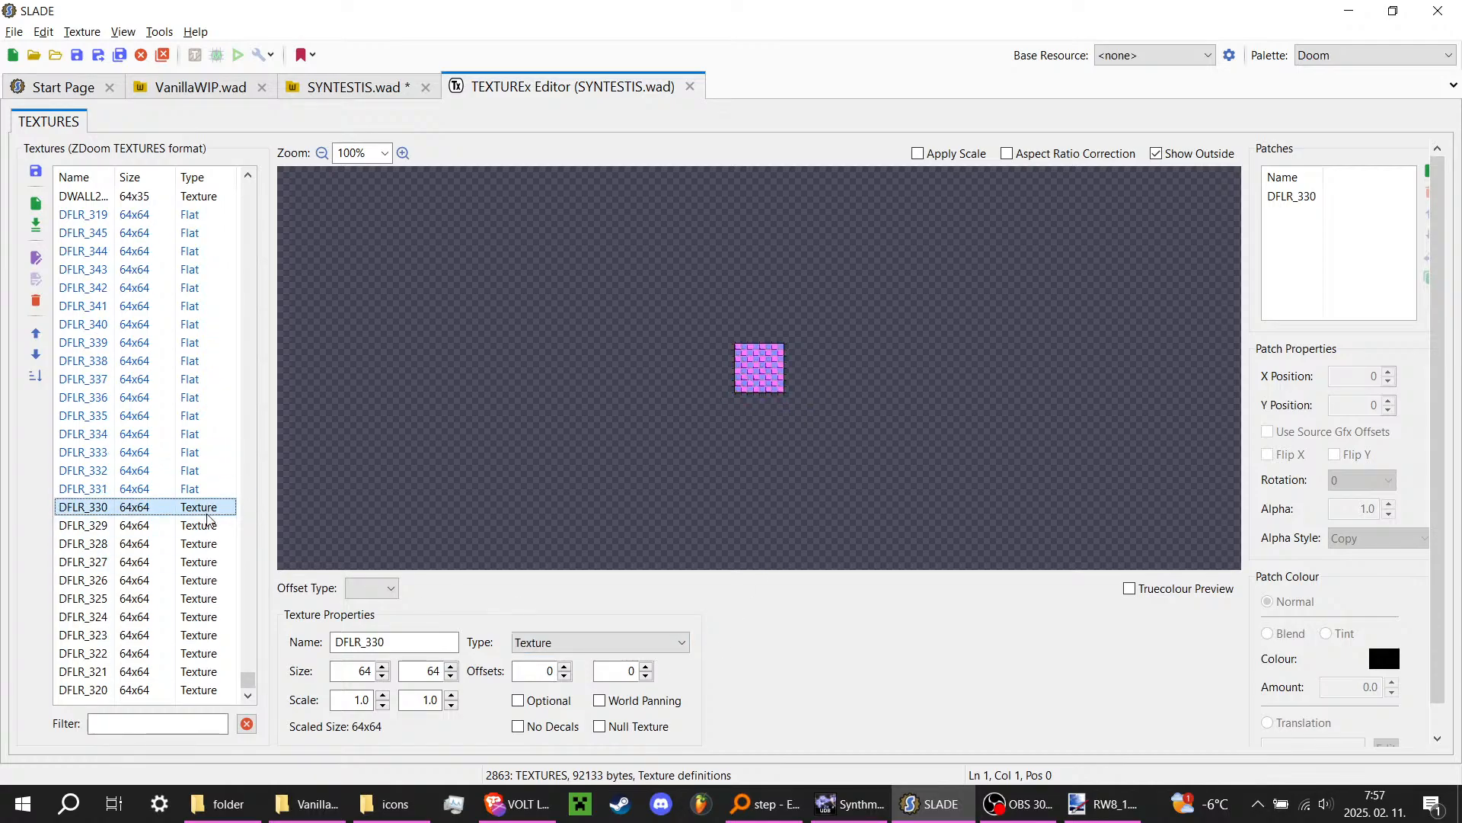
scroll(623, 643, "down", 4)
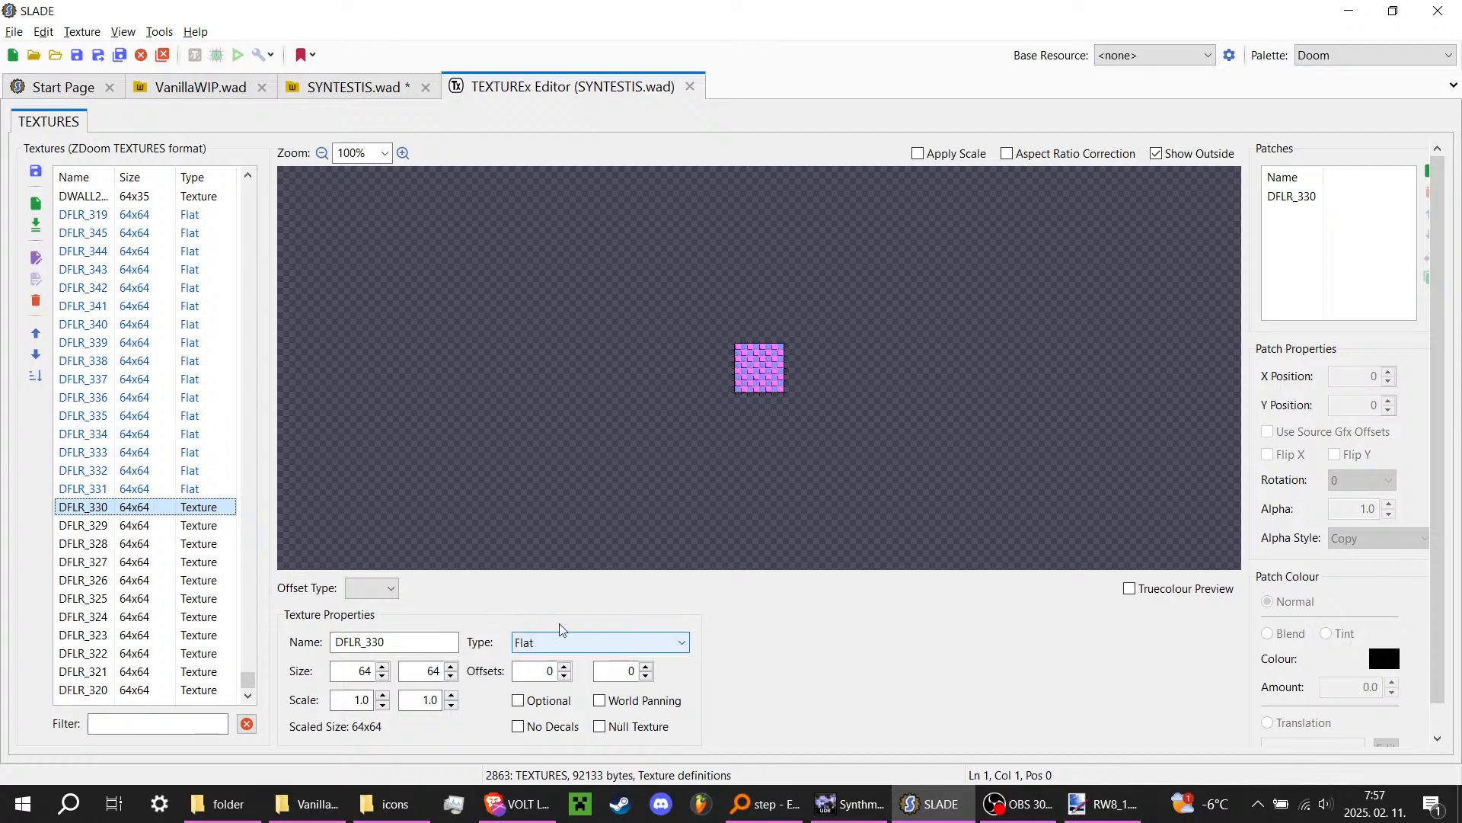
left_click(115, 525)
scroll(660, 646, "down", 4)
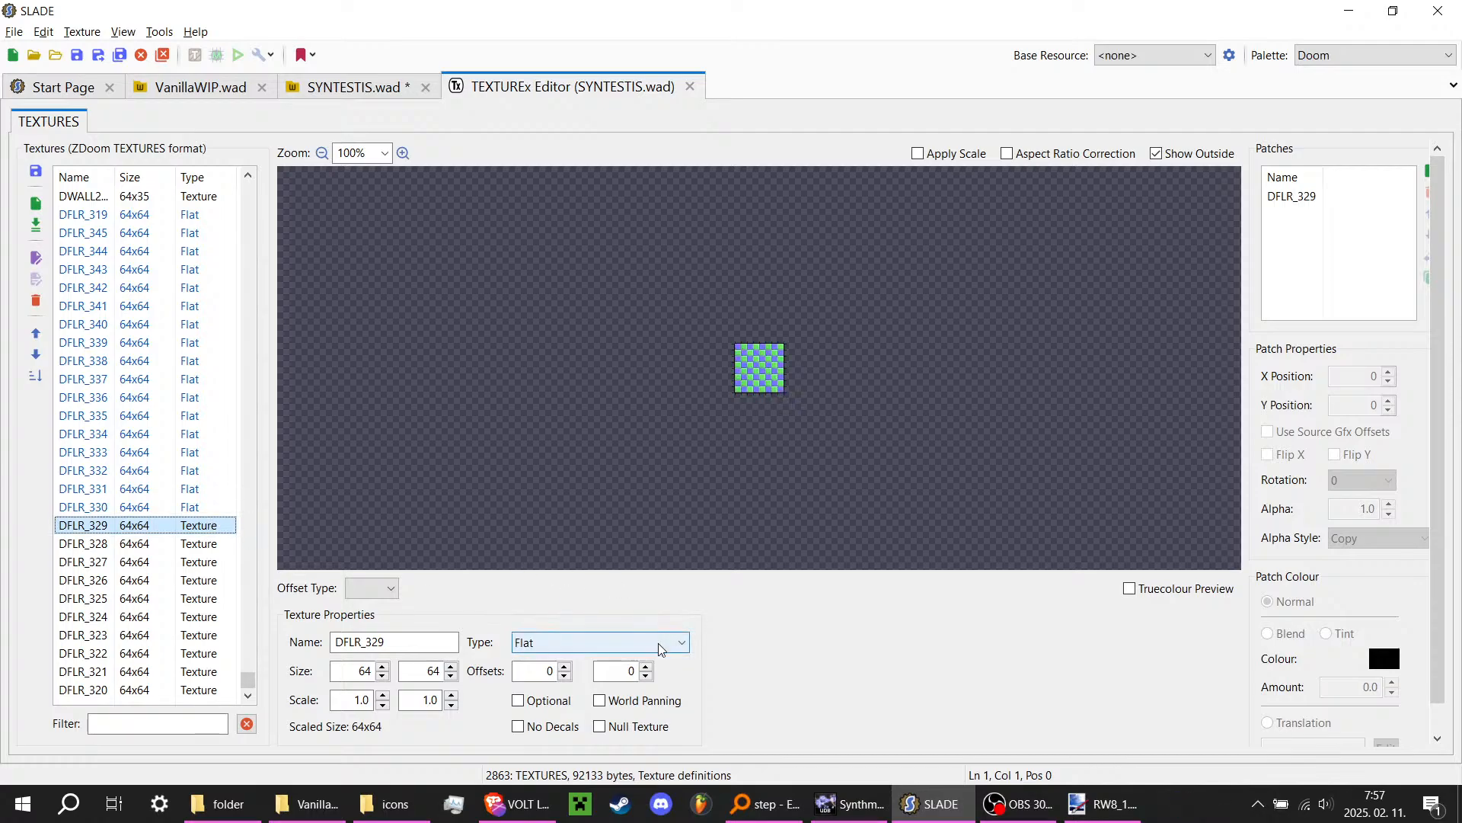
left_click(179, 543)
scroll(569, 644, "down", 3)
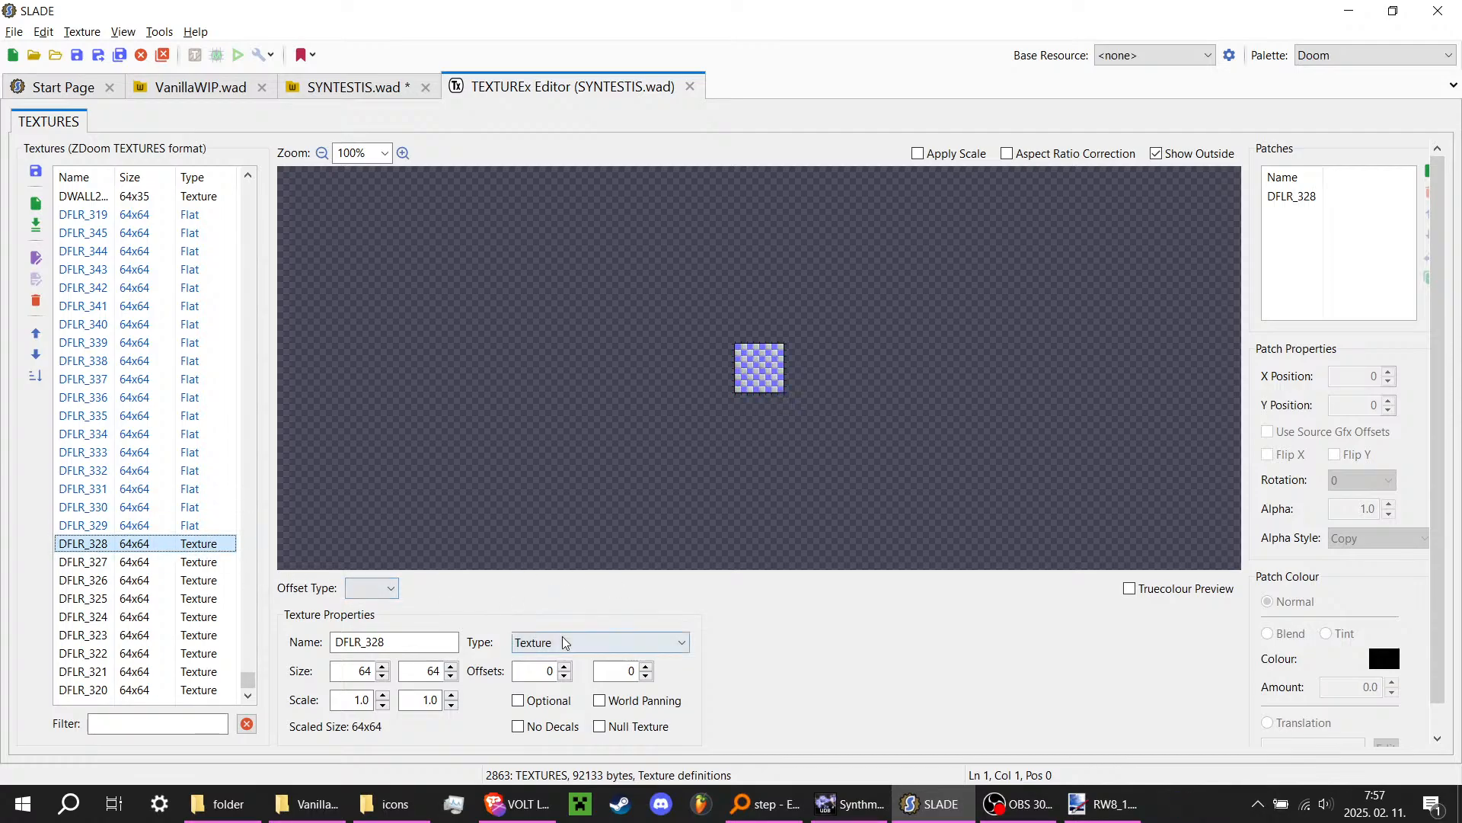
Step: Set the type of DFLR_327, DFLR_326, DFLR_325 and DFLR_324 to Flat
left_click(153, 562)
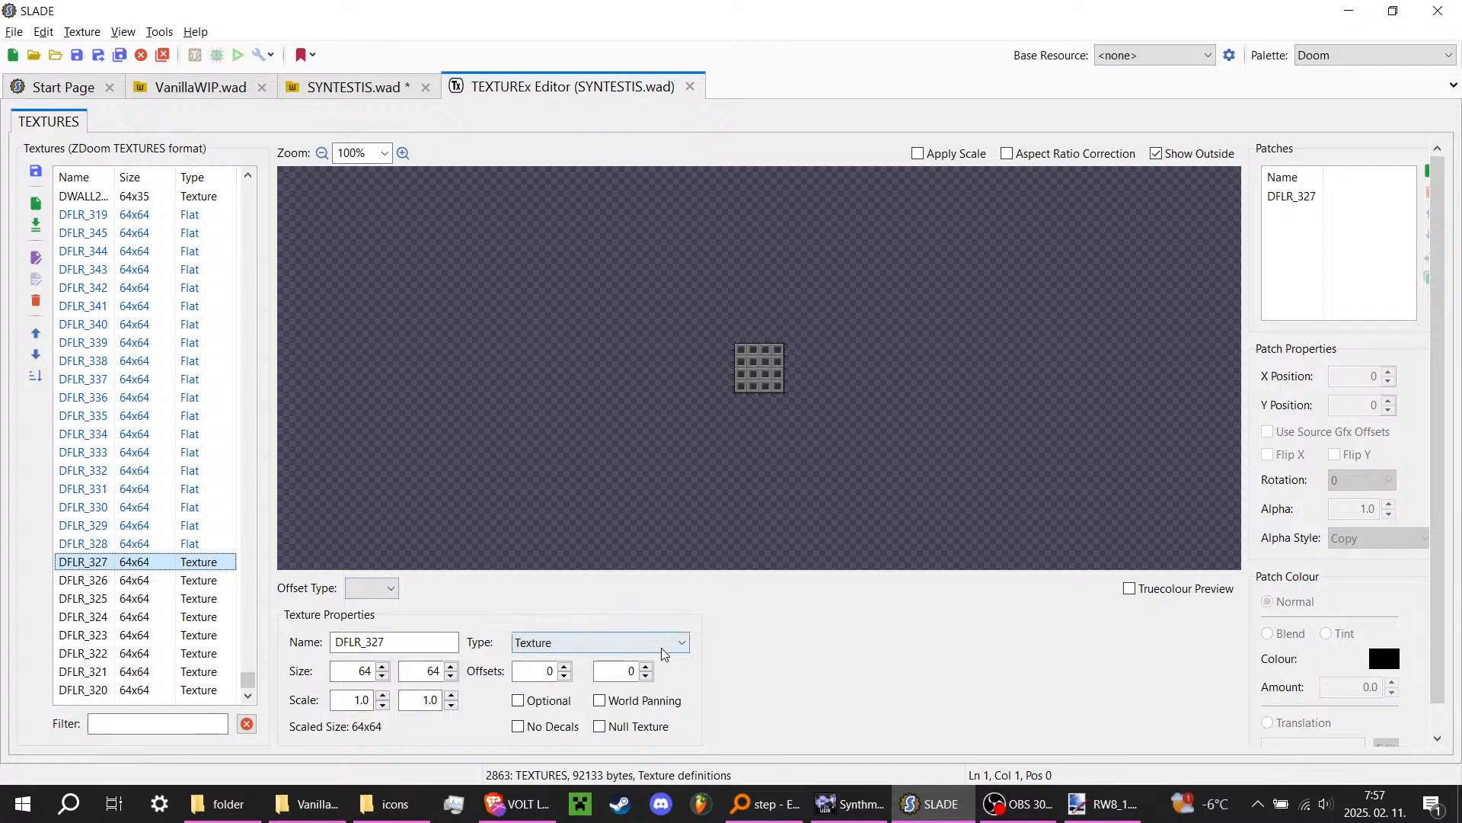
scroll(664, 647, "down", 3)
left_click(217, 580)
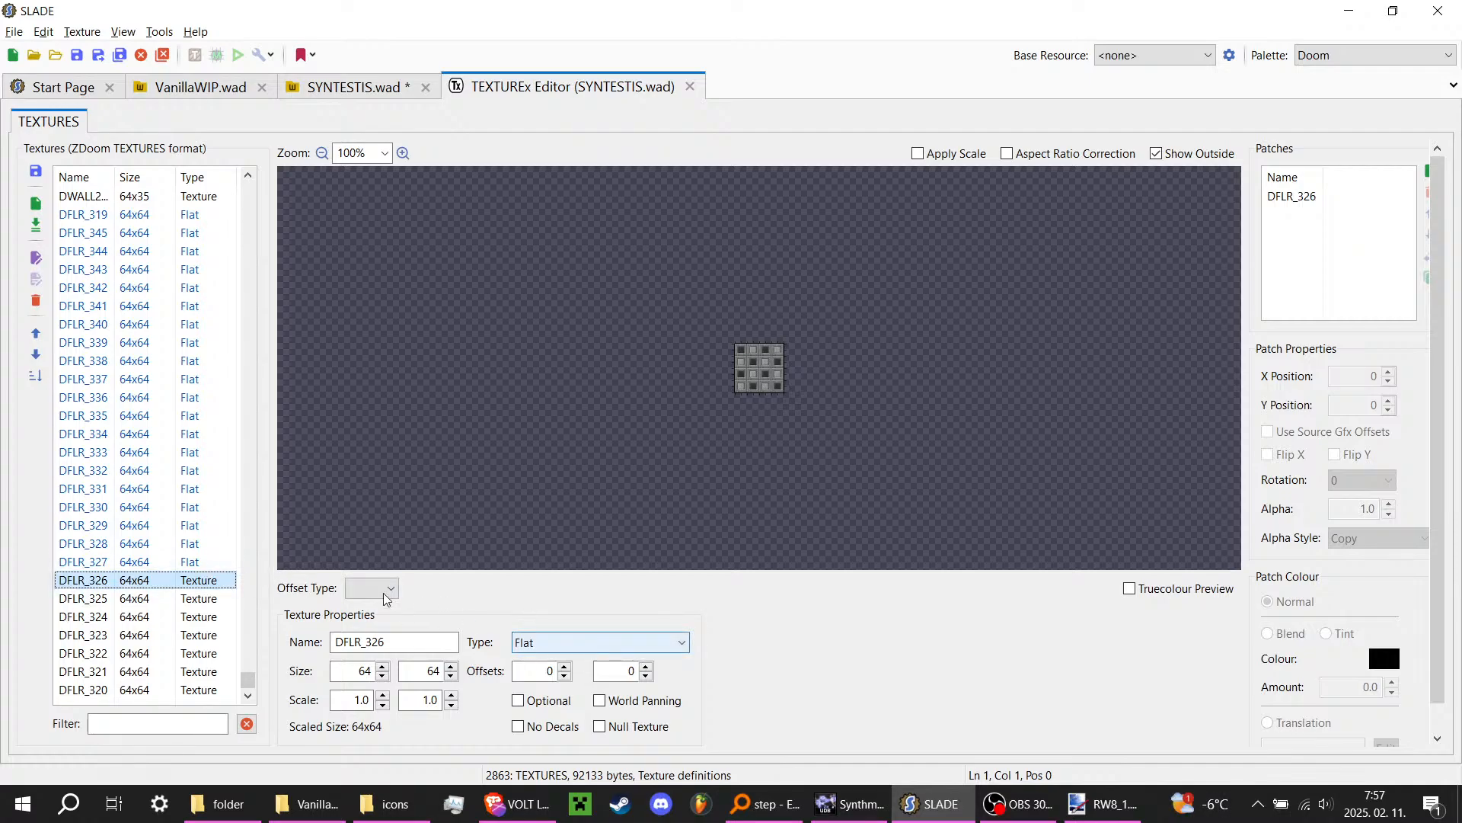
left_click(220, 598)
scroll(601, 646, "down", 3)
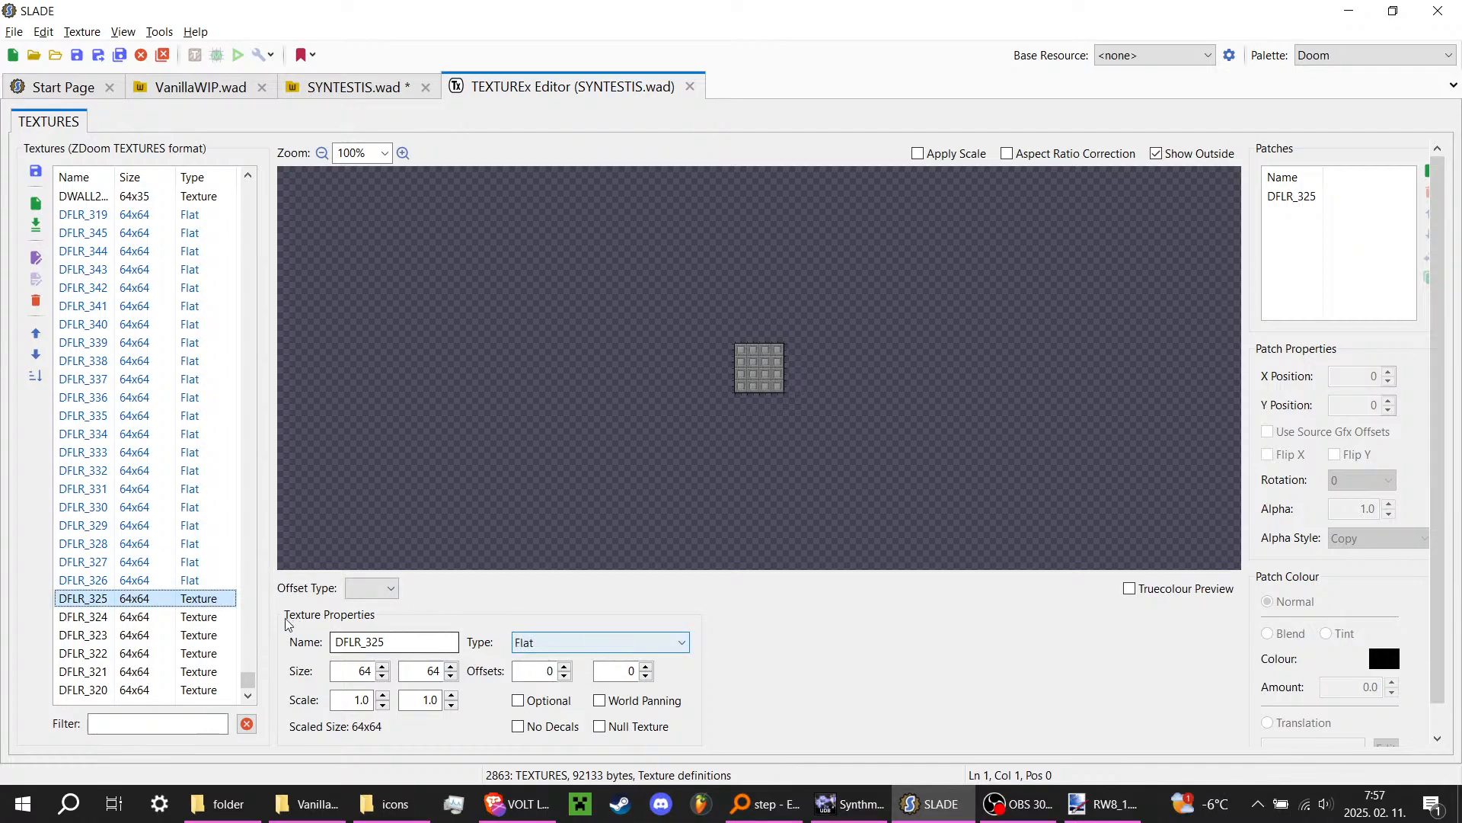
left_click(221, 617)
scroll(601, 642, "down", 3)
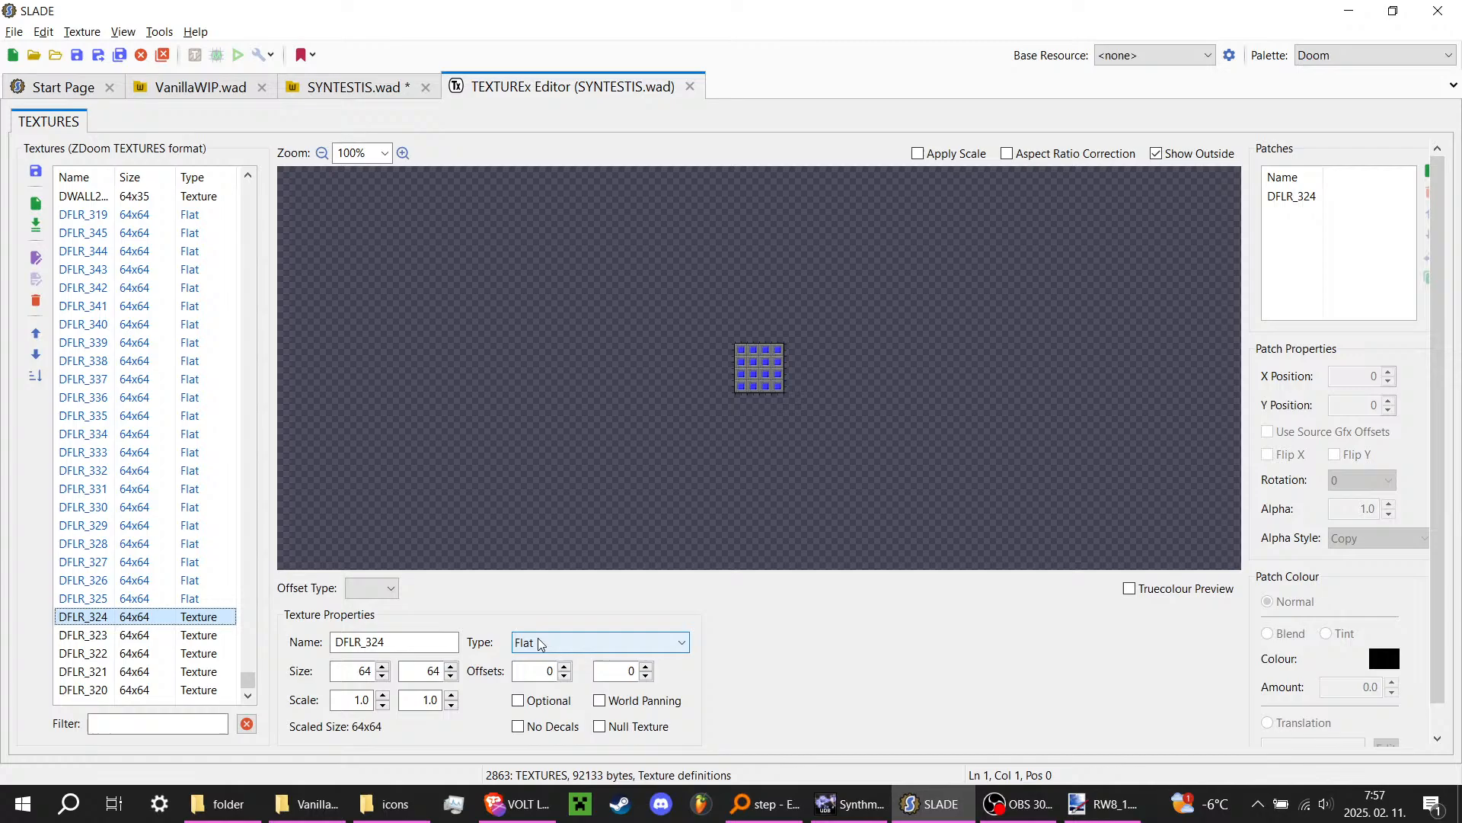
Step: Select the DFLR_323 definition and change the preview palette to Existing/Global
left_click(227, 637)
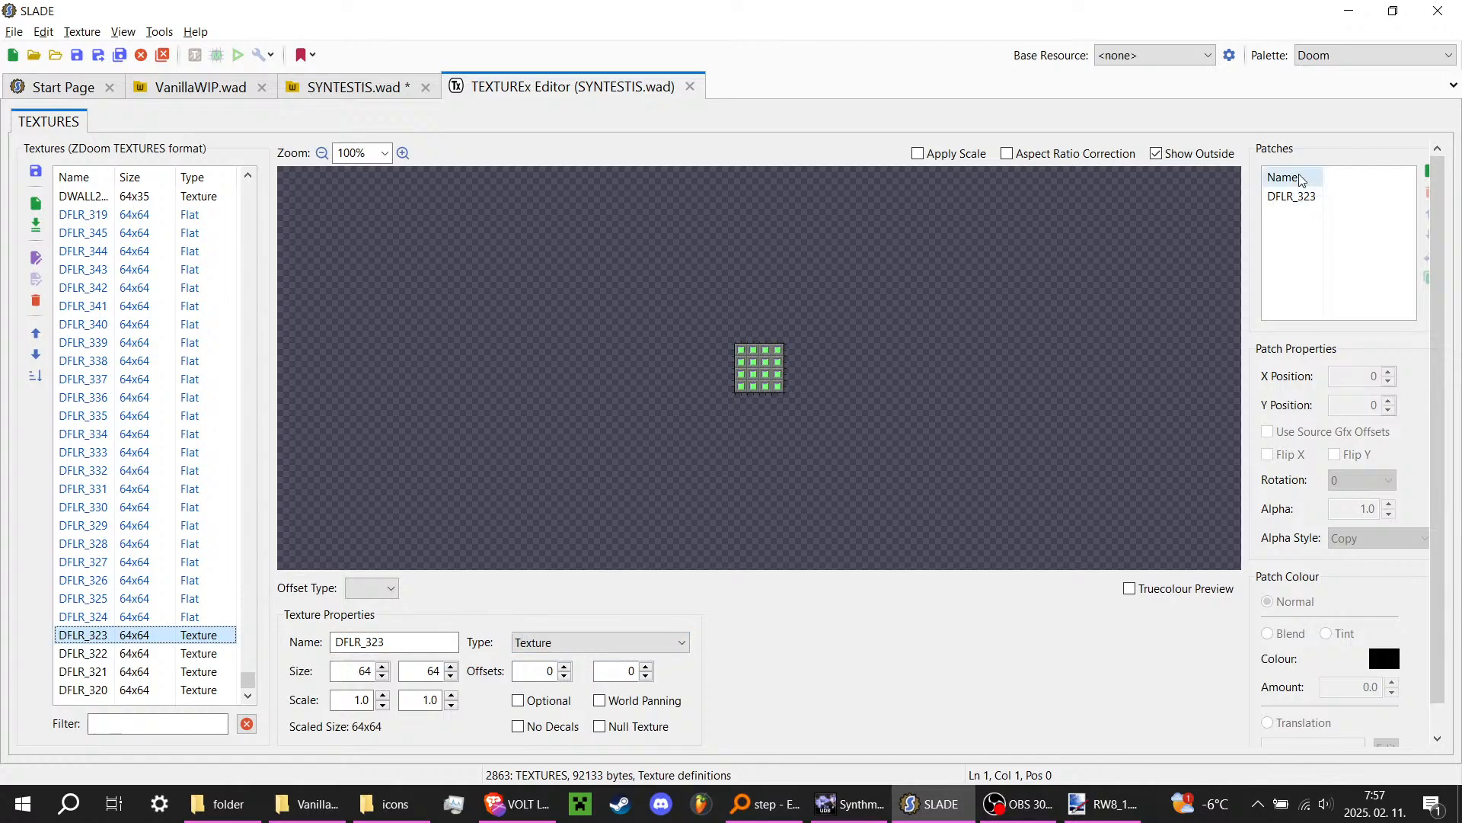
scroll(1366, 61, "up", 2)
scroll(1365, 61, "up", 1)
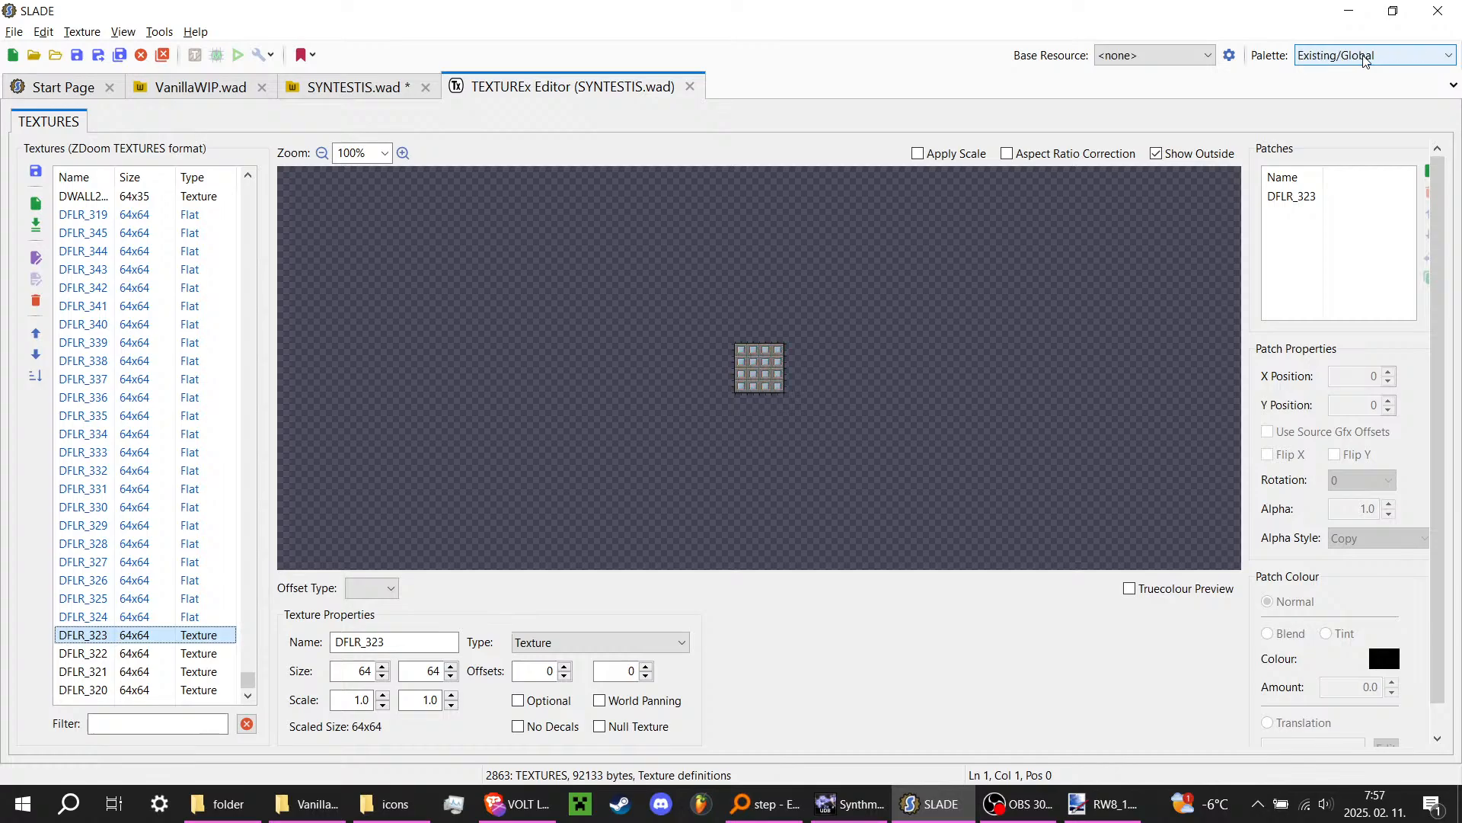
Step: Examine how DFLR_324, DFLR_325 and the neighbouring flat definitions look with the Existing/Global palette
key("Up")
key("Up")
key("Up")
key("Up")
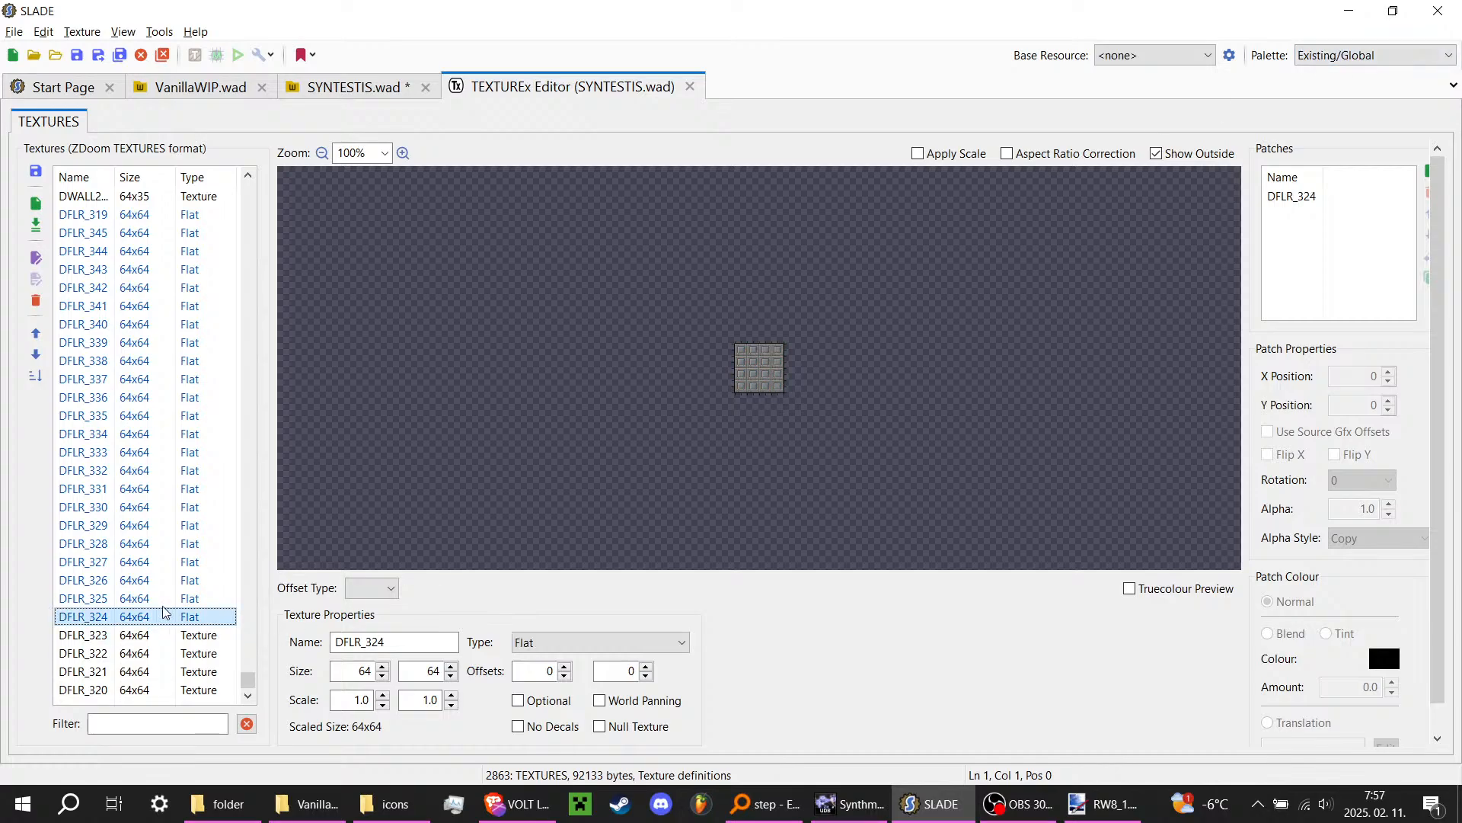
left_click(191, 600)
left_click(195, 619)
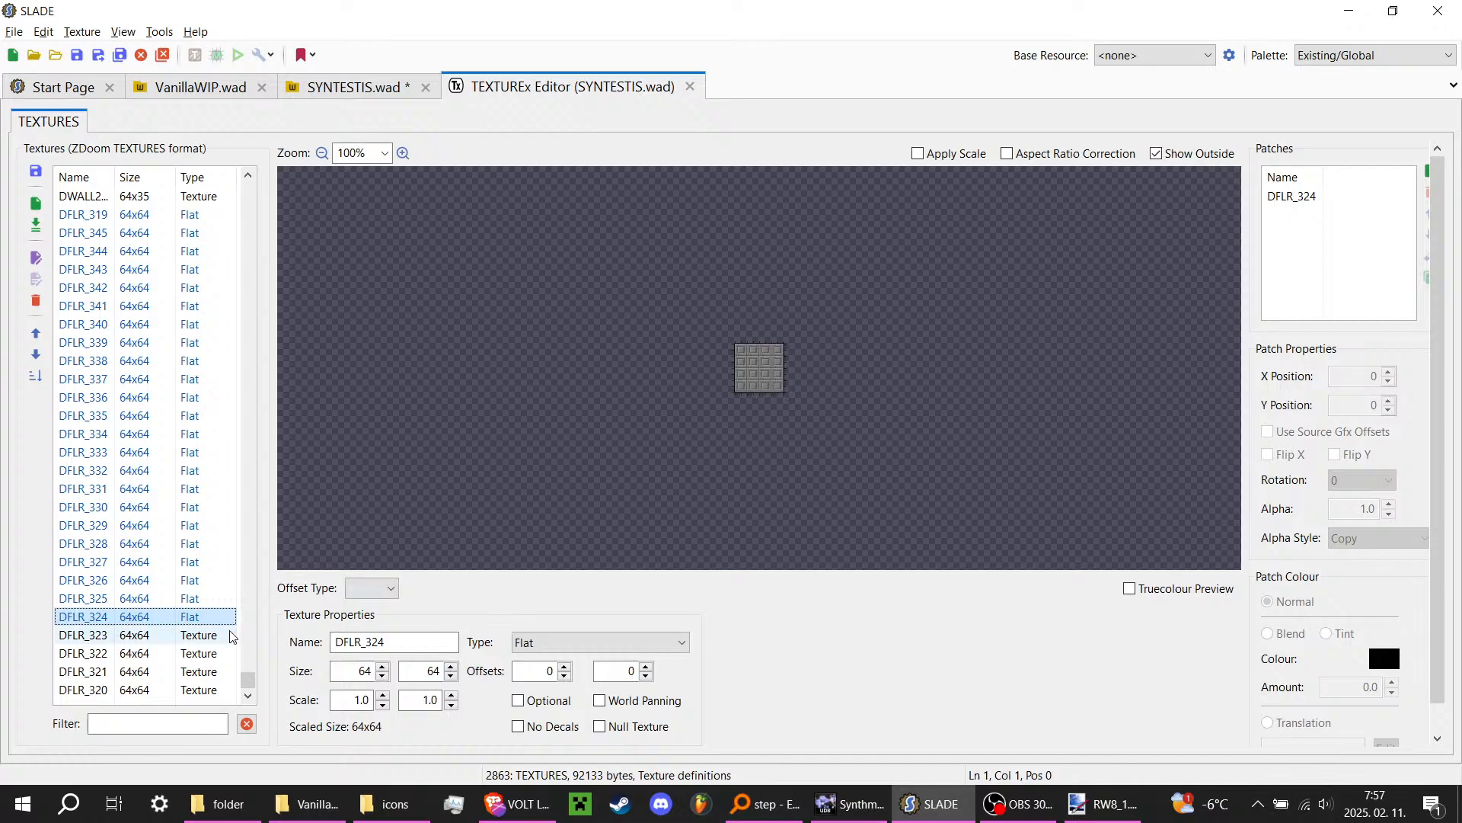
key("Up")
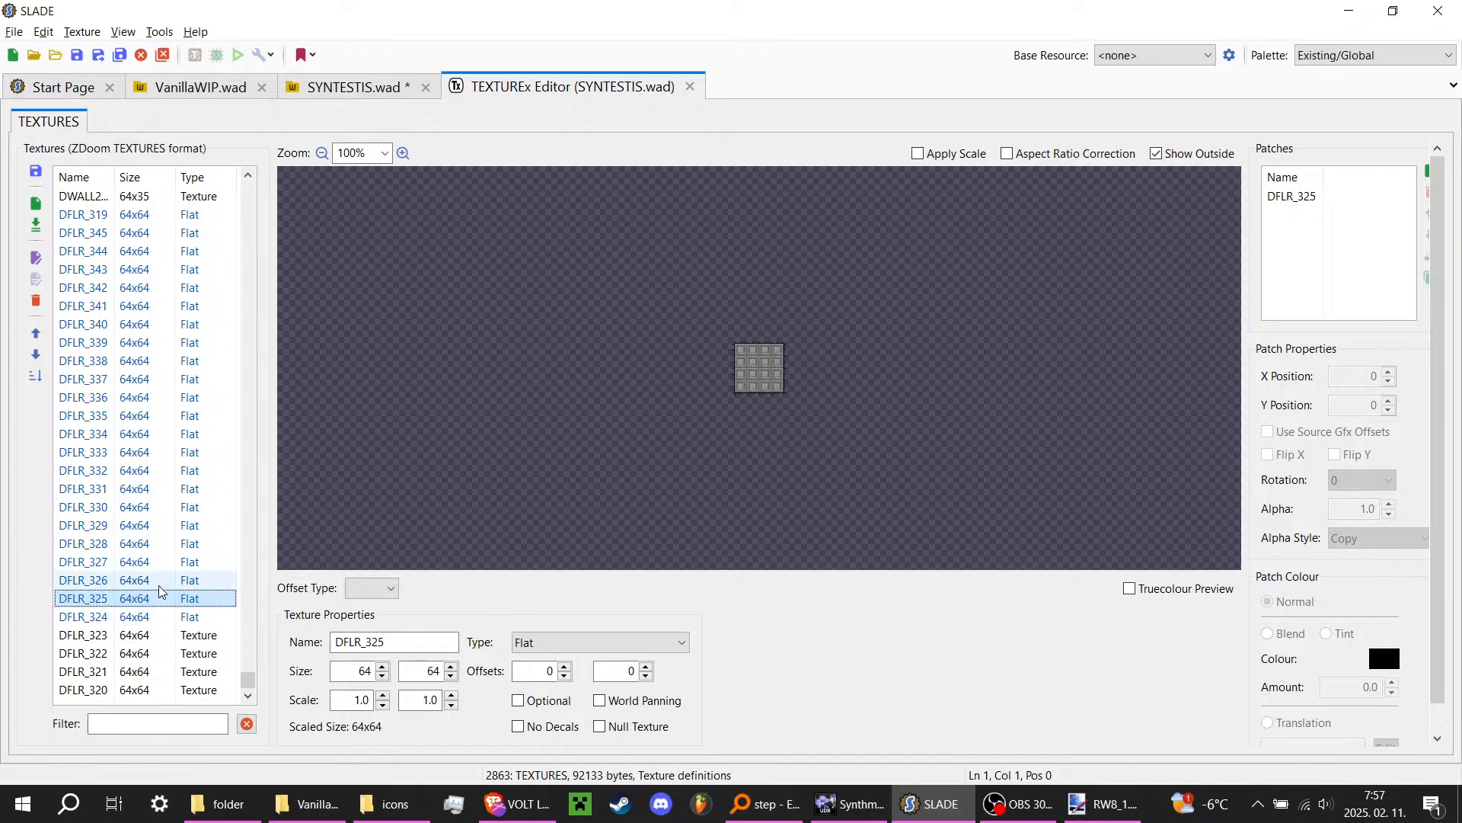
key("Up")
left_click(171, 615)
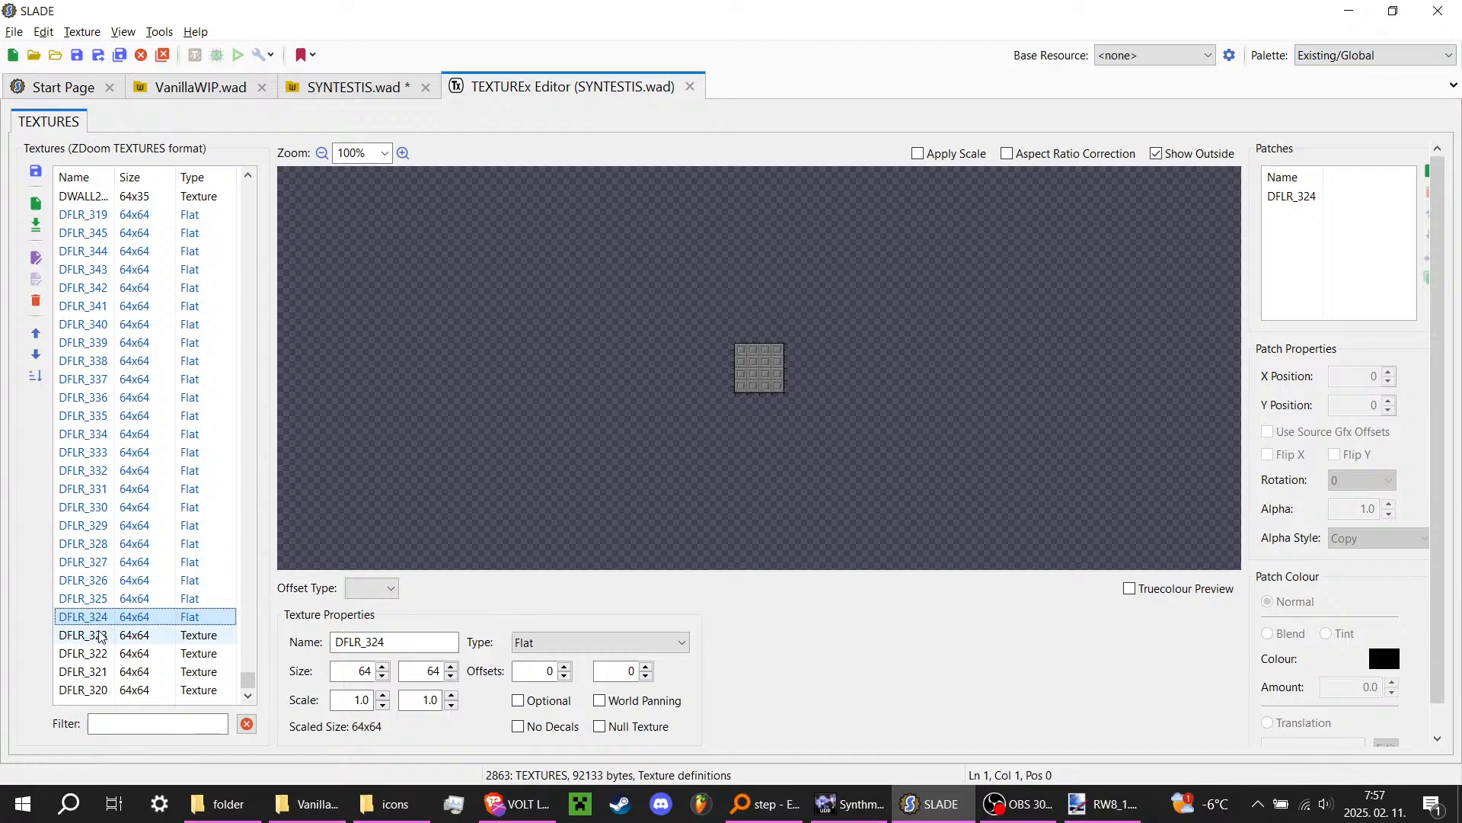
Step: Set the type of the last four definitions, DFLR_323, DFLR_322, DFLR_321 and DFLR_320, to Flat
left_click(141, 636)
scroll(565, 649, "down", 4)
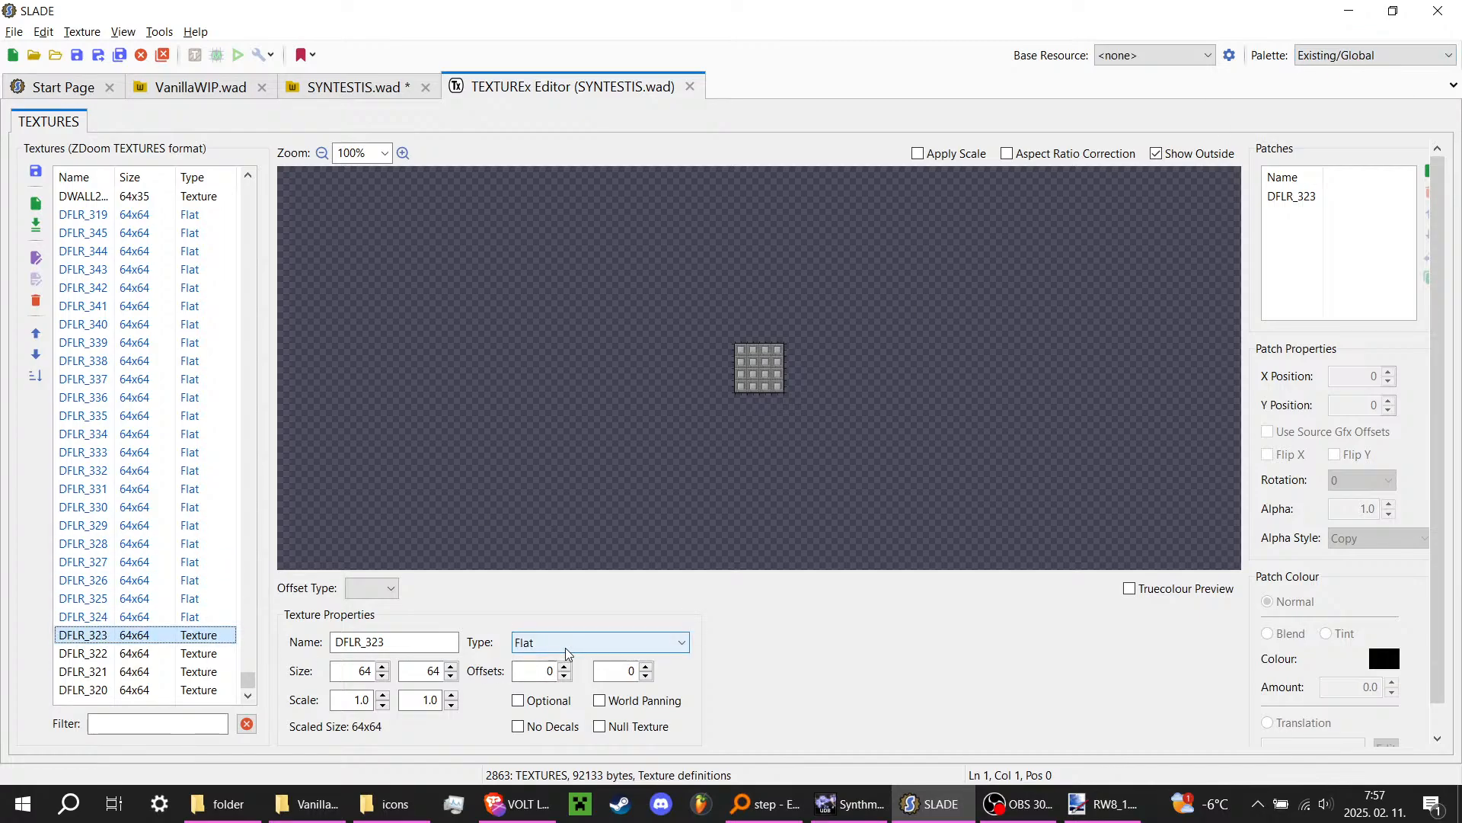
left_click(183, 657)
scroll(587, 647, "down", 4)
left_click(183, 671)
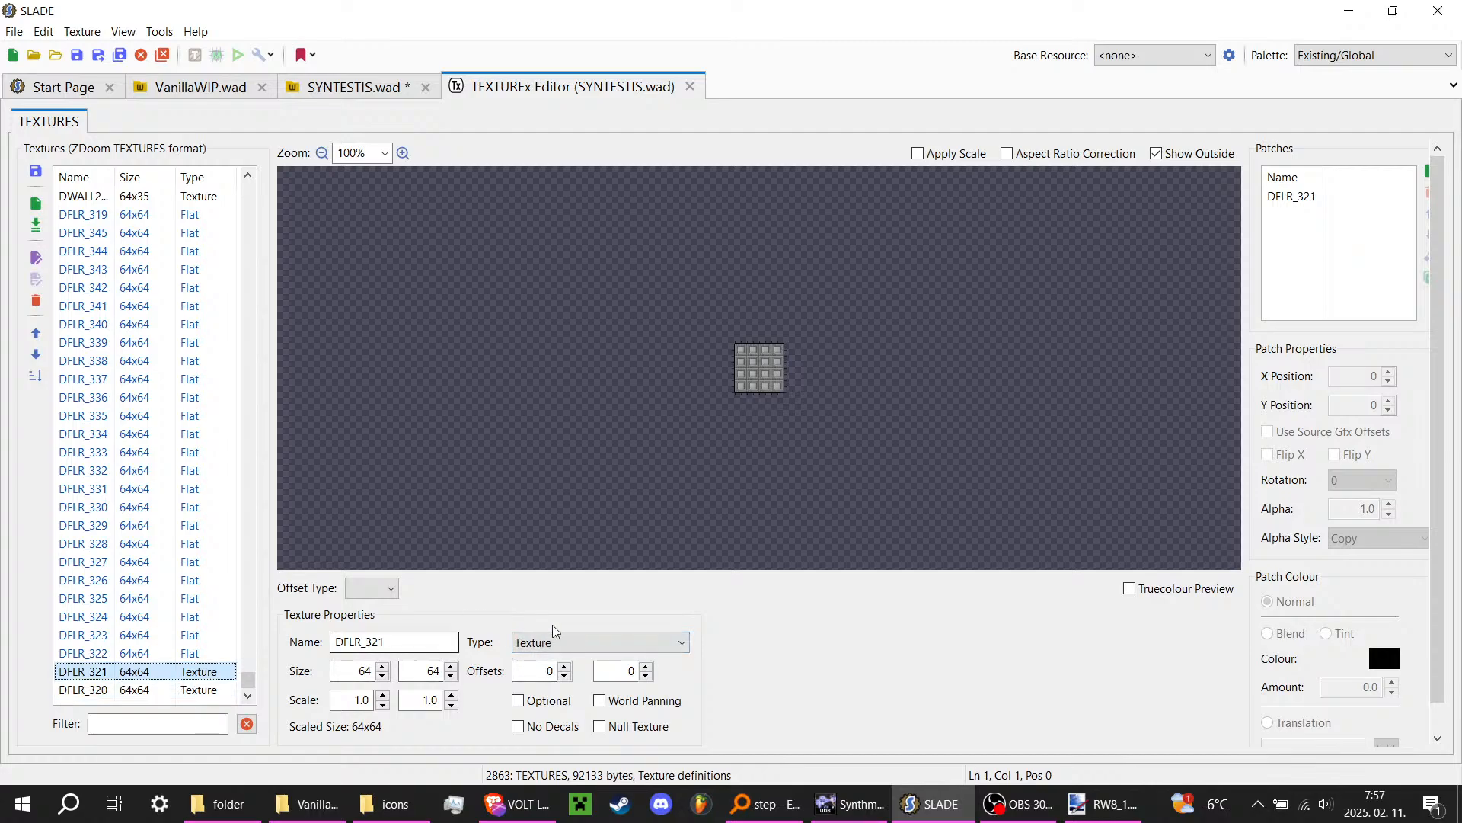
scroll(588, 644, "down", 4)
left_click(187, 690)
scroll(583, 643, "down", 4)
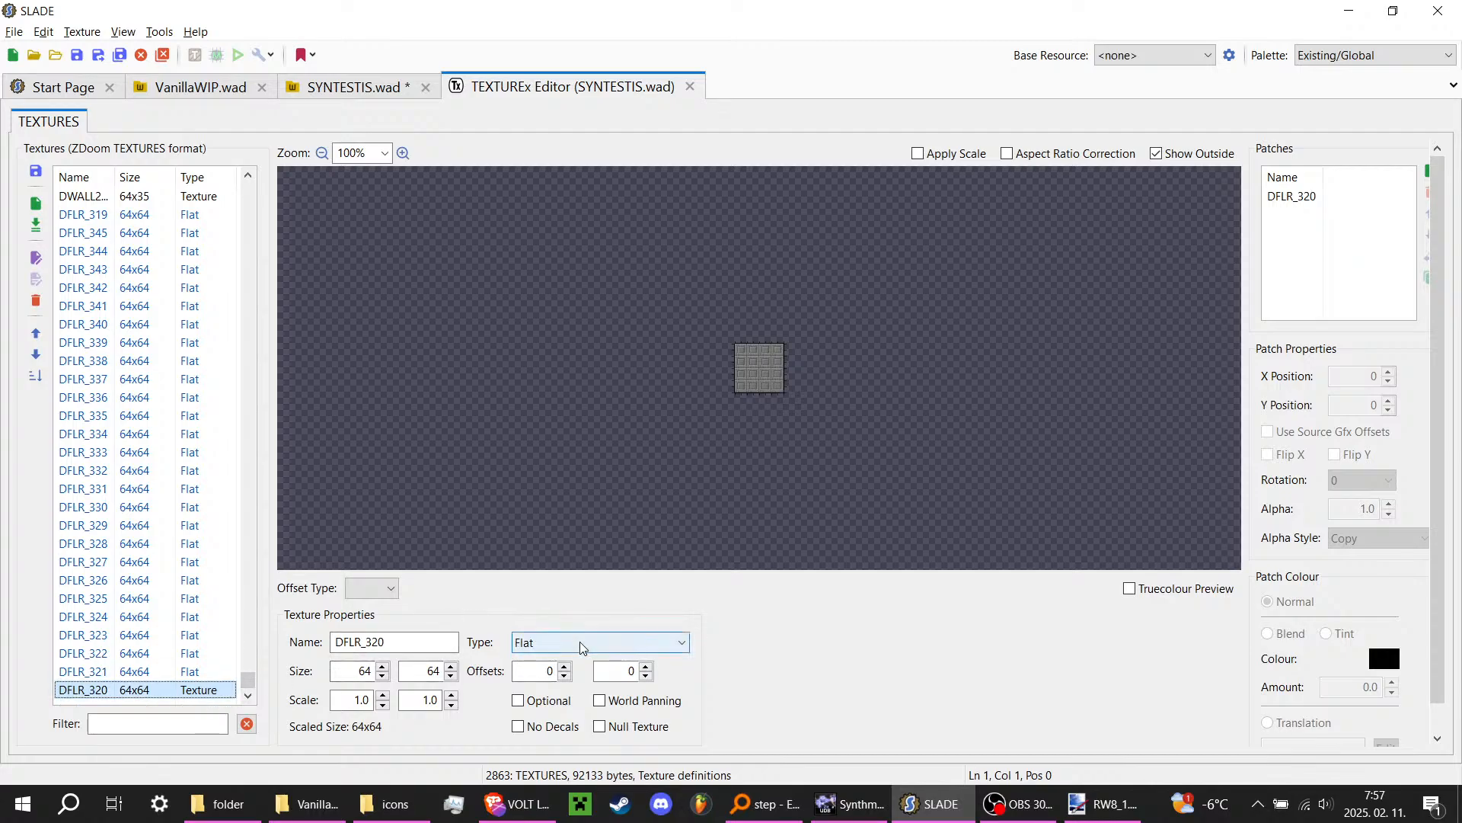
Step: Save the edited texture definitions and close the TEXTUREx Editor
left_click(38, 173)
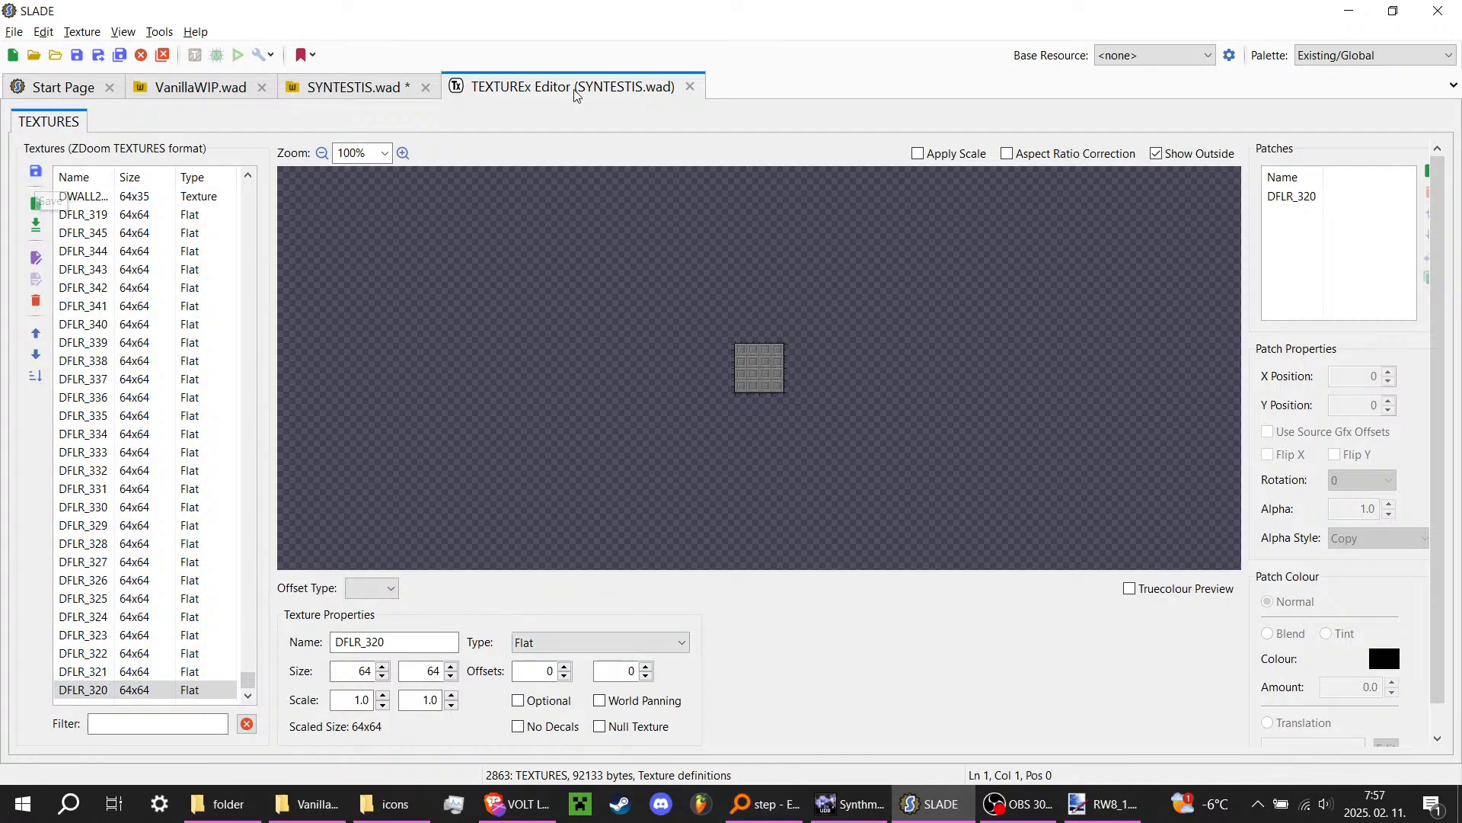
left_click(690, 85)
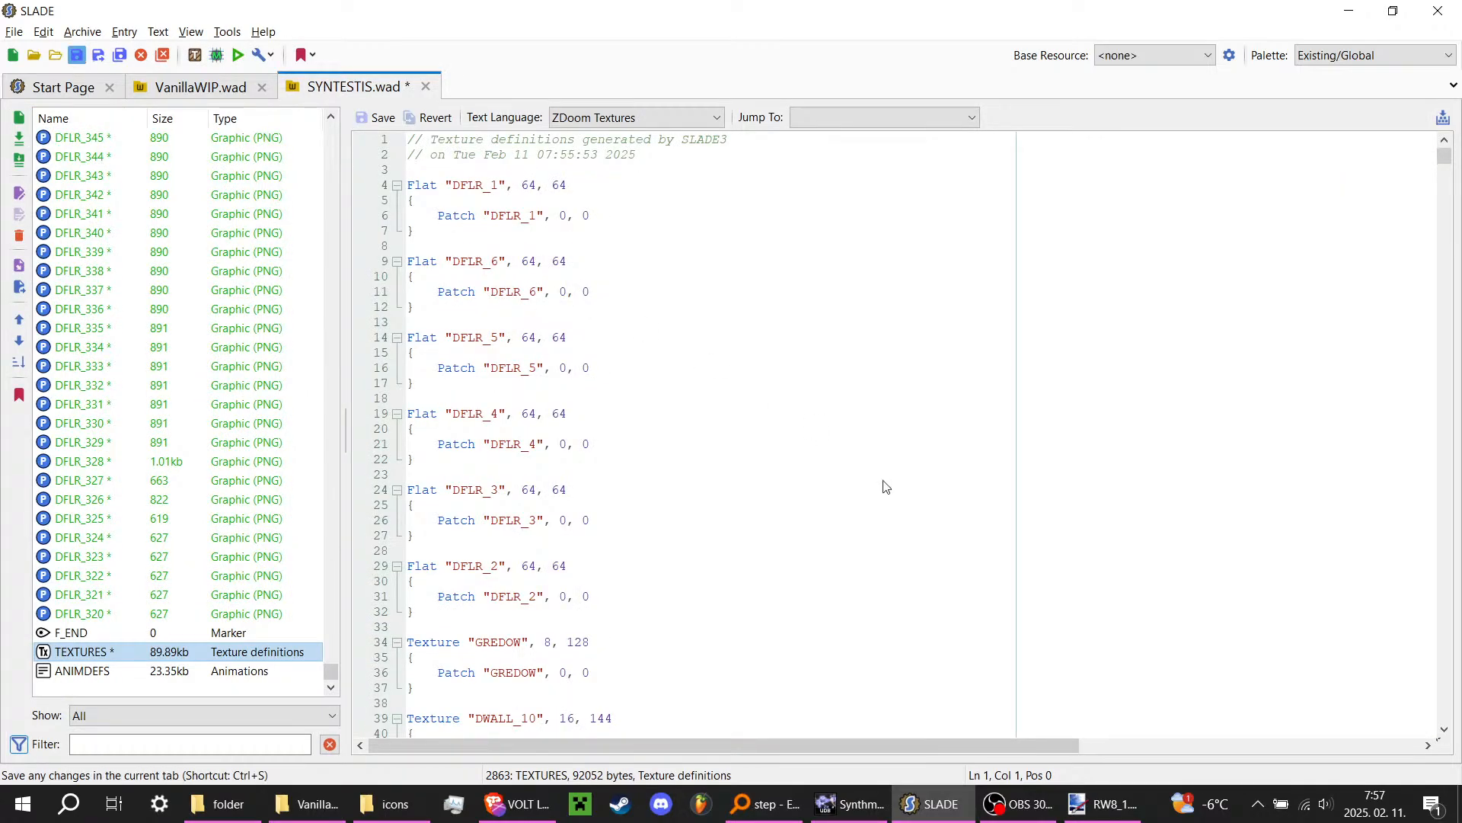
Step: Switch to Ultimate Doom Builder and dismiss the open flat browser and Edit Sector dialog, returning to Things Mode
left_click(850, 804)
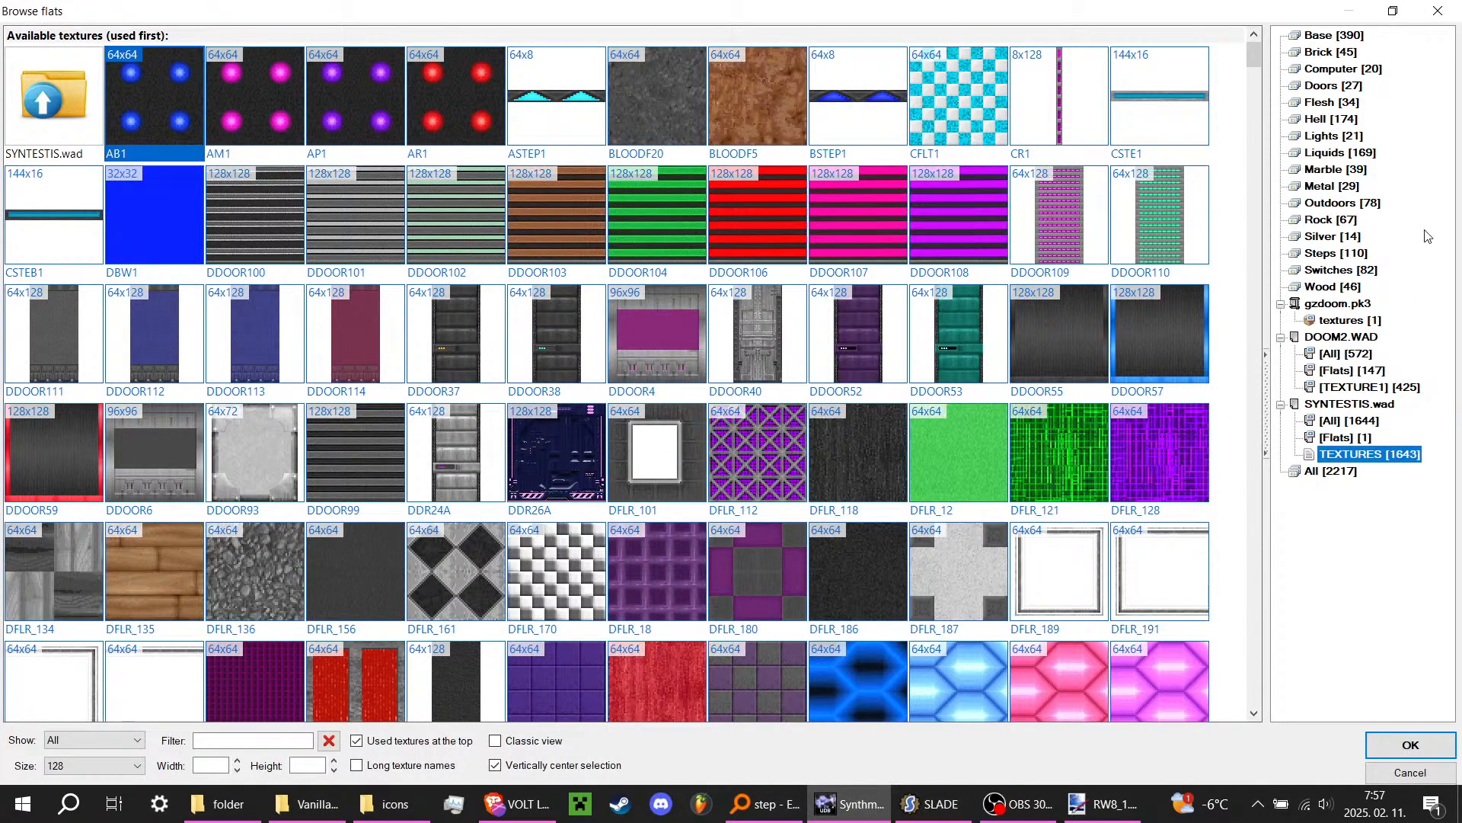
left_click(1409, 771)
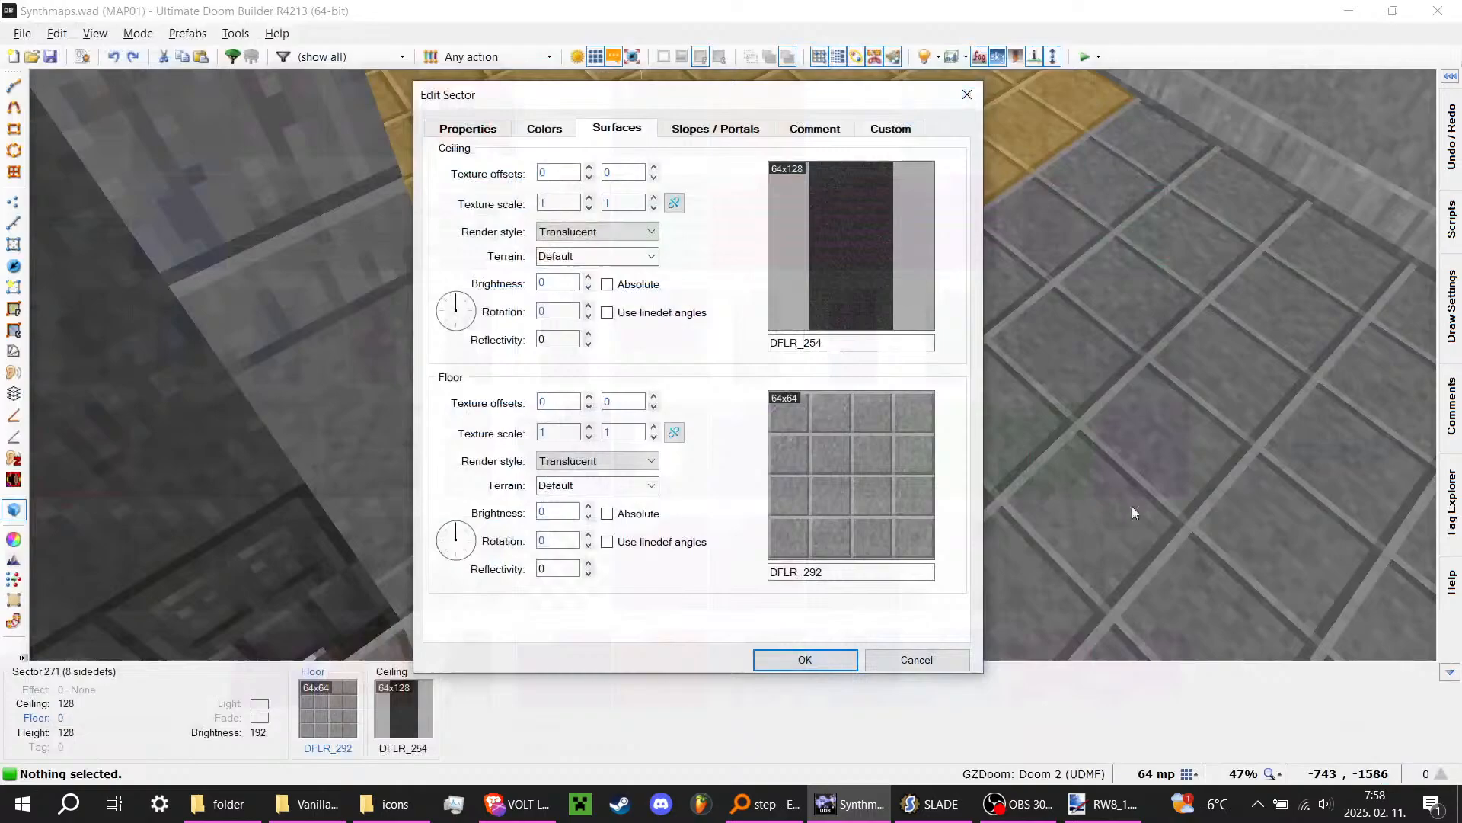
left_click(965, 97)
key("t")
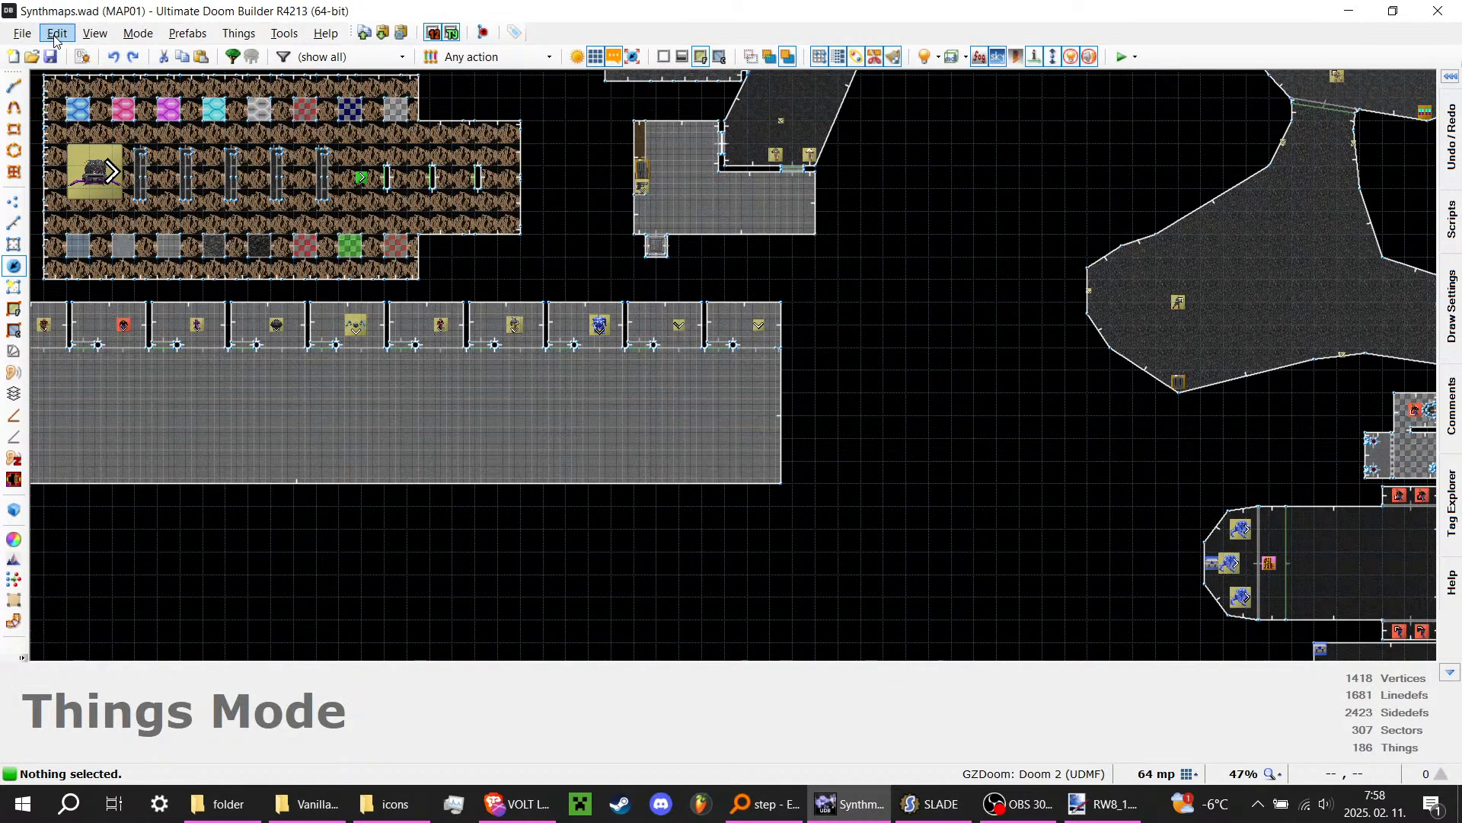
Step: Reload the map's resources by accepting the existing Map Options, and clear the logged resource errors
left_click(95, 34)
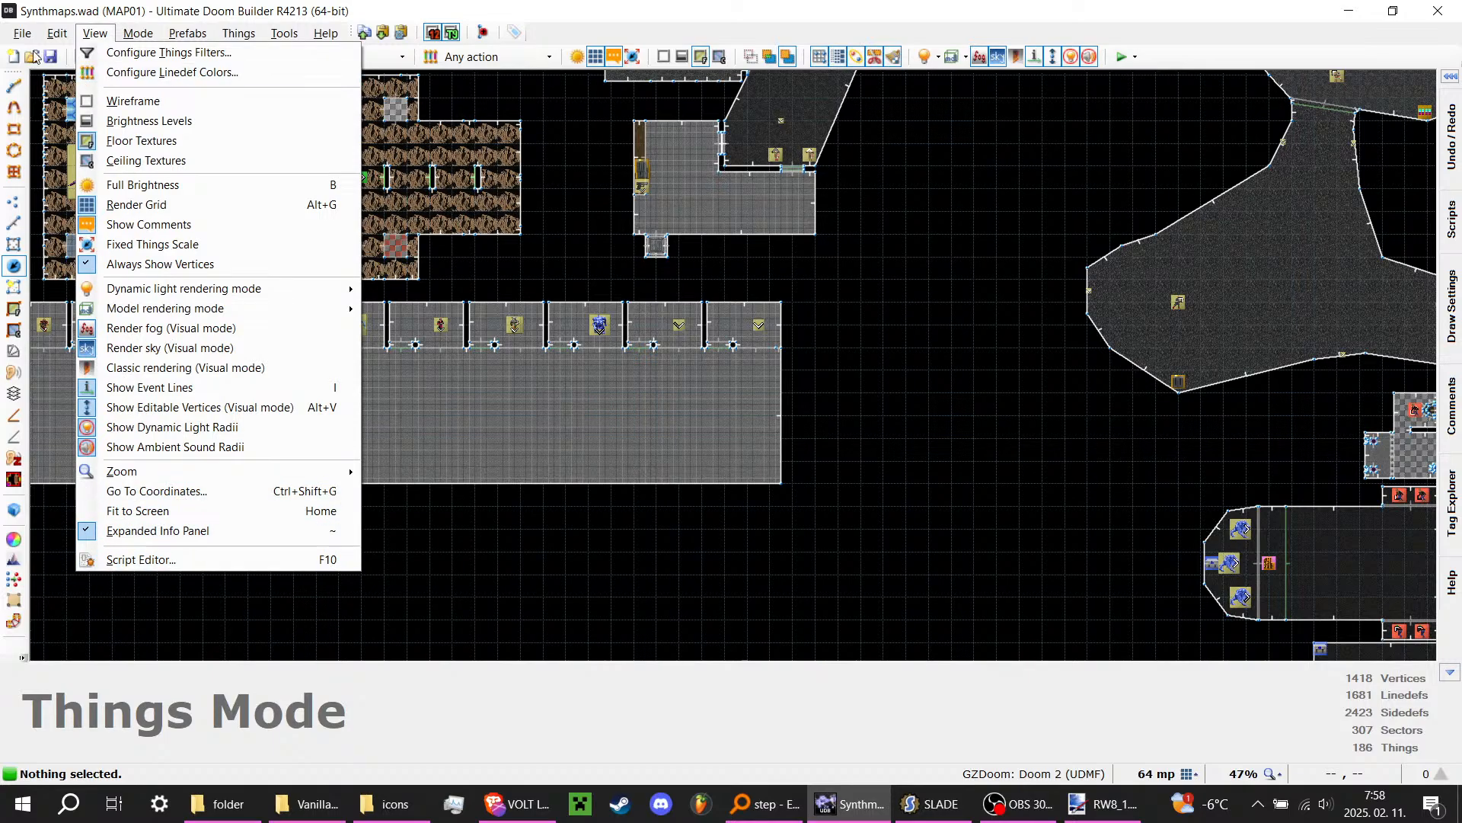
mouse_move(57, 34)
left_click(210, 639)
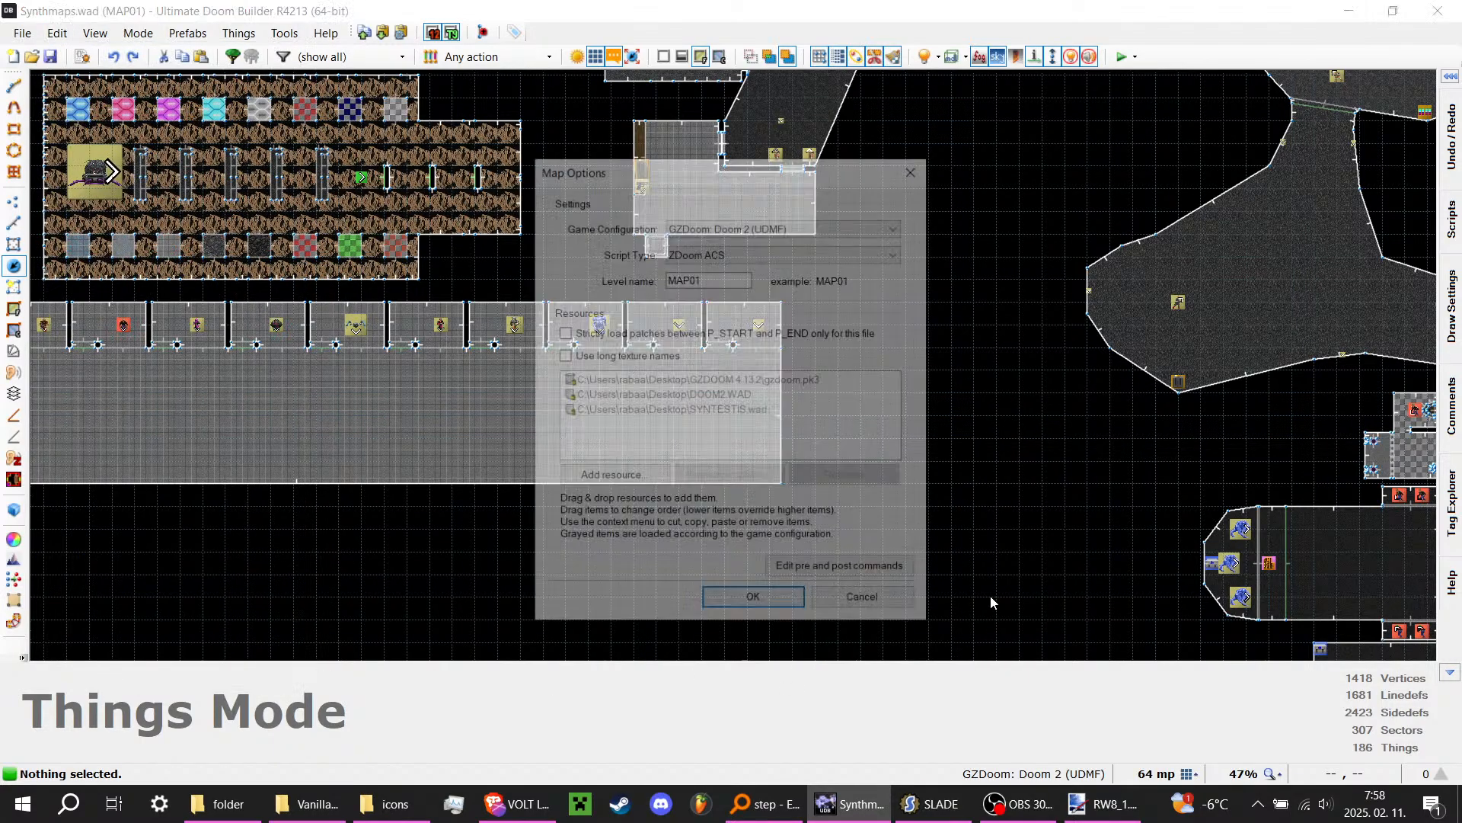
left_click(755, 603)
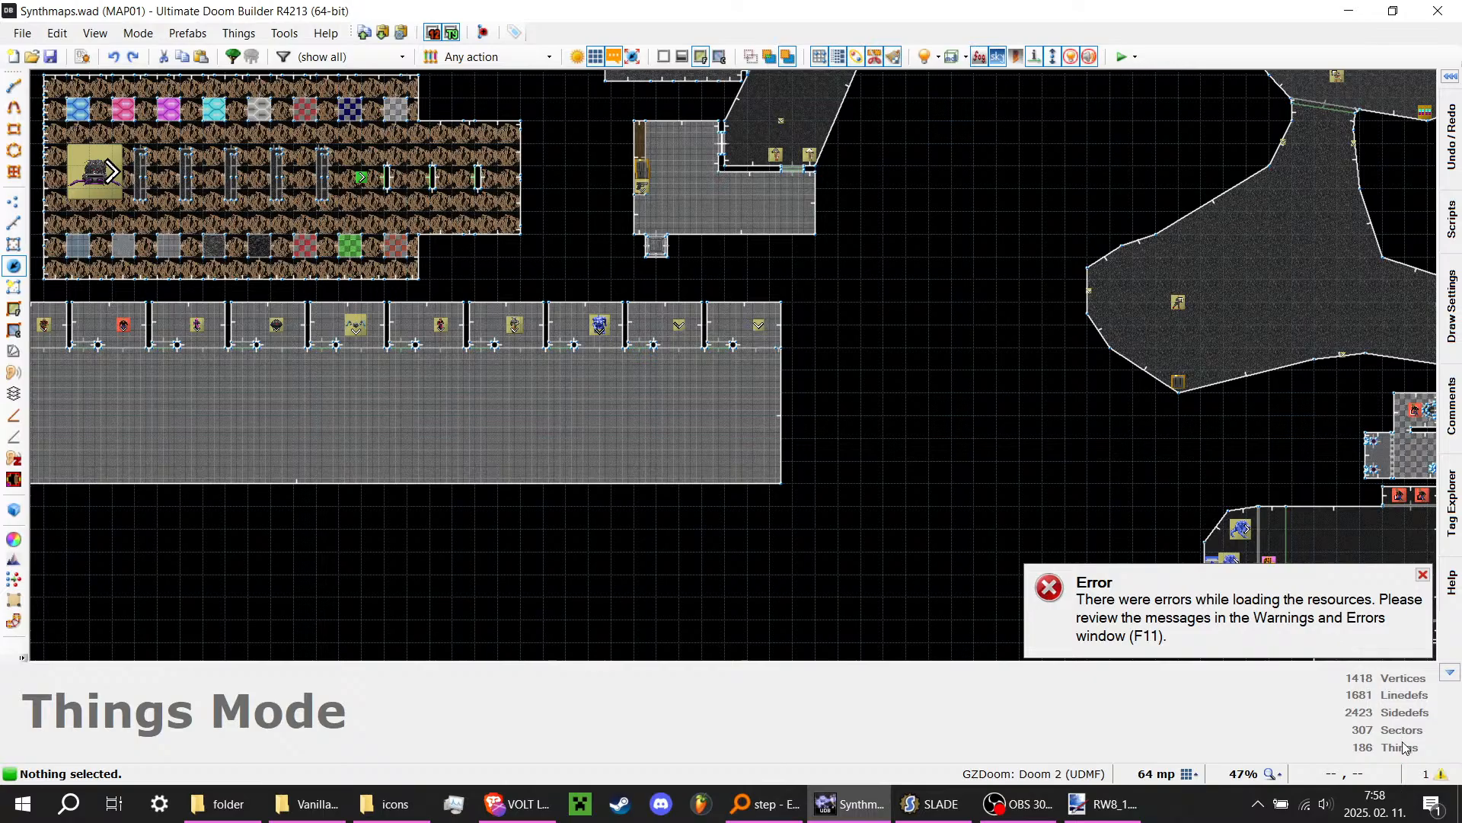
left_click(545, 595)
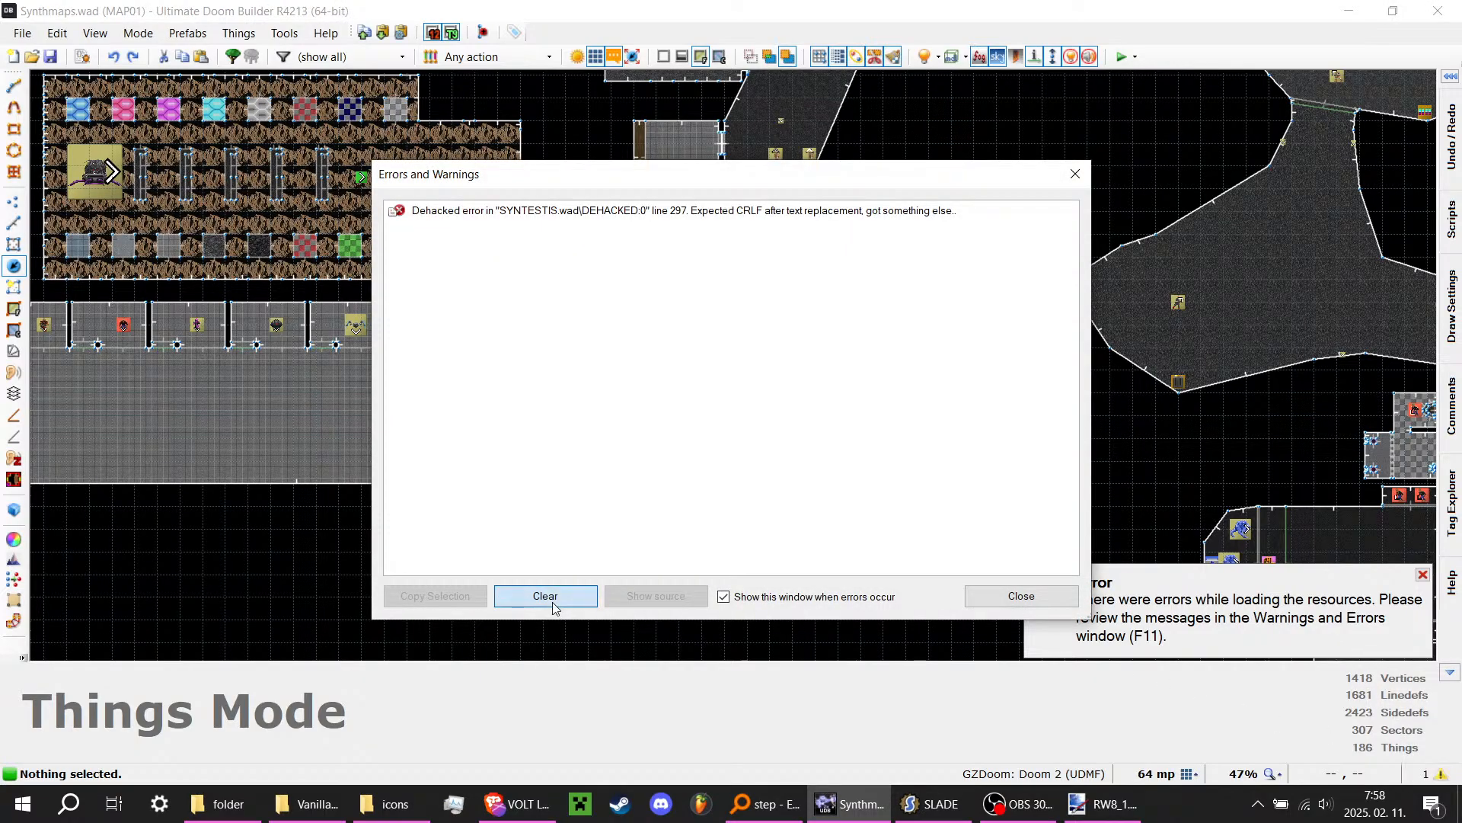
left_click(1022, 597)
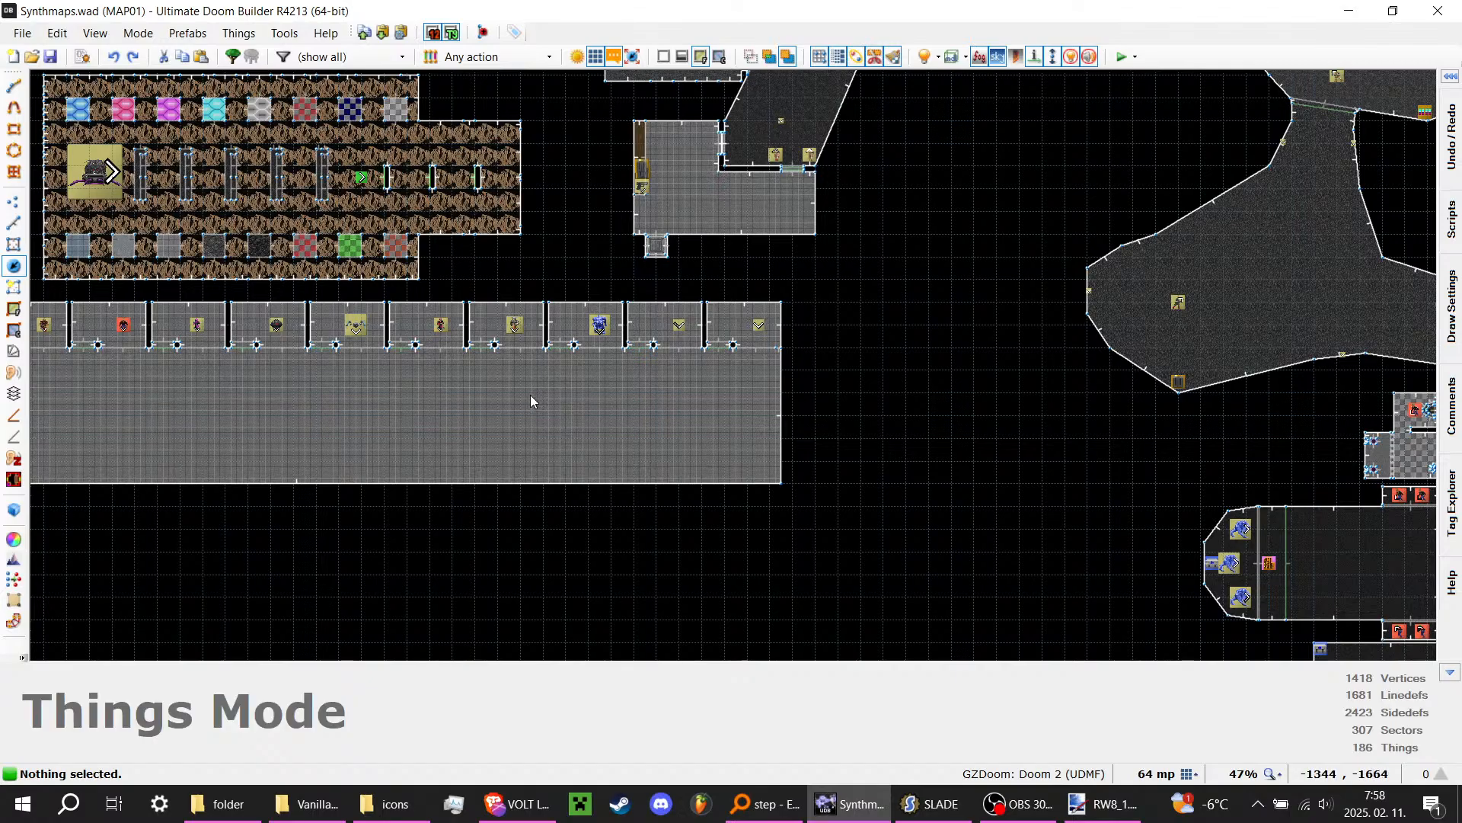
Step: Check the new DFLR flats in the floor texture browser of the large tiled room, filtering by DFLR, without applying any
key("w")
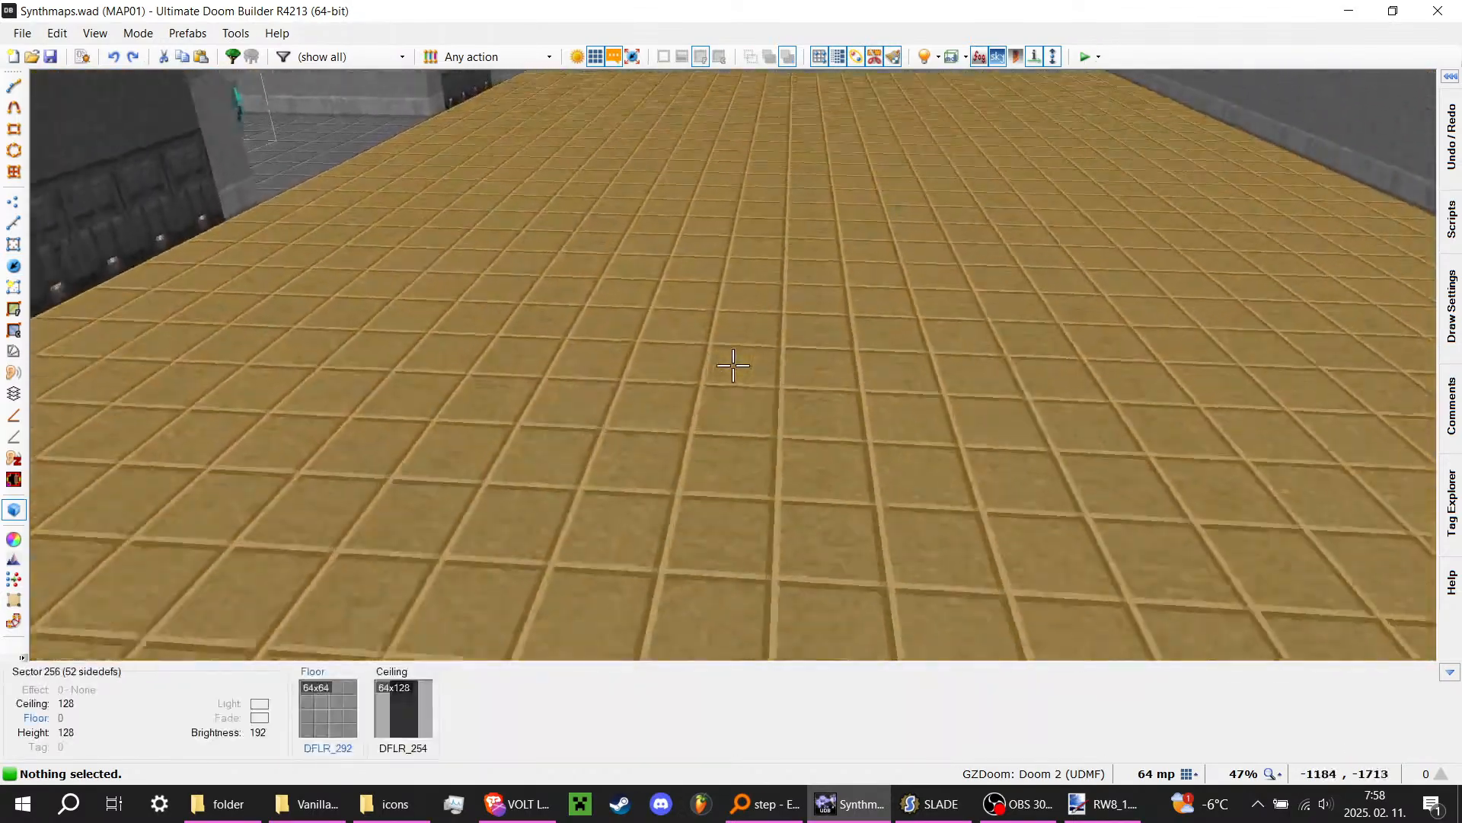
right_click(733, 366)
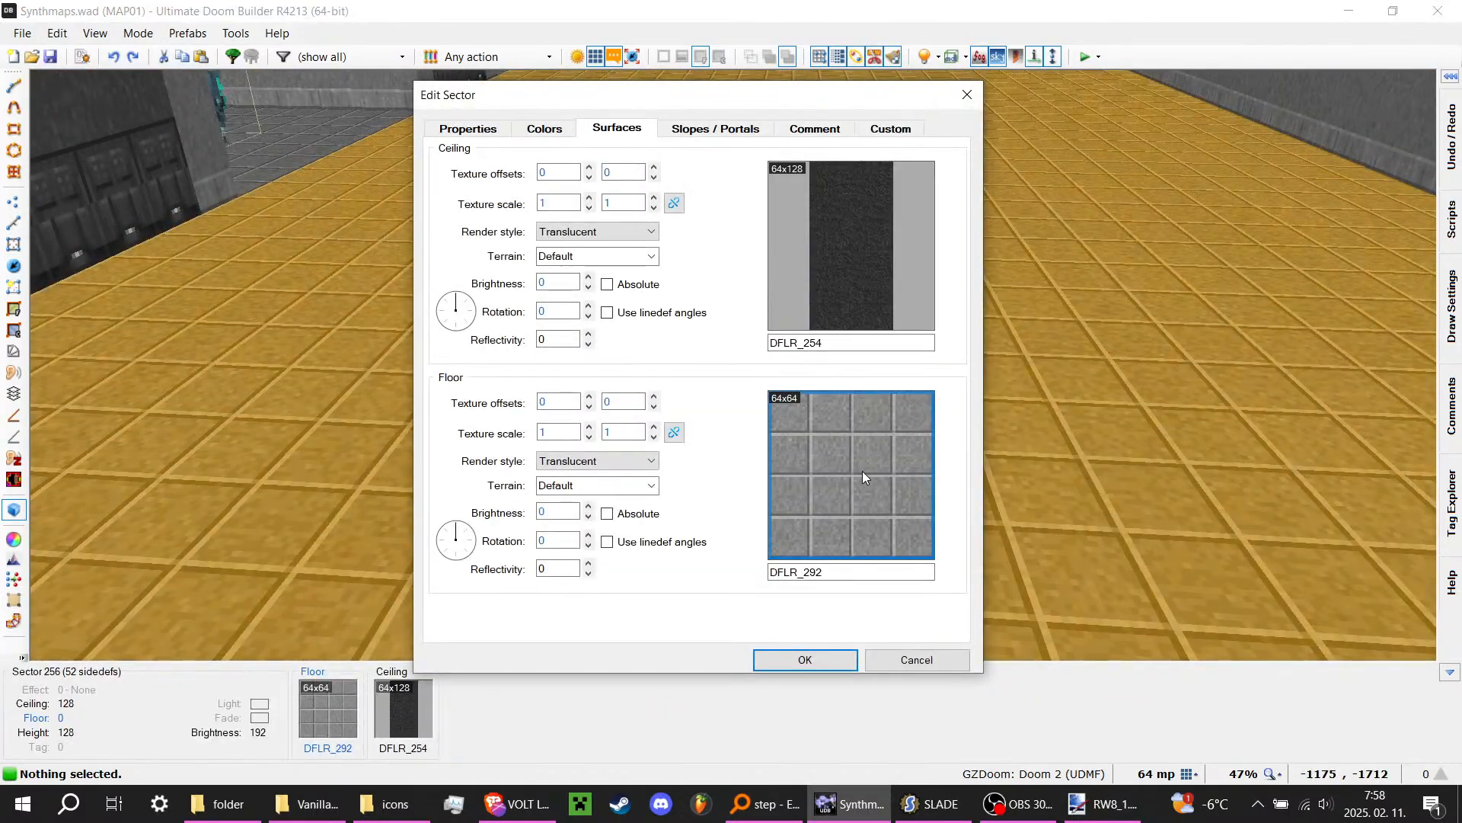
left_click(862, 470)
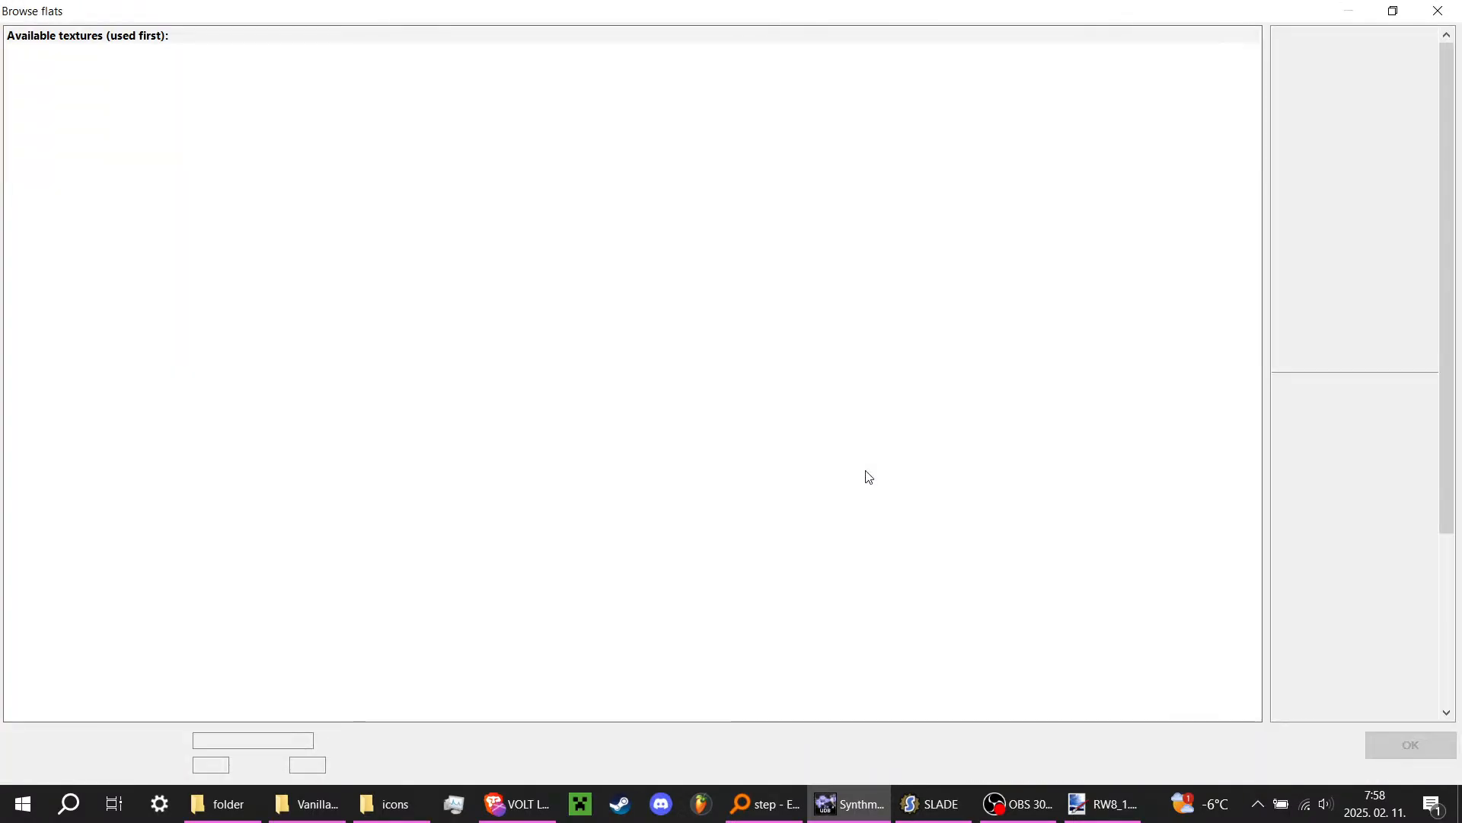
type("LR")
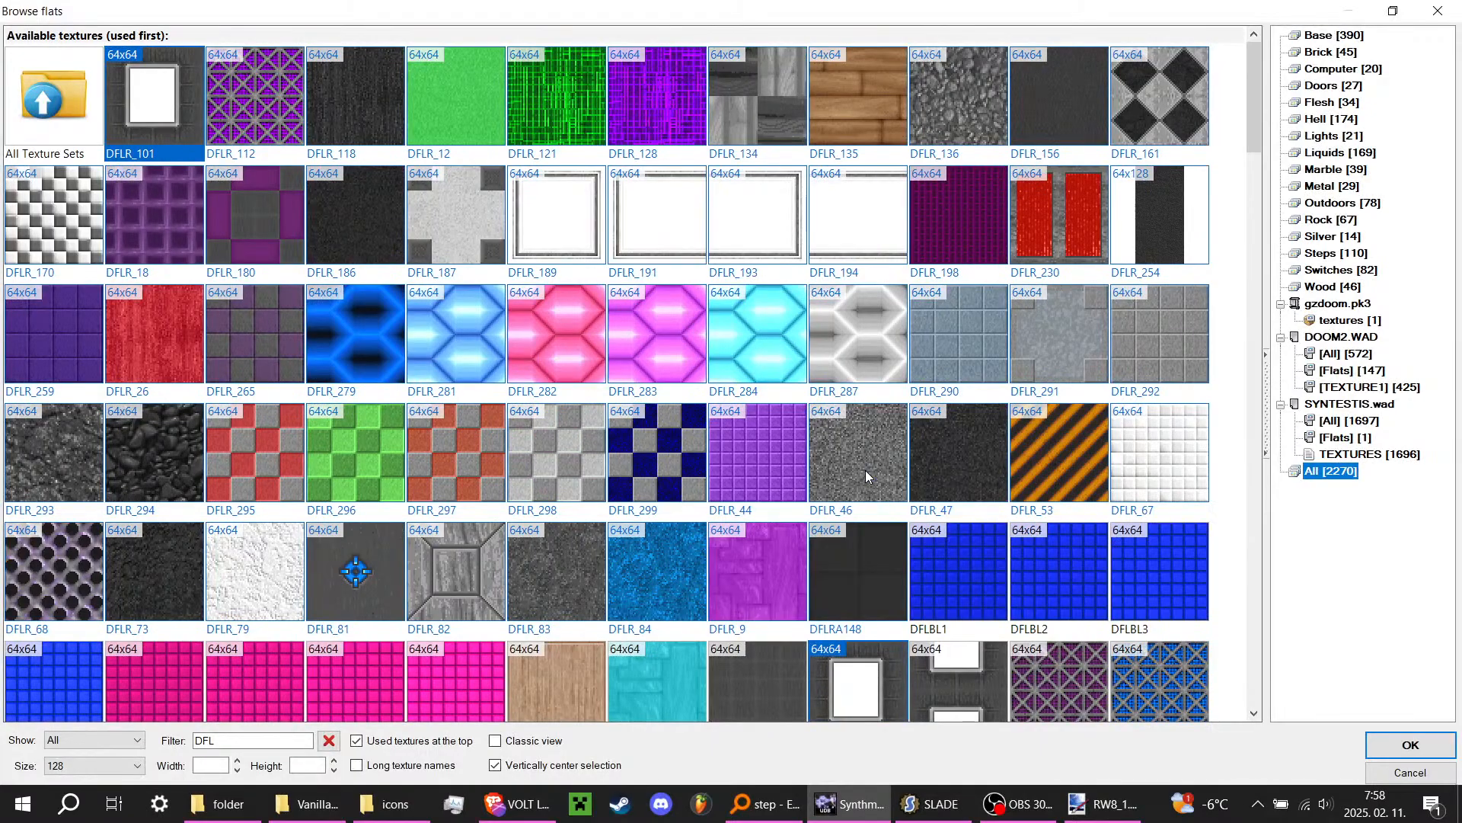
scroll(824, 403, "down", 5)
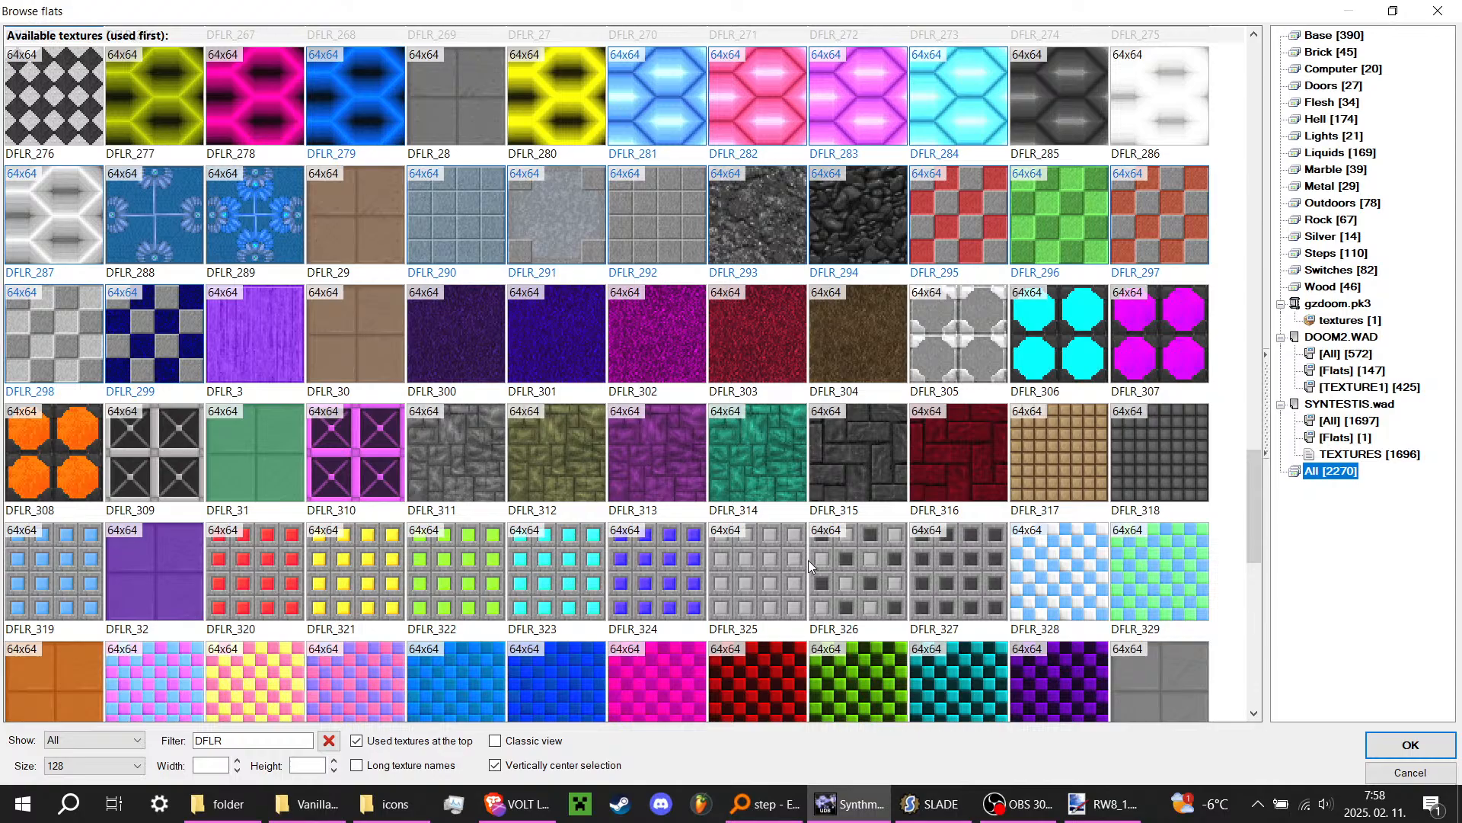
scroll(835, 583, "down", 2)
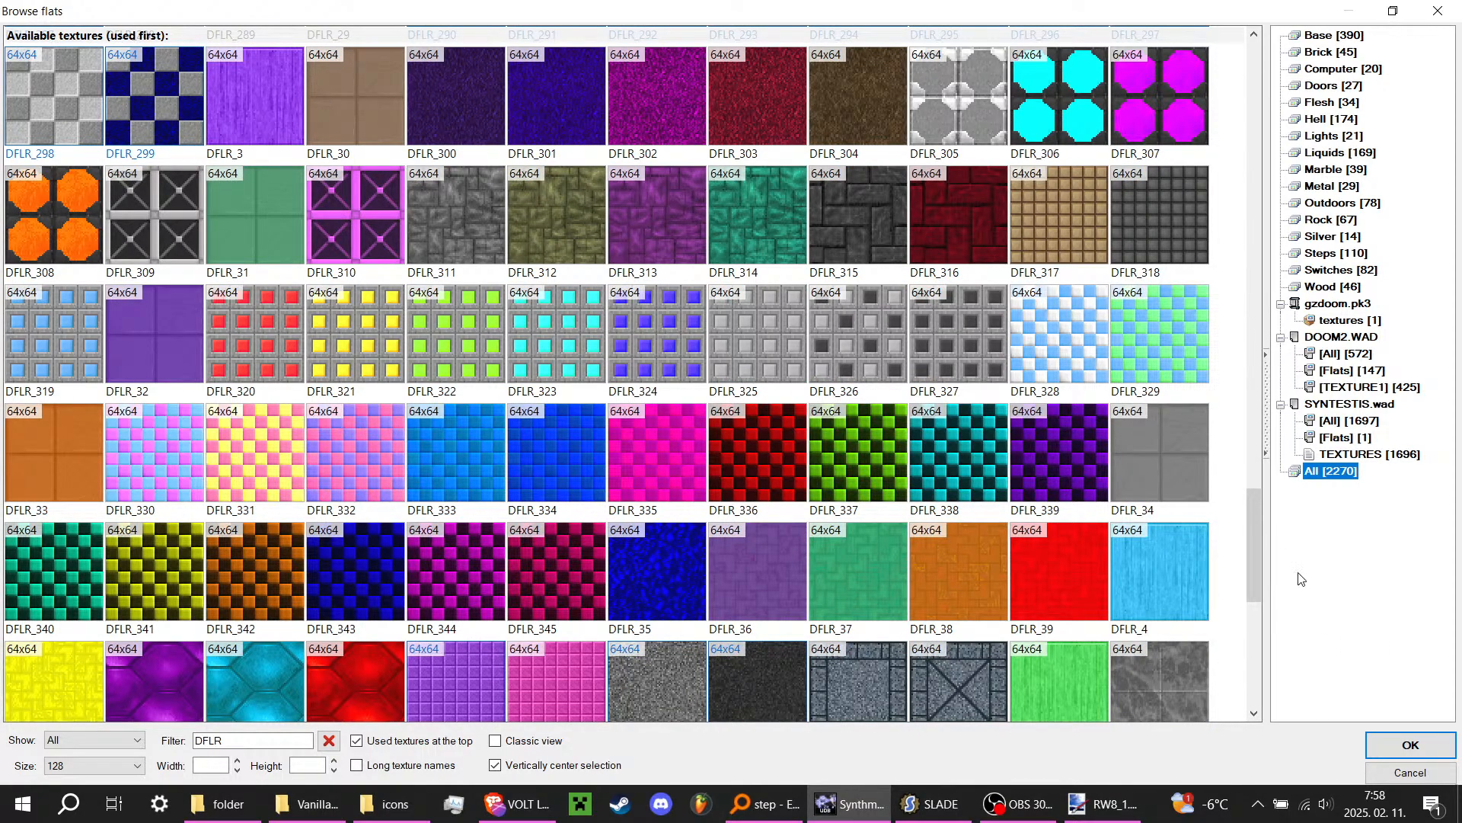
key("Escape")
key("Escape")
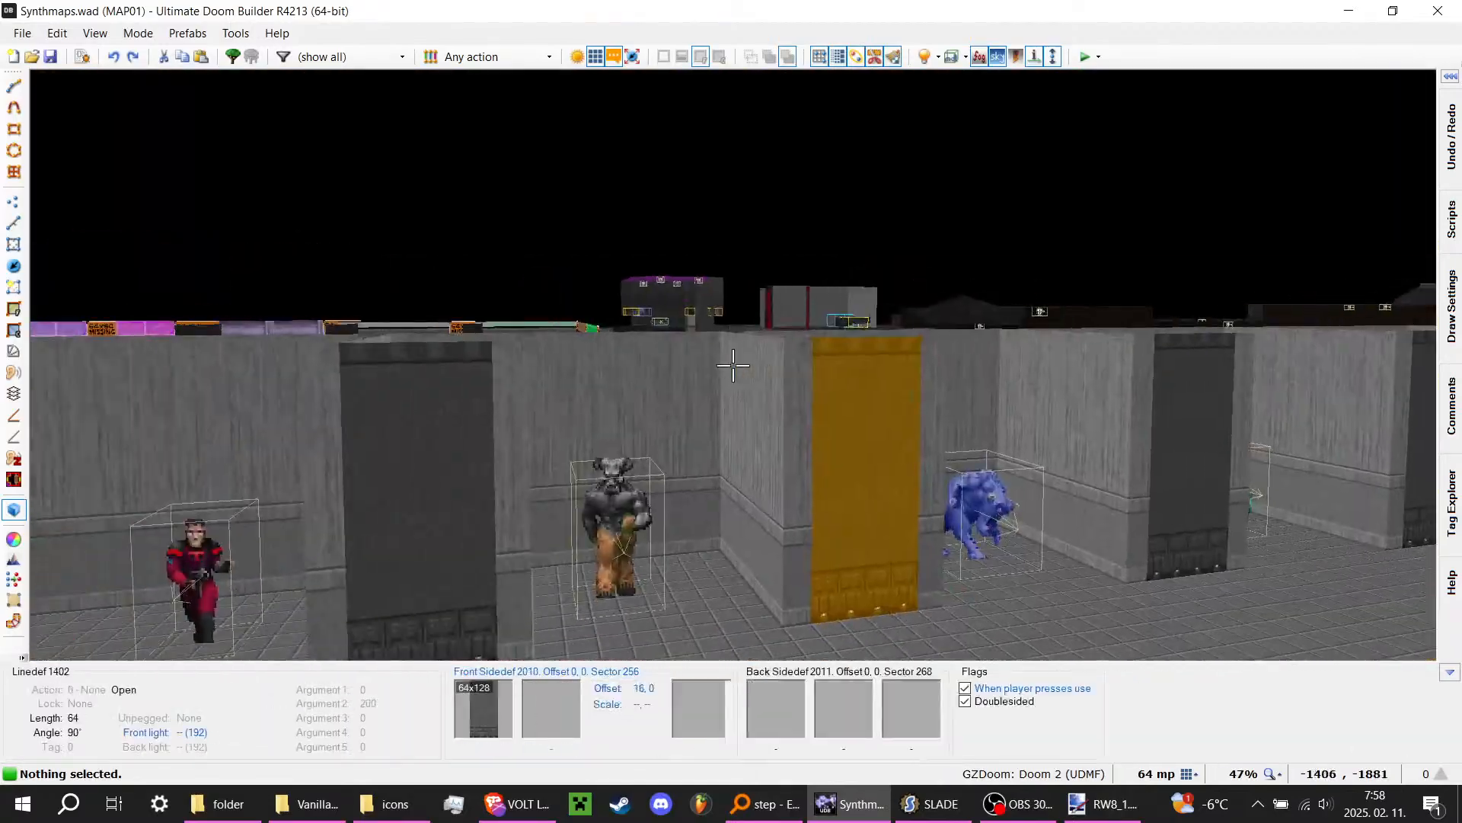
Step: Inspect the monster cells and neighbouring texture test room in visual mode, and view the whole map layout in 2D
key("e")
key("f")
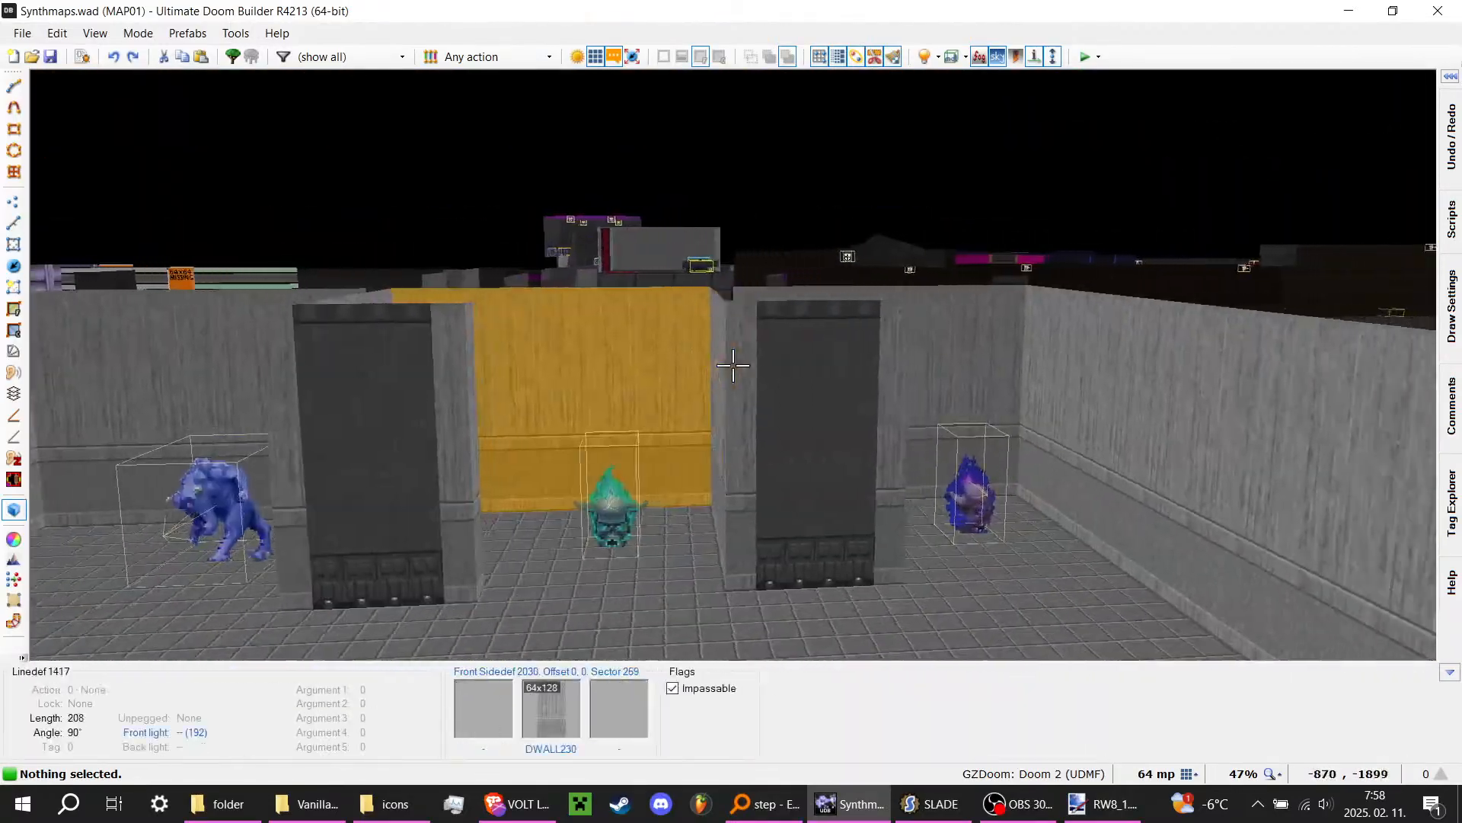
key("e")
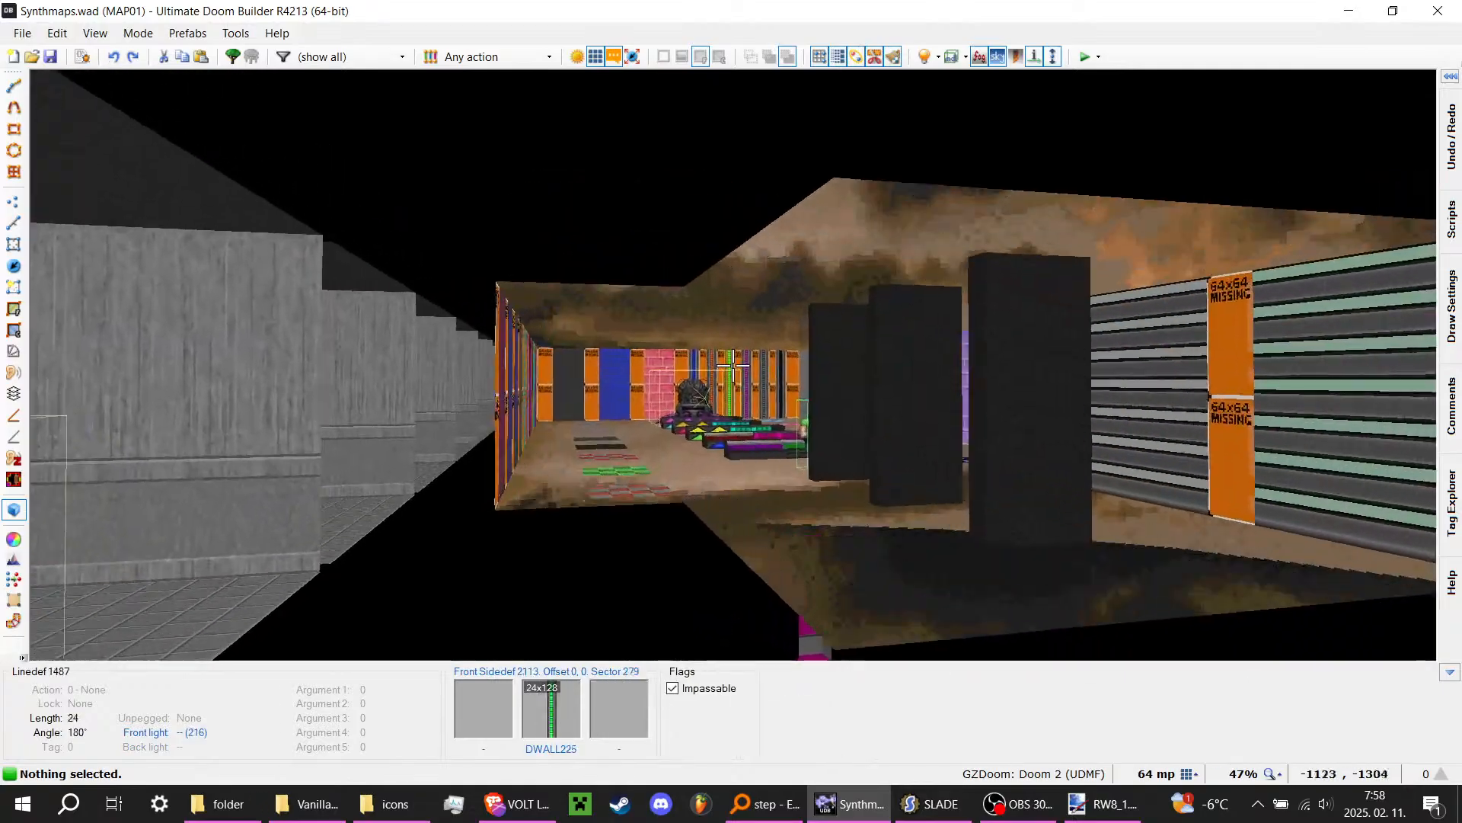
key("q")
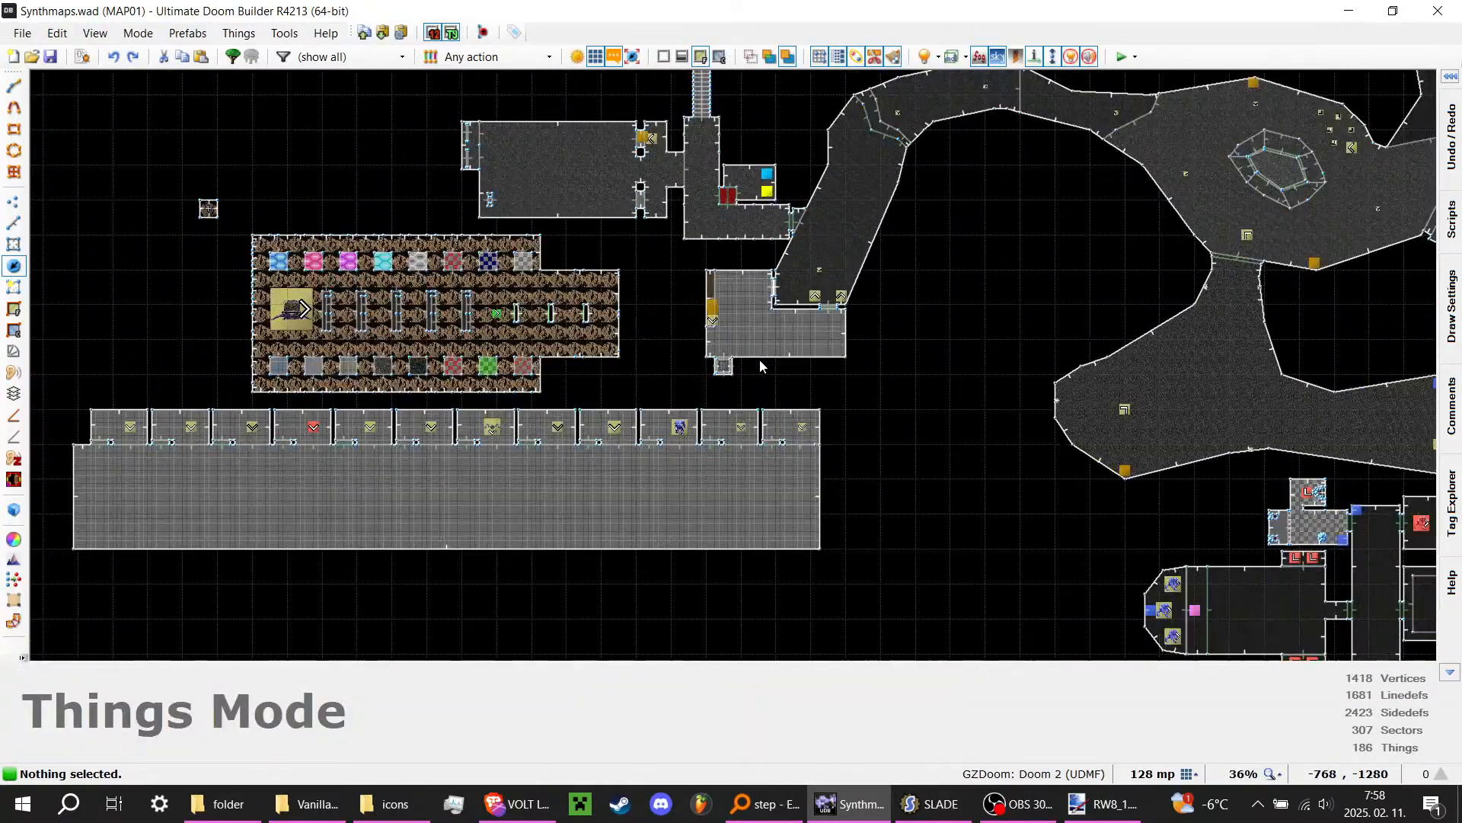
scroll(760, 359, "down", 4)
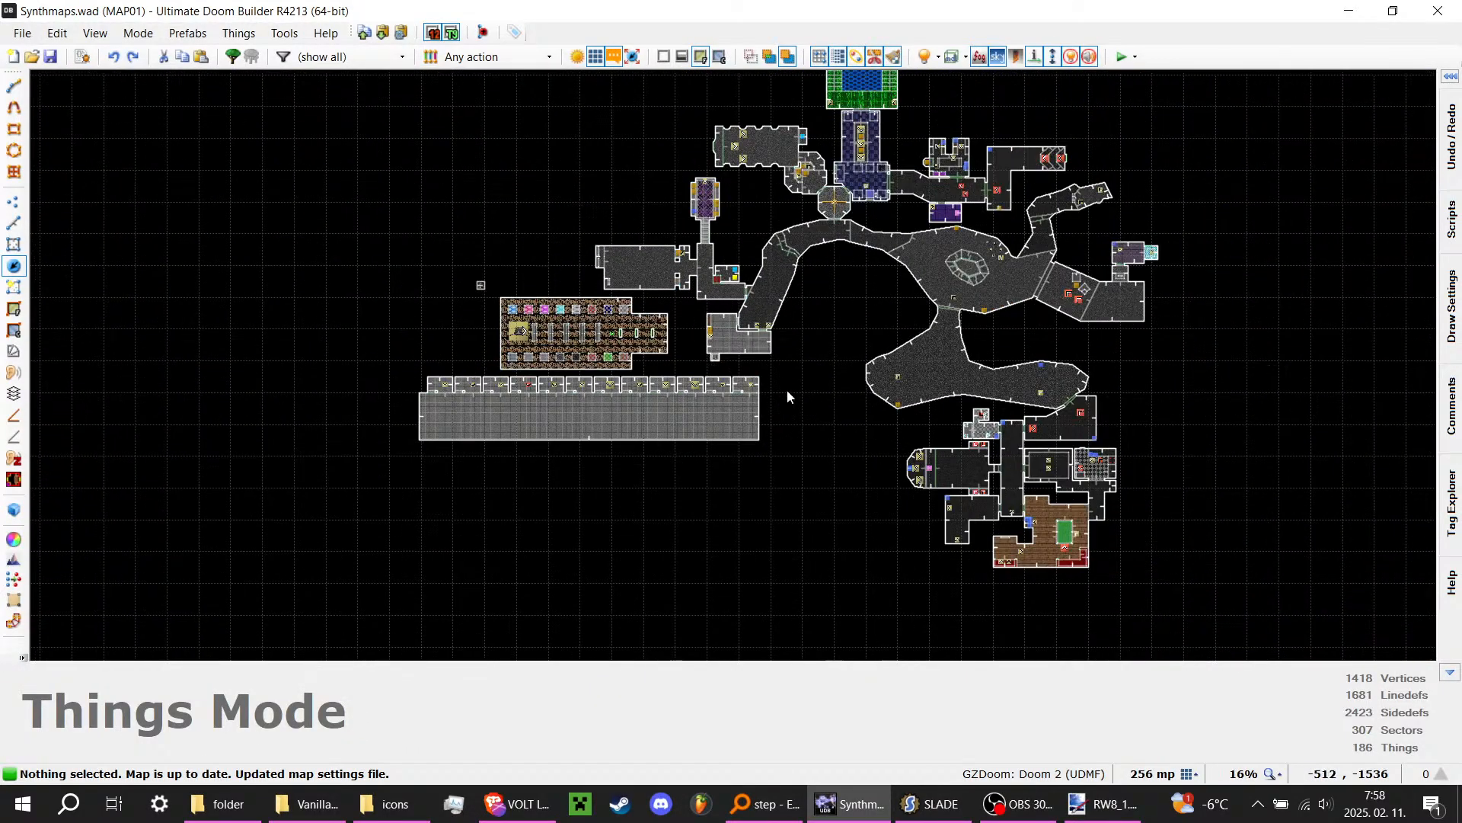
scroll(1021, 424, "up", 5)
scroll(876, 366, "down", 7)
scroll(750, 252, "up", 1)
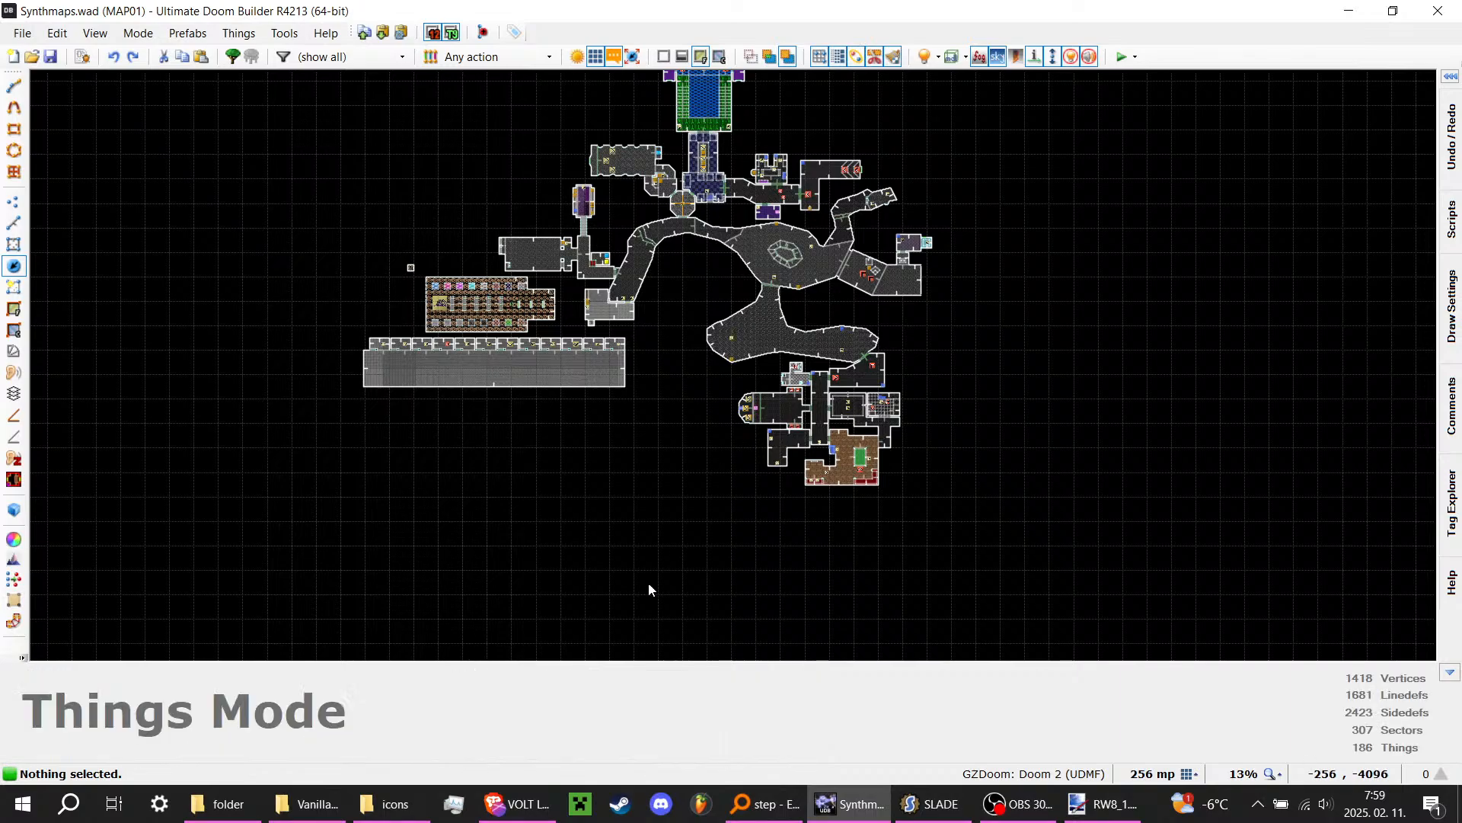
Step: Switch to the browser and show the live stream's page in YouTube Studio
left_click(386, 804)
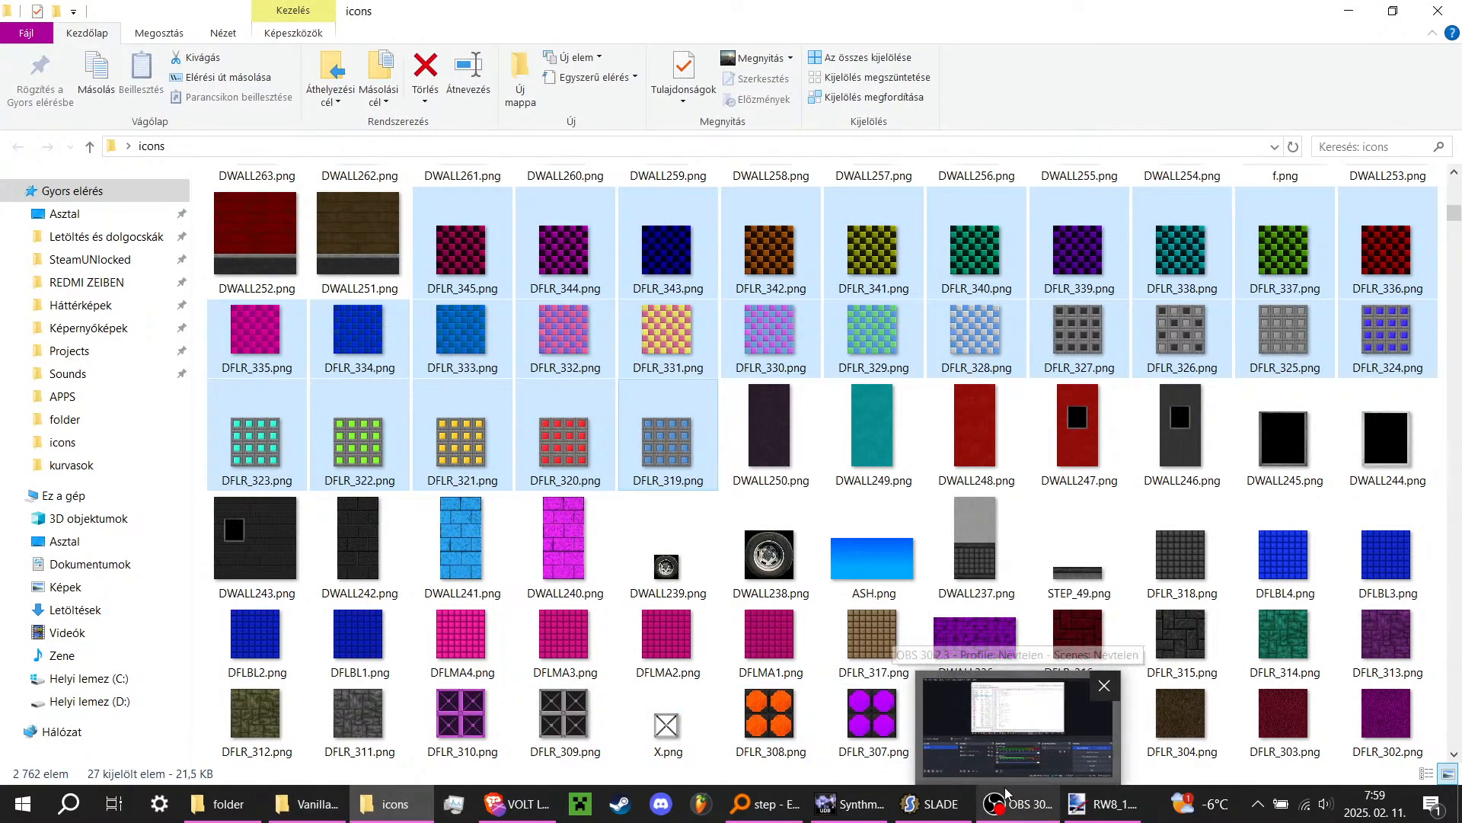
left_click(1025, 809)
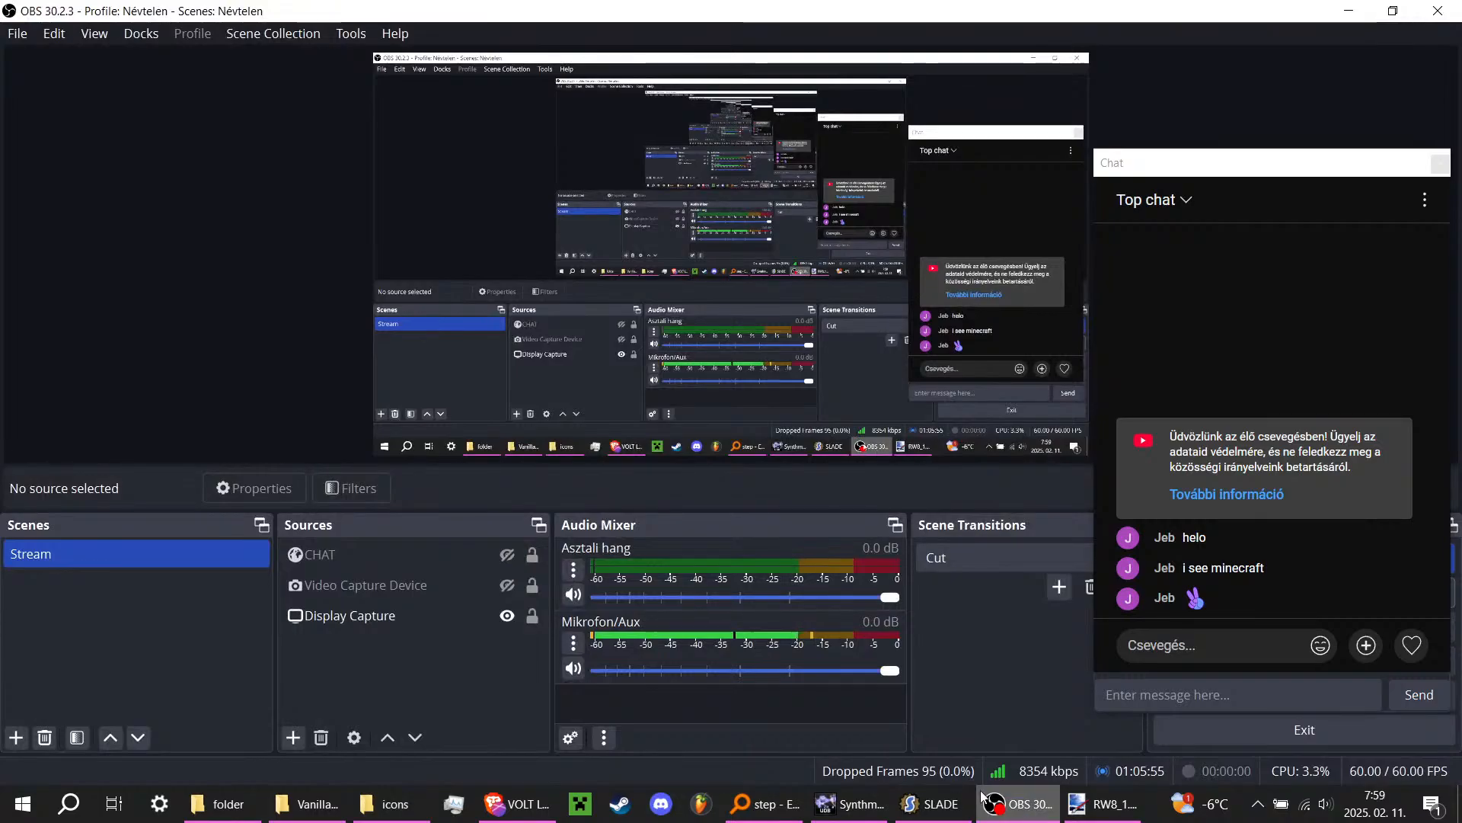
left_click(532, 809)
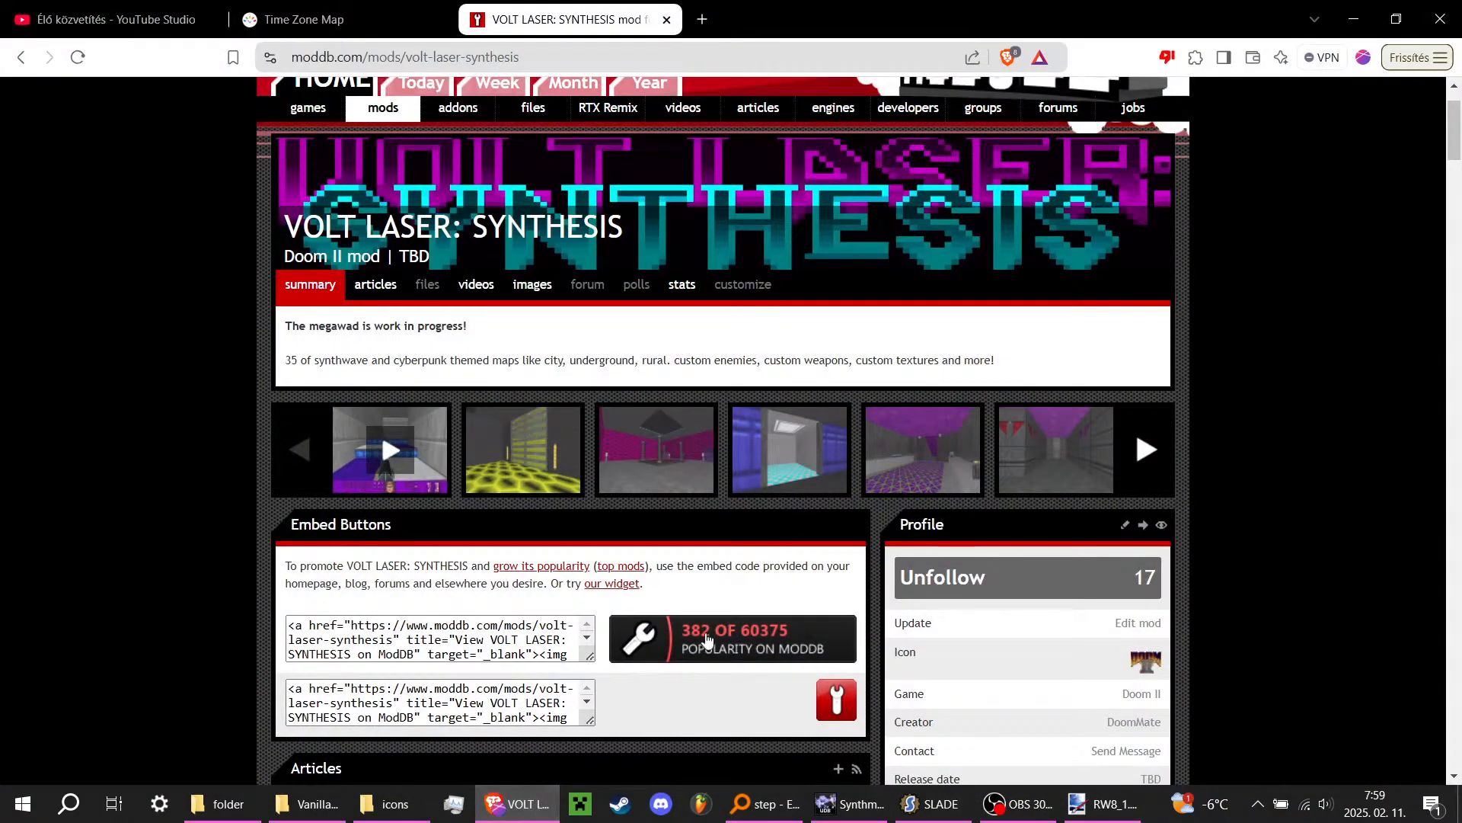
left_click(114, 19)
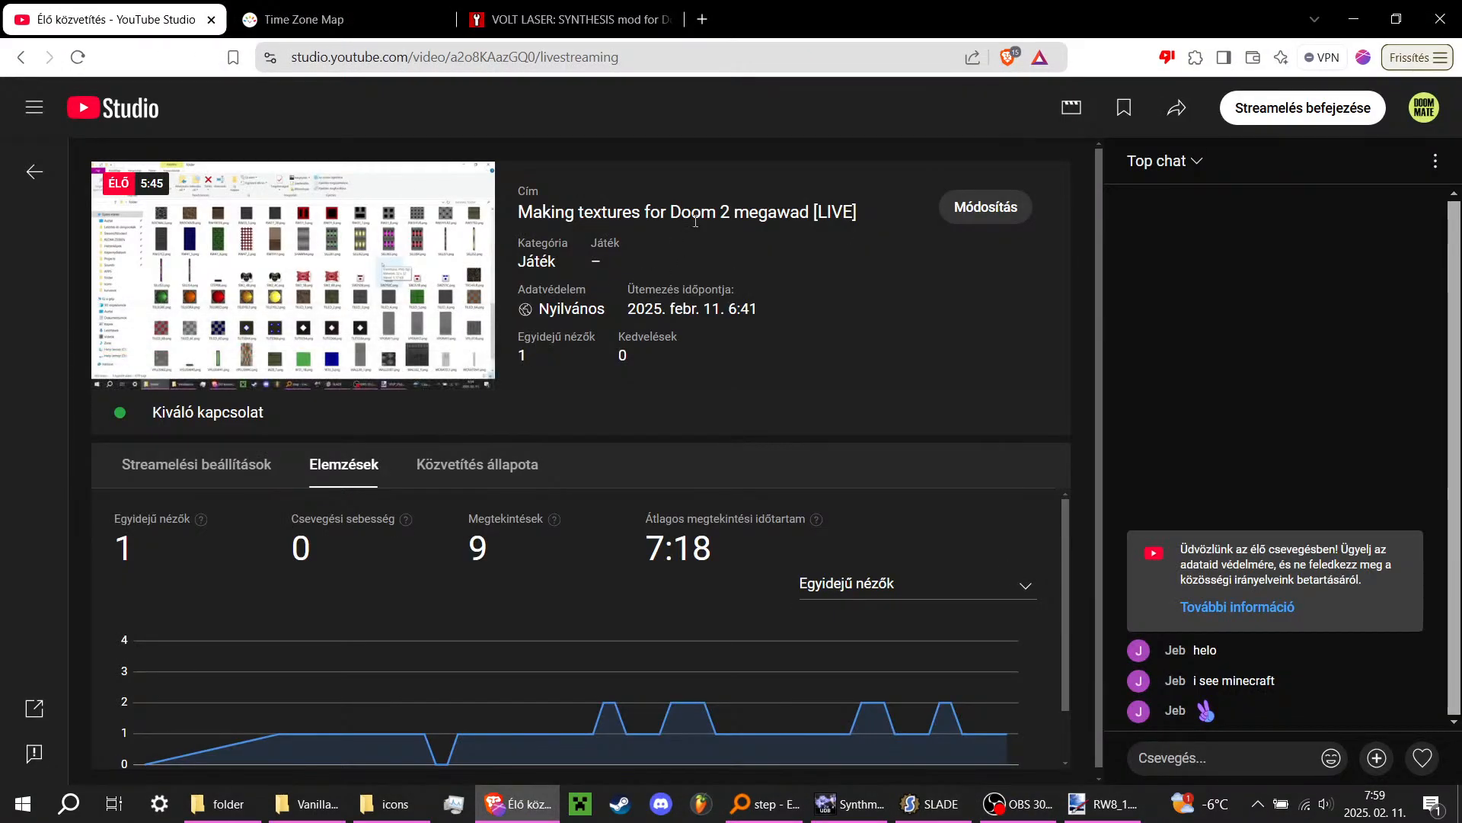
Step: Change the live stream's title to "Making textures and maps for Doom 2 megawad [LIVE]" and save the stream settings
left_click(985, 206)
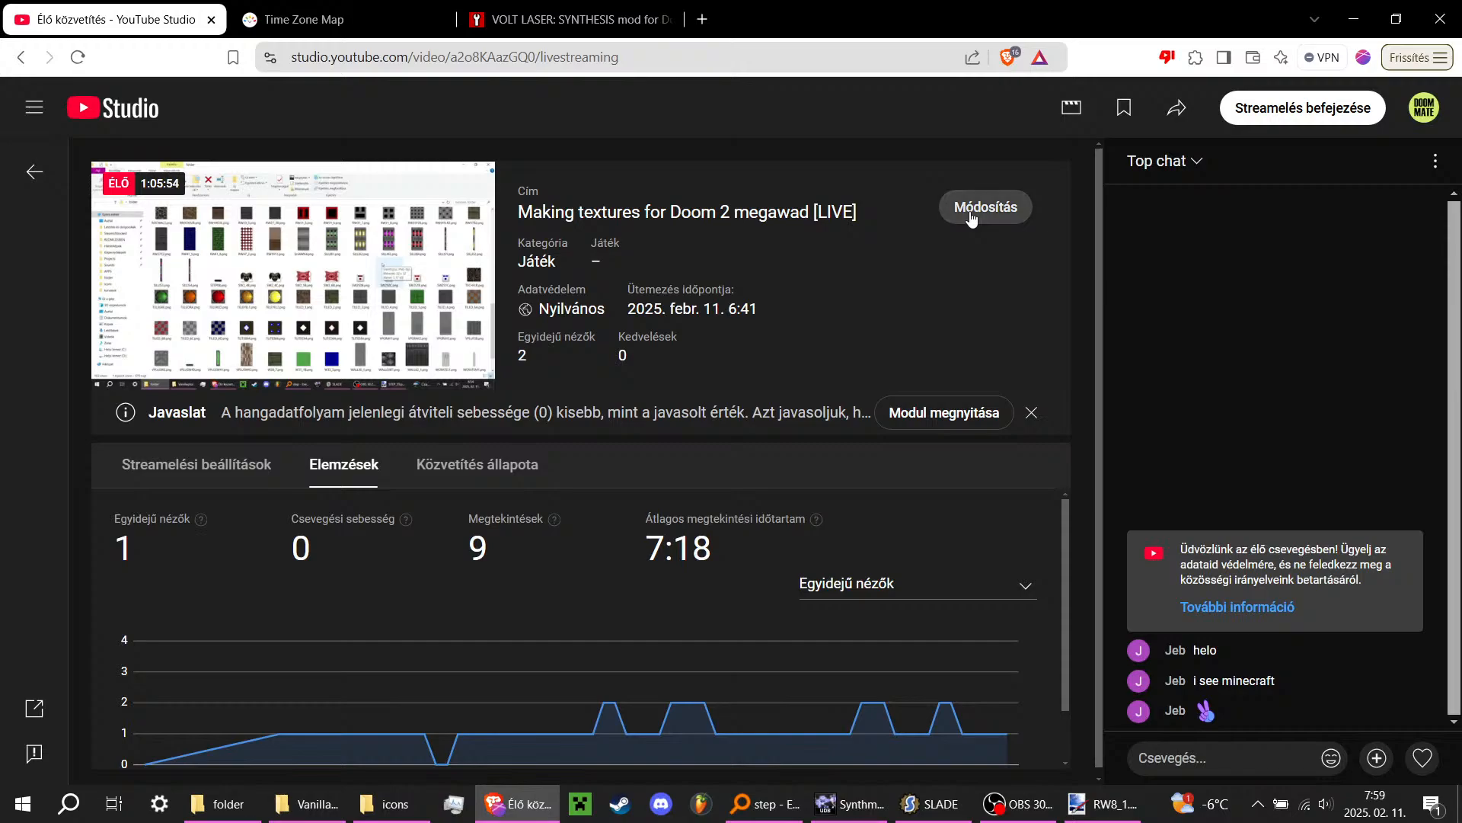
left_click(885, 251)
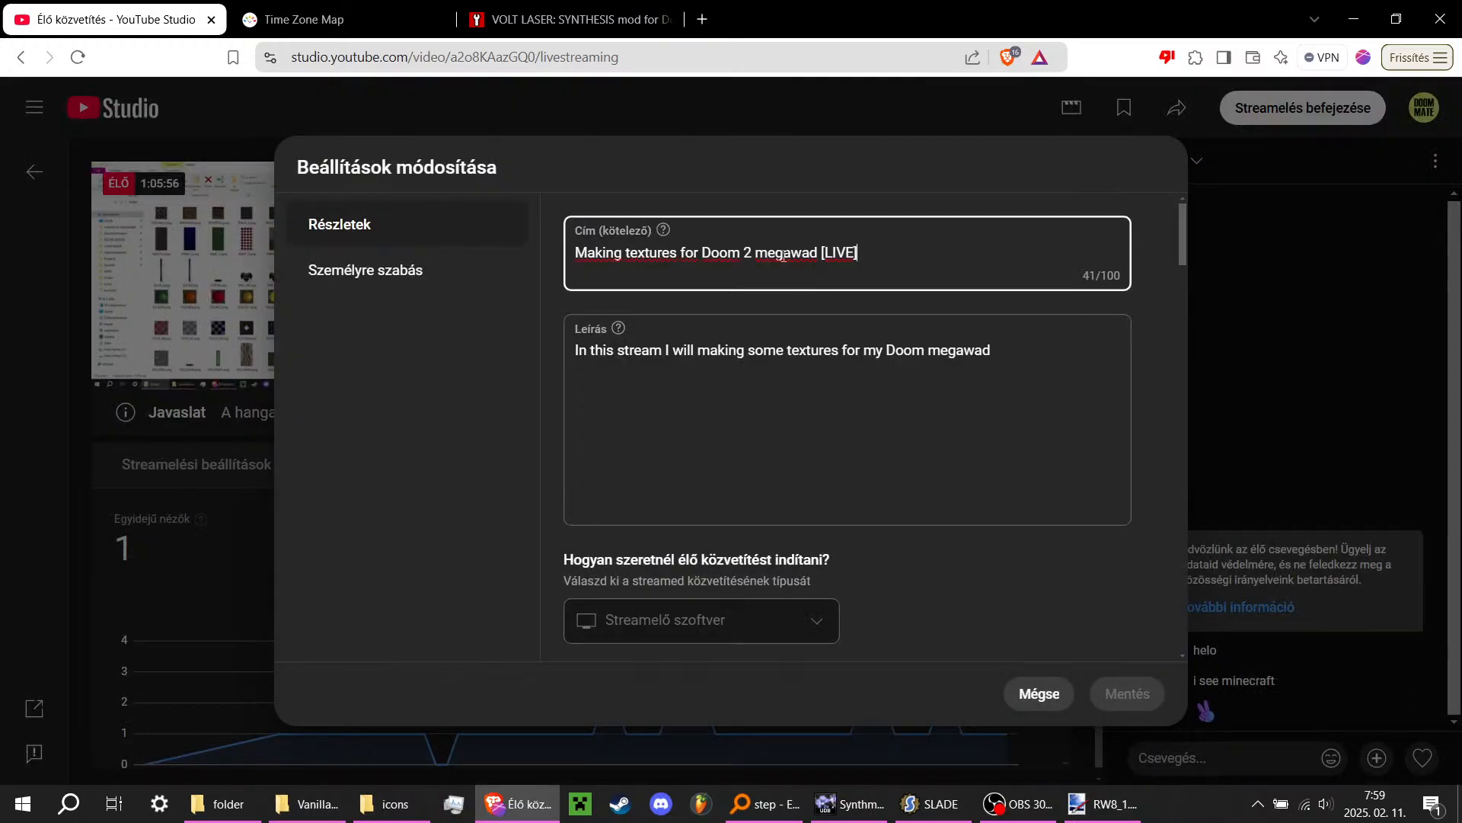
left_click(680, 255)
type("and mappi")
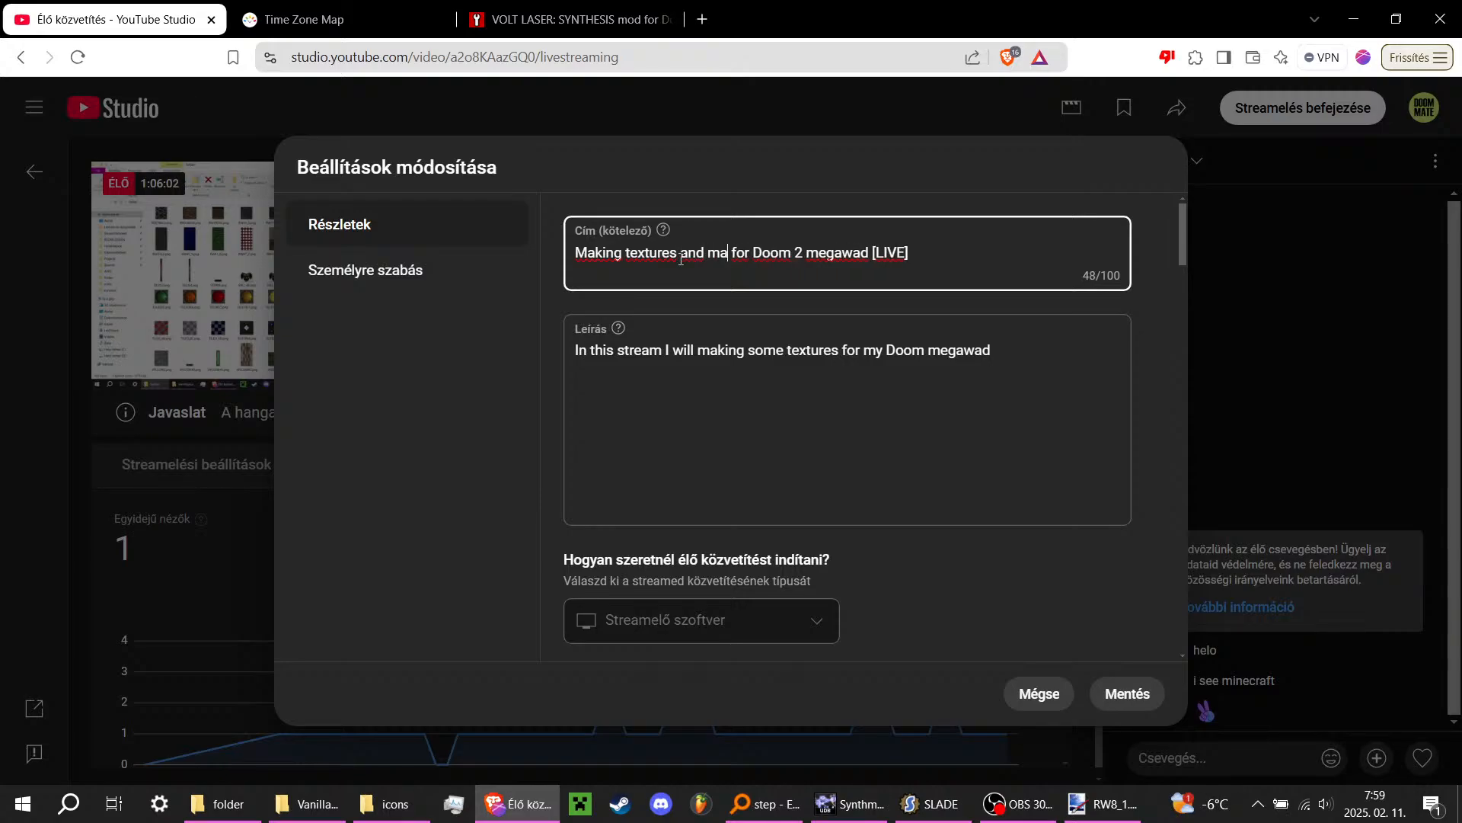
type("ng")
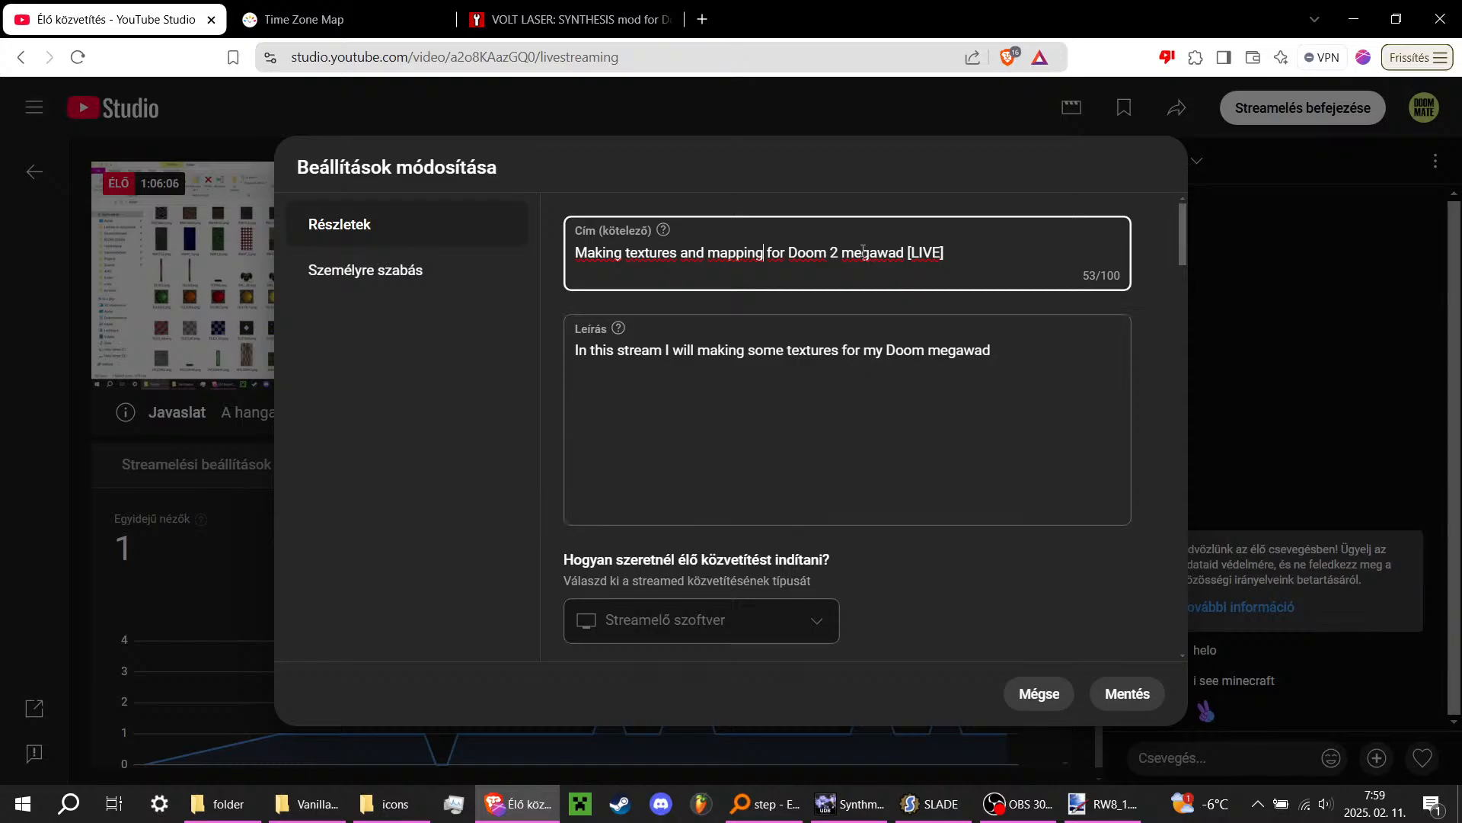
key("BackSpace")
key("BackSpace")
key("BackSpace")
key("BackSpace")
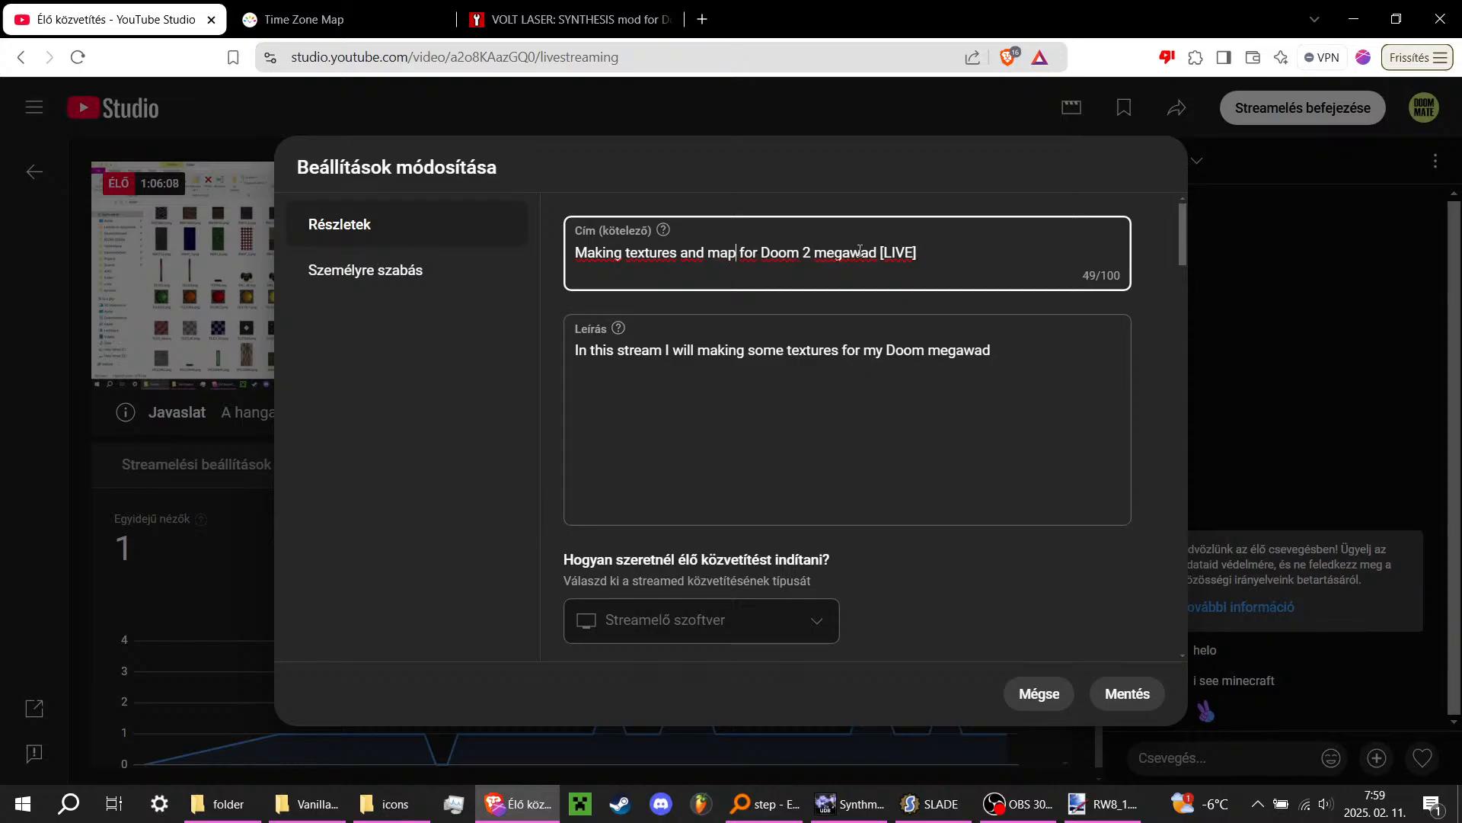
key("Left")
key("Left")
key("Left")
key("Left")
key("Left")
key("Left")
key("Left")
key("Left")
key("Left")
key("Left")
key("Left")
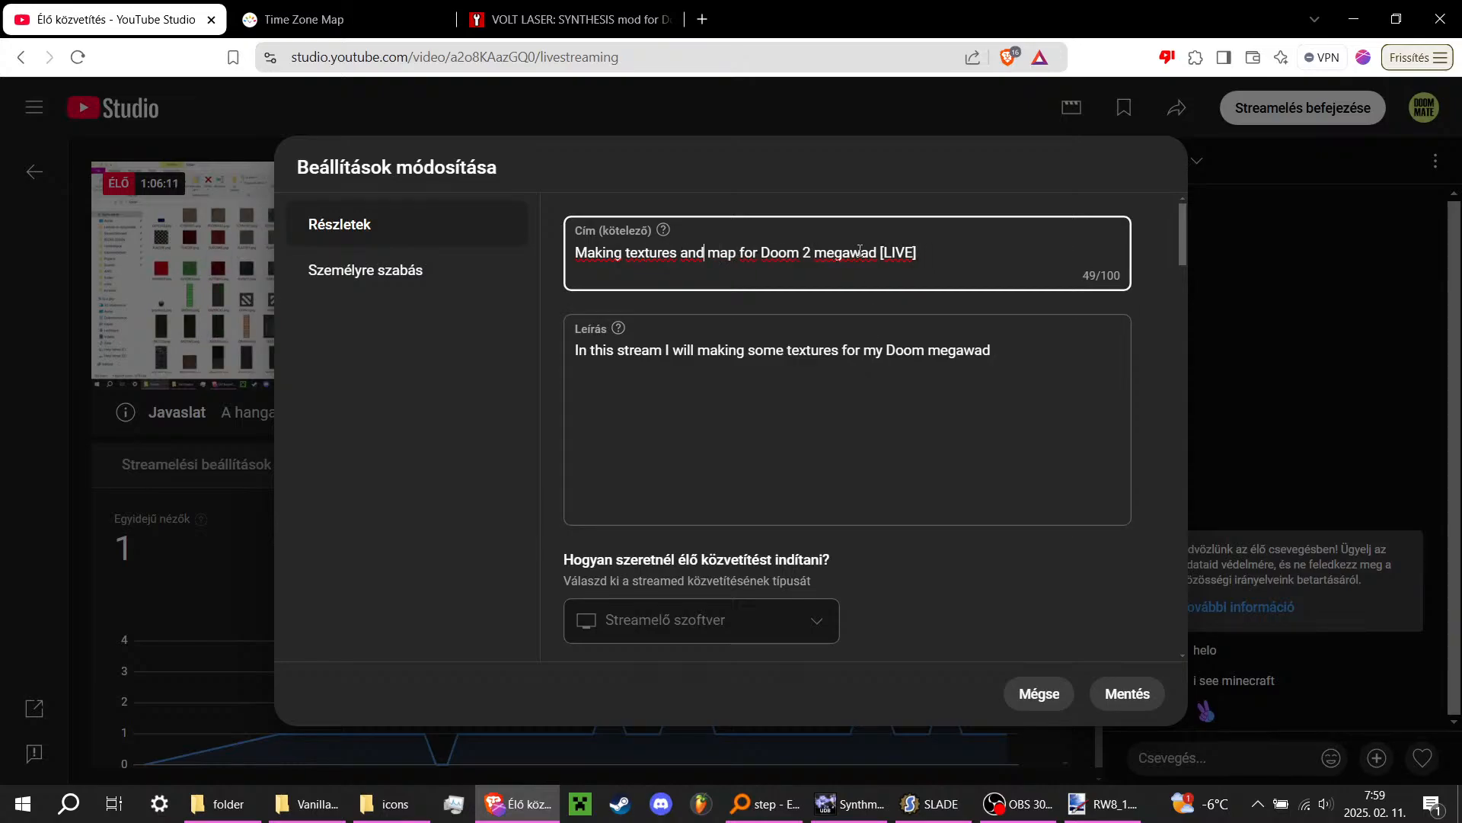
key("Right")
type("s")
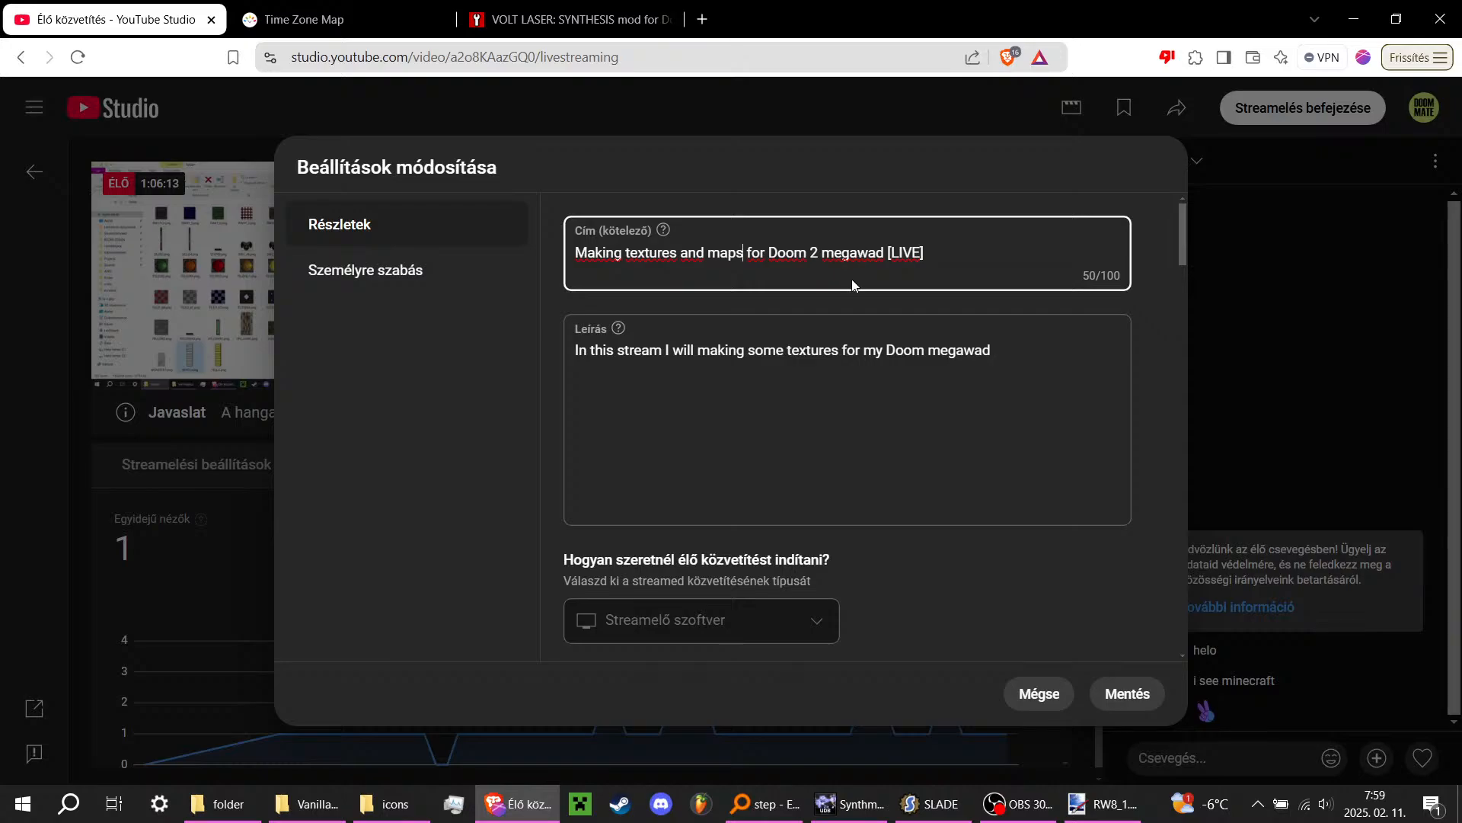
left_click(1140, 699)
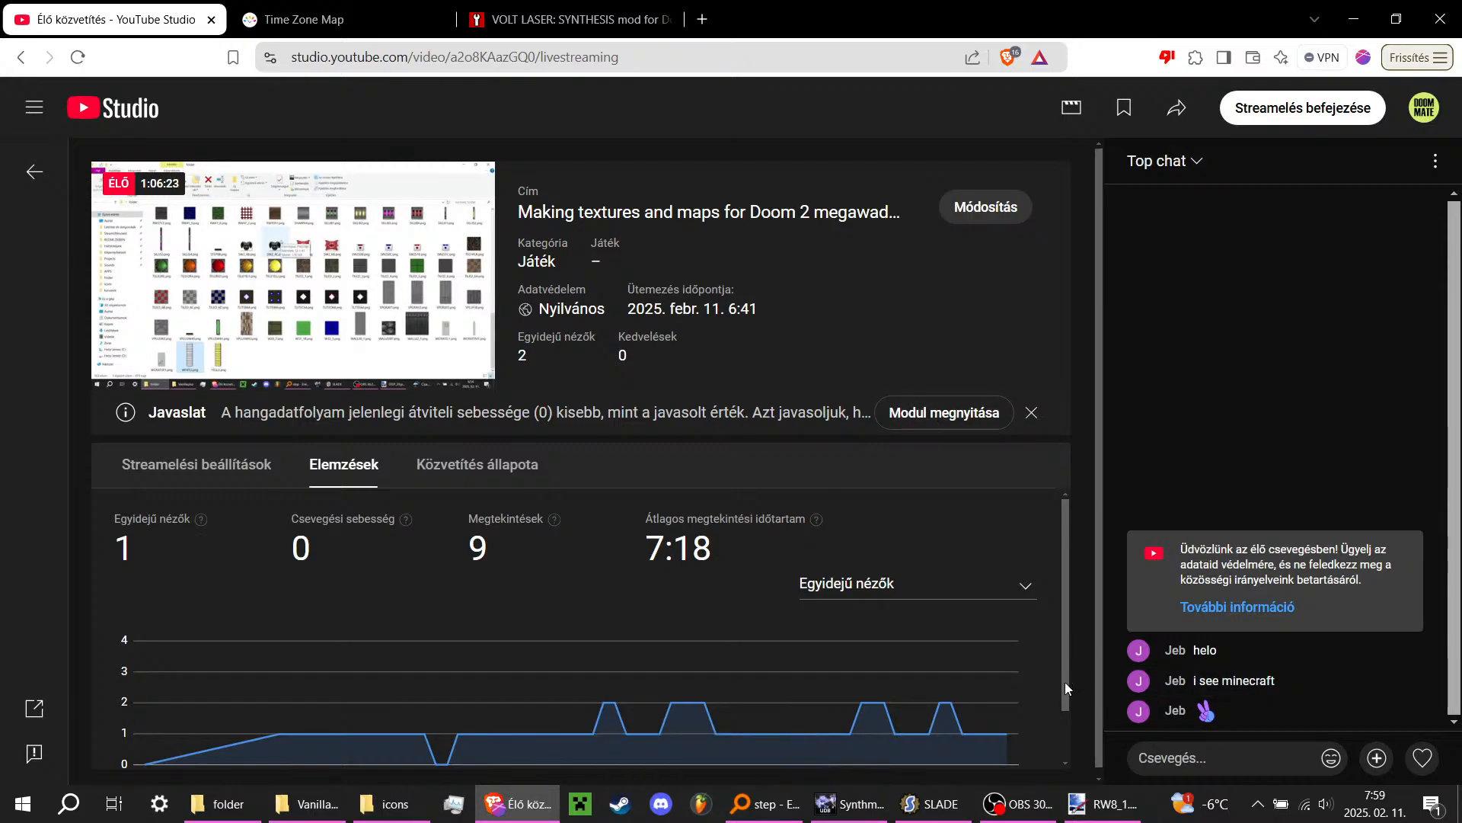
Step: Switch to Ultimate Doom Builder and open MAP21 from the recent Synthmaps.wad file
left_click(851, 803)
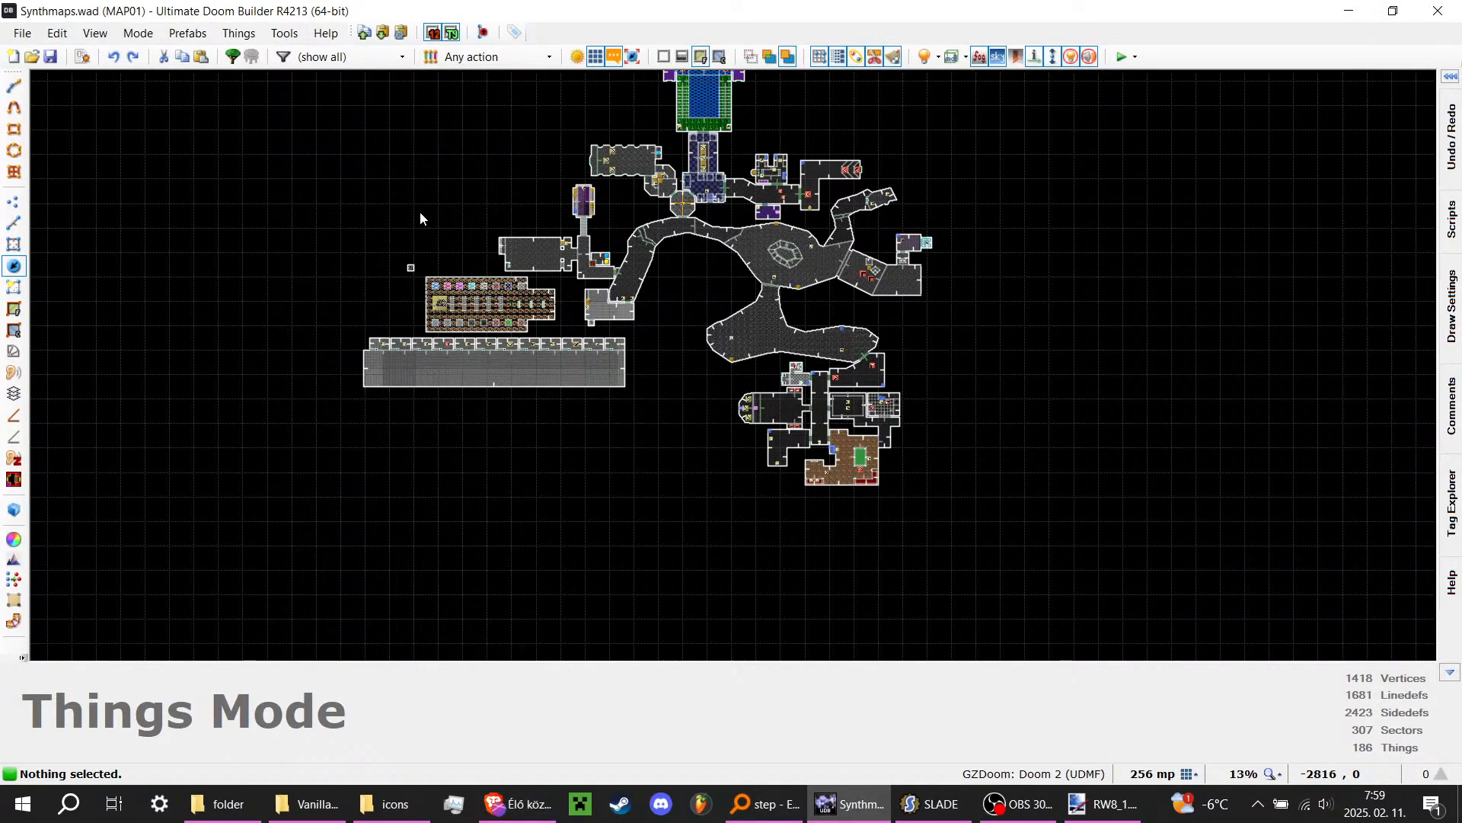
key("F2")
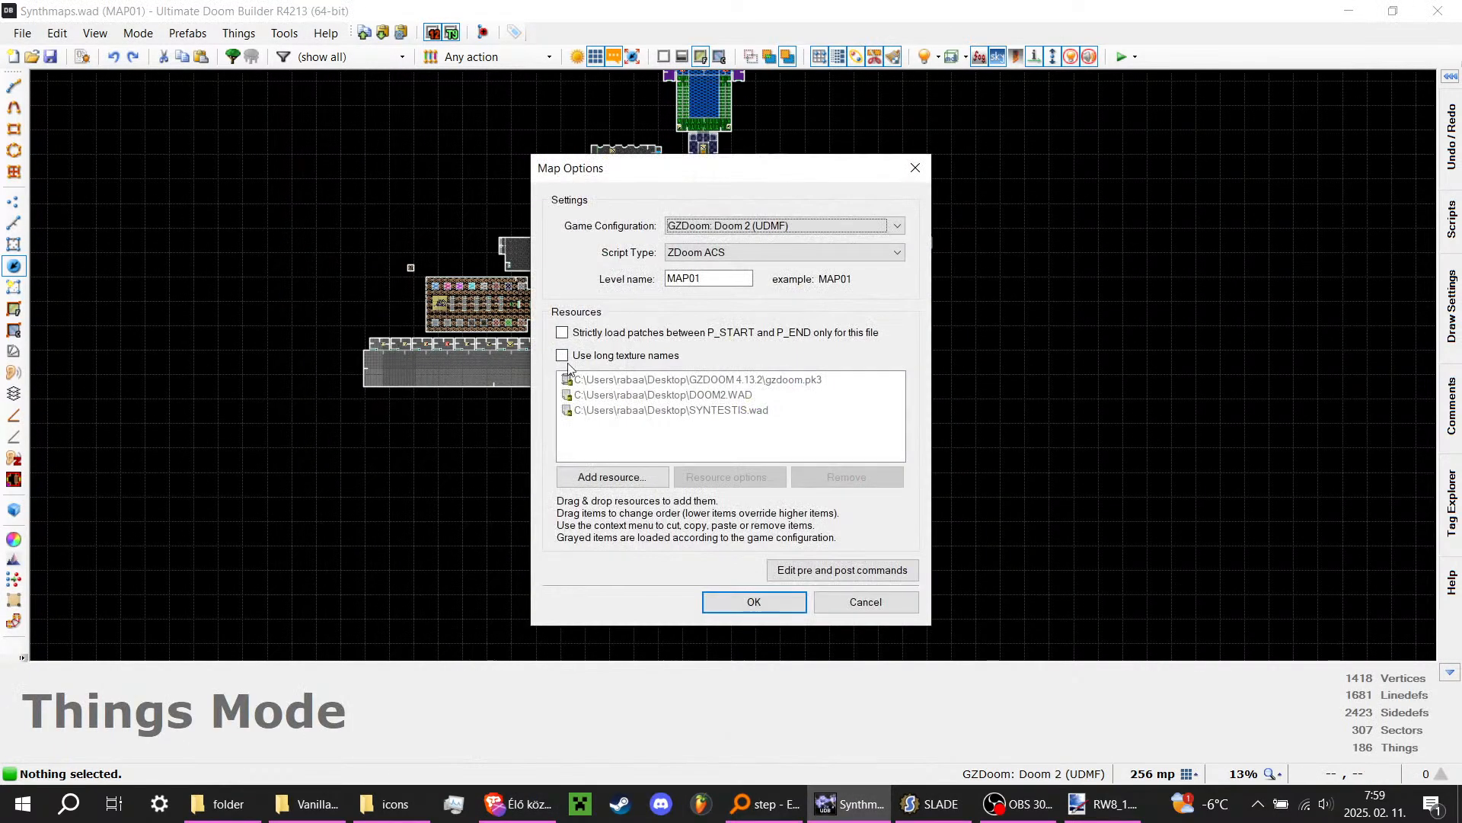
key("Escape")
left_click(57, 33)
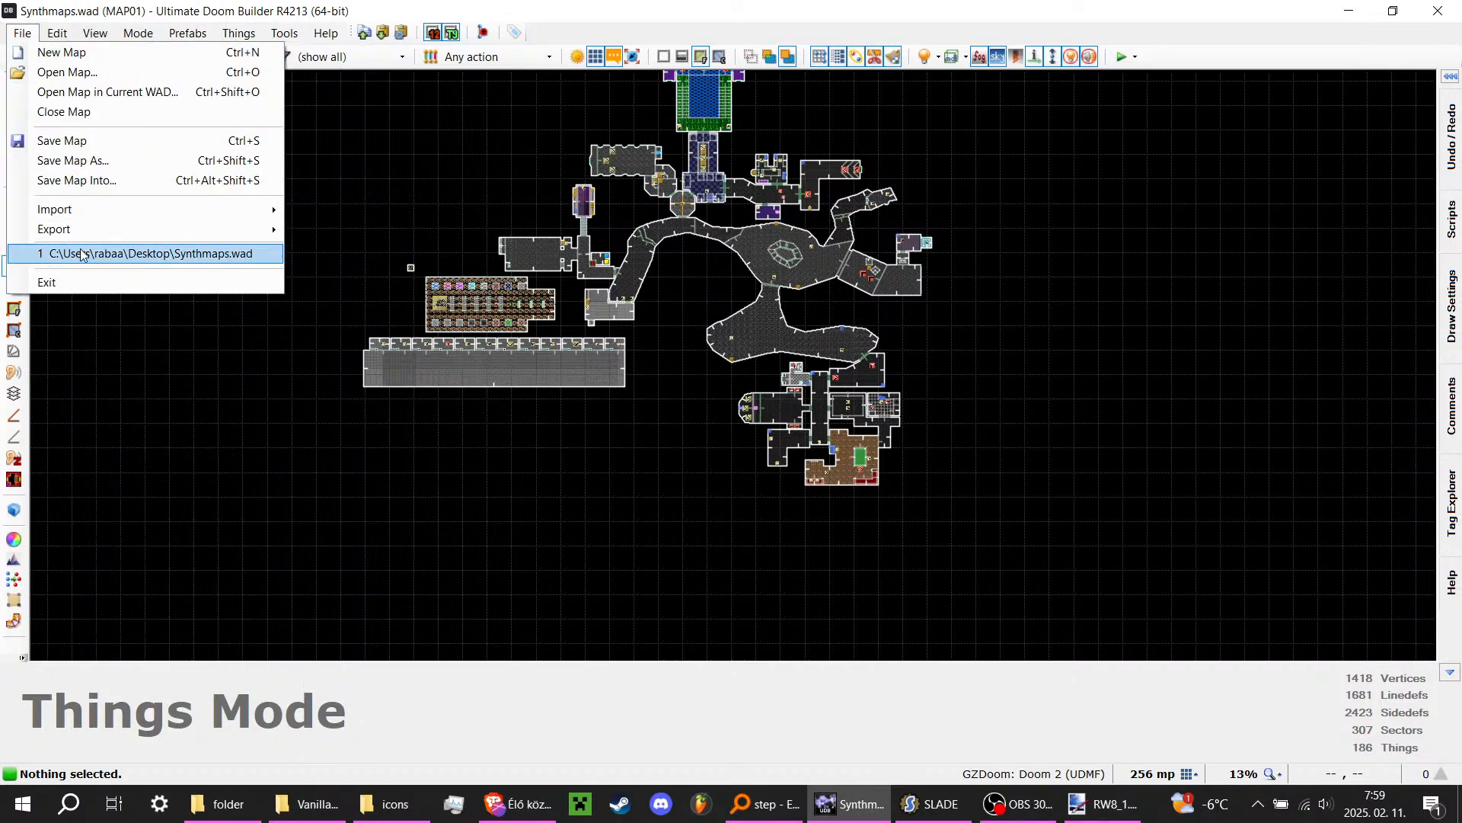
left_click(85, 253)
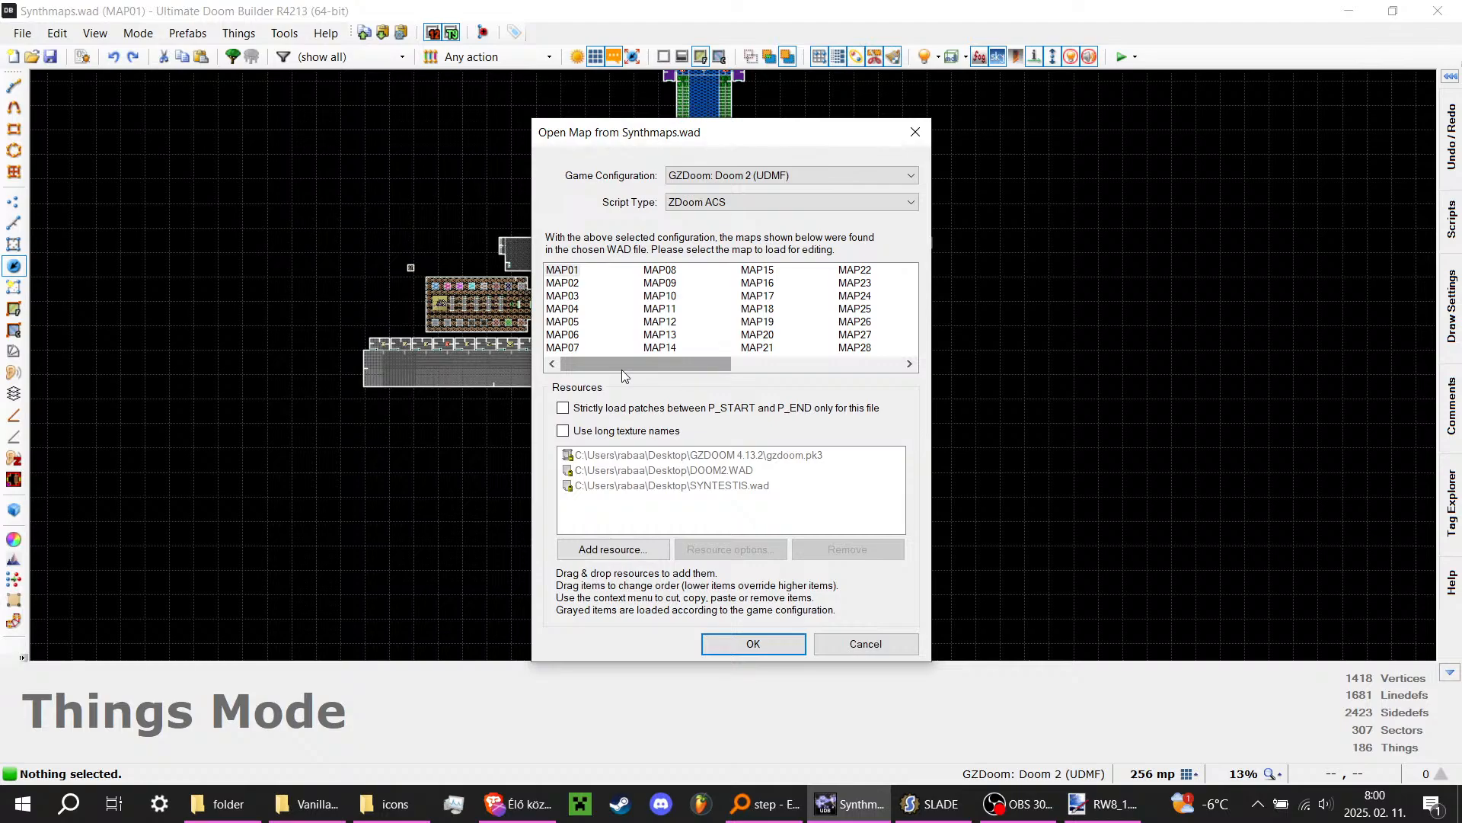
left_click_drag(647, 369, 751, 368)
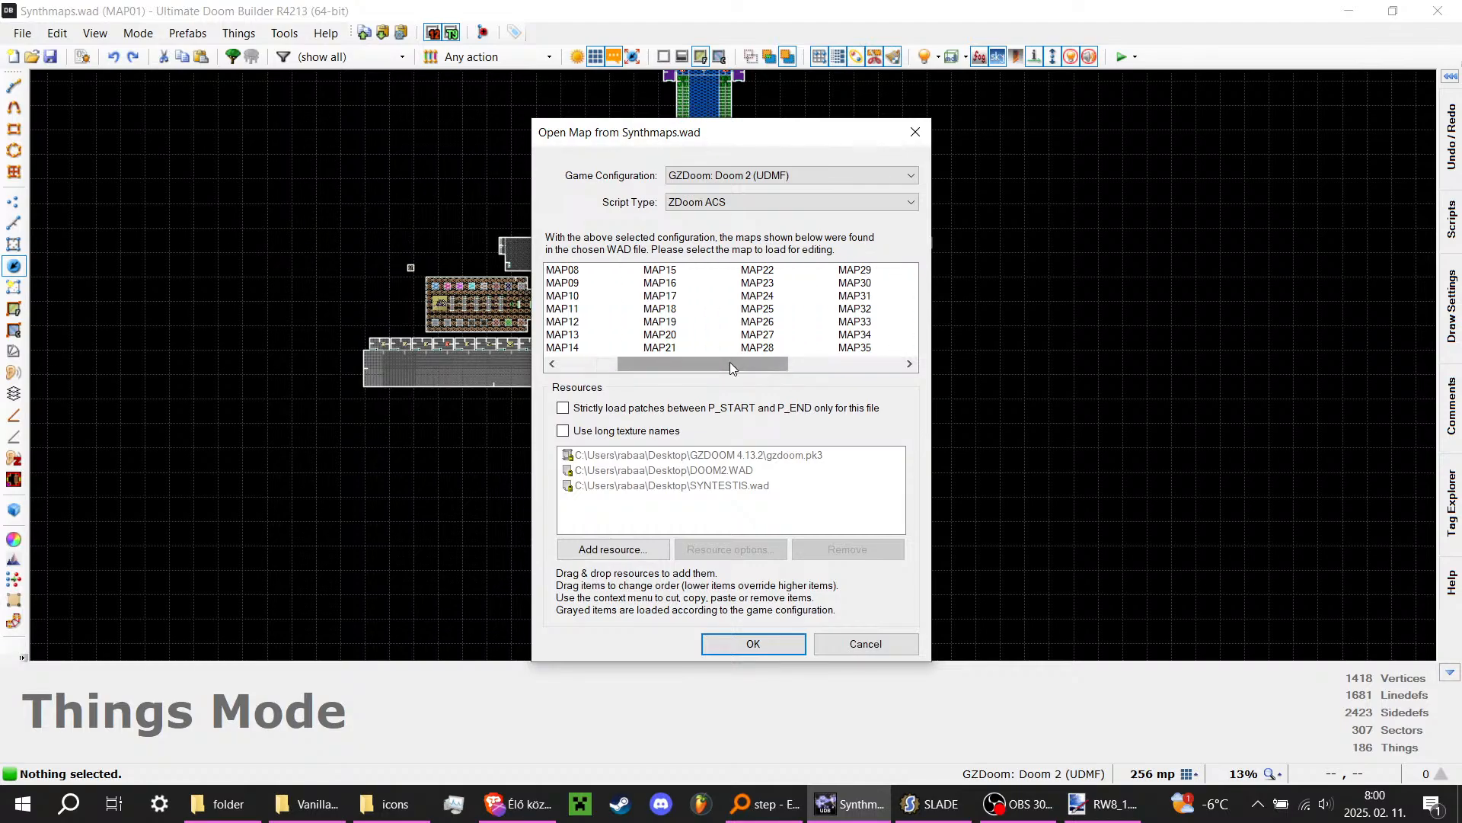
double_click(660, 348)
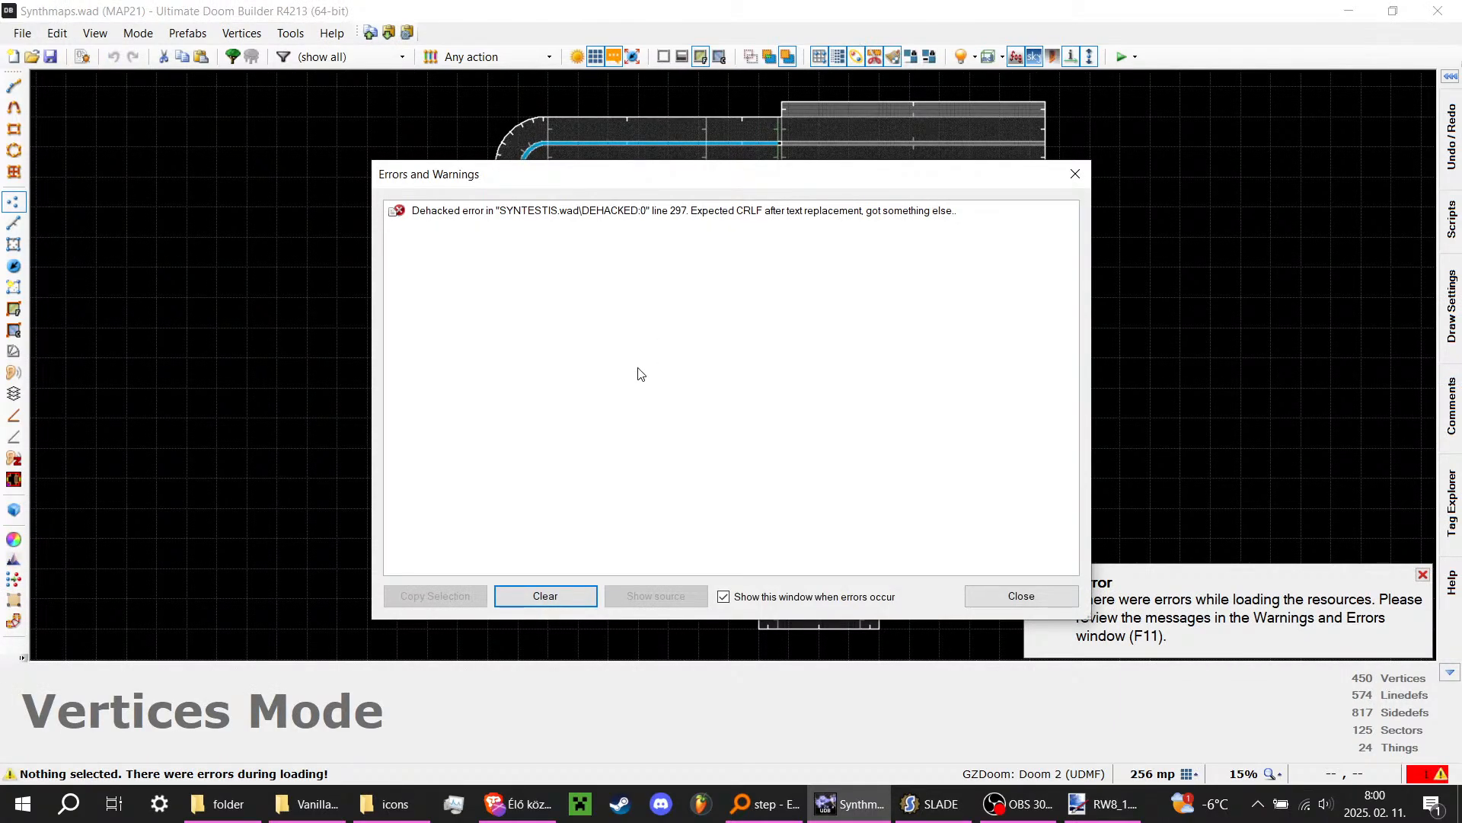
Step: Select the Dehacked loading error, switch to SLADE and find line 297 in the DEHACKED entry of SYNTESTIS.wad
left_click(609, 213)
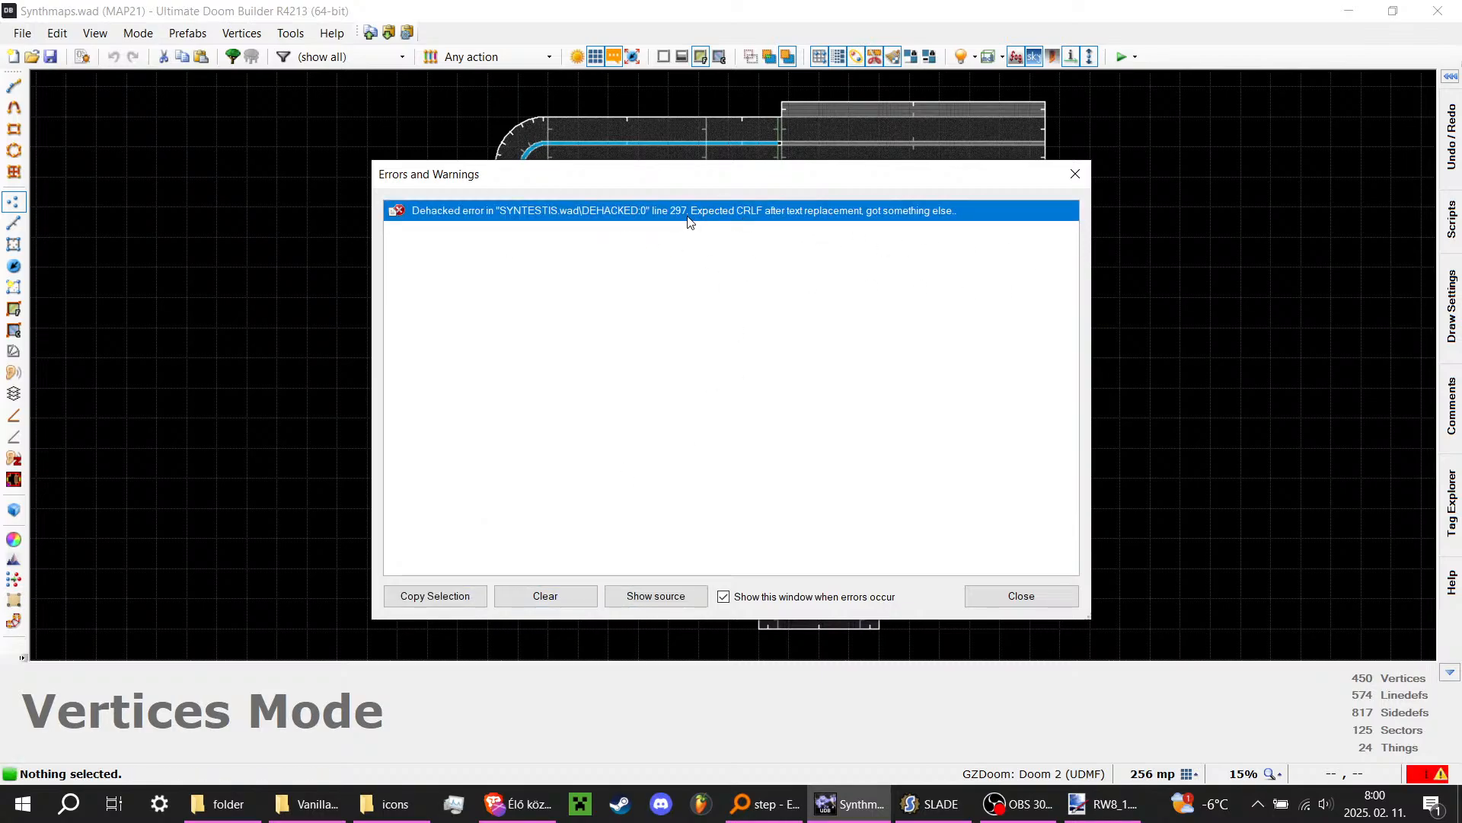
left_click(955, 810)
left_click_drag(331, 670, 362, 102)
left_click(244, 138)
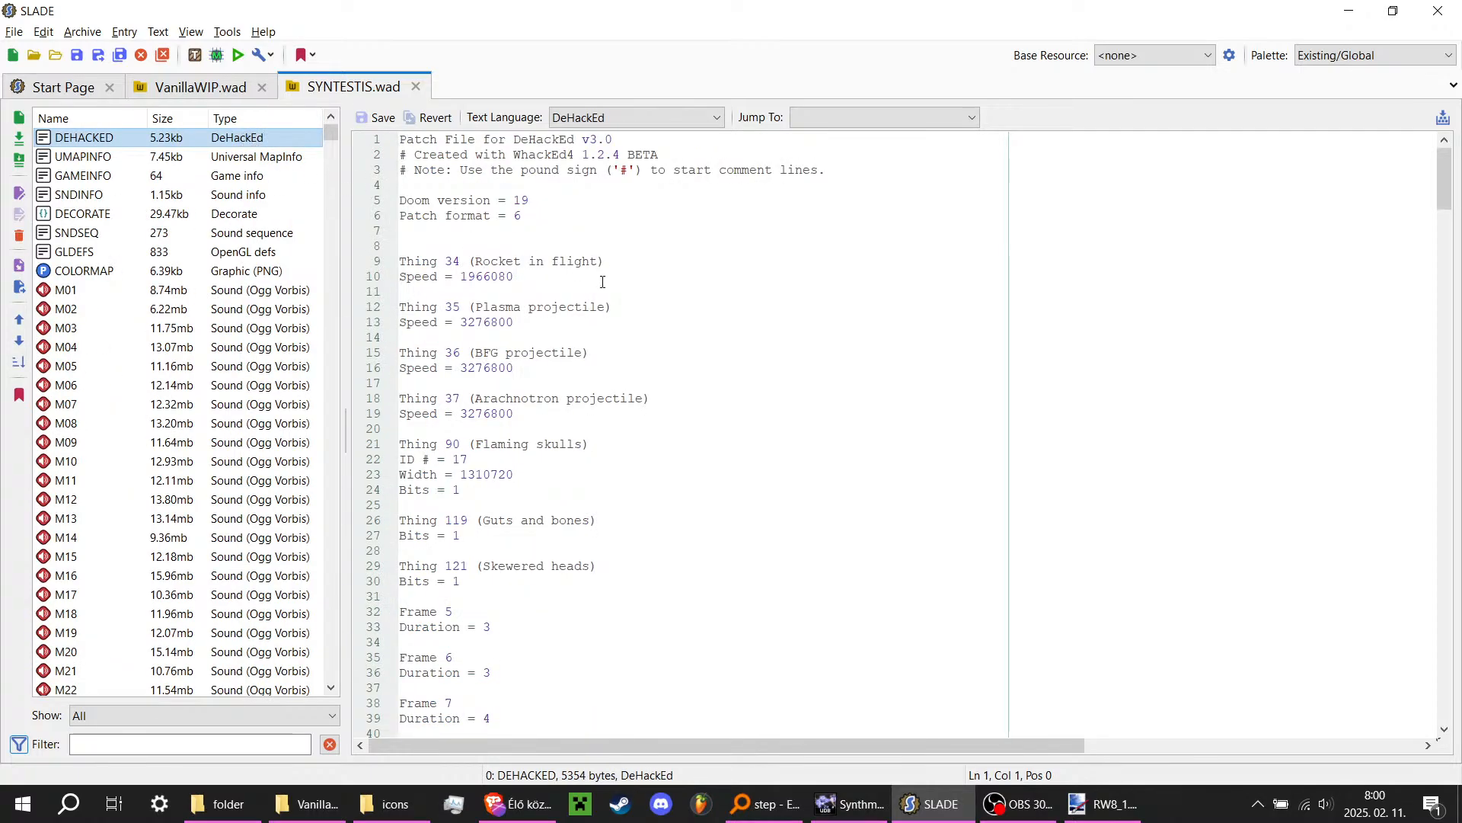
scroll(610, 286, "down", 20)
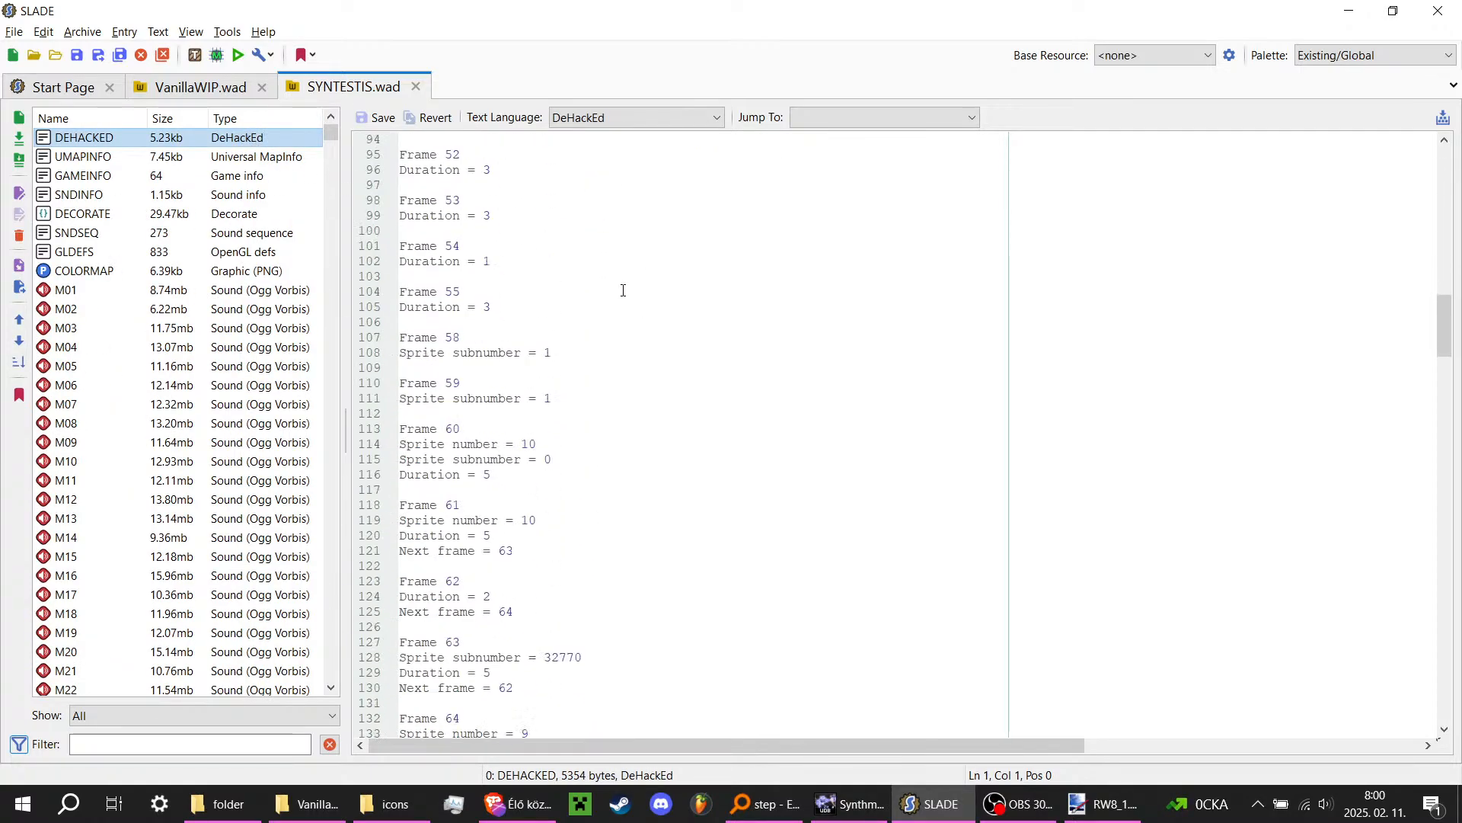
scroll(623, 290, "down", 20)
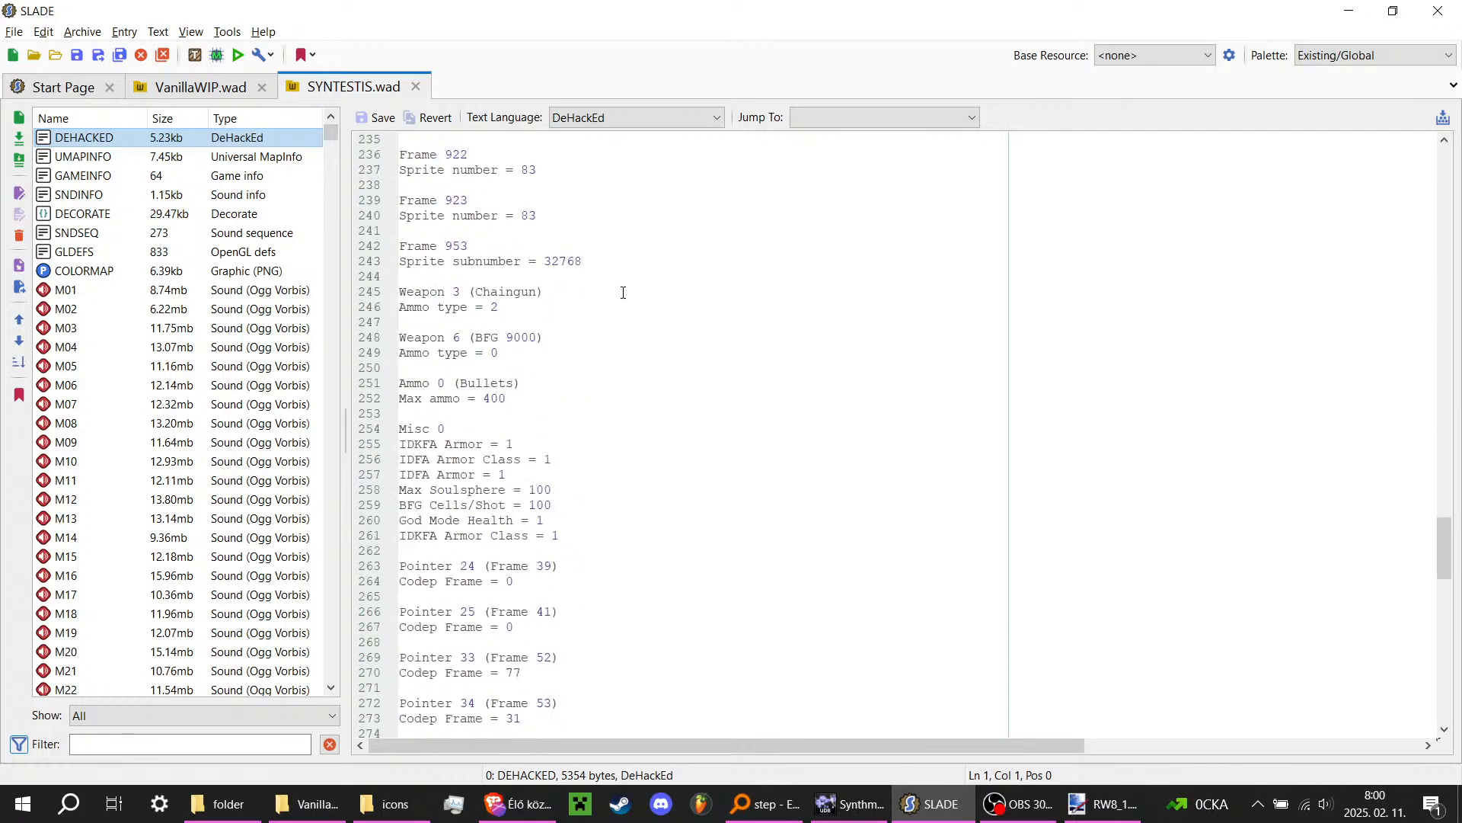
scroll(623, 292, "down", 18)
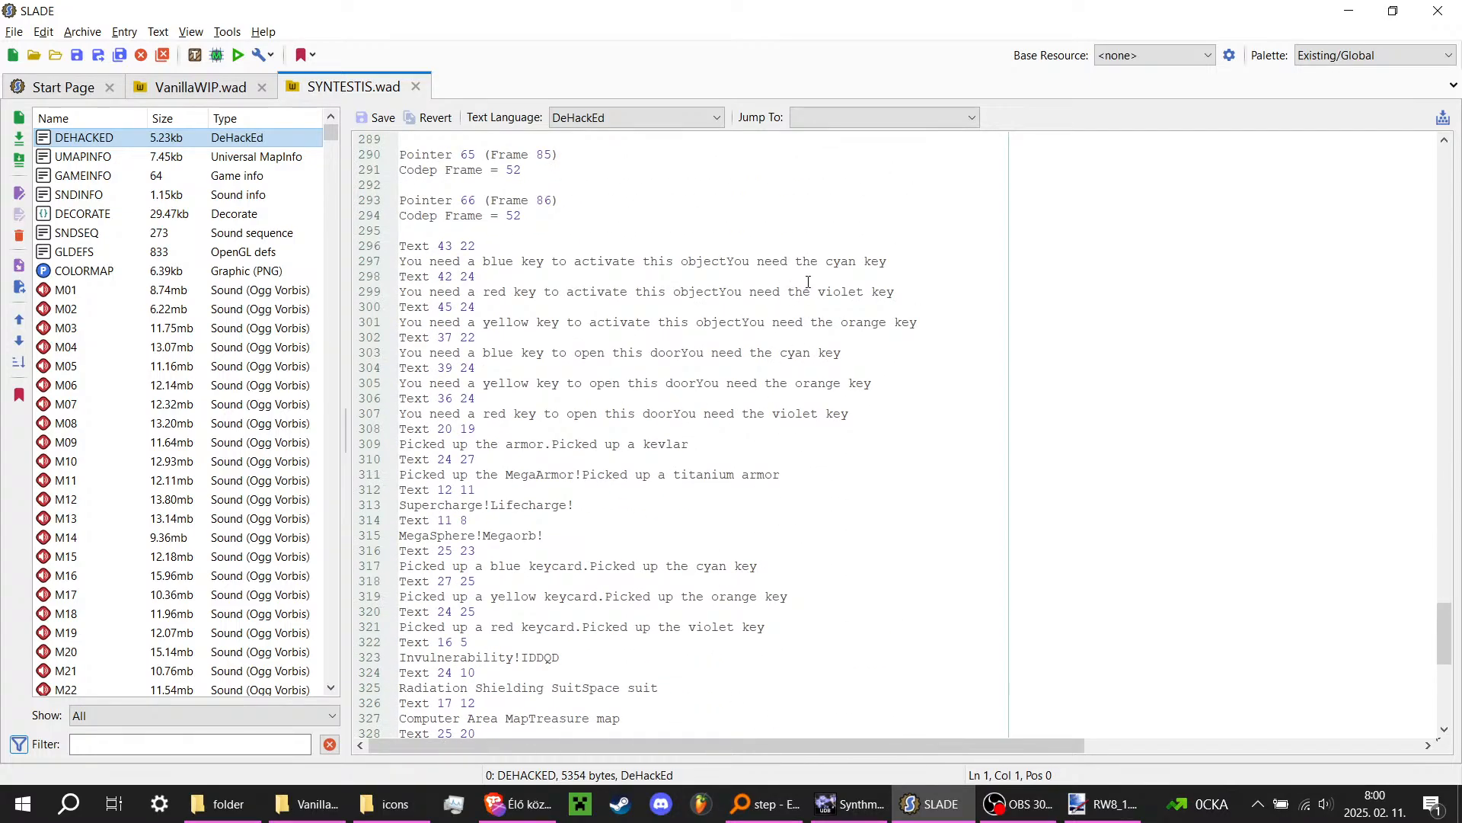
Step: Examine the blue, red and yellow key message replacements on lines 296 to 302 of the DEHACKED entry for the reported error
left_click_drag(895, 264, 857, 264)
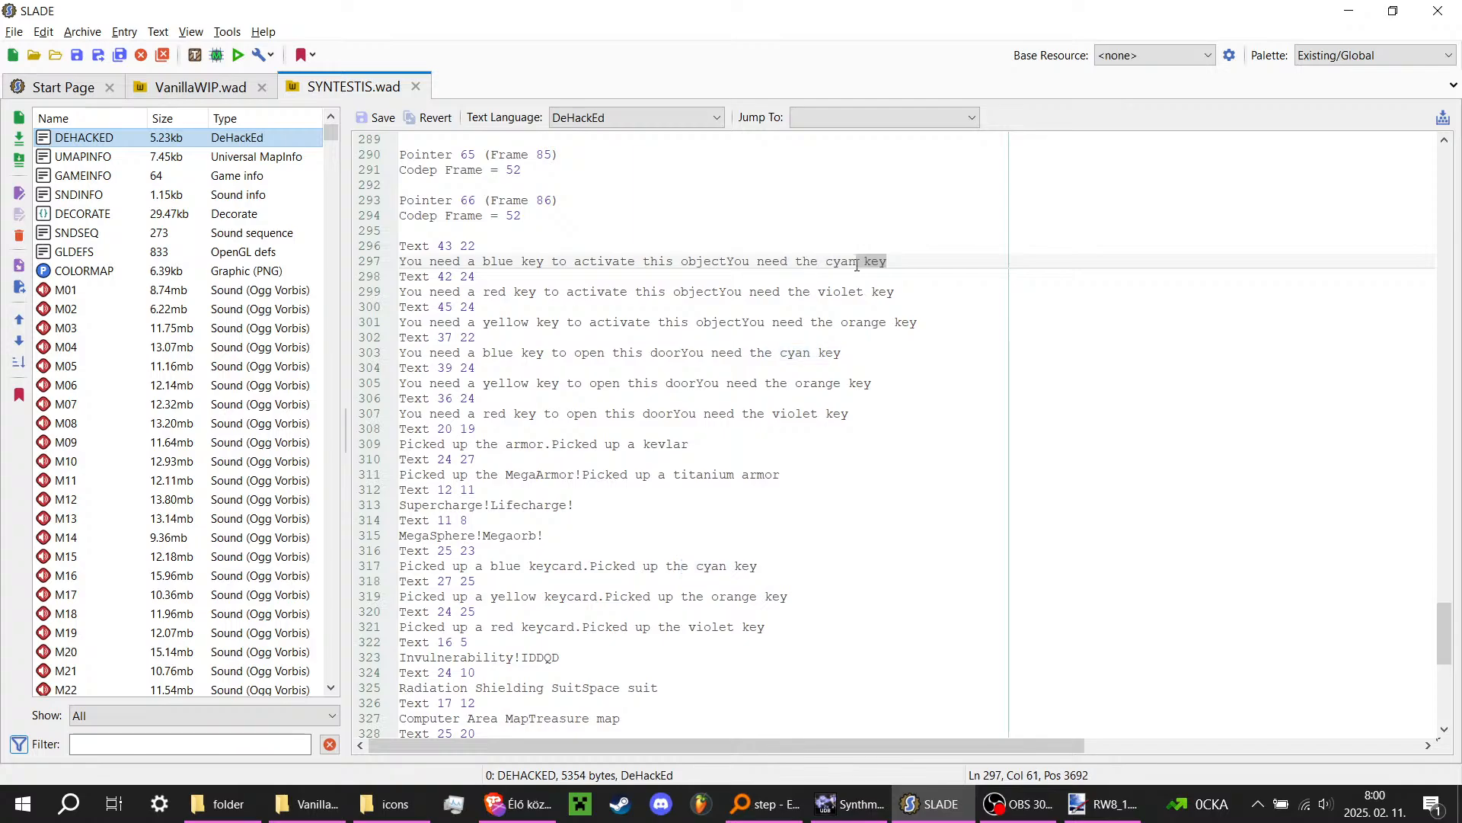
double_click(899, 261)
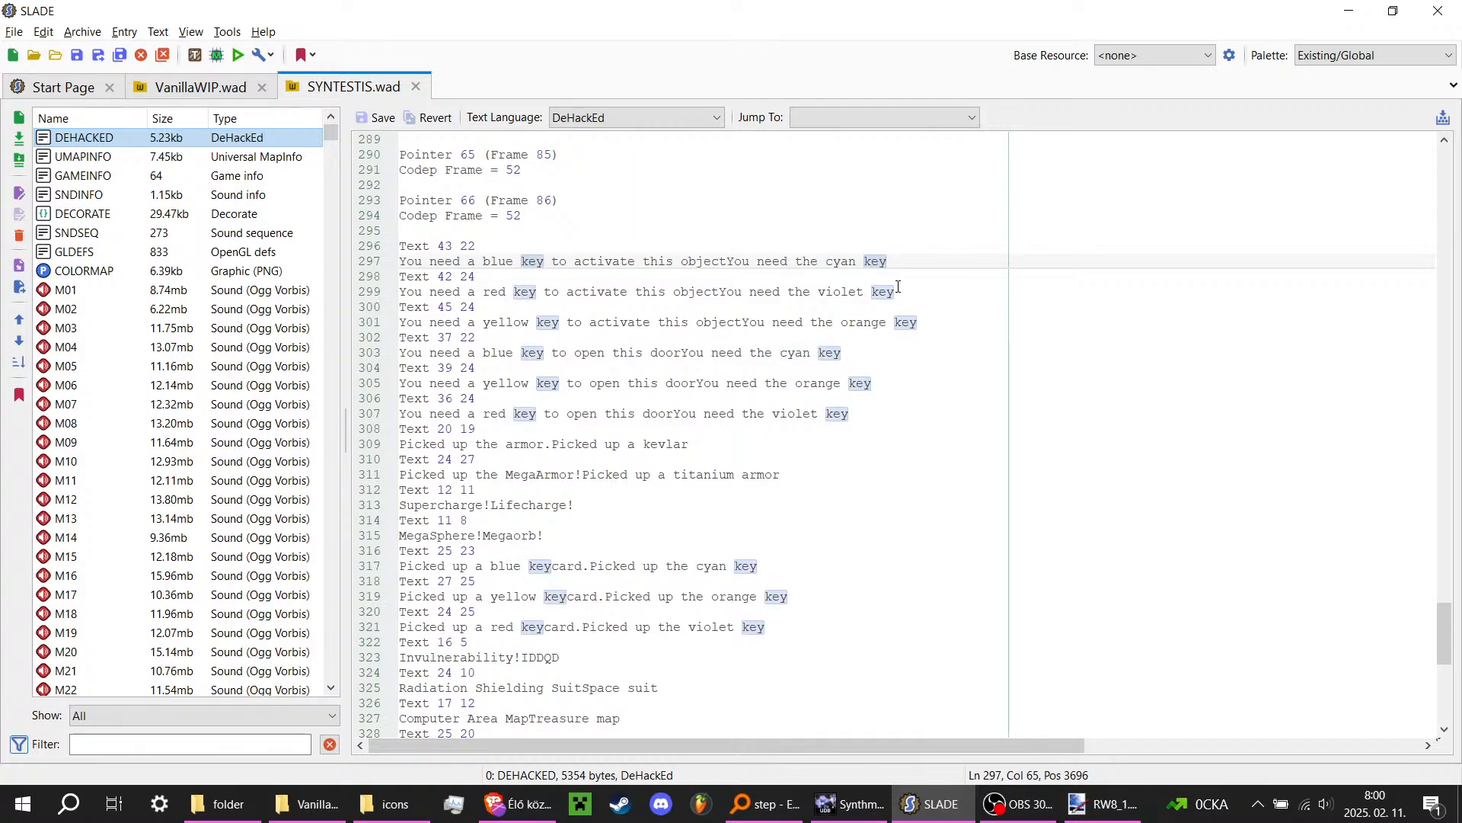
left_click_drag(894, 269, 821, 266)
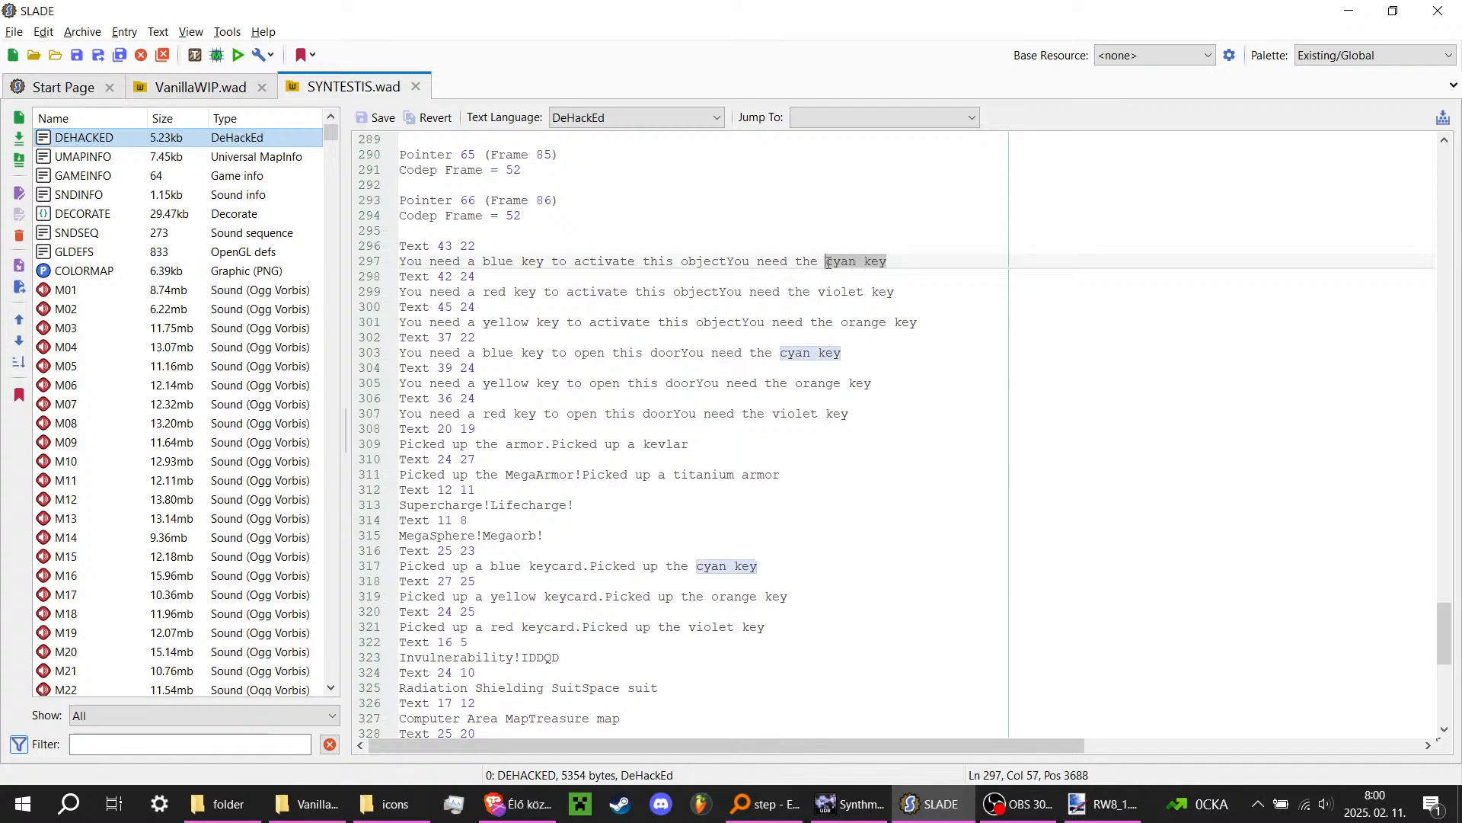
left_click_drag(906, 292, 810, 292)
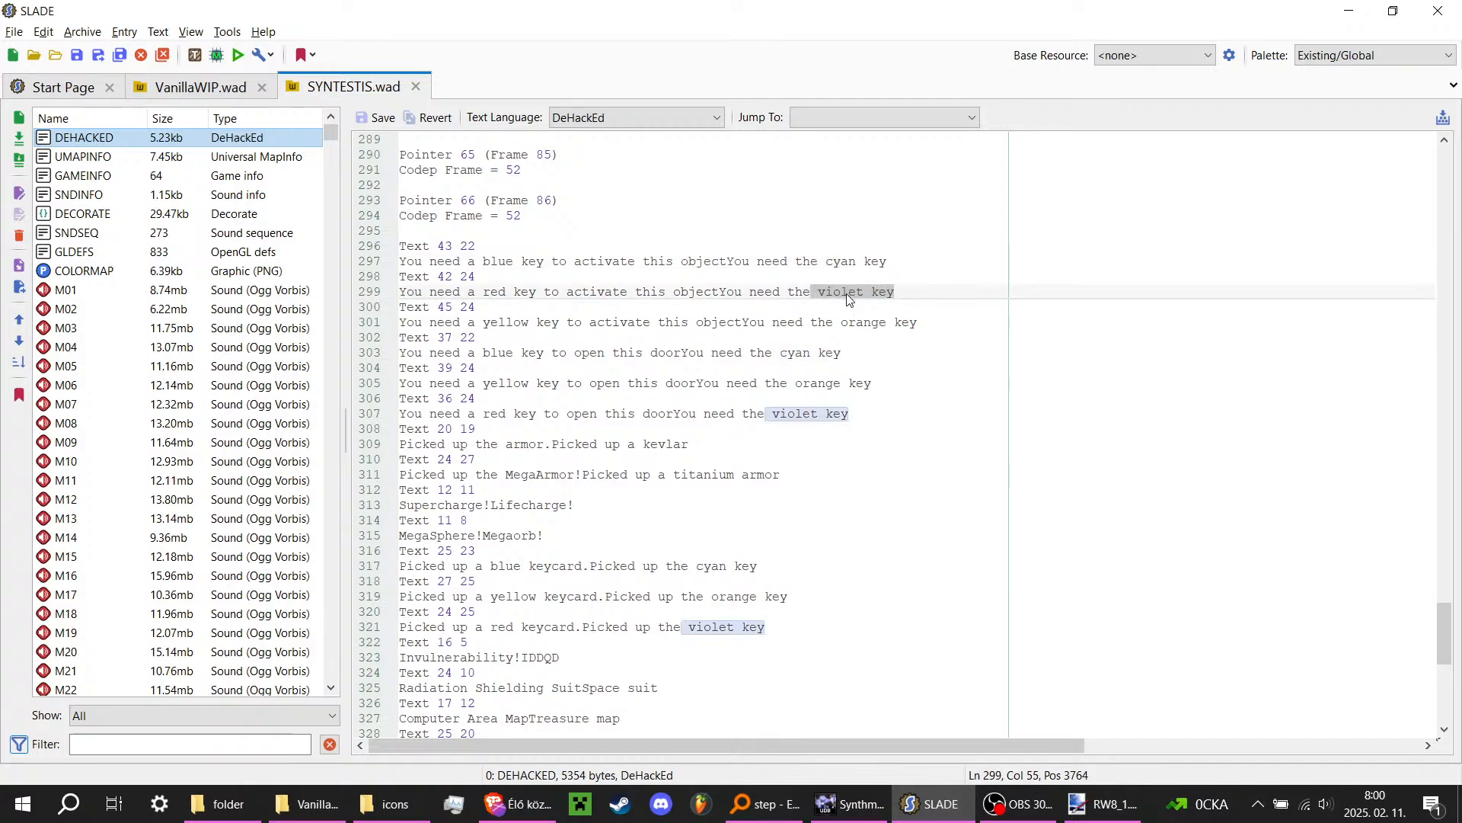
left_click_drag(919, 323, 833, 323)
left_click(939, 331)
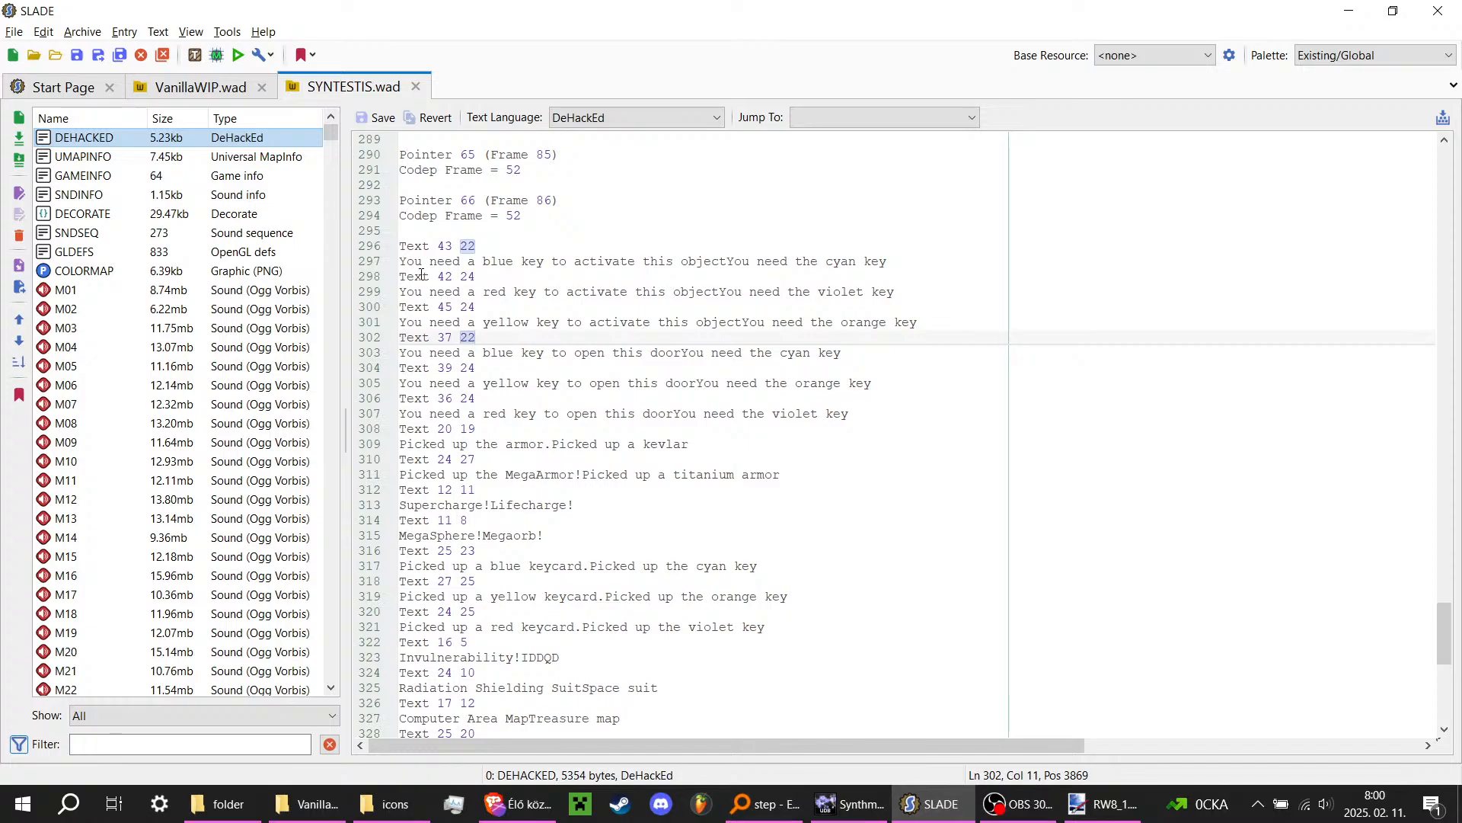
left_click_drag(431, 261, 914, 263)
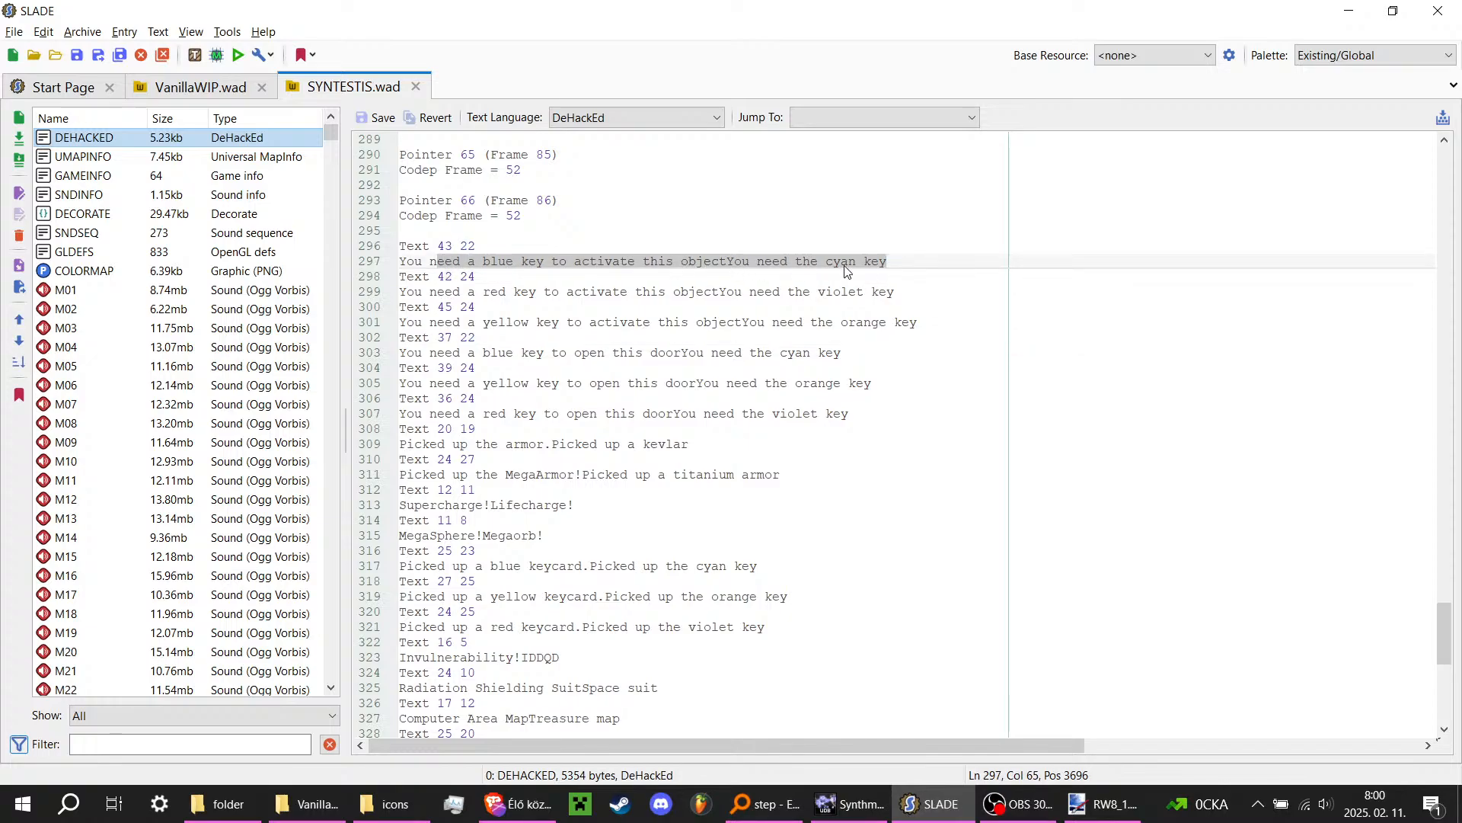
left_click(496, 261)
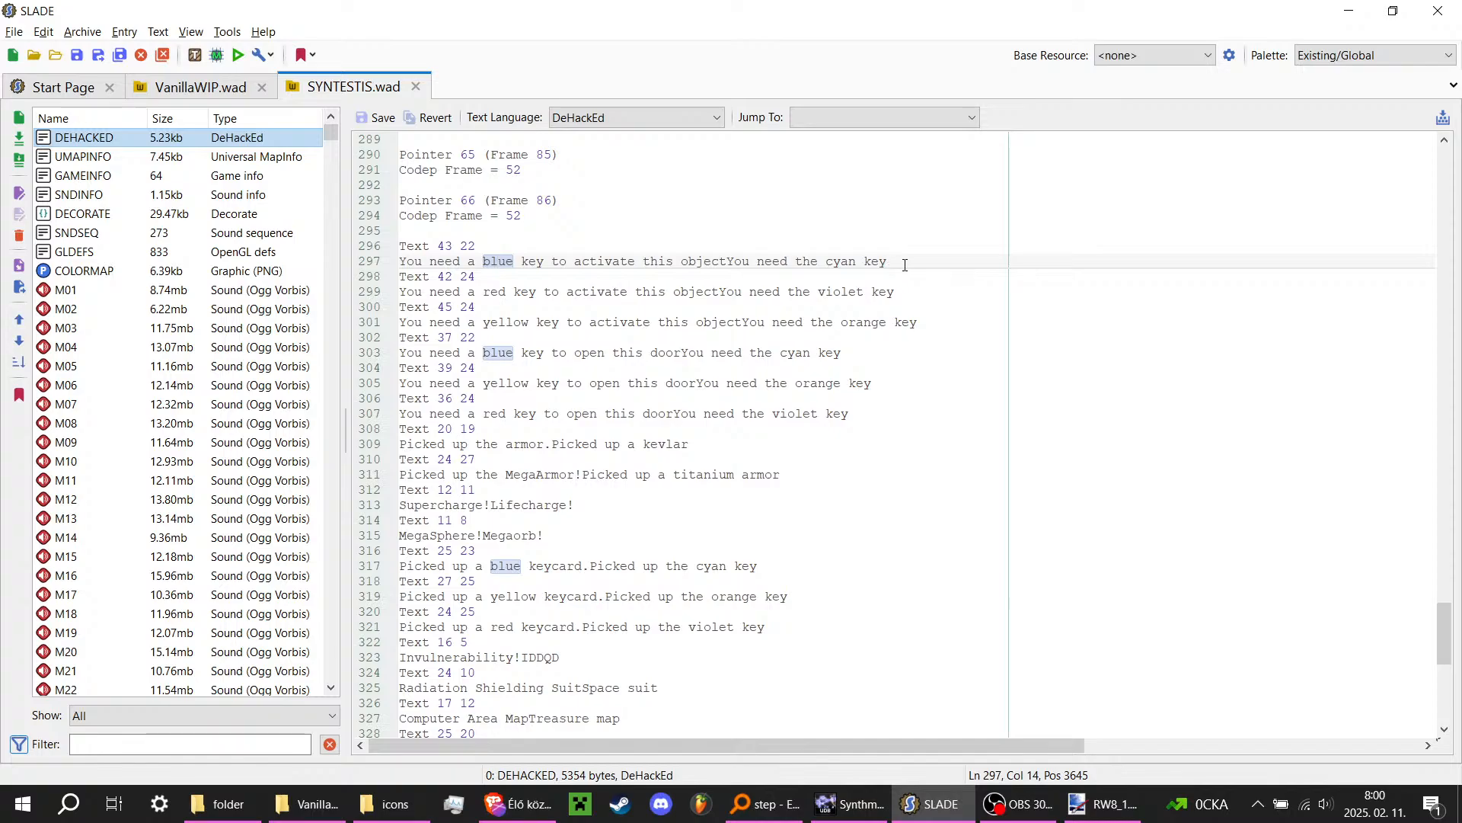
left_click_drag(905, 265, 685, 259)
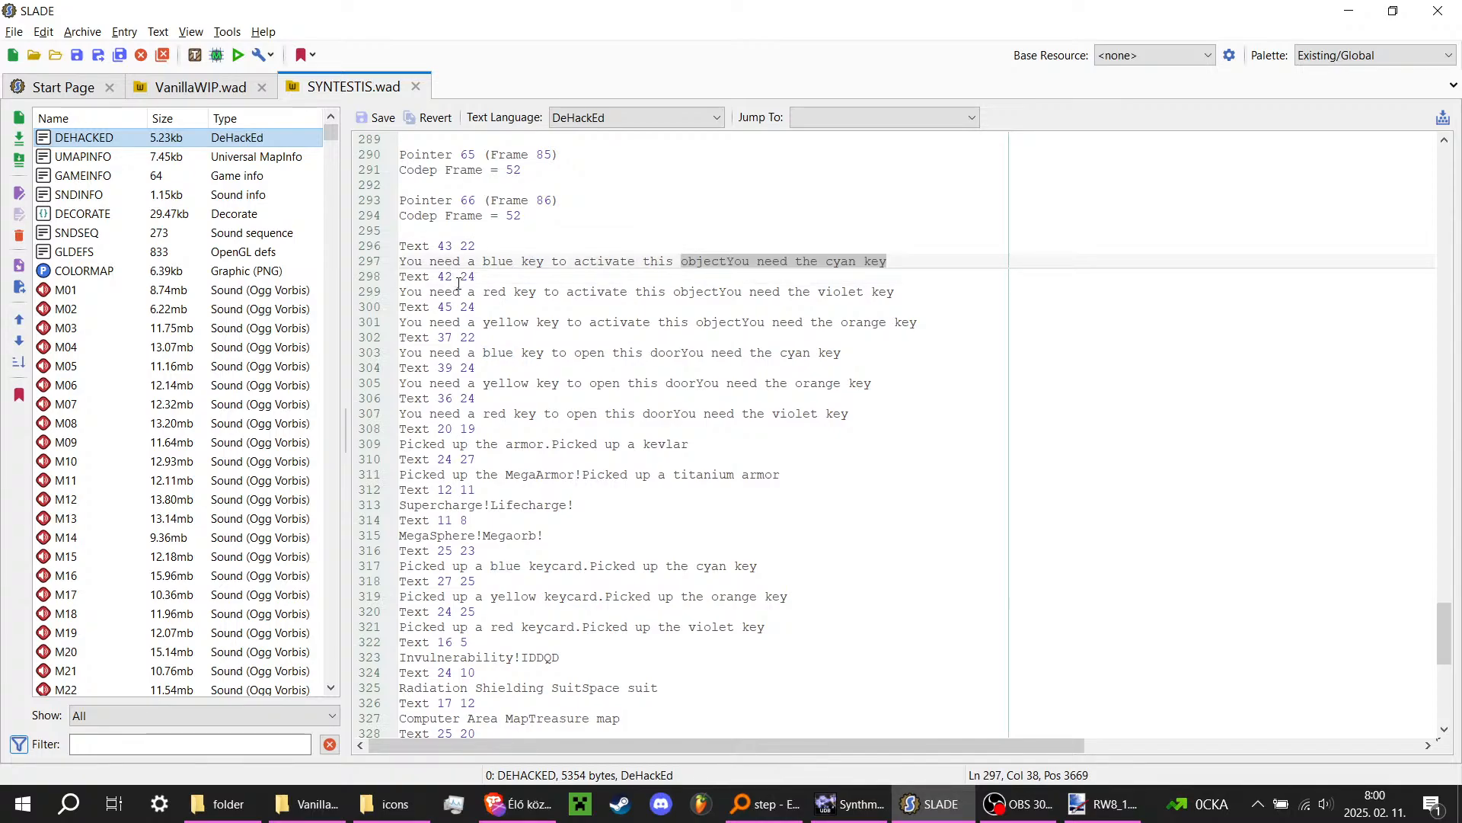
left_click(481, 292)
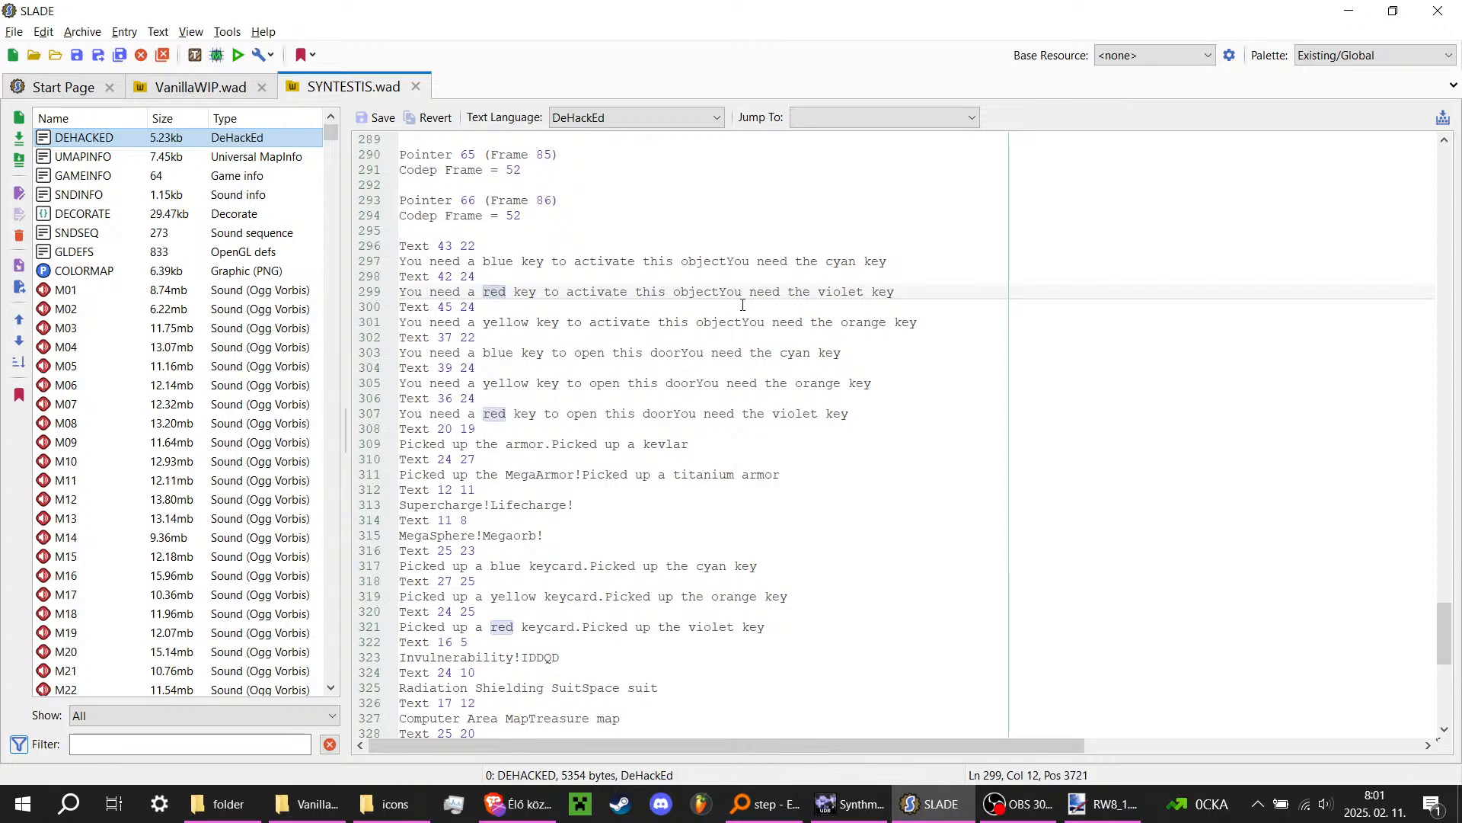
left_click_drag(900, 252, 704, 264)
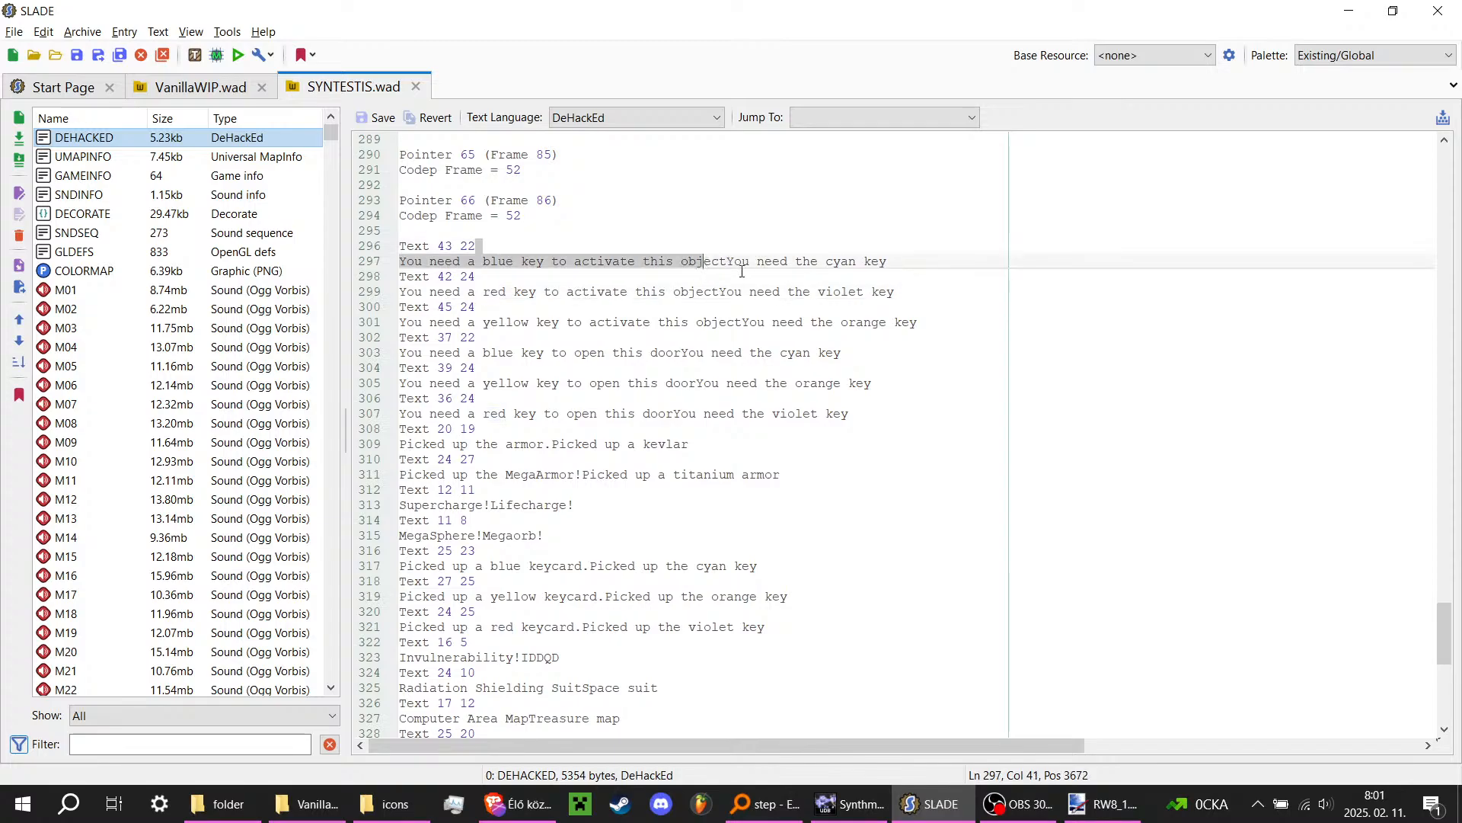
left_click(853, 272)
left_click_drag(903, 265, 764, 266)
left_click(925, 282)
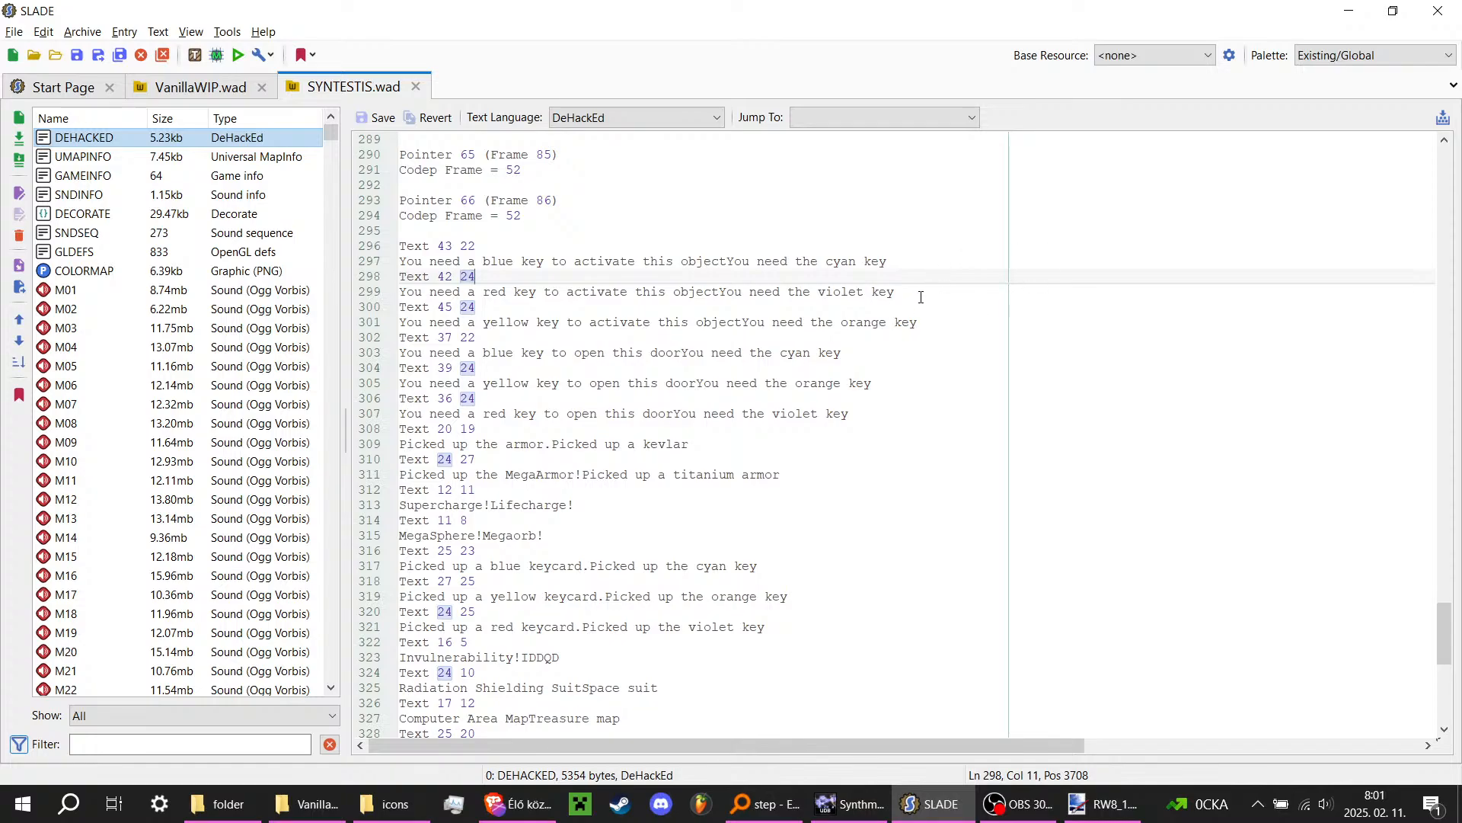
left_click_drag(921, 297, 788, 293)
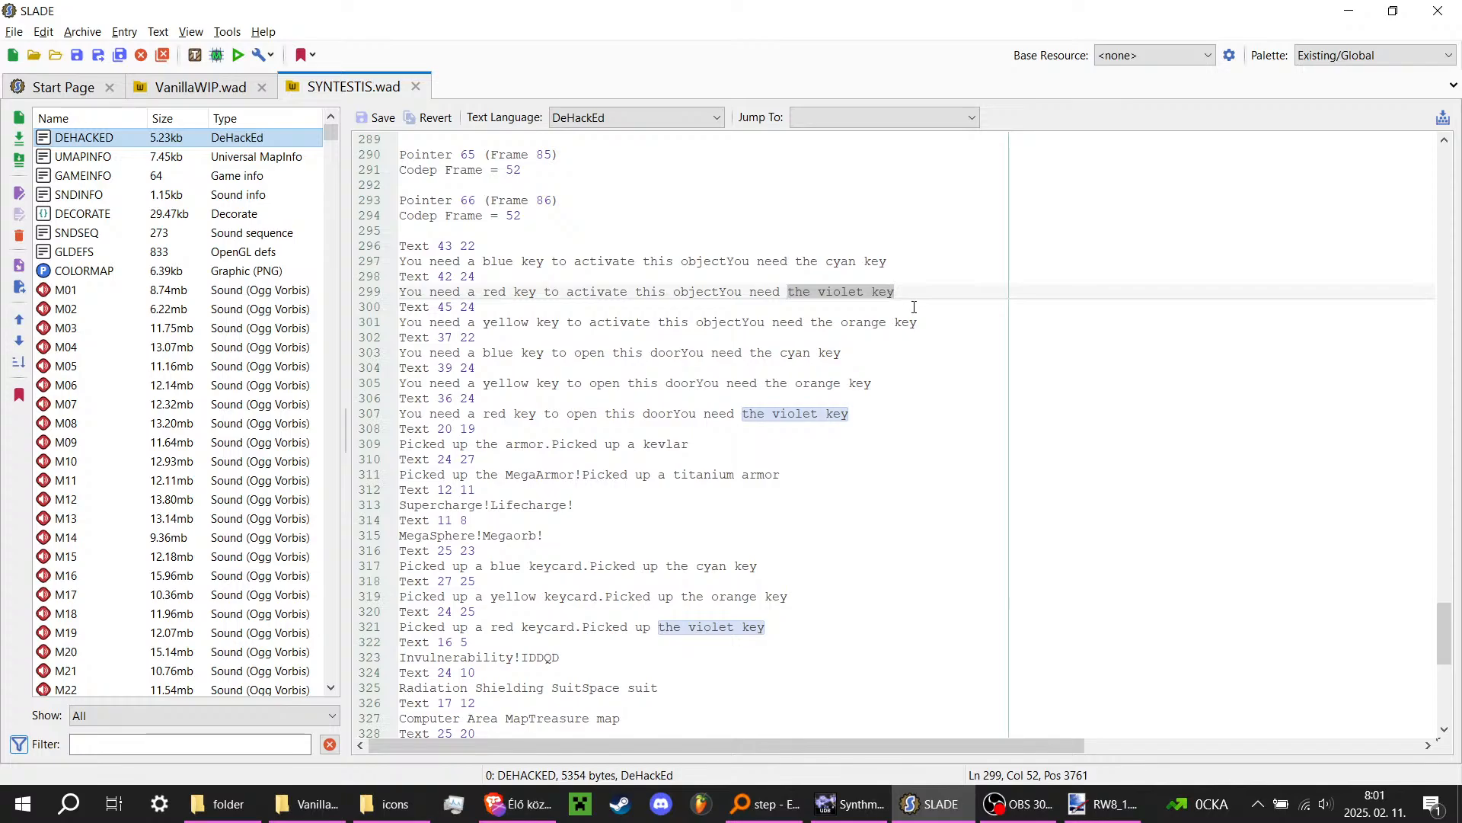
left_click_drag(969, 325, 787, 319)
left_click(968, 285)
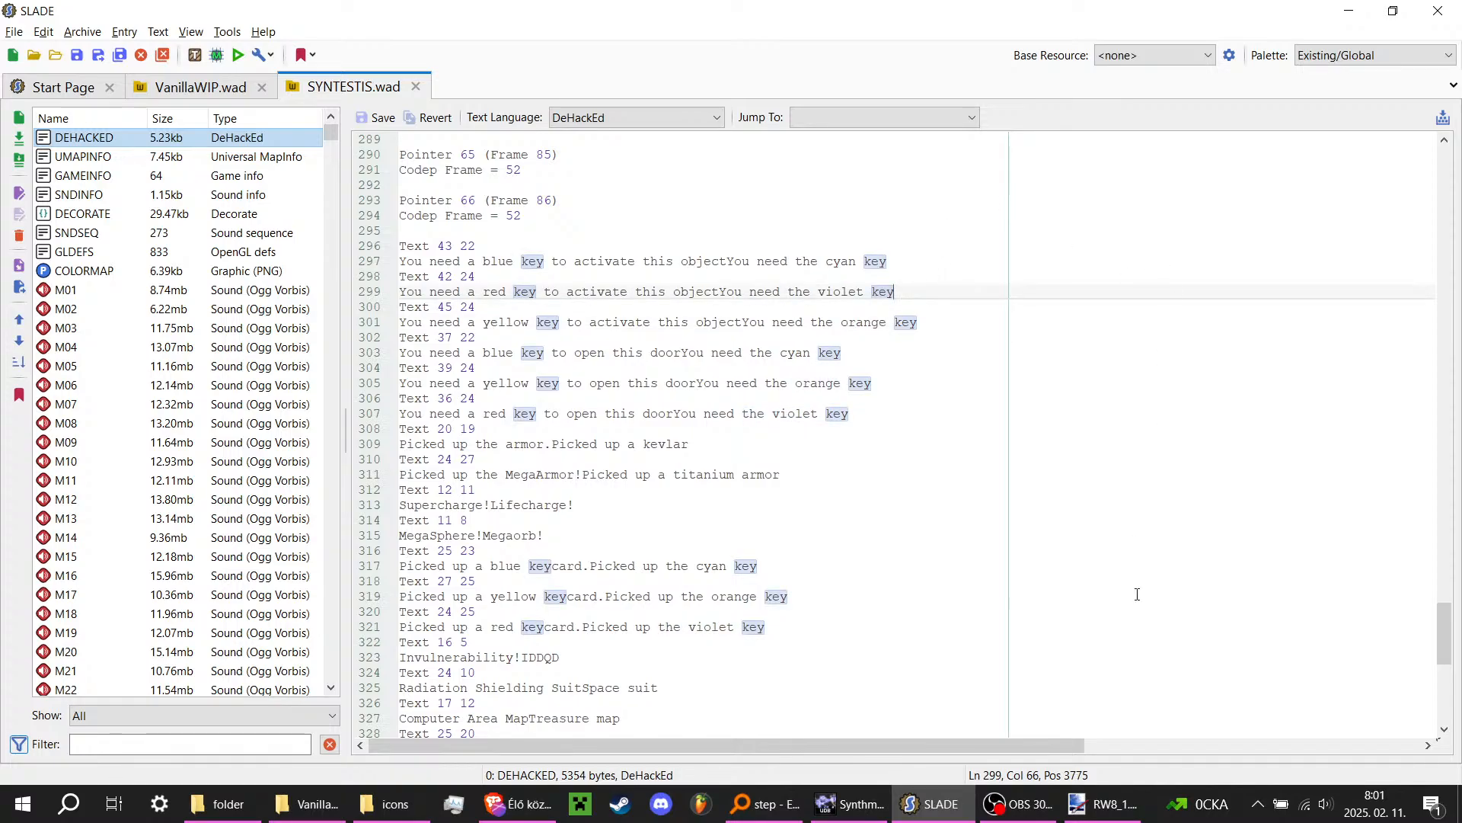
Step: Return to Ultimate Doom Builder, clear the errors and warnings list and close it
left_click(1106, 804)
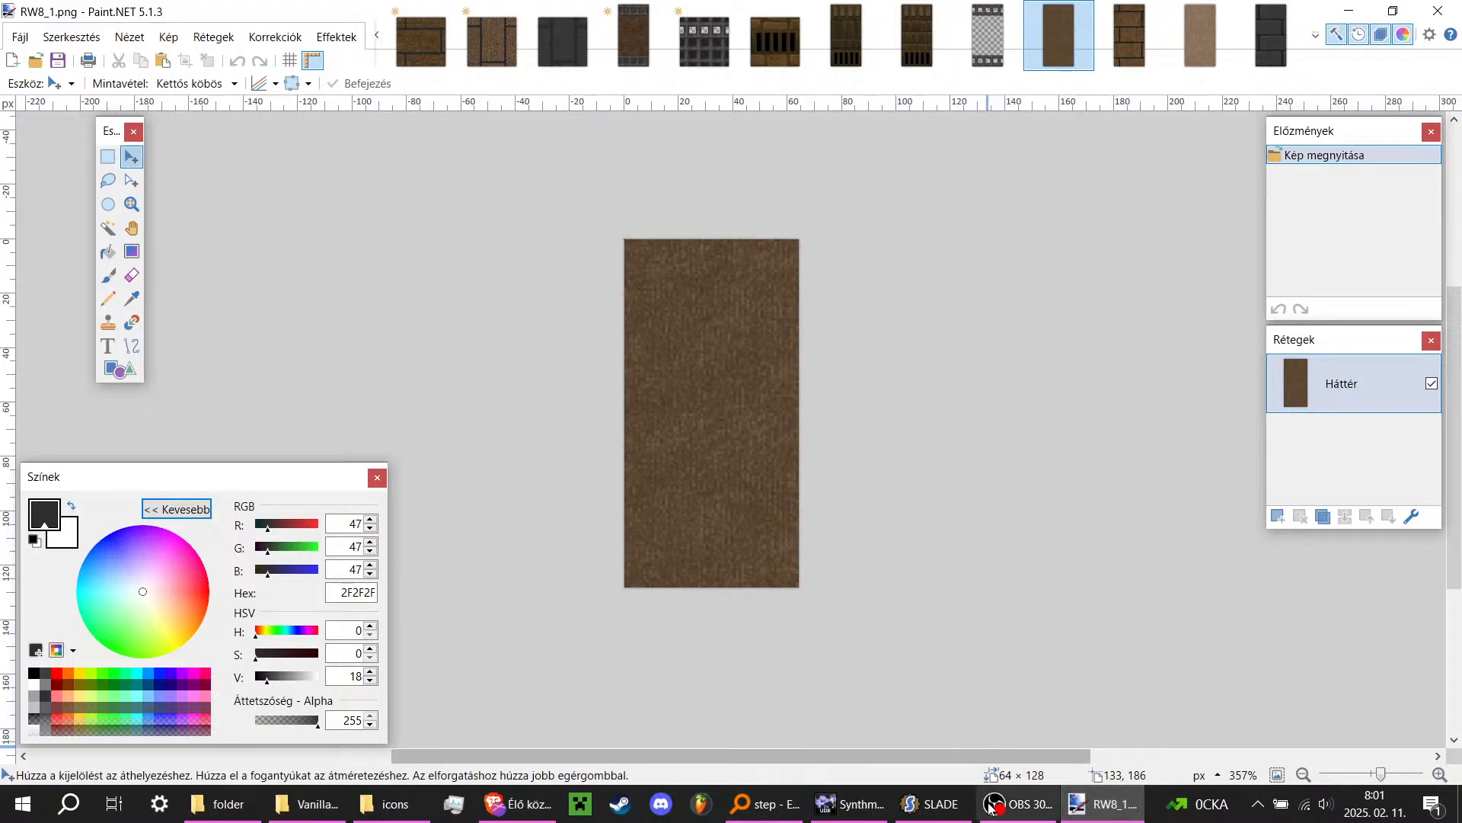
left_click(850, 804)
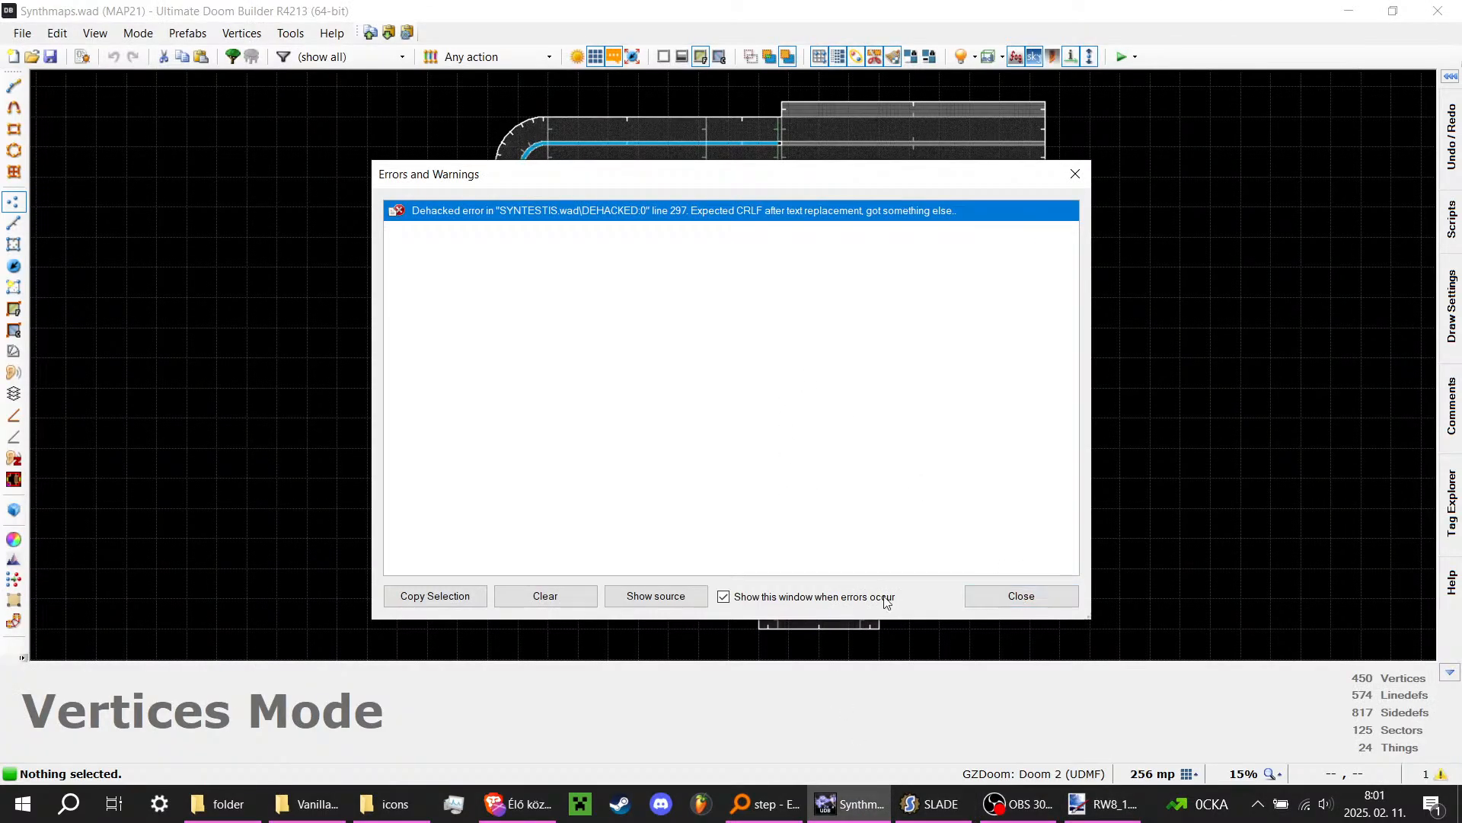
left_click(568, 595)
left_click(1021, 596)
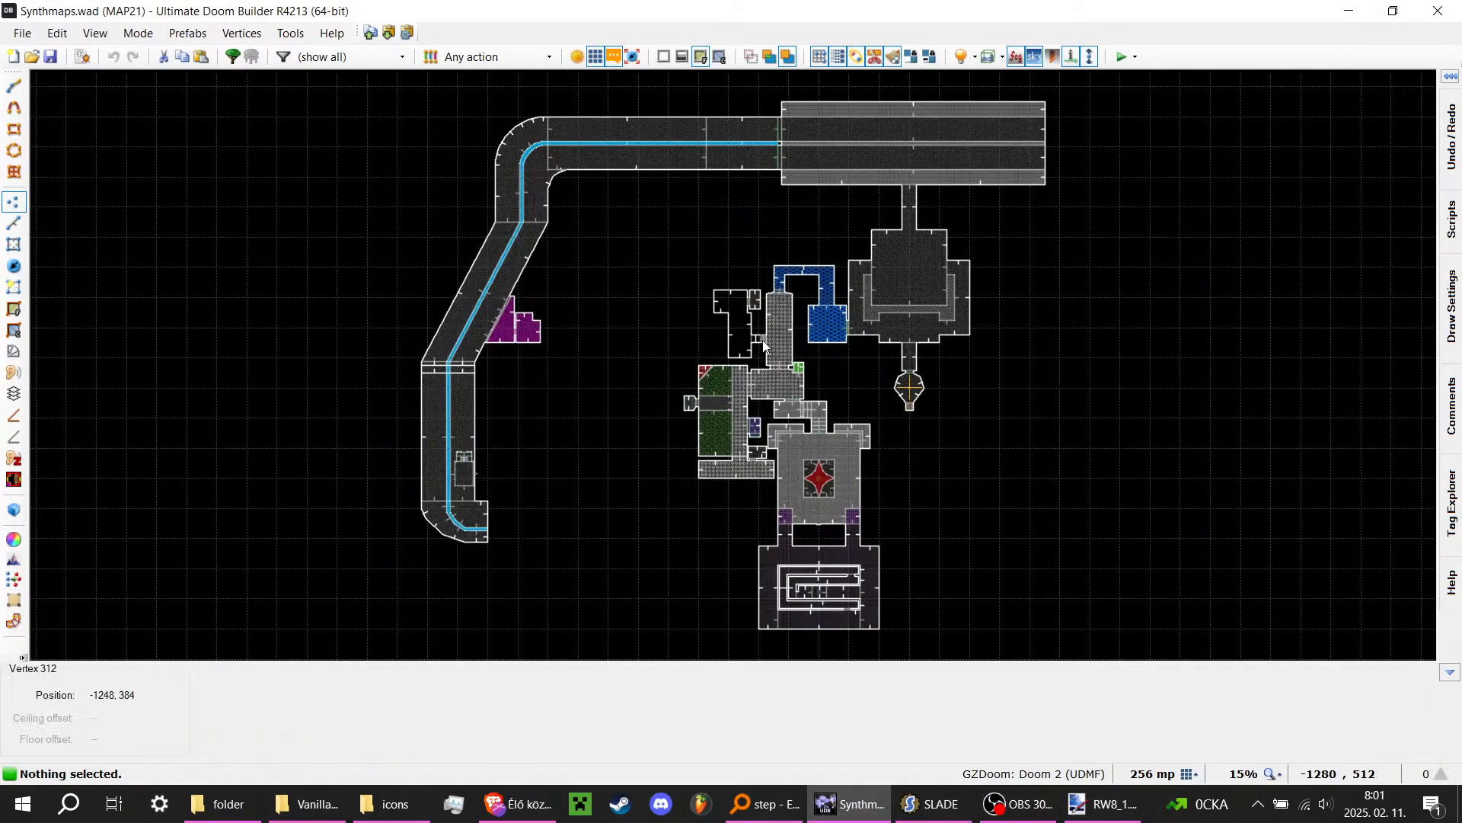
Step: Enter the 3D view of MAP21 at the checkered walkway and examine the brown-walled hall, its doors and its blue-framed openings
scroll(765, 345, "up", 6)
scroll(604, 432, "down", 4)
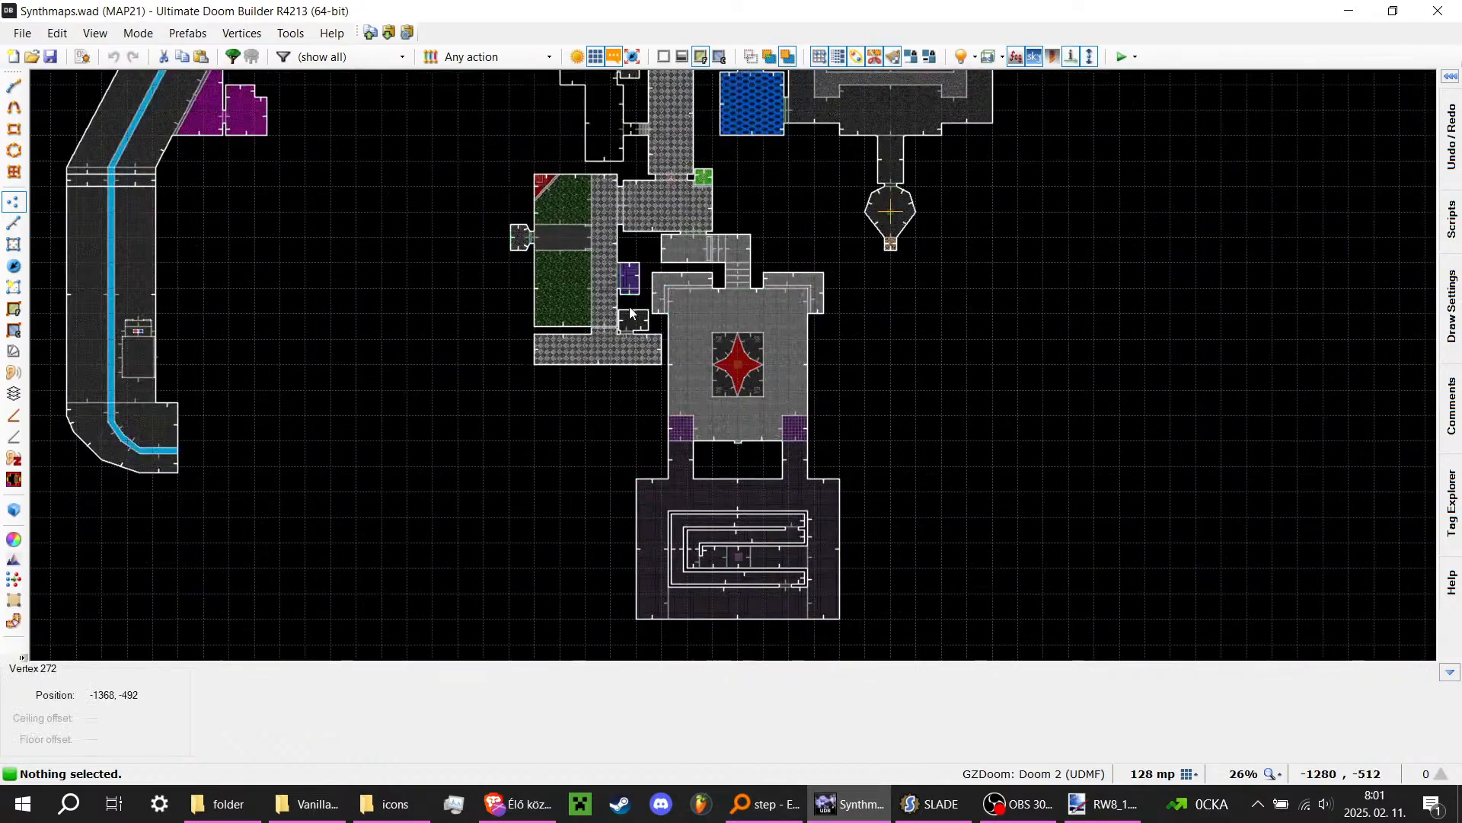
key("w")
key("s")
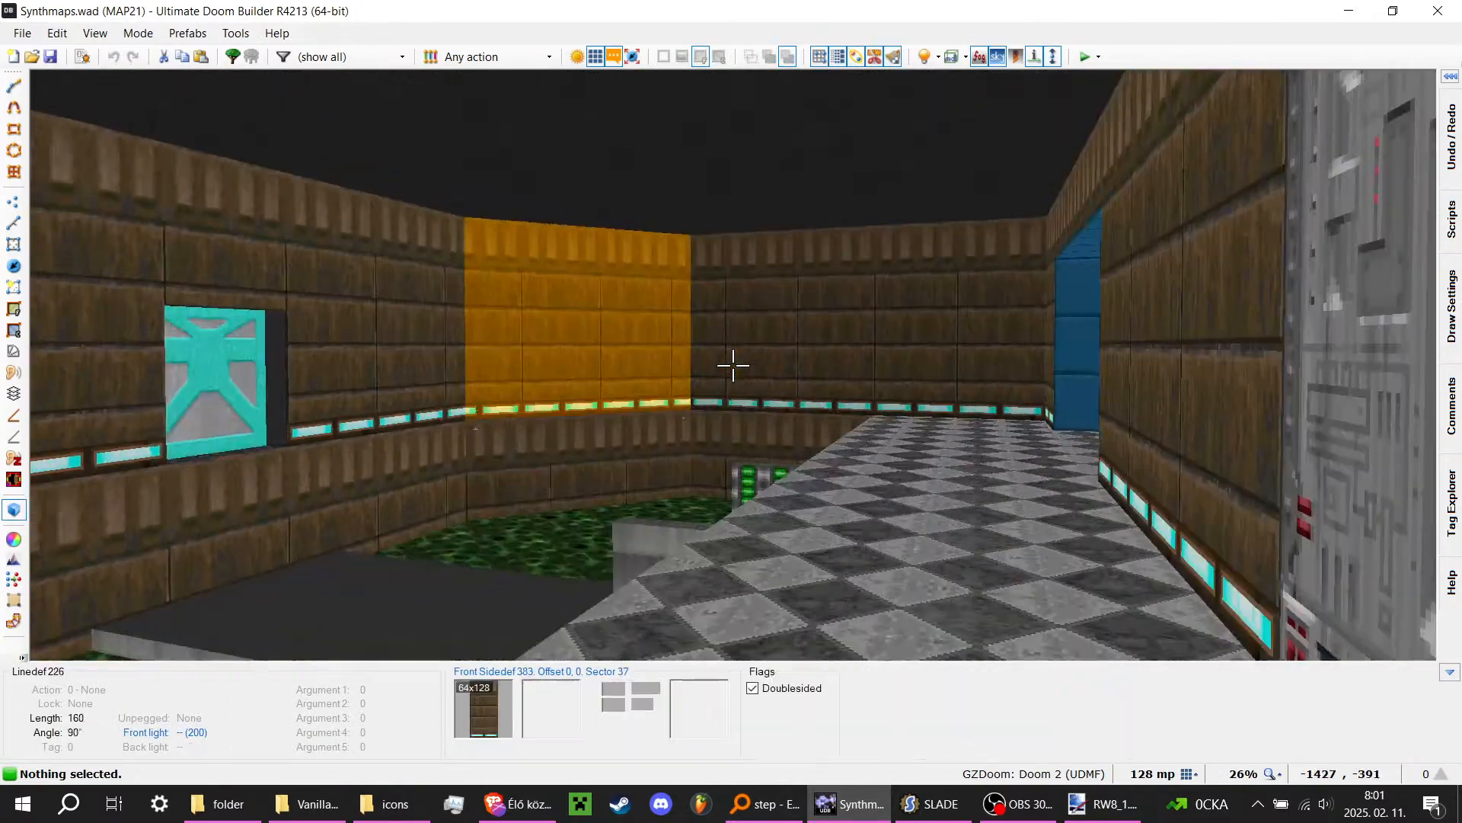
key("e")
key("s")
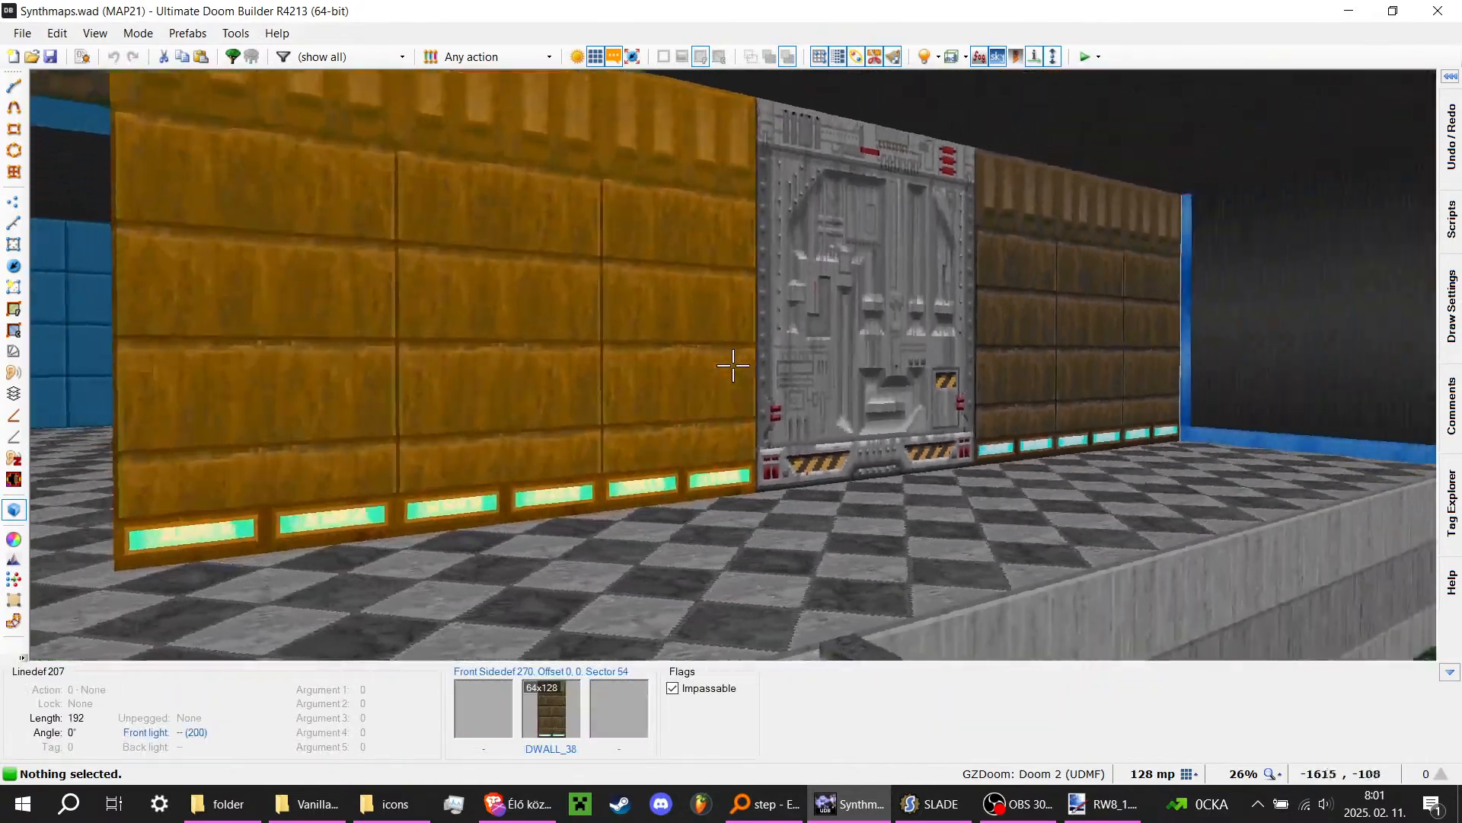
key("e")
key("f")
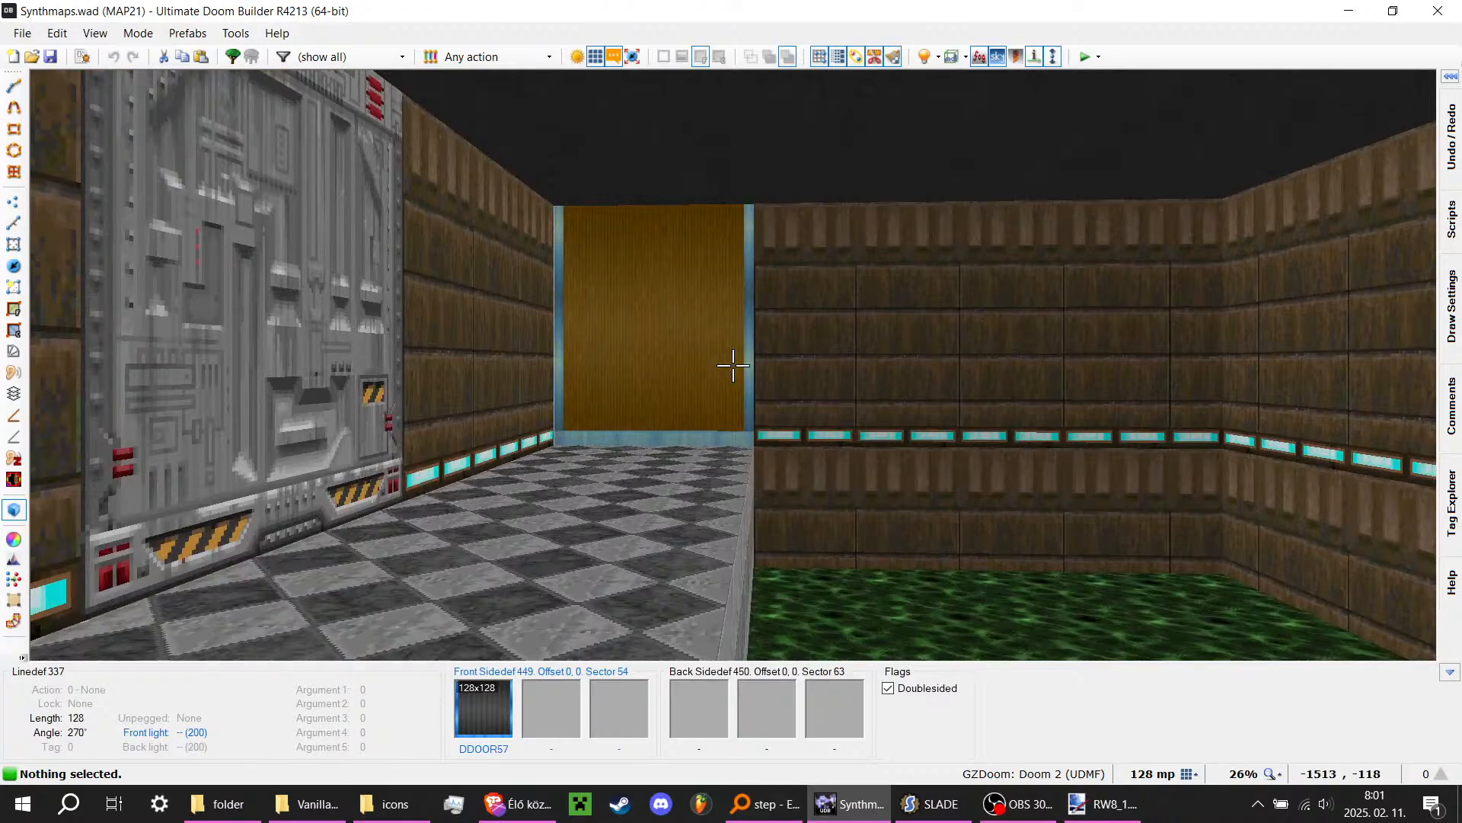
key("e")
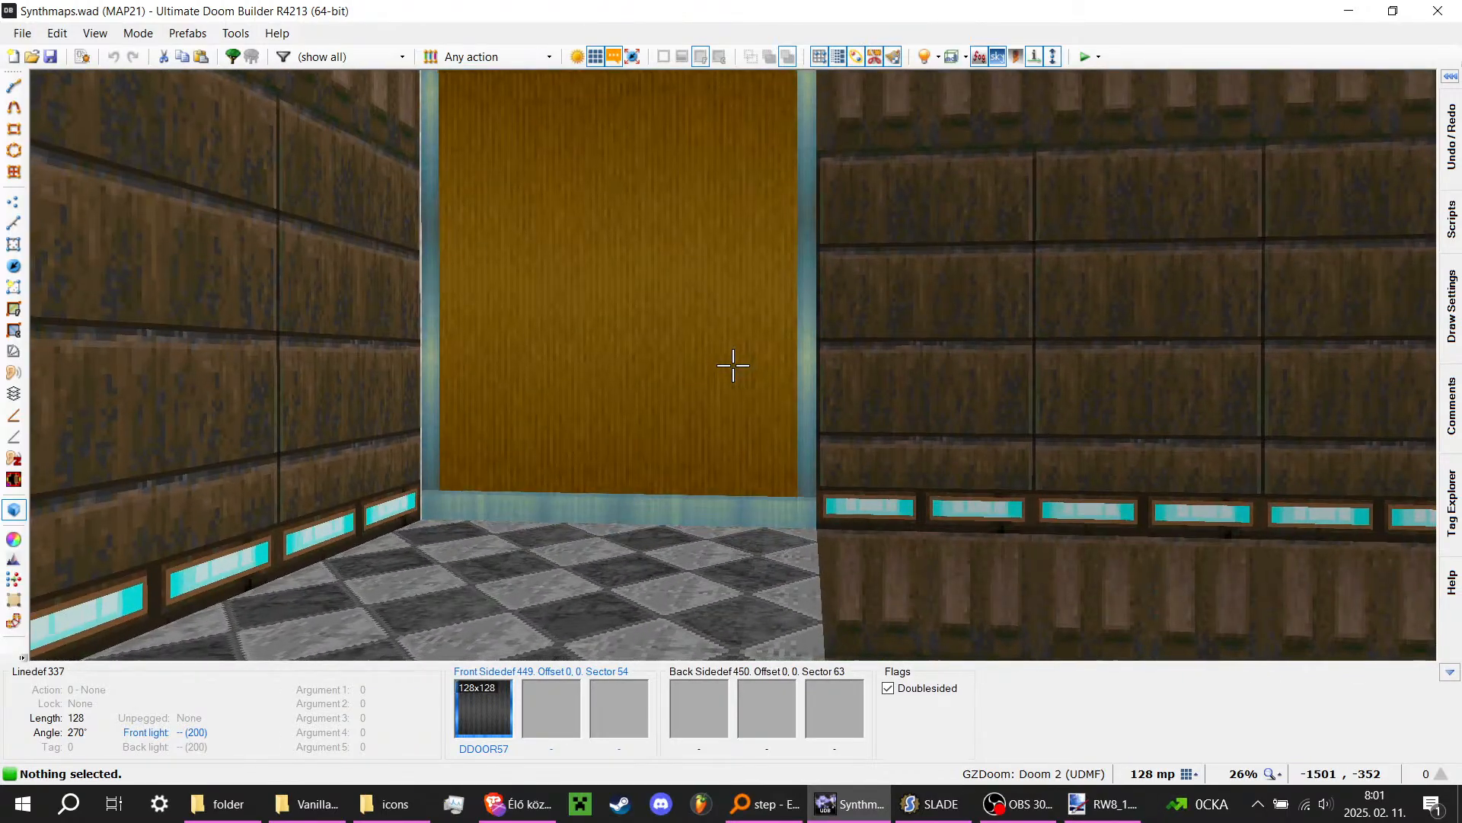
key("e")
key("d")
key("s")
key("e")
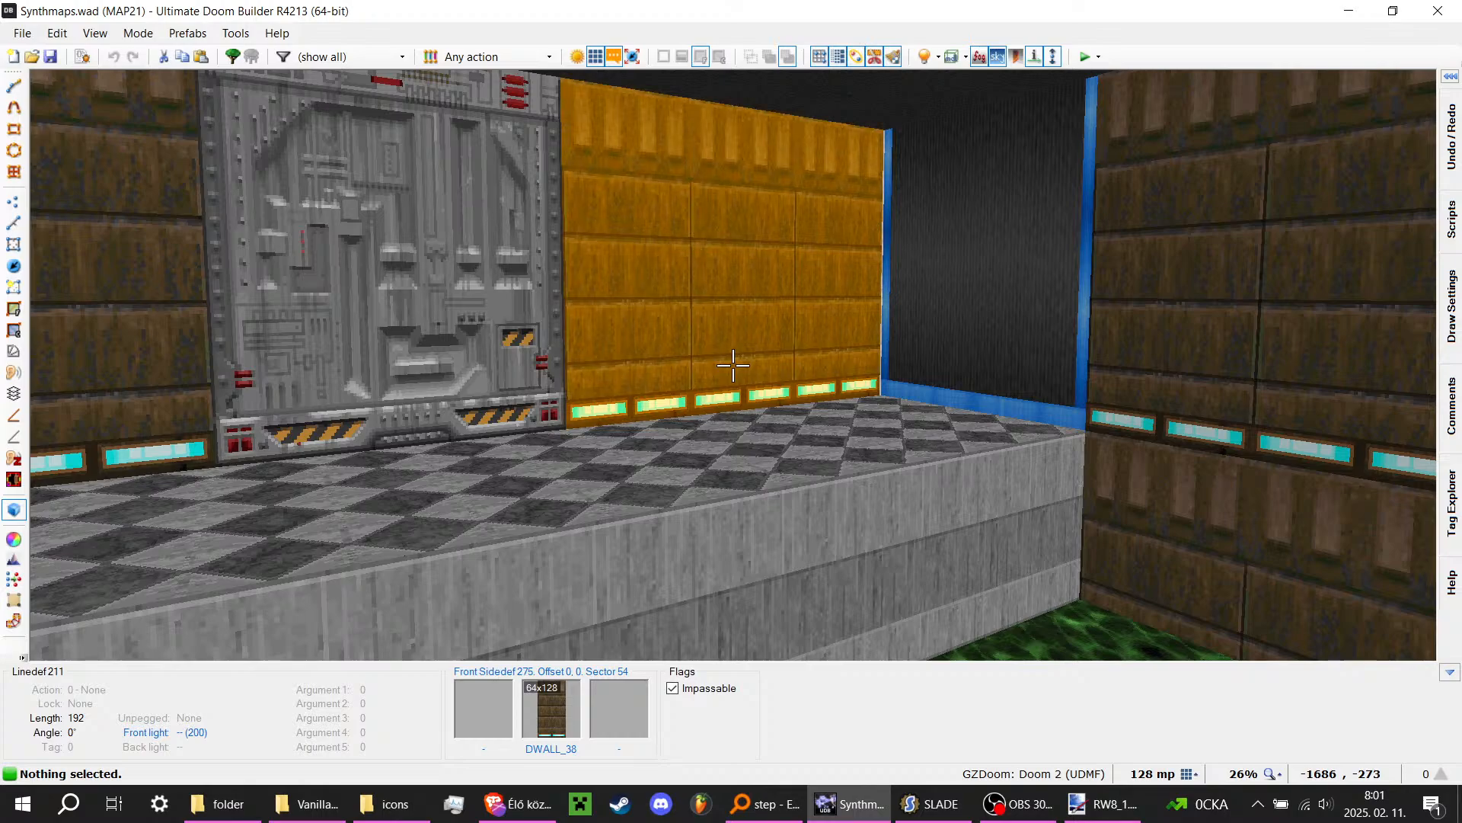
key("e")
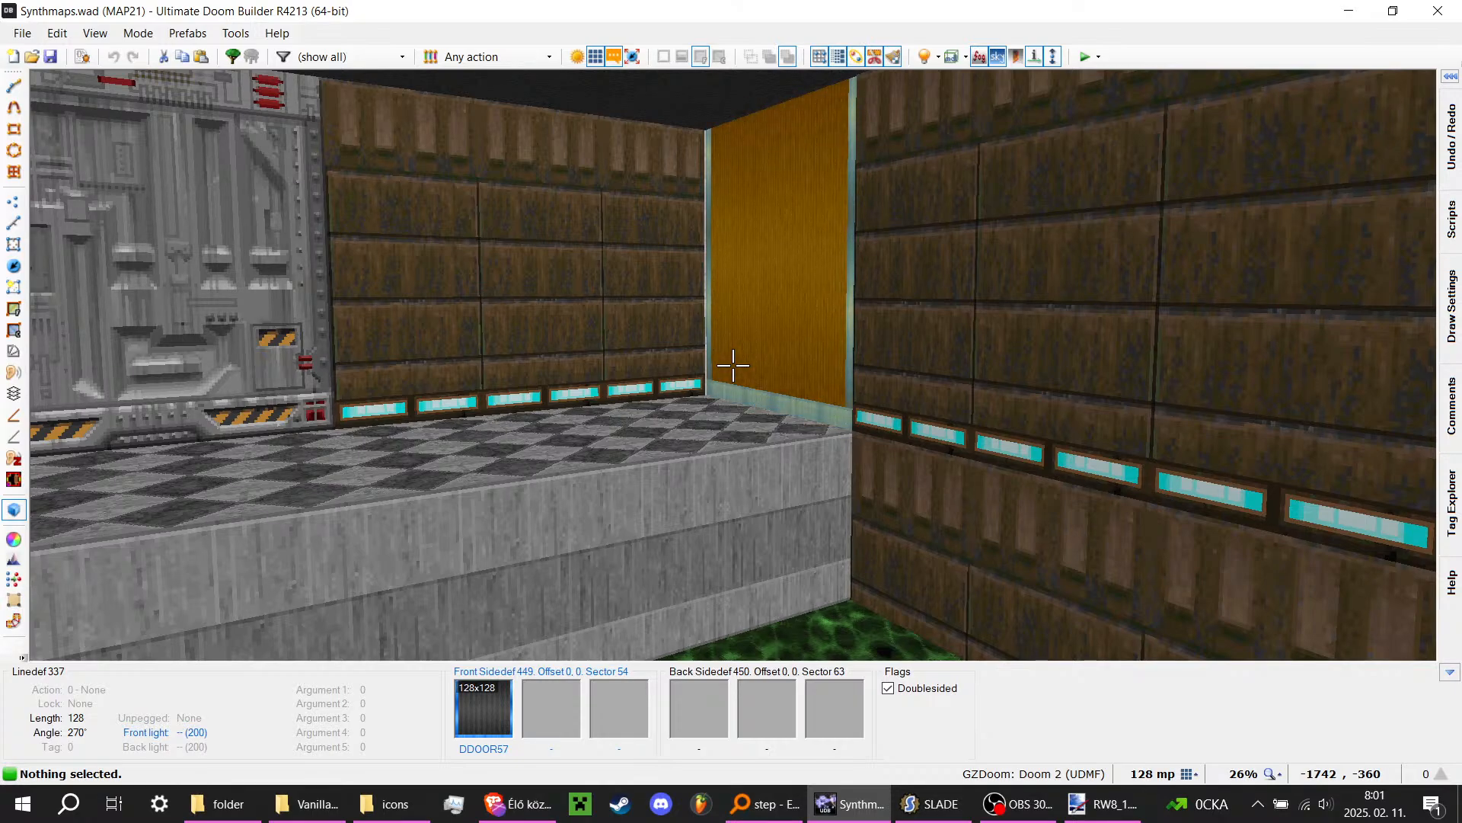
Step: Inspect the teal-walled corridor and the small dark-floored side room in 3D, and return to the 2D map
key("d")
key("f")
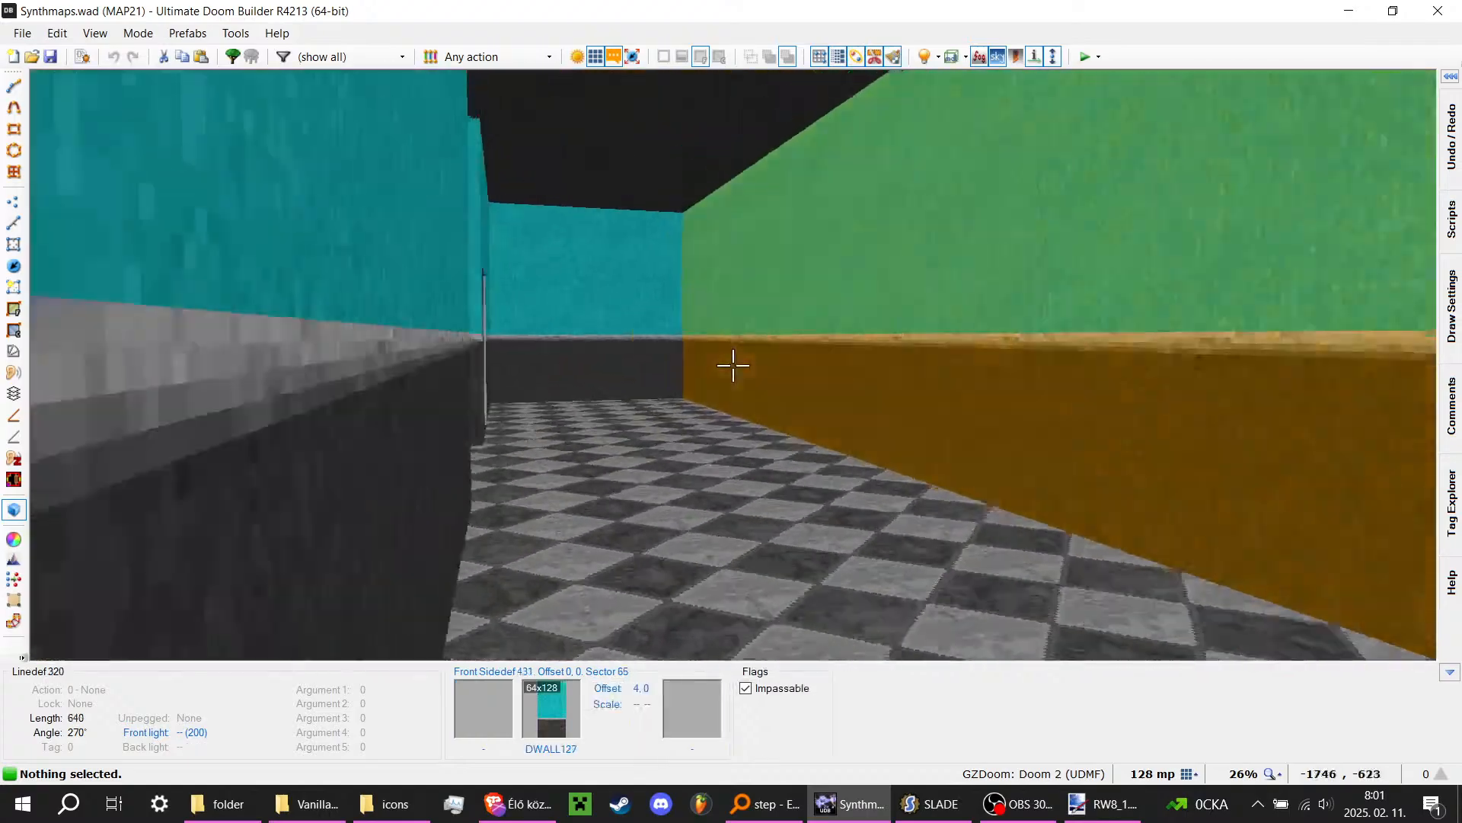
key("e")
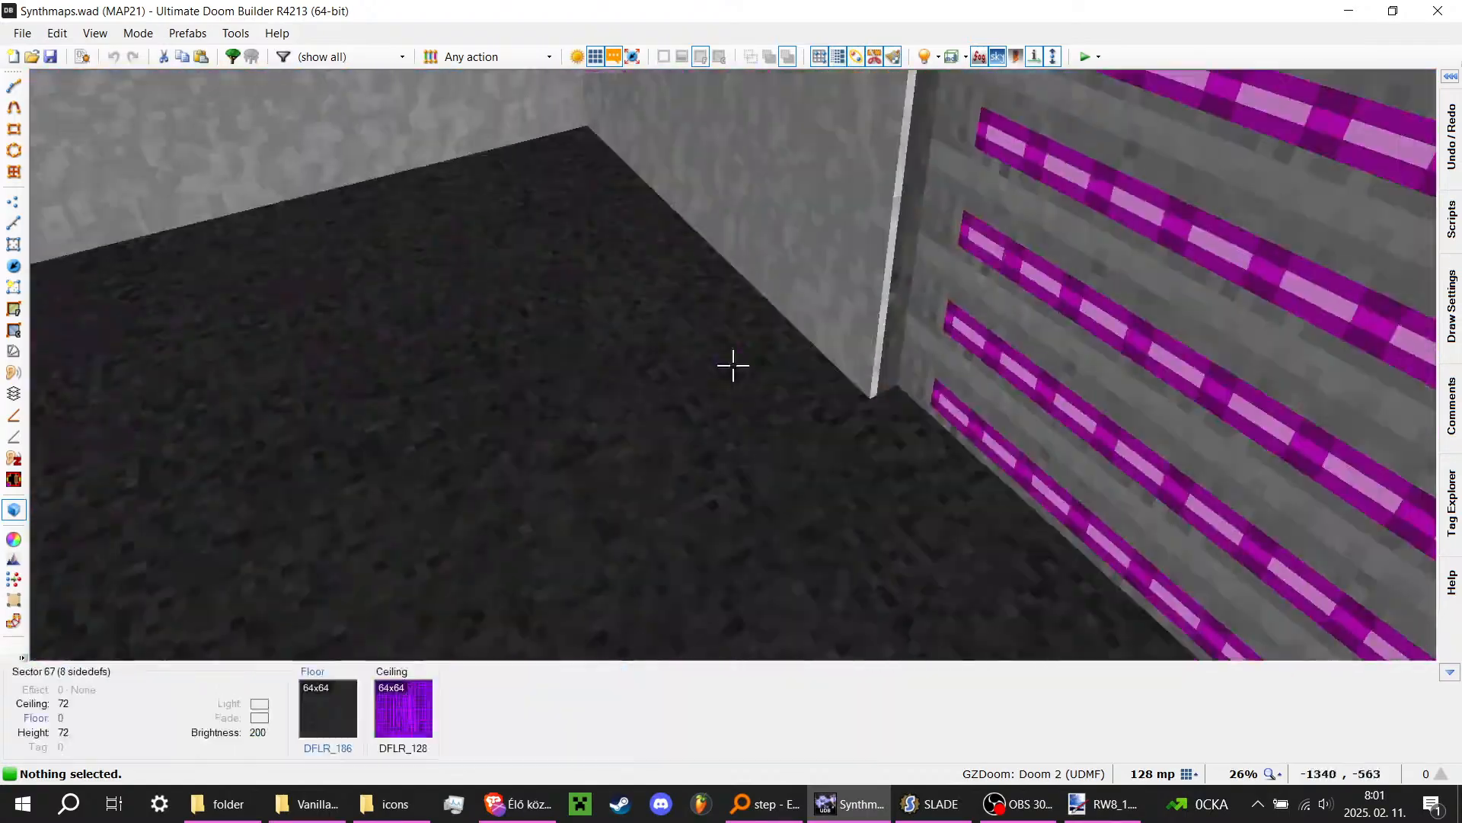
key("q")
Step: Move the upper wall of the small dark-floored room outward by 16 units in Linedefs mode
scroll(733, 362, "up", 10)
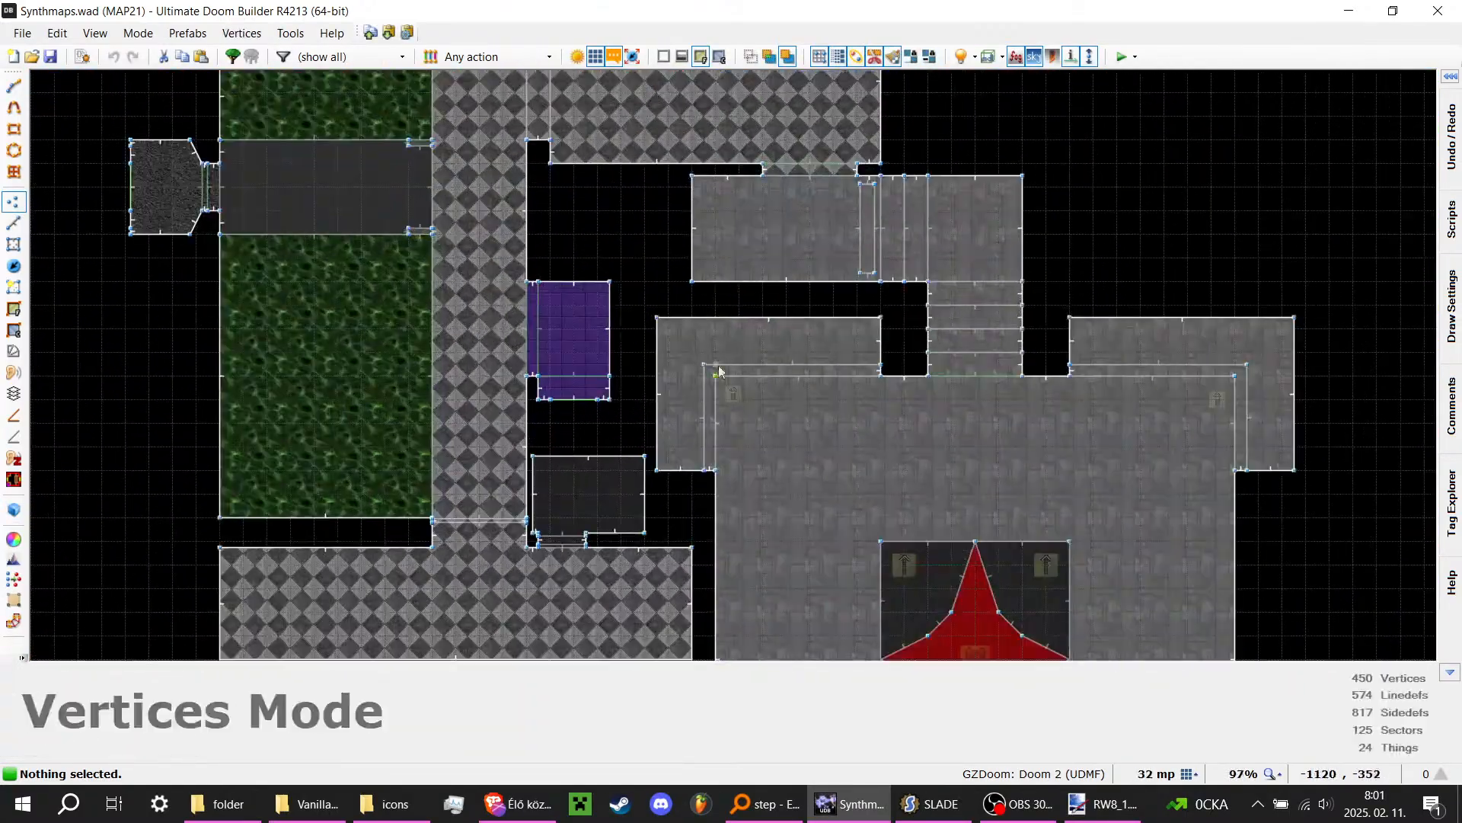
scroll(746, 334, "down", 3)
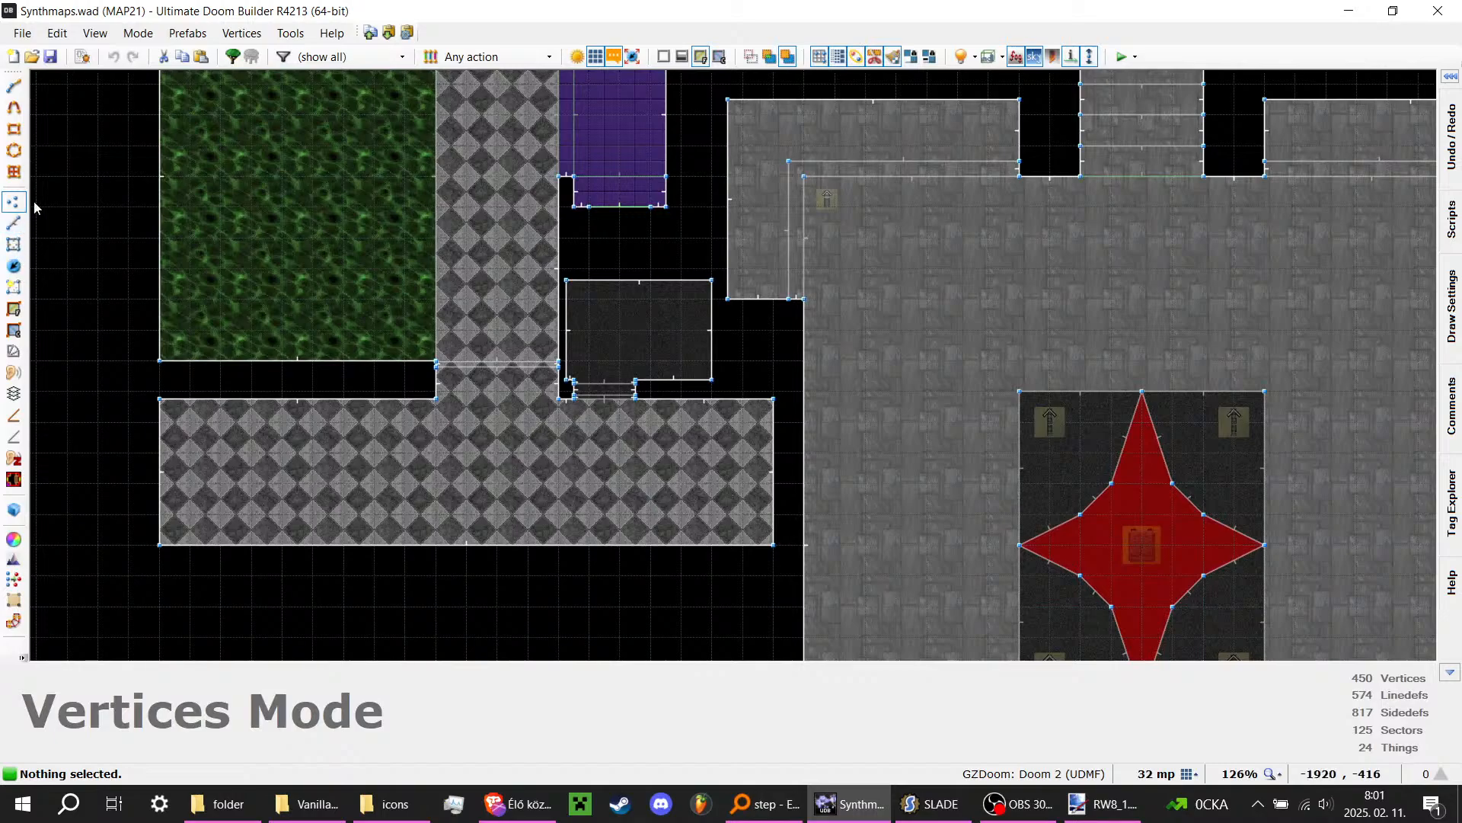
left_click(14, 85)
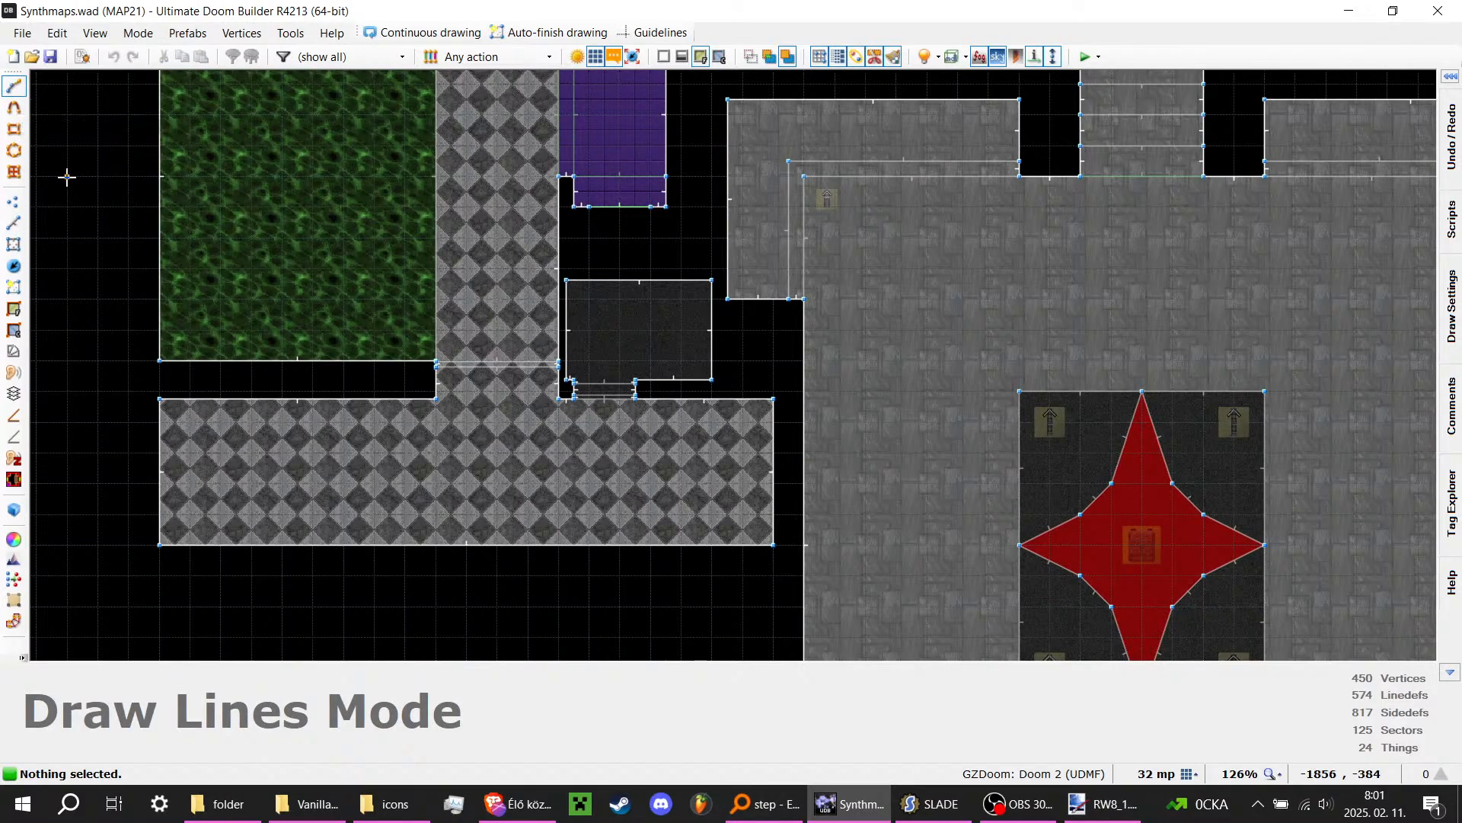
left_click(14, 223)
scroll(647, 297, "up", 2)
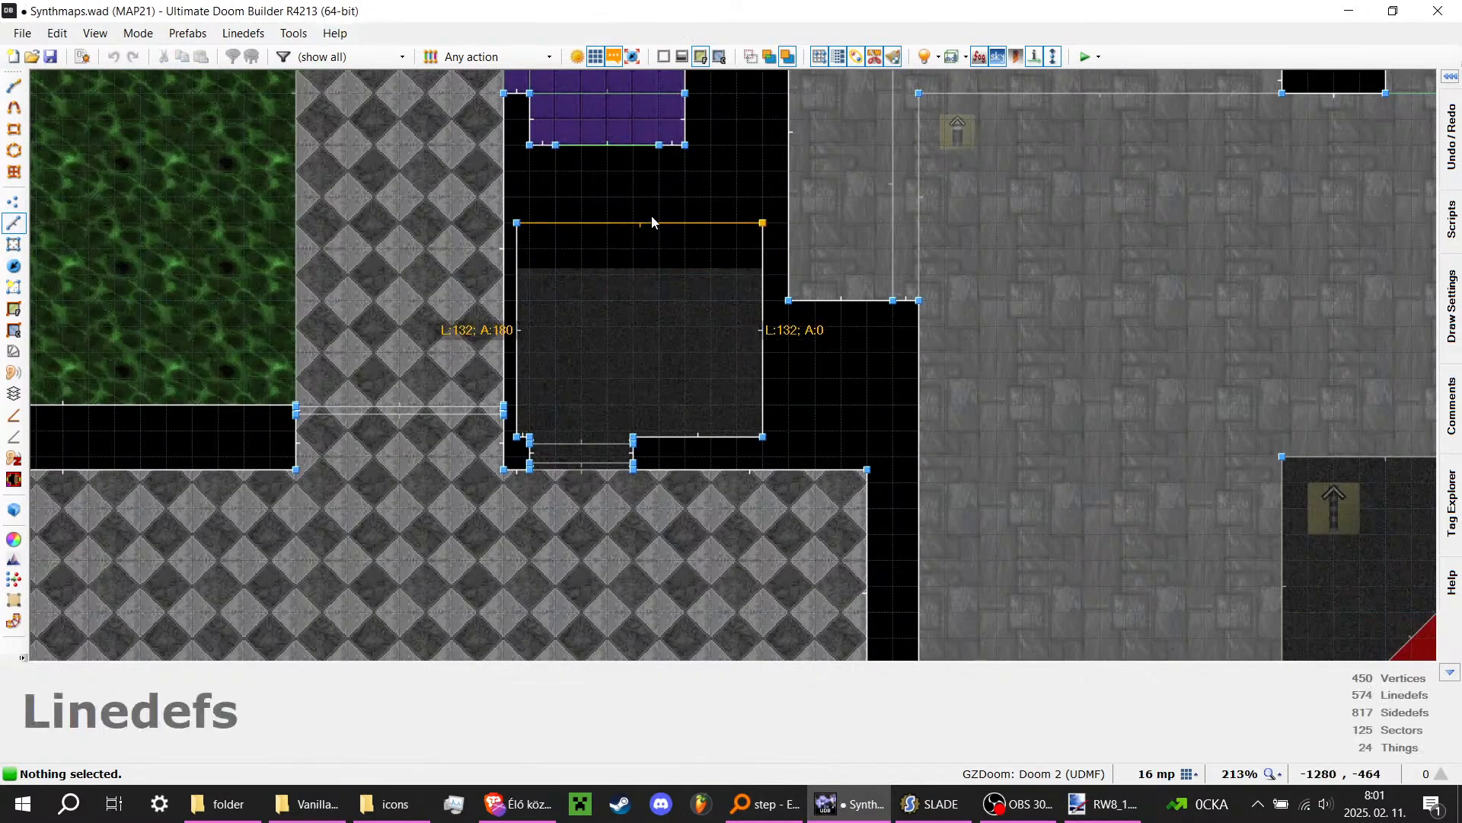
left_click_drag(652, 222, 651, 199)
Step: Draw a straight 148-unit line from the upper to the lower wall of the small dark-floored room, splitting it in two
key("d")
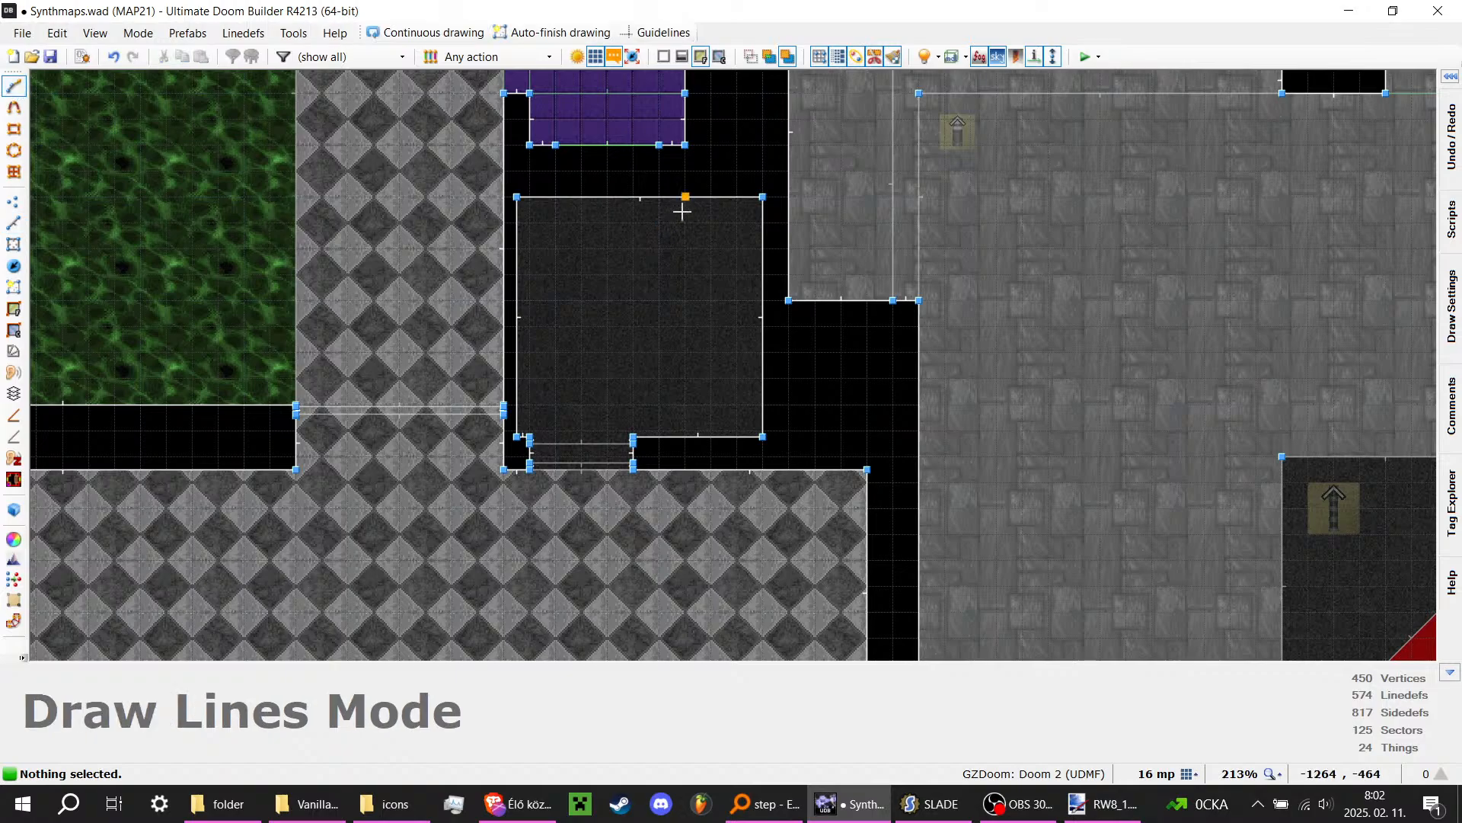
left_click(687, 196)
left_click(685, 437)
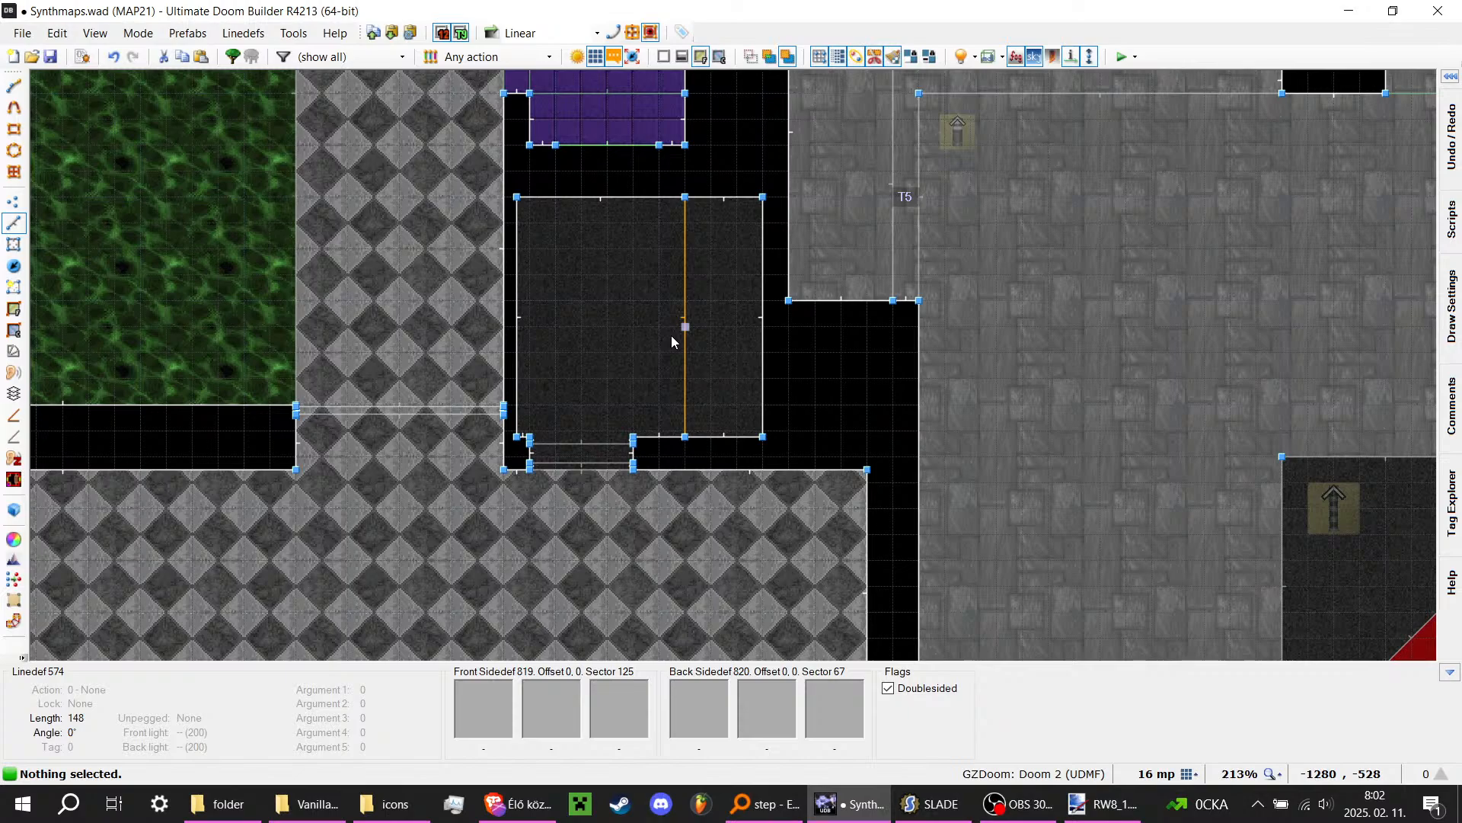
Step: Switch to OBS to check the stream status and live chat
left_click(1009, 794)
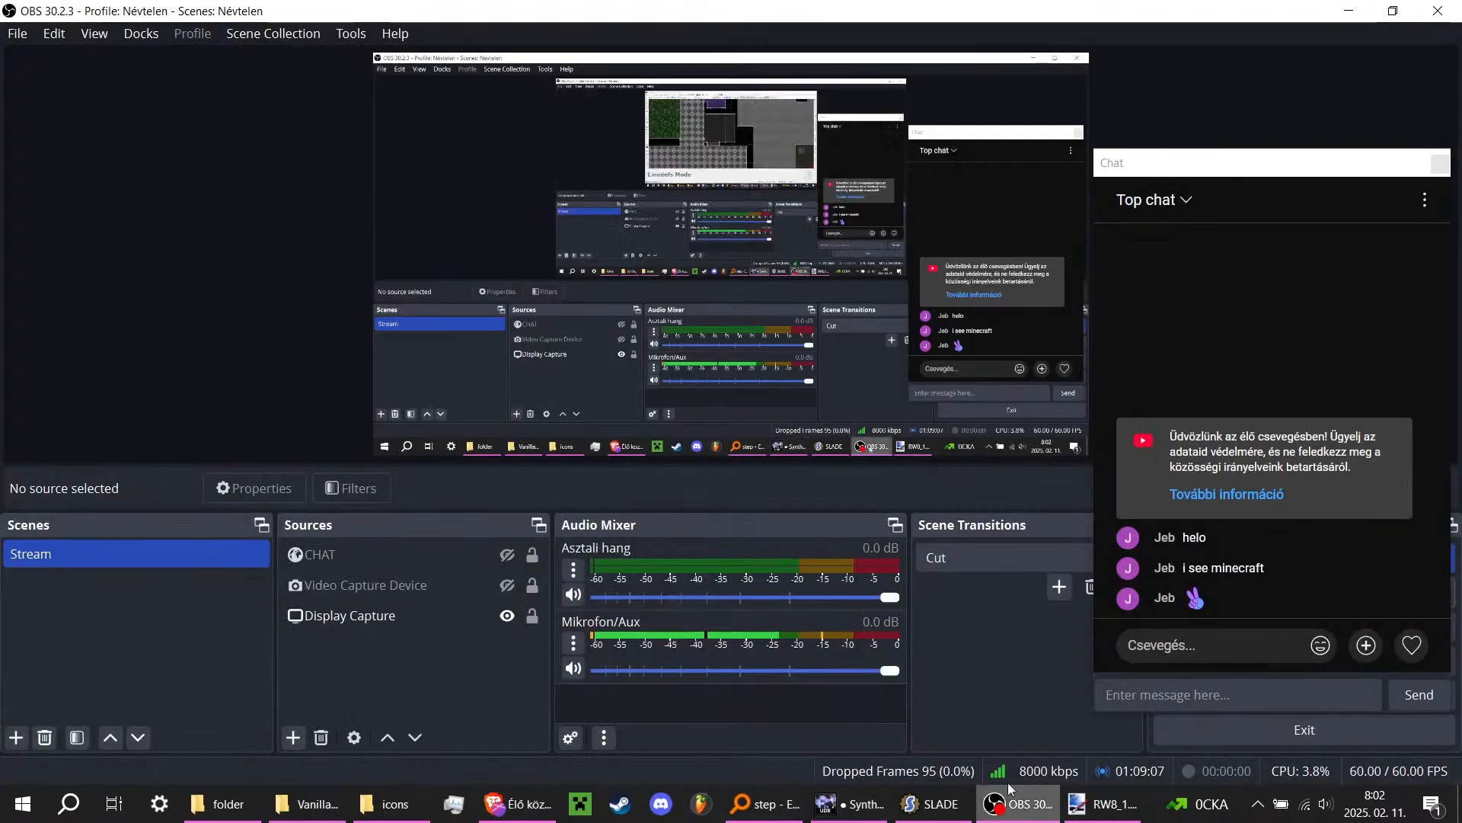
Step: Switch to Ultimate Doom Builder and examine the small dark-floored room on the map and in the 3D view
key("alt+Tab")
scroll(684, 313, "up", 1)
scroll(301, 316, "down", 1)
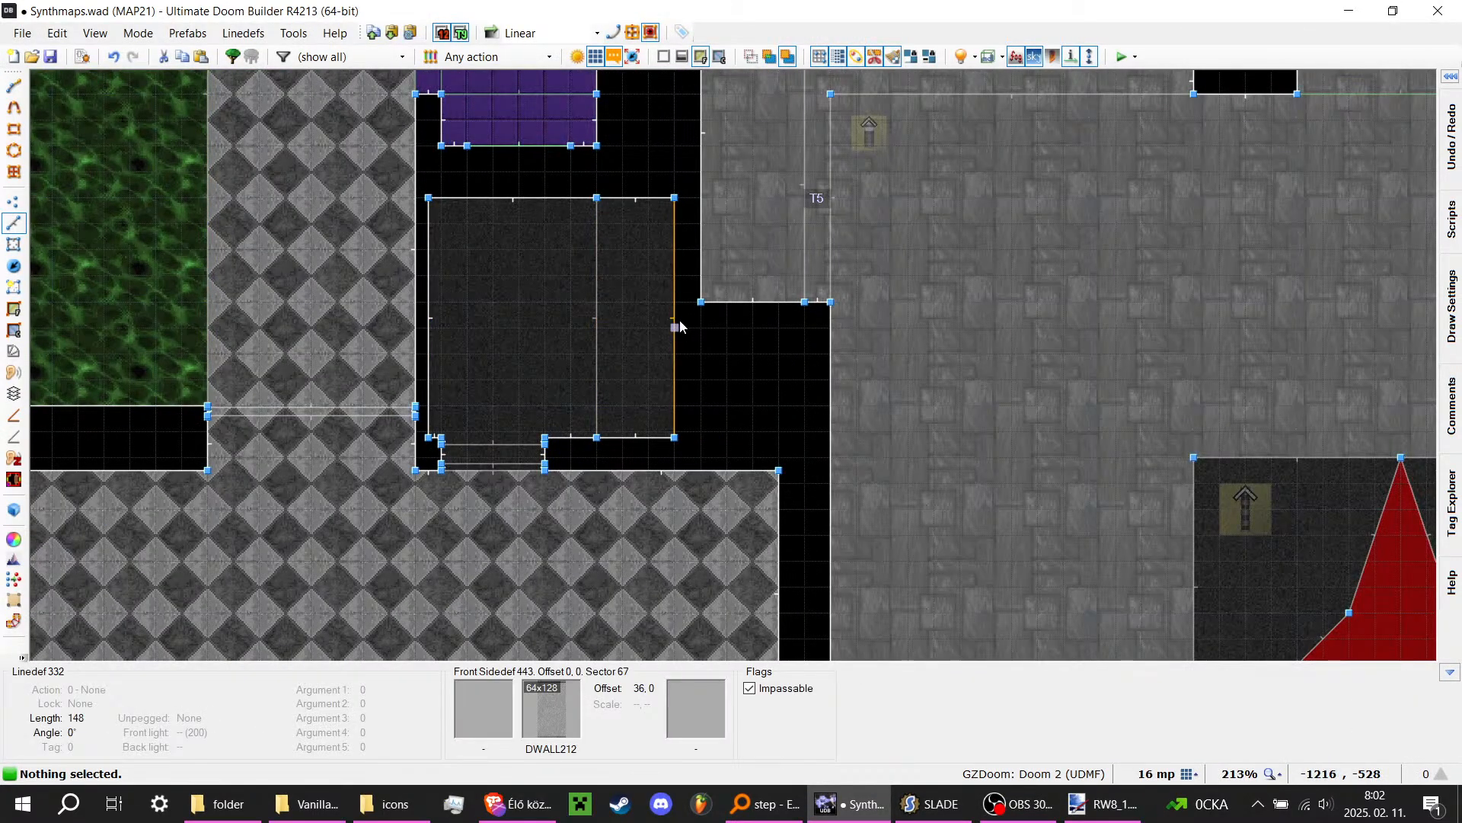
scroll(680, 326, "up", 4)
scroll(698, 335, "up", 1)
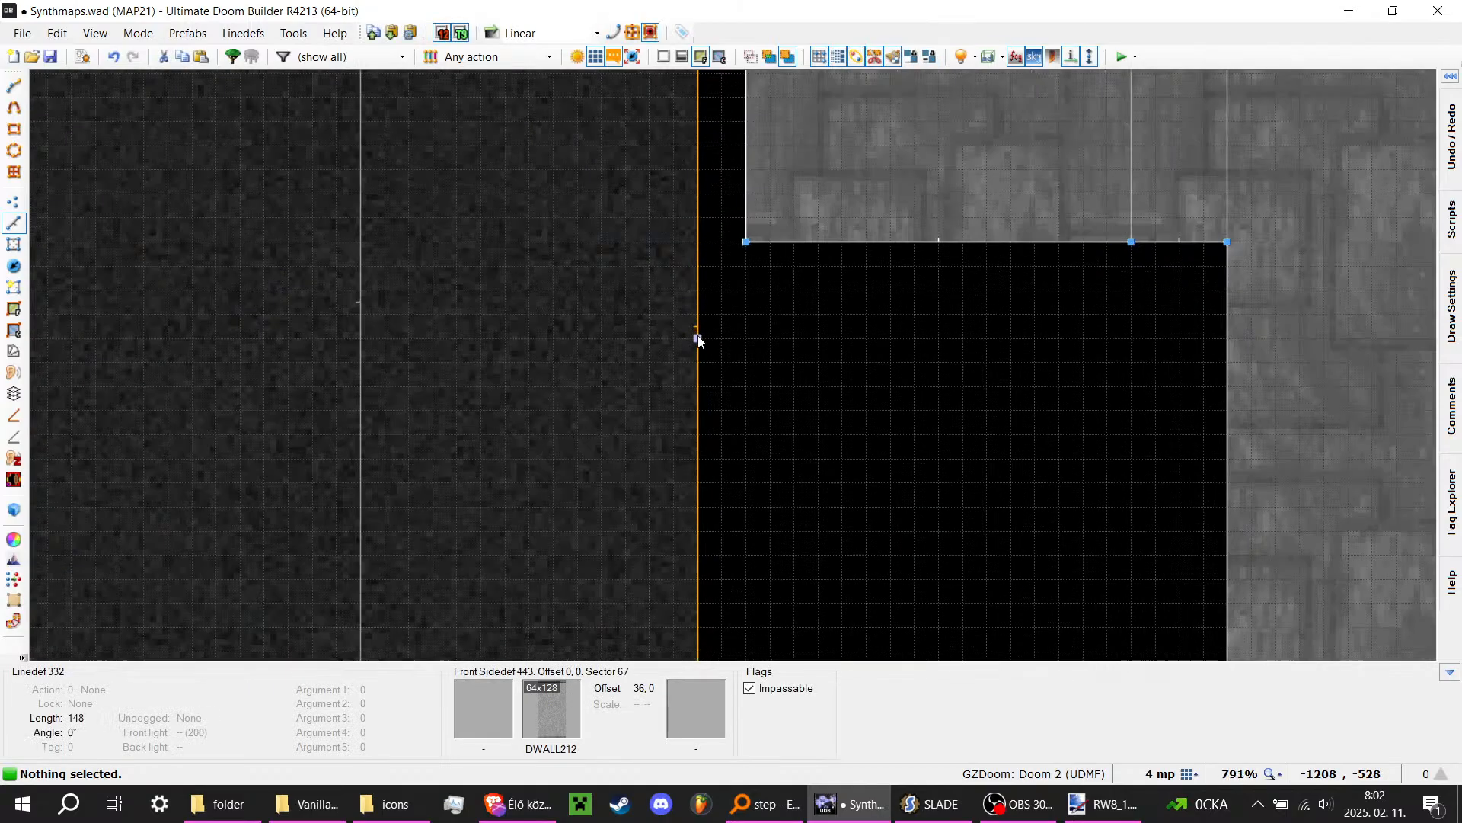
scroll(685, 297, "down", 7)
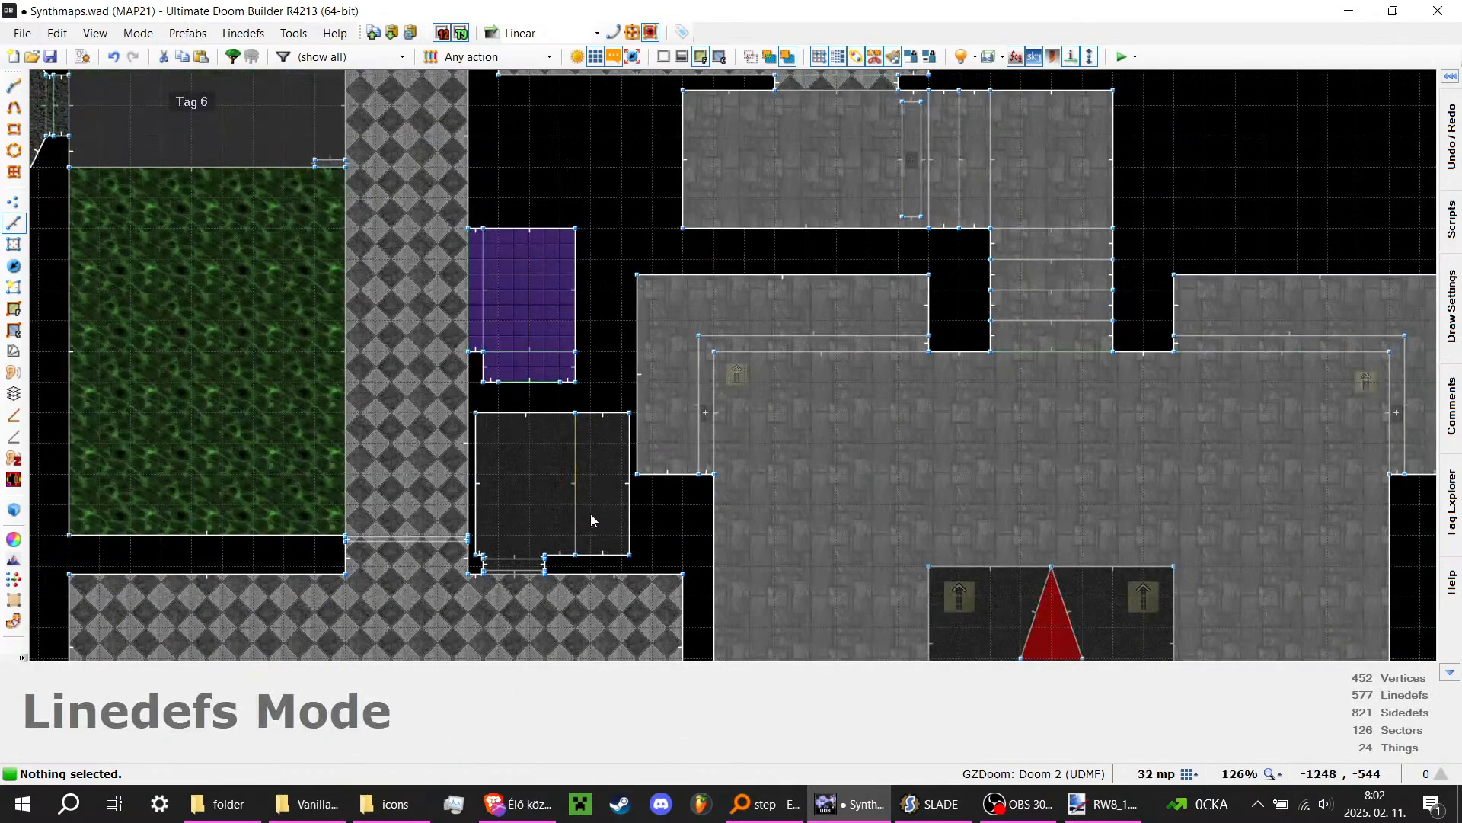
scroll(551, 264, "down", 1)
scroll(565, 340, "down", 2)
scroll(593, 349, "up", 3)
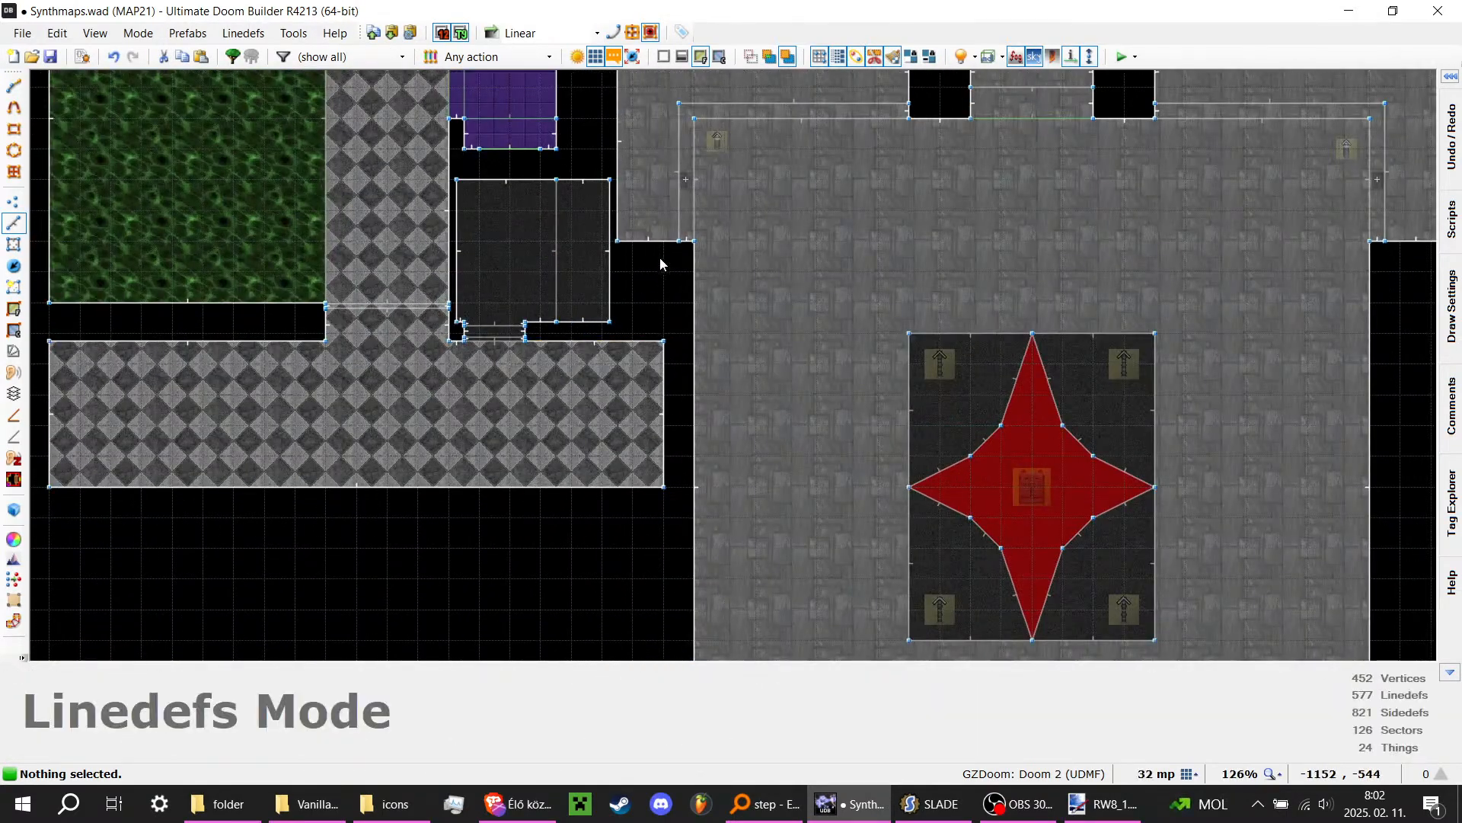
key("w")
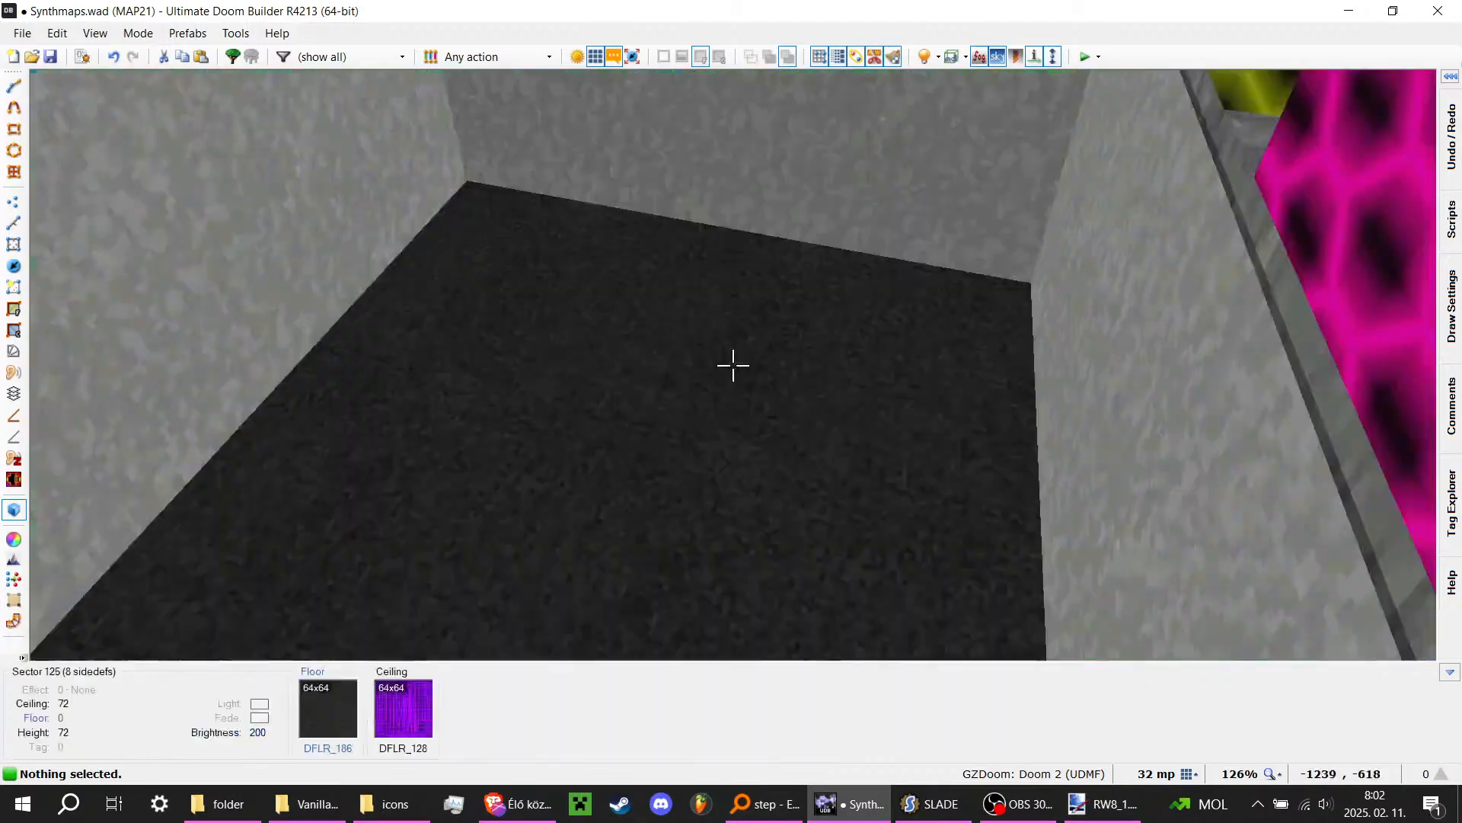
key("d")
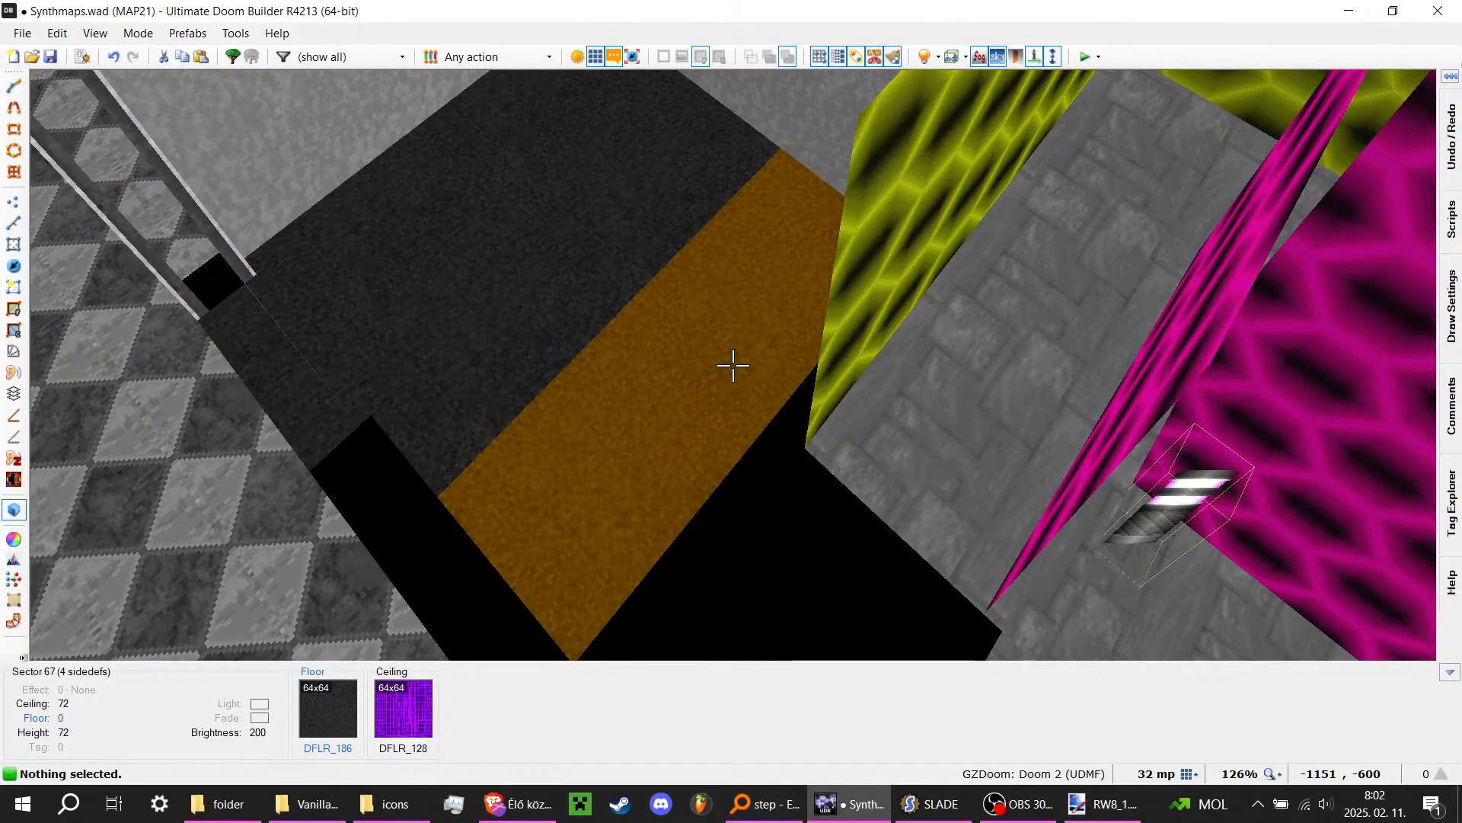
key("e")
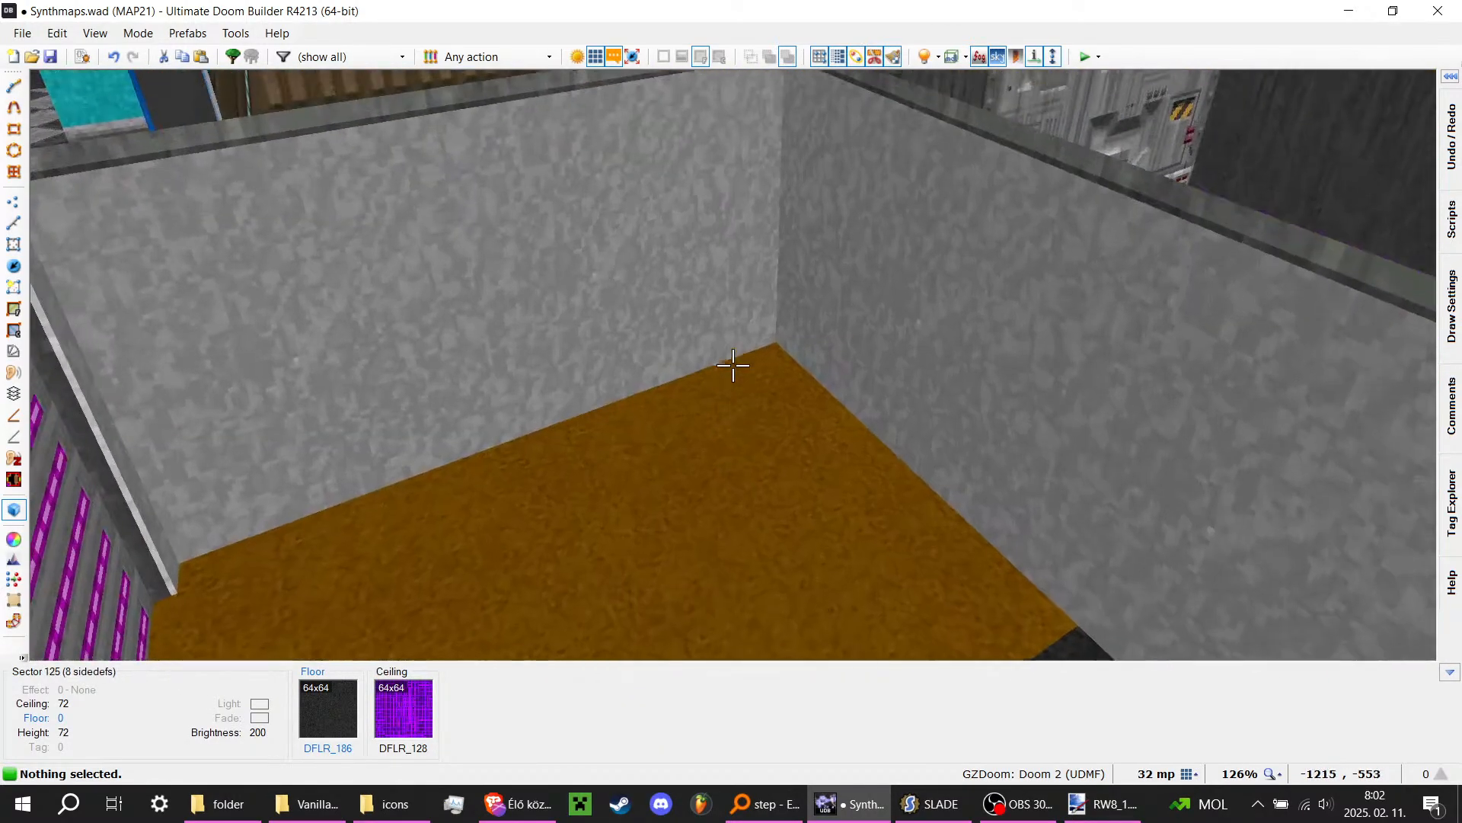
key("w")
scroll(720, 364, "up", 4)
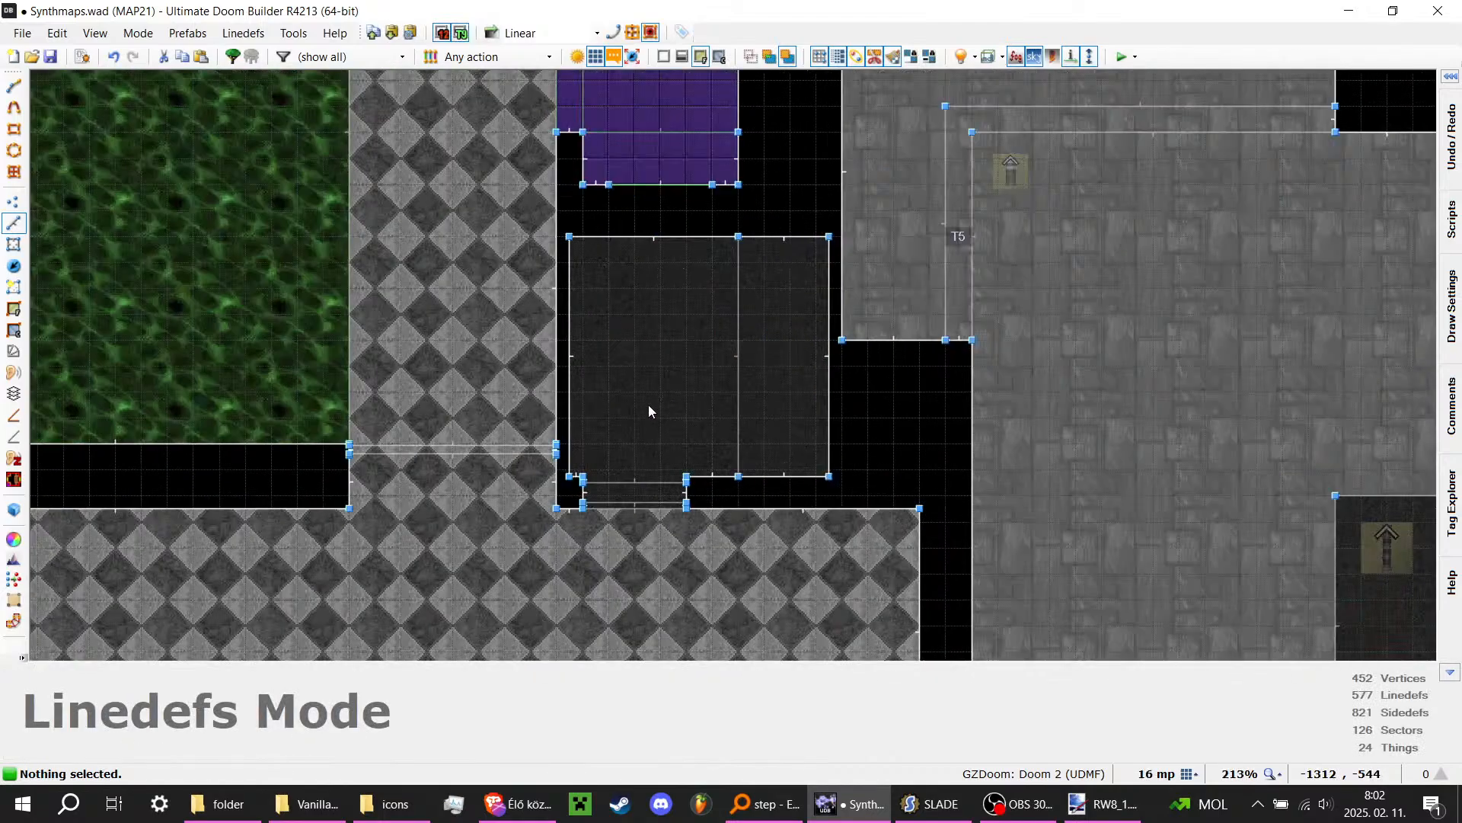
left_click(14, 86)
scroll(579, 423, "up", 1)
left_click(535, 432)
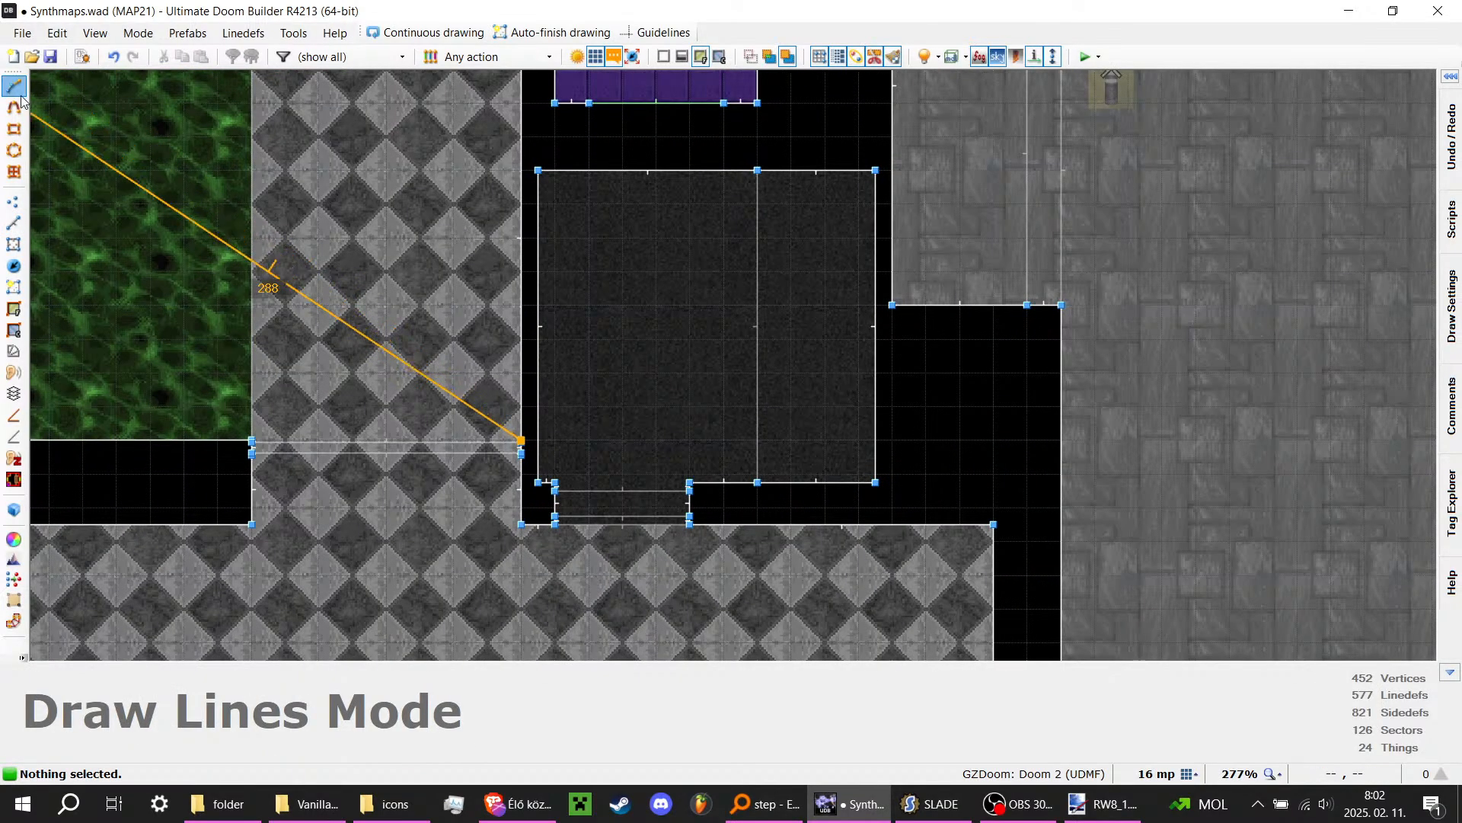
key("Escape")
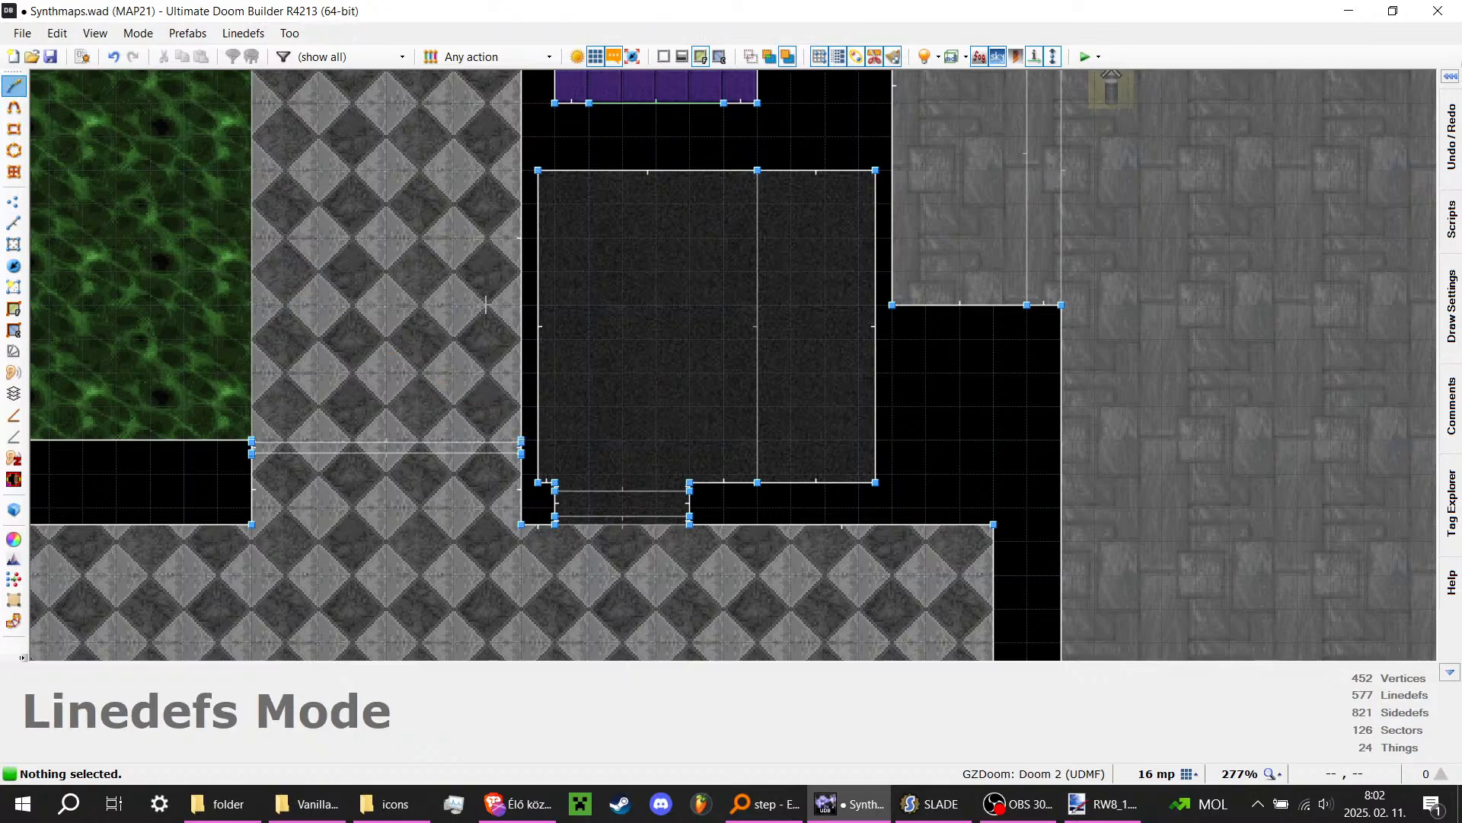
Step: Draw an L-shaped line inside the dark room around its doorway, 88 units from the west wall and 20 units to the south wall
key("d")
left_click(540, 439)
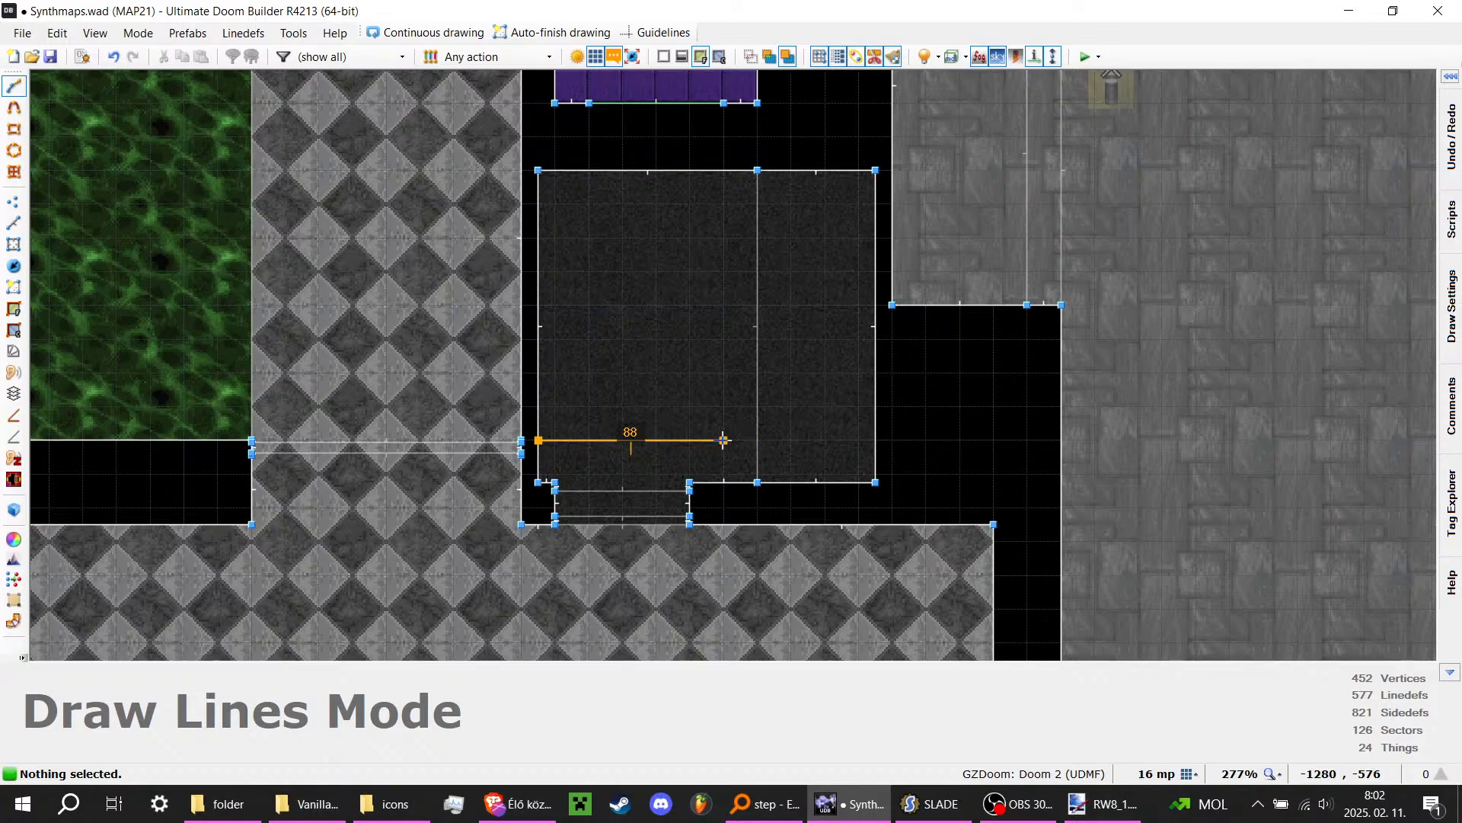
left_click(725, 473)
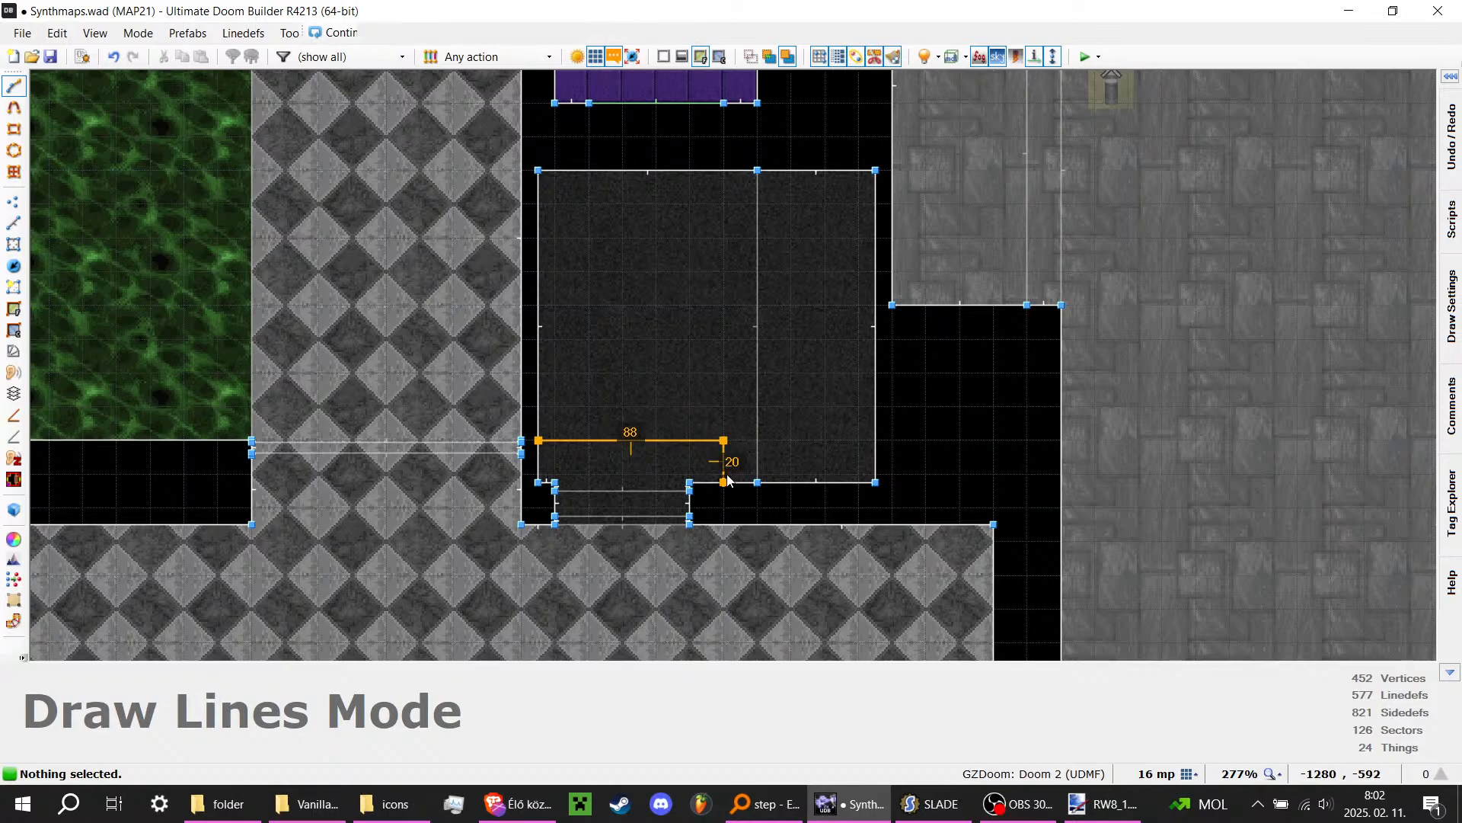
scroll(719, 420, "up", 4)
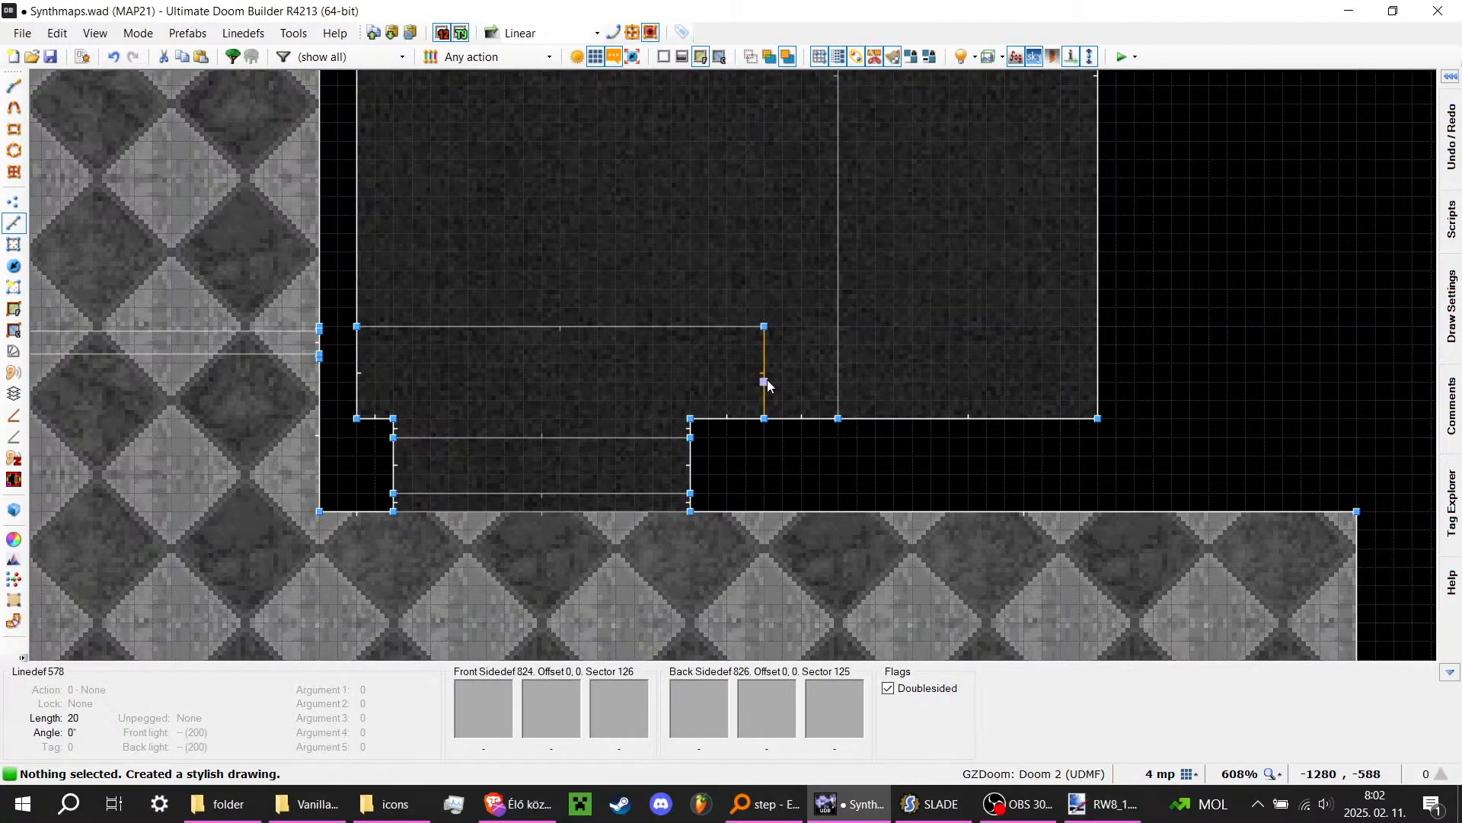
key("q")
key("s")
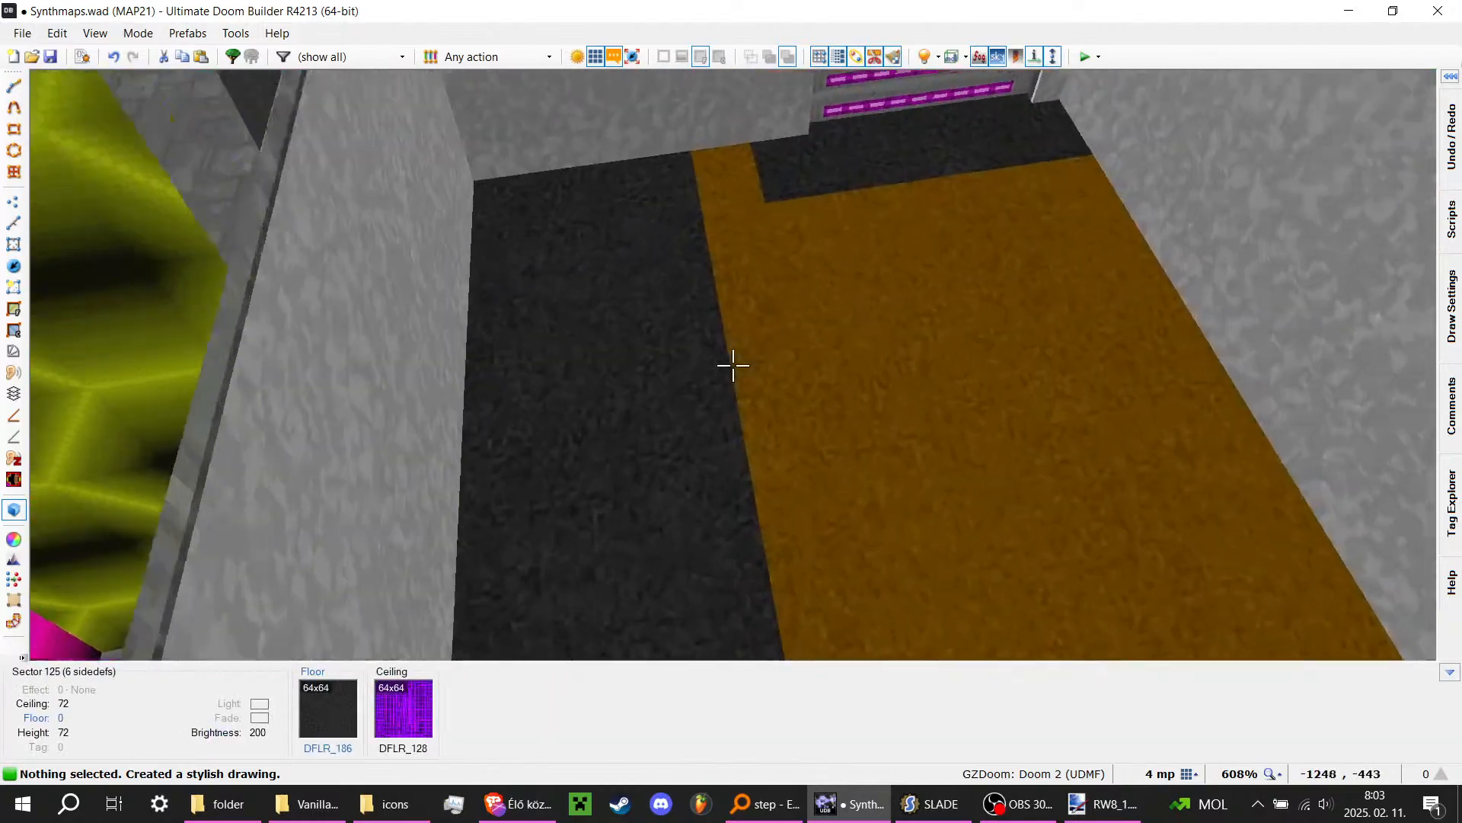
key("q")
Step: Draw a line from the corner of the doorway sector straight to the room's north wall and flip the linedef
scroll(745, 307, "down", 5)
scroll(643, 486, "up", 4)
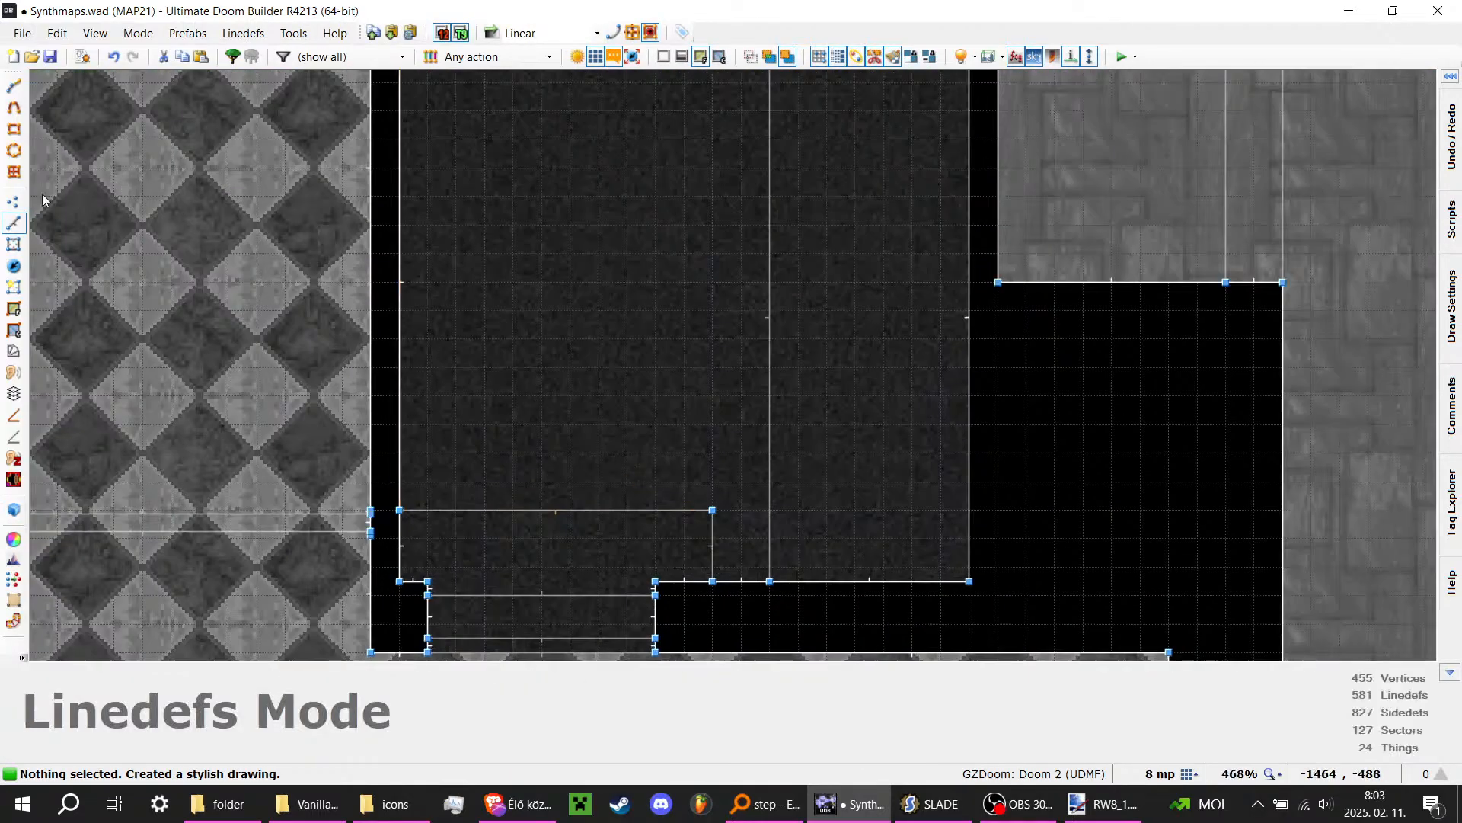
key("d")
left_click(708, 503)
scroll(707, 504, "down", 2)
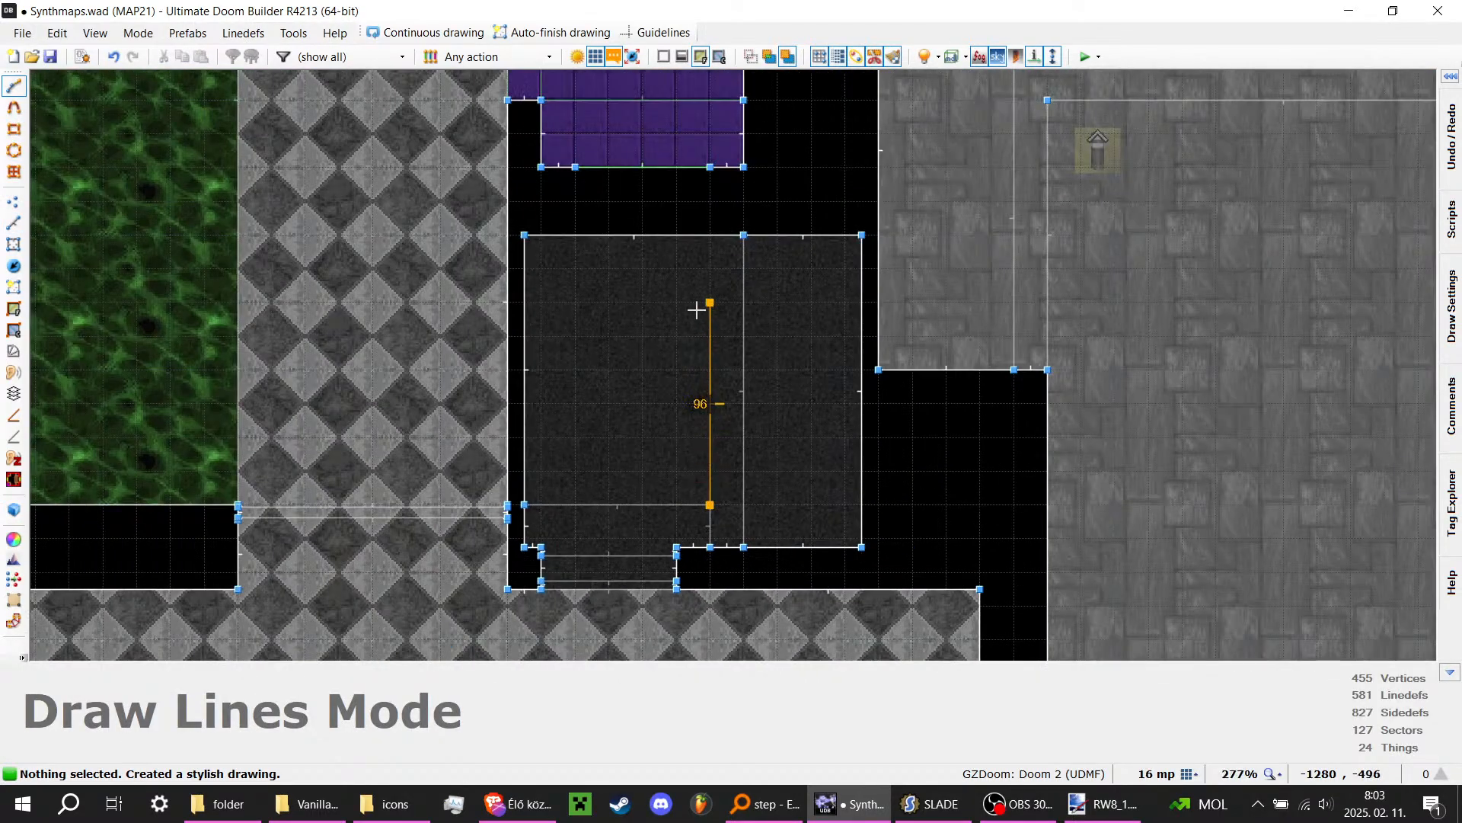
left_click(709, 236)
key("f")
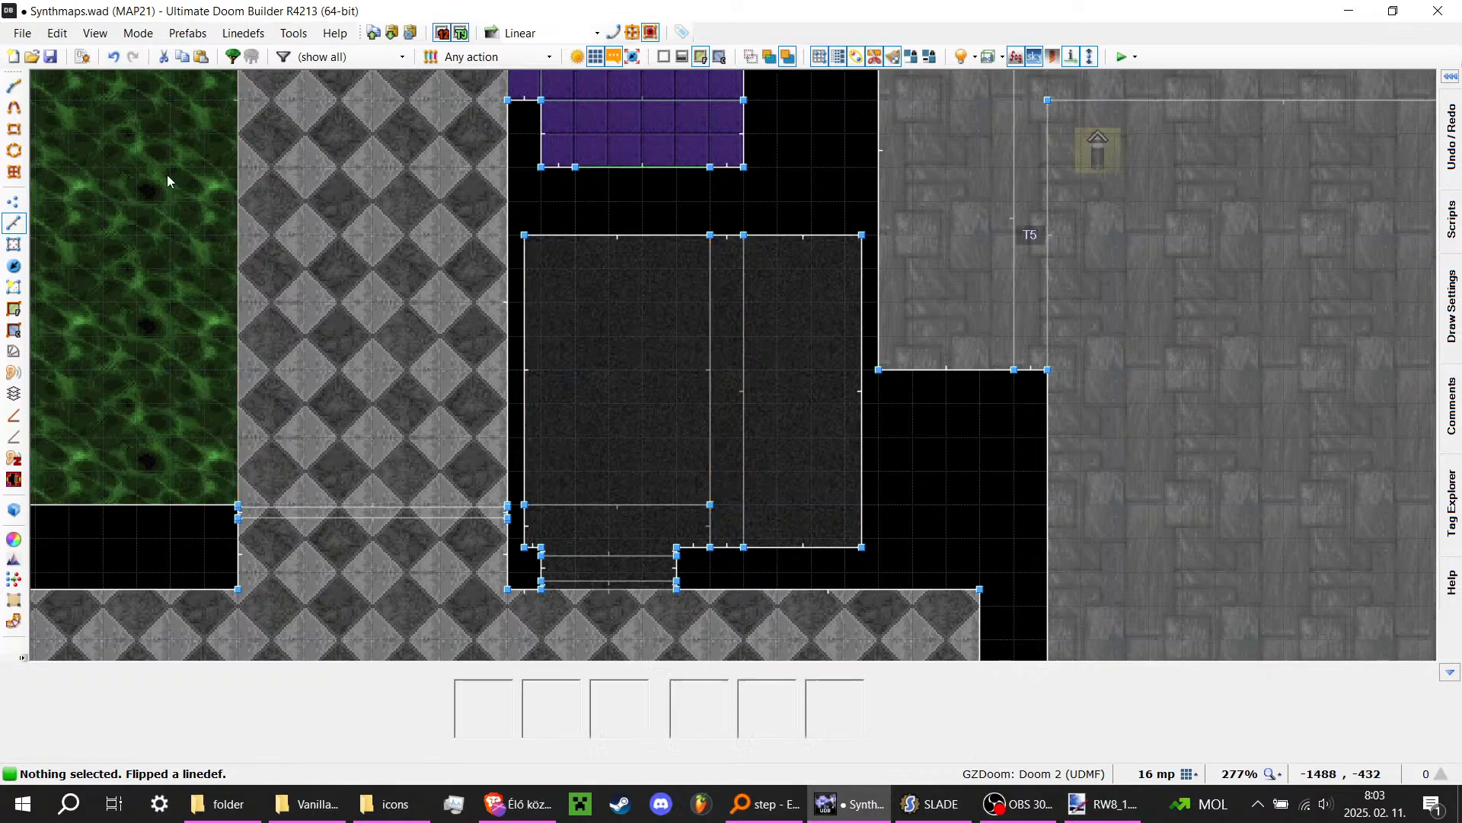
Step: Draw a 16-unit line joining the doorway sector's corner to the room's existing dividing line and flip the linedef
key("d")
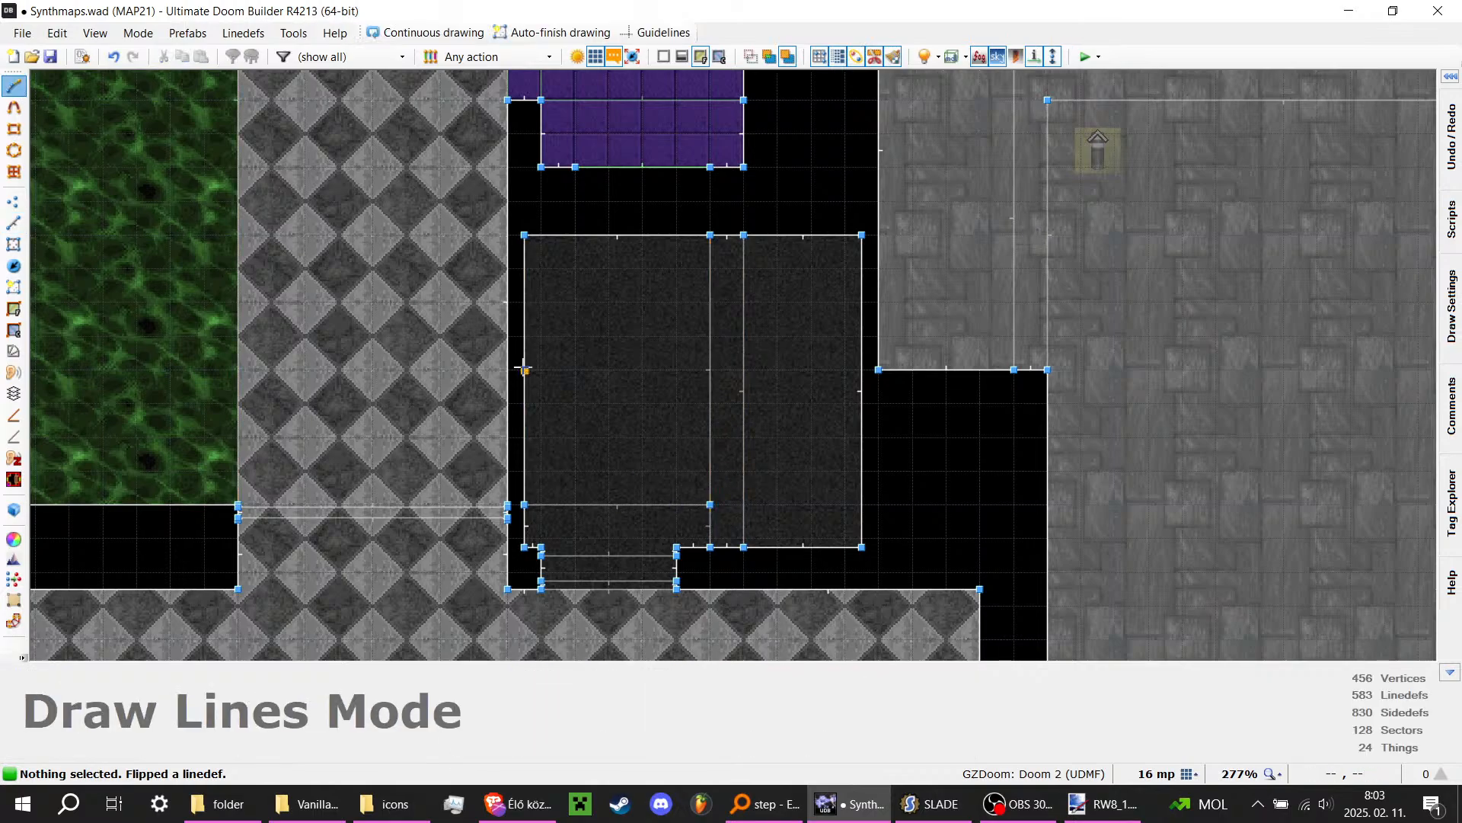
left_click(744, 504)
scroll(735, 519, "up", 3)
key("f")
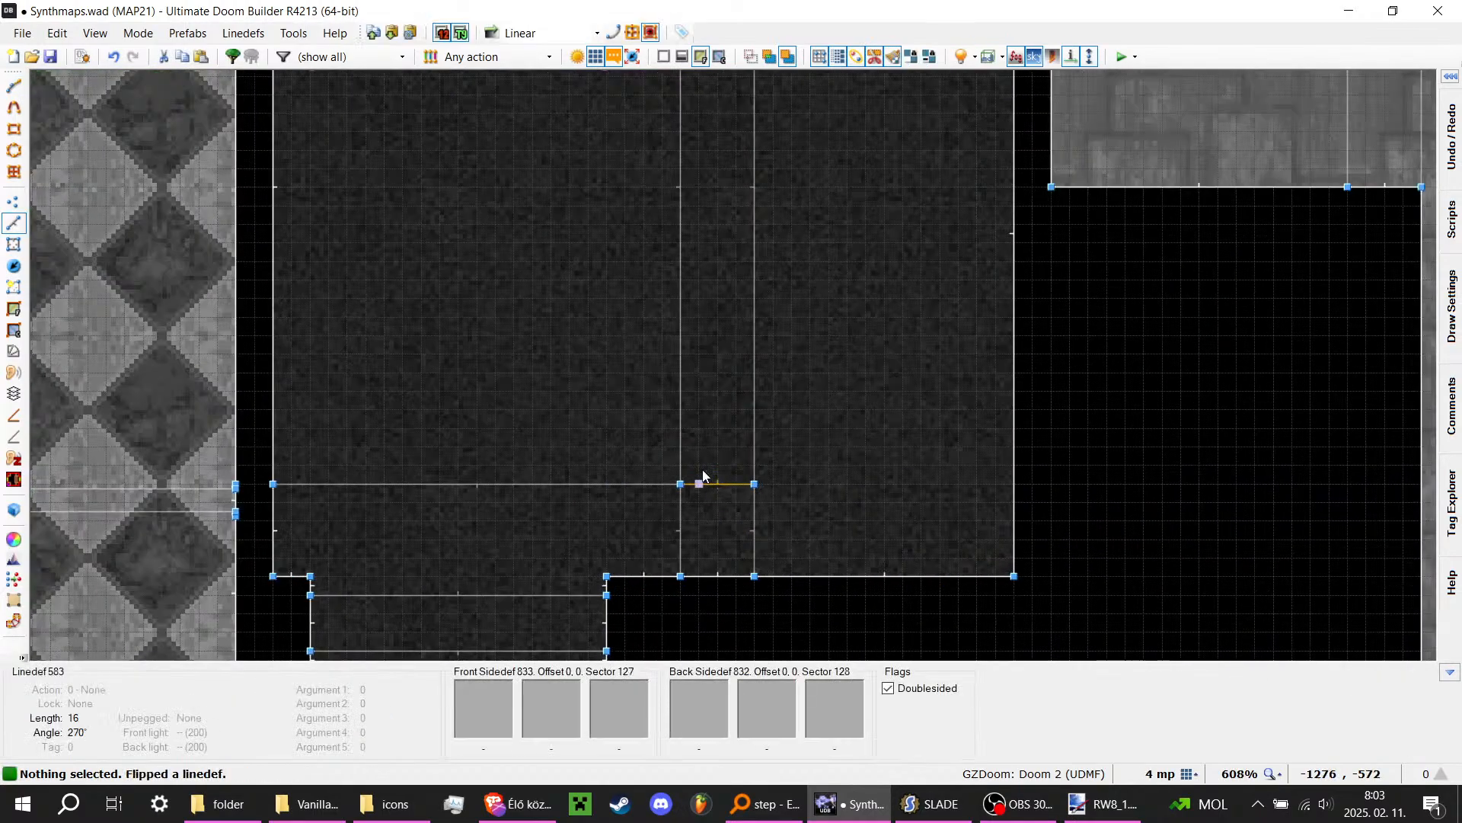
Step: Delete the small sector enclosed below the 16-unit line
left_click(15, 245)
left_click(714, 512)
key("Delete")
Step: Copy the DWALL212 texture in the 3D view and paste it onto the 20-unit and 16-unit wall faces beside the deleted sector
key("w")
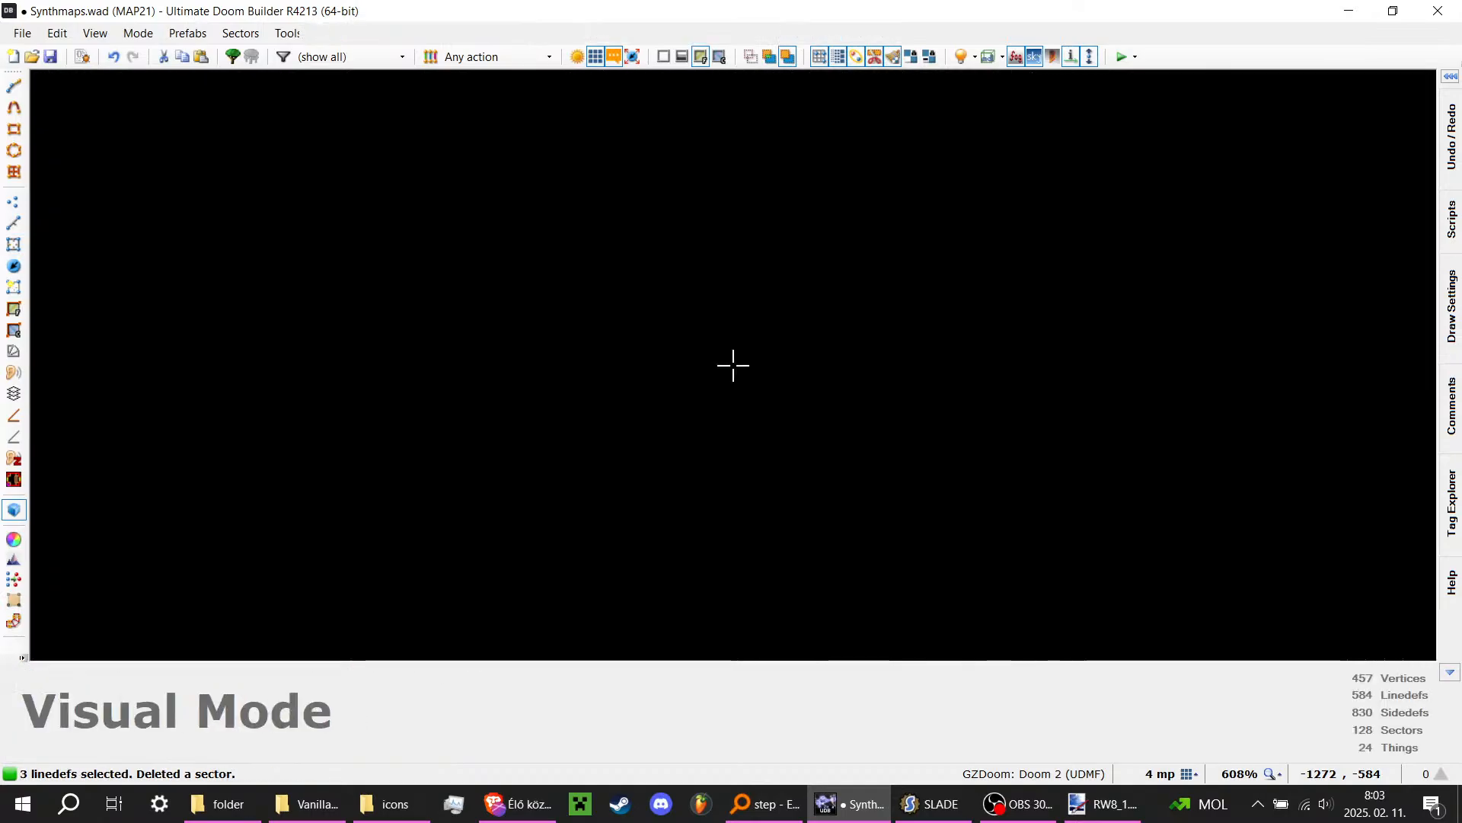
key("e")
key("ctrl+c")
key("ctrl+v")
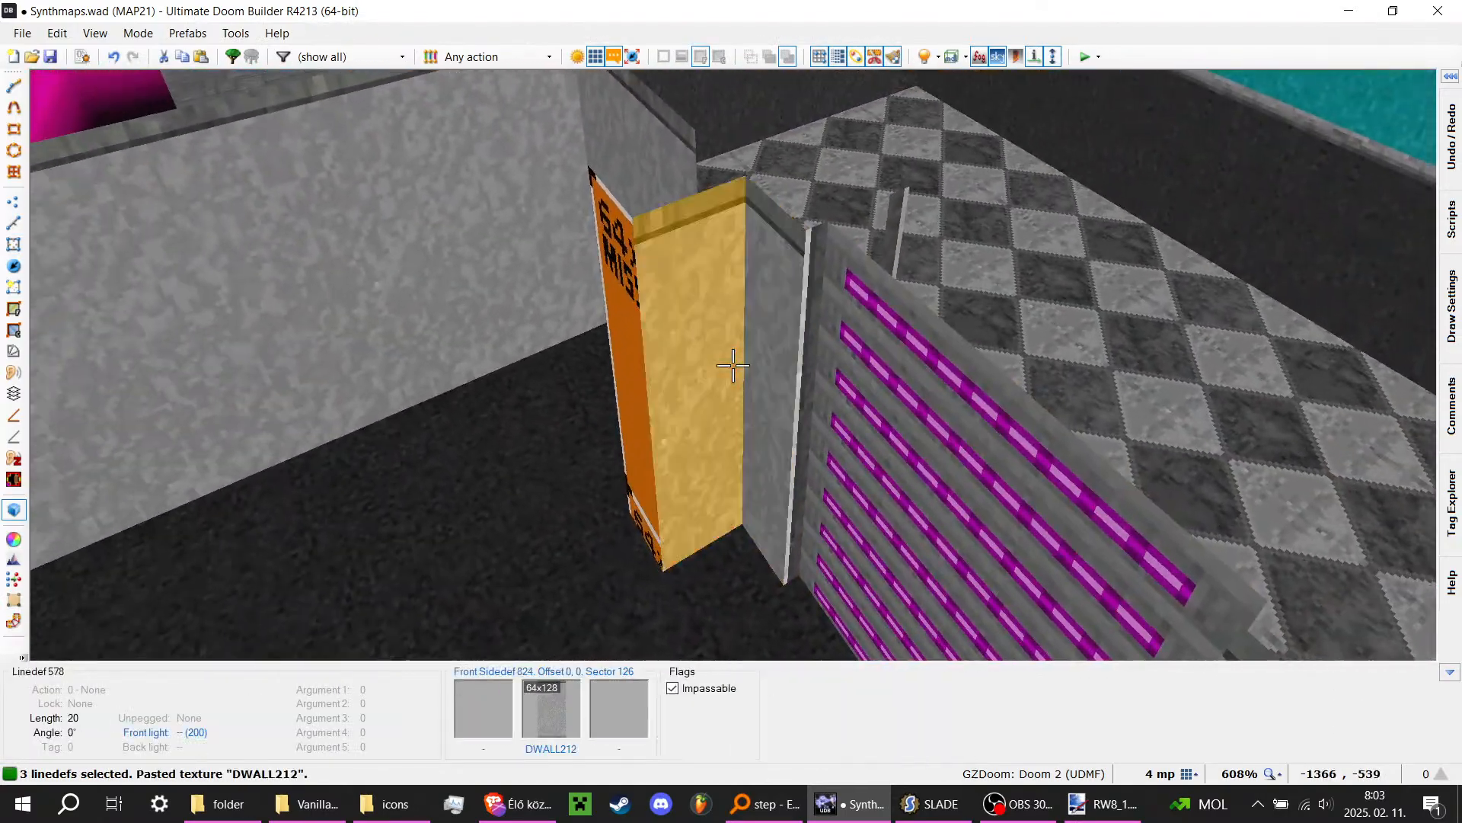
key("s")
key("ctrl+v")
key("e")
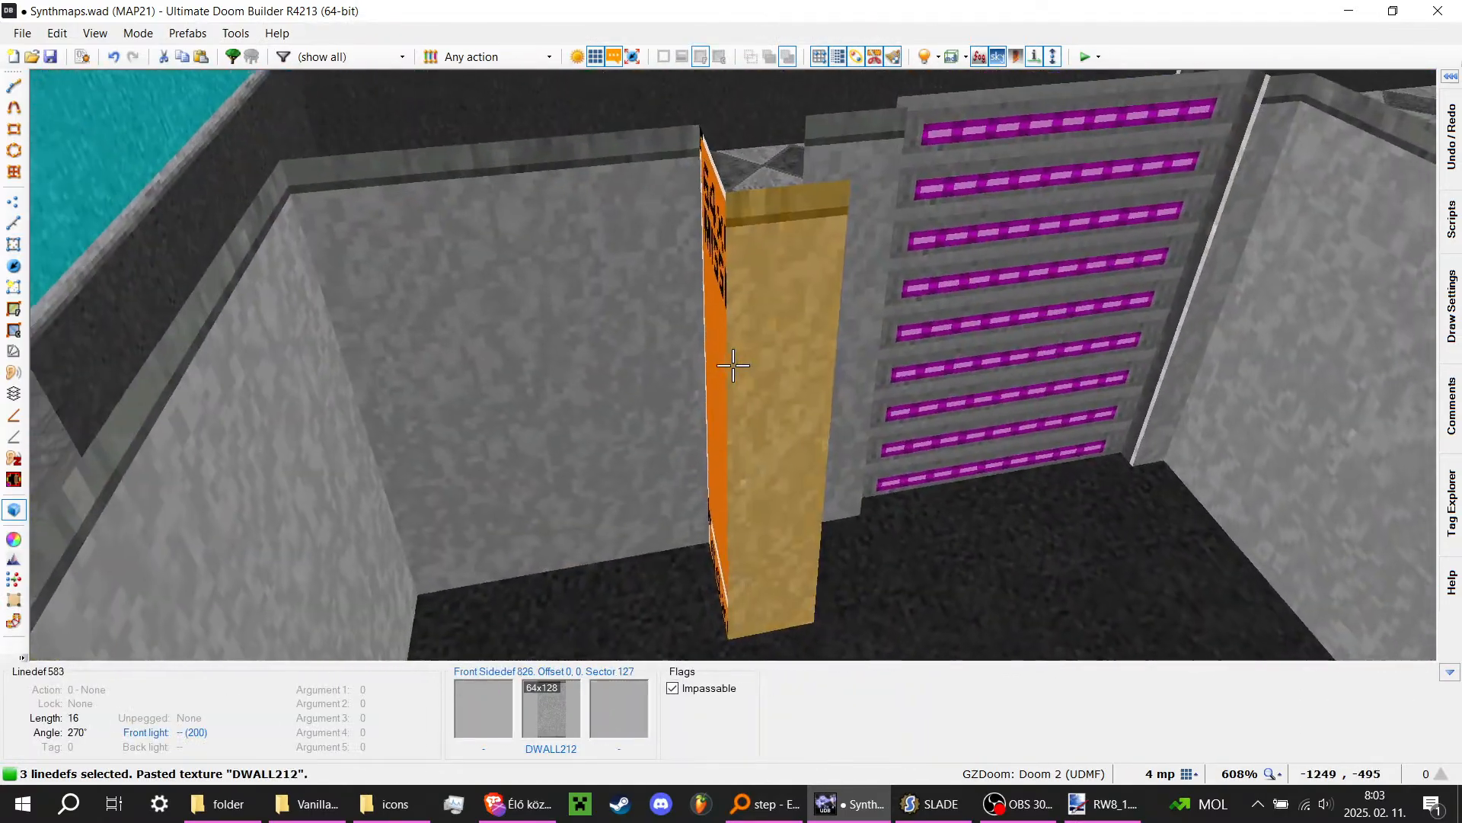
Step: Save the map in Synthmaps.wad
key("w")
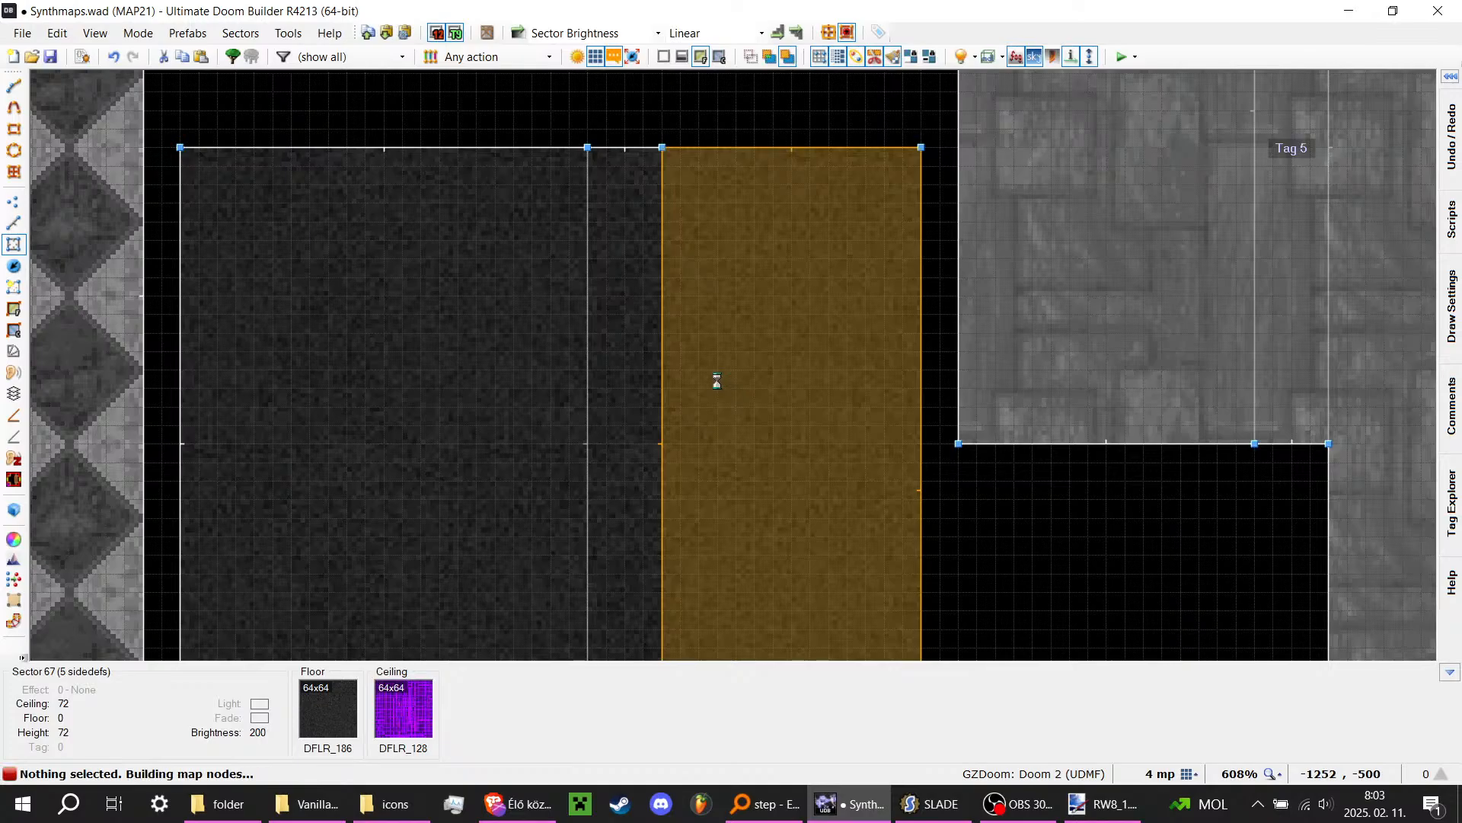
scroll(640, 358, "down", 6)
key("w")
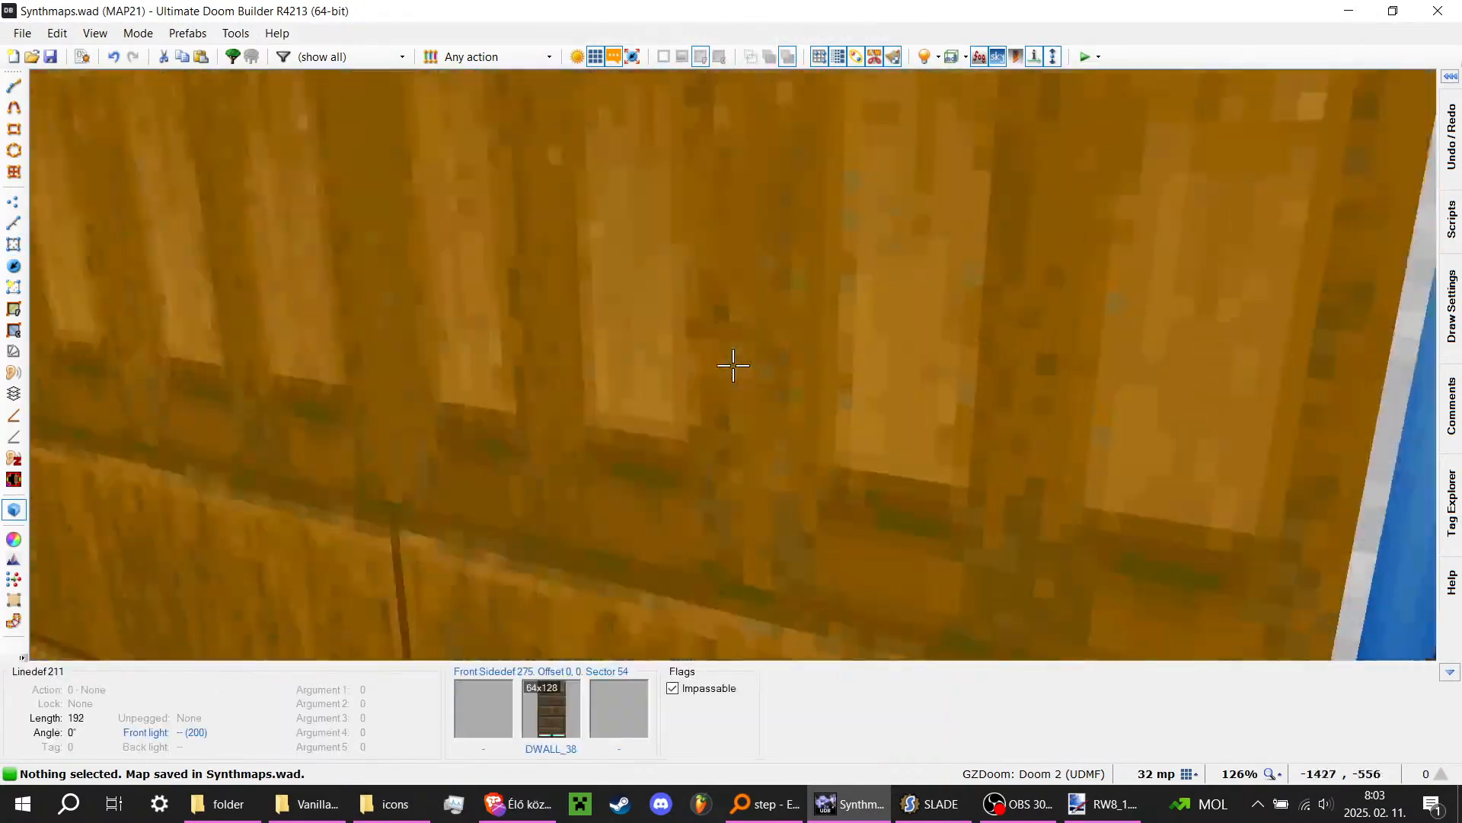
key("w")
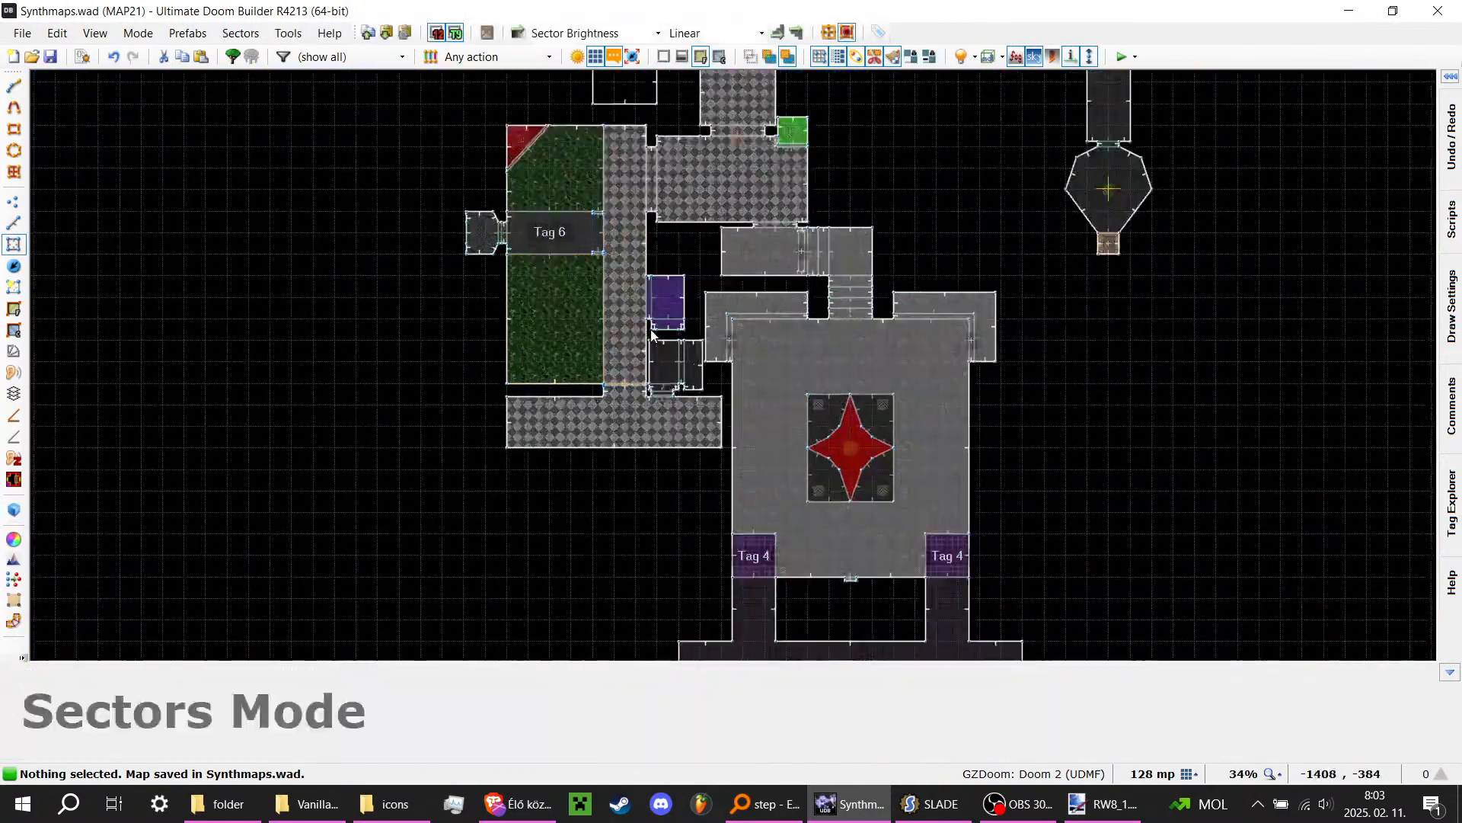
Step: Select the dark room's three floor sectors beyond the doorway area in the 3D view and lower them to -320
scroll(673, 350, "up", 10)
scroll(548, 275, "down", 4)
key("w")
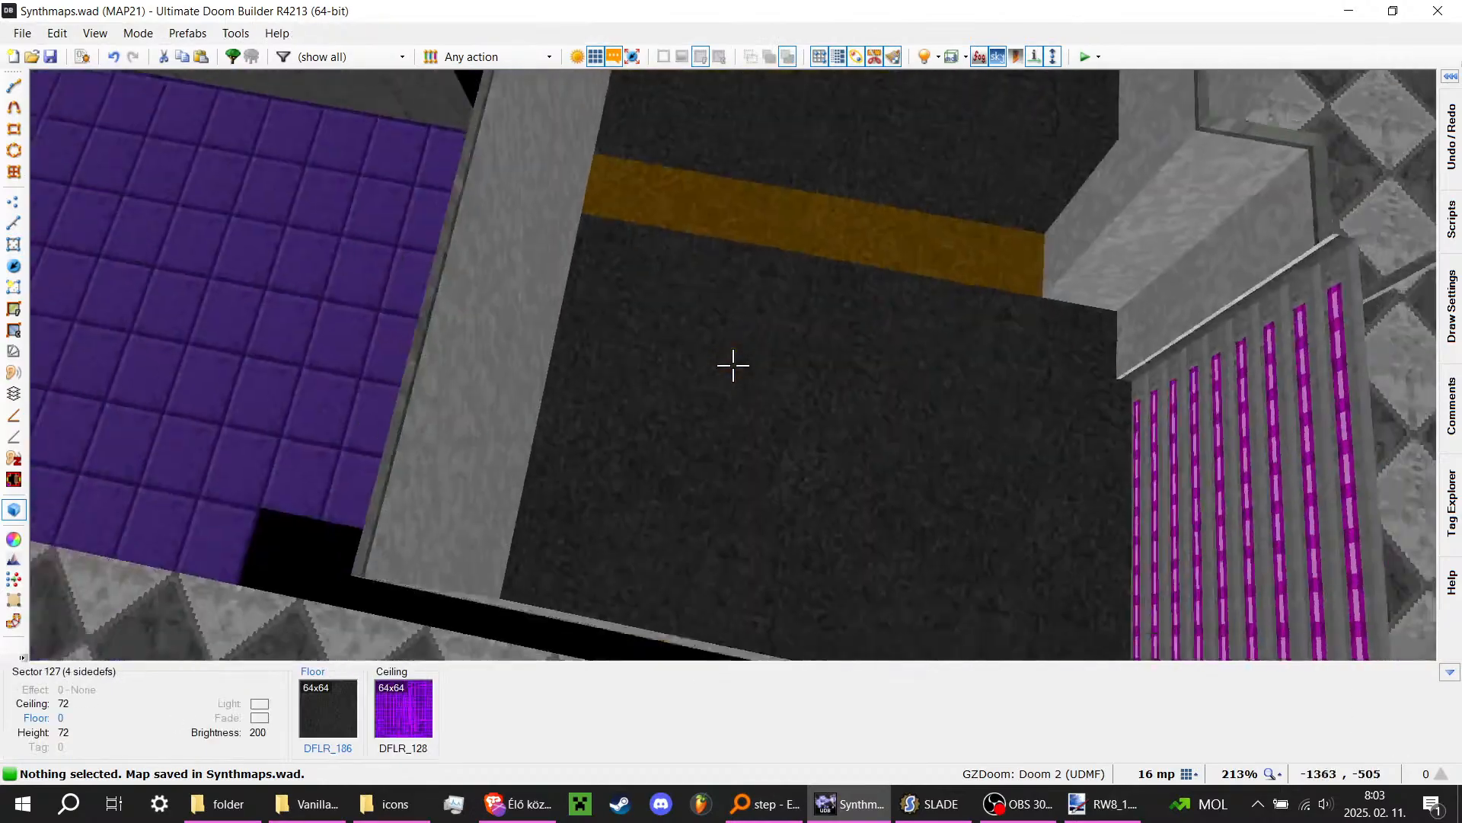
left_click(733, 365)
scroll(733, 366, "down", 8)
scroll(733, 366, "up", 8)
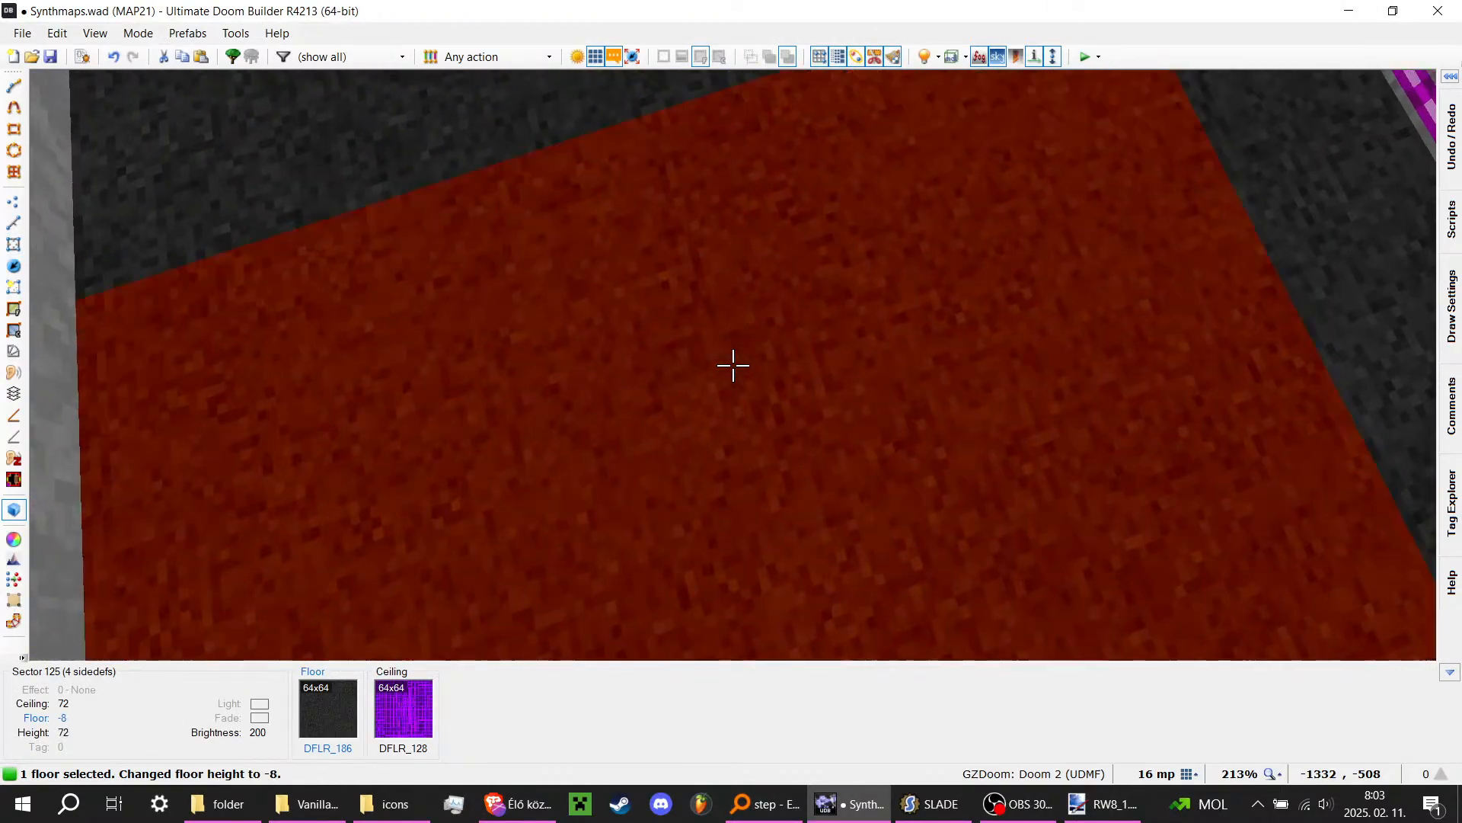
left_click(732, 366)
left_click(732, 366)
scroll(733, 365, "down", 1)
scroll(733, 366, "down", 20)
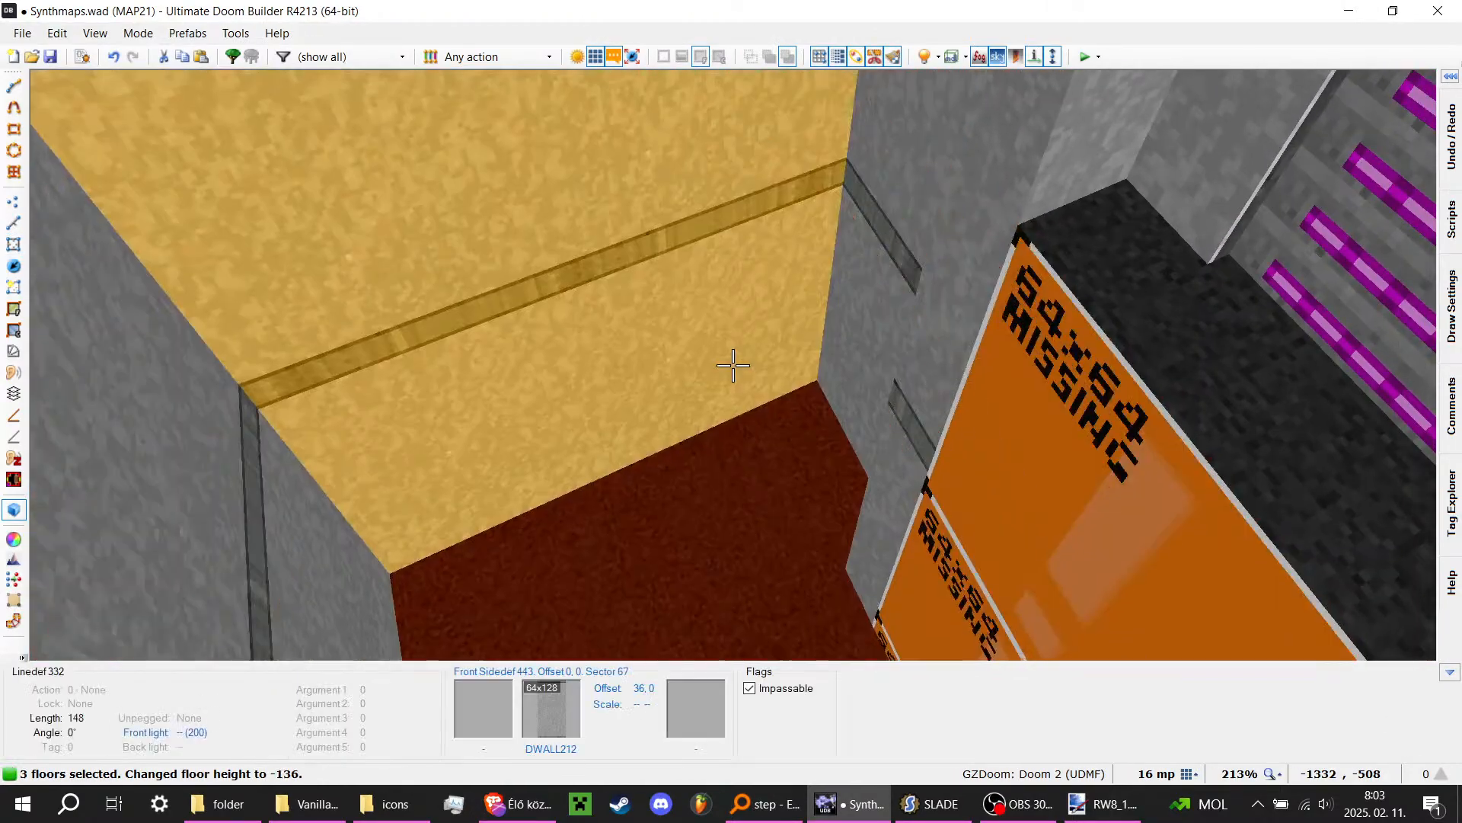
Step: Compare the shaft's depth with the neighbouring large hall and set the three selected floors to a height of -312
key("w")
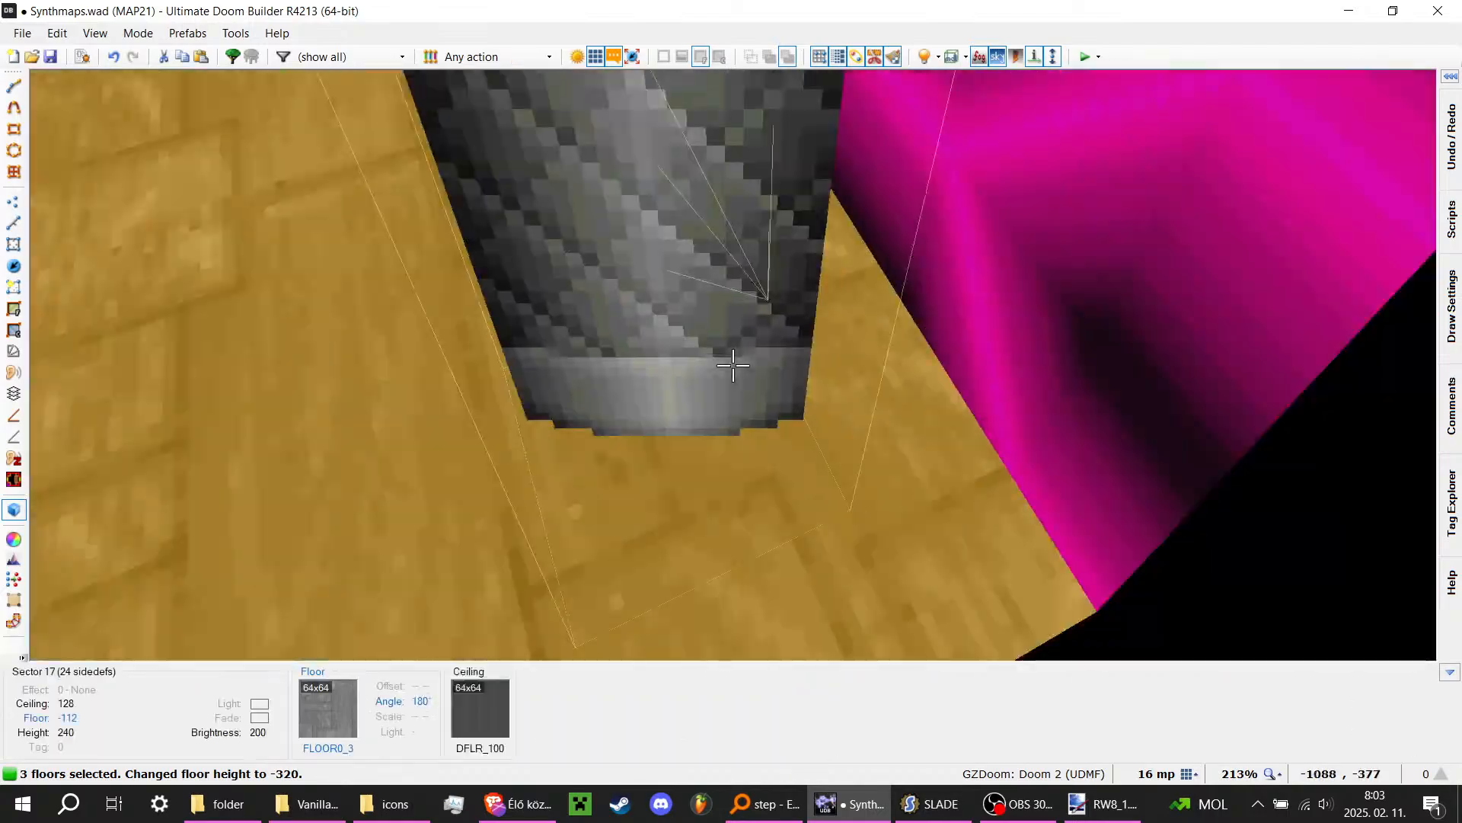
key("s")
key("w")
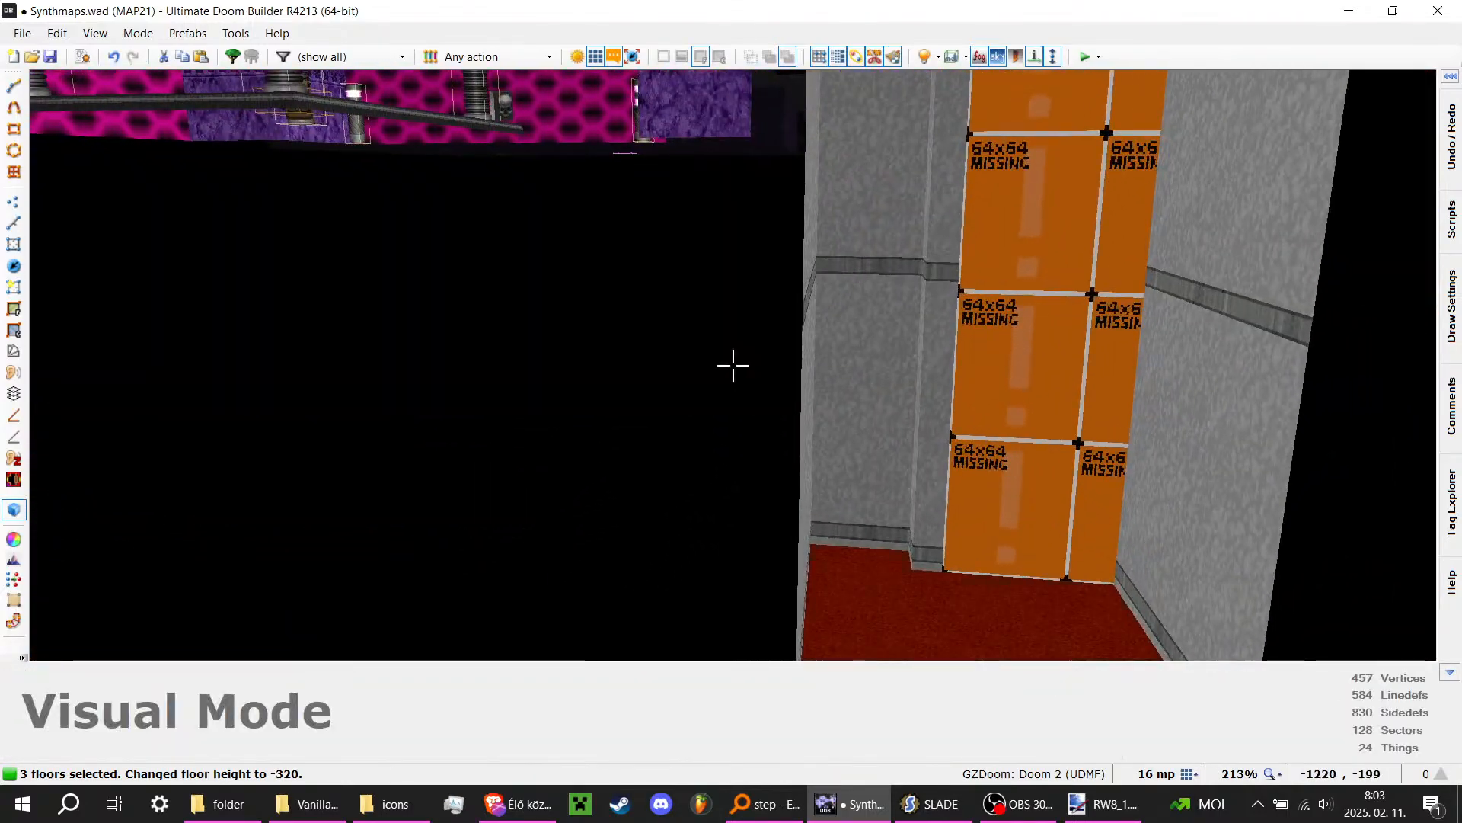
scroll(733, 366, "up", 4)
key("s")
scroll(733, 365, "down", 2)
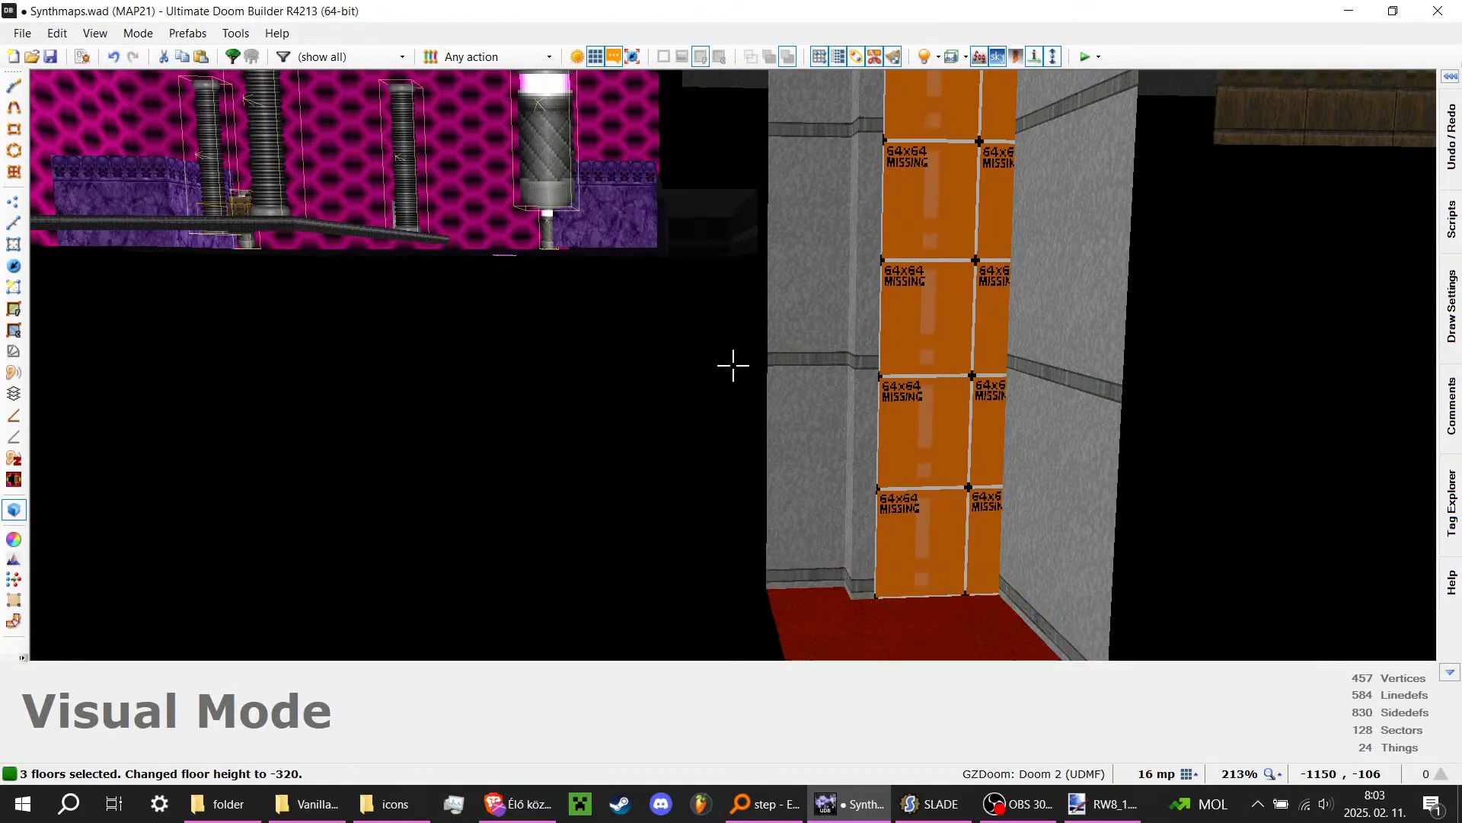
key("s")
scroll(732, 365, "up", 1)
key("w")
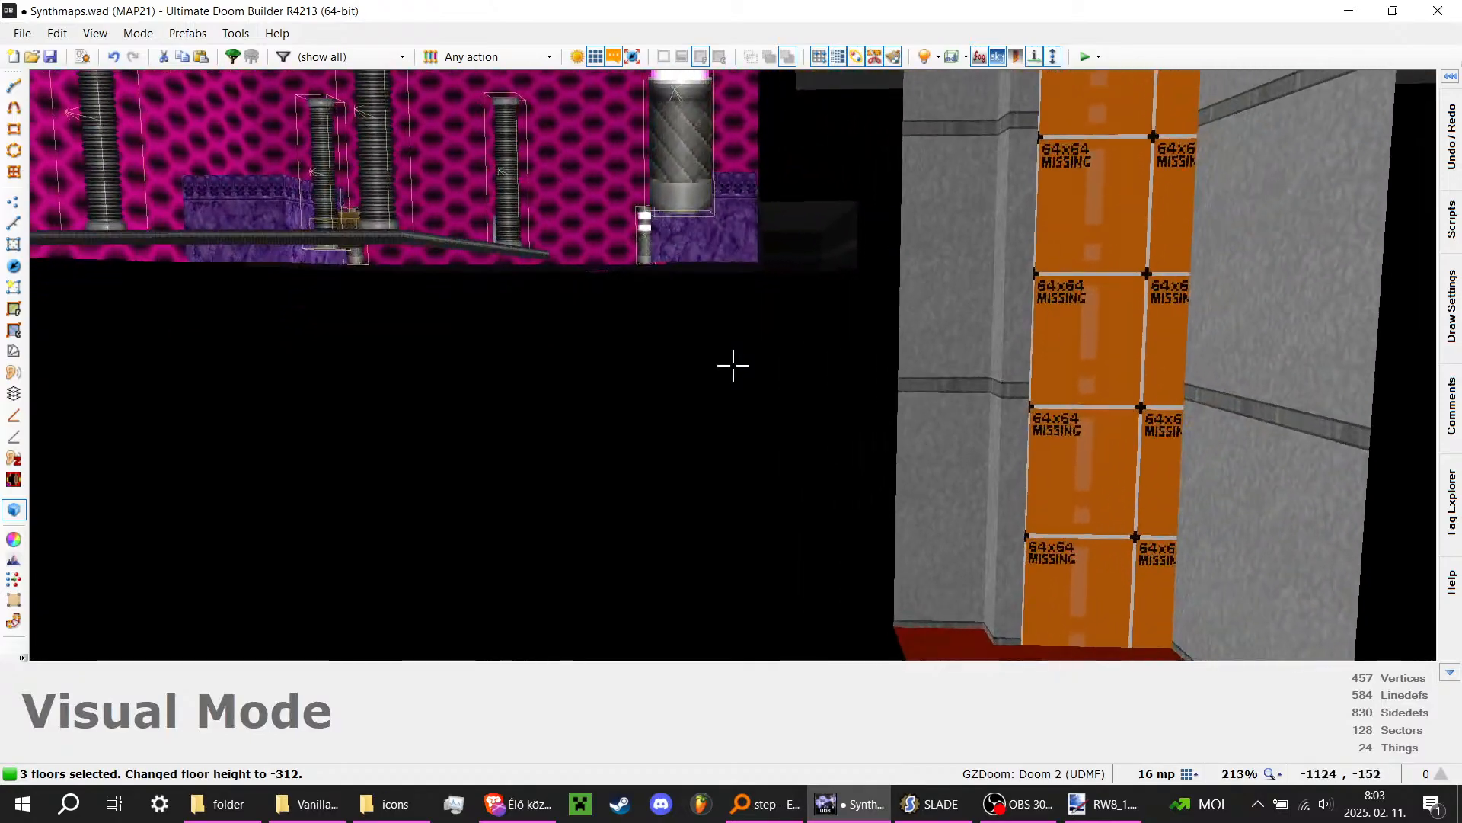
key("w")
key("q")
Step: Examine the shaft's dividing lines and untextured walls on the map and in the 3D view
scroll(734, 368, "down", 5)
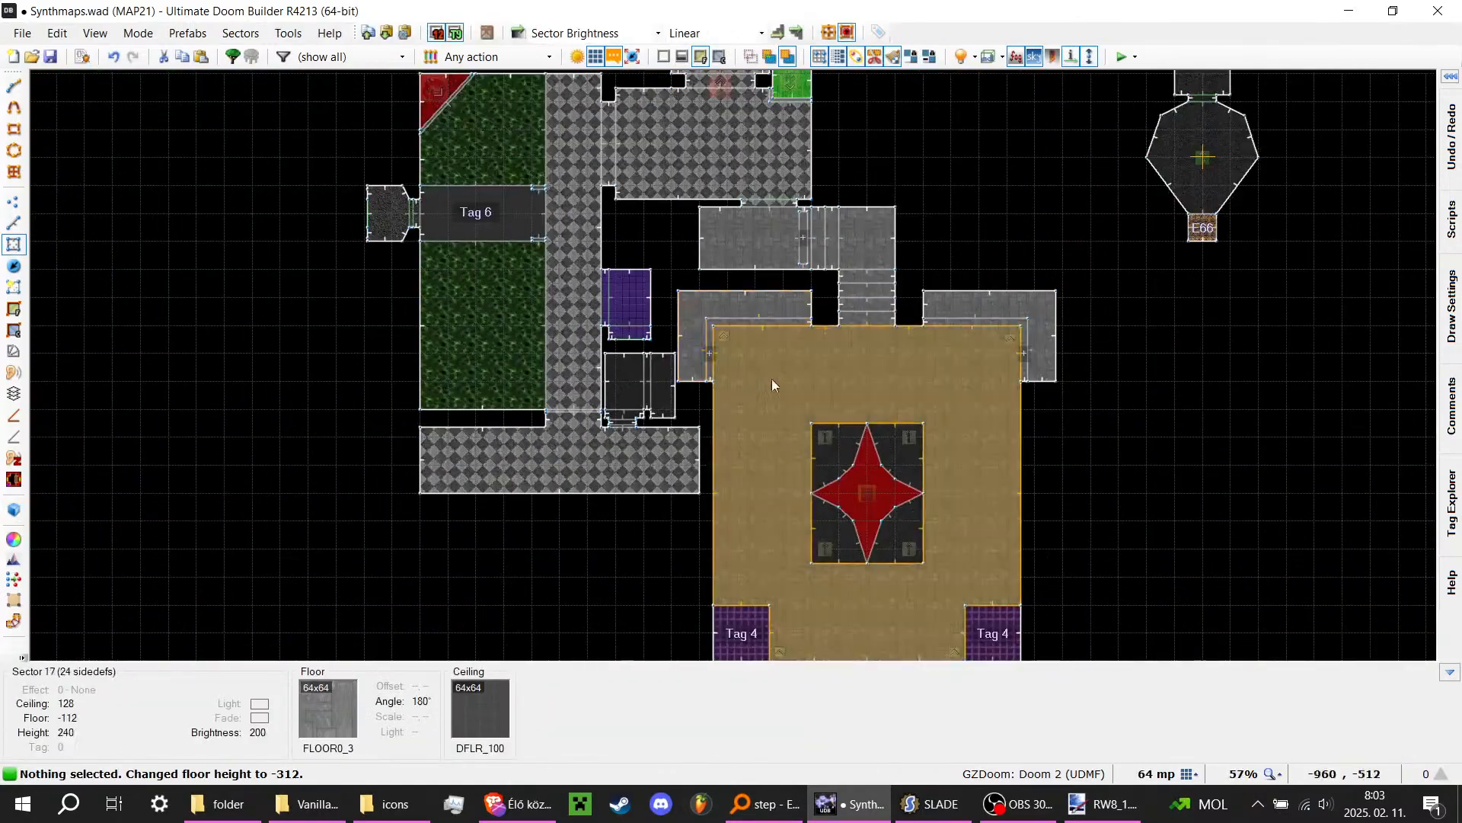
scroll(647, 230, "up", 1)
scroll(605, 421, "up", 5)
scroll(647, 583, "down", 4)
scroll(638, 469, "up", 7)
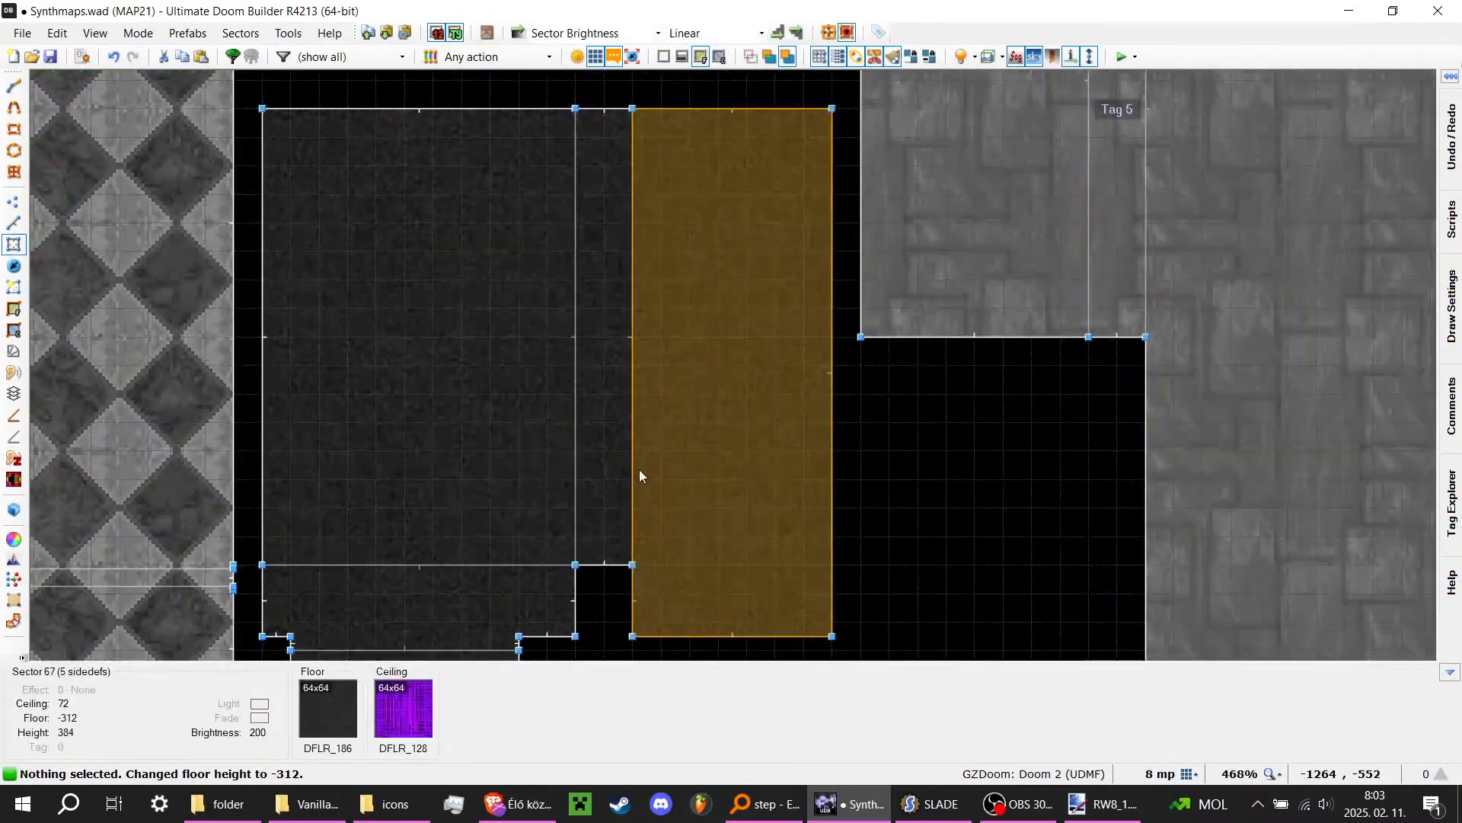
left_click(14, 223)
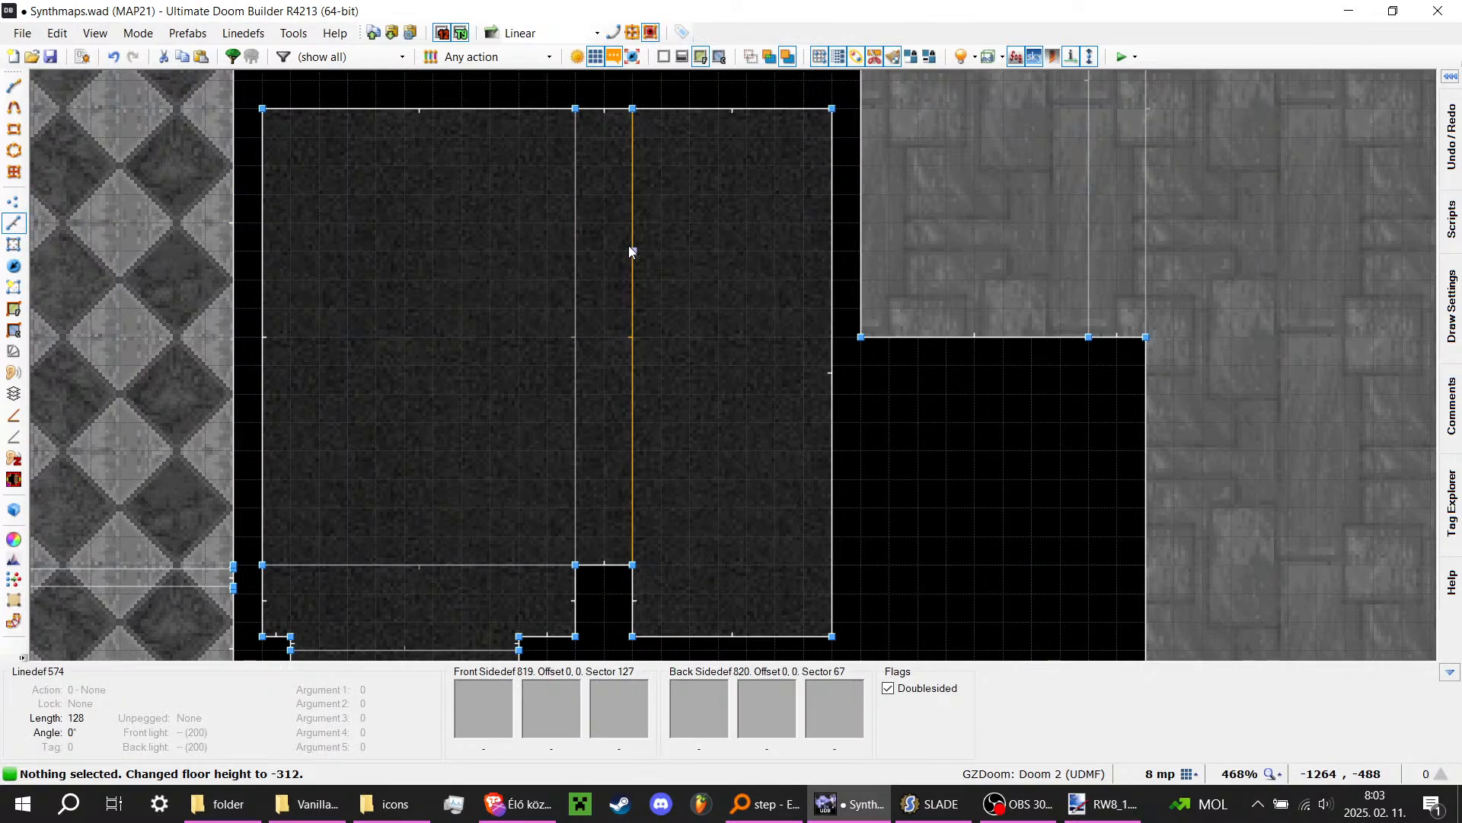
scroll(629, 248, "down", 4)
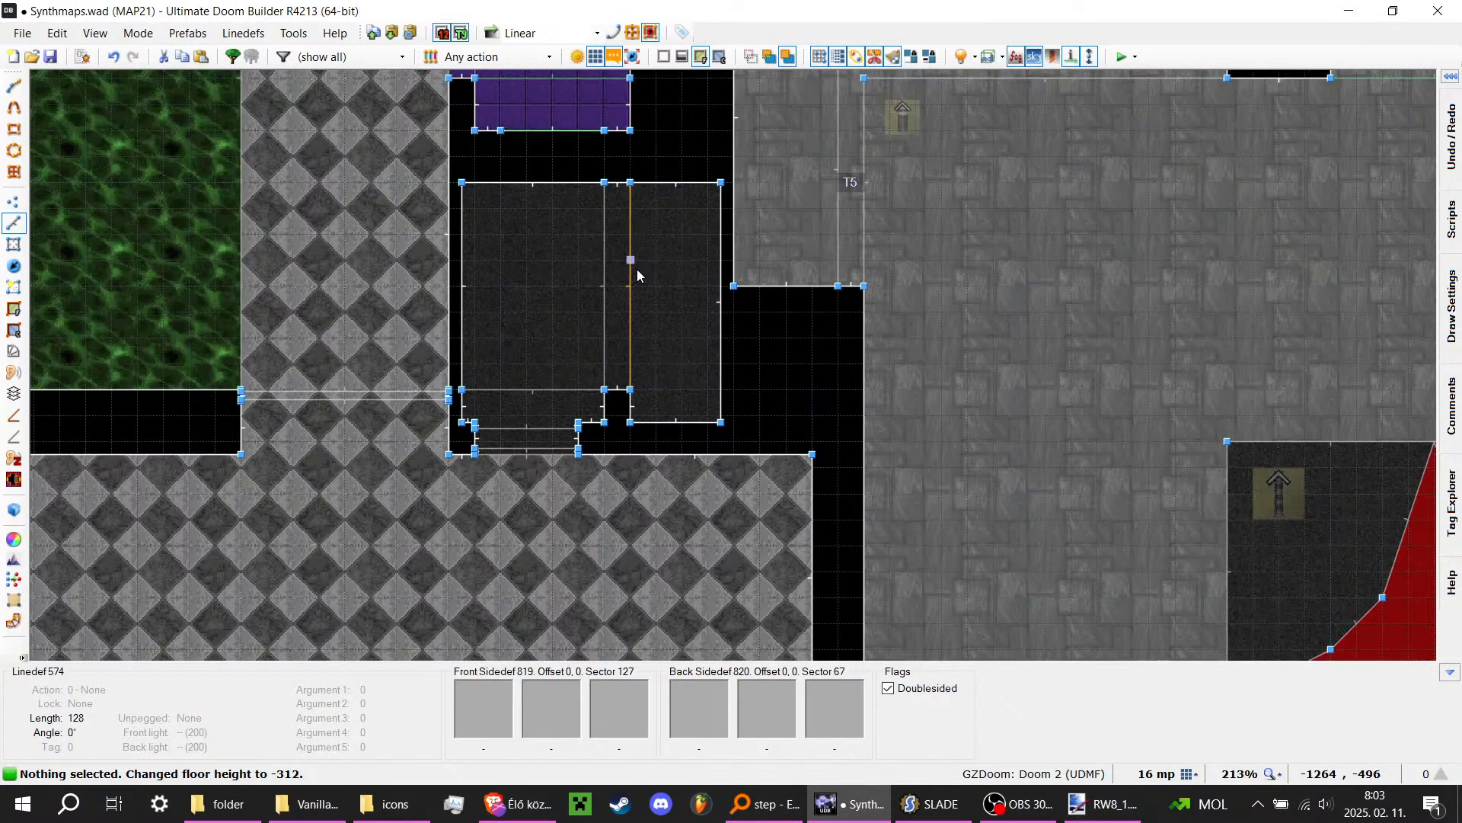
key("q")
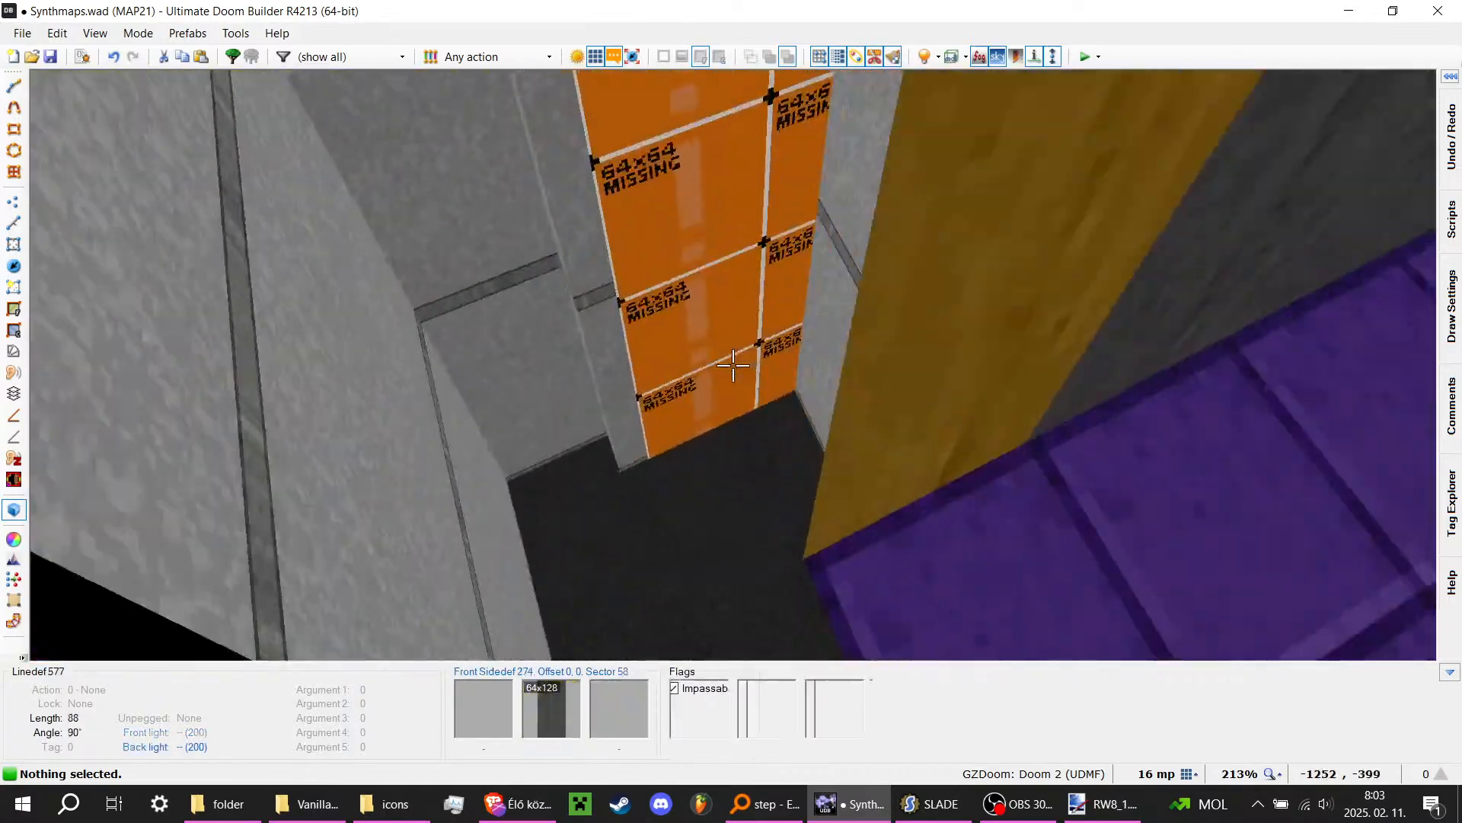
key("q")
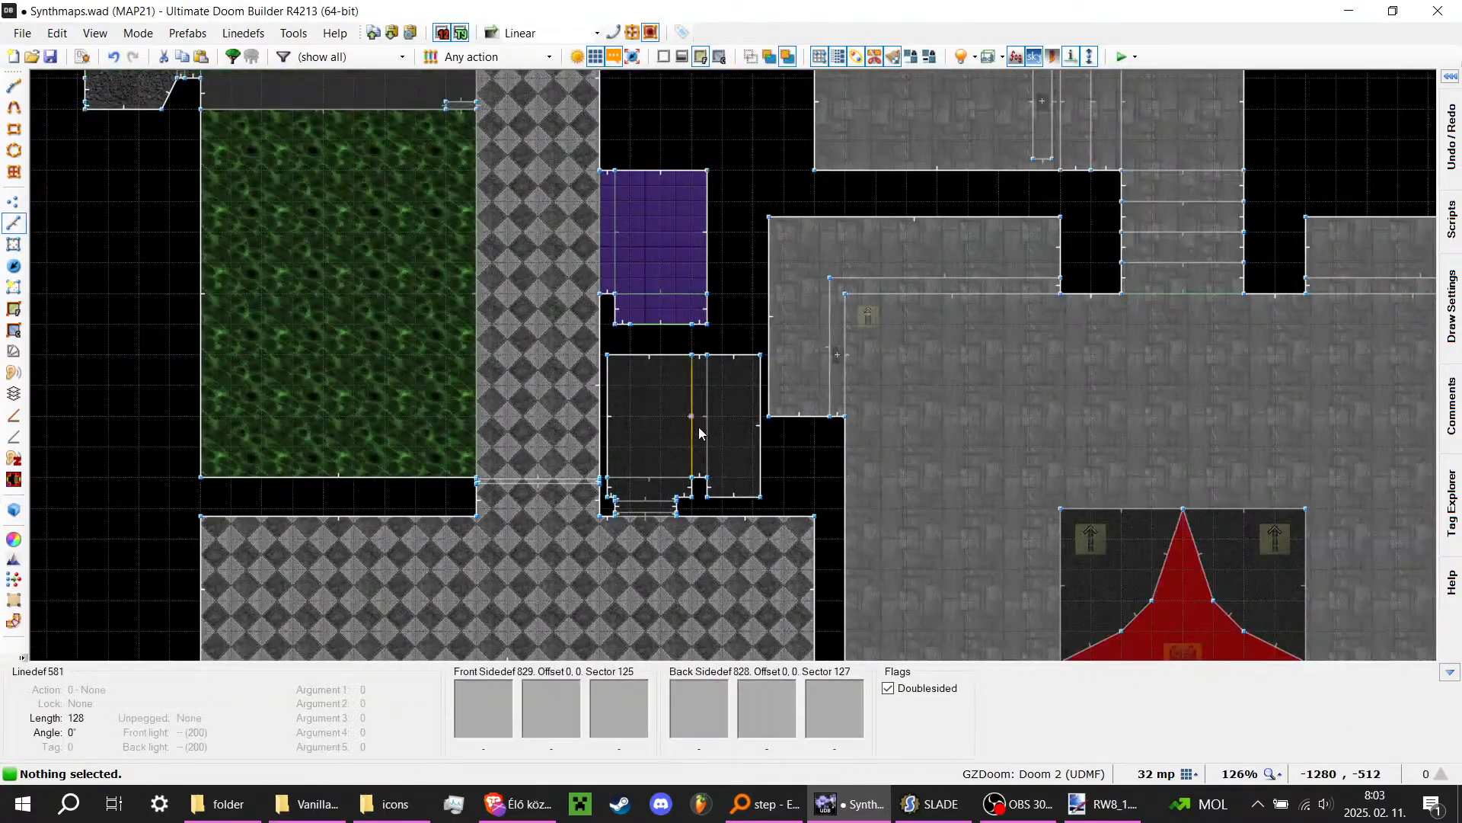
key("q")
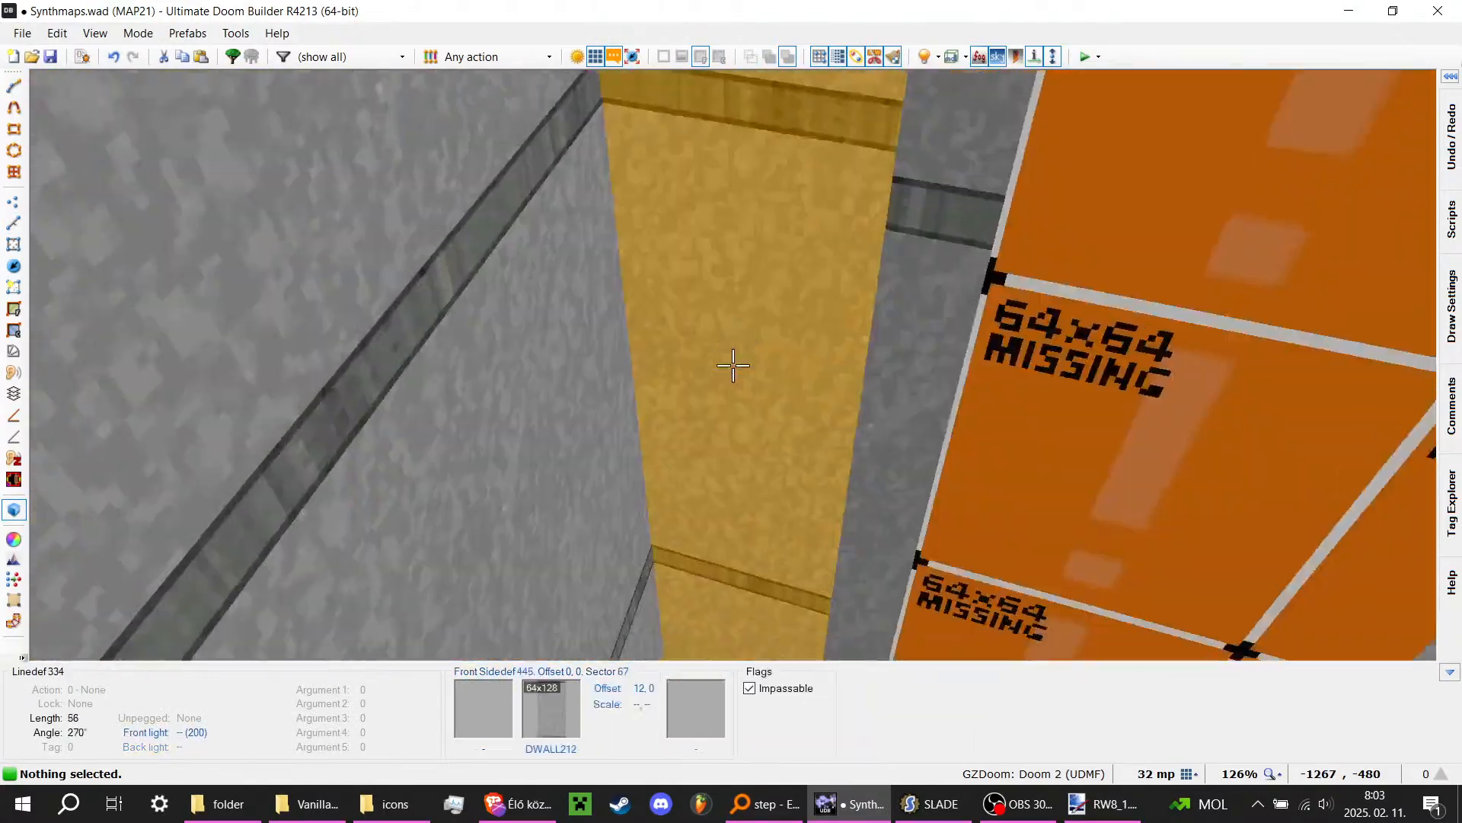
key("d")
key("q")
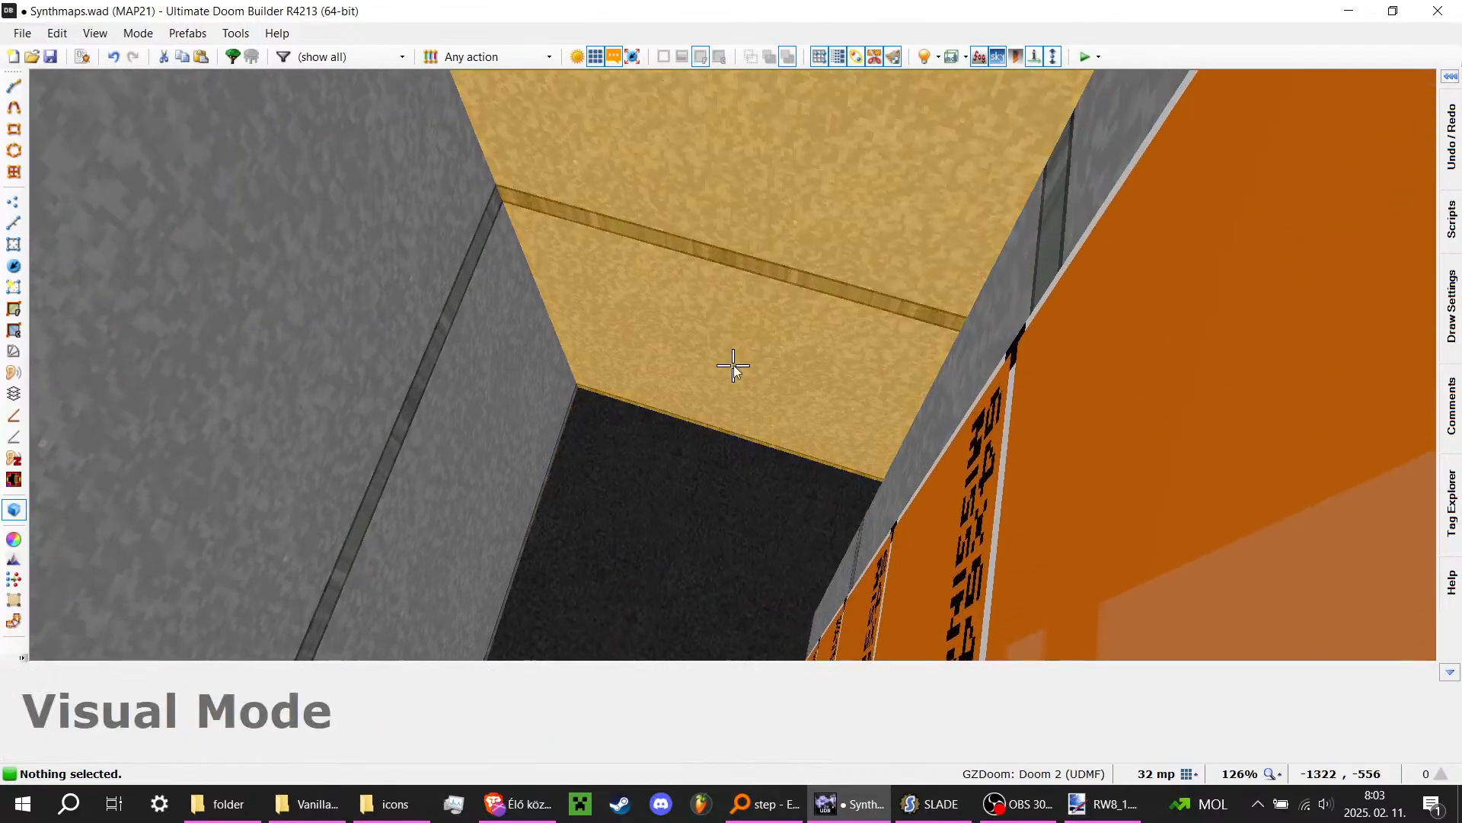
key("q")
scroll(801, 353, "up", 3)
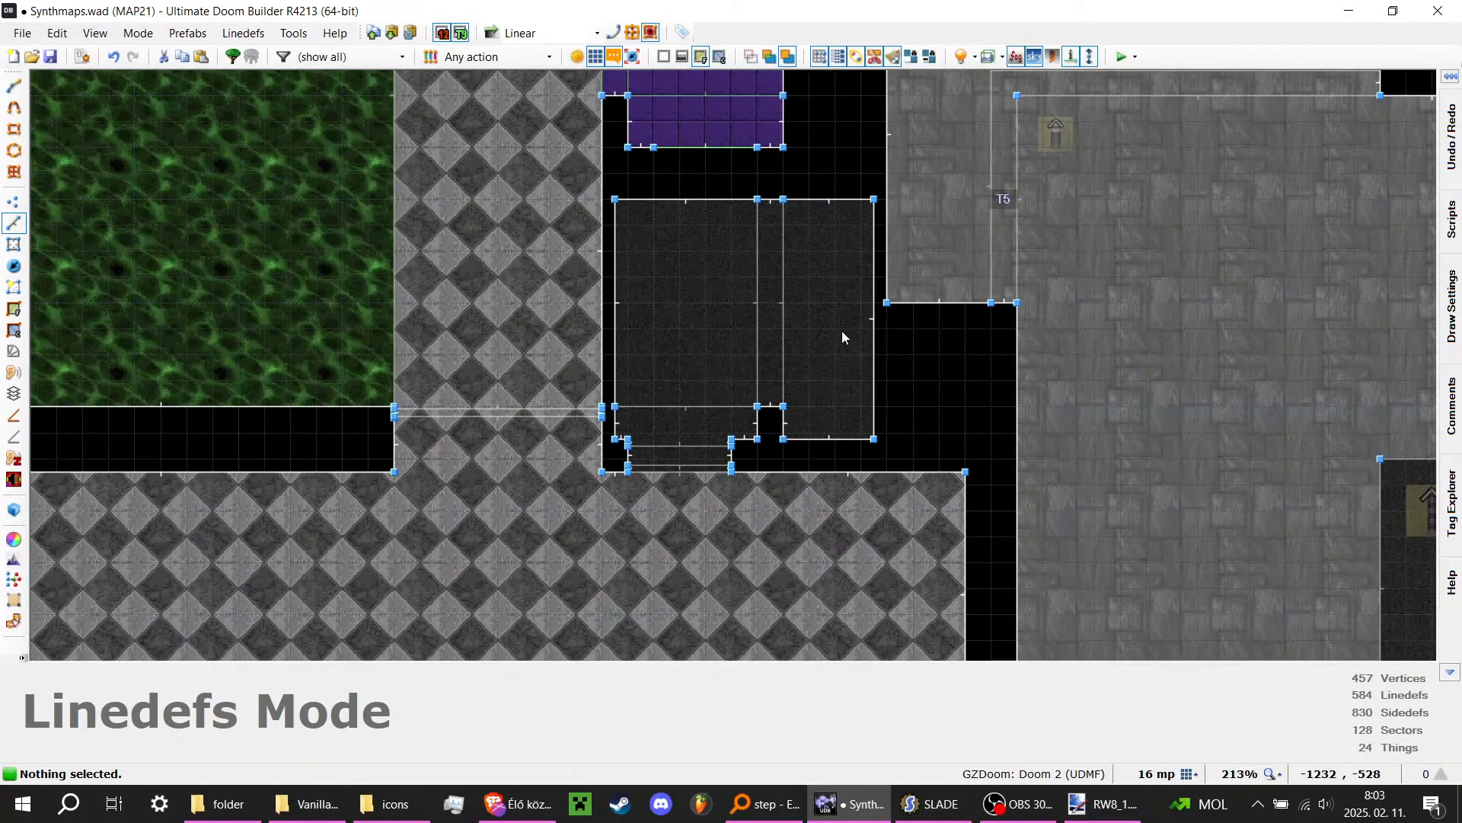
scroll(842, 338, "up", 1)
Step: Draw a 148-unit line splitting the shaft's easternmost sector 24 units from its west edge and check it in the 3D view
left_click(15, 83)
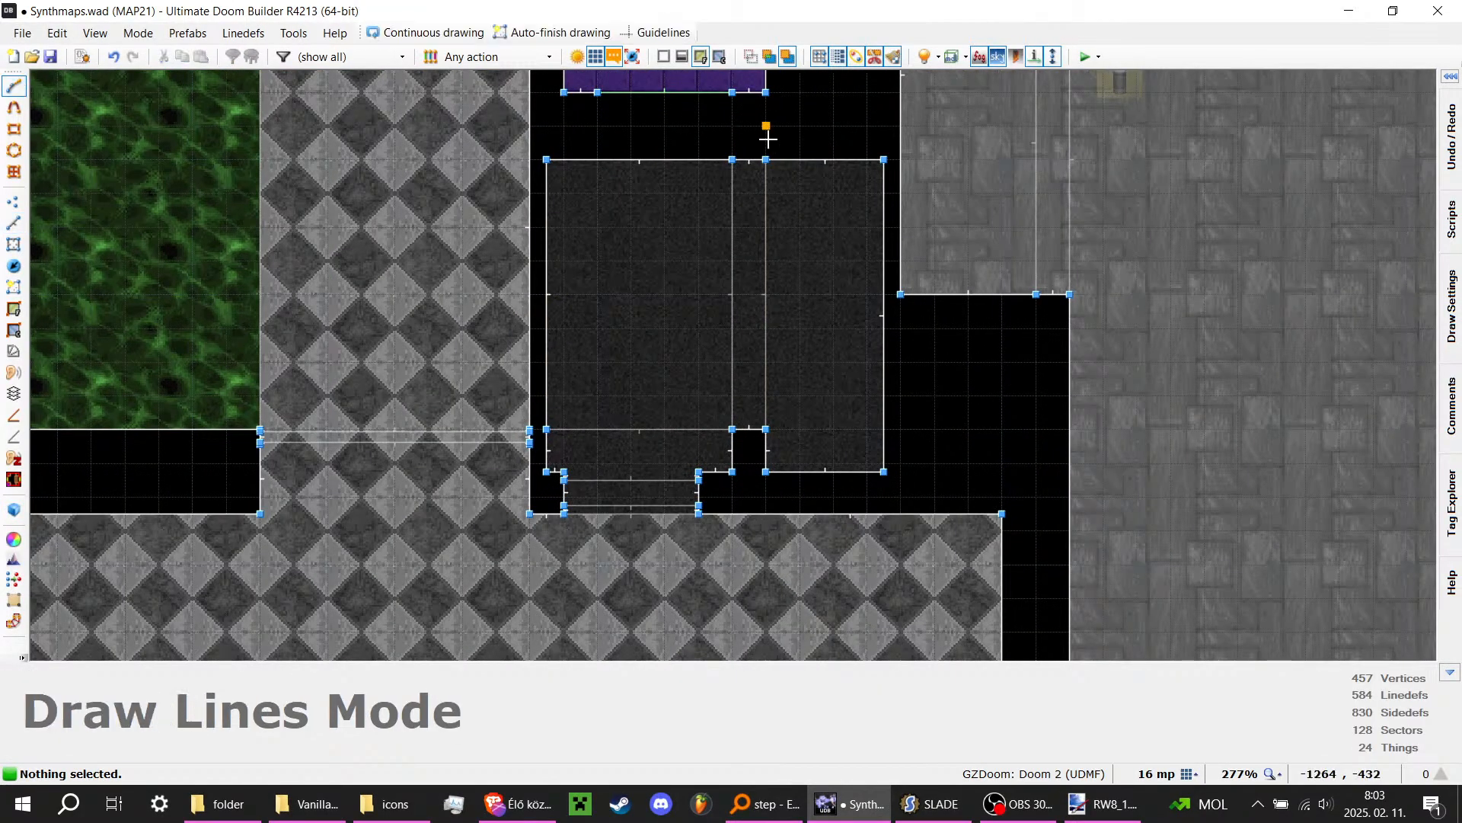
scroll(821, 156, "up", 1)
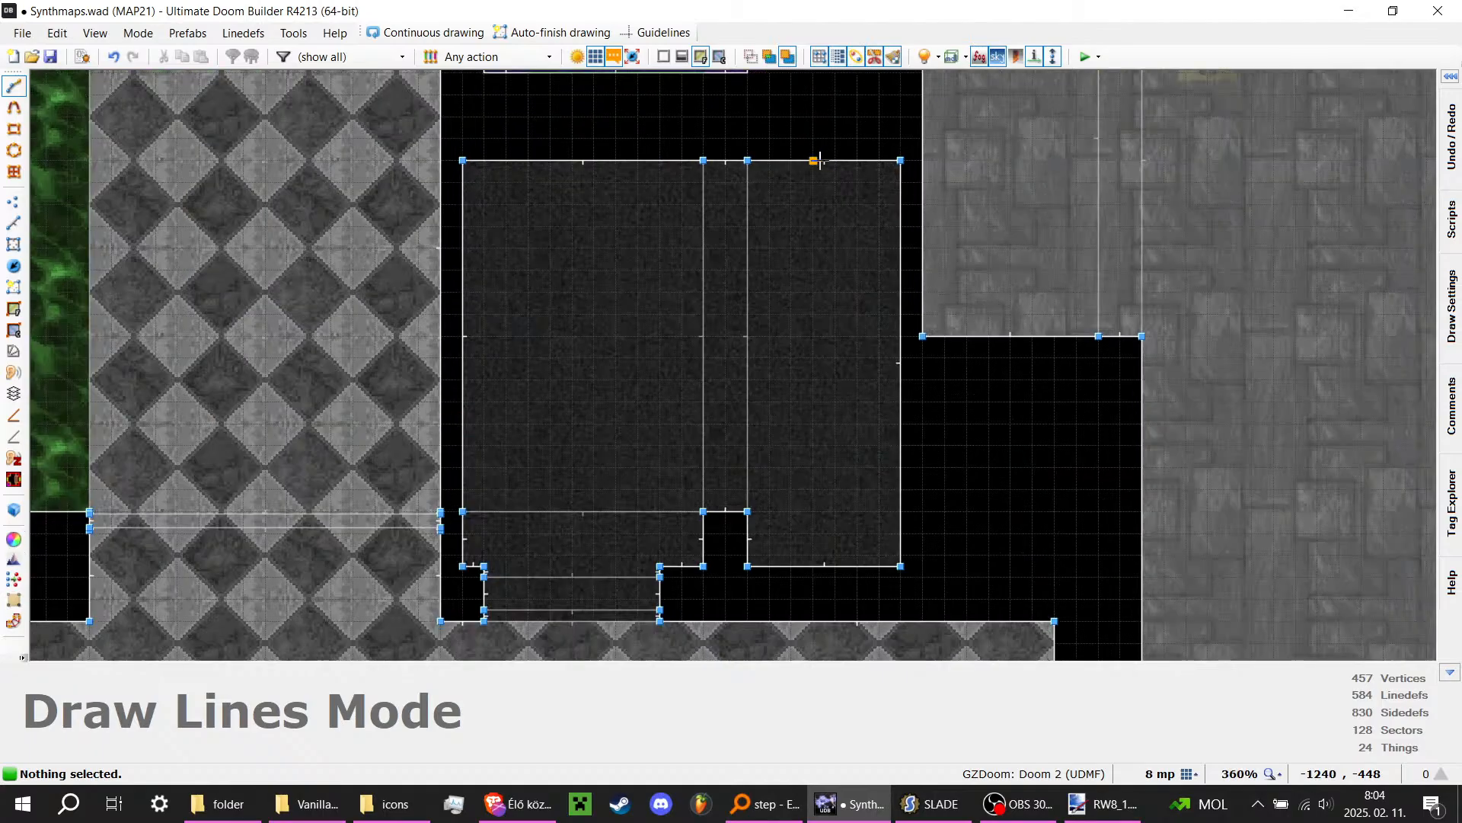
left_click(813, 160)
left_click(812, 566)
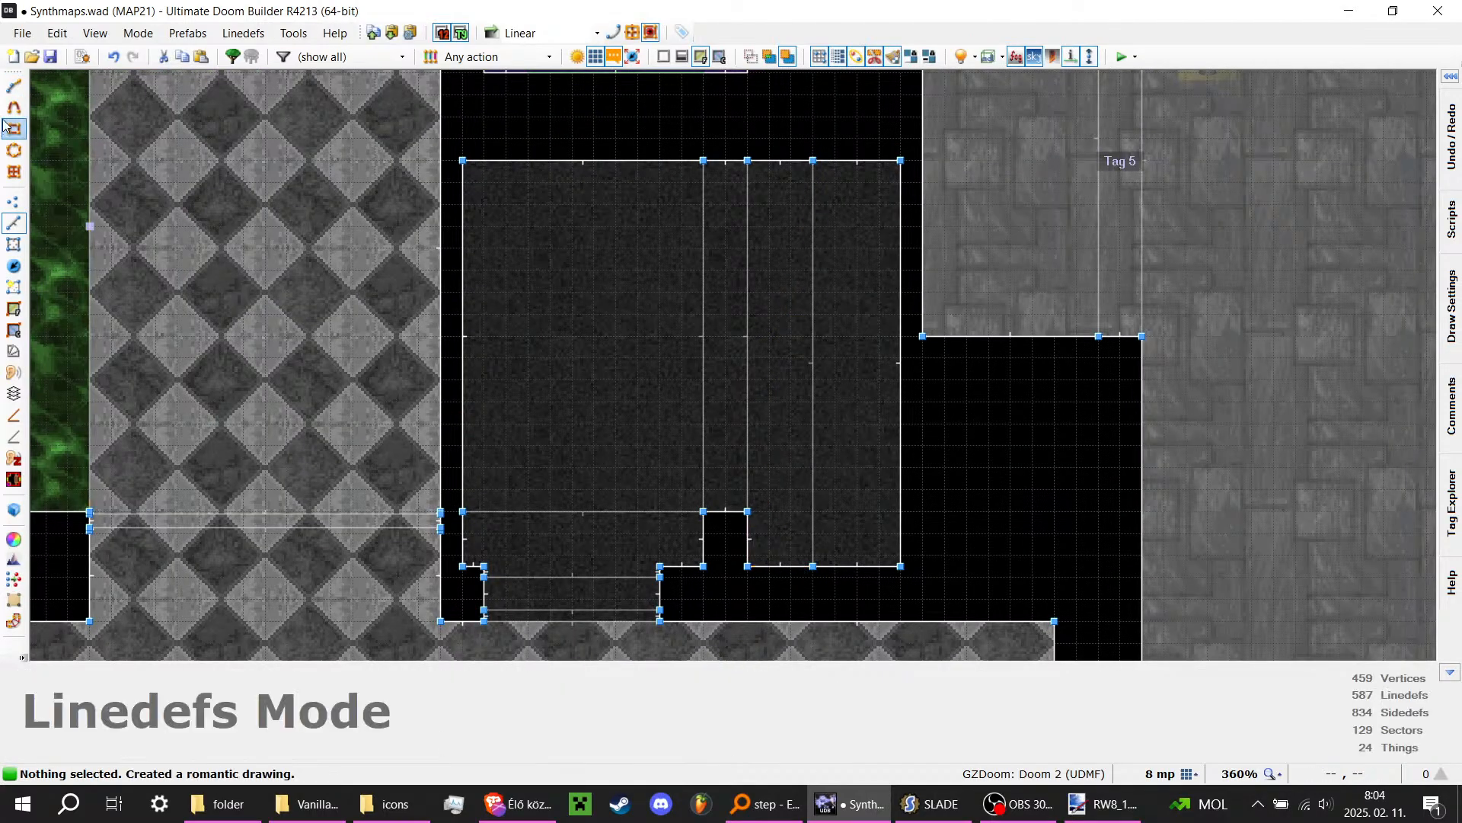
left_click(14, 87)
key("q")
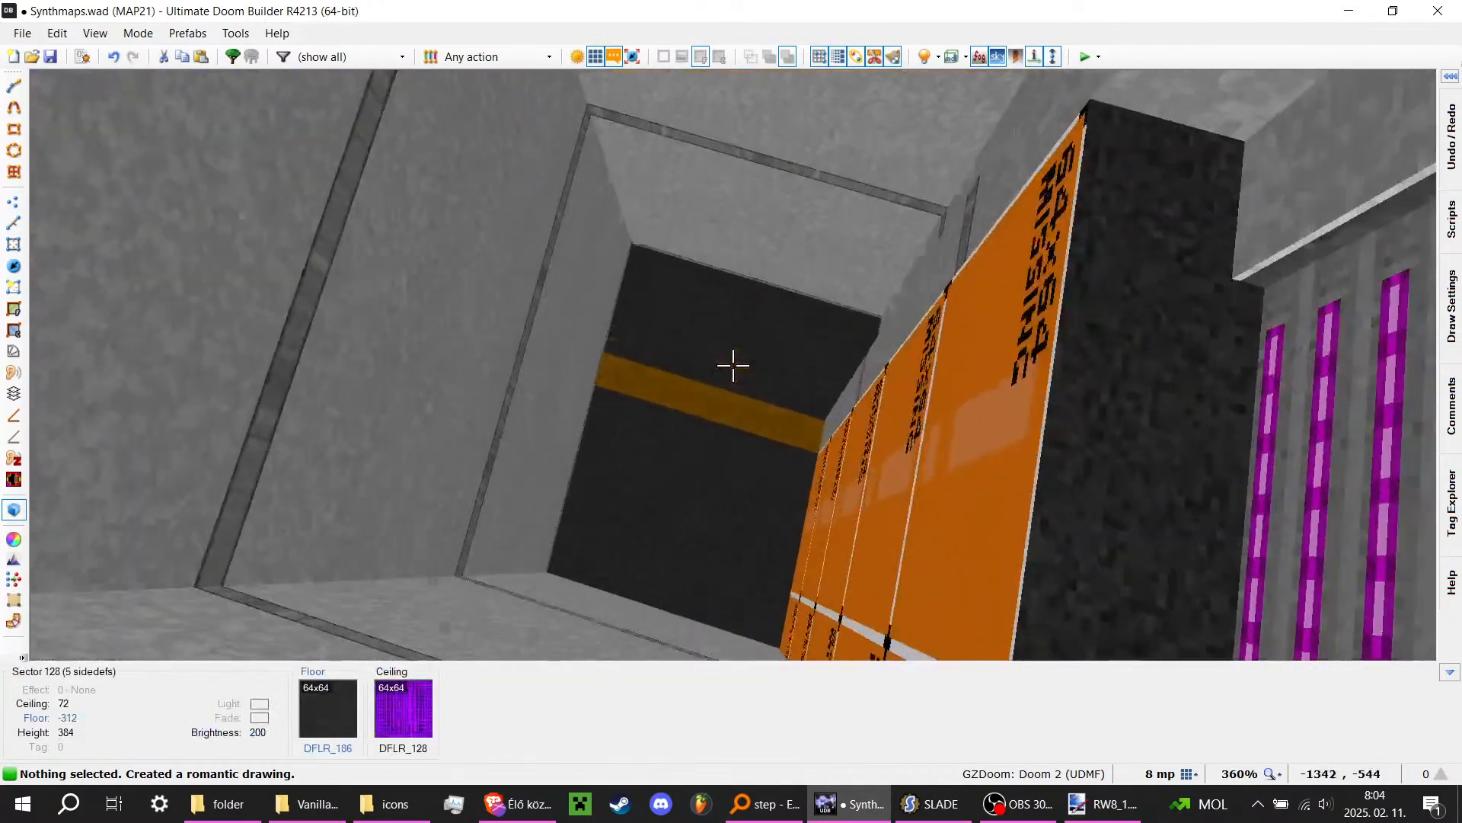
key("q")
scroll(697, 268, "up", 4)
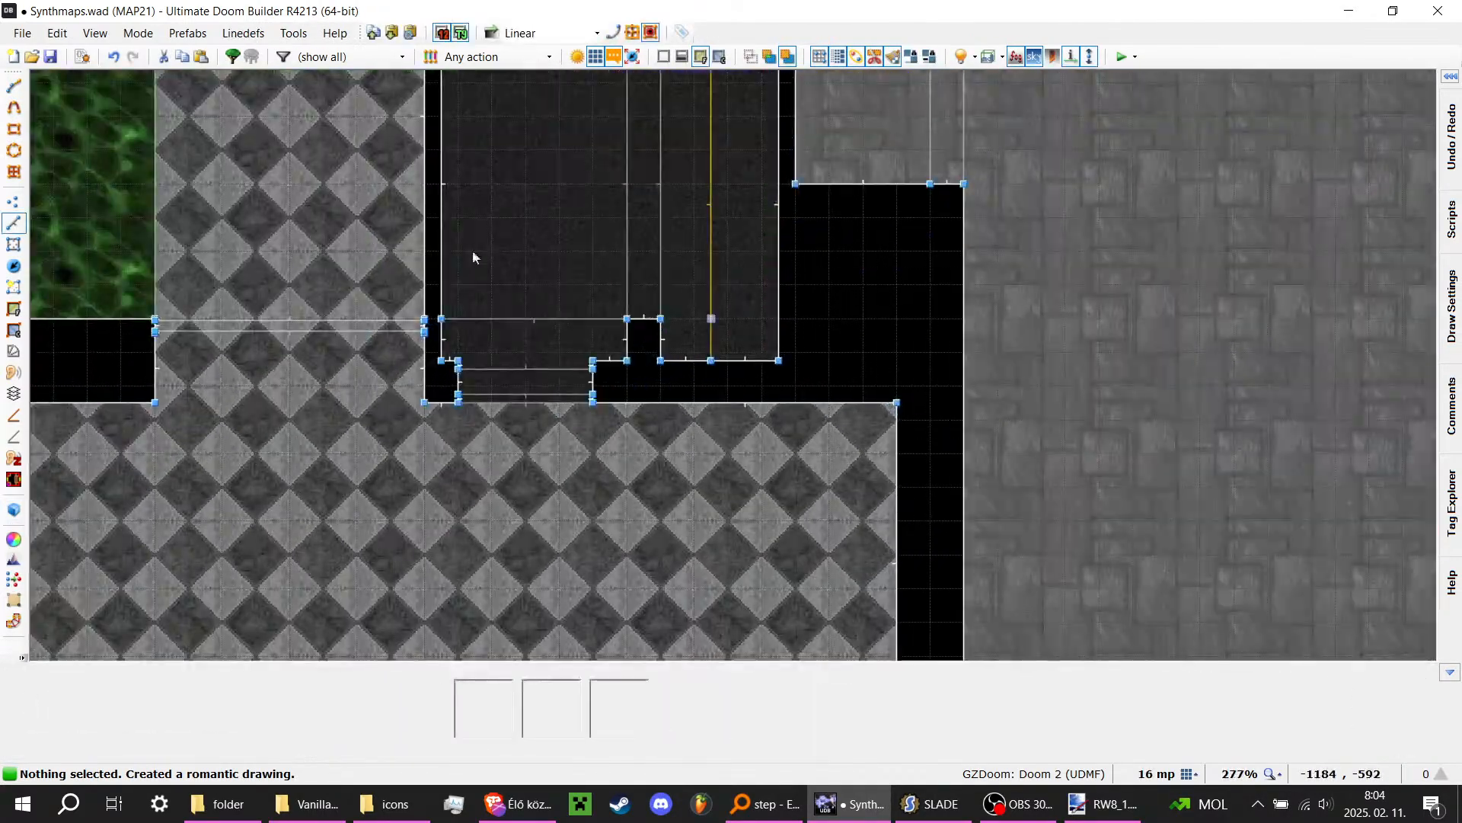
Step: Copy the two sectors on either side of the new line and paste them into the empty area southwest of the corridor
left_click(13, 244)
left_click(695, 257)
left_click(735, 251)
scroll(862, 284, "down", 8)
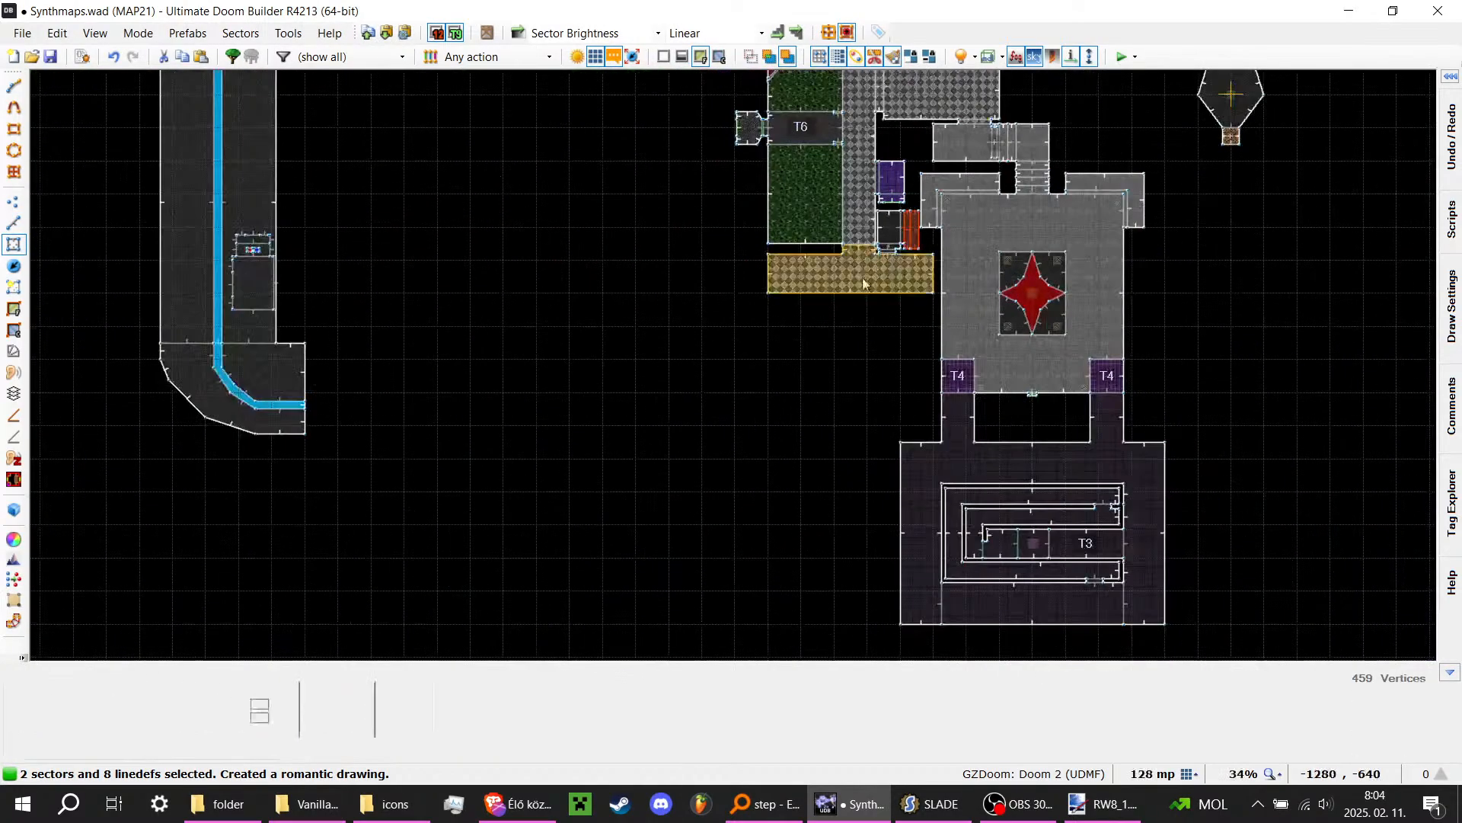
key("ctrl+c")
key("ctrl+v")
scroll(556, 416, "up", 4)
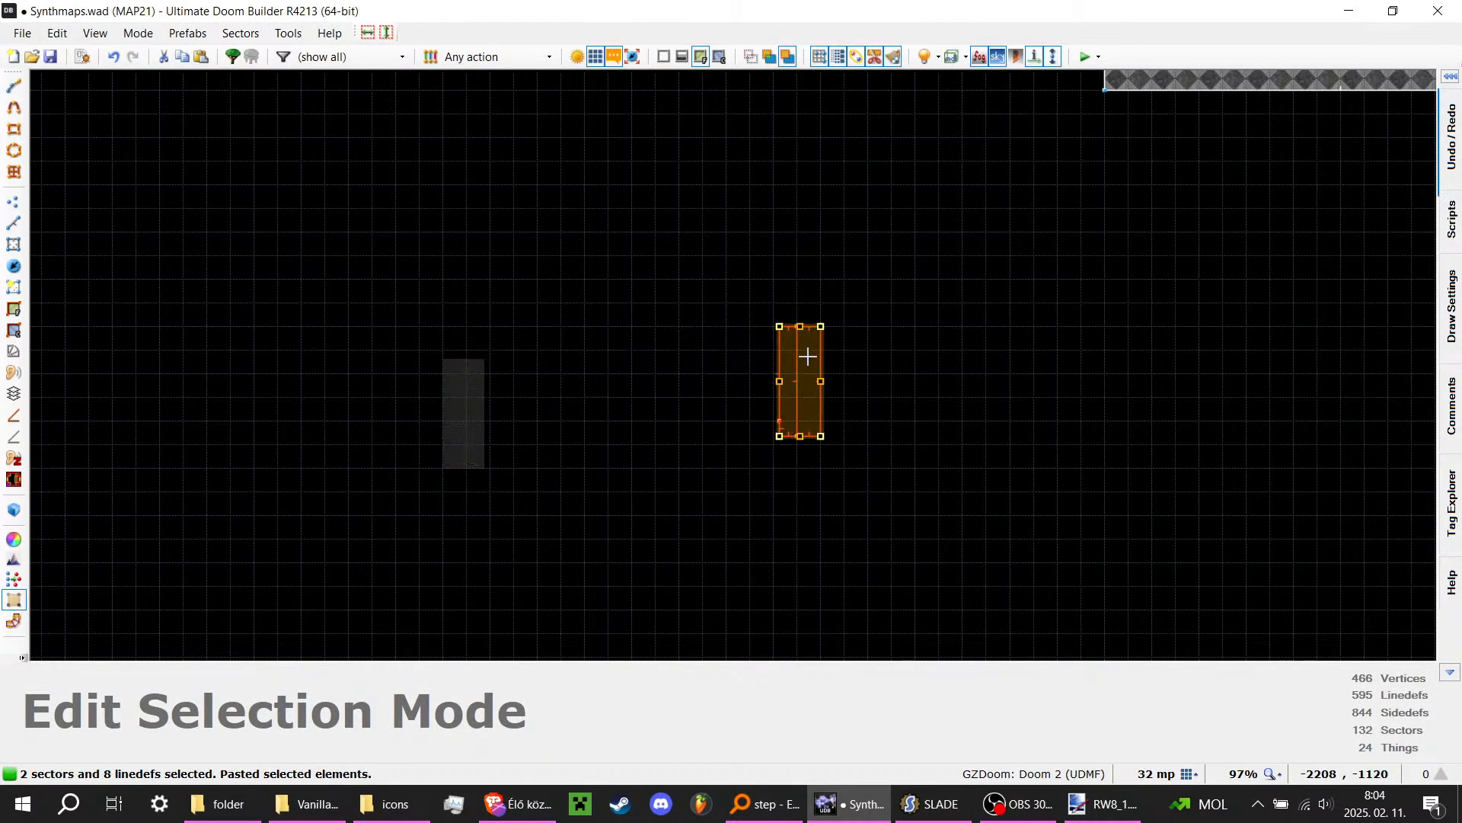
scroll(754, 354, "up", 5)
left_click(670, 492)
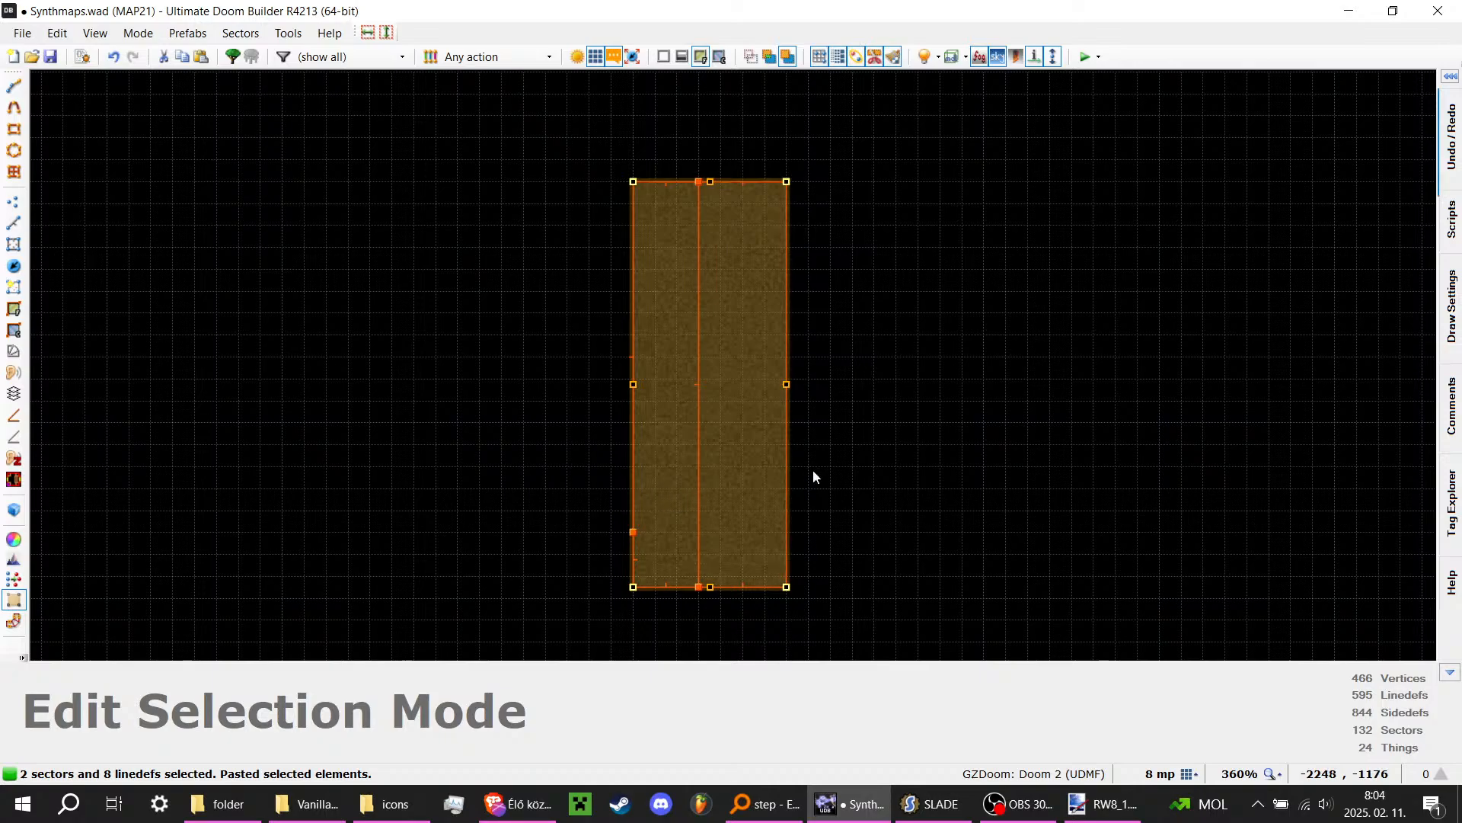
left_click(857, 440)
key("c")
Step: Flip the copy's dividing line and move its east edge outward, making the eastern sector about 168 units wide
left_click(14, 222)
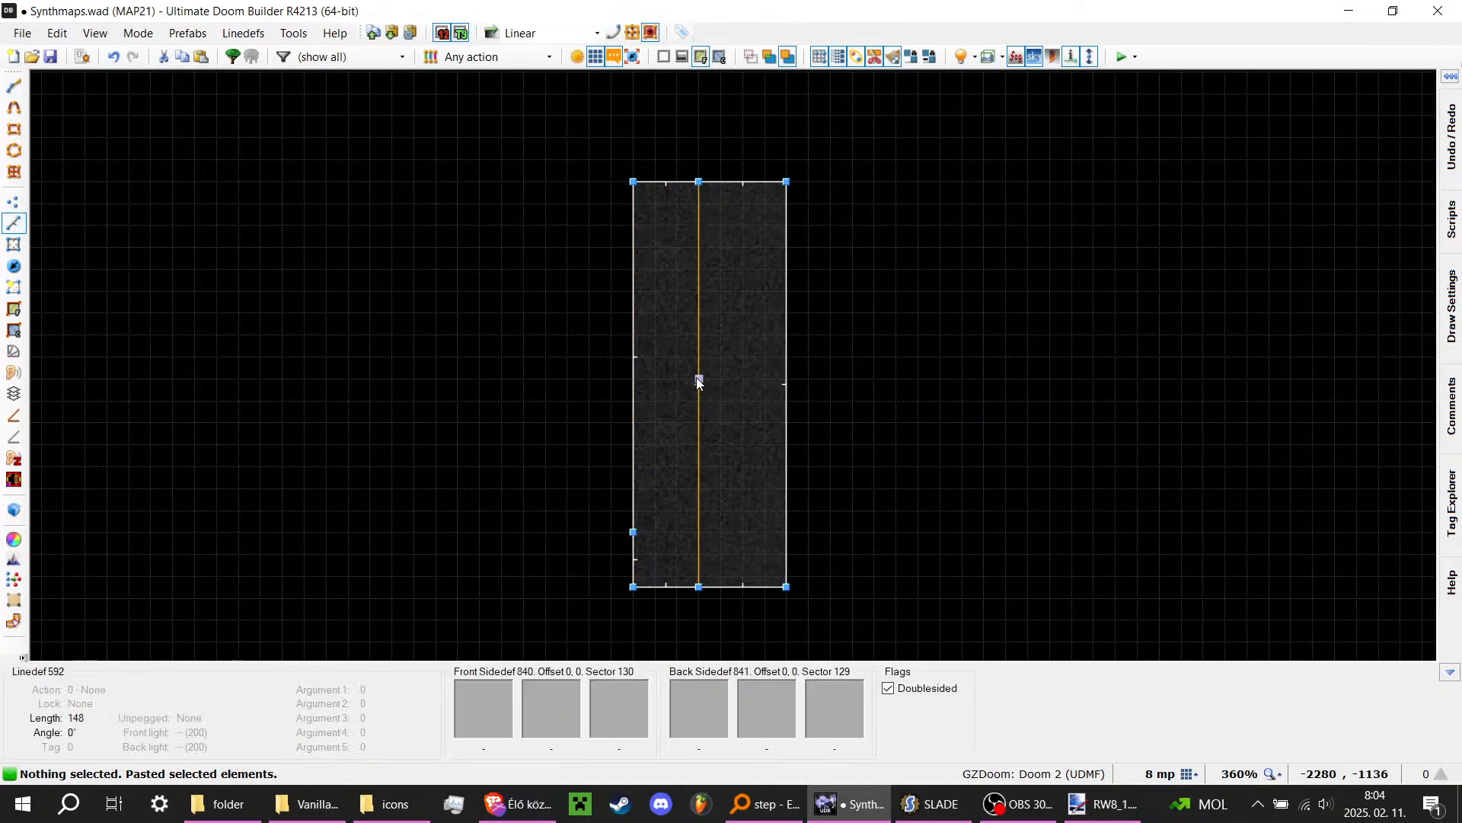
key("f")
scroll(398, 306, "down", 4)
mouse_move(588, 355)
left_mouse_down()
mouse_move(744, 364)
mouse_move(719, 373)
left_mouse_up()
scroll(742, 363, "up", 3)
Step: Shift the copy's western lines and vertices vertically until its slanted north and south edges are straight
left_click_drag(274, 157, 428, 495)
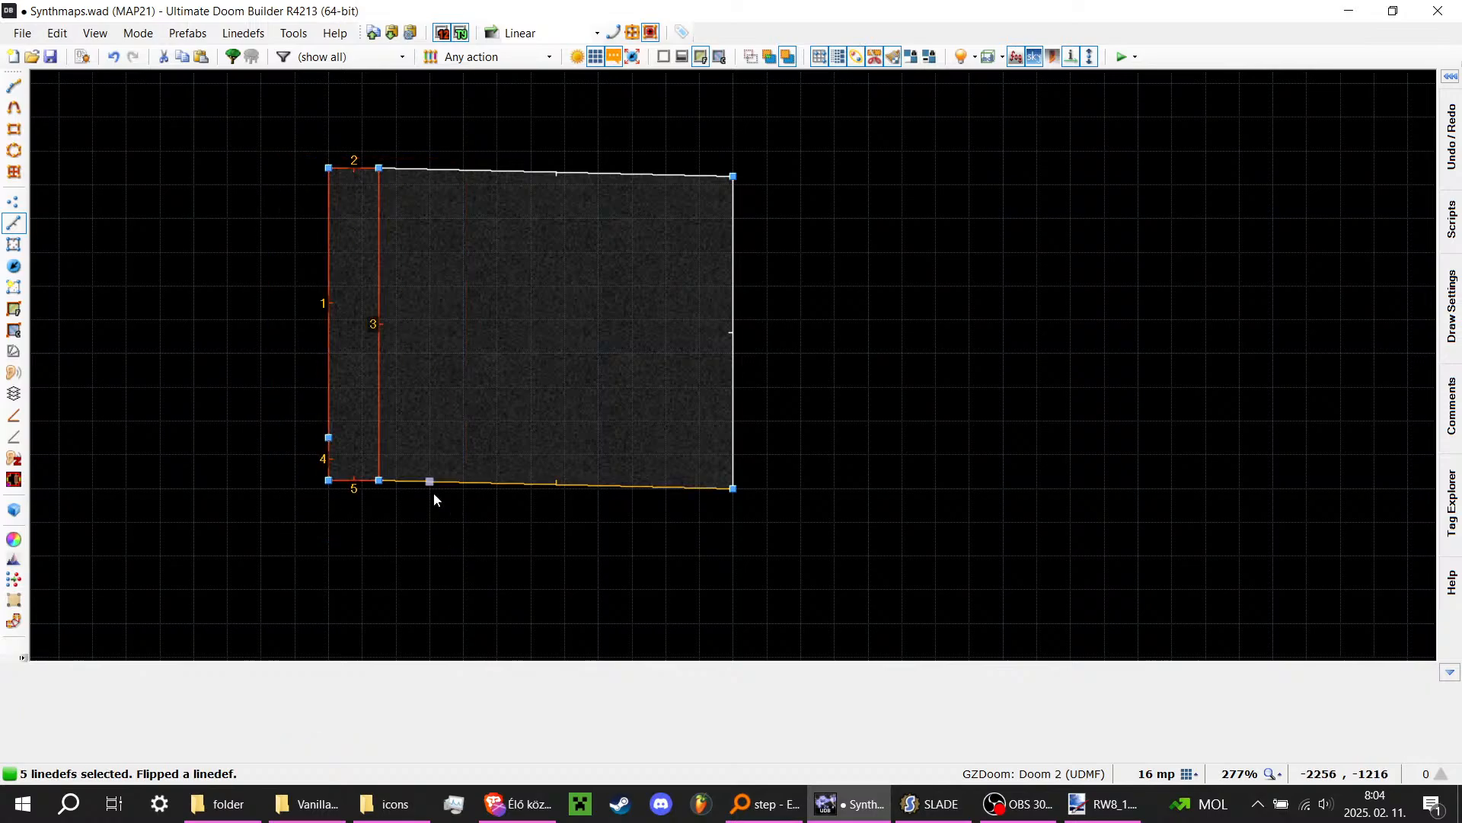
right_click_drag(327, 421, 326, 441)
left_click_drag(219, 401, 256, 467)
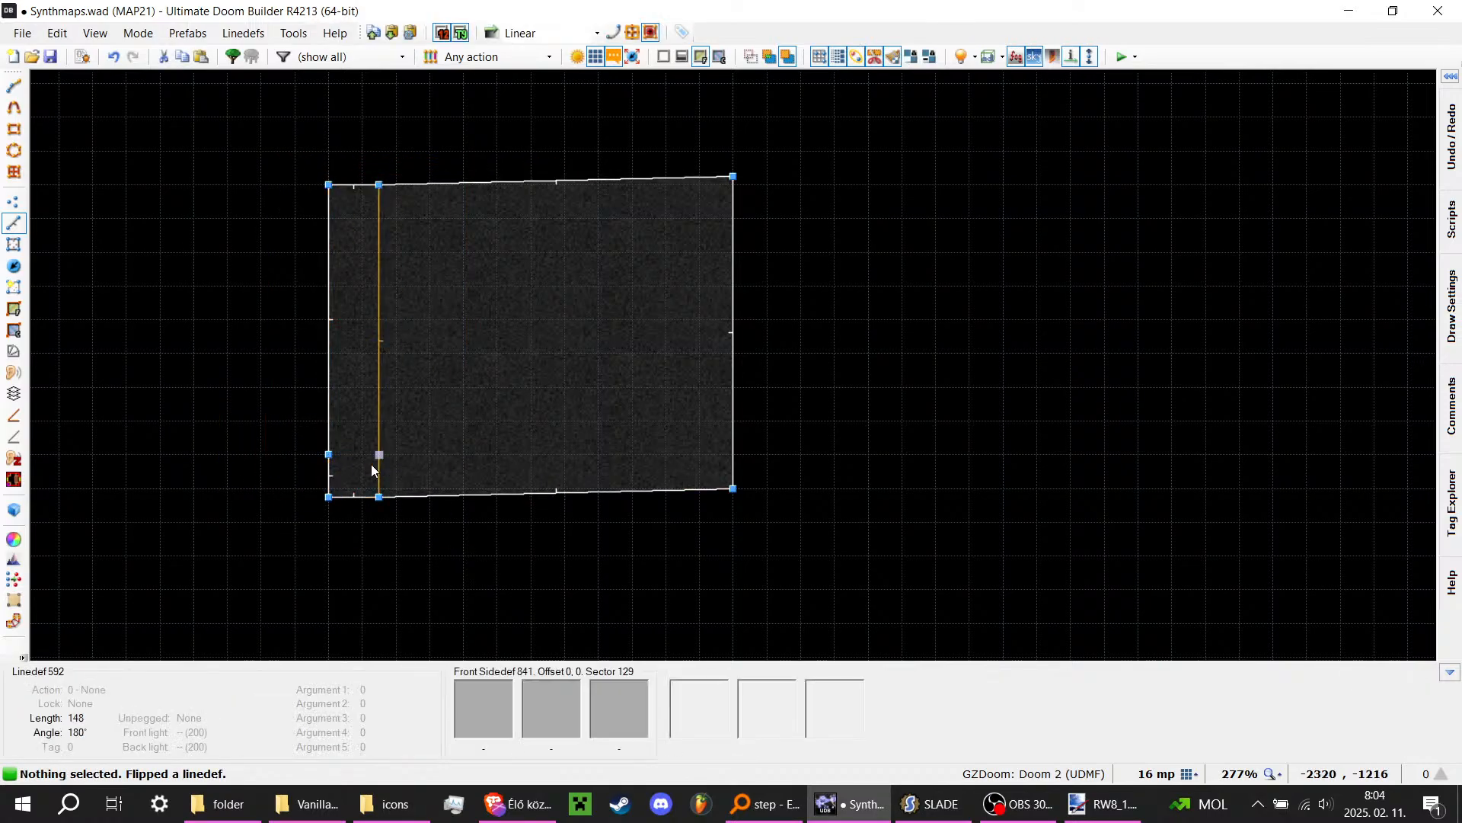
scroll(289, 455, "up", 1)
left_click_drag(304, 127, 471, 535)
scroll(471, 536, "down", 1)
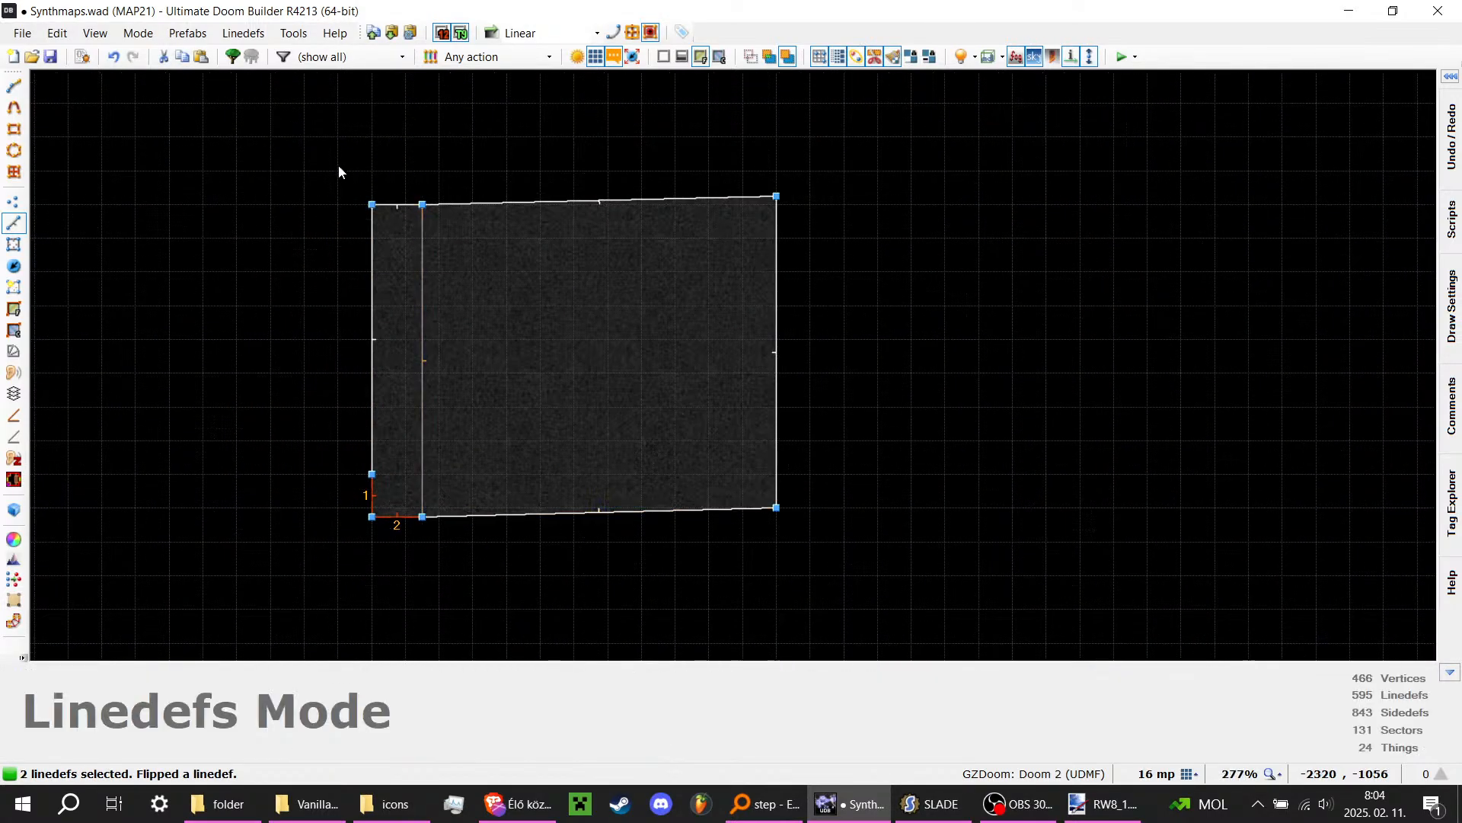
left_click(395, 204)
left_click(14, 201)
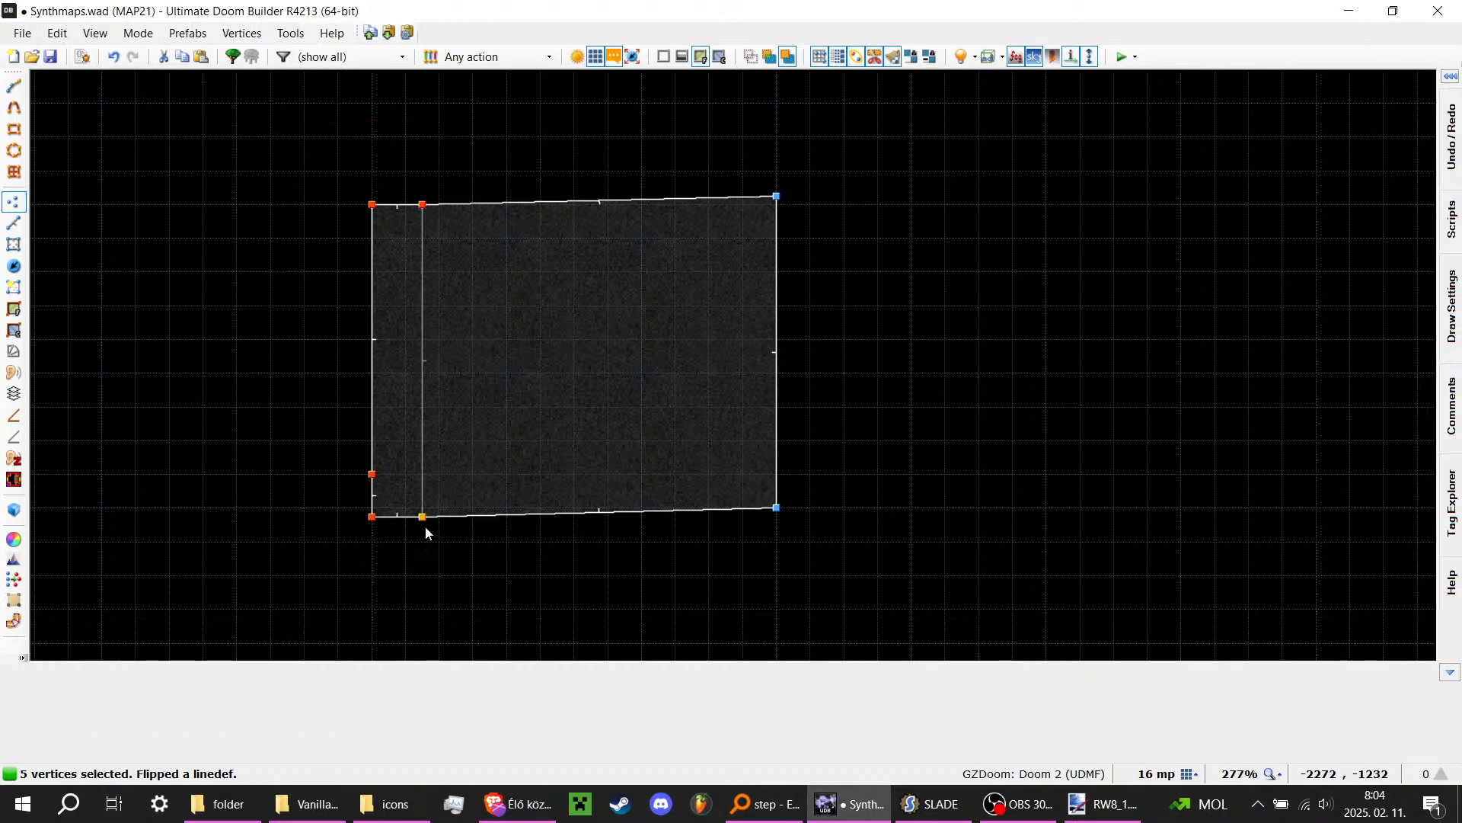
scroll(396, 533, "up", 4)
left_click(378, 530)
scroll(377, 523, "down", 4)
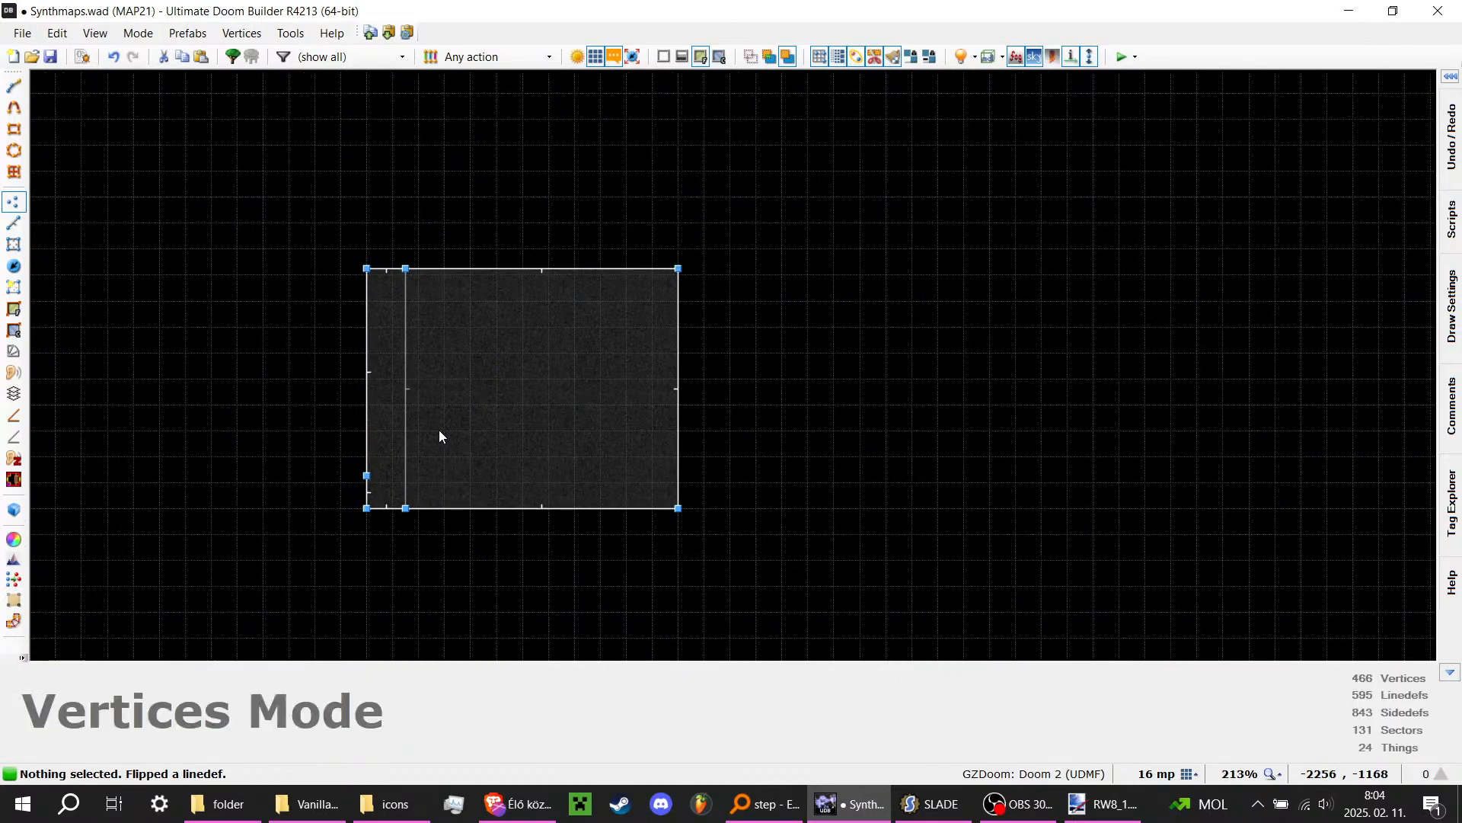
Step: Merge the extra vertex on the copy's west edge into the southwest corner and widen the western sector to about 56 units
key("l")
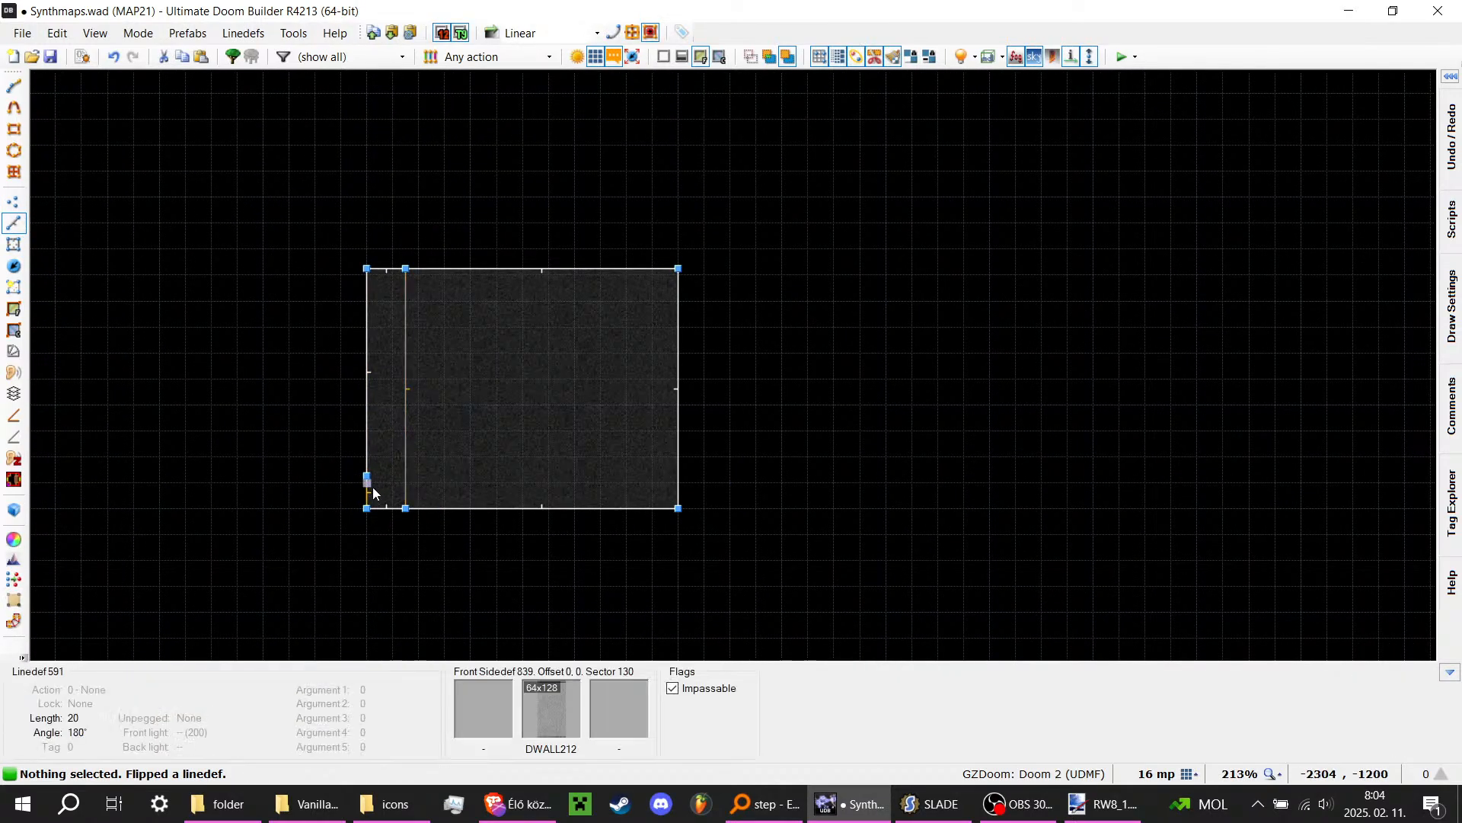
key("v")
left_click_drag(375, 473, 367, 507)
left_click_drag(308, 222, 315, 507)
left_click_drag(391, 562, 488, 624)
scroll(330, 490, "down", 6)
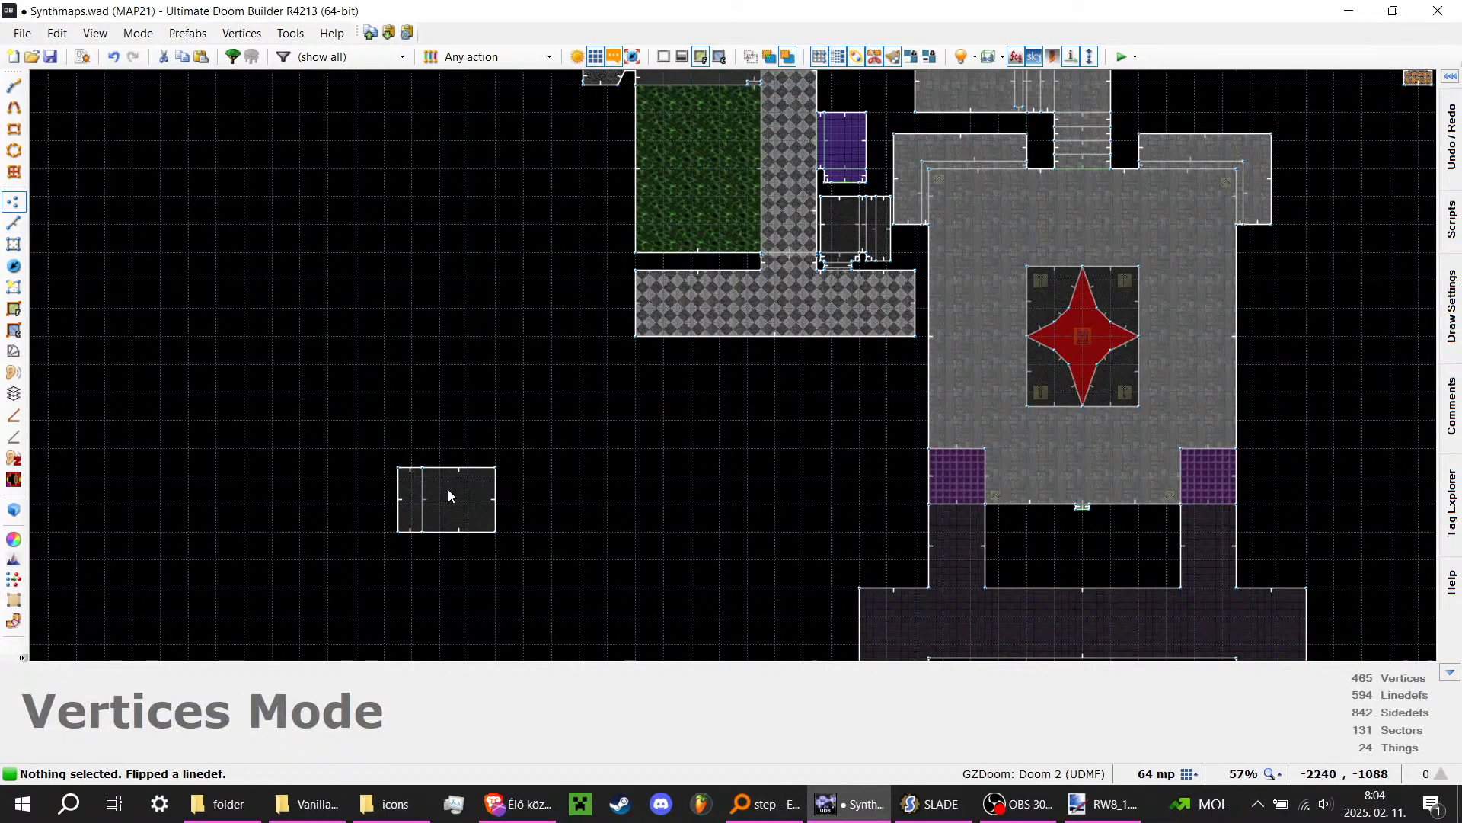
Step: Compare the copy with the original shaft and assign new tag 1 to the original's 148-unit dividing line
scroll(903, 145, "up", 3)
scroll(859, 290, "up", 5)
scroll(923, 330, "down", 7)
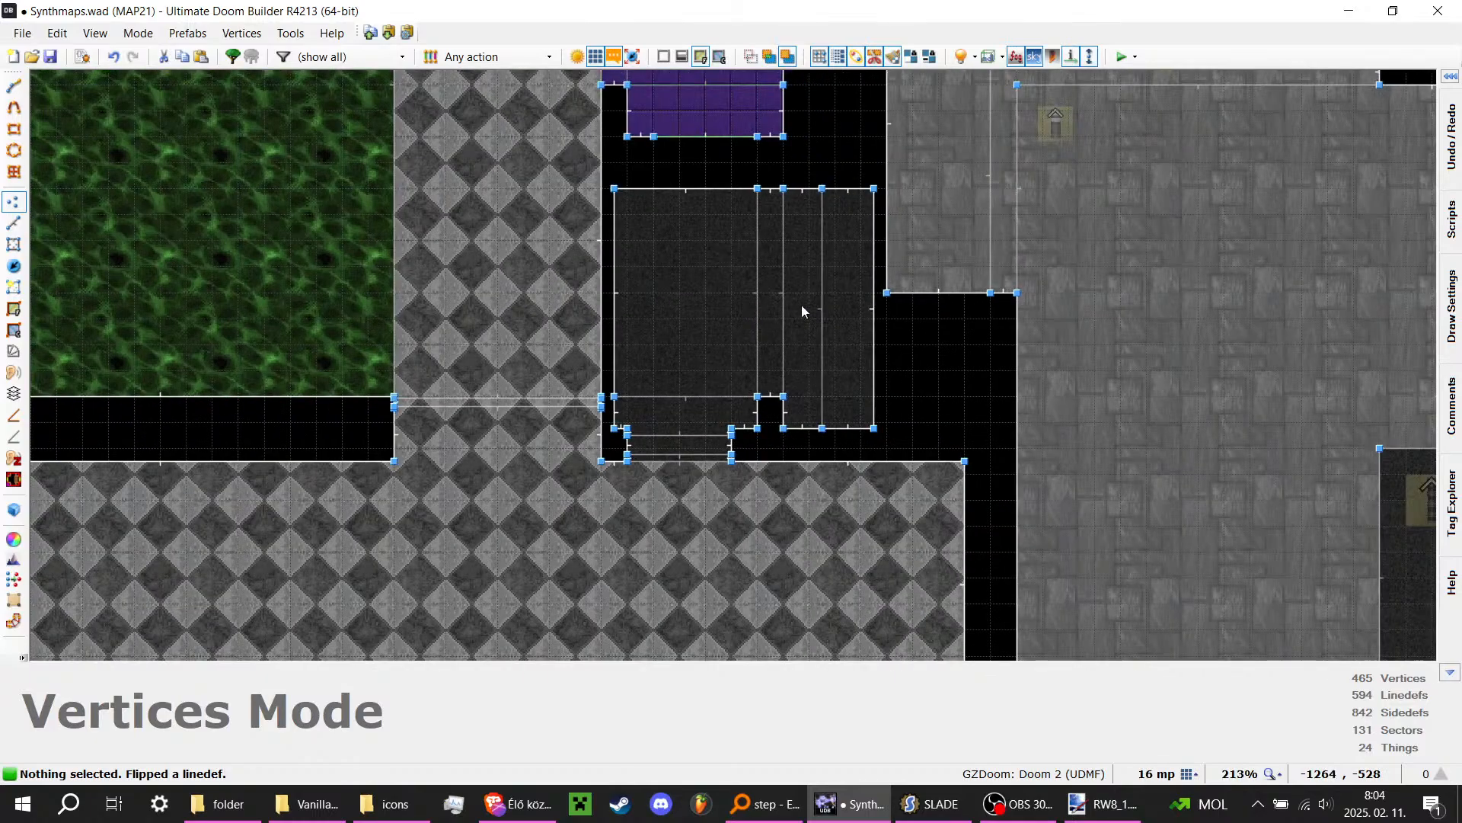
scroll(495, 339, "up", 6)
scroll(432, 364, "down", 8)
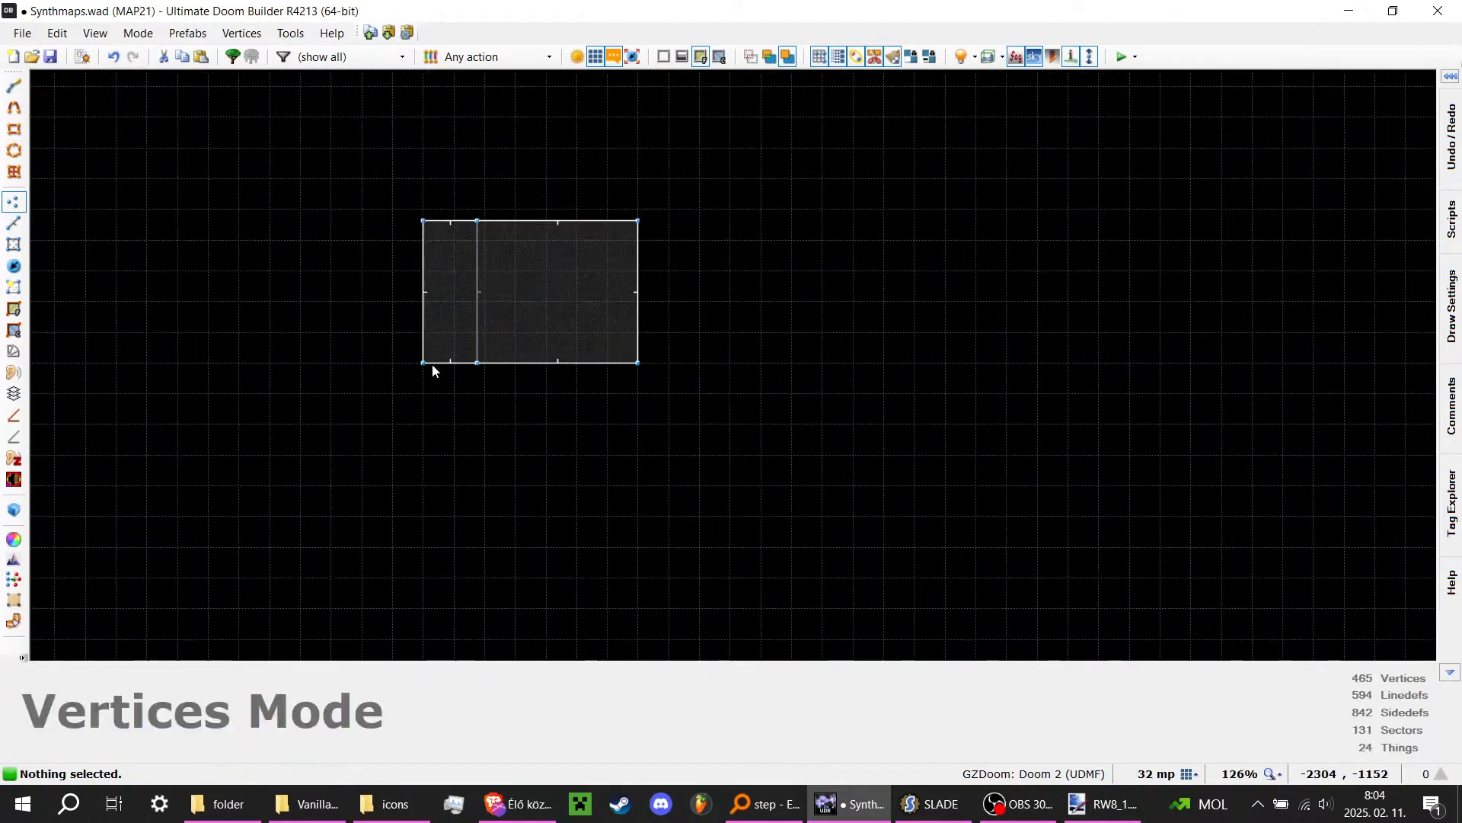
scroll(528, 323, "up", 2)
left_click(16, 222)
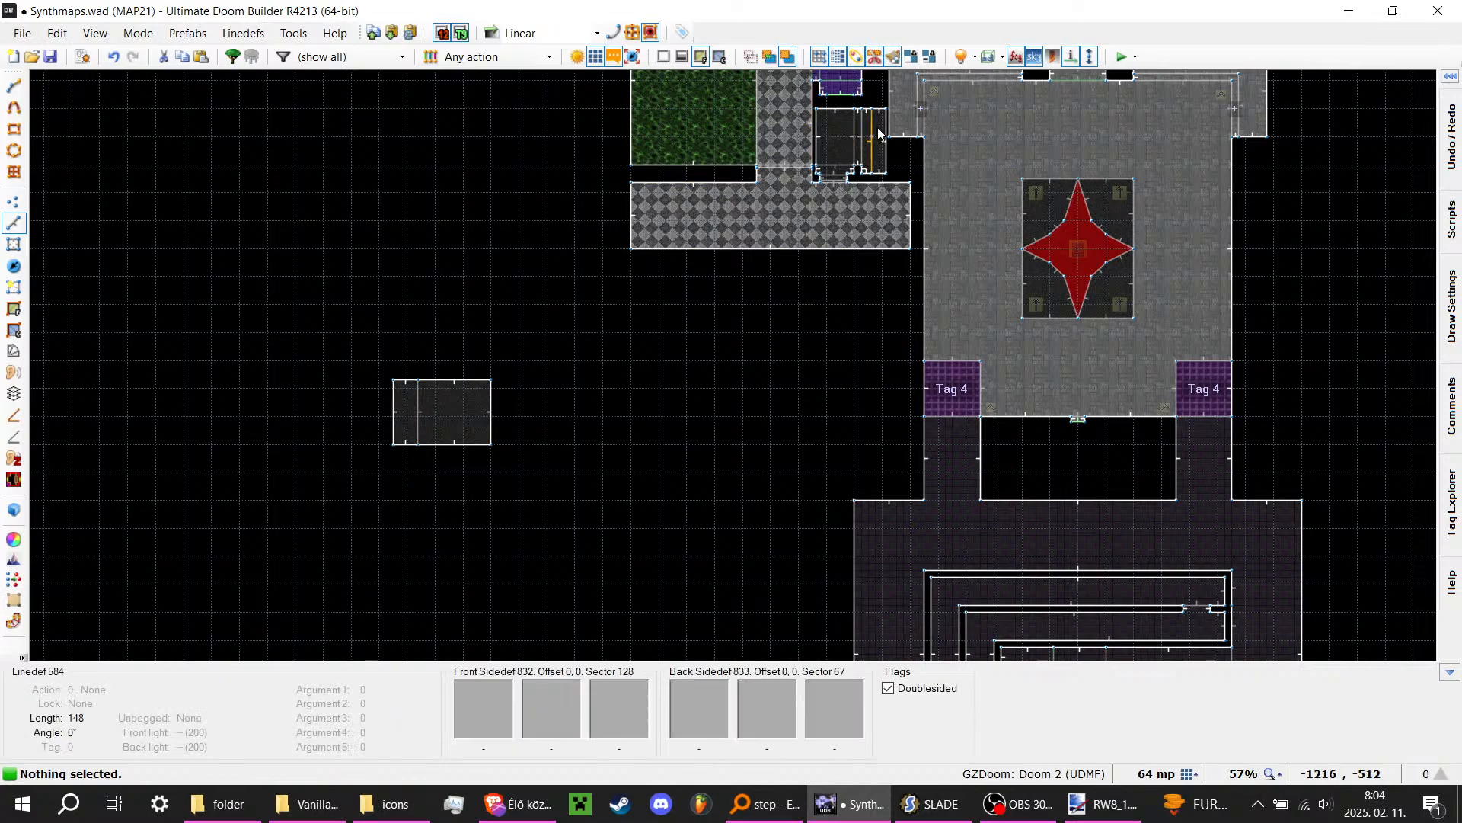
right_click(850, 252)
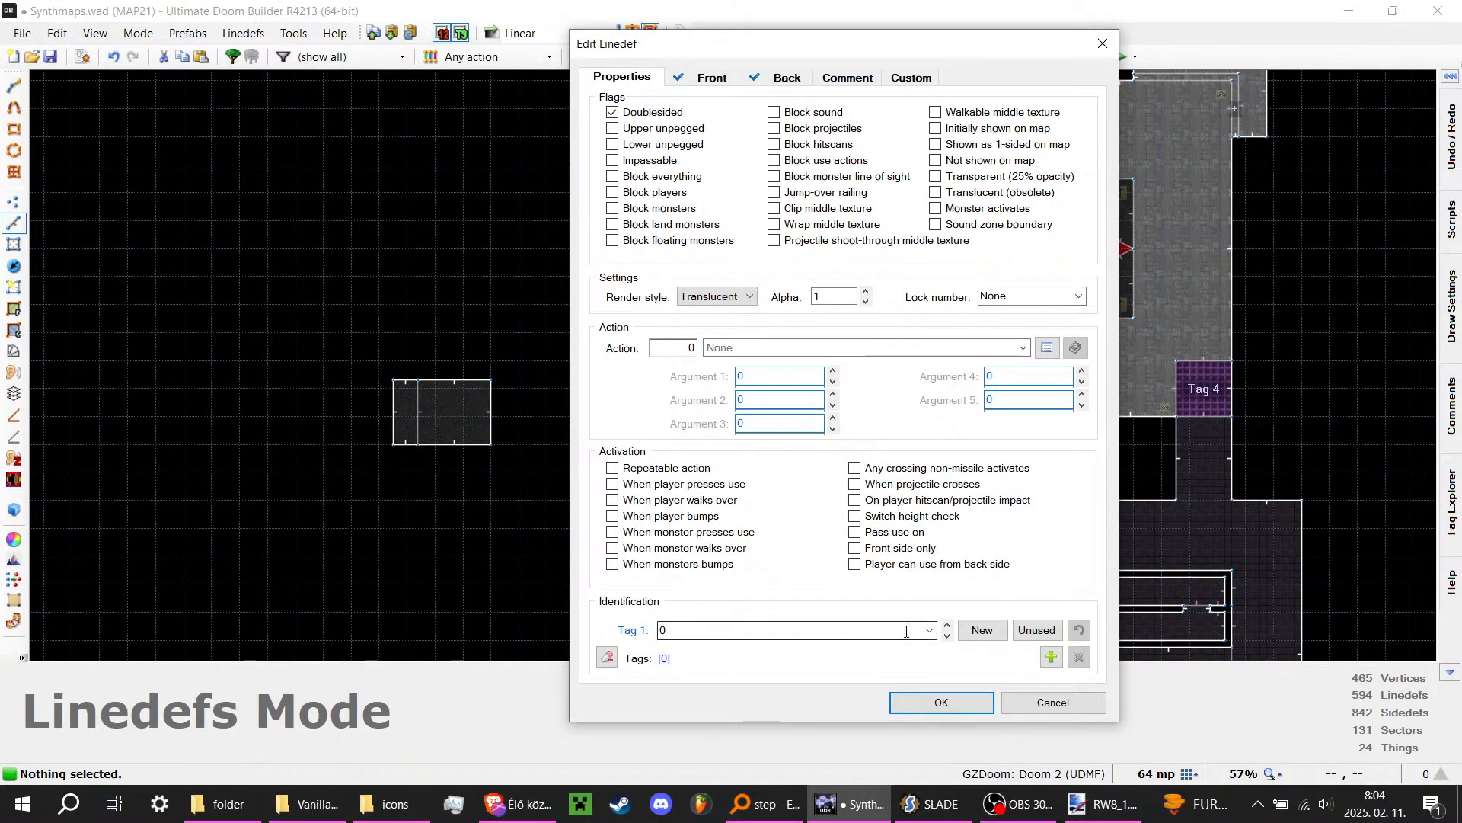
left_click(945, 635)
left_click(929, 631)
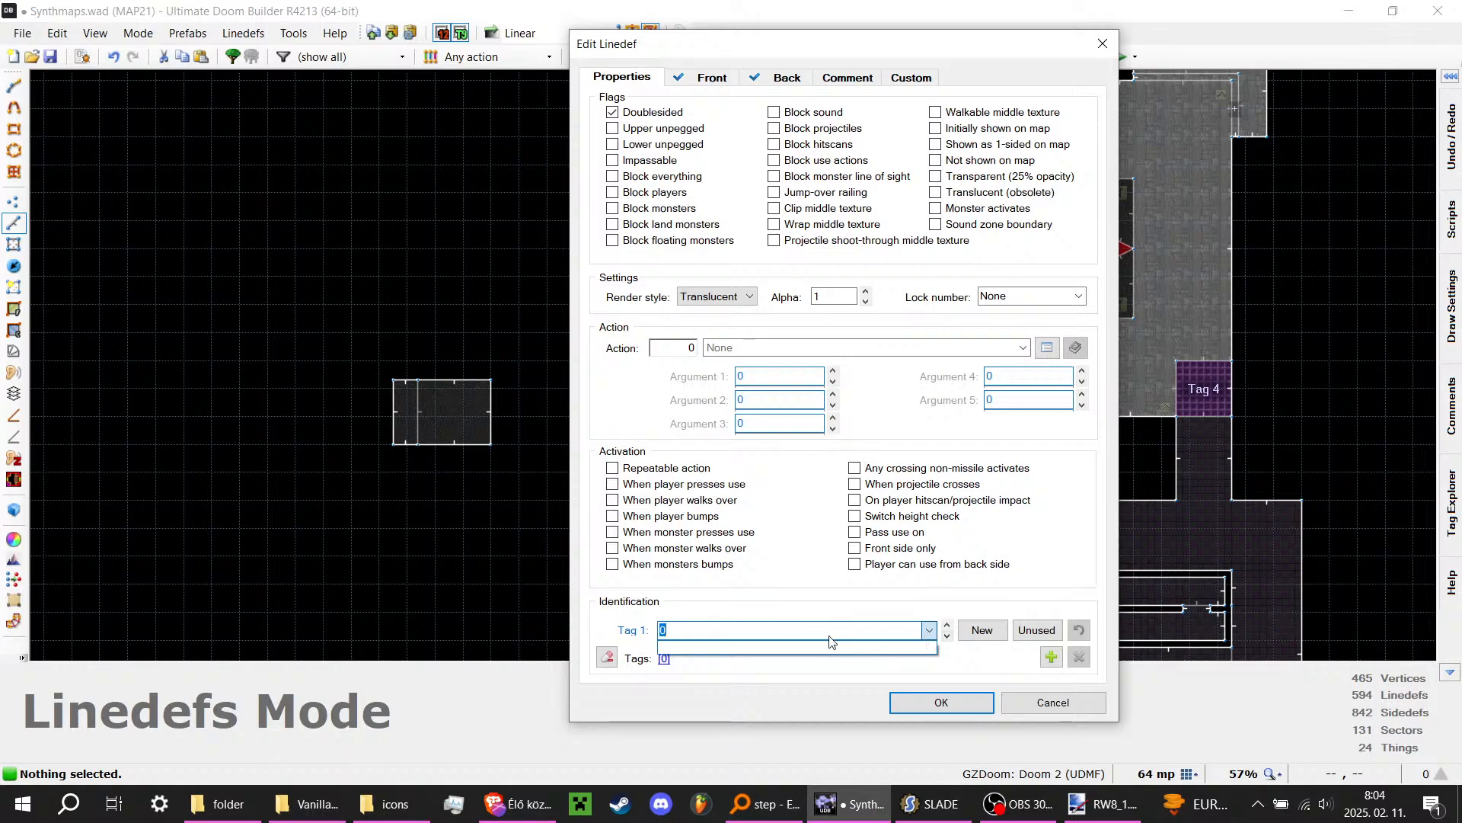
left_click(837, 679)
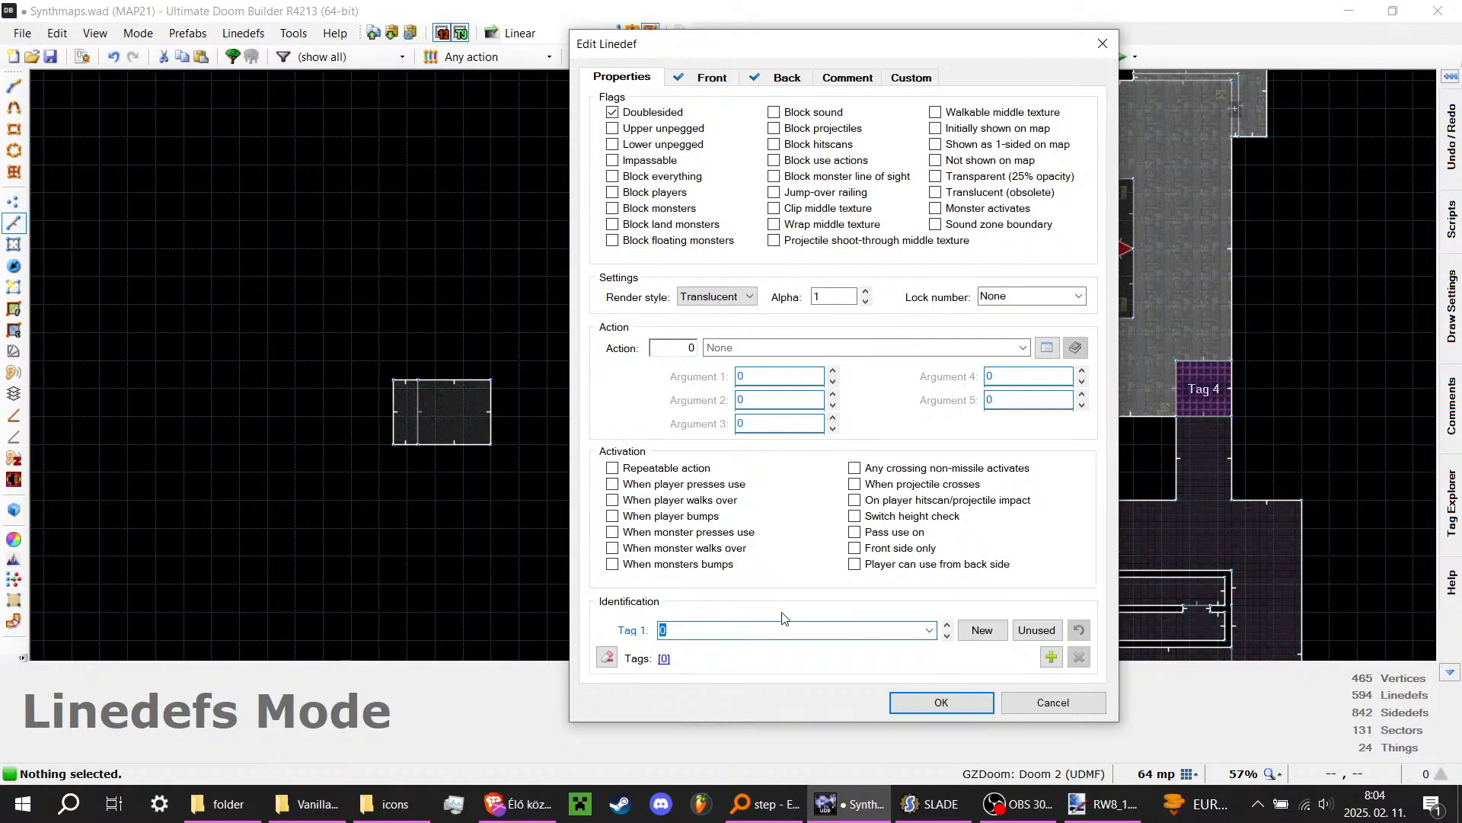
left_click(981, 630)
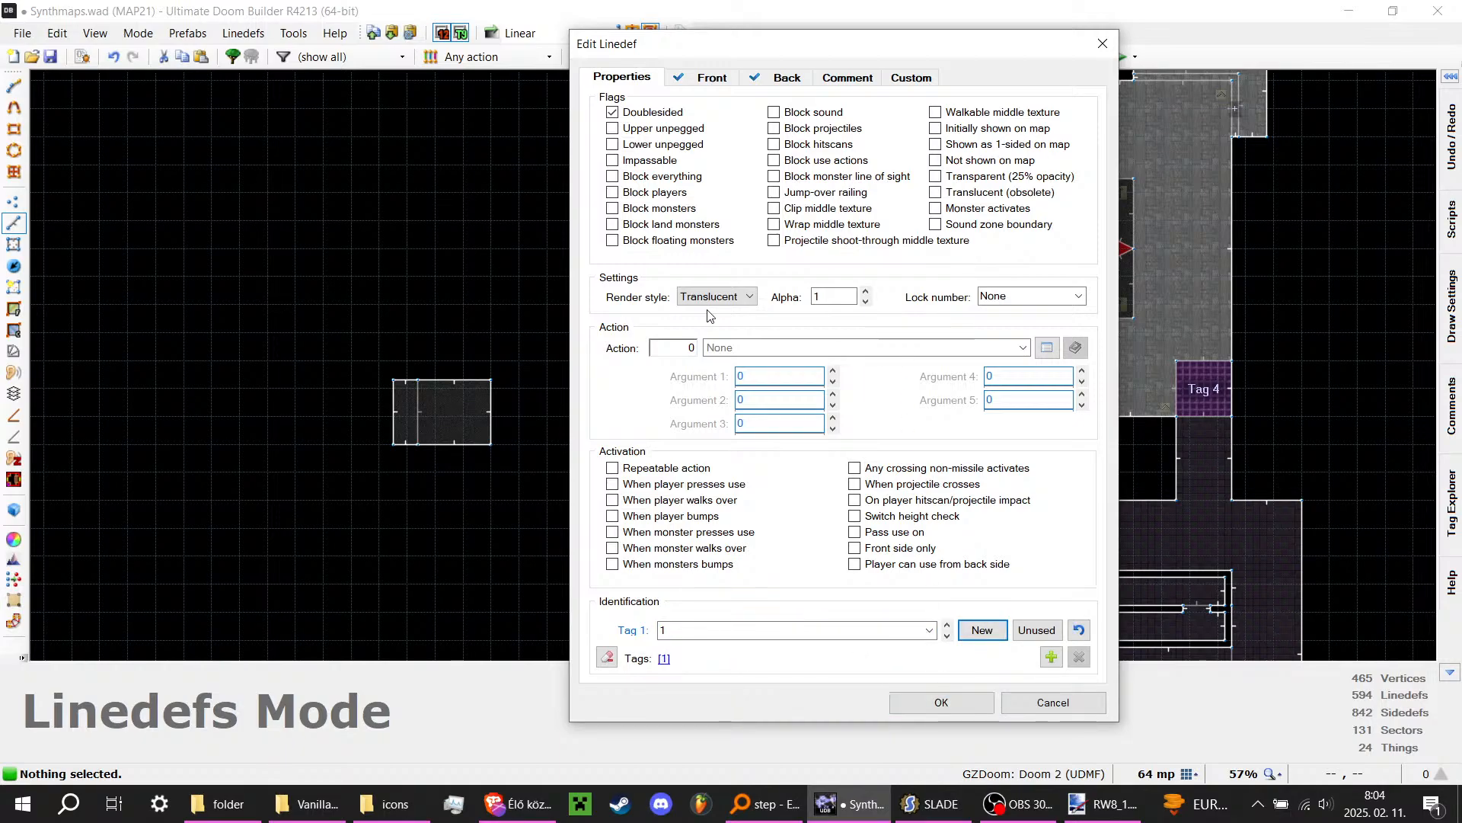
Step: Assign action 156, Line Set Portal, with the Static (Eternity style) portal type to the original shaft's dividing line
left_click(730, 344)
type("156")
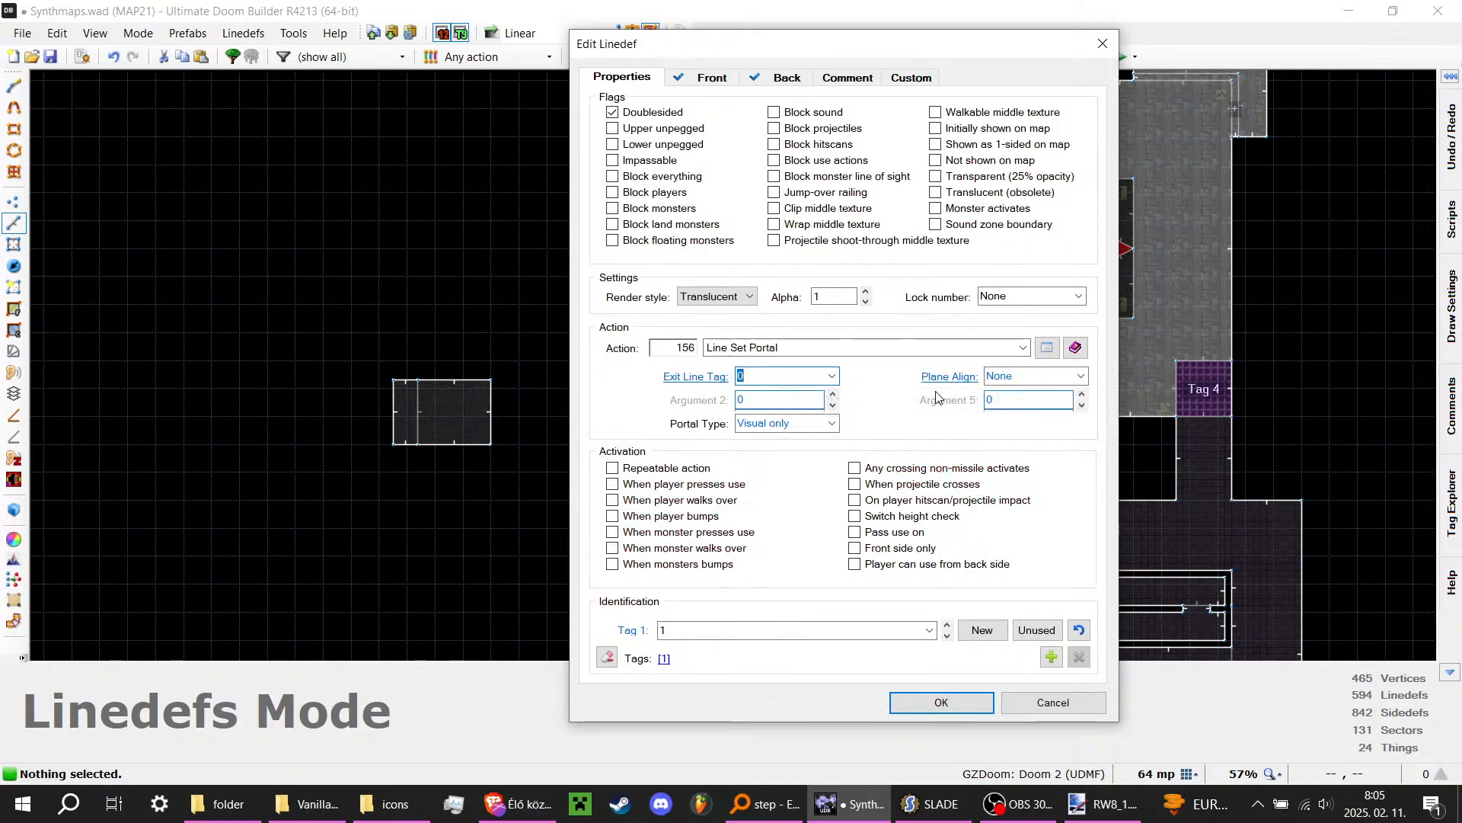
left_click(831, 424)
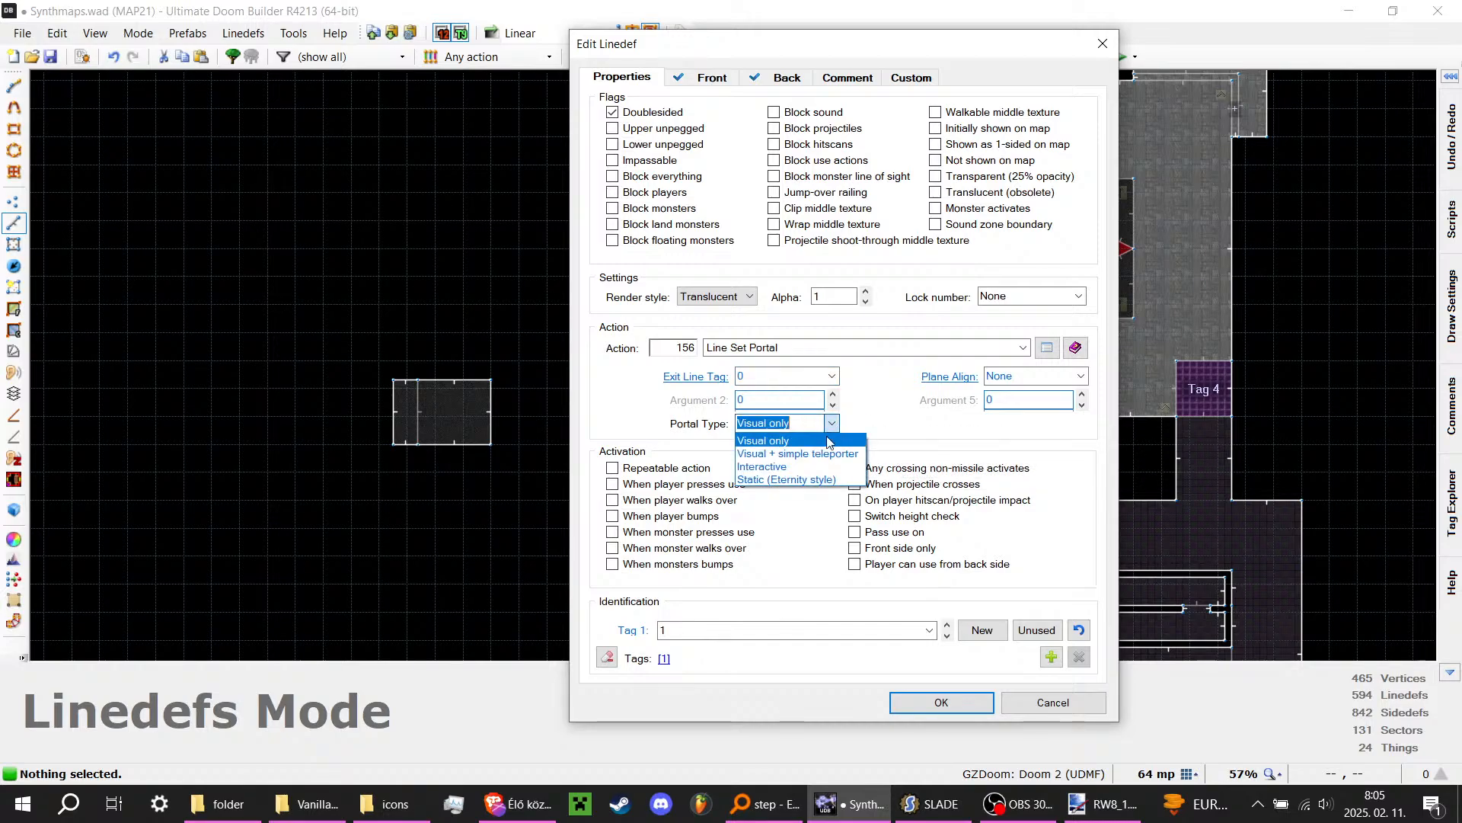
left_click(808, 480)
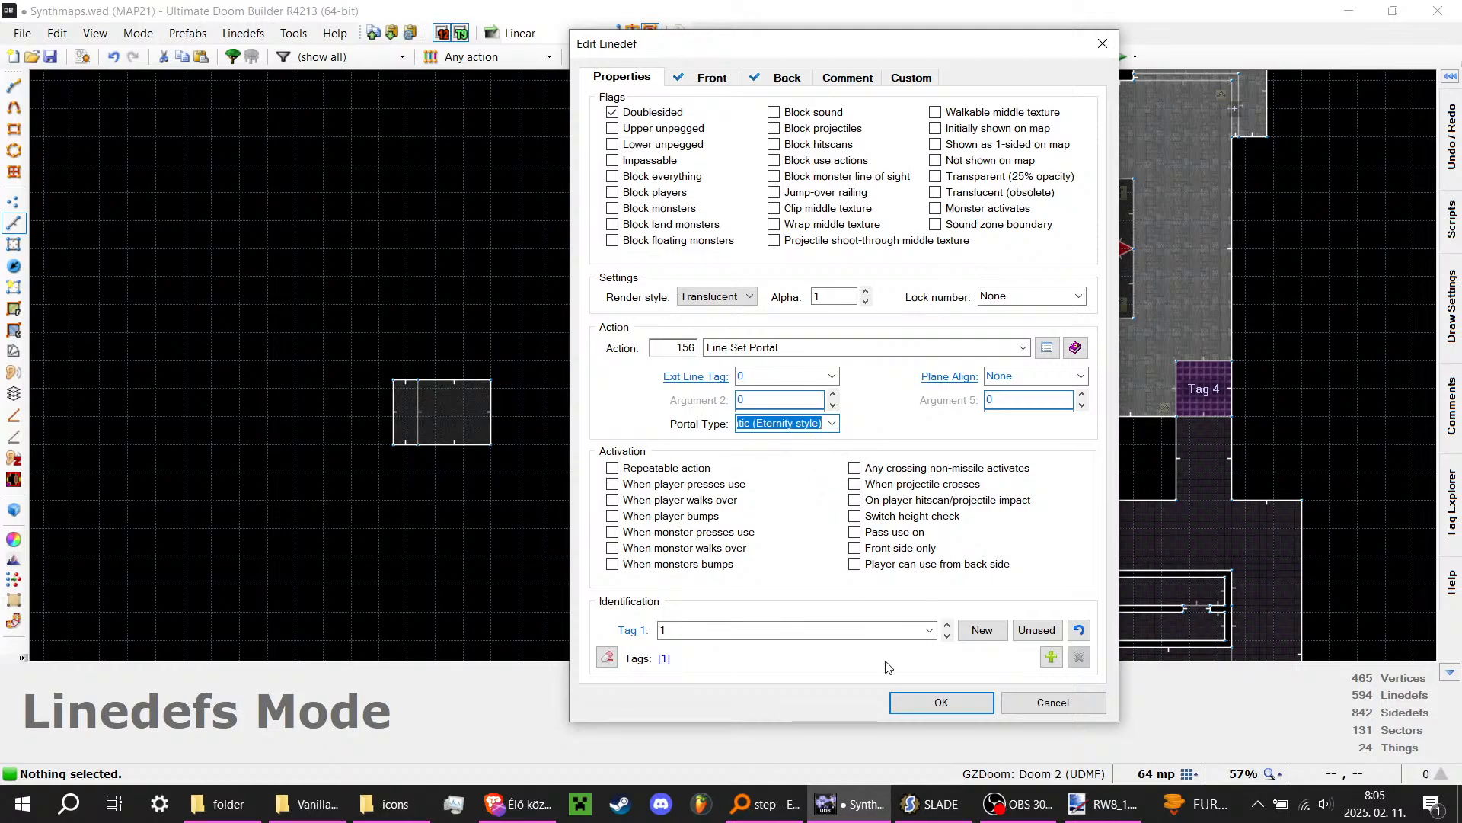
left_click(918, 702)
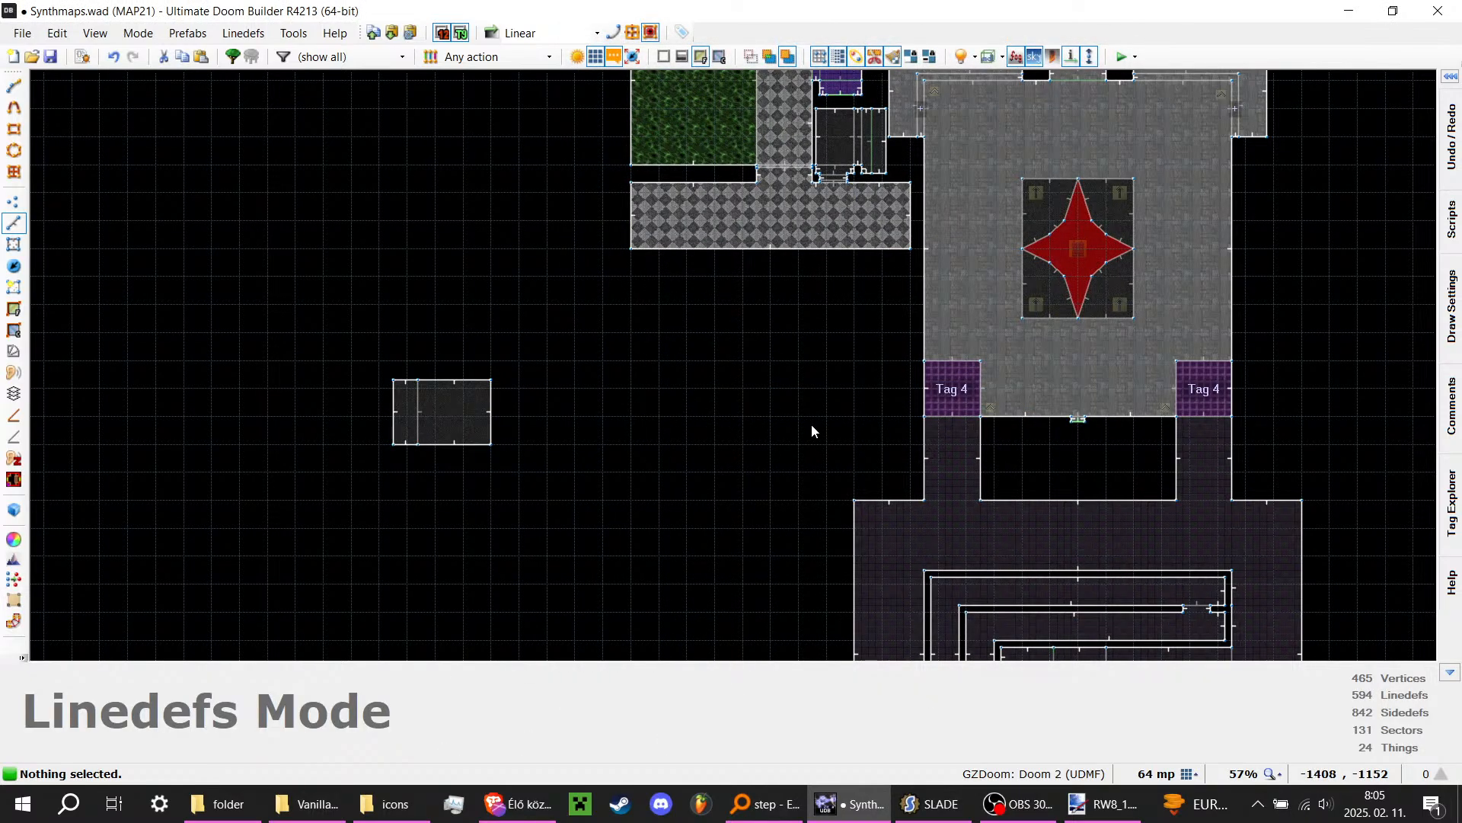
Step: Give the copy's dividing line new tag 8 and action 156, Line Set Portal, with exit line tag 1 and Static (Eternity style) type
scroll(428, 415, "up", 3)
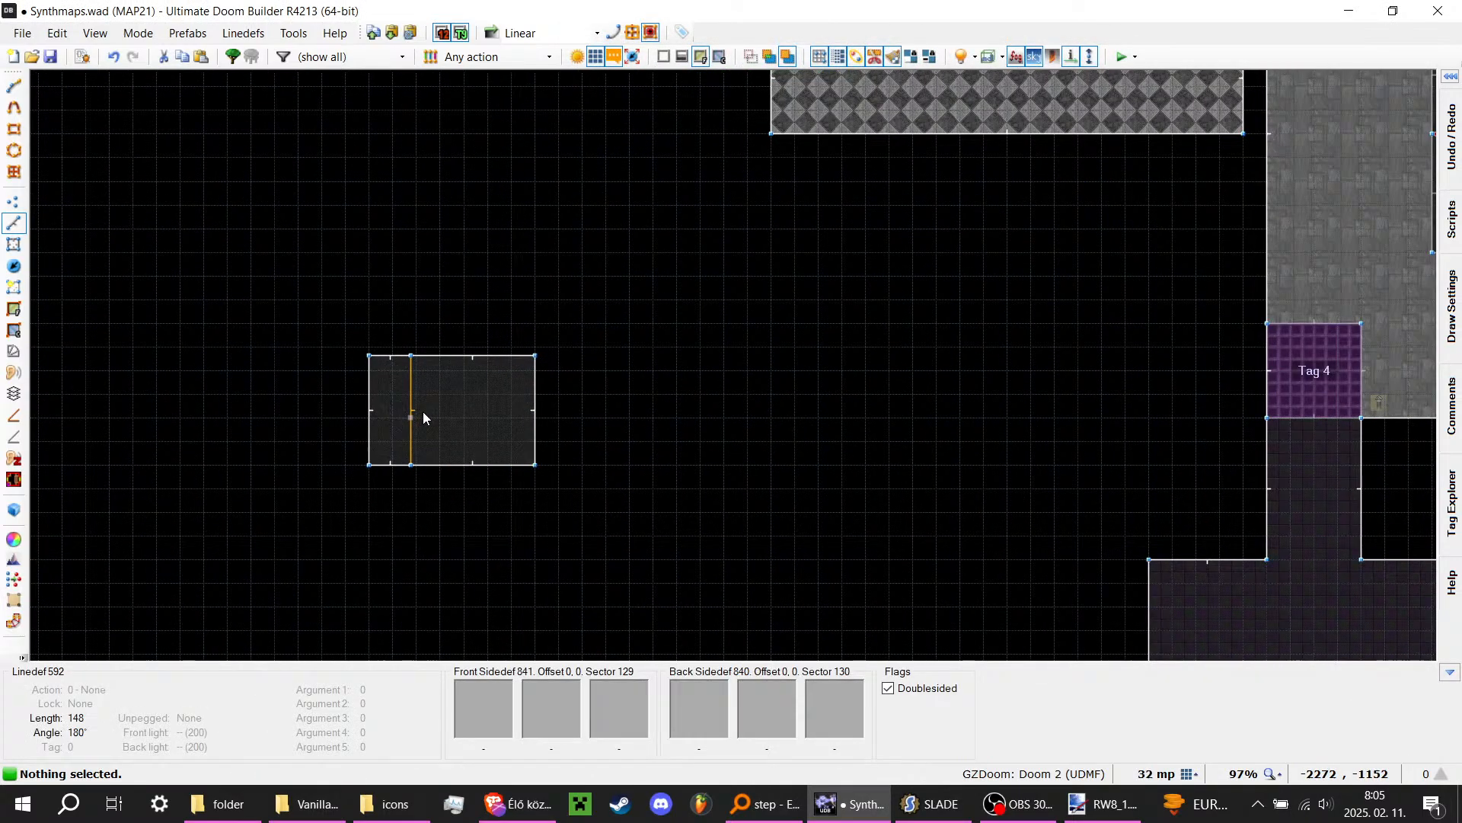
right_click(471, 427)
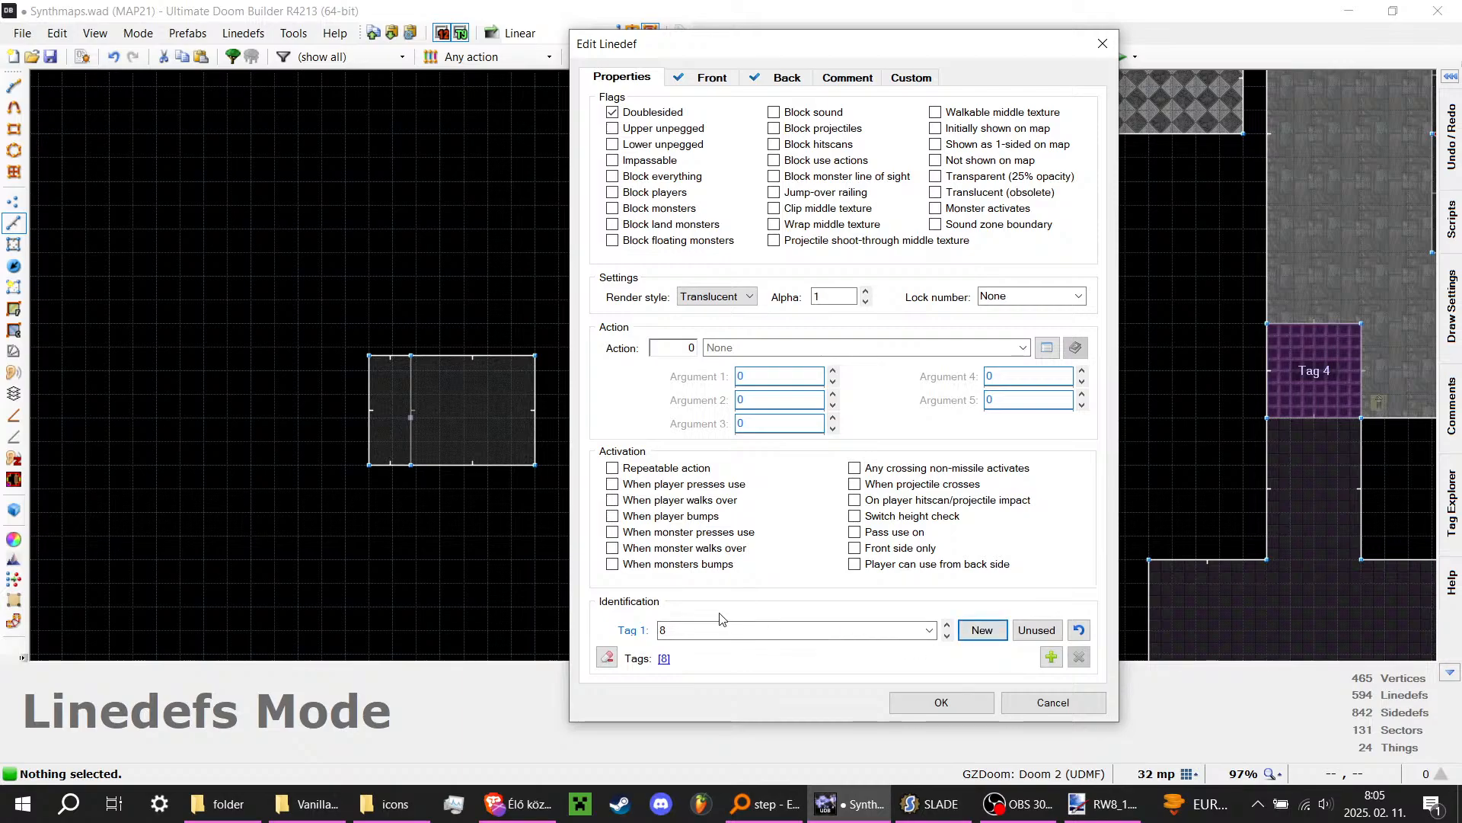
left_click(682, 348)
type("156")
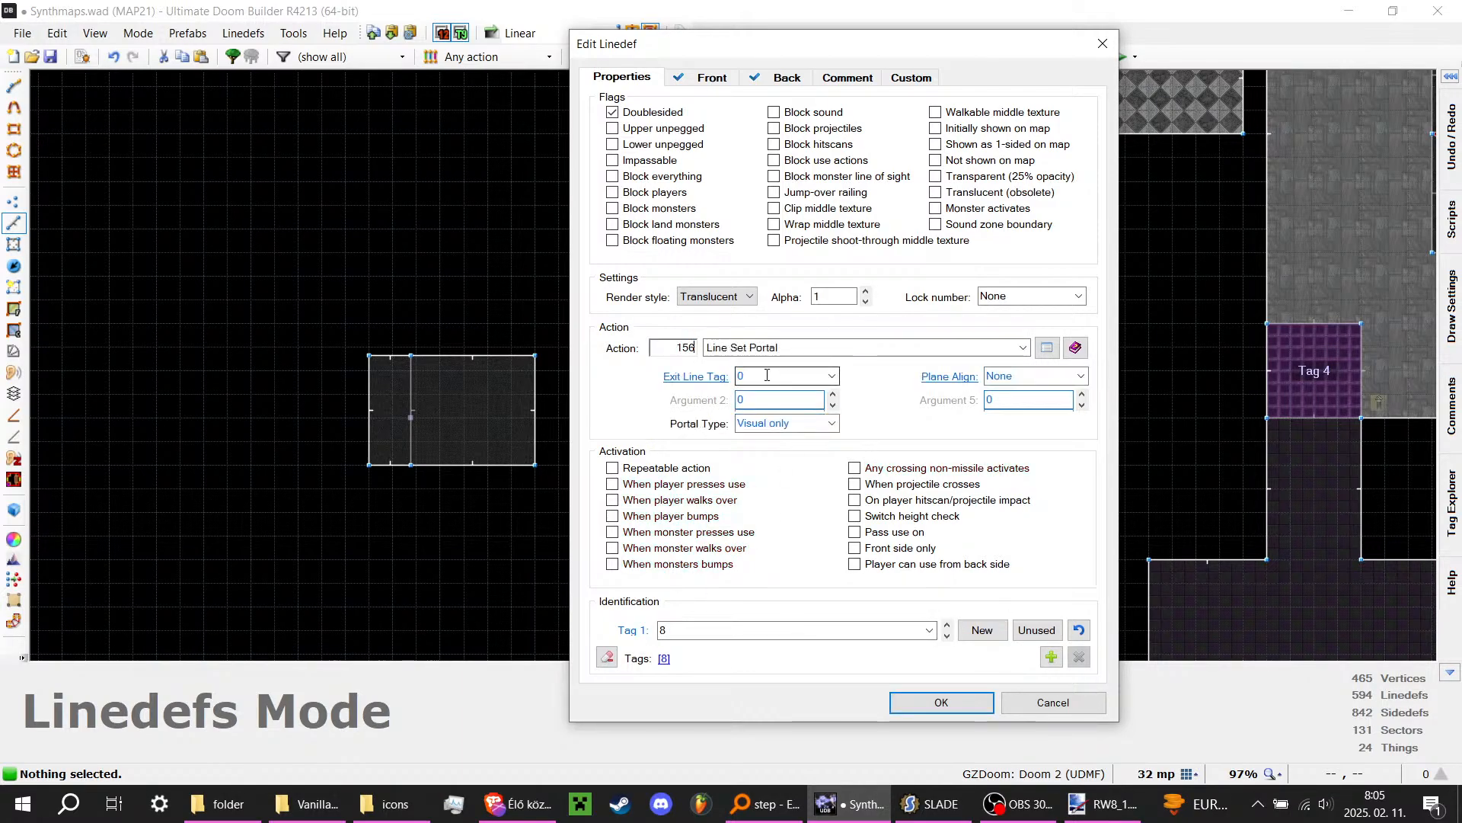
double_click(767, 375)
type("1")
left_click(830, 423)
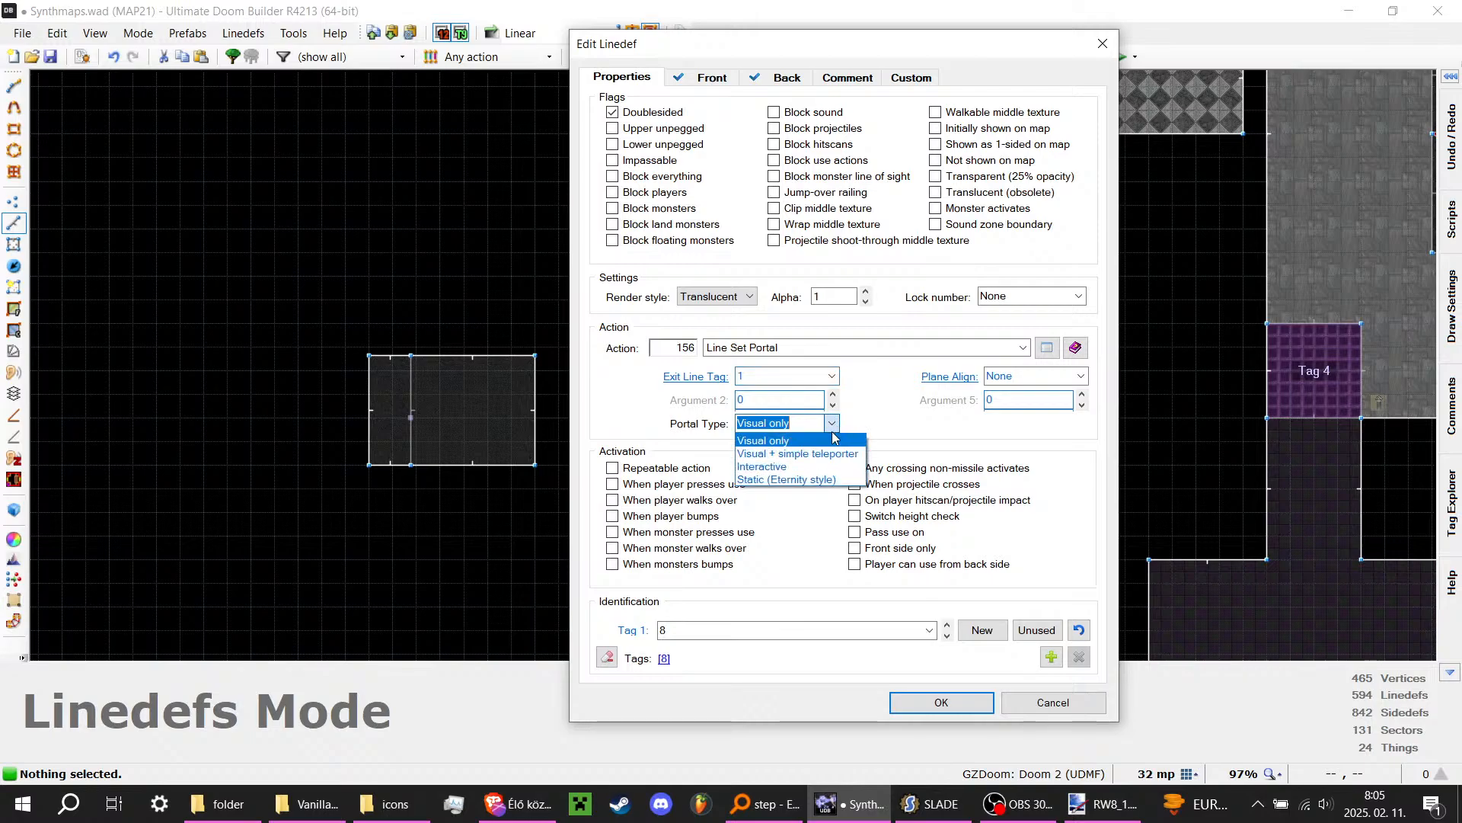
left_click(805, 479)
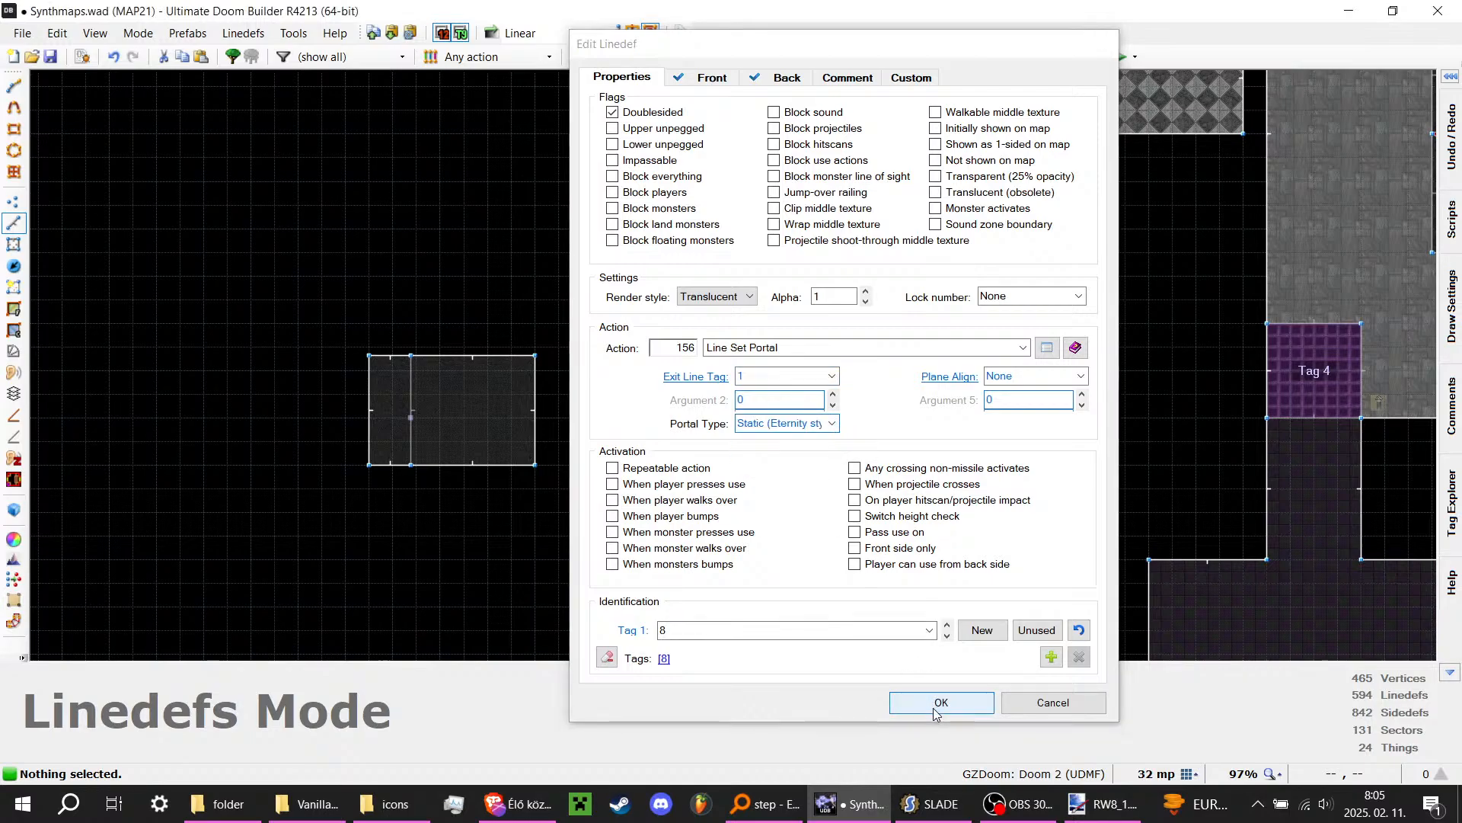
left_click(941, 701)
Step: Set the exit line tag of the original shaft's portal line to 8
scroll(682, 437, "down", 2)
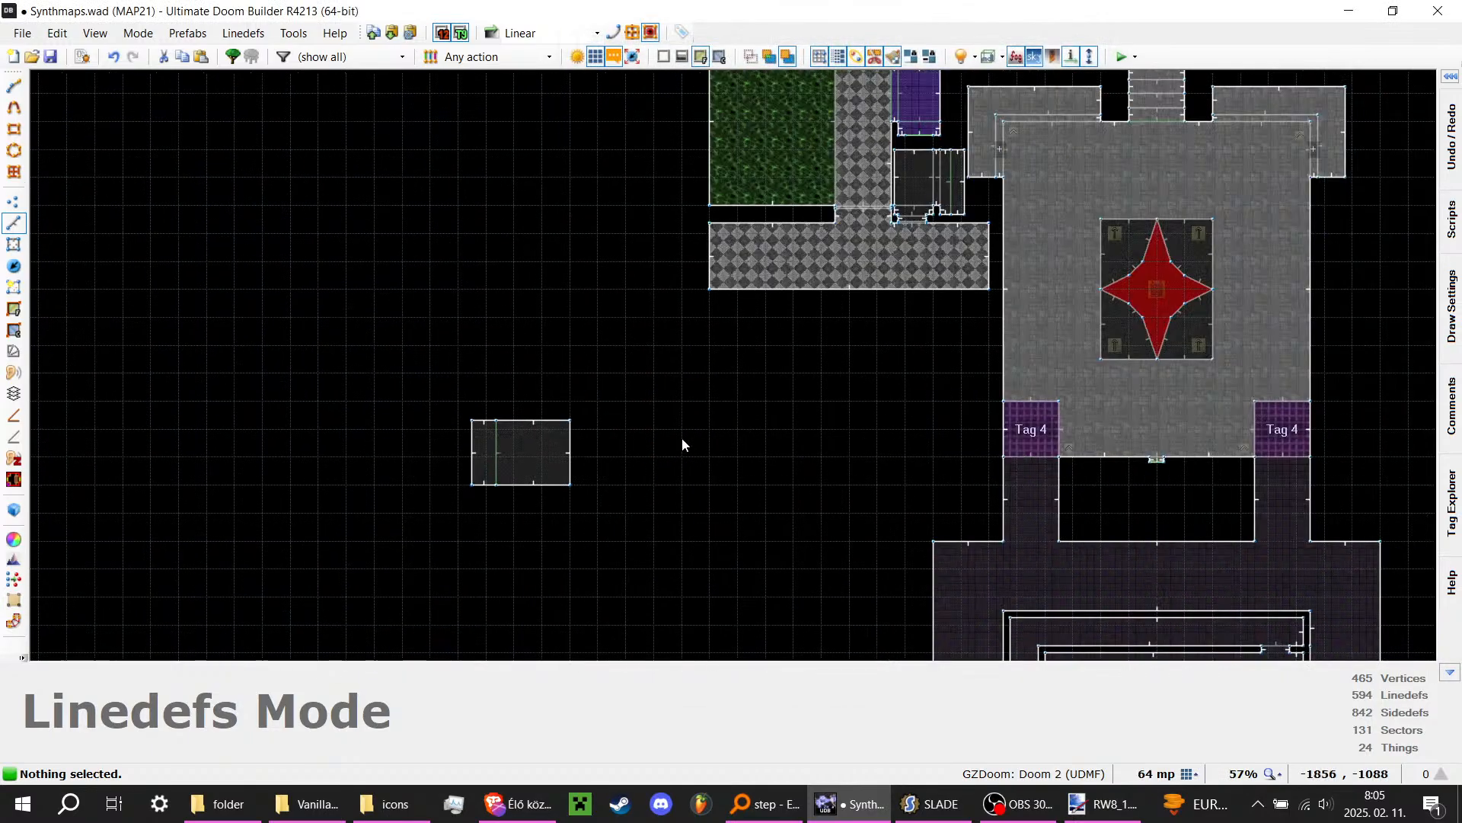
right_click(949, 186)
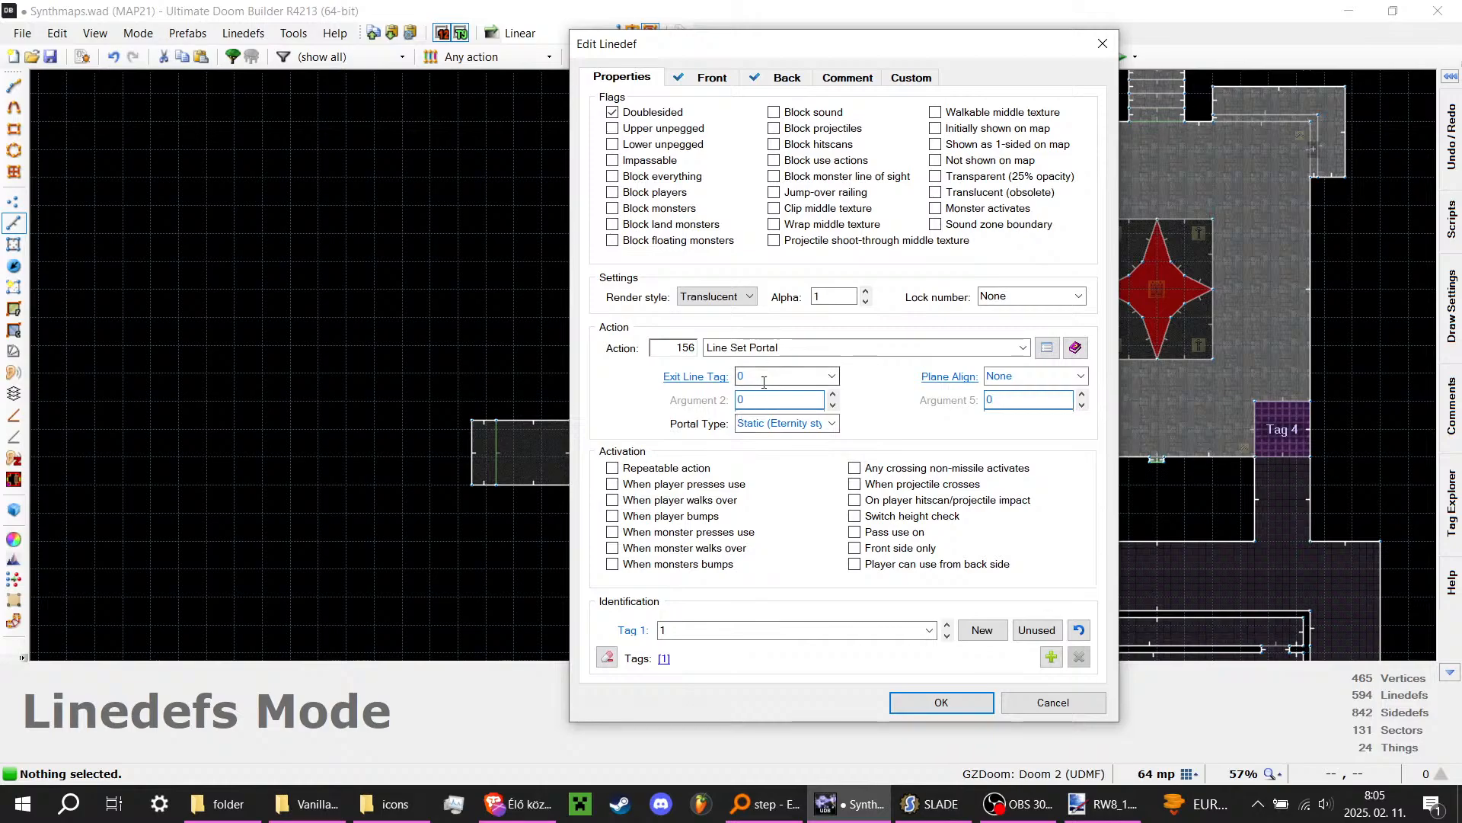
left_click(764, 381)
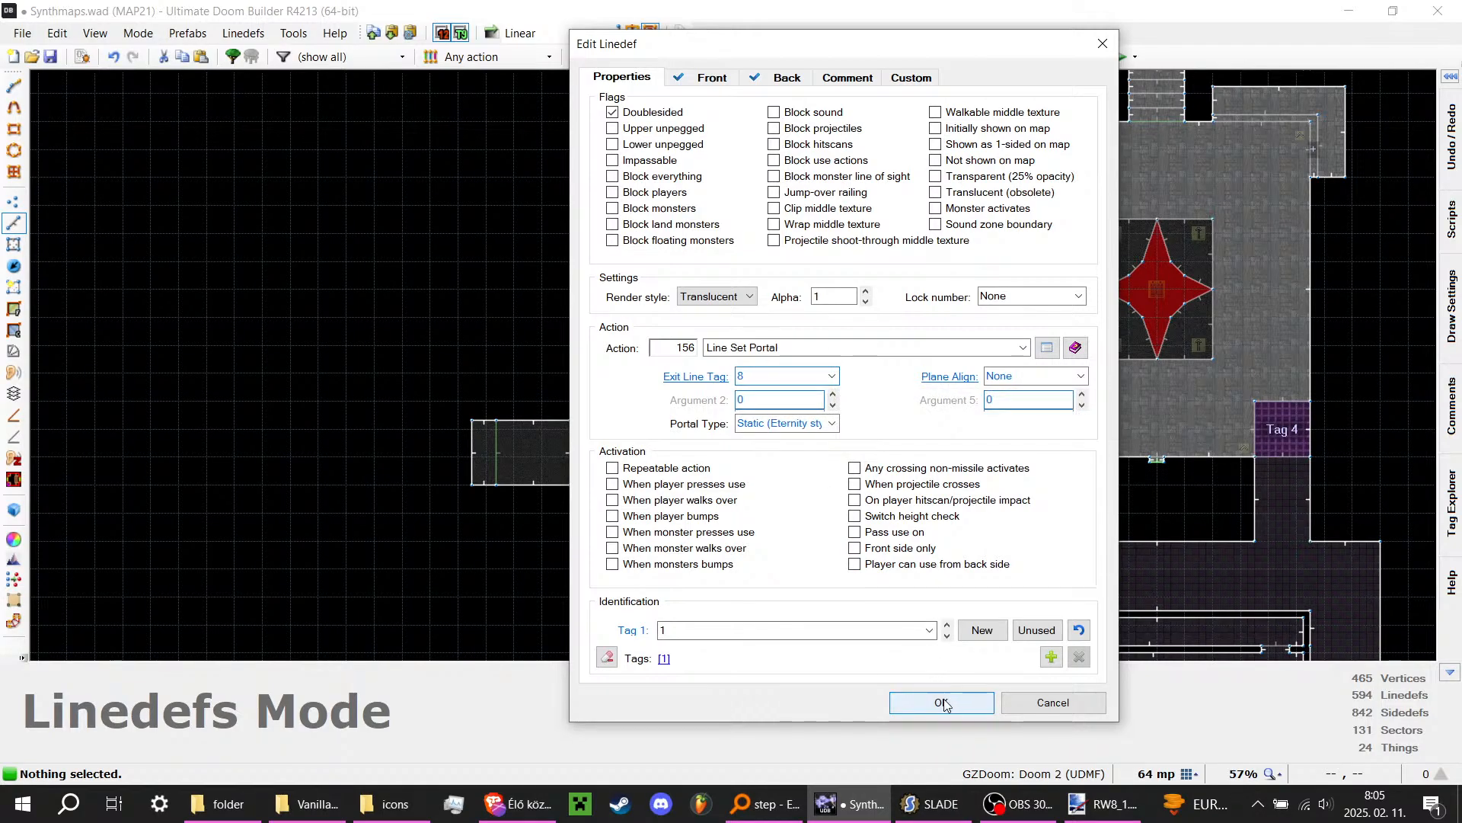
left_click(942, 701)
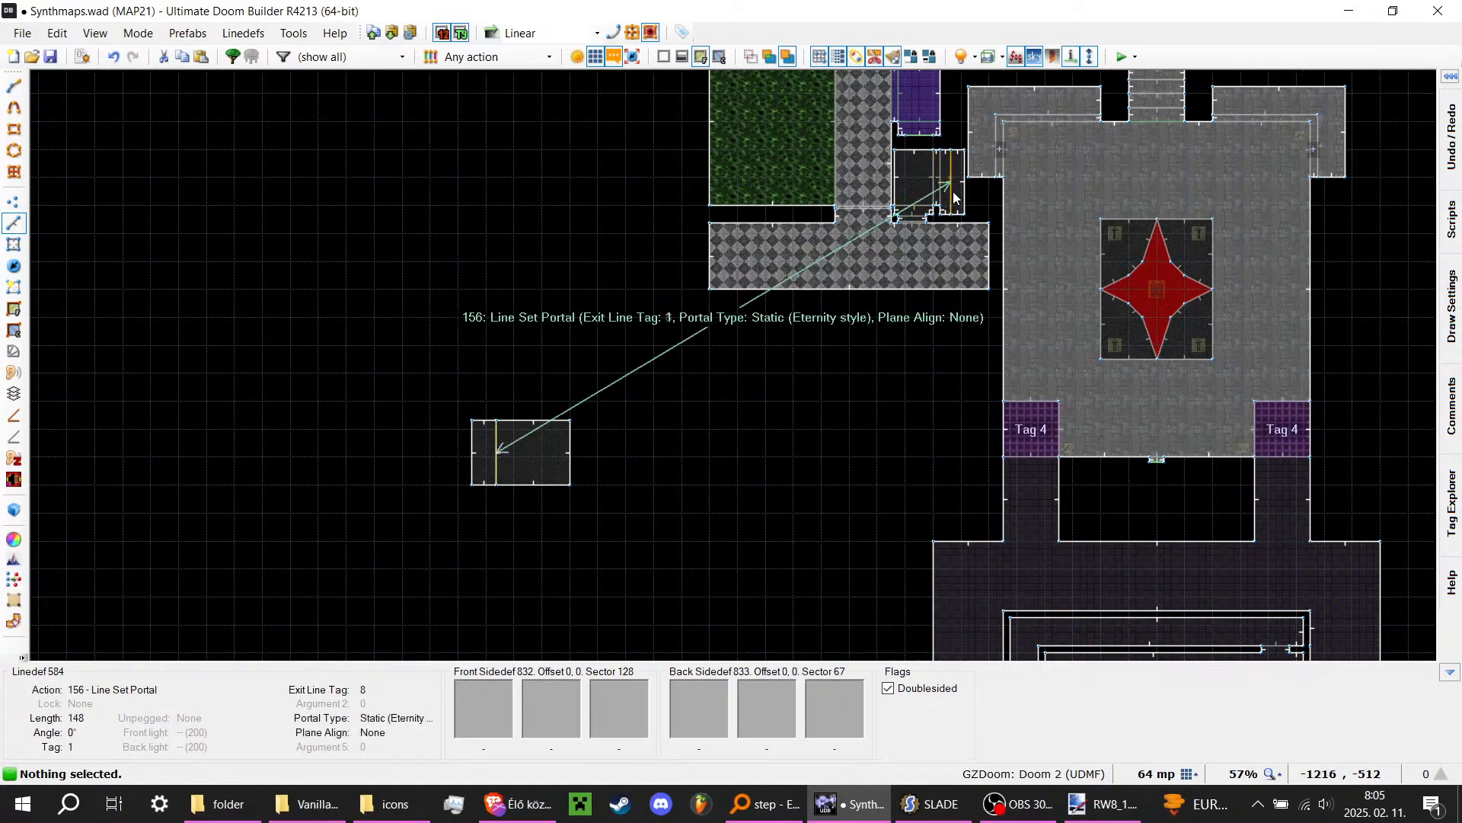
Step: Hold the copy's two sectors against the original shaft, place them back in the open area southwest of it, and clear the selection
scroll(952, 190, "up", 10)
scroll(950, 189, "down", 8)
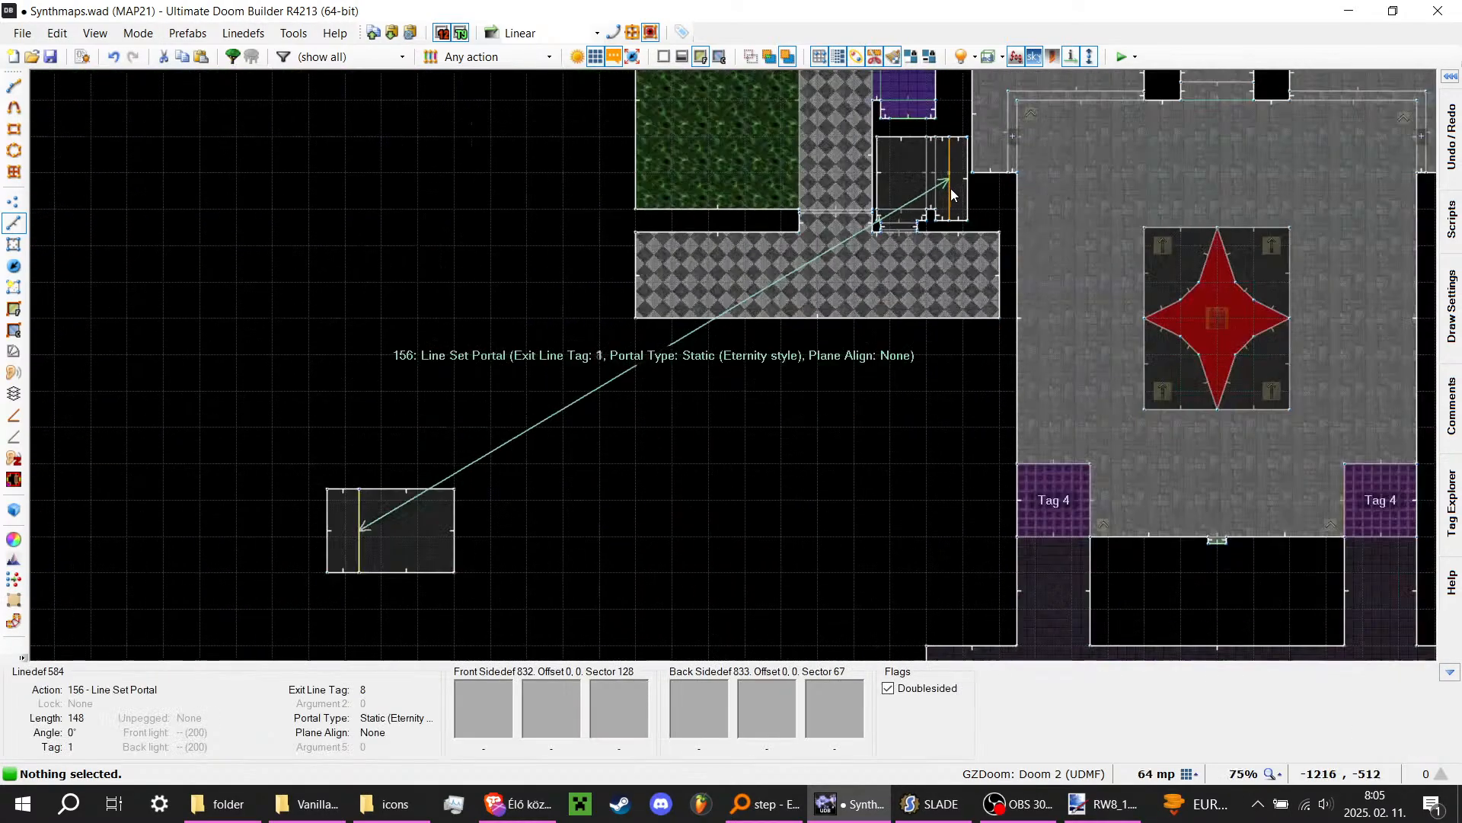
scroll(450, 481, "up", 6)
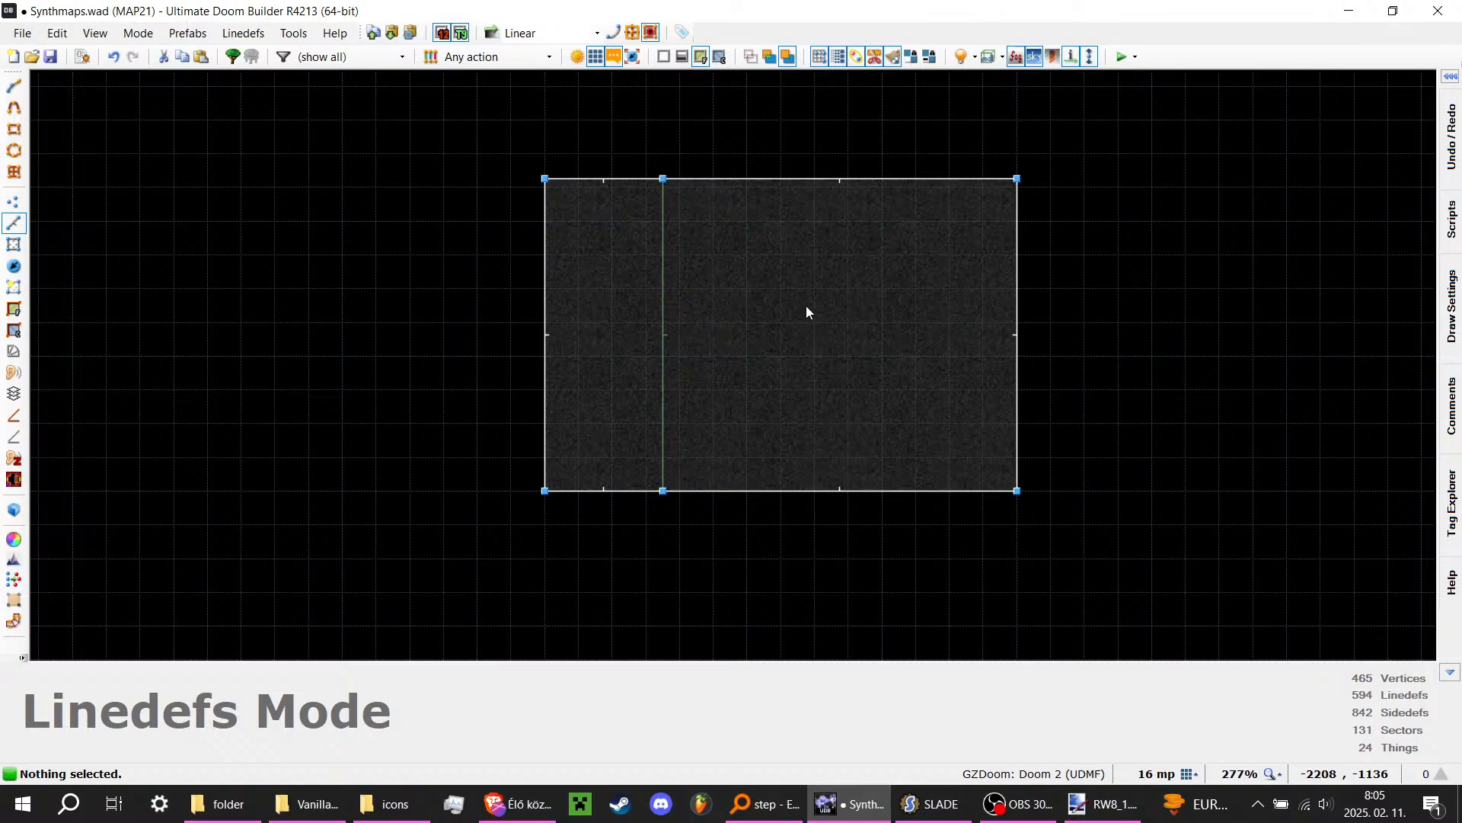
scroll(580, 412, "down", 7)
left_click_drag(483, 295, 962, 194)
key("s")
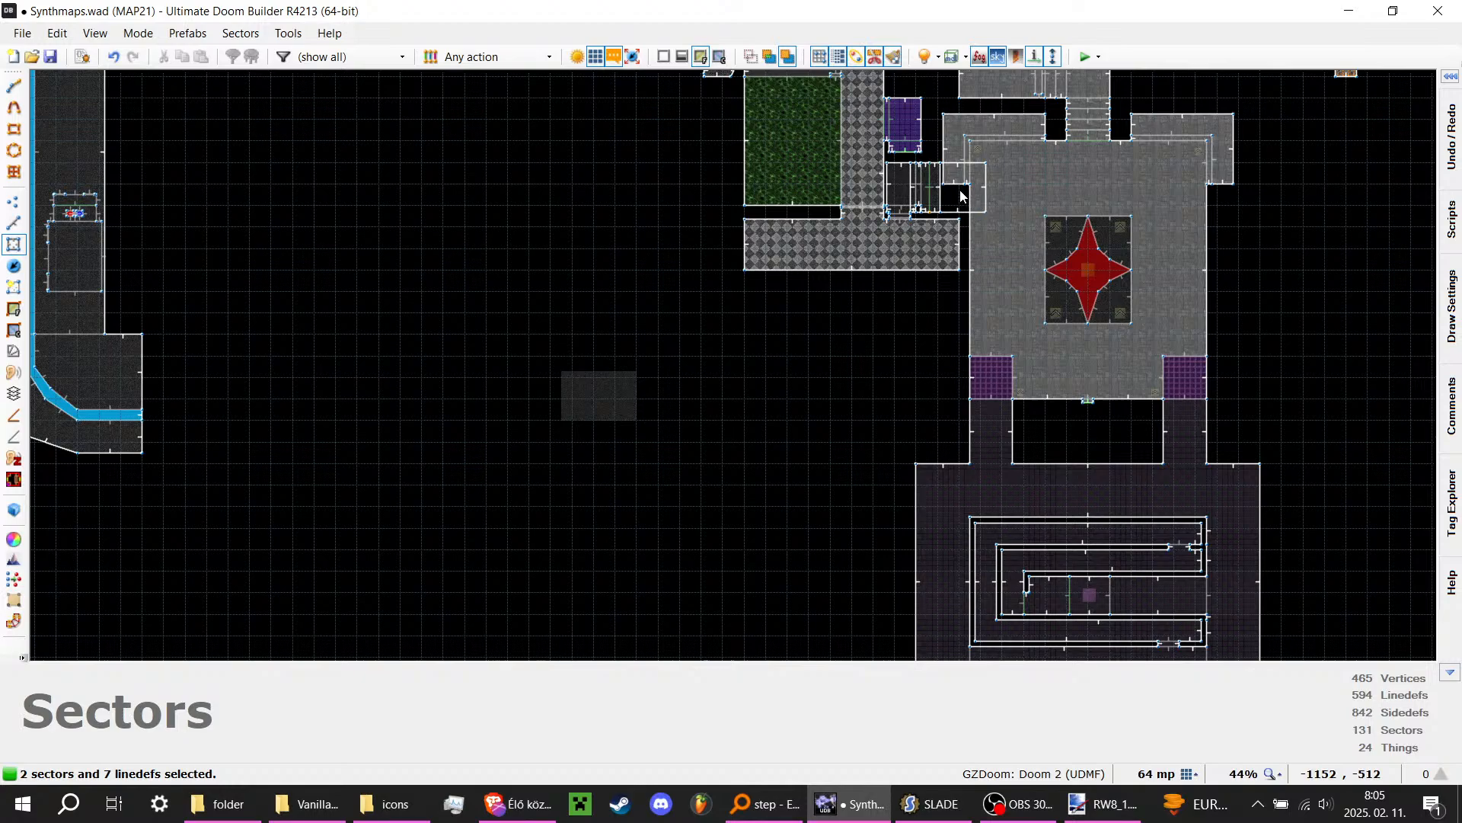
left_click_drag(952, 207, 617, 393)
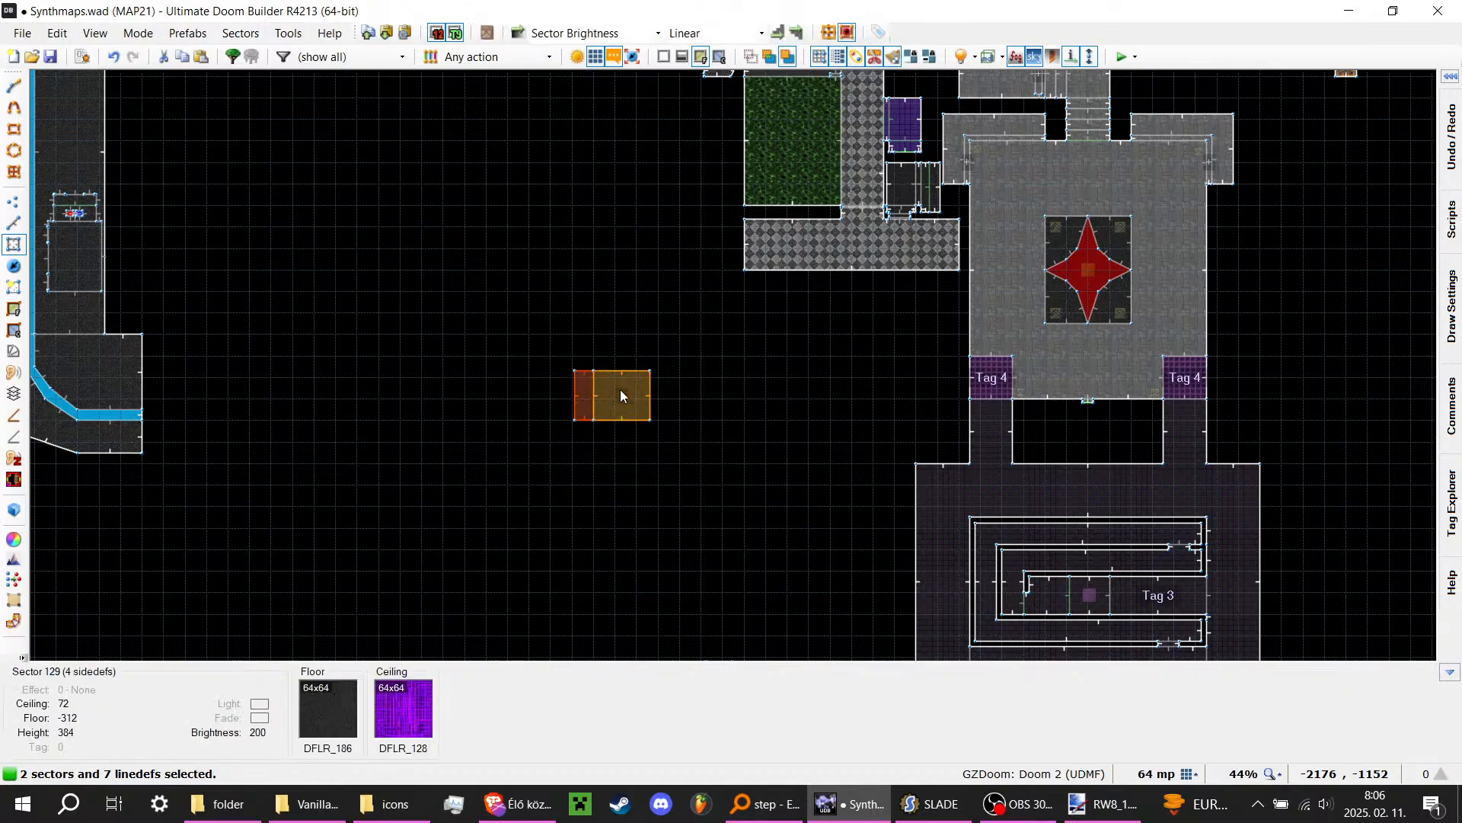
left_click(837, 499)
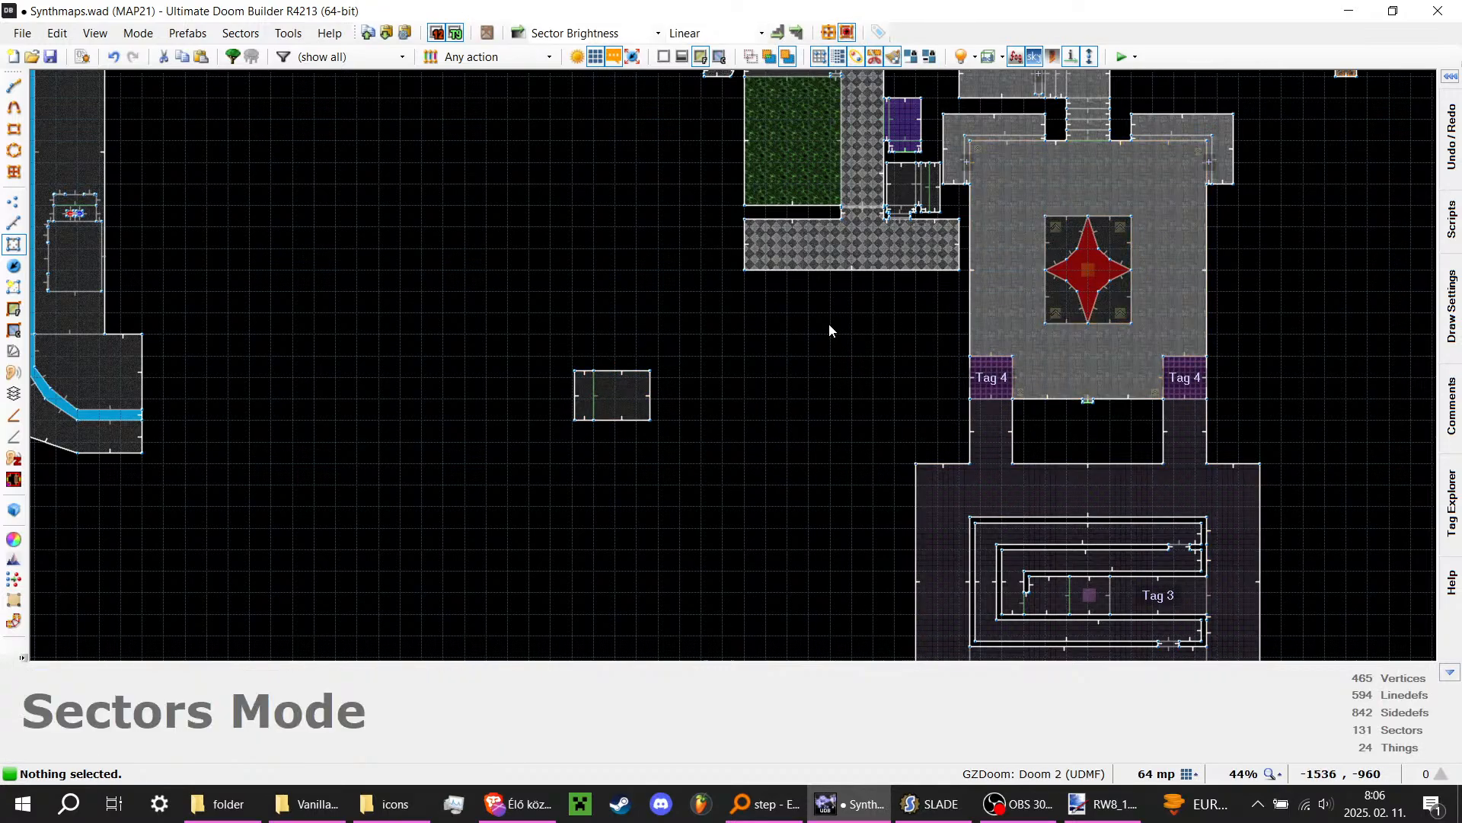
Step: Return to editing linedefs and save the map
scroll(708, 396, "up", 6)
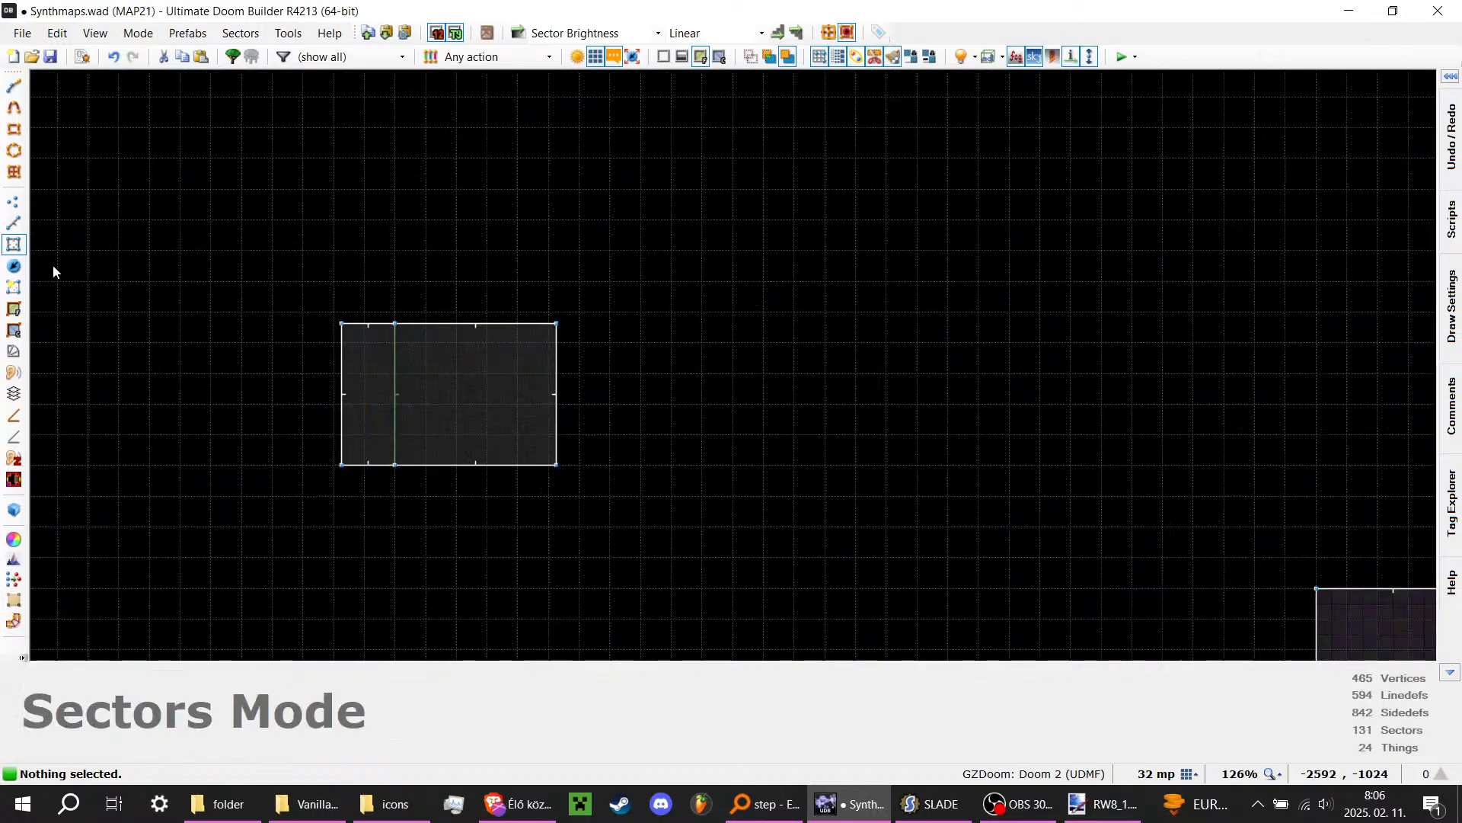
left_click(12, 224)
scroll(651, 329, "down", 6)
key("ctrl+s")
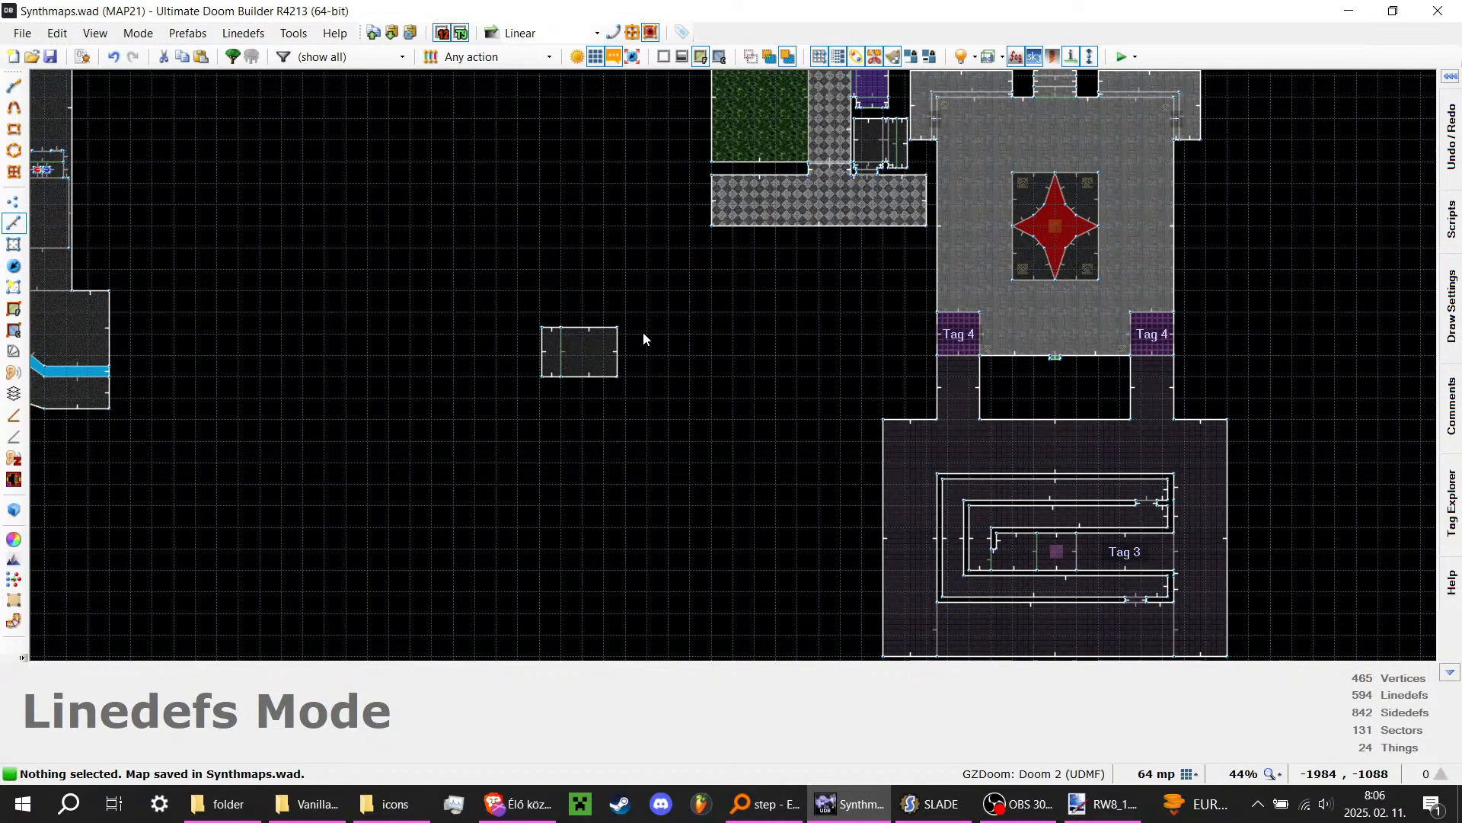
scroll(643, 333, "up", 7)
left_click(15, 89)
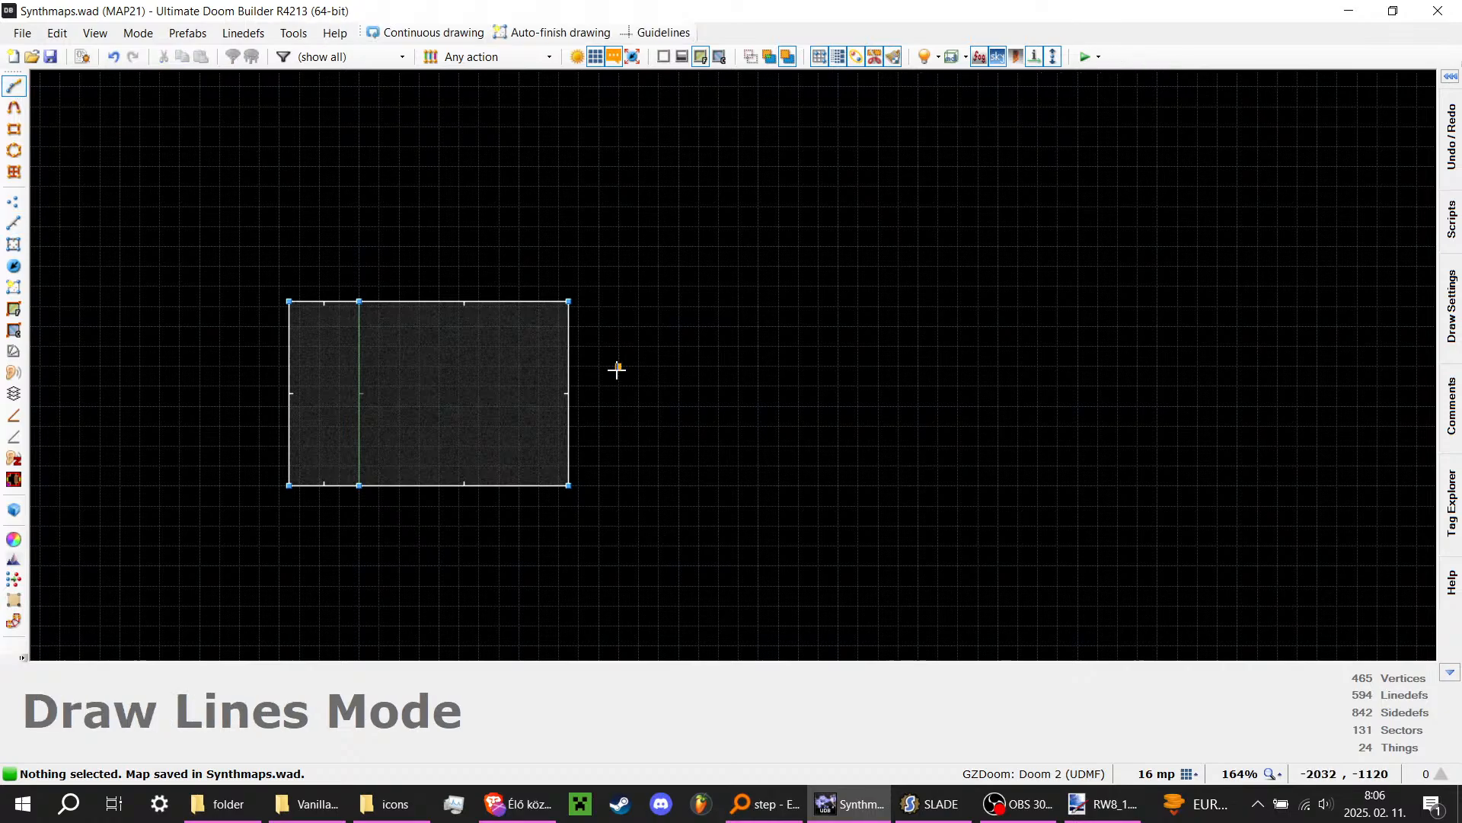
scroll(575, 337, "up", 3)
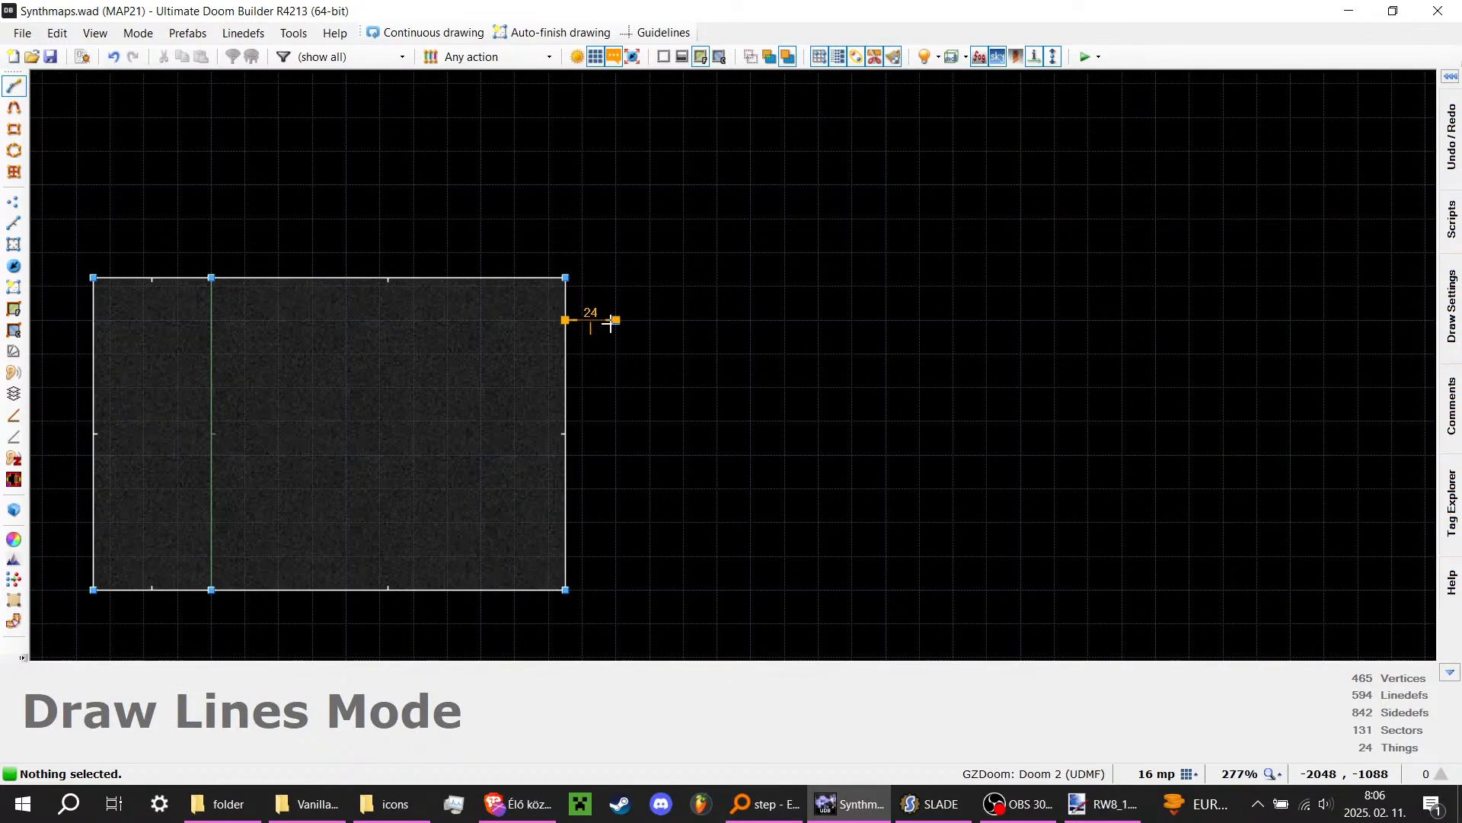
scroll(617, 268, "up", 1)
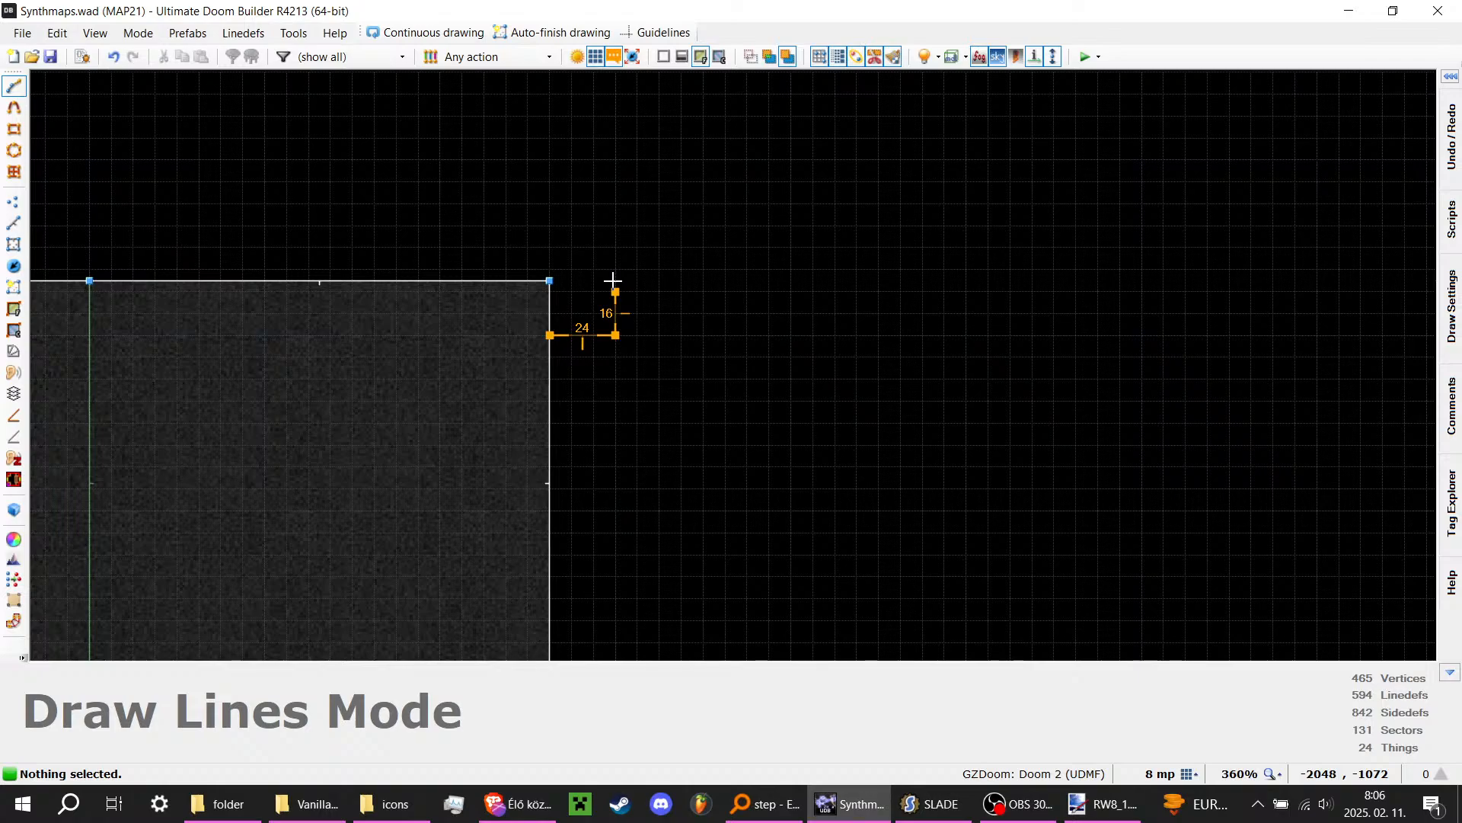
scroll(613, 281, "up", 1)
scroll(613, 281, "down", 5)
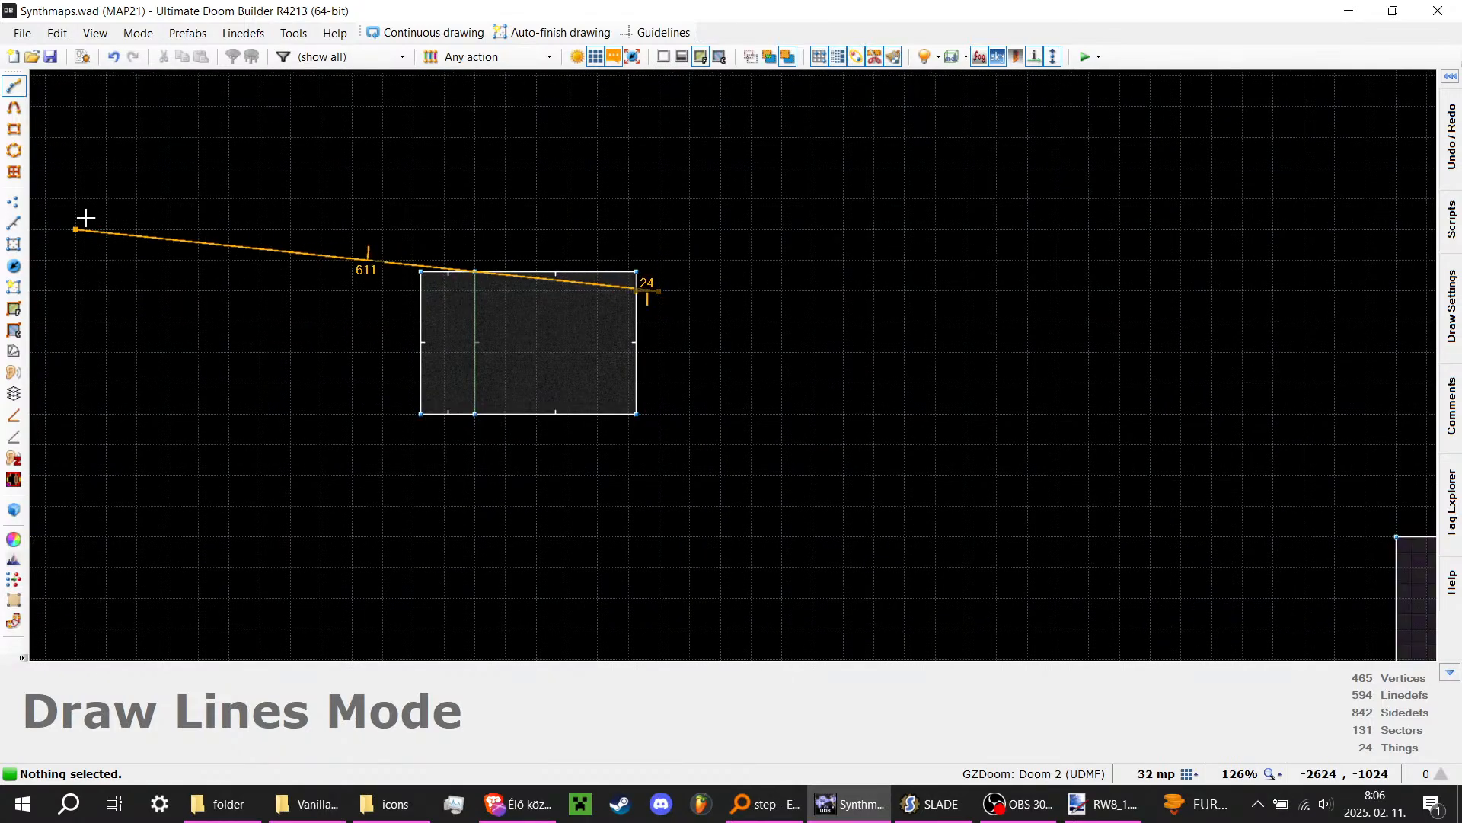
key("Escape")
Step: Compare the edge lengths at the northeast corners of the copy and the original shaft
scroll(568, 457, "down", 3)
scroll(529, 364, "up", 5)
scroll(522, 350, "down", 1)
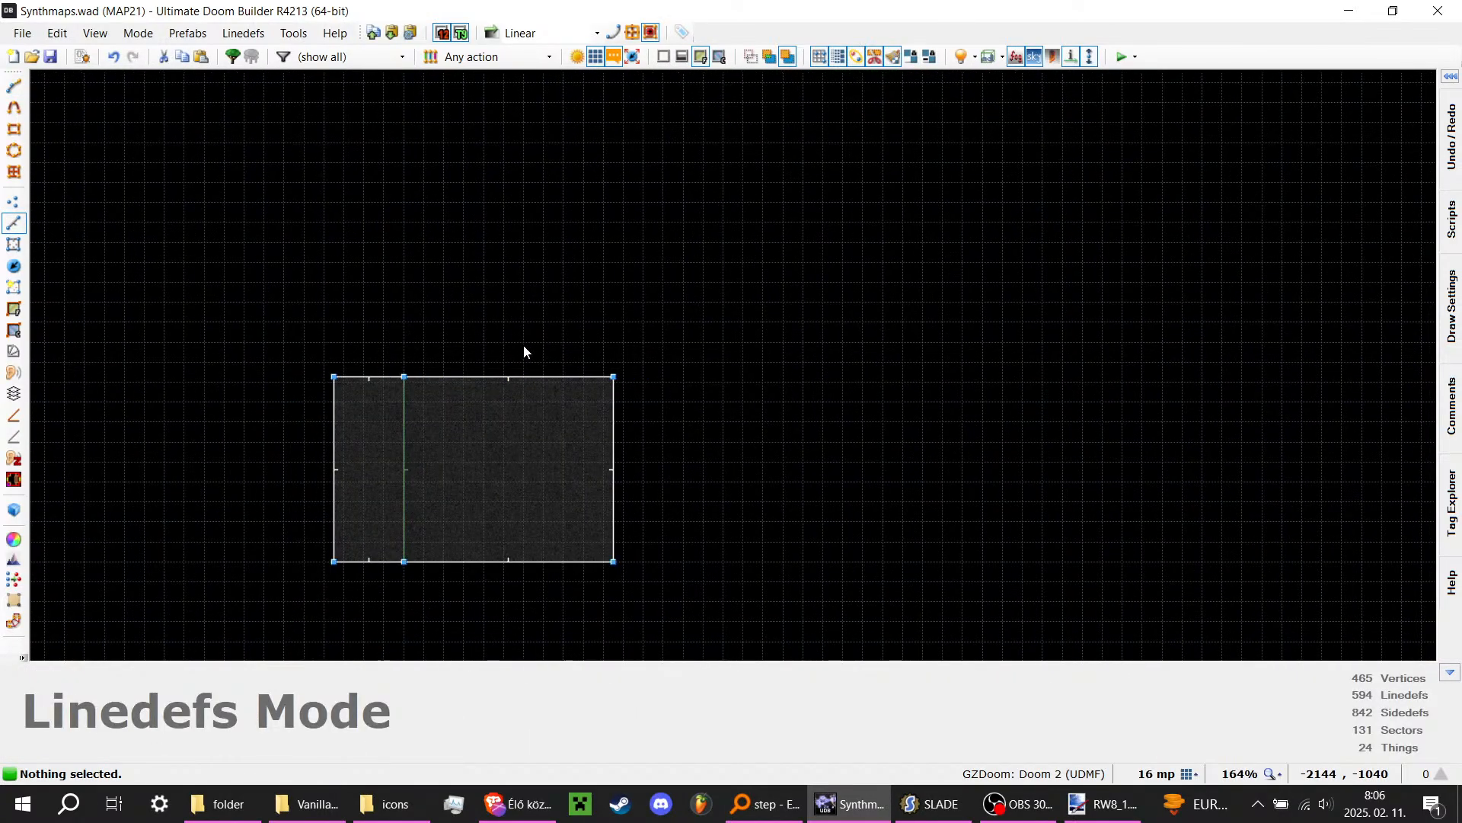
scroll(399, 377, "up", 4)
scroll(200, 397, "down", 3)
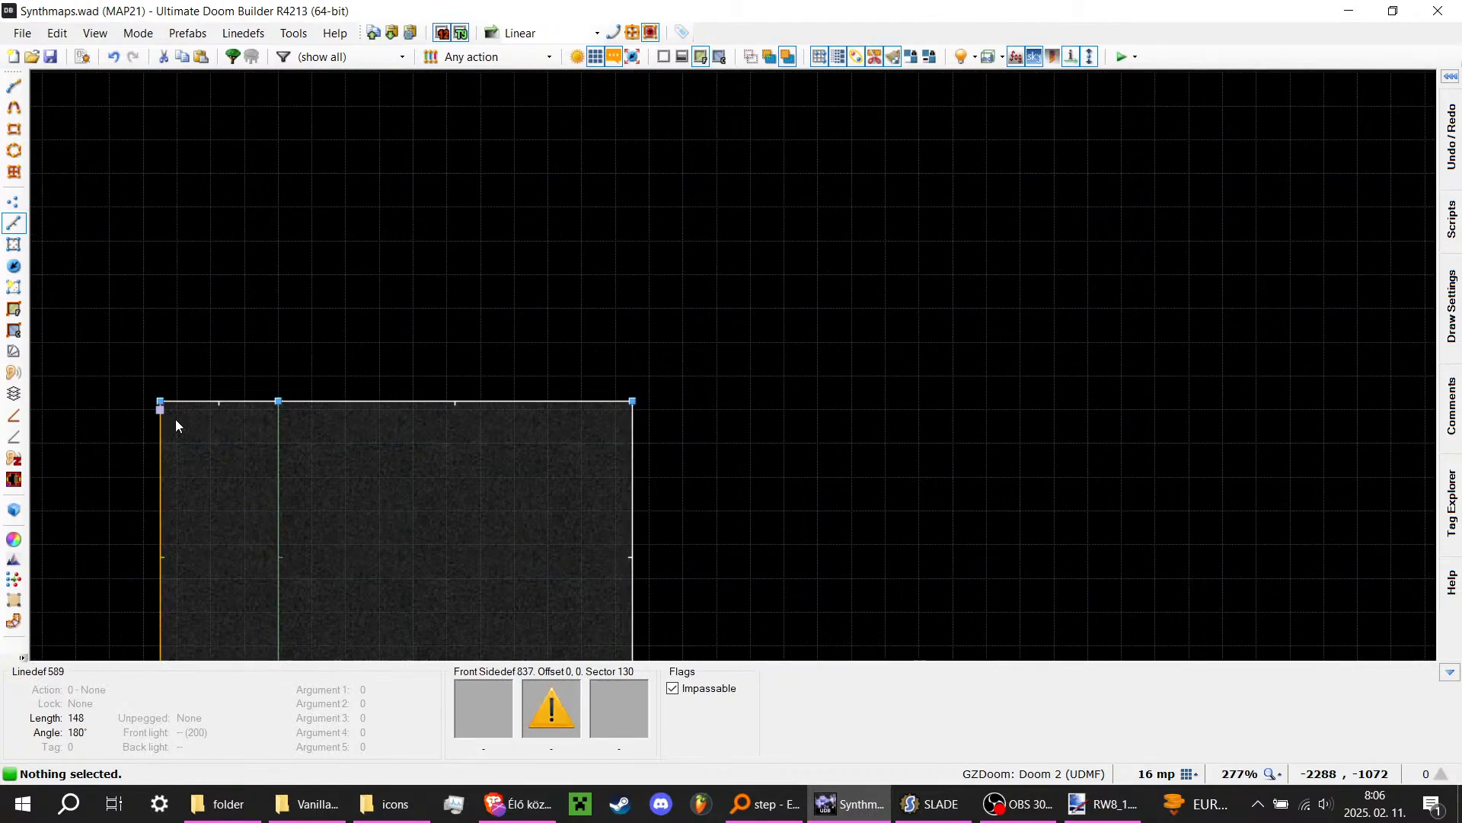
left_click(13, 203)
scroll(525, 407, "up", 4)
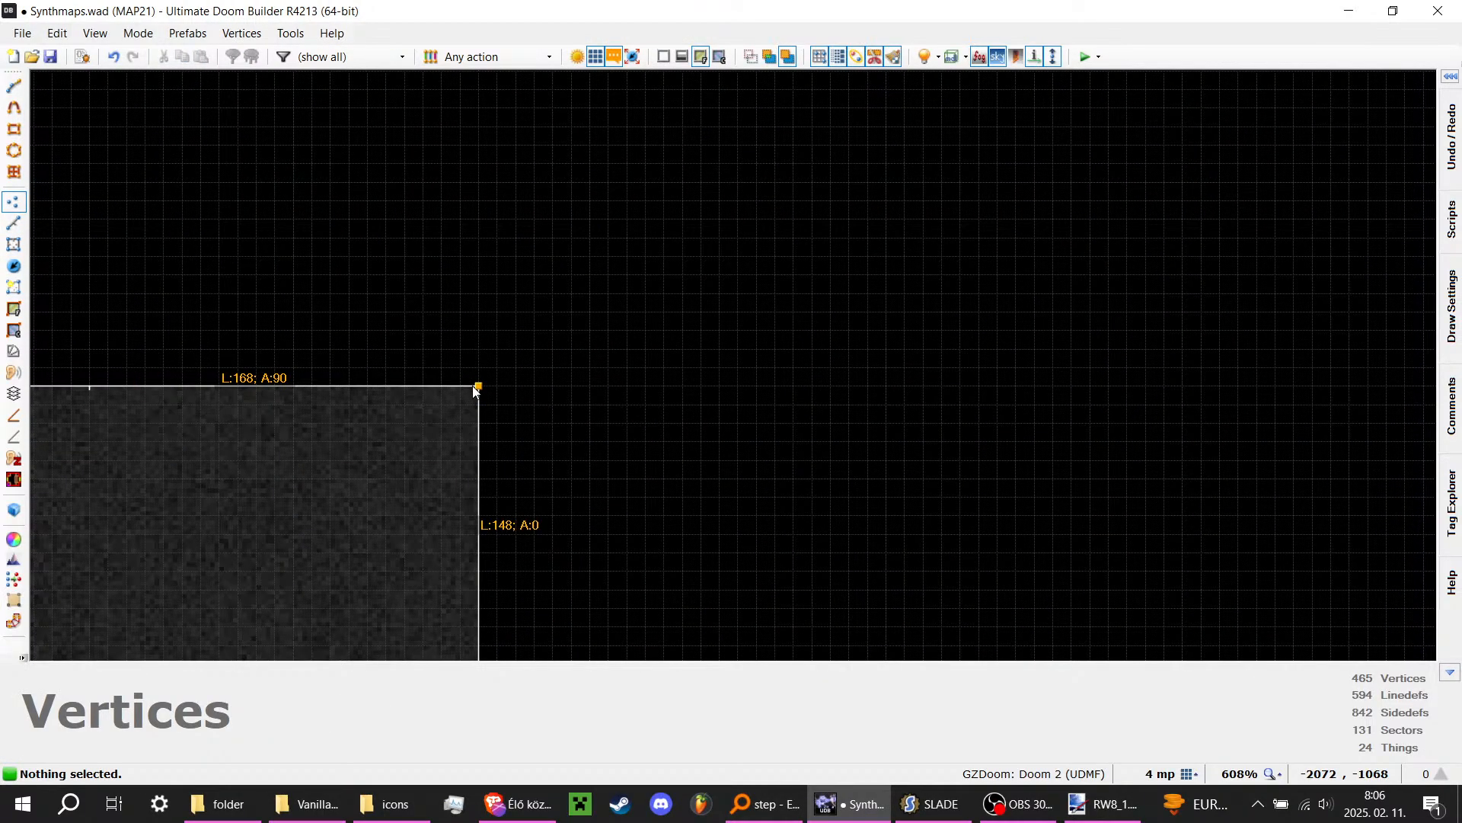
scroll(594, 538, "down", 8)
scroll(892, 267, "up", 8)
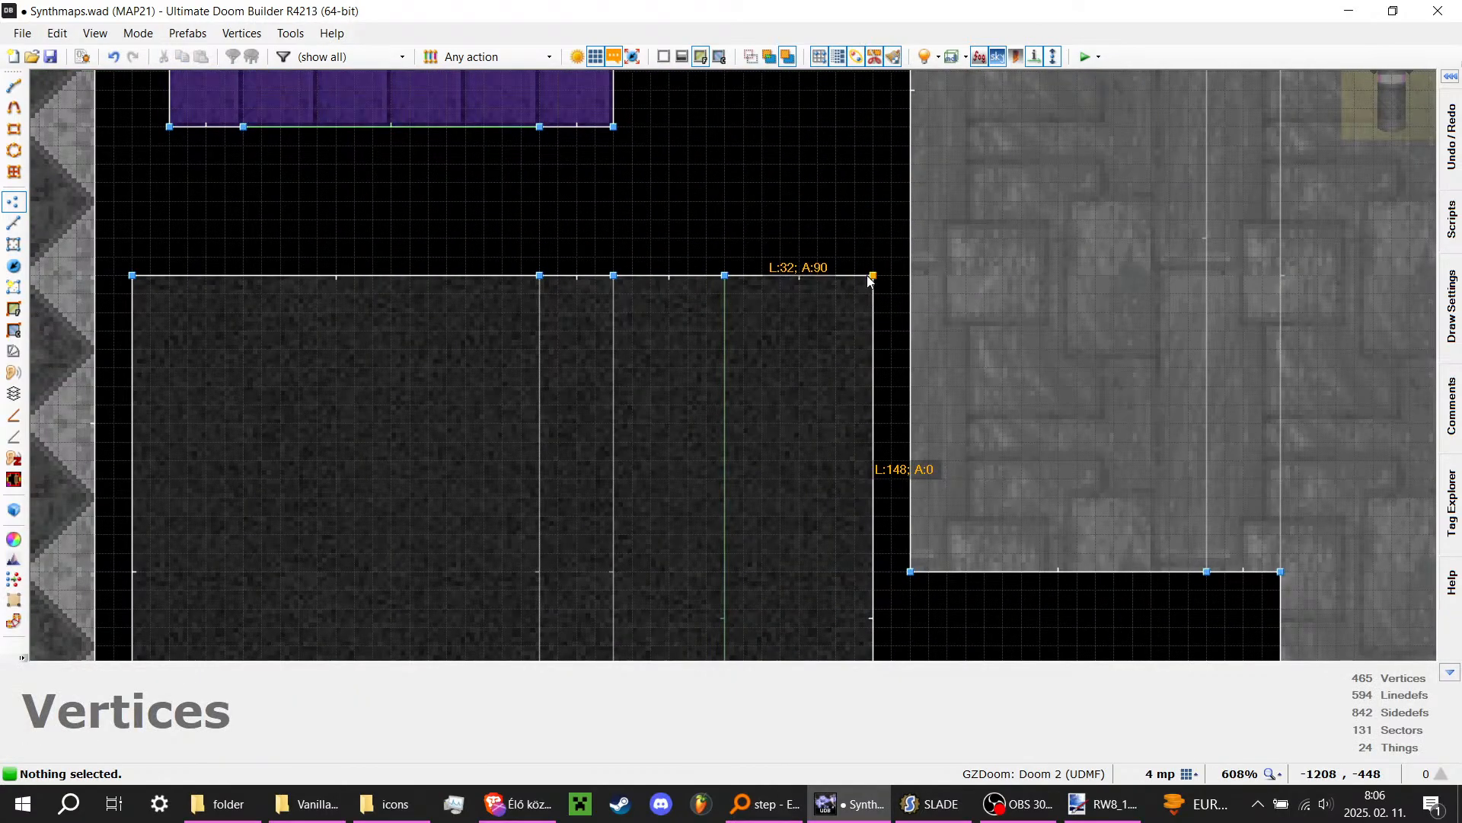
scroll(869, 280, "down", 4)
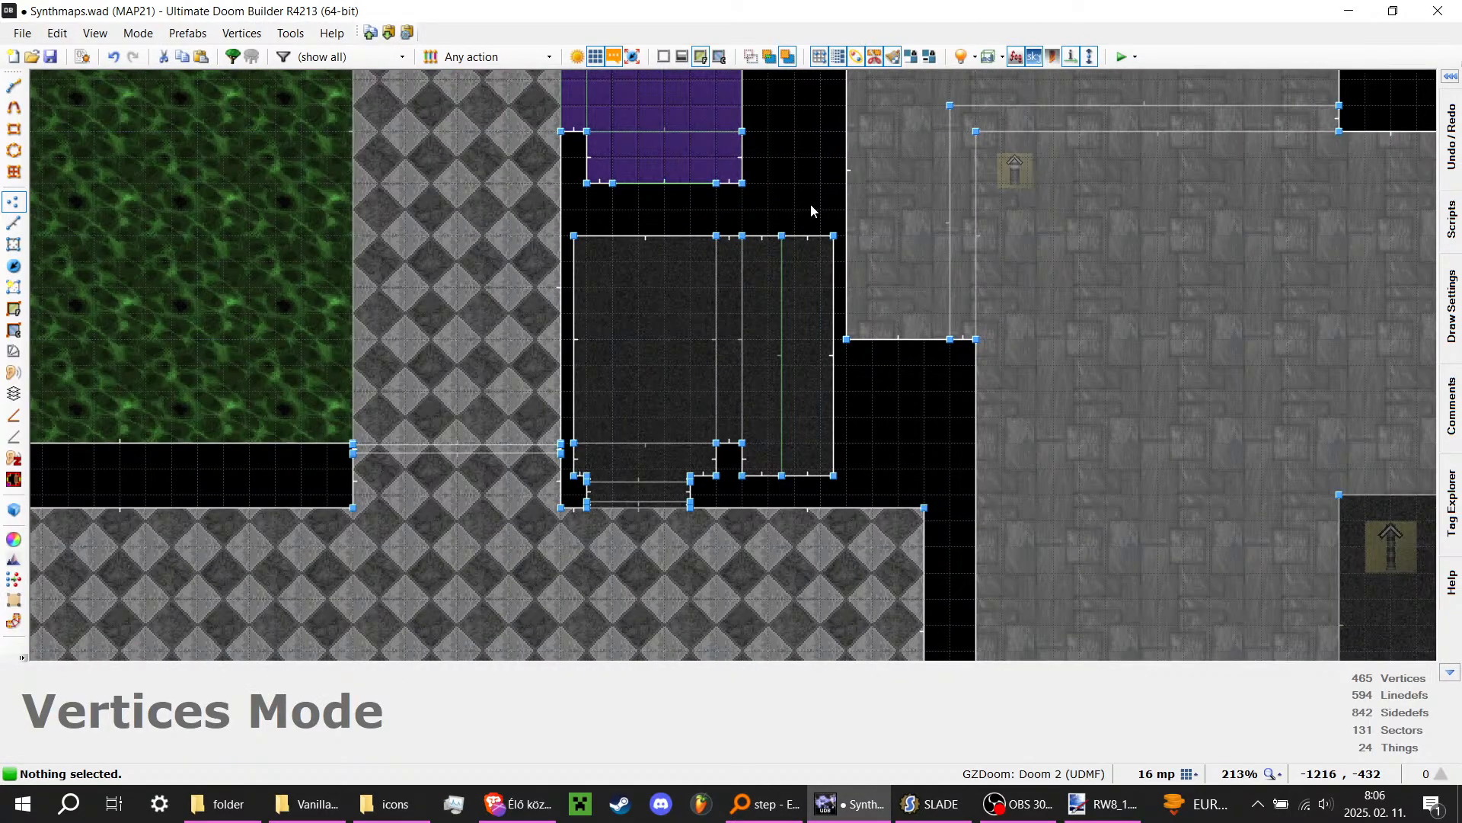
scroll(811, 204, "down", 5)
scroll(534, 487, "up", 5)
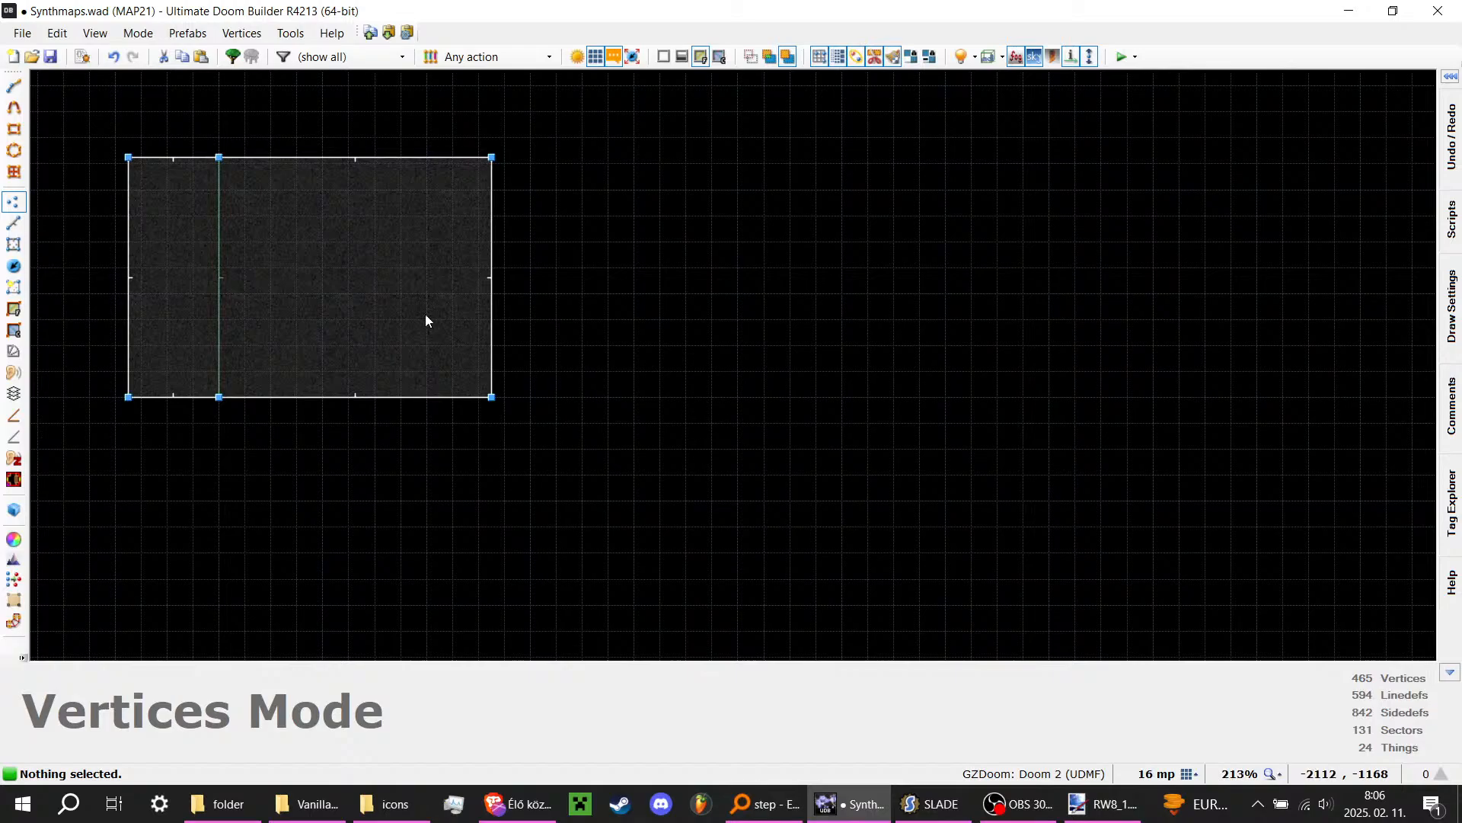
Step: Draw a sector off the copy's east edge with a neck 24 units long and 112 wide opening into a 64 by 148 room
key("d")
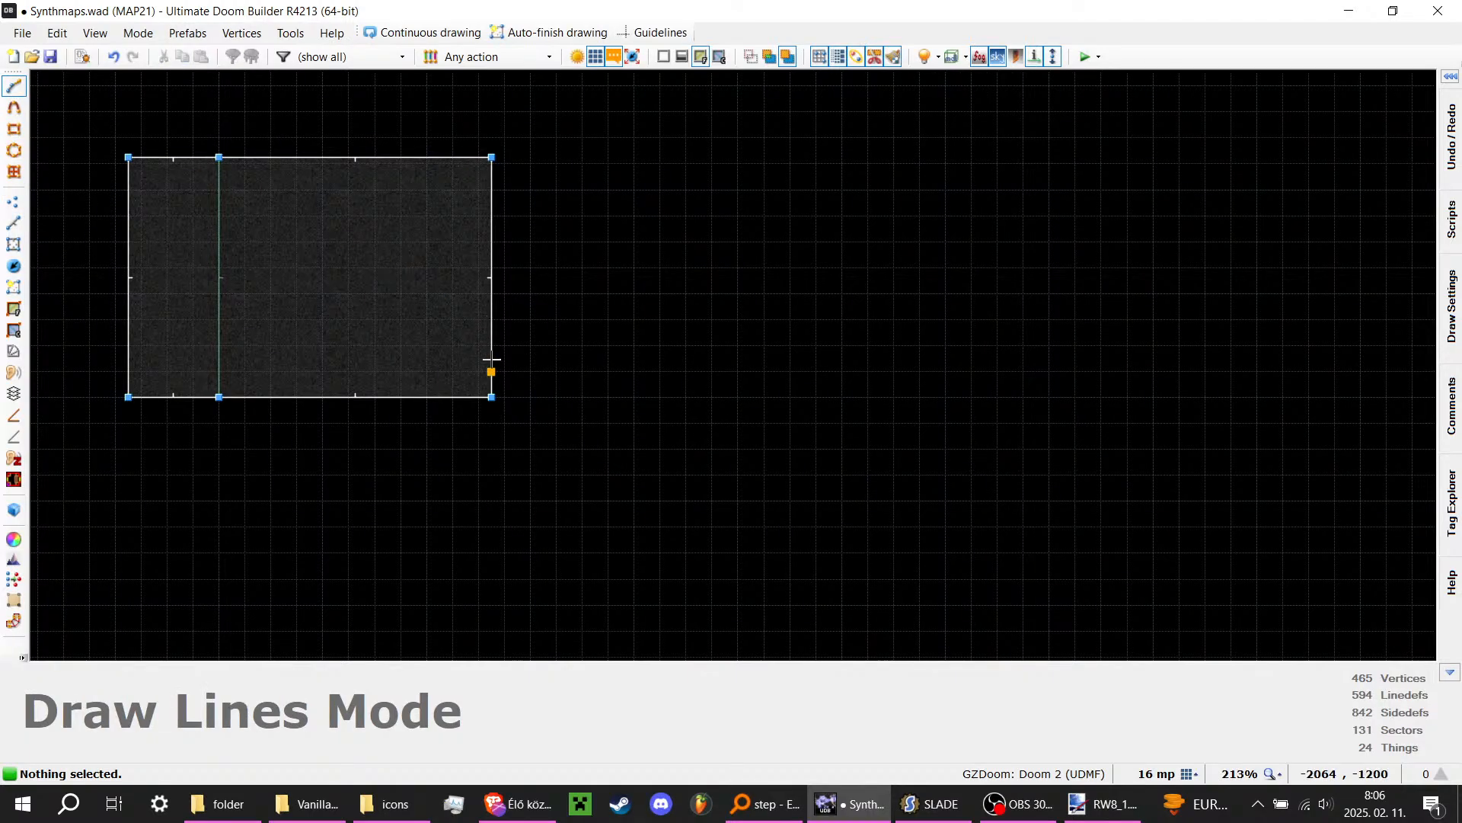
scroll(492, 359, "up", 1)
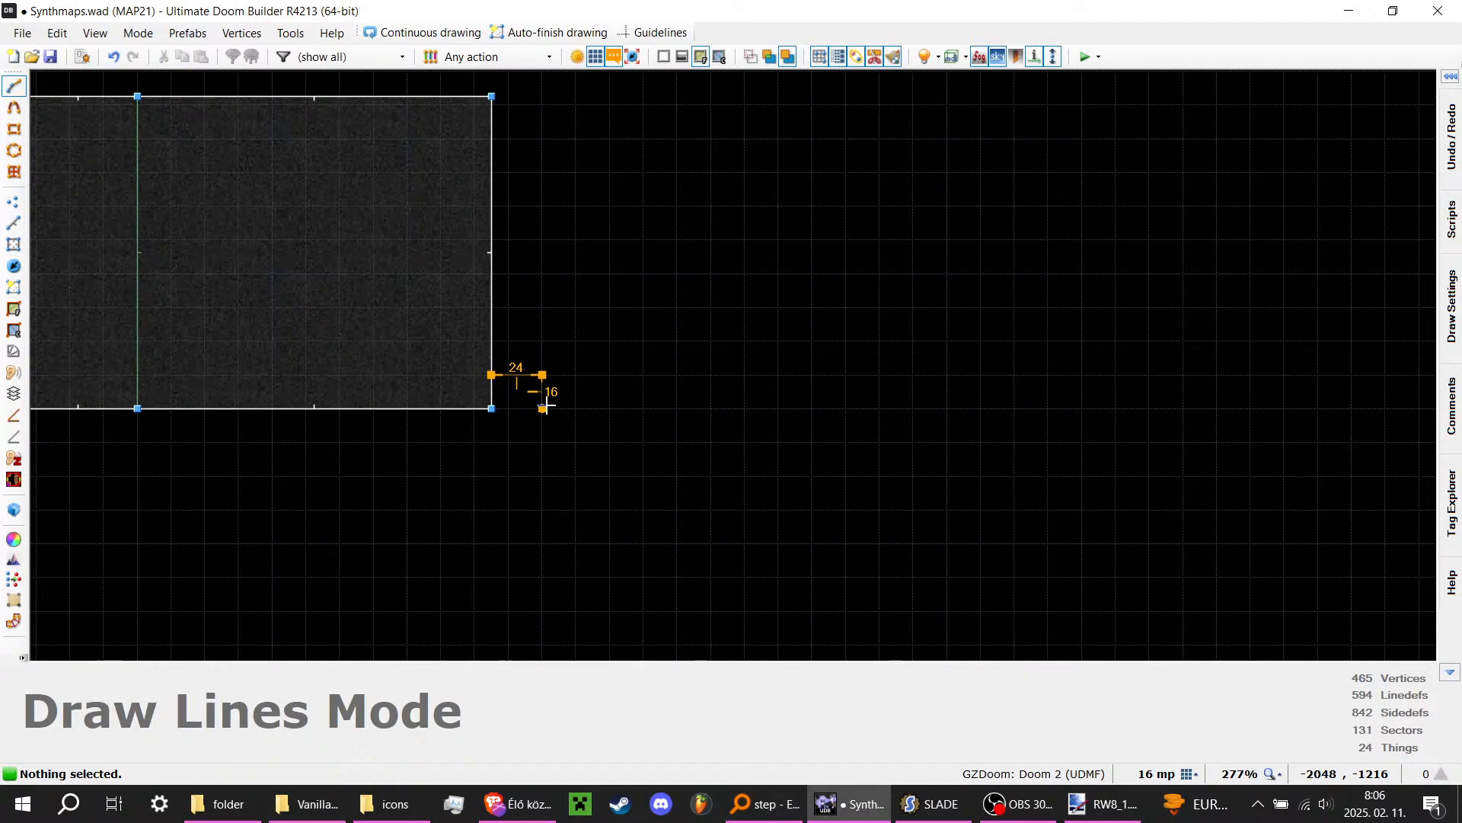
scroll(650, 78, "up", 4)
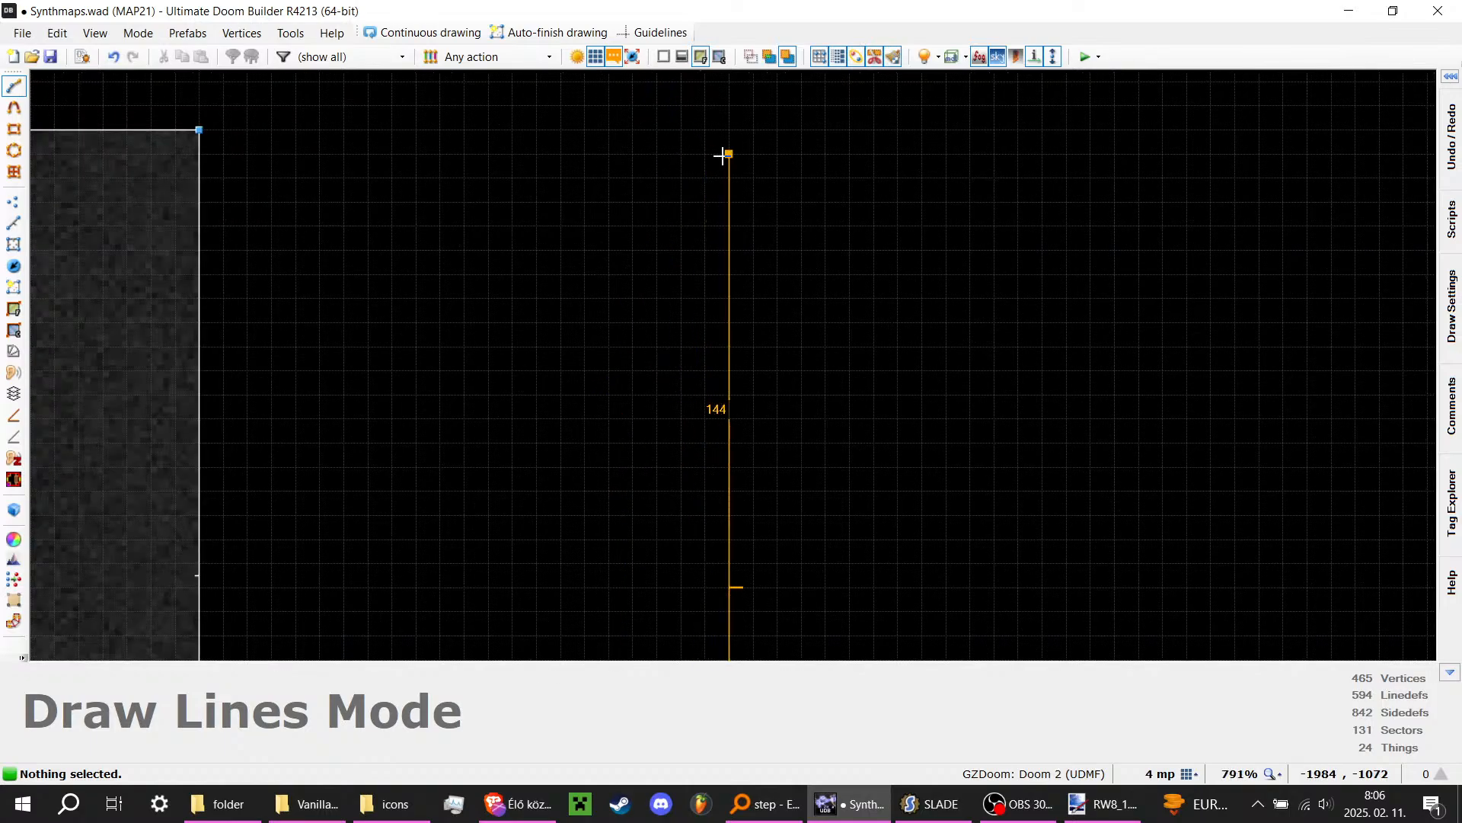
left_click(725, 135)
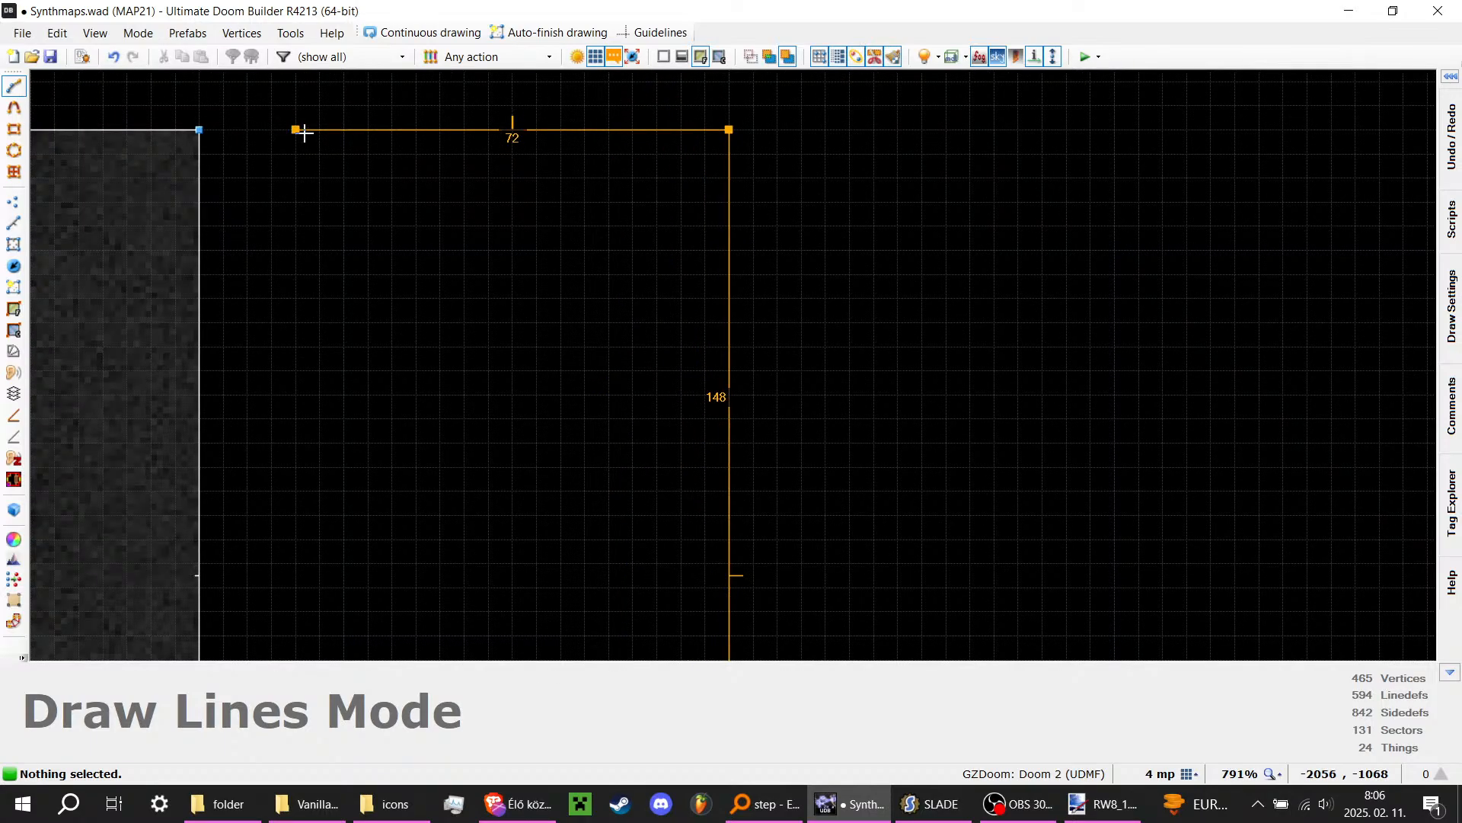
scroll(304, 133, "down", 2)
scroll(305, 131, "up", 1)
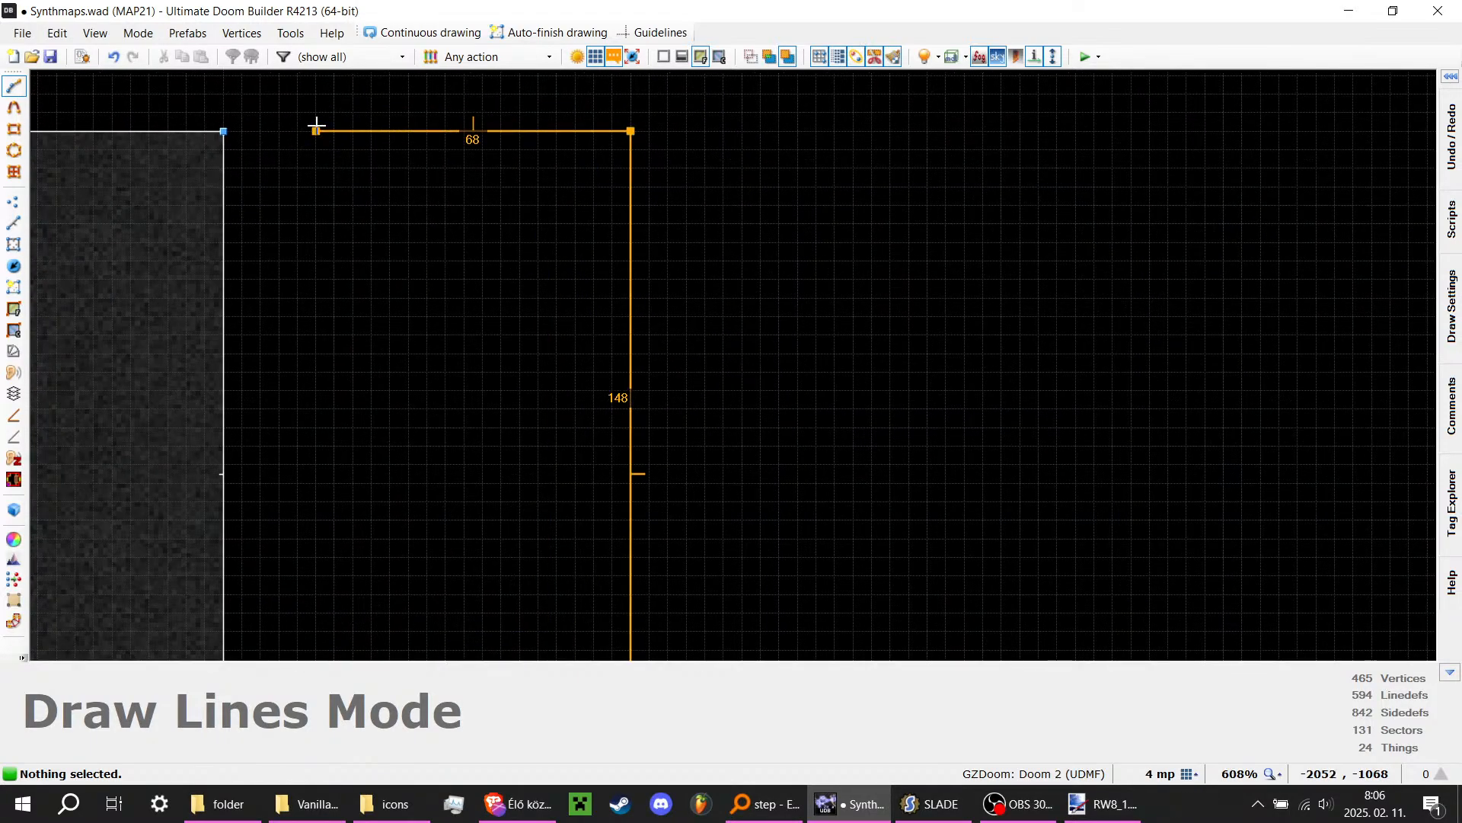
left_click(328, 131)
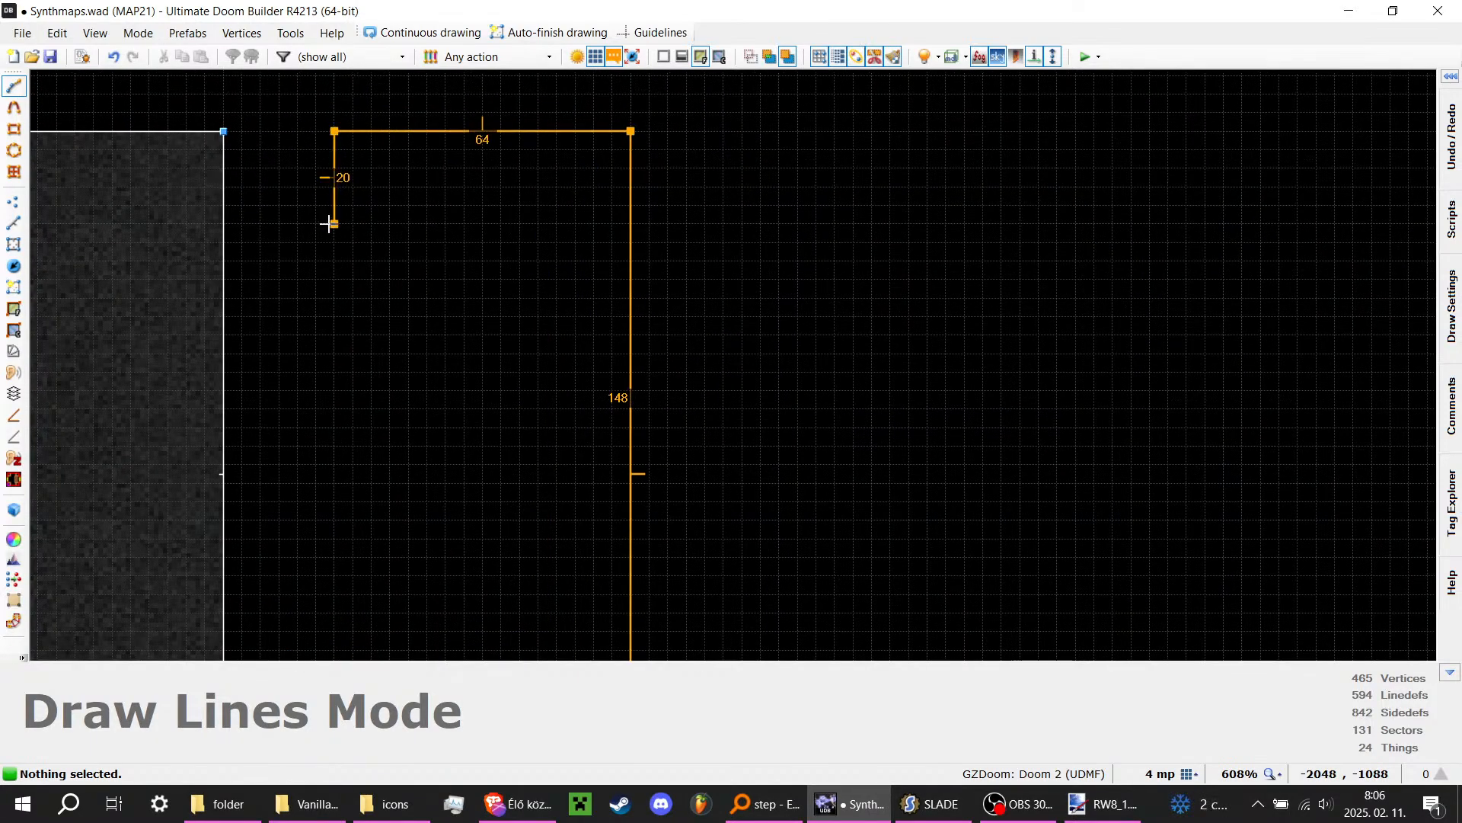
left_click(227, 221)
scroll(369, 213, "down", 2)
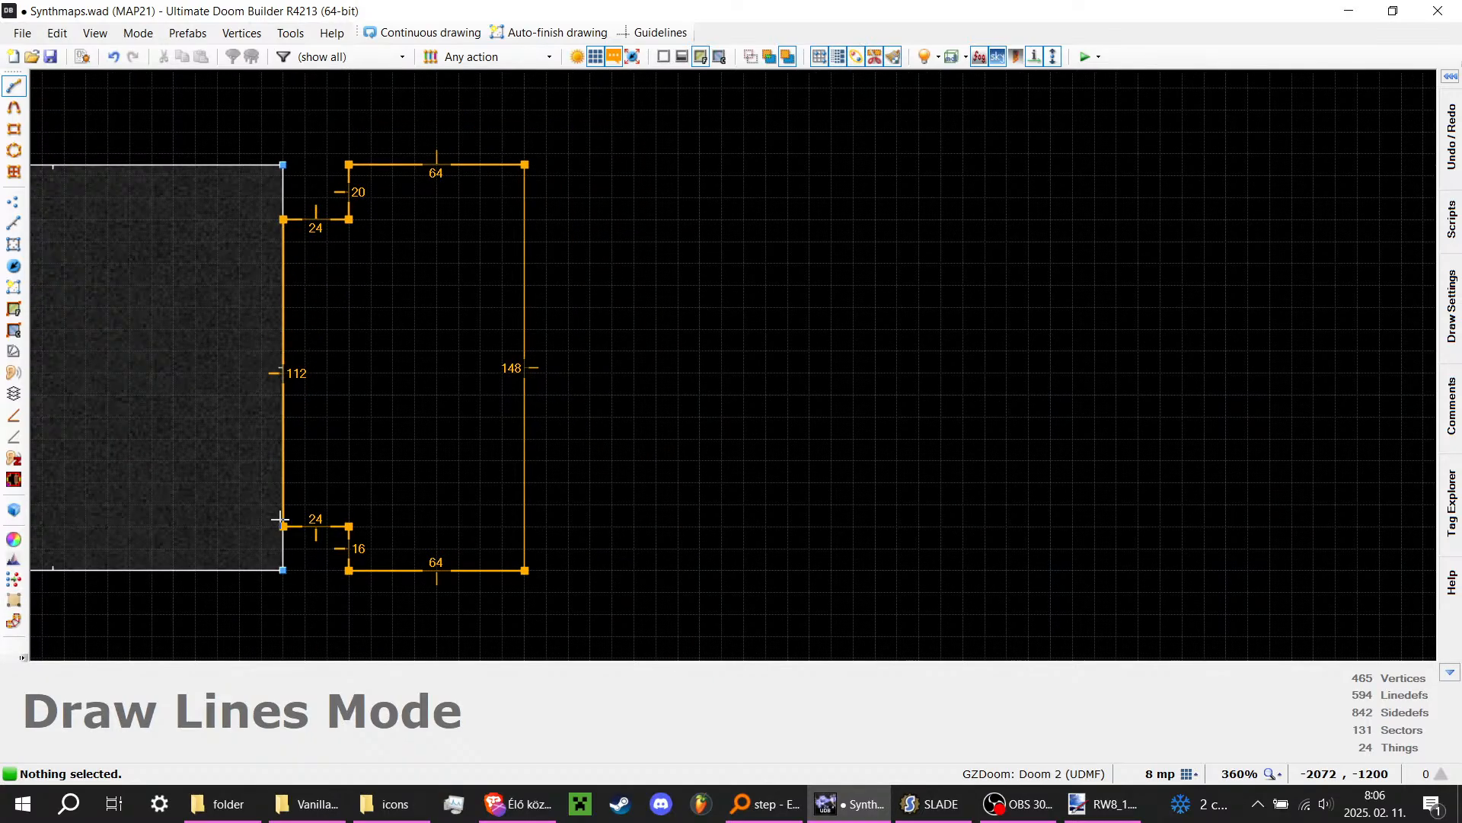
left_click(280, 519)
key("plus")
key("minus")
key("minus")
key("minus")
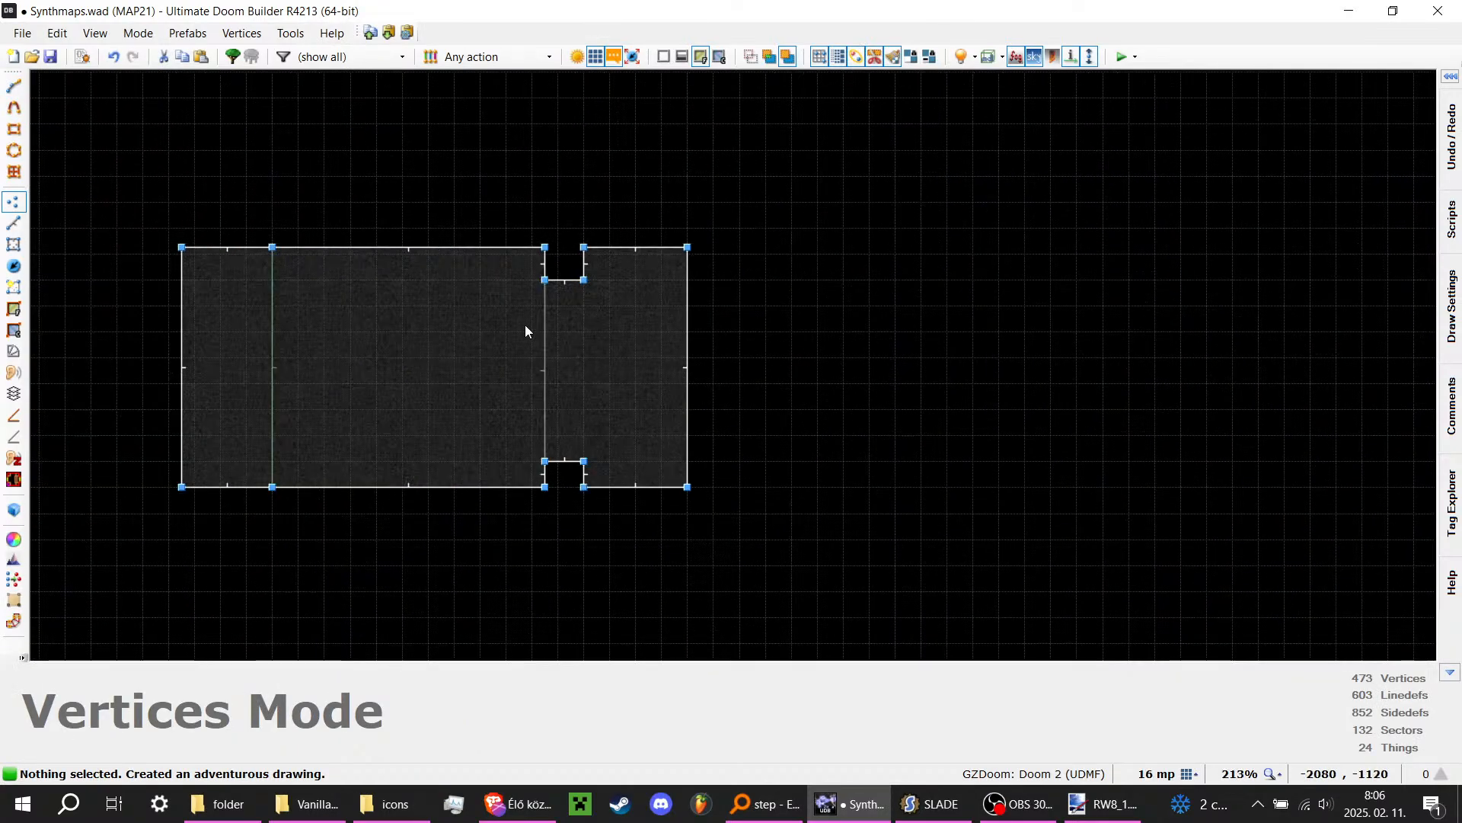
Step: Widen the neck to 128 units by reducing its north notch depth to 12 units and its south notch depth to 8 units
scroll(524, 325, "up", 4)
left_click_drag(728, 239, 725, 226)
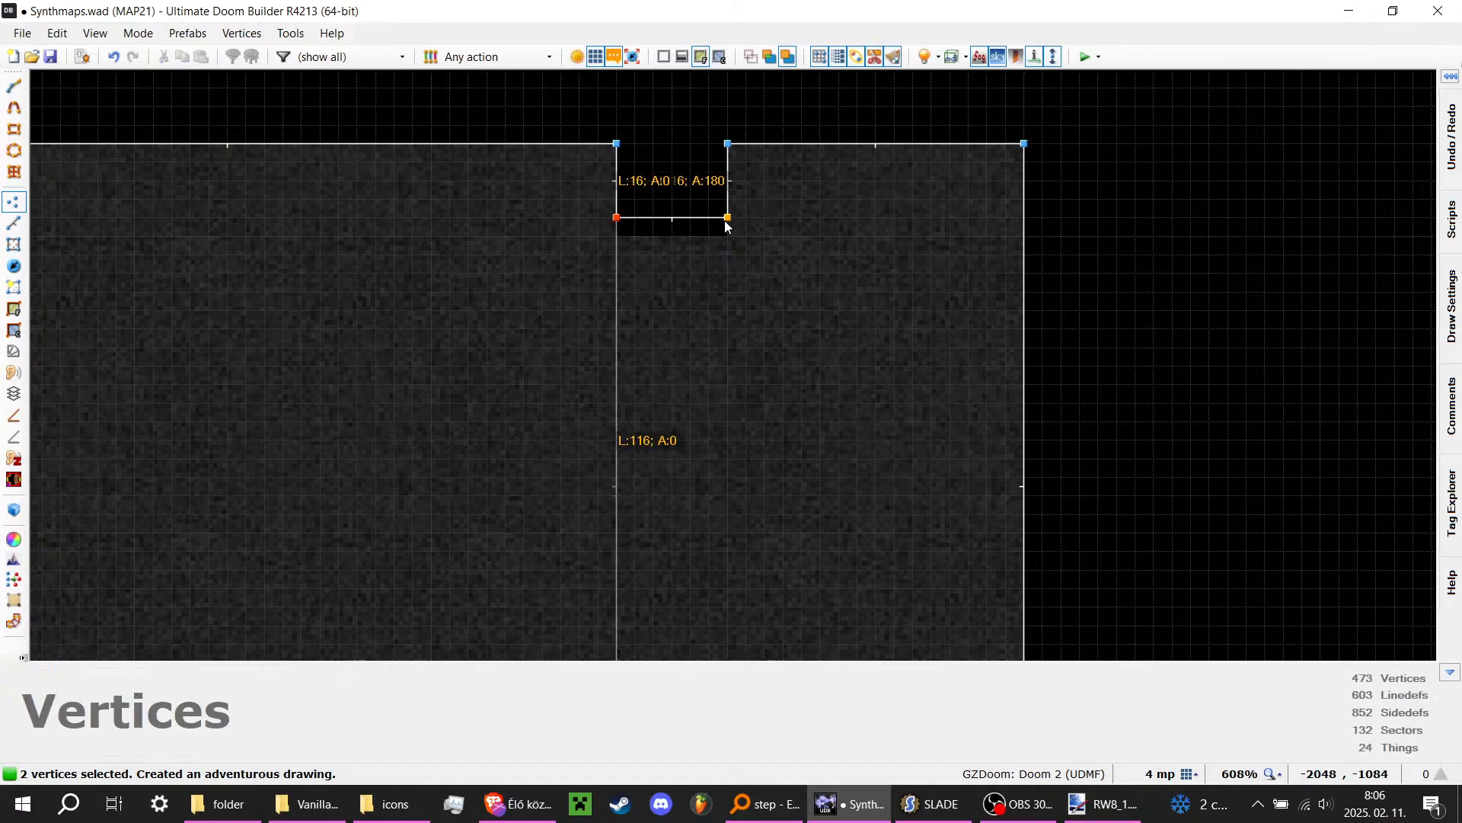
scroll(726, 225, "down", 3)
scroll(720, 467, "up", 2)
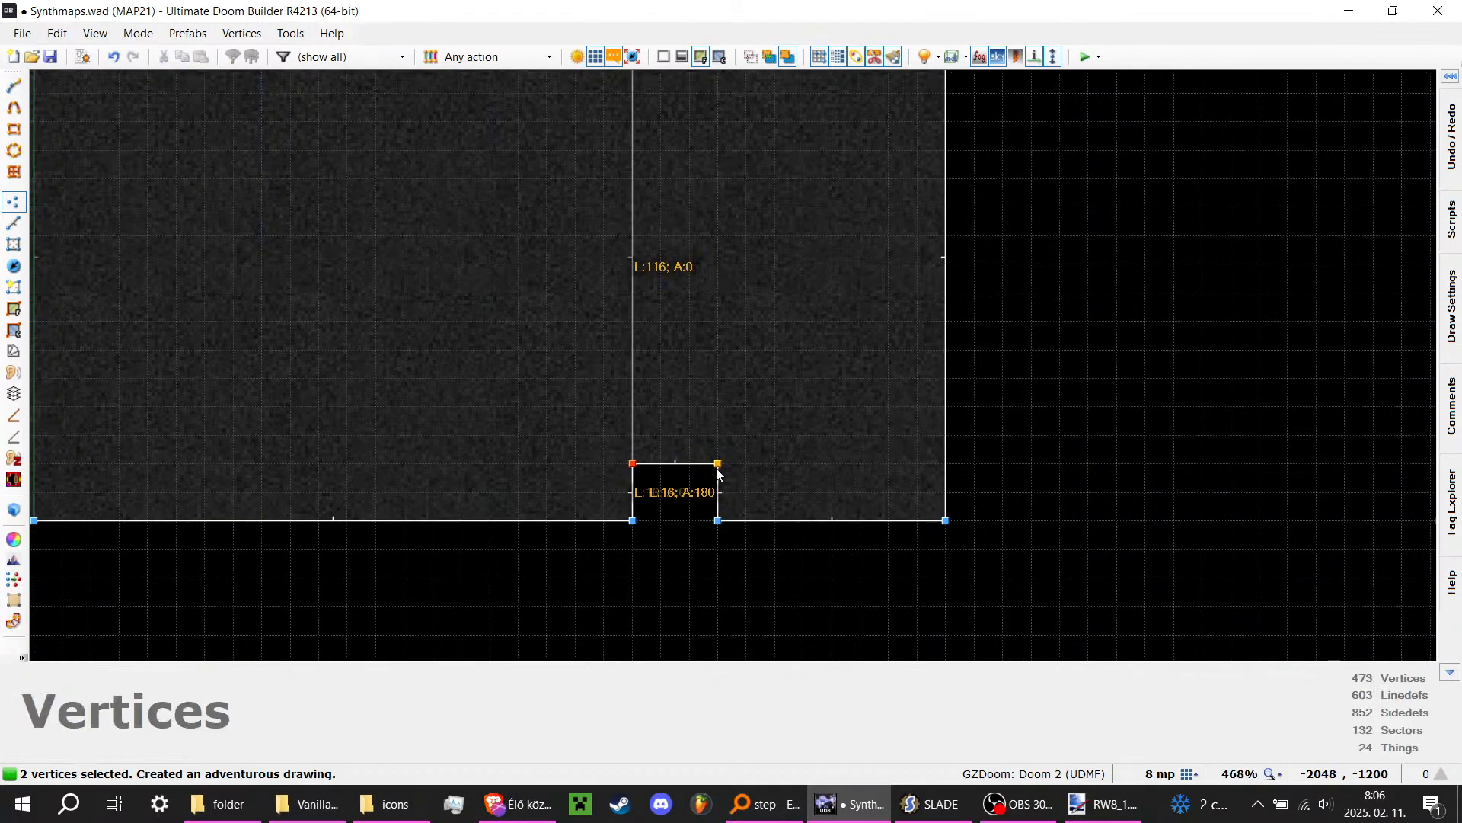
scroll(716, 480, "up", 1)
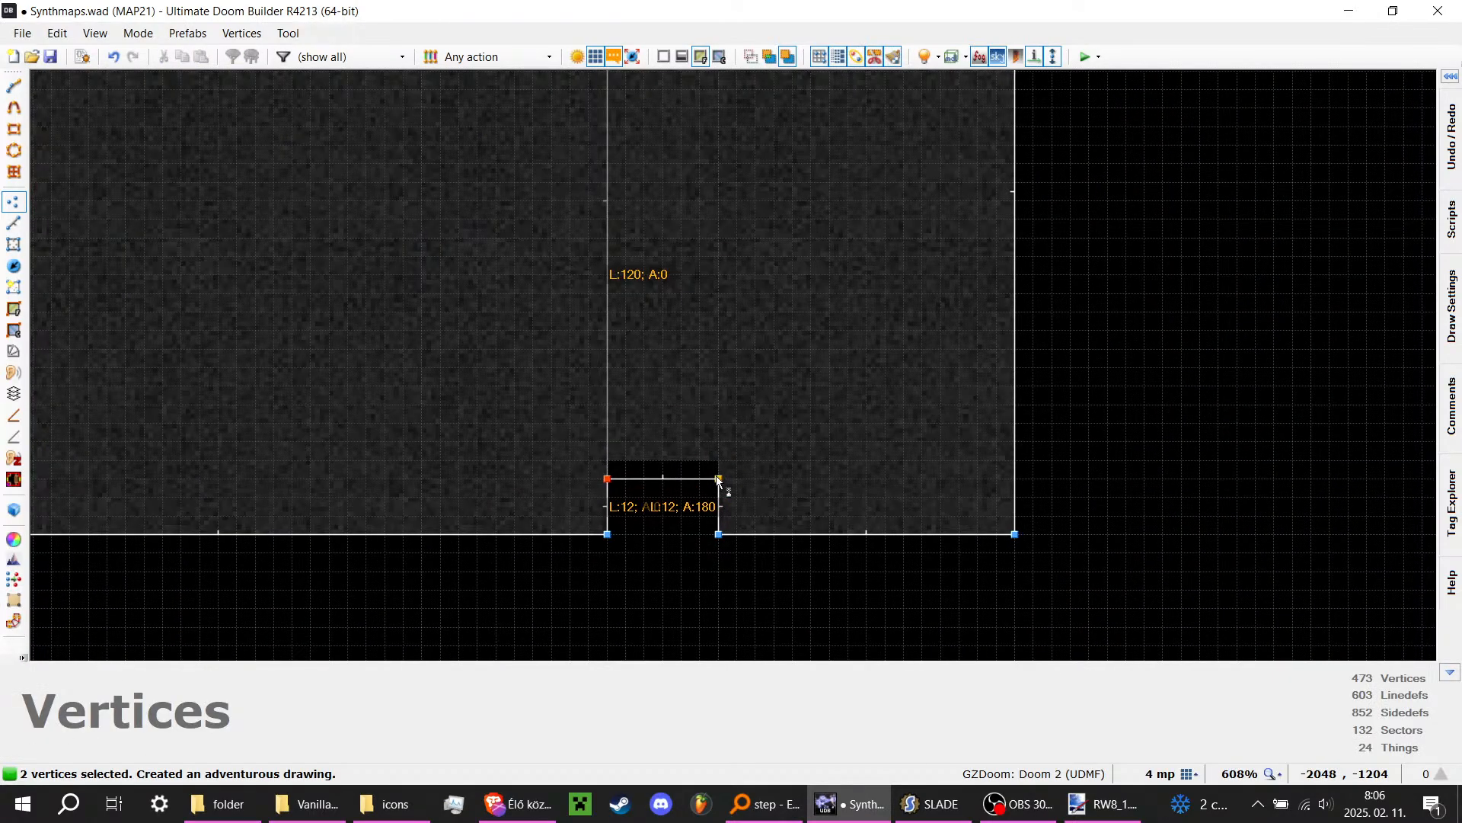
scroll(626, 588, "down", 4)
scroll(669, 541, "up", 5)
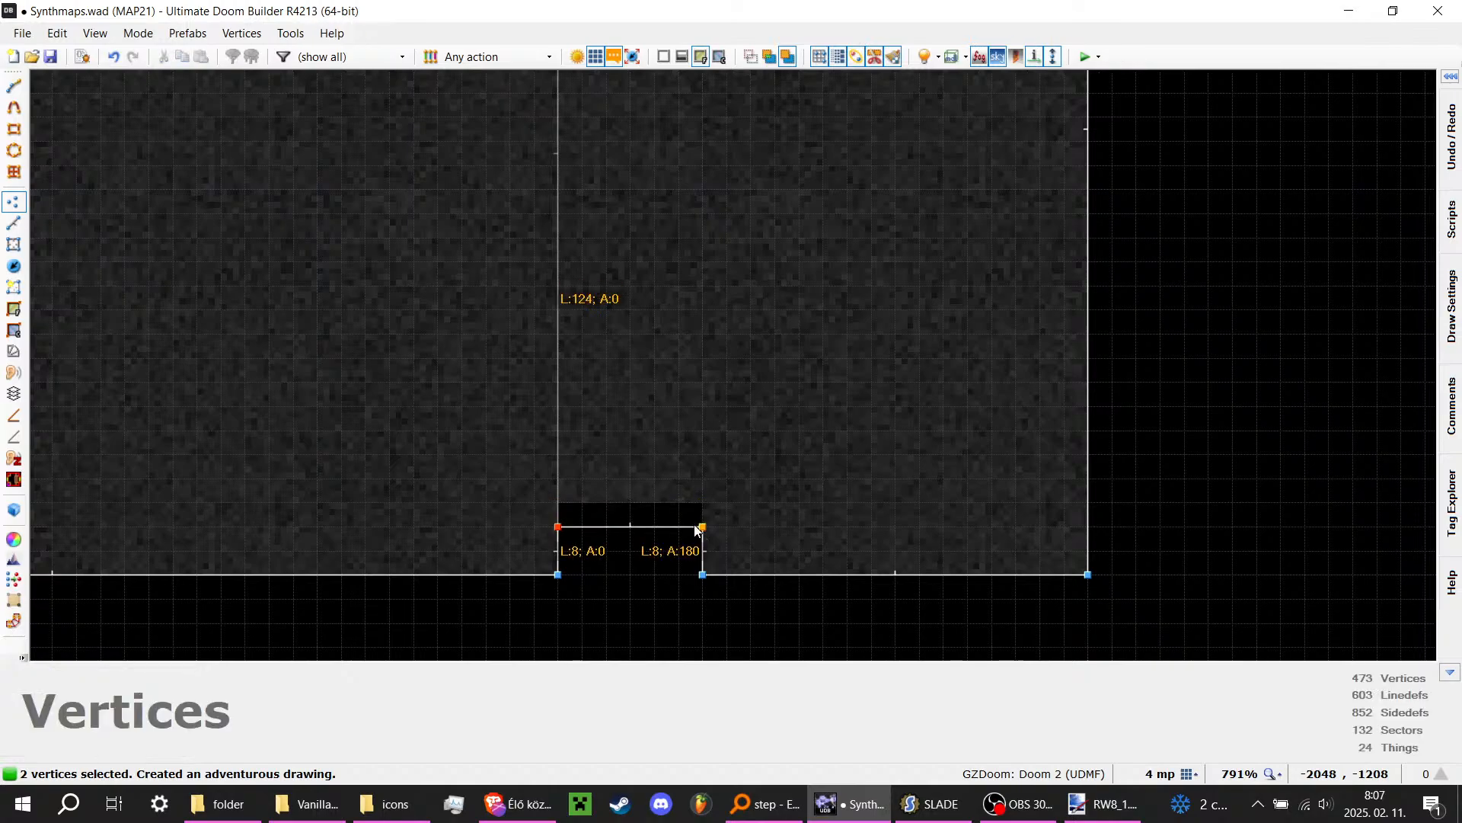
scroll(695, 531, "down", 4)
scroll(713, 313, "up", 4)
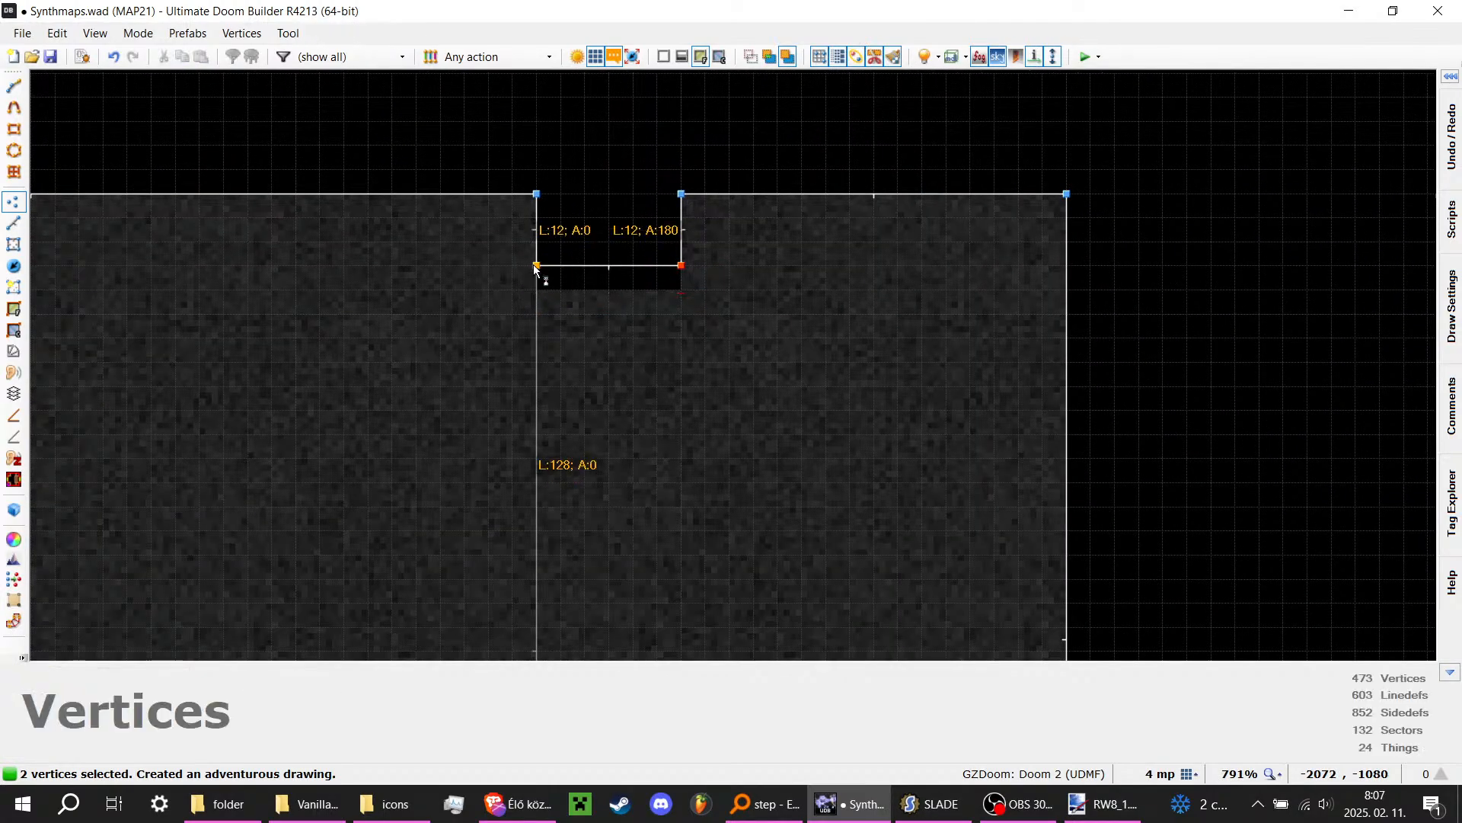
scroll(554, 184, "down", 4)
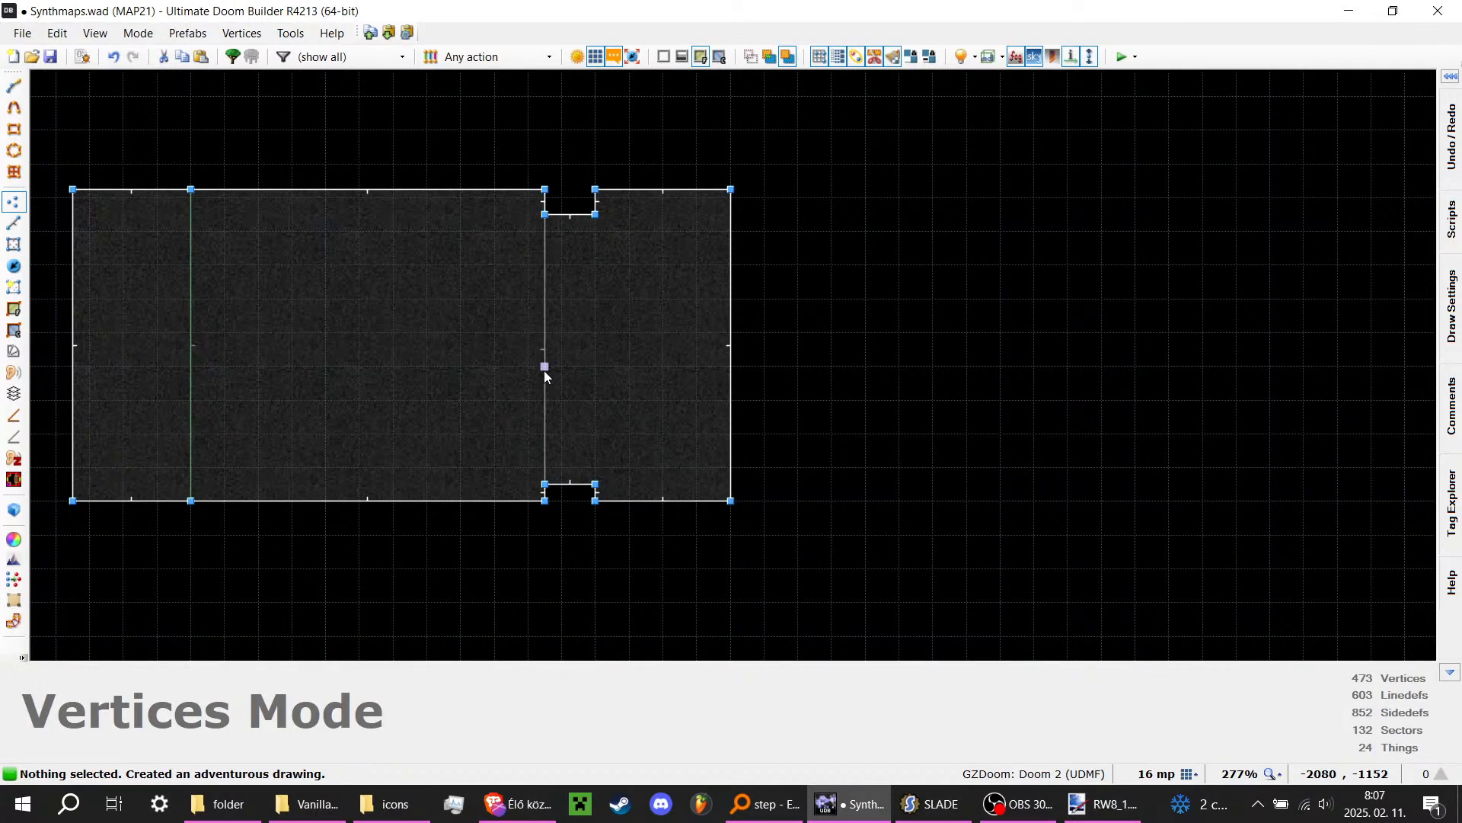
Step: Shift the neck's north and south edges 2 units north so that both notches are 10 units deep
scroll(542, 210, "up", 5)
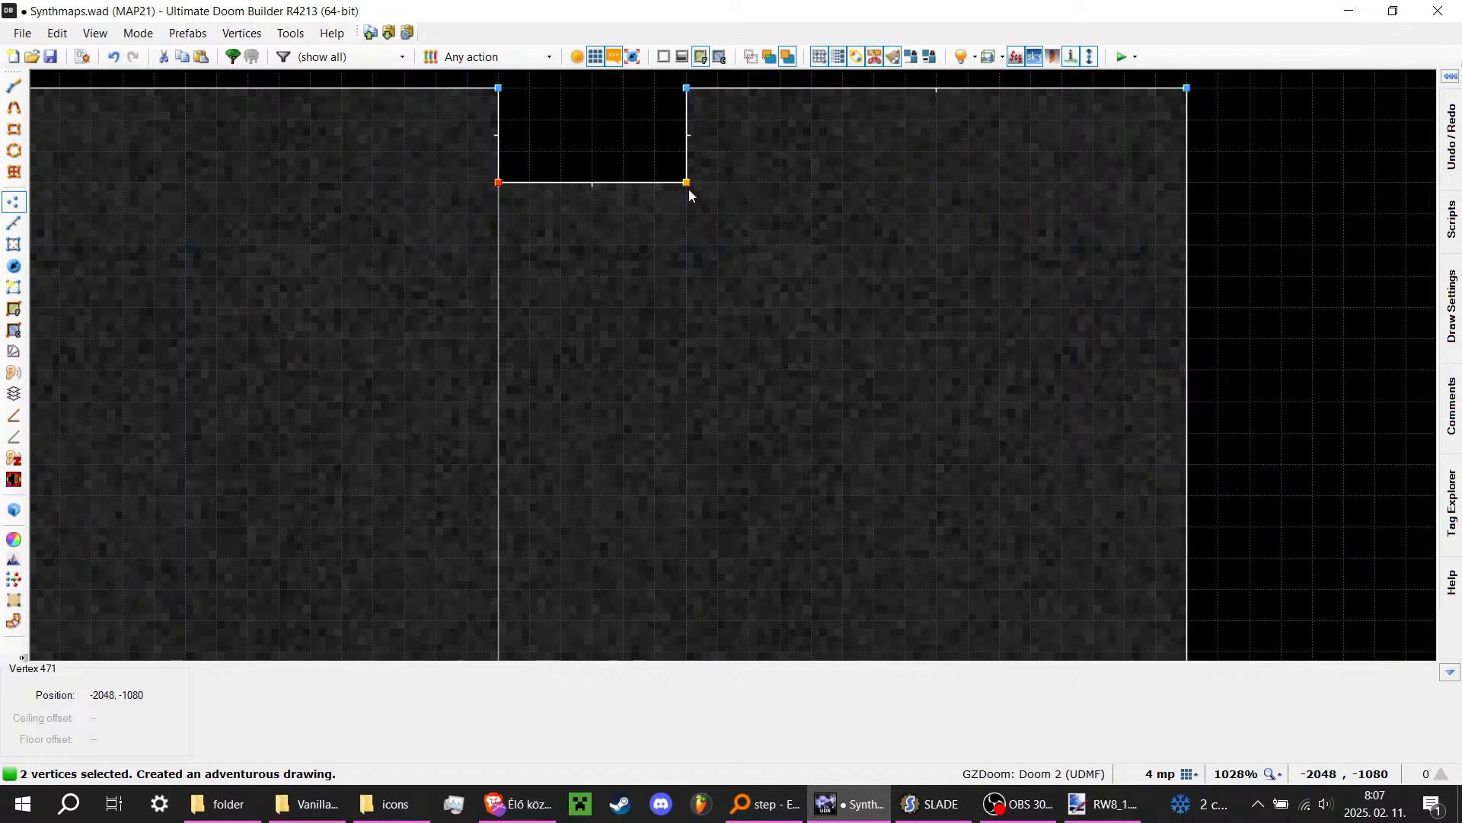
scroll(688, 189, "up", 1)
left_click_drag(689, 189, 683, 171)
scroll(672, 173, "down", 3)
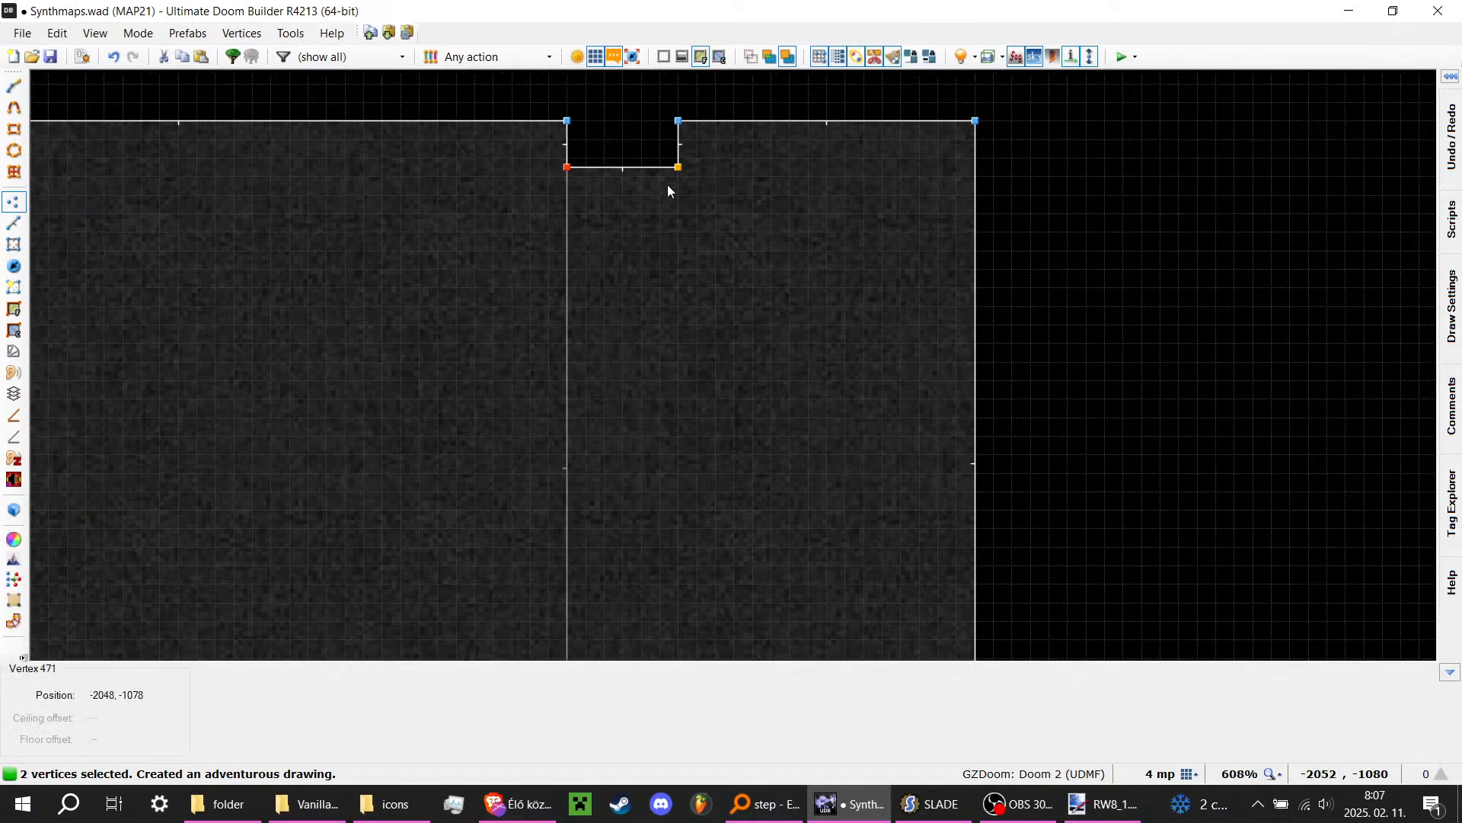
scroll(678, 442, "down", 2)
scroll(677, 597, "up", 2)
scroll(655, 476, "down", 3)
scroll(680, 566, "up", 4)
left_click_drag(646, 531, 532, 512)
scroll(457, 566, "up", 2)
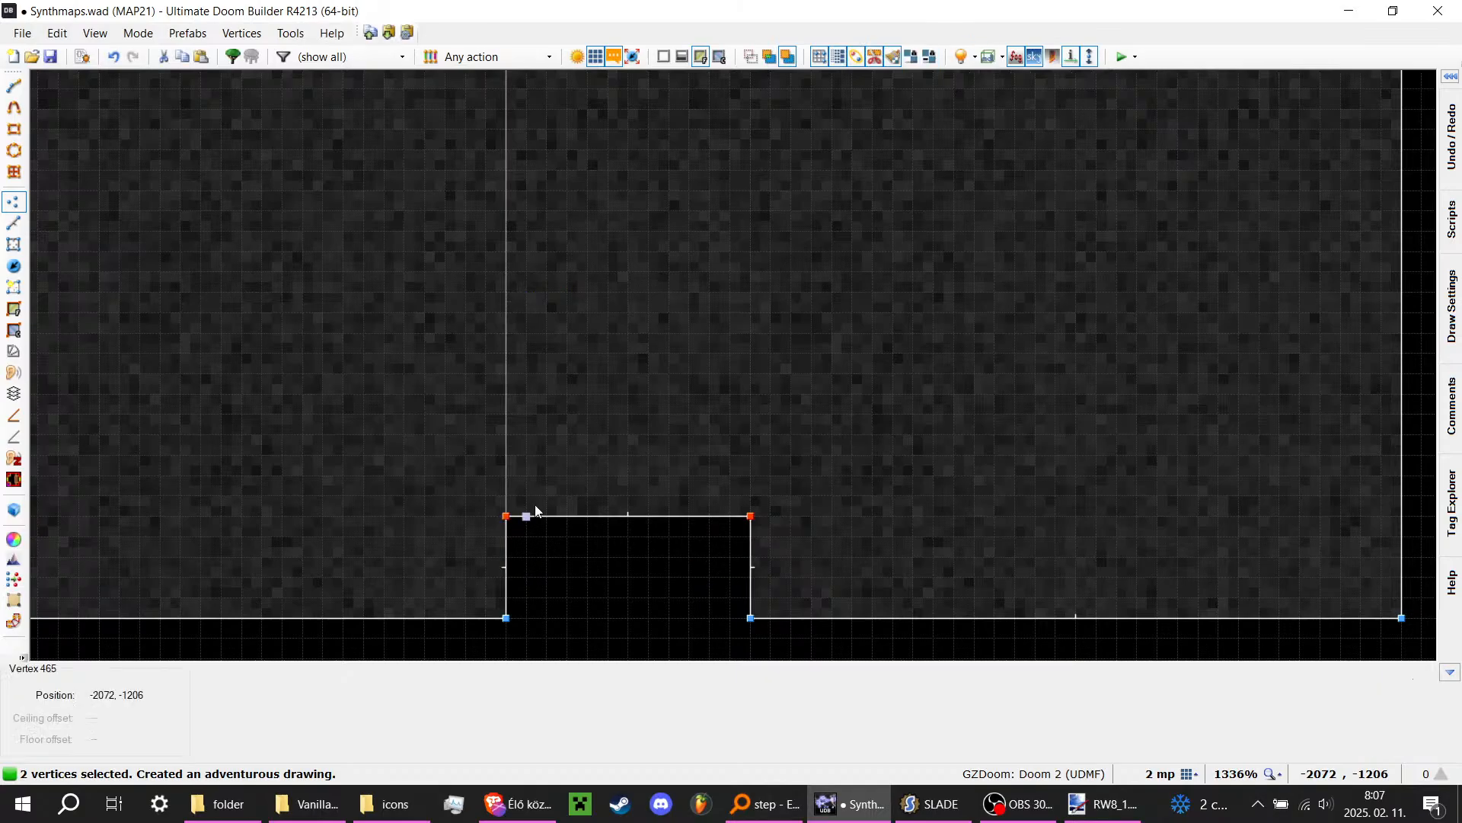
Step: Set the ceiling height of the new east room's sector to -184 in the 3D view
key("q")
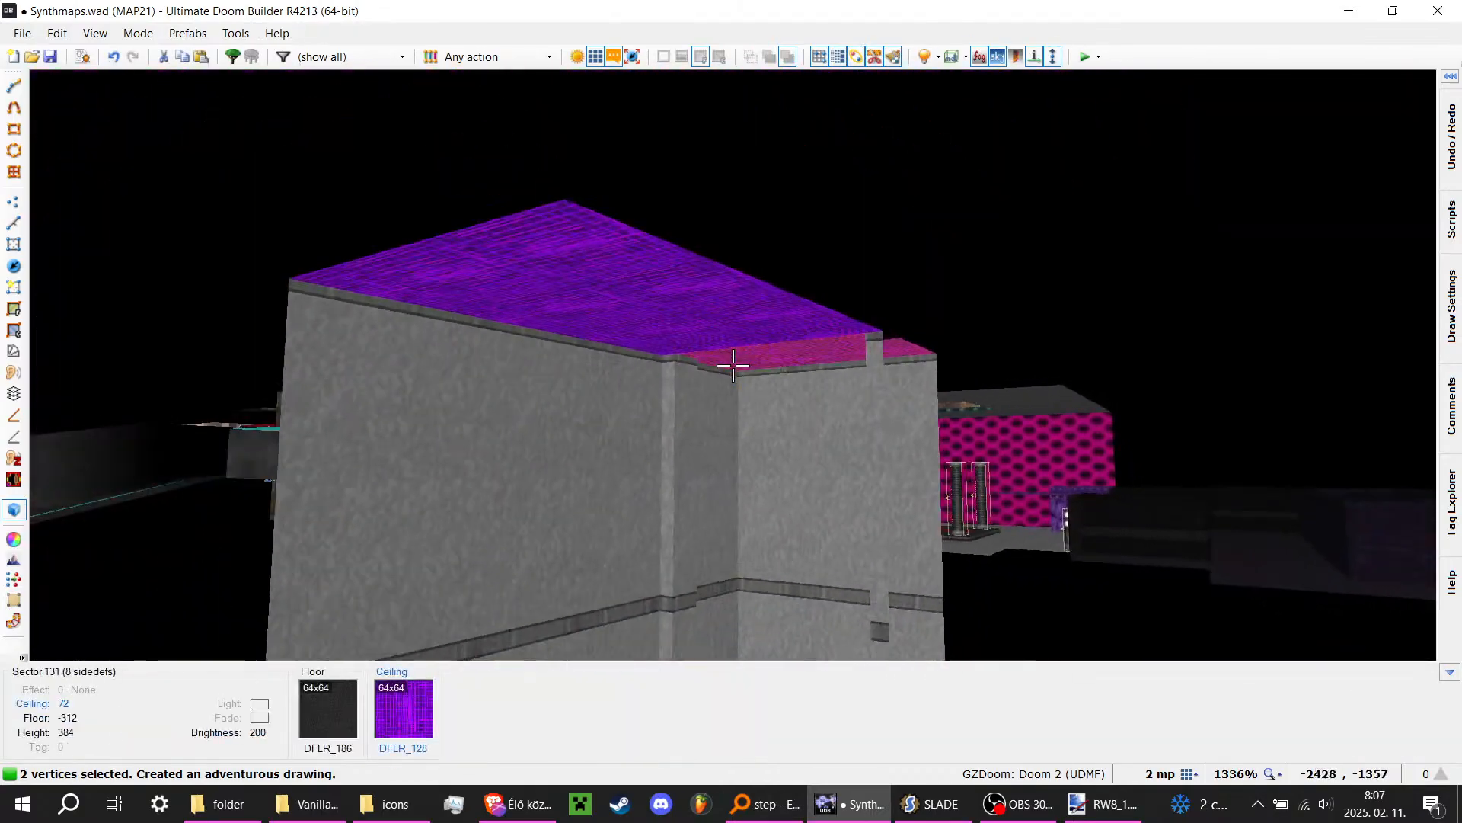
left_click(734, 365)
scroll(733, 365, "down", 6)
scroll(733, 365, "down", 20)
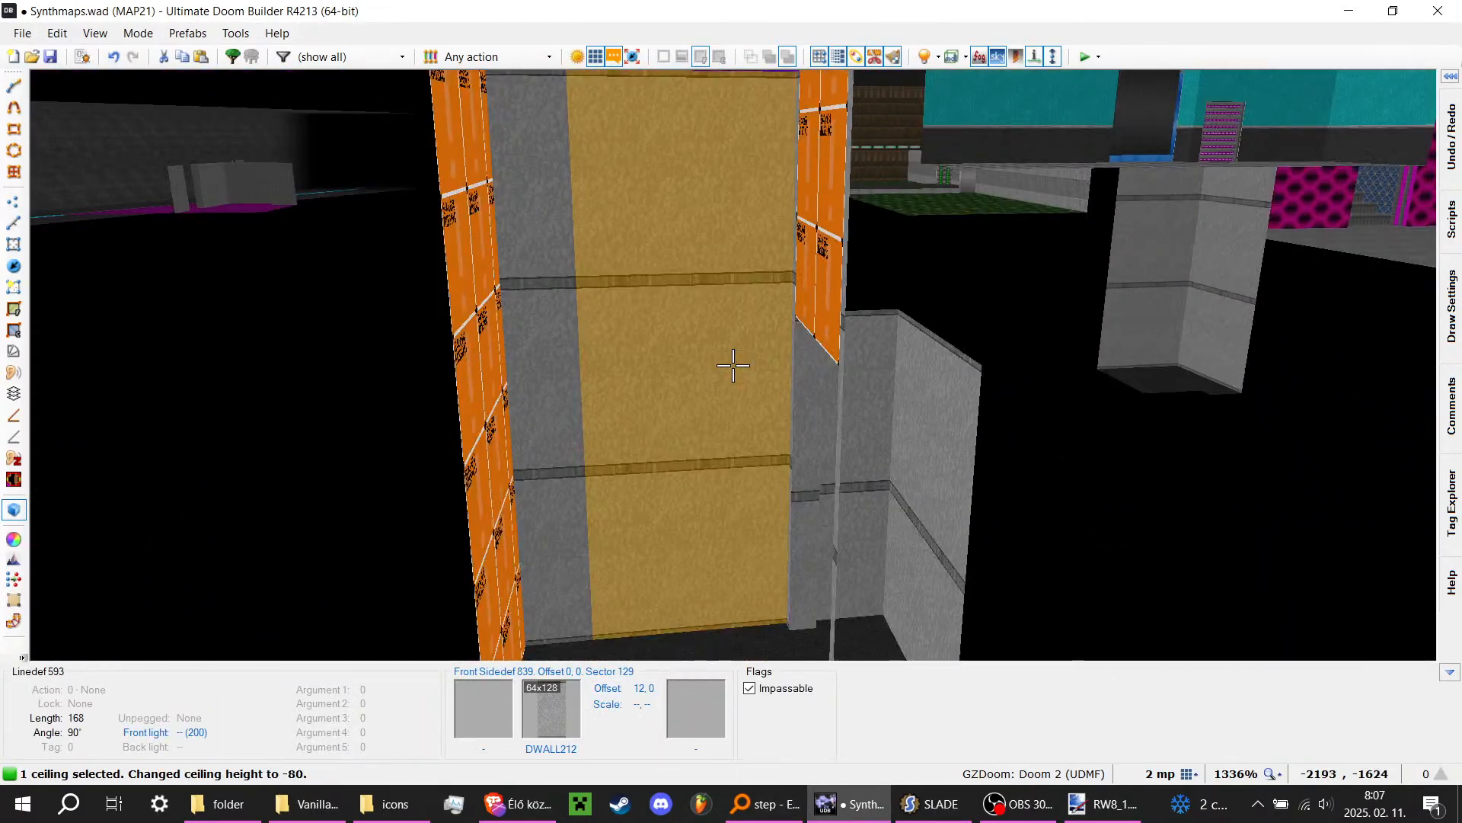
scroll(733, 366, "up", 2)
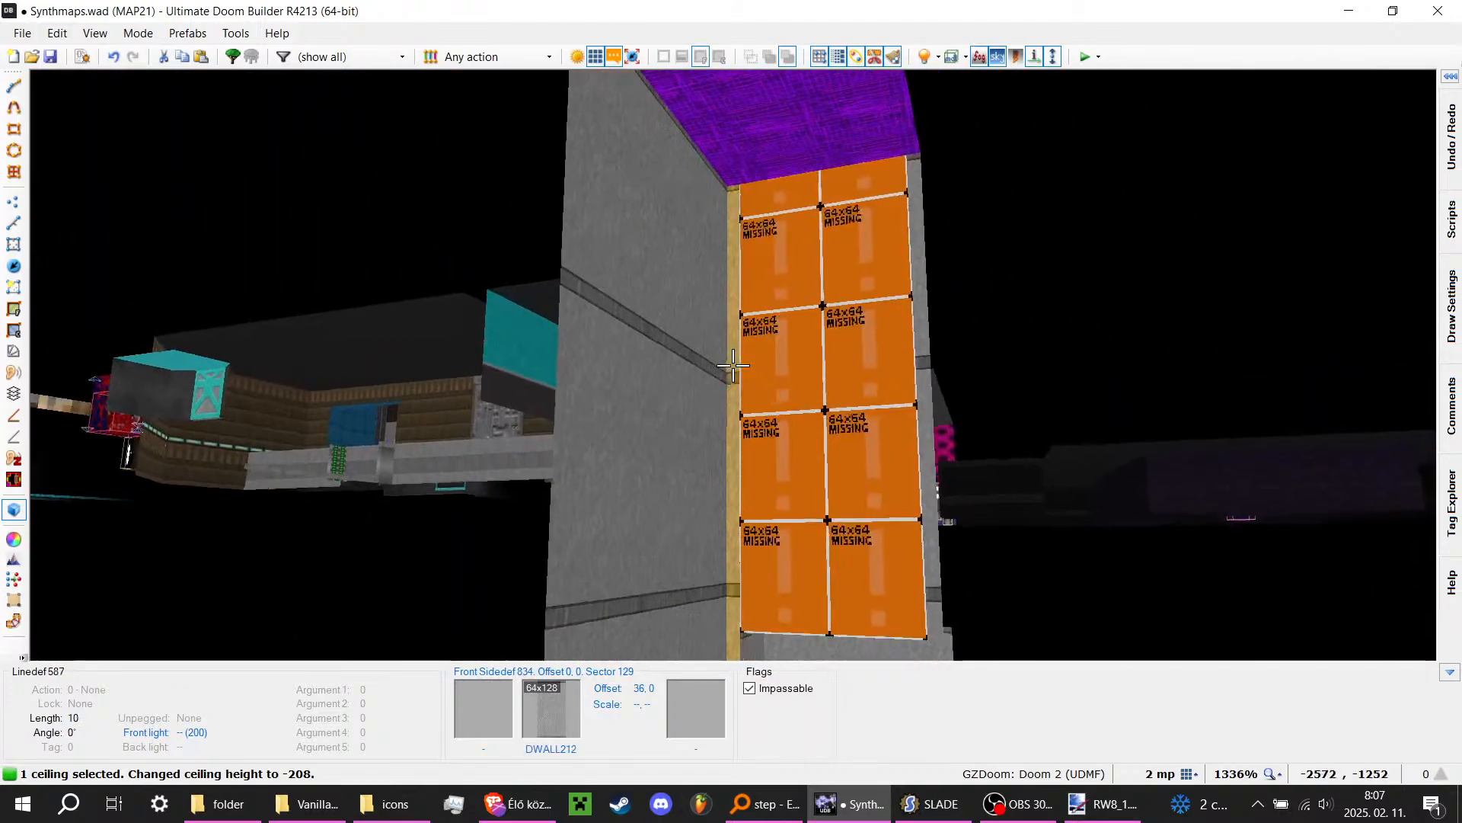
scroll(734, 366, "up", 3)
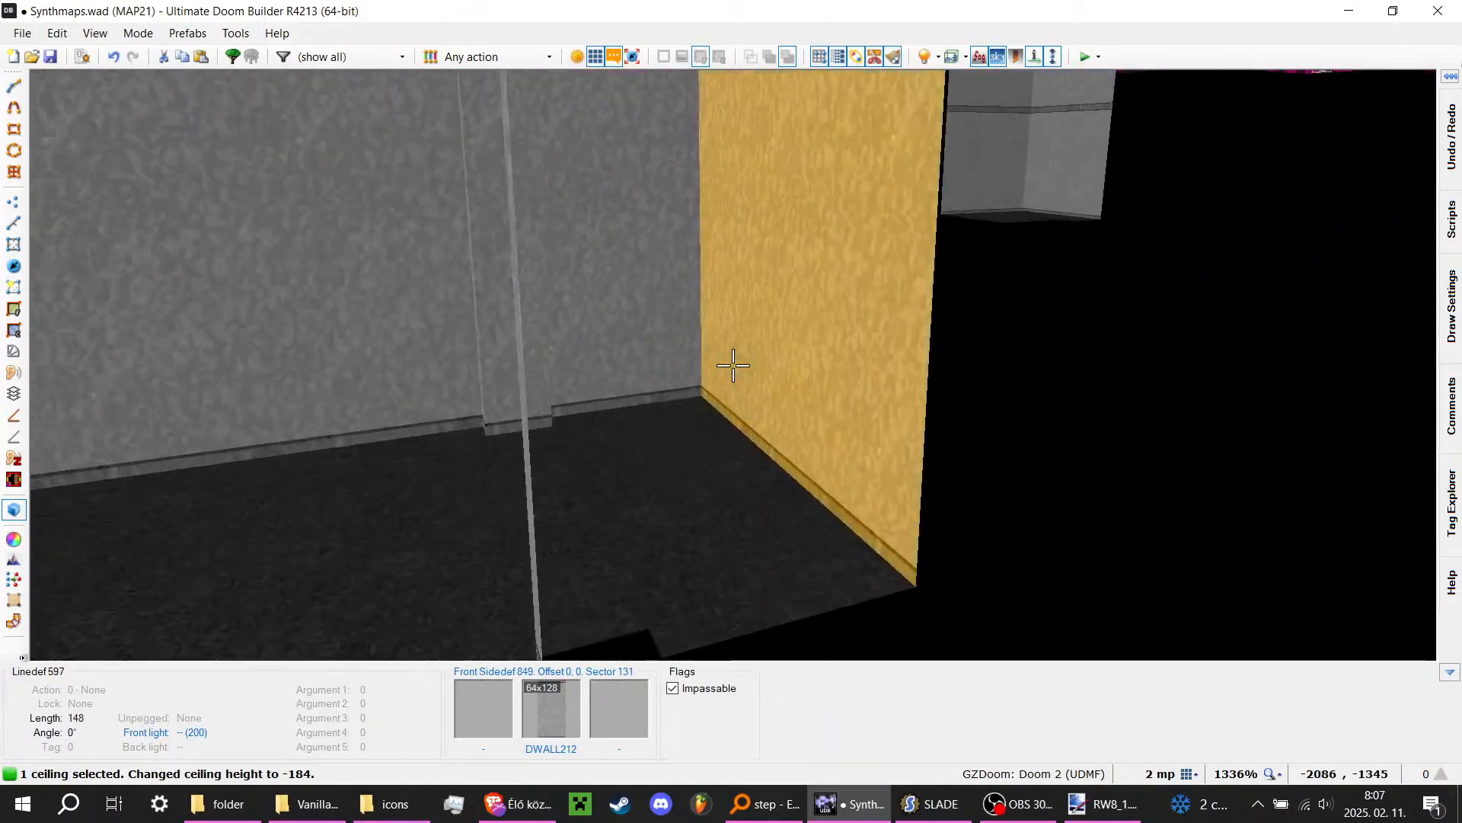
Step: Draw two north-south lines 8 units apart across the neck, splitting it into three equal strips, and return to the 3D view
key("w")
scroll(628, 355, "down", 2)
left_click(566, 140)
scroll(510, 160, "up", 5)
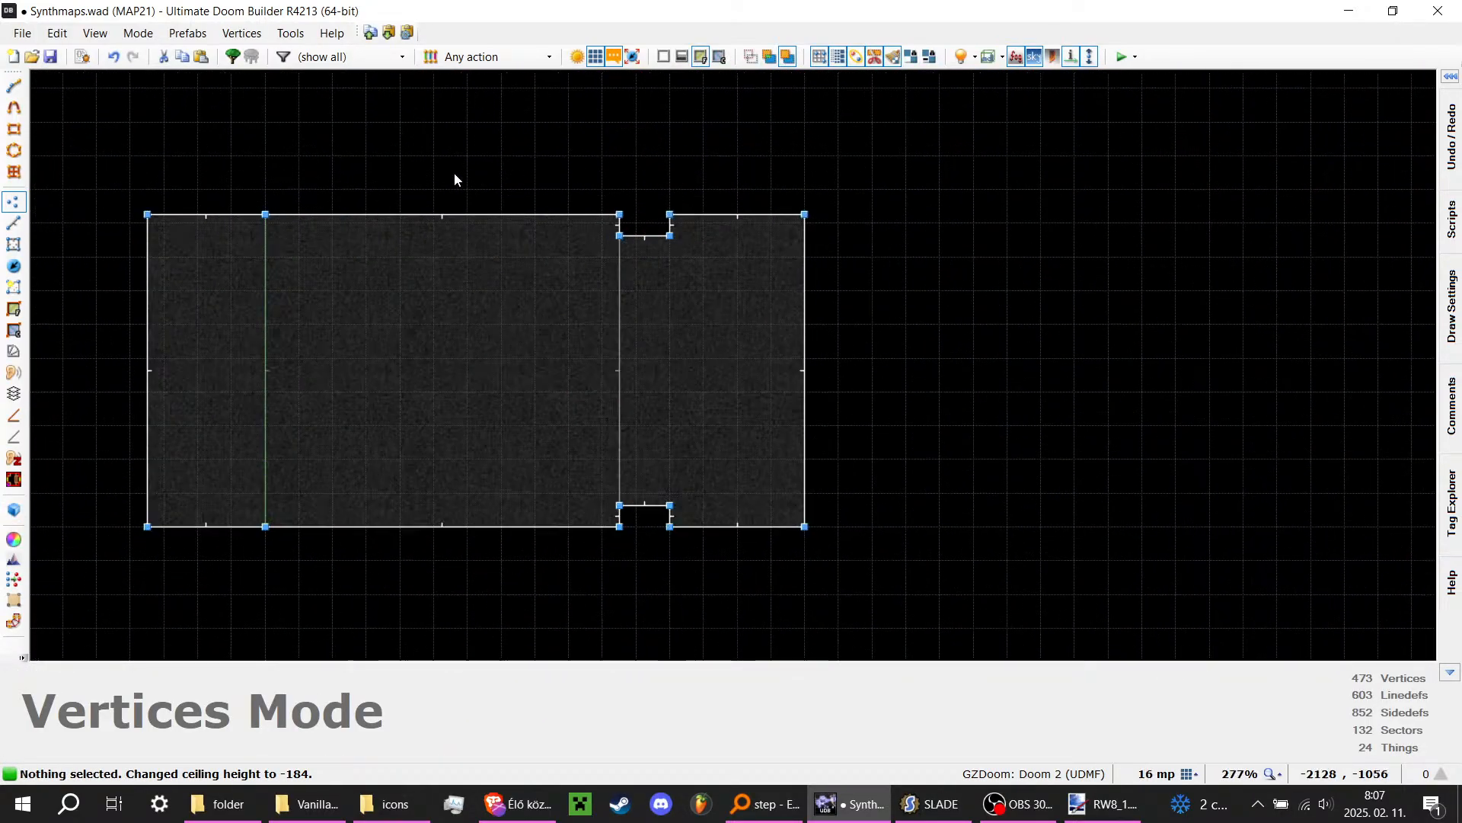
left_click(14, 86)
scroll(641, 279, "up", 2)
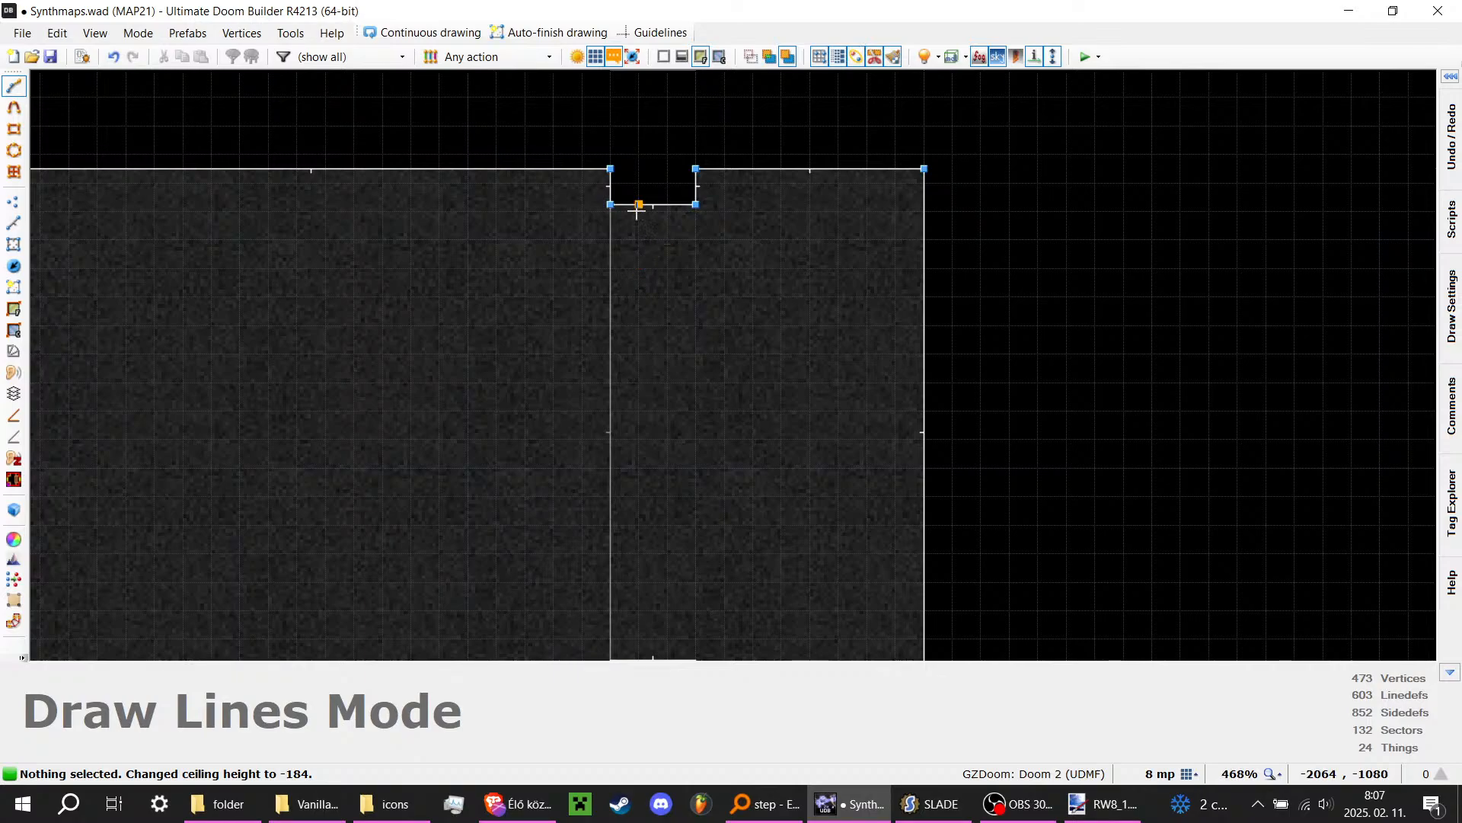
scroll(617, 364, "down", 1)
scroll(645, 579, "up", 1)
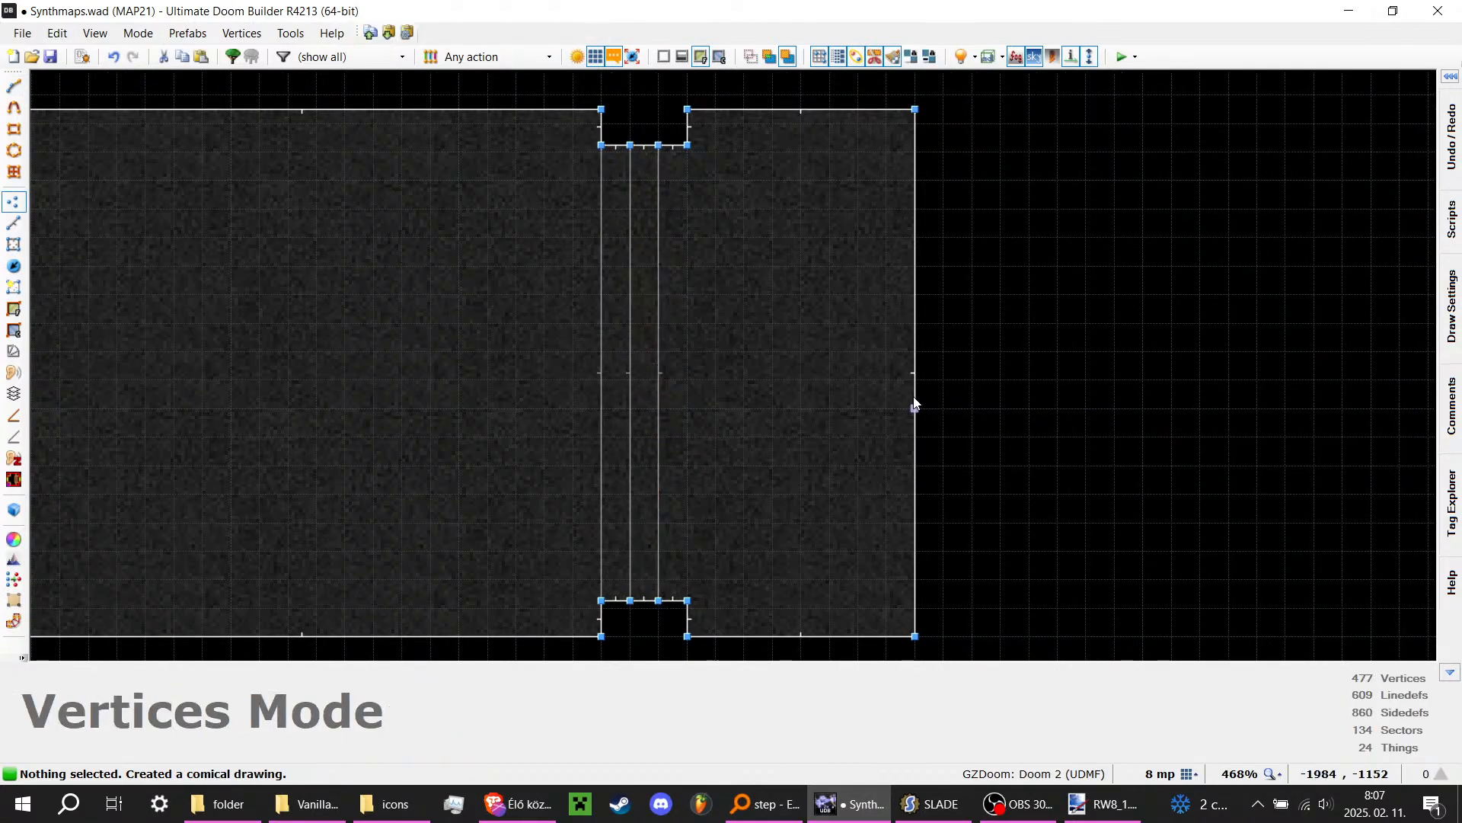
key("q")
key("e")
left_click(733, 365)
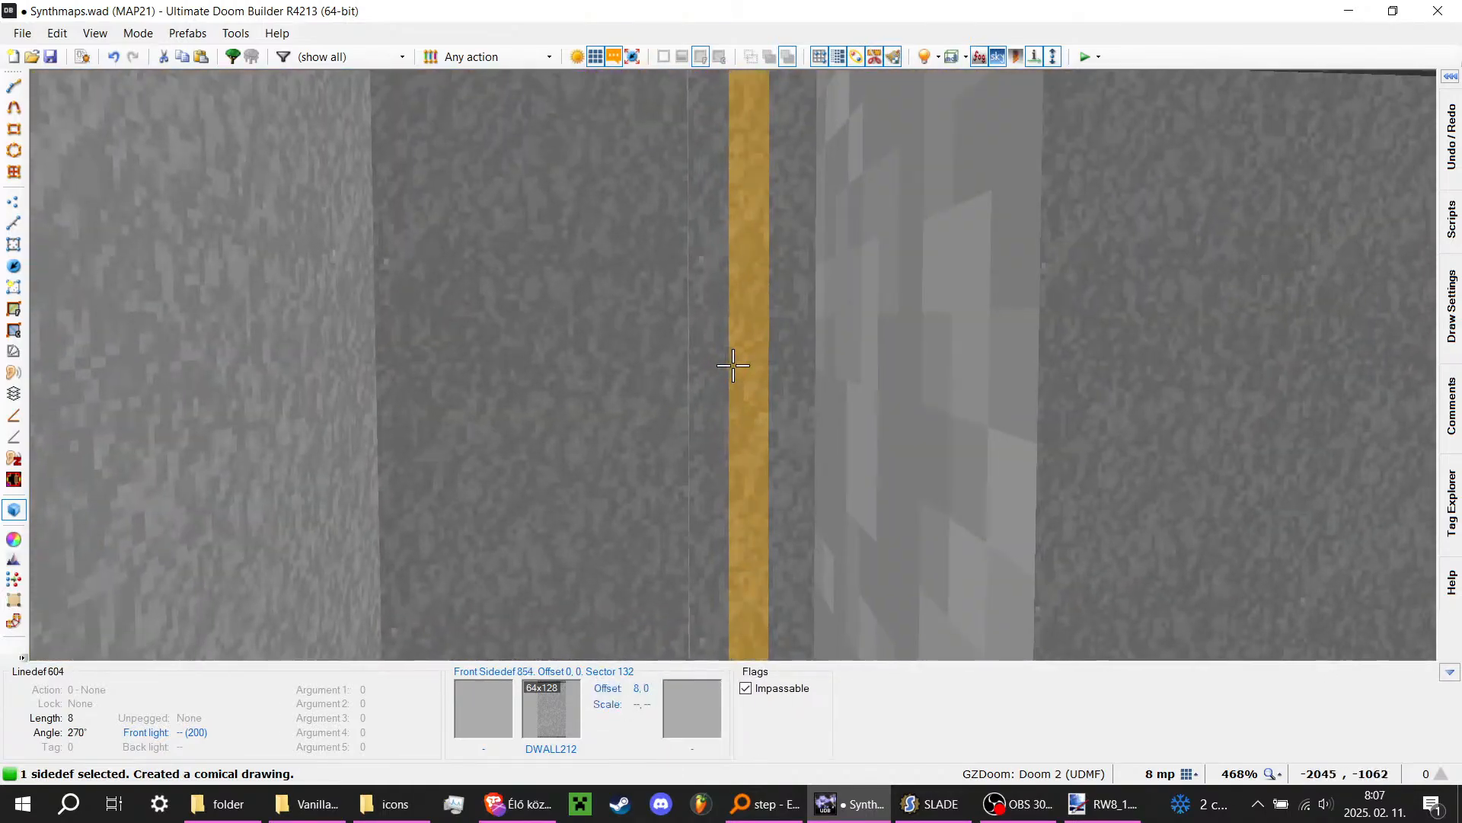
left_click(733, 365)
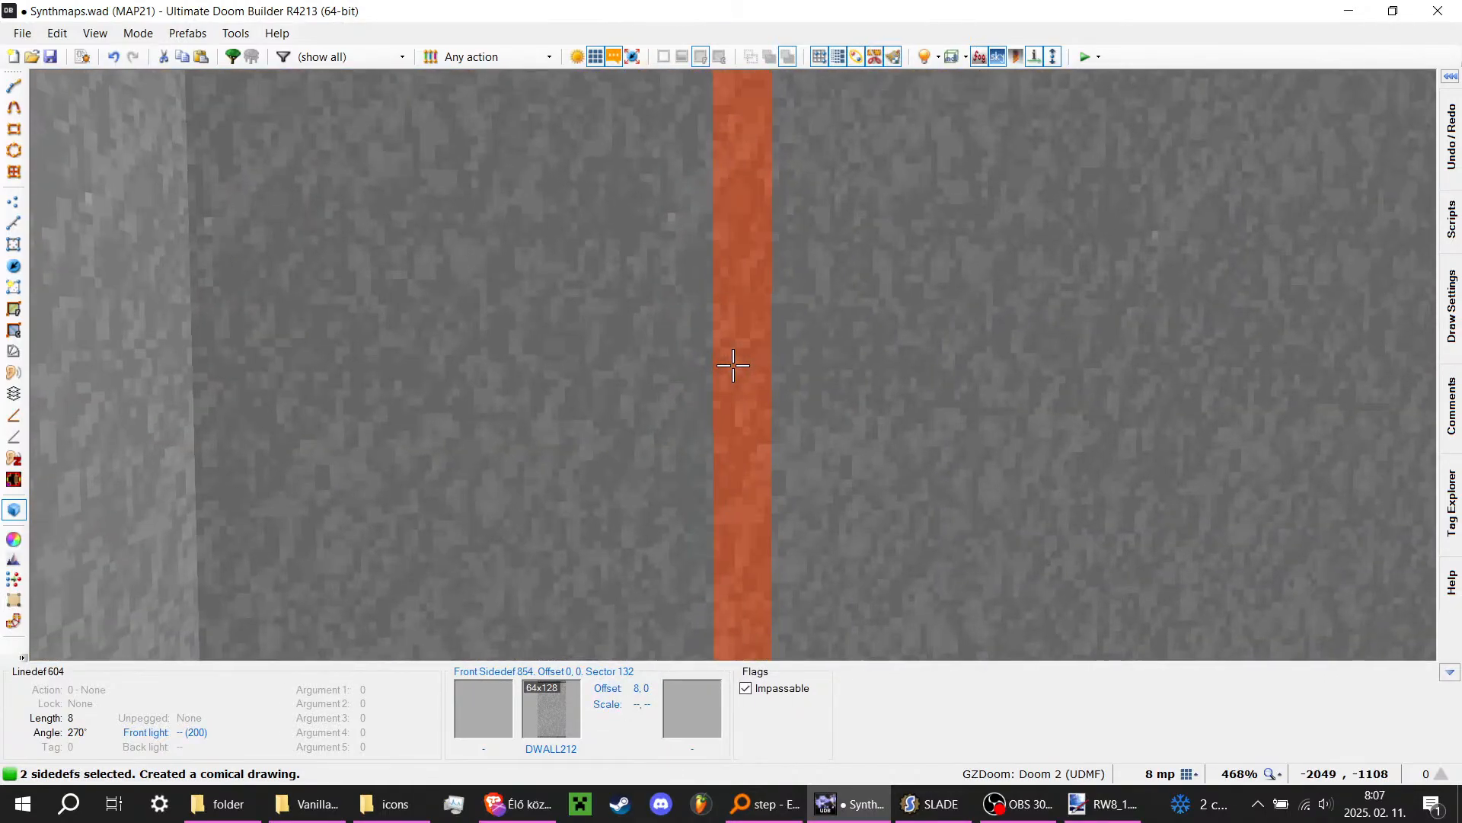
left_click(733, 365)
left_click(733, 365)
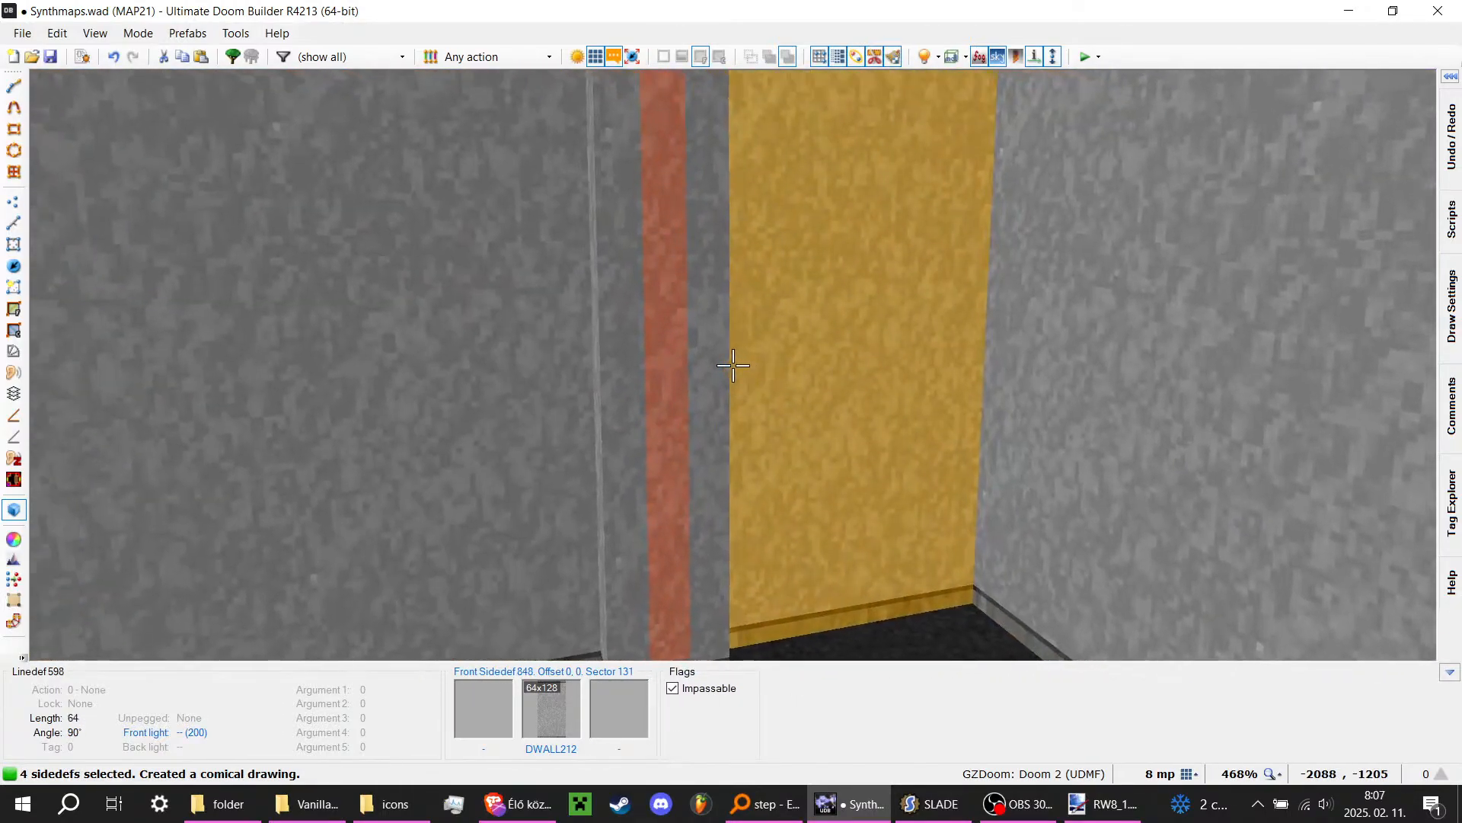
key("c")
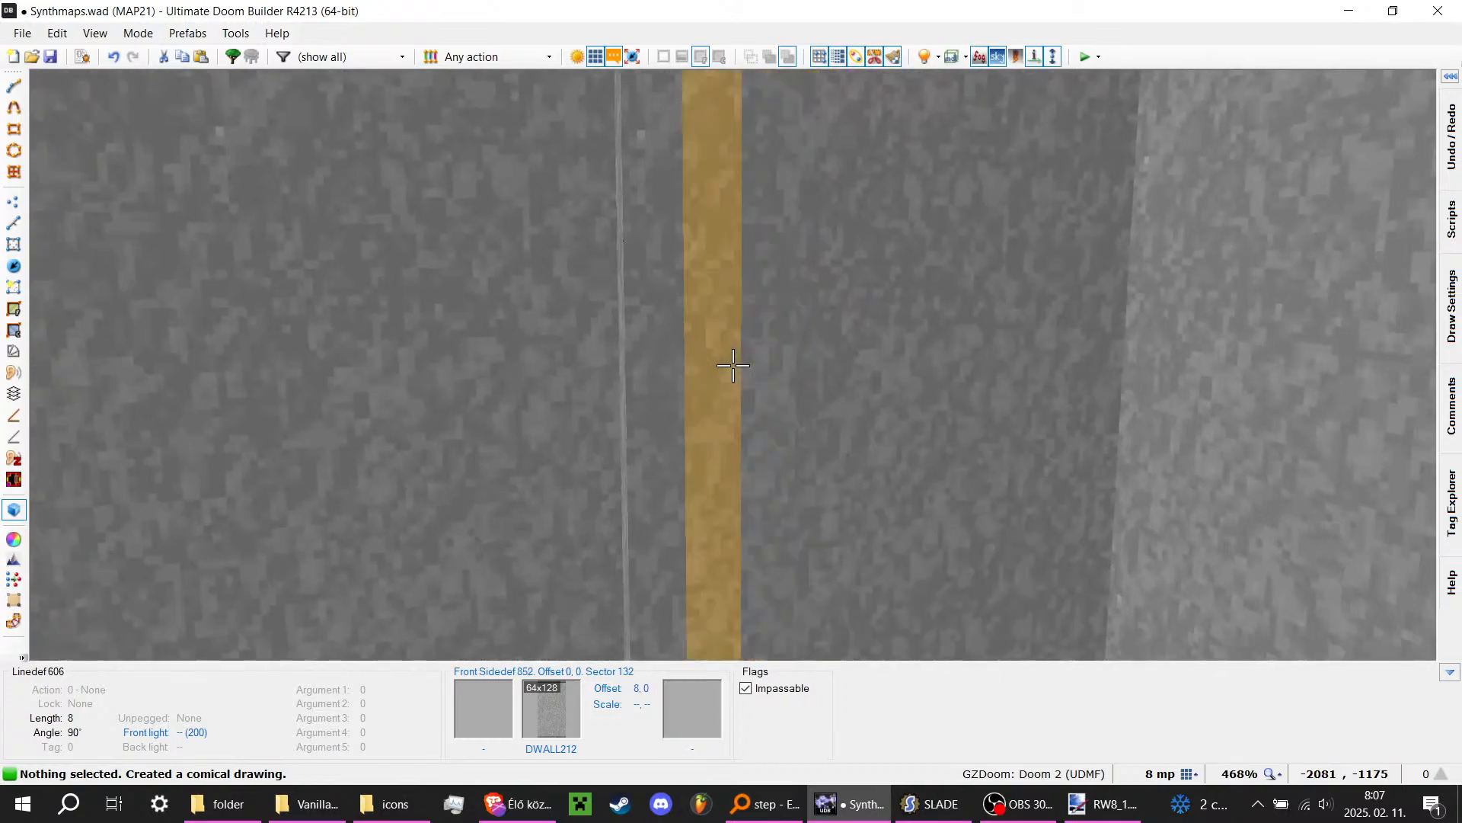
Step: Set the middle texture of the neck's central 8-unit south wall strip to DWALL227, then copy and paste that texture
right_click(733, 365)
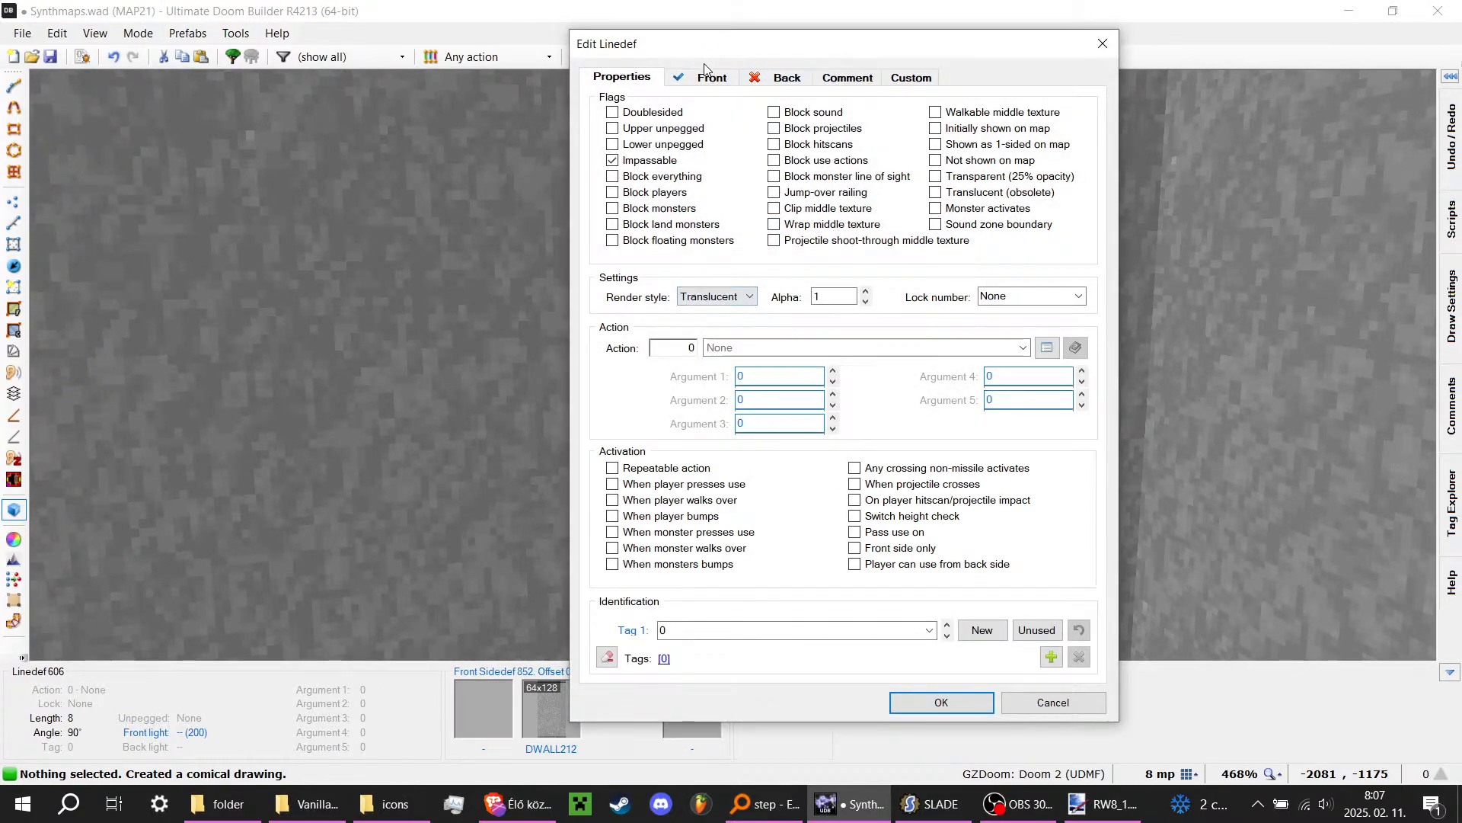
key("ctrl+Tab")
left_click(949, 345)
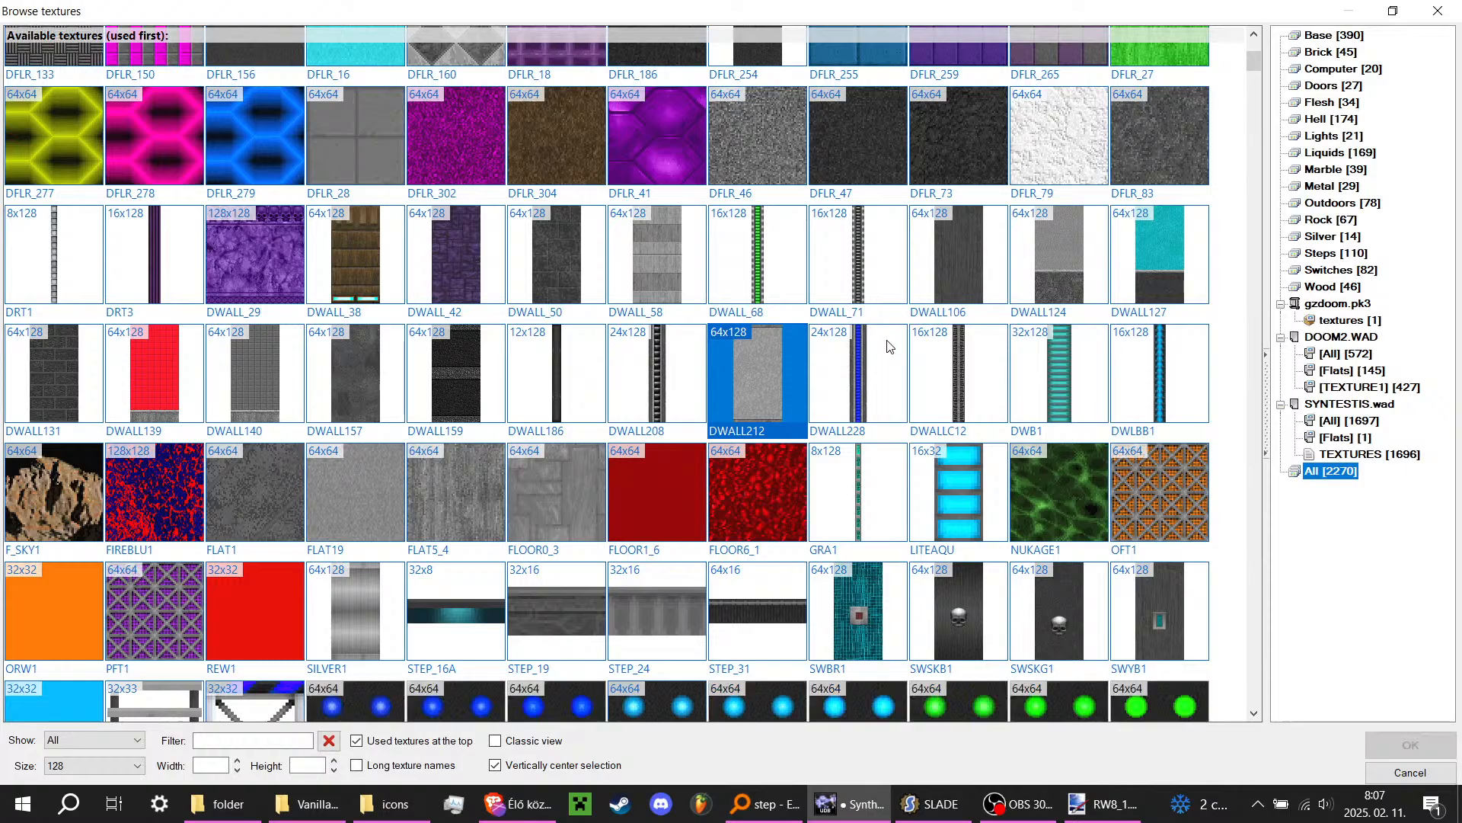
type("DWA")
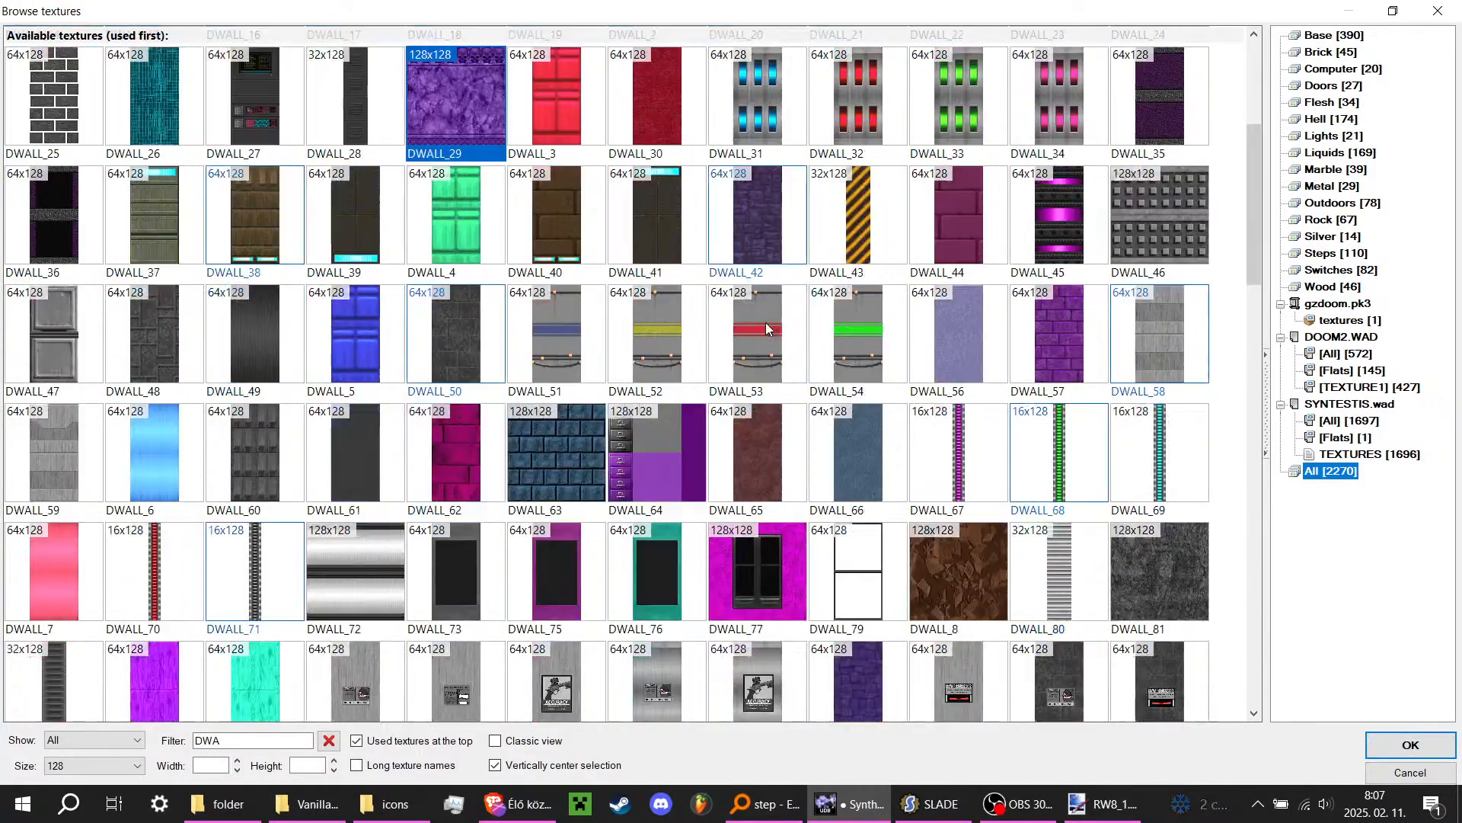
scroll(765, 322, "down", 12)
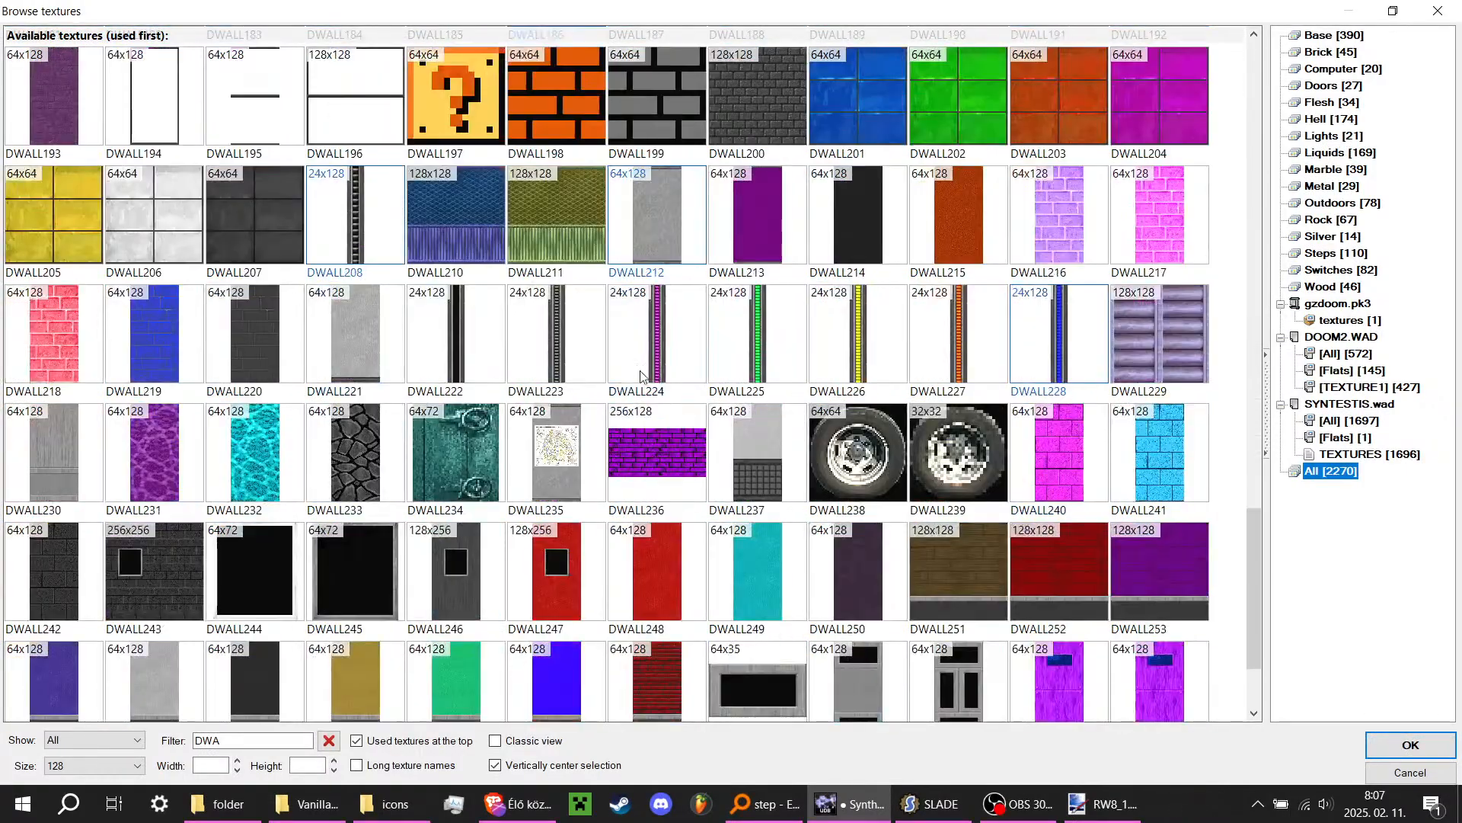
double_click(958, 373)
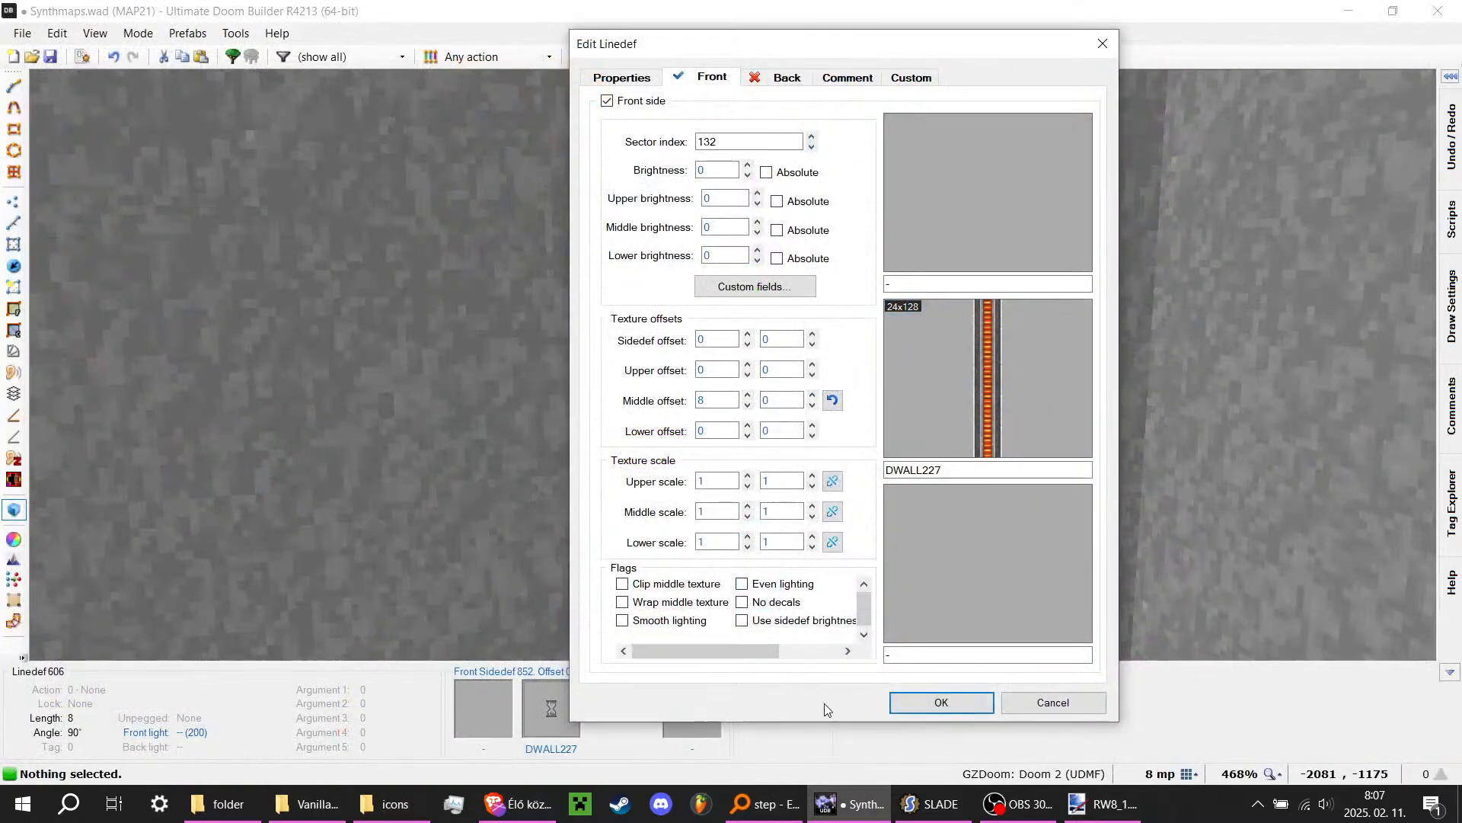
left_click(942, 702)
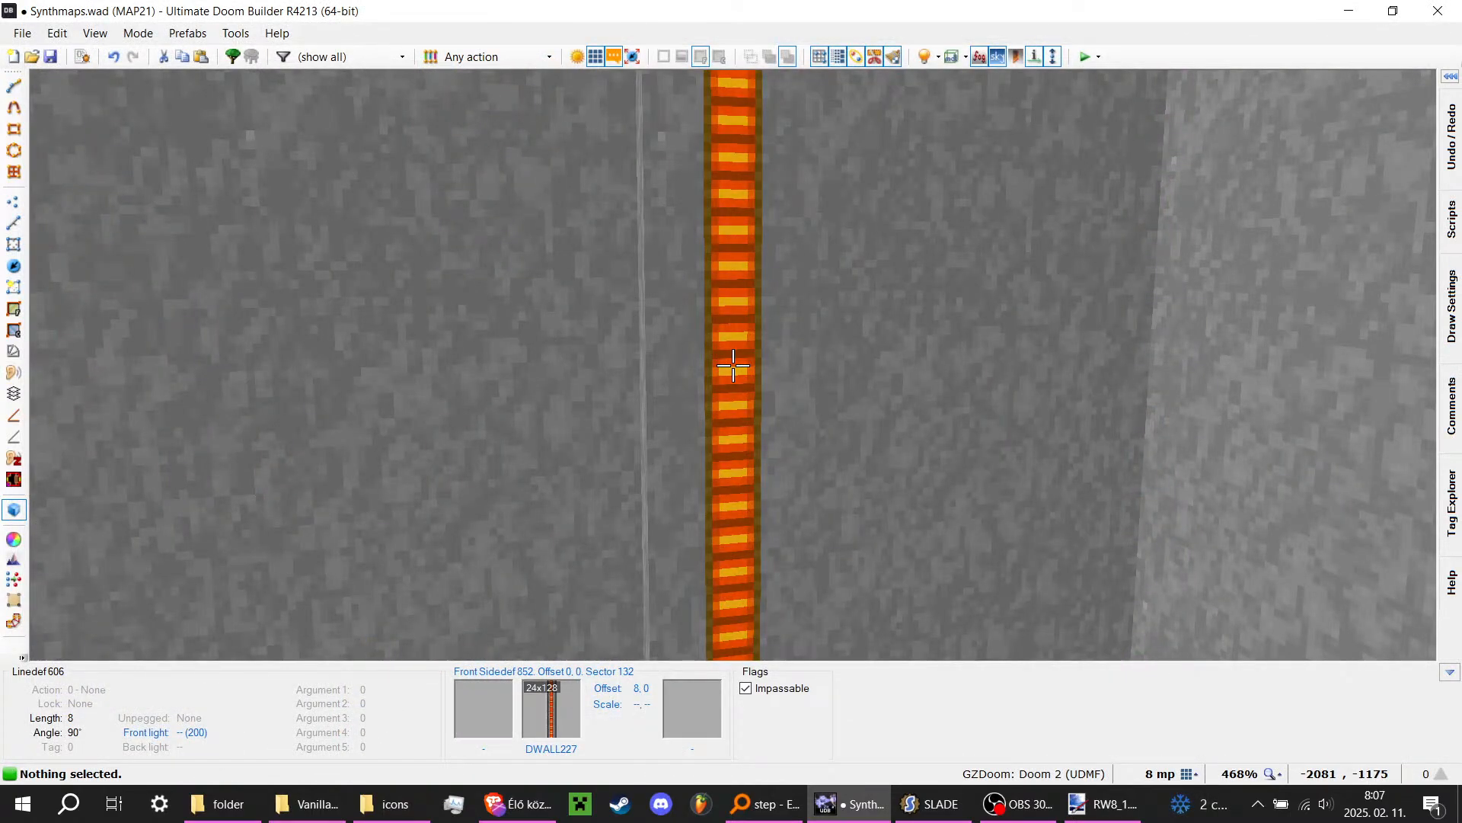
key("ctrl+c")
key("ctrl+v")
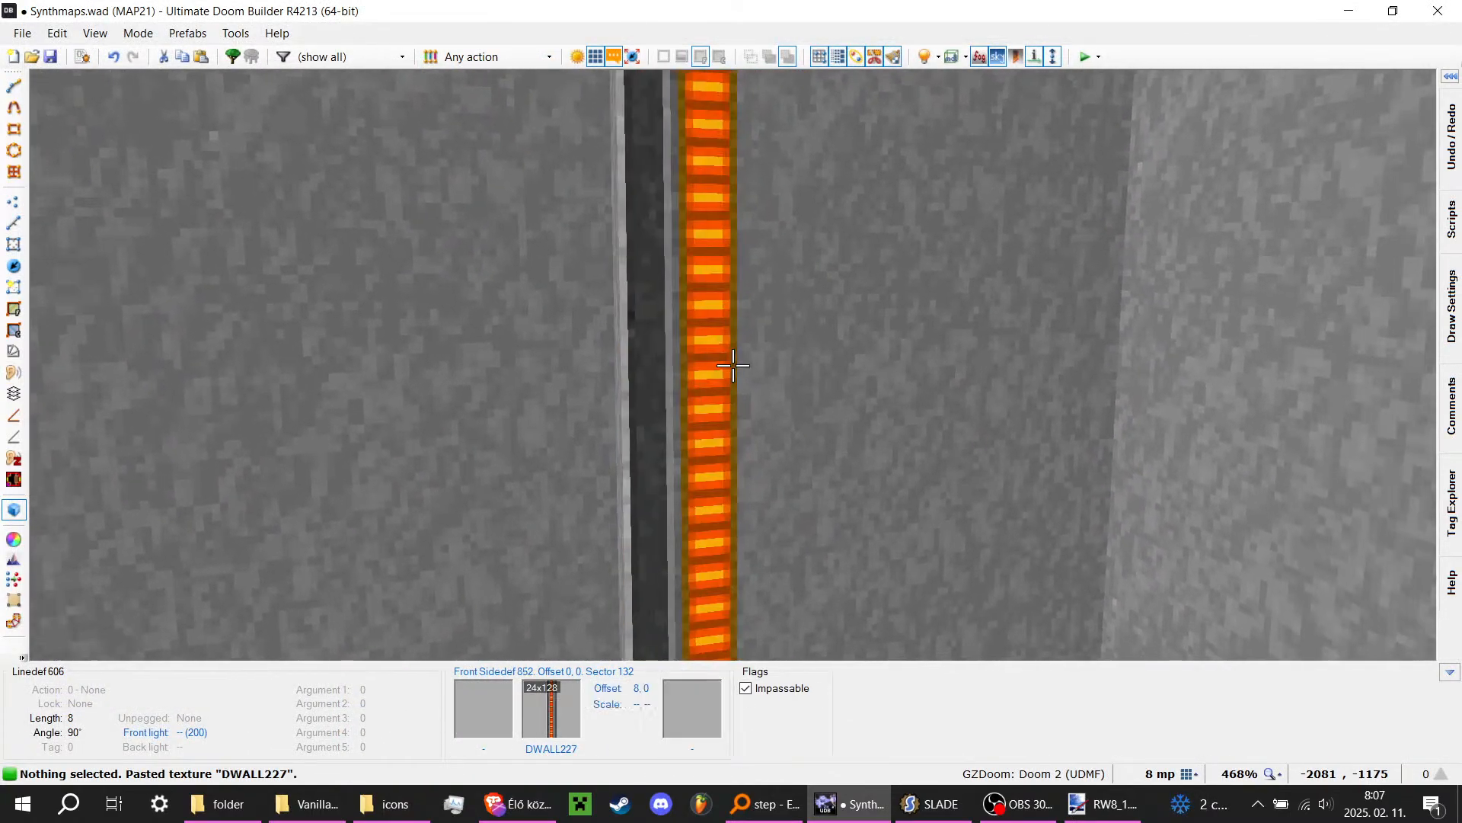
Step: Paste texture DWALL227 onto the remaining 8-unit wall strips on both sides of the neck and save the map
key("ctrl+v")
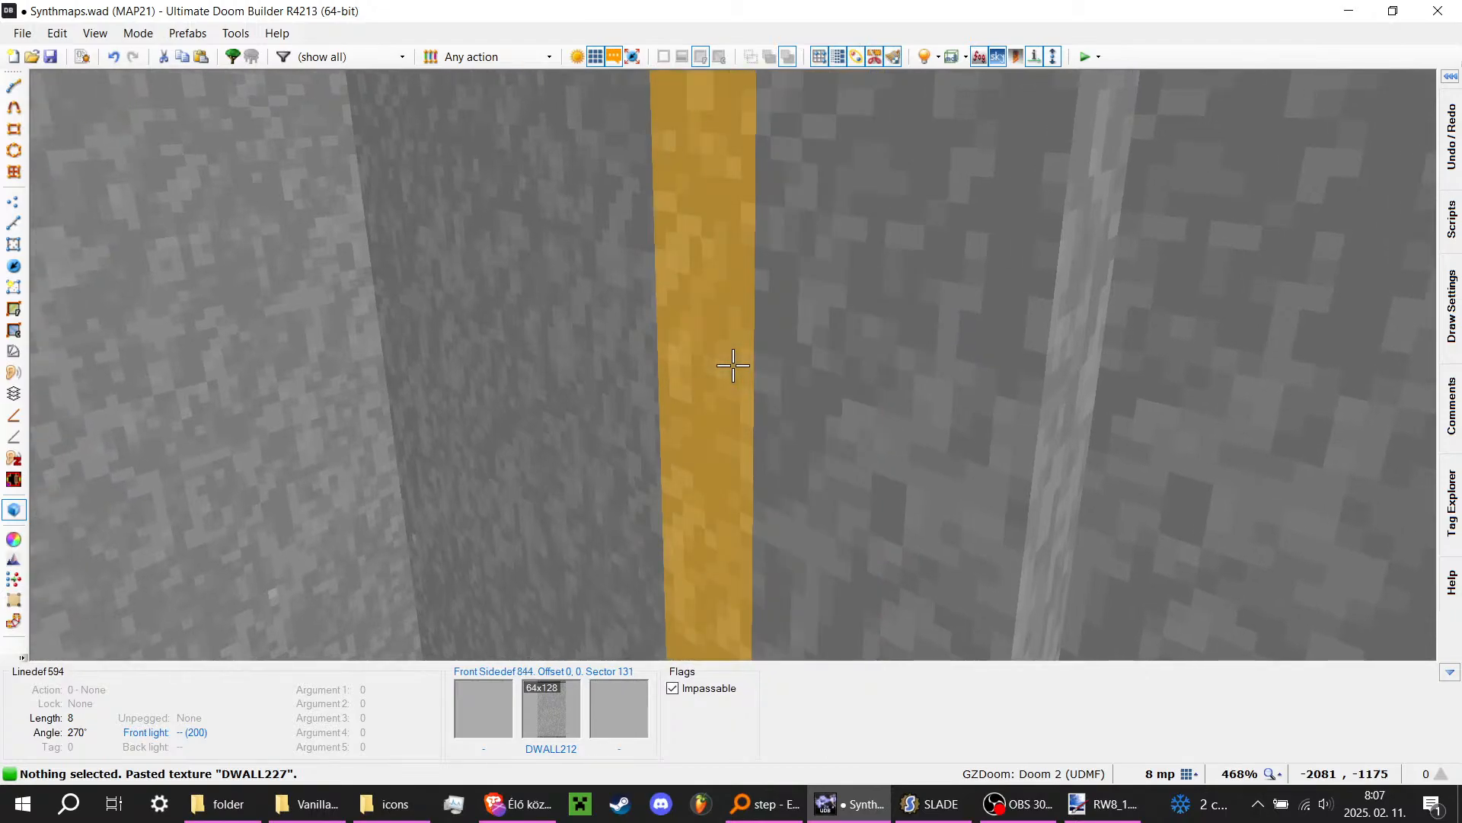
key("ctrl+v")
key("ctrl+v")
key("ctrl+v")
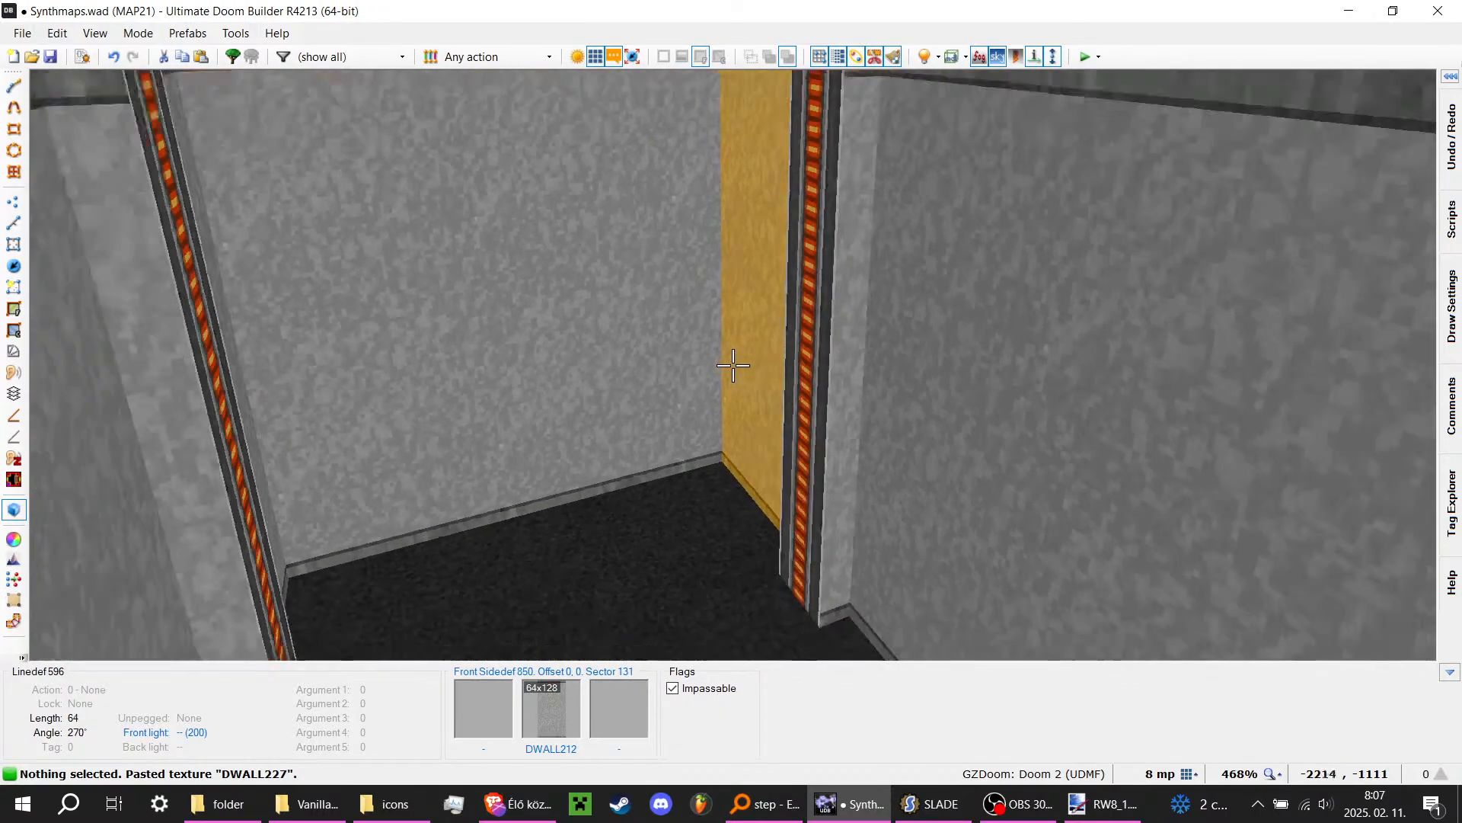
key("ctrl+s")
Step: Edit the unpegged flags of the two DWALL227 wall strips flanking the neck's middle sector together
key("w")
left_click(733, 366)
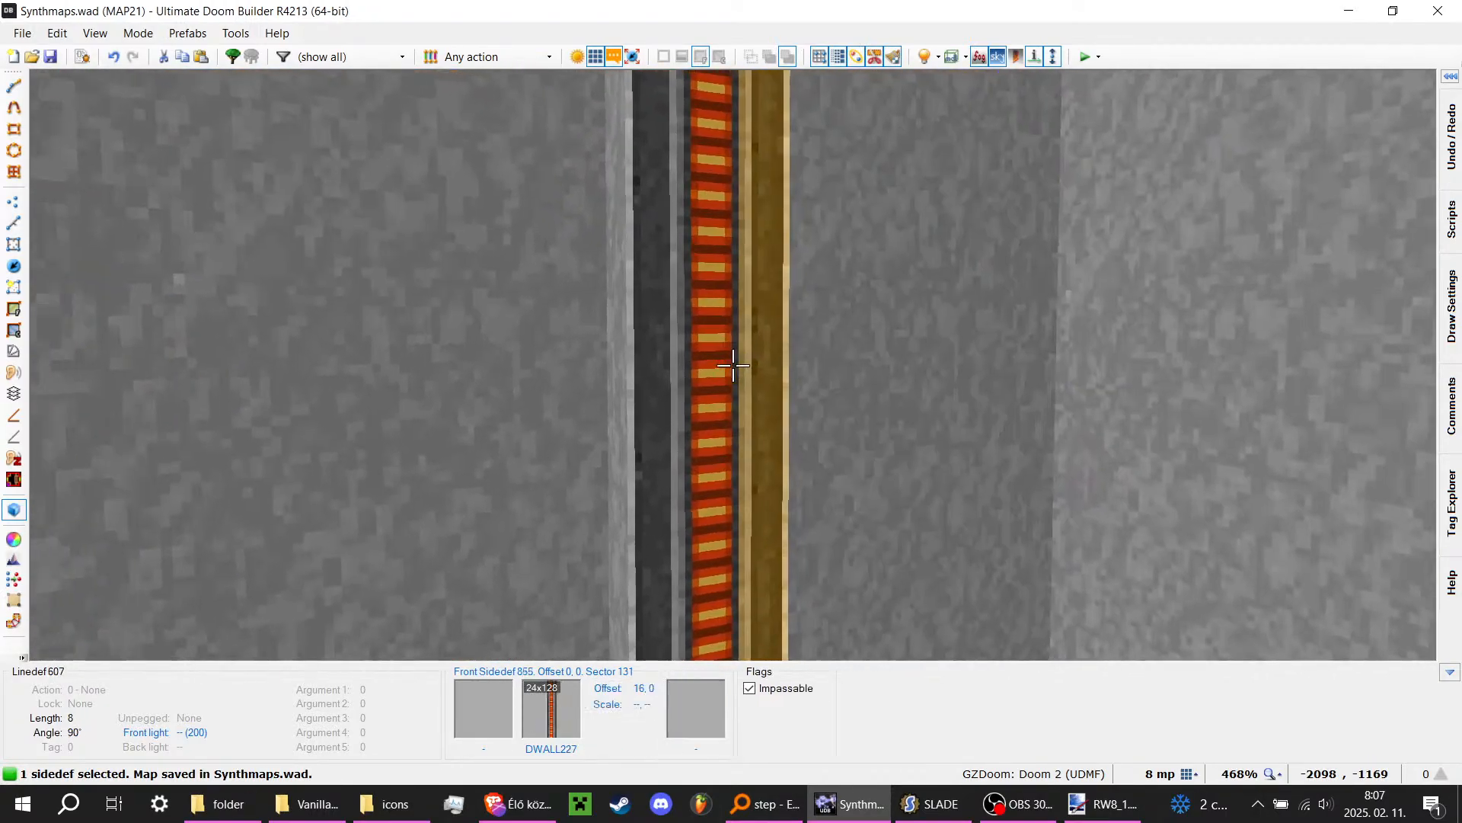
left_click(733, 366)
right_click(732, 366)
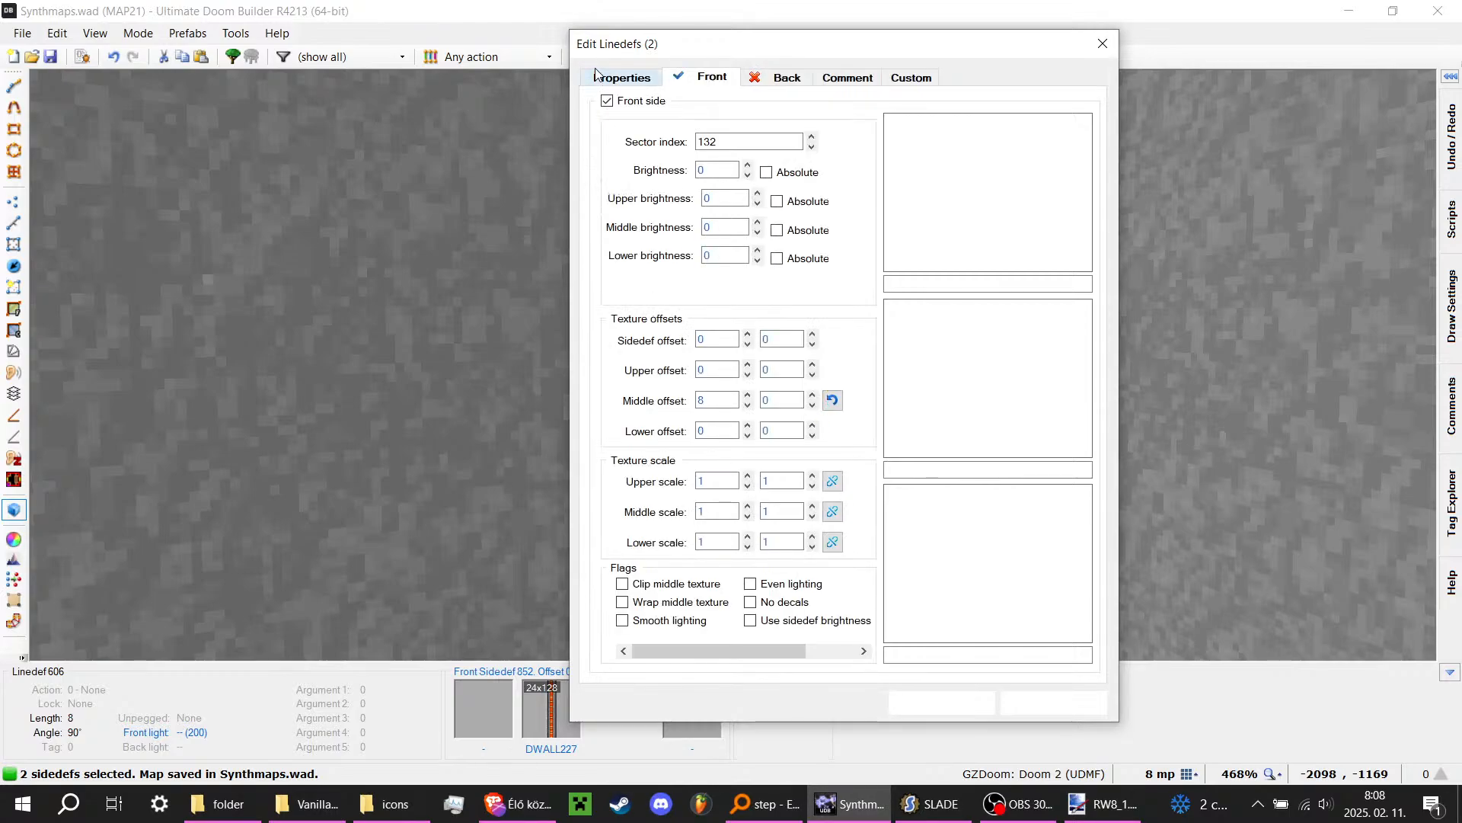
left_click(599, 77)
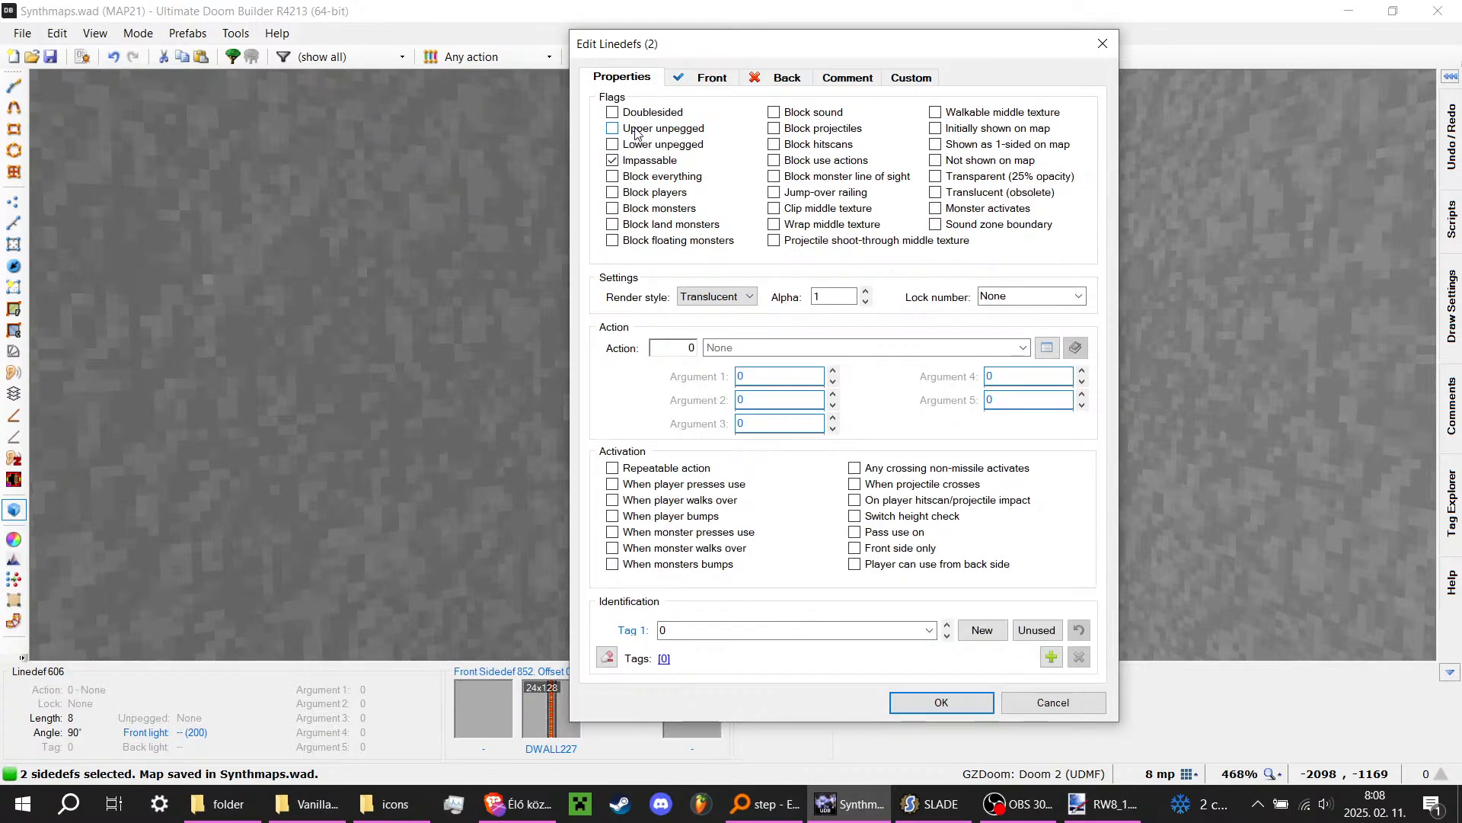
left_click(942, 701)
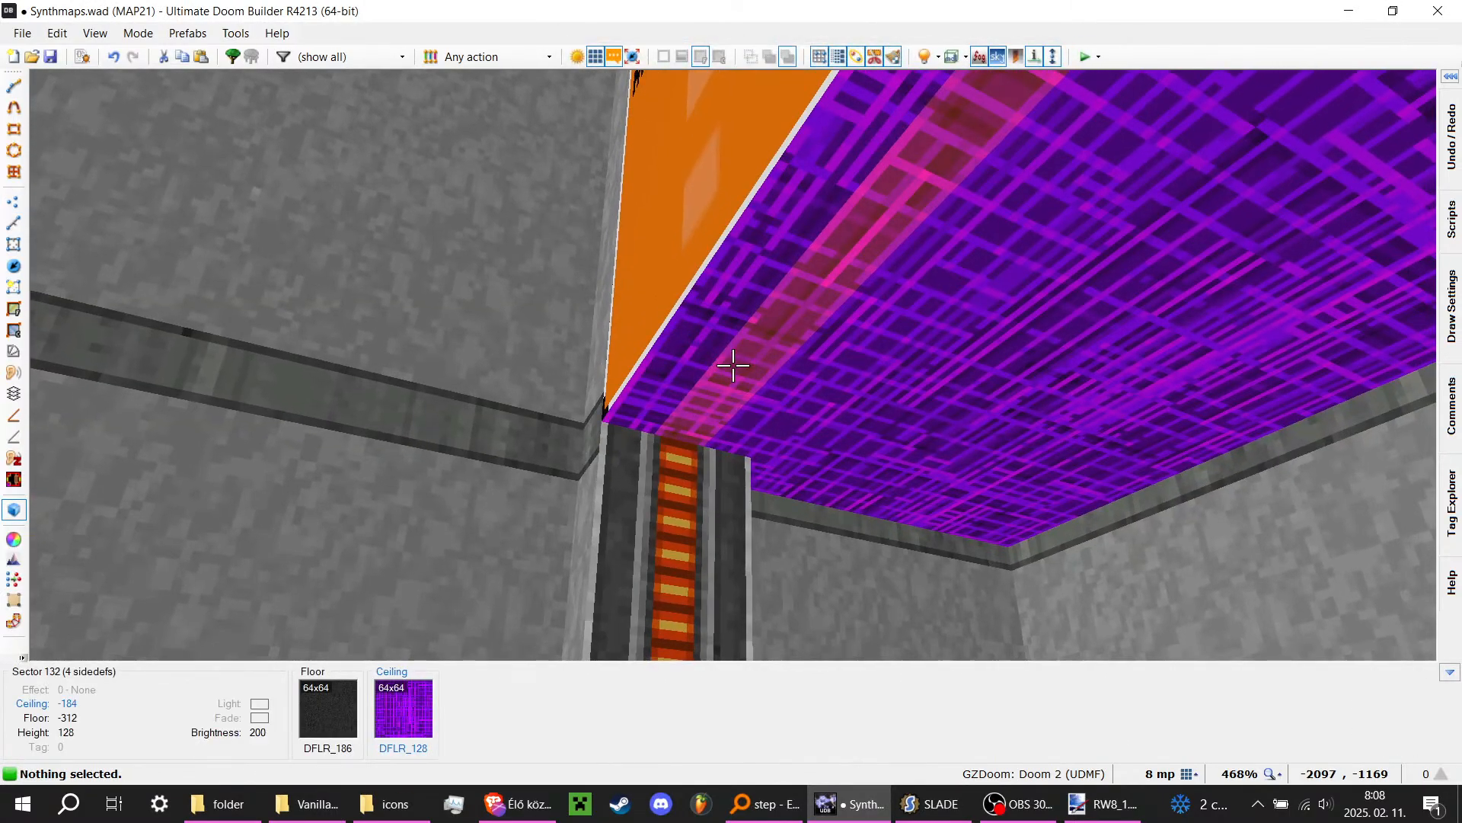
Step: Lower the ceiling of the neck's middle sector to -320 so that it forms a closed door
left_click(733, 366)
key("s")
scroll(733, 365, "down", 12)
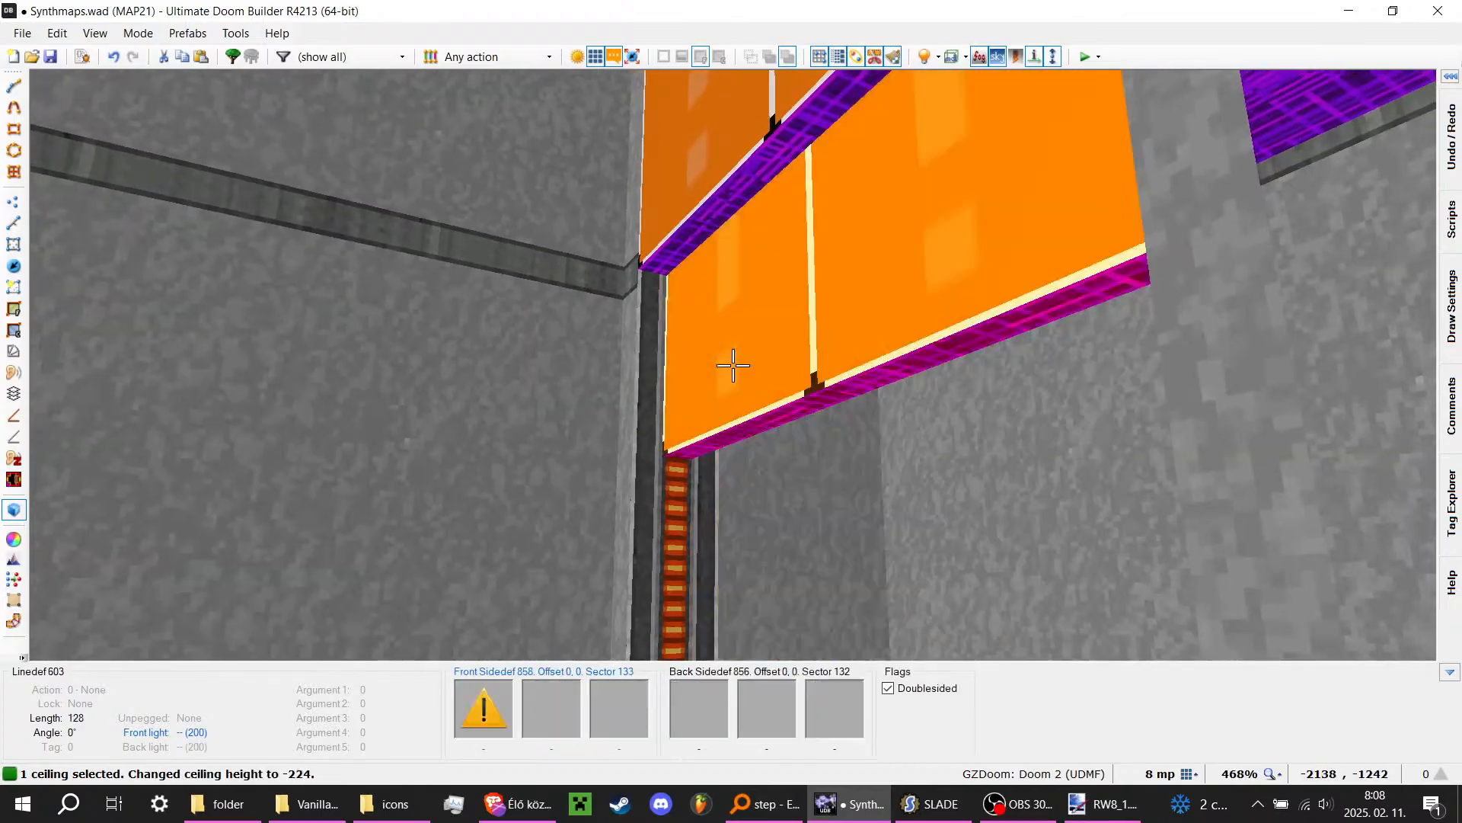
scroll(733, 366, "down", 5)
key("w")
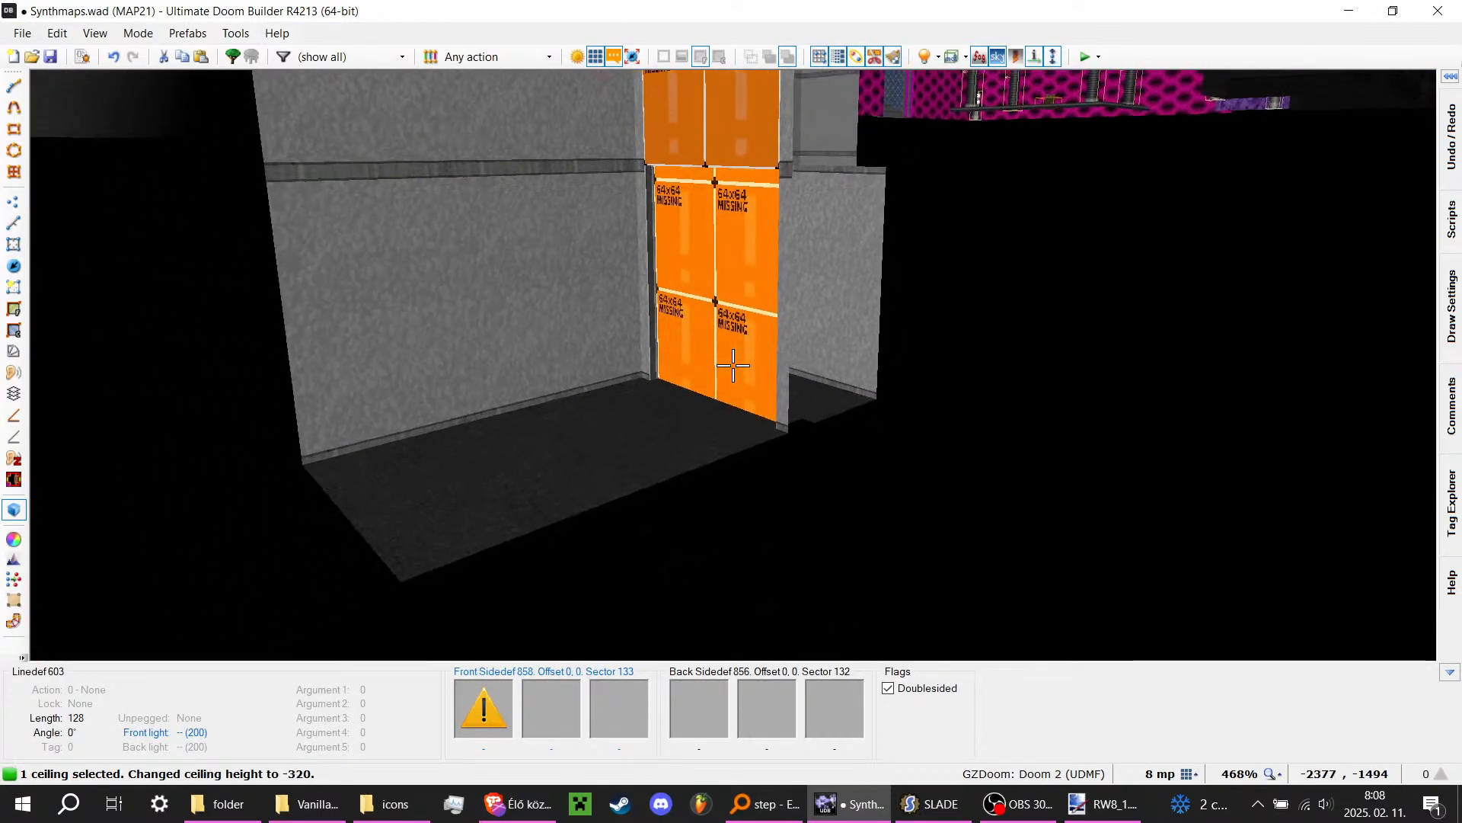
key("q")
key("q")
key("s")
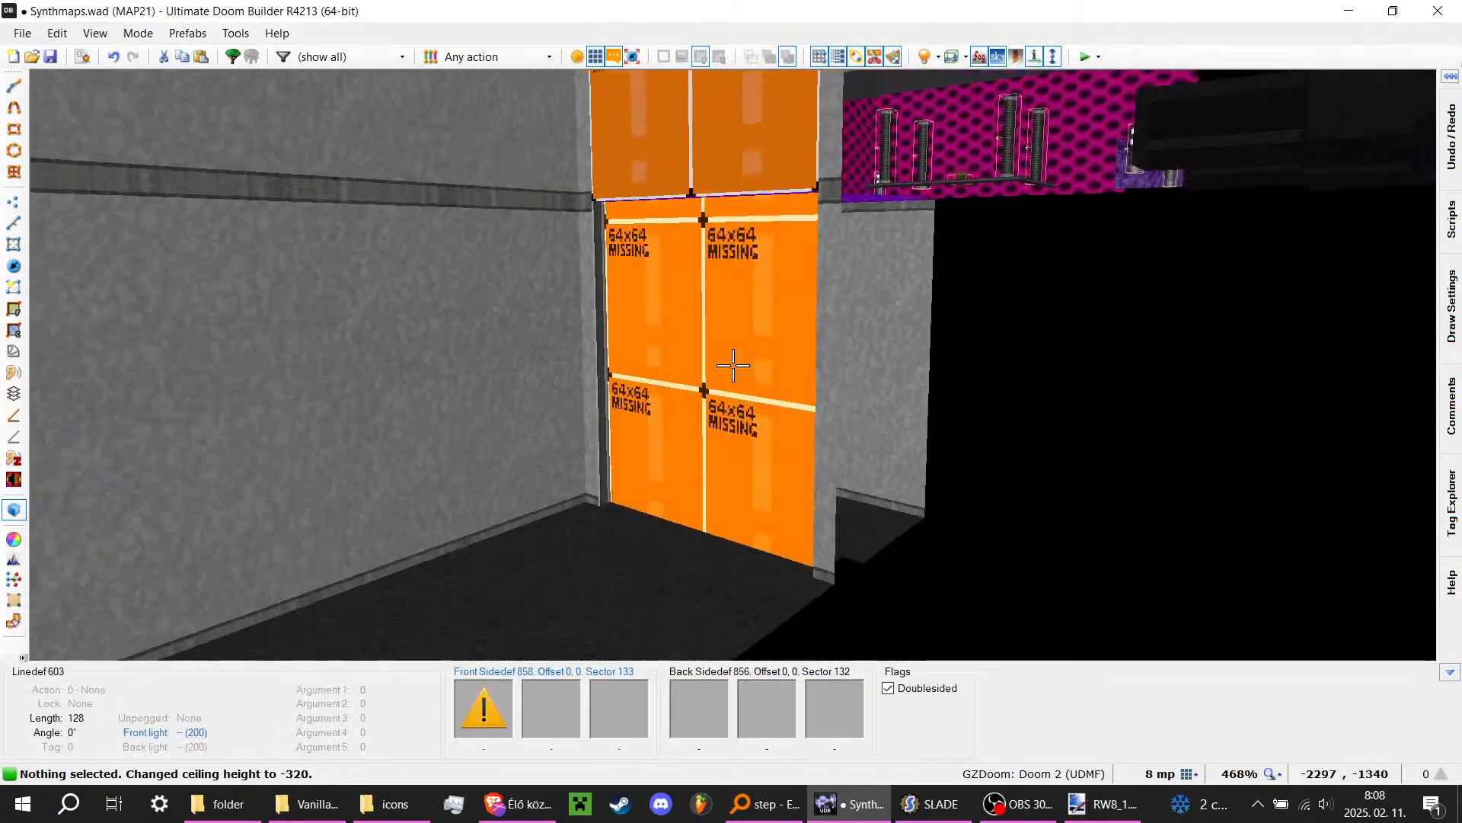
Step: Lower the ceilings of the shaft-side neck strip and the east room to -192, then clear the selection
key("w")
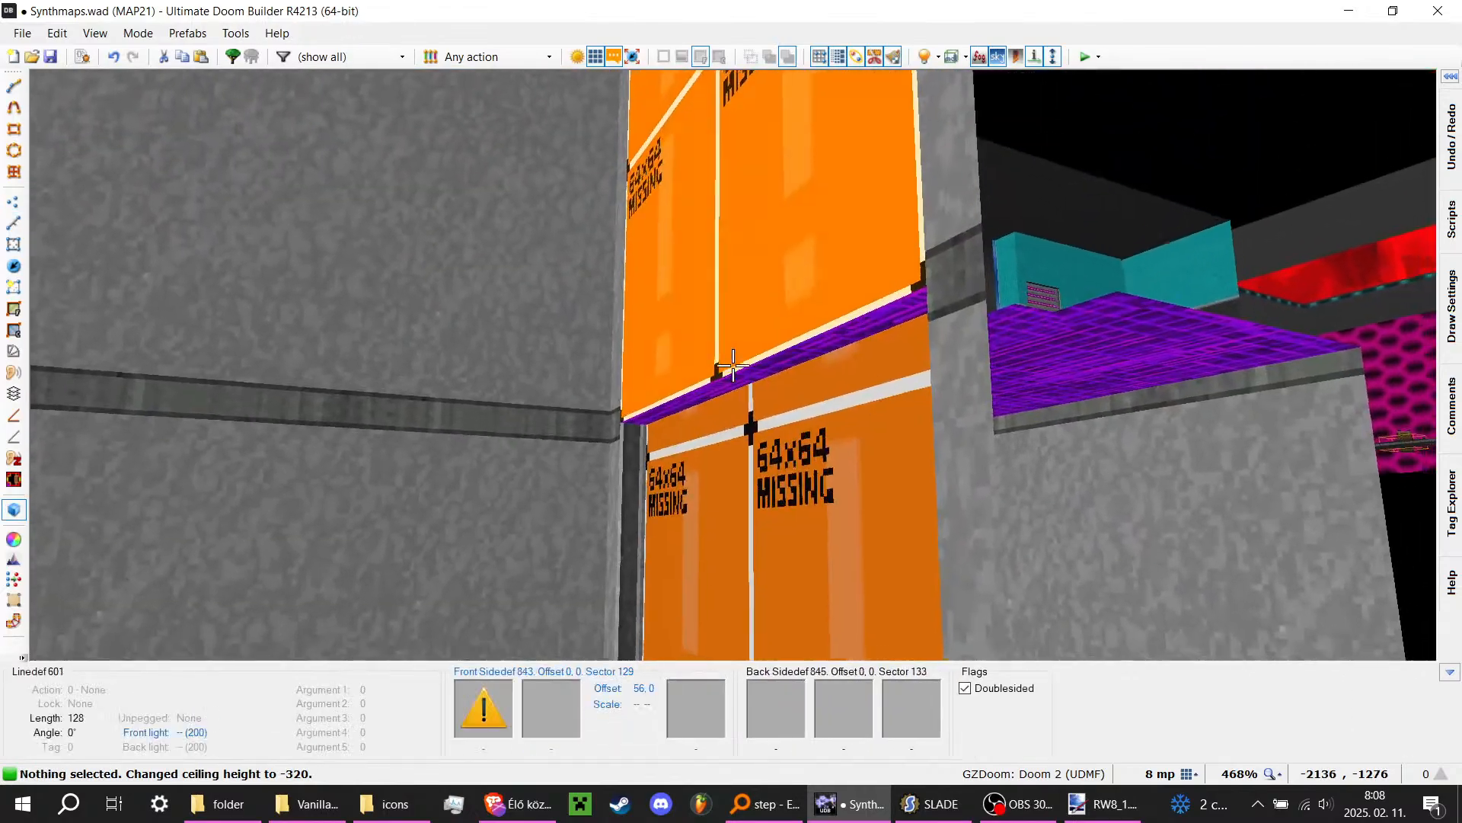
left_click(733, 365)
left_click(733, 366)
key("q")
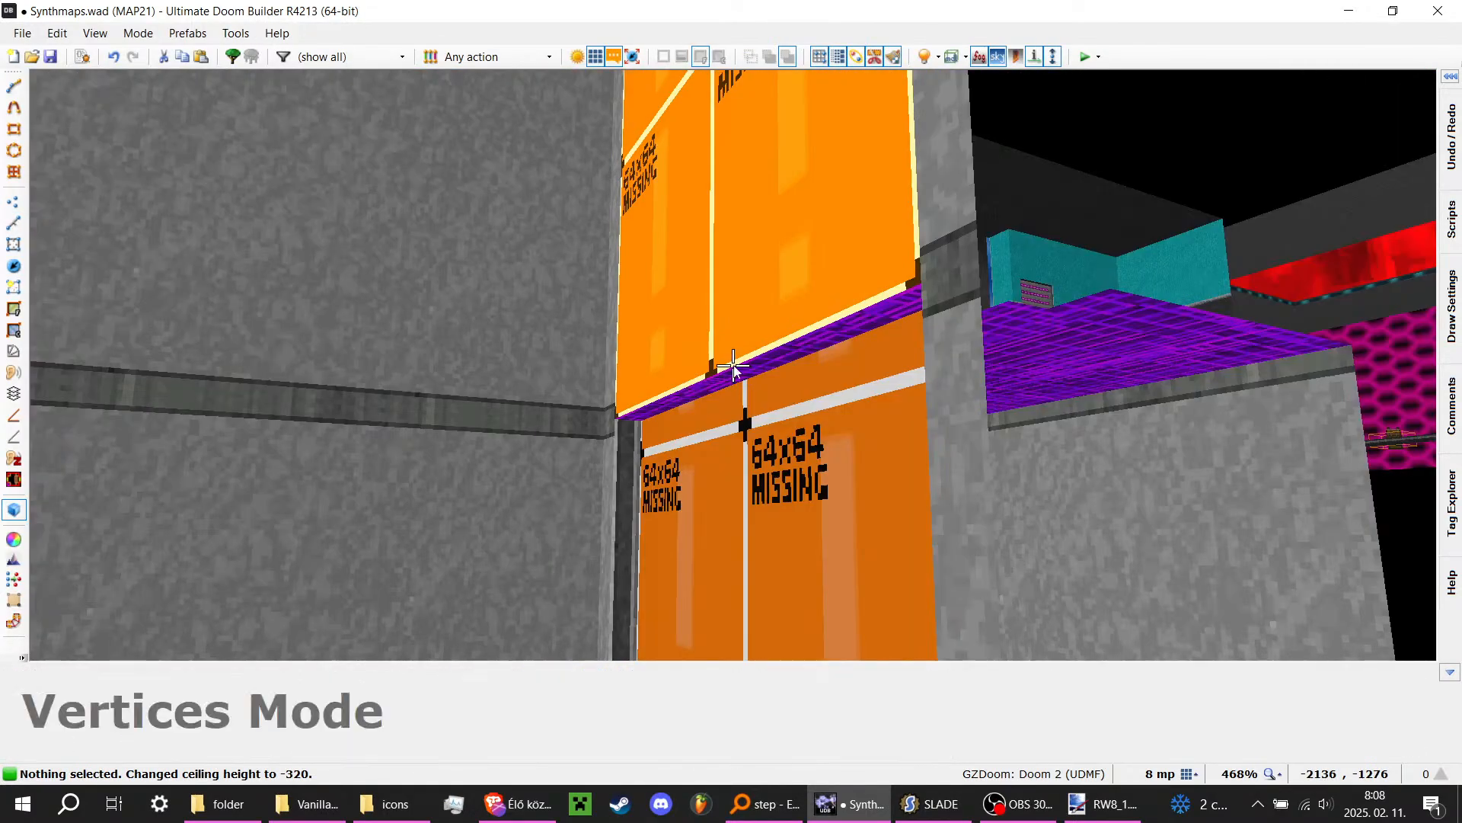
key("q")
key("d")
left_click(732, 366)
key("d")
left_click(733, 366)
scroll(732, 366, "down", 1)
key("a")
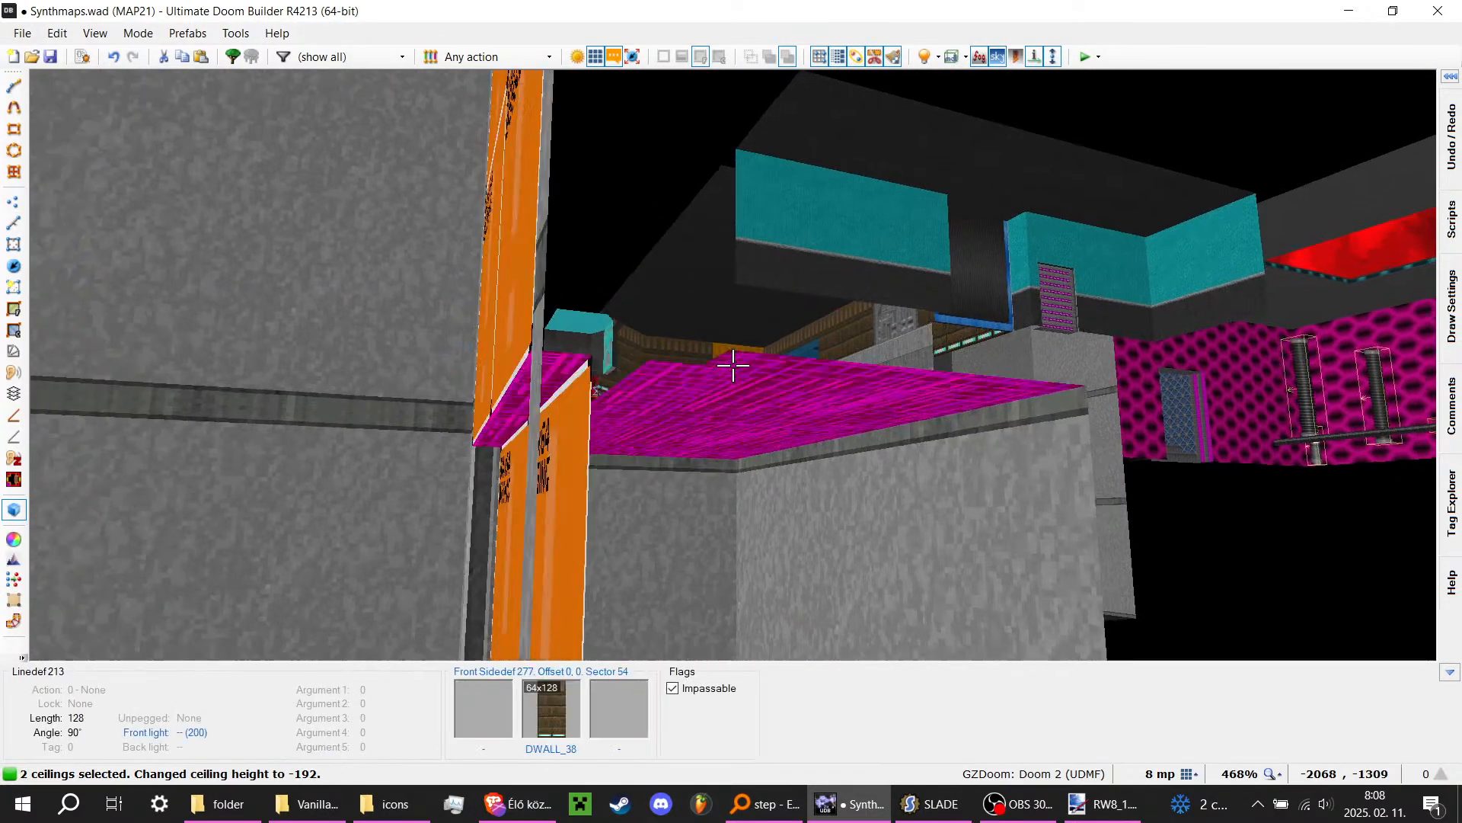
key("q")
key("q")
Step: Set the front upper texture of both door faces to DDOOR30, choosing it among the DD door textures
left_click(732, 365)
key("d")
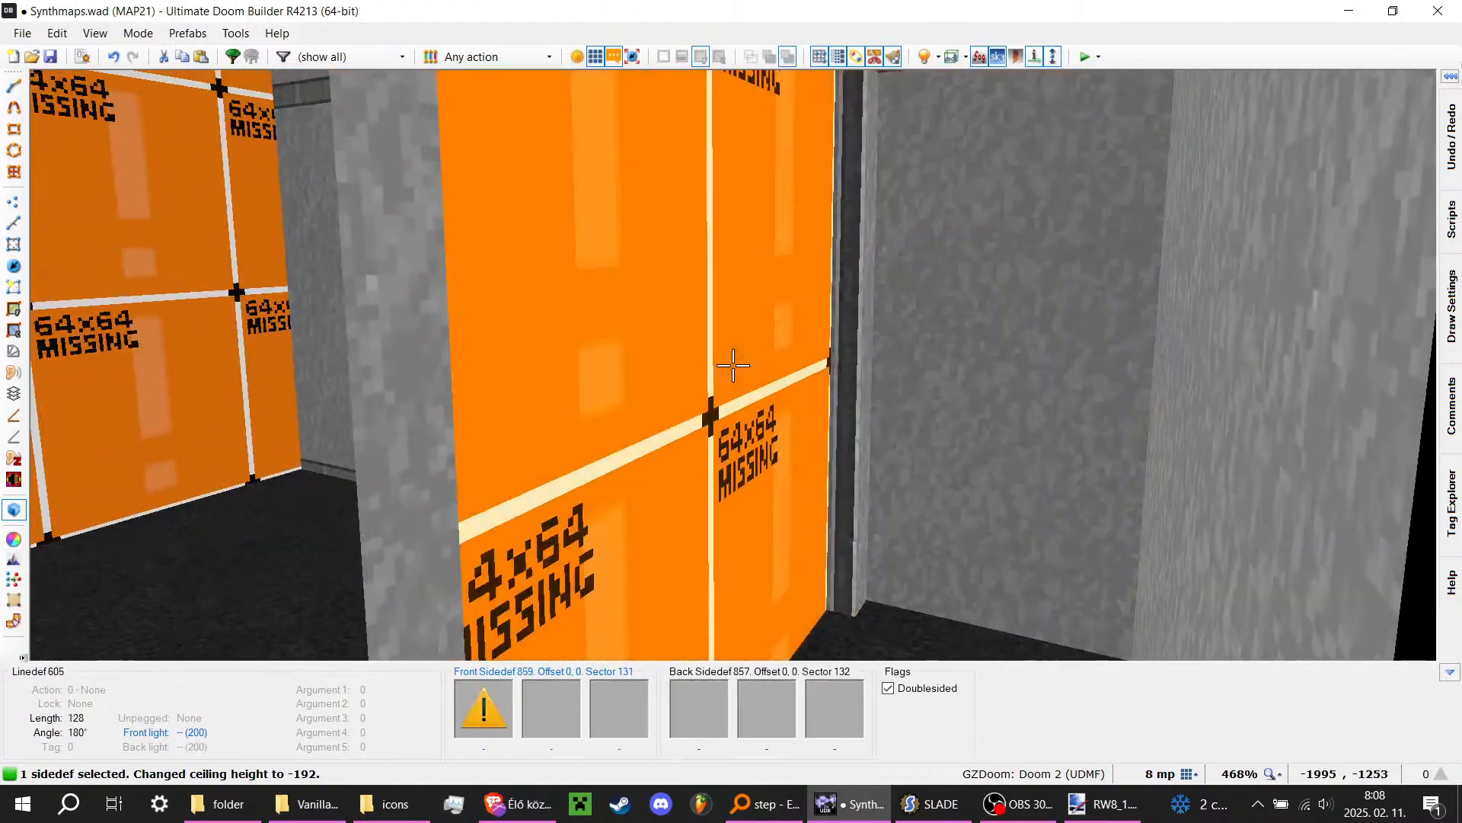
left_click(733, 365)
right_click(733, 365)
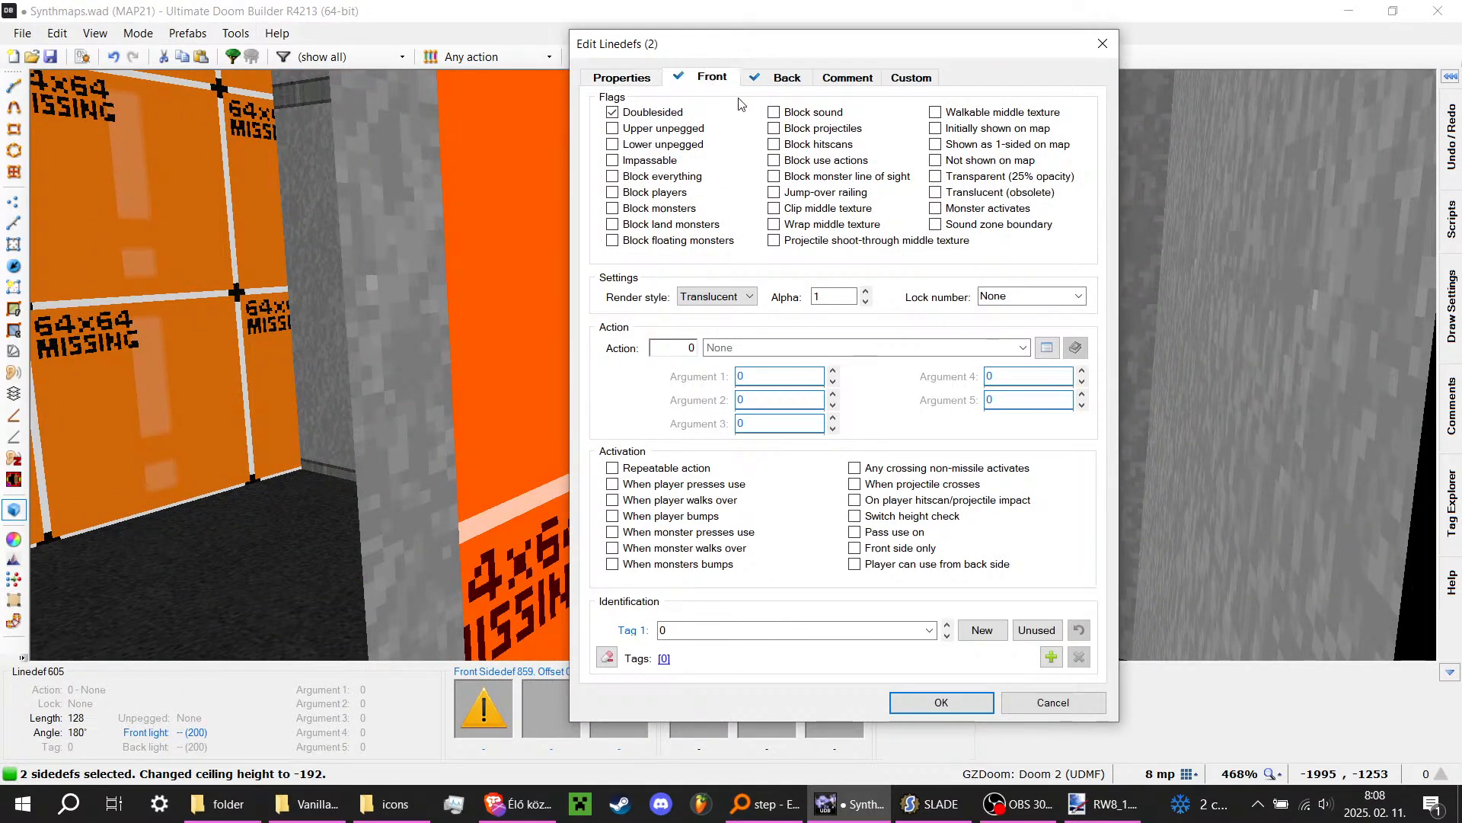
left_click(964, 237)
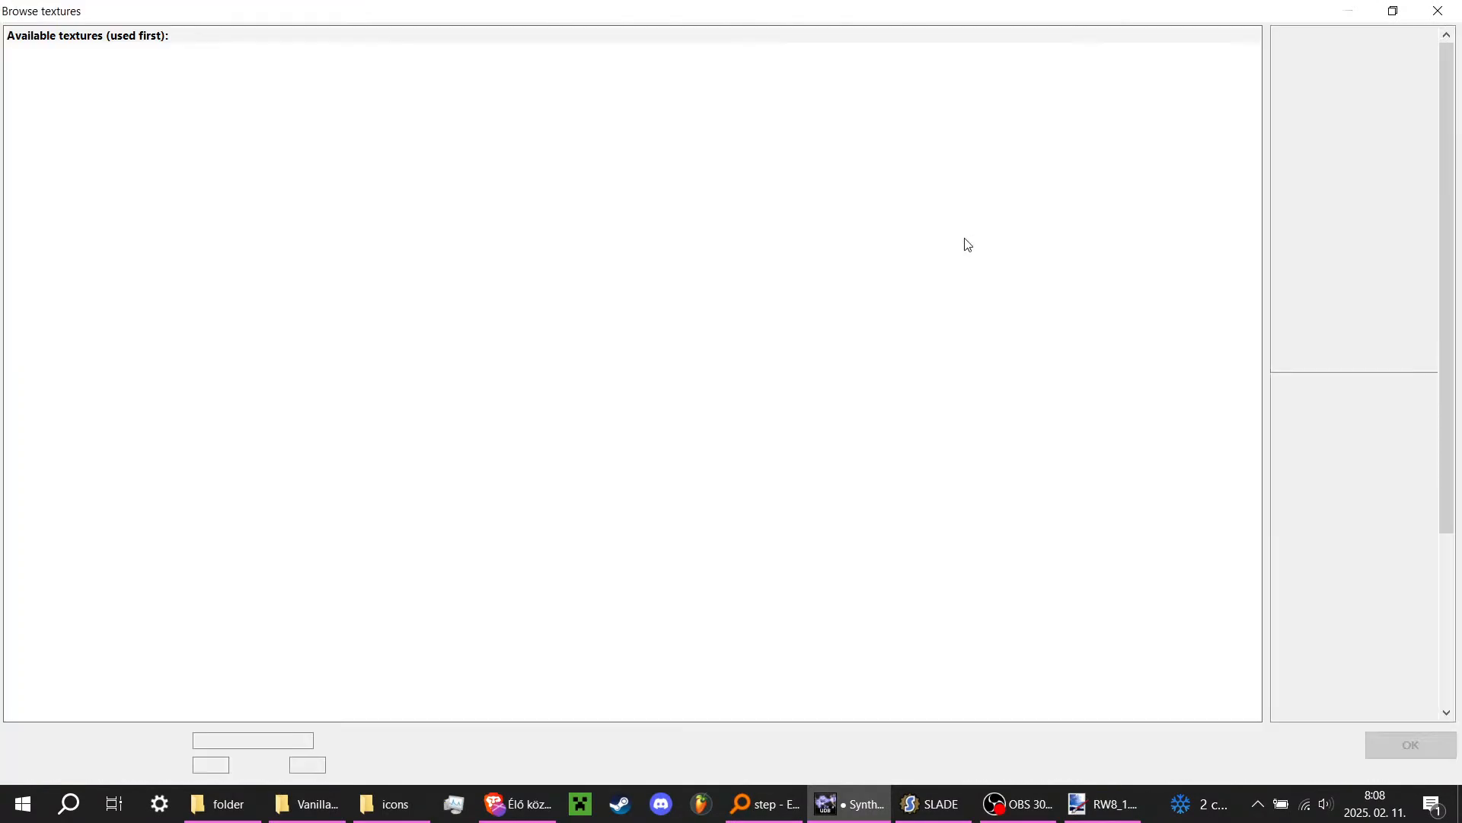
scroll(964, 238, "down", 3)
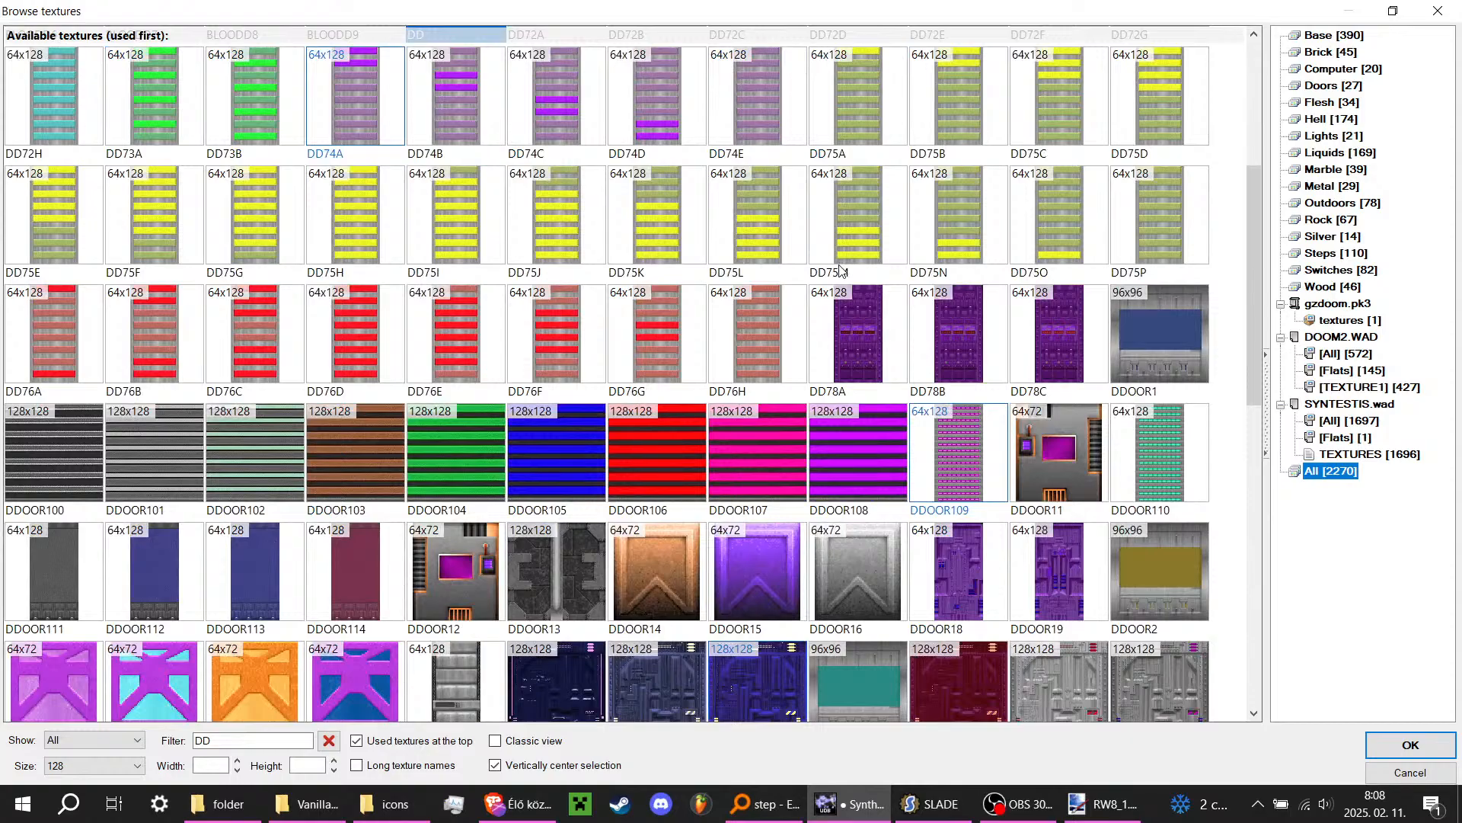
scroll(839, 269, "down", 2)
scroll(764, 338, "up", 5)
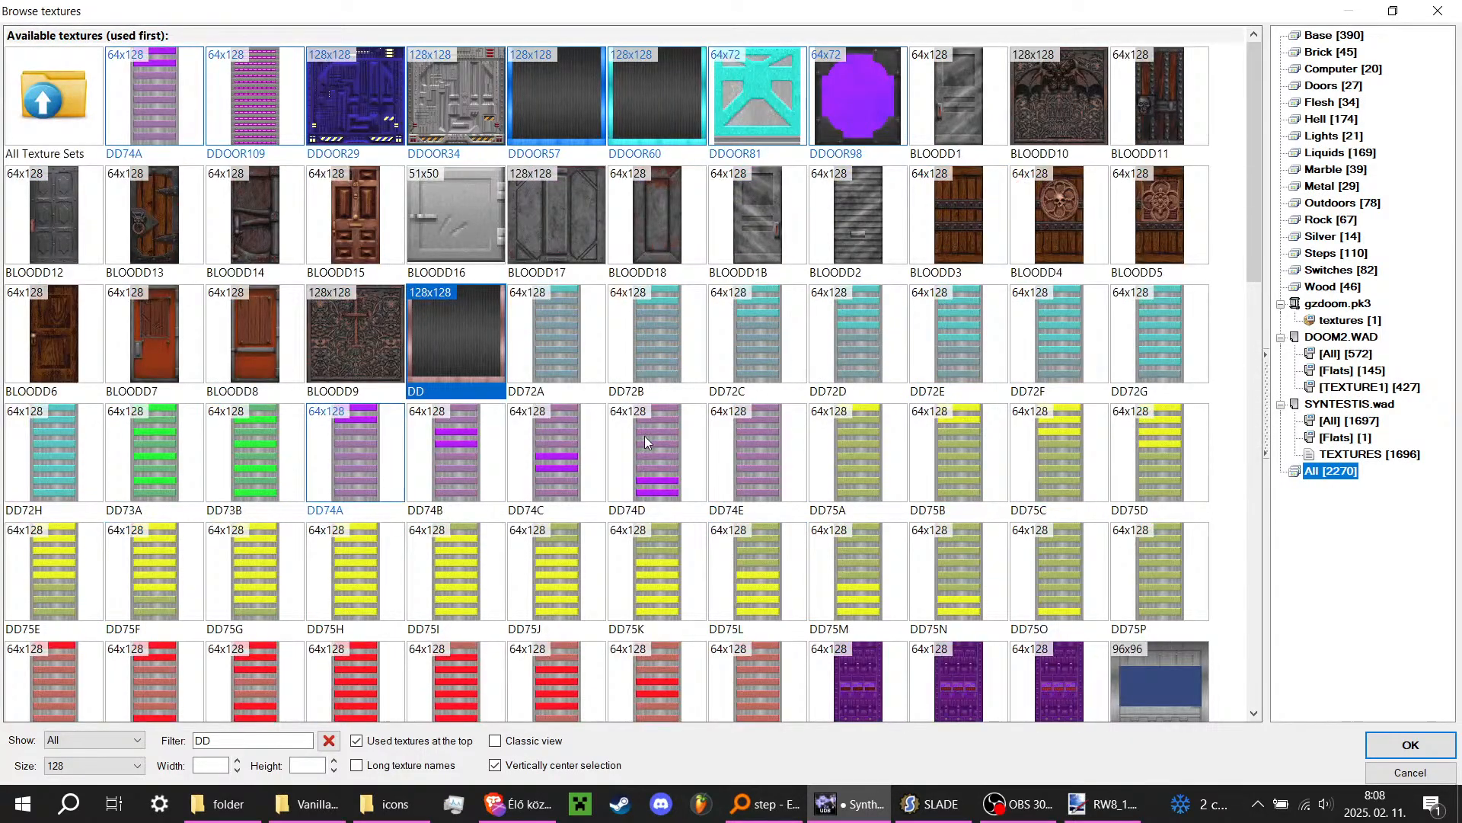
scroll(749, 373, "down", 1)
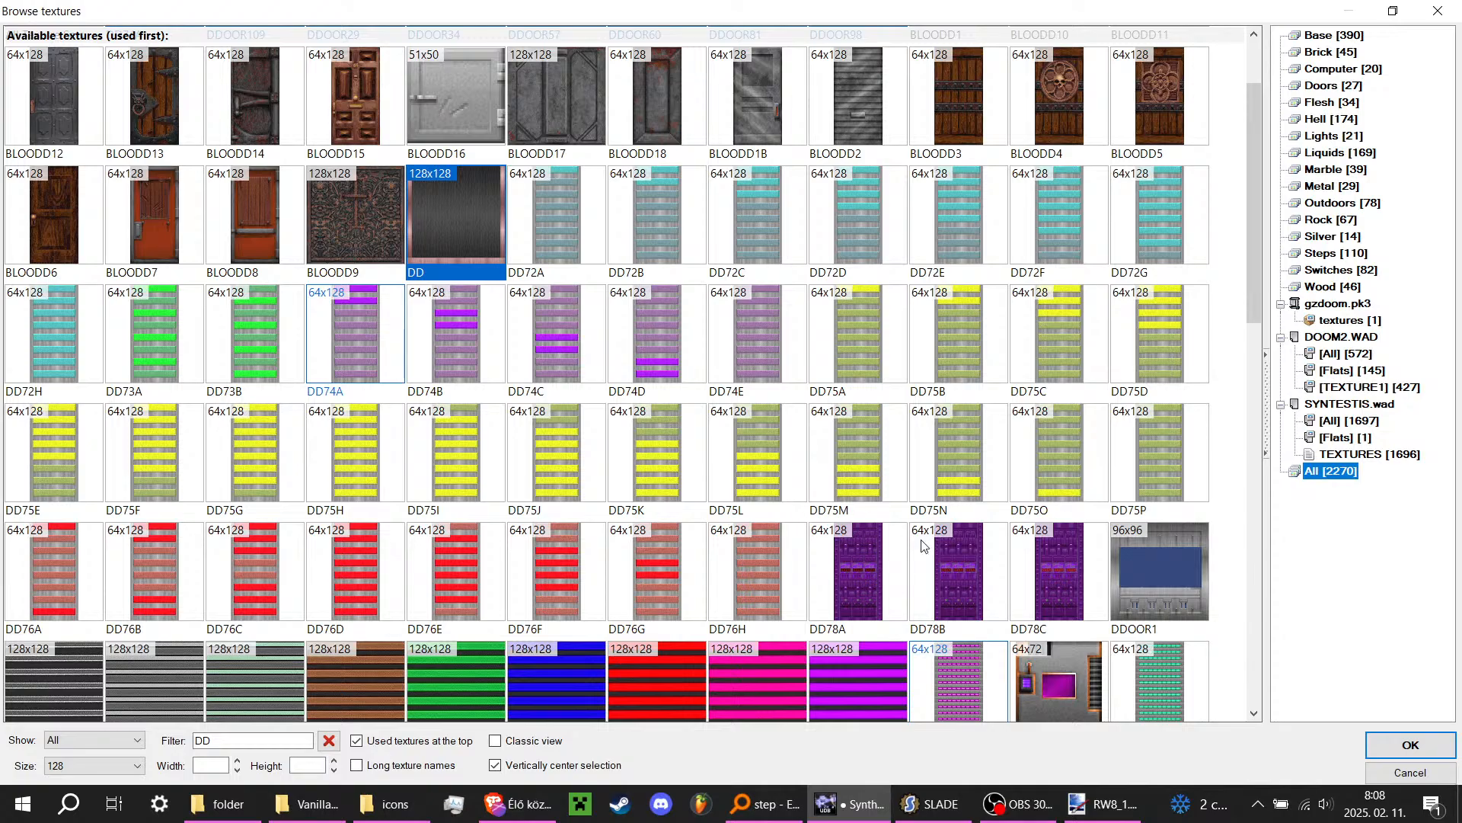
scroll(747, 346, "down", 5)
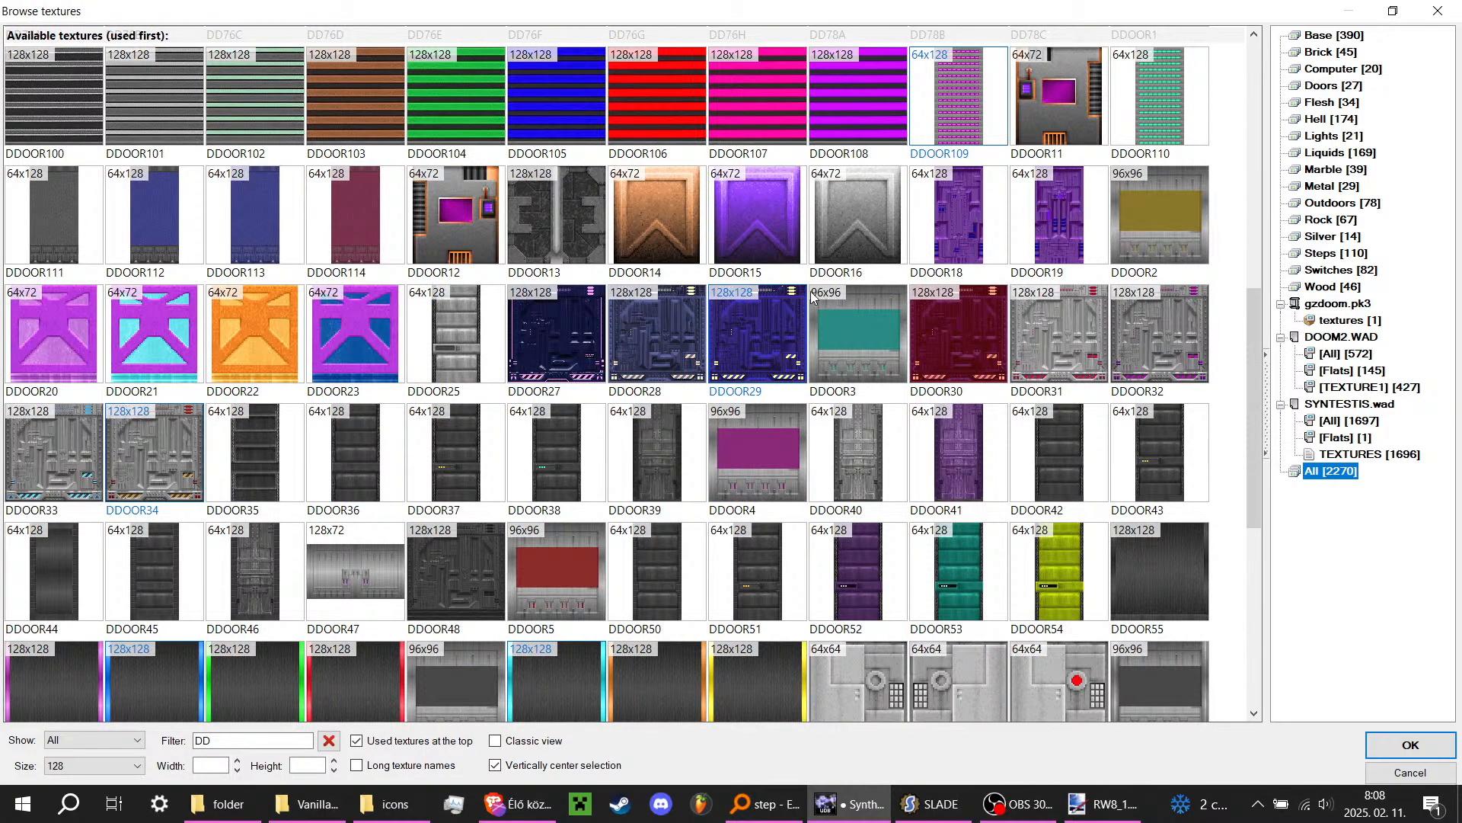
scroll(804, 295, "down", 3)
scroll(750, 259, "down", 2)
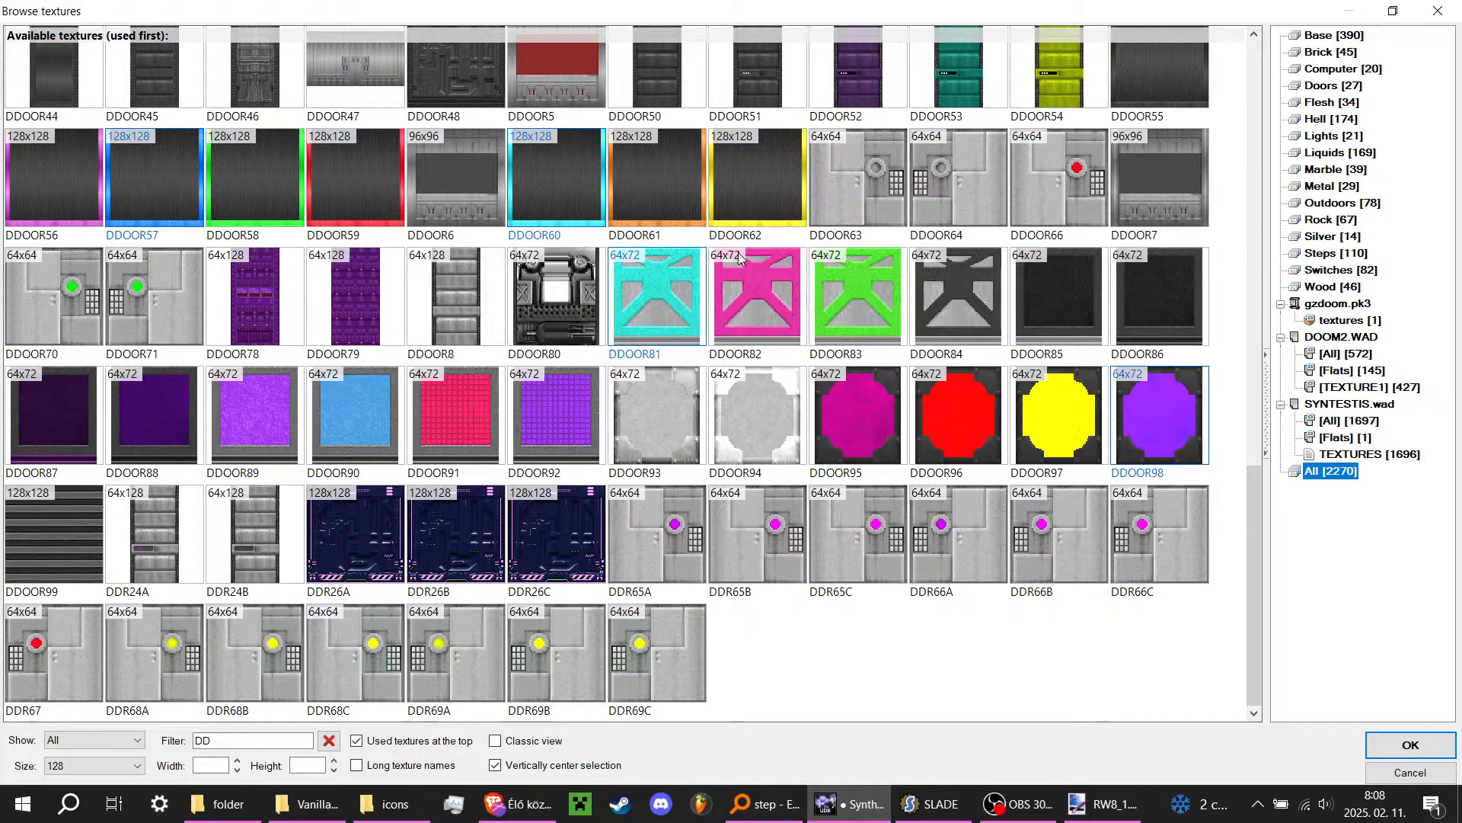
scroll(739, 259, "up", 8)
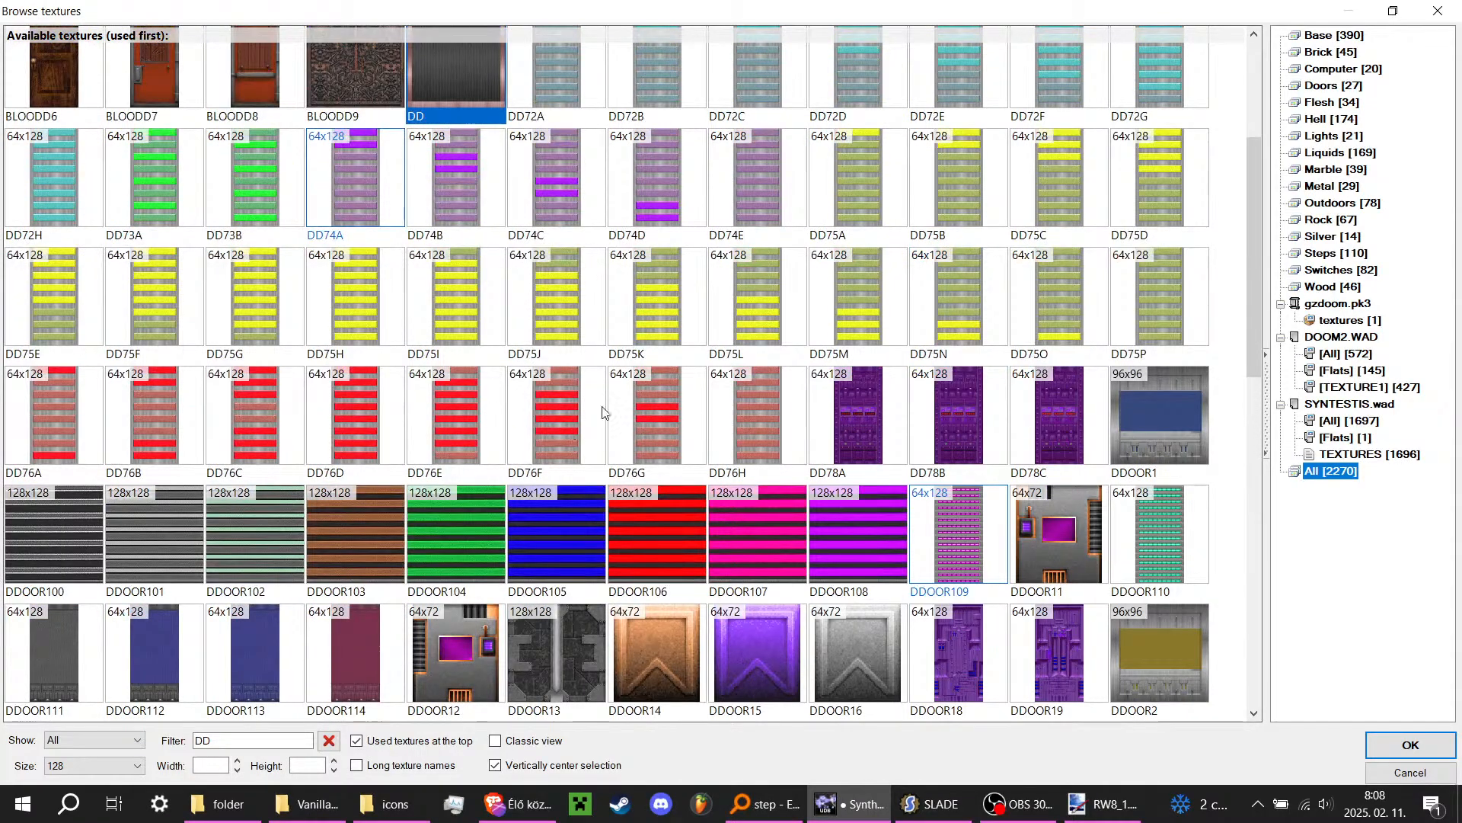
scroll(670, 419, "up", 2)
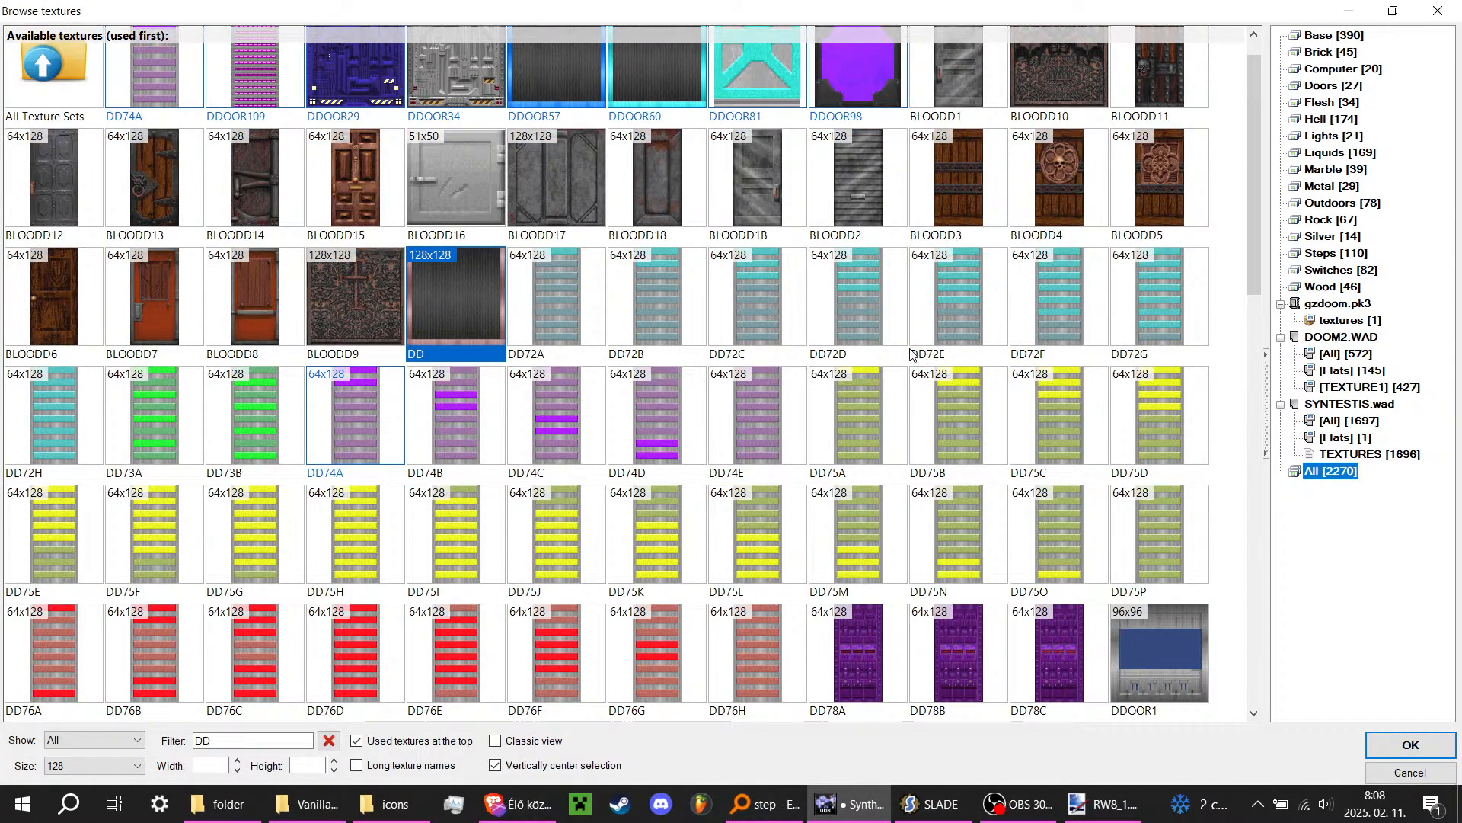
scroll(852, 363, "down", 4)
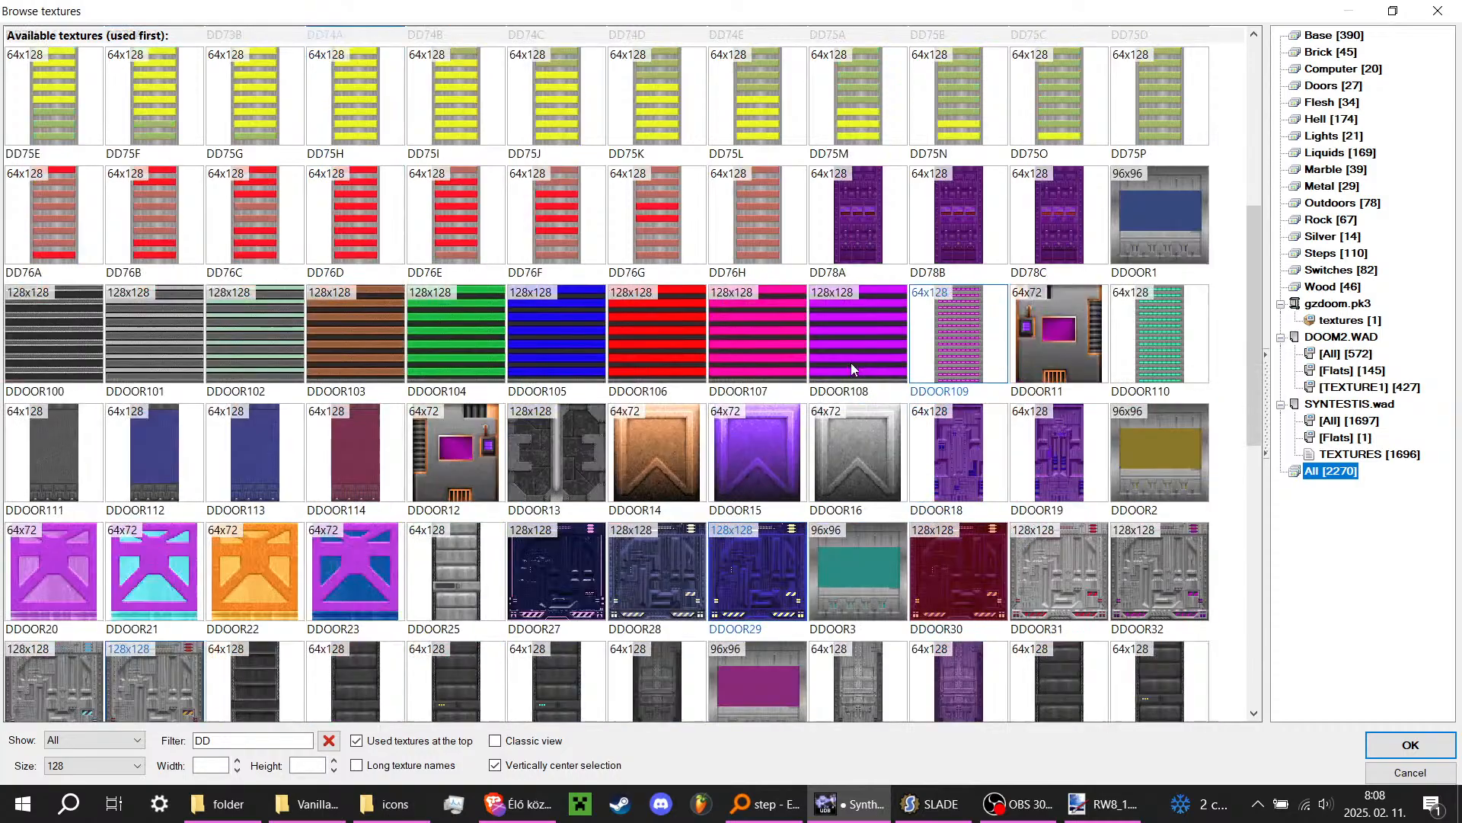
scroll(844, 364, "down", 1)
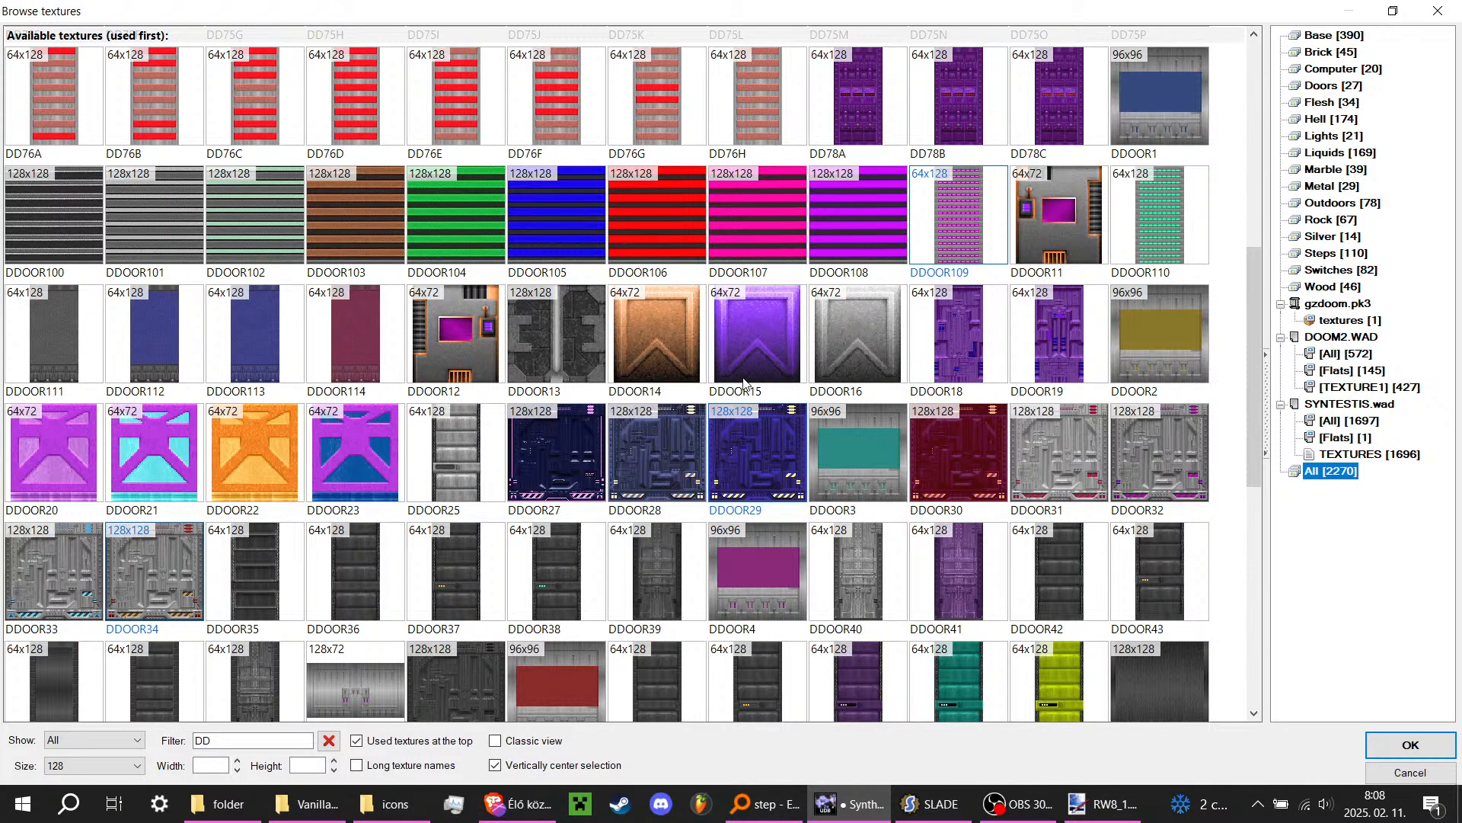
scroll(780, 399, "down", 1)
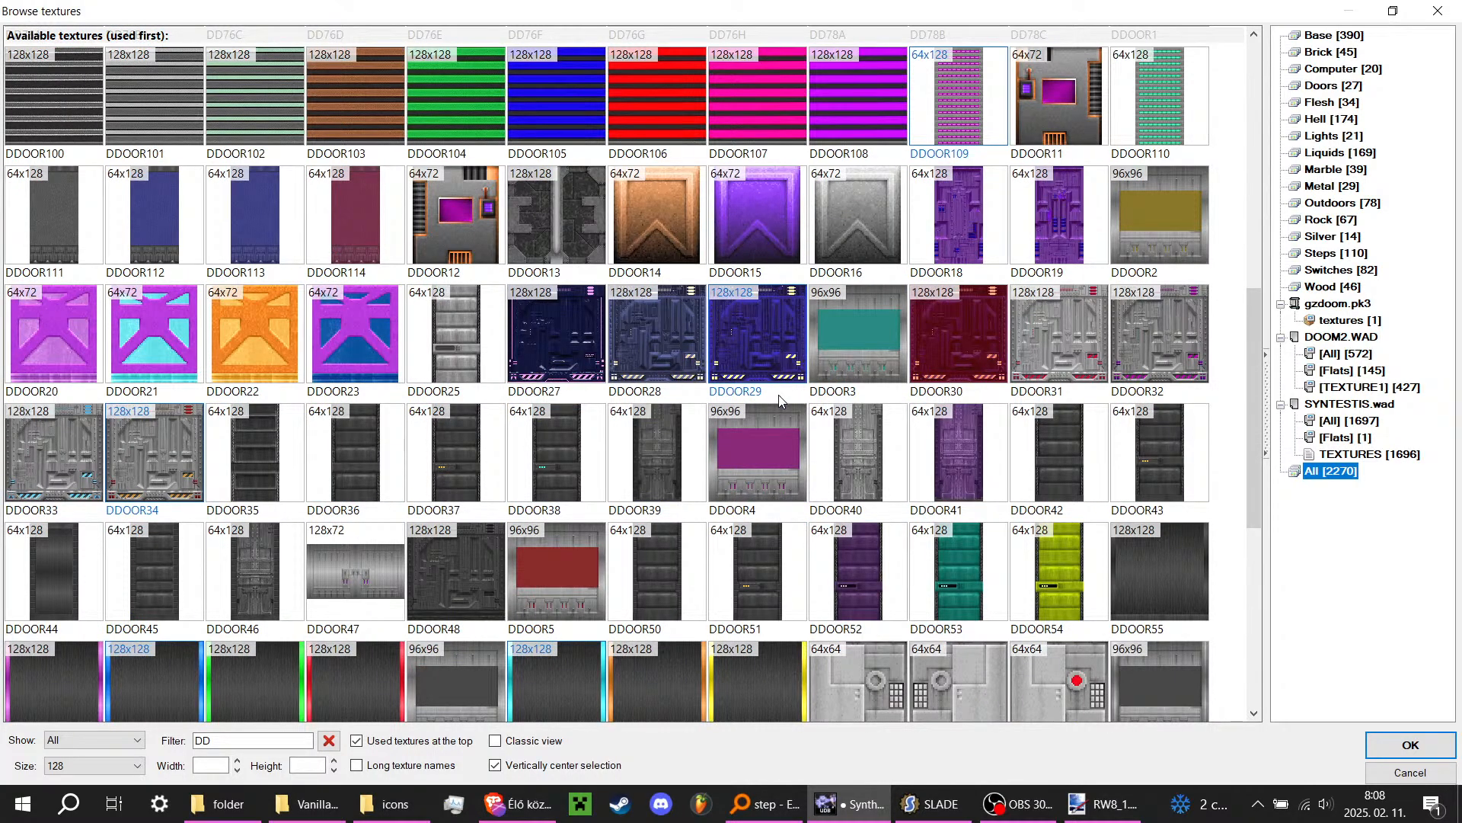
scroll(780, 399, "down", 3)
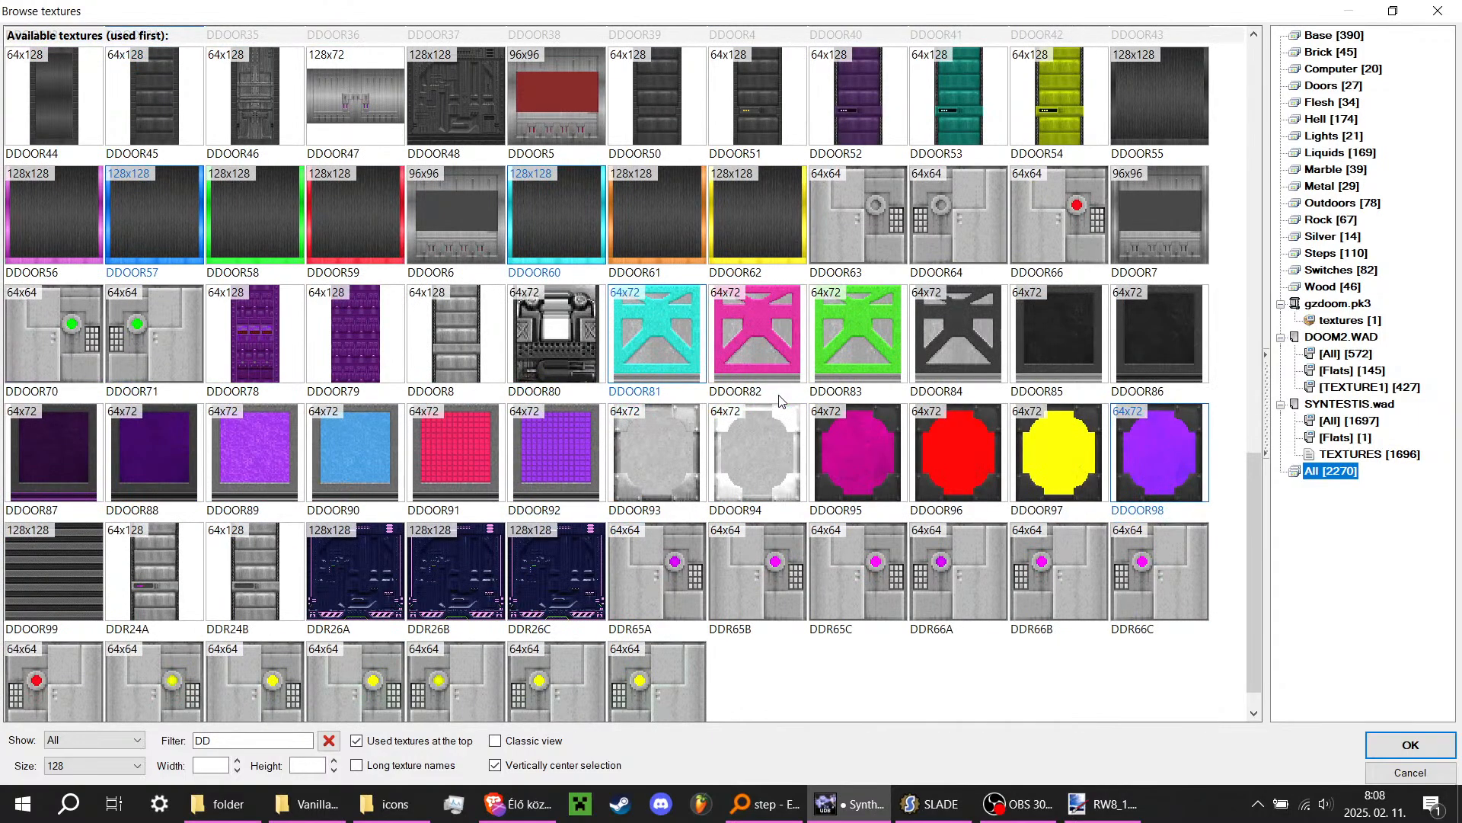
scroll(778, 395, "up", 2)
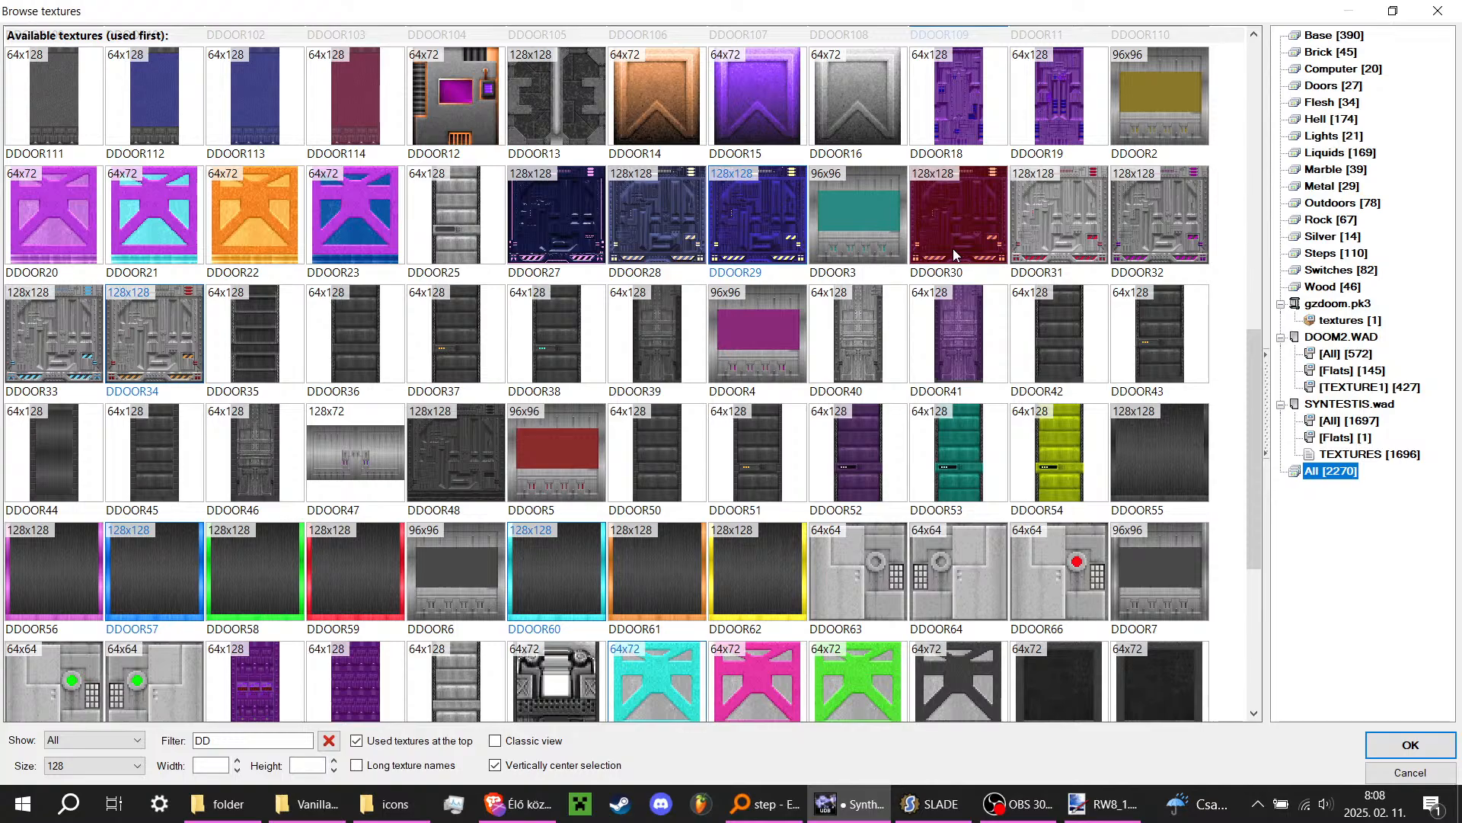
scroll(953, 248, "up", 3)
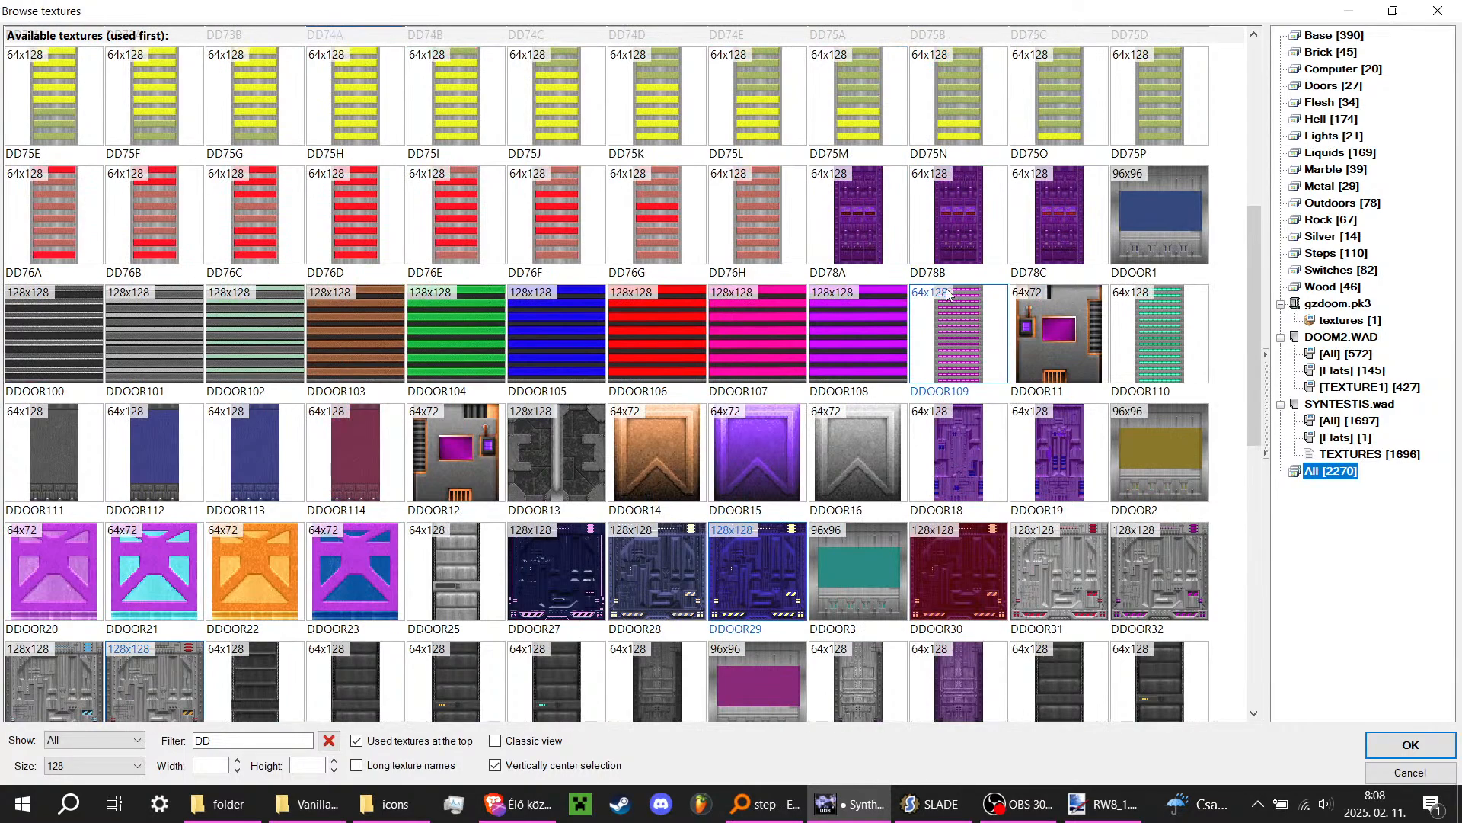
double_click(958, 587)
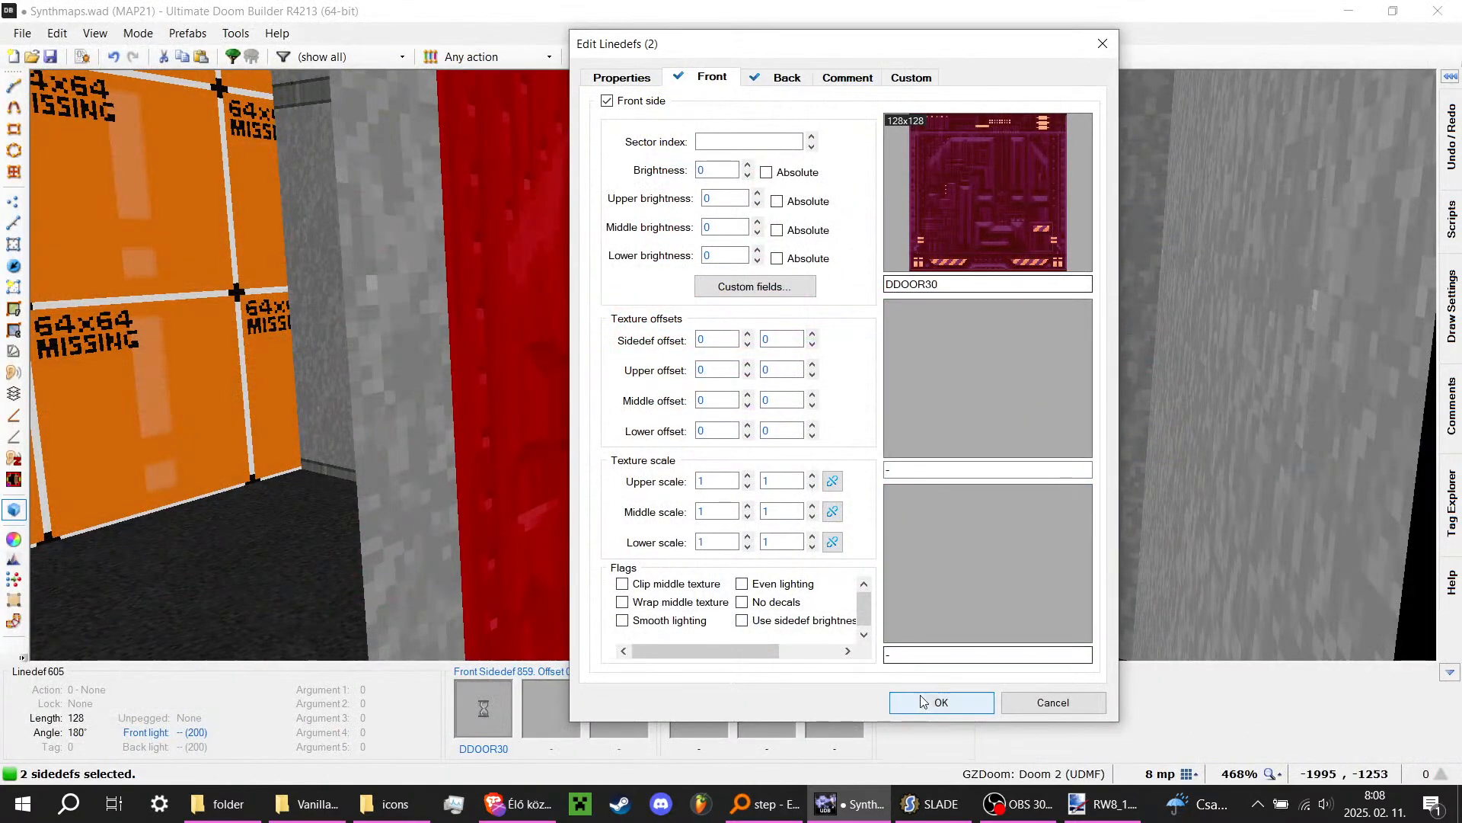
left_click(941, 705)
Step: Check the door from the shaft, clear the selection and raise the shaft-side neck strip's ceiling to -184
key("d")
key("e")
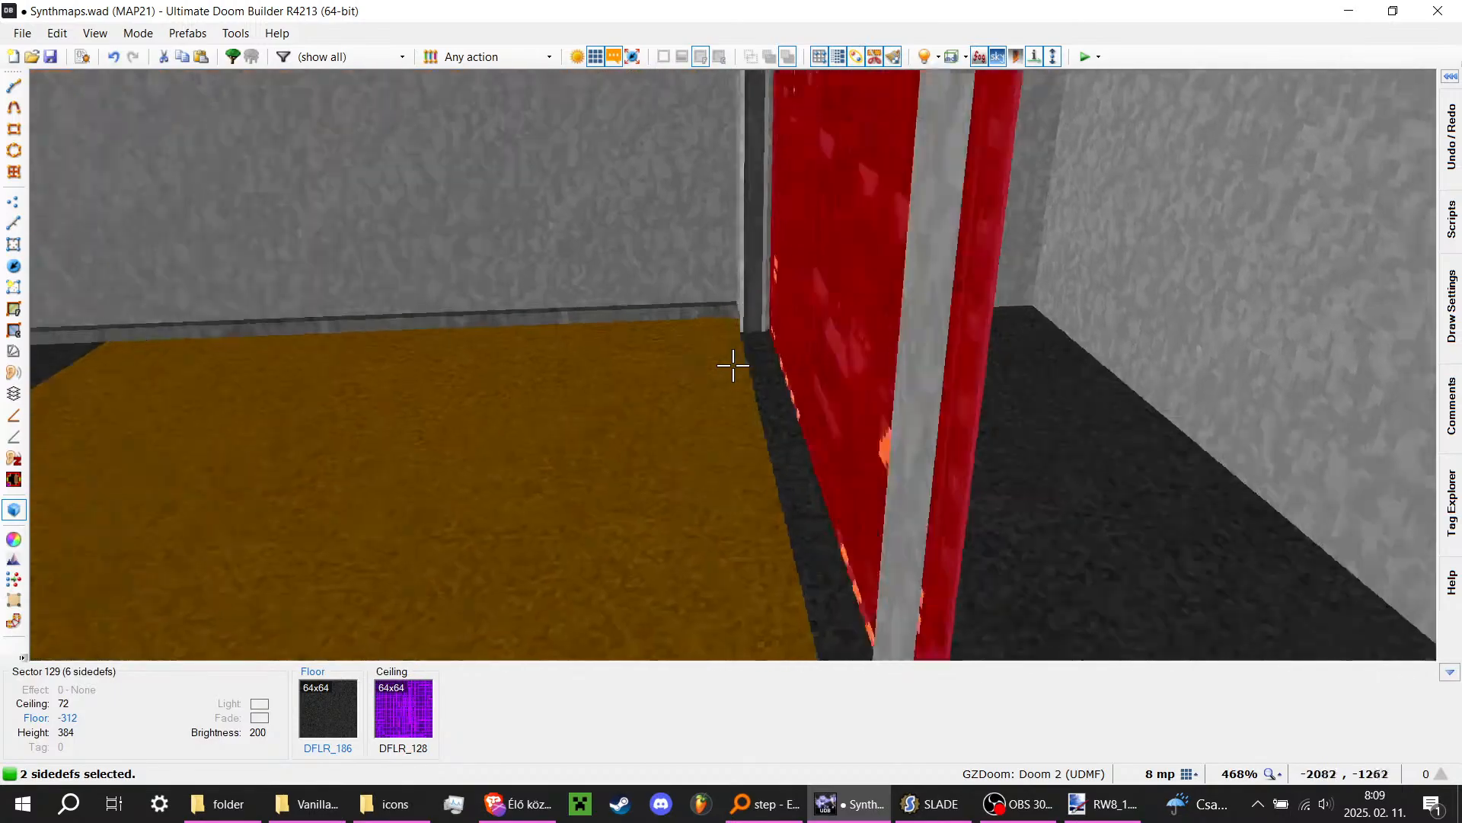
key("e")
key("s")
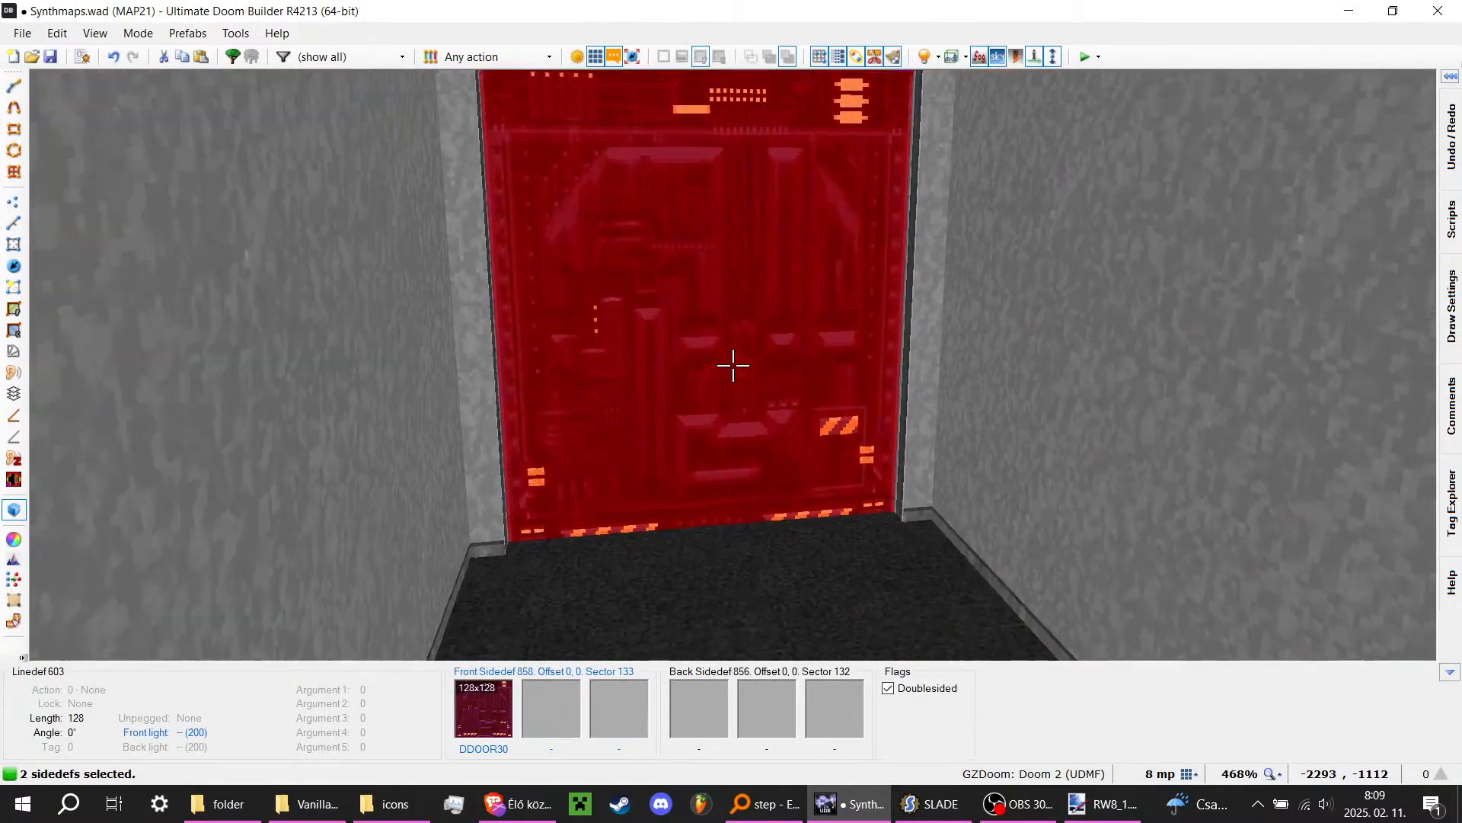
key("d")
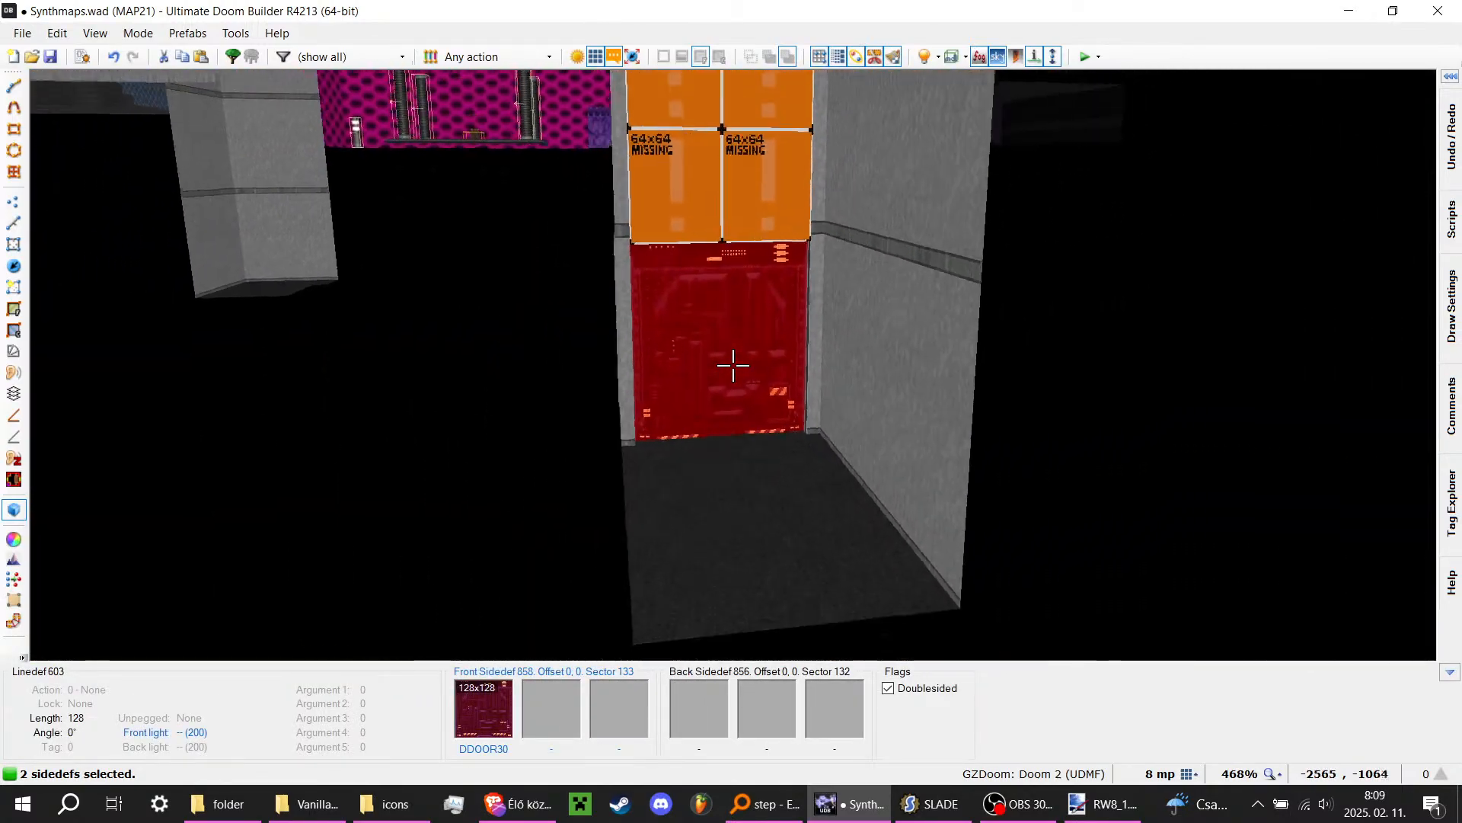
key("e")
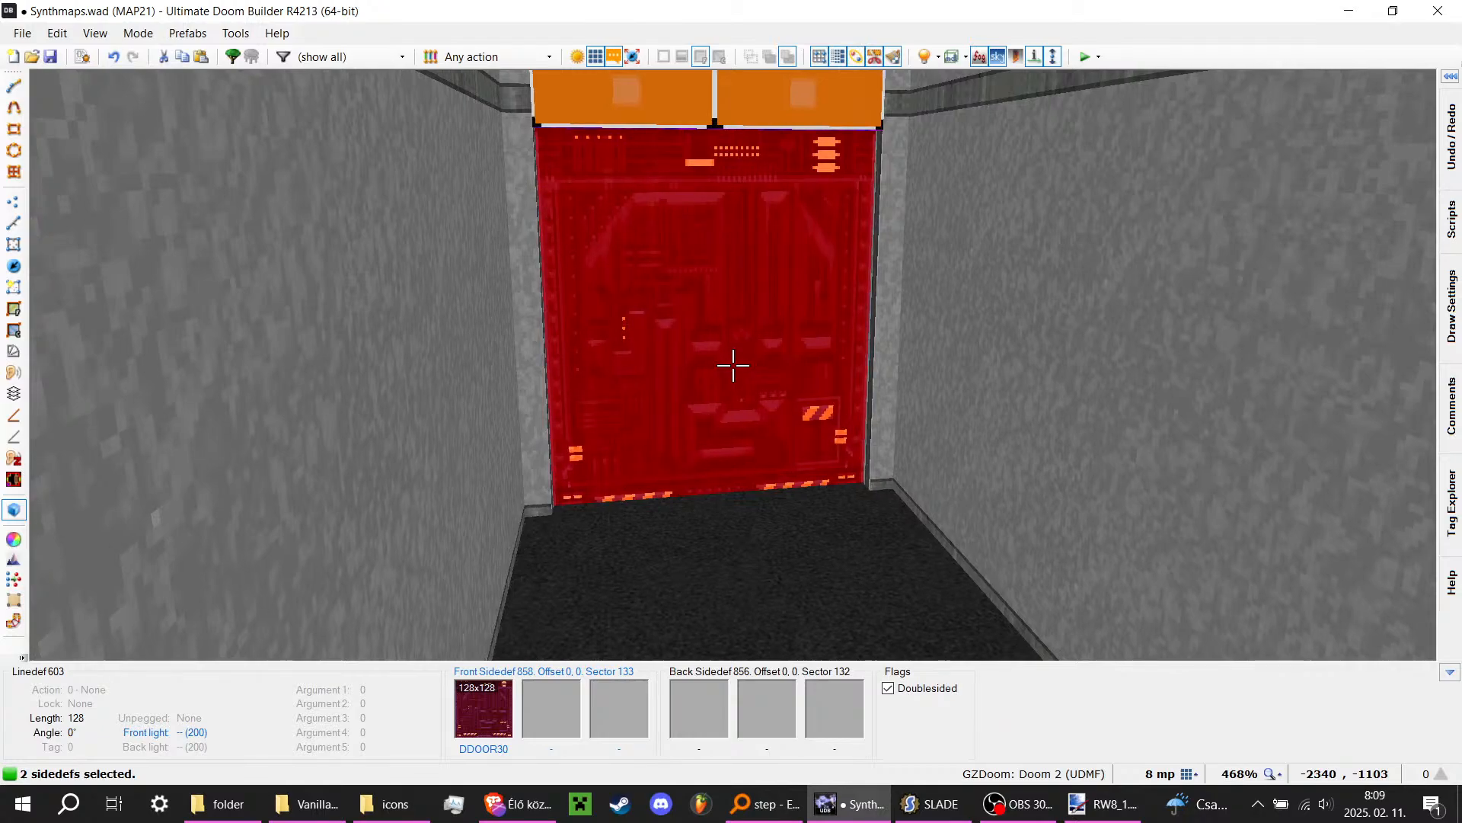
key("f")
key("q")
key("q")
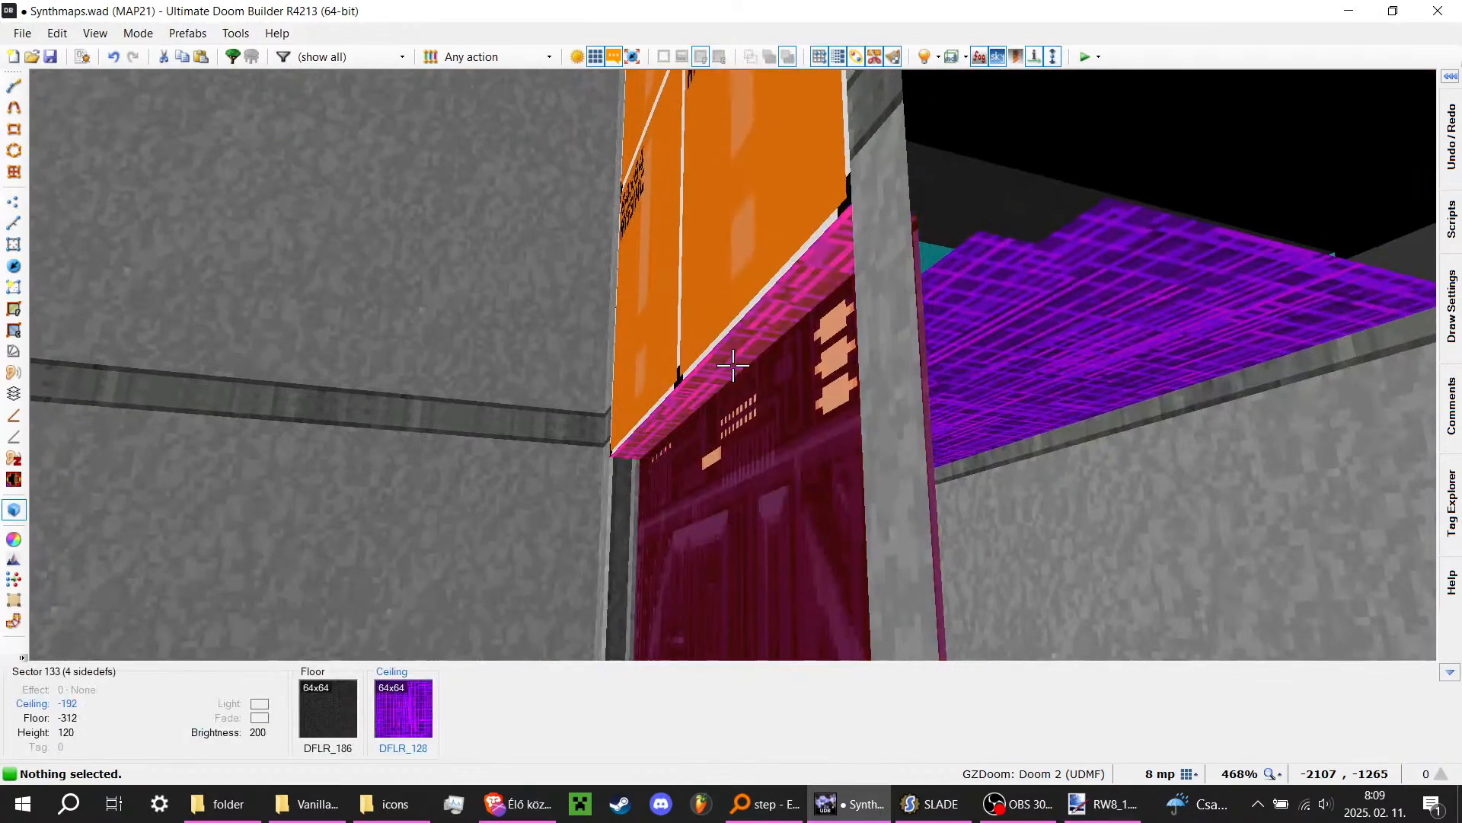
key("d")
scroll(733, 366, "up", 1)
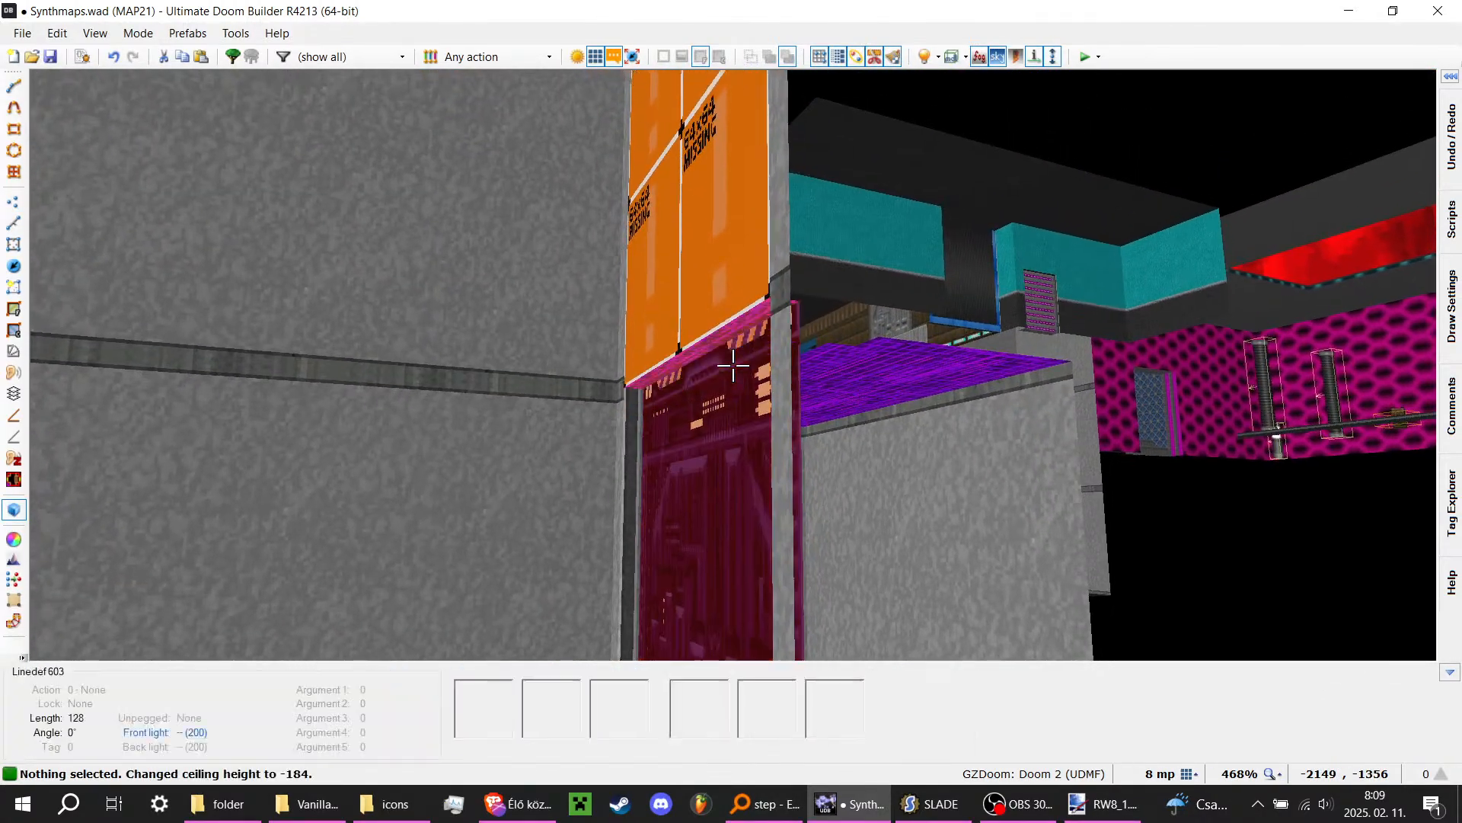
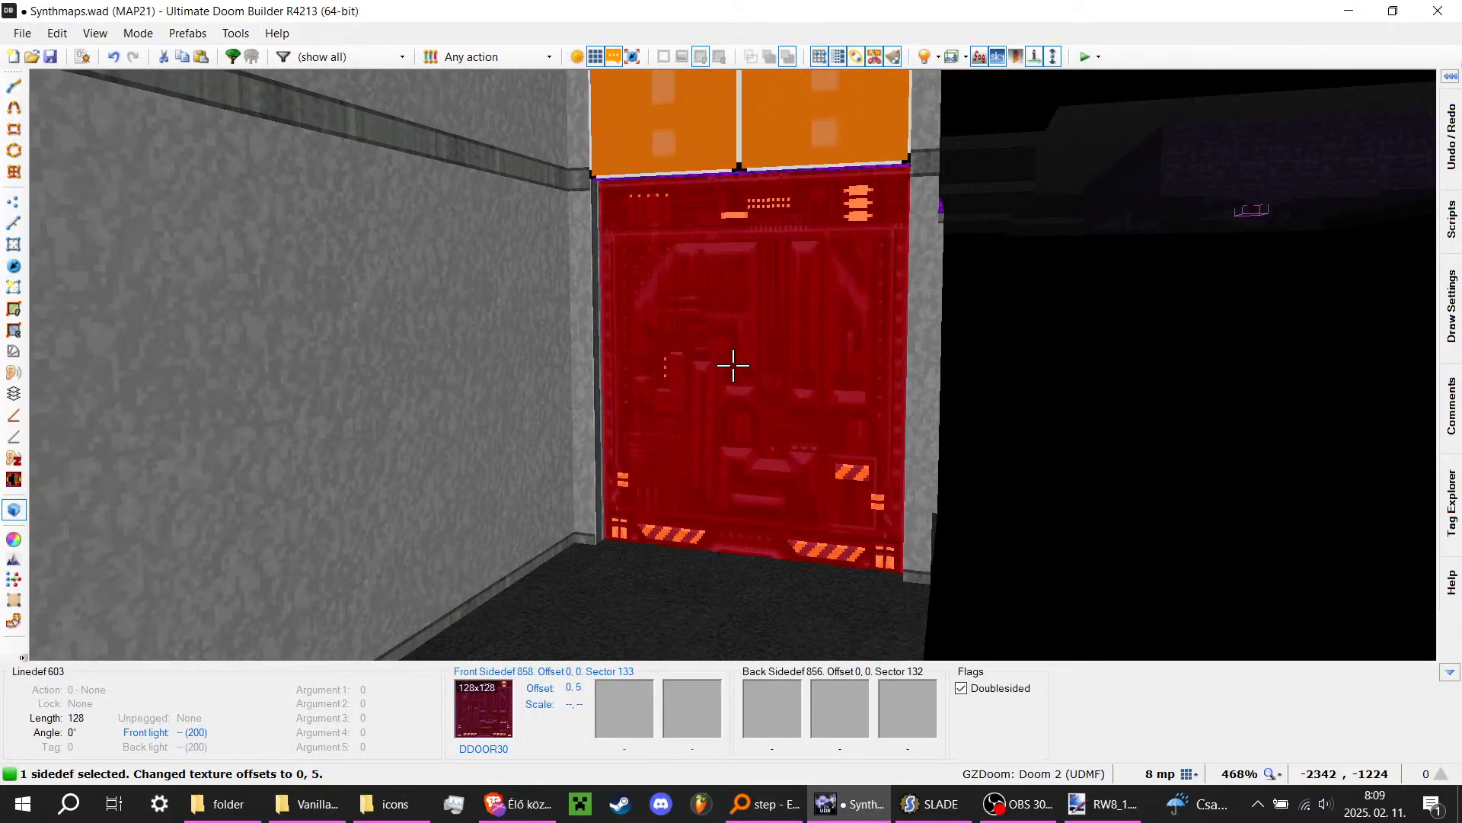
Step: Clear the shaft-side door face's selection, shift the room-side face's texture to a vertical offset of 8, and compare both faces
key("f")
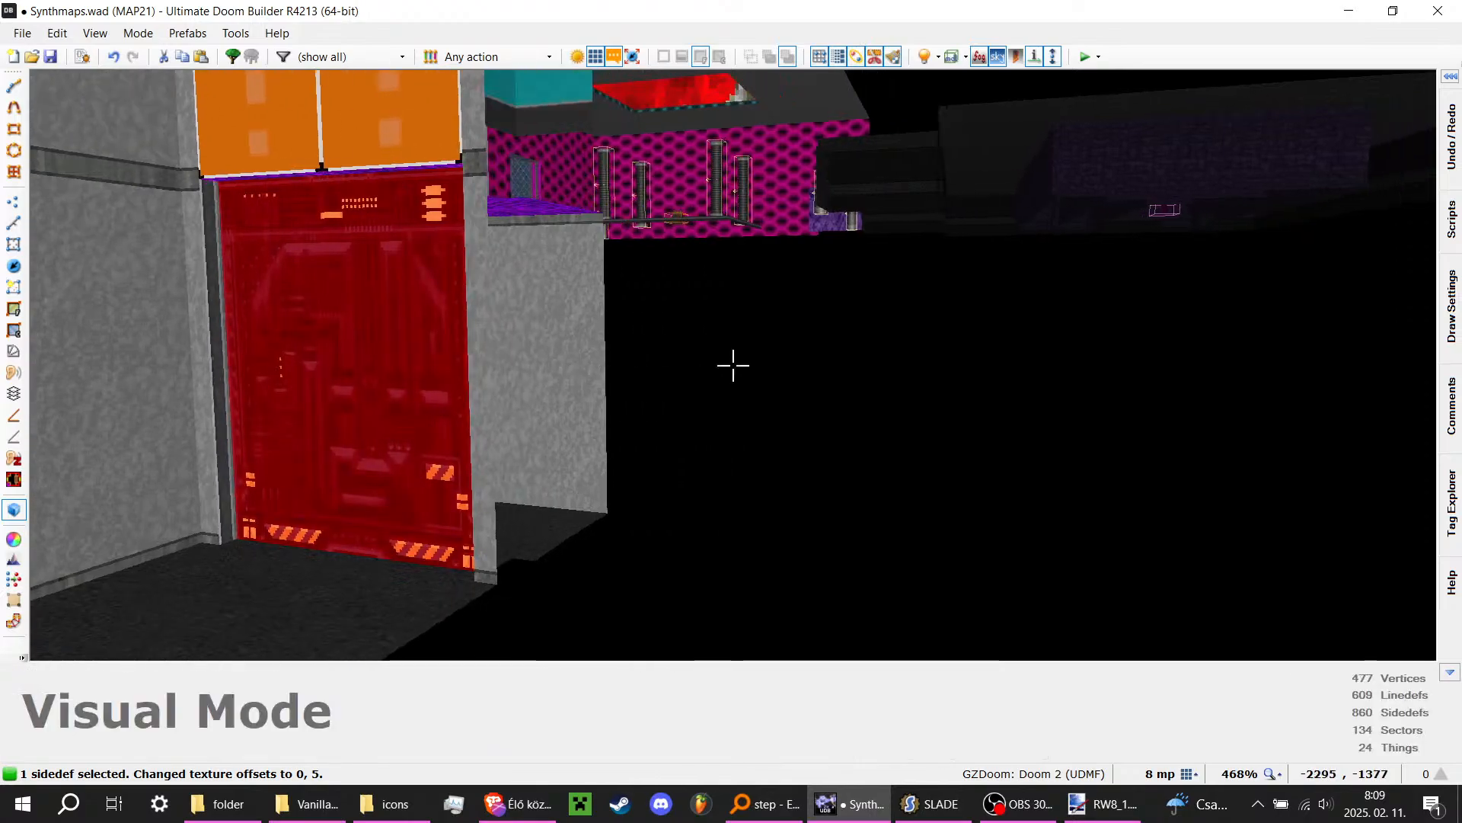
key("e")
key("e")
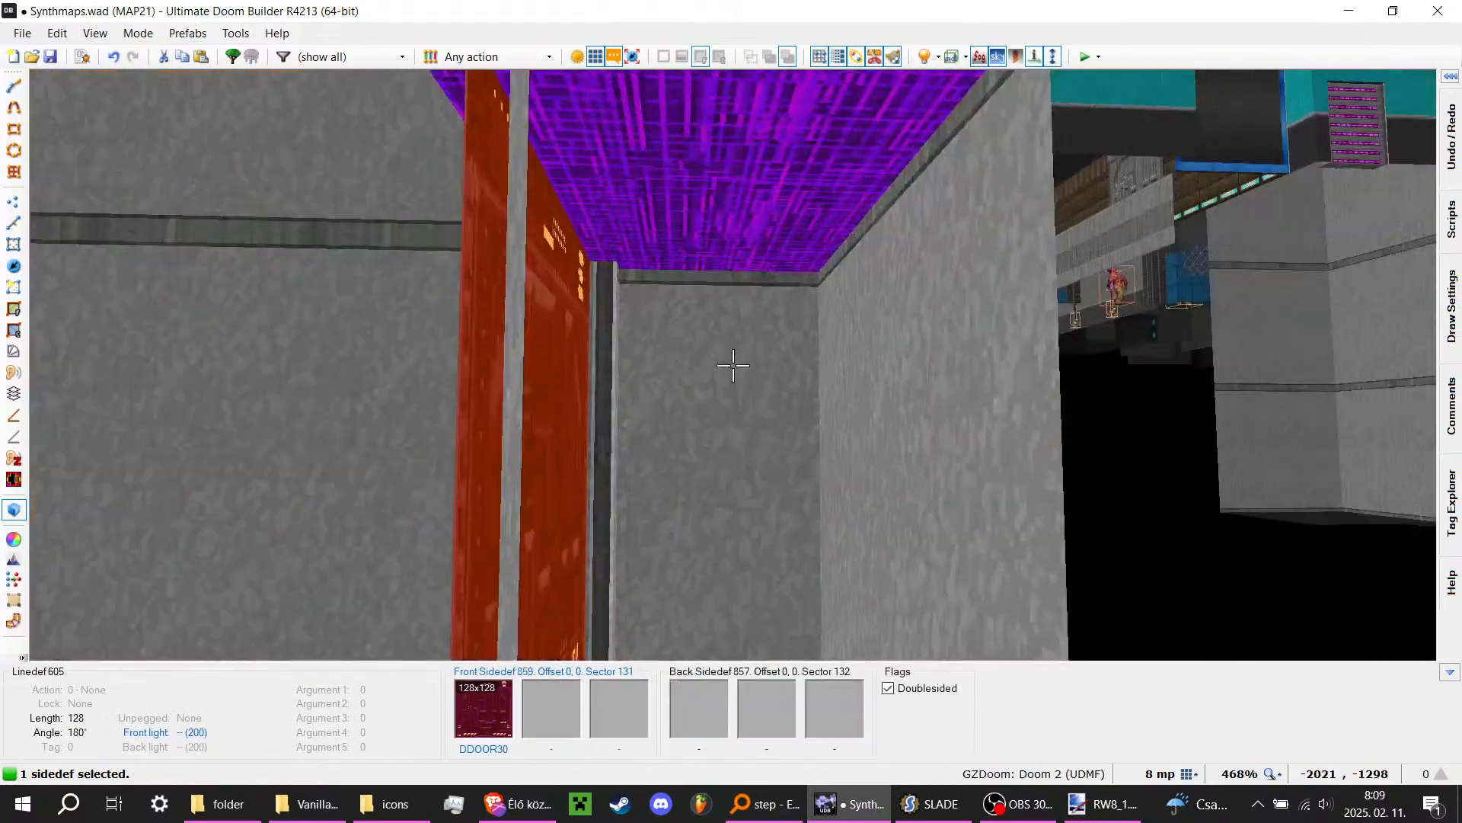
key("e")
left_click(734, 365)
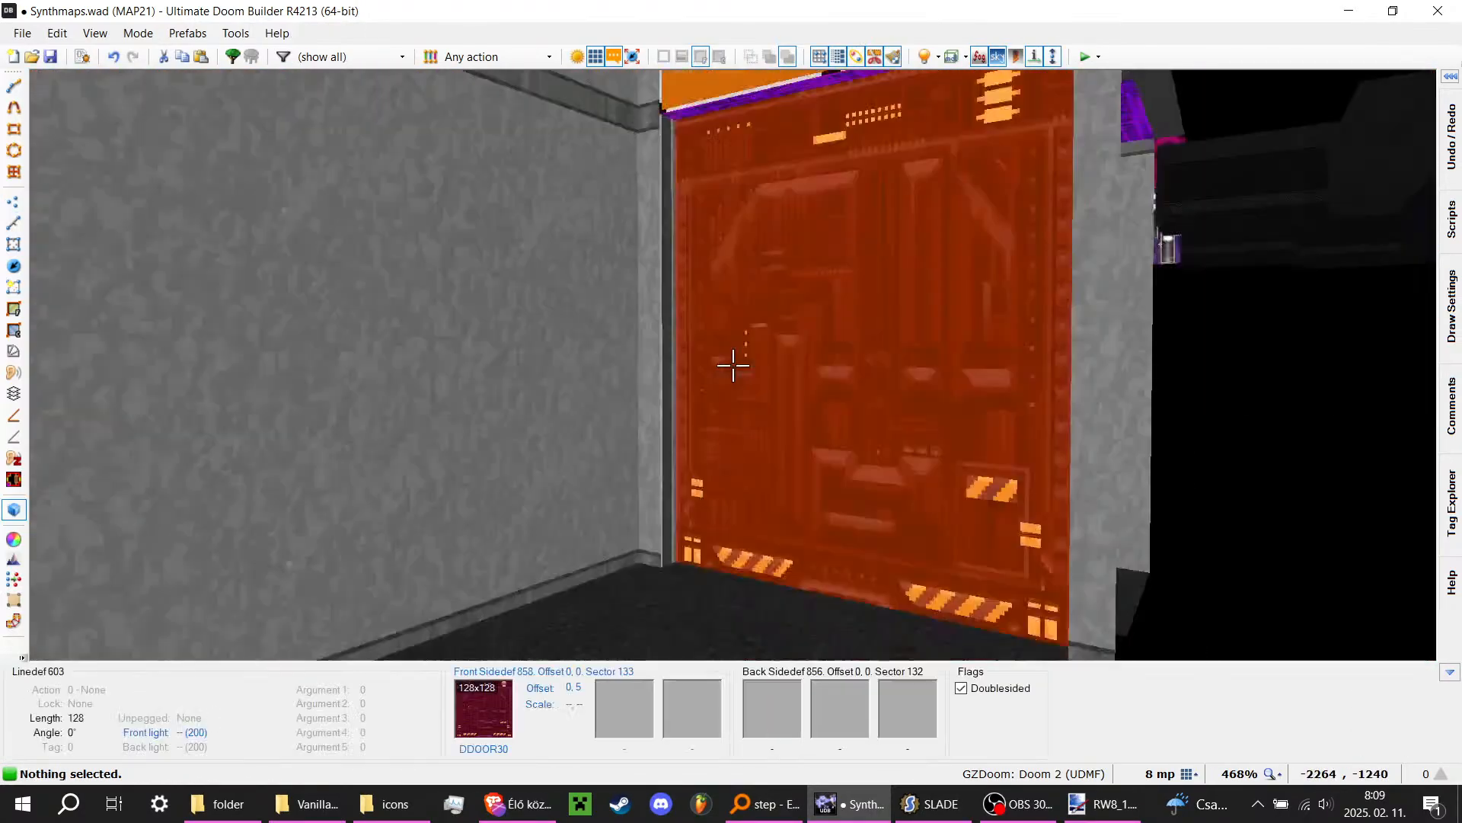
key("e")
key("f")
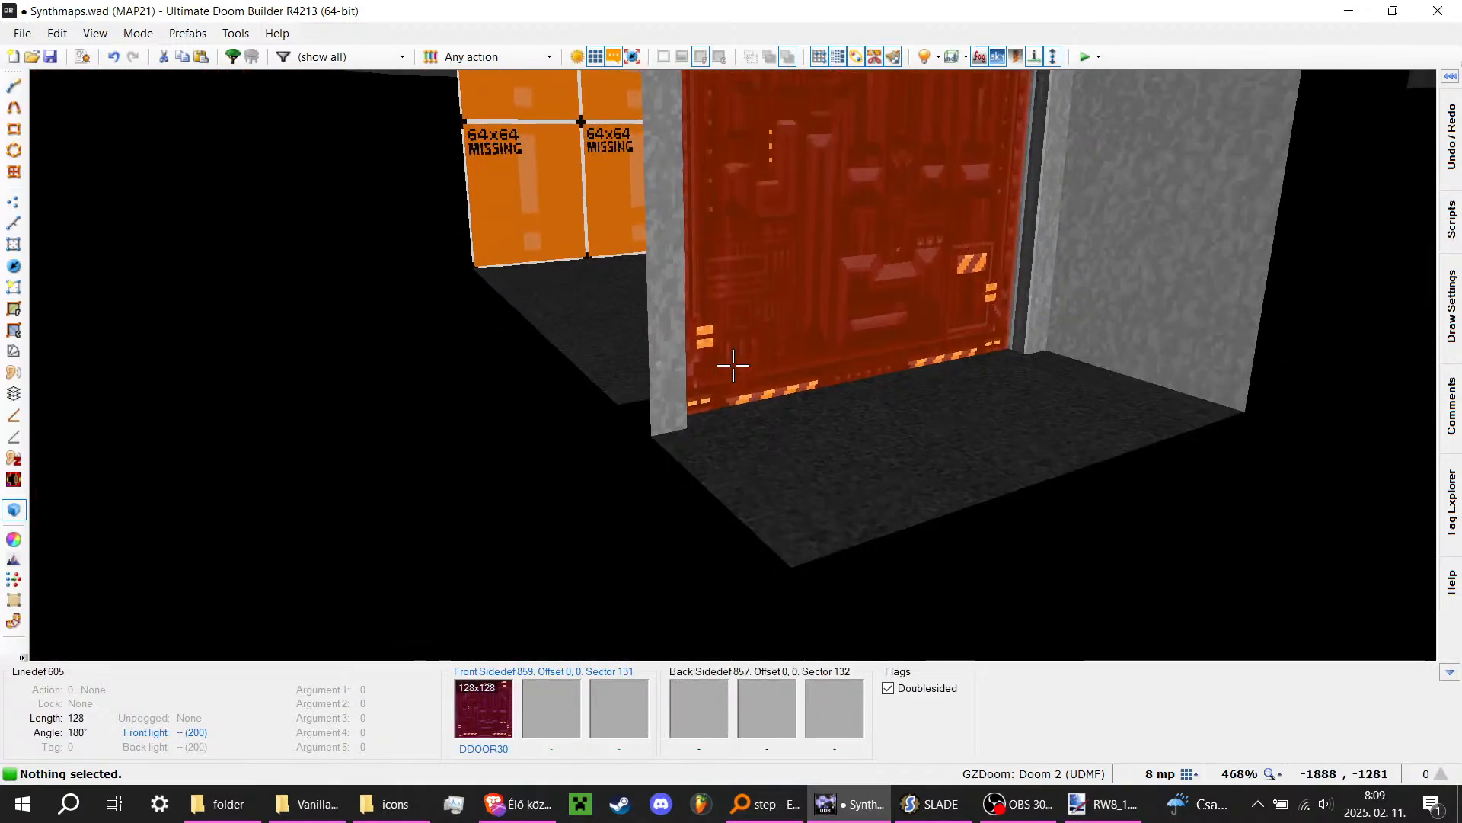
left_click(733, 365)
key("s")
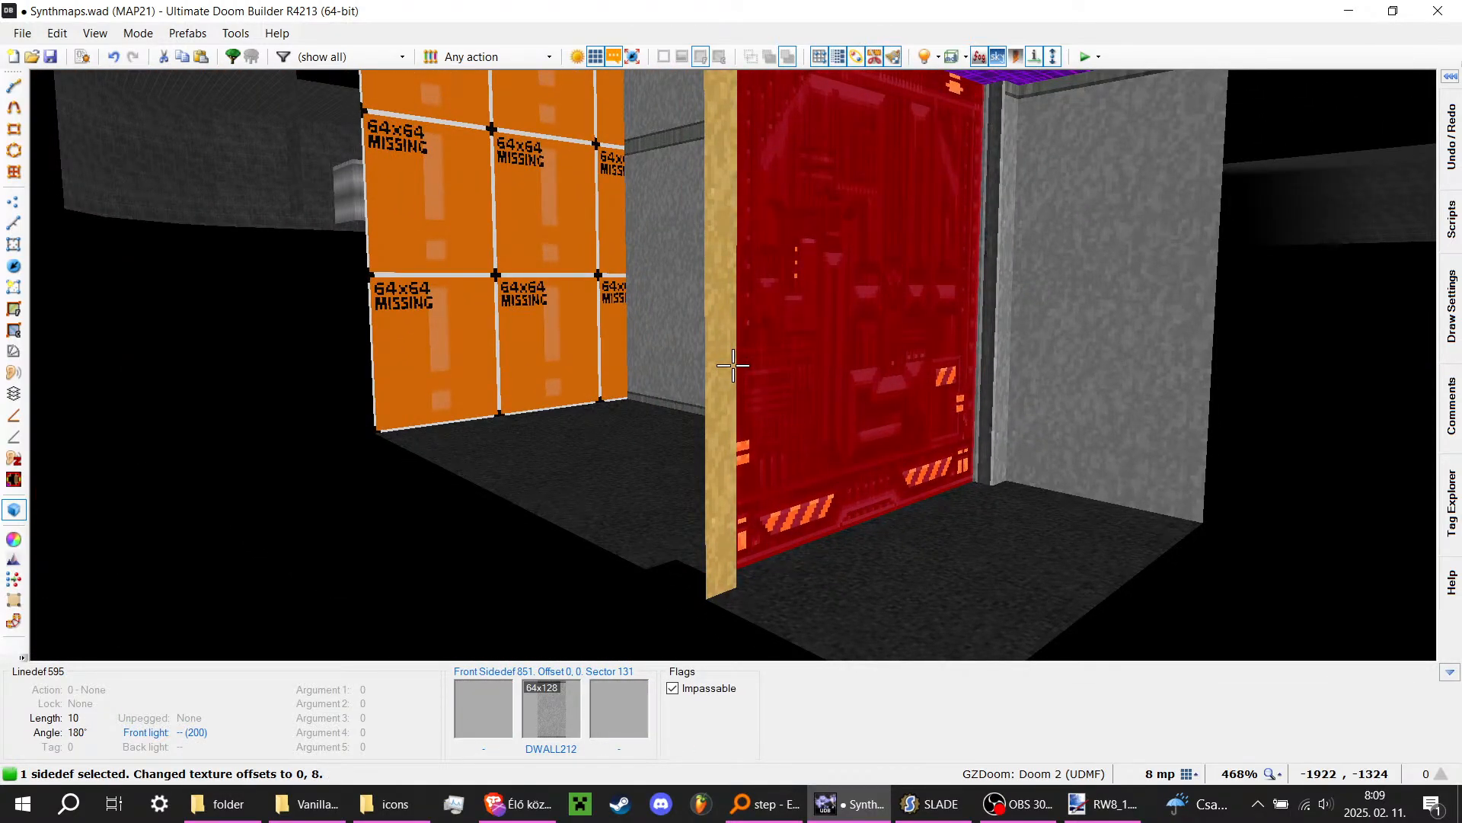
key("w")
key("w")
key("e")
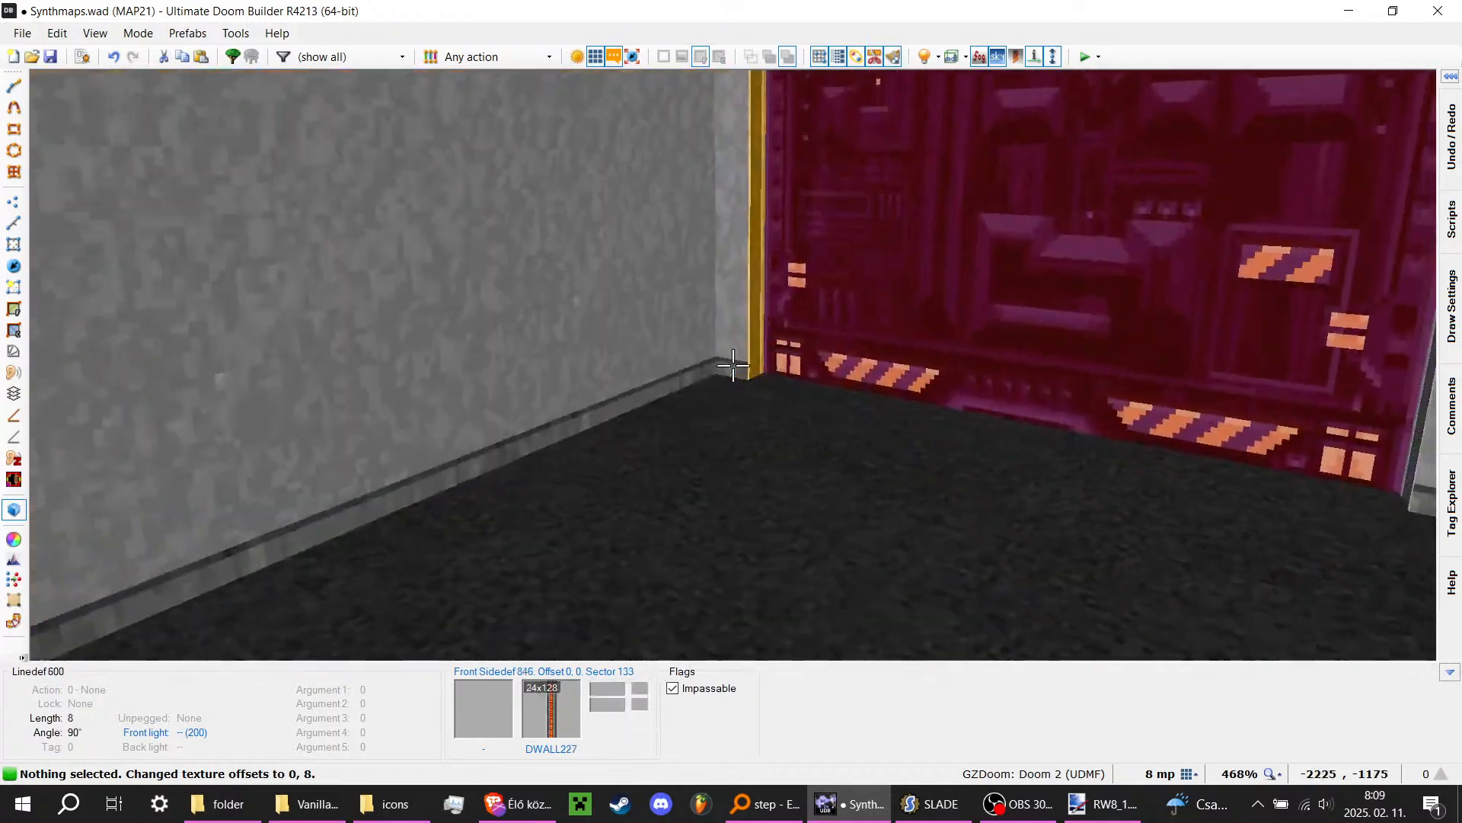
key("f")
key("d")
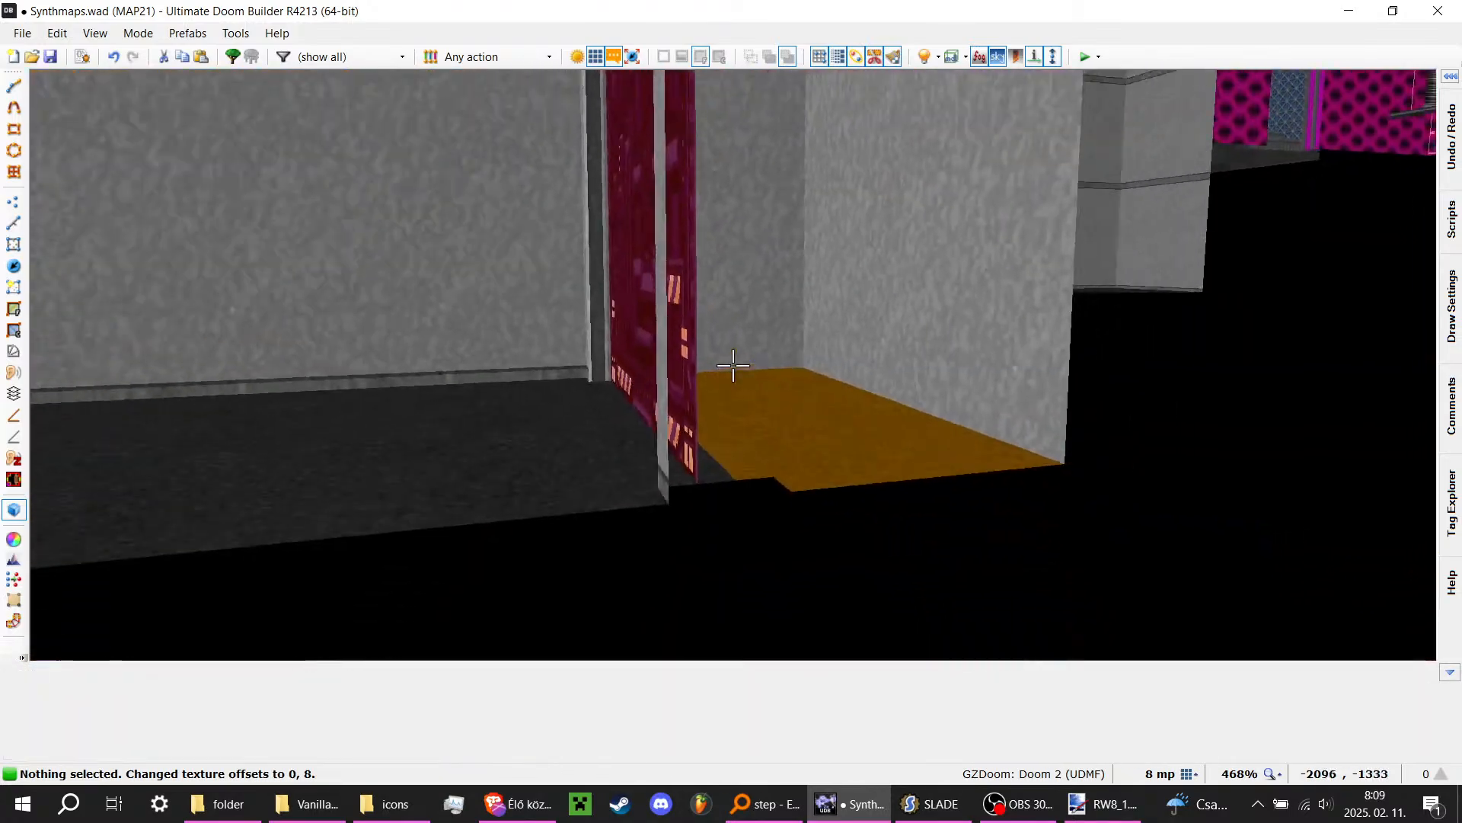
Step: Try raising the door sector's ceiling to -312, then undo it together with the door texture offsets
key("f")
key("e")
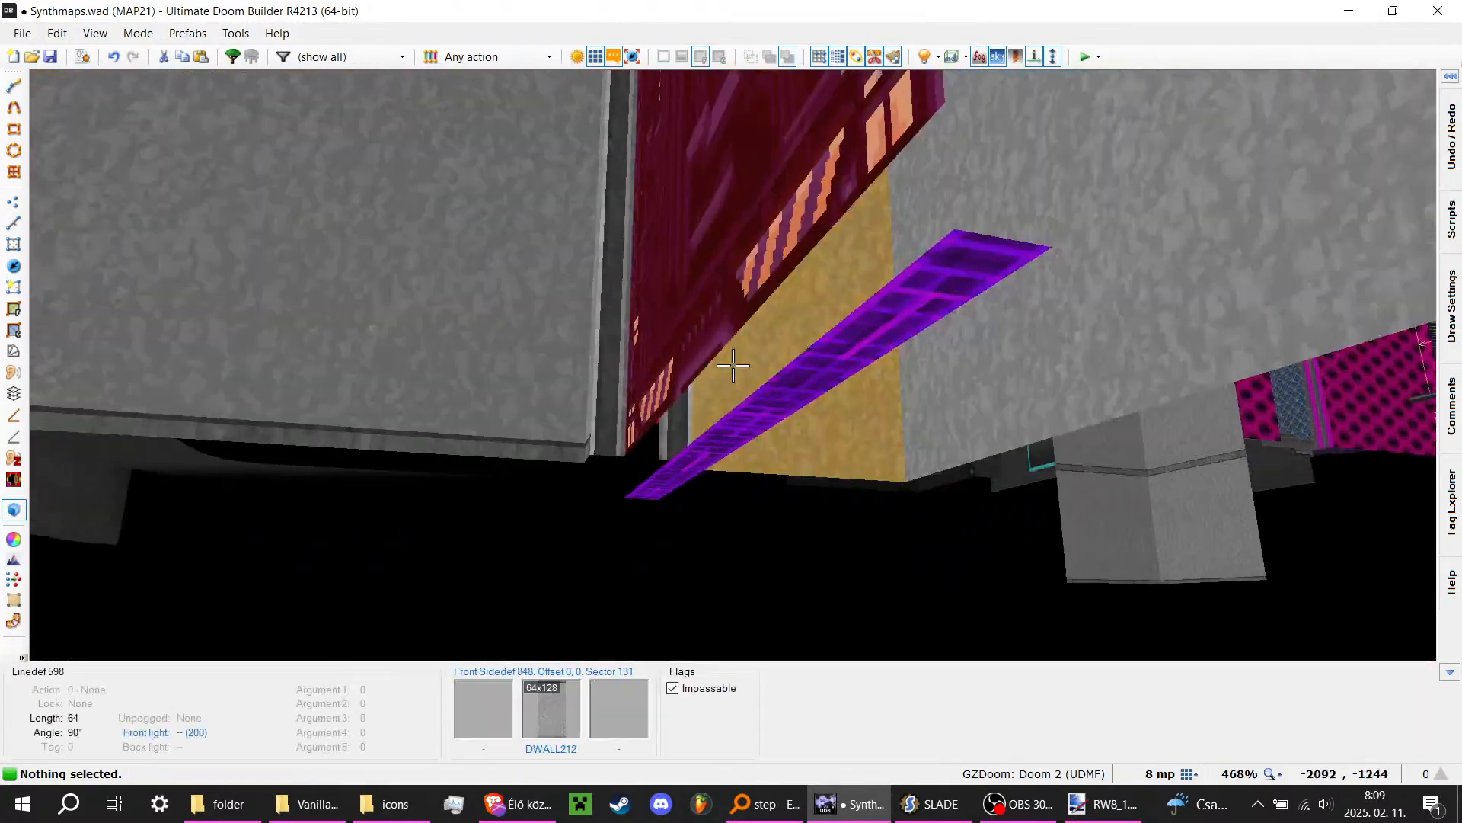
scroll(732, 366, "up", 2)
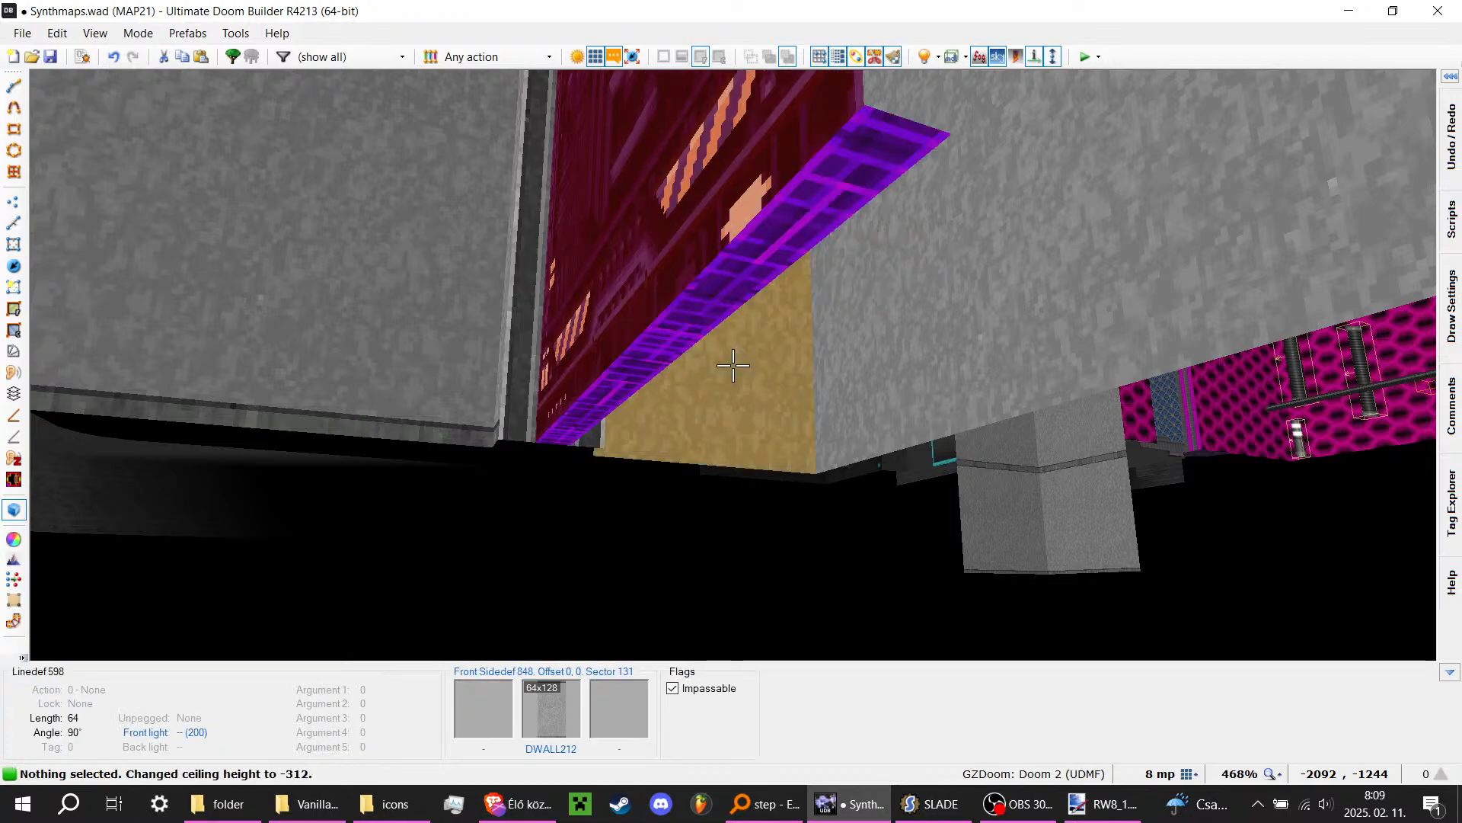
key("d")
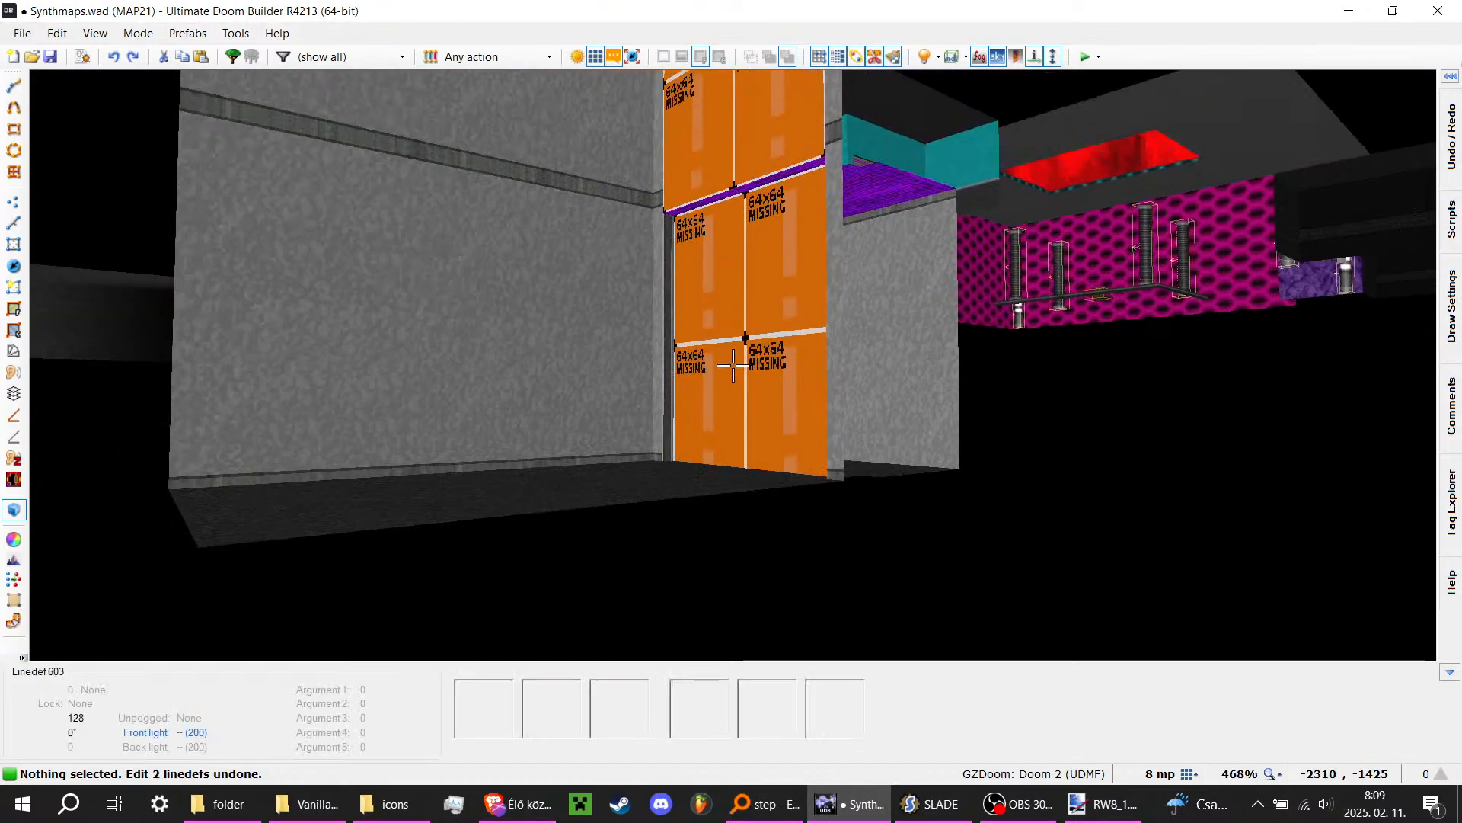
Step: Redo the texture edit on the two door linedefs and raise the door sector's ceiling to -312
key("ctrl+y")
key("e")
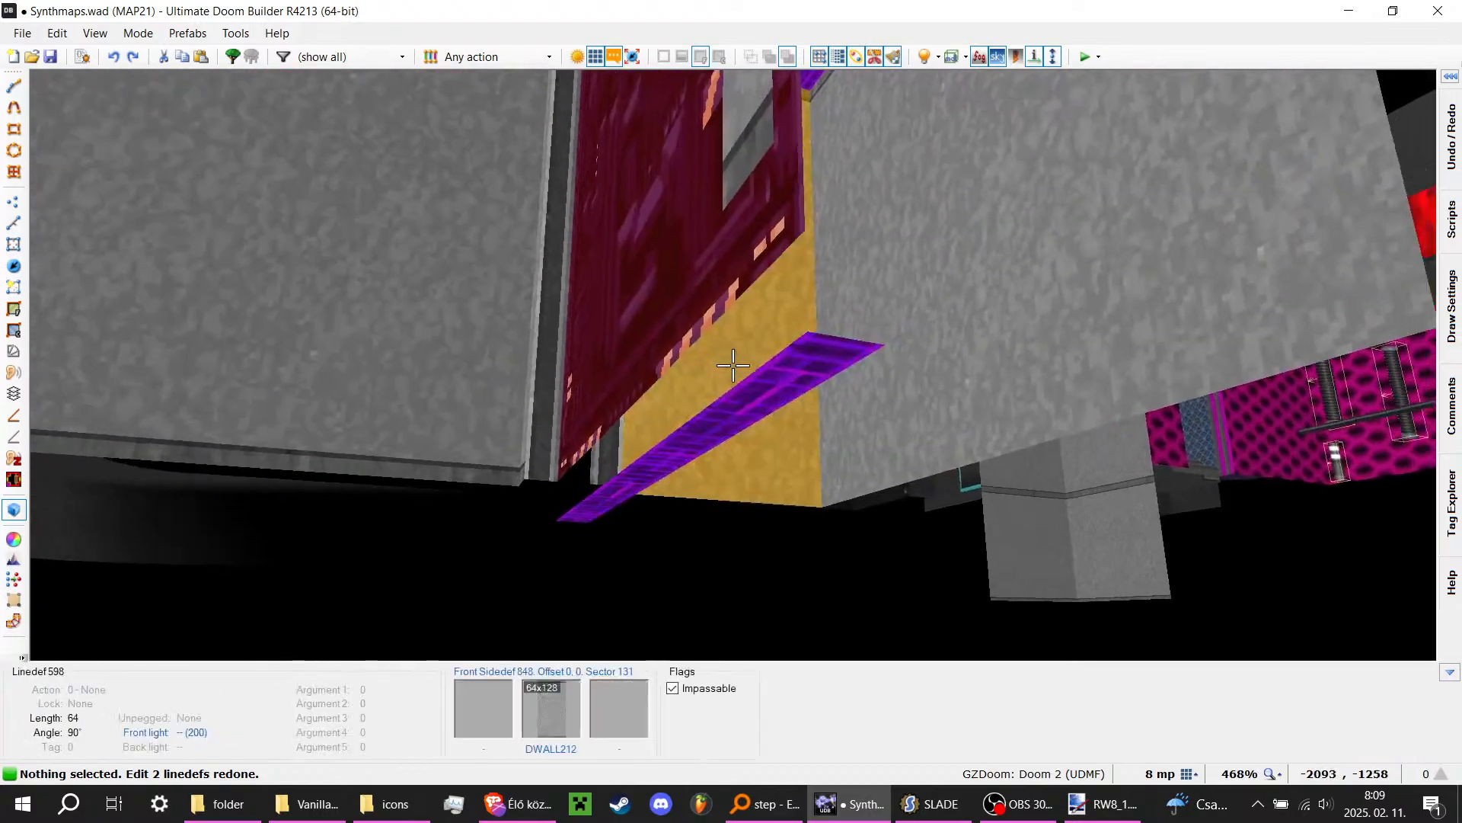
scroll(732, 366, "up", 2)
key("d")
key("e")
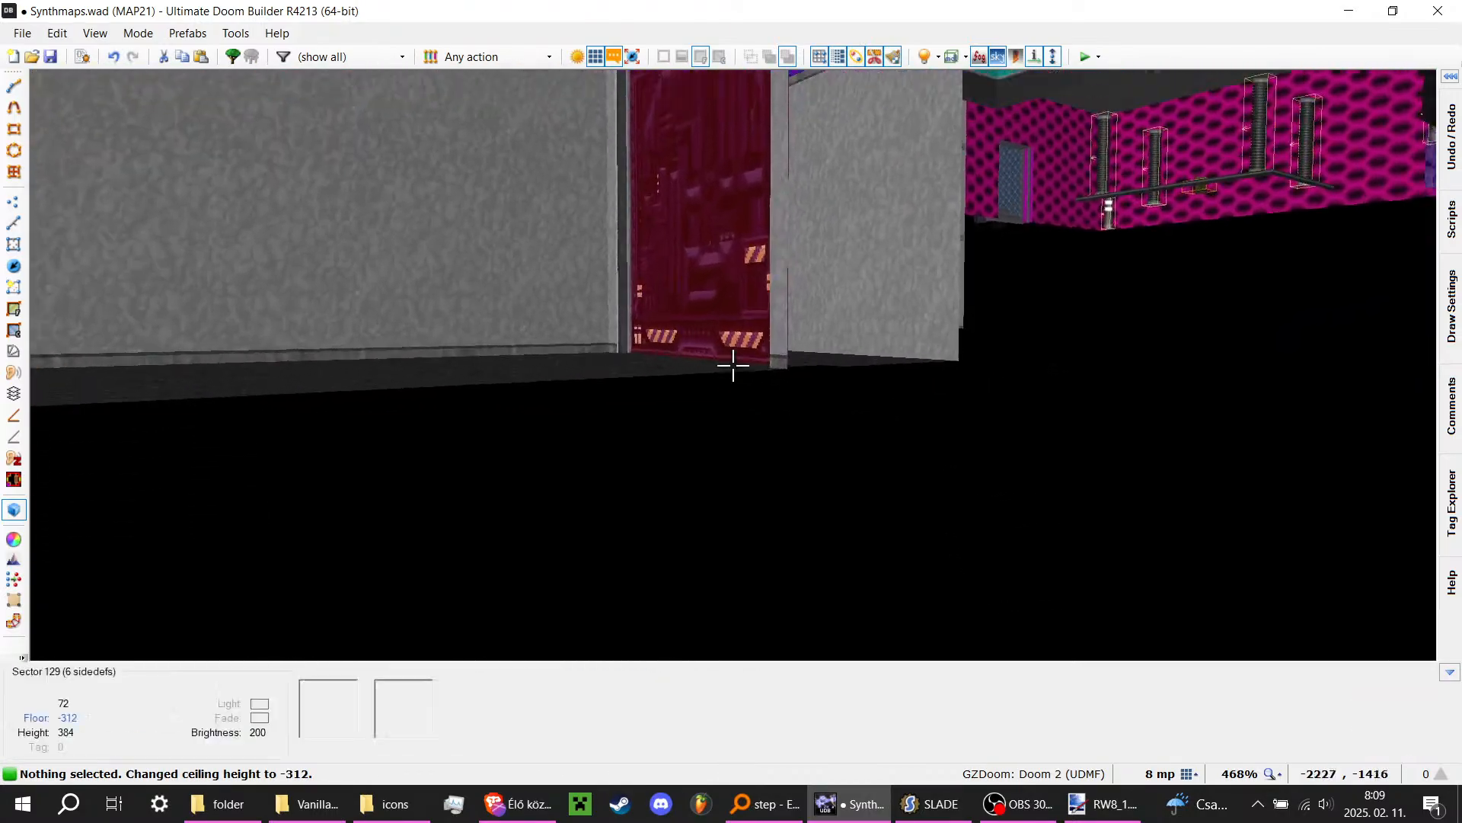
Step: Copy the shaft's floor flat DFLR_186 onto the underside of the door and save the map
key("ctrl+c")
key("ctrl+v")
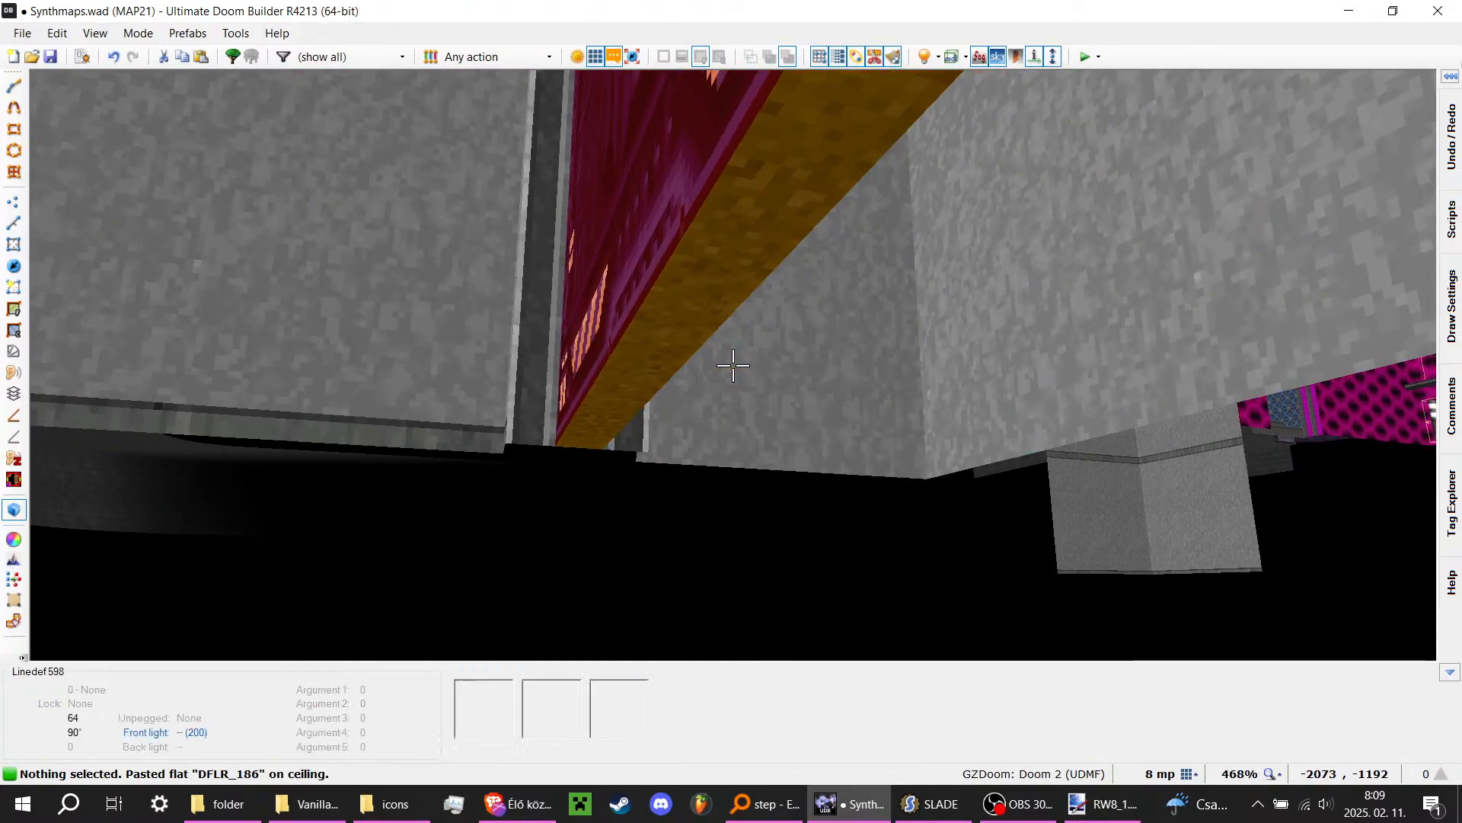
key("d")
key("ctrl+s")
key("e")
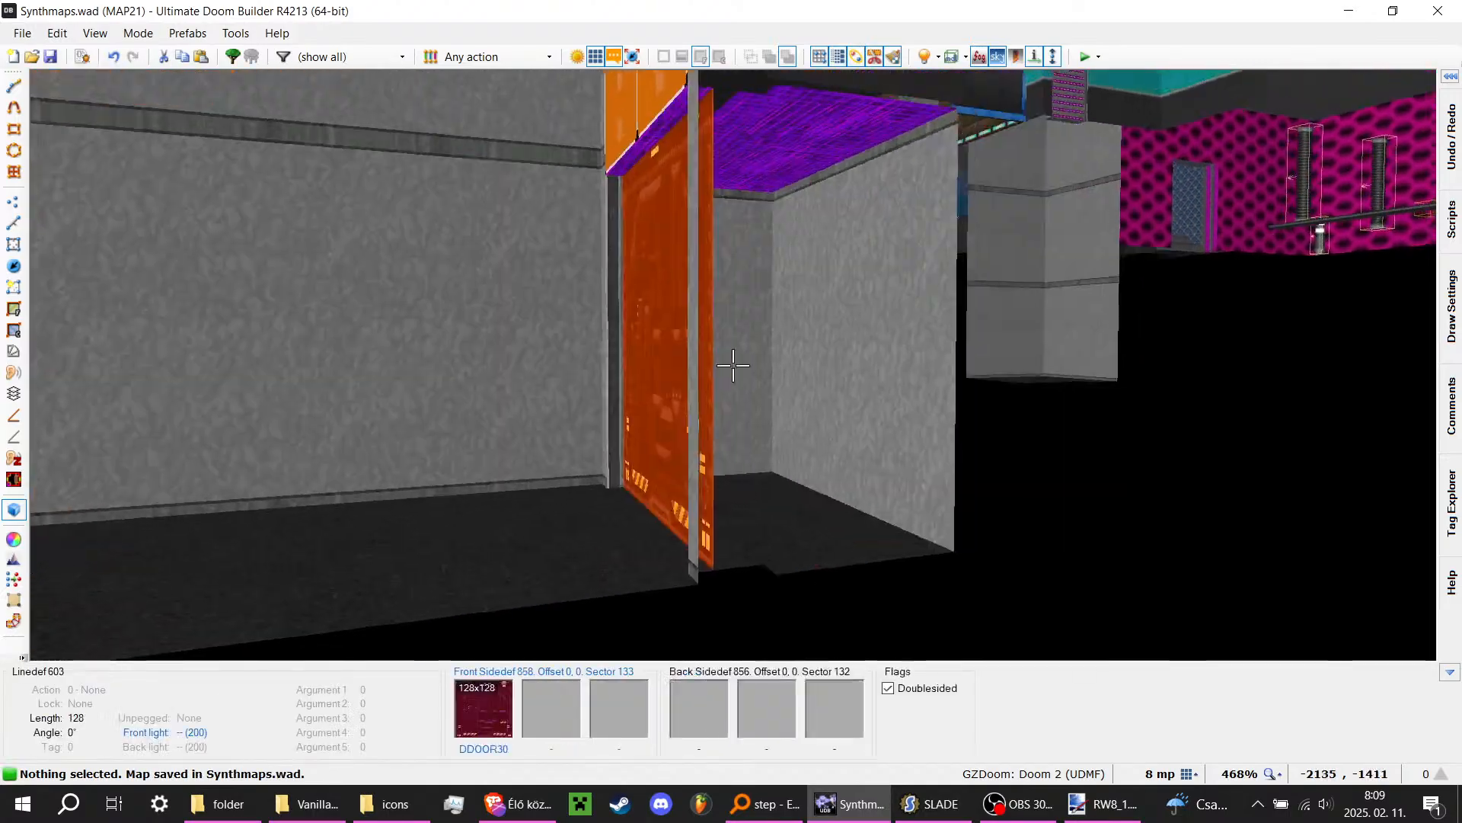
Step: Set the middle texture of the east room's 64-unit end wall beside the door to DWALL257, filtering the textures by DWA
left_click(733, 366)
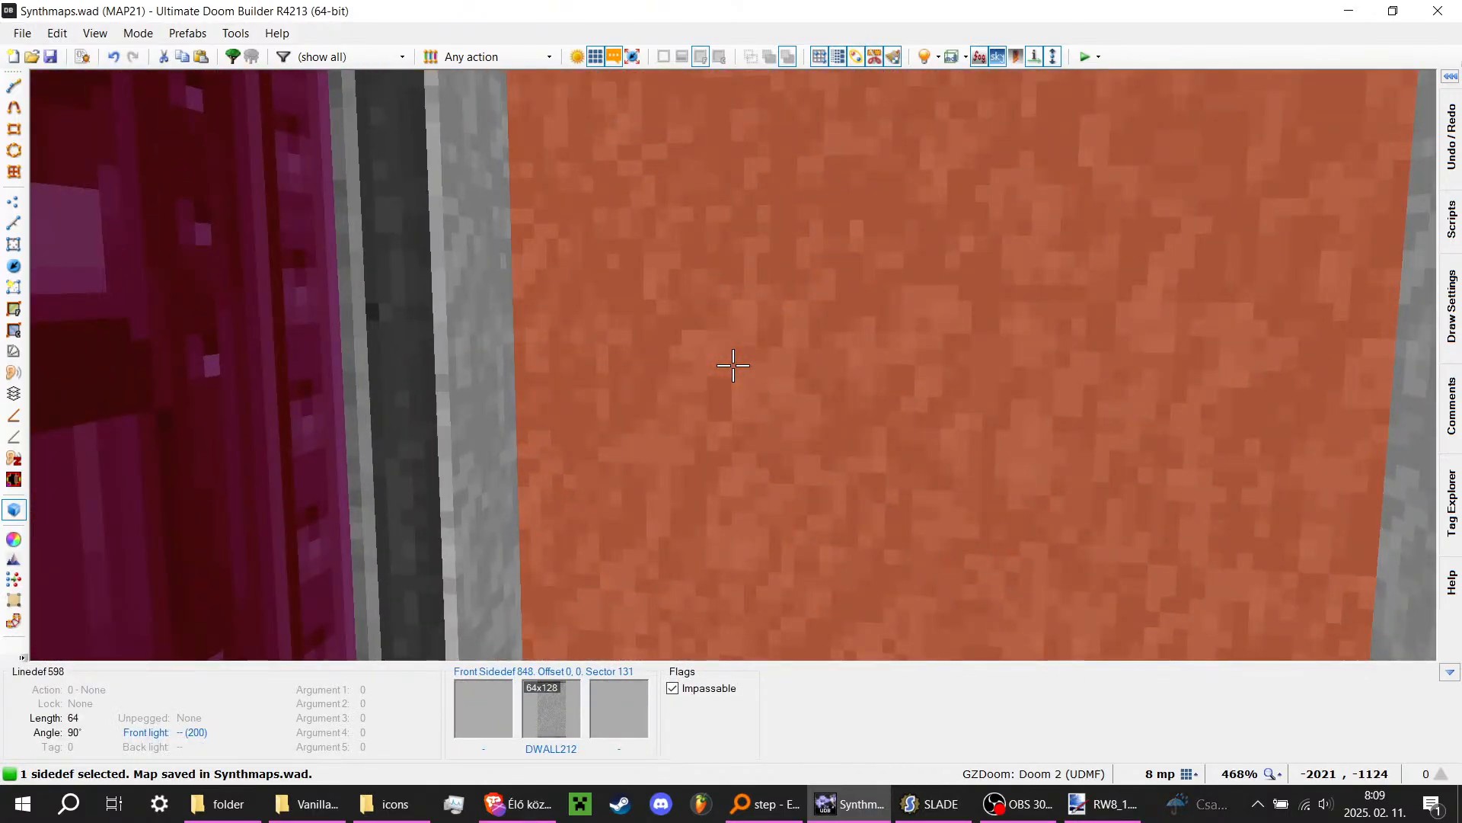
right_click(733, 366)
left_click(965, 354)
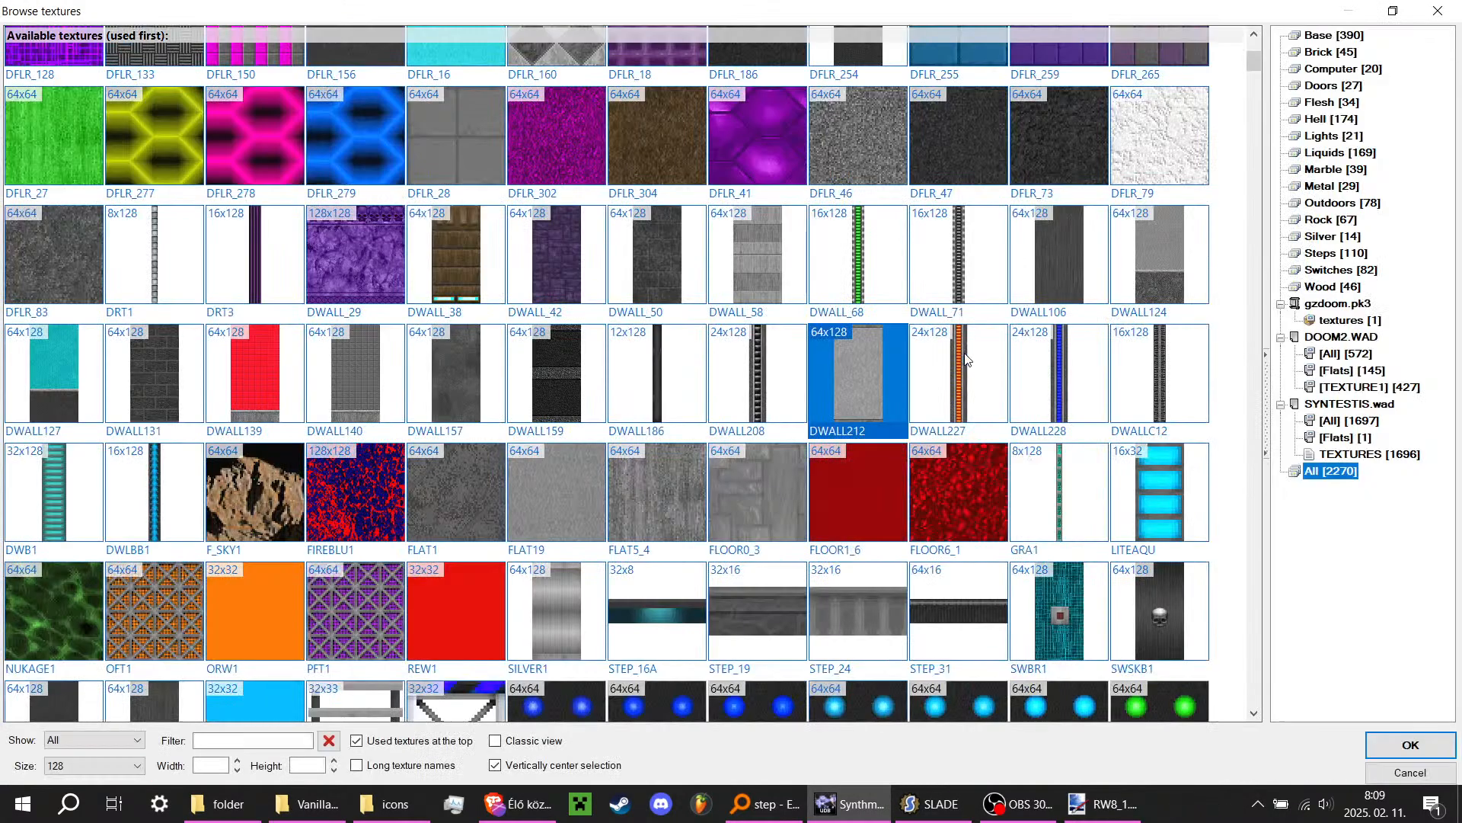
type("DWA")
scroll(886, 298, "down", 6)
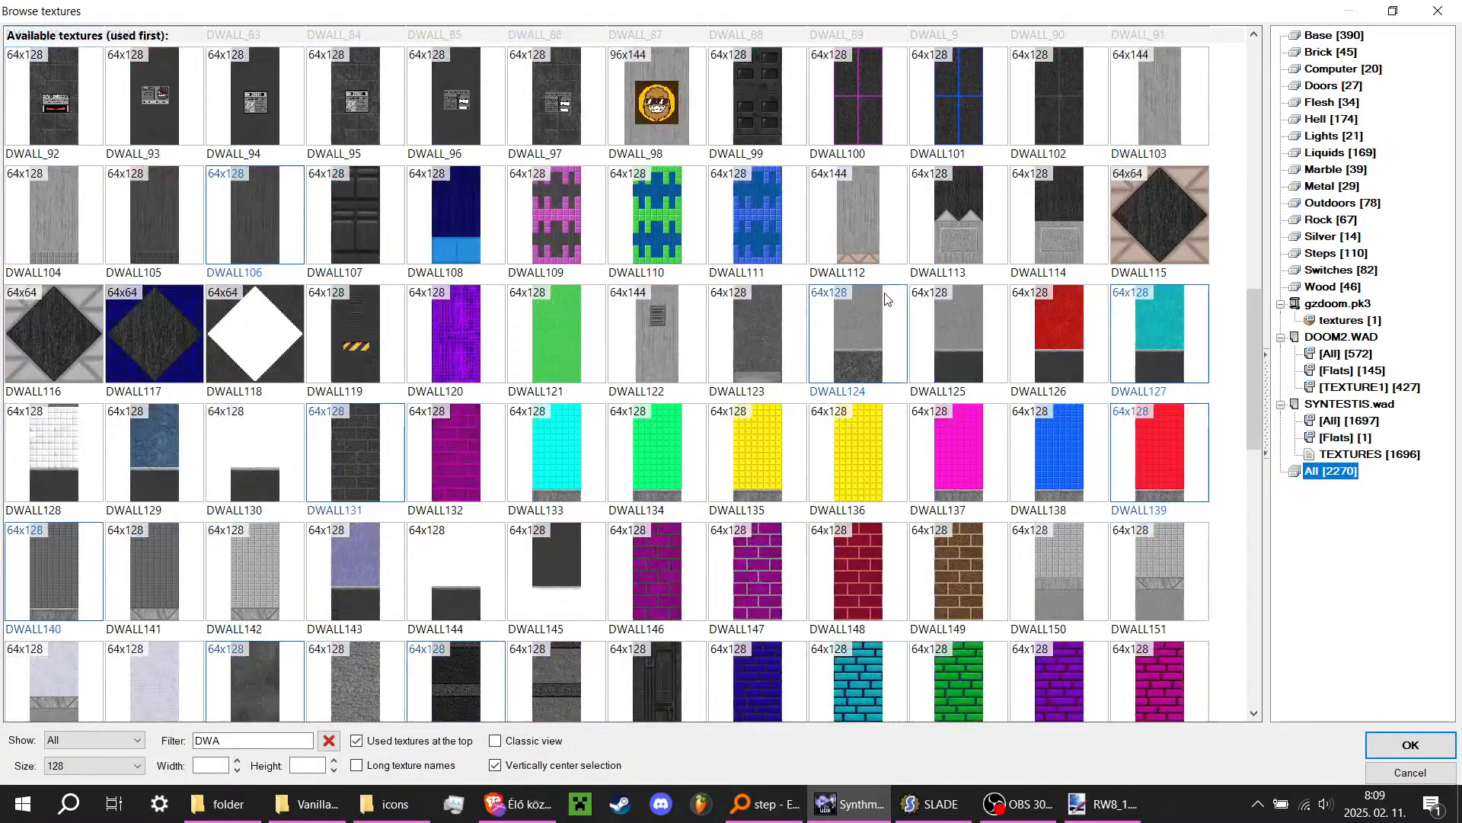
scroll(886, 299, "down", 10)
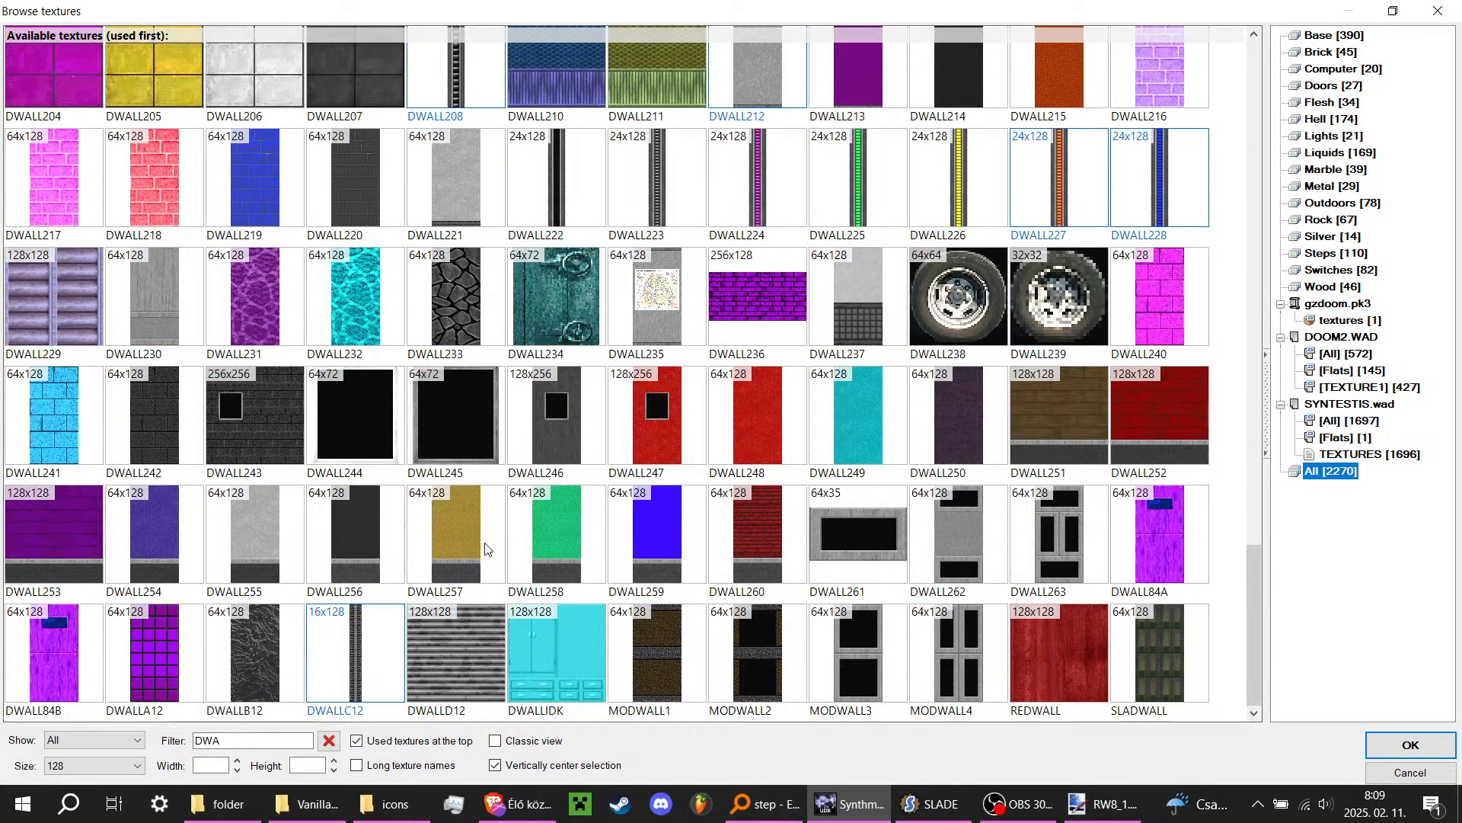
double_click(450, 545)
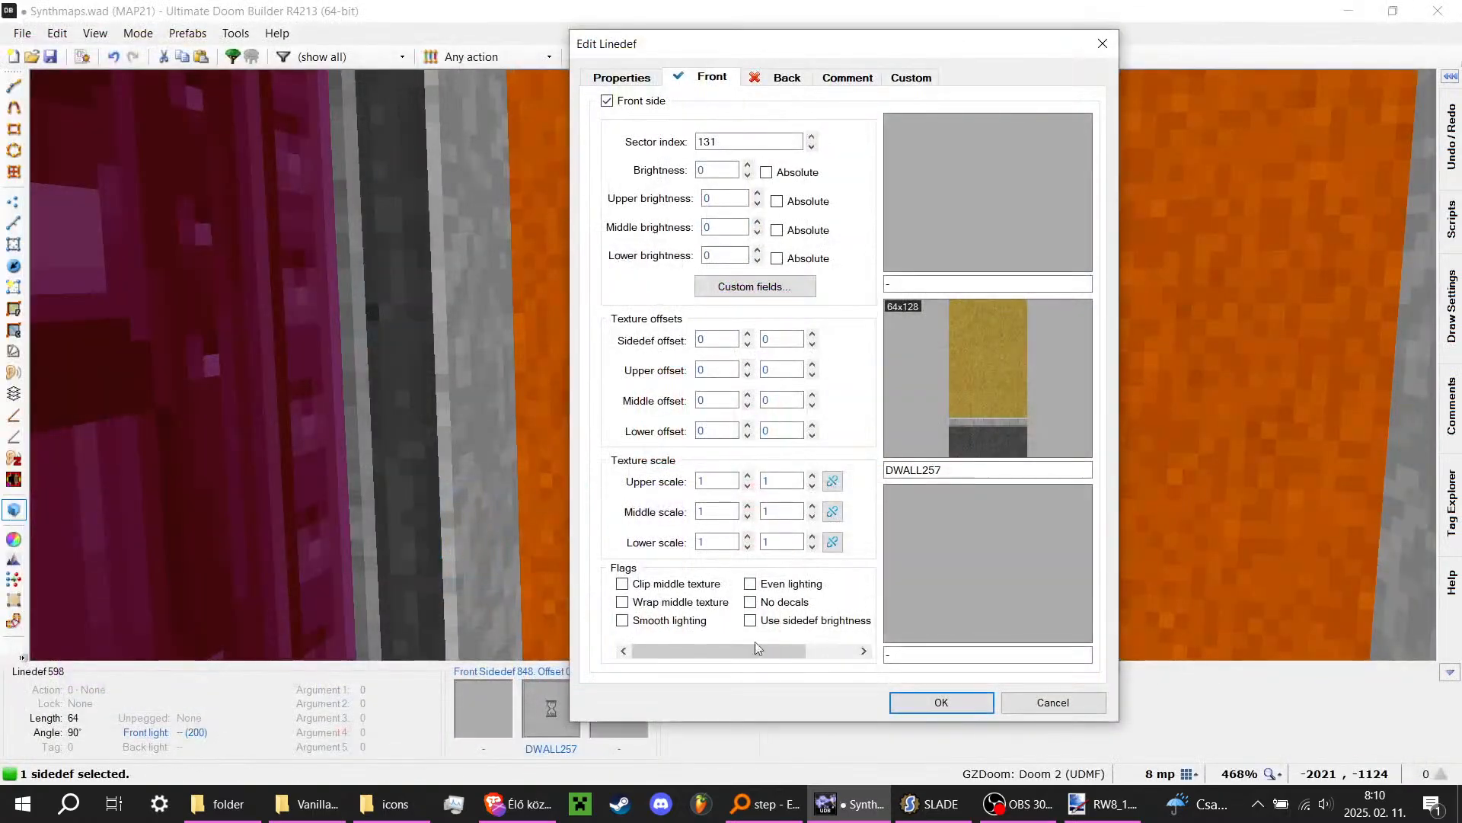
left_click(941, 703)
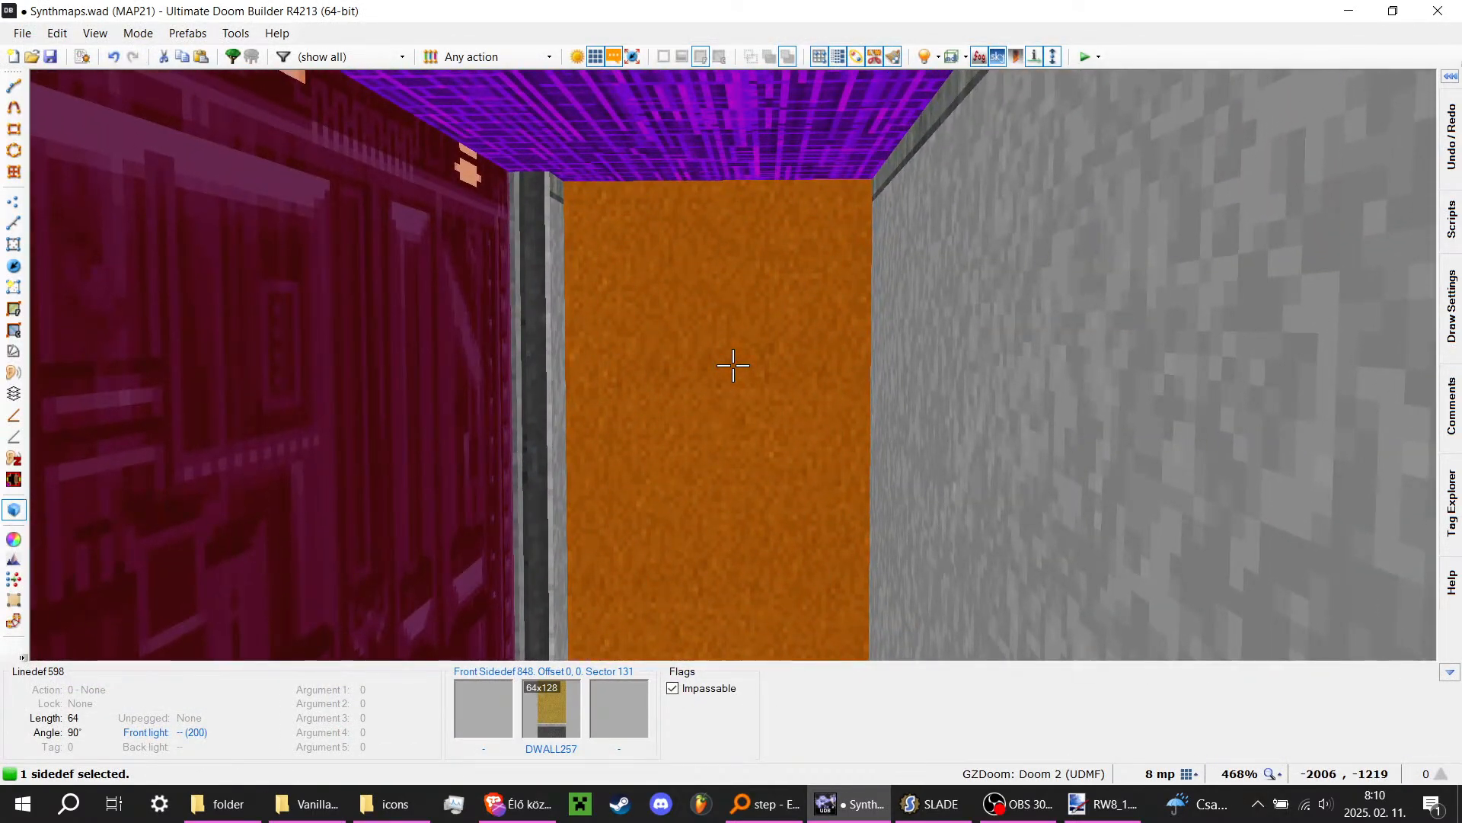
Step: Set the middle texture of the east room's 64-unit end wall to DWALL254
right_click(733, 366)
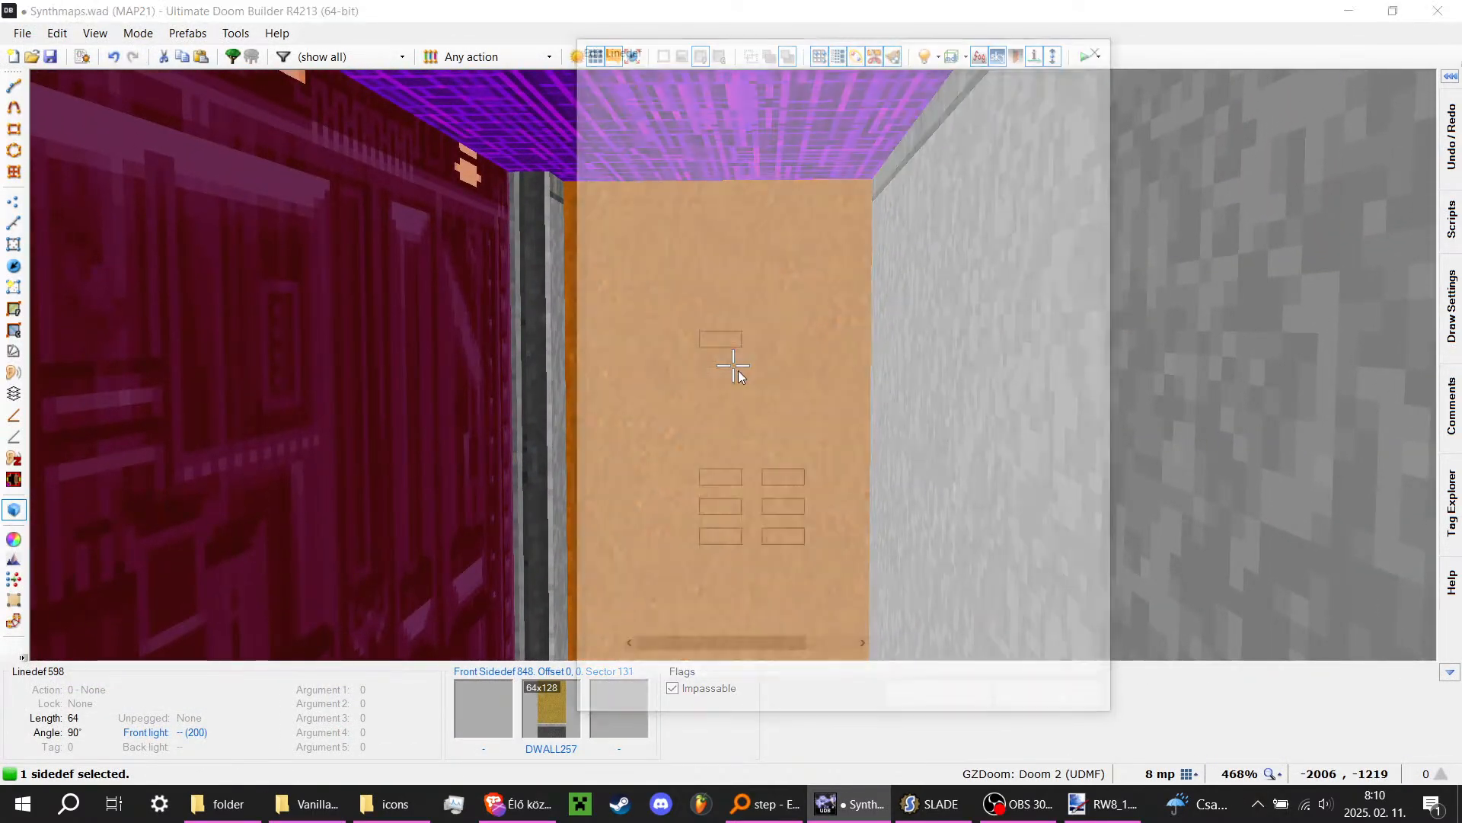
left_click(963, 420)
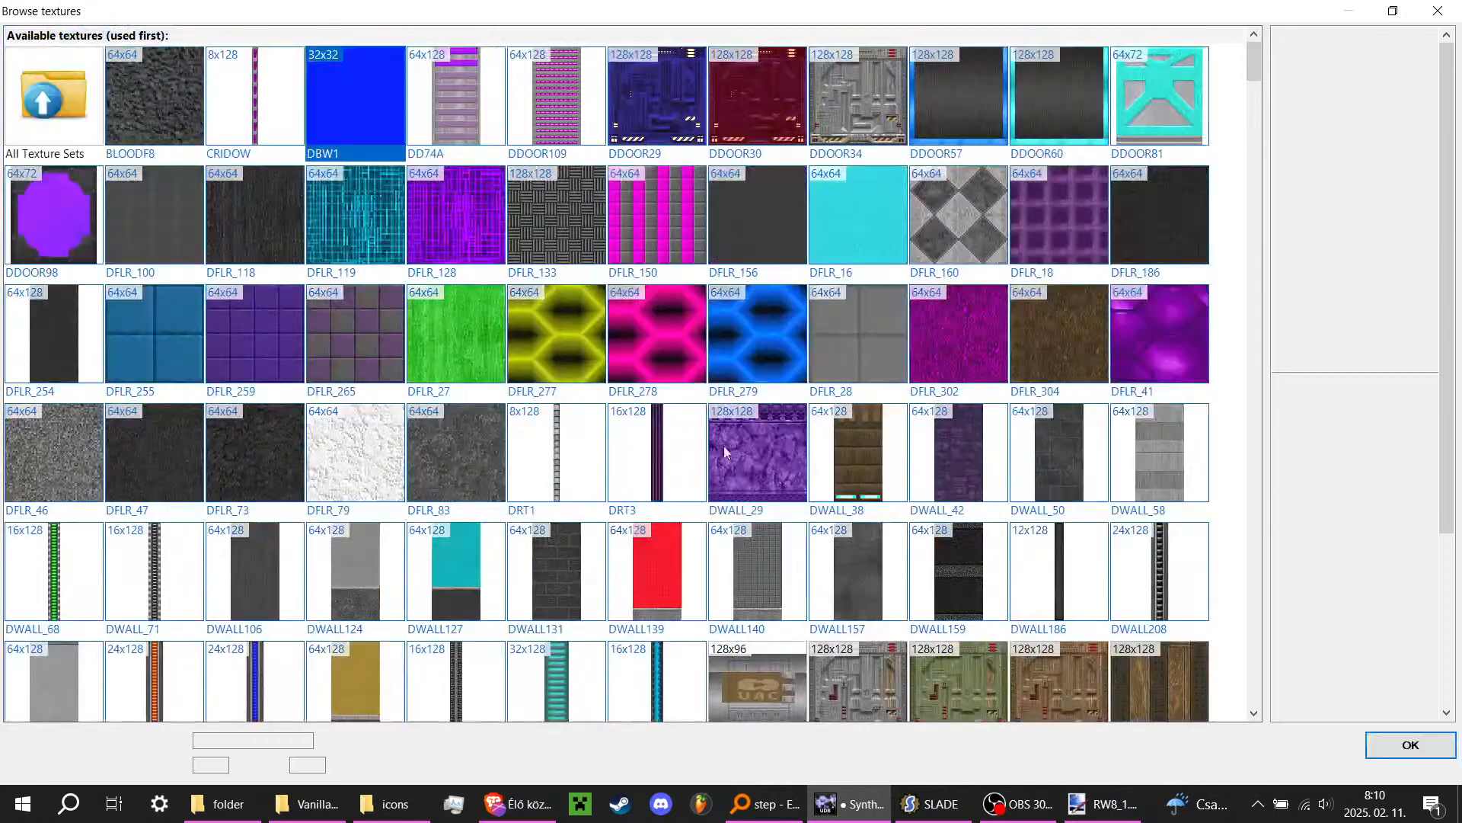
scroll(253, 467, "down", 10)
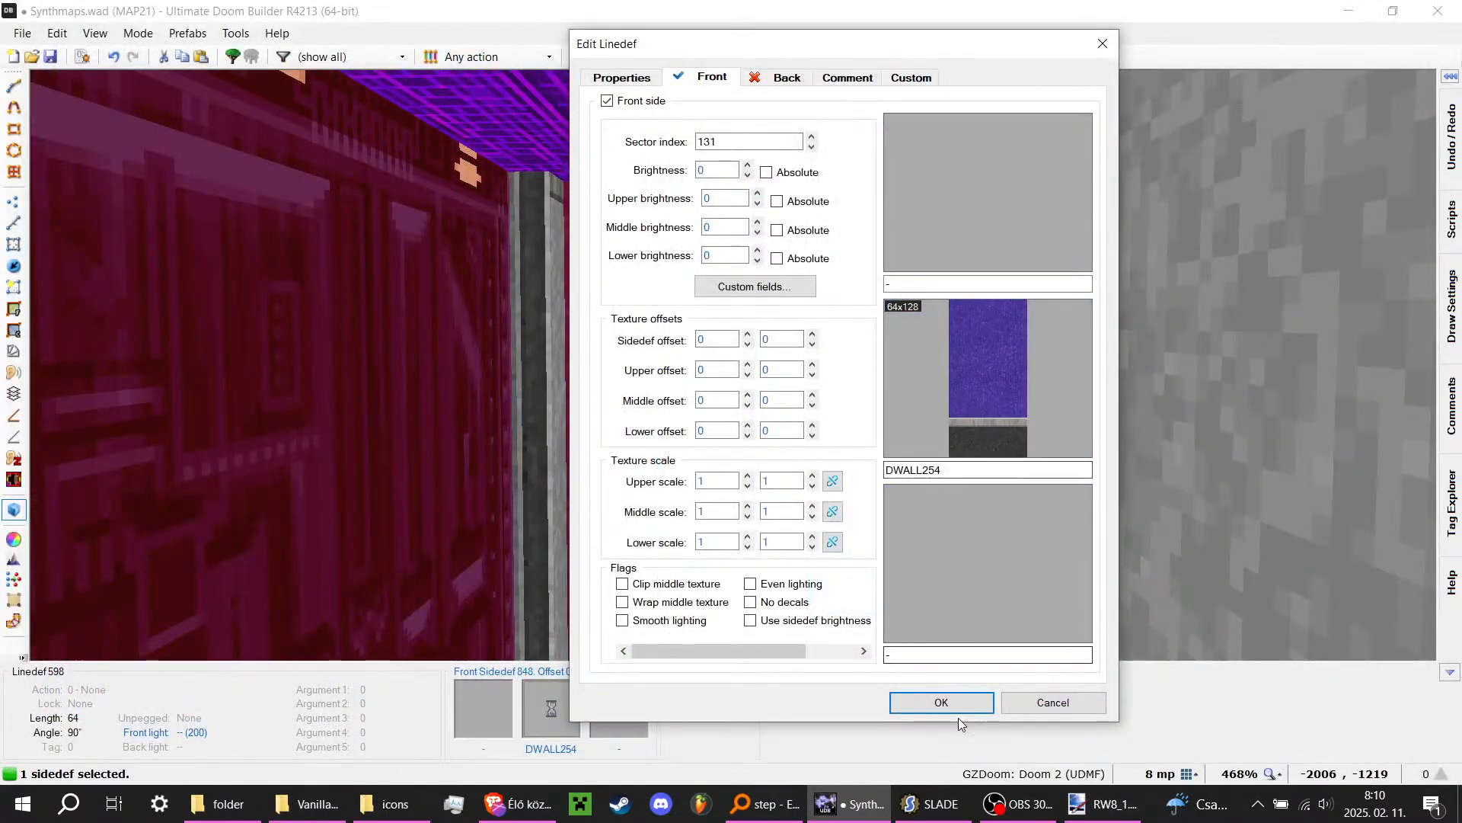
left_click(948, 704)
Step: Copy texture DWALL254 from the end wall and paste it onto the other walls of the east room
key("ctrl+c")
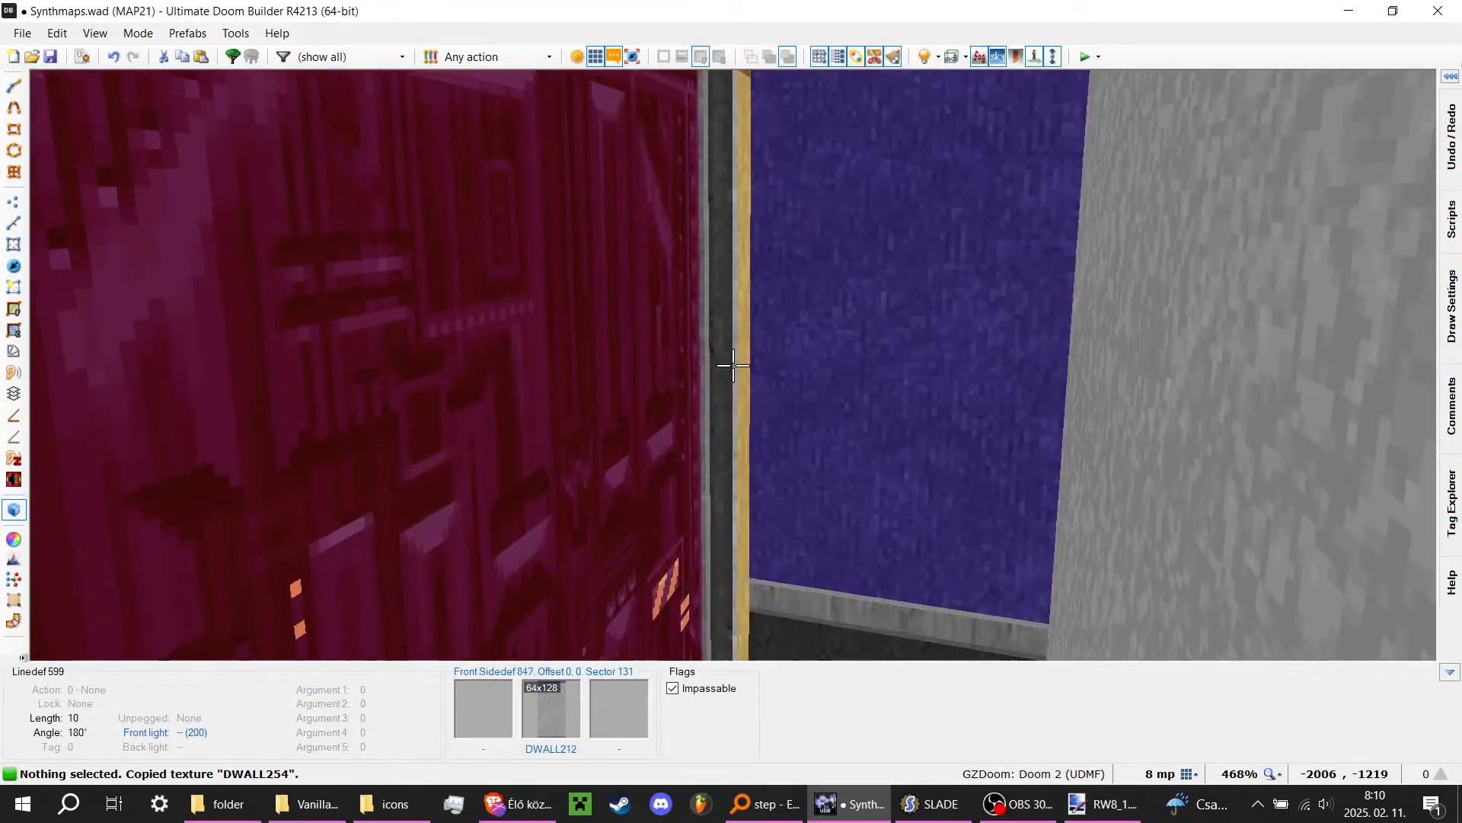
key("ctrl+v")
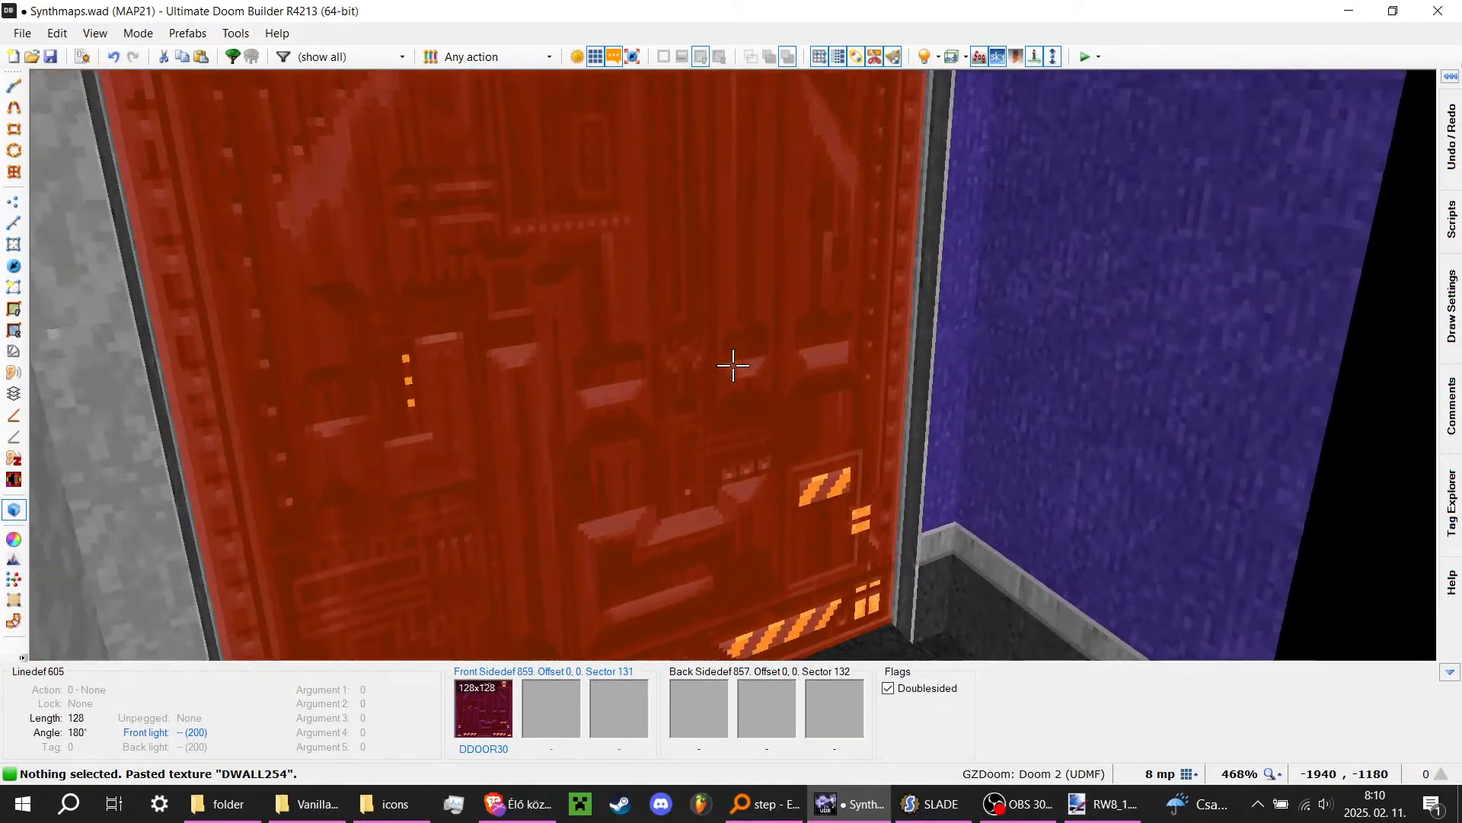
key("ctrl+v")
key("ctrl+v")
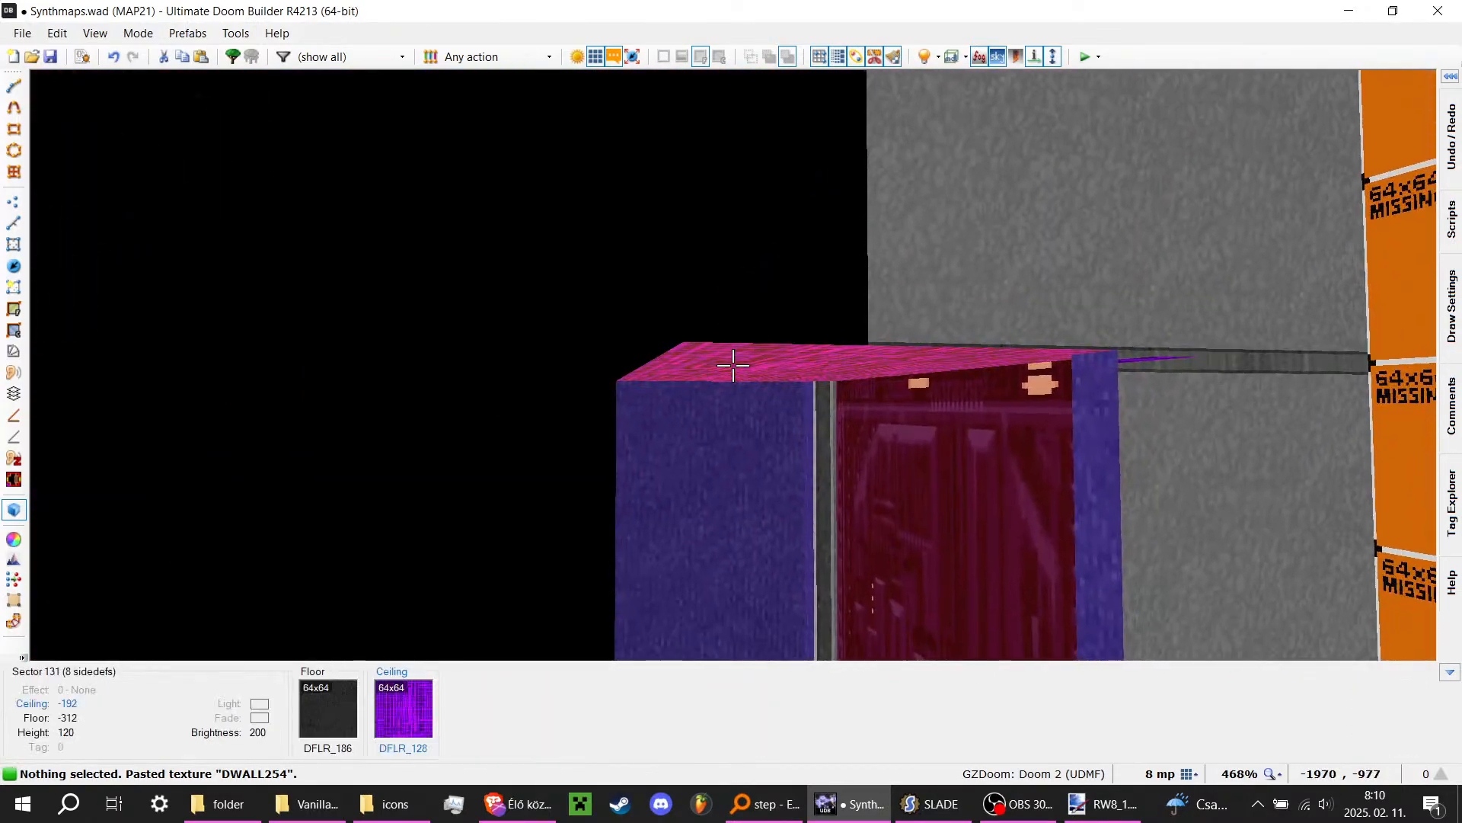
Step: Set the east room's ceiling flat to DFLR_300, filtering the flats by DF
right_click(733, 365)
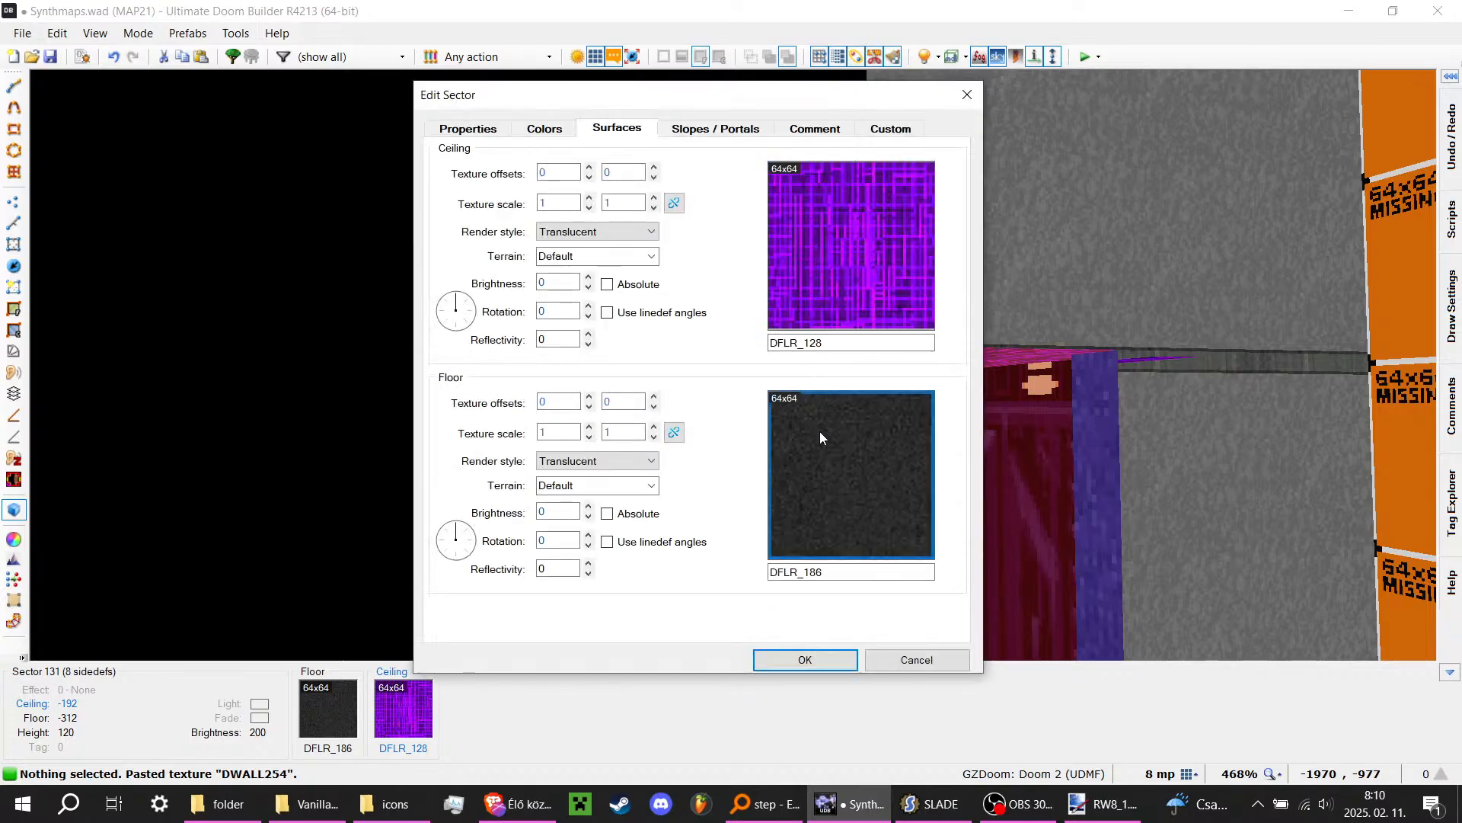
left_click(831, 247)
type("DF")
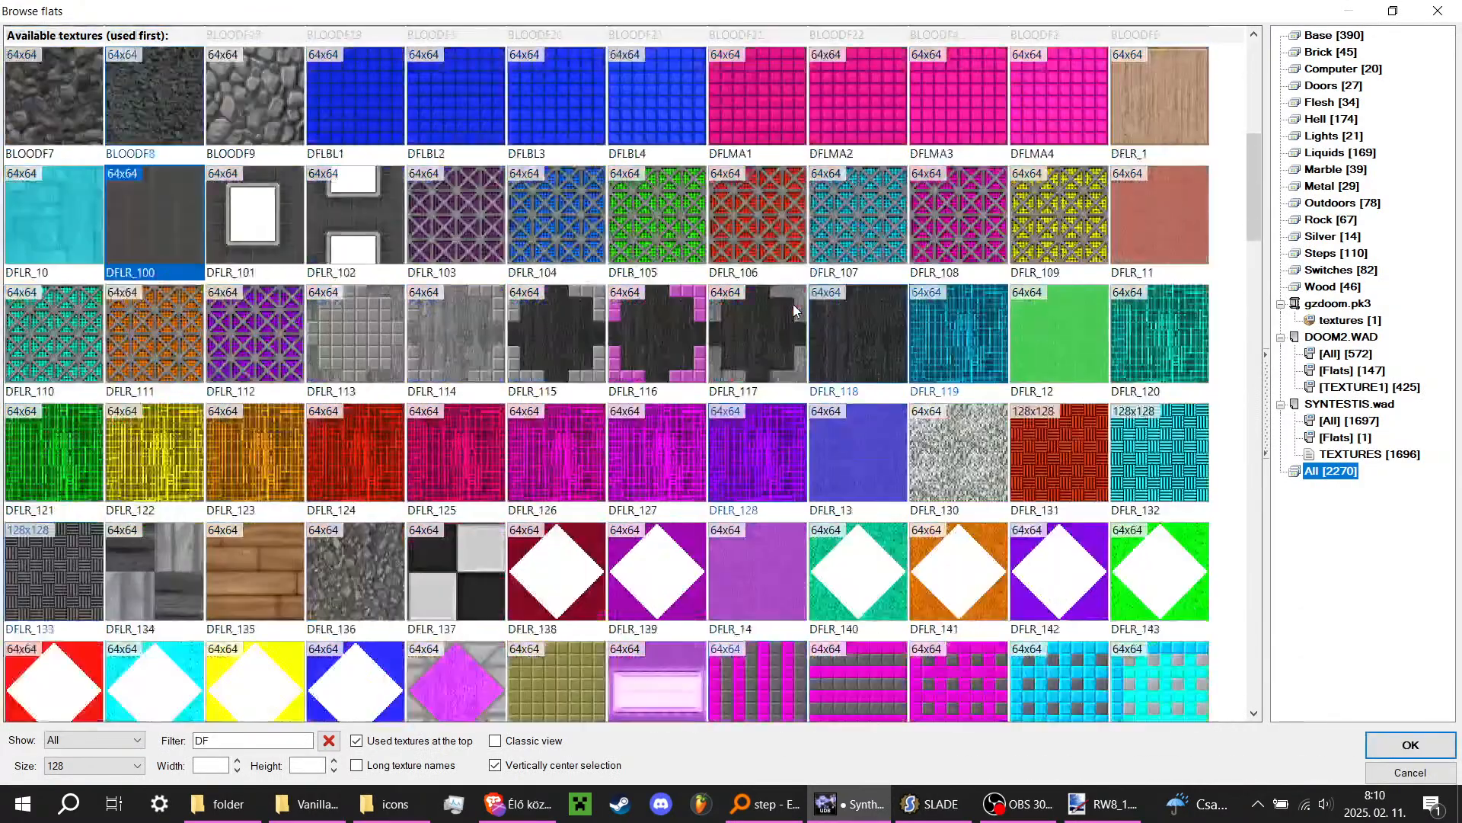
scroll(792, 304, "down", 10)
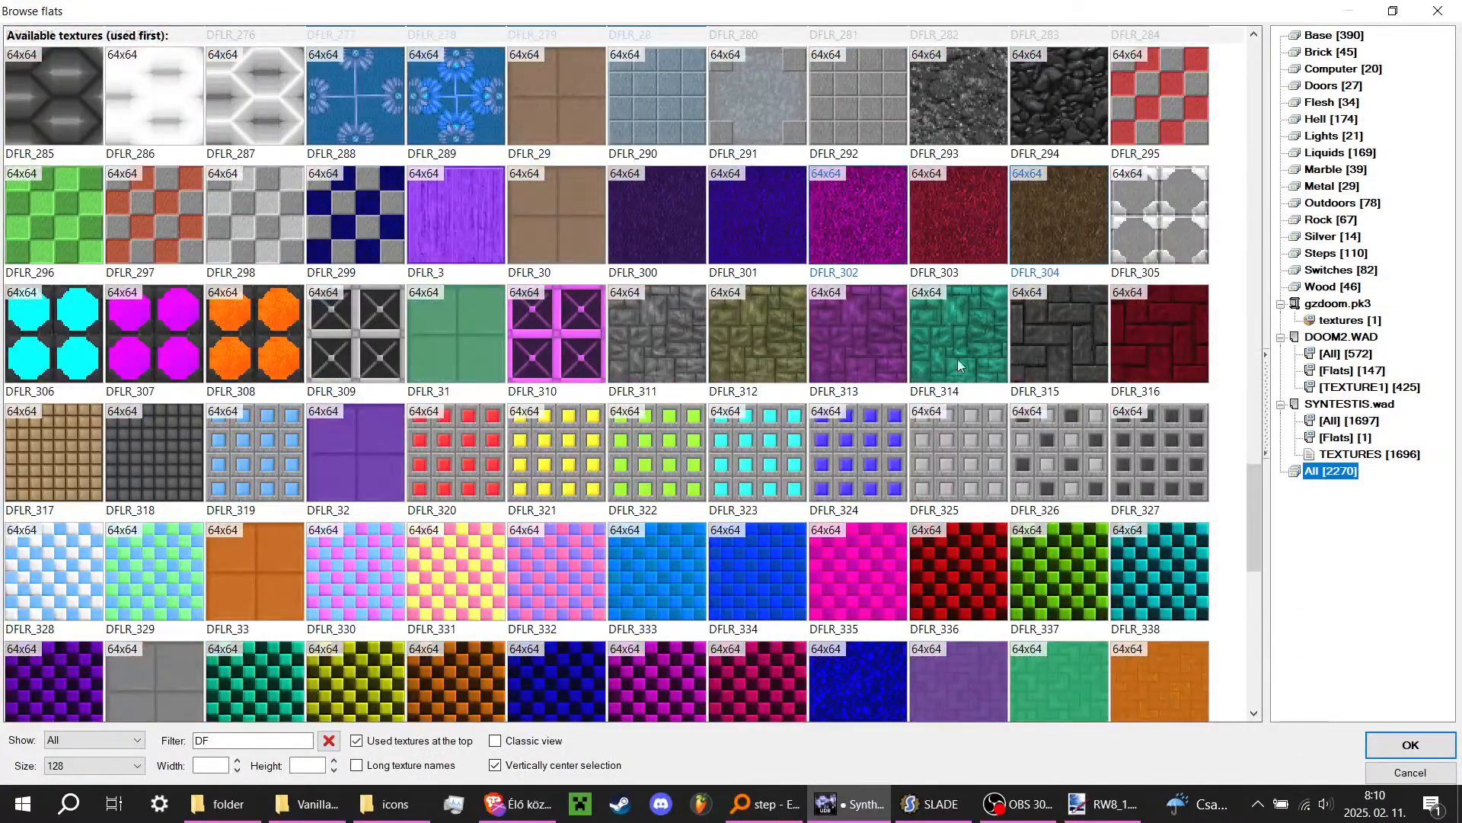
scroll(1069, 367, "up", 2)
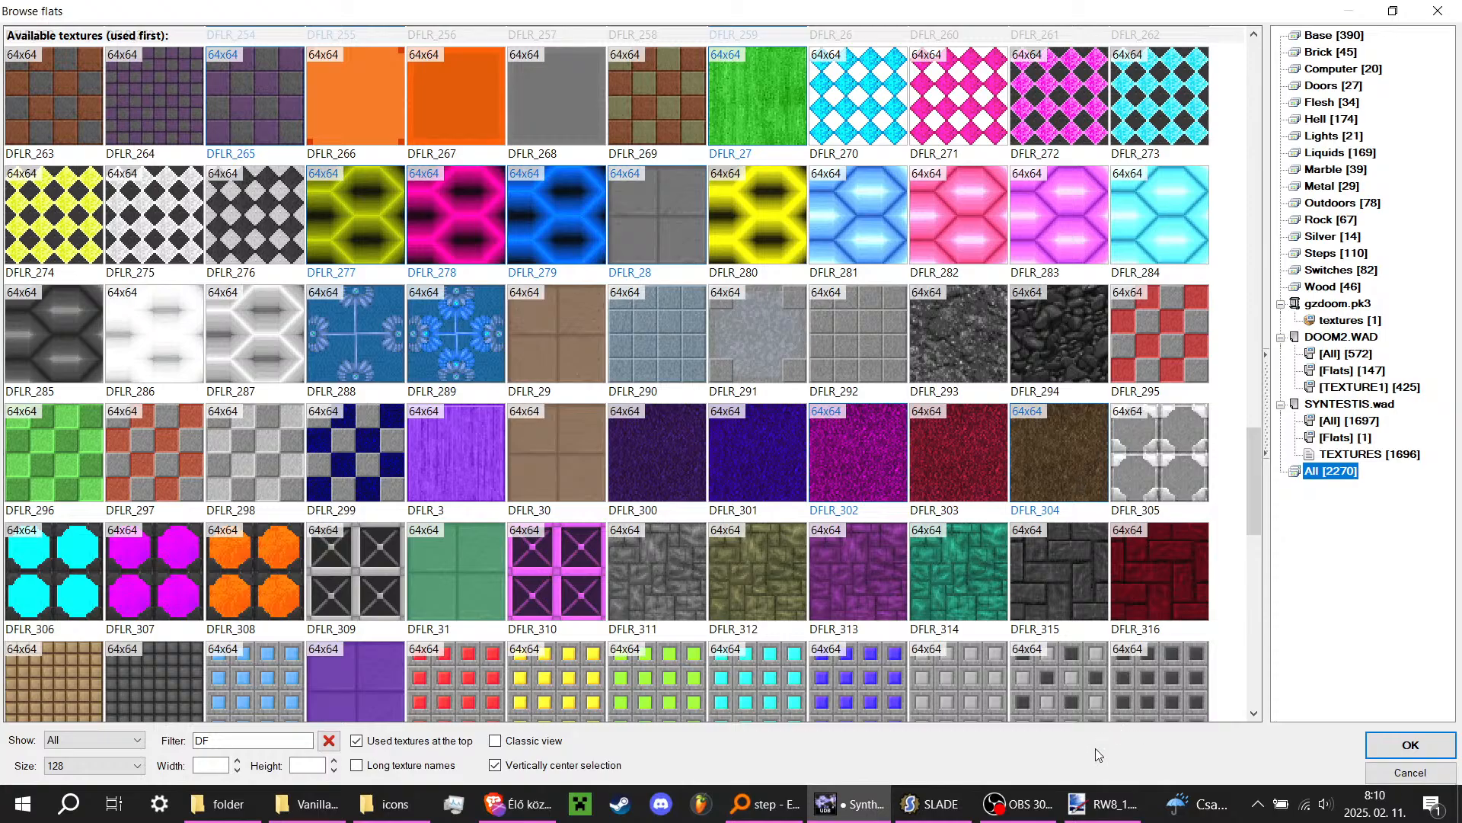
scroll(887, 446, "down", 7)
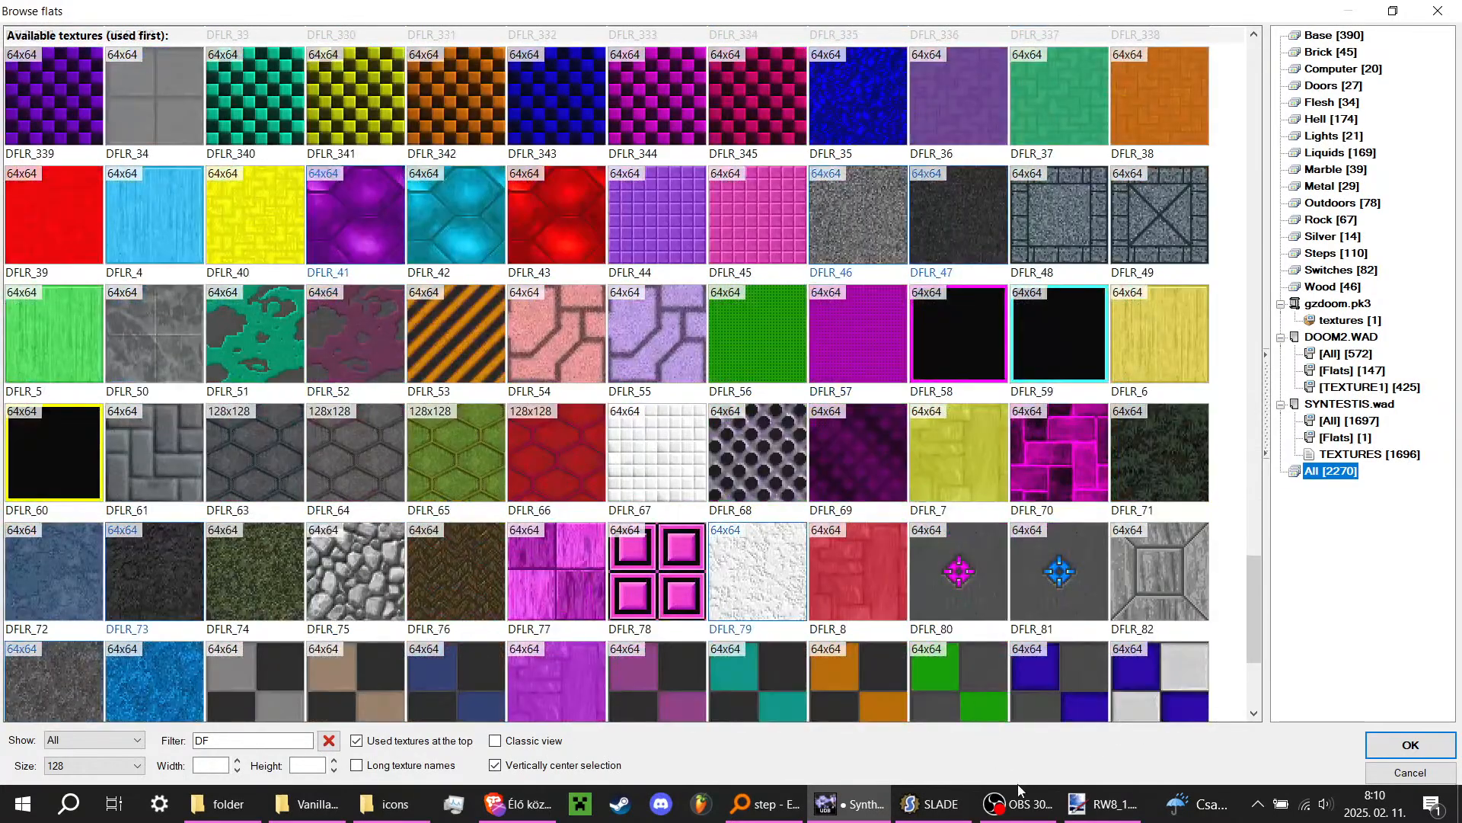
left_click(1017, 785)
key("alt+Tab")
scroll(886, 472, "down", 2)
scroll(579, 385, "up", 3)
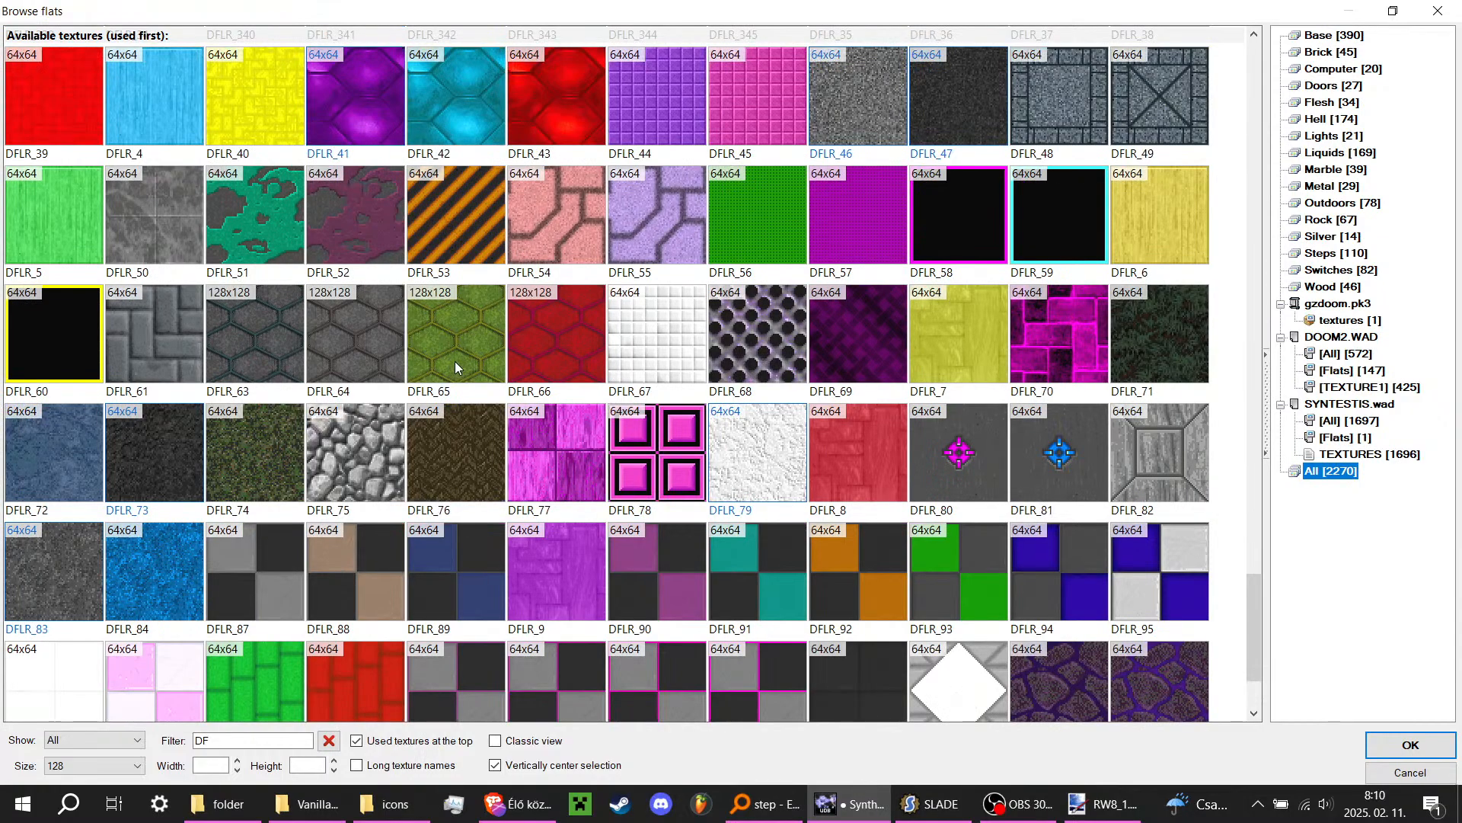
scroll(593, 390, "up", 3)
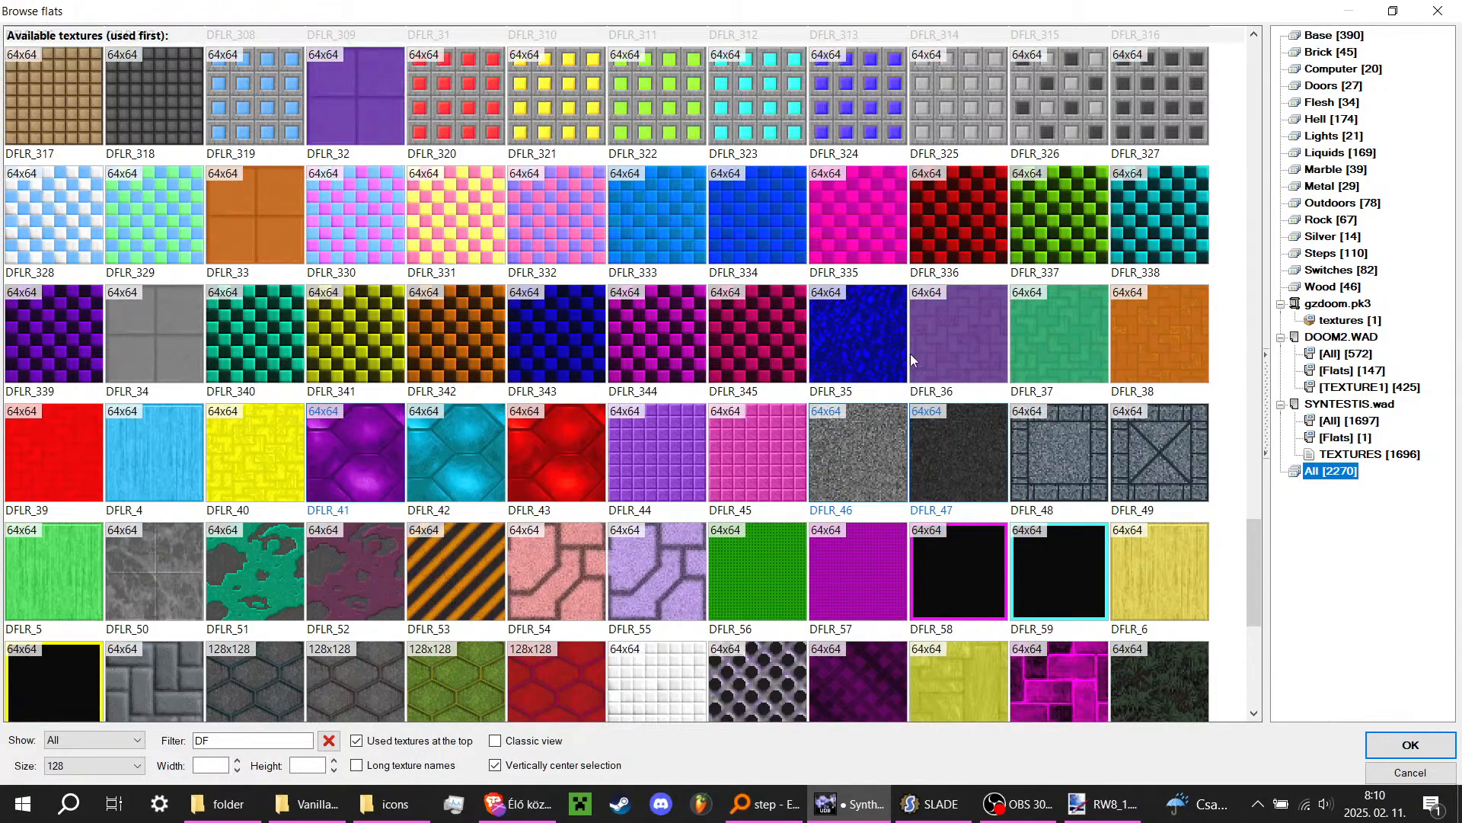
scroll(540, 275, "up", 2)
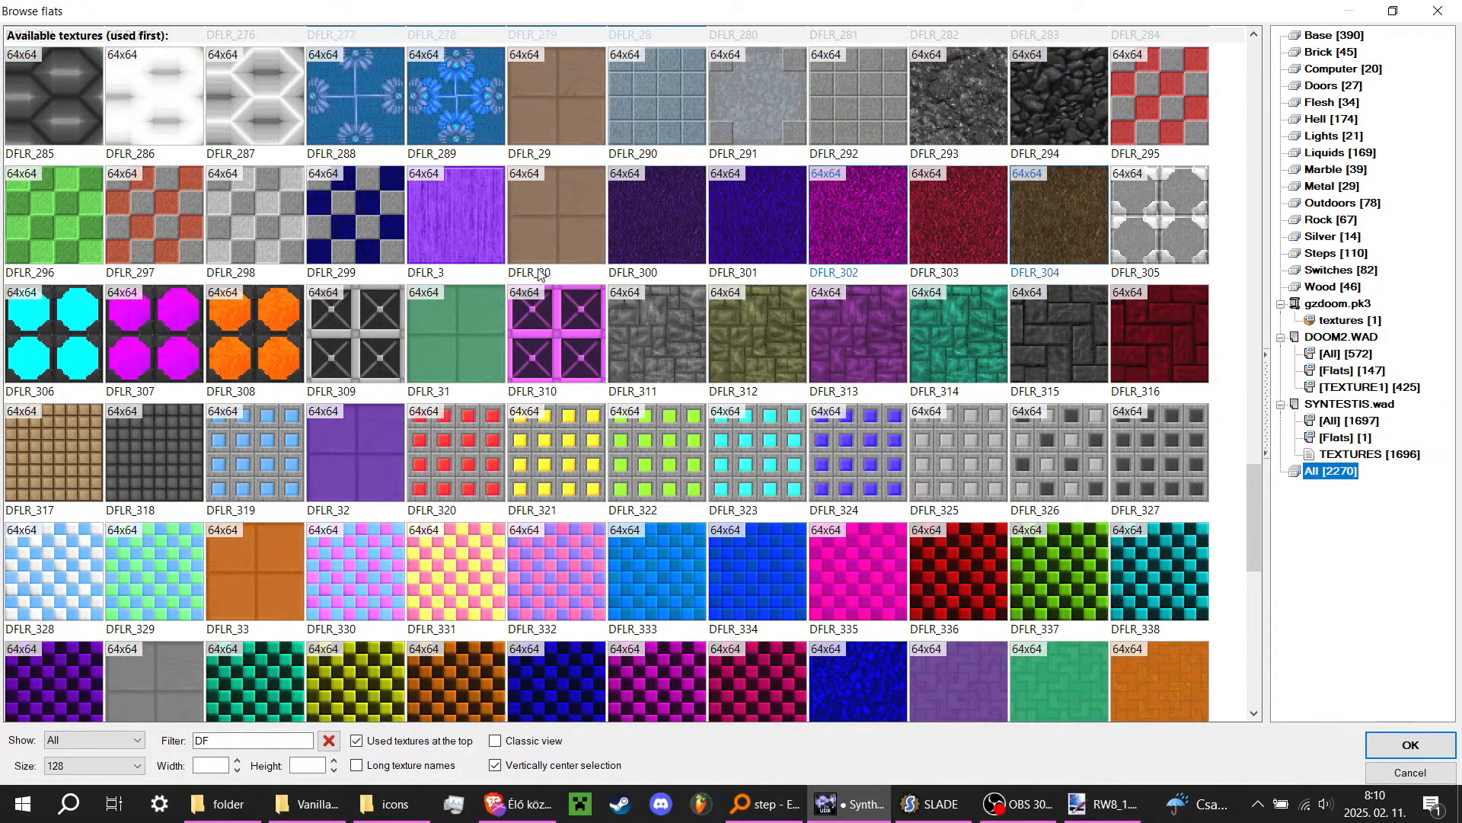
double_click(638, 341)
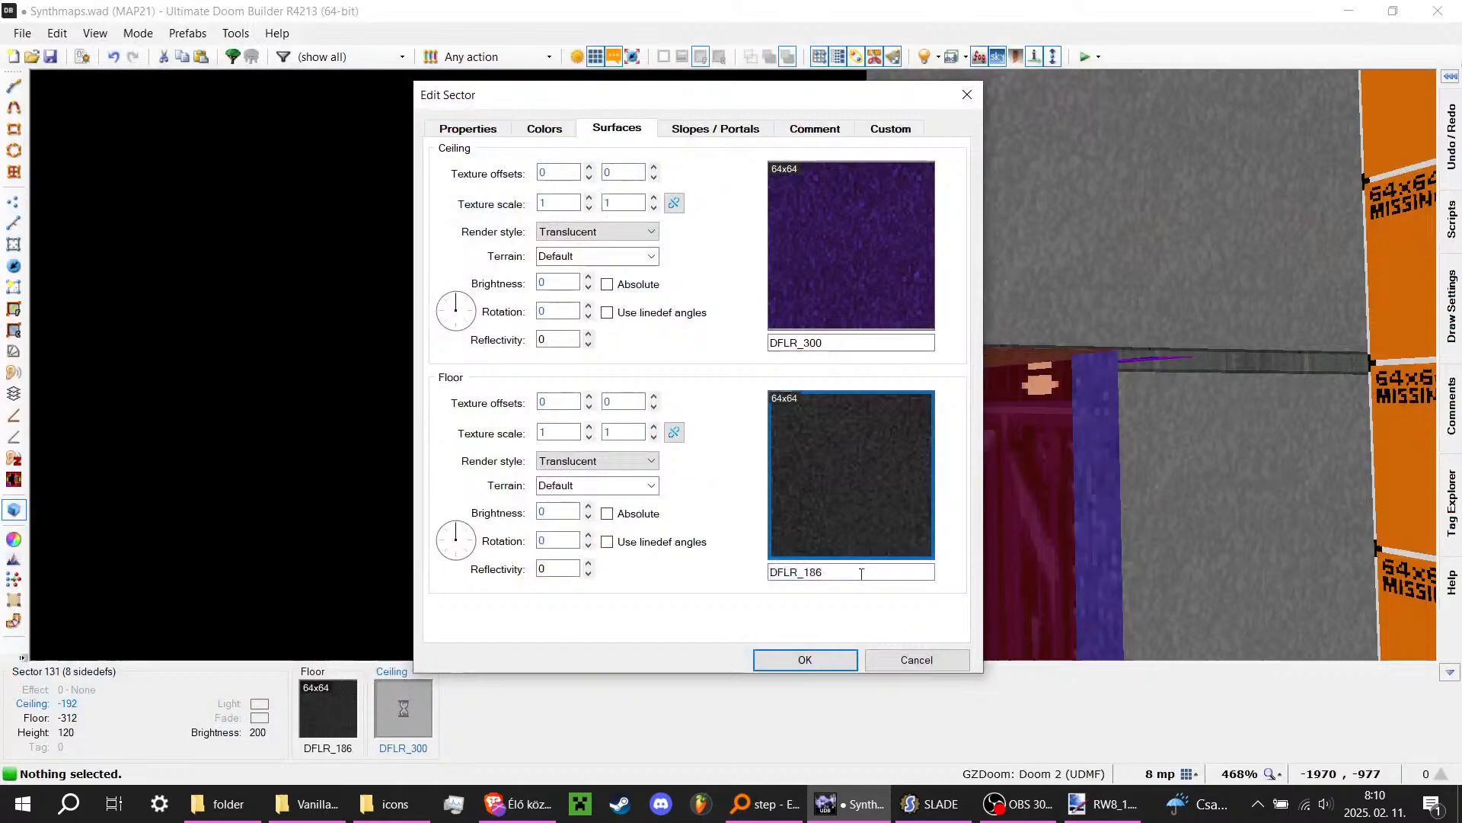
left_click(803, 658)
Step: Set the floor flat of both the door sector and the east room to DFLR_339, filtering the flats by DF
key("s")
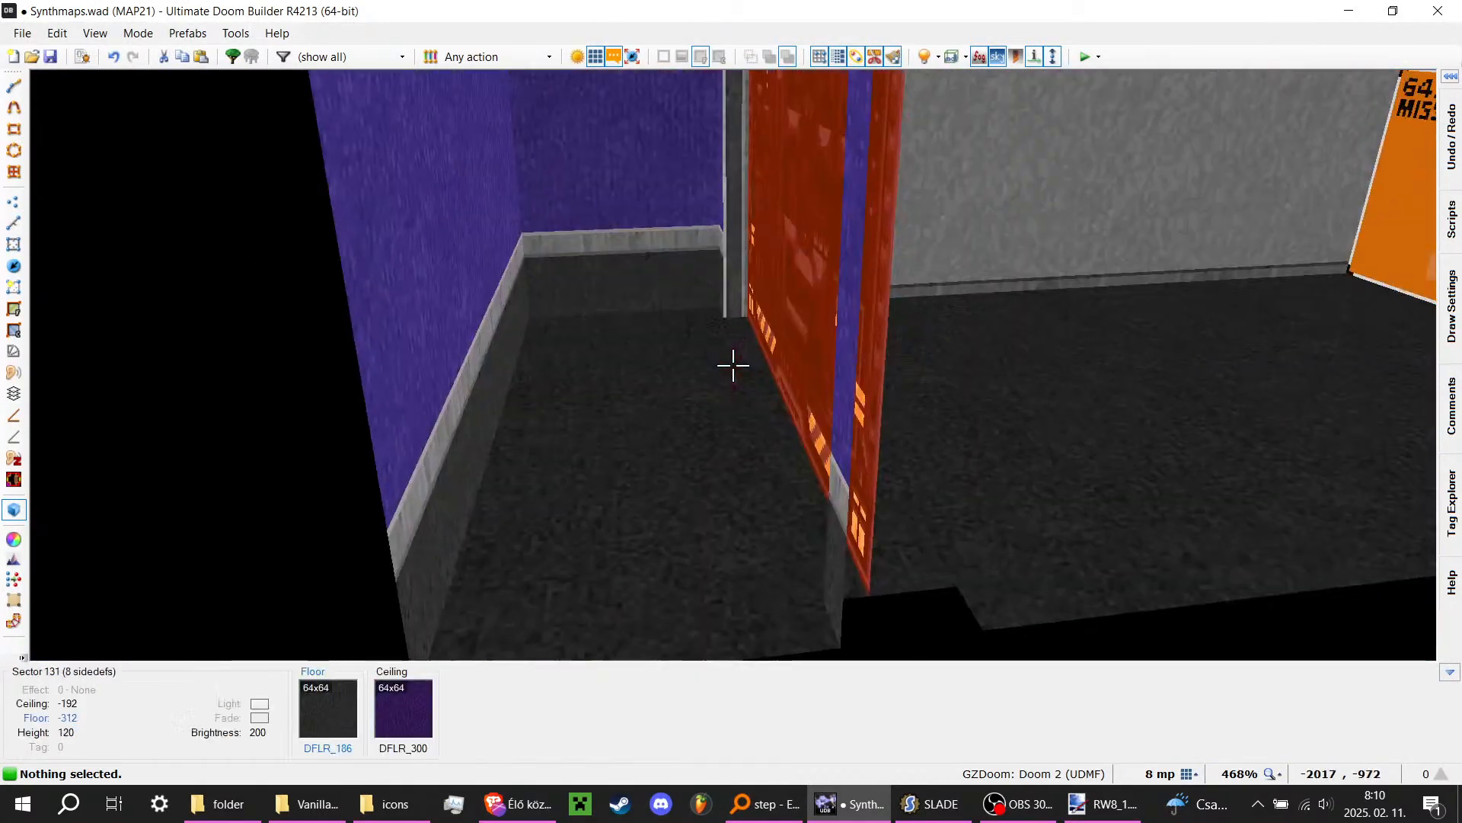
key("w")
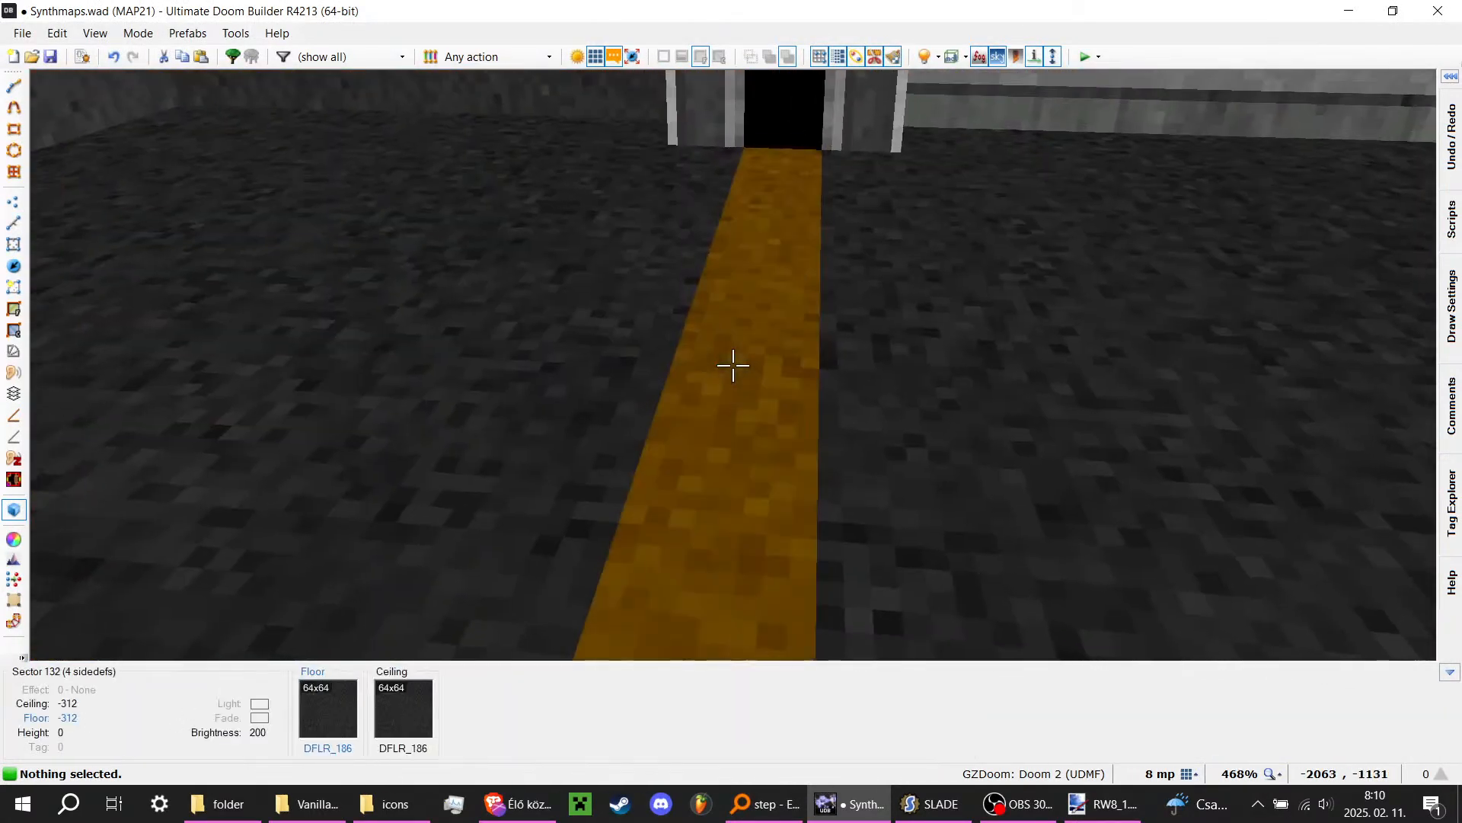
left_click(733, 366)
left_click(733, 366)
right_click(734, 366)
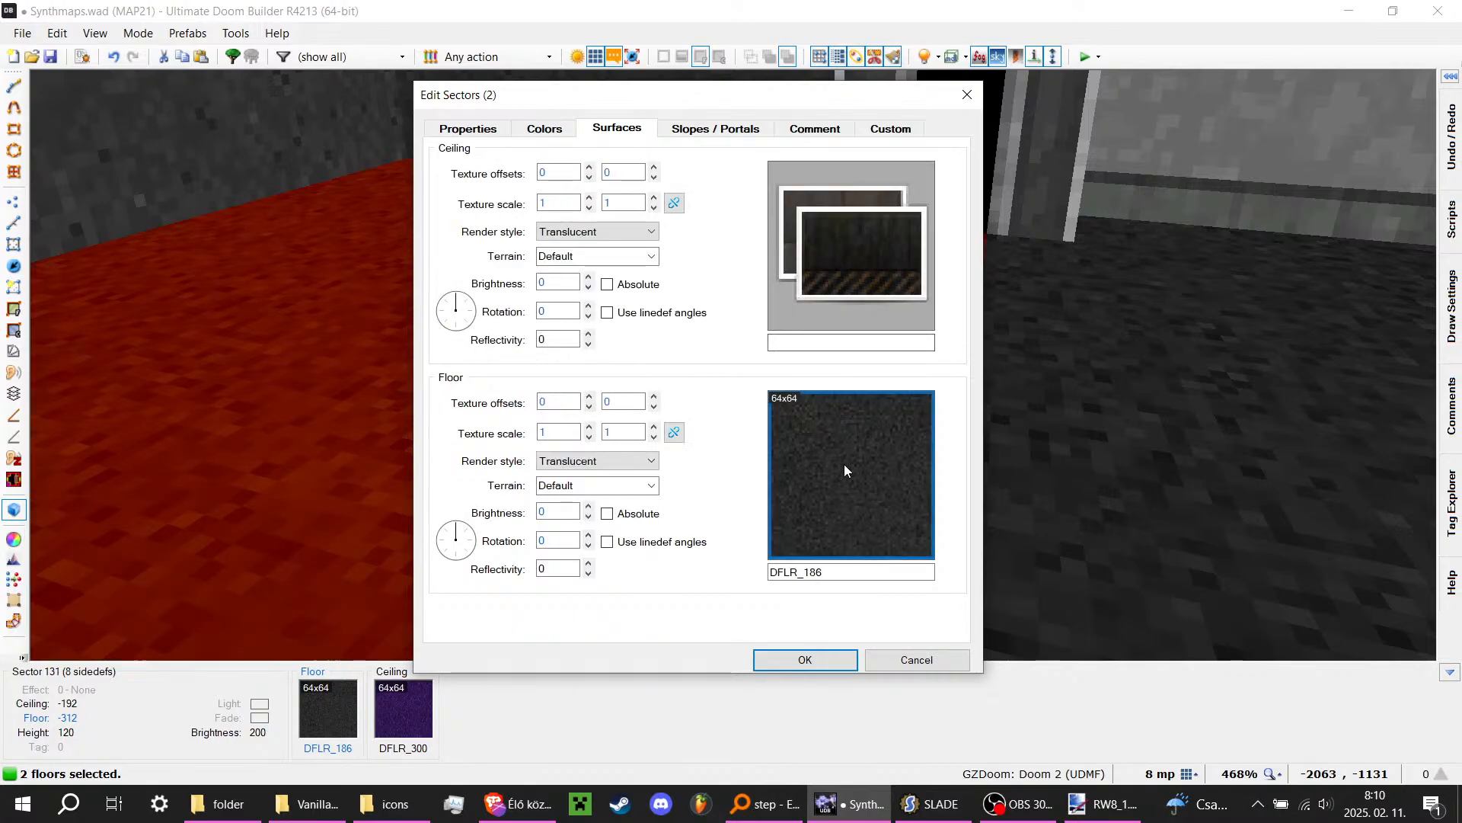
left_click(844, 463)
type("DF")
scroll(838, 457, "down", 15)
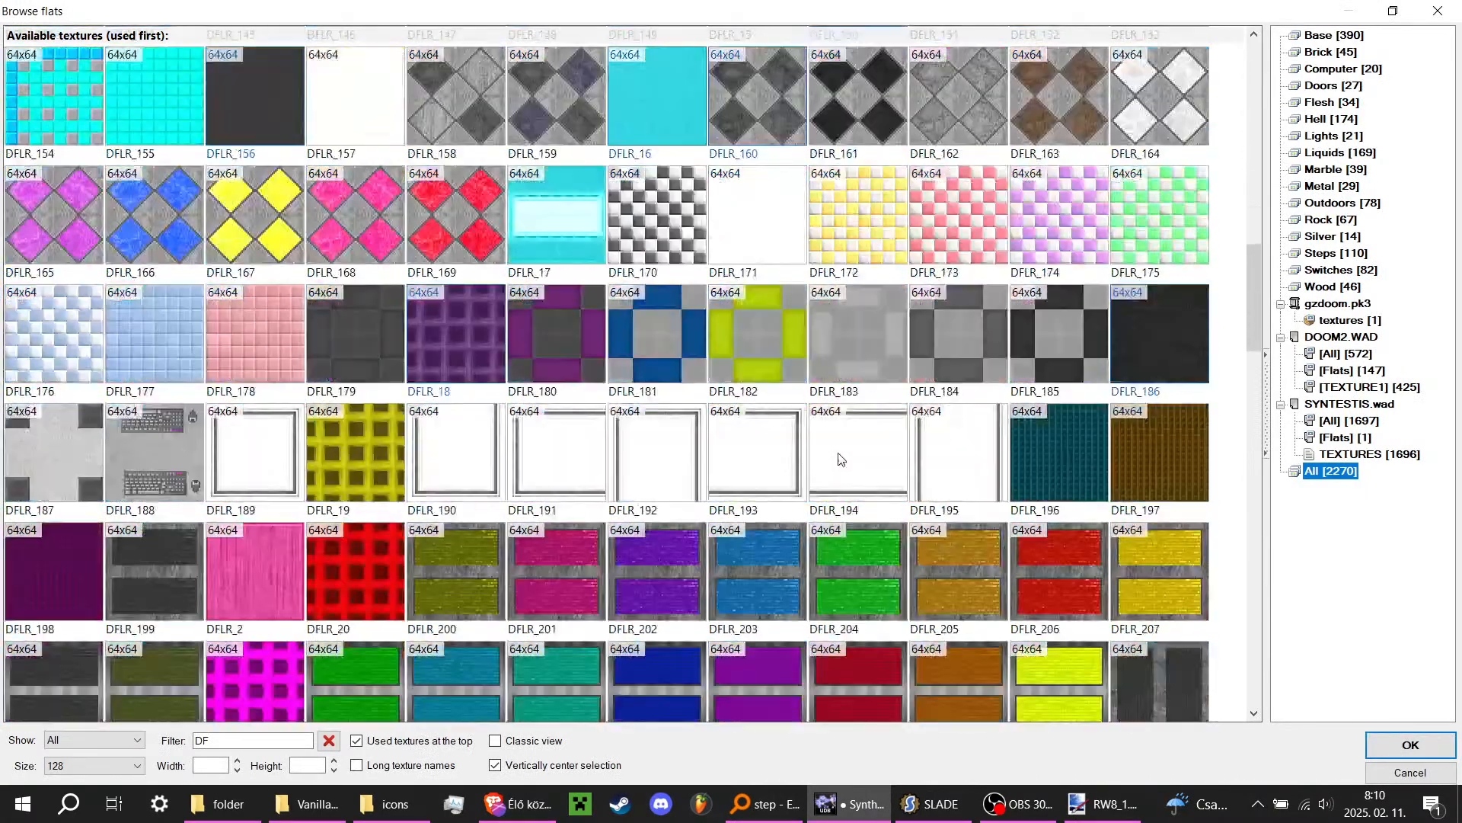
scroll(774, 423, "up", 3)
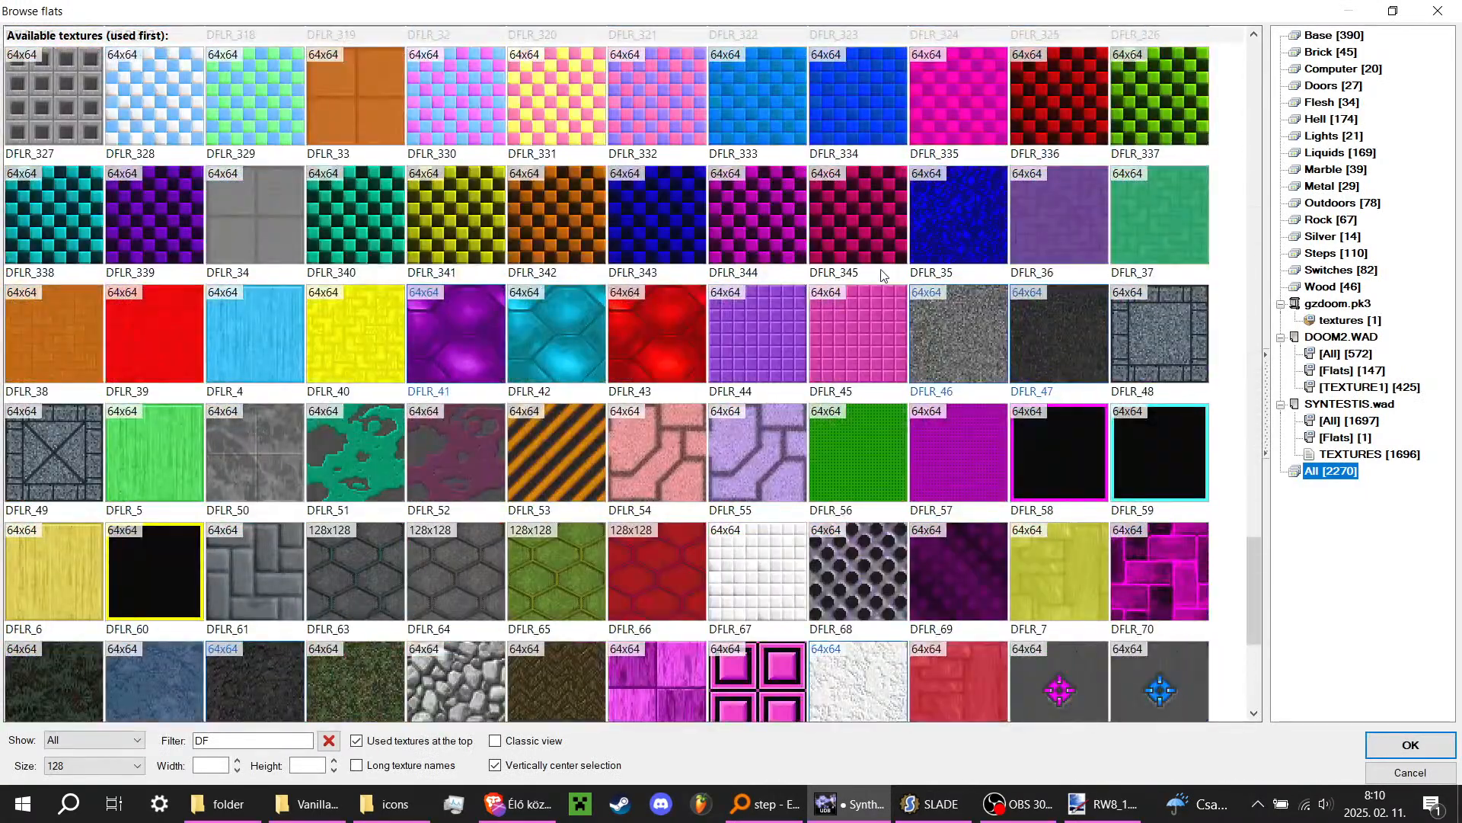
double_click(153, 228)
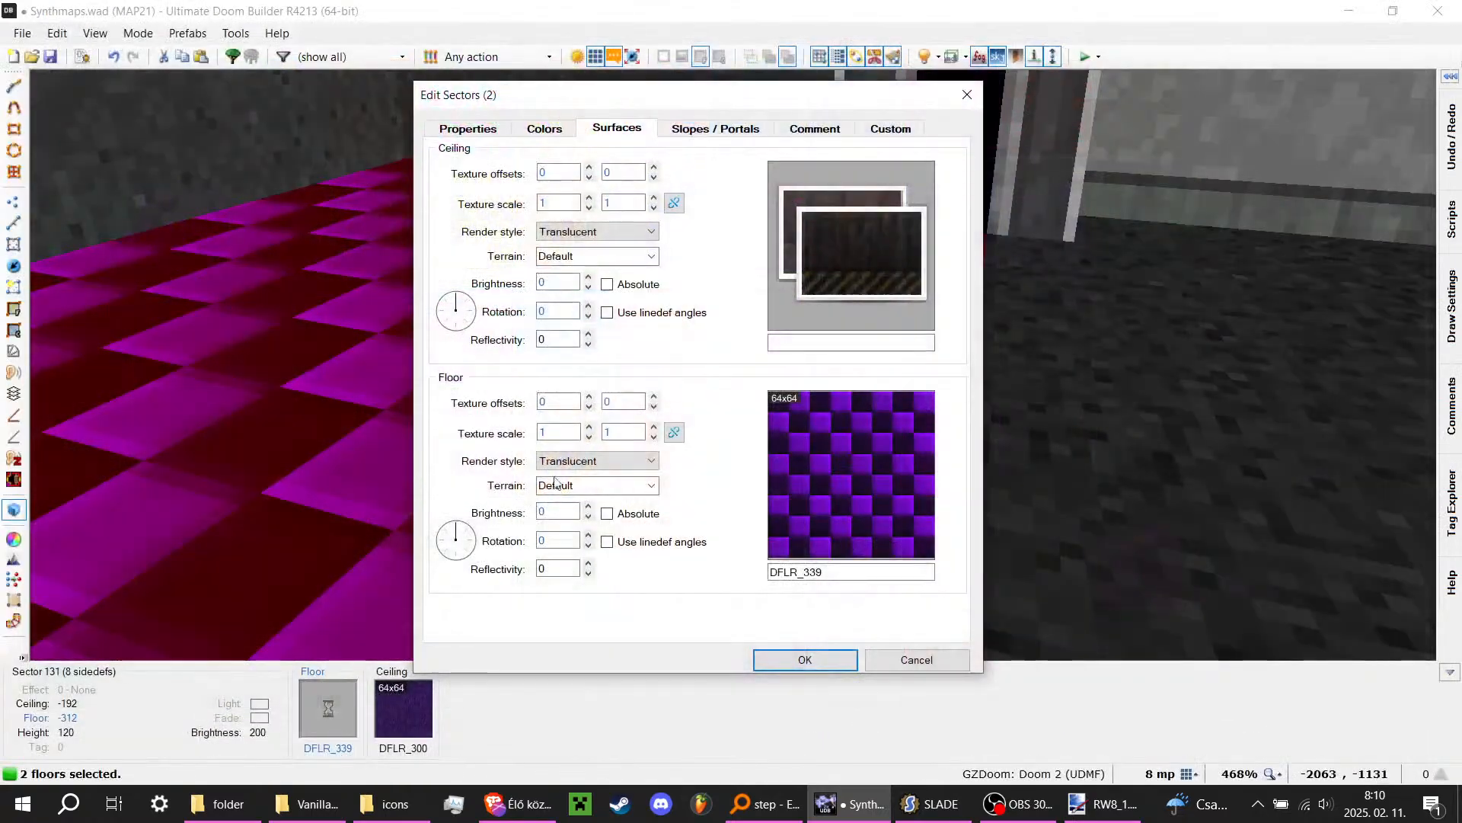
left_click(800, 657)
key("c")
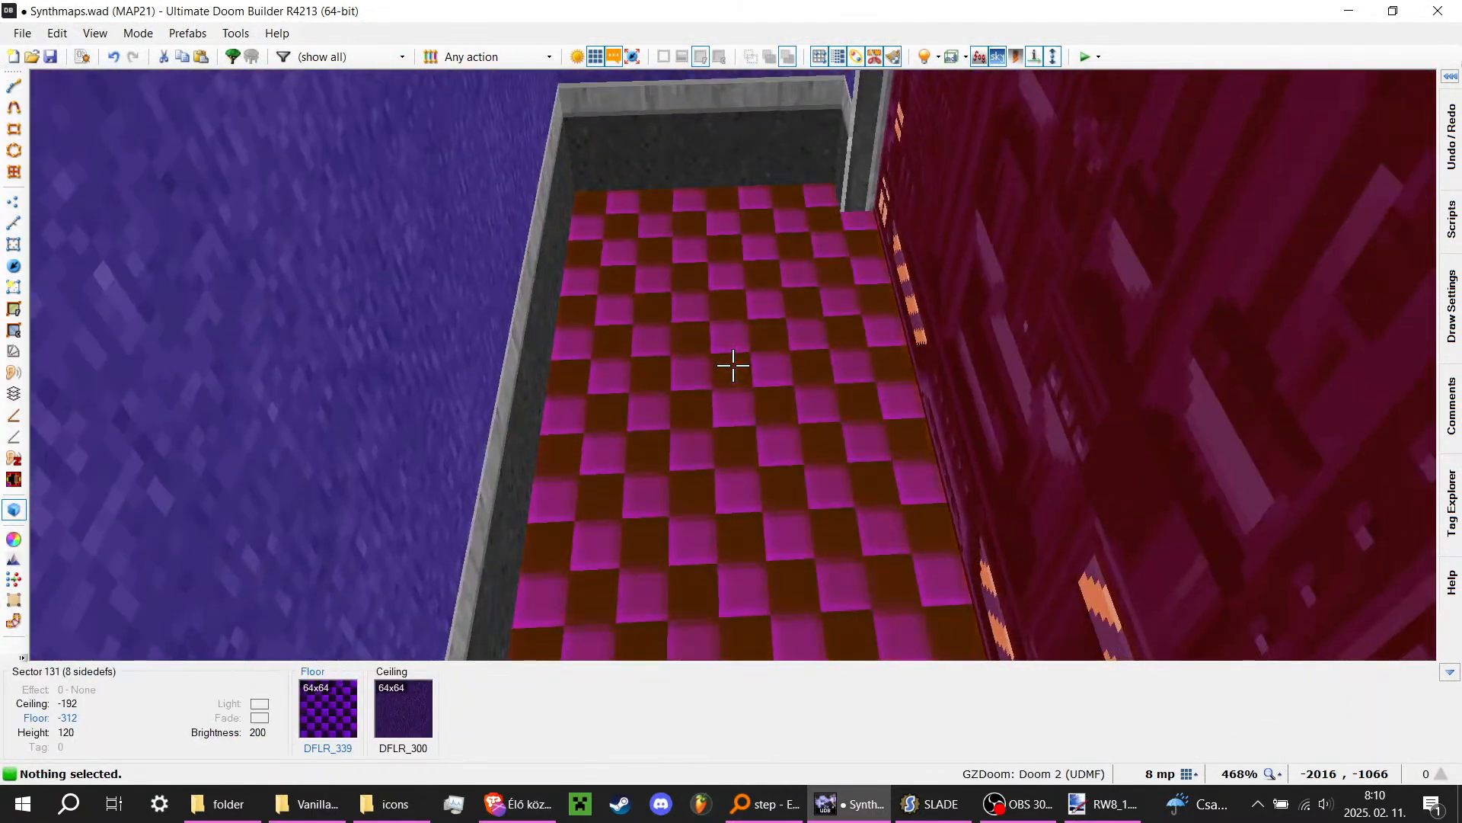
right_click(733, 366)
left_click(870, 457)
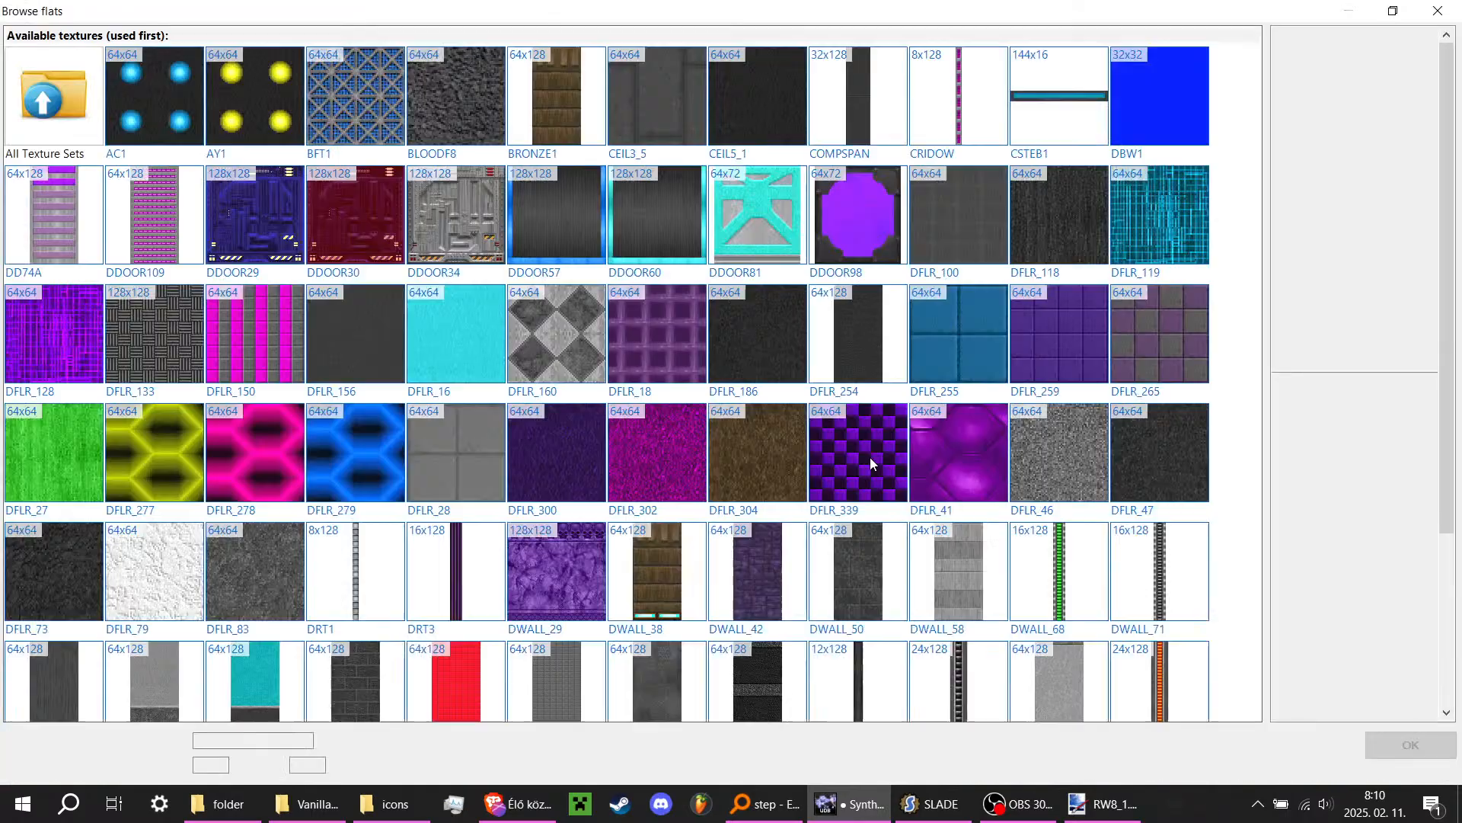
scroll(783, 446, "down", 10)
scroll(783, 447, "down", 6)
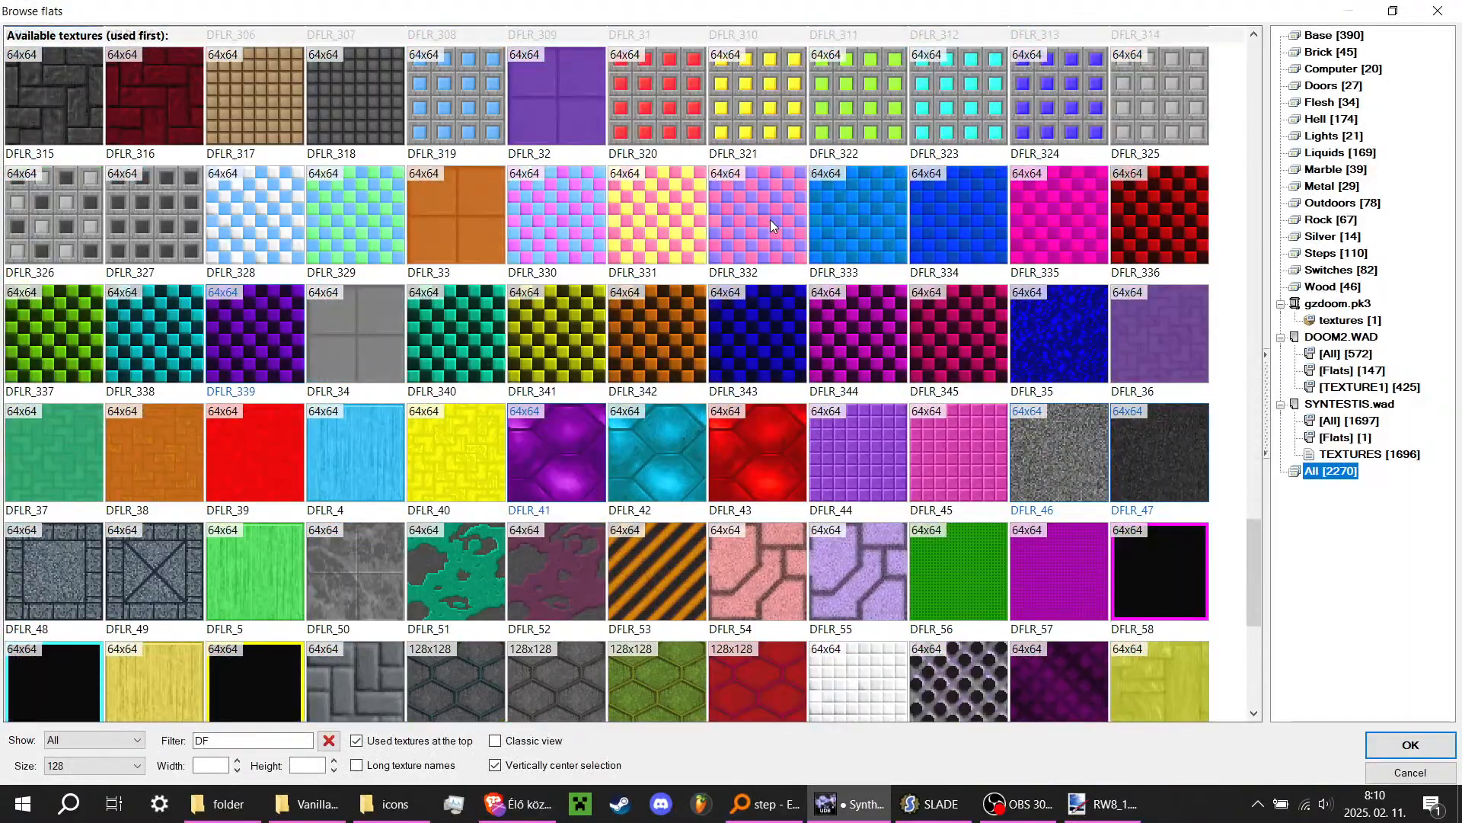
left_click(758, 236)
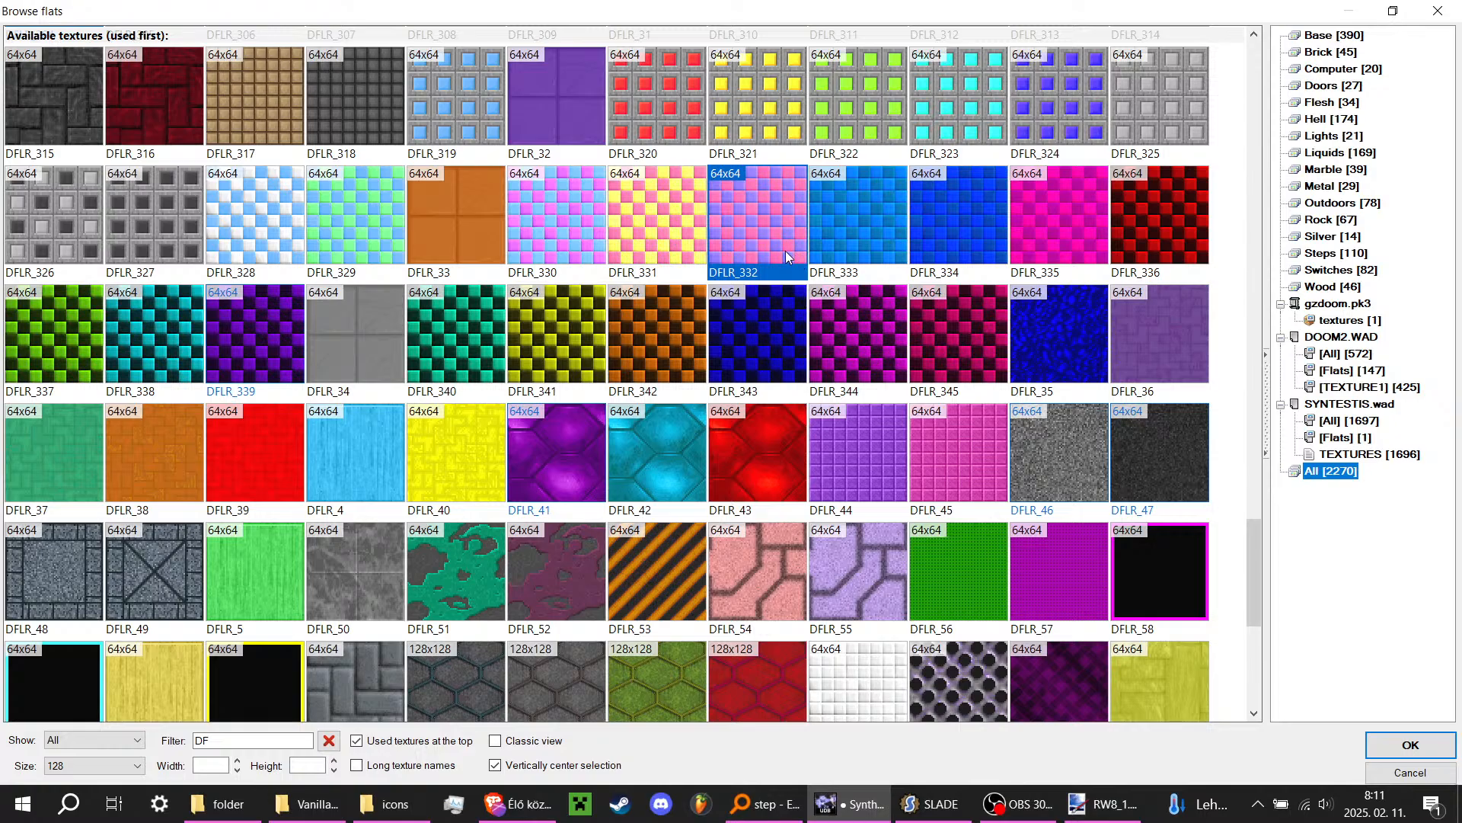
key("Escape")
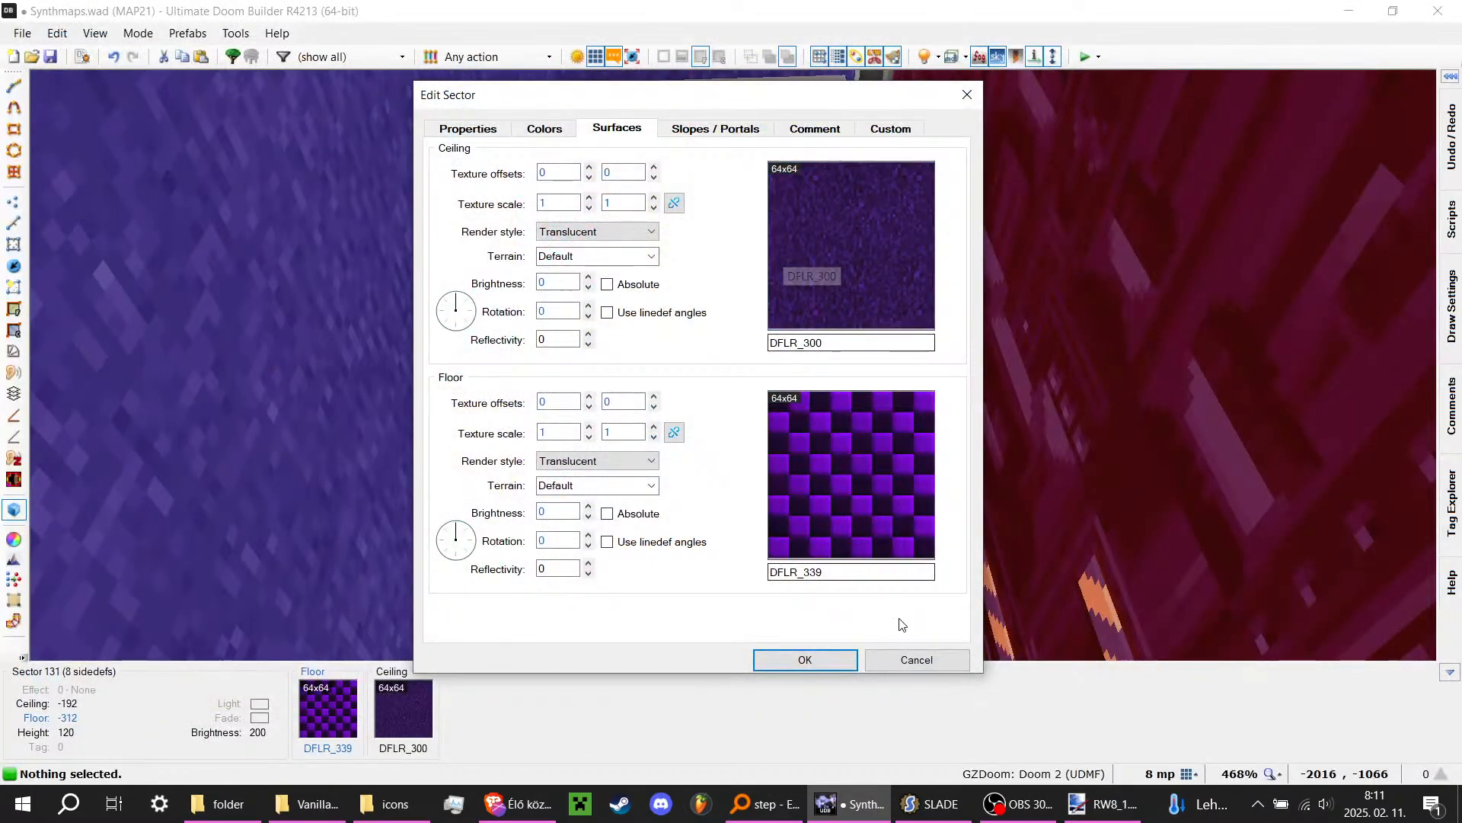
left_click(804, 660)
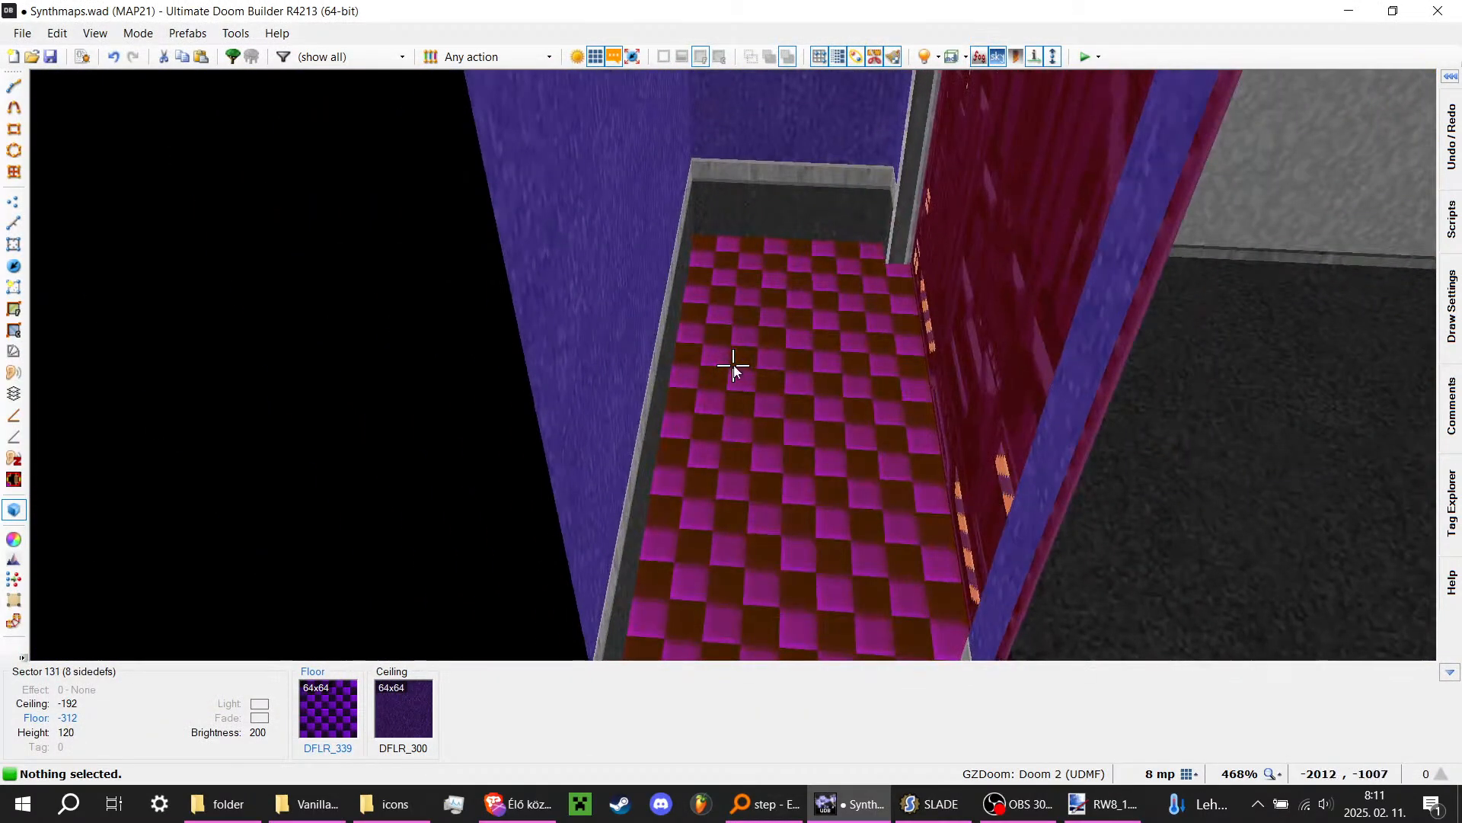
Step: Move the east room's far end wall eastward so that its side walls are 256 units long
key("v")
scroll(353, 254, "up", 4)
scroll(358, 274, "down", 1)
key("l")
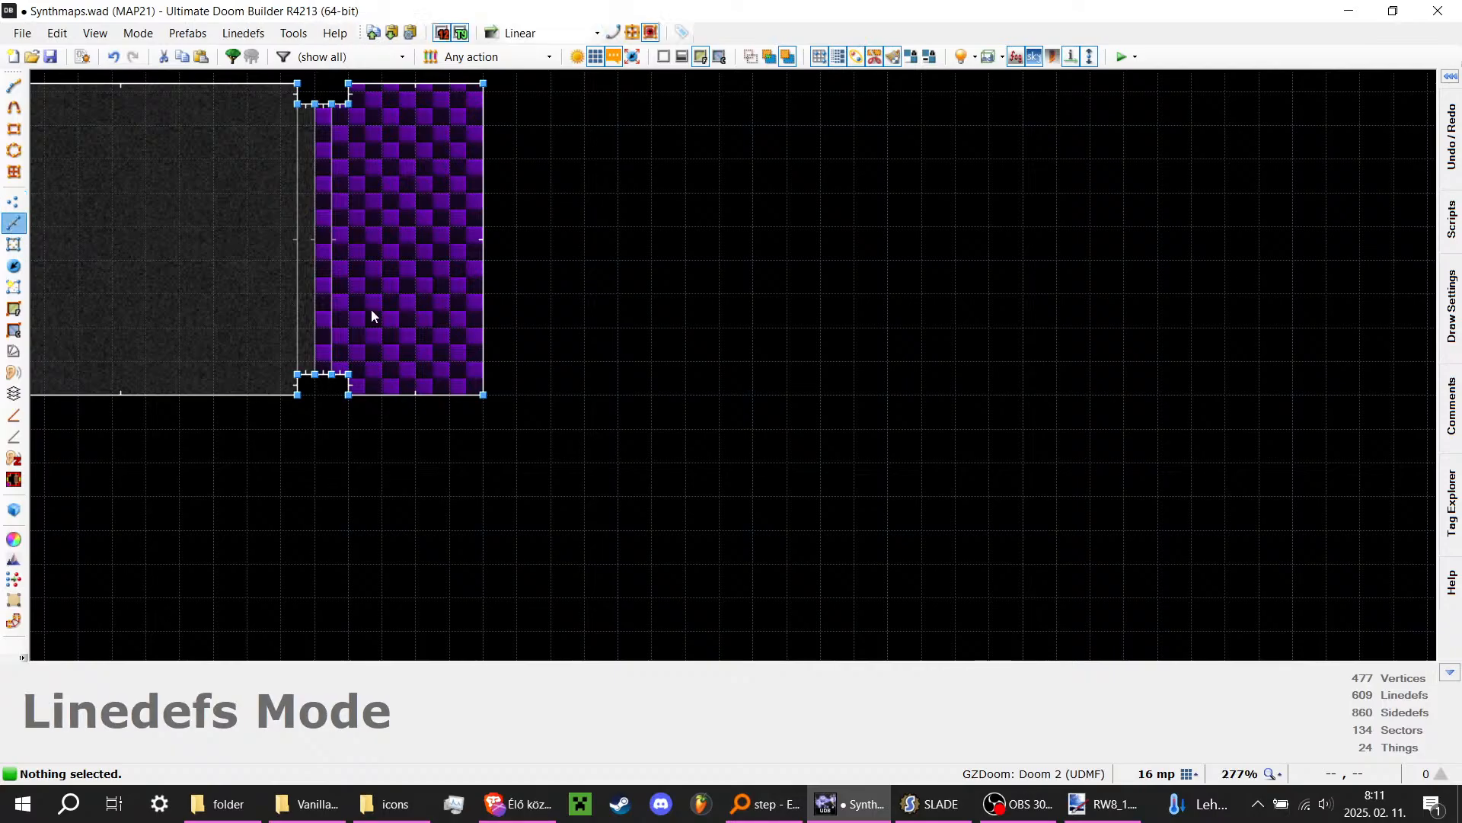
left_click_drag(461, 324, 884, 340)
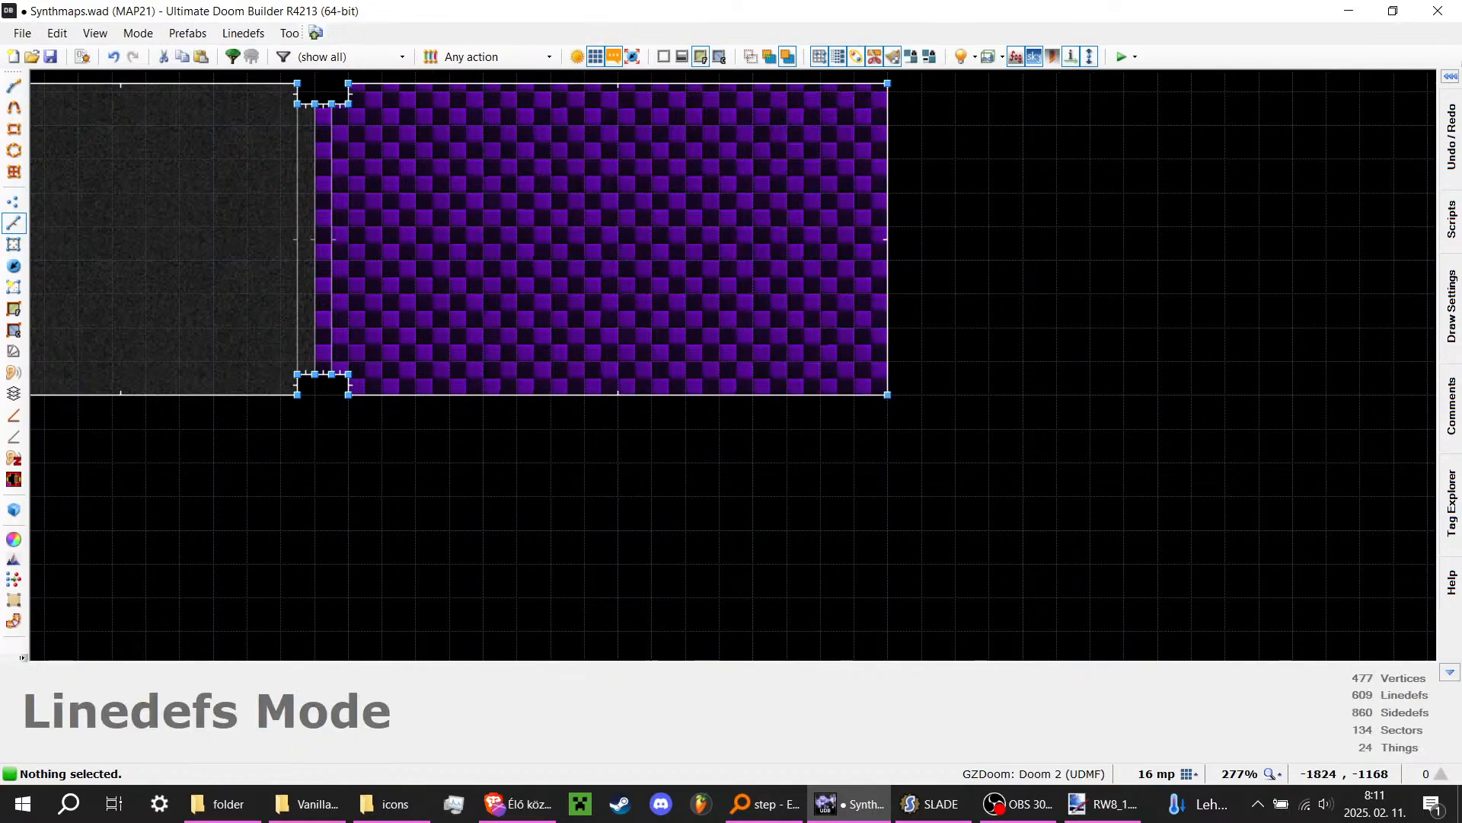
Step: Select the east room's five DWALL254 walls and set their vertical texture offset to 8
key("w")
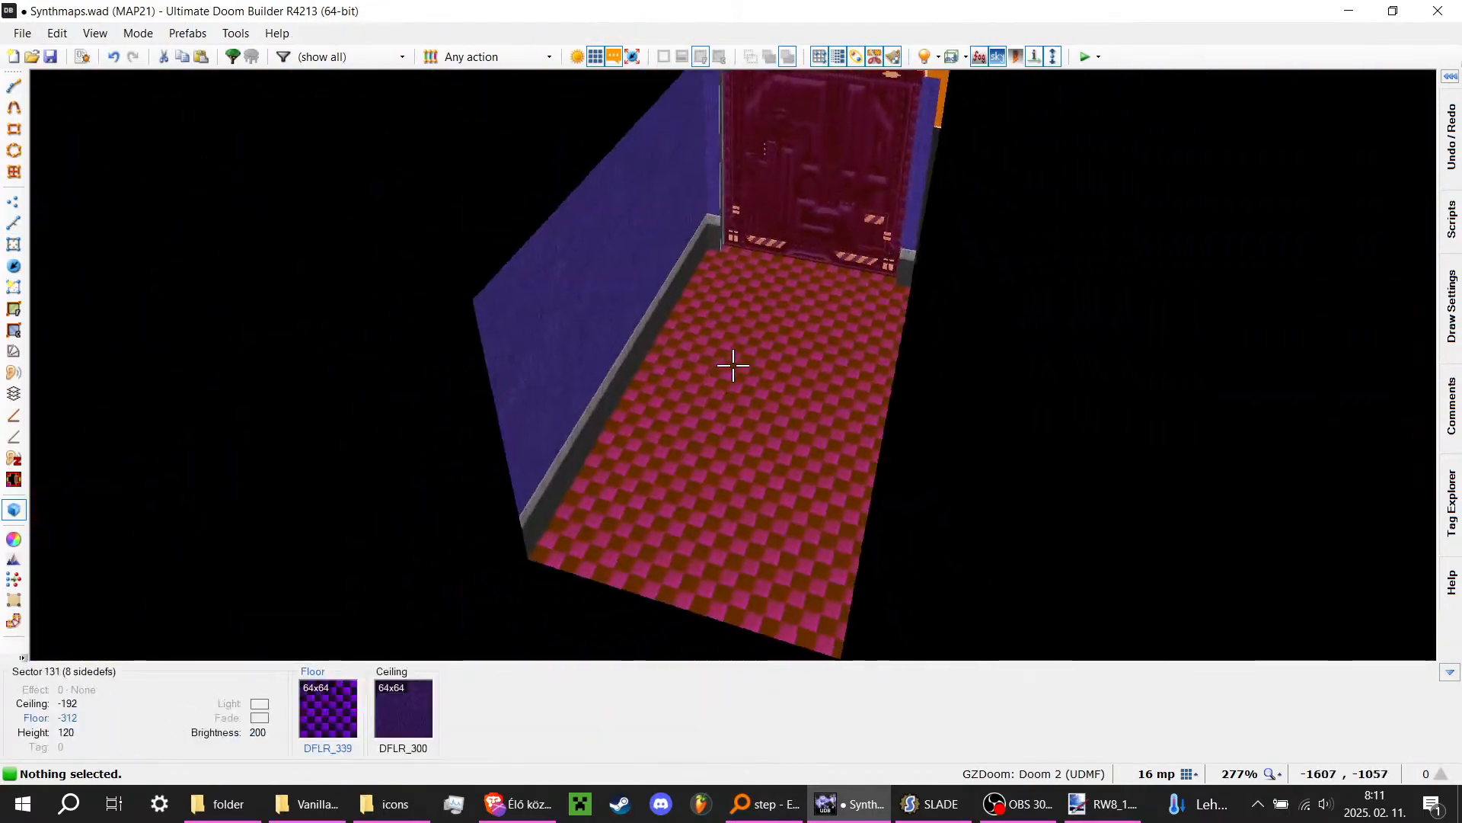
key("e")
key("f")
key("s")
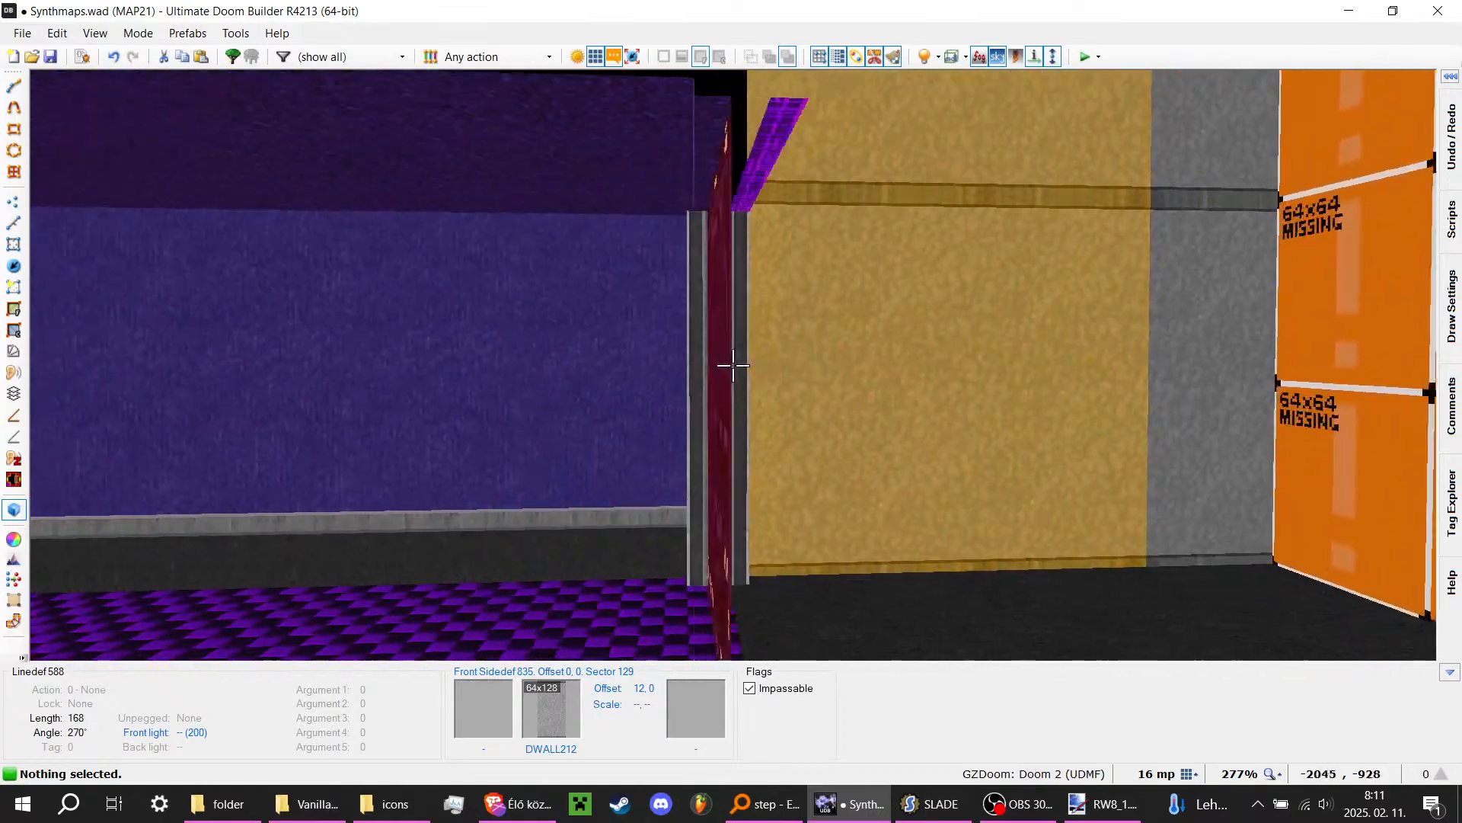
key("e")
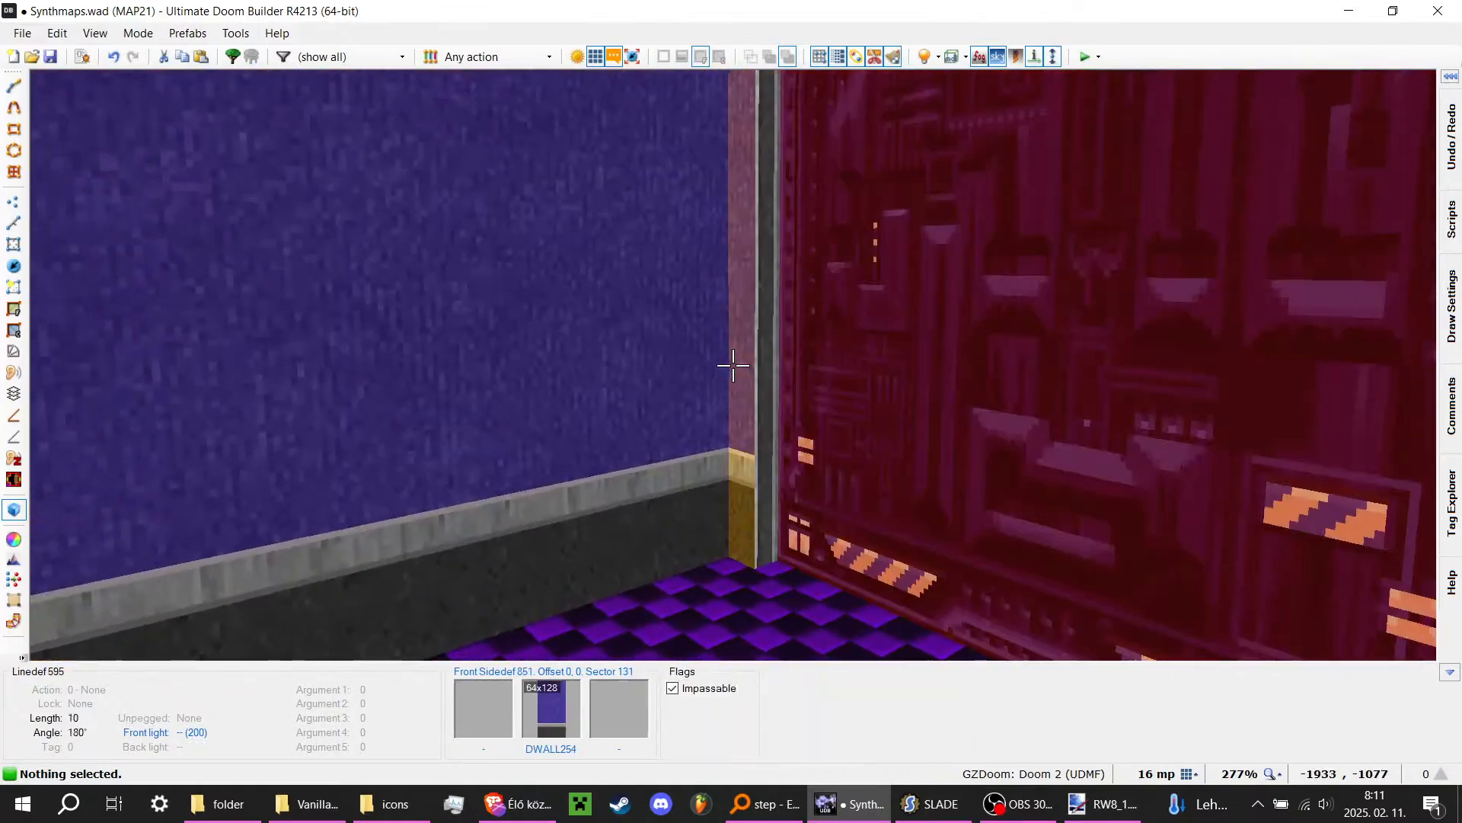
left_click(733, 366)
left_click(734, 366)
left_click(733, 366)
left_click(734, 366)
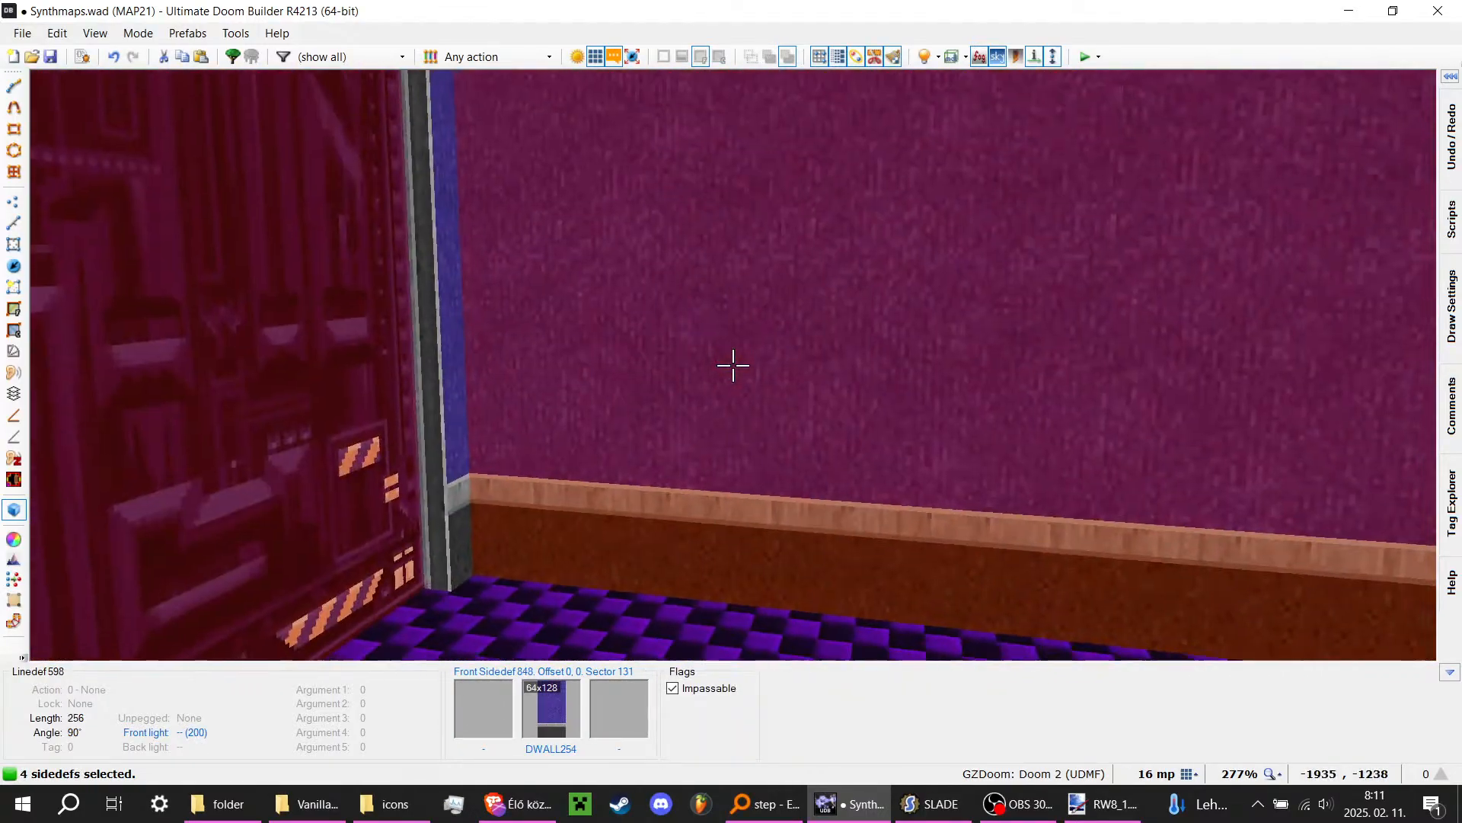
key("e")
left_click(733, 365)
key("d")
key("e")
key("Up")
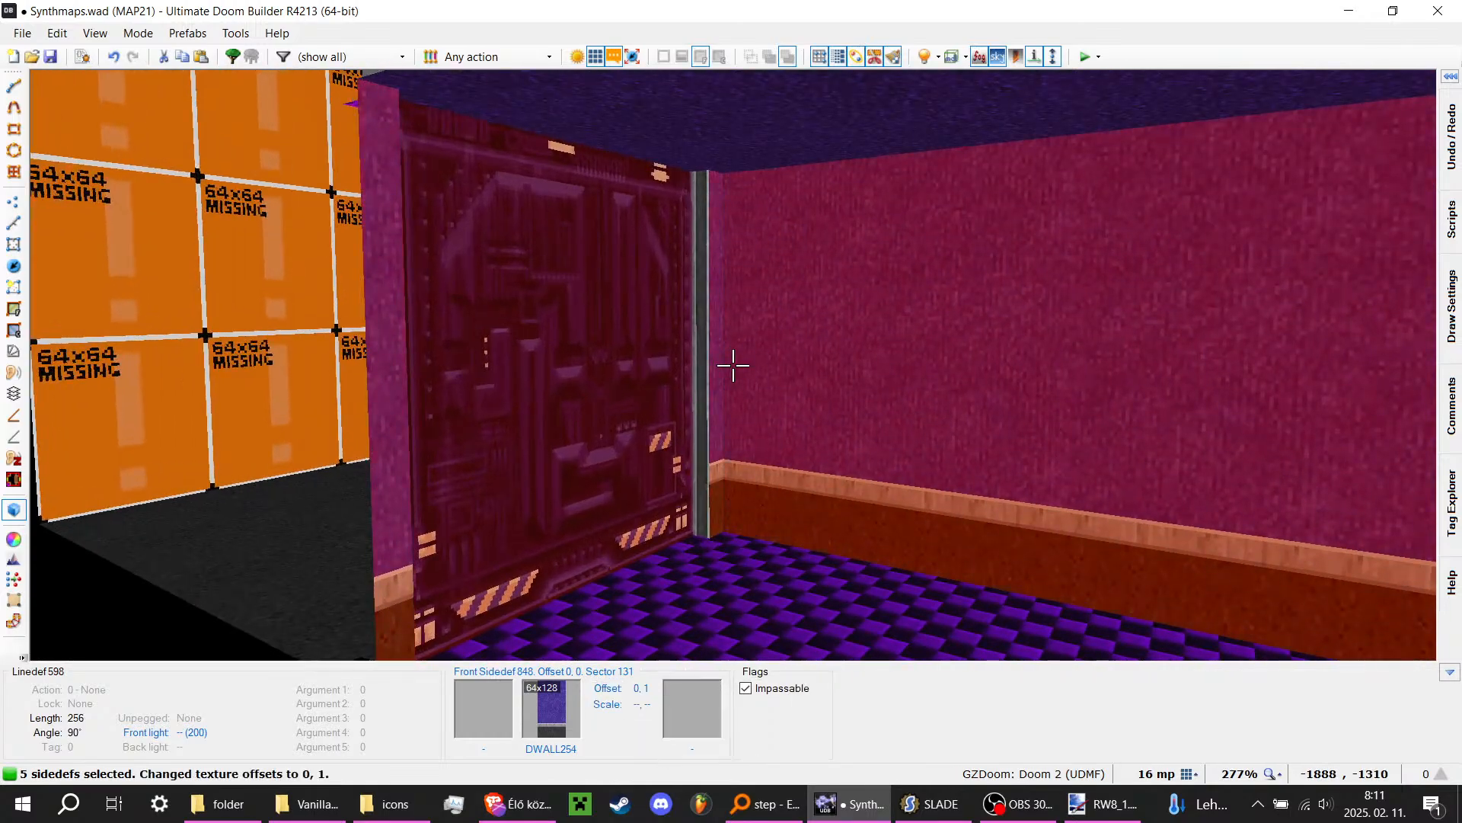
key("Up")
key("Up")
key("Up")
key("Up")
key("Up")
key("Up")
key("Up")
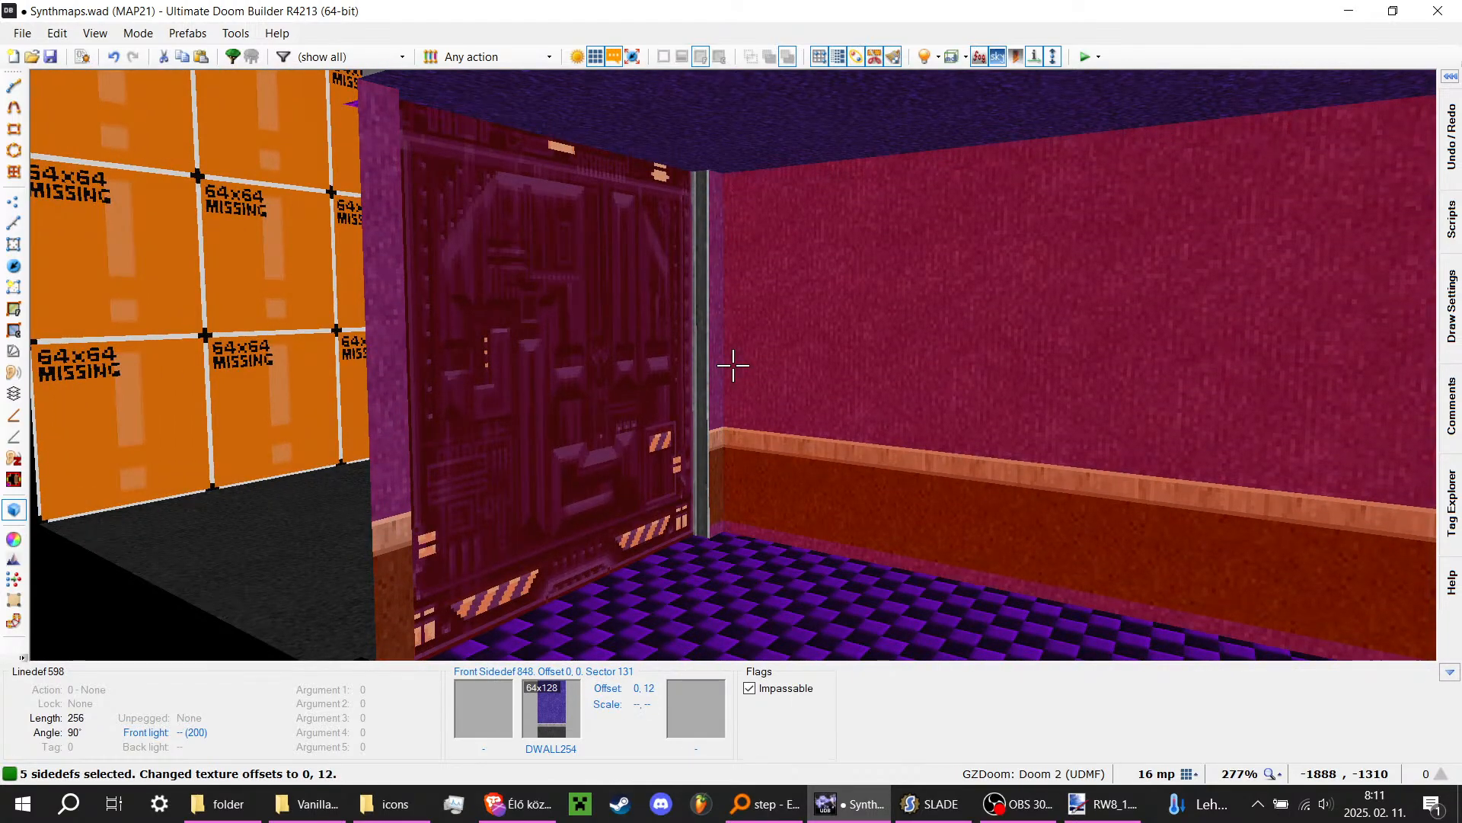
key("Escape")
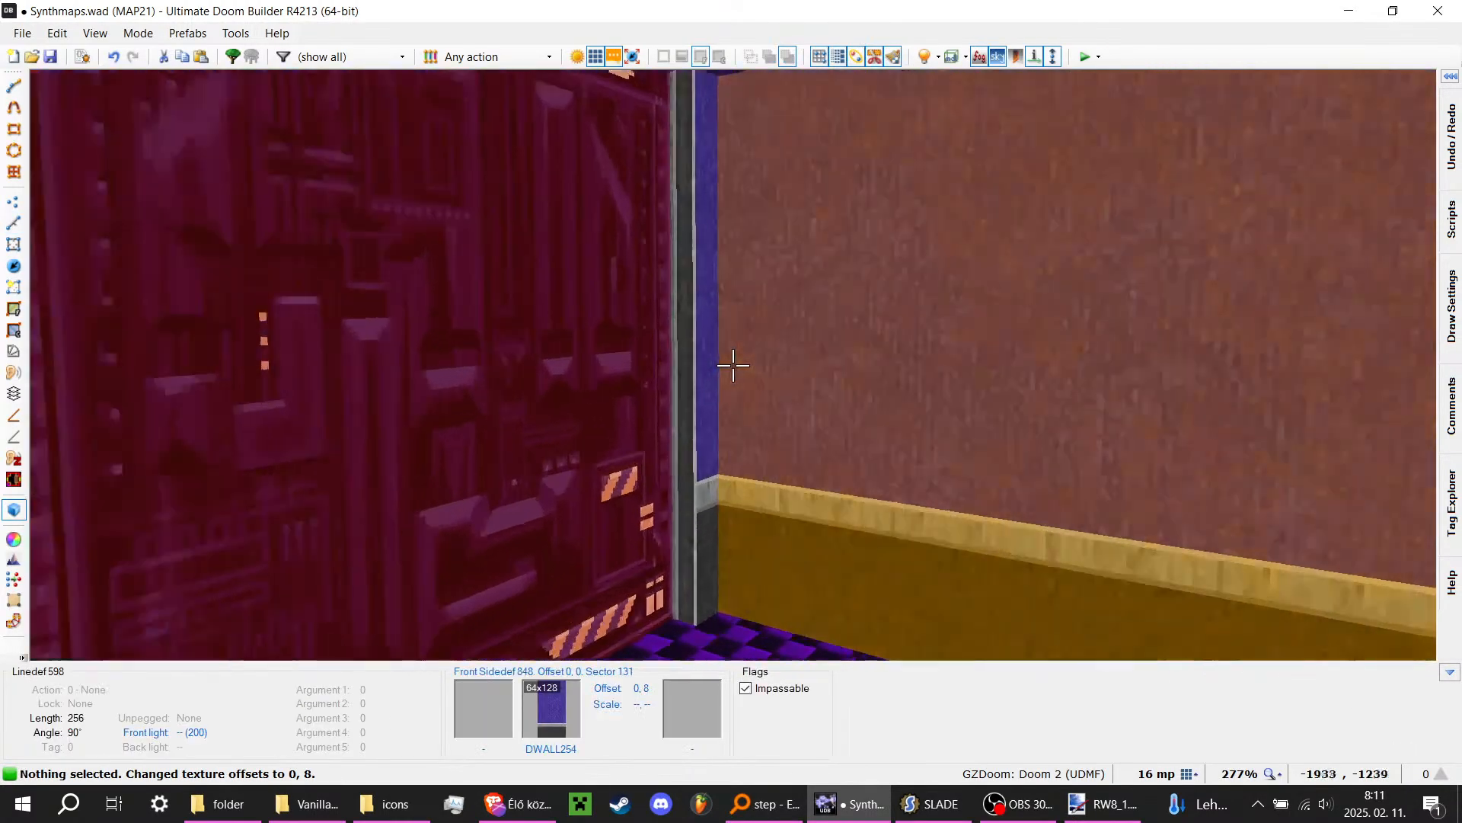
Step: Examine the lengthened east room and its door in 3D, including with gravity on, and check its layout on the 2D map
key("g")
key("d")
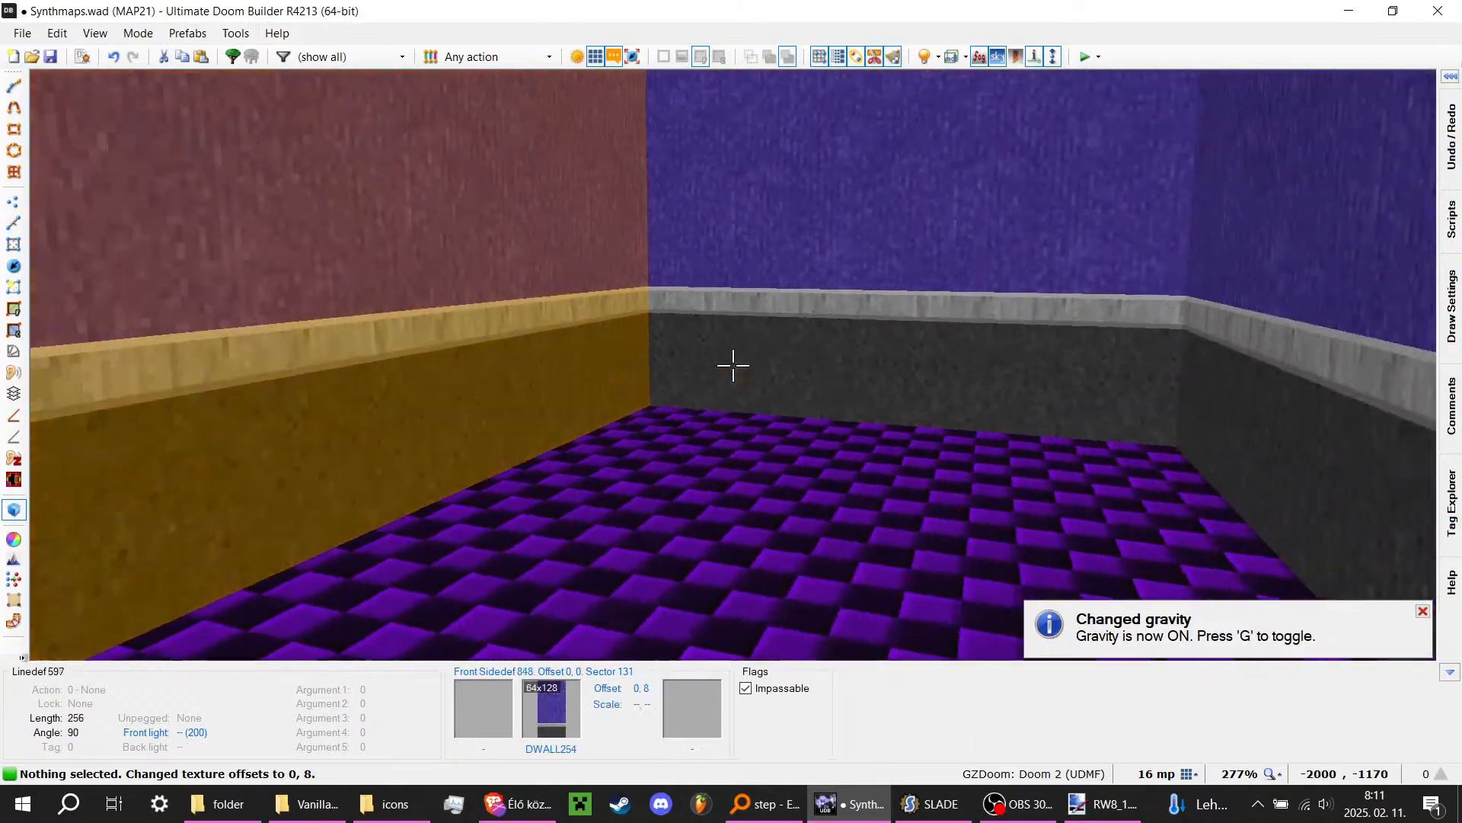
key("g")
key("d")
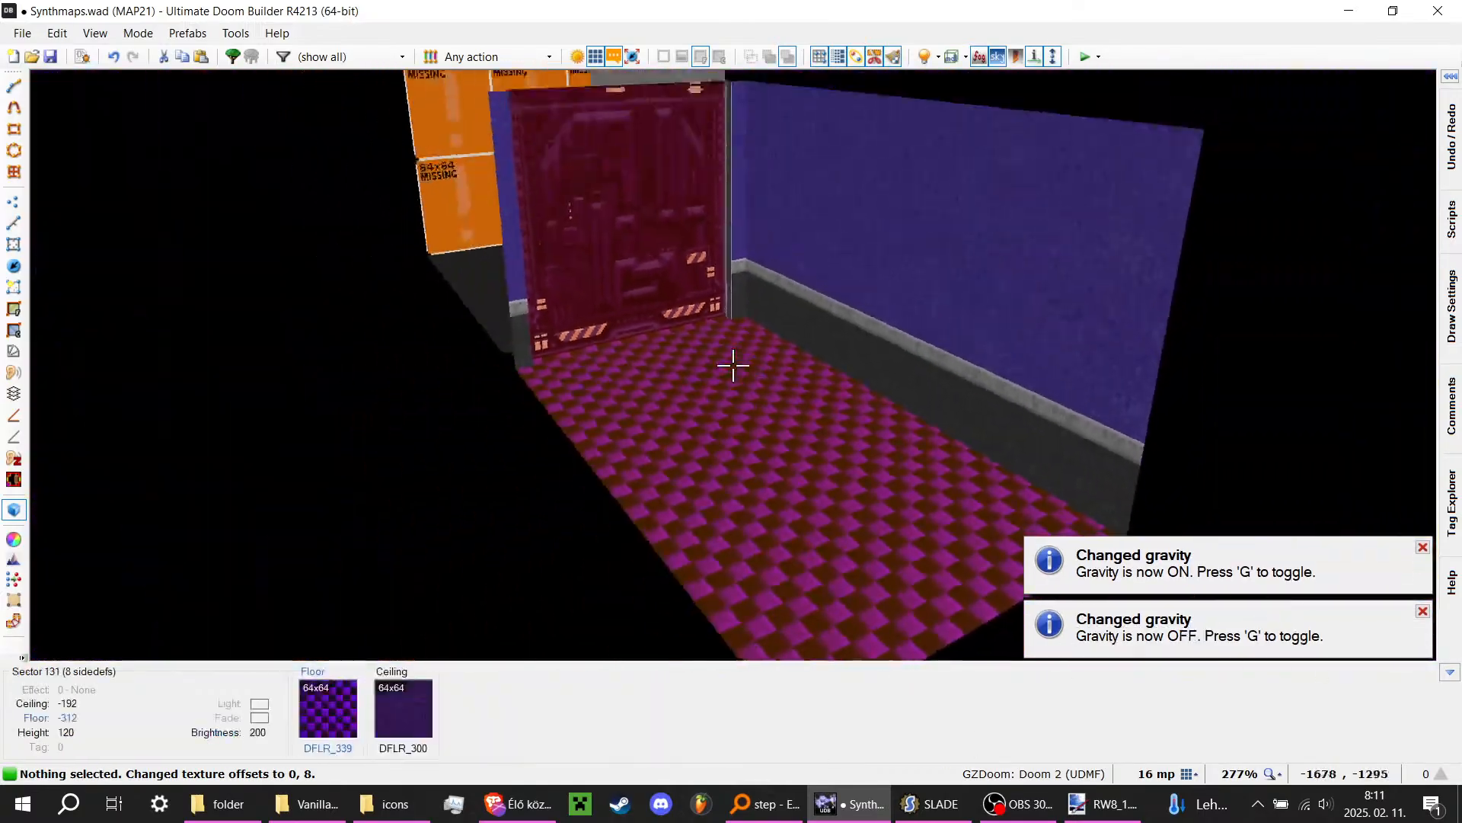
key("w")
scroll(726, 227, "up", 4)
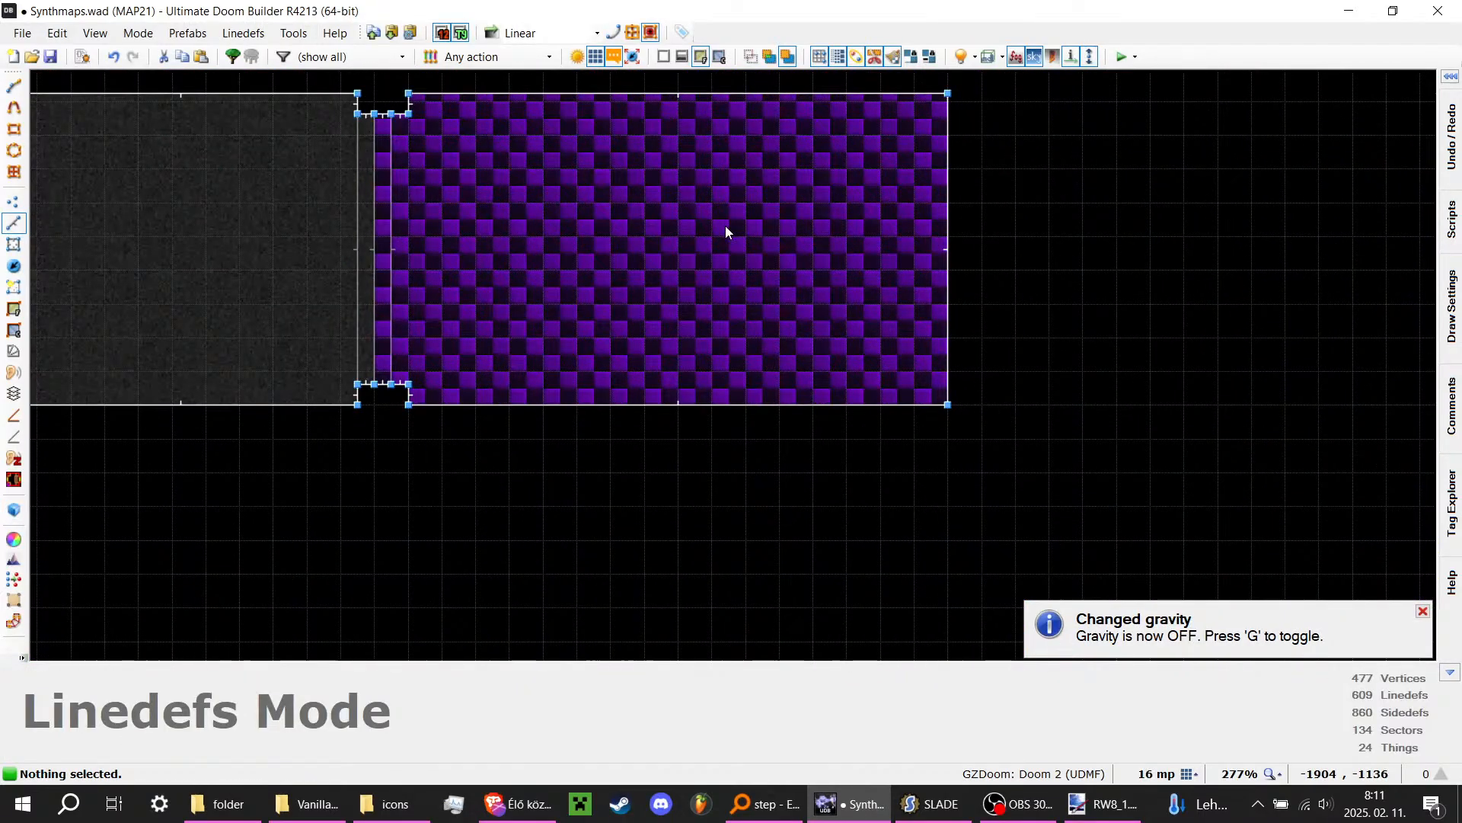
key("q")
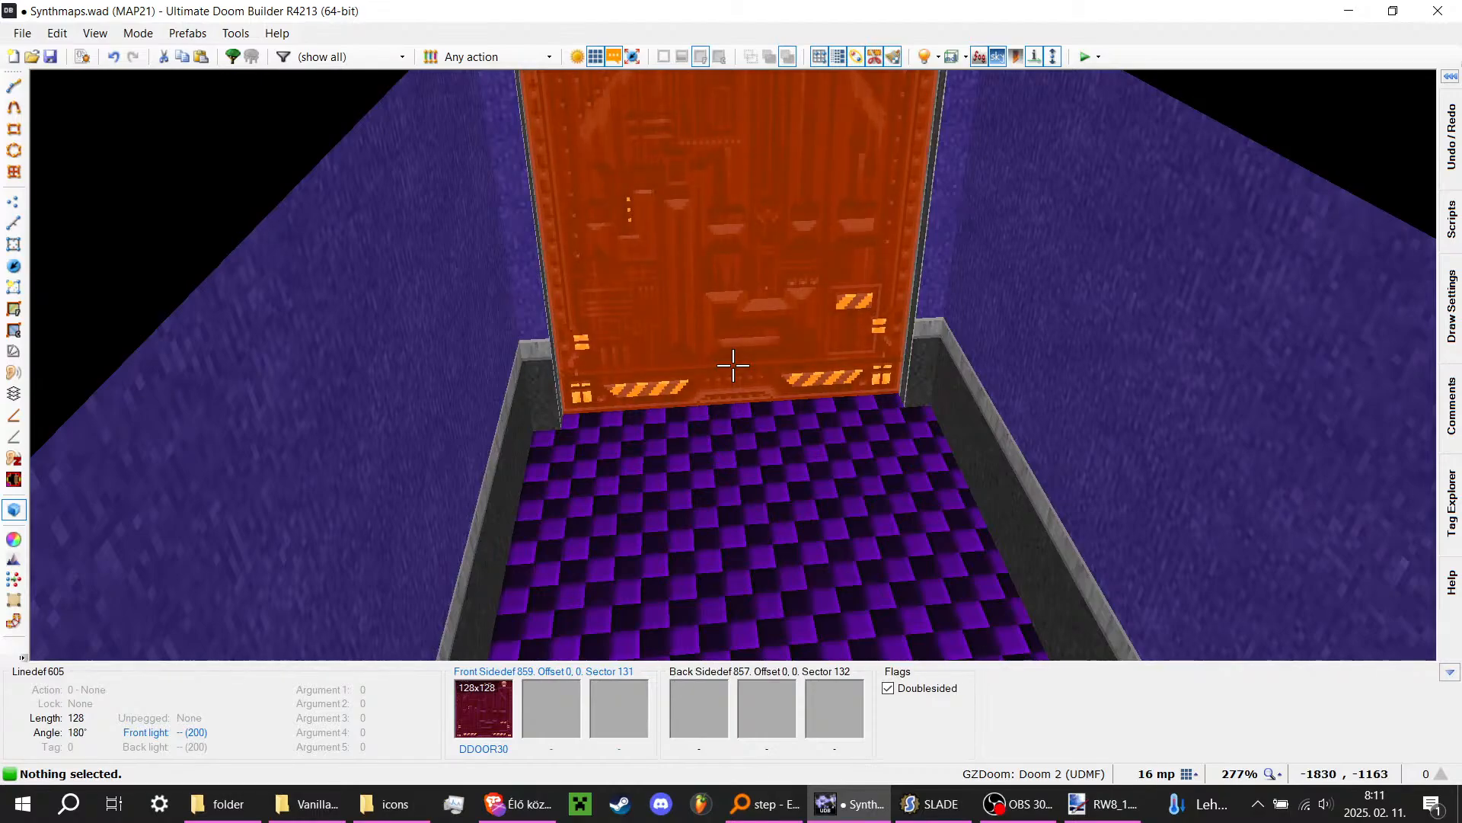
key("q")
scroll(623, 239, "up", 3)
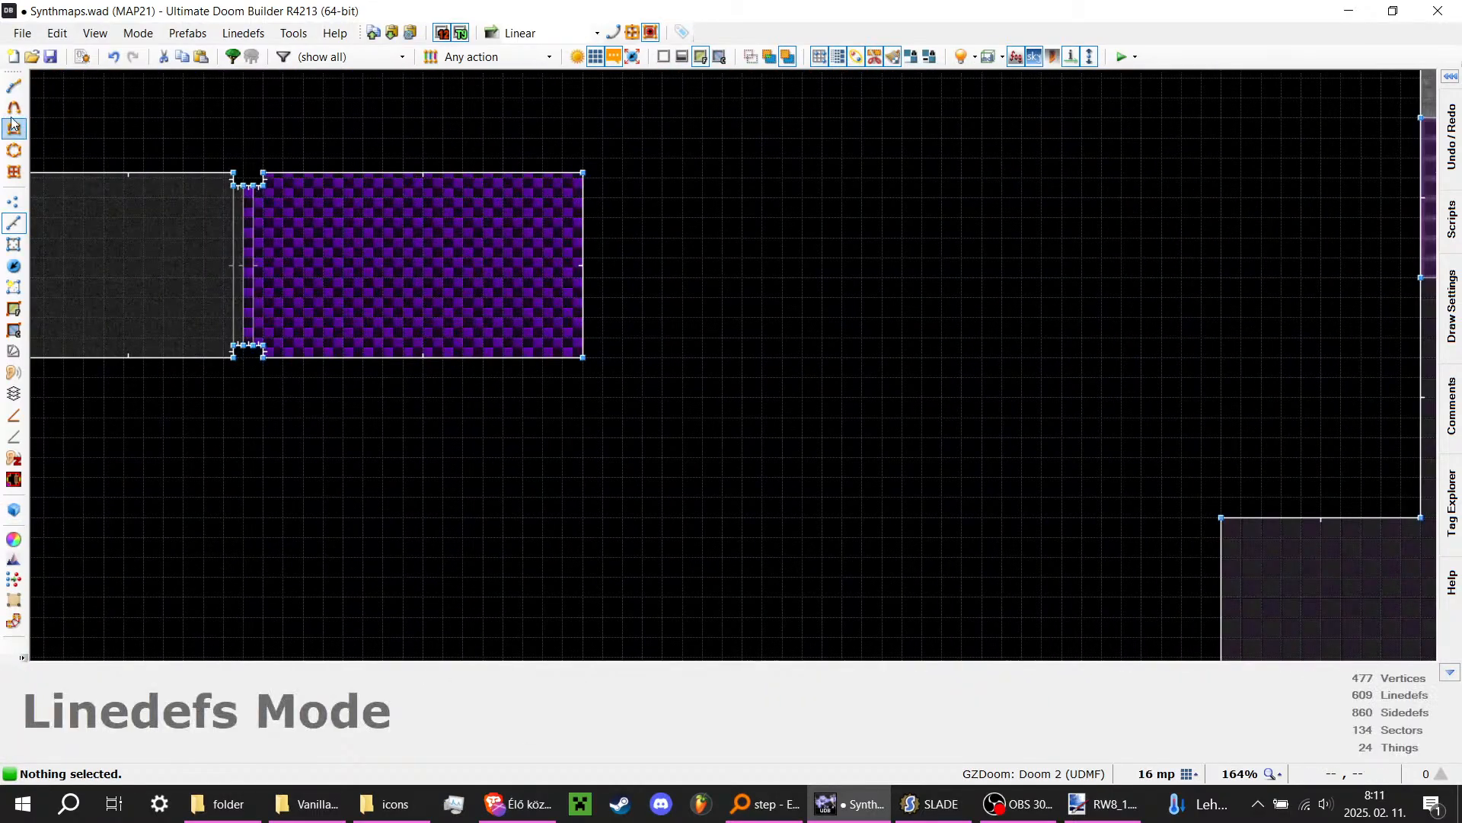
Step: Start a line outline at the east room's northeast corner with segments of 64, 82, 64, 80 and 192 units running southeast
left_click(14, 86)
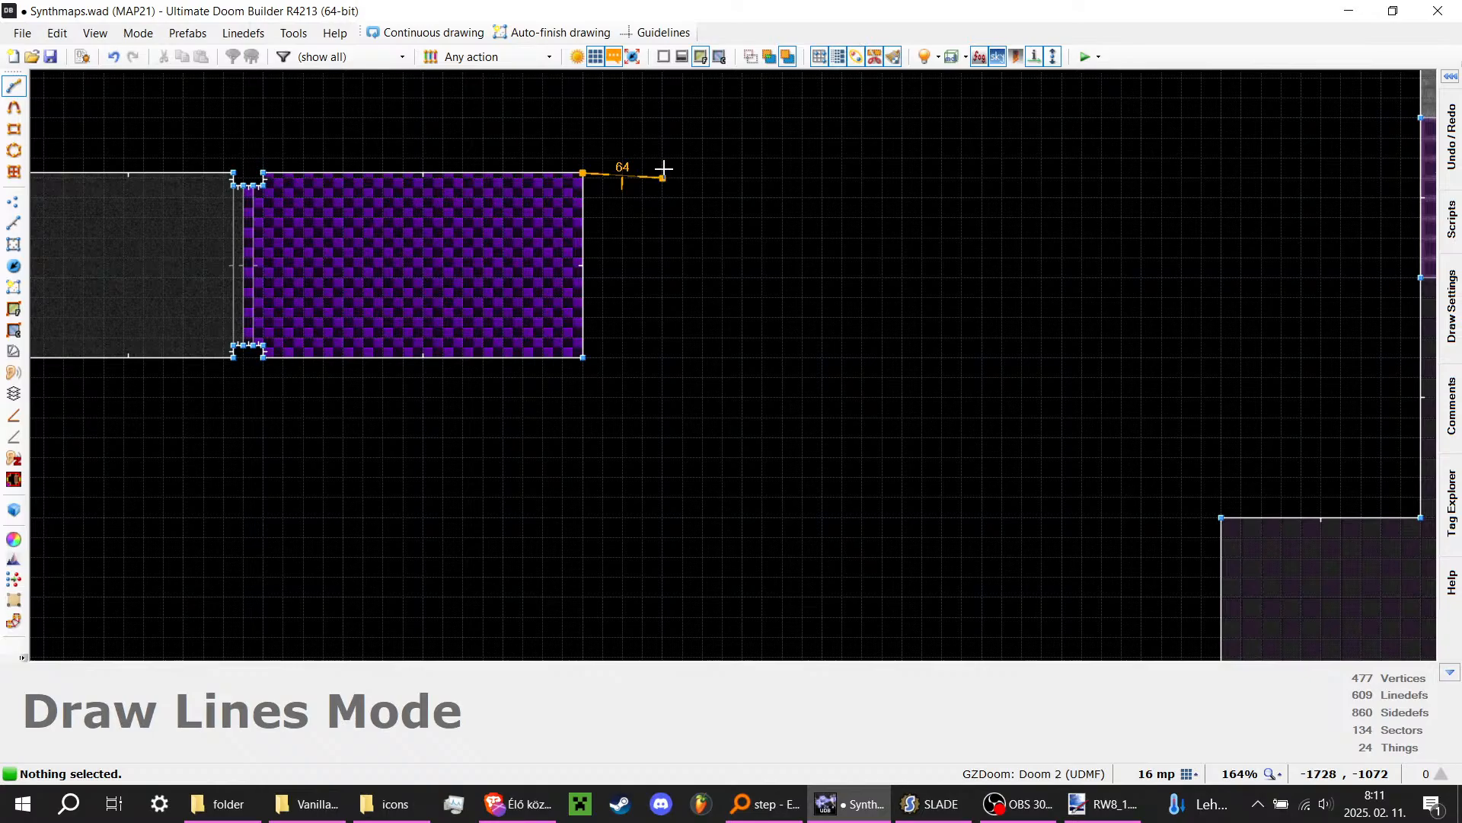
scroll(663, 168, "up", 5)
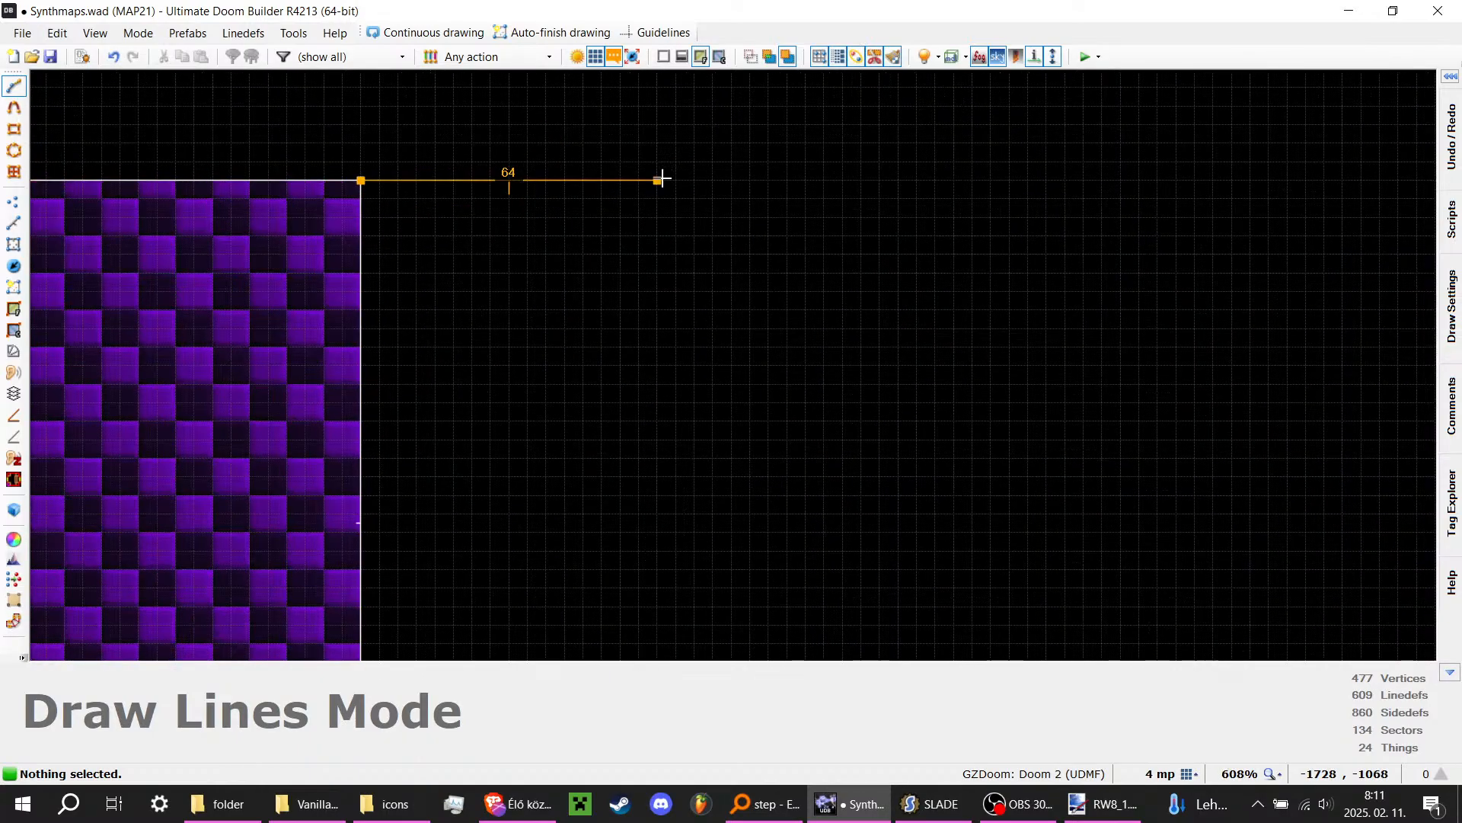
scroll(661, 176, "down", 7)
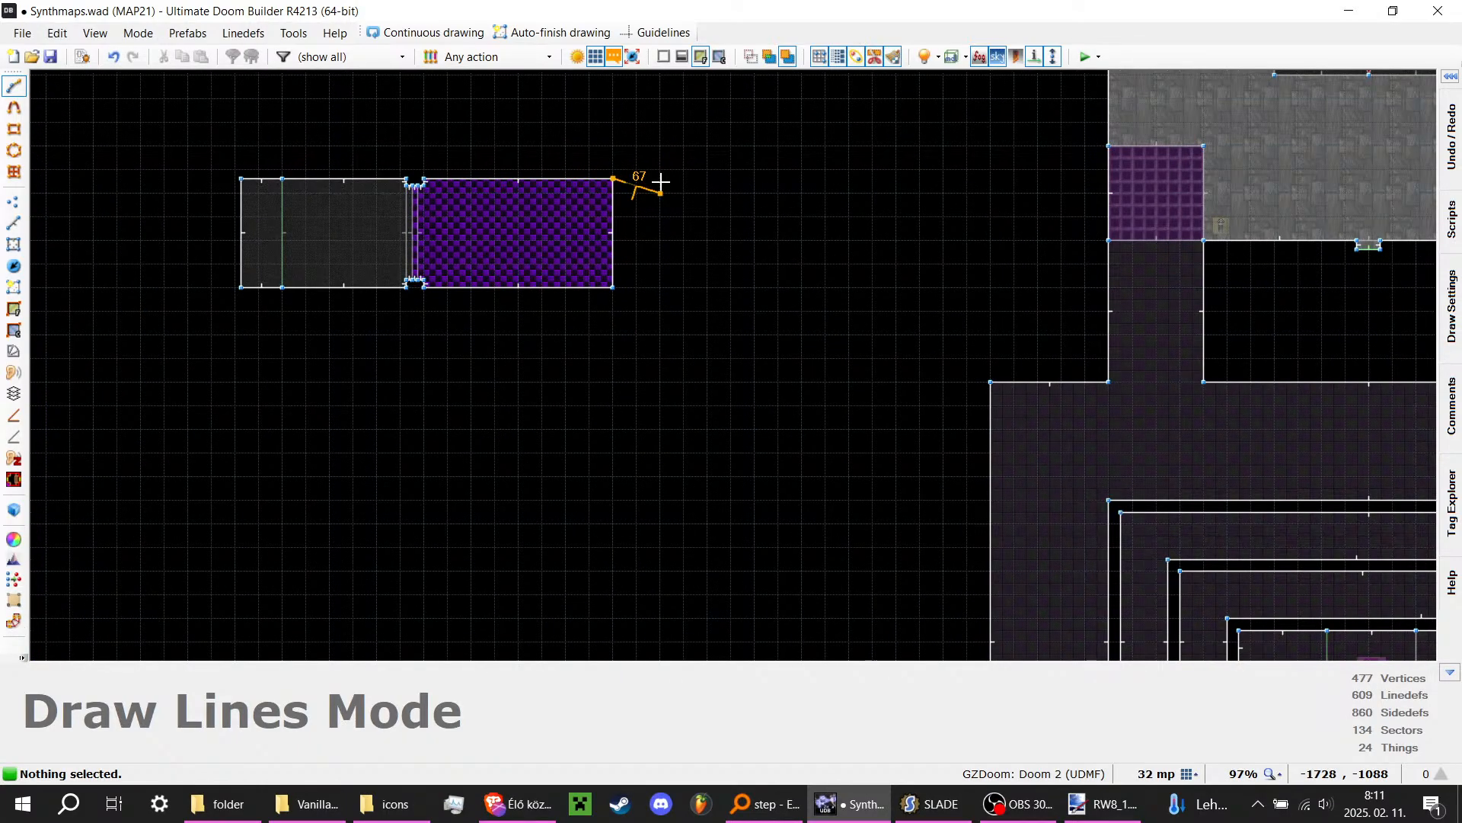
scroll(663, 179, "up", 7)
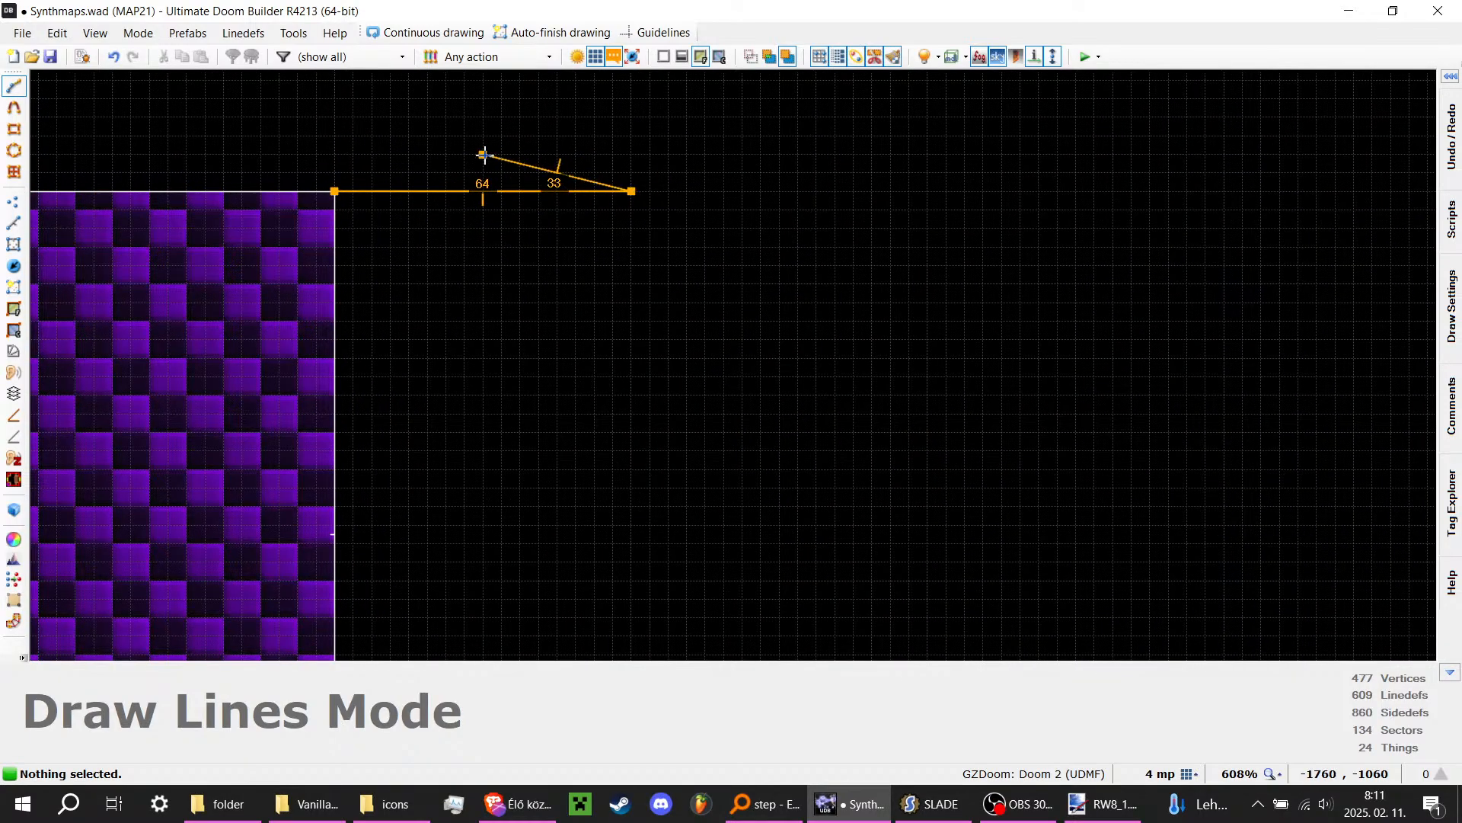
scroll(485, 154, "down", 4)
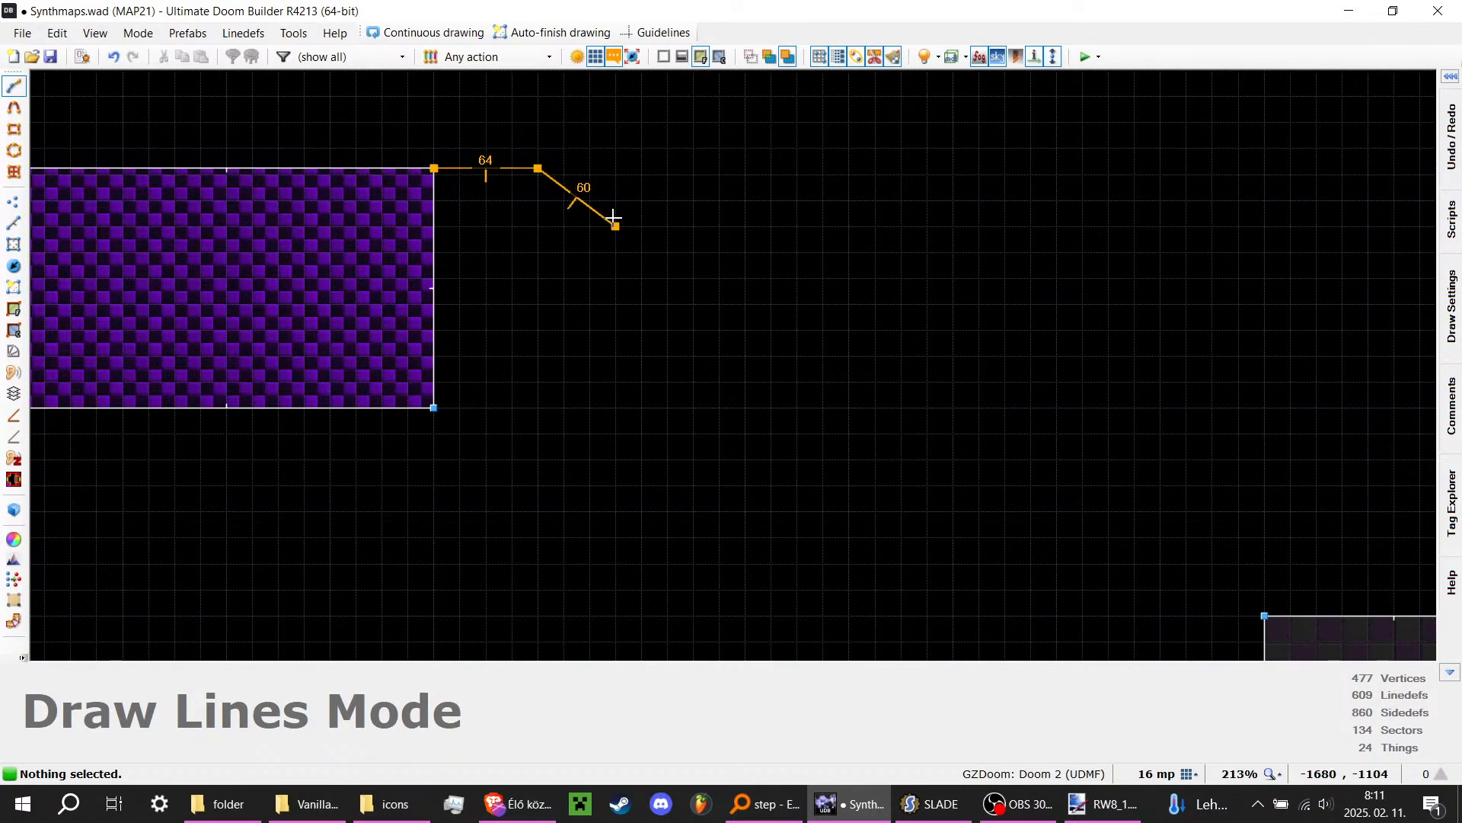
scroll(616, 218, "up", 3)
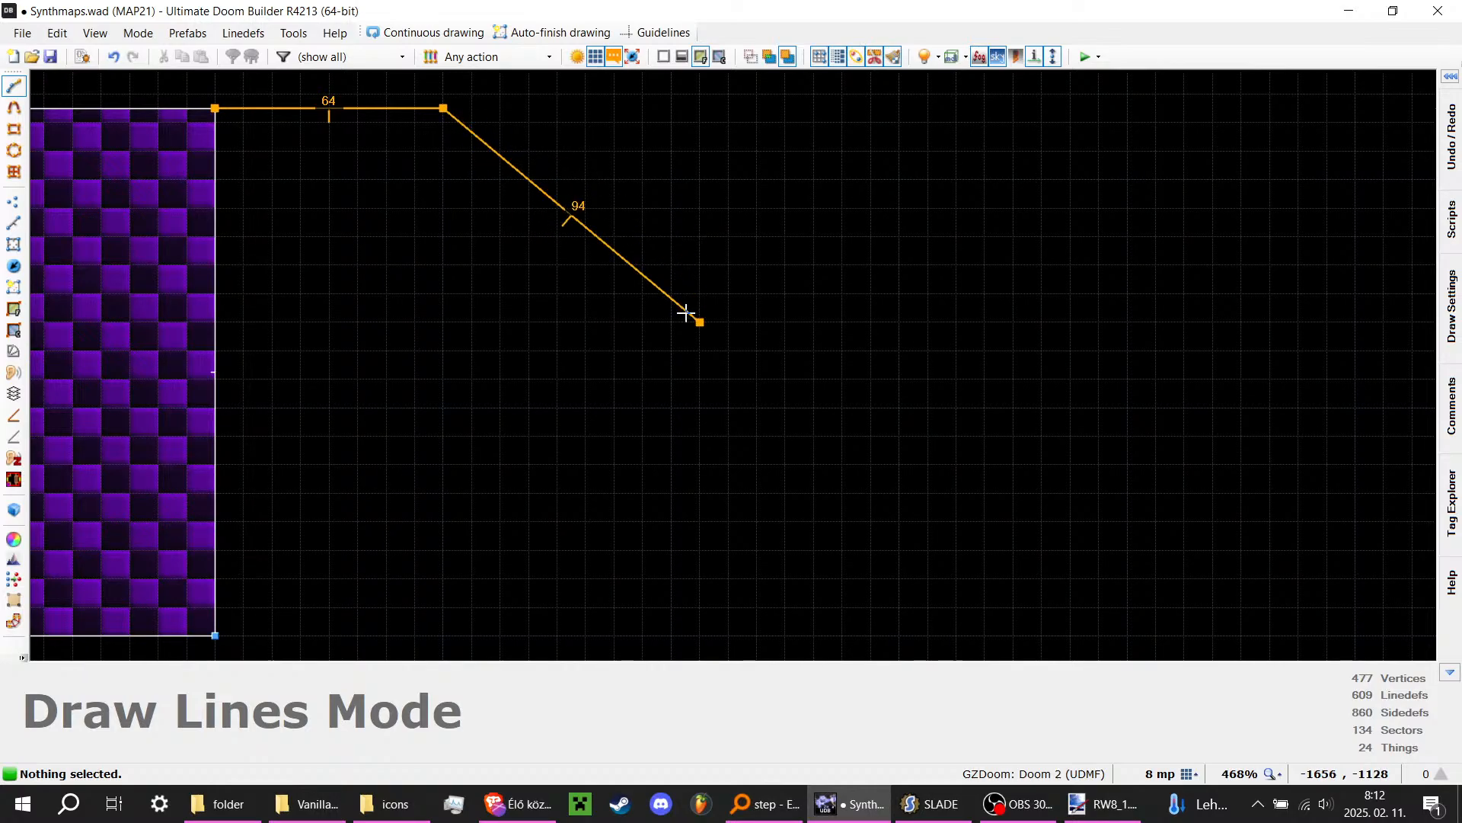
scroll(677, 310, "down", 3)
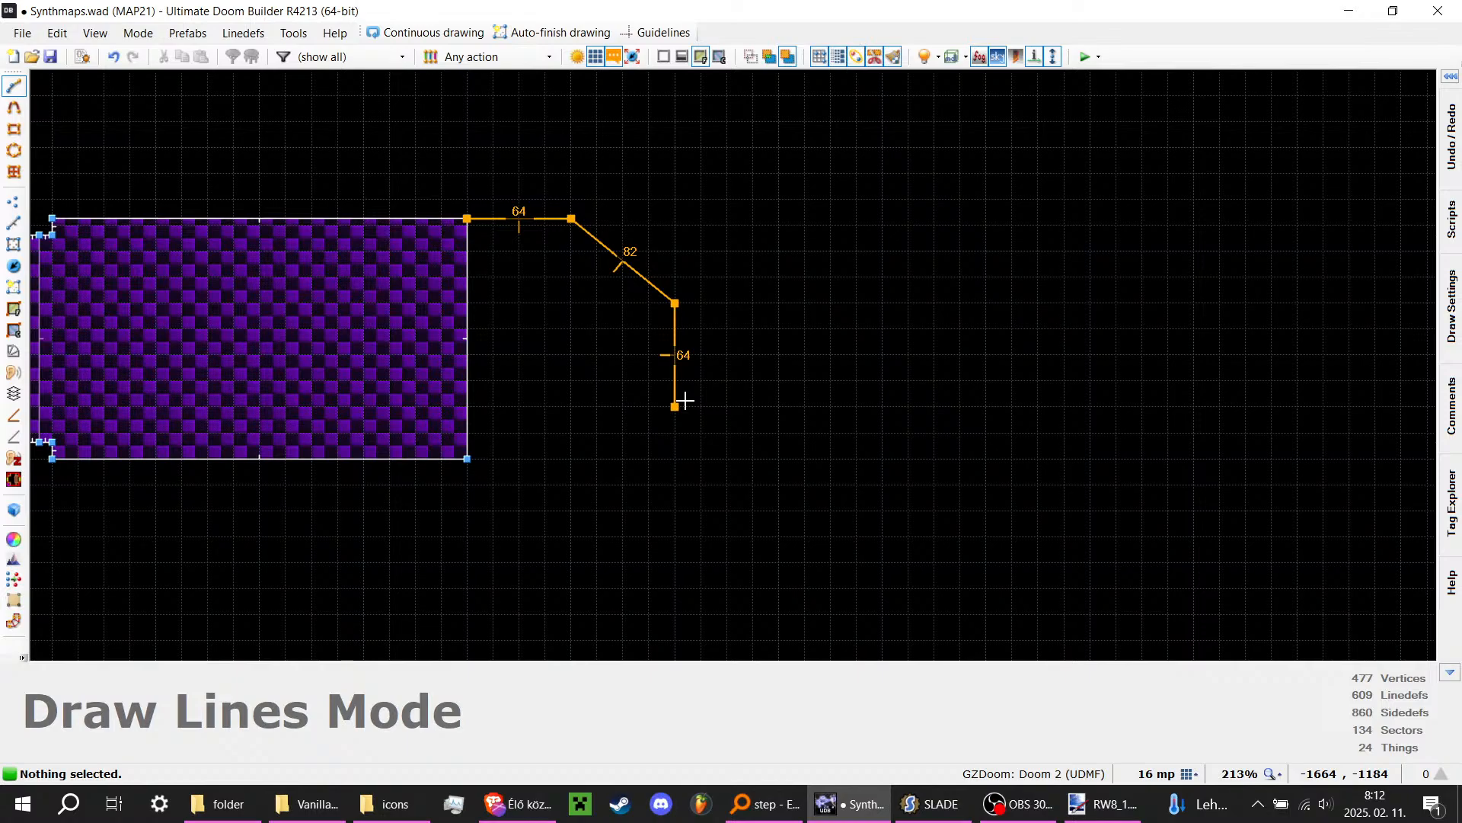
scroll(686, 293, "down", 2)
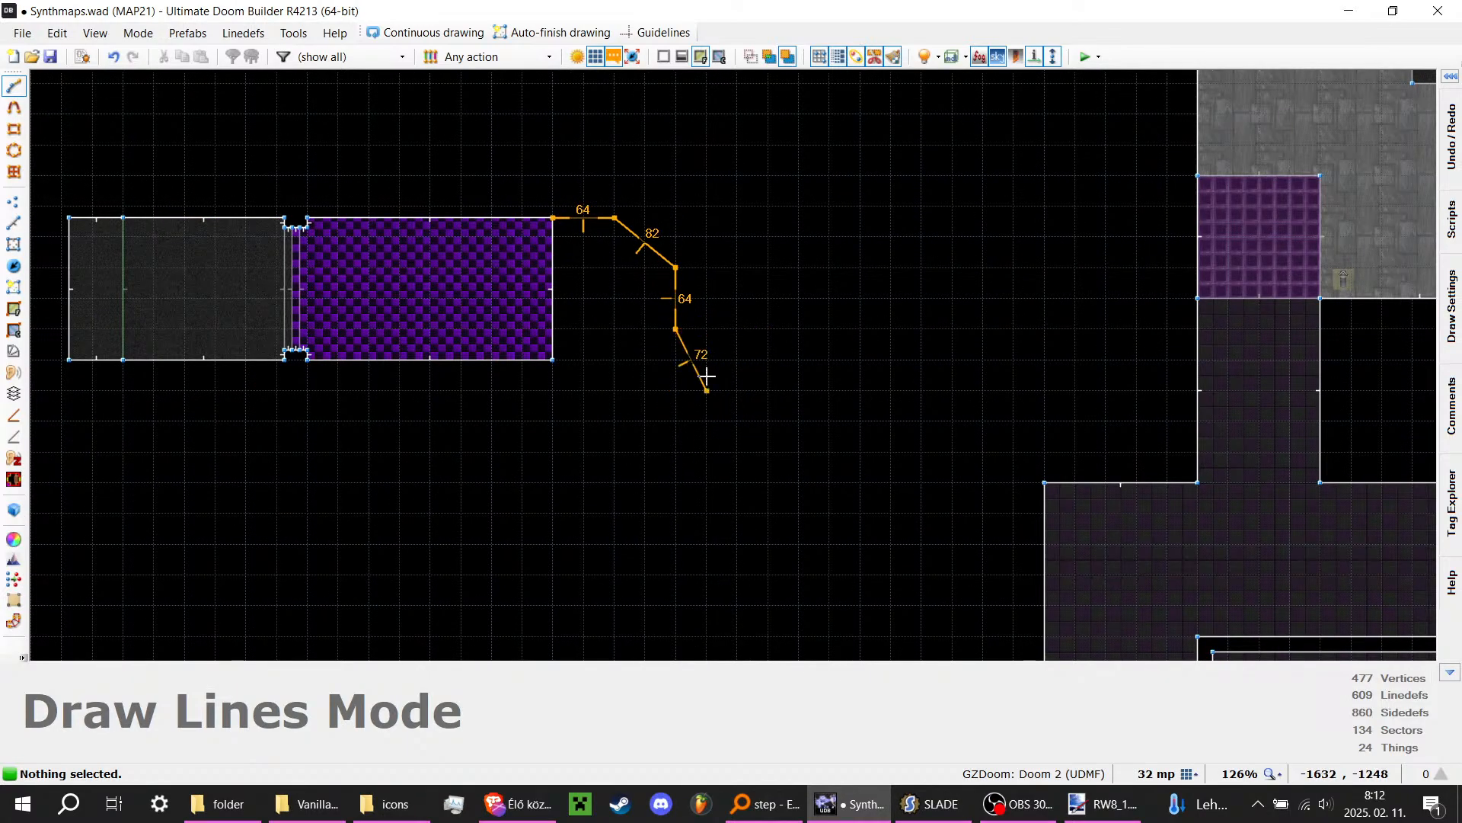
scroll(707, 377, "up", 2)
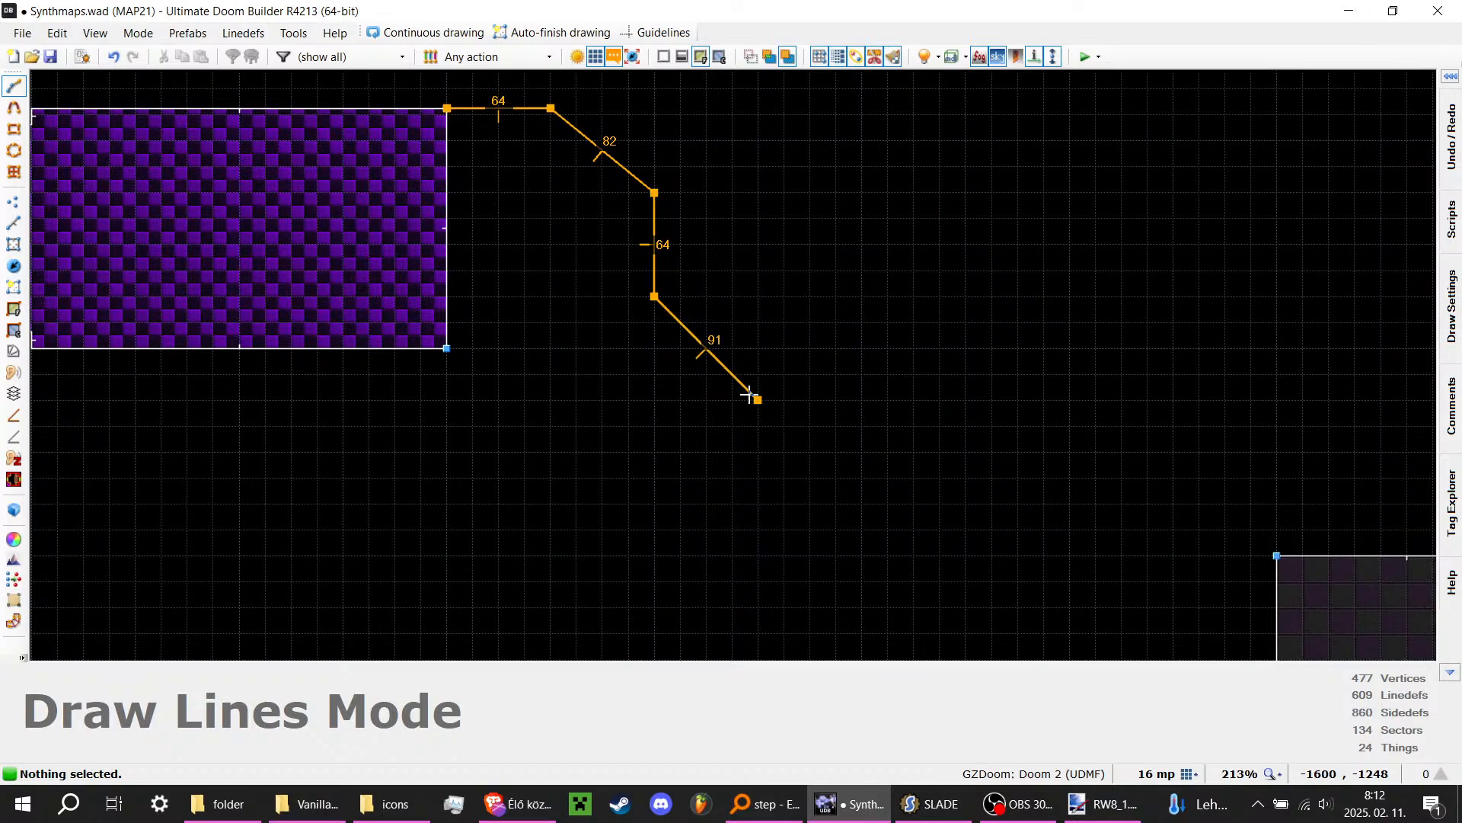
scroll(750, 394, "up", 1)
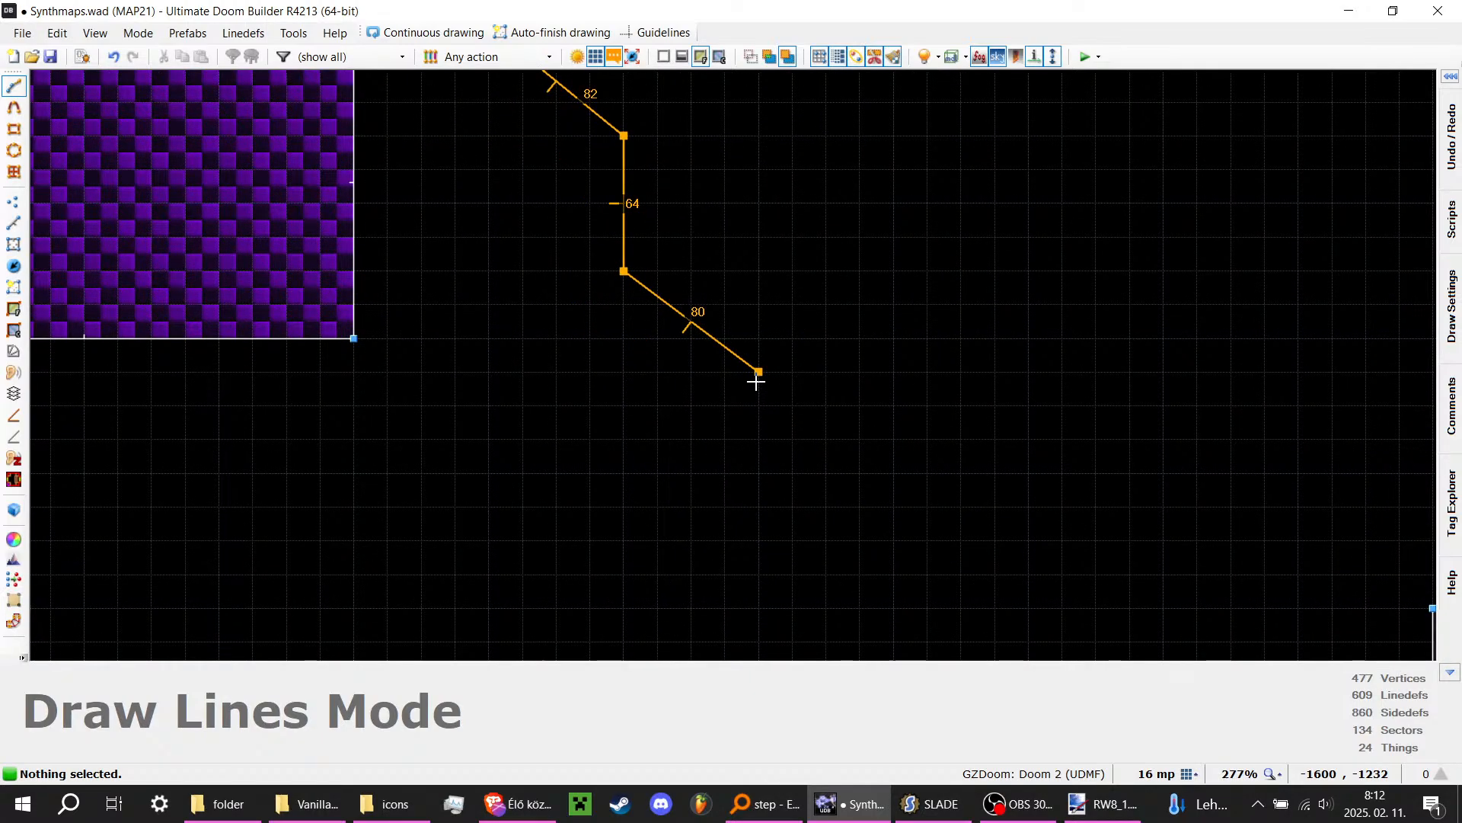
scroll(756, 381, "down", 2)
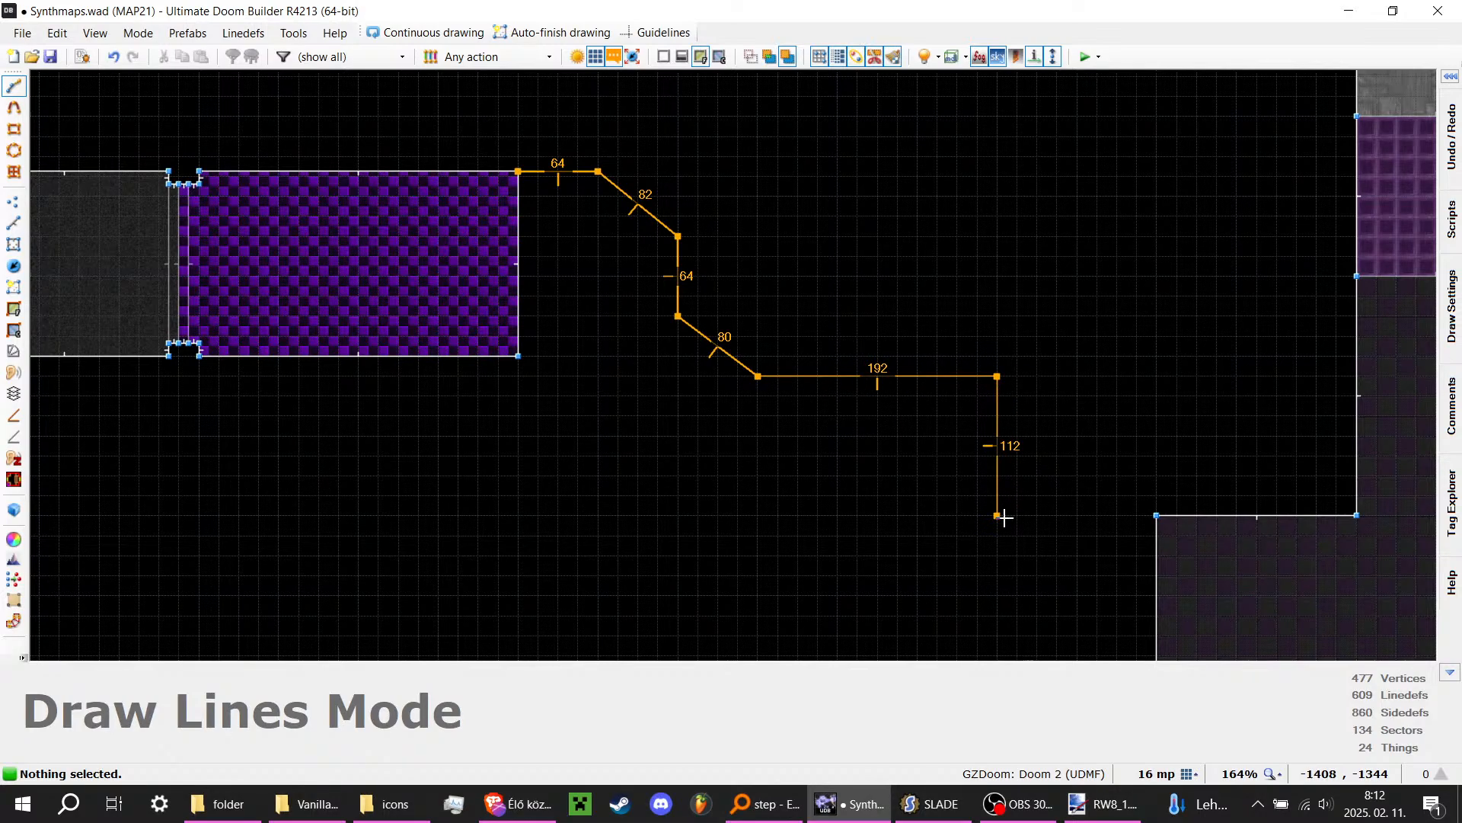
Step: Close the outline with a 176-unit east end wall and return segments of 192, 80, 64, 82 and 70 units to the room's southeast corner
left_click(1001, 591)
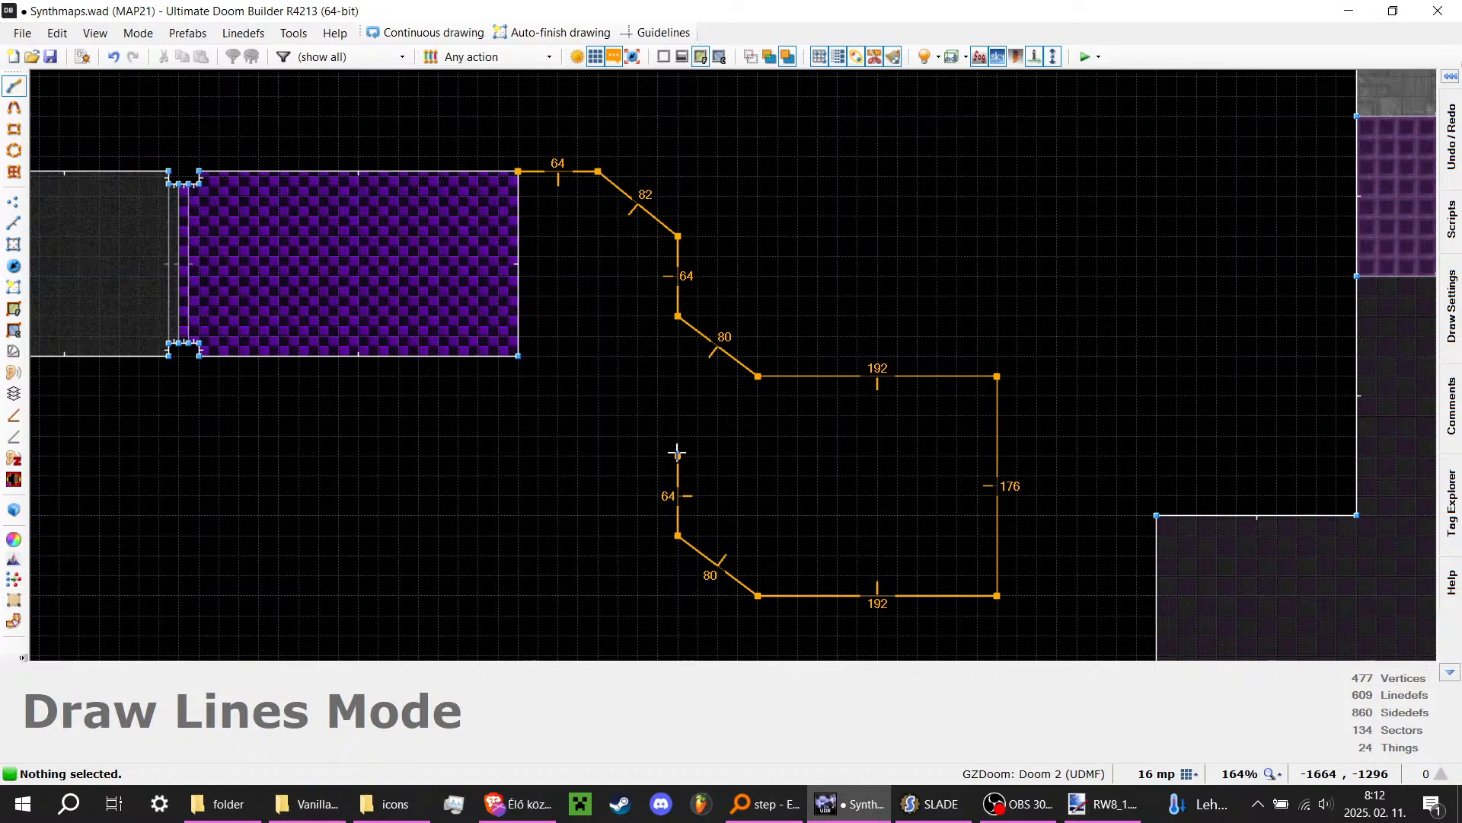
scroll(593, 383, "up", 4)
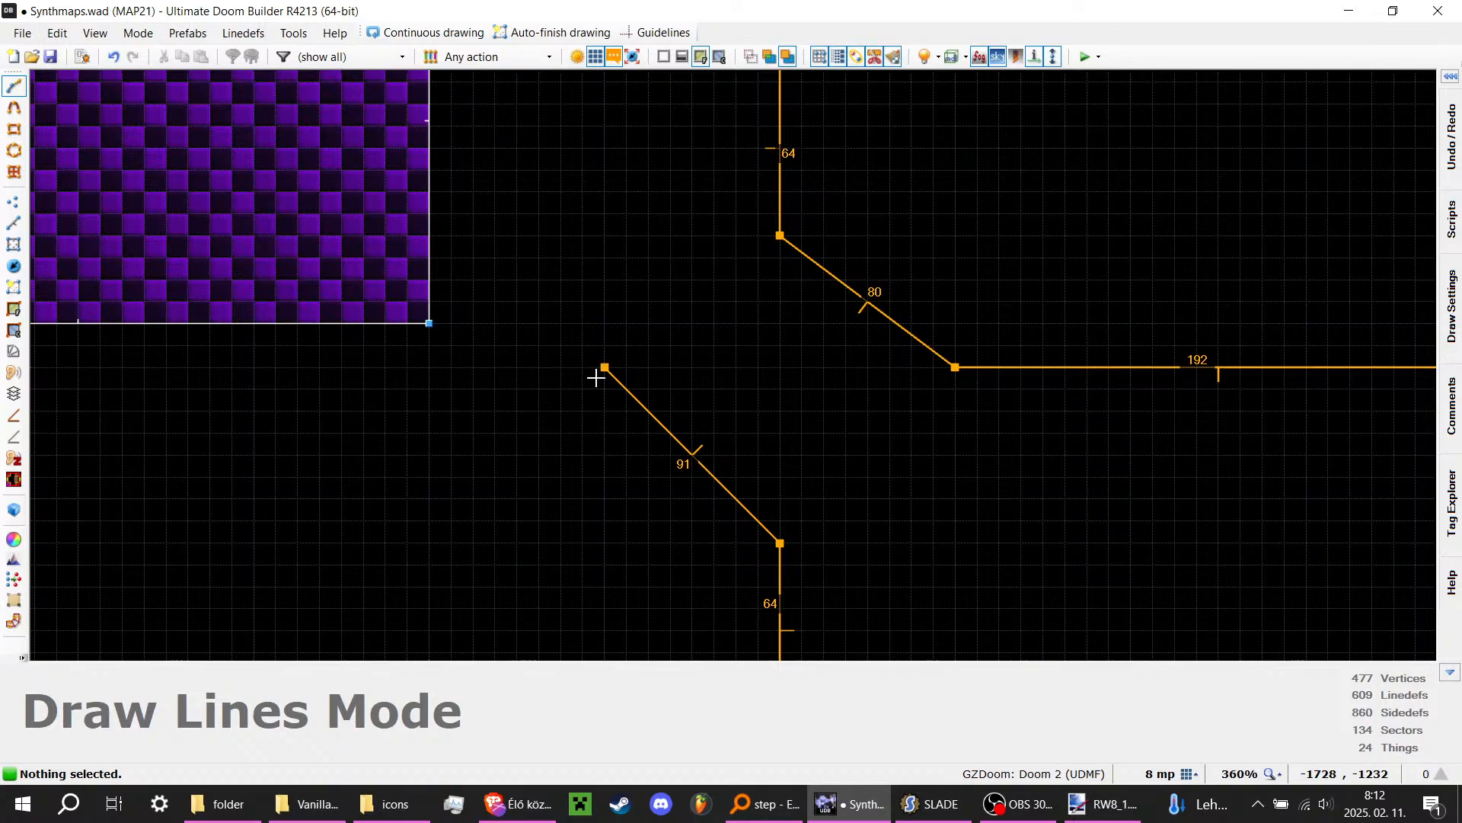
scroll(596, 377, "up", 3)
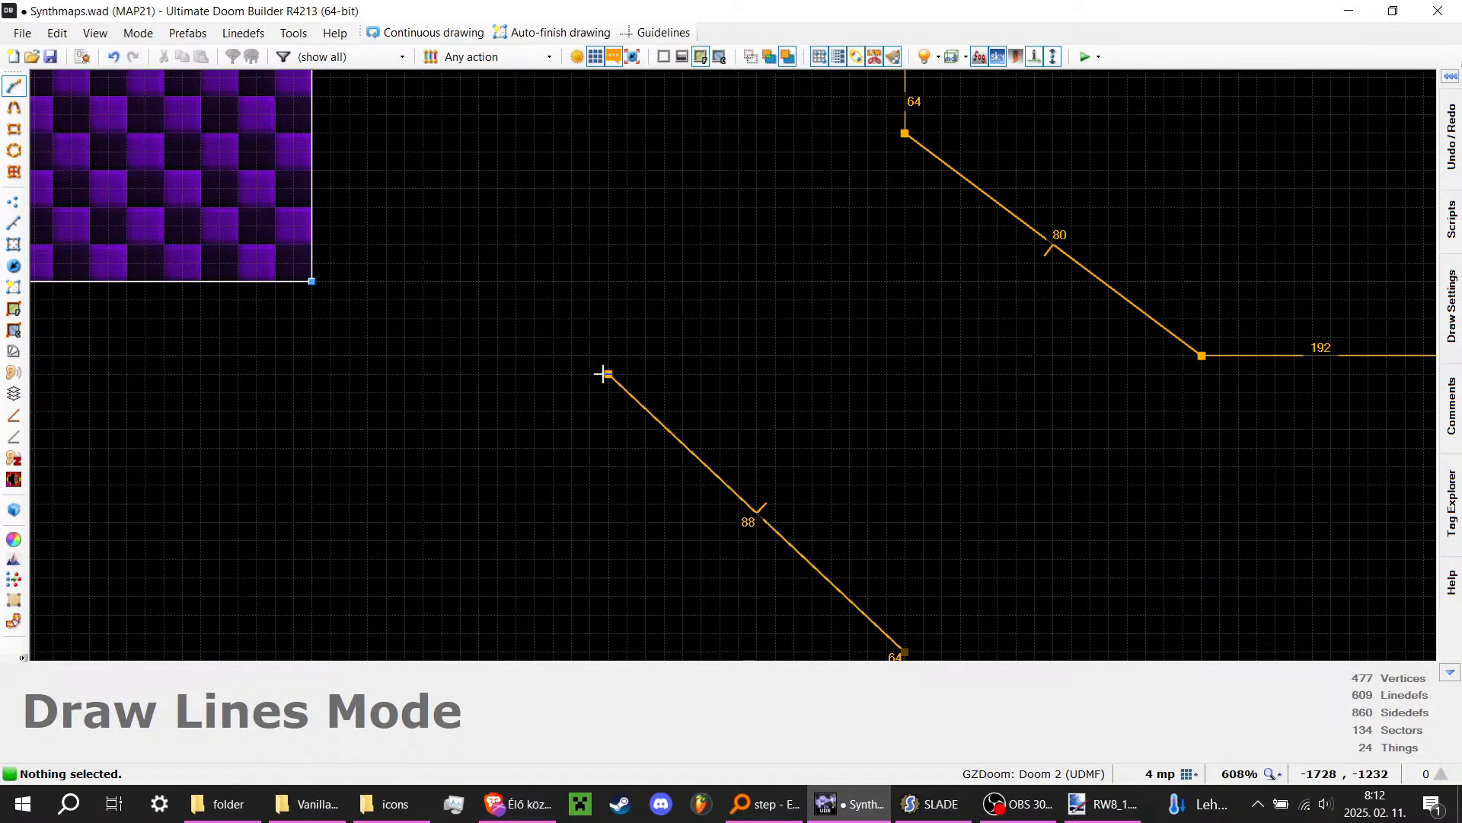
scroll(601, 411, "down", 6)
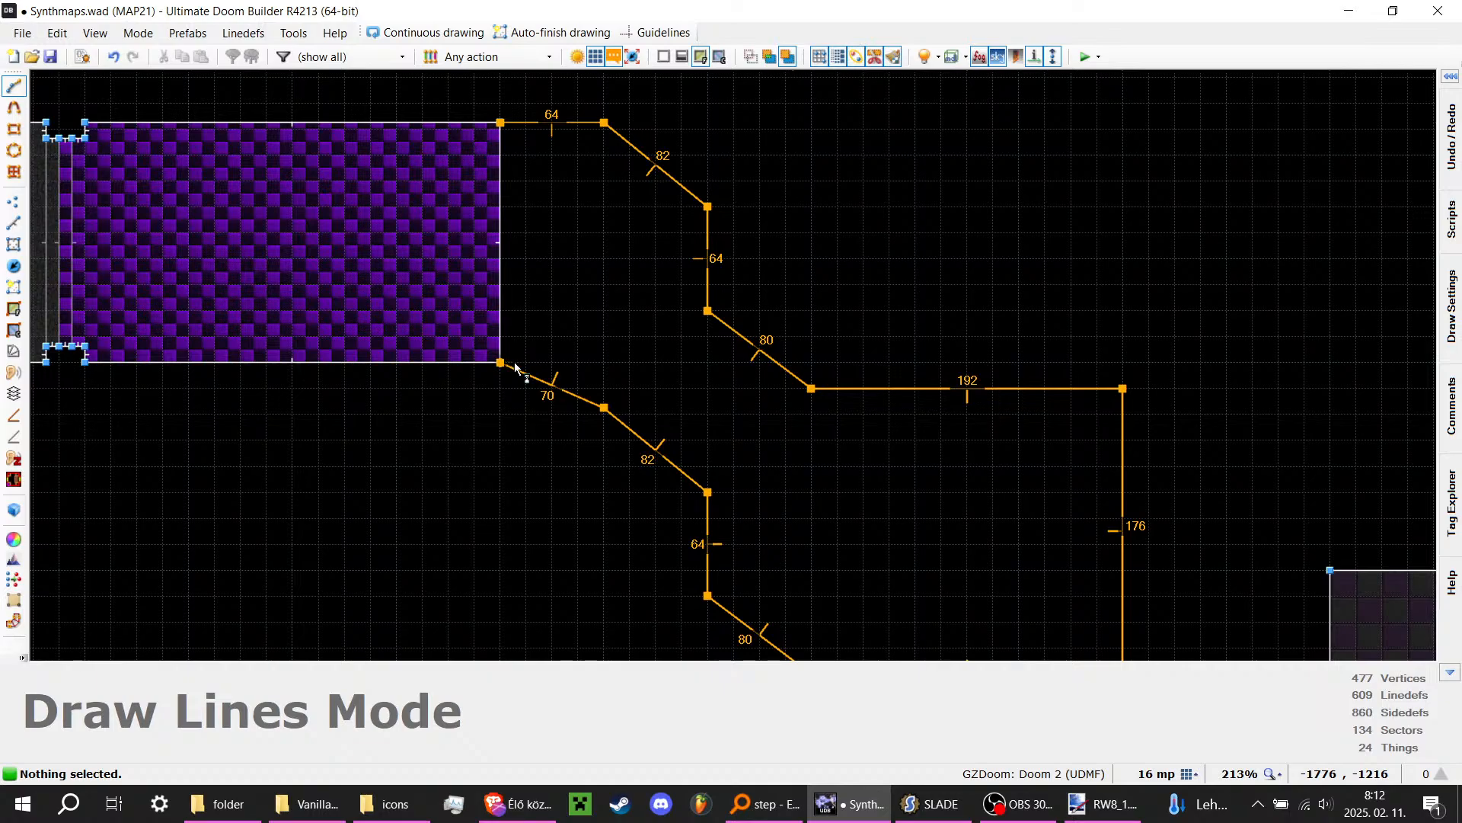
left_click(515, 367)
scroll(513, 289, "down", 3)
scroll(519, 323, "up", 4)
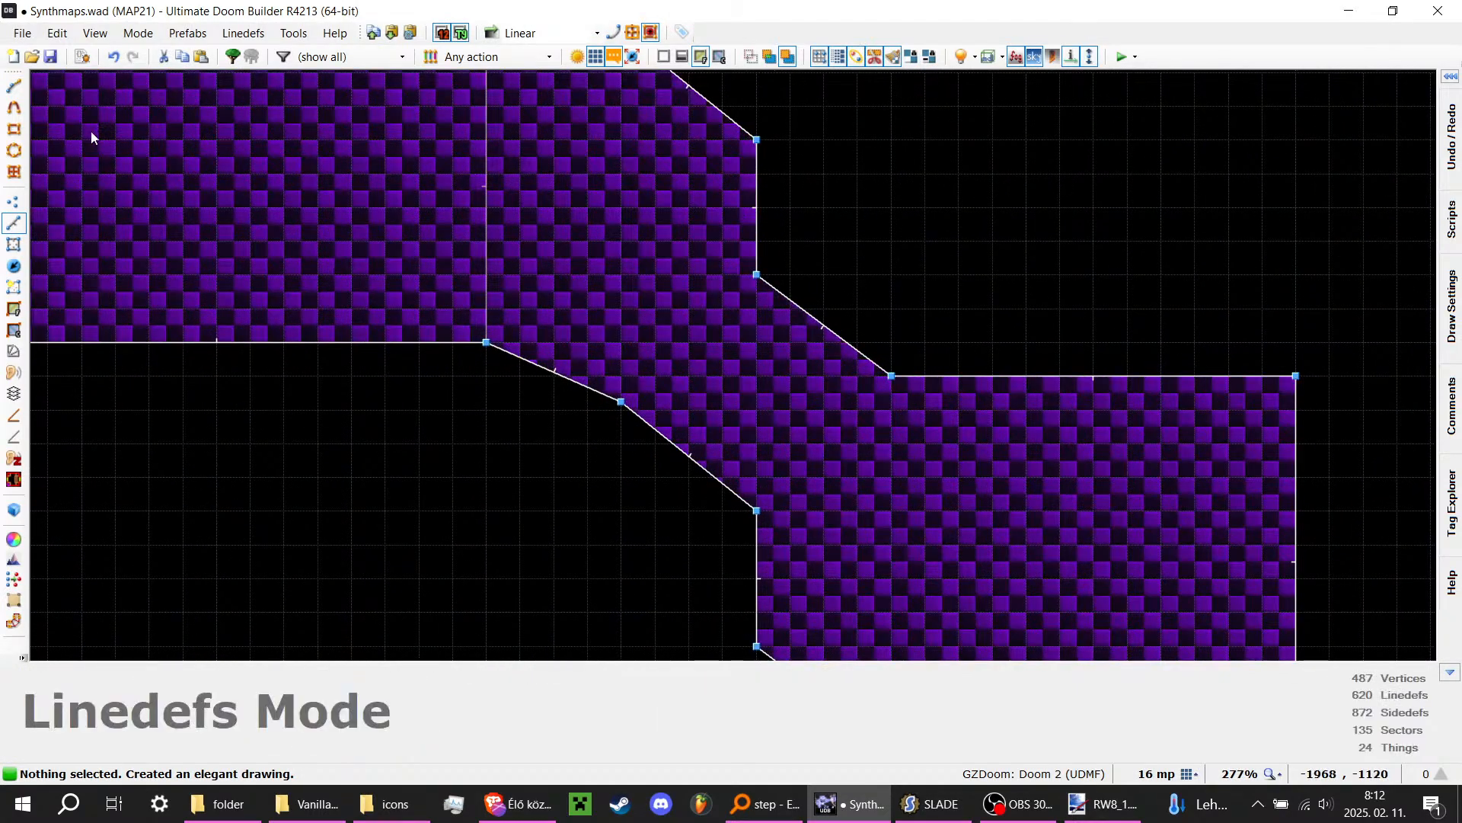
left_click(18, 88)
scroll(527, 287, "down", 3)
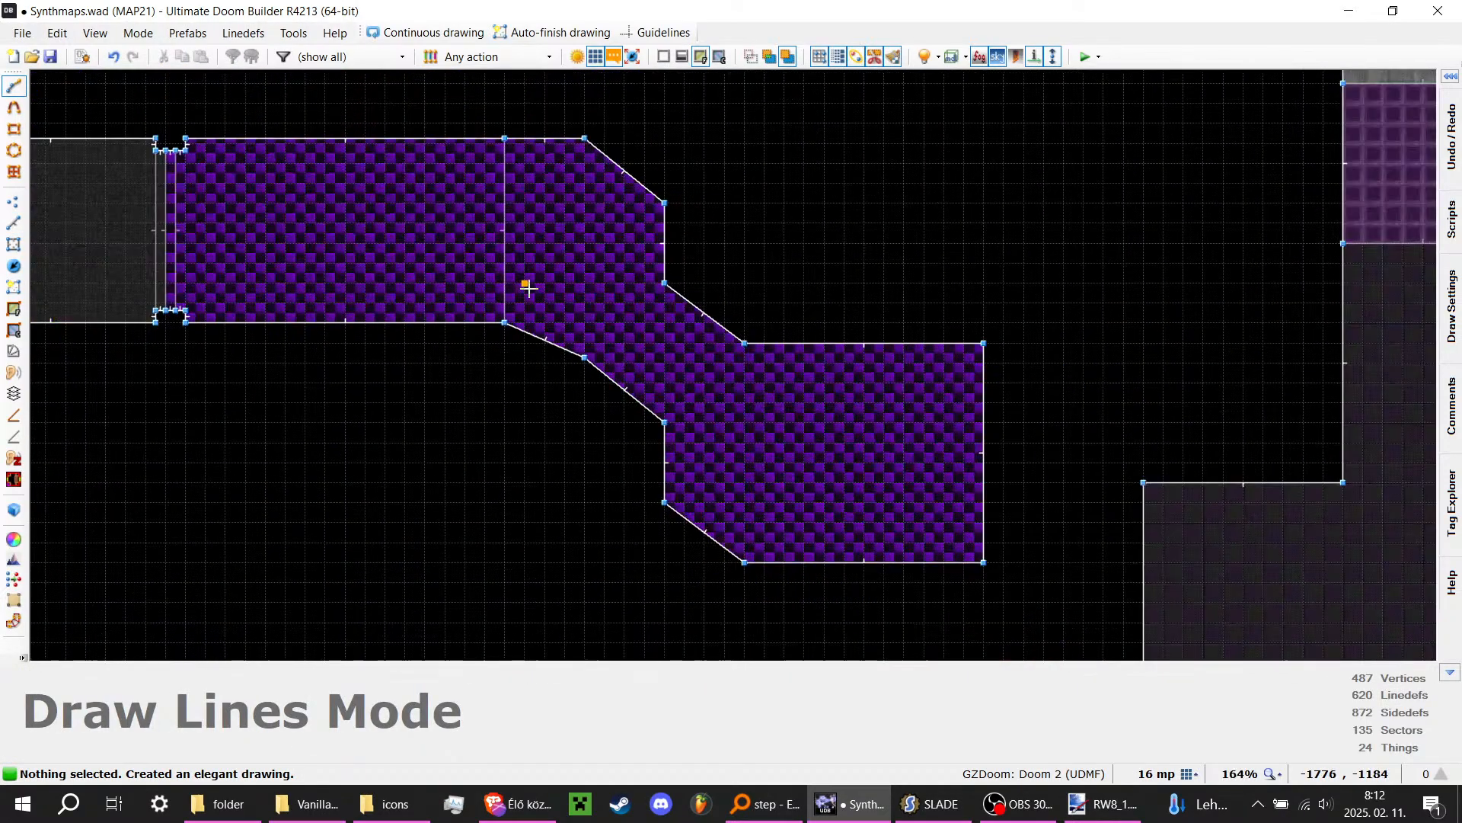
left_click(741, 560)
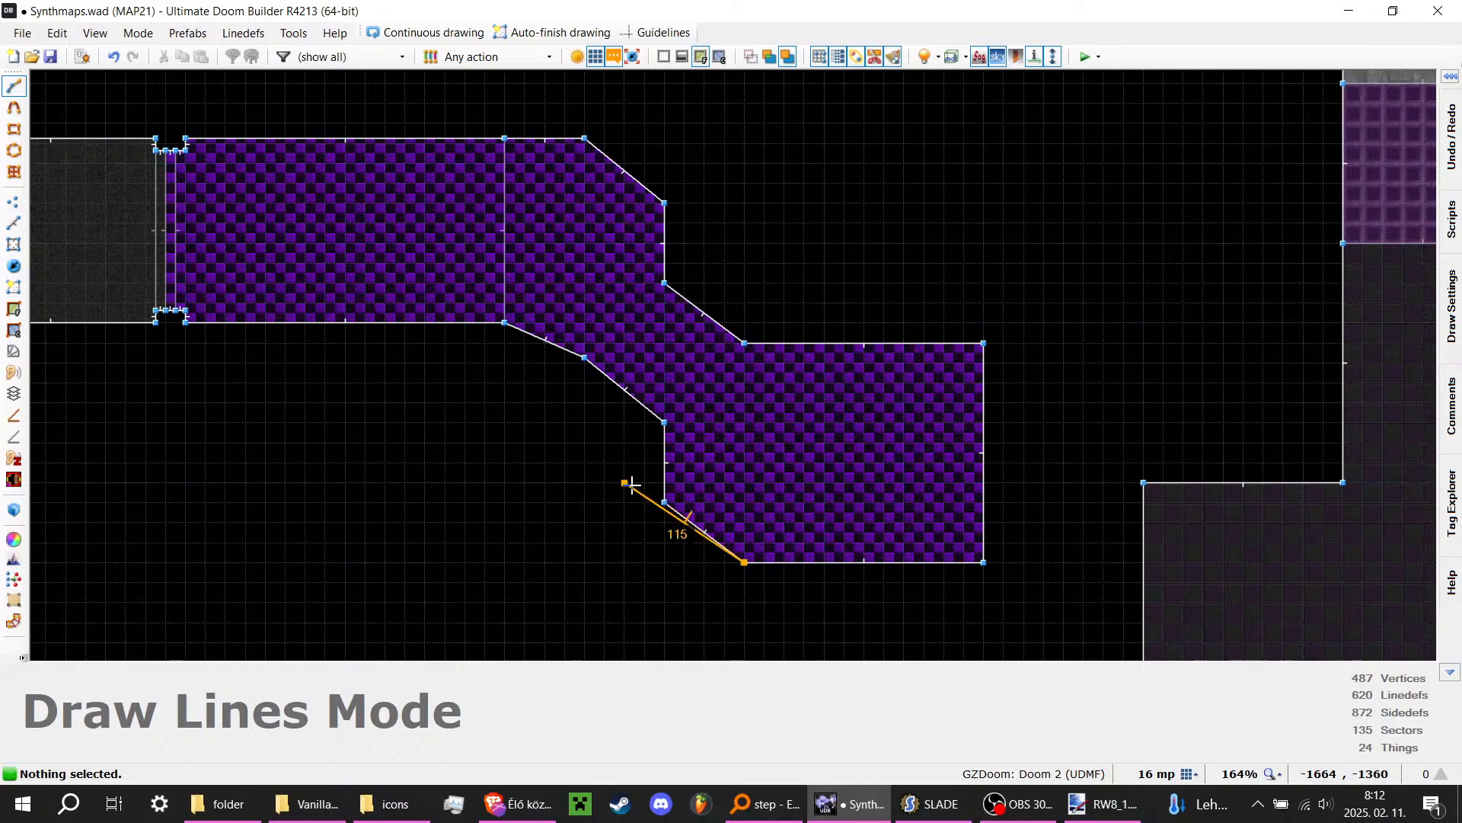
Step: Widen the extension by moving the five vertices of its southwest side west until the south wall is 272 units long
left_click(14, 201)
left_click_drag(478, 308, 675, 513)
left_click_drag(741, 563, 644, 562)
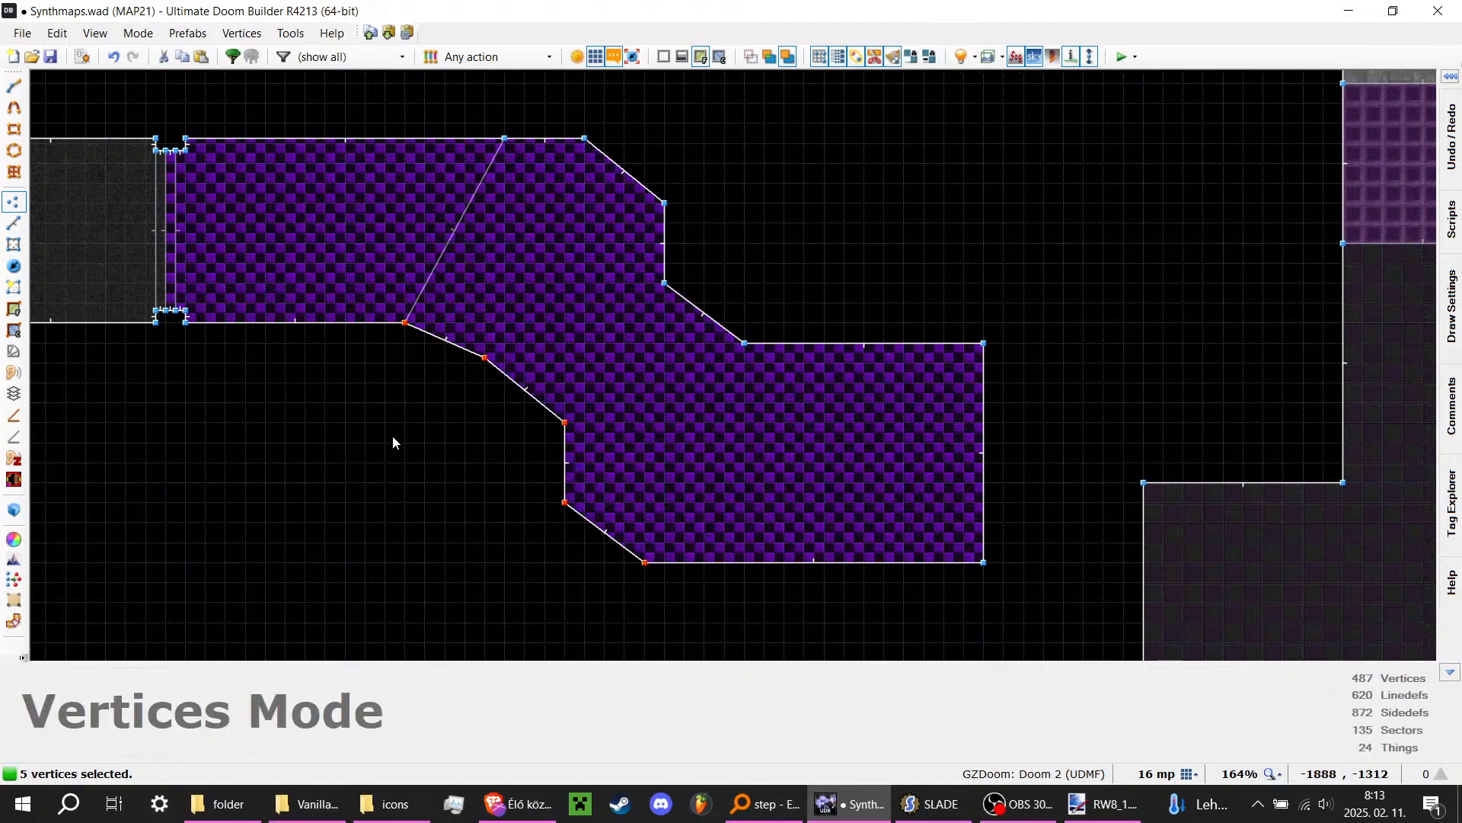
Step: Split the dividing line between room and extension with a vertex and merge it onto the corner 64 units east of the line's north end
left_click_drag(431, 285, 500, 357)
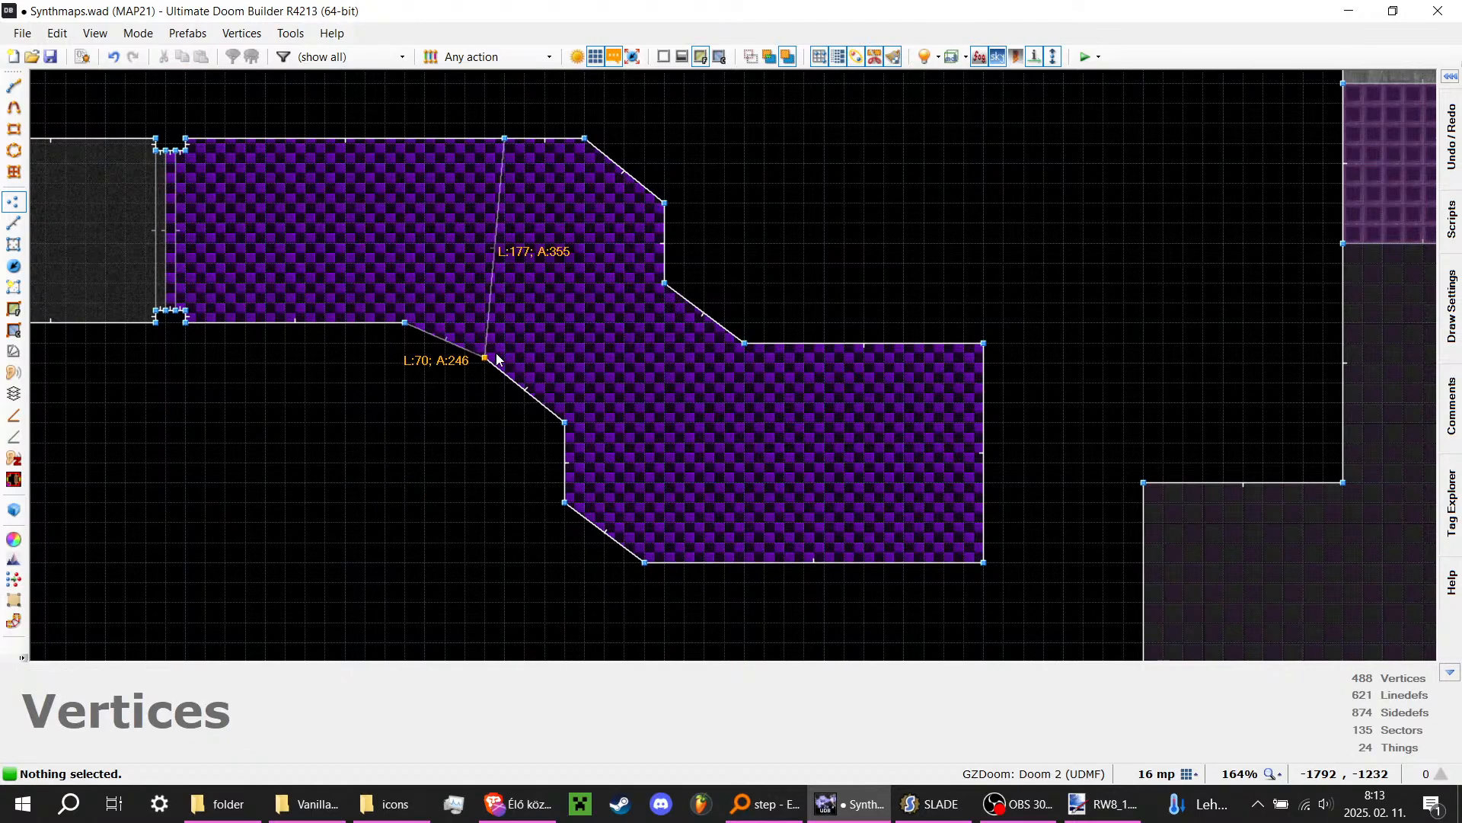
right_click_drag(496, 354, 580, 141)
scroll(509, 328, "up", 1)
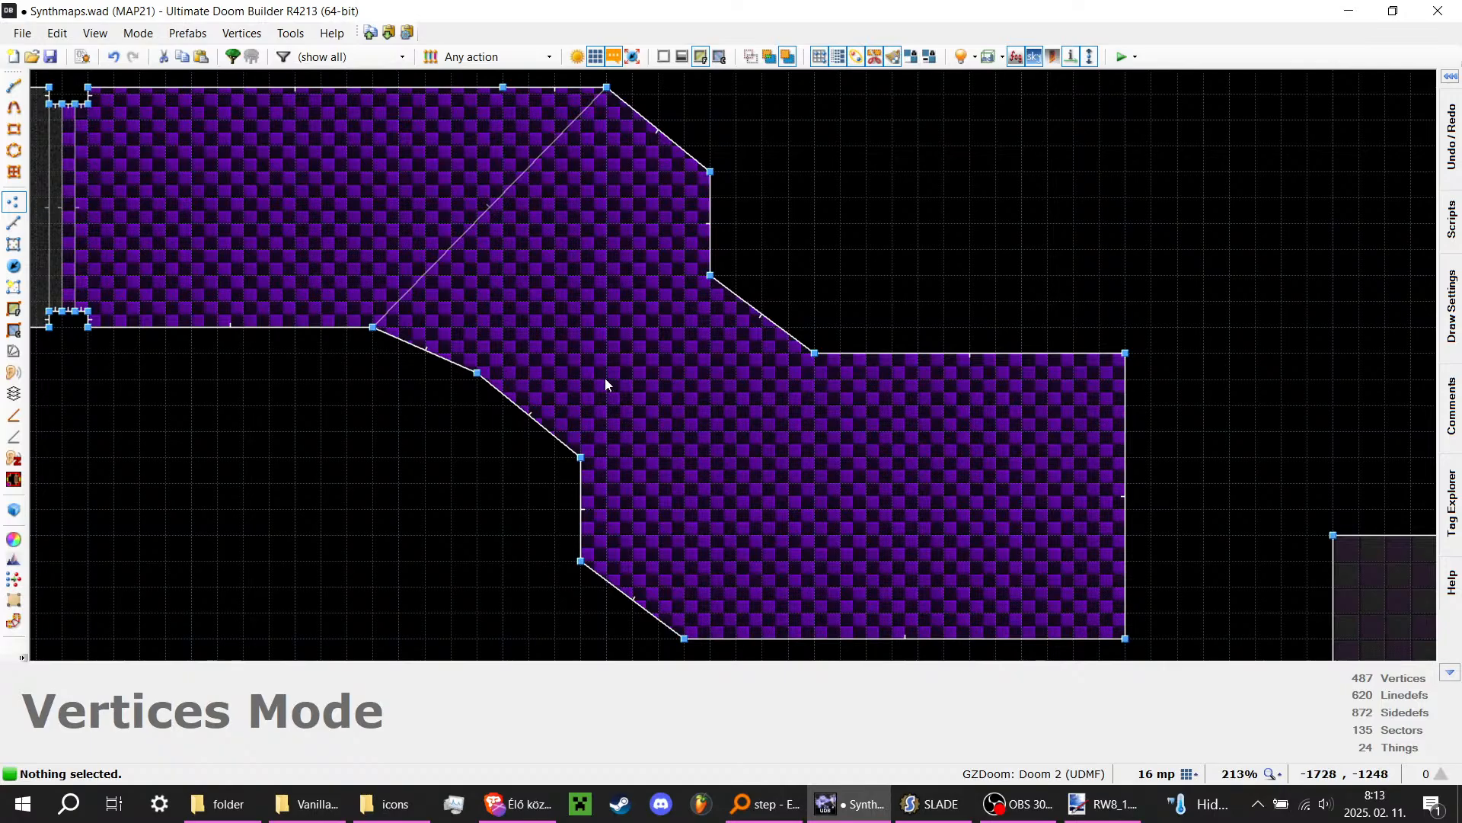
Step: Select the eleven DWALL254 walls of the new extension in 3D and set their vertical texture offset to 8
key("q")
key("w")
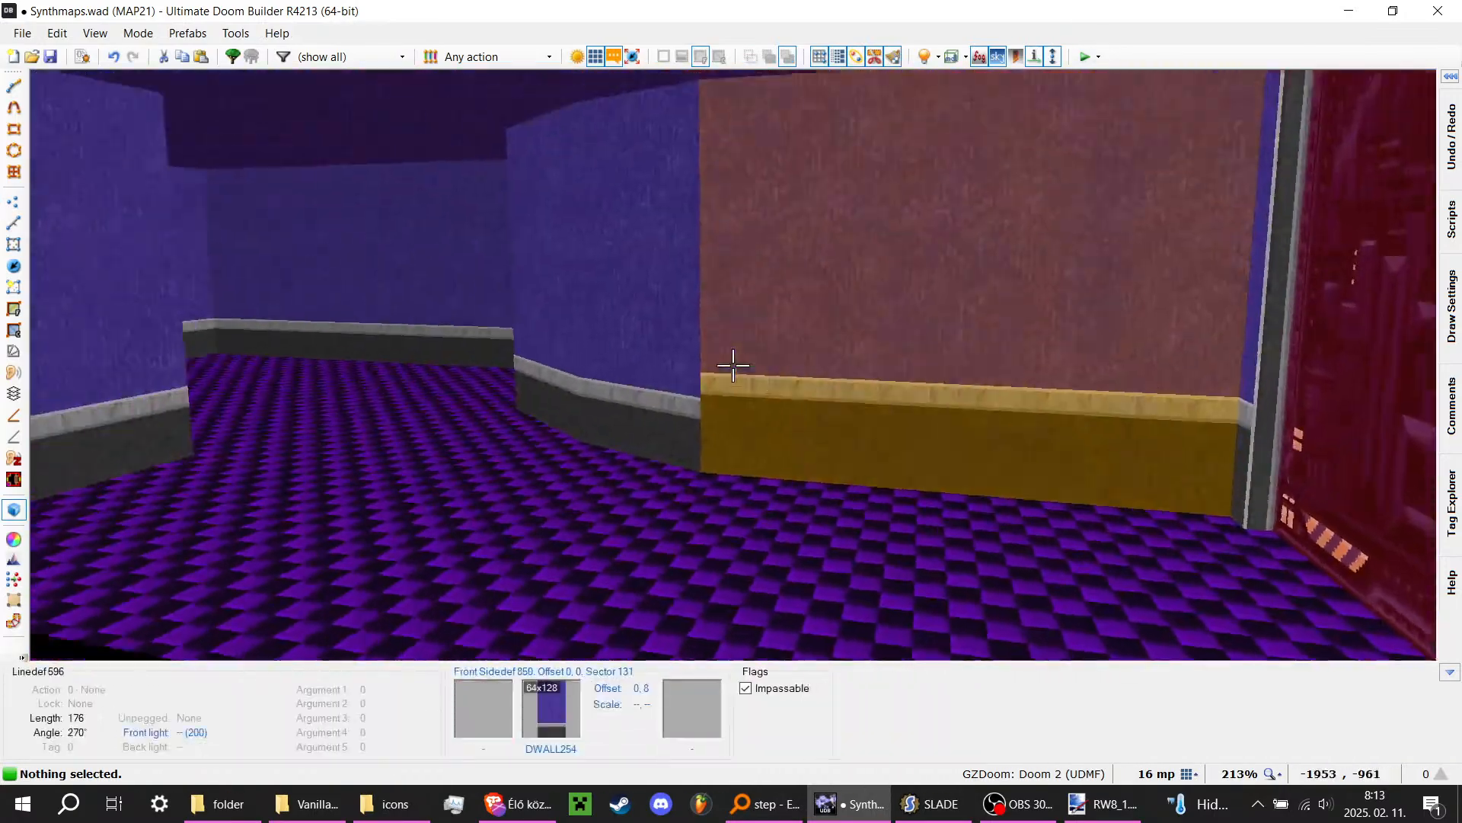
key("a")
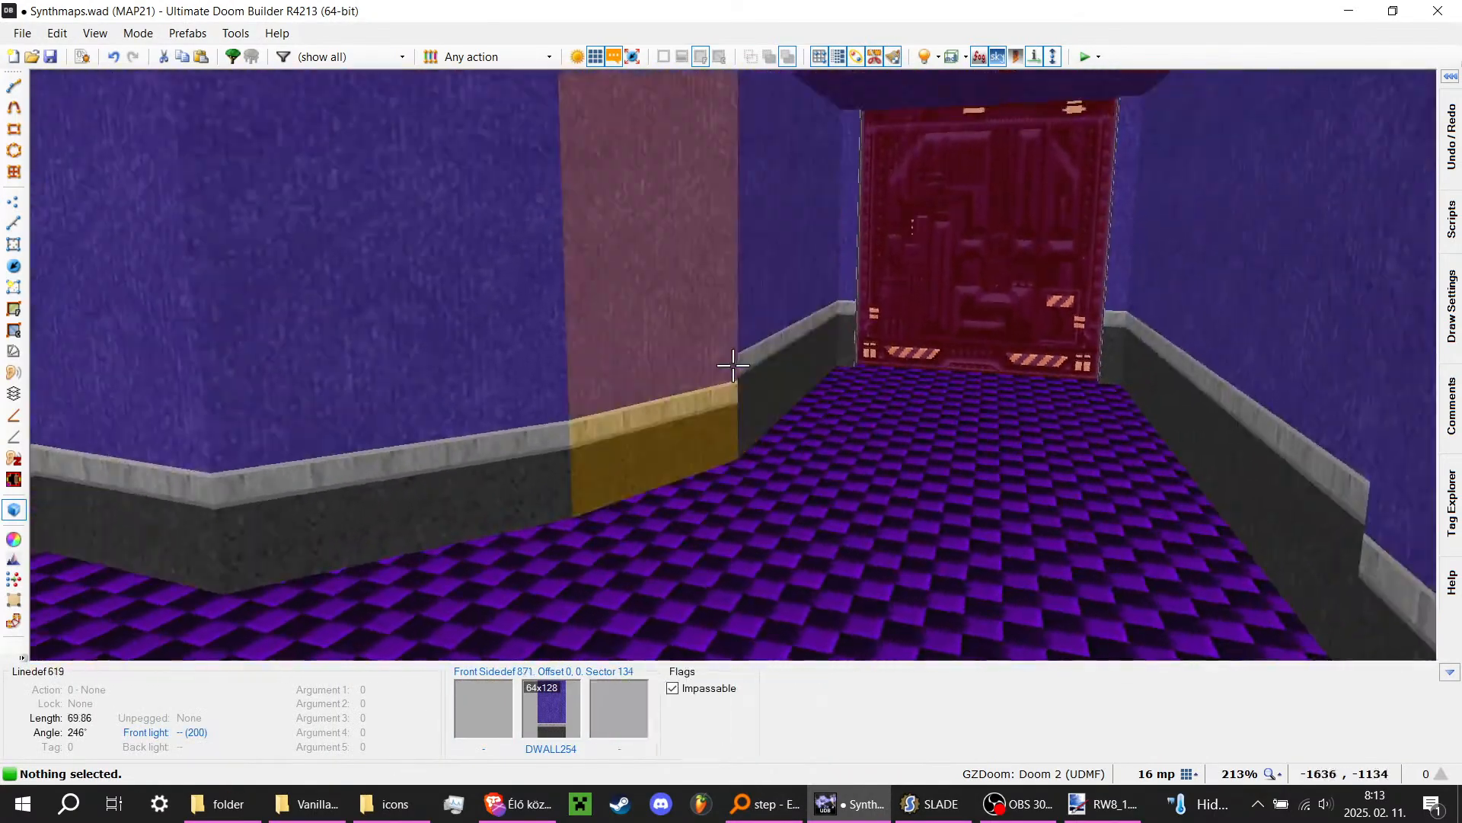
left_click(732, 365)
key("w")
left_click(733, 365)
left_click(733, 365)
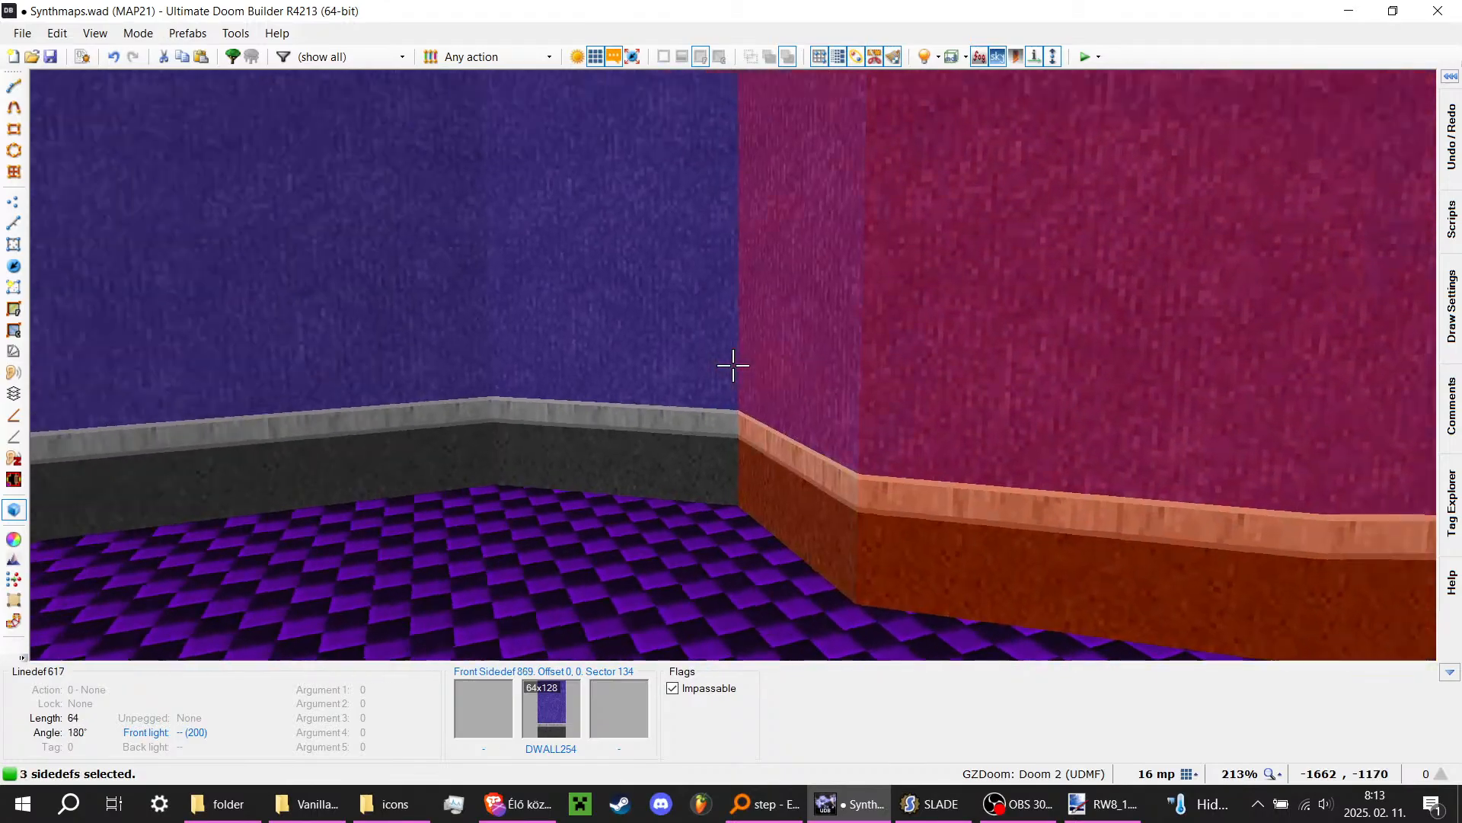
left_click(733, 366)
key("d")
left_click(733, 366)
left_click(733, 366)
left_click(733, 365)
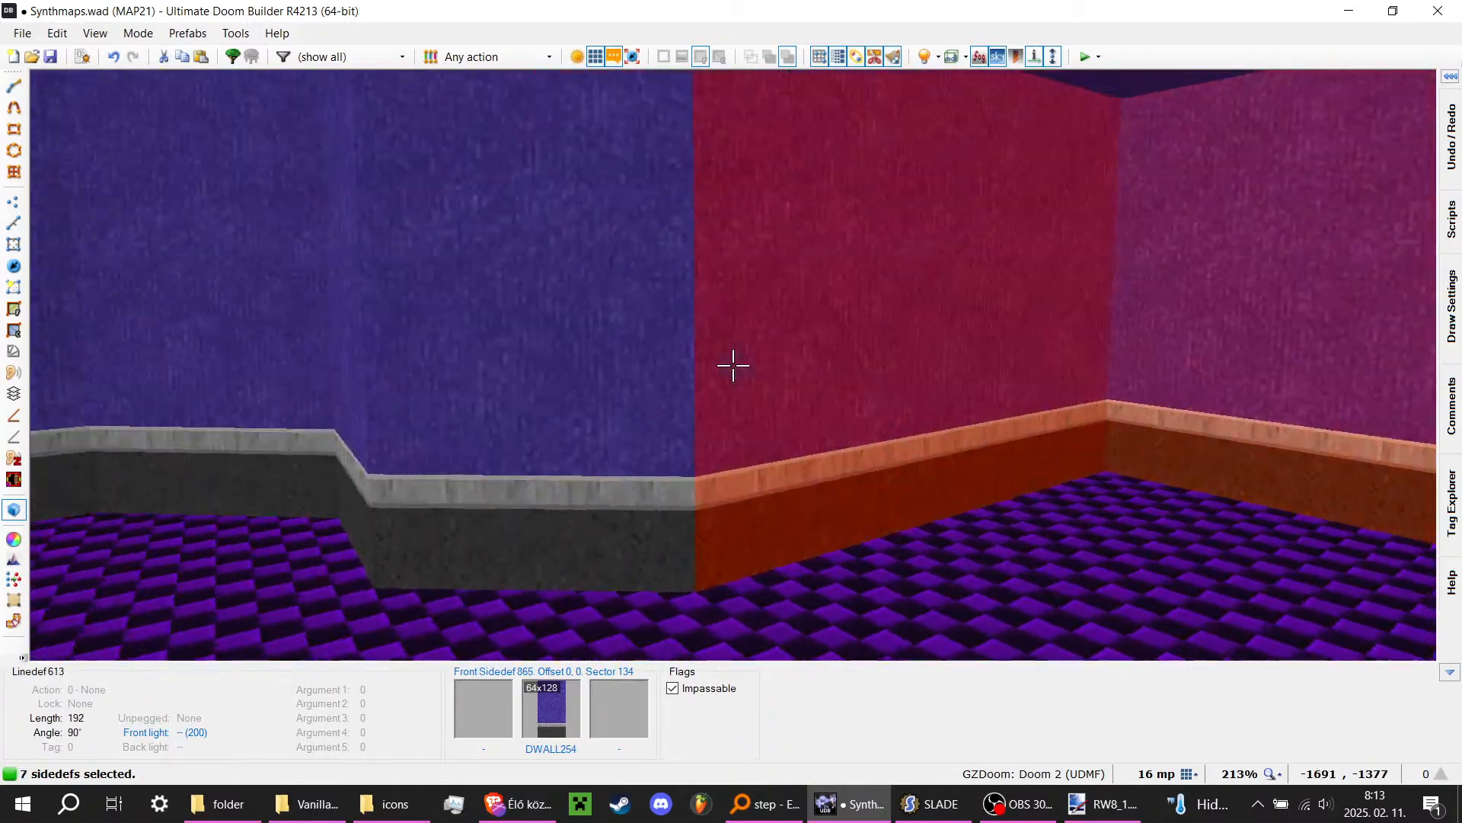
left_click(733, 366)
left_click(732, 365)
left_click(732, 366)
left_click(733, 366)
key("w")
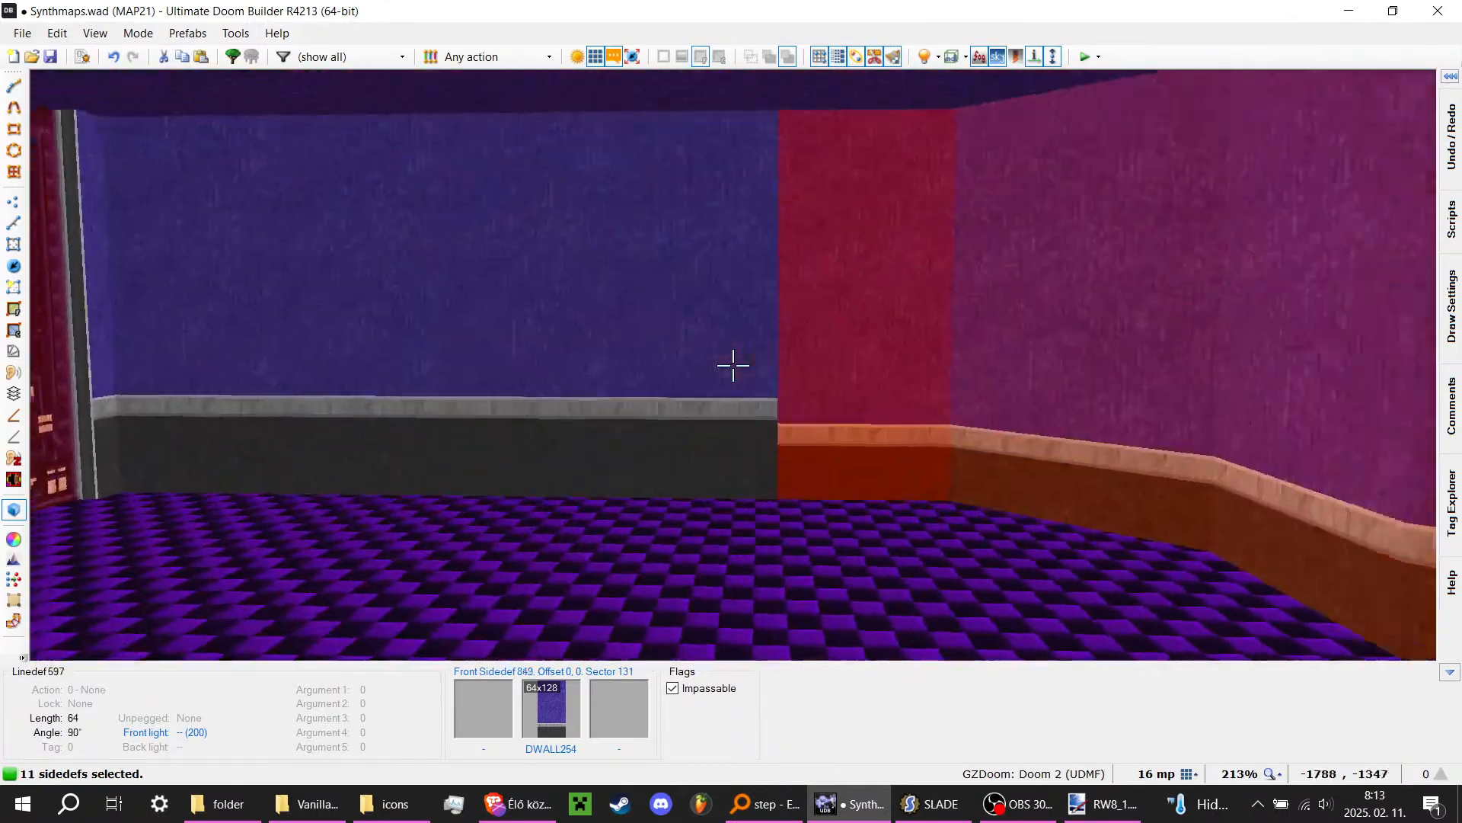
key("w")
key("Up")
key("Up")
key("Up")
key("Up")
key("Up")
key("Up")
key("Up")
key("Up")
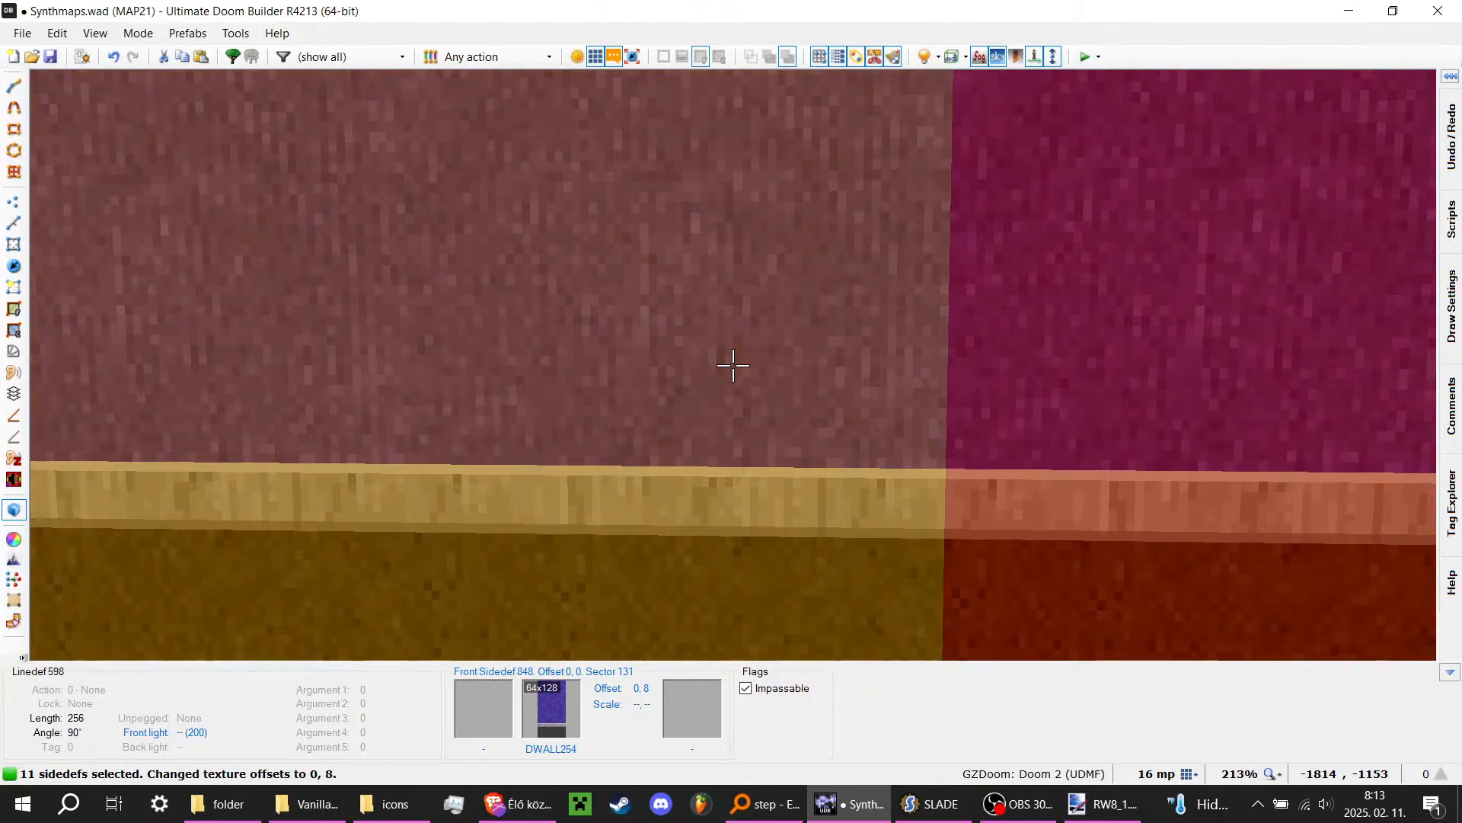
Step: Clear the wall selection, auto-align the DWALL254 textures horizontally around the room and extension, and save the map
key("c")
key("a")
key("d")
key("e")
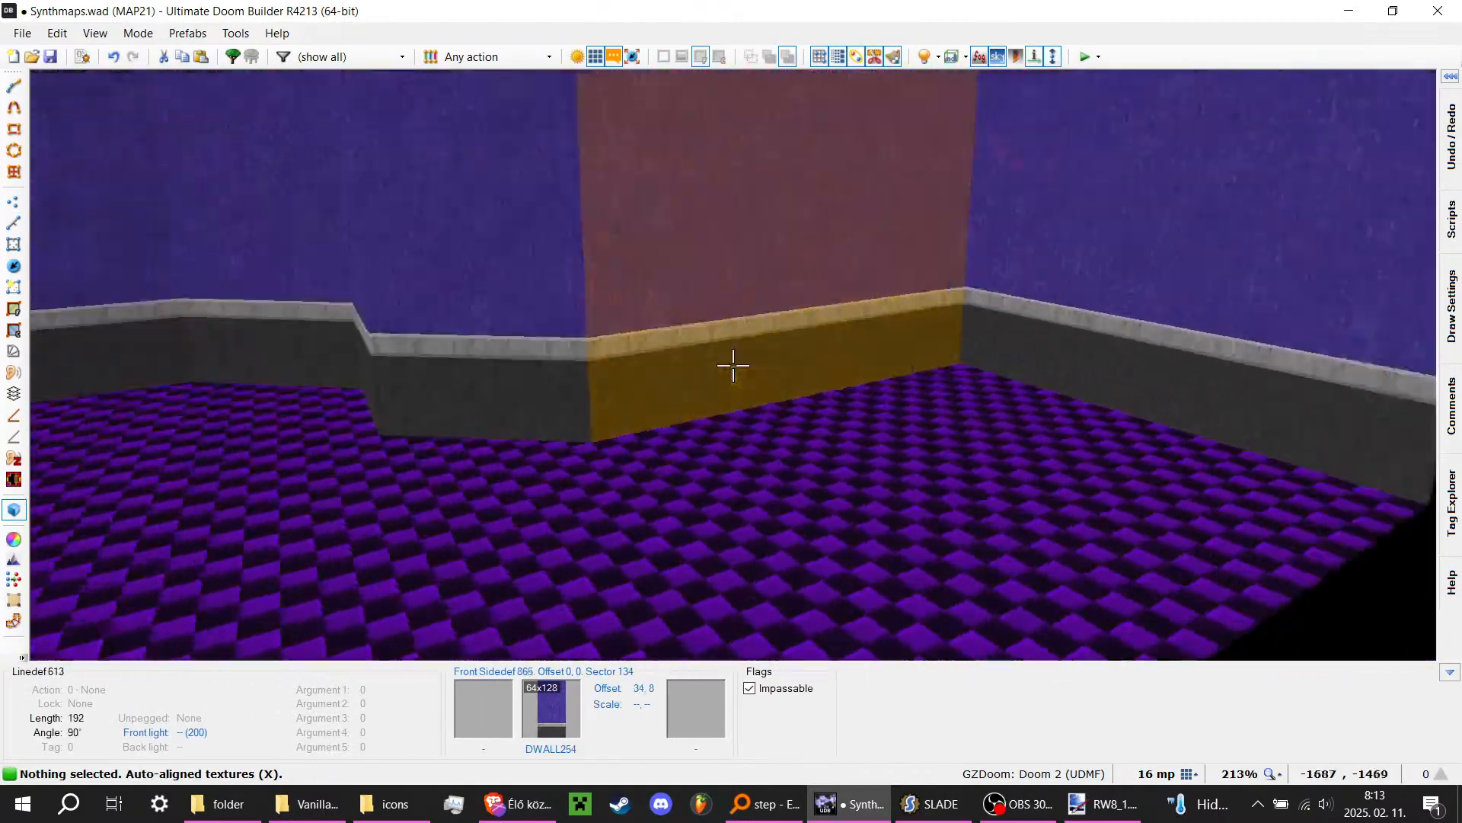
key("ctrl+s")
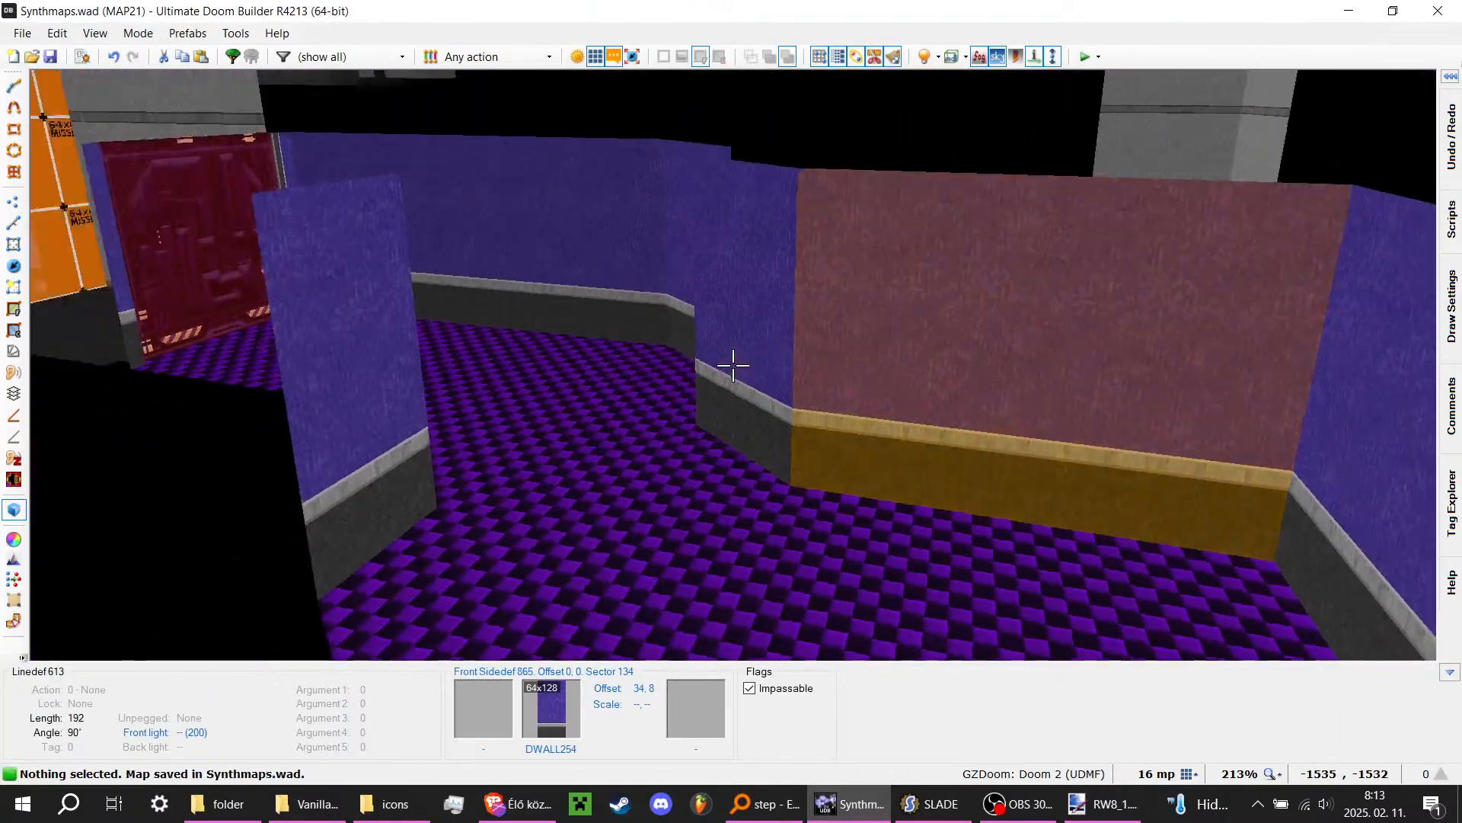
Step: Examine the wall alignment, floor and shape of the new extension in 3D
key("e")
key("d")
key("e")
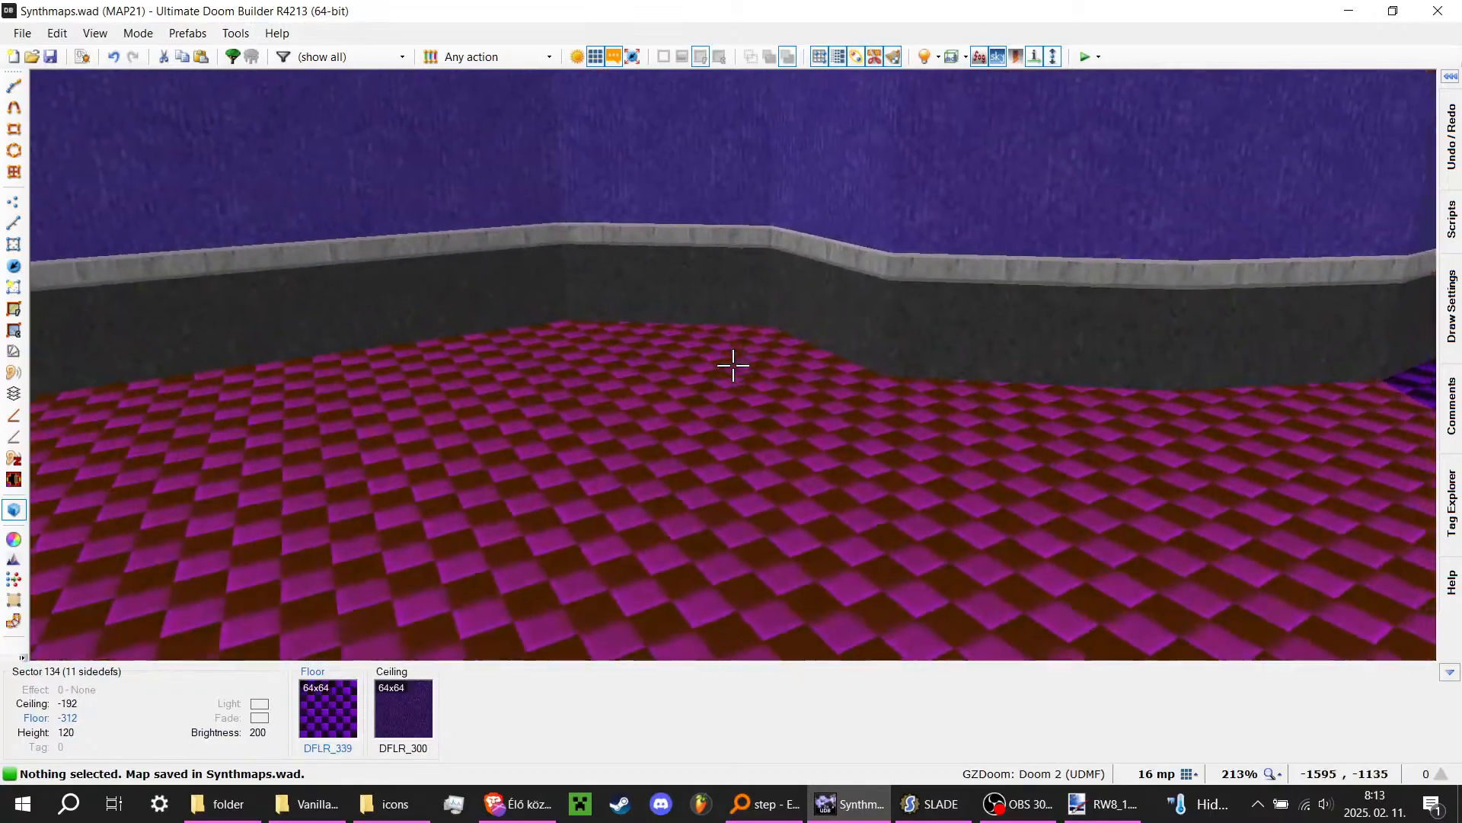
key("d")
key("e")
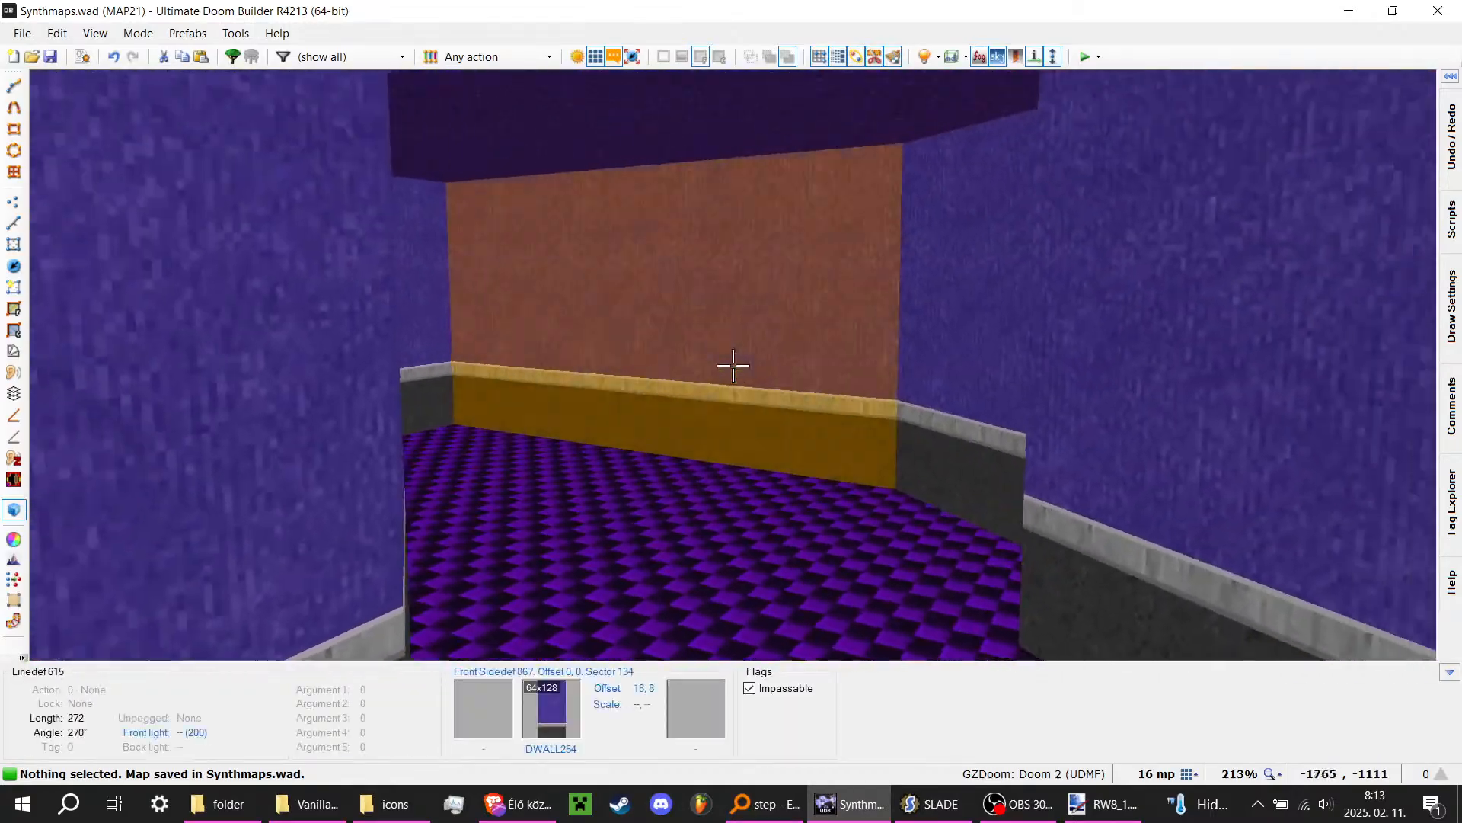
key("e")
key("q")
Step: Draw a side room about 104 by 80 units west of the extension's 64-unit wall, with 8-unit notches at its opening
scroll(734, 364, "down", 5)
scroll(641, 457, "up", 5)
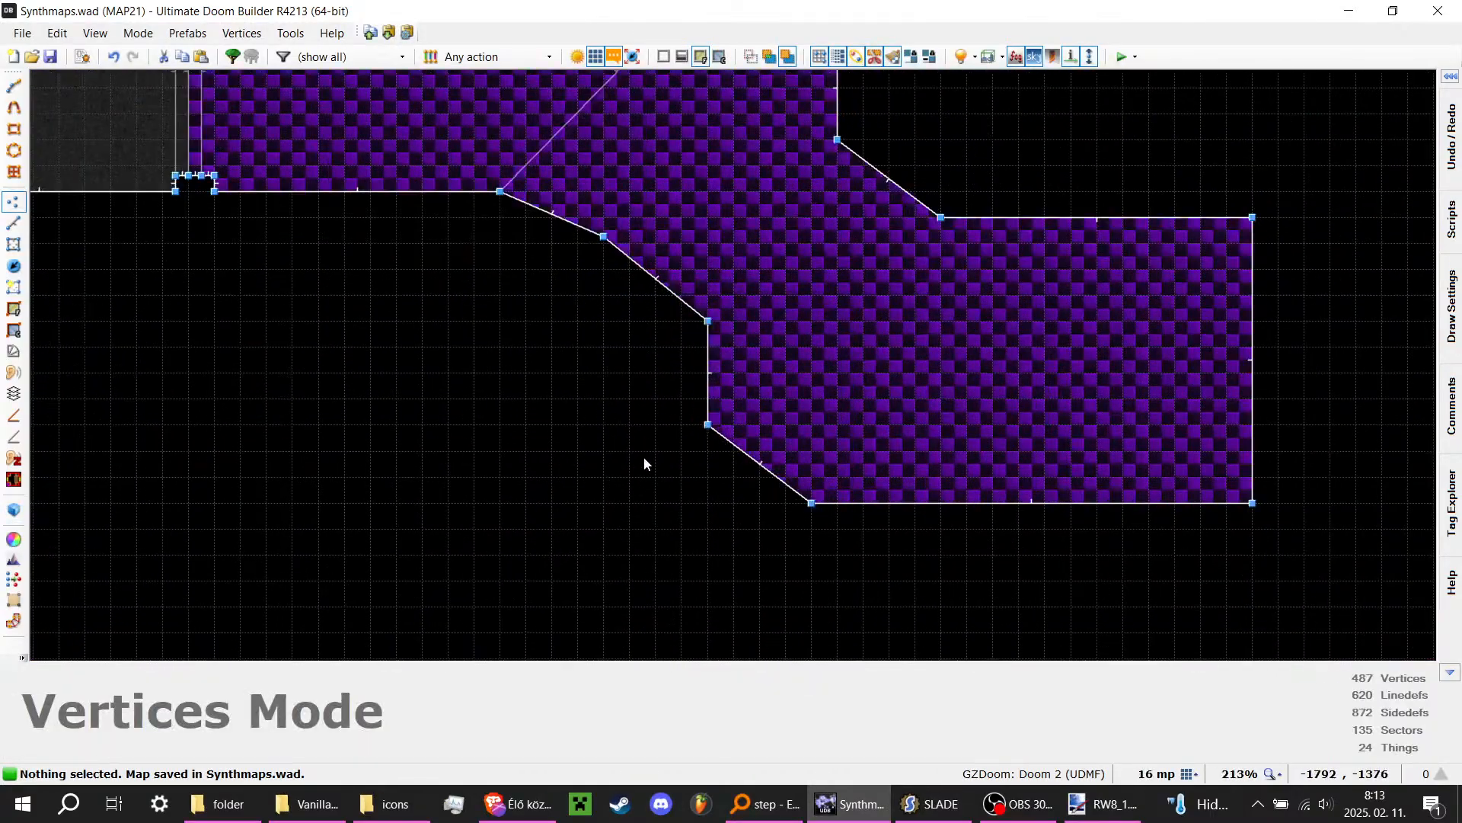
scroll(644, 463, "up", 1)
left_click(14, 87)
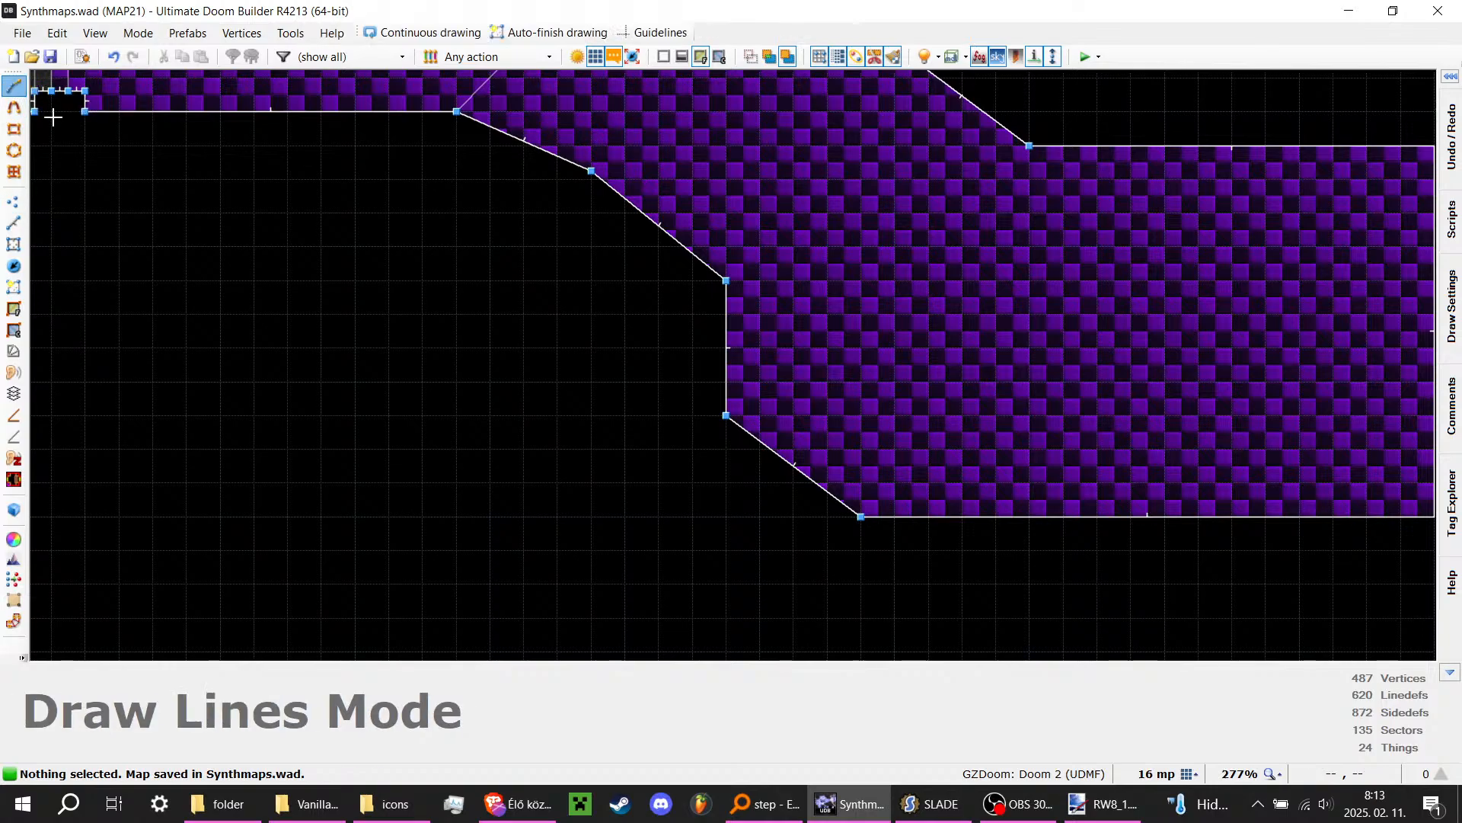
scroll(652, 336, "up", 1)
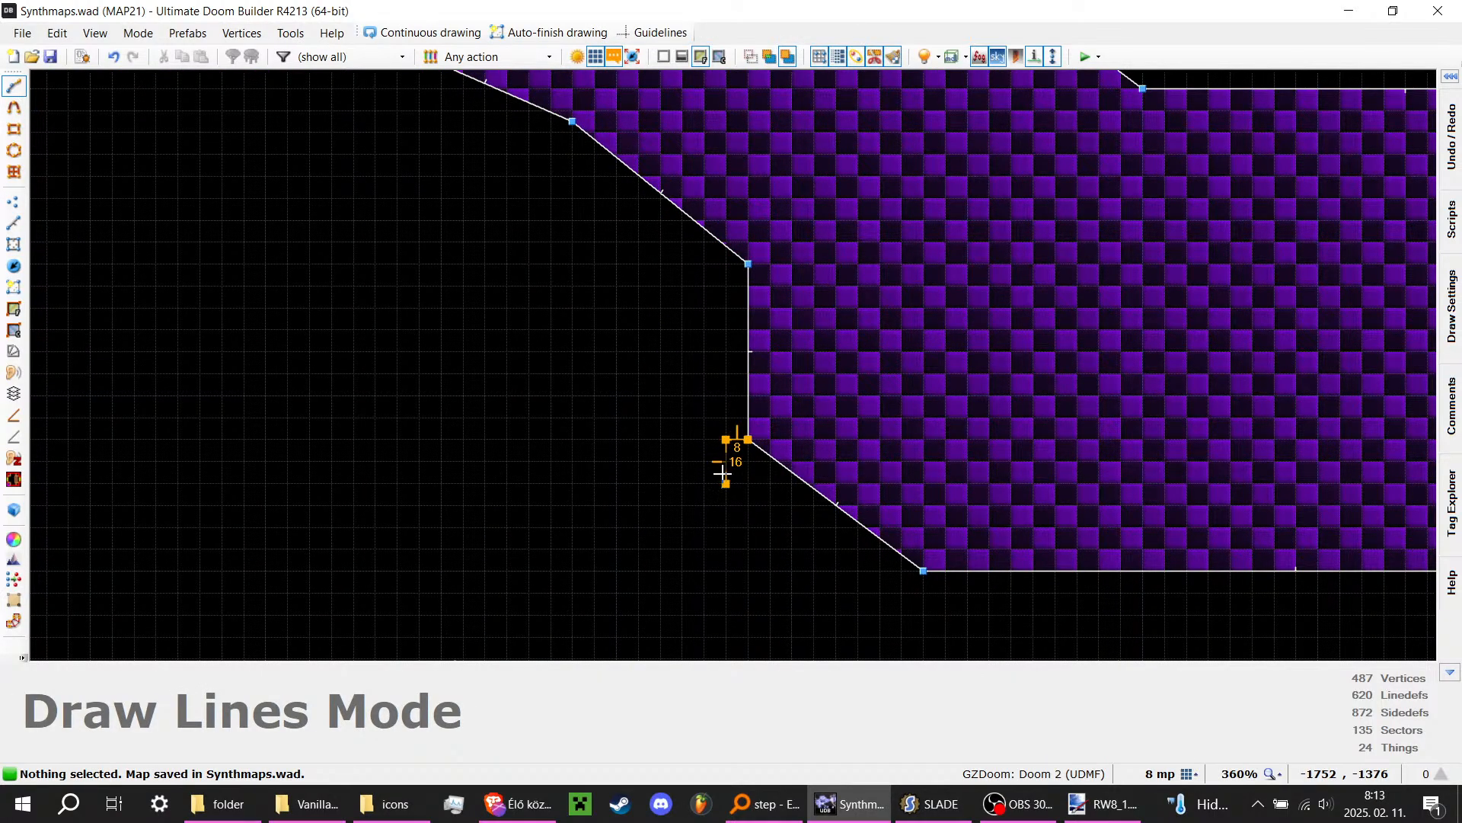
scroll(722, 473, "up", 1)
scroll(728, 468, "down", 1)
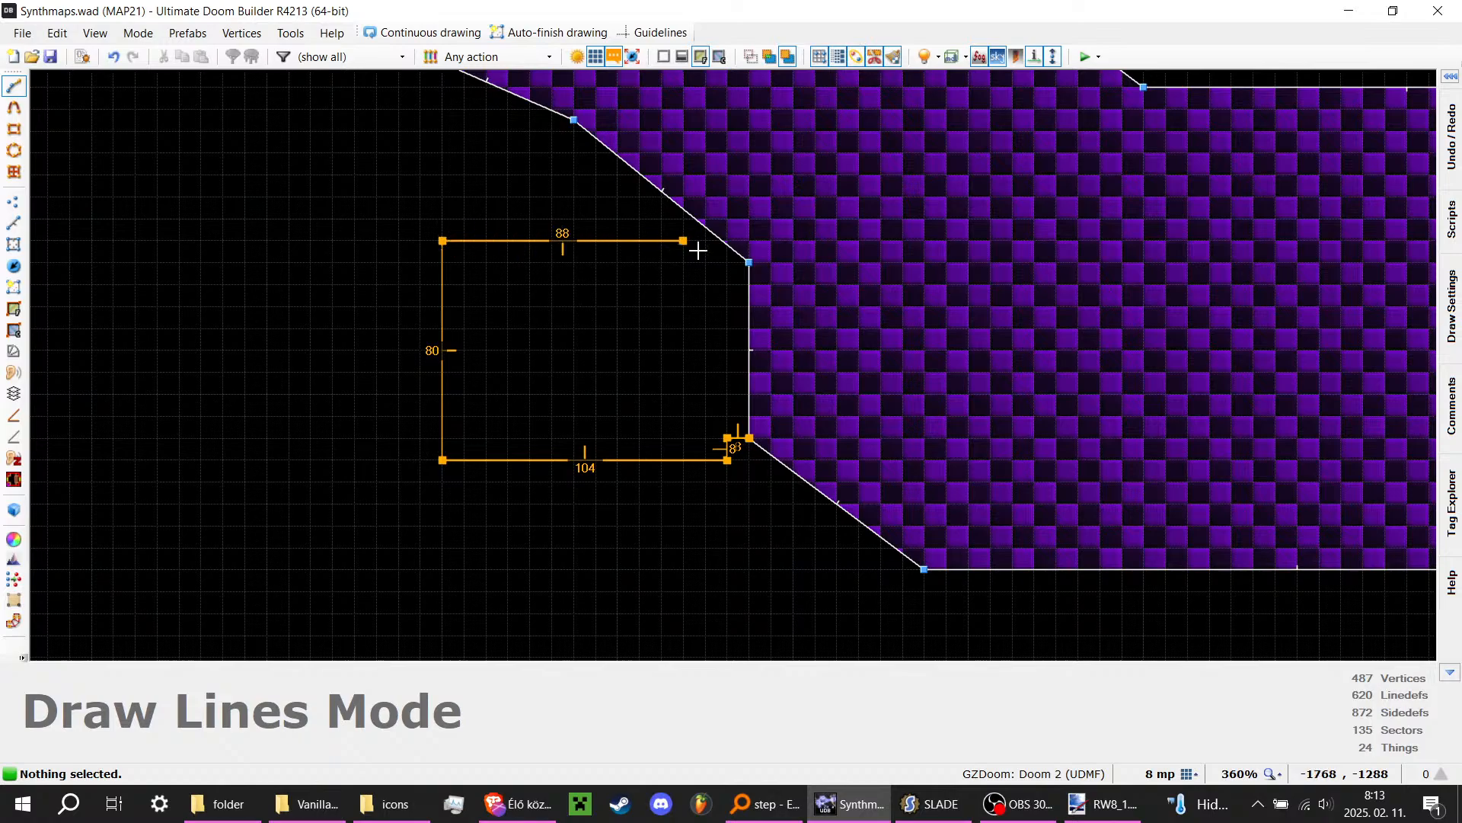
scroll(698, 250, "up", 2)
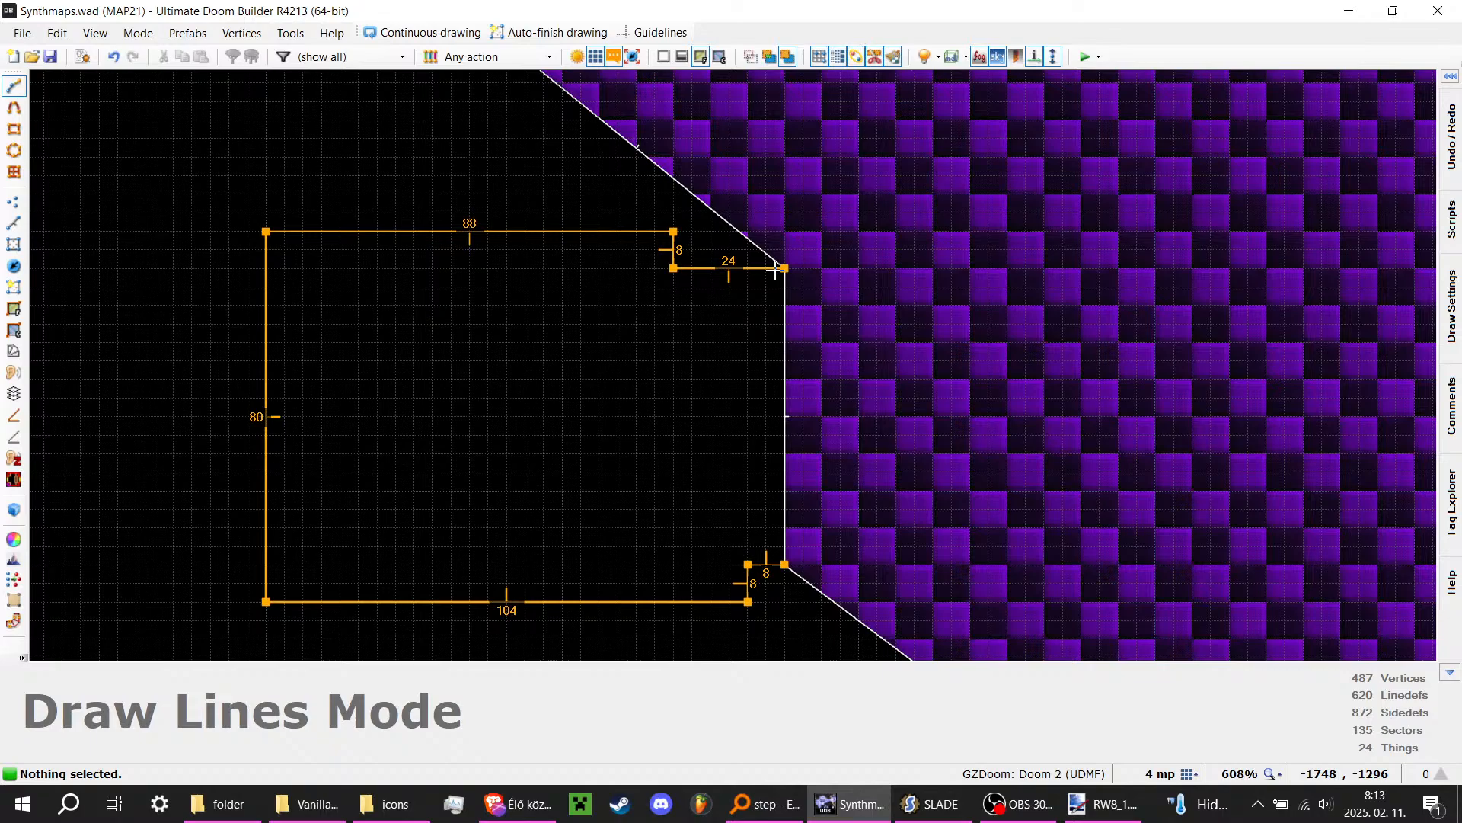
left_click(778, 567)
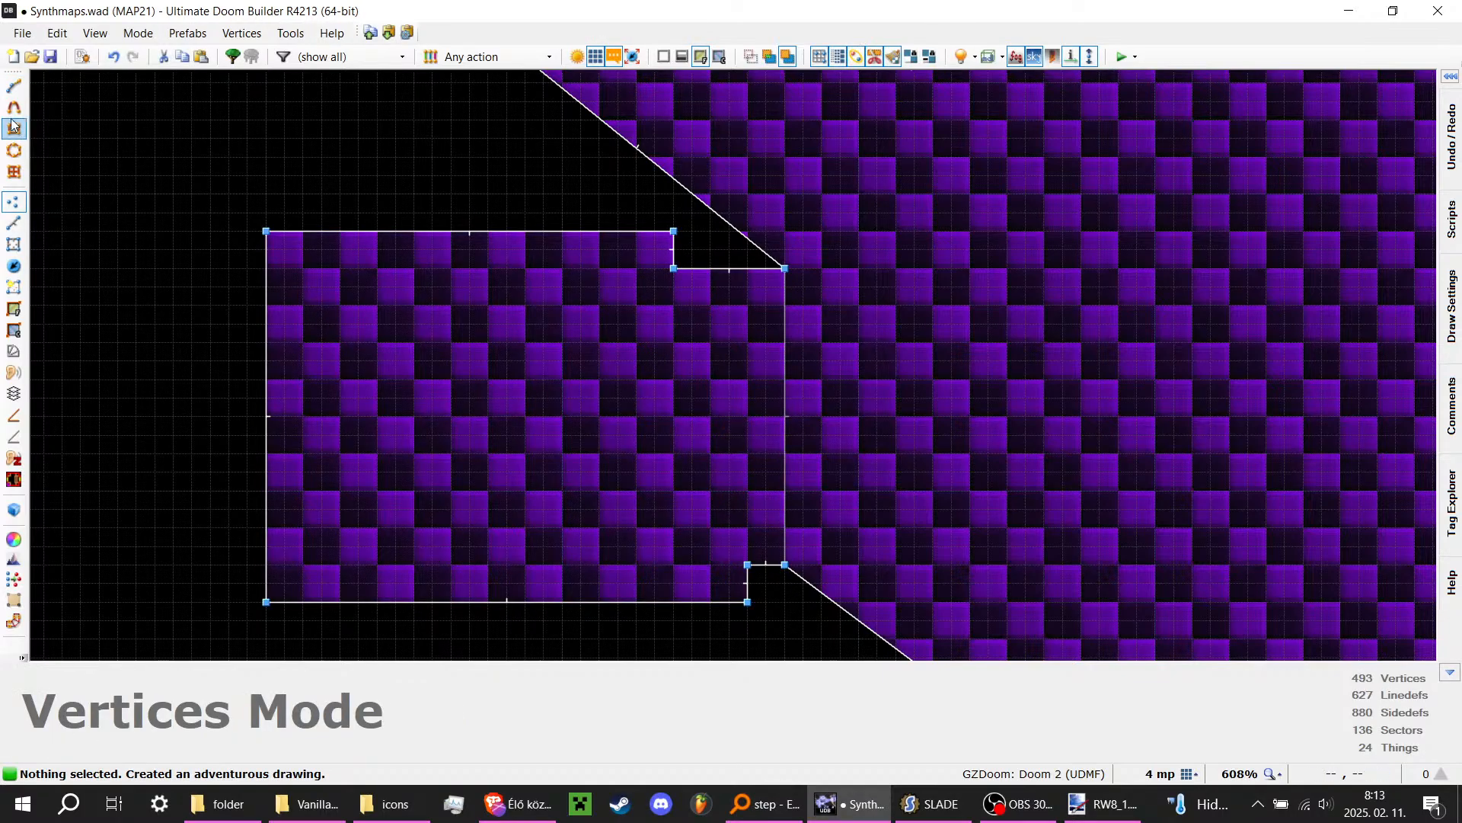
Step: Divide off an 8-unit-deep strip at the room's opening and shorten the room's south wall to 88 units by moving its notch vertices
left_click(15, 94)
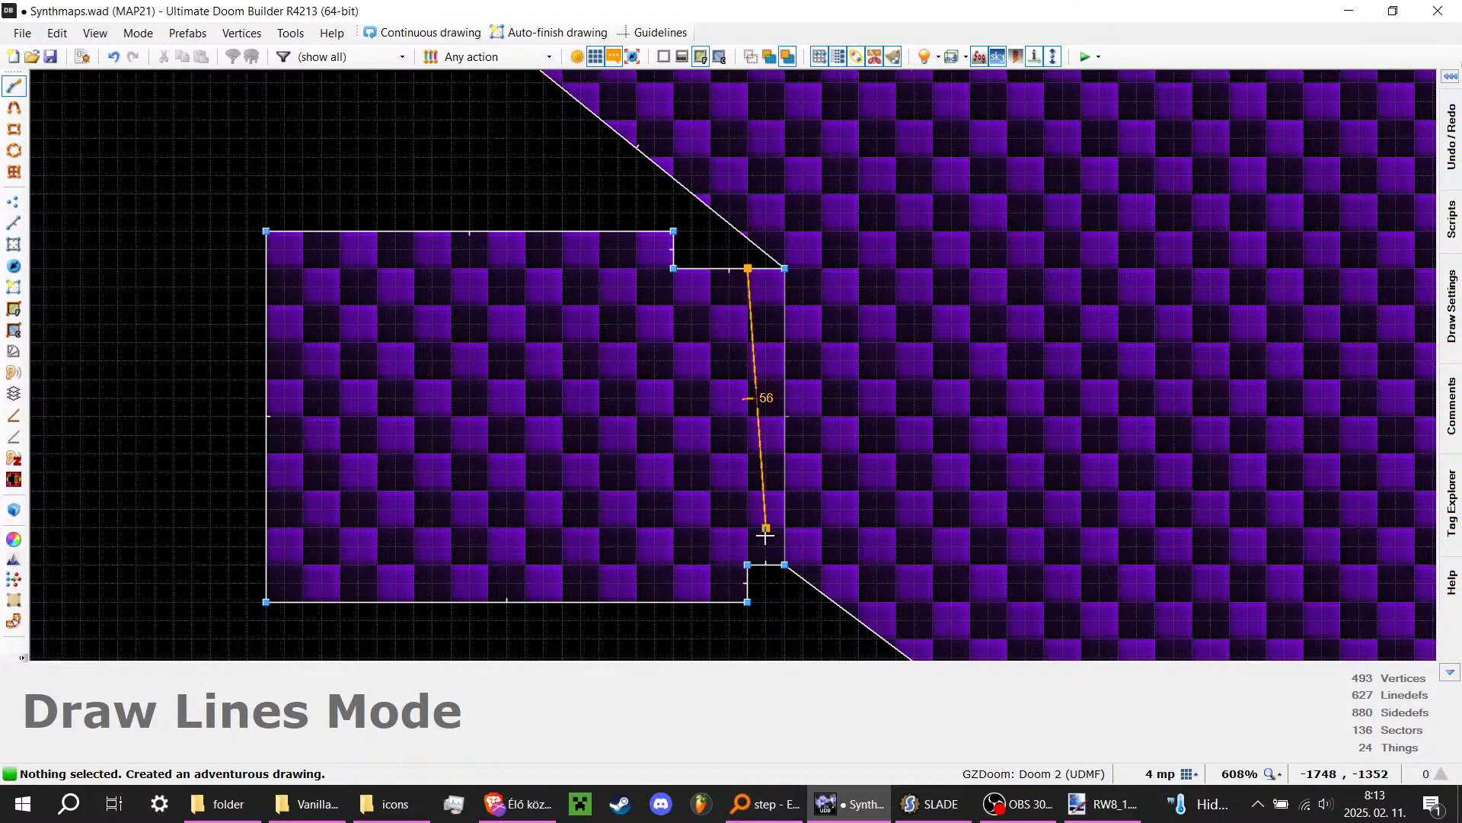
left_click(785, 269)
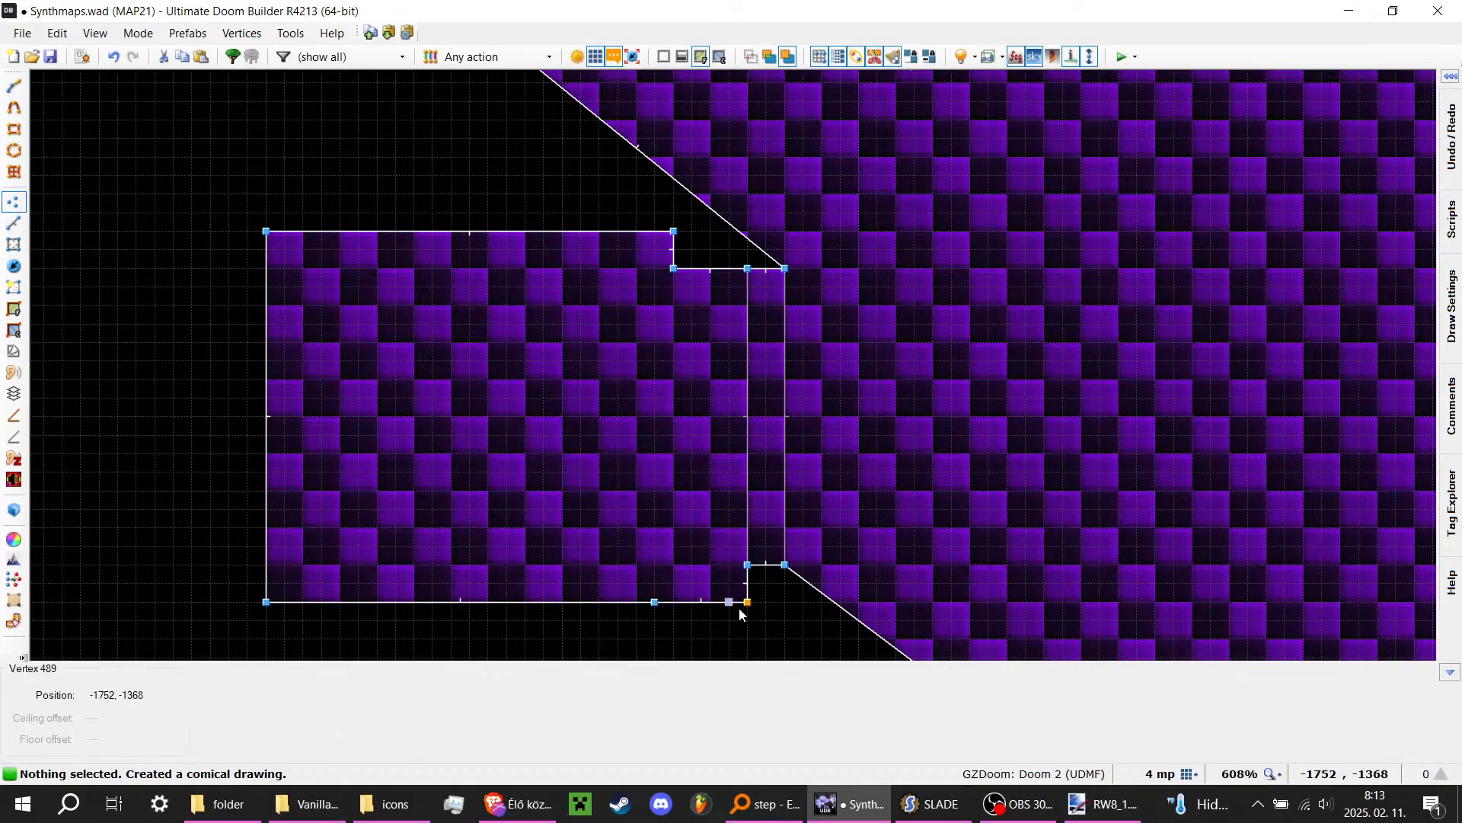
left_click_drag(746, 603, 653, 564)
scroll(521, 271, "down", 3)
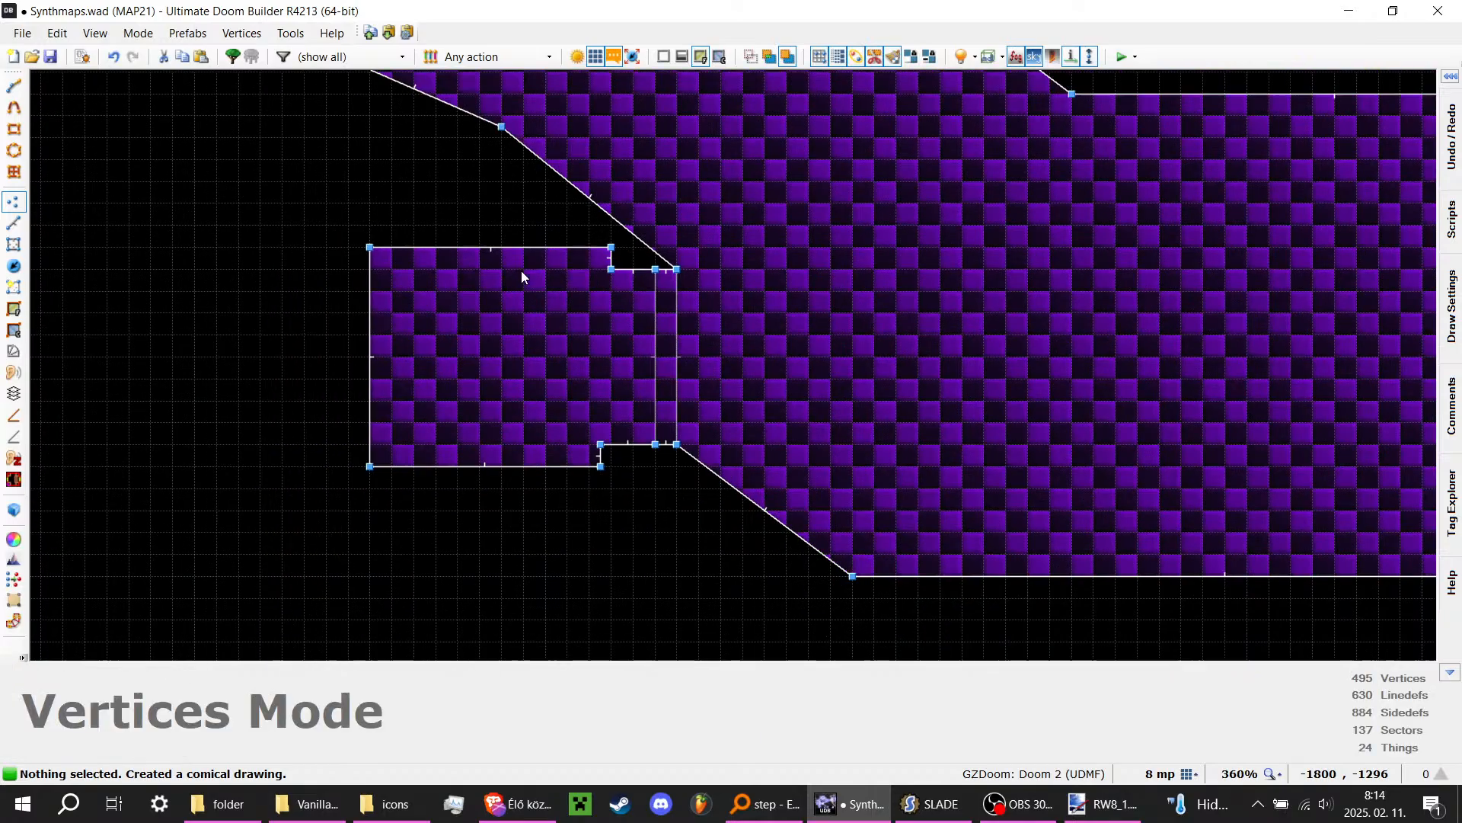
scroll(521, 271, "up", 4)
scroll(628, 555, "down", 1)
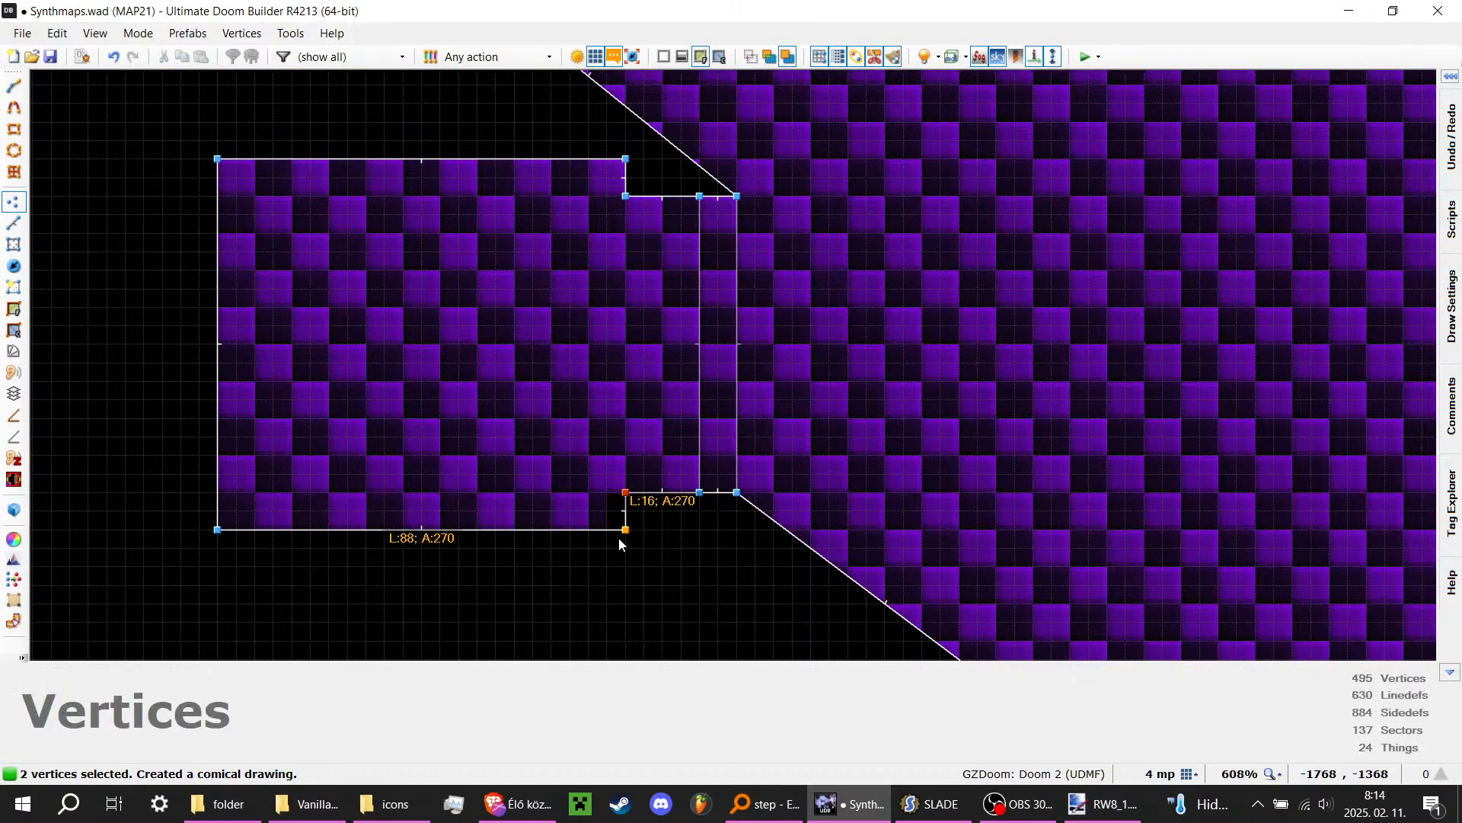
Step: Give the two 8-unit side walls of the opening strip the DWALL228 texture and the Upper unpegged flag
key("q")
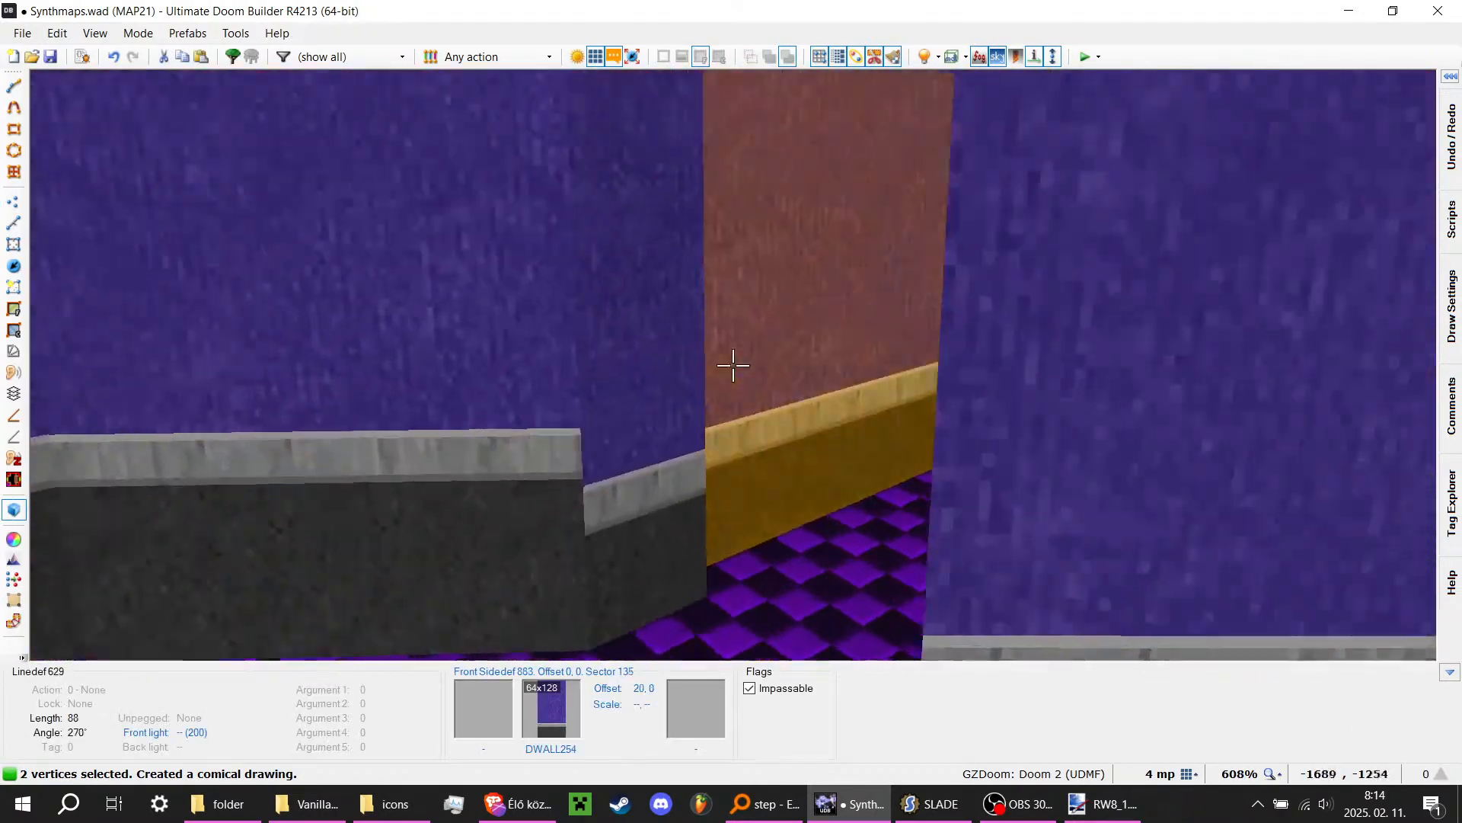
left_click(734, 365)
left_click(734, 365)
left_click(734, 366)
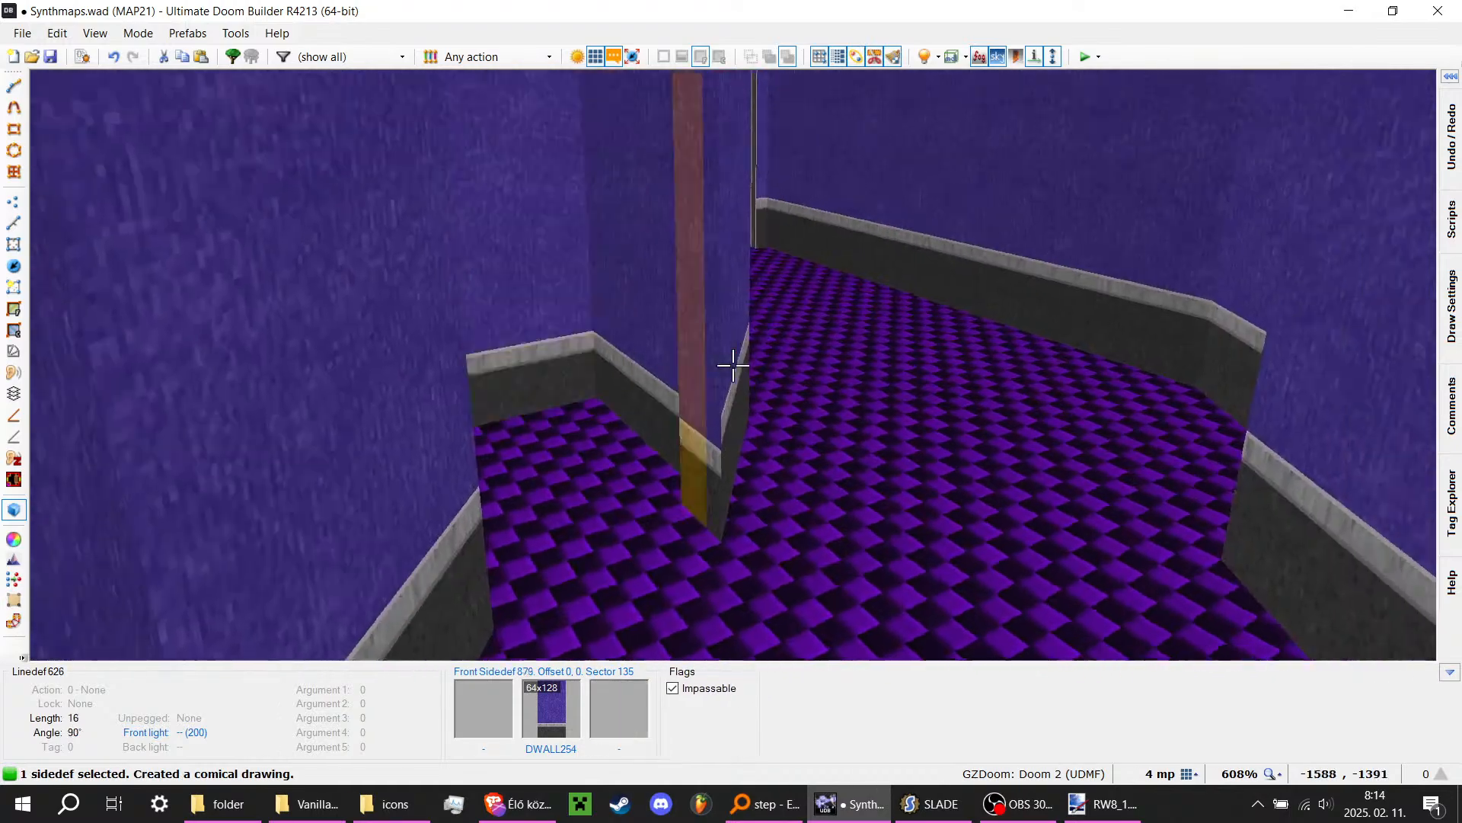
left_click(733, 366)
right_click(733, 365)
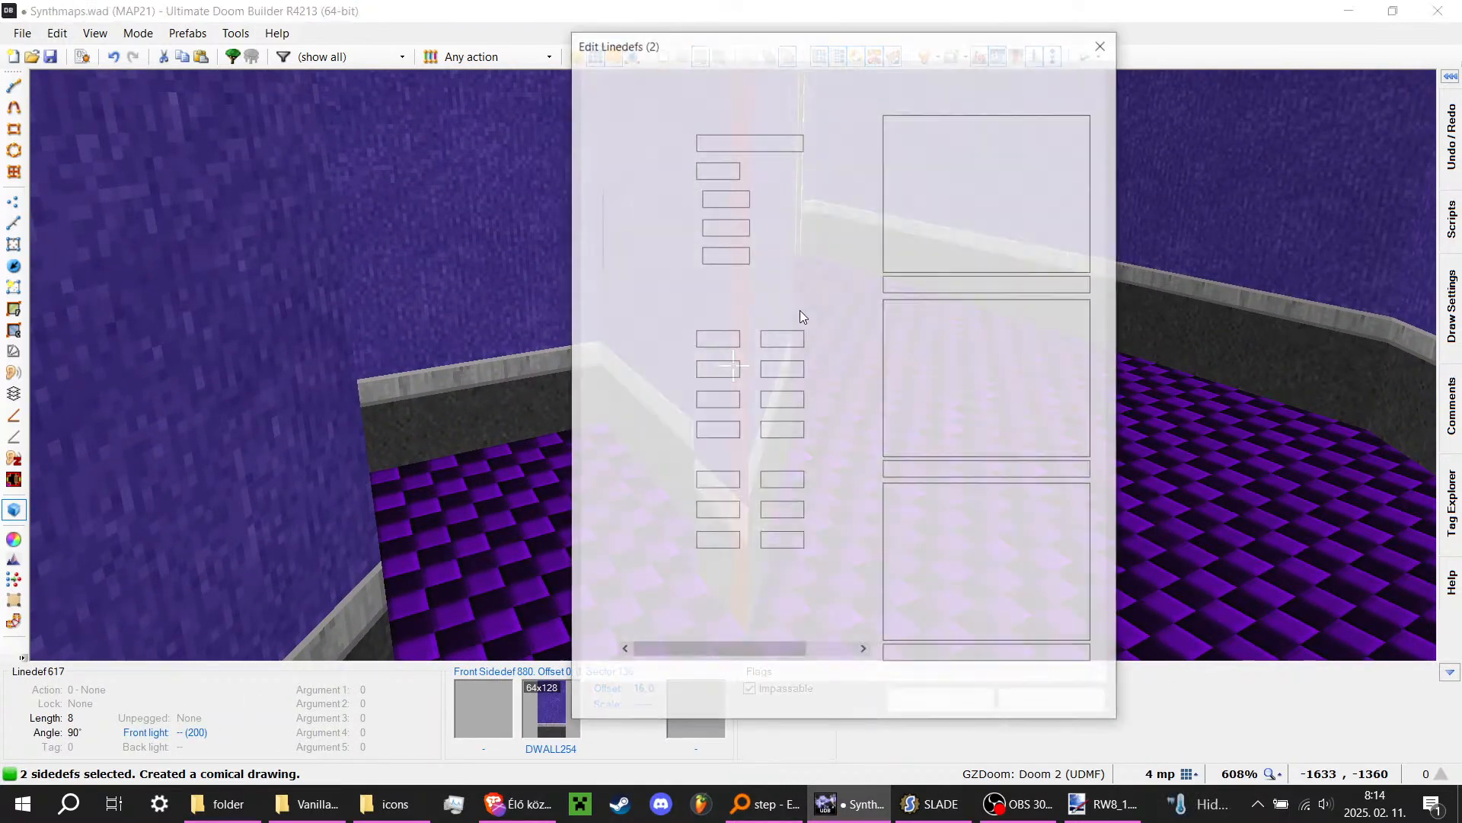
left_click(619, 78)
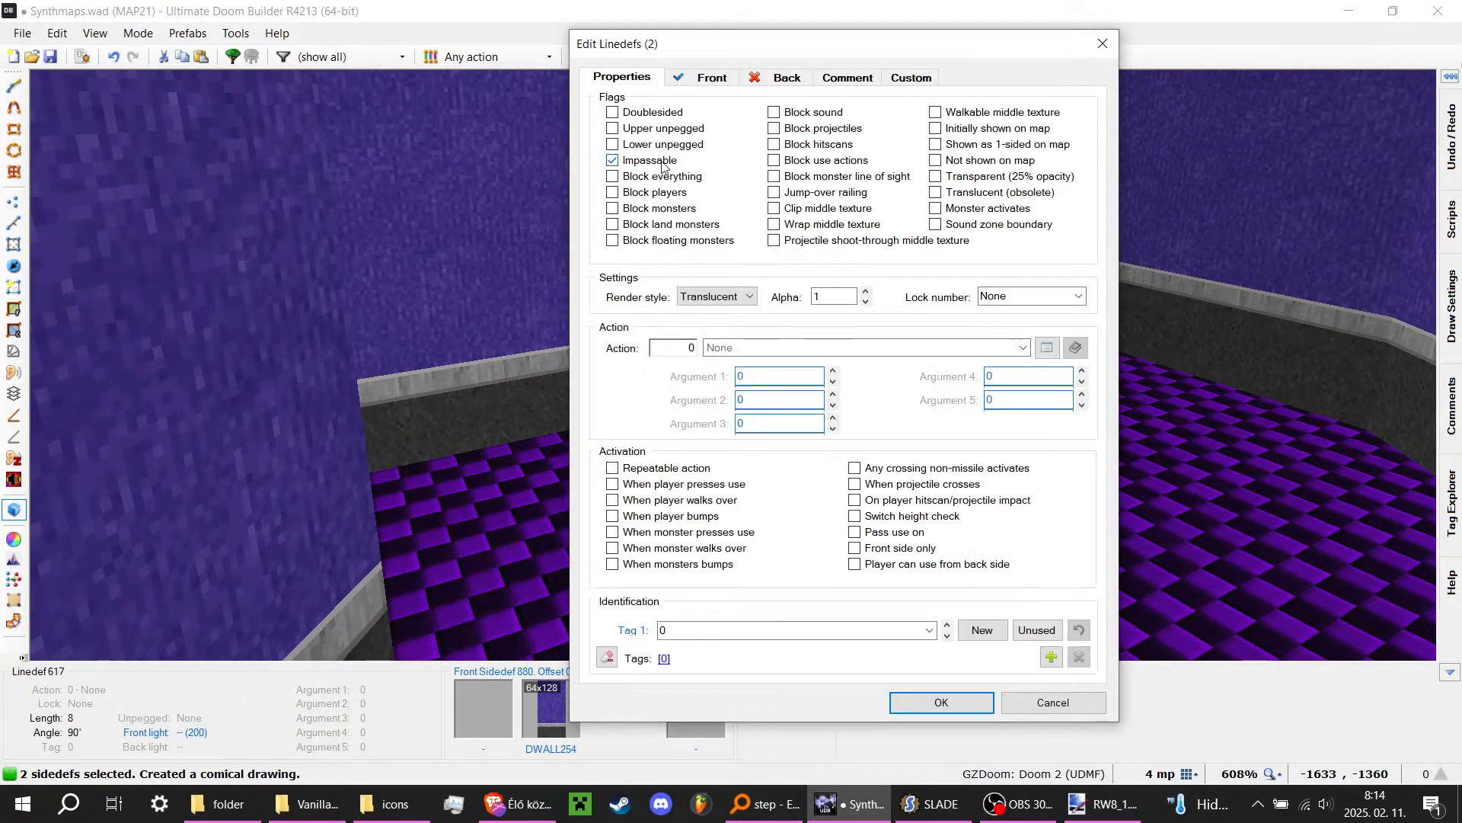
left_click(692, 83)
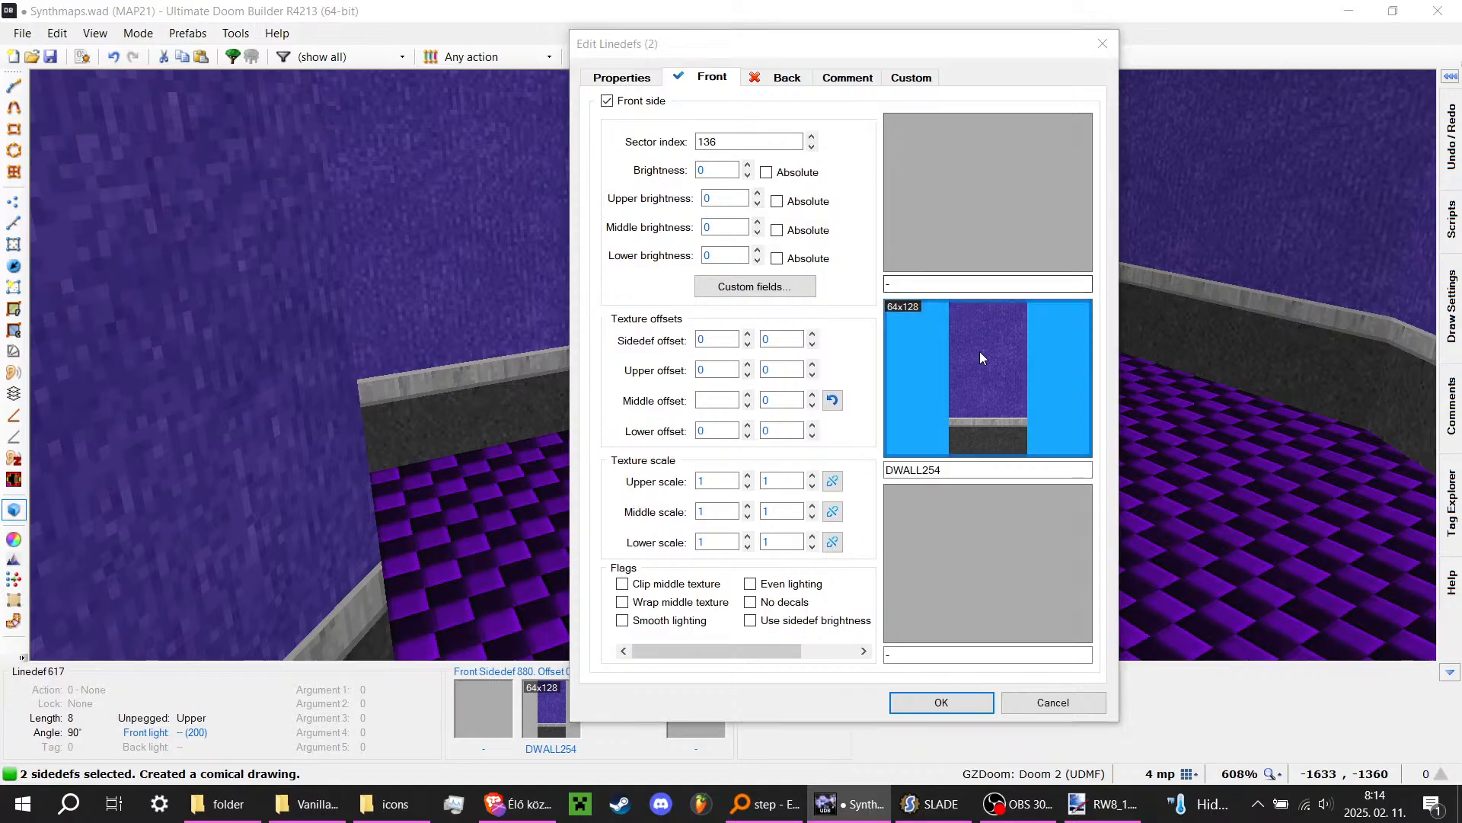
left_click(979, 350)
type("DWA")
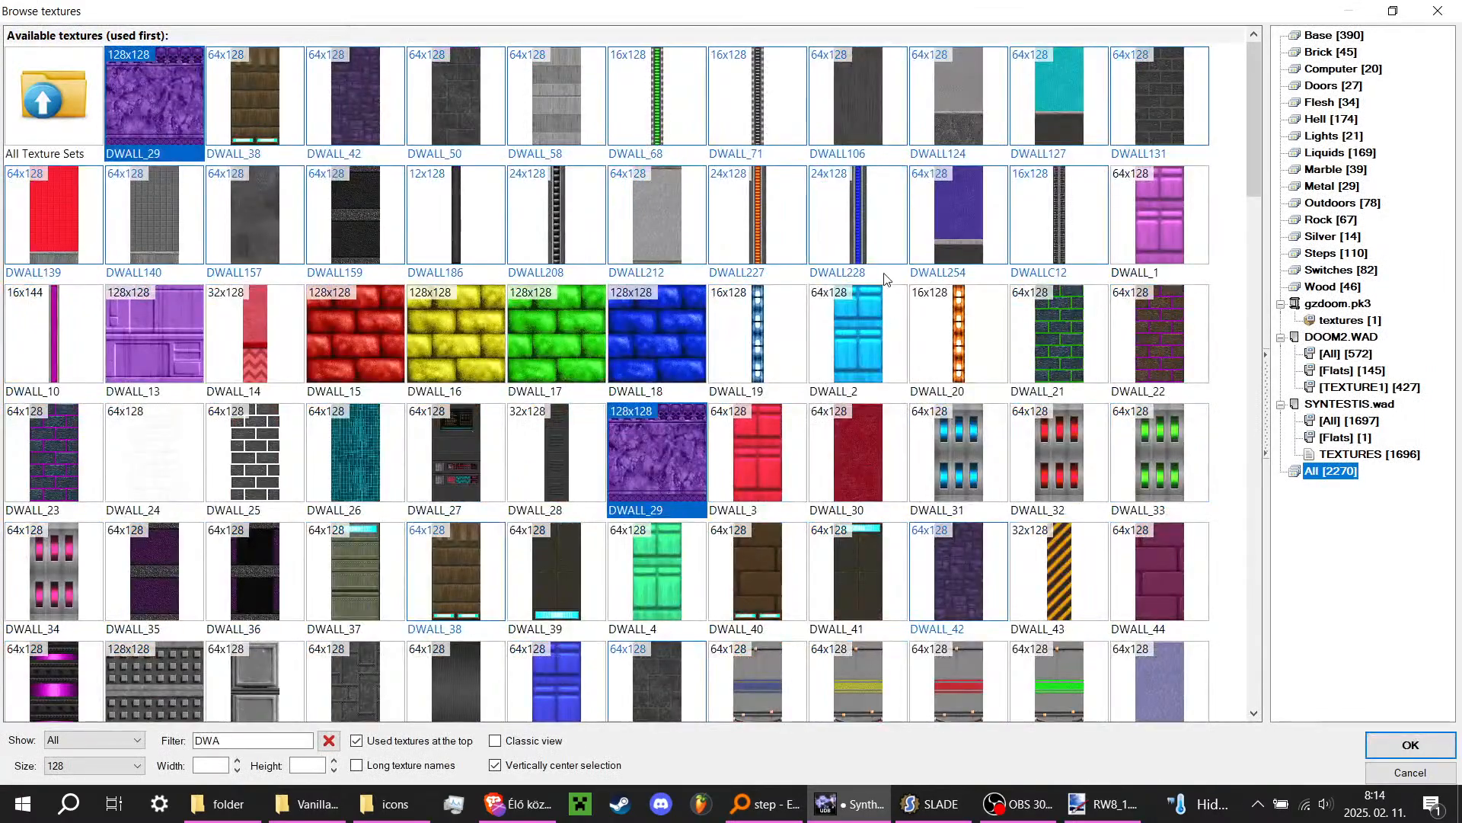
double_click(876, 256)
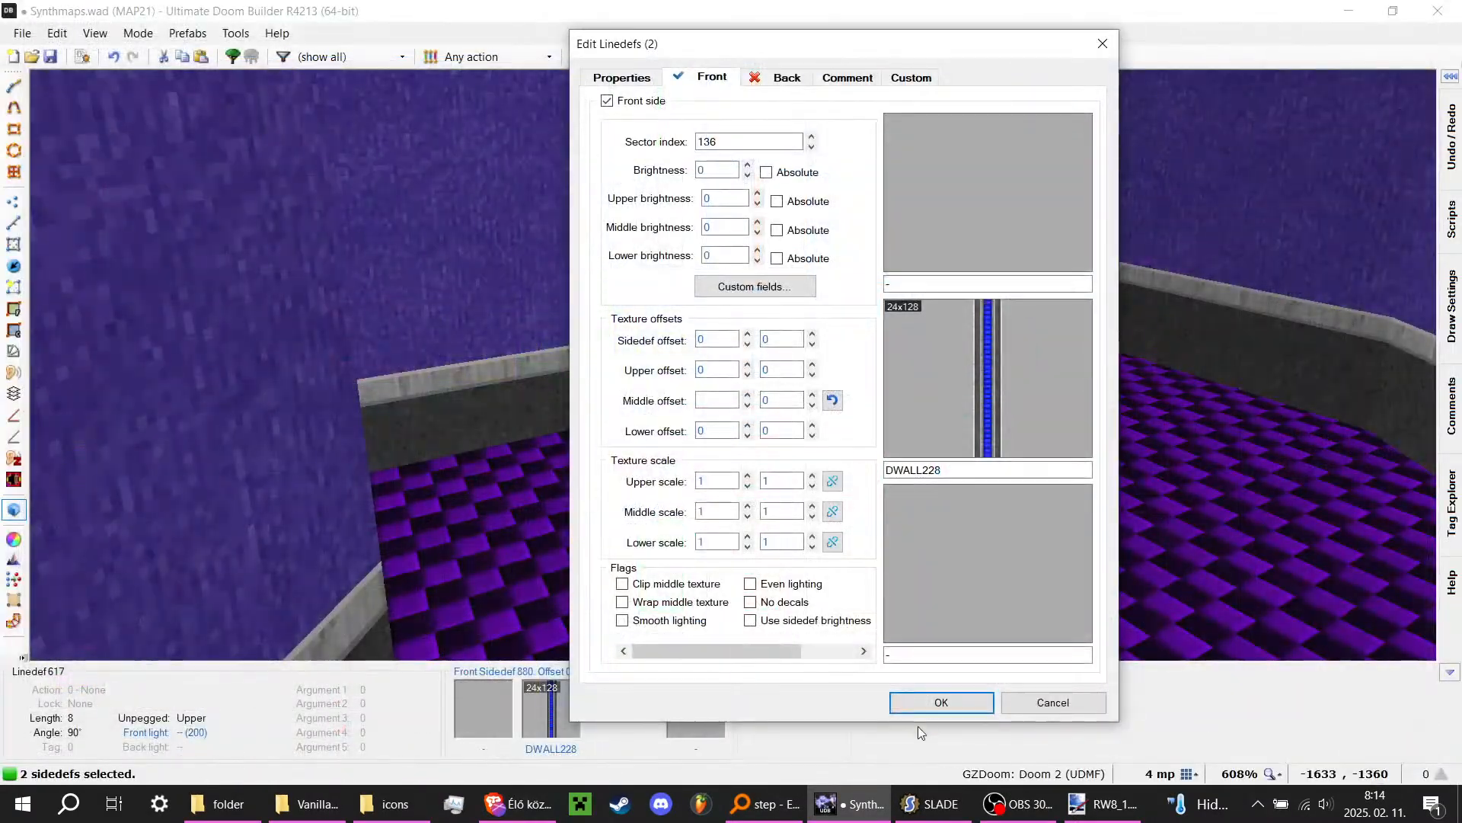
left_click(940, 701)
Step: Shift the DWALL228 texture on the strip's two side walls to a horizontal offset of 8
key("Left")
key("Left")
key("Left")
key("Left")
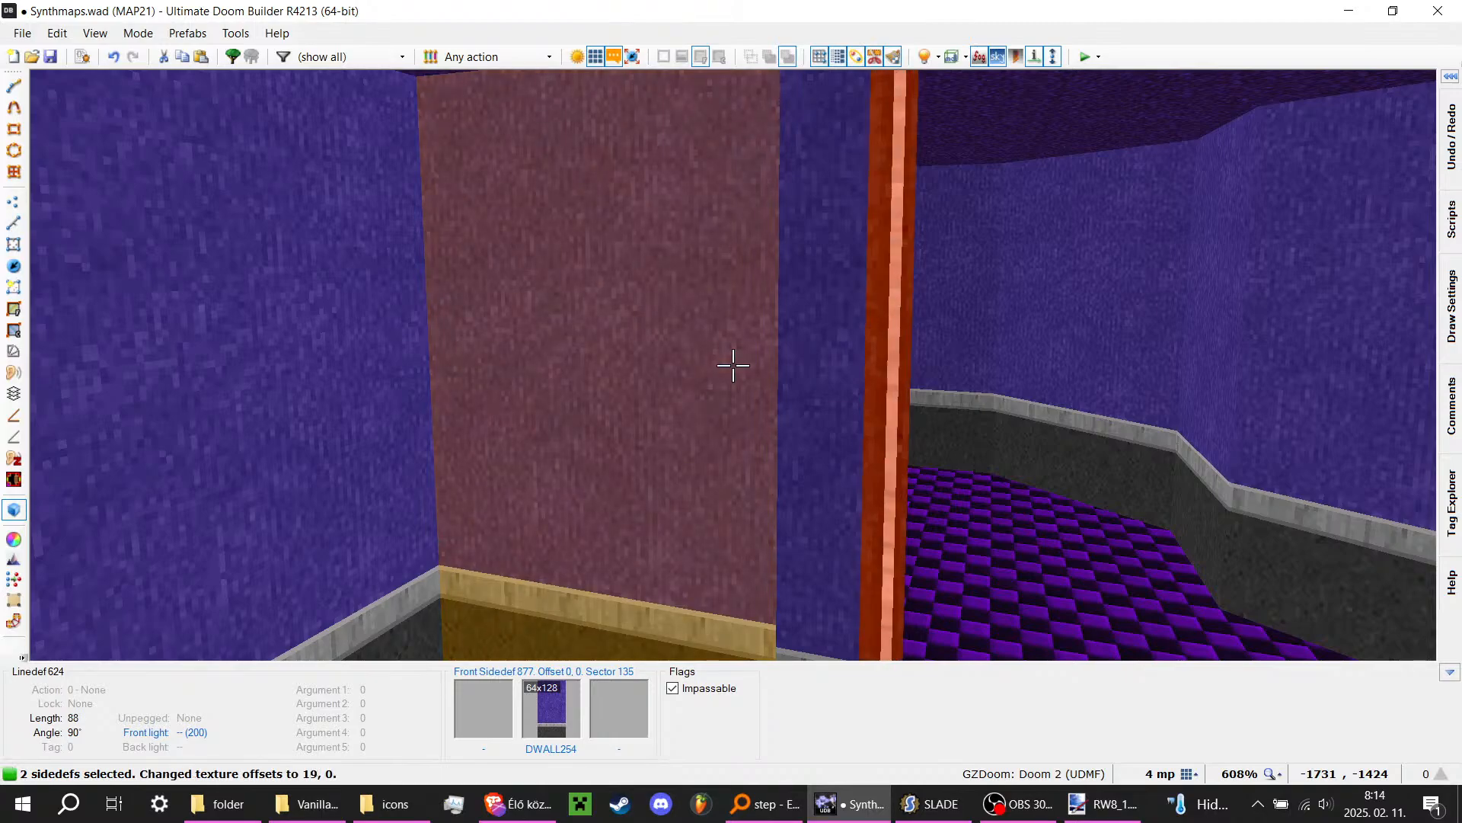
key("Right")
key("Right")
key("Right")
key("Right")
key("Right")
key("Right")
key("Right")
key("Right")
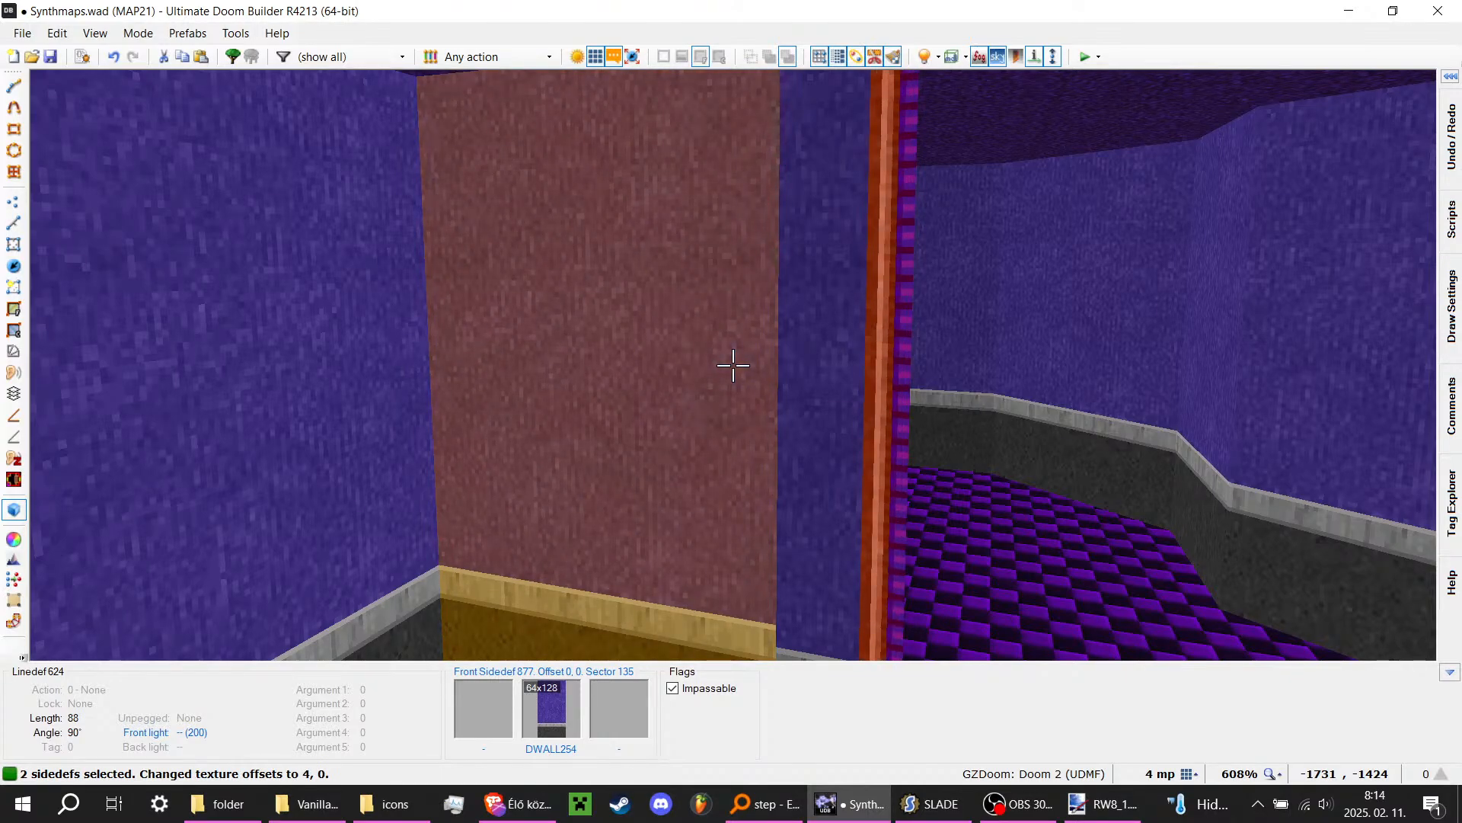
key("w")
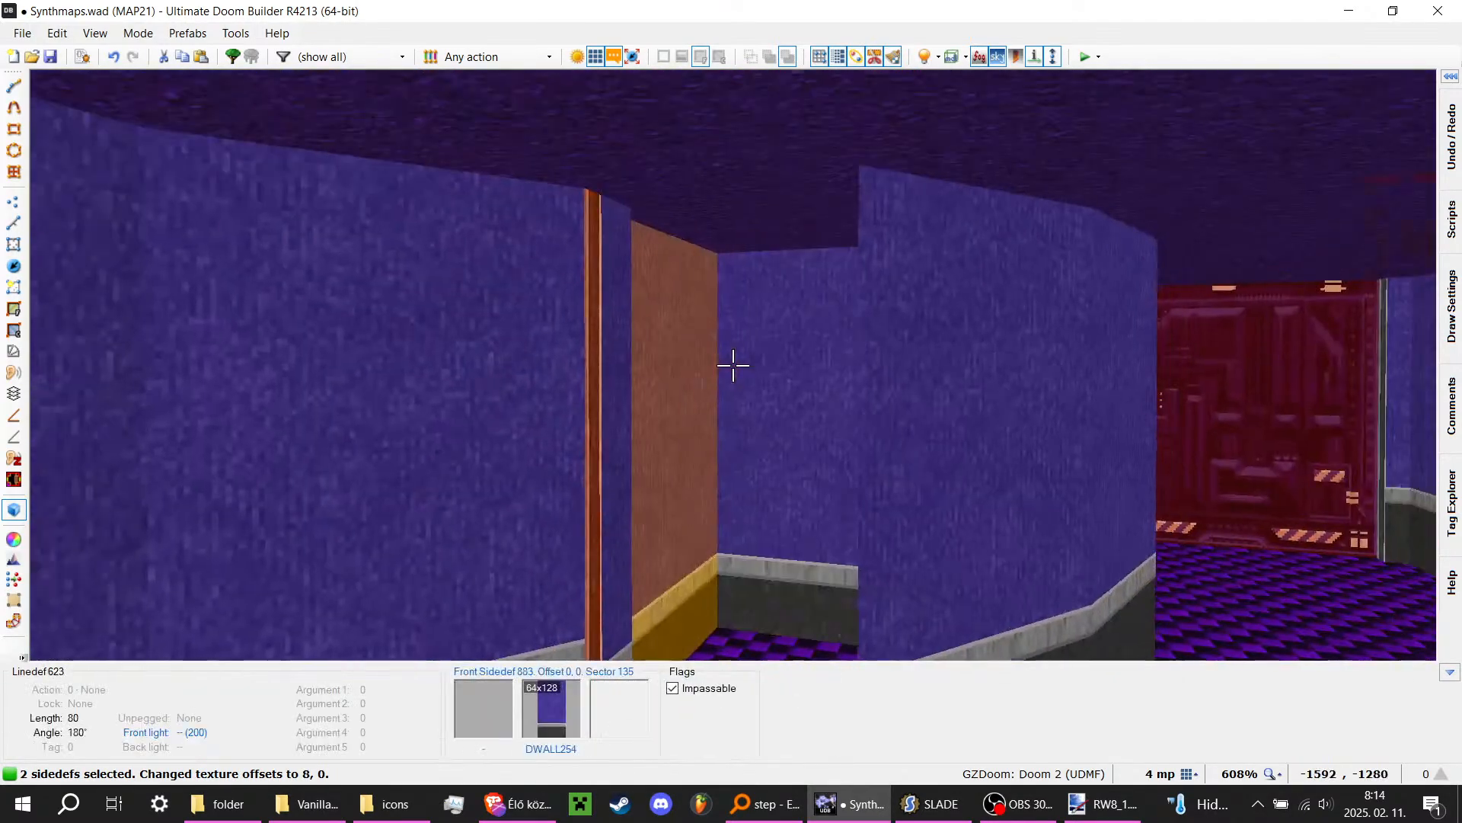
key("q")
key("q")
key("w")
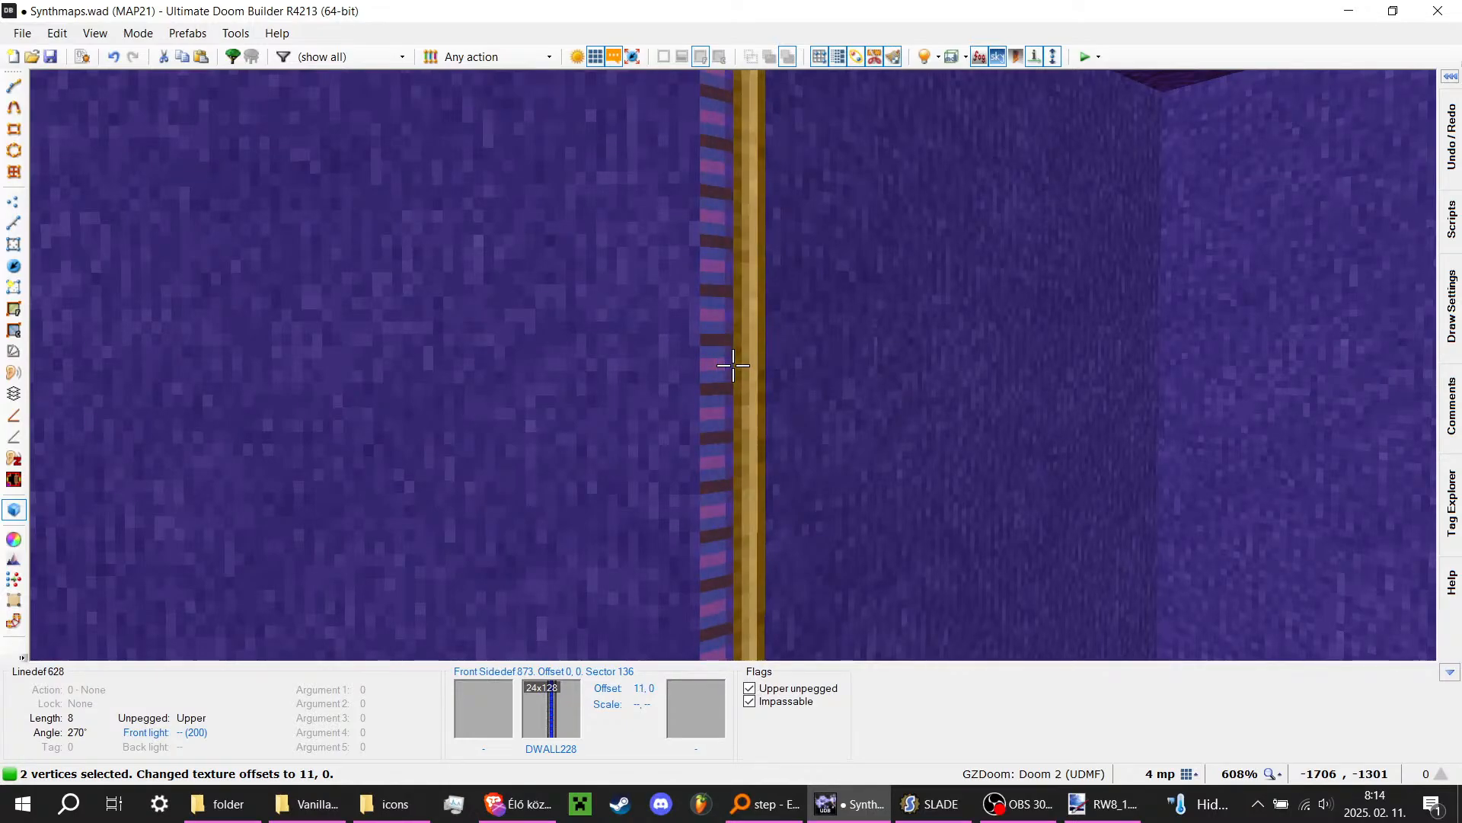
key("Left")
key("s")
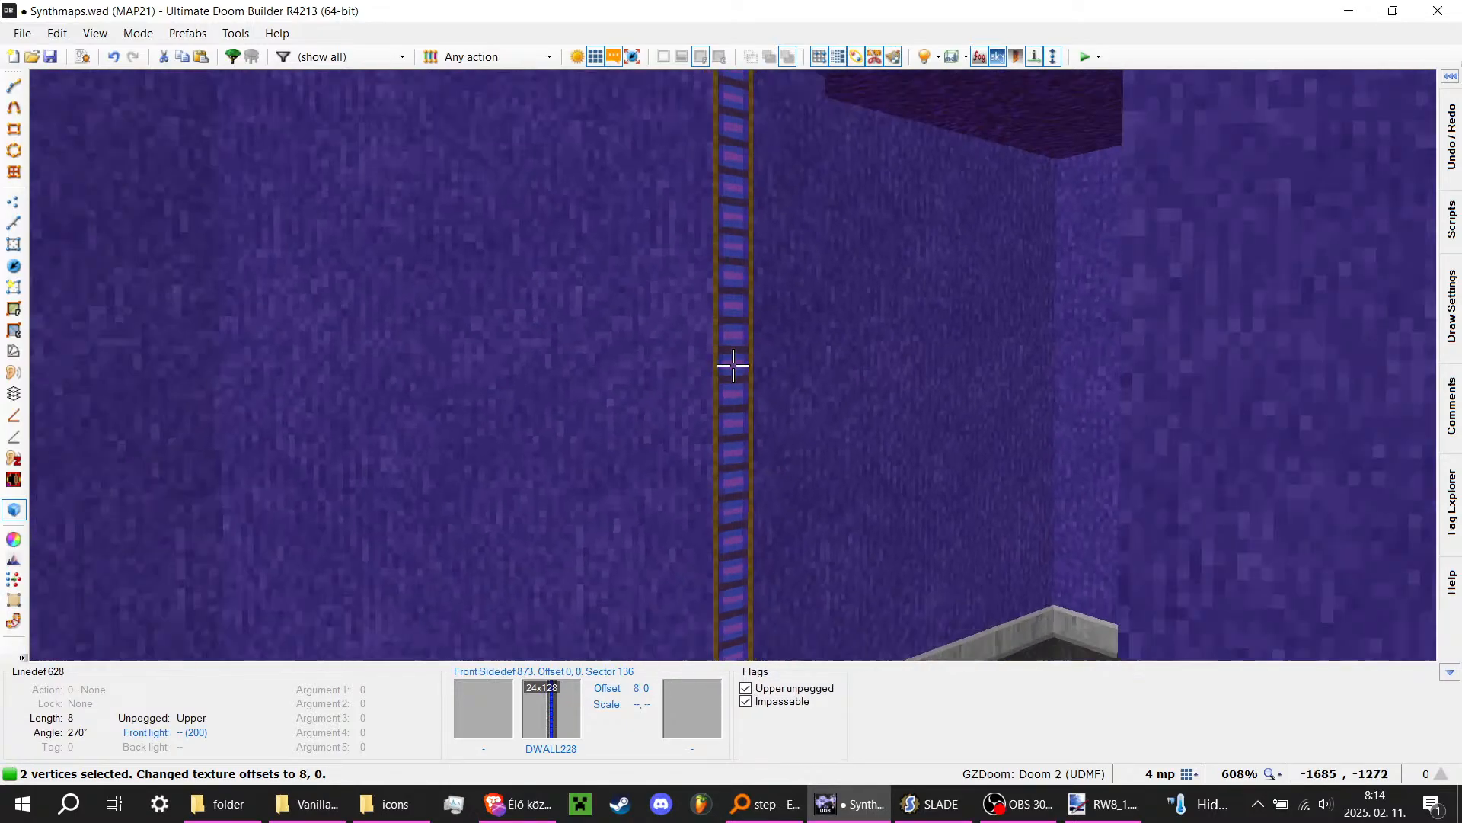
Step: Lower the opening strip's ceiling to its floor height of -312 to close it
key("w")
key("w")
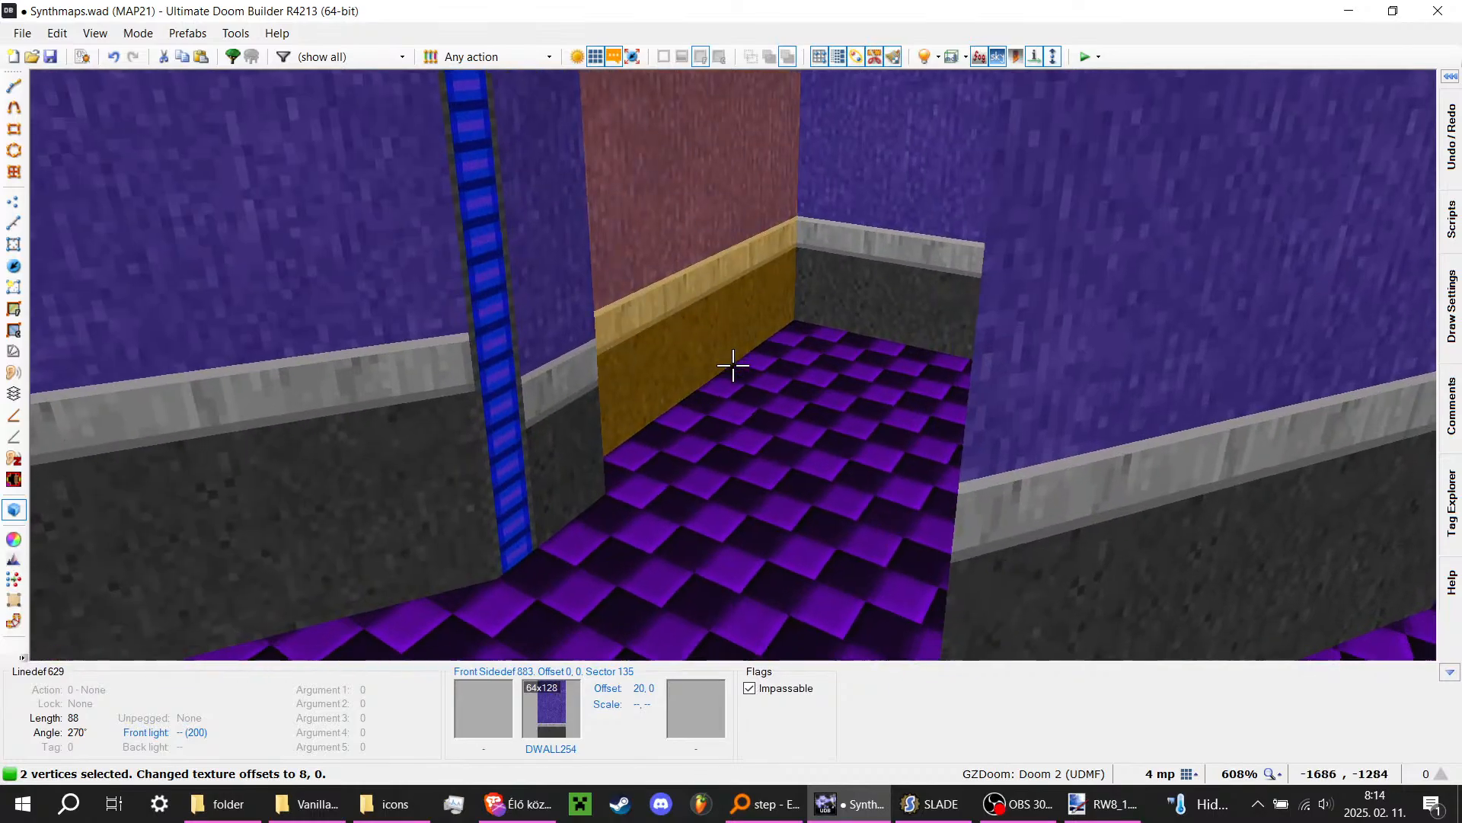
left_click(733, 365)
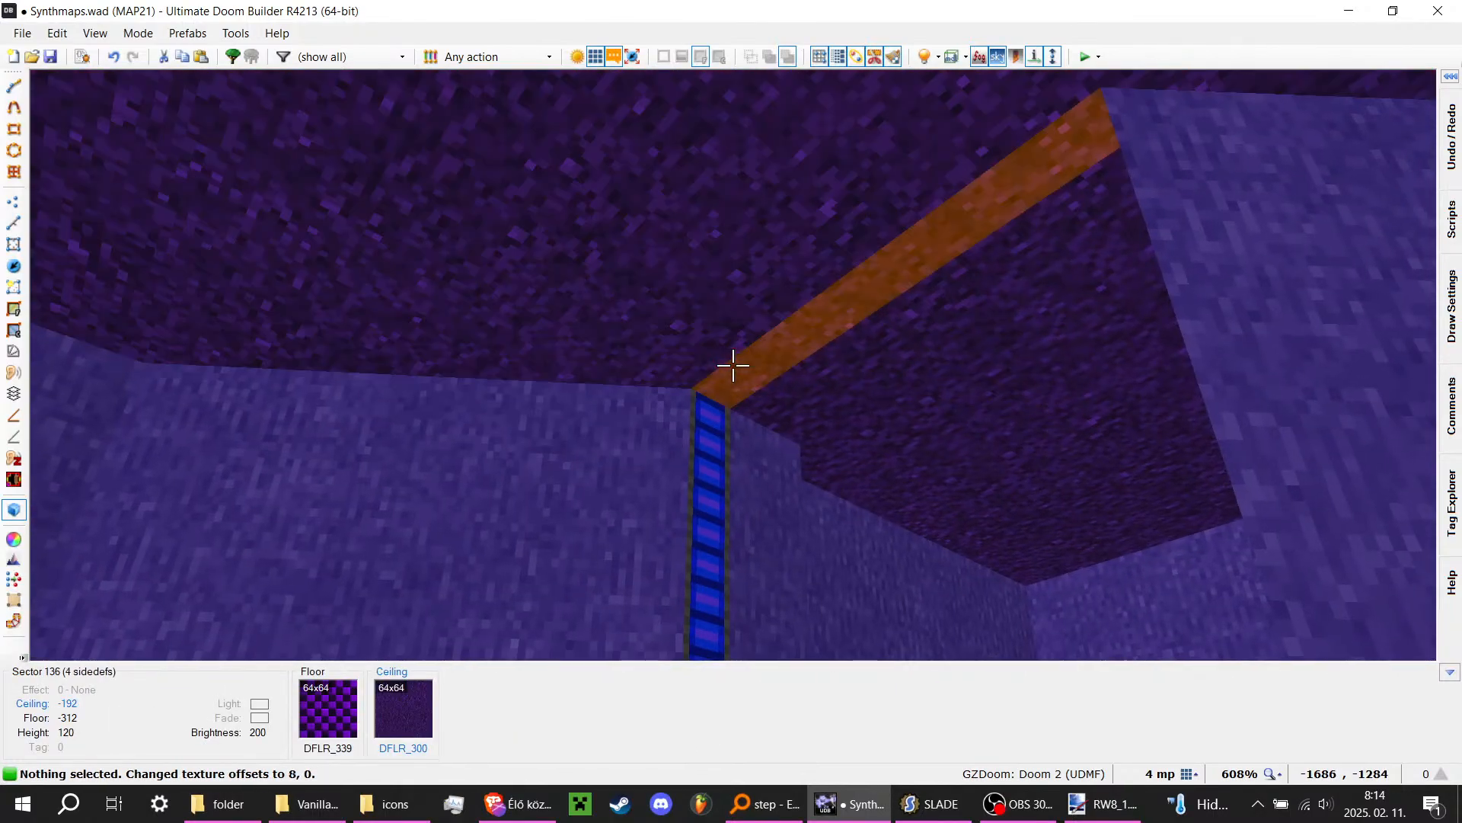
left_click(734, 366)
key("s")
scroll(733, 366, "down", 13)
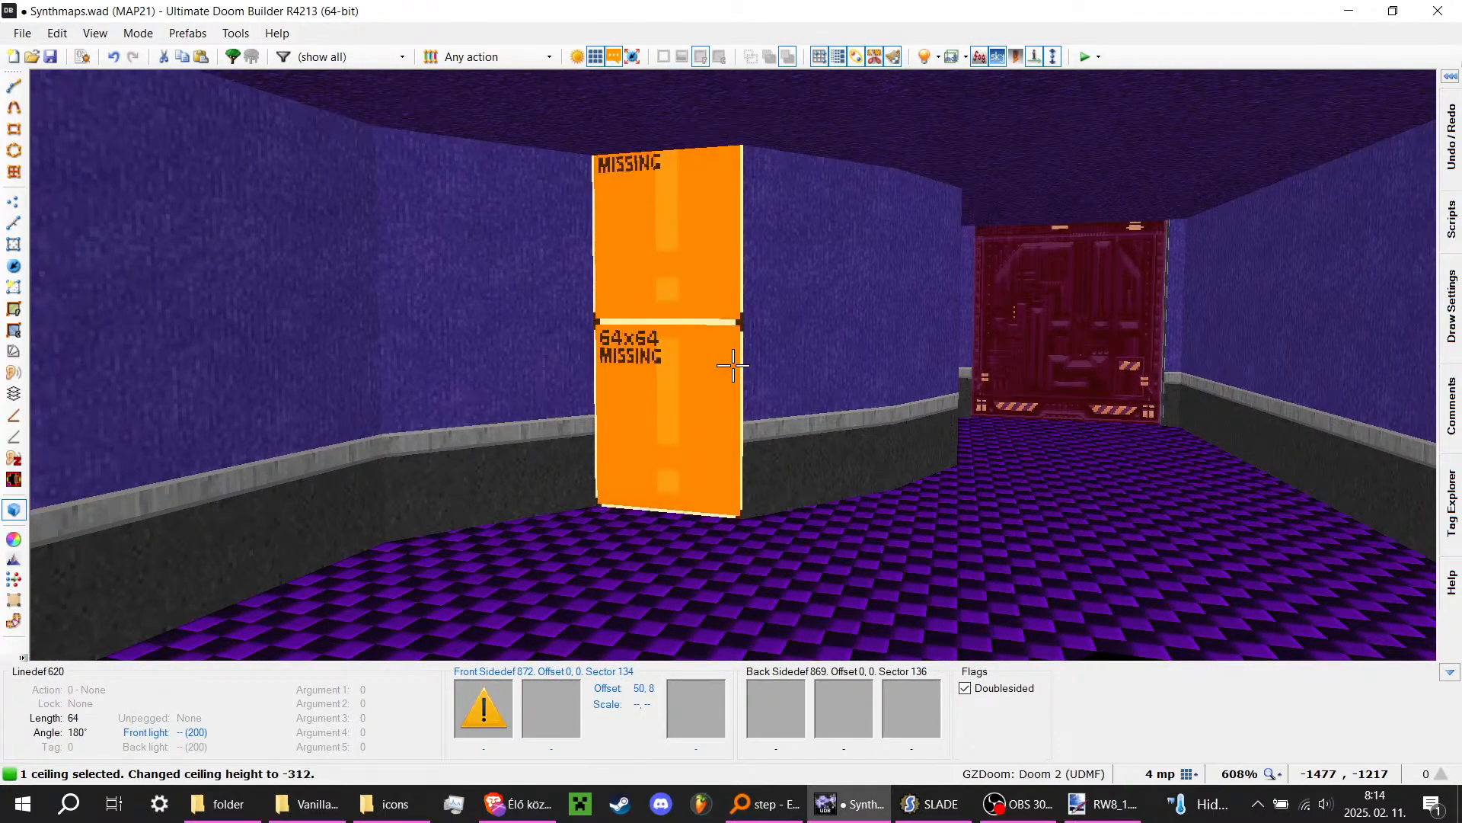
Step: Copy the DWALL254 wall texture onto the closed strip's 64-unit upper face toward the extension
key("ctrl+c")
key("ctrl+v")
key("w")
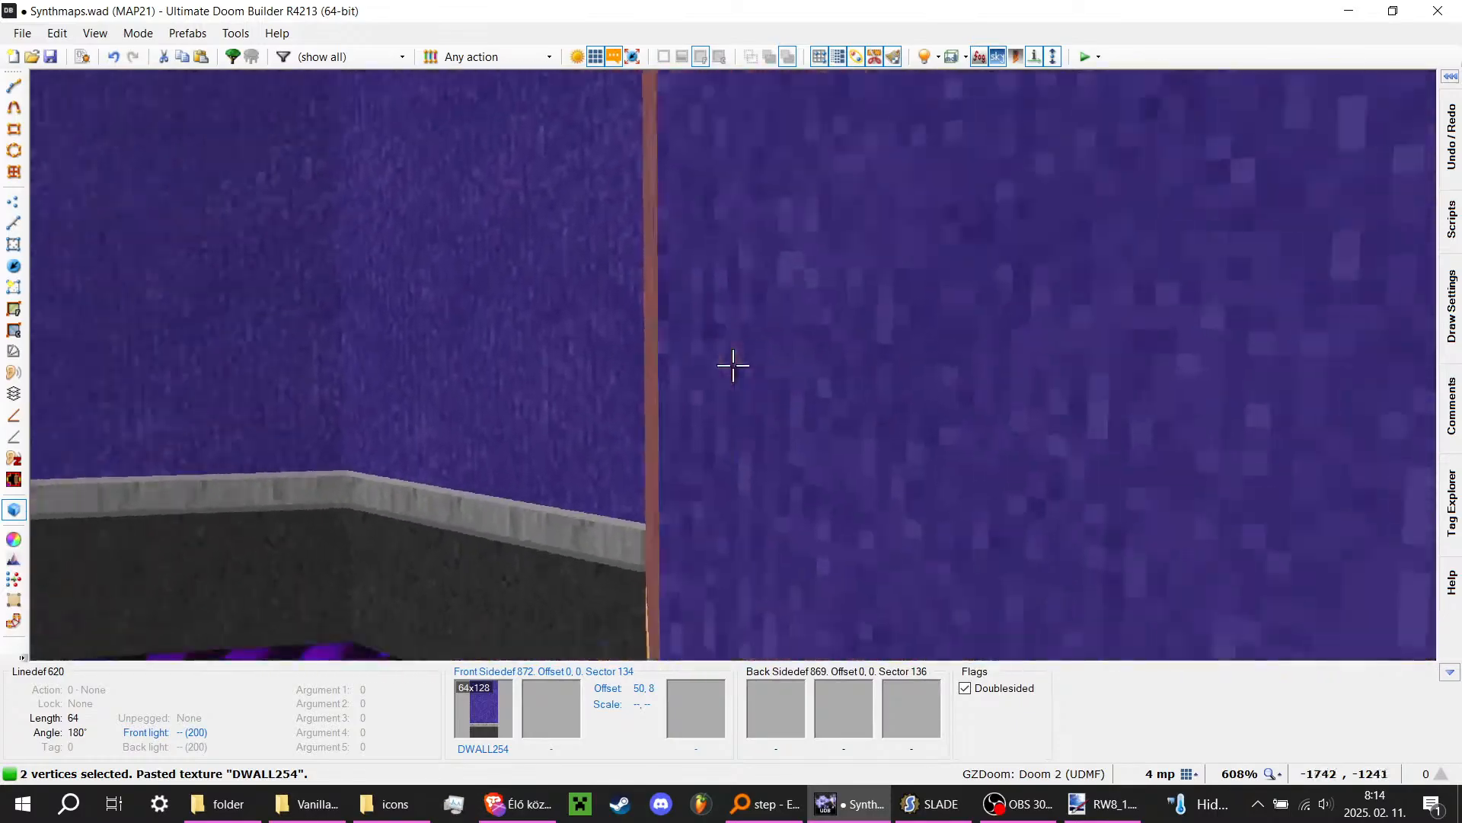
key("s")
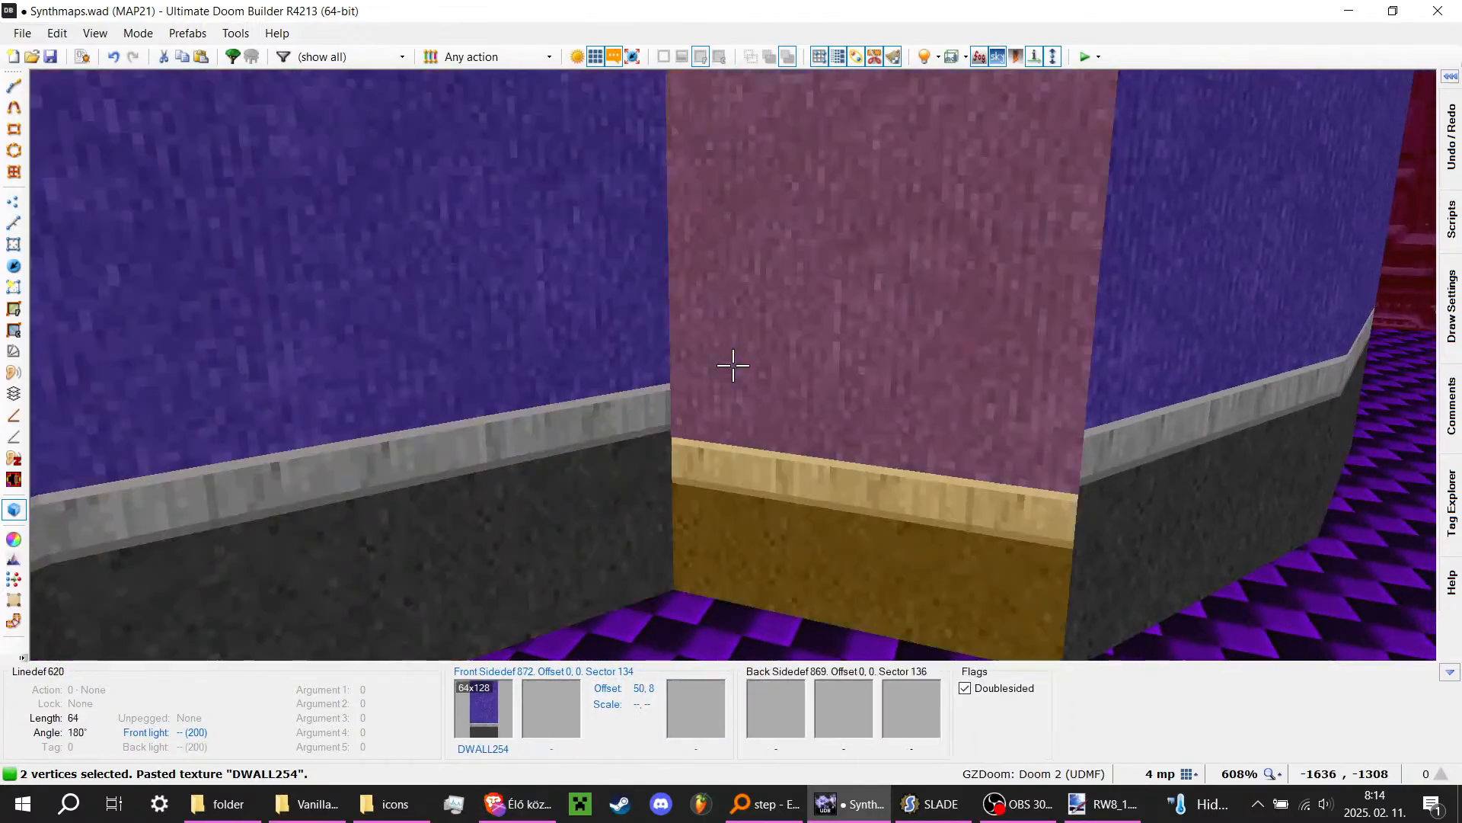
Step: Set the vertical texture offset of the closed strip's upper face to 8 and save the map
left_click(733, 366)
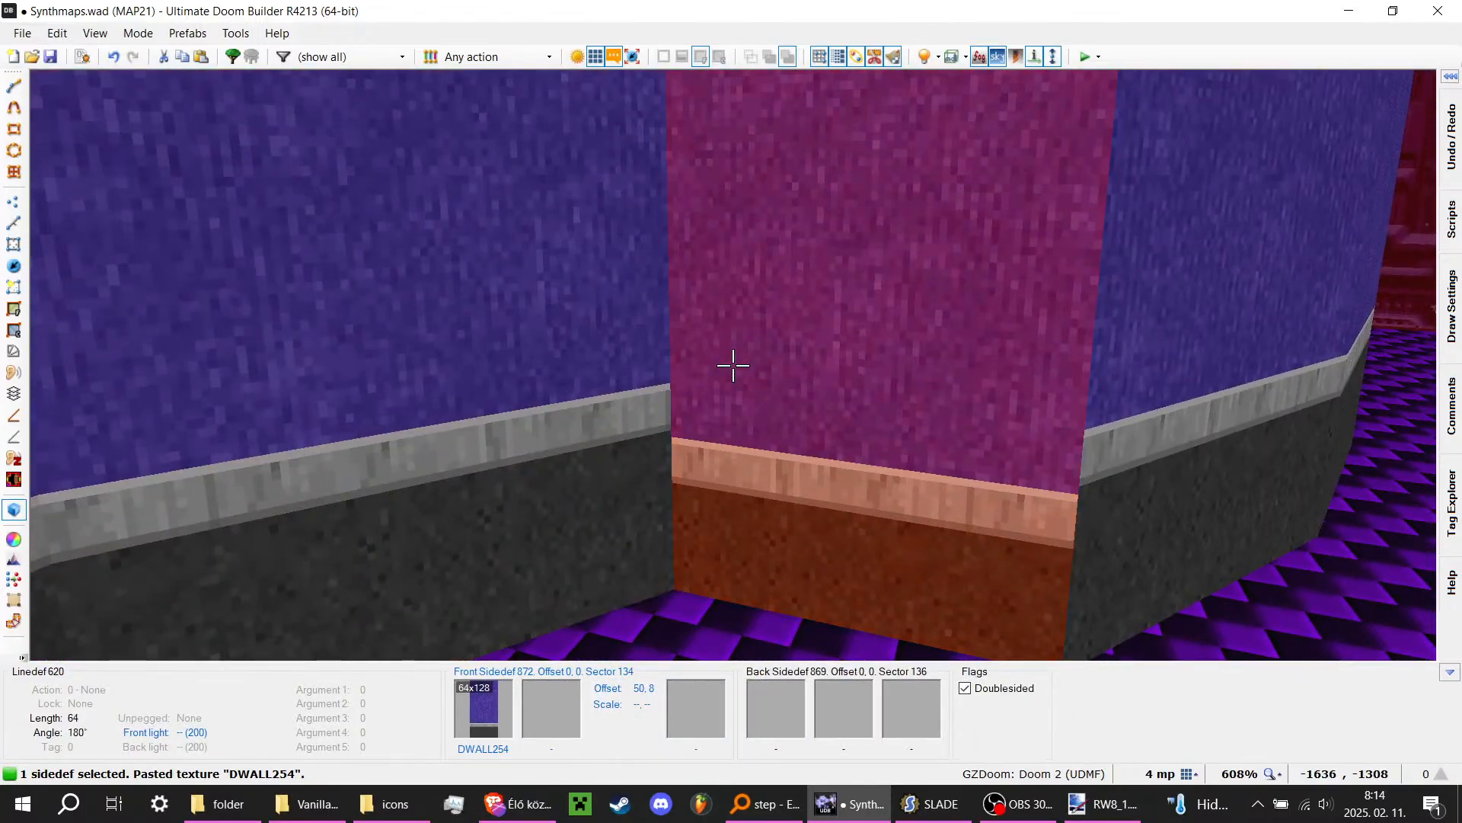
key("Up")
key("Up")
key("Up")
key("Up")
key("Up")
key("Up")
key("Up")
key("Up")
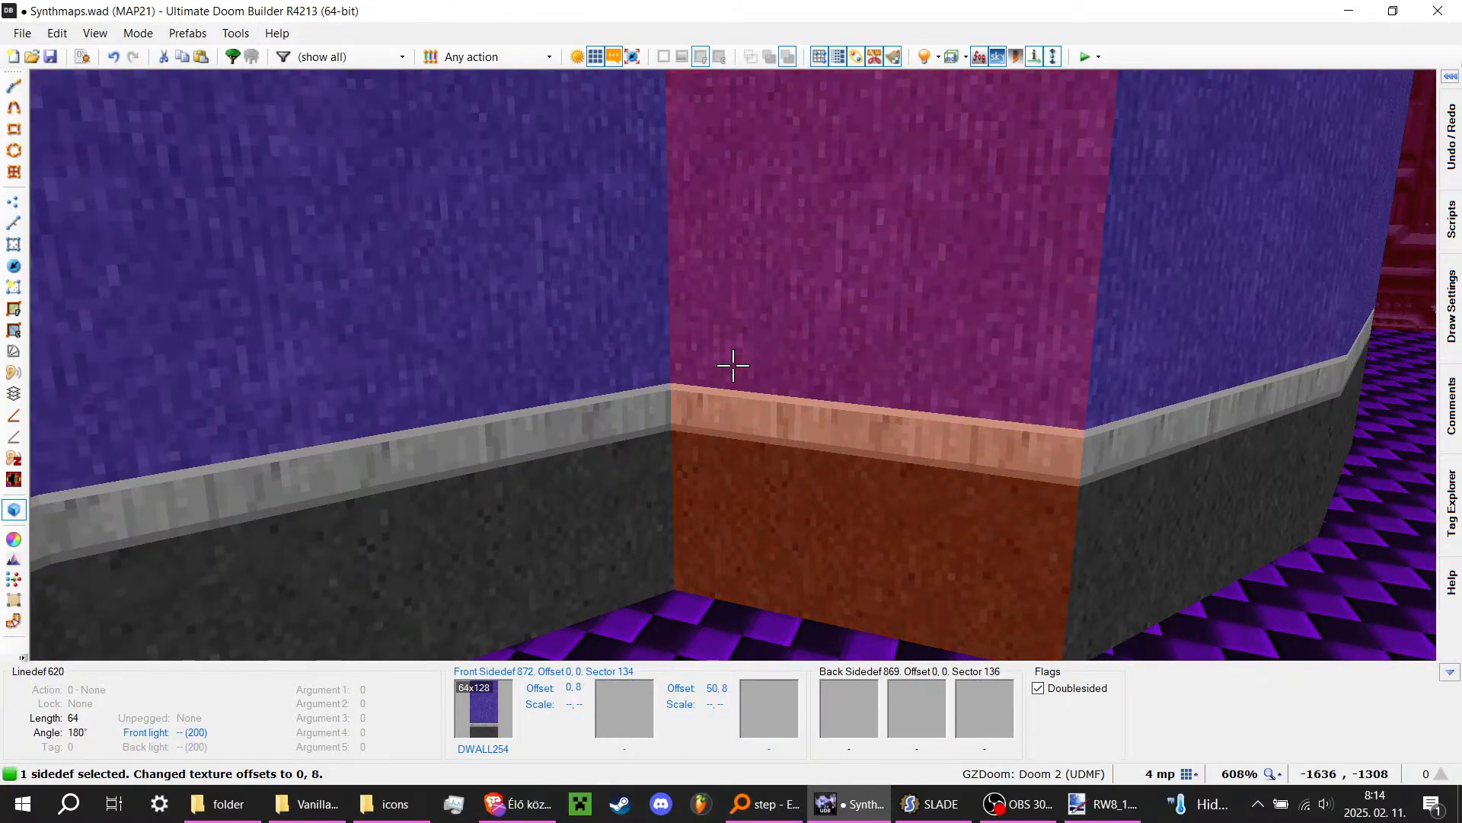
key("ctrl+s")
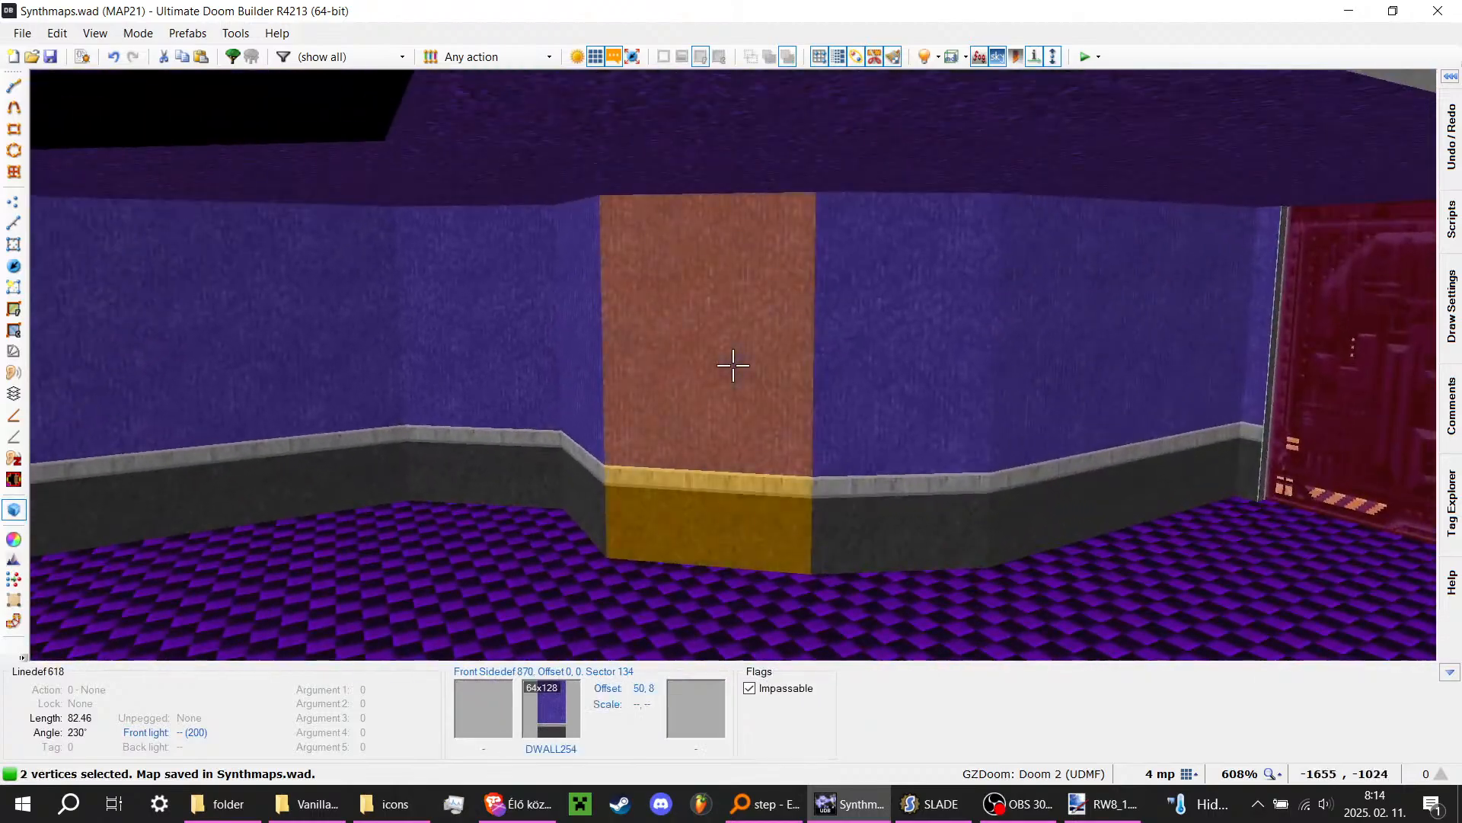
Step: Try the DWALL148 brick texture on an 88-unit side wall of the hidden side room
key("w")
key("s")
key("w")
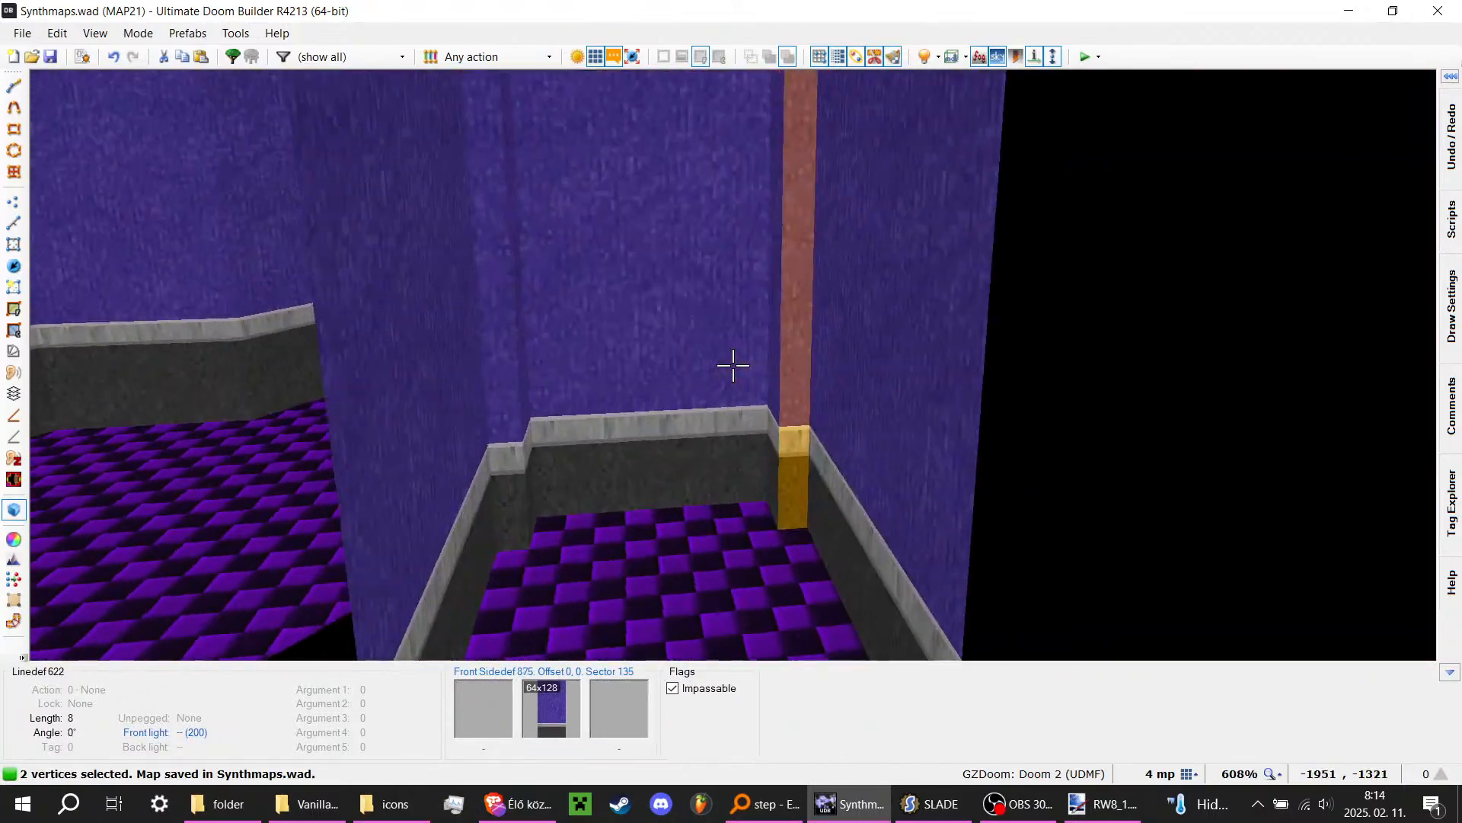
key("w")
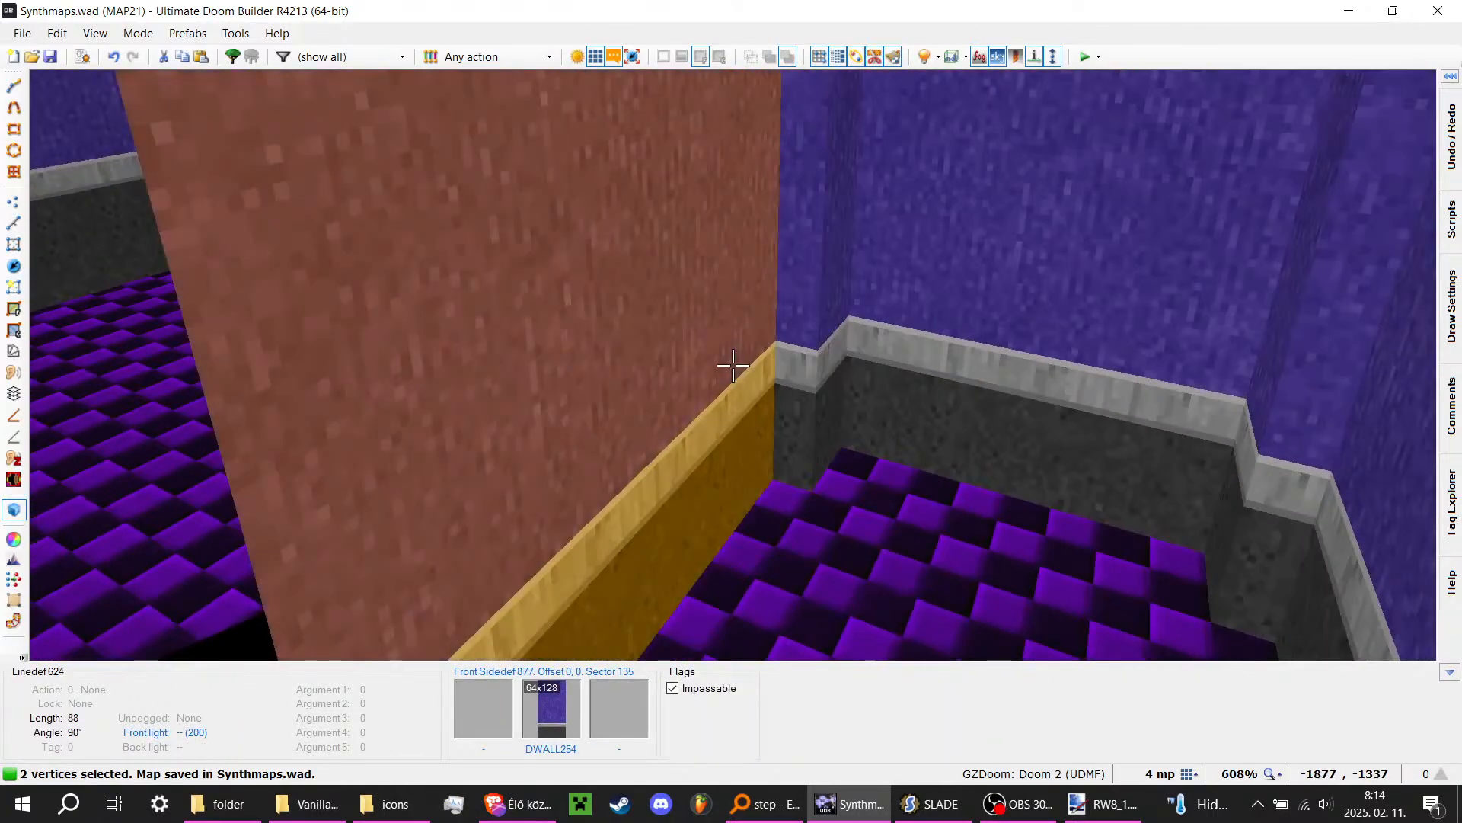
right_click(733, 366)
left_click(986, 377)
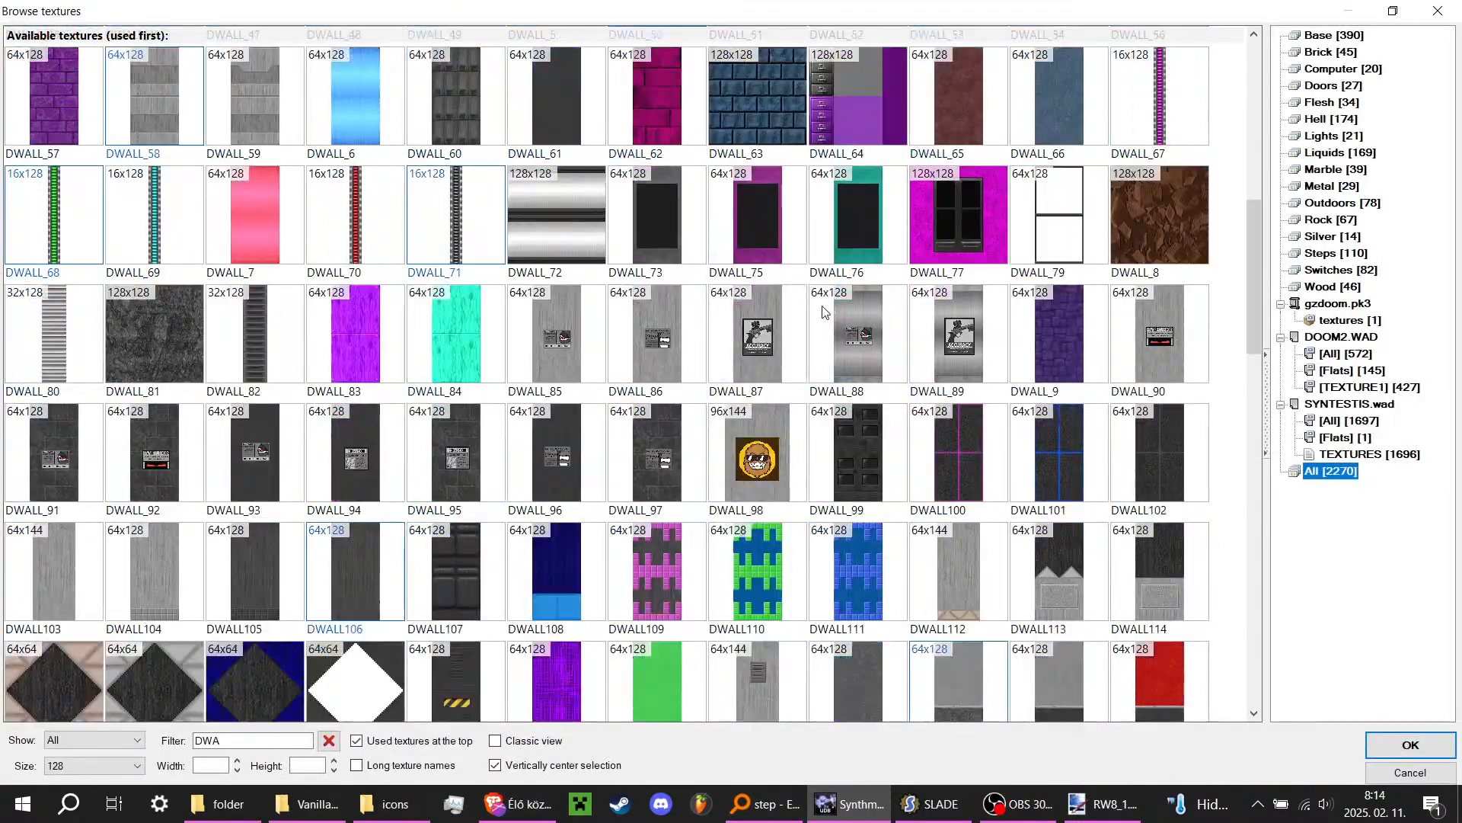
scroll(823, 310, "down", 4)
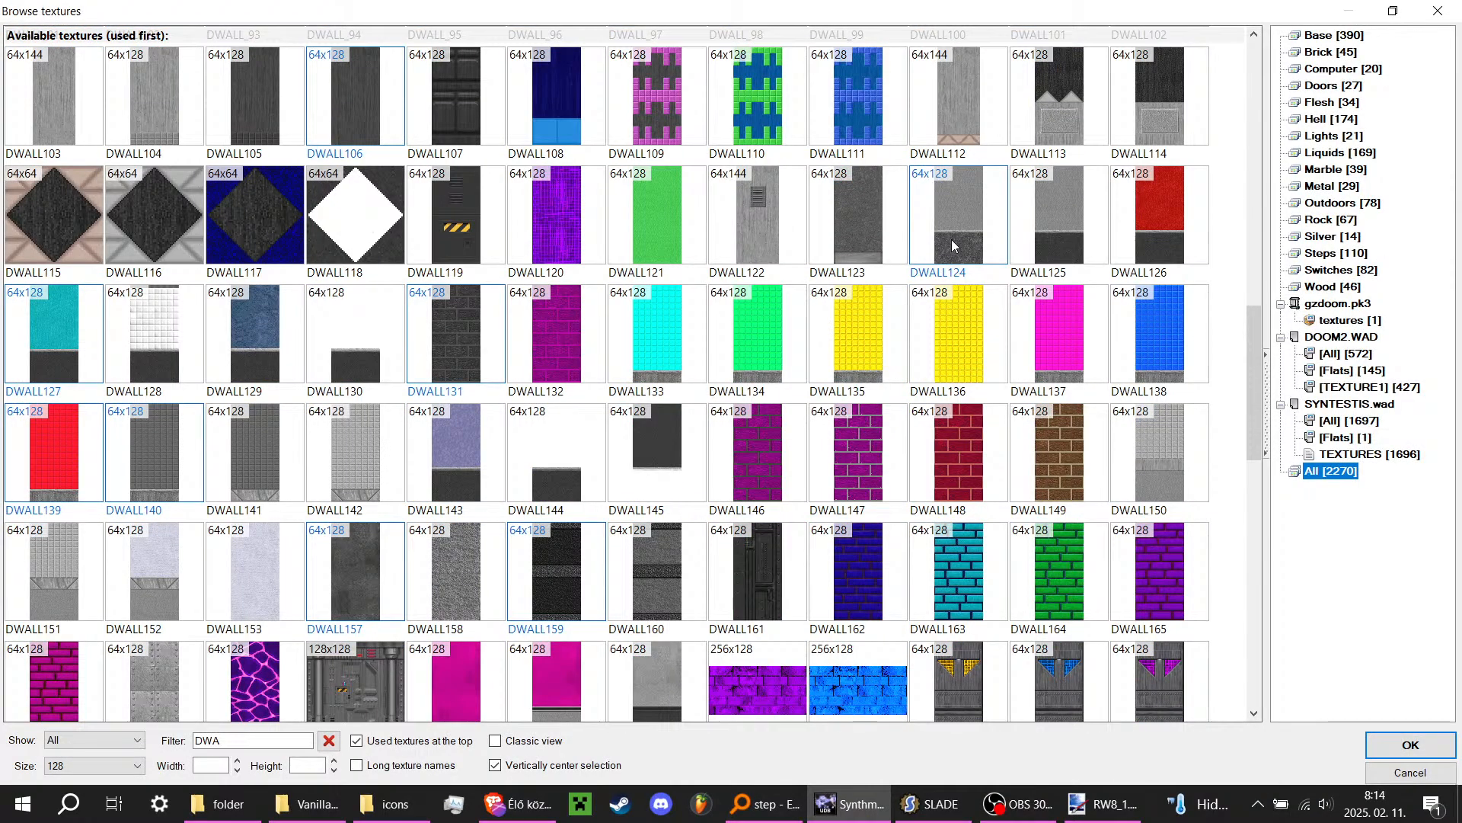
scroll(836, 508, "down", 1)
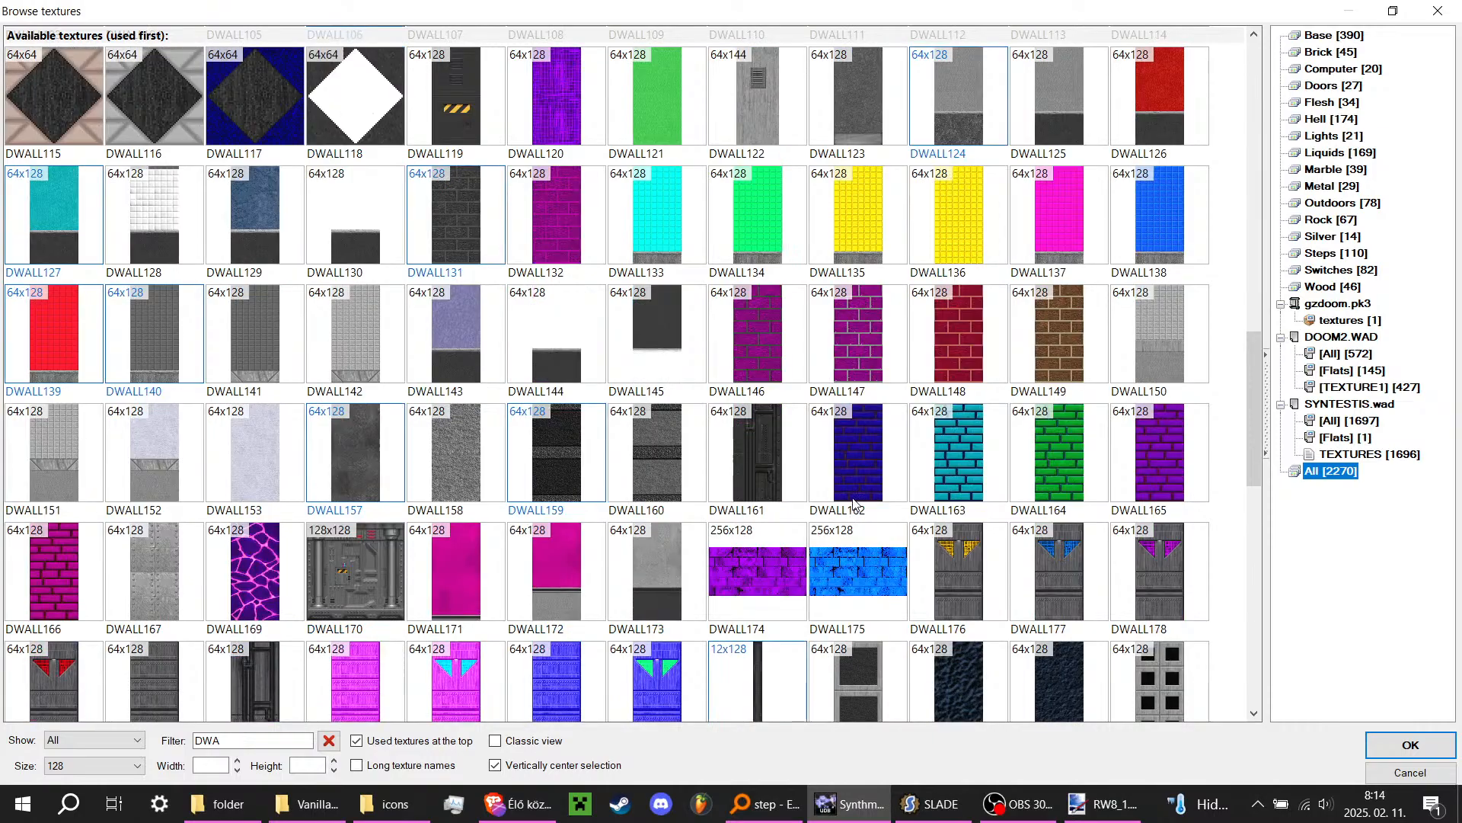
double_click(971, 360)
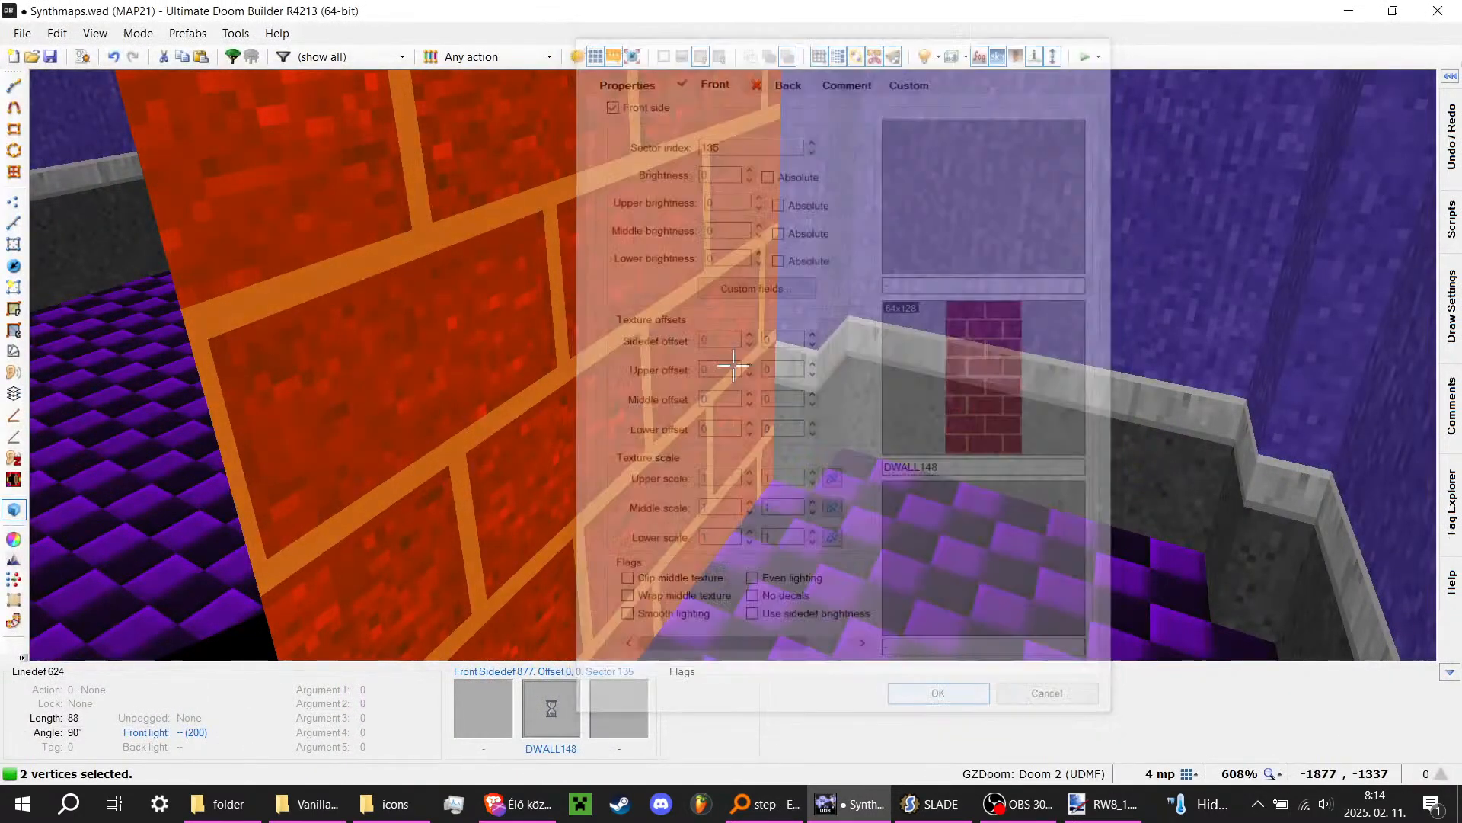
Step: Set the middle texture of the hidden side room's bricked 88-unit wall to DWALL248
key("s")
key("w")
key("s")
key("w")
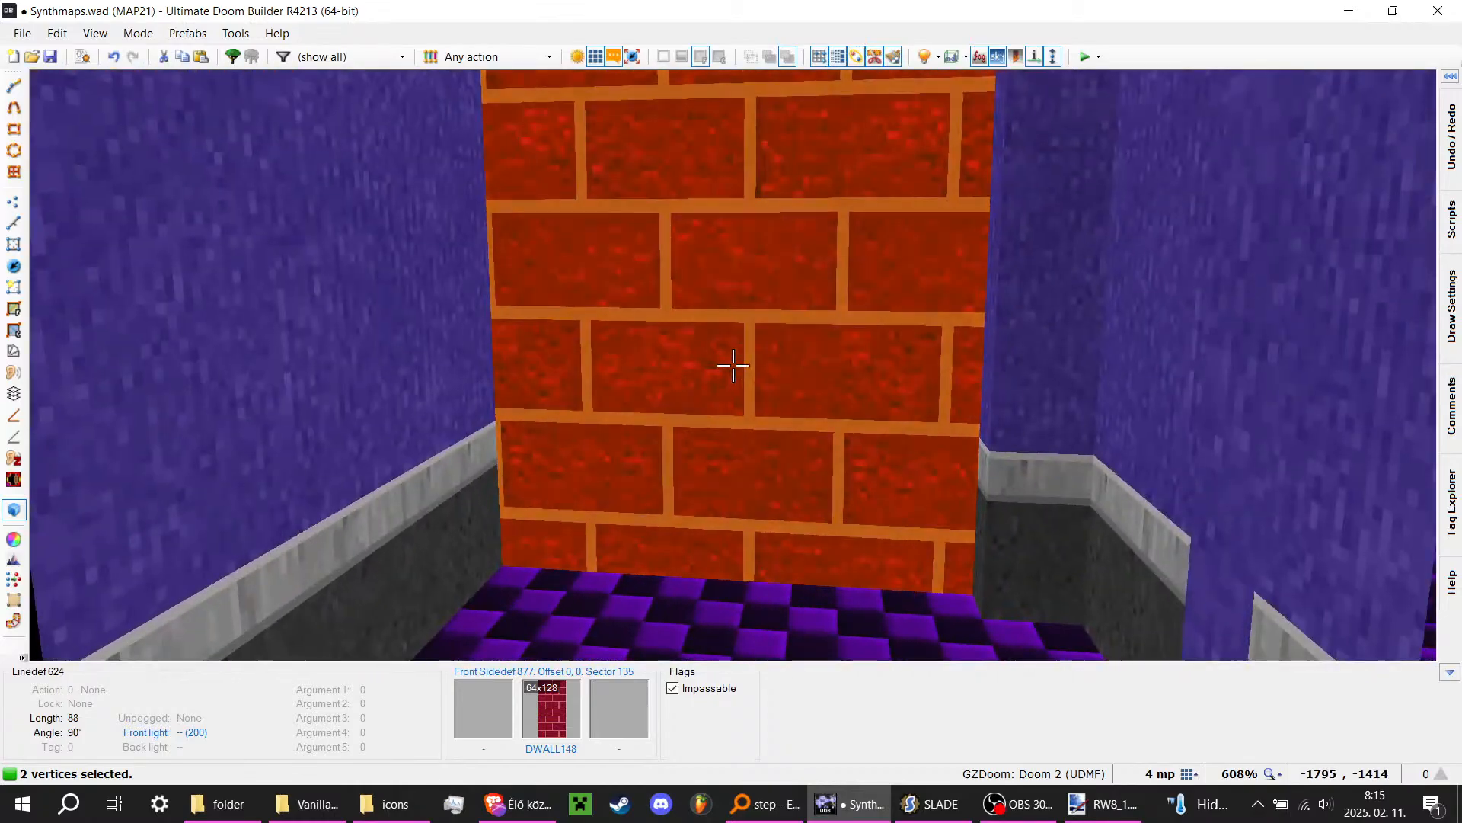
right_click(732, 365)
left_click(987, 378)
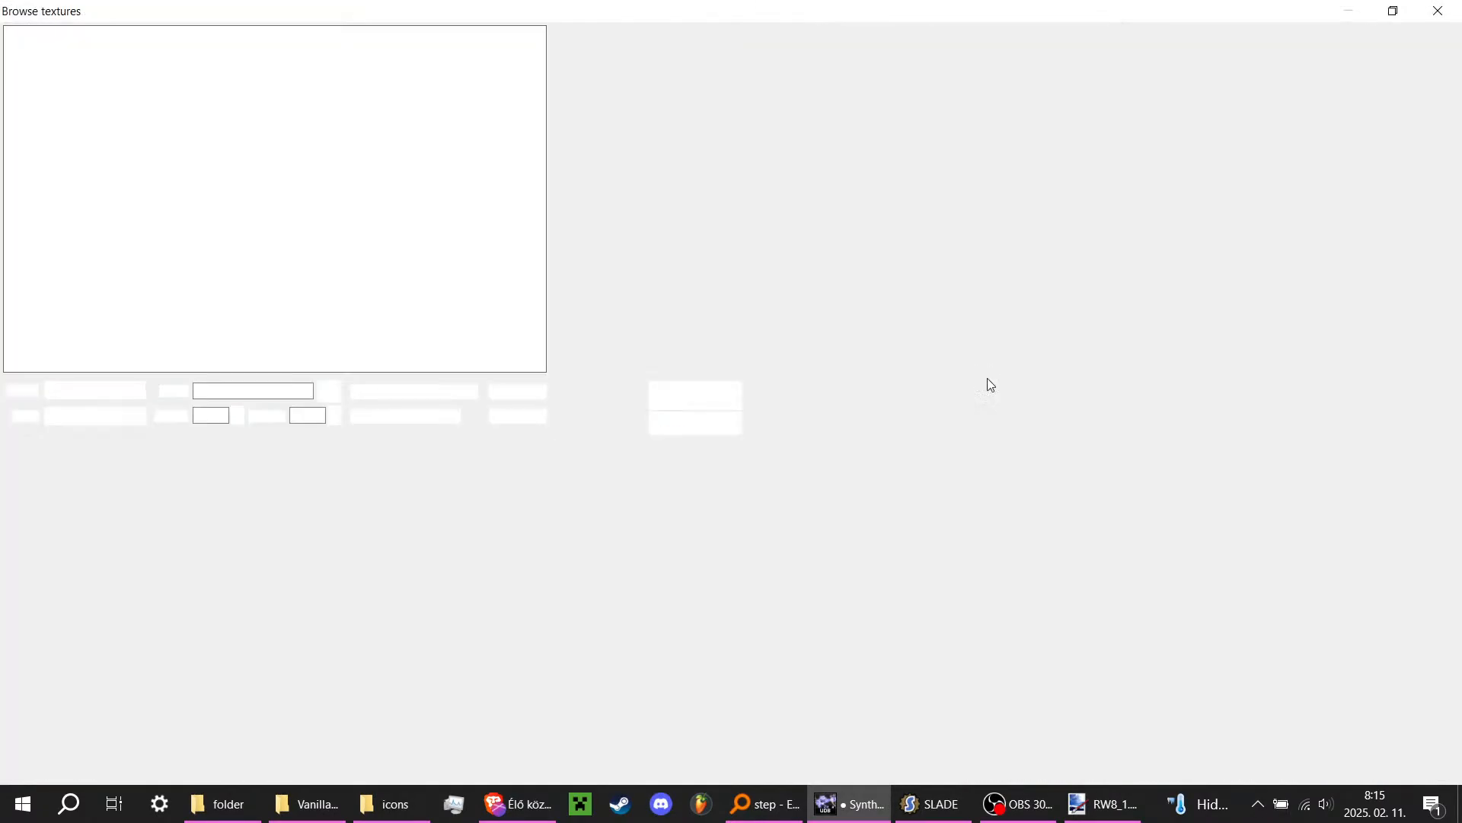
scroll(944, 381, "down", 12)
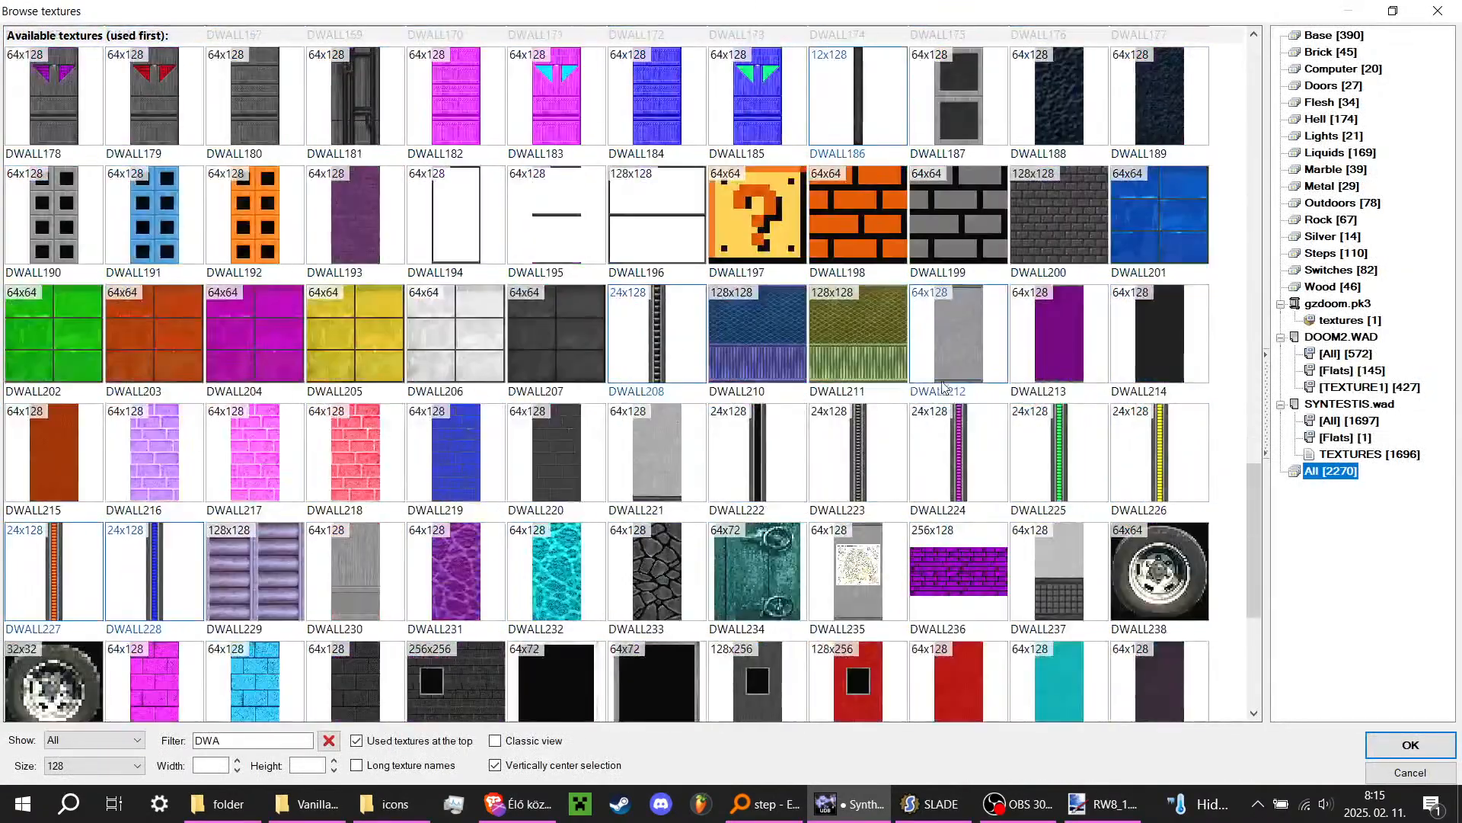
scroll(942, 387, "down", 4)
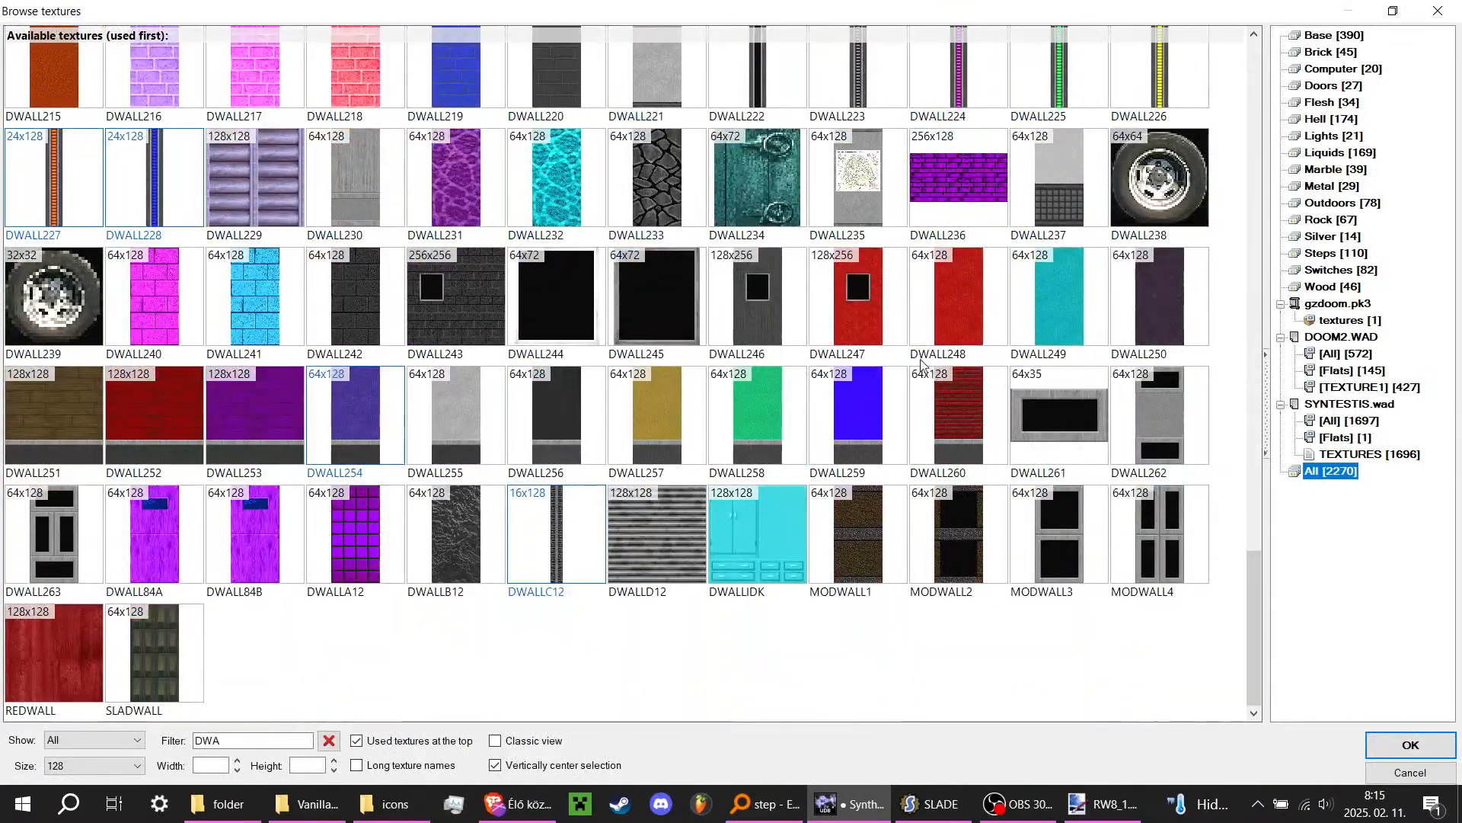
double_click(975, 329)
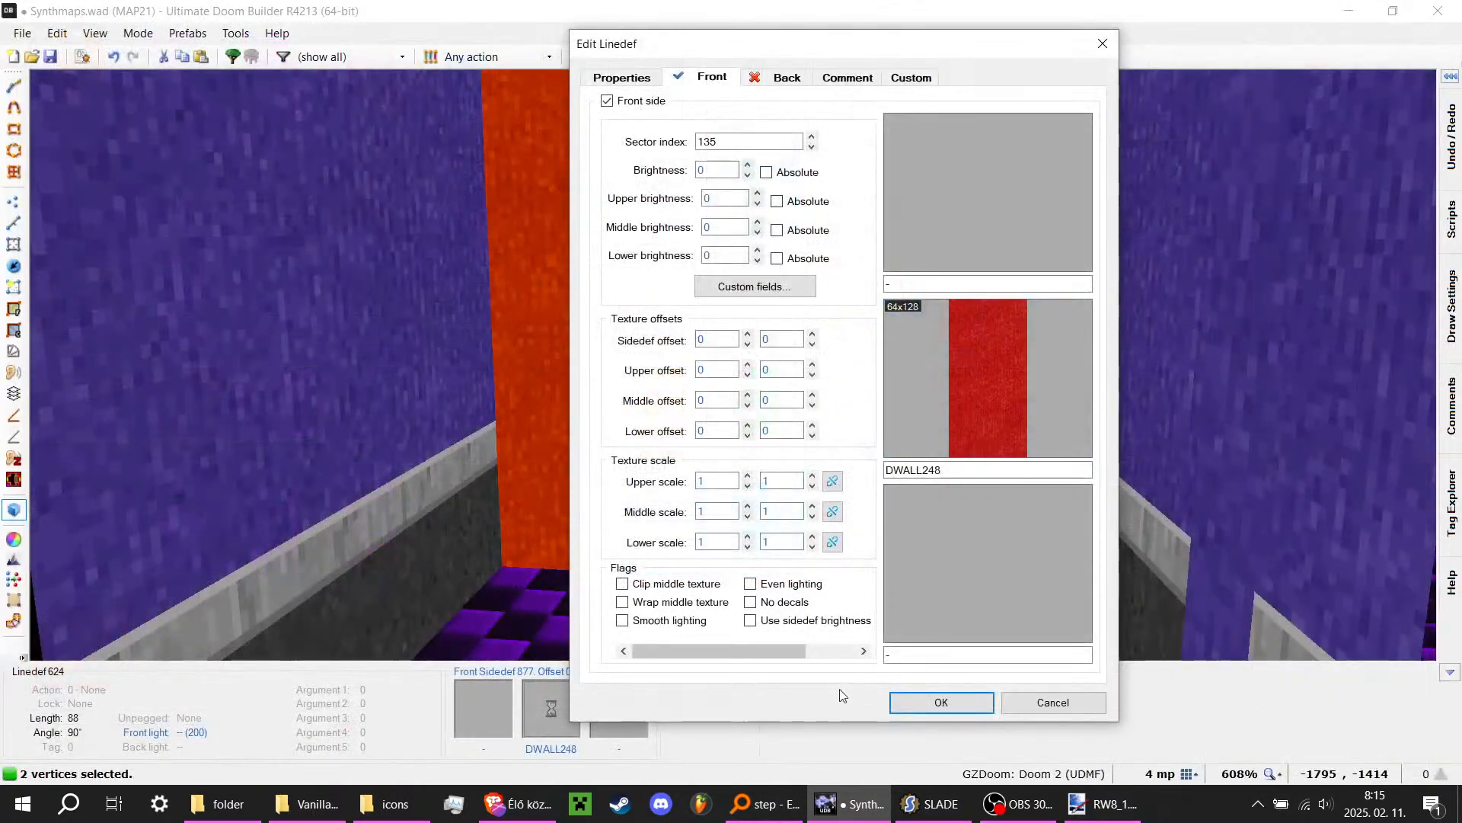
left_click(941, 702)
Step: Copy the DWALL248 texture onto the hidden room's remaining walls, including the inner face of the closed strip
key("ctrl+c")
key("ctrl+v")
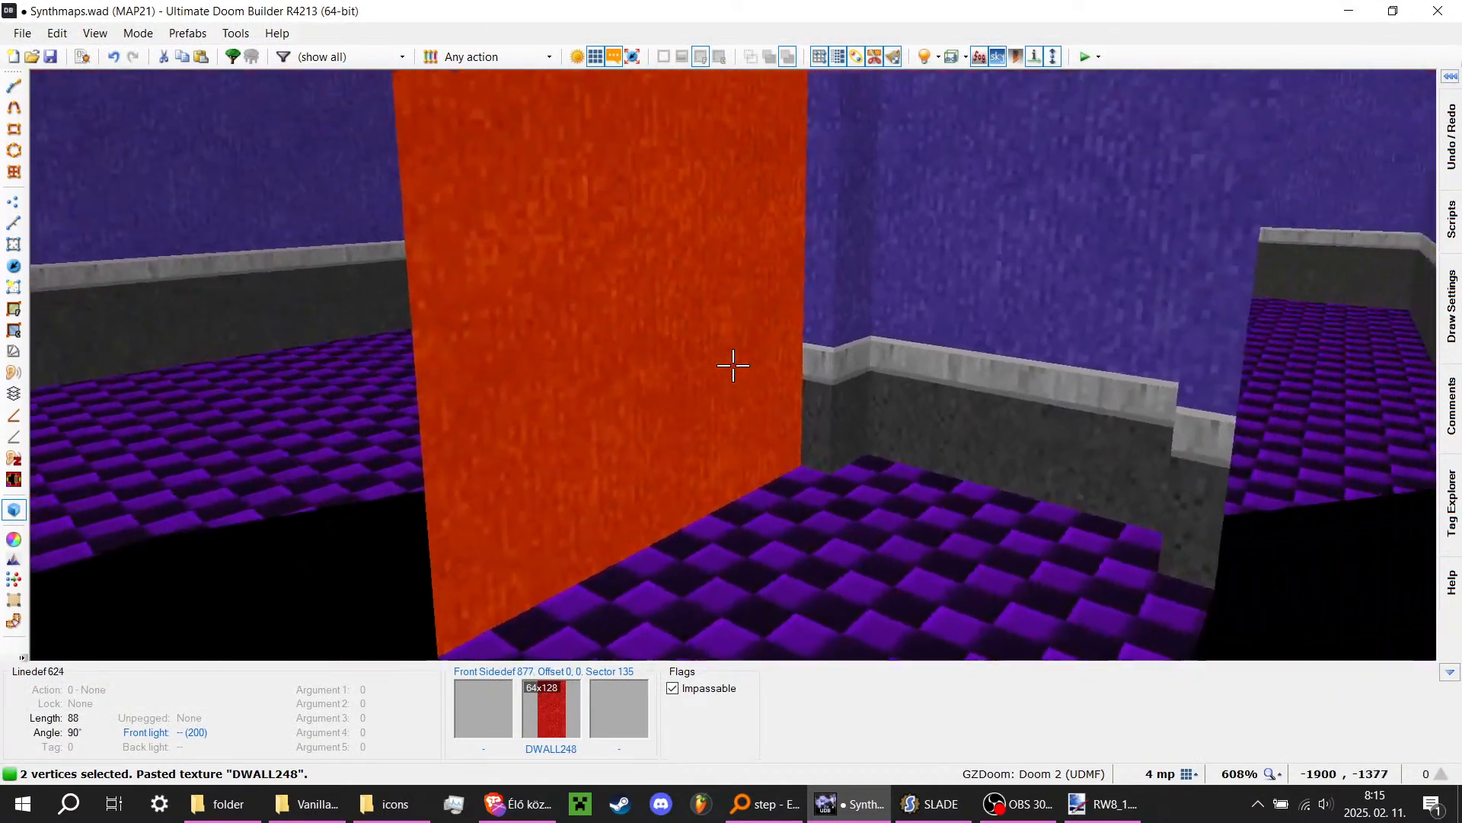
key("ctrl+v")
key("ctrl+v")
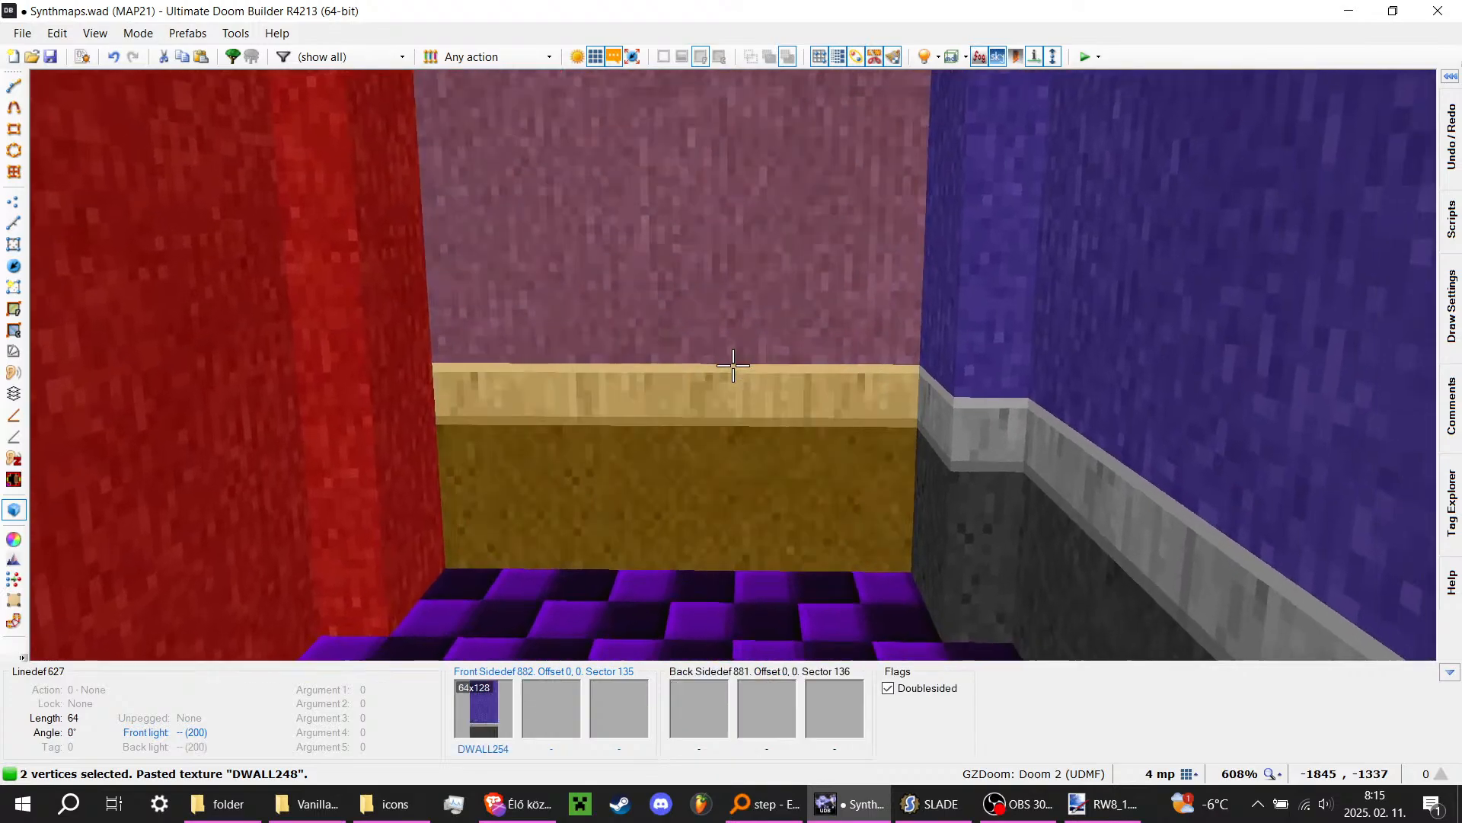
key("ctrl+v")
key("ctrl+v")
key("ctrl+v")
key("ctrl+v")
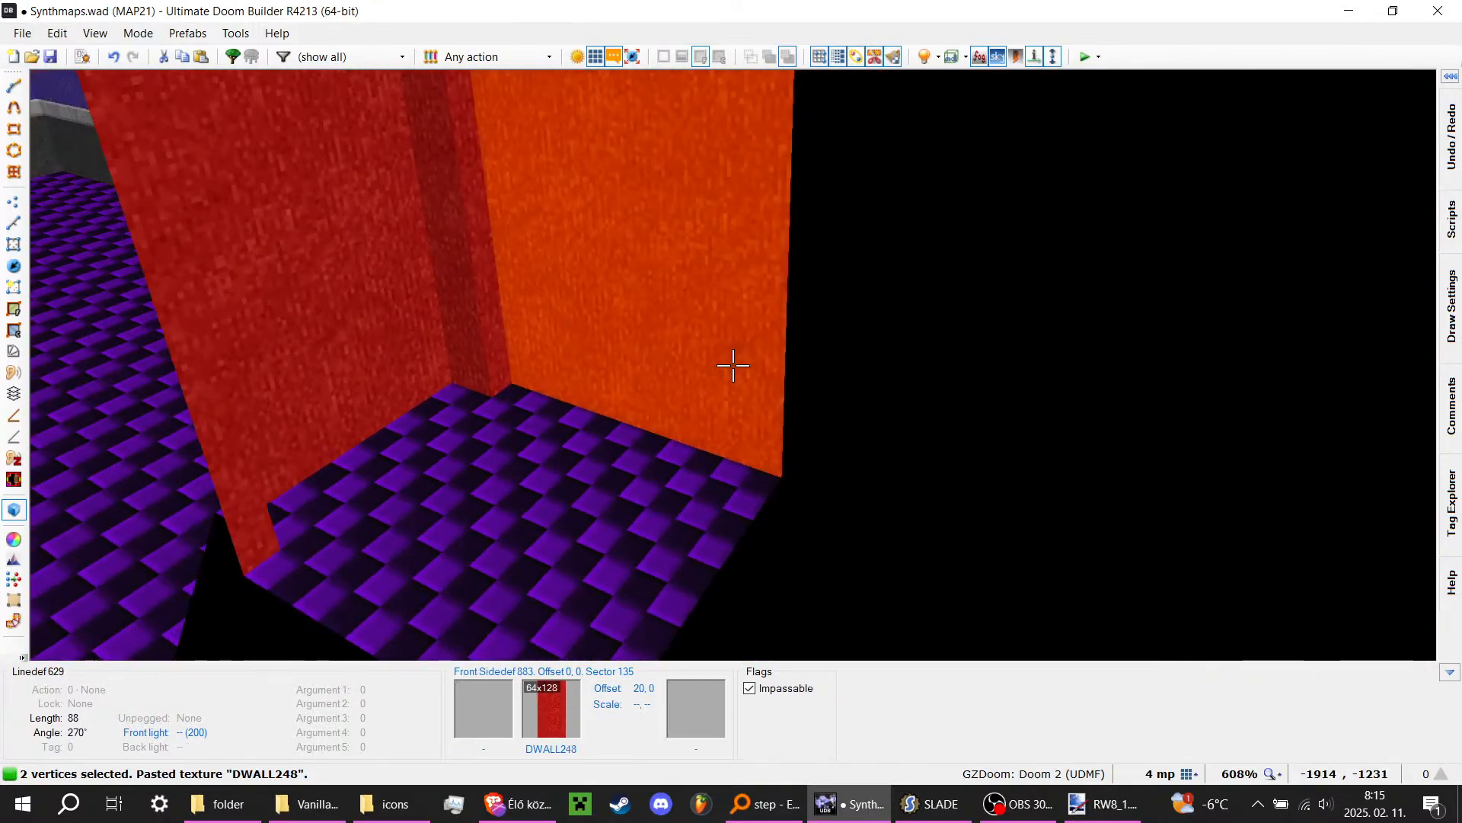
Step: Set the hidden side room's floor texture to DFLR_83
key("w")
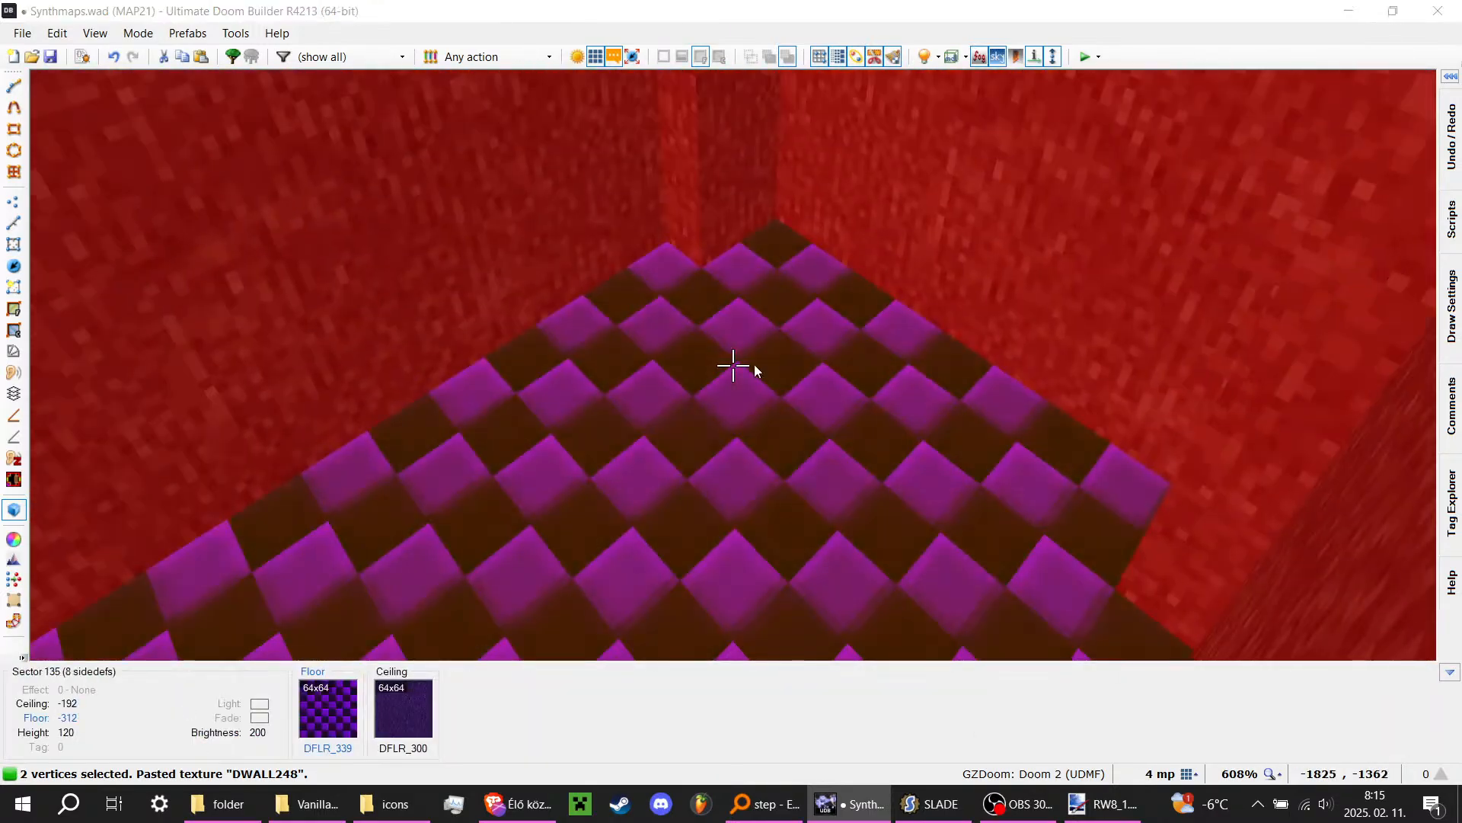
right_click(754, 370)
left_click(863, 432)
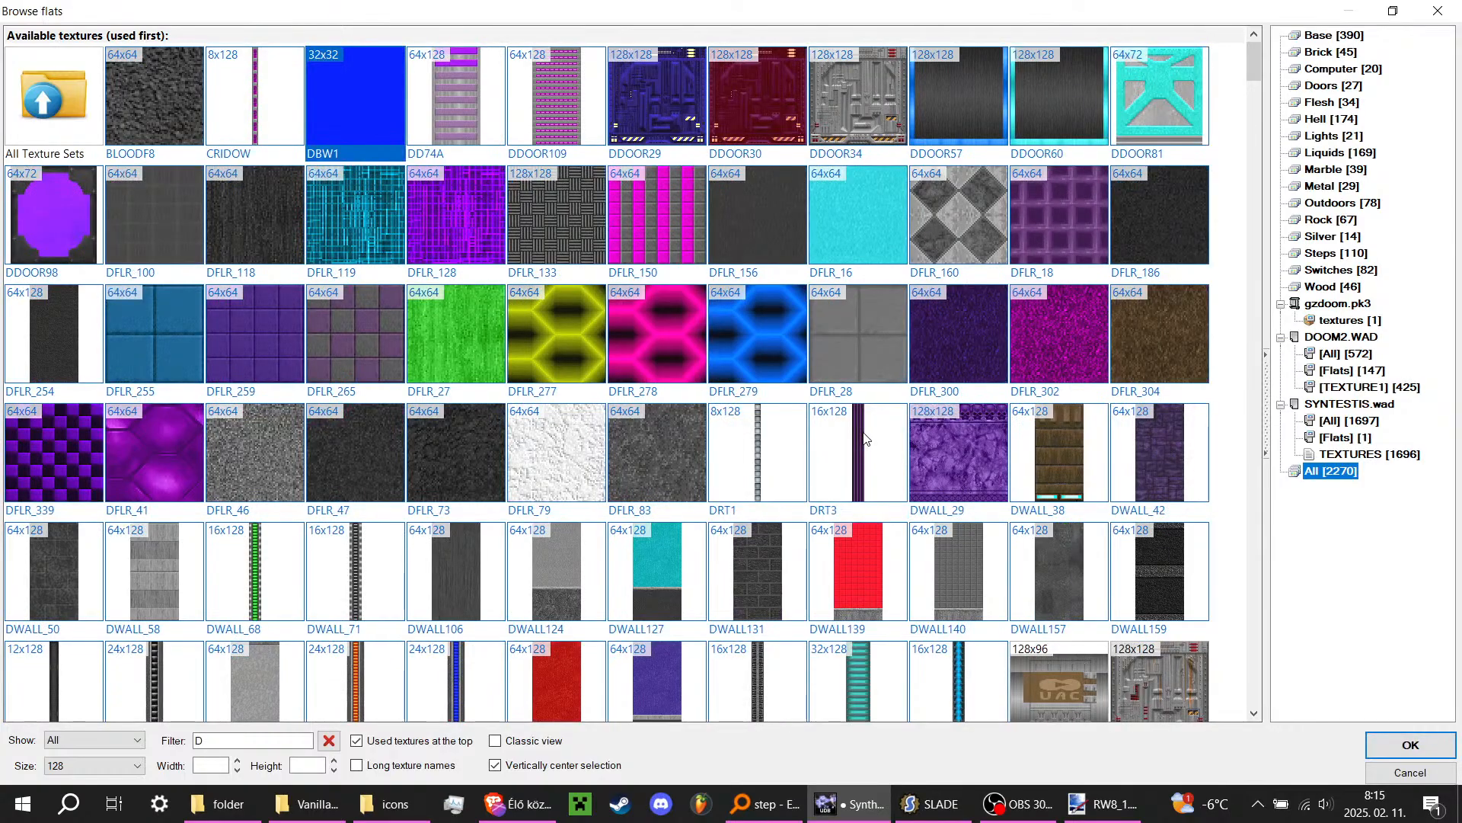
type("DF")
scroll(857, 428, "down", 16)
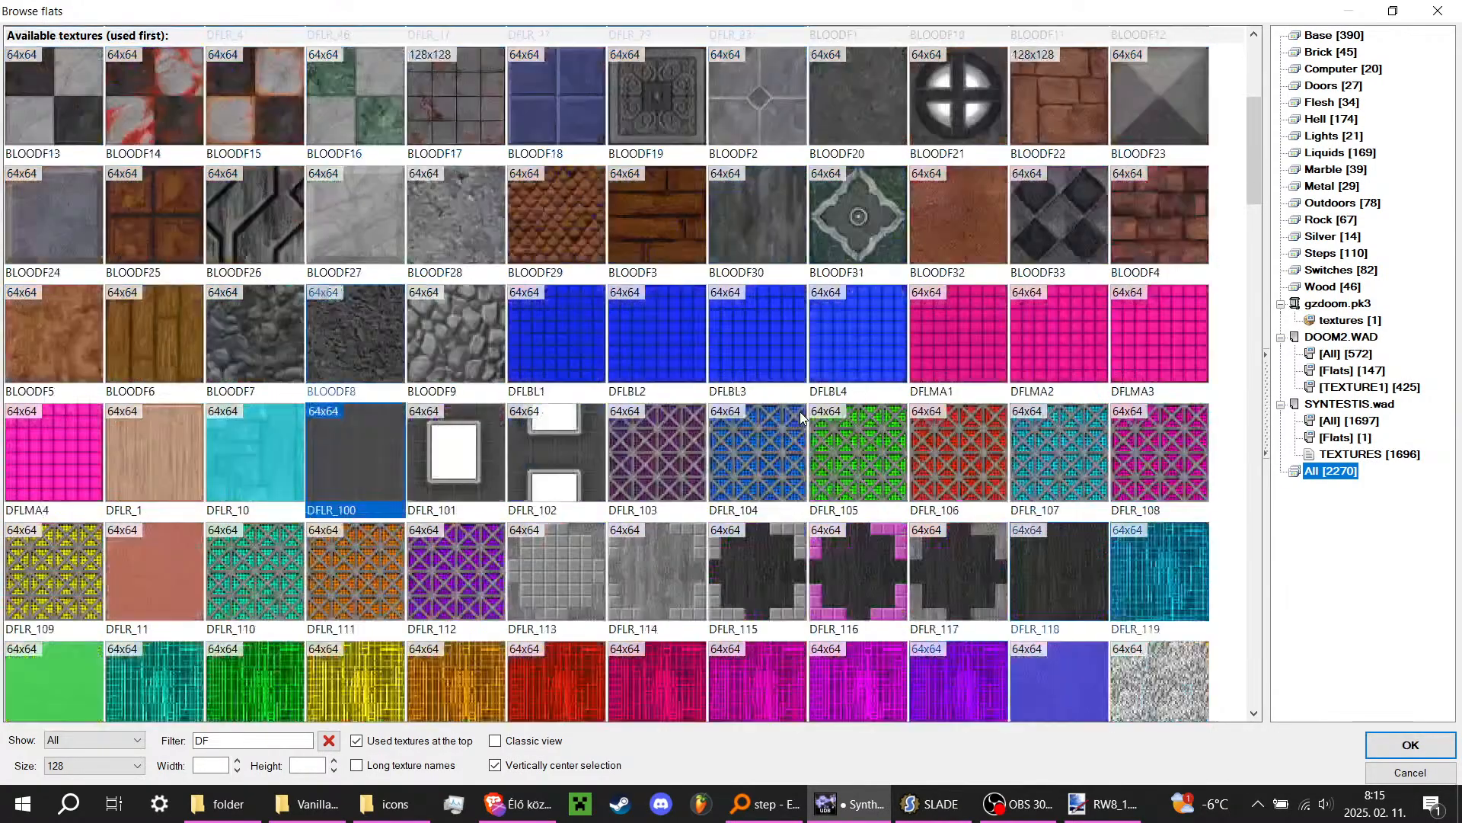
scroll(854, 420, "down", 7)
scroll(855, 416, "up", 2)
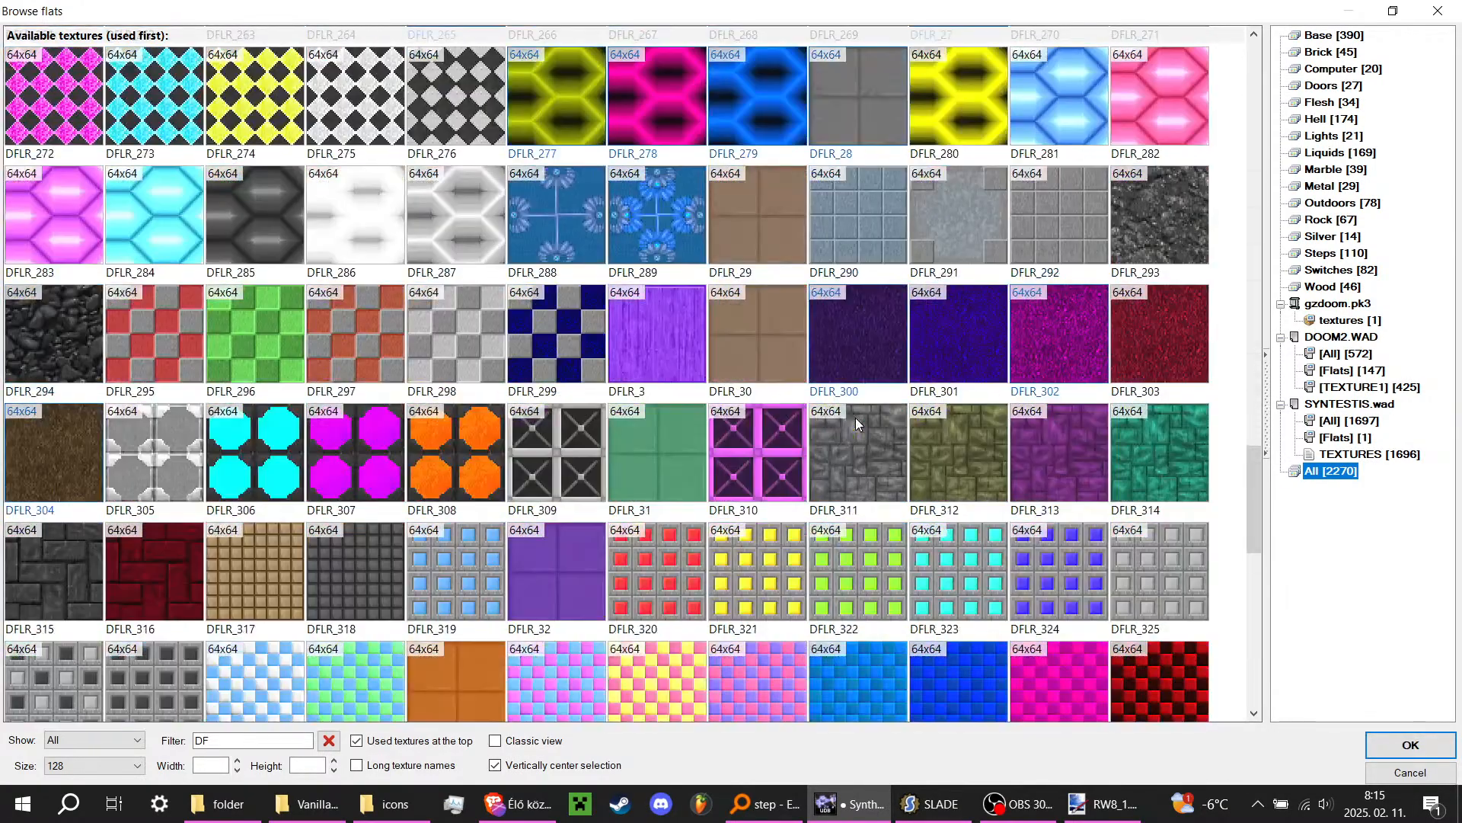
scroll(497, 347, "up", 4)
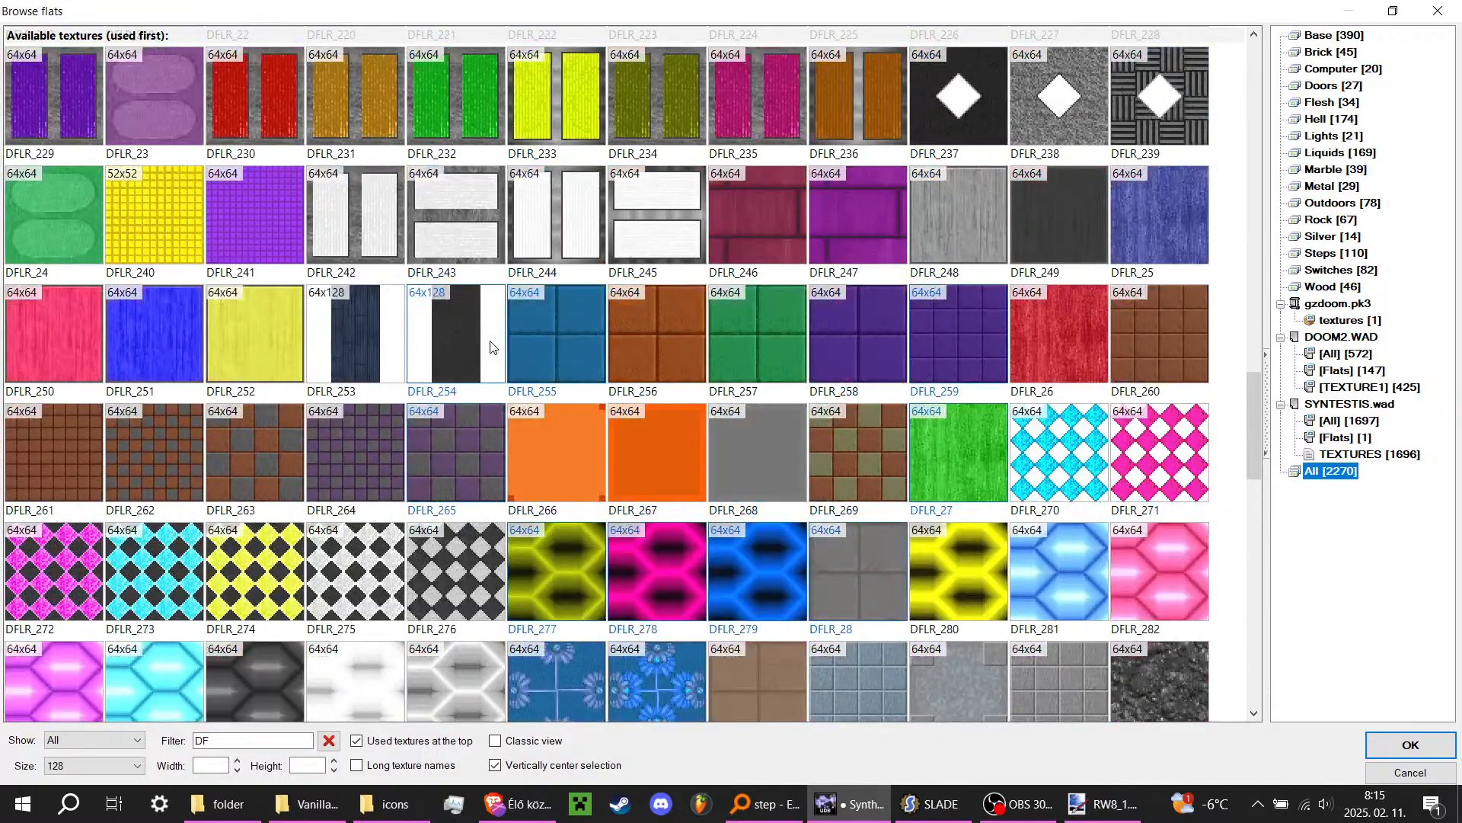
scroll(899, 312, "down", 4)
scroll(930, 295, "down", 8)
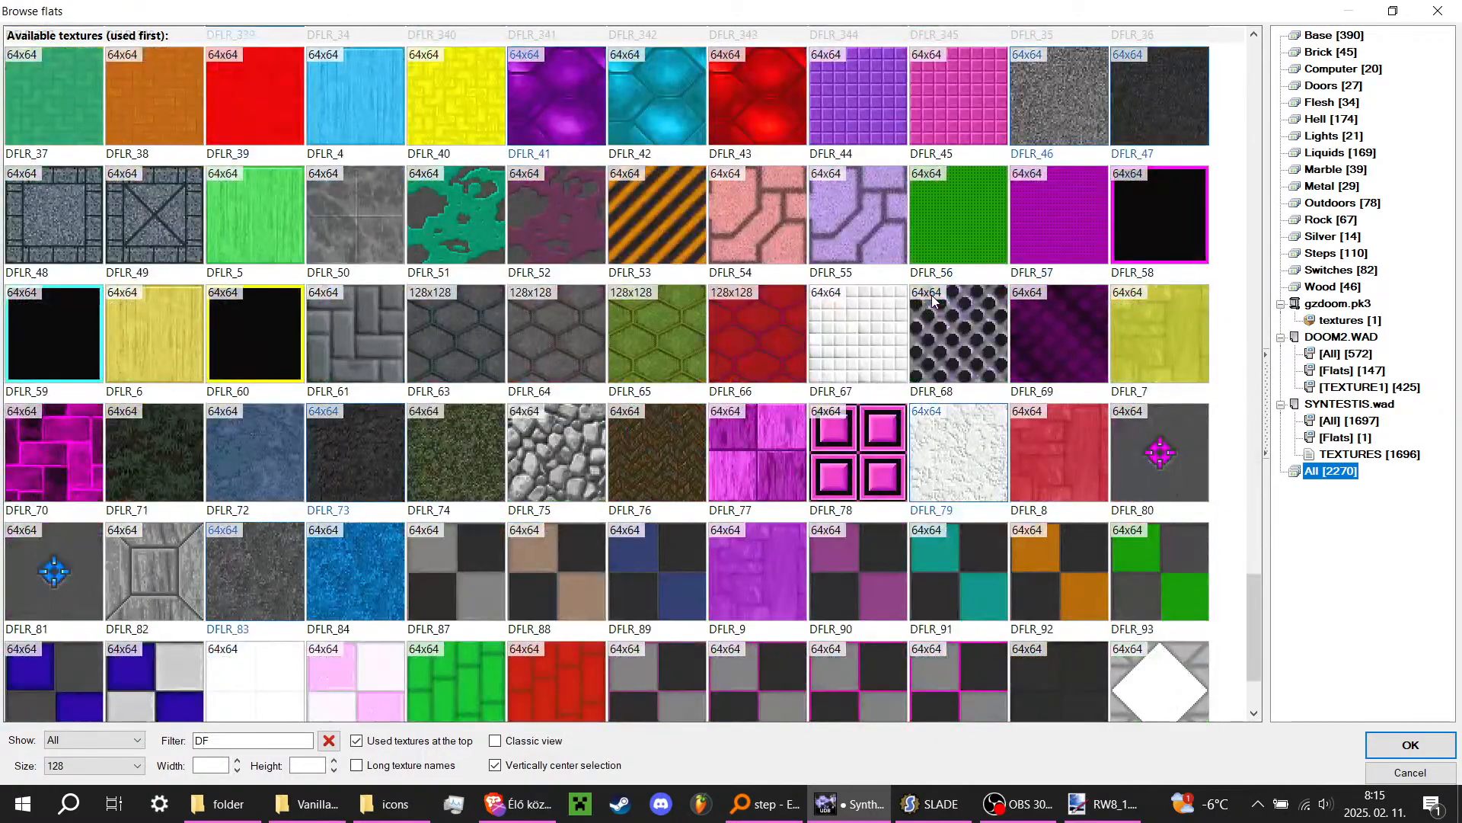
double_click(283, 522)
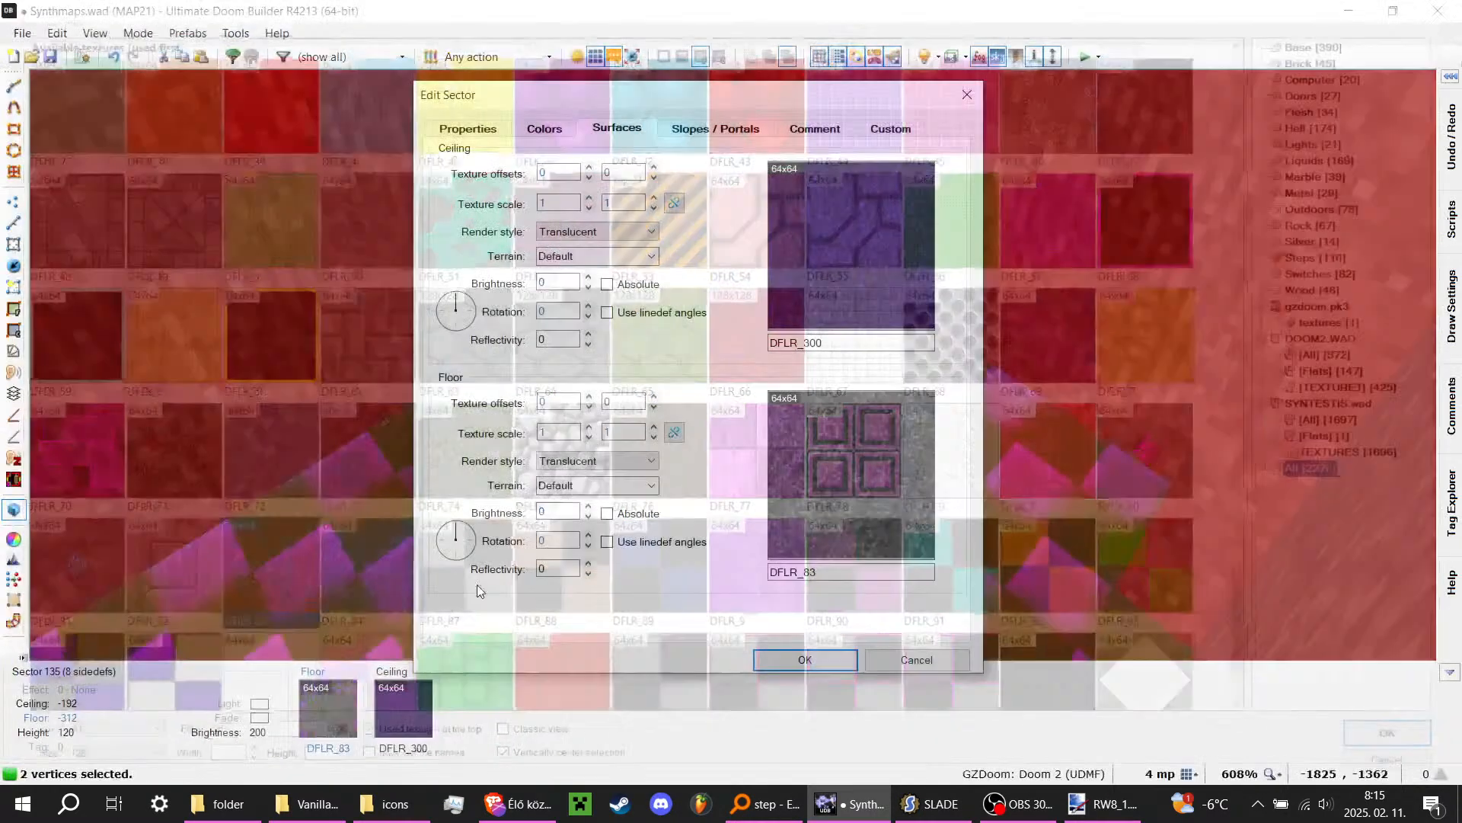
left_click(835, 661)
Step: Set the closed entrance strip's floor texture to DFLR_44 and save the map
key("d")
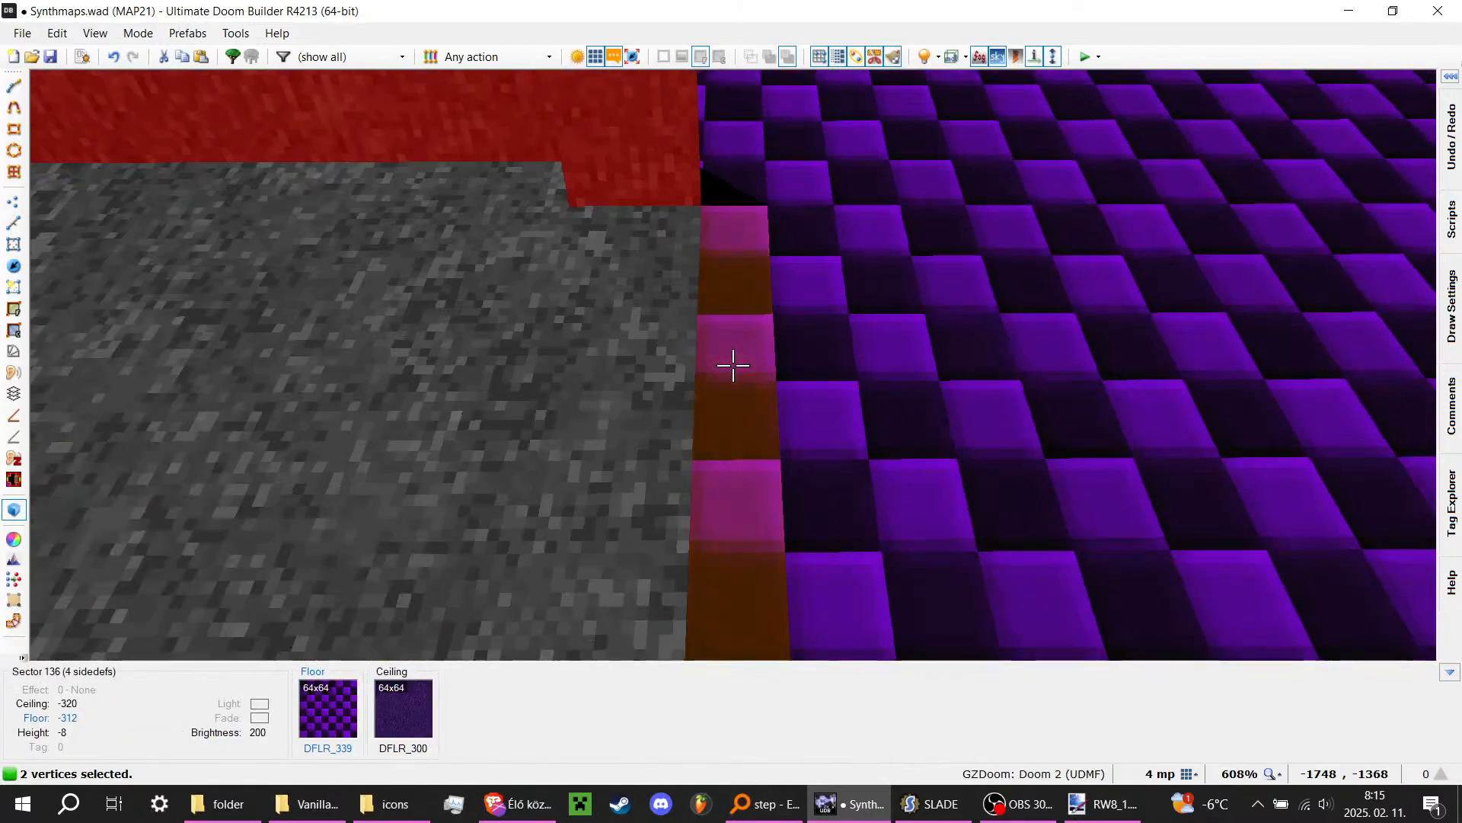
right_click(733, 365)
left_click(865, 441)
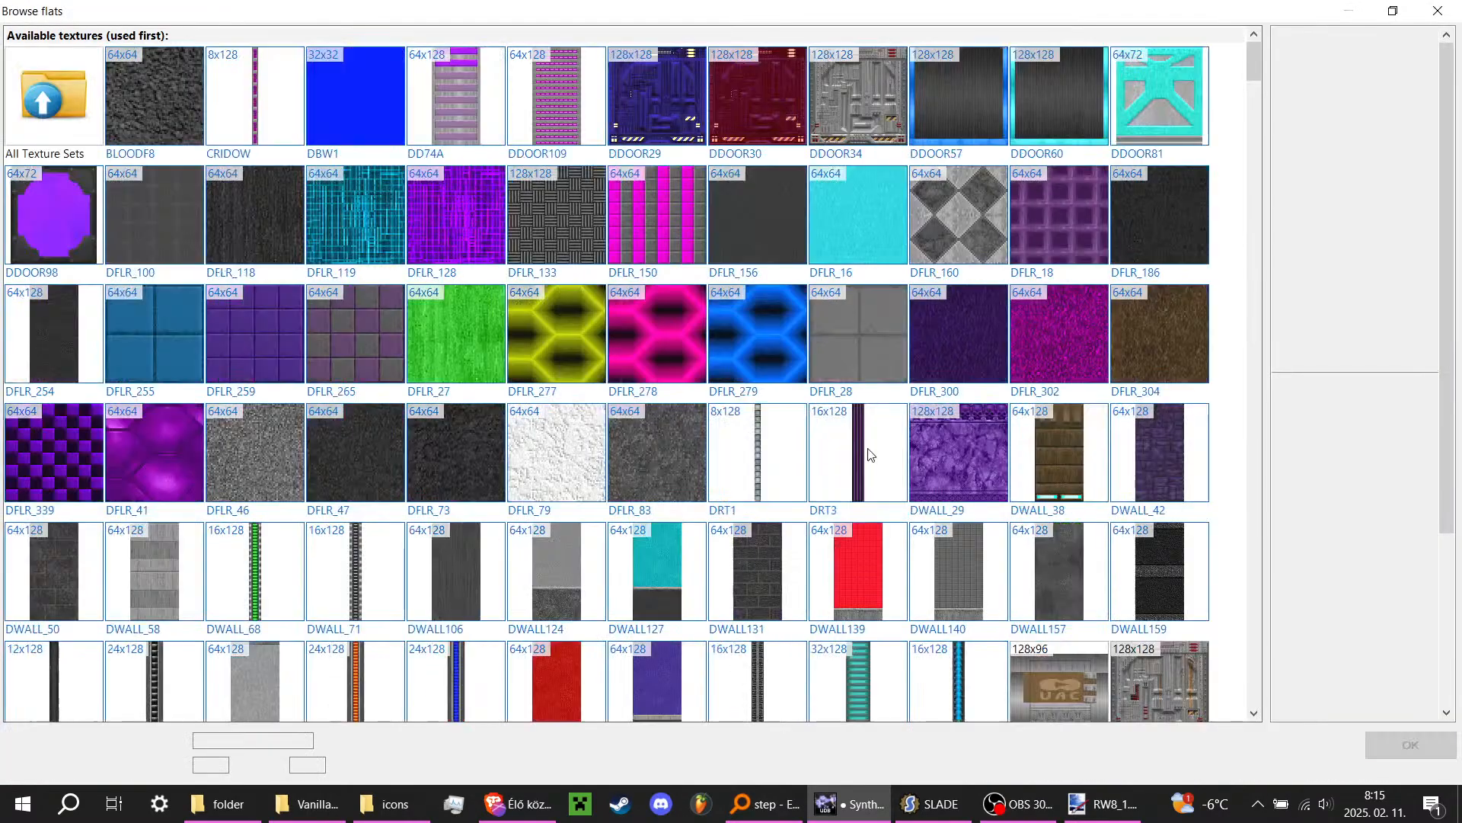
scroll(853, 445, "down", 10)
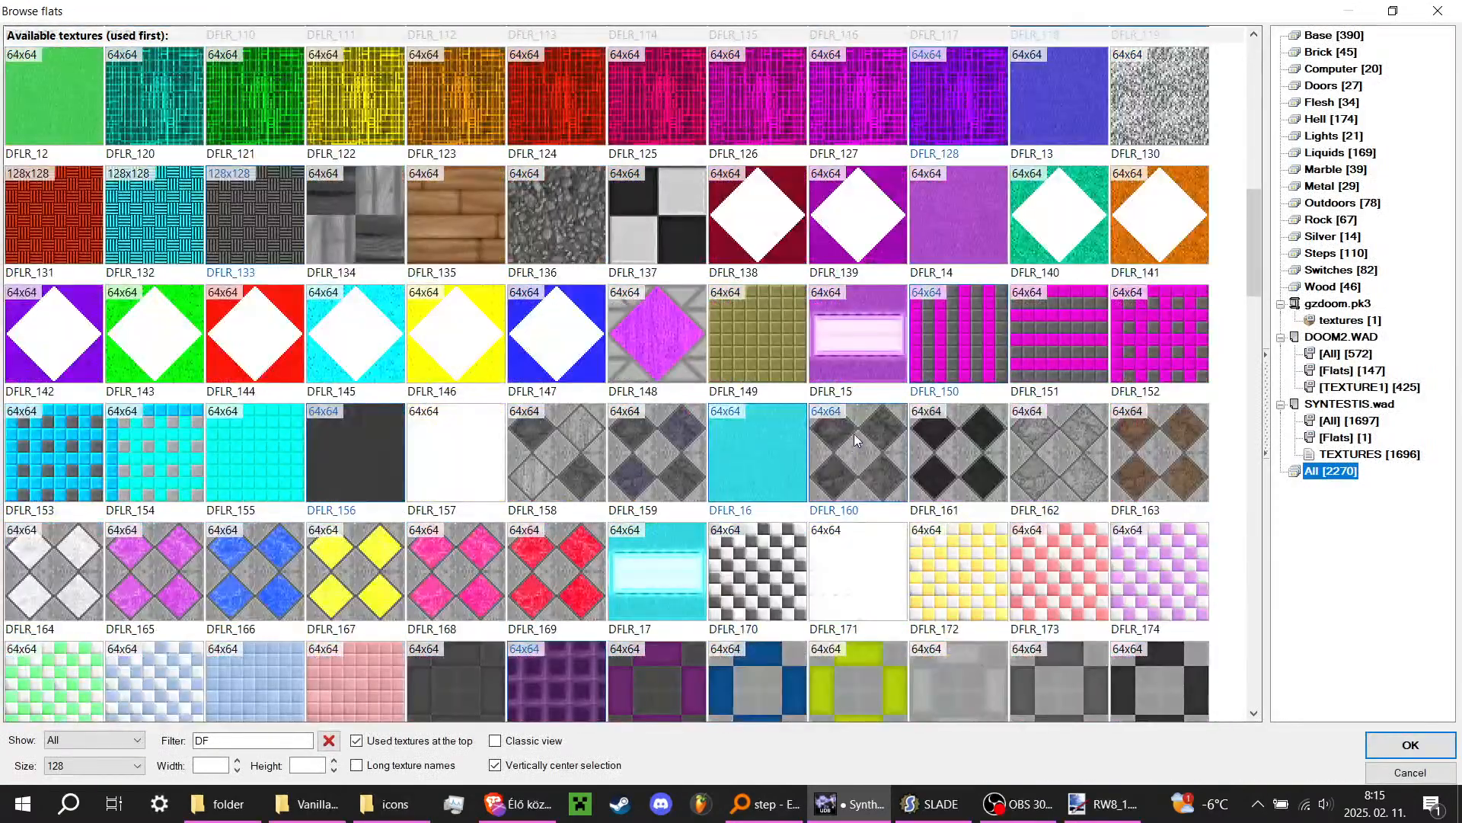
scroll(812, 423, "down", 10)
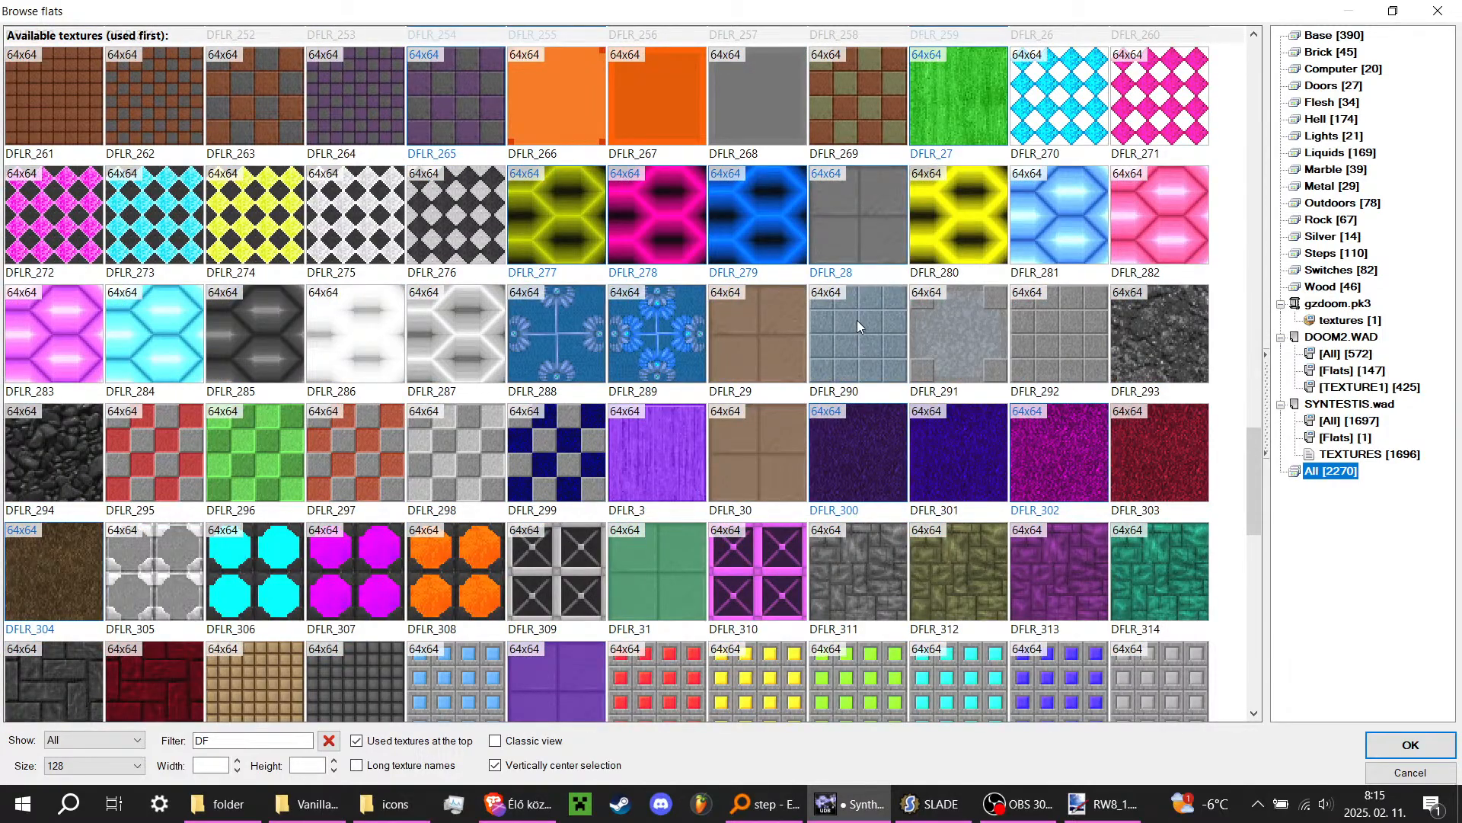
scroll(857, 326, "down", 3)
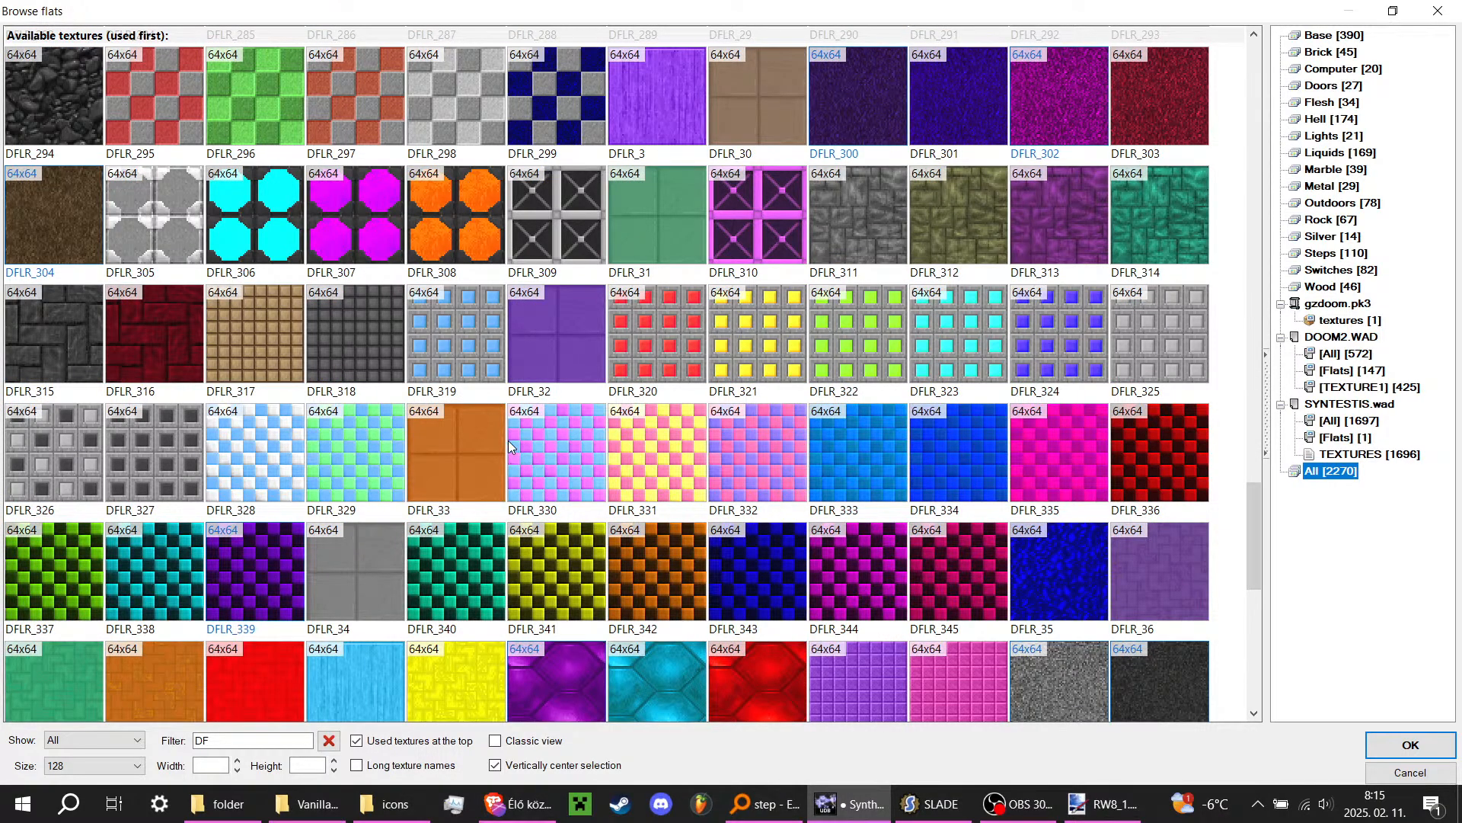
scroll(770, 446, "down", 2)
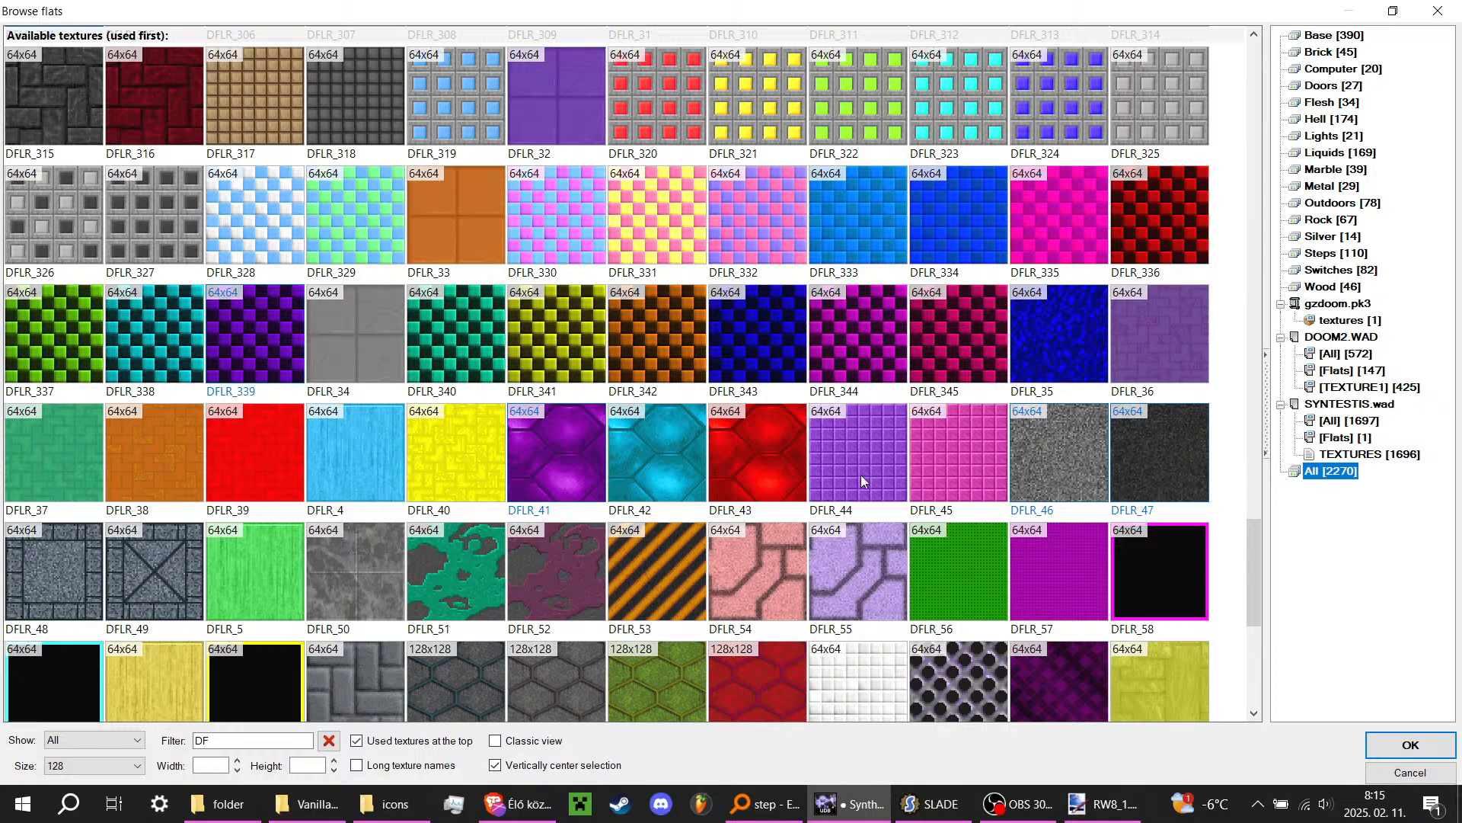
double_click(860, 479)
left_click(828, 661)
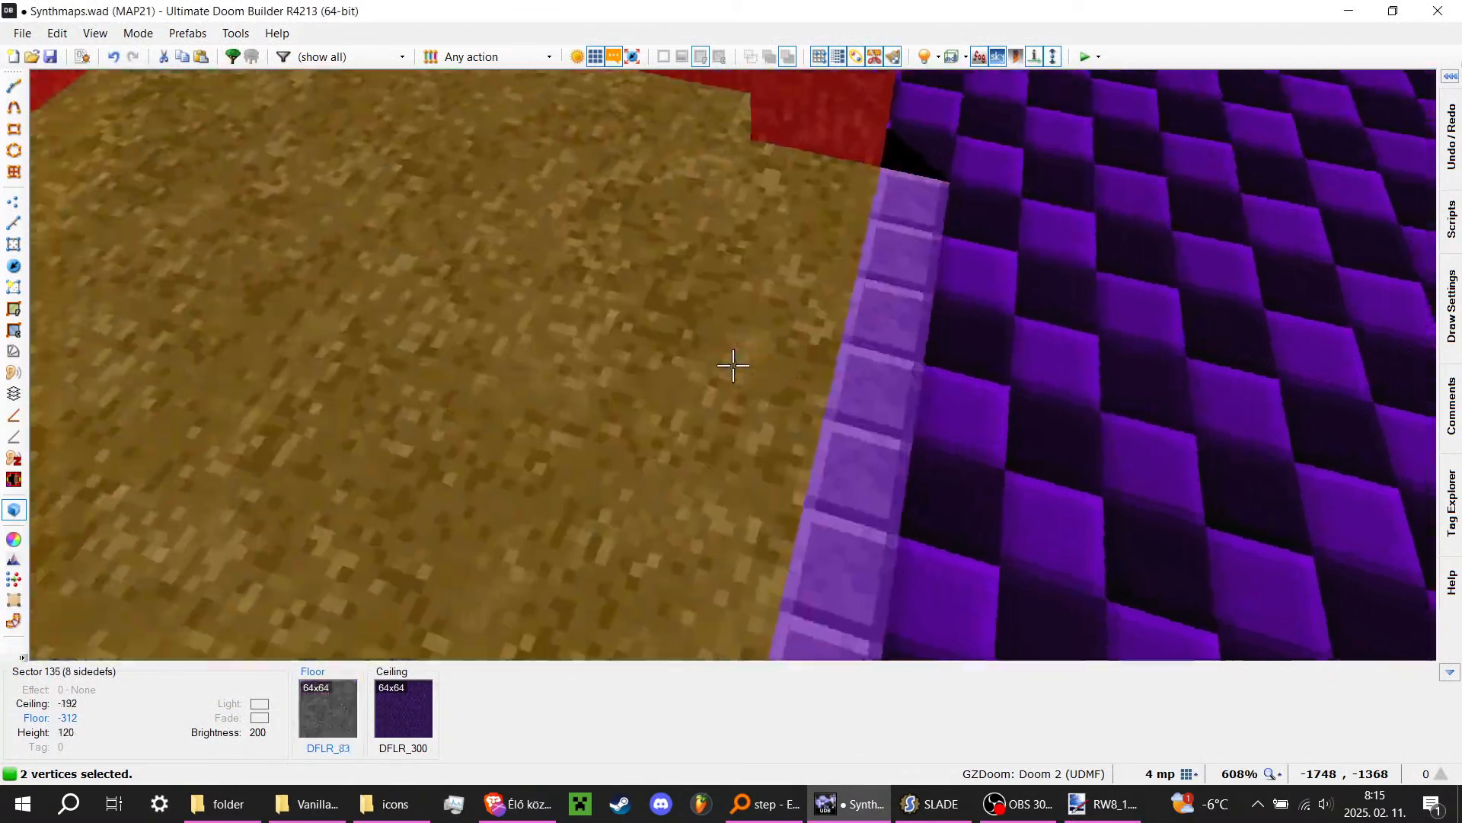
key("ctrl+s")
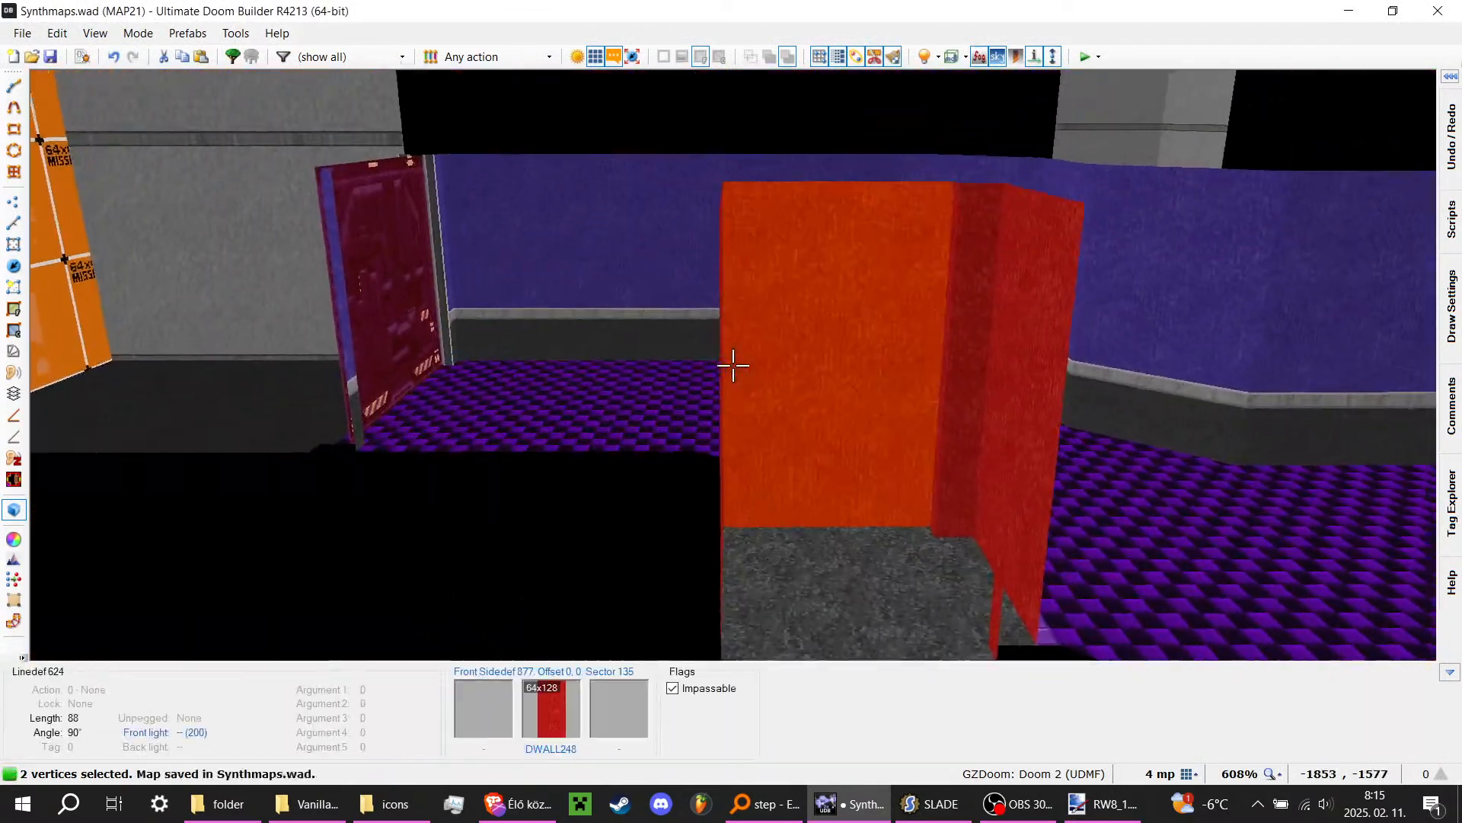
Step: Set the hidden side room's ceiling texture to DFLR_186 and save the map
key("e")
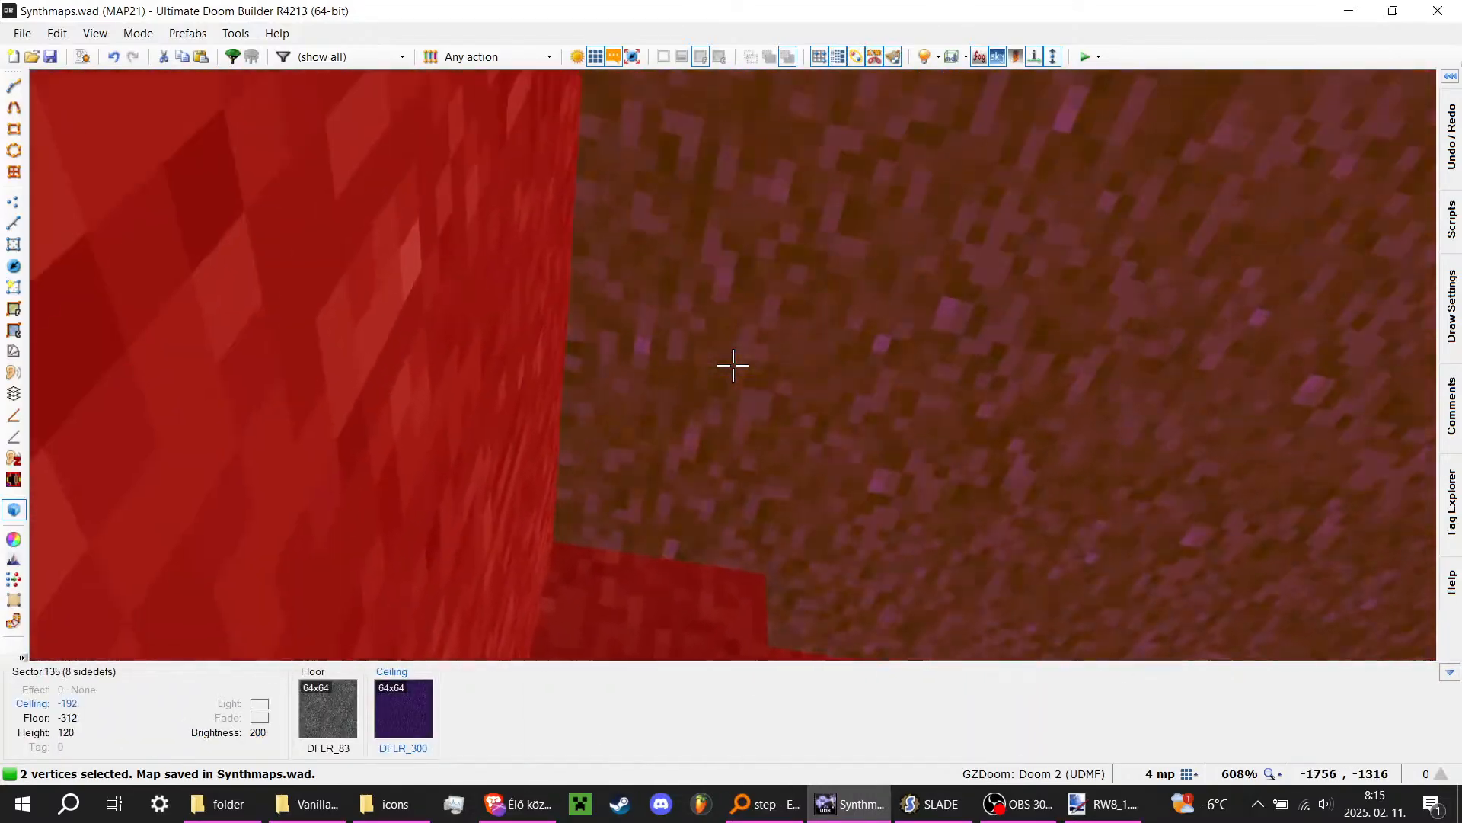
right_click(734, 365)
left_click(861, 437)
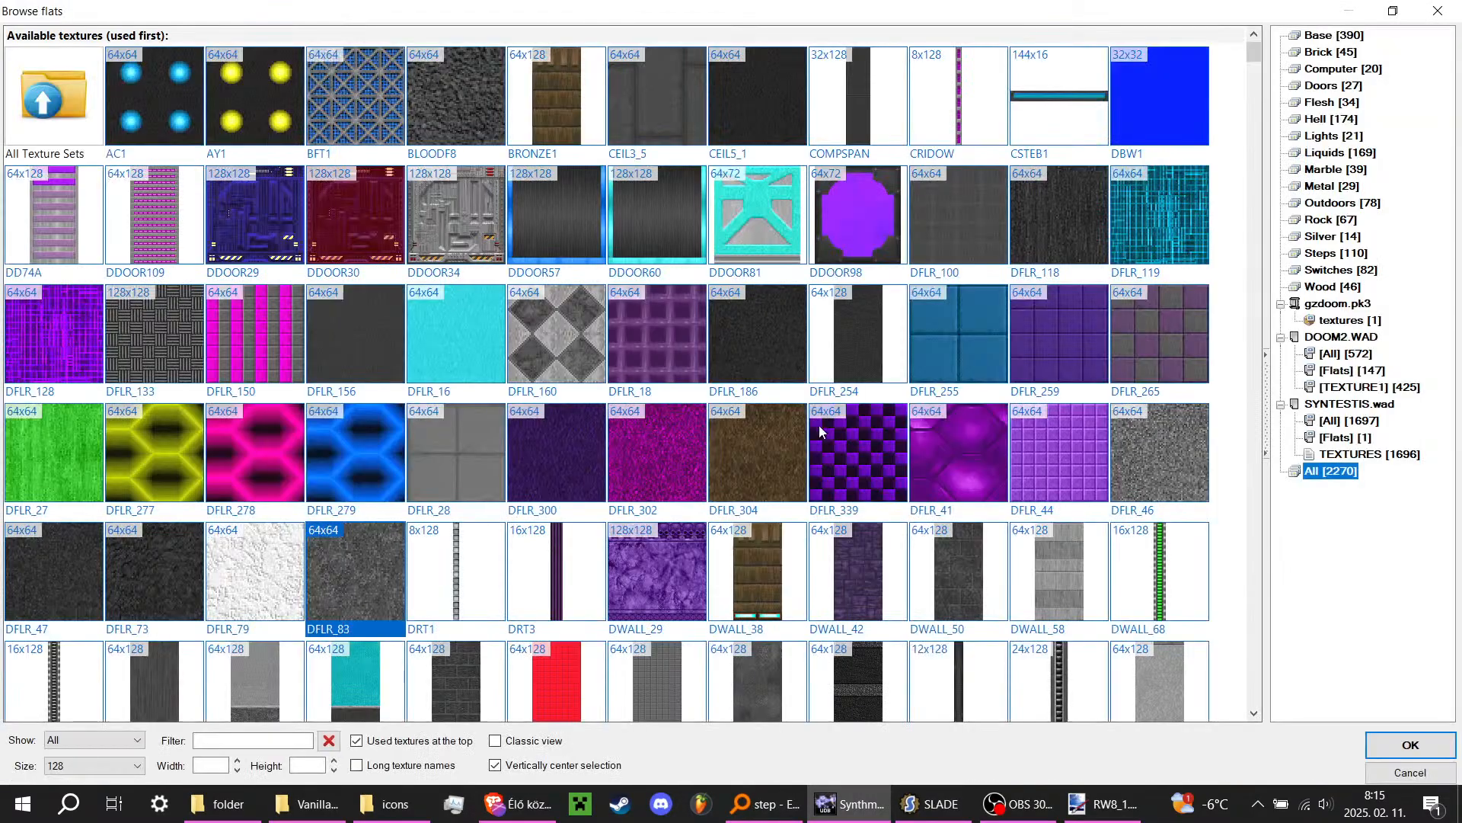
key("Escape")
left_click(852, 303)
left_click(744, 352)
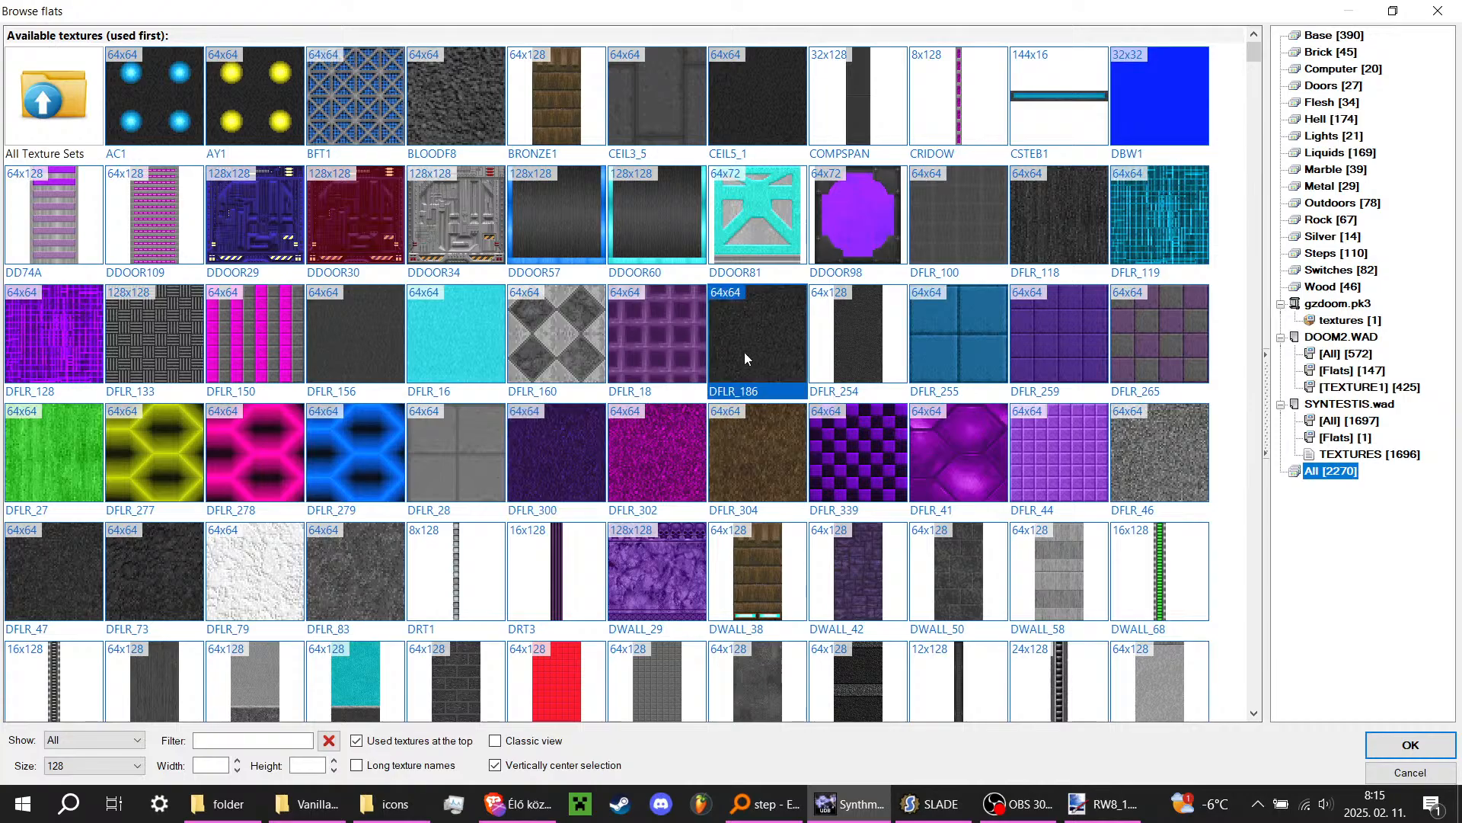
double_click(743, 352)
left_click(805, 659)
key("ctrl+s")
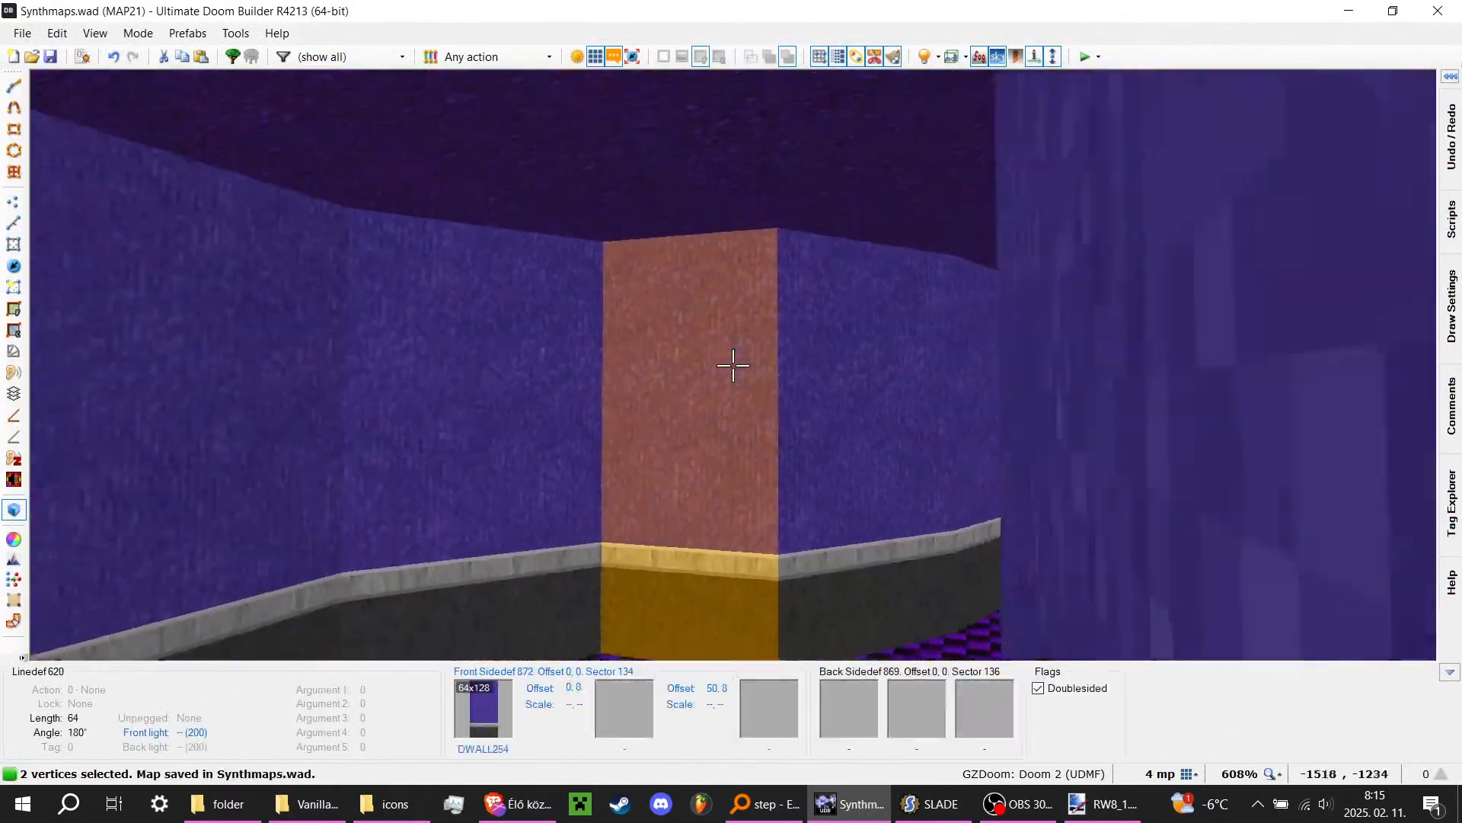
key("e")
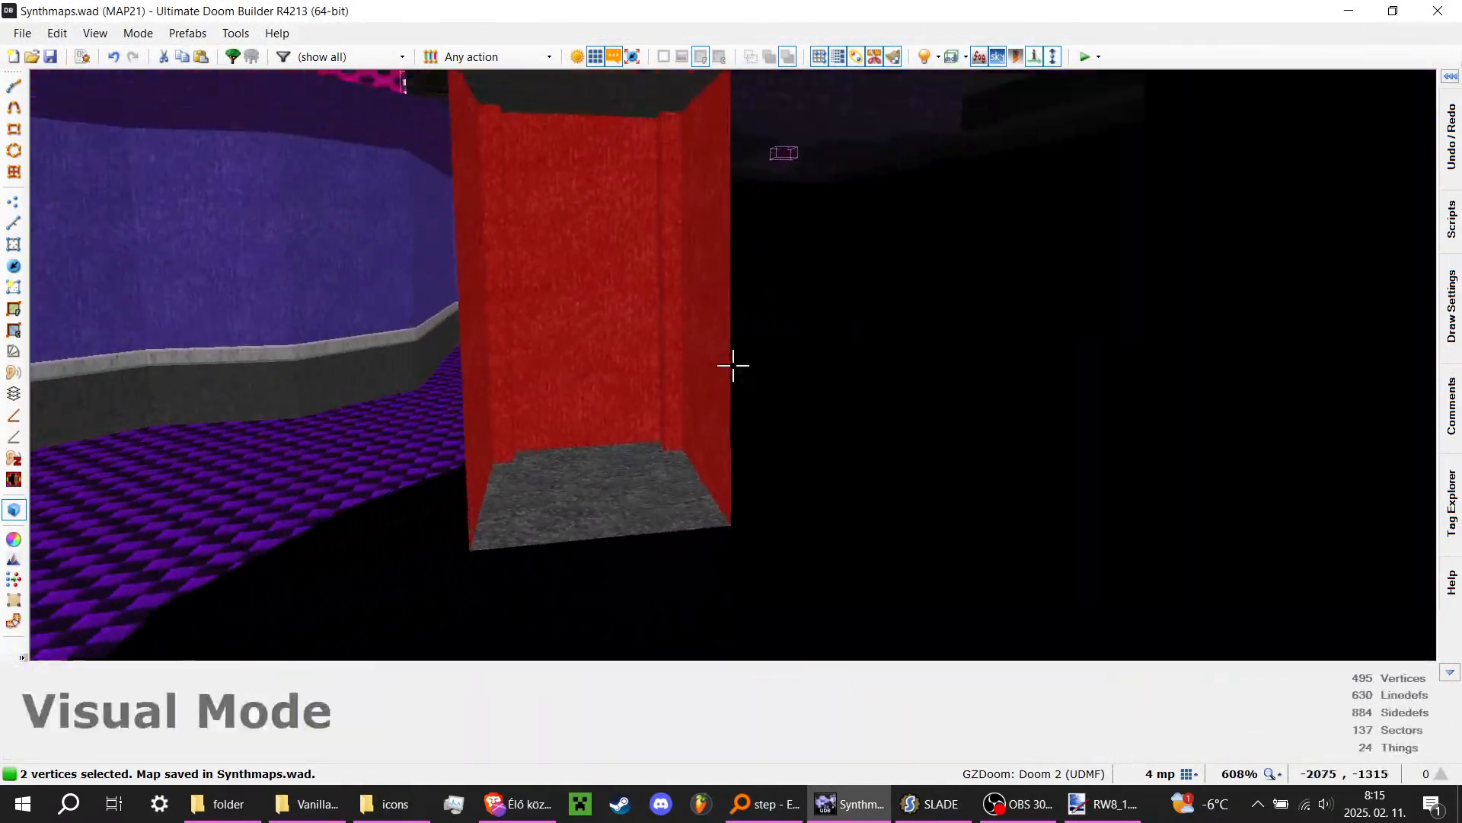
key("e")
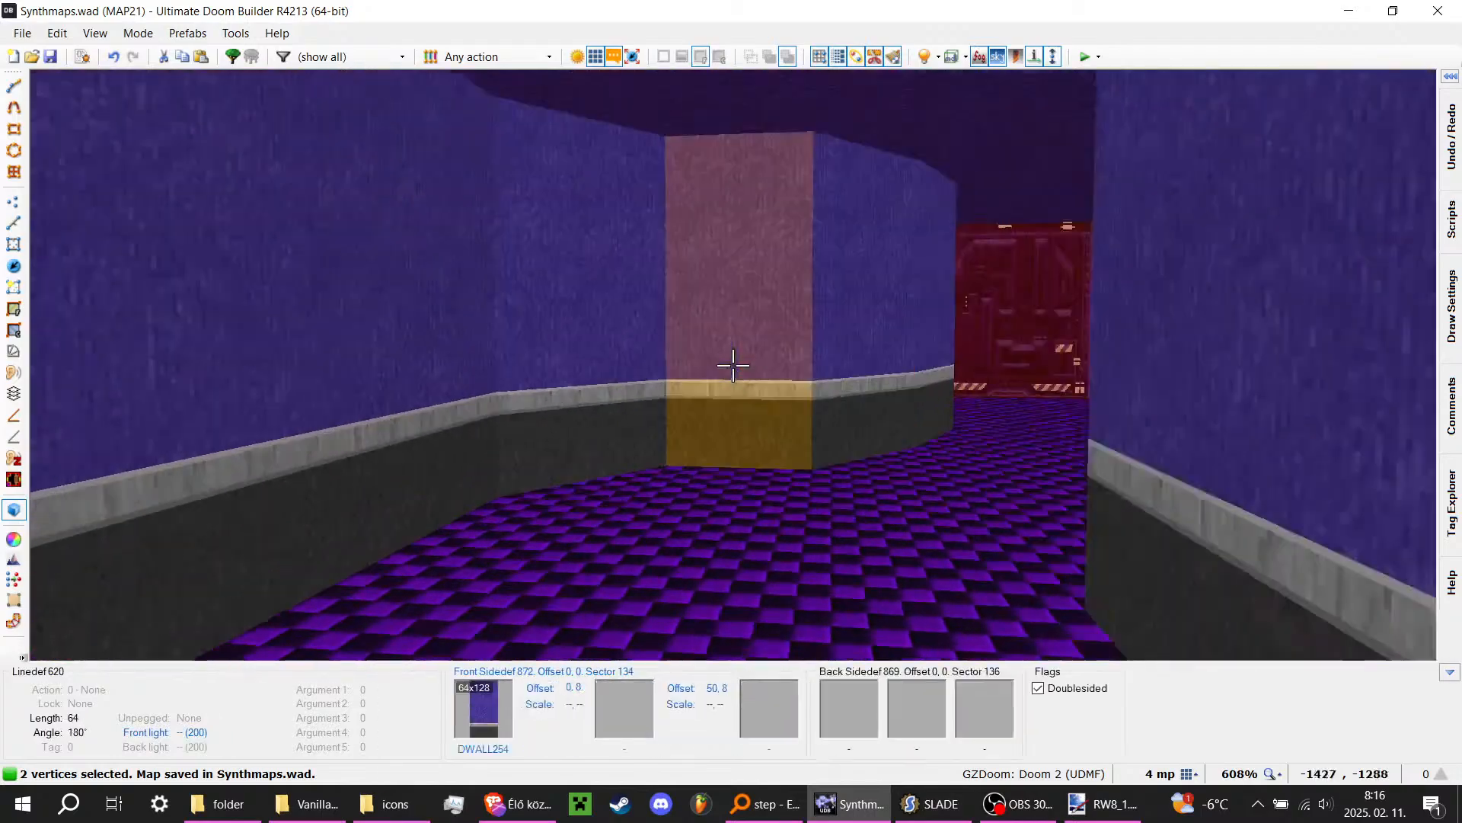
Step: Insert a nightmaredemon thing in the middle of the hidden side room
key("q")
scroll(746, 396, "down", 5)
scroll(621, 399, "up", 6)
key("c")
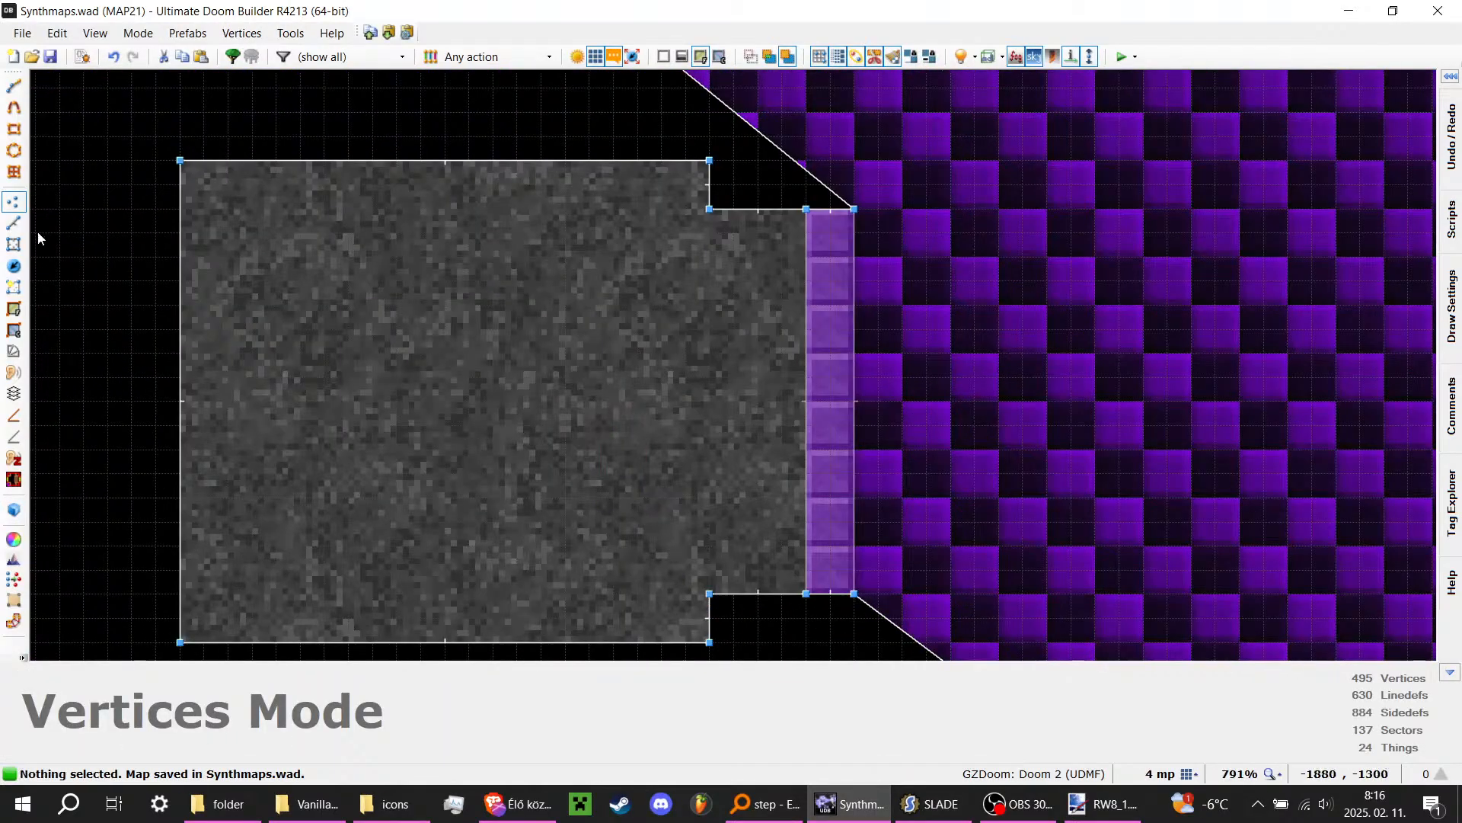
key("t")
key("Insert")
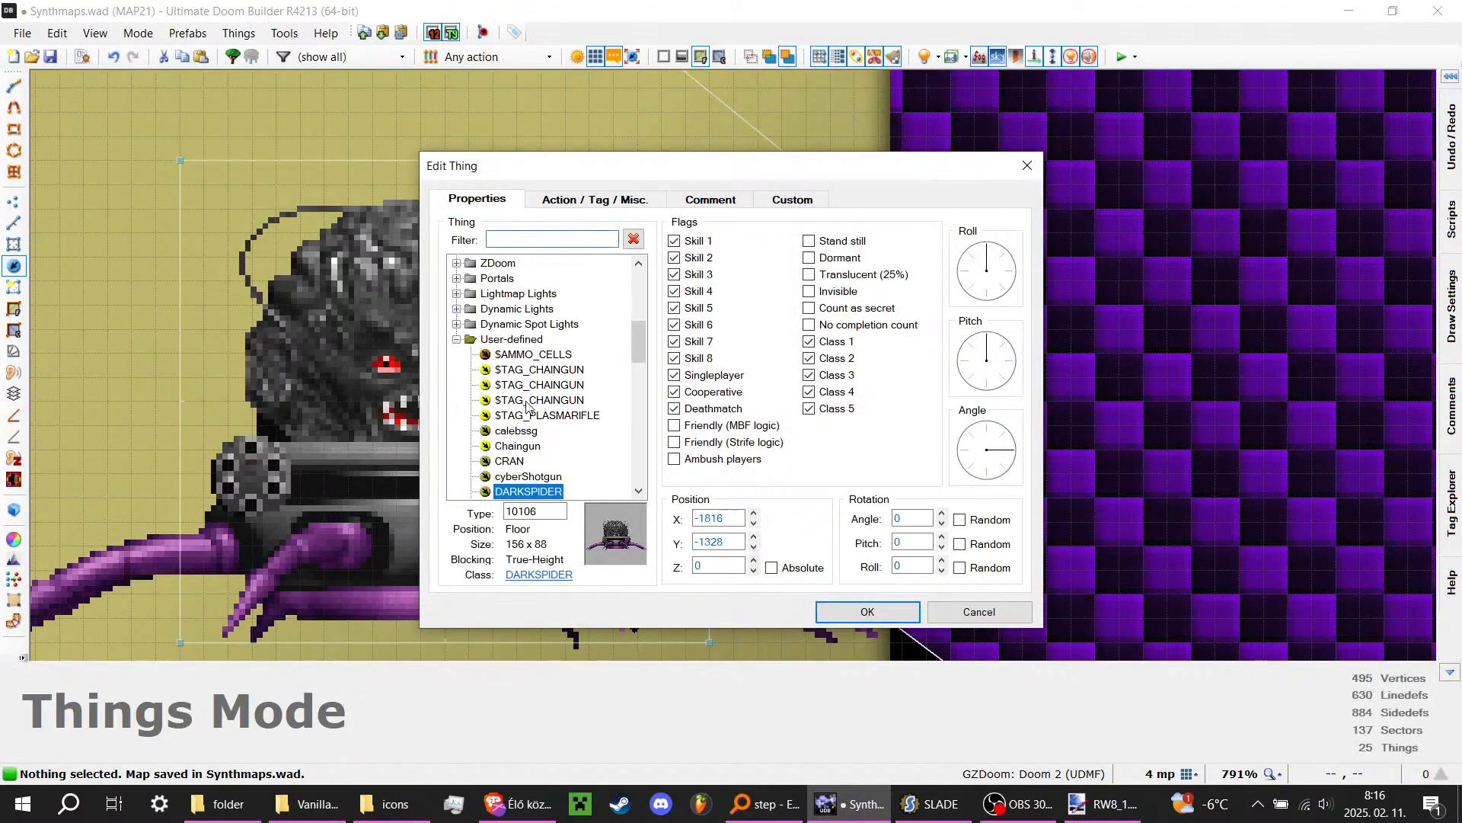
scroll(527, 404, "down", 6)
left_click(524, 431)
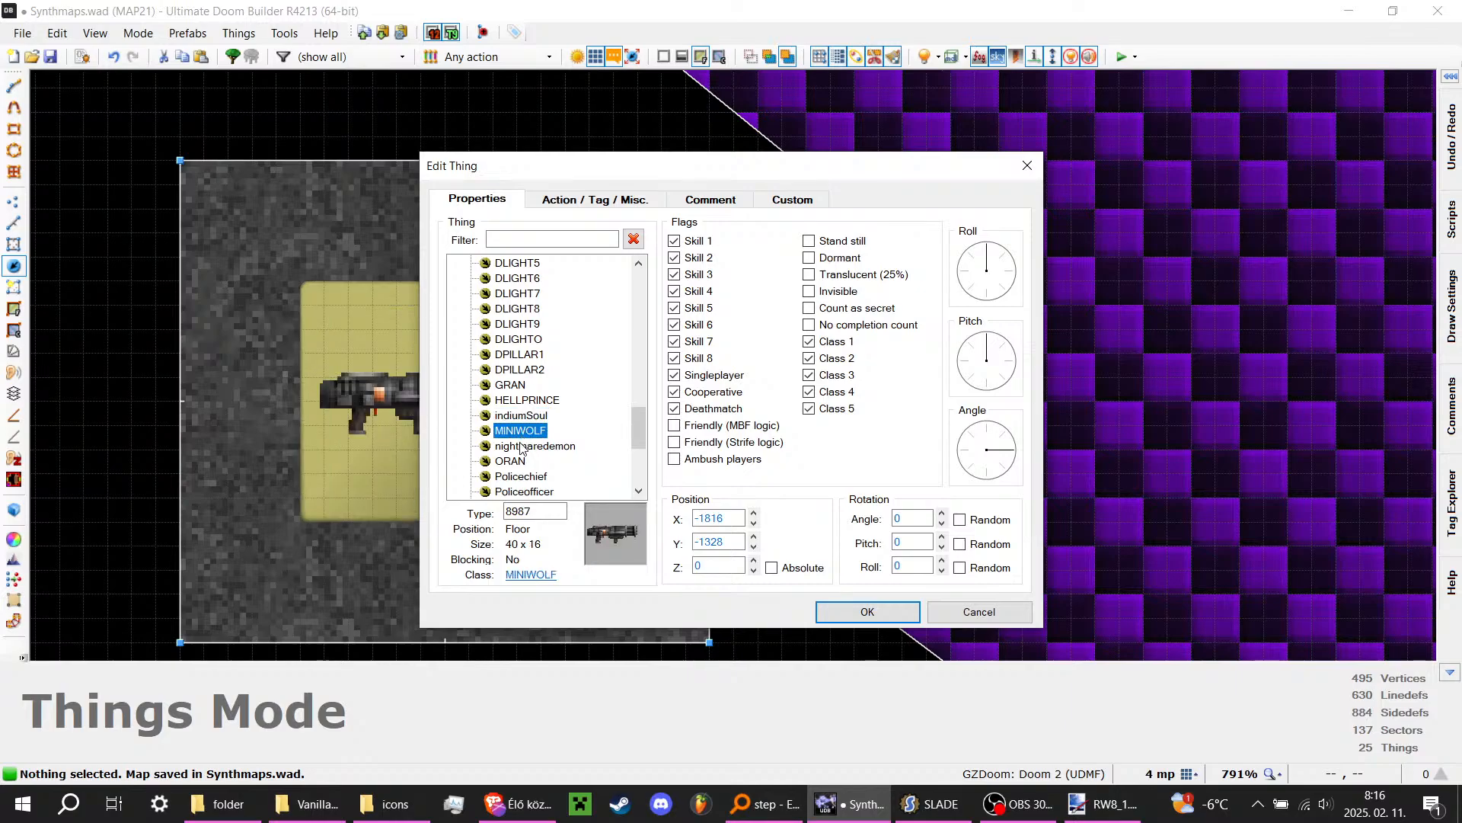
left_click(523, 447)
left_click(523, 462)
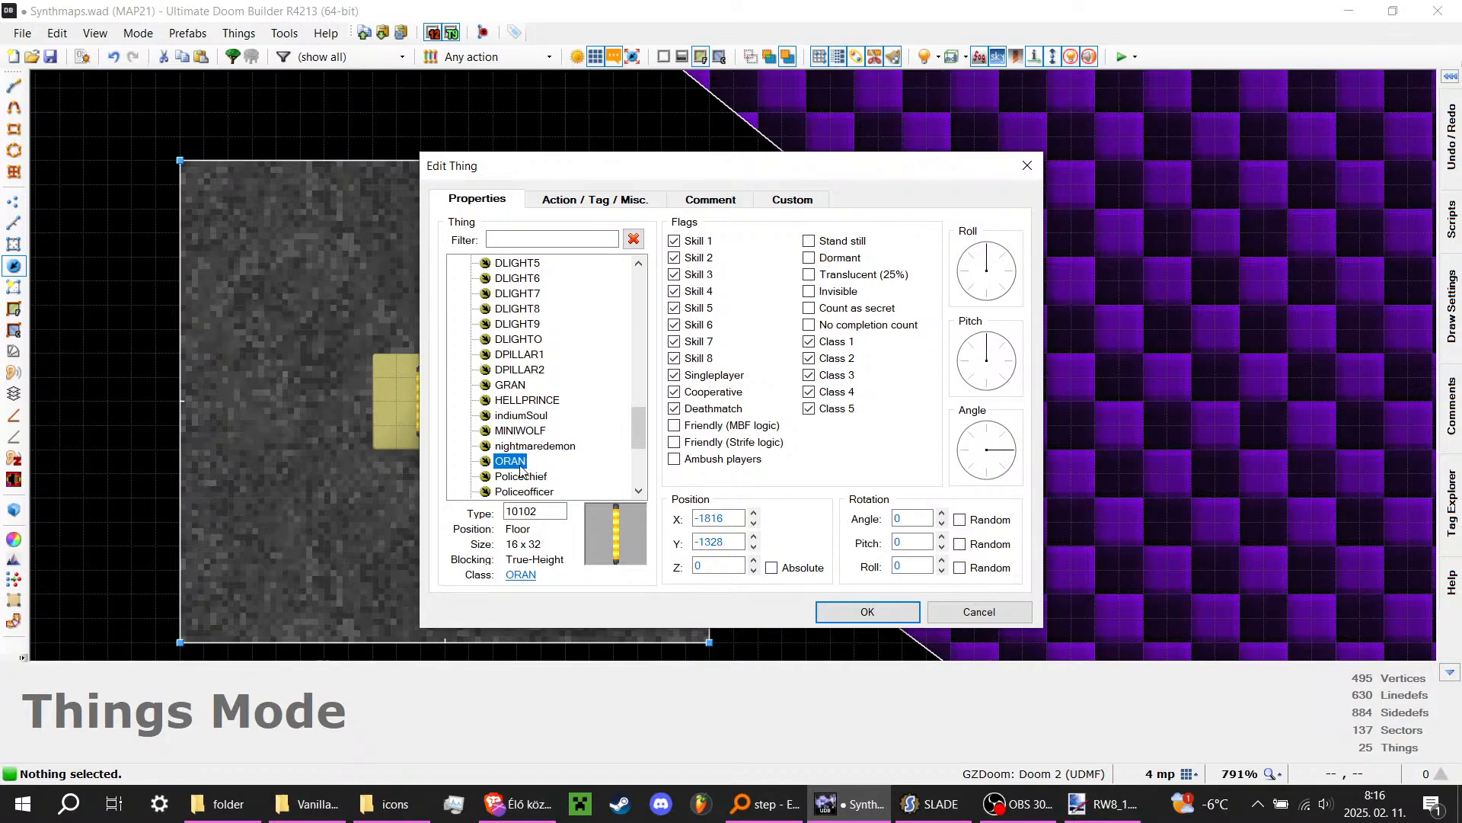
left_click(531, 448)
scroll(512, 404, "down", 4)
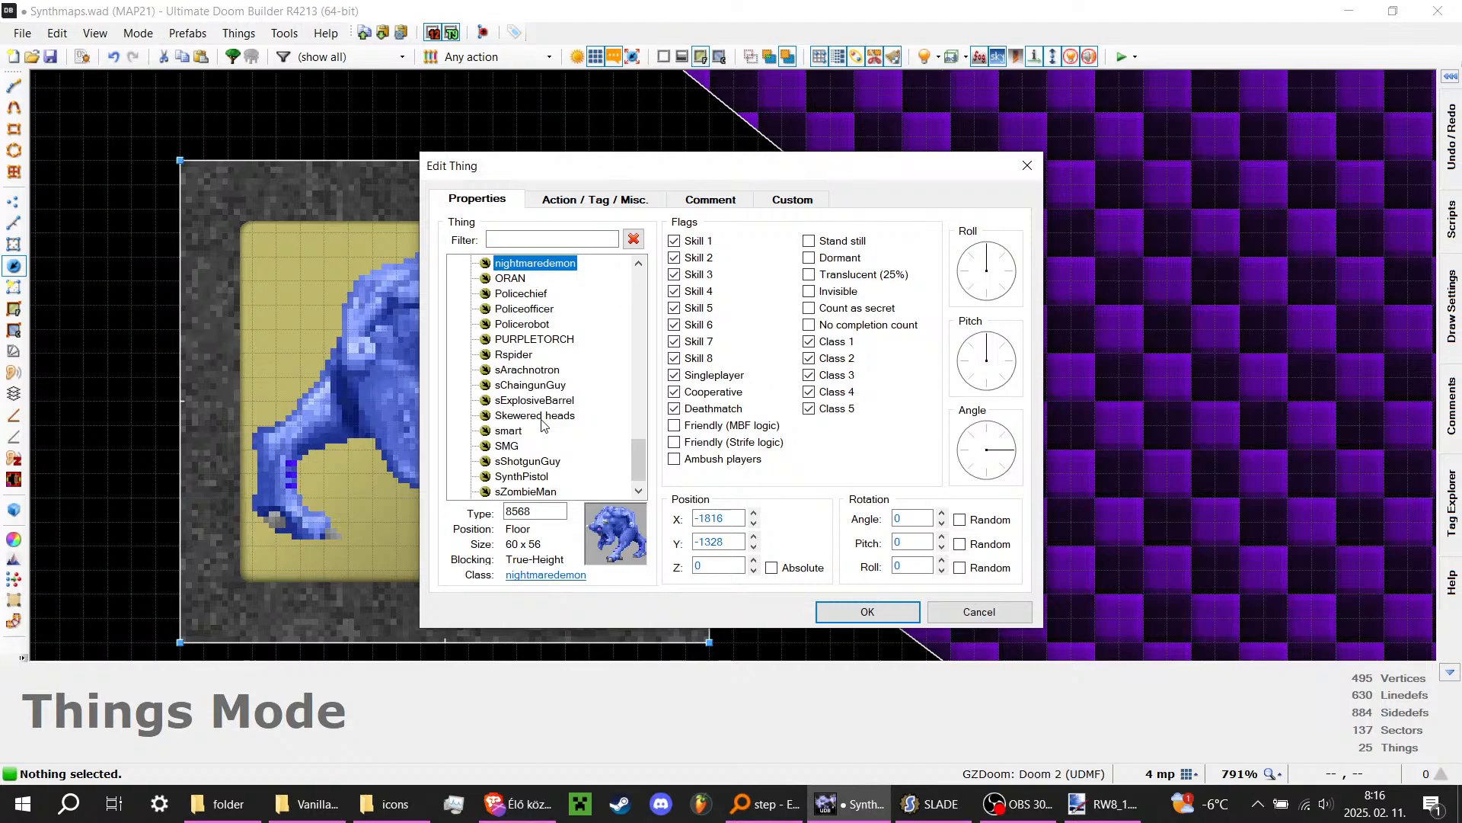
left_click(866, 612)
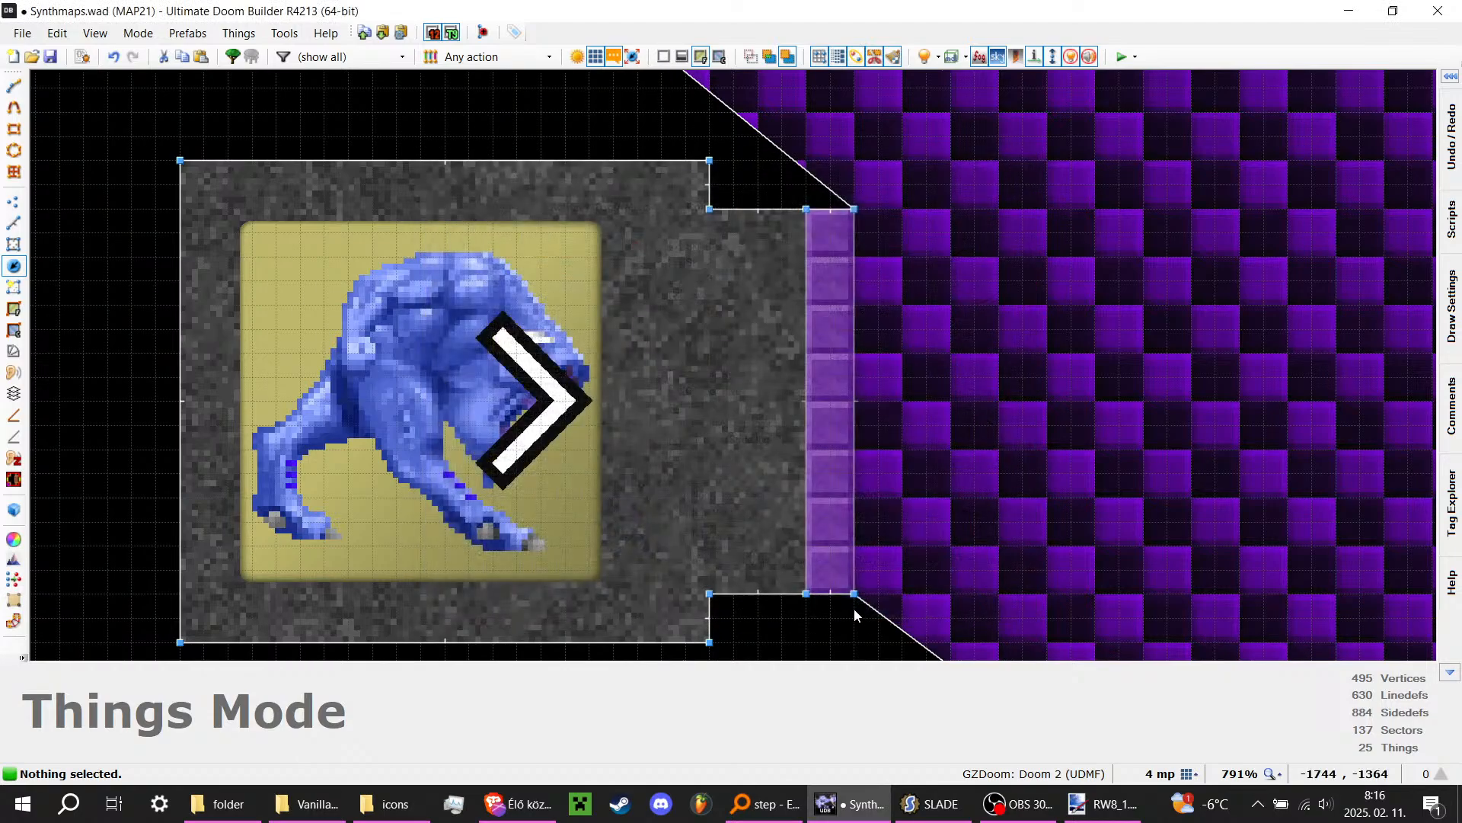
Step: Move the nightmaredemon to X -1808, Y -1328, closer to the closed entrance strip, and check it in the 3D view
left_click_drag(524, 429, 566, 421)
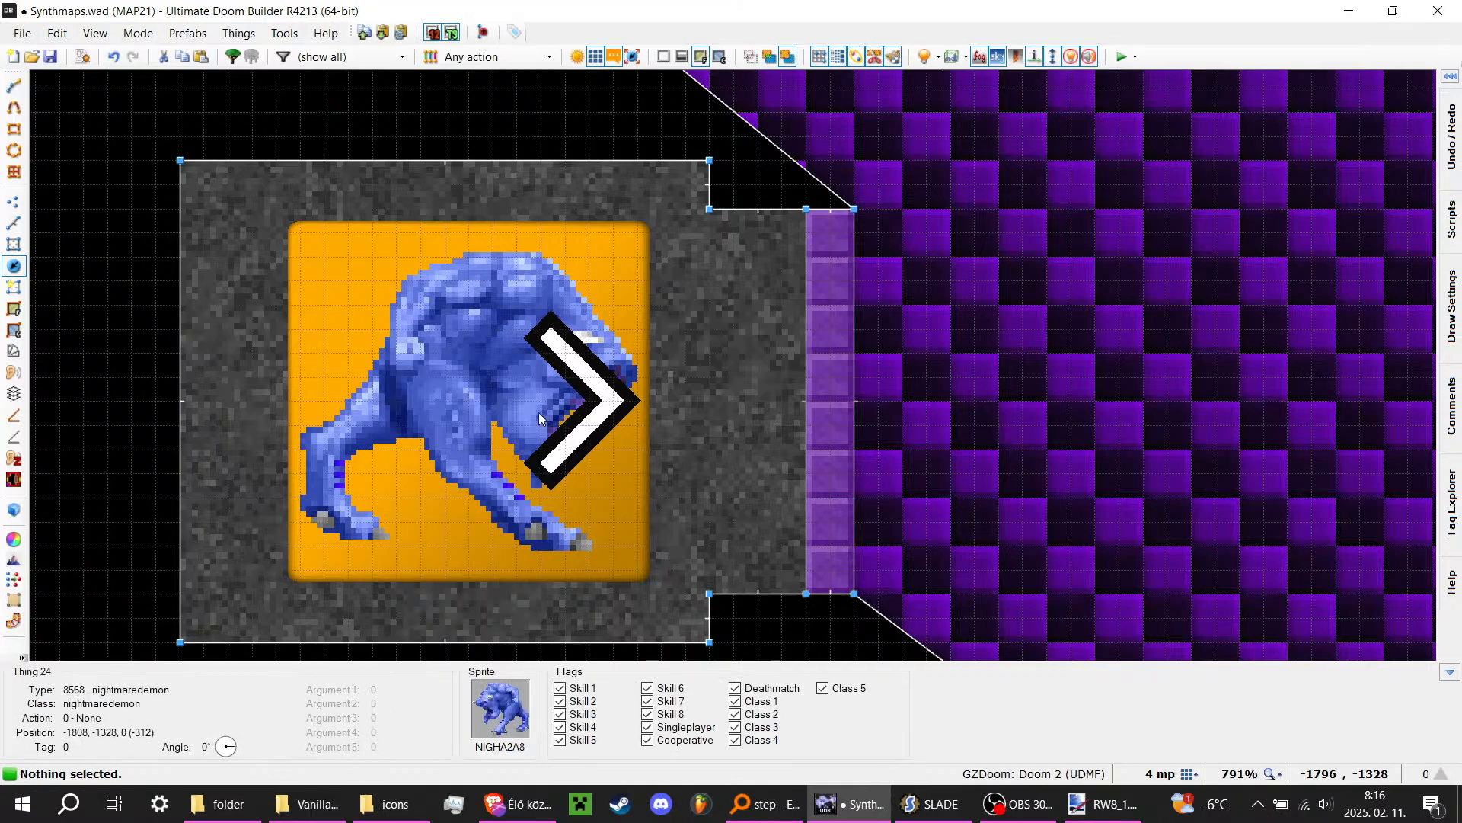
right_click(538, 412)
left_click(1013, 619)
key("q")
key("e")
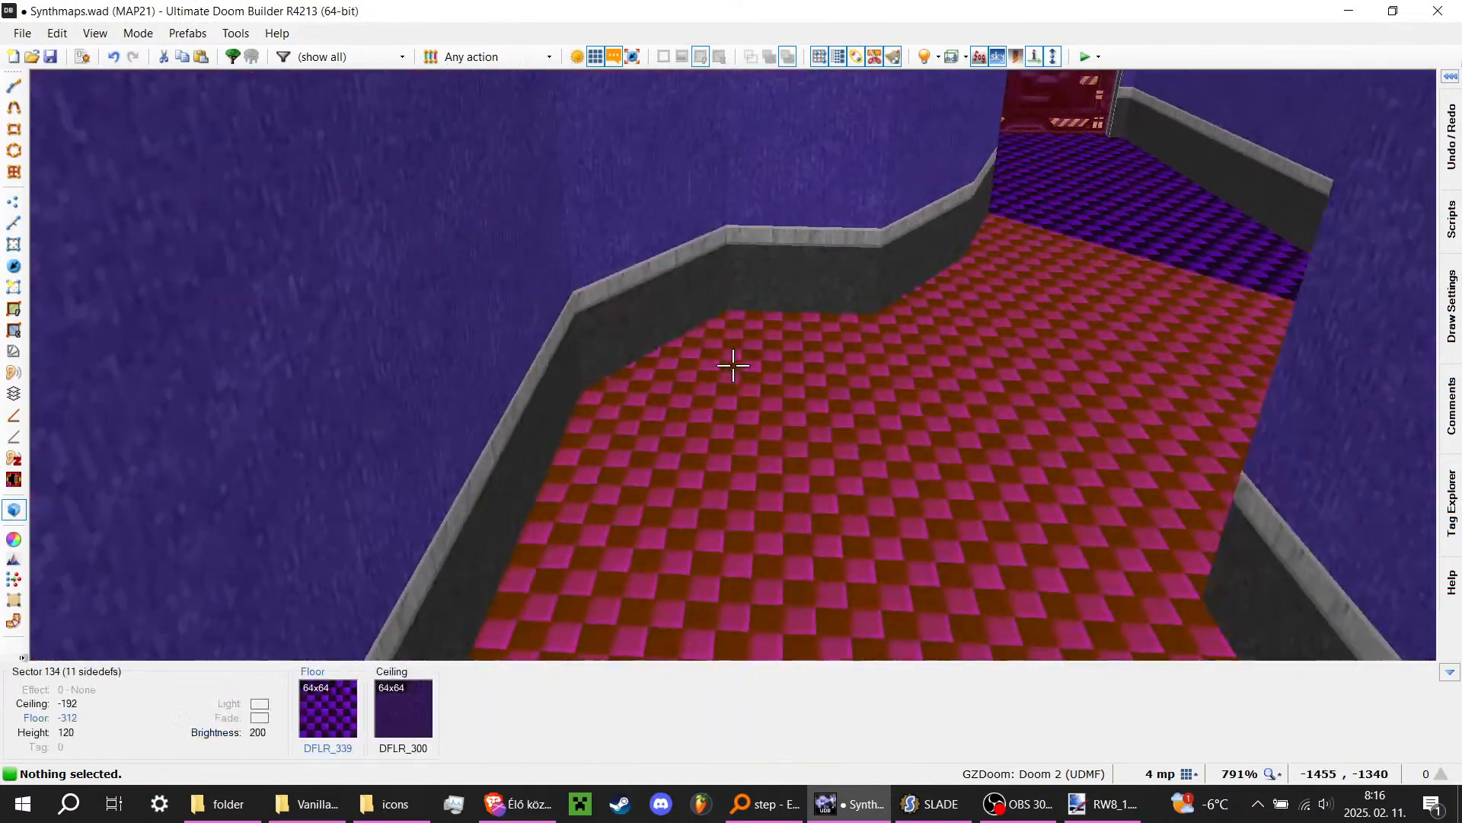
key("e")
key("s")
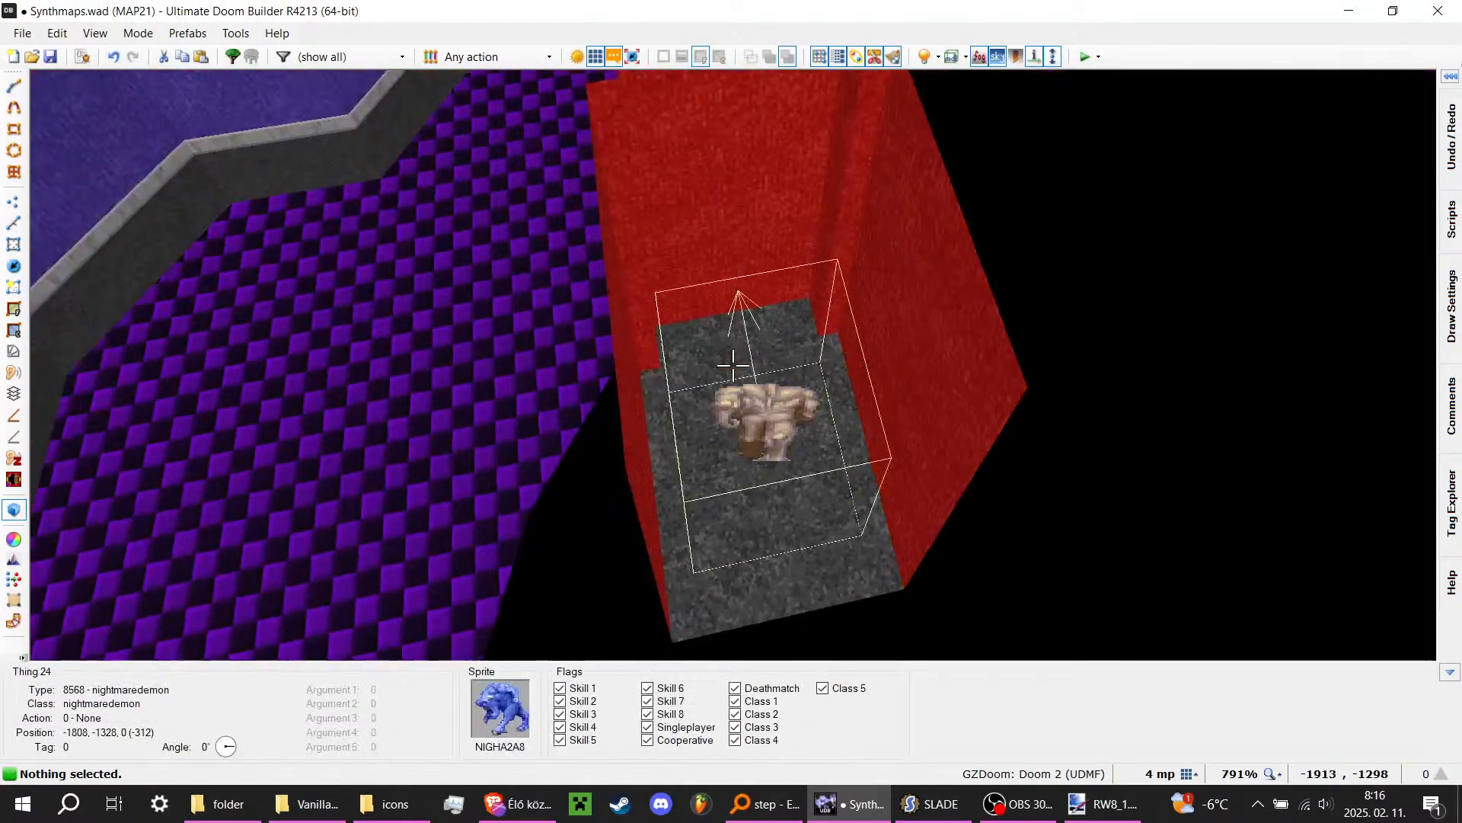
key("e")
key("d")
key("q")
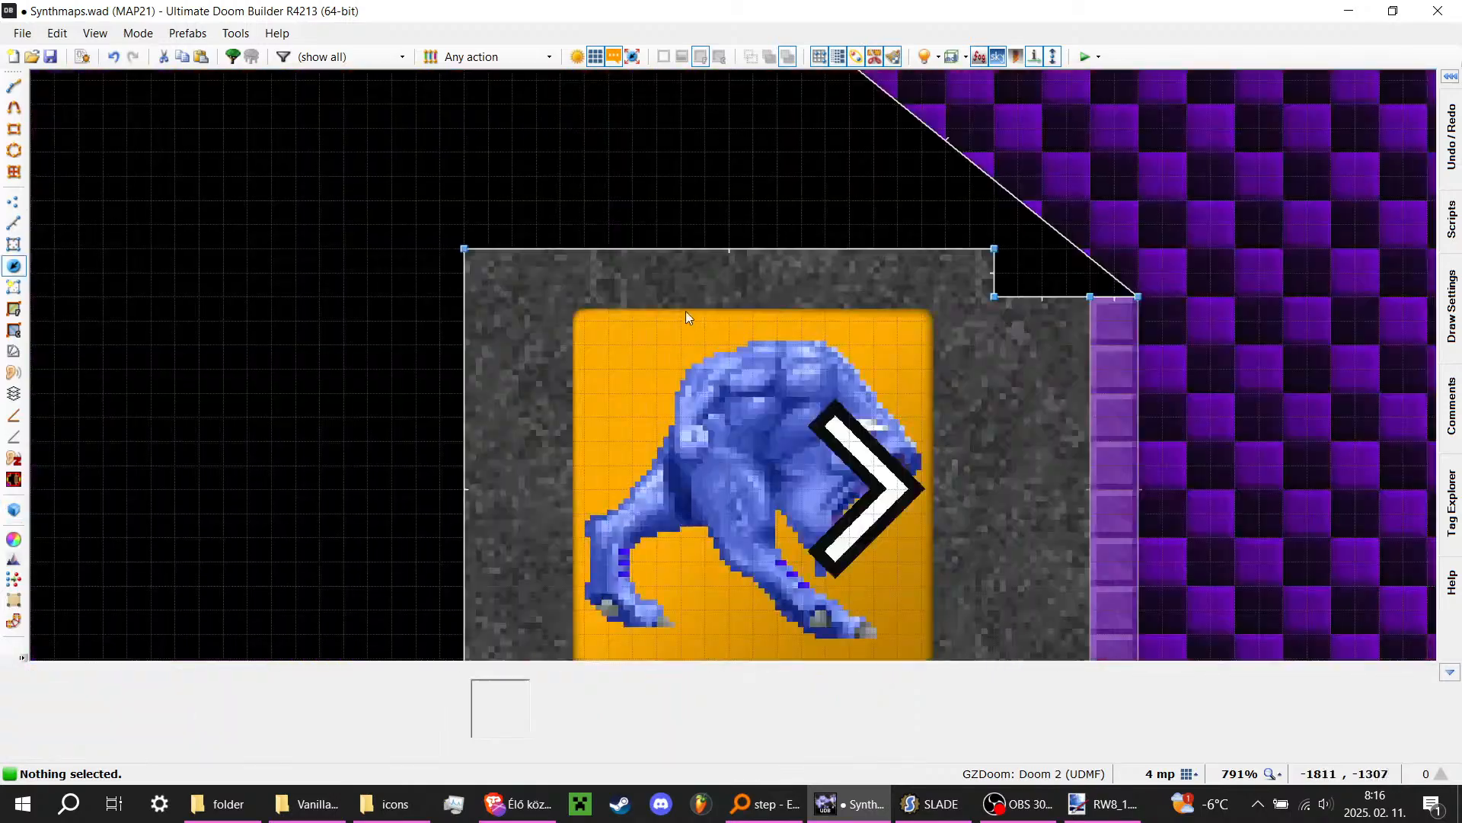
Step: Move the nightmaredemon to X -1784, Y -1328, right behind the closed entrance strip
scroll(686, 275, "down", 3)
scroll(868, 363, "up", 2)
scroll(510, 373, "down", 2)
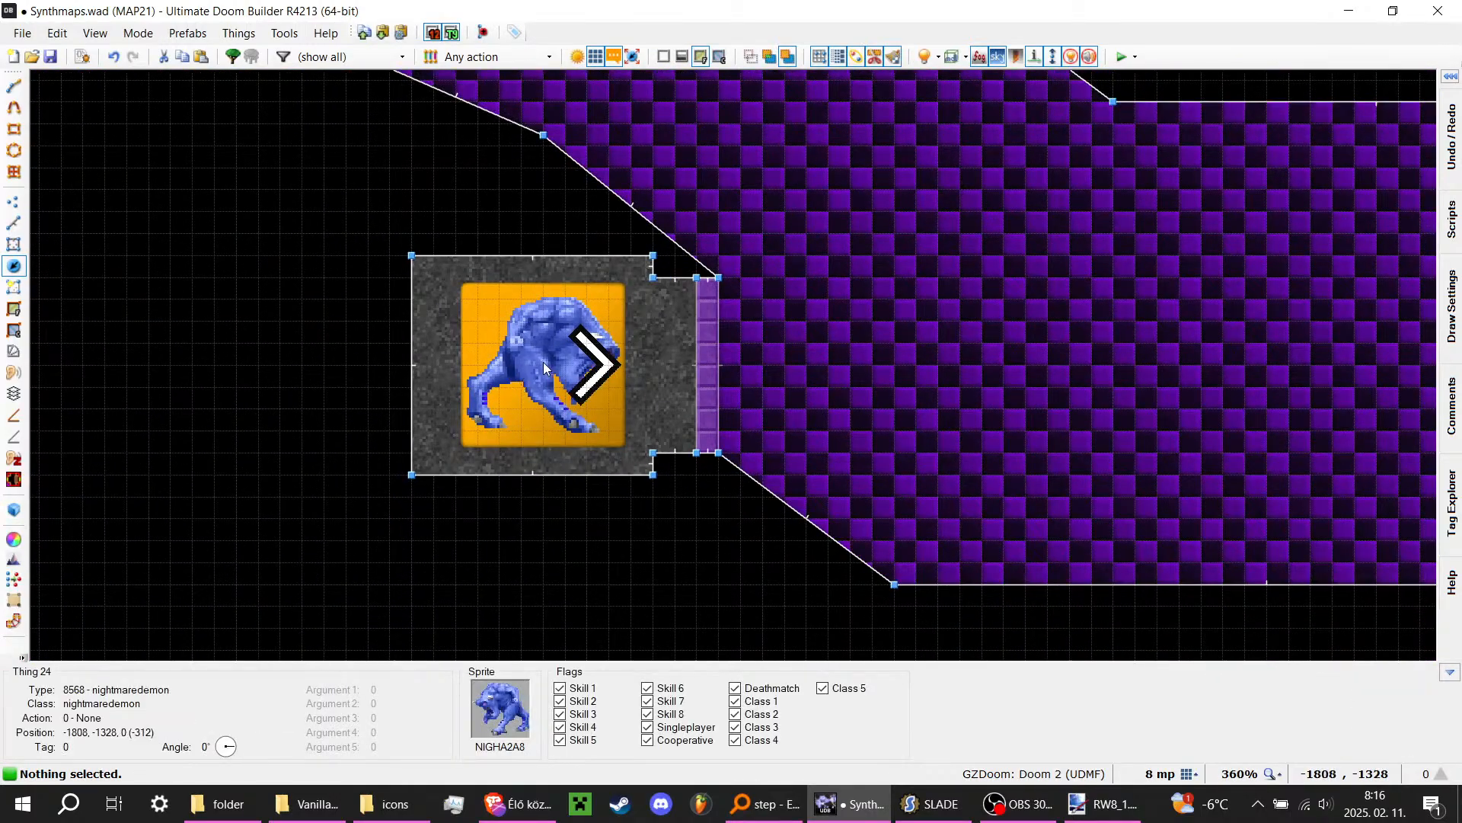
scroll(434, 311, "down", 2)
scroll(501, 326, "up", 2)
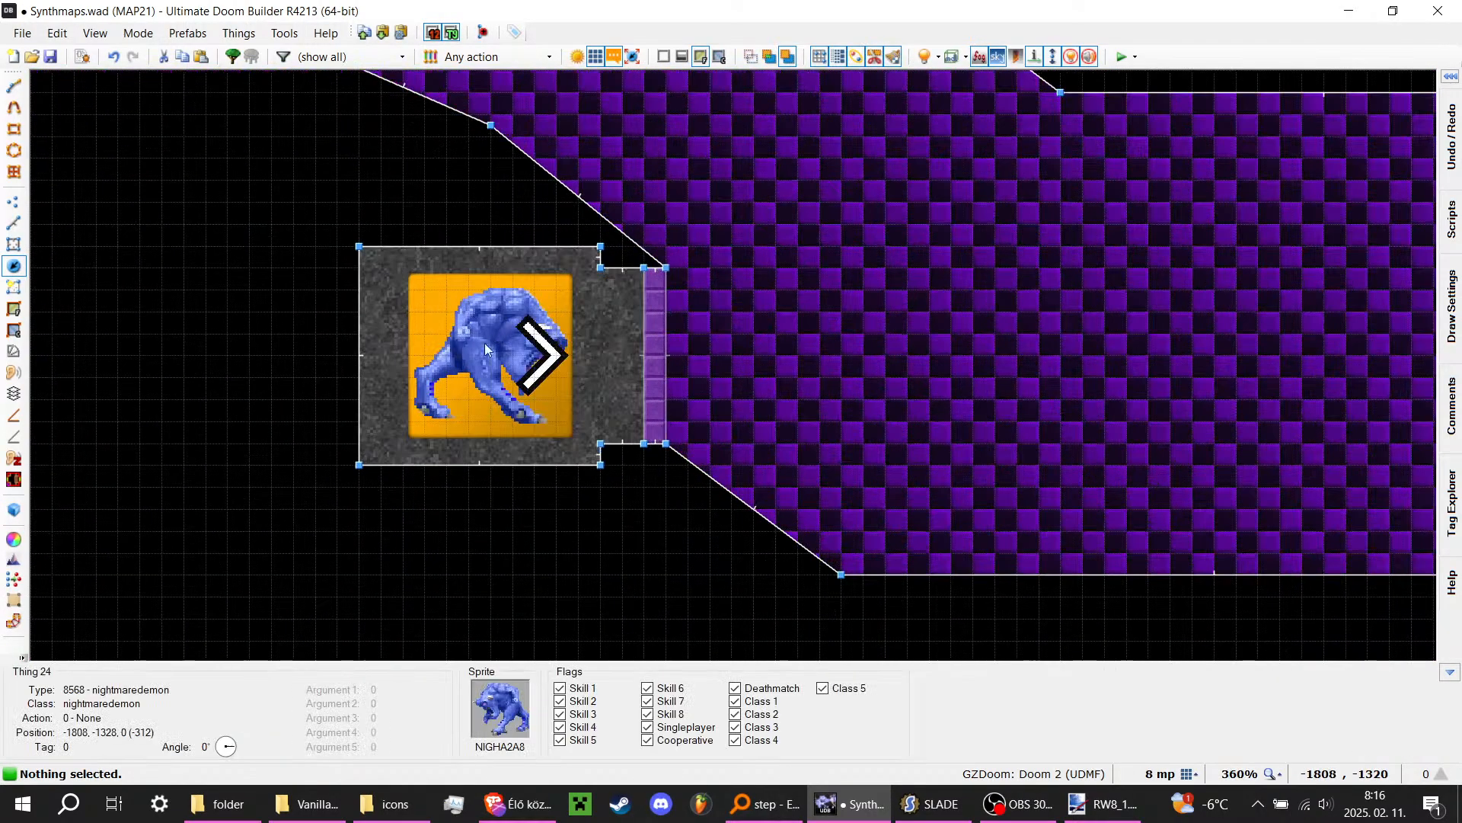
mouse_move(485, 349)
left_mouse_down()
mouse_move(469, 349)
mouse_move(477, 363)
mouse_move(479, 345)
mouse_move(509, 366)
mouse_move(451, 357)
mouse_move(473, 353)
left_mouse_up()
right_click_drag(472, 357, 584, 355)
scroll(594, 351, "up", 6)
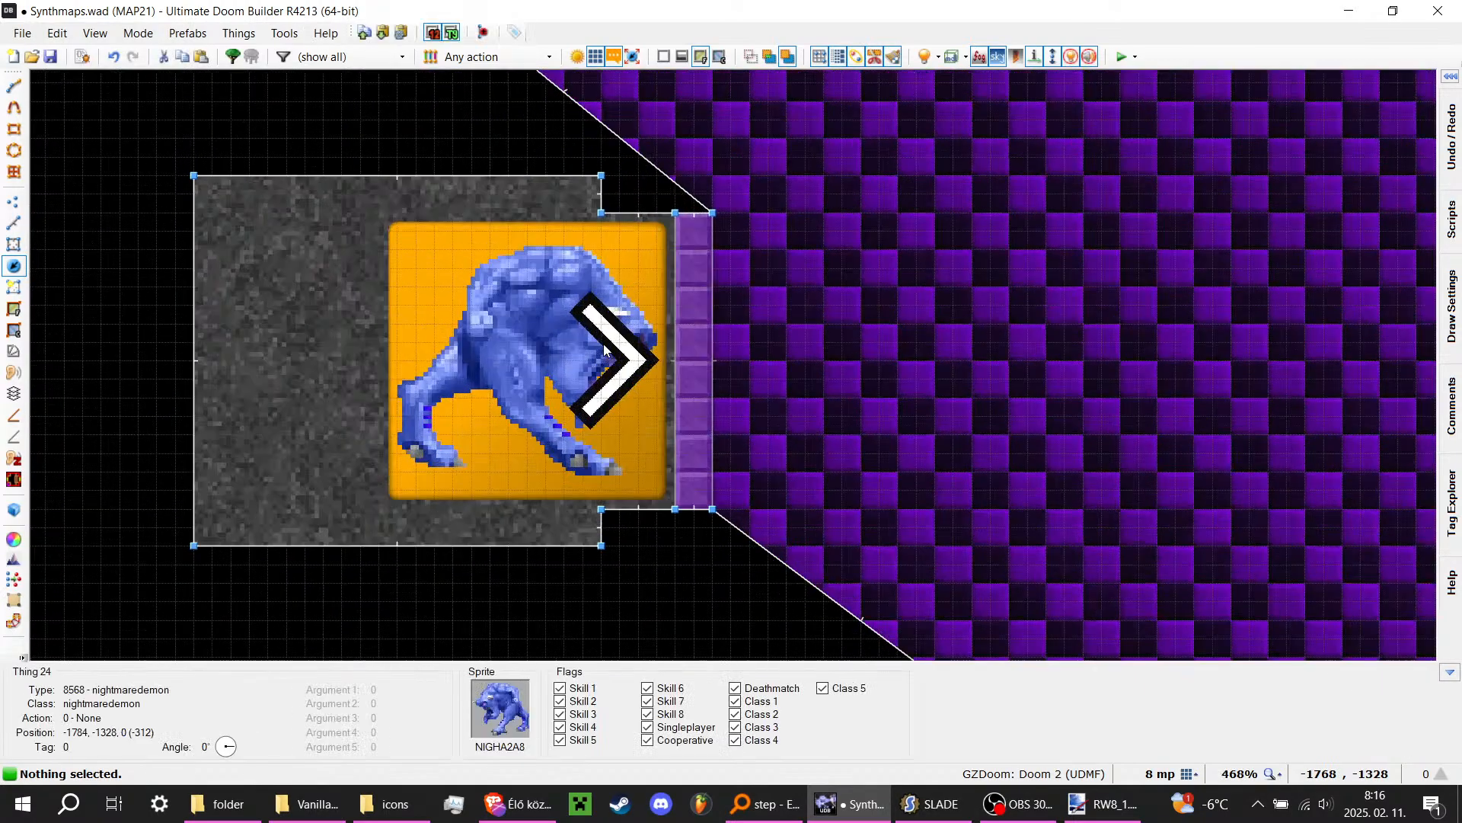
Step: Move the hidden room's back wall about 32 units toward the nightmaredemon, save the map and check the room in 3D
scroll(427, 314, "down", 6)
scroll(427, 314, "up", 1)
key("l")
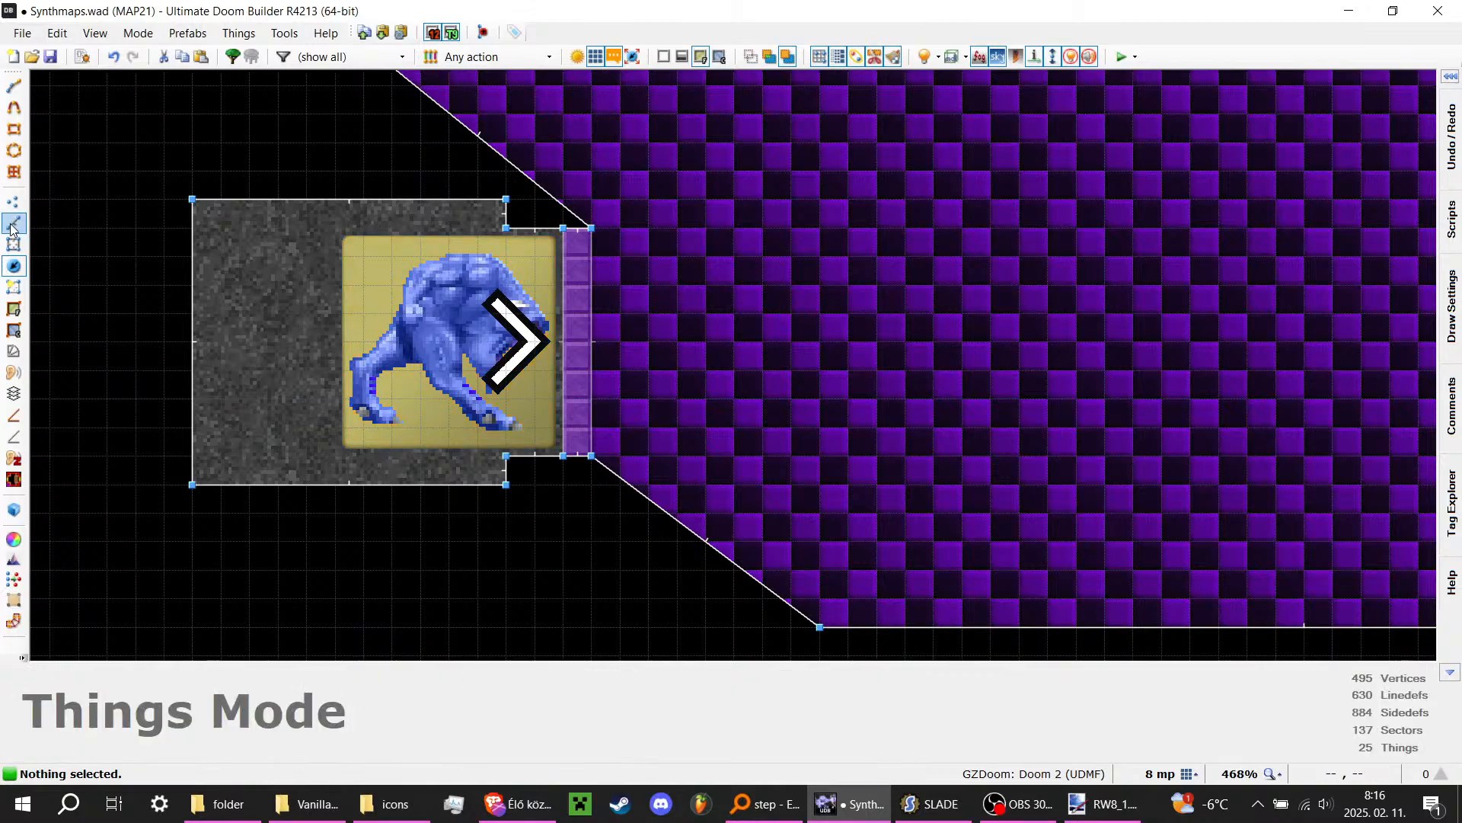
right_click_drag(190, 328, 308, 328)
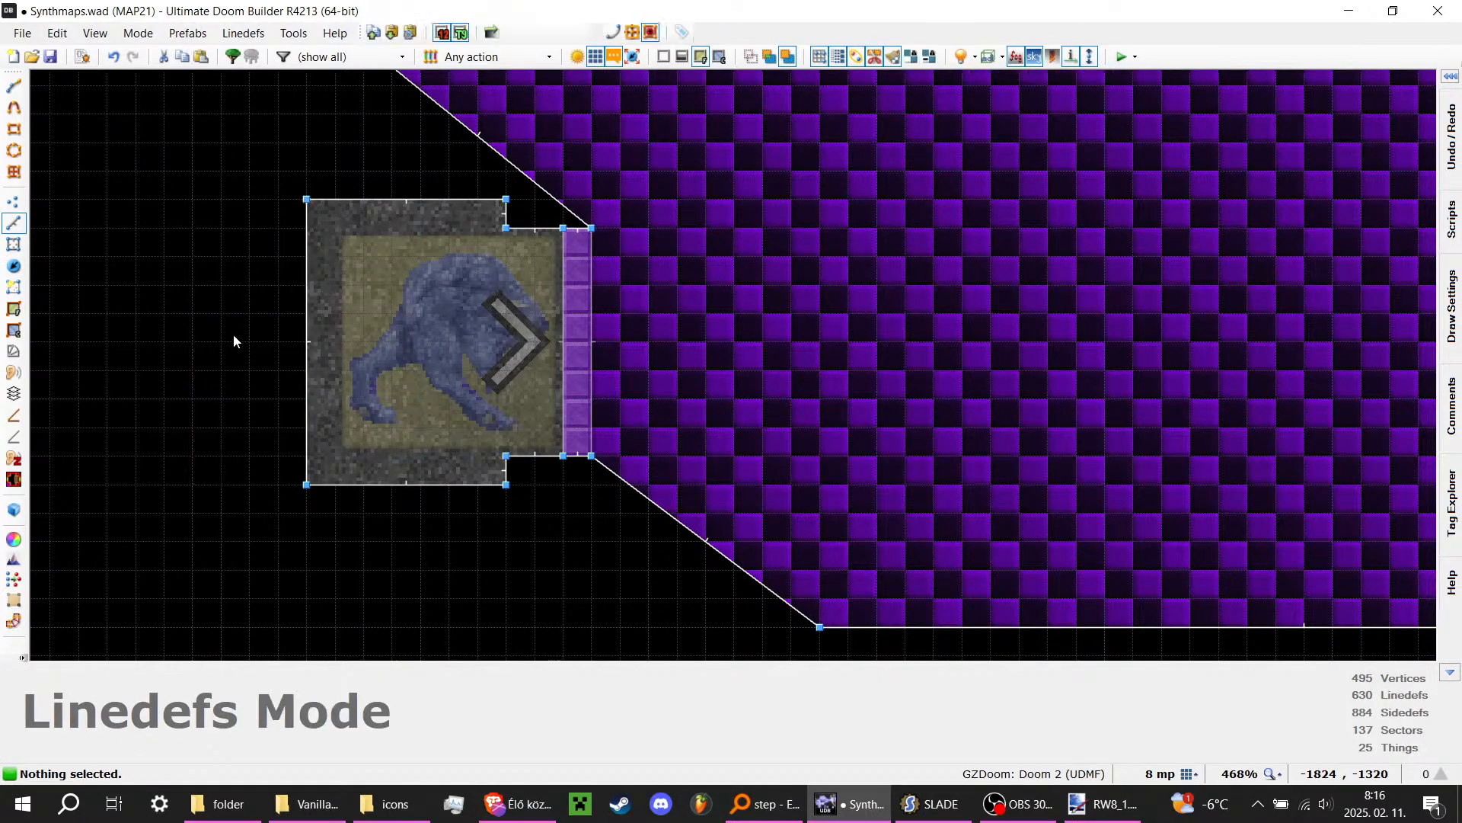
scroll(256, 377, "up", 1)
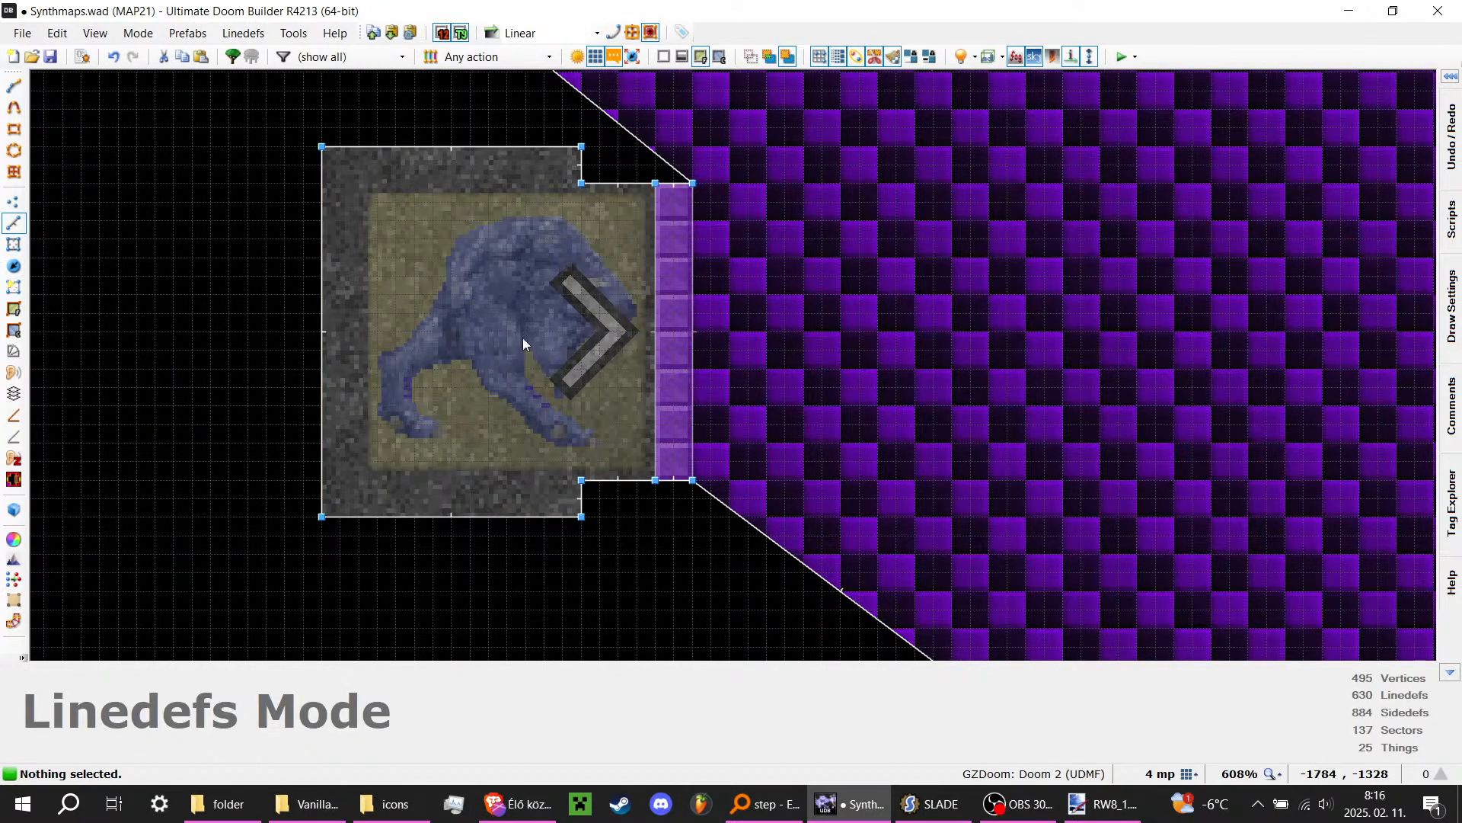
scroll(259, 311, "down", 4)
key("ctrl+s")
key("q")
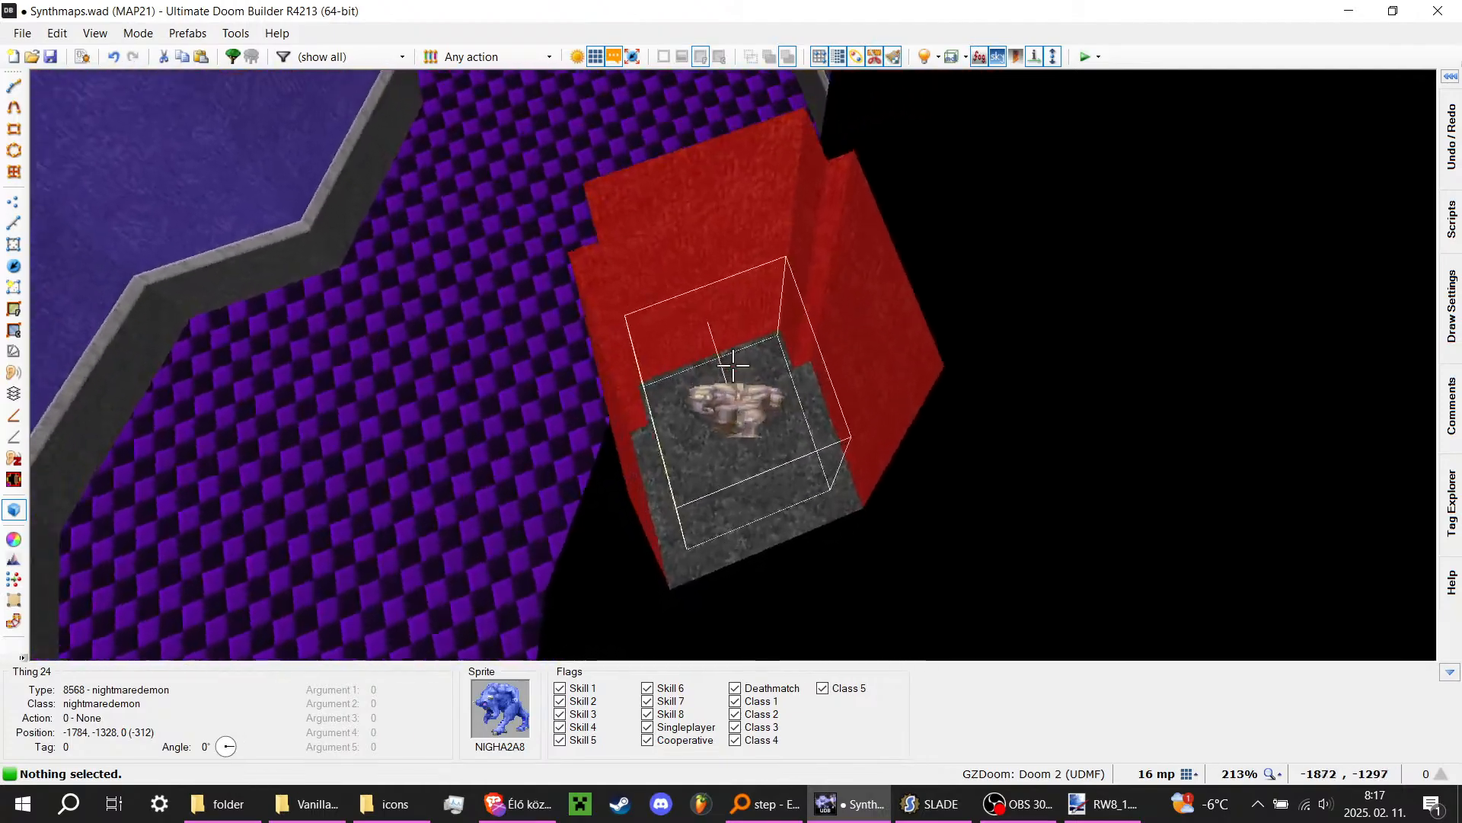
key("e")
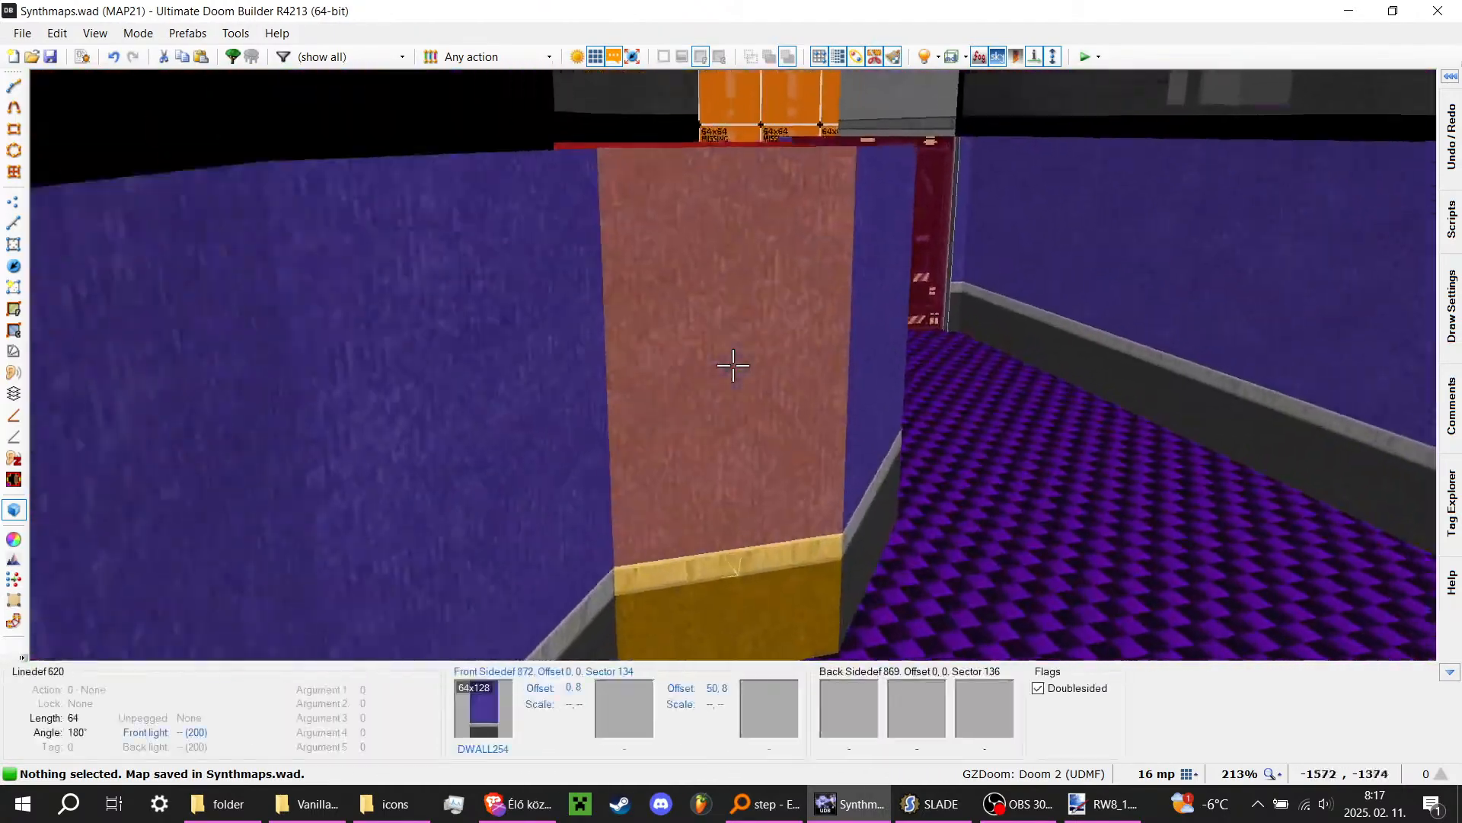
key("d")
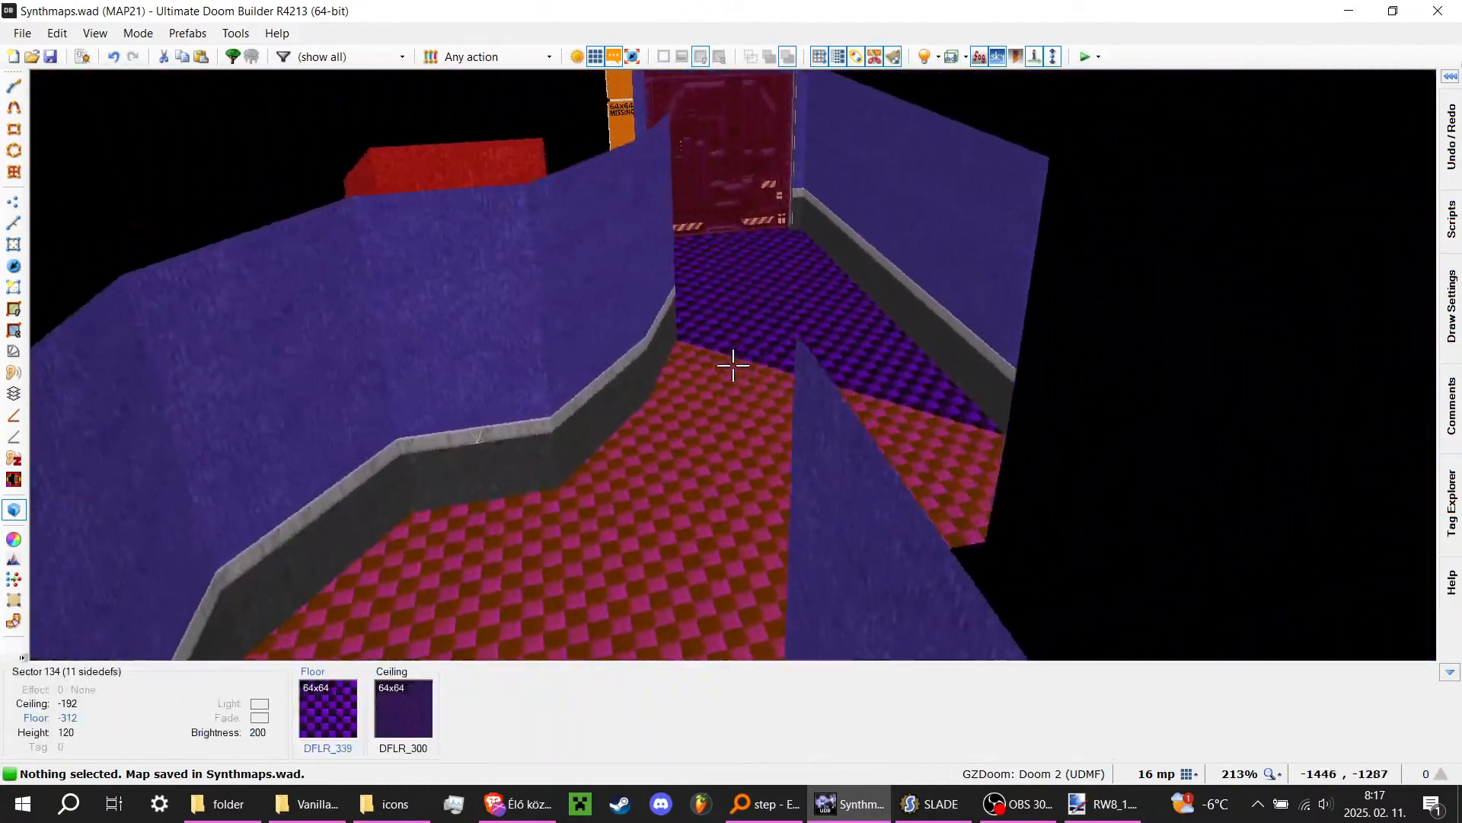
key("q")
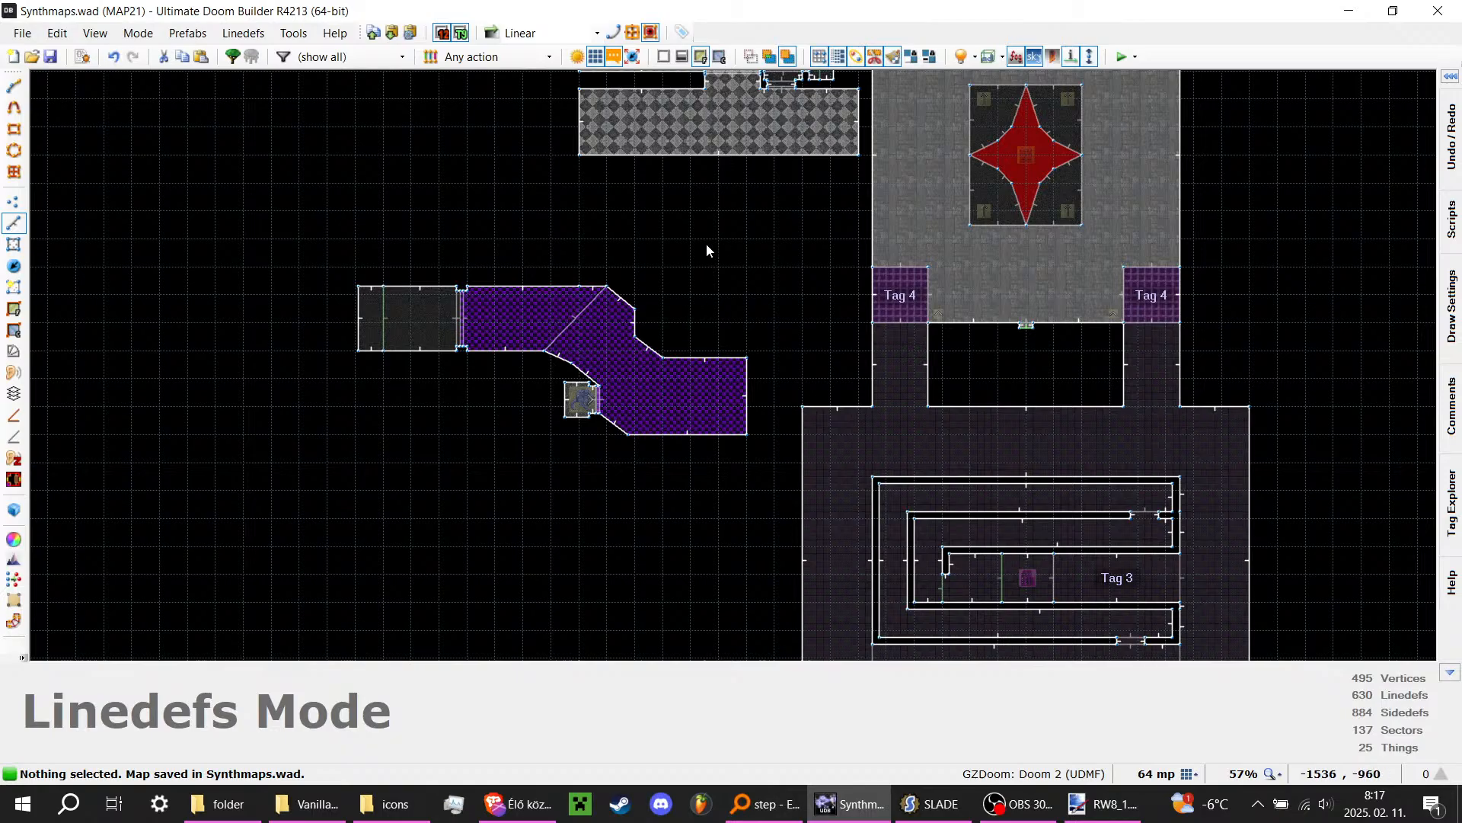
Step: Move the player start from the separate octagonal area into the checkered corridor, directly in front of the shaft's doorway
scroll(708, 259, "down", 5)
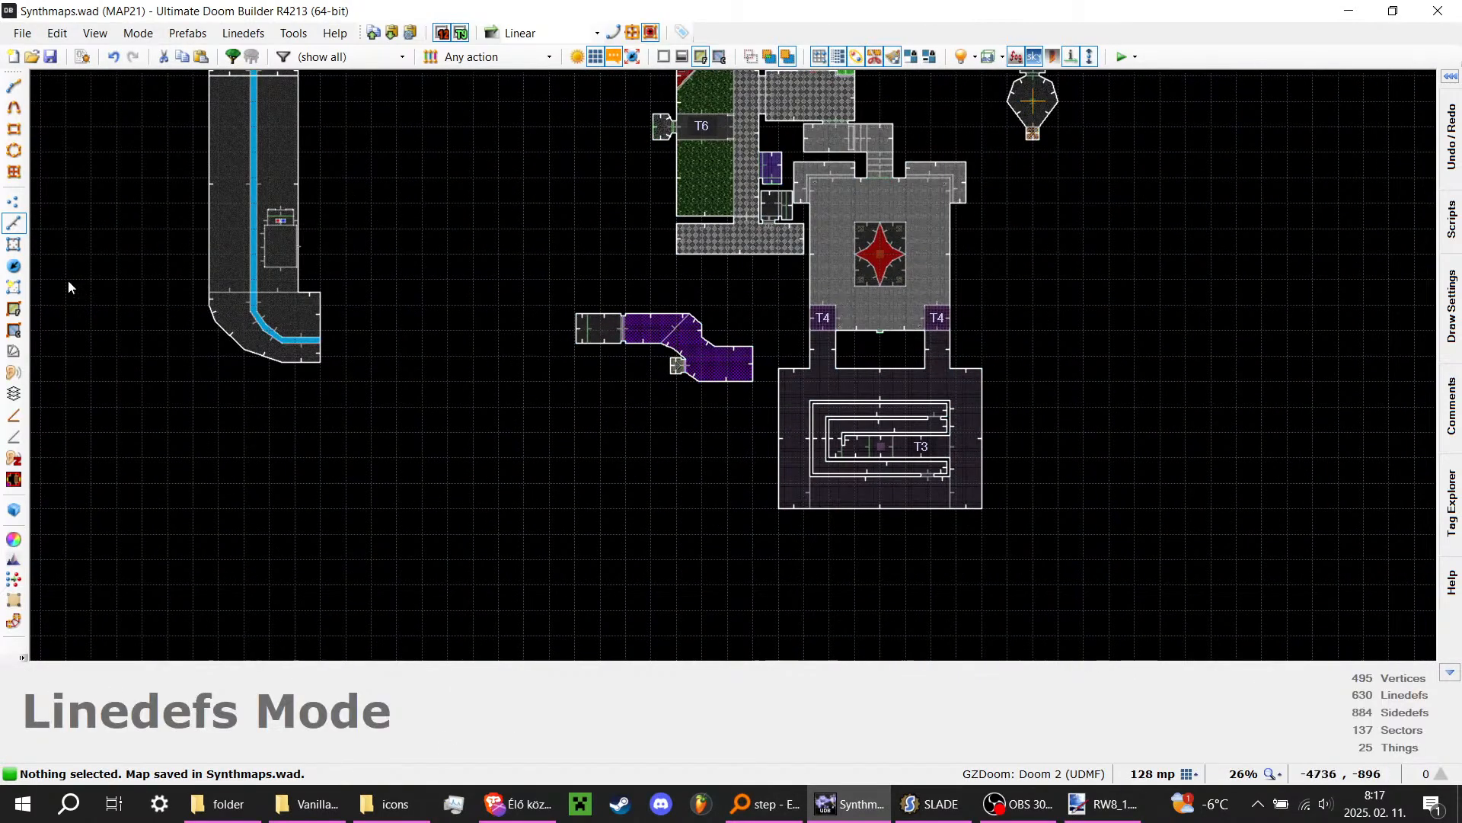
left_click(15, 266)
scroll(992, 199, "up", 3)
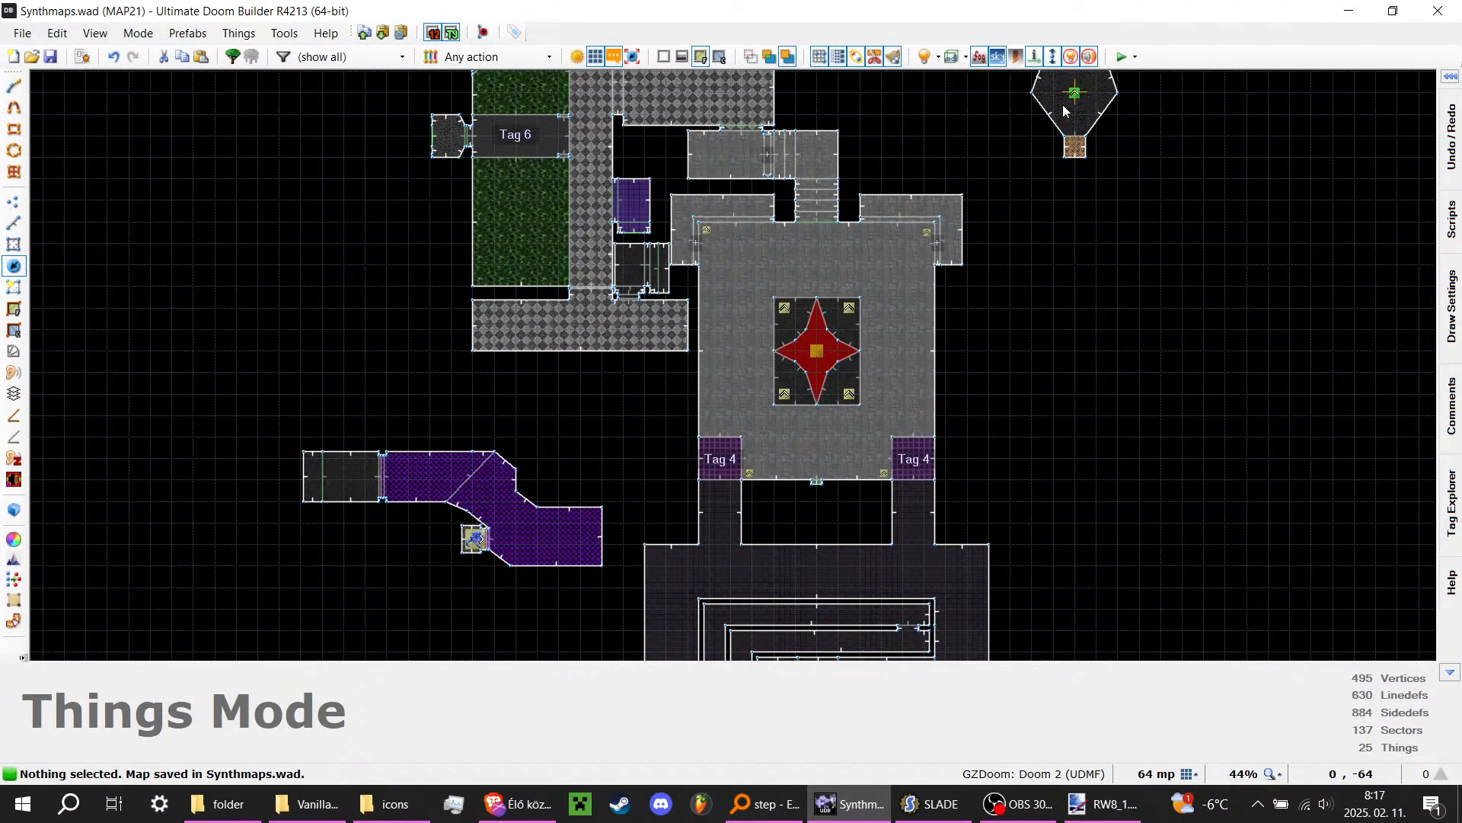
left_click_drag(1066, 108, 782, 204)
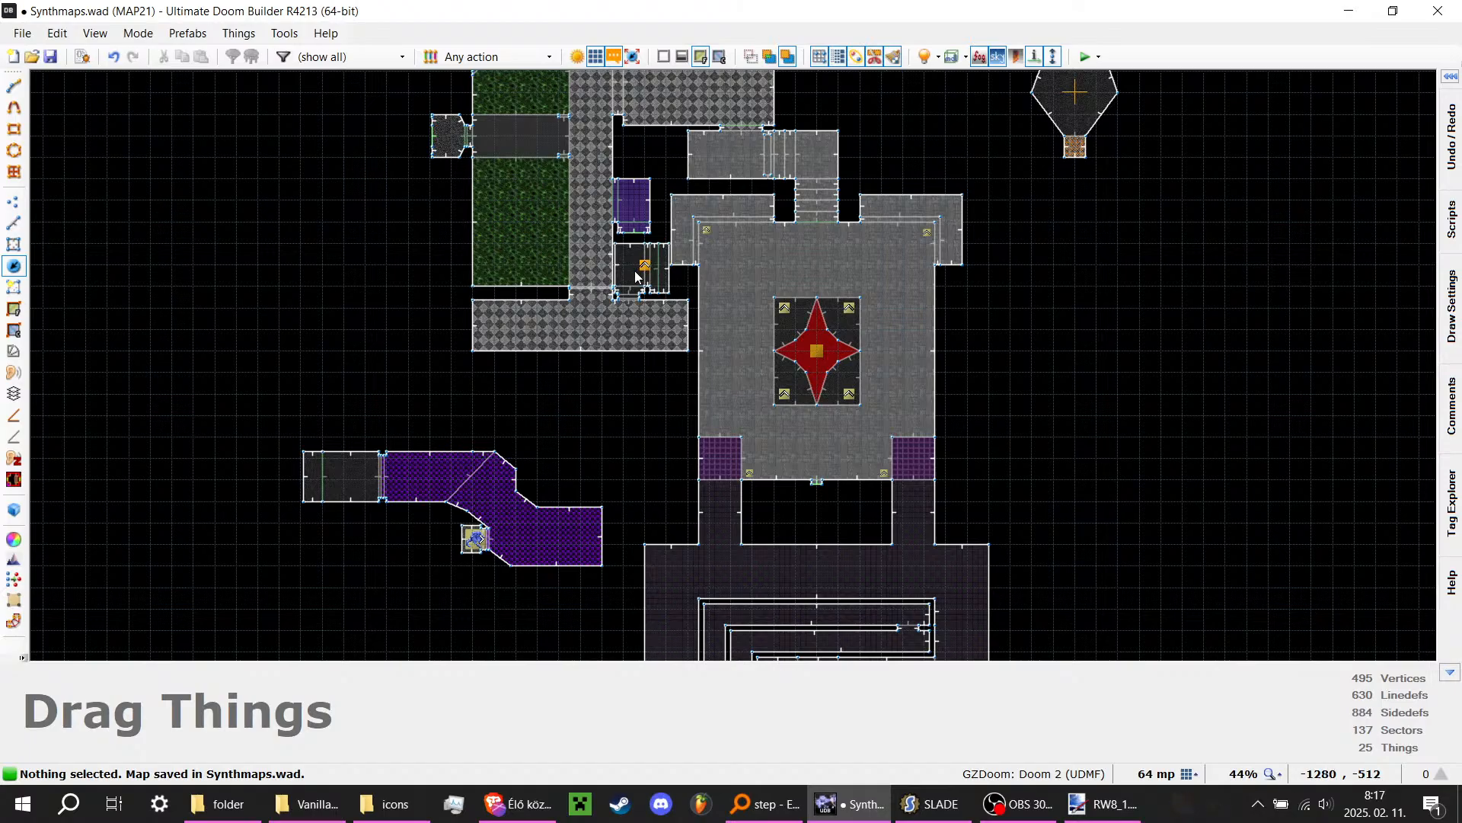
scroll(632, 281, "up", 6)
left_click_drag(637, 277, 632, 387)
scroll(629, 364, "up", 6)
Step: Give the two lines across the shaft's doorway the Door Raise action with movement speed 32: Normal
key("l")
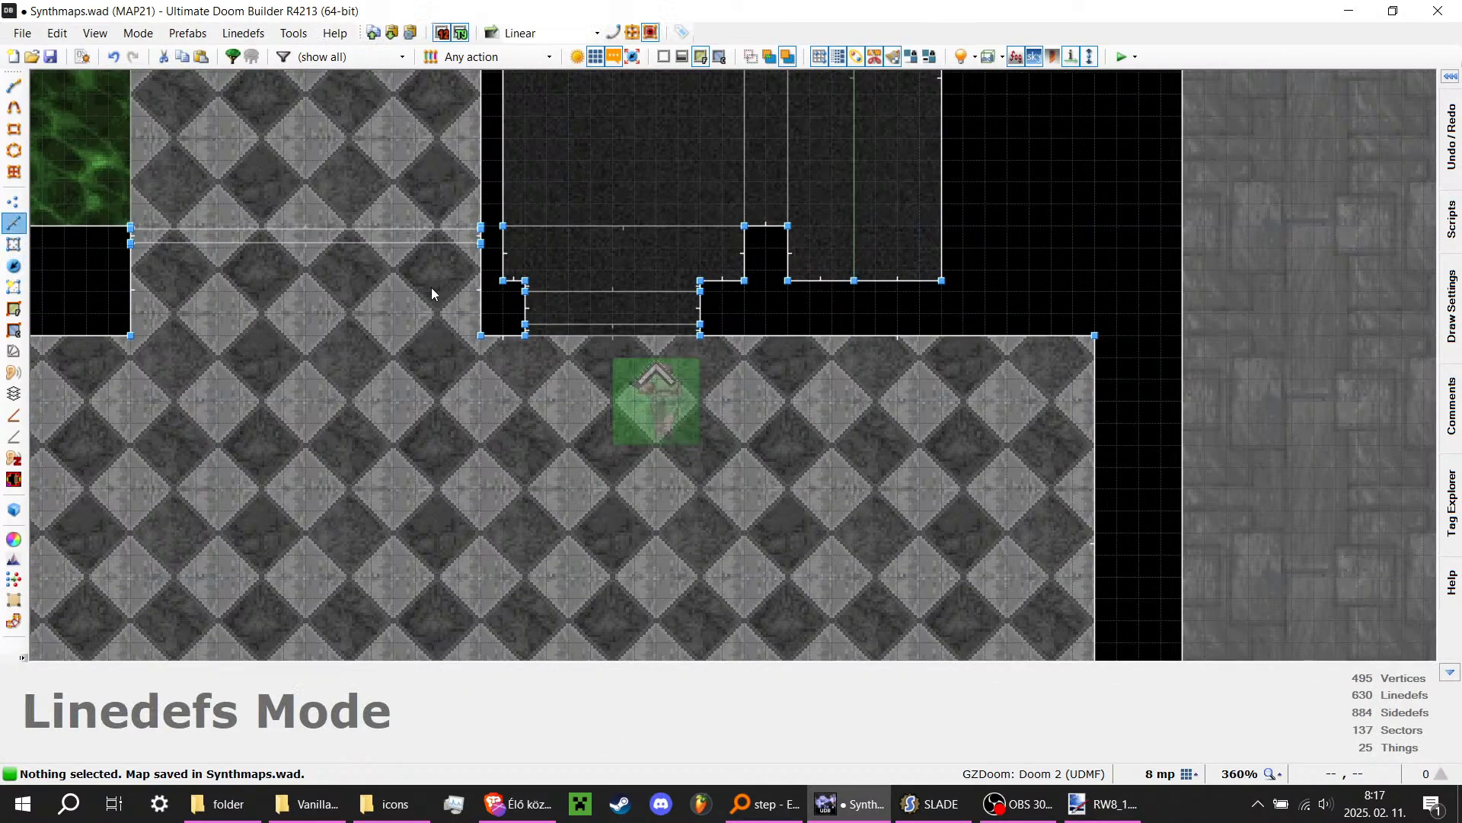
left_click(583, 315)
left_click(582, 294)
right_click(1055, 396)
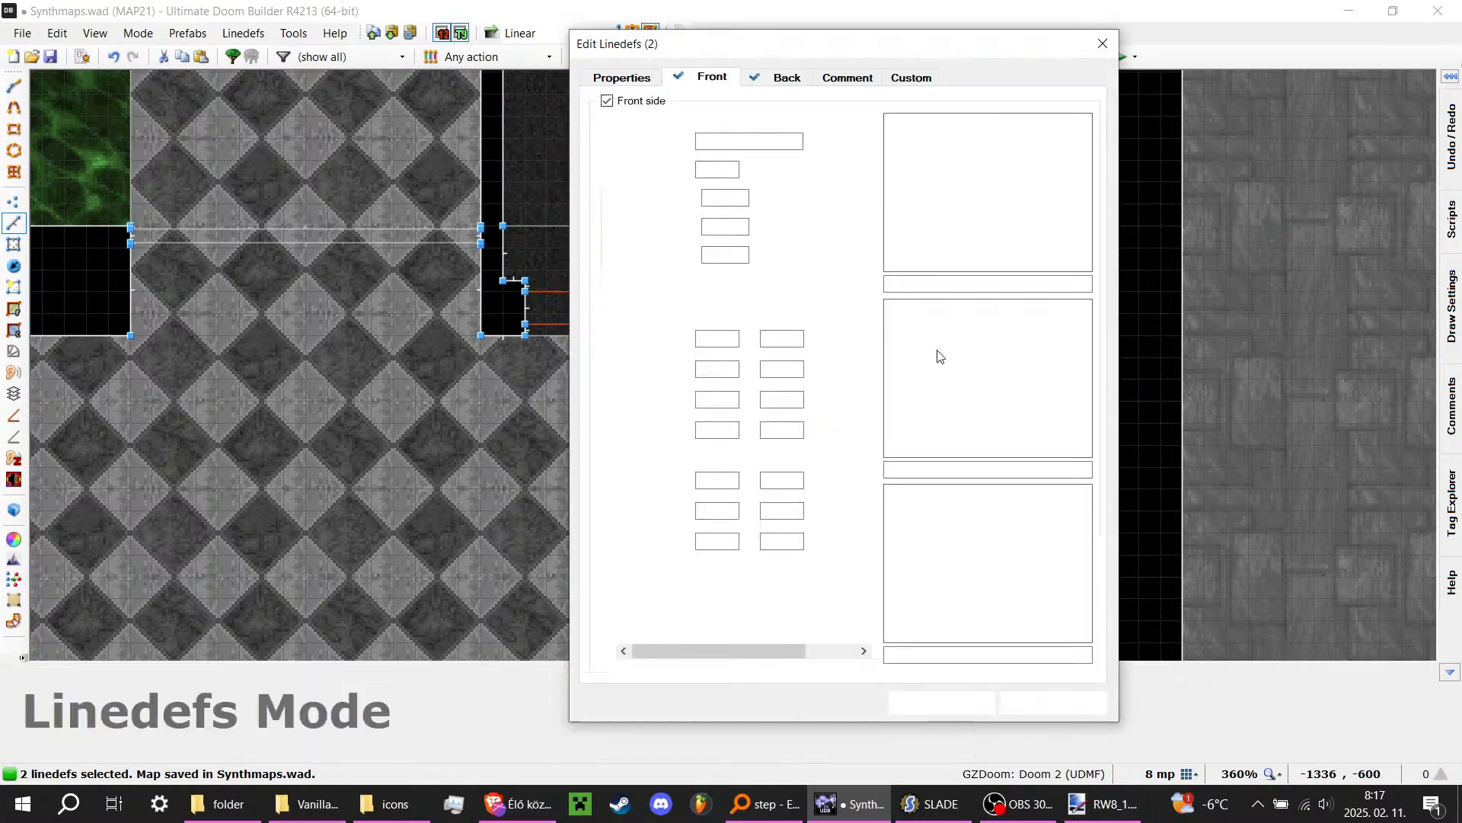
left_click(1047, 347)
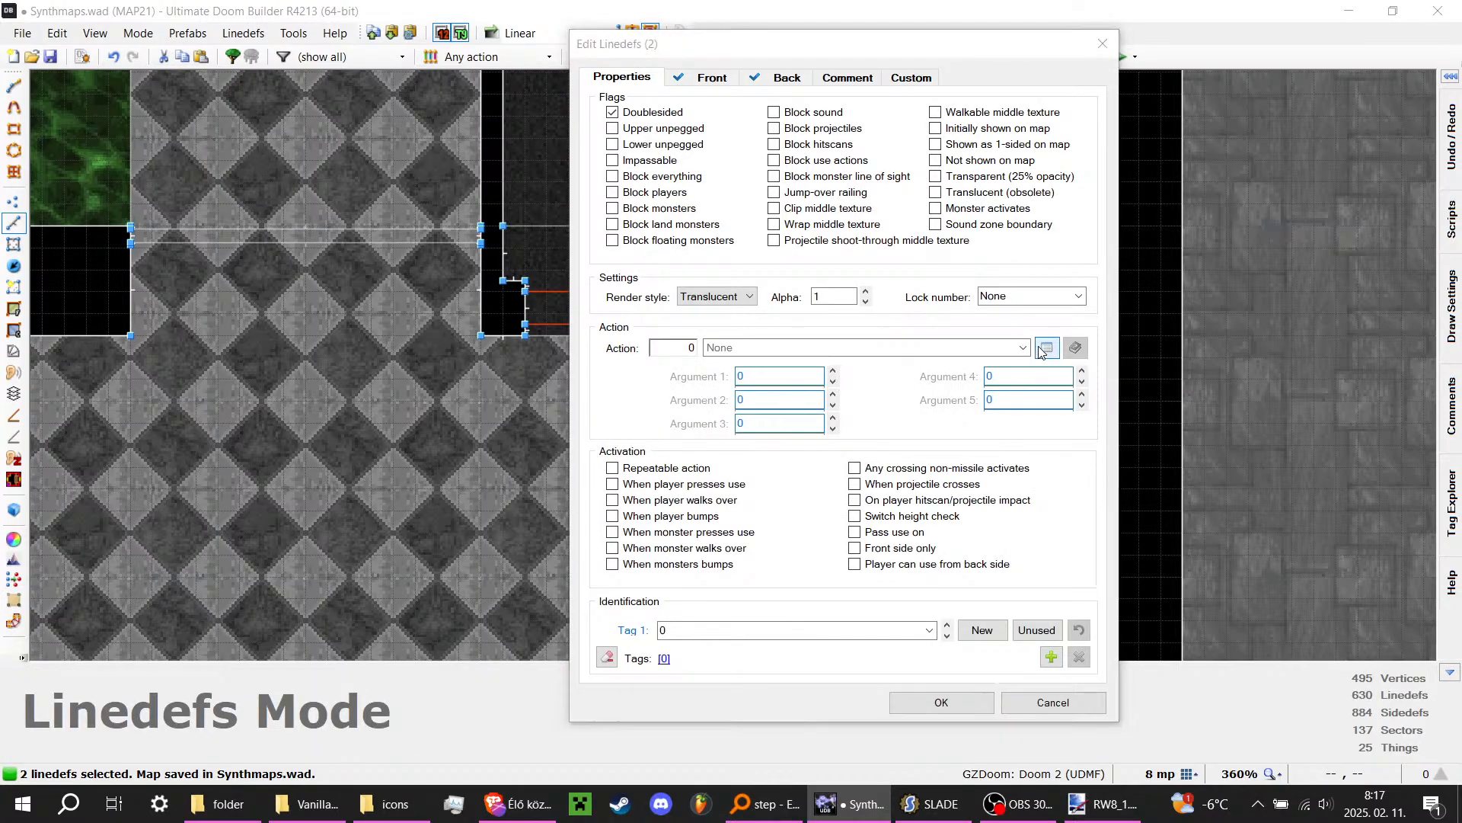
left_click(583, 339)
left_click(582, 355)
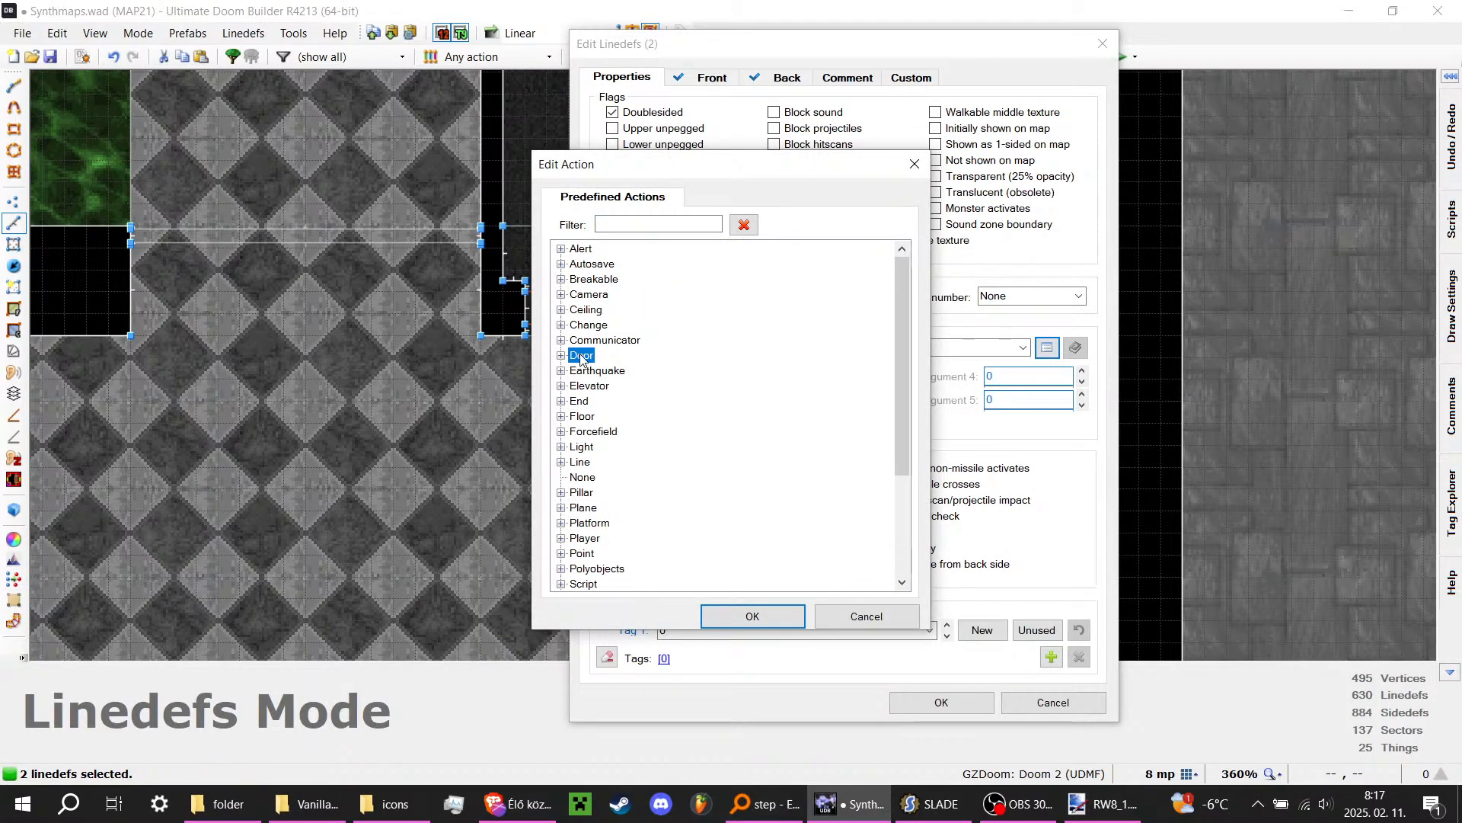
double_click(584, 357)
double_click(632, 401)
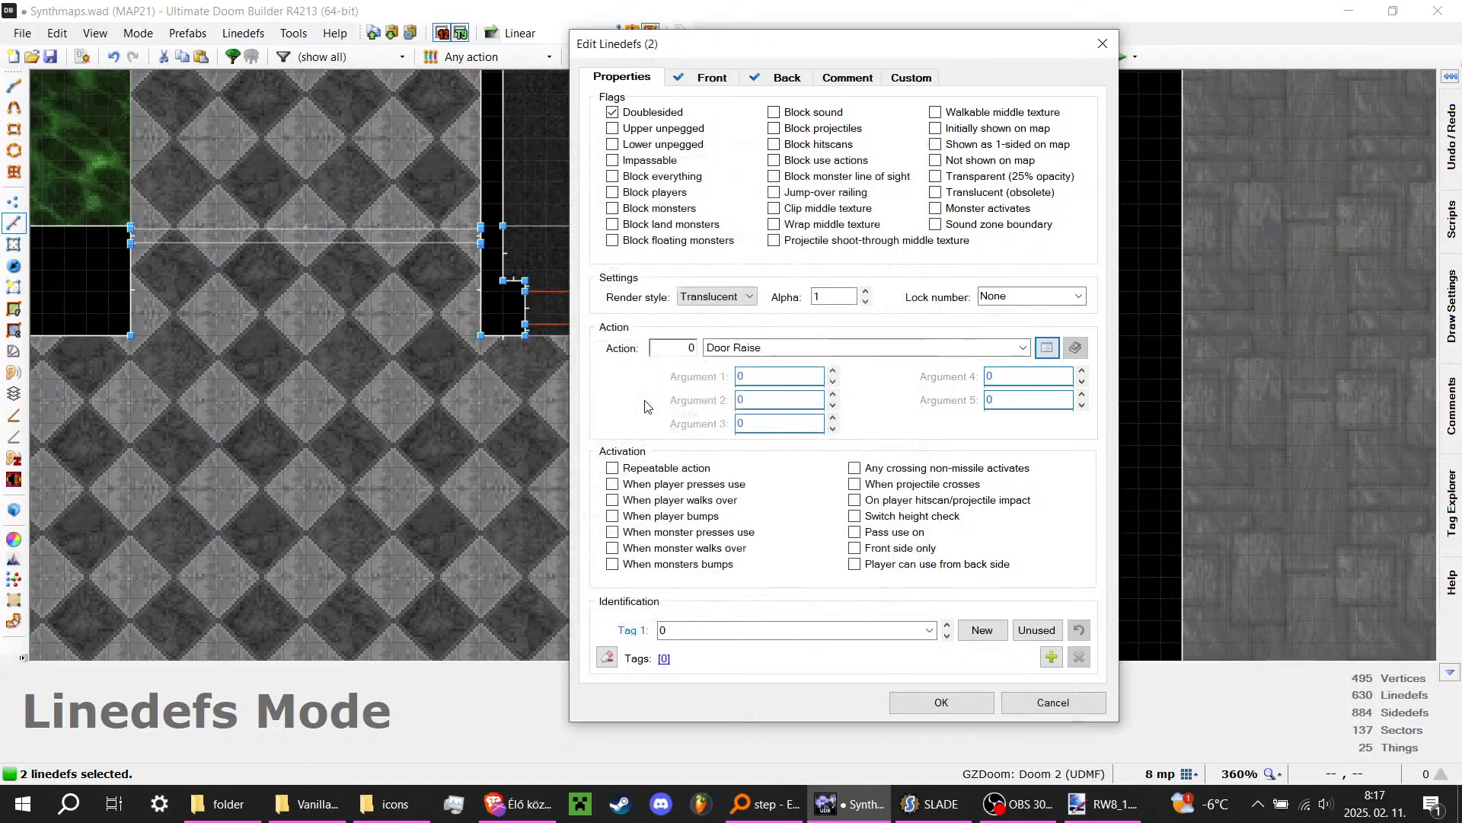
left_click(805, 402)
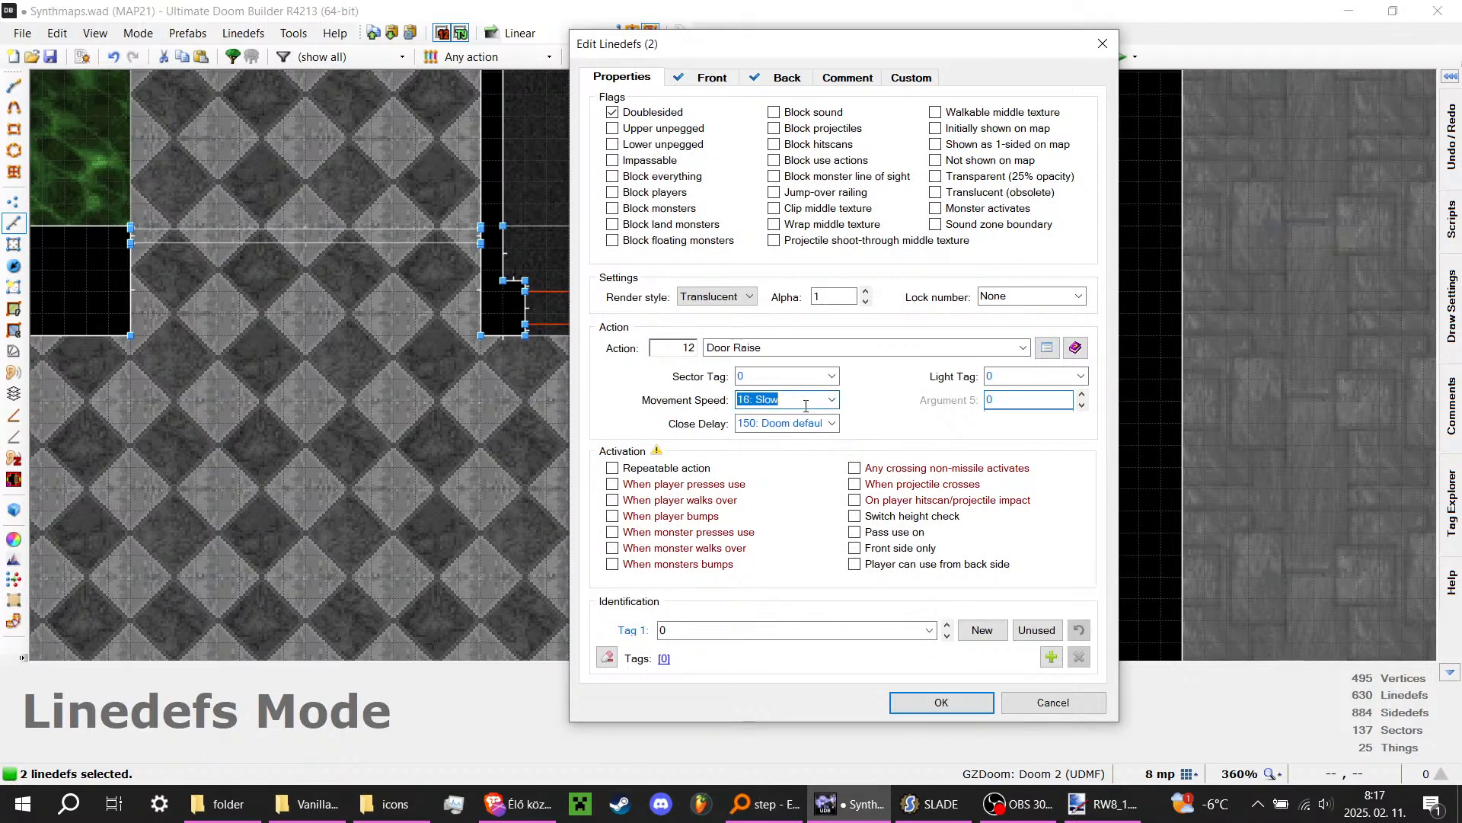
type("32: Normal")
left_click(923, 700)
Step: Select the wall with the missing texture in the shaft in 3D and filter the texture choices for its lower back side by DWA
key("w")
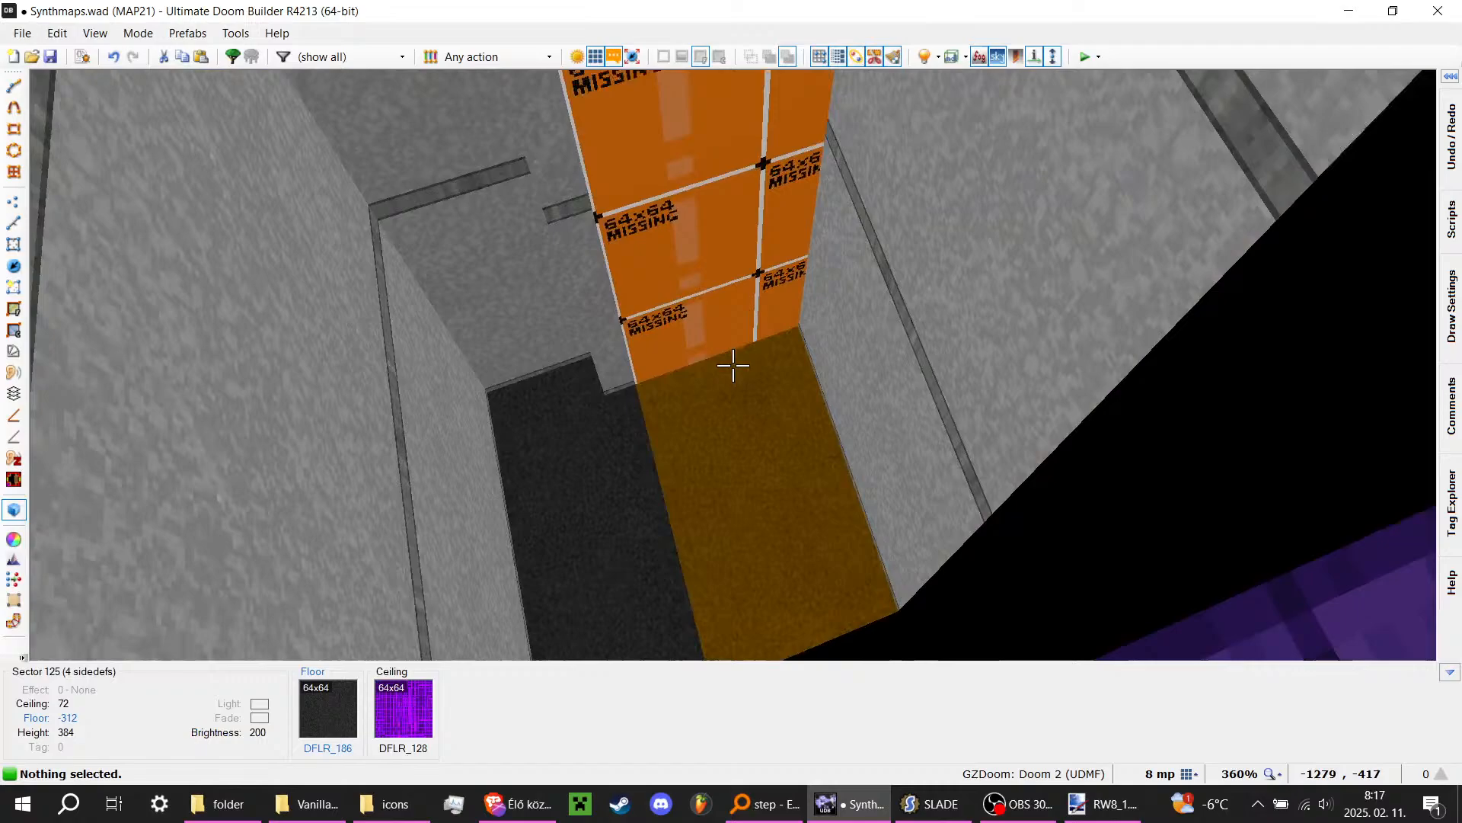
left_click(733, 365)
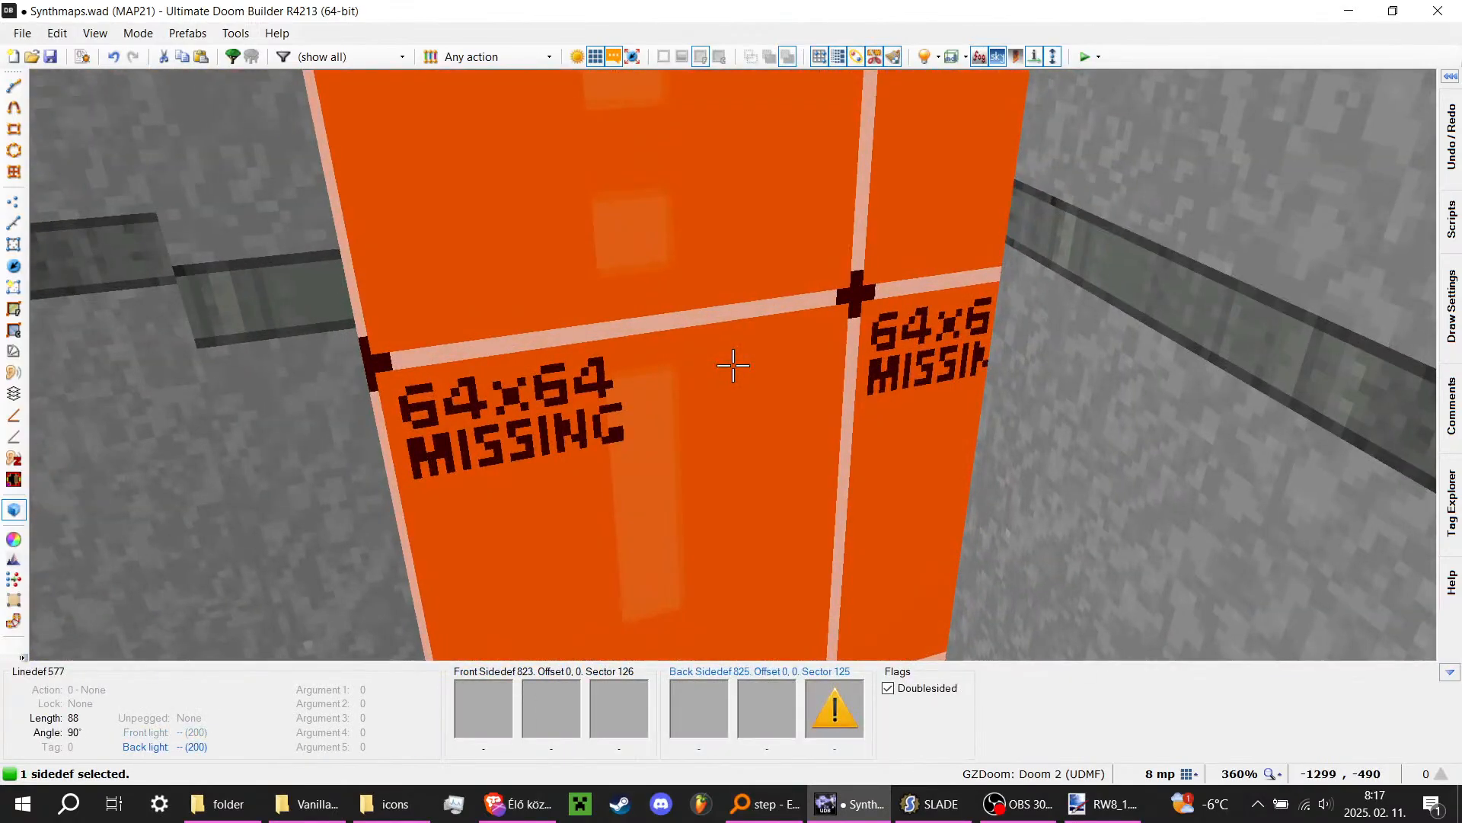
right_click(732, 366)
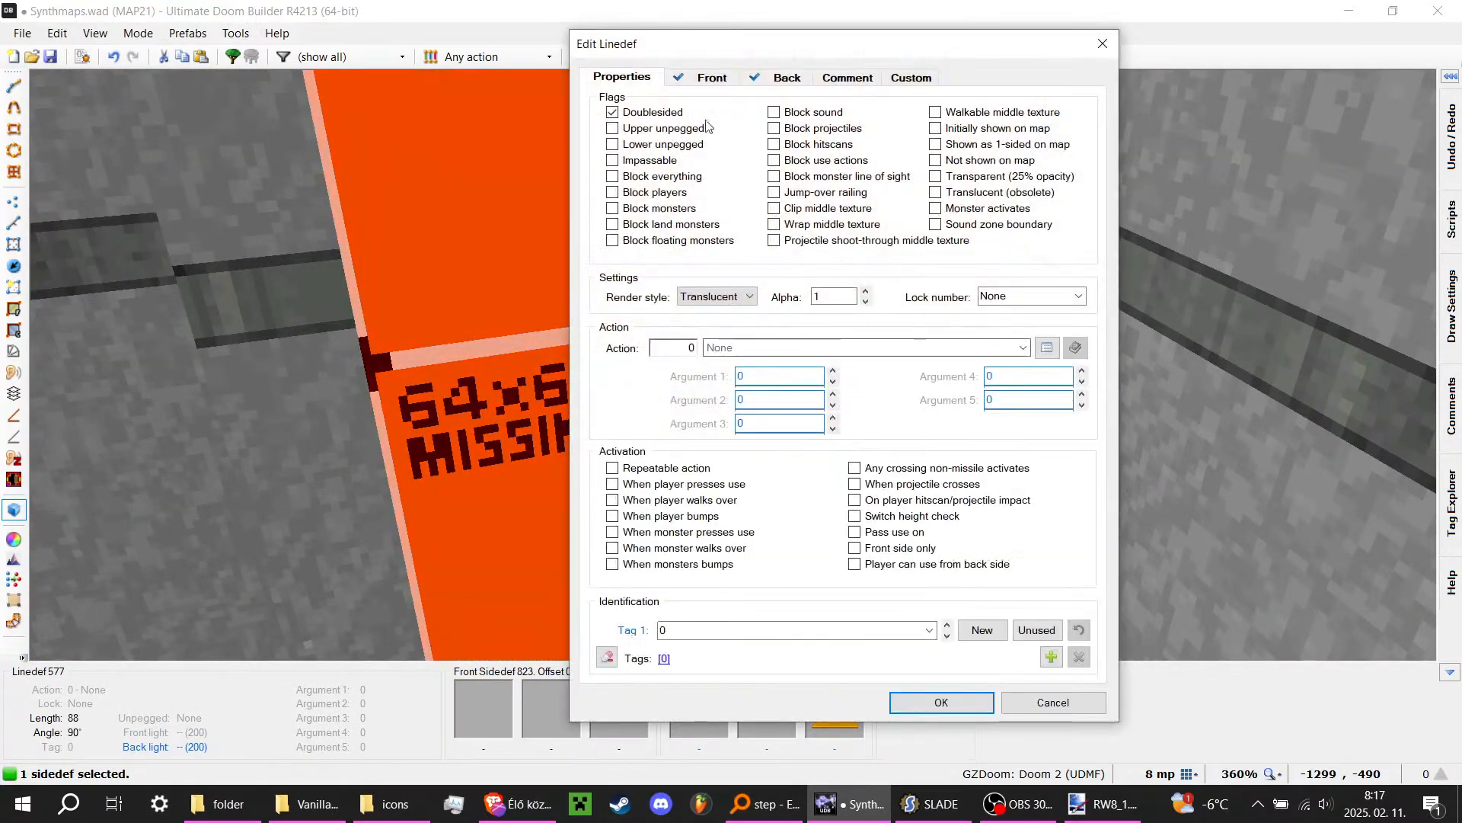
left_click(710, 77)
left_click(929, 399)
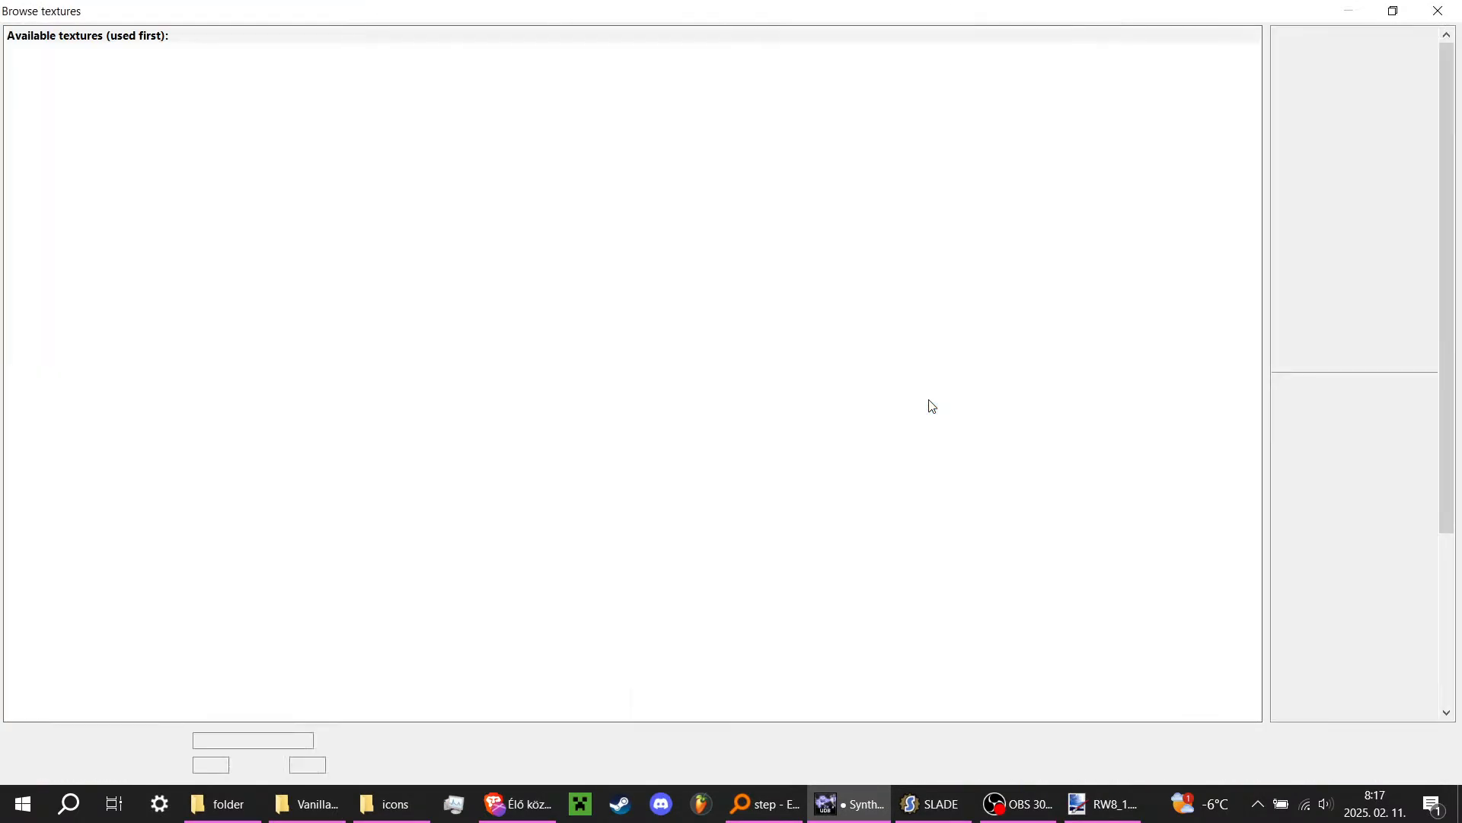
key("Escape")
left_click(794, 78)
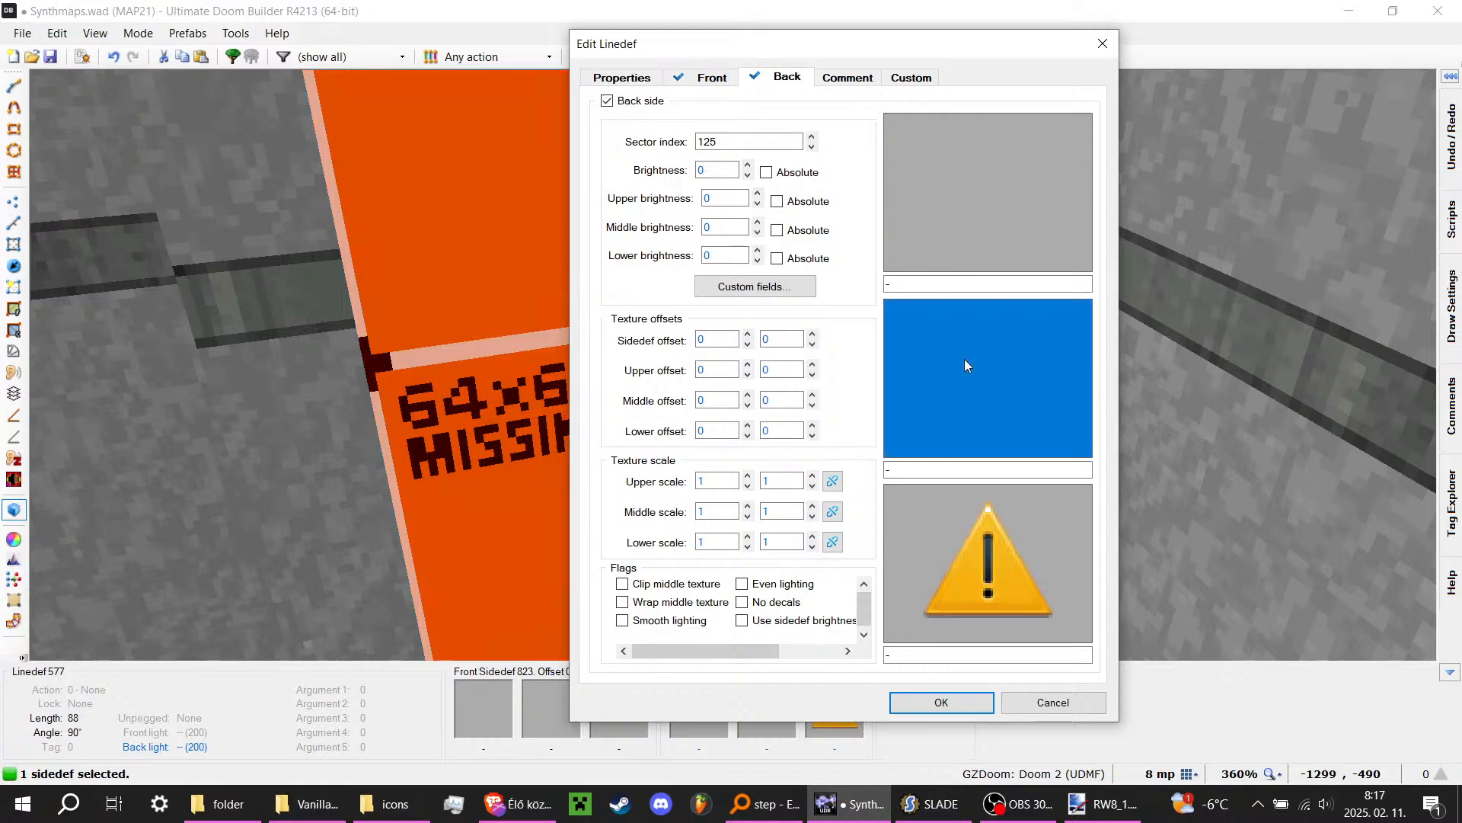
left_click(983, 550)
type("DWA")
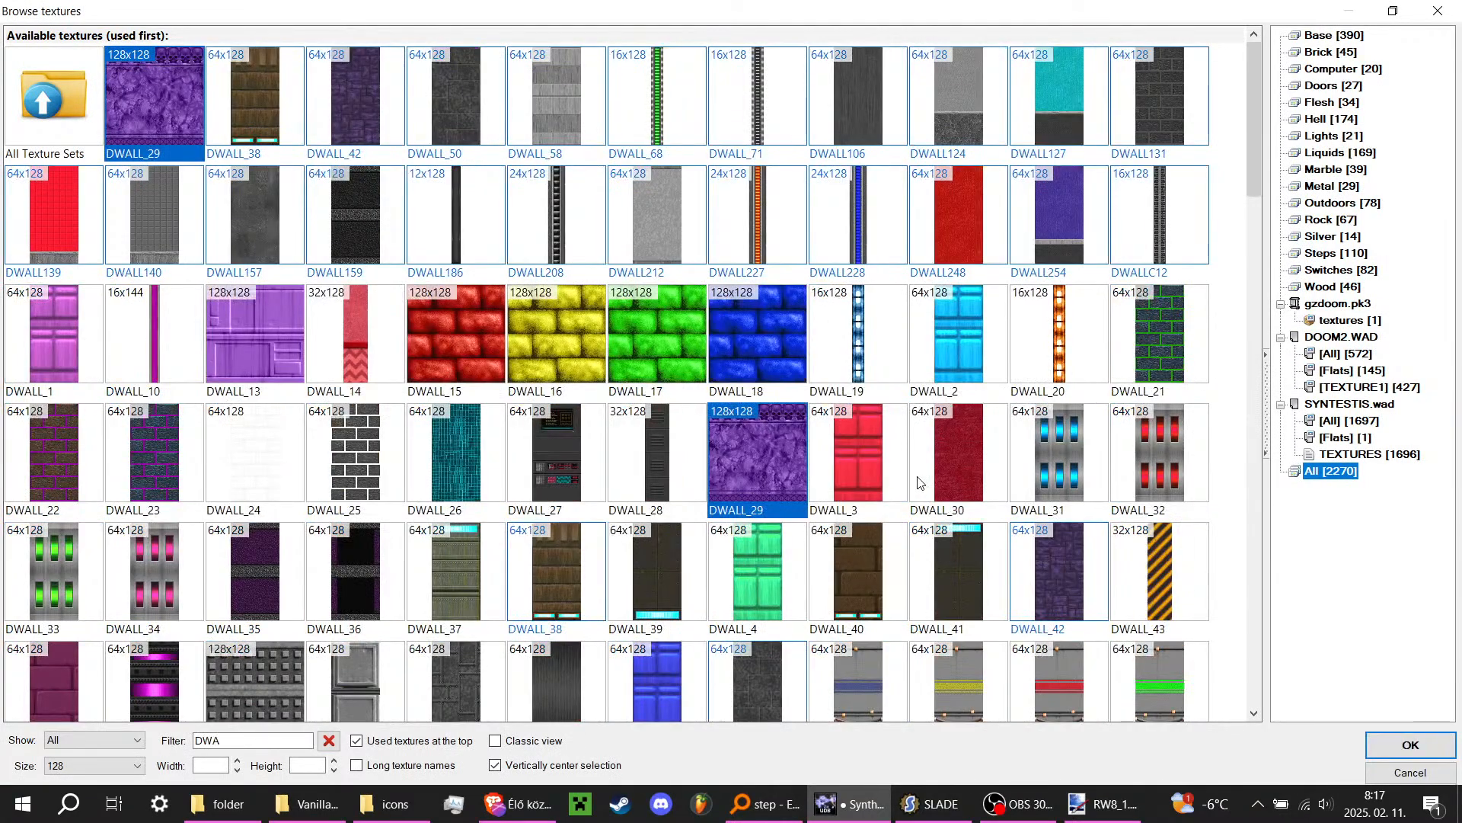
Step: Apply the texture DWALL208 to the lower back side of the shaft wall
scroll(952, 518, "down", 10)
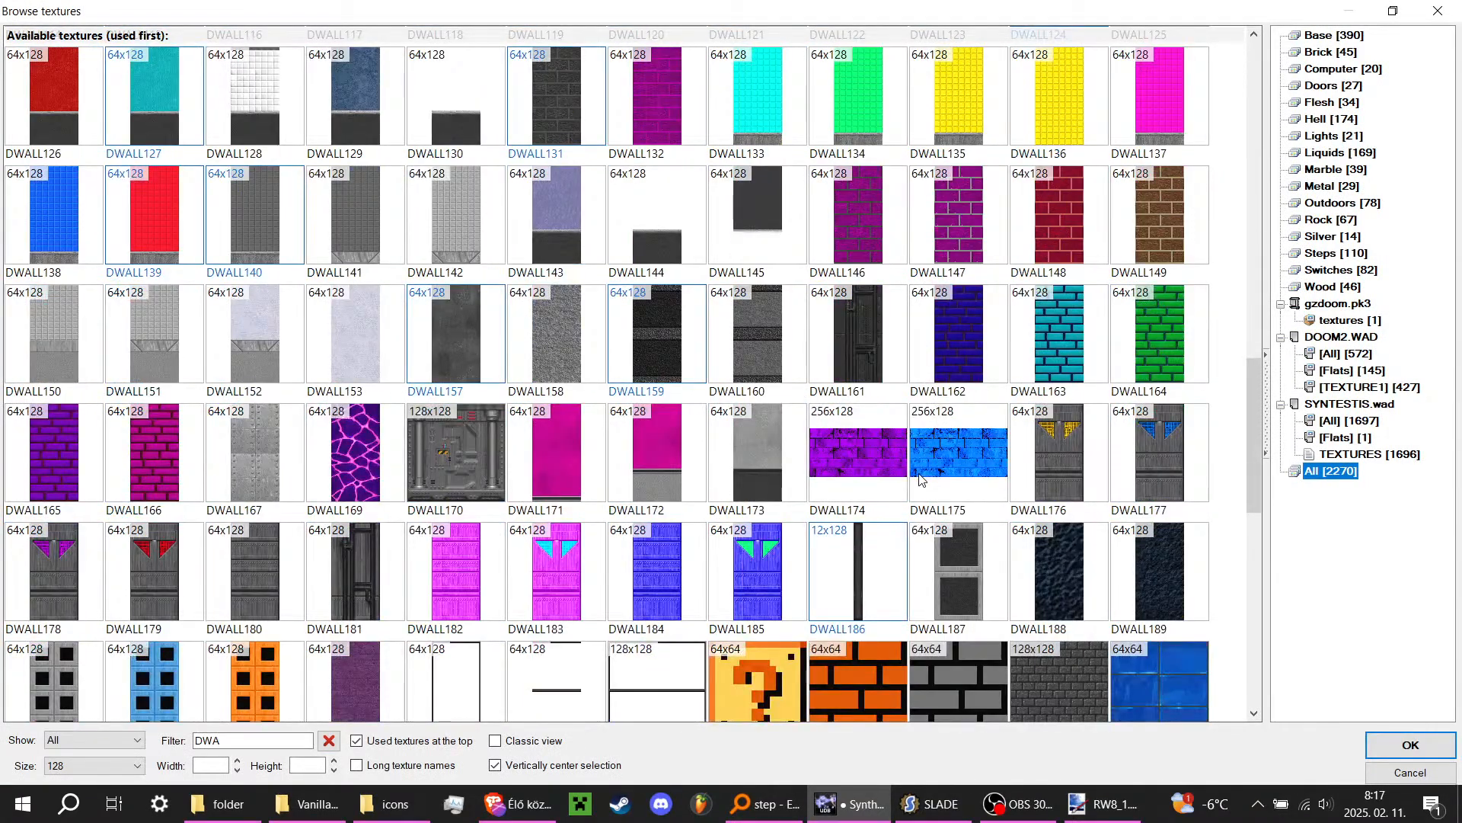
scroll(920, 479, "down", 6)
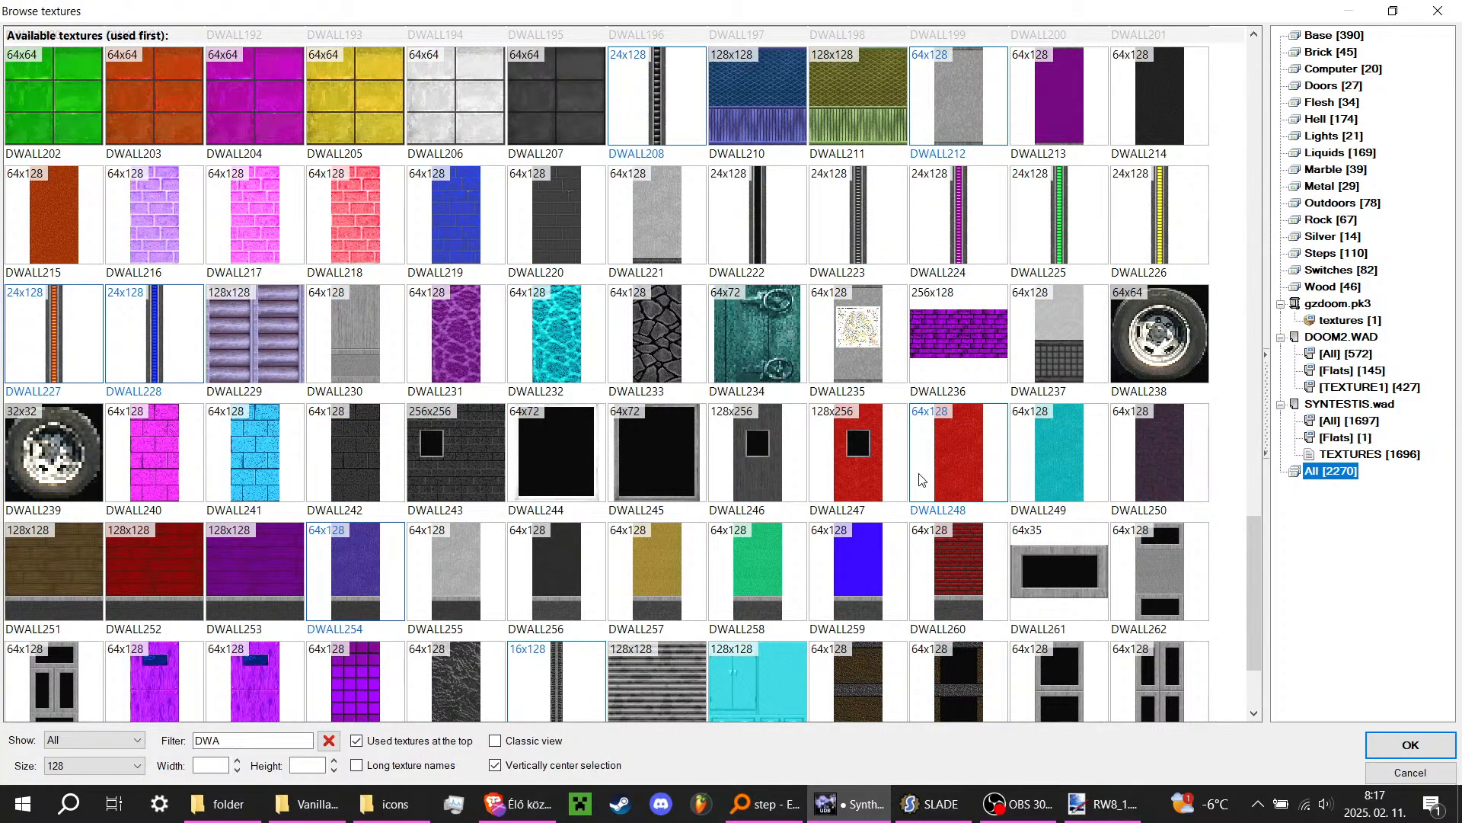
scroll(925, 473, "down", 3)
scroll(927, 467, "up", 10)
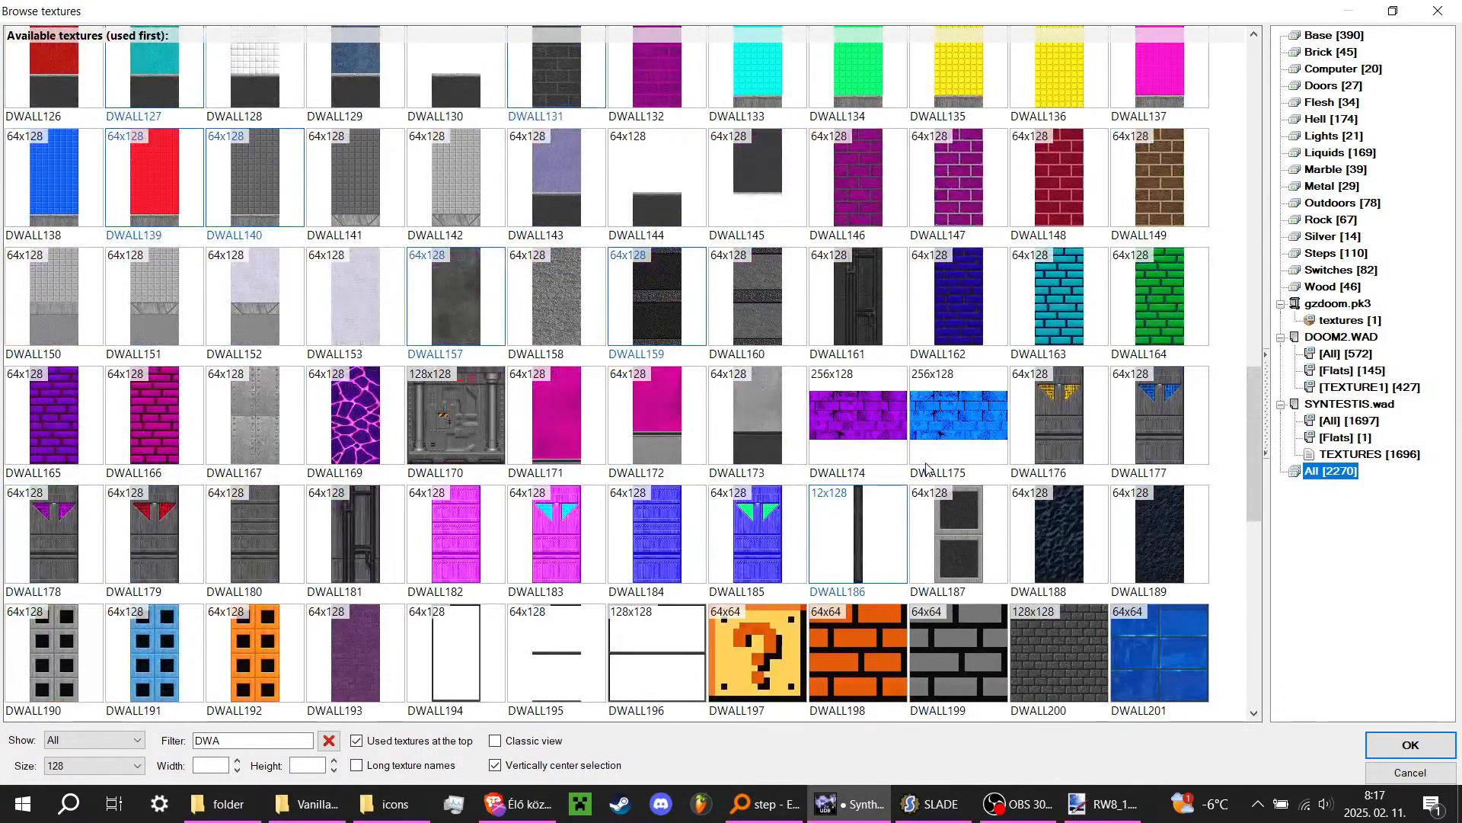
scroll(927, 468, "up", 1)
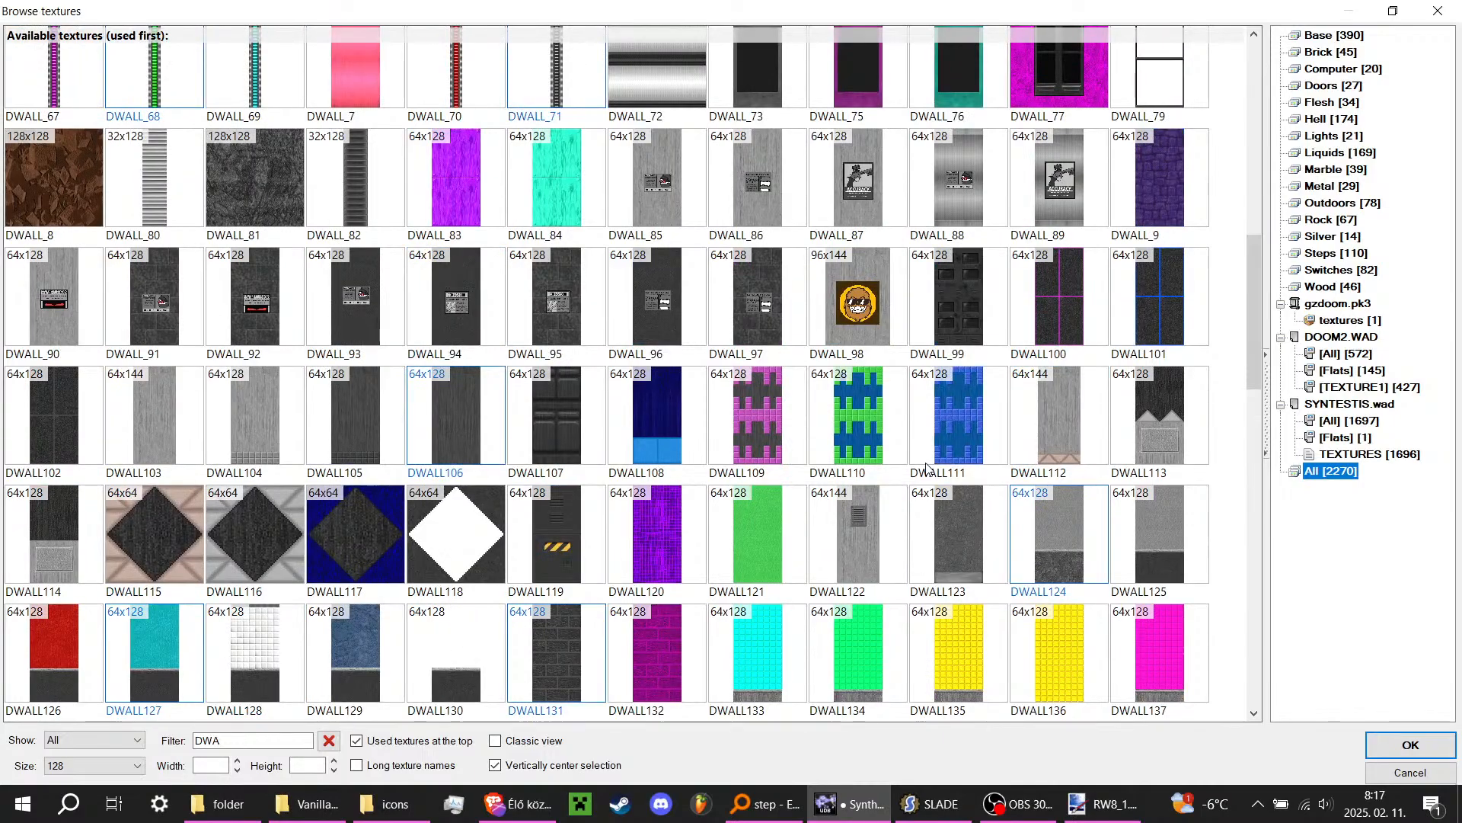
scroll(927, 467, "up", 1)
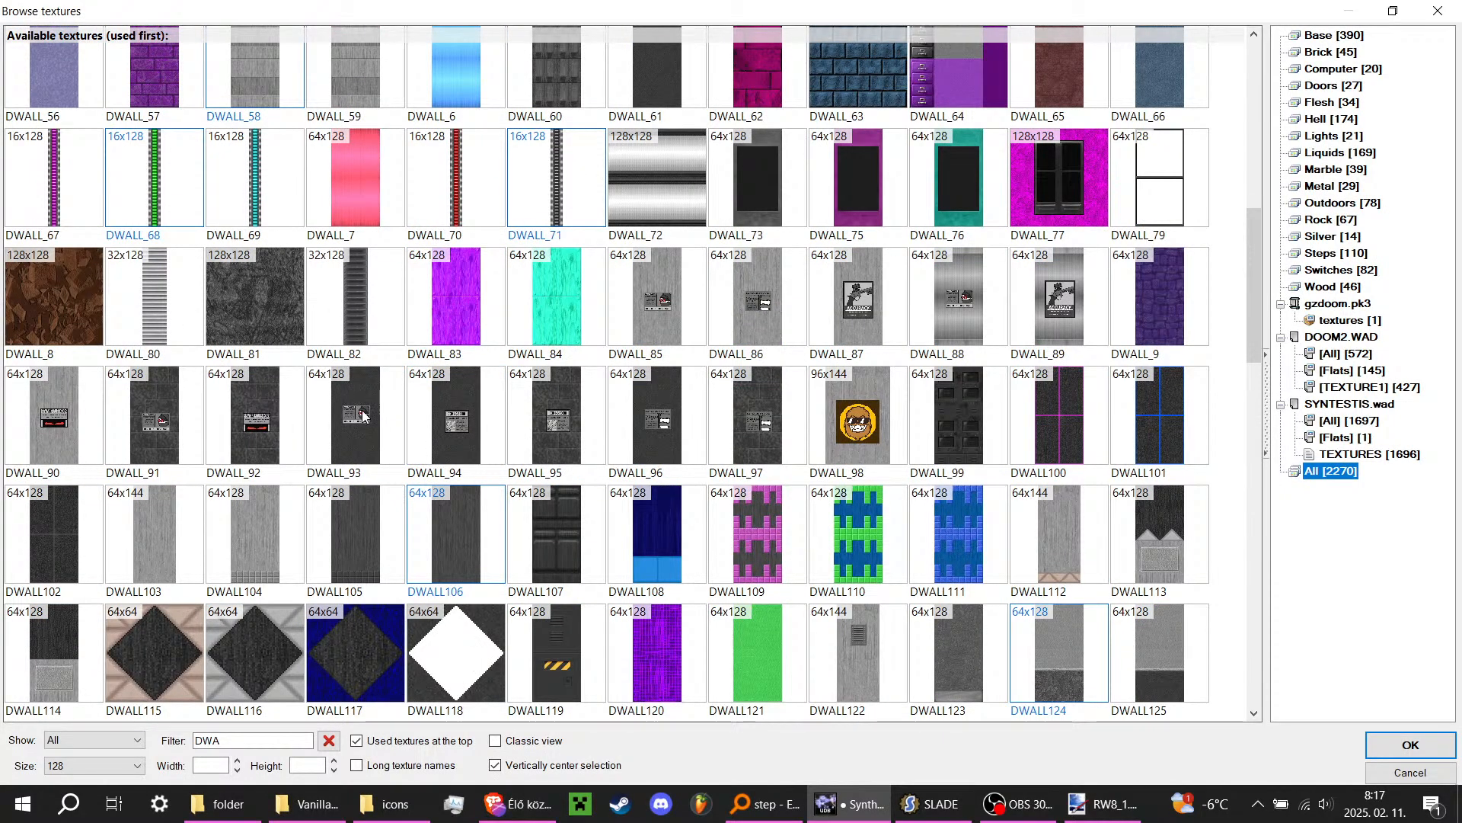
scroll(363, 415, "up", 2)
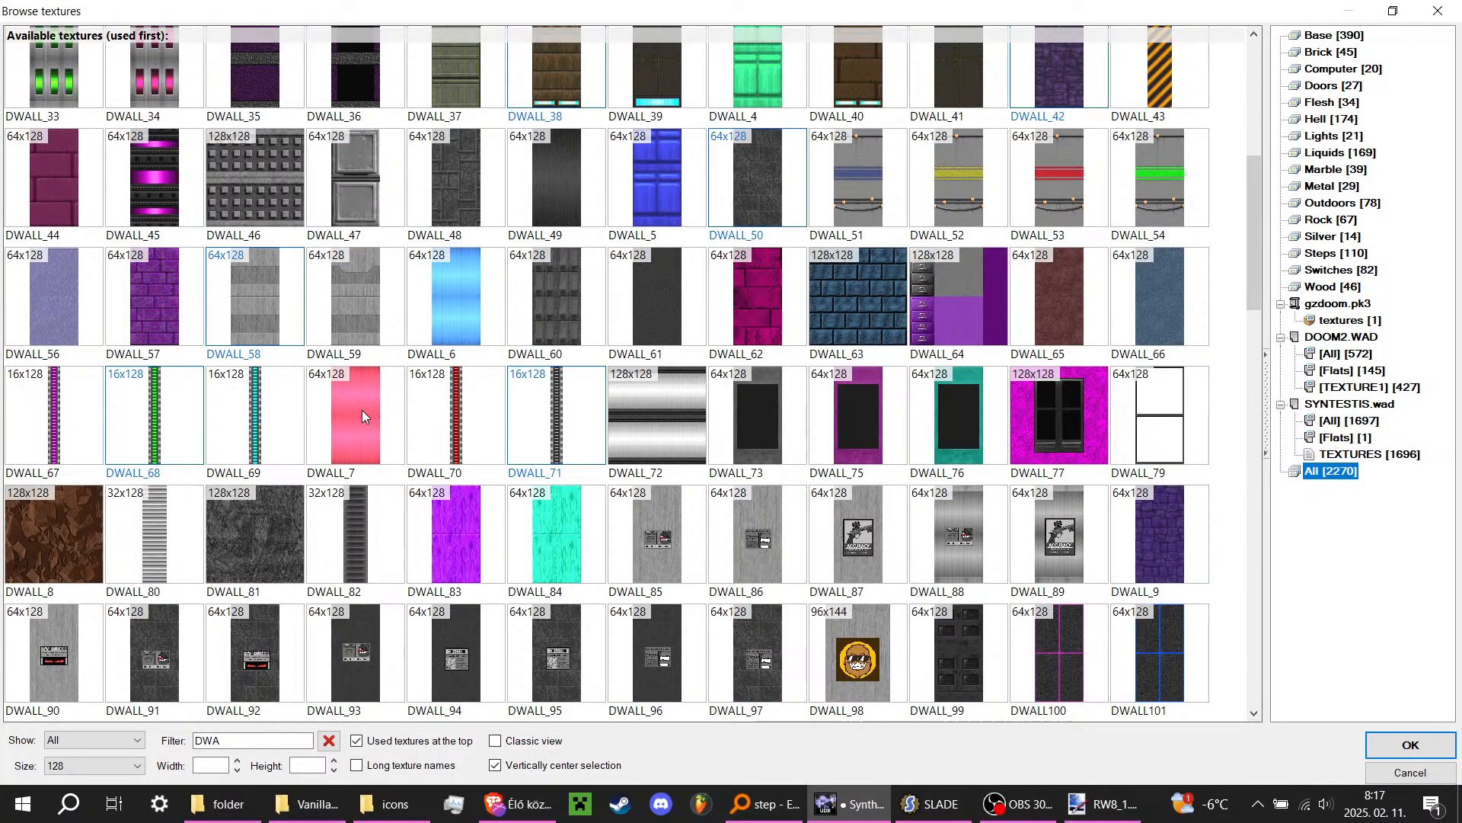
scroll(363, 410, "up", 2)
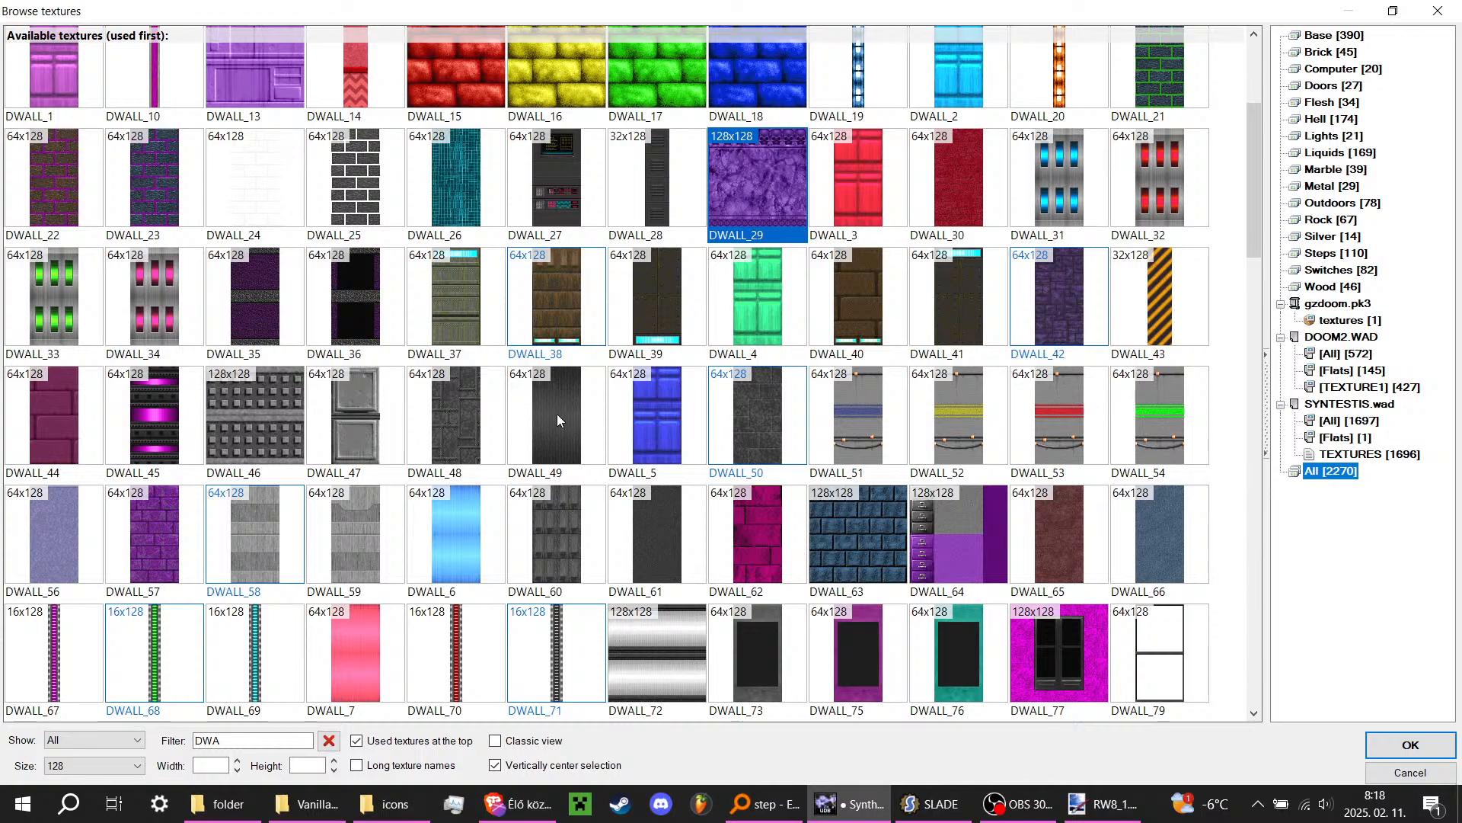
scroll(556, 414, "up", 3)
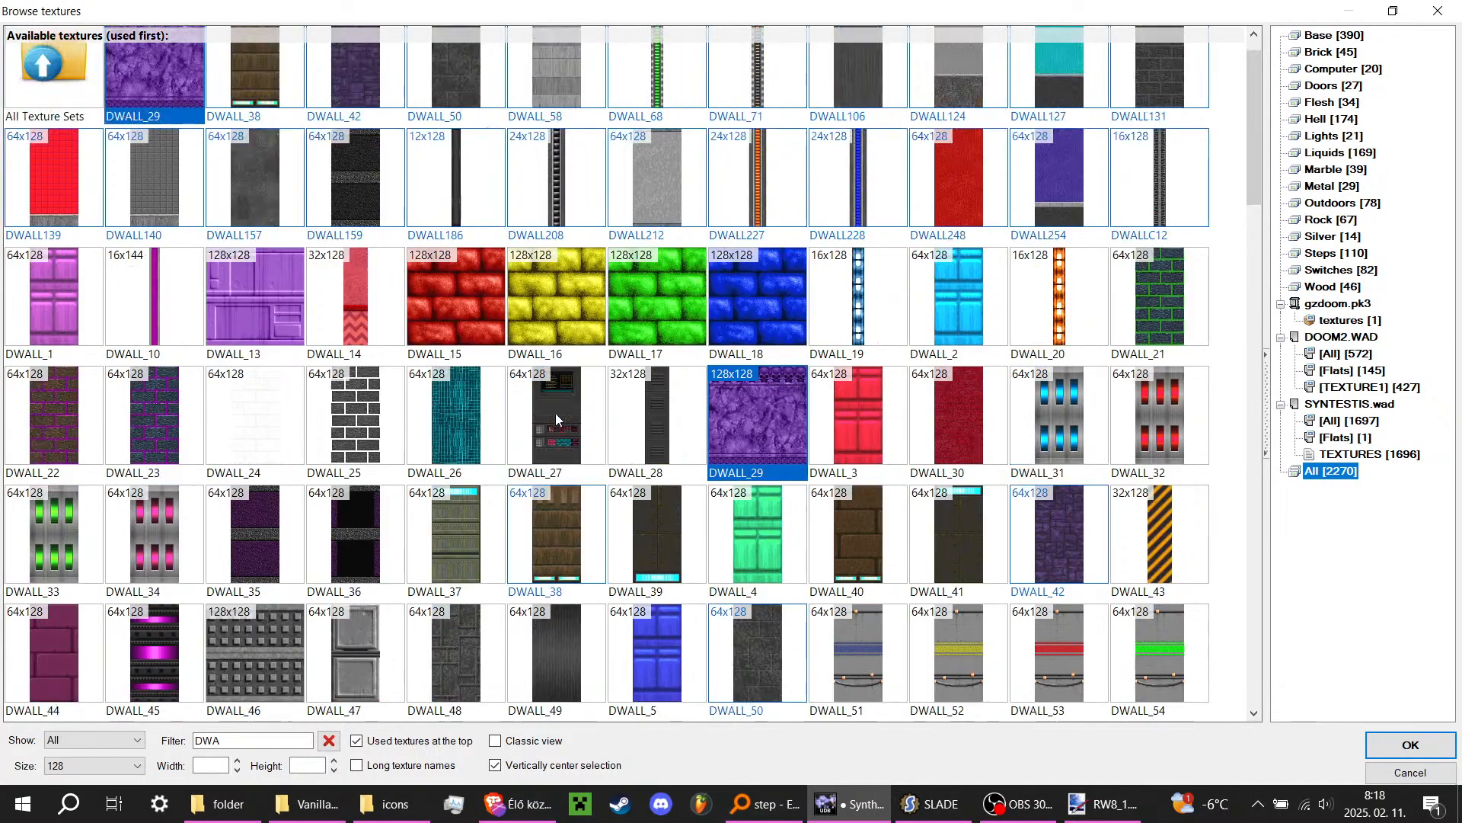
double_click(549, 220)
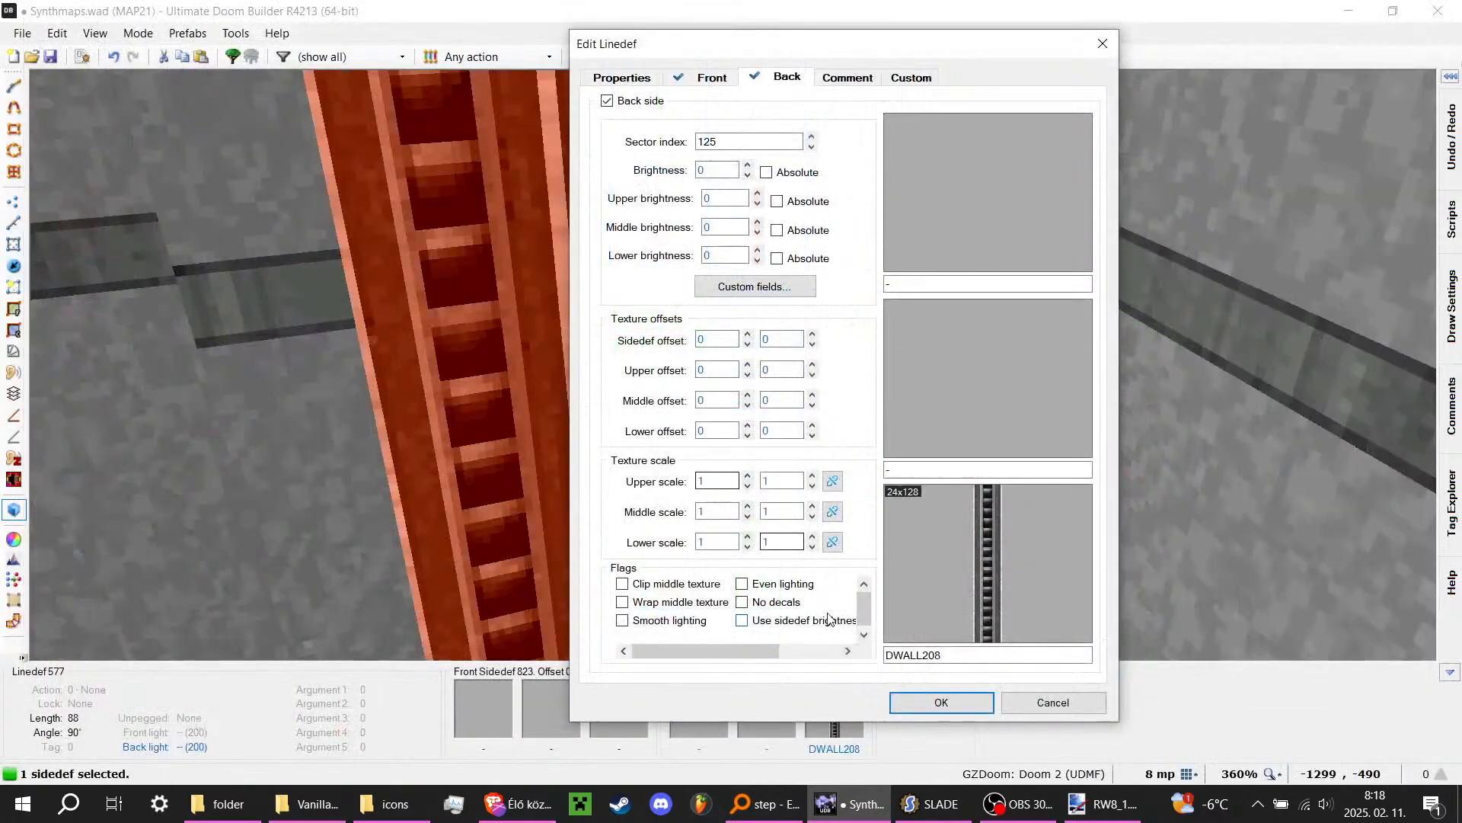
left_click(908, 701)
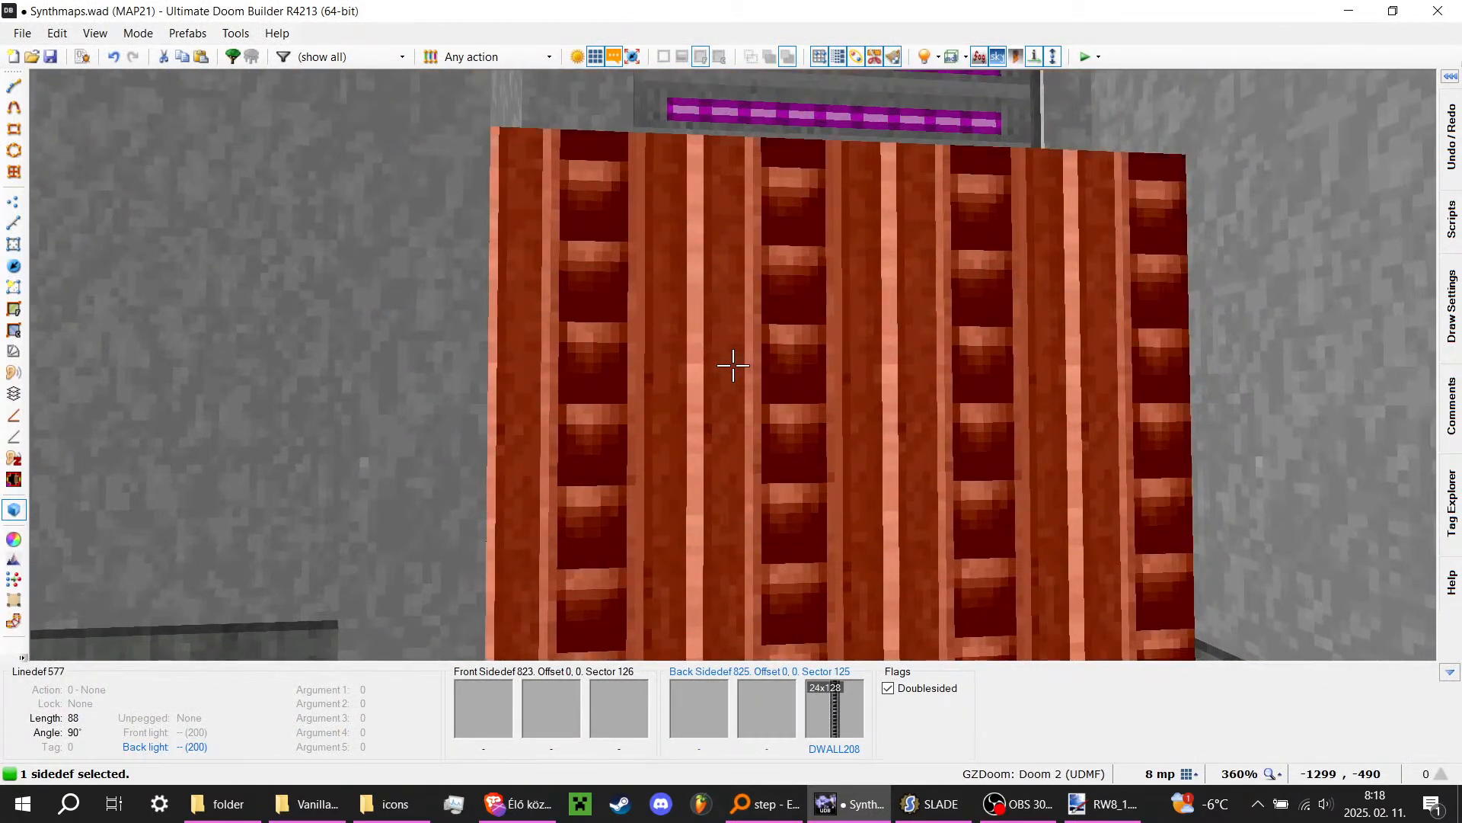
Step: Change the lower back-side texture of the selected shaft wall to DWALL_80
right_click(734, 366)
left_click(976, 445)
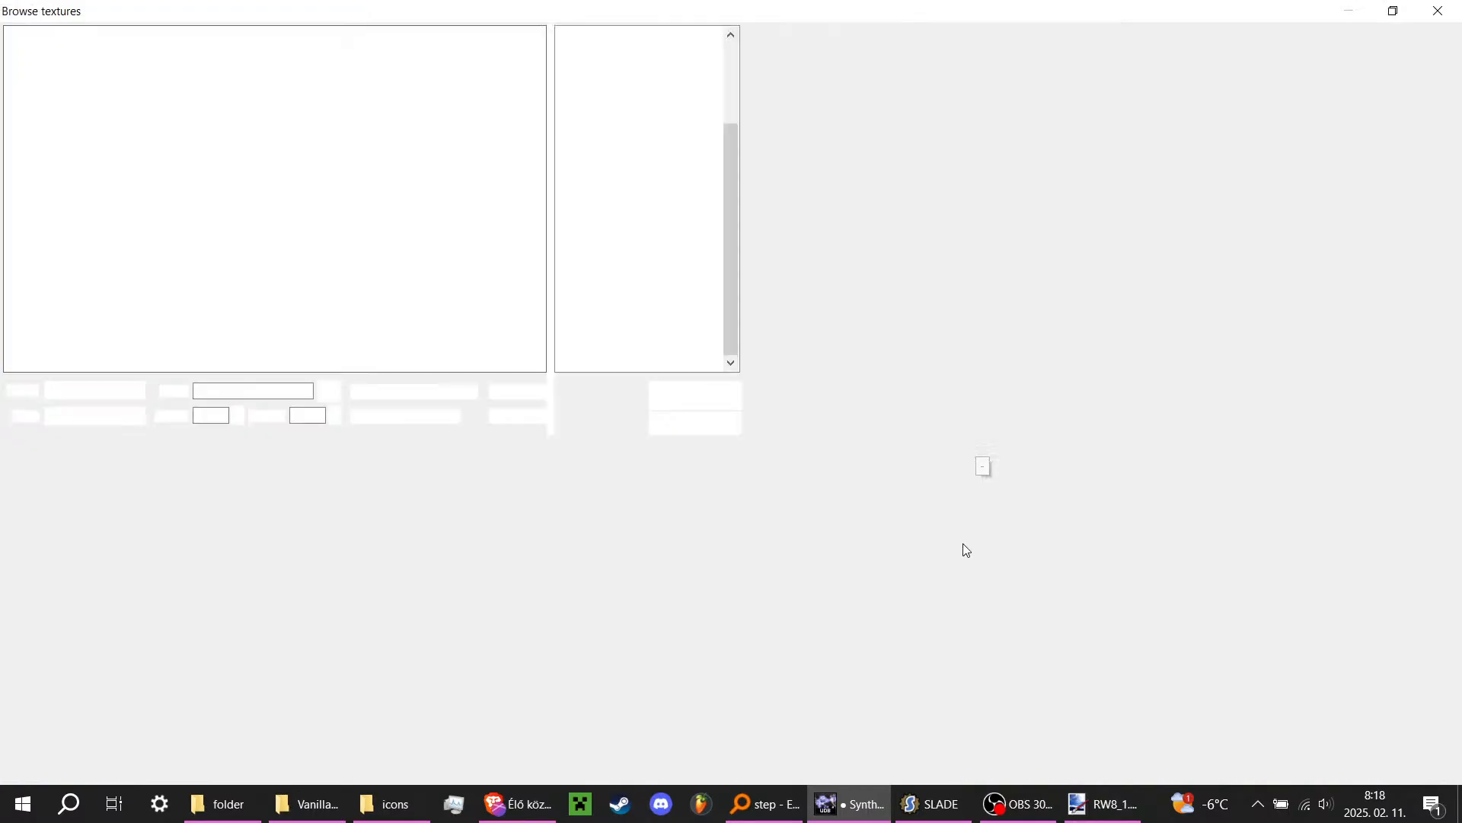
scroll(739, 454, "down", 5)
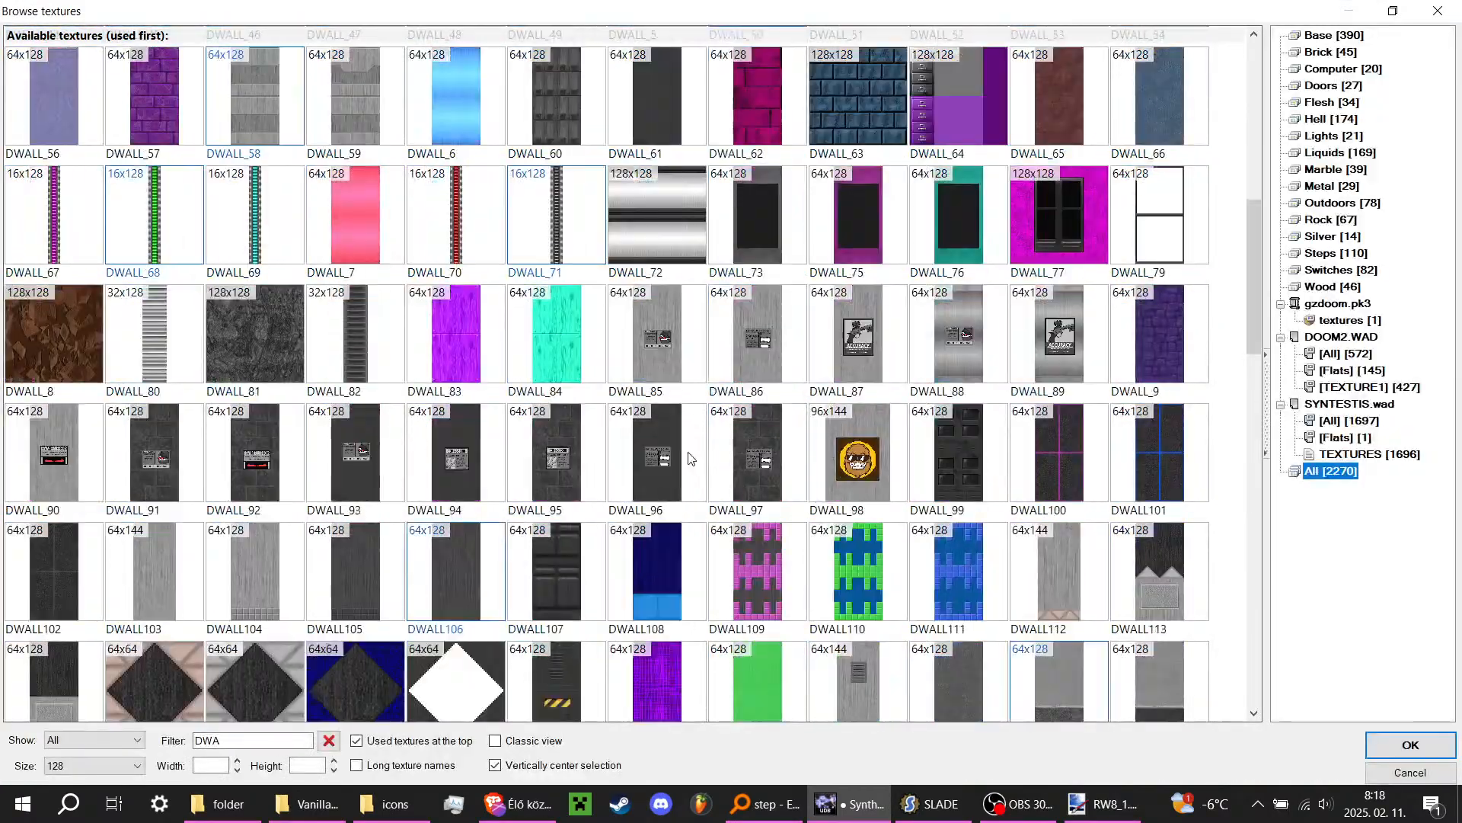
double_click(154, 339)
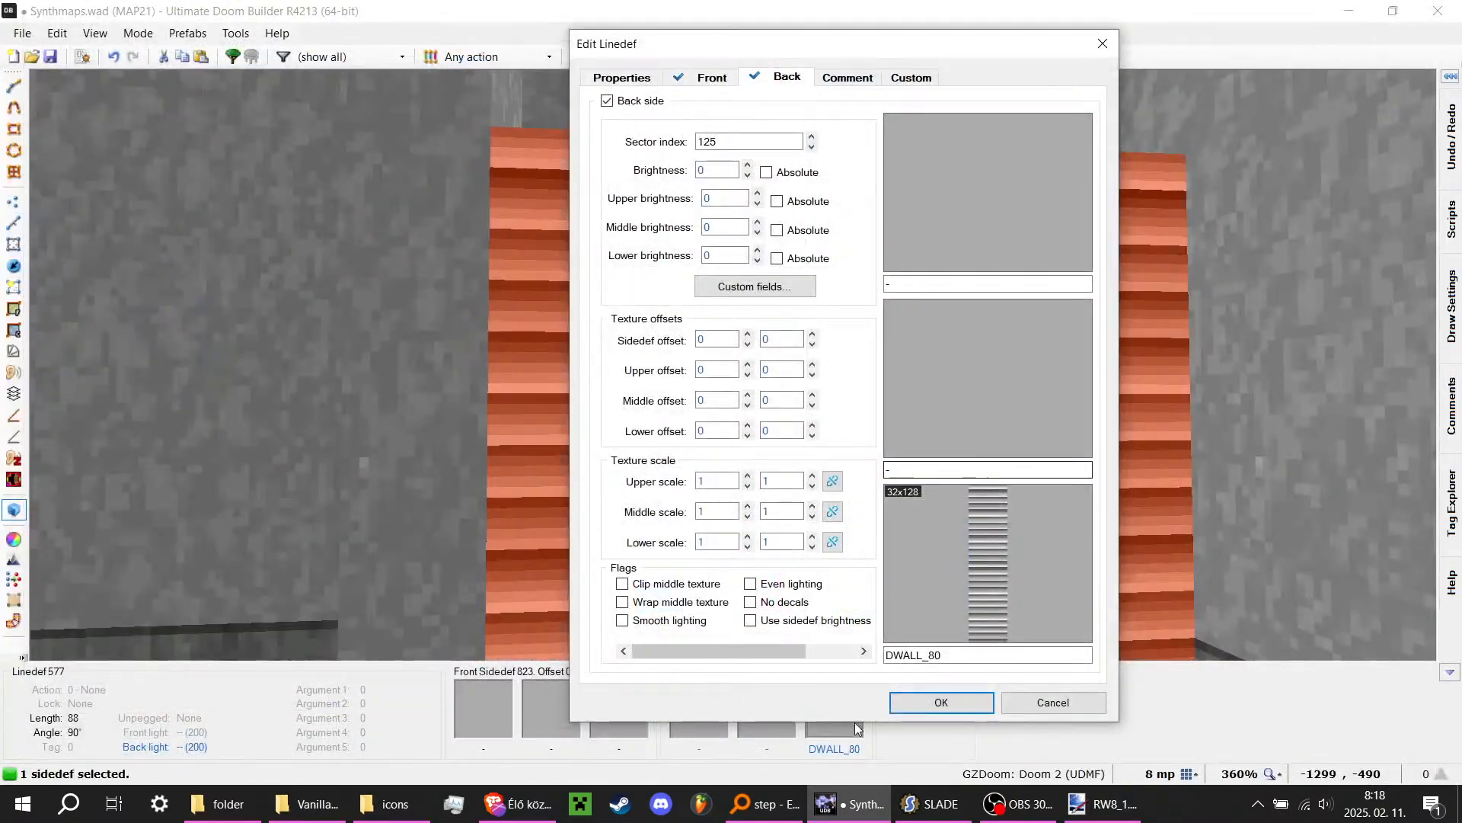
left_click(953, 712)
key("q")
key("q")
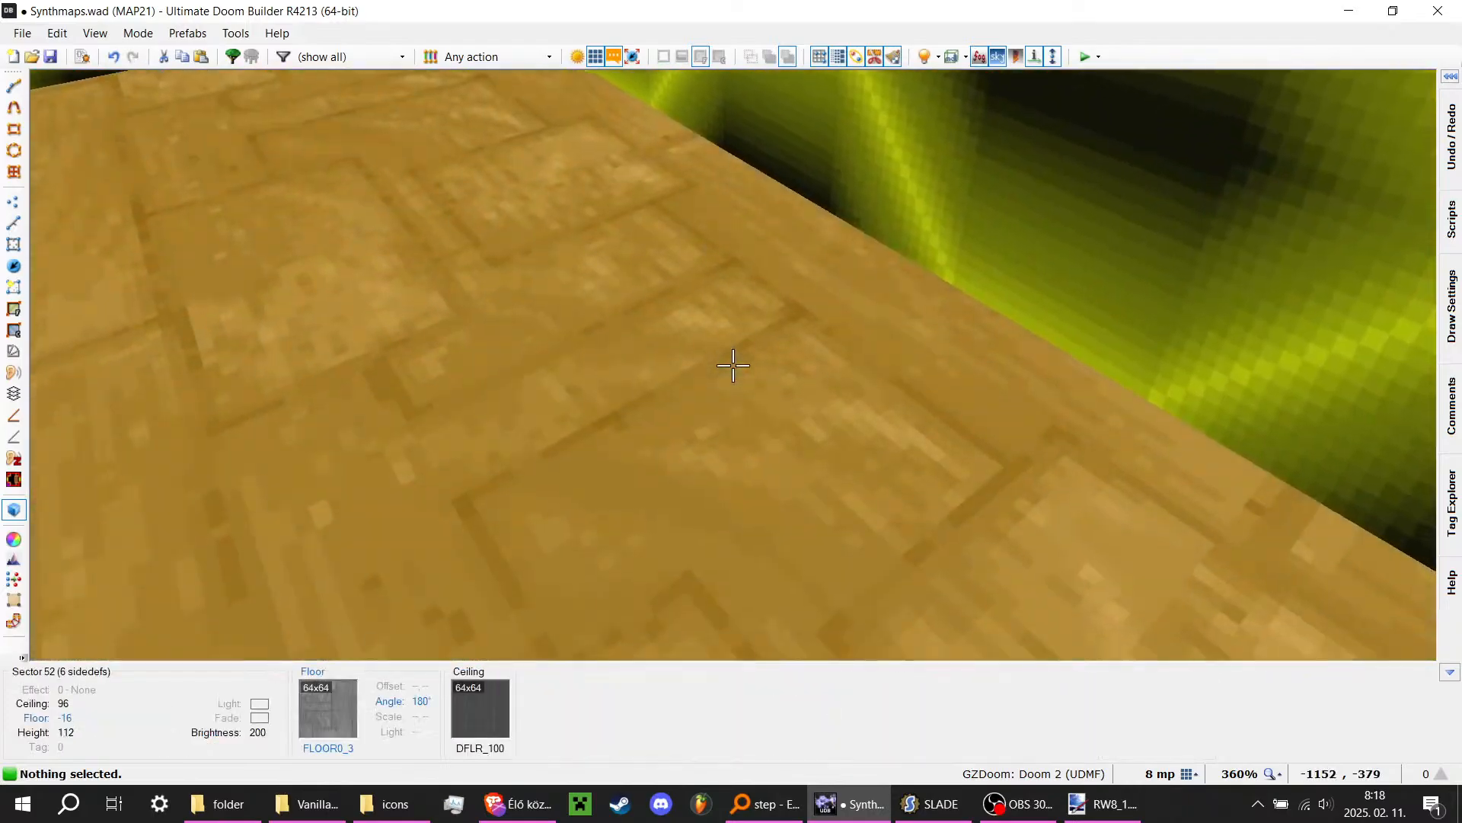
Step: Raise the dark floor in front of the striped shutter wall, in sector 125, to height 0
key("w")
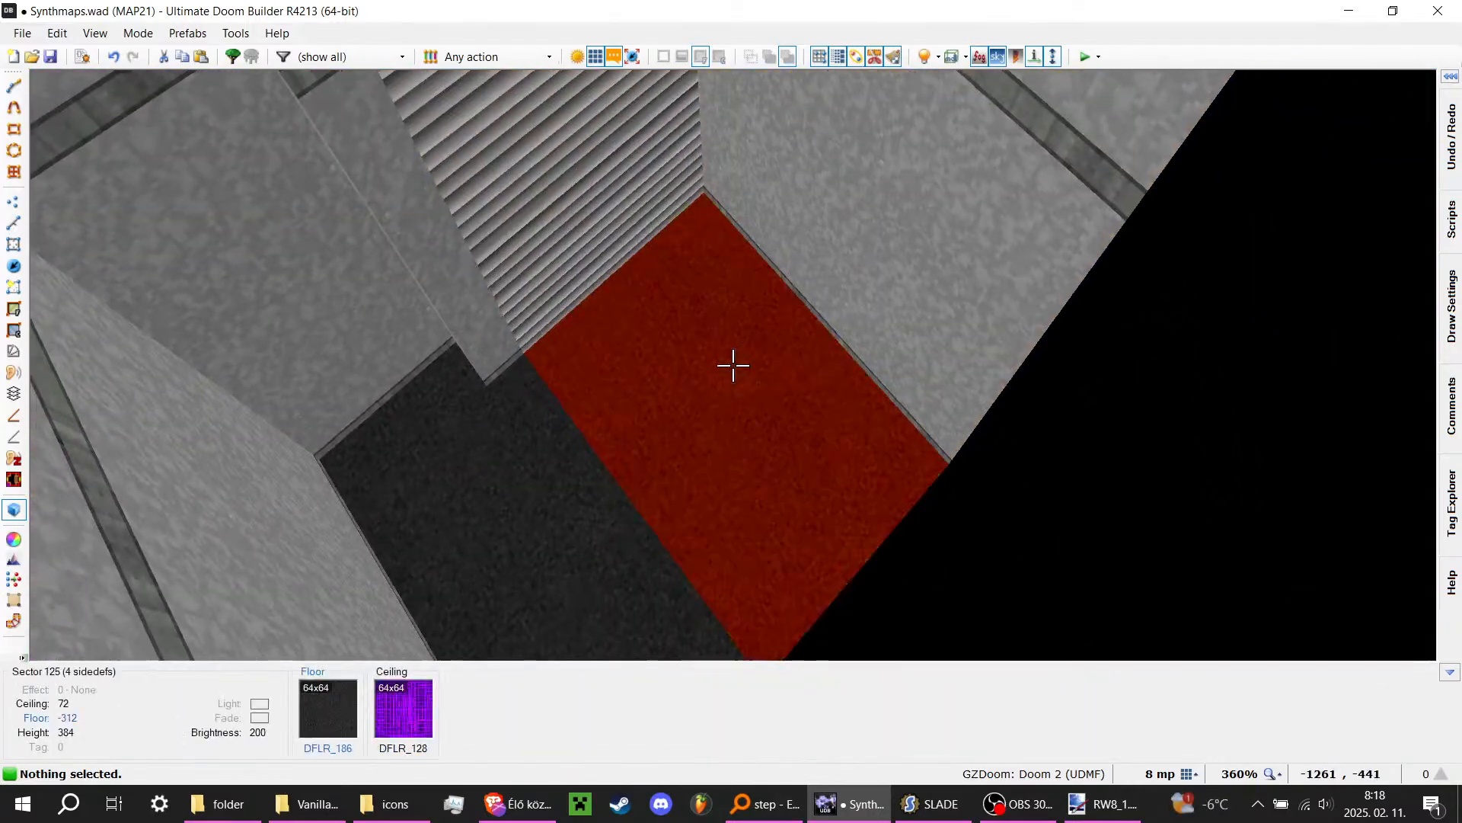
scroll(734, 366, "up", 20)
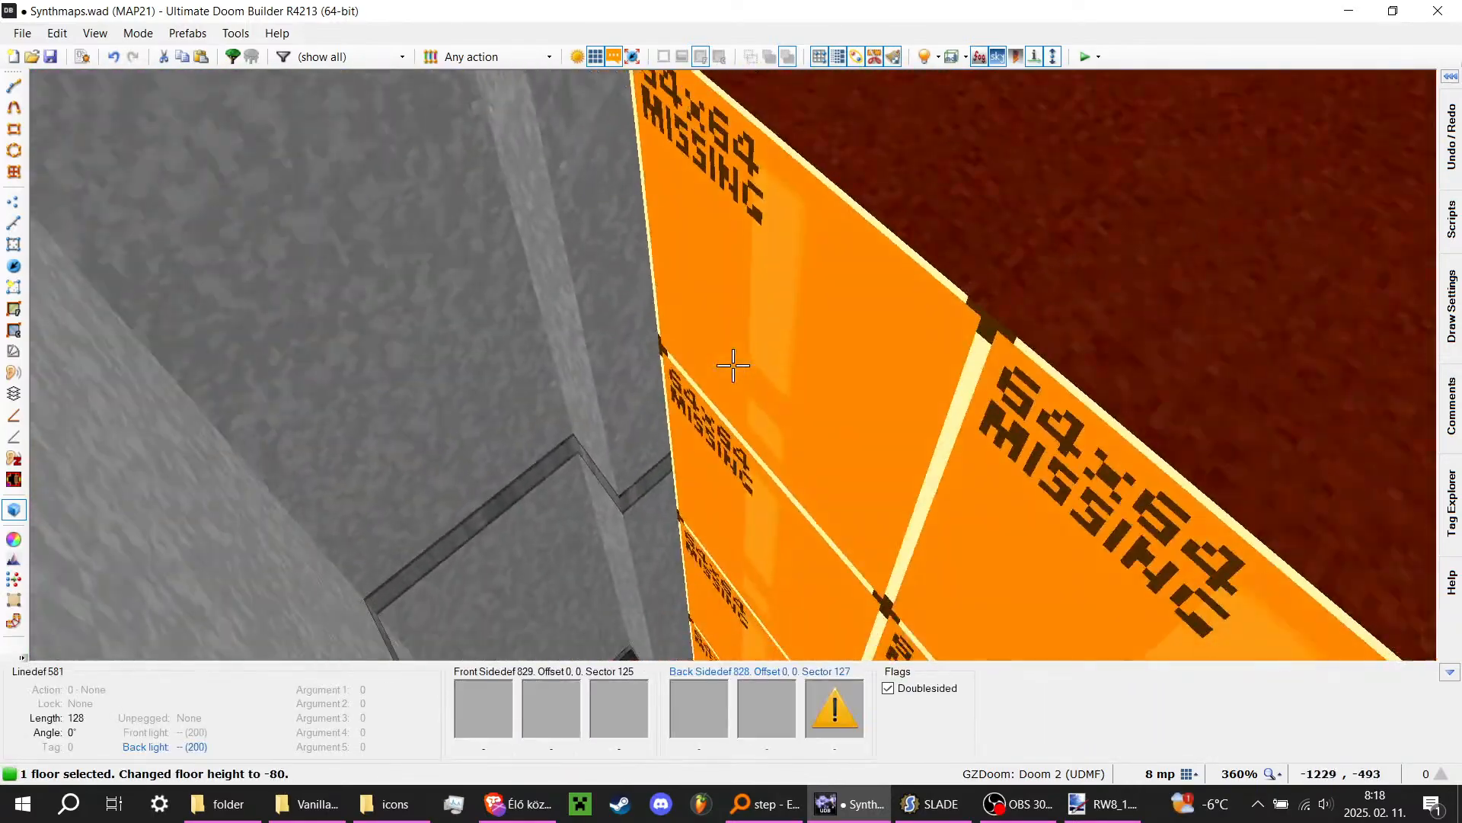
scroll(734, 366, "up", 10)
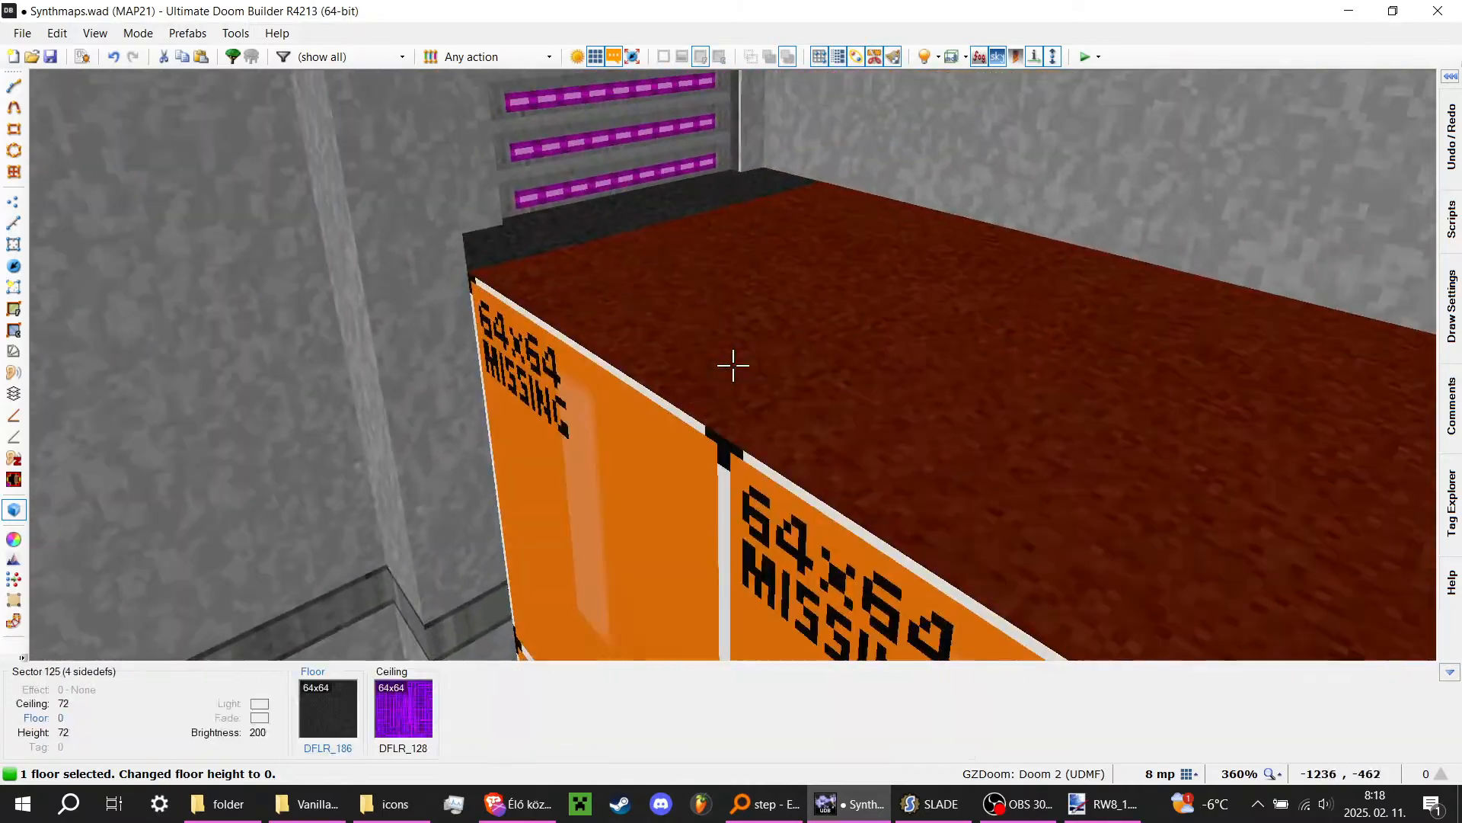
Step: Change the raised platform's floor texture to CFT1
right_click(734, 365)
left_click(848, 438)
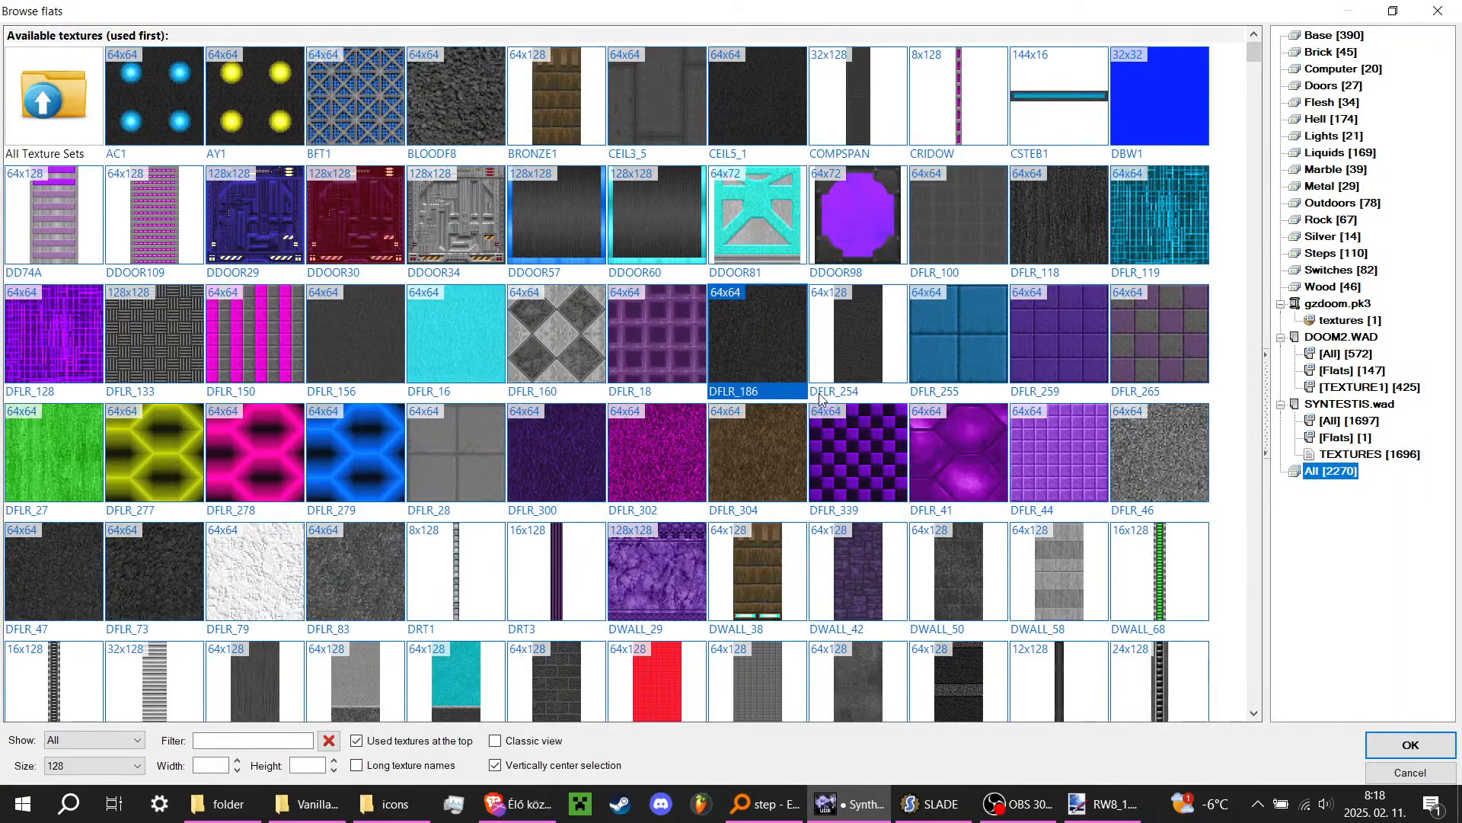
scroll(820, 396, "down", 20)
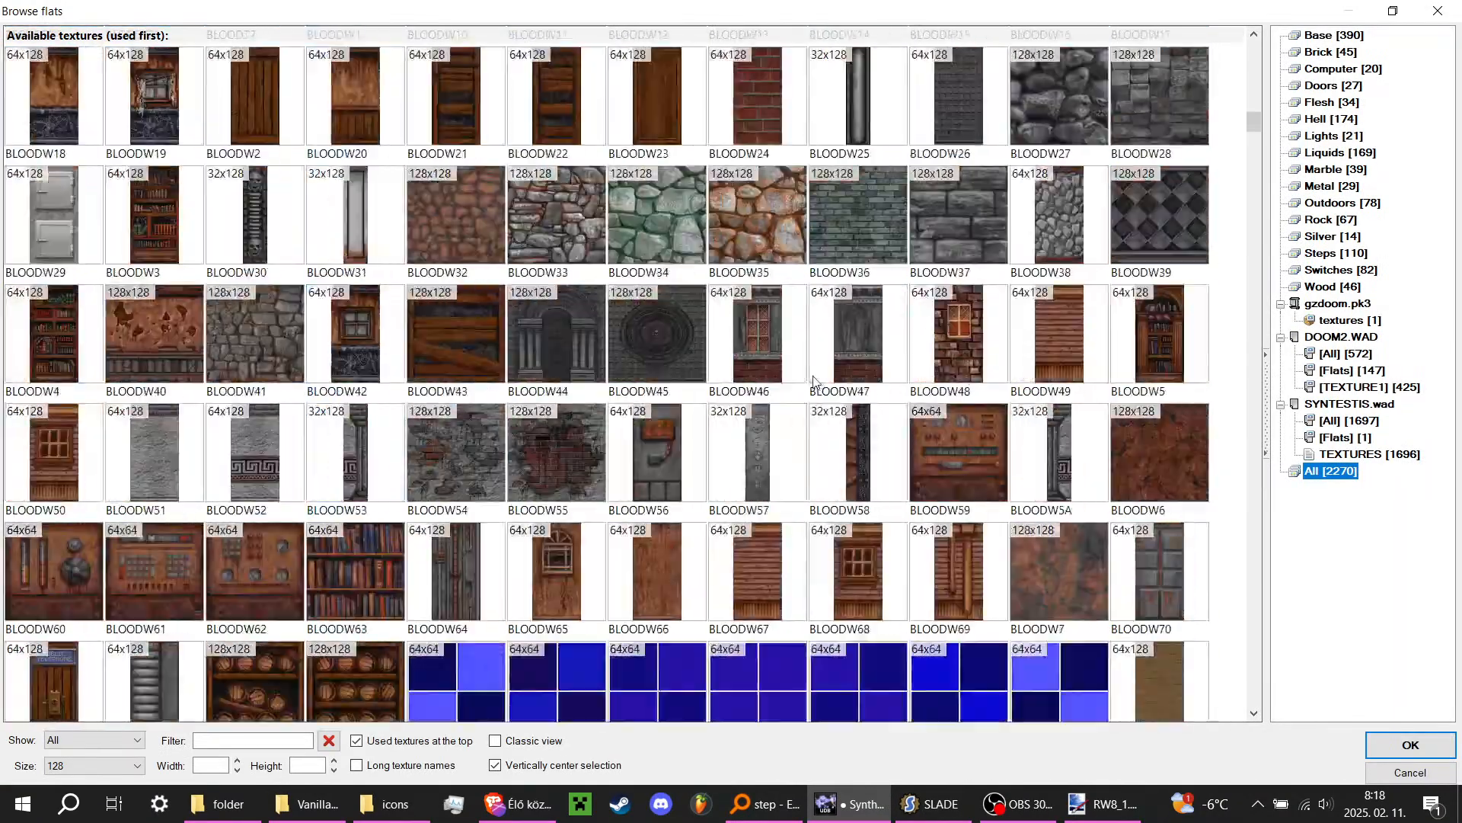
scroll(813, 381, "down", 12)
scroll(324, 425, "up", 4)
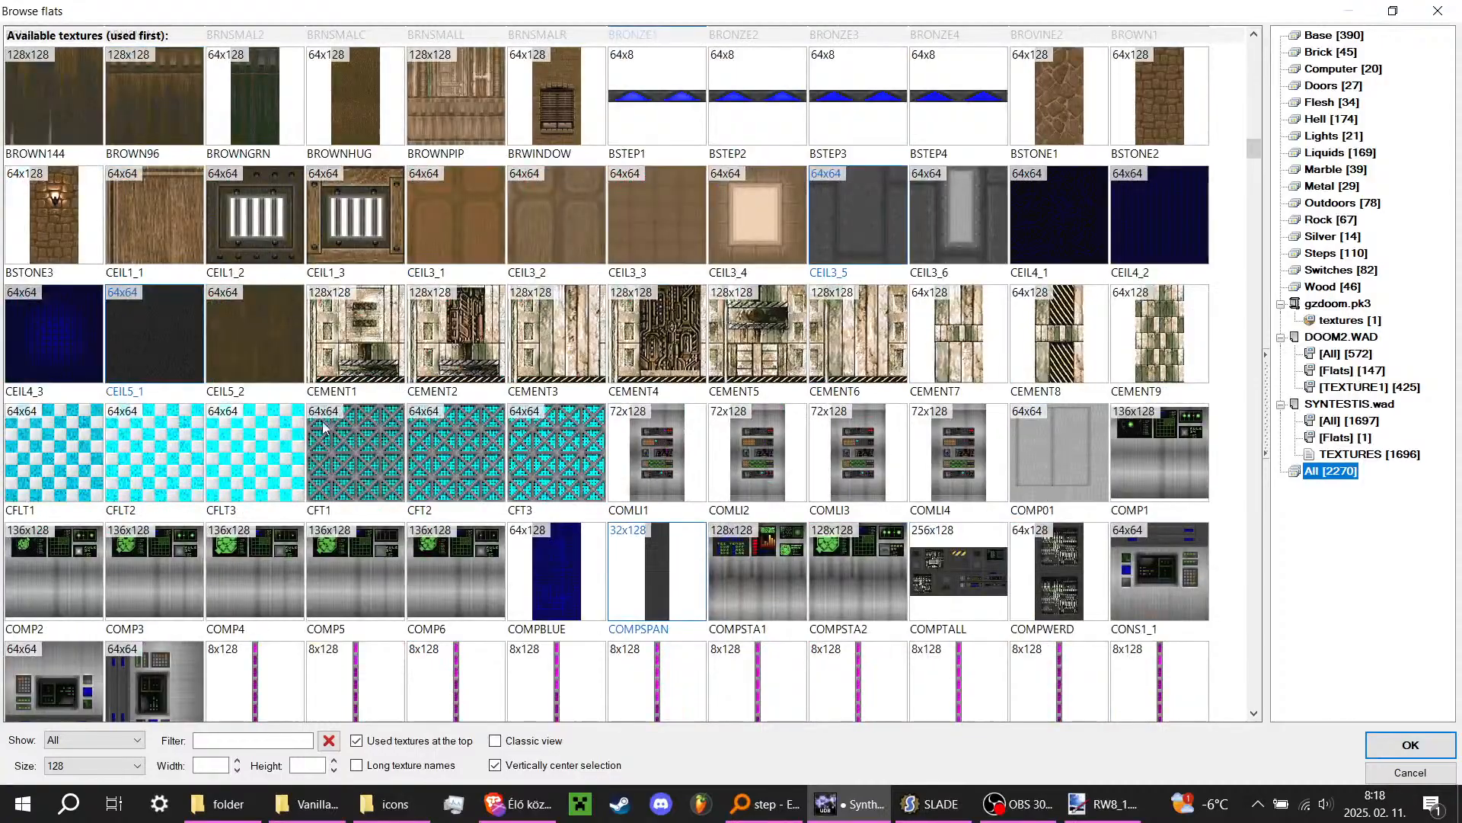
left_click(378, 472)
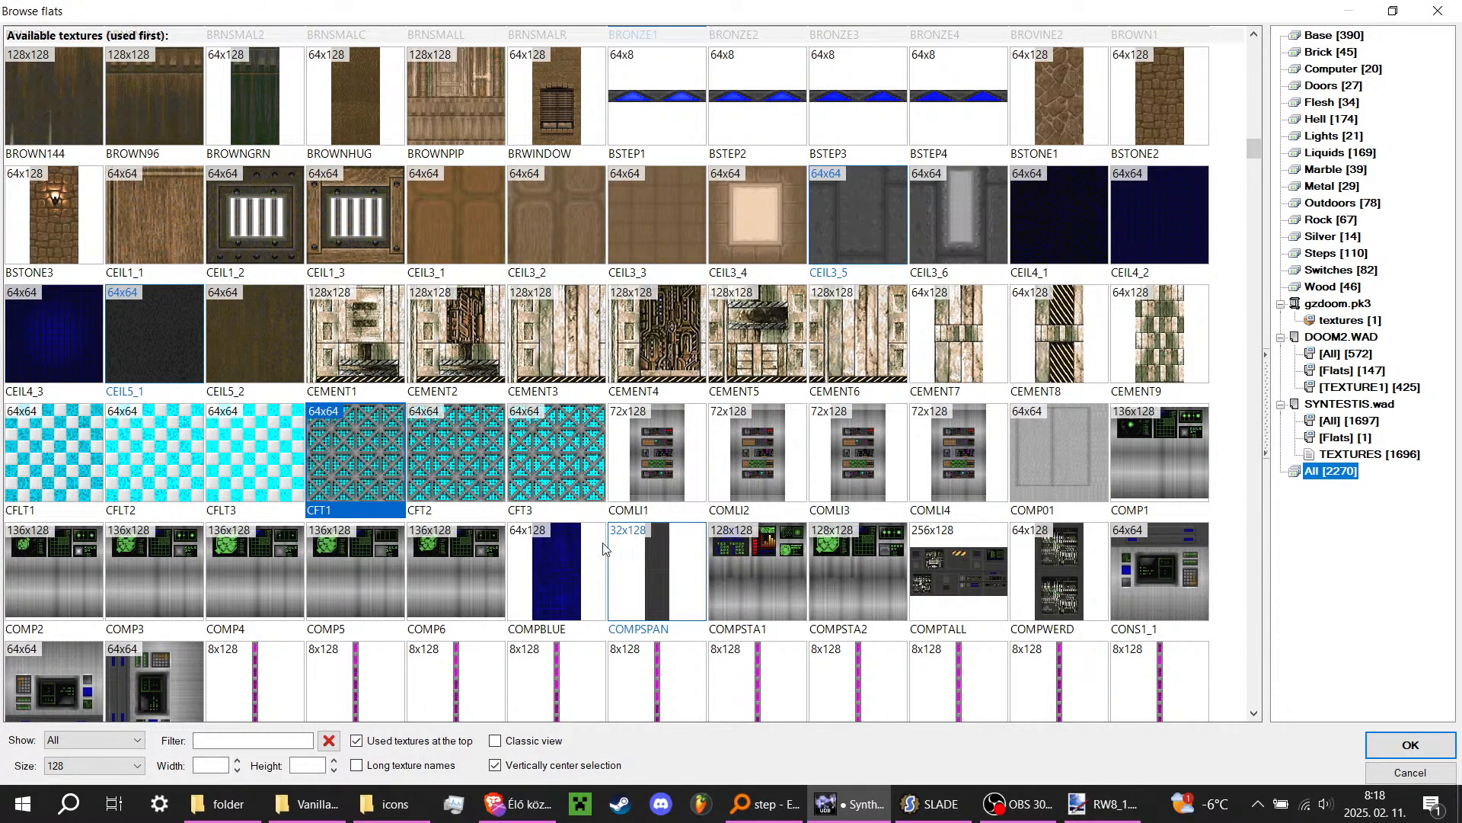
double_click(359, 476)
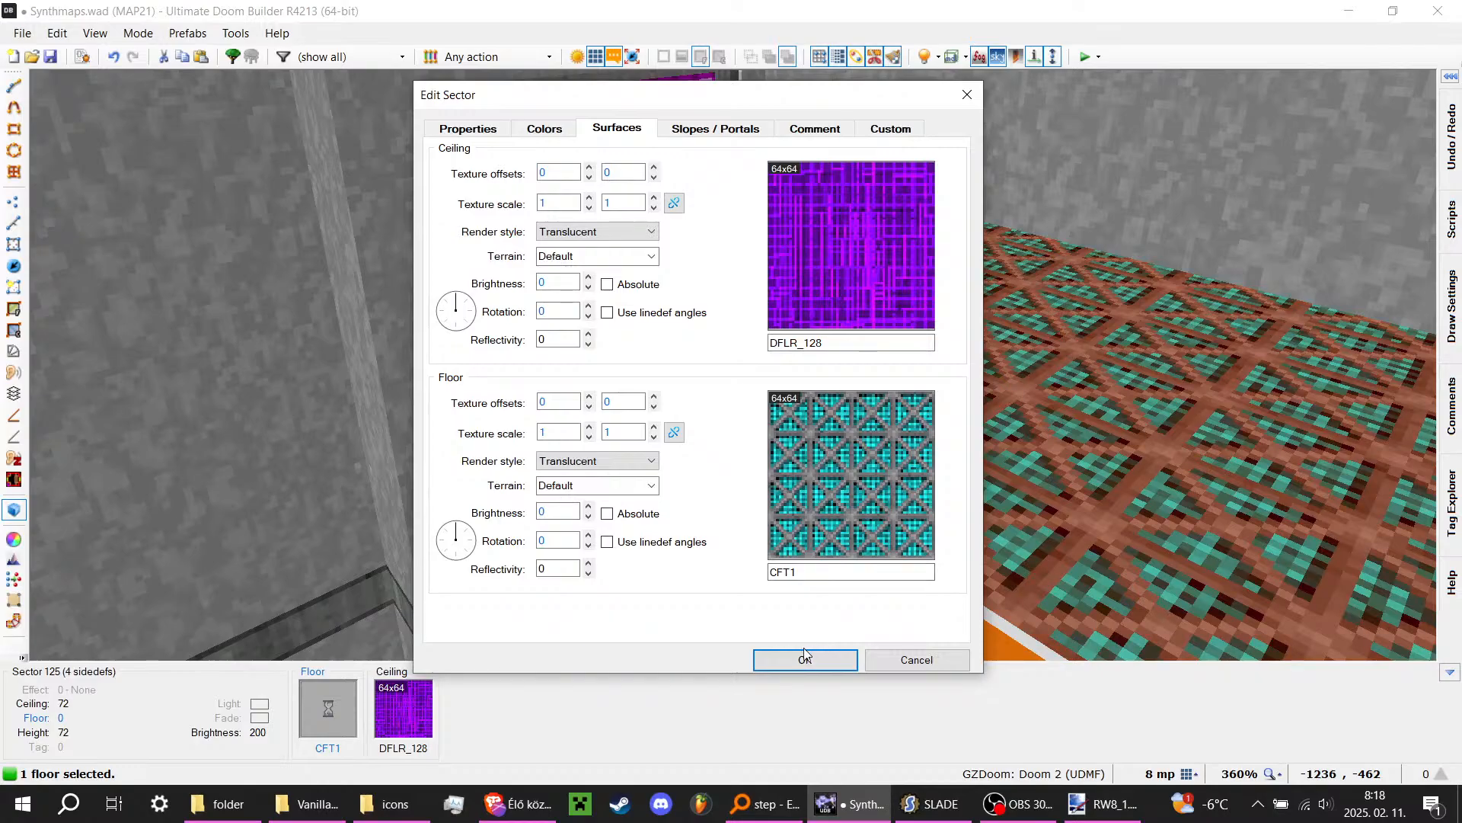
left_click(807, 657)
Step: Shift the linedefs on the east side of the grated platform and its landing west, making the platform 80 units wide
key("d")
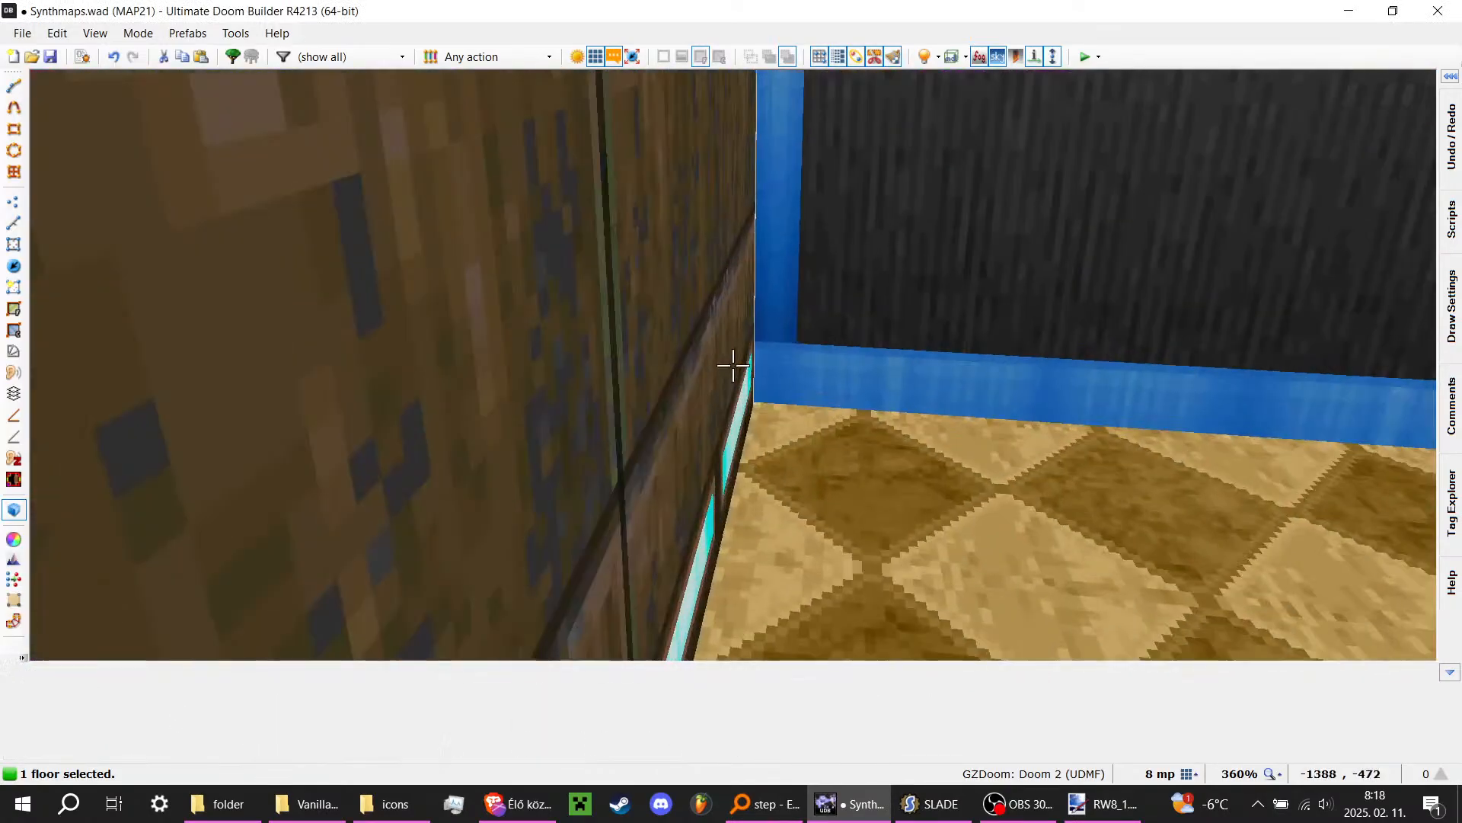
key("e")
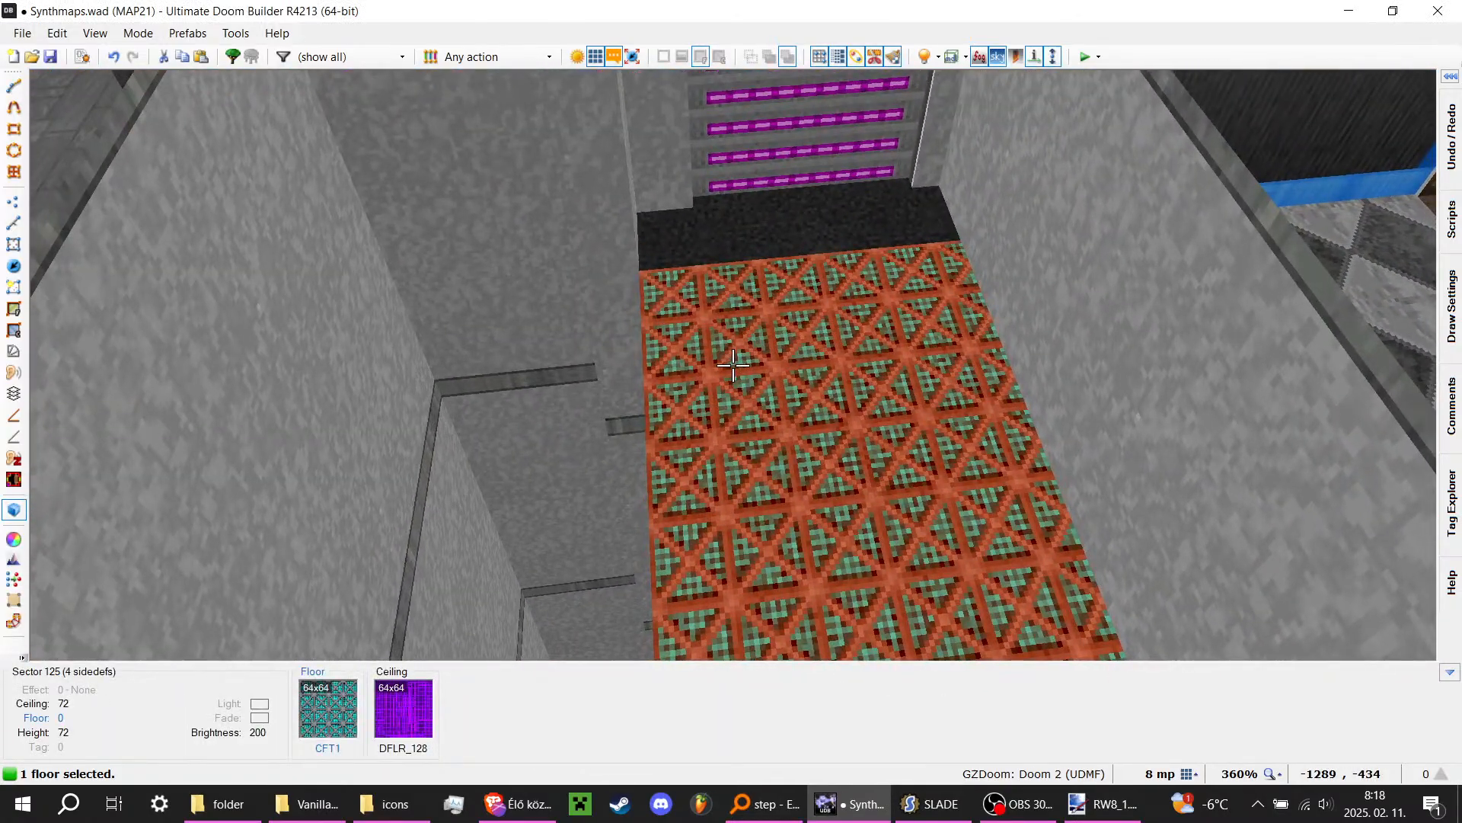
key("w")
scroll(708, 527, "down", 3)
scroll(671, 571, "up", 3)
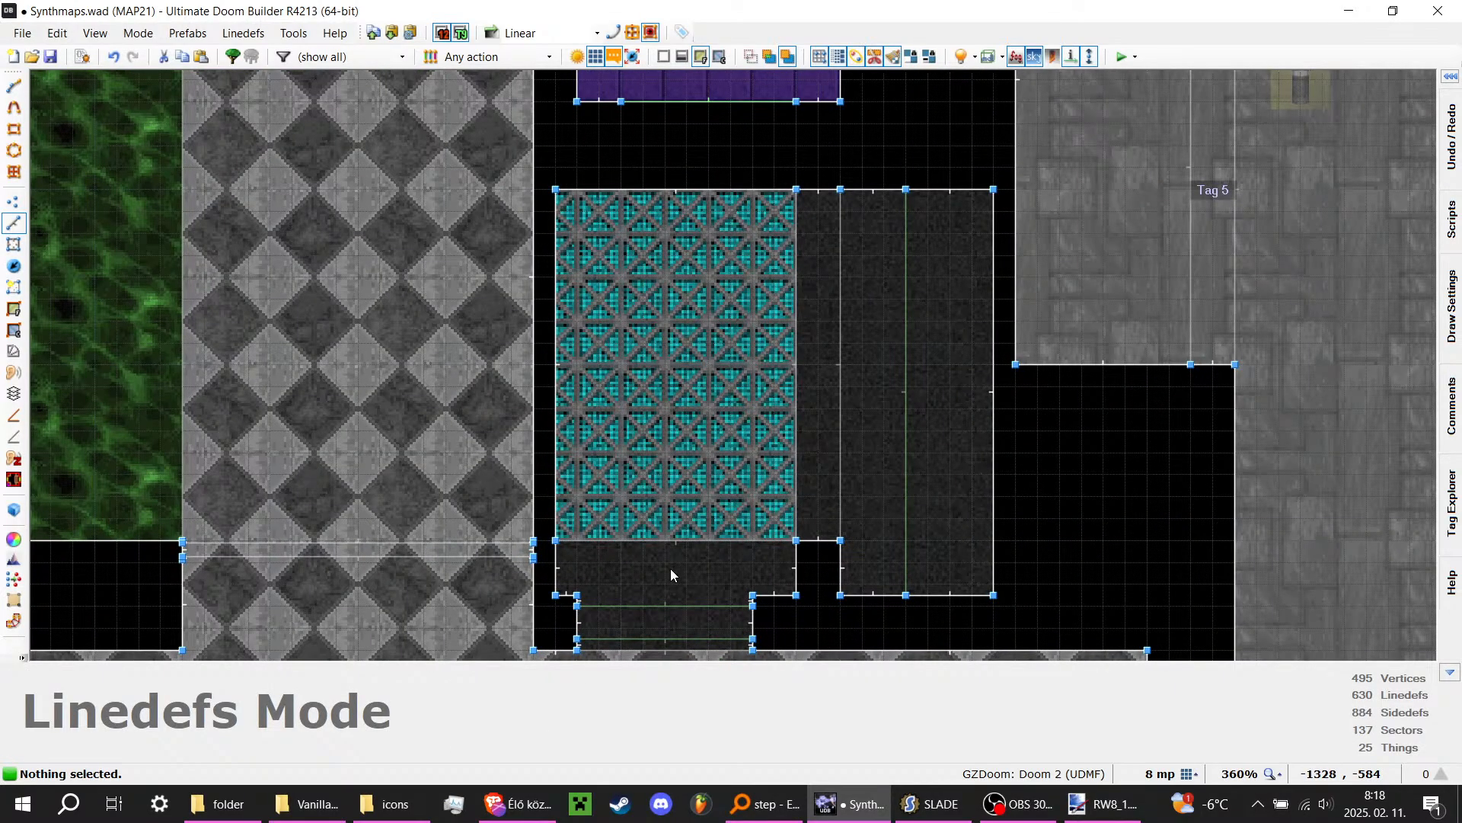
left_click(15, 89)
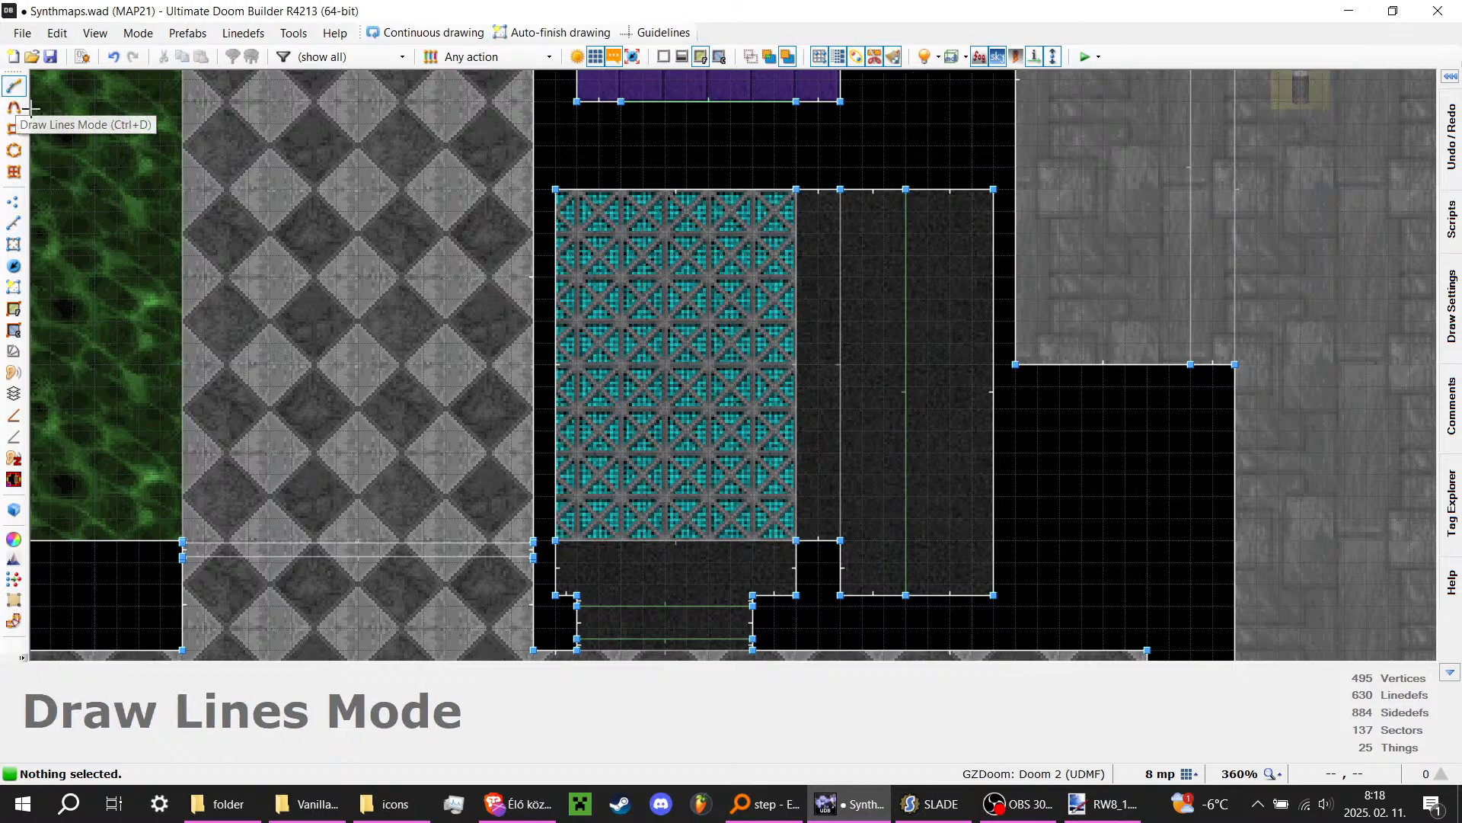
key("Escape")
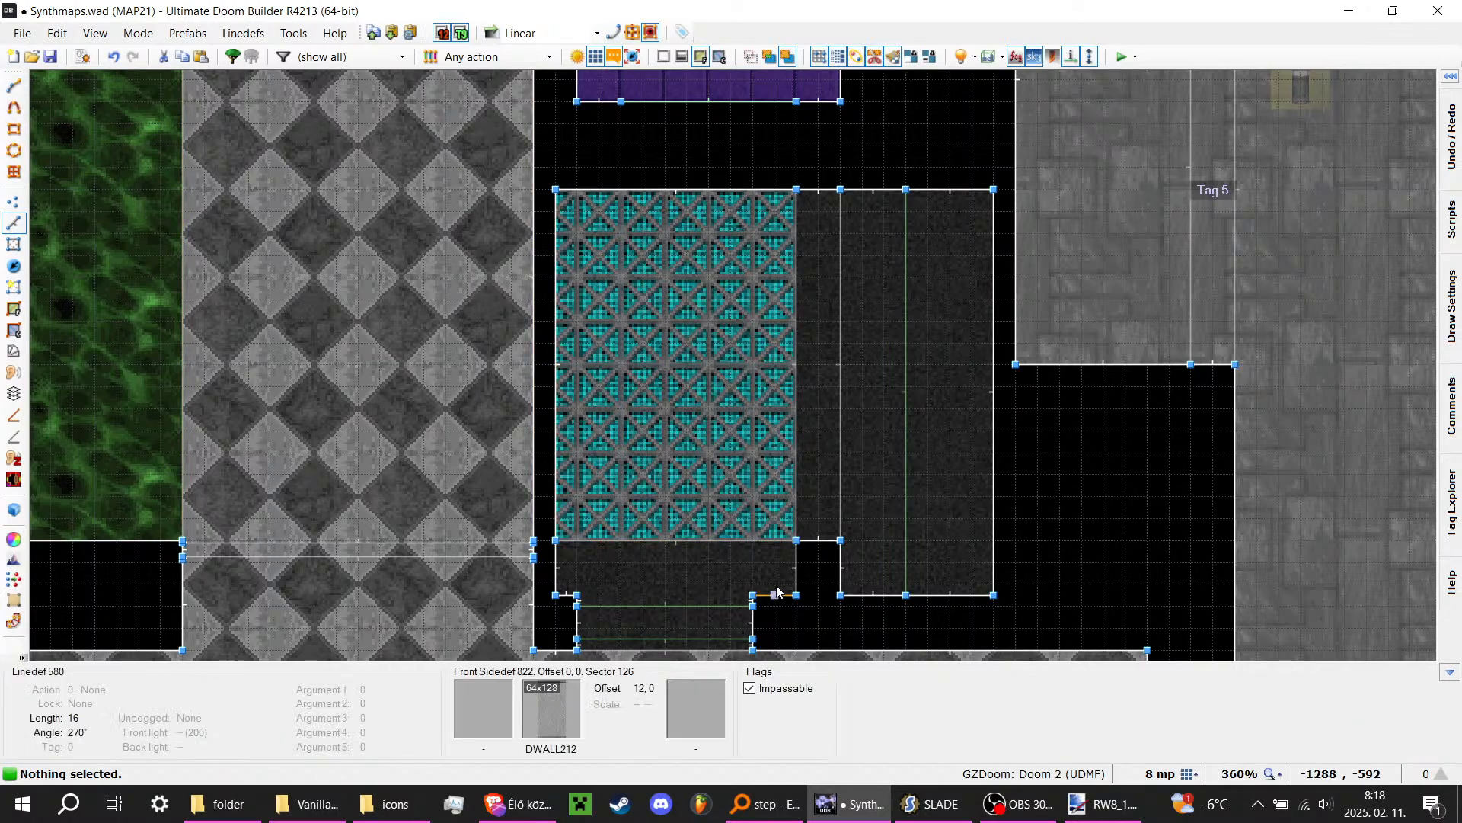
left_click(796, 567)
left_click(794, 283)
scroll(782, 522, "up", 5)
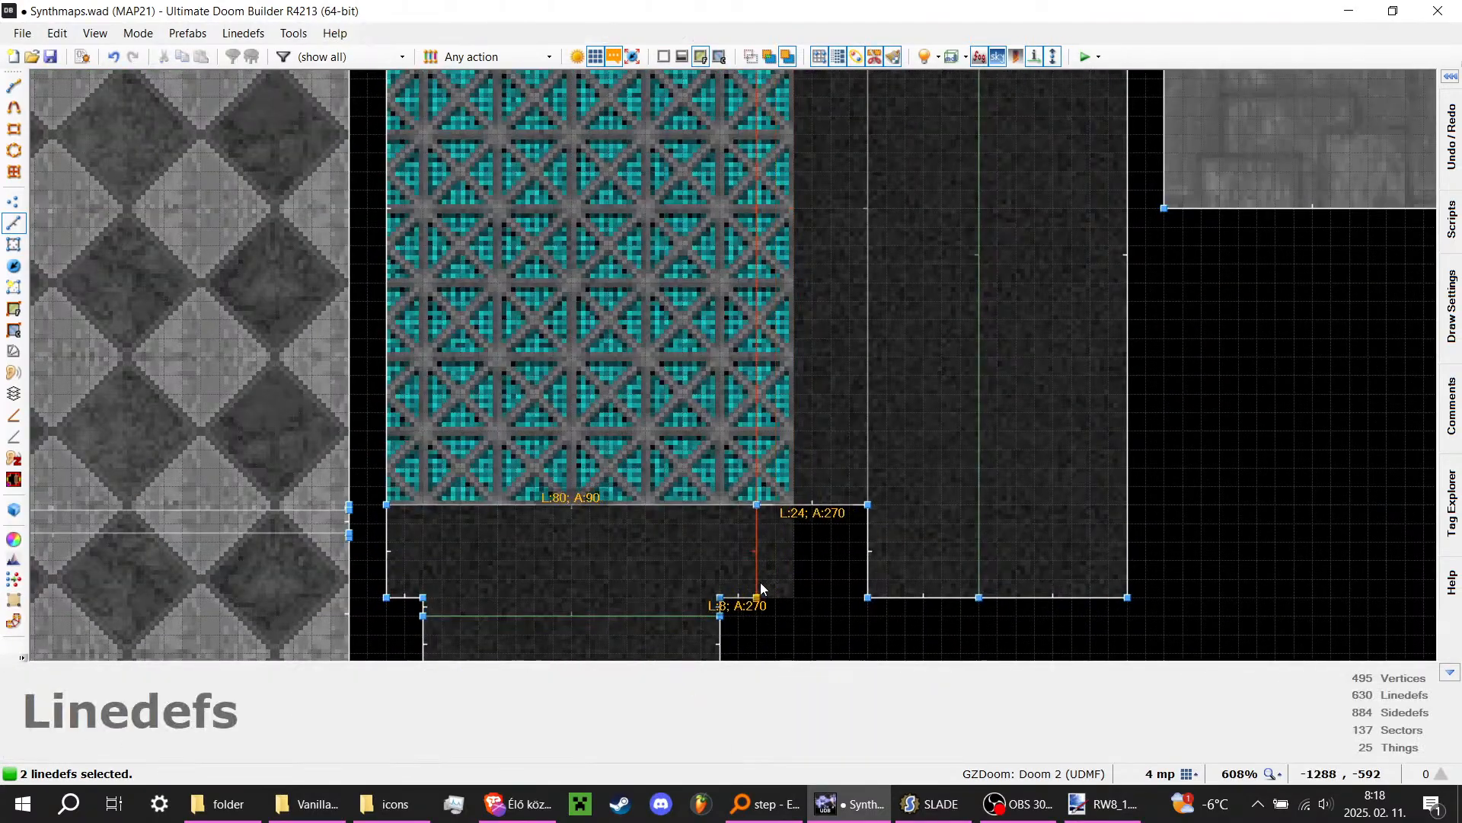
Step: Align the grated platform's floor texture by setting its offsets to 8, 0 in the 3D view
key("q")
key("a")
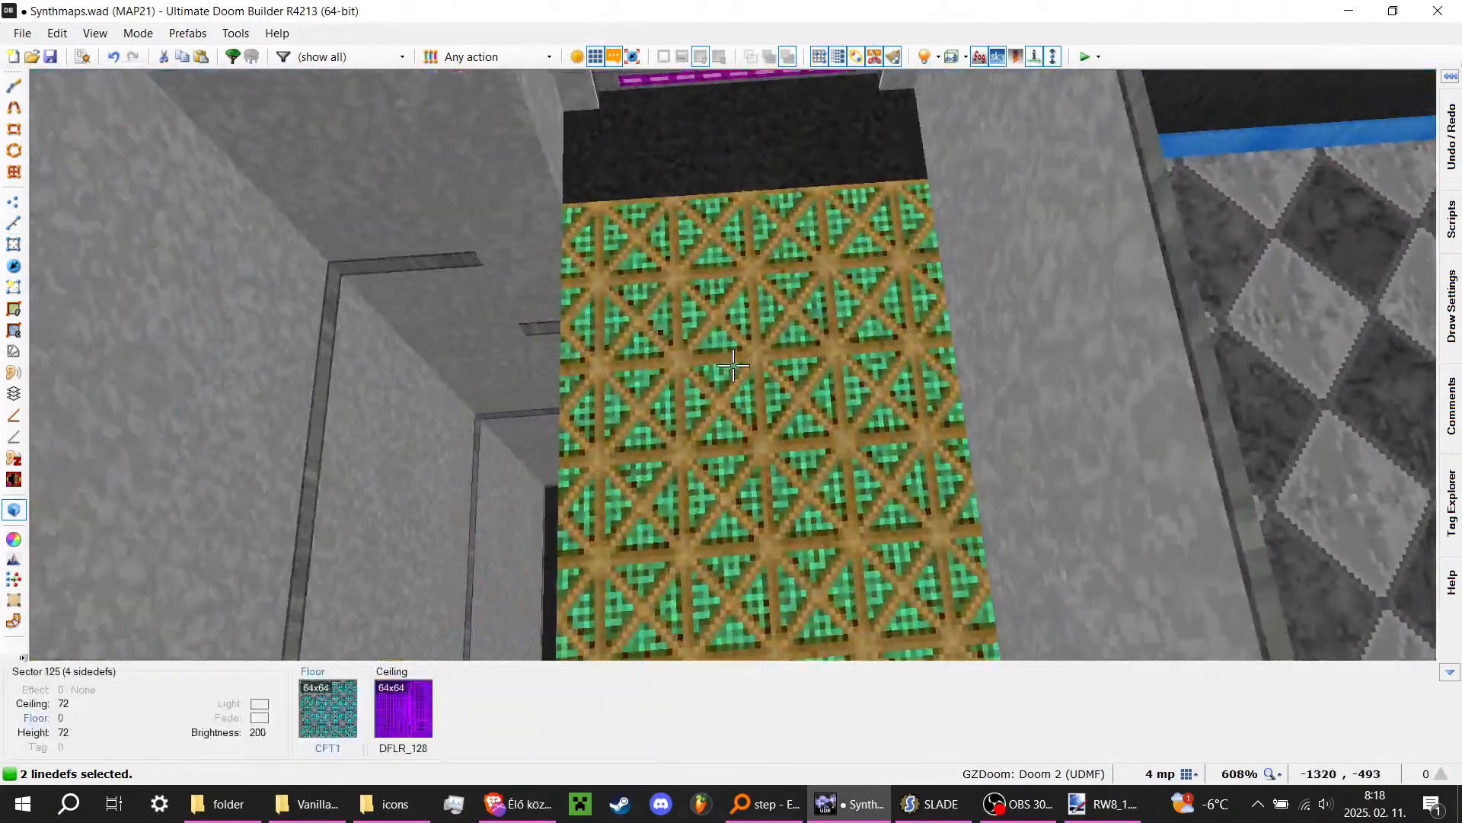
key("Right")
key("Right")
key("Right")
key("Right")
key("Right")
key("Right")
key("Right")
key("Right")
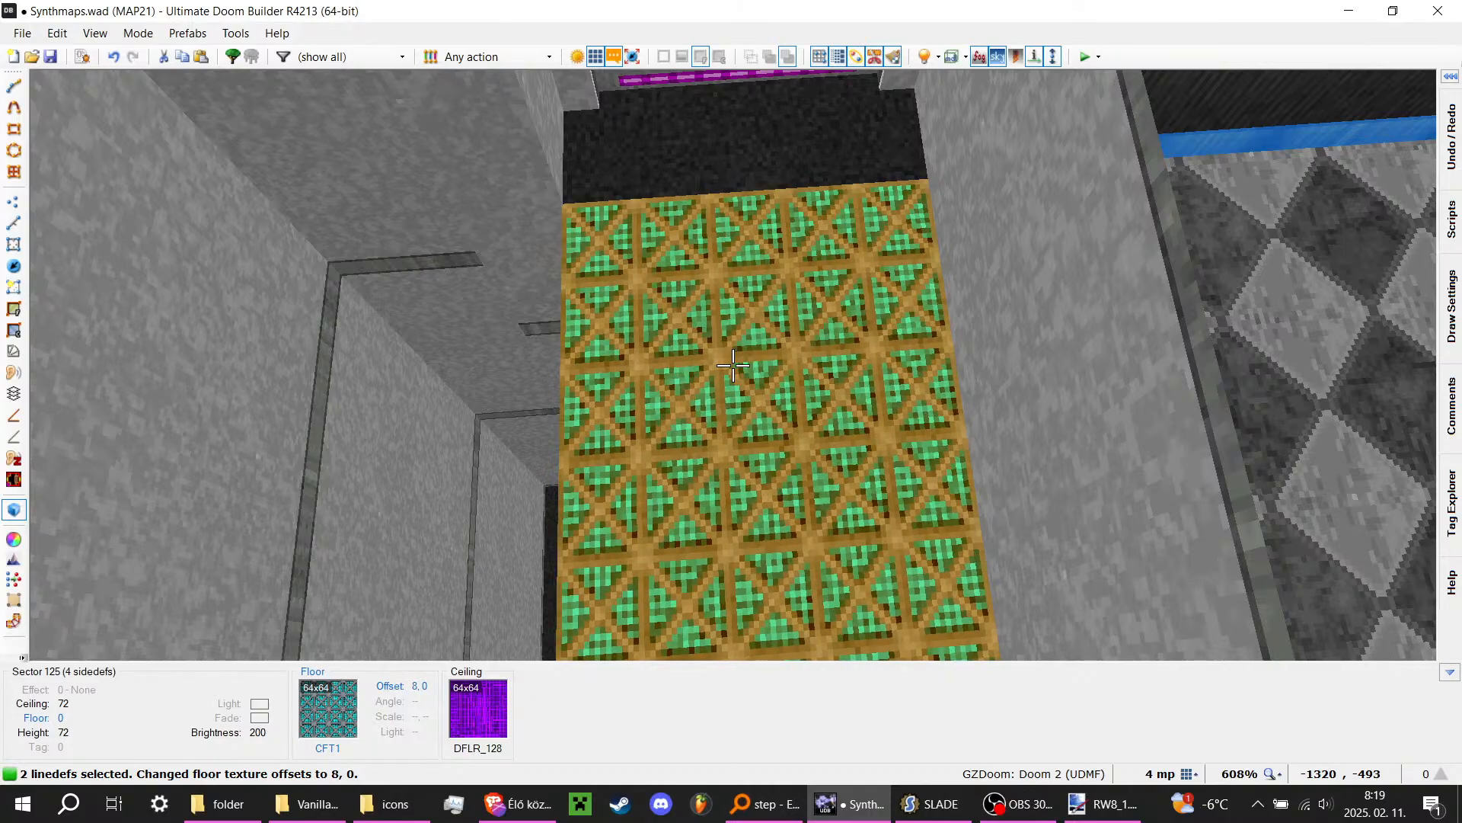
key("a")
key("d")
key("a")
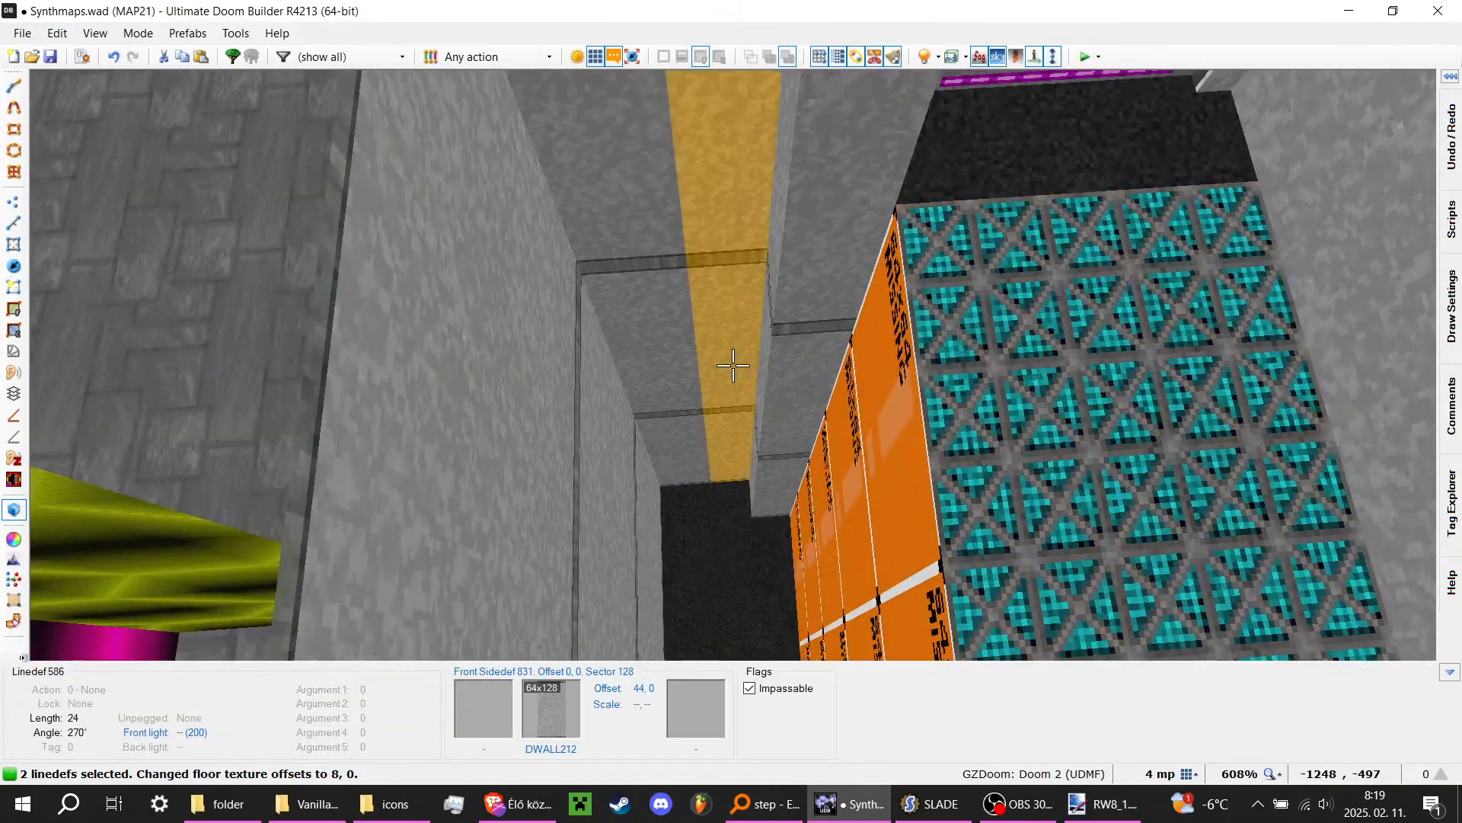
key("s")
key("w")
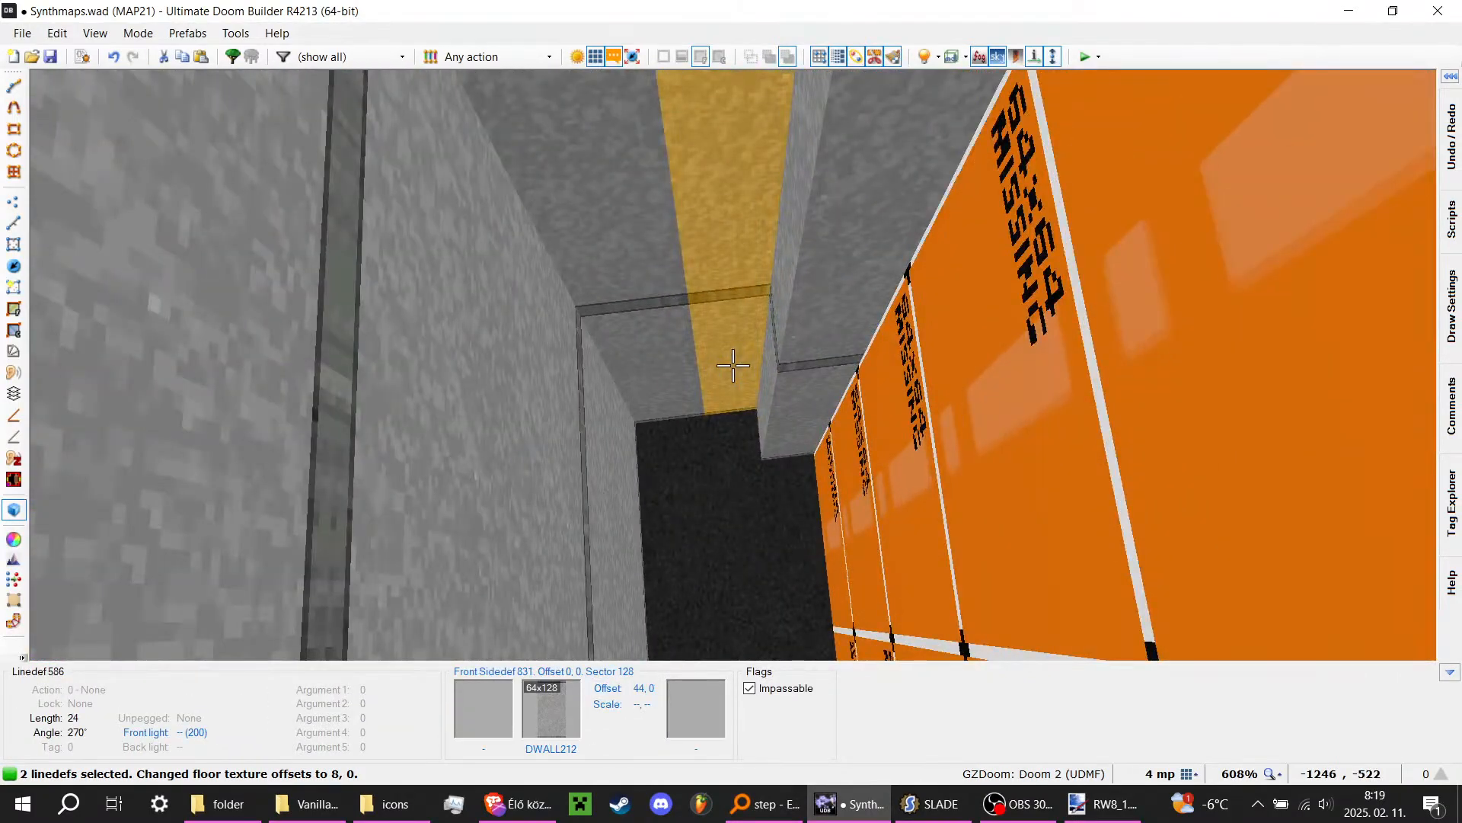
key("F2")
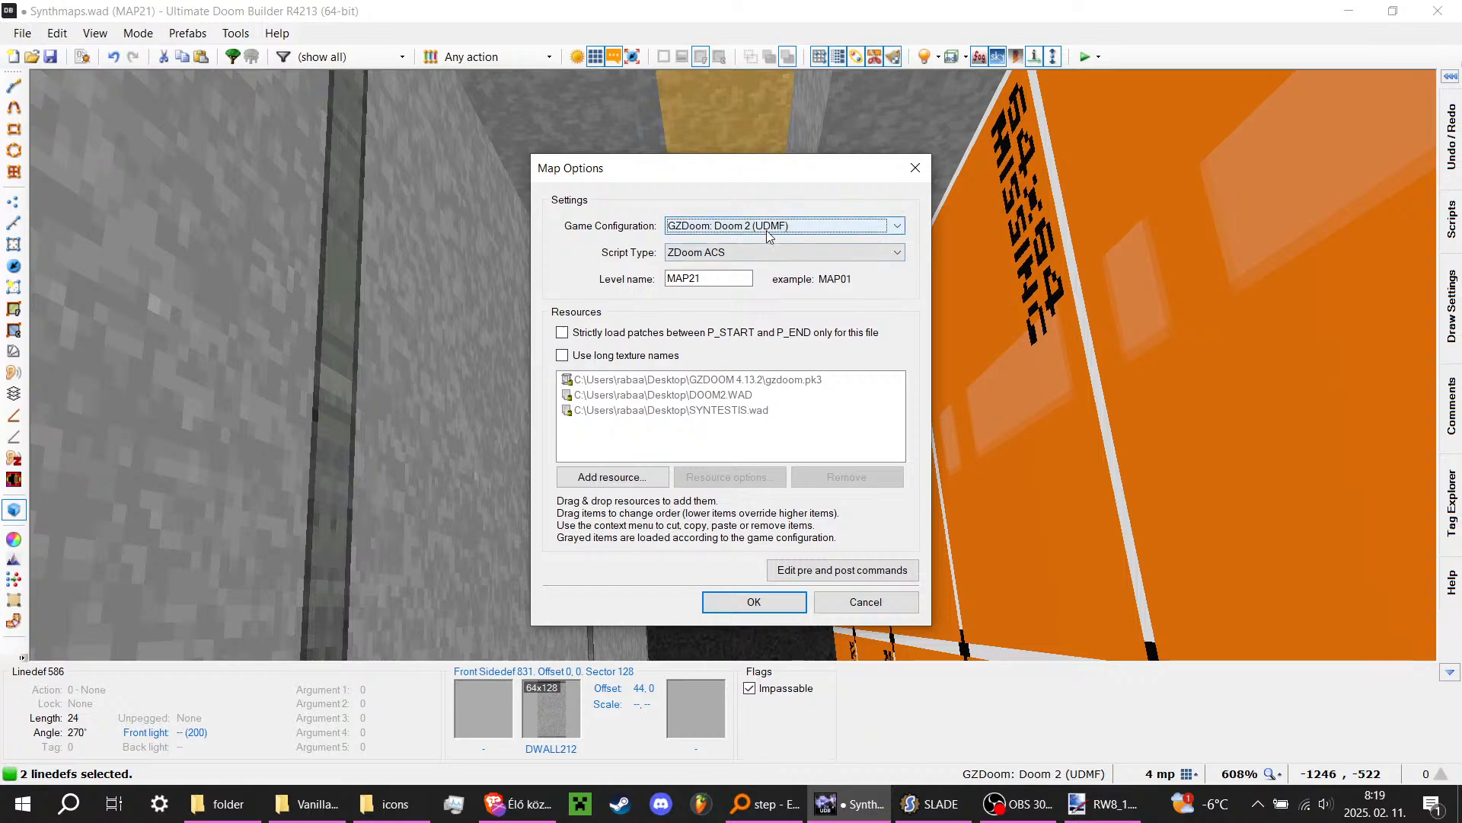
key("Escape")
key("s")
key("w")
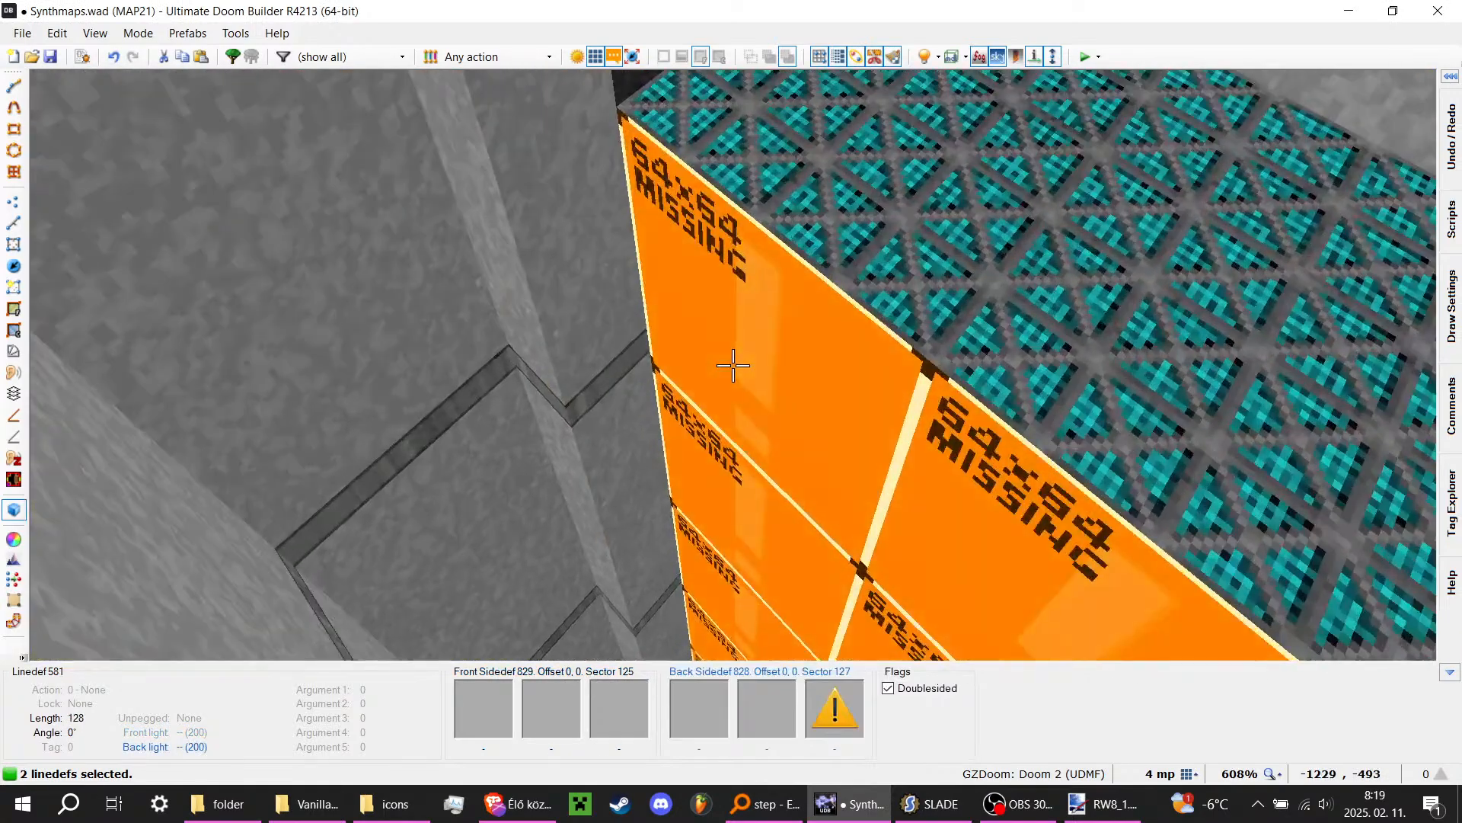
Step: Filter the textures by DWA and assign DWALL170 as the back lower texture on the platform's side with the missing texture
right_click(733, 365)
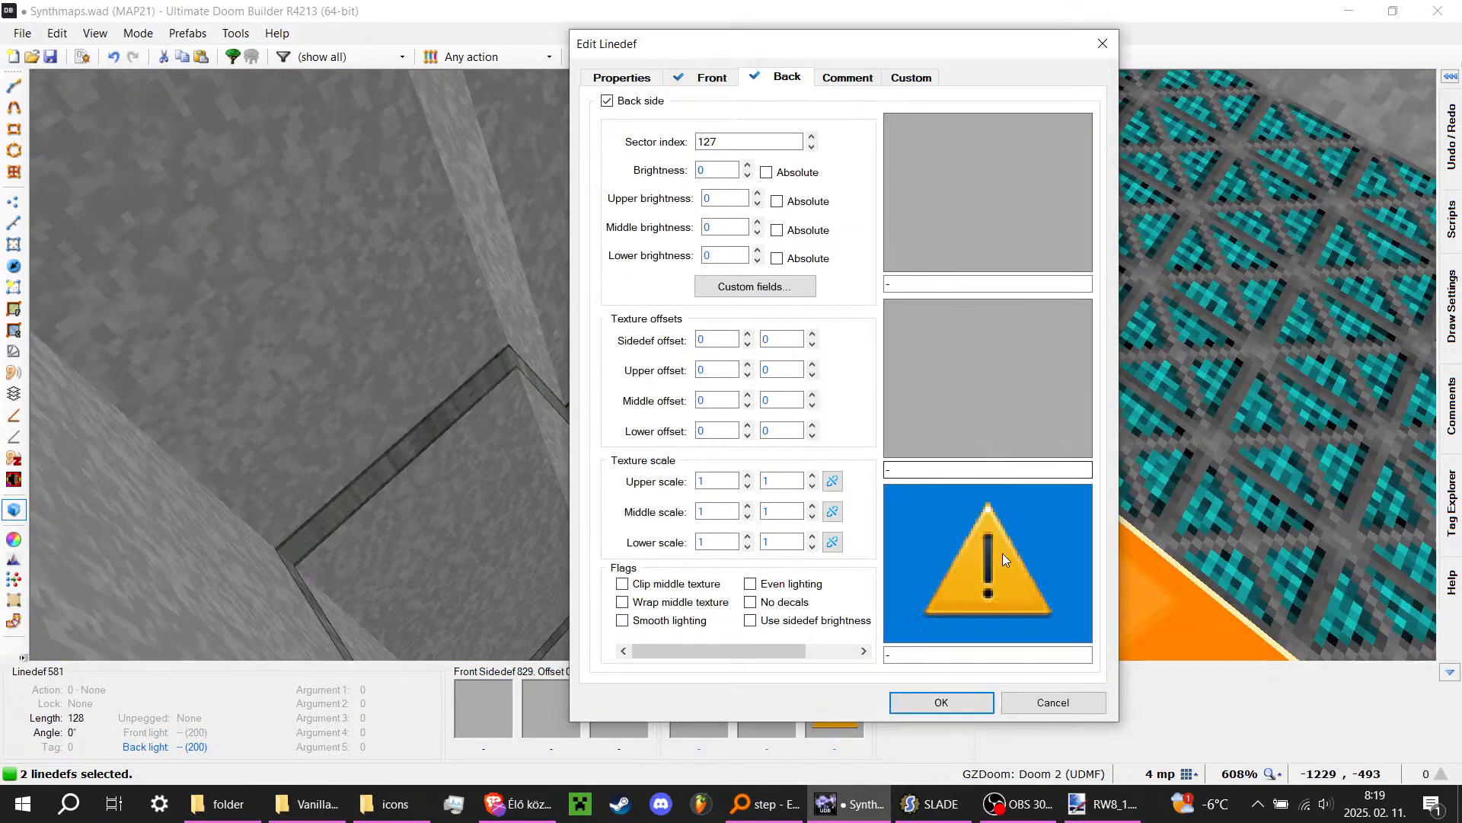
left_click(1002, 553)
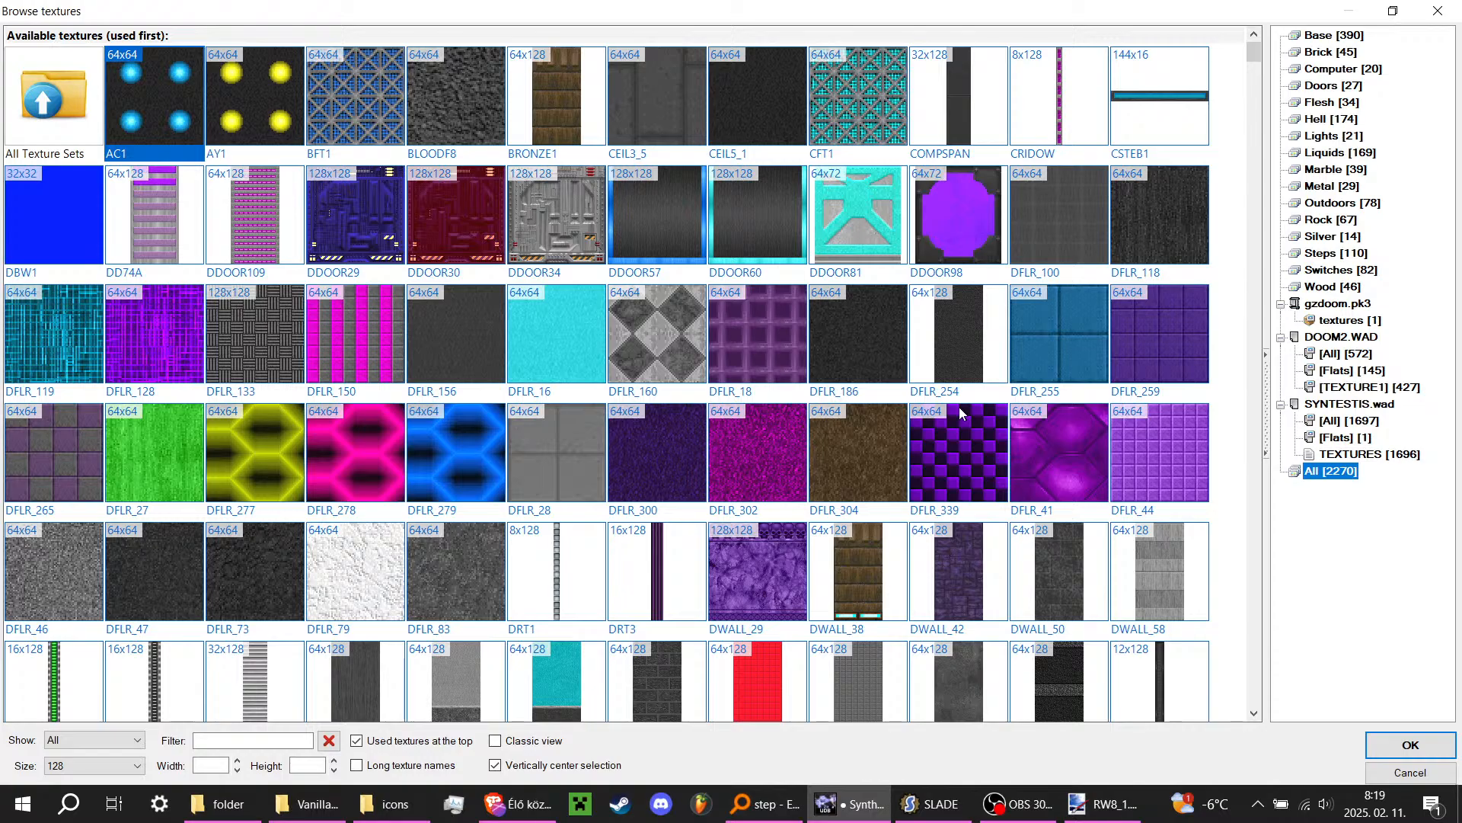
scroll(926, 259, "down", 5)
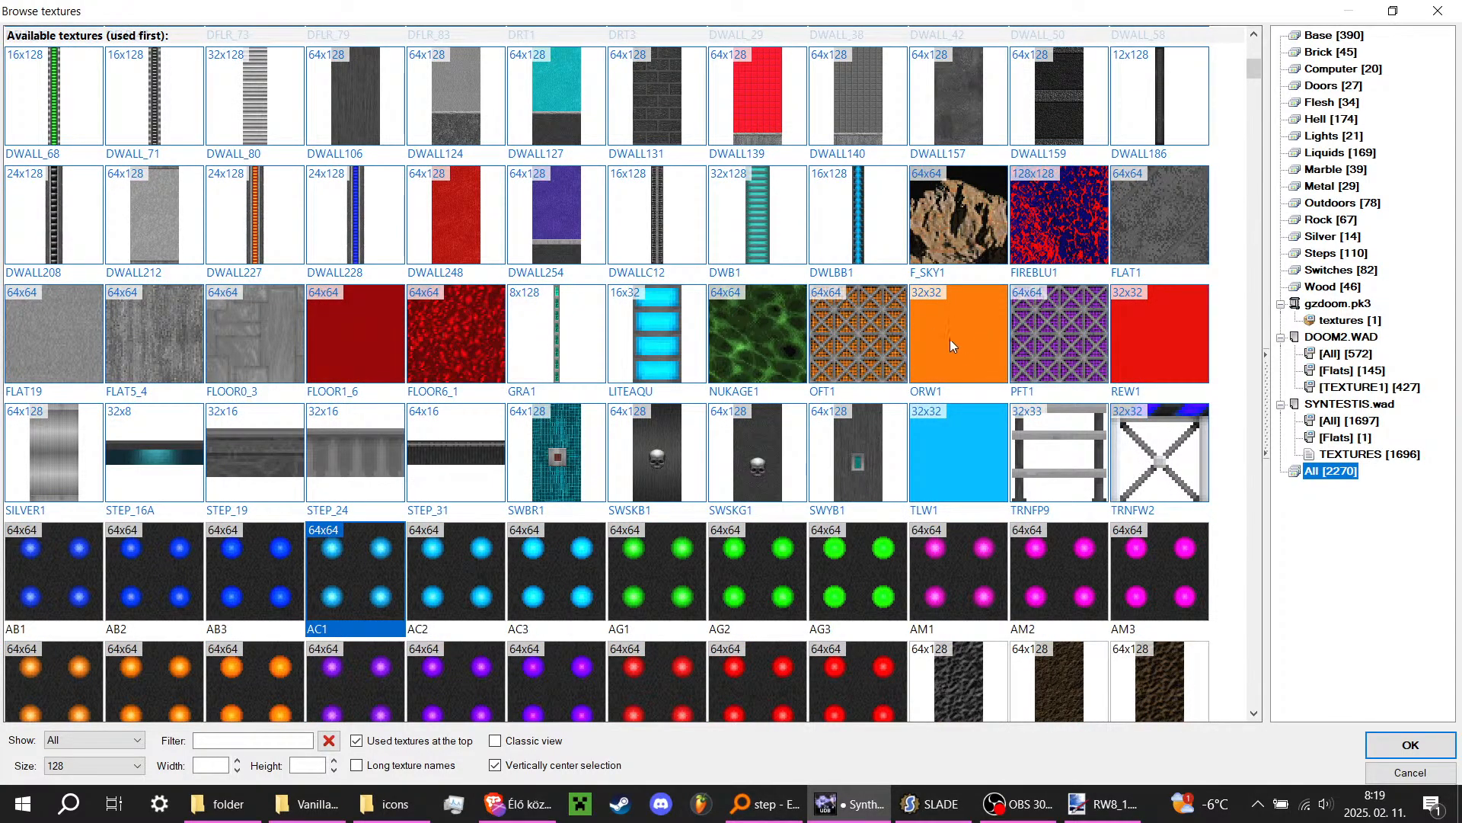
scroll(947, 323, "up", 5)
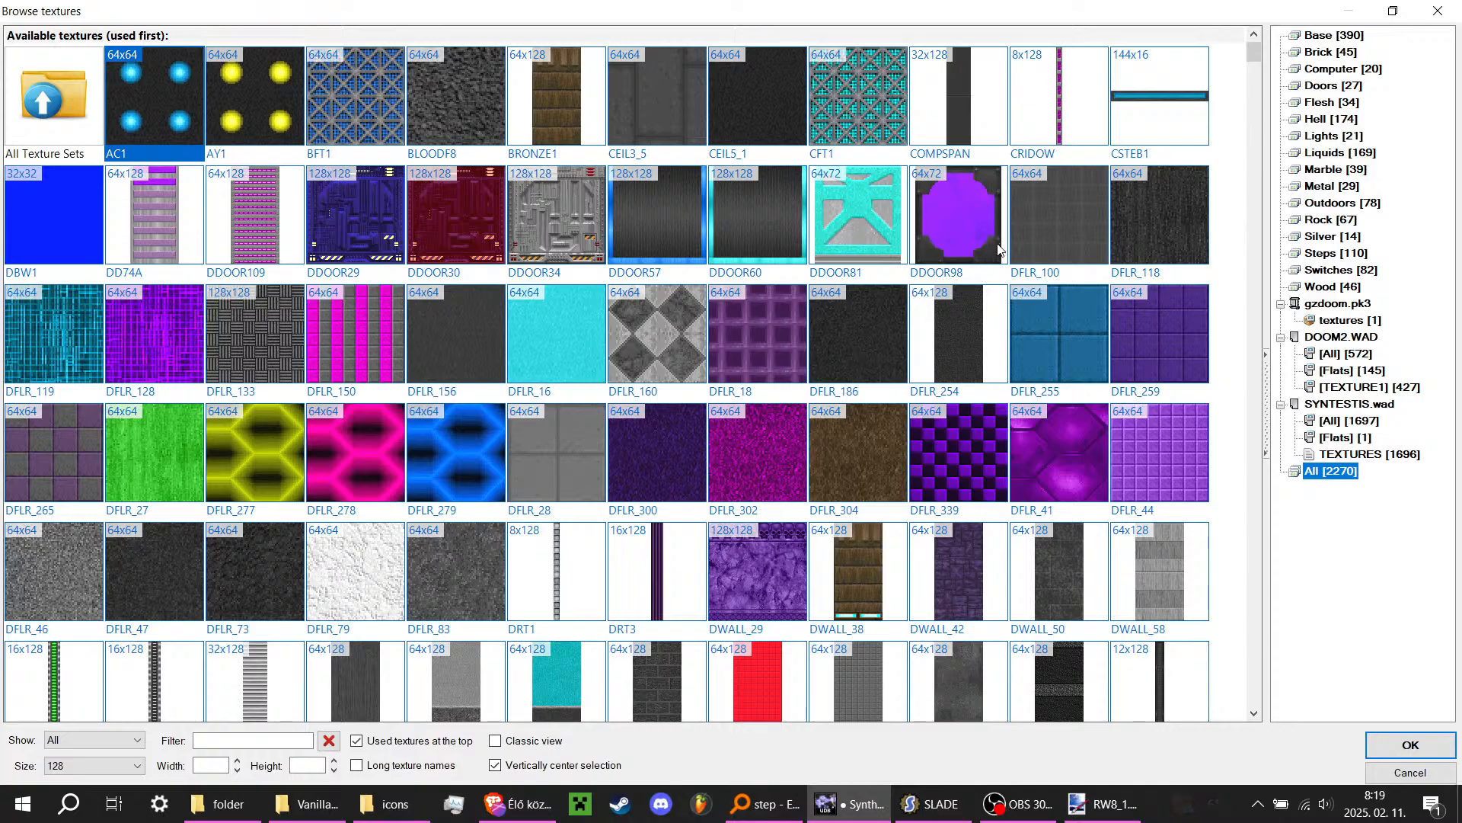
scroll(986, 265, "down", 8)
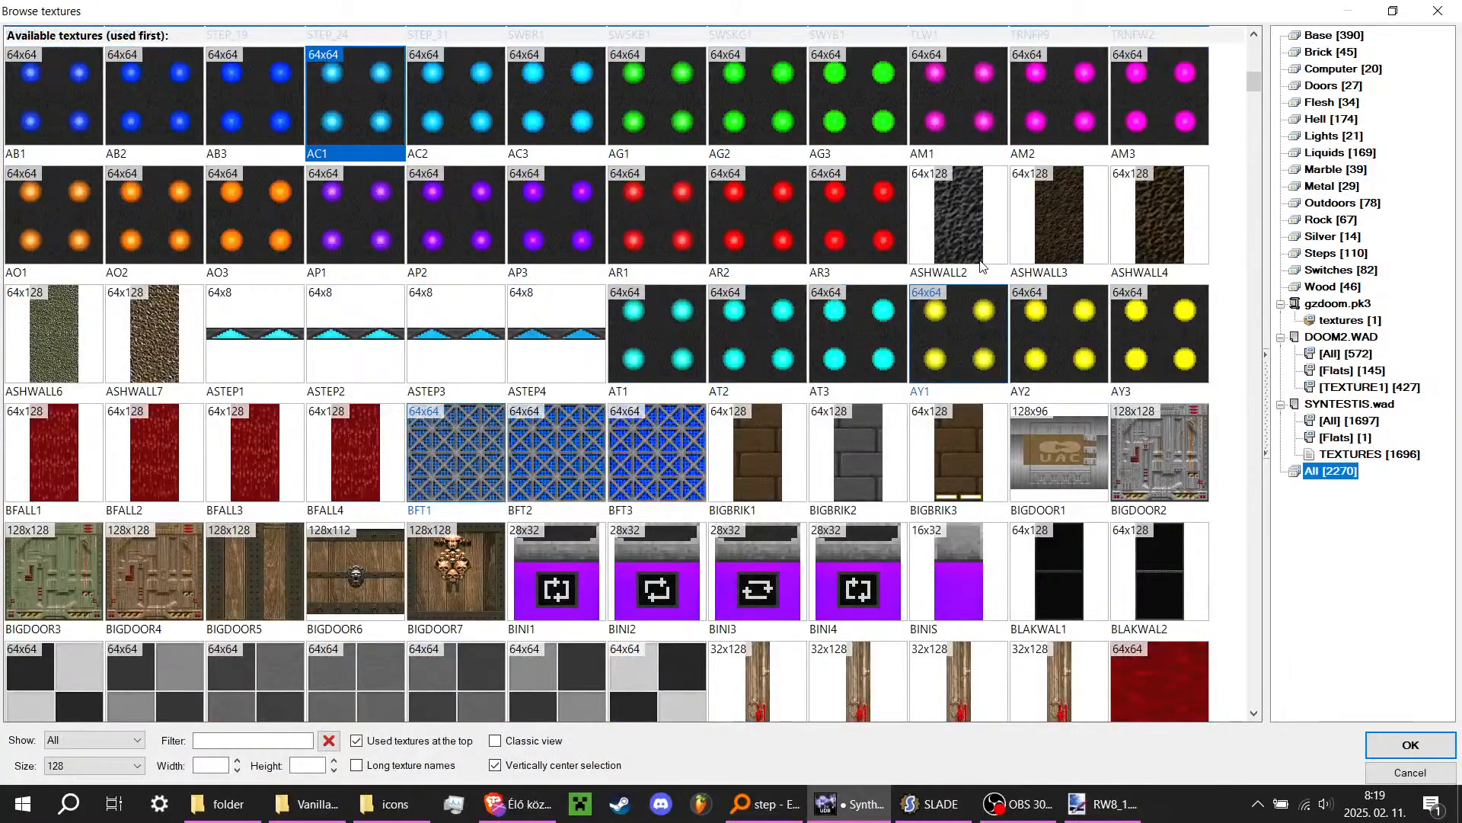
scroll(981, 265, "down", 20)
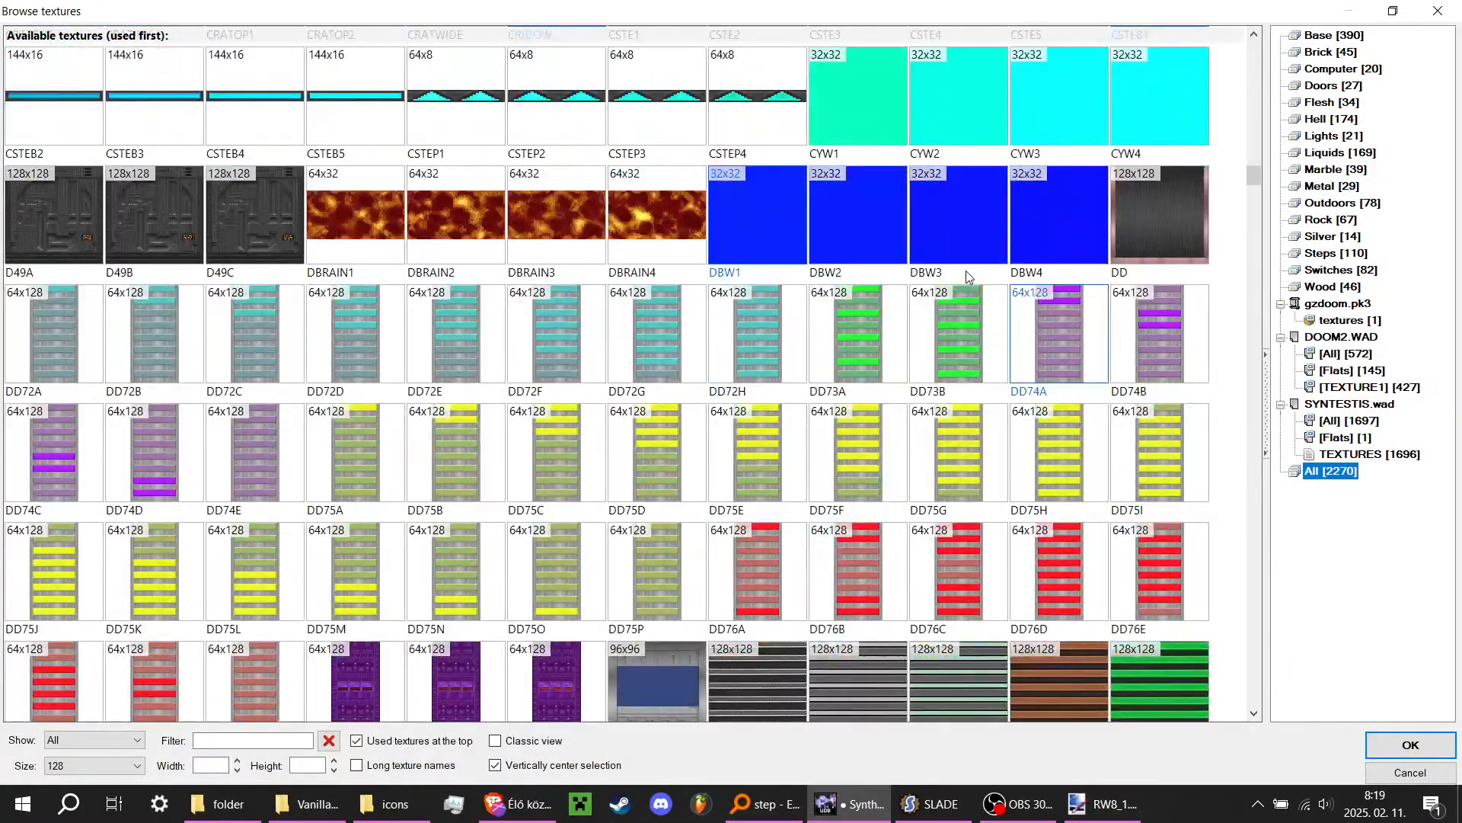
scroll(967, 275, "down", 5)
scroll(965, 271, "down", 8)
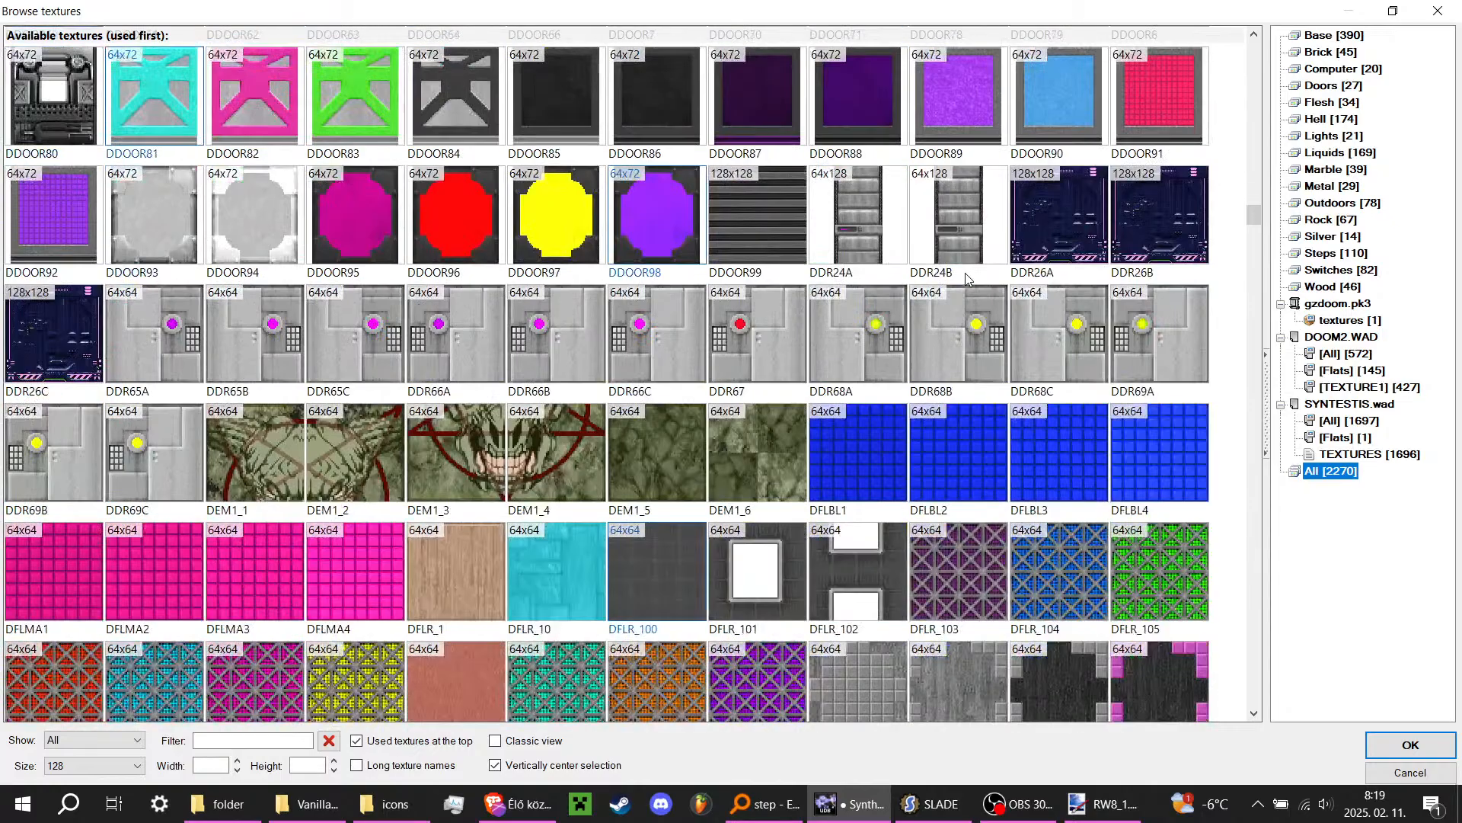
scroll(966, 273, "down", 7)
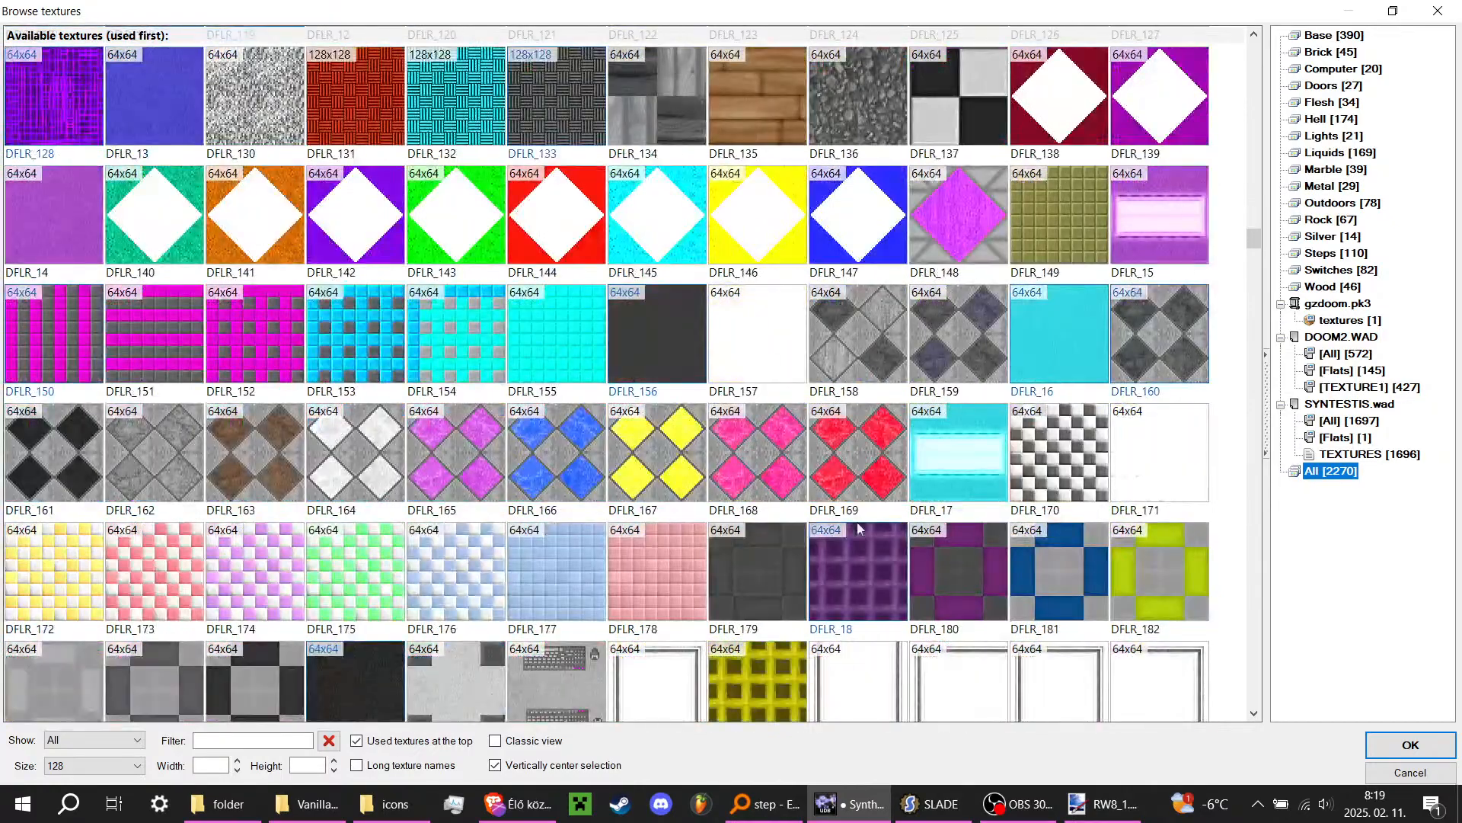
scroll(838, 387, "down", 6)
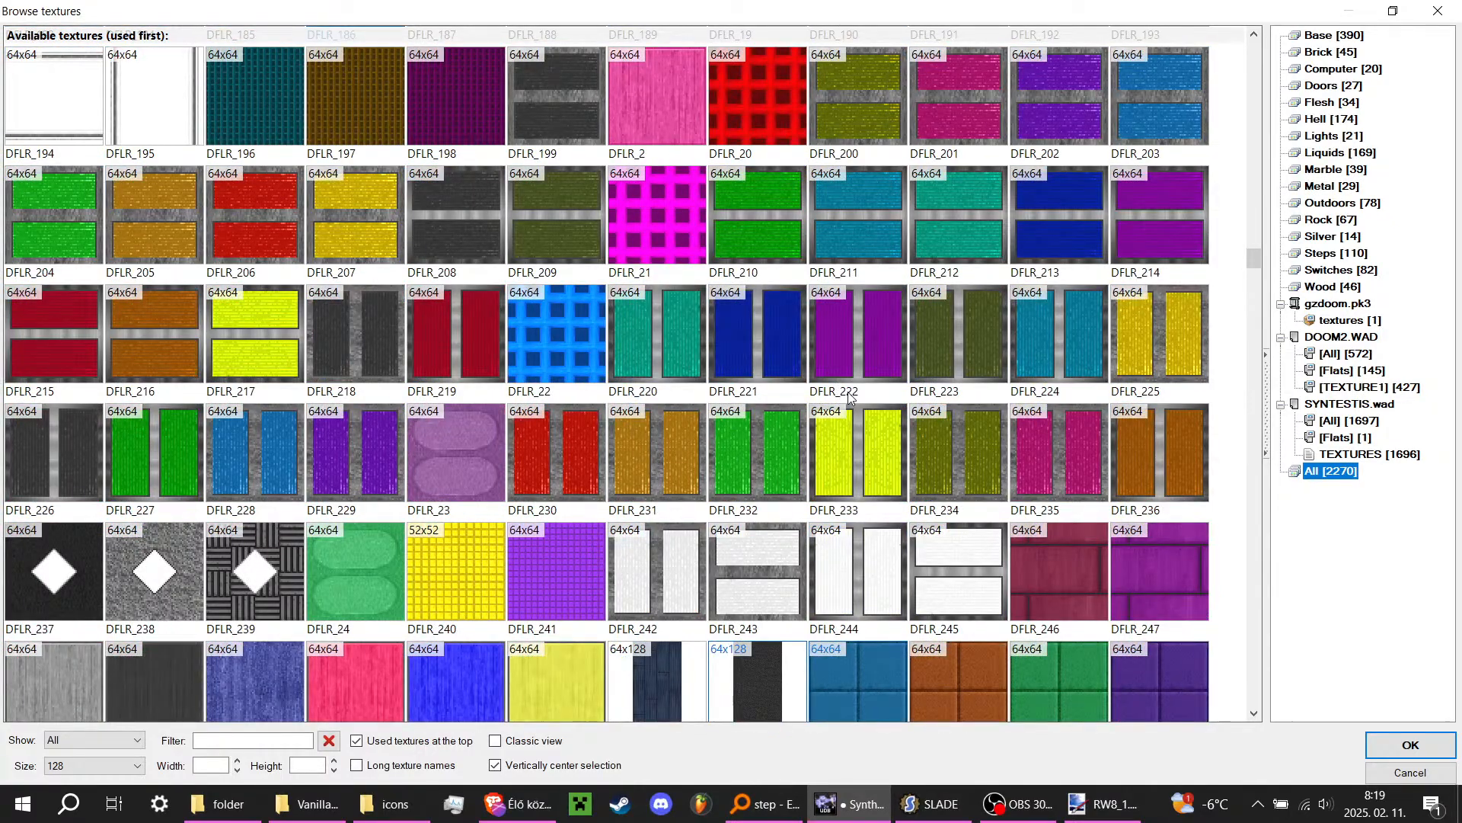
scroll(848, 392, "down", 5)
scroll(848, 391, "down", 6)
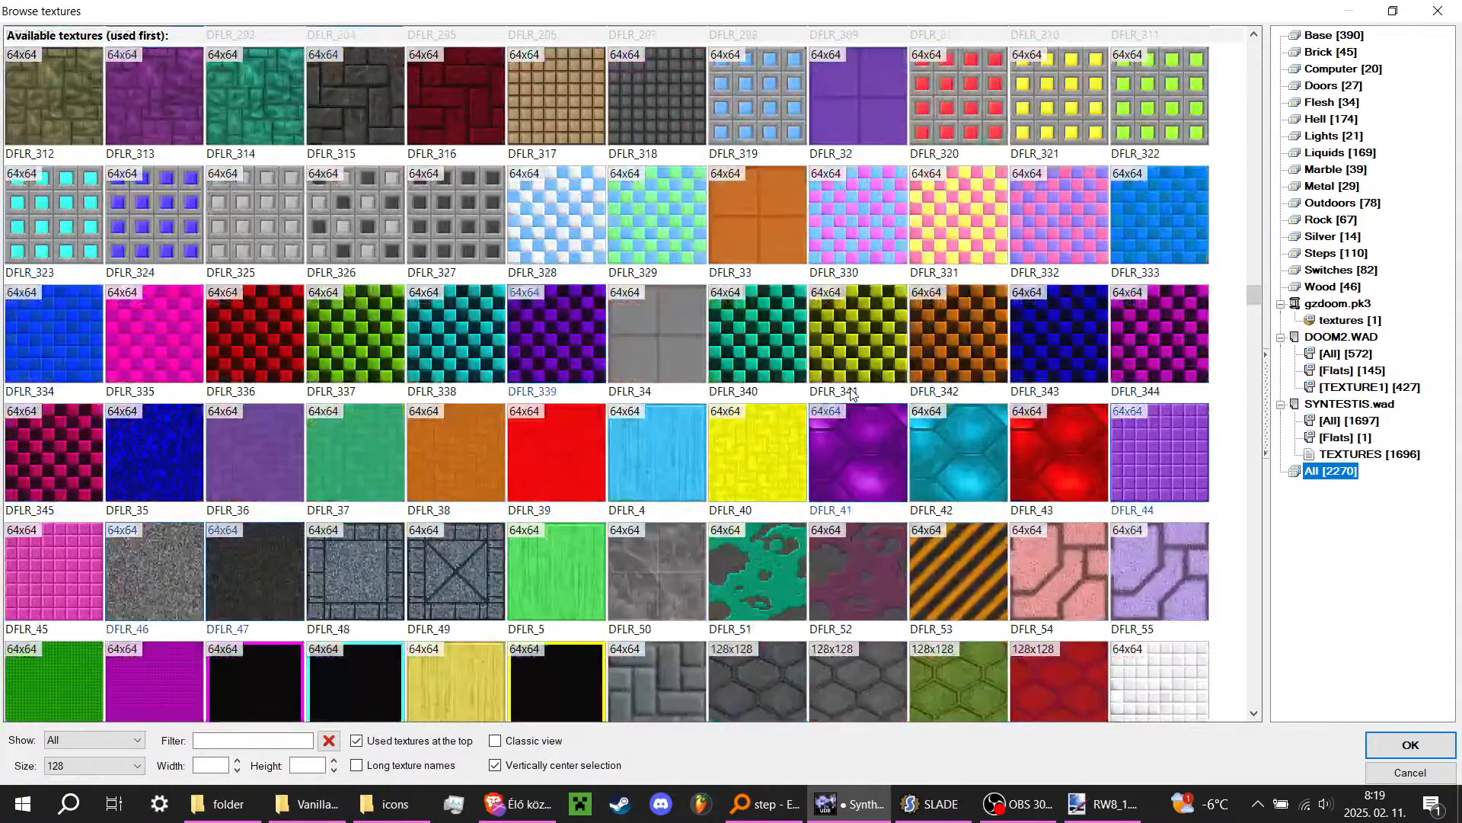
scroll(850, 392, "down", 2)
scroll(743, 533, "down", 6)
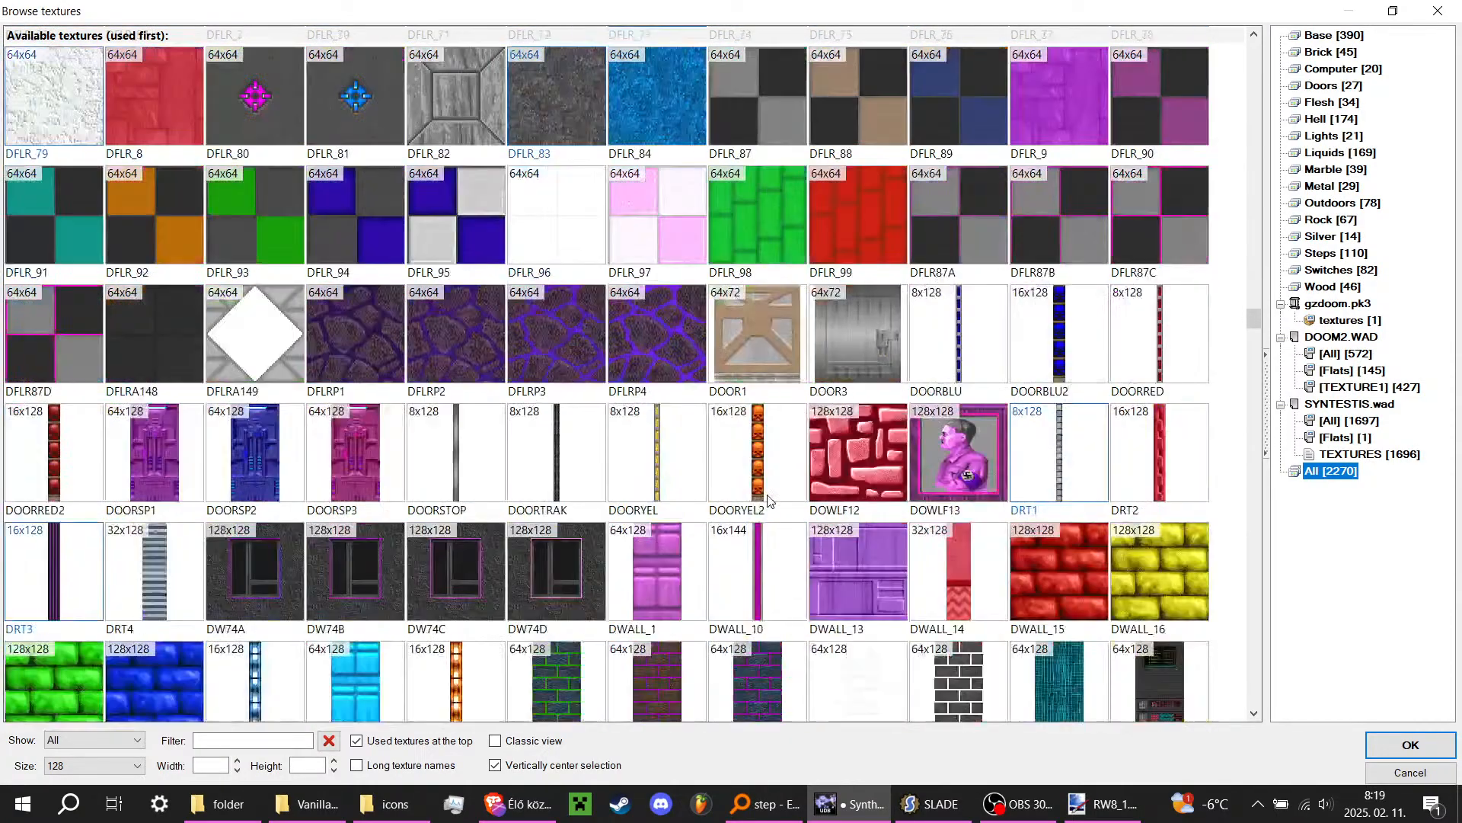
type("DWA")
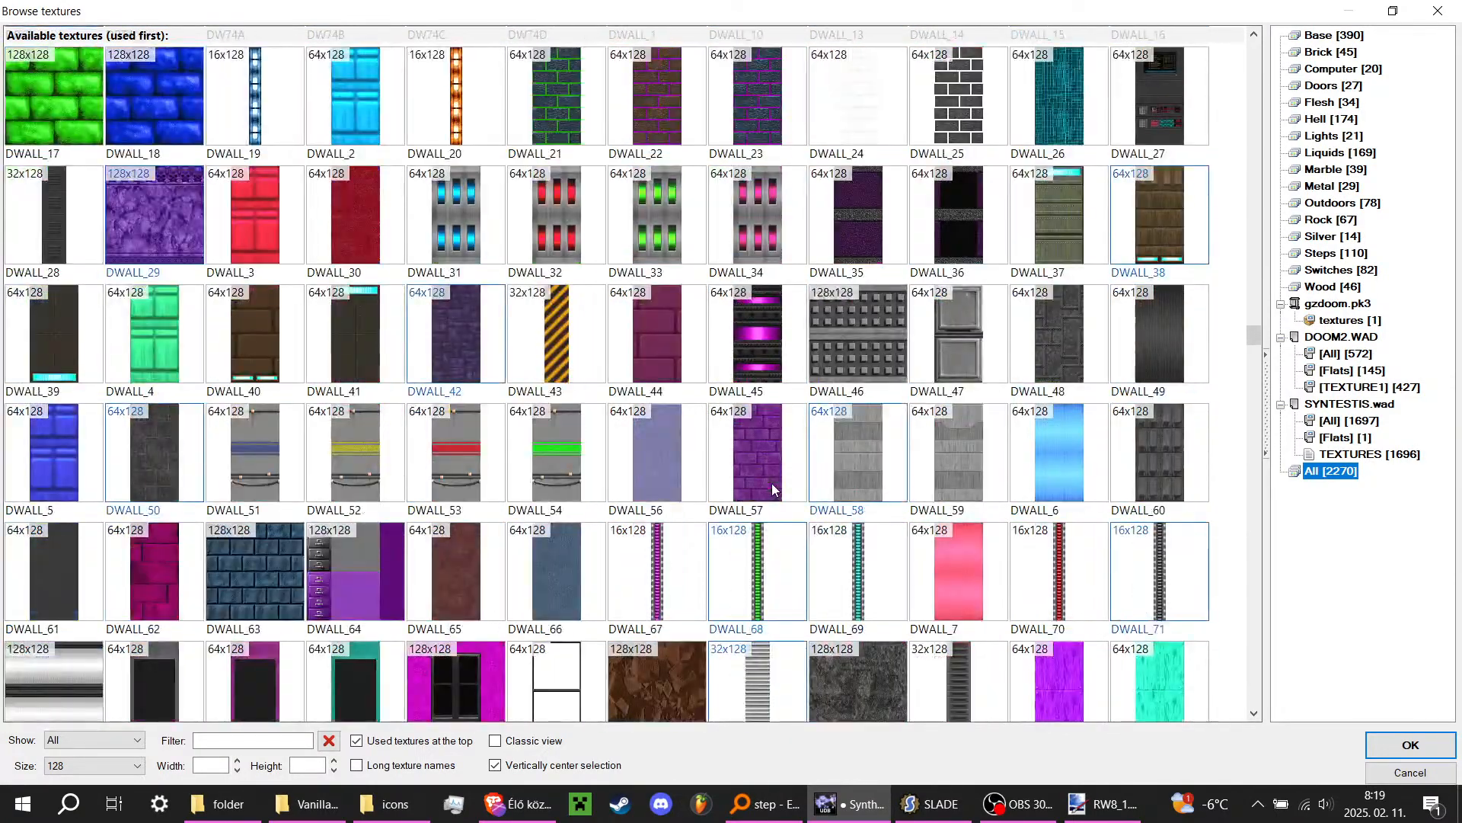
scroll(774, 464, "down", 6)
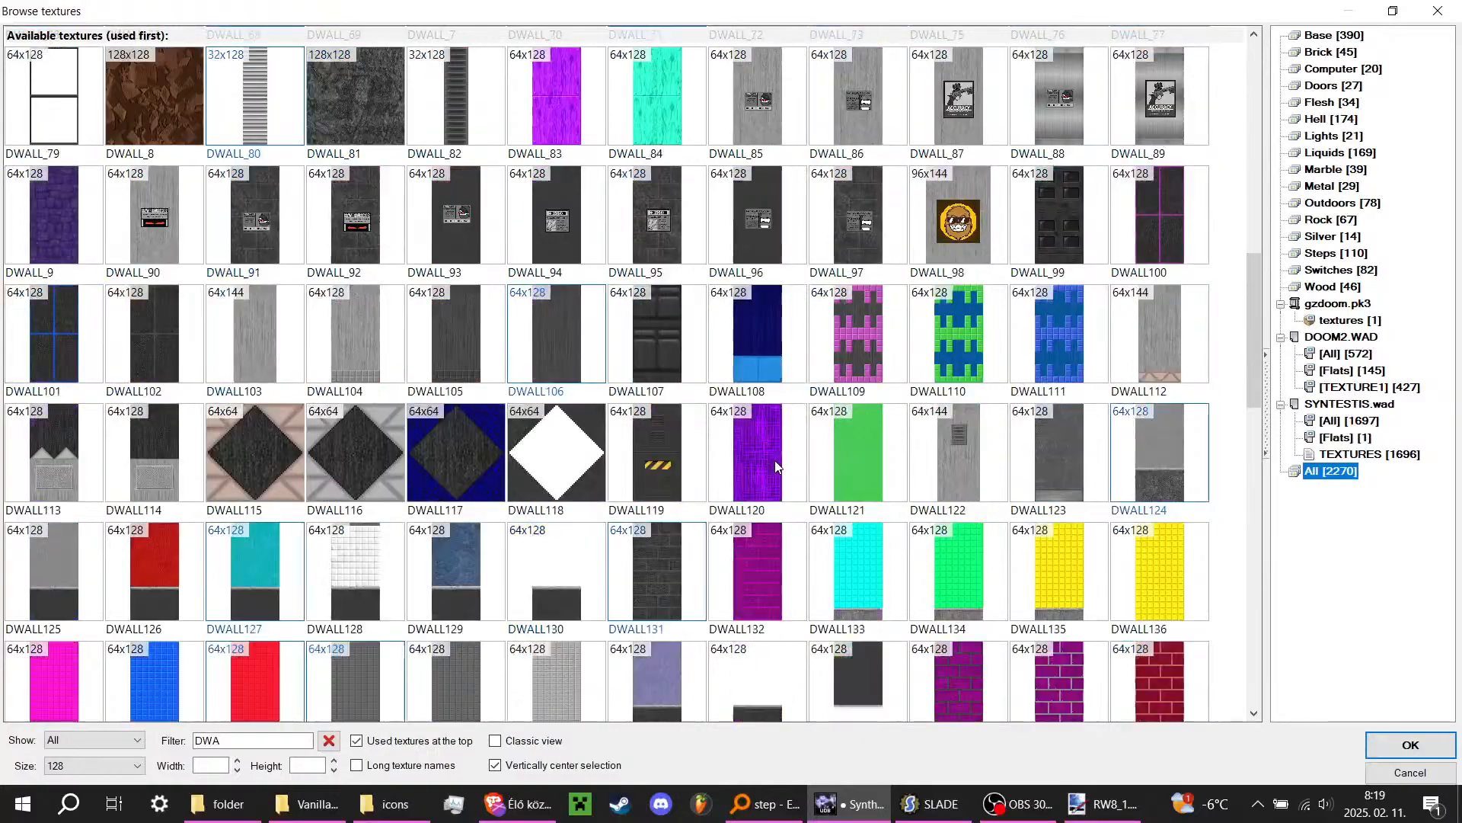
double_click(604, 591)
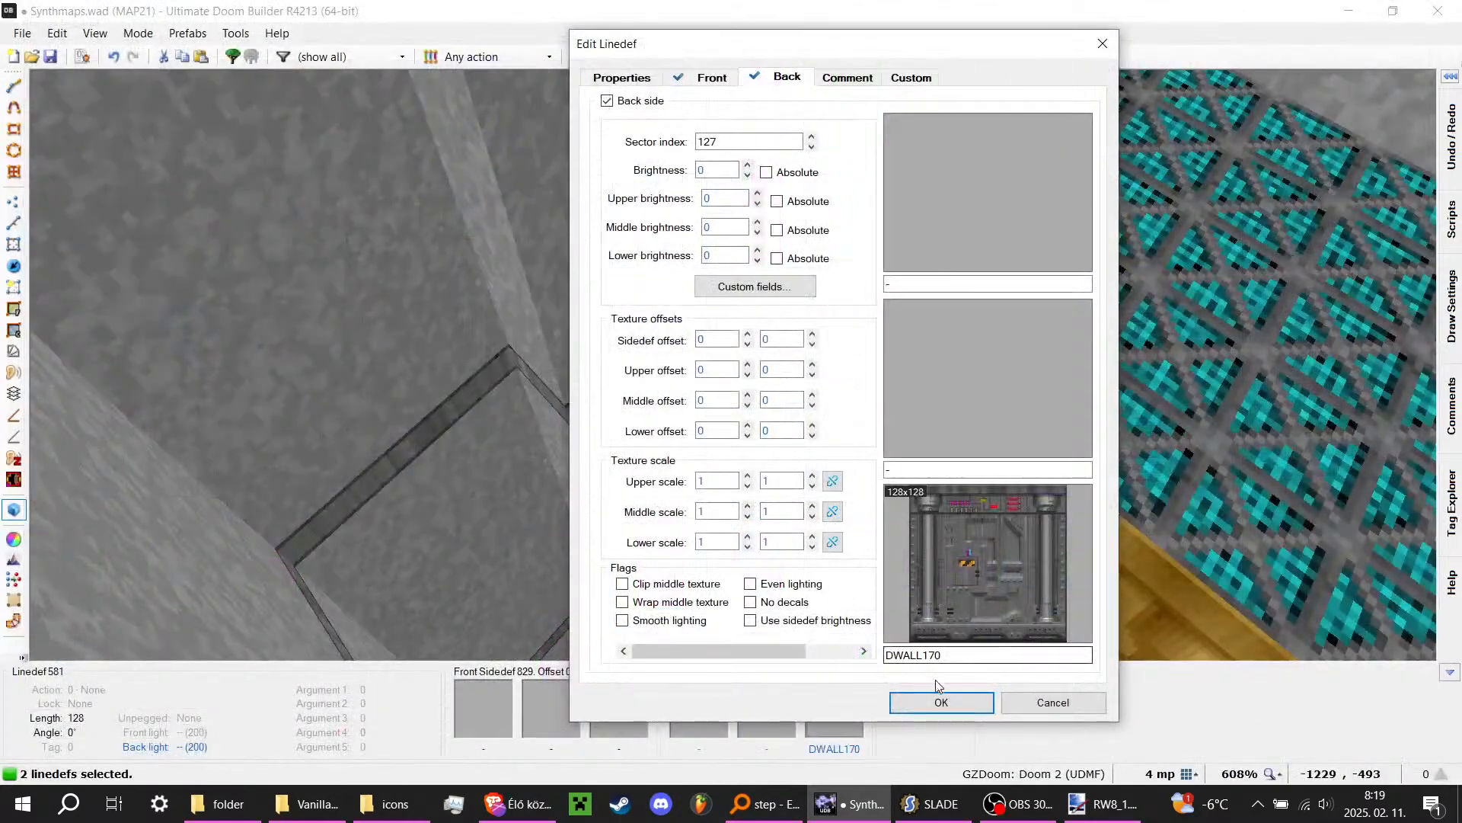
left_click(939, 696)
key("d")
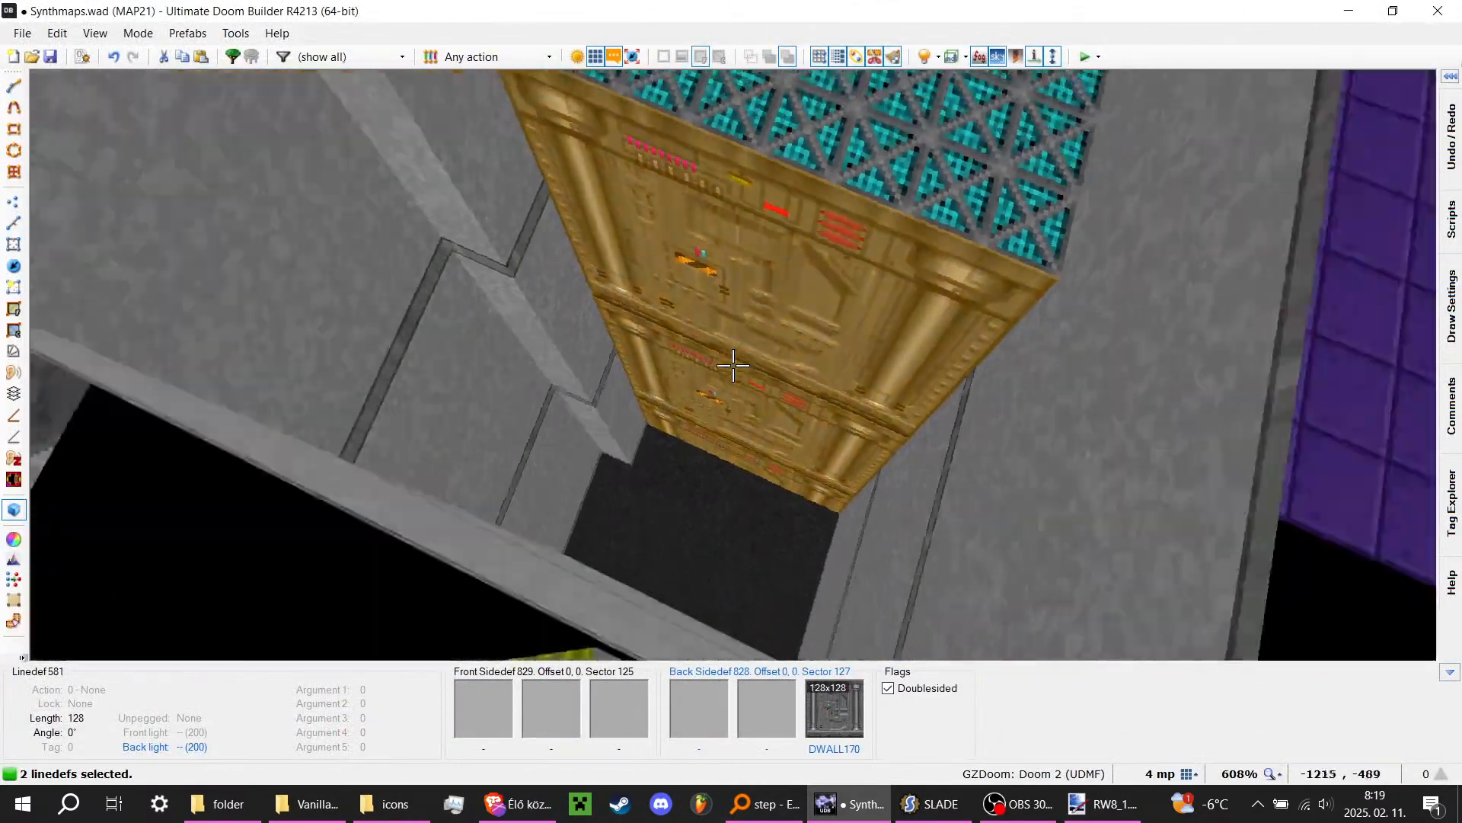
Step: Filter the textures by DWA and set the back lower texture on the grated platform's side to DWALL_49
key("e")
key("d")
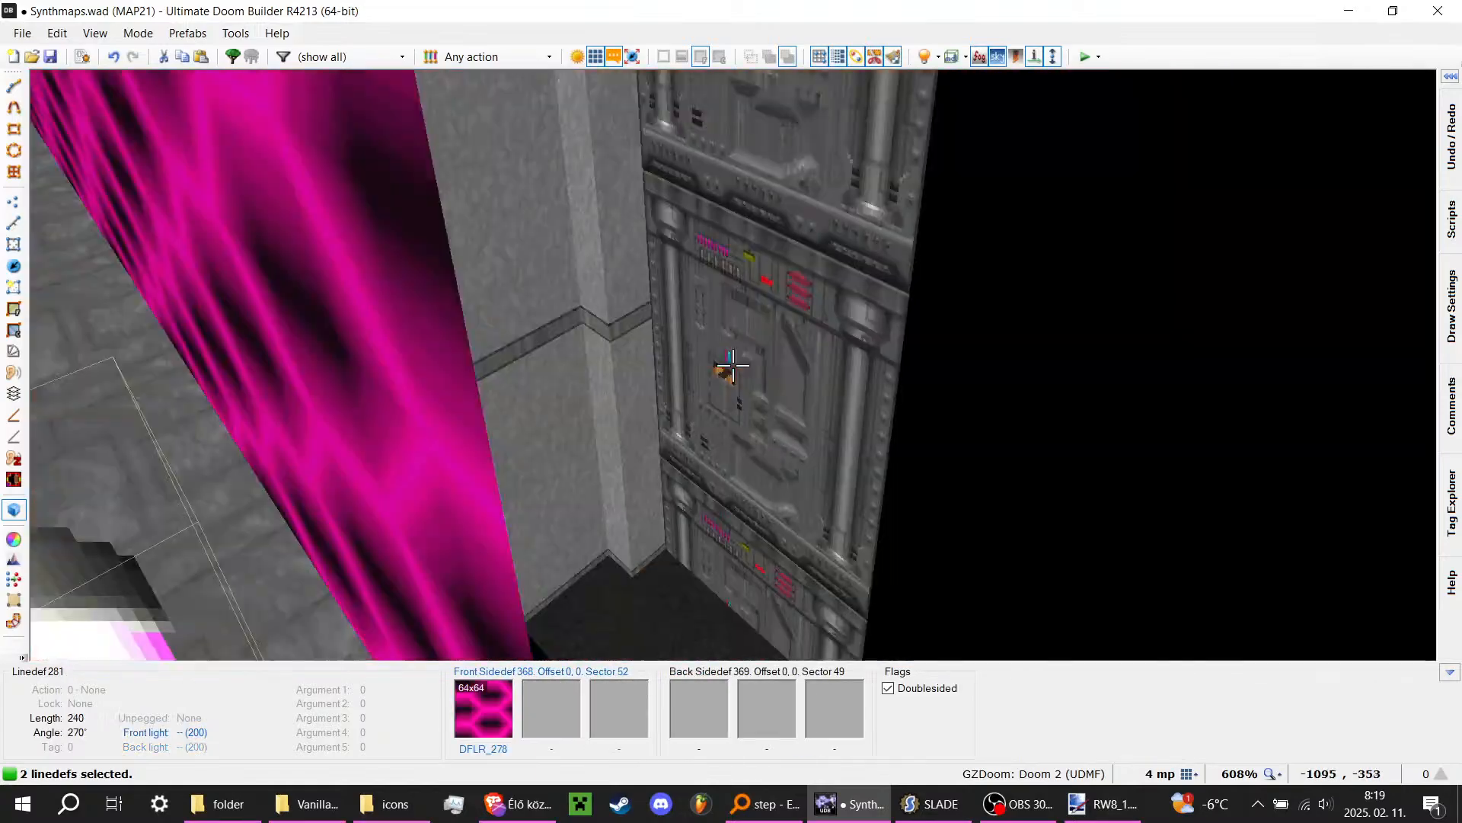
key("e")
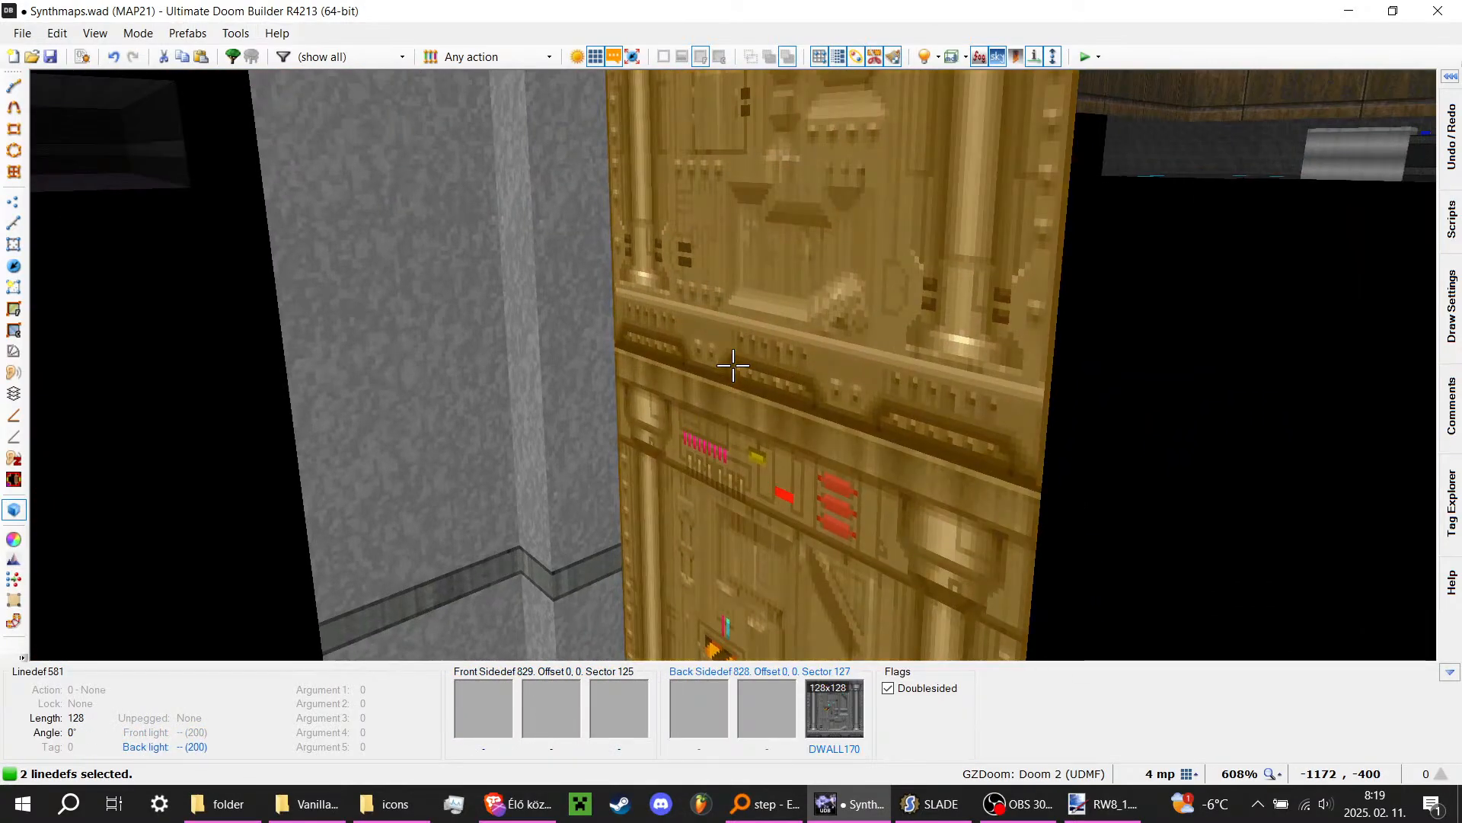
right_click(733, 367)
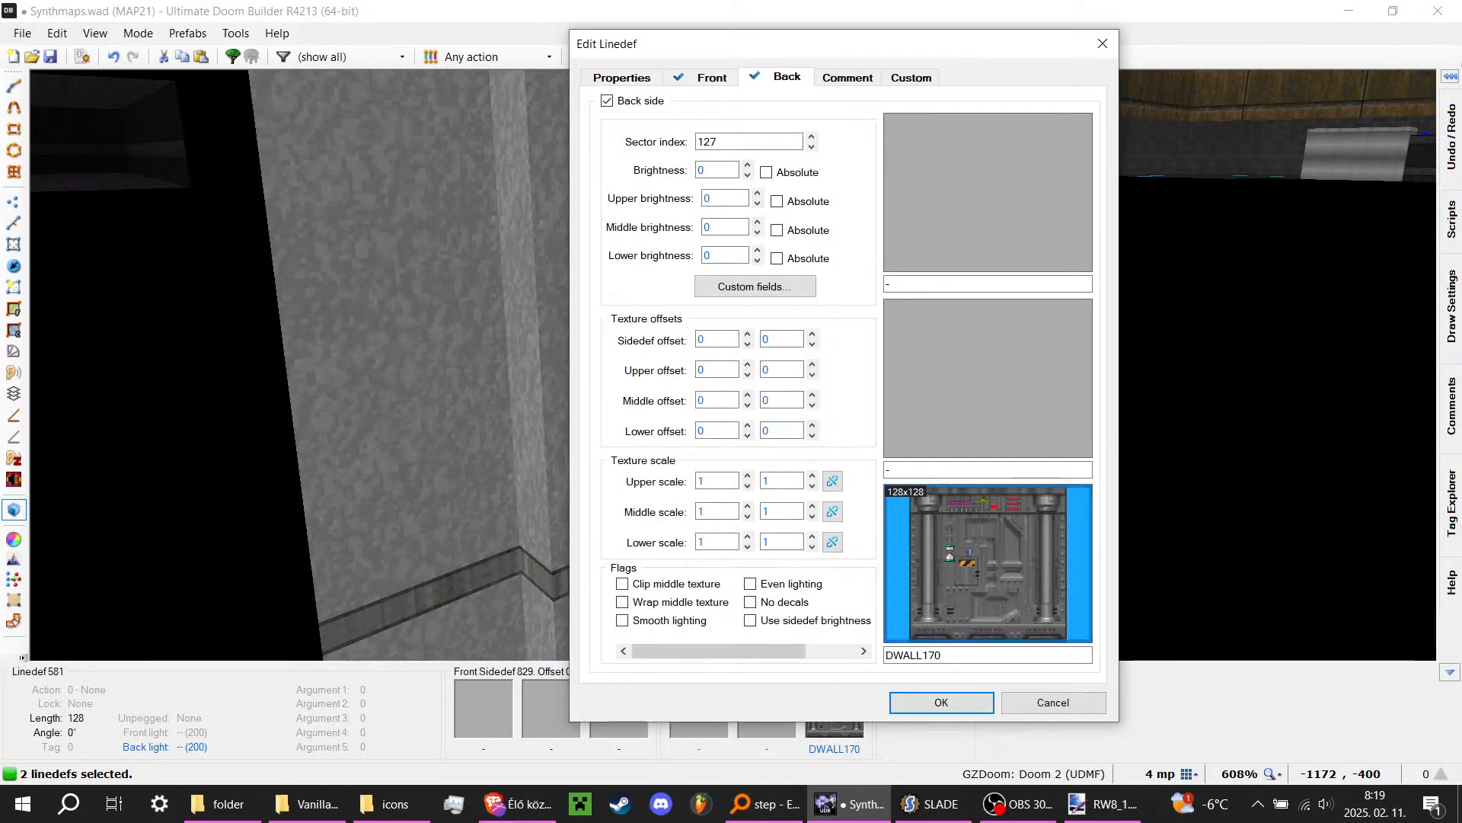
left_click(988, 564)
type("DWA")
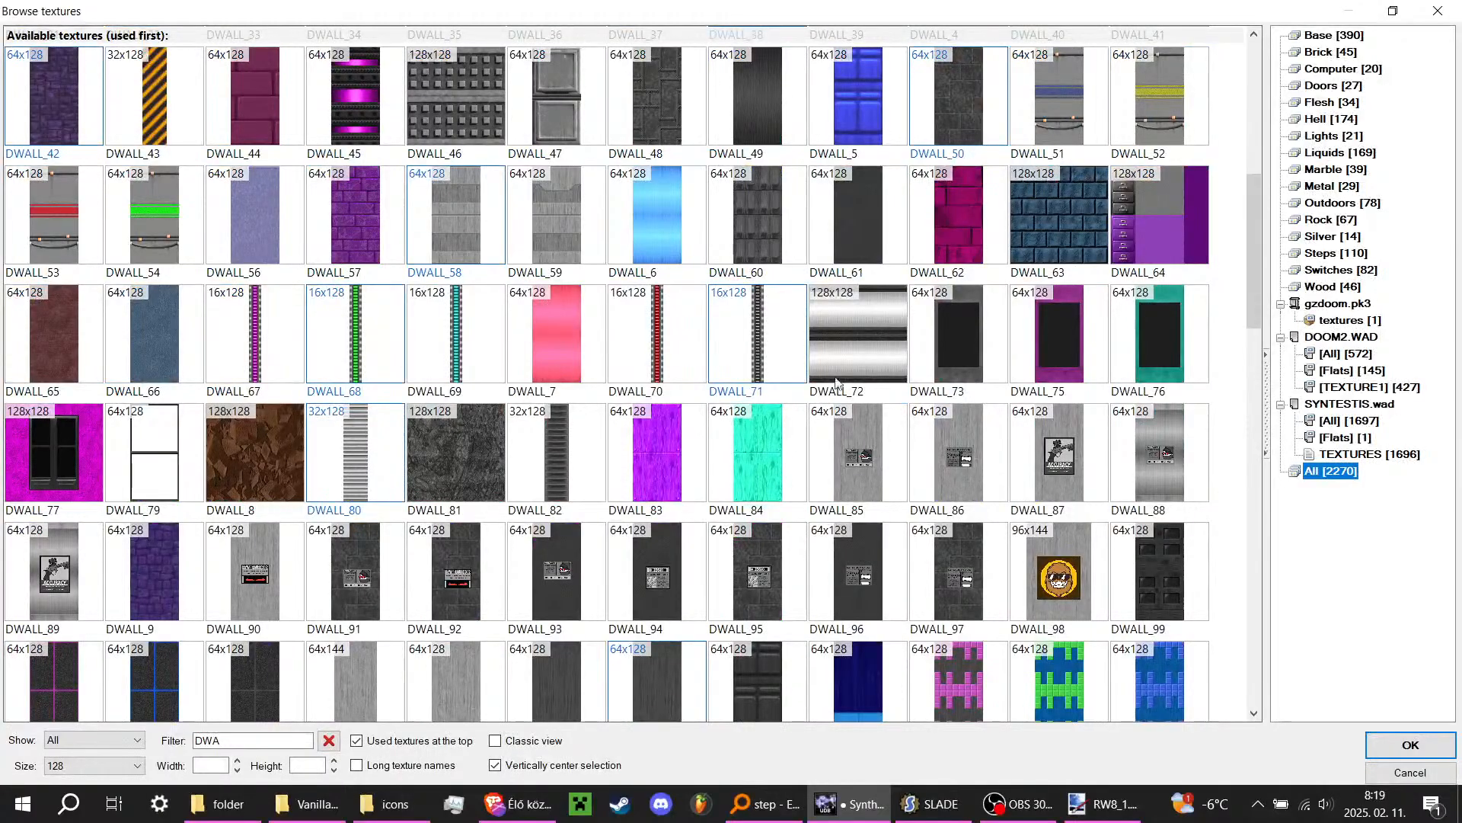
double_click(760, 92)
left_click(941, 702)
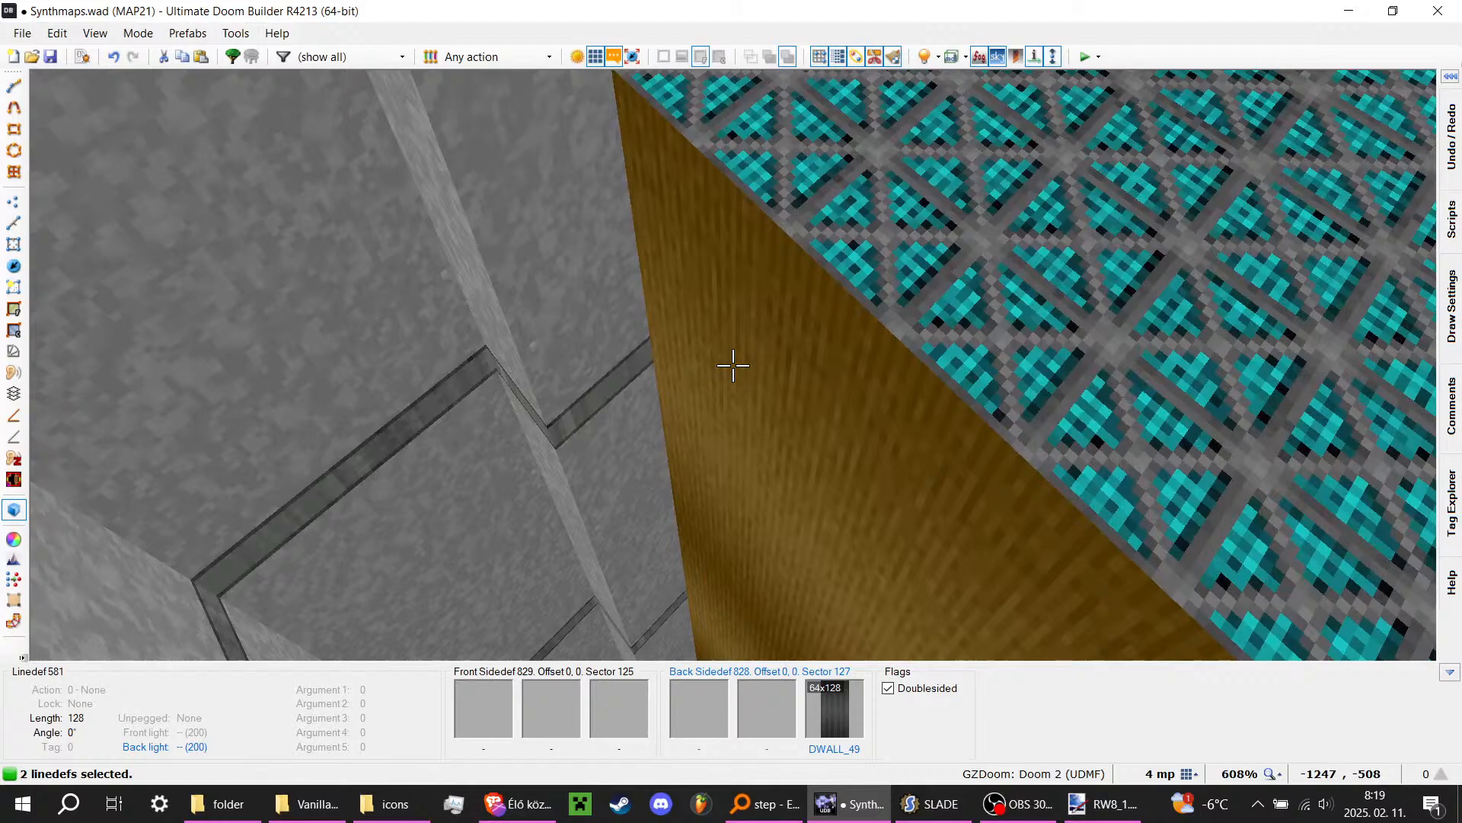
Step: Filter the textures by DWA, assign DWALL167 as the back lower texture on the grated platform's side, and save the map
right_click(732, 365)
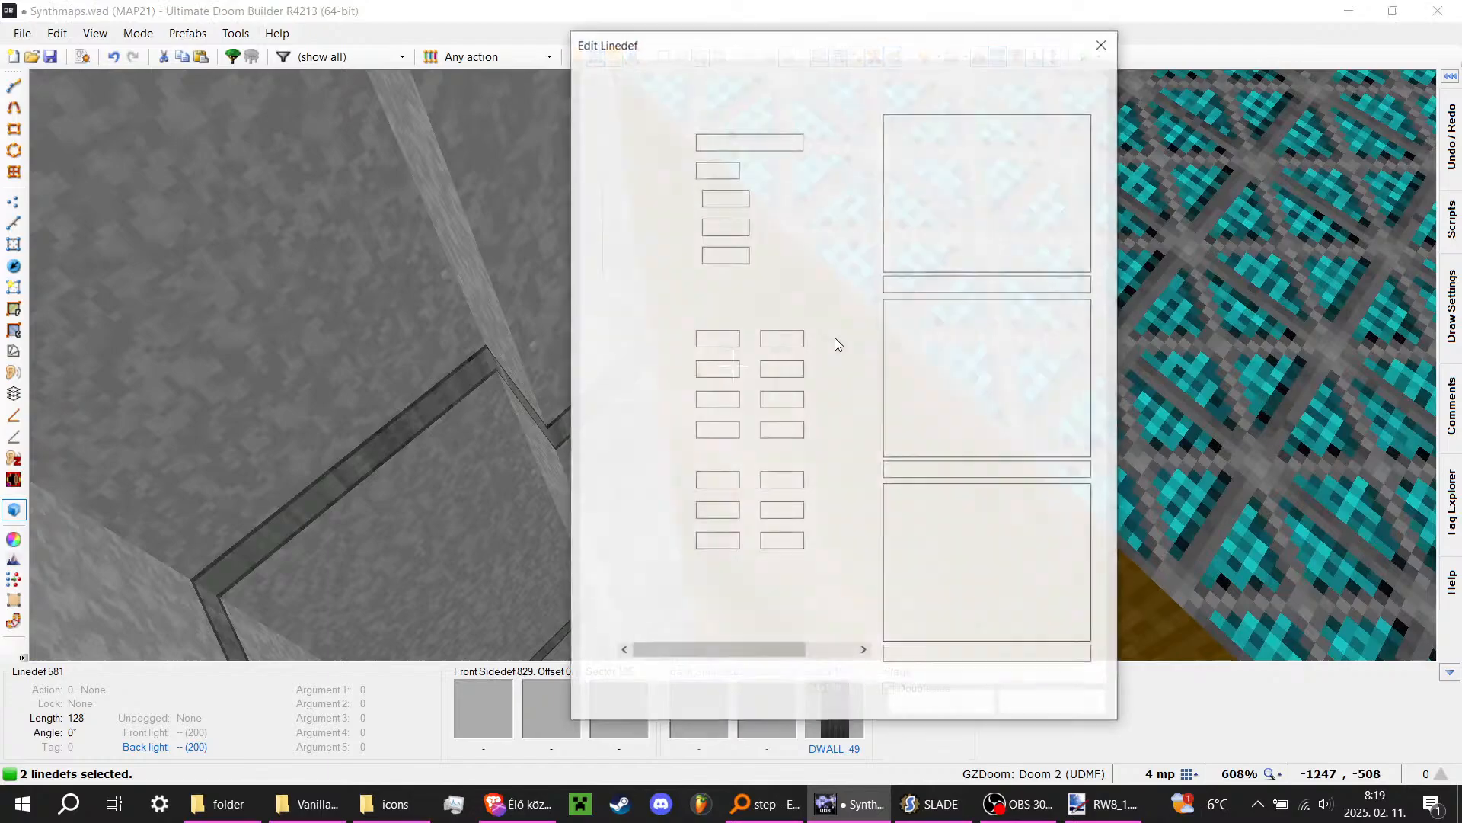
left_click(949, 392)
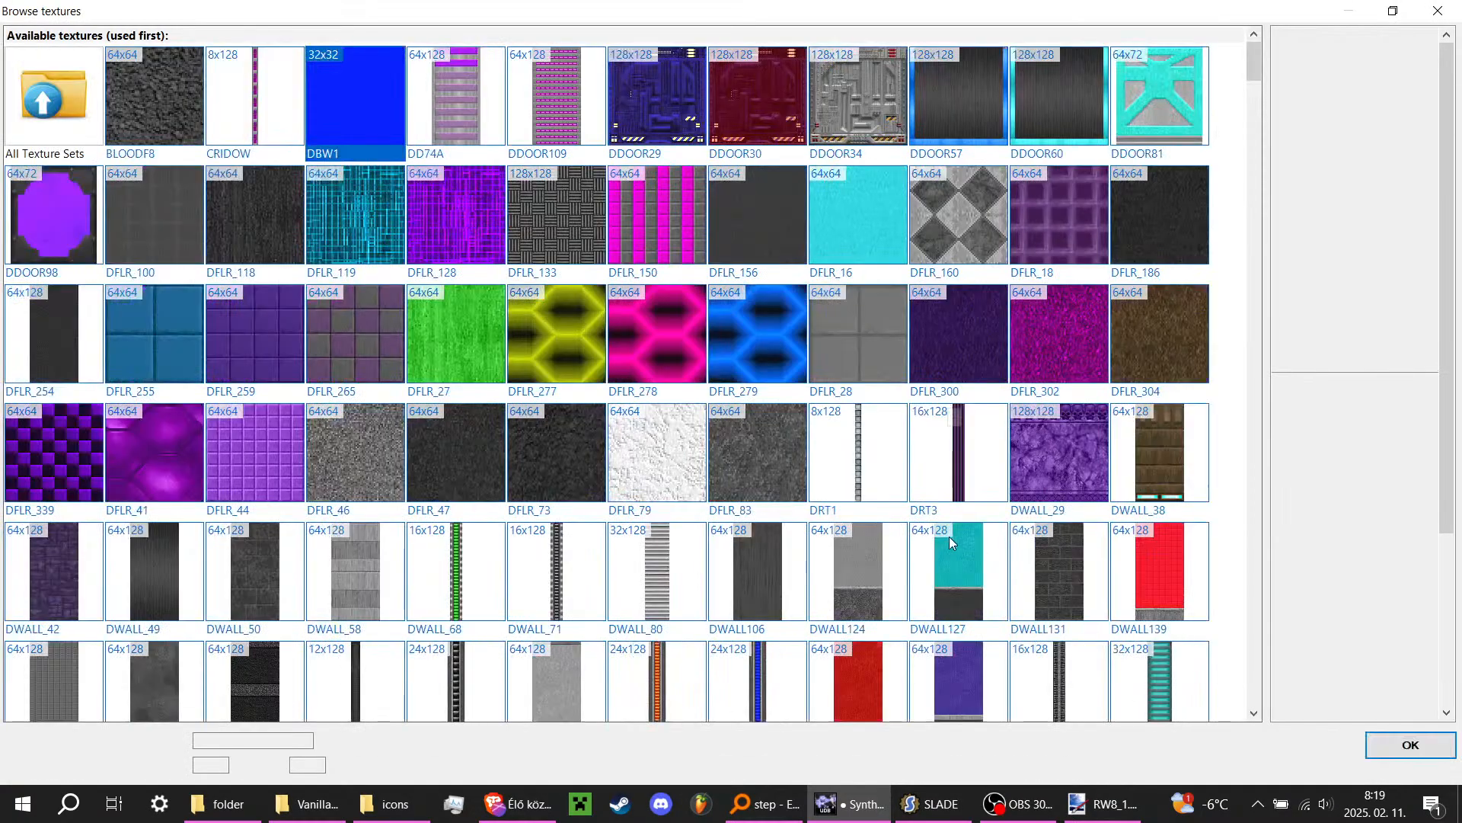
scroll(948, 498, "down", 10)
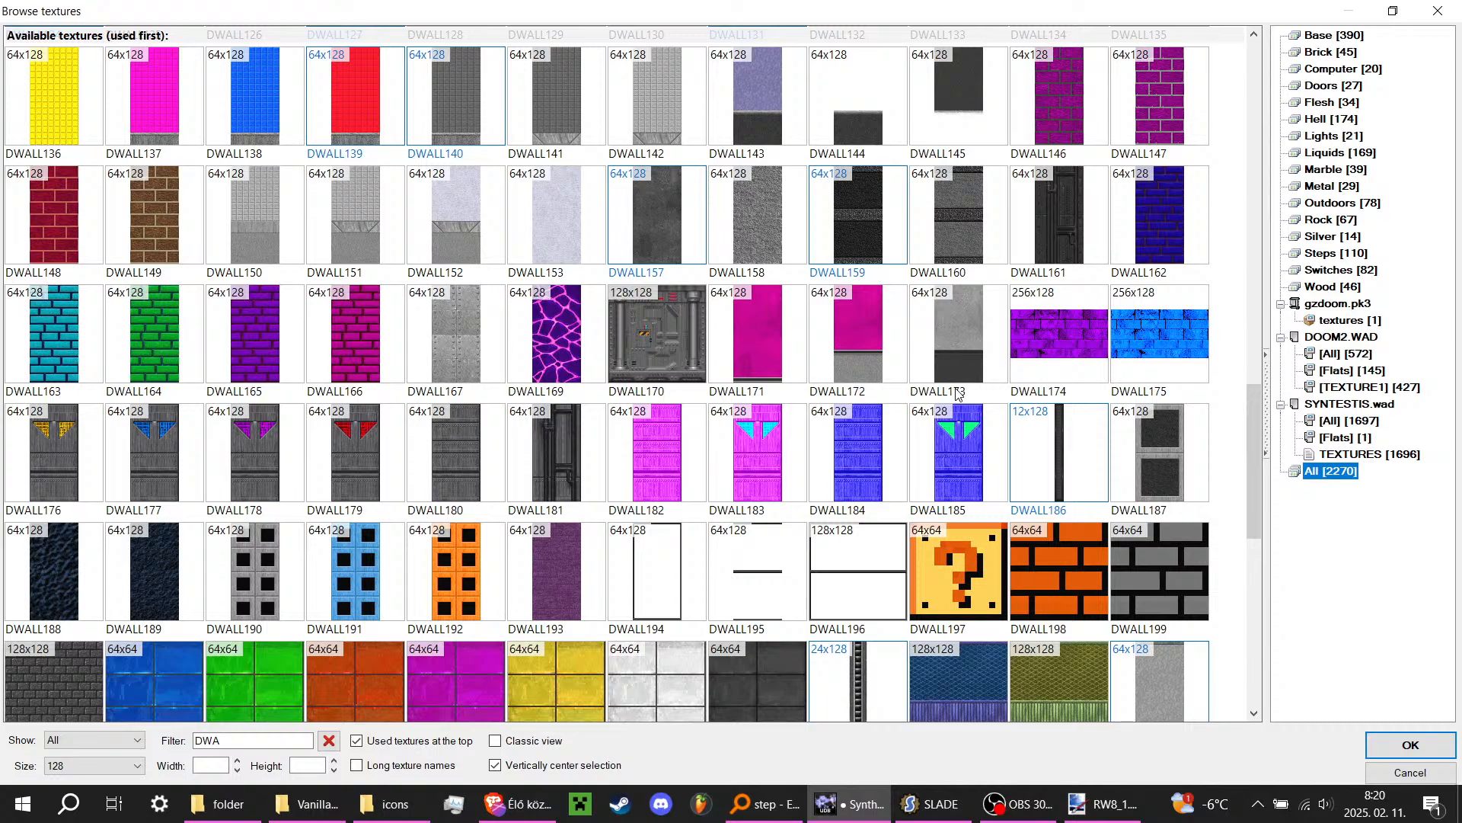
scroll(1053, 413, "down", 1)
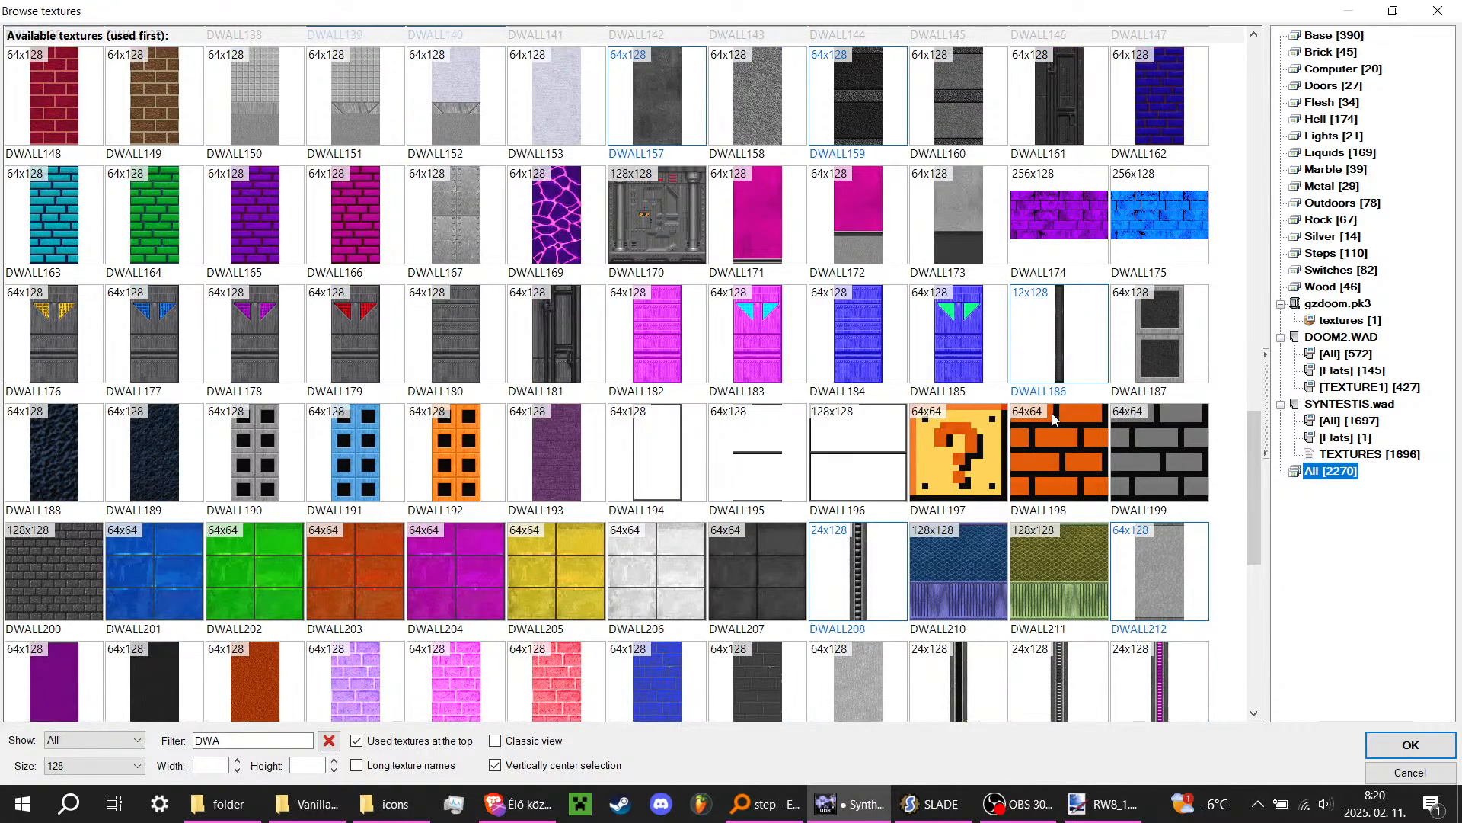
double_click(464, 238)
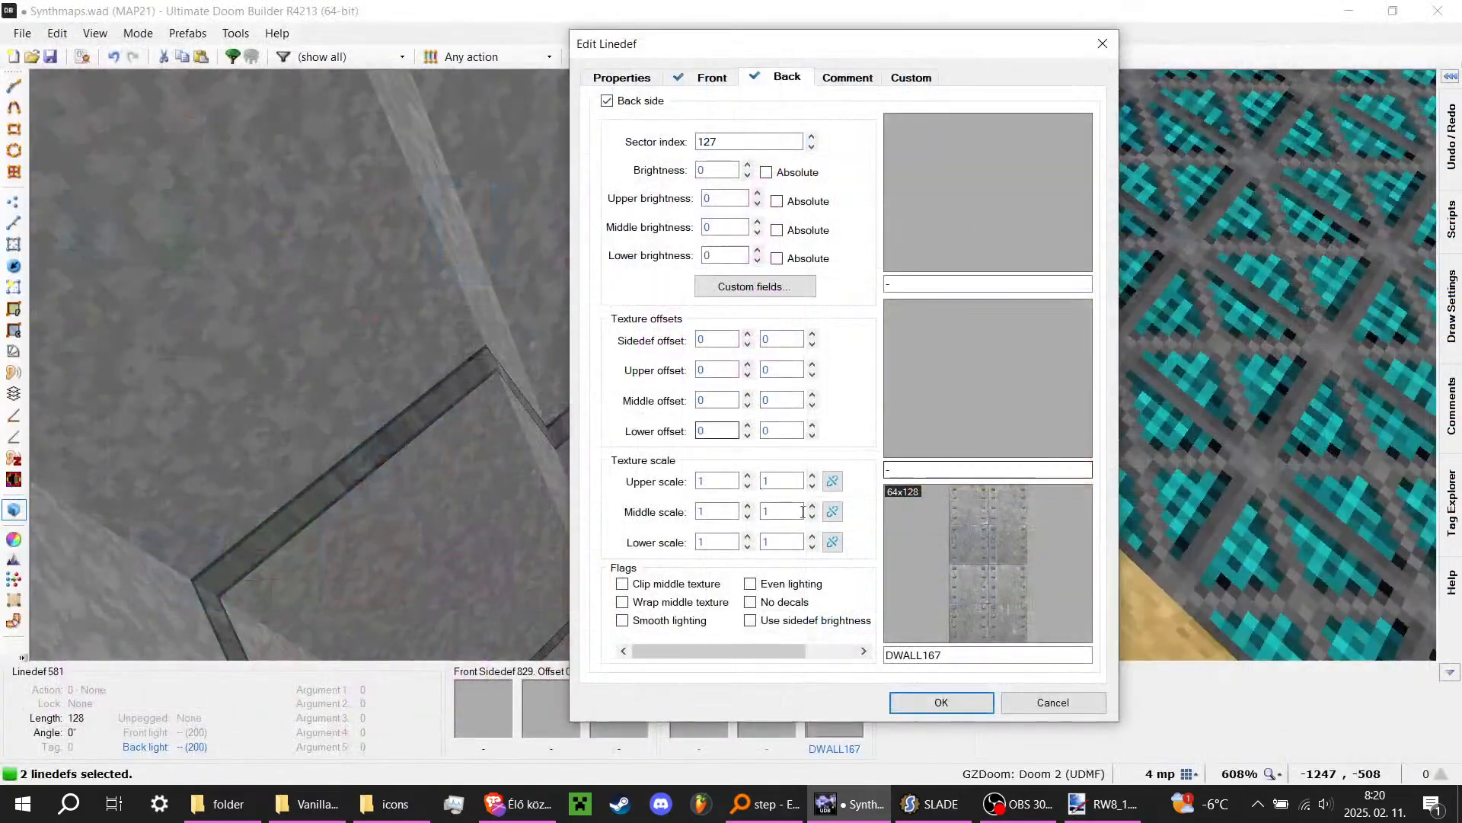
left_click(942, 703)
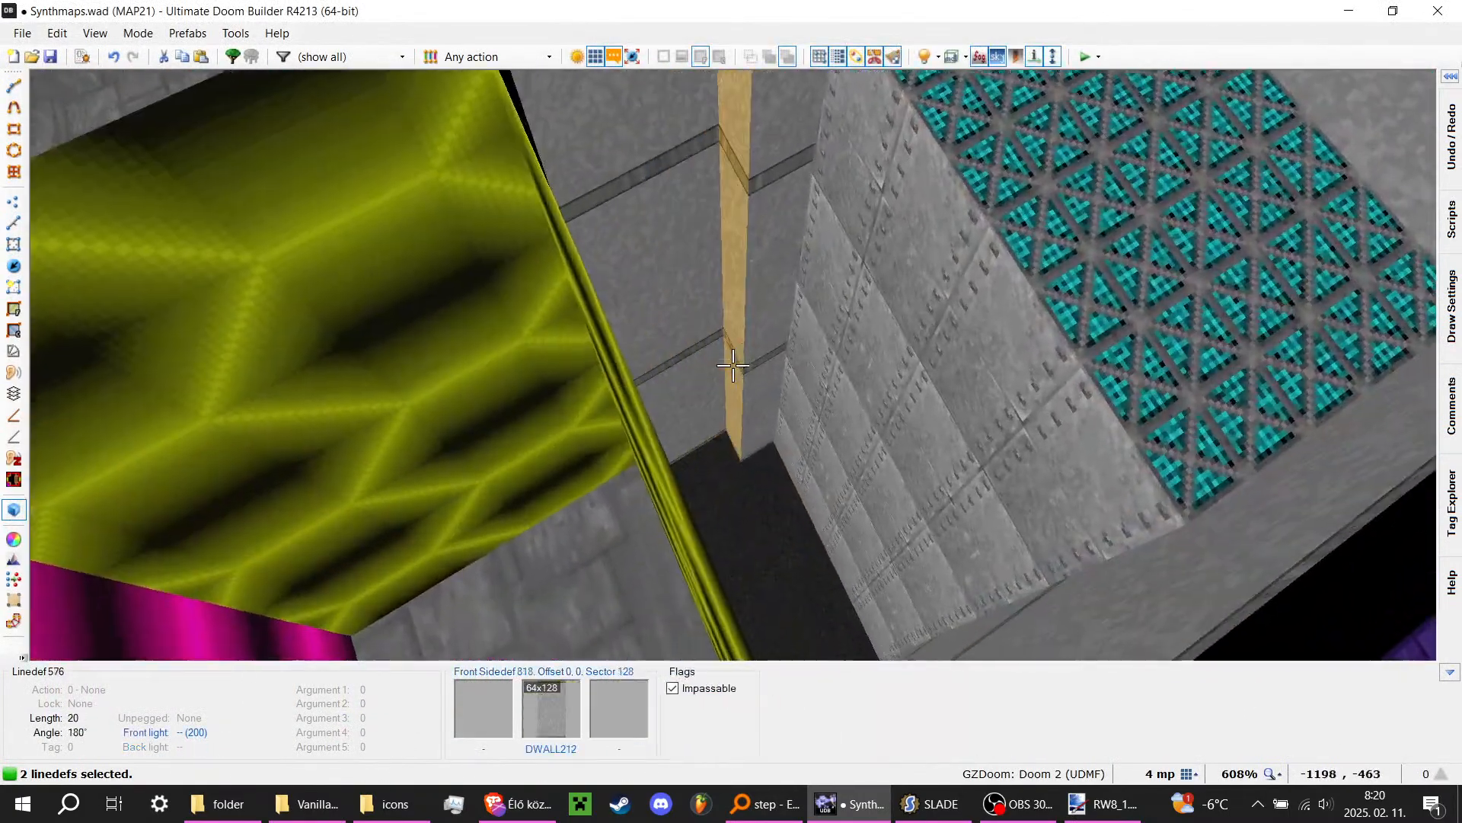
key("w")
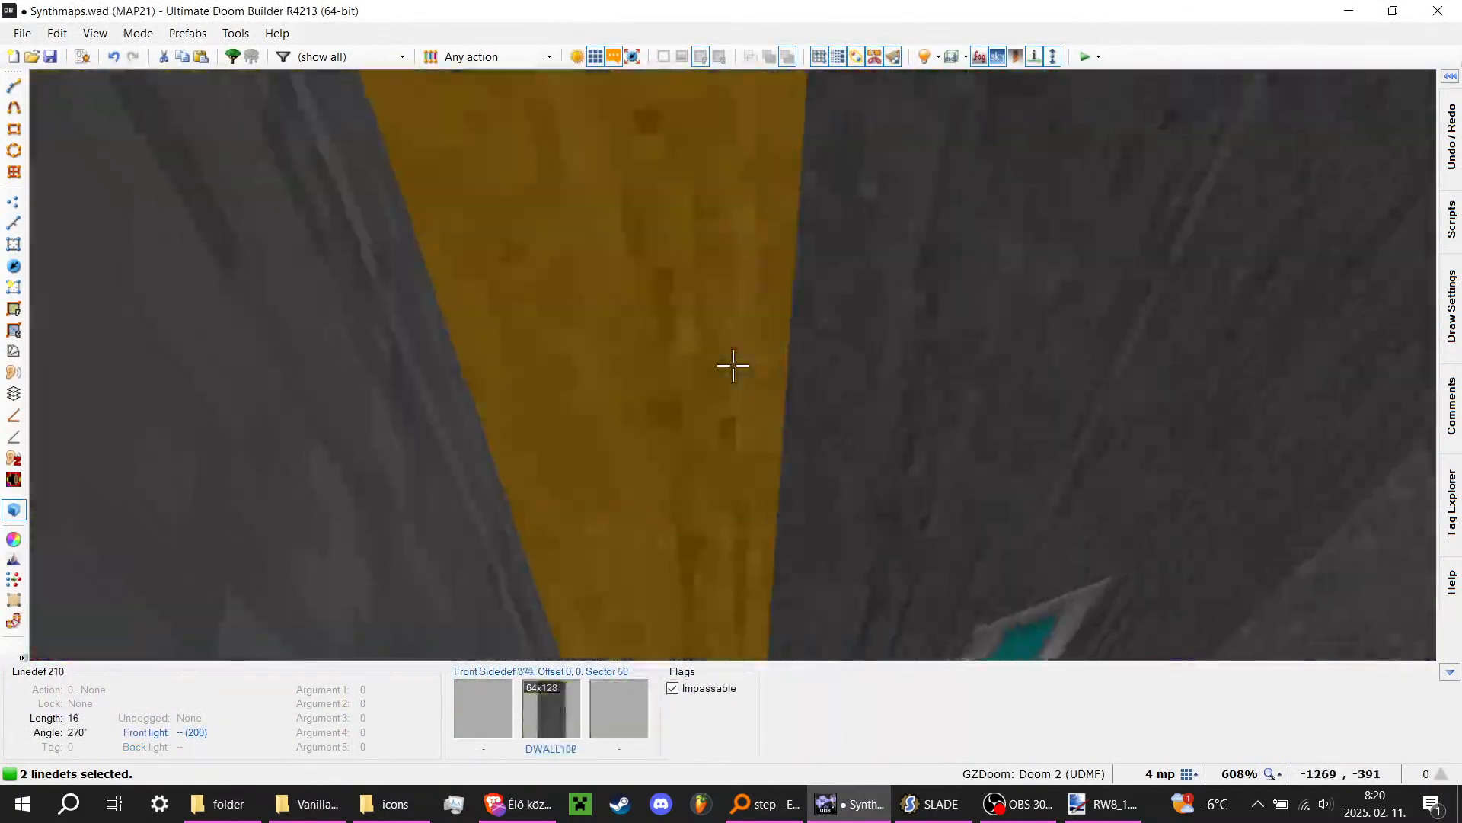
key("w")
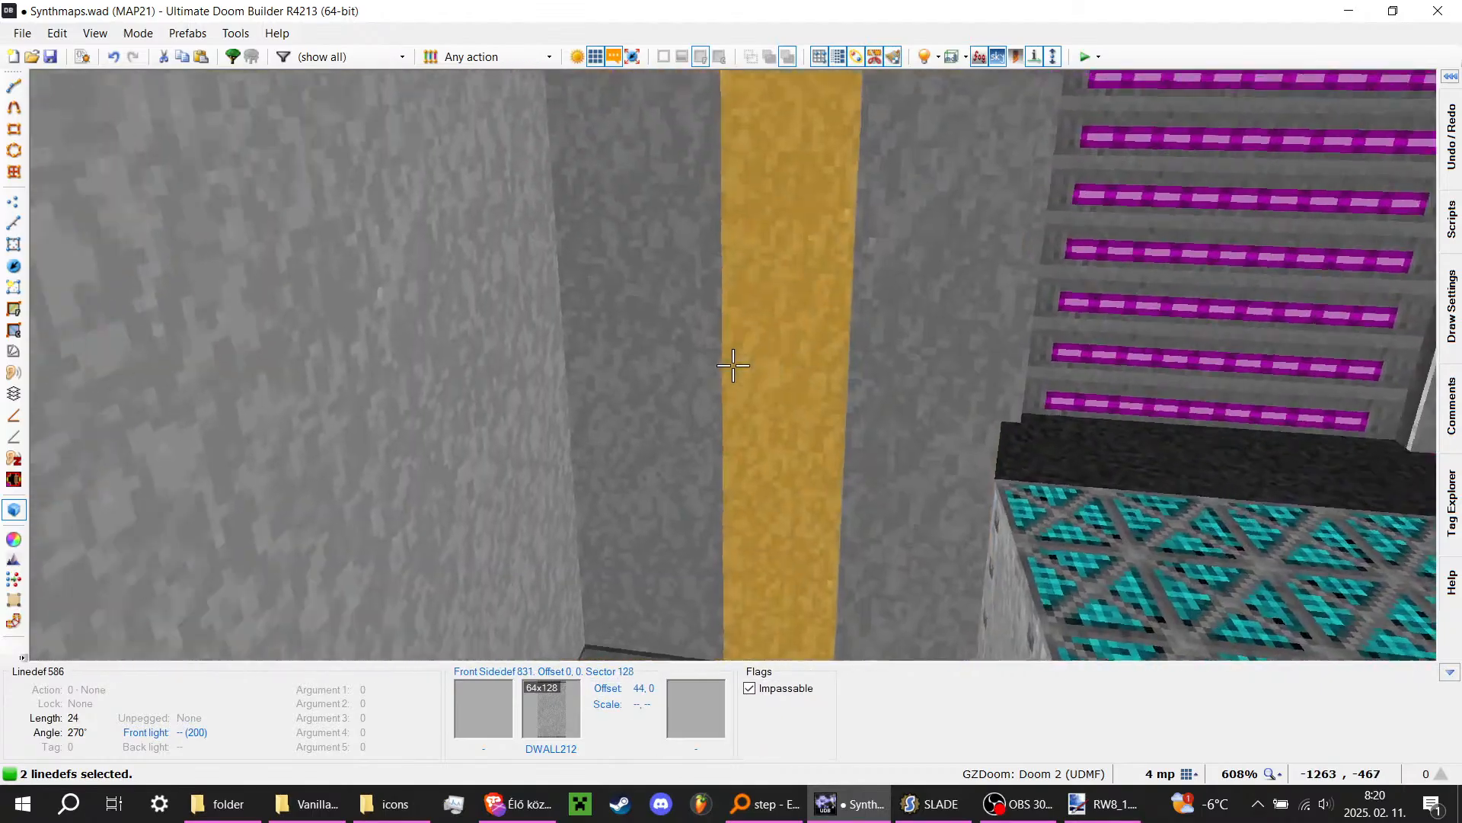
key("w")
key("ctrl+s")
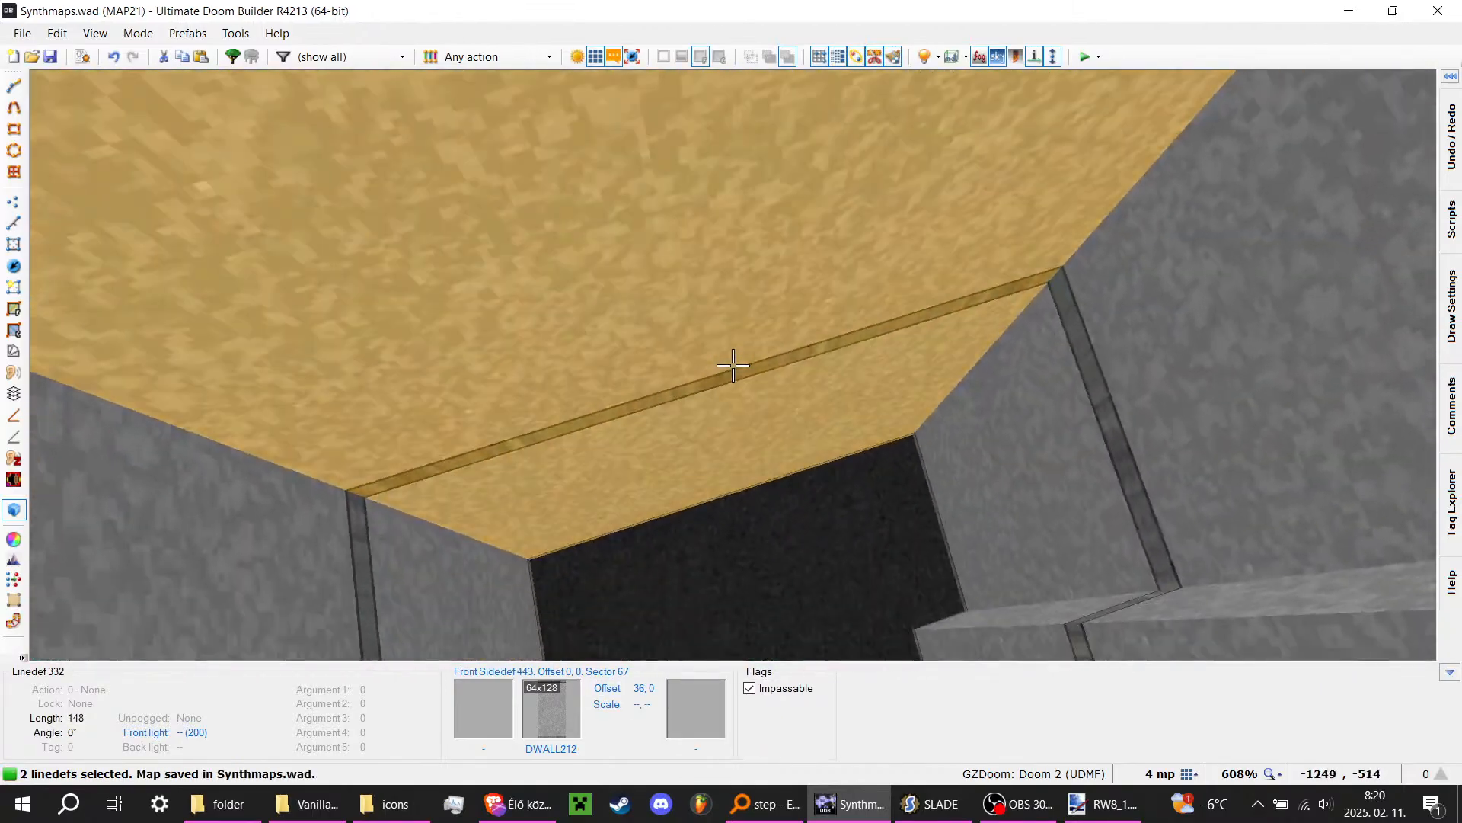
Step: Copy DWALL212 onto the missing upper texture above the dark red door in the other shaft room, and save the map
key("w")
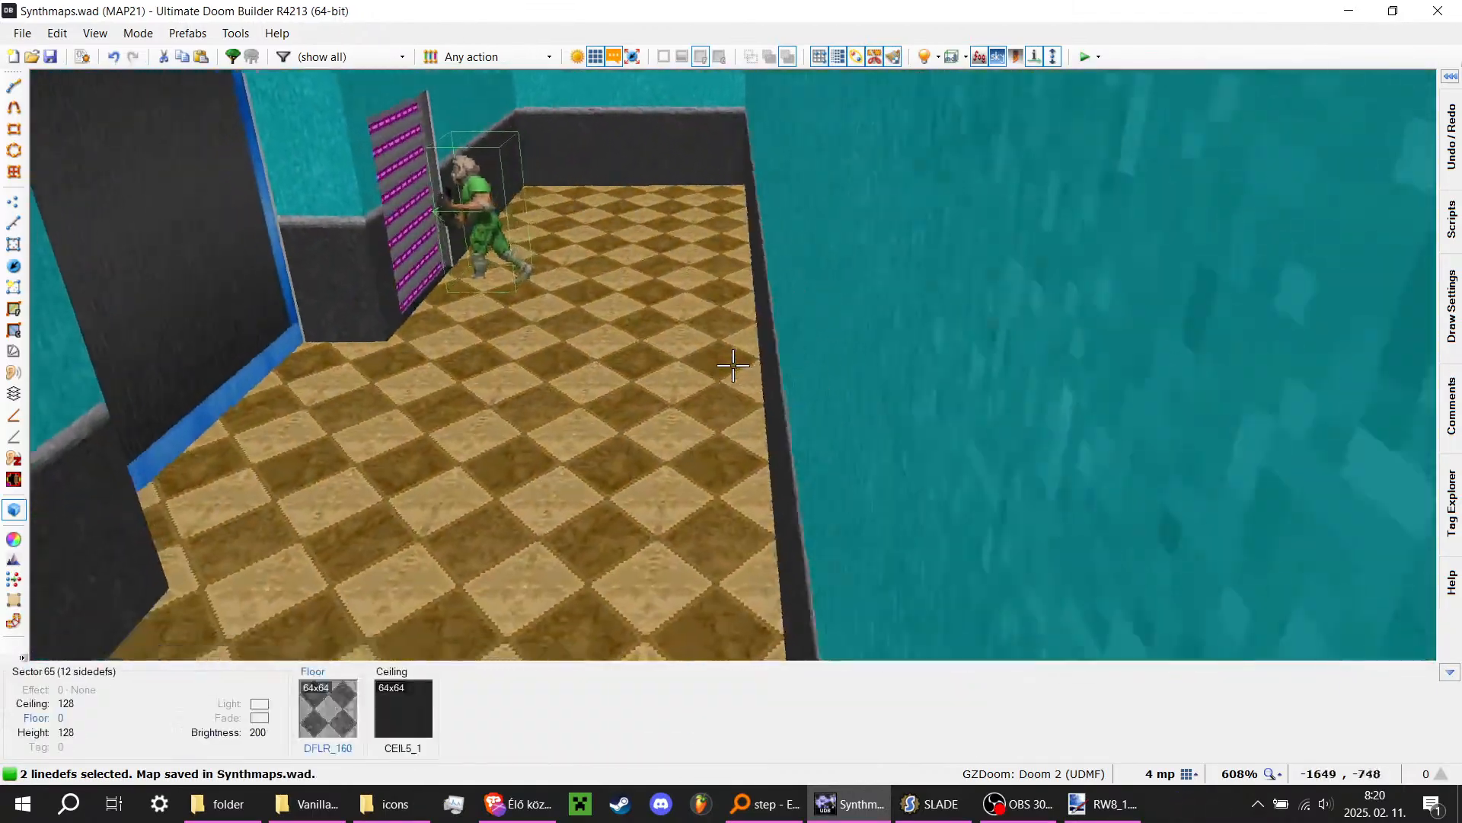
key("w")
key("q")
scroll(734, 365, "down", 8)
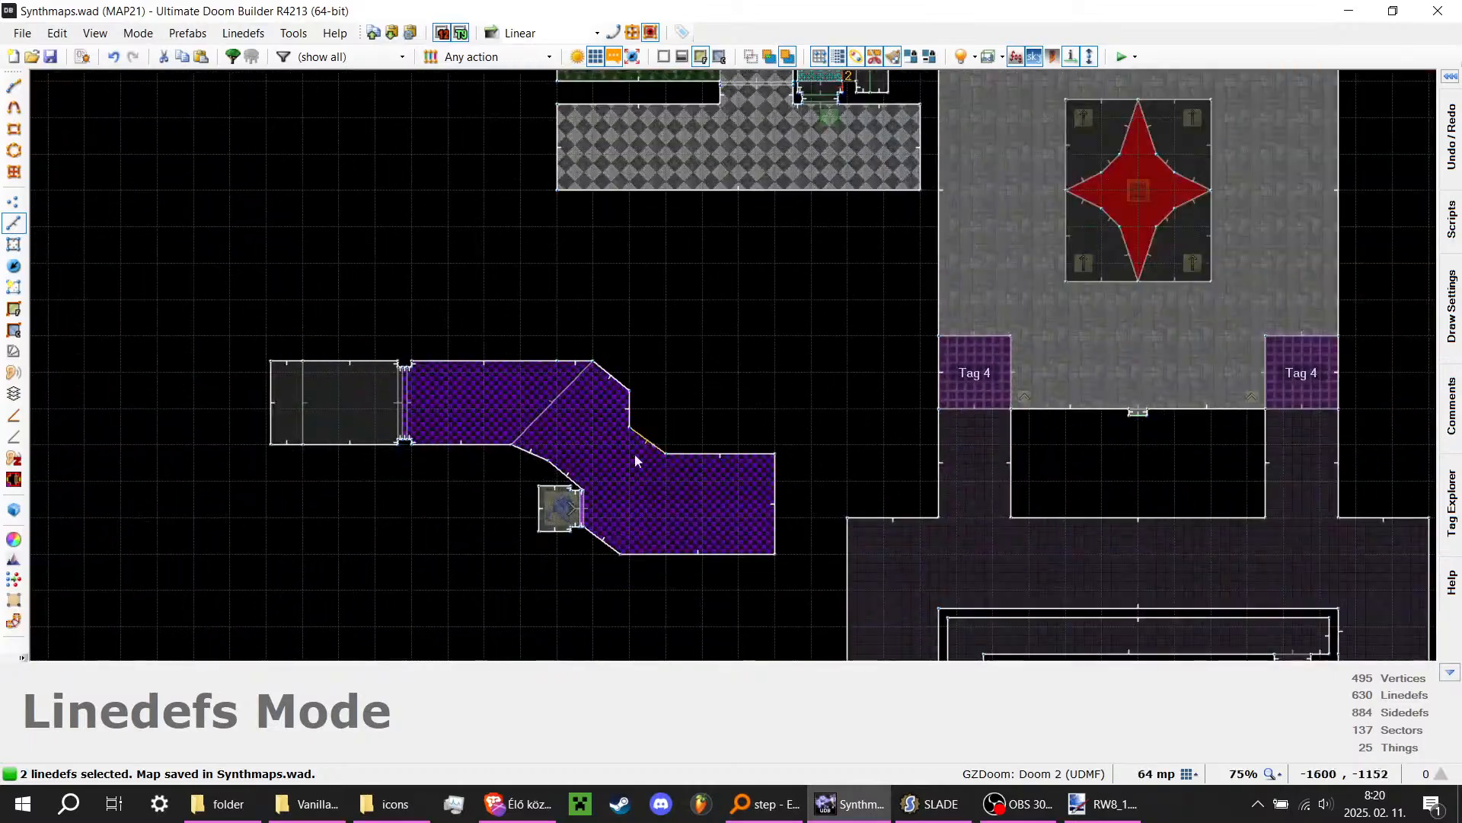
scroll(403, 520, "up", 2)
key("q")
key("w")
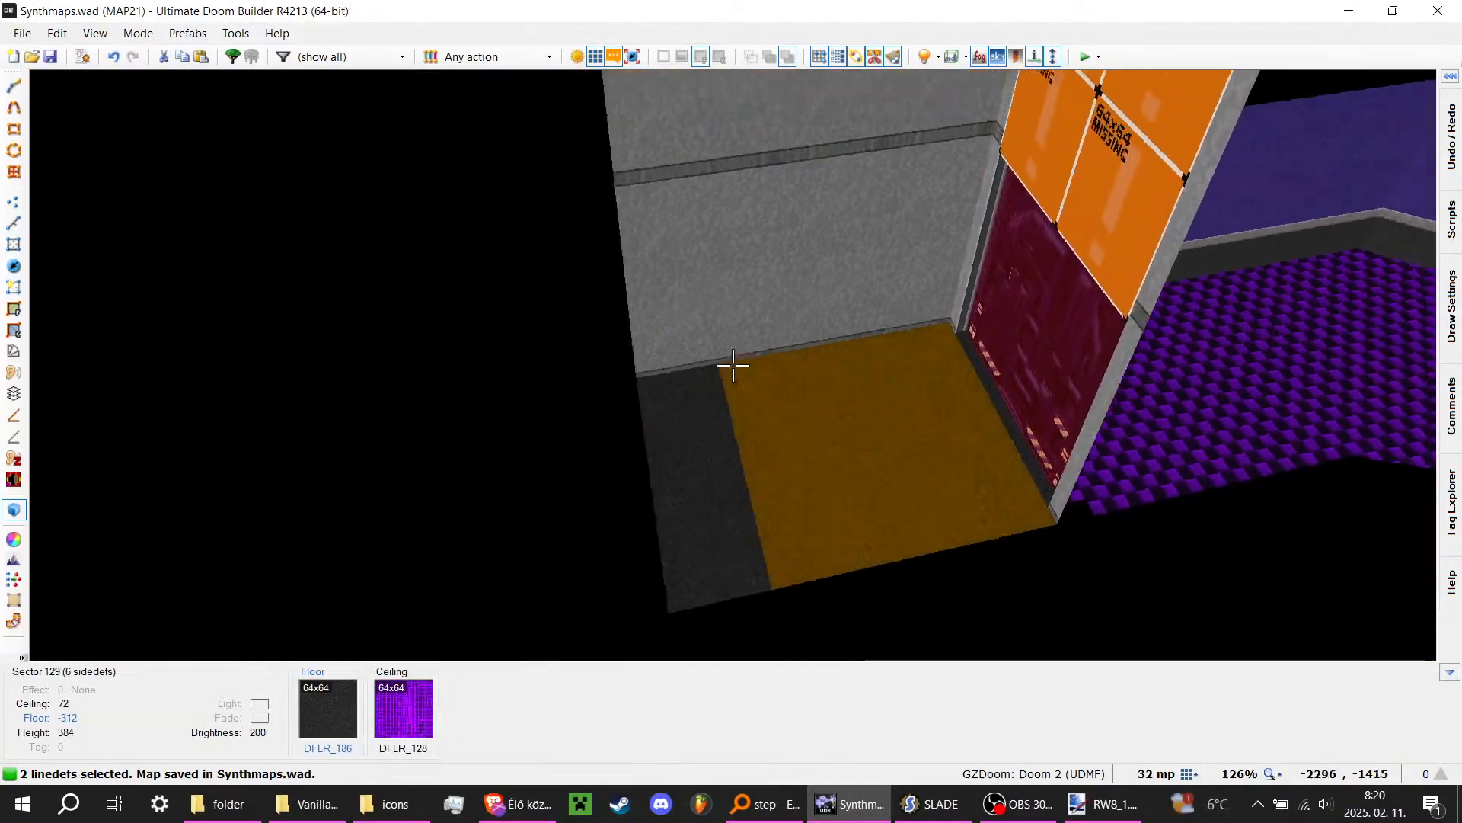
key("ctrl+c")
key("ctrl+v")
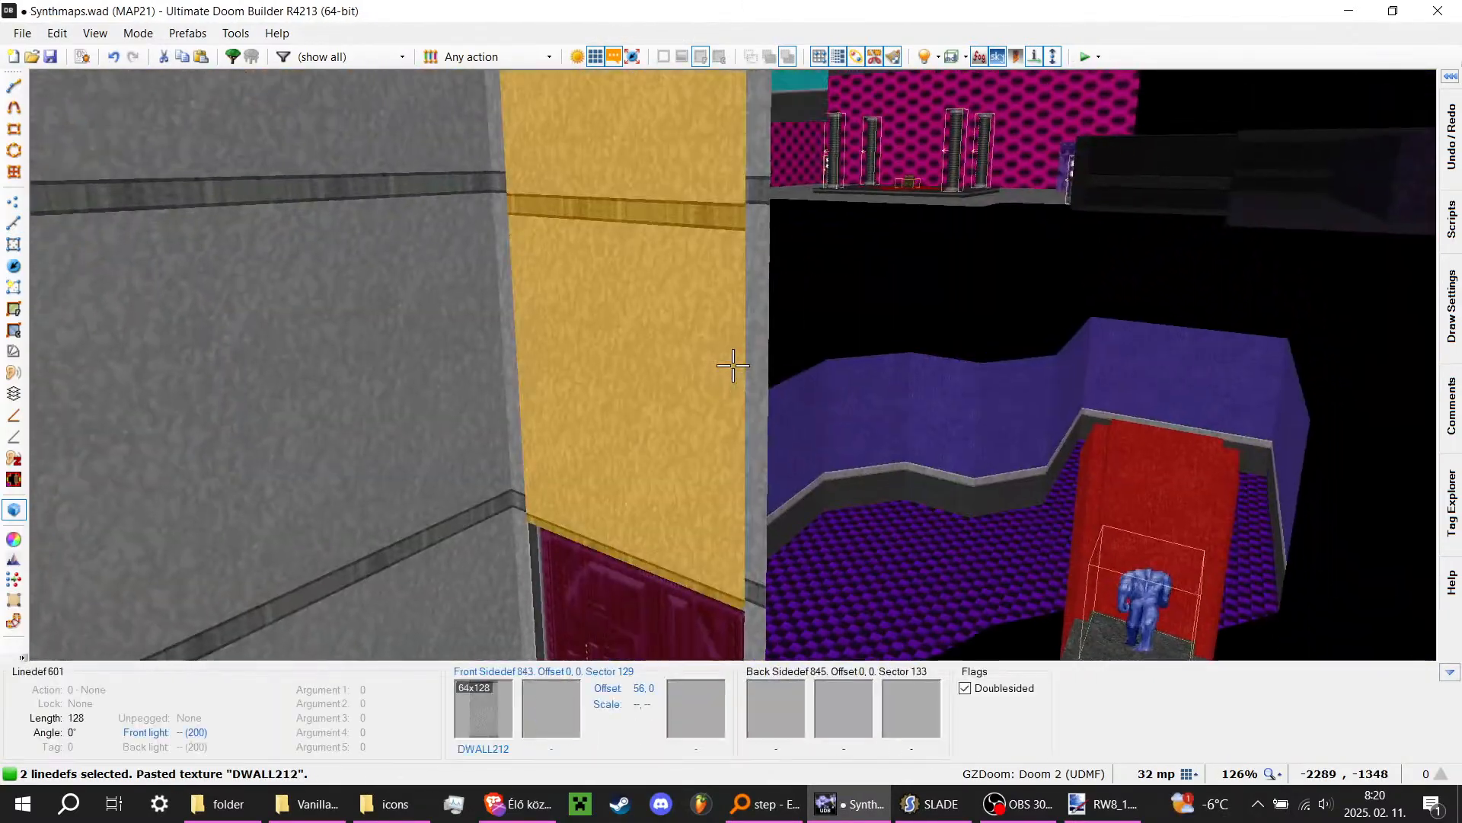
key("ctrl+s")
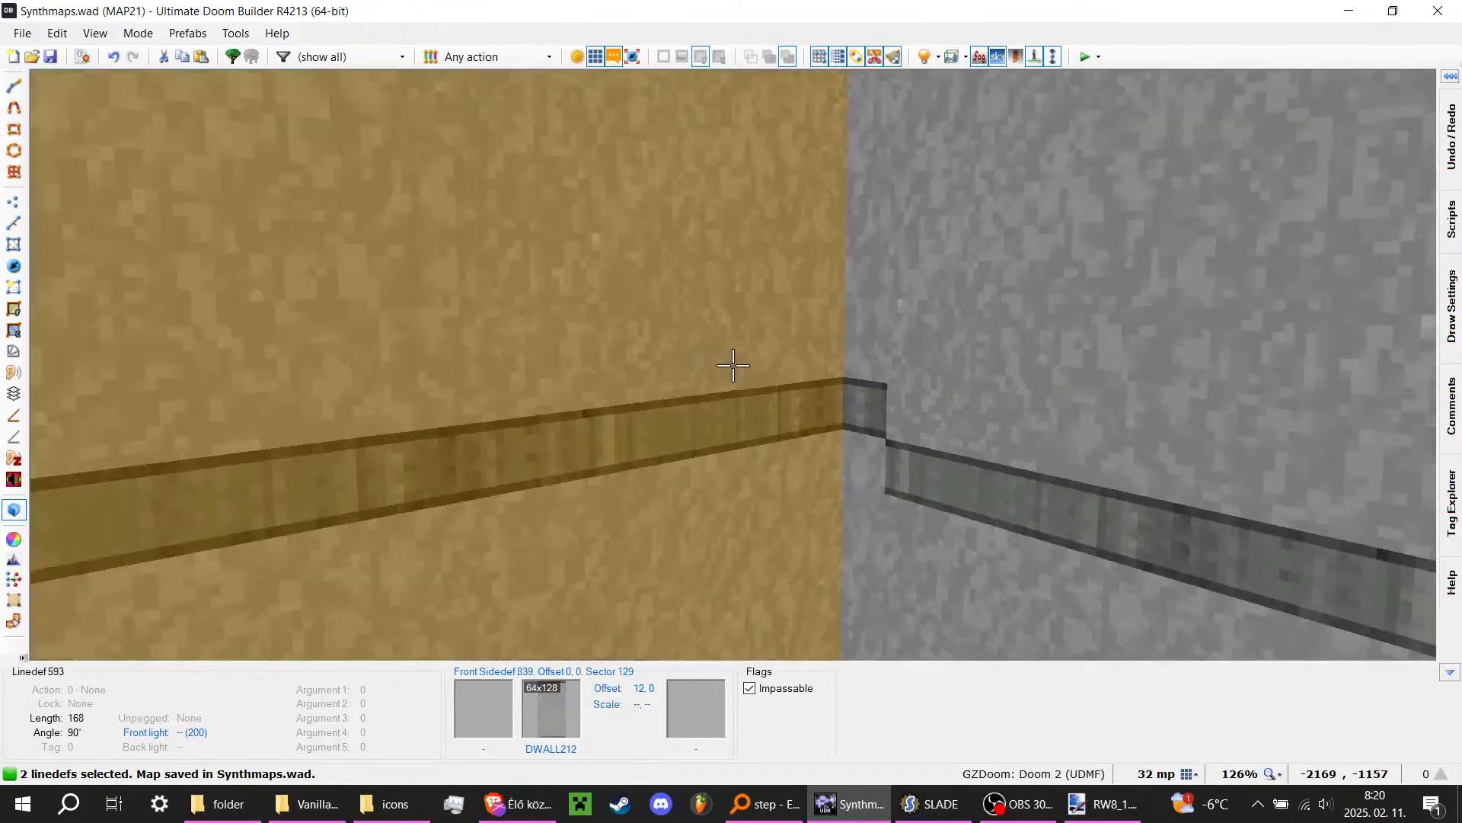
Step: Align the upper texture above the dark red door with the adjoining walls by setting its offsets to 0, 8, and save the map
key("w")
key("Up")
key("Up")
key("Up")
key("Up")
key("Up")
key("Up")
key("Up")
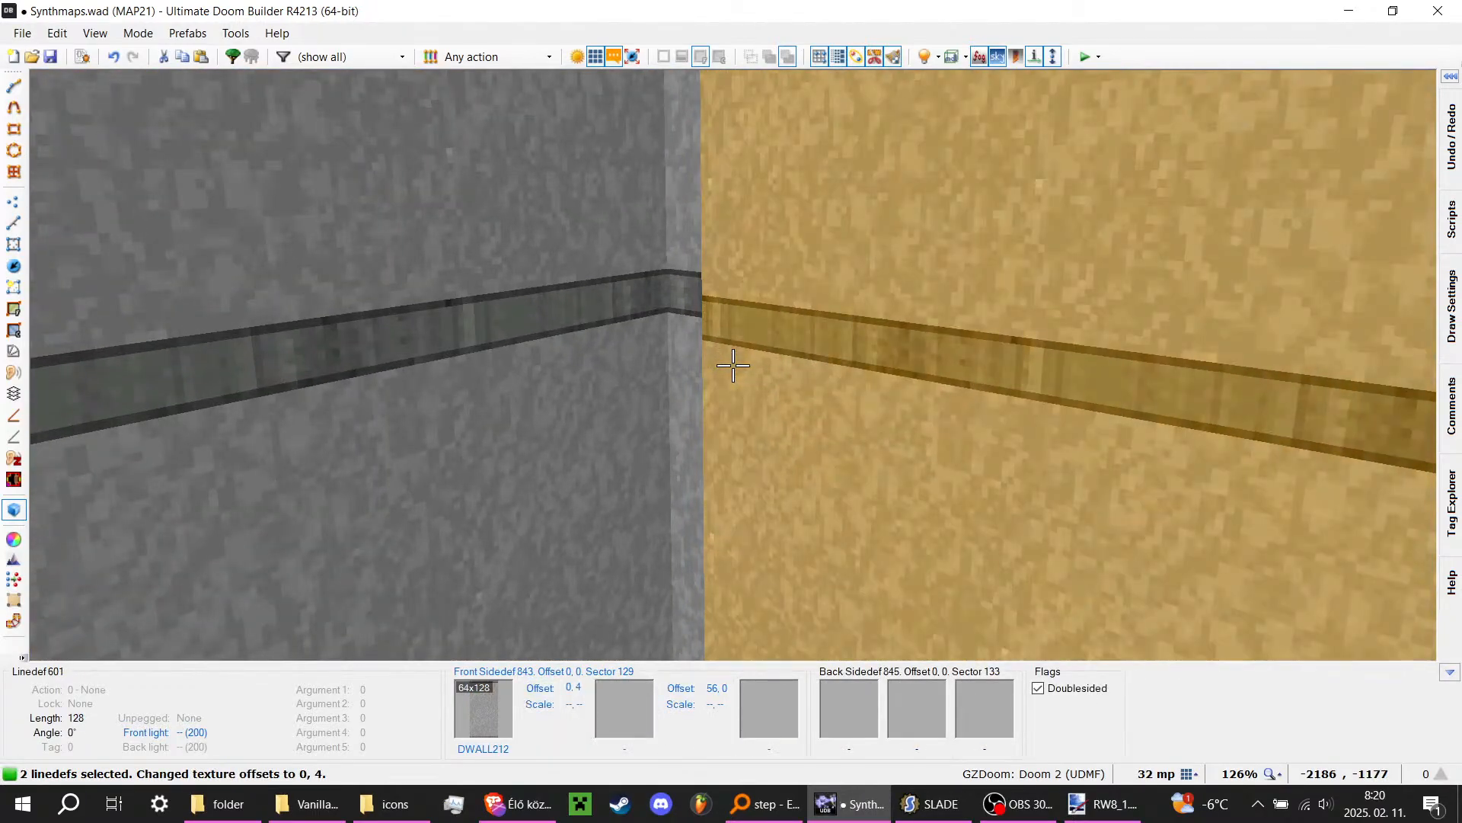
key("ctrl+s")
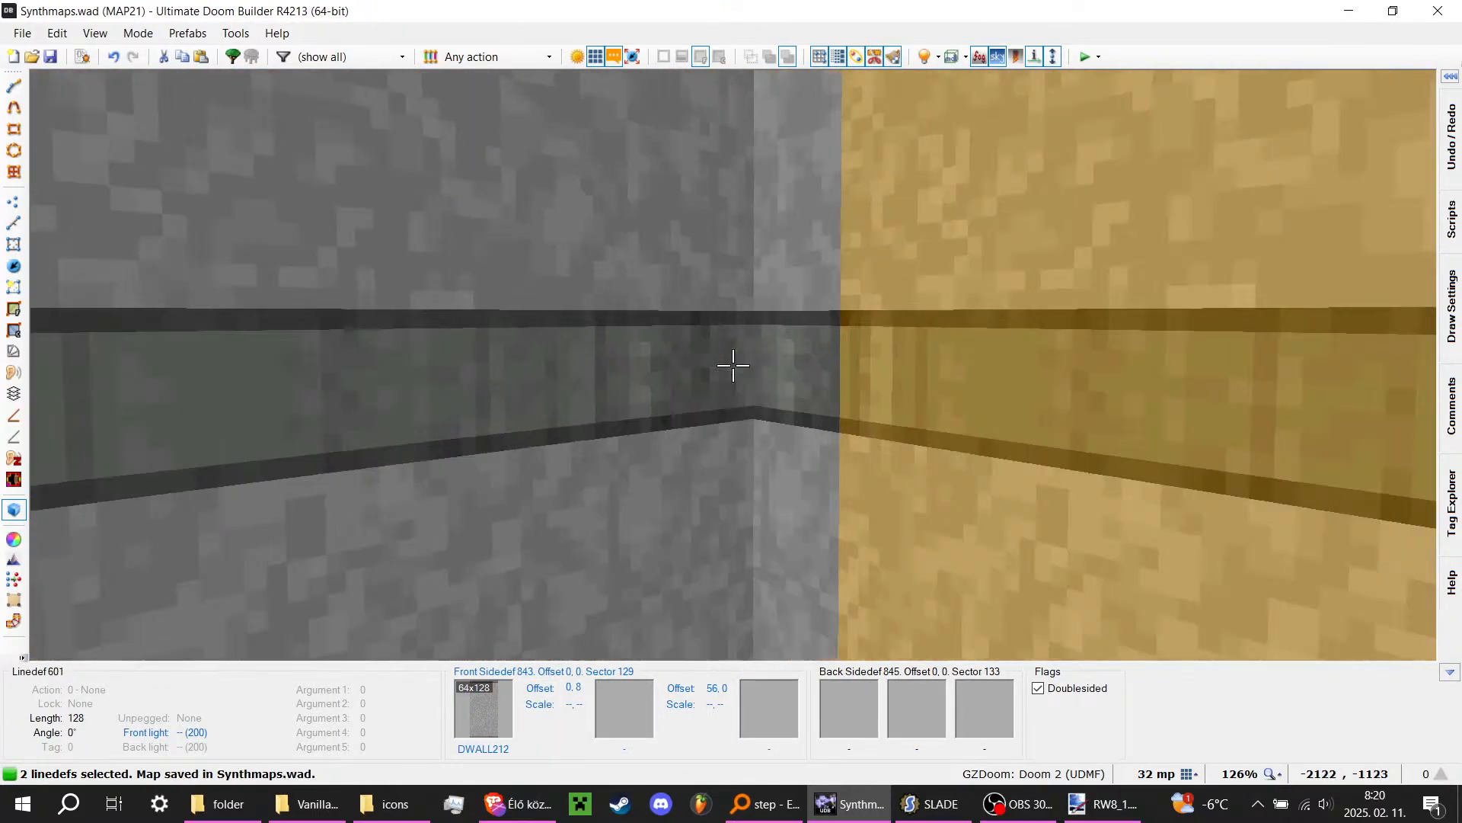
Step: Return to the grated platform in the 2D map and clear the linedef selection
key("w")
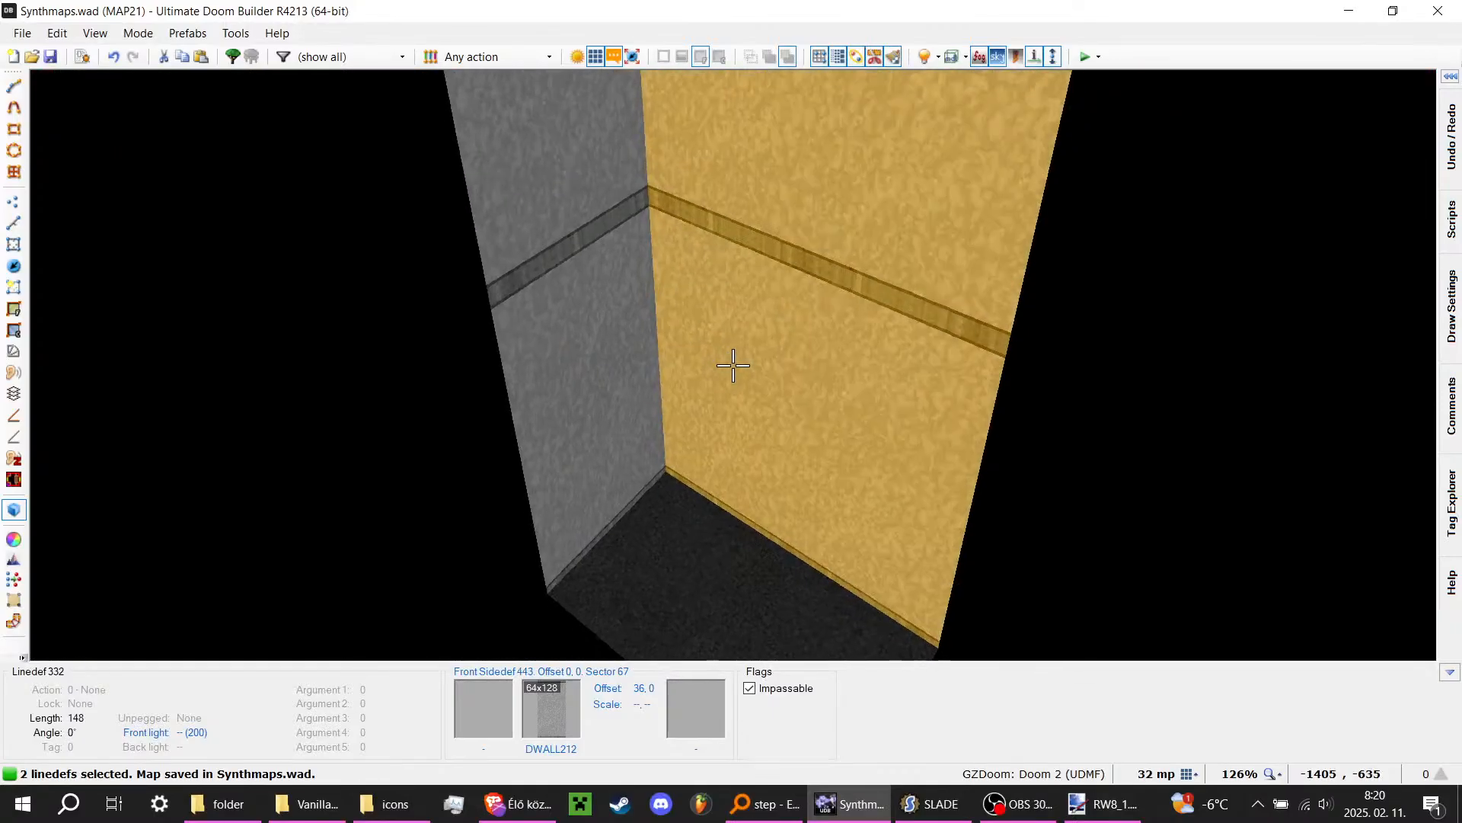
key("q")
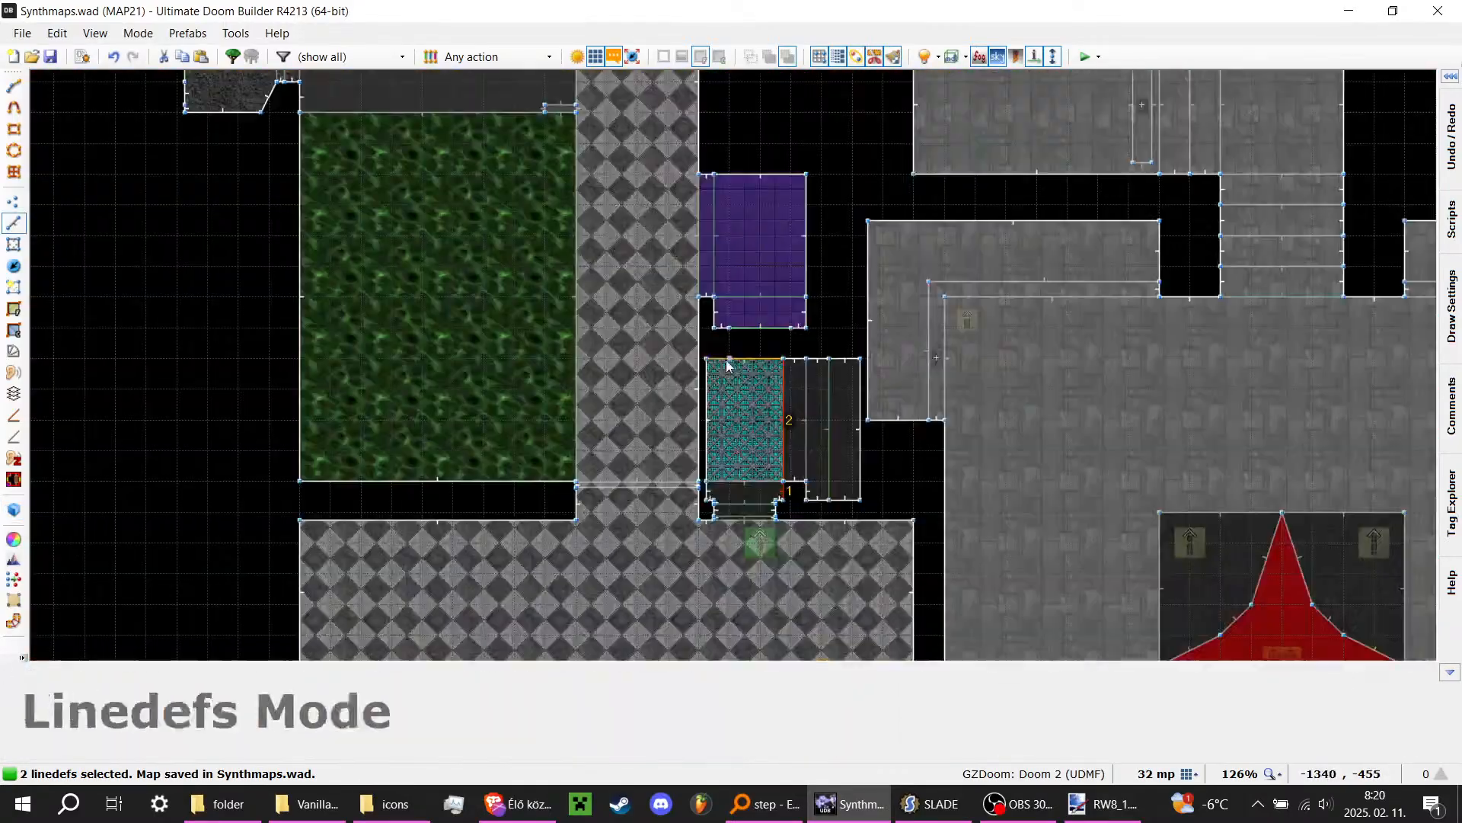
scroll(688, 450, "up", 3)
left_click(715, 426)
scroll(715, 427, "up", 4)
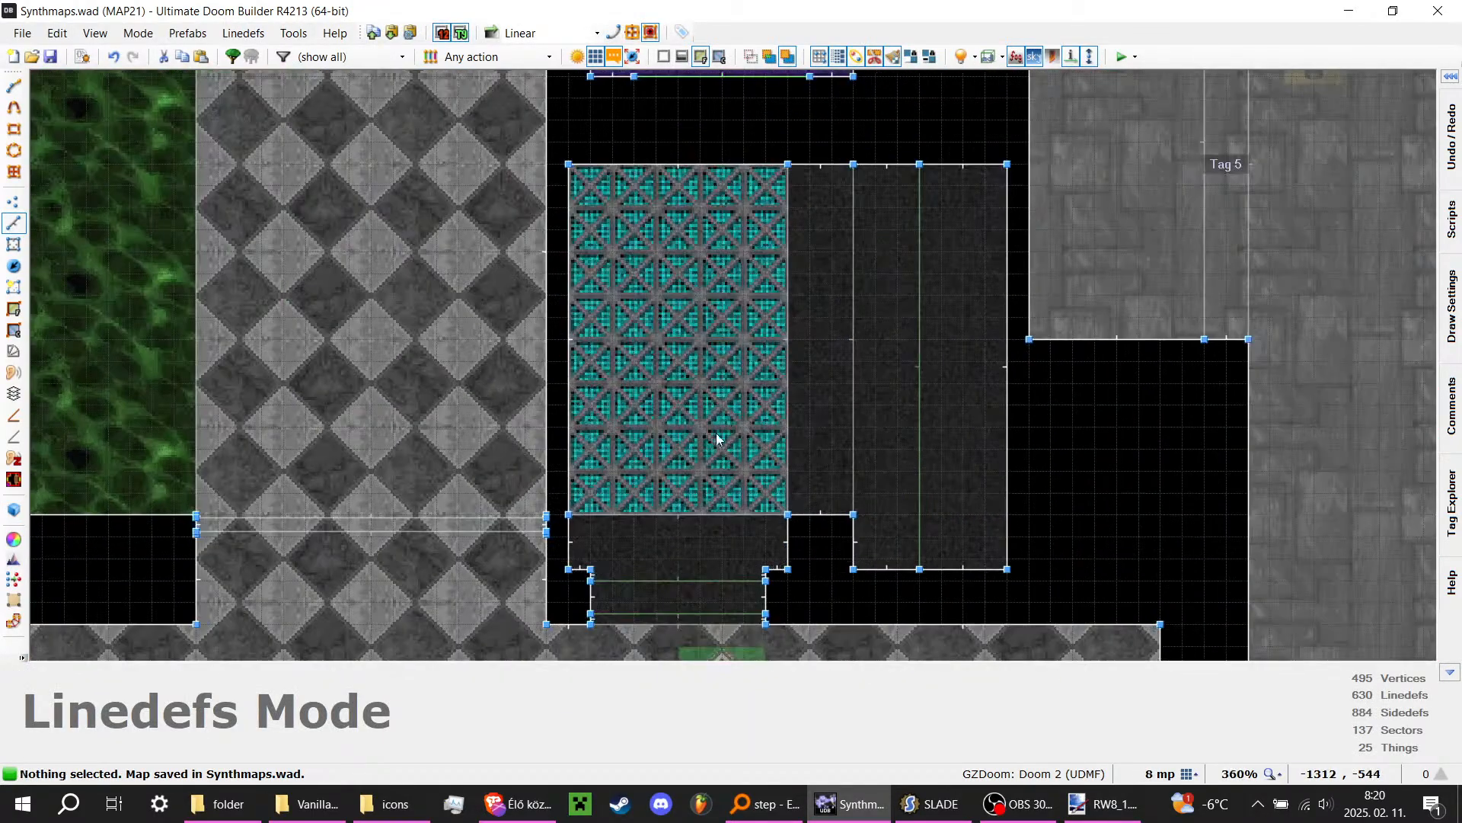
right_click(733, 515)
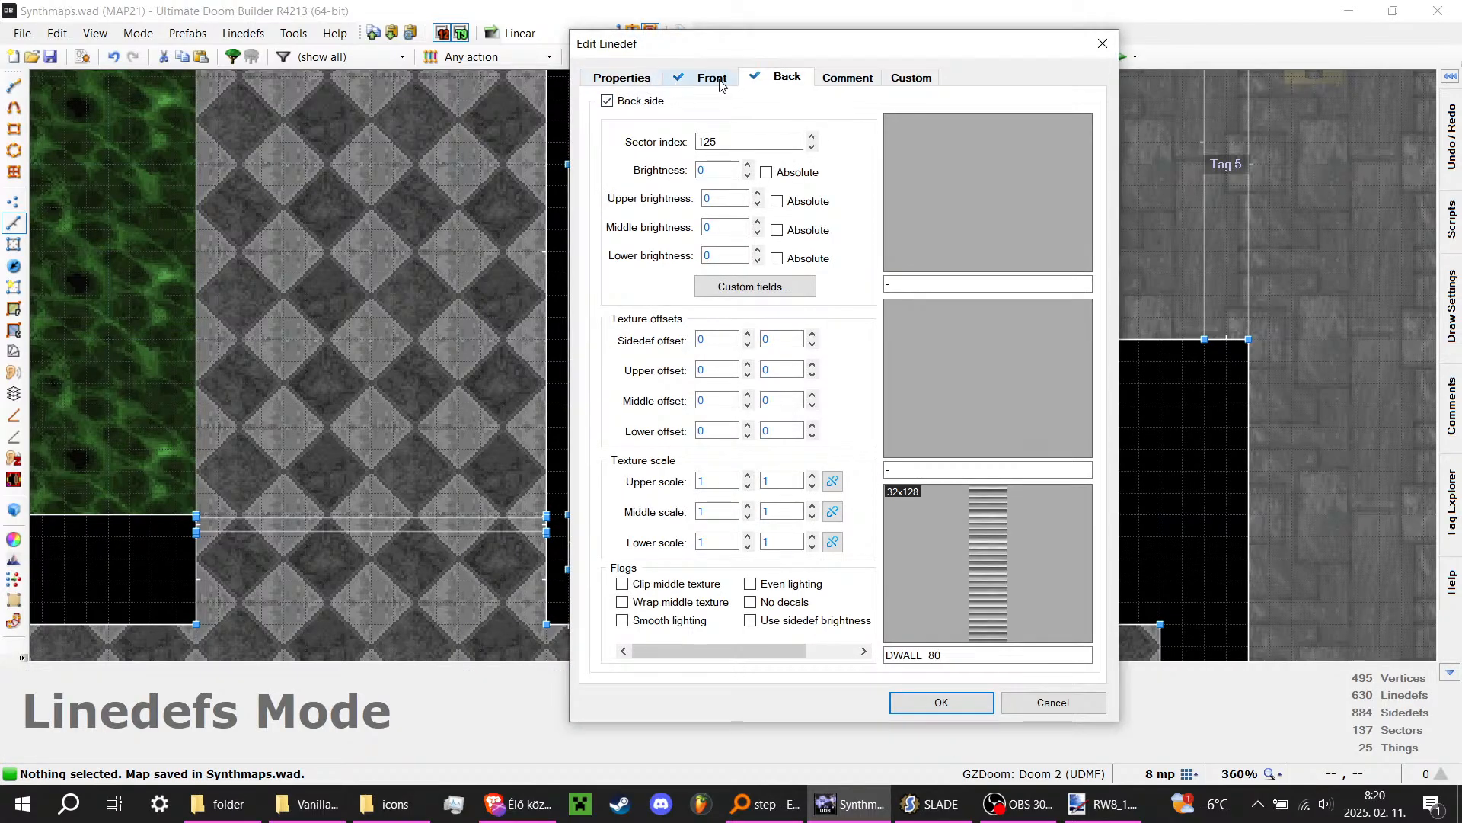
left_click(646, 79)
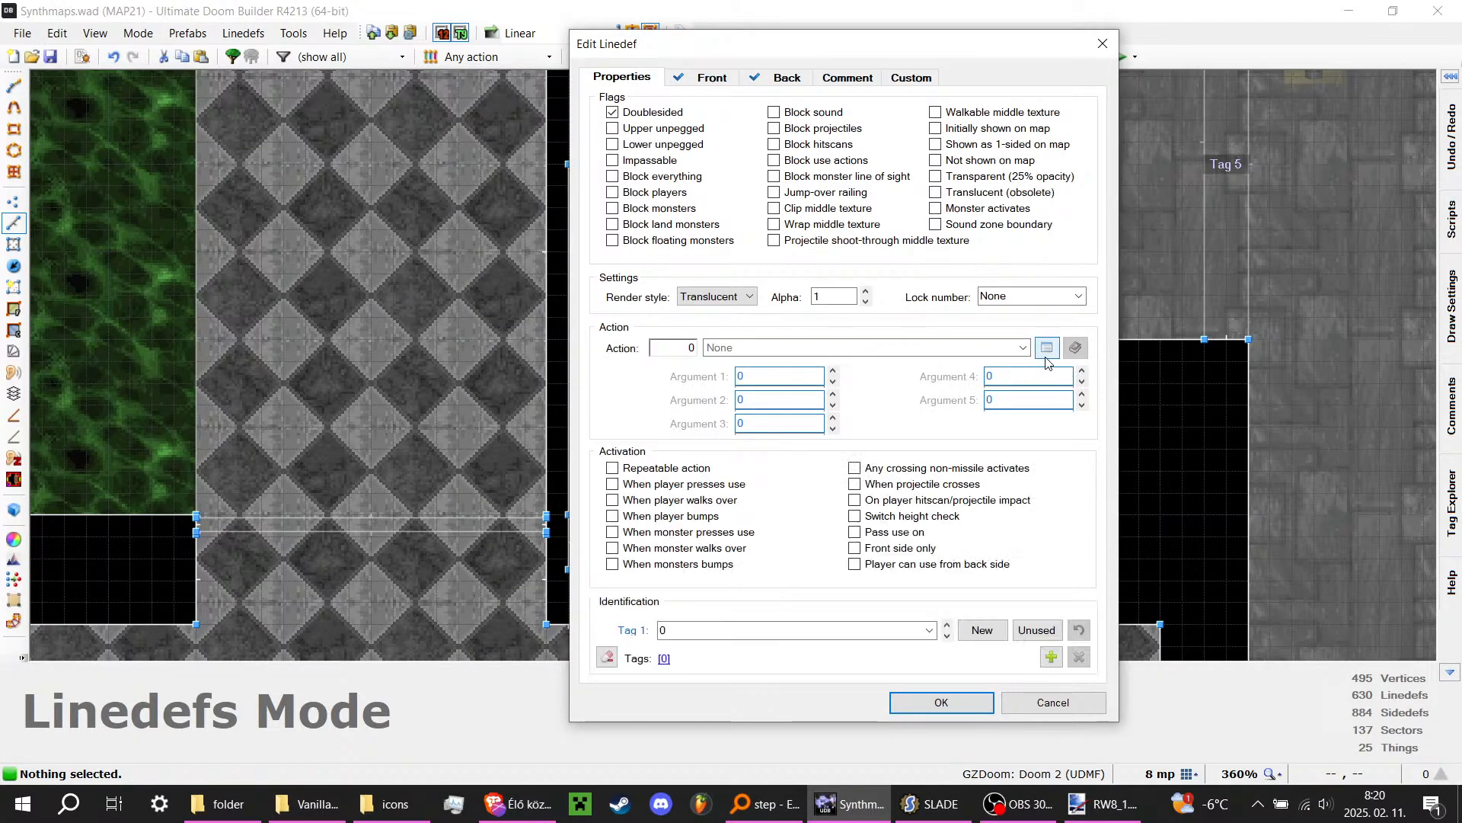
left_click(1047, 700)
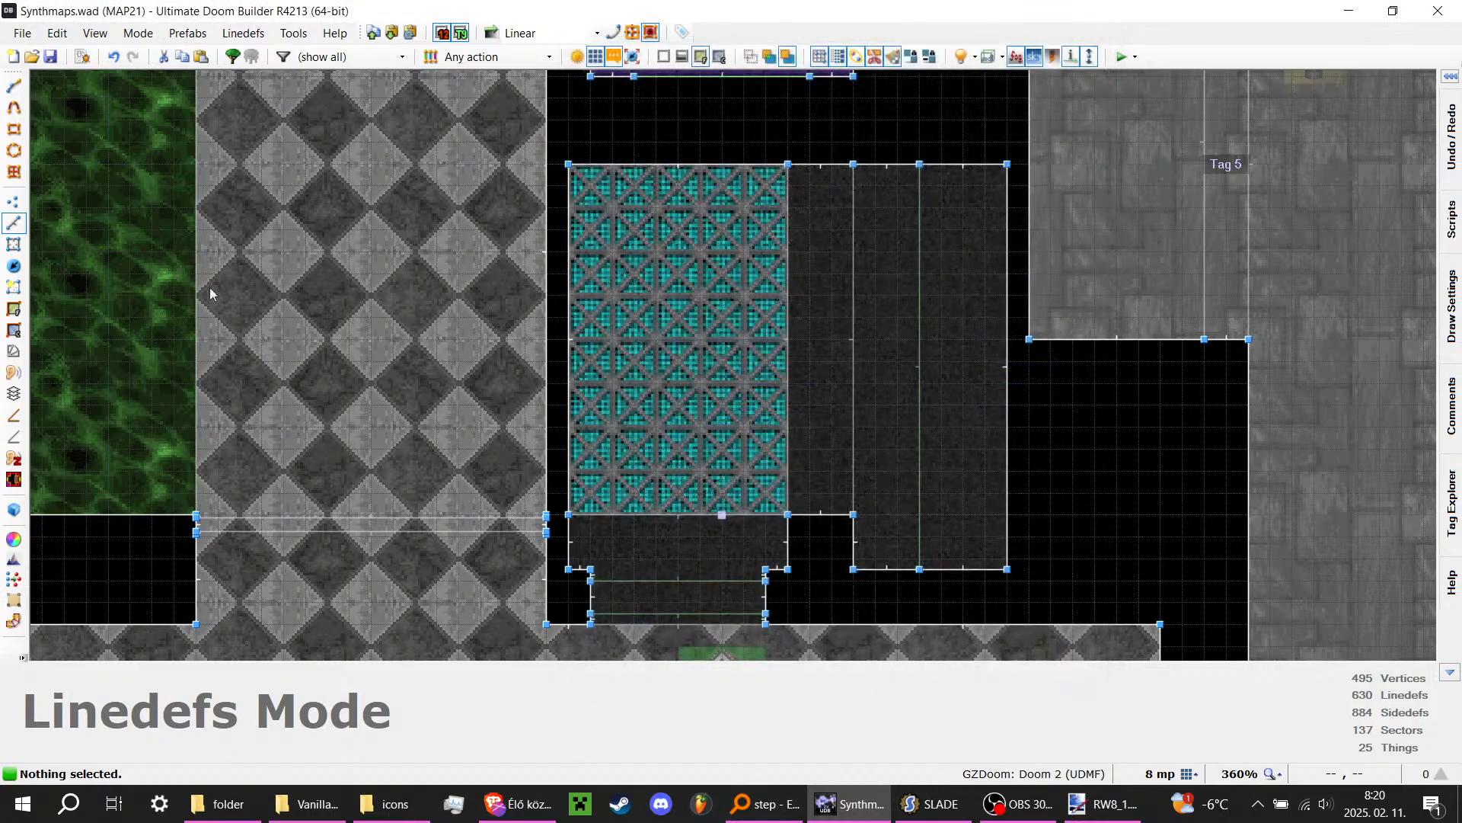
Step: Assign the new tag 9 to the grated platform's sector
left_click(14, 243)
right_click(748, 384)
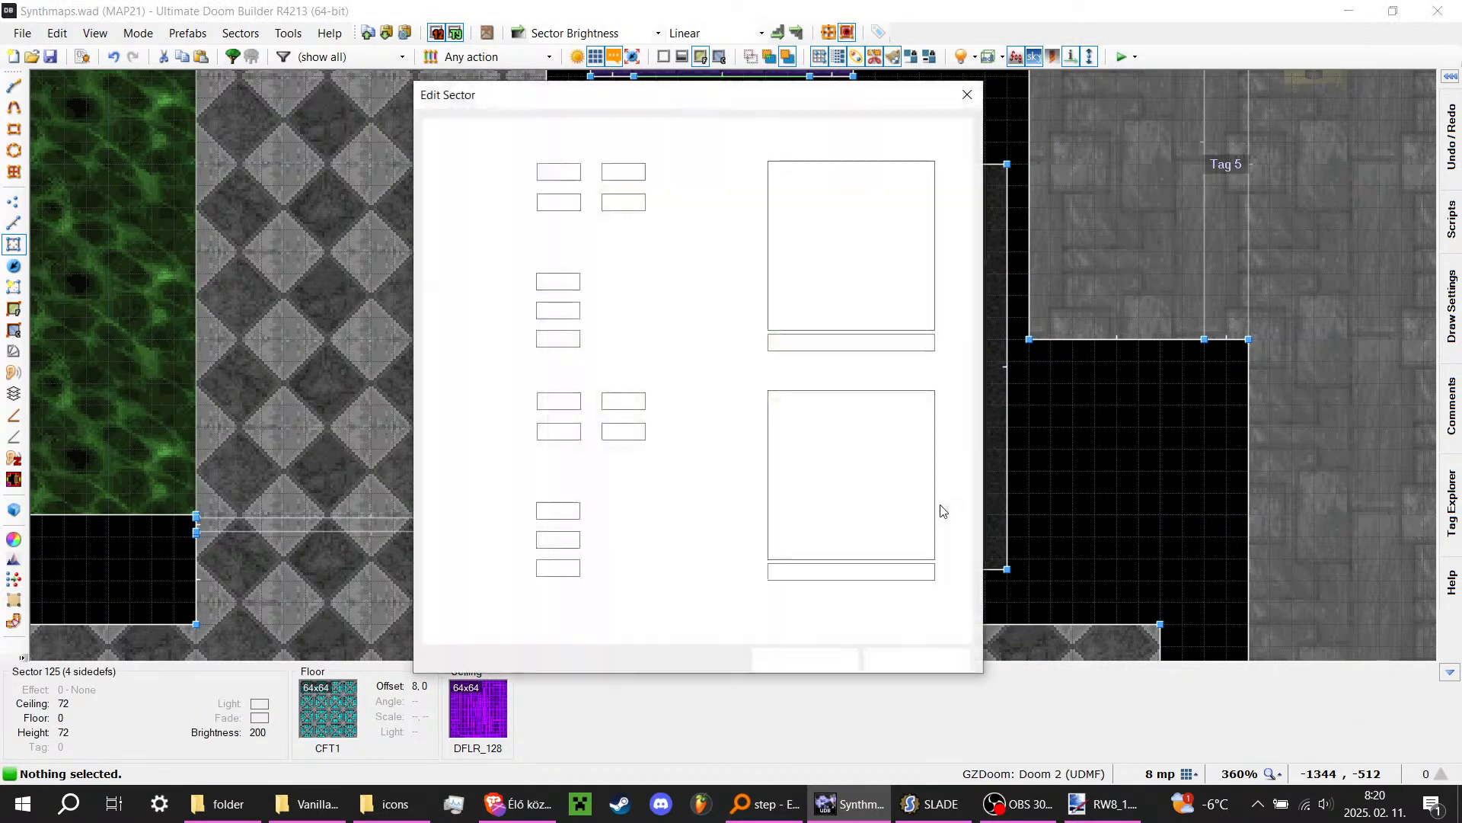
left_click(461, 129)
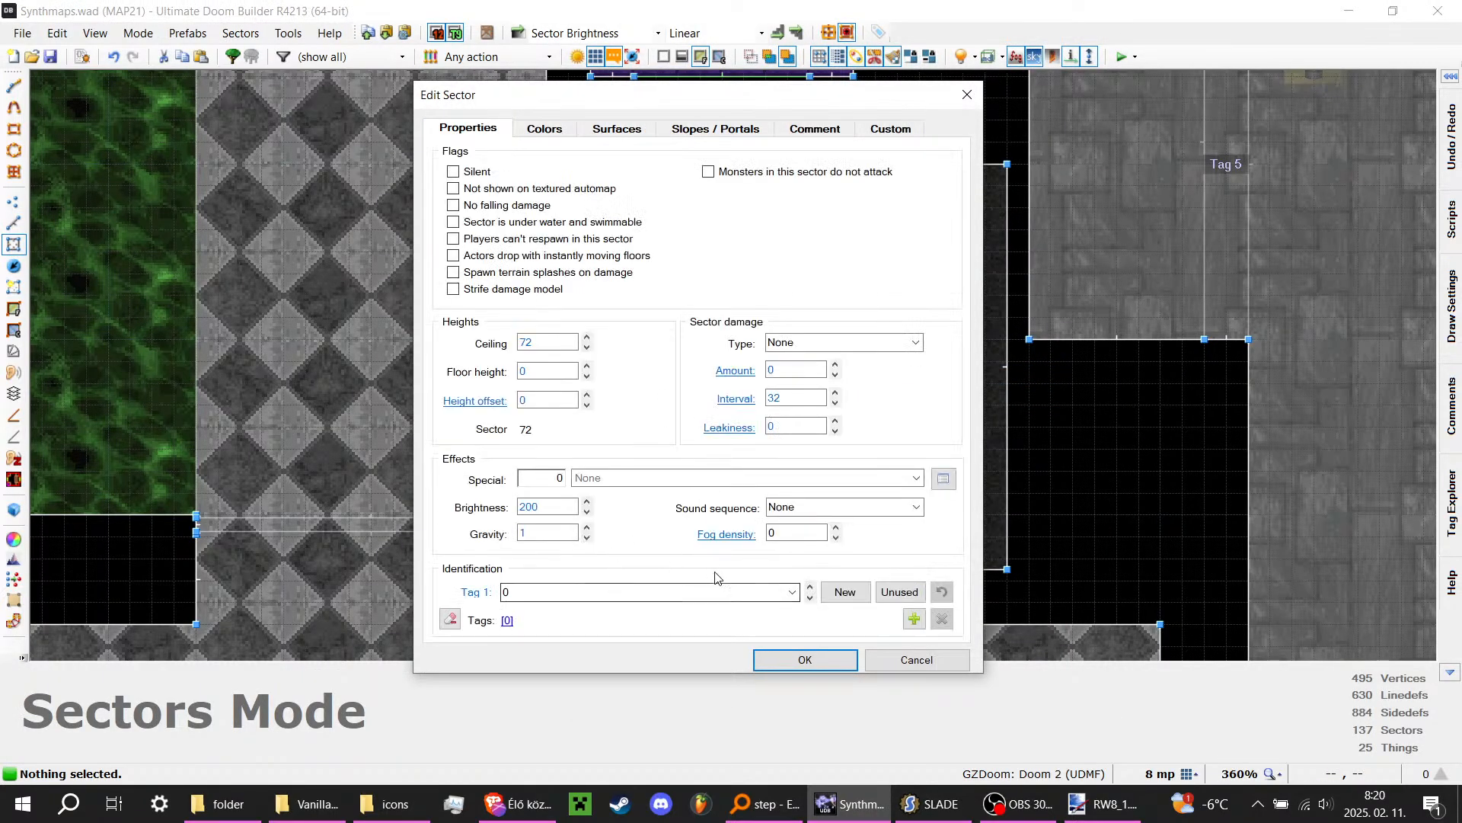
left_click(847, 597)
left_click(805, 659)
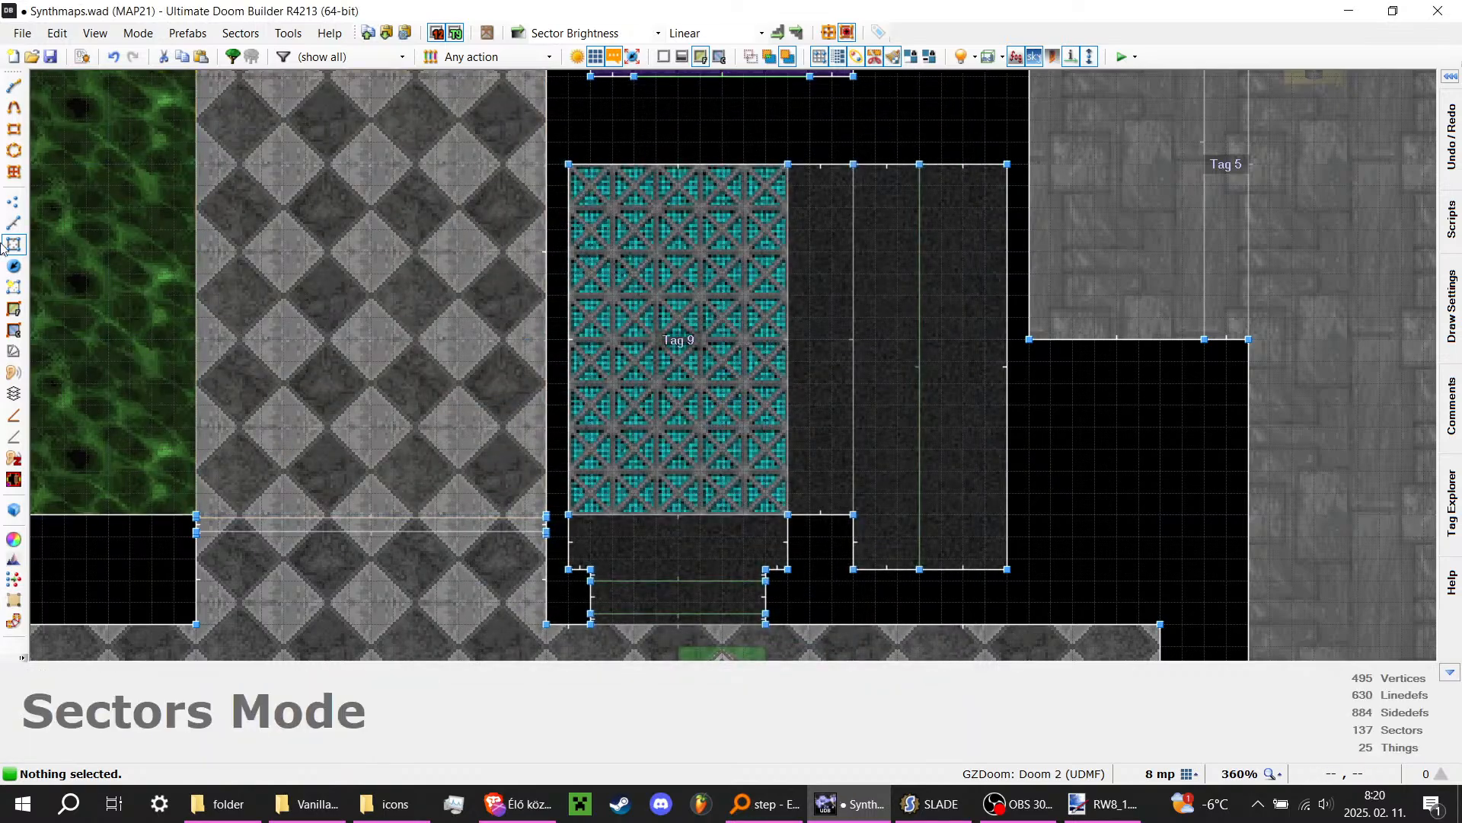
Step: Assign action 62, Platform Lower Wait Raise, to the linedef along the grated platform's lower edge
left_click(13, 223)
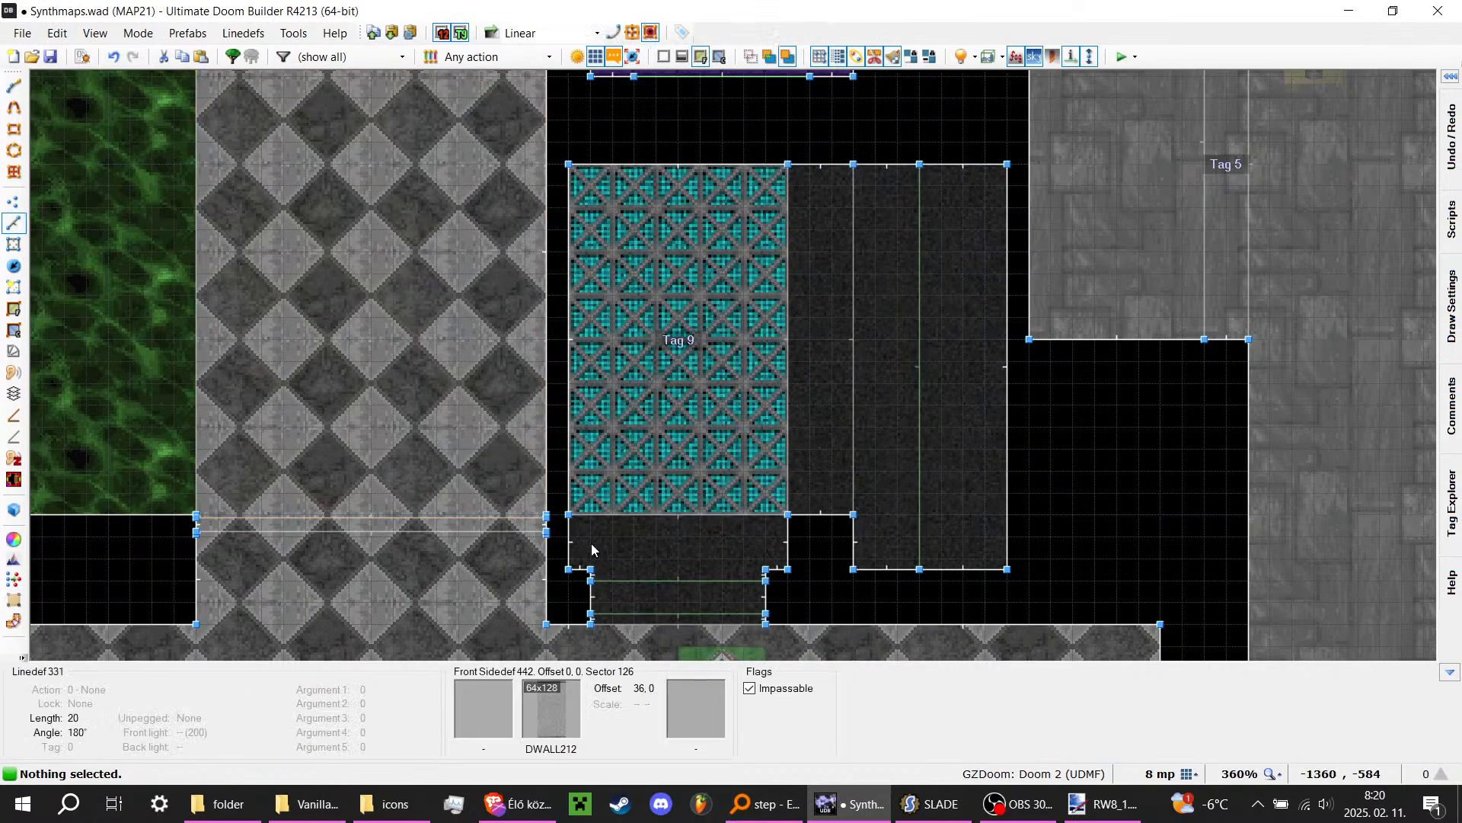
right_click(644, 519)
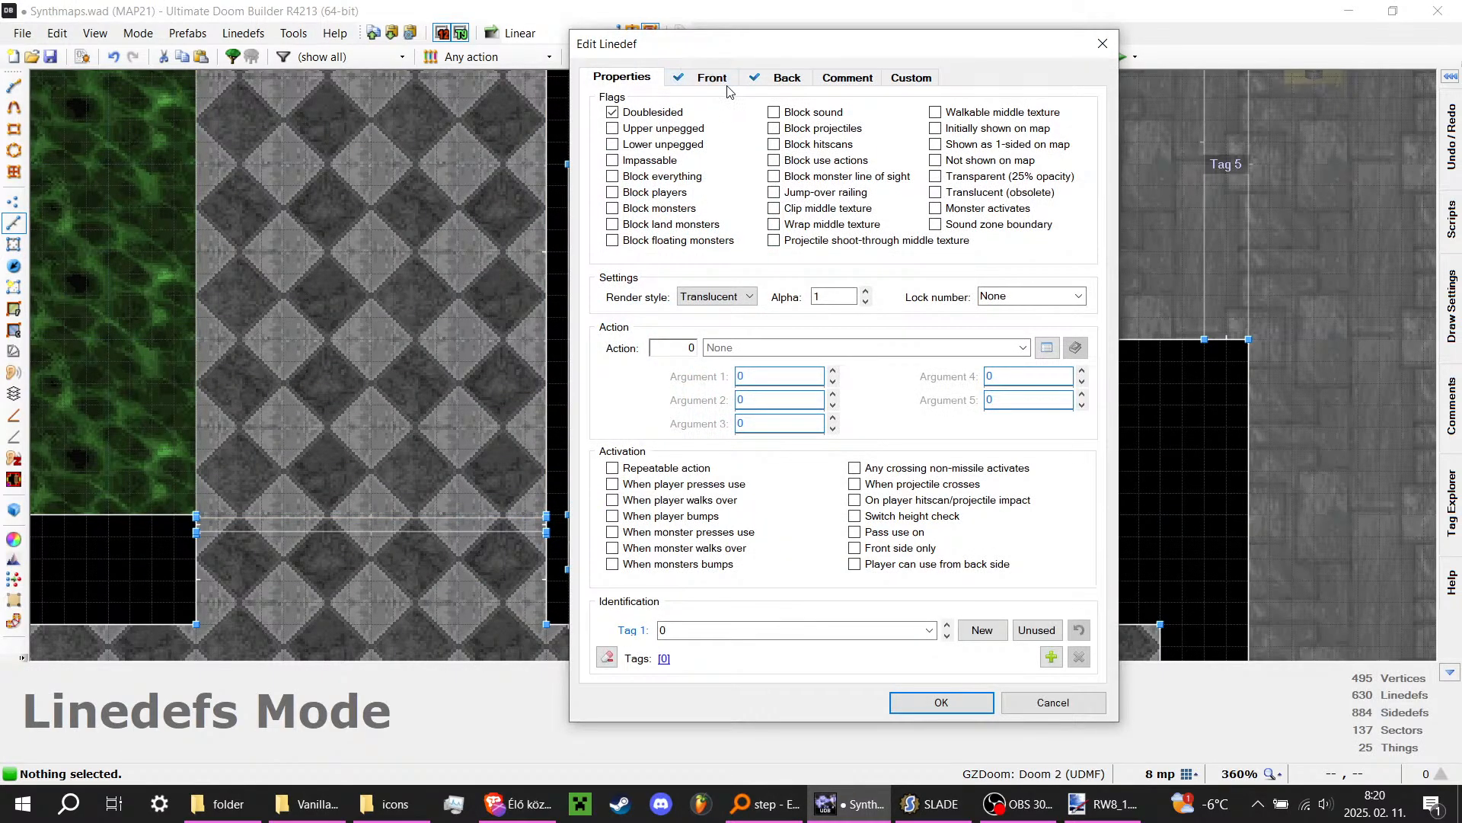
left_click(1056, 348)
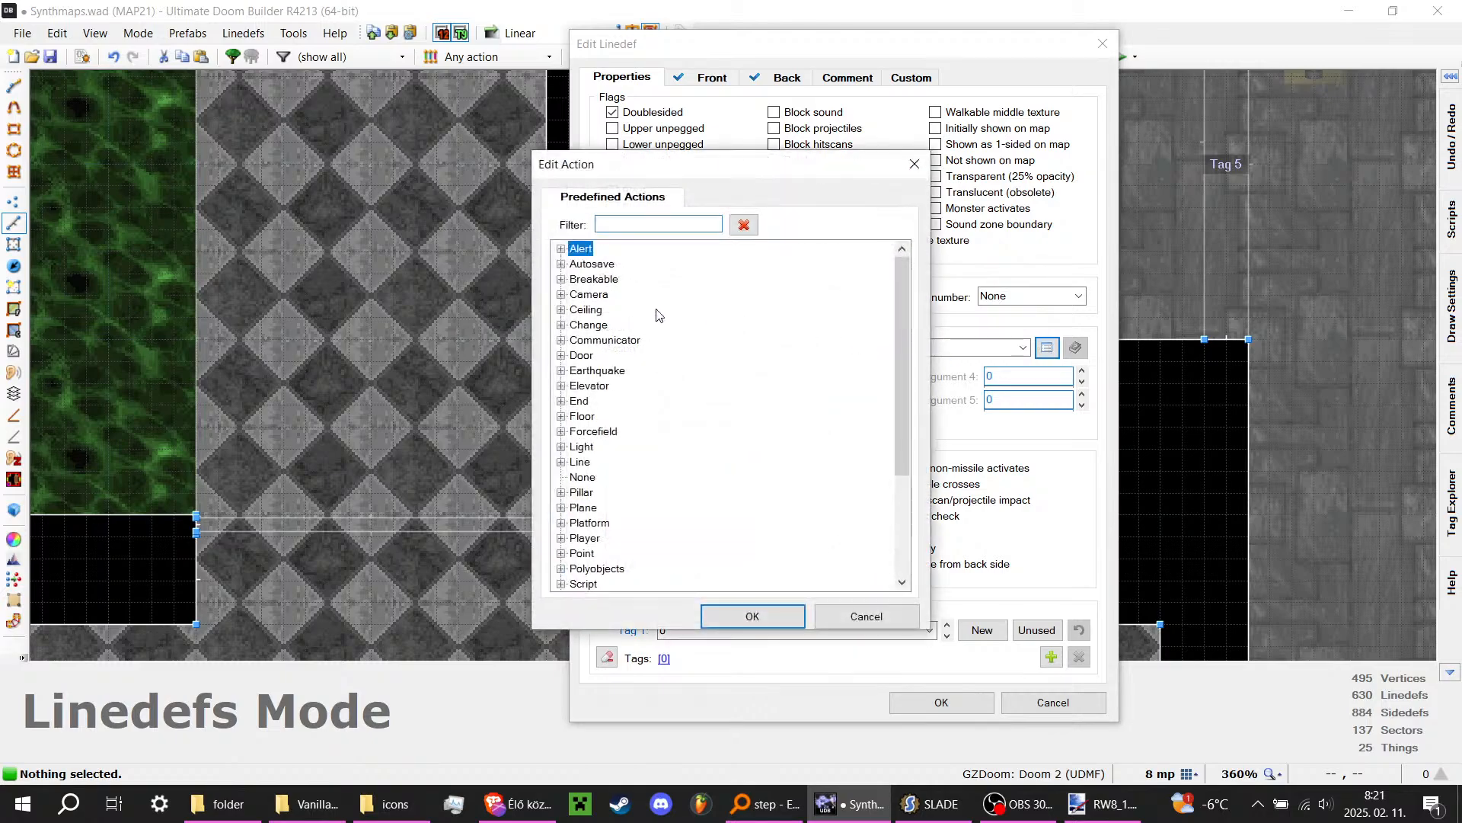
double_click(601, 524)
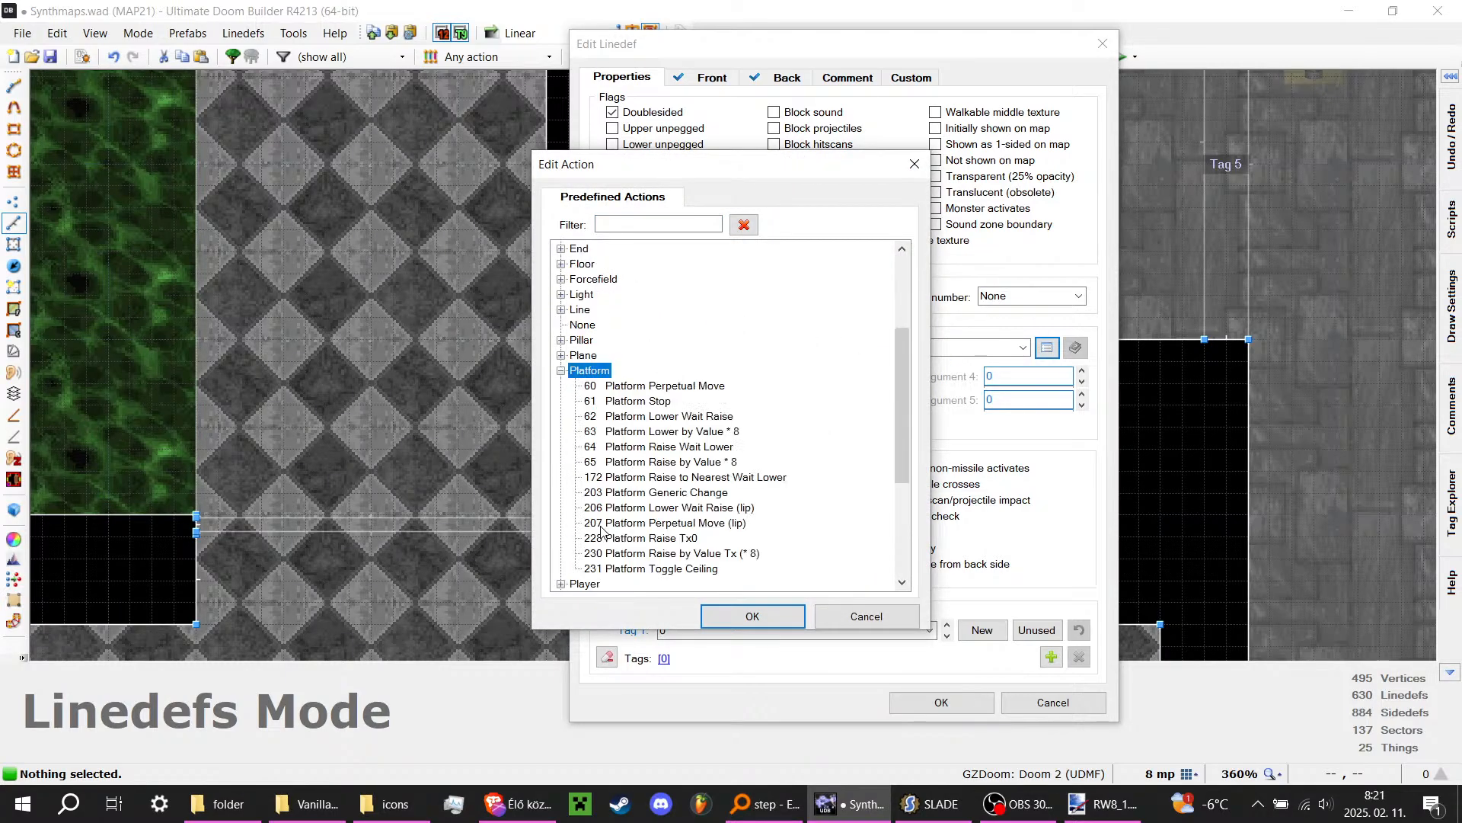
double_click(700, 417)
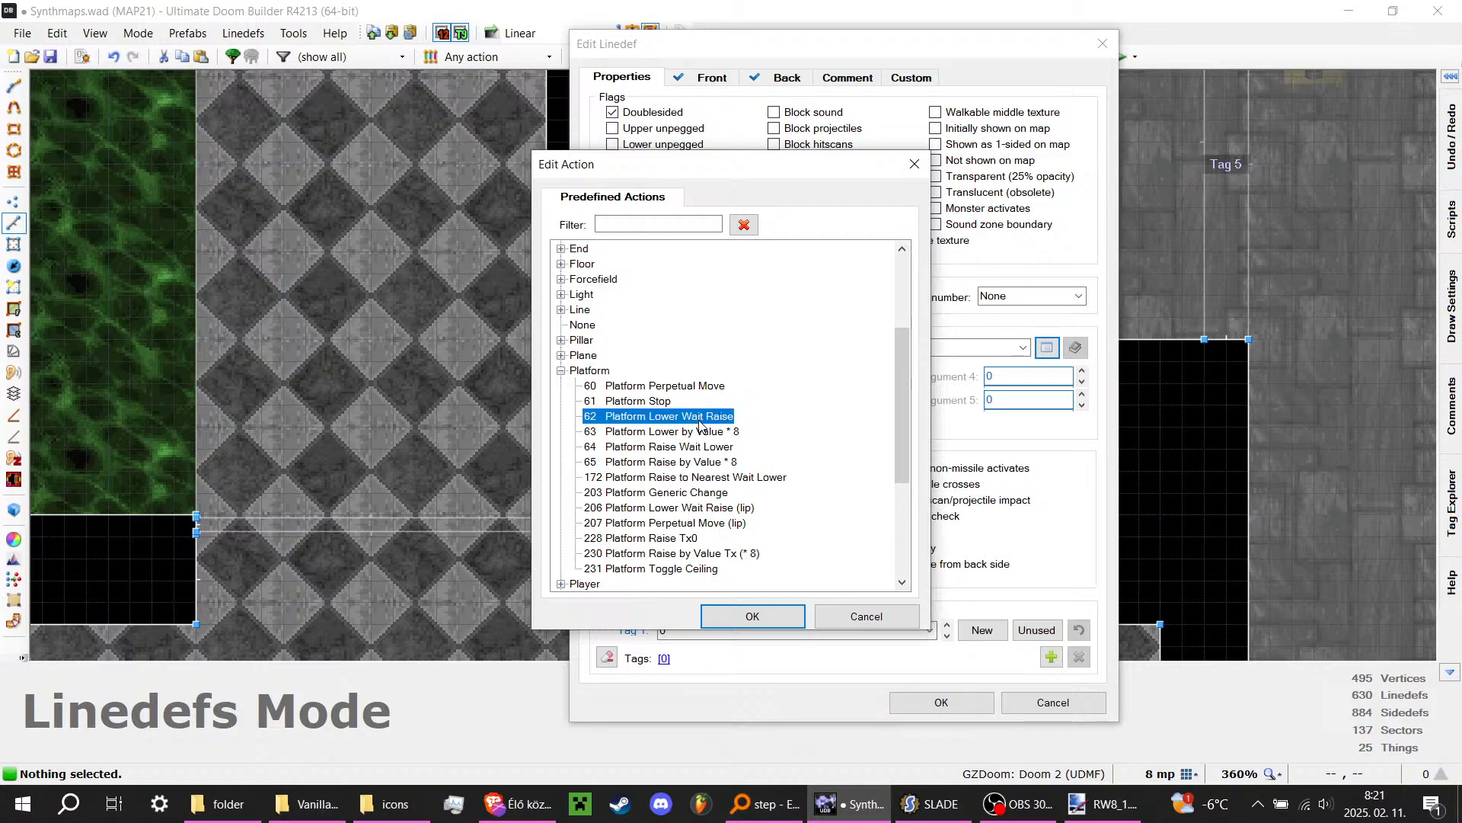
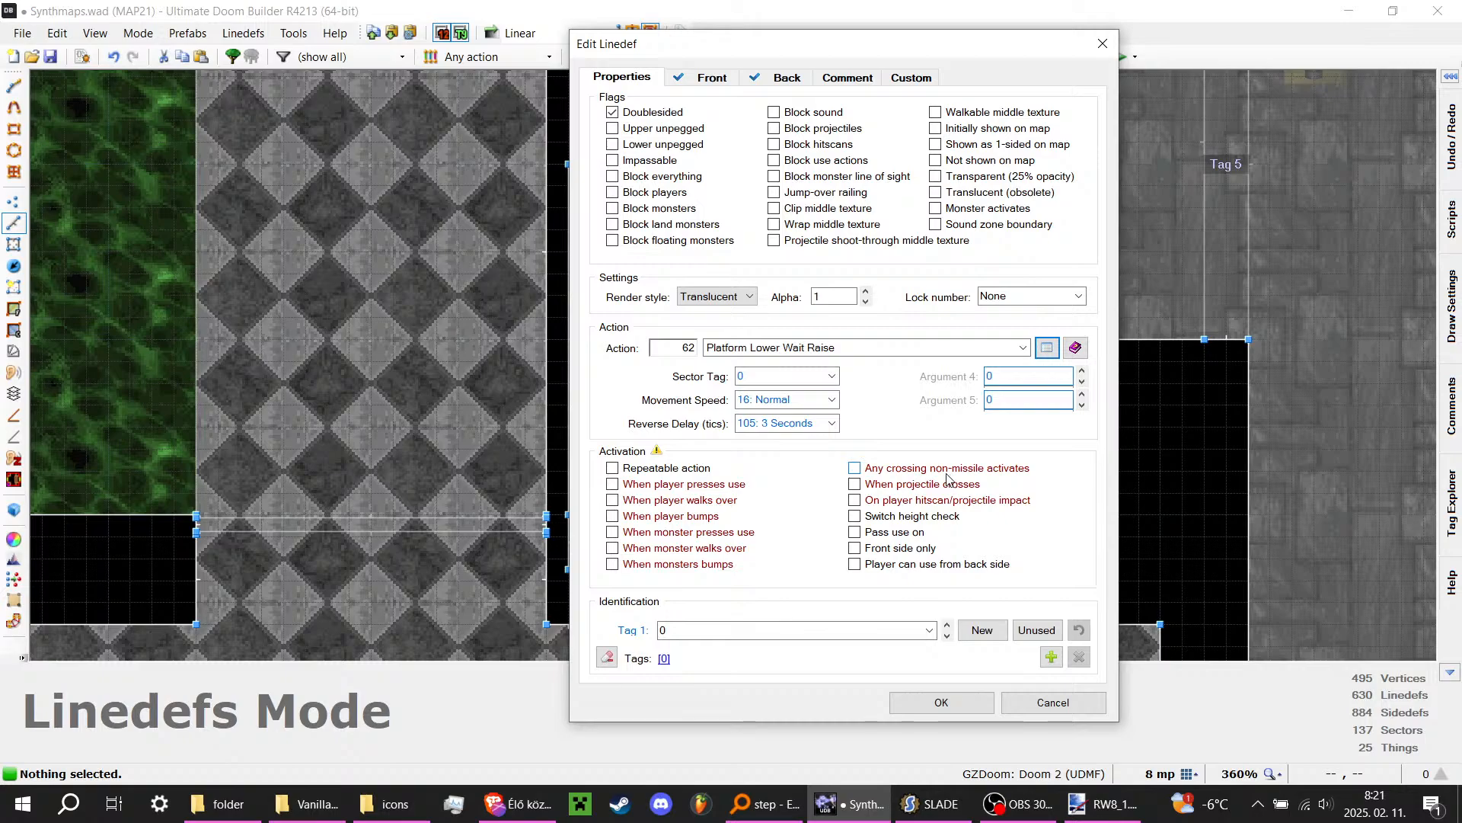
left_click(1018, 803)
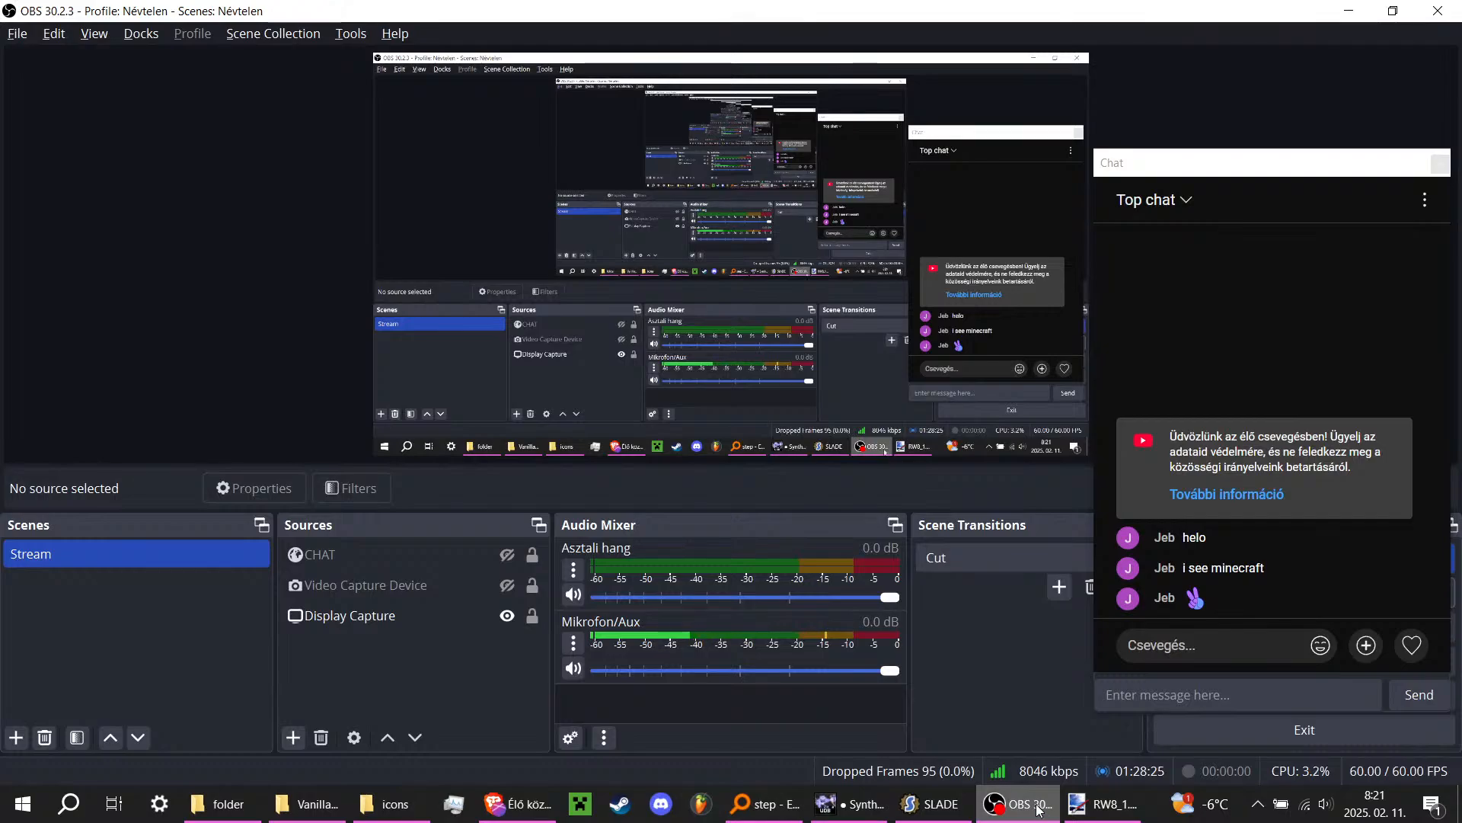
left_click(818, 806)
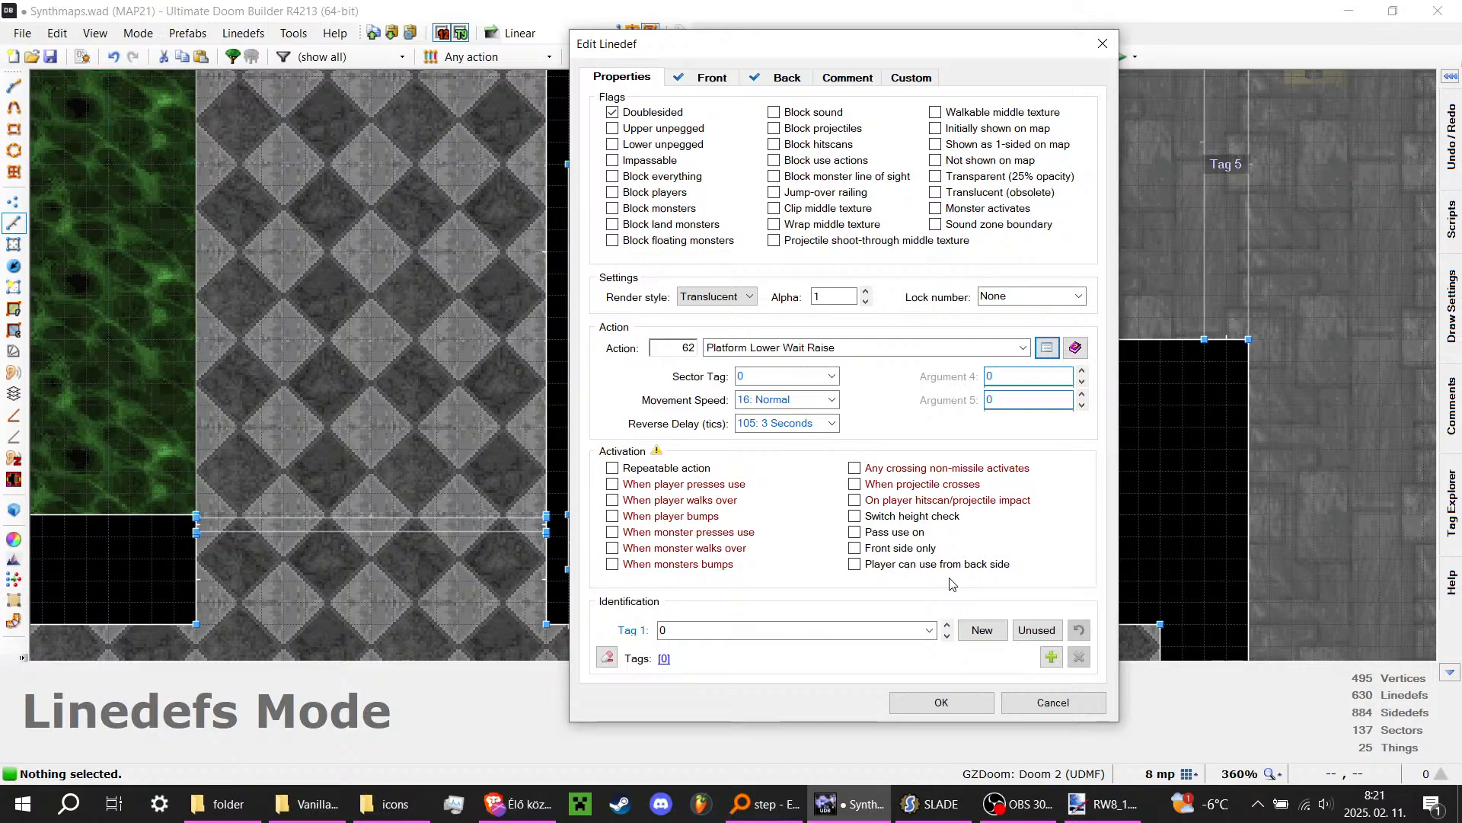
Step: Configure the lower-edge lift action with sector tag 9 and movement speed 56, as a repeatable action activated when the player walks over
double_click(792, 381)
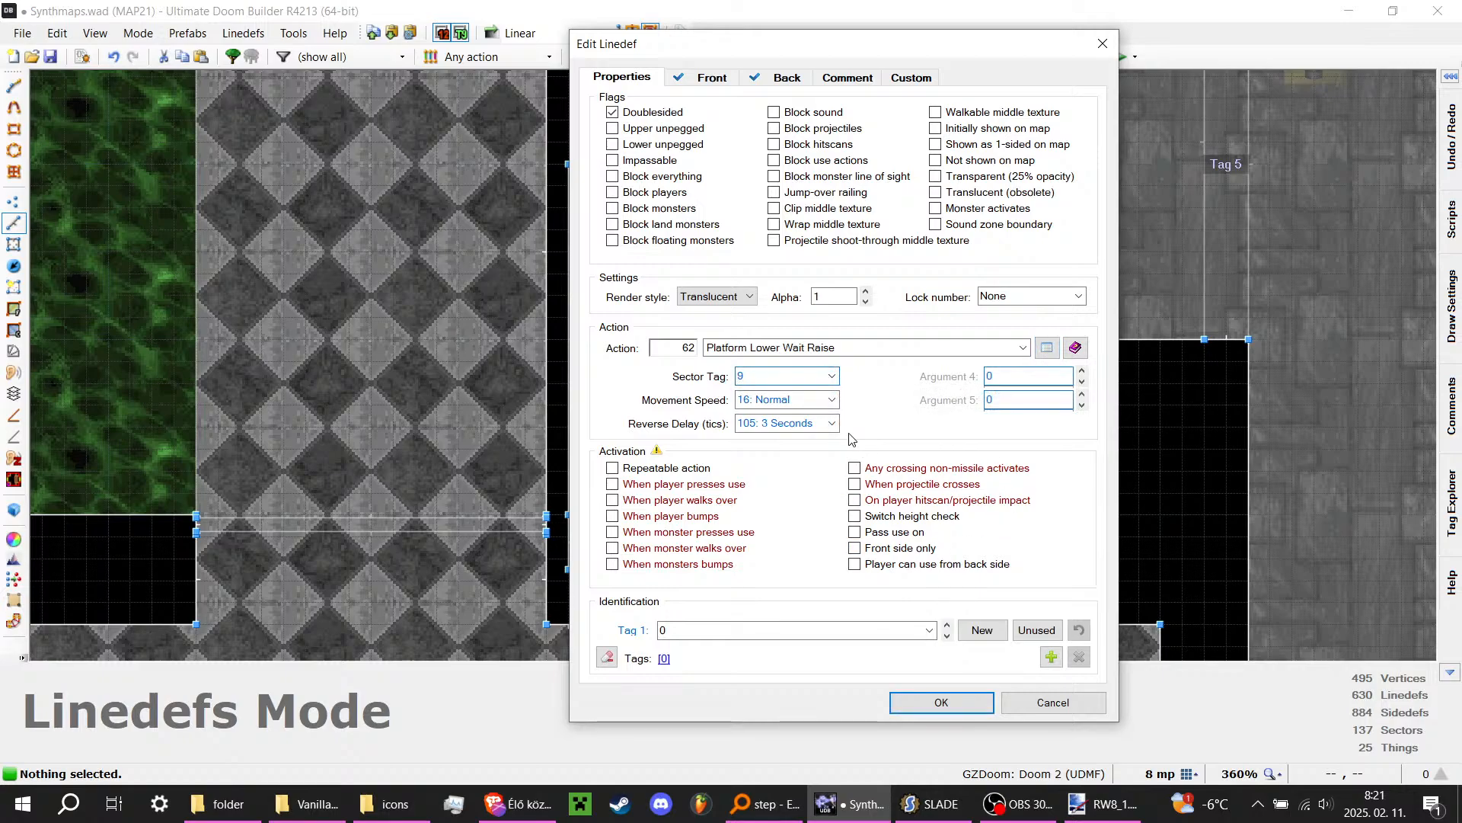
left_click(832, 400)
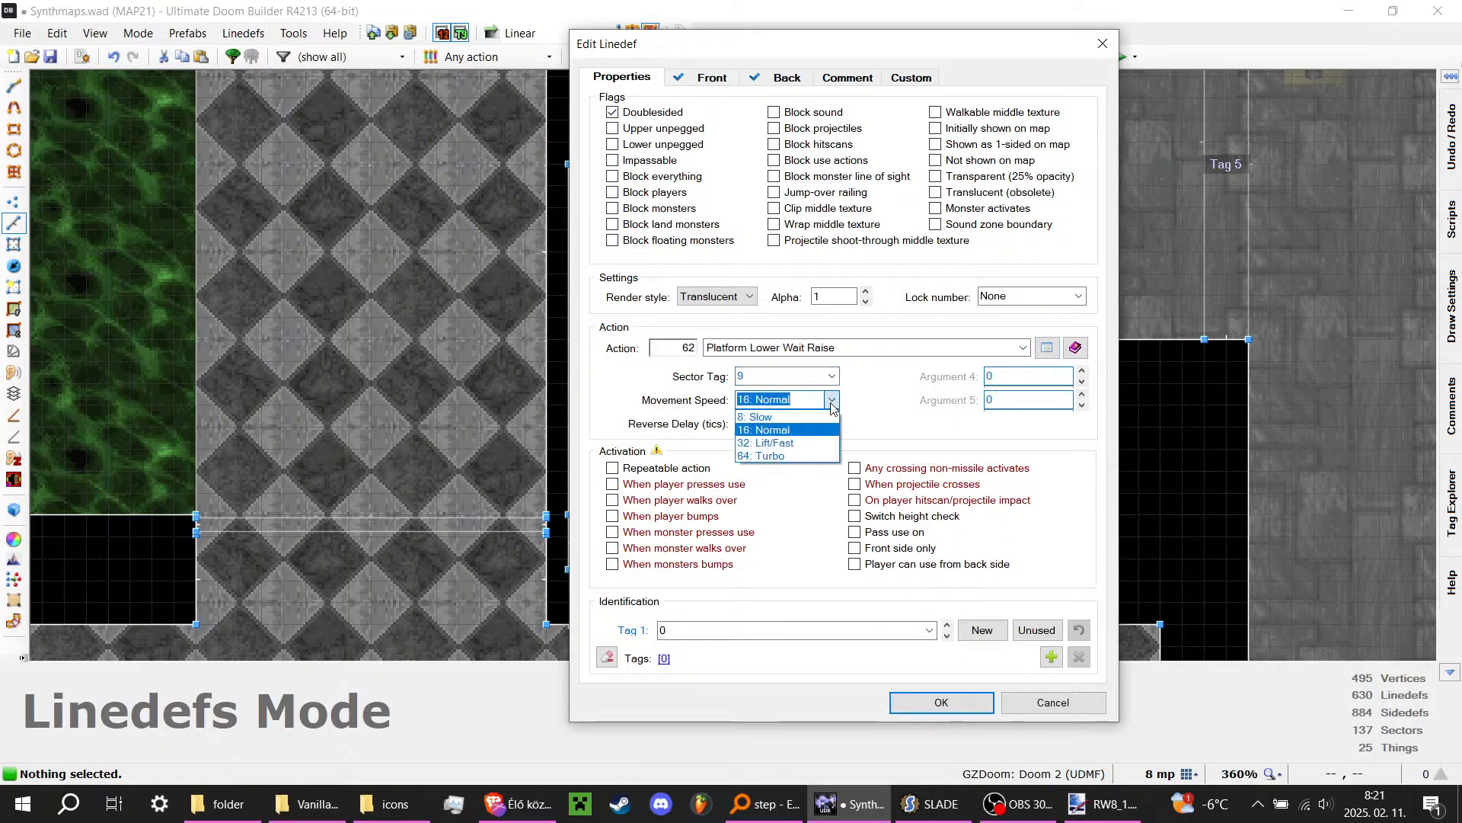
left_click(810, 454)
type("56")
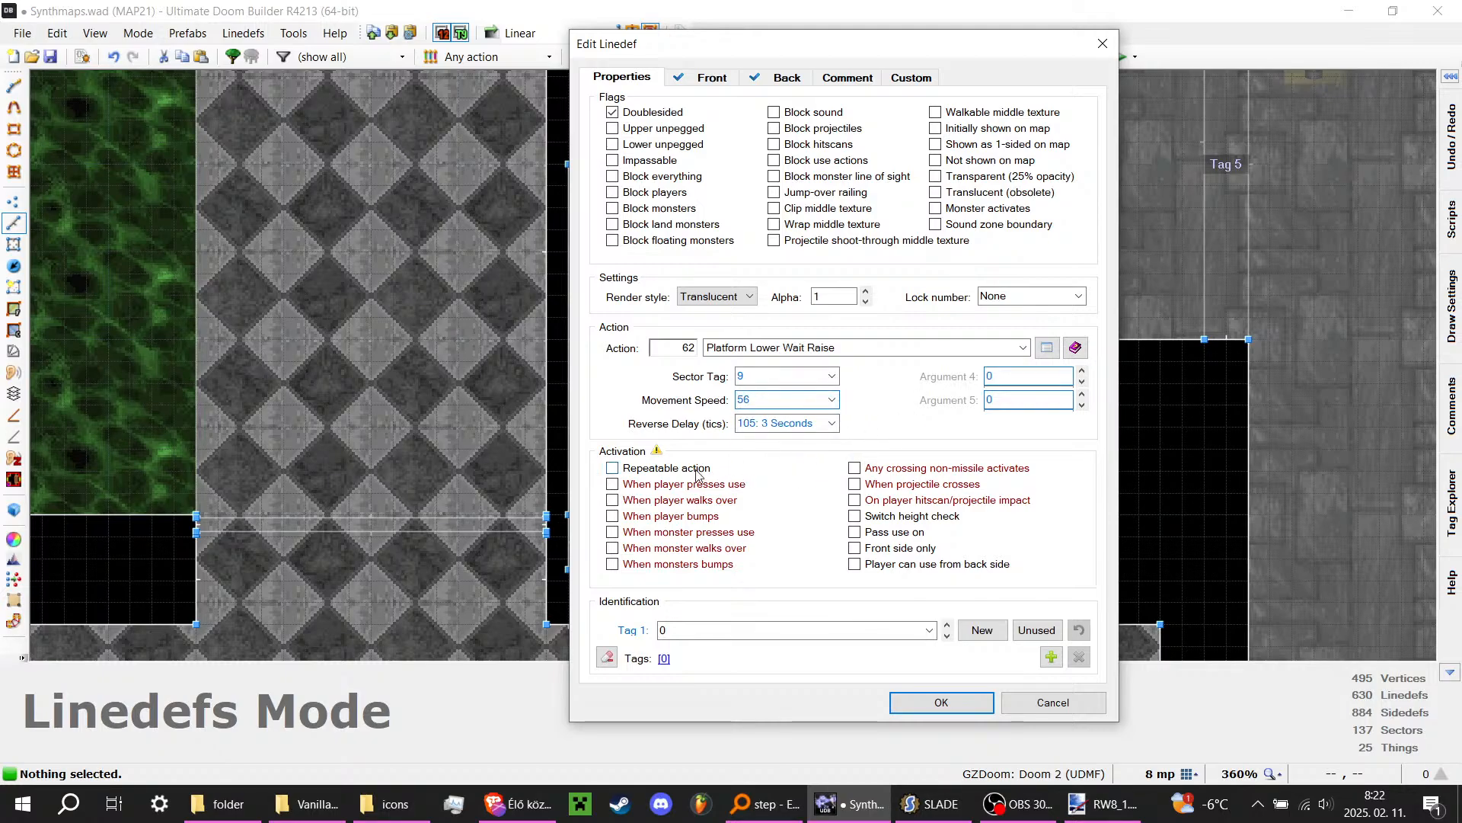
left_click(696, 472)
left_click(722, 504)
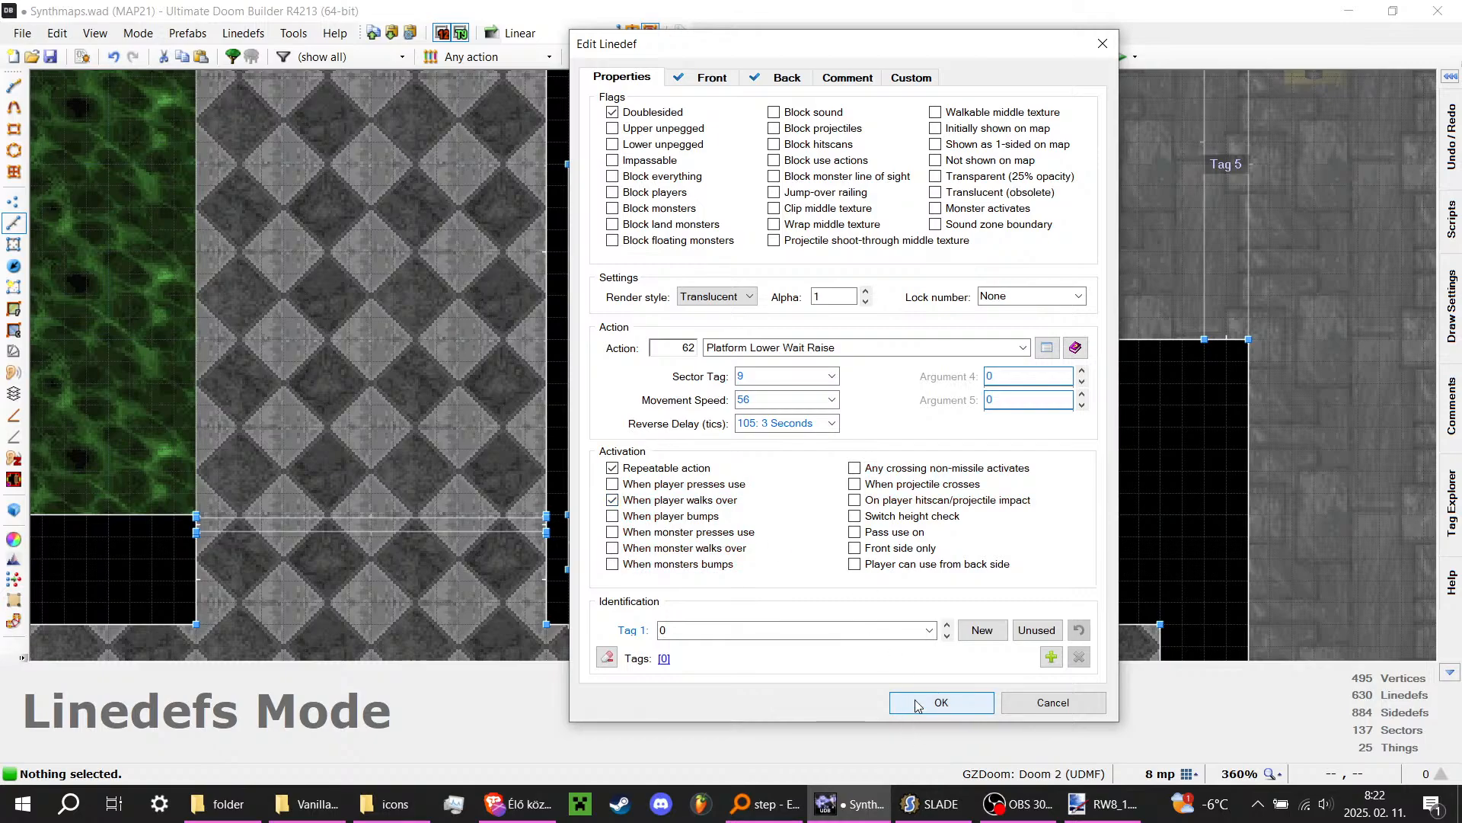
left_click(917, 704)
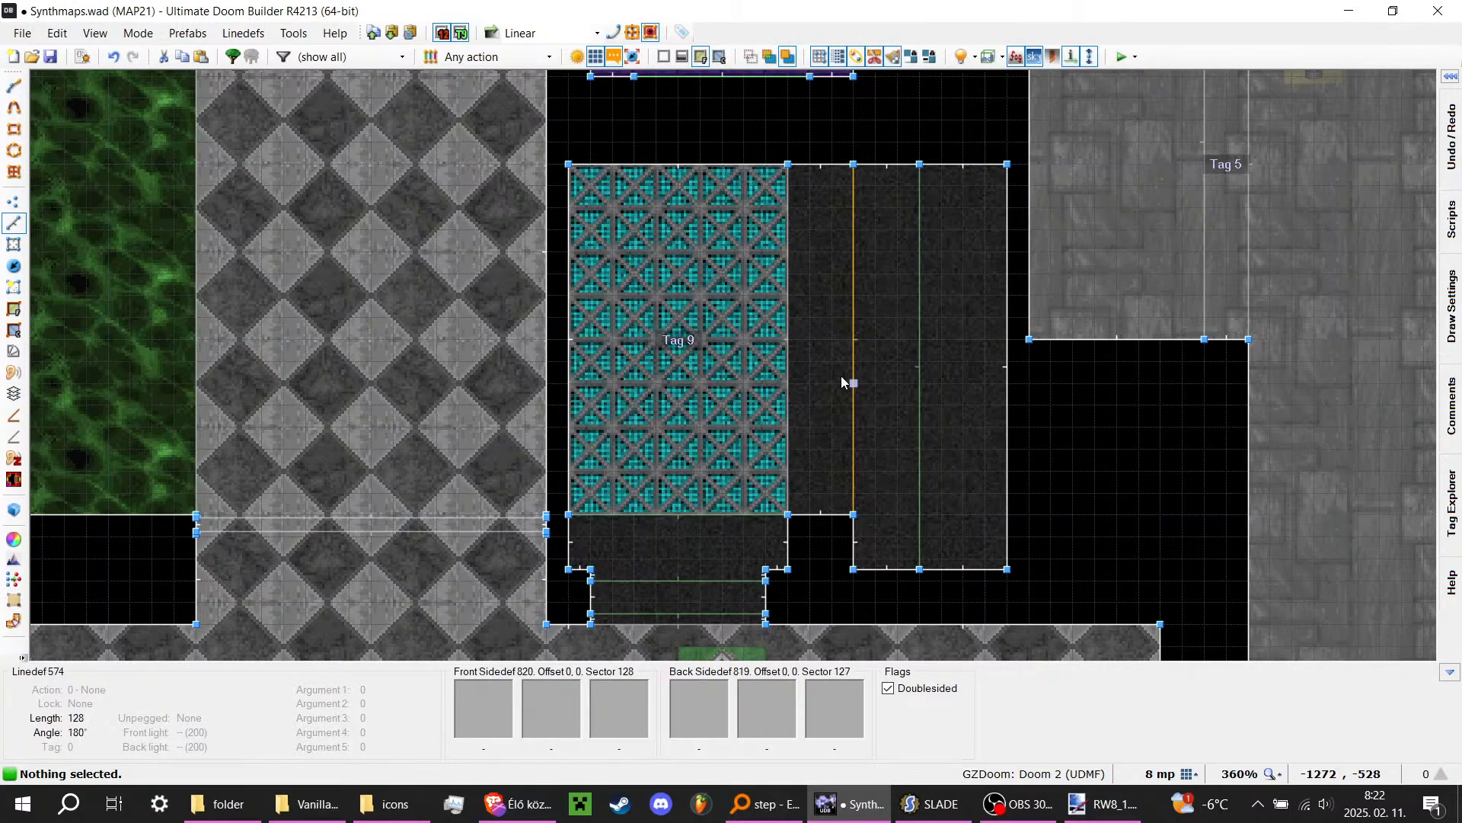
Step: Flip the long linedef on the far side of the narrow strip east of the grated platform, and close its properties
key("f")
right_click(842, 382)
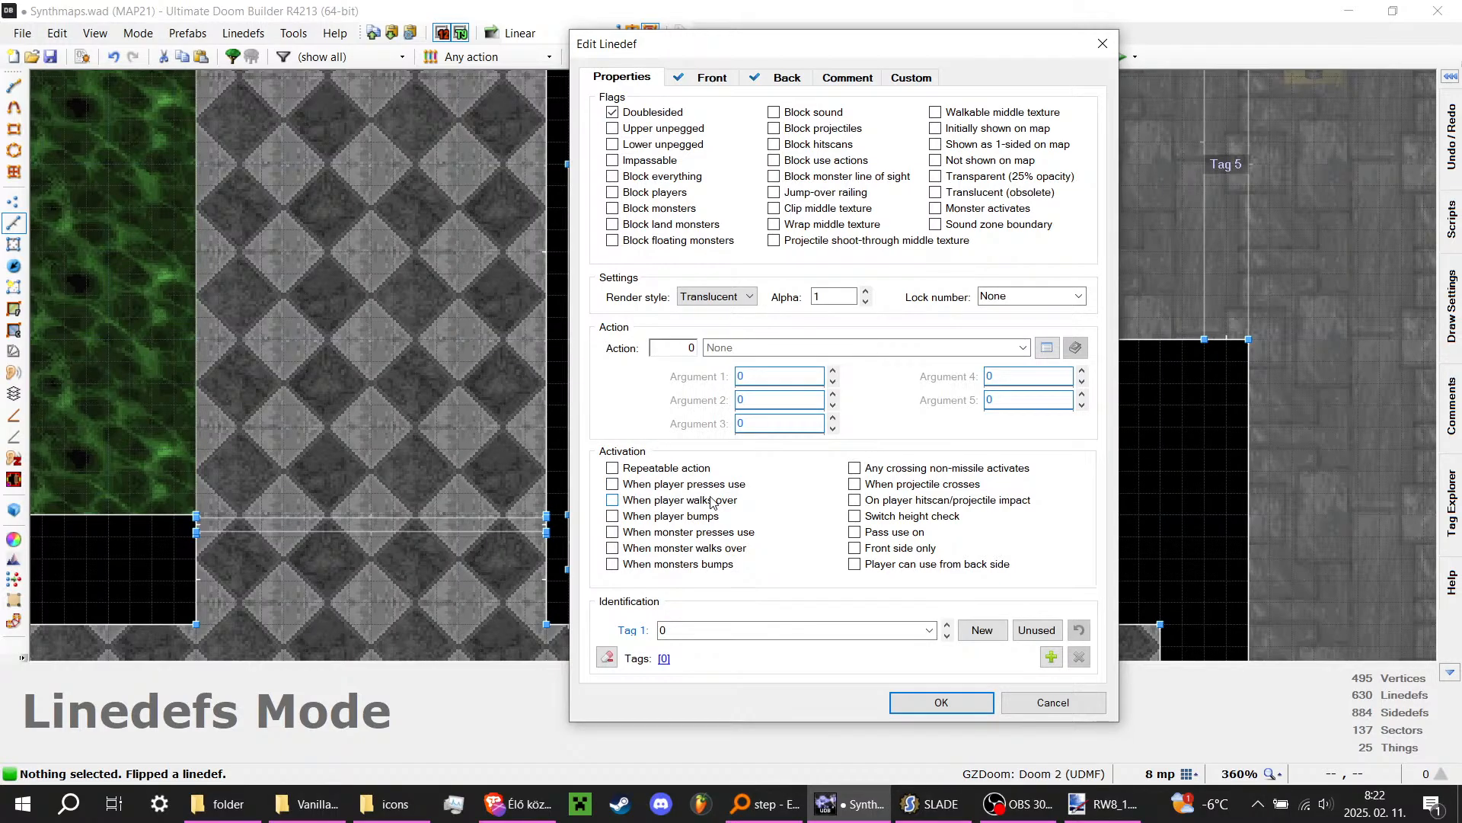
key("Escape")
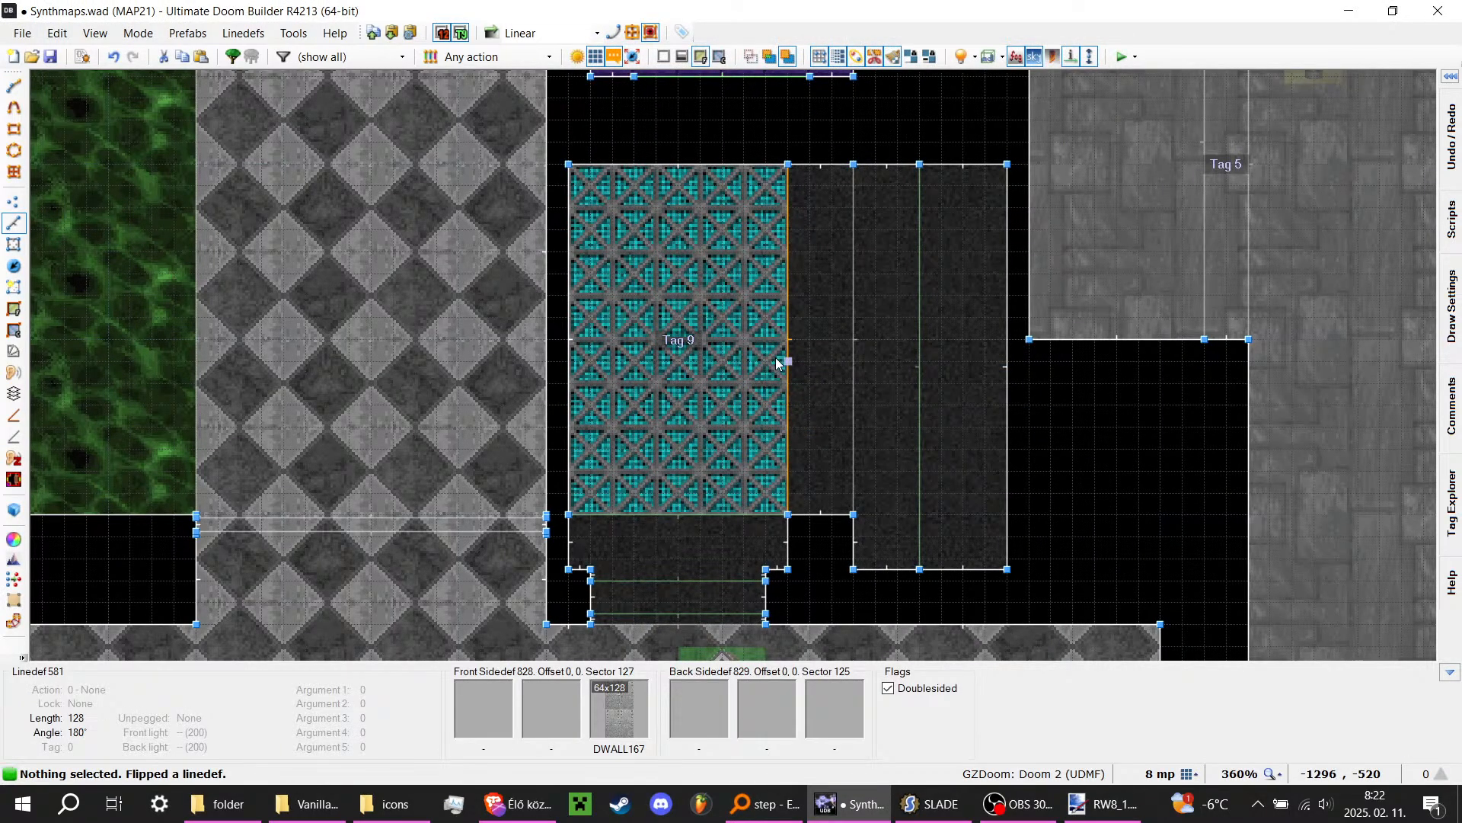
Step: Assign action 62, Platform Lower Wait Raise, to the linedef along the grated platform's east edge
right_click(777, 362)
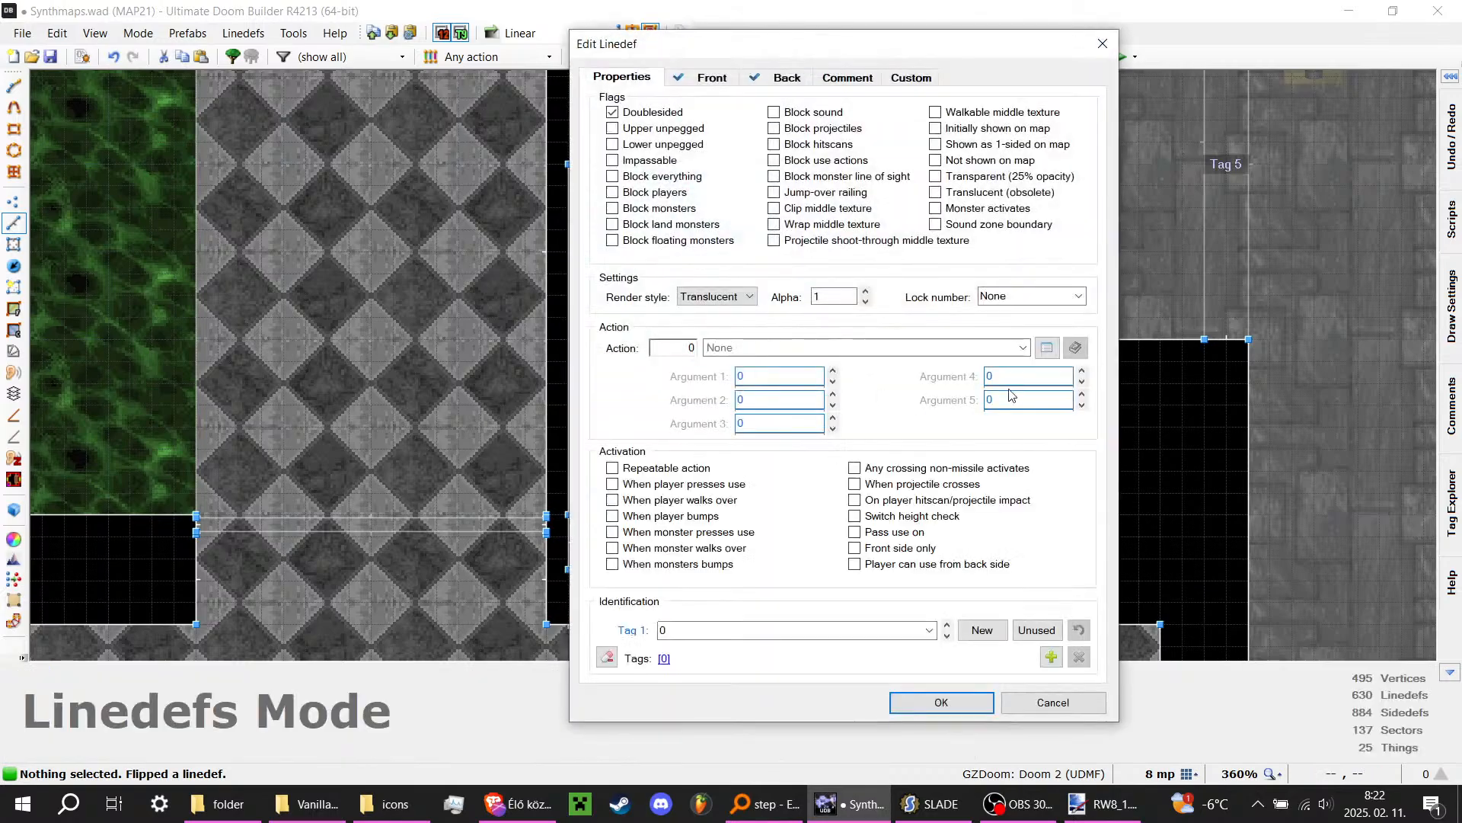
left_click(1045, 347)
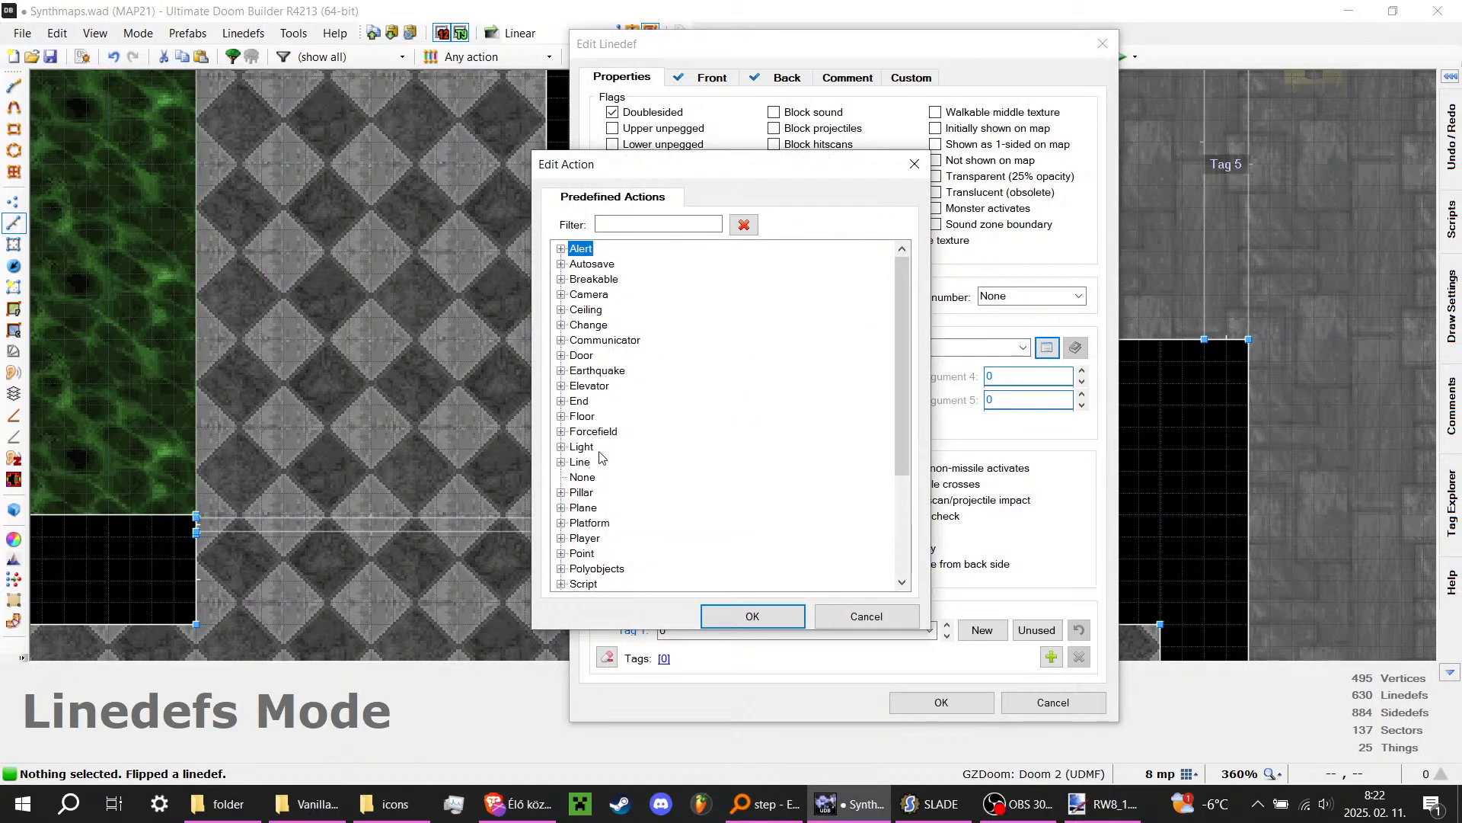
double_click(590, 524)
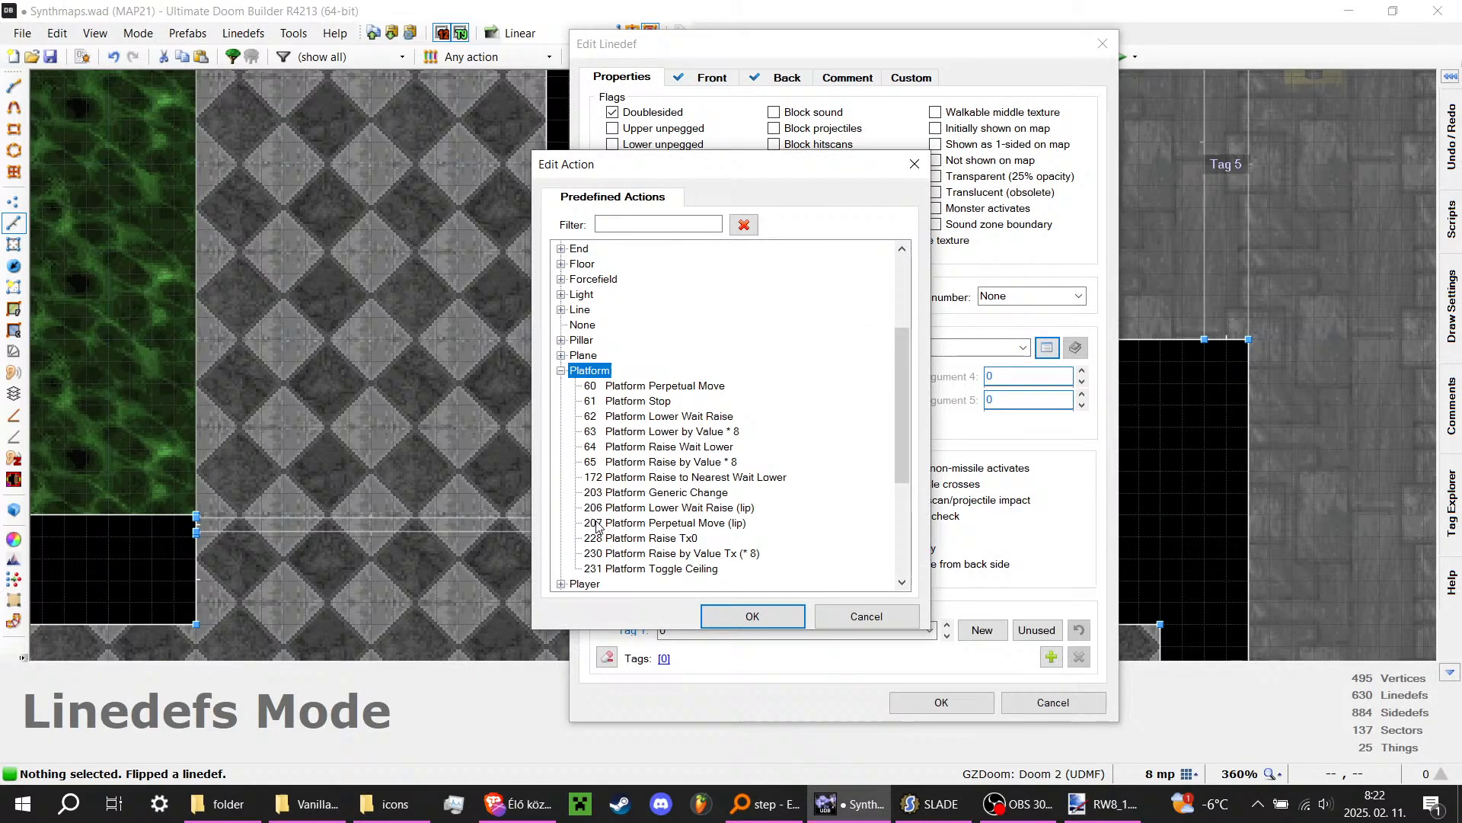
double_click(693, 418)
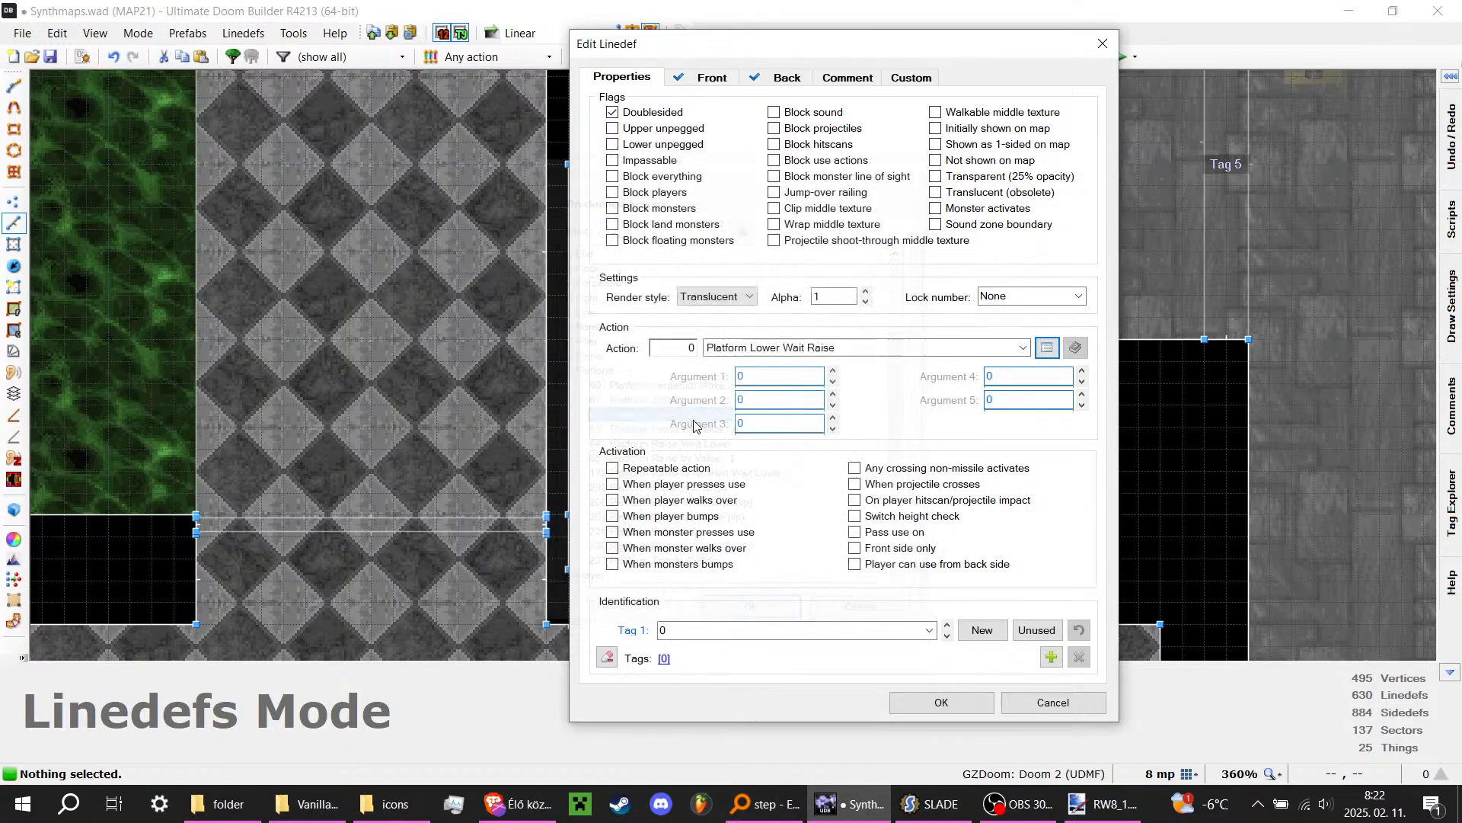
Step: Configure the east-edge lift action with sector tag 9, speed 56 and a 2-second reverse delay, repeatable when the player presses use
left_click(779, 376)
type("9")
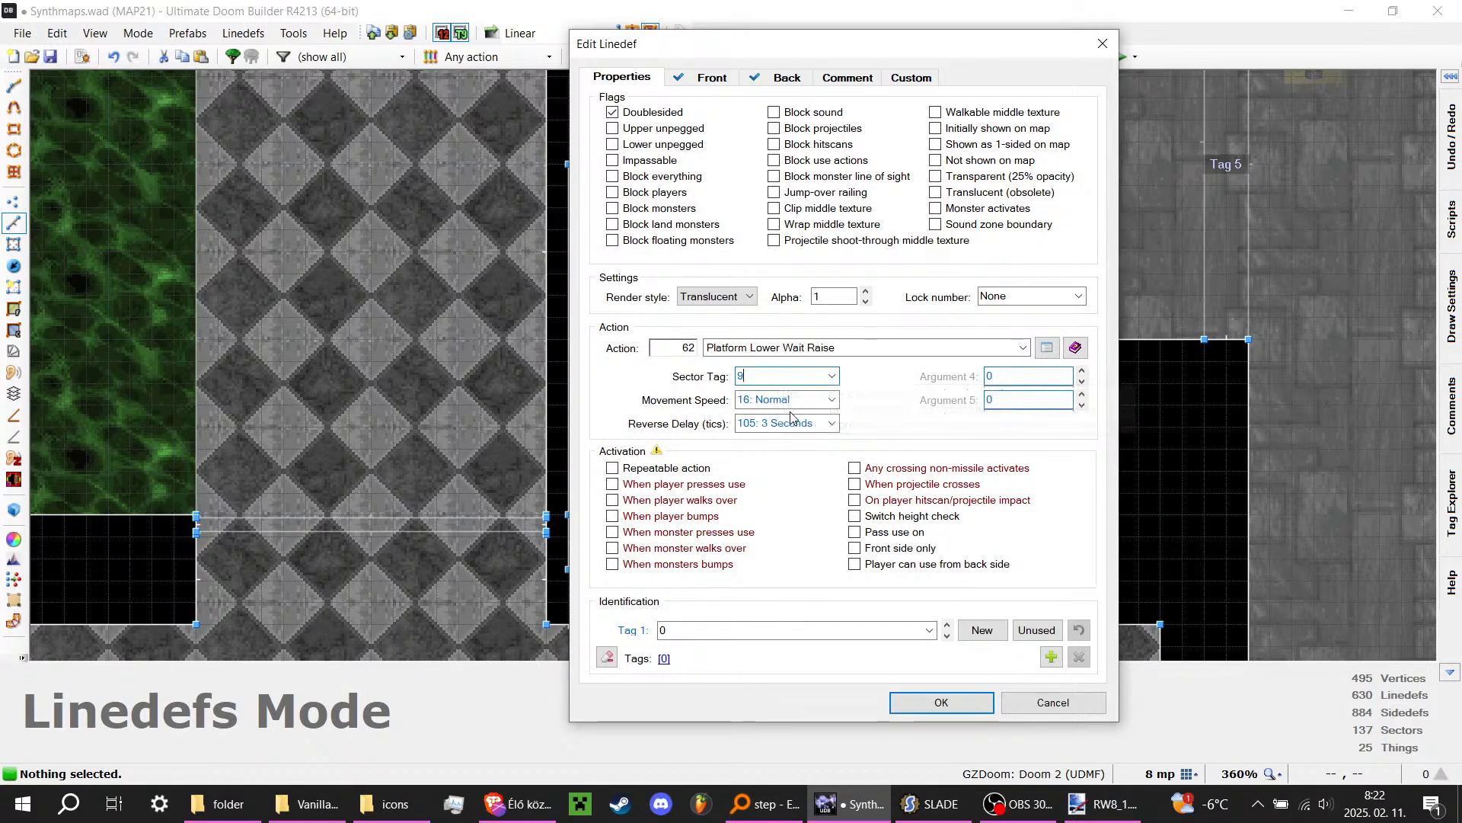
left_click(808, 400)
left_click(831, 400)
type("56")
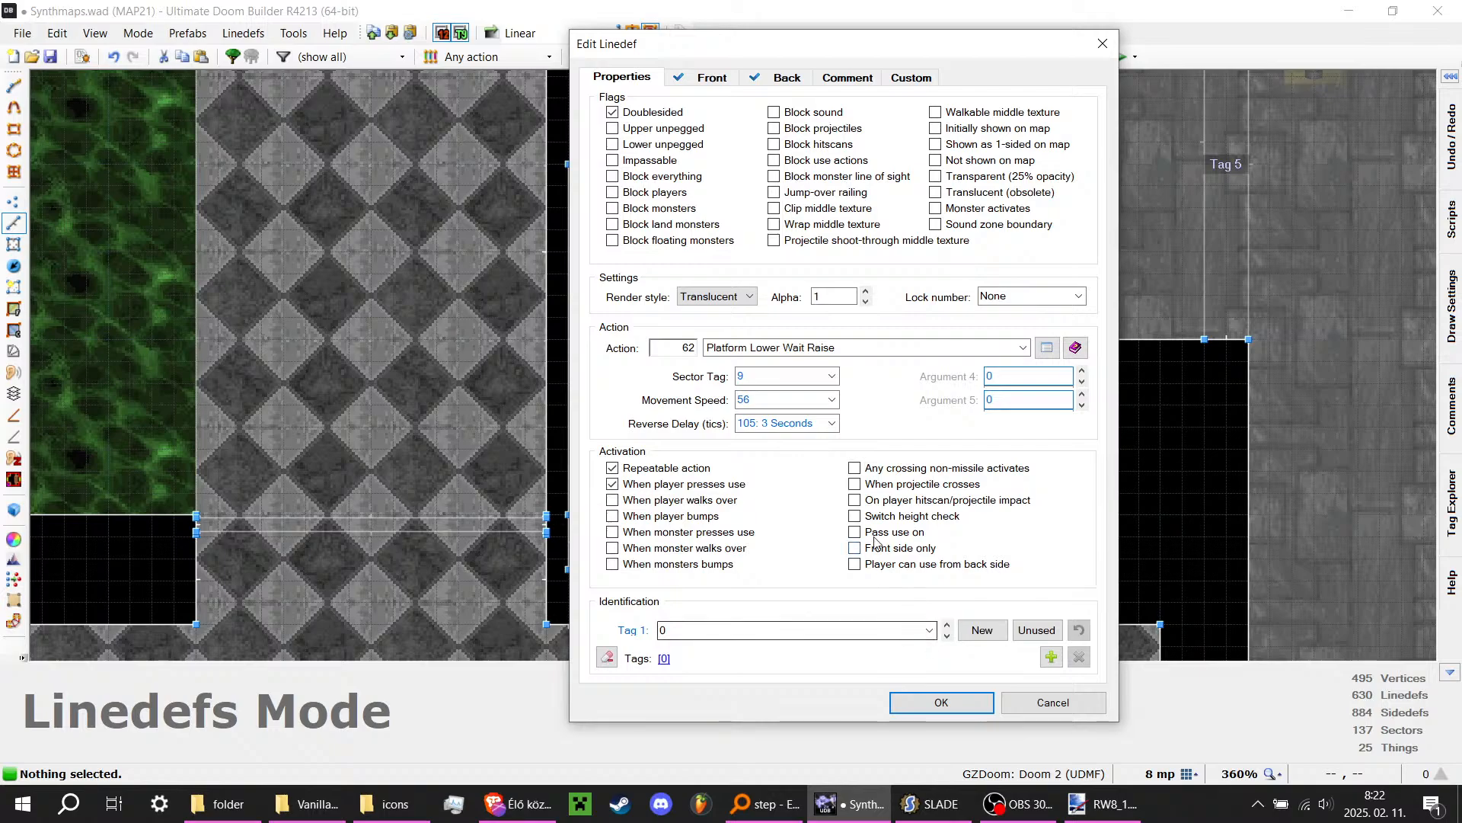
left_click(832, 424)
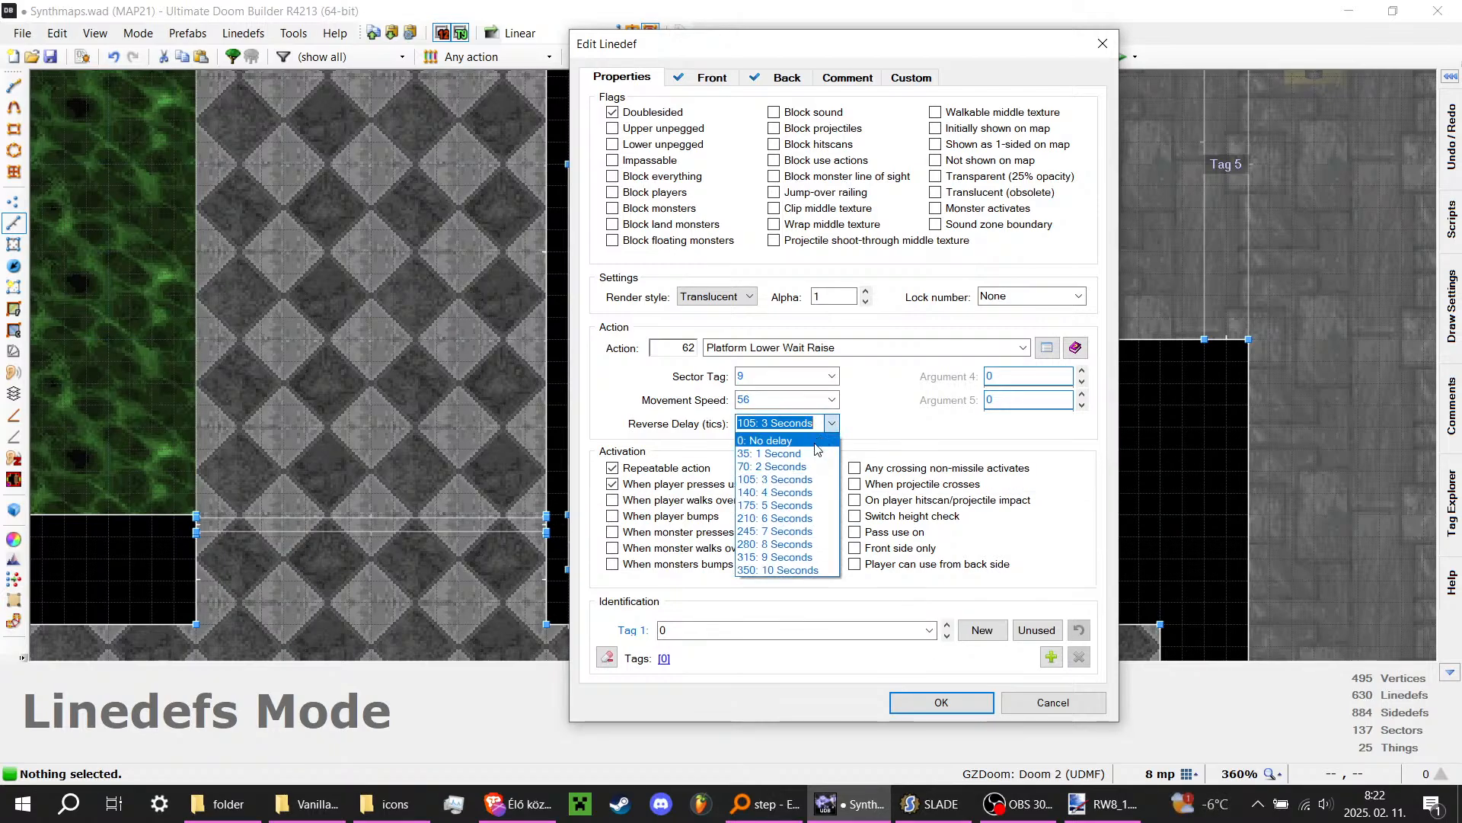
left_click(812, 467)
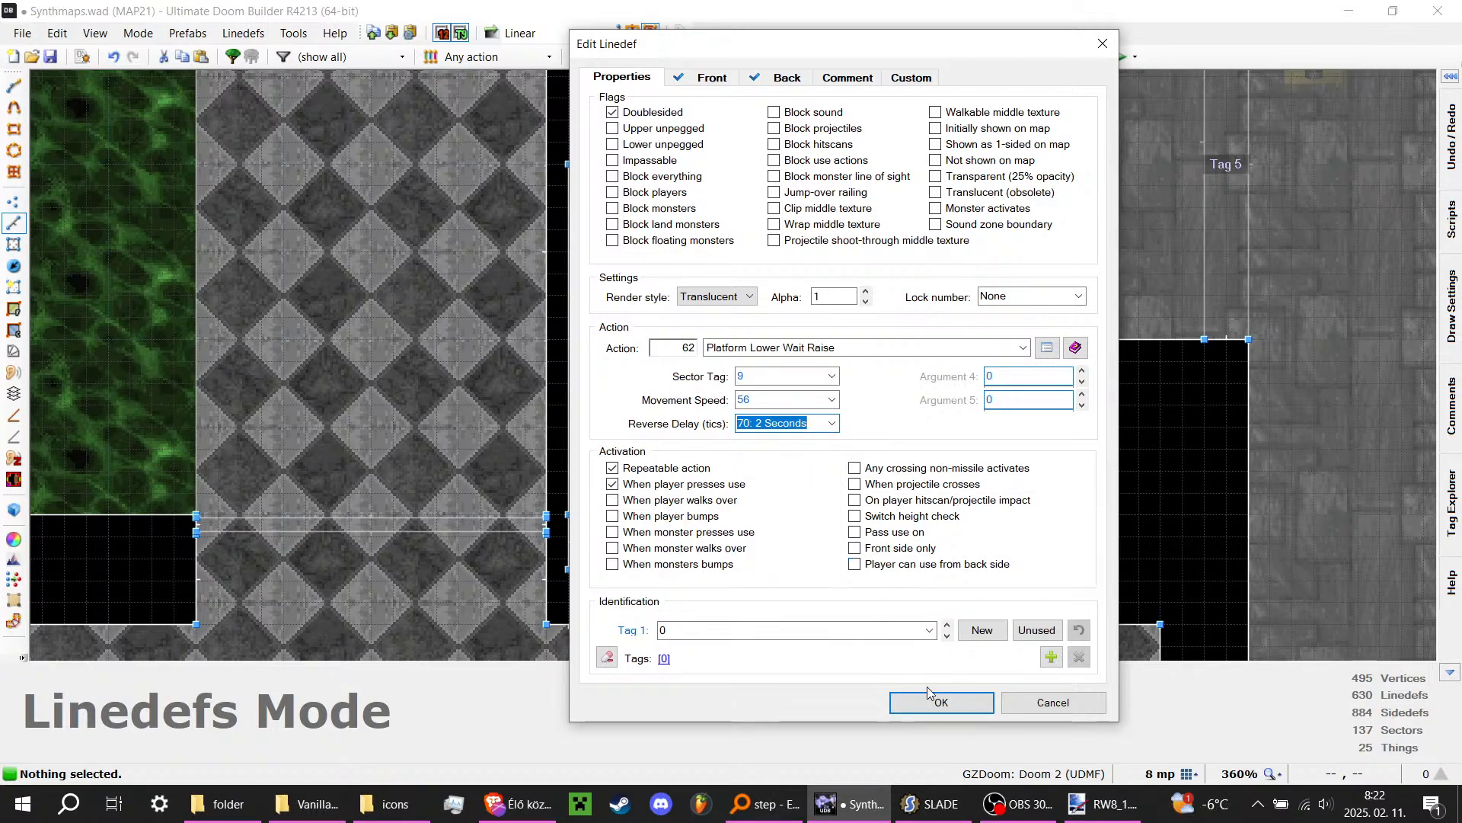
left_click(931, 695)
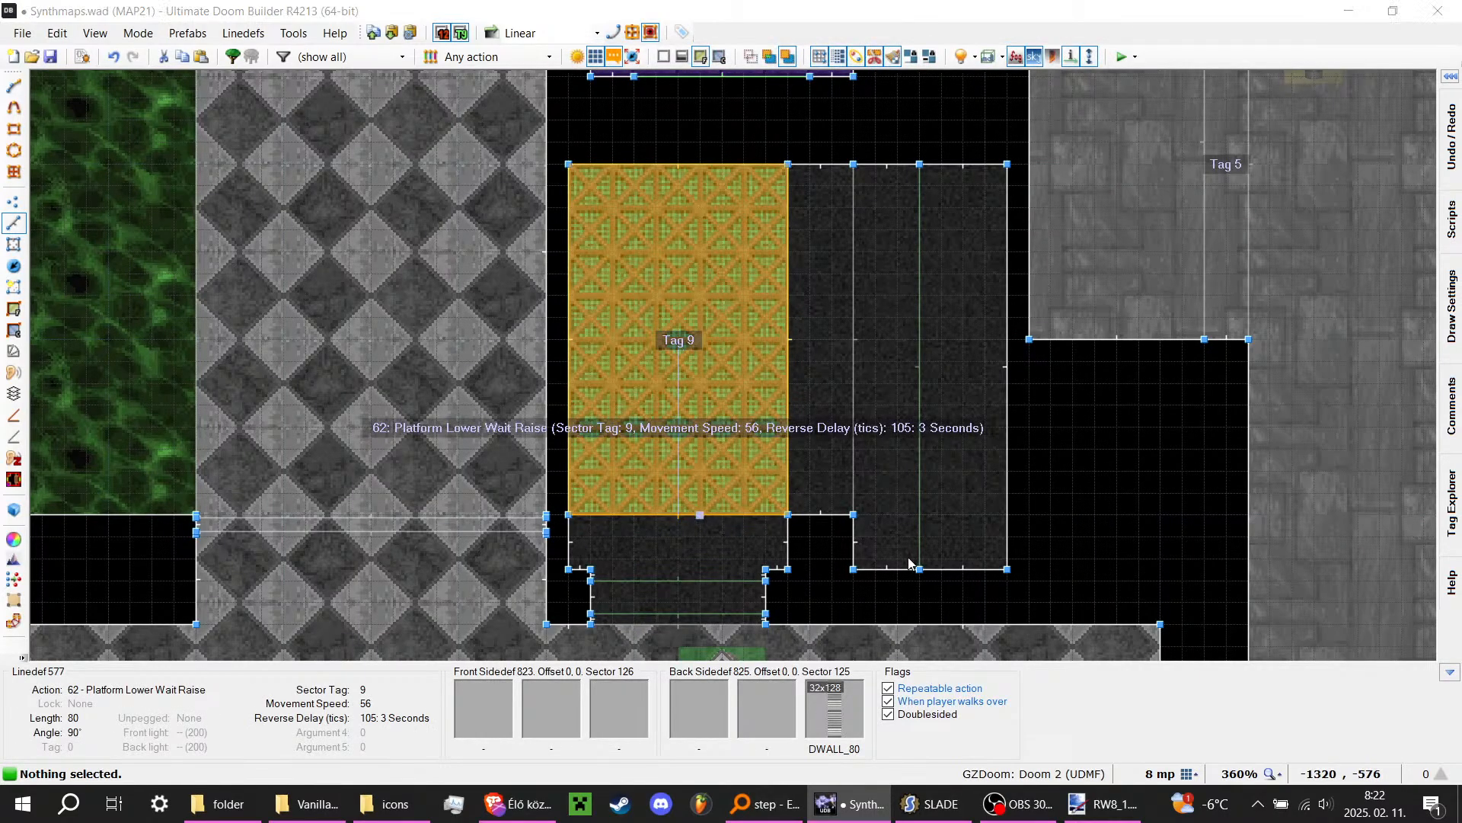
Step: Set the reverse delay of the platform's lower-edge linedef to 70: 2 Seconds, and save the map
right_click(692, 510)
left_click(777, 424)
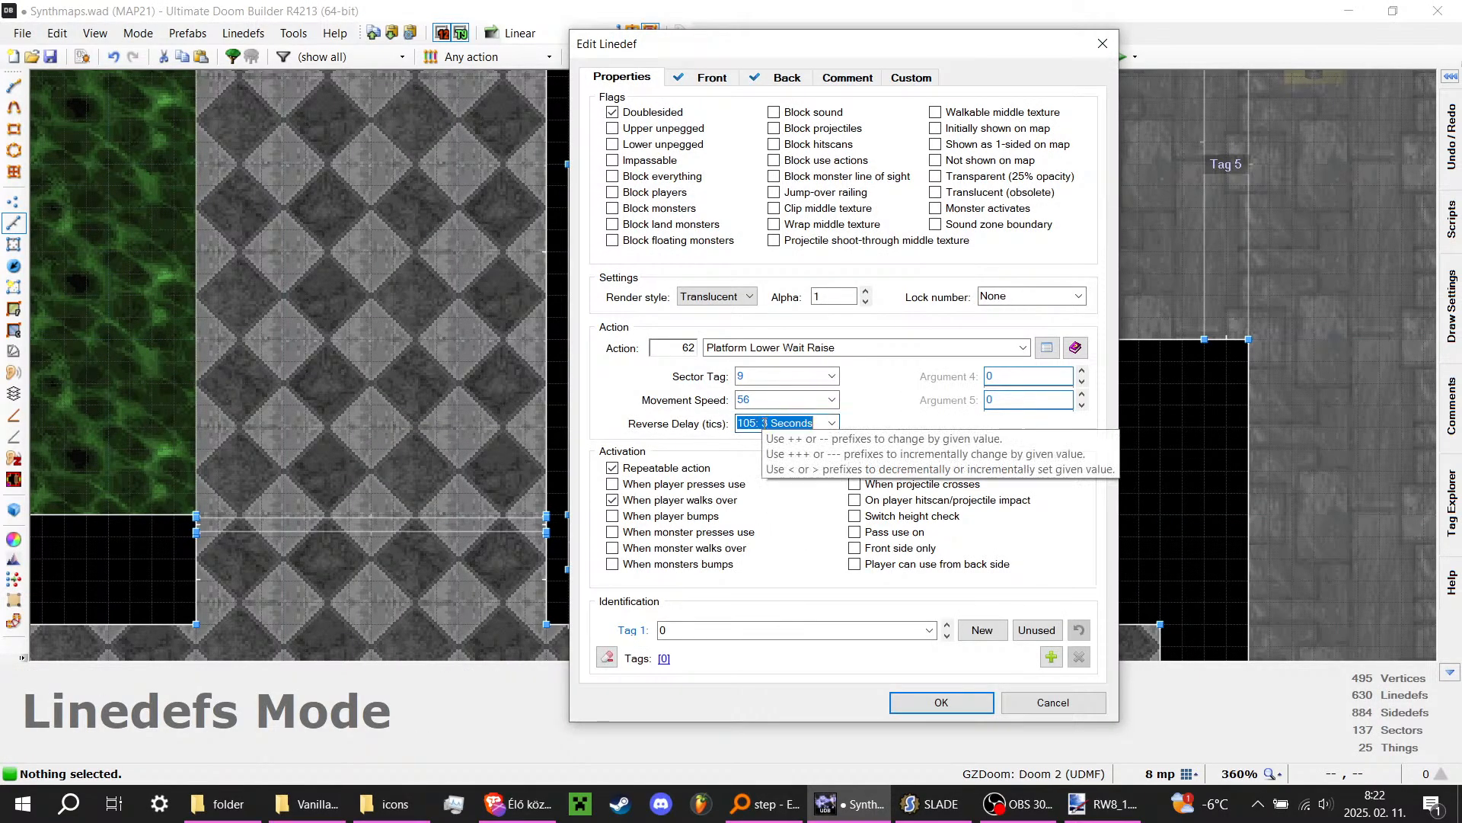
type("70")
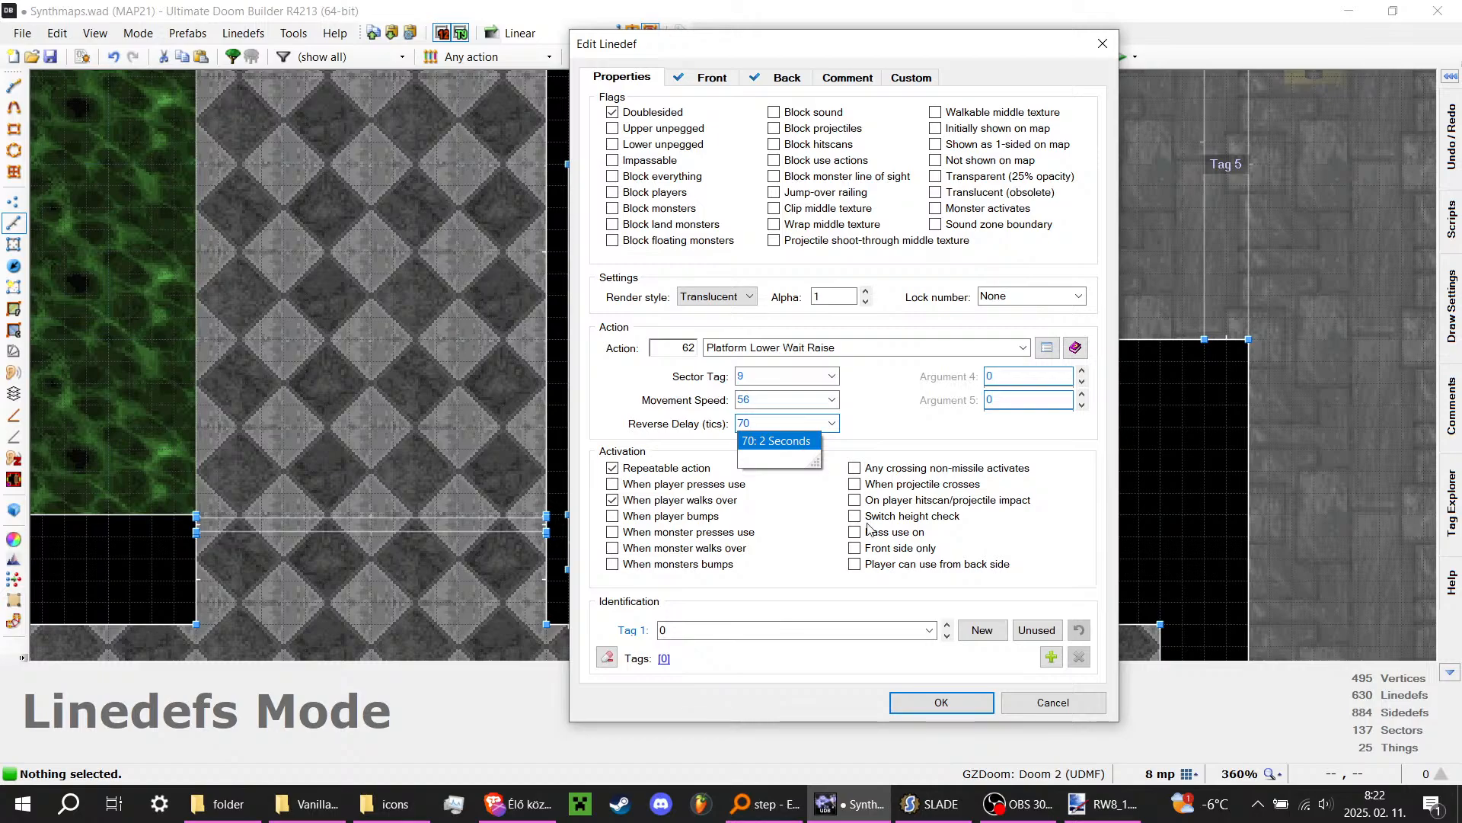
left_click(798, 443)
left_click(941, 702)
key("ctrl+s")
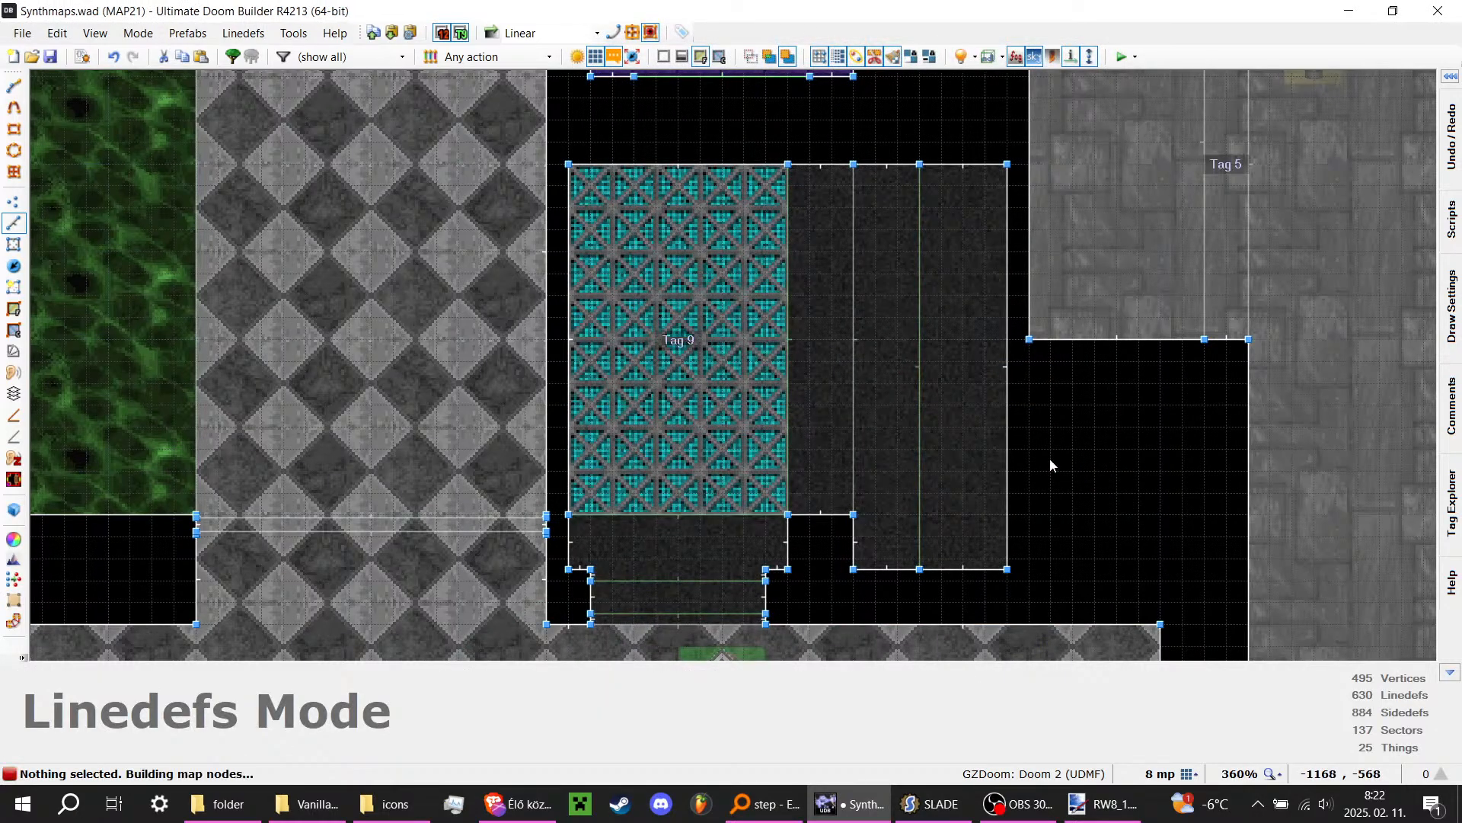
Step: Try to launch SYNTESTIS.wad and Synthmaps.wad with gzdoom 413 from the desktop, and discard the crash report
scroll(1049, 459, "down", 10)
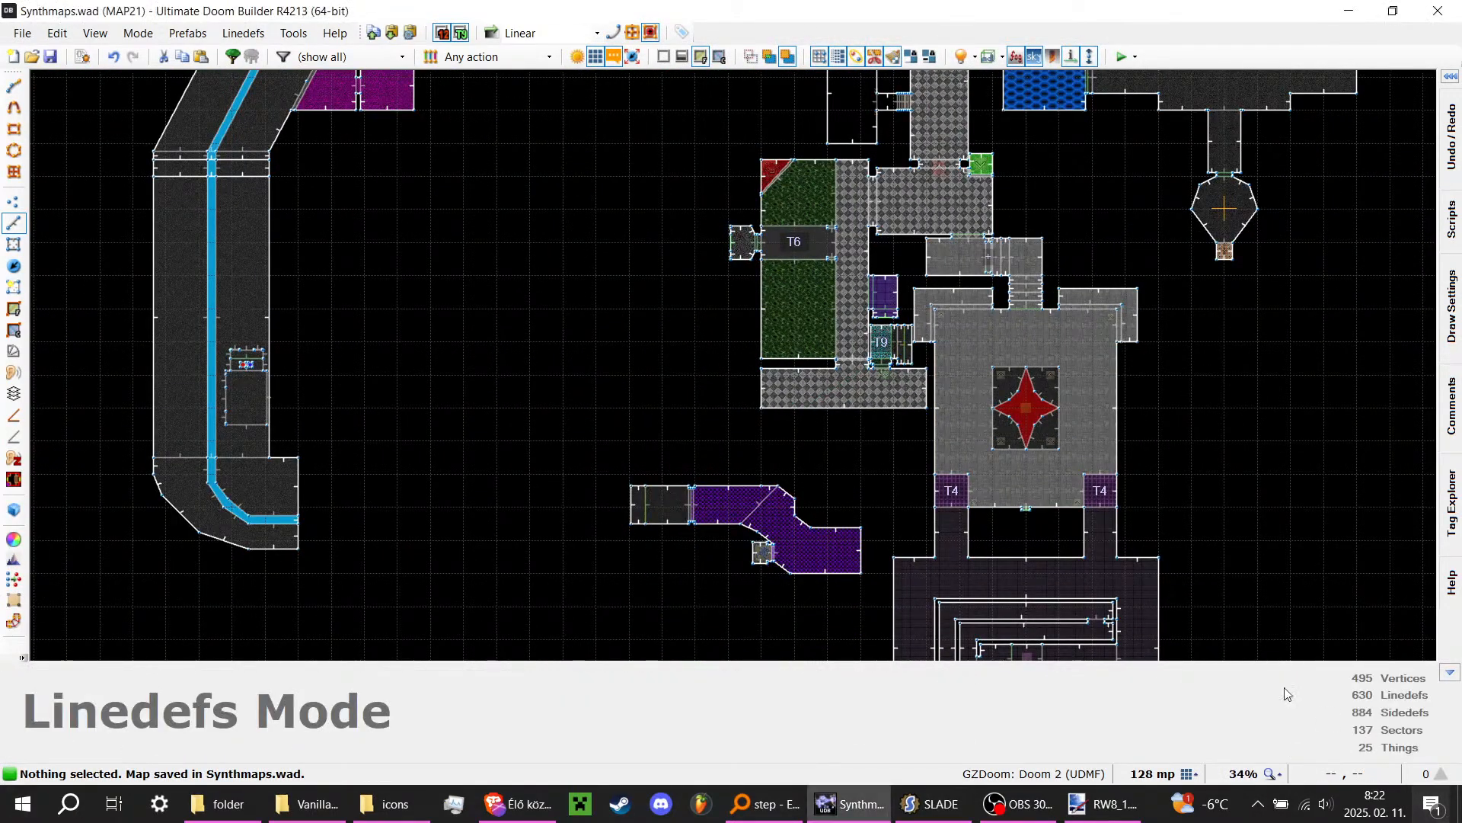
left_click(1460, 815)
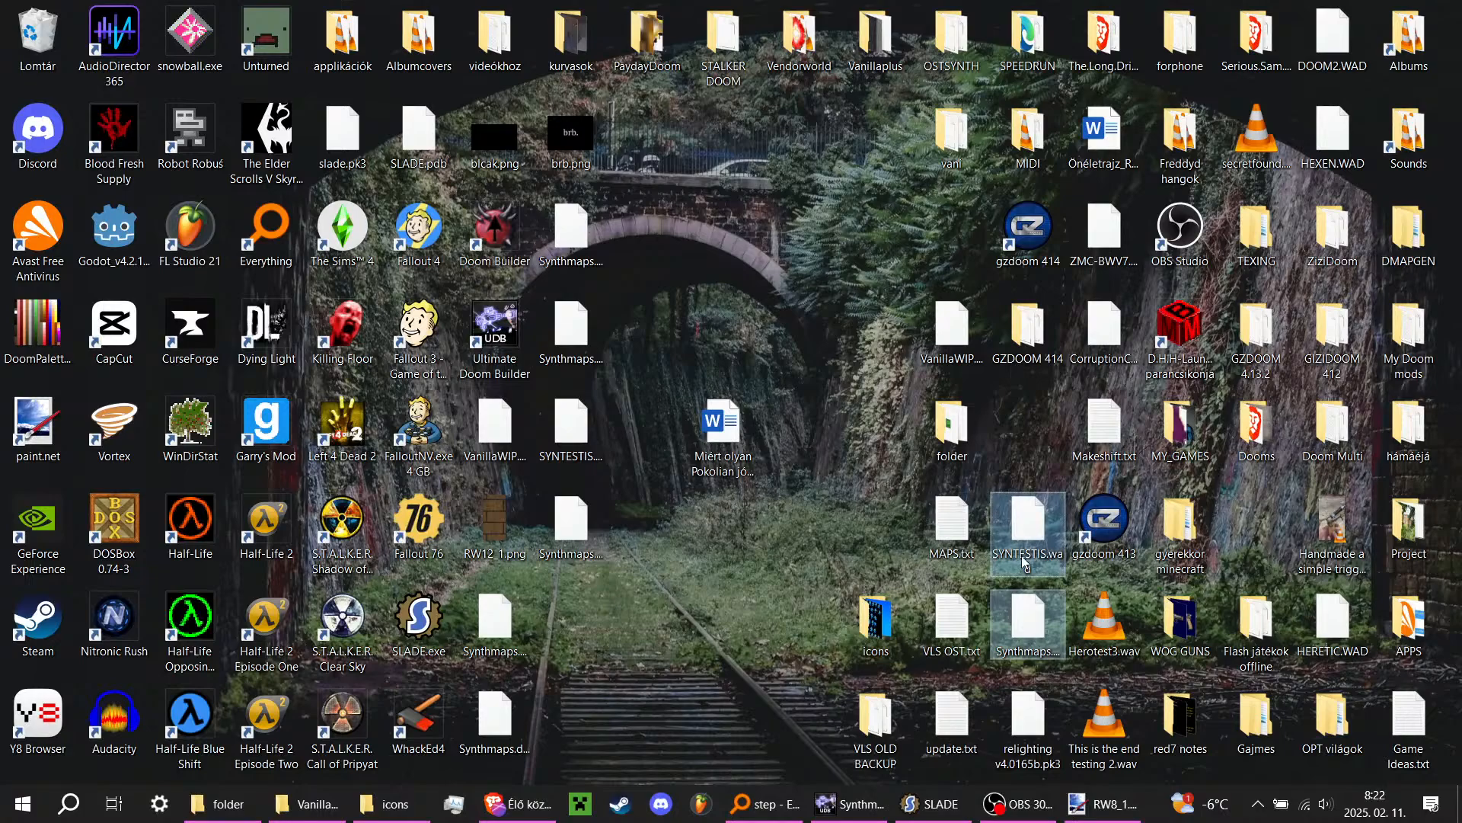
double_click(1100, 525)
key("Return")
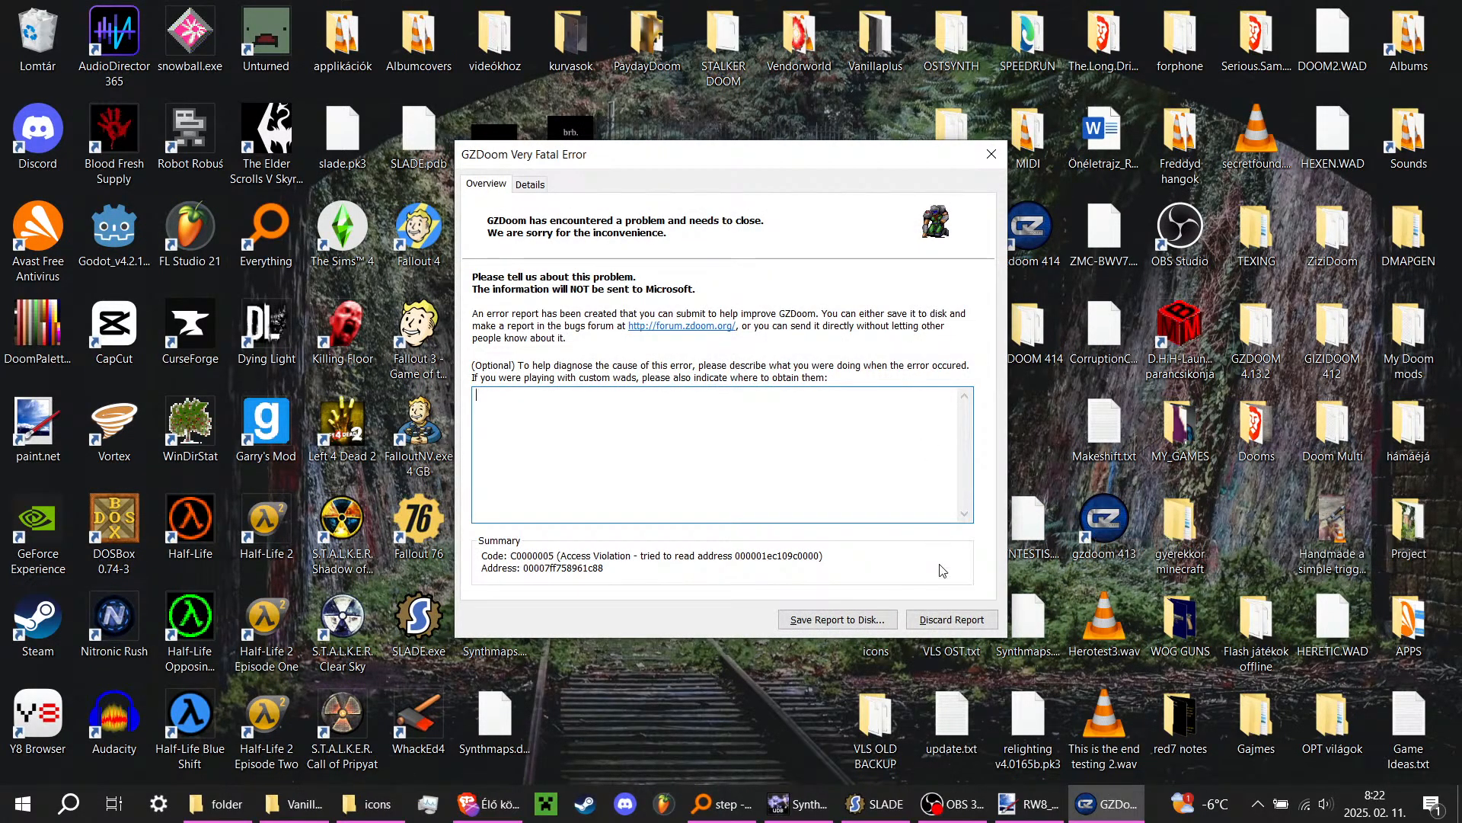
left_click(952, 619)
Step: Launch SYNTESTIS.wad and Synthmaps.wad with gzdoom 413 and load map21 through the game console
left_click_drag(1037, 608, 1103, 525)
key("Return")
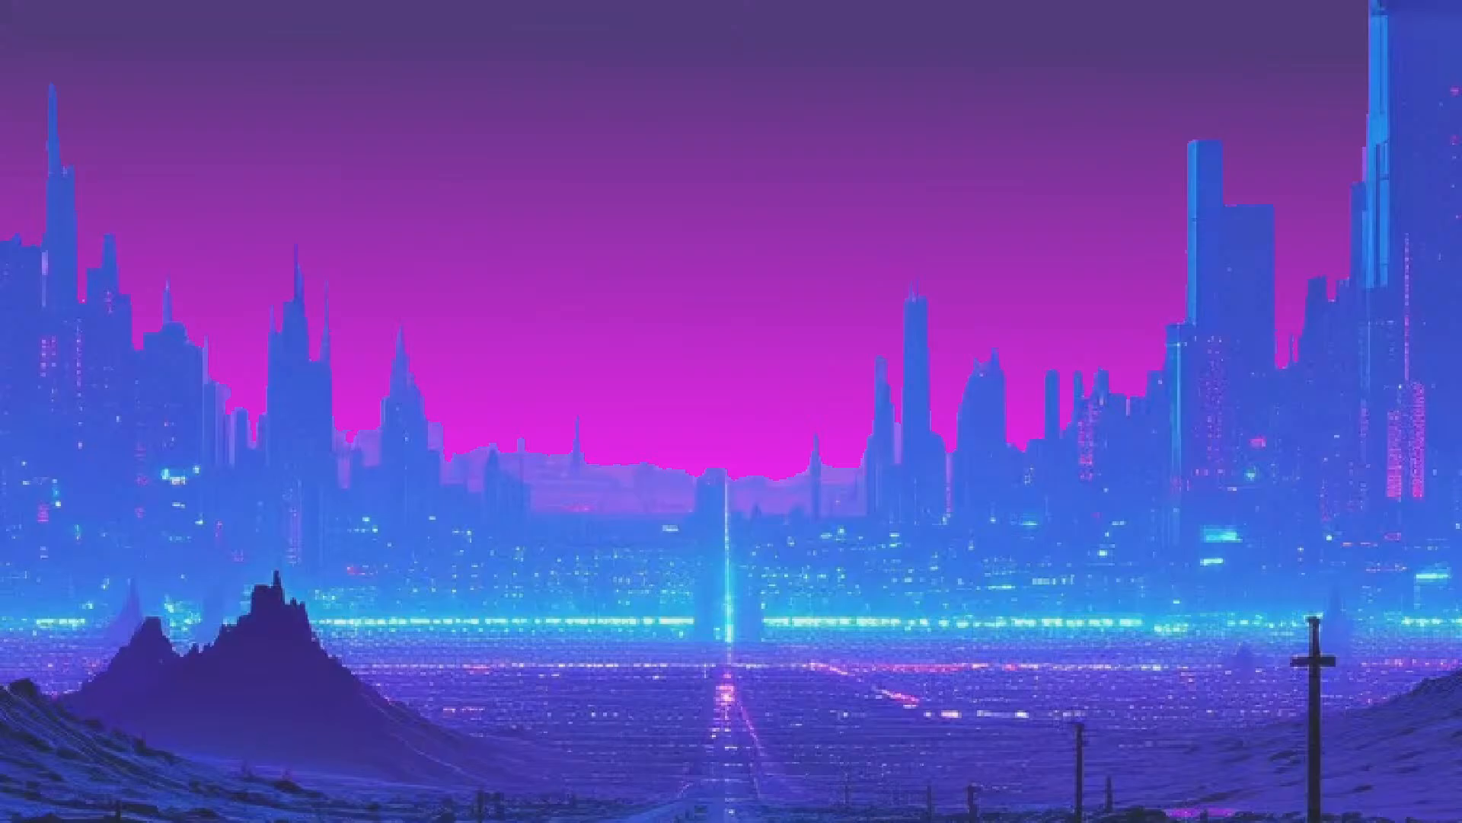
key("grave")
type("map map21")
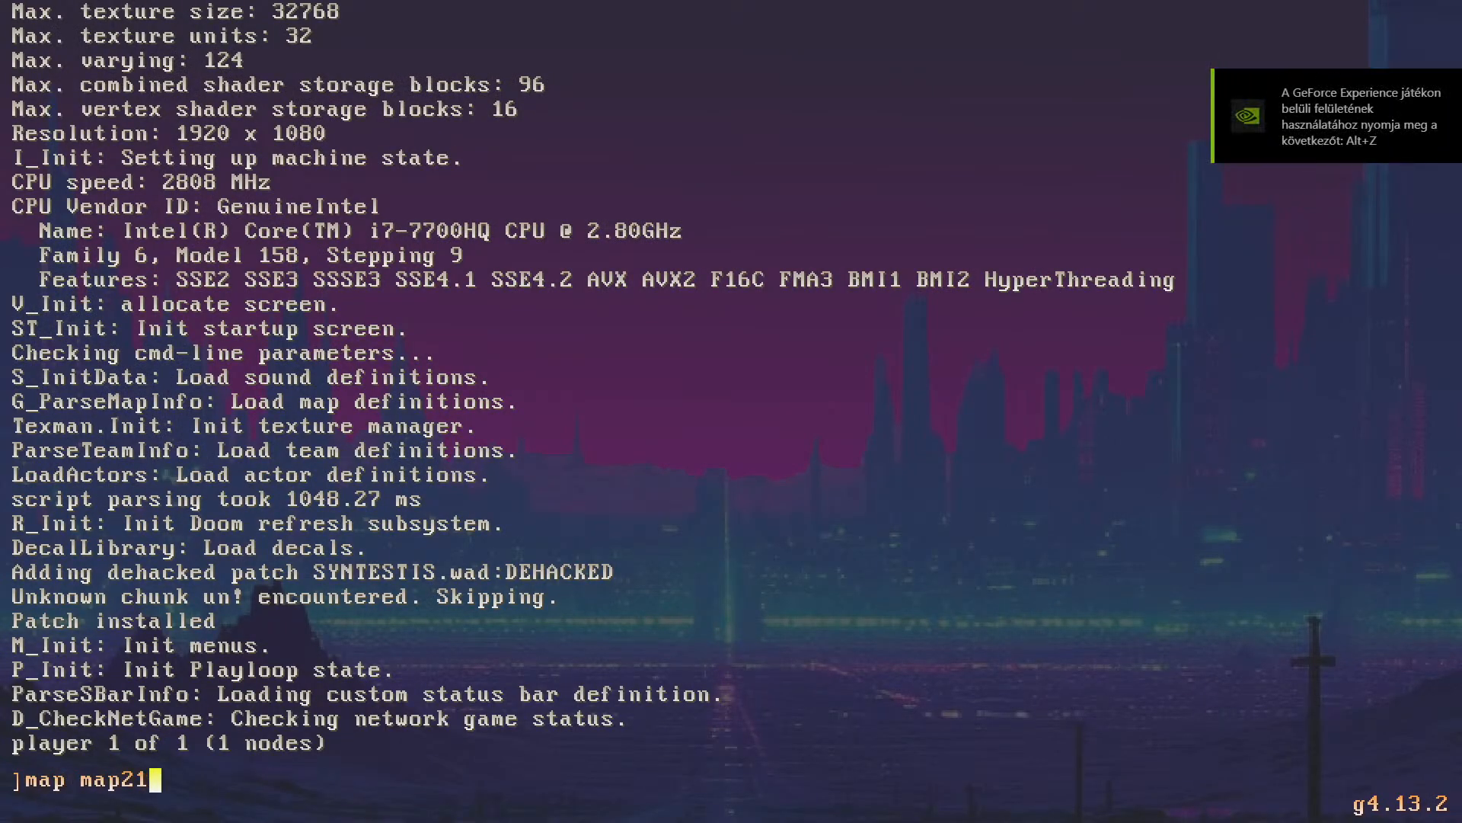
key("Return")
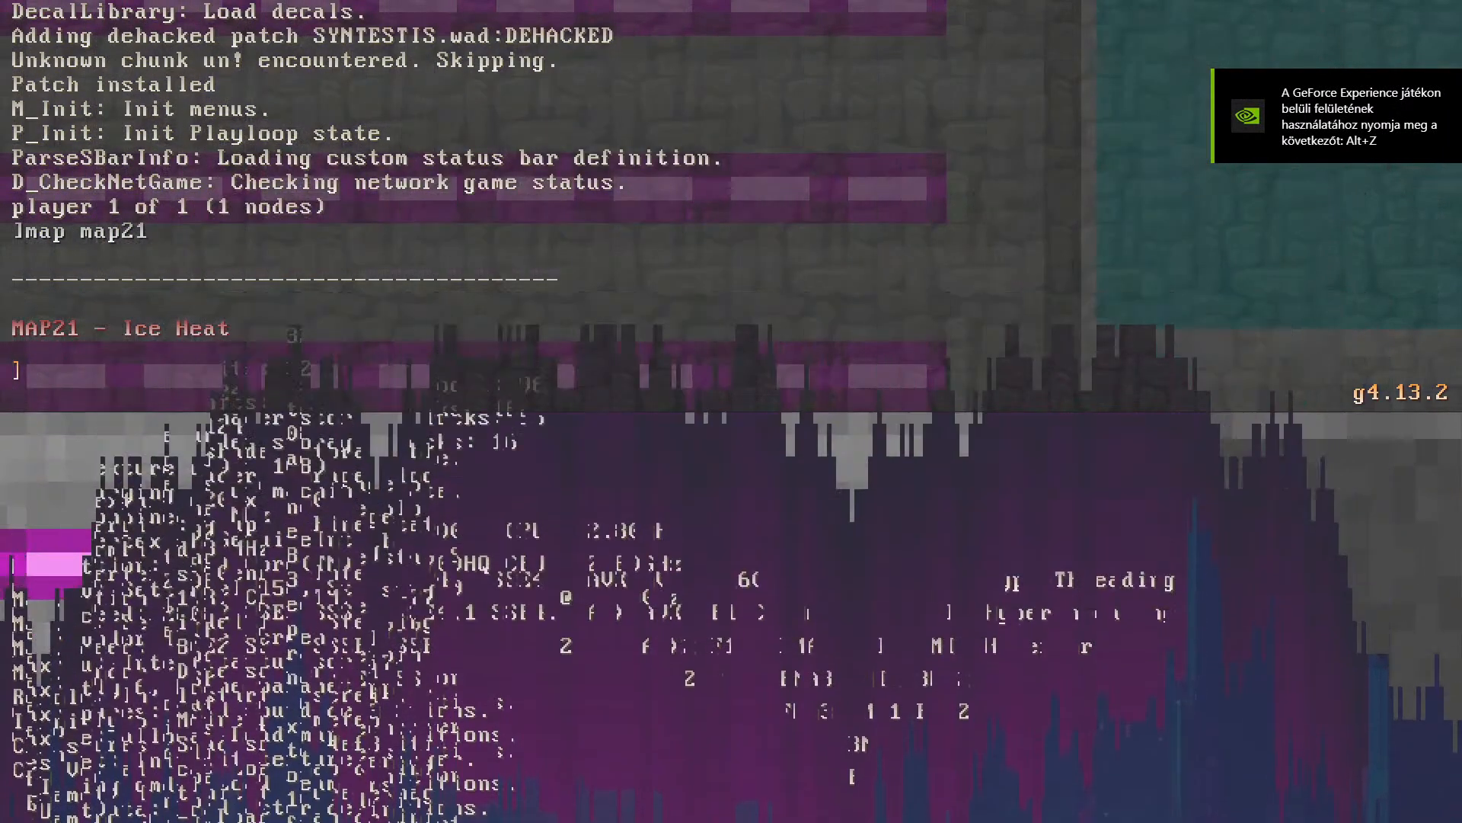
key("grave")
Step: Open the magenta-striped door, cross the grated platform and get down to the shaft floor
key("s")
key("w")
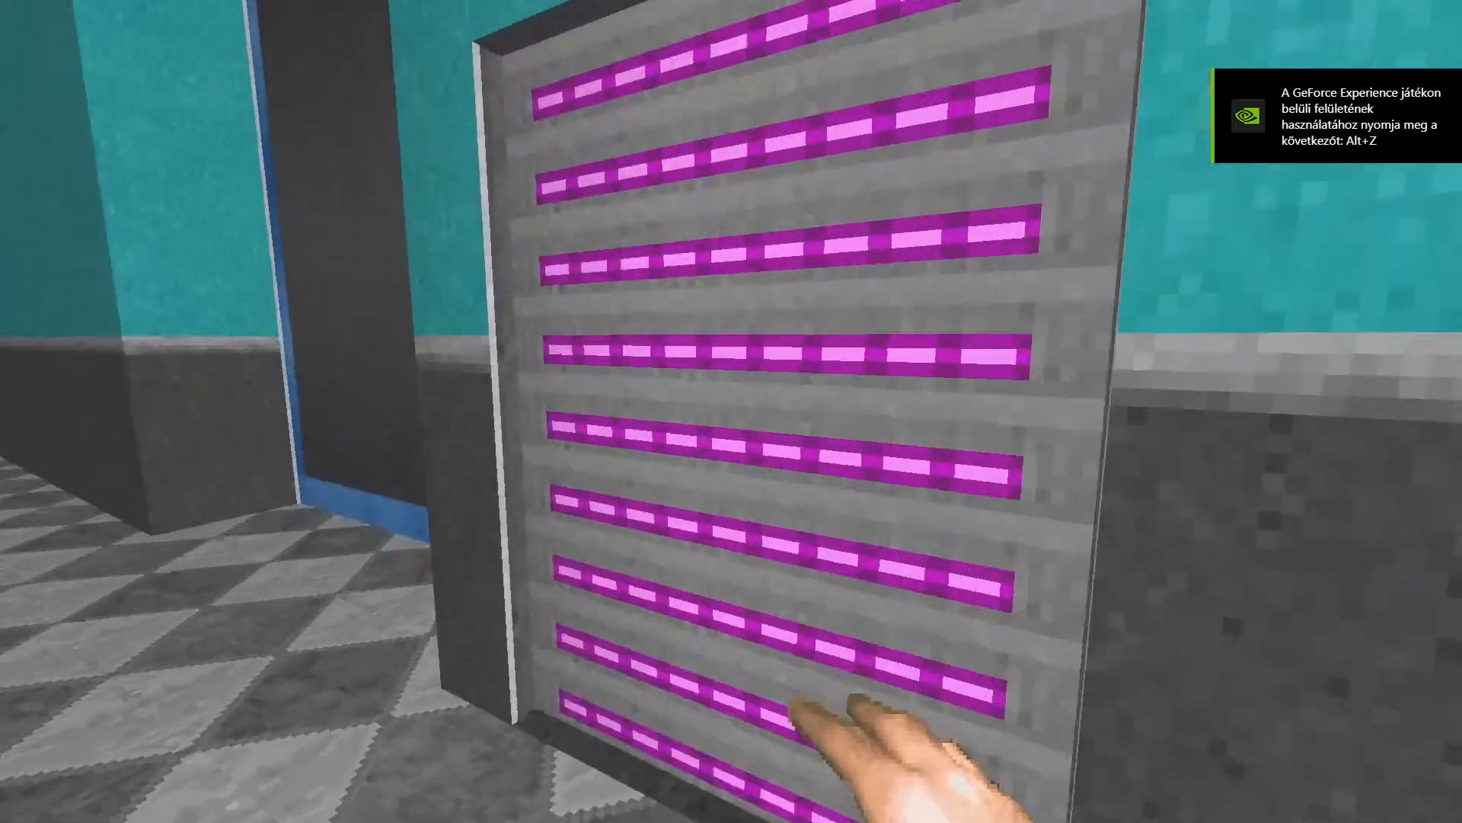
key("e")
key("w")
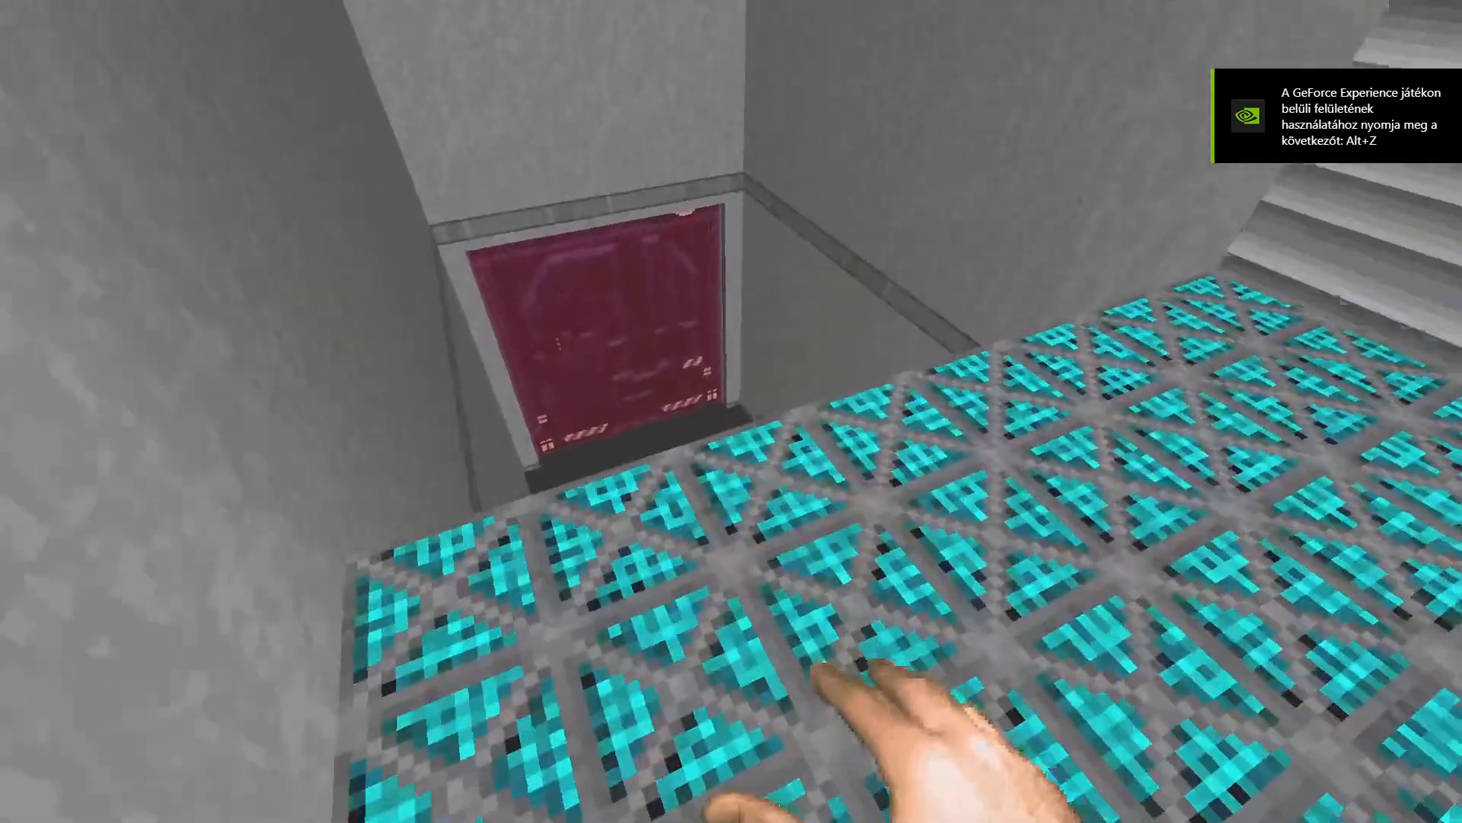
key("w")
key("w")
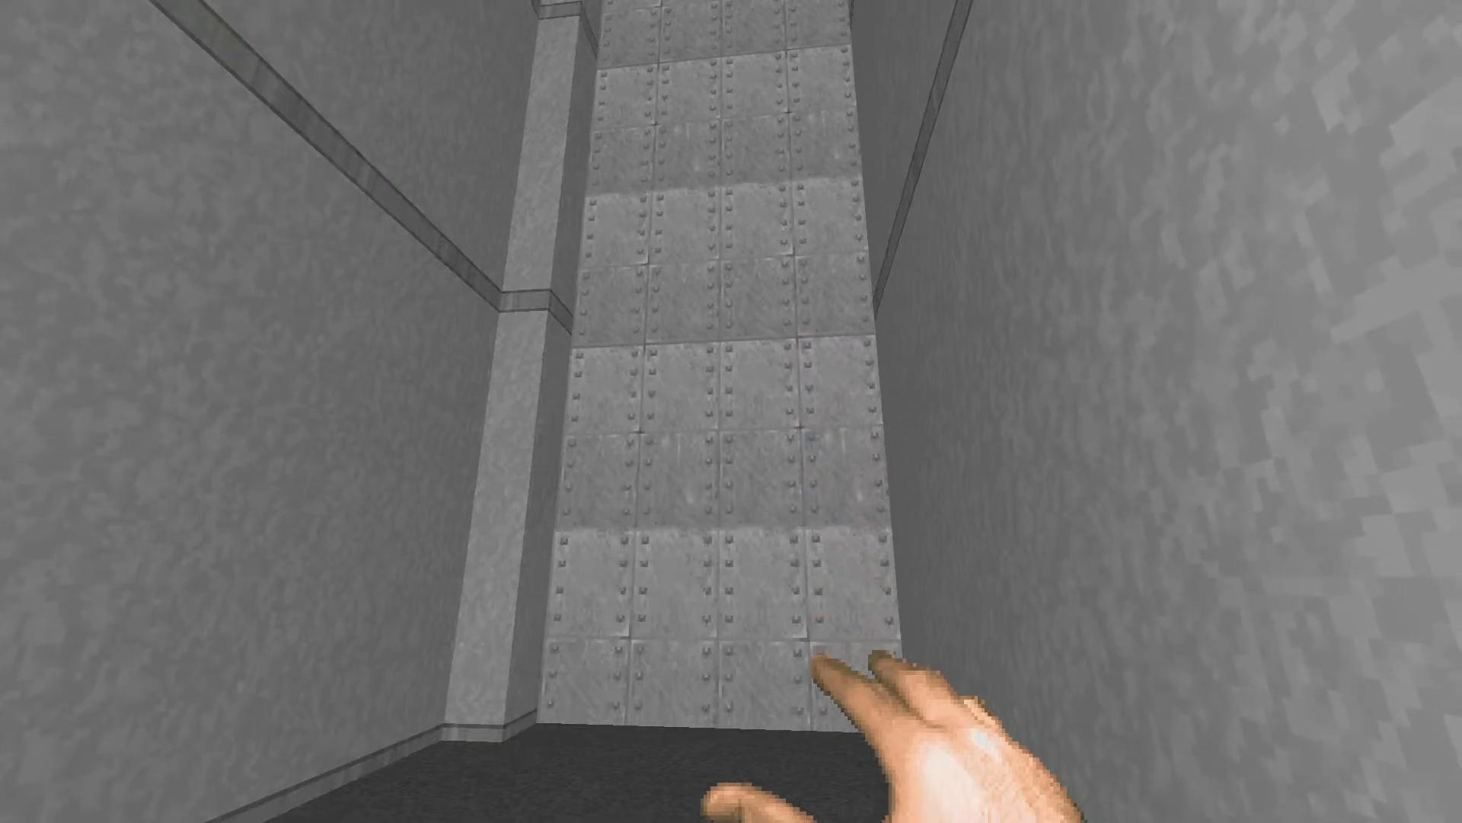
Step: Call the lift from the shaft floor and ride it up to the upper striped door to test it
key("w")
key("e")
key("s")
key("w")
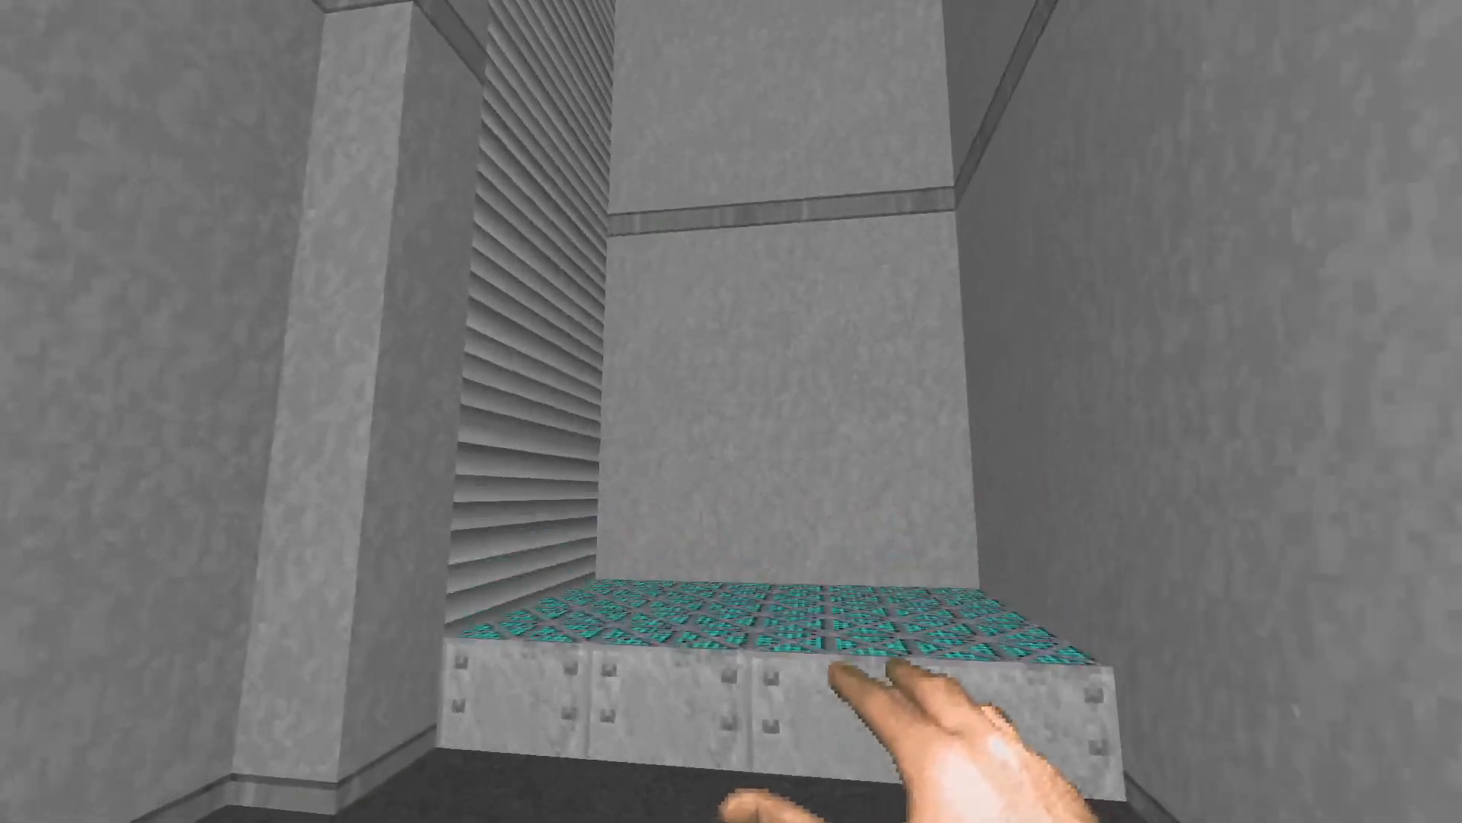
key("Tab")
key("Tab")
key("w")
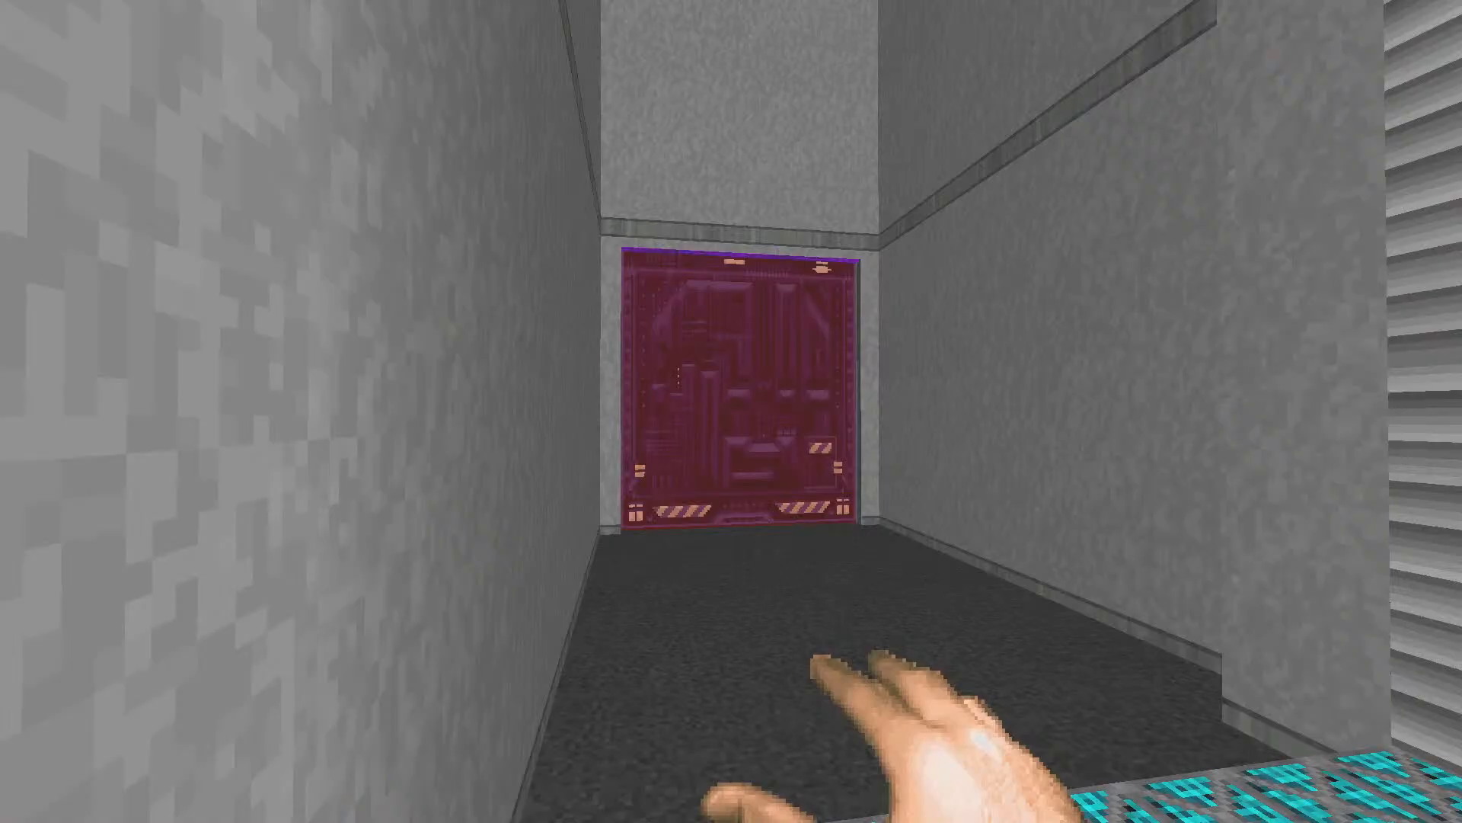
key("d")
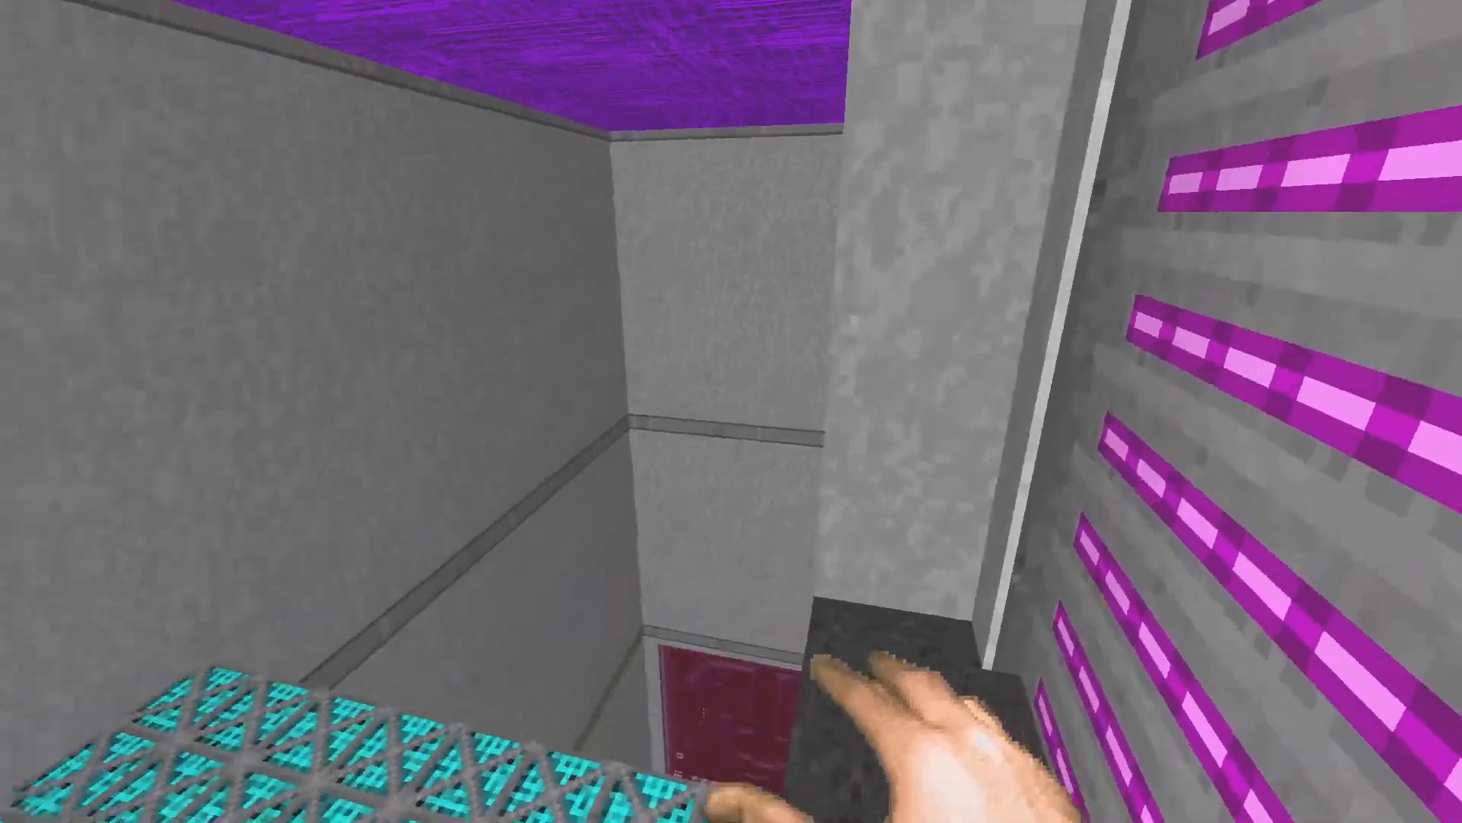
Step: Go through the red door at the shaft's base and check the corridor's position on the automap
key("Tab")
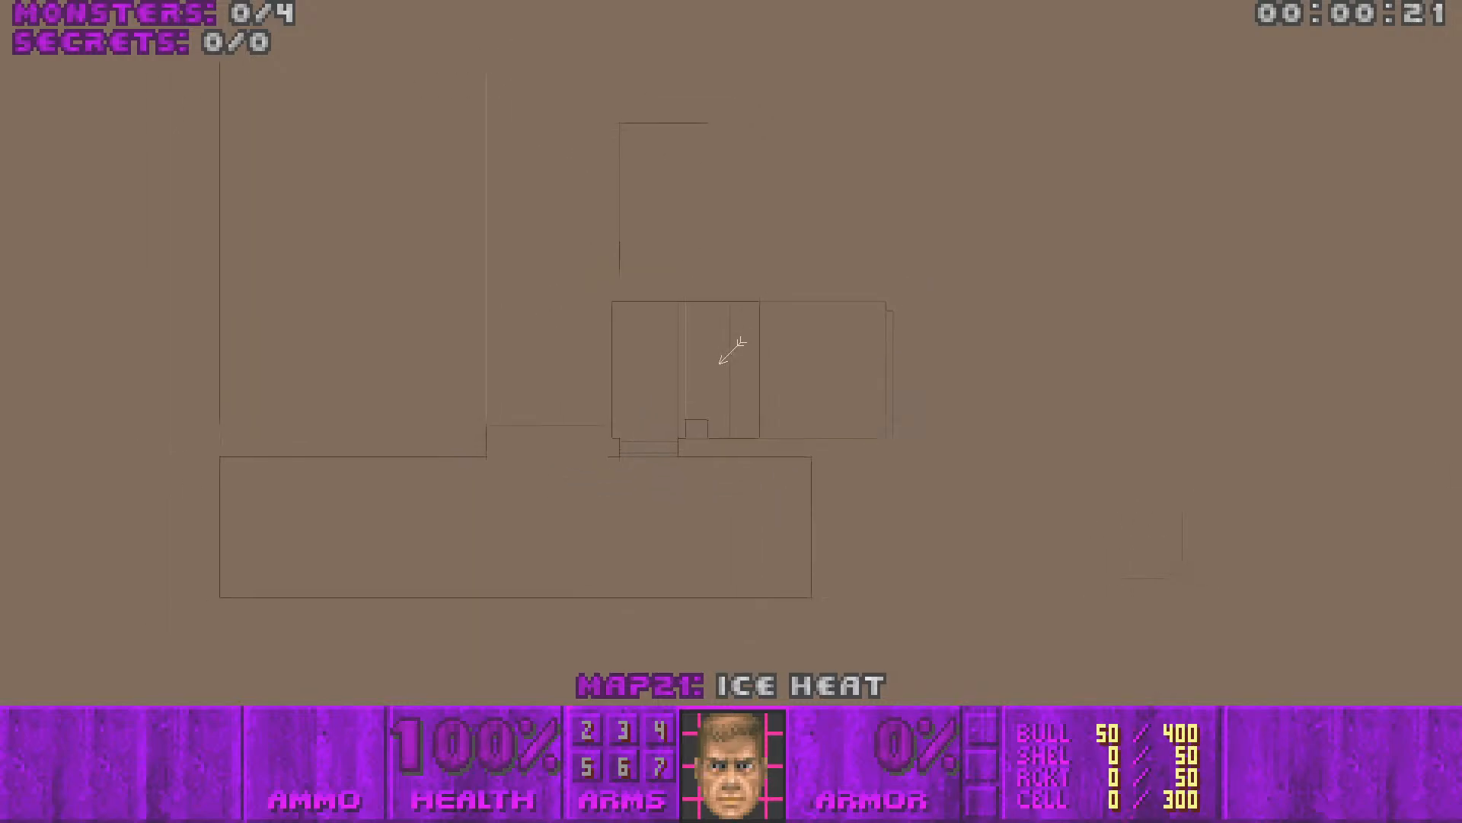
key("Tab")
key("w")
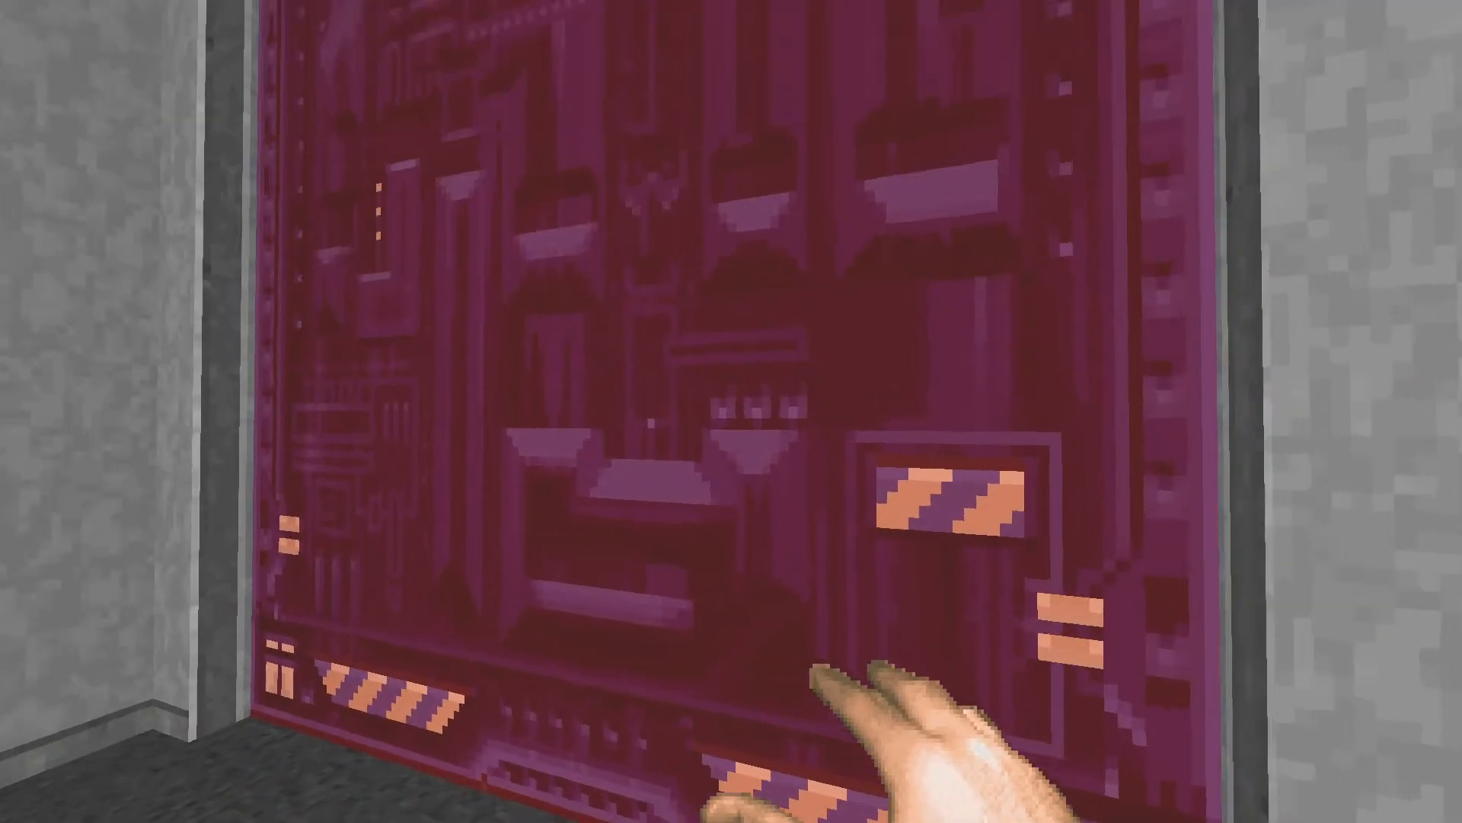
key("Tab")
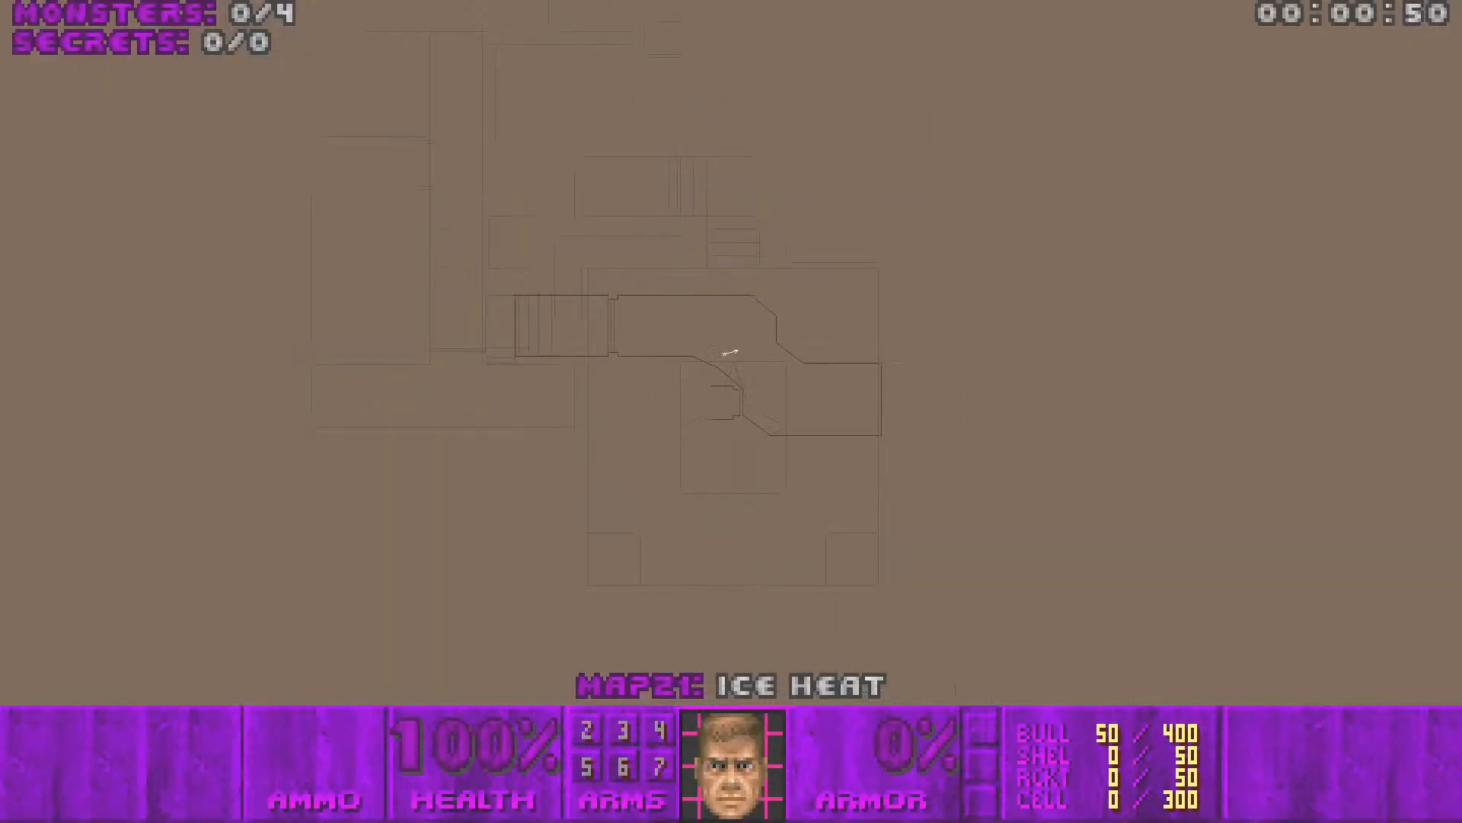
key("Tab")
key("grave")
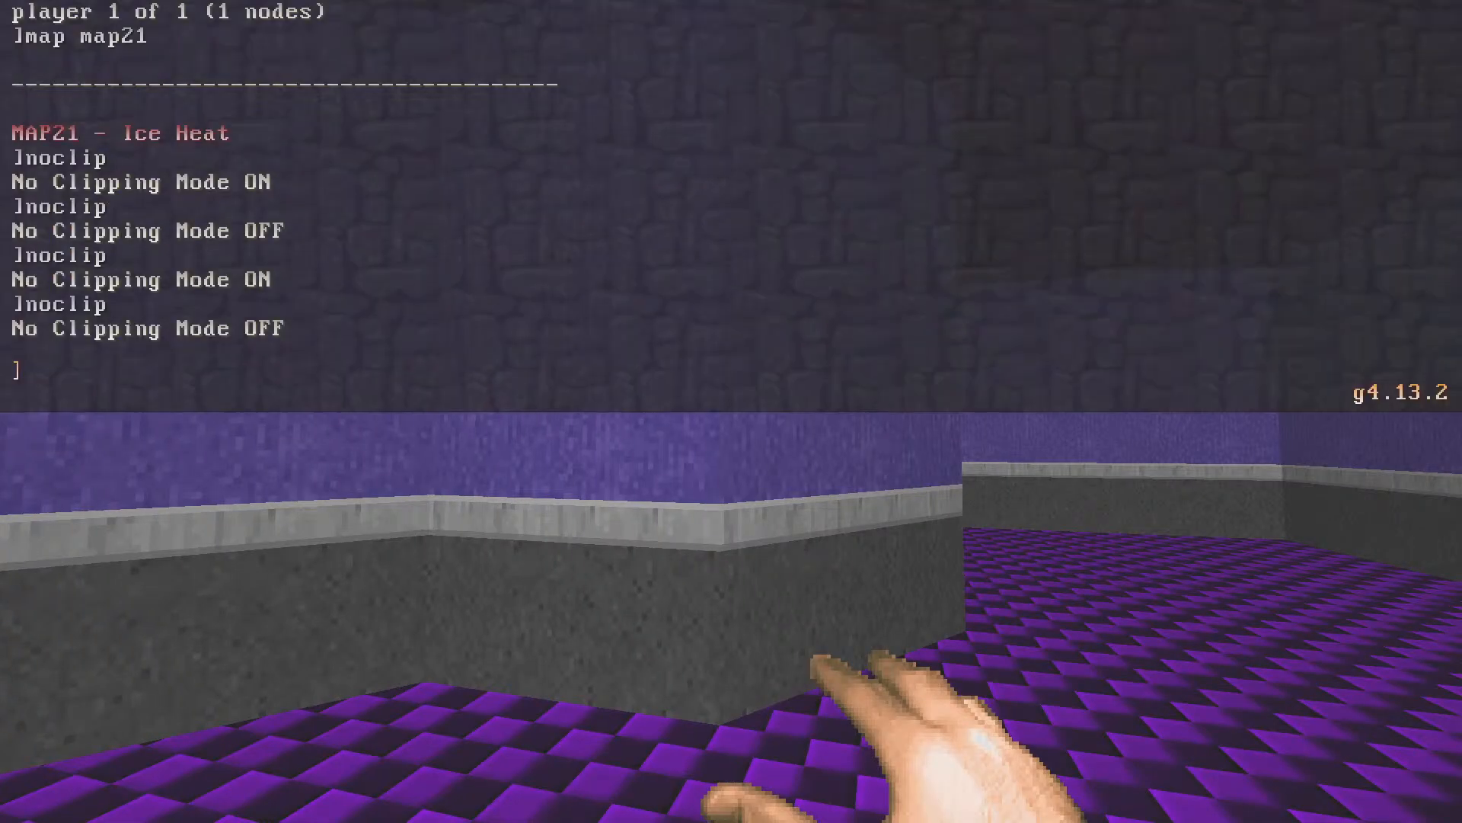
key("grave")
key("Tab")
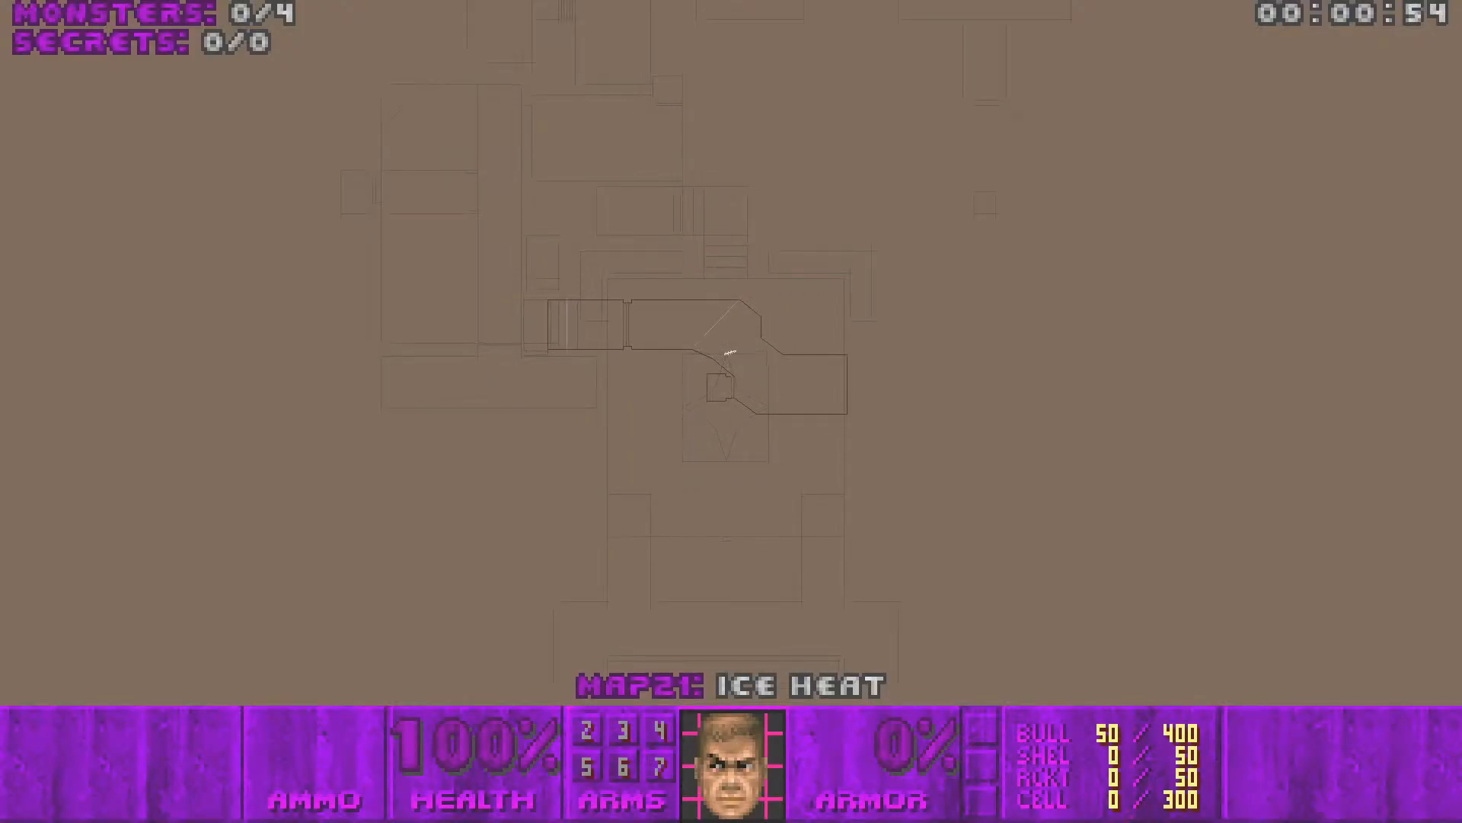
key("Tab")
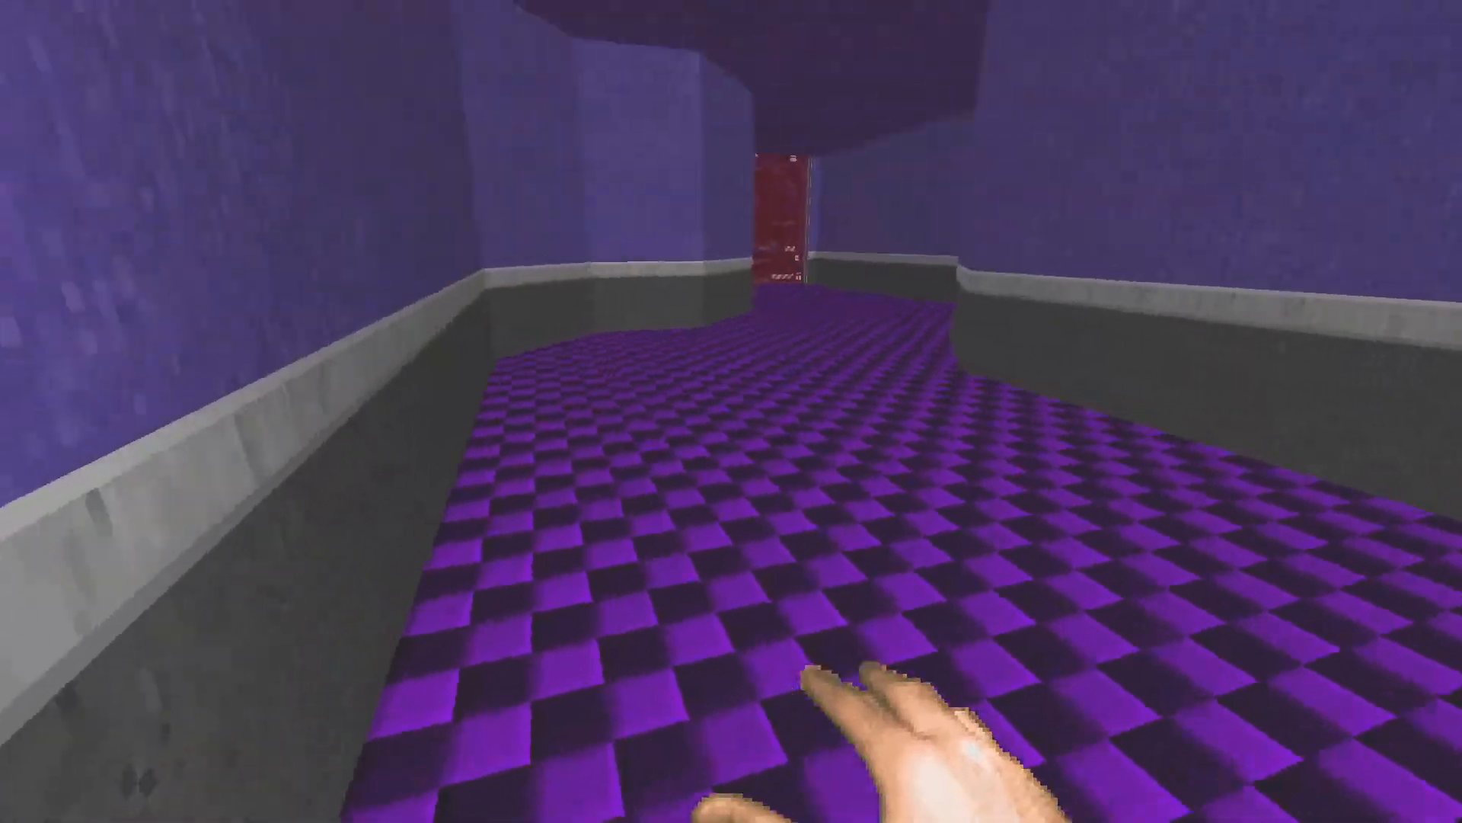
Step: Walk the purple-checkered corridor and compare its layout with the overlapping rooms on the automap
key("w")
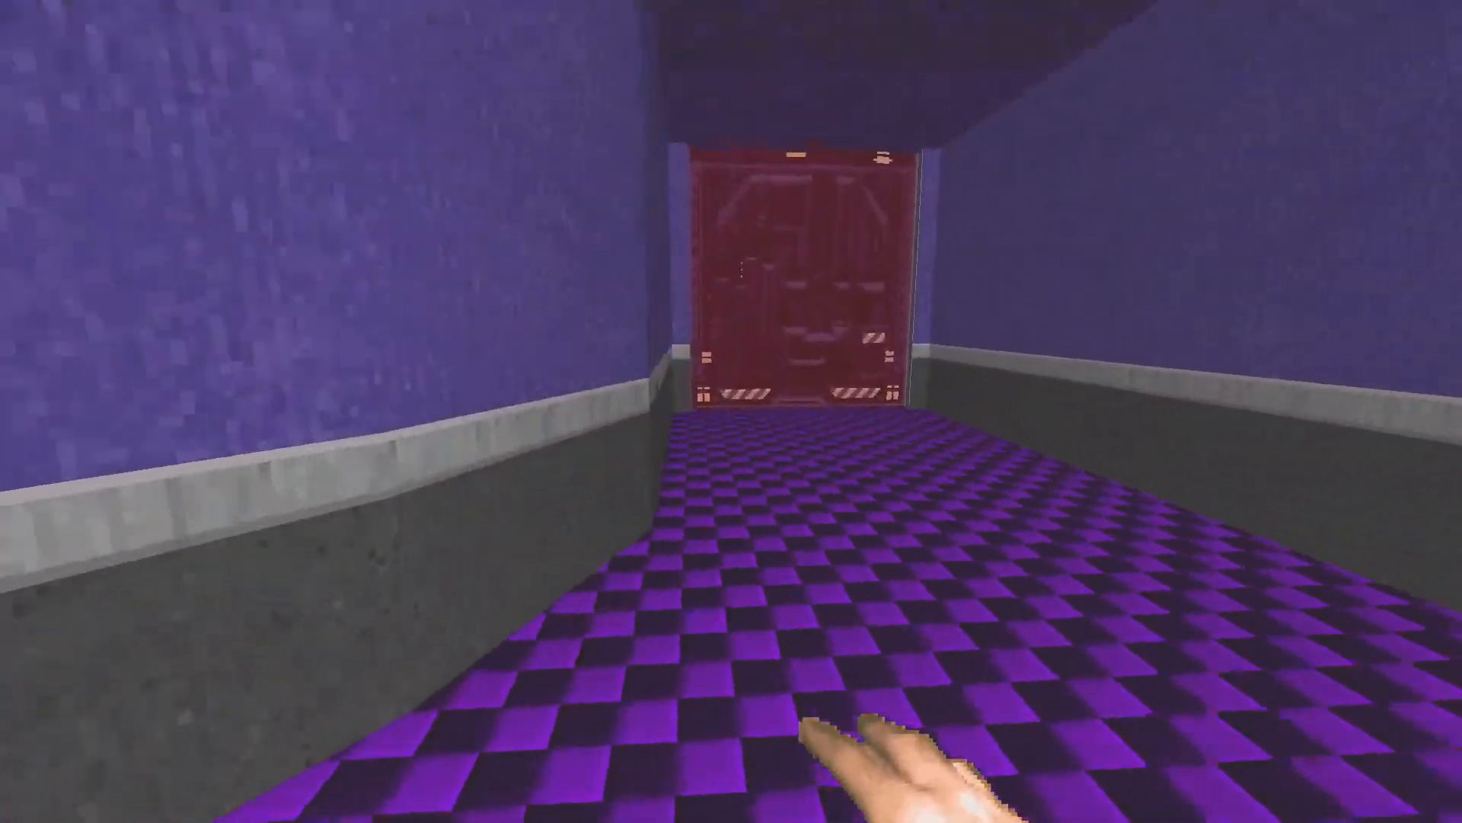
key("grave")
key("grave")
key("Tab")
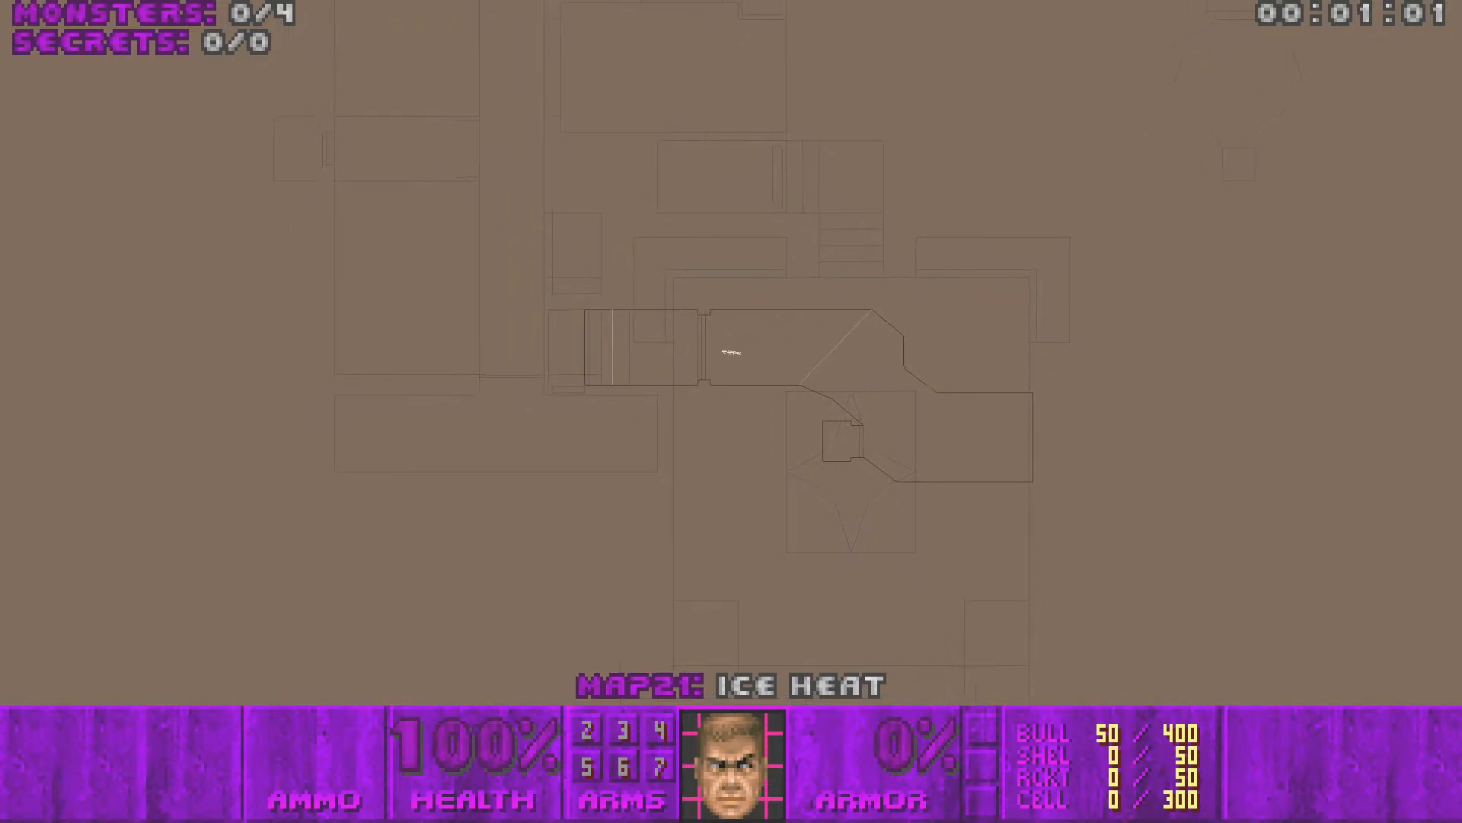
key("Tab")
key("Tab")
key("w")
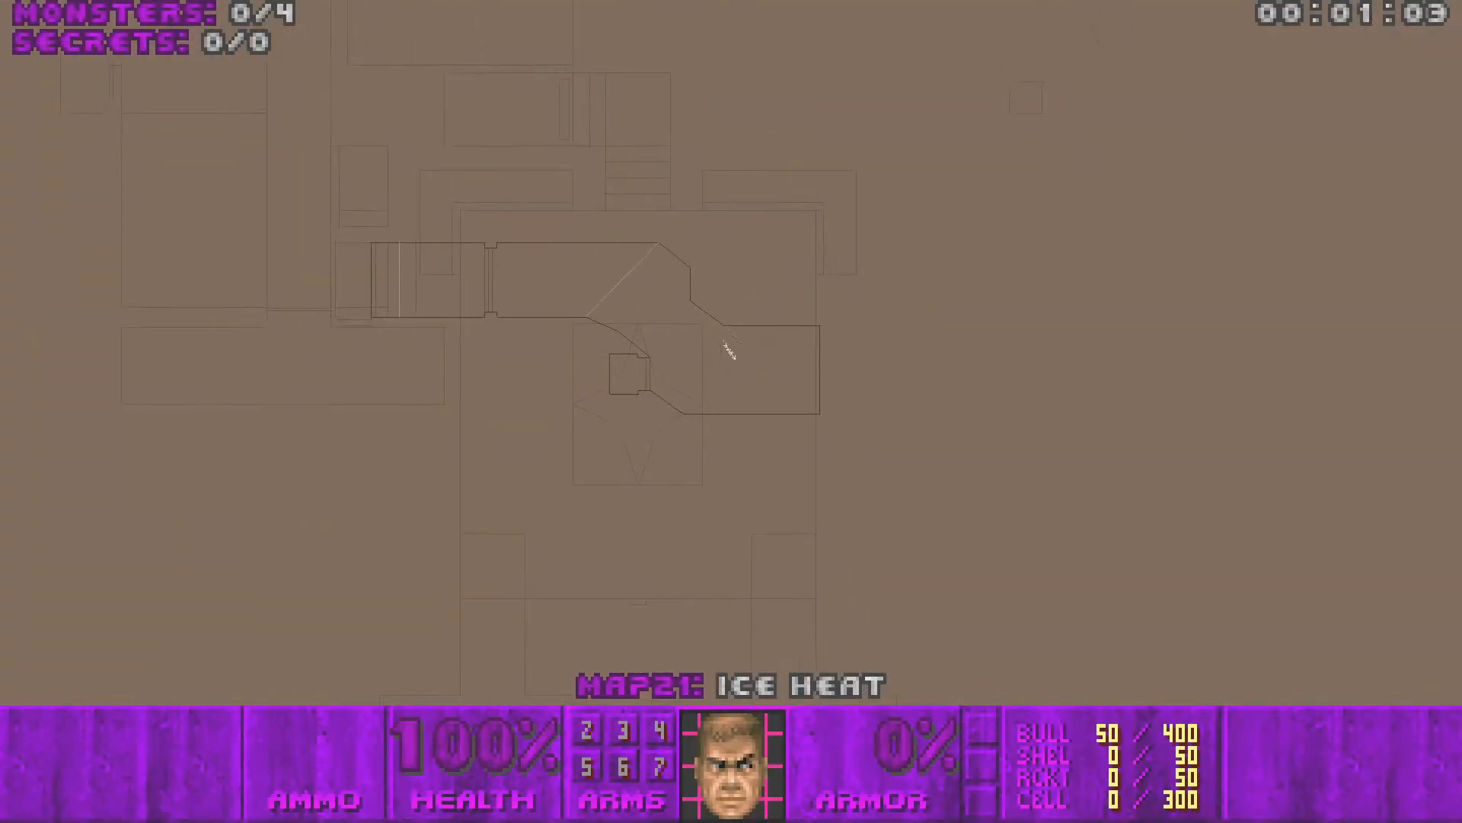
key("w")
key("w")
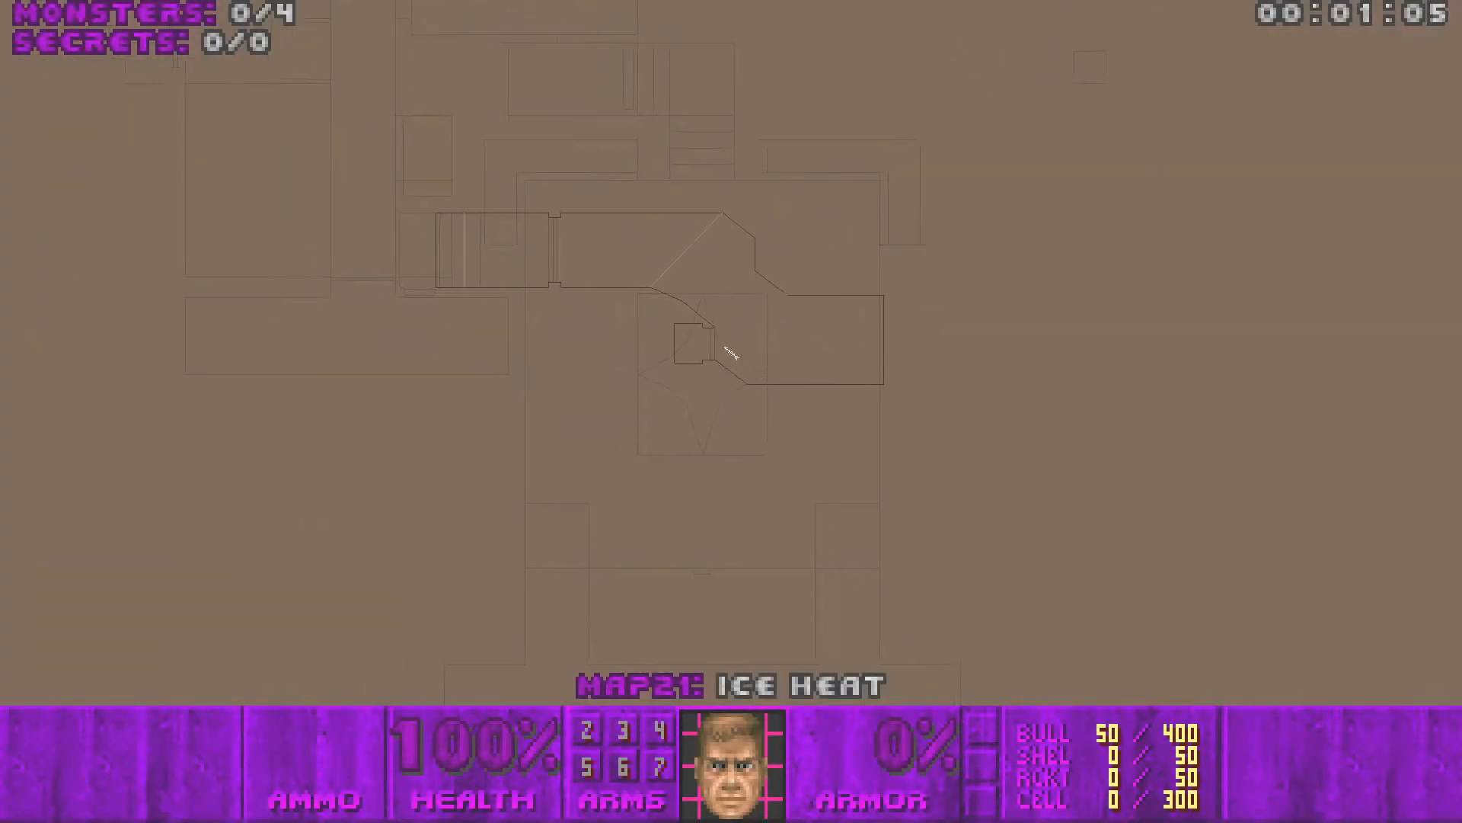
key("Tab")
key("w")
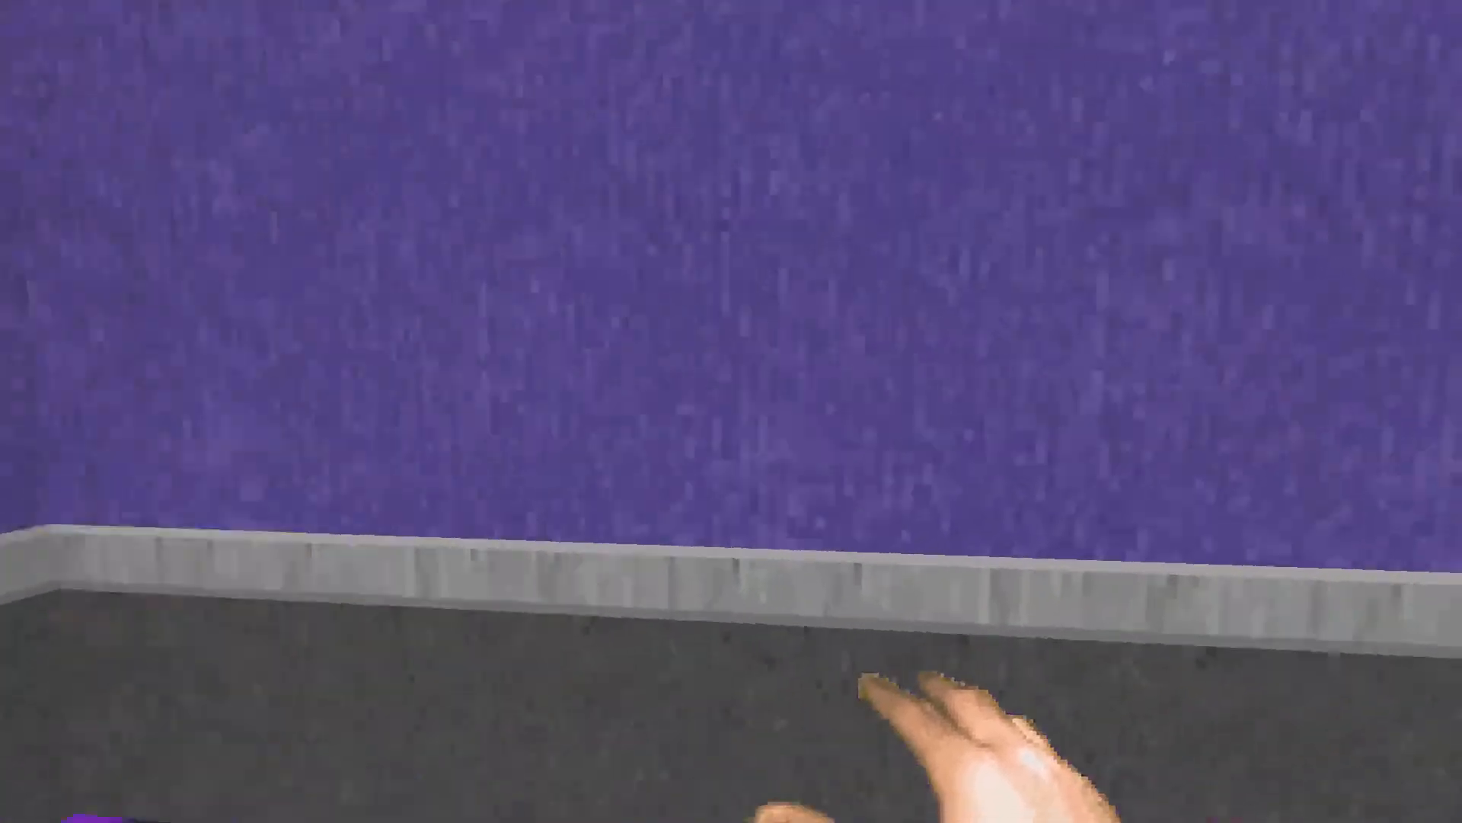
Step: Return to the red door at the corridor's end and examine the surrounding layout on the automap
key("w")
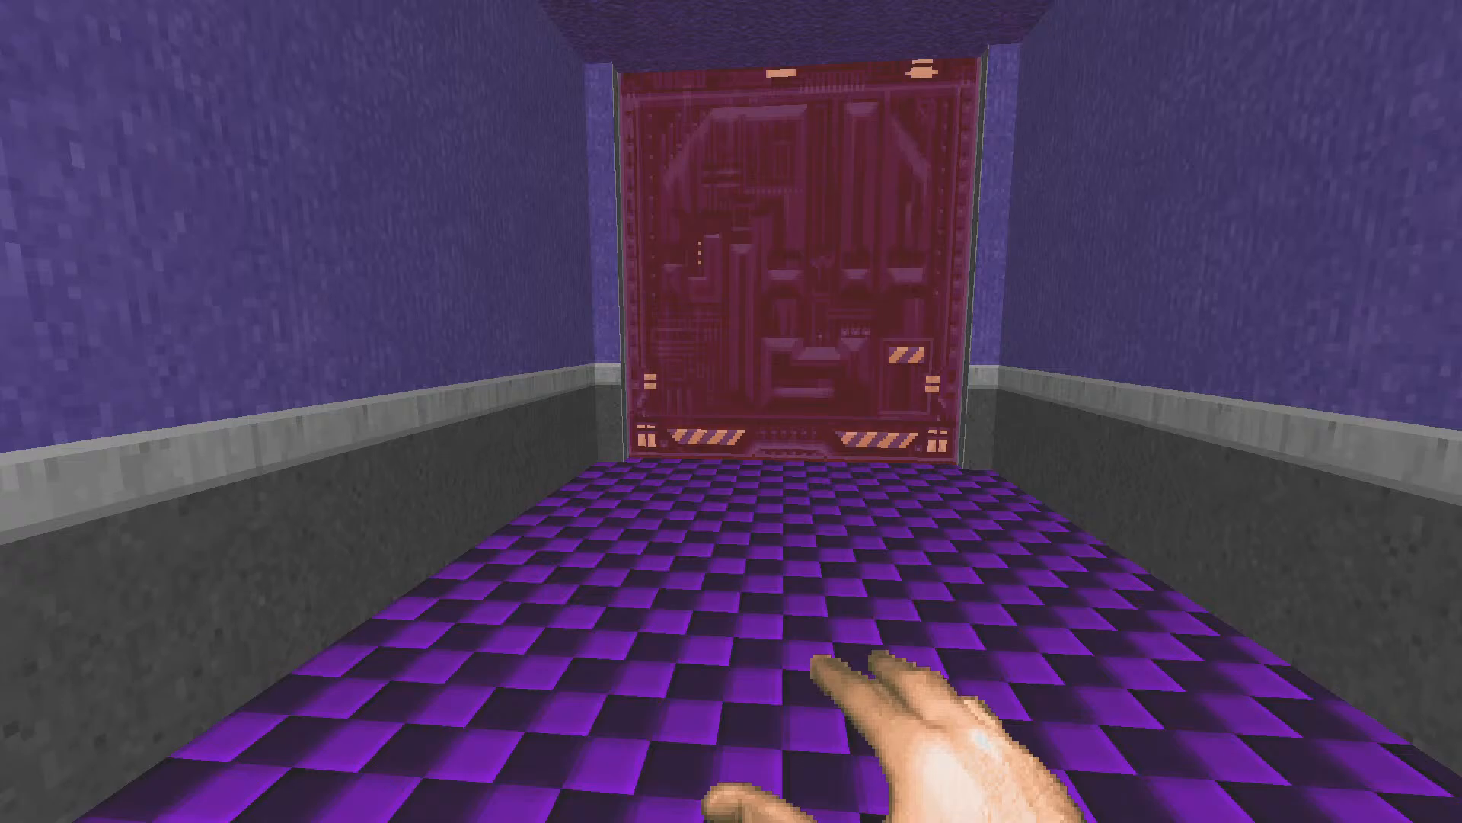
key("w")
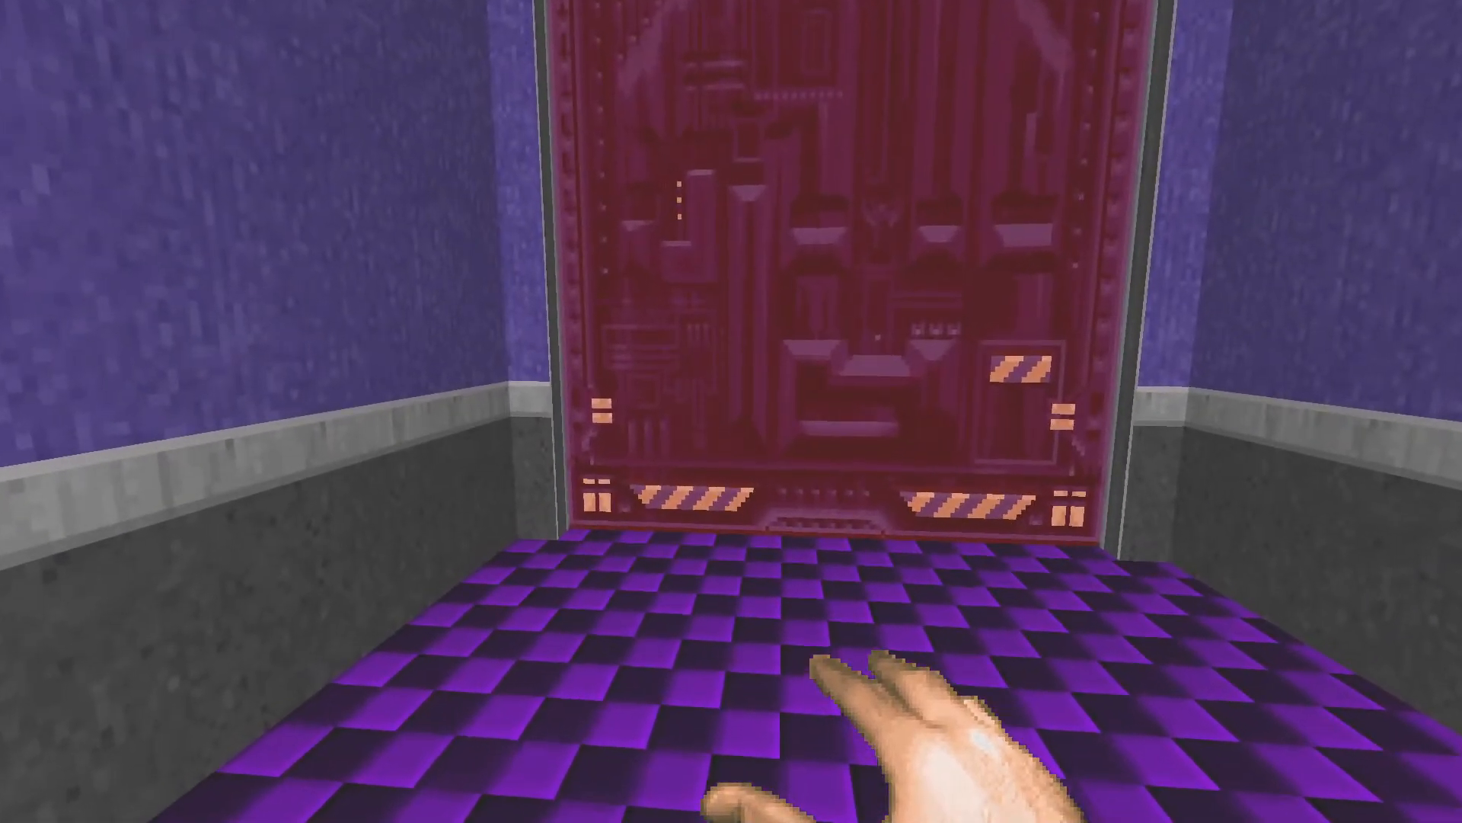
key("Tab")
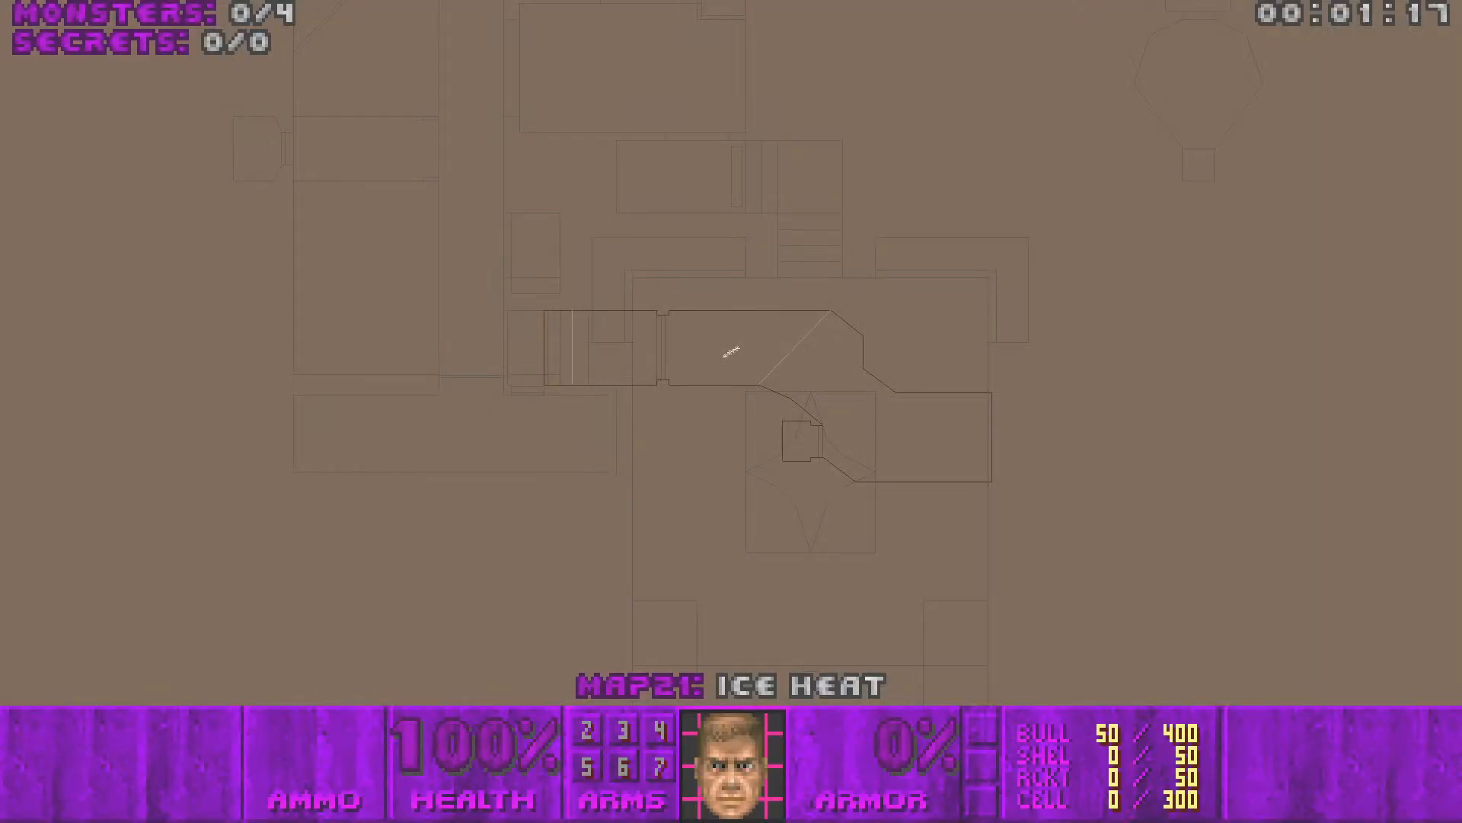
key("equal")
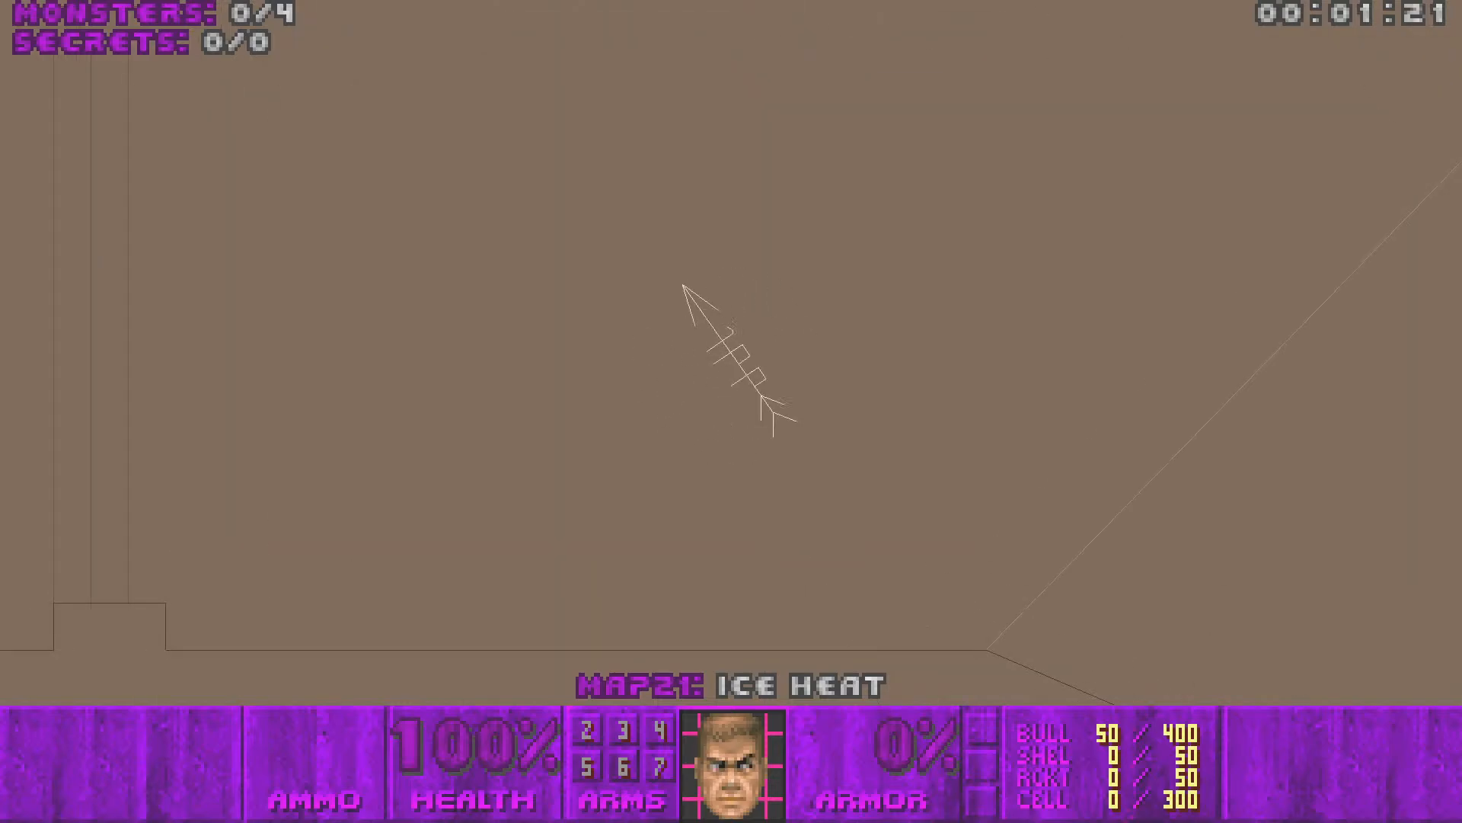
scroll(731, 353, "down", 13)
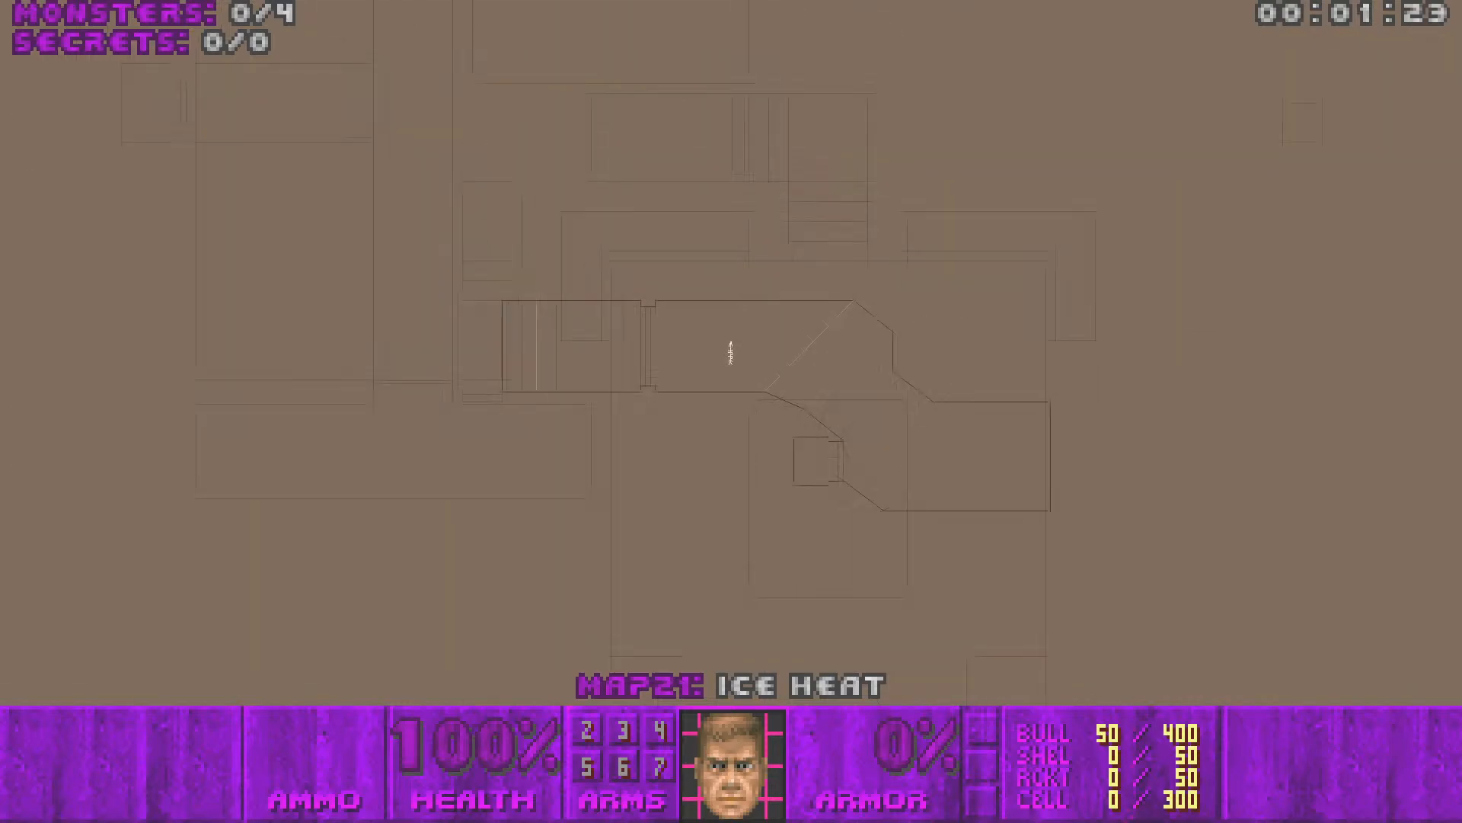
key("Tab")
key("w")
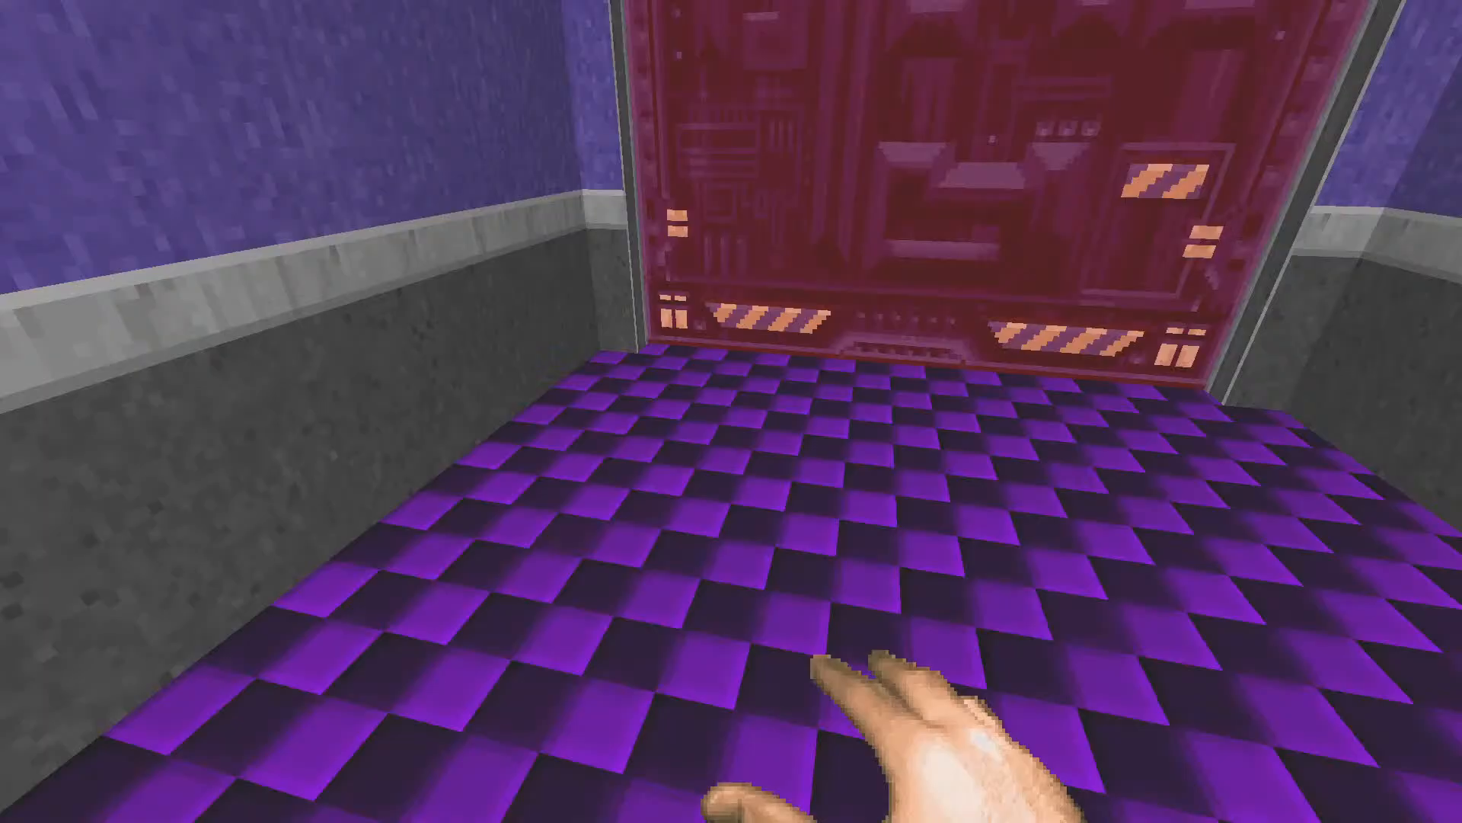
Step: Turn on noclip, pass through the red door into the lift shaft, and turn noclip off again
key("grave")
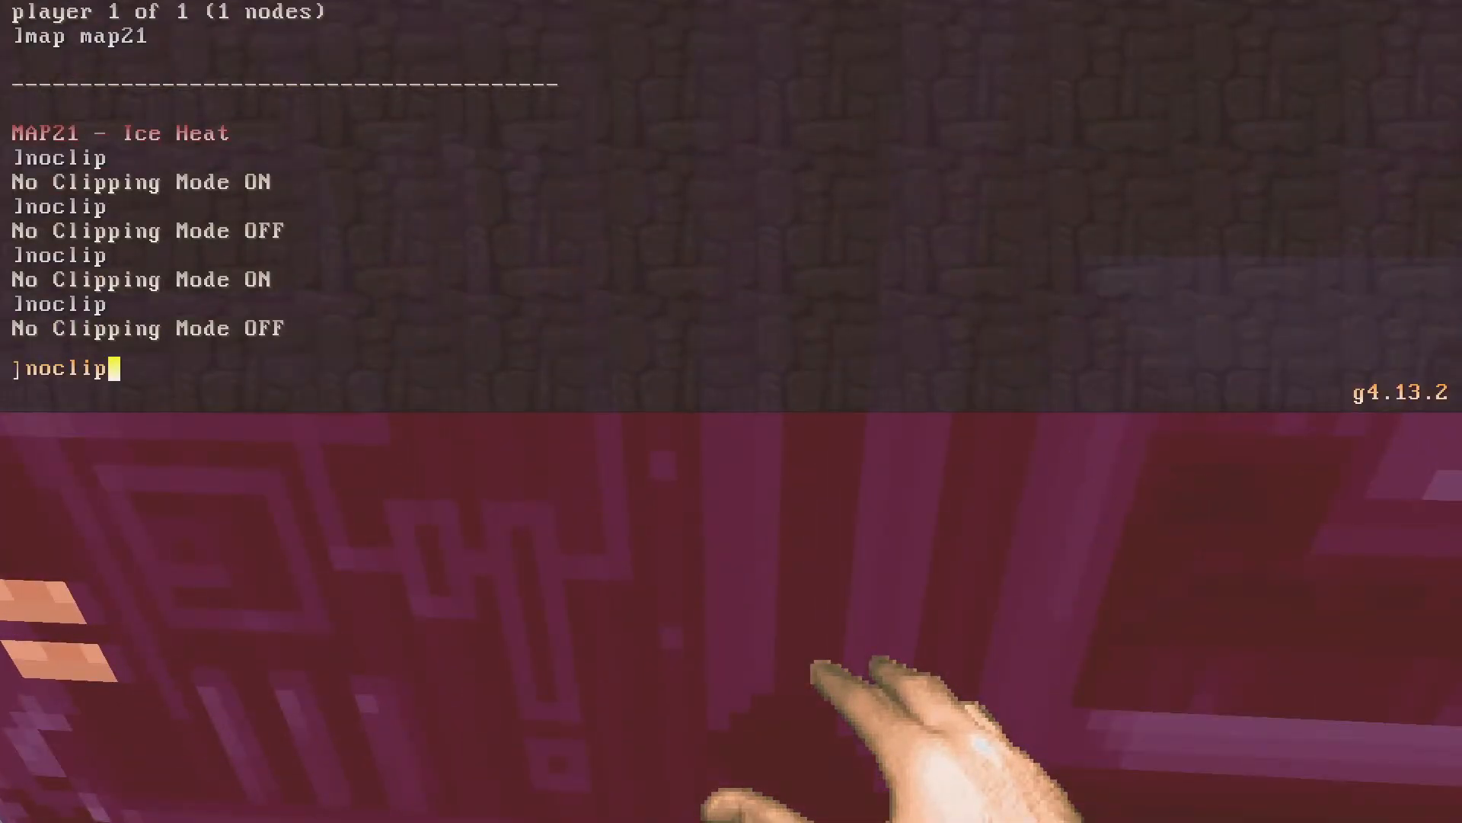
key("Return")
key("grave")
key("w")
key("grave")
key("Up")
key("Return")
key("grave")
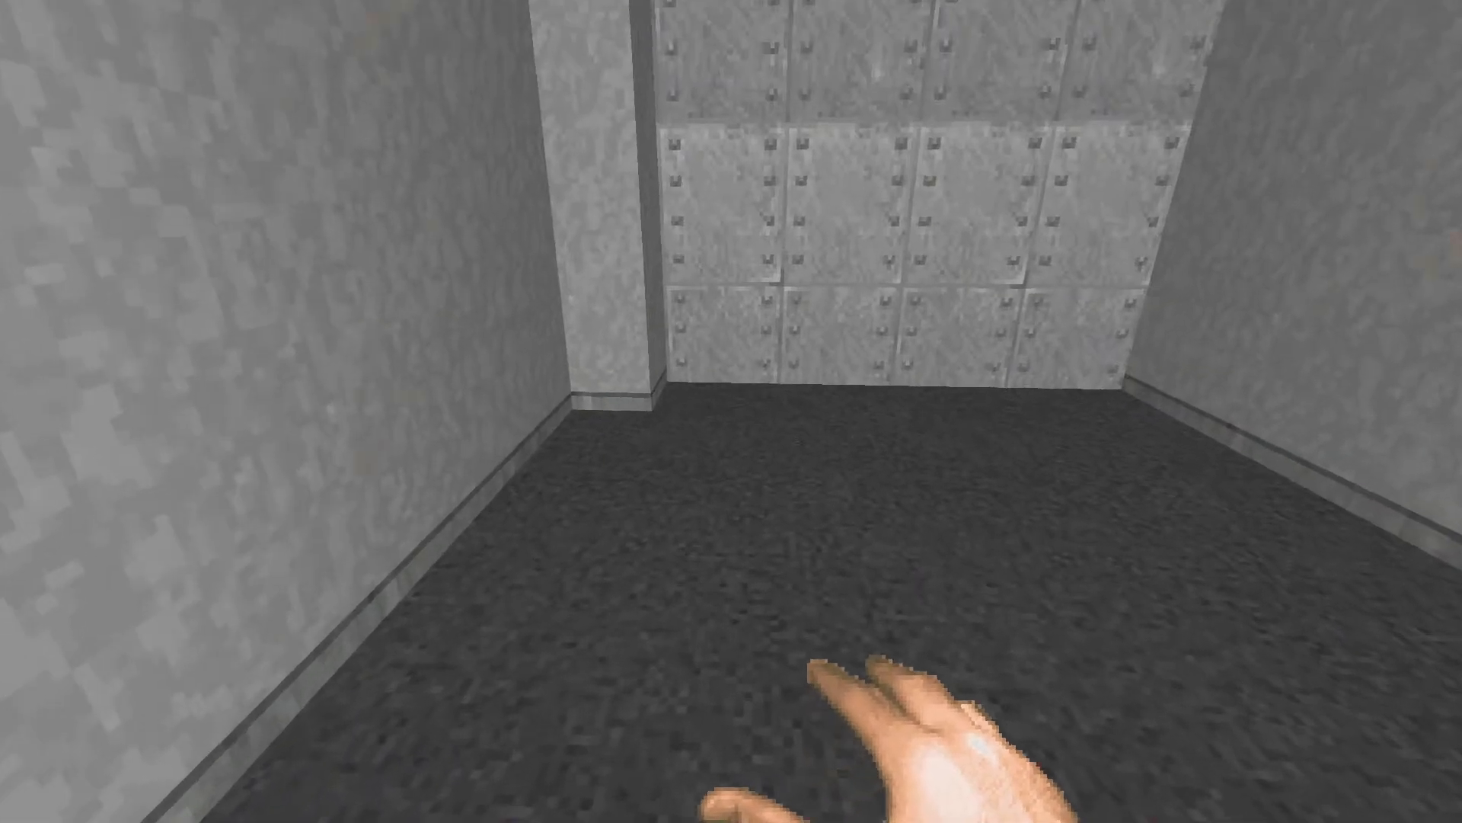
Step: Check the shaft's location on the automap and ride the lift up to the striped door
key("Tab")
key("w")
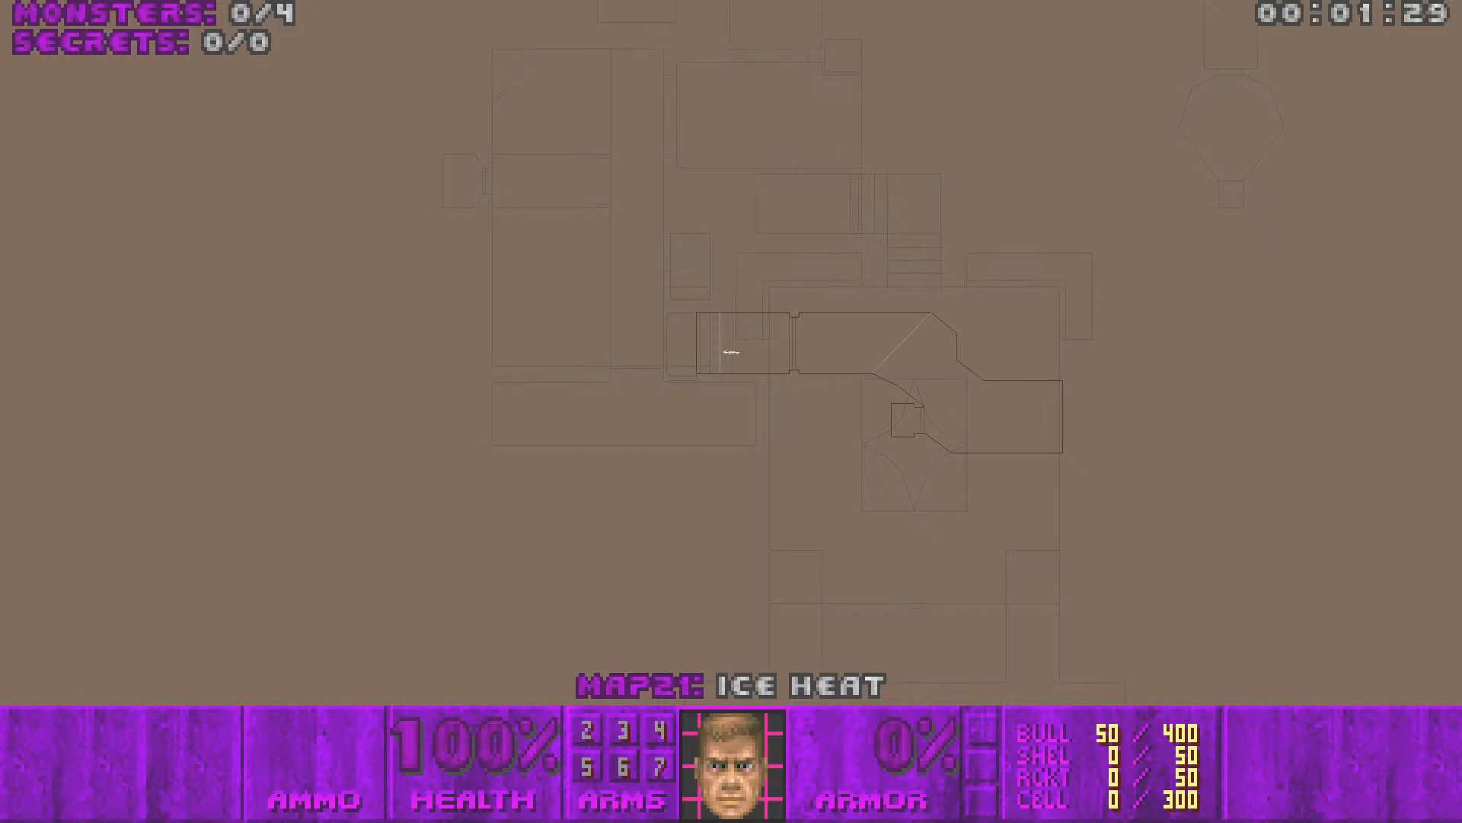
key("w")
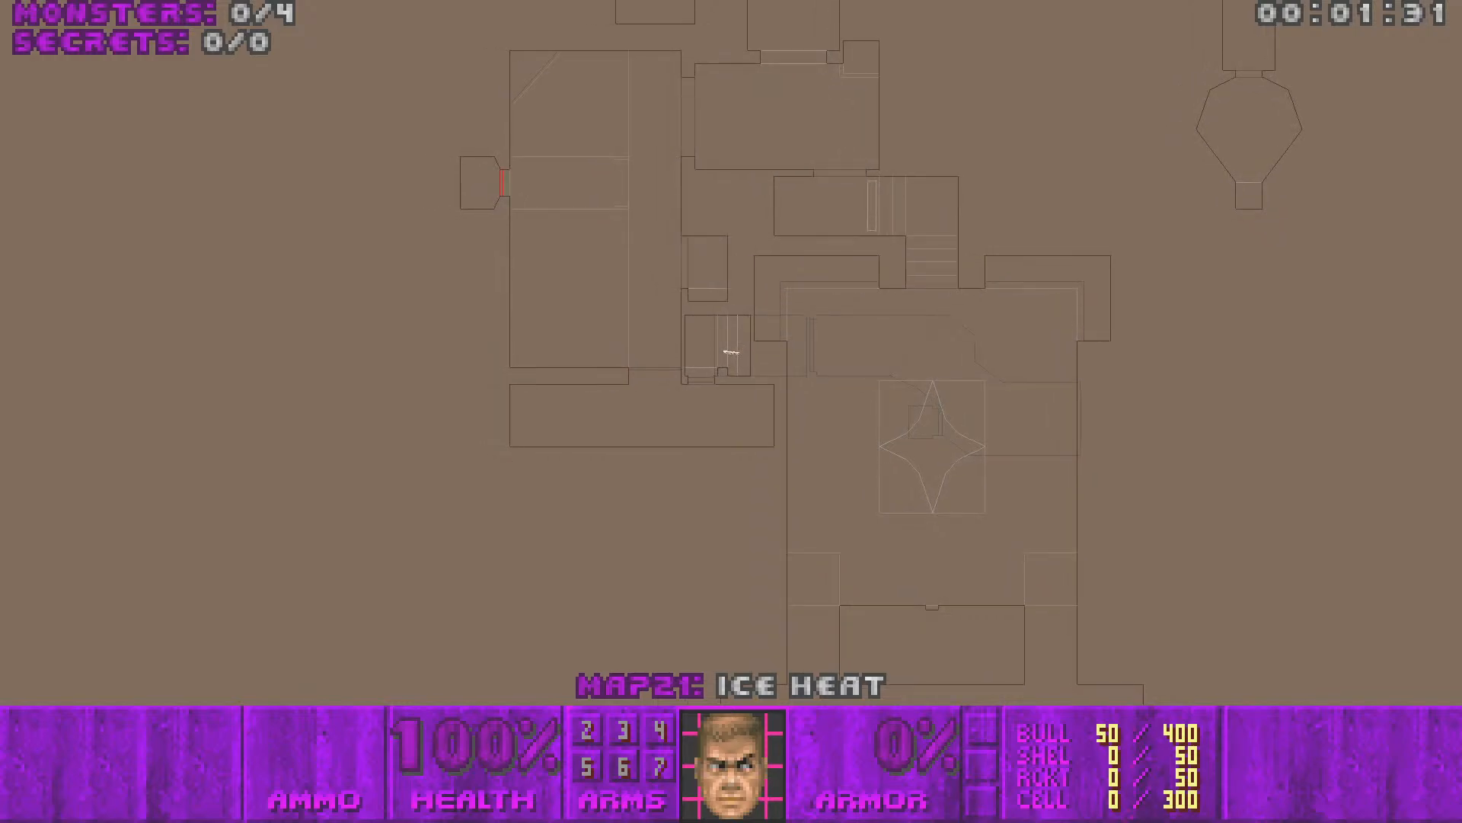
key("Tab")
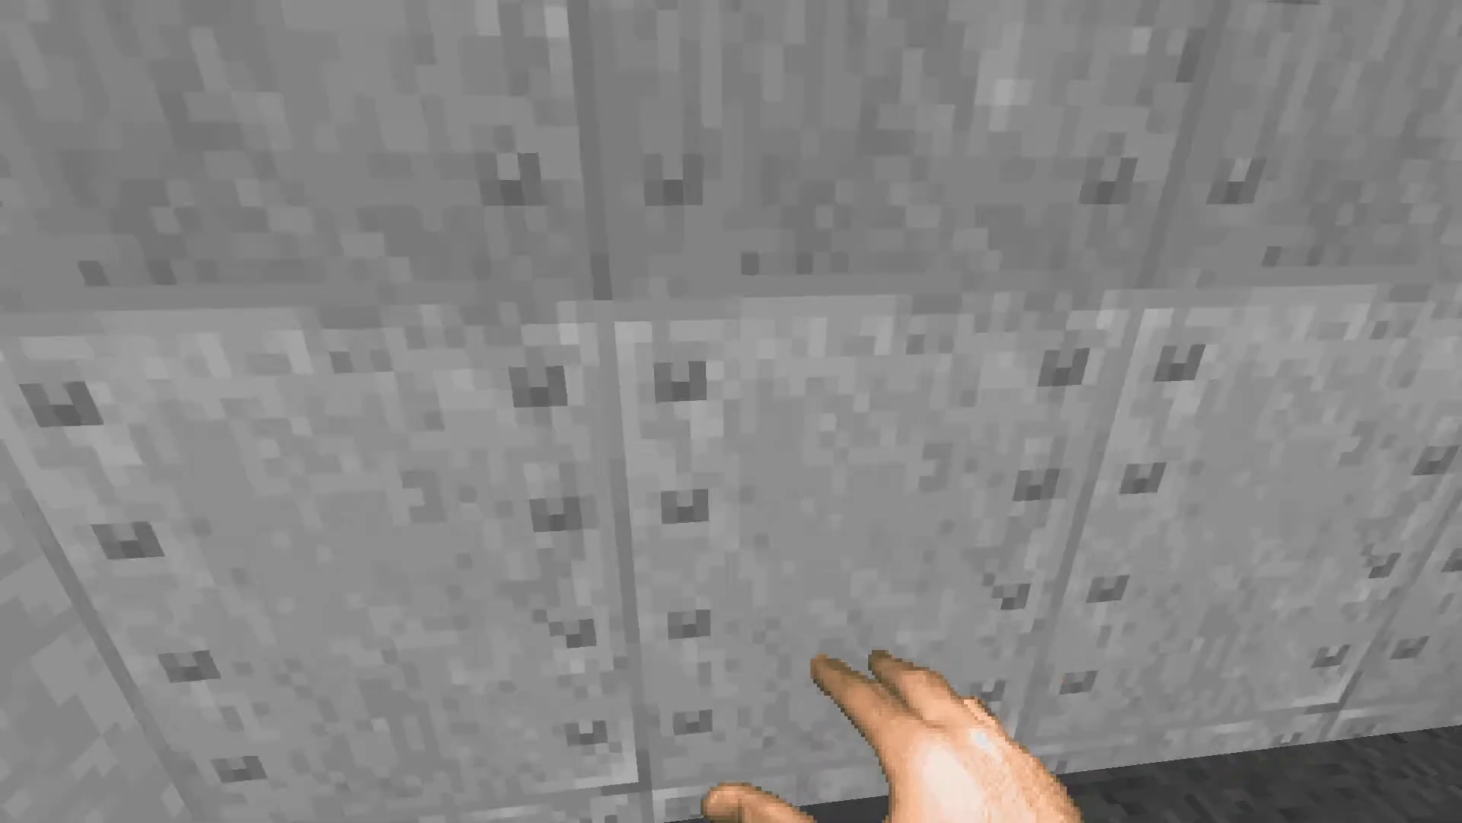
key("Tab")
key("Tab")
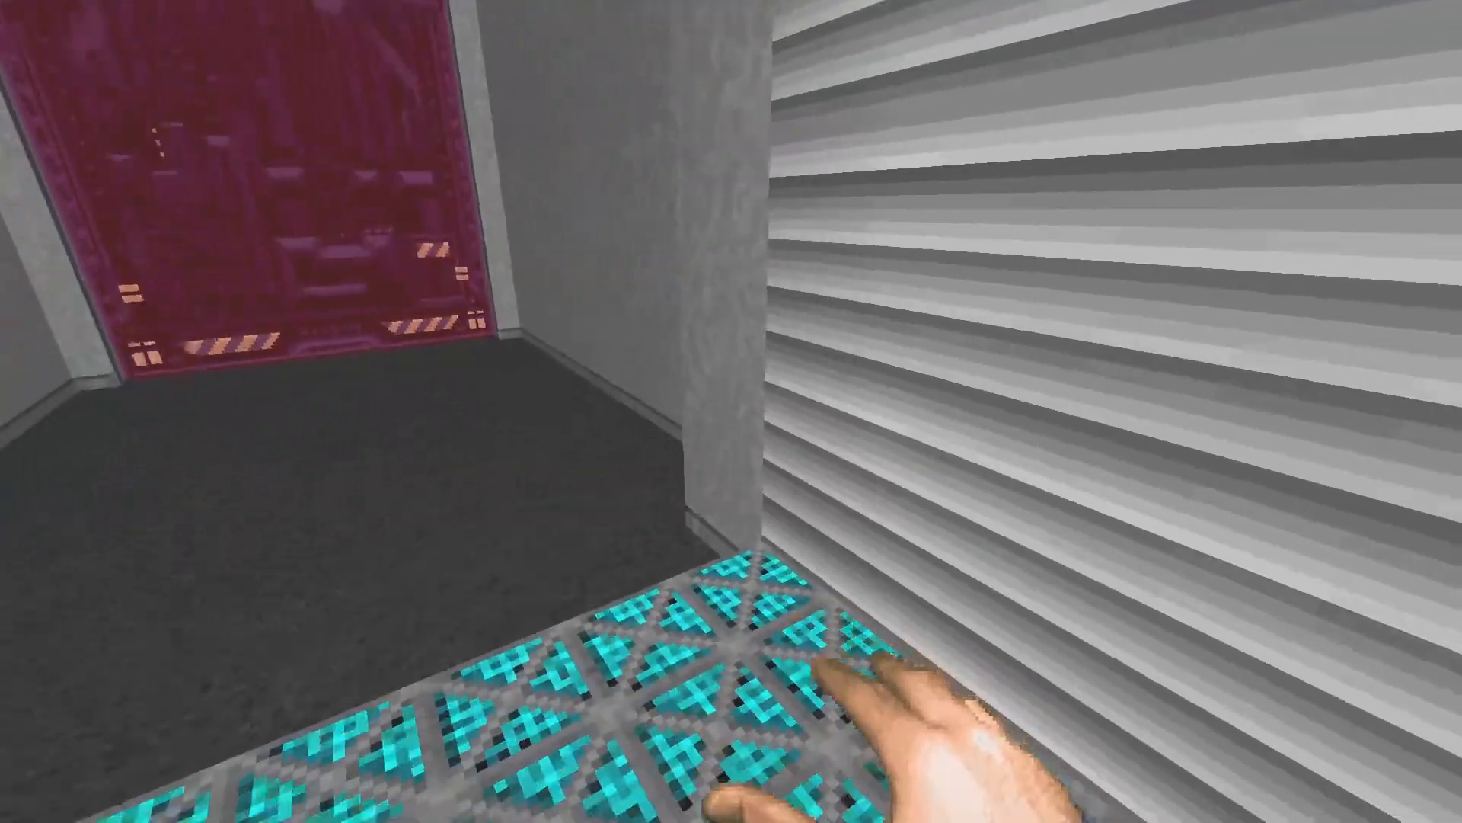
key("w")
key("w")
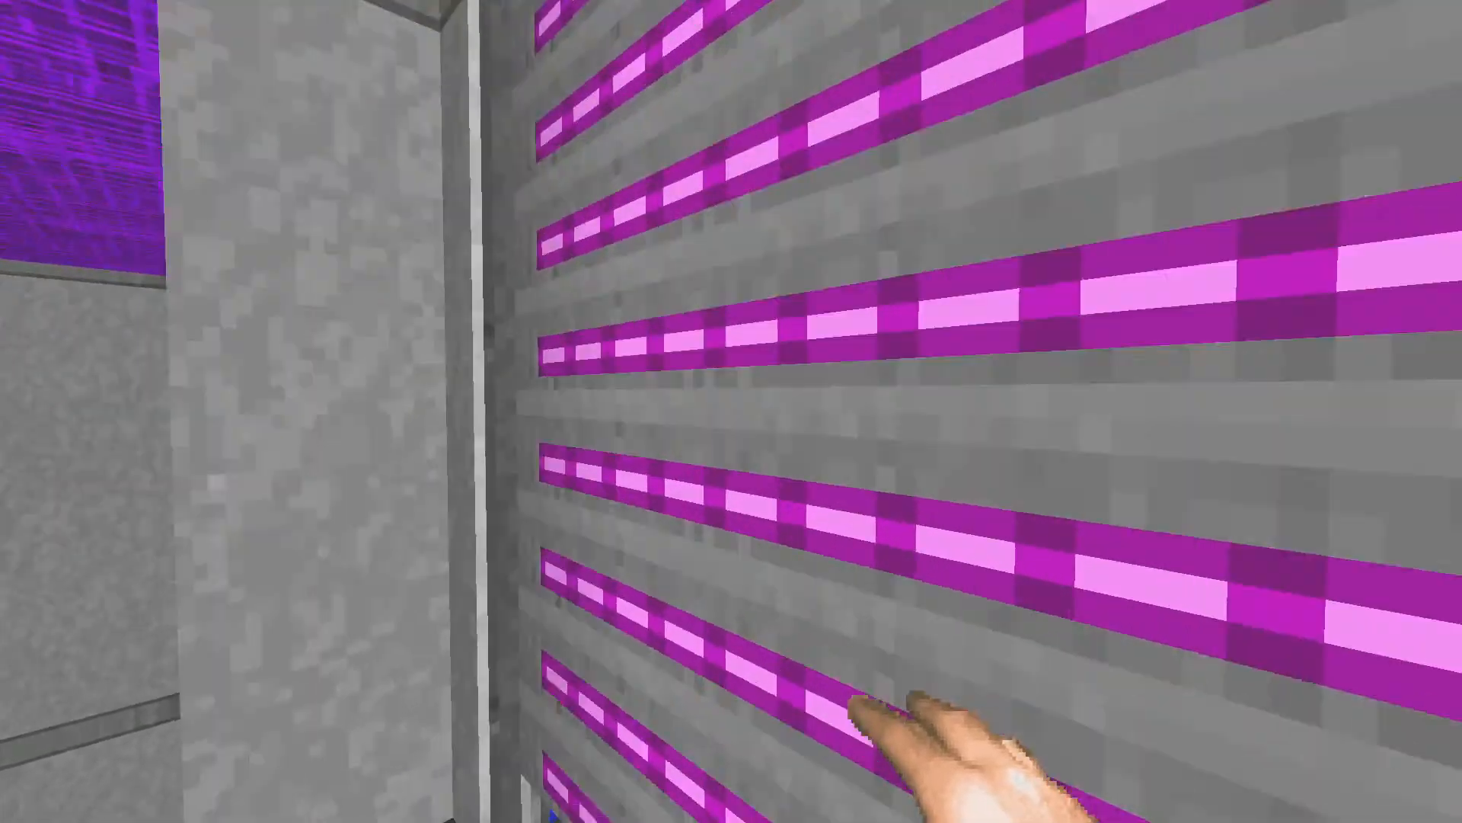
Step: Walk out into the teal hall and return through the doorway onto the raised grated platform
key("a")
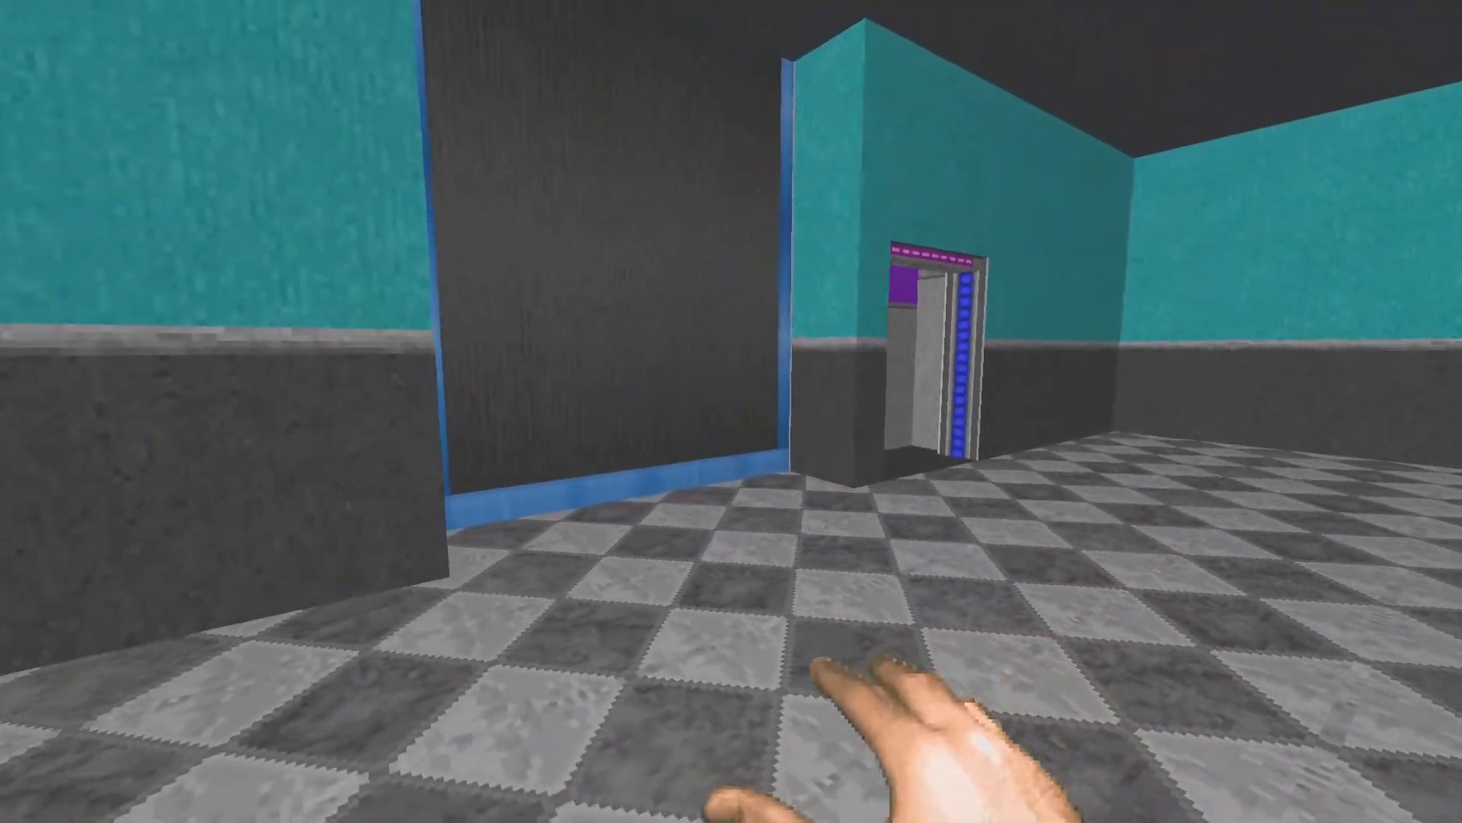
key("w")
key("w")
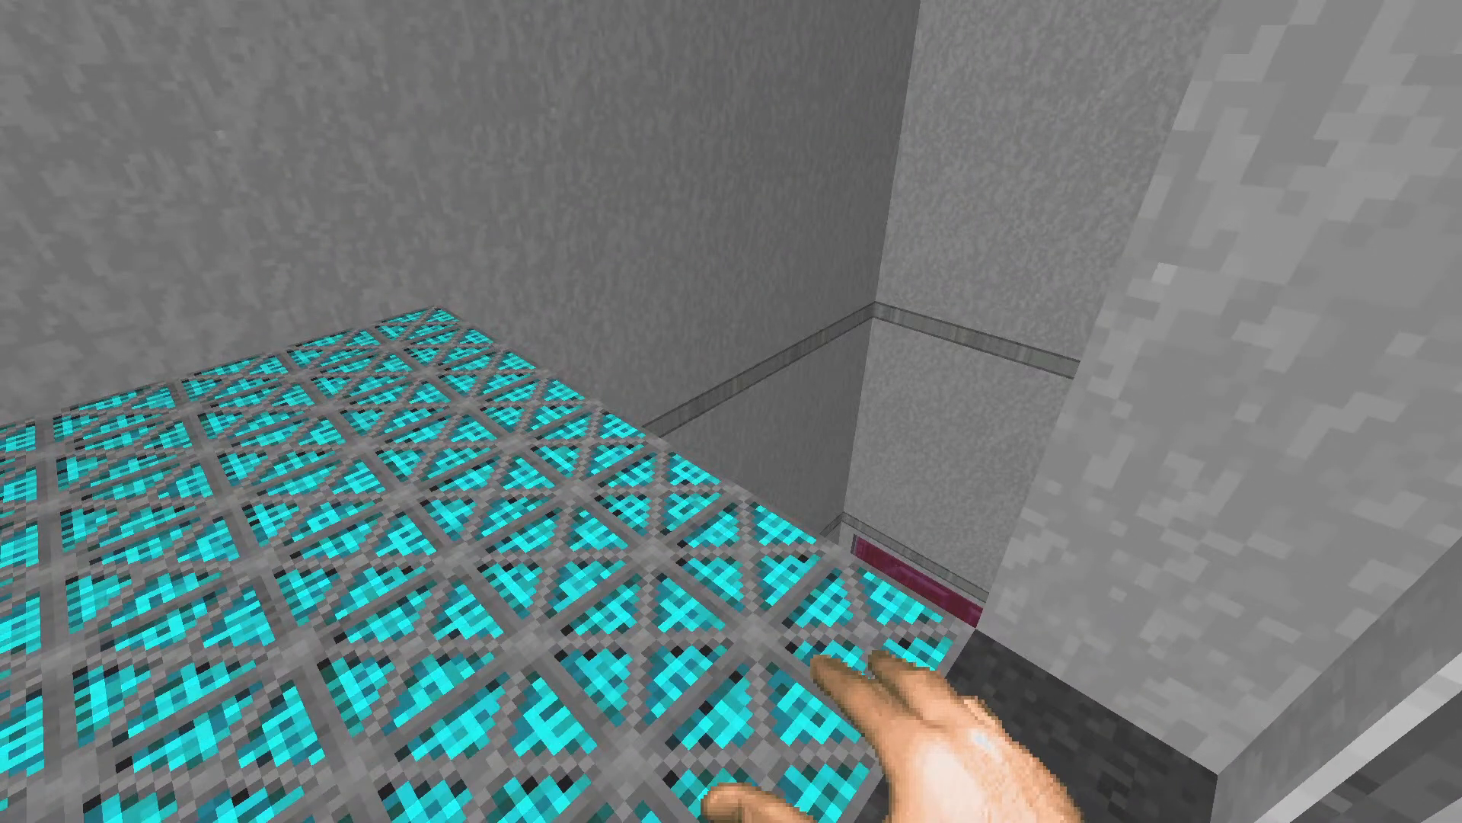
Step: Quit the game, confirm with Yes, and close the Doom II end screen
key("Escape")
key("Up")
key("Return")
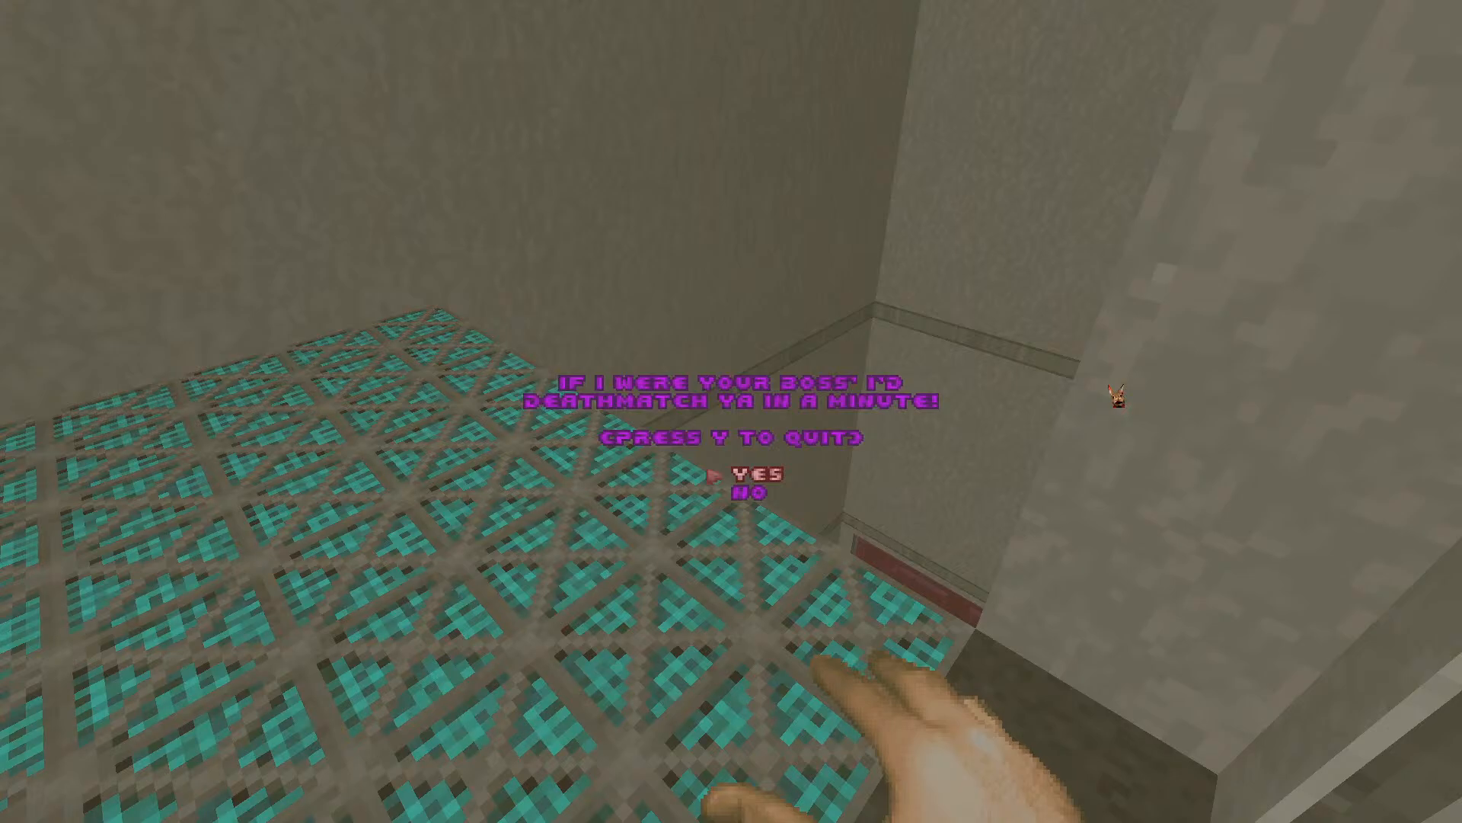
key("Return")
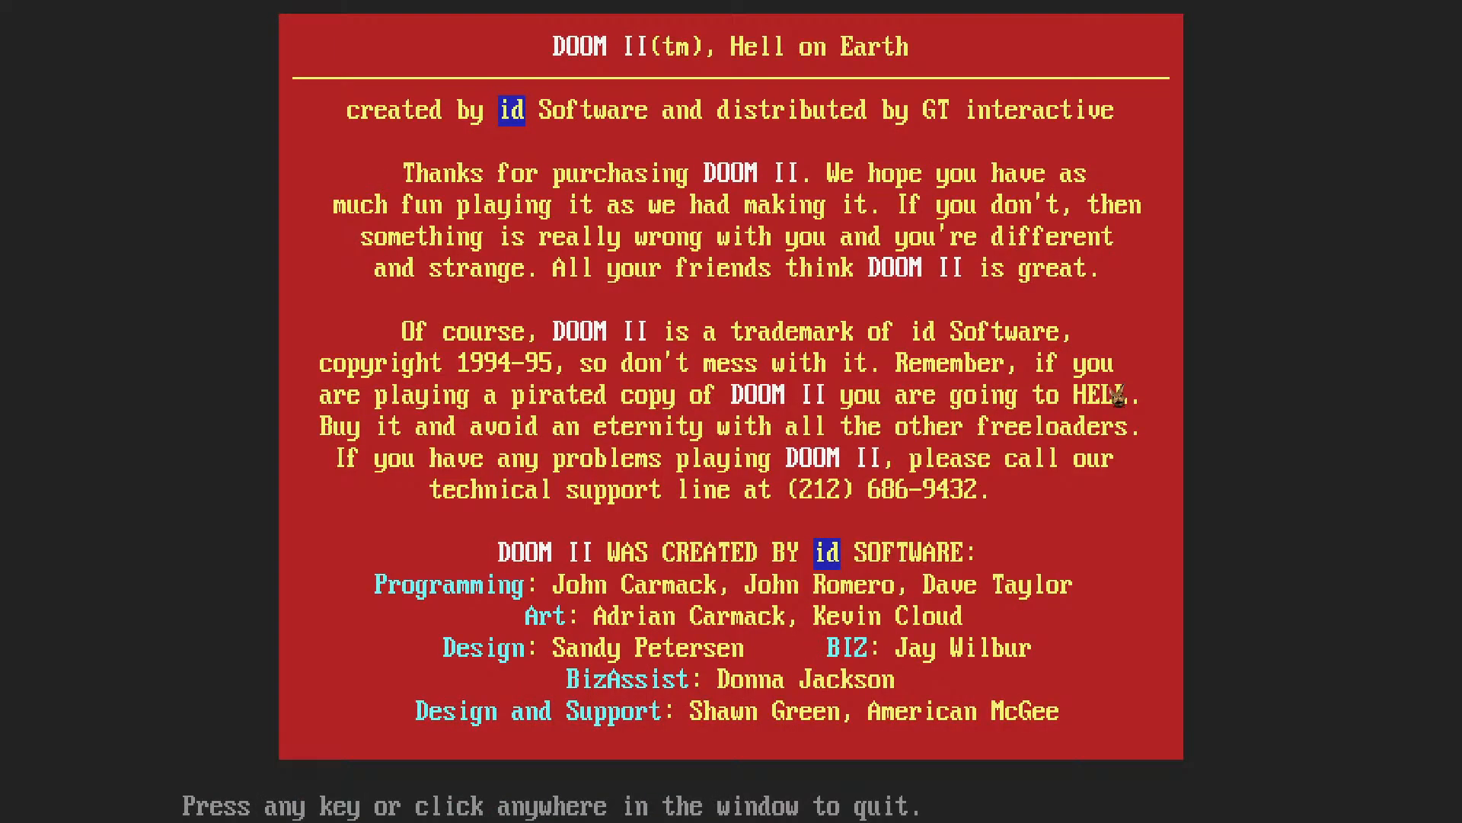
key("Return")
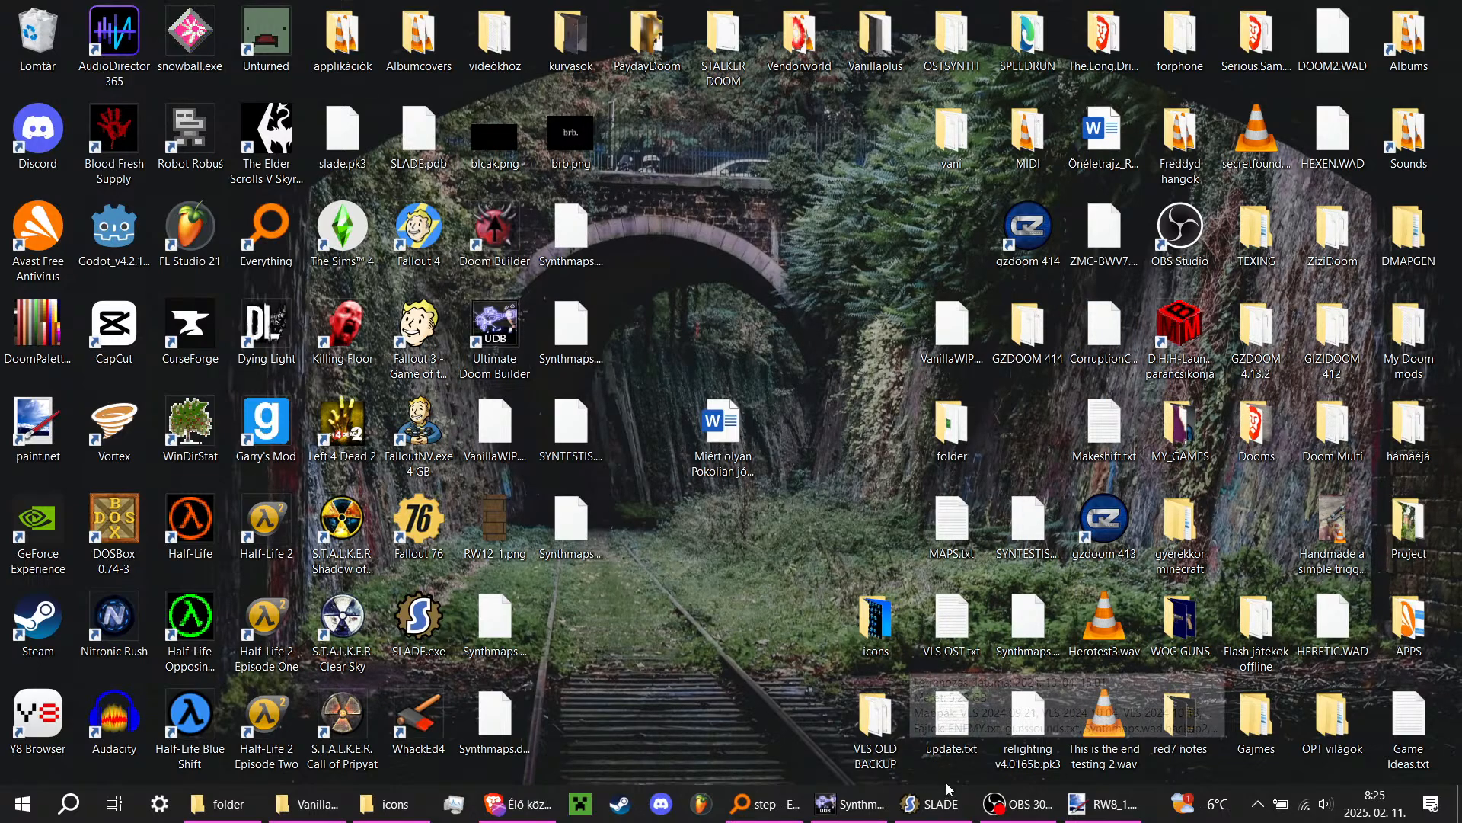
Step: Switch back to Ultimate Doom Builder with MAP21 and enter Visual Mode by the purple corridor
mouse_move(949, 812)
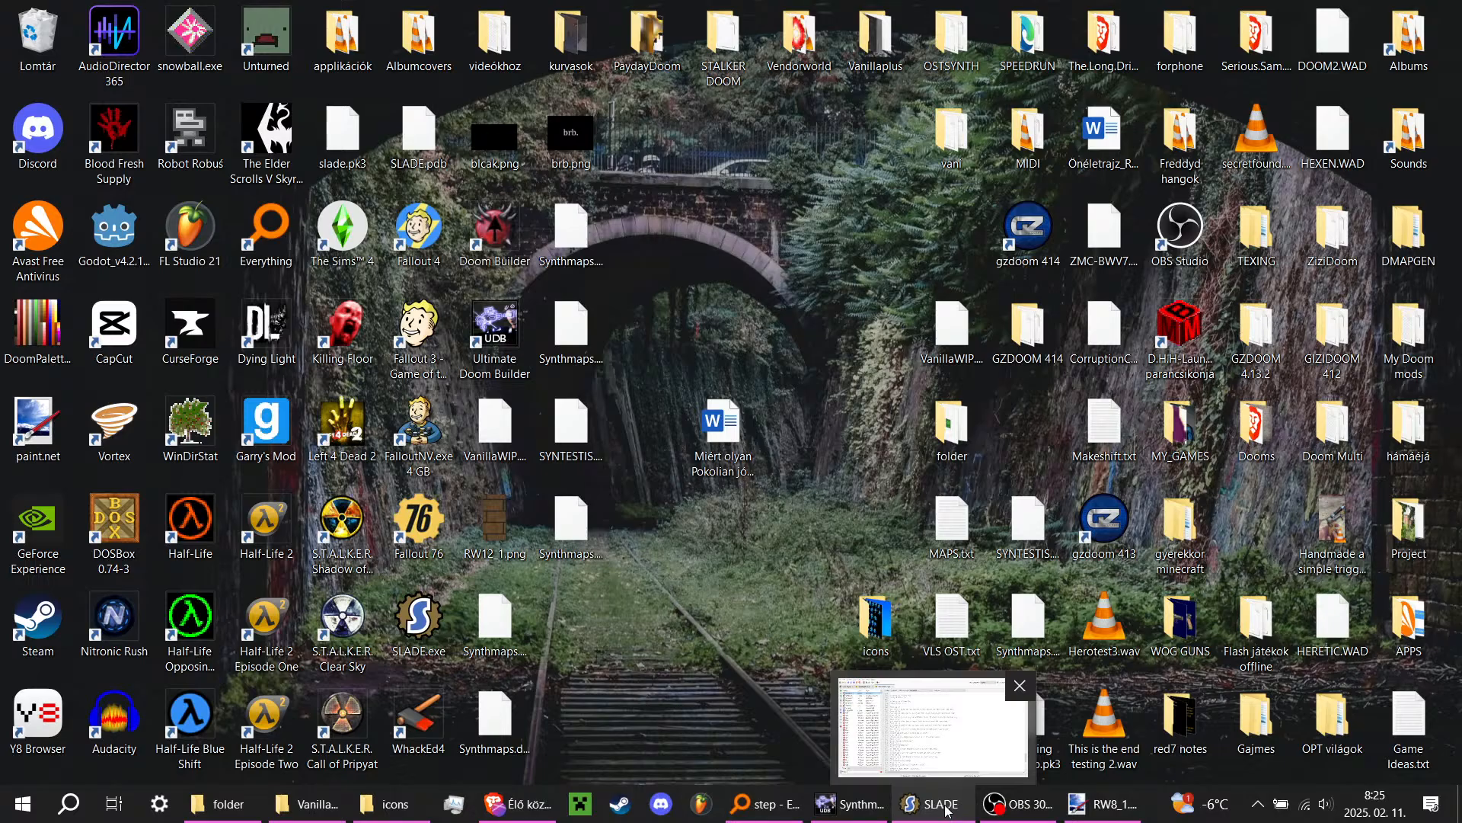
left_click(851, 805)
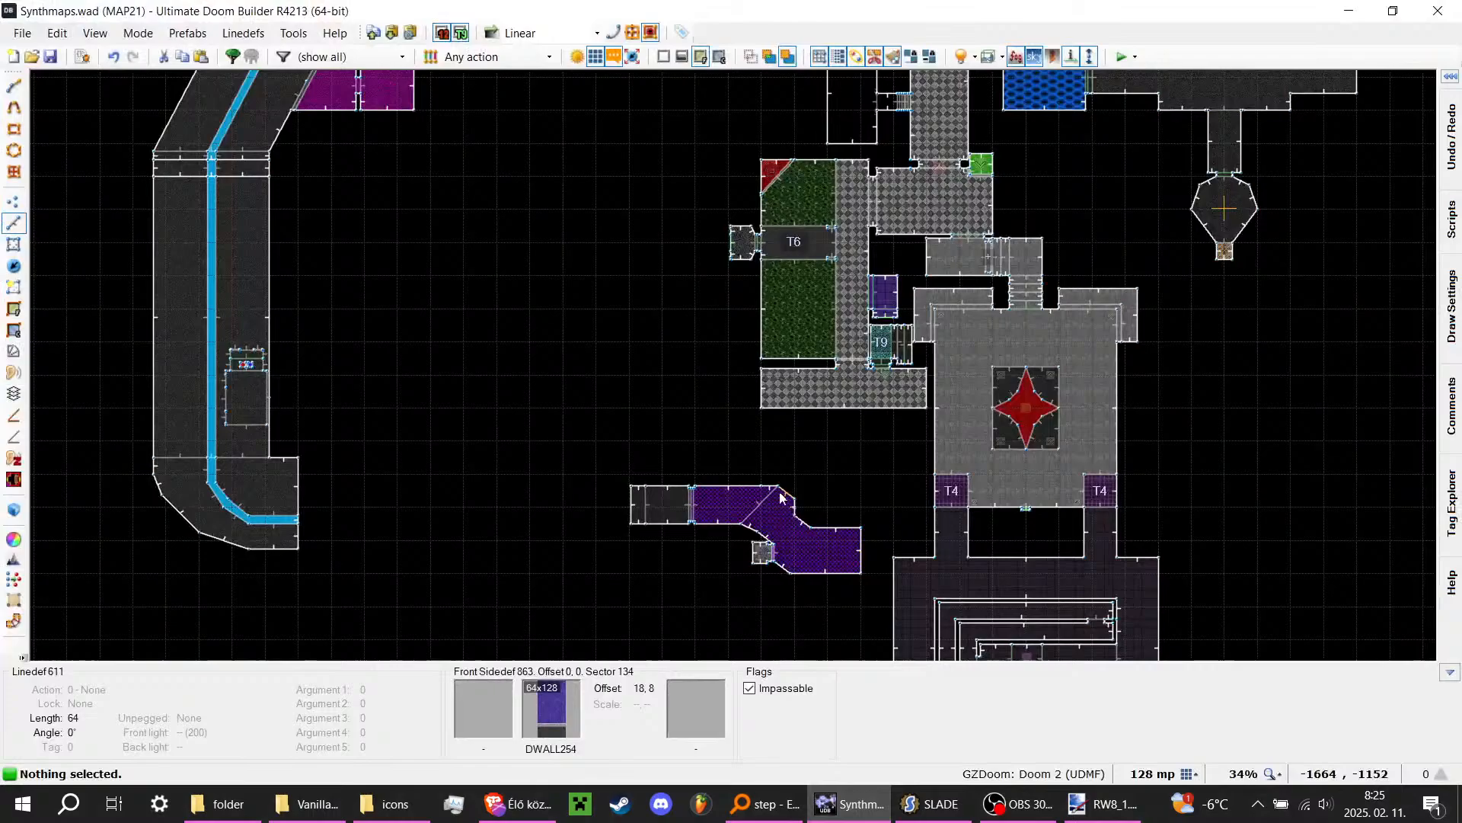
left_click(991, 810)
left_click(852, 806)
scroll(757, 477, "up", 5)
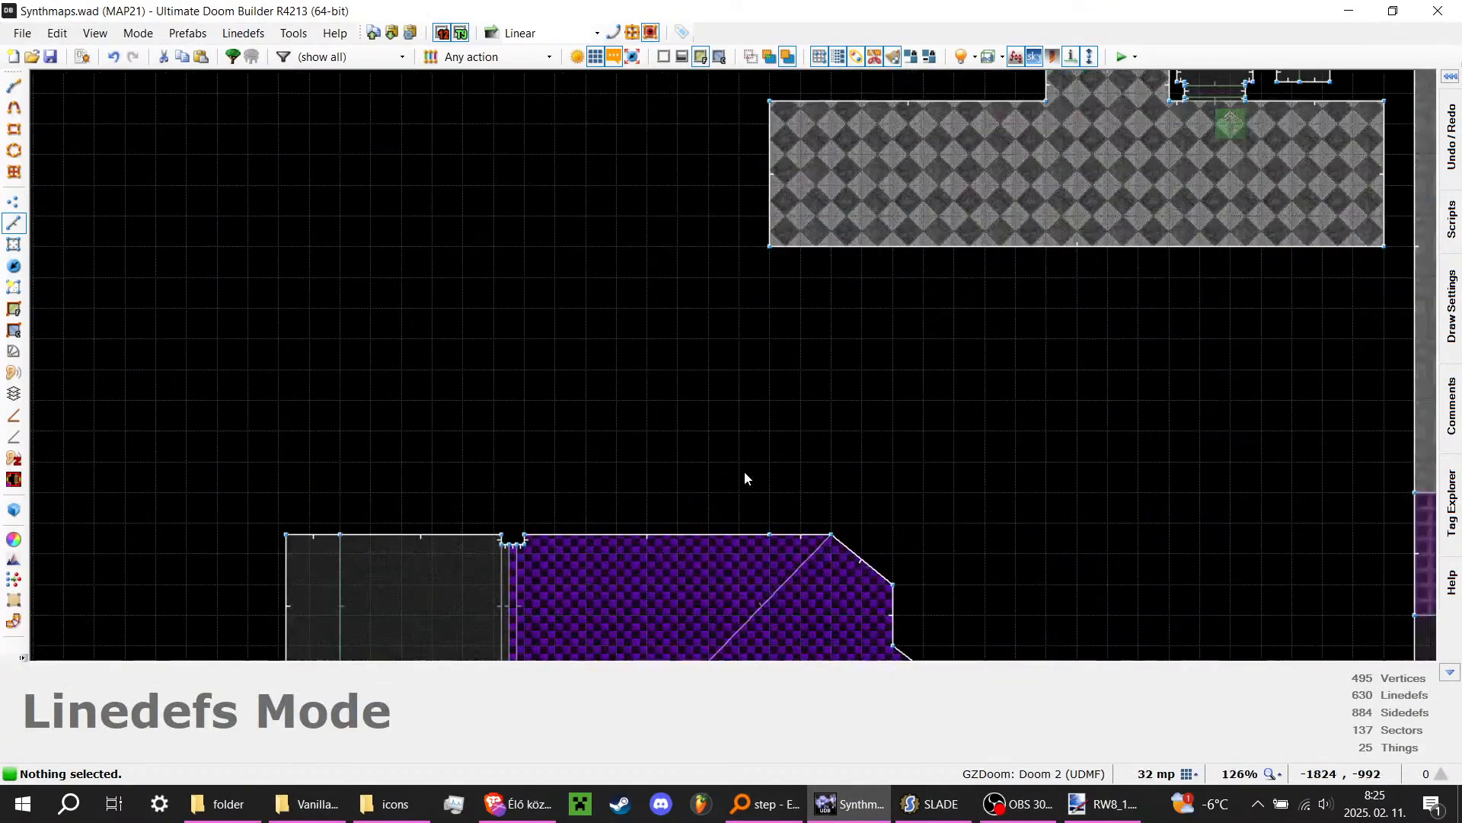
scroll(563, 305, "down", 3)
key("q")
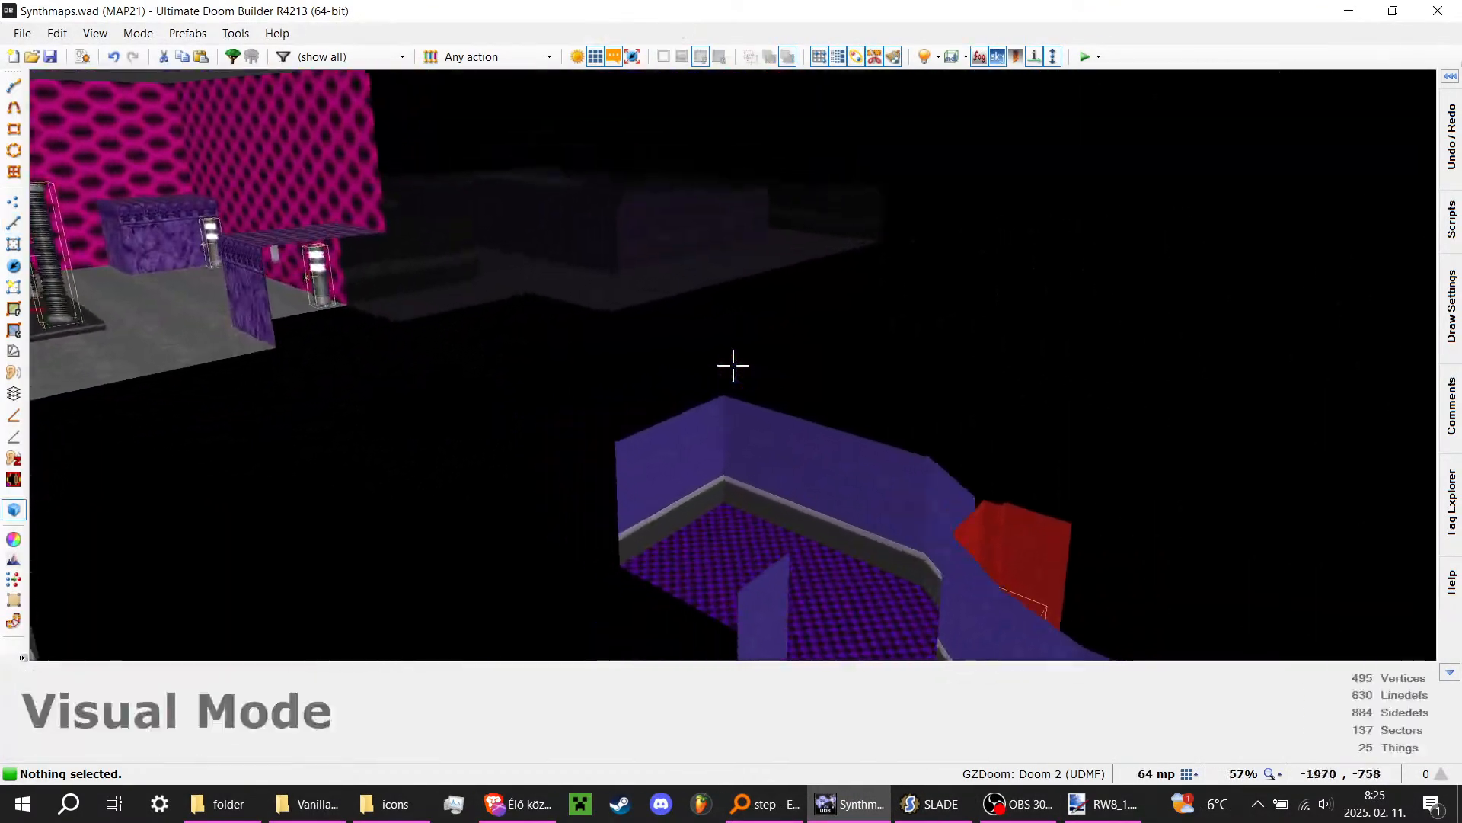
Step: Inspect the lift shaft from all sides in 3D, including its walls, untextured face, red door and surrounding rooms
key("e")
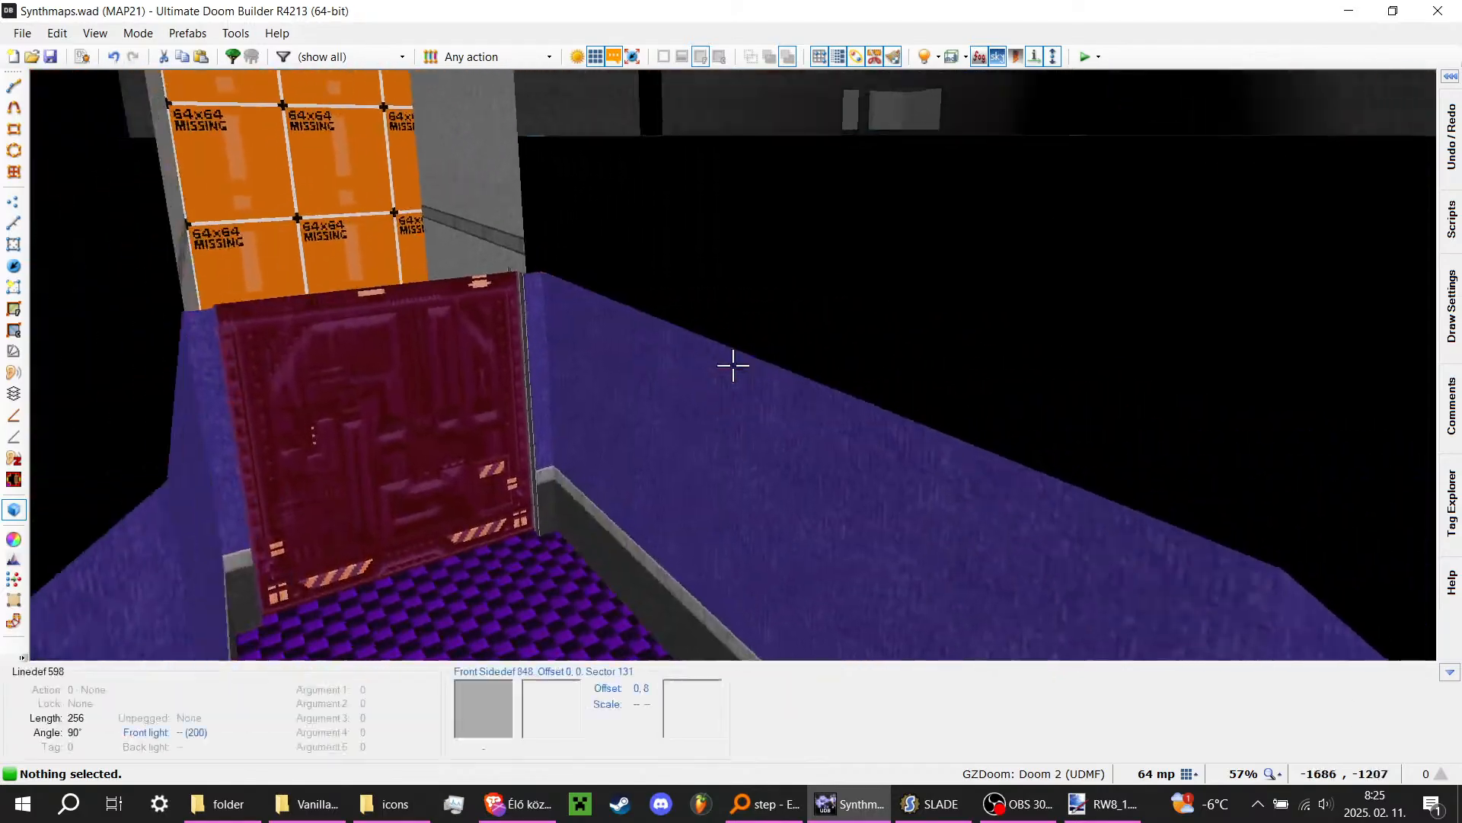
key("d")
key("e")
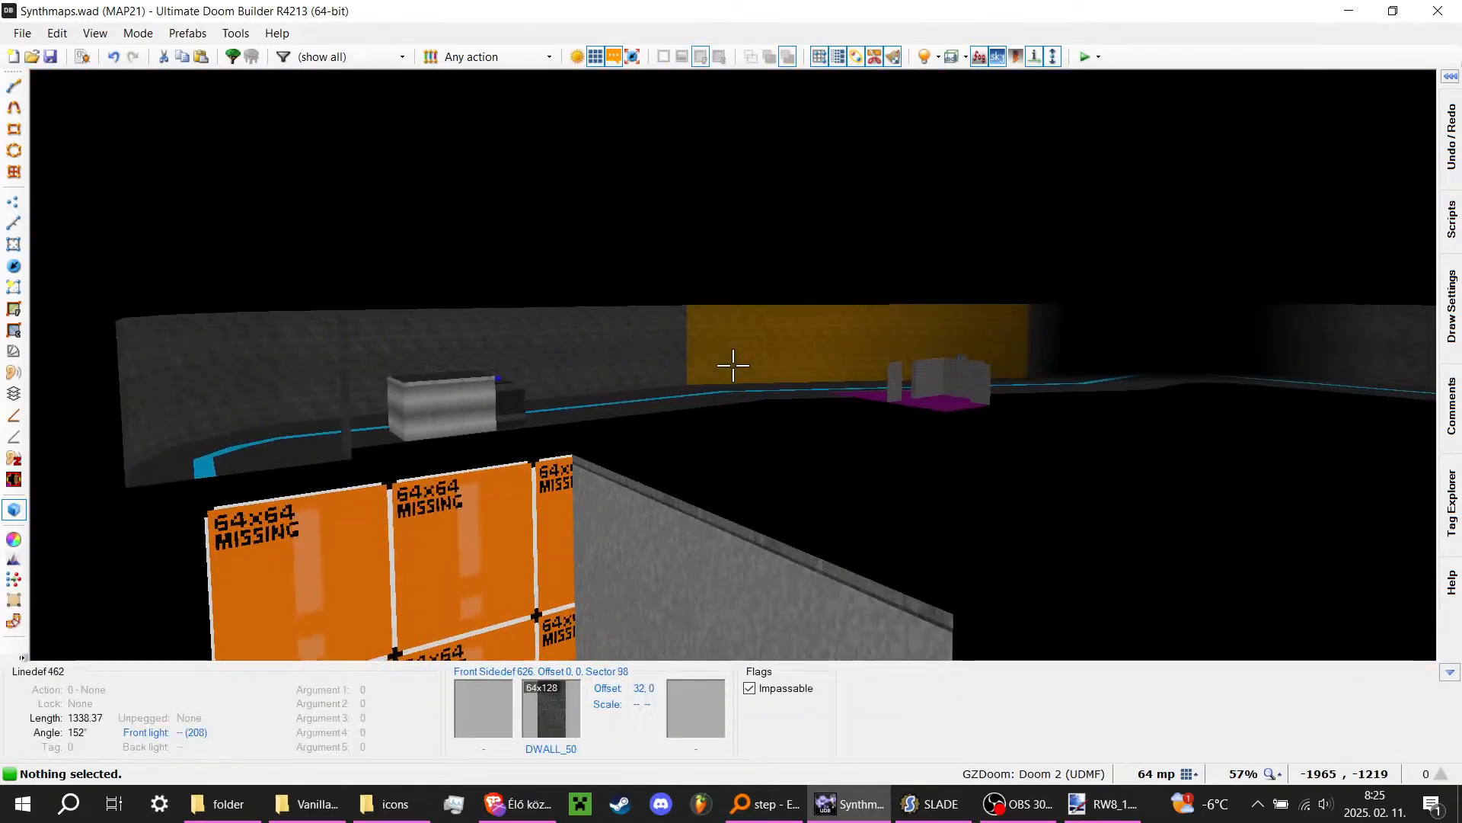
key("e")
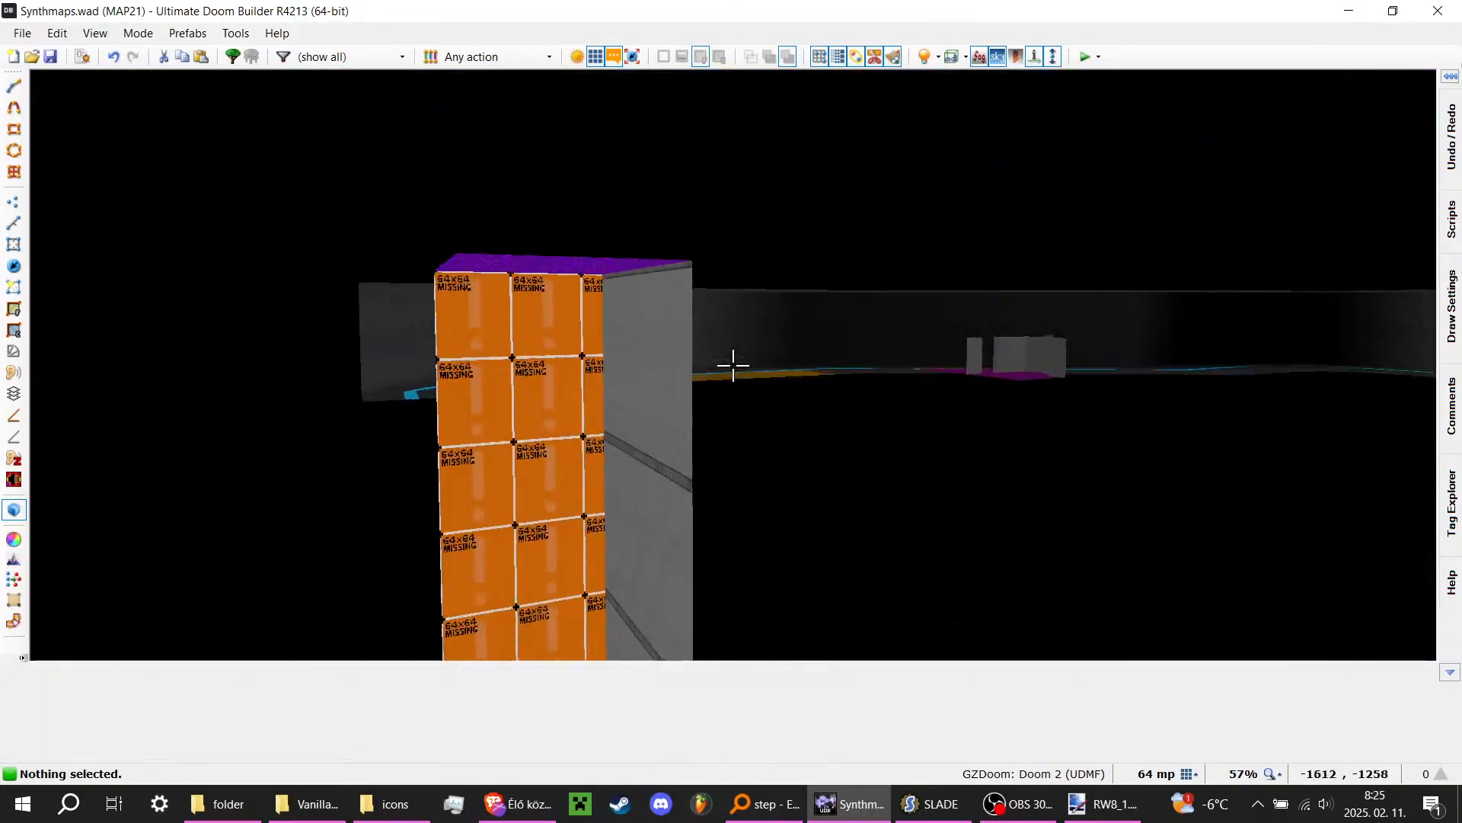
key("e")
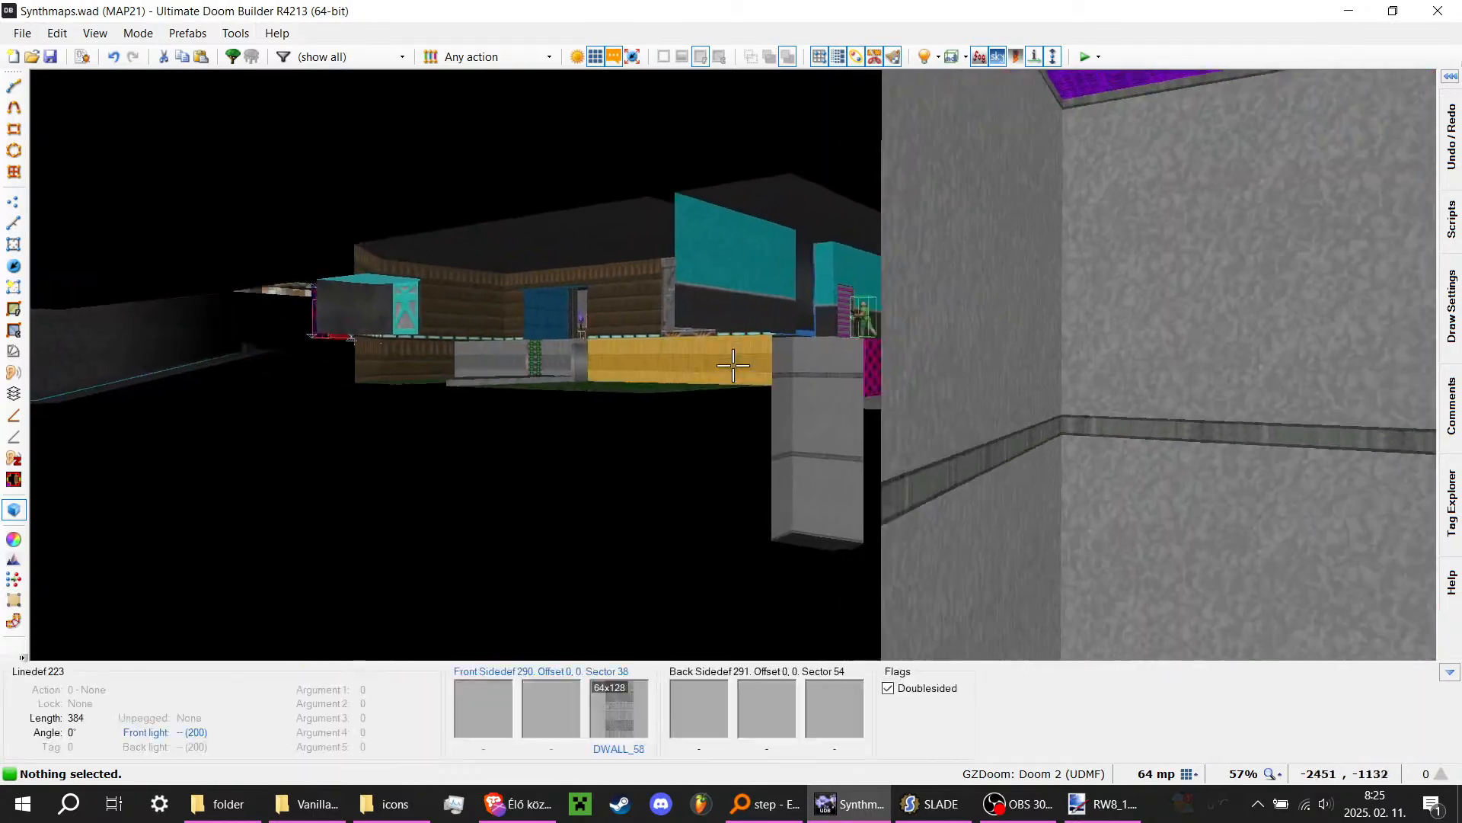
key("e")
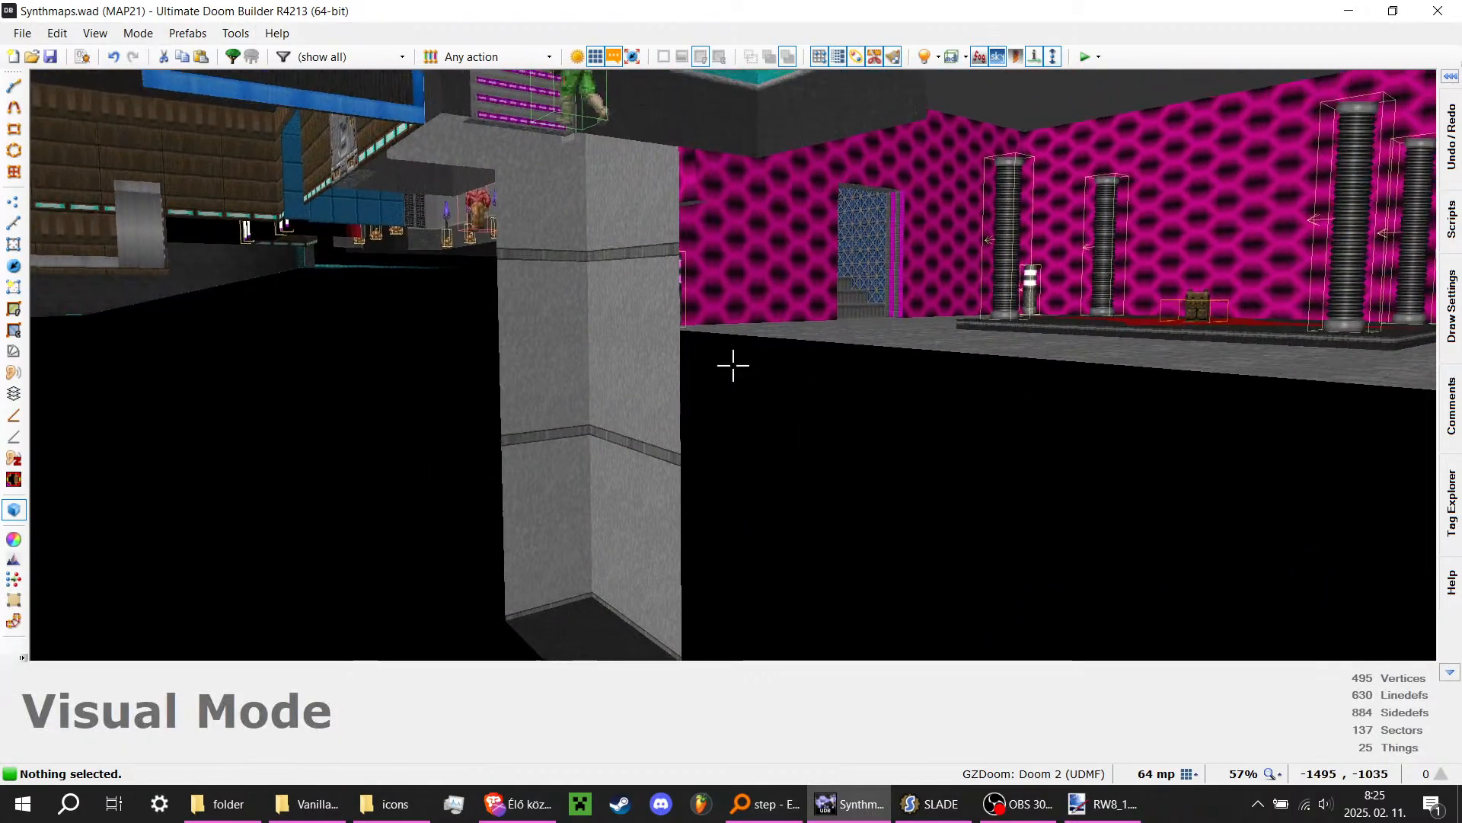
key("e")
key("e")
key("d")
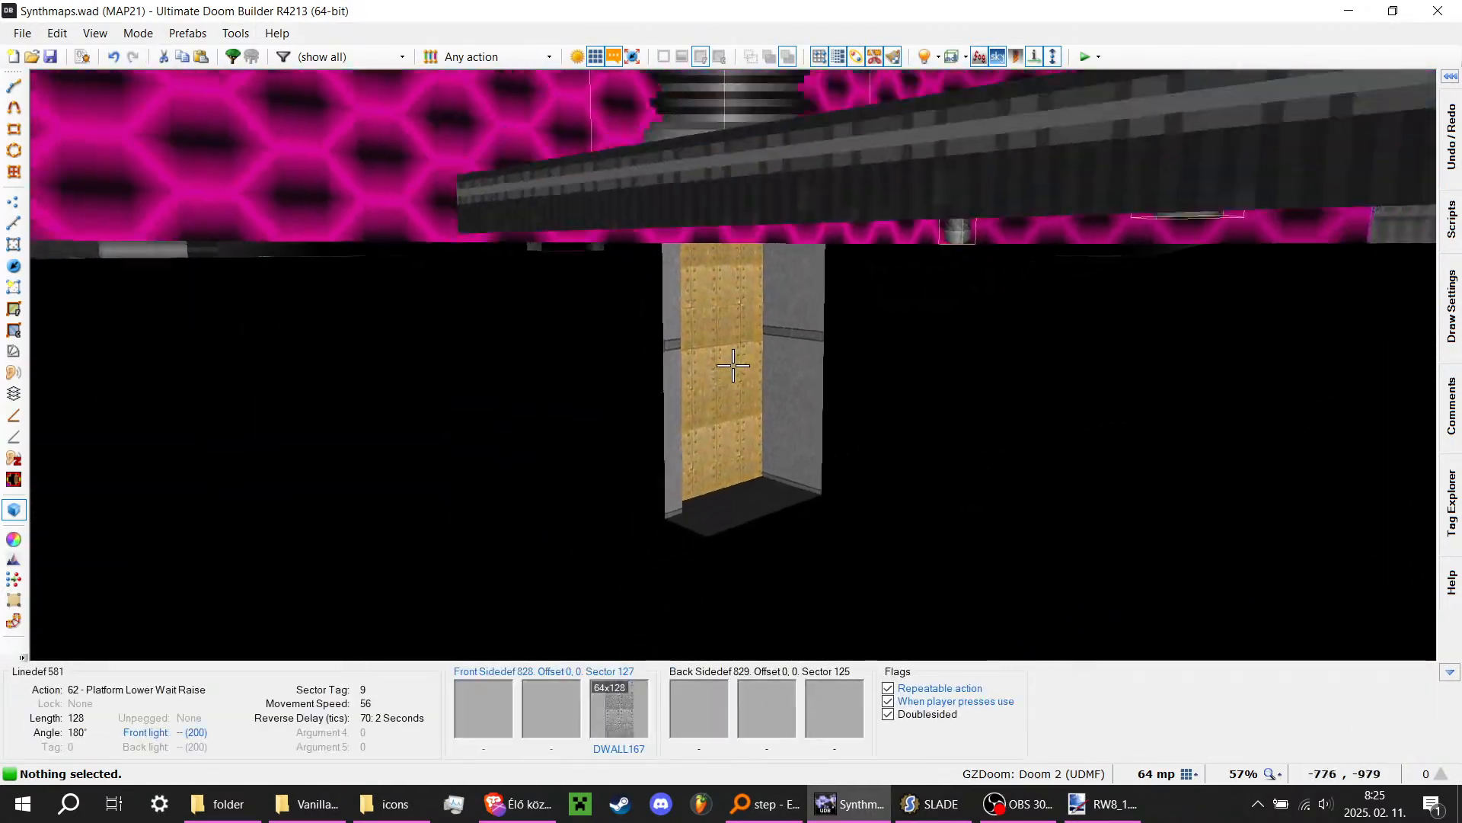
key("e")
key("d")
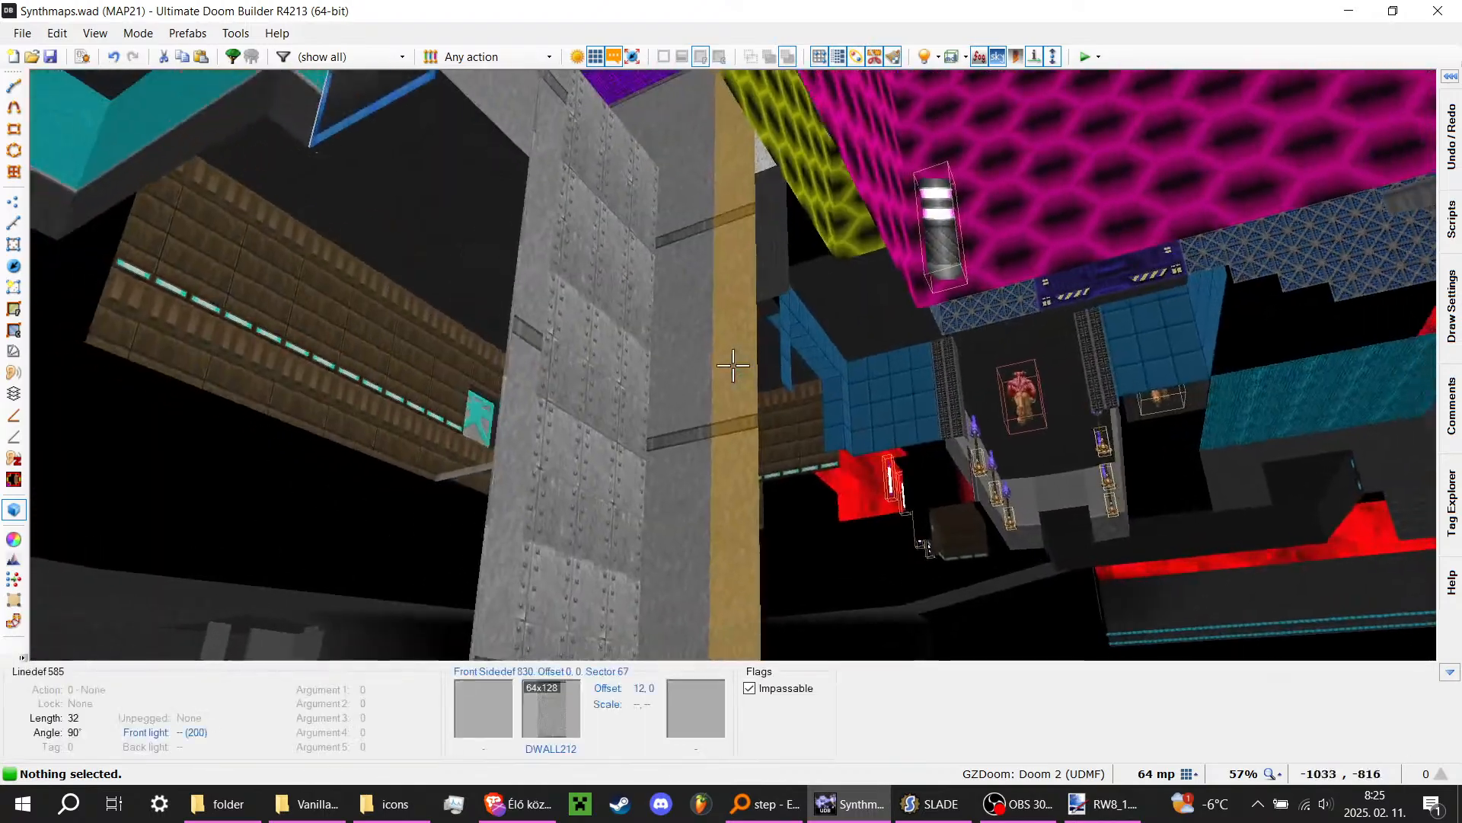
key("e")
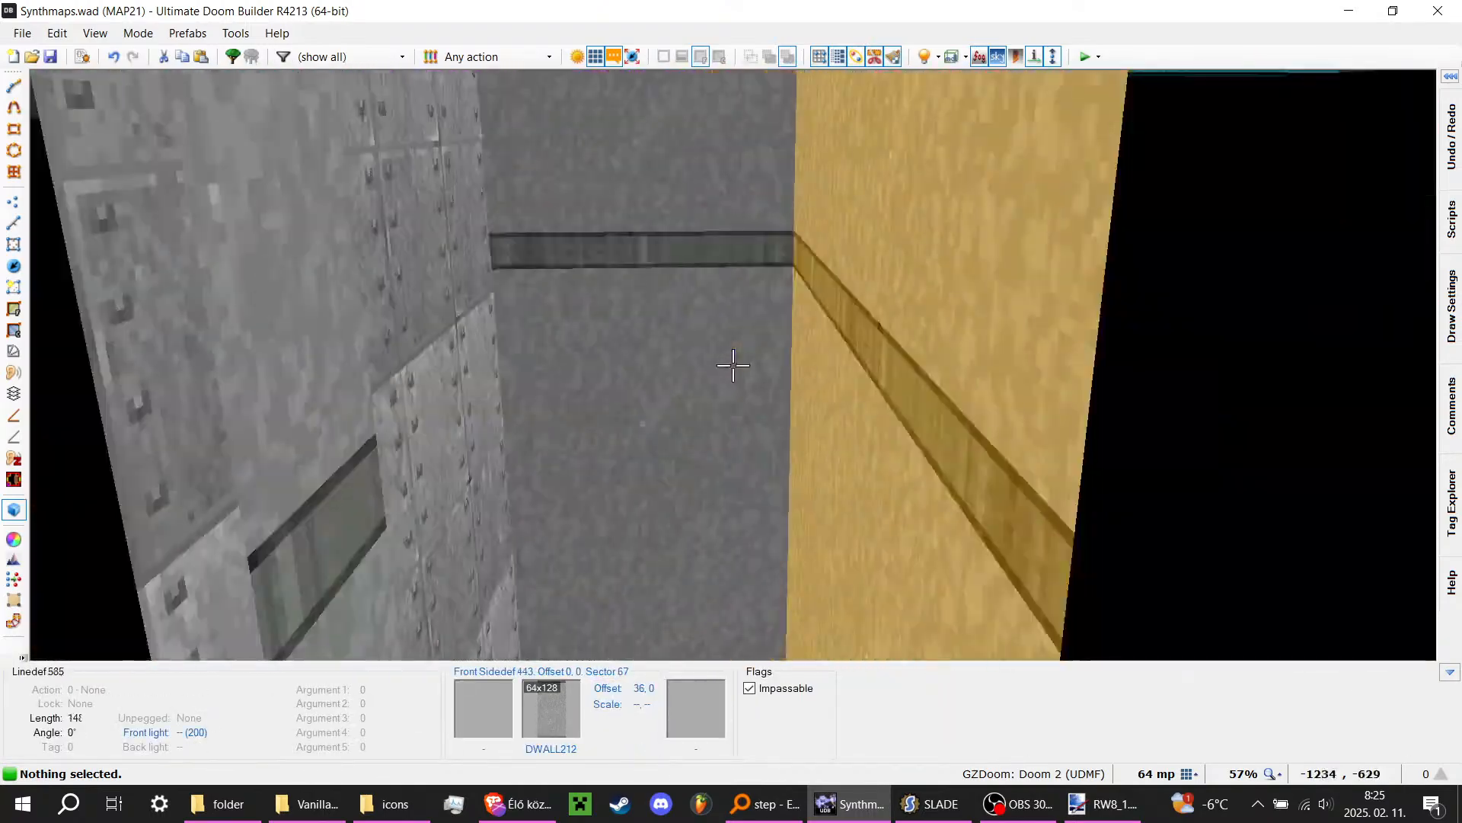
key("d")
key("e")
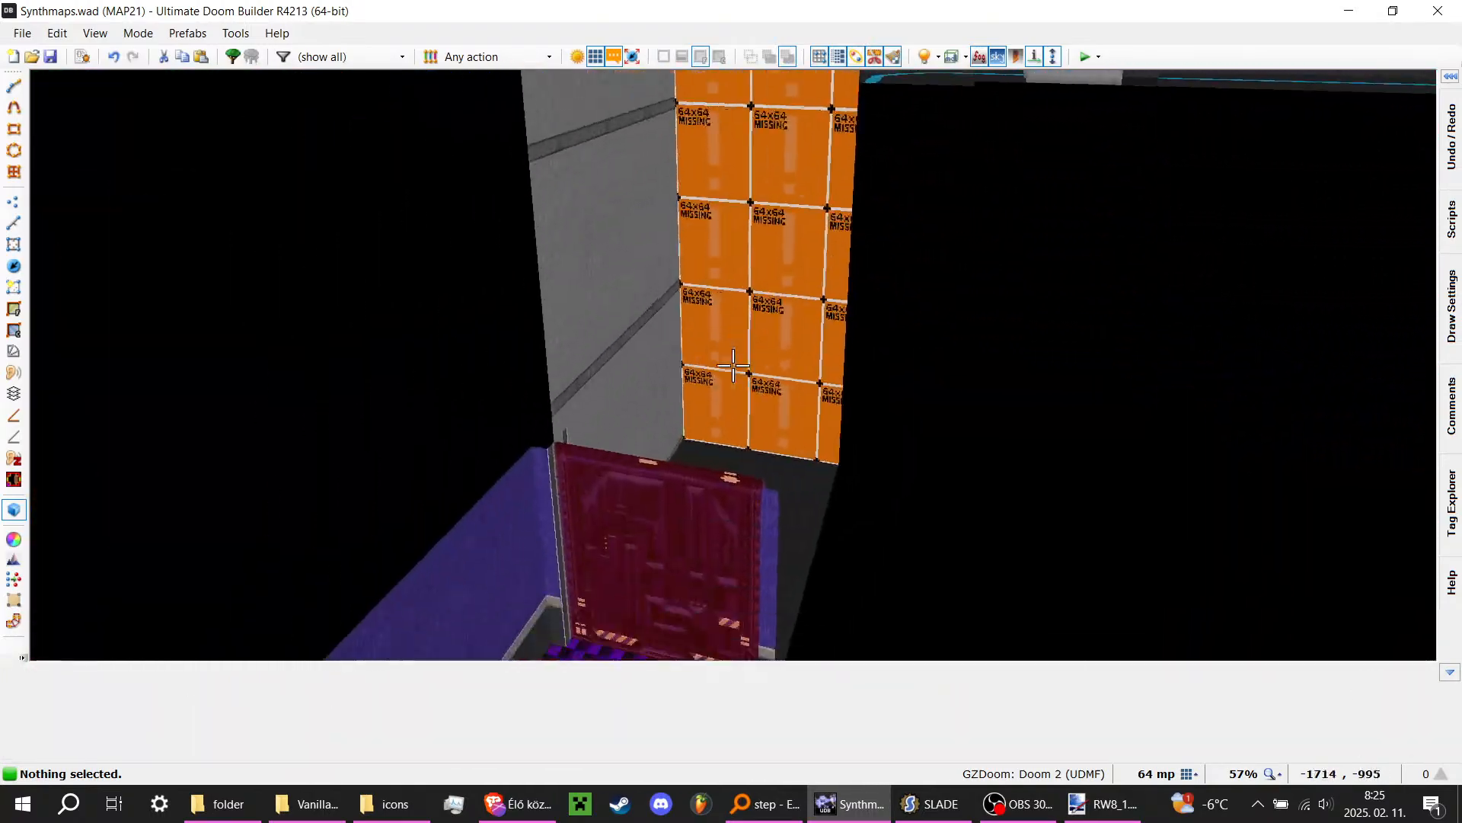
key("e")
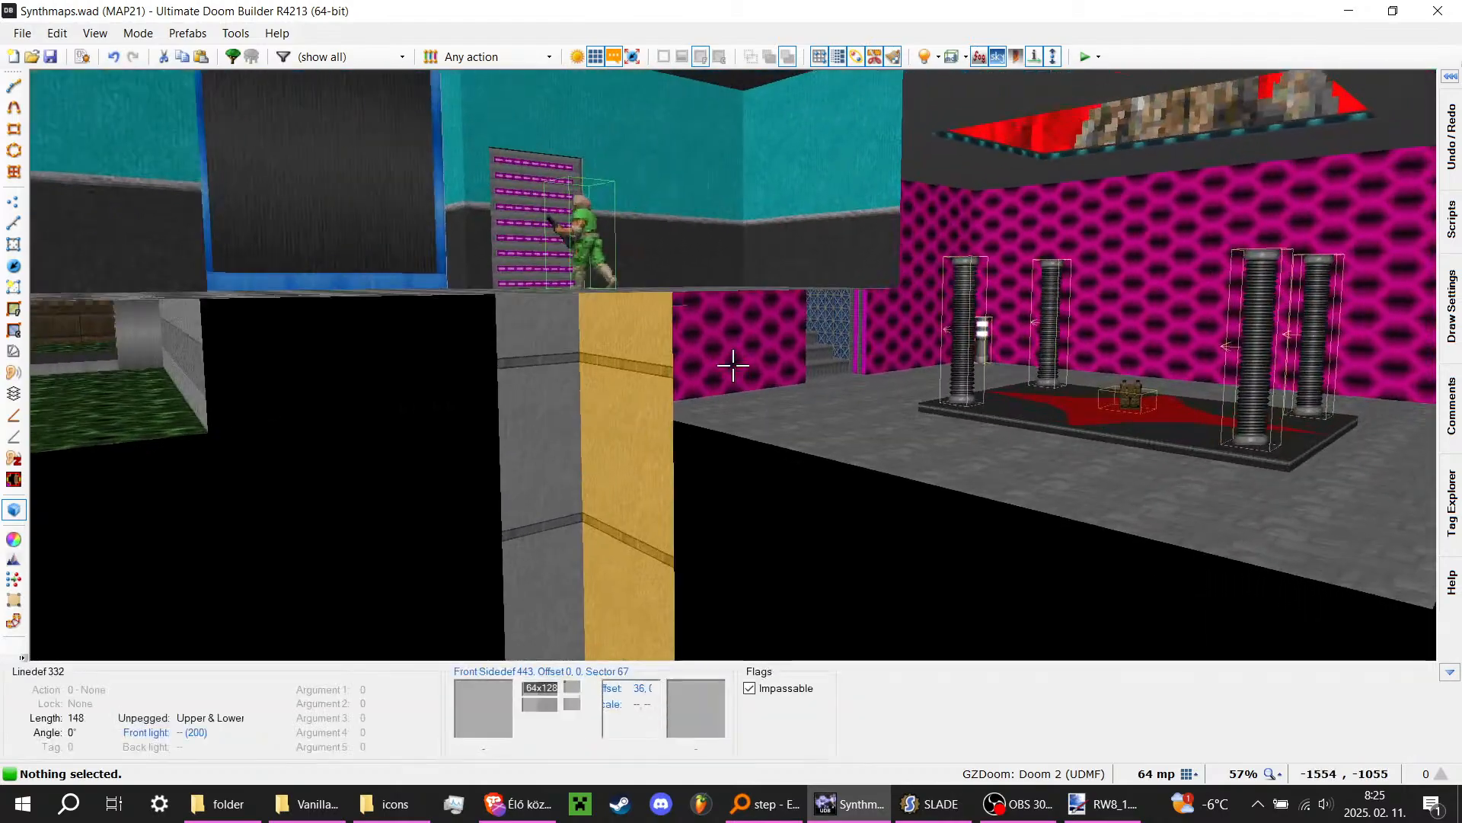
key("e")
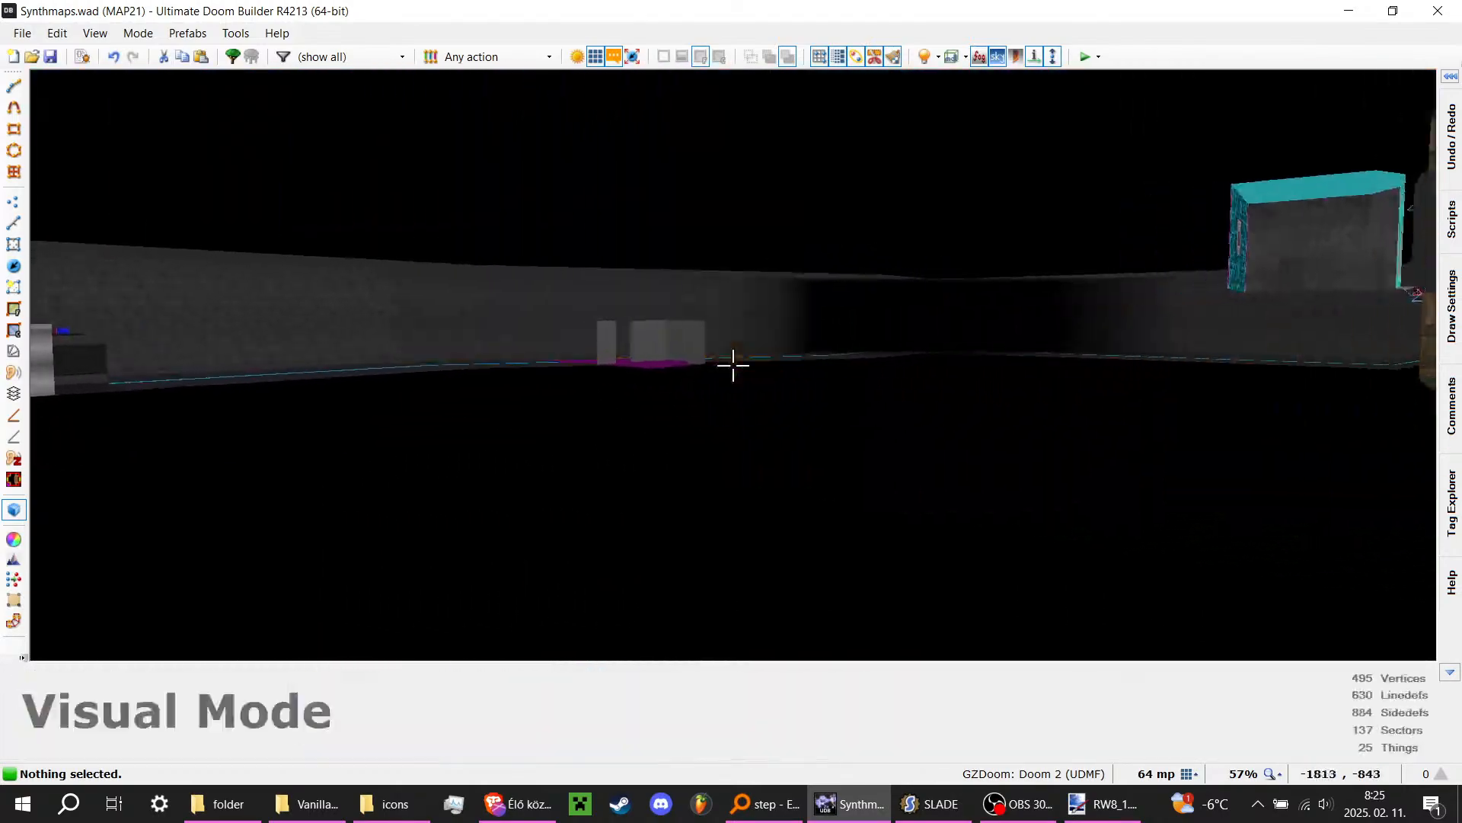
key("e")
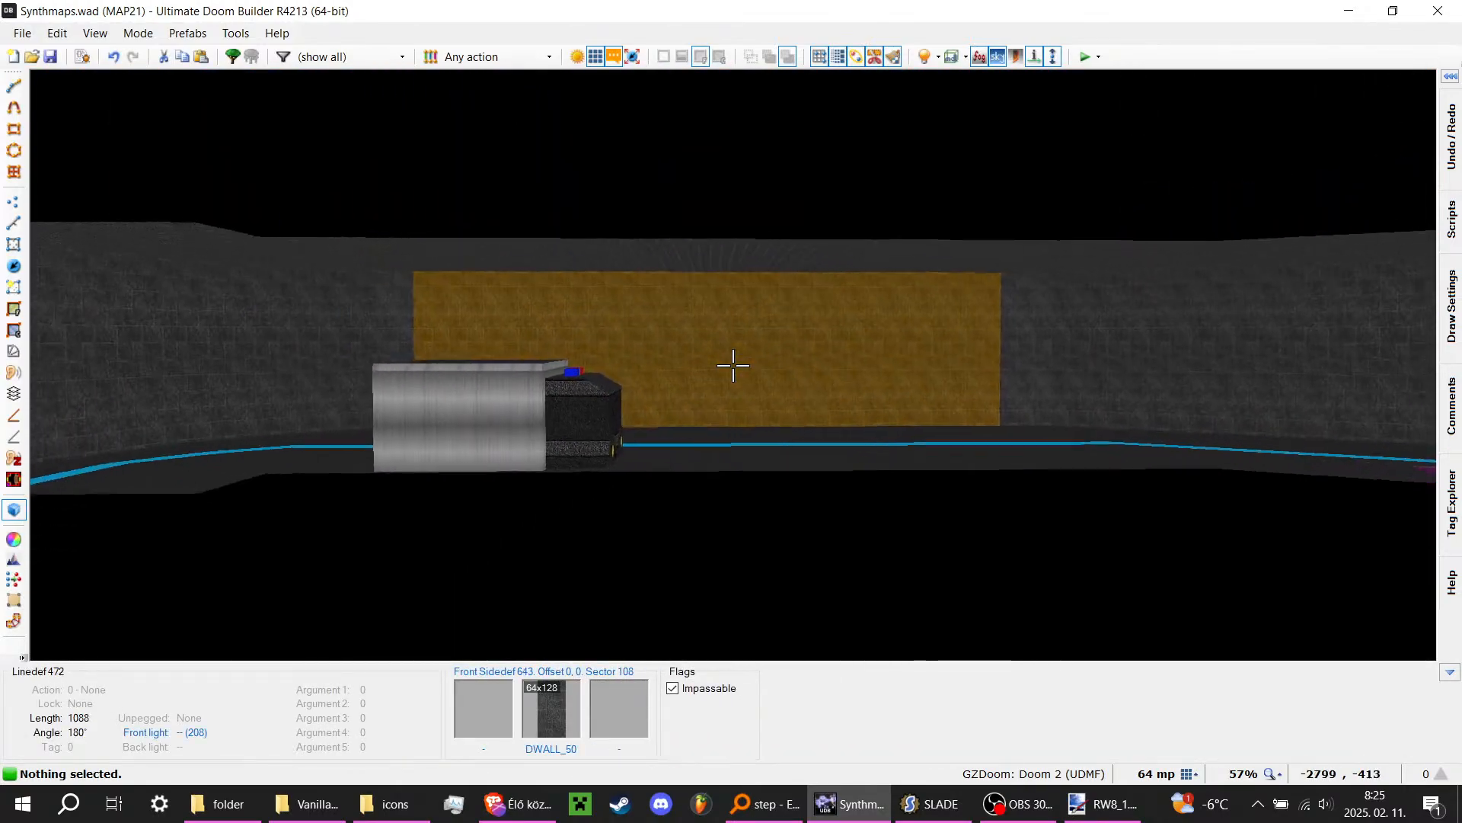
Step: Select the two purple wheel panels on the truck's side and set their front lower texture to DWALL239
key("f")
key("e")
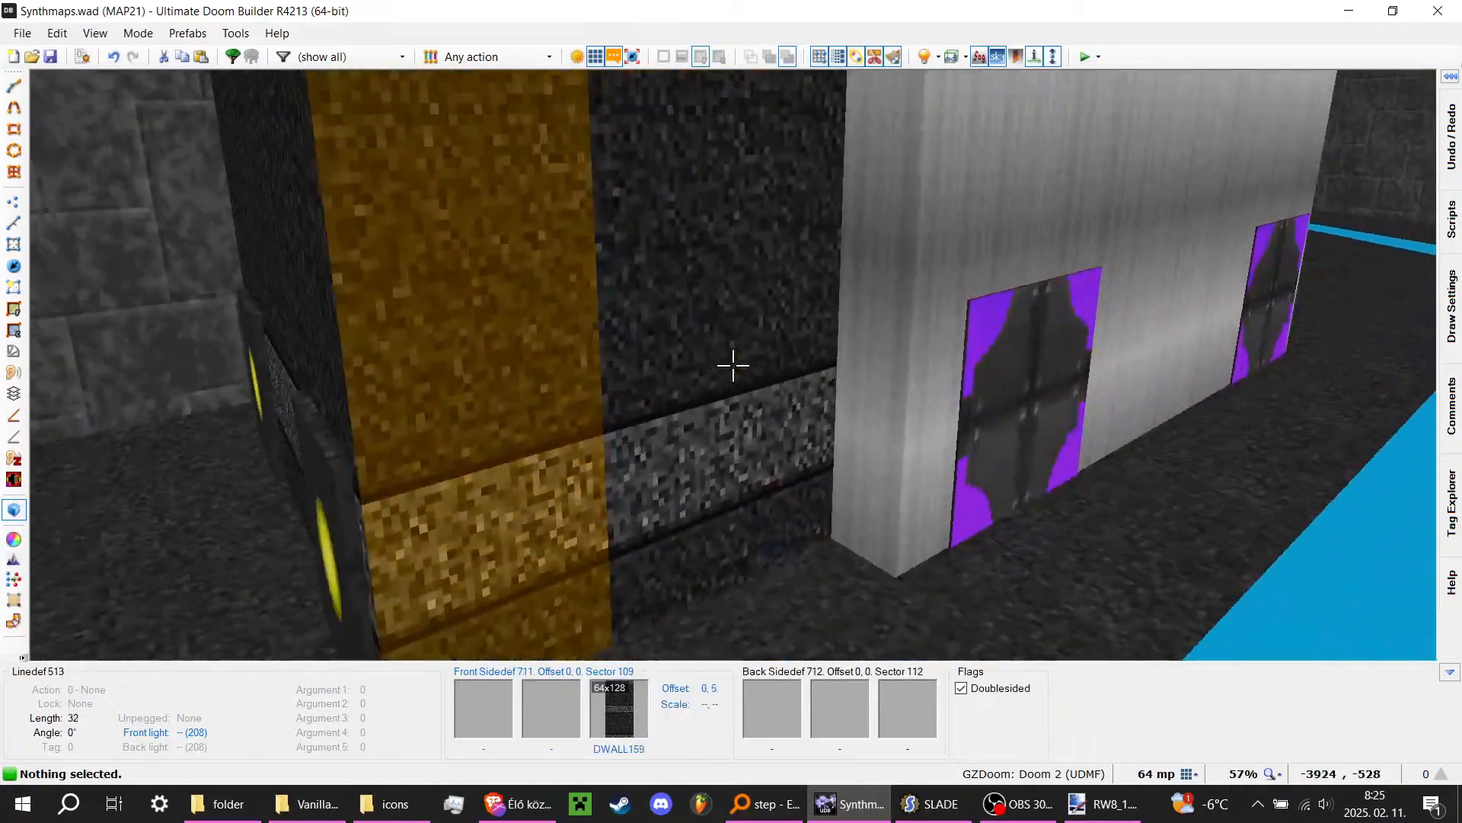
key("d")
key("f")
left_click(733, 366)
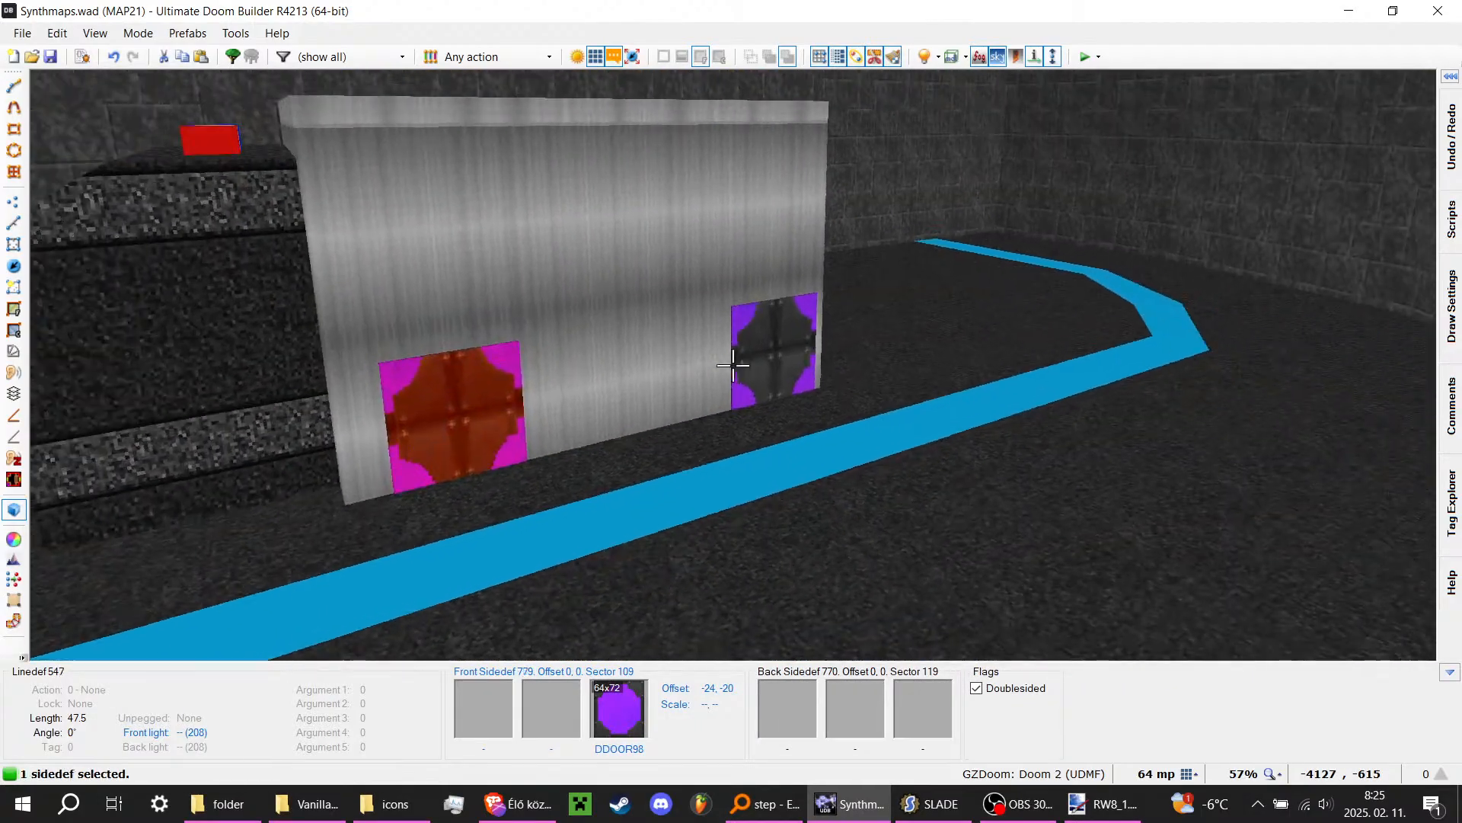
left_click(732, 366)
right_click(732, 366)
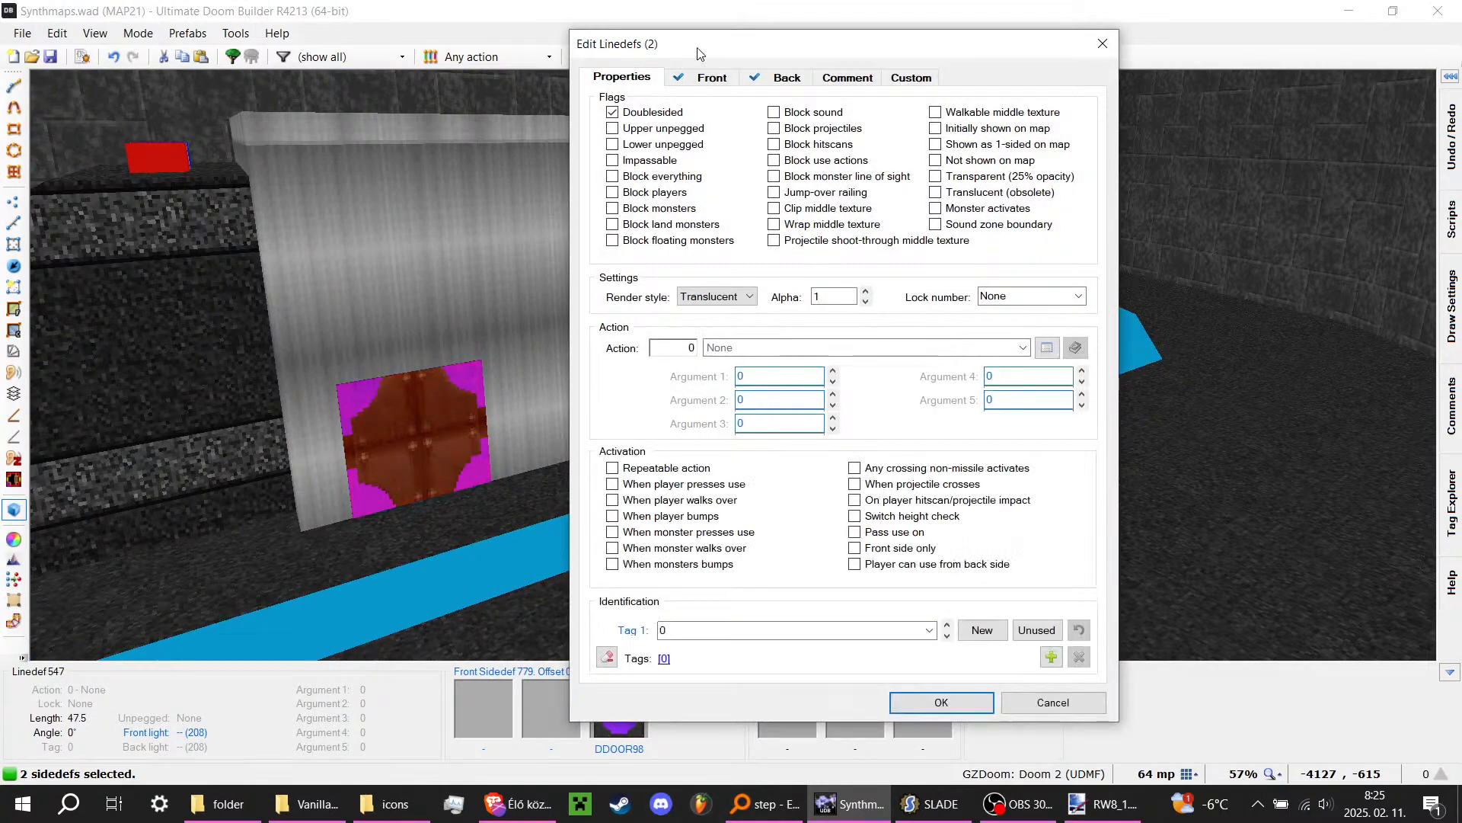
left_click(716, 77)
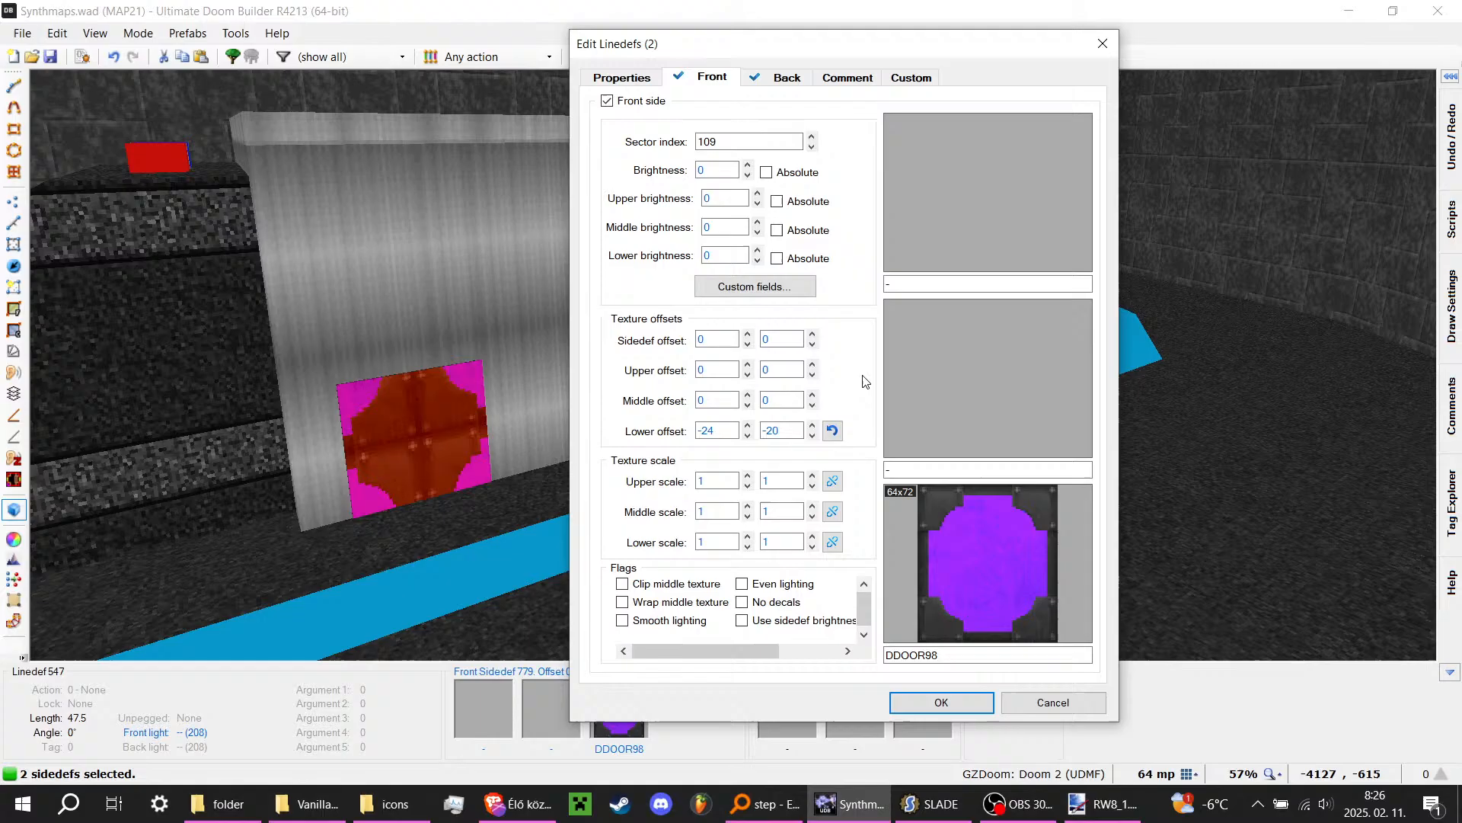
left_click(981, 507)
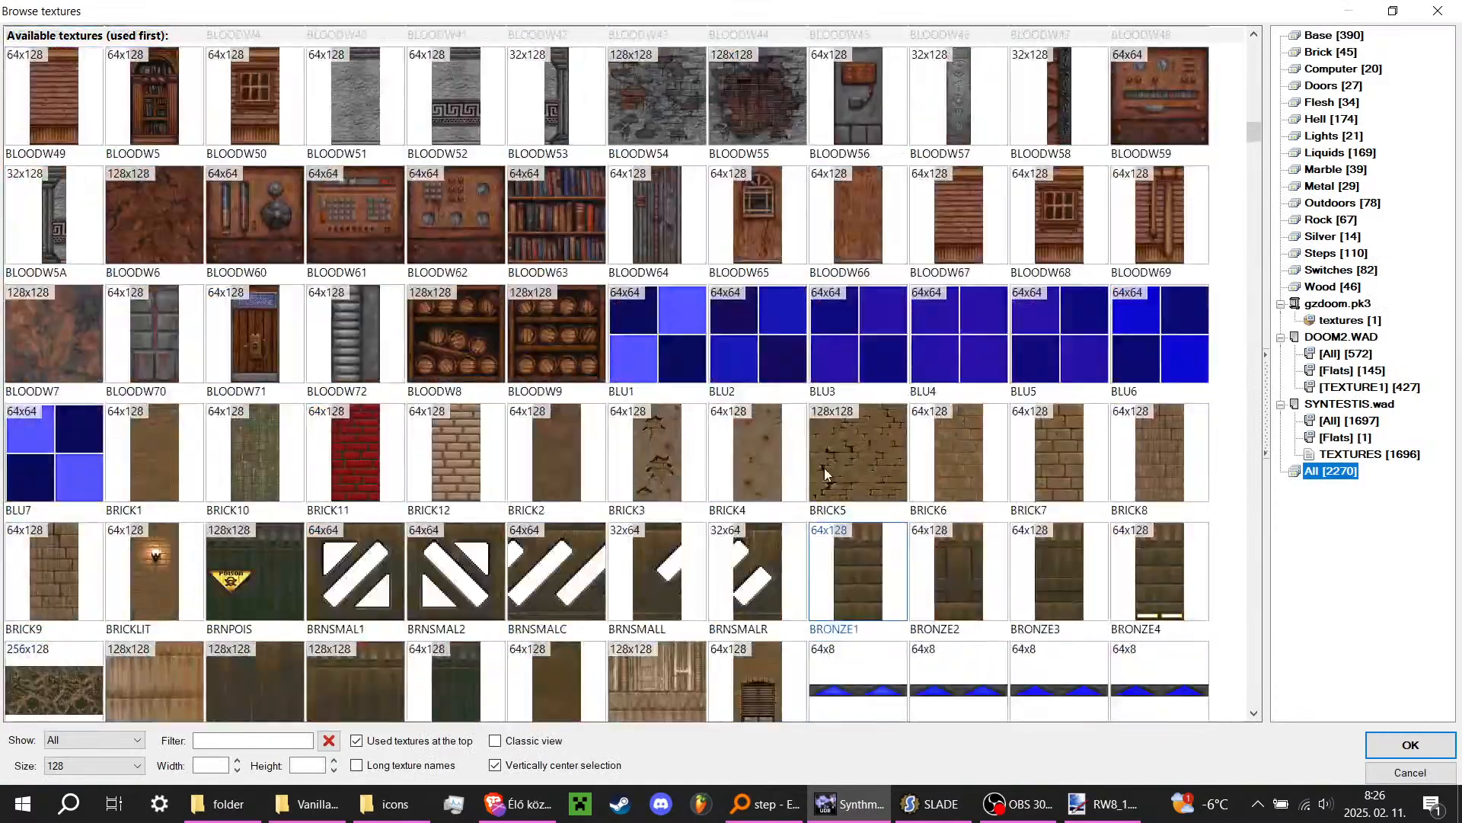
type("DWA")
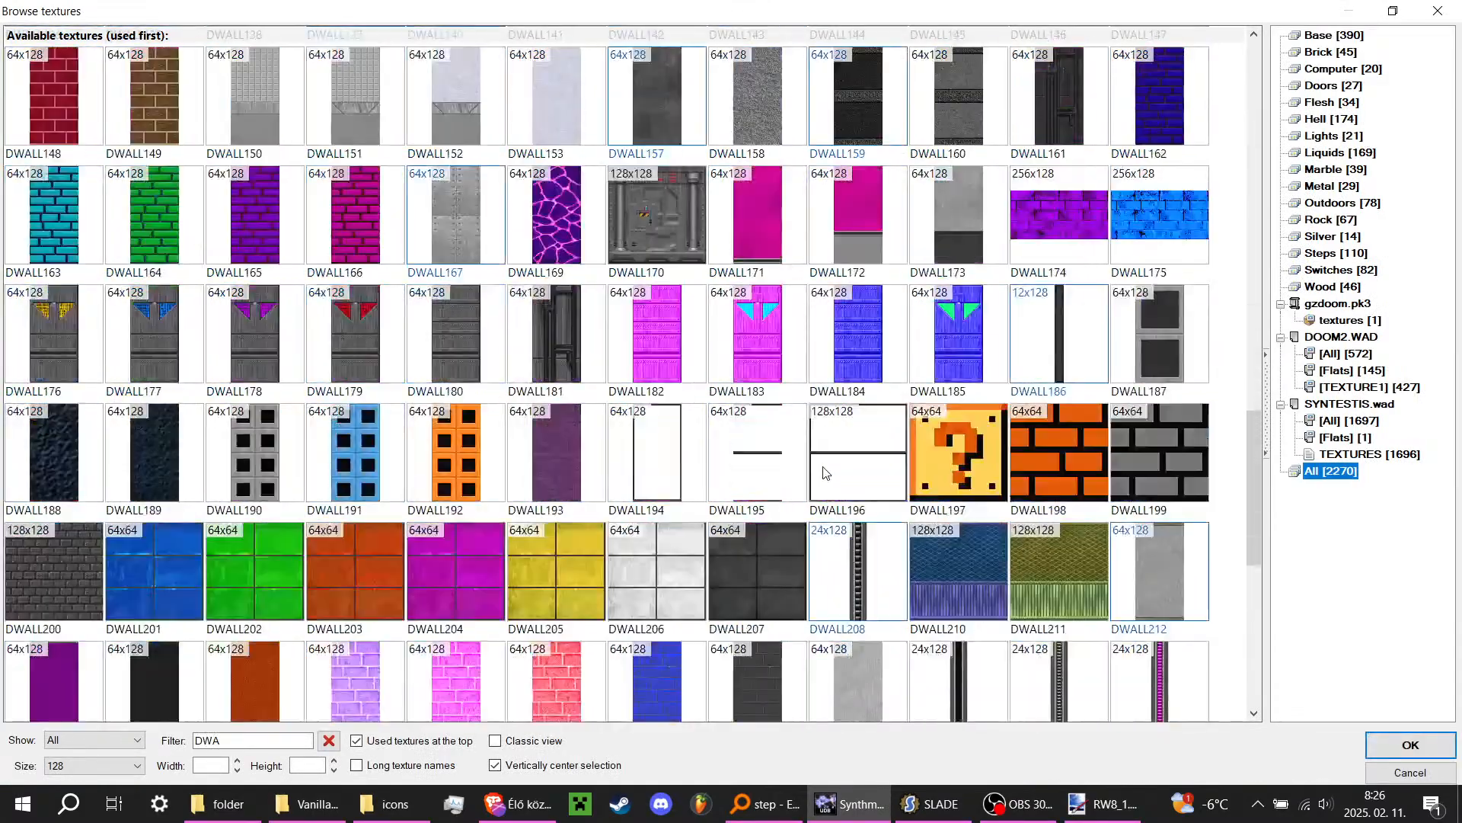
scroll(823, 473, "down", 5)
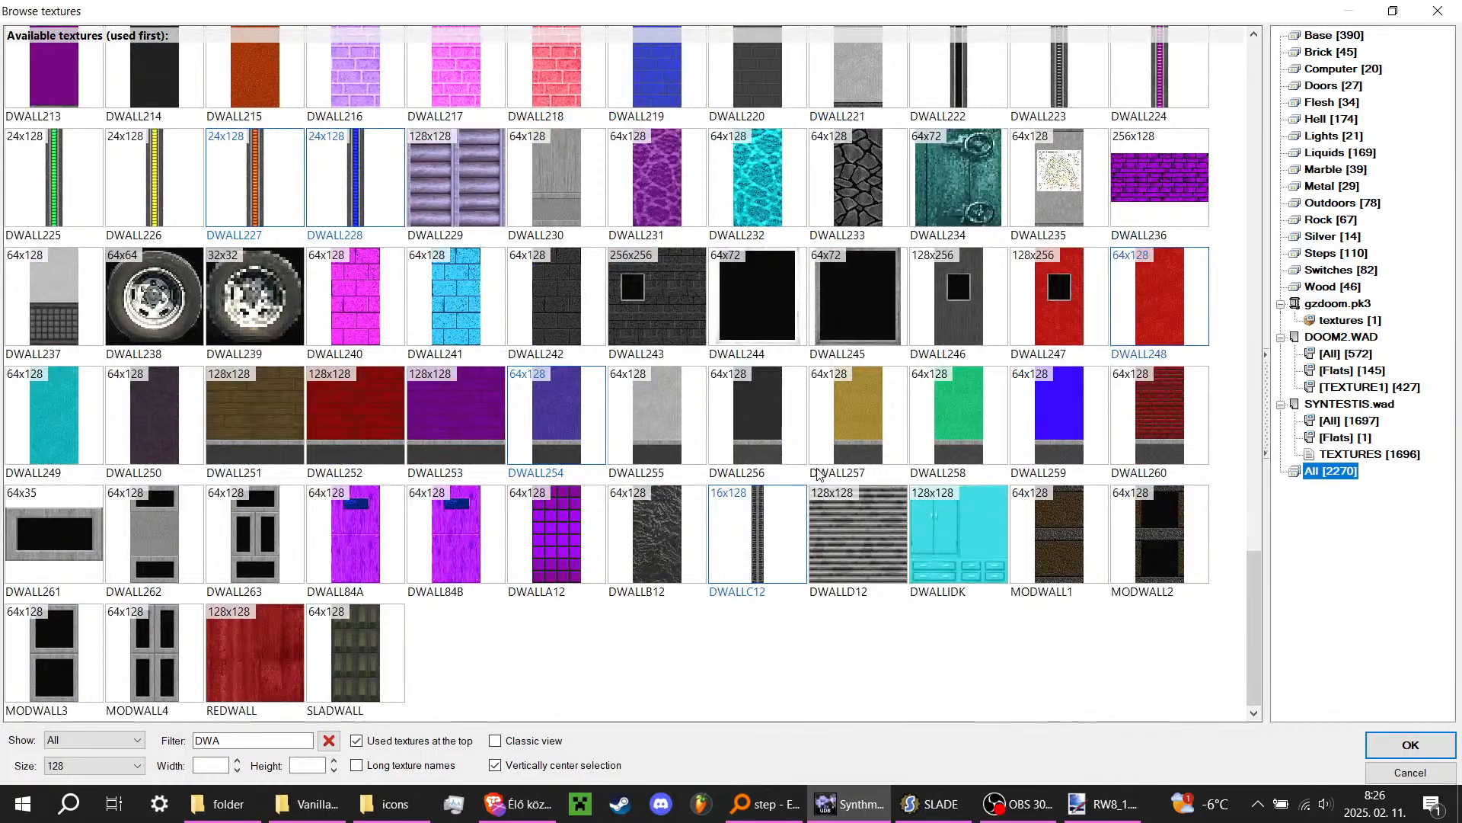
left_click(251, 306)
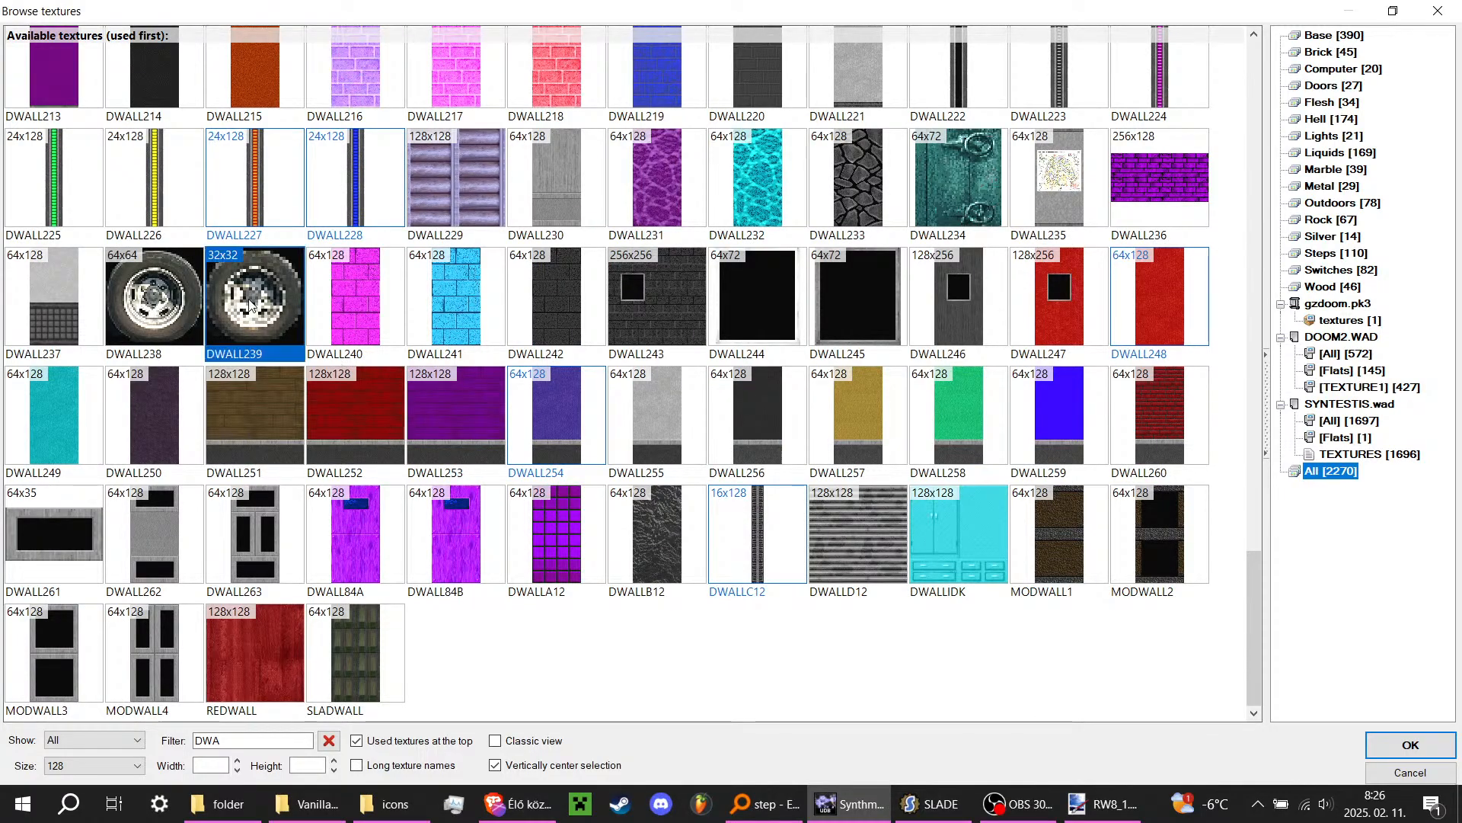
double_click(252, 305)
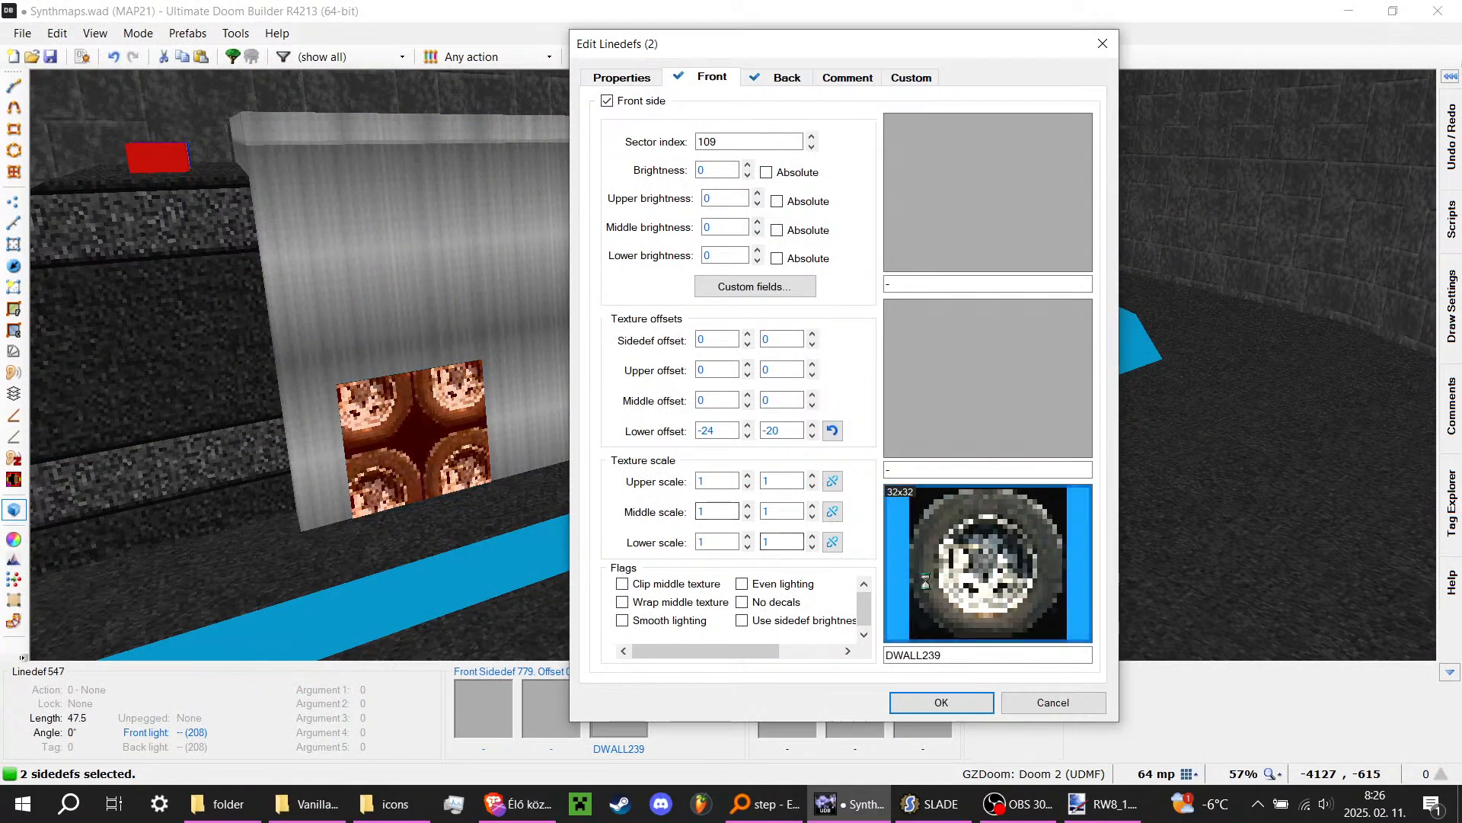
Step: Replace the front lower texture of both wheel panels with the larger wheel texture DWALL238 and apply it
left_click(988, 564)
scroll(477, 389, "up", 8)
scroll(477, 388, "down", 5)
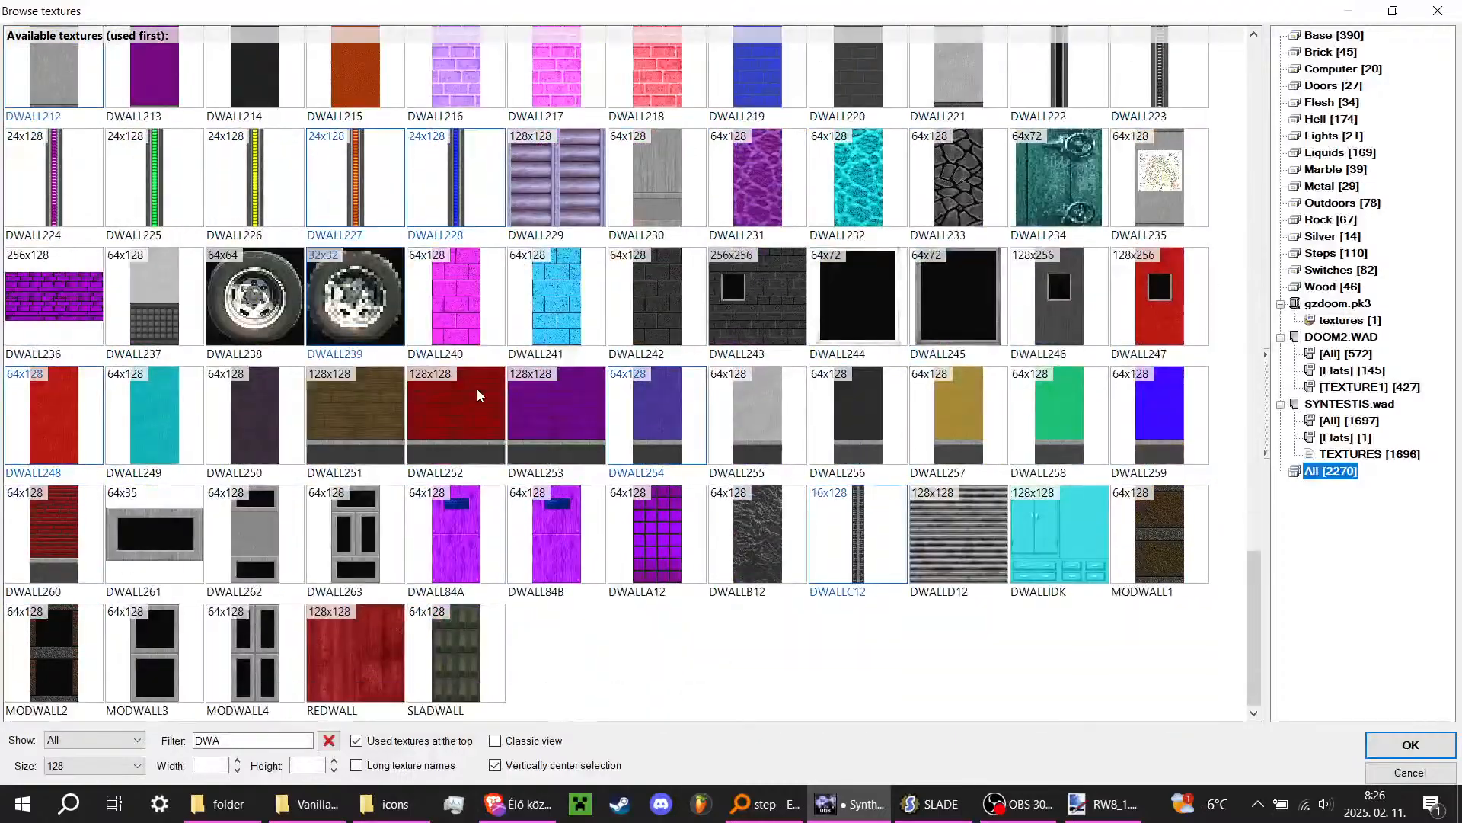
double_click(255, 313)
left_click(940, 702)
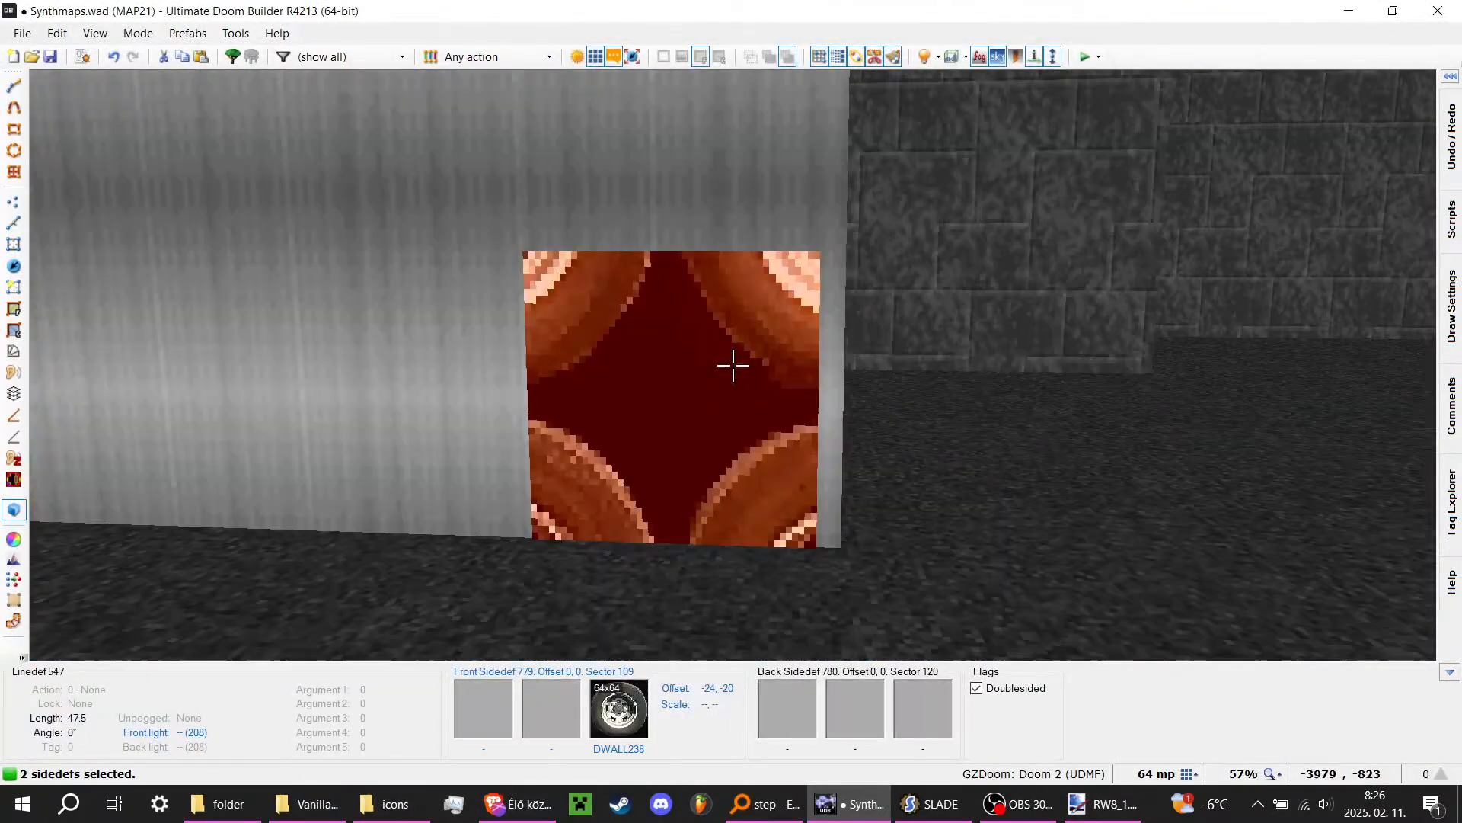
Step: Shift the wheel texture on both panels to offsets -57, -49 and check the values in the linedef properties
left_click_drag(733, 366, 941, 518)
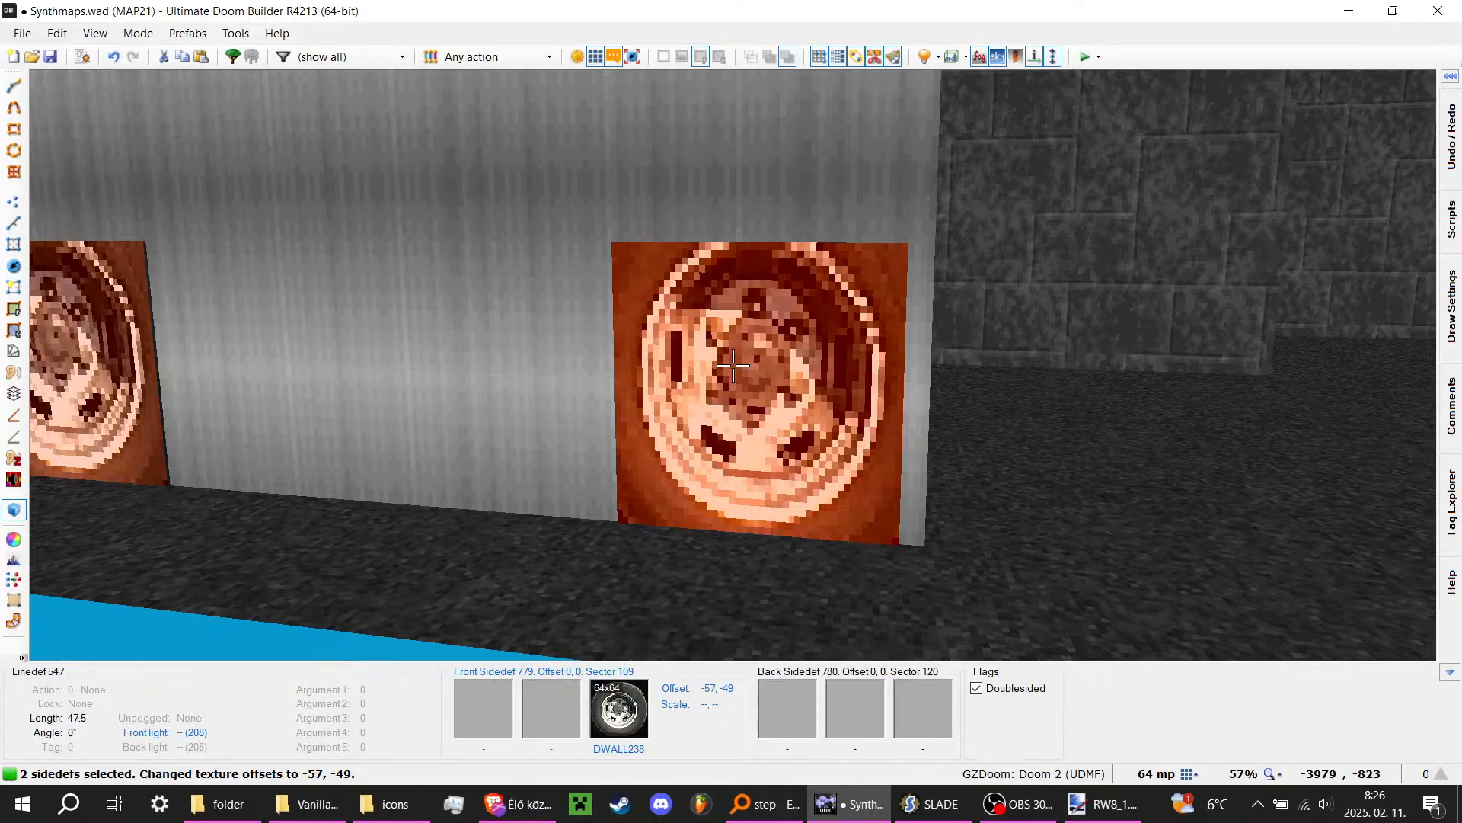
right_click(733, 366)
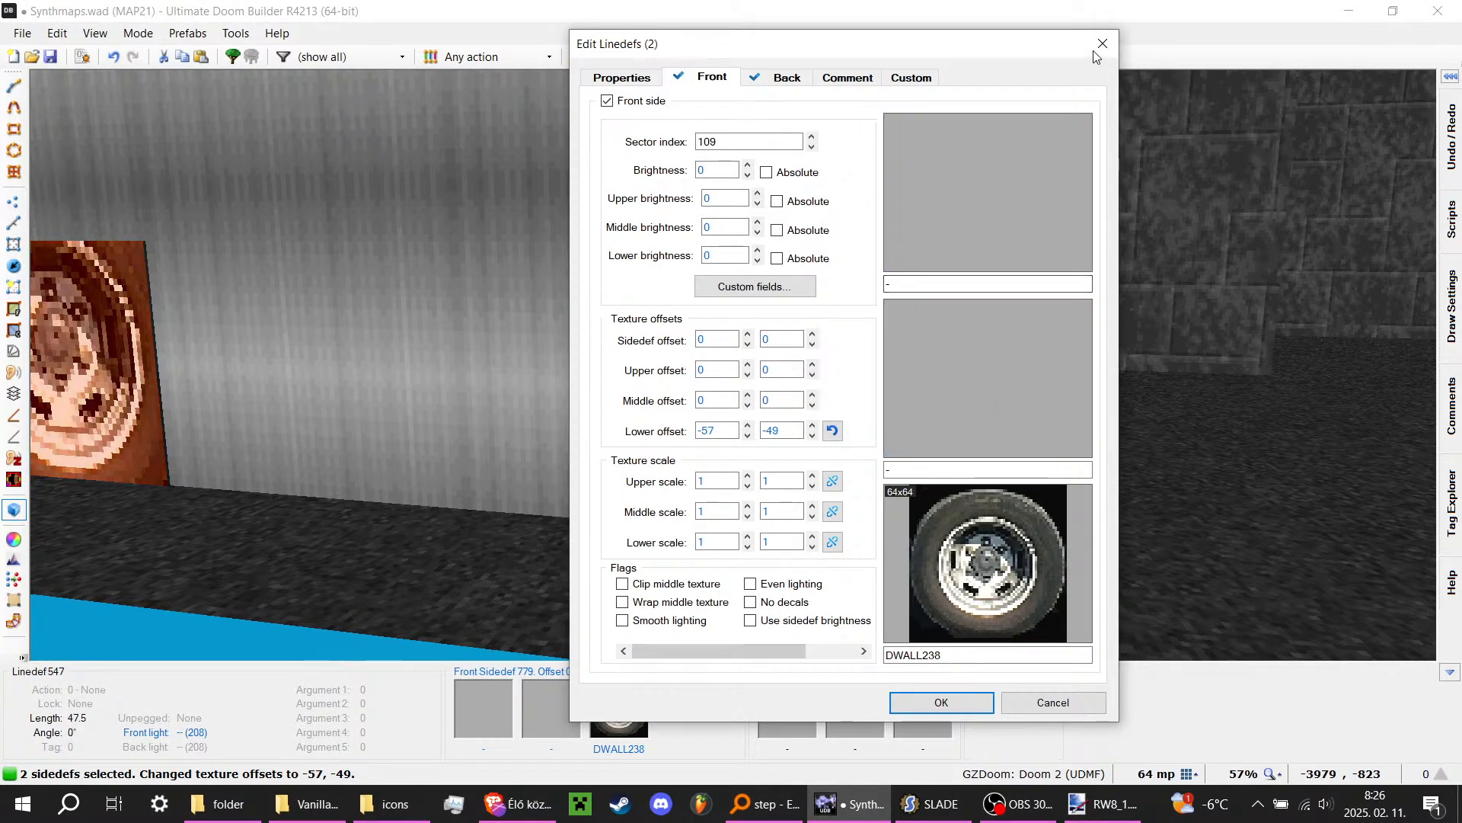
left_click(1101, 46)
Step: Shorten the wheel panel nearest the cab to about 32 map units by moving its two far-end vertices toward the cab
key("q")
scroll(698, 373, "down", 1)
scroll(638, 396, "up", 8)
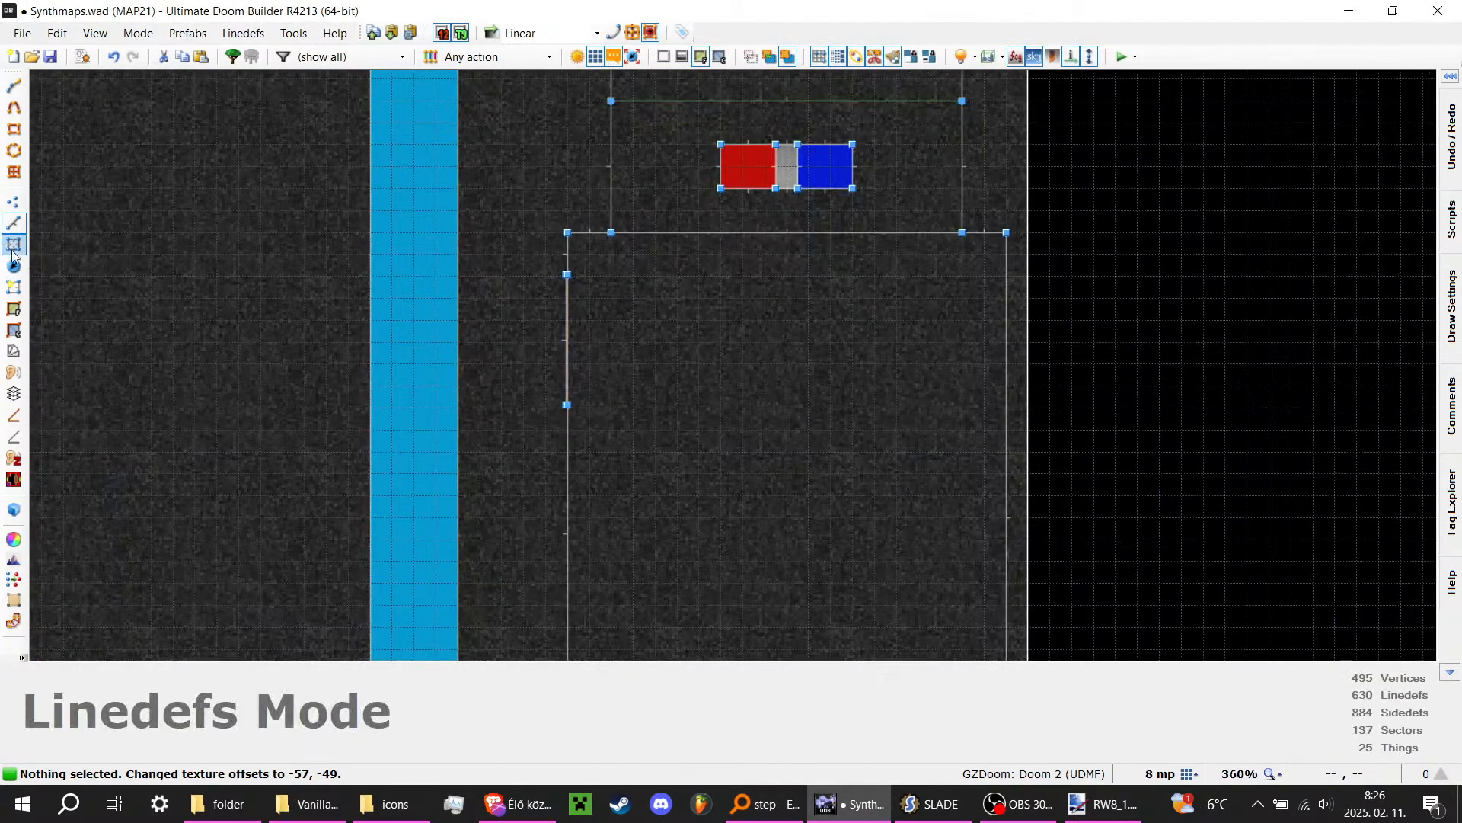
scroll(432, 319, "up", 4)
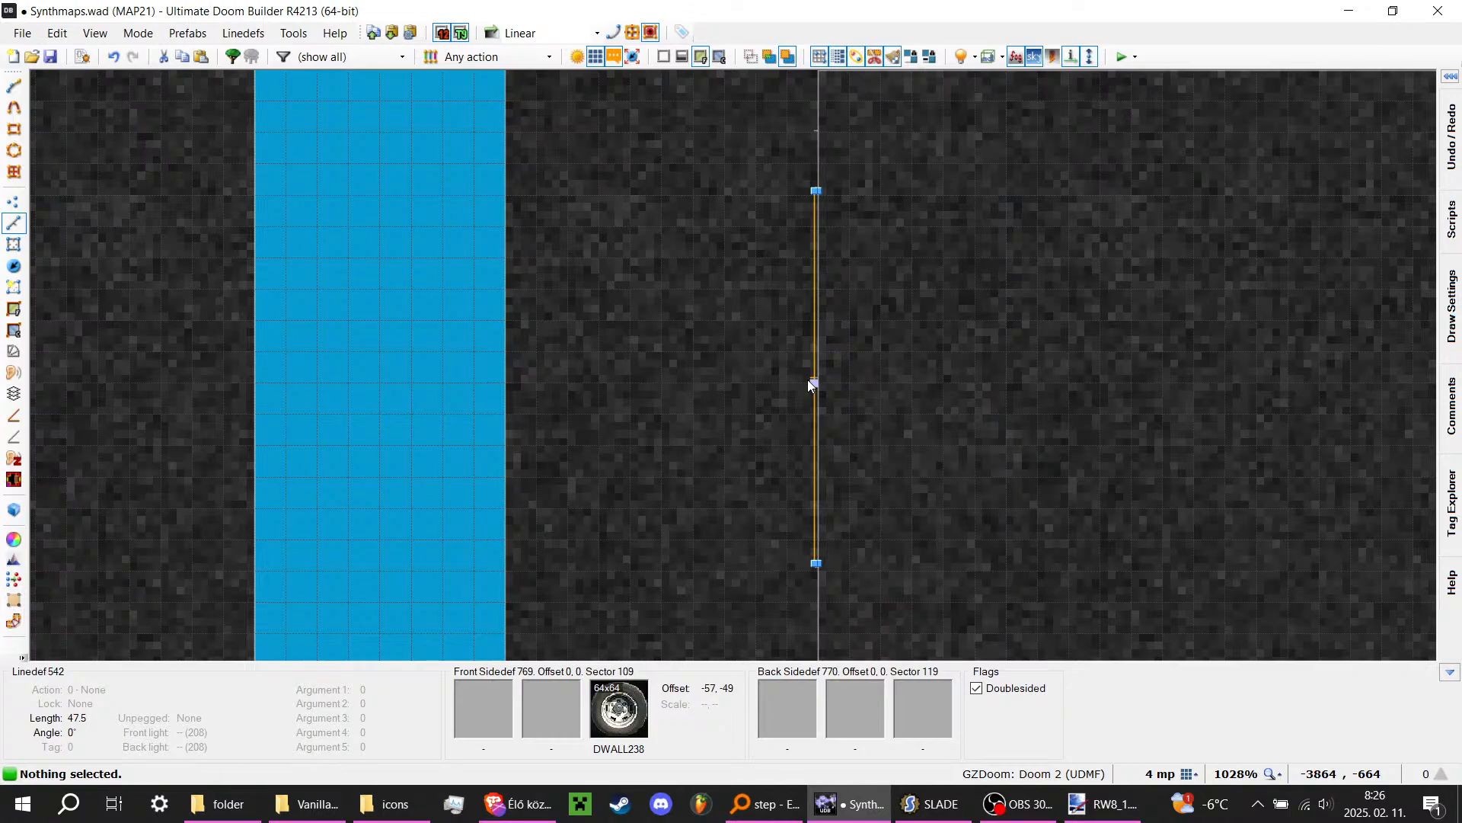
left_click(13, 201)
scroll(610, 202, "down", 7)
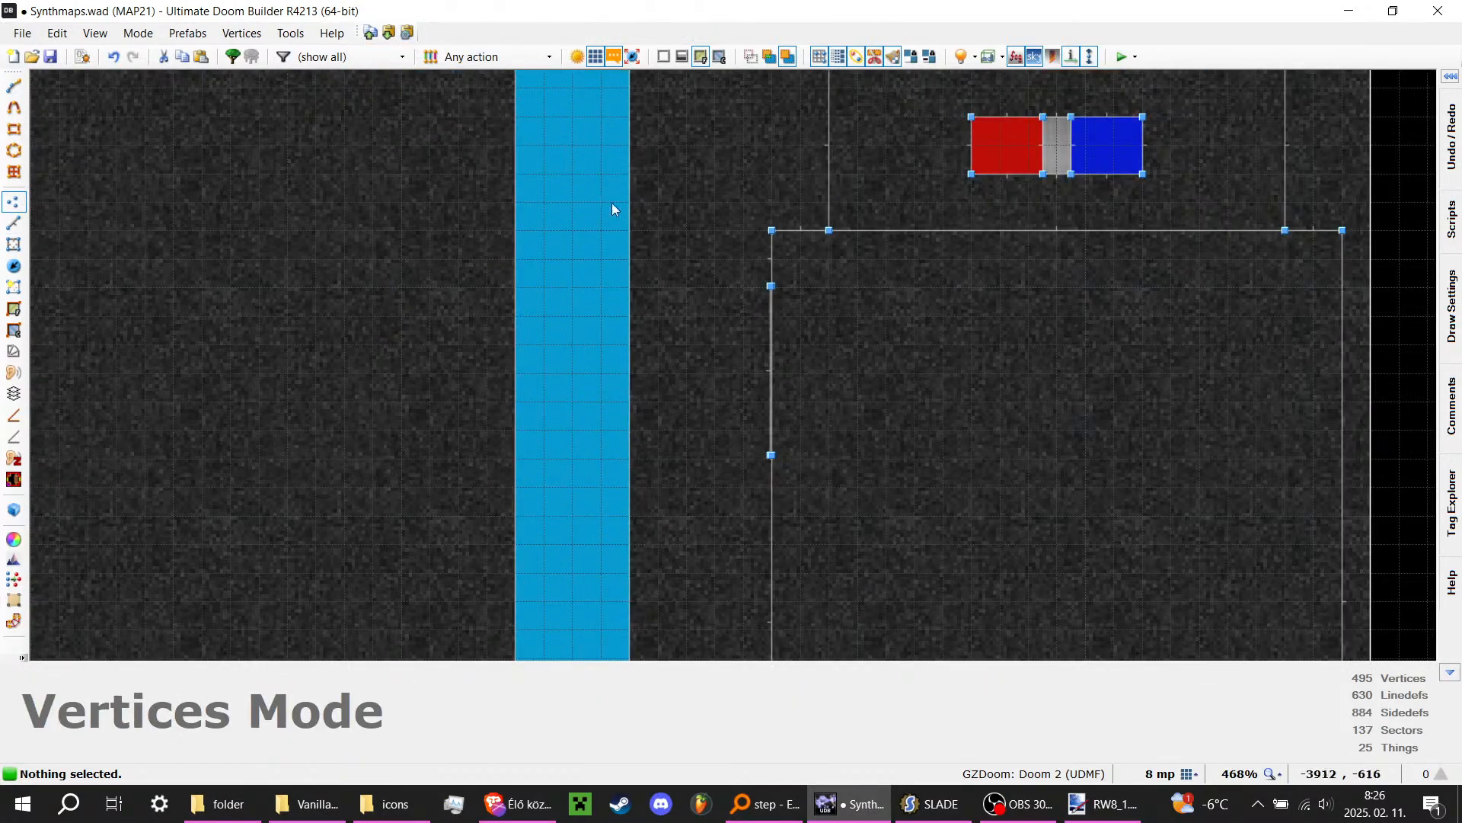
scroll(667, 225, "up", 5)
scroll(655, 213, "up", 5)
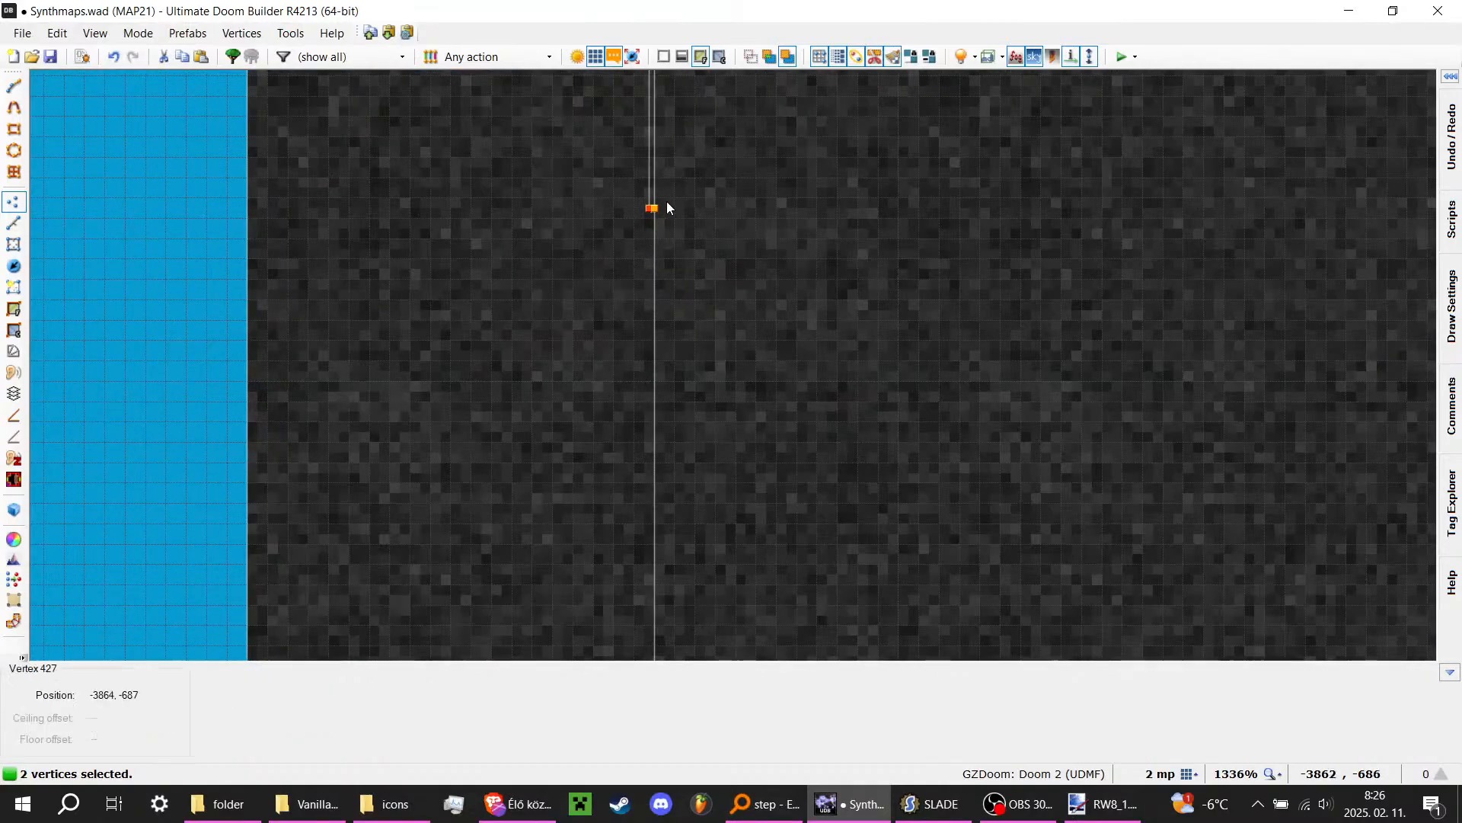
scroll(747, 451, "down", 3)
scroll(708, 342, "up", 4)
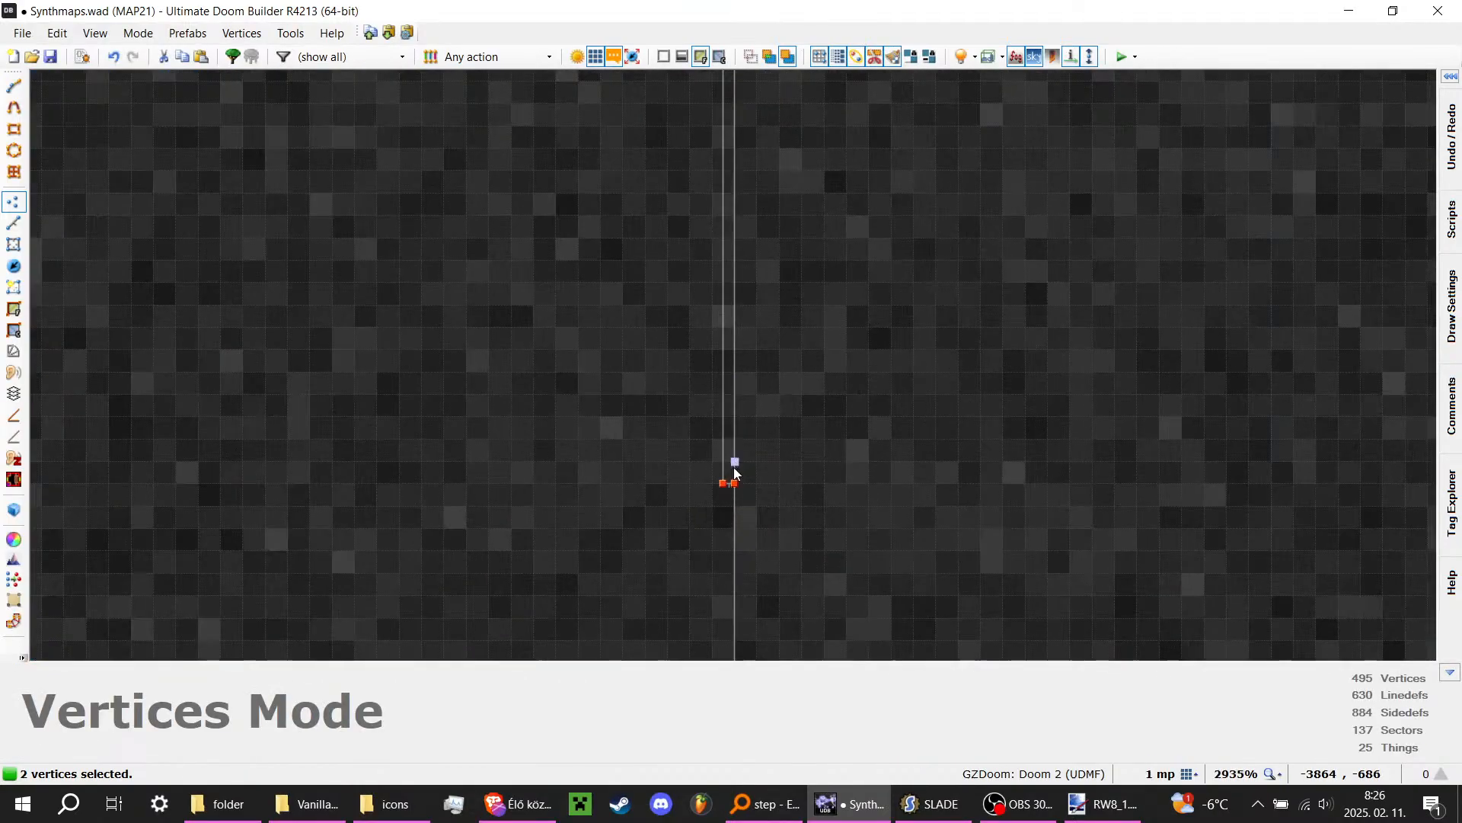
left_click_drag(735, 415, 742, 125)
scroll(741, 125, "down", 12)
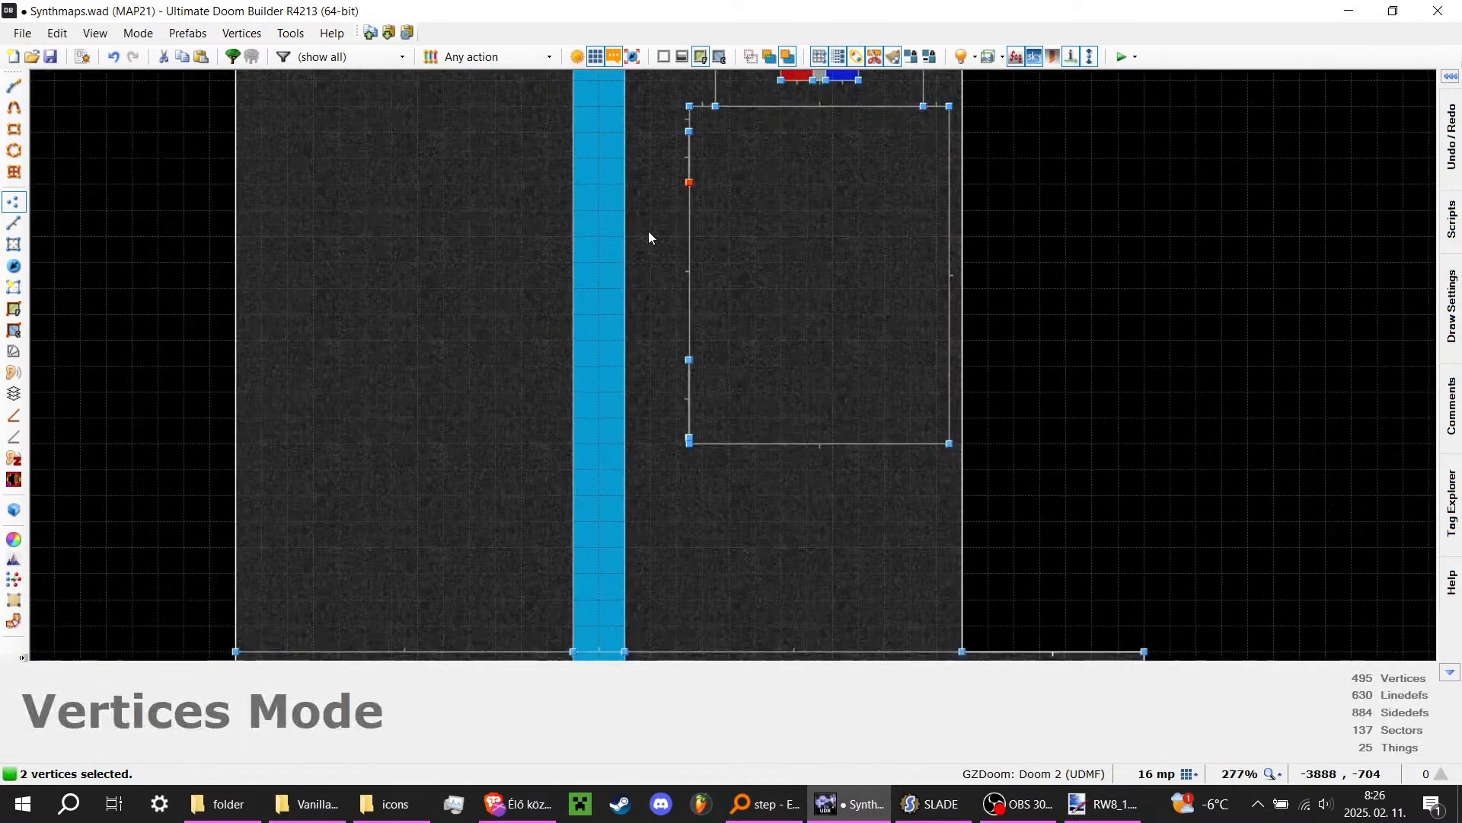
Step: Shorten the wheel panel farthest from the cab to 32 map units by moving its two near-end vertices away from the cab
scroll(696, 340, "up", 9)
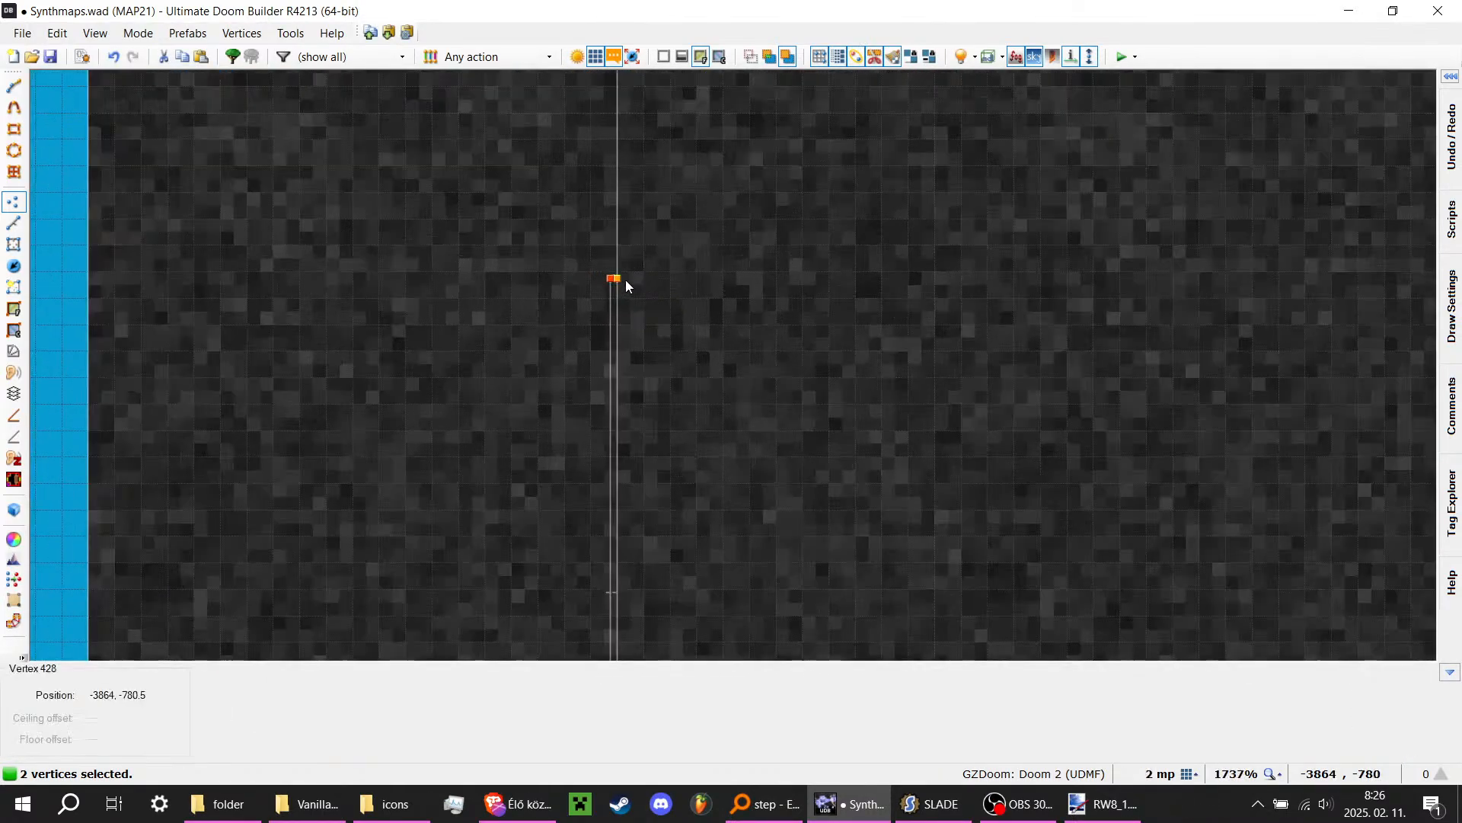
left_click_drag(624, 280, 619, 475)
Step: Select both wheel panels on the truck's side and set their front lower texture to DWALL239
key("w")
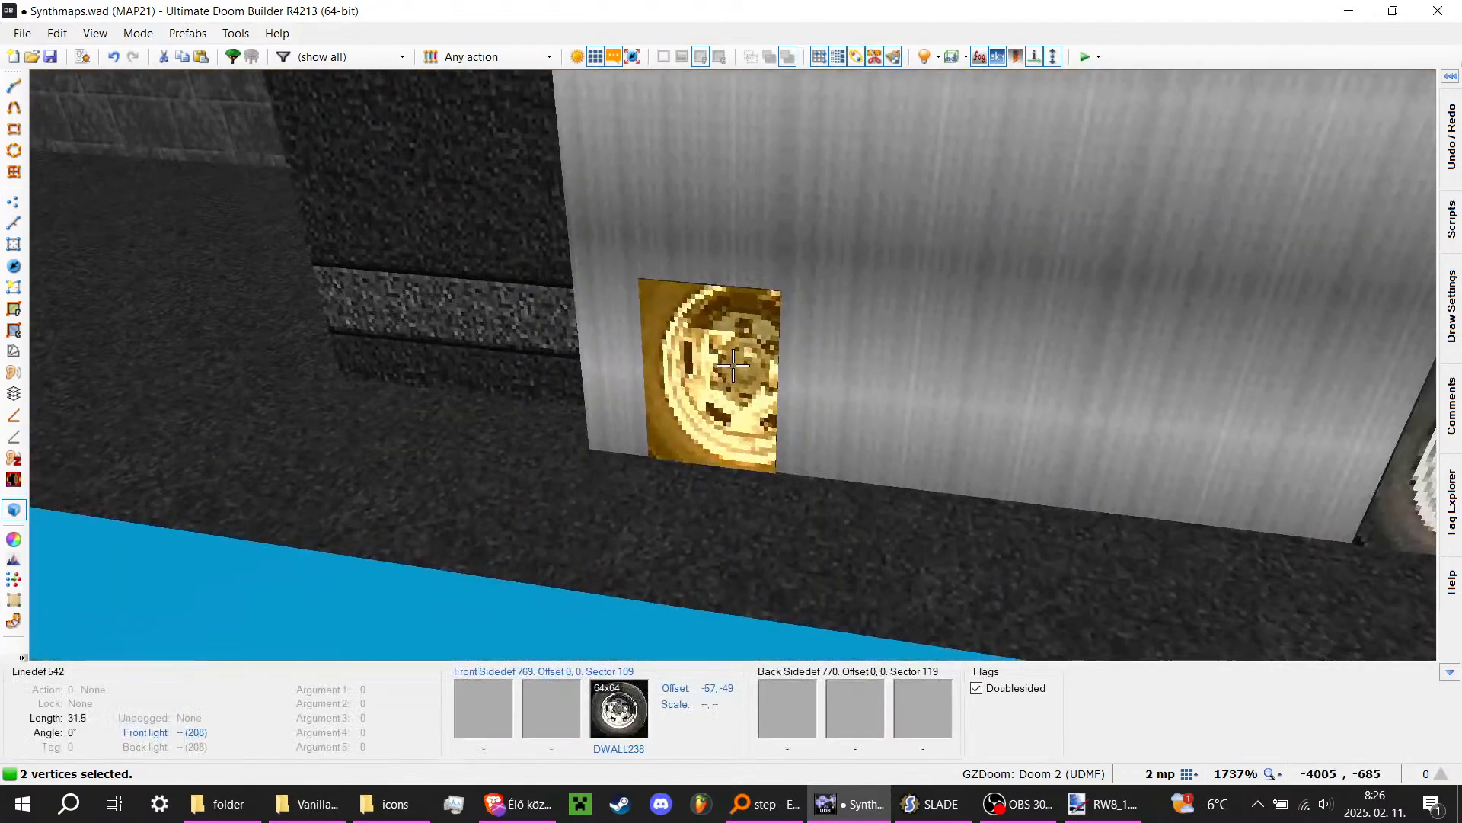
left_click(733, 365)
left_click(733, 365)
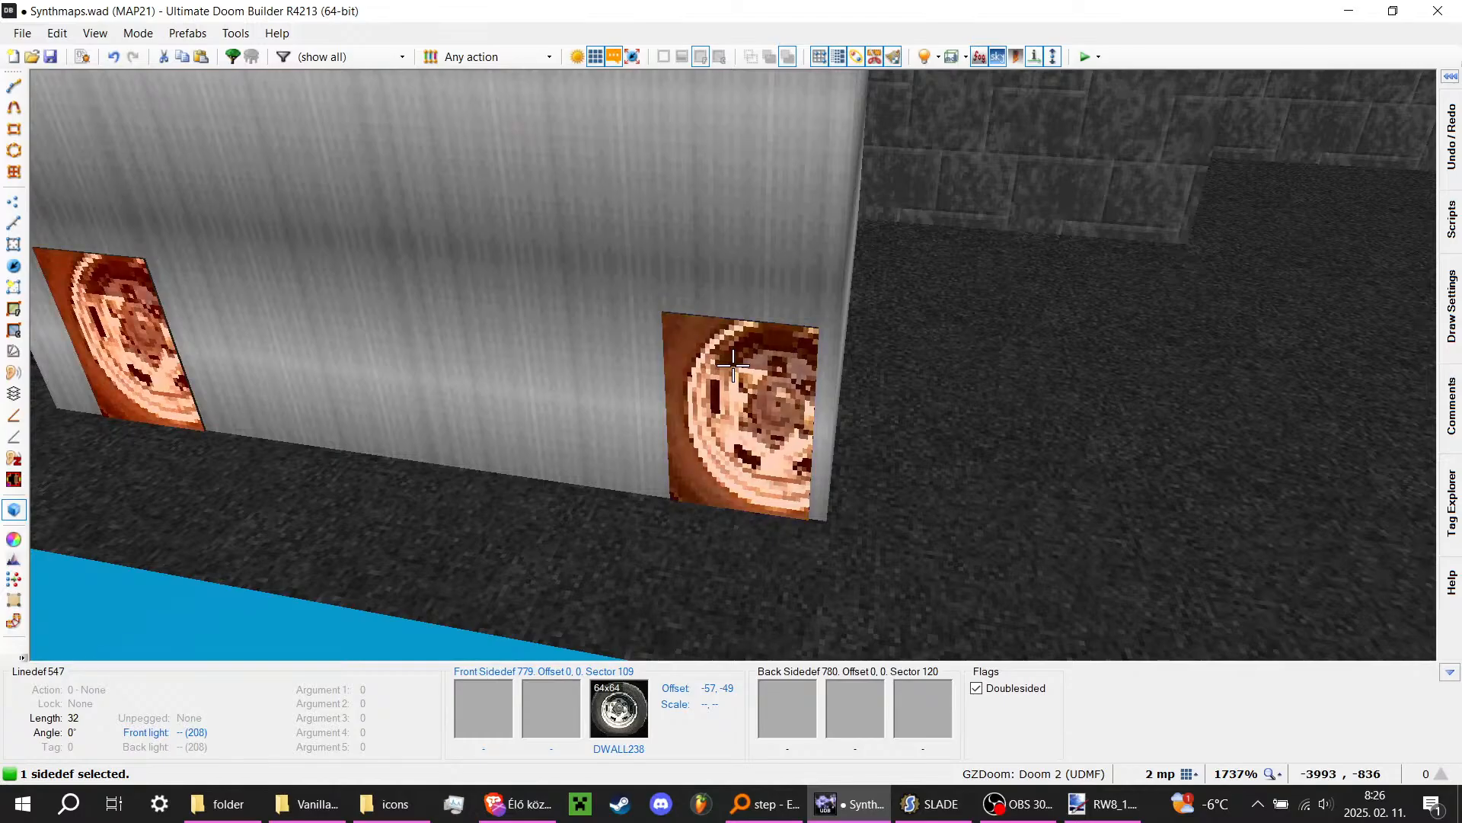
right_click(733, 366)
left_click(958, 428)
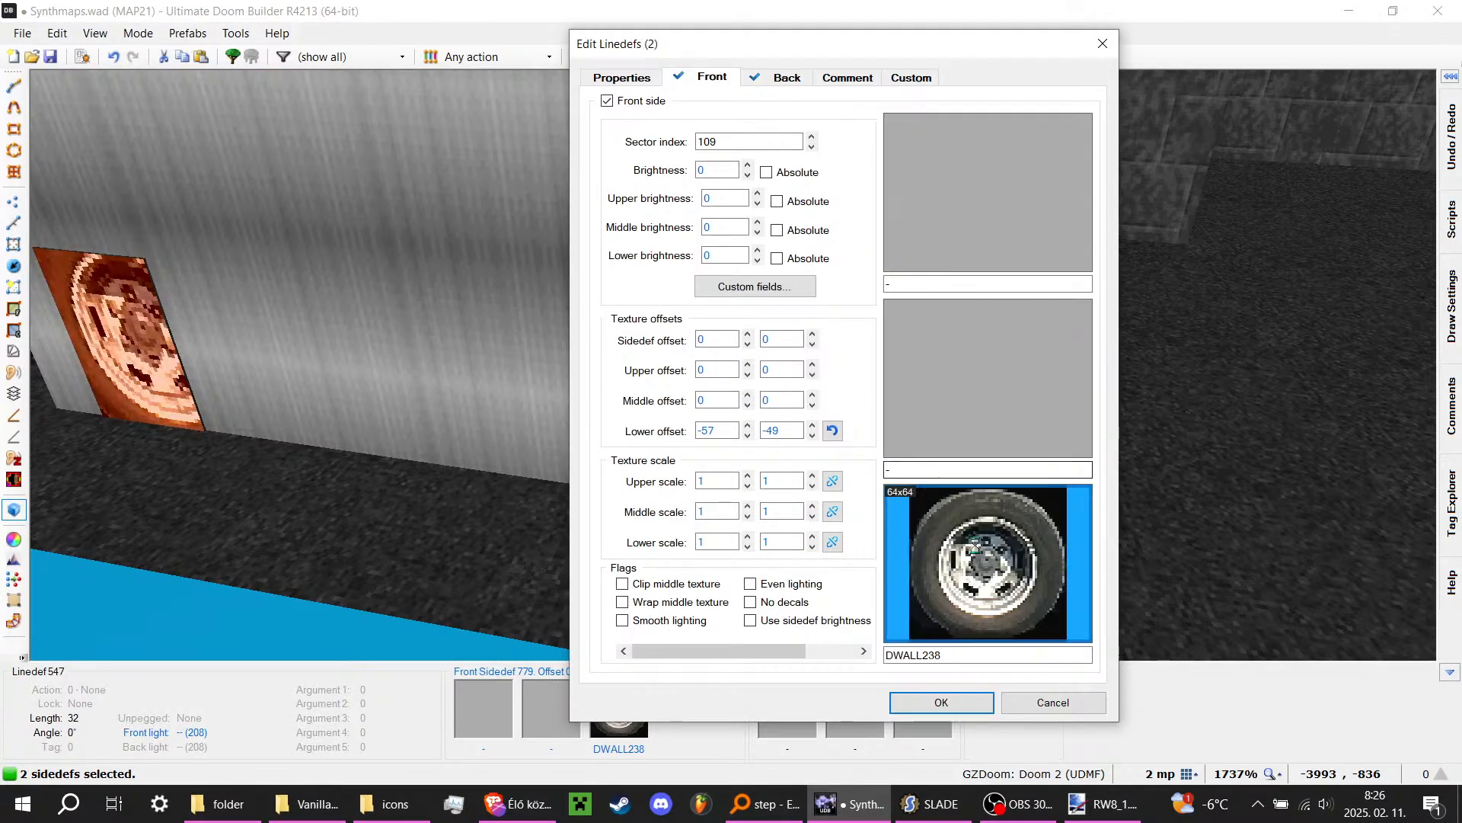
scroll(363, 351, "down", 5)
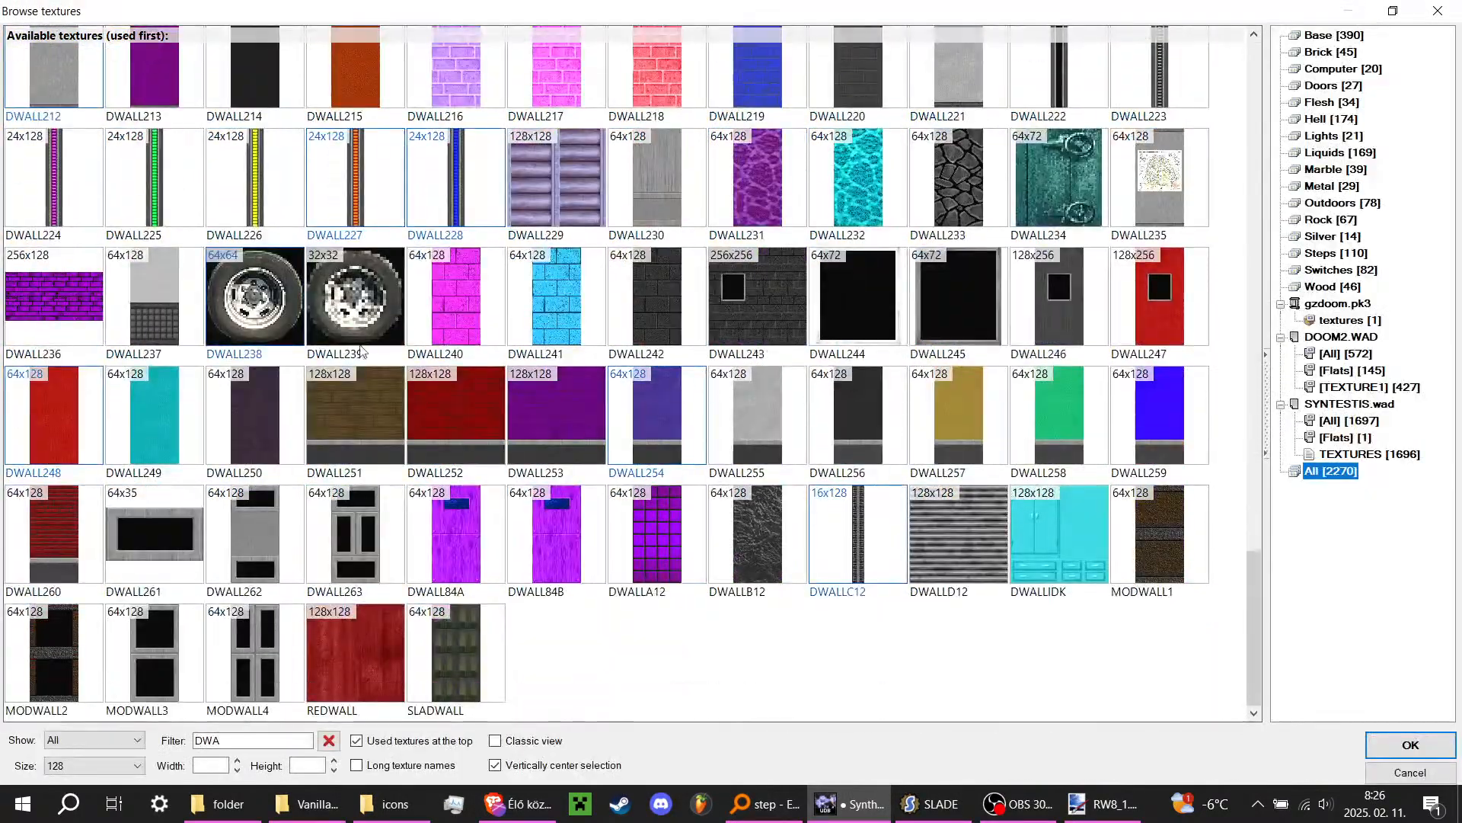
double_click(336, 320)
left_click(936, 701)
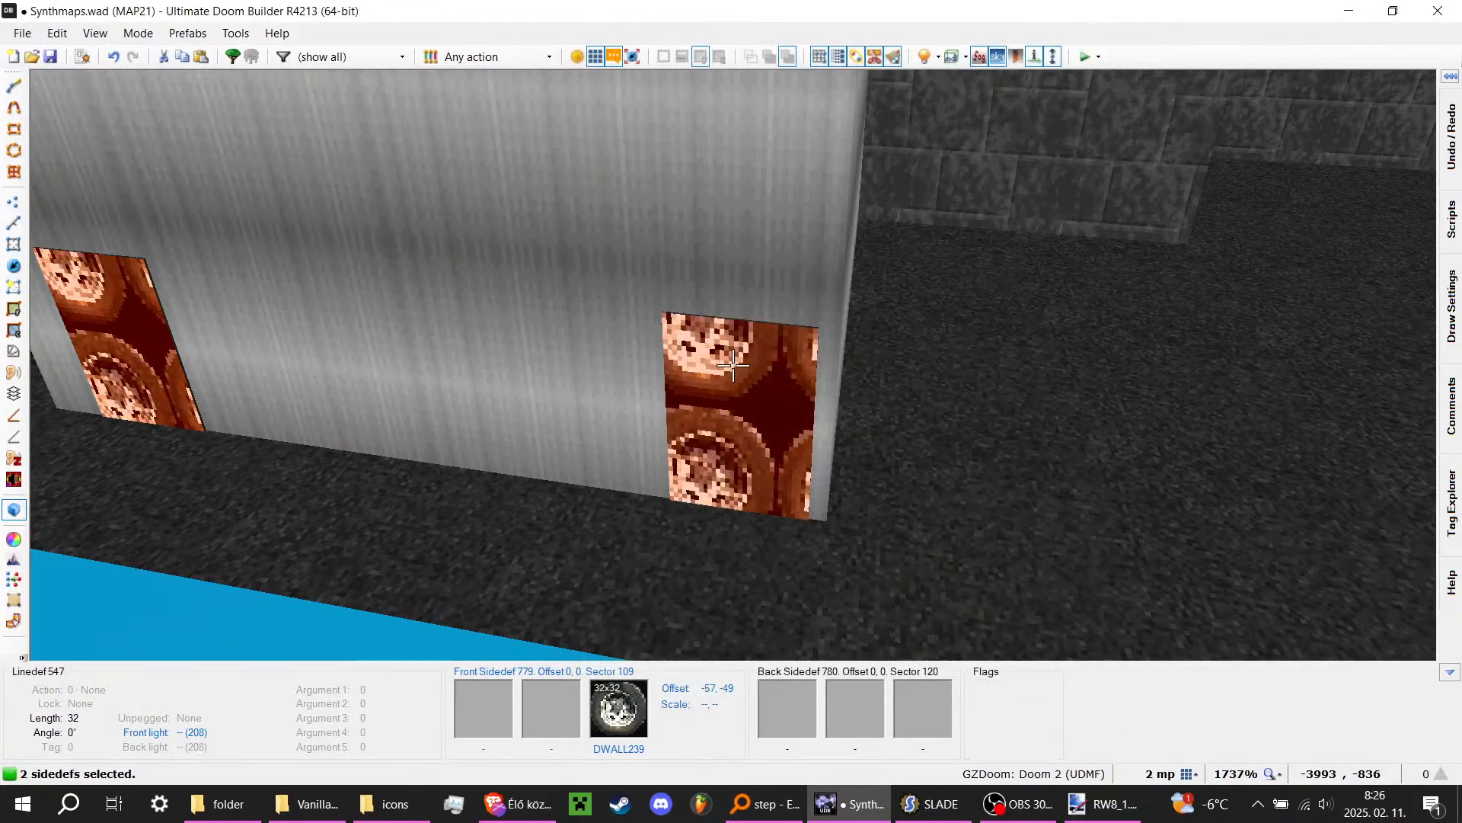
Step: Shift the wheel texture on both panels to offsets -1, -10 and clear the selection
key("w")
key("s")
key("Right")
key("Right")
key("Right")
key("Up")
key("Up")
key("Up")
key("Up")
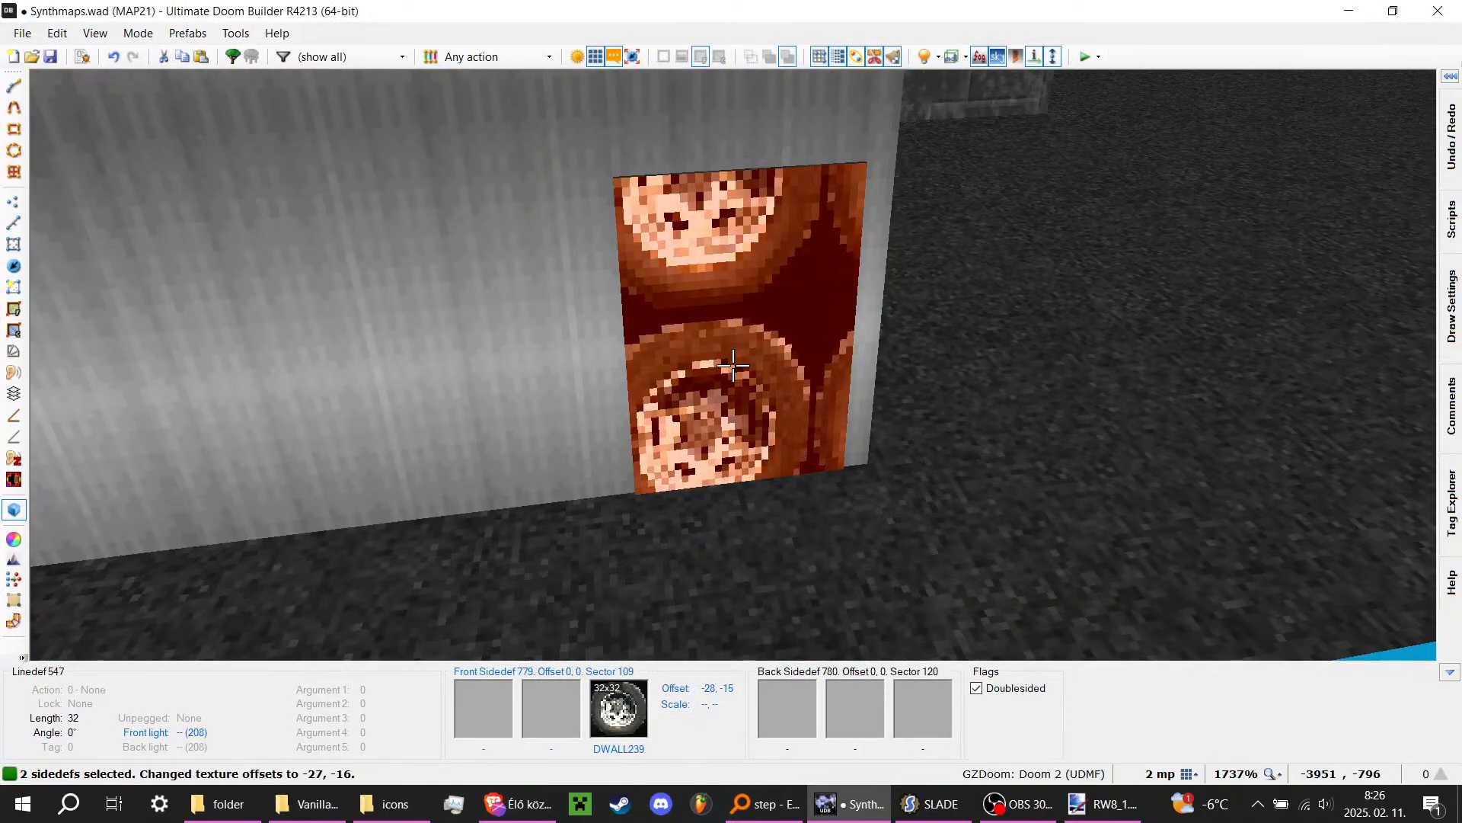
key("Right")
key("Right")
key("Right")
key("Right")
key("Right")
key("Right")
key("Up")
key("Up")
key("Up")
key("d")
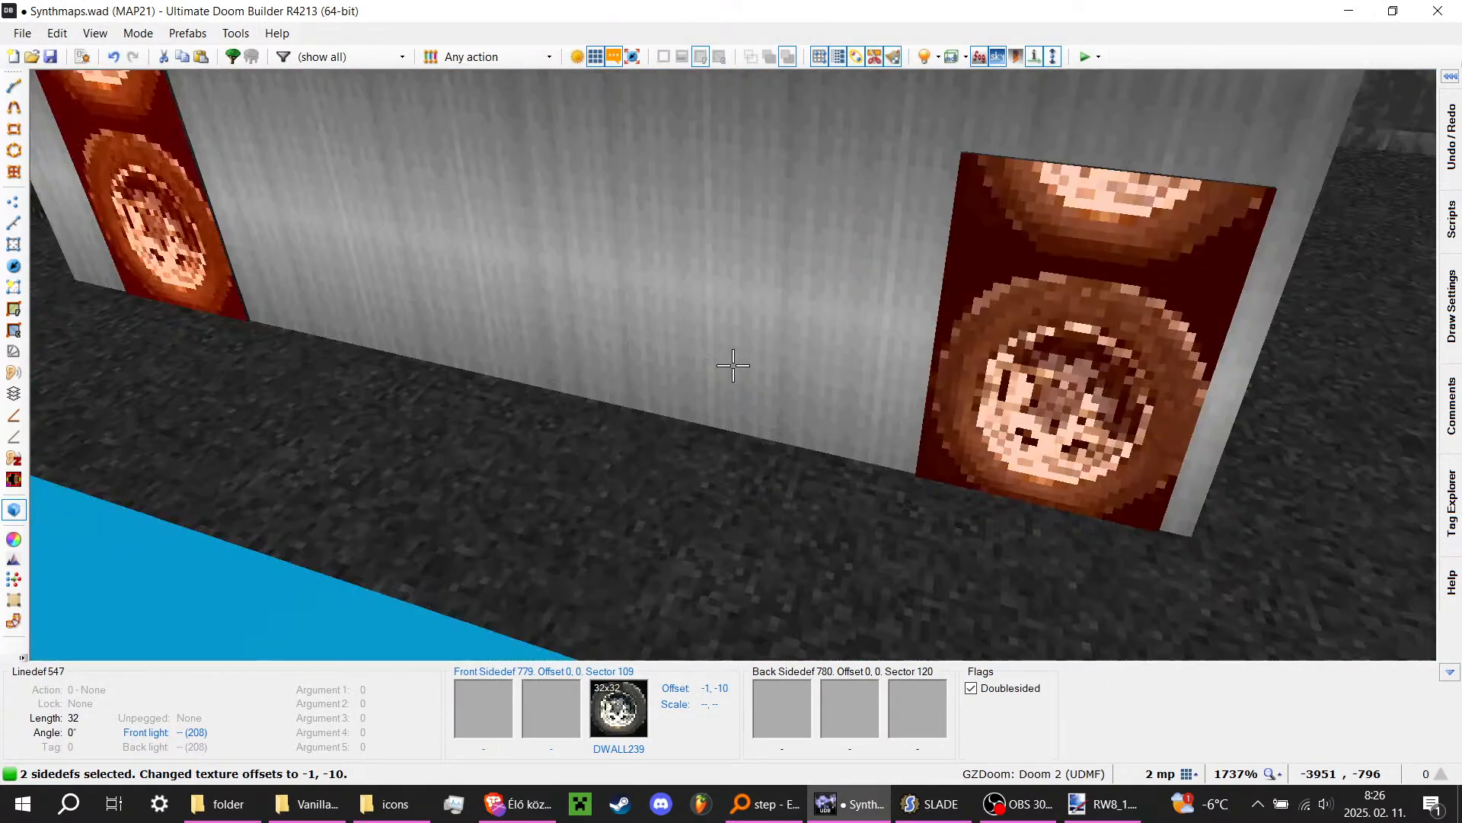
key("c")
Step: Lower the floor on top of the rear wheel panel to a height of -120
key("w")
key("w")
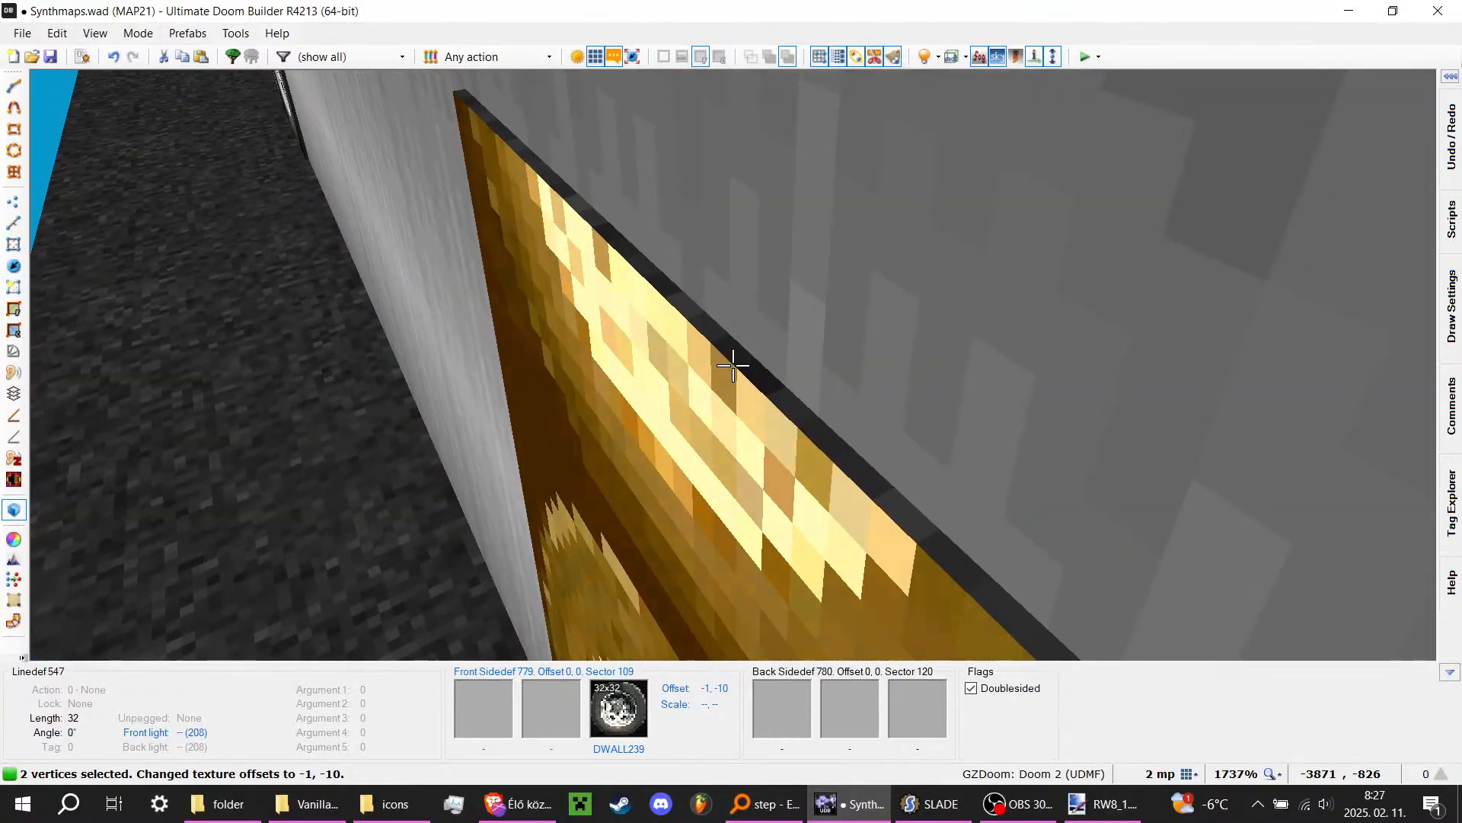
left_click(732, 365)
scroll(733, 365, "down", 1)
key("s")
scroll(732, 366, "down", 1)
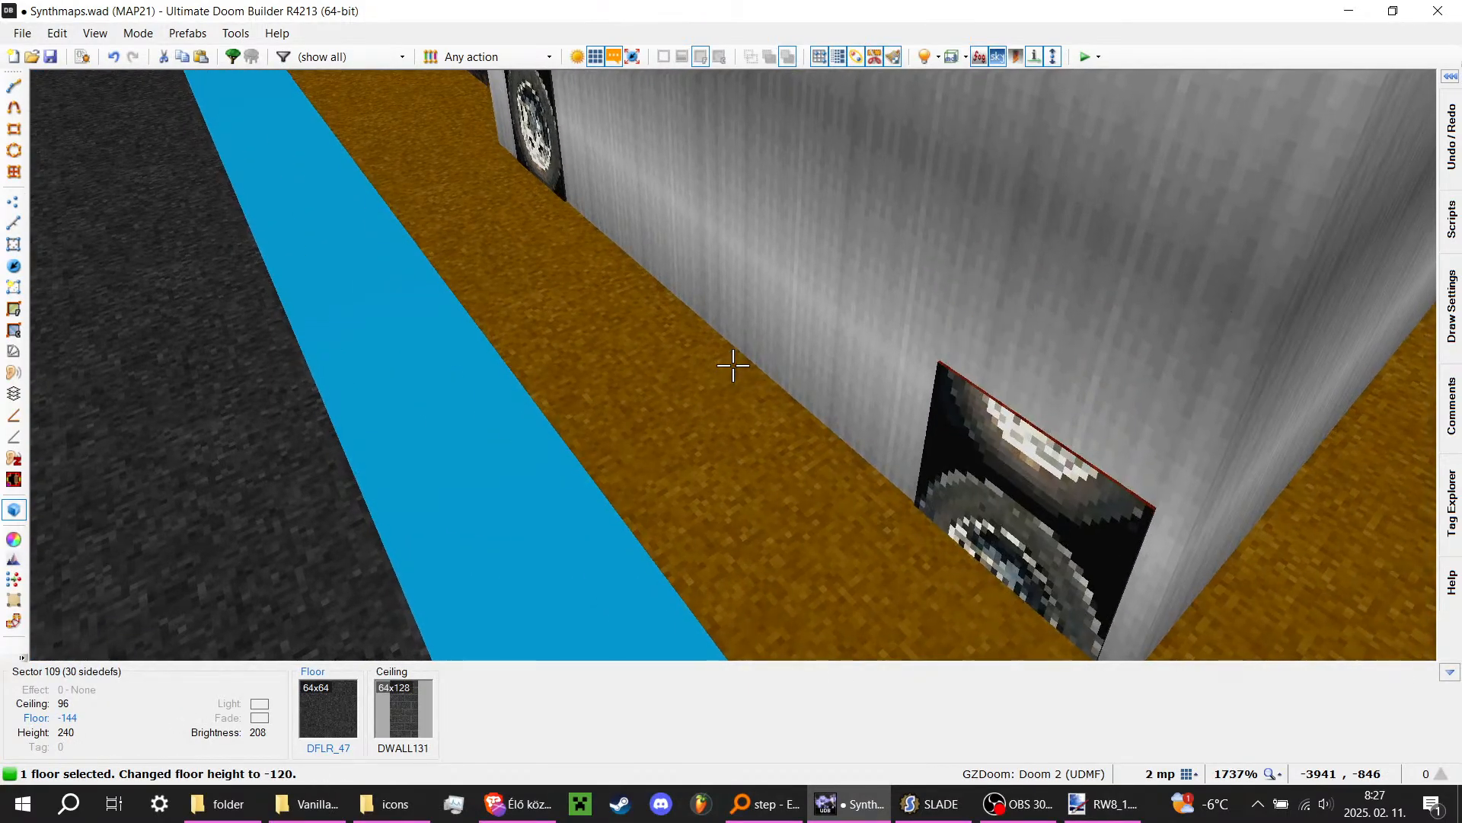
key("a")
key("d")
key("a")
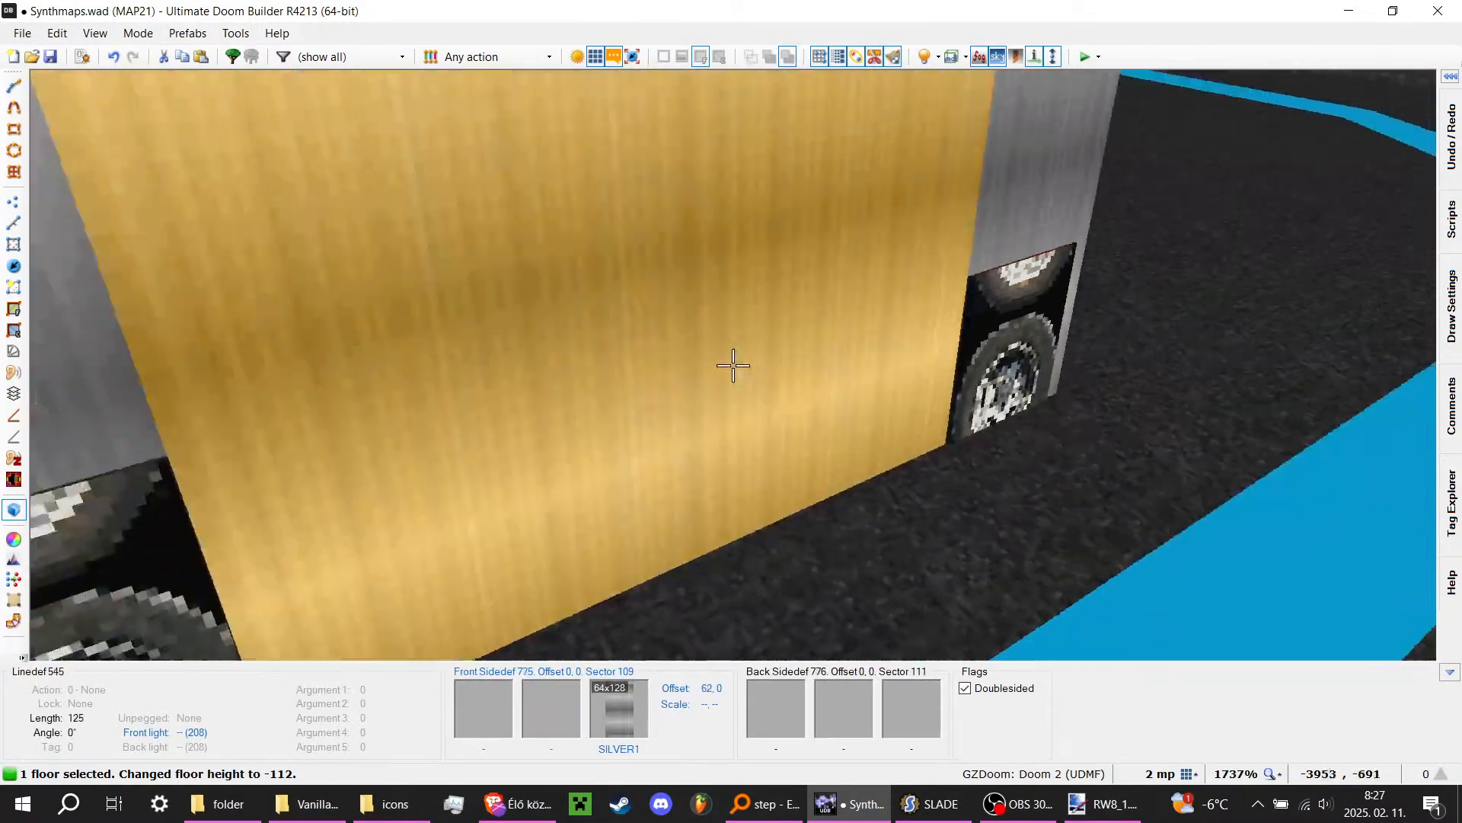
key("q")
key("q")
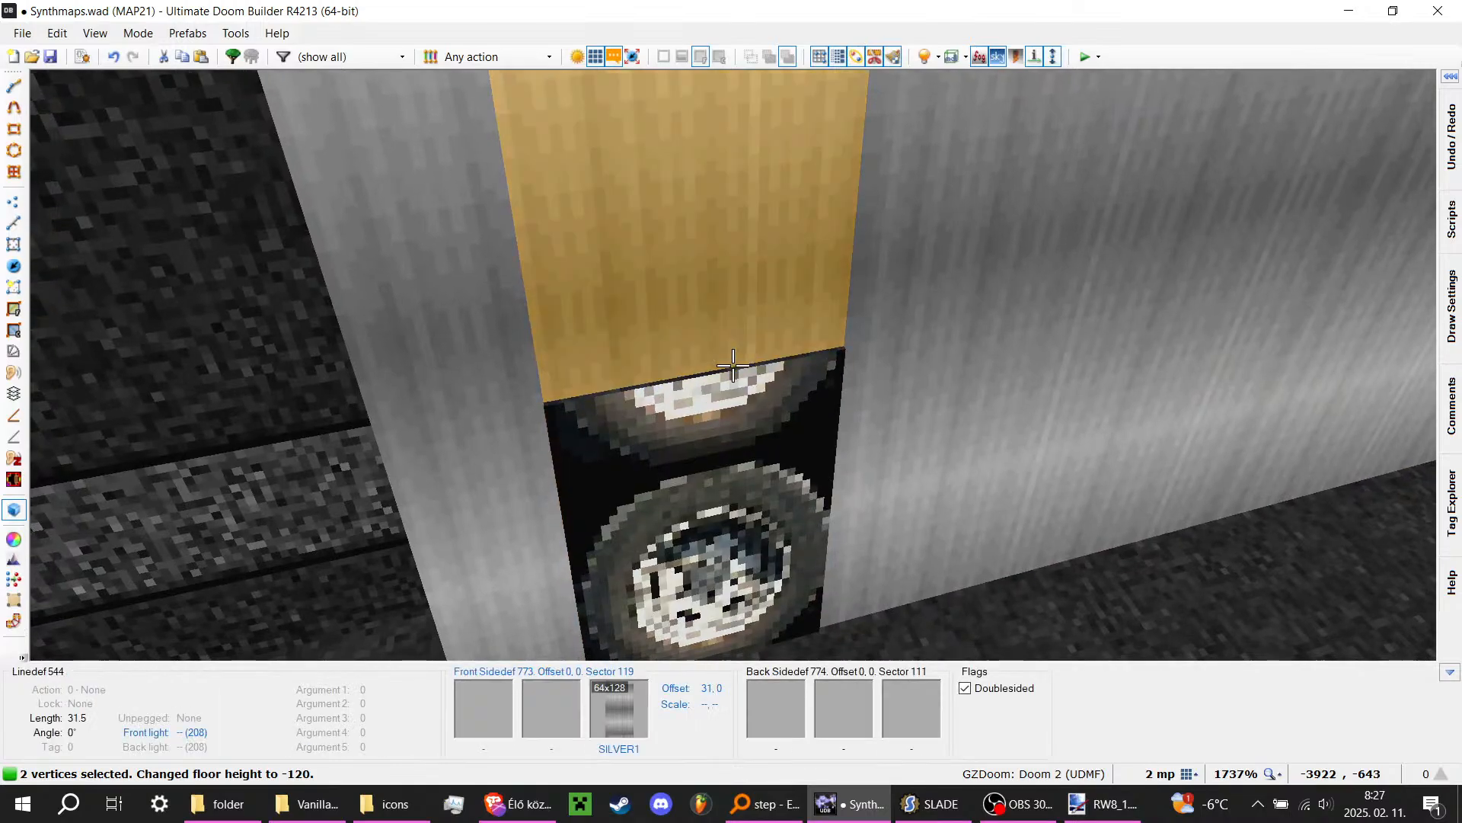
Step: Lower the floor on top of the wheel panel nearest the cab to -120 as well
left_click(732, 366)
key("s")
scroll(733, 366, "down", 2)
key("w")
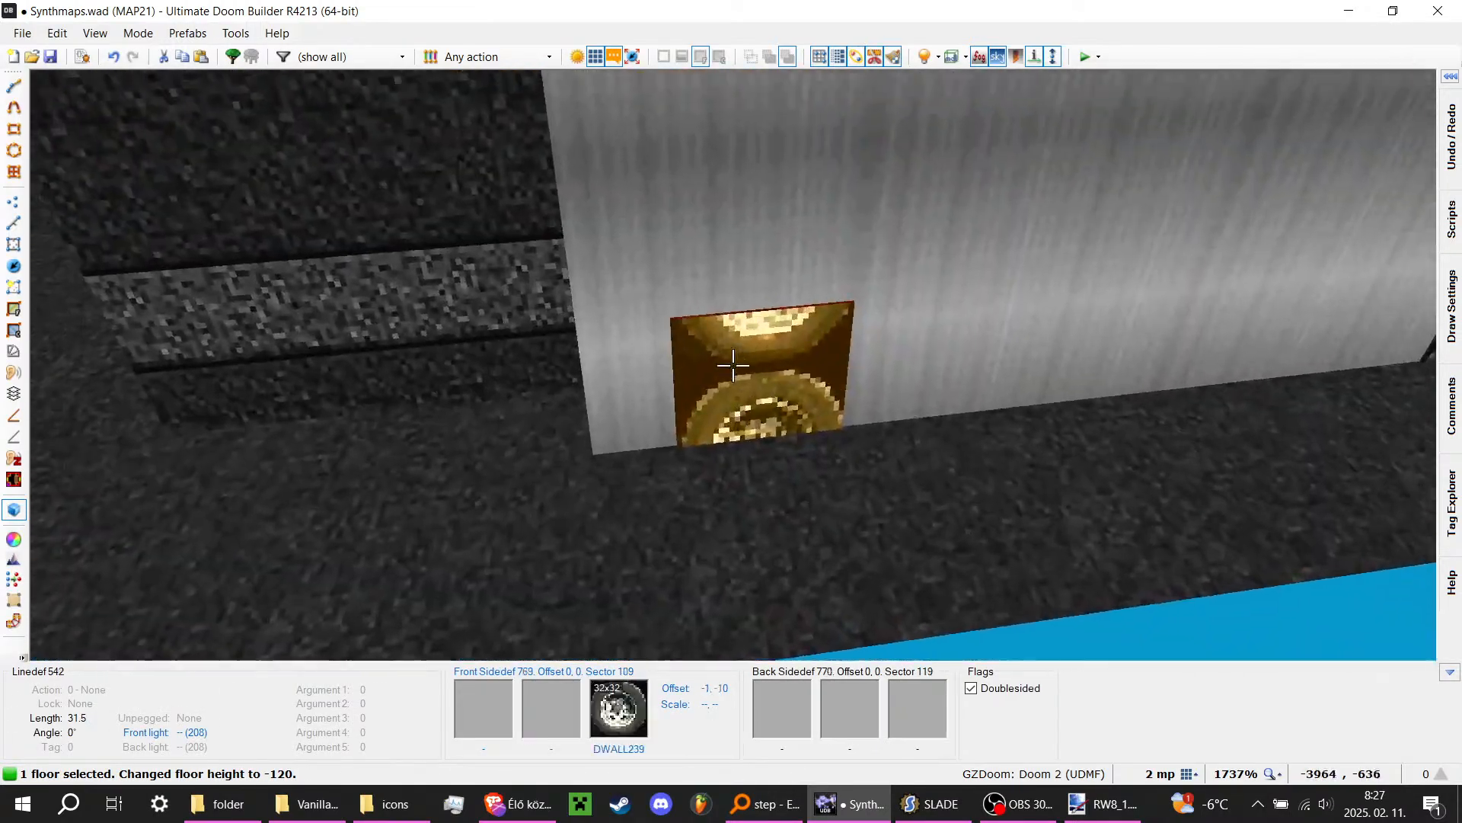
key("q")
key("q")
Step: Select both wheel panels again and shift their texture to offsets -1, 3
left_click(733, 365)
key("d")
left_click(733, 366)
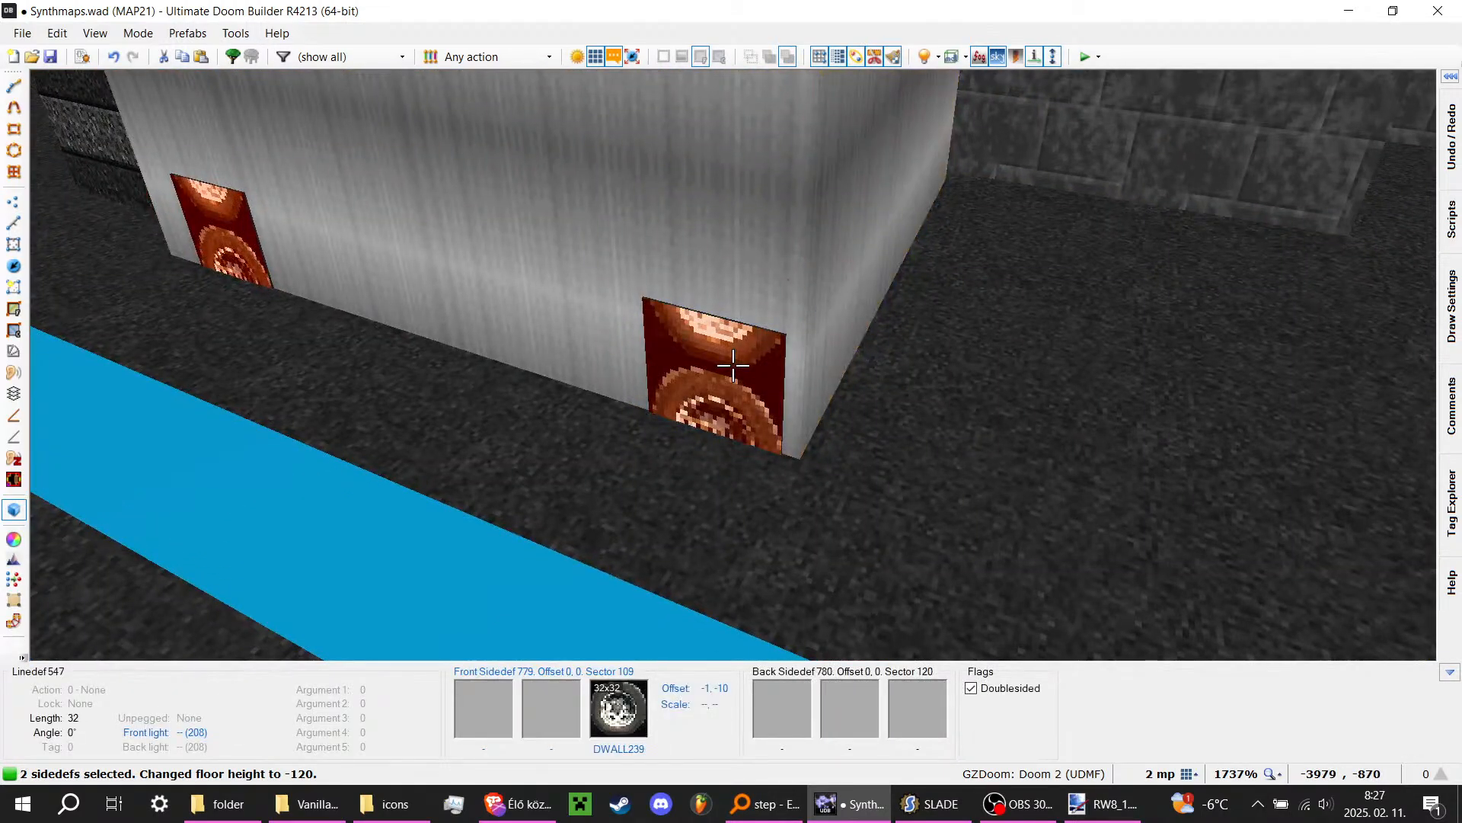
key("Up")
key("Up")
key("Up")
key("Up")
key("Up")
key("Up")
key("Up")
key("Up")
key("Up")
key("Up")
key("Up")
key("Up")
key("Up")
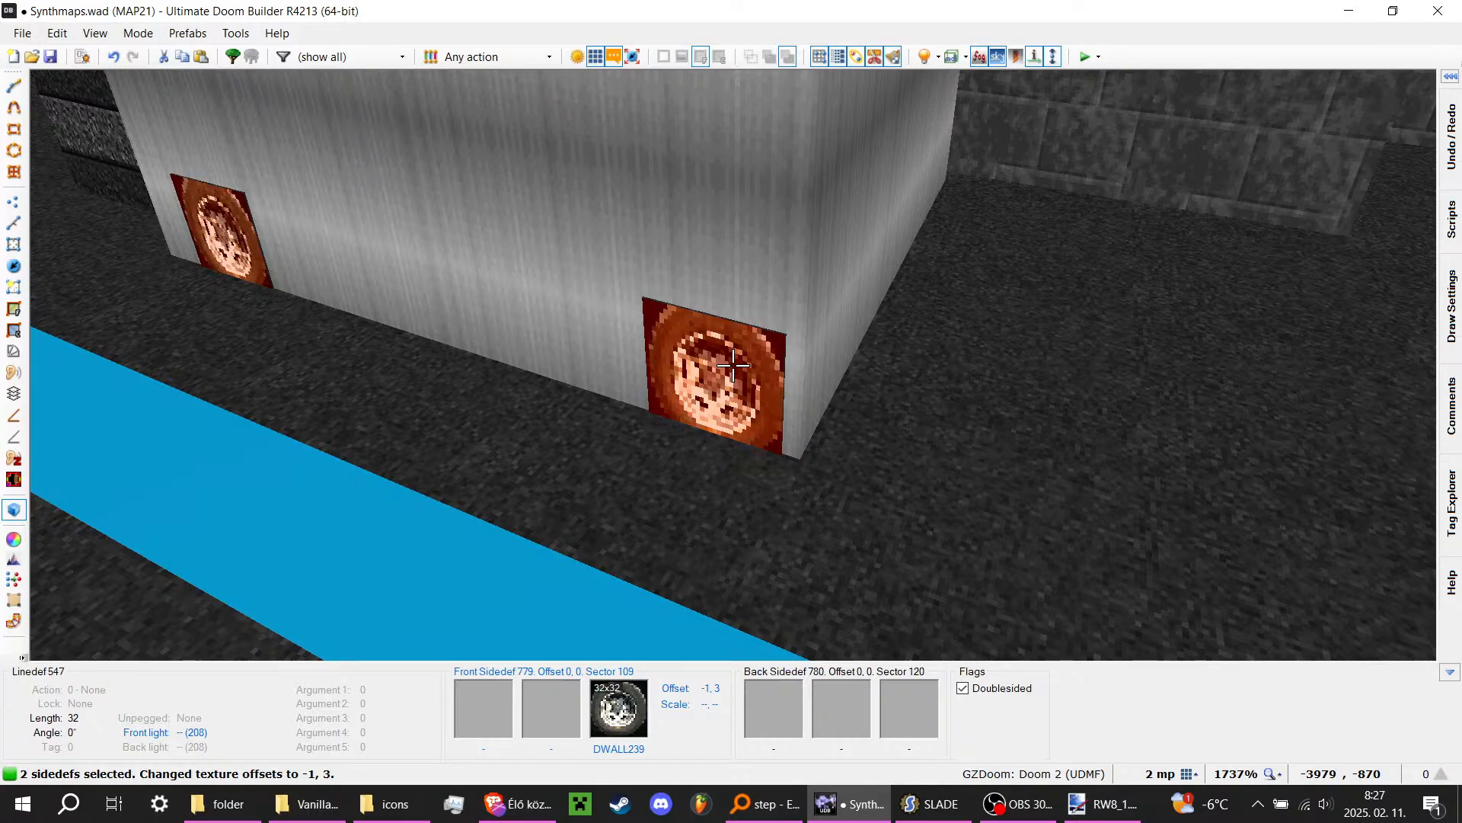
Step: Examine the whole truck and its wheels from a distance in the 3D view
key("s")
key("q")
key("q")
key("a")
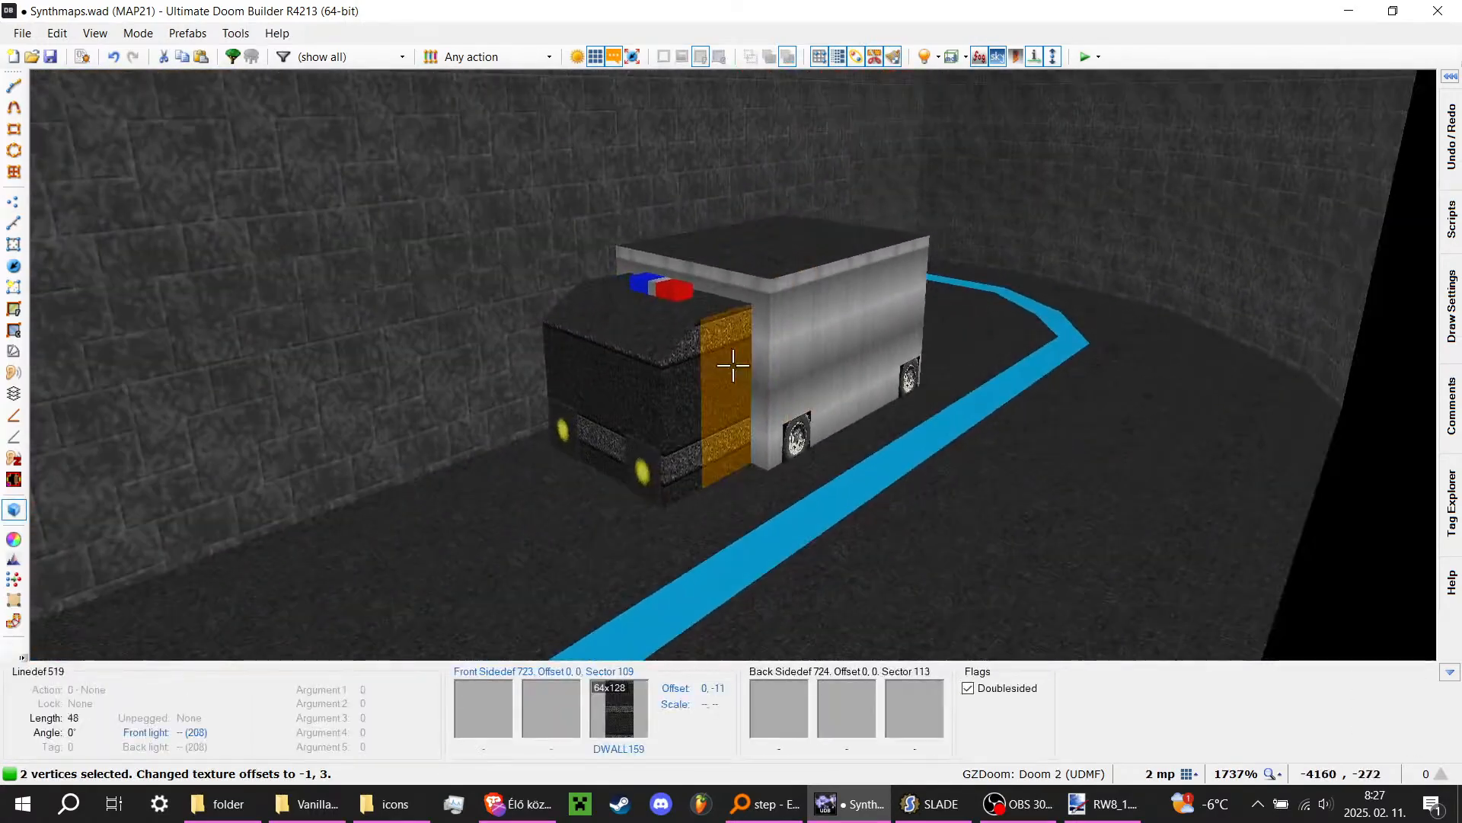
key("a")
key("d")
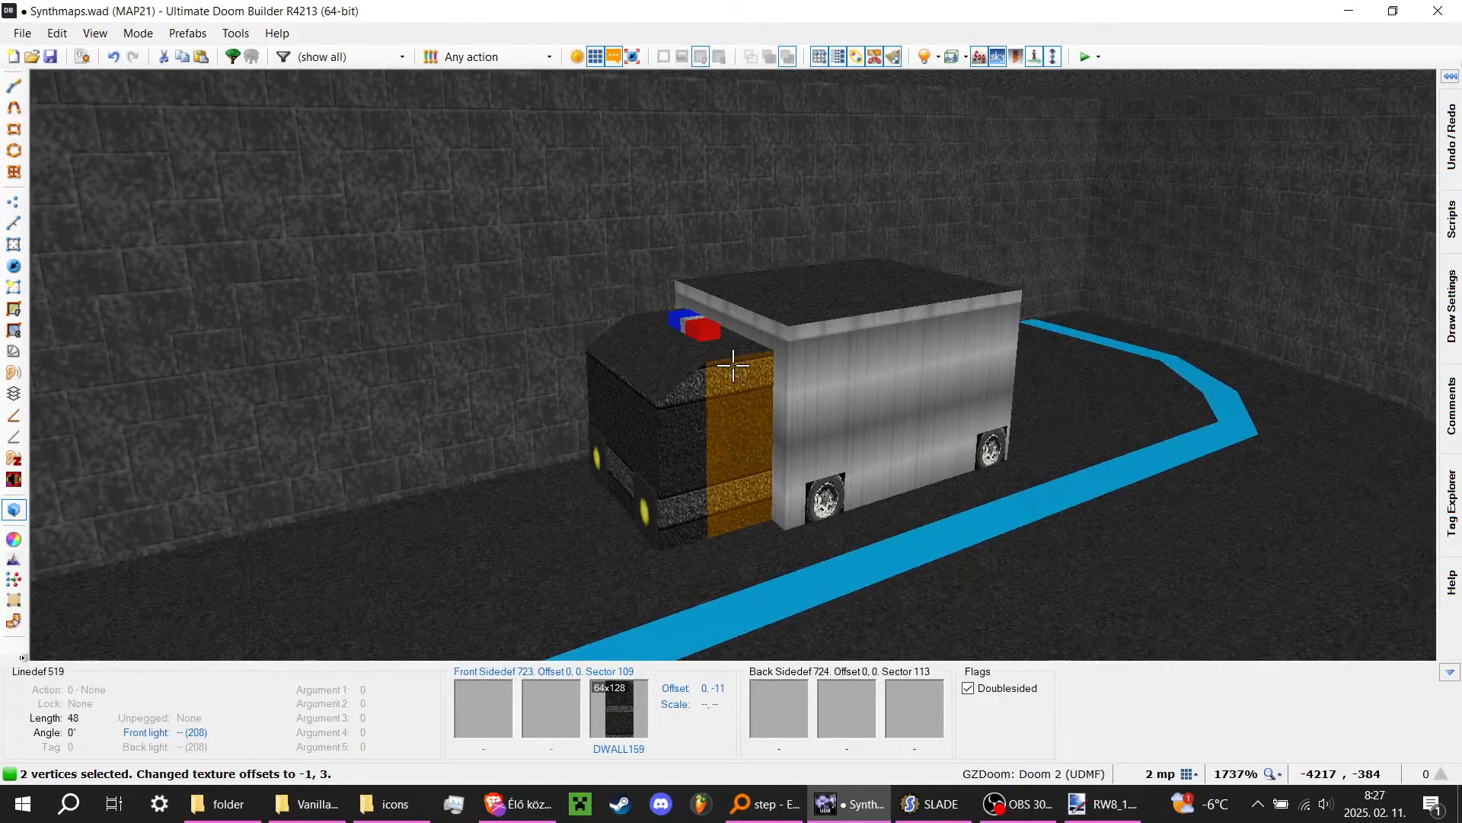
key("q")
Step: Switch to Linedefs mode over the purple corridor area and save the map
scroll(468, 387, "down", 10)
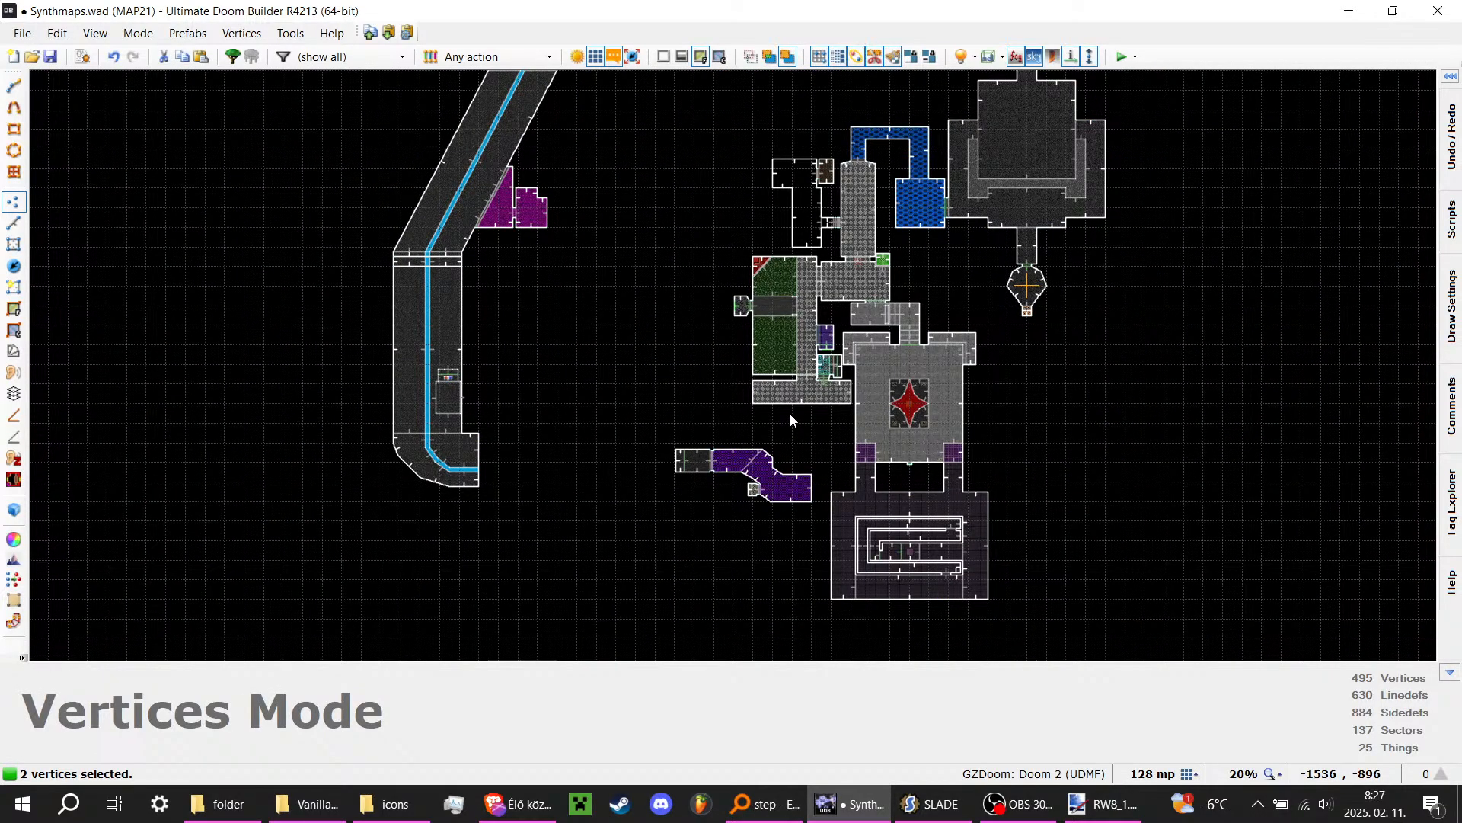
scroll(789, 413, "up", 8)
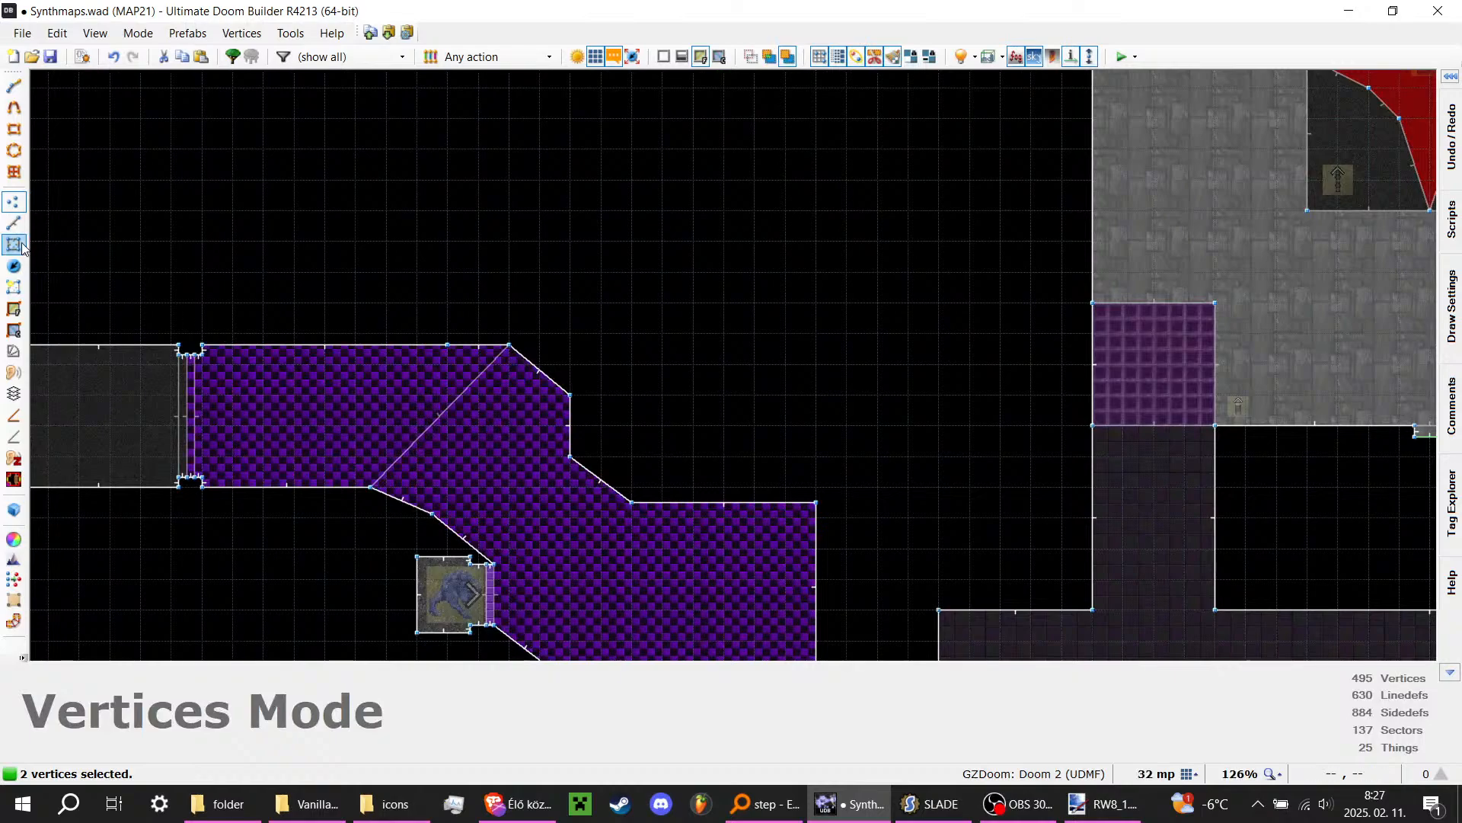
left_click(13, 222)
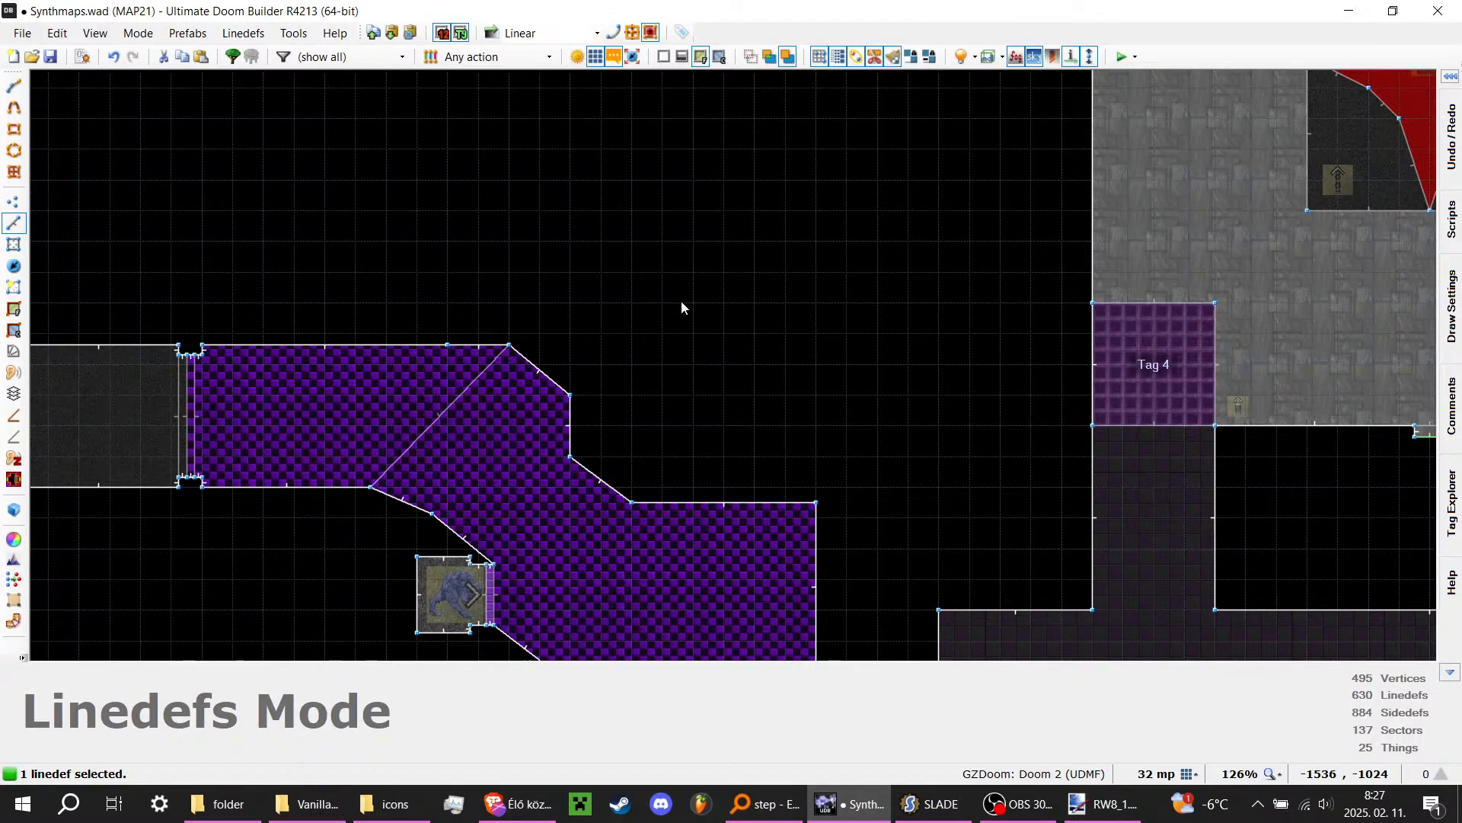
key("ctrl+s")
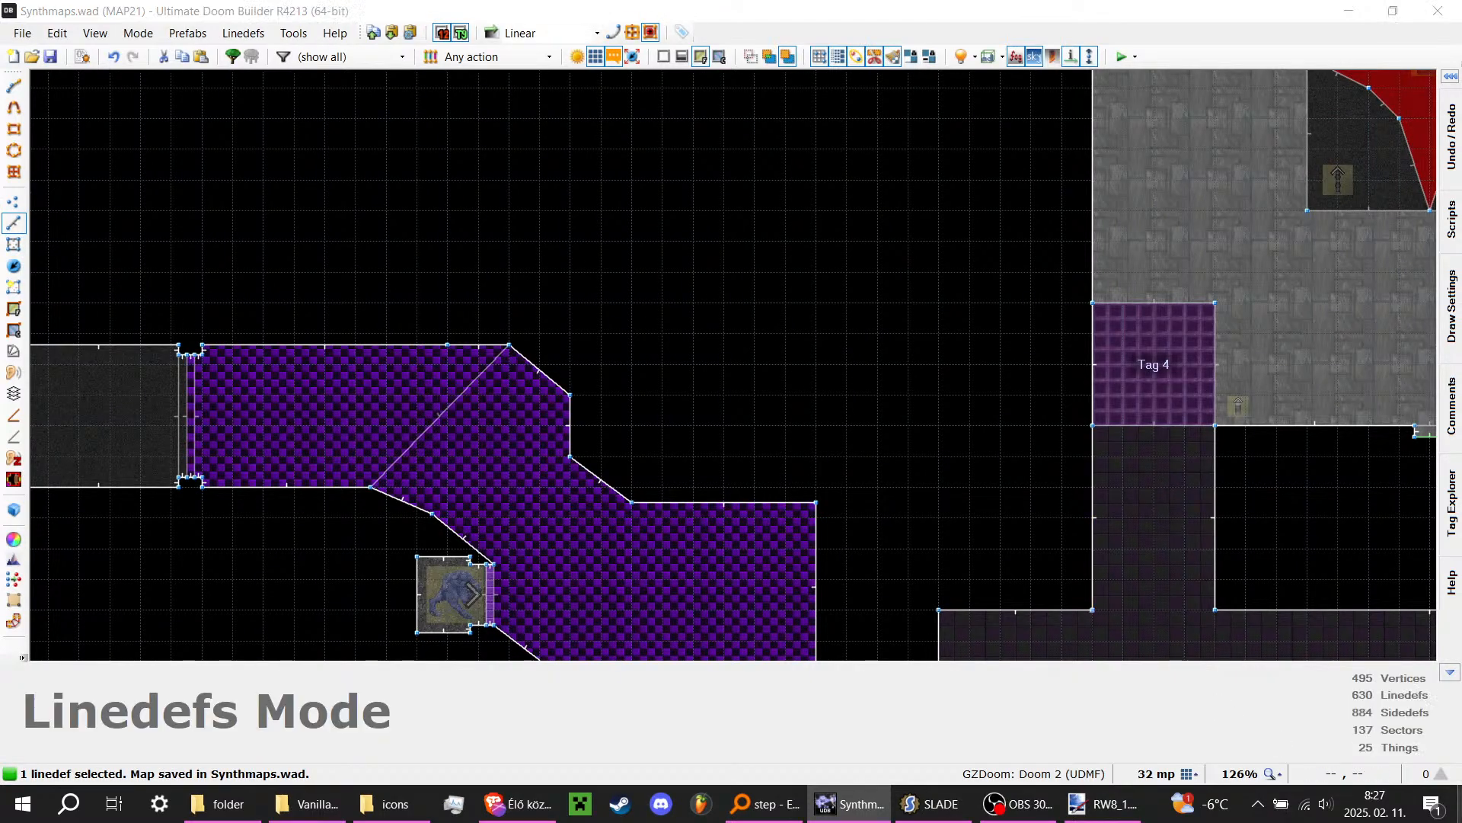
Step: Open the My Doom mods folder from the desktop, look through its files and return to the desktop
key("super+d")
double_click(1398, 328)
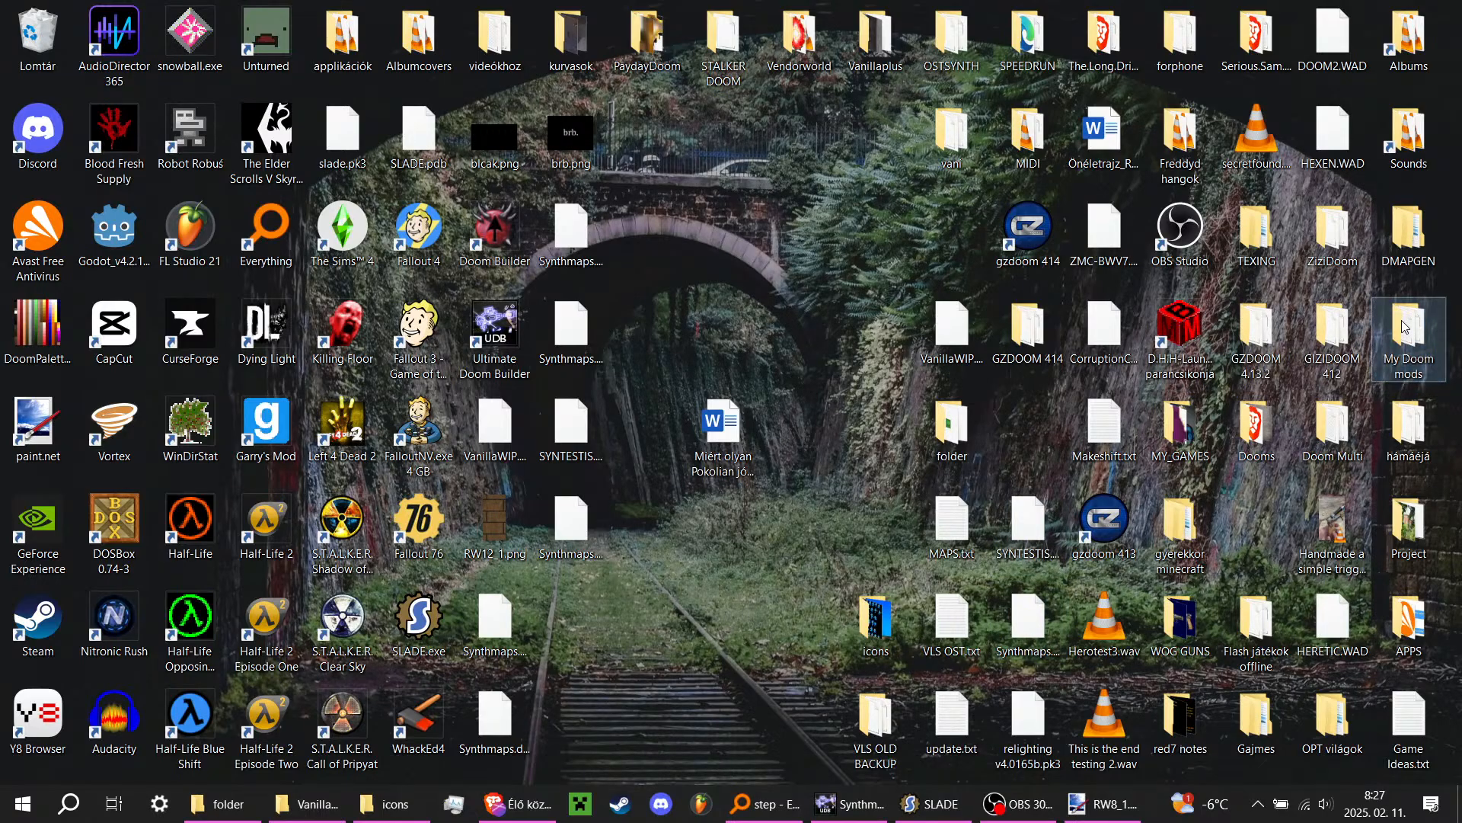
scroll(688, 396, "down", 15)
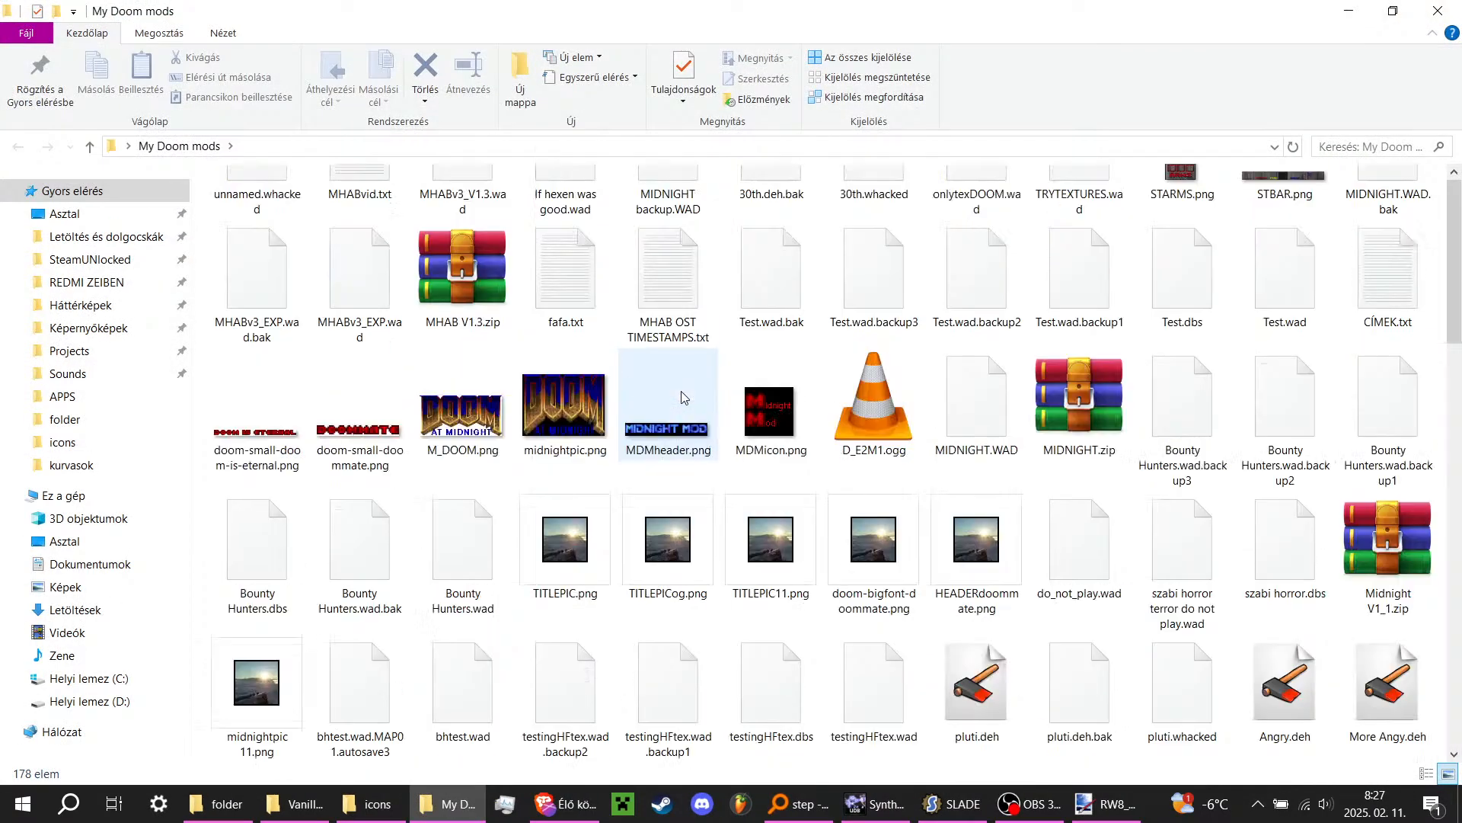
scroll(687, 396, "up", 10)
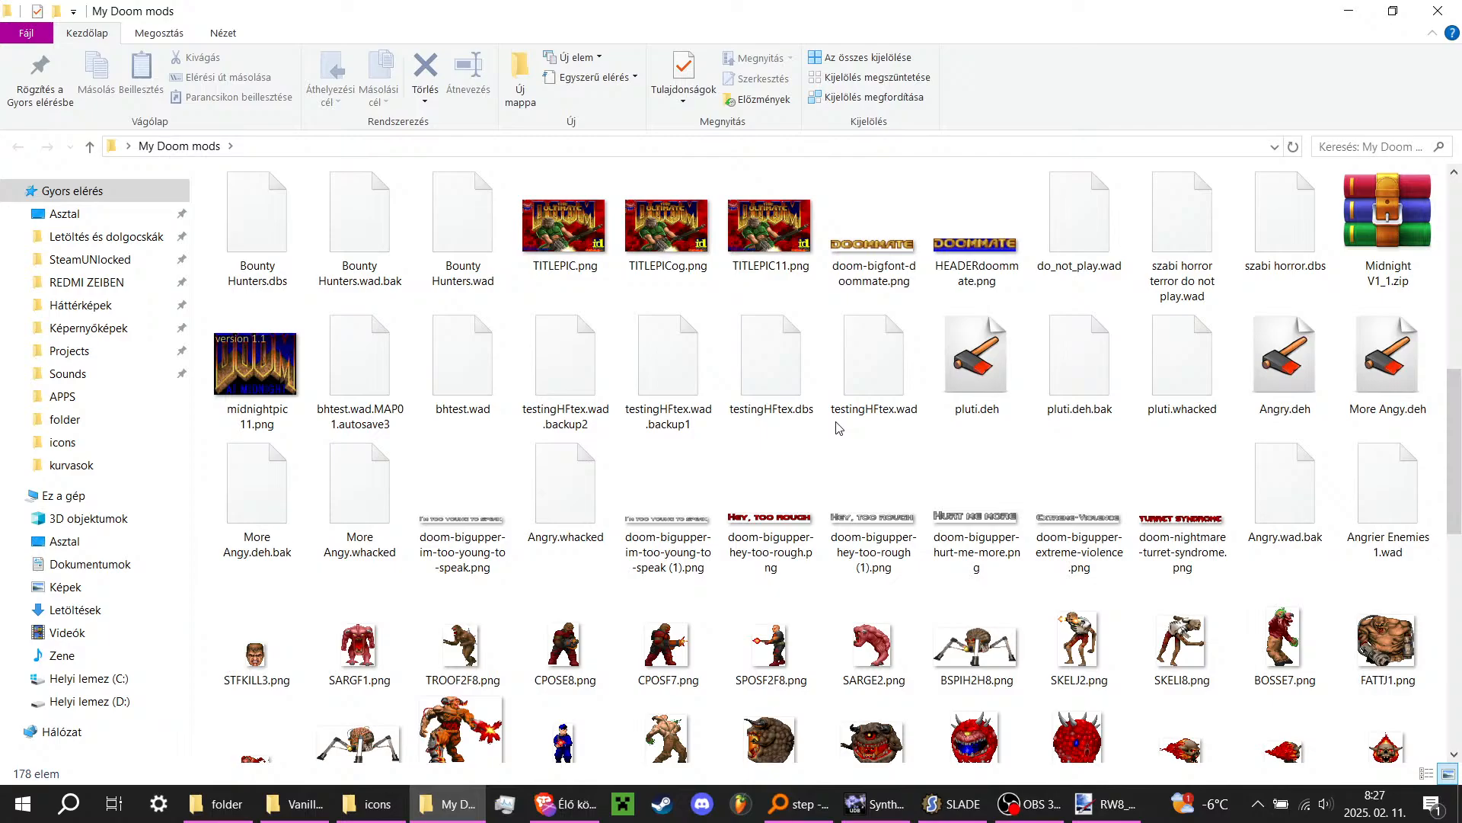
scroll(838, 428, "down", 10)
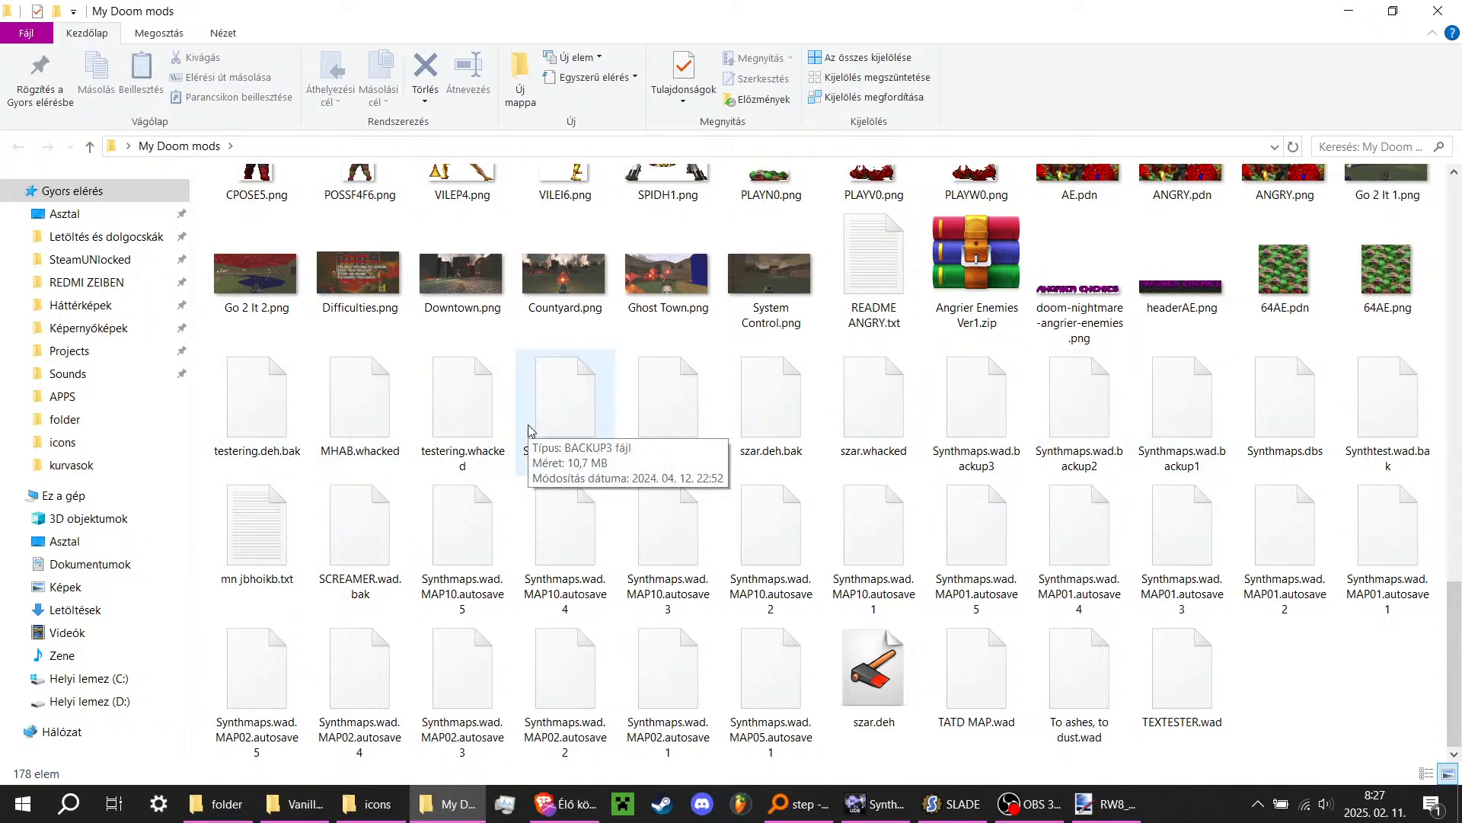
left_click(1460, 815)
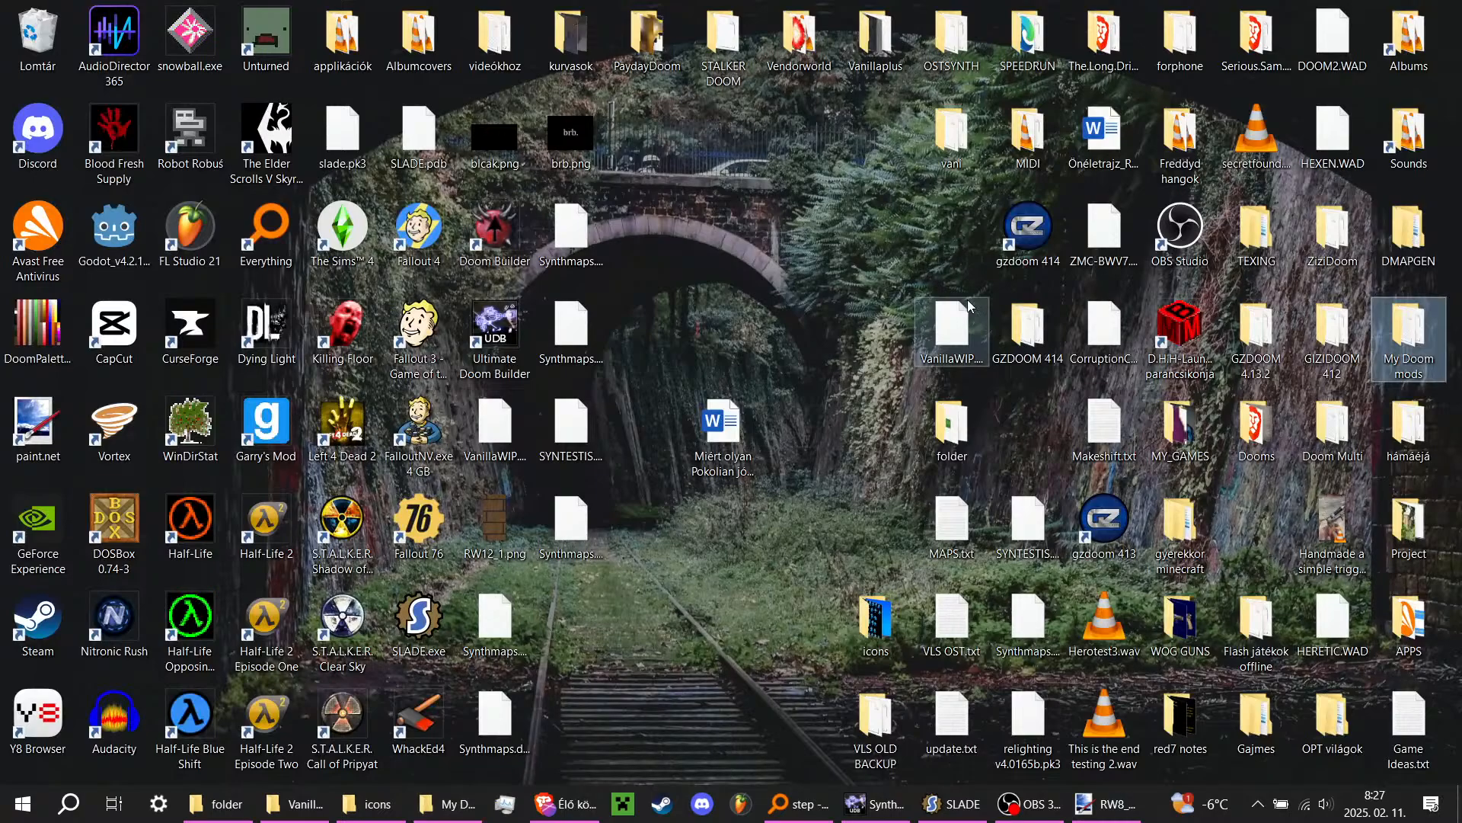
left_click(831, 239)
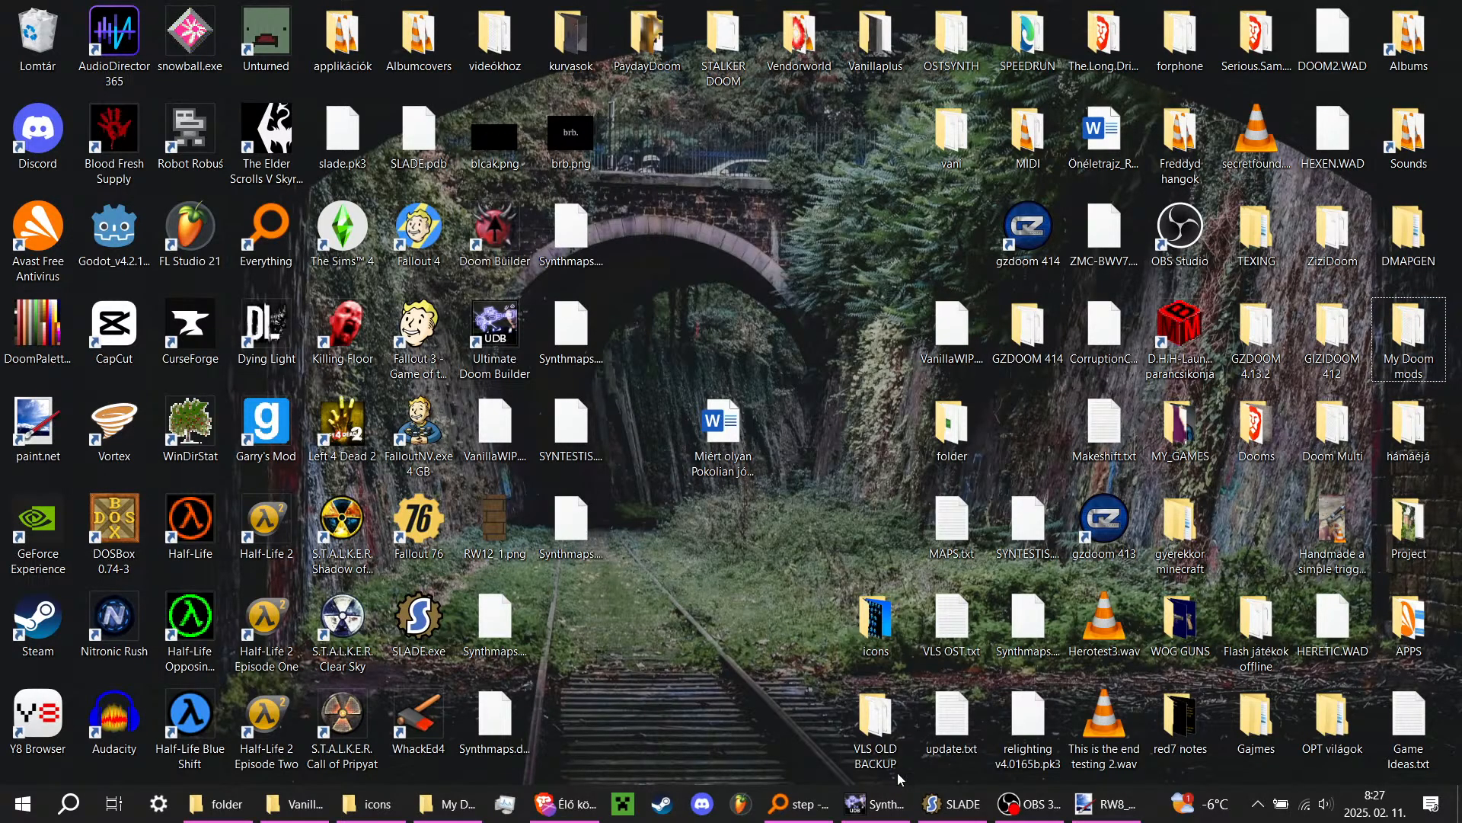
Step: Switch to Everything and search for files matching "to ashes"
left_click(800, 804)
left_click_drag(144, 53, 15, 52)
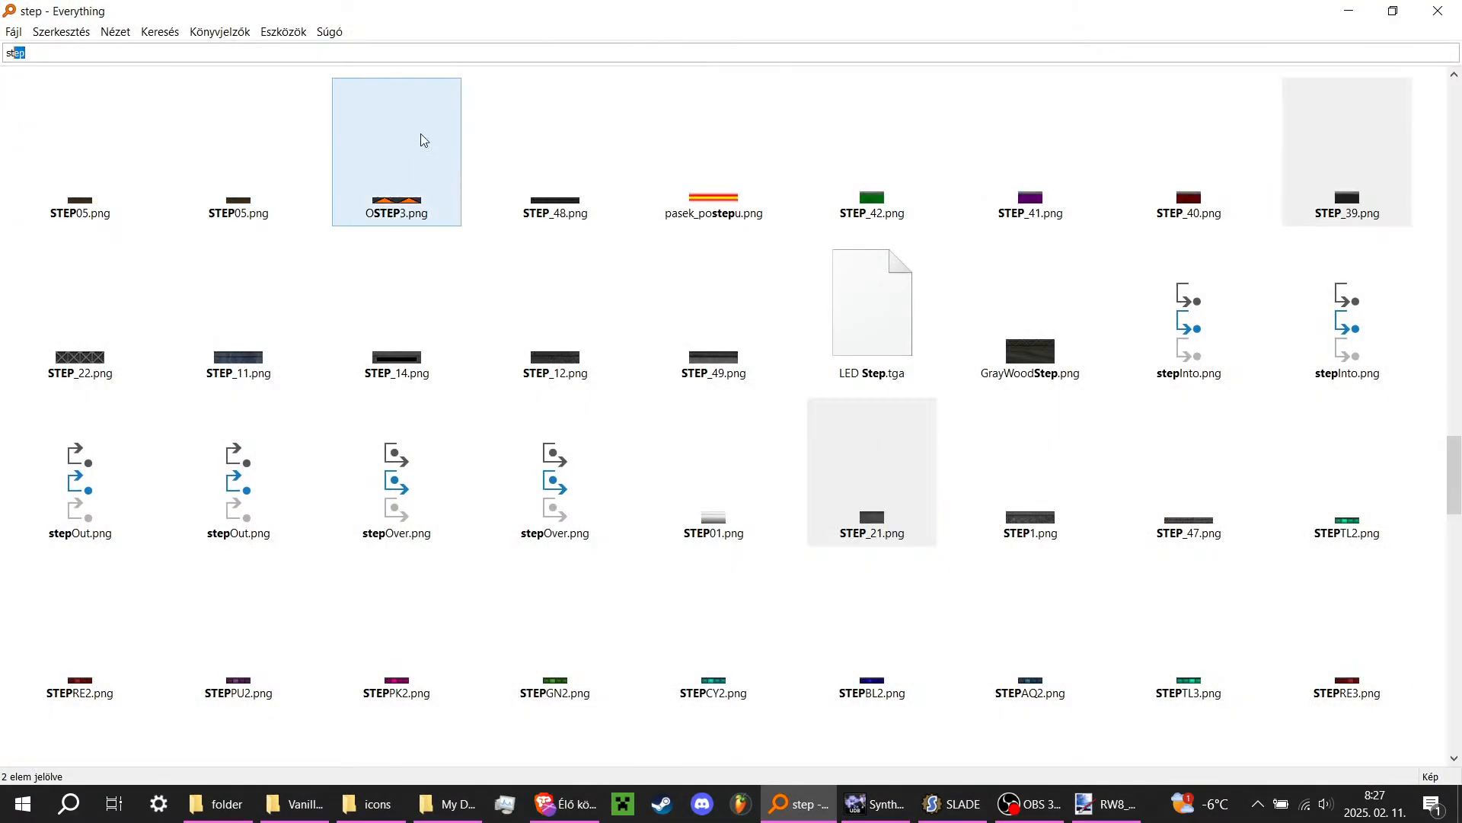
key("BackSpace")
key("BackSpace")
key("BackSpace")
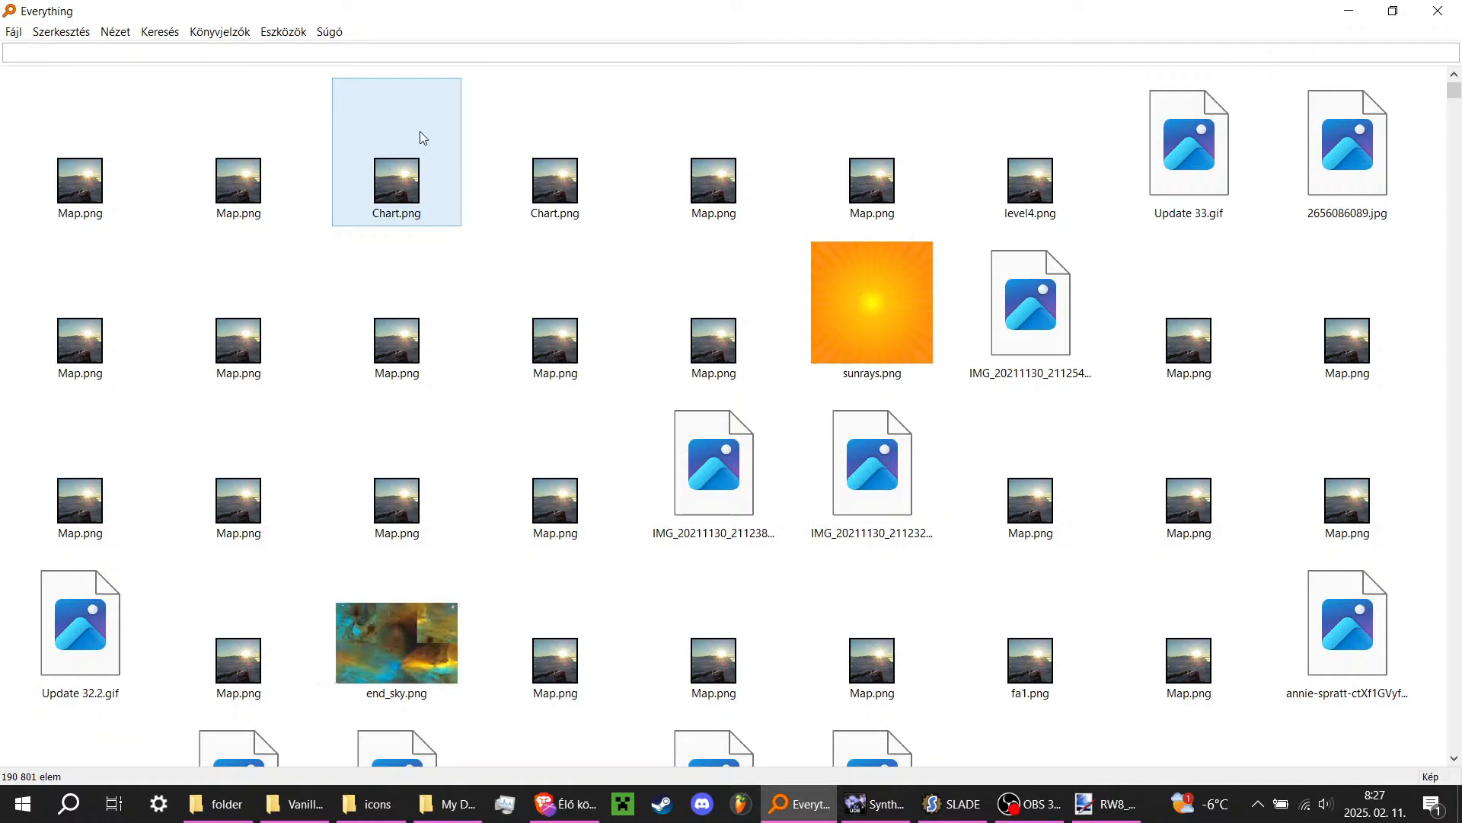
type("t")
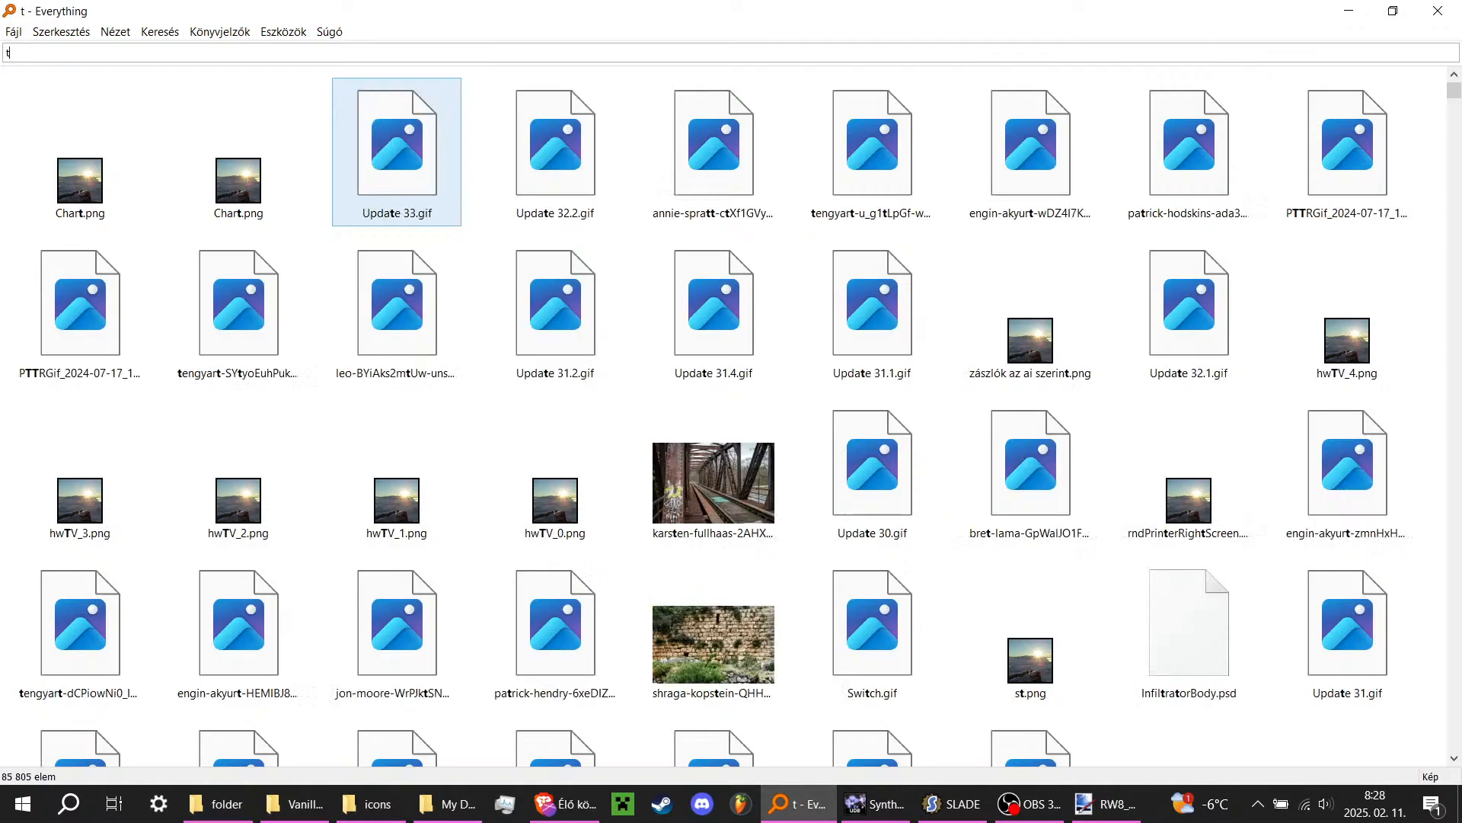
type("o ashes")
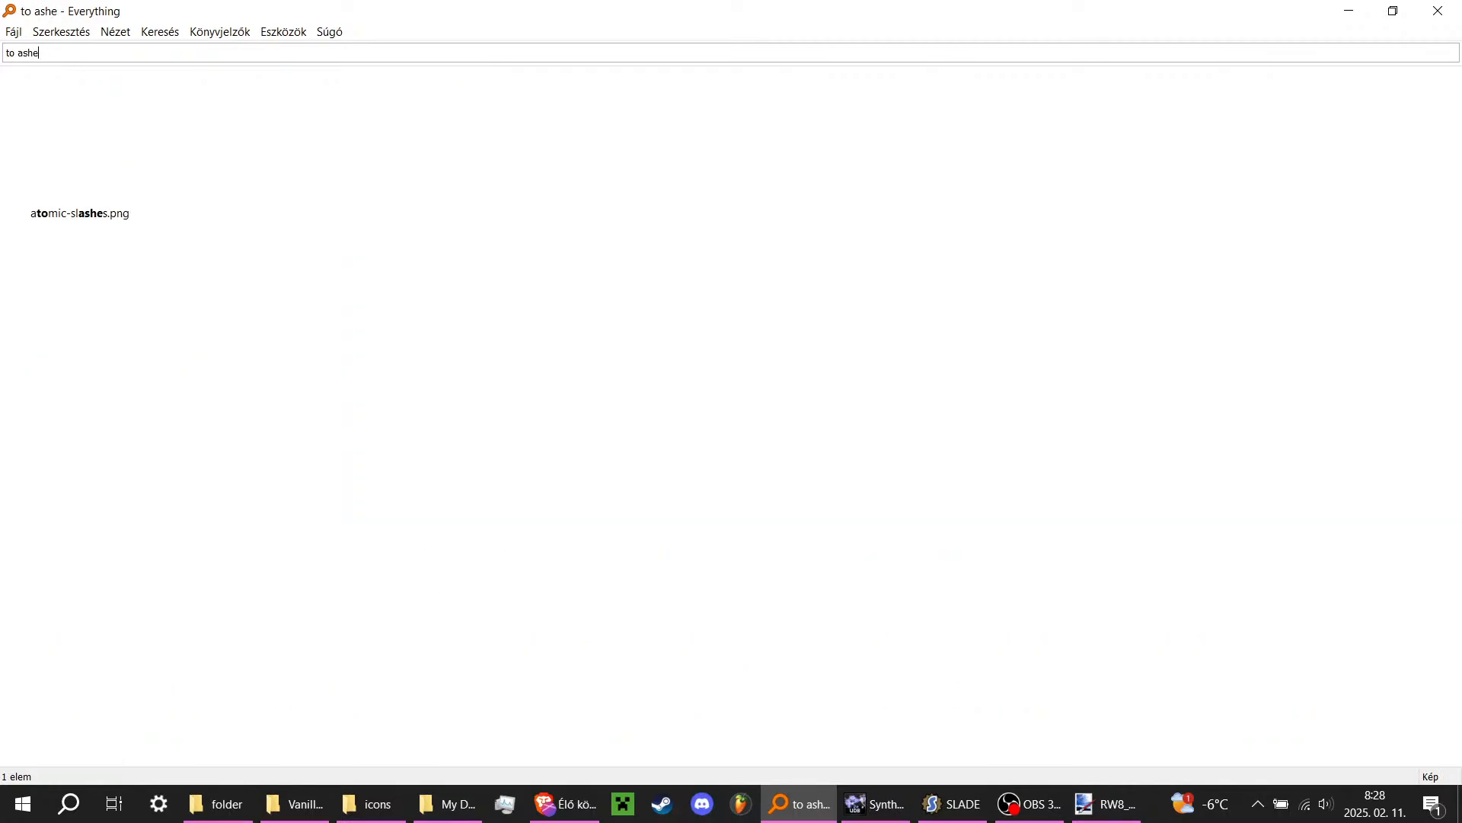
Step: Search for "ashes" instead and widen the results from pictures only to all file types
key("ctrl+a")
key("BackSpace")
type("ase")
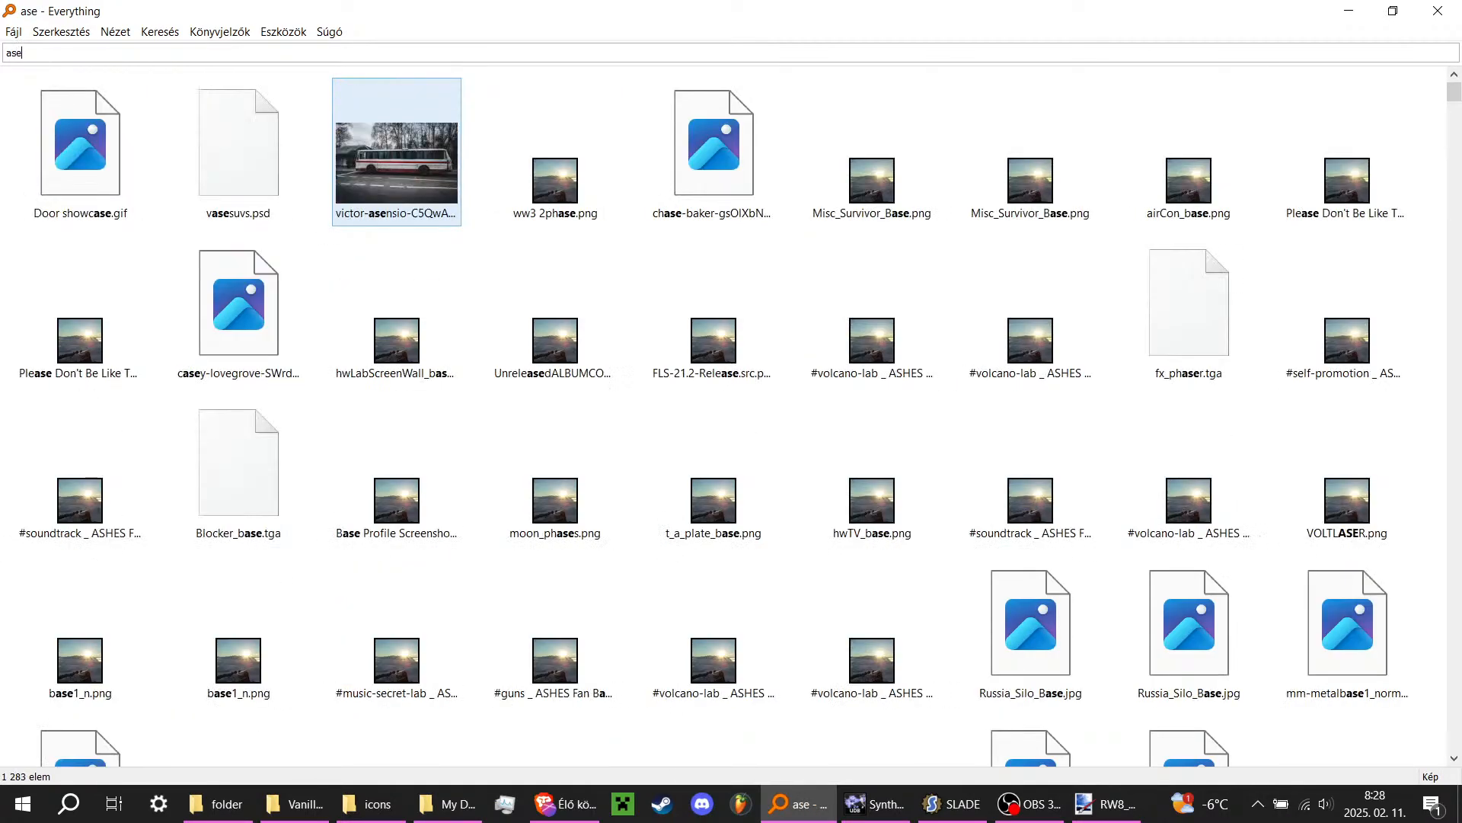
key("BackSpace")
type("hes")
left_click(160, 32)
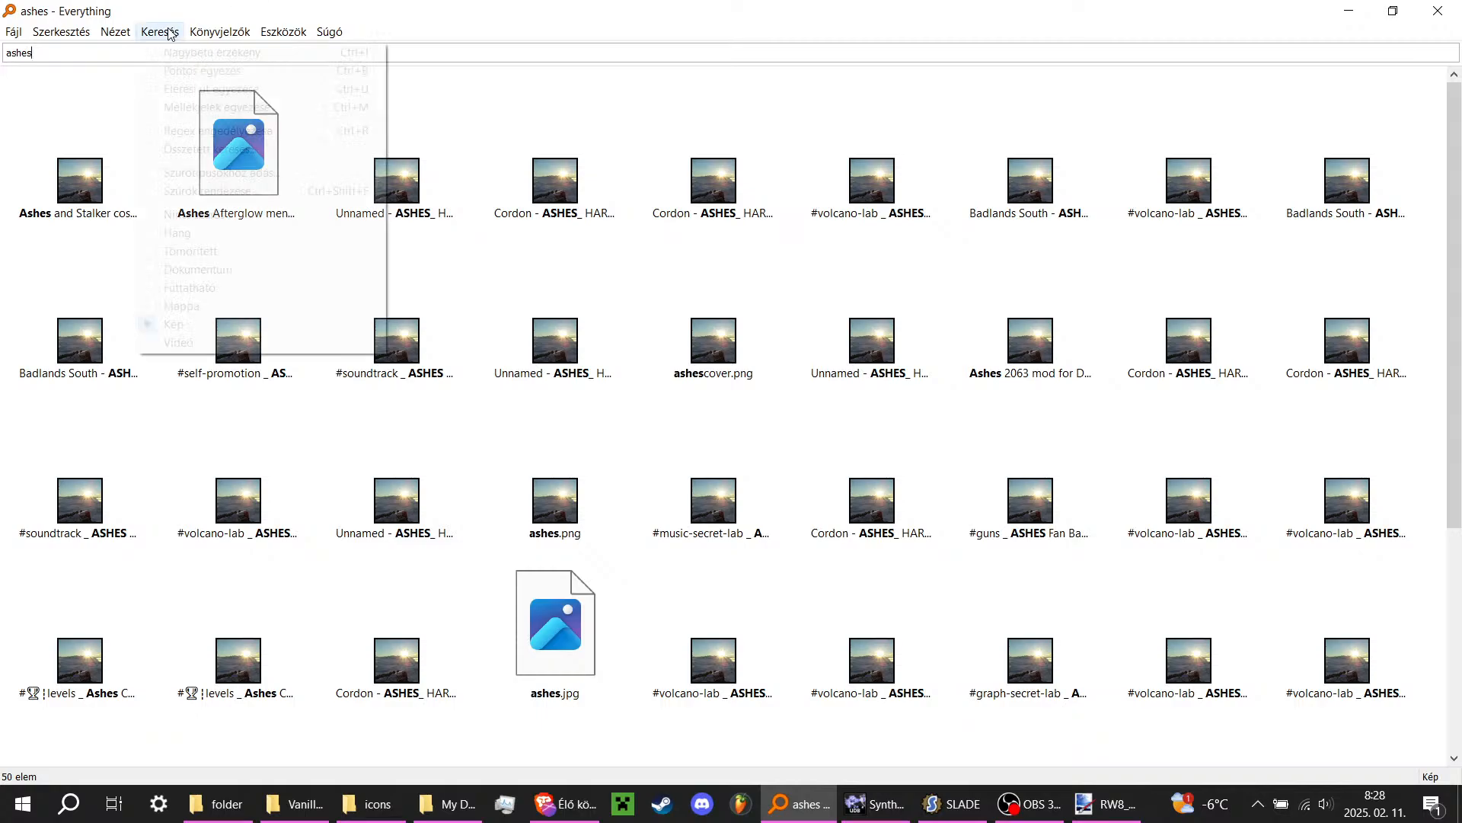
left_click(275, 213)
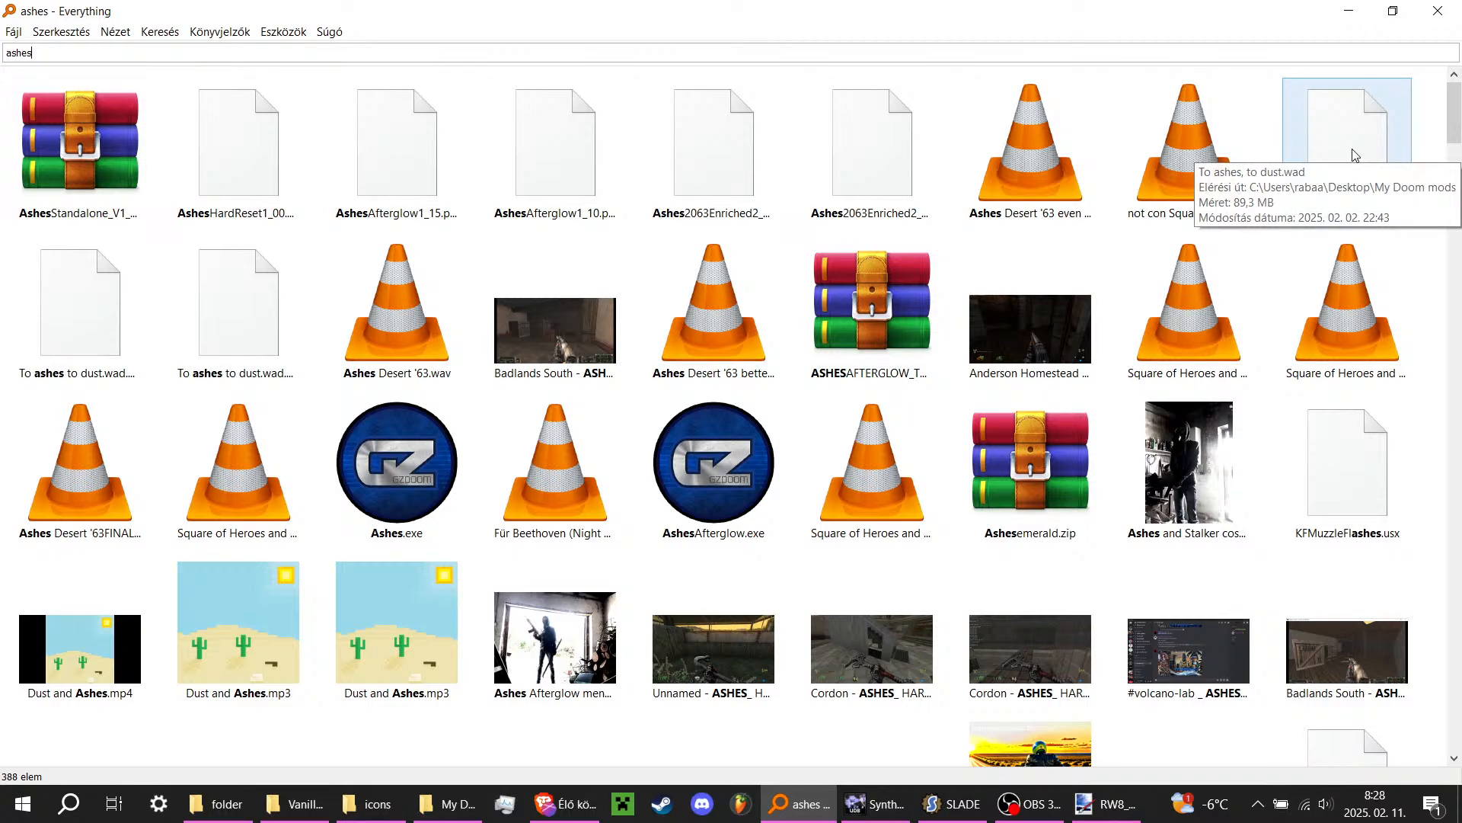
Step: Launch the gzdoom 414 shortcut on the desktop with the file To ashes, to dust.wad
left_click_drag(1355, 155, 1046, 230)
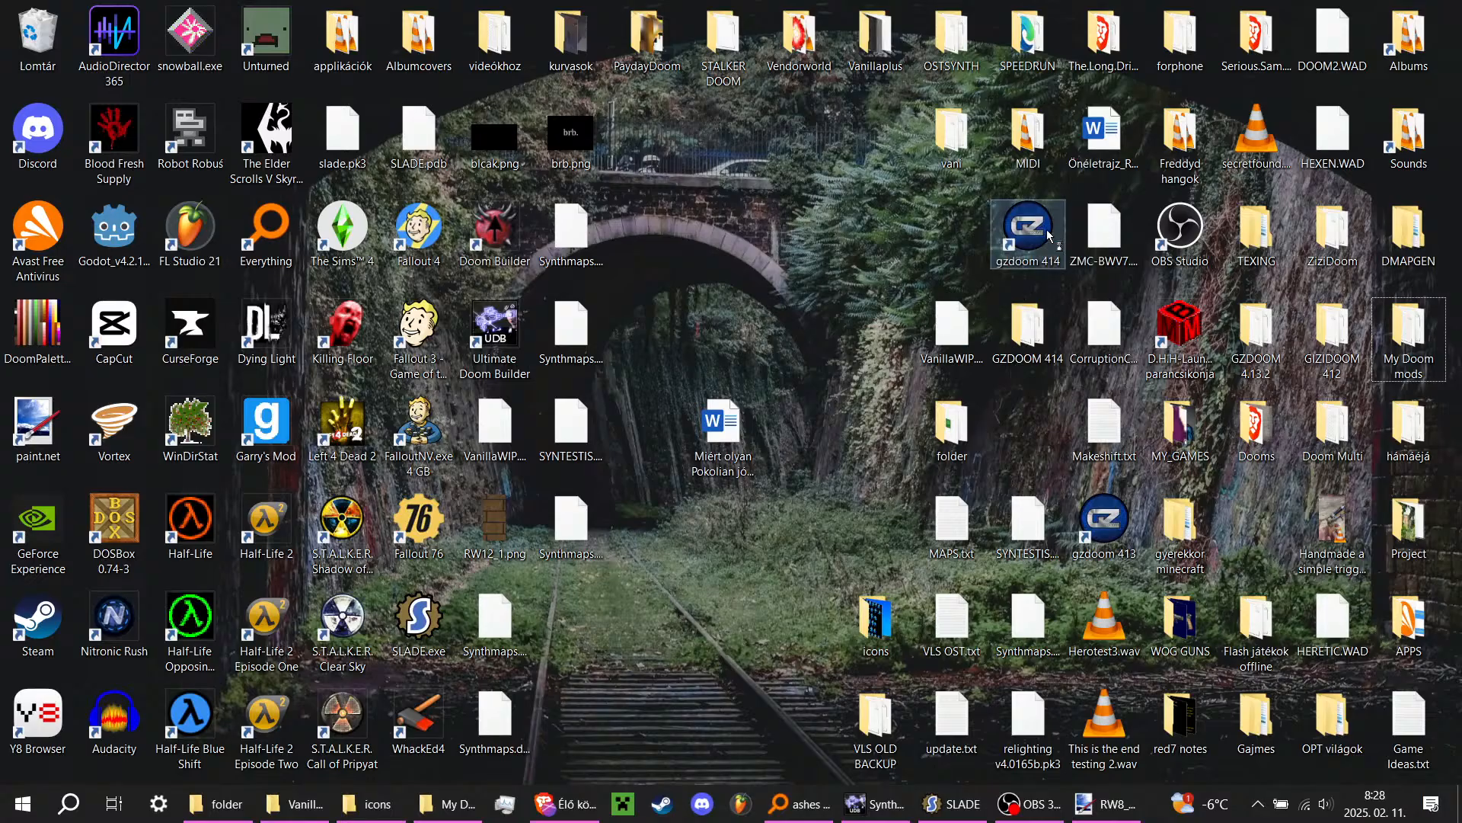
Step: Load the map with Doom II and start a new game on MAP01
key("Return")
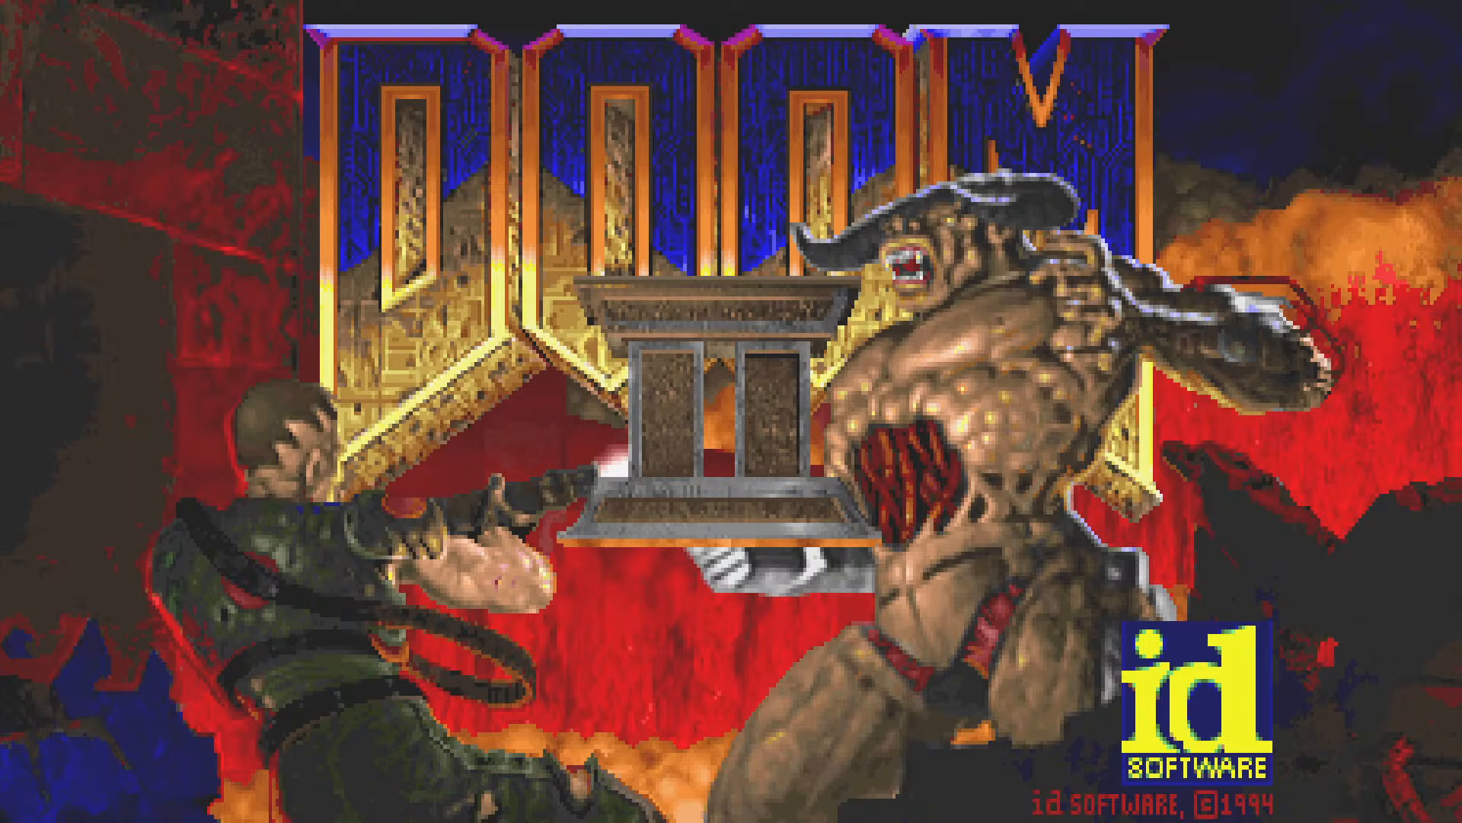
key("Escape")
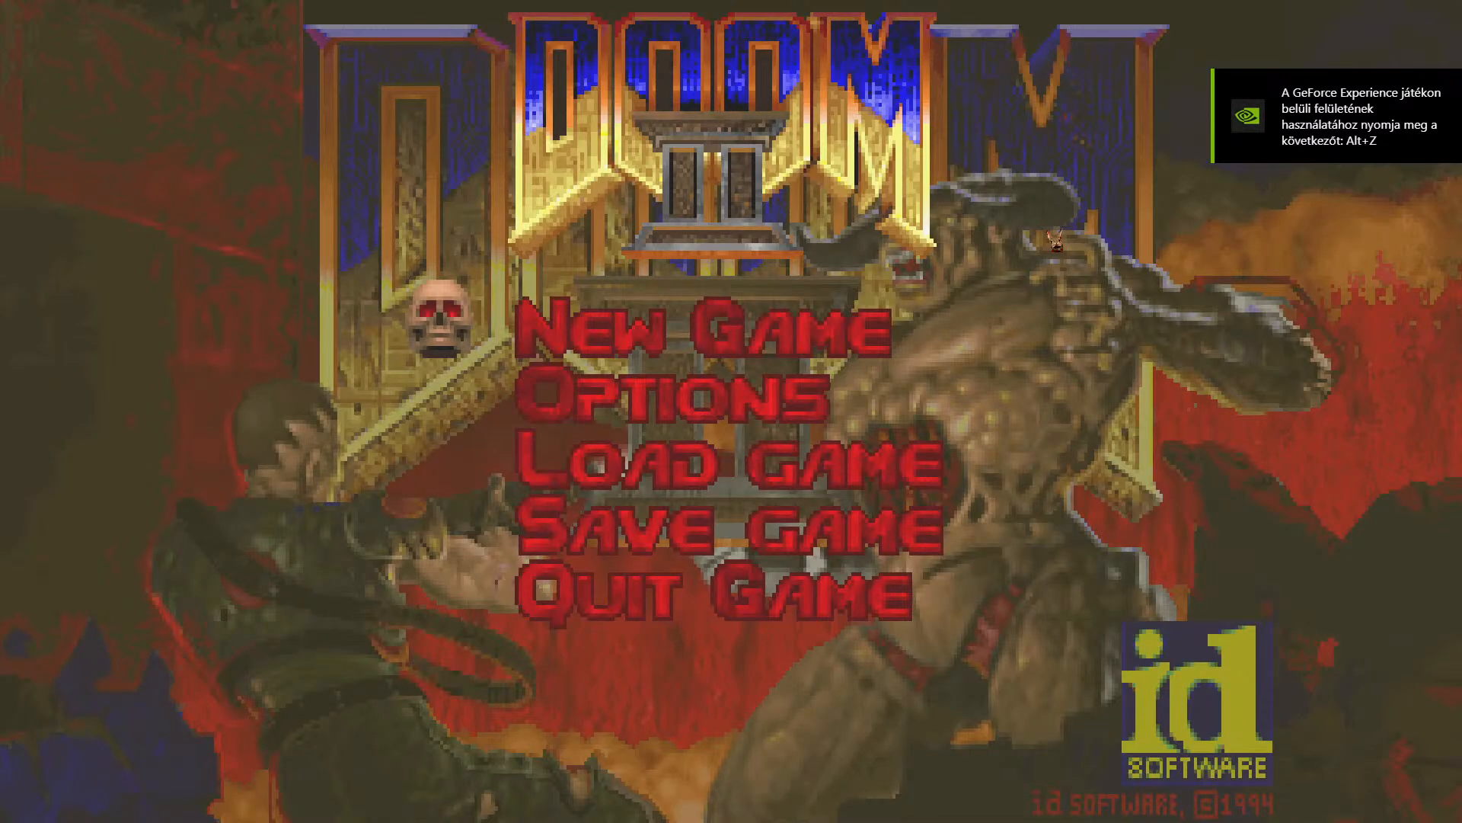
key("Return")
key("Return")
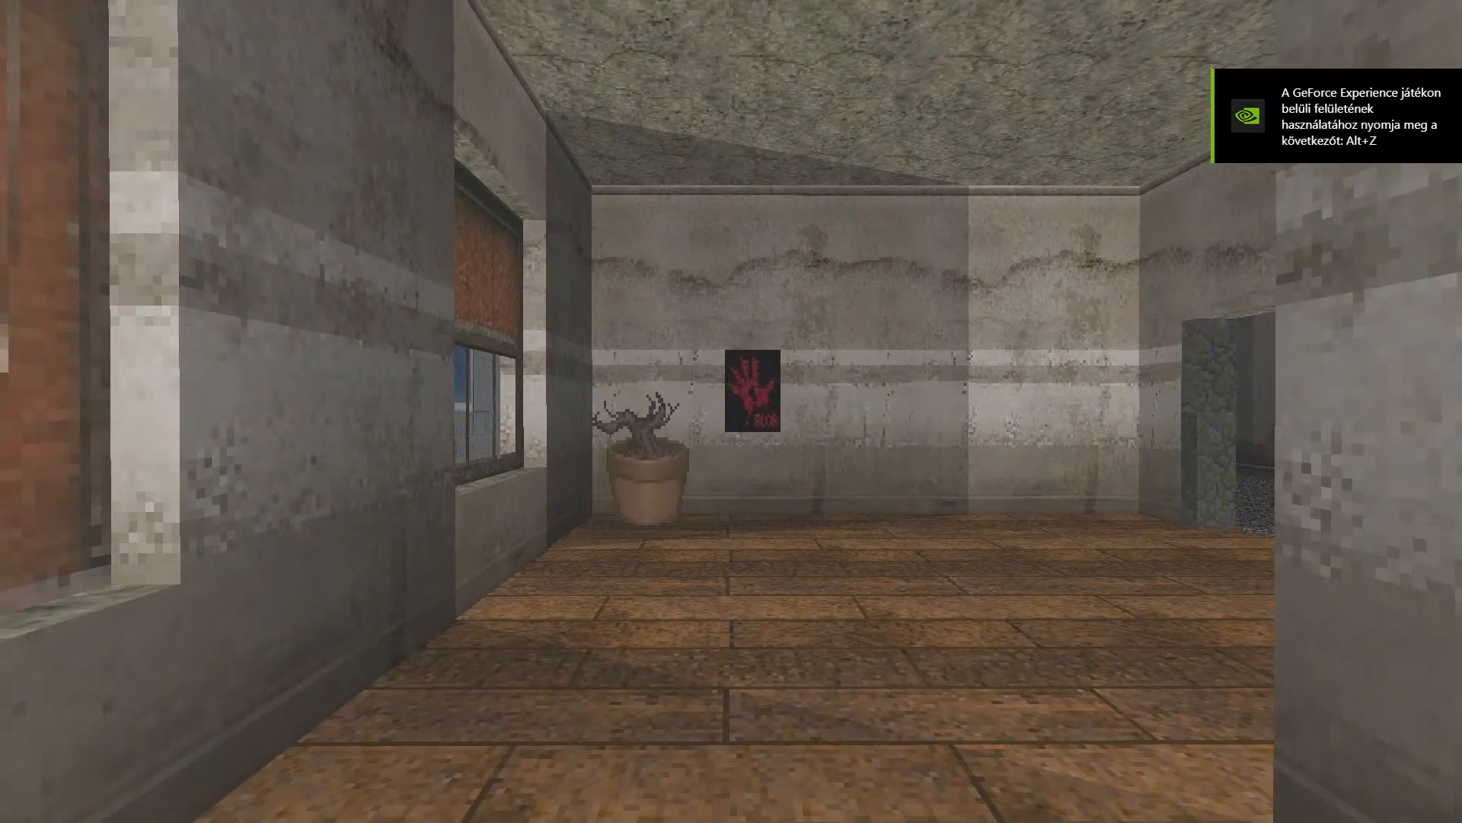
Step: Walk through the building and out along the road to the orange bus beside the Florida signs
key("w")
key("w")
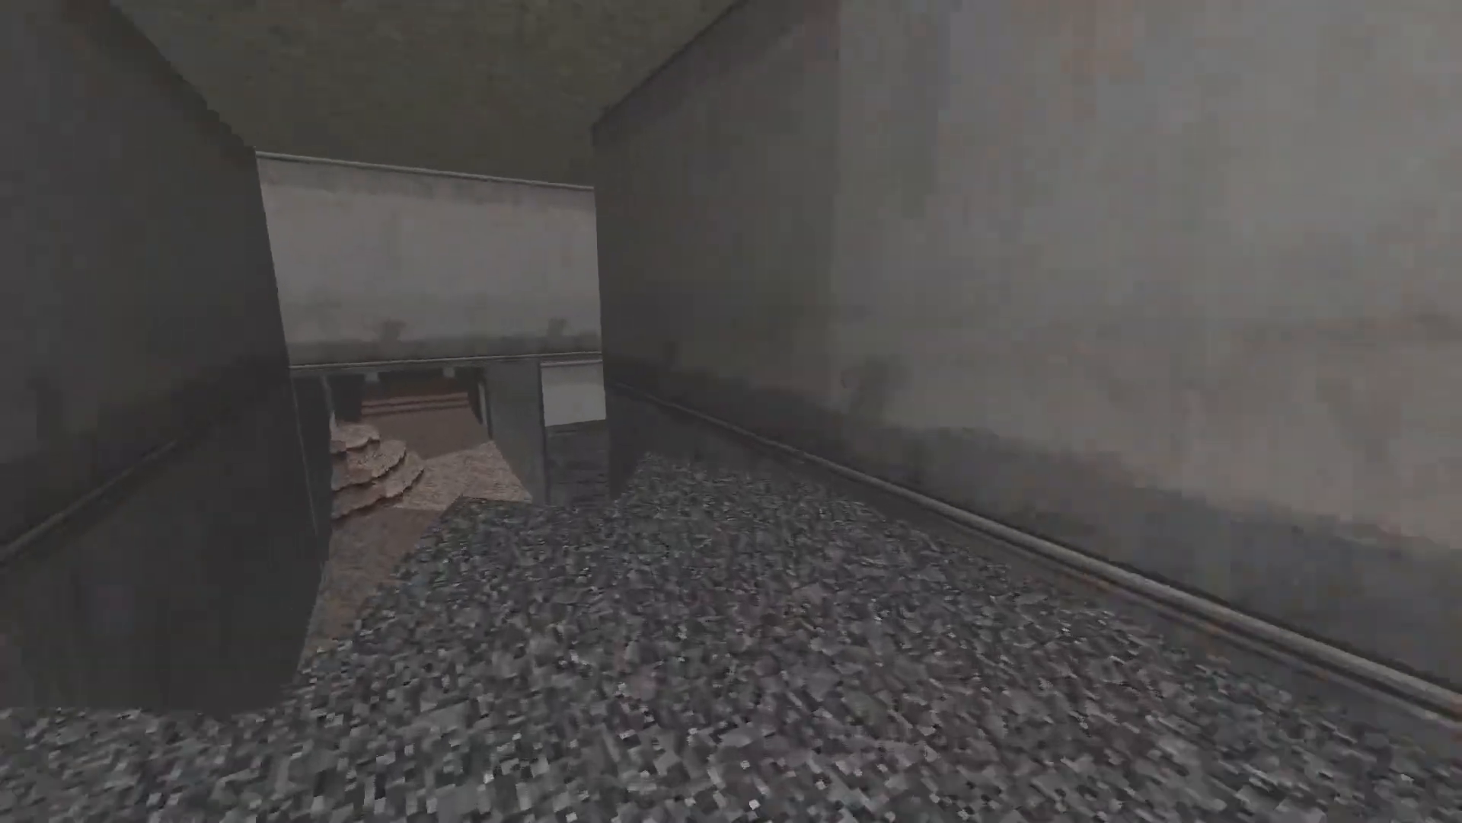
key("grave")
key("grave")
key("w")
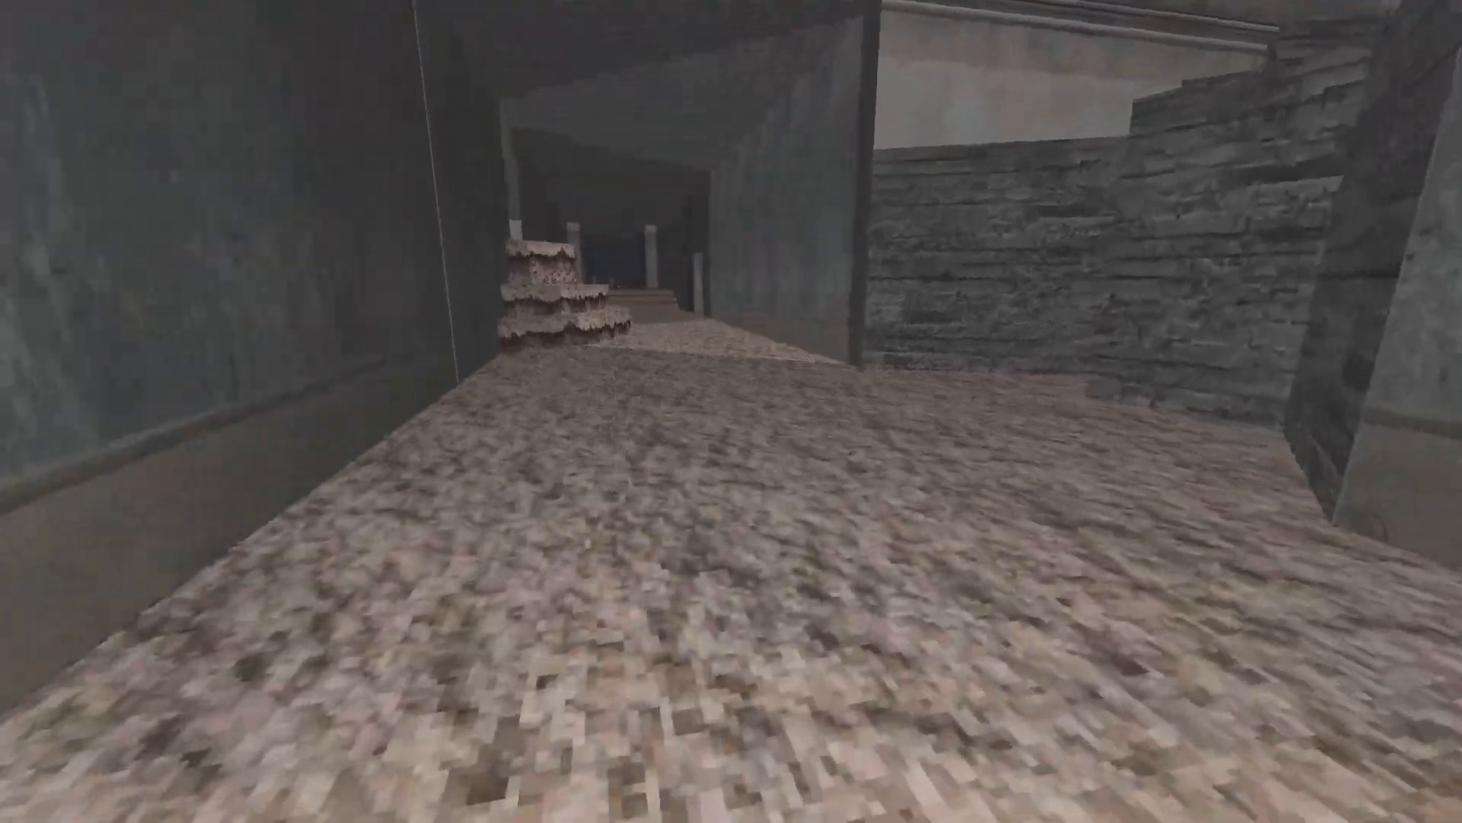
key("w")
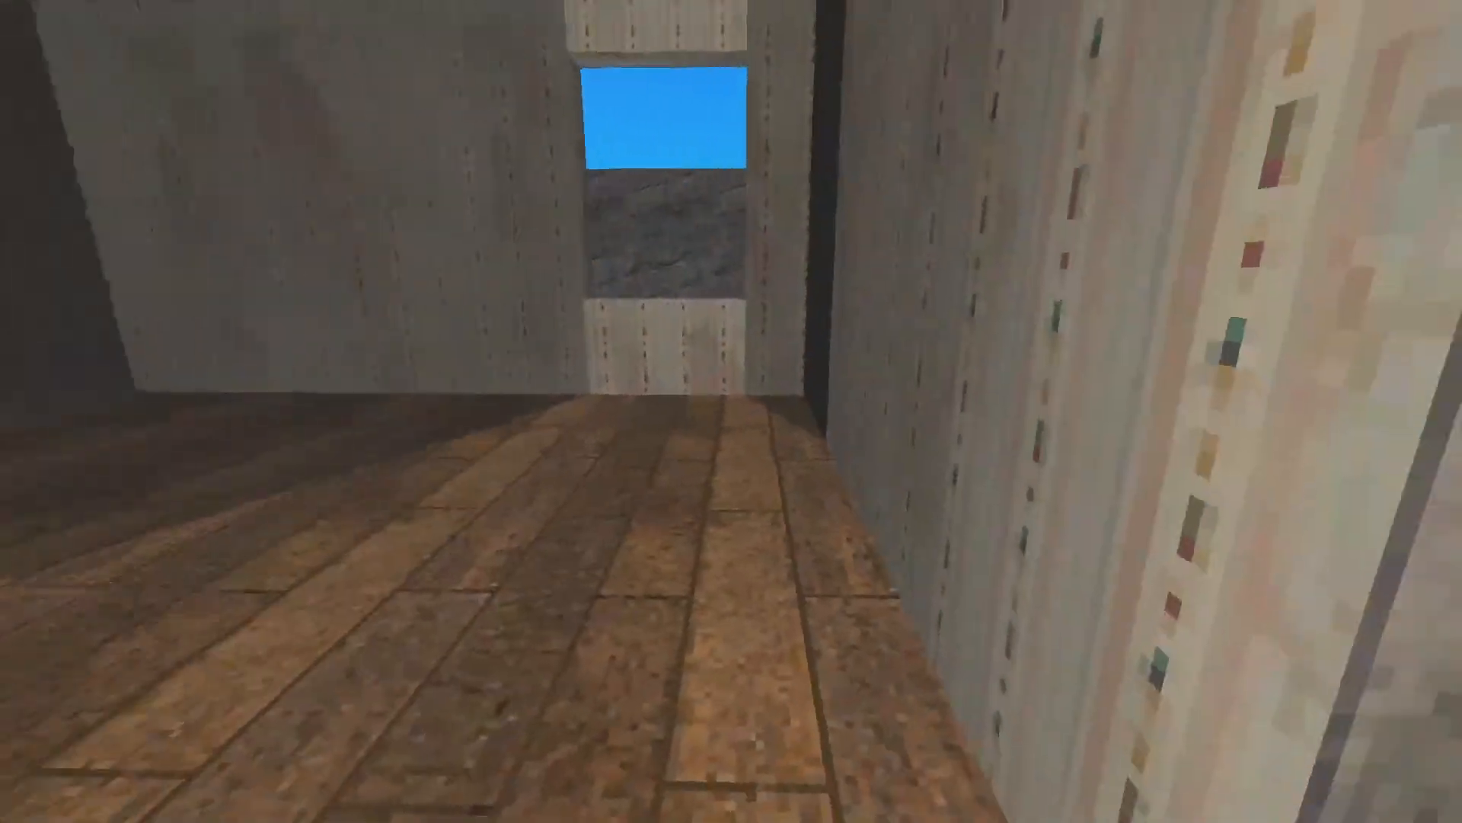
key("w")
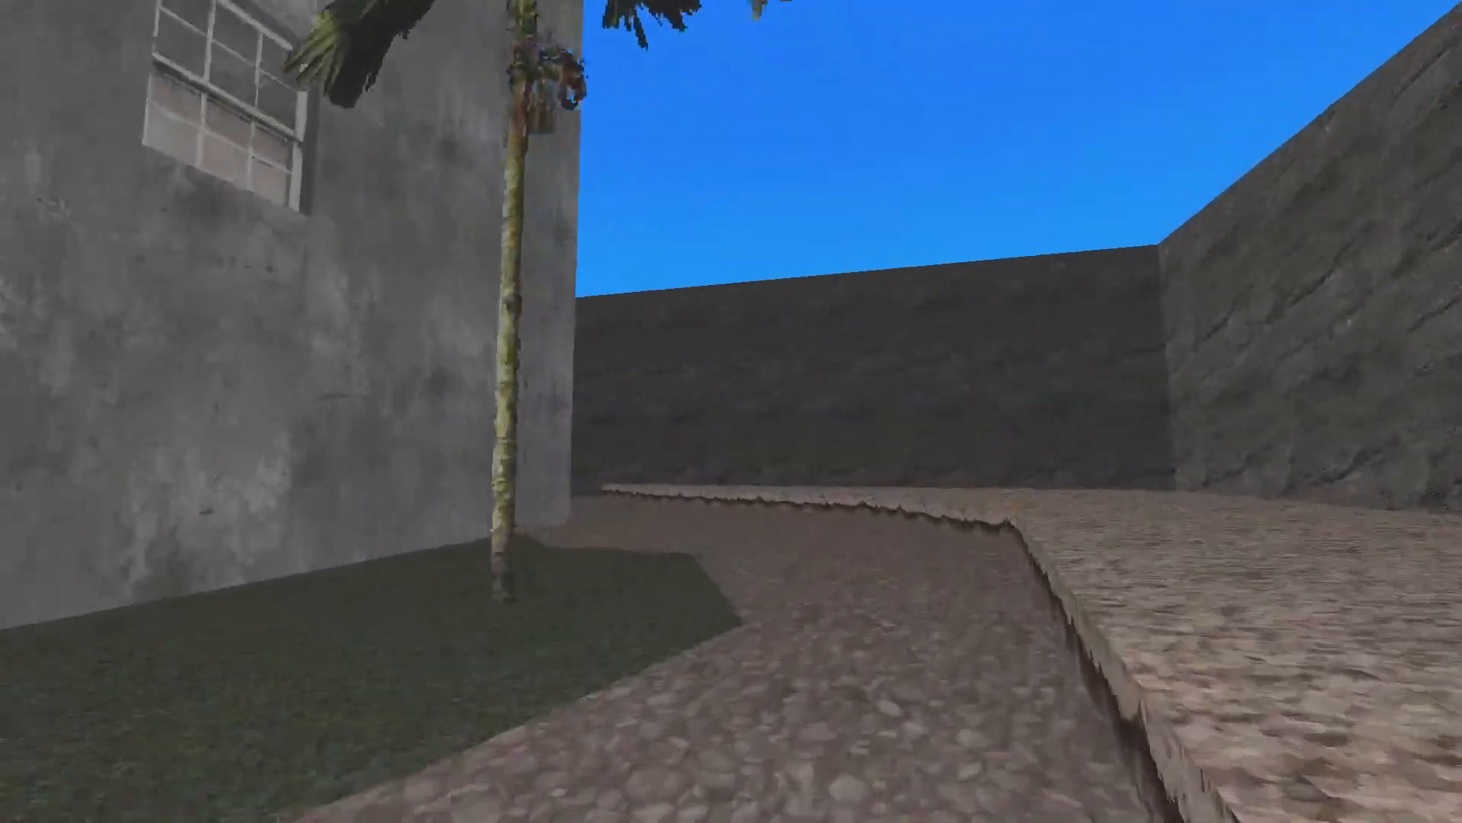
key("w")
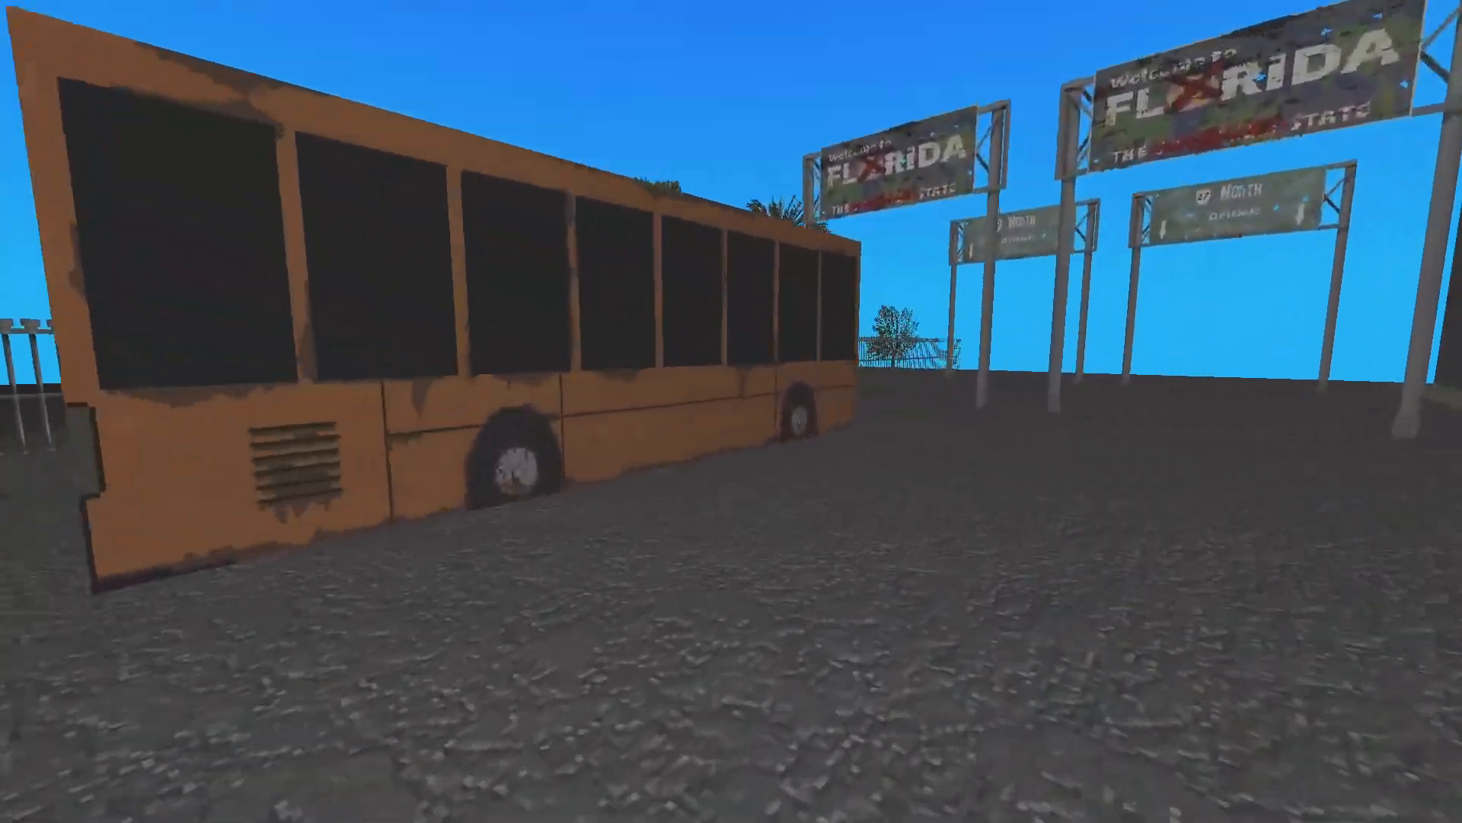
Step: Walk around the orange bus and examine its windshield end and the vented rear part of its side
key("w")
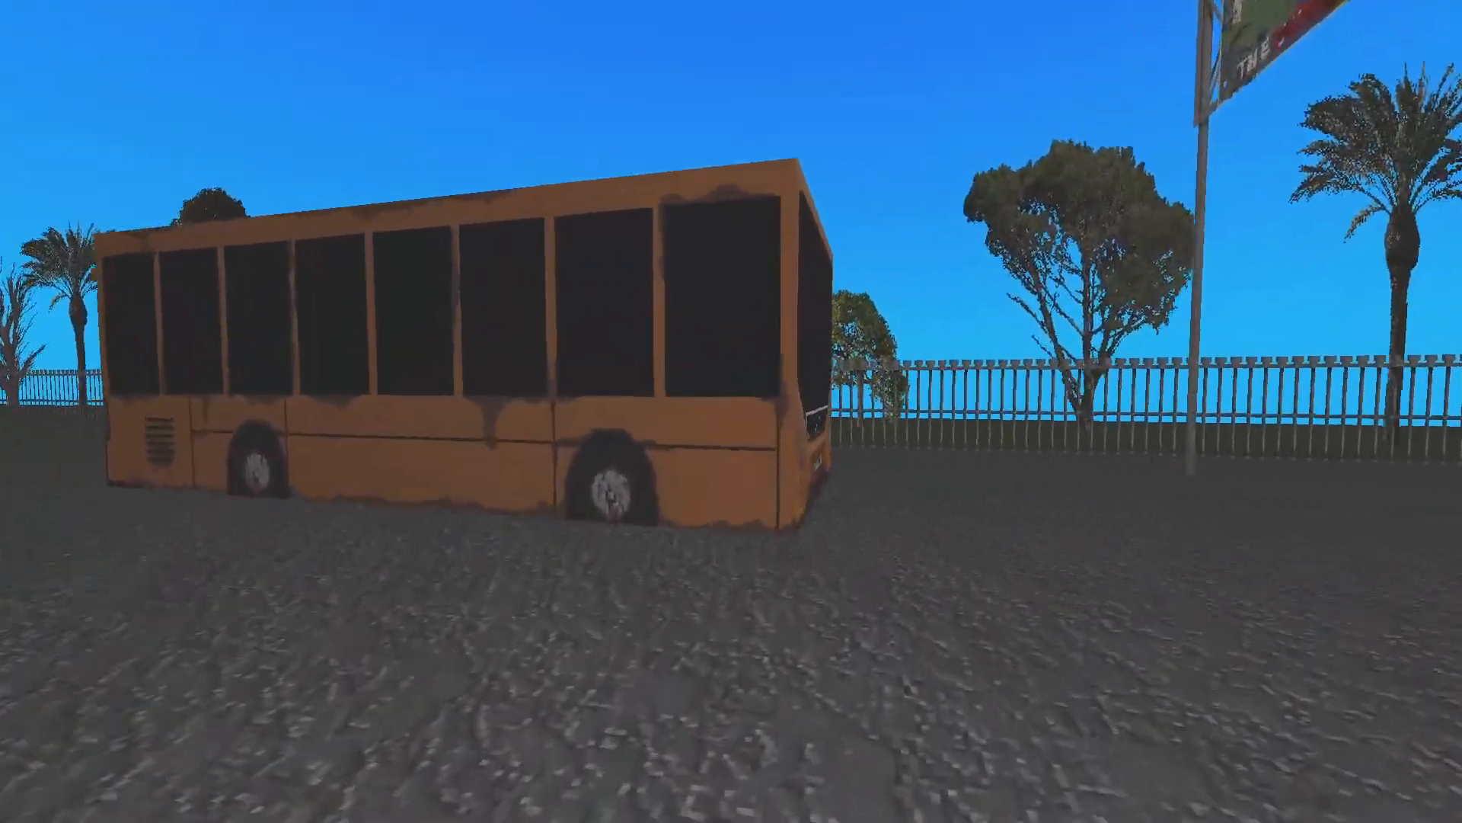
key("w")
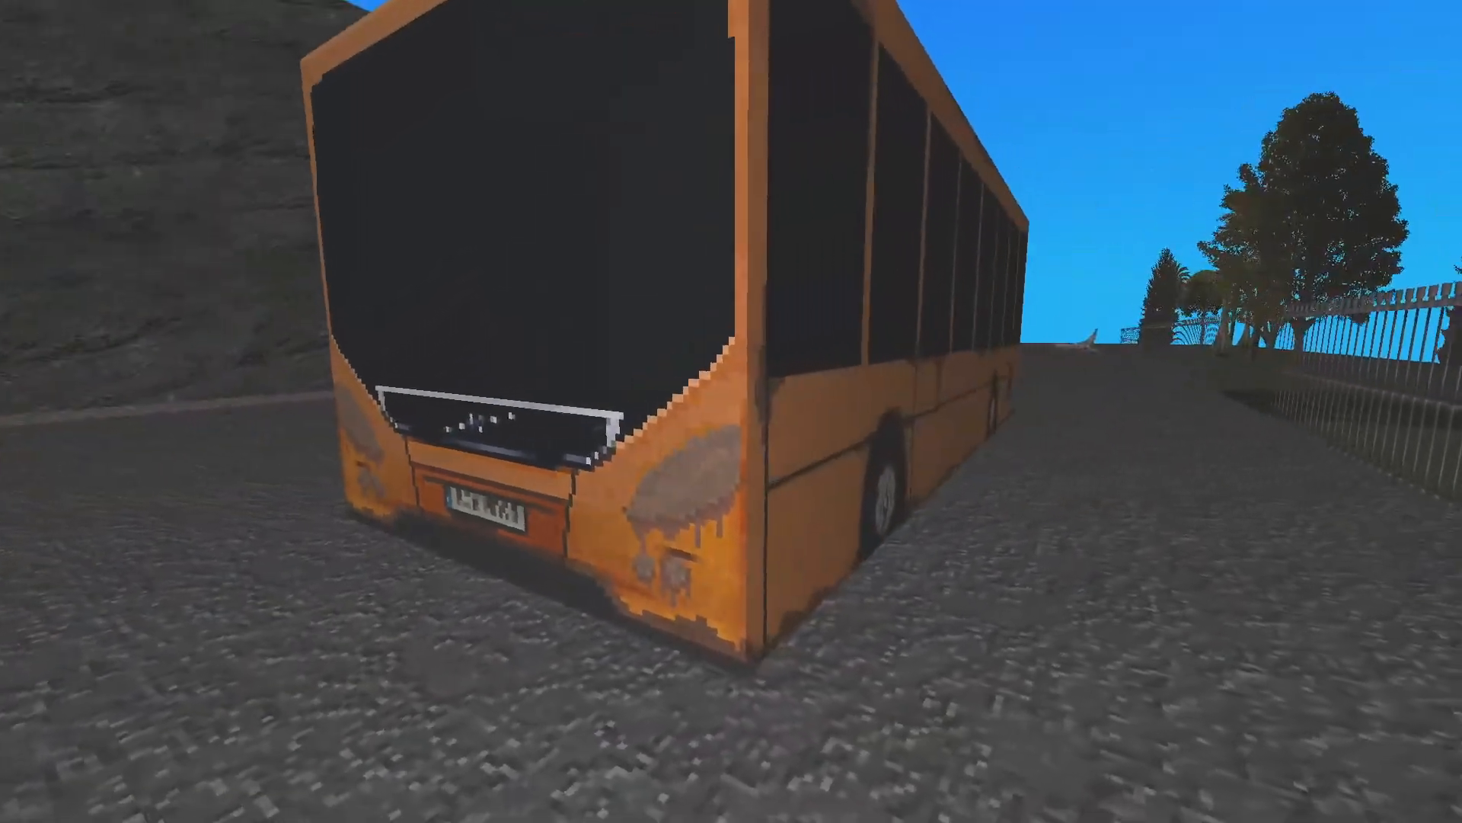
key("d")
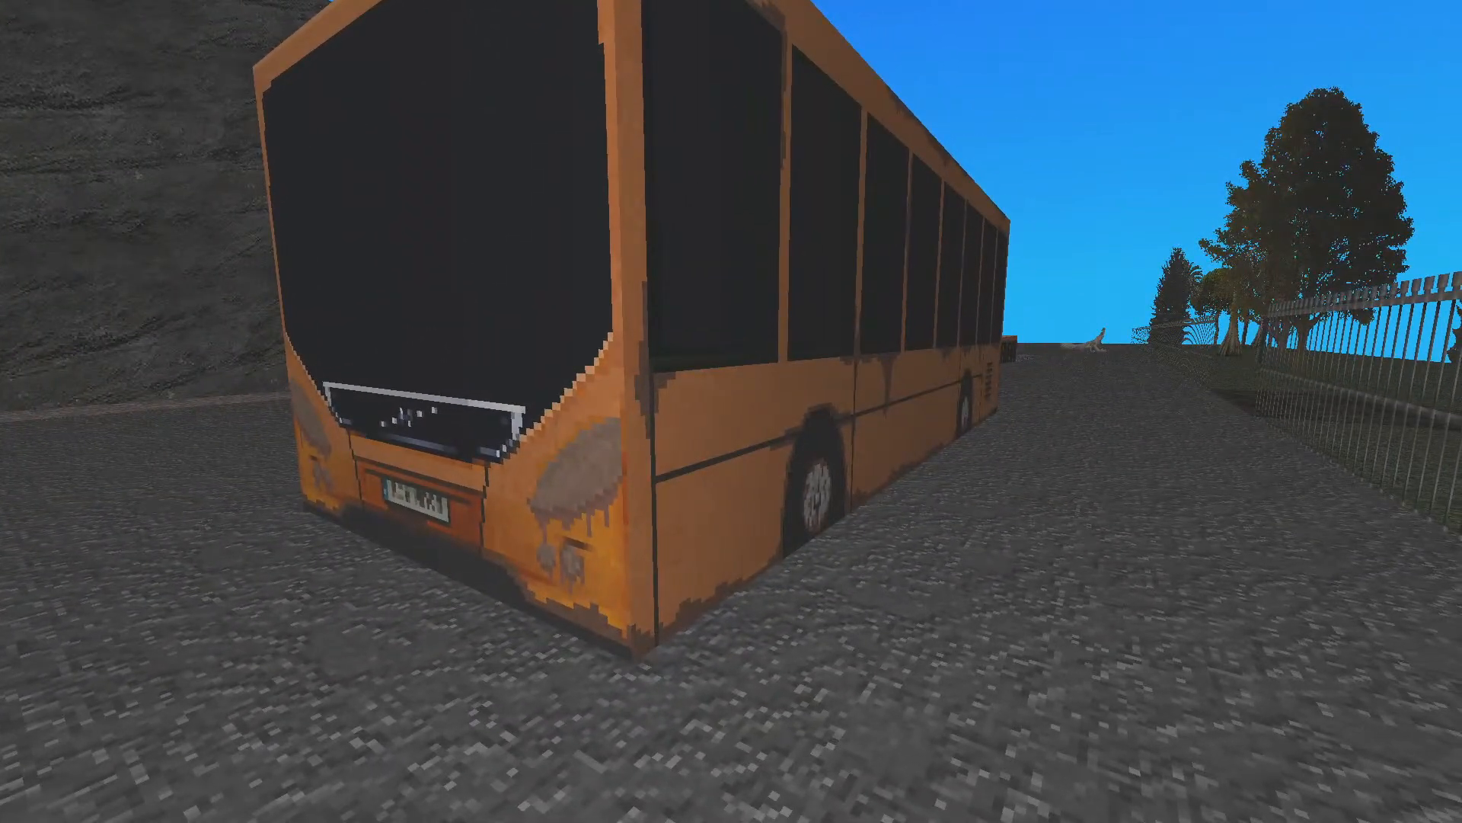
key("s")
key("a")
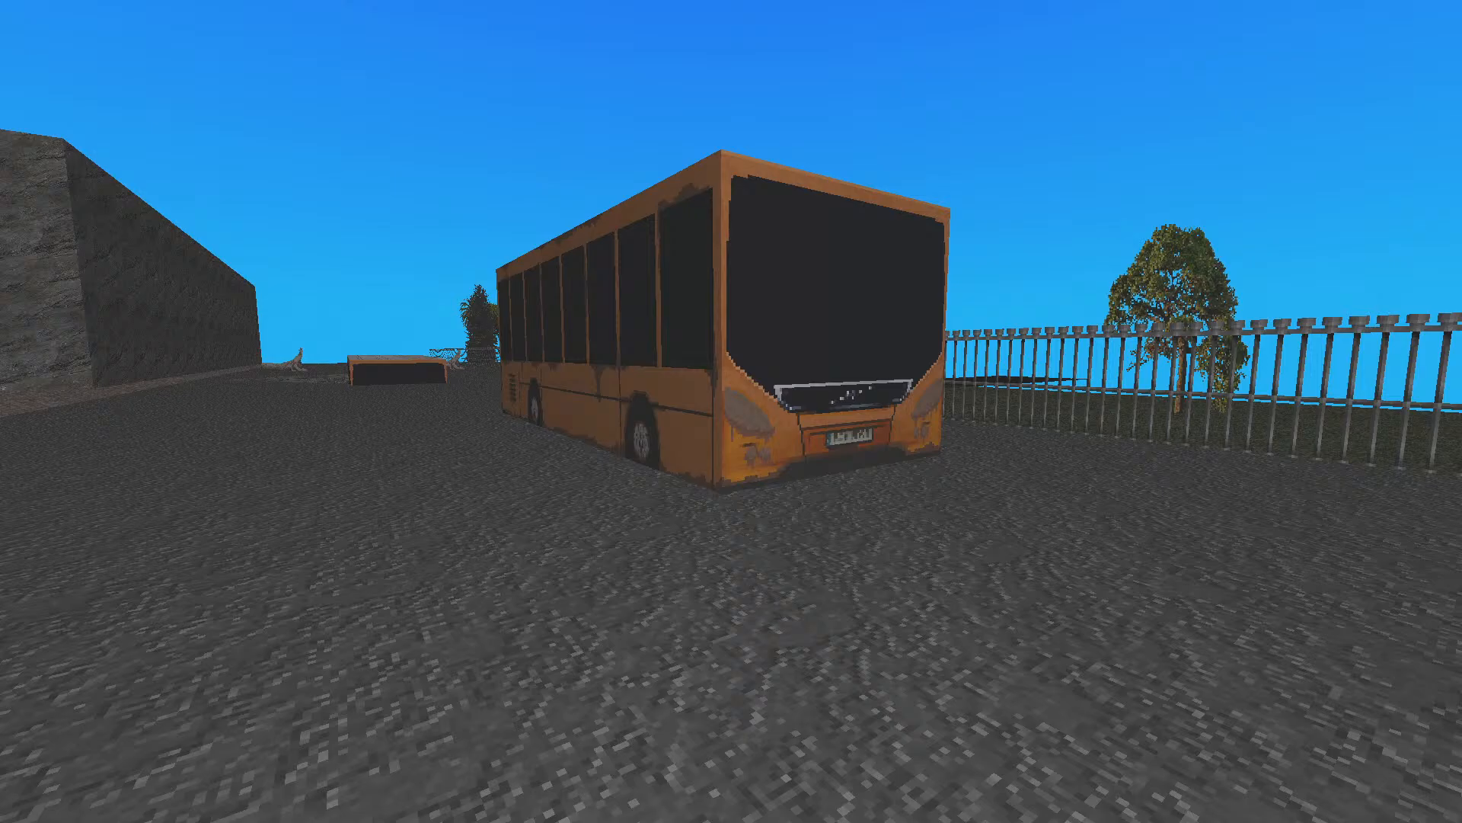
key("w")
key("a")
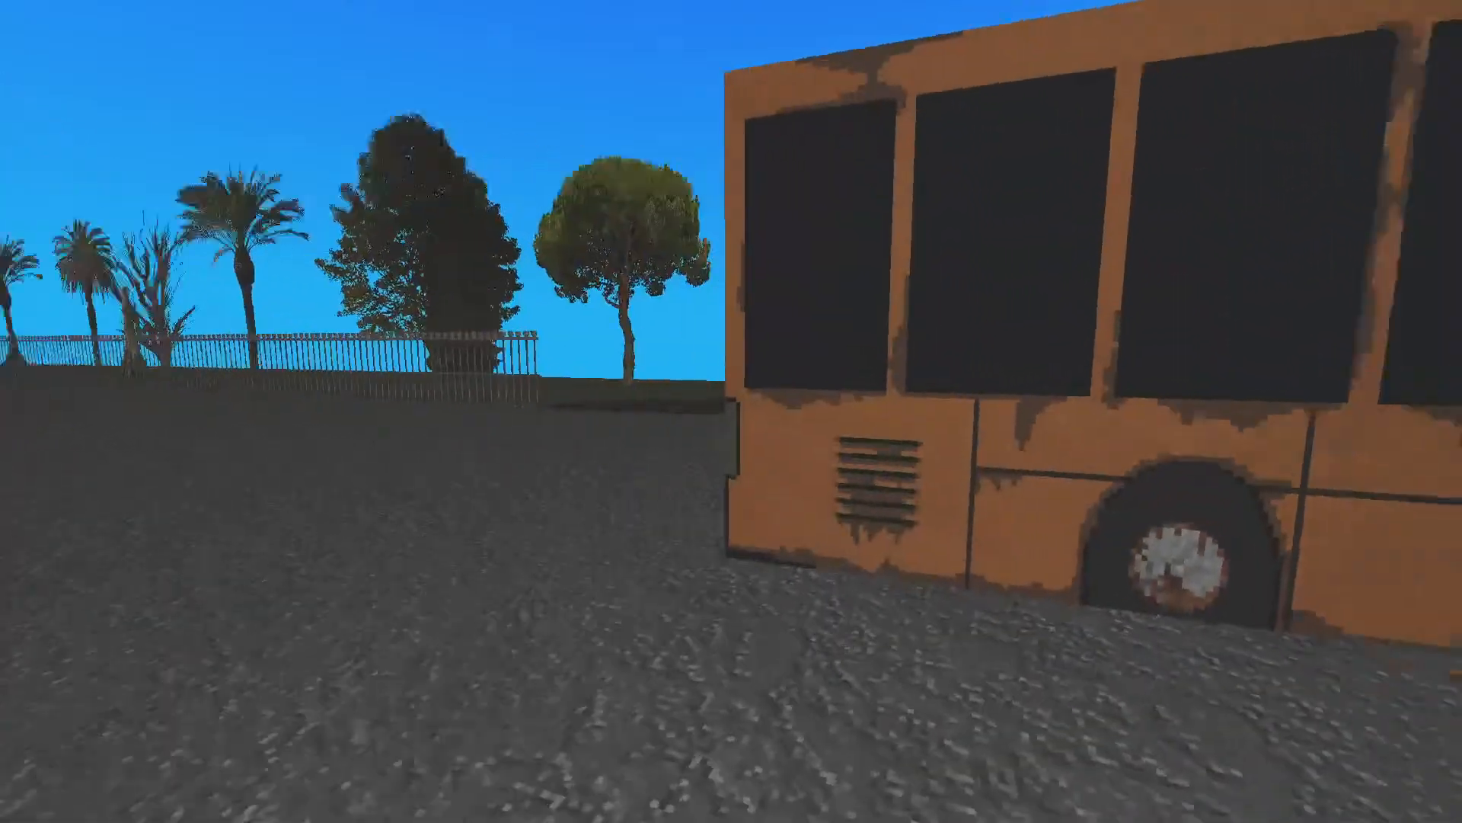
Step: Examine the bus's long side with its windows and wheels, continuing around to the rear corner
key("w")
key("d")
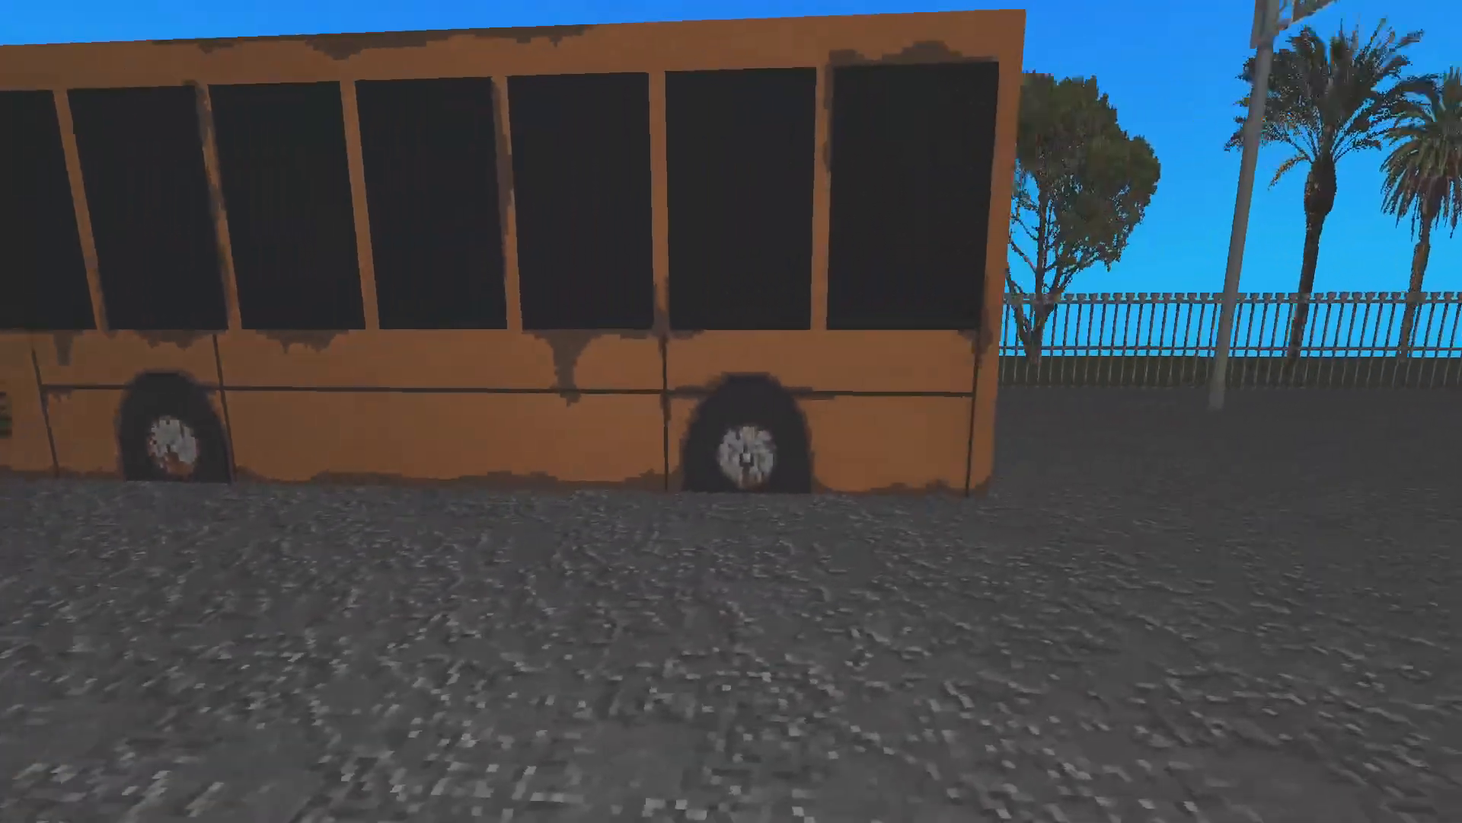
key("d")
key("a")
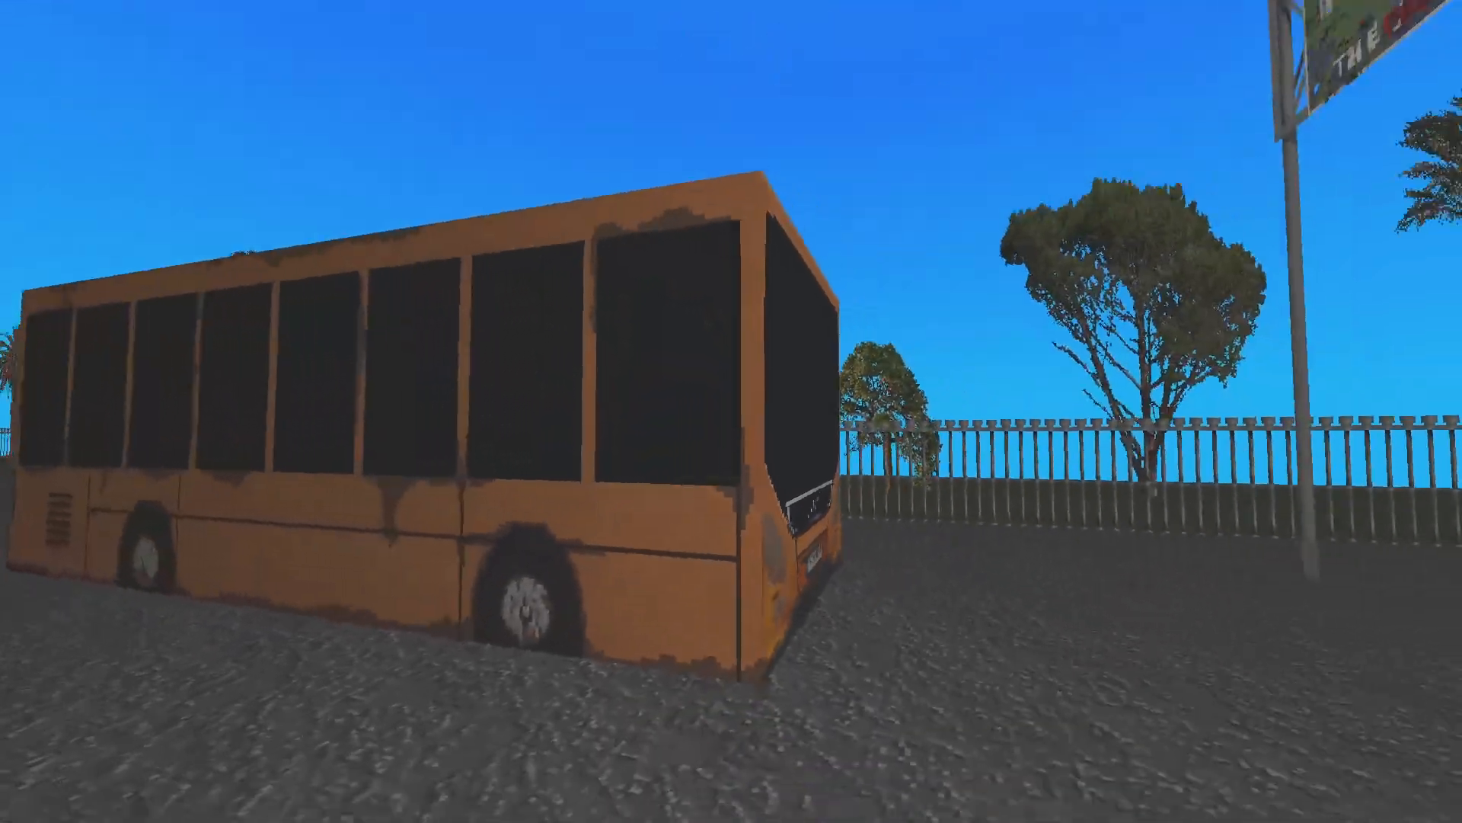
key("a")
key("w")
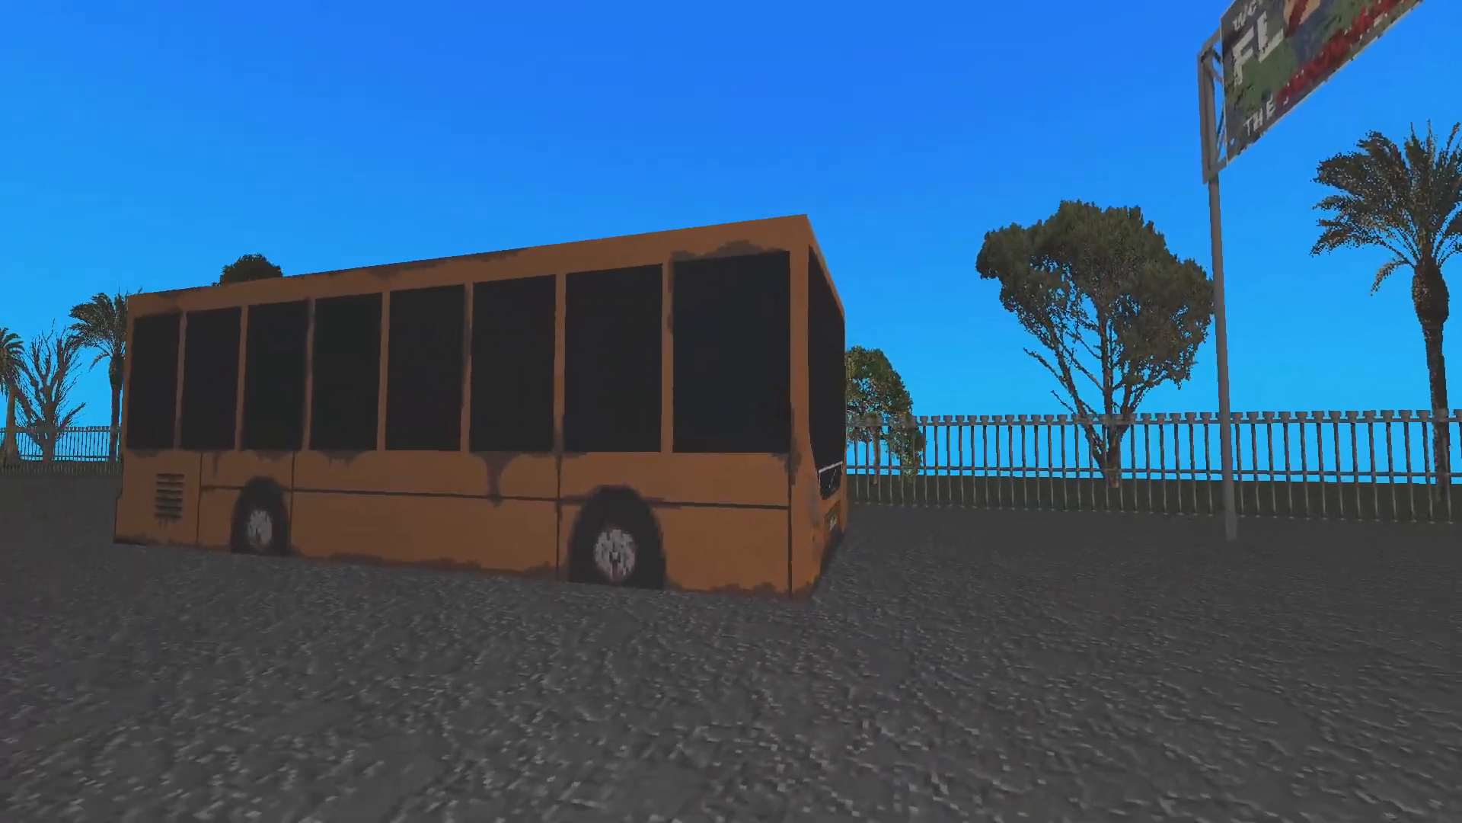
key("d")
key("w")
key("d")
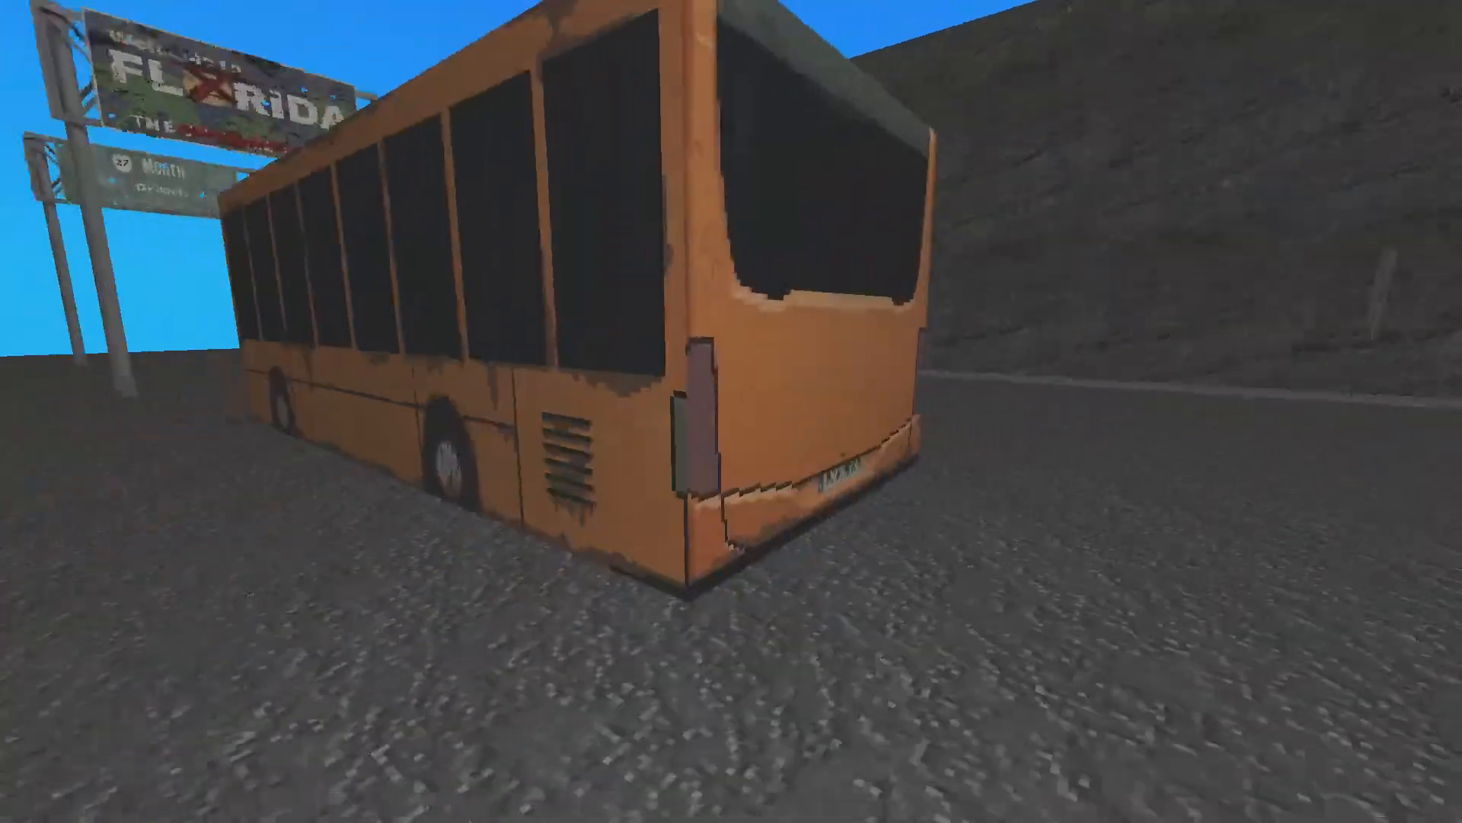
Step: Compare the front wheels, windows and body panels on both long sides of the bus
key("w")
key("a")
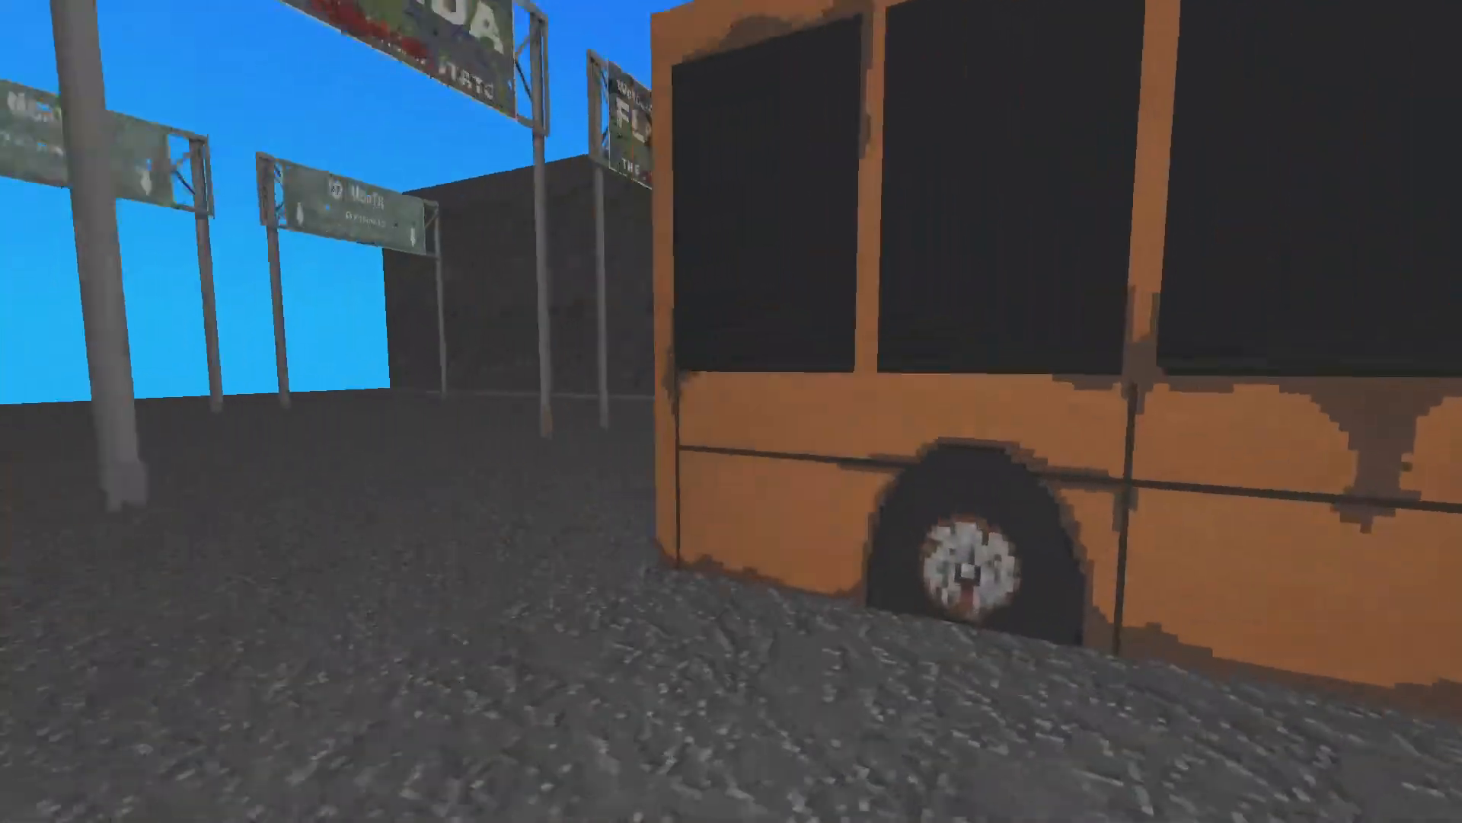
key("s")
key("w")
key("a")
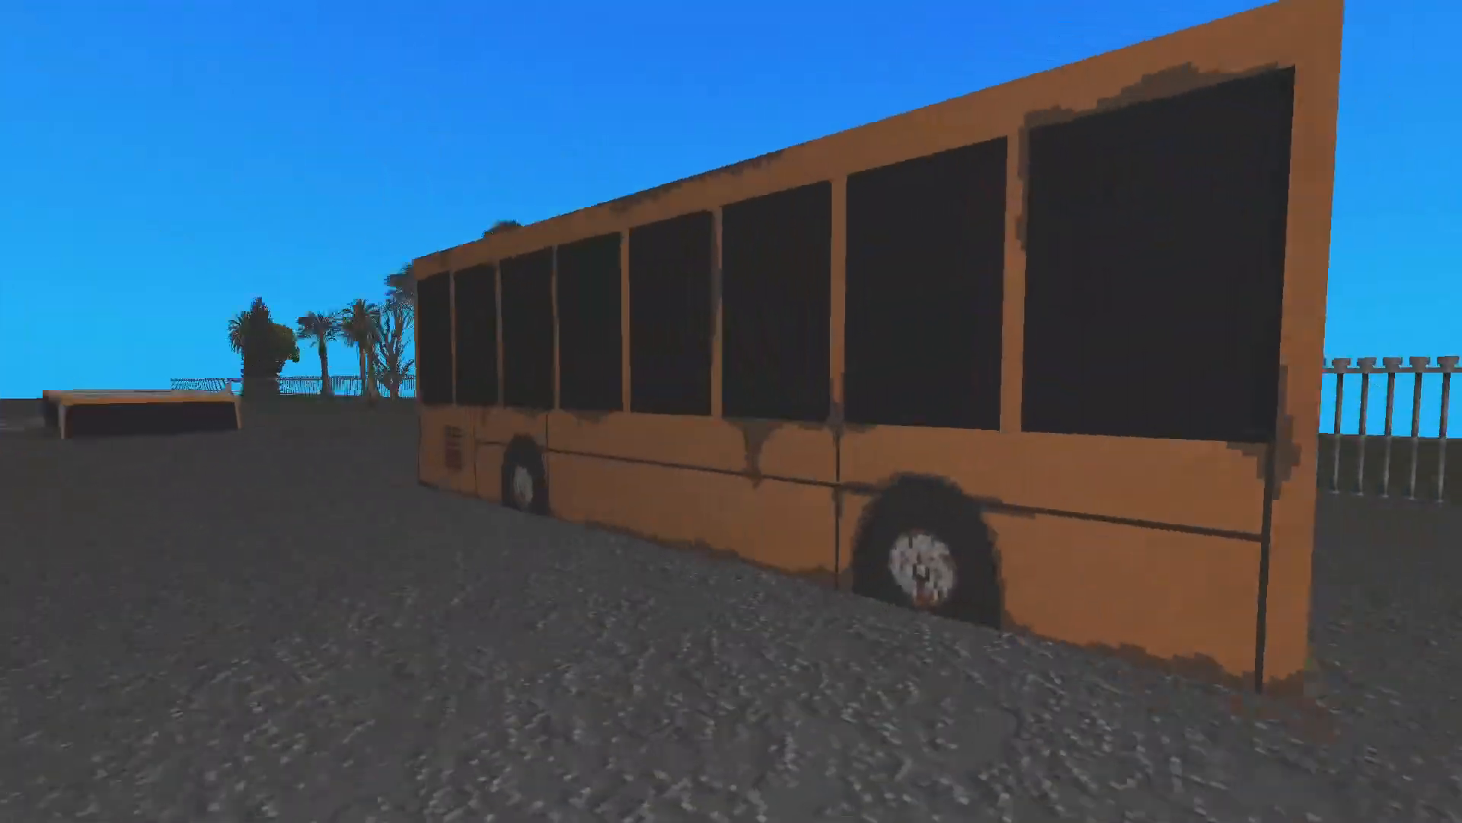
key("d")
key("d")
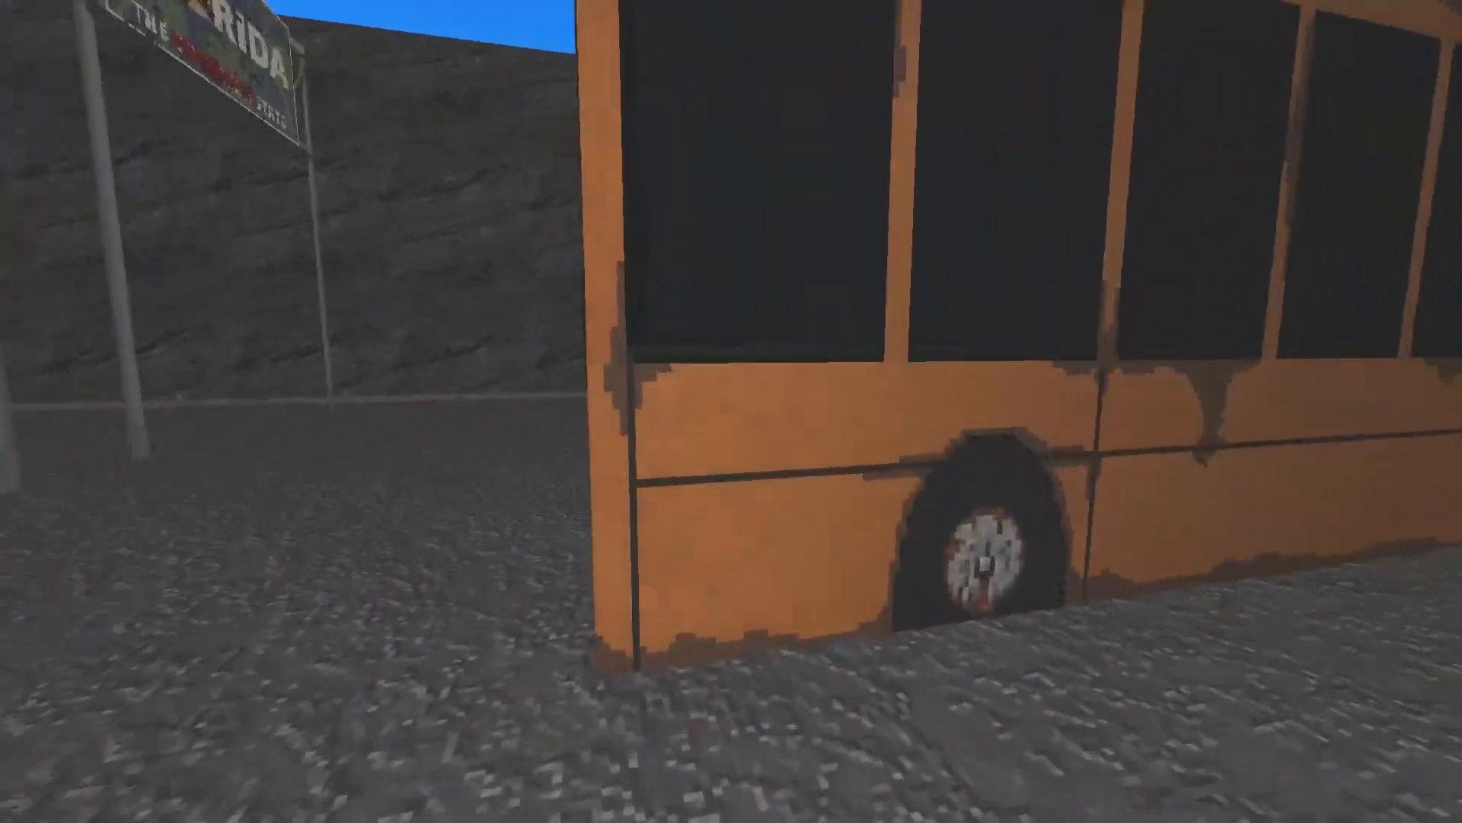
Step: View the bus's front, back and long side straight on from a short distance
key("a")
key("s")
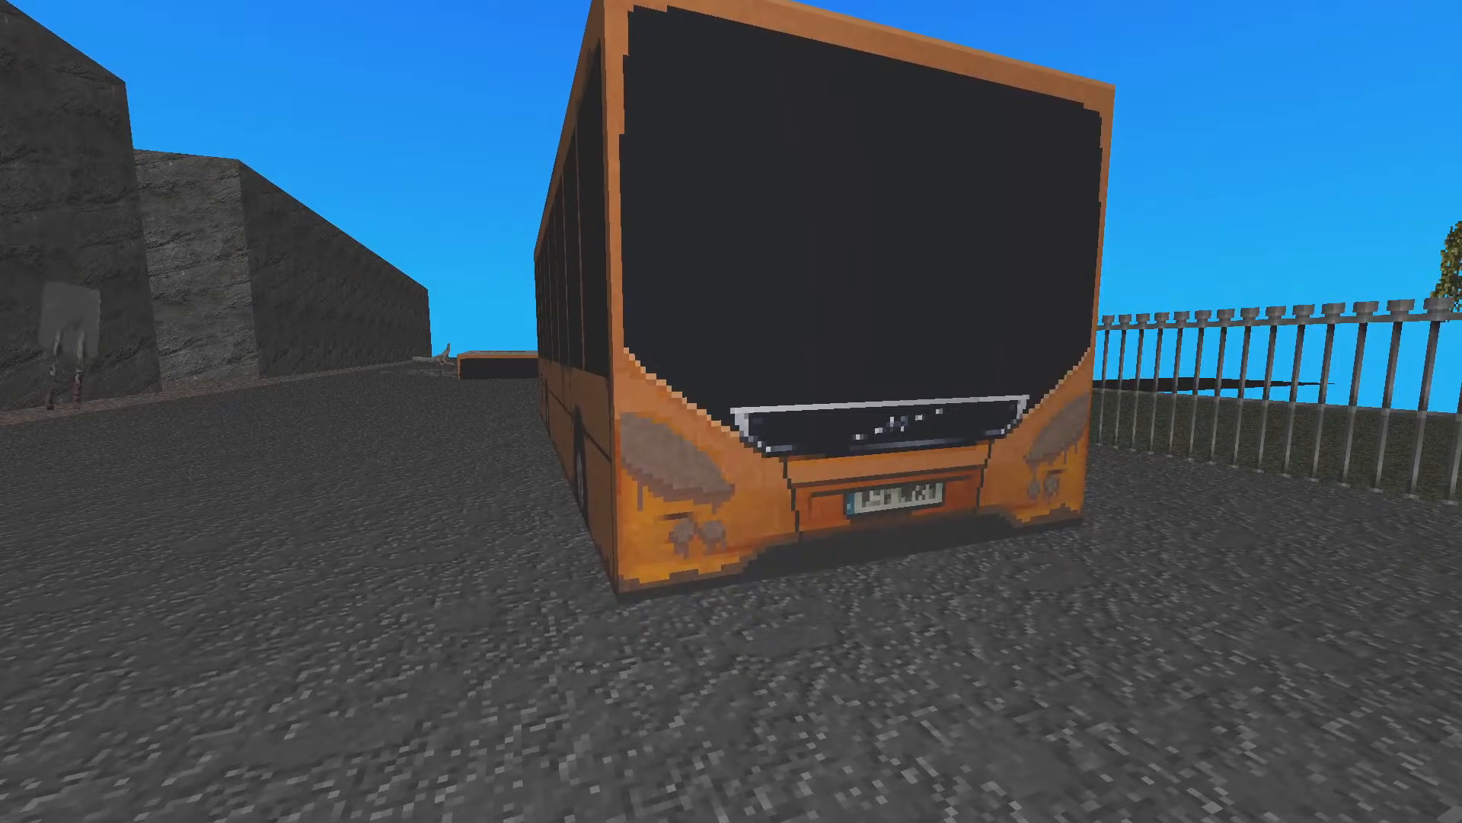
key("d")
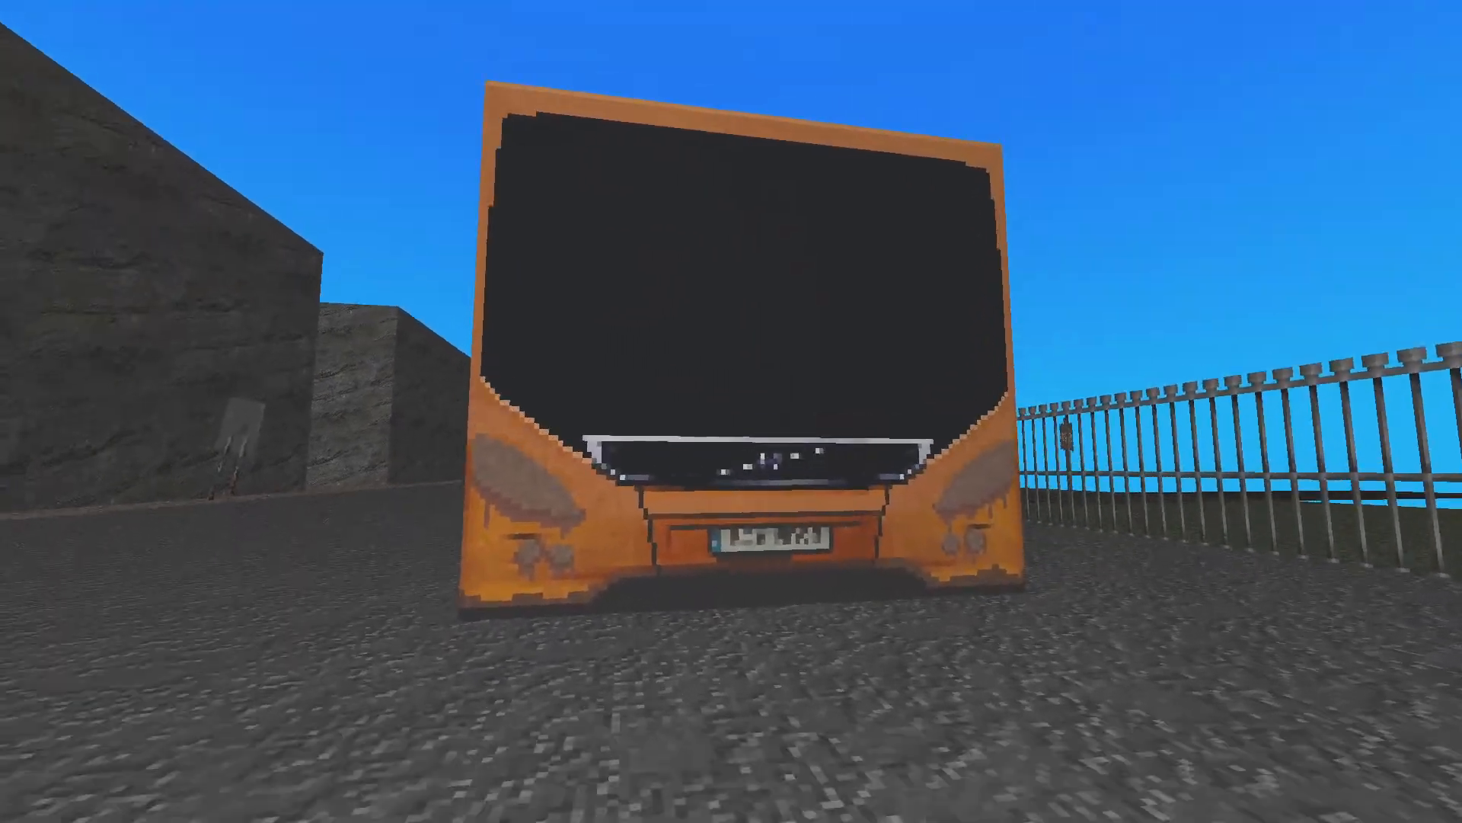
key("a")
key("s")
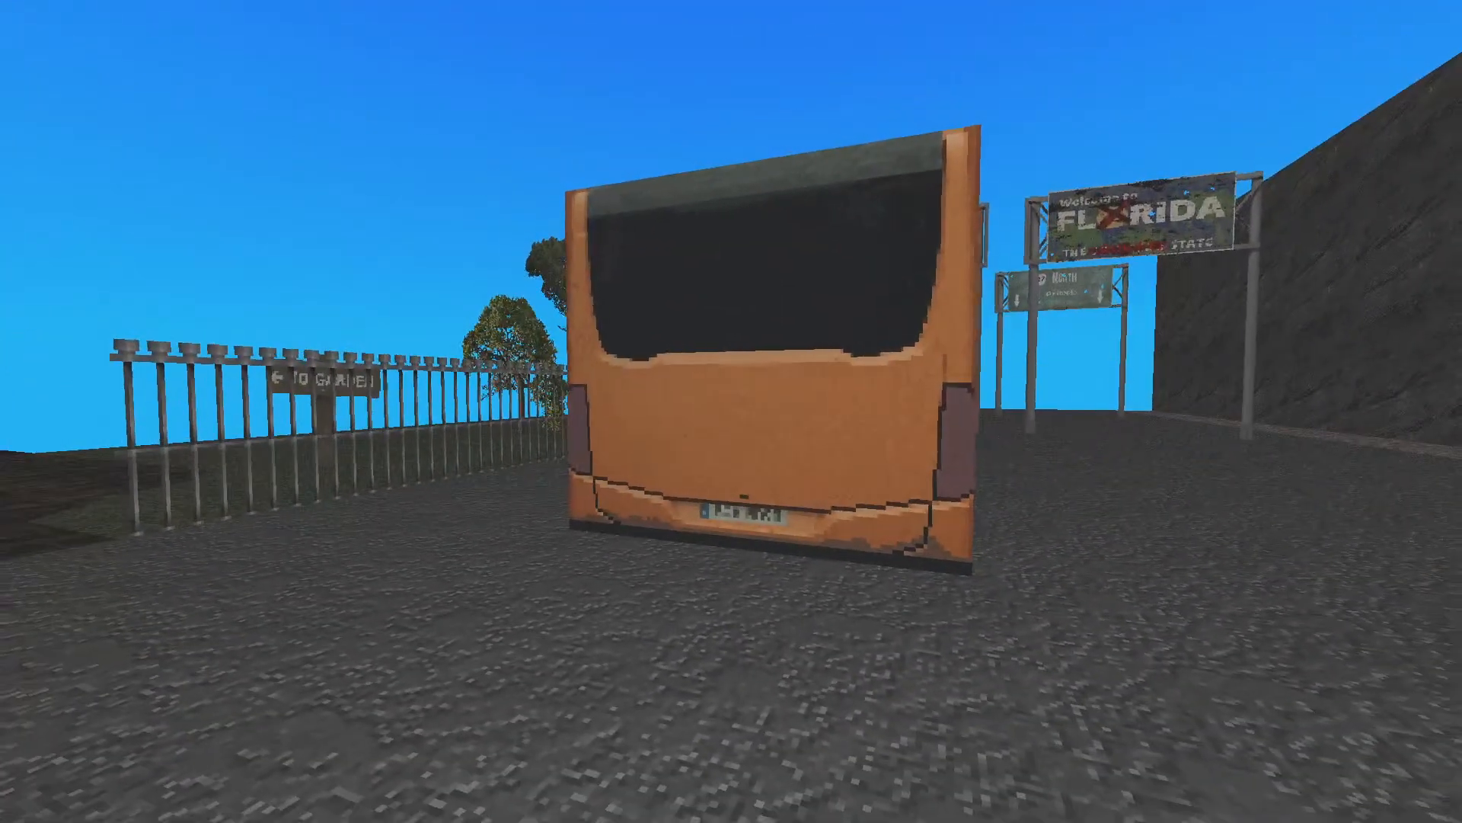
key("d")
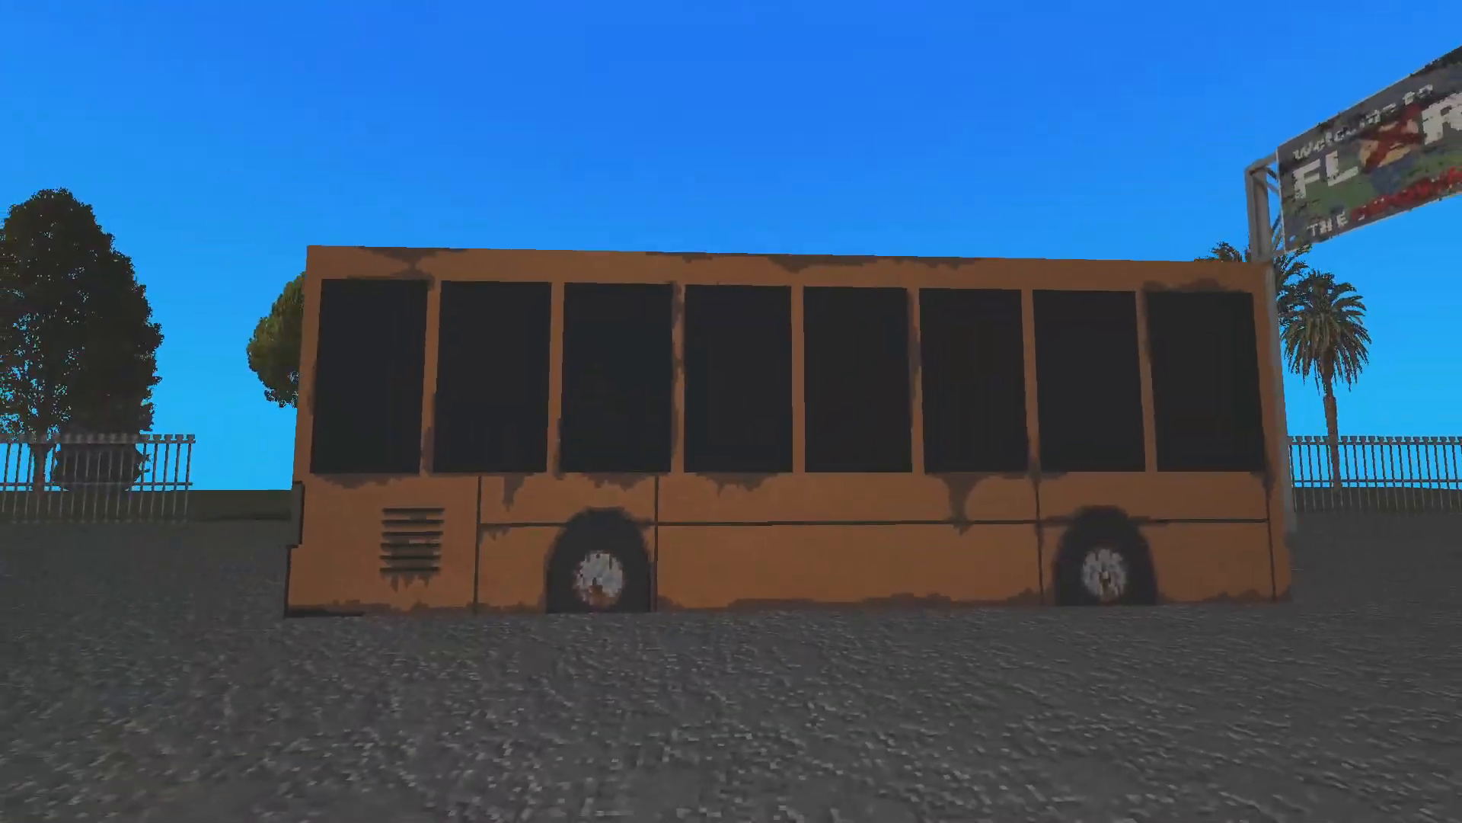
Step: Enable flying with the fly console command
key("grave")
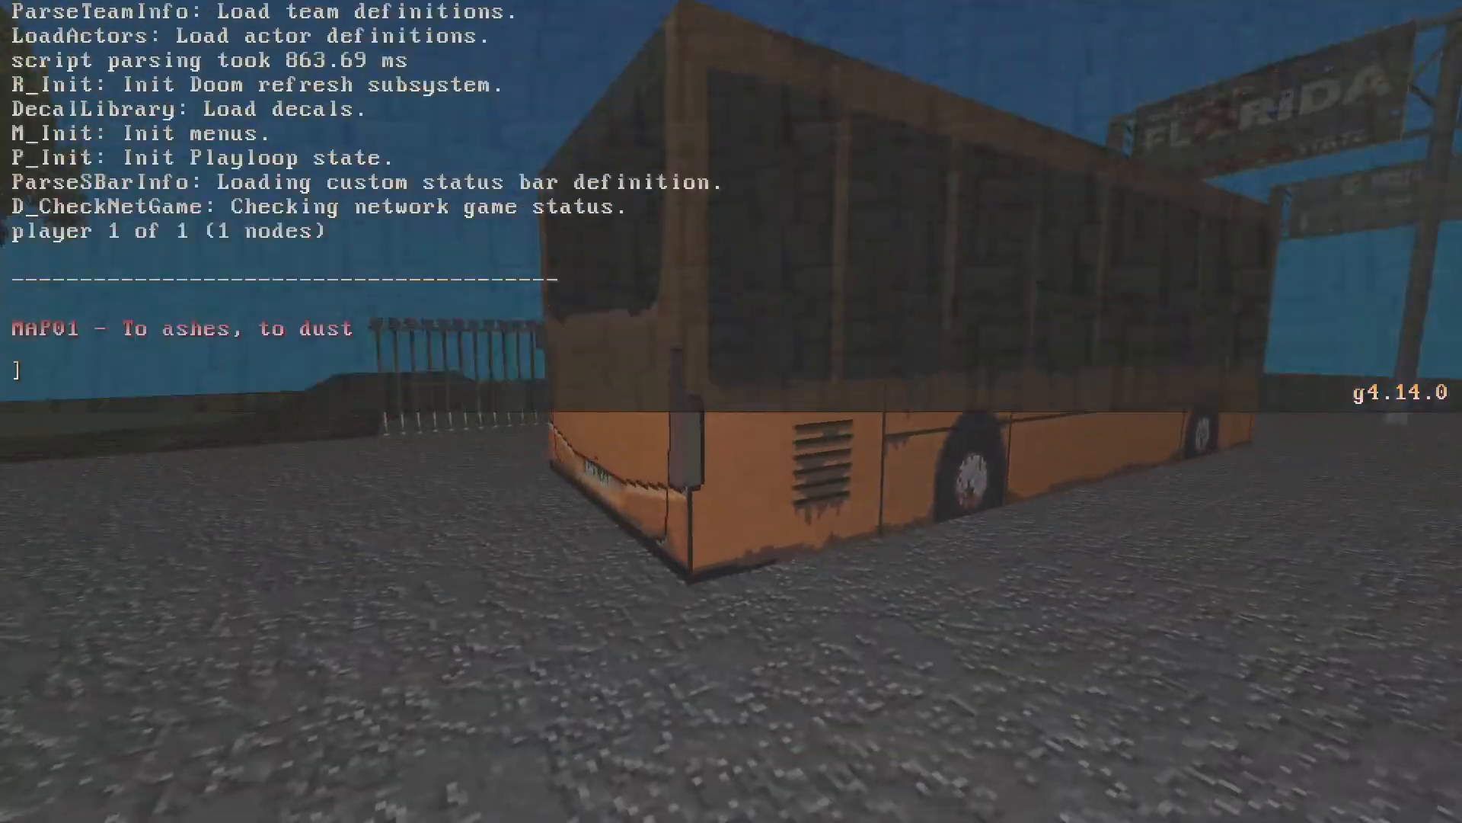
type("fly")
key("Return")
key("grave")
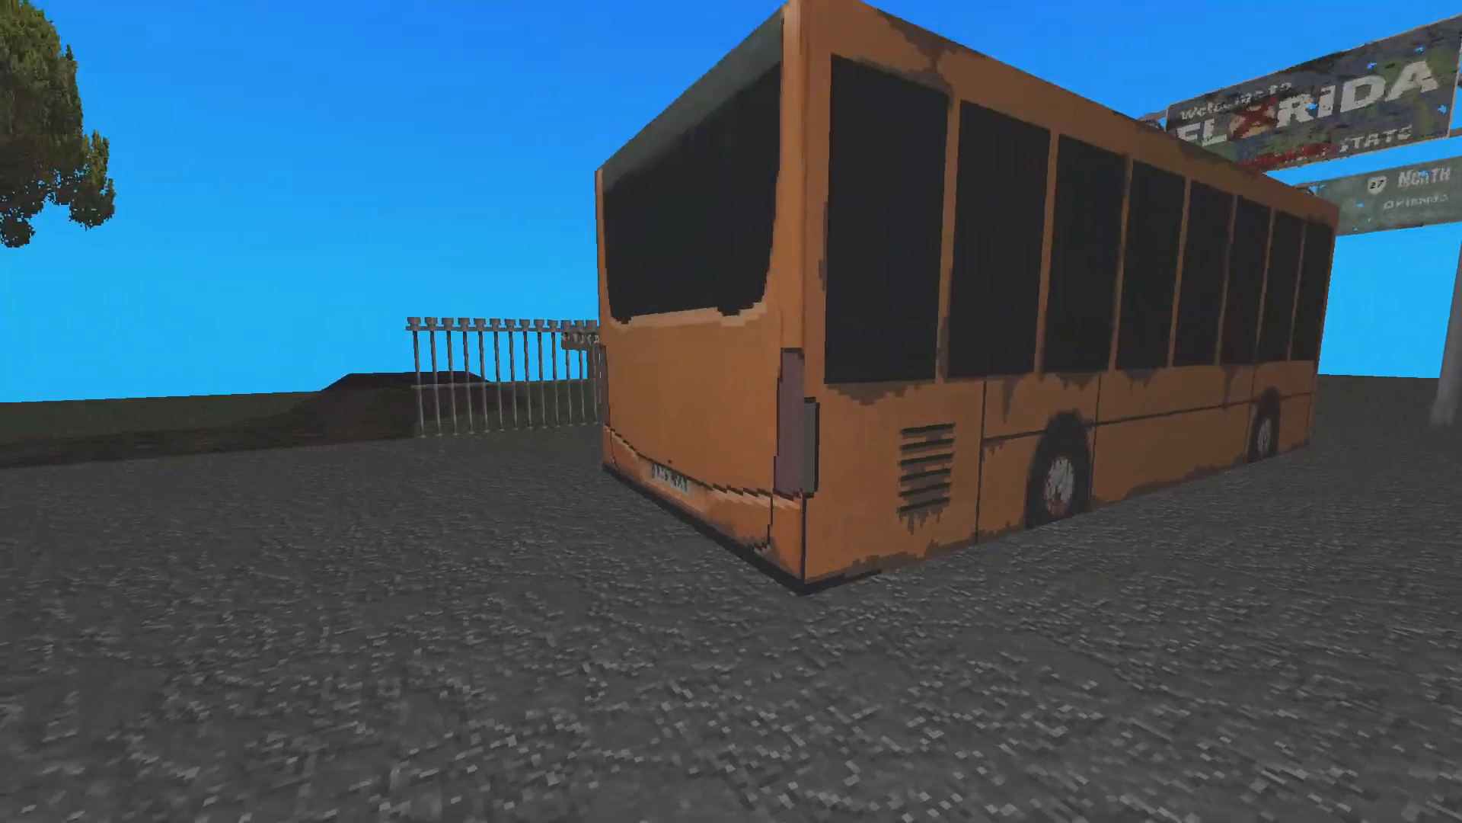
Step: Fly above the bus and examine its roof panels and hatch
key("space")
key("a")
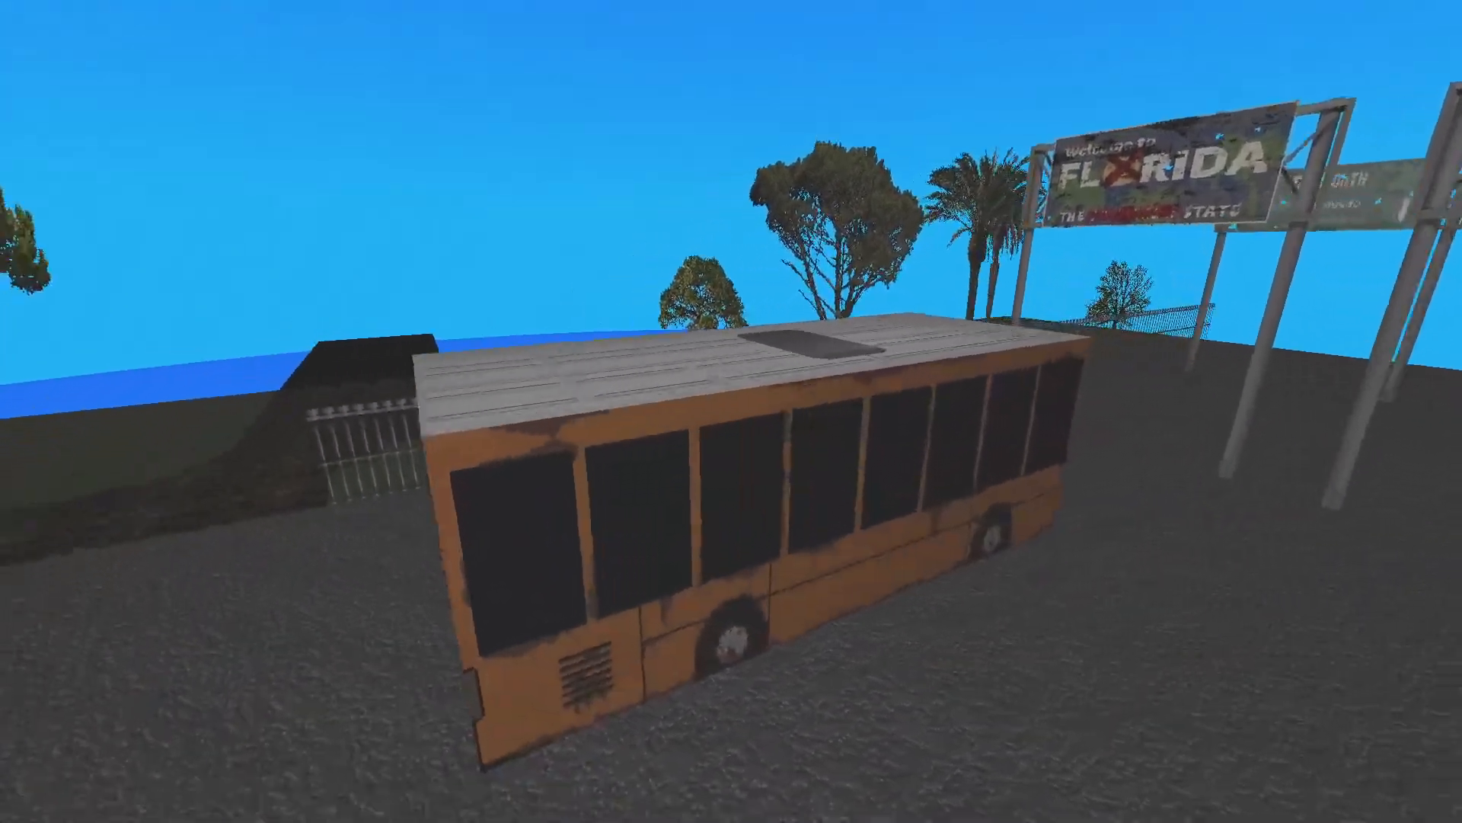
key("d")
key("w")
key("space")
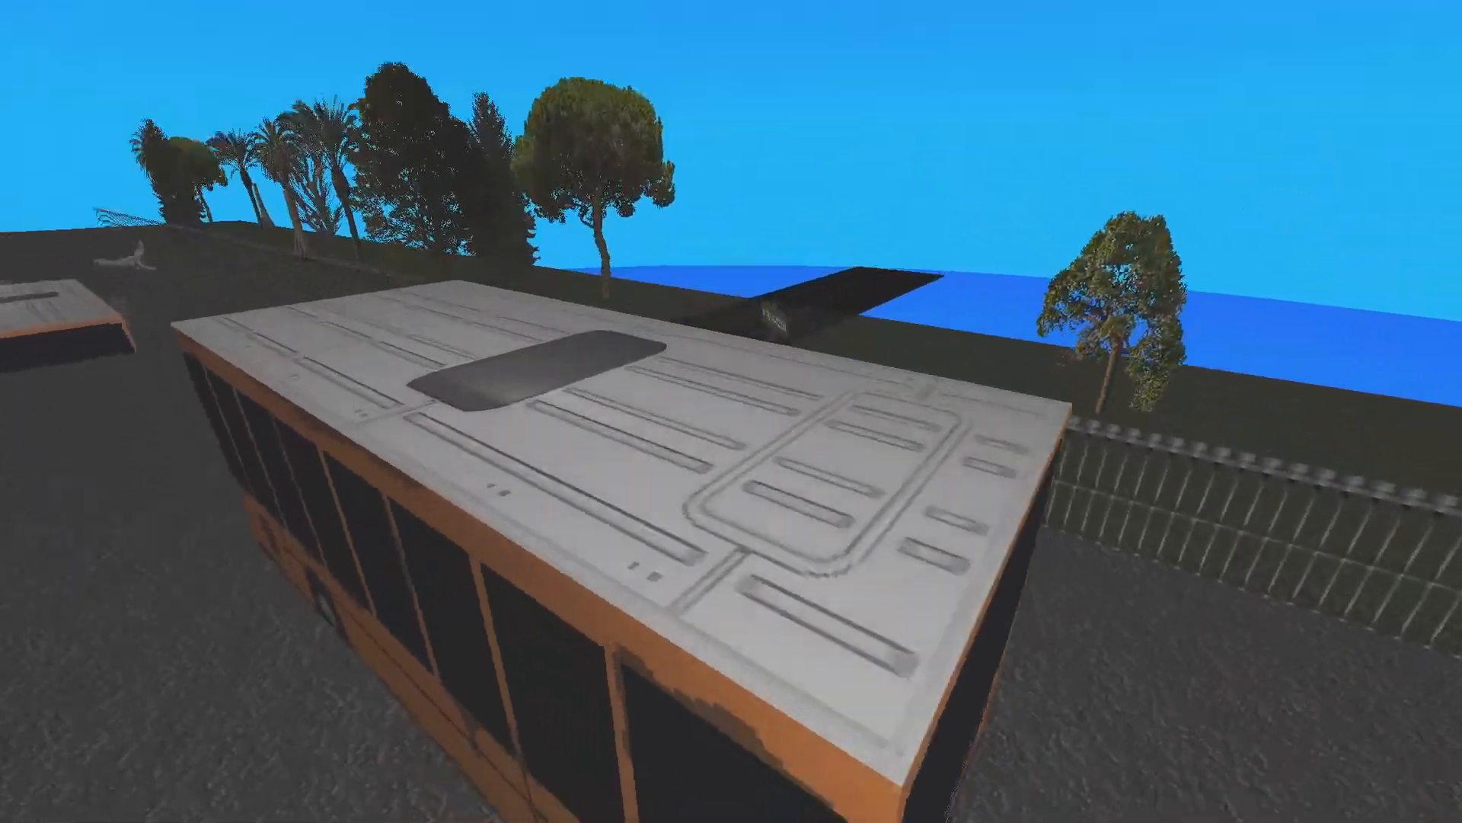
key("a")
key("w")
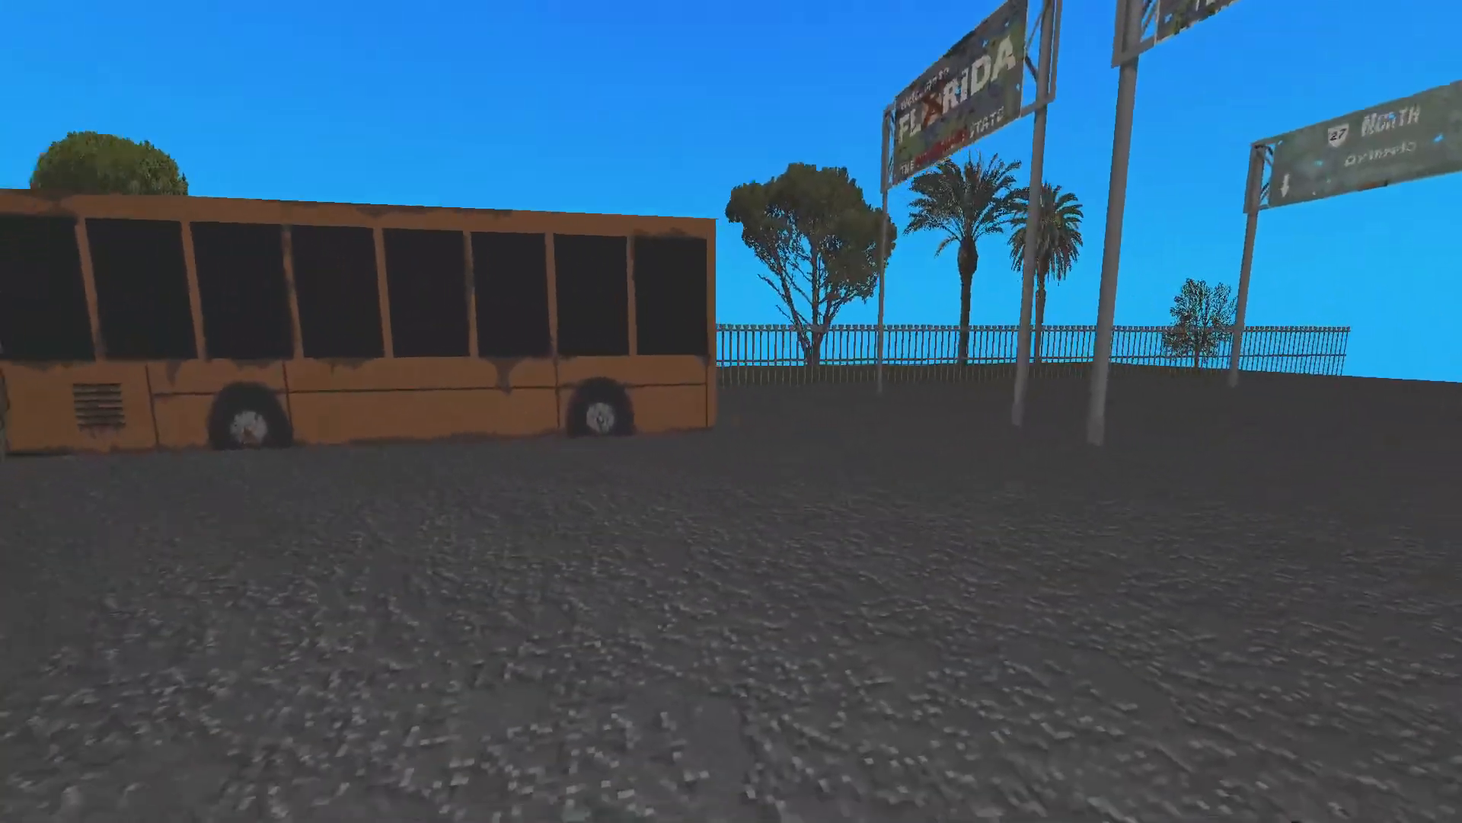
Step: Inspect the whole bus from high above, from its front corner and close to its side
key("s")
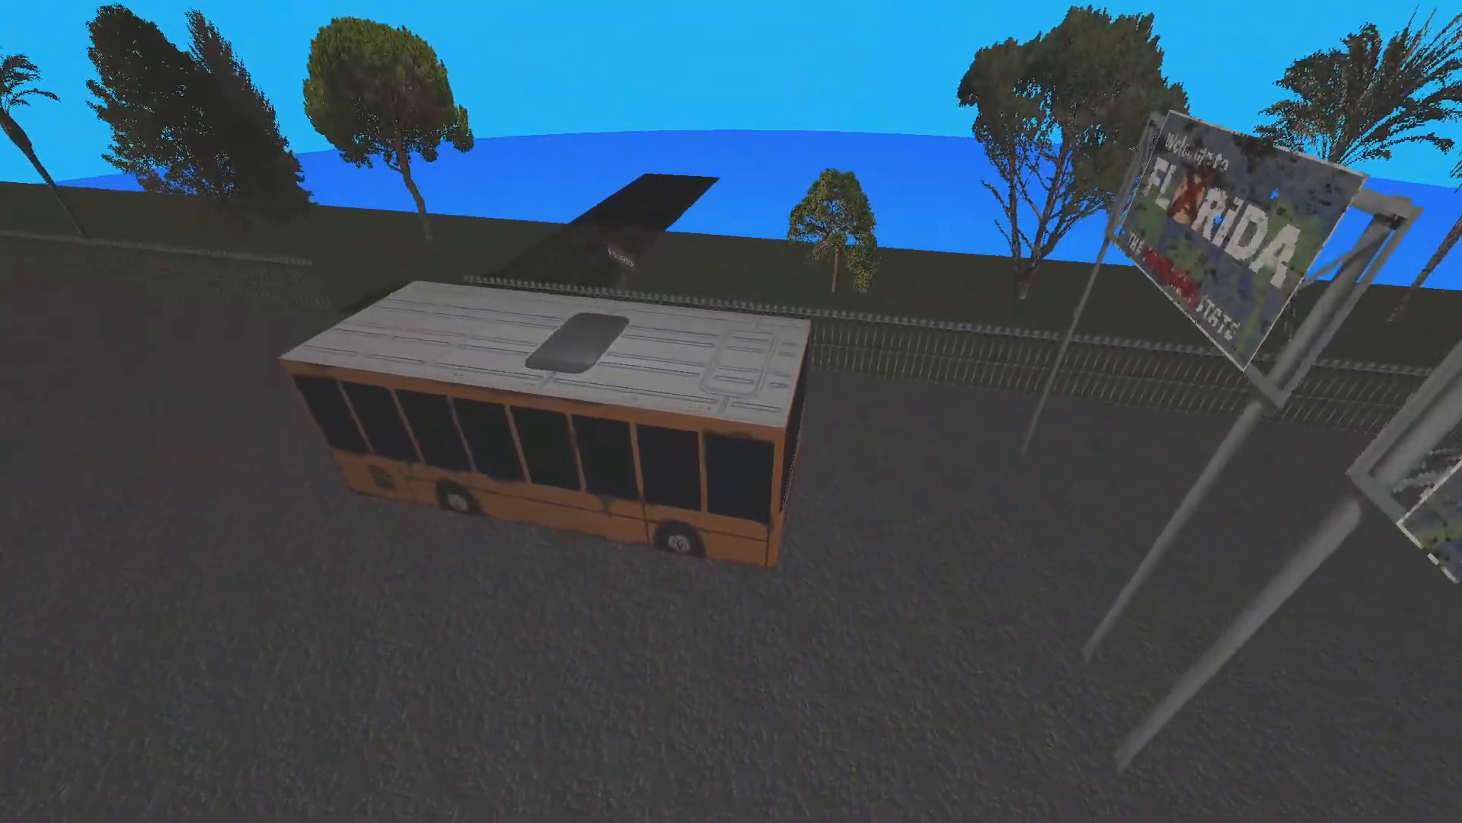
key("w")
key("a")
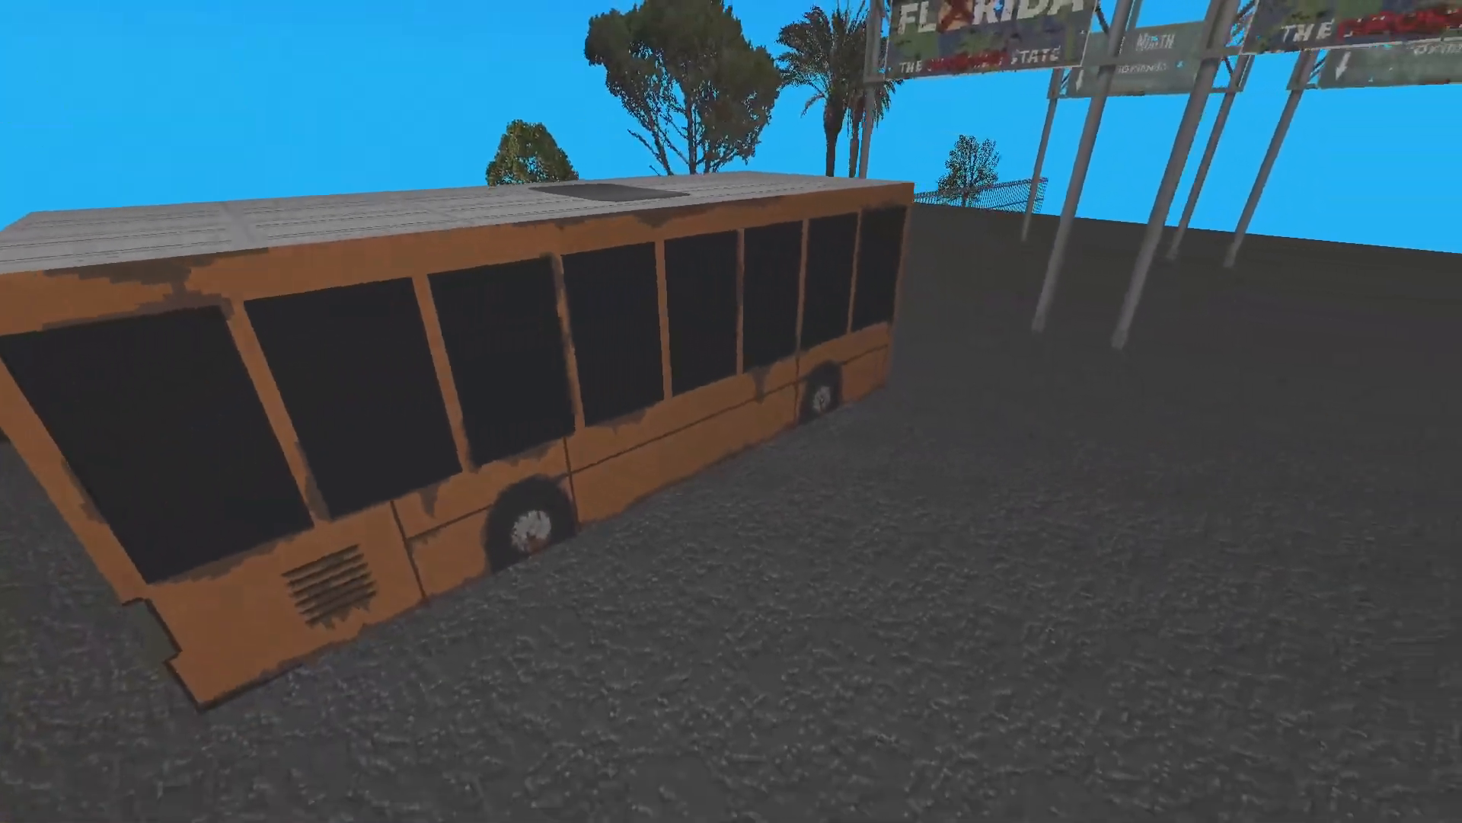
key("d")
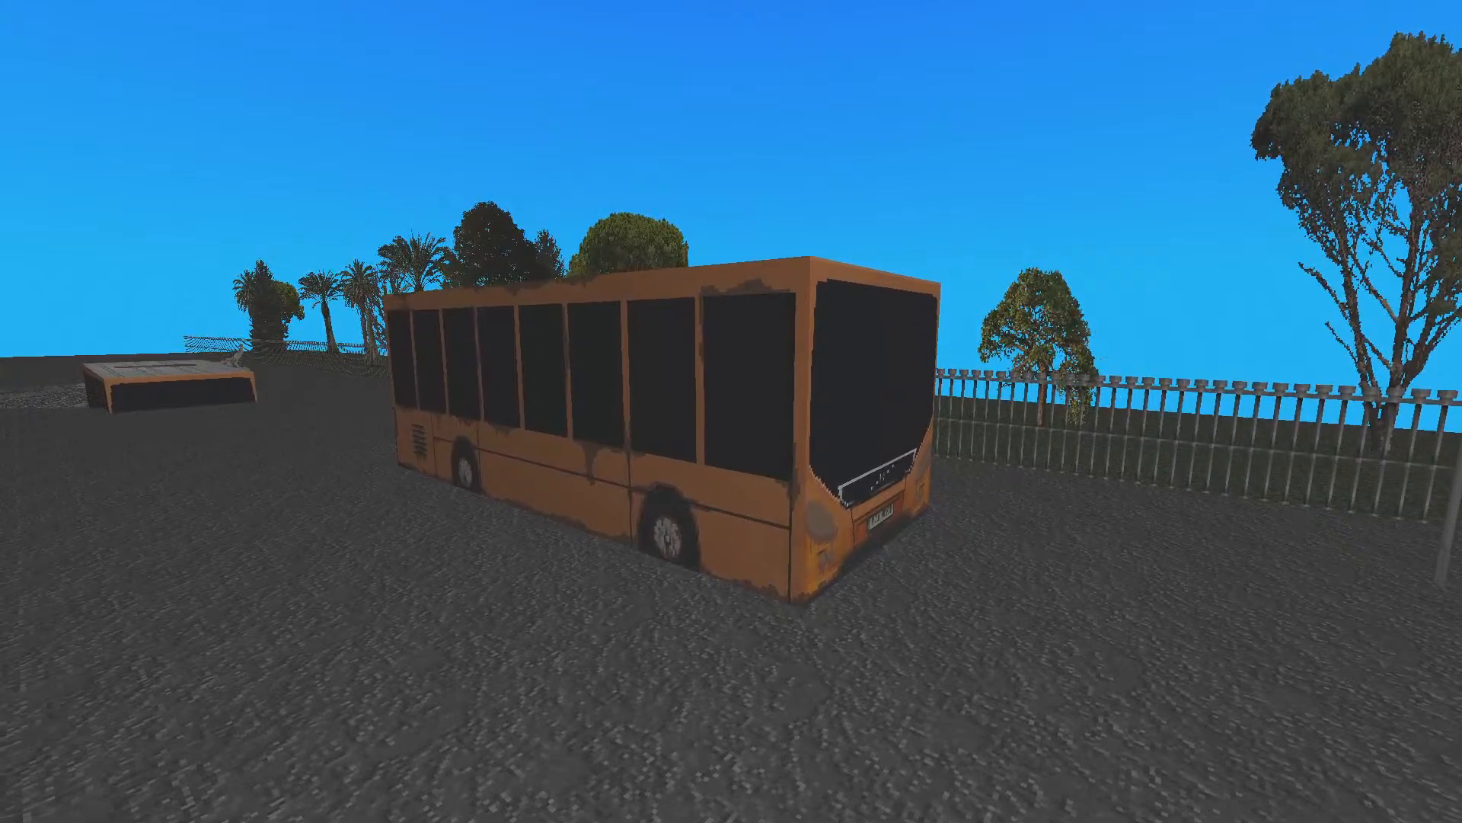
key("w")
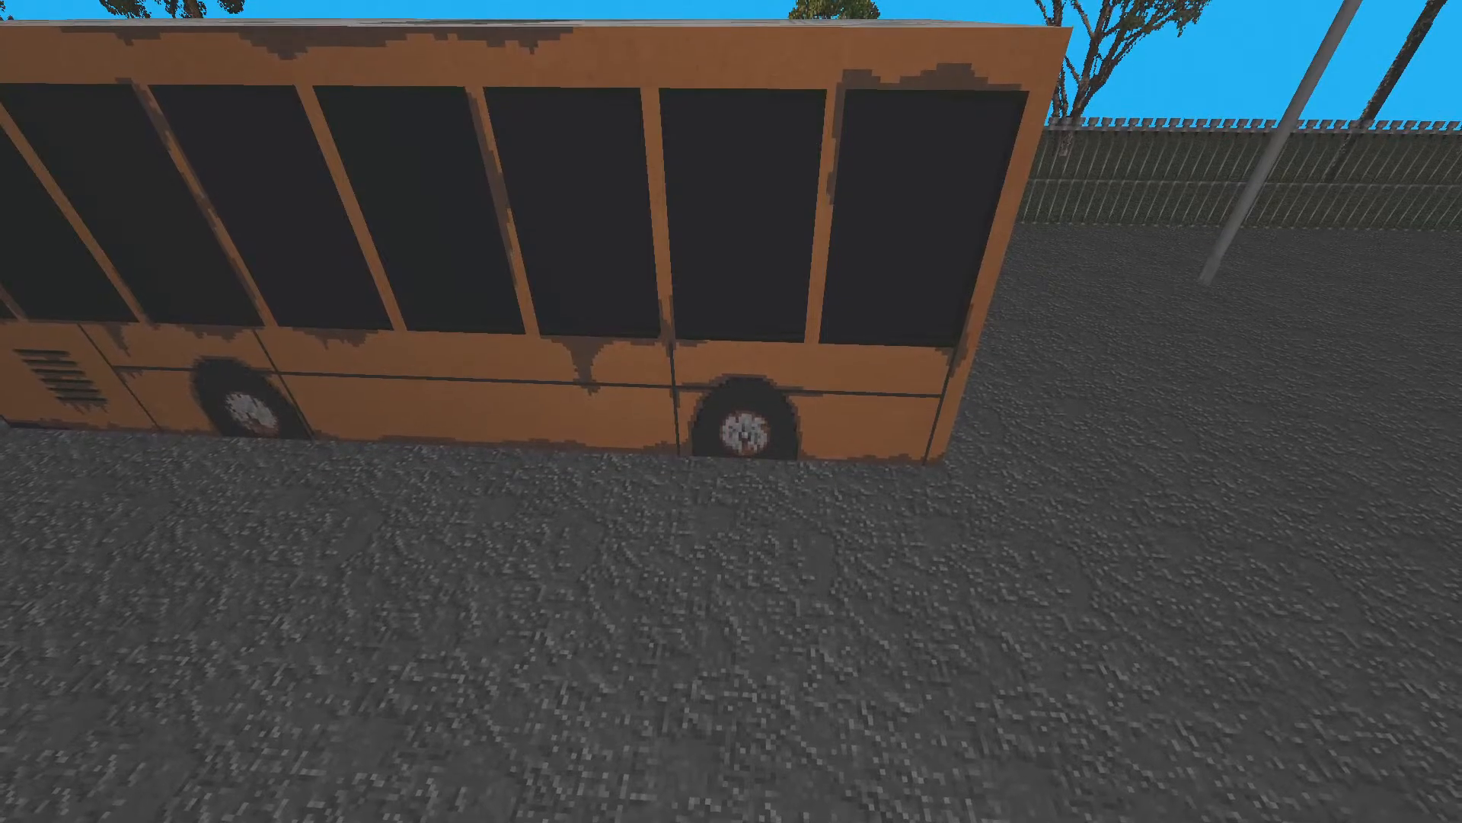
Step: Quit the game and return to the desktop
key("Escape")
key("Up")
key("Return")
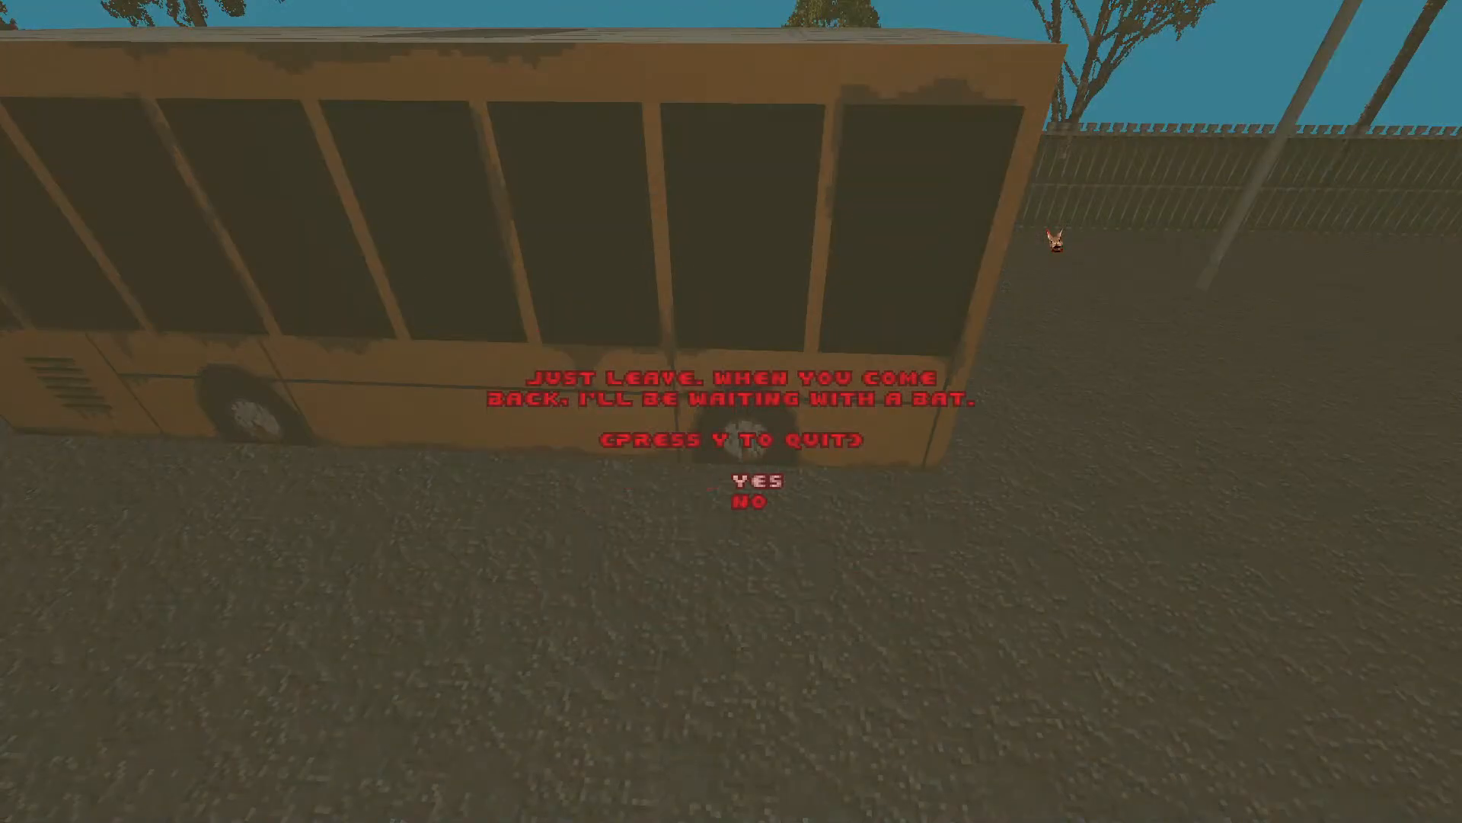
key("Return")
key("Return")
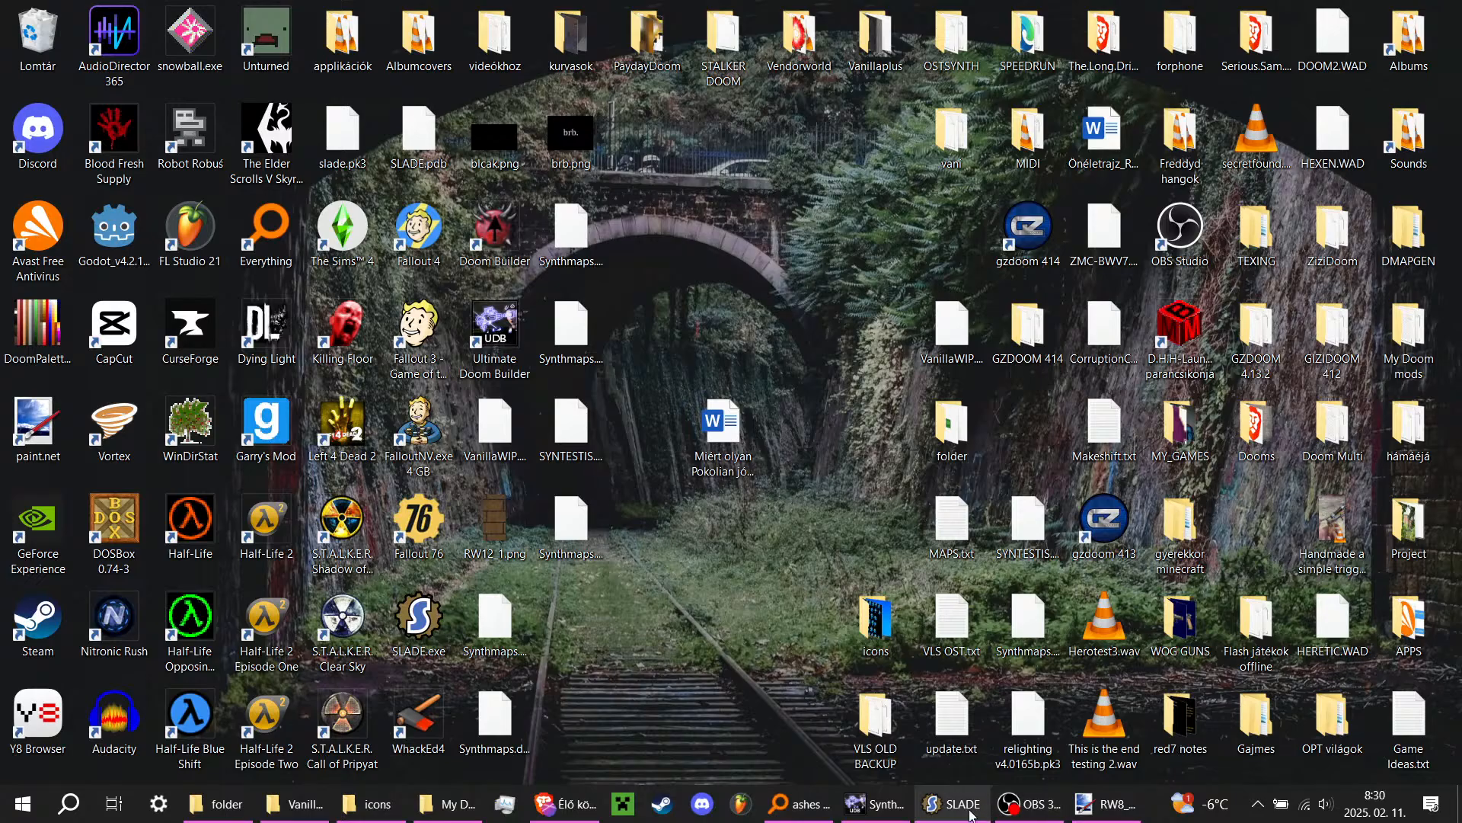
Step: Switch to Ultimate Doom Builder and select both faces of the red DDOOR30 door in the 3D view
left_click(887, 806)
key("q")
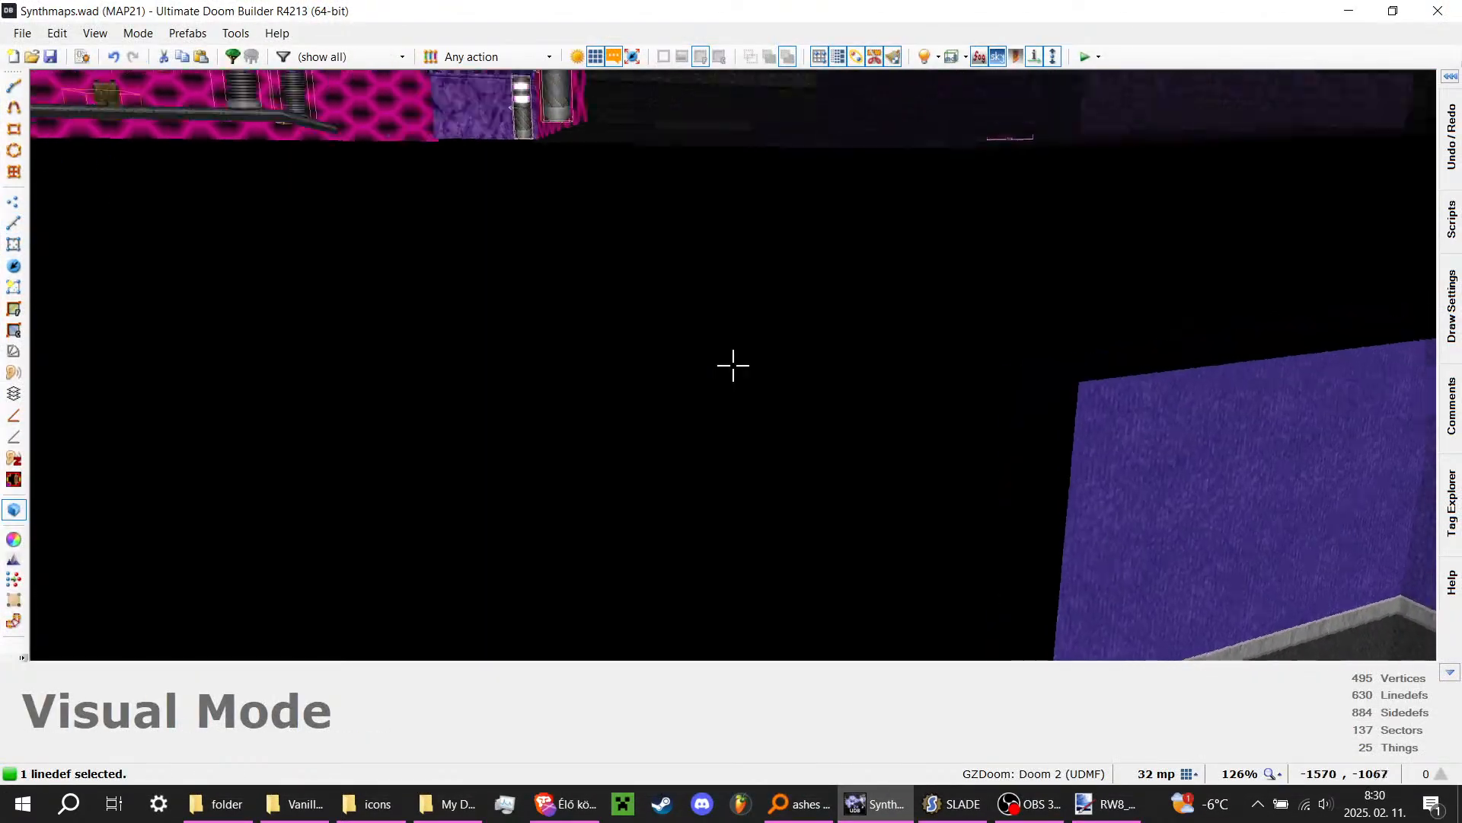
key("w")
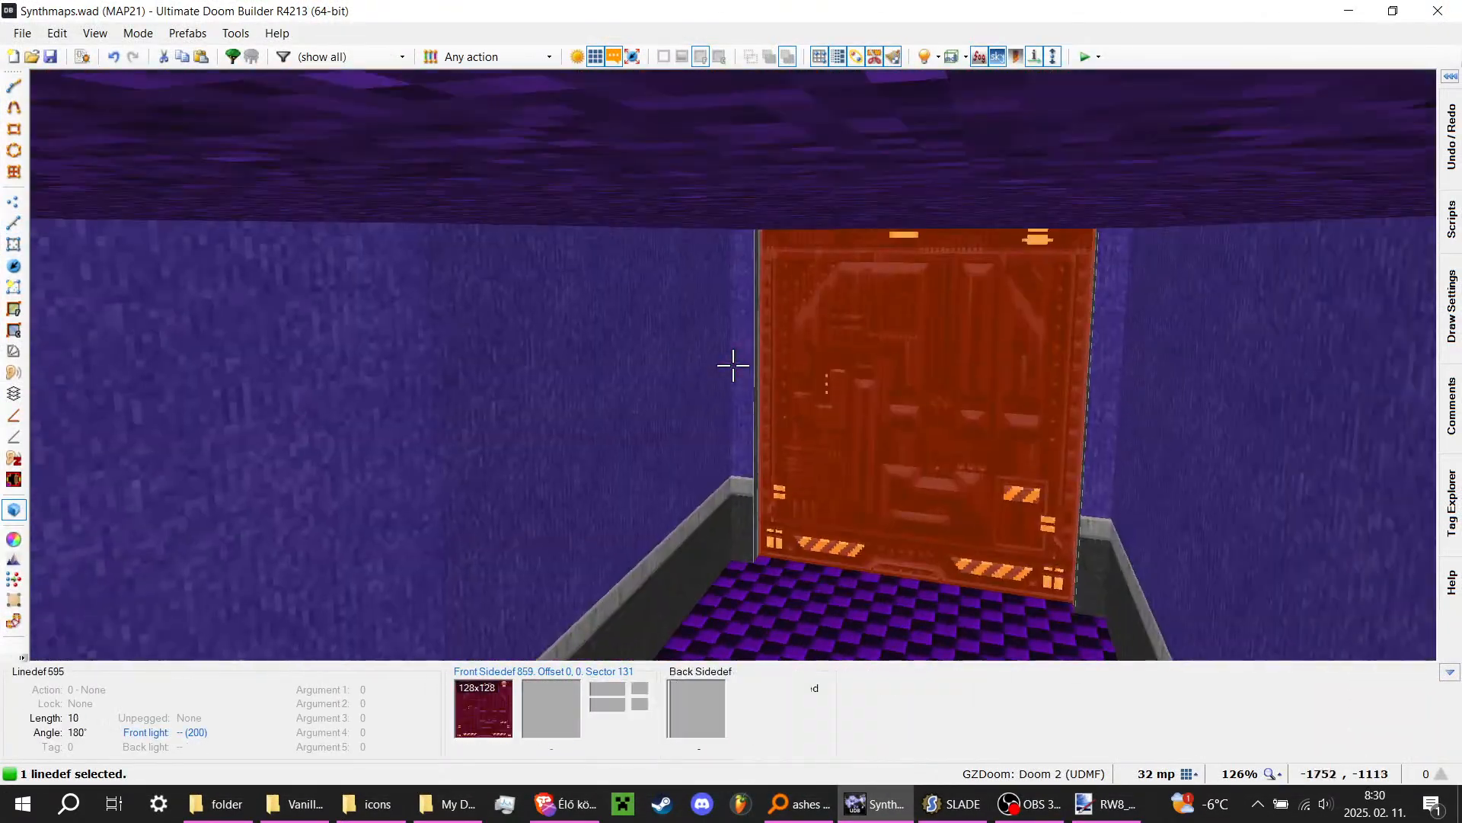
left_click(733, 365)
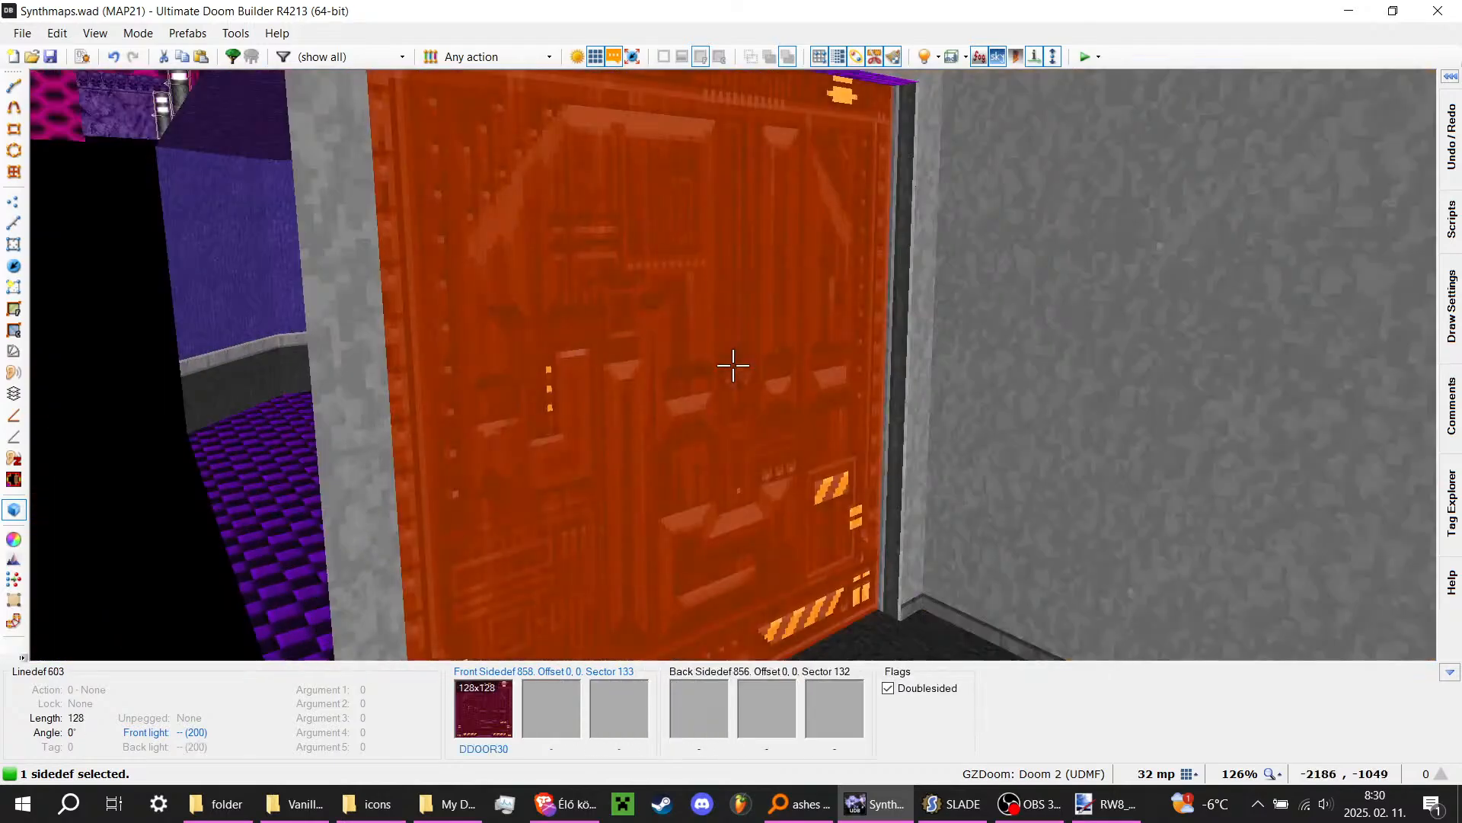
left_click(733, 366)
Step: Assign action 11 Door Open to both door linedefs, with movement speed 32: Normal and activation when the player presses use
right_click(733, 366)
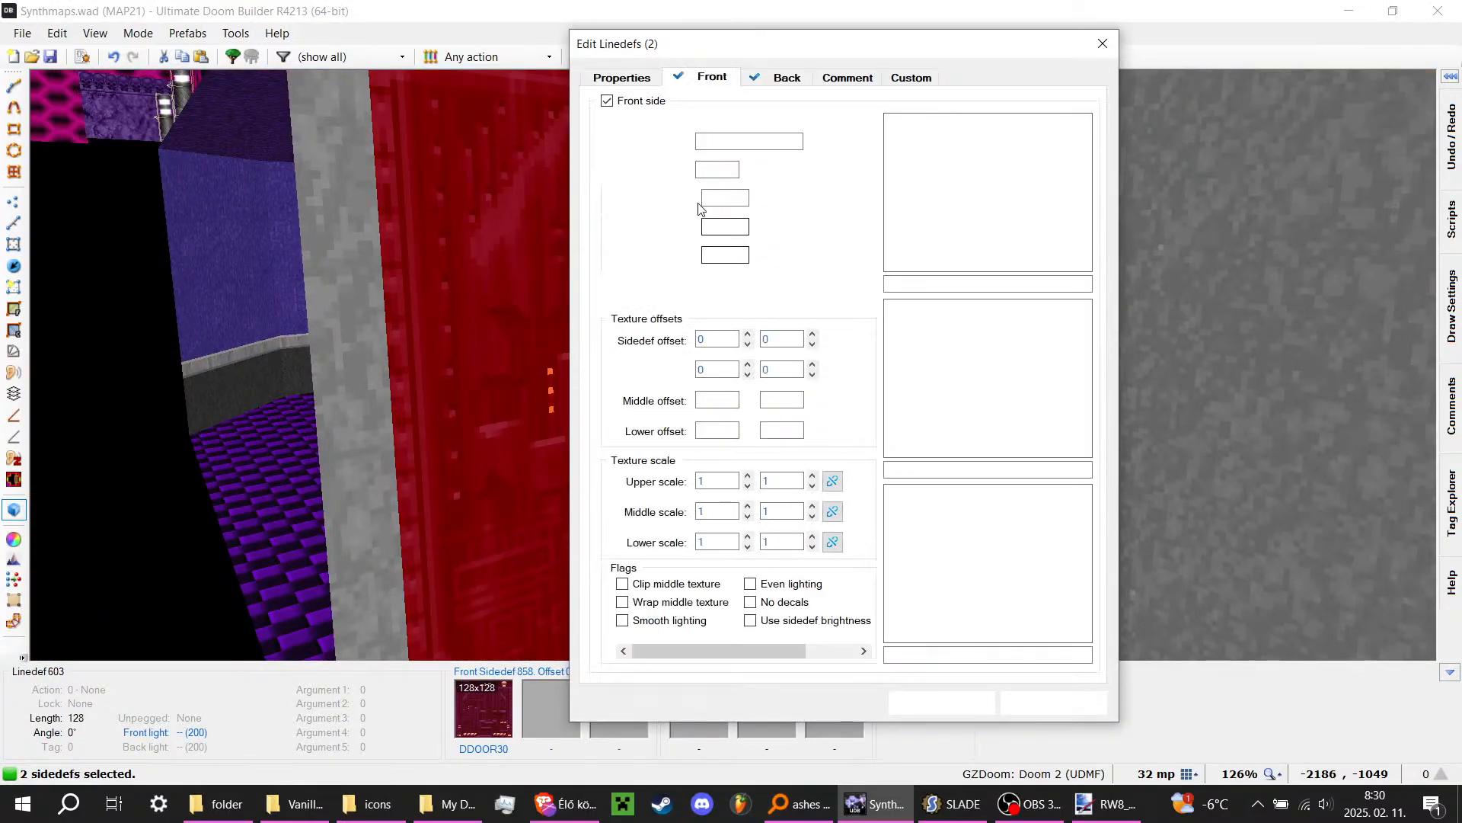
left_click(644, 77)
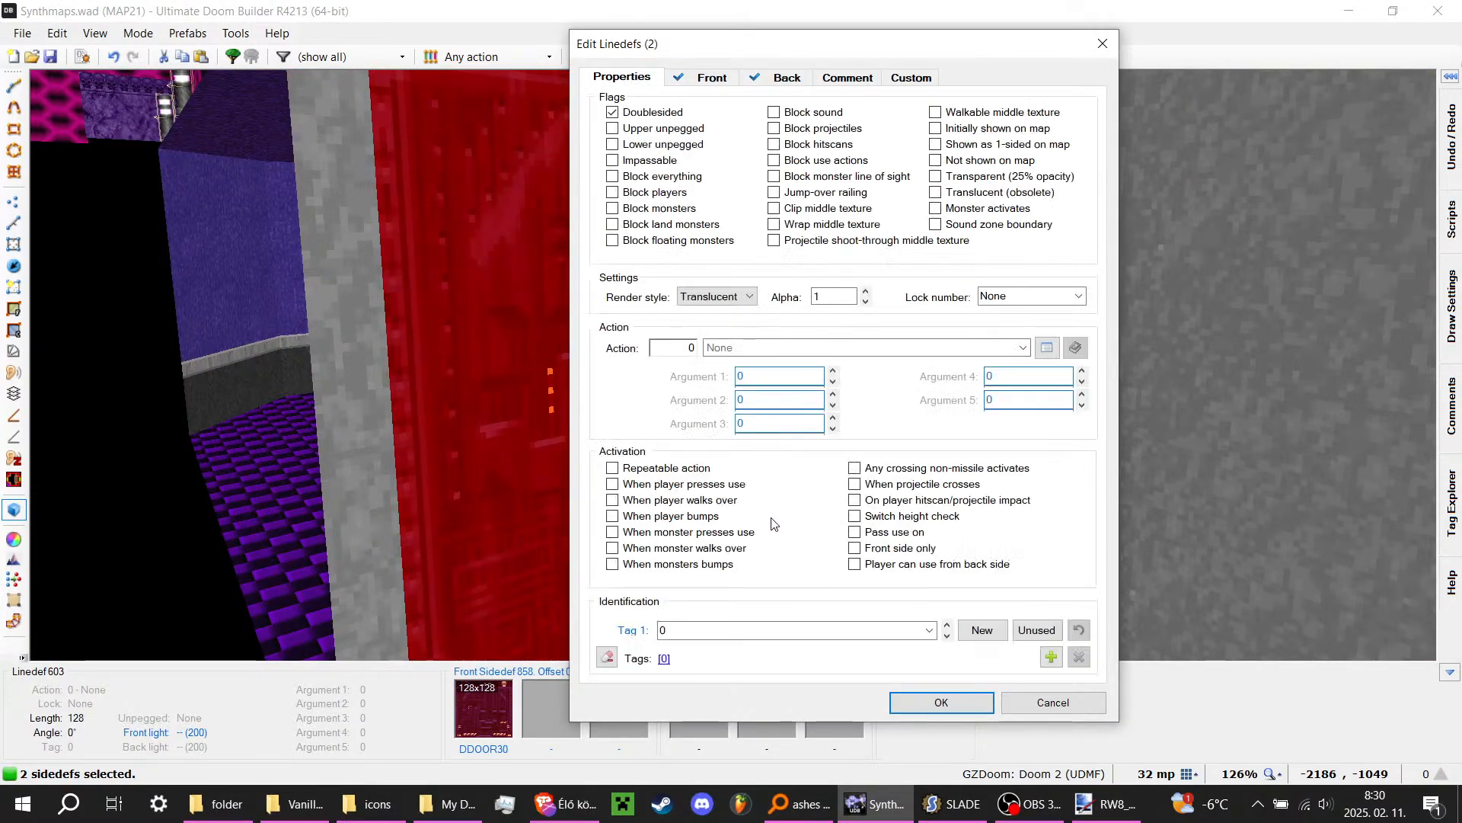
left_click(1046, 348)
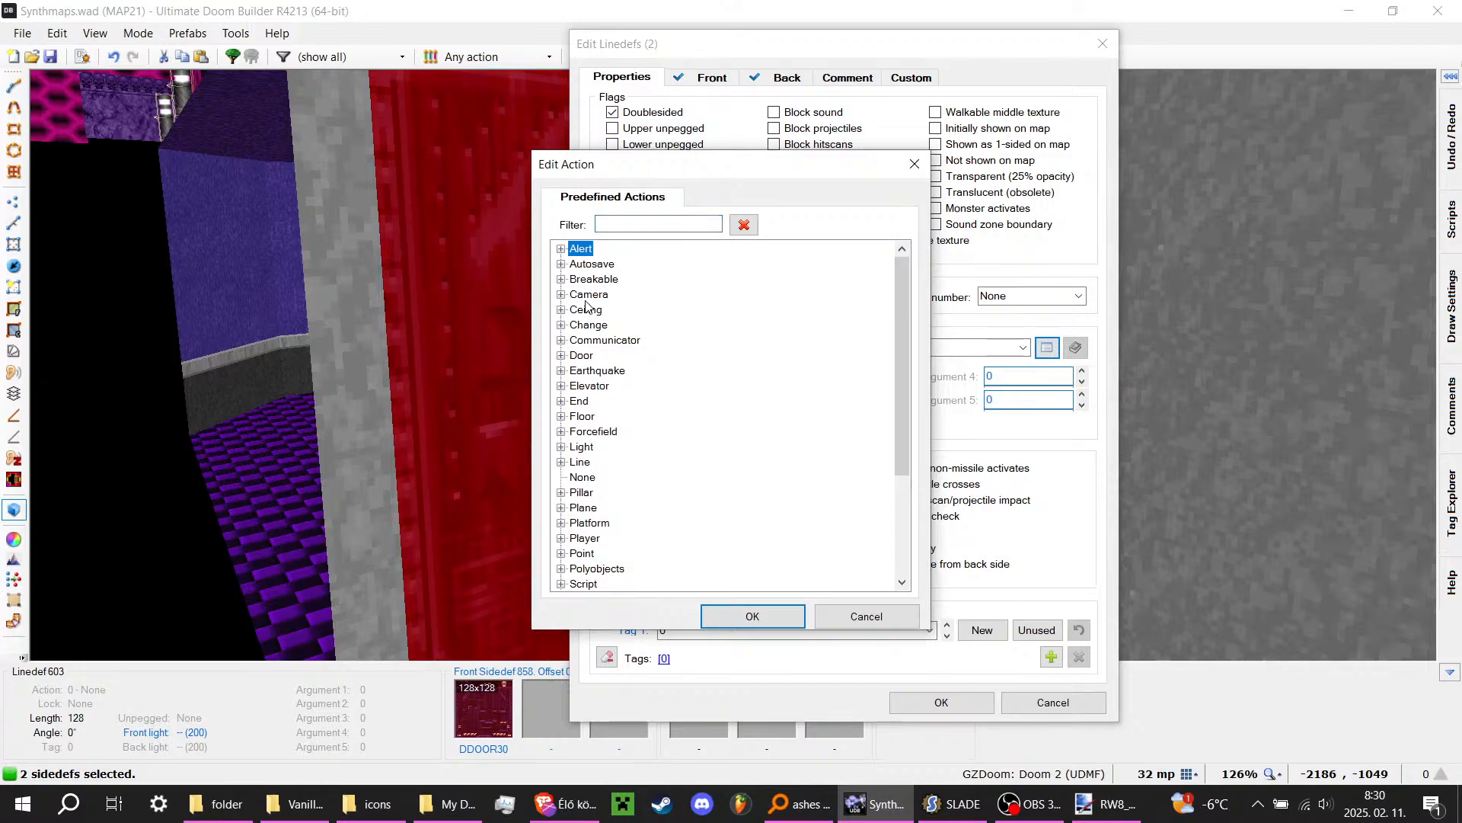
double_click(584, 355)
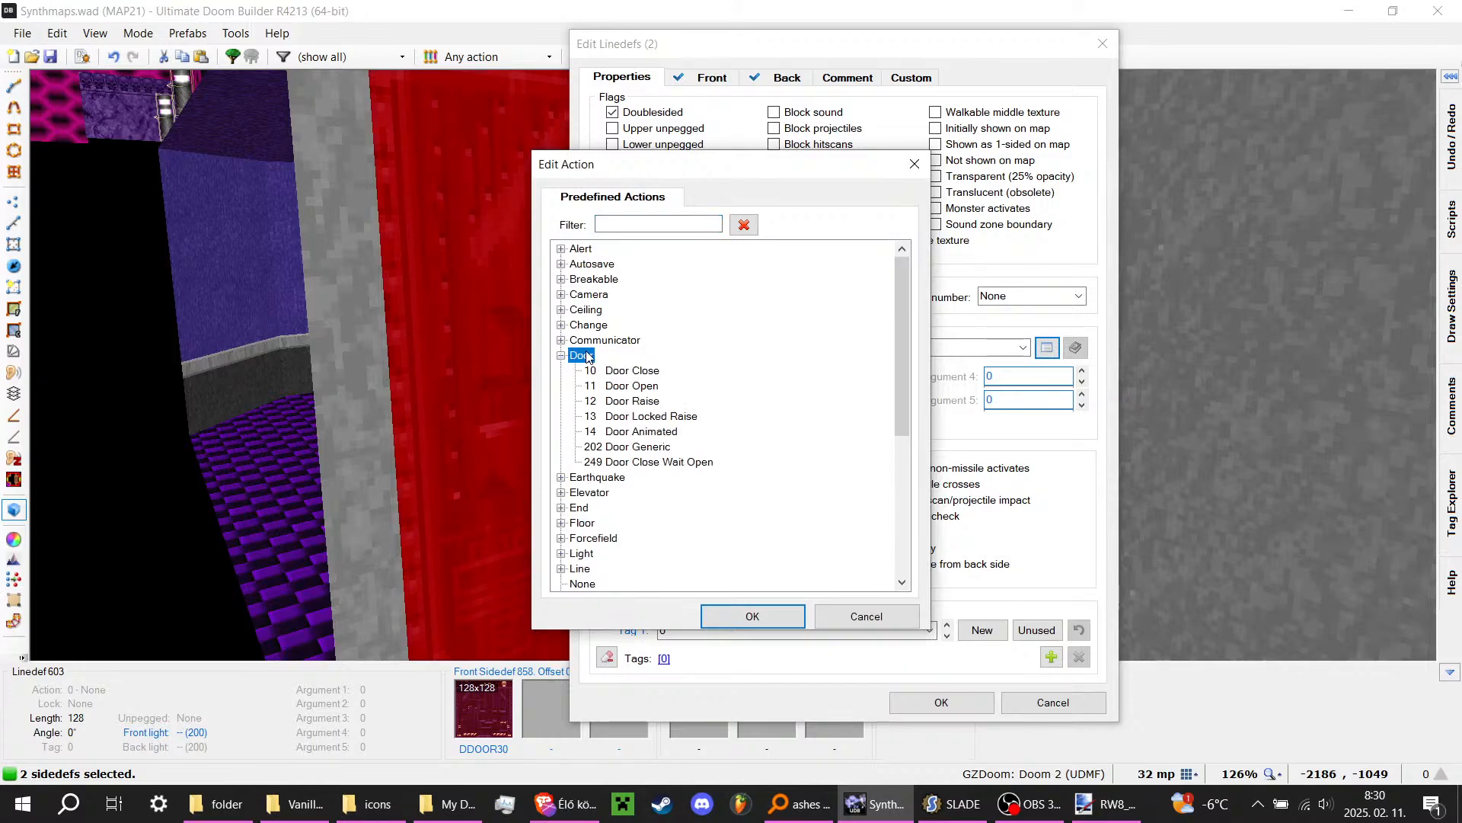
double_click(632, 386)
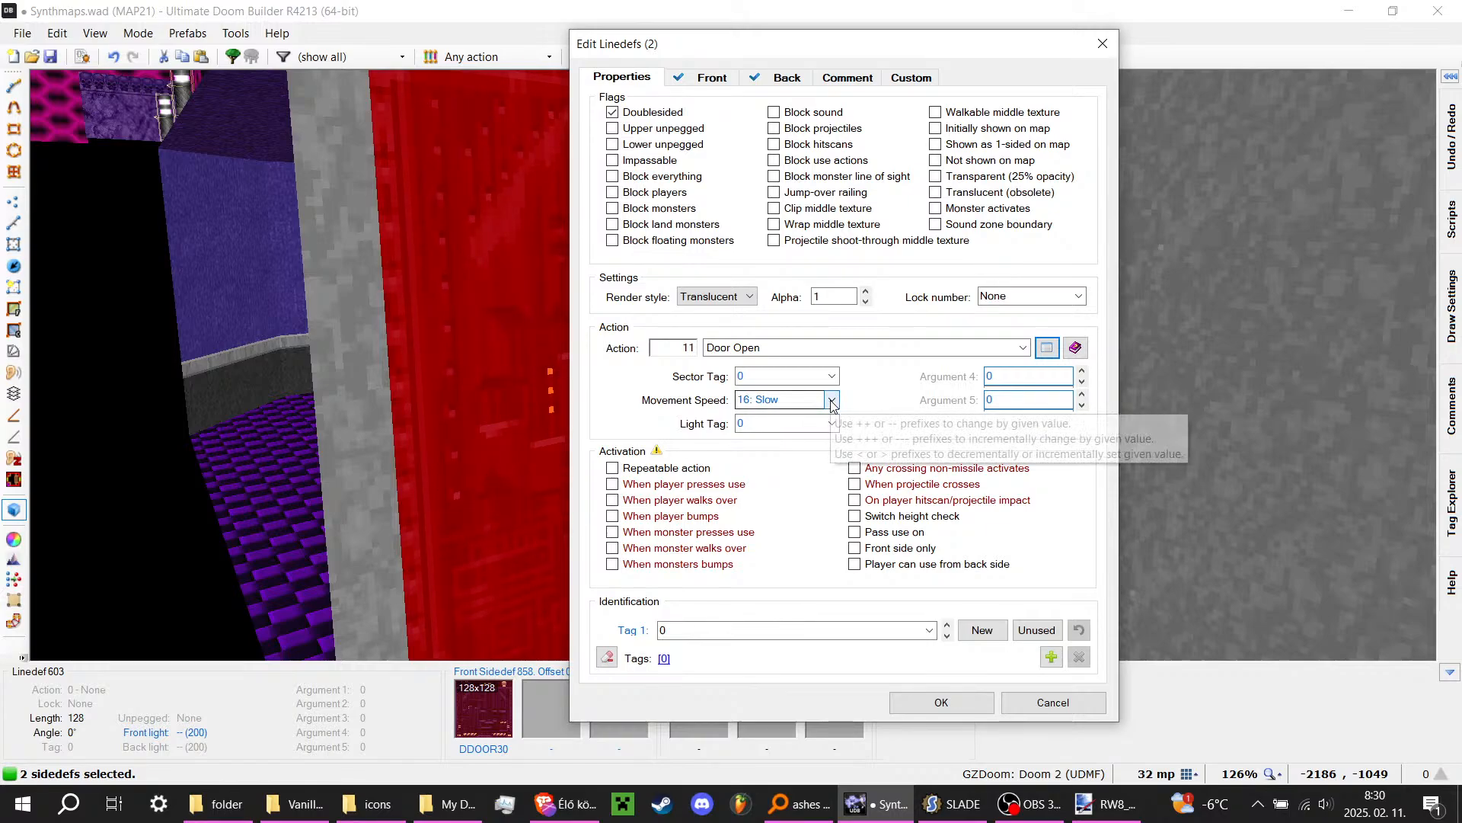
left_click(828, 400)
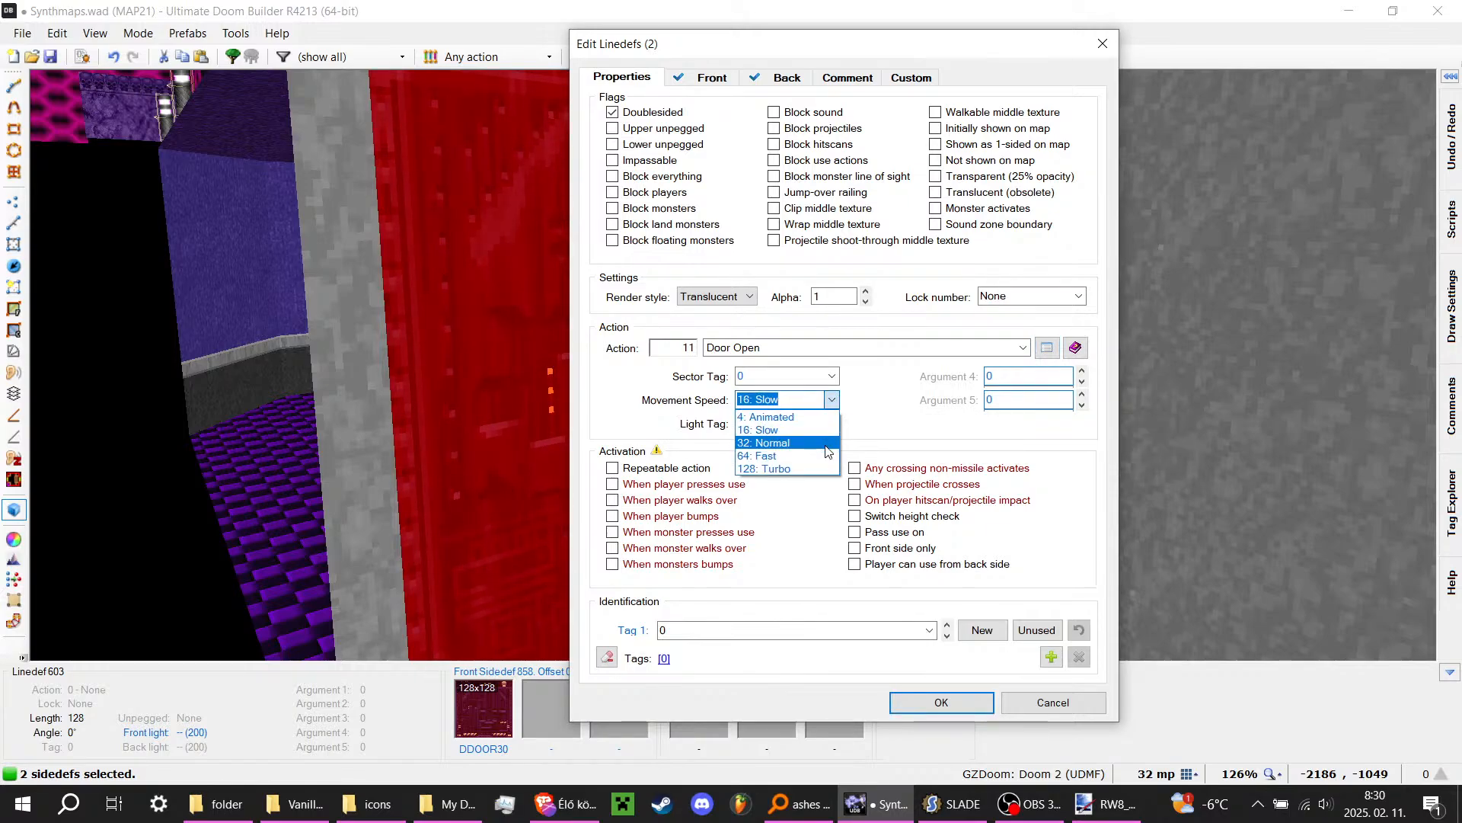
key("Escape")
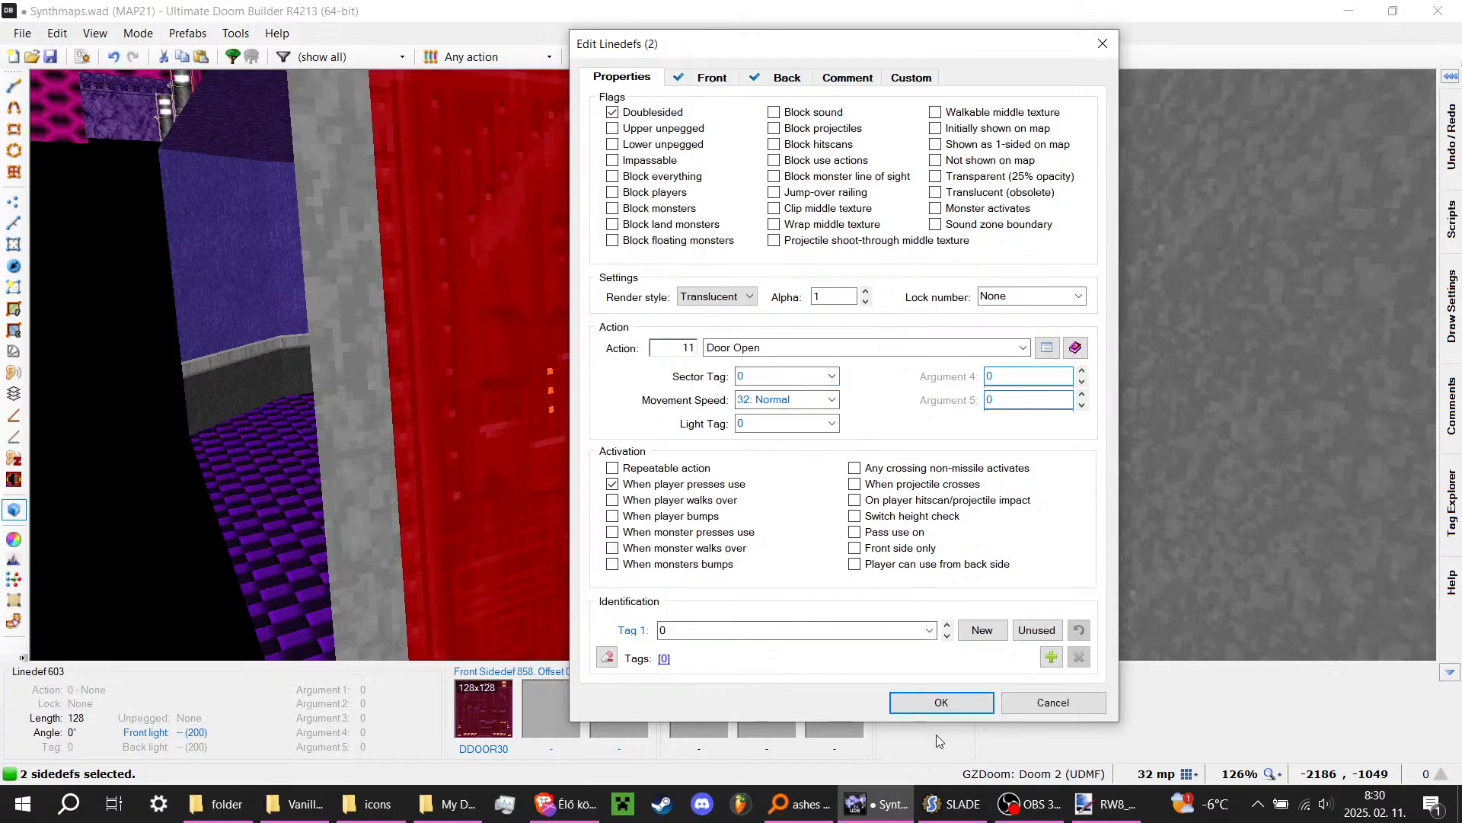
left_click(940, 706)
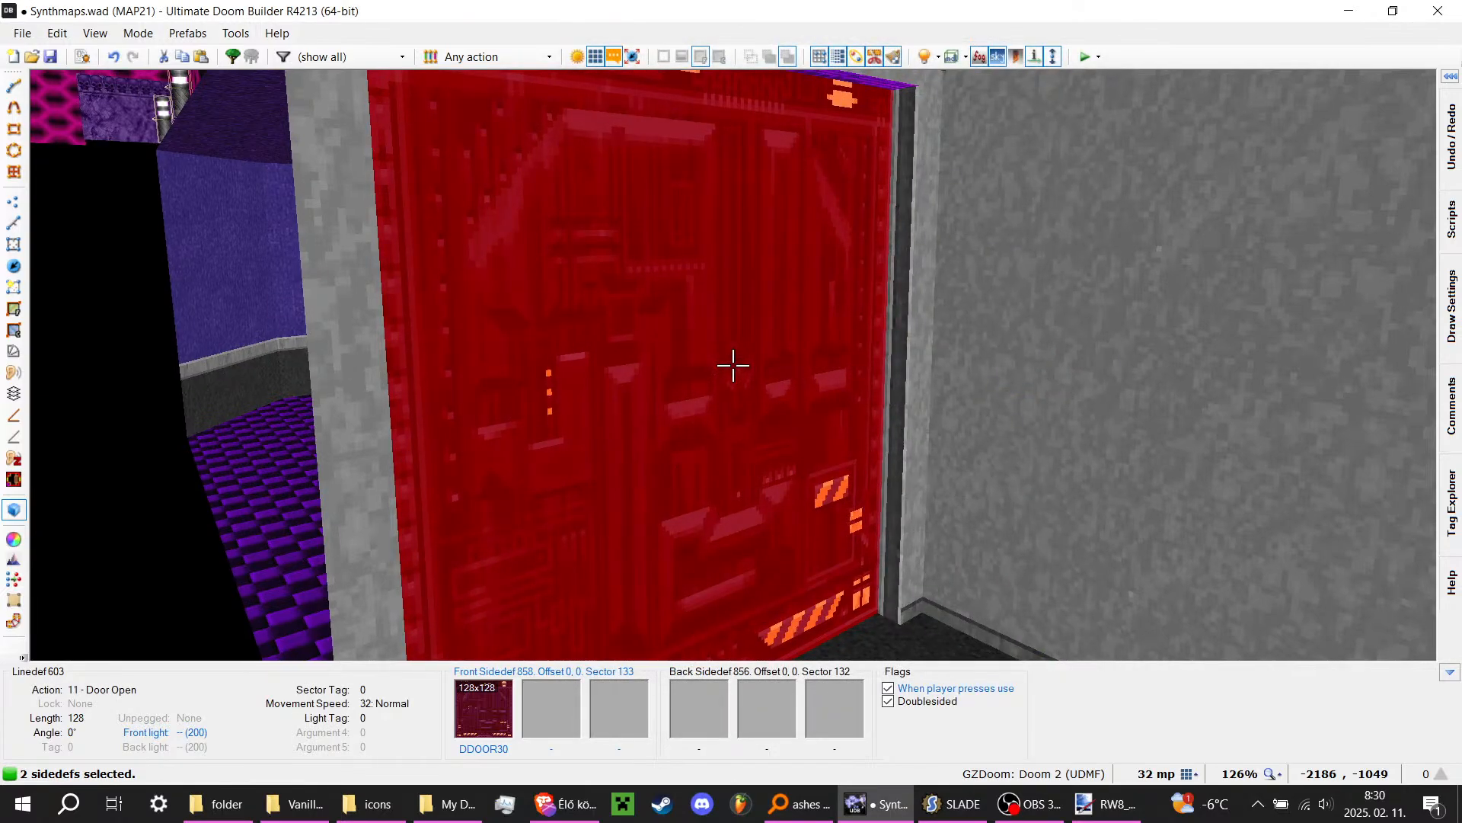
Step: Copy the DWALL227 texture from the door frame and apply it to the ceiling of the door recess
key("w")
key("w")
key("e")
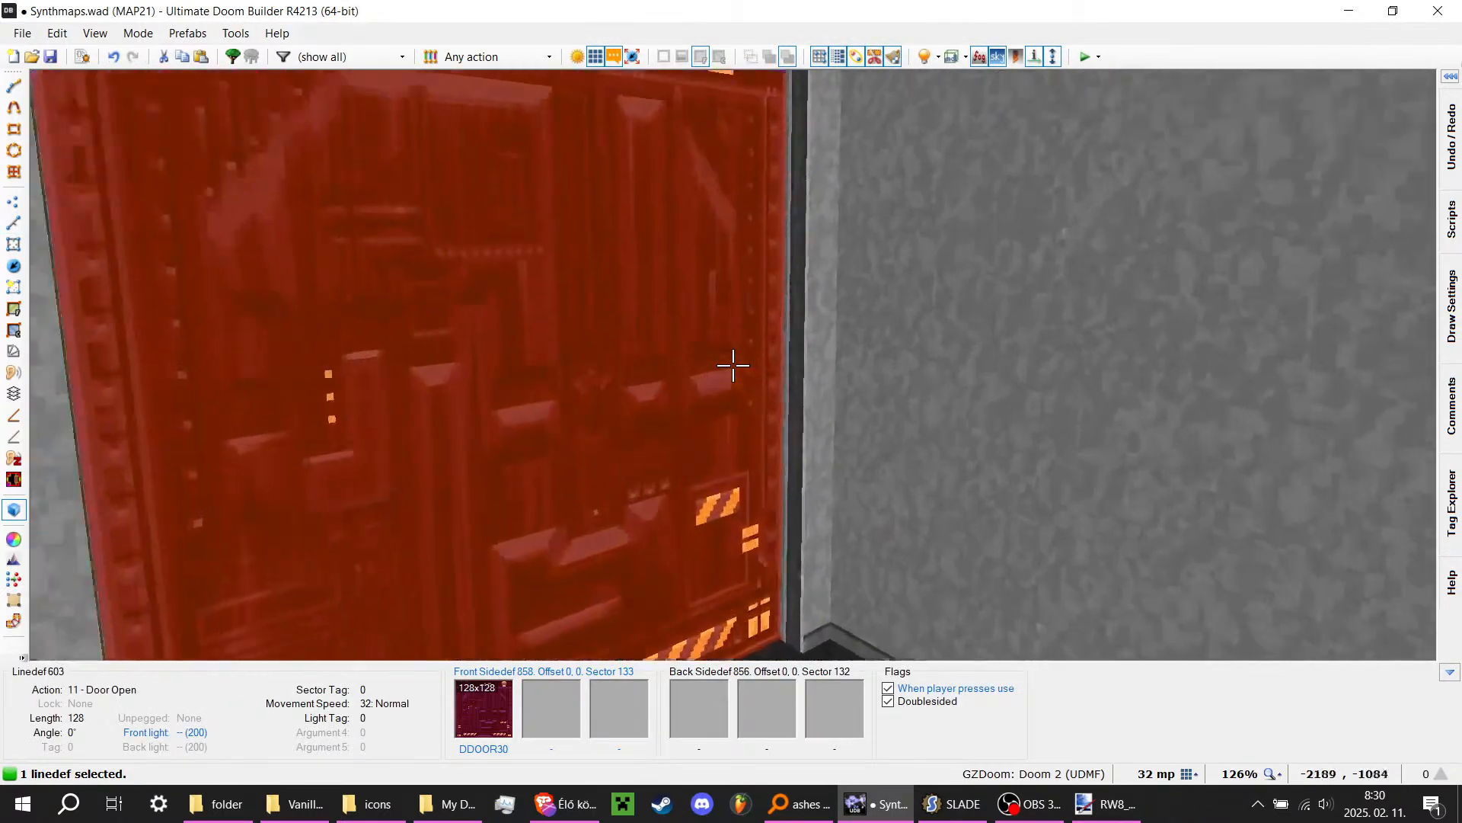
key("d")
key("f")
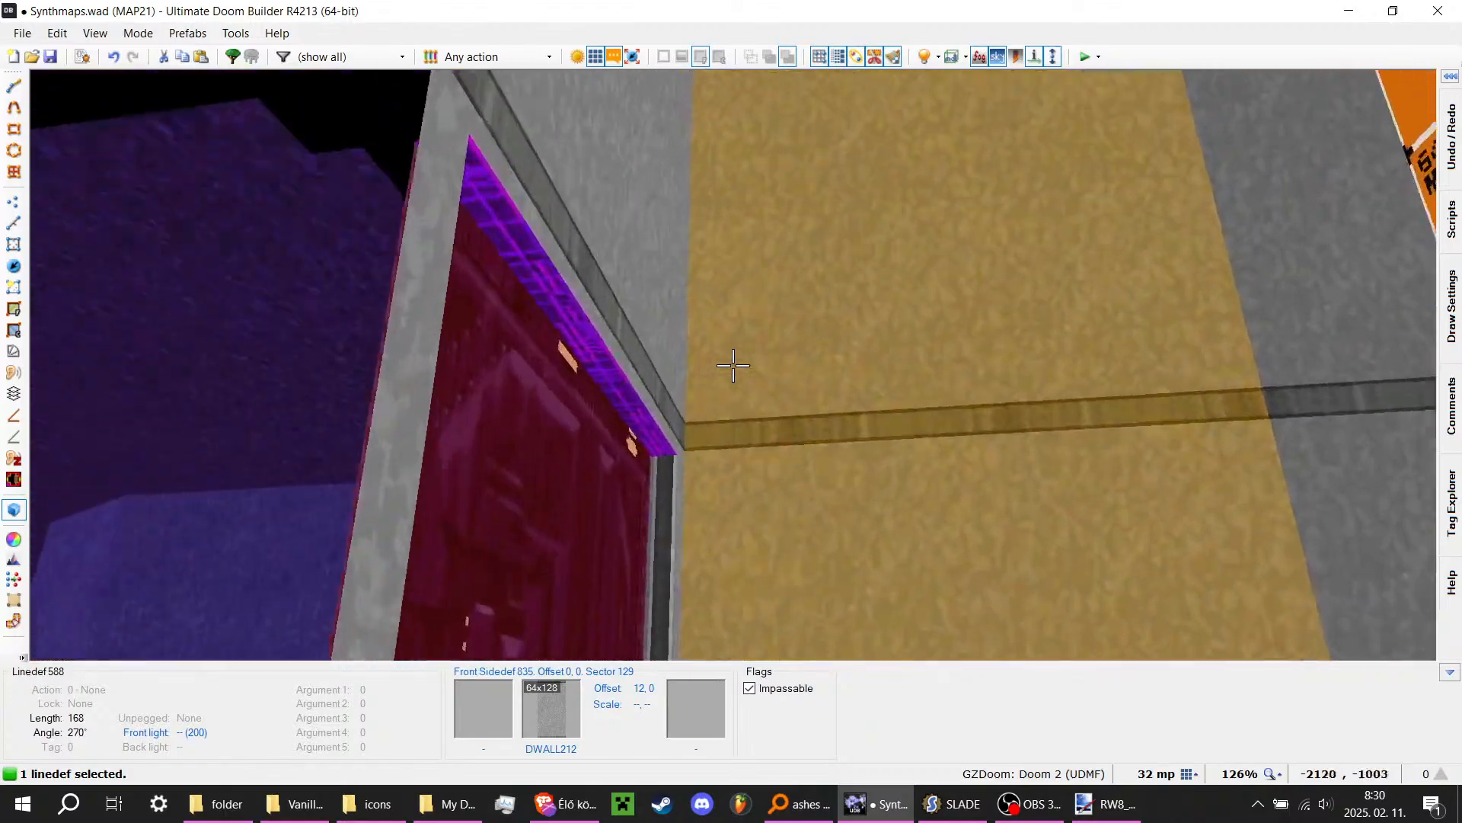
key("e")
key("d")
key("s")
key("e")
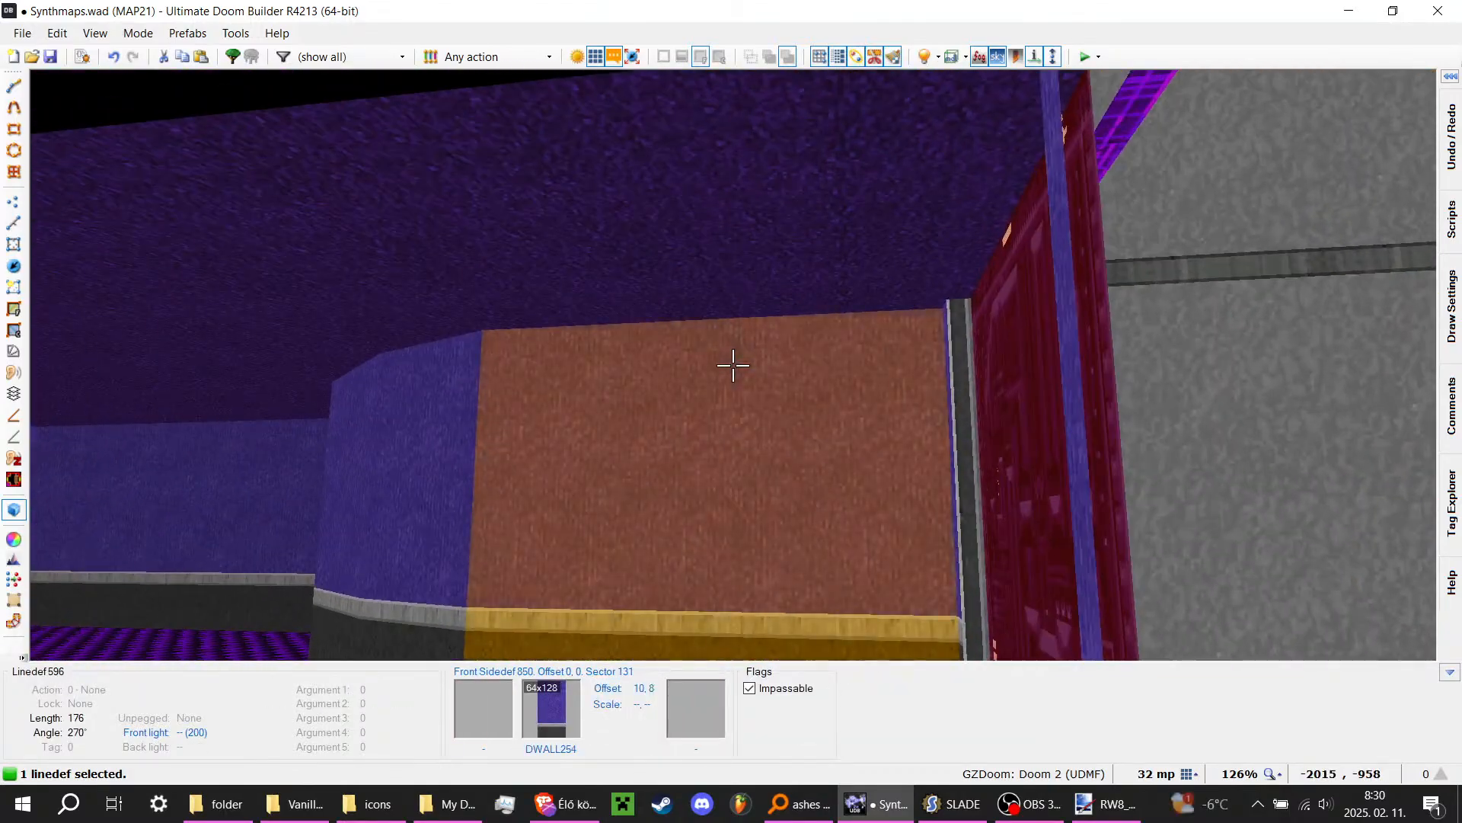
key("f")
key("ctrl+c")
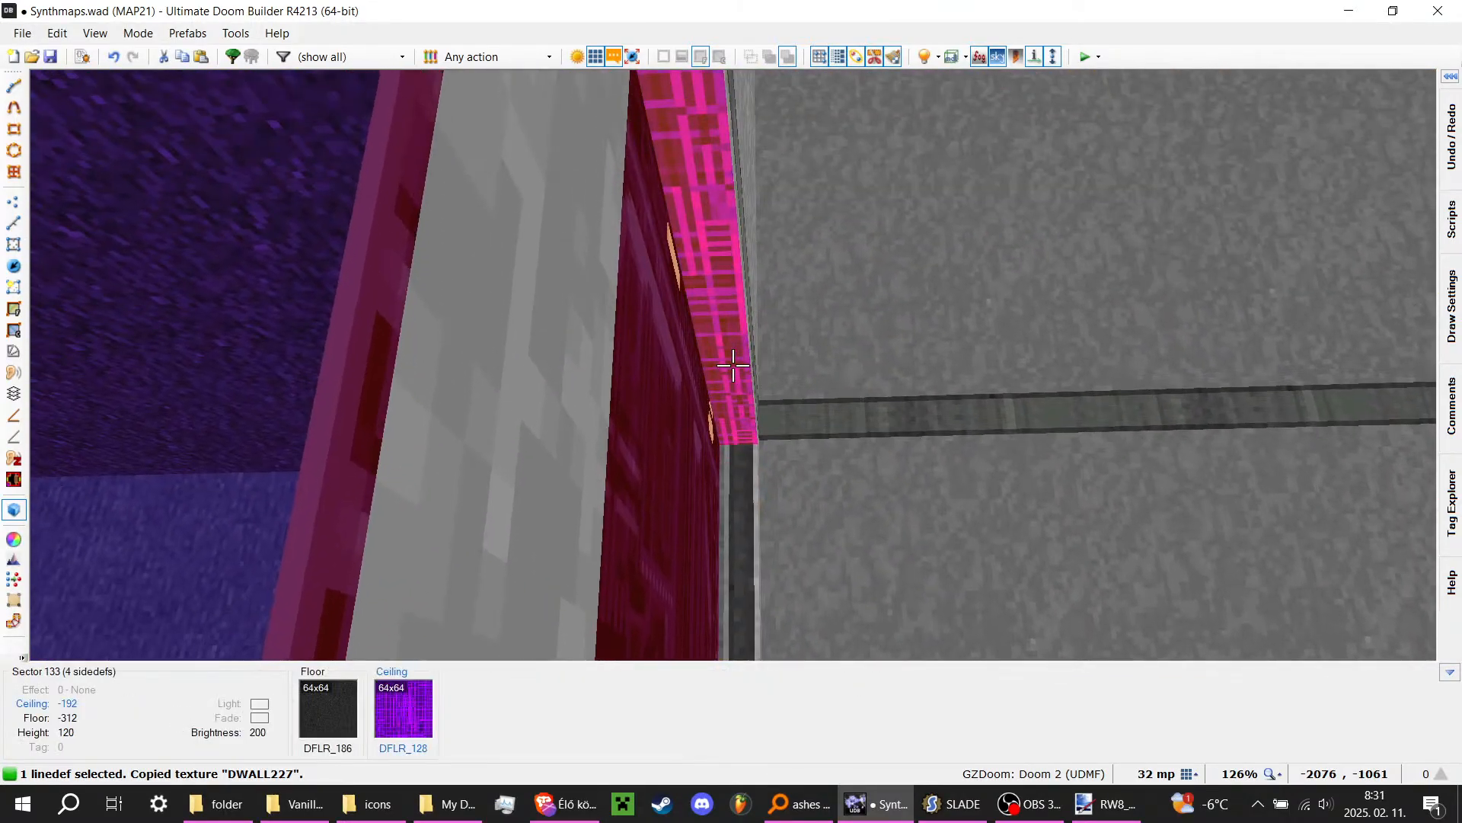
key("ctrl+v")
Step: Align the door recess's ceiling texture with the frame using offsets 7, 0, and save the map
key("f")
key("d")
key("e")
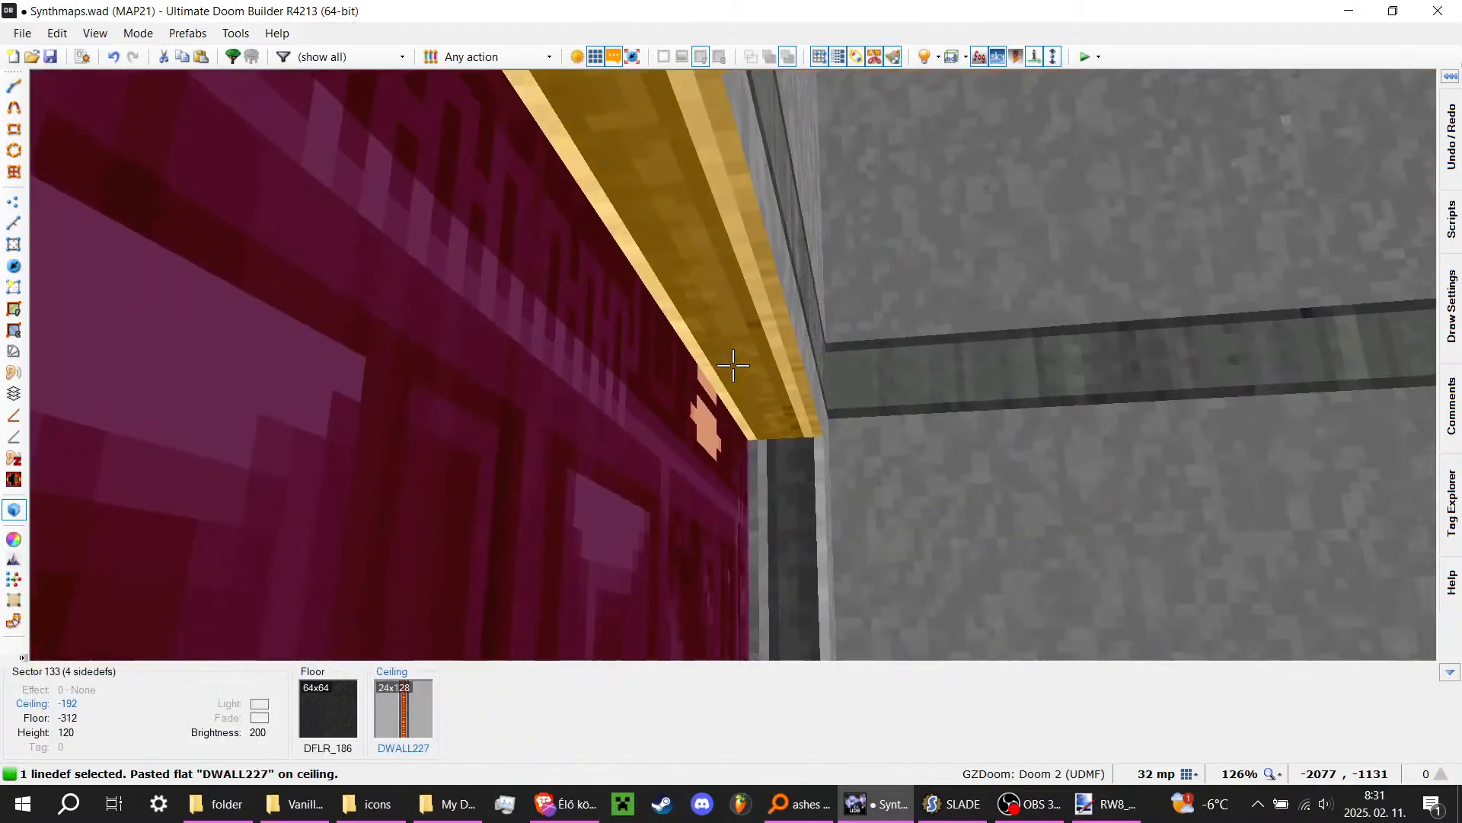
key("Right")
key("d")
key("f")
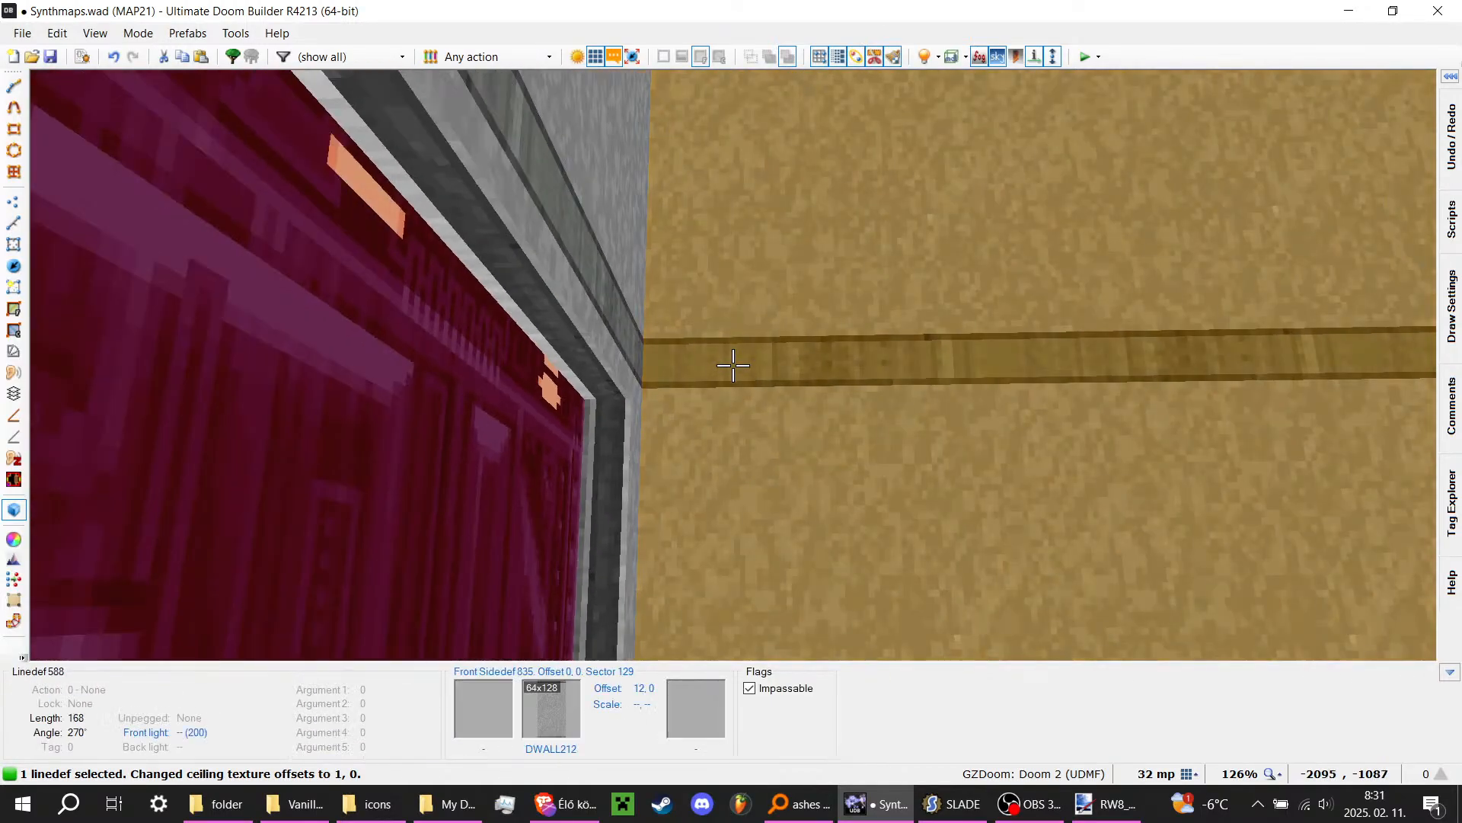
key("s")
key("f")
key("s")
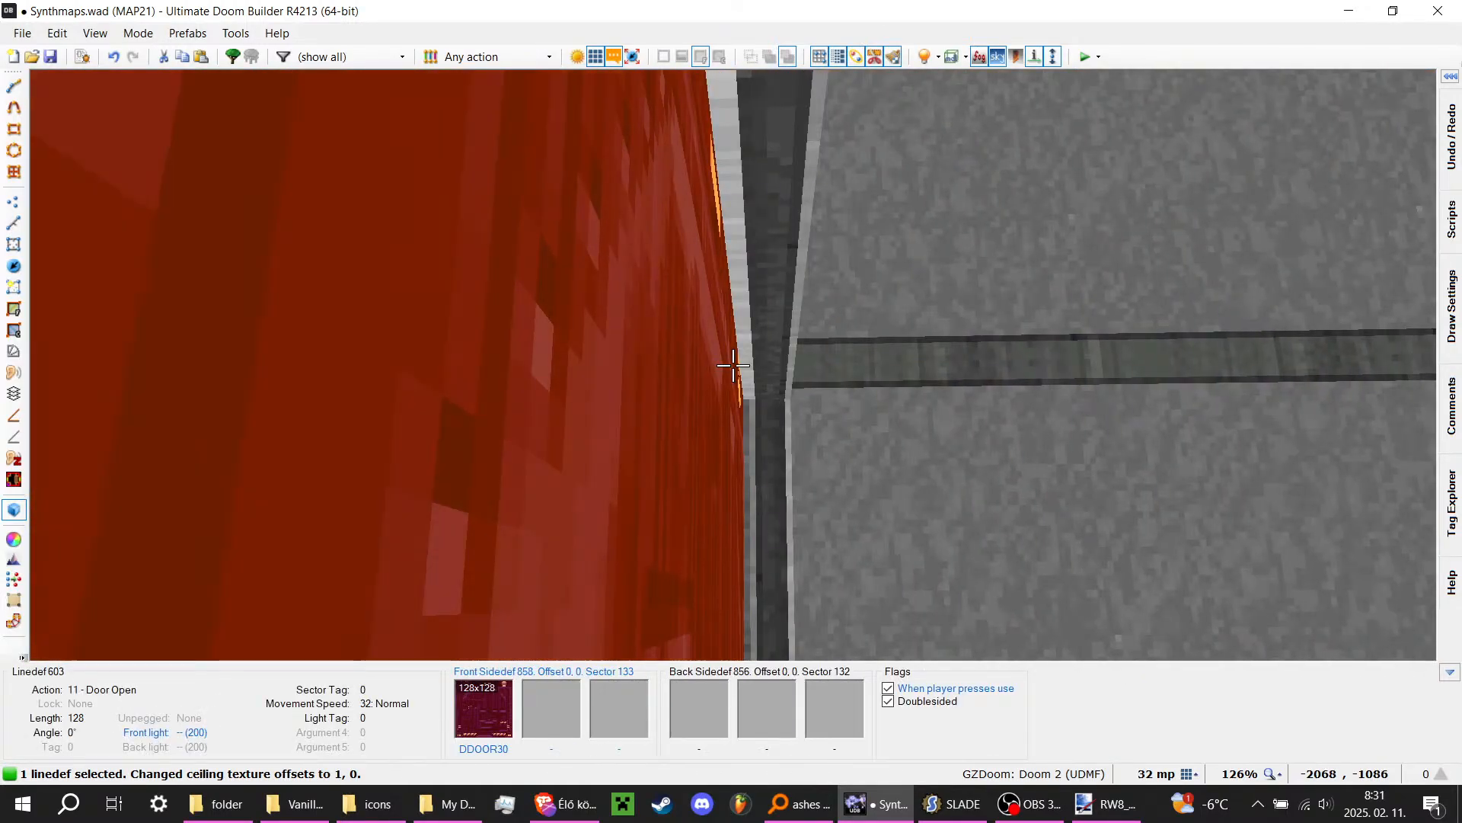
key("e")
key("Right")
key("Right")
key("Right")
key("Right")
key("Right")
key("Right")
key("Right")
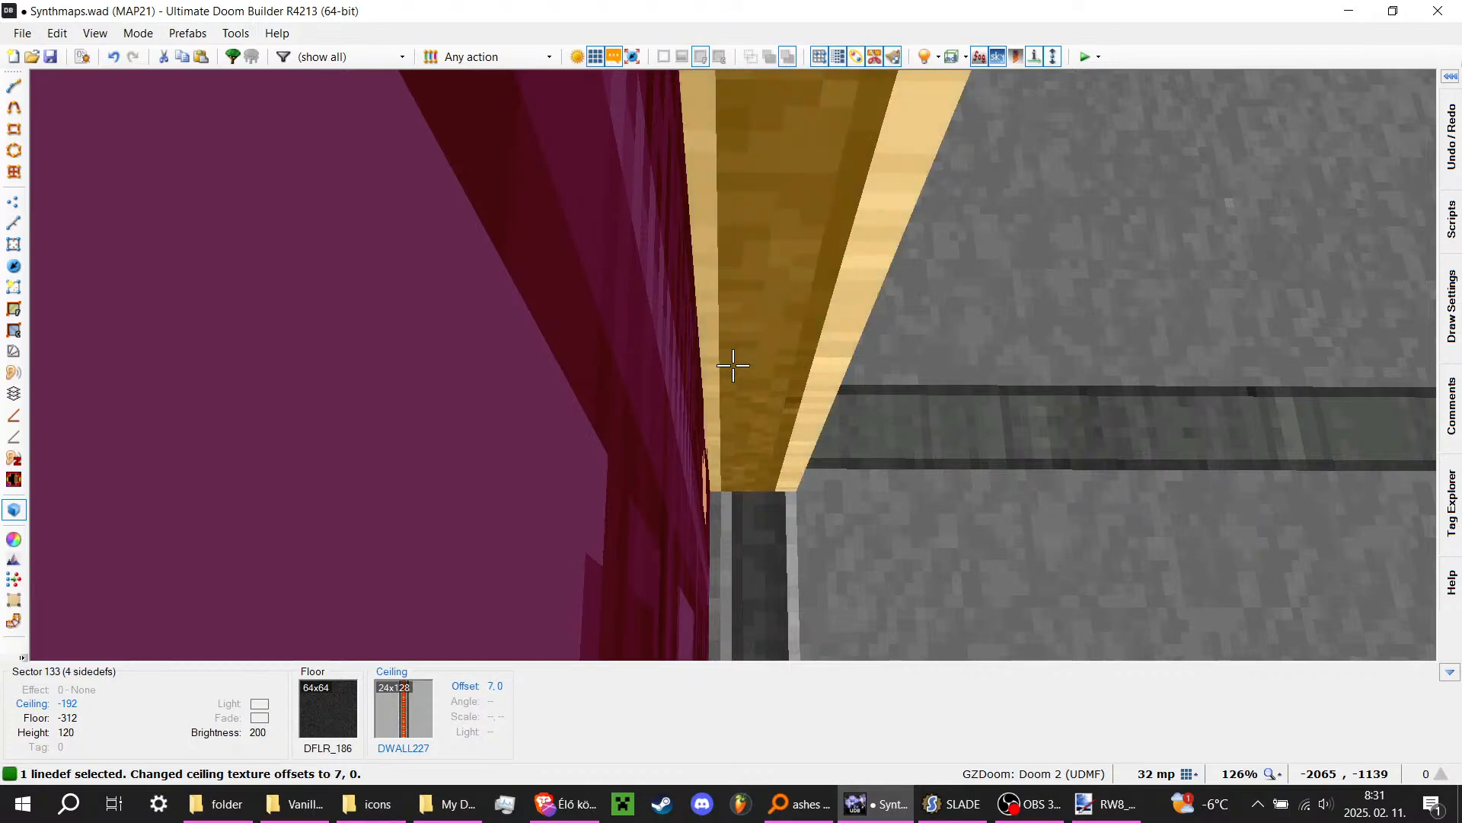
key("ctrl+s")
Step: In the 2D map, move the whole detached purple corridor with its door and small lift room farther west
key("d")
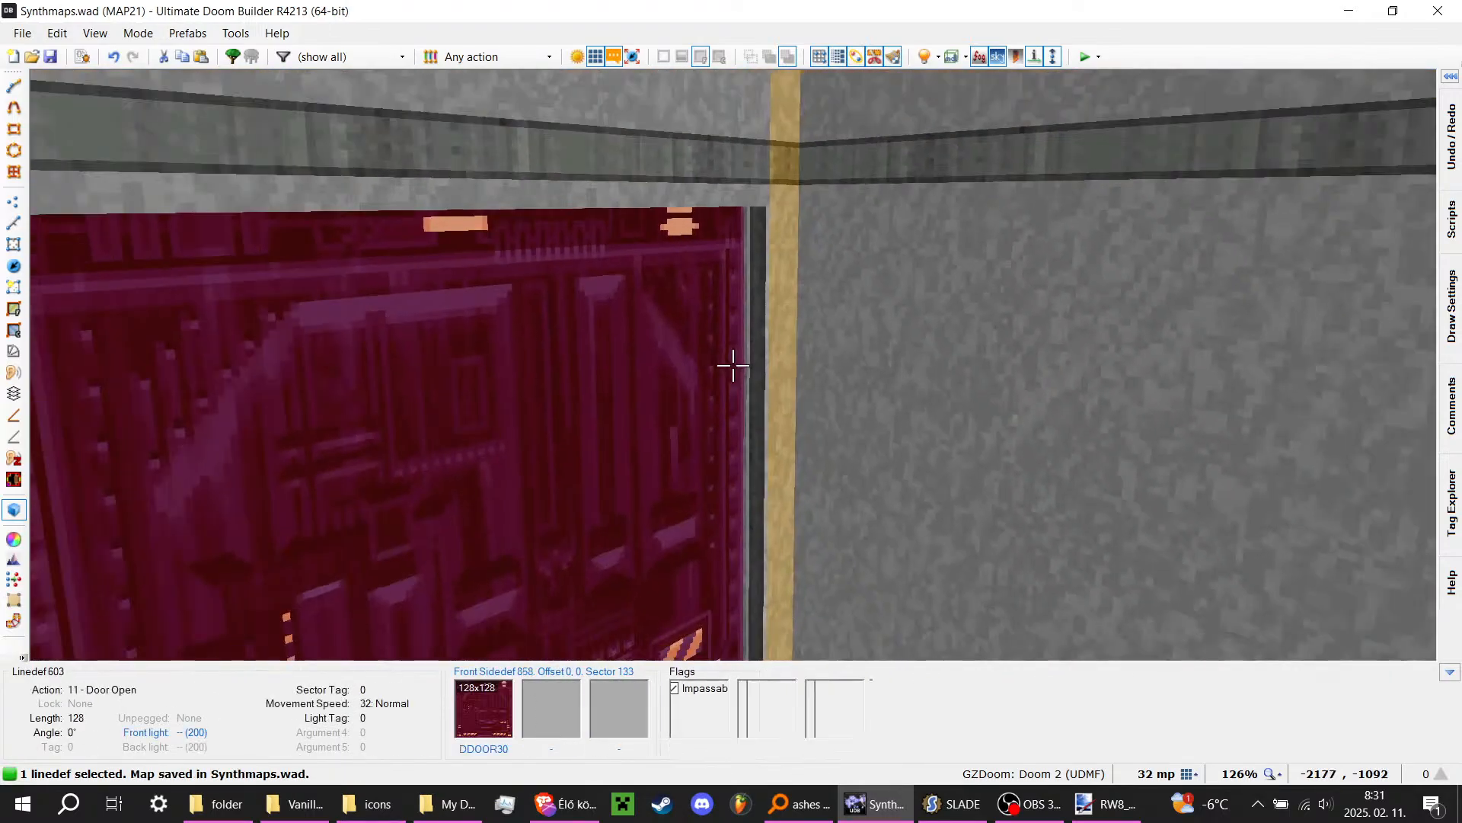
key("e")
key("d")
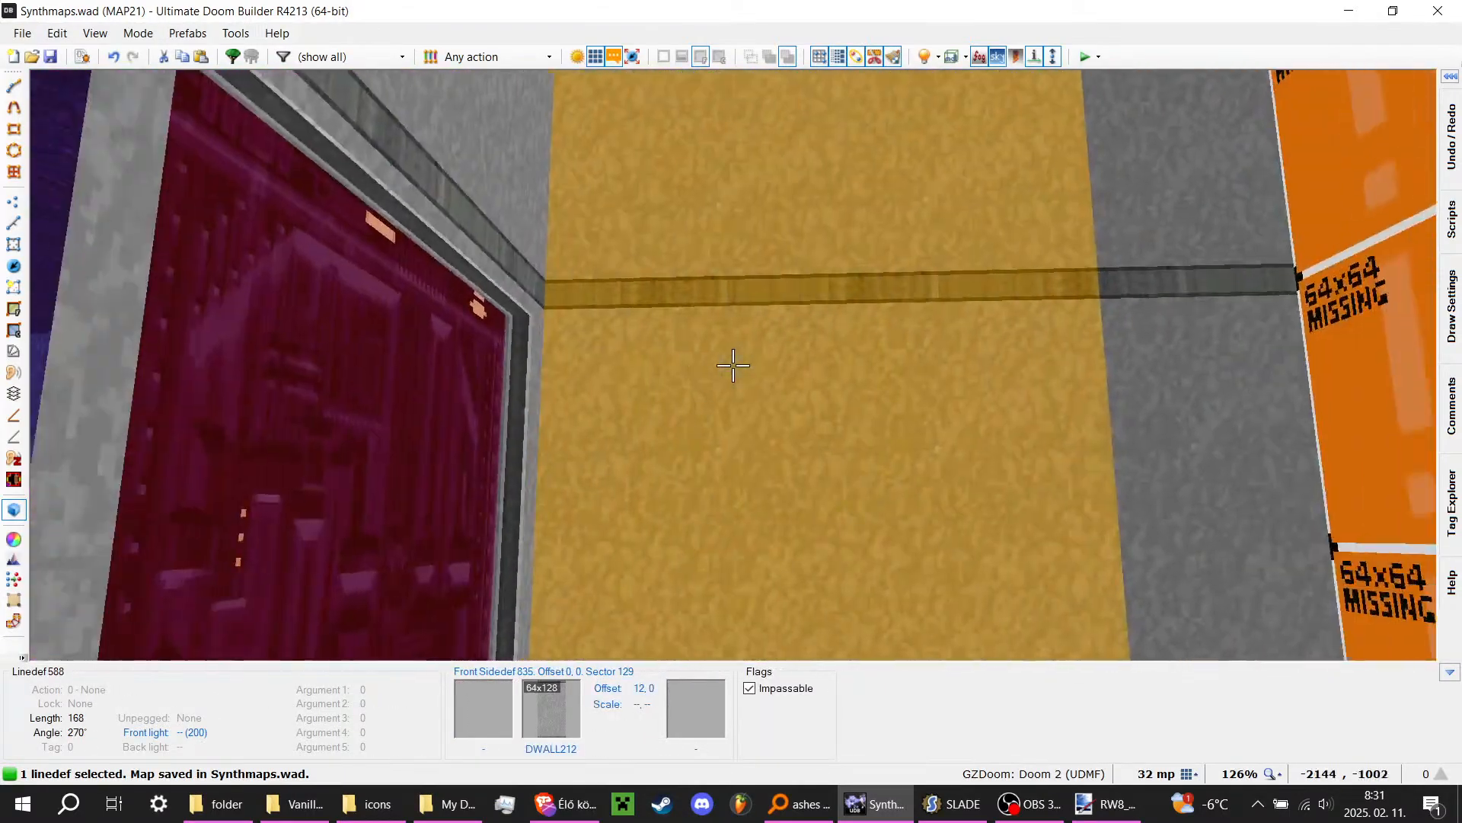
key("d")
key("e")
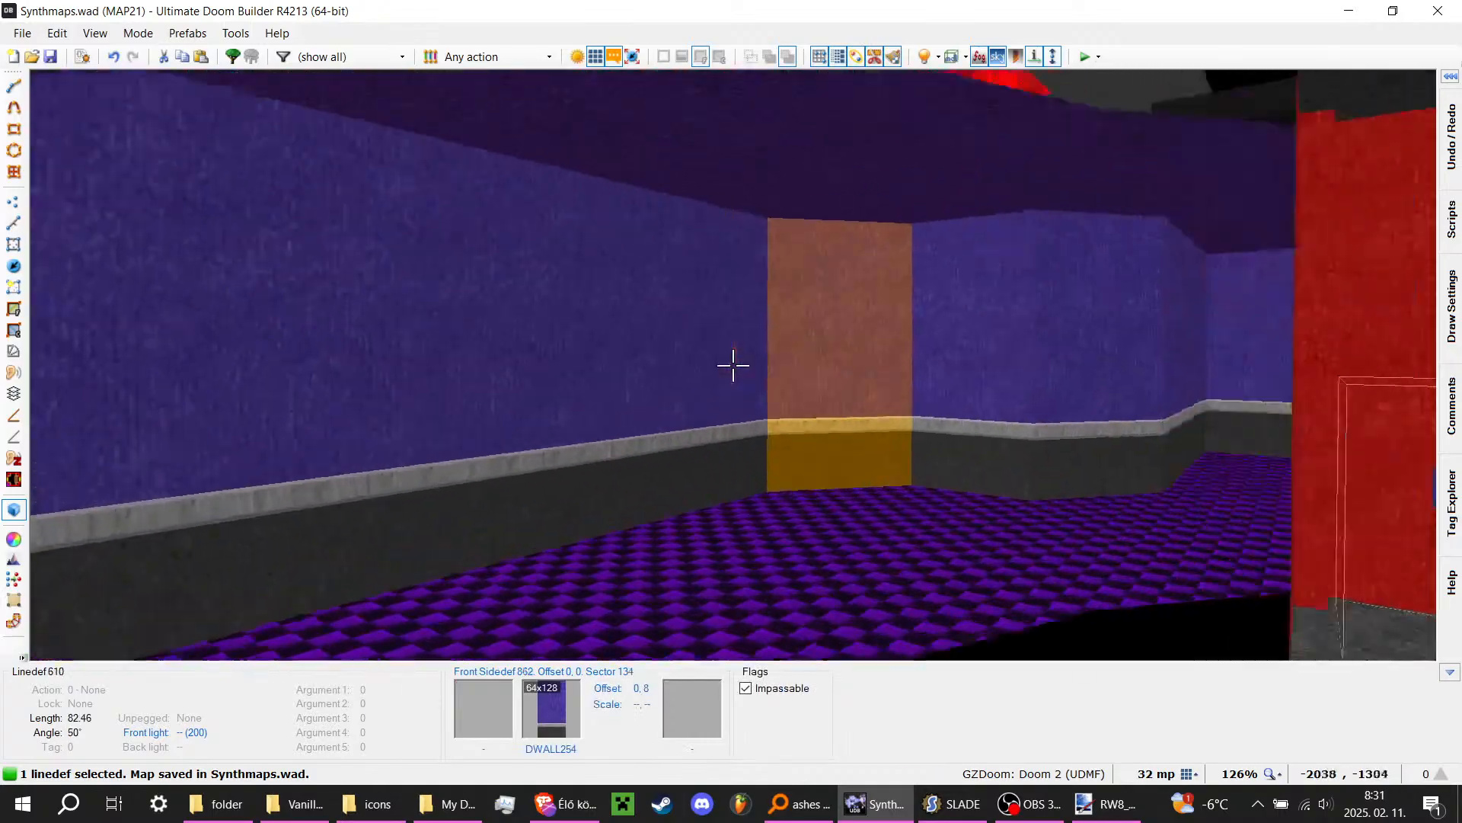
key("e")
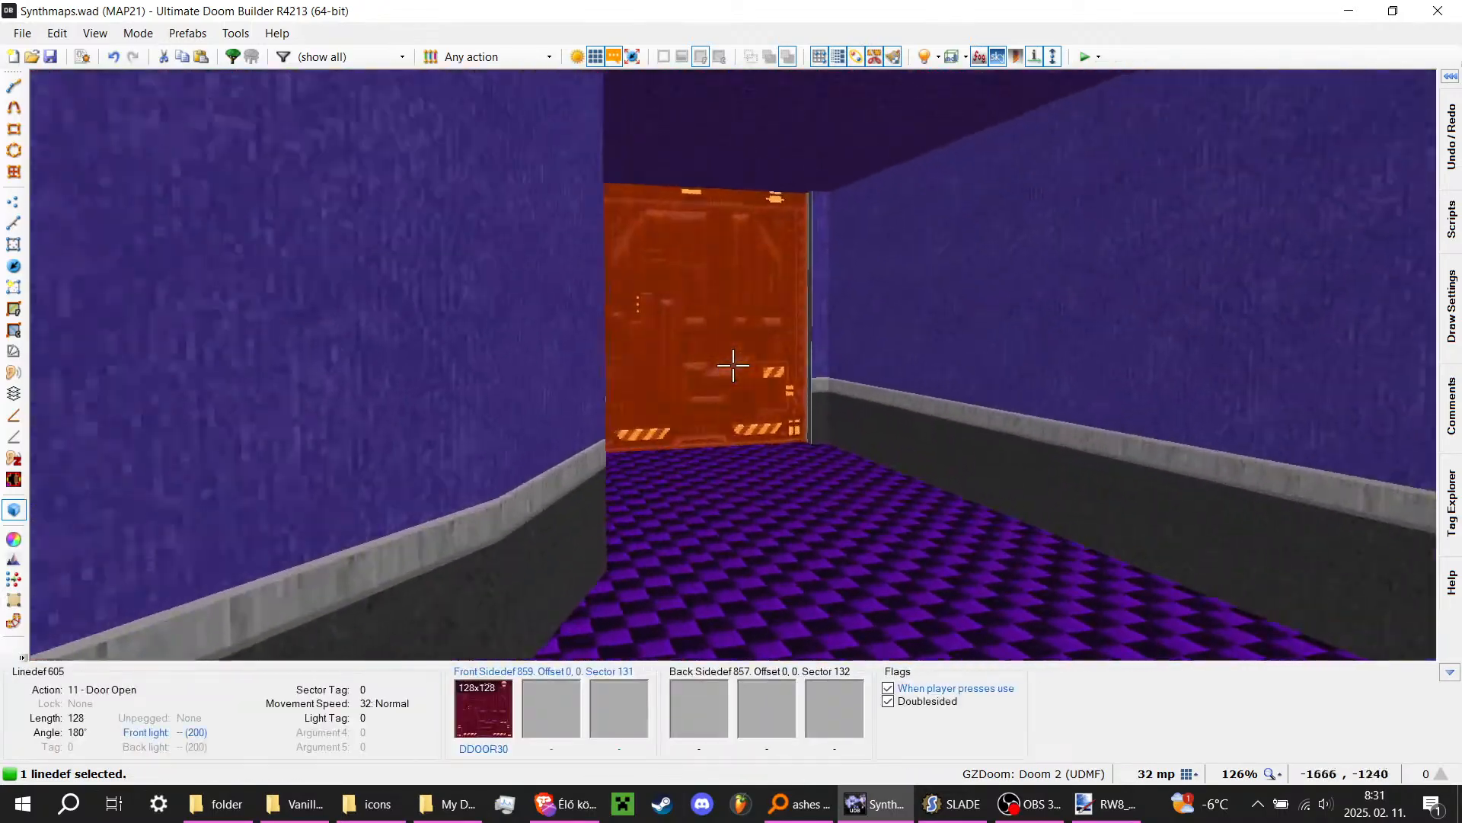
key("q")
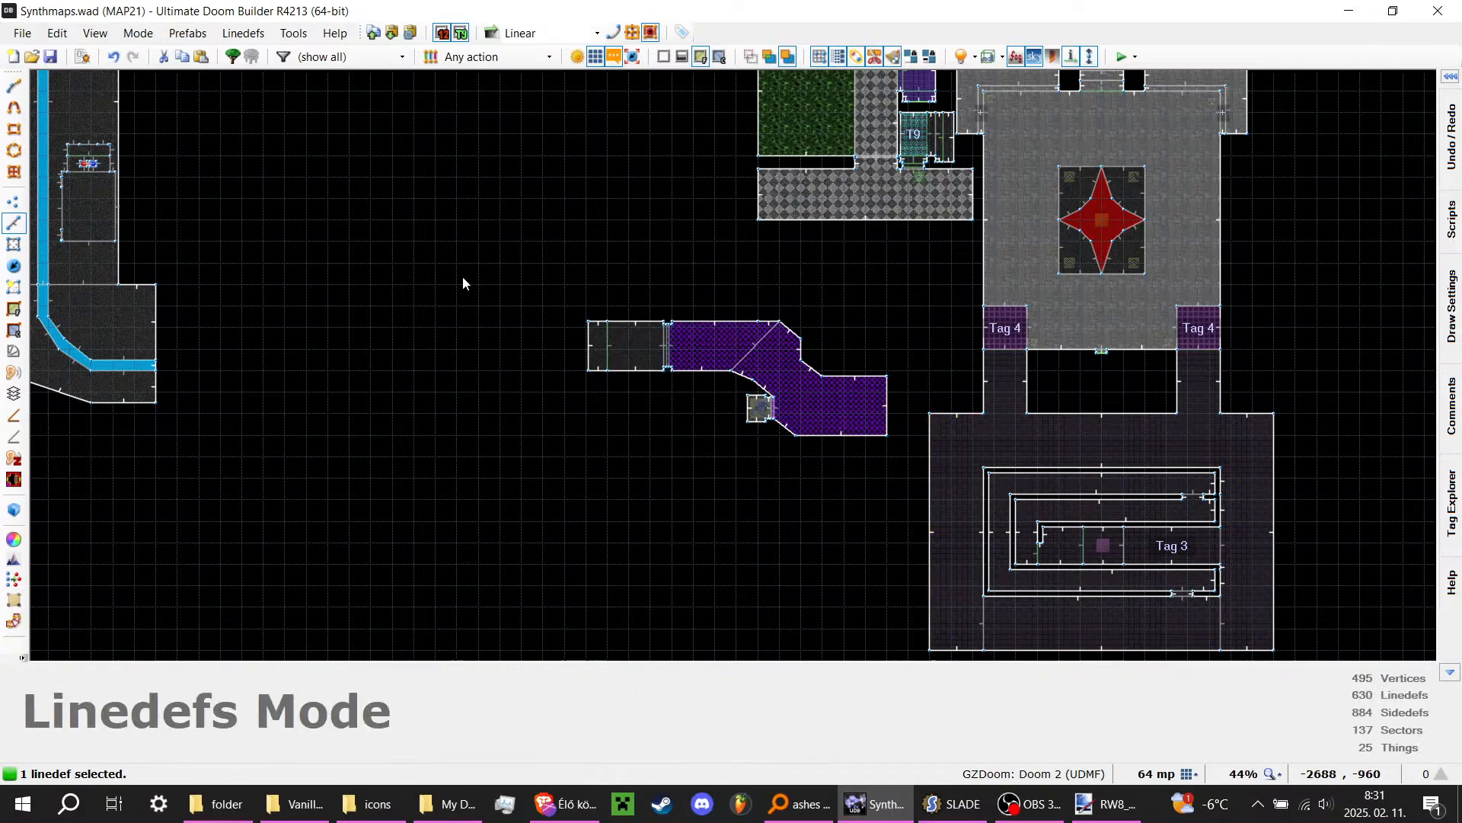
left_click_drag(480, 273, 567, 412)
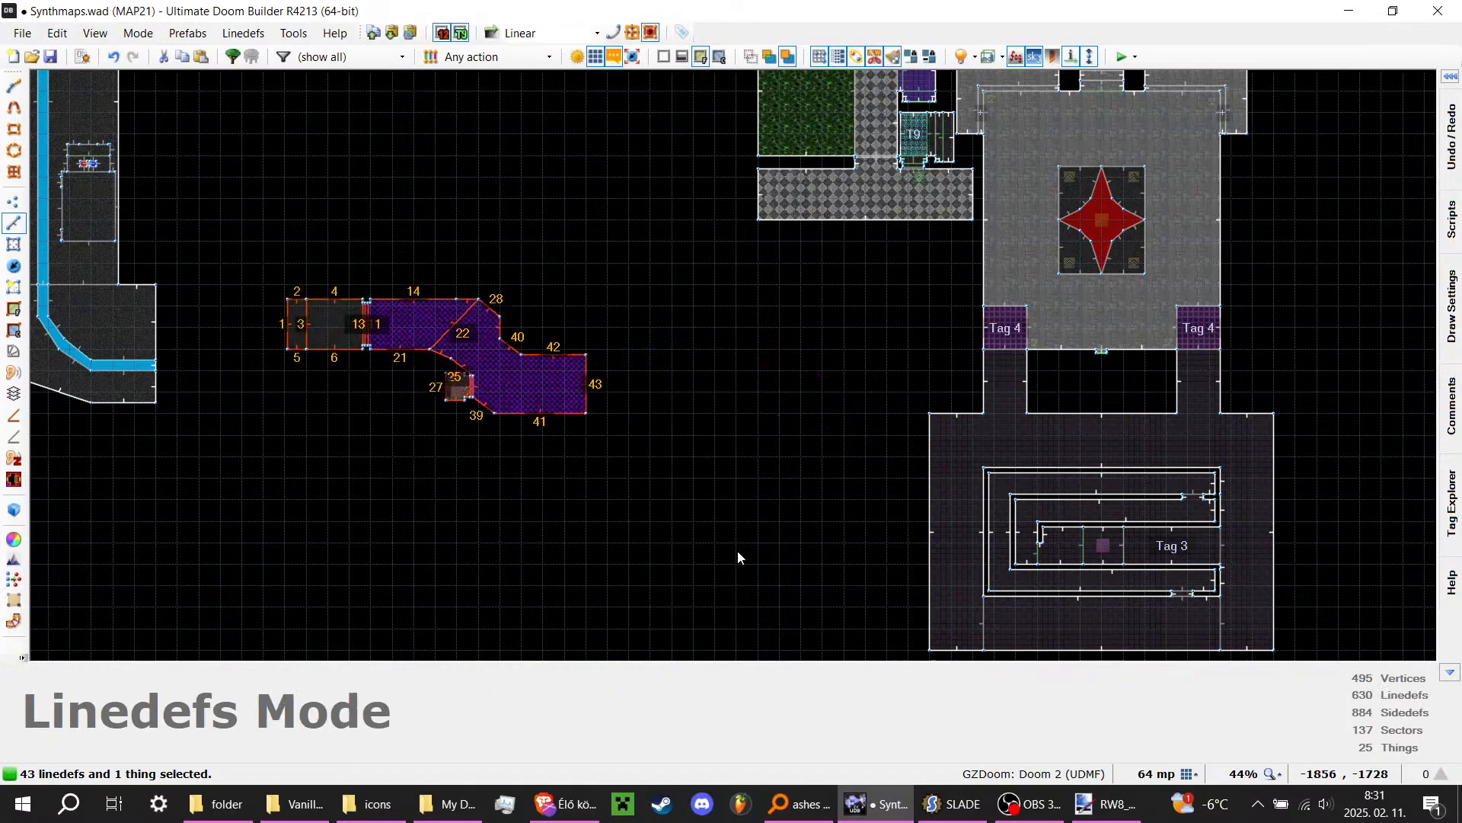
key("c")
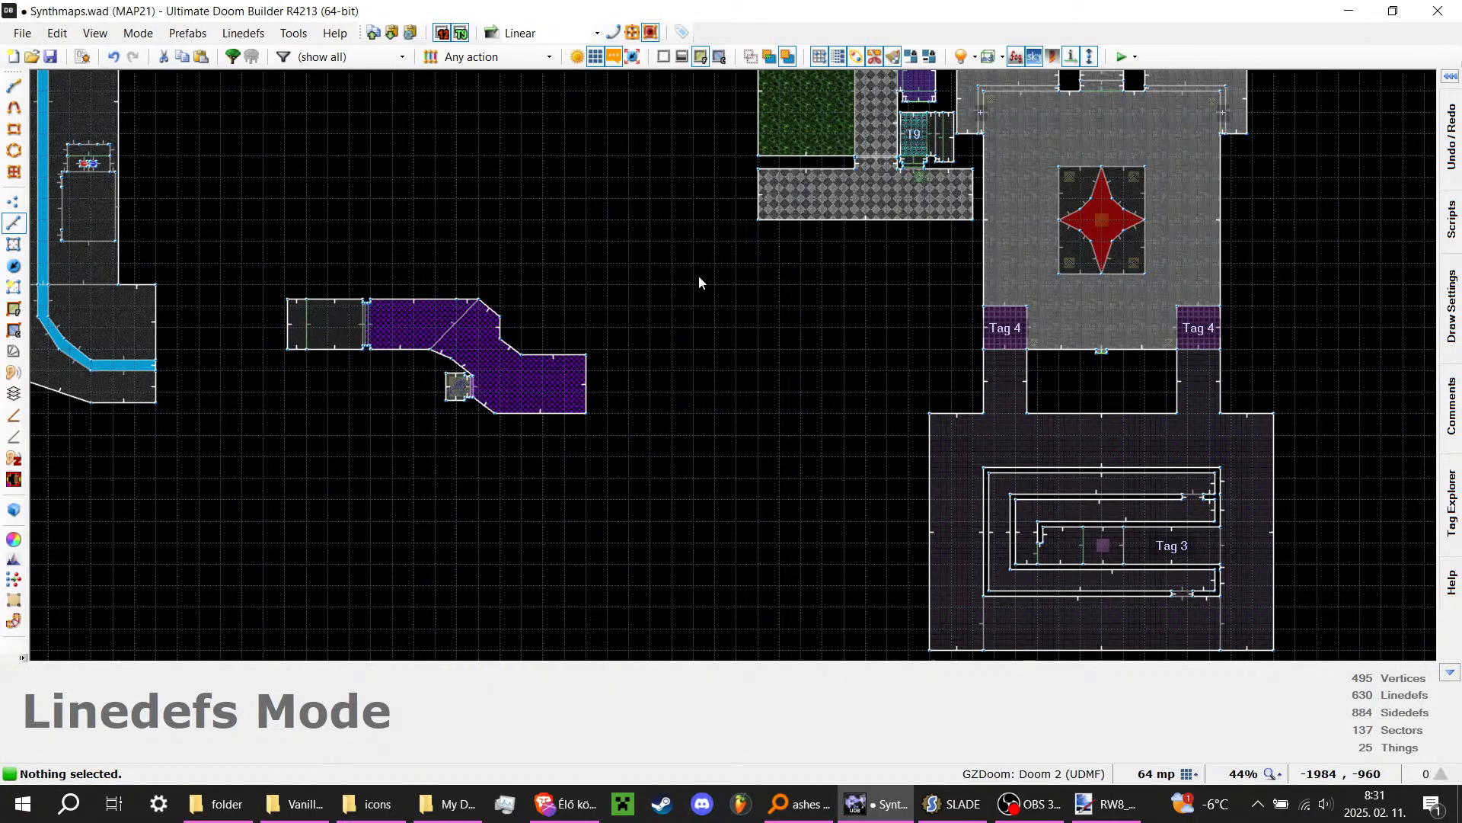
Step: Draw a room at the corridor's east end with 544-unit north and south walls, a 576-unit east wall and 45-unit angled segments
scroll(644, 396, "up", 2)
scroll(501, 413, "up", 4)
scroll(701, 449, "down", 2)
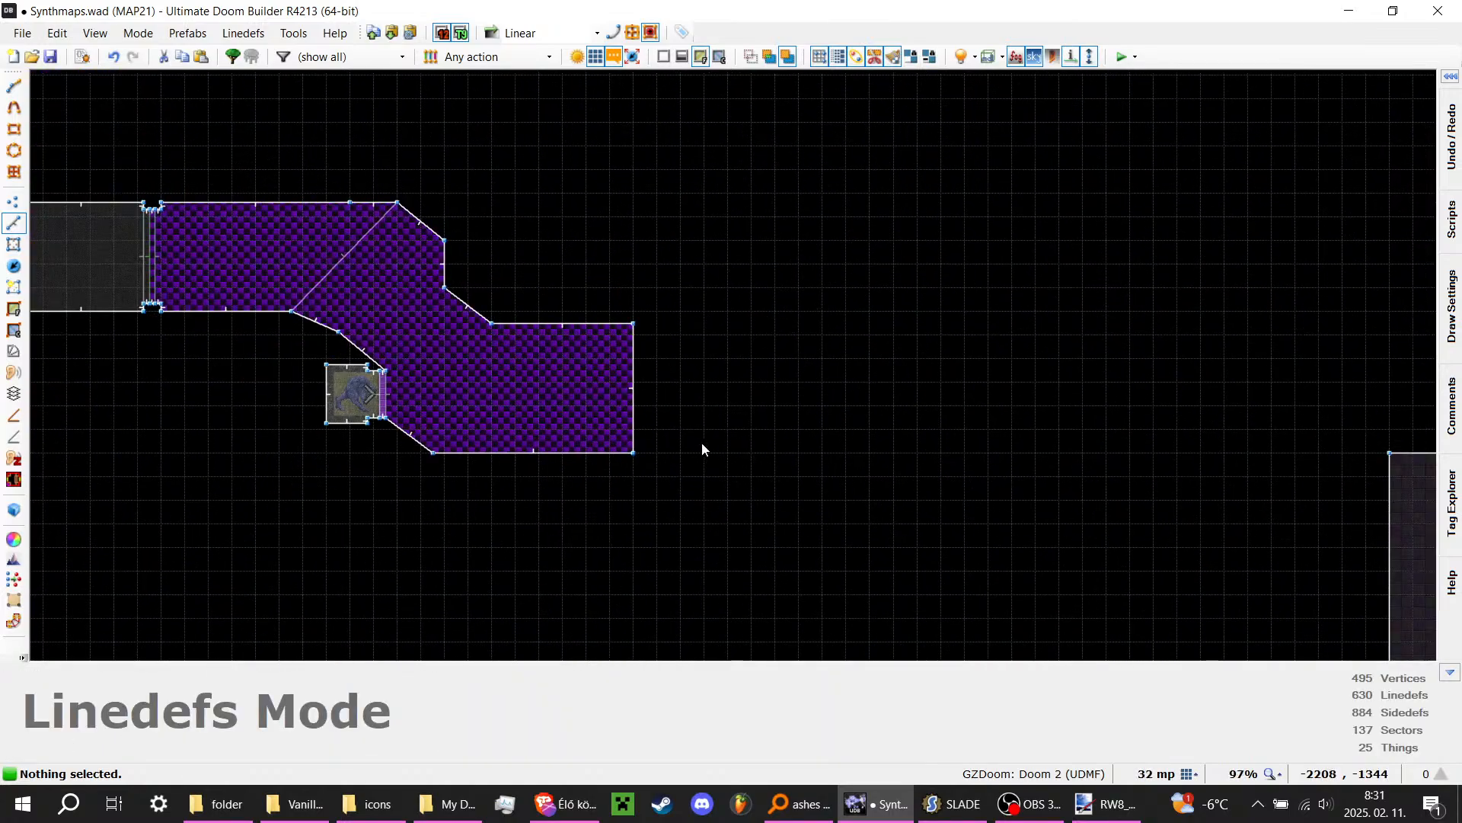
scroll(701, 449, "up", 1)
left_click(14, 85)
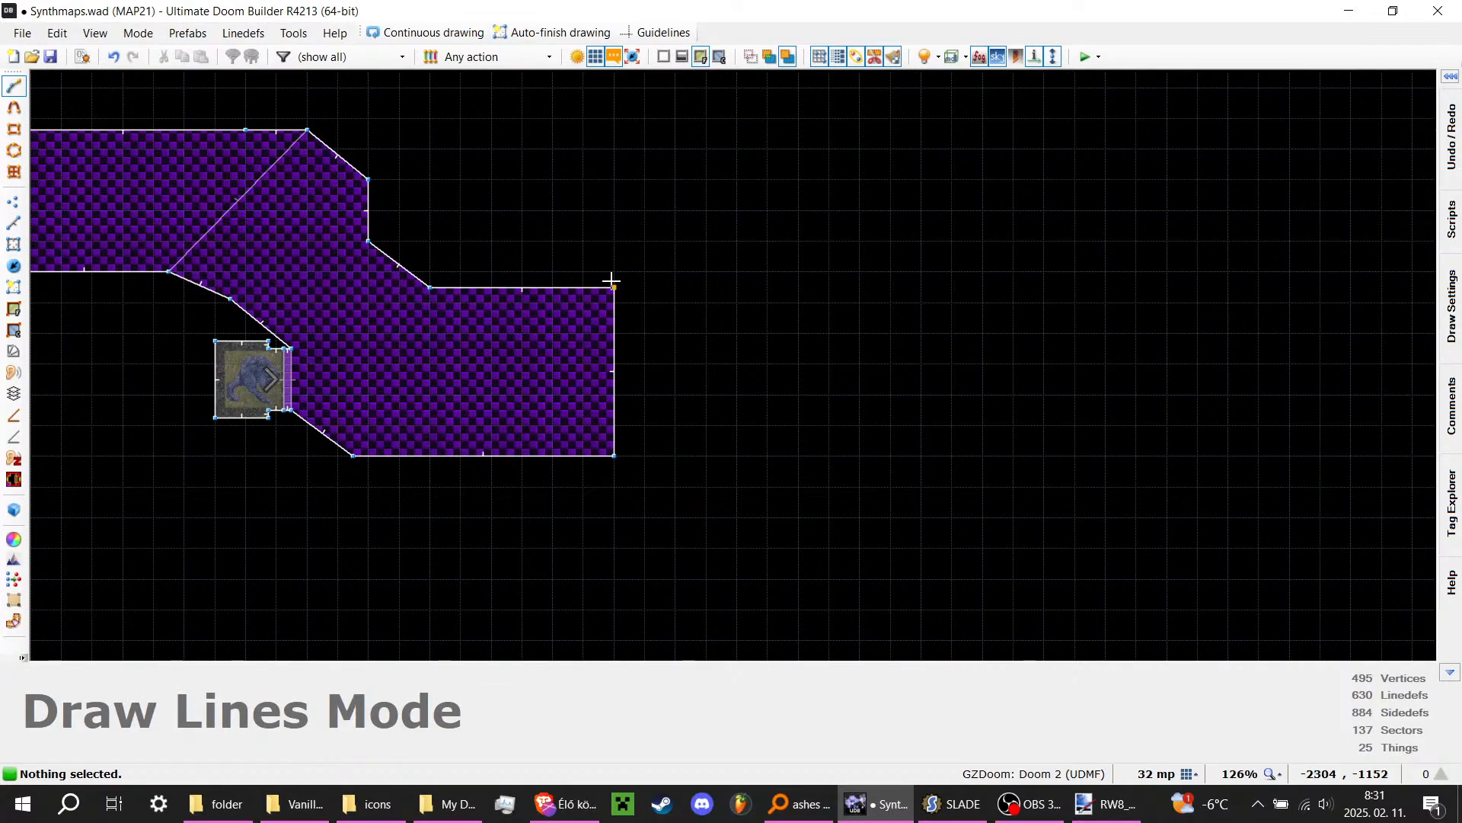
scroll(615, 213, "up", 2)
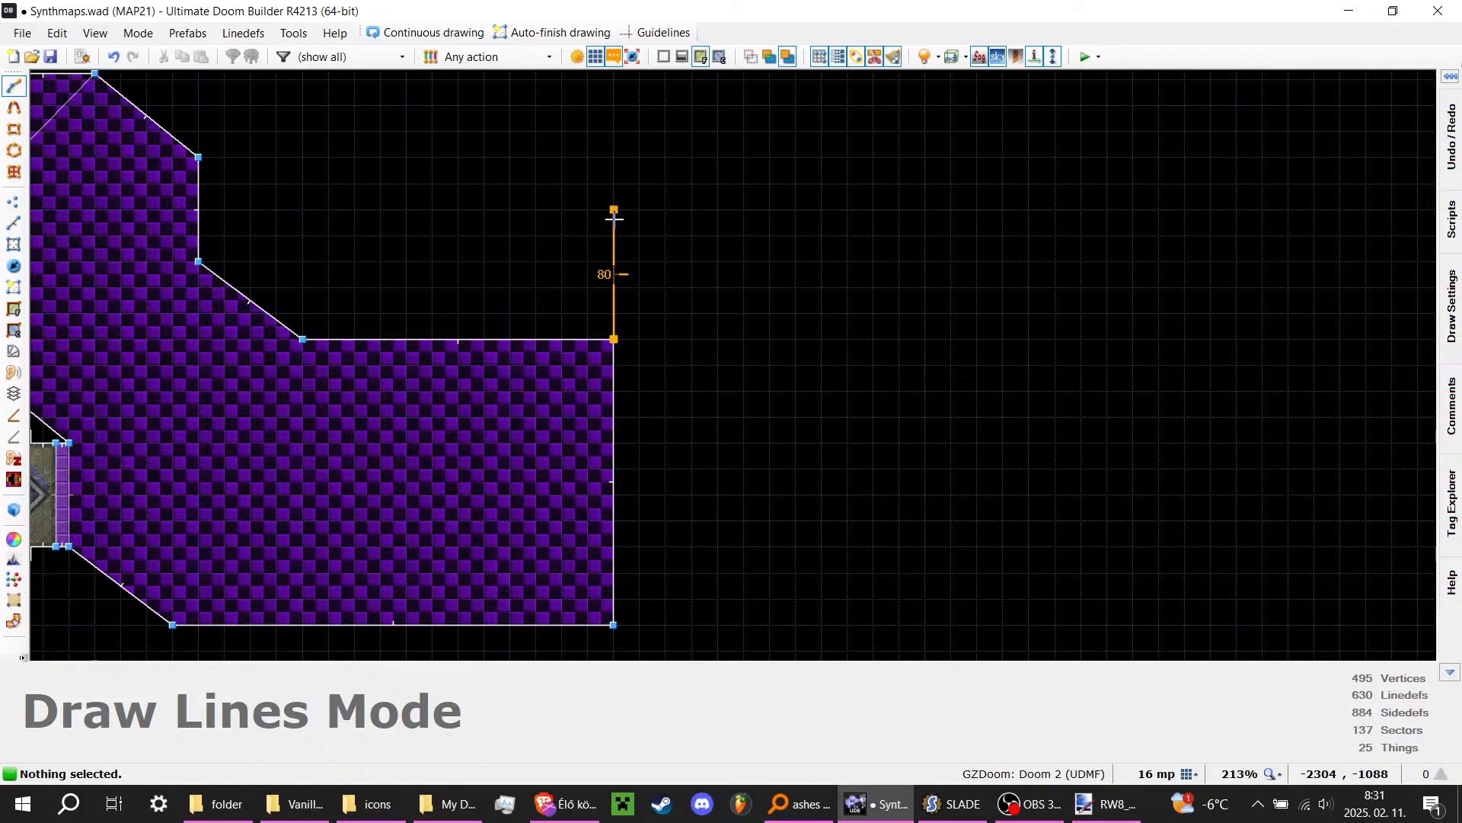
scroll(565, 256, "down", 1)
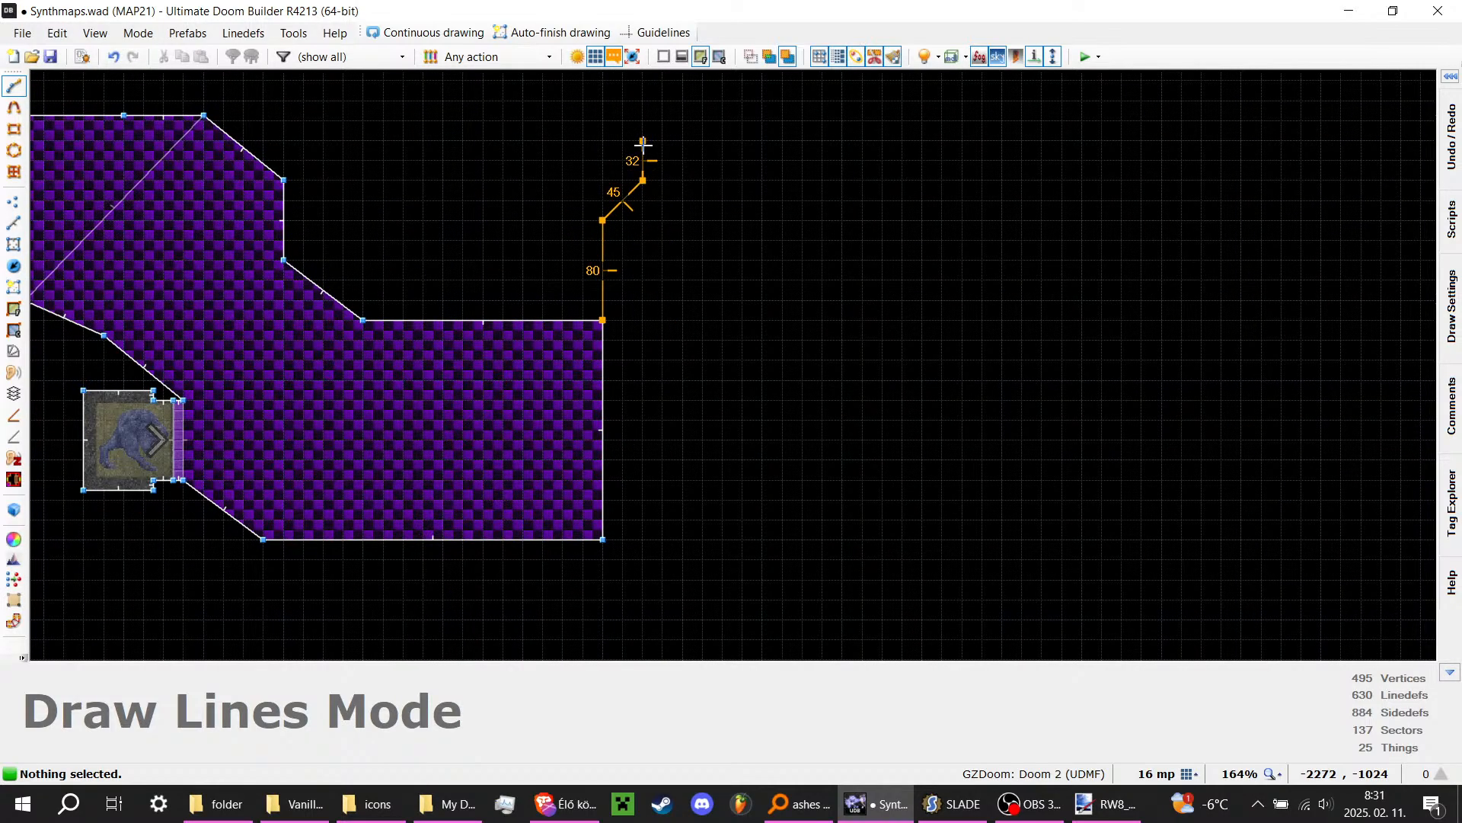
scroll(642, 143, "down", 2)
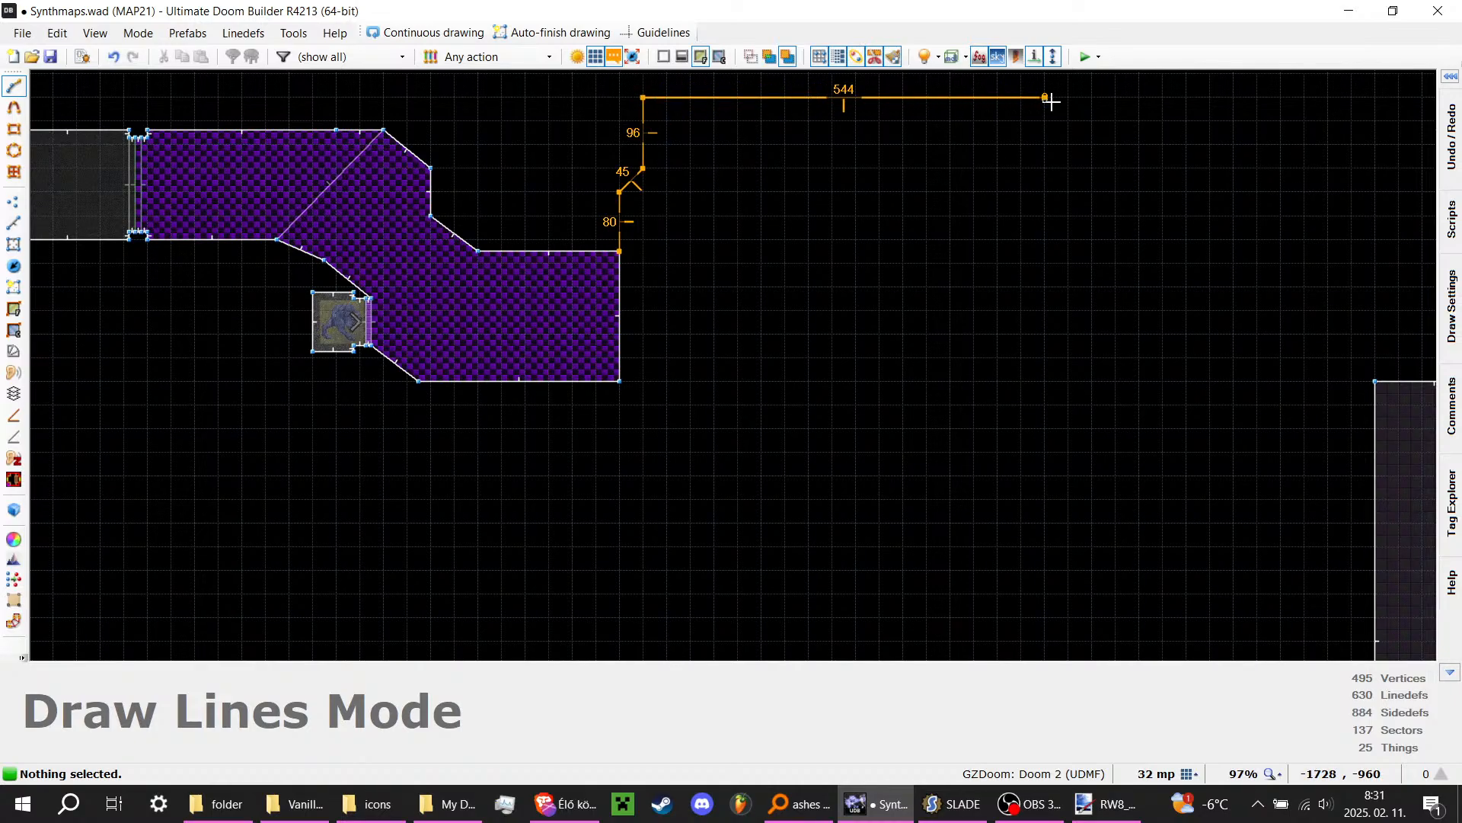
left_click(1052, 518)
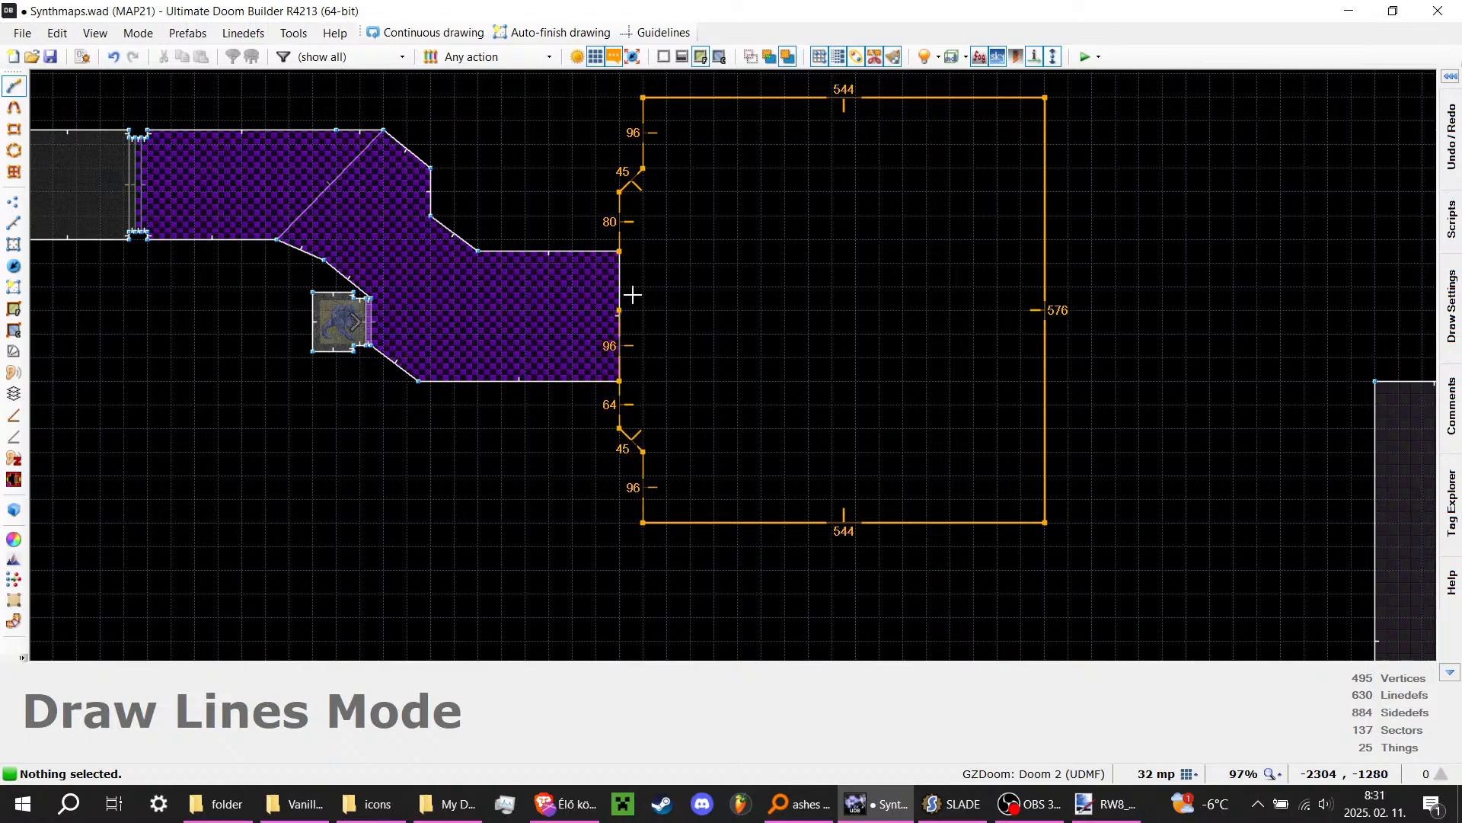
left_click(625, 242)
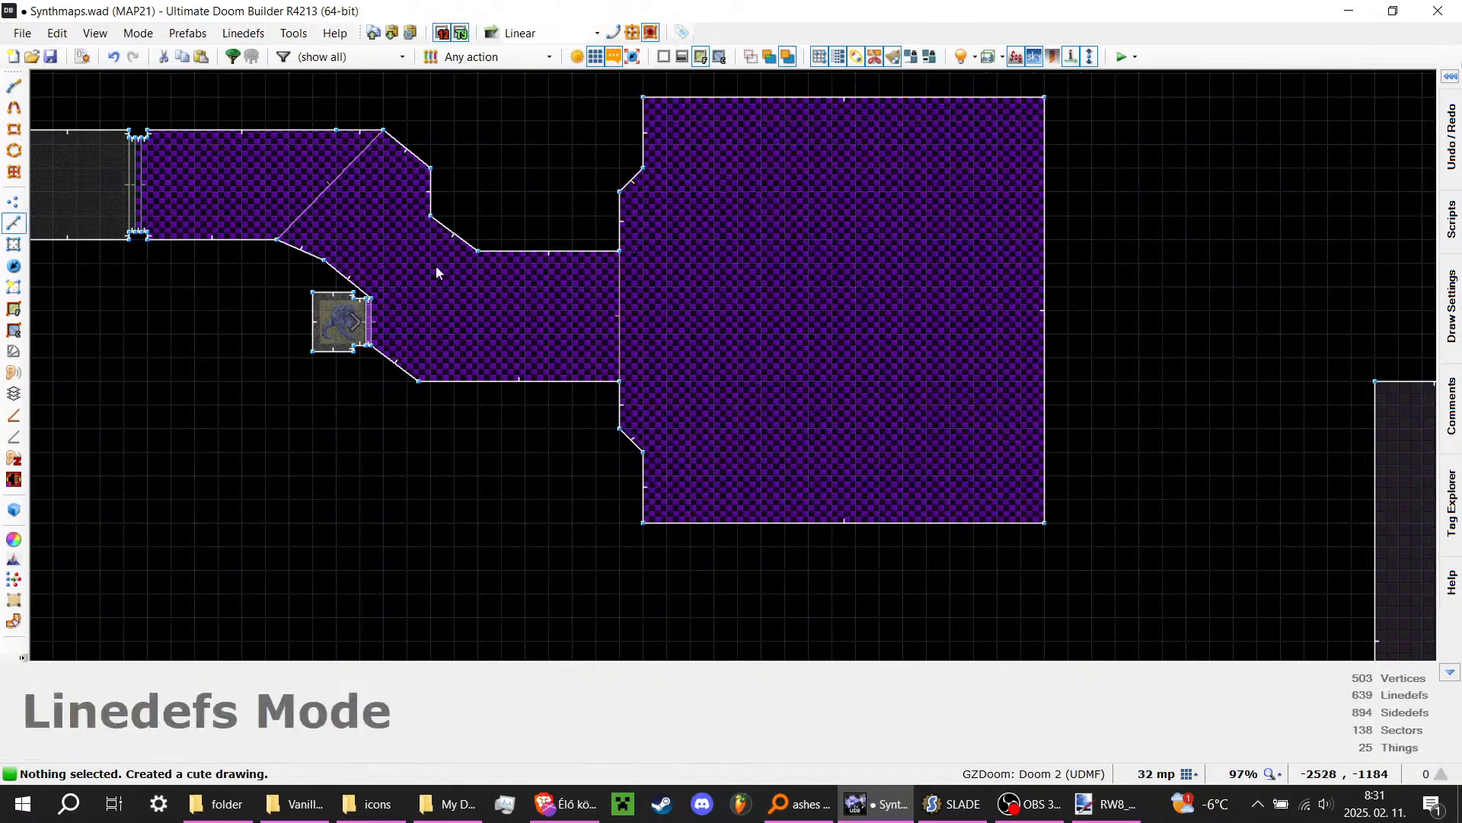
Step: Move the new room's southern vertices farther south so the straight wall below the corridor opening is 80 units long
left_click(13, 86)
left_click(13, 201)
mouse_move(1101, 626)
left_mouse_down()
mouse_move(591, 486)
mouse_move(607, 428)
left_mouse_up()
mouse_move(644, 523)
left_mouse_down()
mouse_move(642, 546)
mouse_move(644, 525)
left_mouse_up()
scroll(641, 545, "up", 1)
scroll(641, 524, "up", 1)
key("c")
scroll(810, 385, "down", 2)
Step: Raise the new room's ceiling to a height of -144 in the 3D view
key("q")
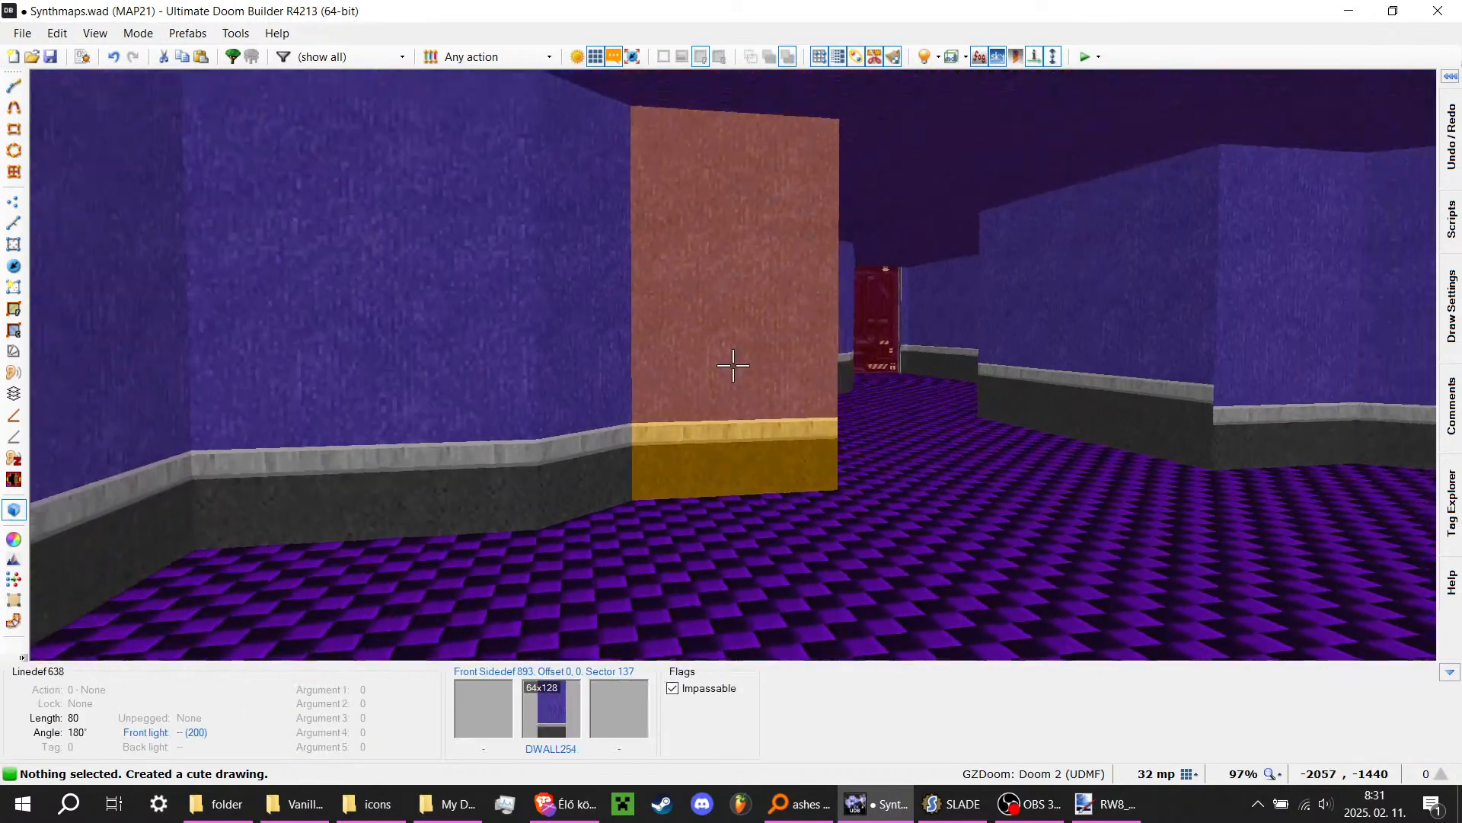
key("d")
left_click(733, 366)
scroll(733, 365, "up", 11)
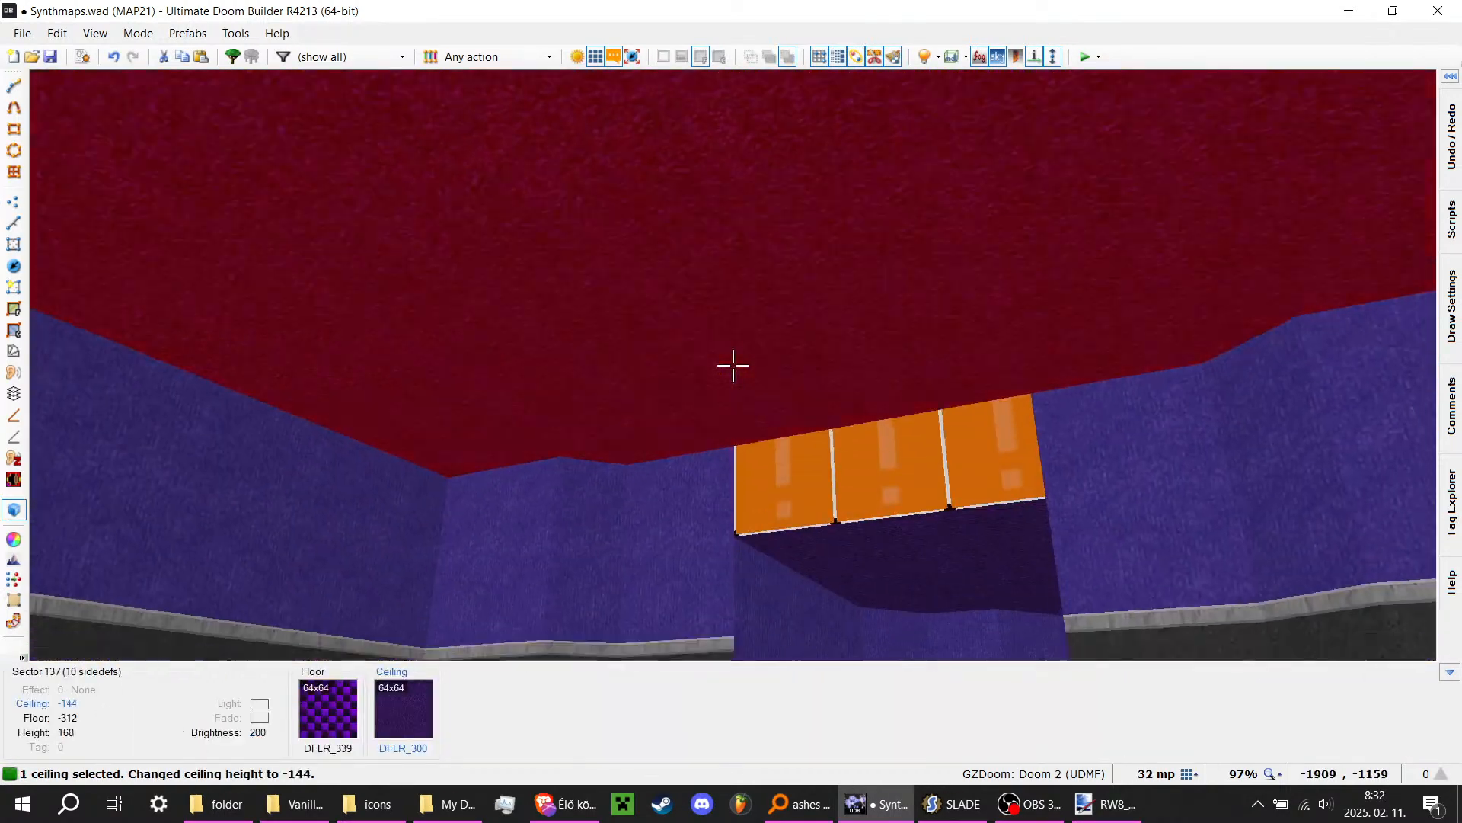
Step: Raise the new room's ceiling to a height of -128 and clear the ceiling selection
scroll(733, 365, "down", 3)
key("w")
key("d")
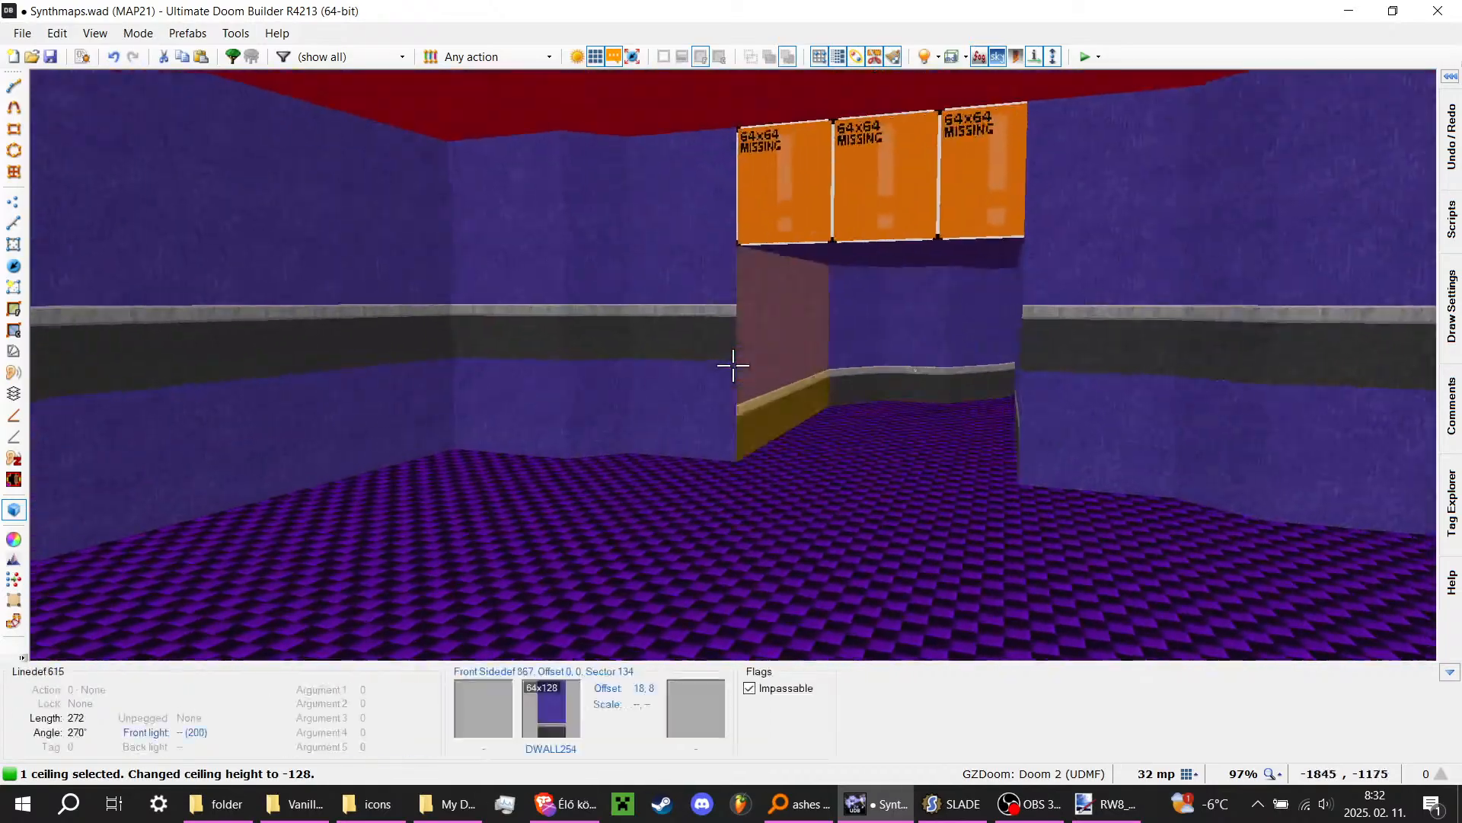
key("c")
Step: Assign texture DWALL132 to the front middle of the 80-unit wall beside the corridor opening
right_click(733, 366)
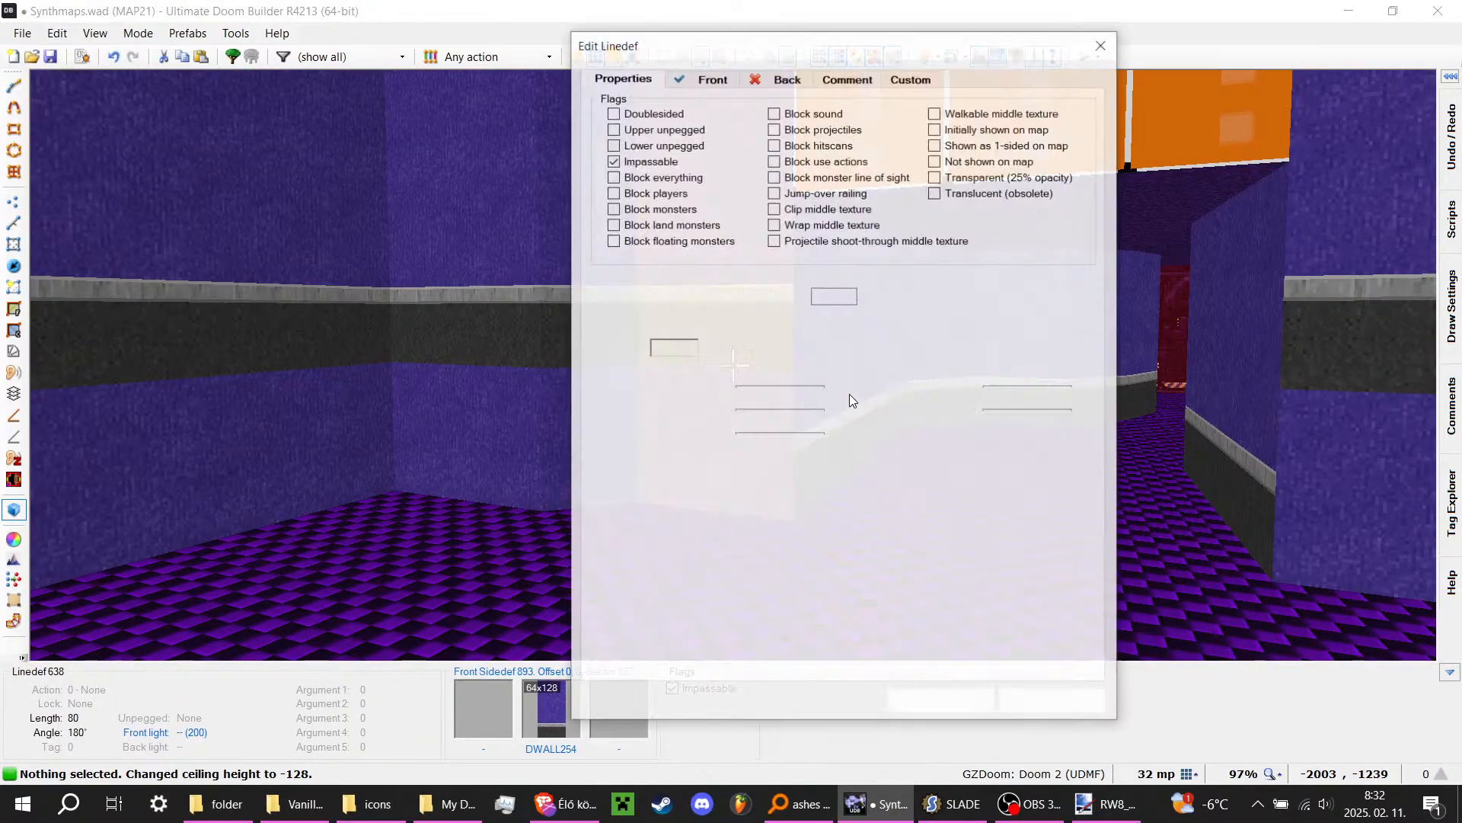
left_click(712, 78)
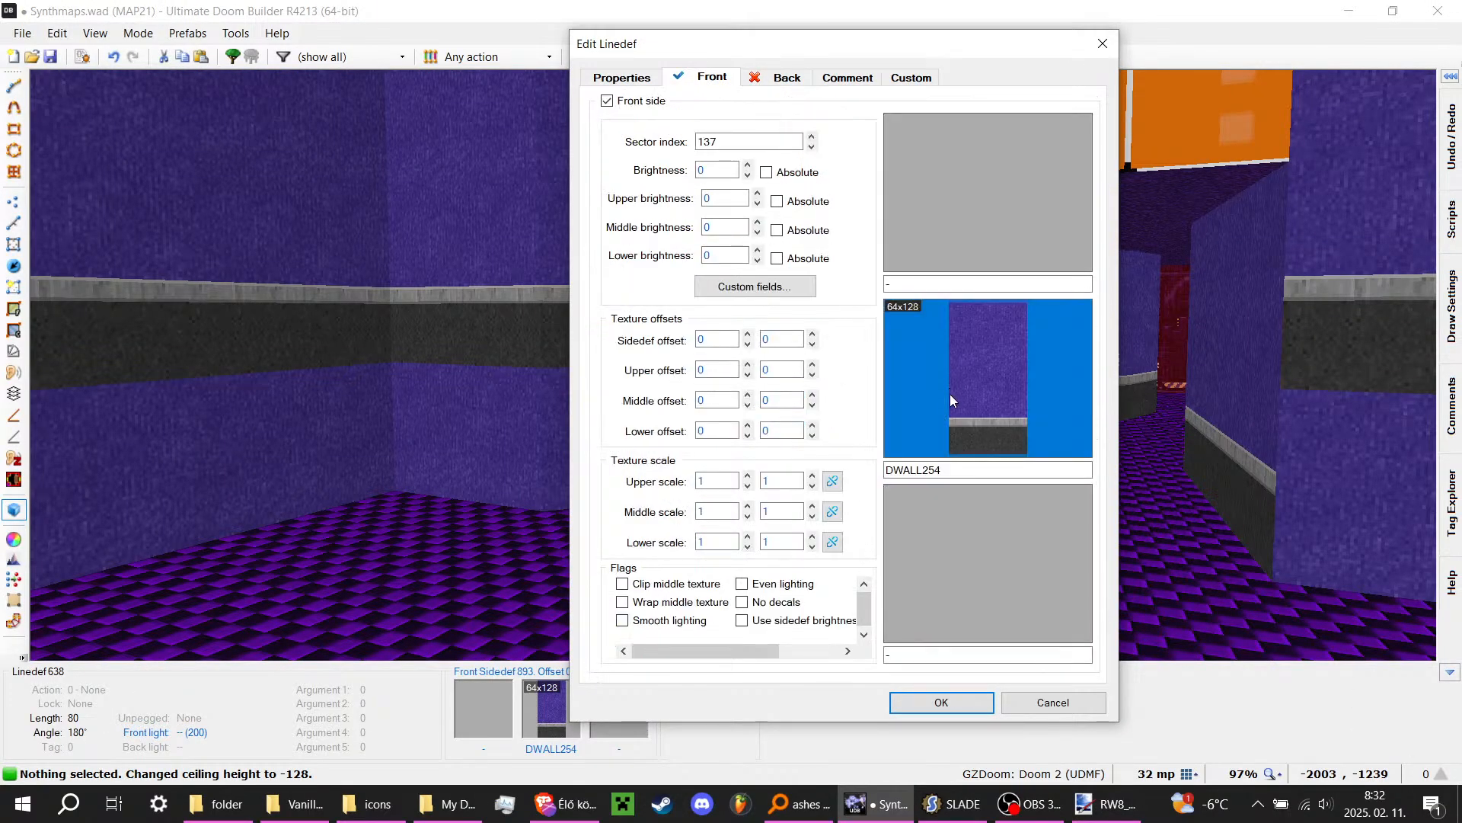
left_click(952, 411)
type("DWA")
scroll(853, 383, "down", 14)
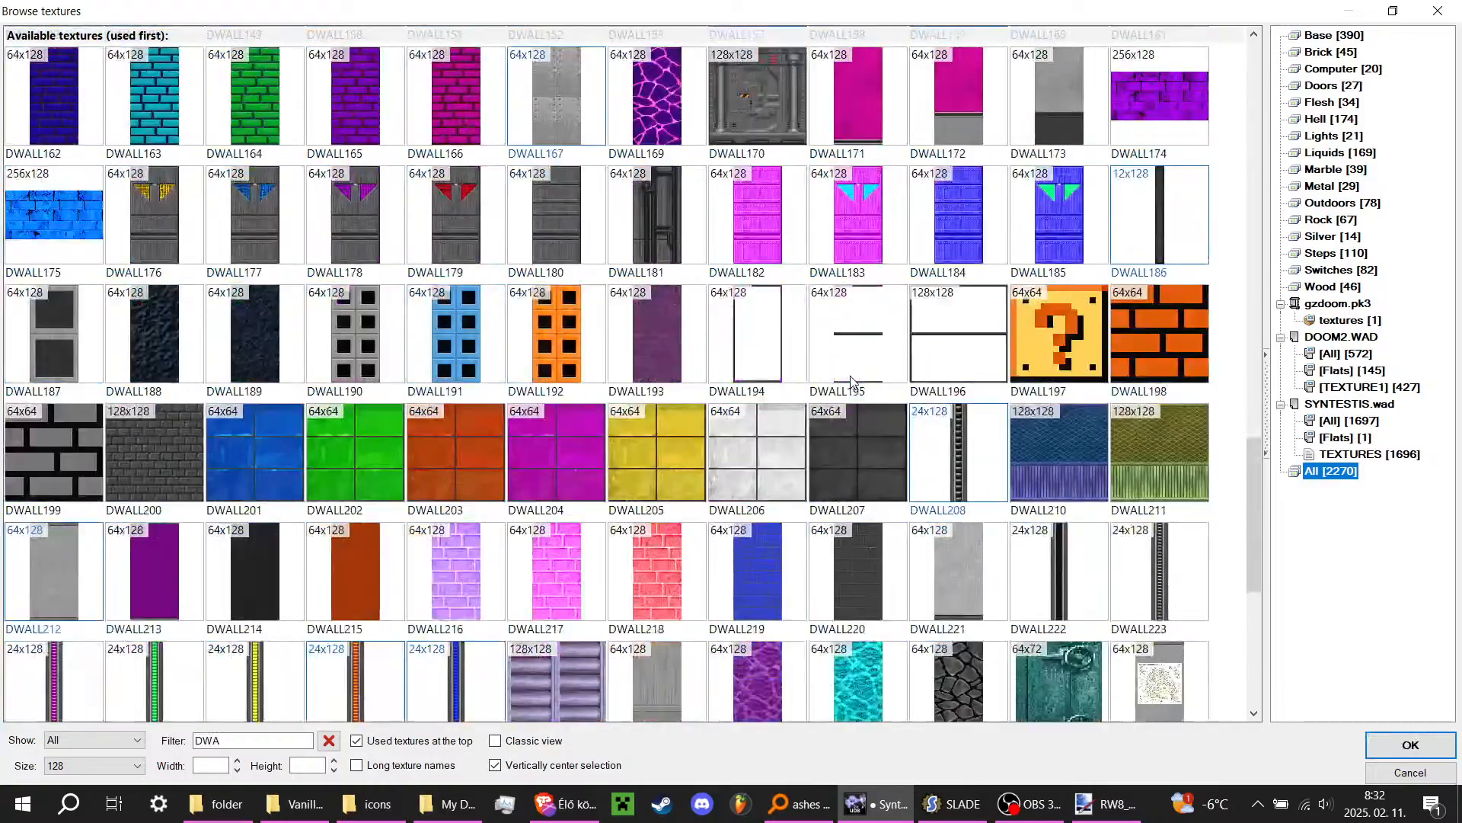
scroll(852, 382, "down", 5)
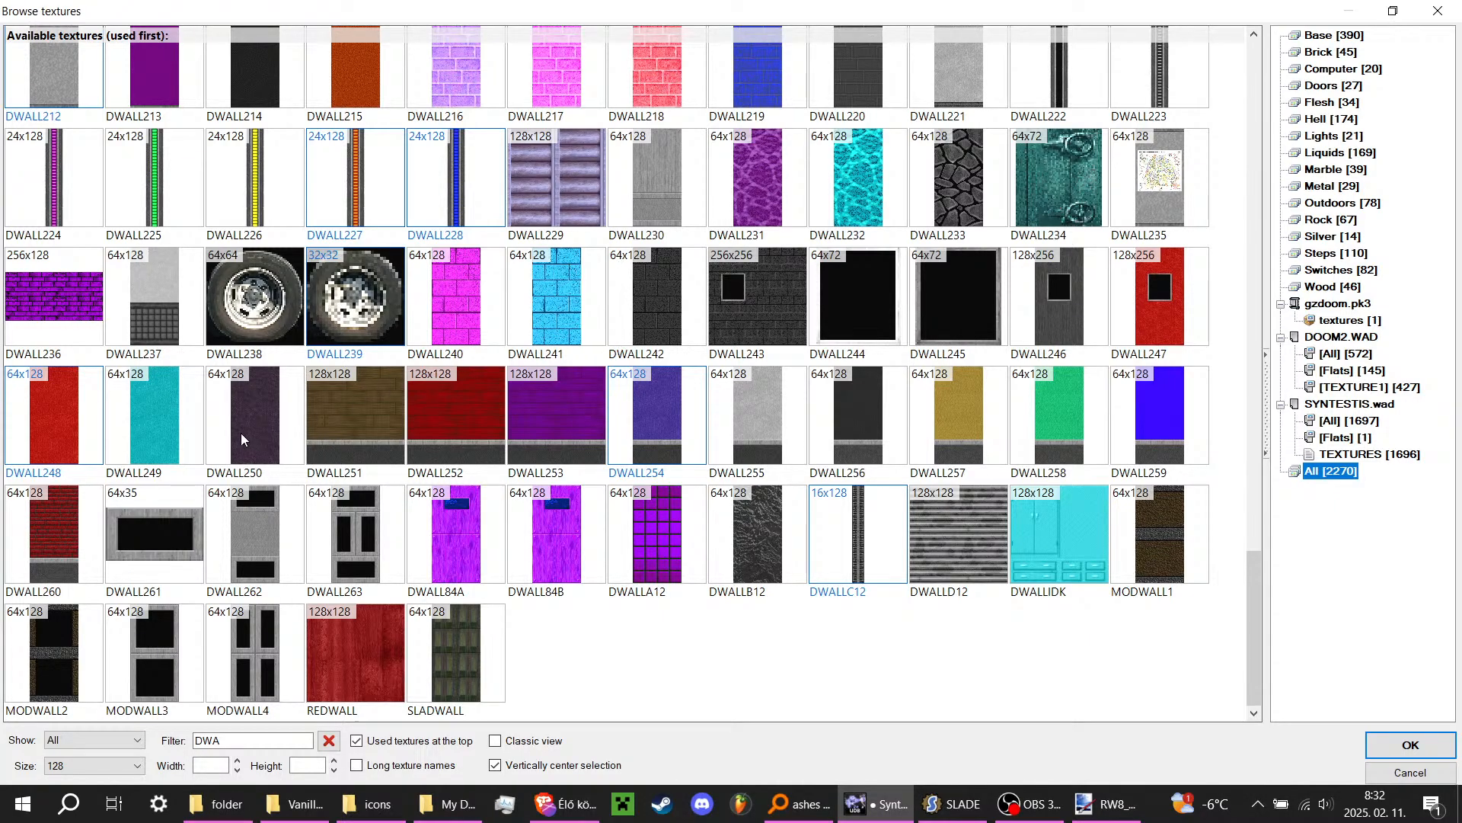
scroll(295, 364, "up", 2)
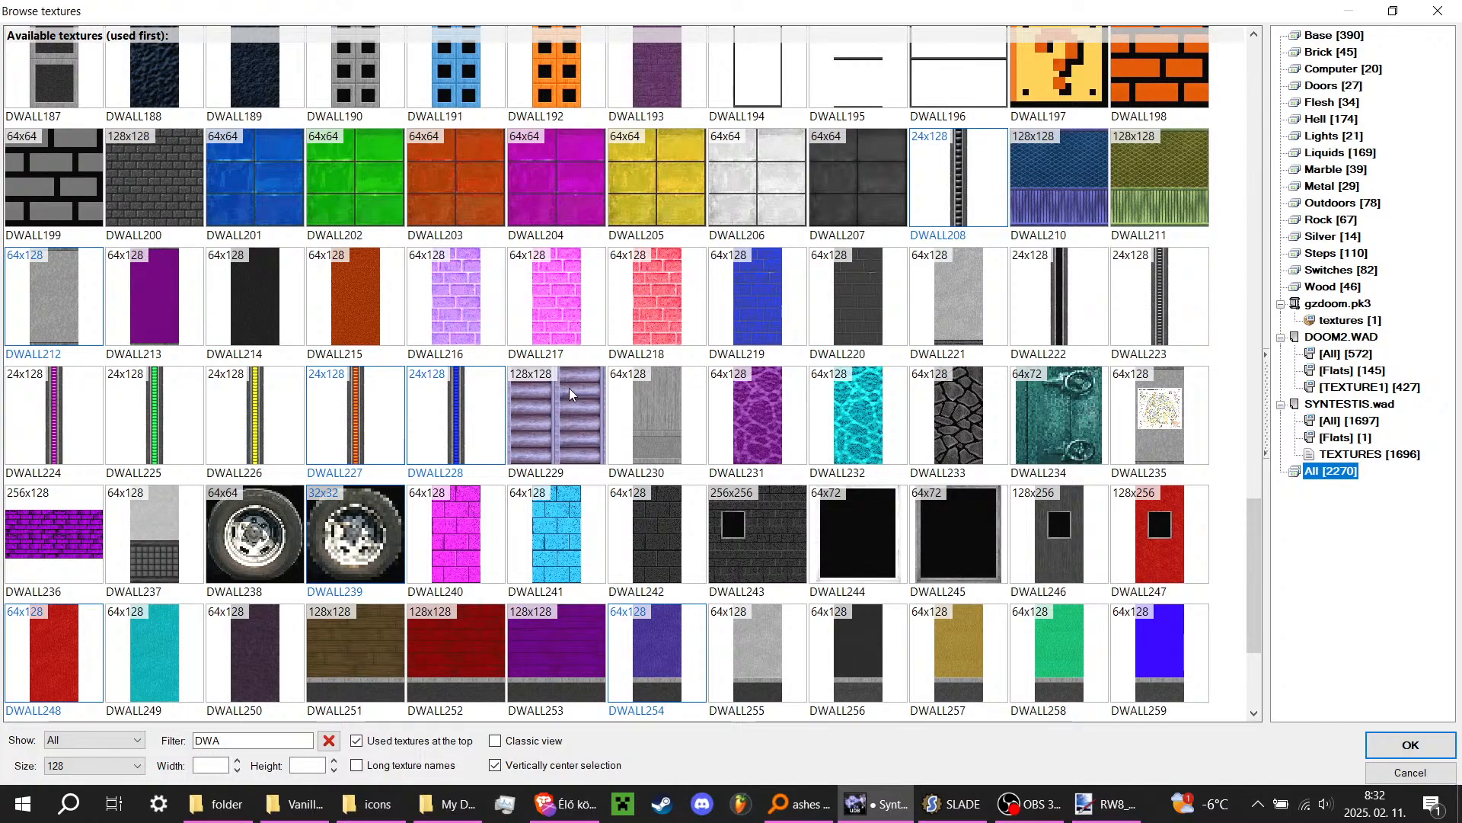
scroll(569, 387, "up", 1)
scroll(665, 407, "up", 5)
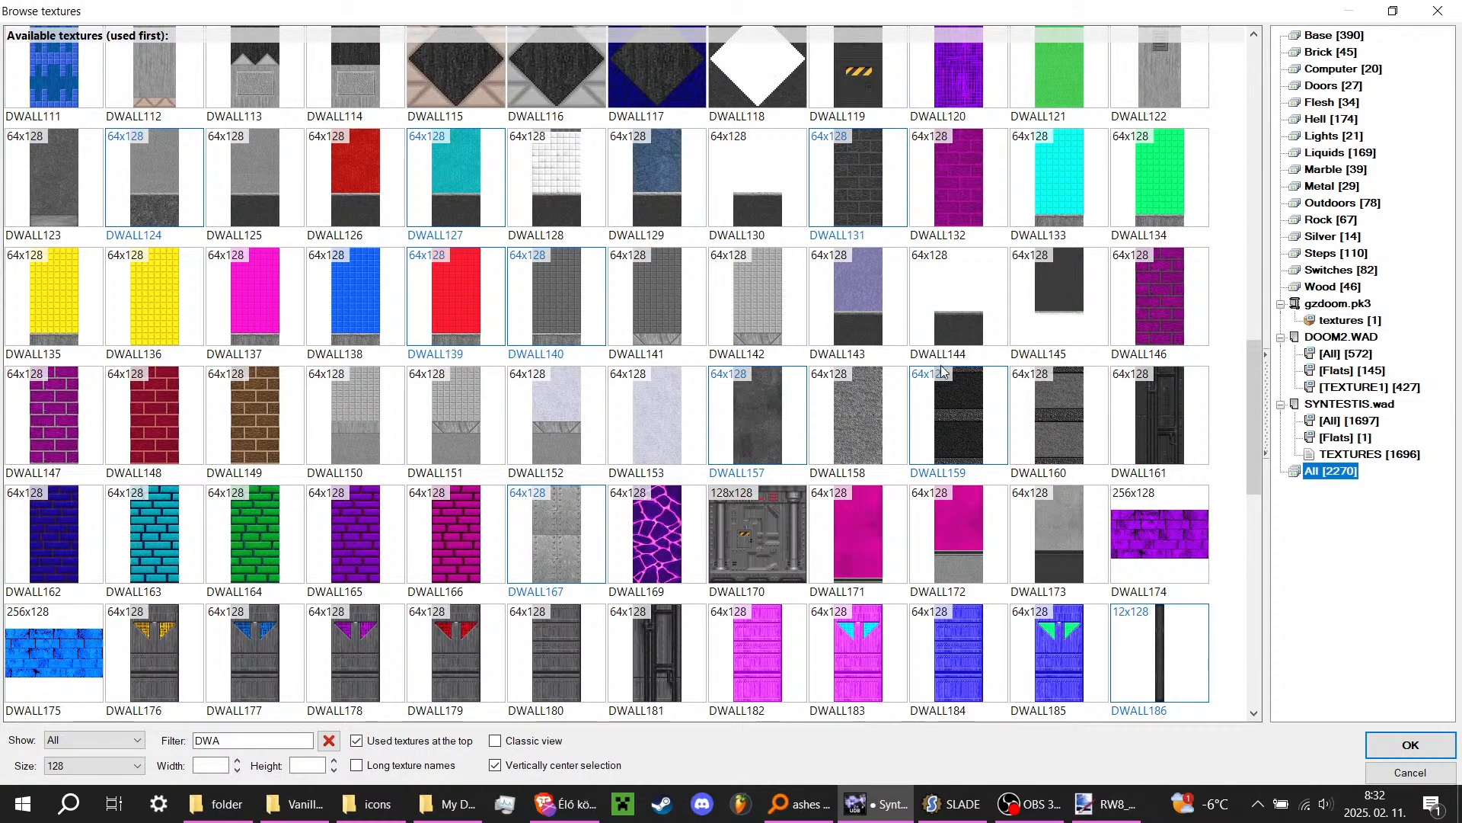
double_click(941, 203)
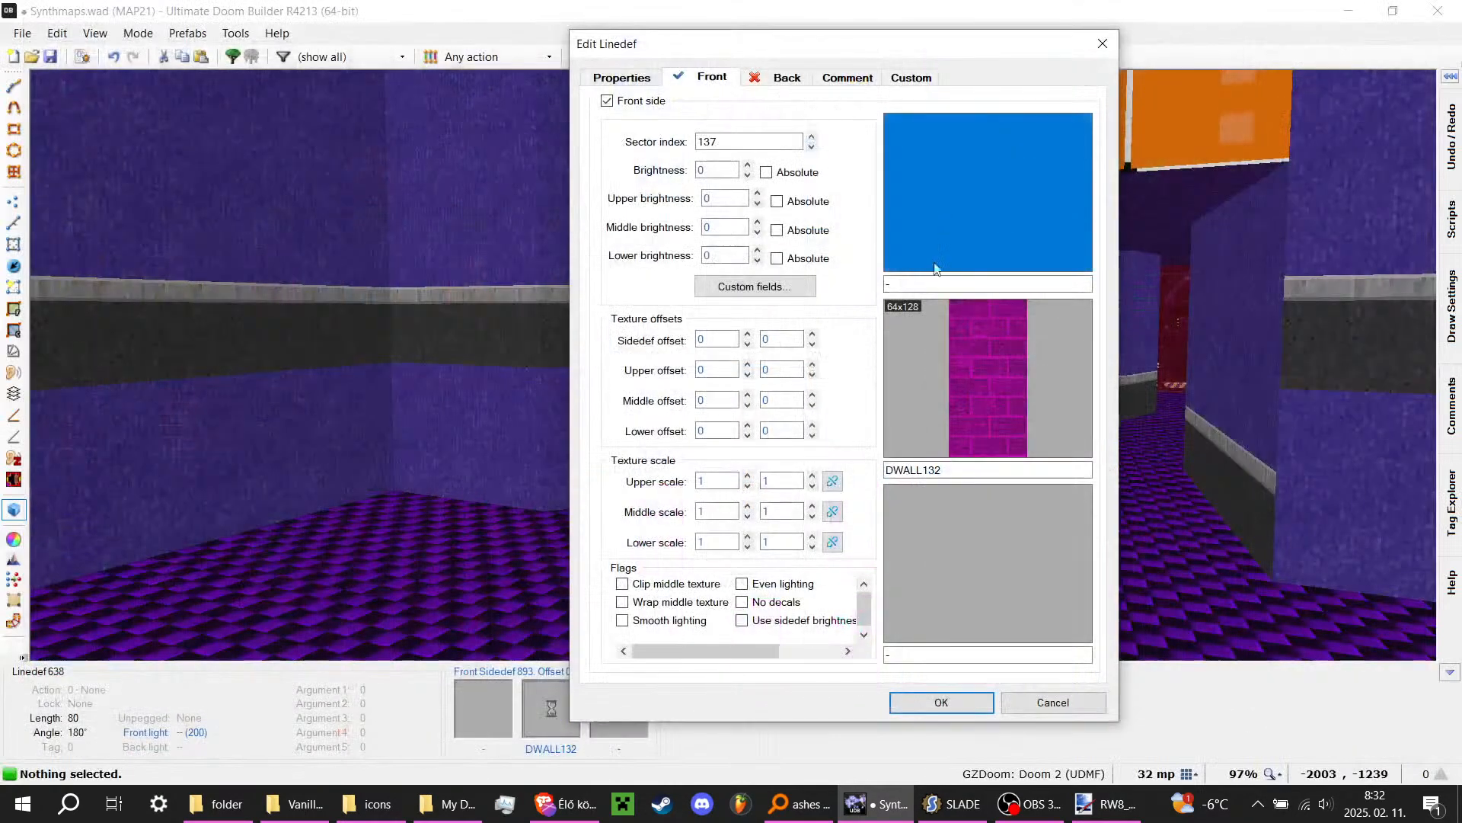
left_click(924, 699)
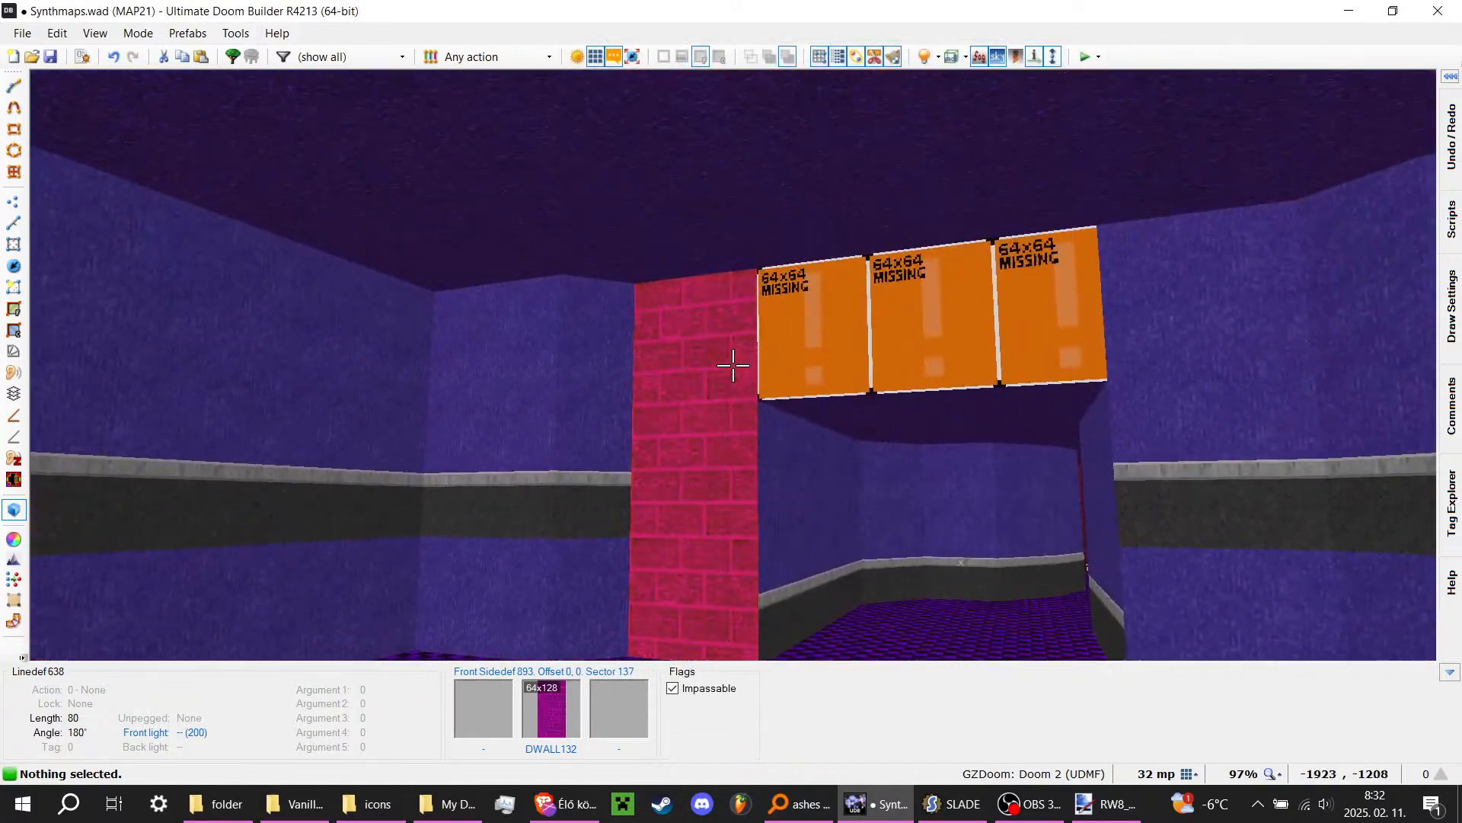
Step: Lower the new room's floor to a height of -320
key("d")
key("e")
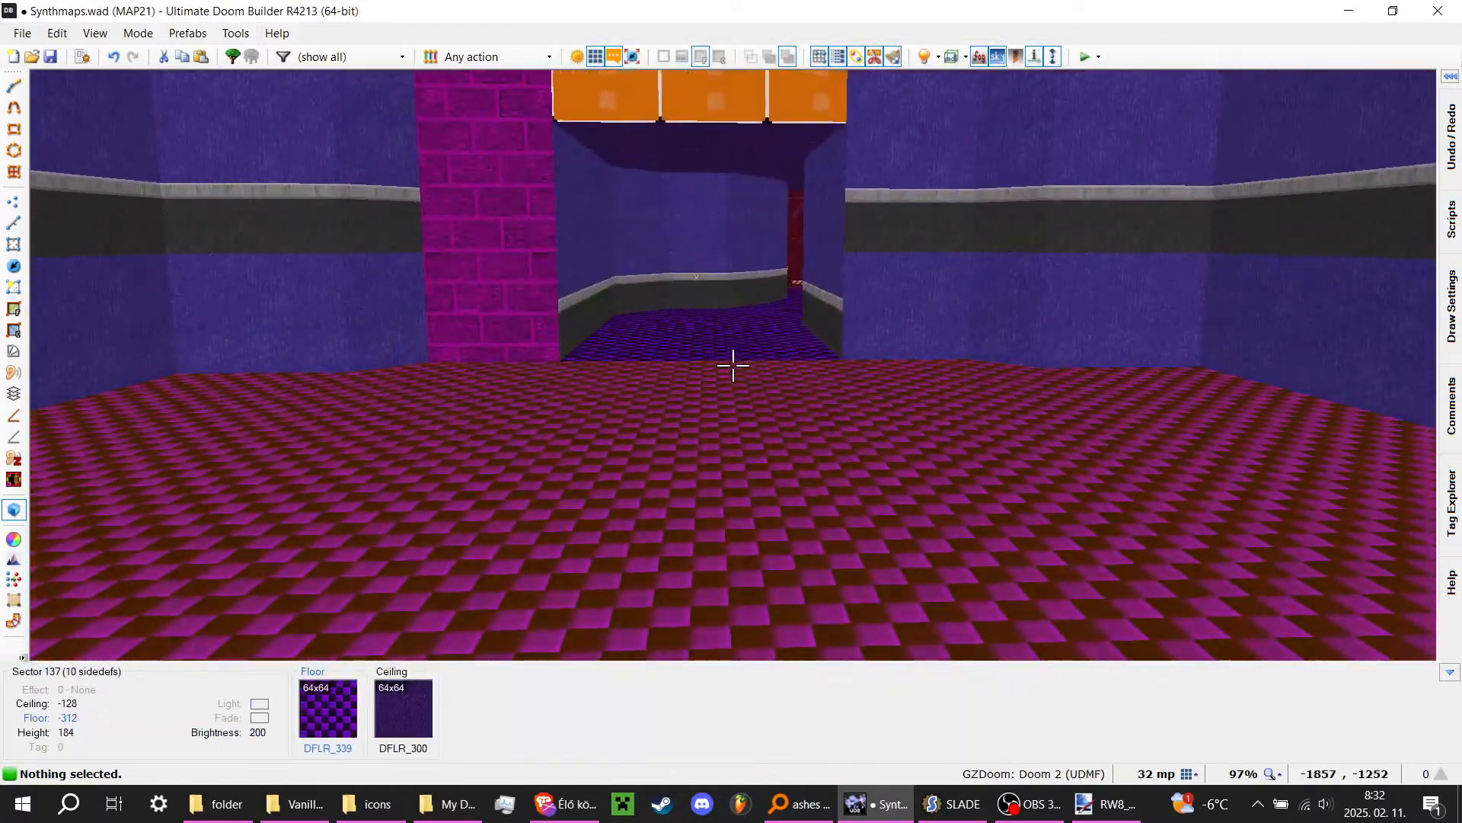
scroll(733, 366, "down", 1)
key("d")
key("e")
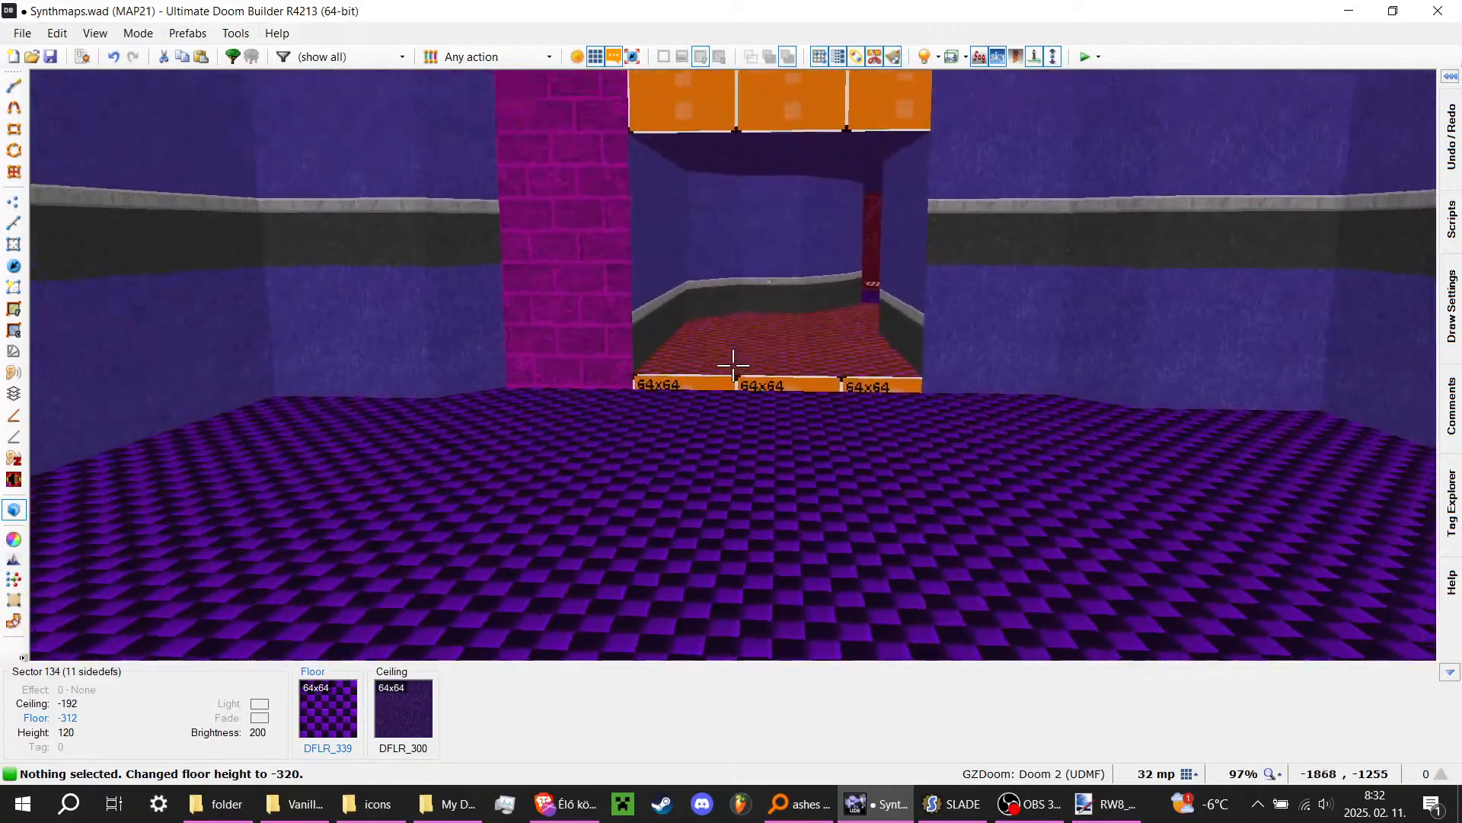
Step: Copy the DWALL132 brick texture onto the new room's remaining walls and the wall section above the corridor opening
key("ctrl+c")
key("ctrl+v")
key("e")
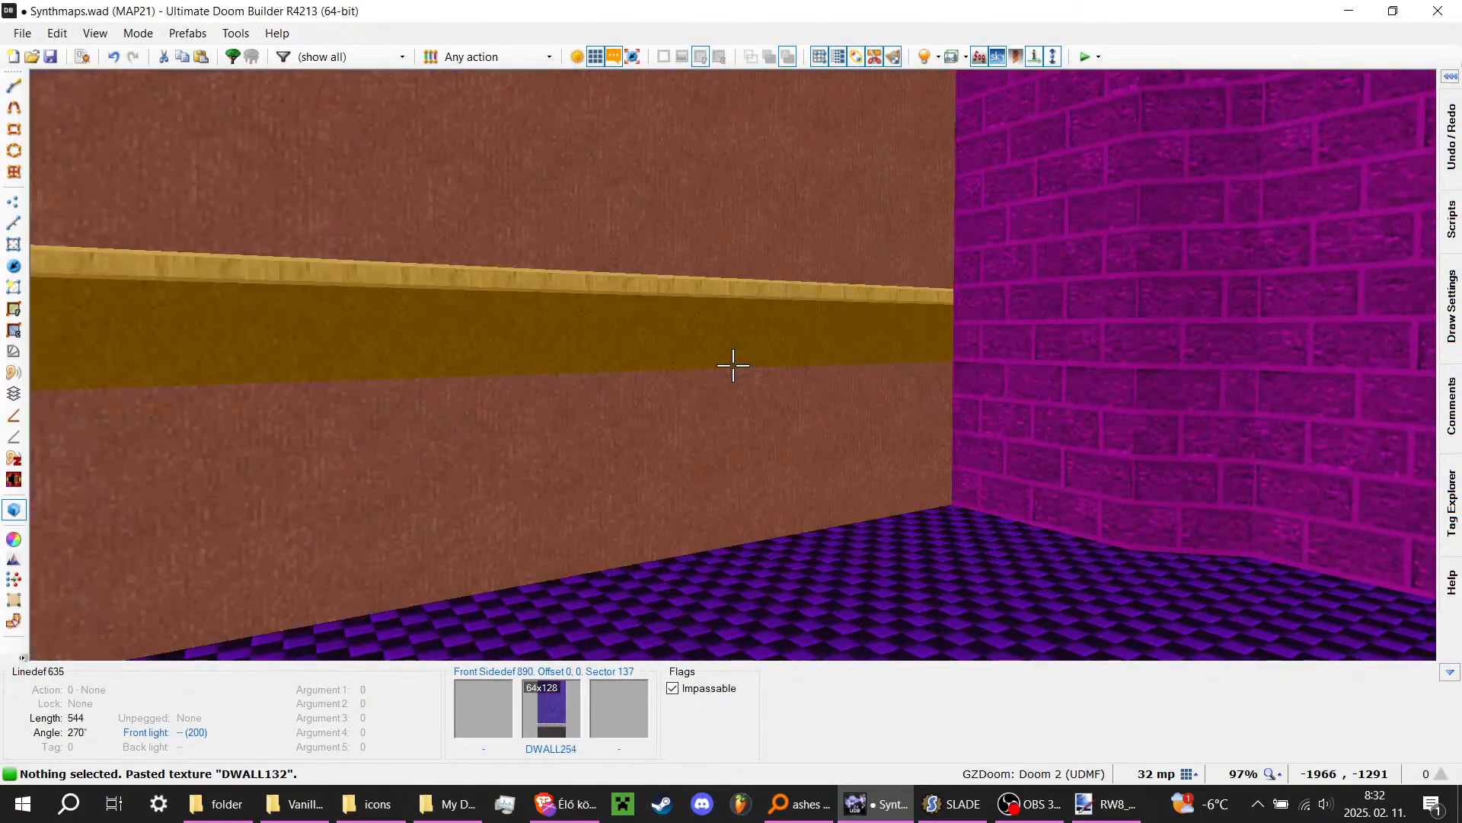
key("ctrl+v")
key("ctrl+v")
key("ctrl+v")
key("ctrl+v")
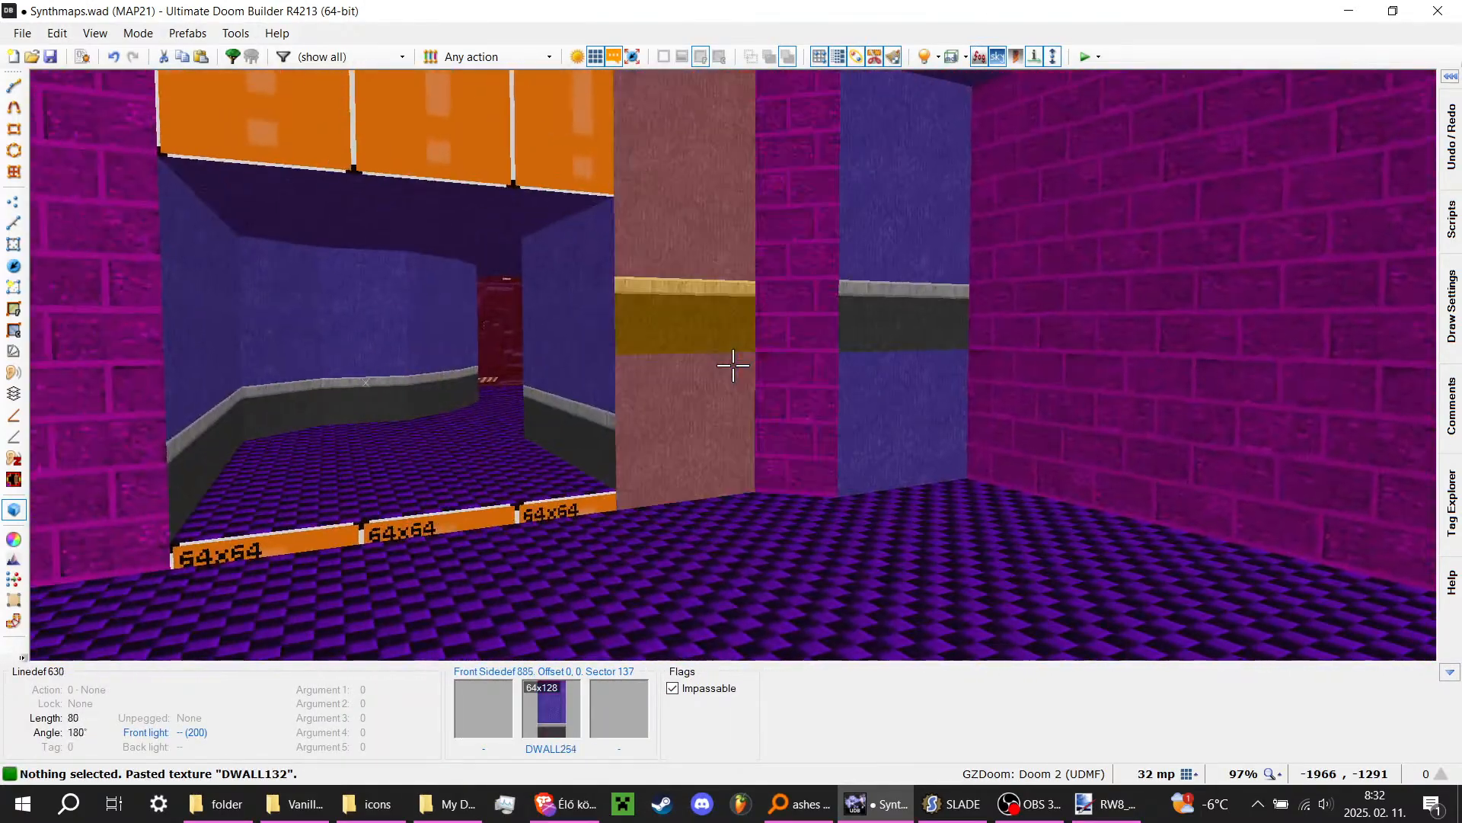
key("ctrl+v")
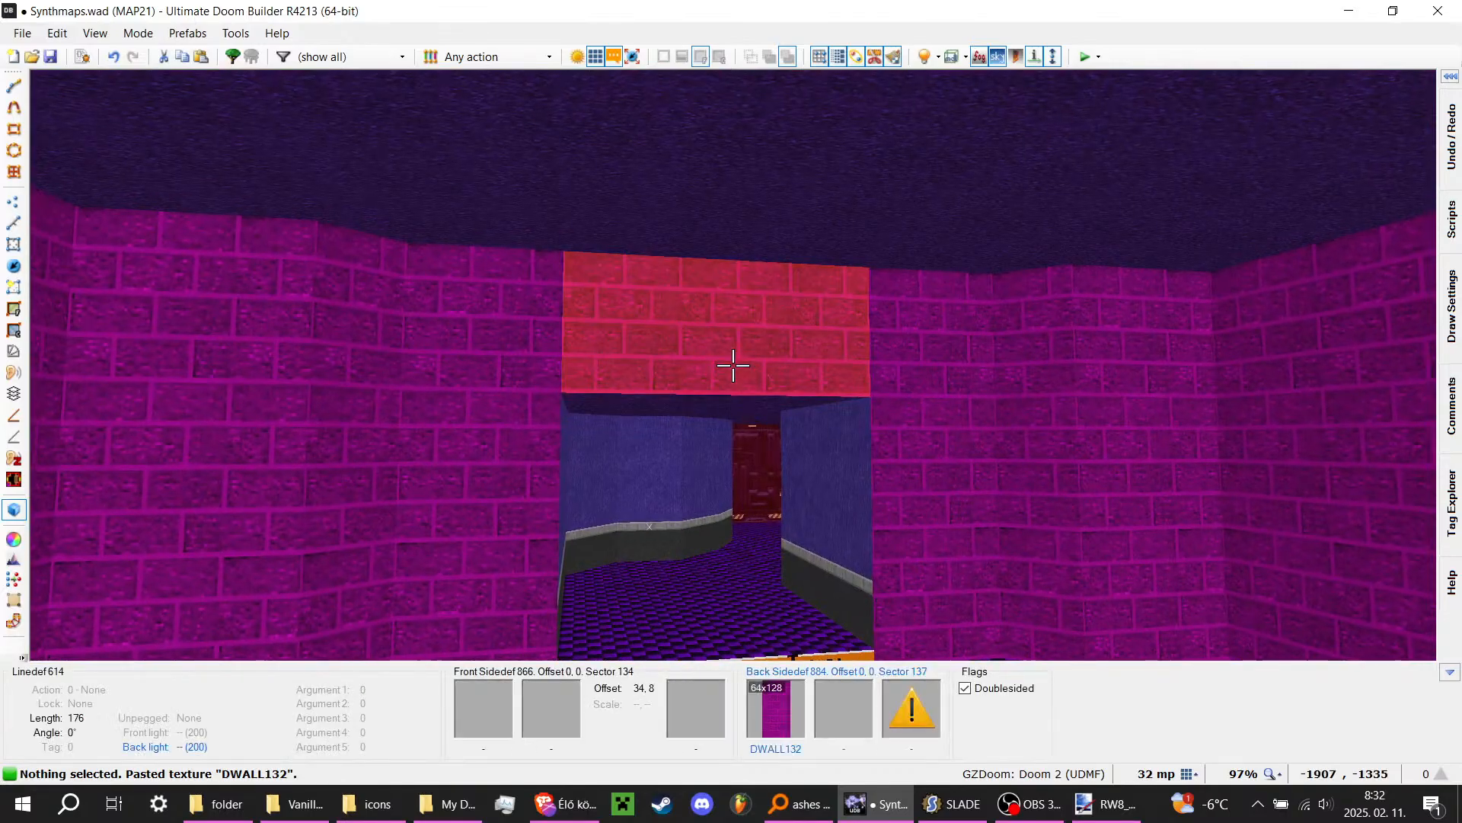
Step: Auto-align the DWALL132 brick textures horizontally around the new room
key("d")
key("a")
key("e")
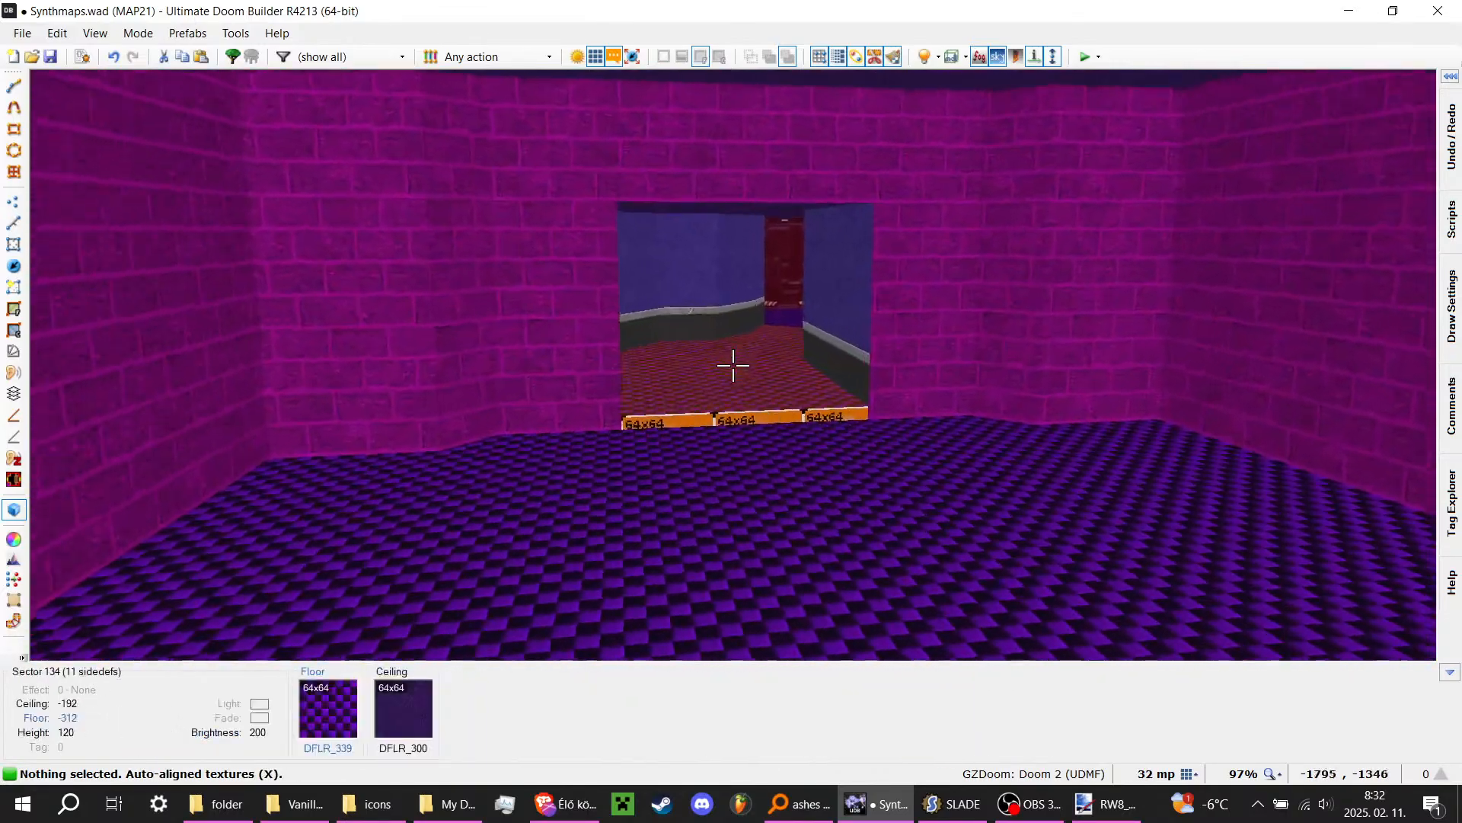
Step: Assign STEPMMN1 as the back side's lower texture on the step beneath the corridor opening
key("w")
right_click(733, 366)
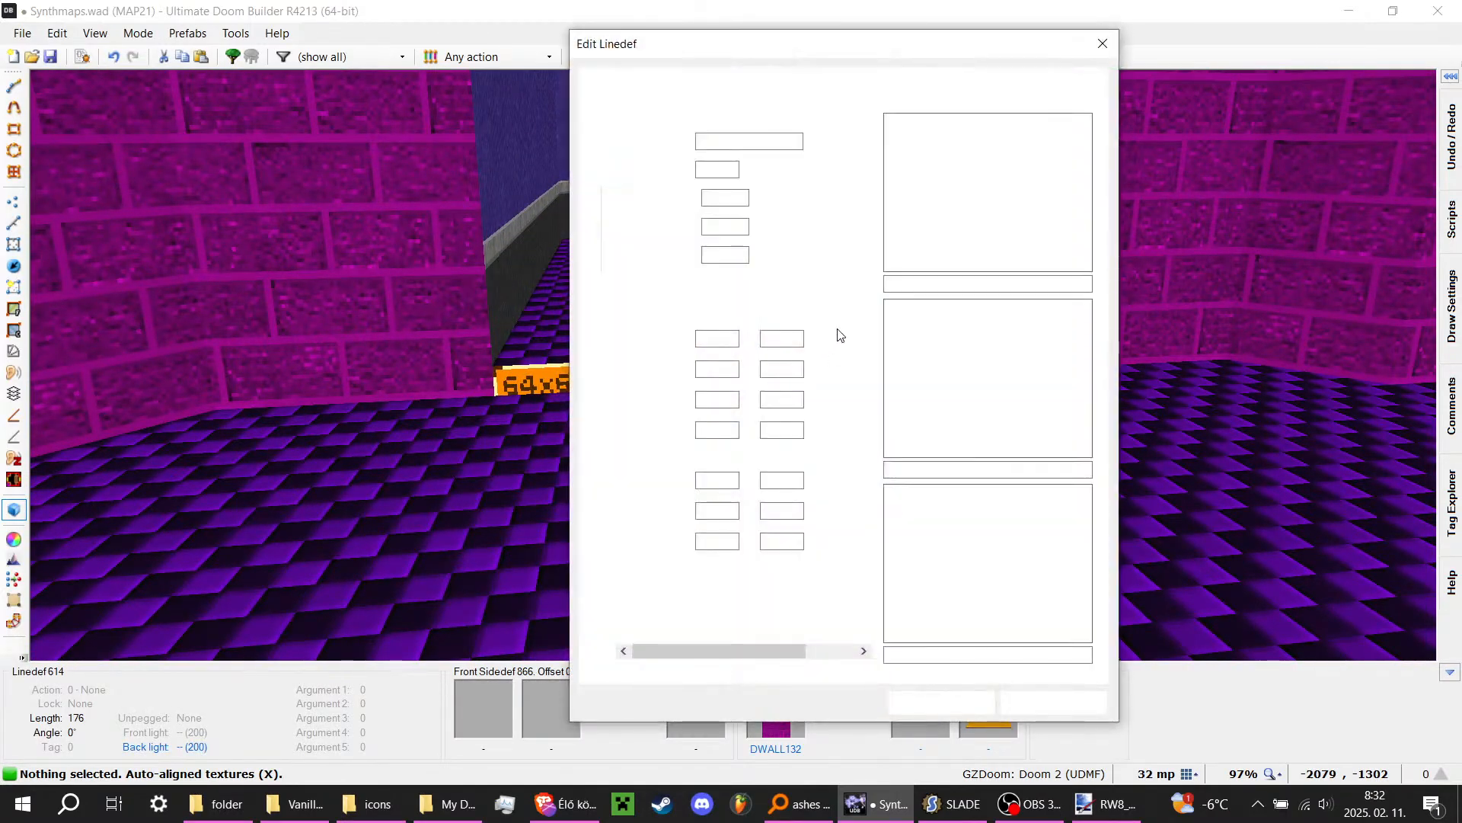
left_click(1018, 555)
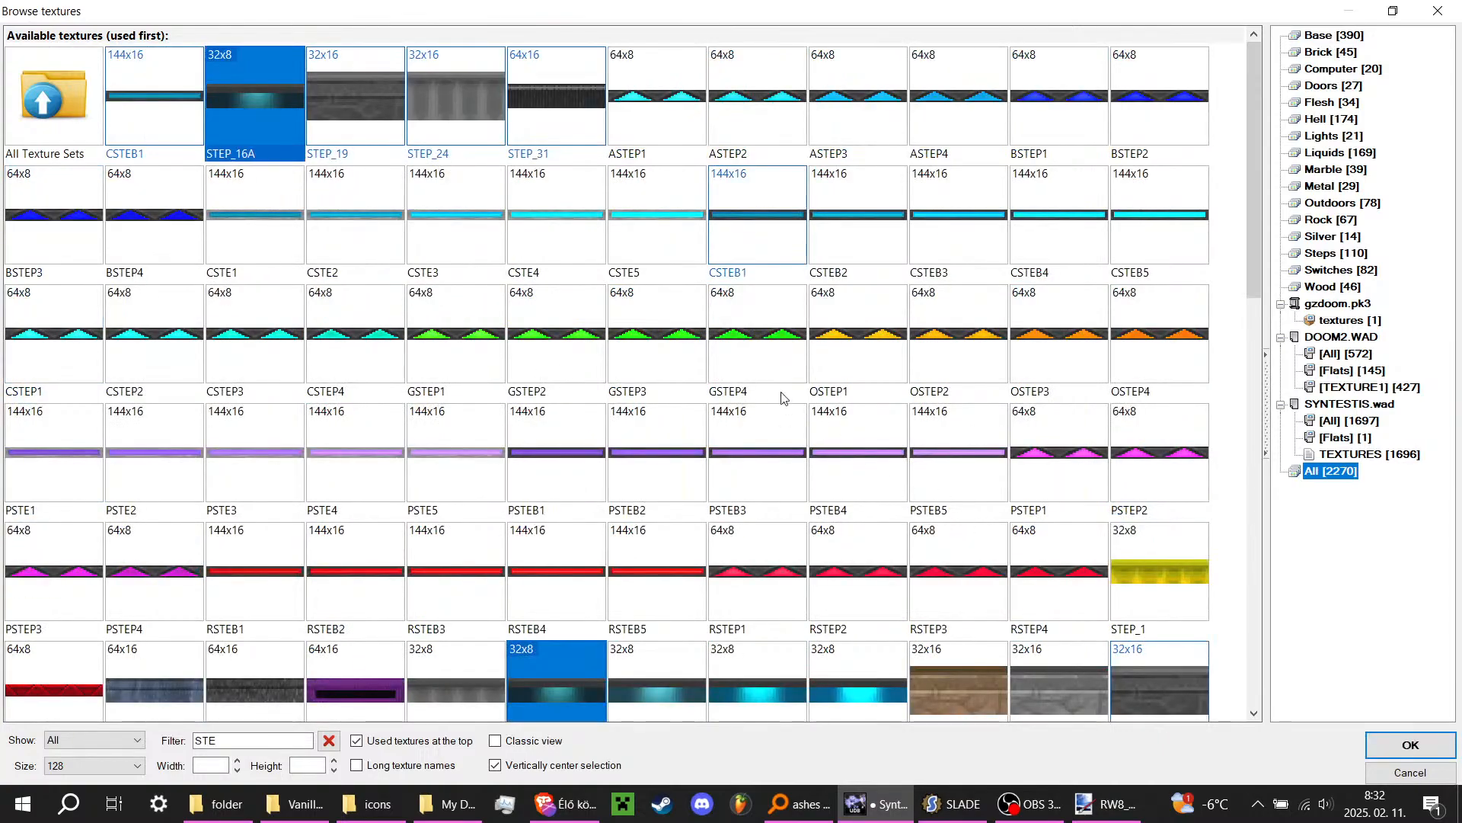
scroll(874, 236, "up", 3)
scroll(873, 237, "down", 8)
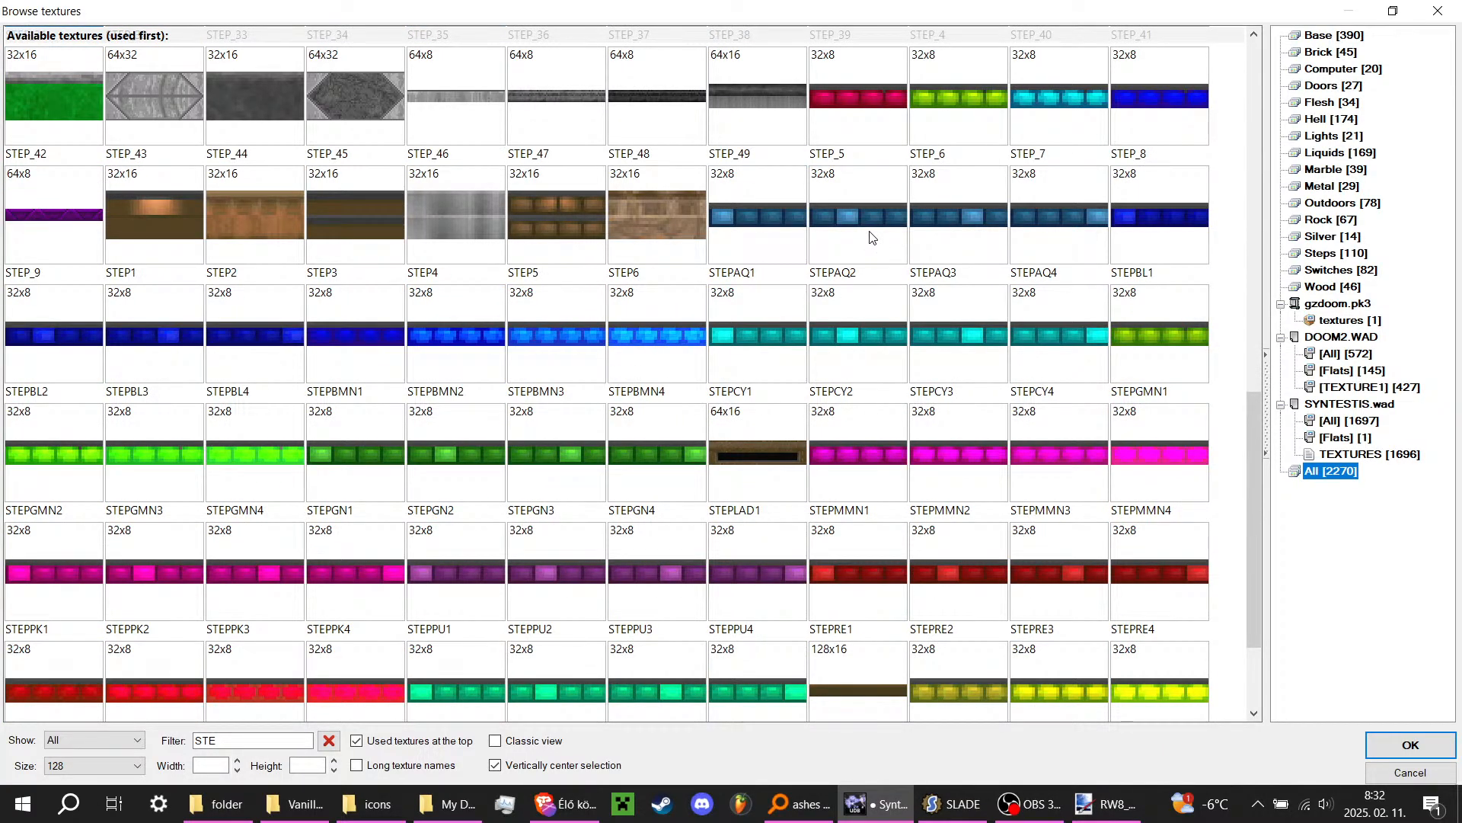
scroll(870, 236, "down", 3)
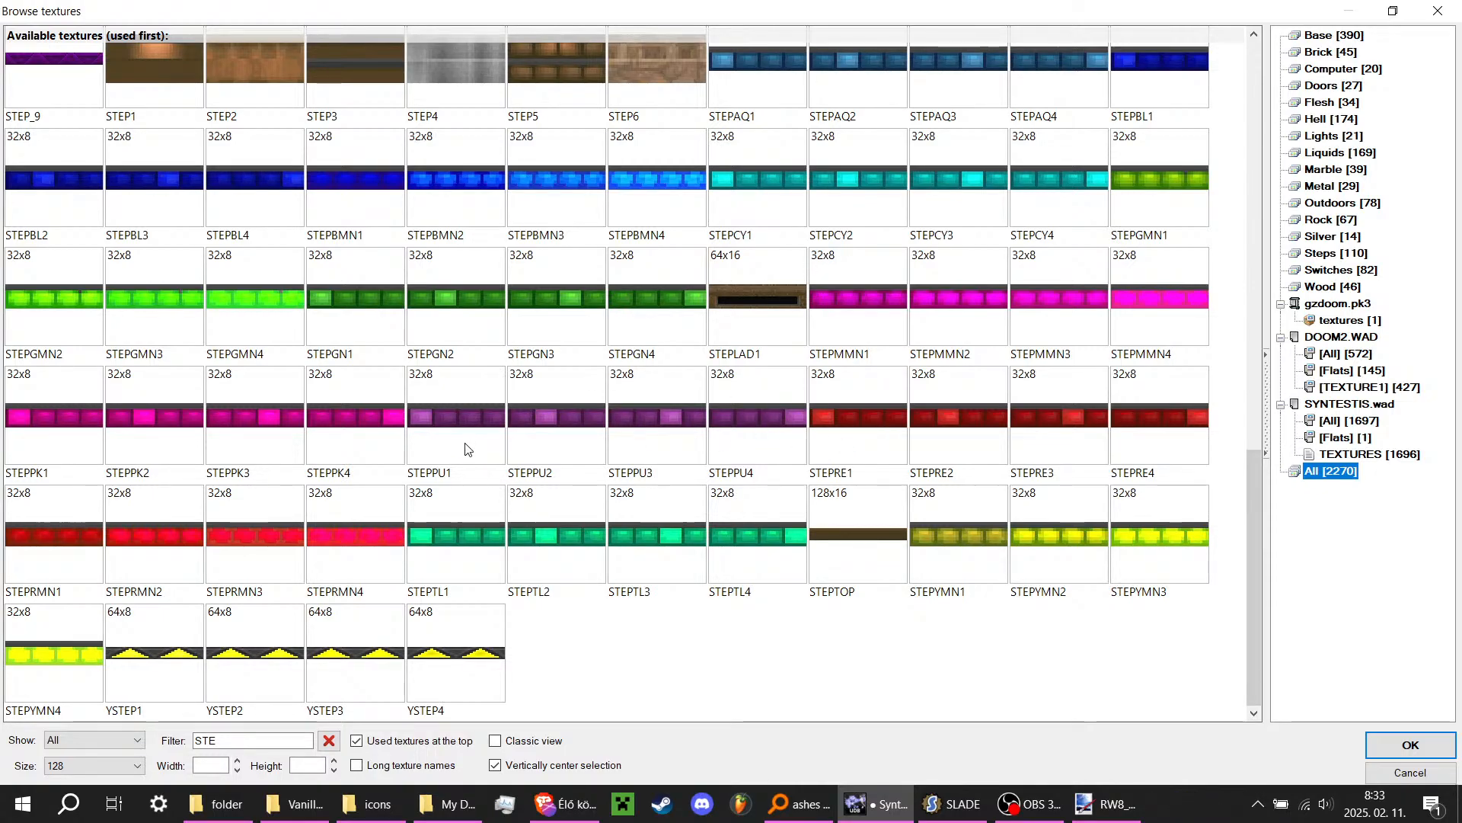
scroll(461, 445, "up", 3)
scroll(655, 457, "up", 1)
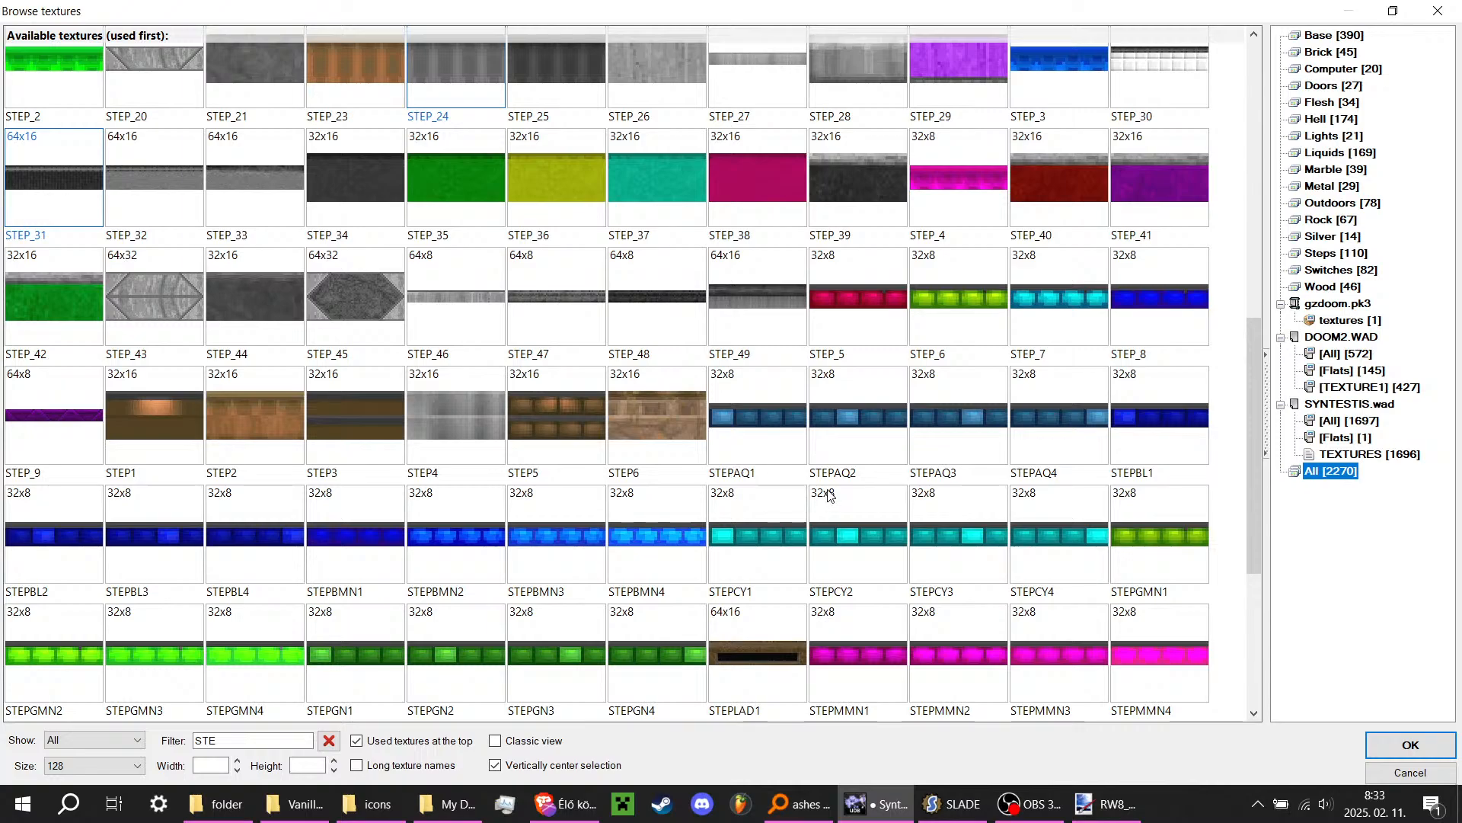
scroll(935, 430, "down", 1)
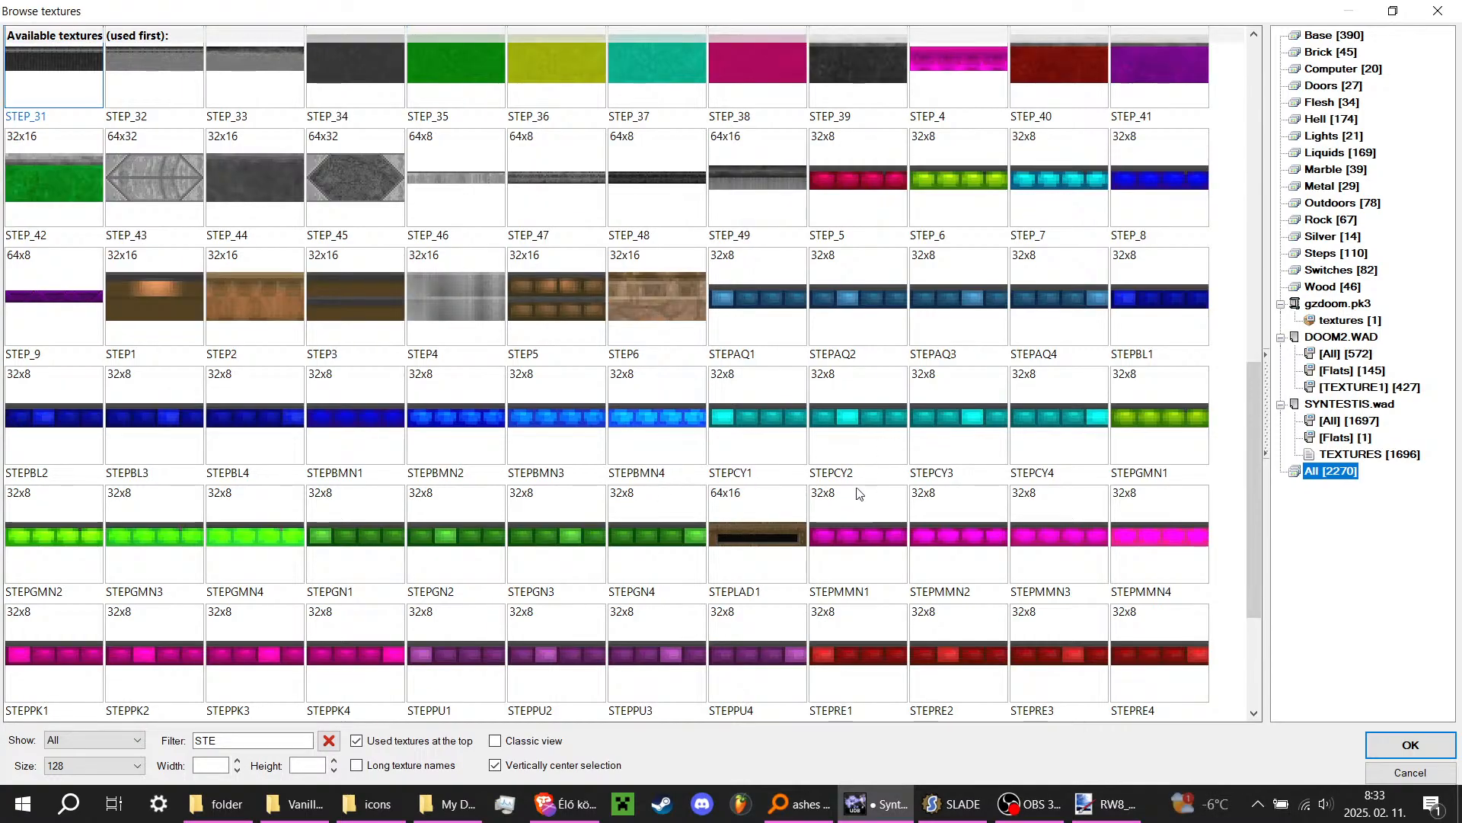
scroll(334, 641, "down", 1)
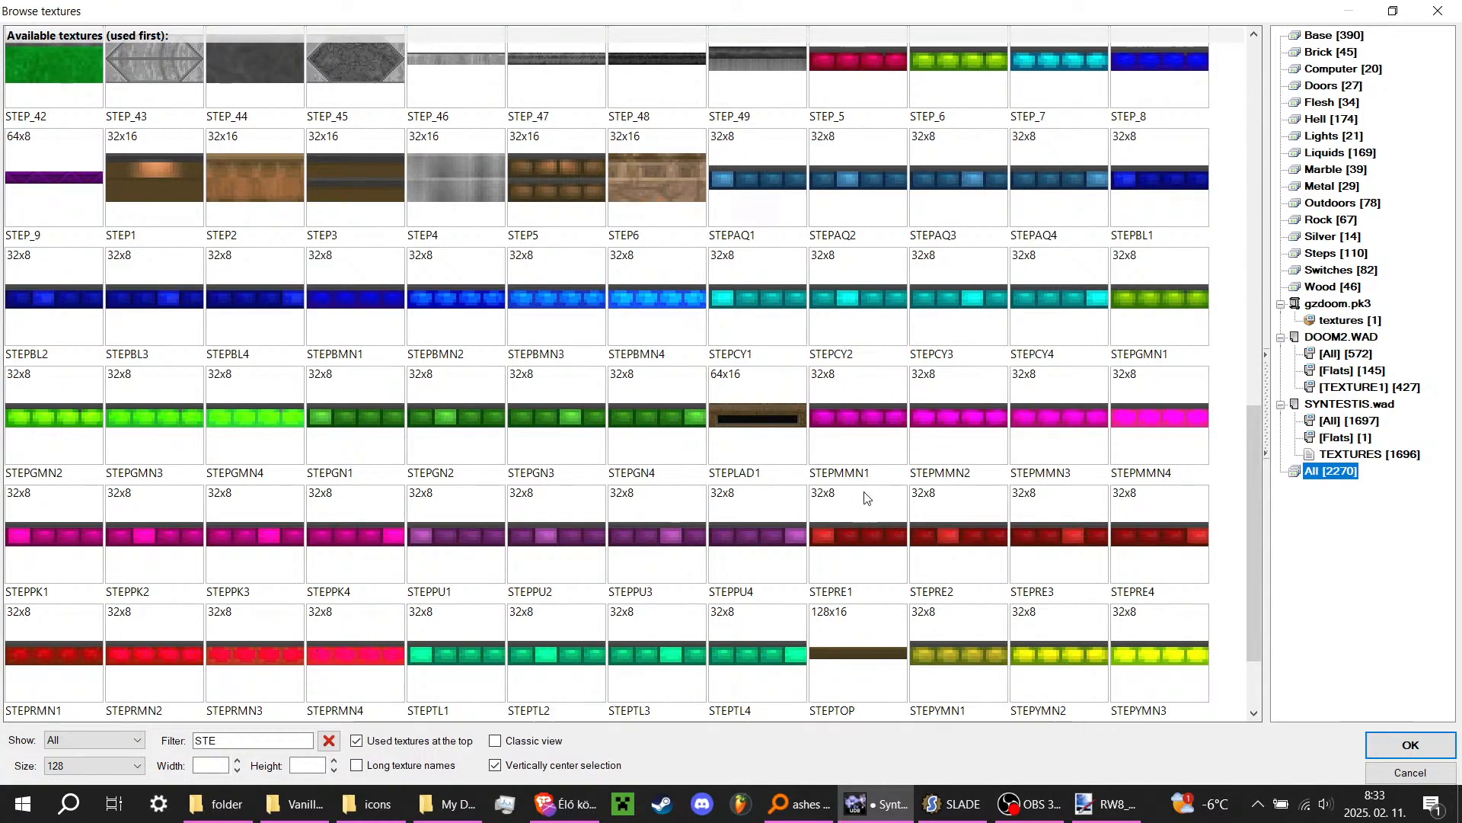
double_click(837, 435)
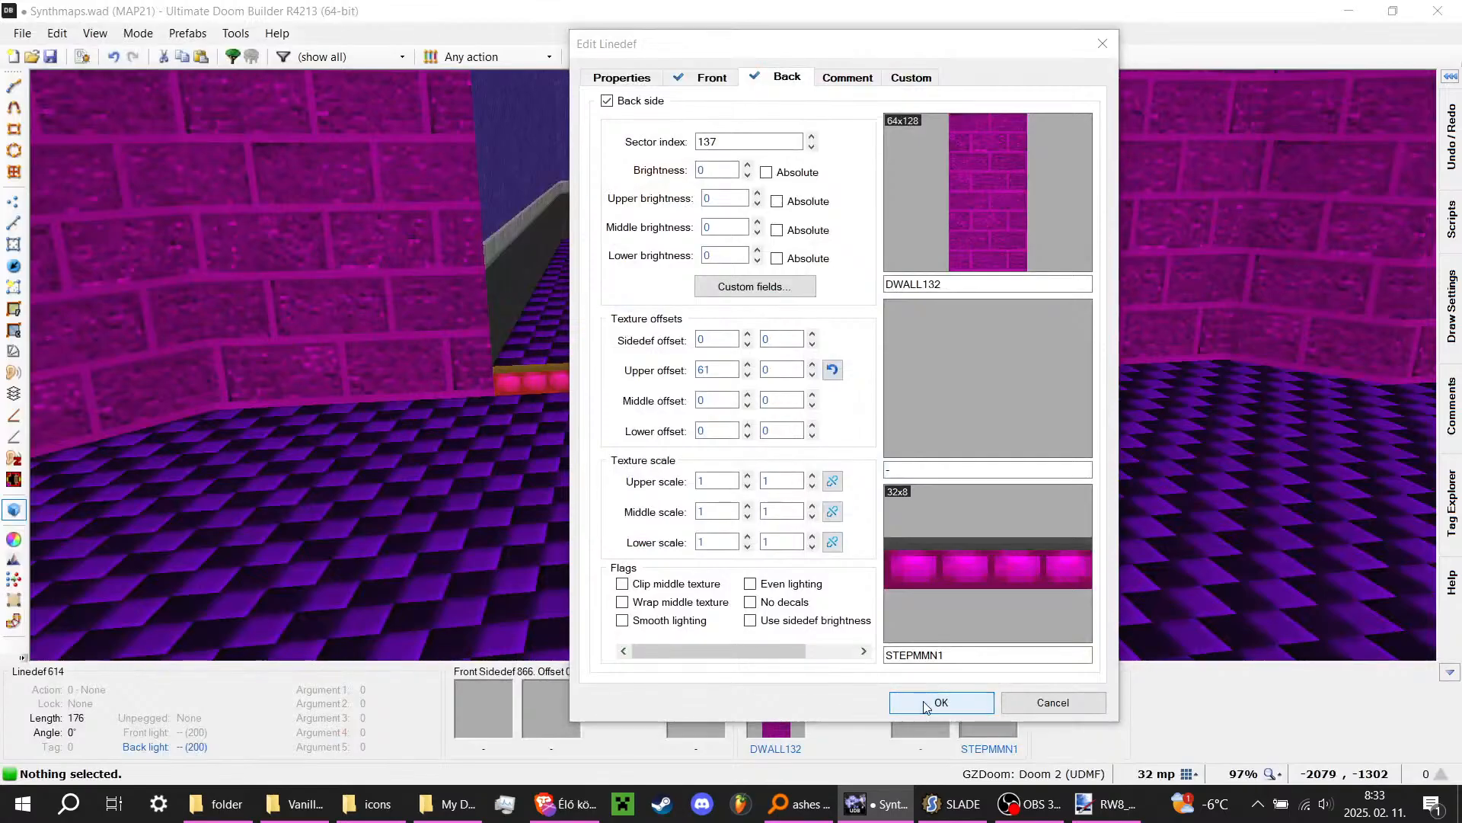
left_click(936, 701)
key("s")
key("w")
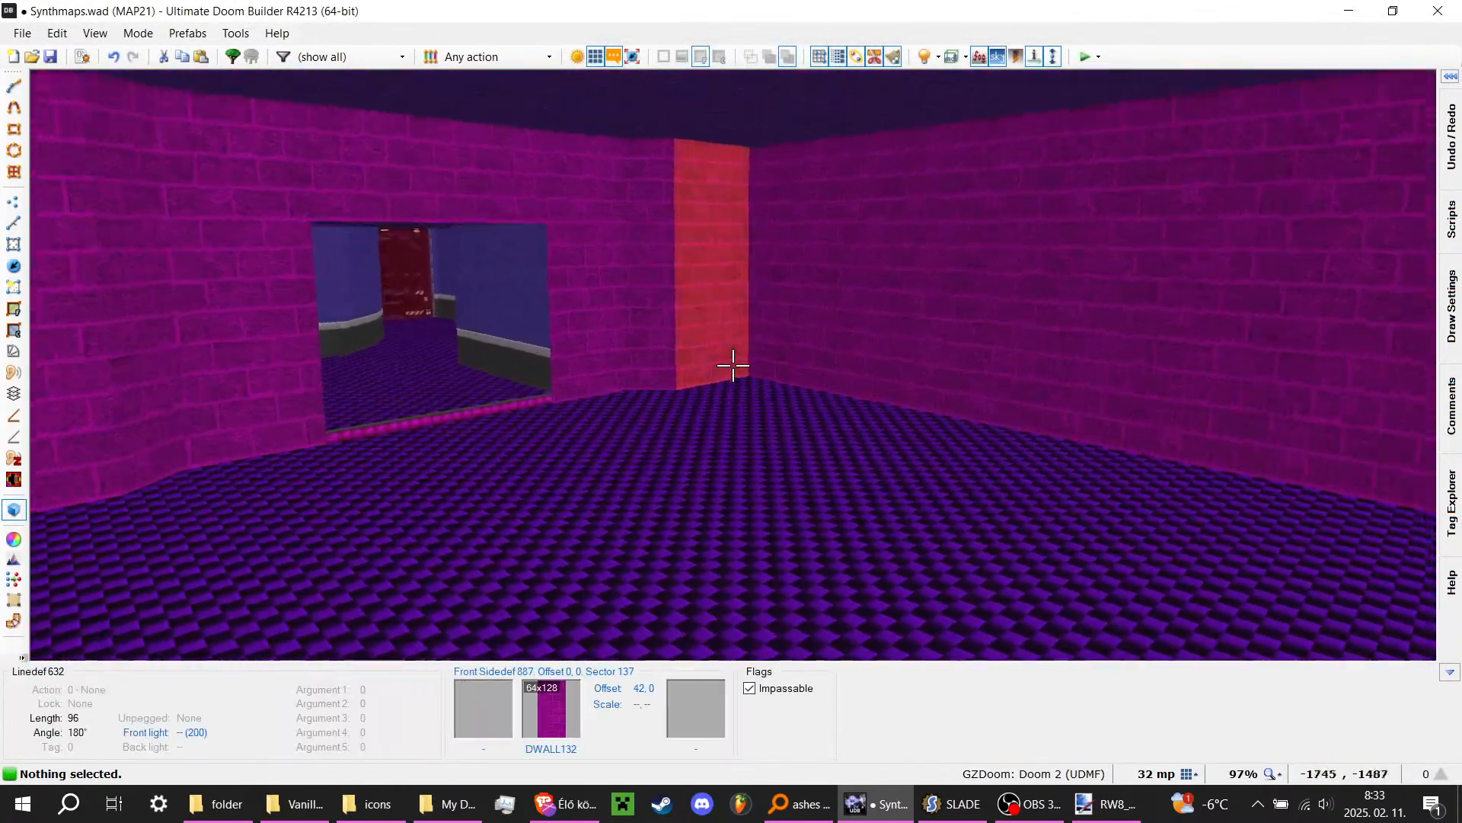
Step: Change the back side's lower texture on the corridor opening's step to STEPGMN1
key("w")
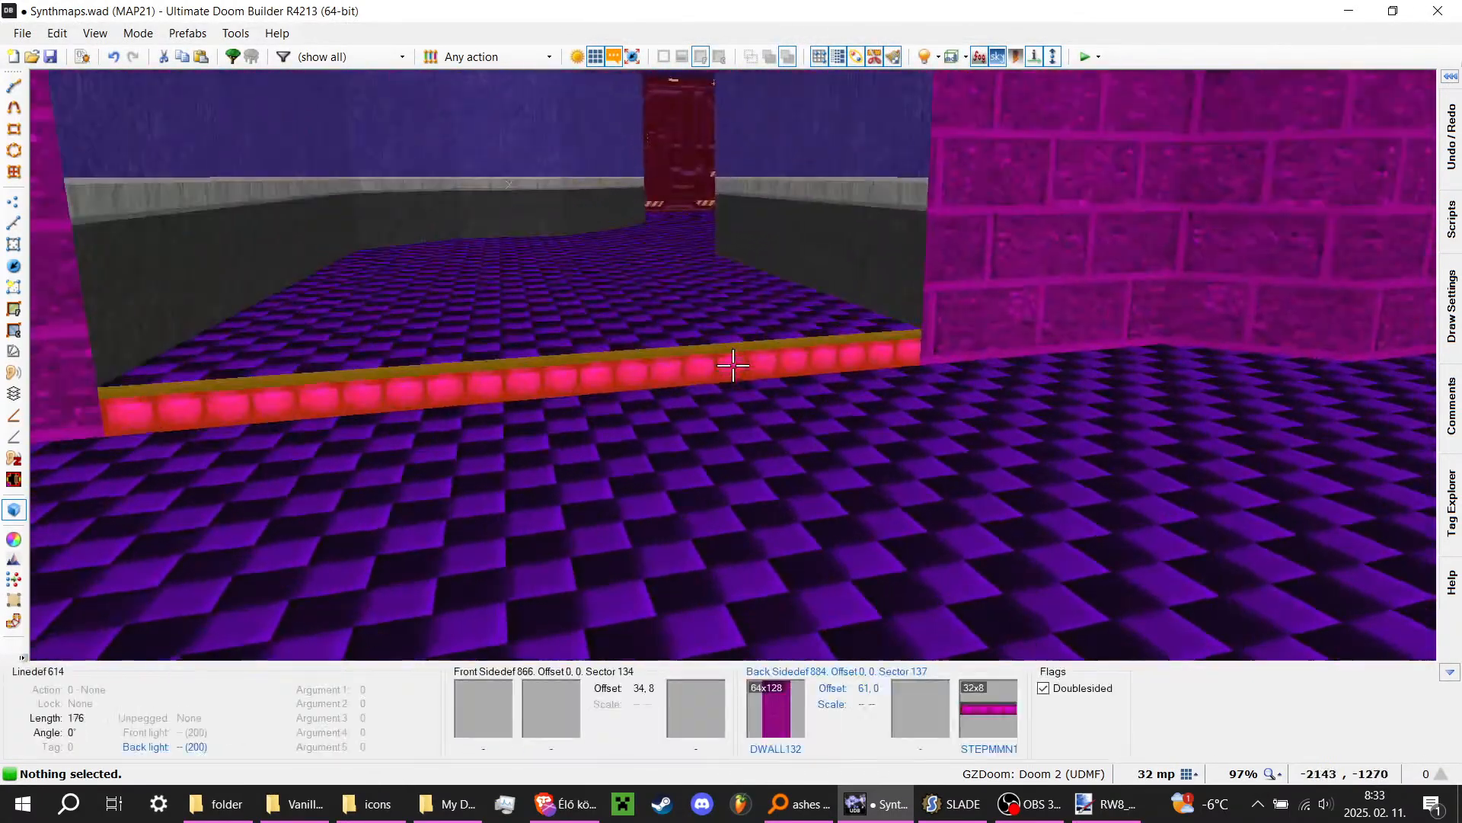
right_click(733, 366)
left_click(989, 401)
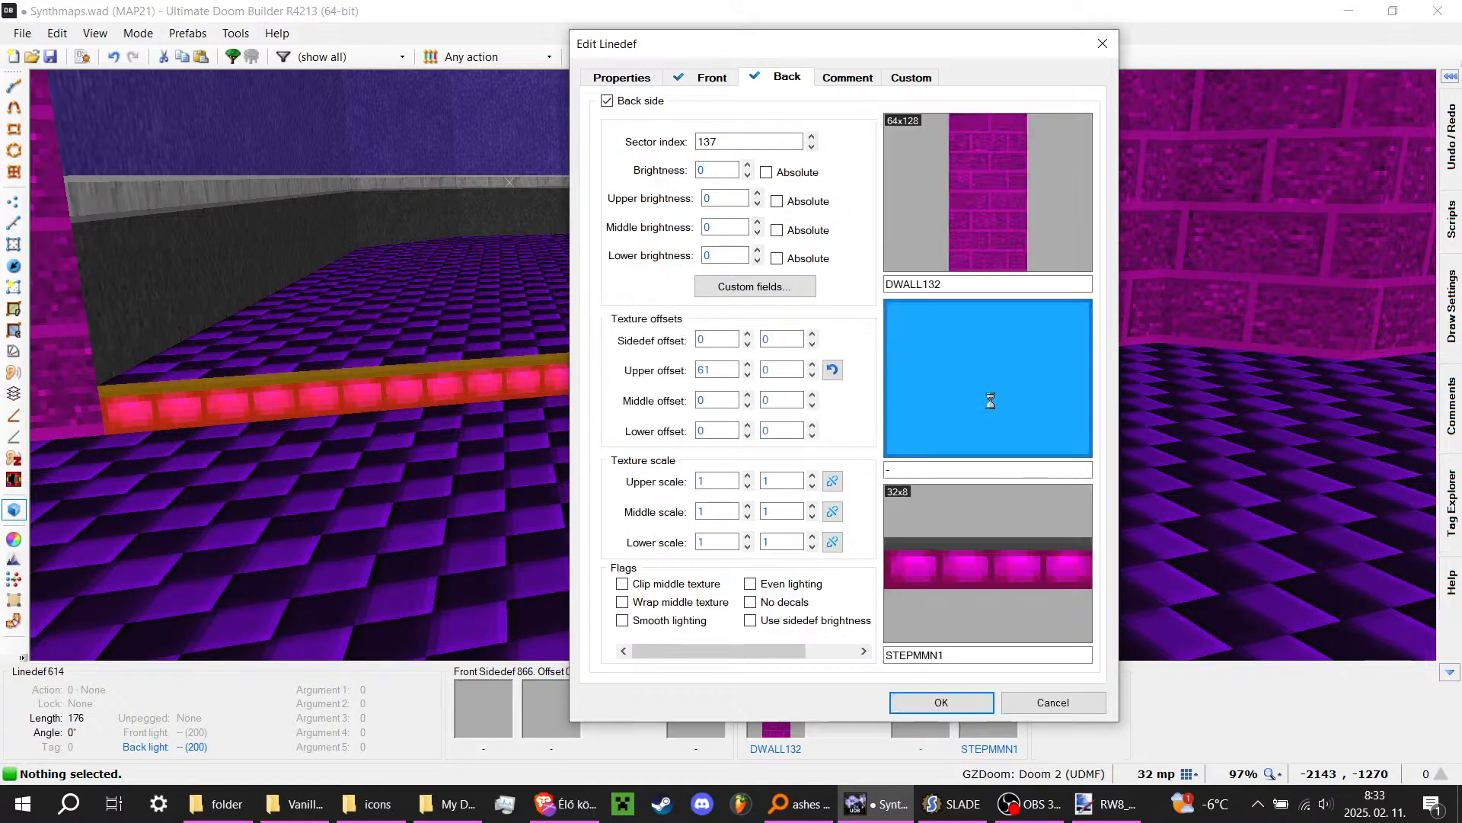
key("Escape")
left_click(1025, 565)
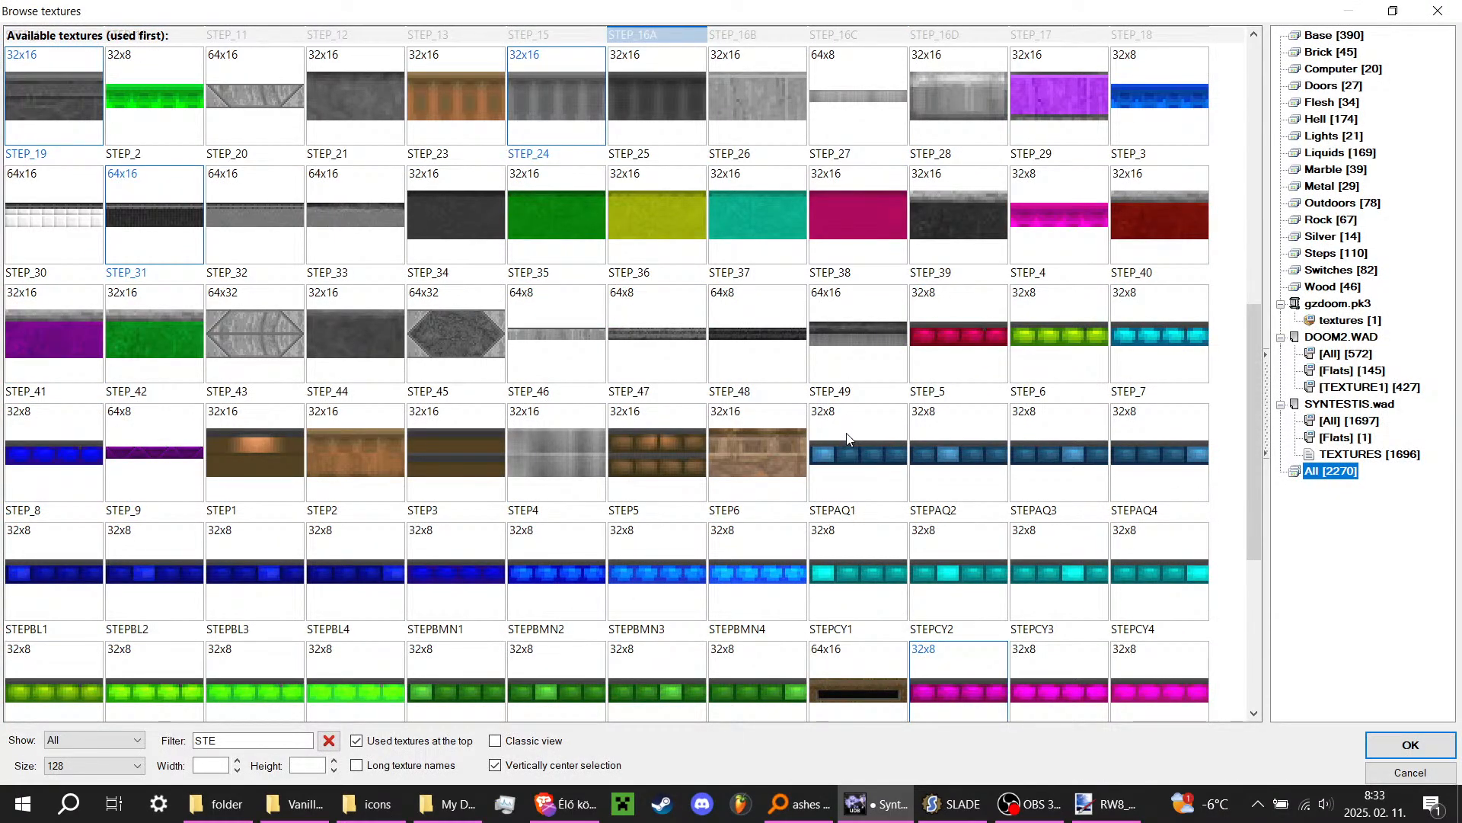
scroll(877, 532, "down", 3)
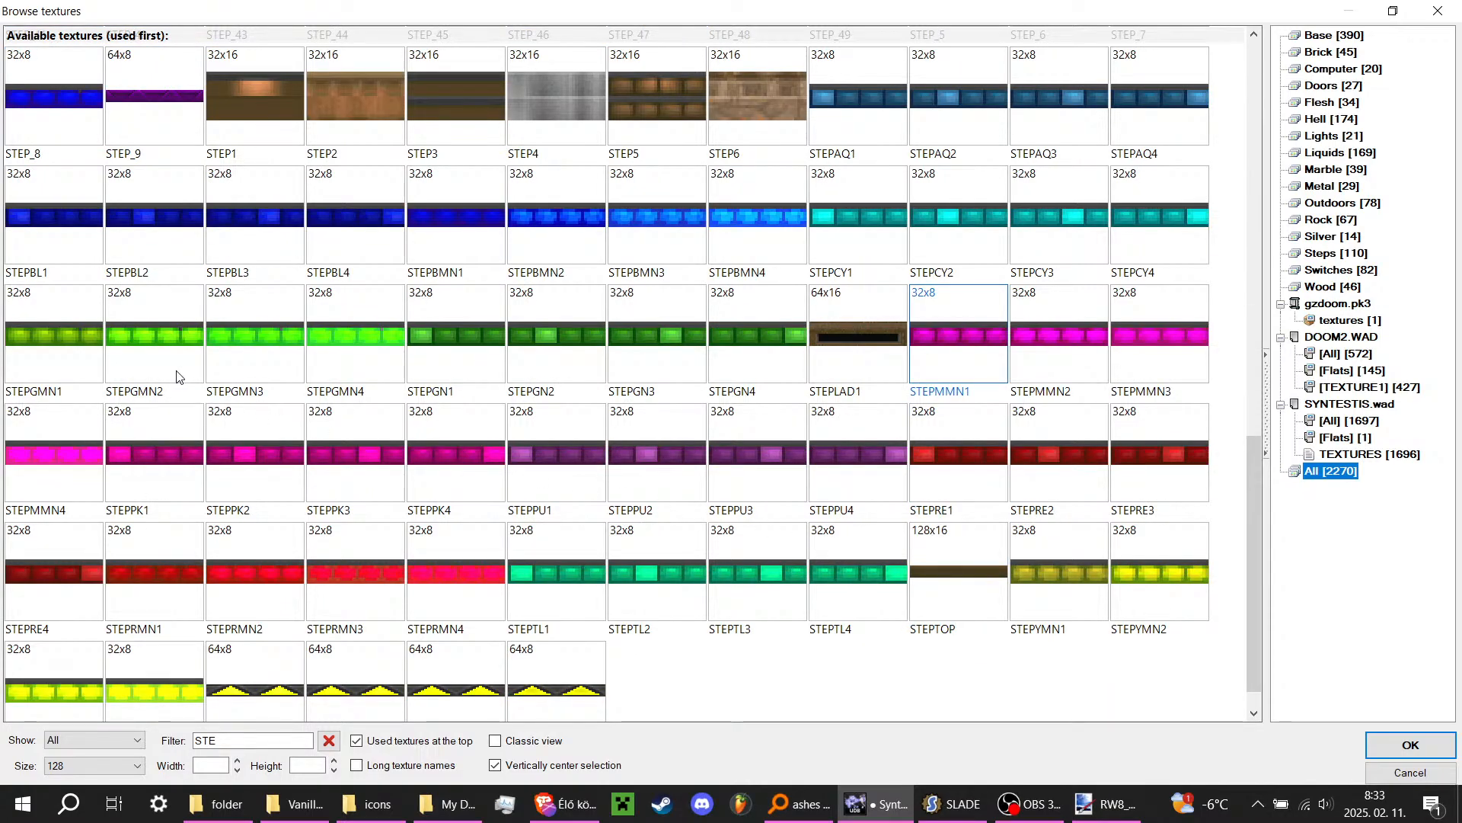
double_click(47, 336)
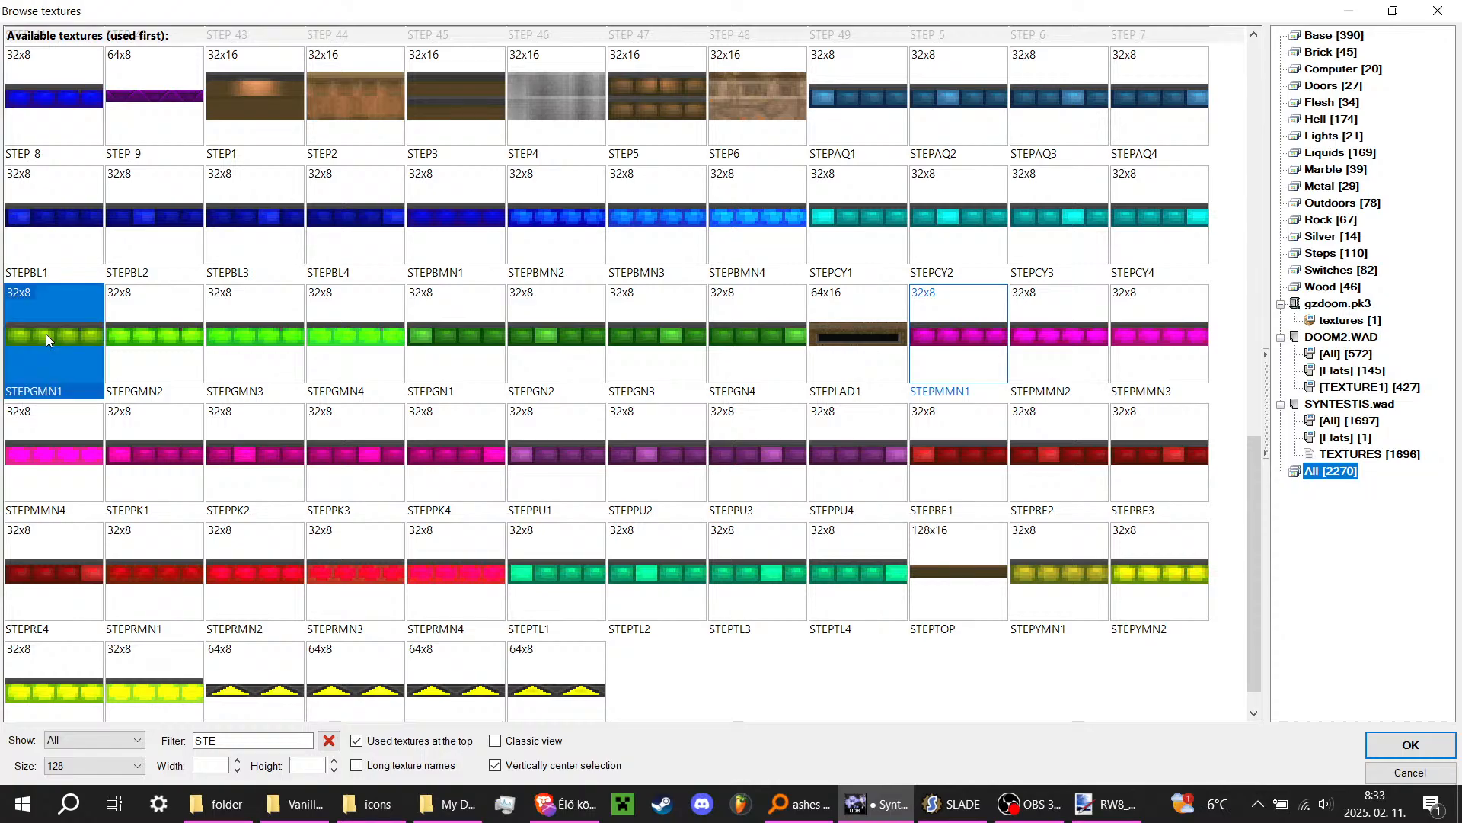
left_click(935, 699)
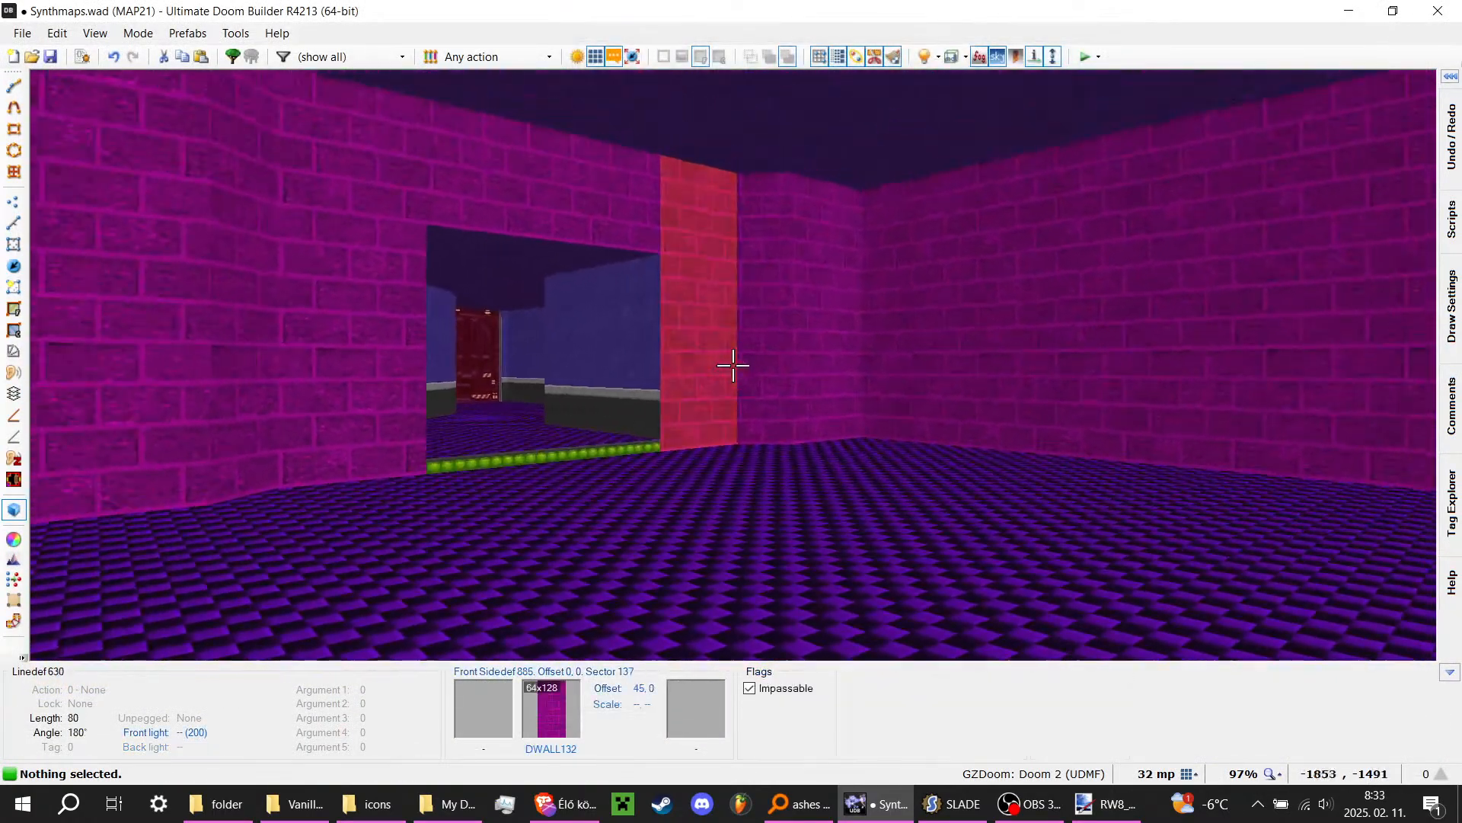
Step: Change the back side's lower texture on the corridor opening's step to STEPYMN1
key("w")
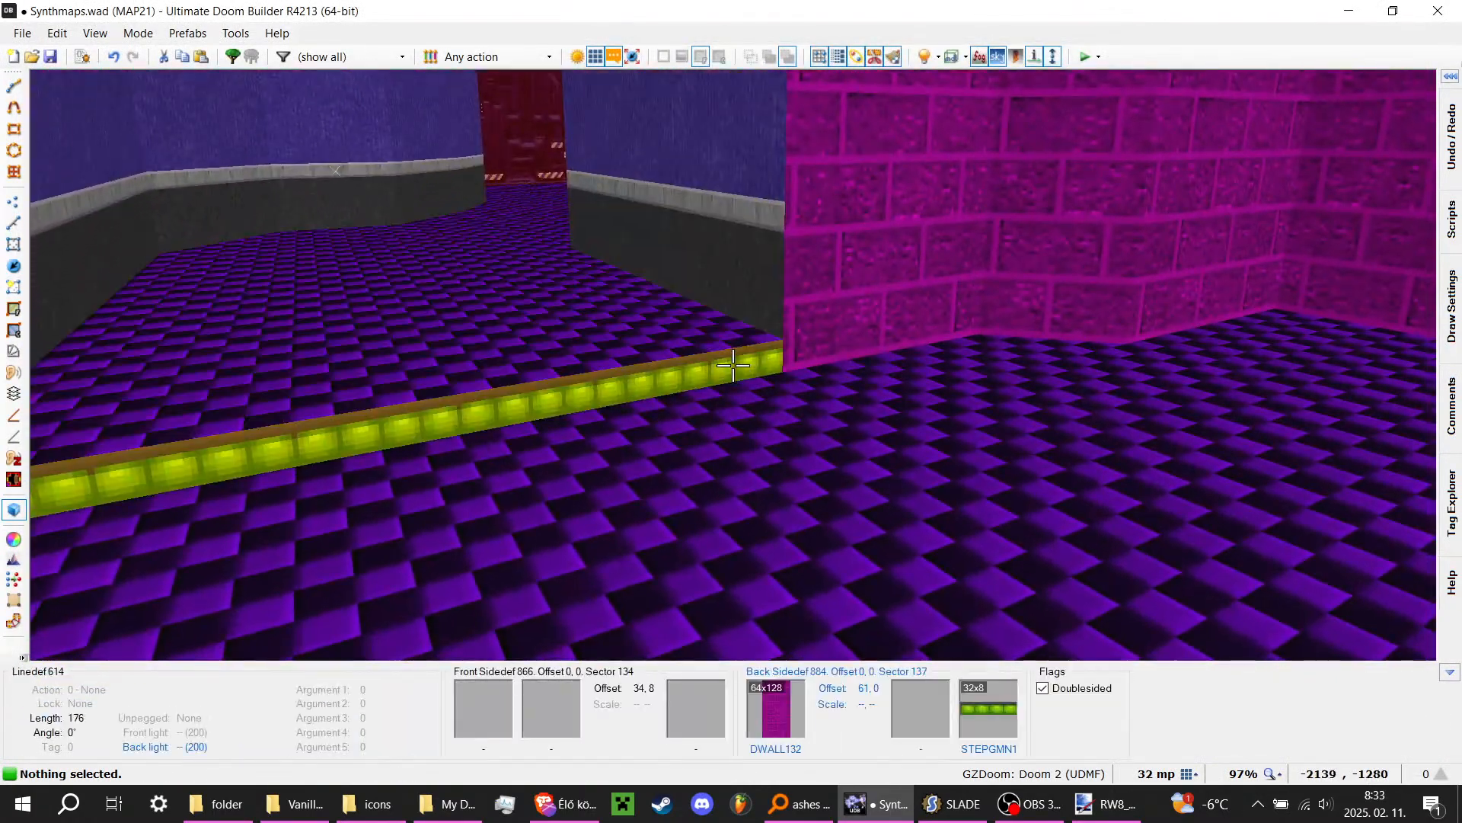
right_click(733, 366)
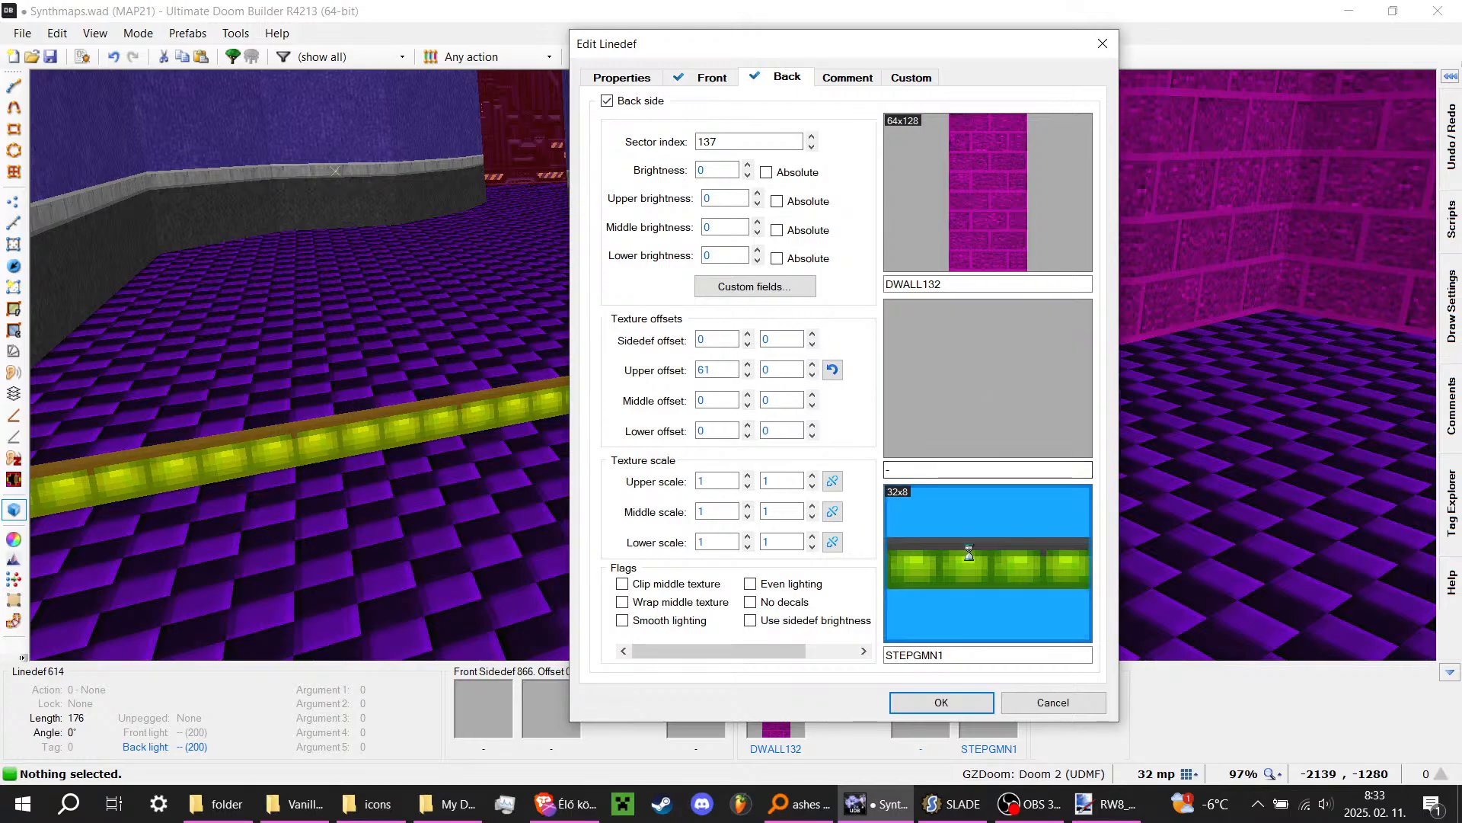
left_click(988, 568)
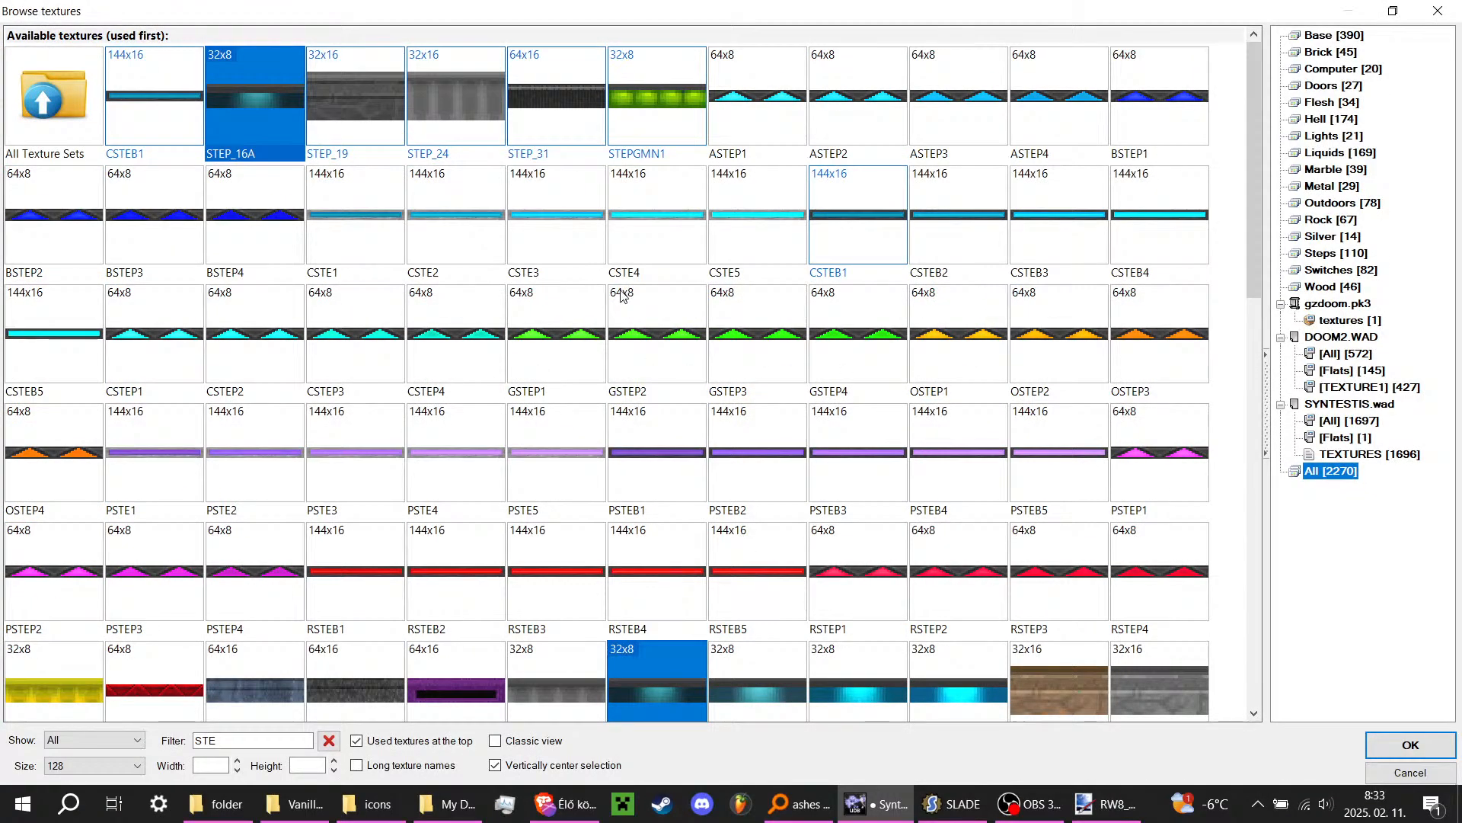
scroll(621, 295, "down", 4)
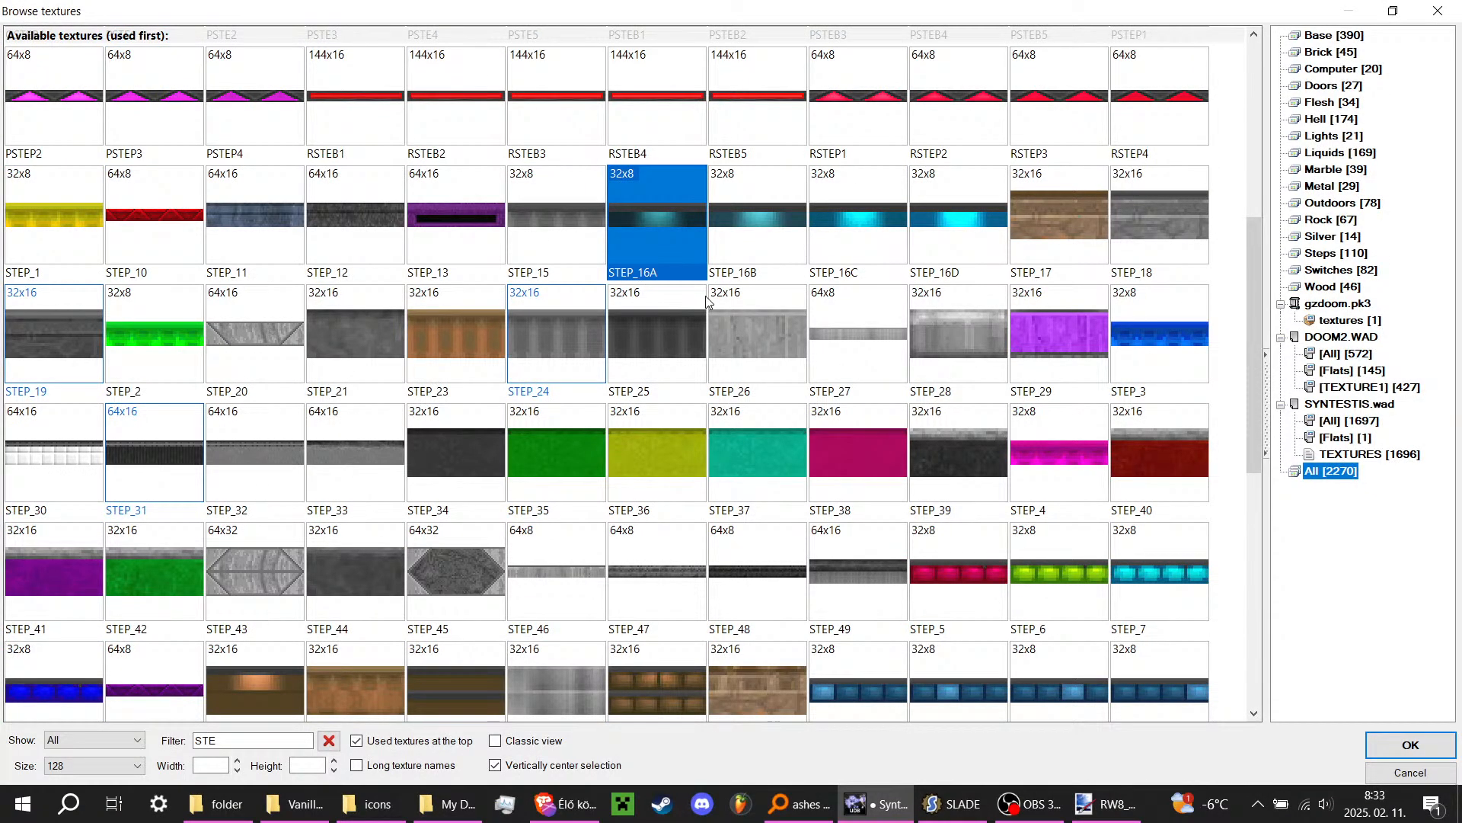
scroll(756, 279, "down", 5)
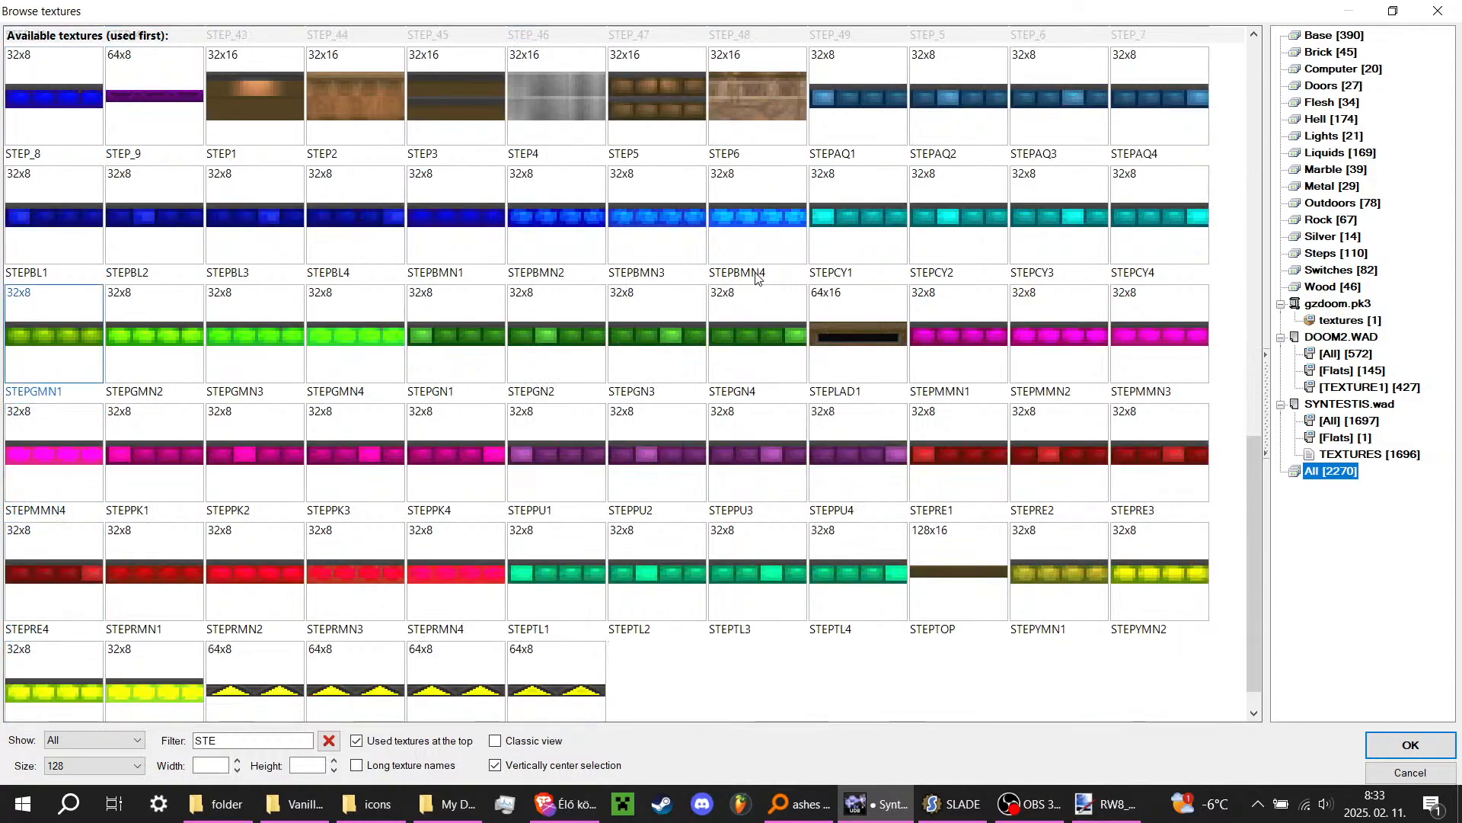
scroll(757, 279, "down", 1)
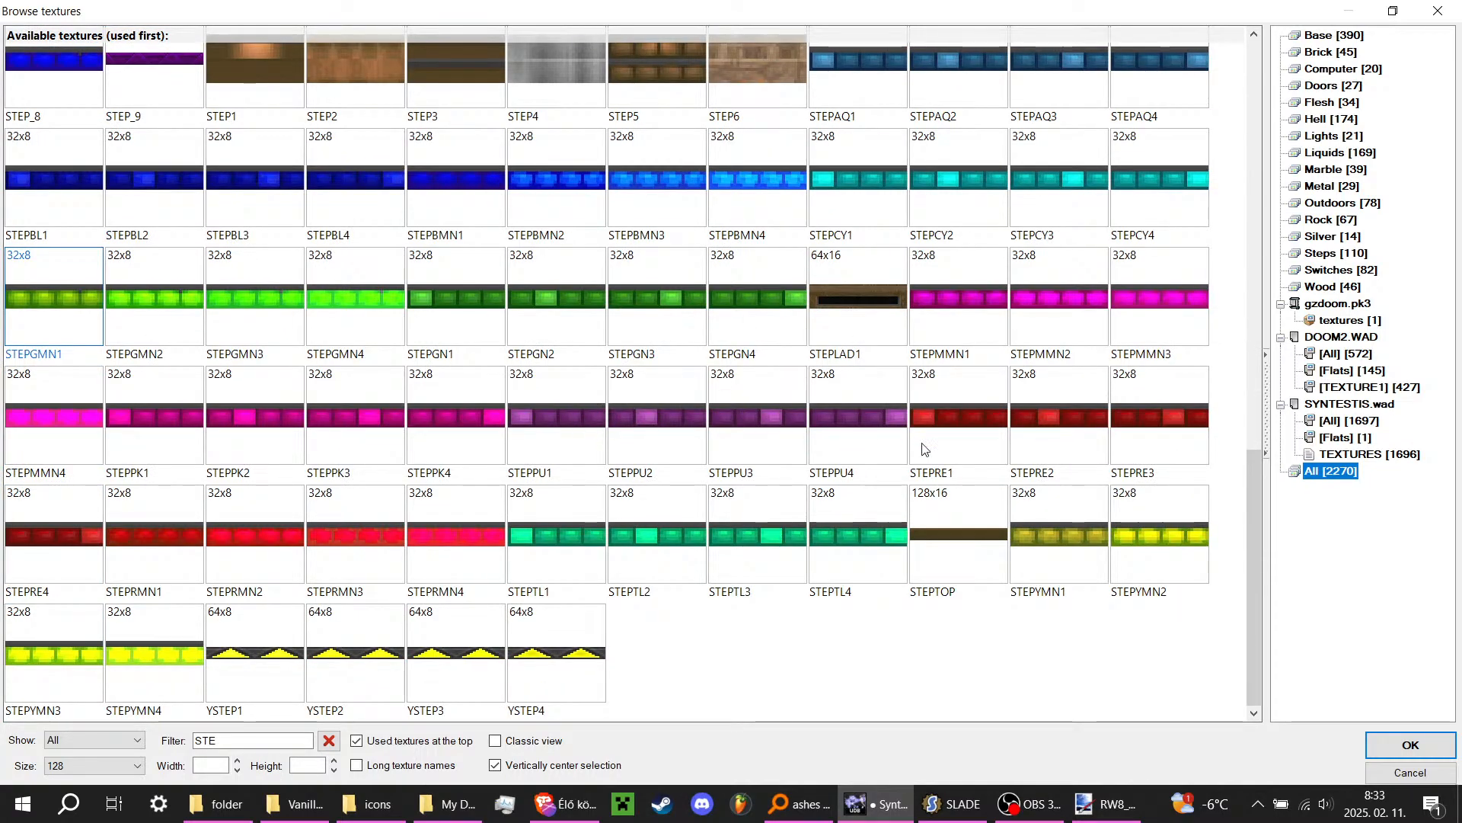
double_click(1076, 539)
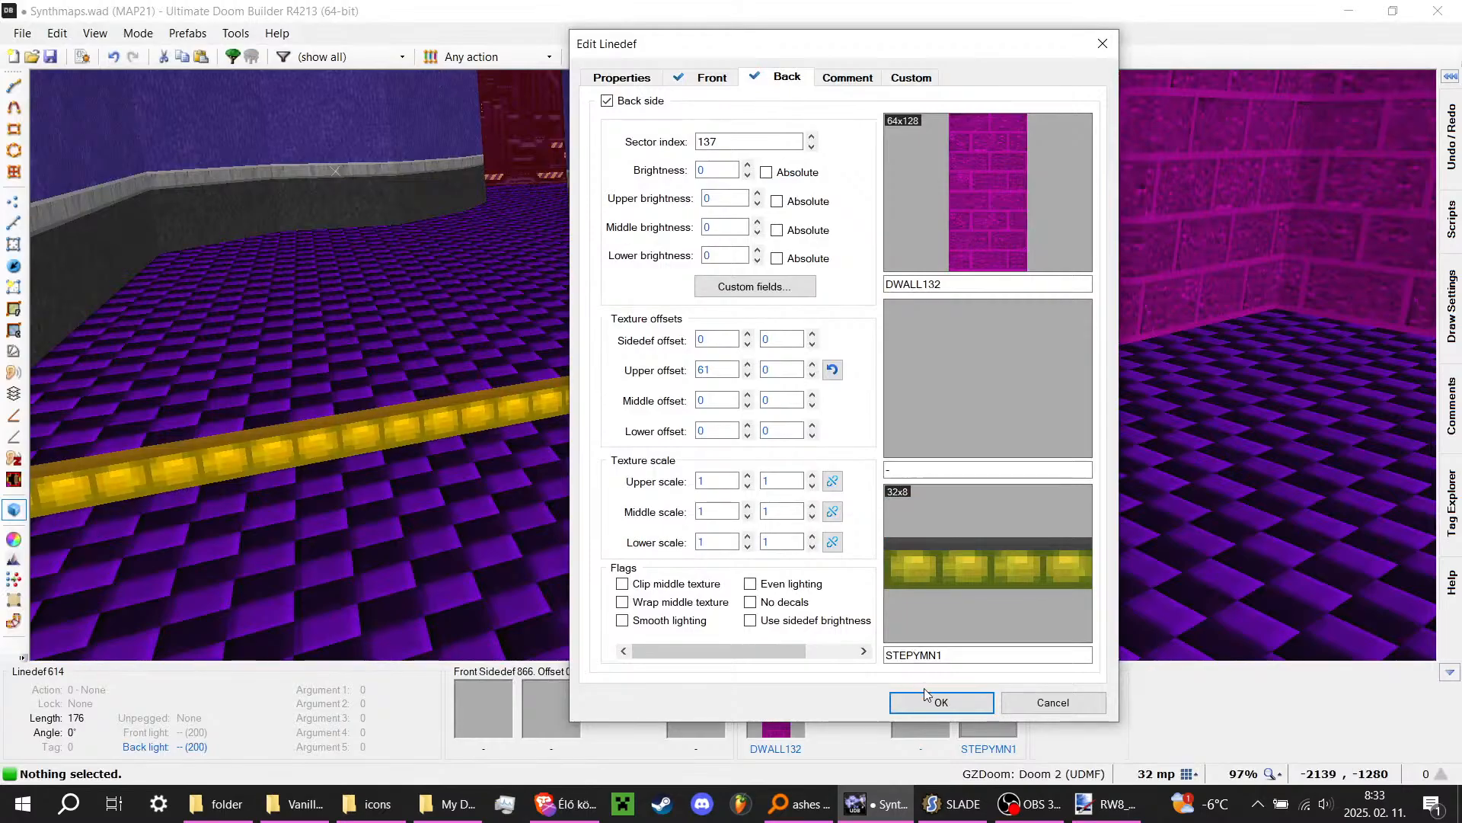
left_click(940, 701)
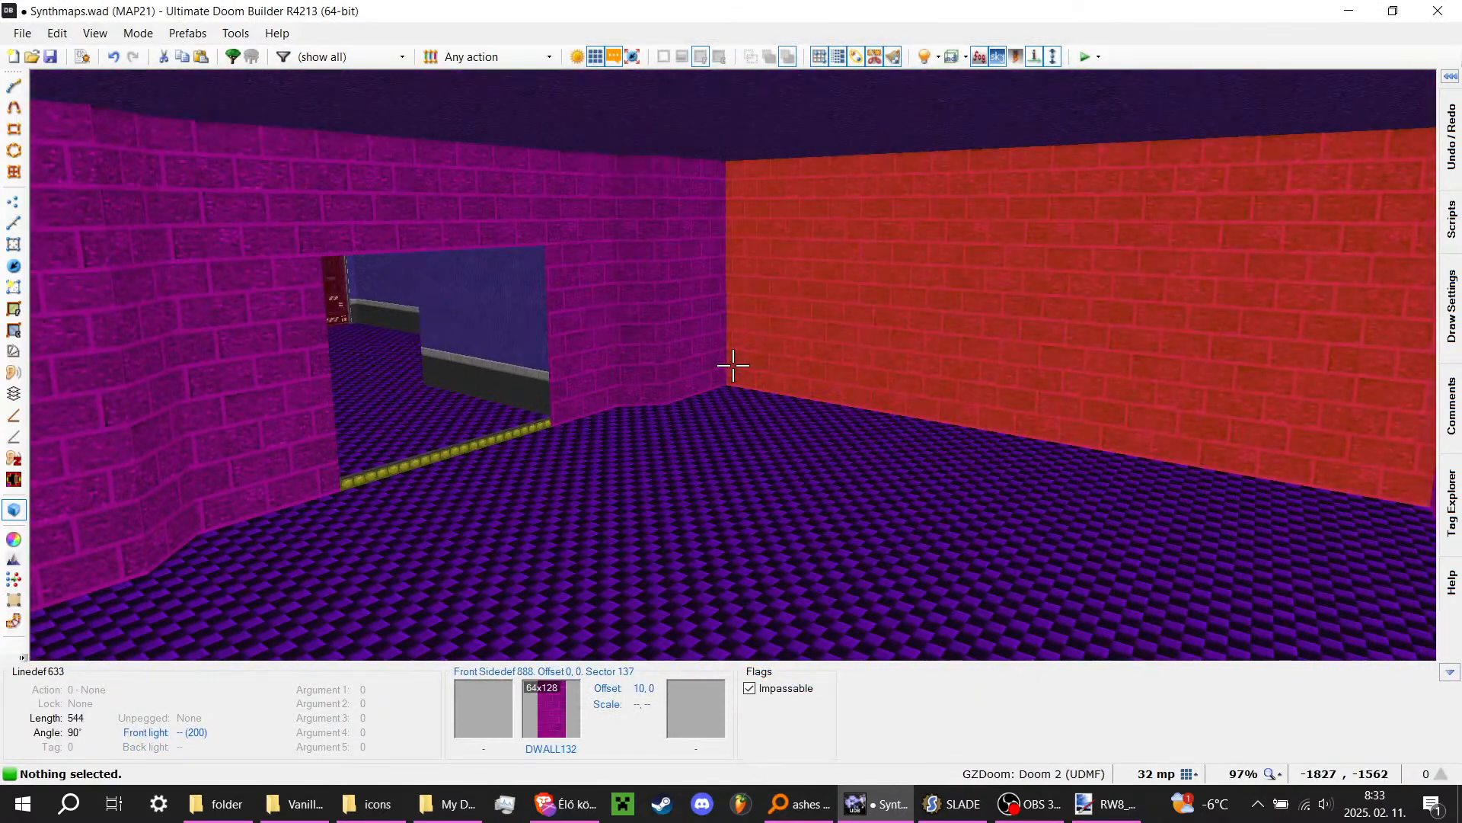
Step: Insert a vertex on each corridor side wall, 16 units before the opening into the new room
key("f")
key("e")
key("s")
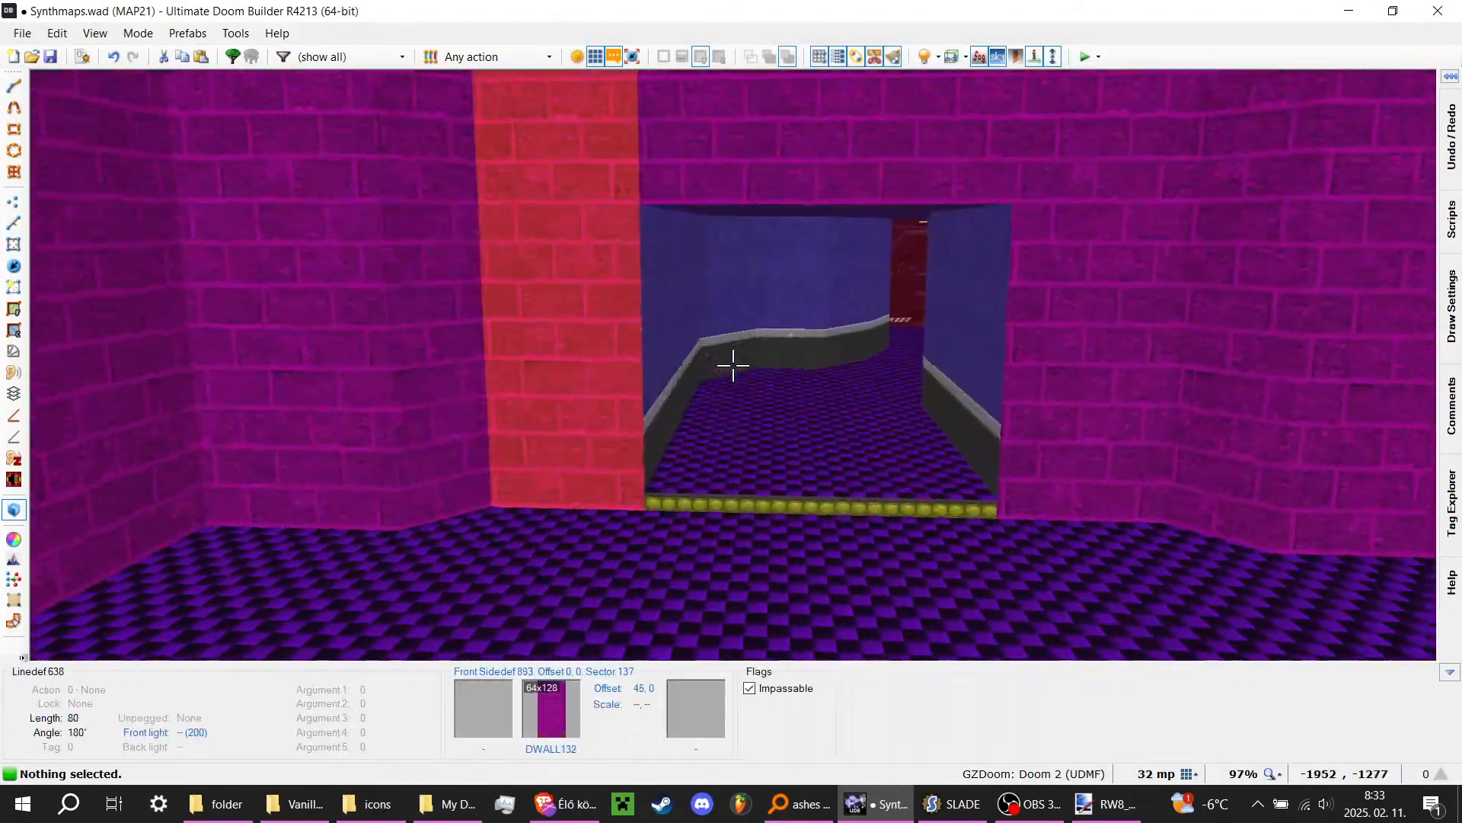
key("v")
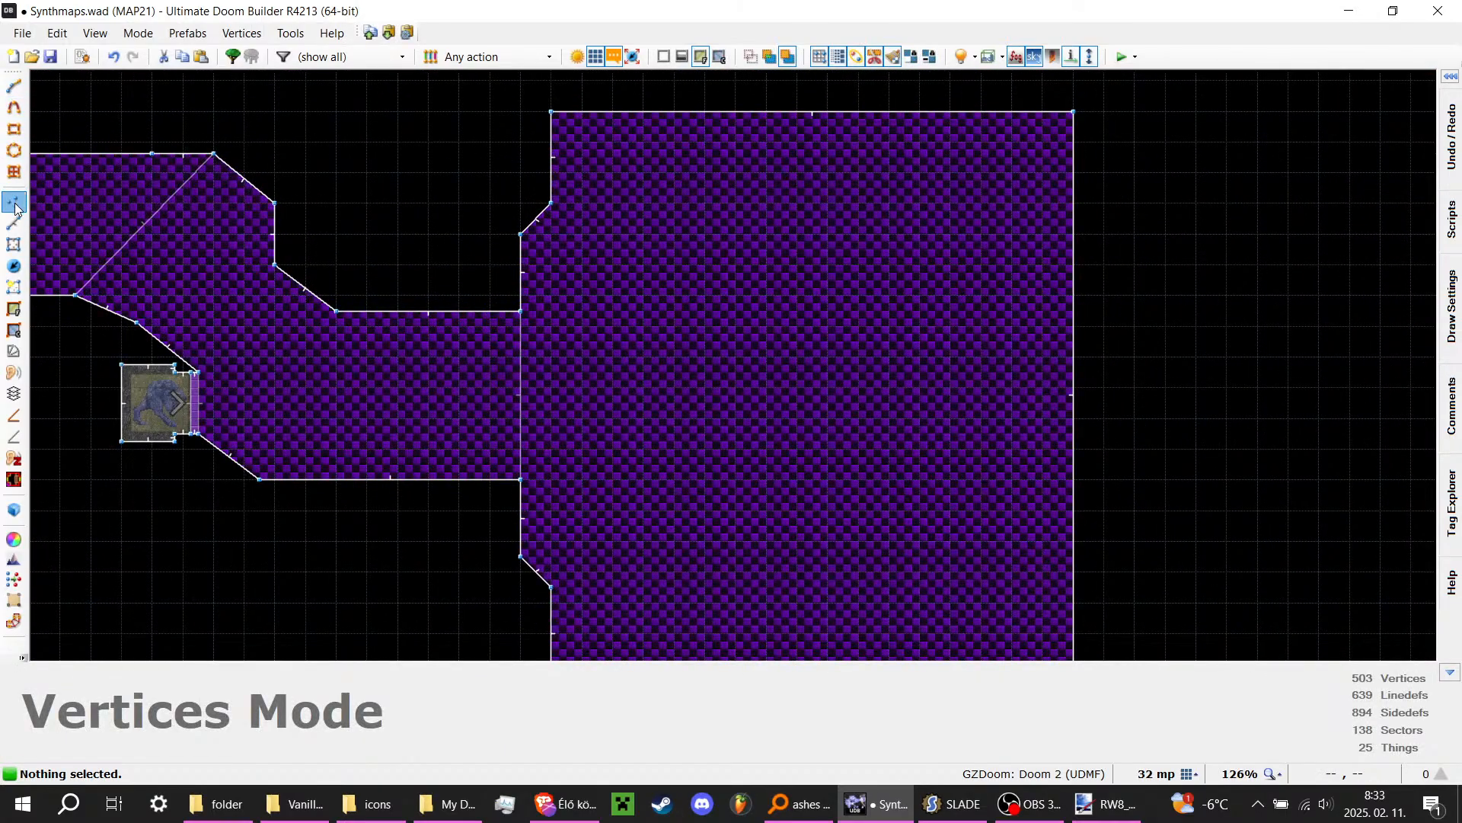
scroll(415, 301, "up", 4)
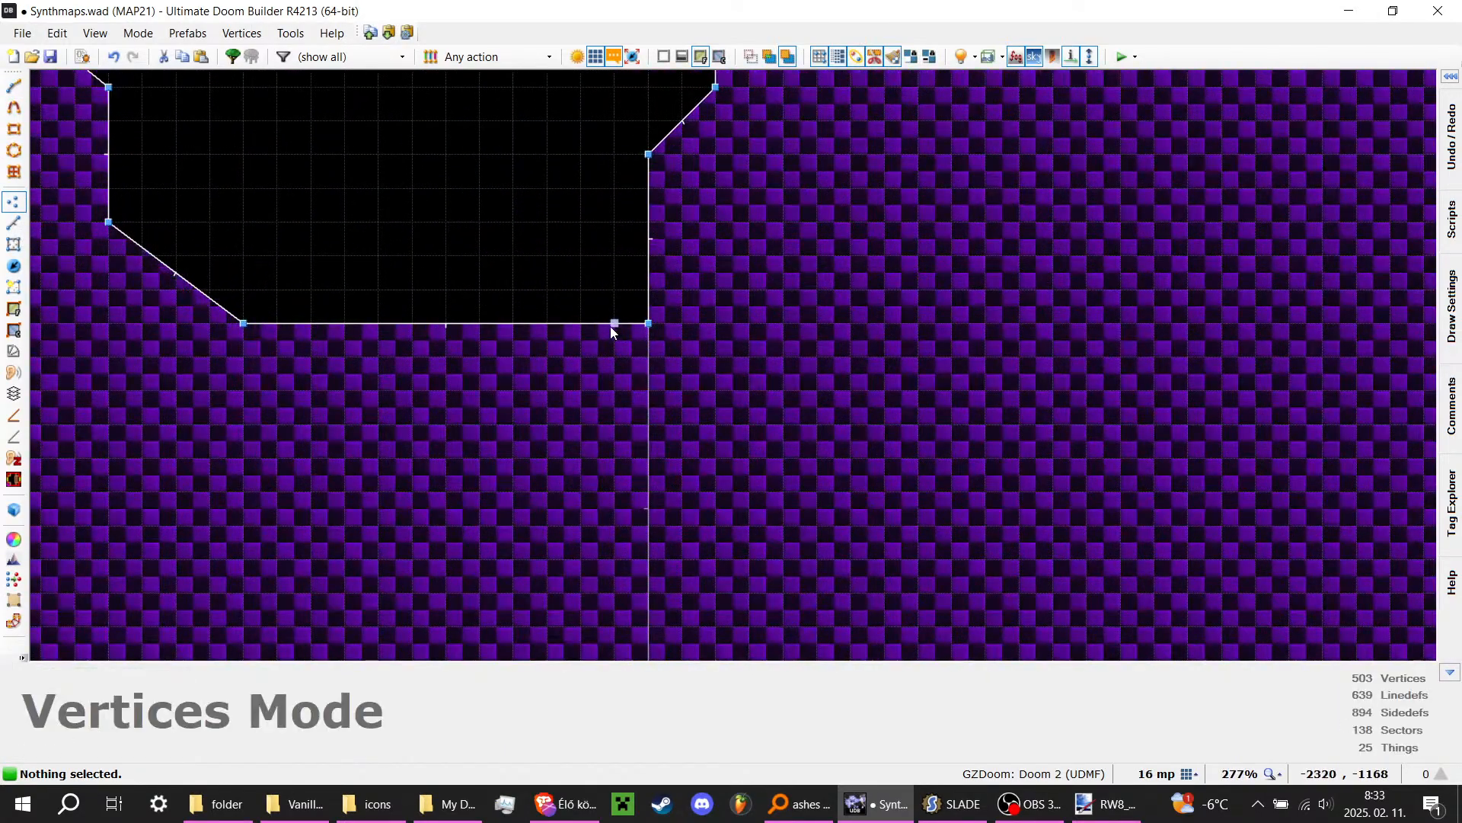
scroll(610, 326, "down", 5)
scroll(612, 364, "up", 5)
key("q")
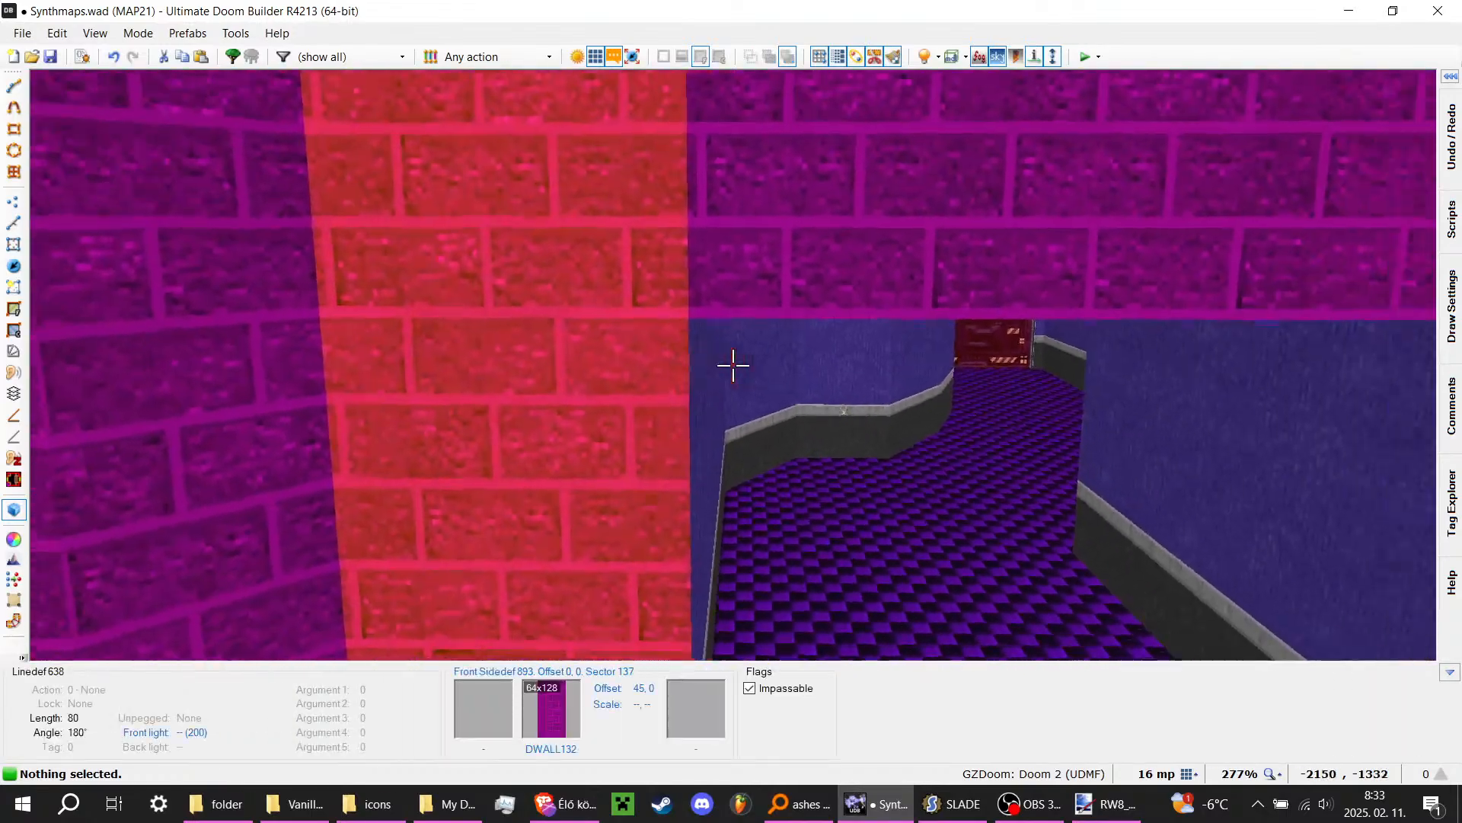
Step: Browse the DWA-filtered textures for a trim for the 16-unit corridor wall section beside the opening
key("e")
key("d")
key("e")
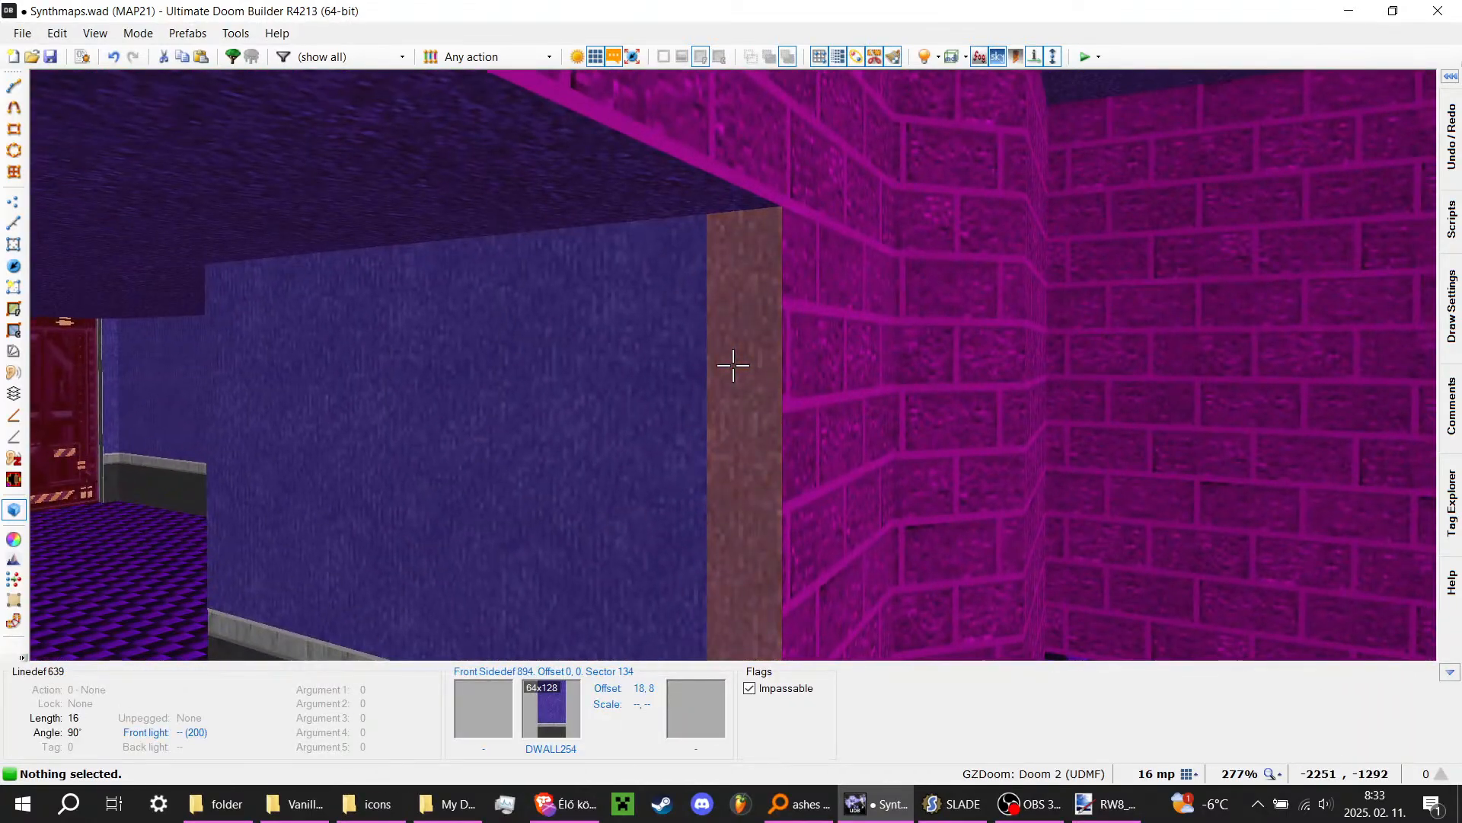
right_click(733, 366)
left_click(987, 393)
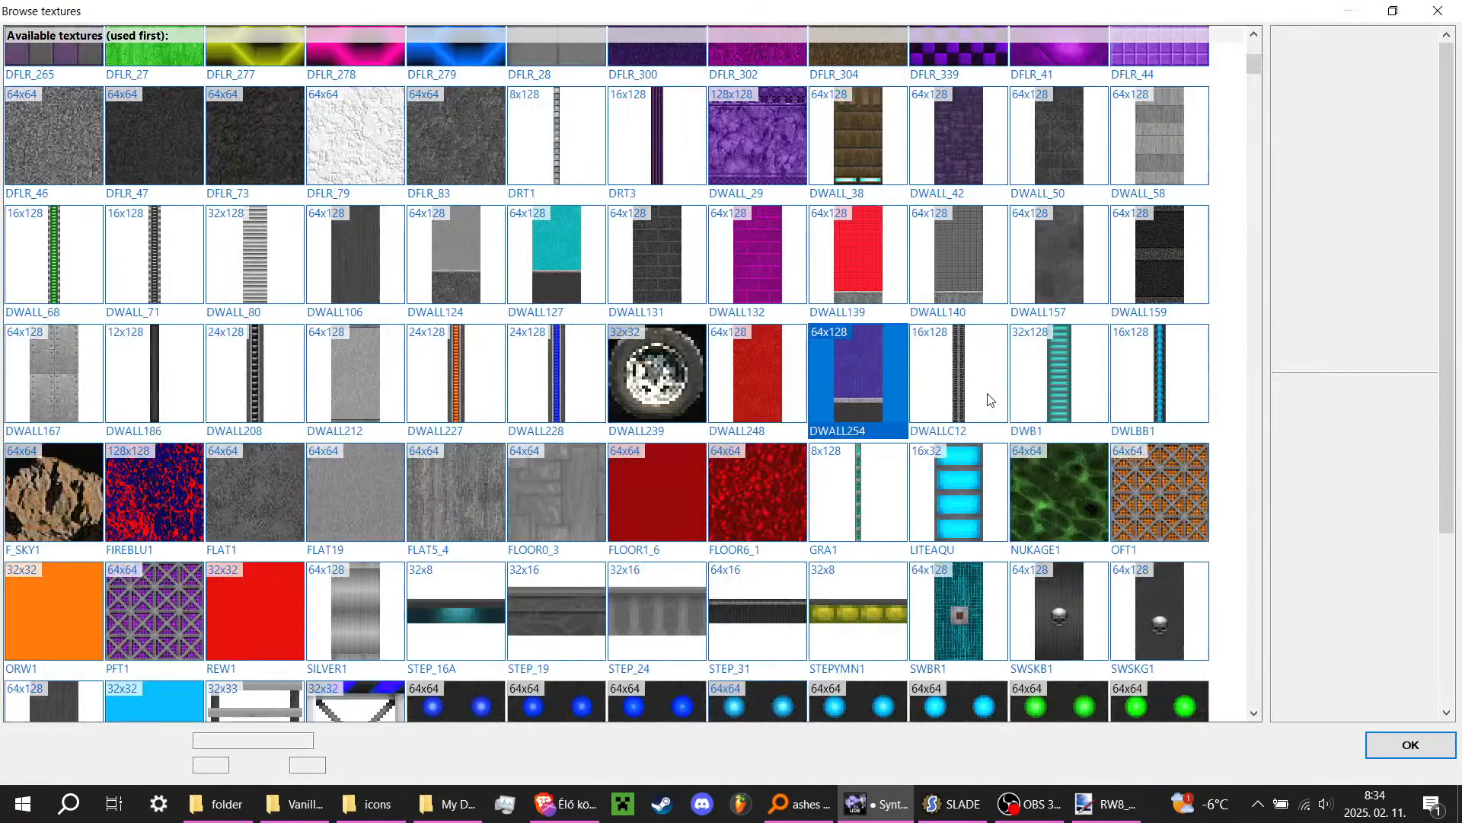
type("DWA")
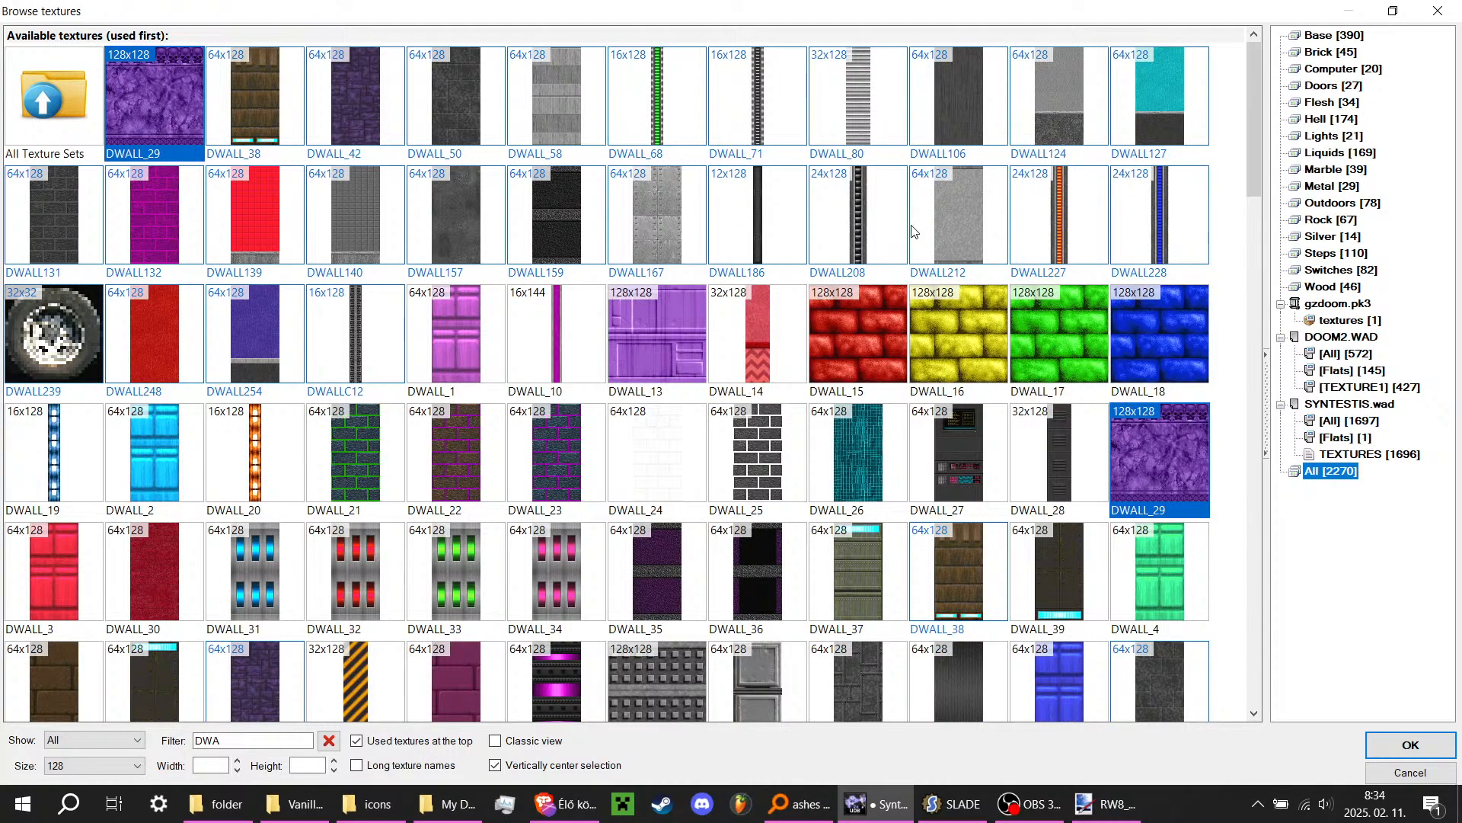
scroll(914, 231, "down", 4)
scroll(911, 250, "down", 1)
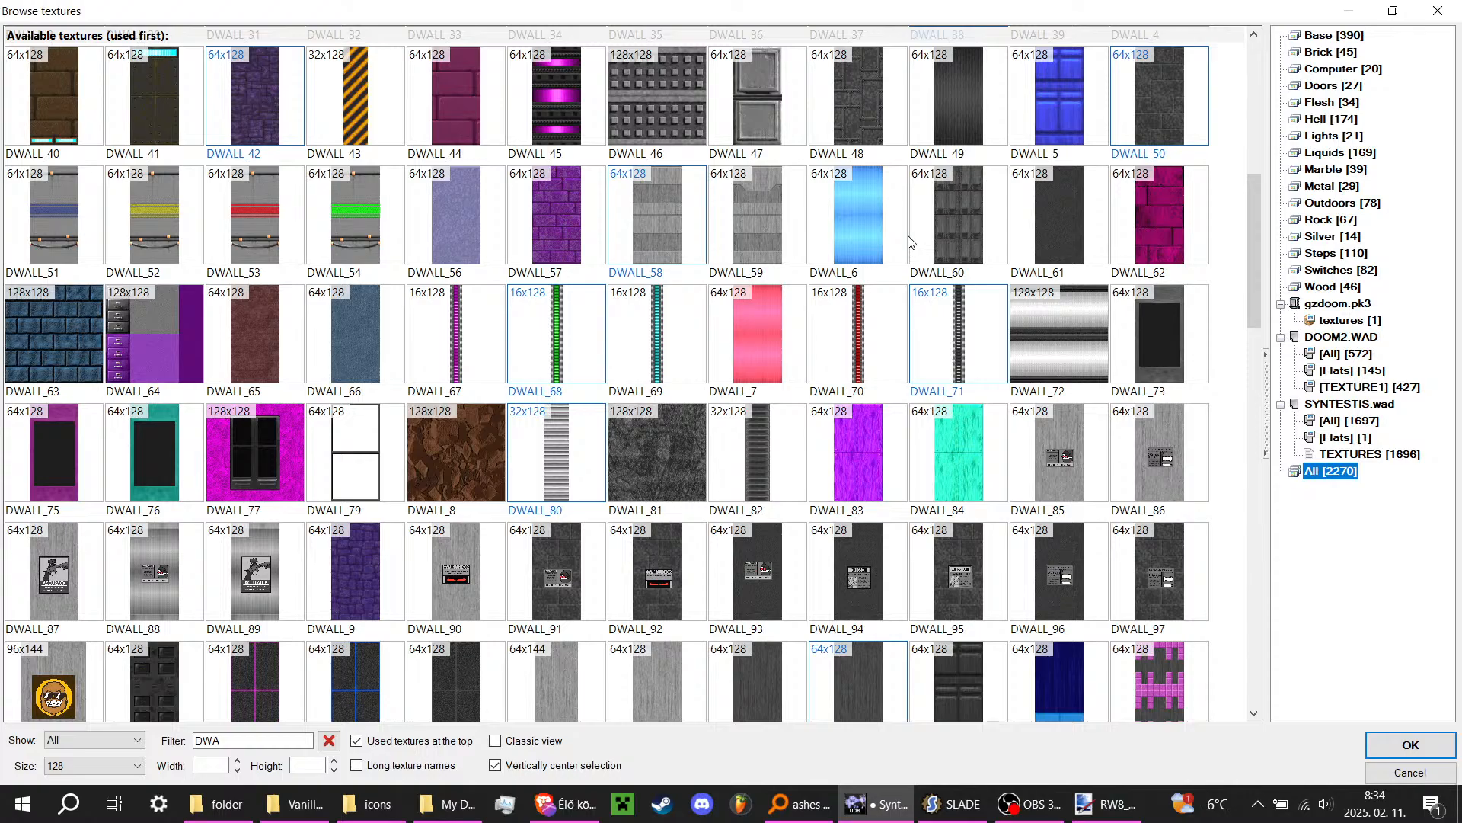
scroll(911, 242, "down", 9)
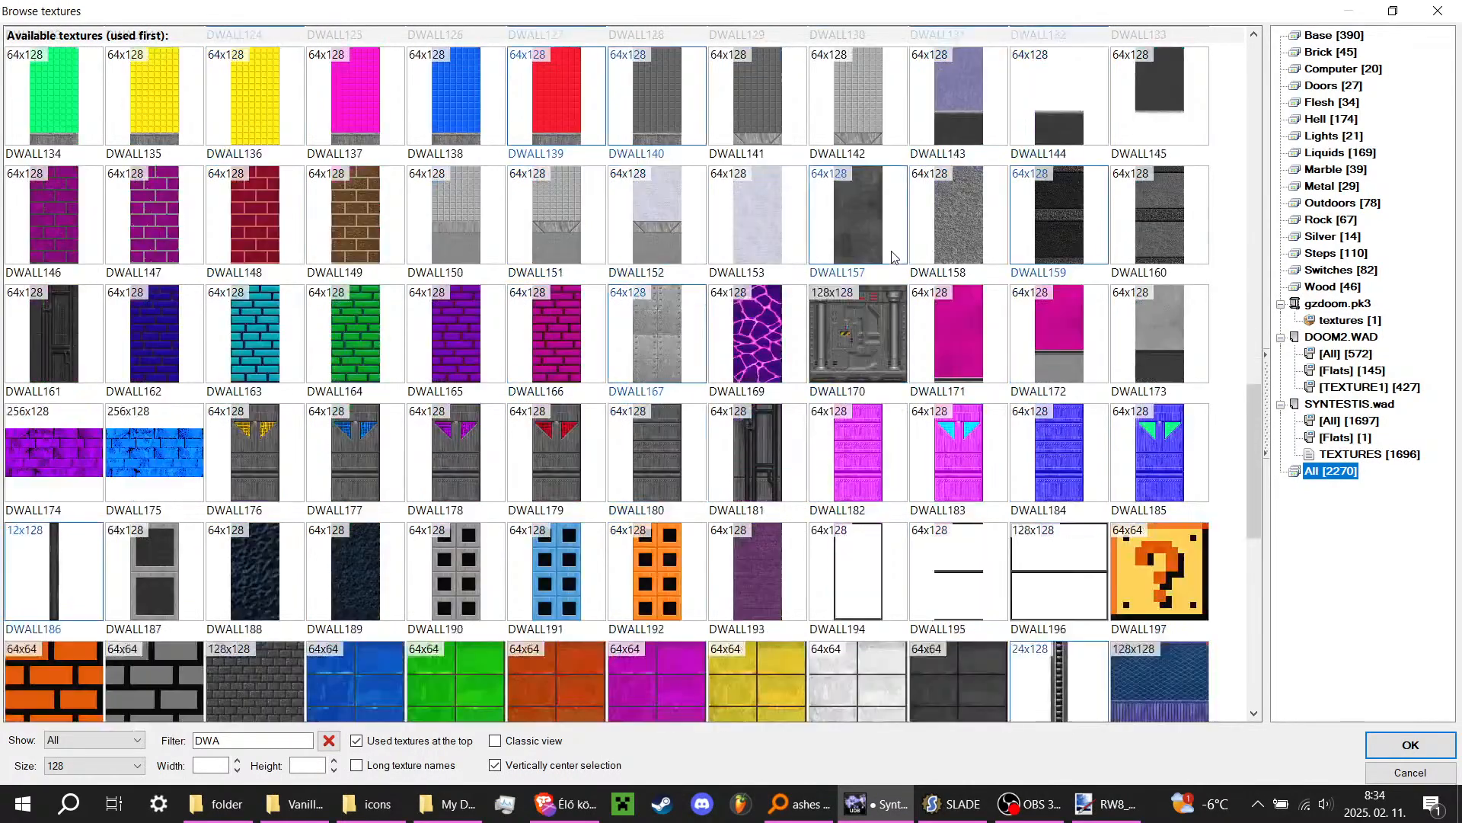
scroll(892, 256, "down", 2)
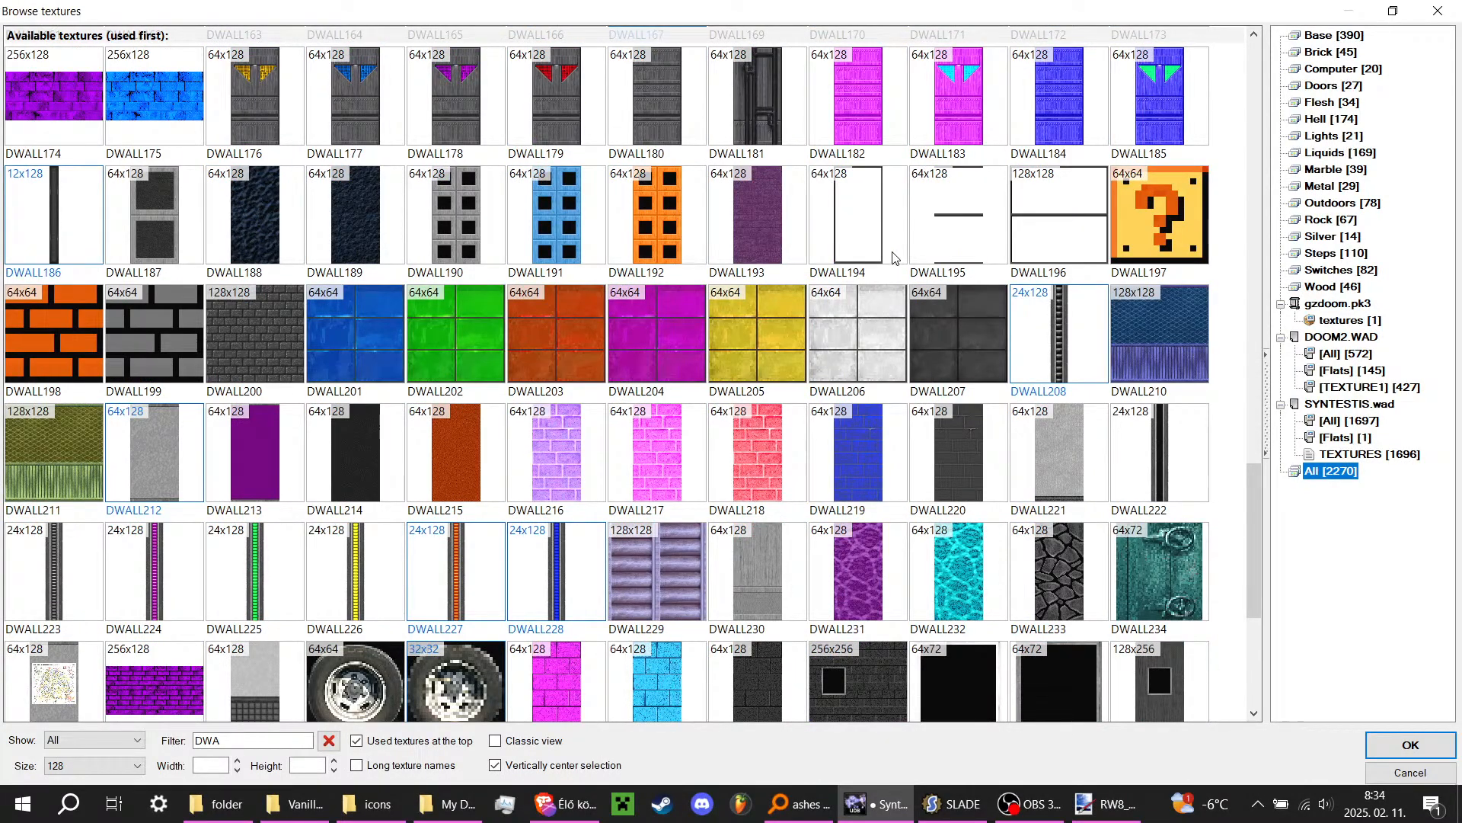
Step: Filter the textures by STOP and assign DOORSTOP as the 16-unit wall section's front middle texture
key("BackSpace")
key("BackSpace")
key("BackSpace")
type("STOP")
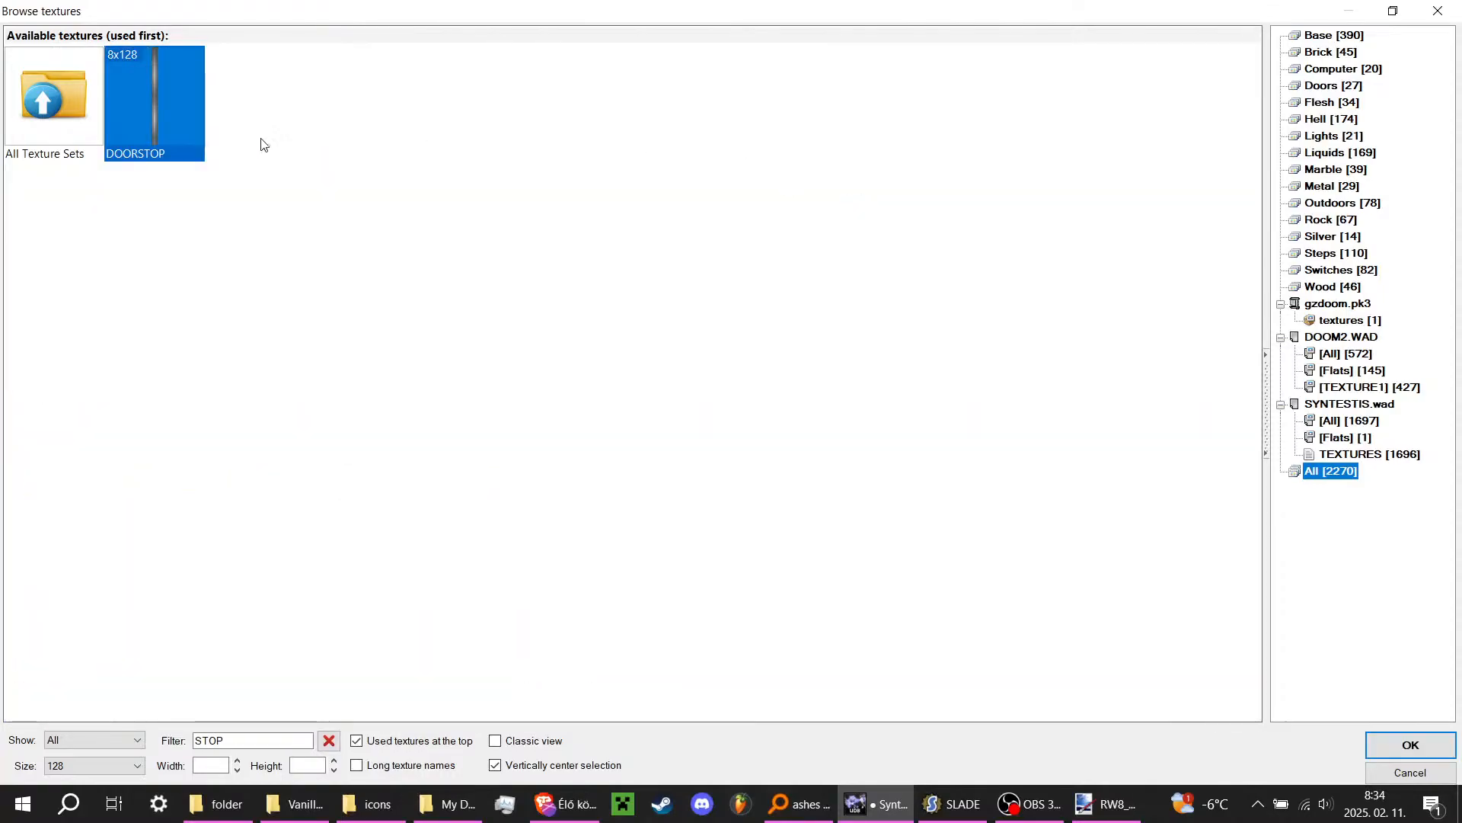
double_click(189, 106)
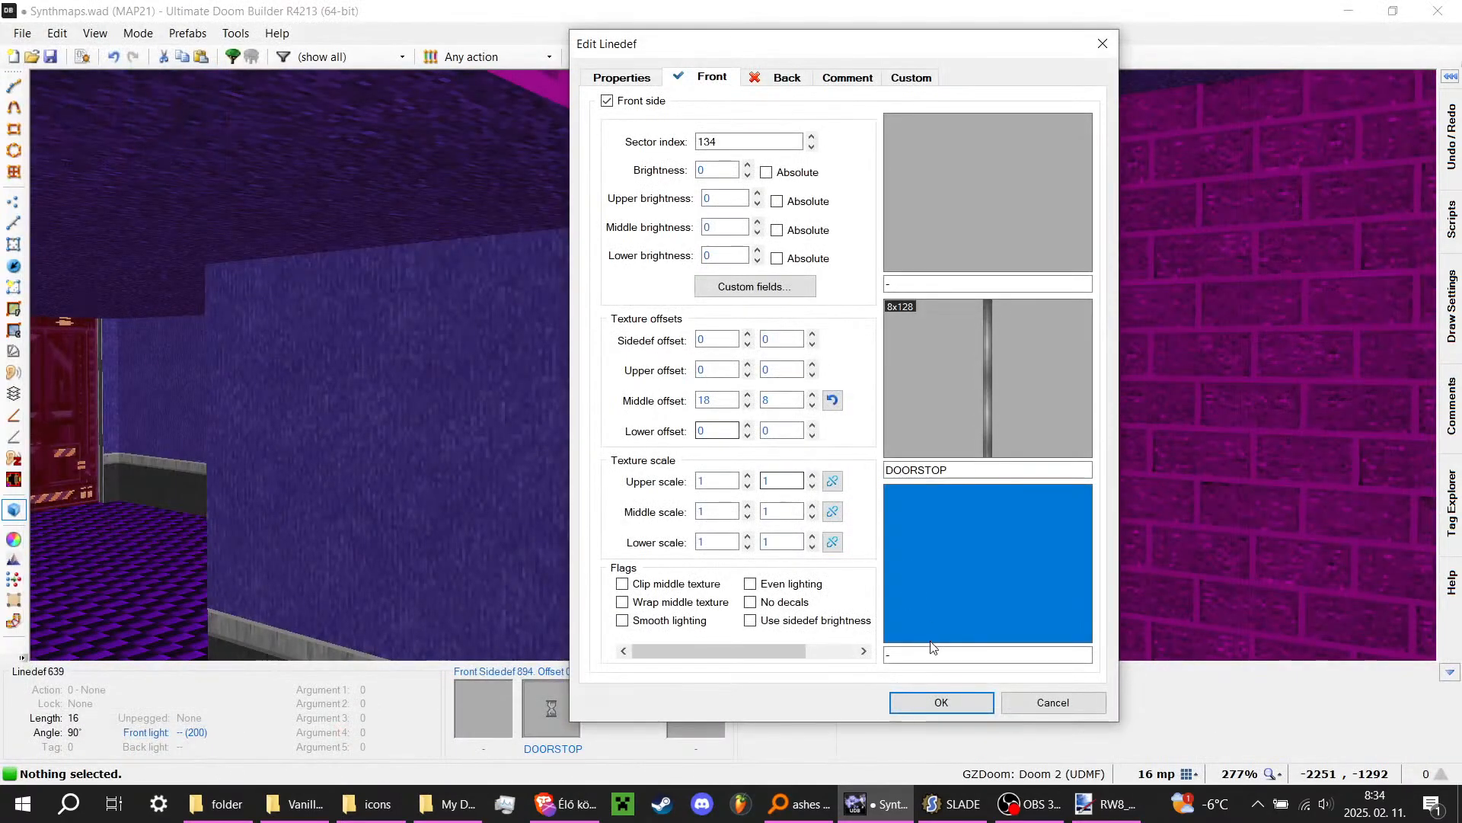
left_click(941, 701)
Step: Shorten the DOORSTOP wall section to 8 units by moving its vertex, and set its texture offsets to 0, 8
key("q")
scroll(733, 366, "down", 3)
scroll(682, 237, "up", 6)
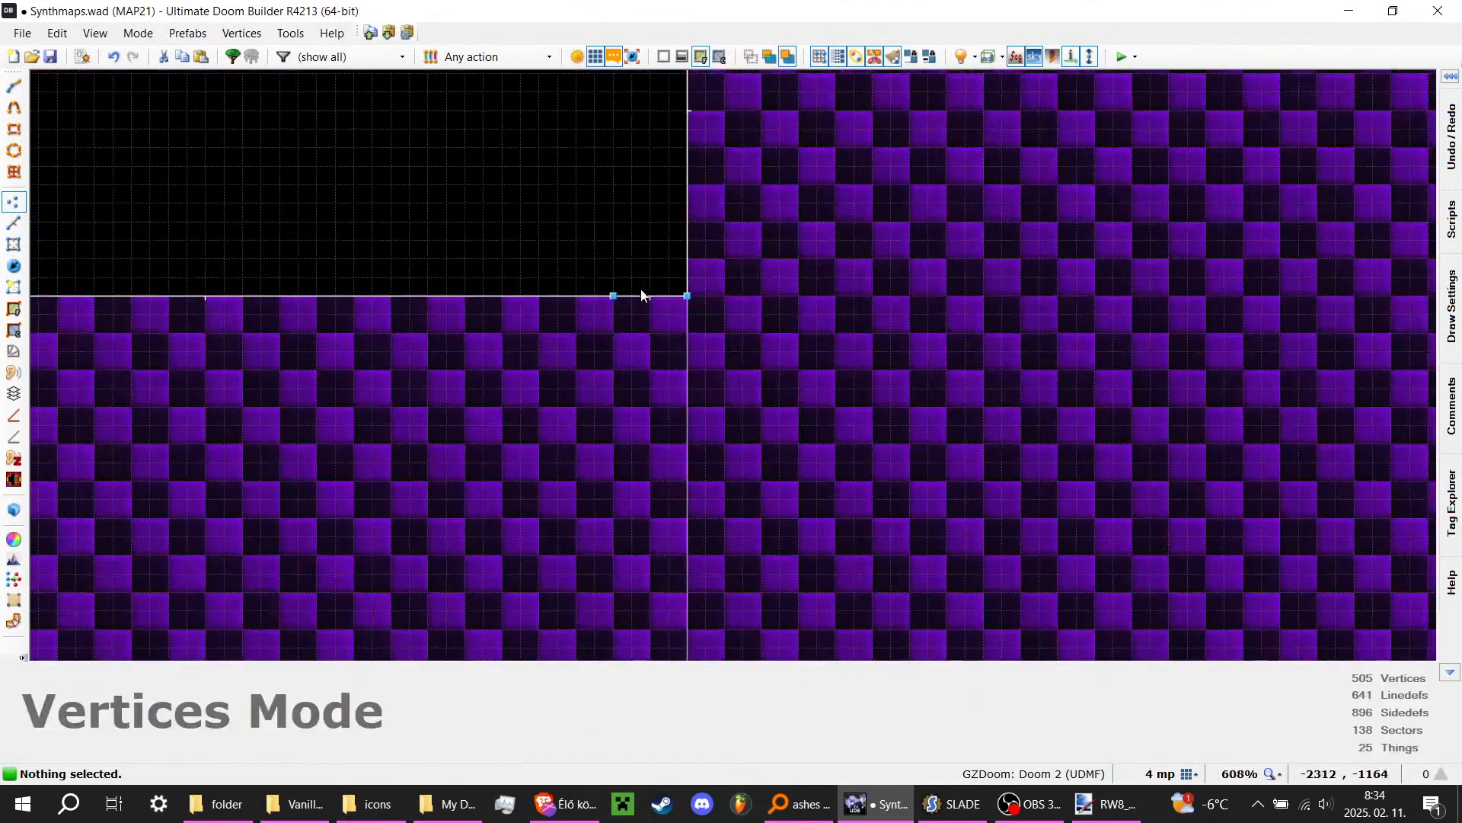
scroll(644, 291, "up", 1)
right_click_drag(611, 311, 656, 301)
key("q")
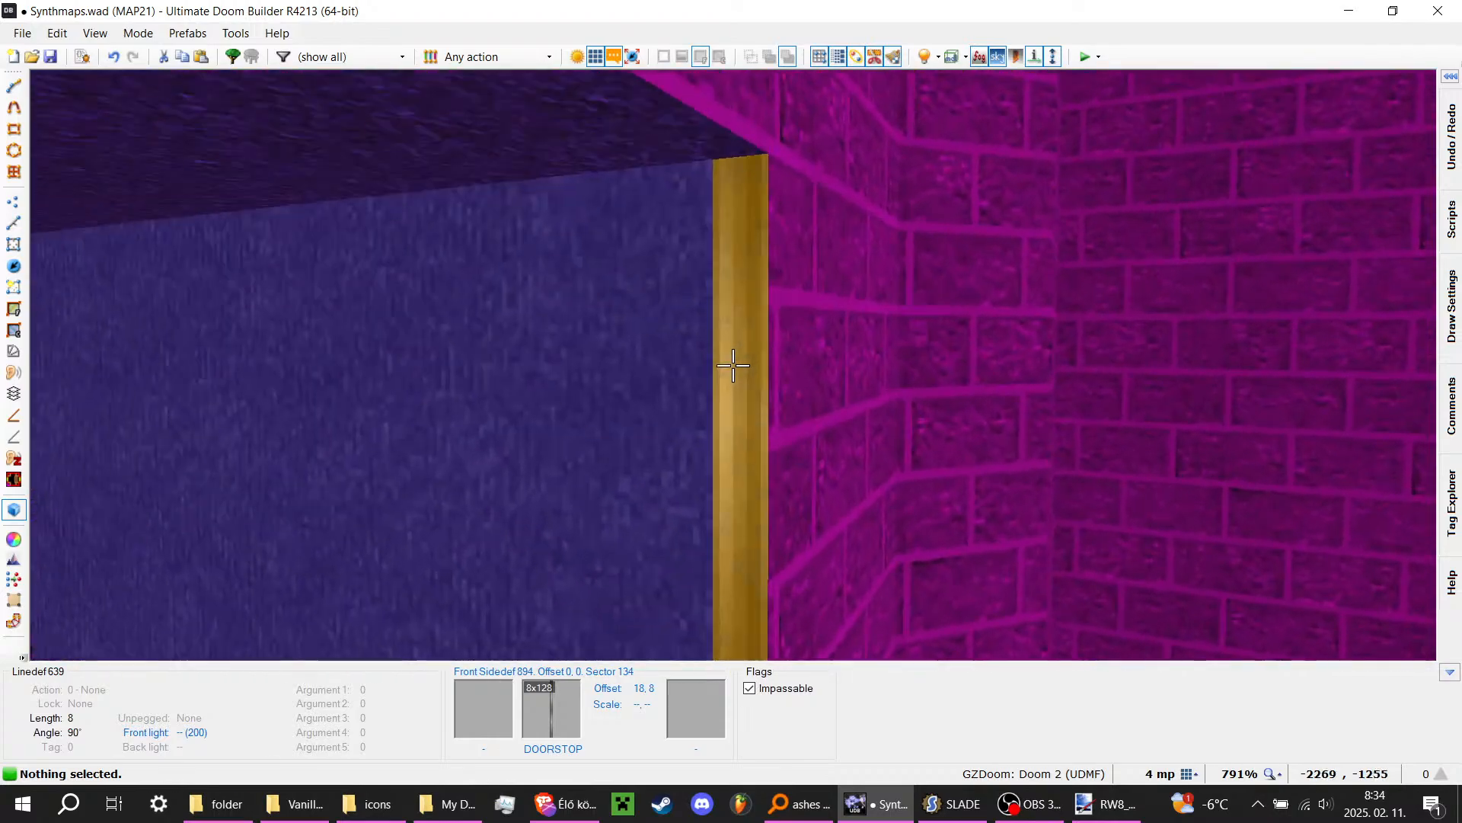
key("Left")
key("d")
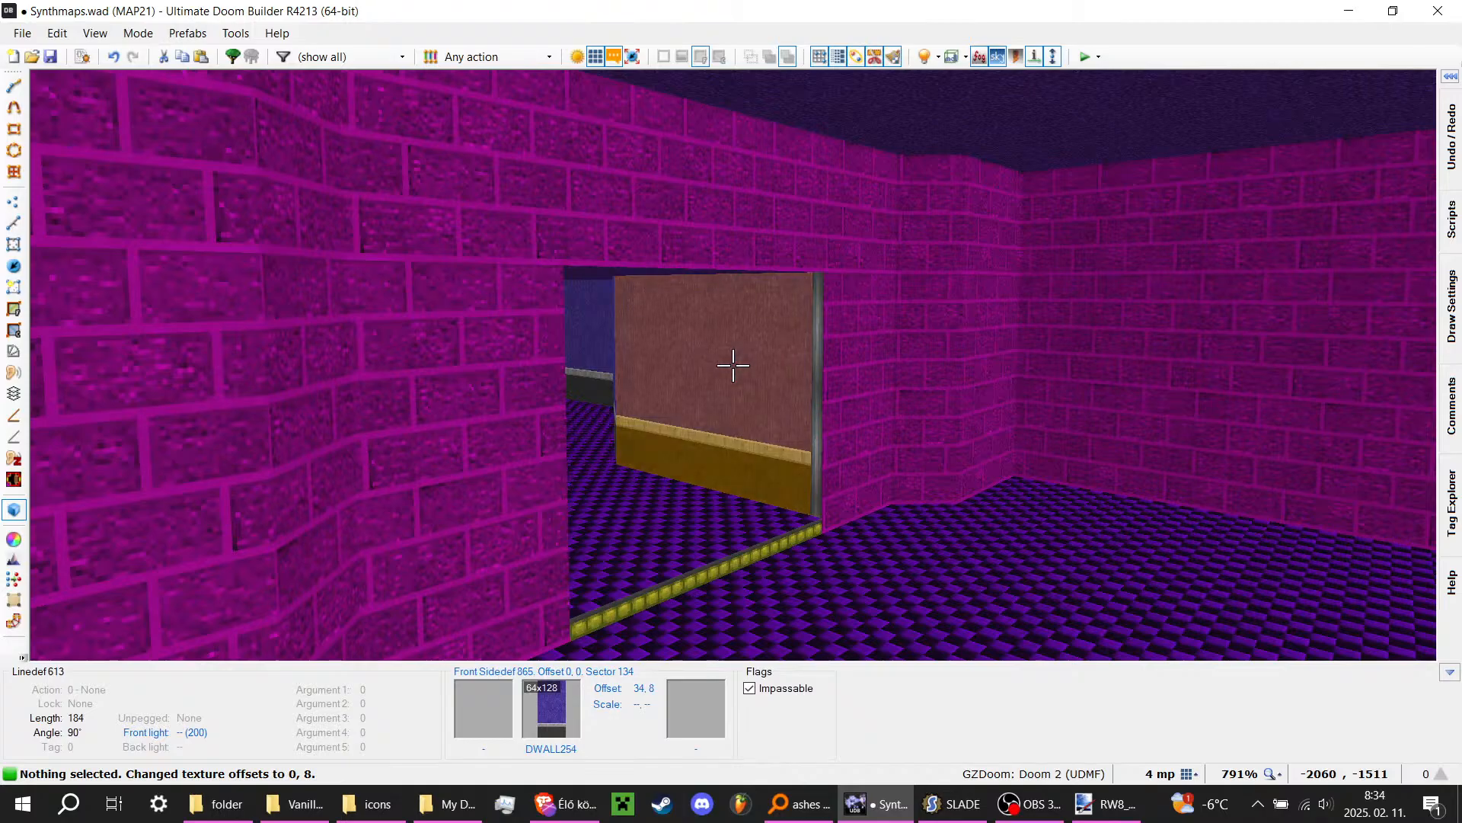
Step: Move the vertex on the opposite corridor wall to shorten its section beside the opening to 8 units
key("q")
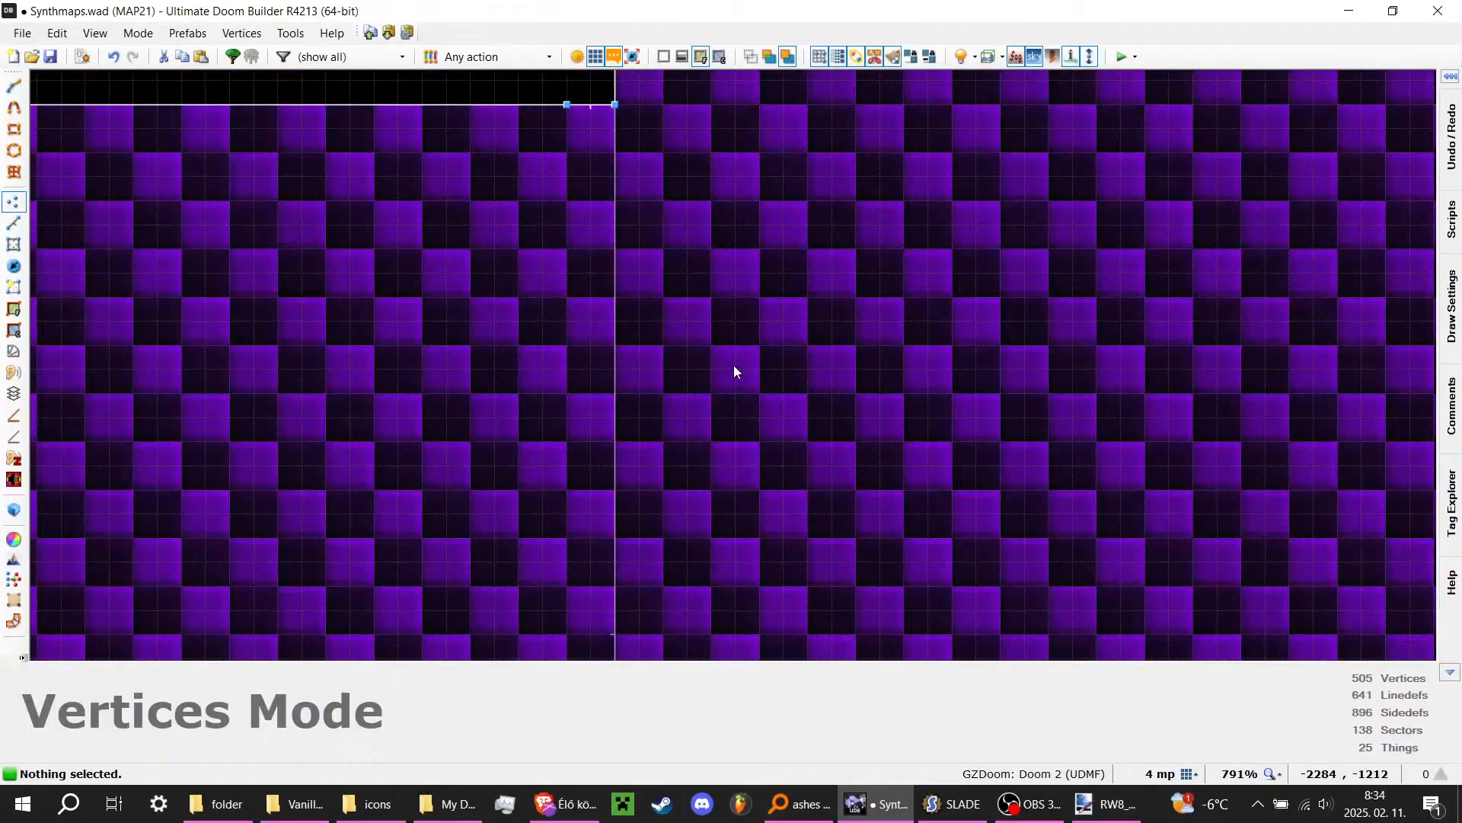
key("q")
key("q")
scroll(692, 361, "down", 3)
scroll(666, 380, "up", 1)
middle_click_drag(665, 381, 666, 137)
scroll(652, 581, "up", 1)
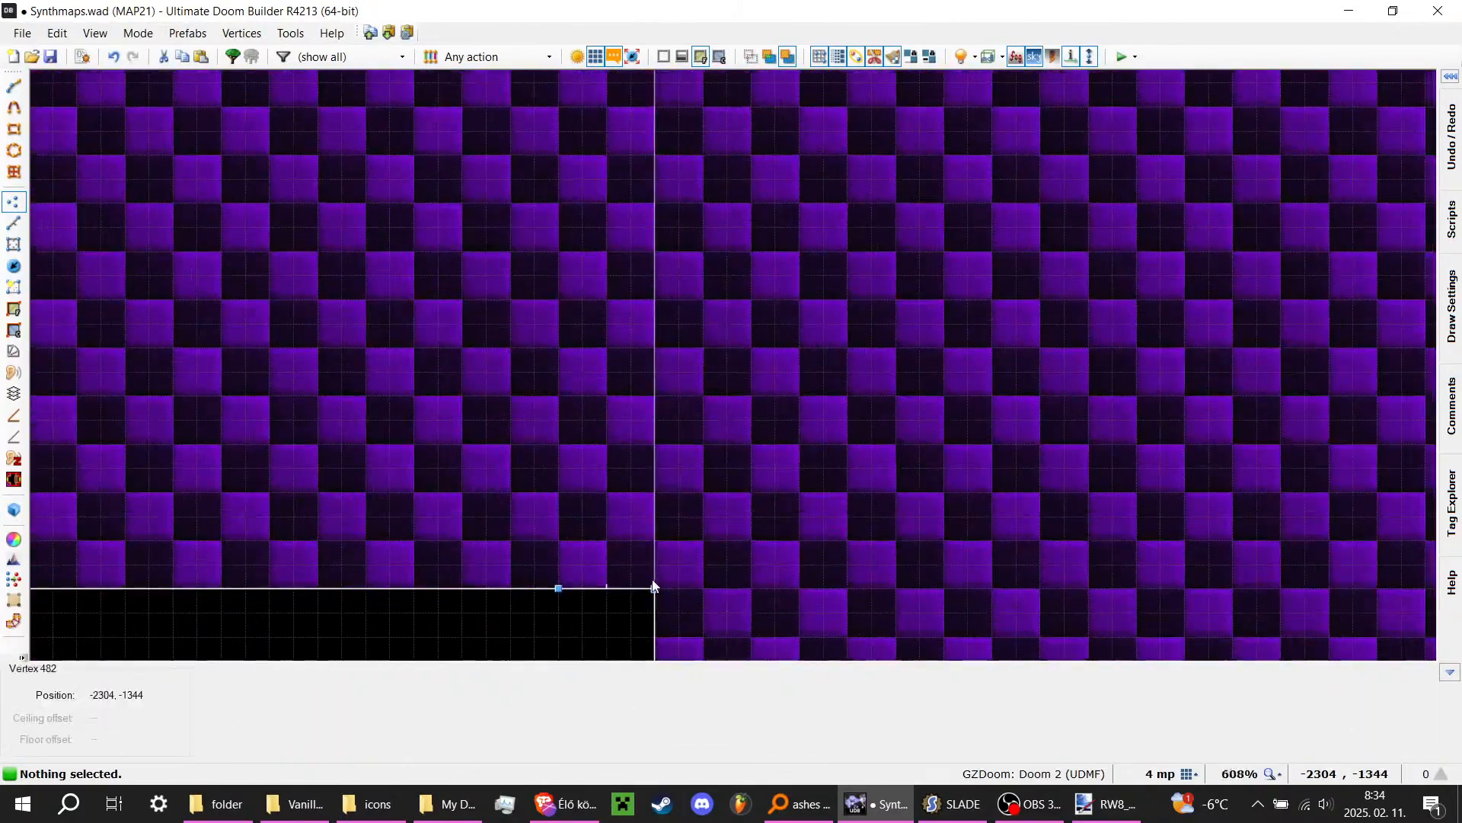
key("q")
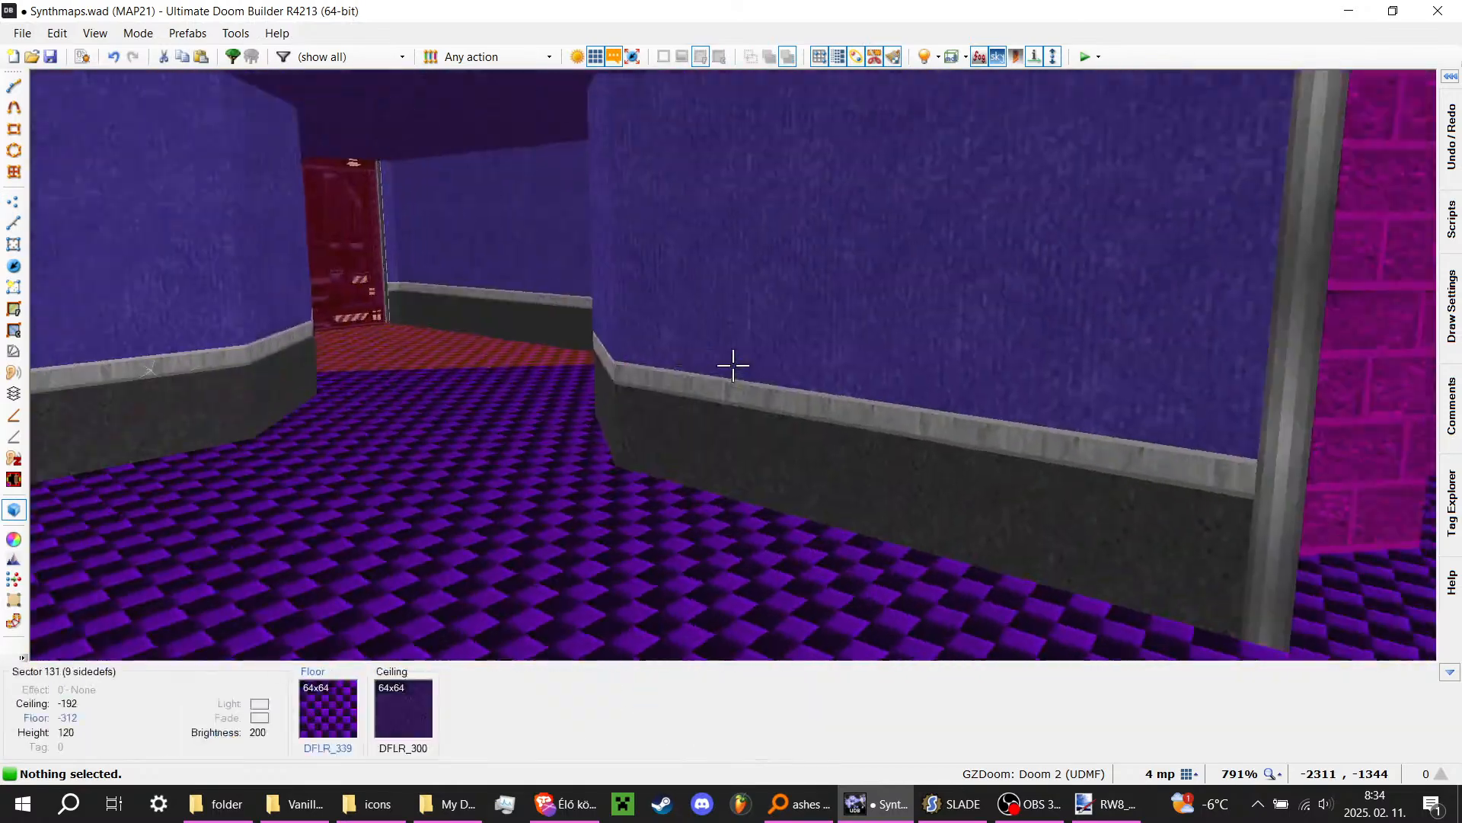
Step: Copy the DOORSTOP texture onto the opposite 8-unit wall section and save the map
key("ctrl+c")
key("w")
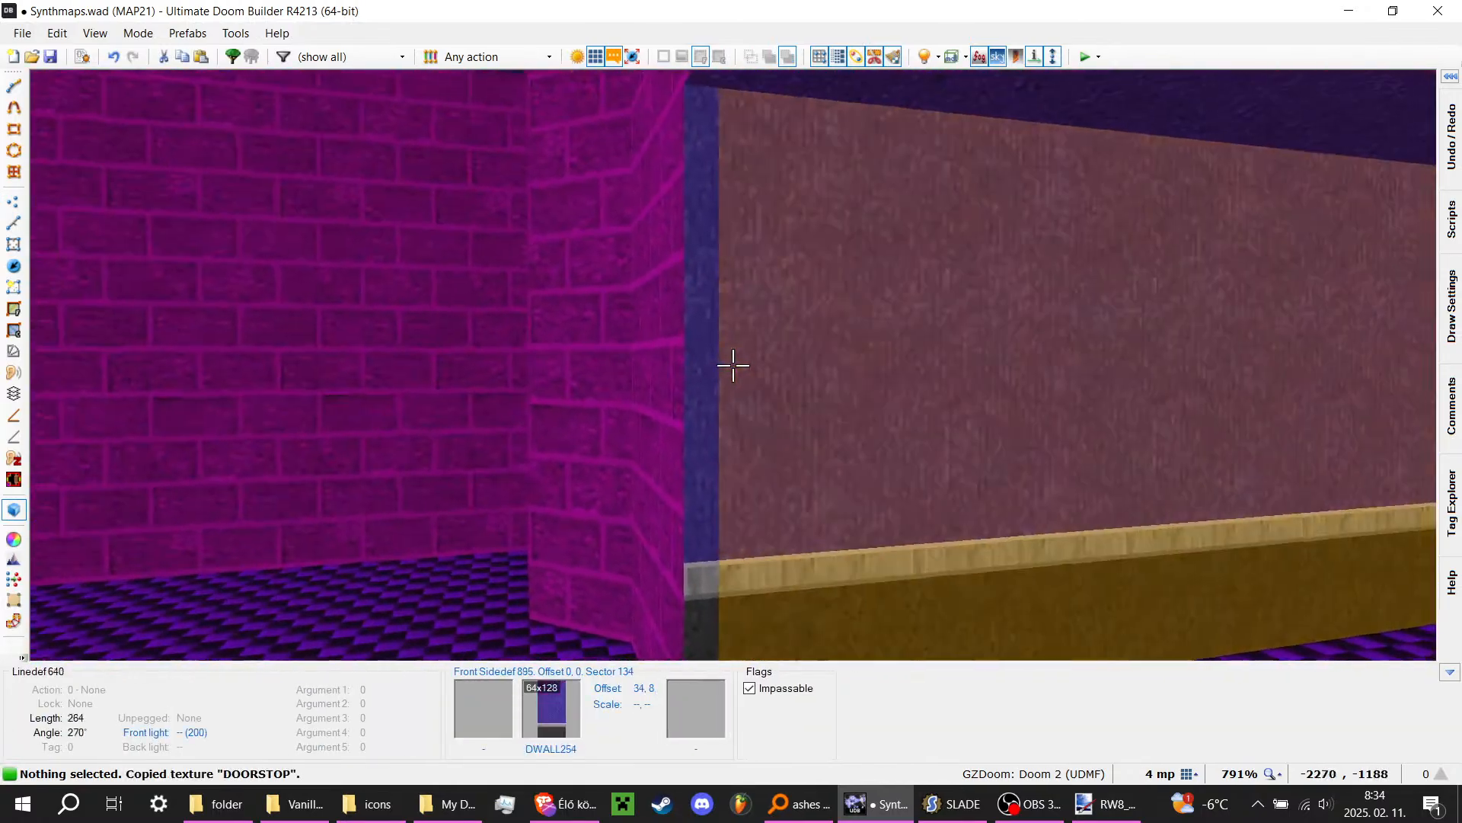
key("w")
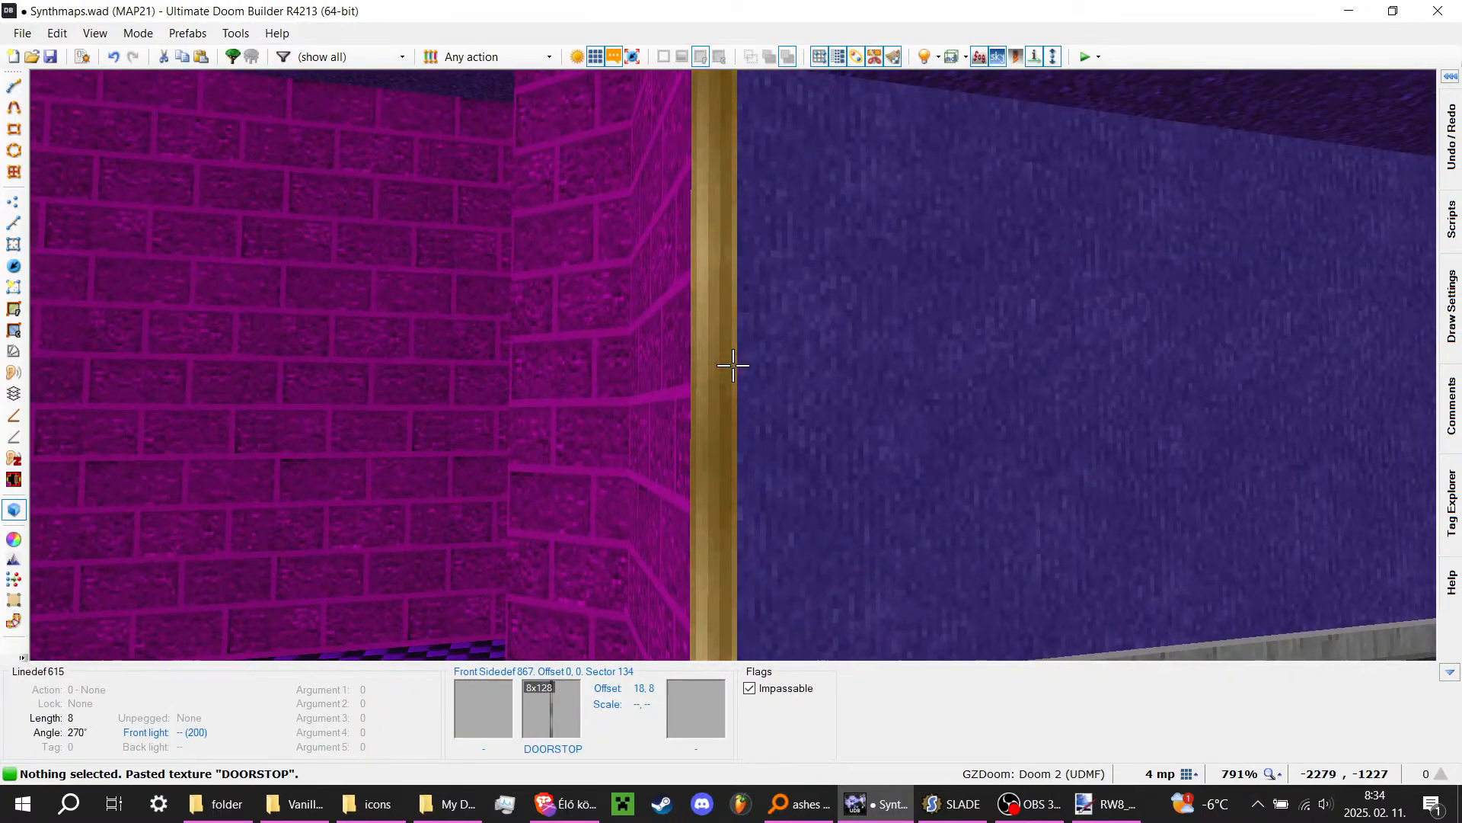
key("w")
key("ctrl+s")
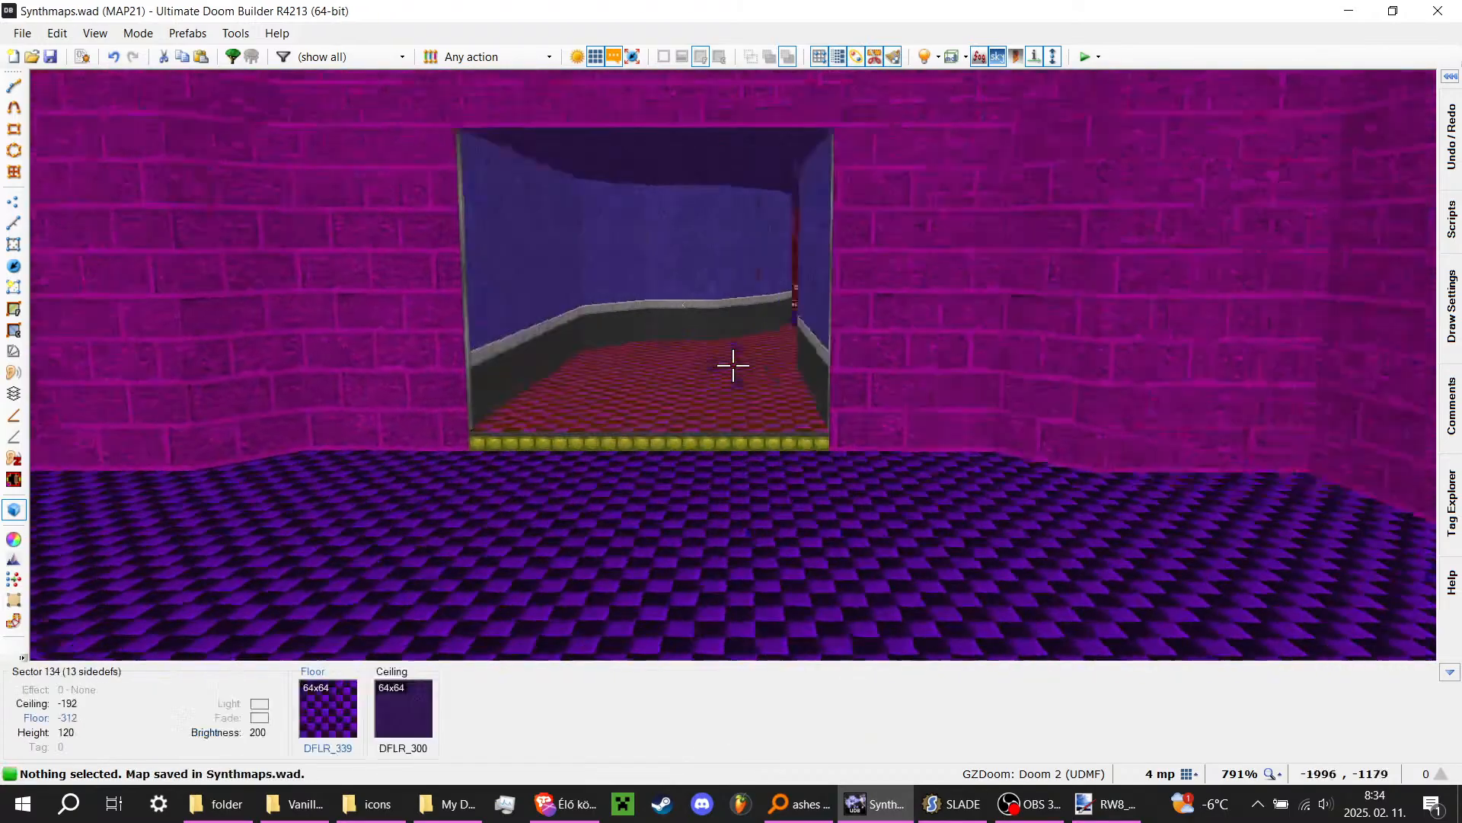
Step: Try splitting the 8-unit DOORSTOP sections on both corridor walls with two vertices each, leaving a 1-unit strip in the middle
key("q")
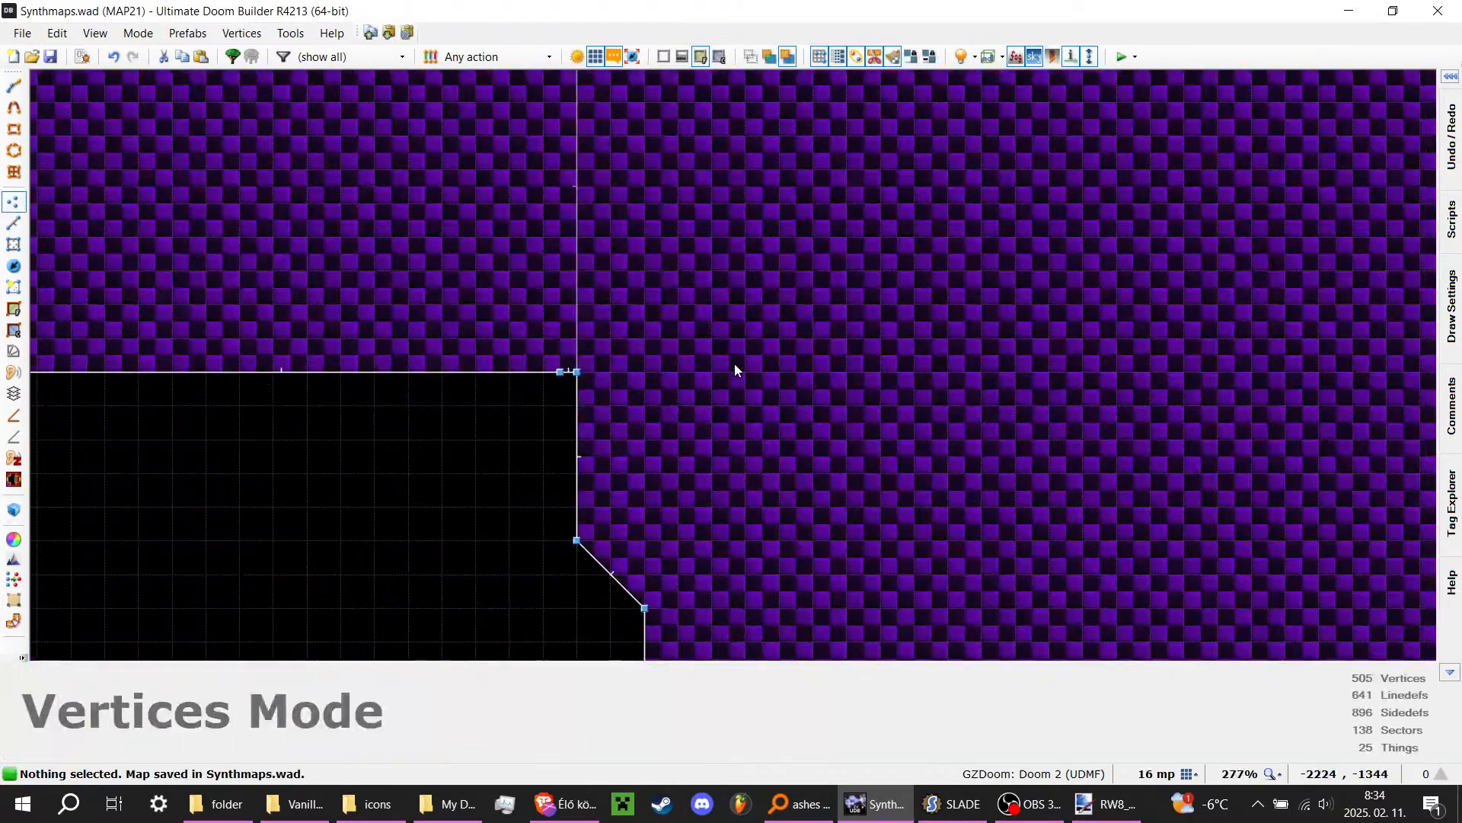
scroll(465, 356, "up", 5)
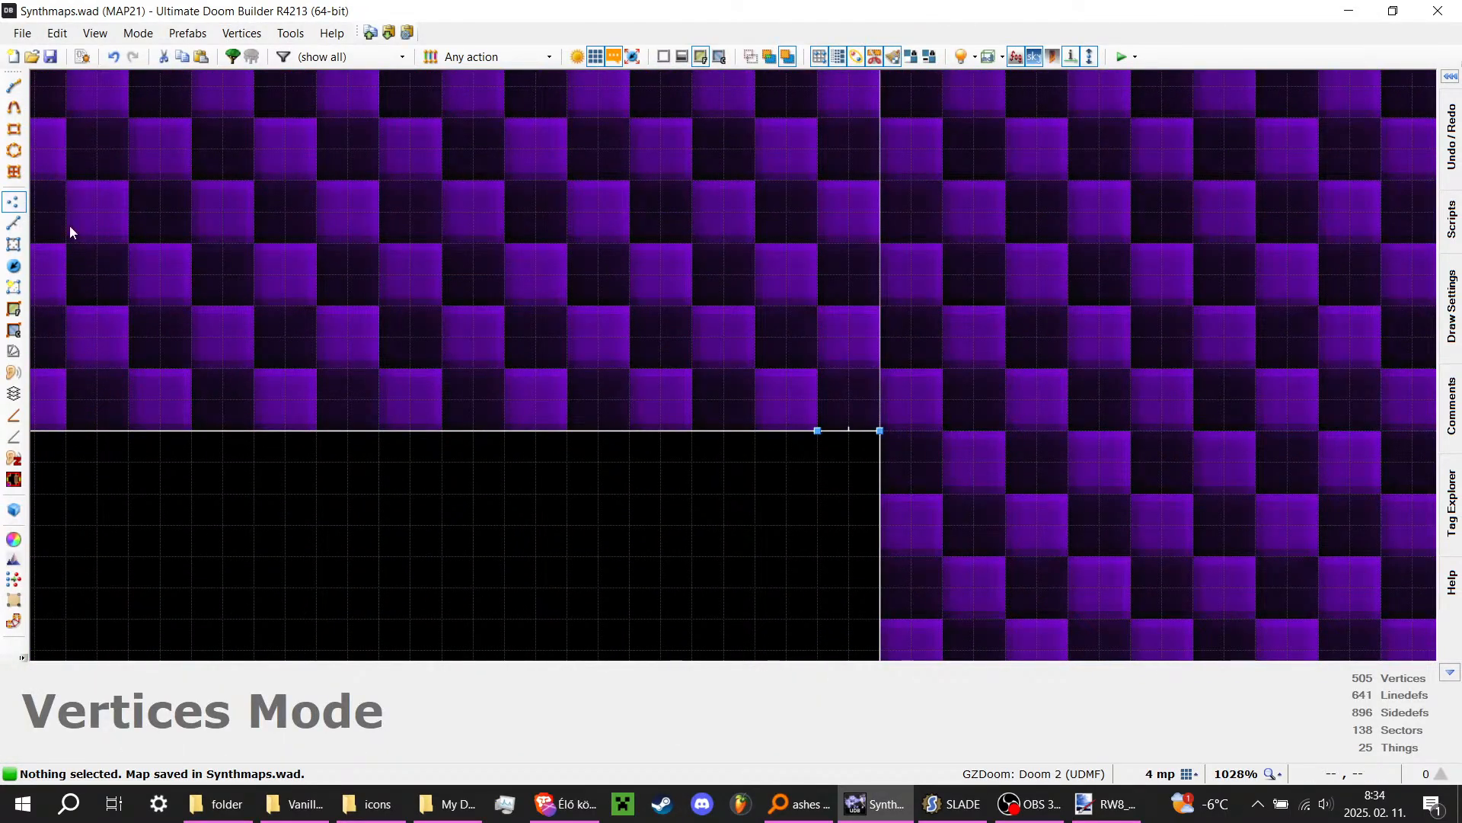
scroll(872, 413, "up", 5)
key("q")
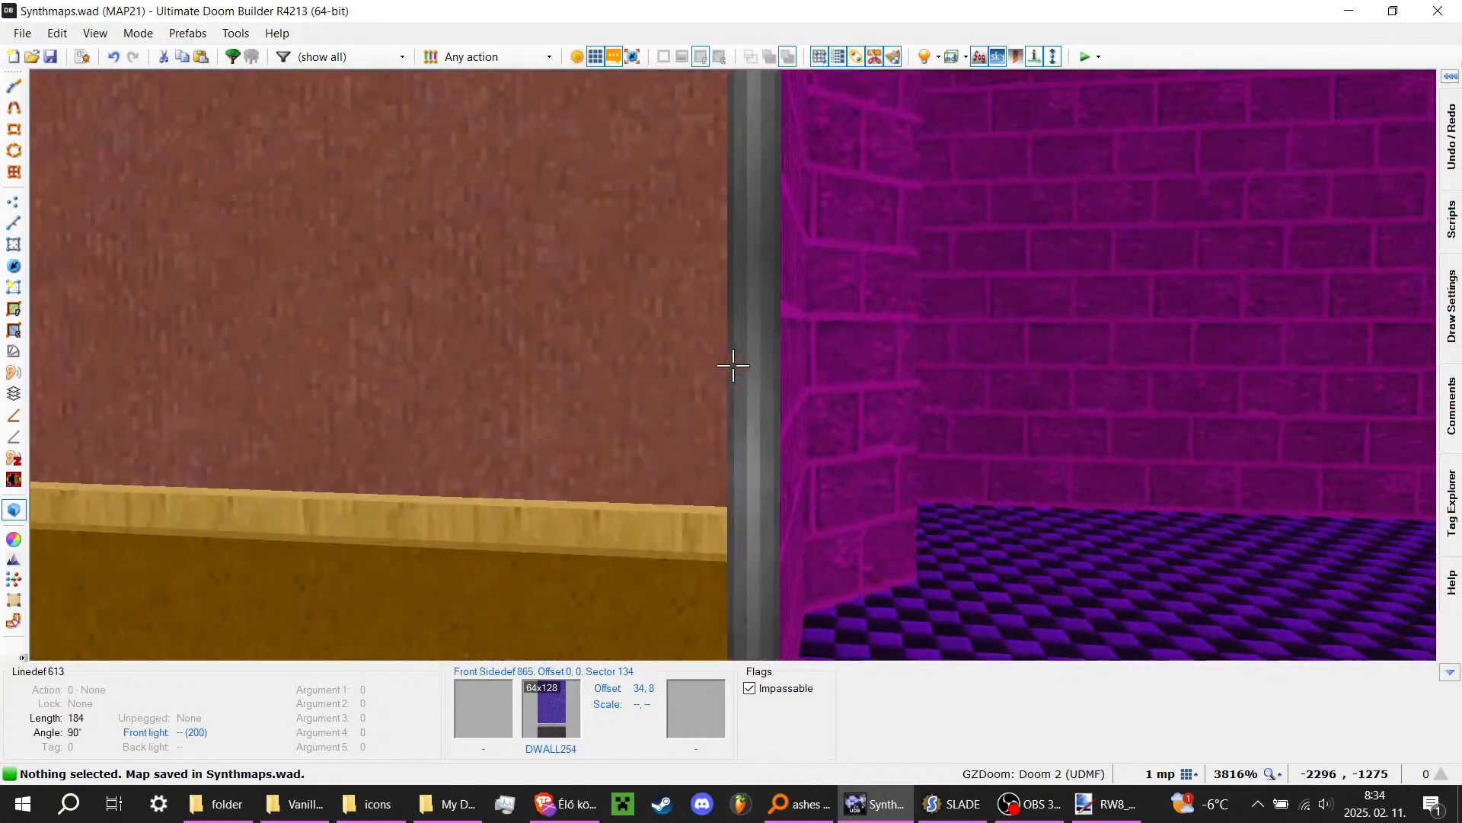
key("s")
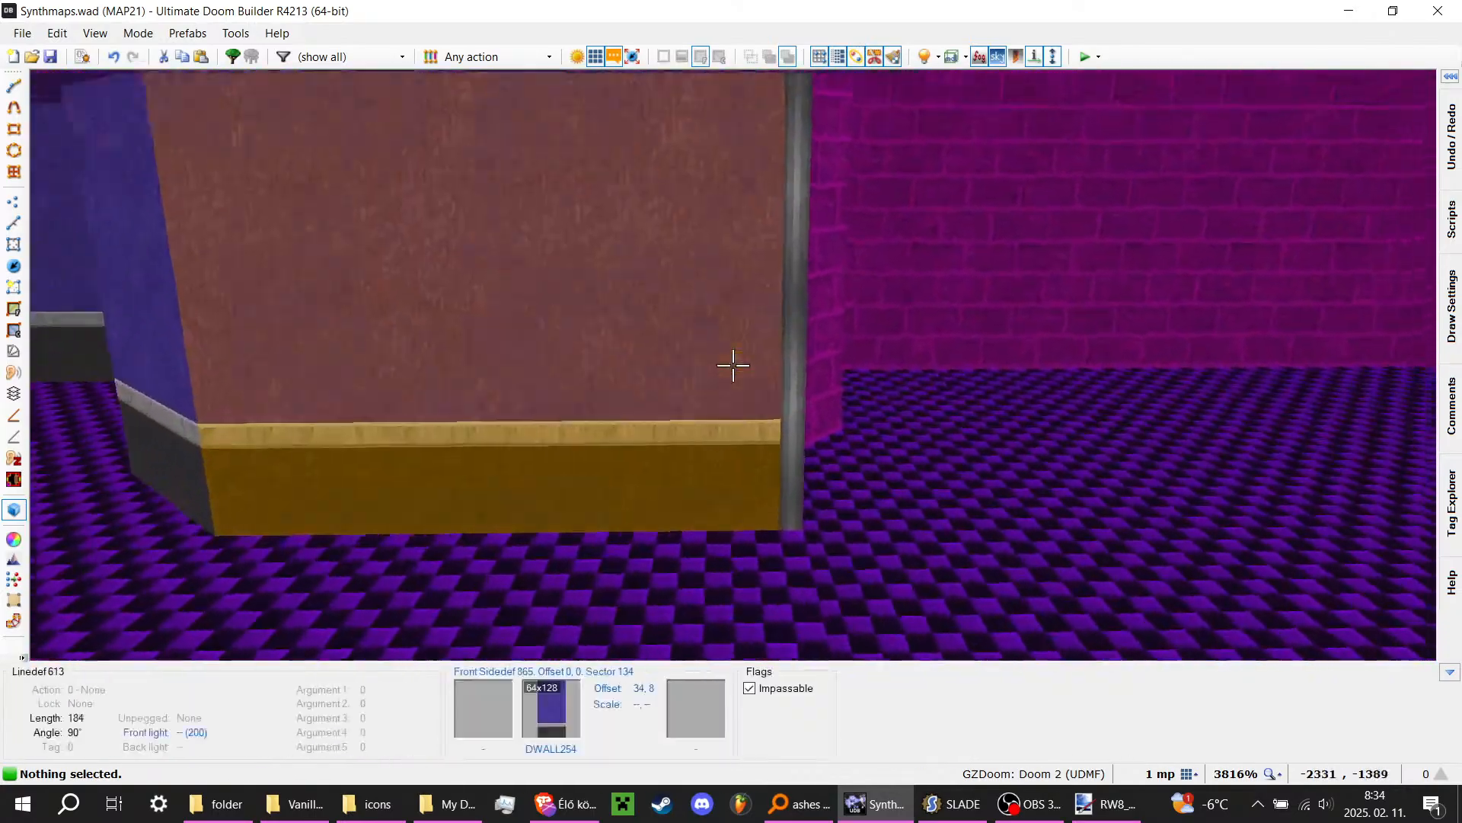
key("q")
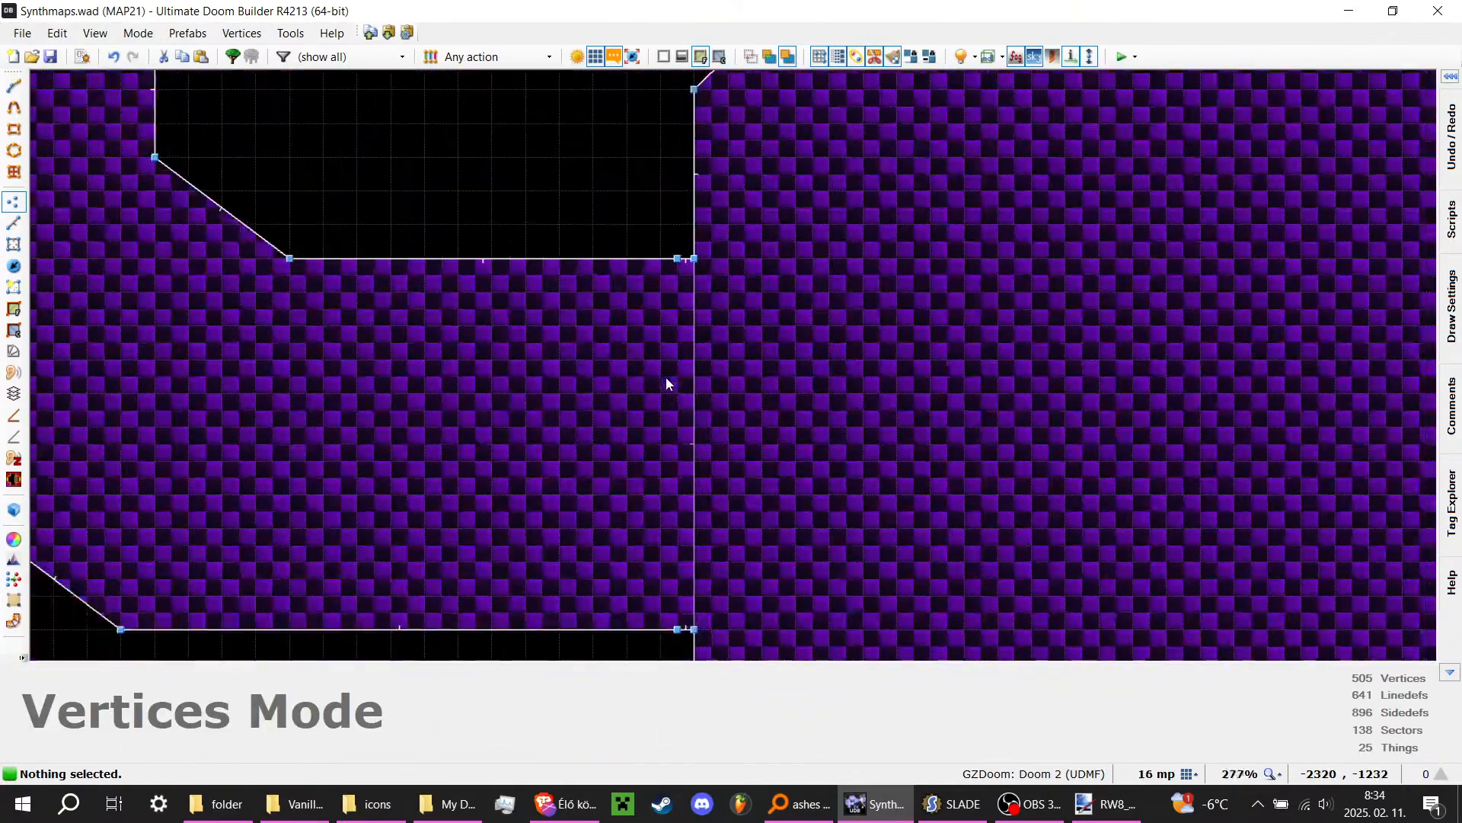
scroll(665, 383, "up", 11)
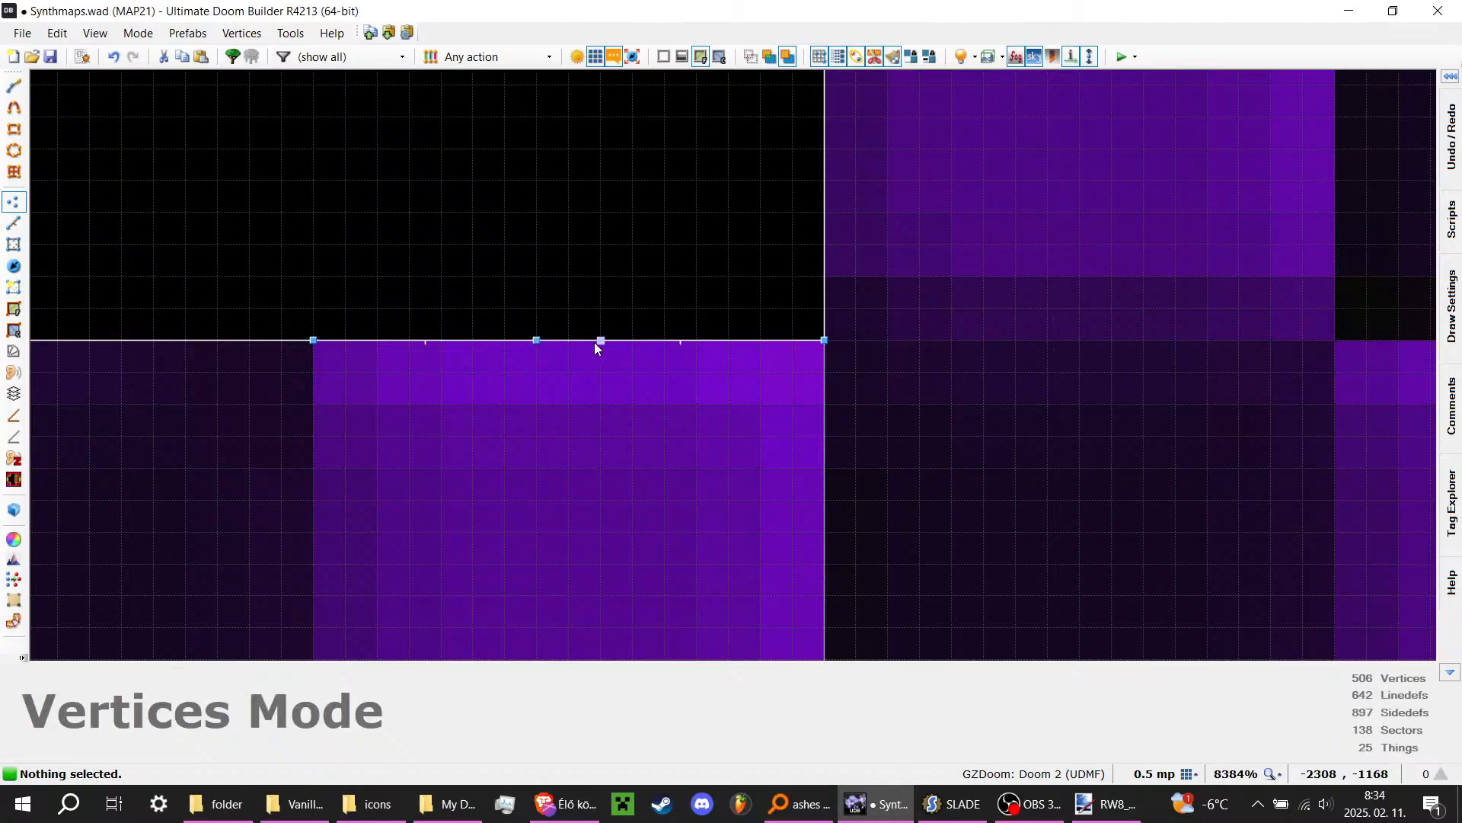
scroll(635, 225, "down", 15)
scroll(730, 397, "up", 10)
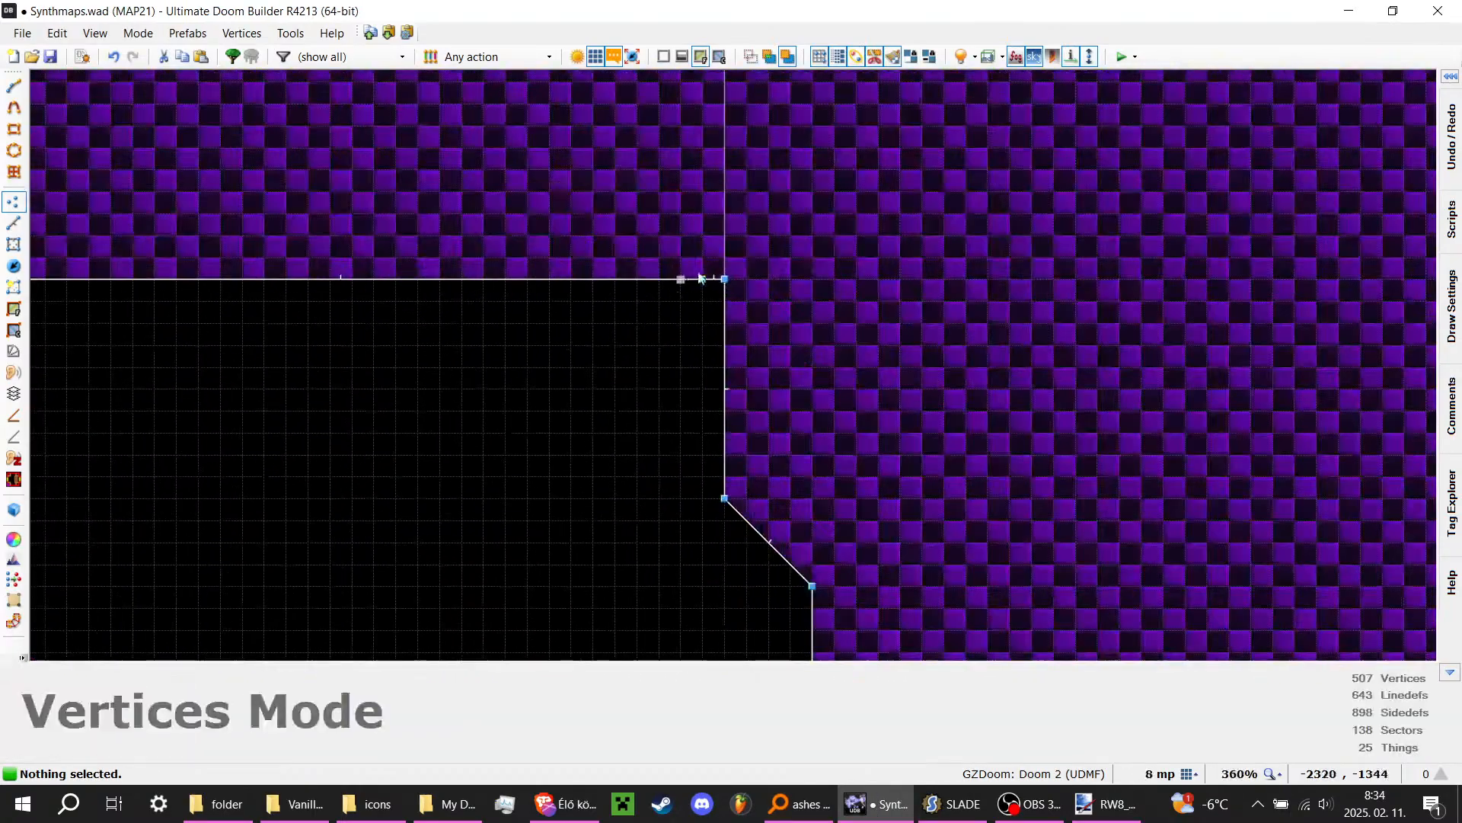
scroll(719, 427, "up", 4)
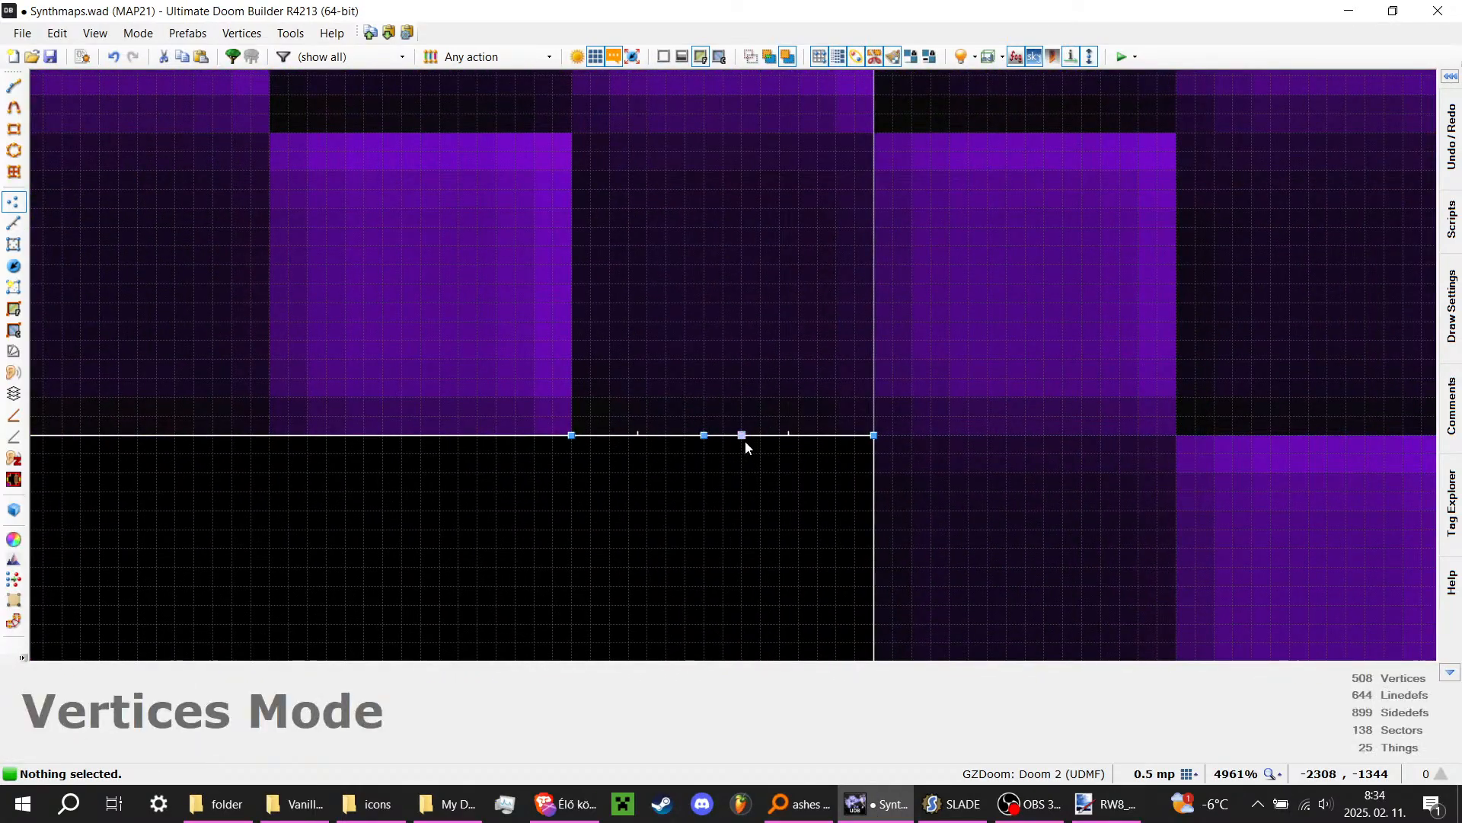
Step: Try aligning the split DOORSTOP sections by setting their texture offsets to 0, 8
key("w")
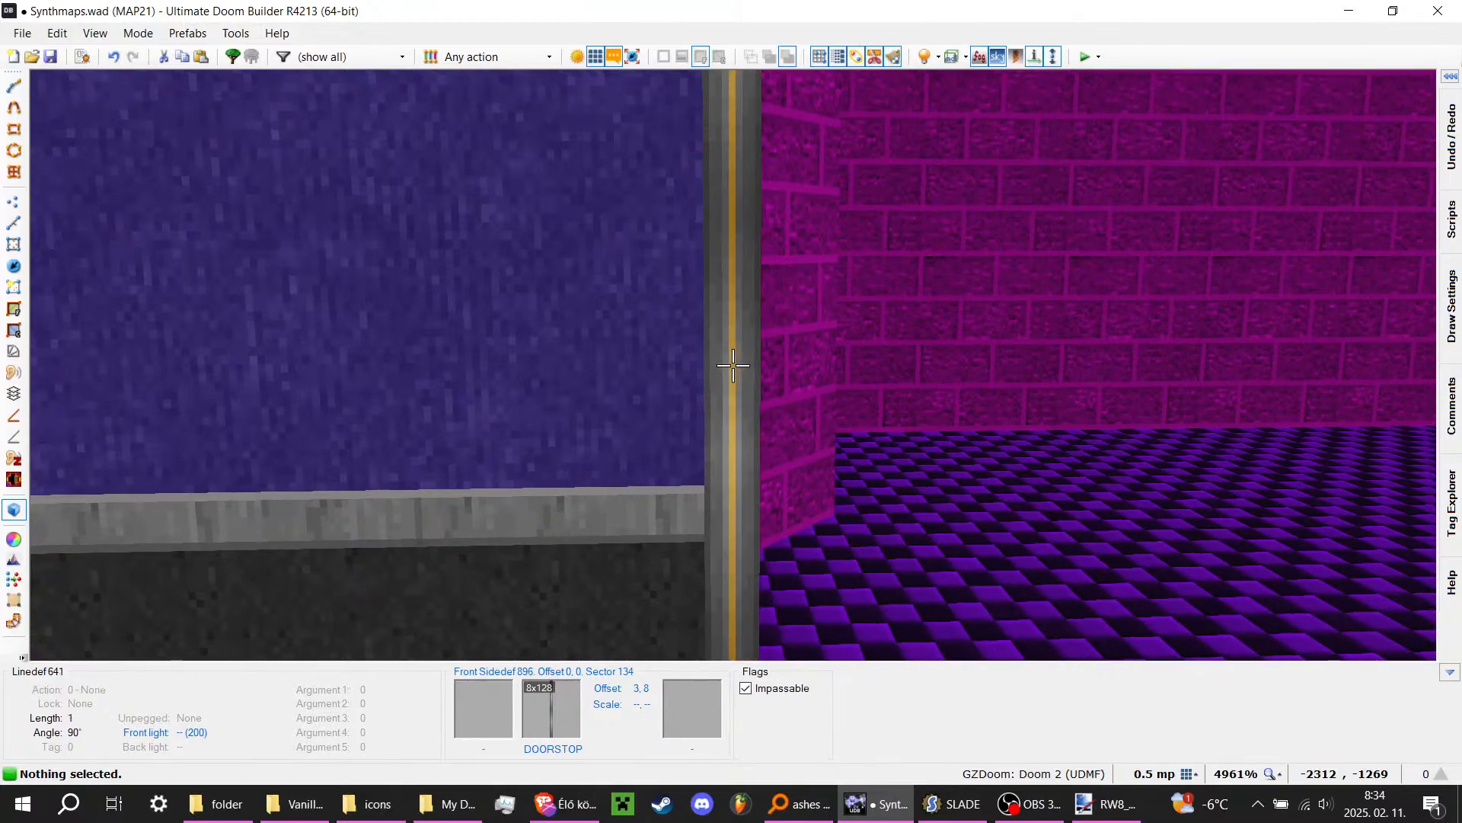
key("e")
key("d")
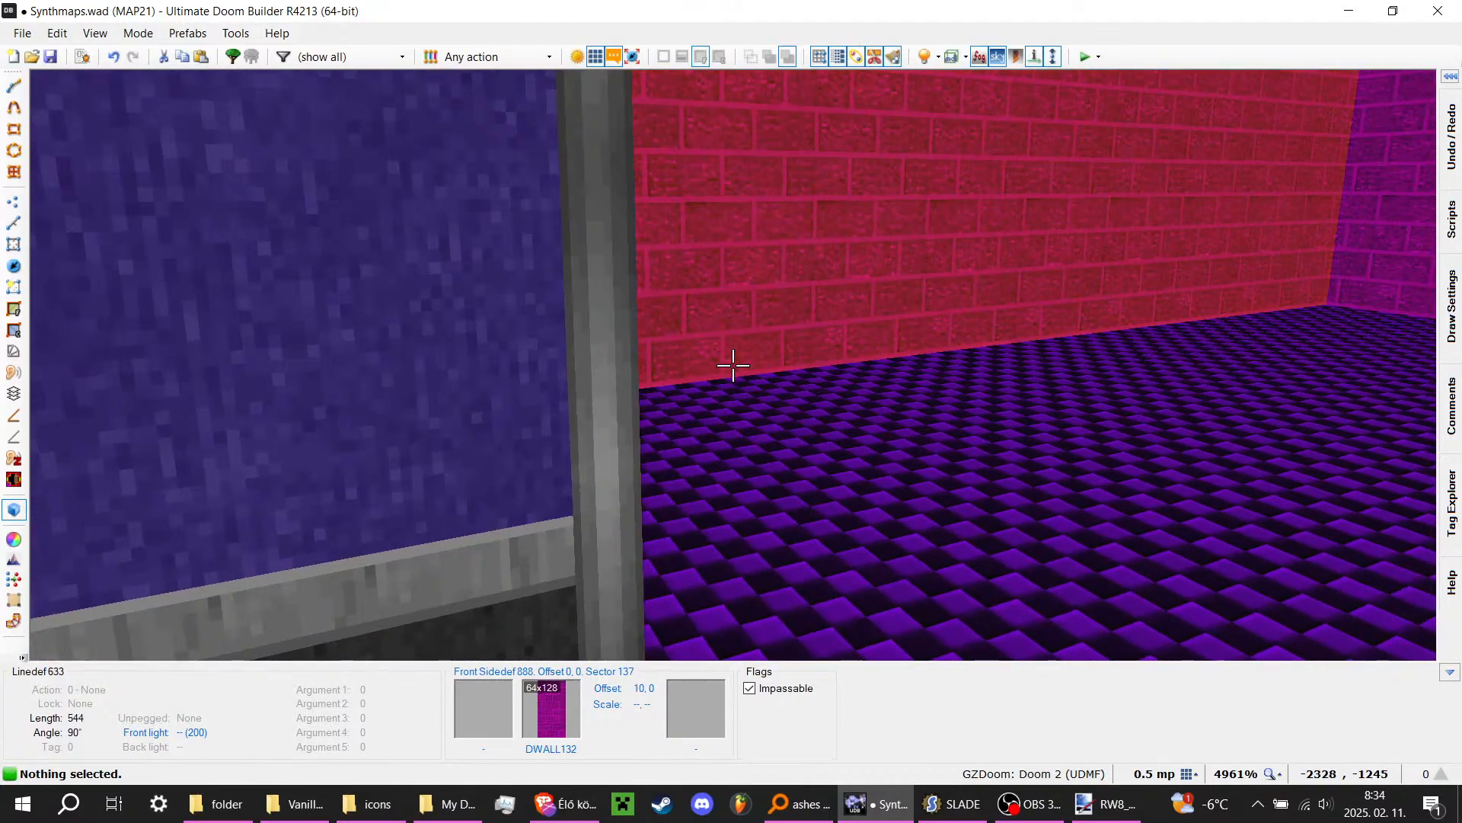
key("d")
key("e")
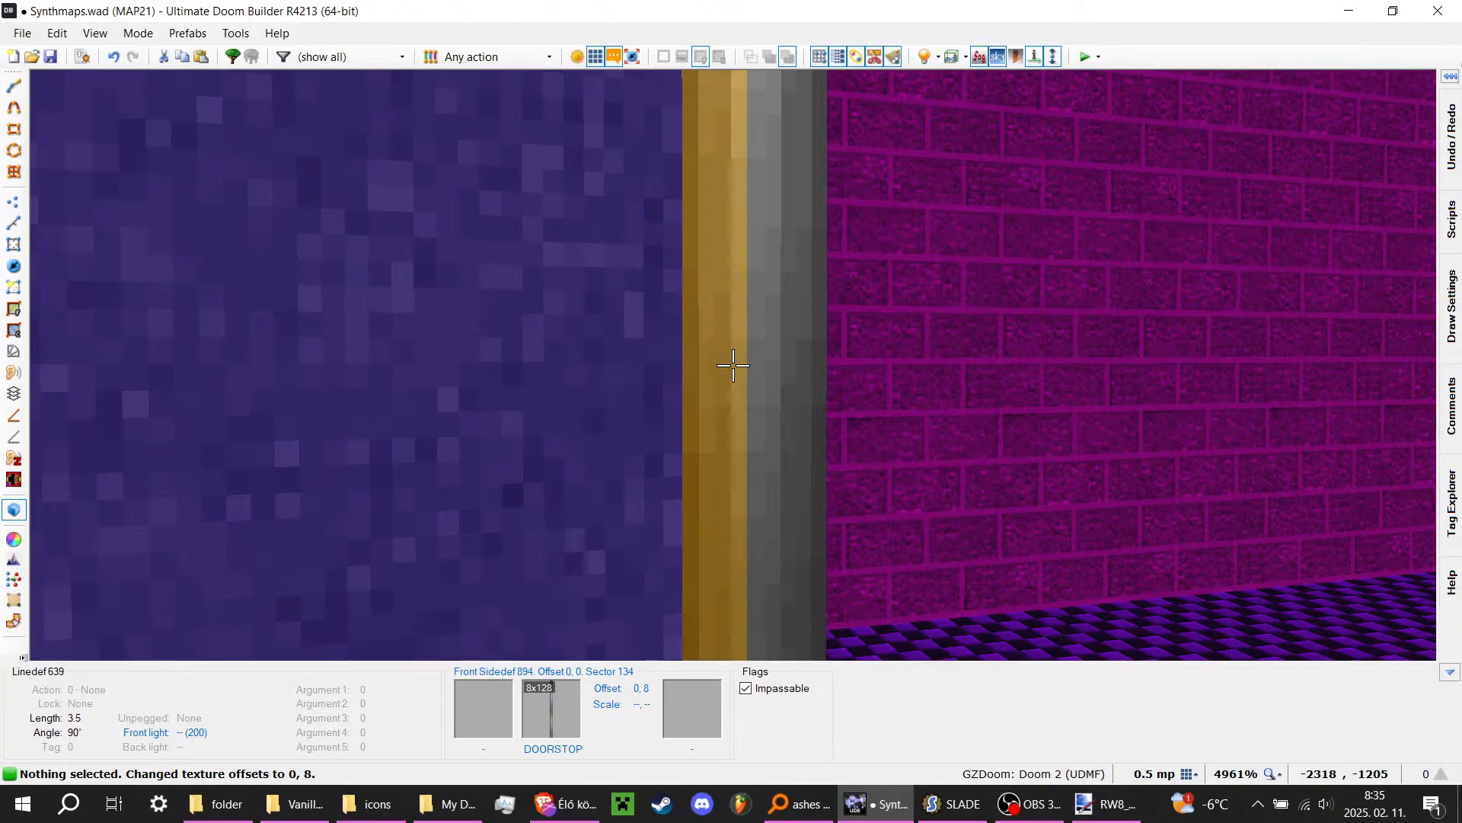
key("d")
key("e")
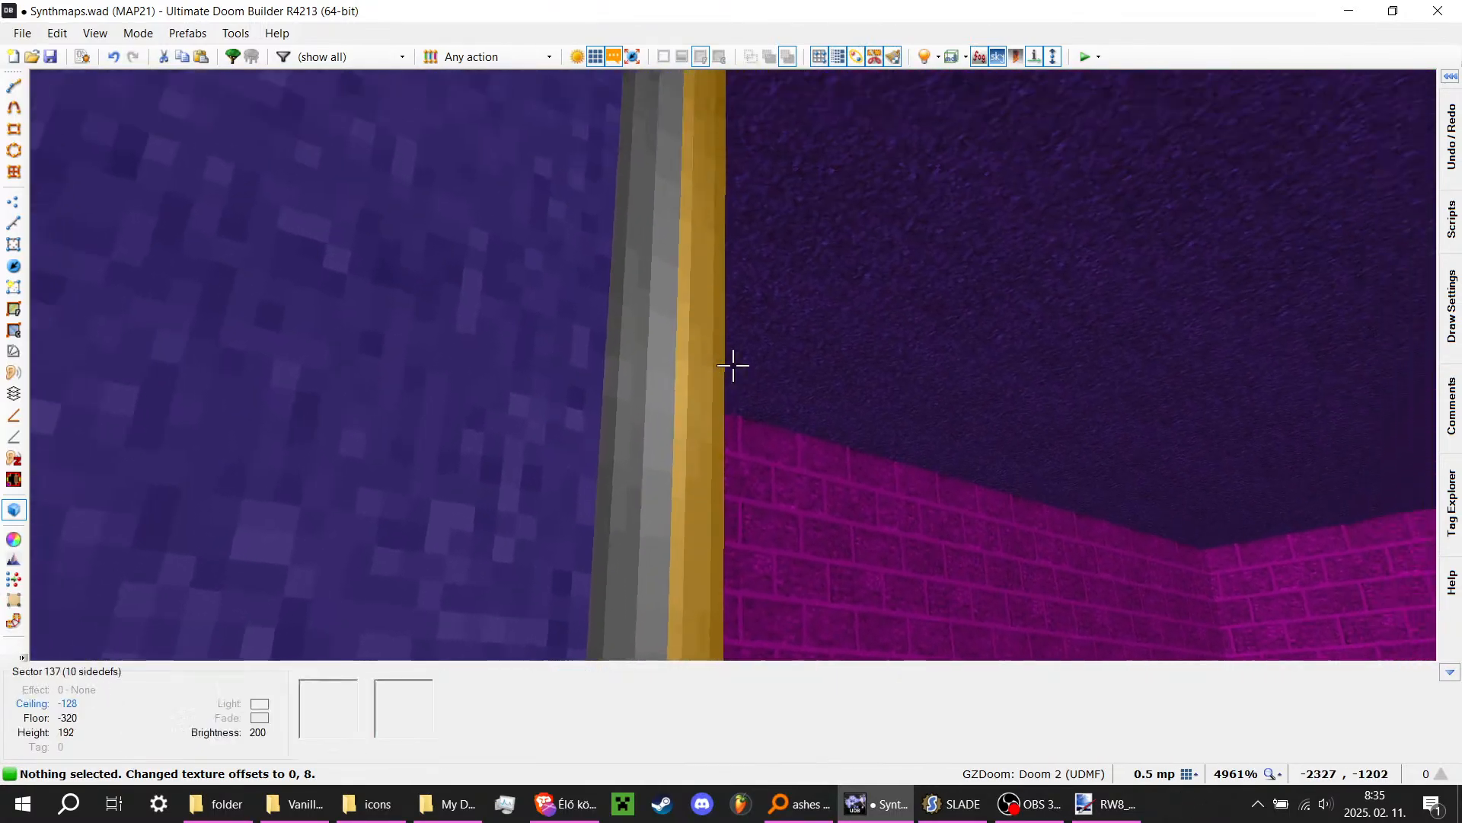
key("d")
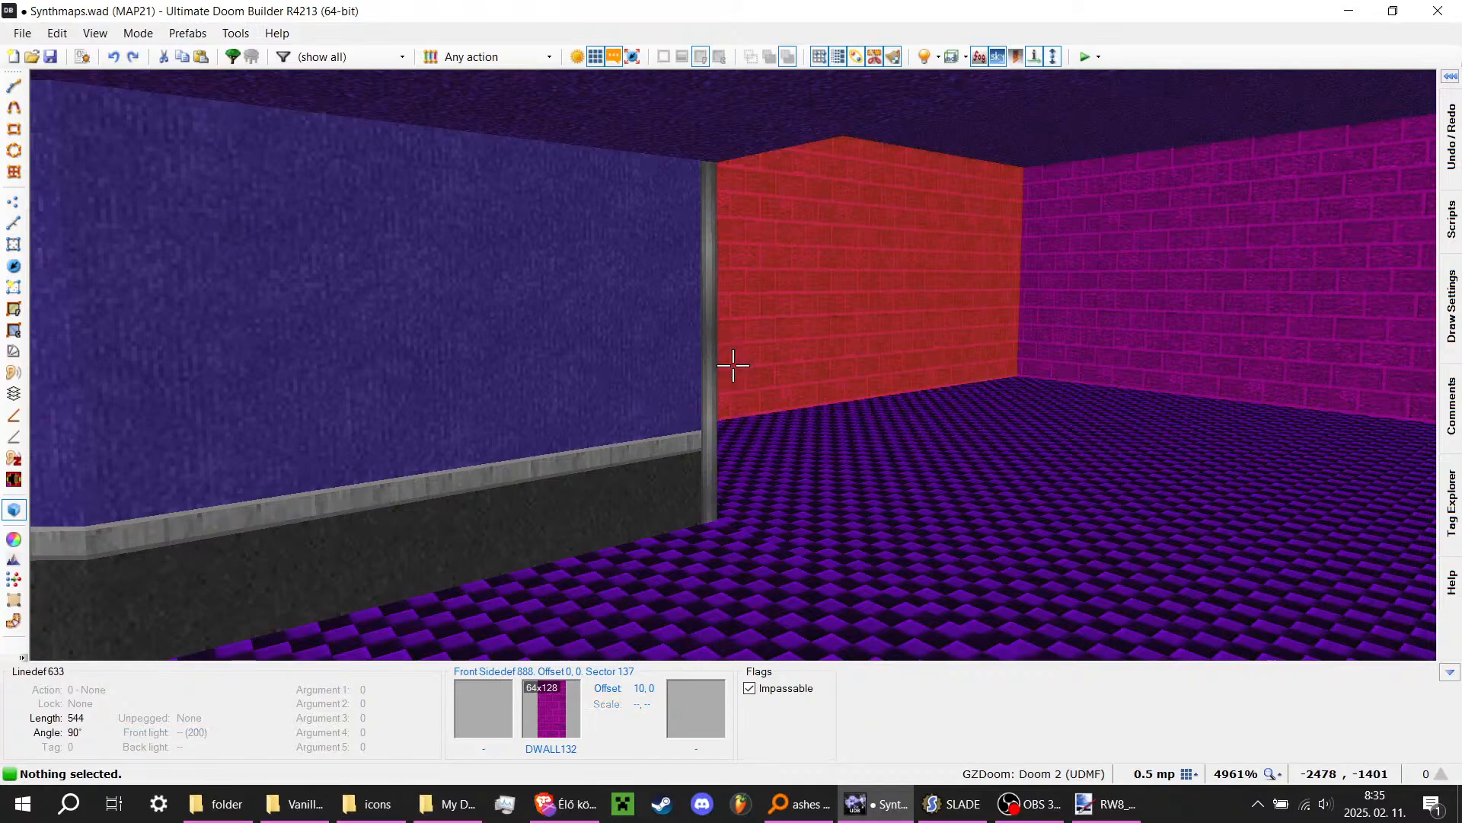
Step: Undo the texture offset changes and the vertex splits on both DOORSTOP sections
key("w")
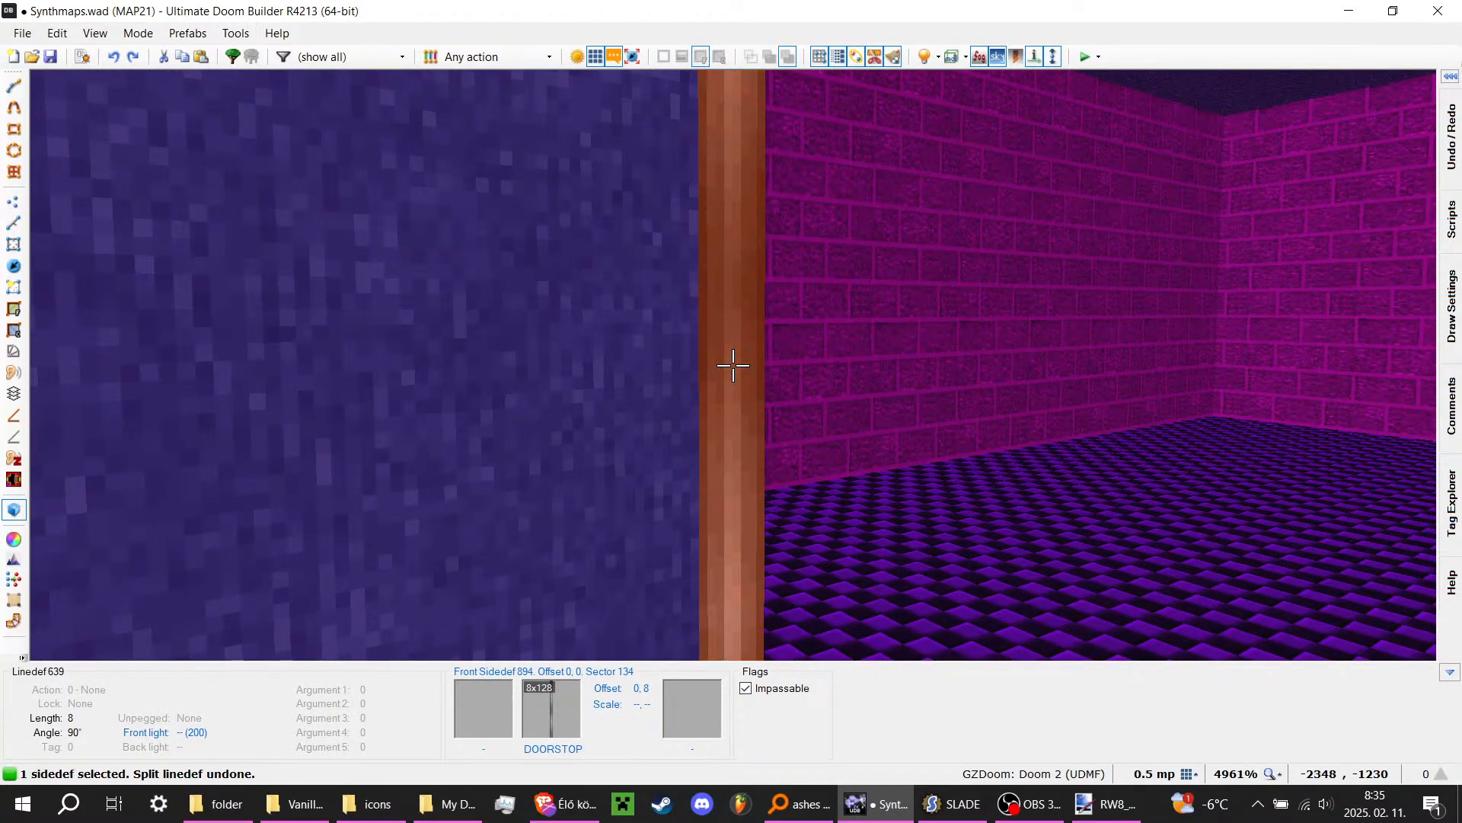
key("s")
key("w")
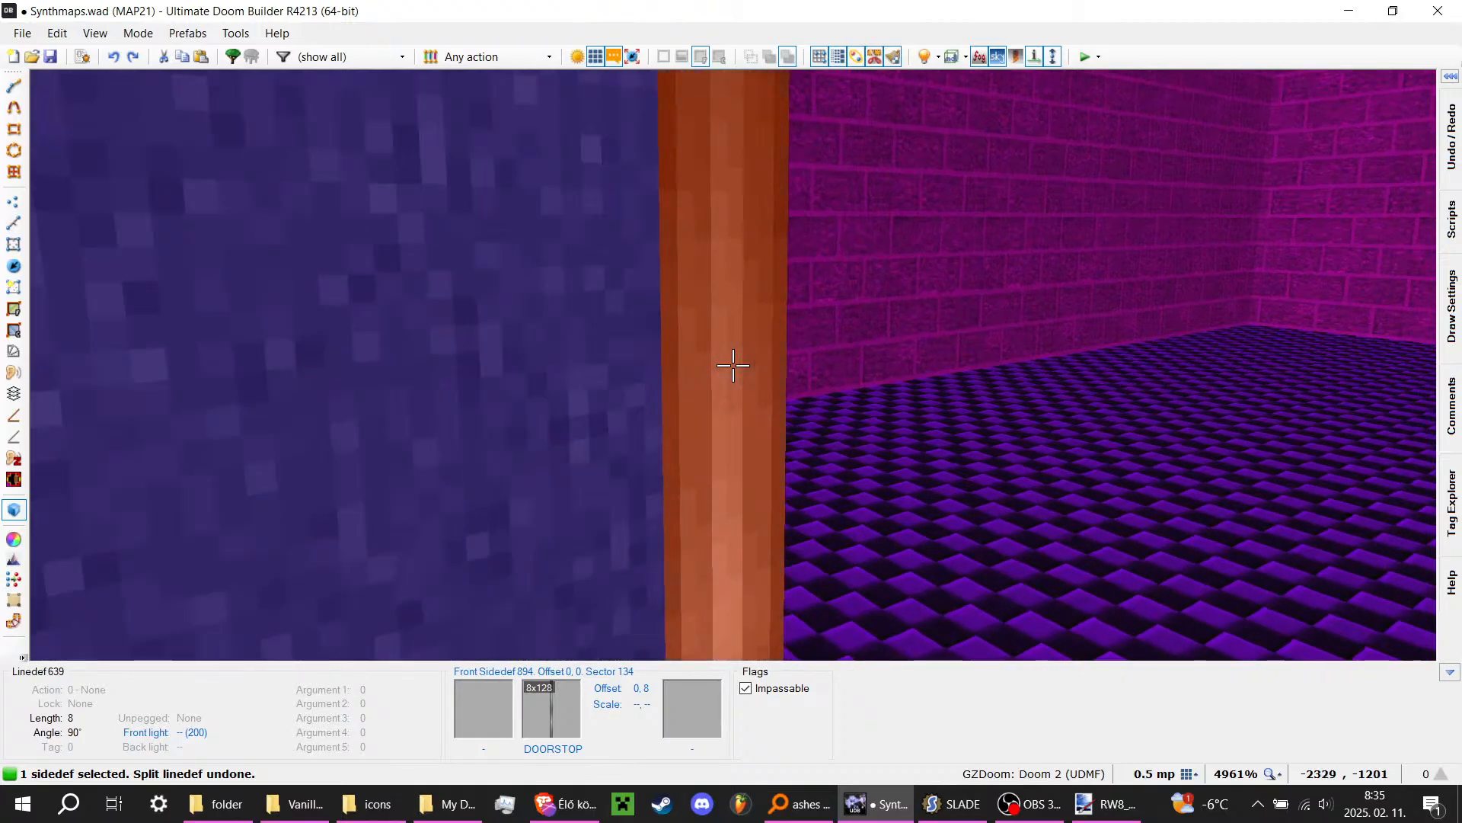
Step: Try splitting one DOORSTOP section with a single vertex, giving a 4.5-unit part with texture offsets -4, 8
key("q")
scroll(732, 350, "down", 10)
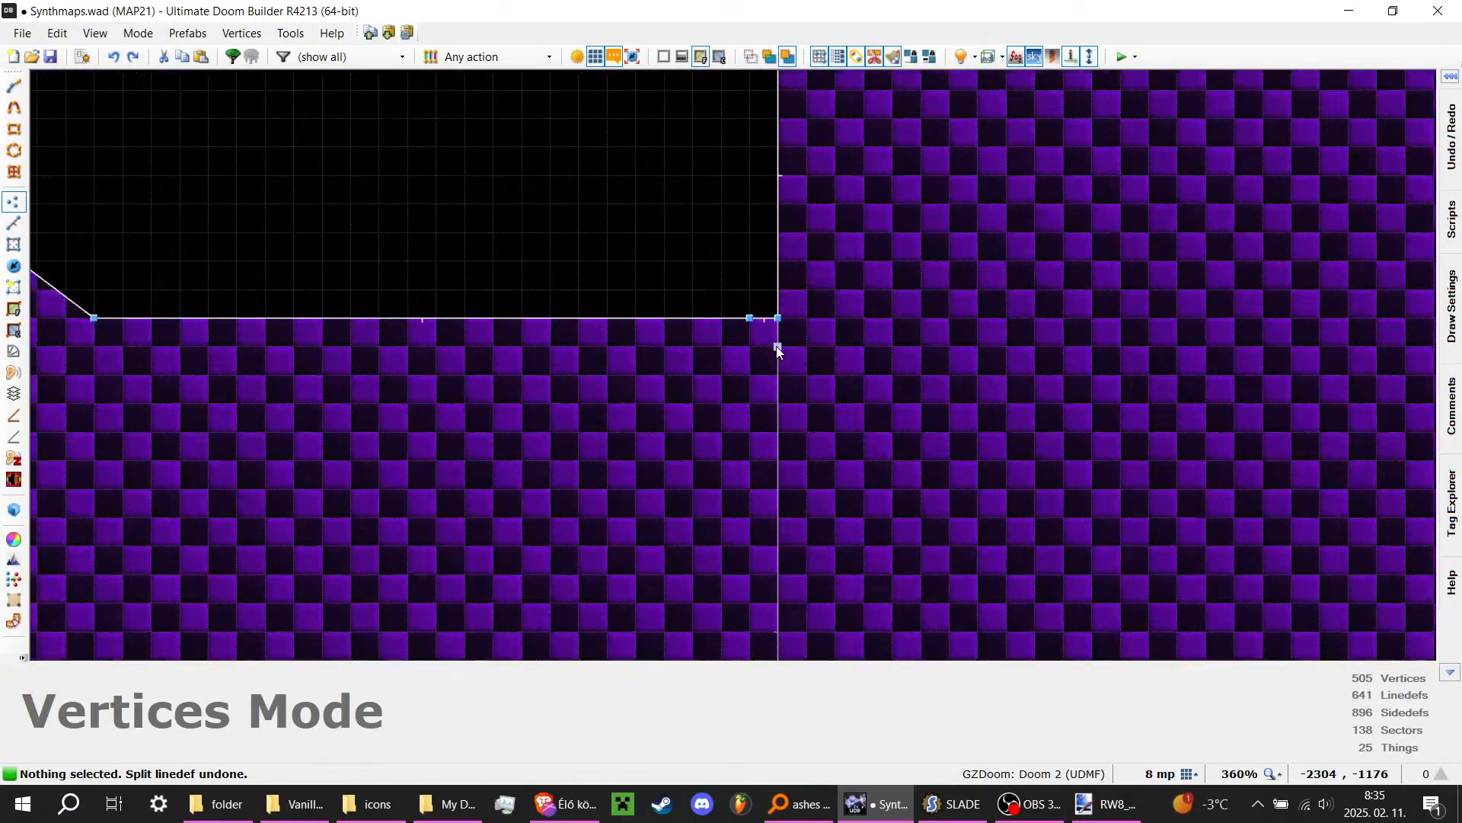
scroll(775, 337, "up", 7)
scroll(716, 220, "up", 5)
key("q")
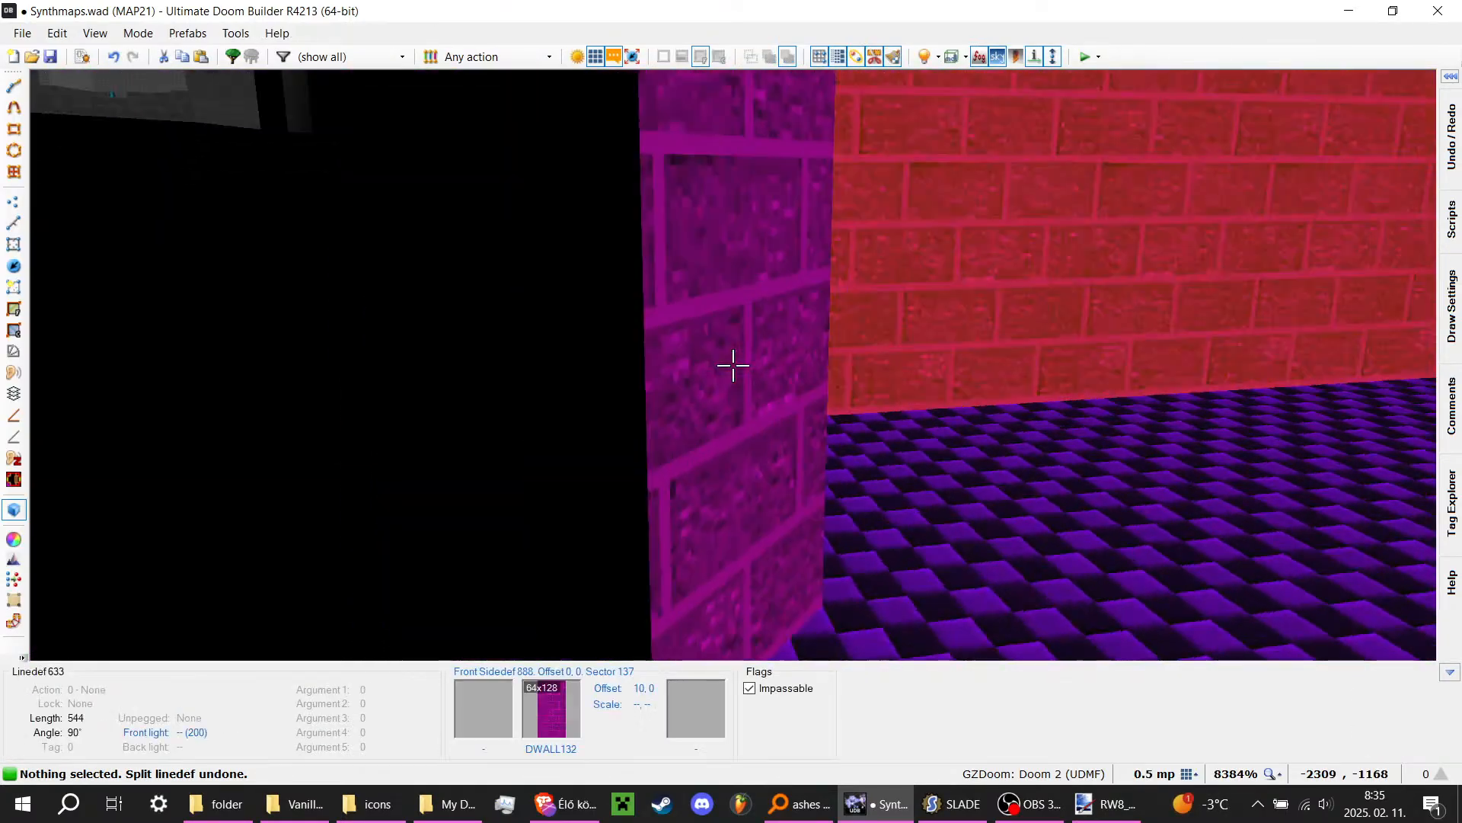
key("w")
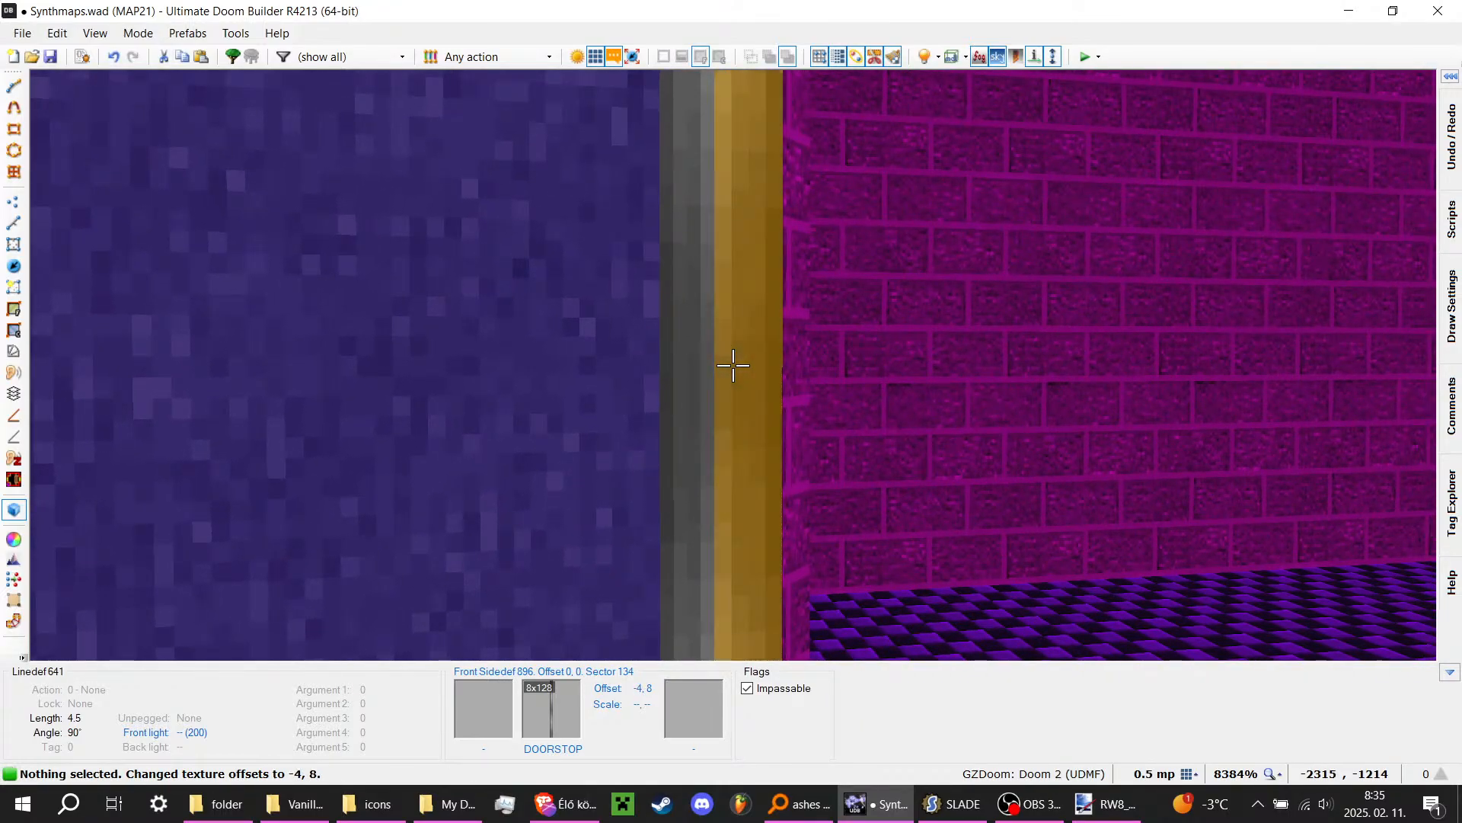
Step: Try texture offsets -6, 8 and -4, 8 on the 4.5-unit DOORSTOP part, and undo the offset changes and the split
key("Right")
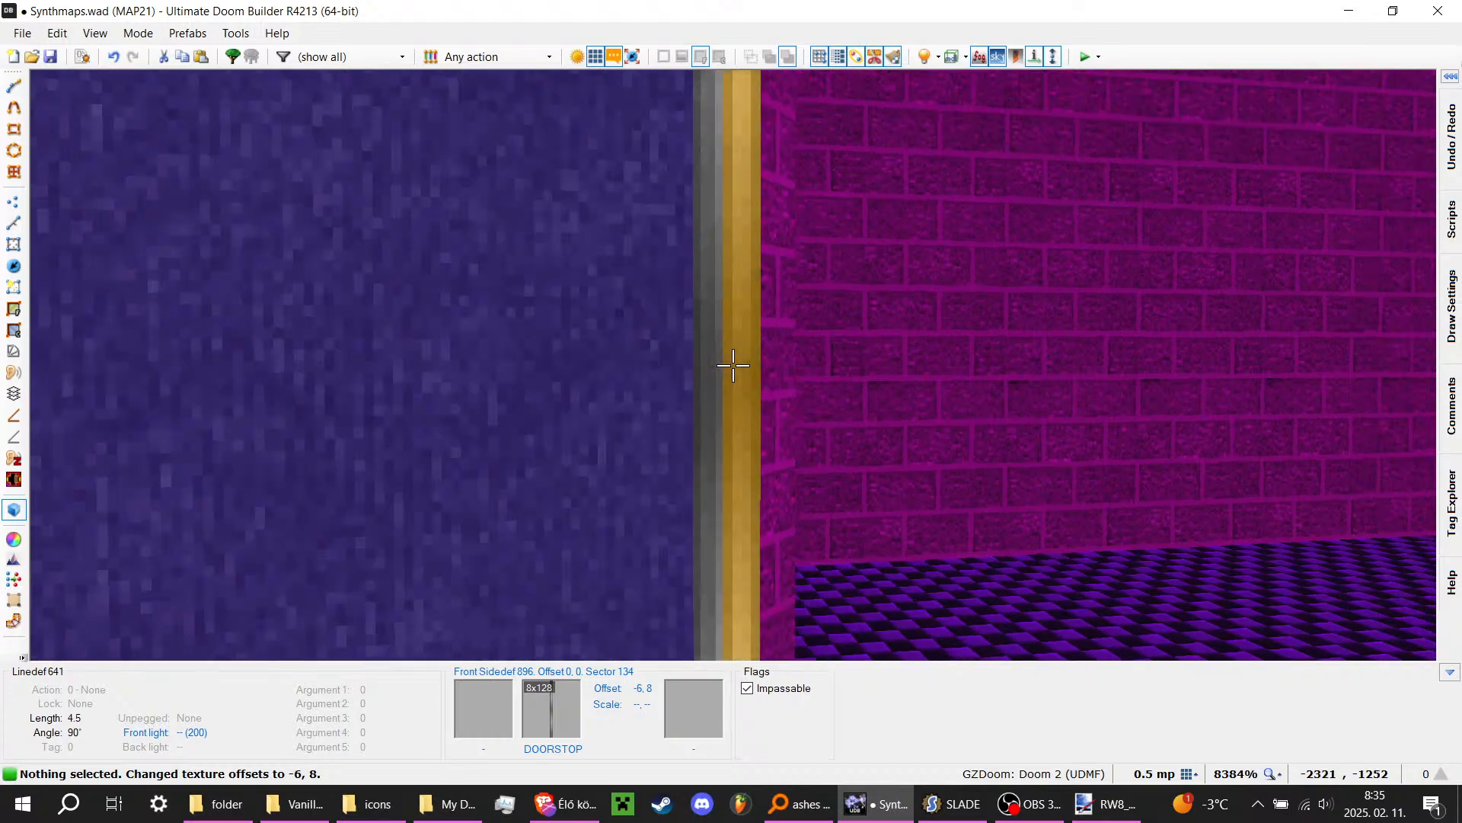
key("w")
key("Right")
key("s")
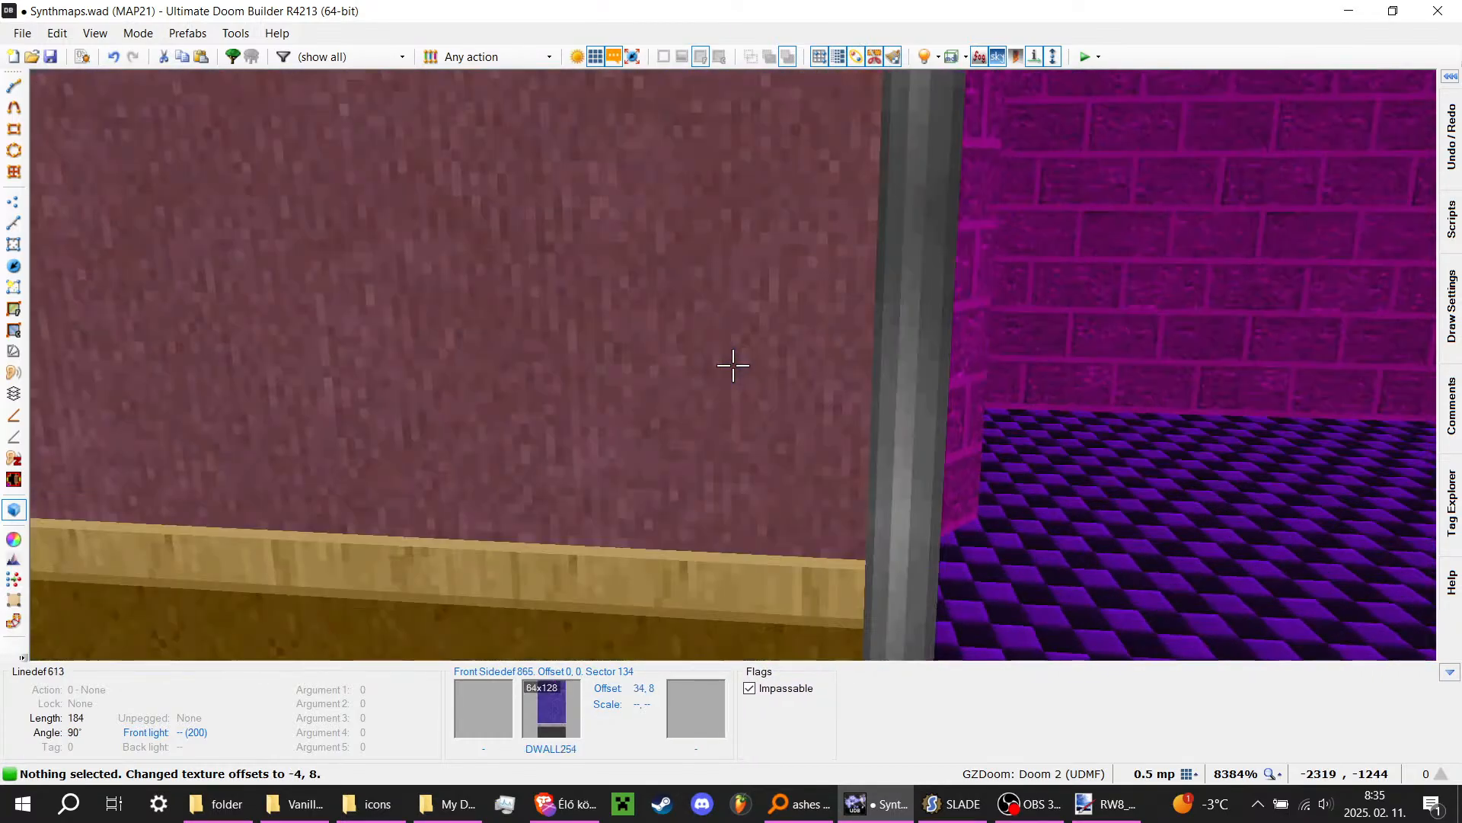
key("s")
key("w")
key("s")
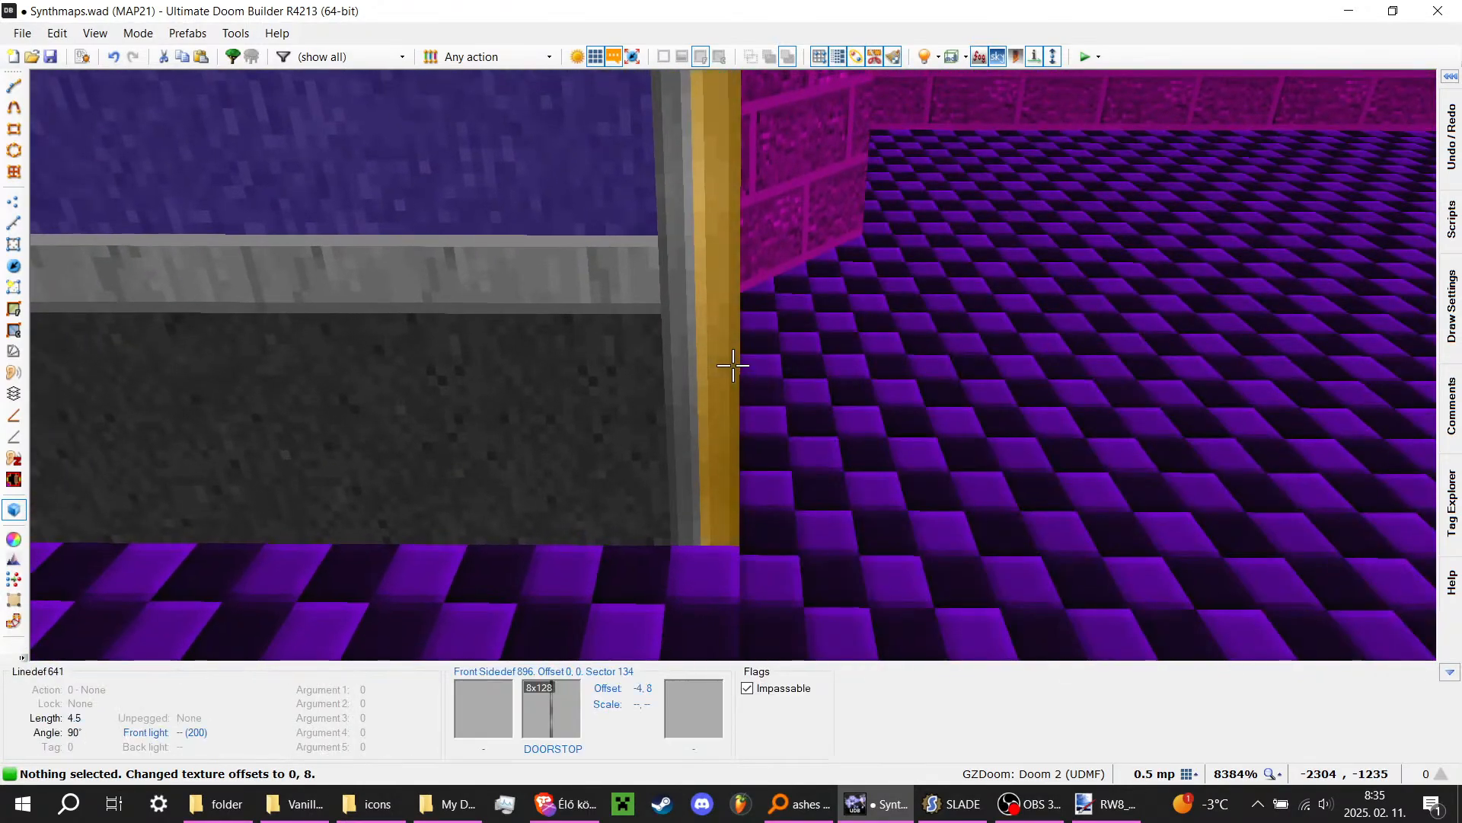
key("ctrl+z")
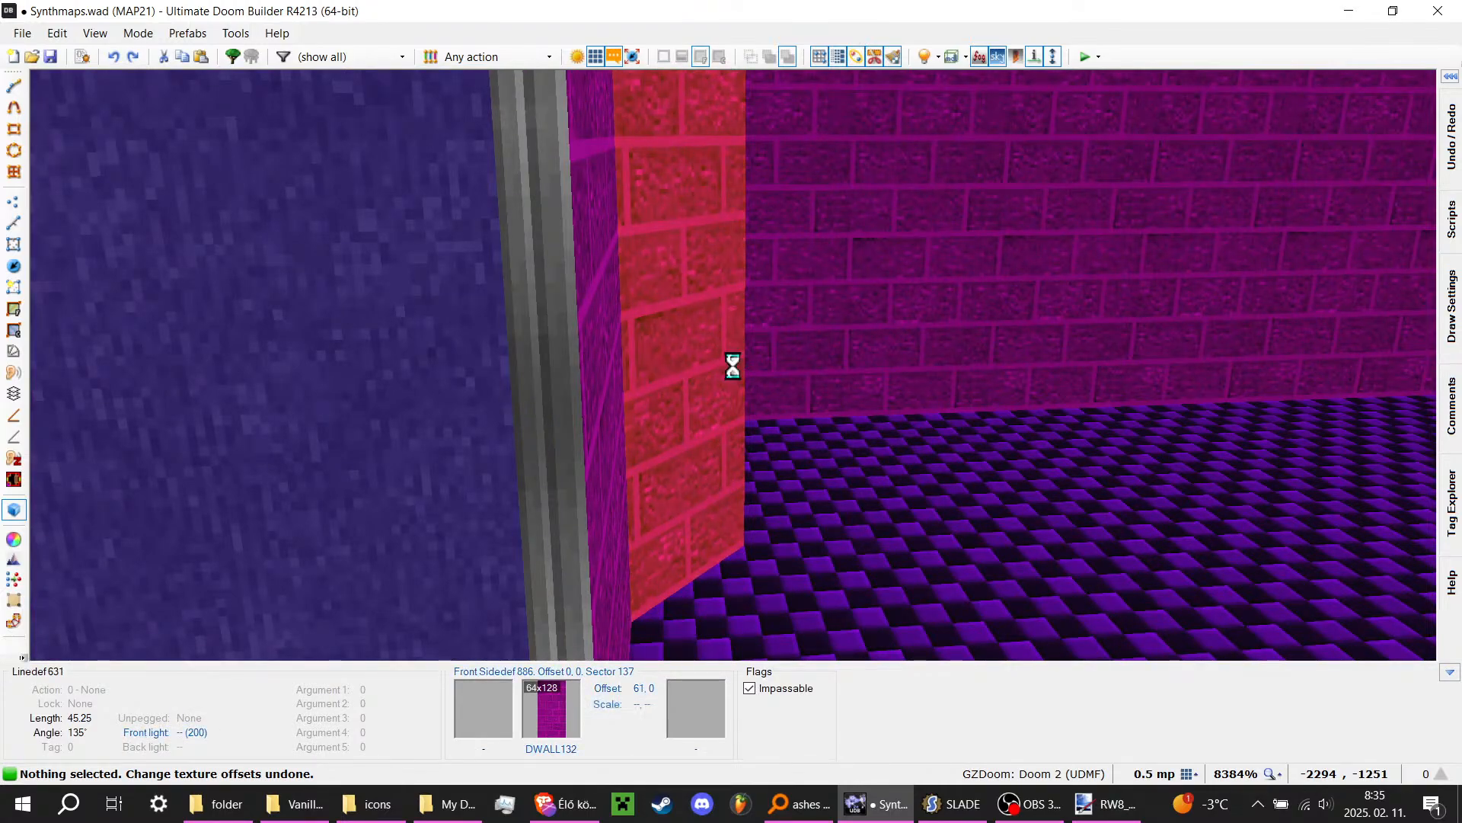
key("ctrl+z")
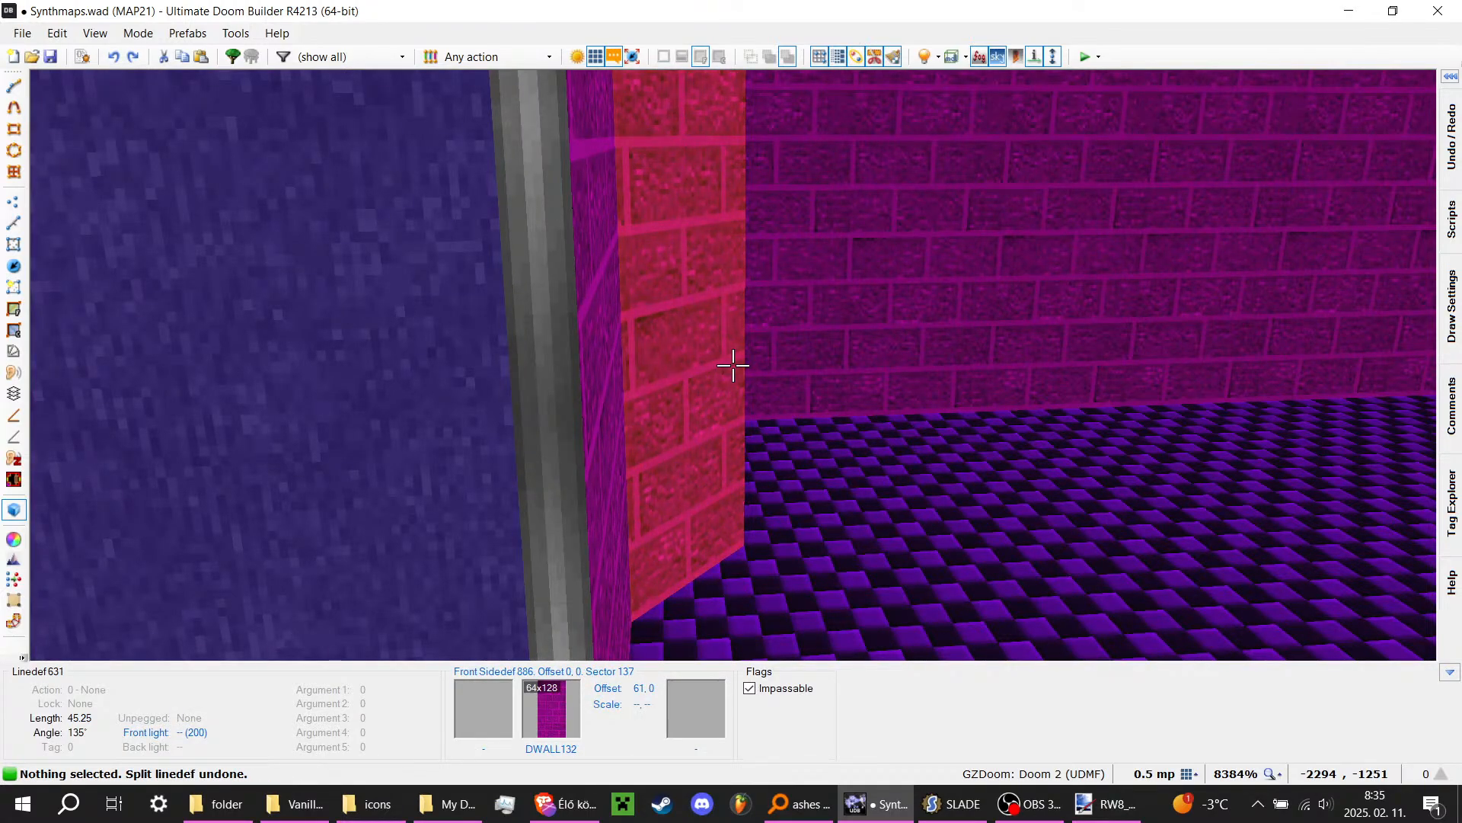
Step: Split both 8-unit DOORSTOP sections with two vertices each, leaving a 2-unit strip between two 3-unit parts
key("q")
scroll(733, 366, "down", 7)
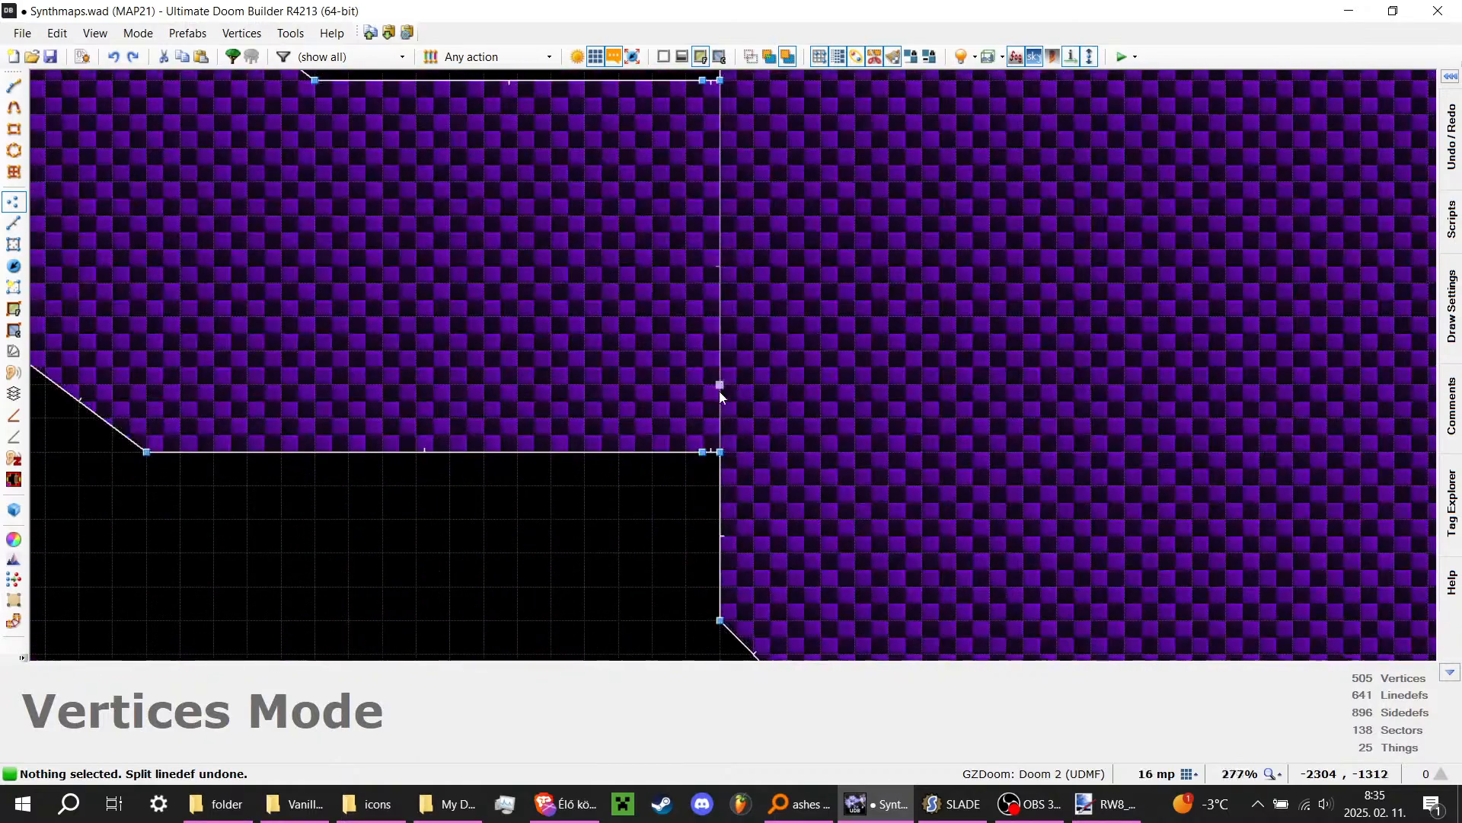
scroll(826, 380, "down", 2)
scroll(762, 160, "up", 10)
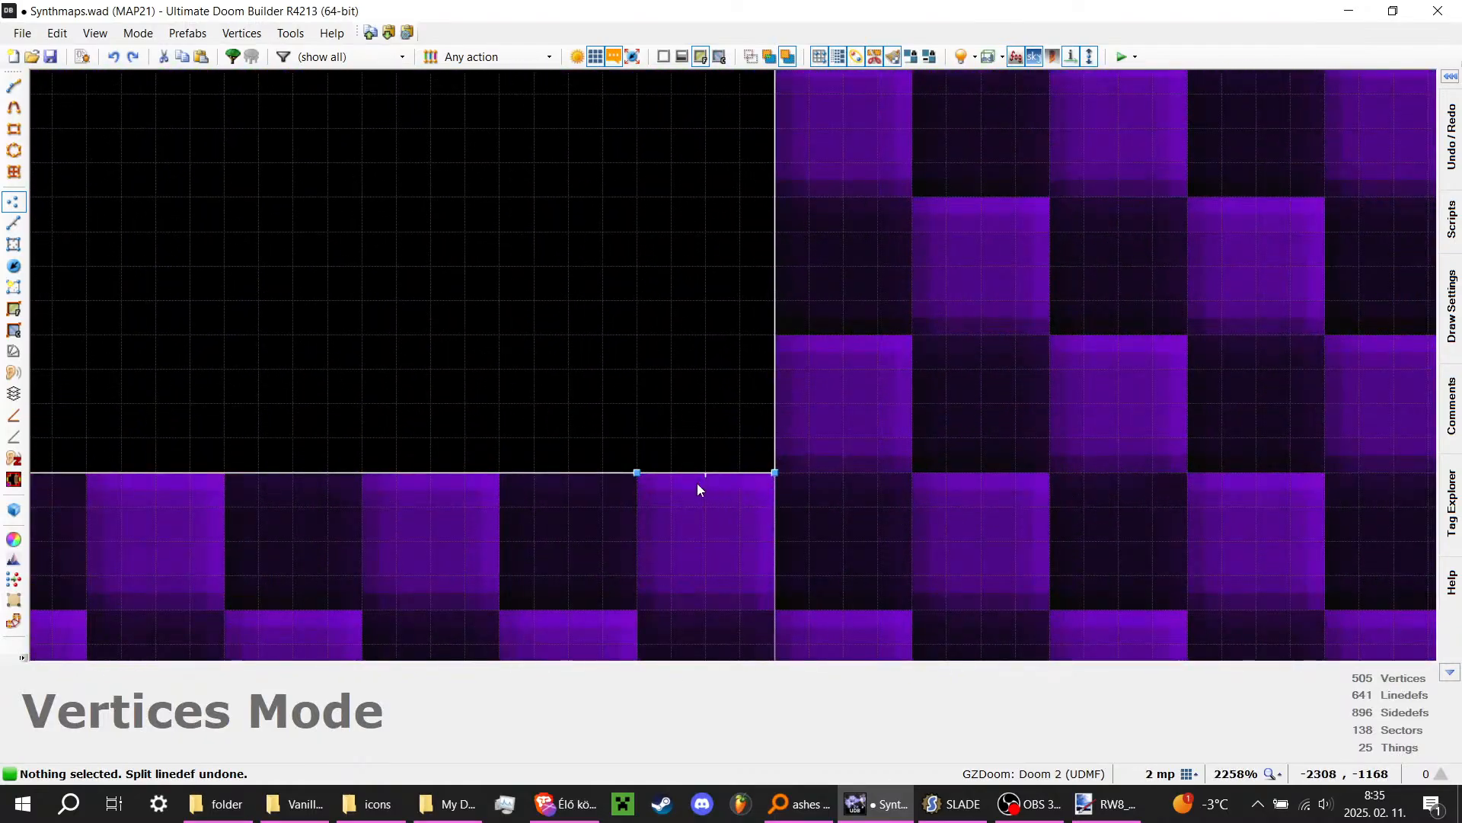
key("q")
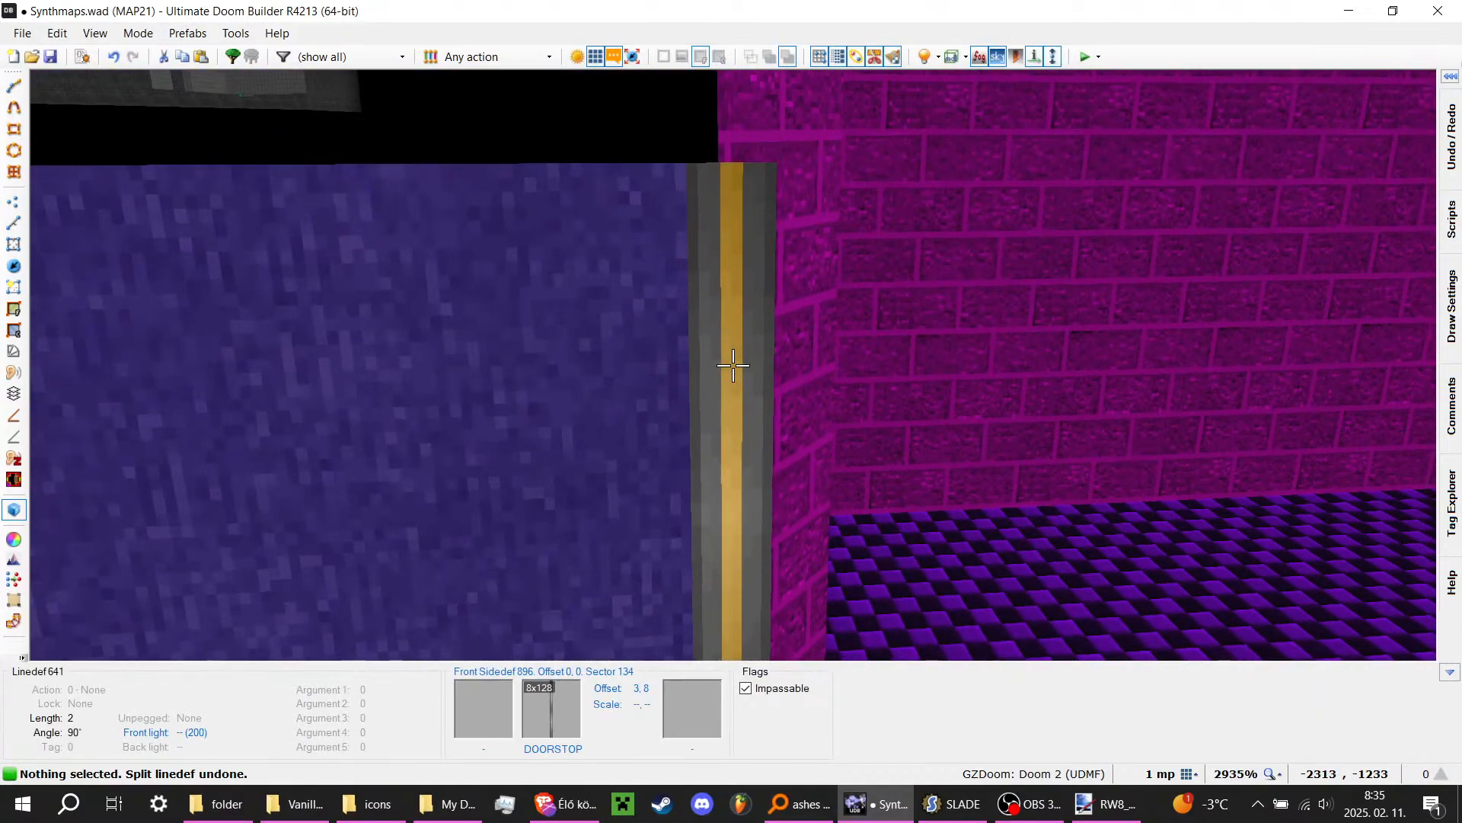
key("q")
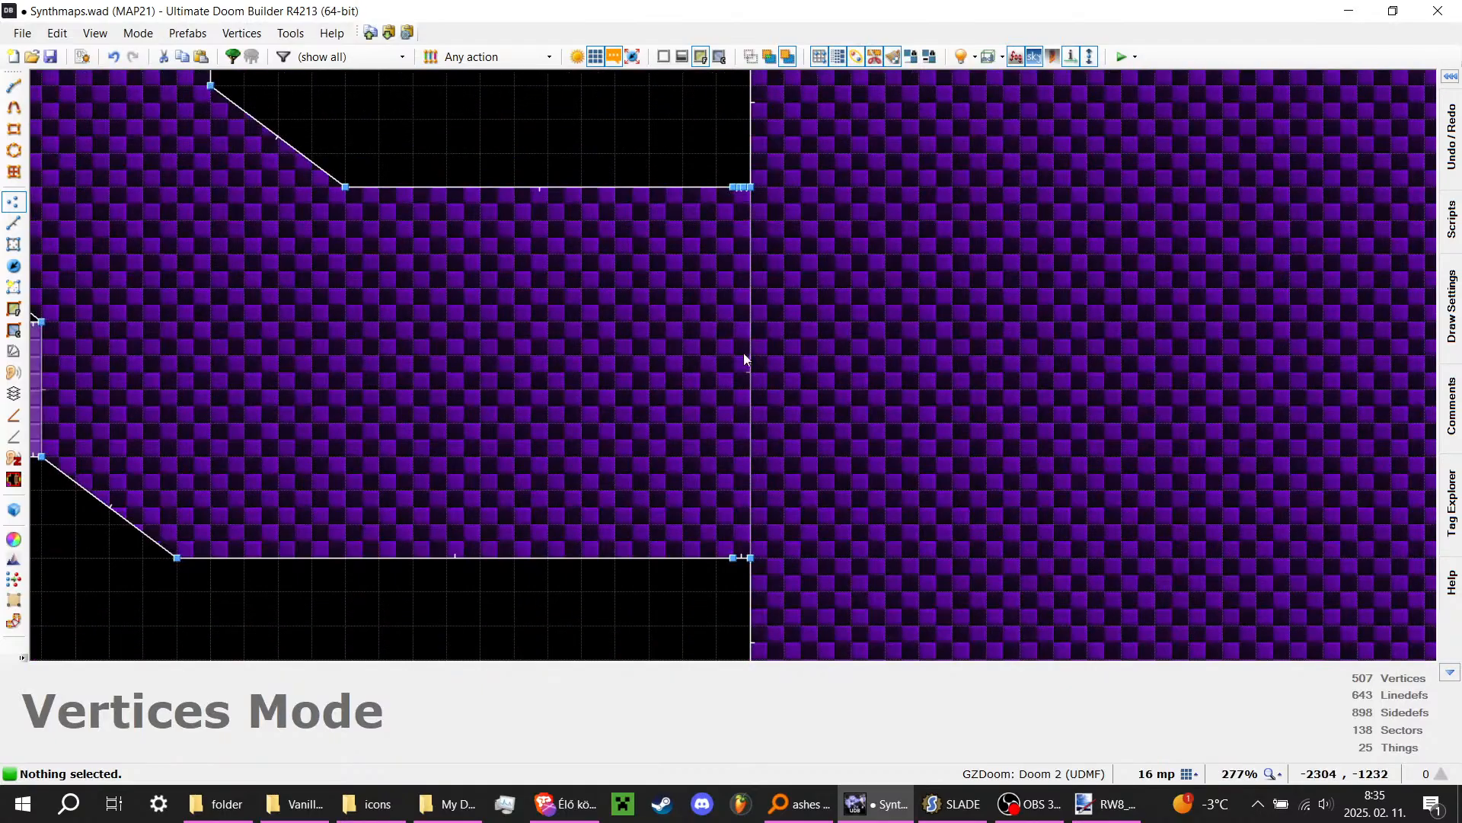
scroll(744, 358, "up", 11)
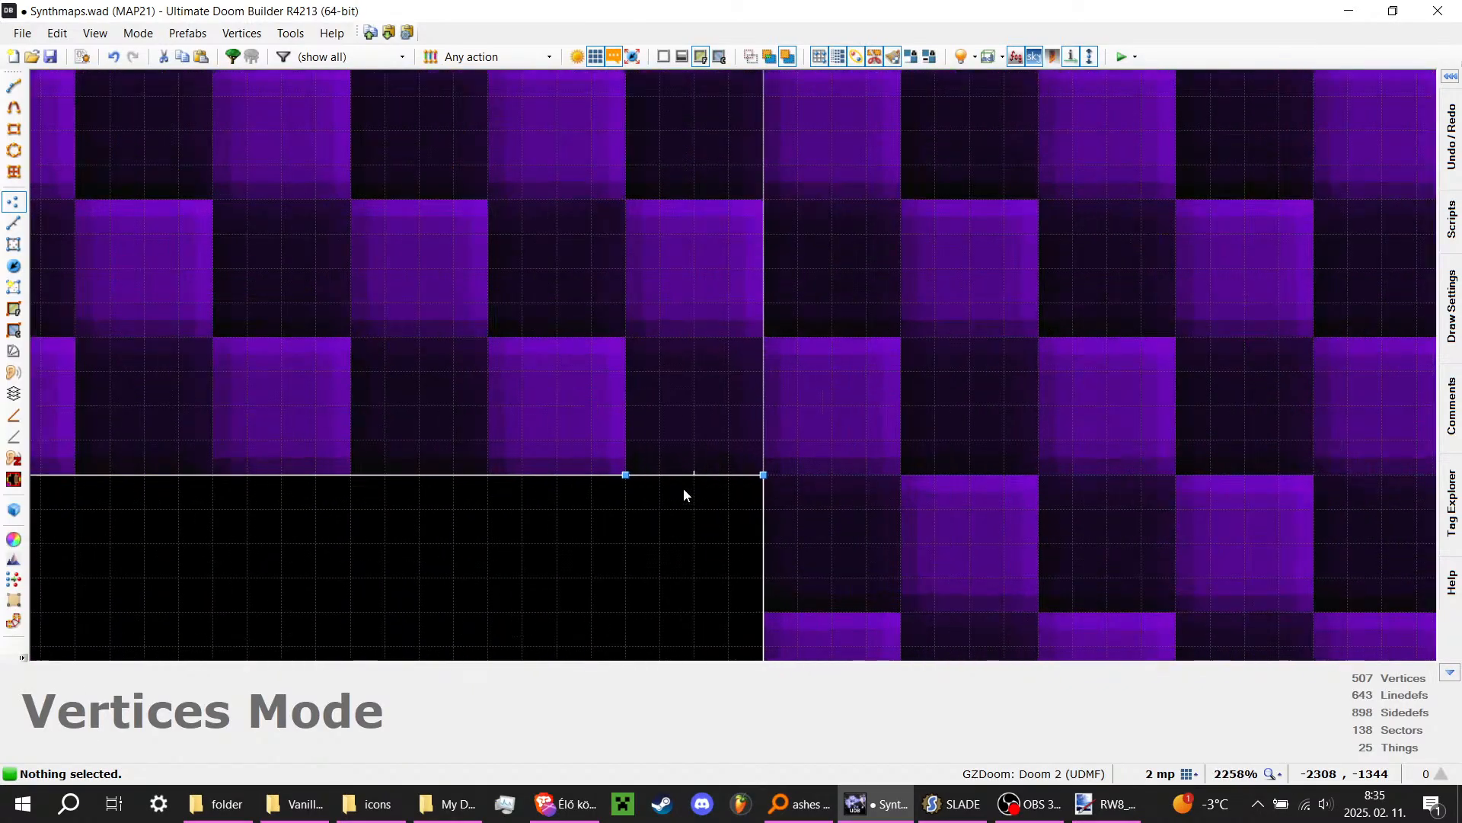
scroll(683, 495, "up", 1)
Step: Filter the textures by Y and assign YEW1 as the front middle texture of both 2-unit strips in the corridor trim
key("q")
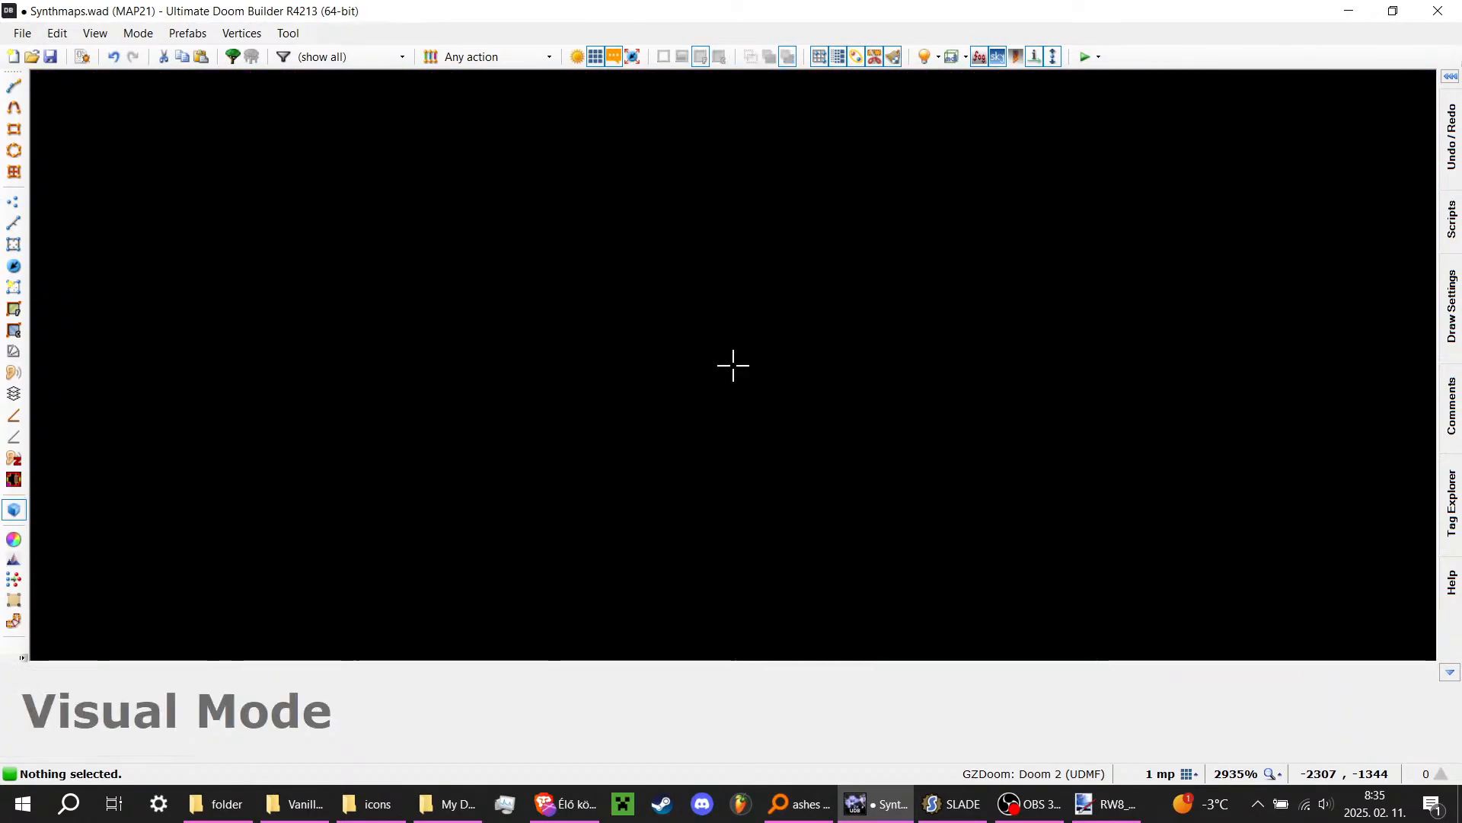
key("w")
left_click(732, 366)
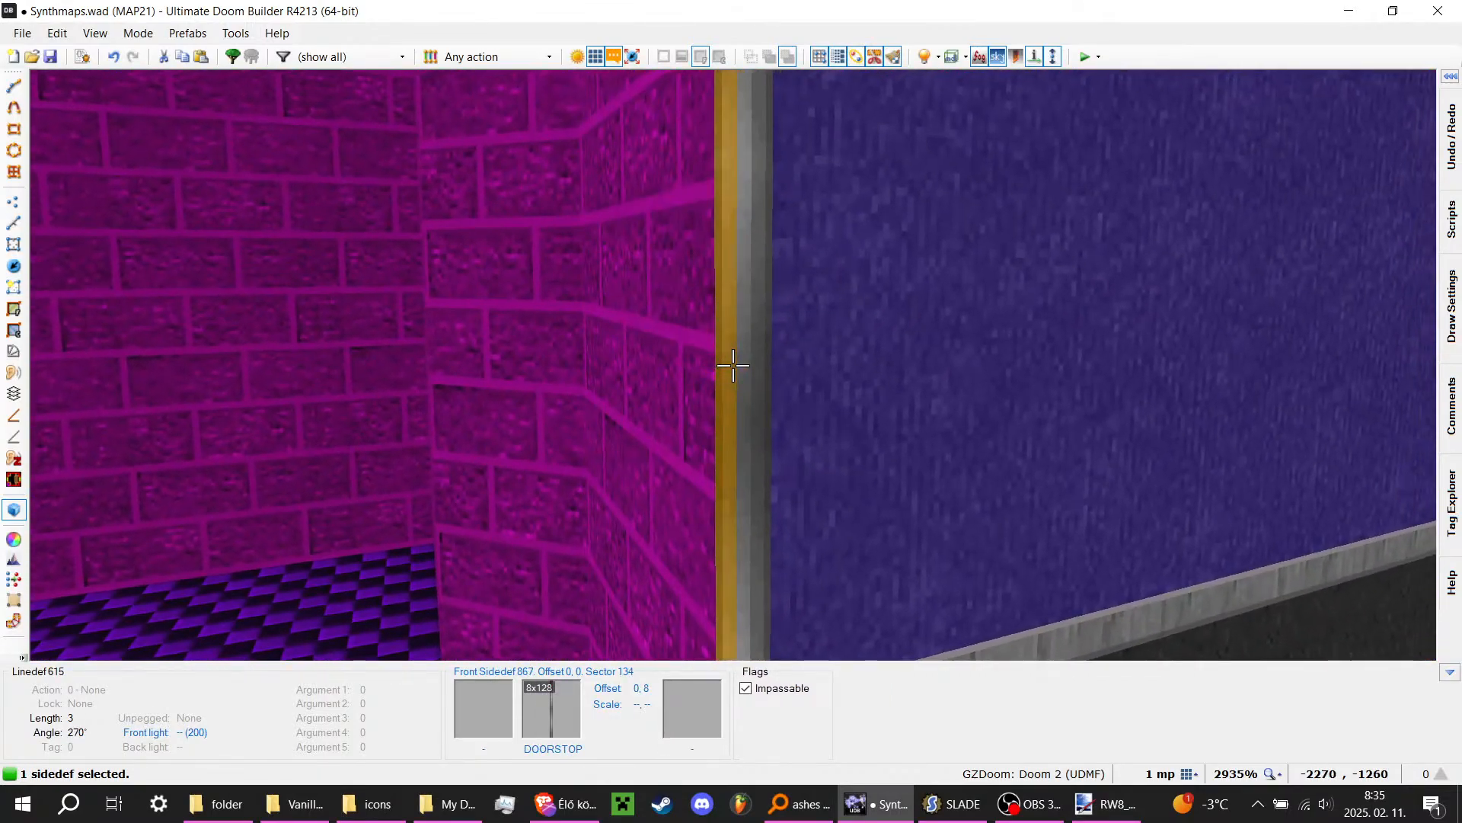
left_click(733, 365)
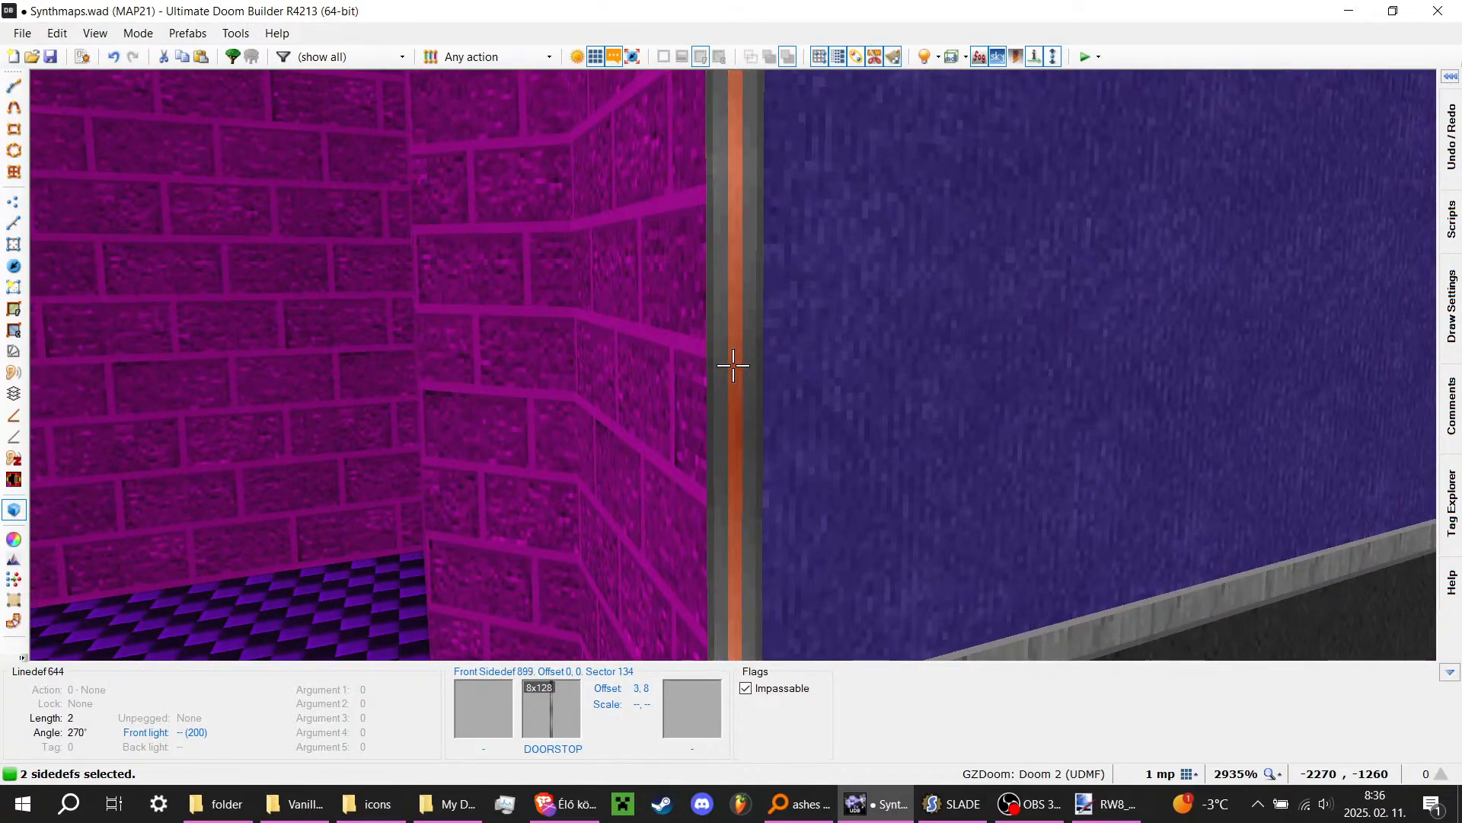
right_click(733, 366)
left_click(957, 396)
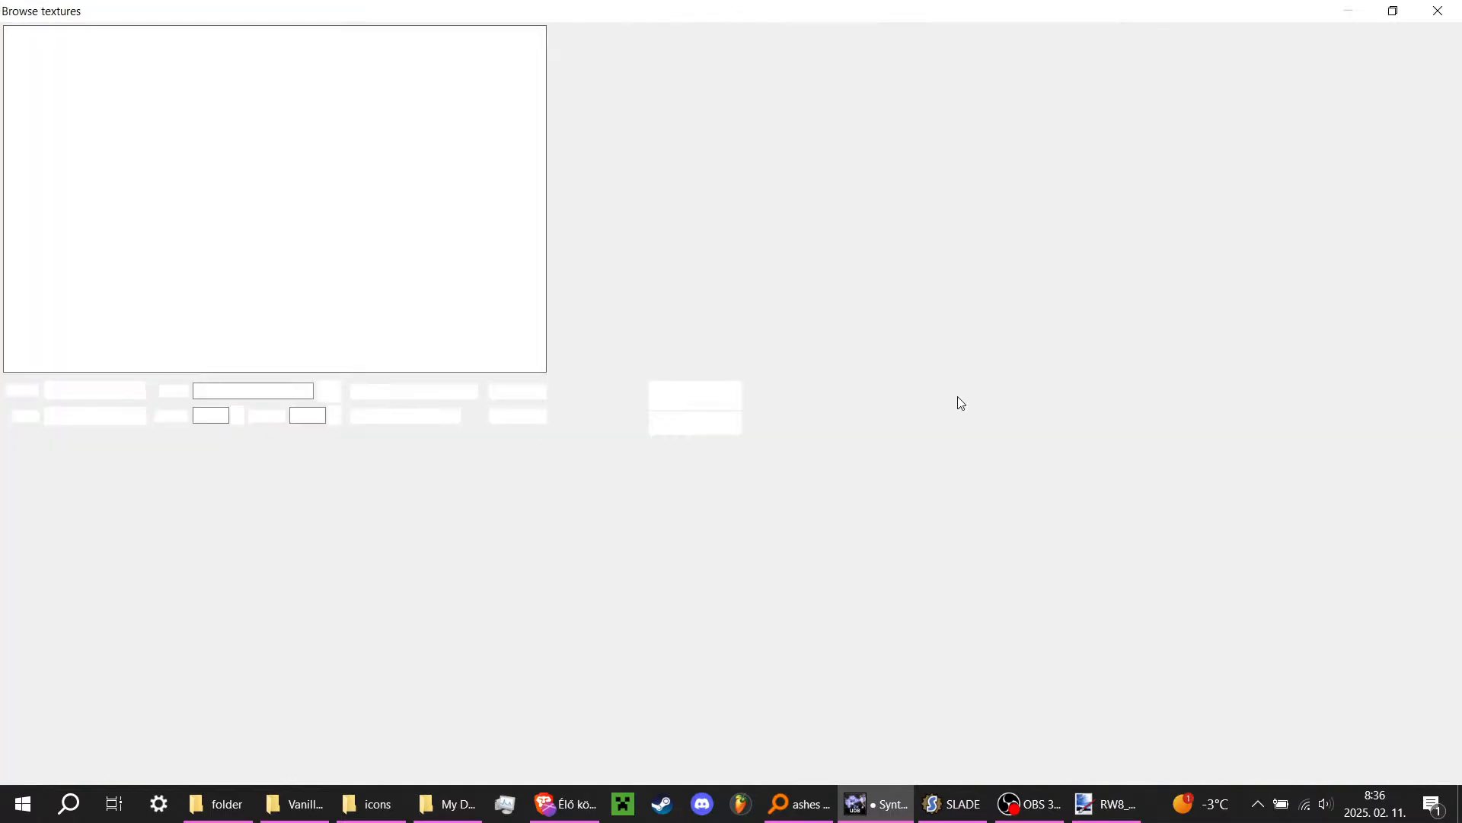
scroll(942, 373, "down", 10)
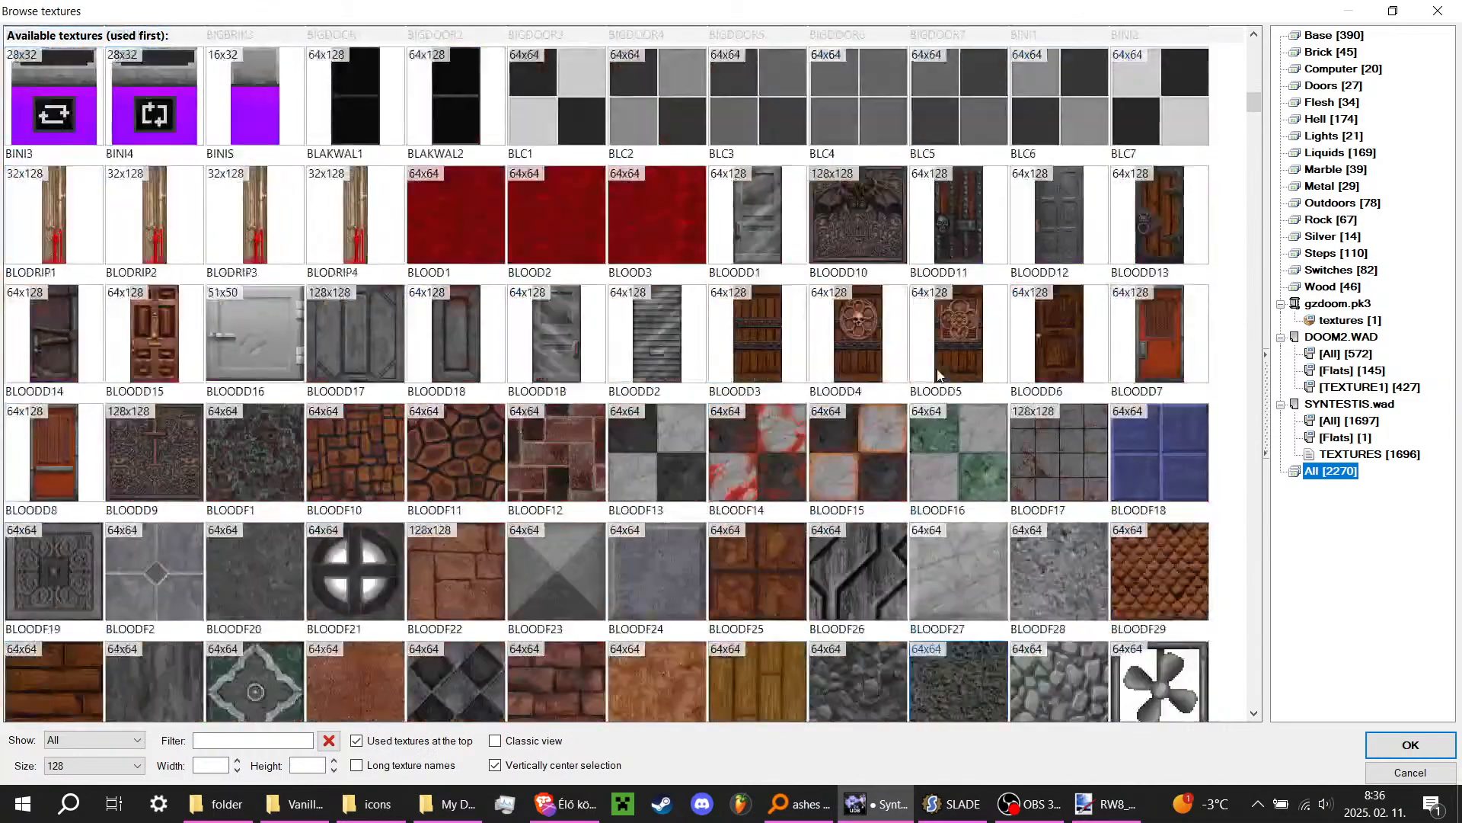
type("Y")
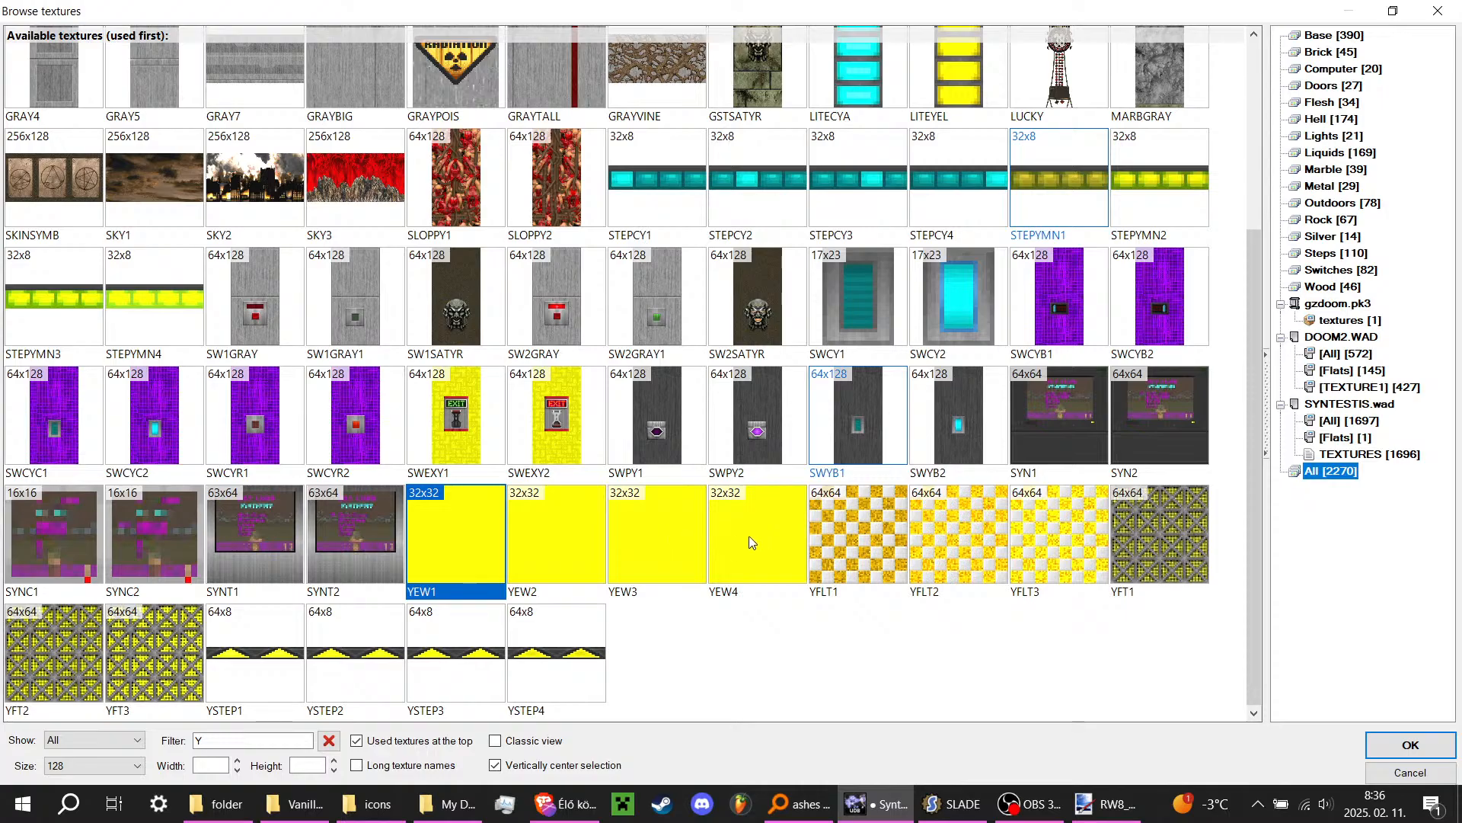
double_click(480, 550)
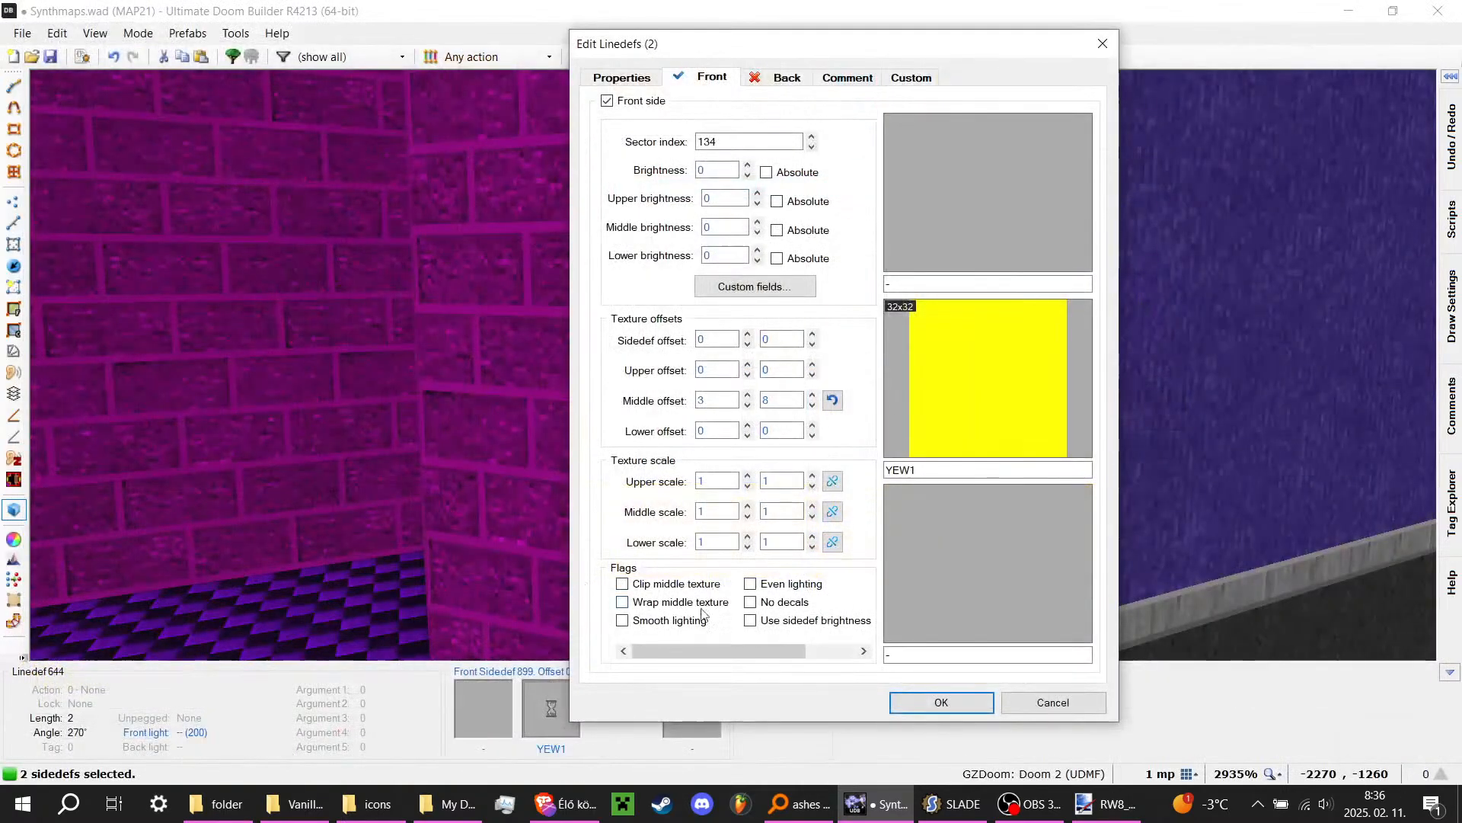
left_click(937, 701)
key("c")
key("s")
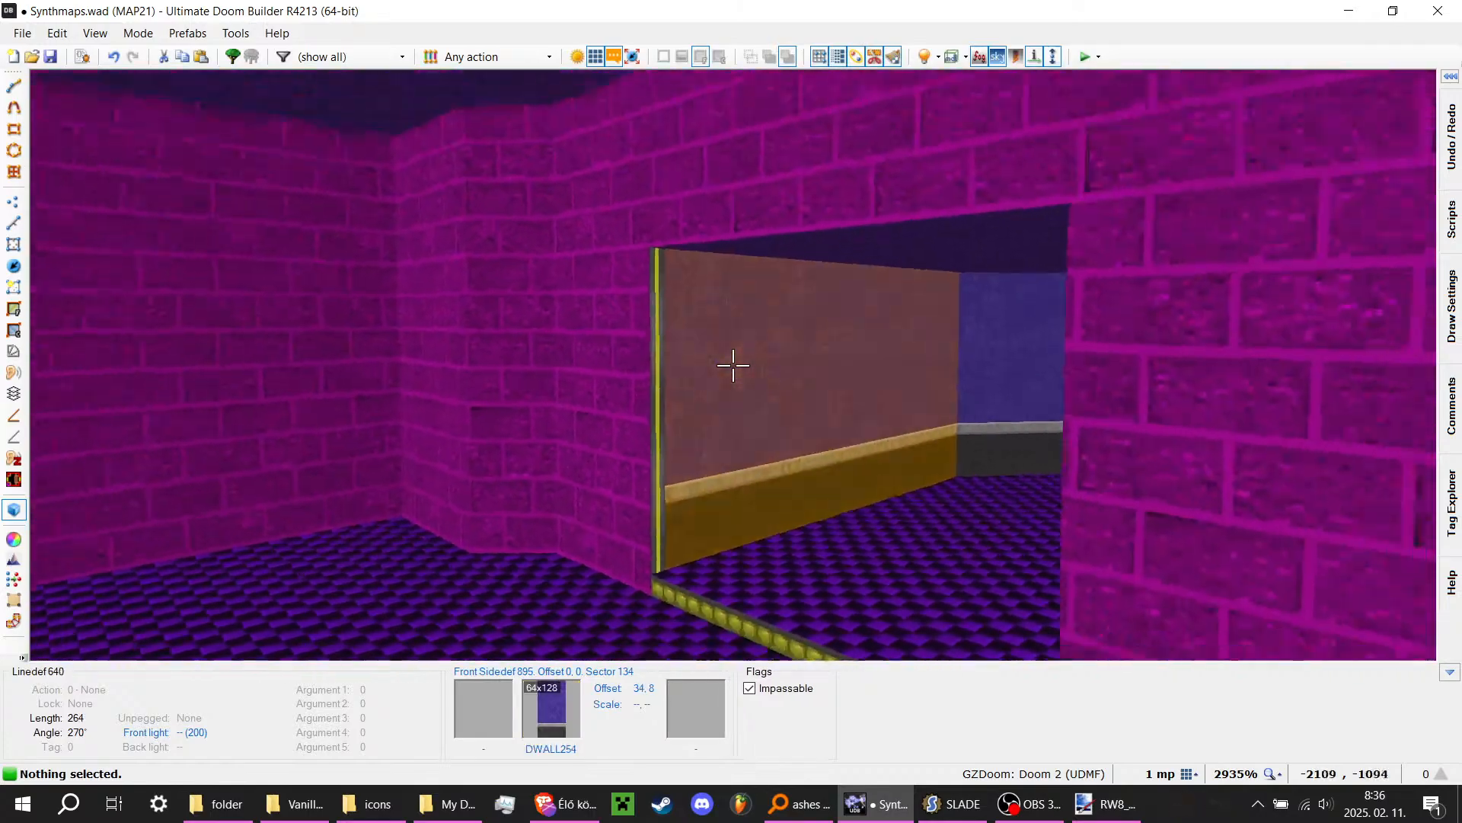
key("w")
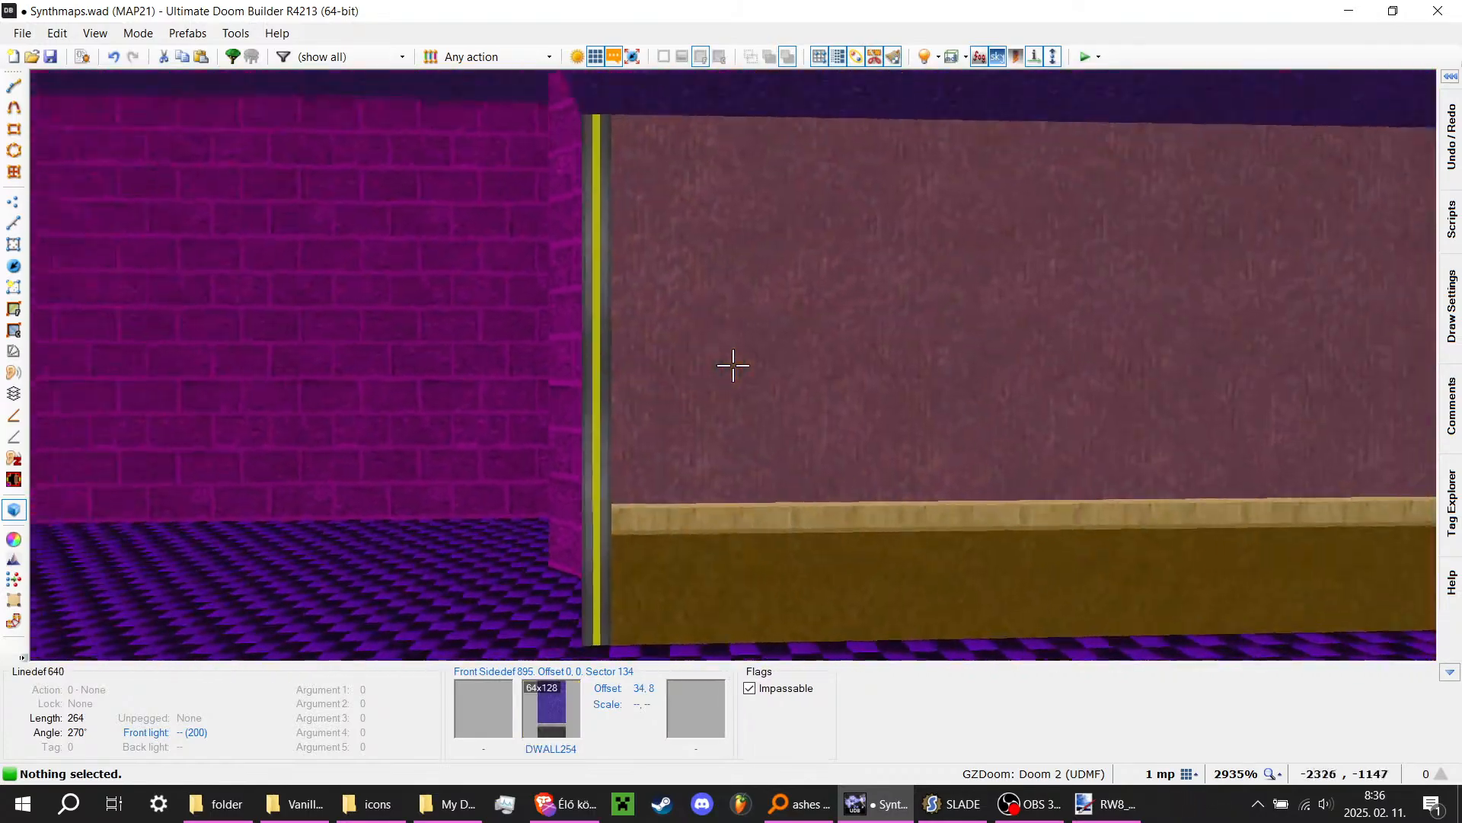
key("a")
key("w")
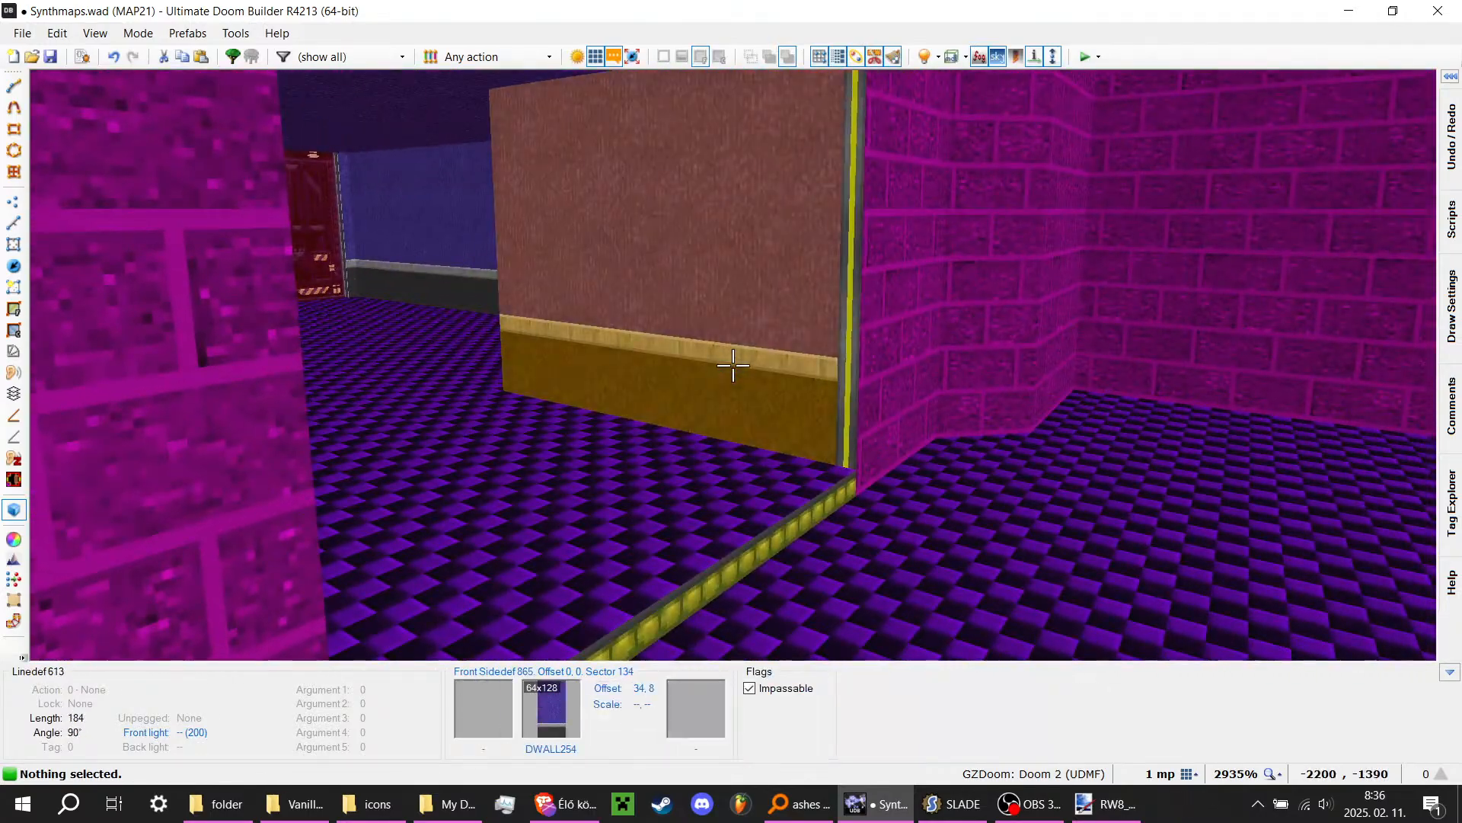
Step: Draw a 176-unit line across the corridor's end to close off a narrow threshold strip beside the large room
key("v")
scroll(610, 347, "down", 15)
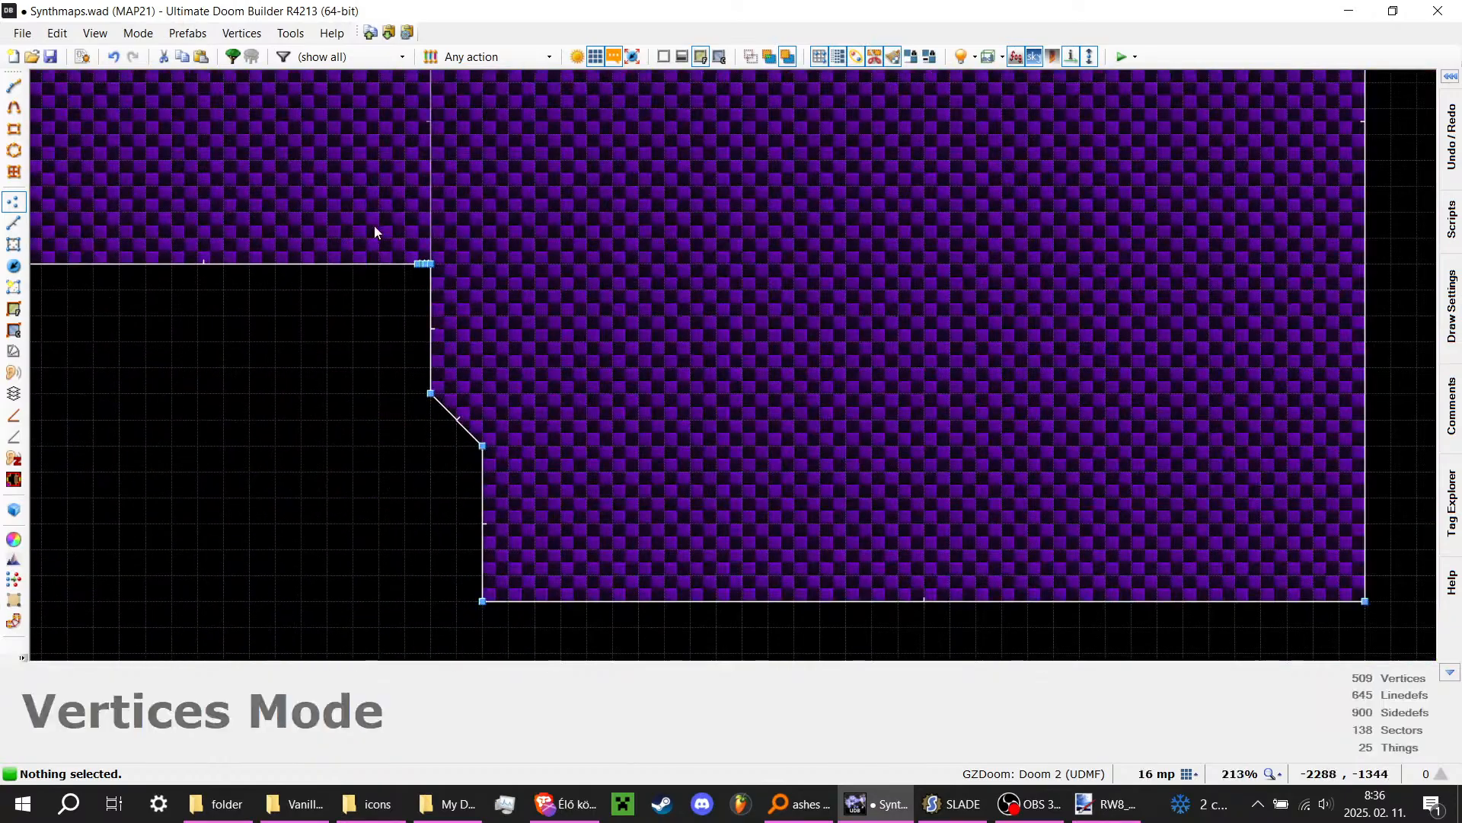
scroll(373, 227, "up", 9)
left_click(13, 86)
scroll(608, 398, "up", 2)
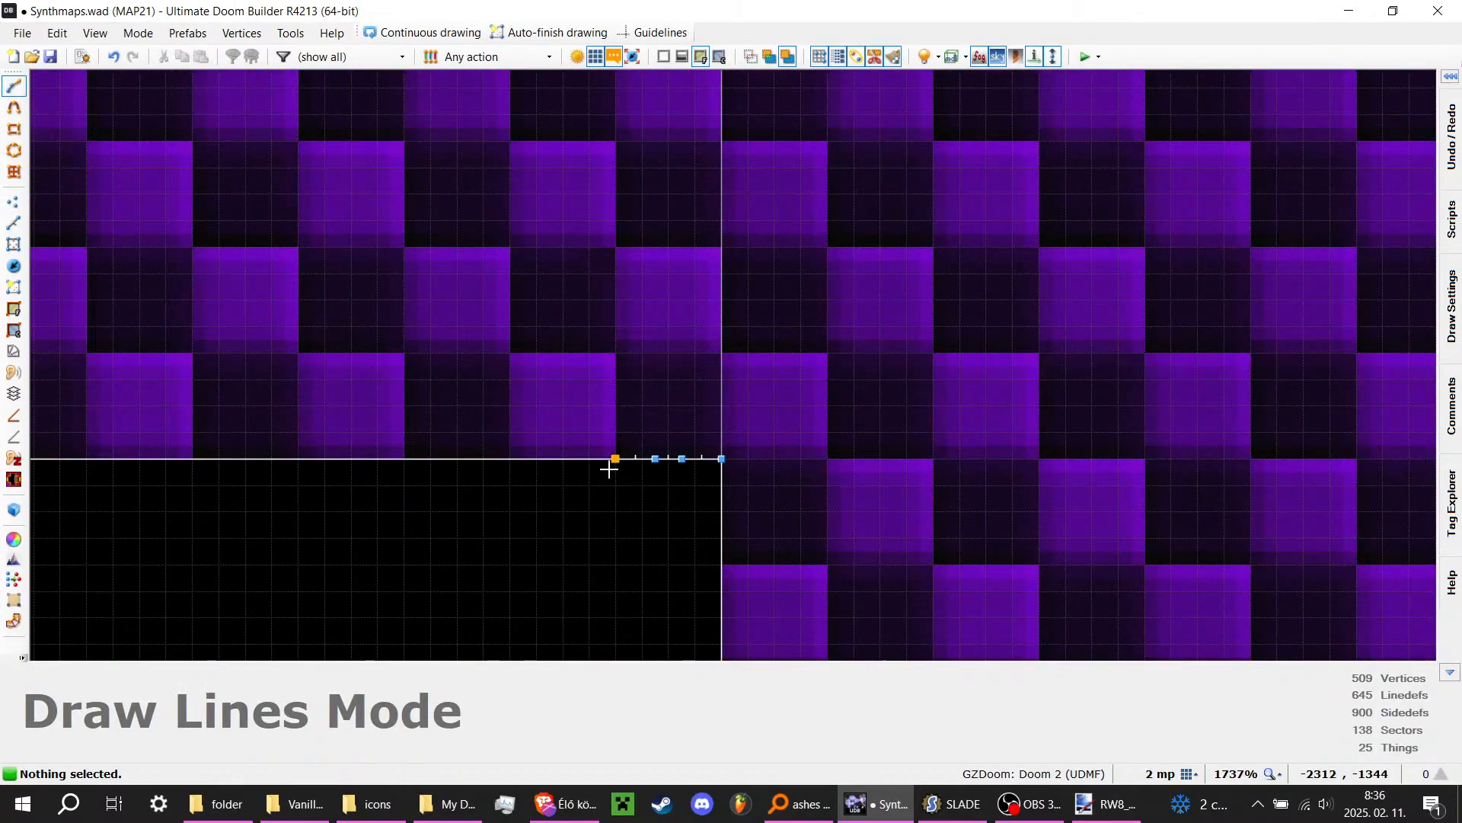
left_click(609, 468)
scroll(757, 588, "down", 14)
scroll(773, 425, "up", 8)
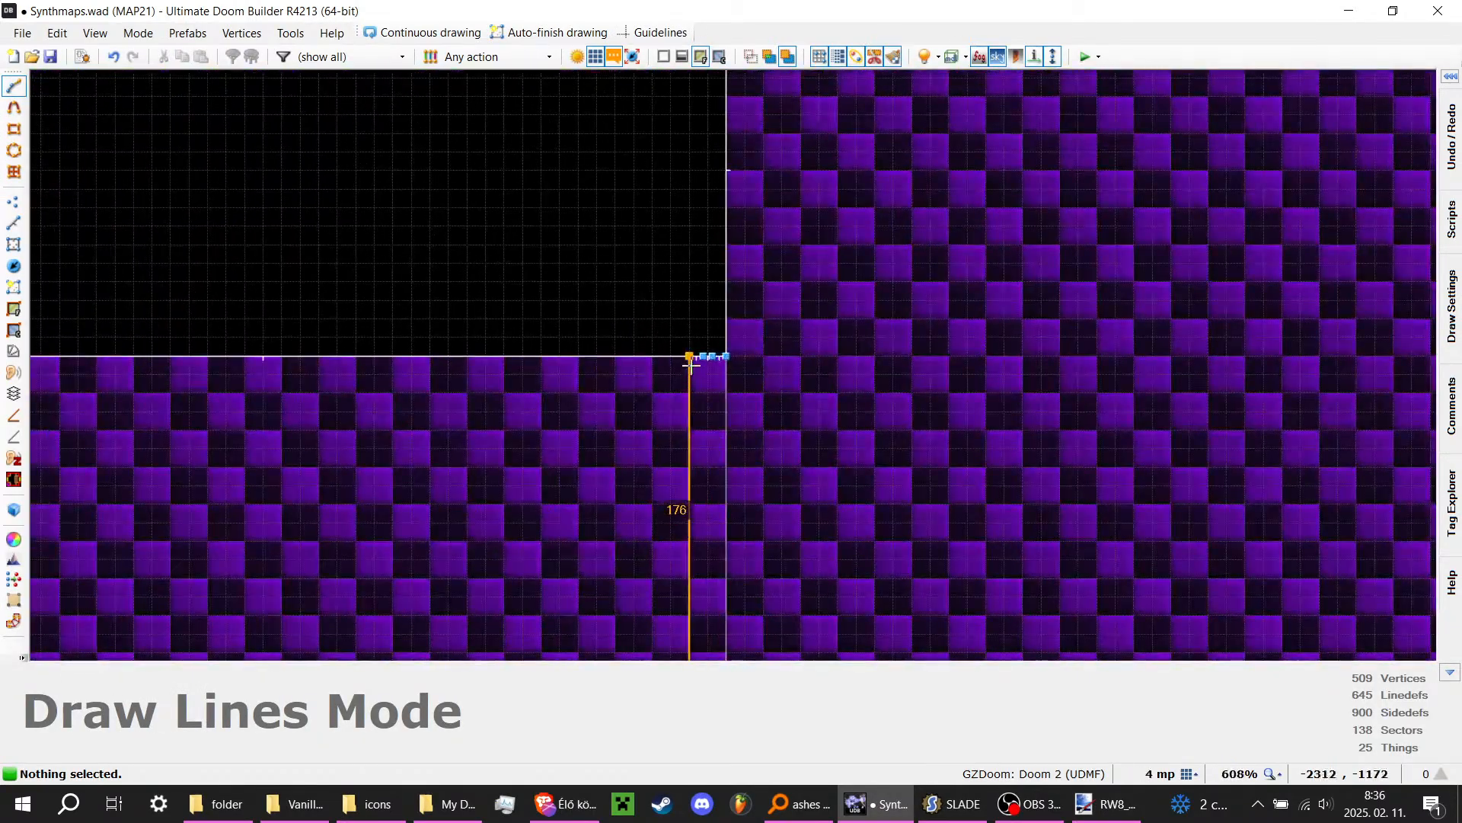
left_click(690, 357)
key("q")
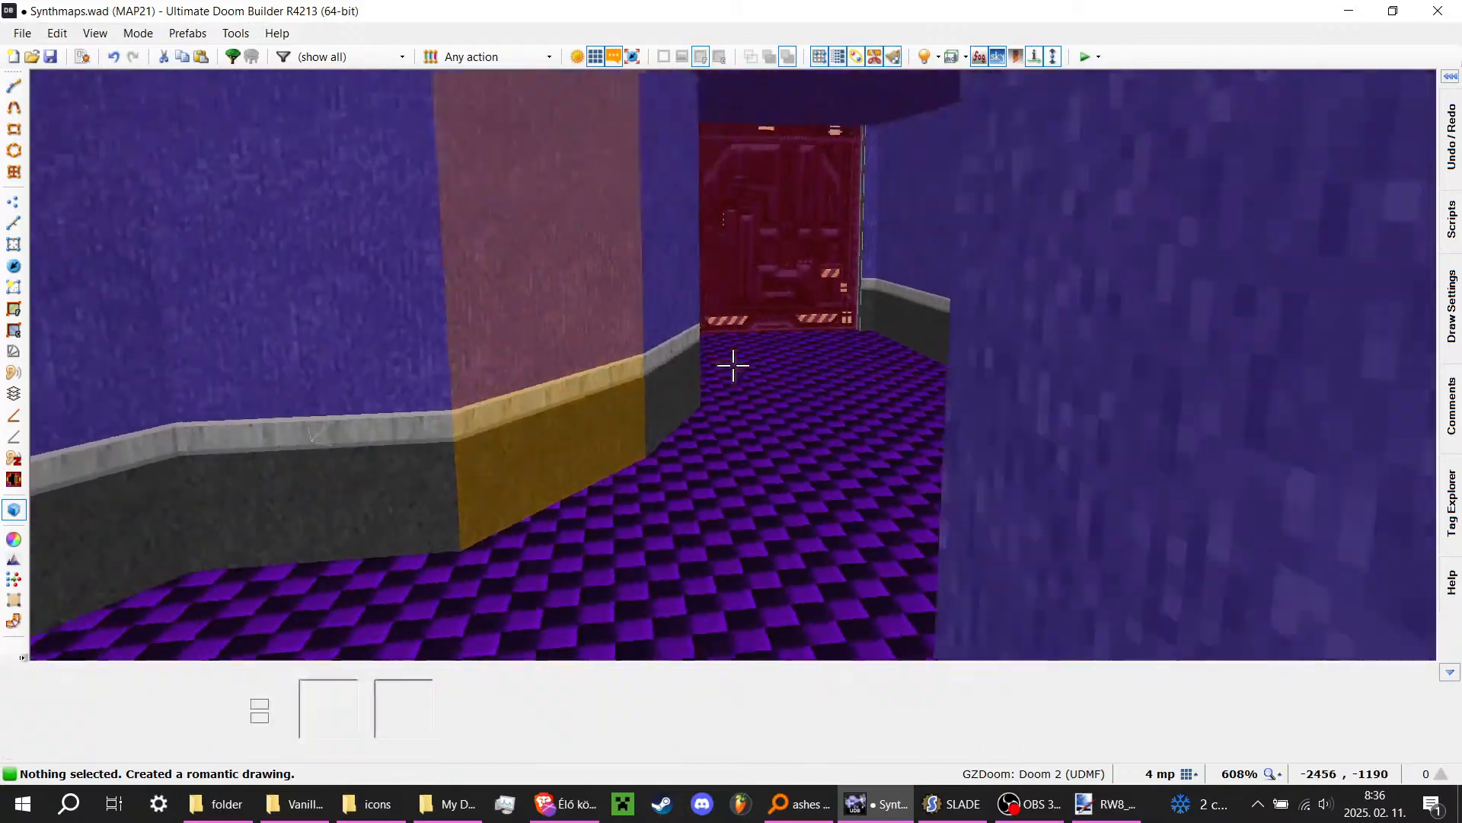
Step: Auto-align the corridor's wall textures horizontally and examine the doorway's side trim in the 3D view
key("s")
key("w")
key("d")
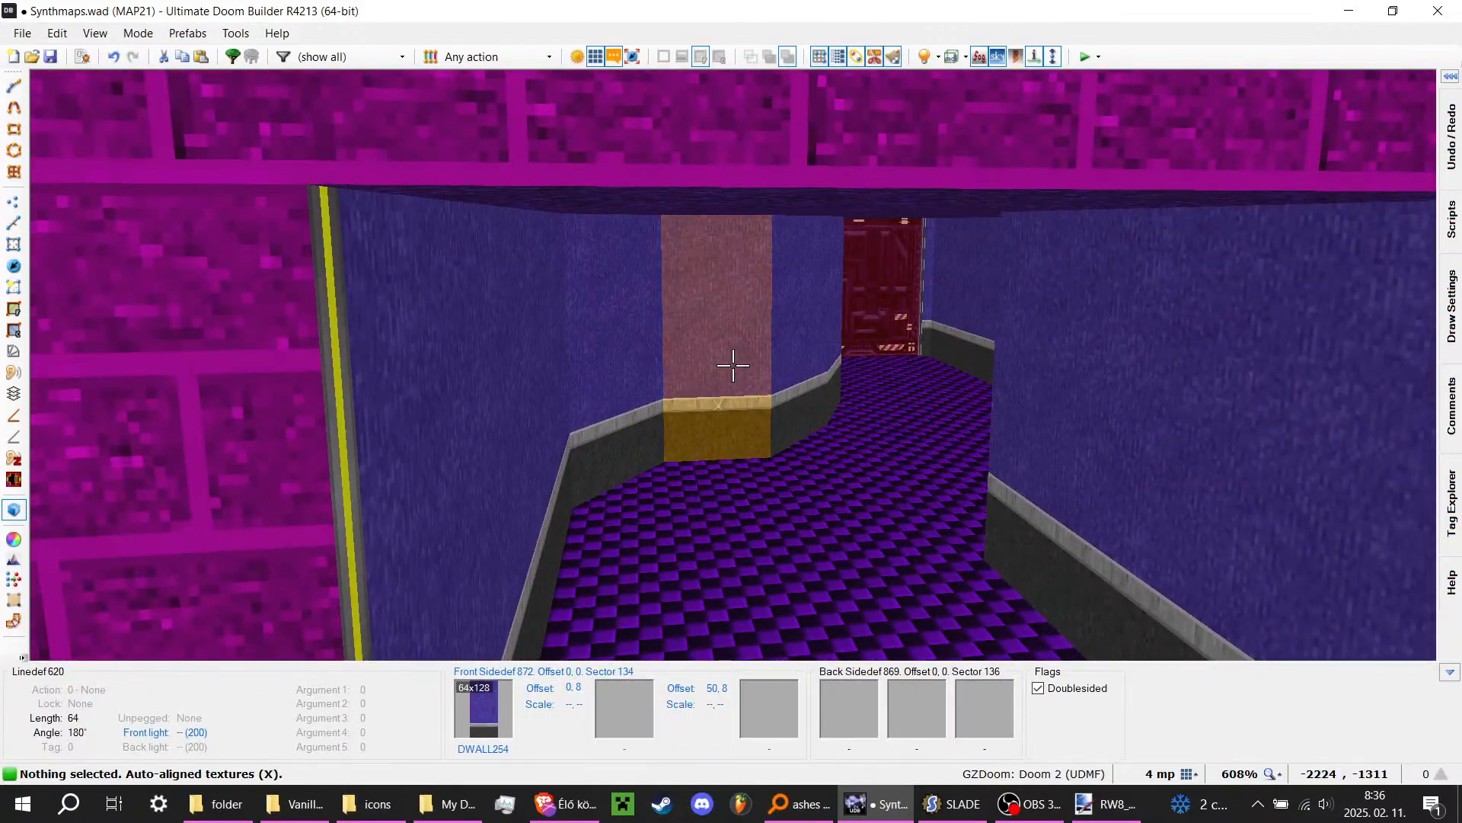
key("w")
key("s")
key("w")
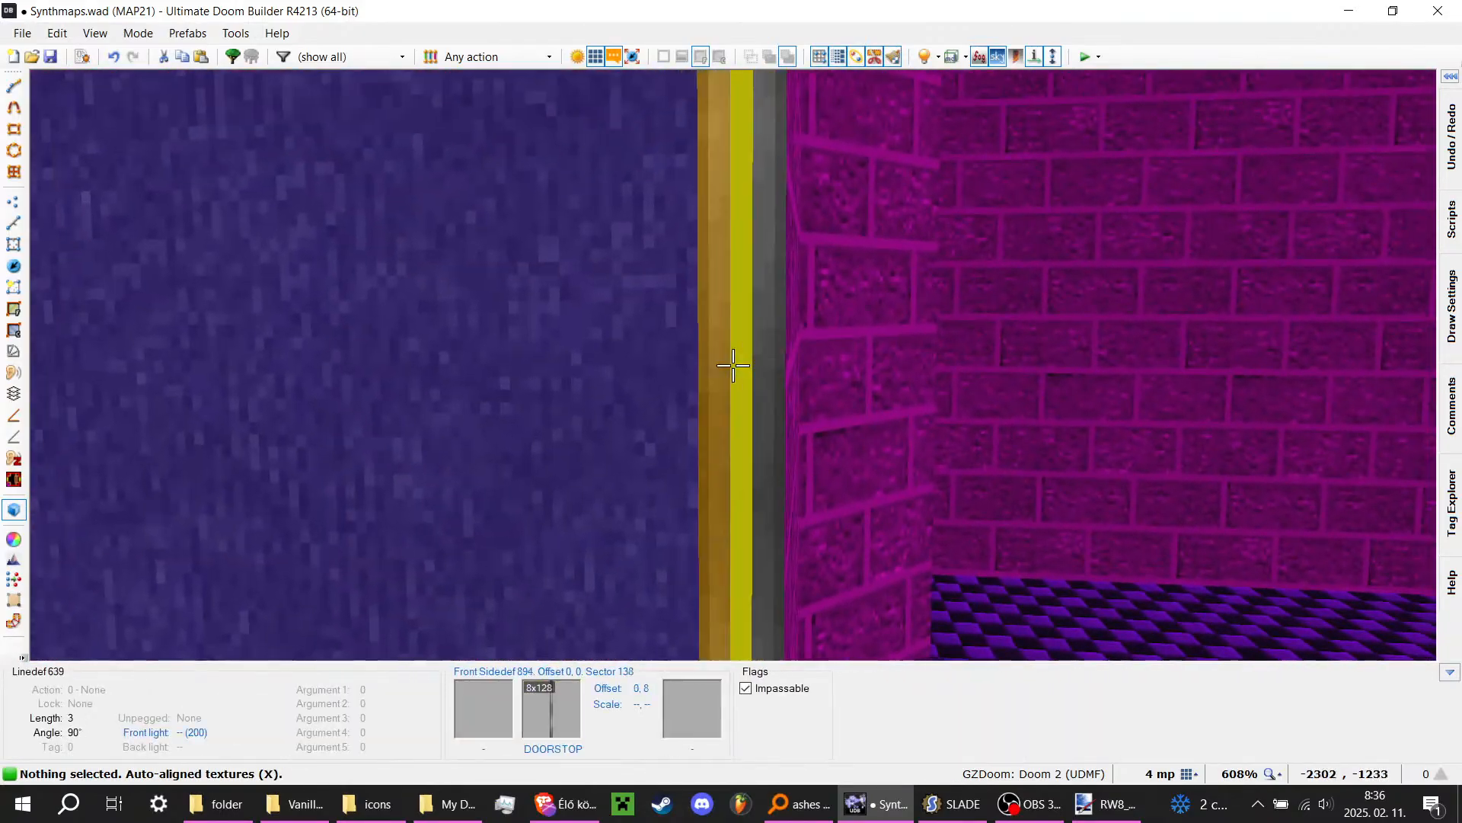
key("s")
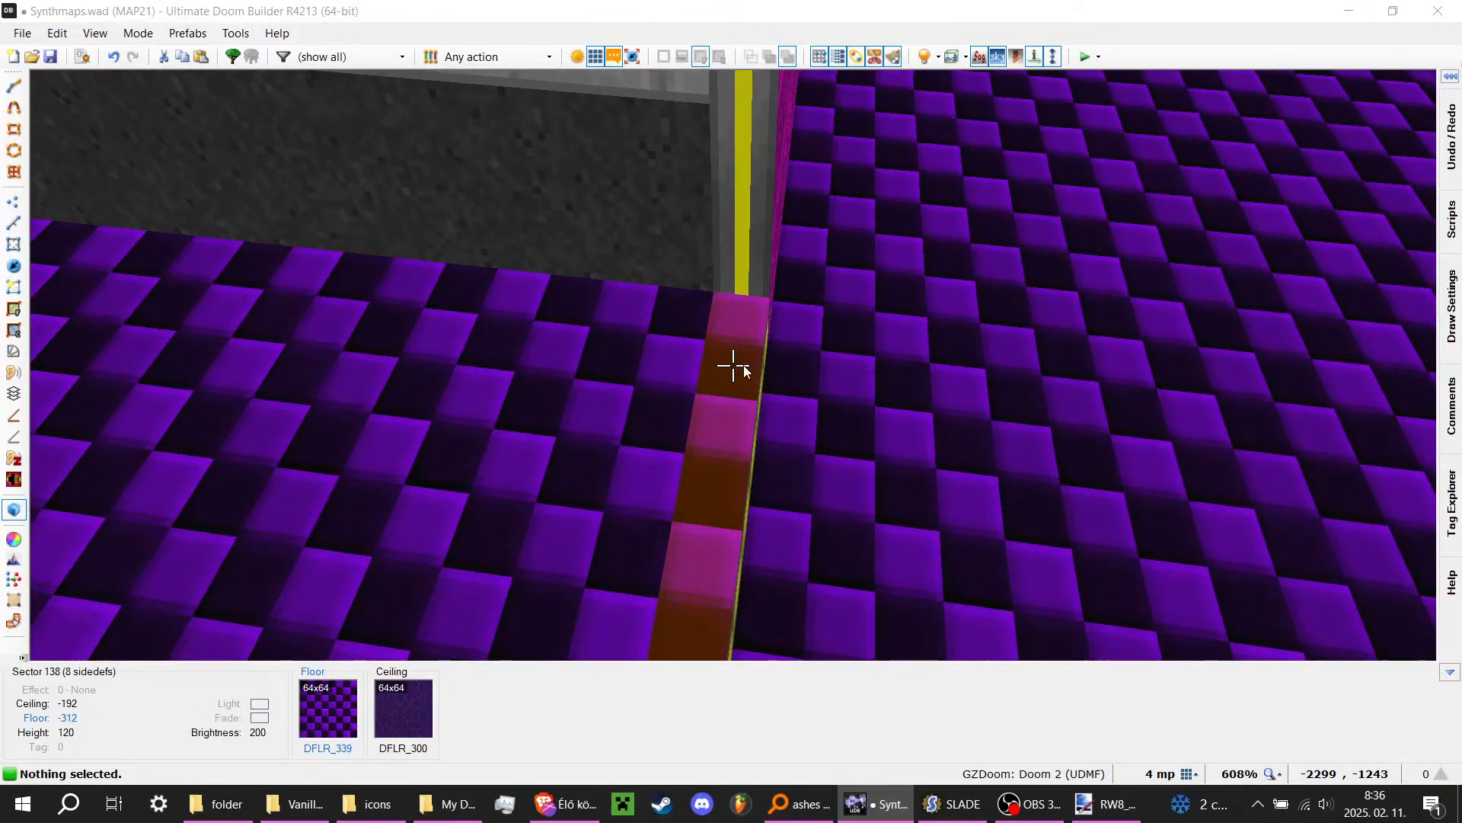
Step: Set the floor texture of the threshold strip between corridor and room to DFLR_83
right_click(745, 367)
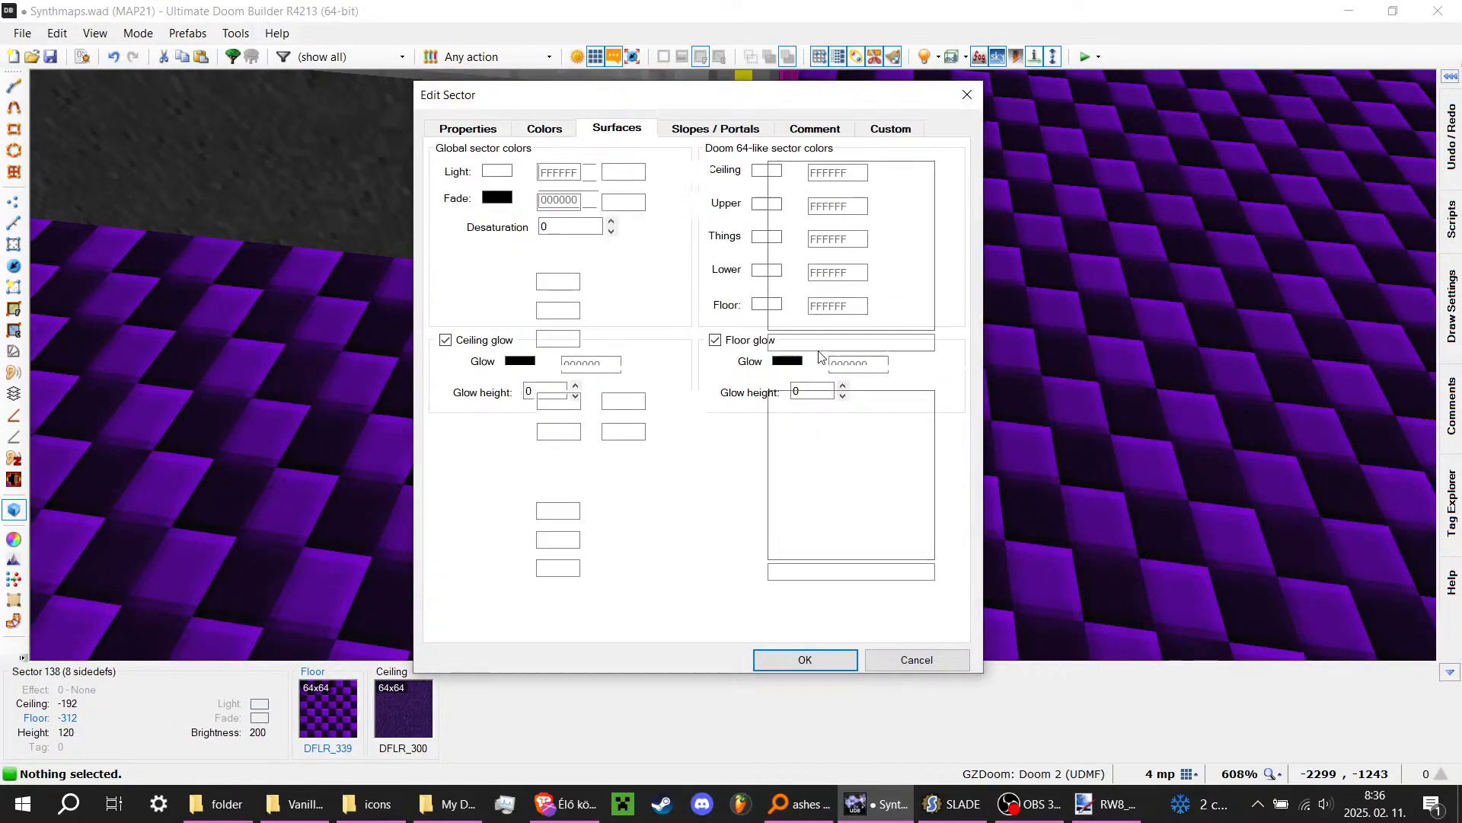
left_click(865, 455)
type("DF")
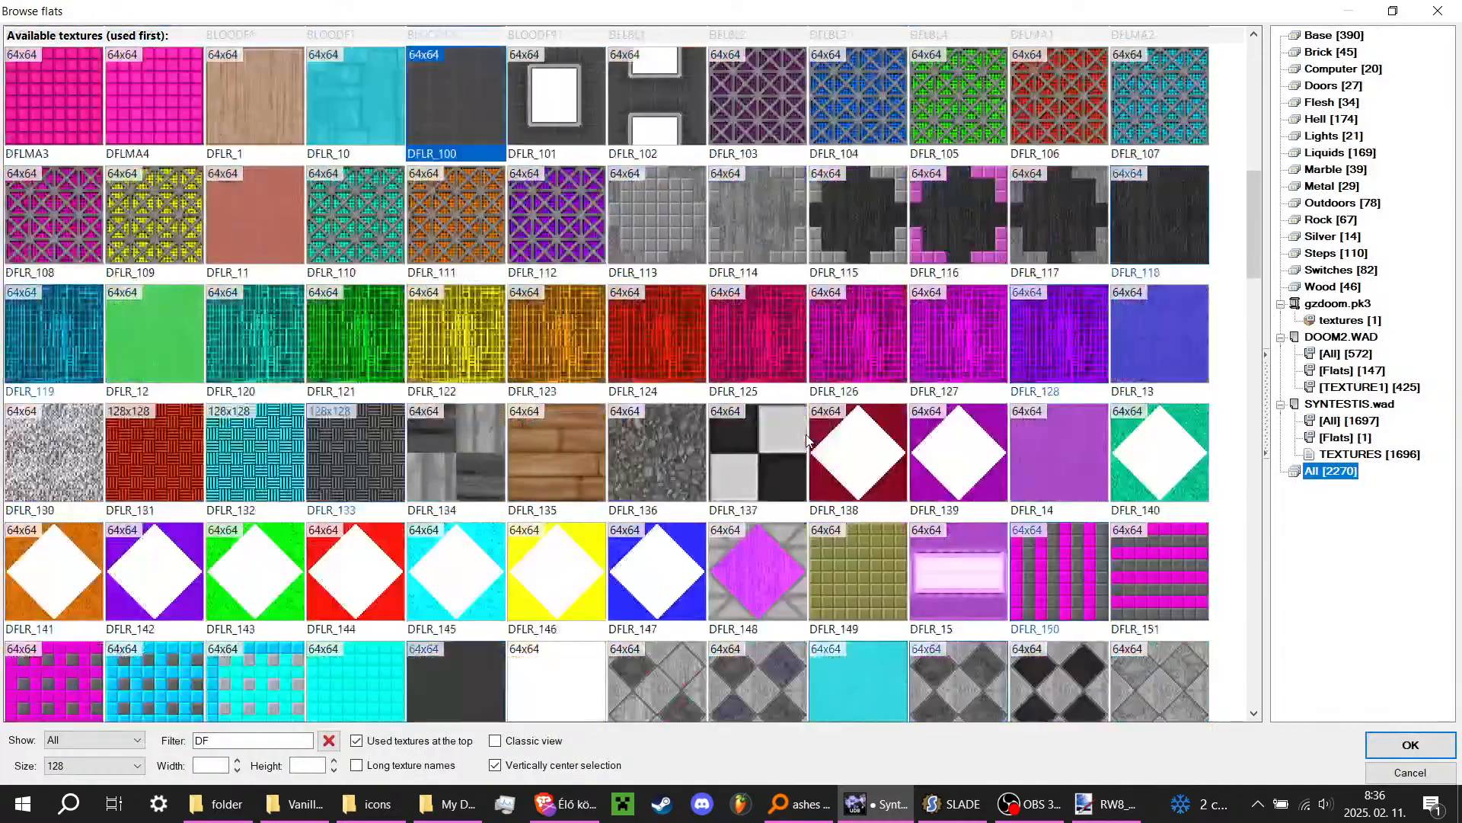
scroll(806, 439, "down", 15)
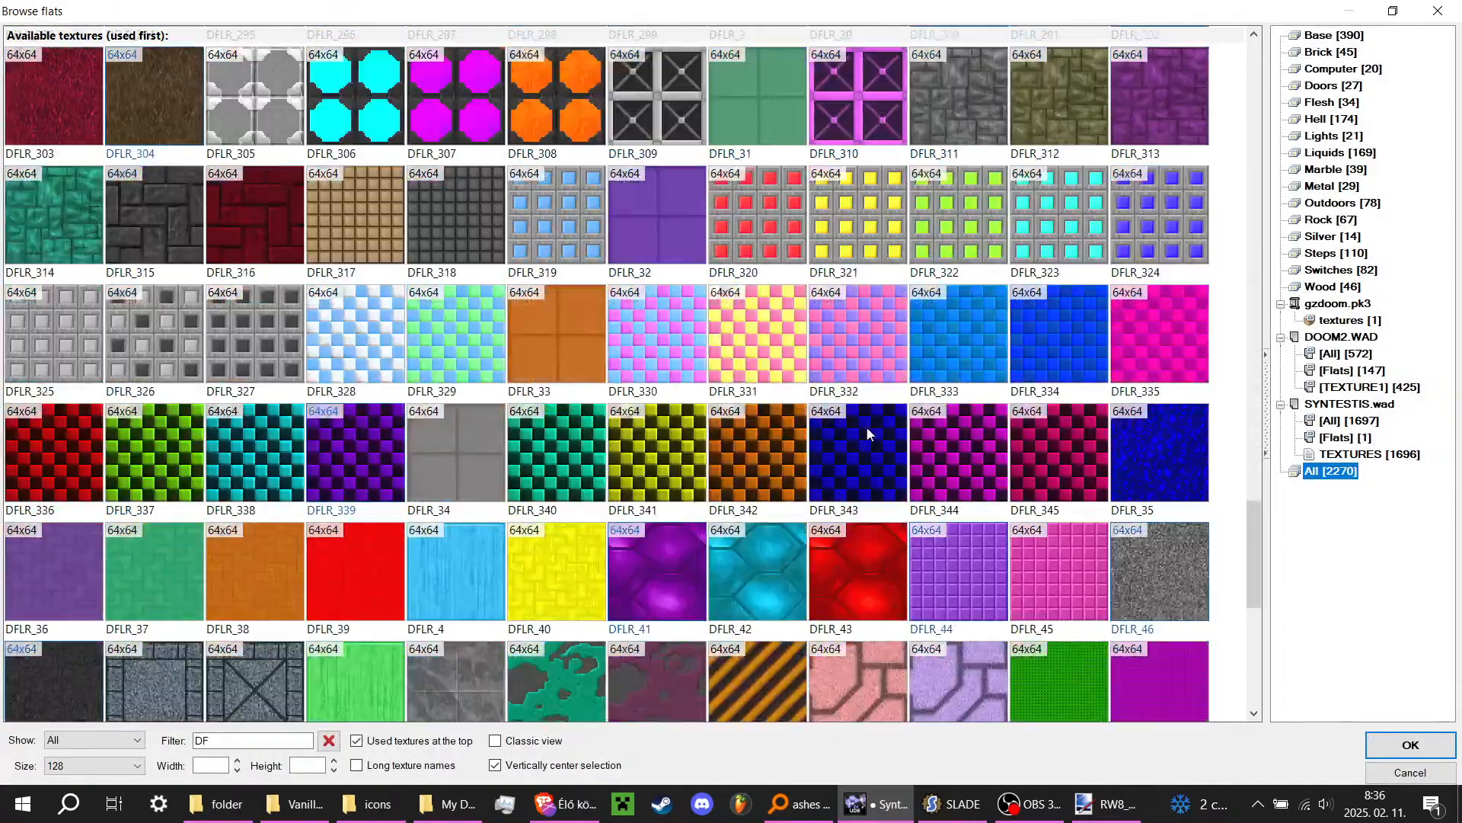
scroll(868, 431, "down", 10)
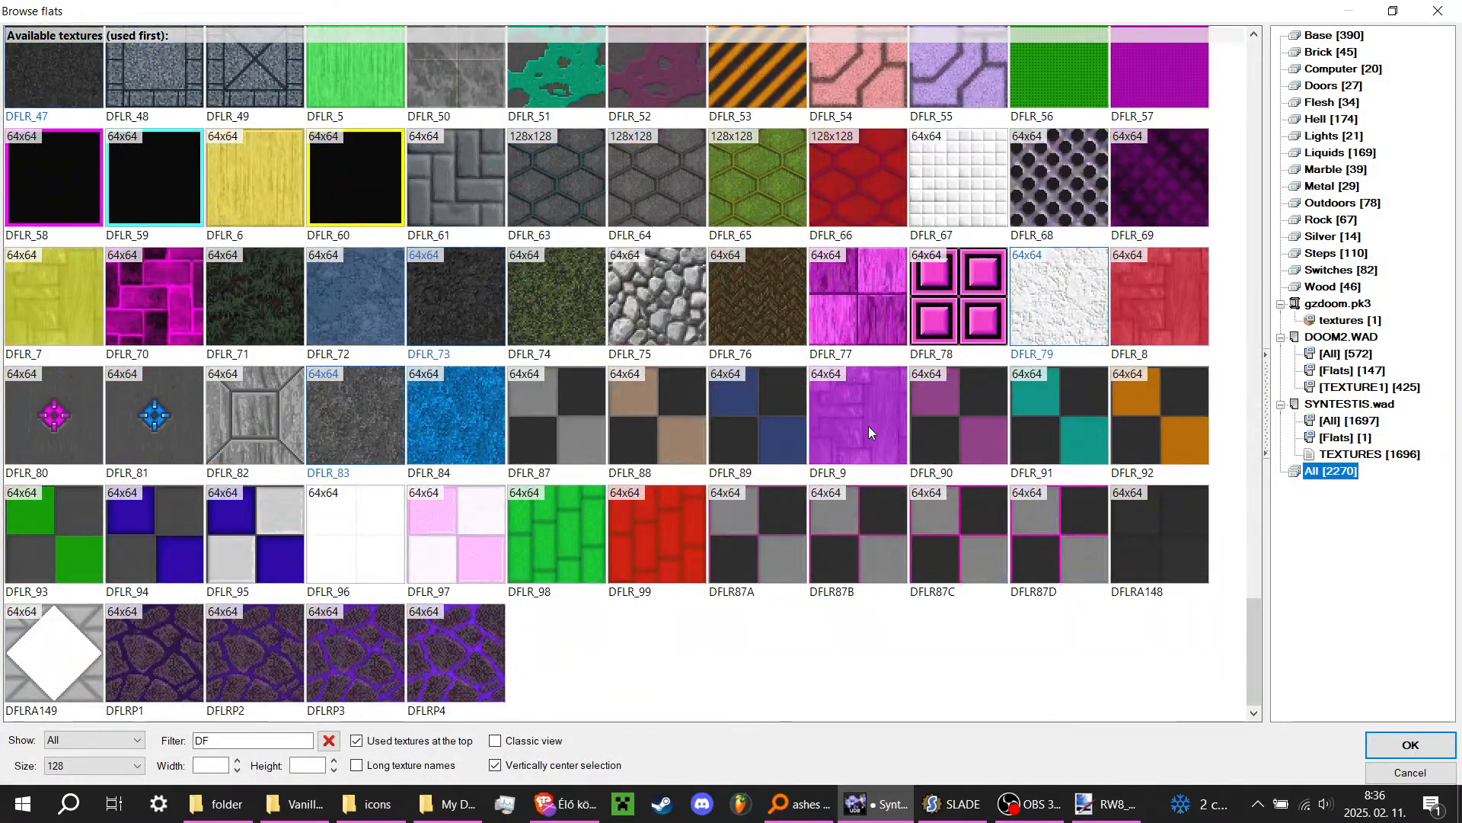
double_click(340, 415)
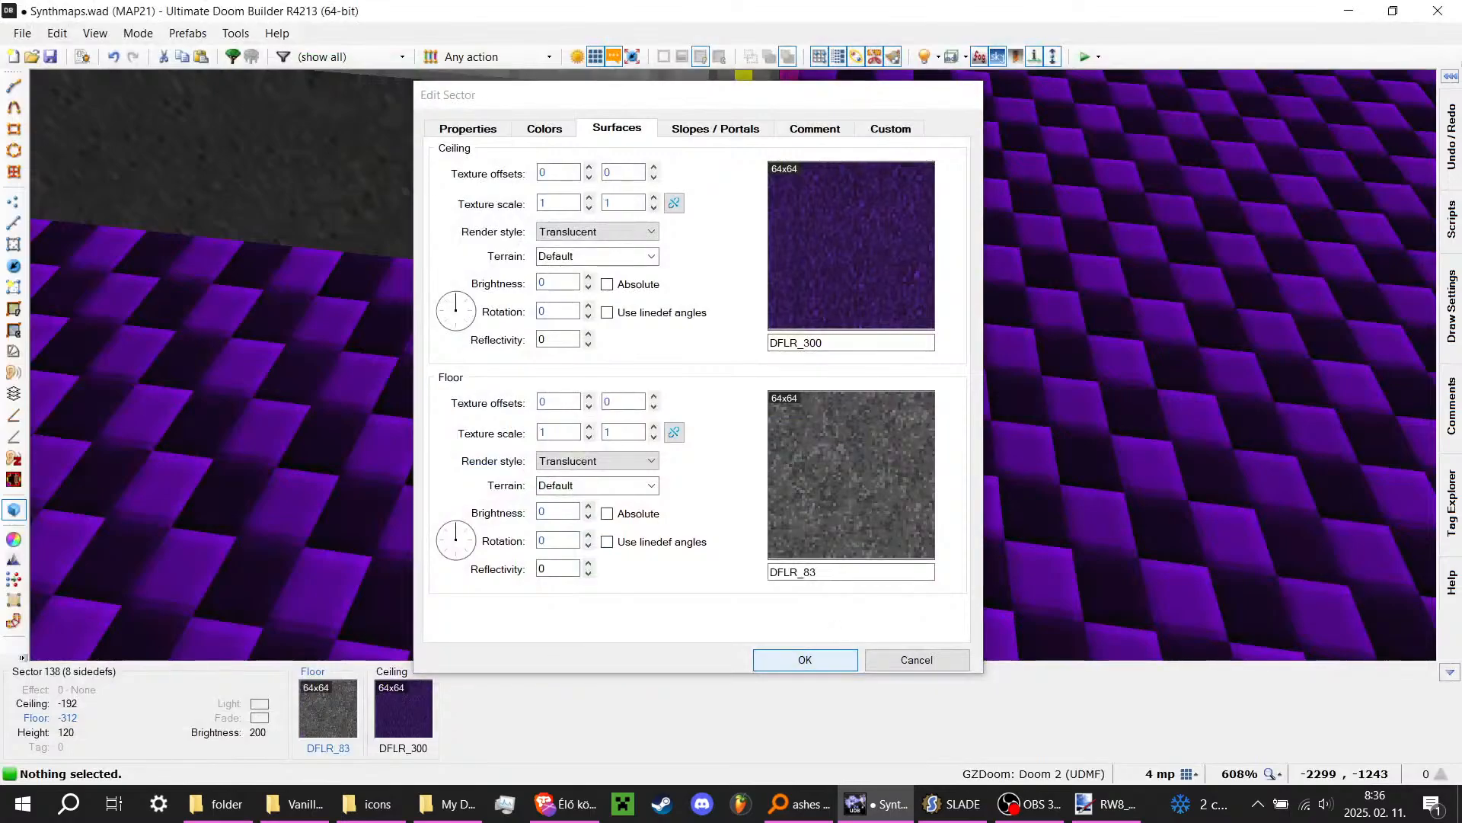
key("Return")
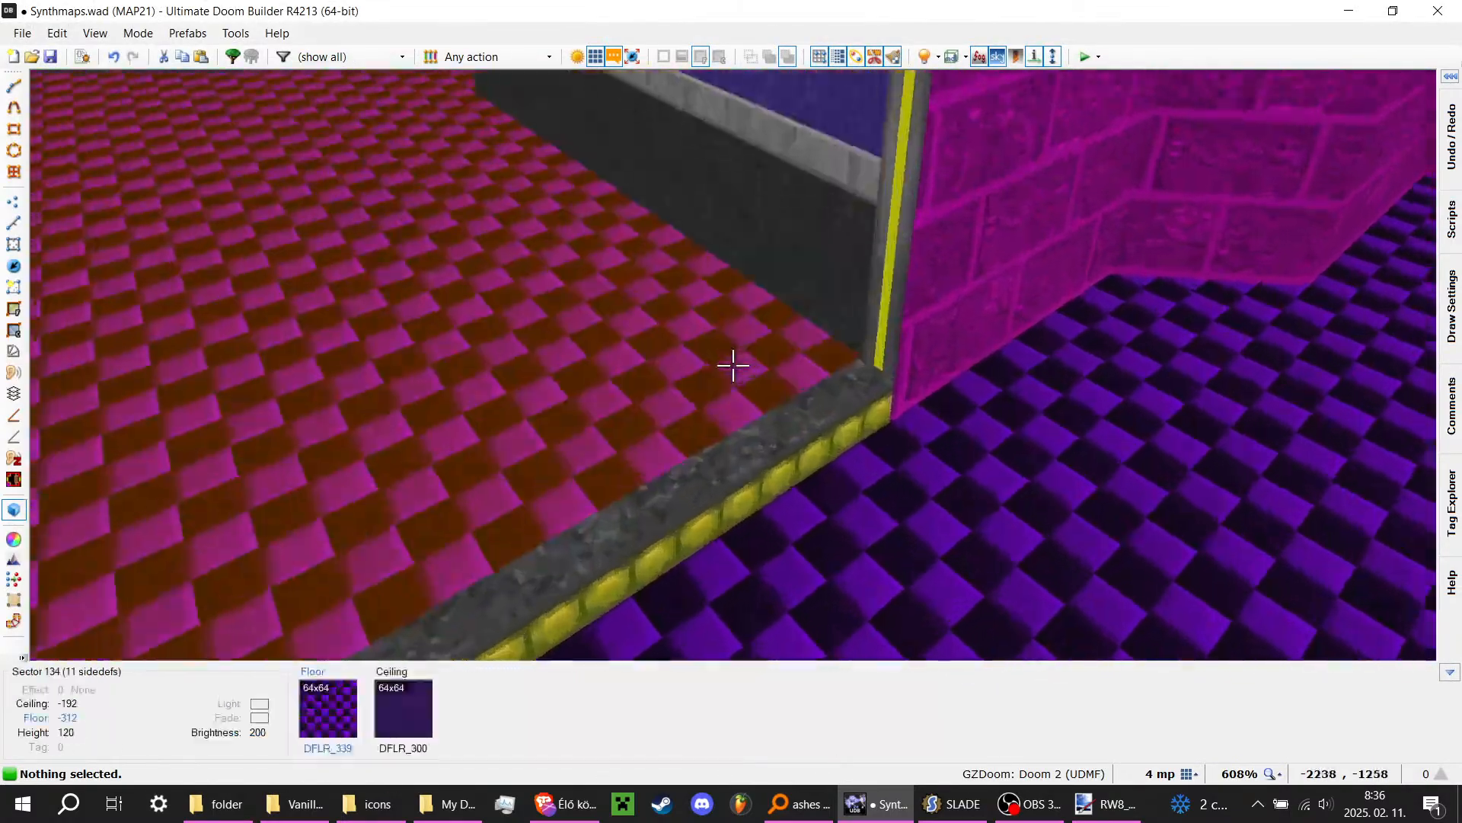
Step: Try DWALL212 as the threshold strip's floor texture and undo the sector edit
right_click(733, 365)
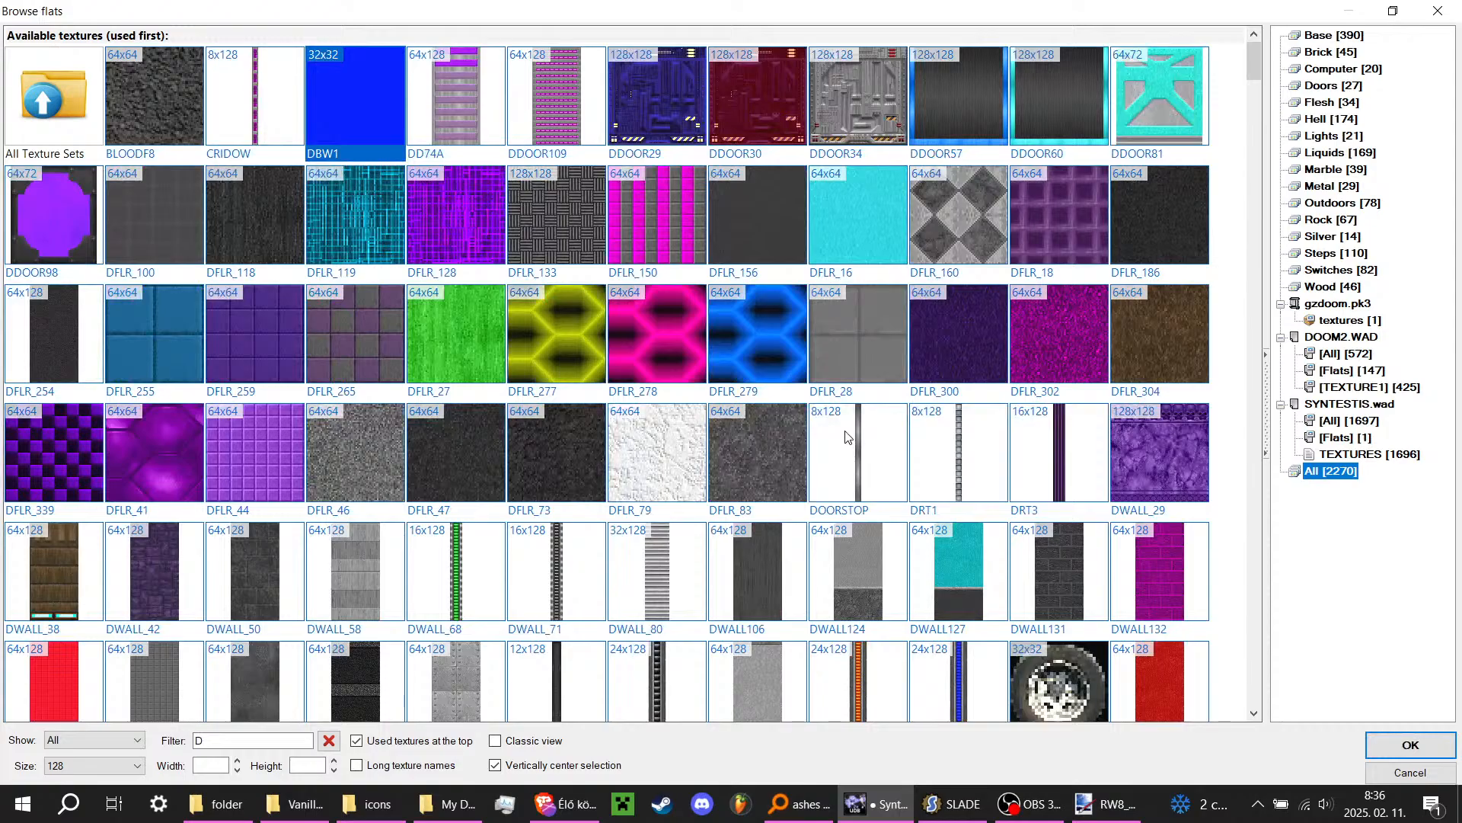
scroll(674, 577, "down", 1)
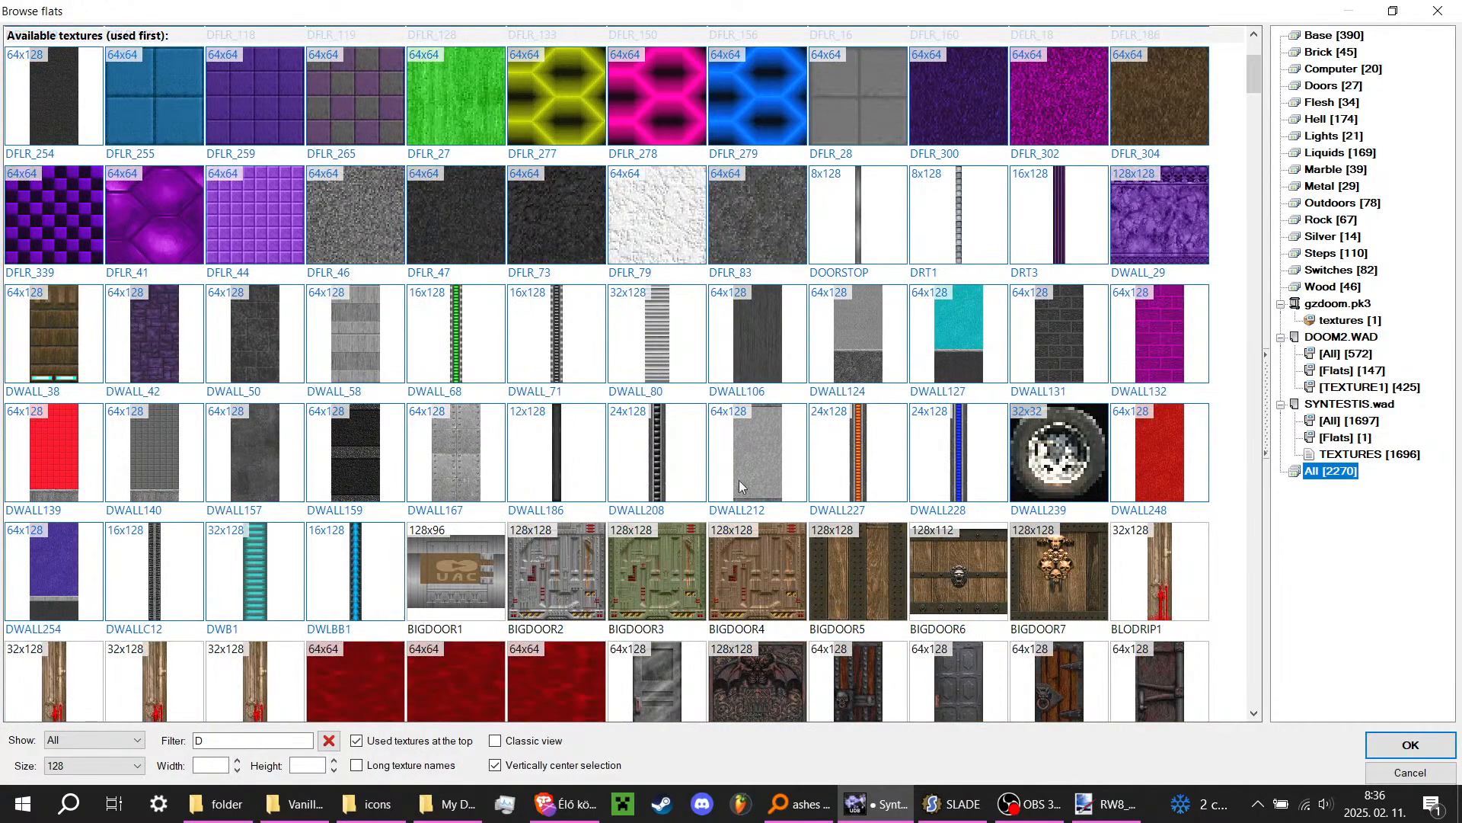
double_click(738, 480)
left_click(829, 659)
key("s")
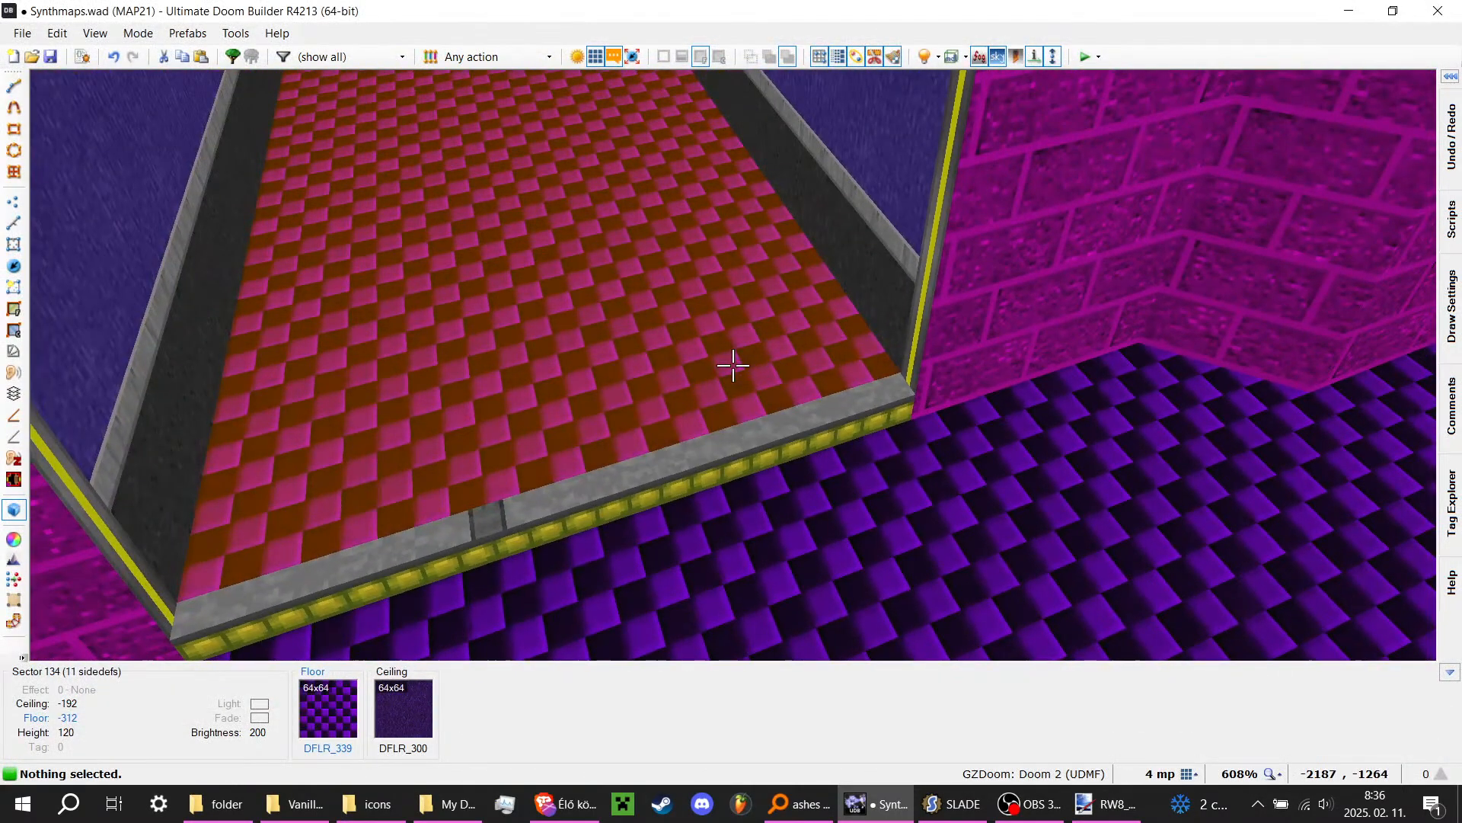
key("ctrl+z")
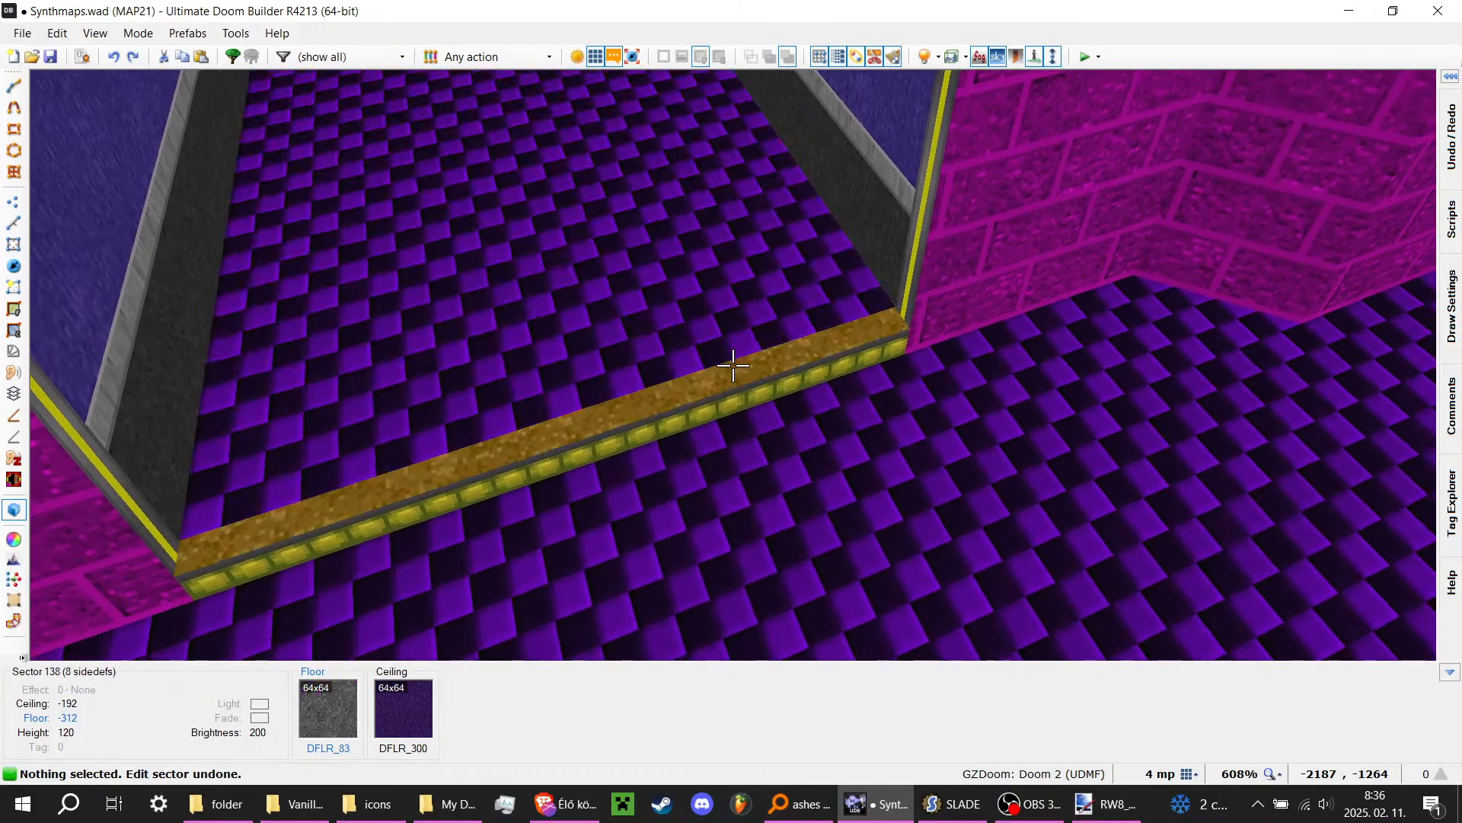
Step: Try FLAT1 as the floor texture of the threshold strip
right_click(732, 366)
left_click(868, 430)
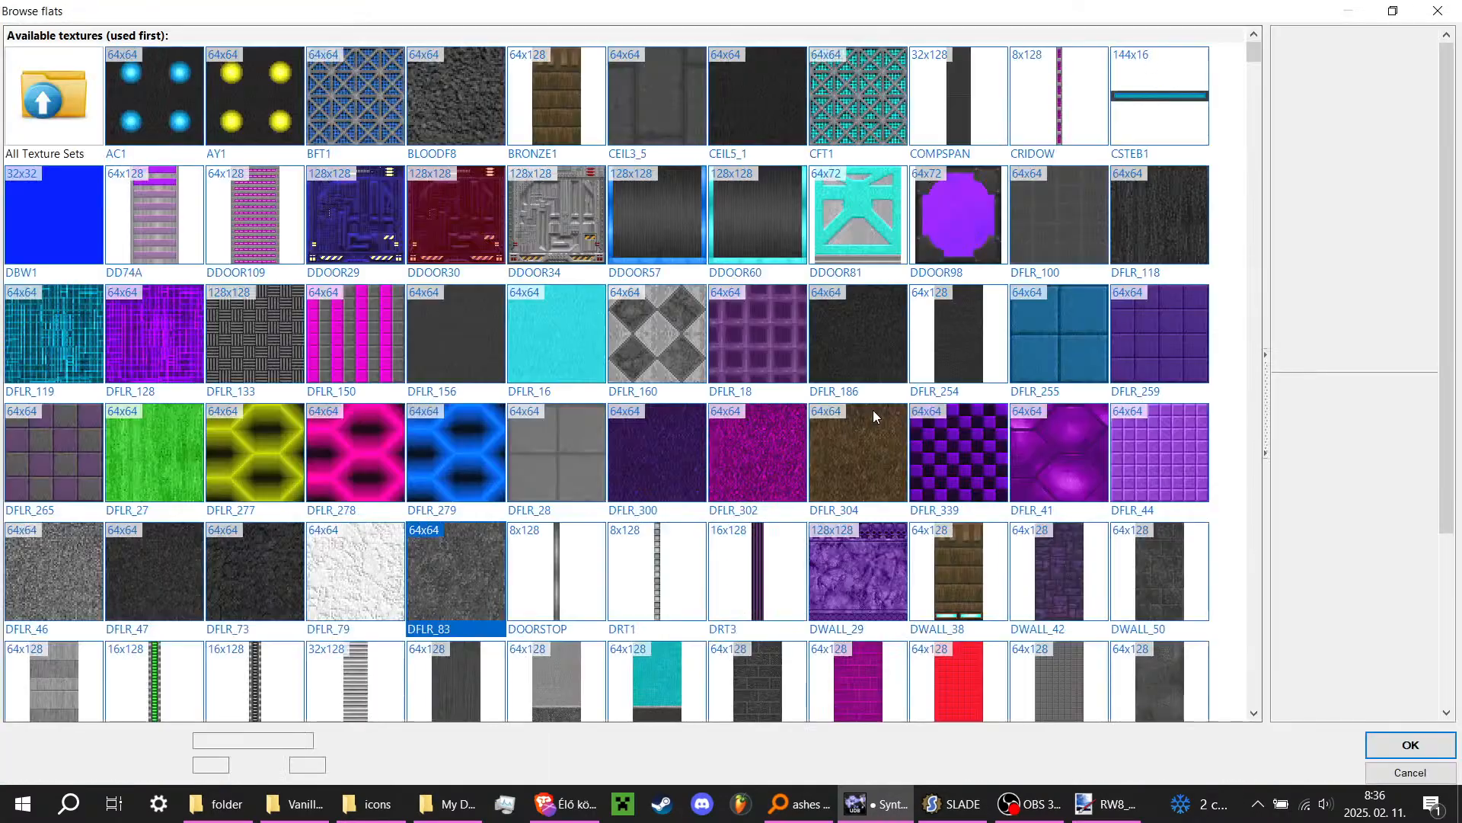
type("FLAT")
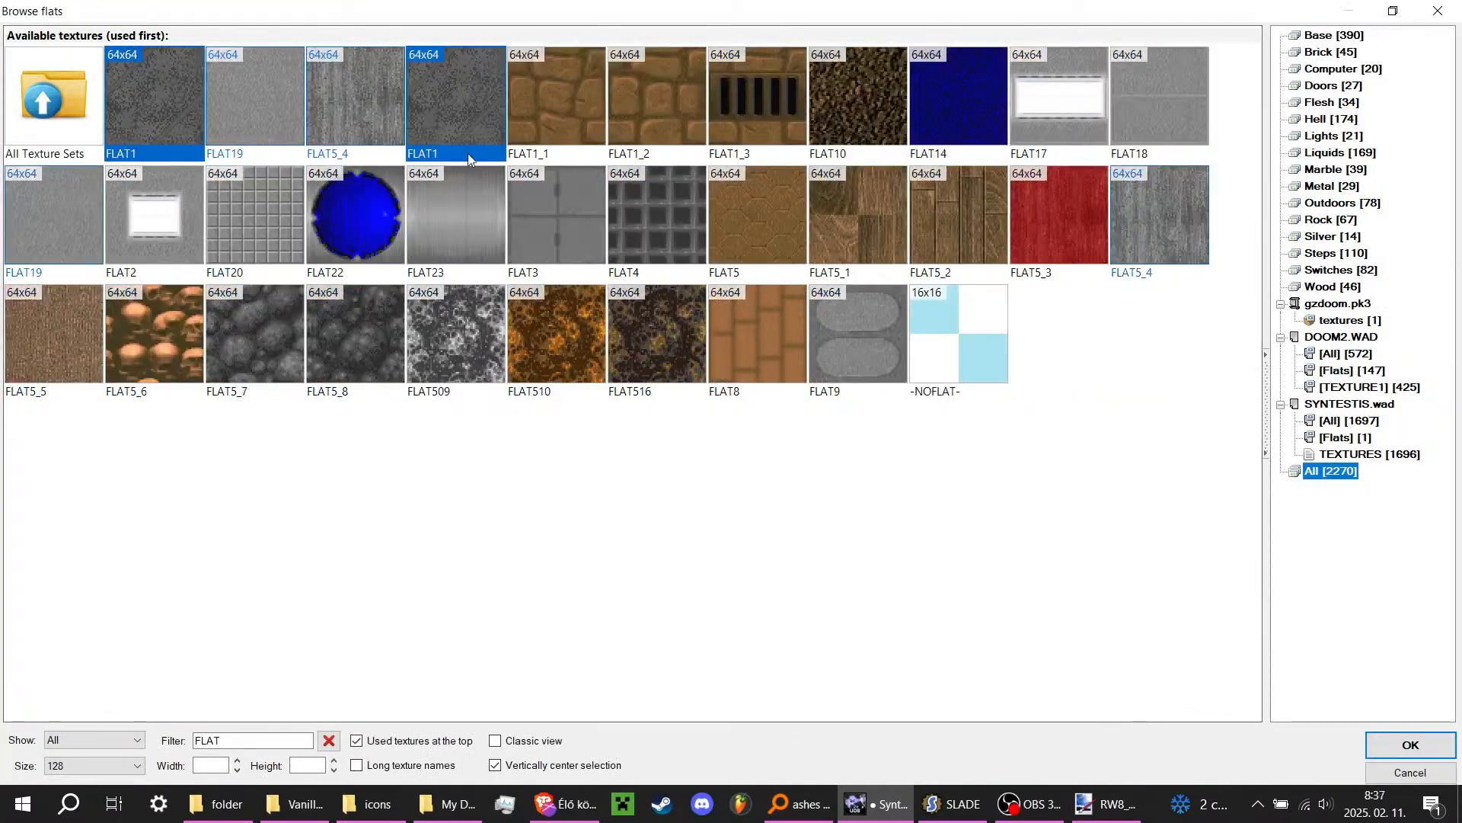
double_click(449, 118)
Step: Try FLAT19 as the threshold strip's floor texture and undo the sector edit
left_click(811, 505)
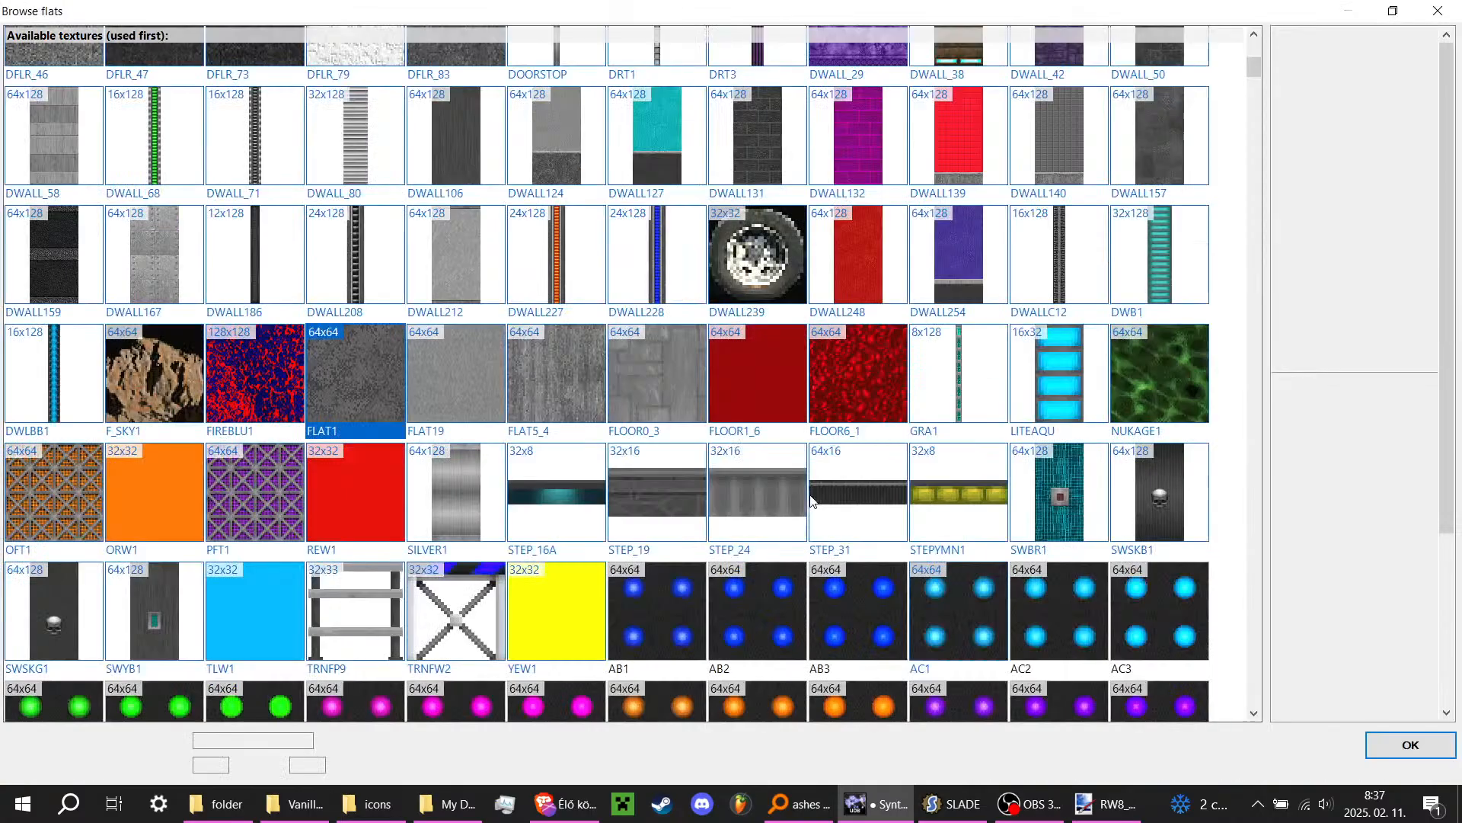
type("DLA")
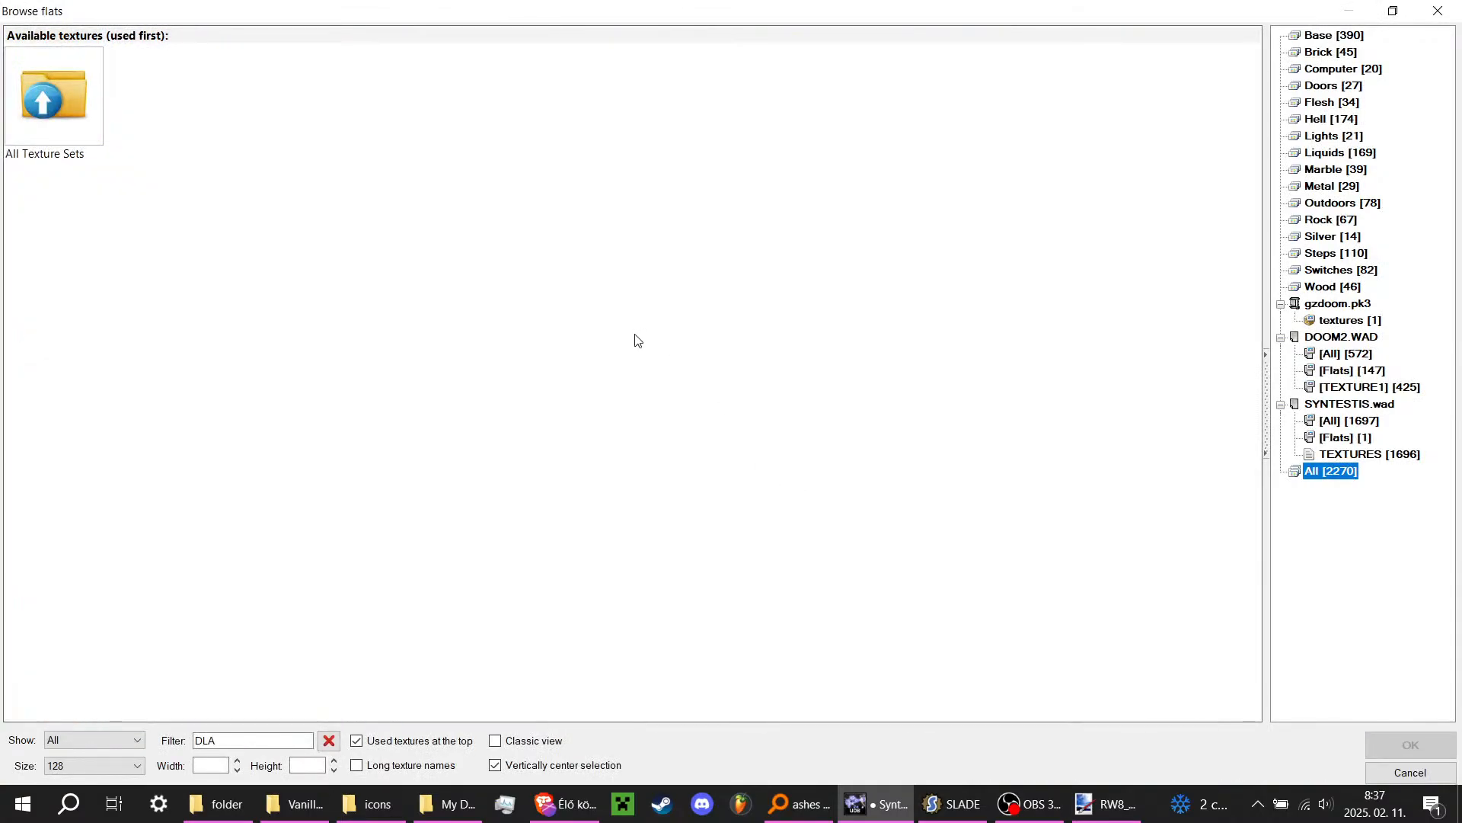
key("BackSpace")
key("BackSpace")
key("BackSpace")
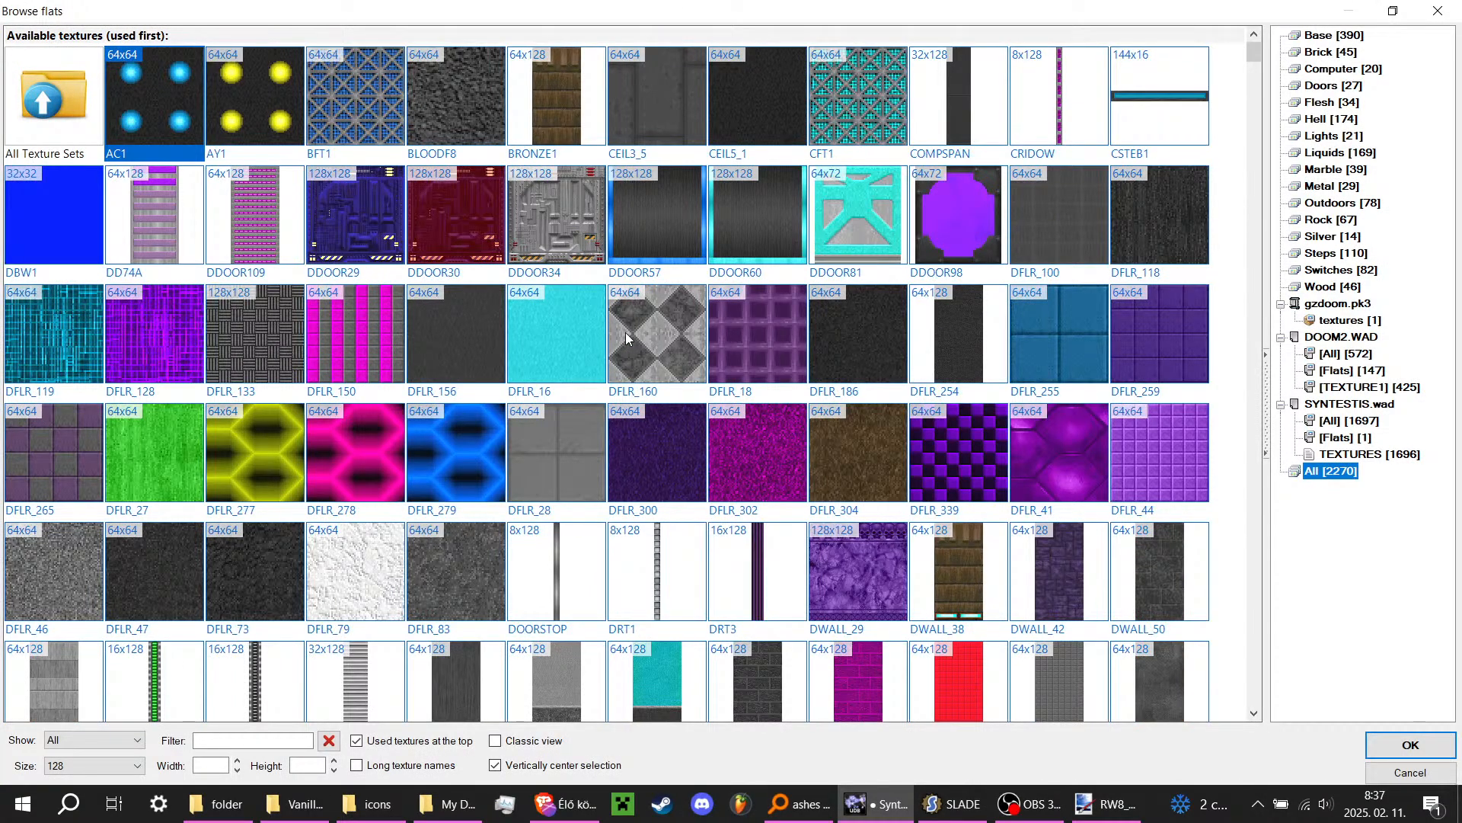
type("FL")
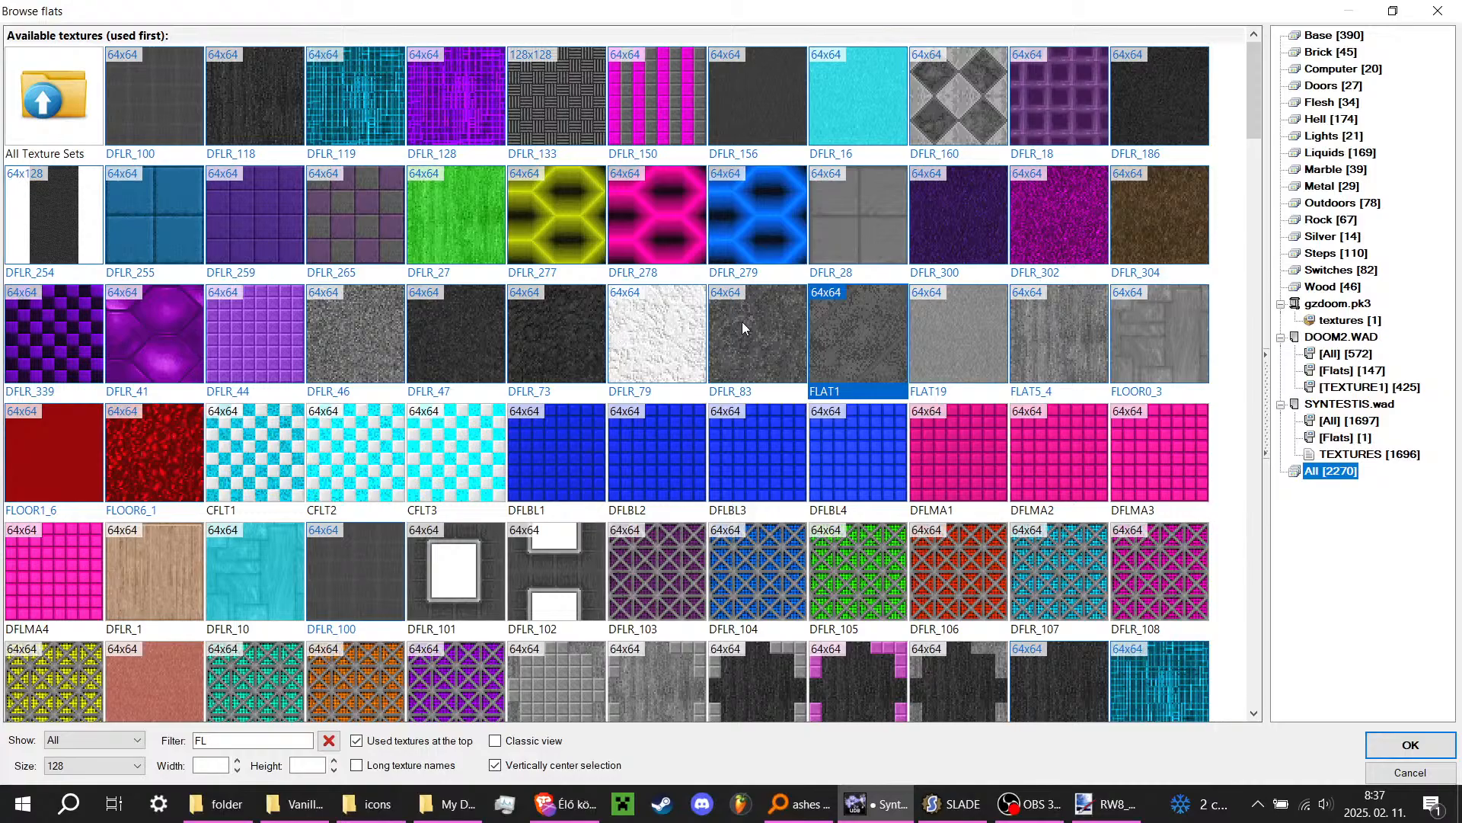
double_click(944, 342)
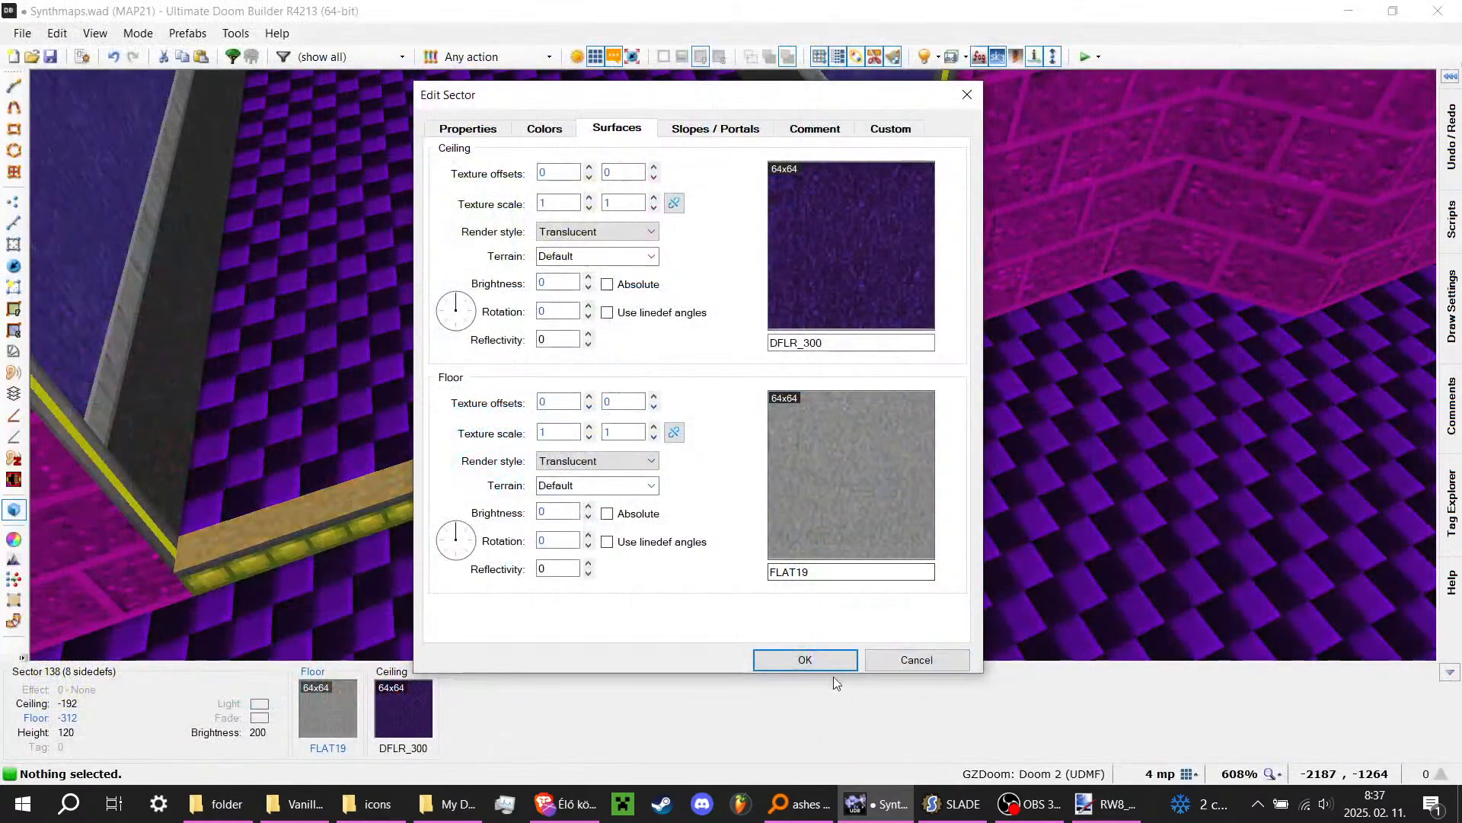
left_click(827, 659)
key("s")
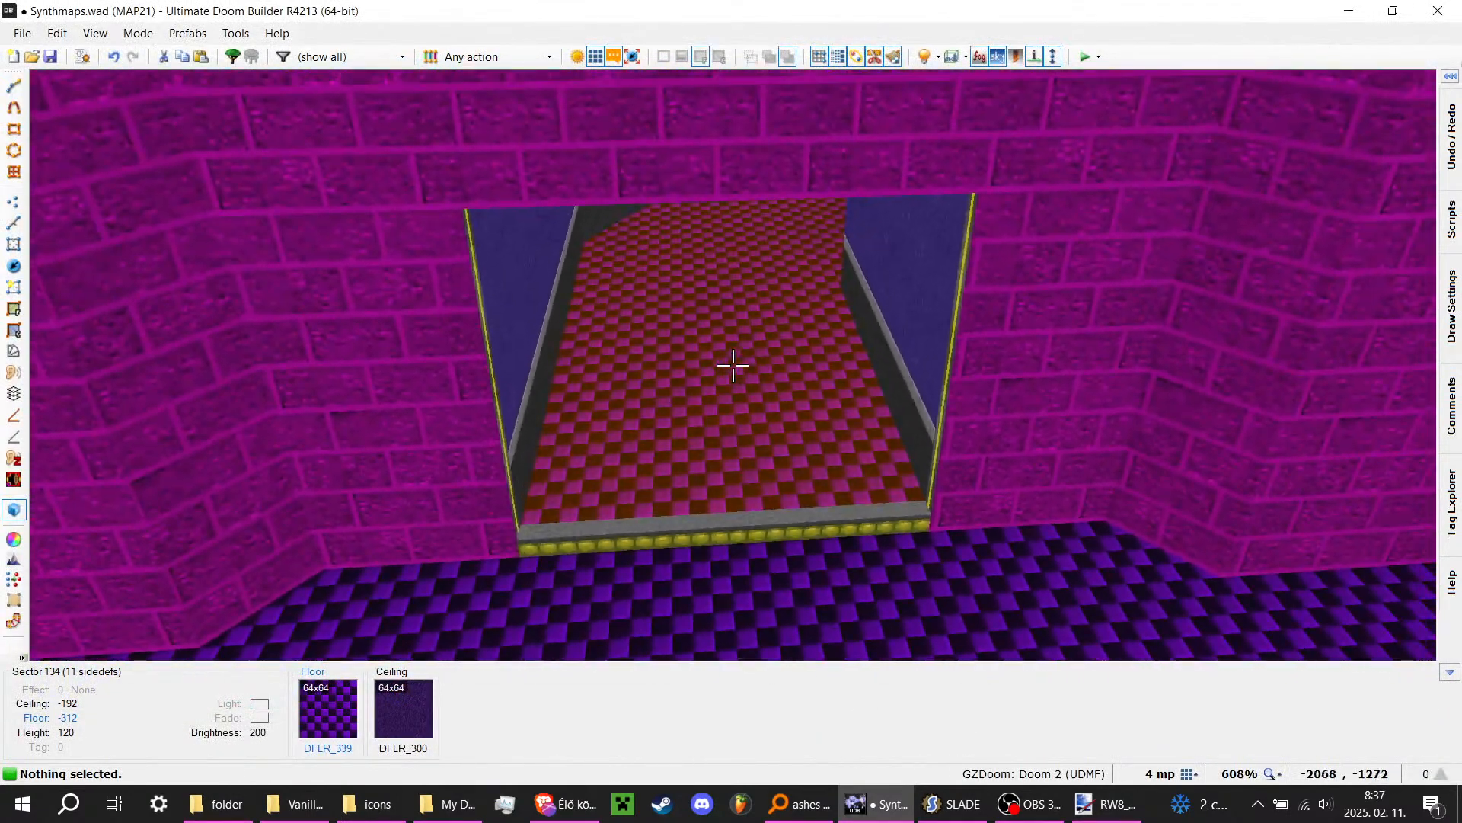
key("ctrl+z")
Step: Save the map and examine the finished doorway from inside the room
key("w")
key("ctrl+s")
key("s")
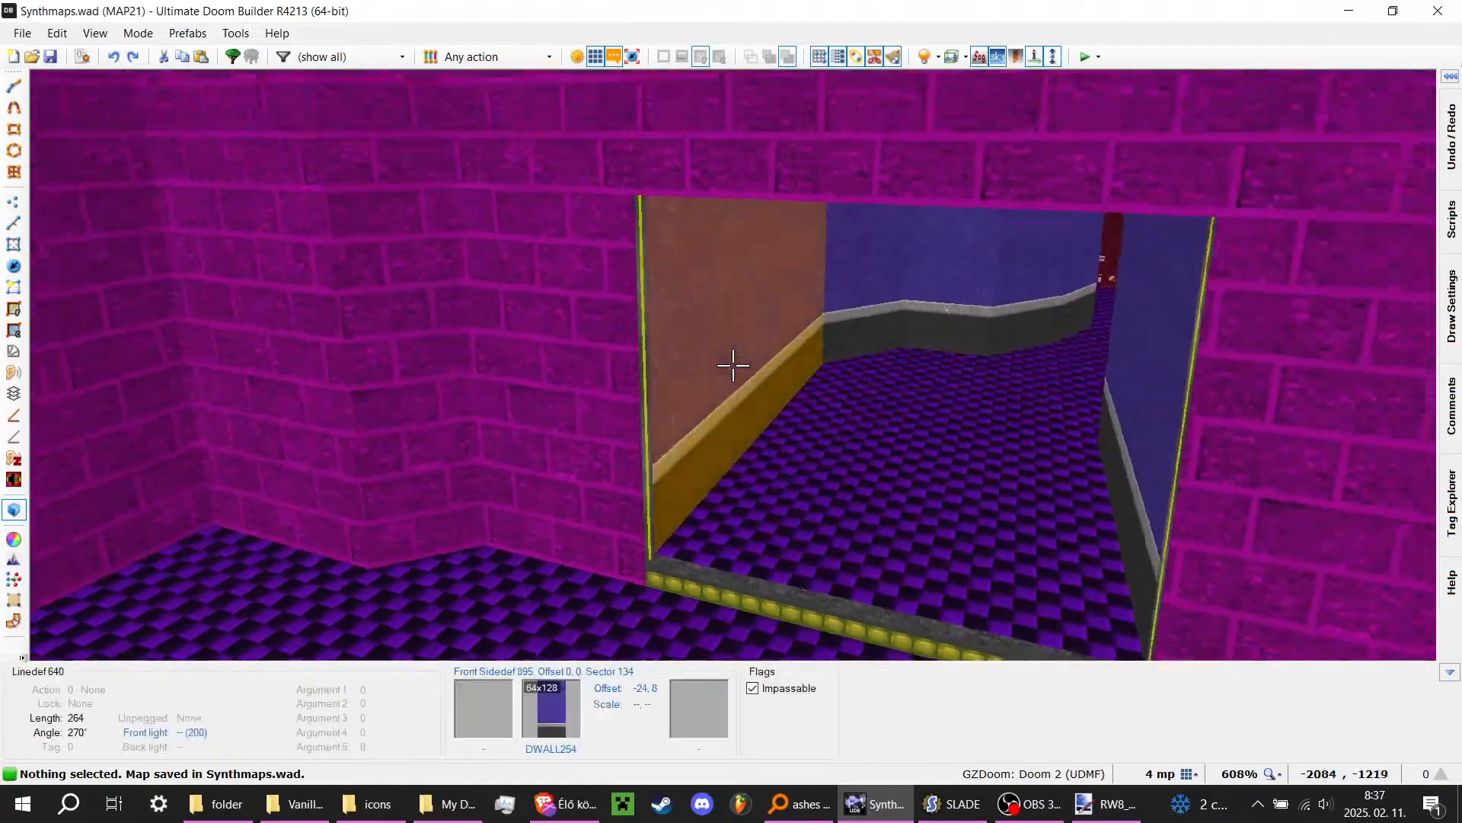
key("w")
key("s")
key("s")
key("w")
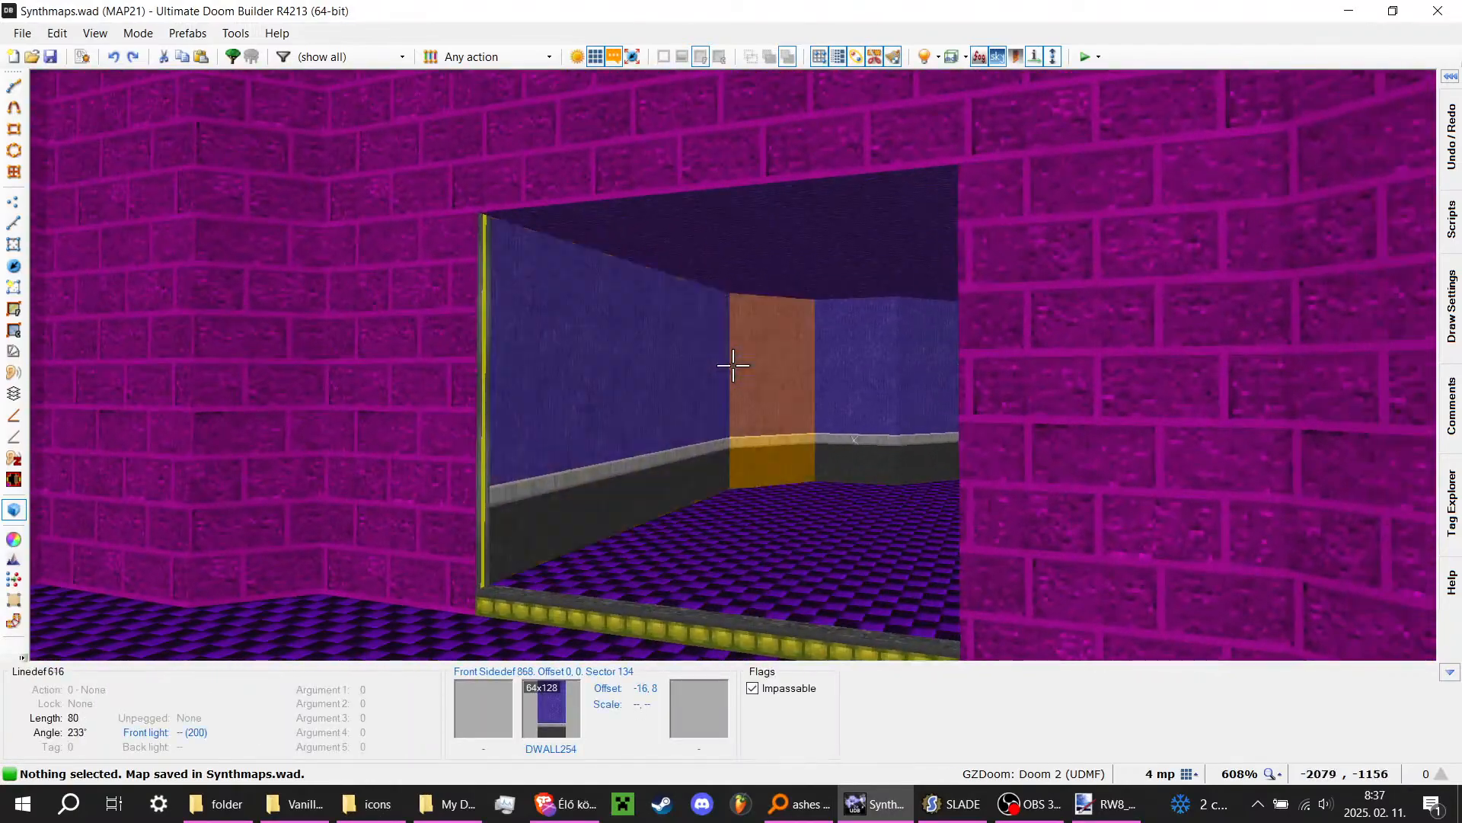
Step: Switch to OBS to check the stream's live chat and return to Ultimate Doom Builder
key("v")
left_click(1040, 821)
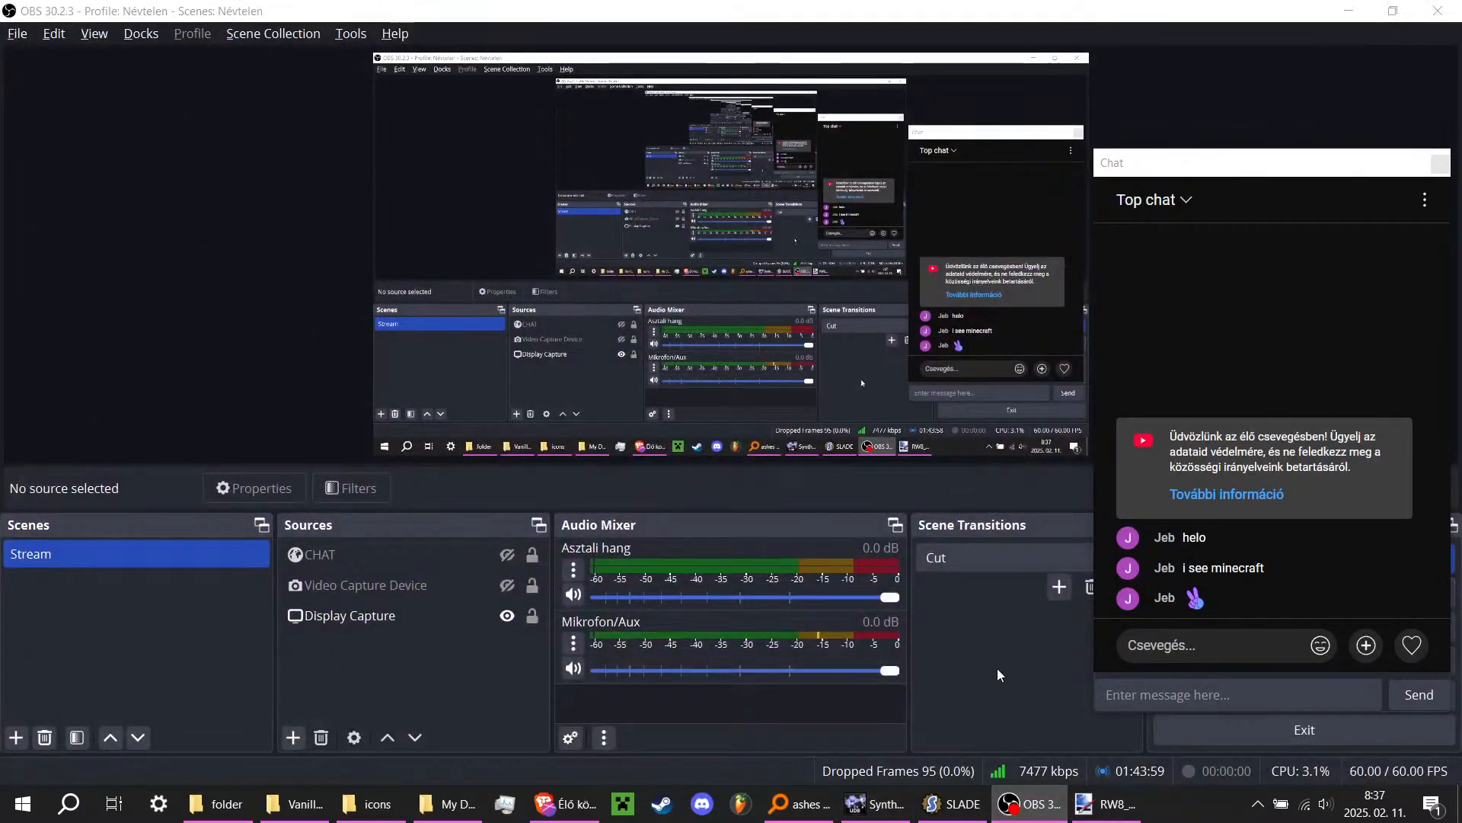
key("alt+Tab")
key("q")
key("s")
key("w")
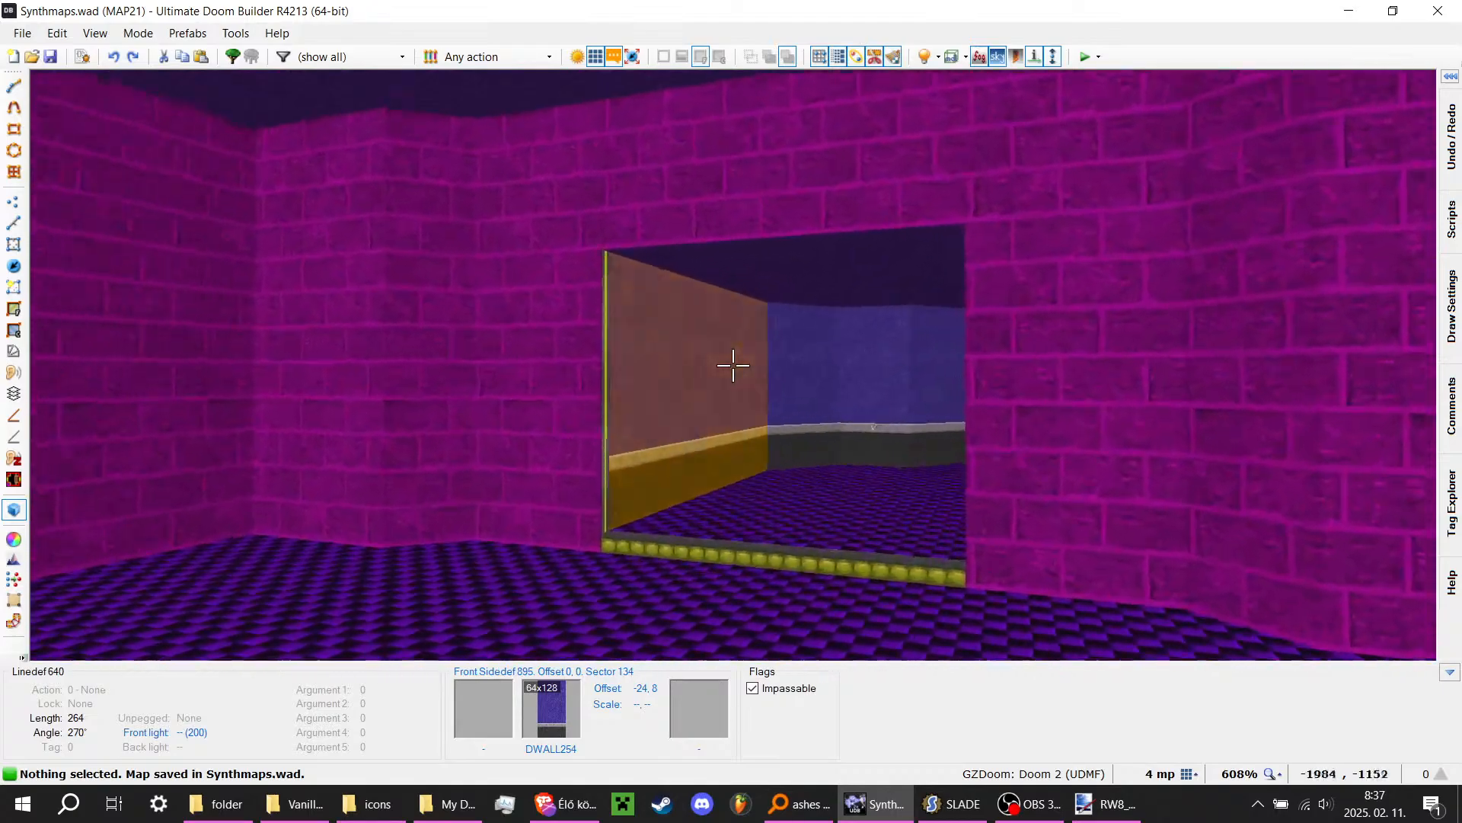
key("q")
key("alt+Tab")
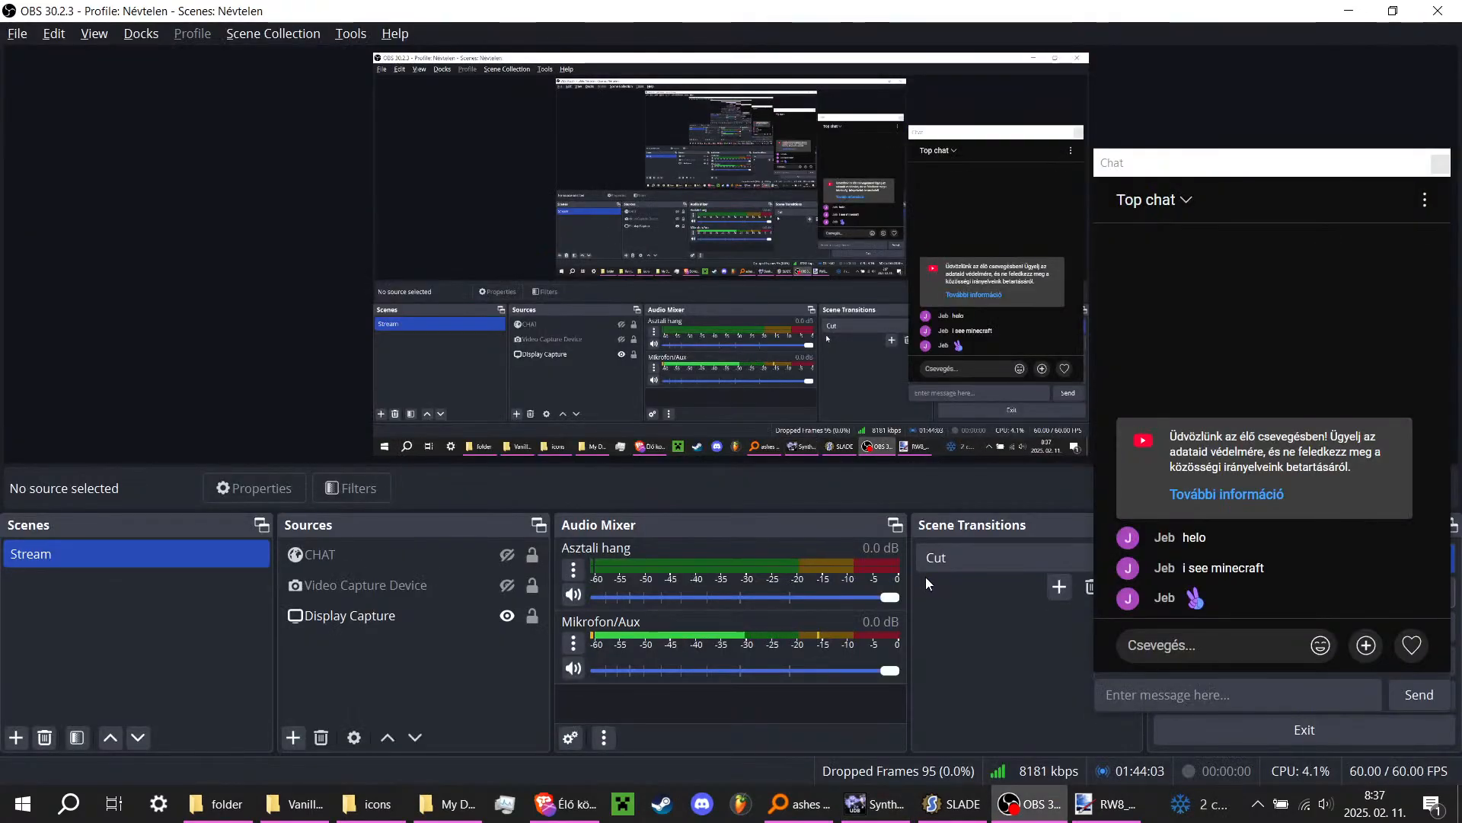
key("alt+Tab")
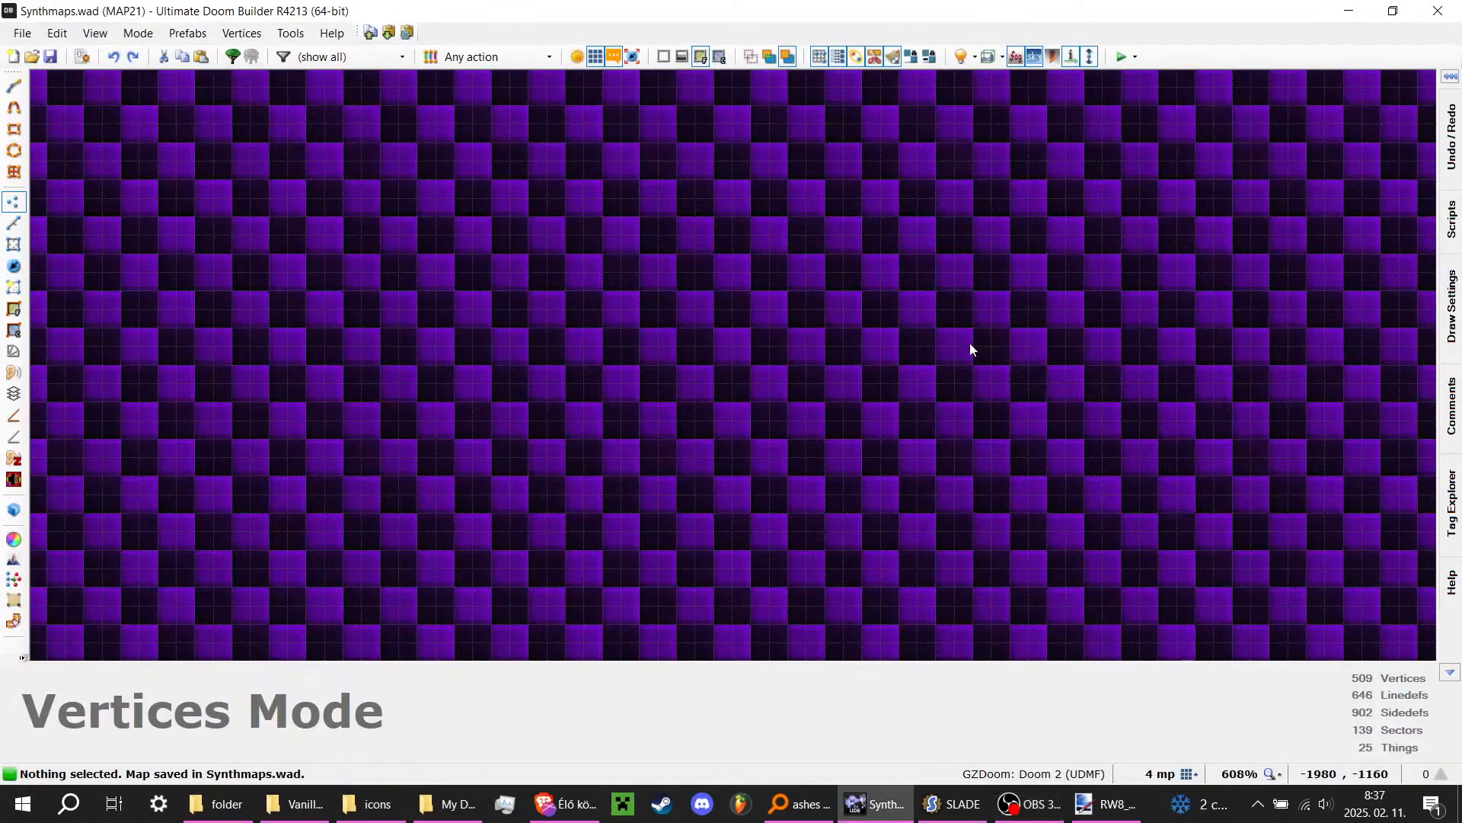
Step: Examine the large room and its doorway in 3D and return to the 2D map overview around them
key("q")
key("w")
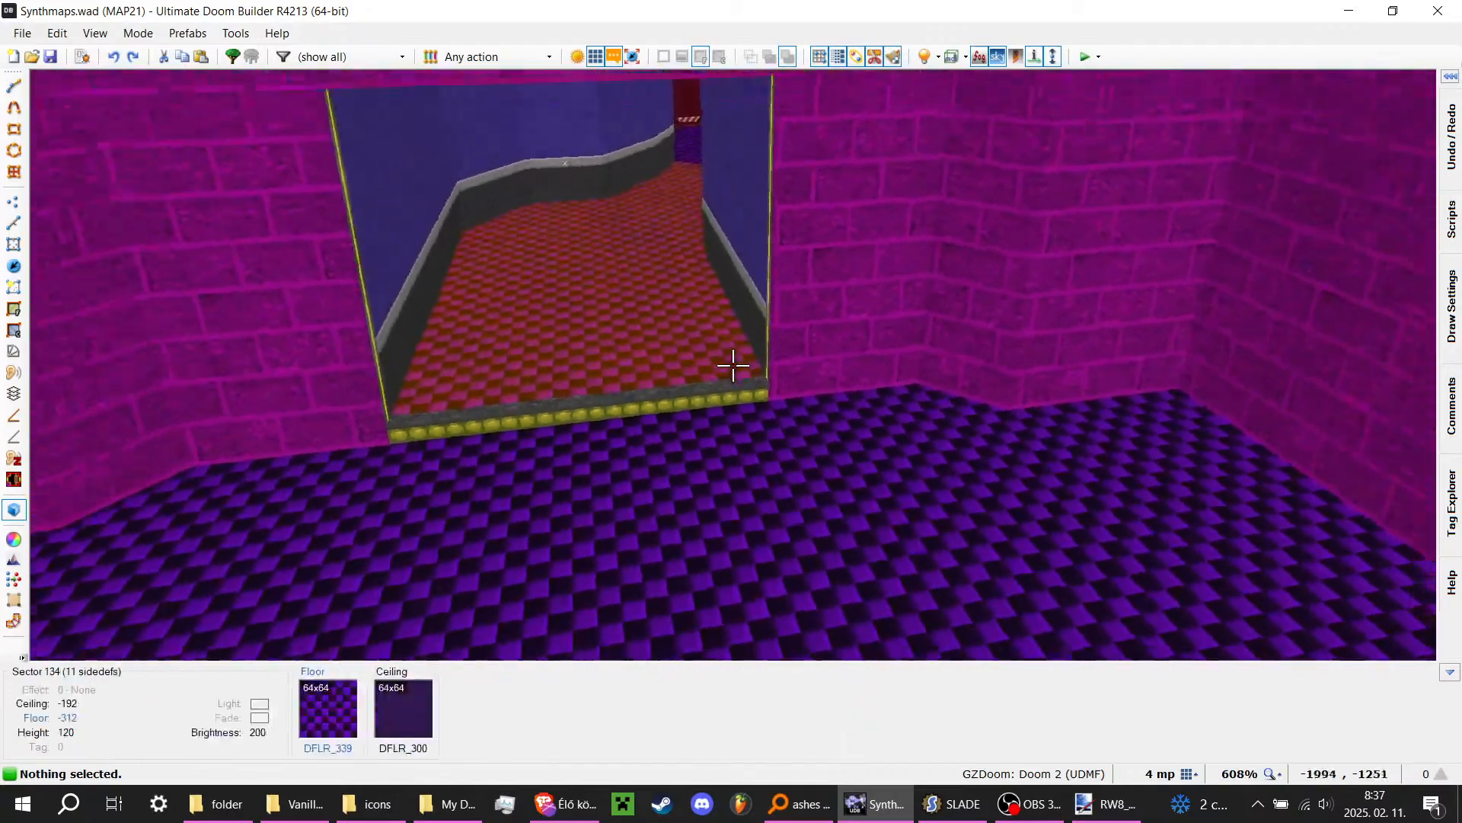
key("q")
key("q")
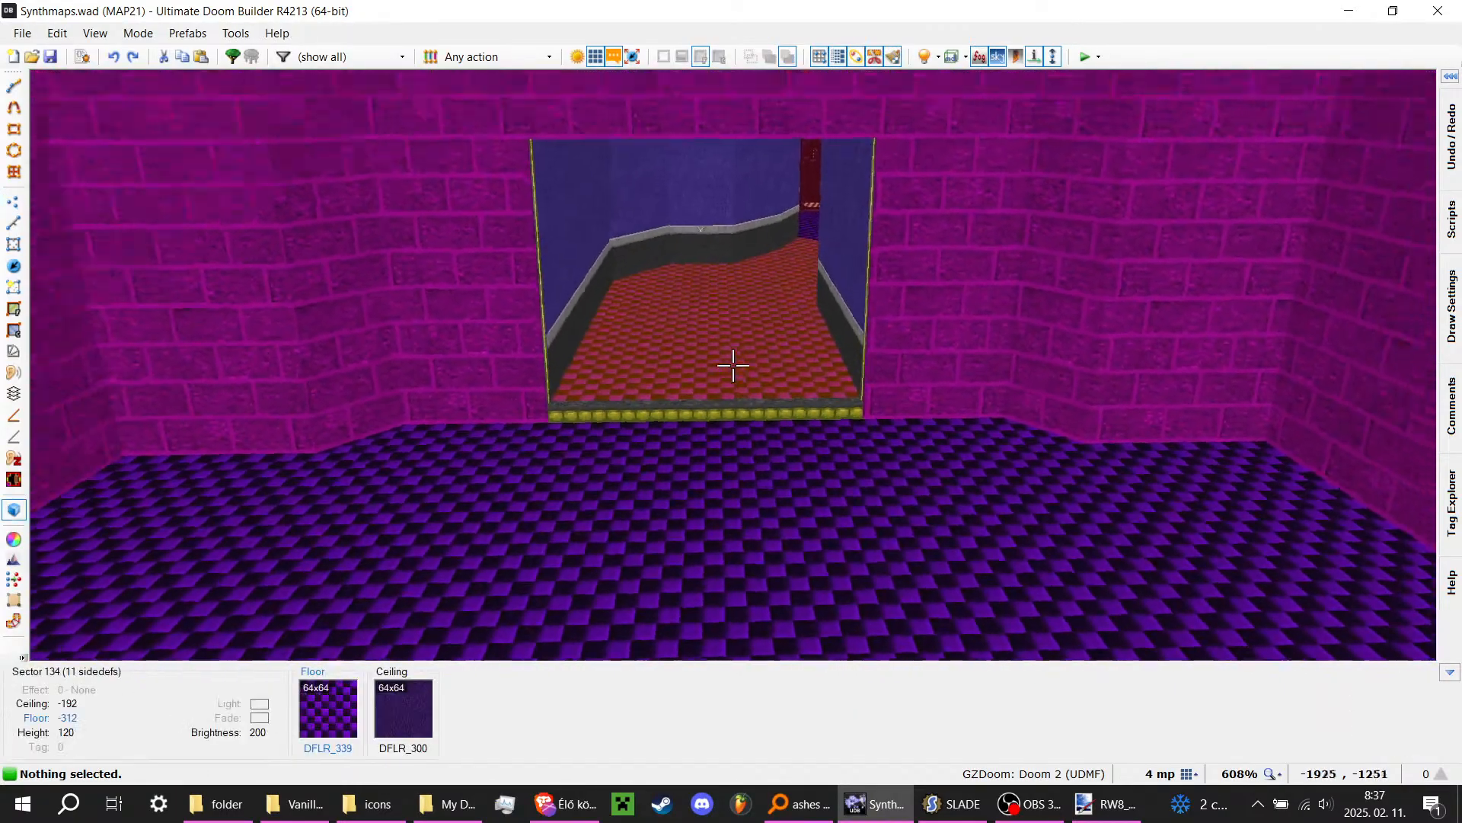
key("w")
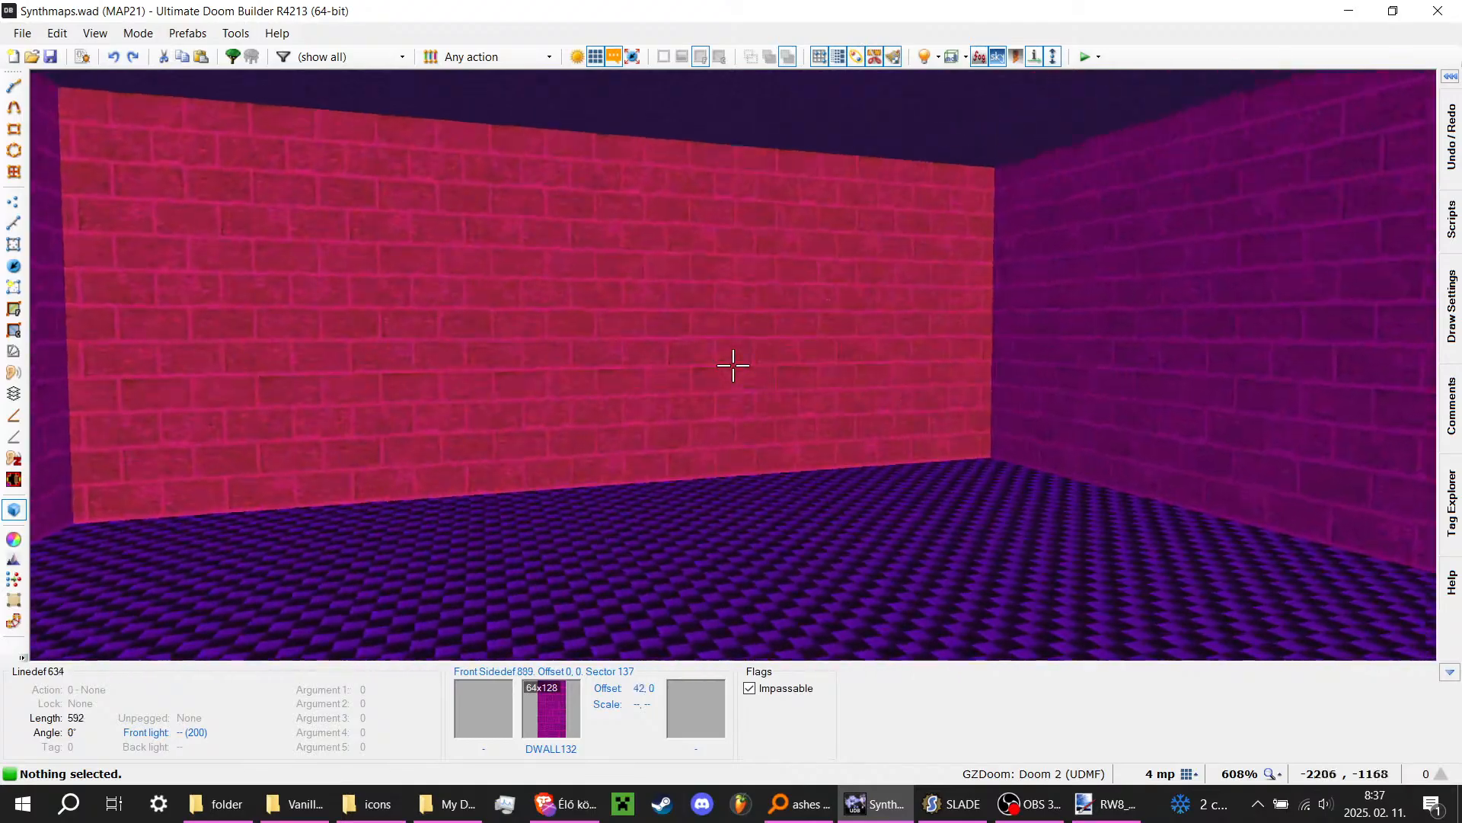
key("q")
scroll(804, 262, "up", 2)
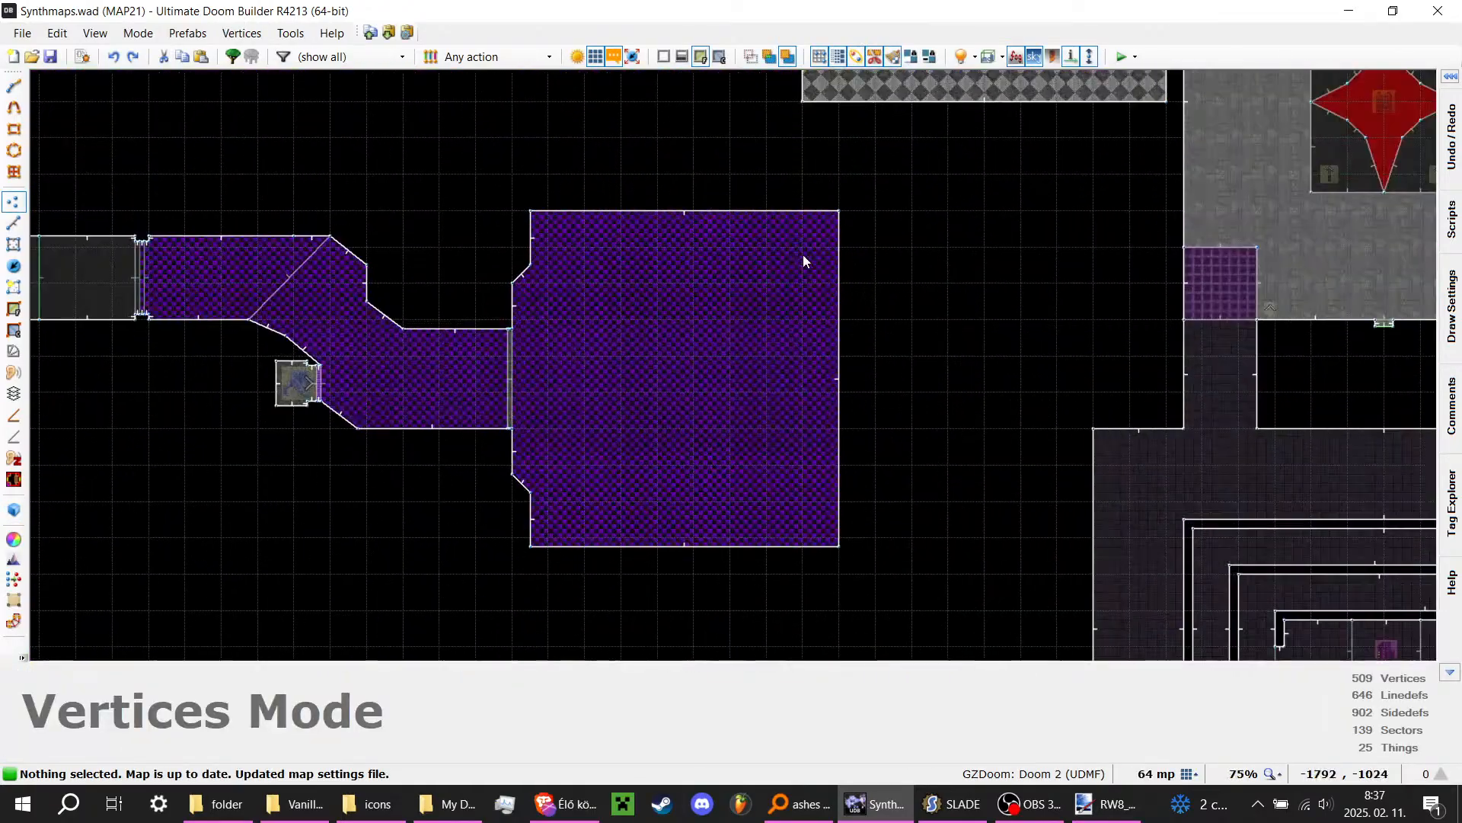
Step: Examine the 2D layout around the purple room, its corridor and side alcove, and the neighbouring road section with the blue stripe
scroll(651, 352, "down", 5)
scroll(699, 487, "down", 3)
scroll(709, 407, "up", 3)
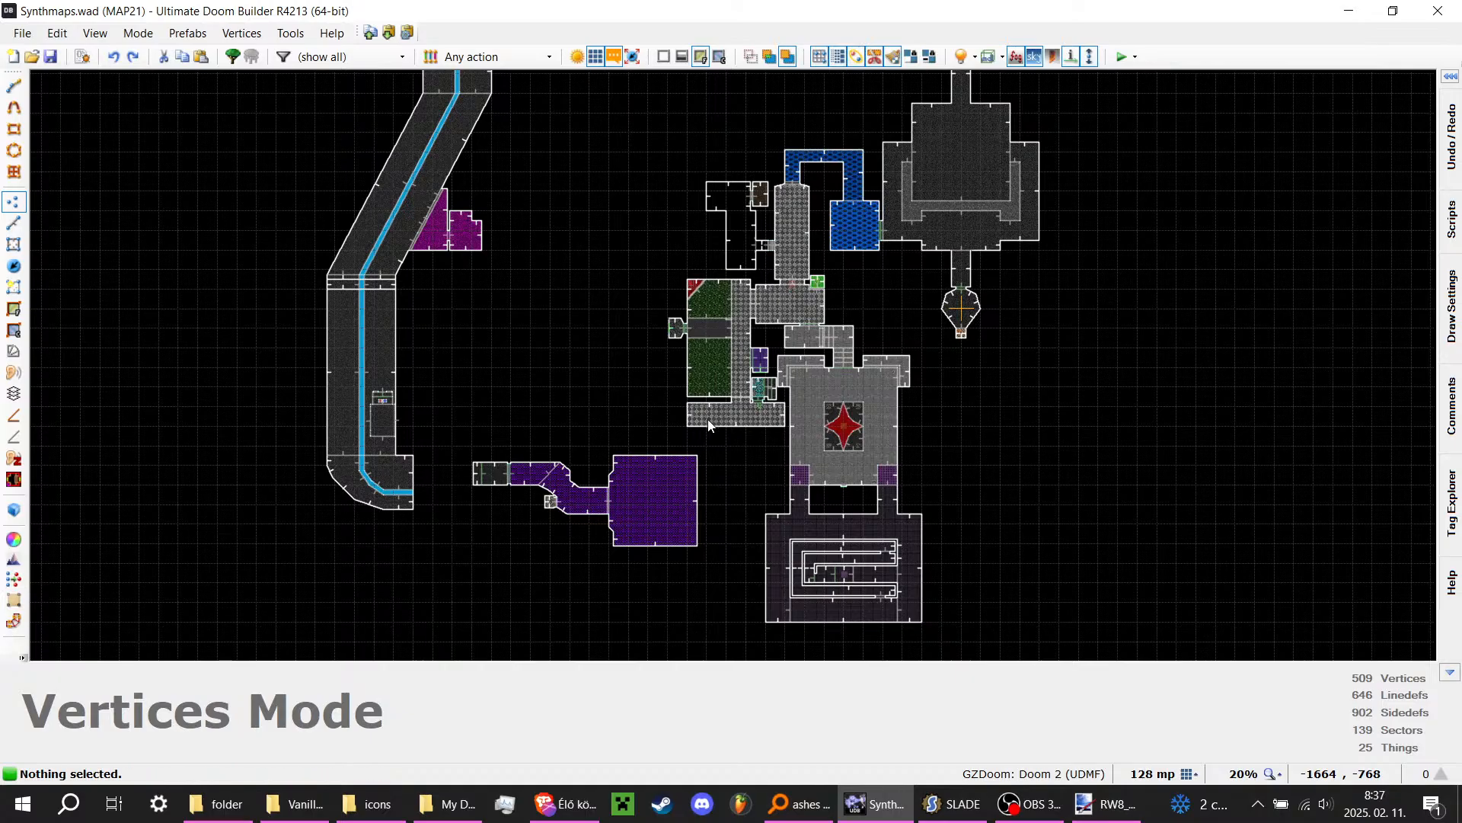
scroll(277, 450, "up", 4)
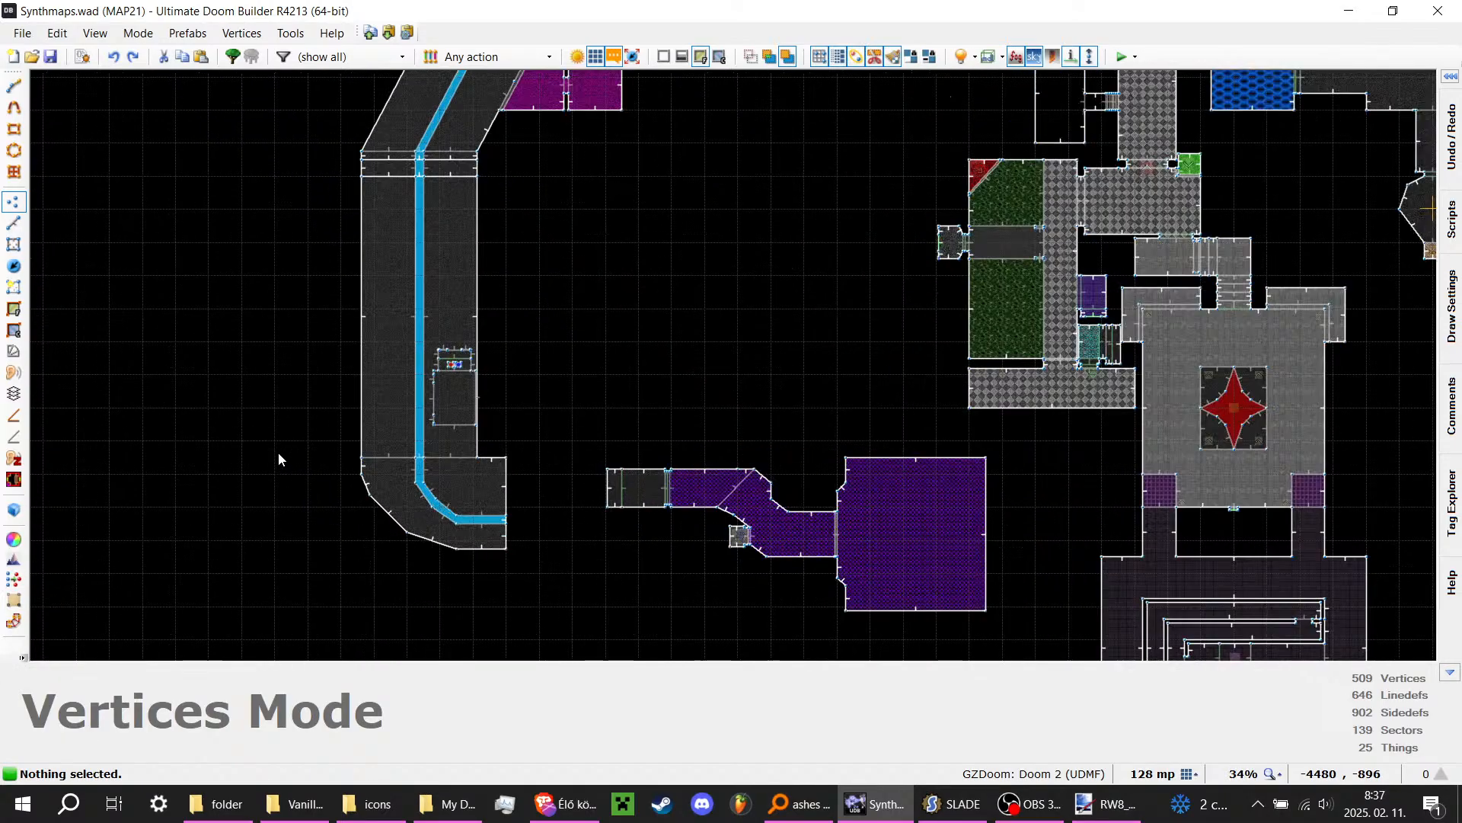
scroll(411, 398, "up", 3)
scroll(328, 301, "up", 2)
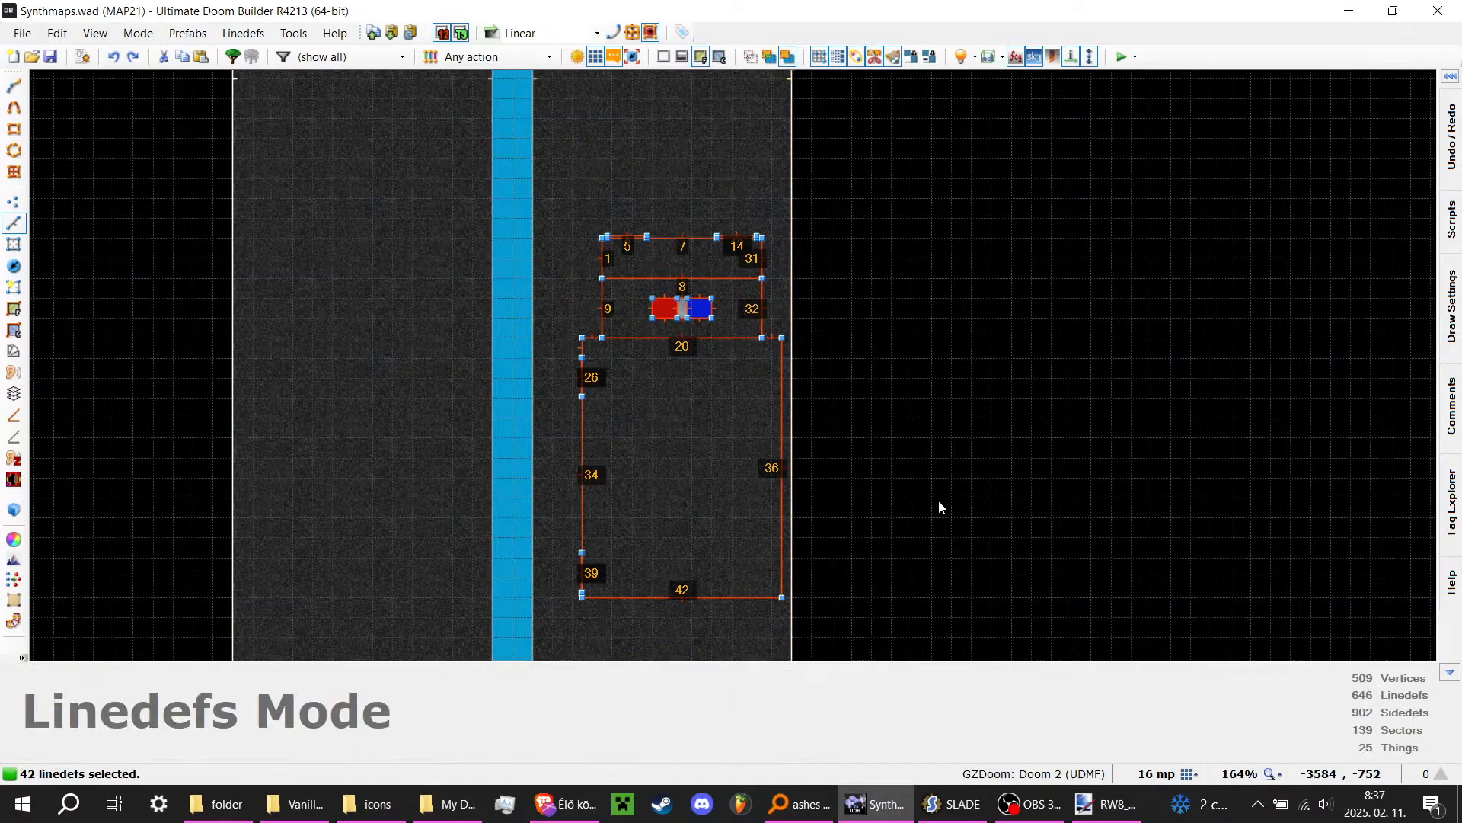
scroll(463, 312, "down", 7)
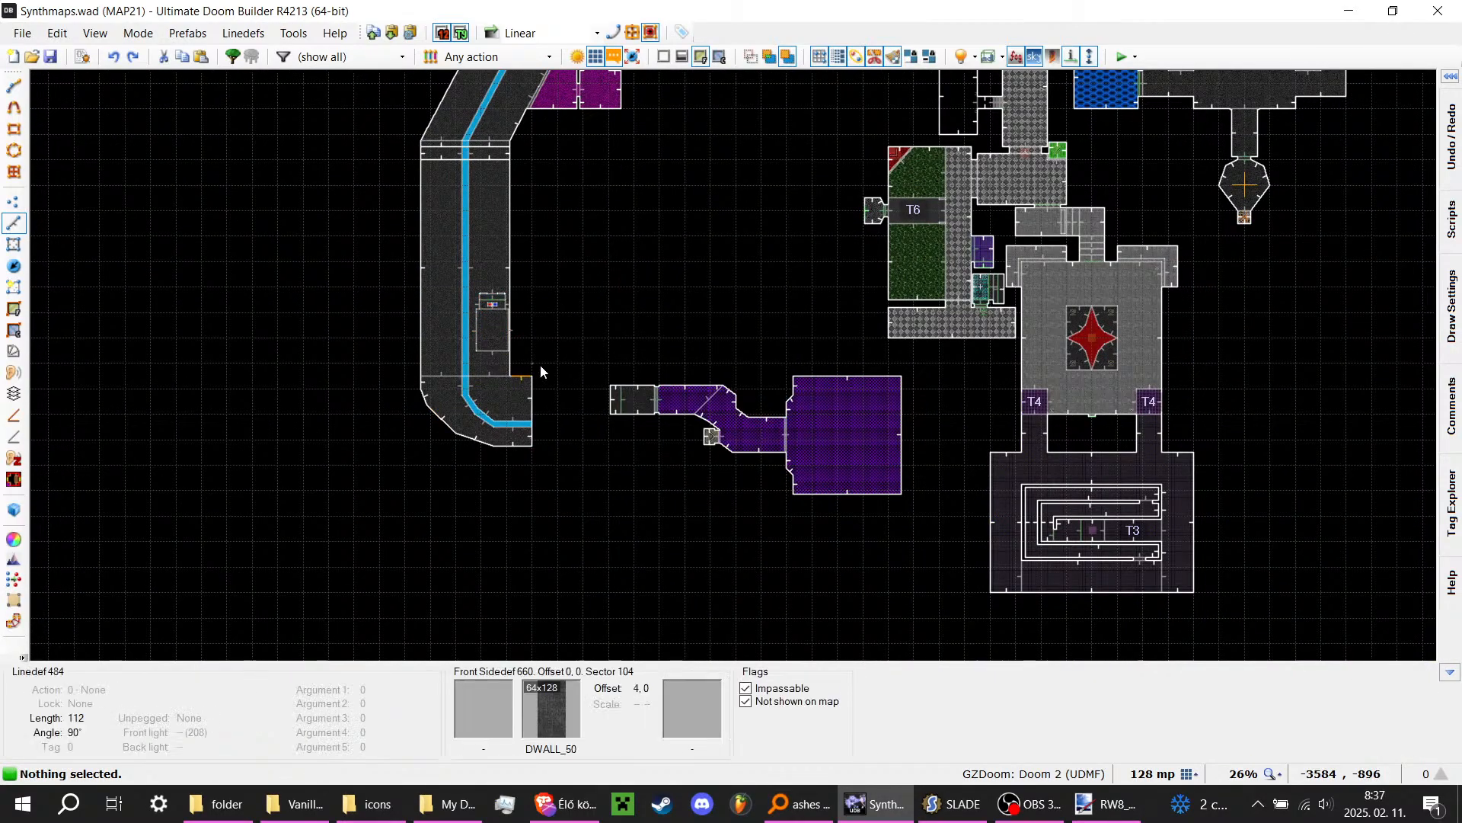
scroll(735, 441, "up", 5)
scroll(510, 426, "up", 3)
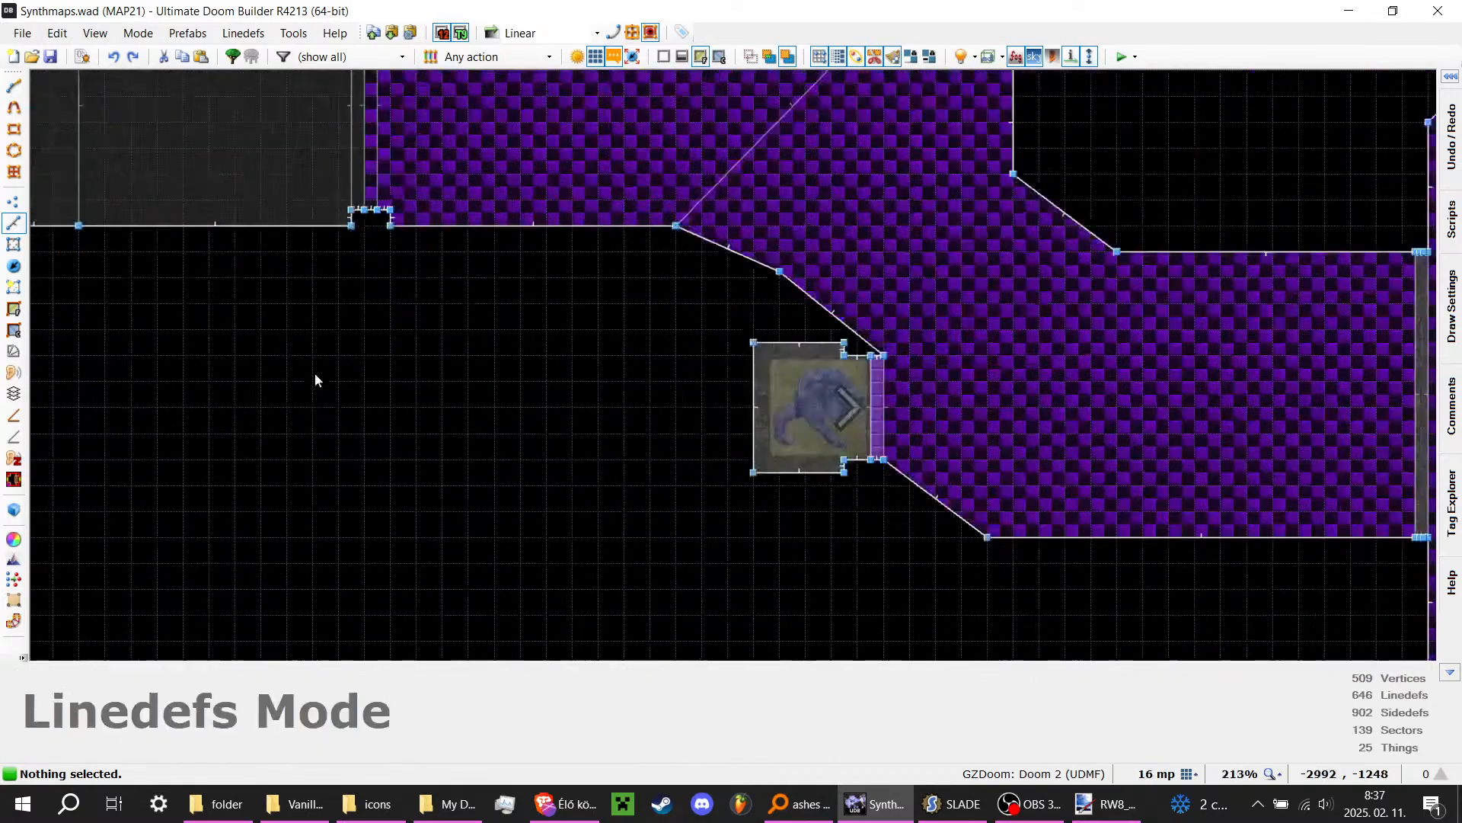
scroll(318, 381, "down", 5)
scroll(738, 461, "down", 3)
scroll(783, 382, "up", 3)
scroll(853, 311, "down", 3)
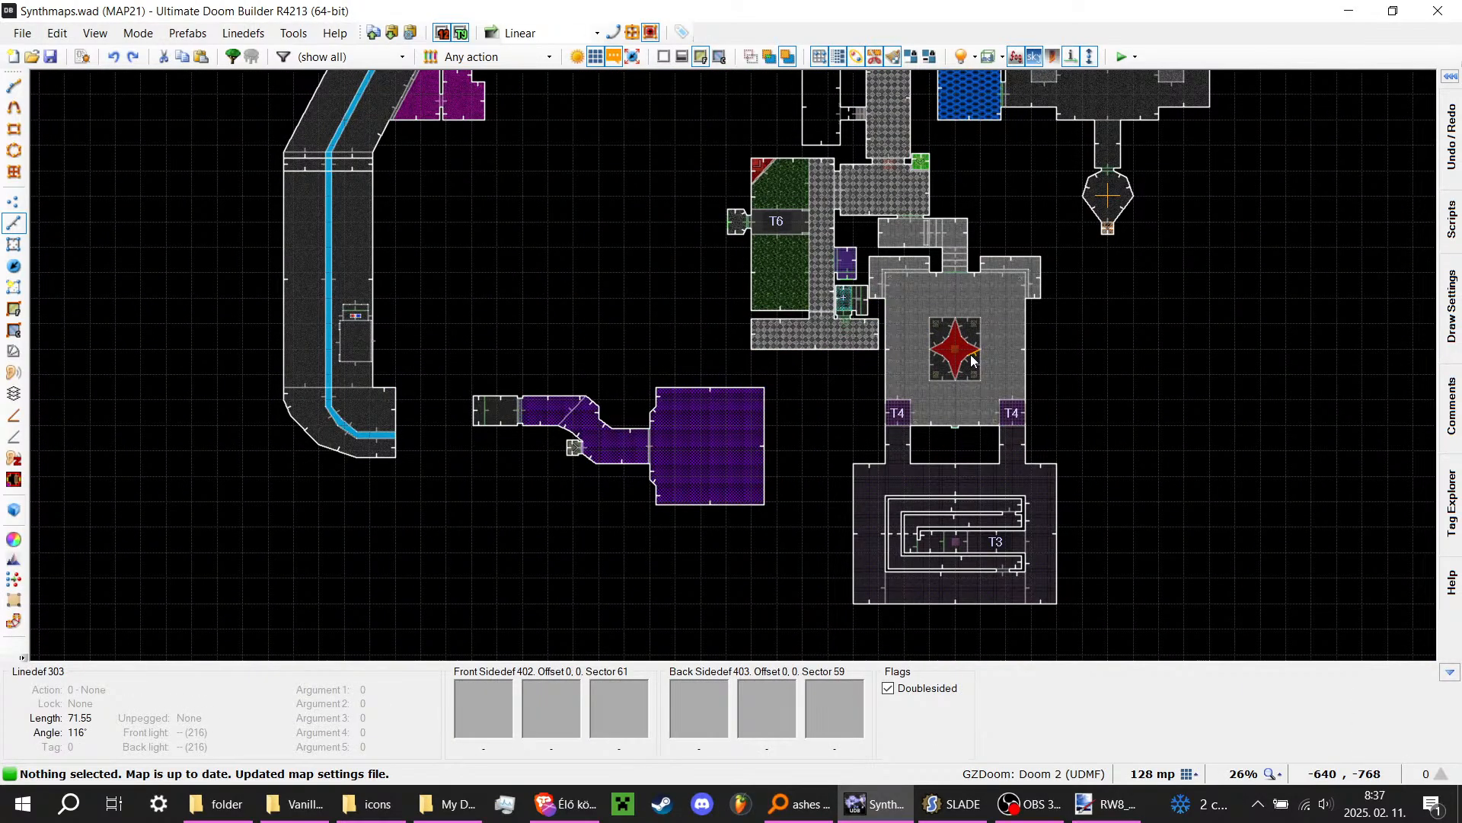
Step: Examine the green-pool room, the torch-lit hall and the dark brick area in 3D
key("w")
key("e")
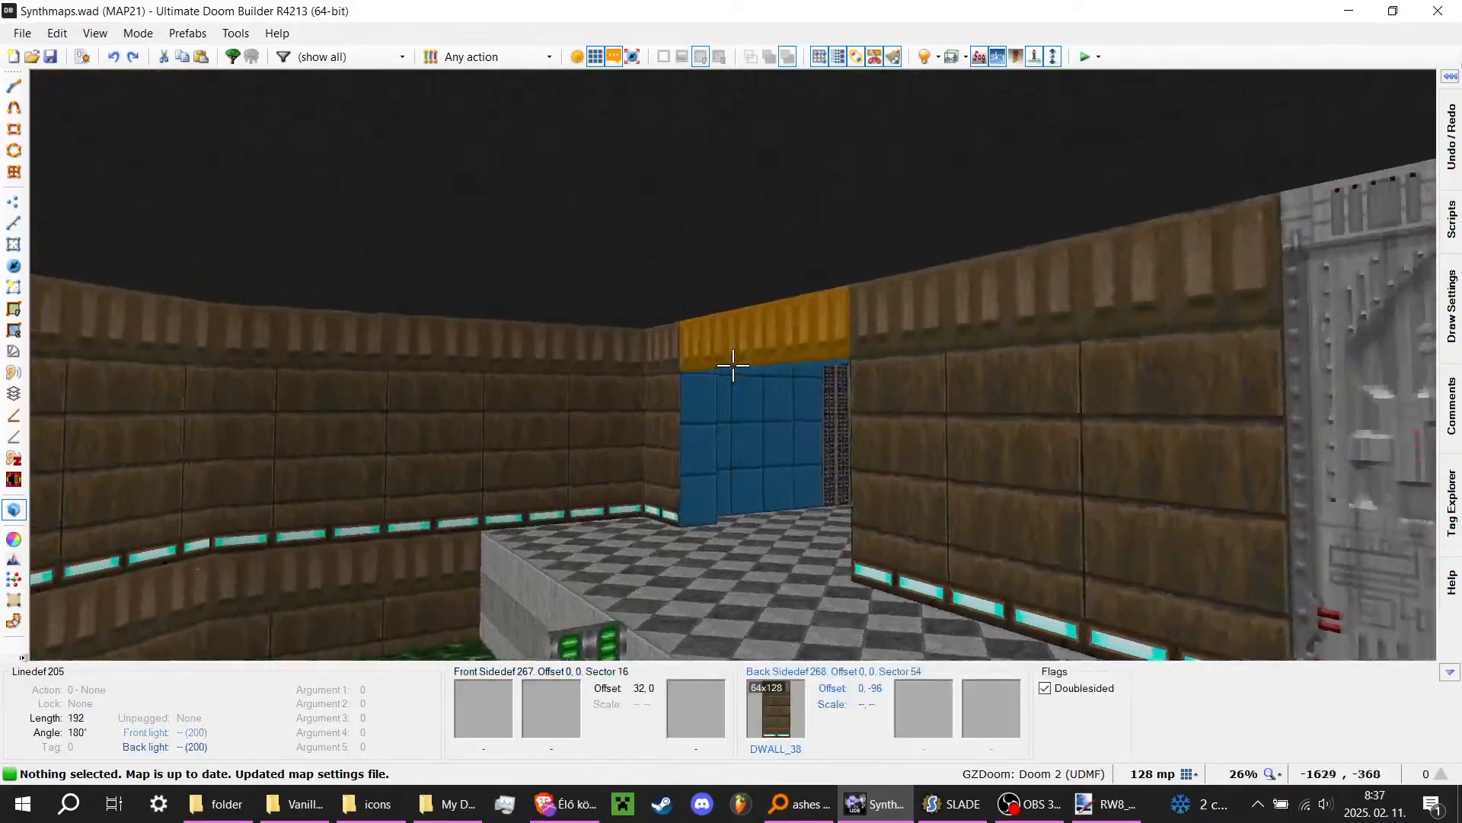
key("e")
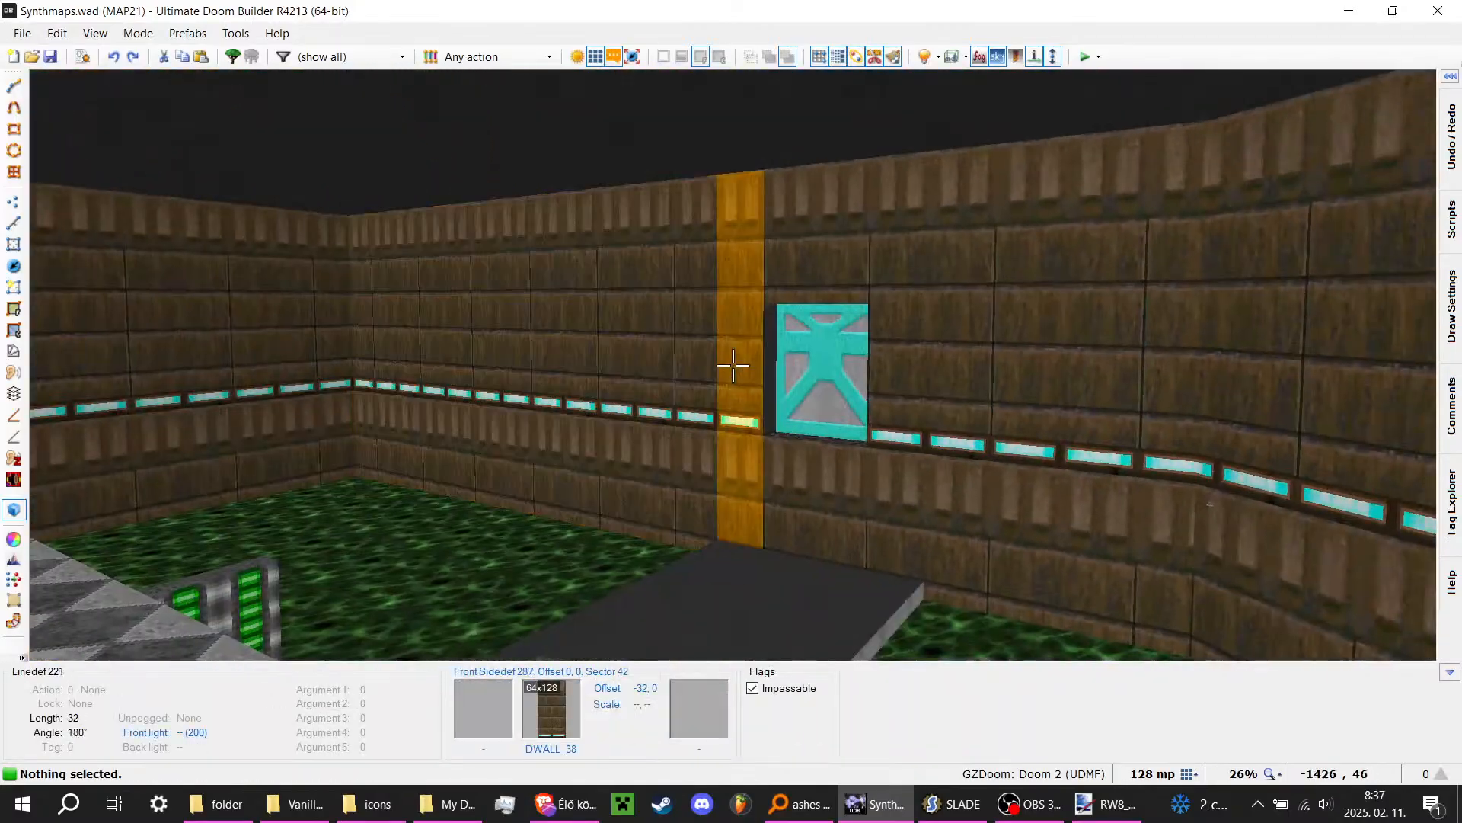
key("e")
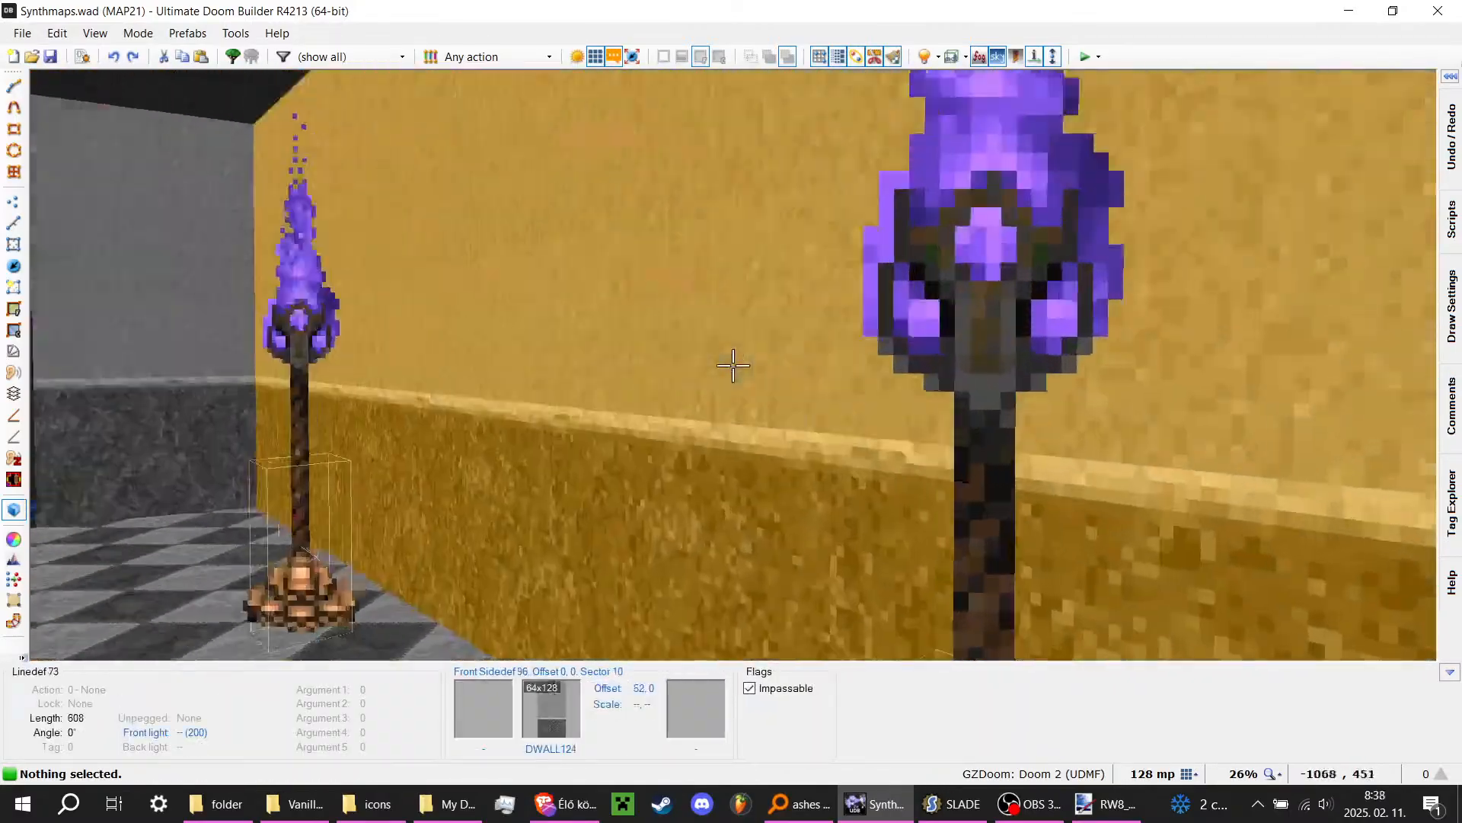
key("e")
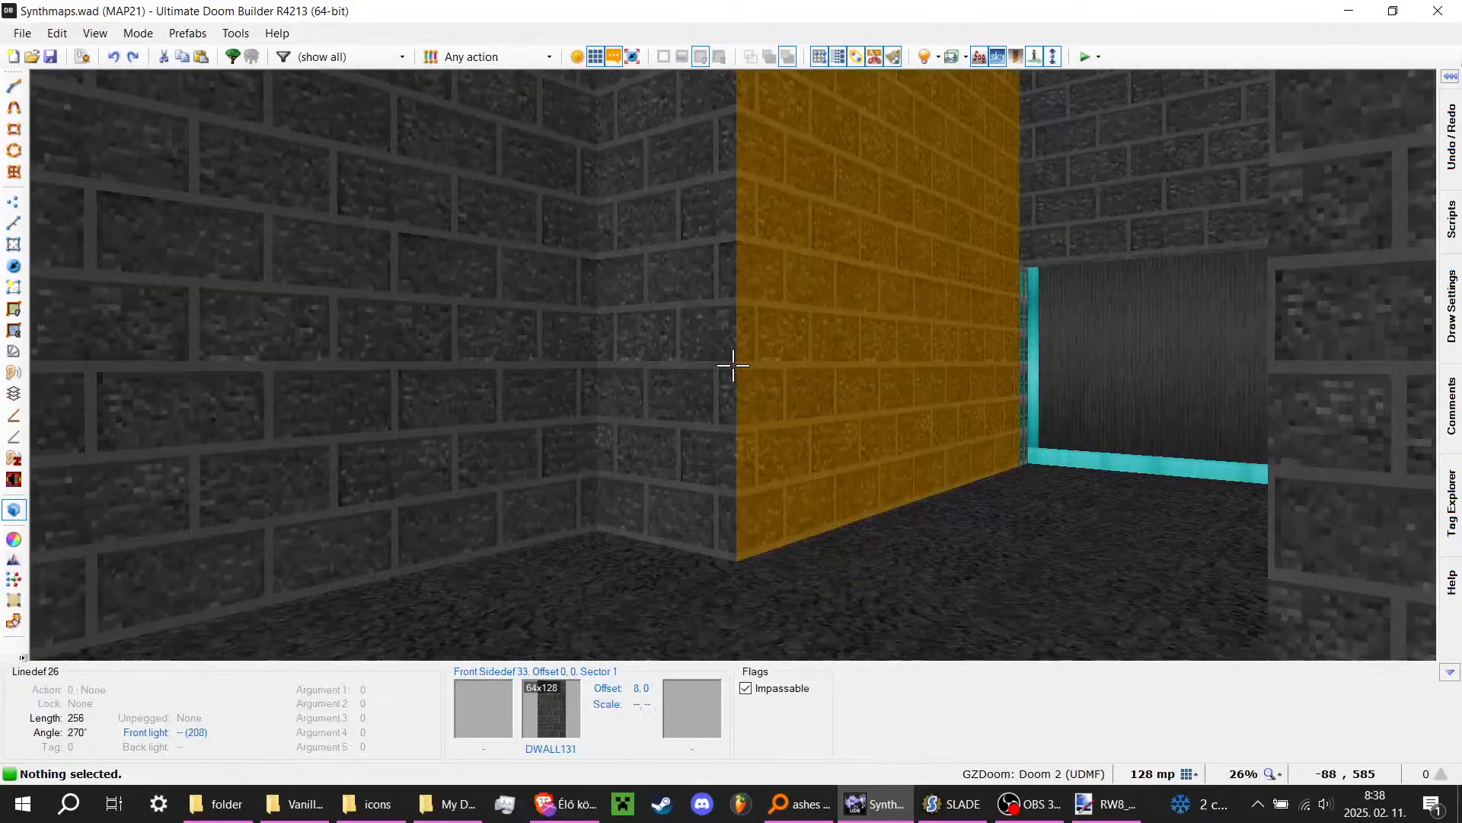
key("d")
key("s")
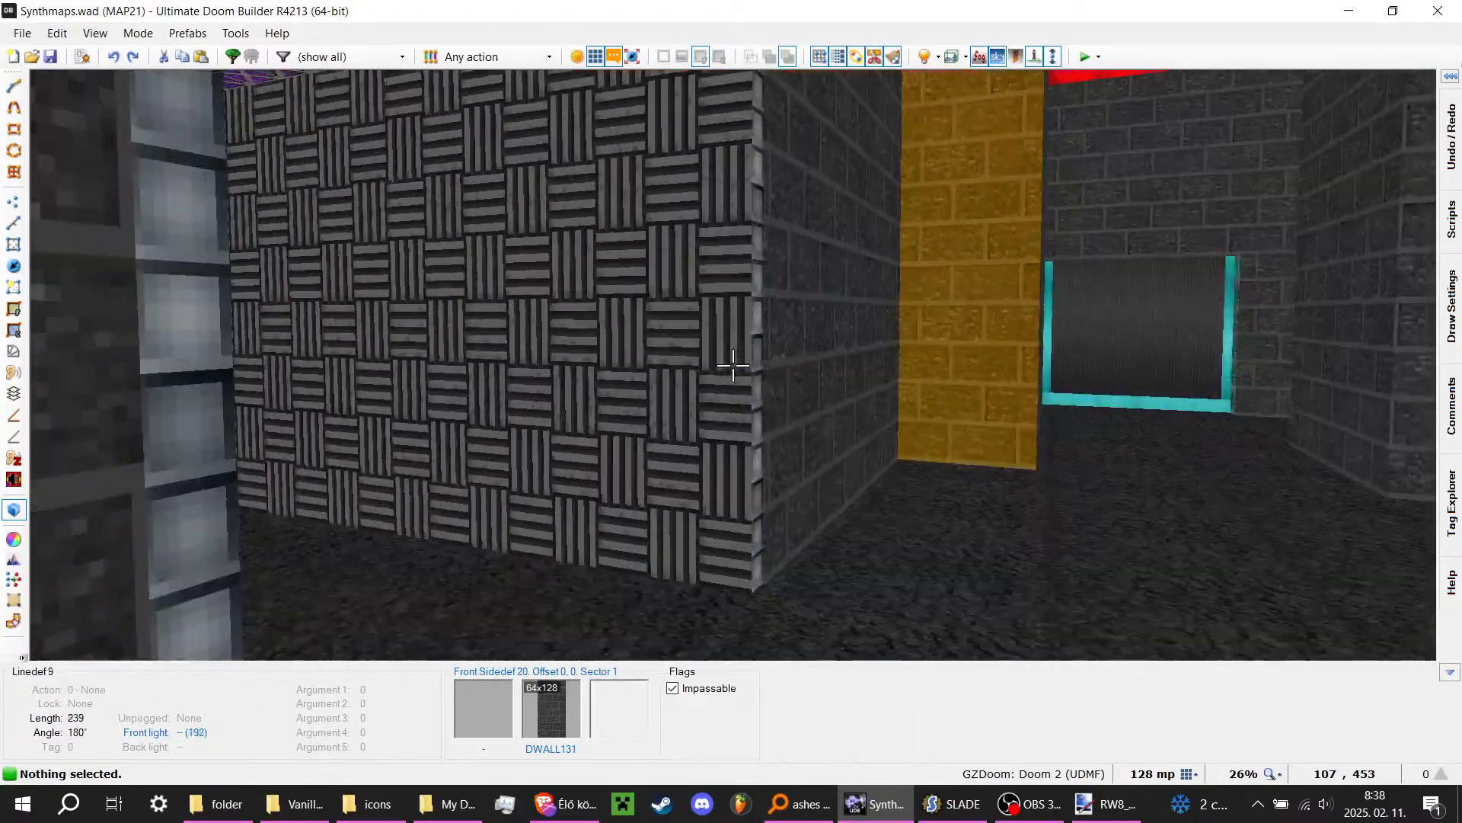
Step: Inspect the blue-key door and the blue hexagon-floored rooms beyond it in 3D, and return to the 2D map
key("e")
key("s")
key("f")
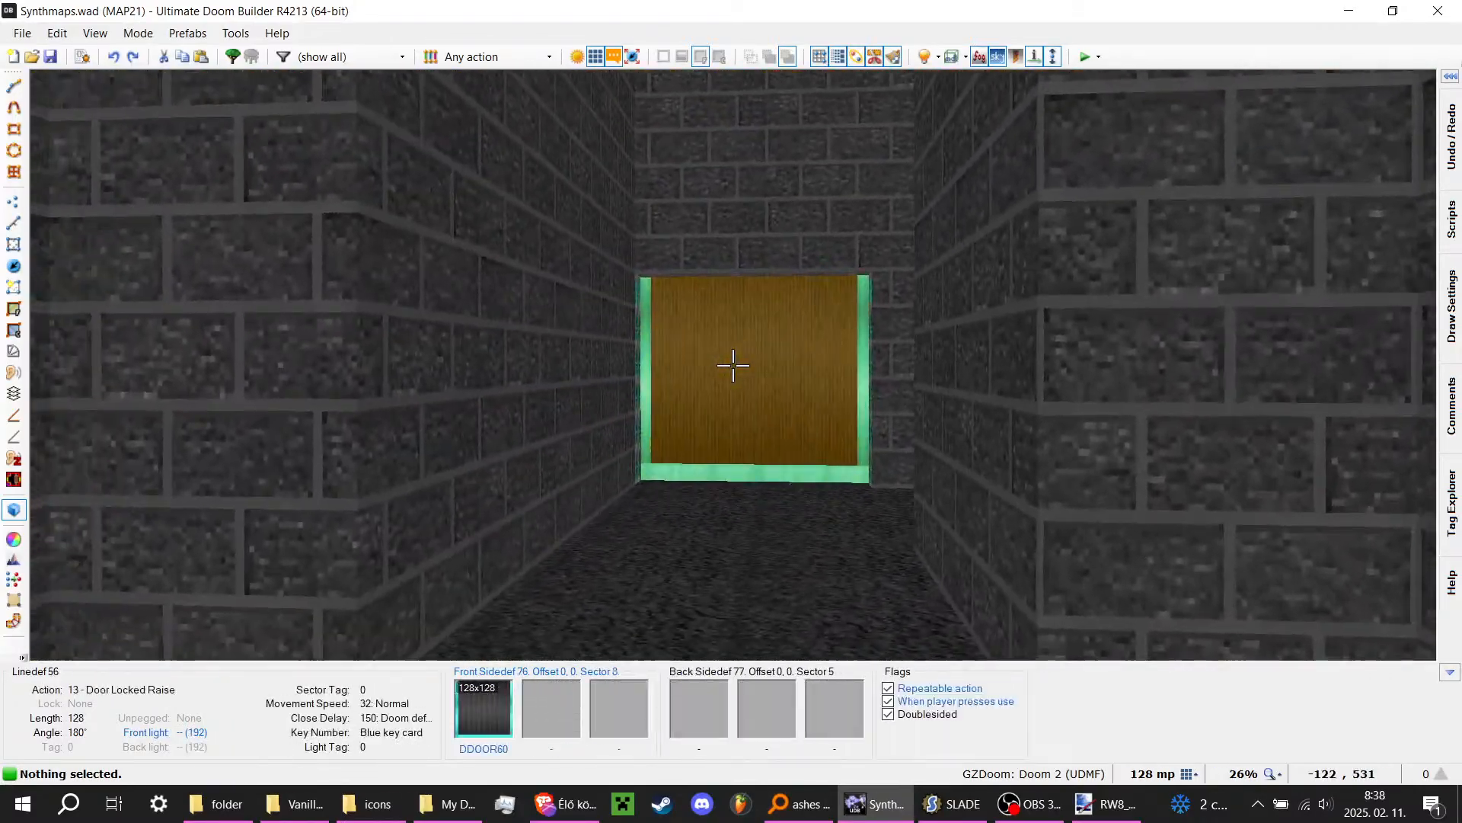
key("e")
key("d")
key("e")
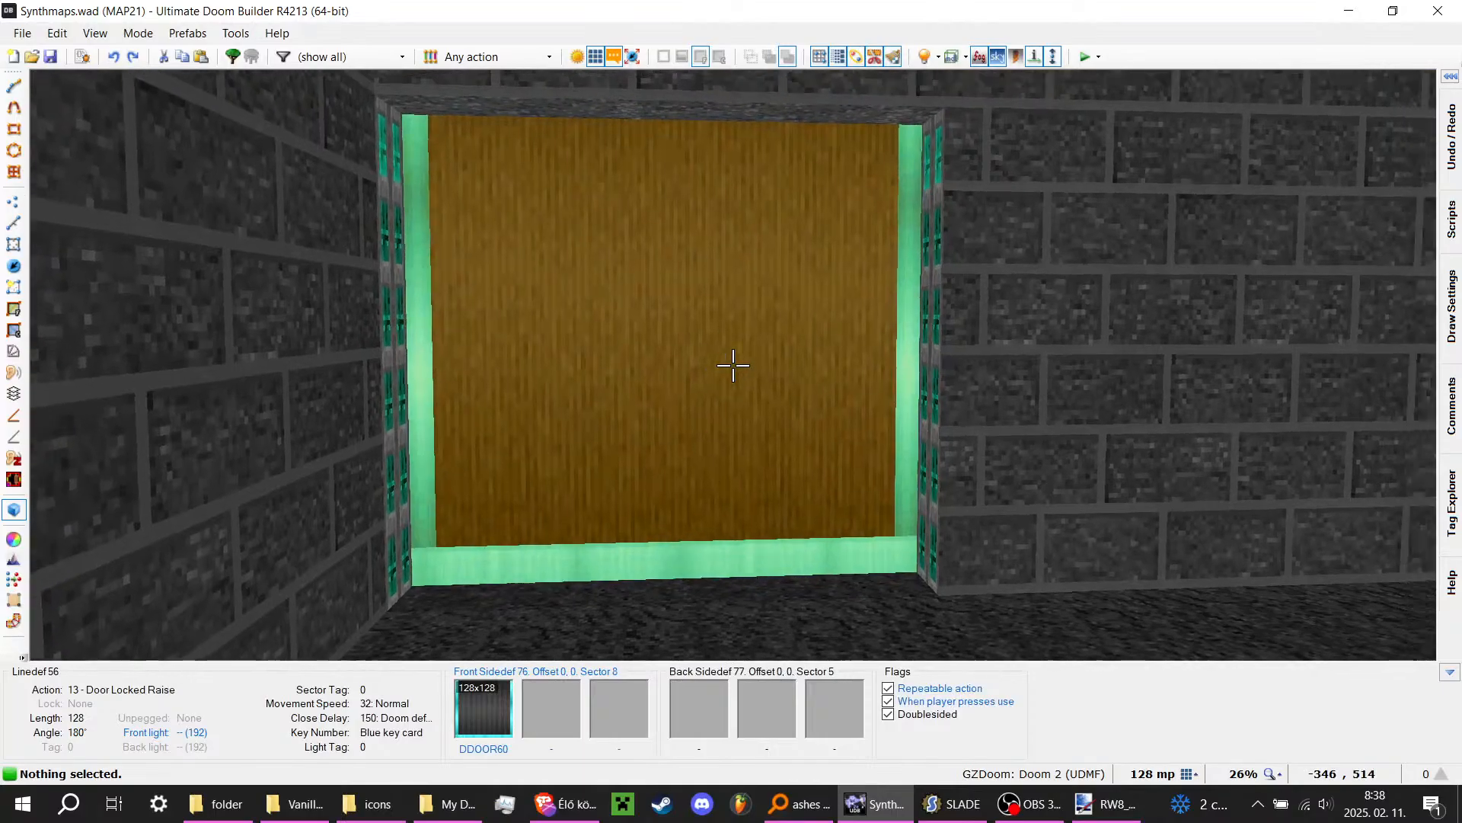
key("e")
key("d")
key("e")
key("d")
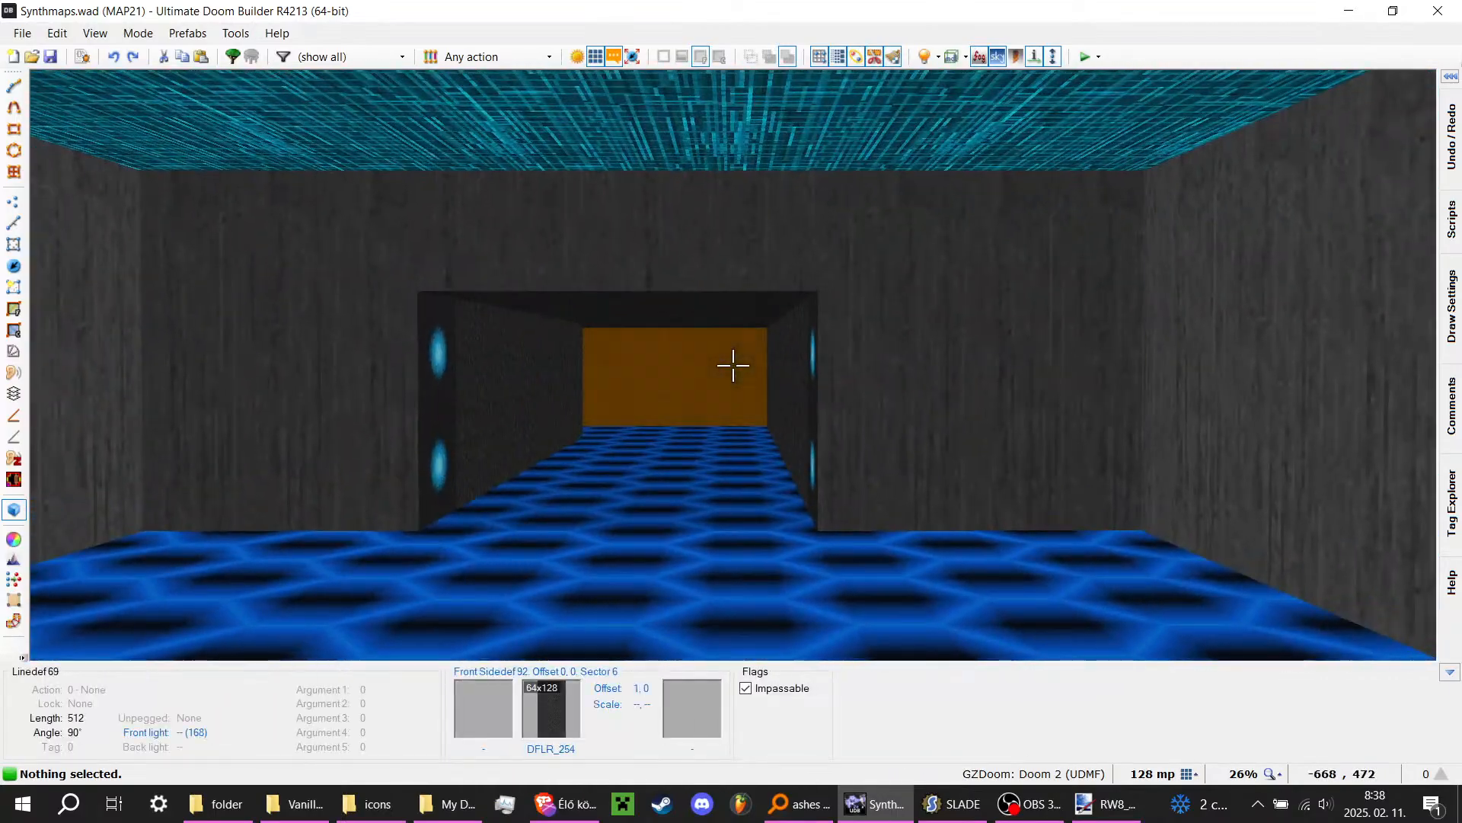
key("q")
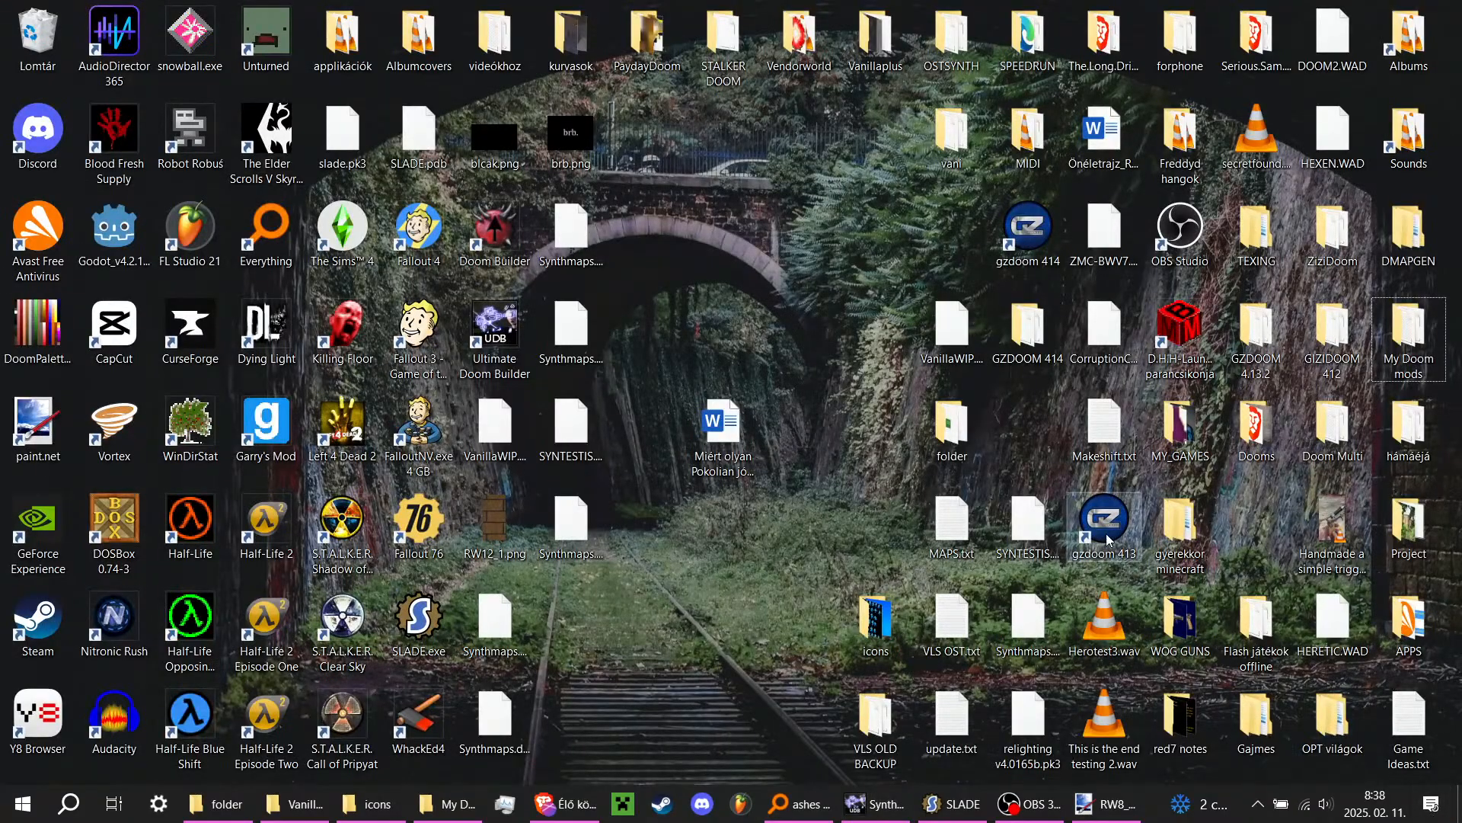
Step: Launch GZDoom 4.13 from the desktop with The Ultimate Doom and load map e2m3 through the console
double_click(1106, 533)
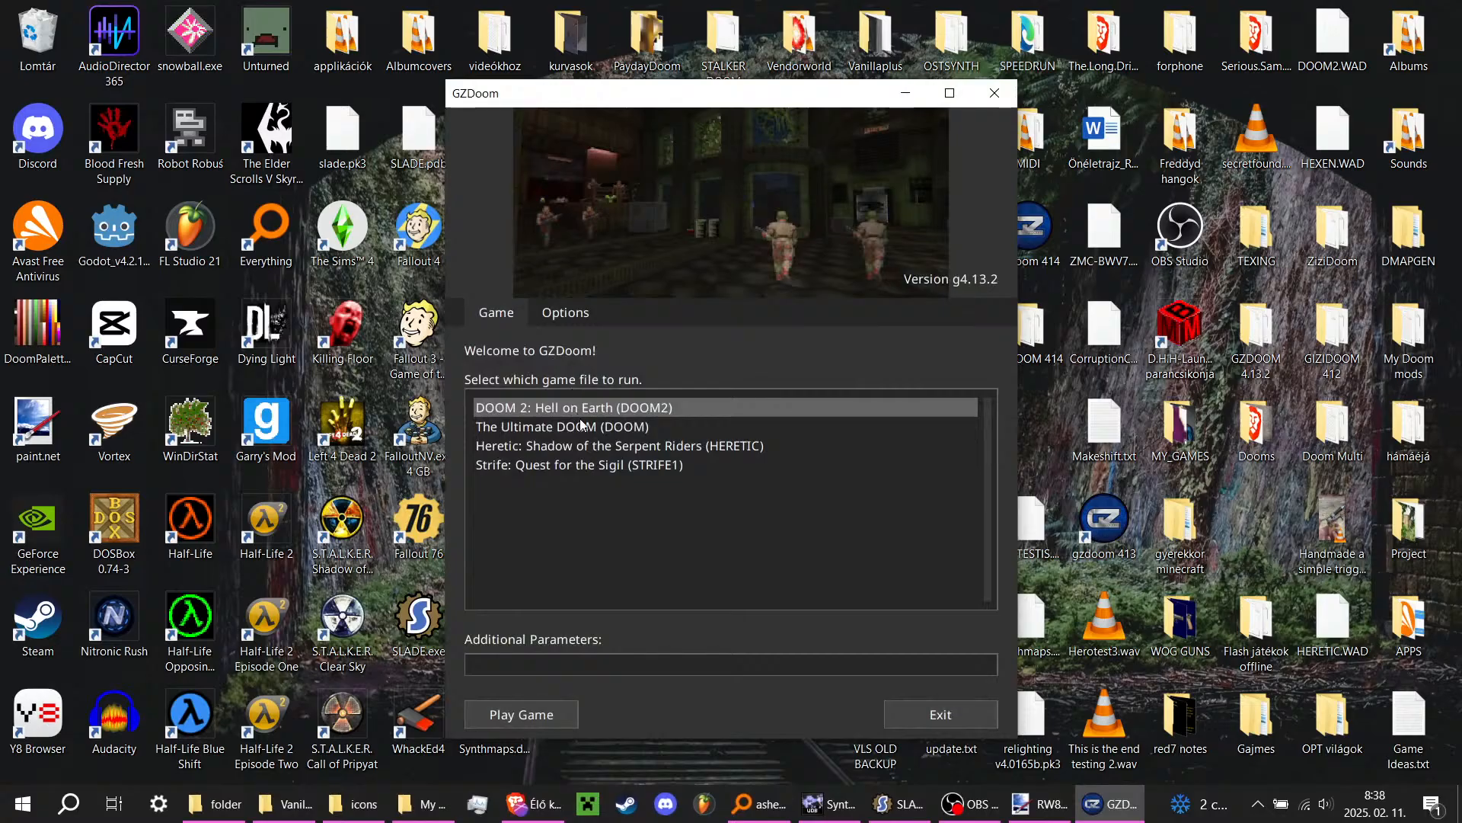
double_click(580, 425)
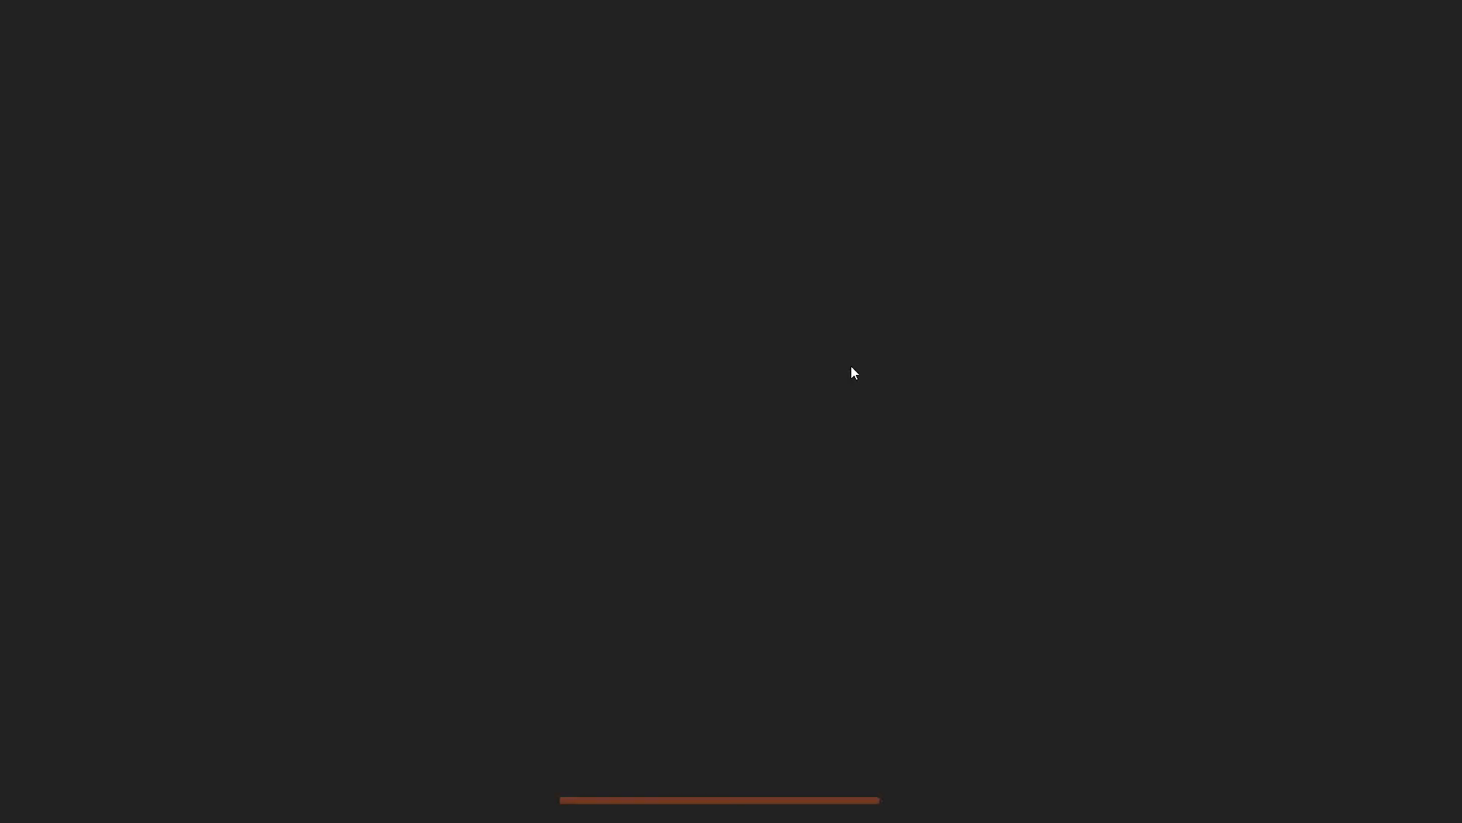
key("grave")
type("map e")
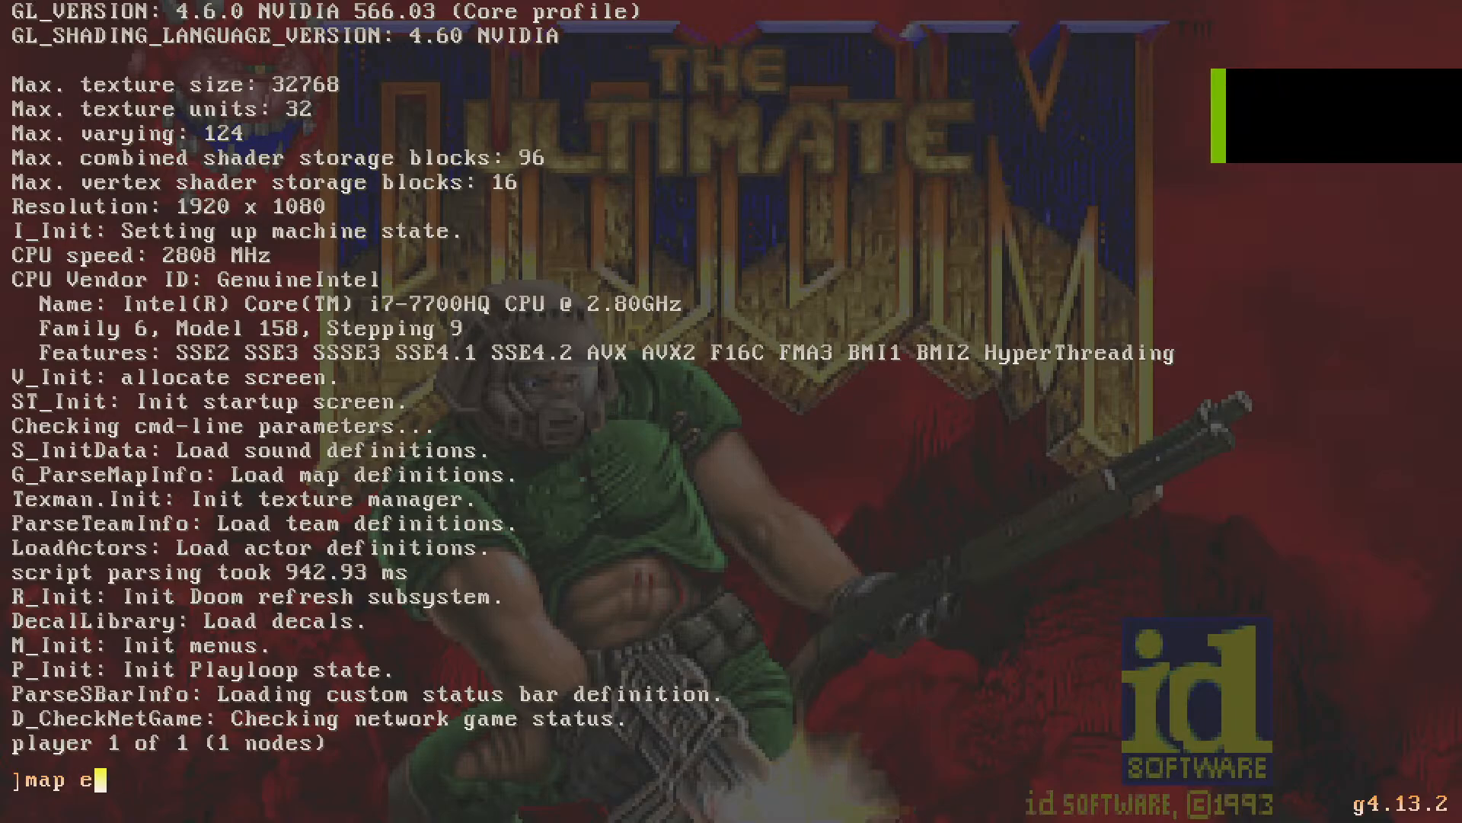
type("2m4")
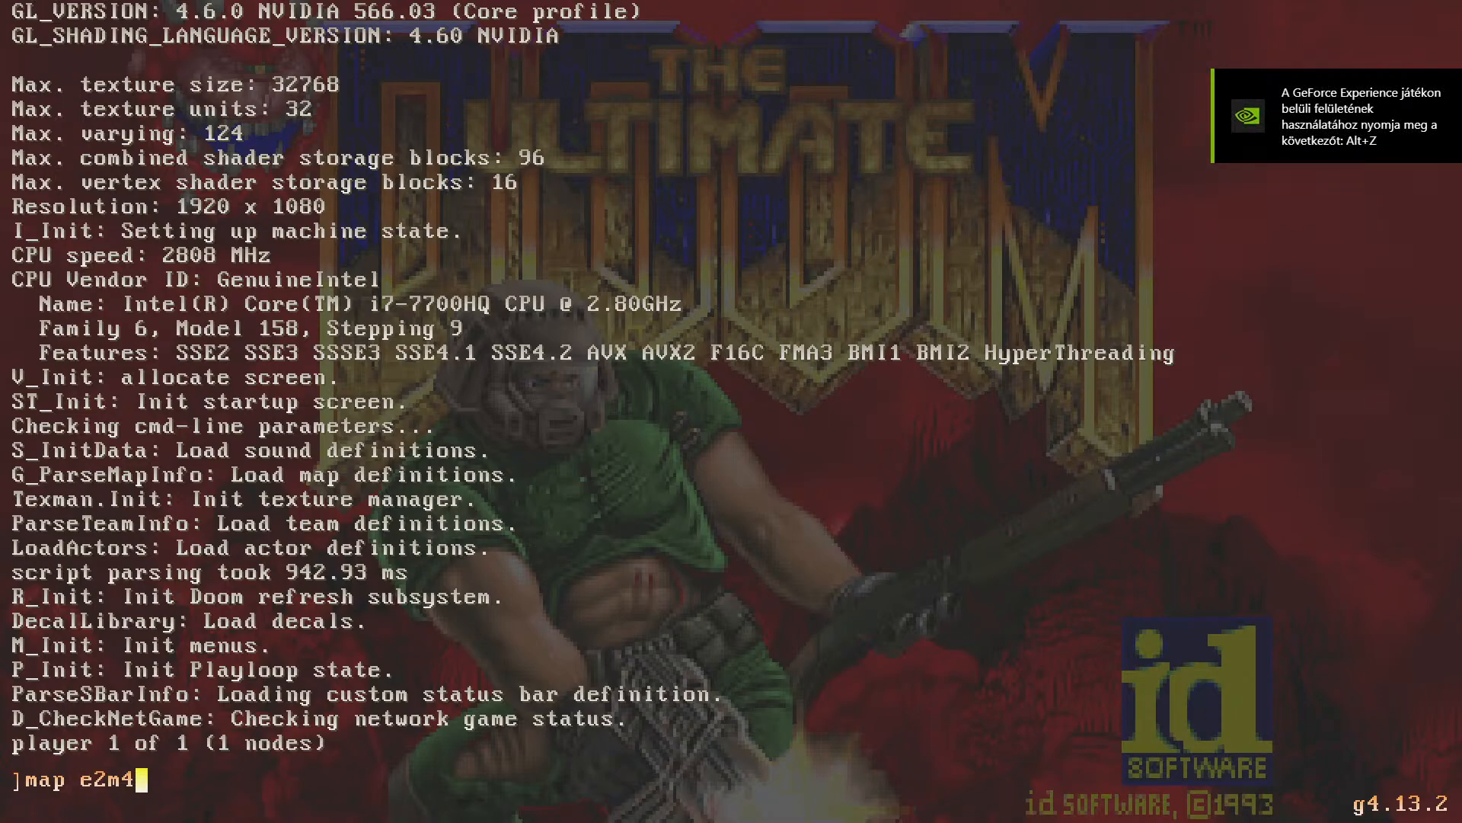
key("BackSpace")
type("3")
key("Return")
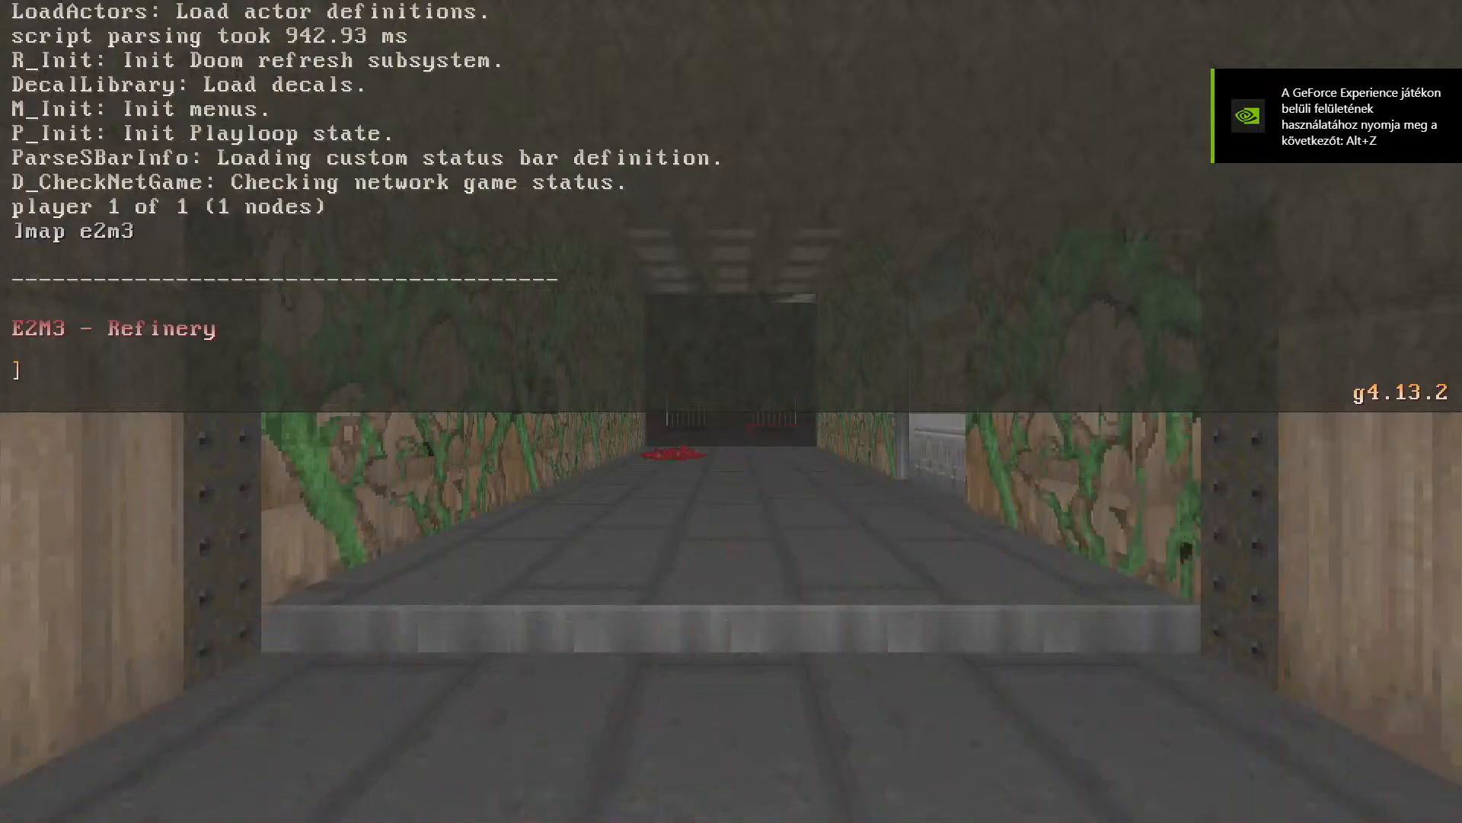
key("grave")
Step: Turn on freeze mode and no-clipping in E2M3 through the console
key("w")
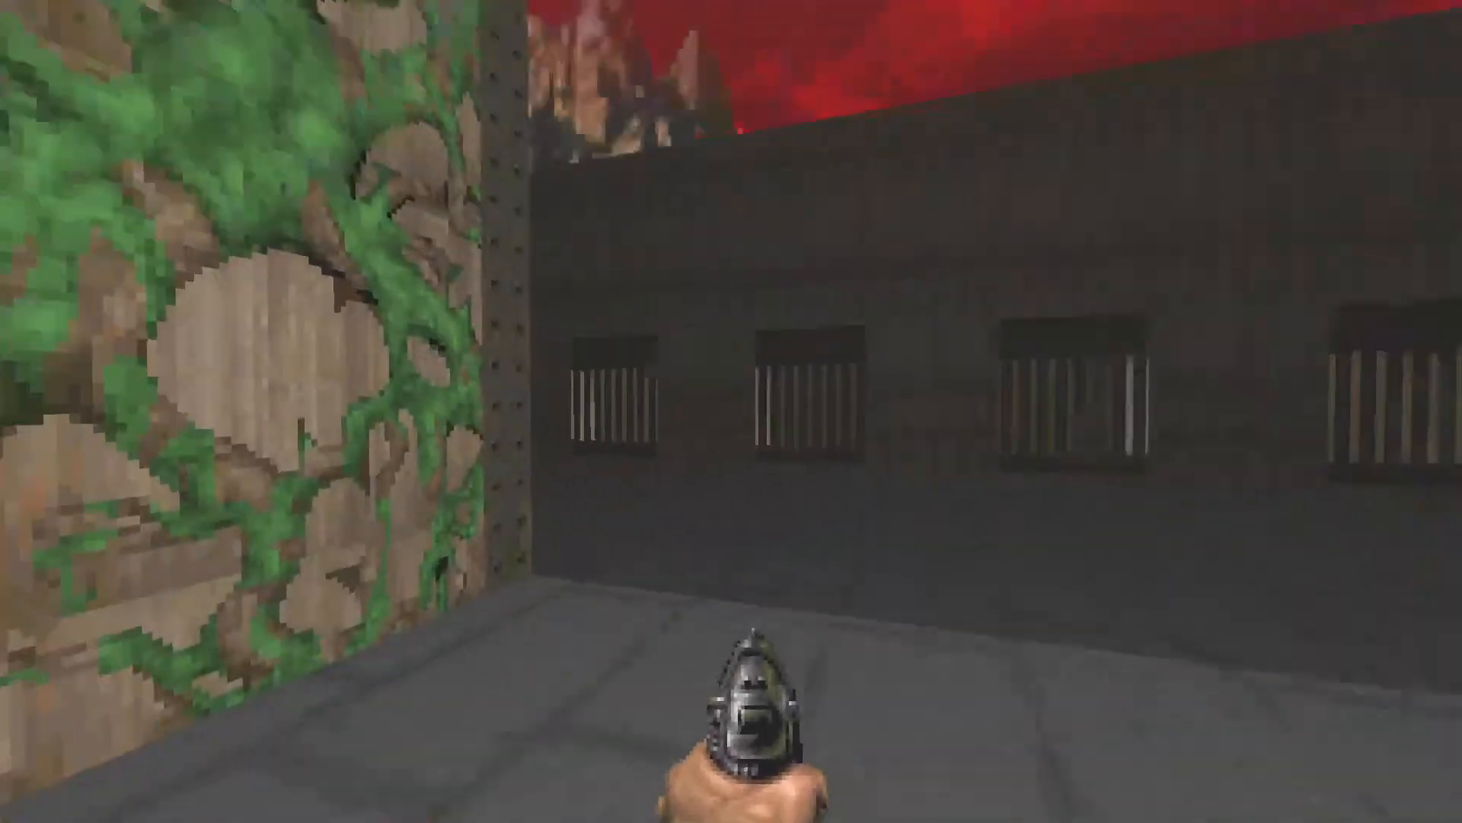
key("grave")
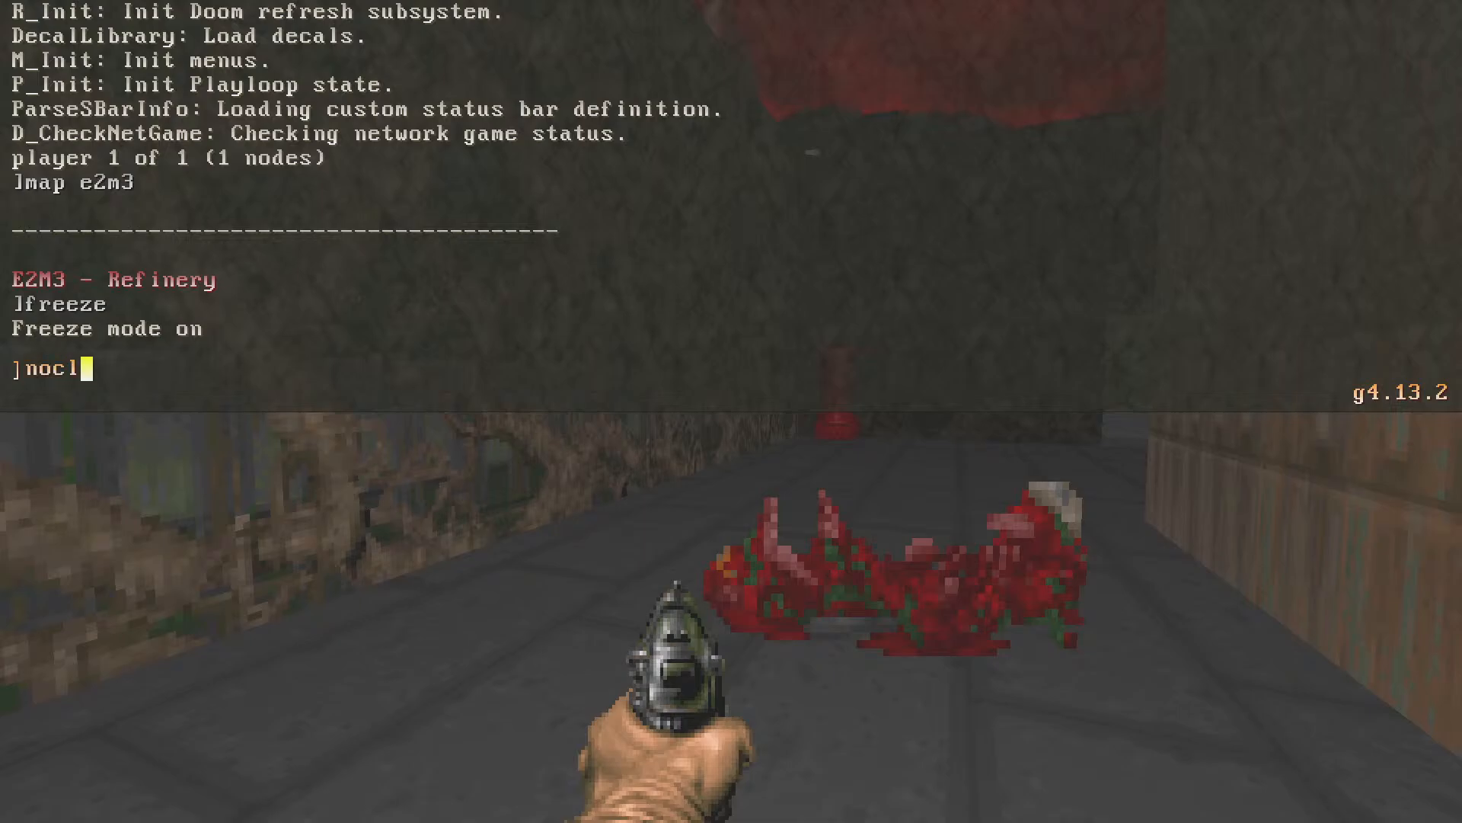
key("grave")
Step: Examine E2M3's blue skull-framed UAC door and the corridor with light bands, and switch back to Ultimate Doom Builder
key("w")
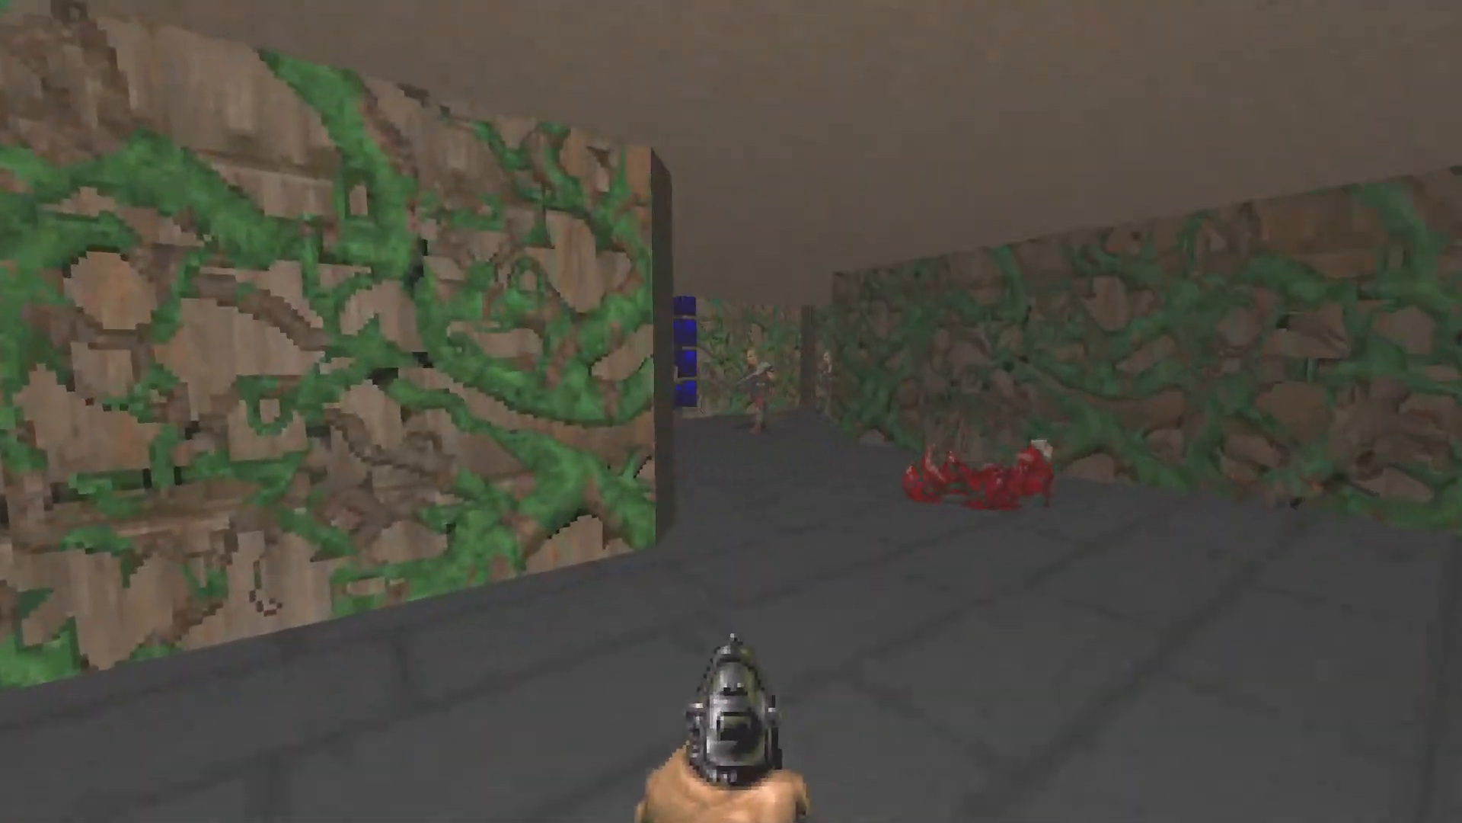
key("w")
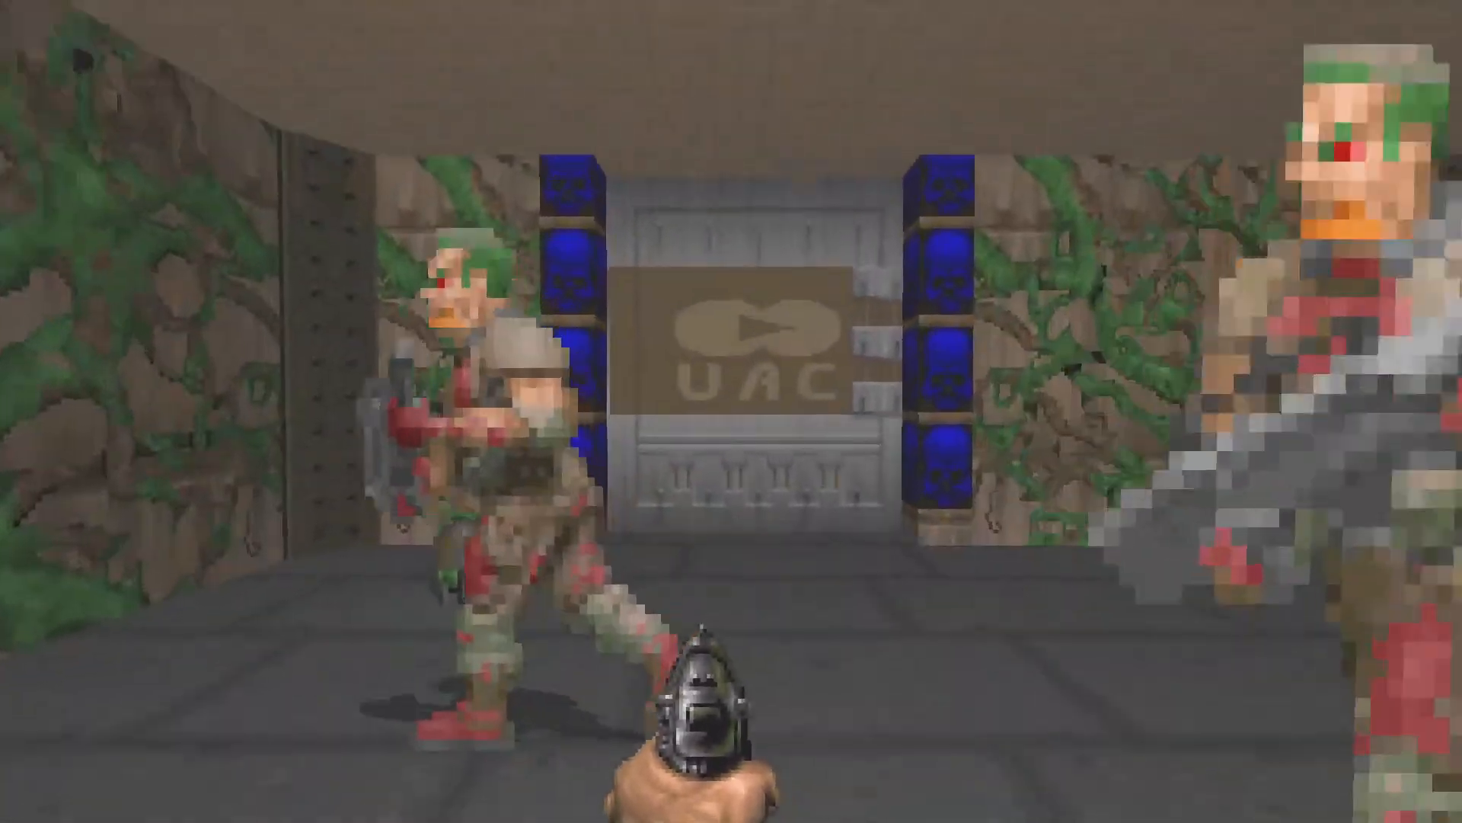
key("w")
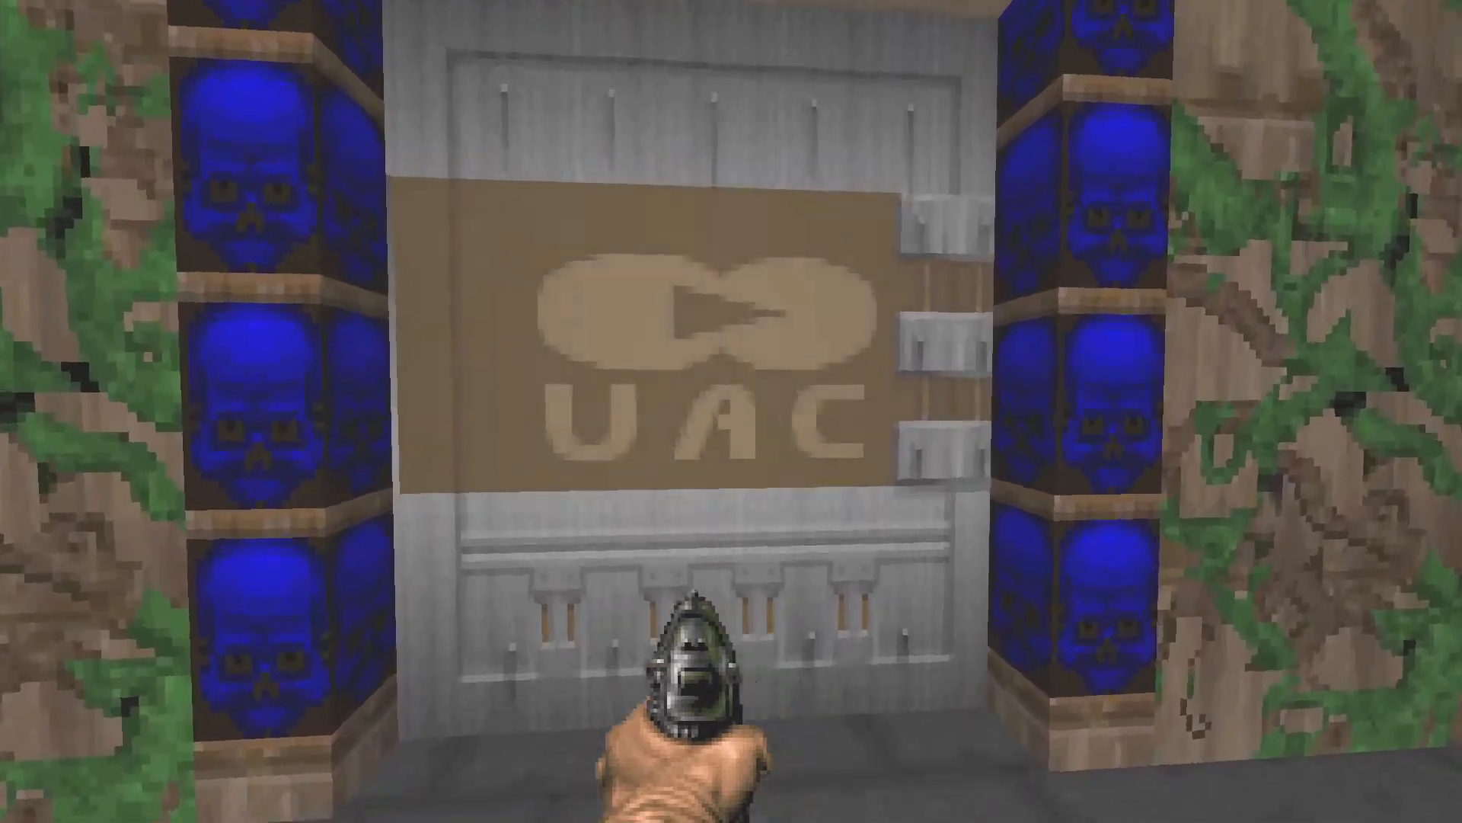
key("s")
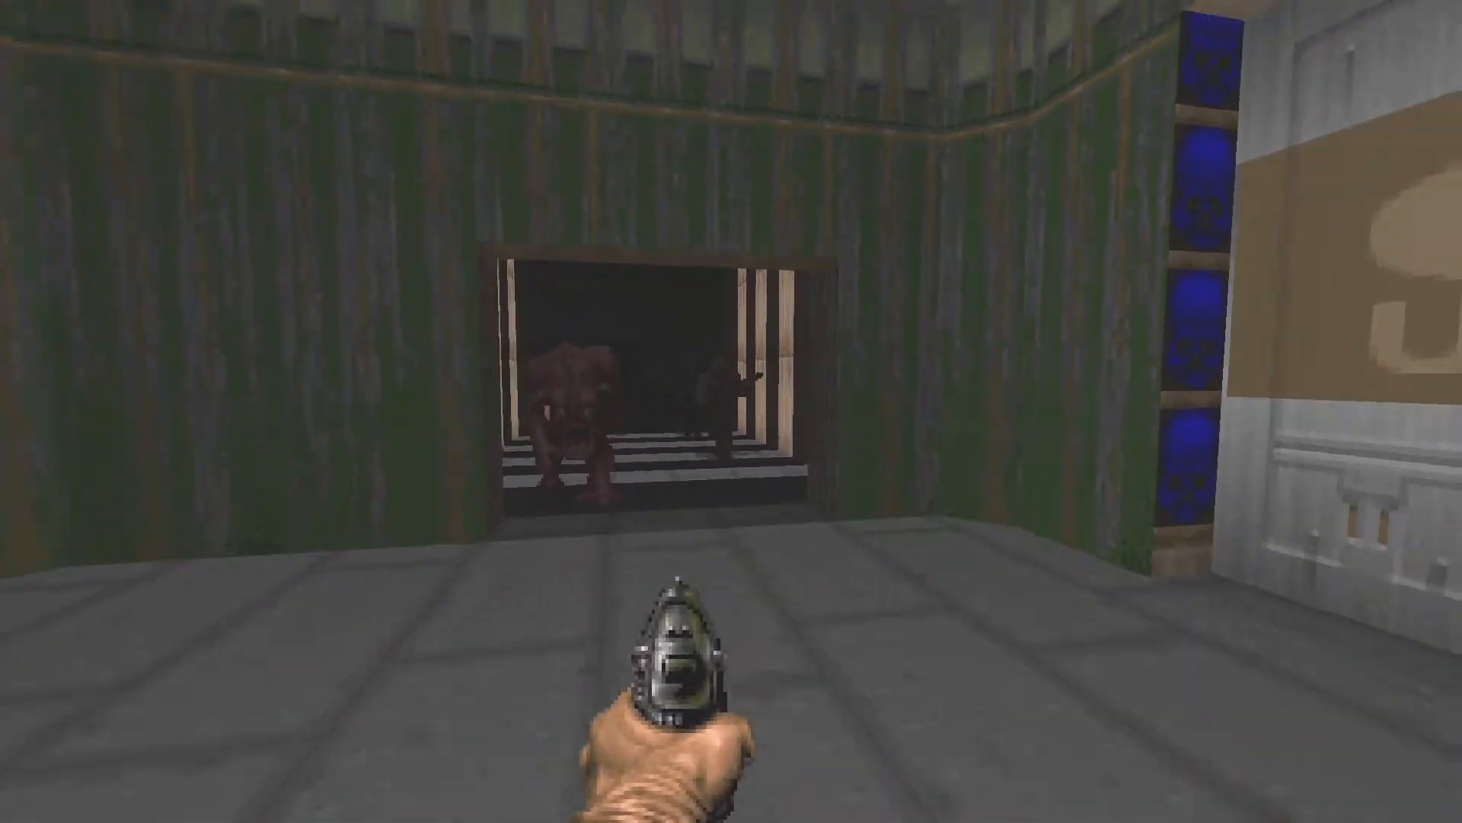
key("w")
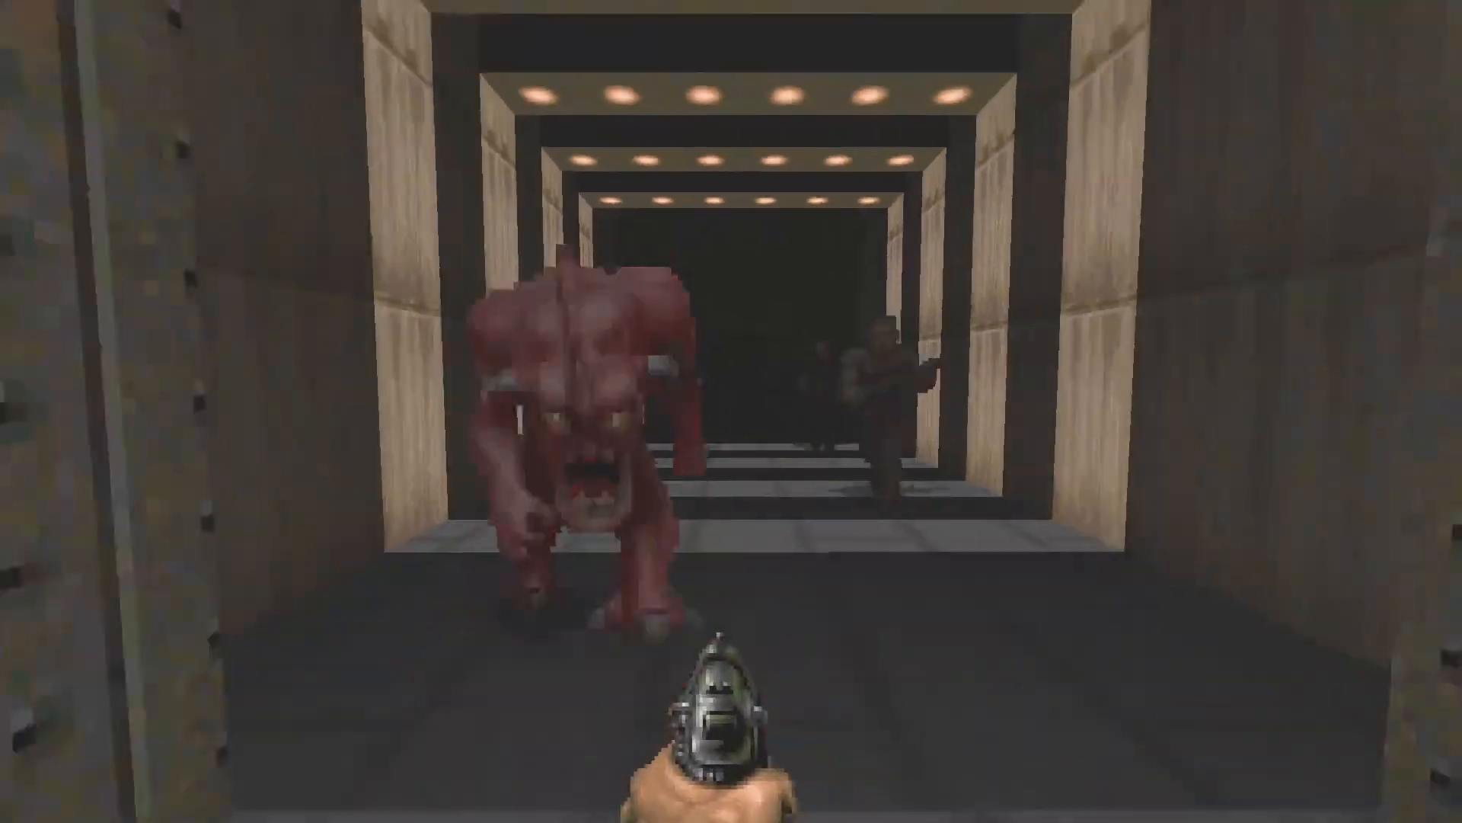
key("Escape")
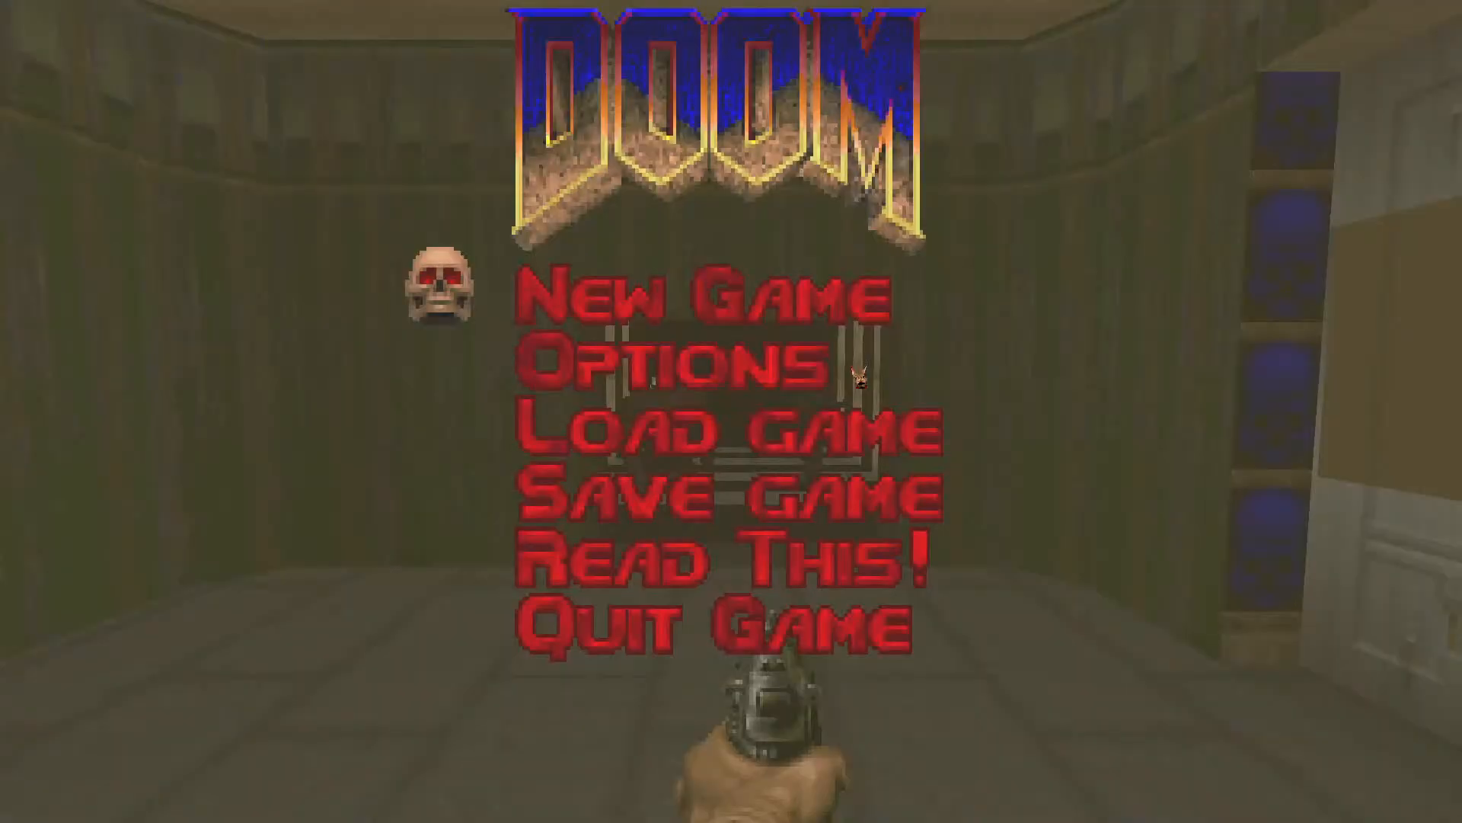
key("alt+Tab")
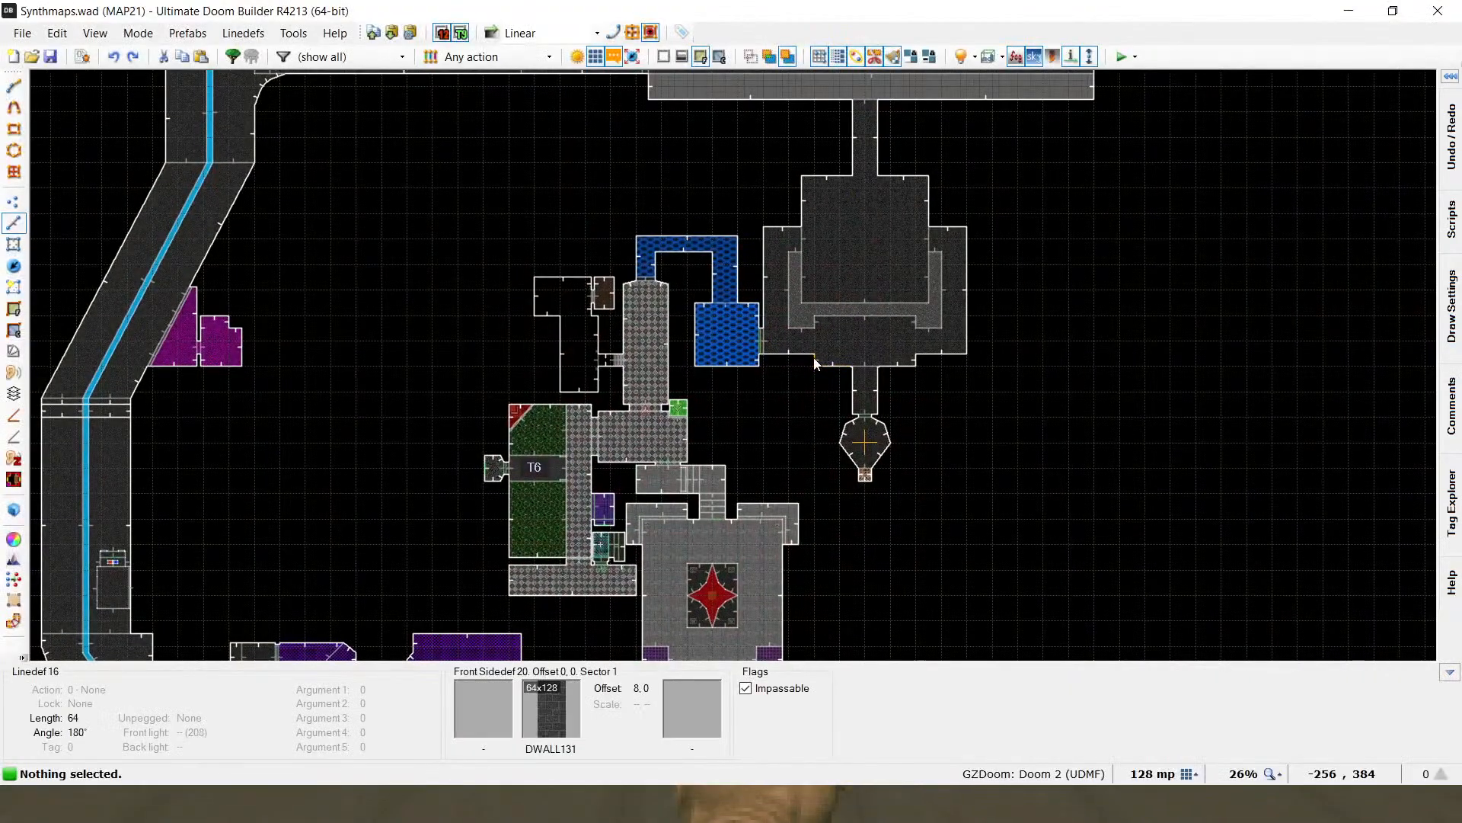
Step: Examine the blue hexagon-floored corridor and the checkered torch hall with the Baron of Hell in 3D
key("q")
key("w")
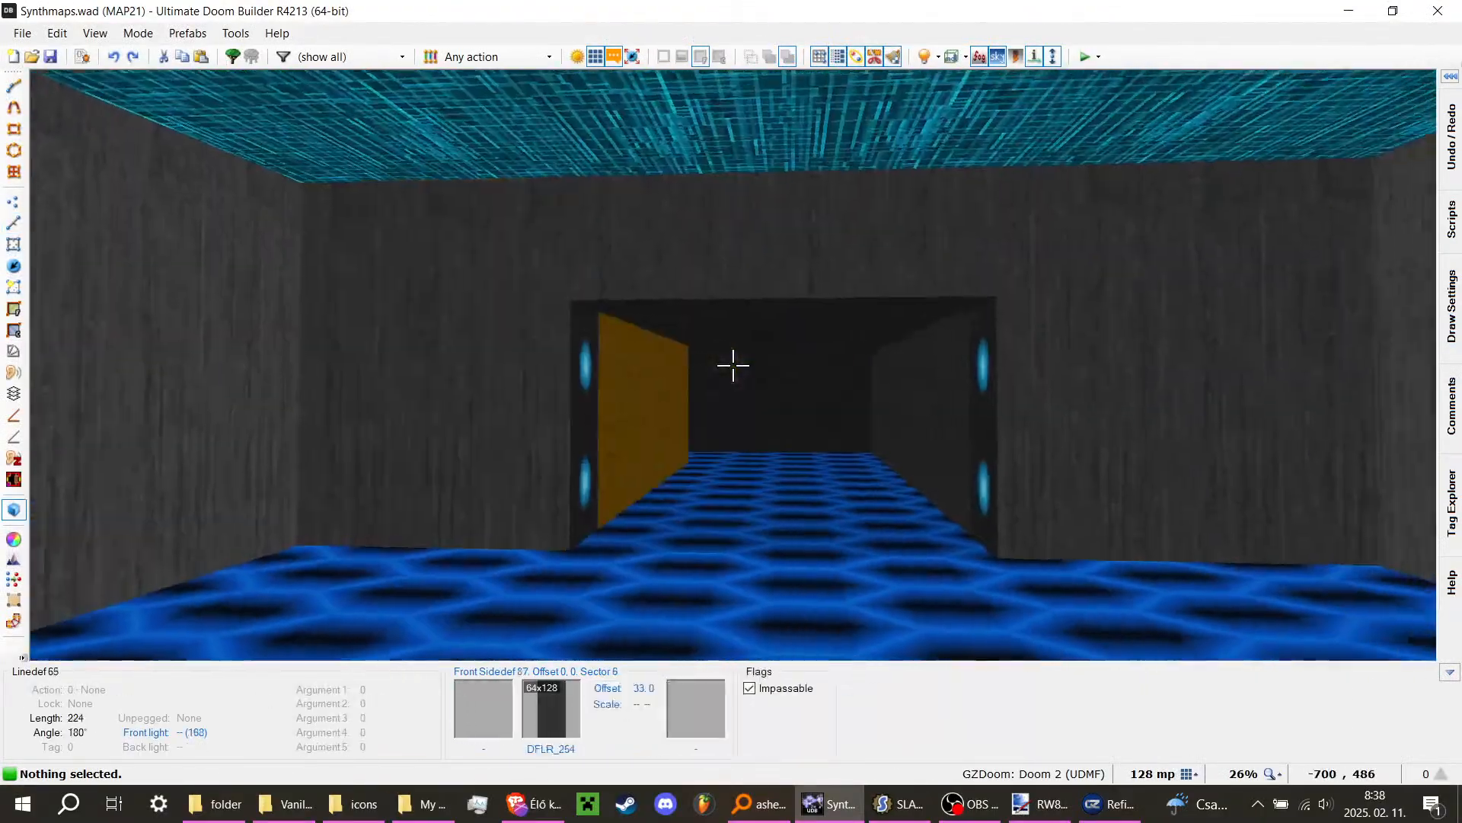
key("w")
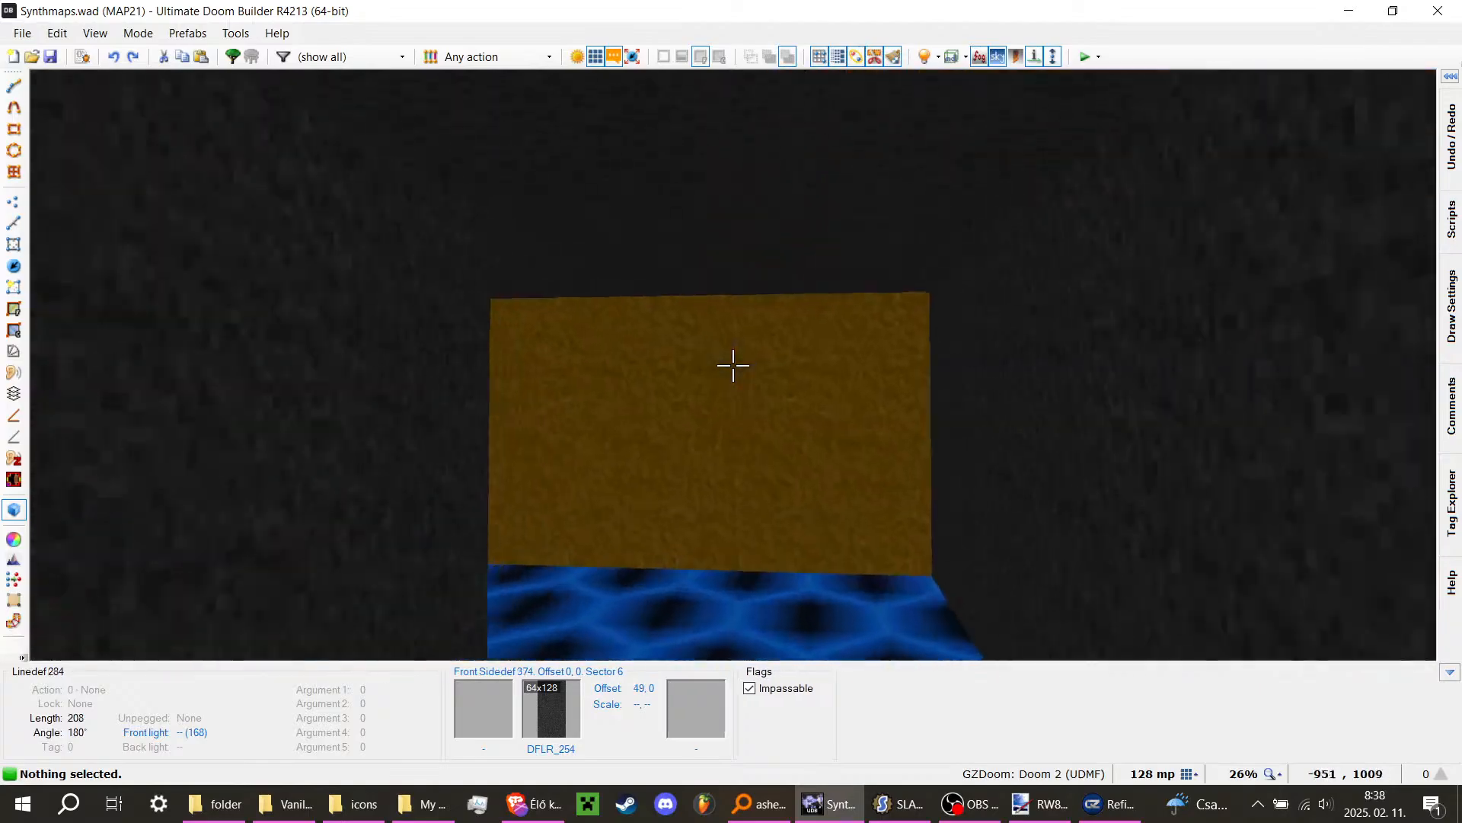
key("d")
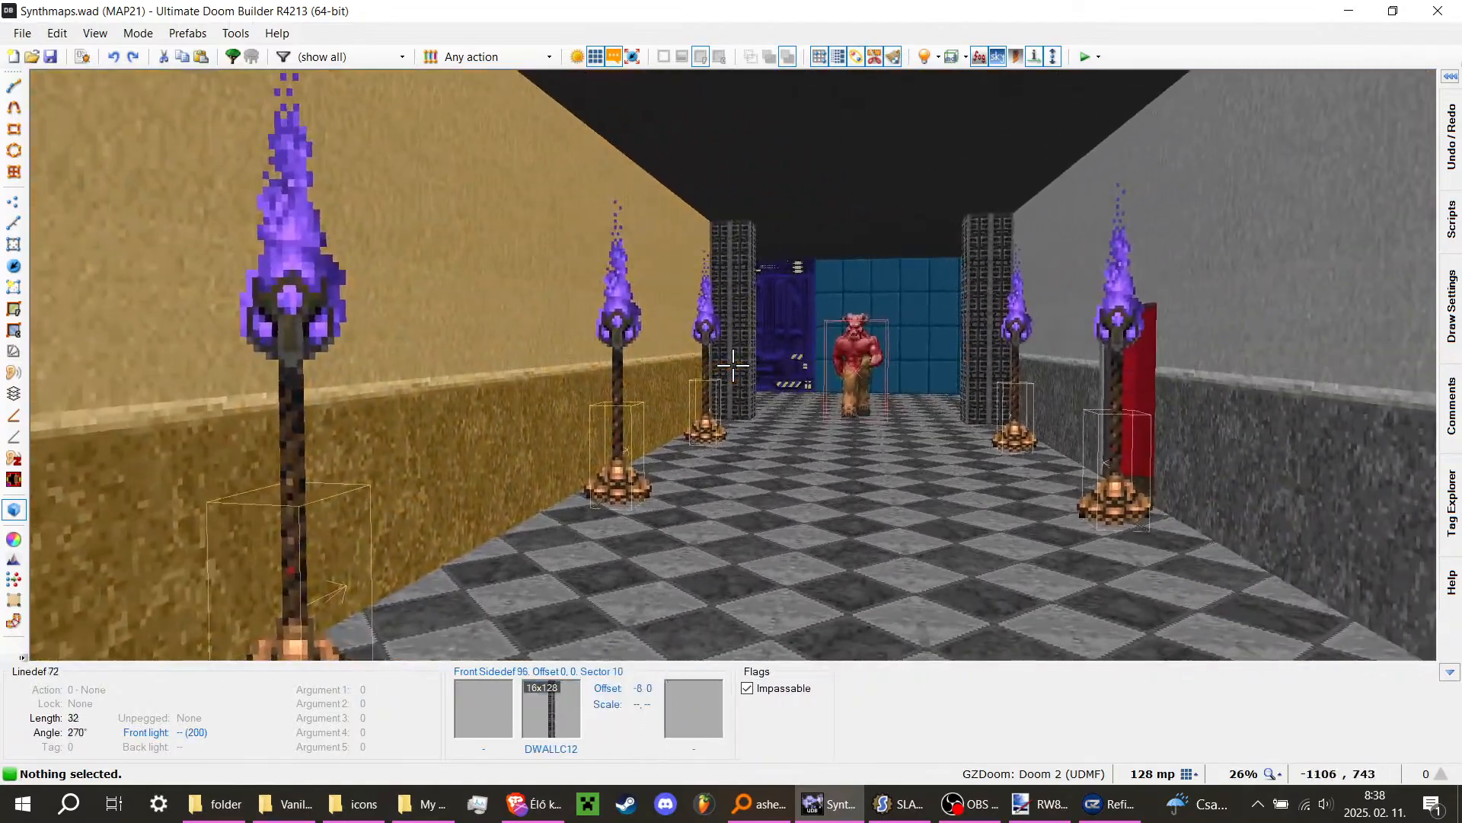
key("w")
key("s")
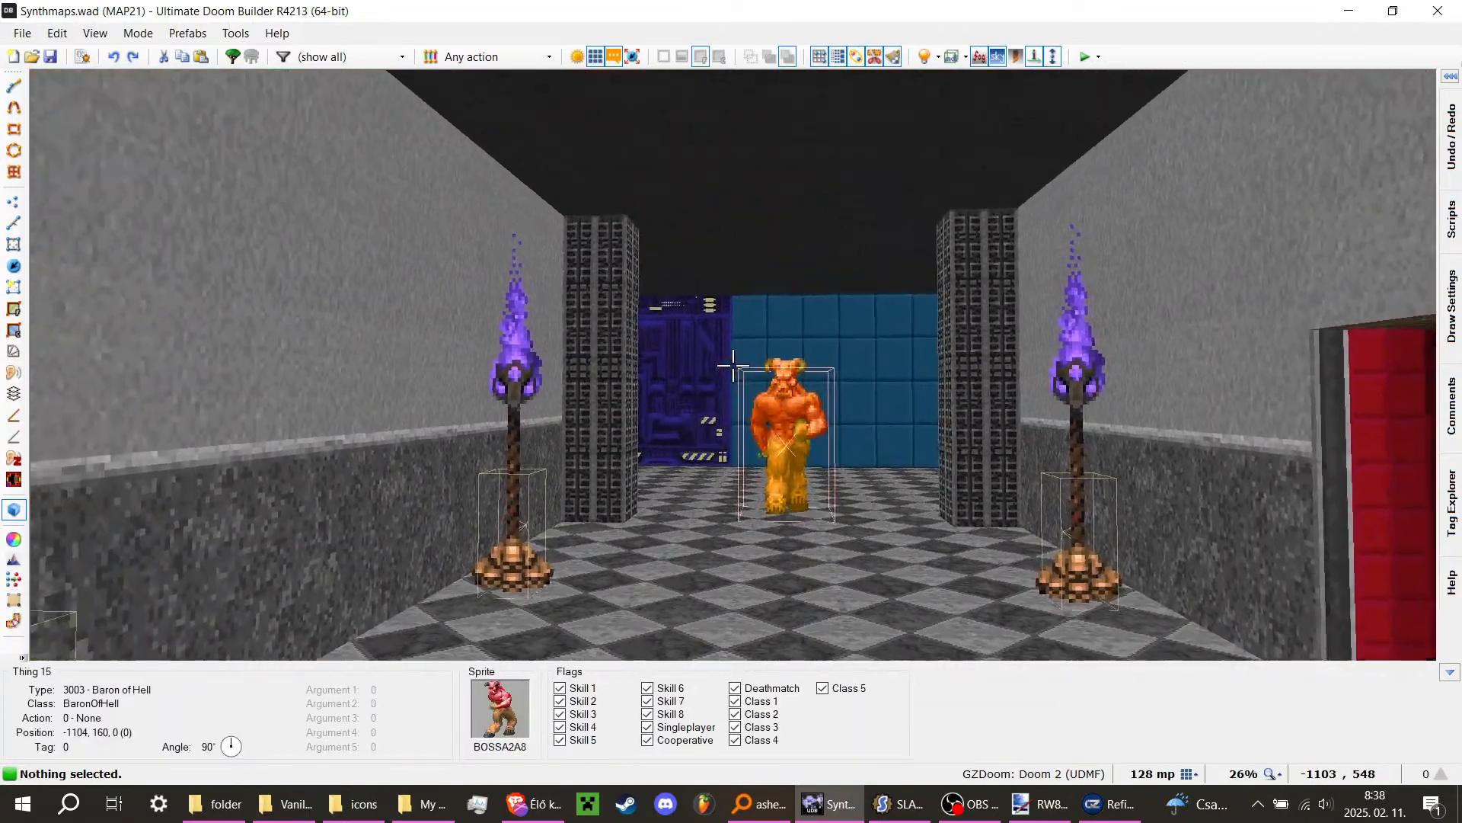
key("s")
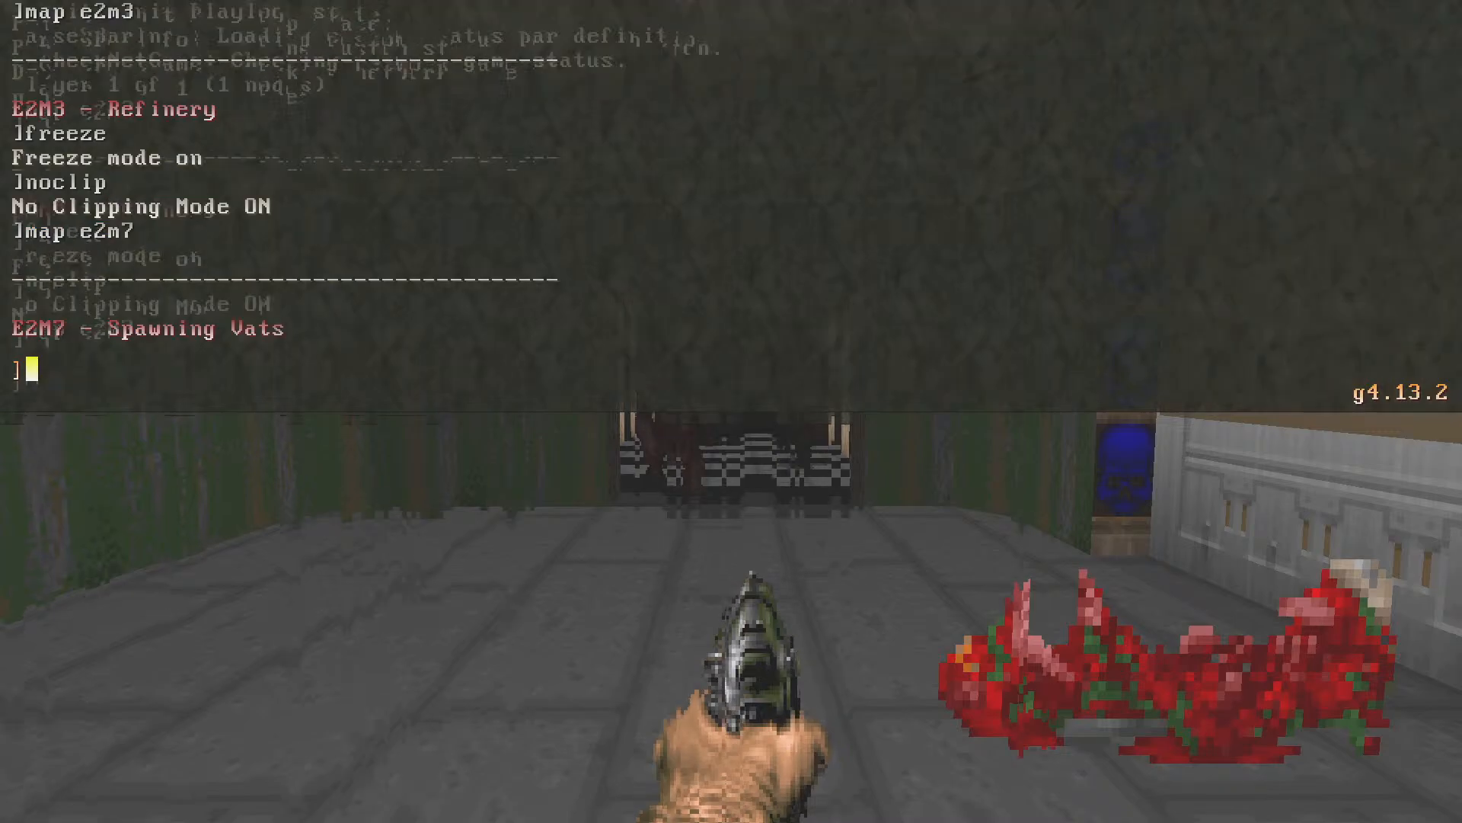
Step: Look around the start of E2M7 and turn on no-clipping through the console
key("grave")
key("w")
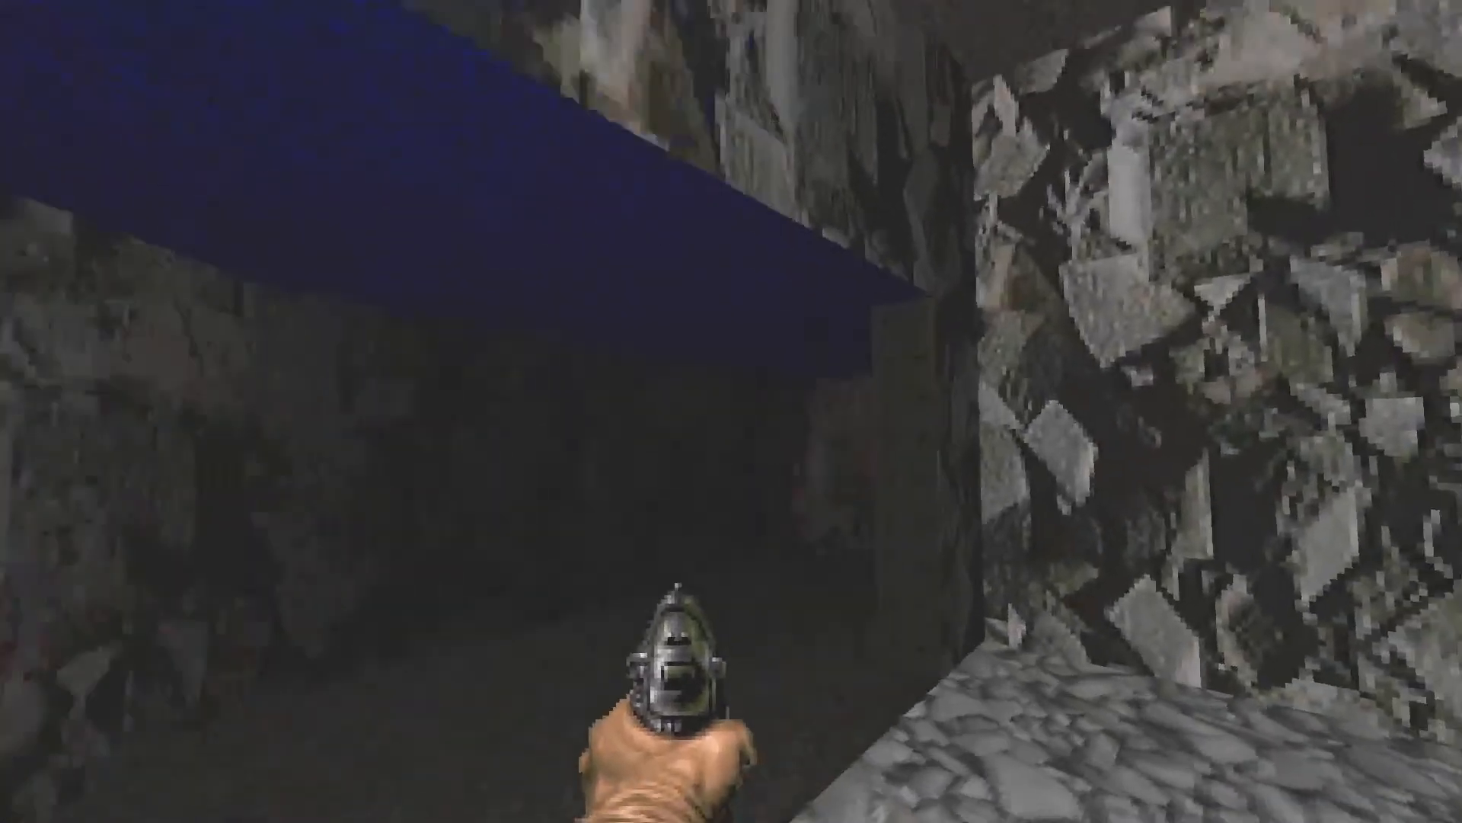
key("grave")
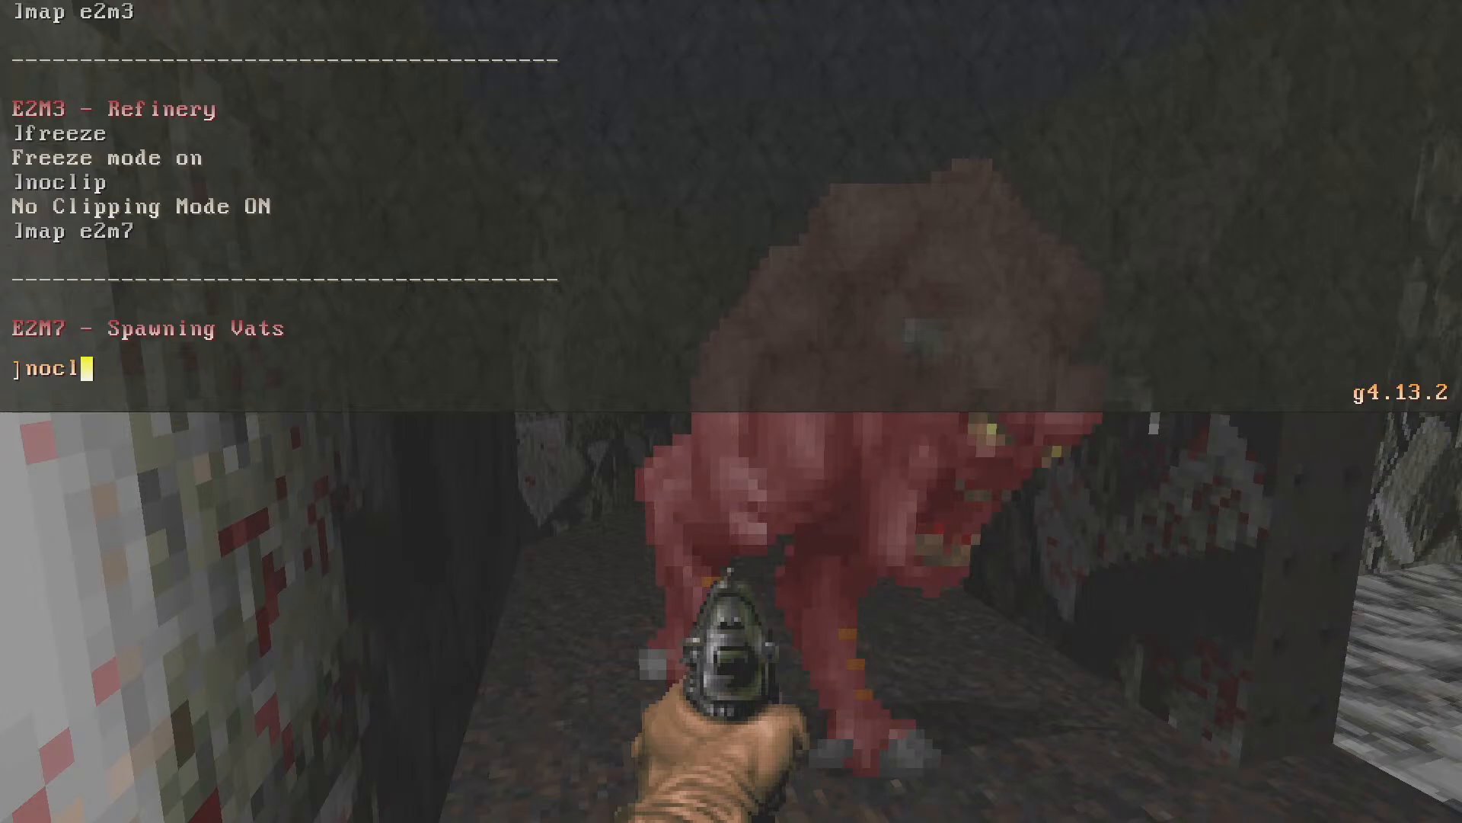
type("noclip")
key("Return")
Step: Examine E2M7's purple-floored room, UAC-panelled hall and red inverted-cross chamber, and switch back to Ultimate Doom Builder
key("w")
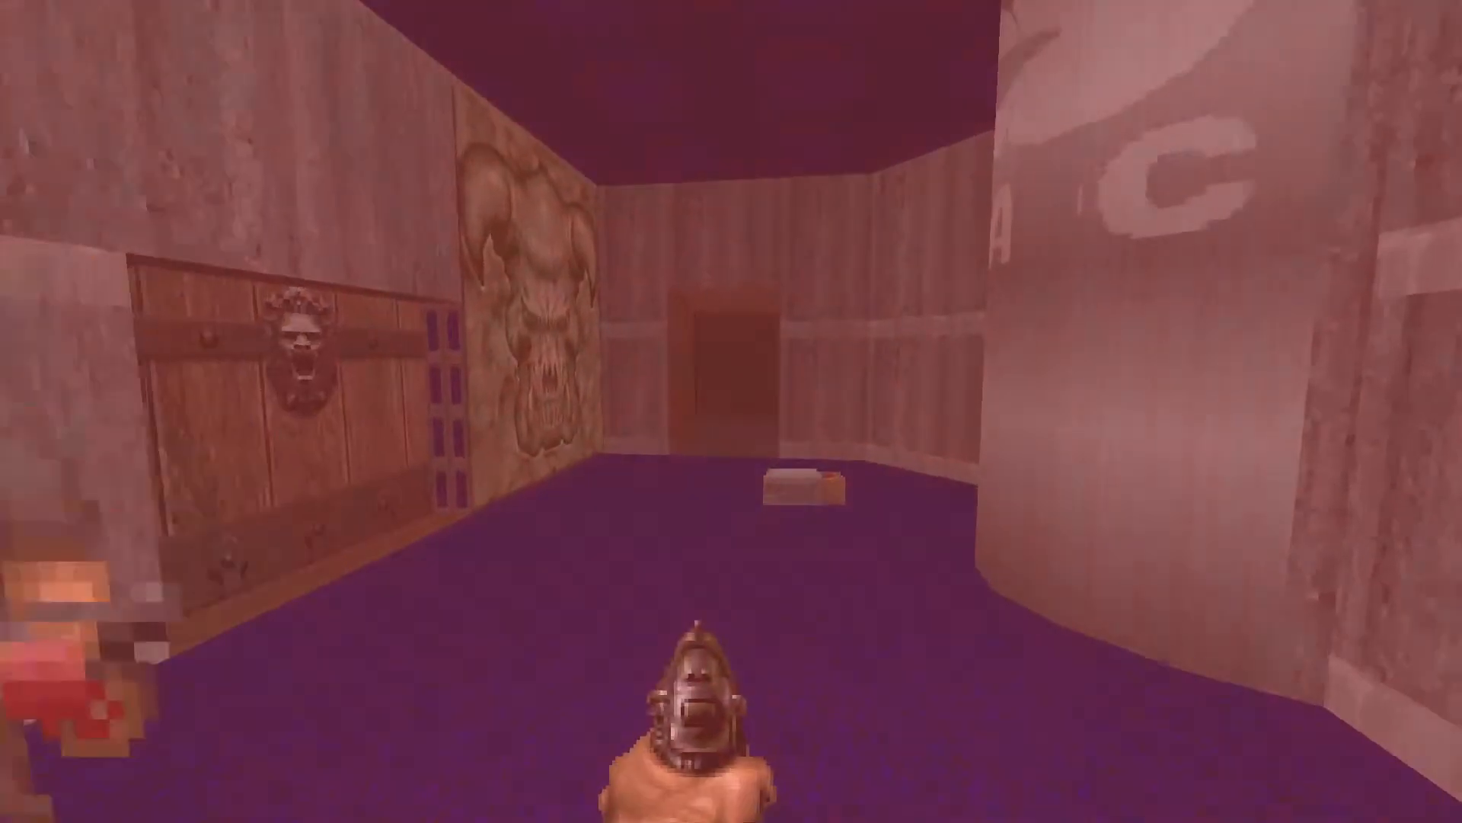
key("w")
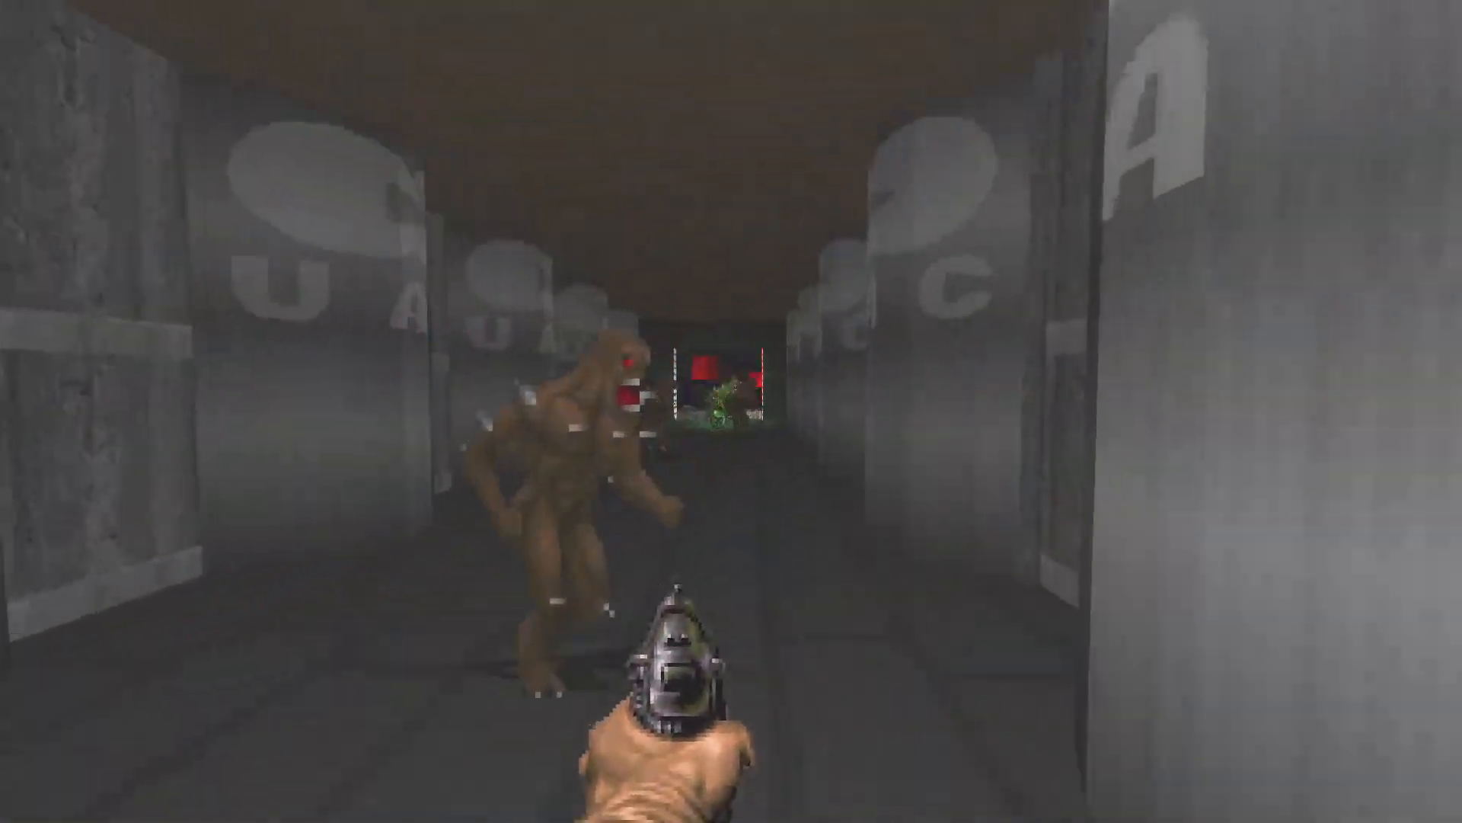
key("w")
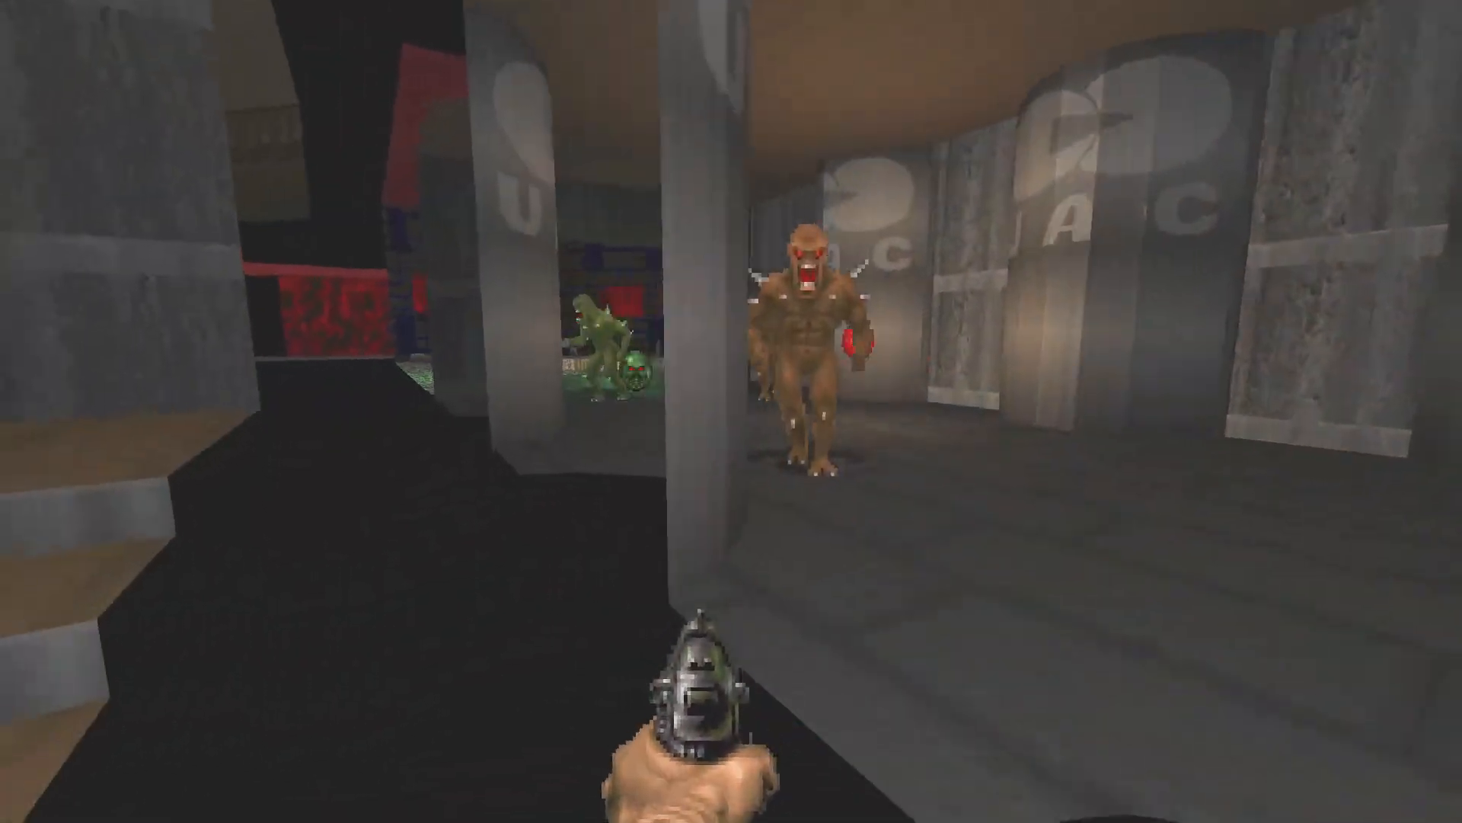
key("w")
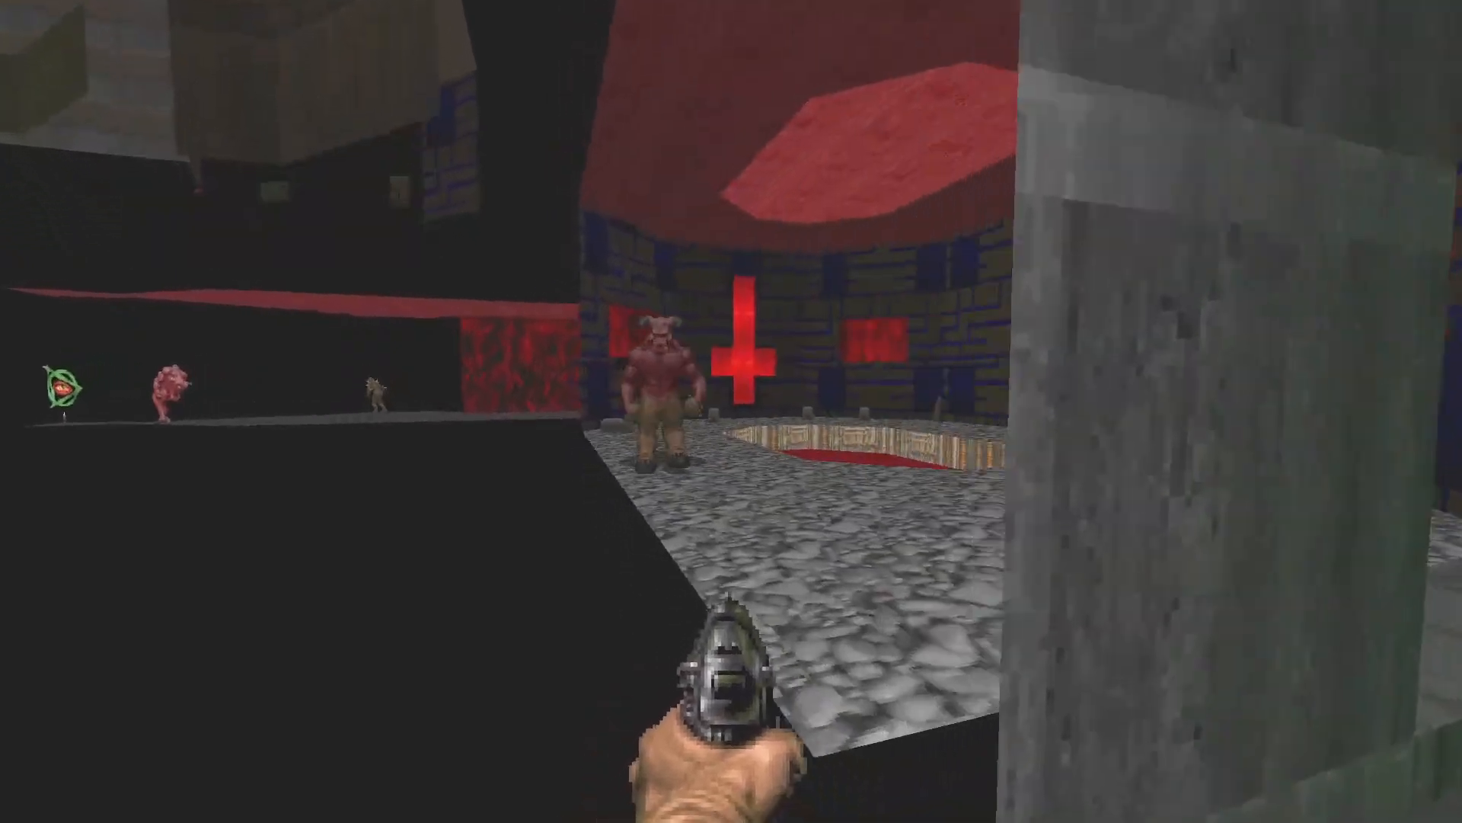
key("w")
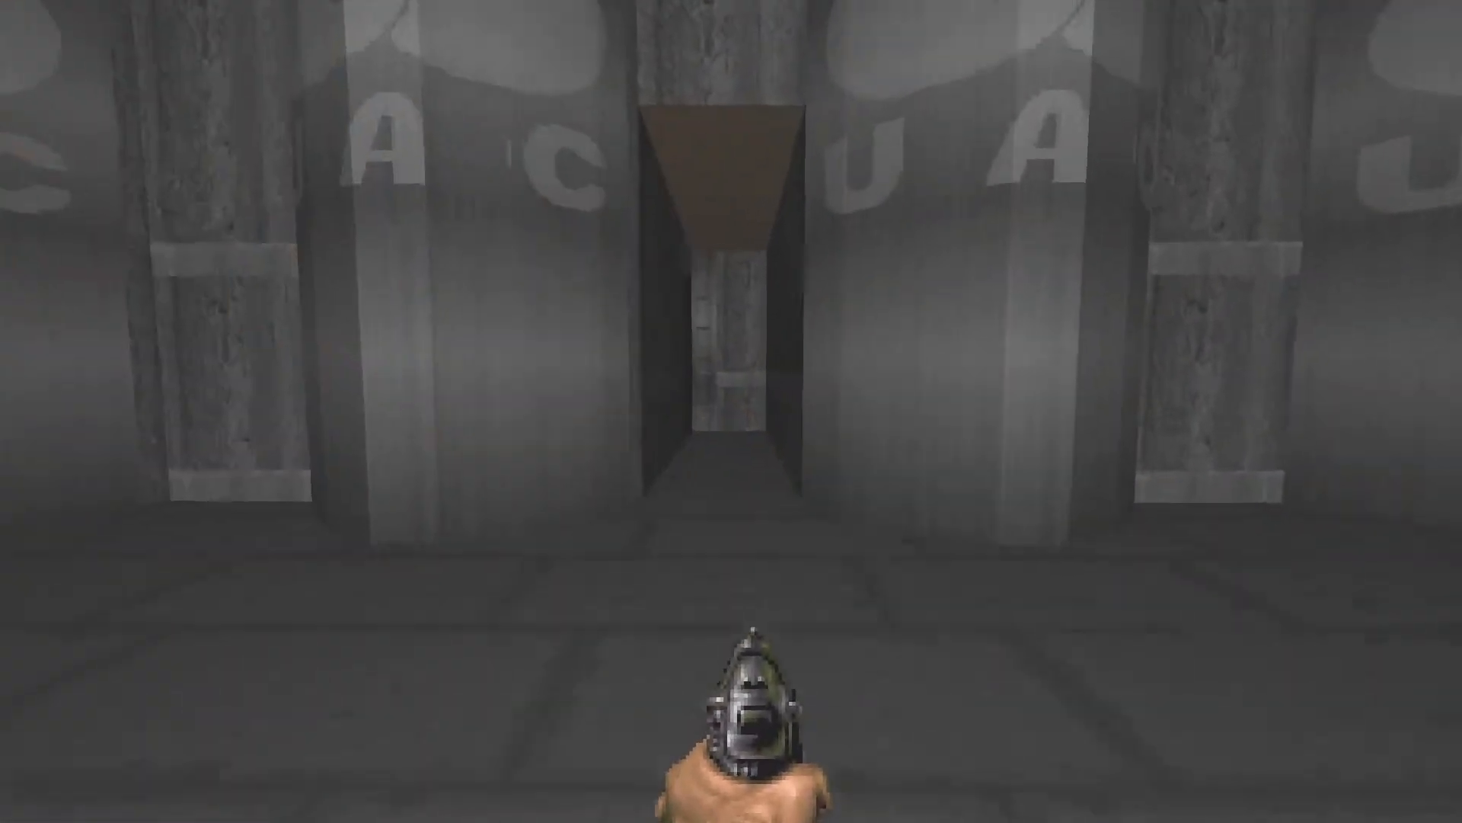
key("Escape")
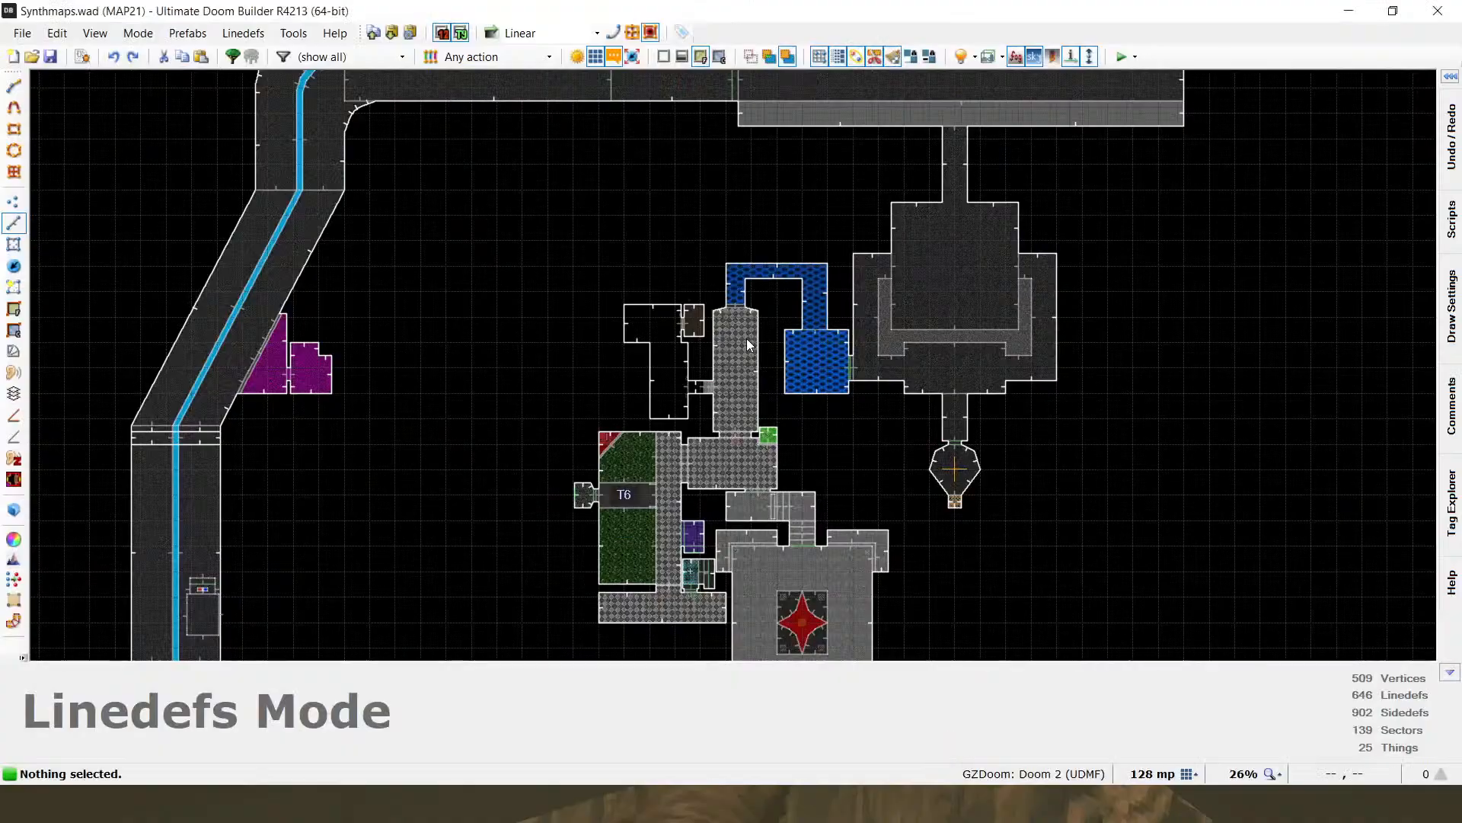
Step: Examine the red-framed doorway between the purple torches in MAP21's checkered hall, and switch to the E2M7 game
key("w")
key("w")
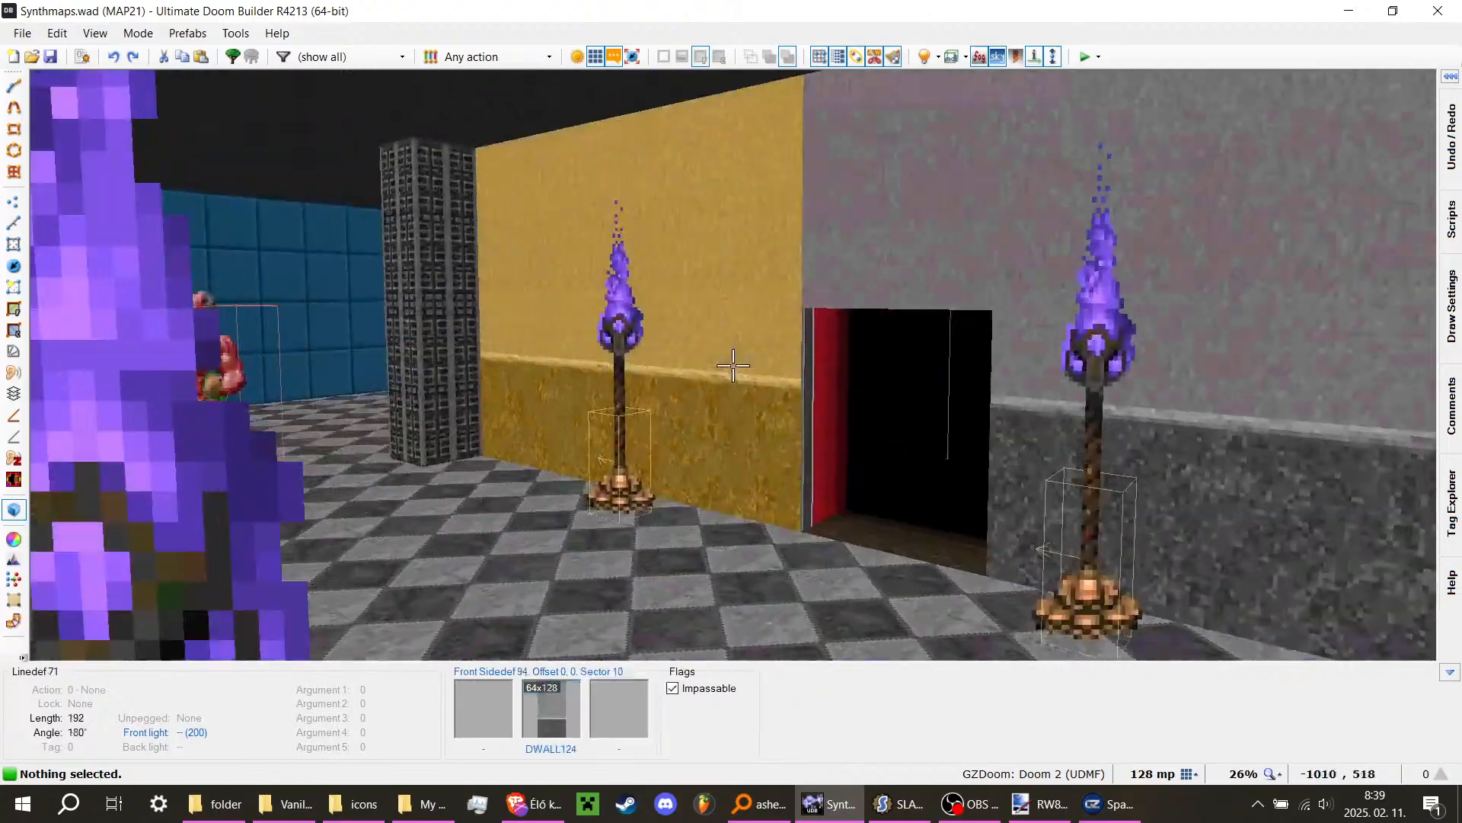
key("s")
key("w")
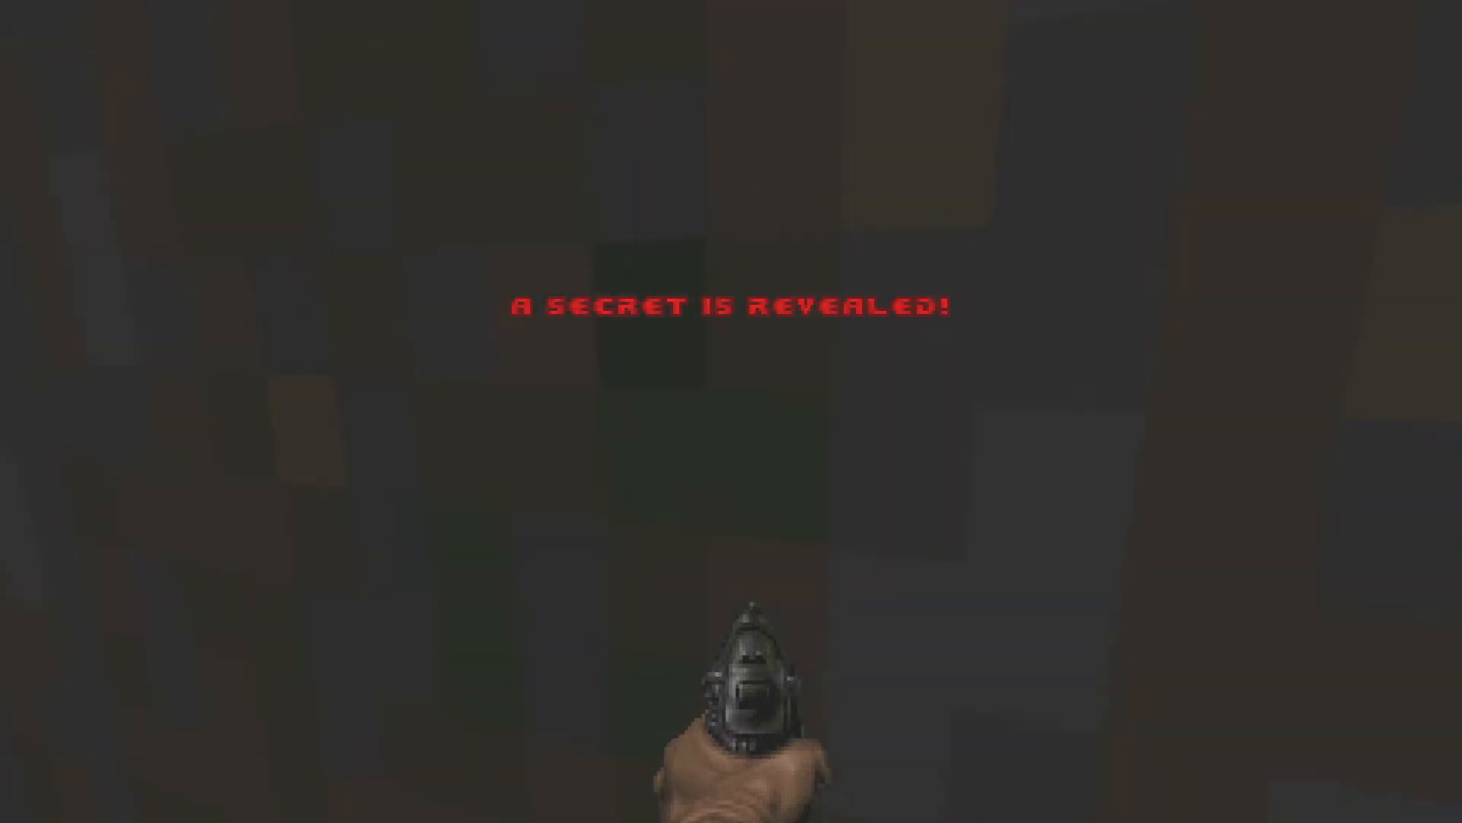
Step: Examine E2M7's red-walled hall with radiation signs and the poison-sign door, and switch back to Ultimate Doom Builder
key("grave")
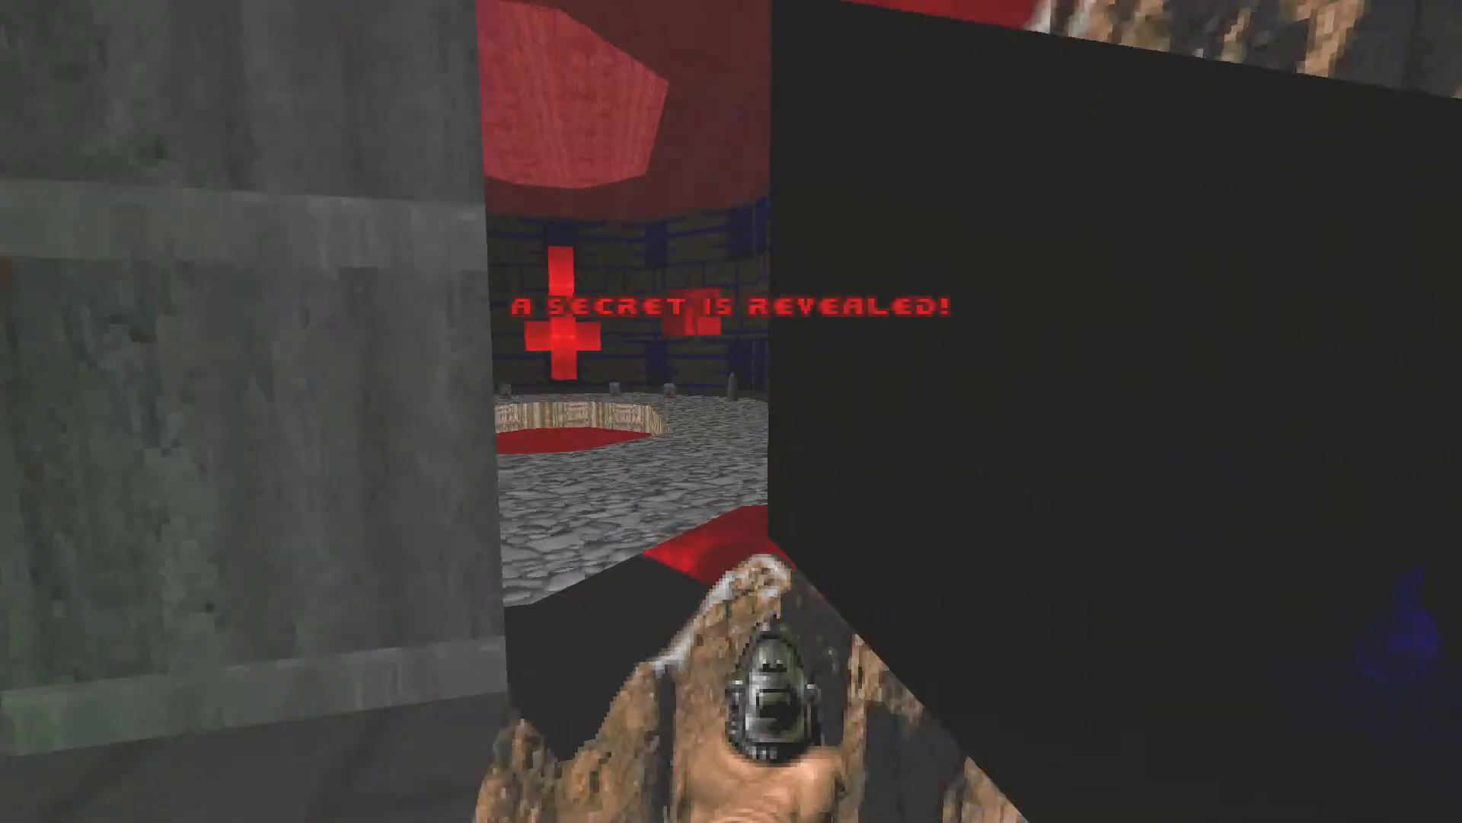
key("w")
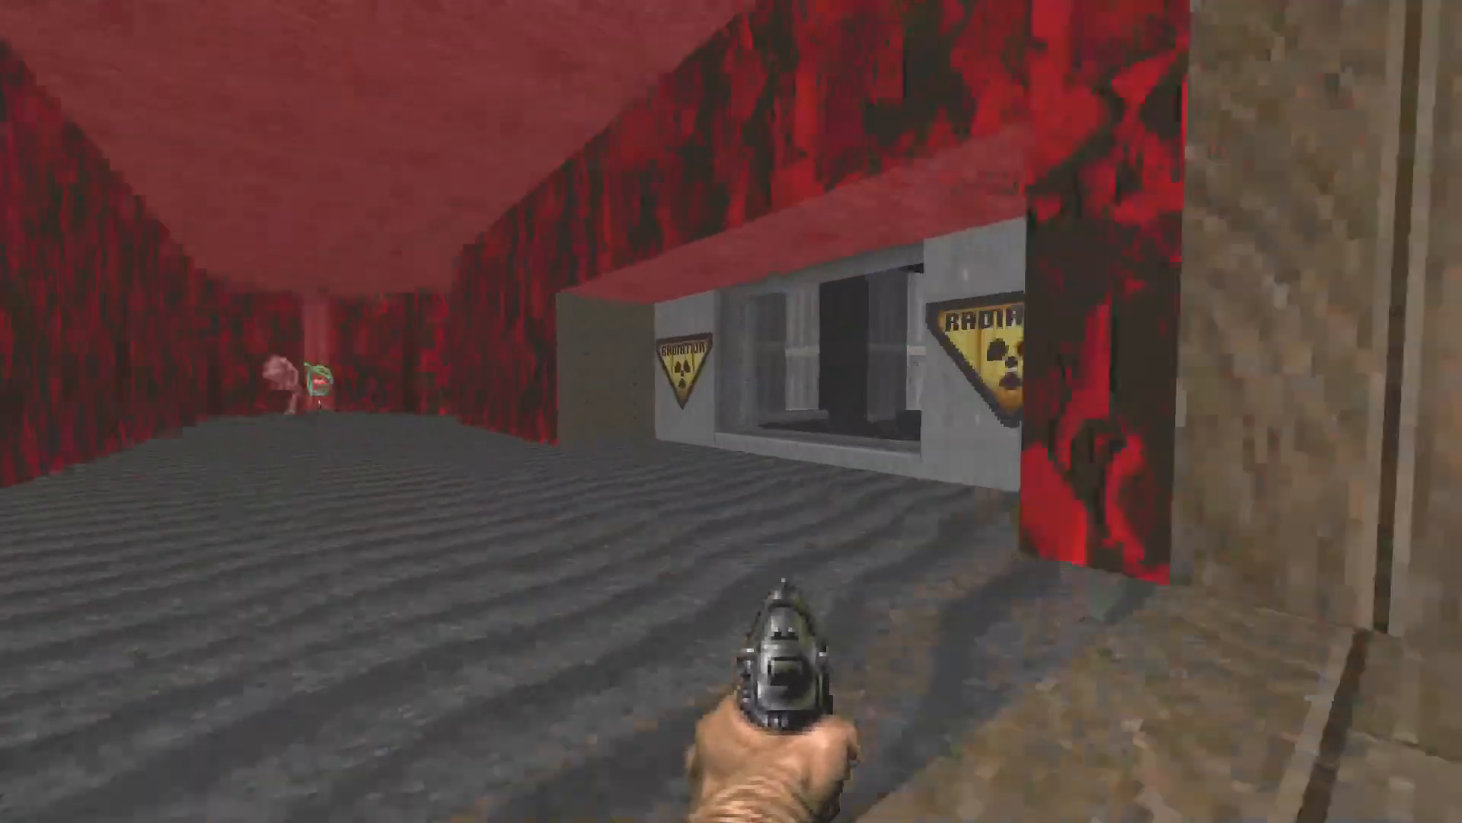
key("w")
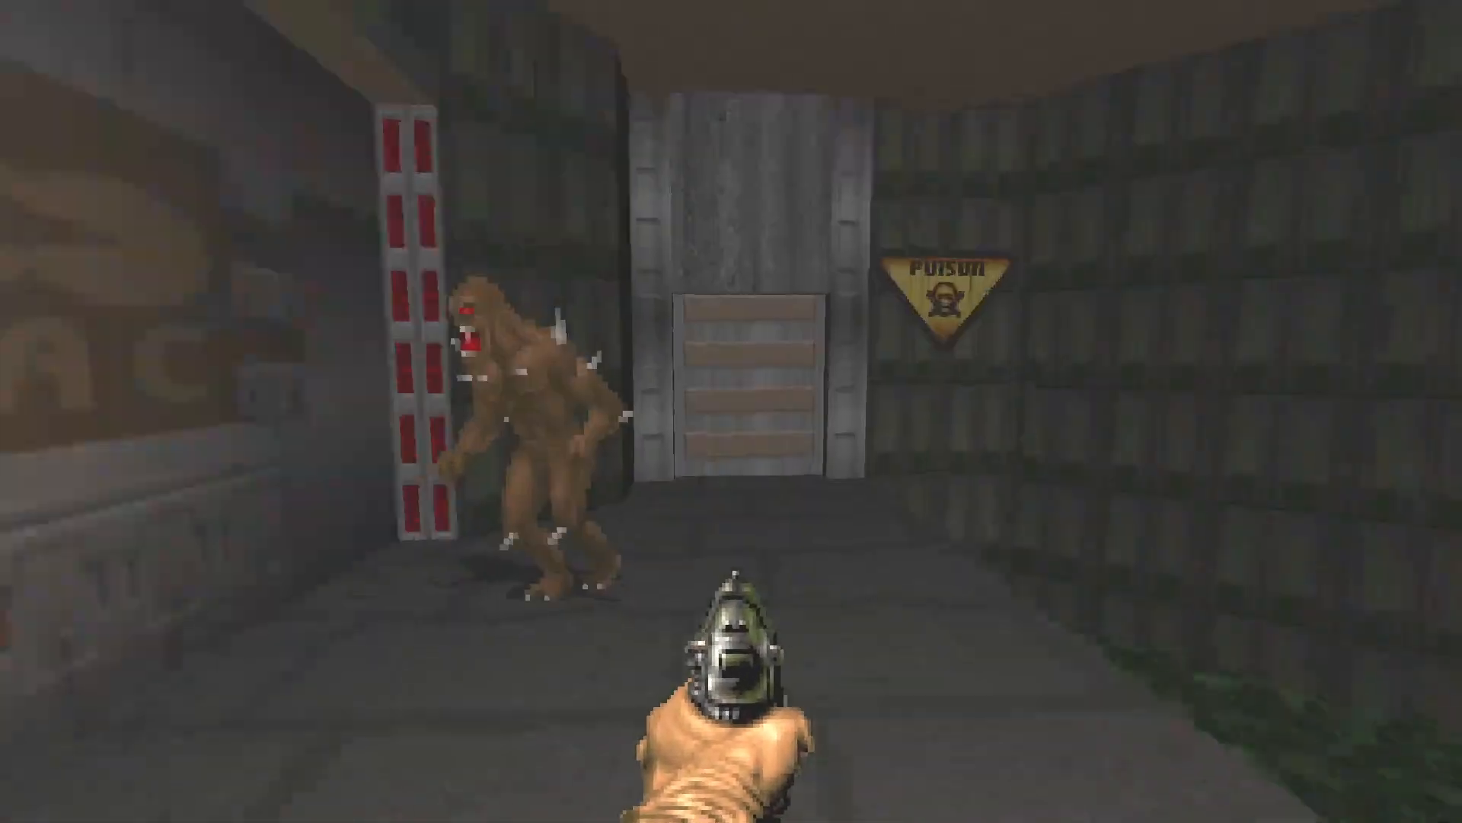
key("w")
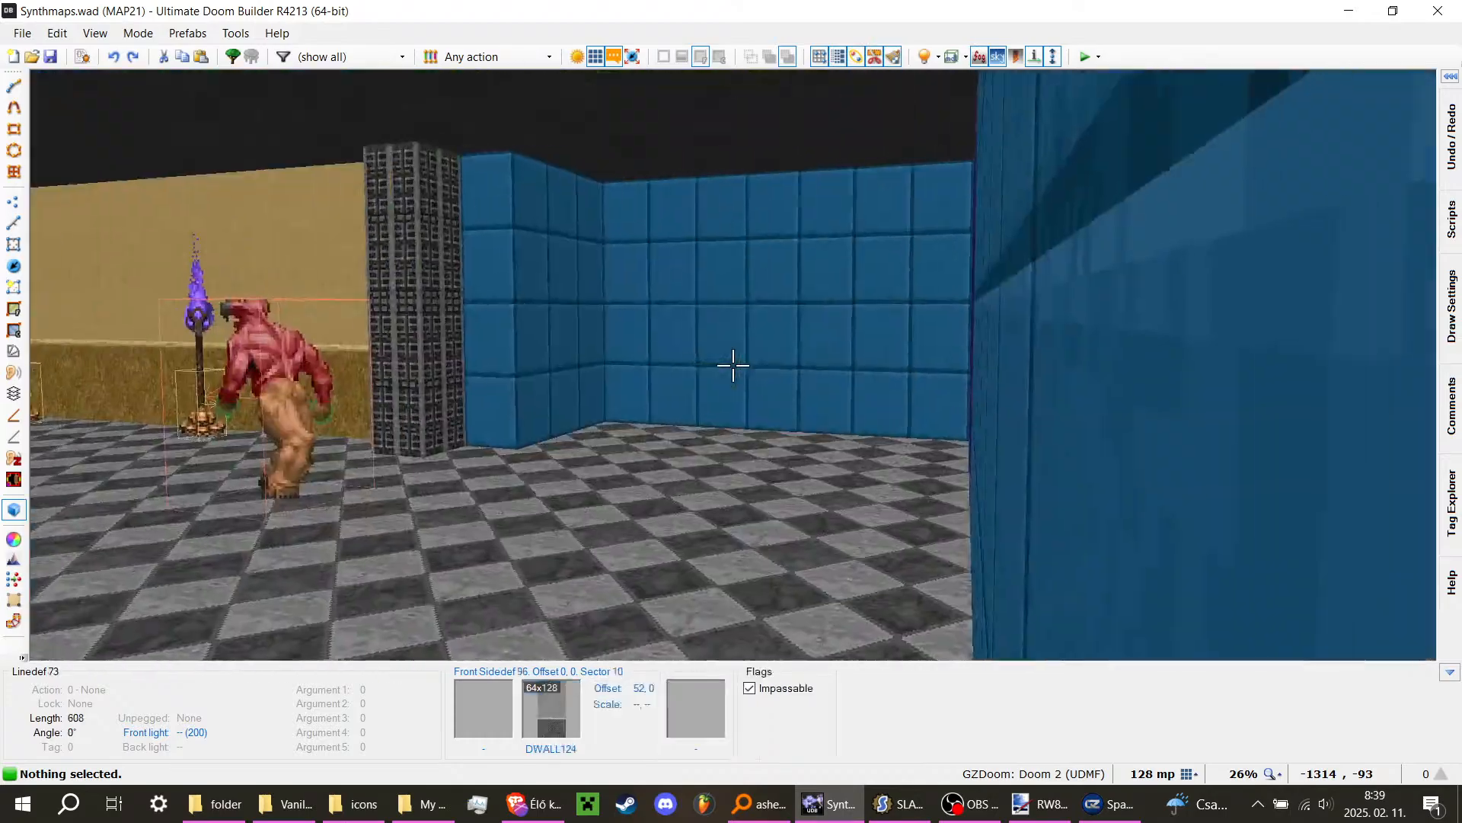
Step: Examine the Cacodemon alcove, the brown walls with the cyan light strip and the checkered torch hall in 3D
key("w")
key("d")
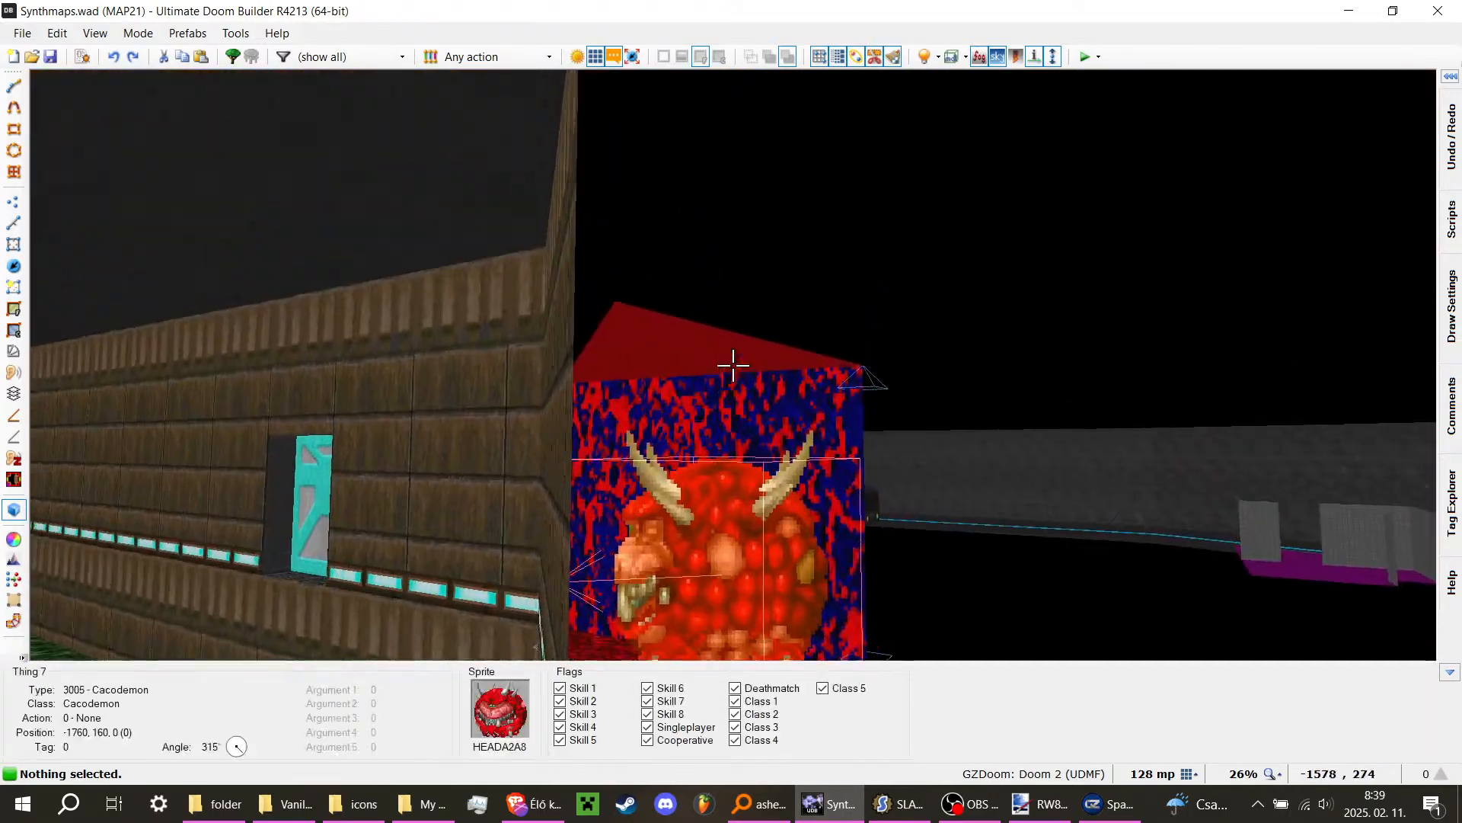
key("w")
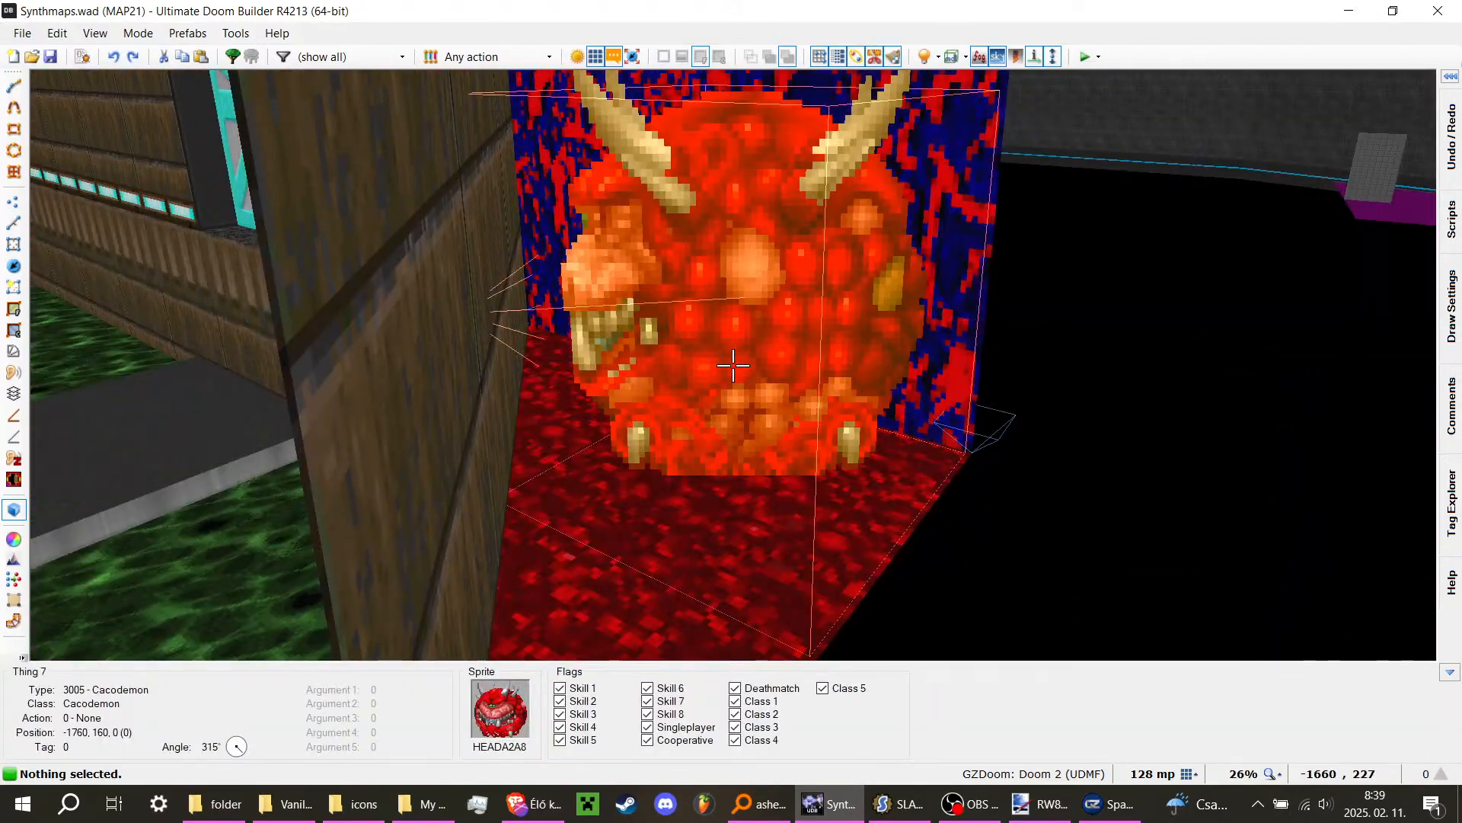
key("s")
key("w")
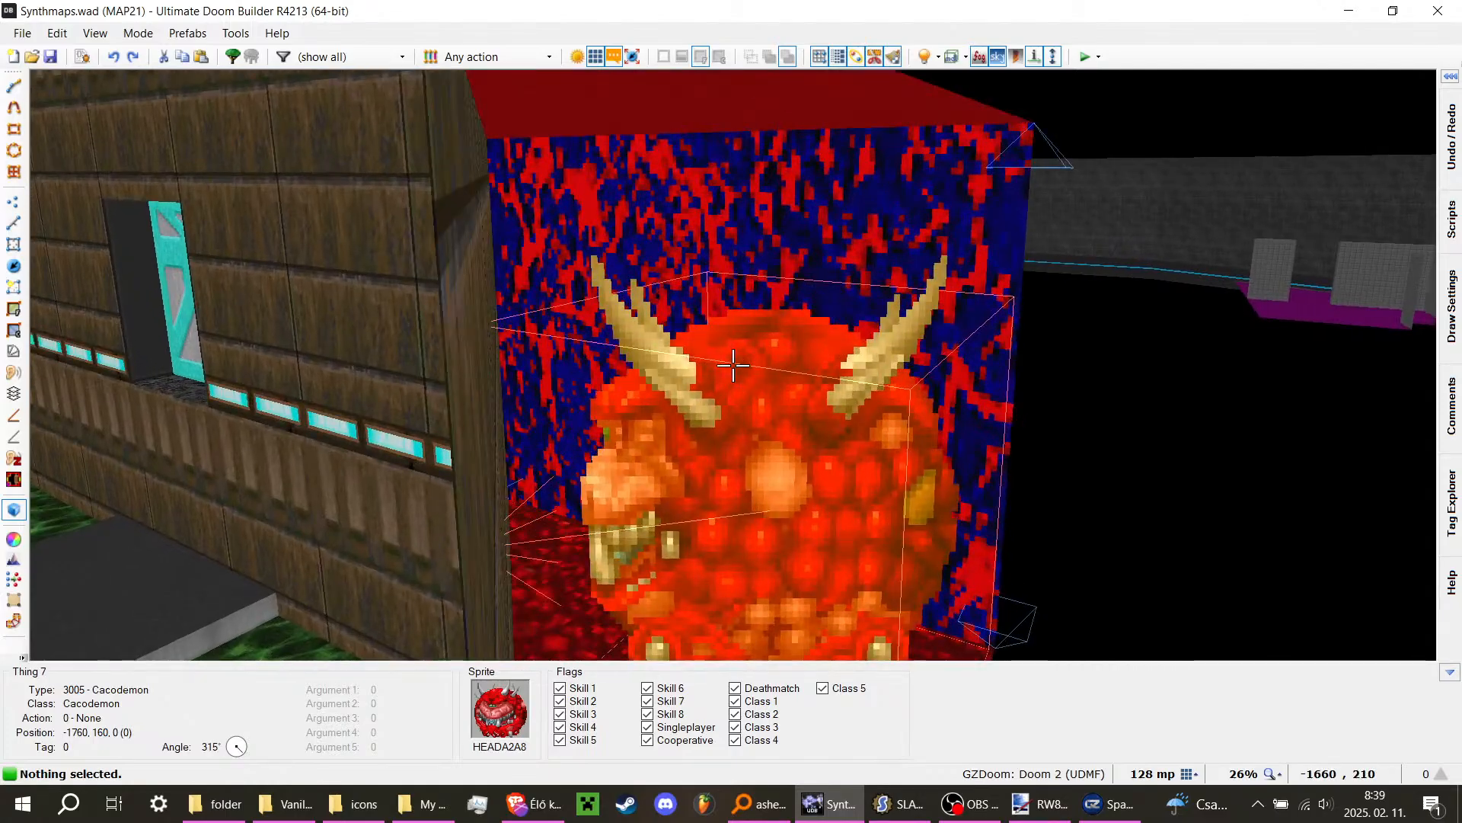
key("w")
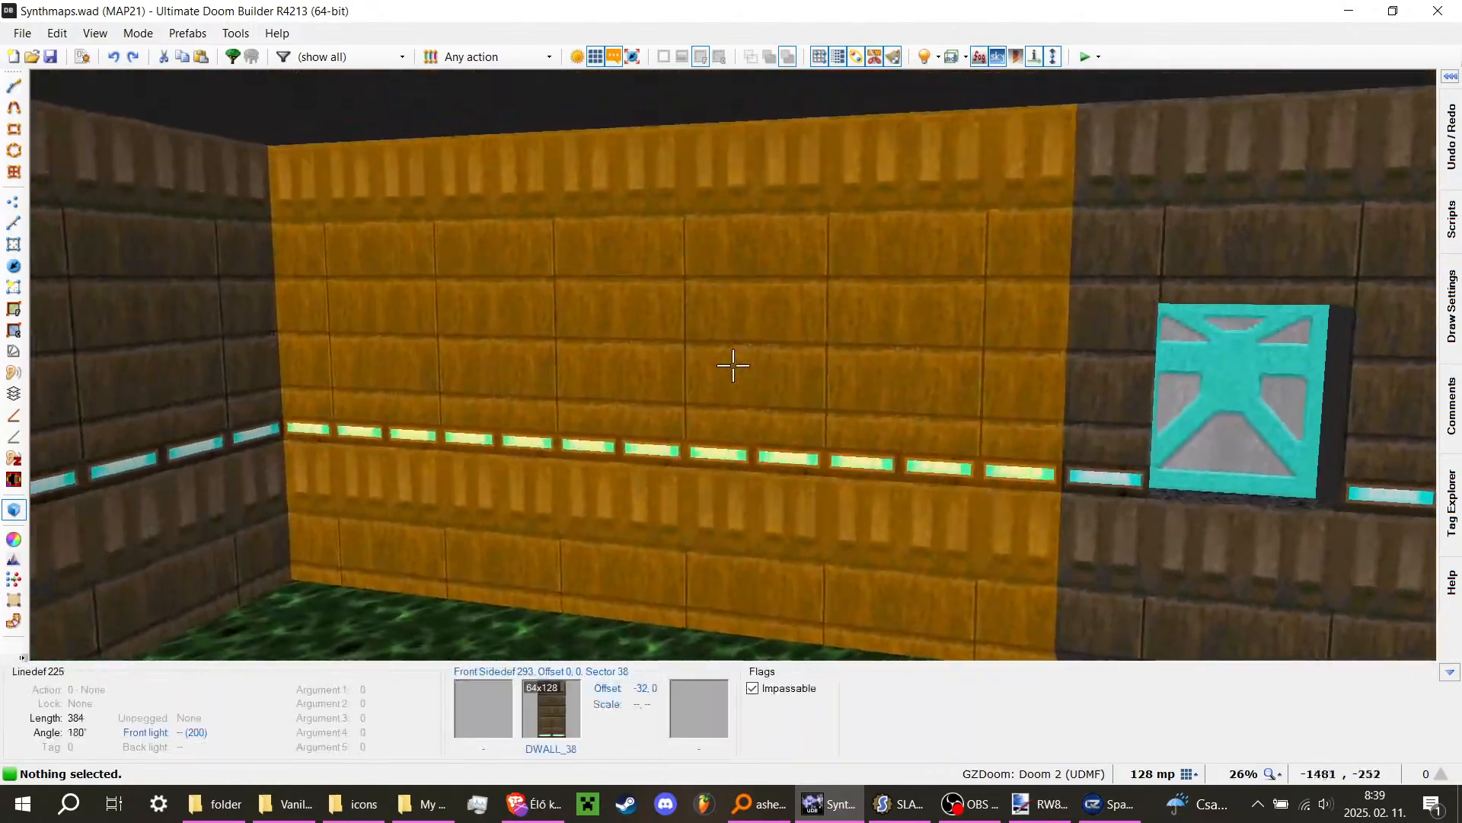
key("s")
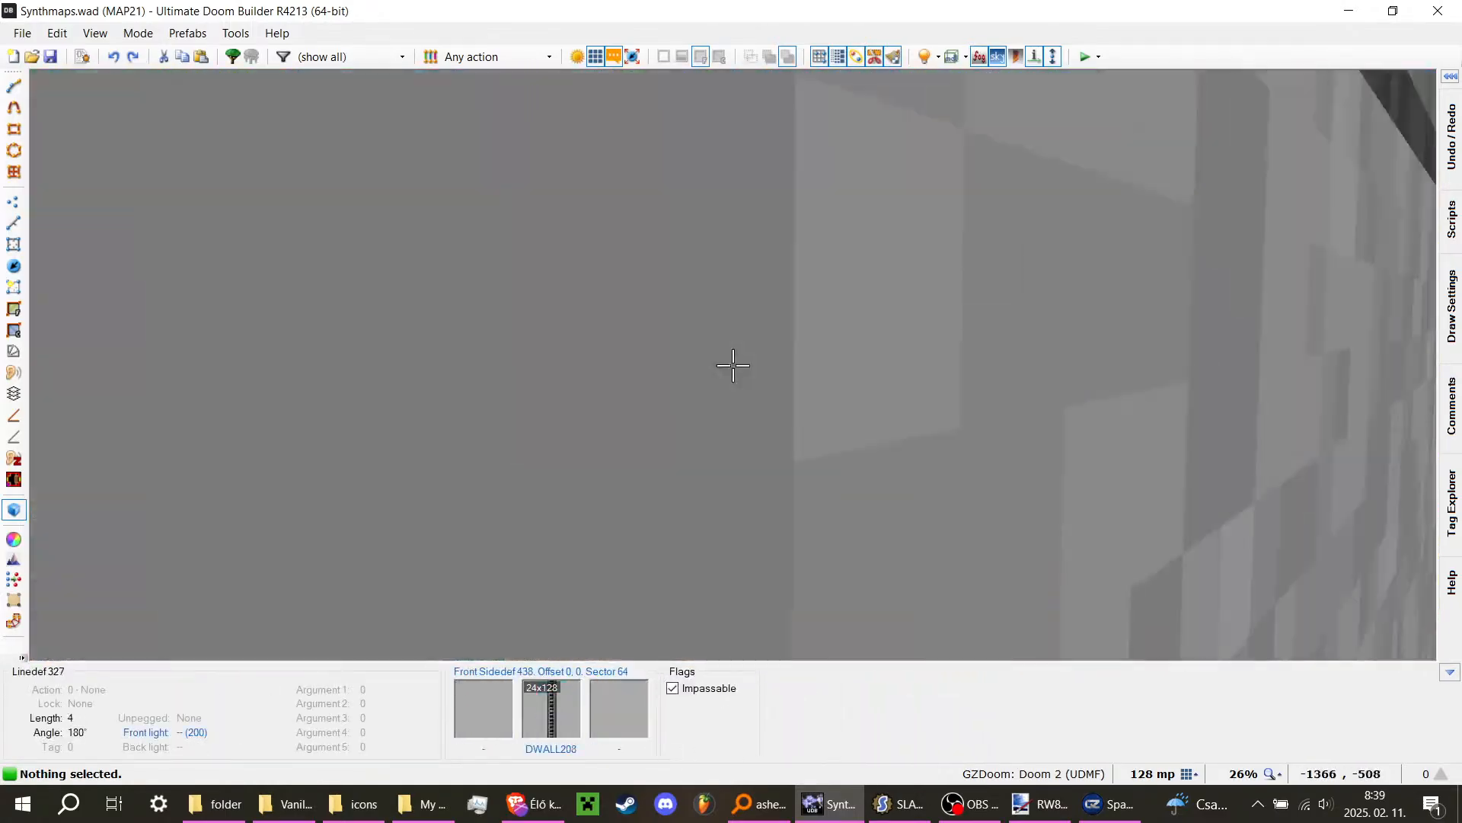
key("w")
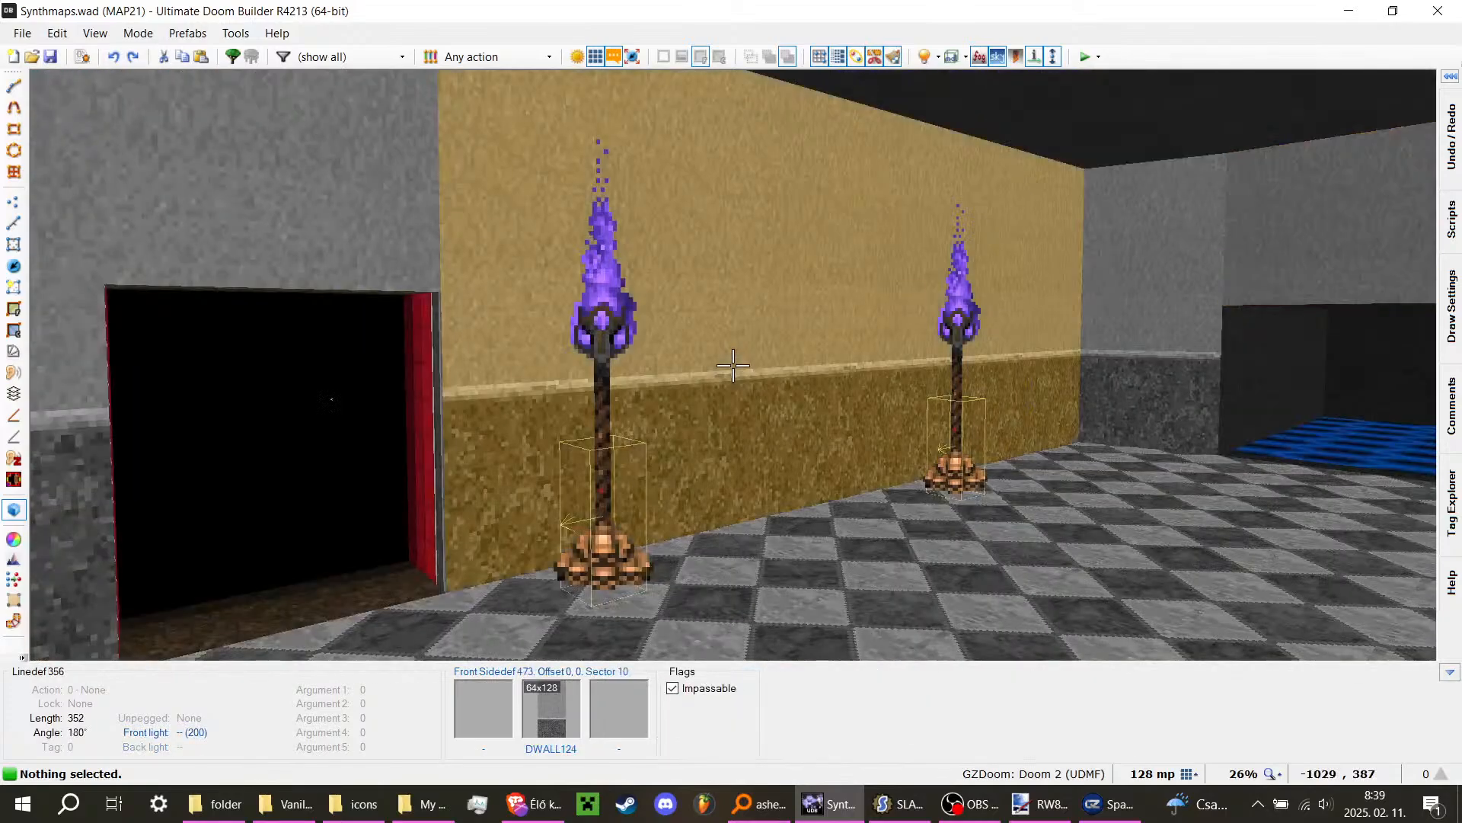
Step: Reload MAP21's resources by accepting the existing map options, and check the textures in the checkered torch hall
key("F2")
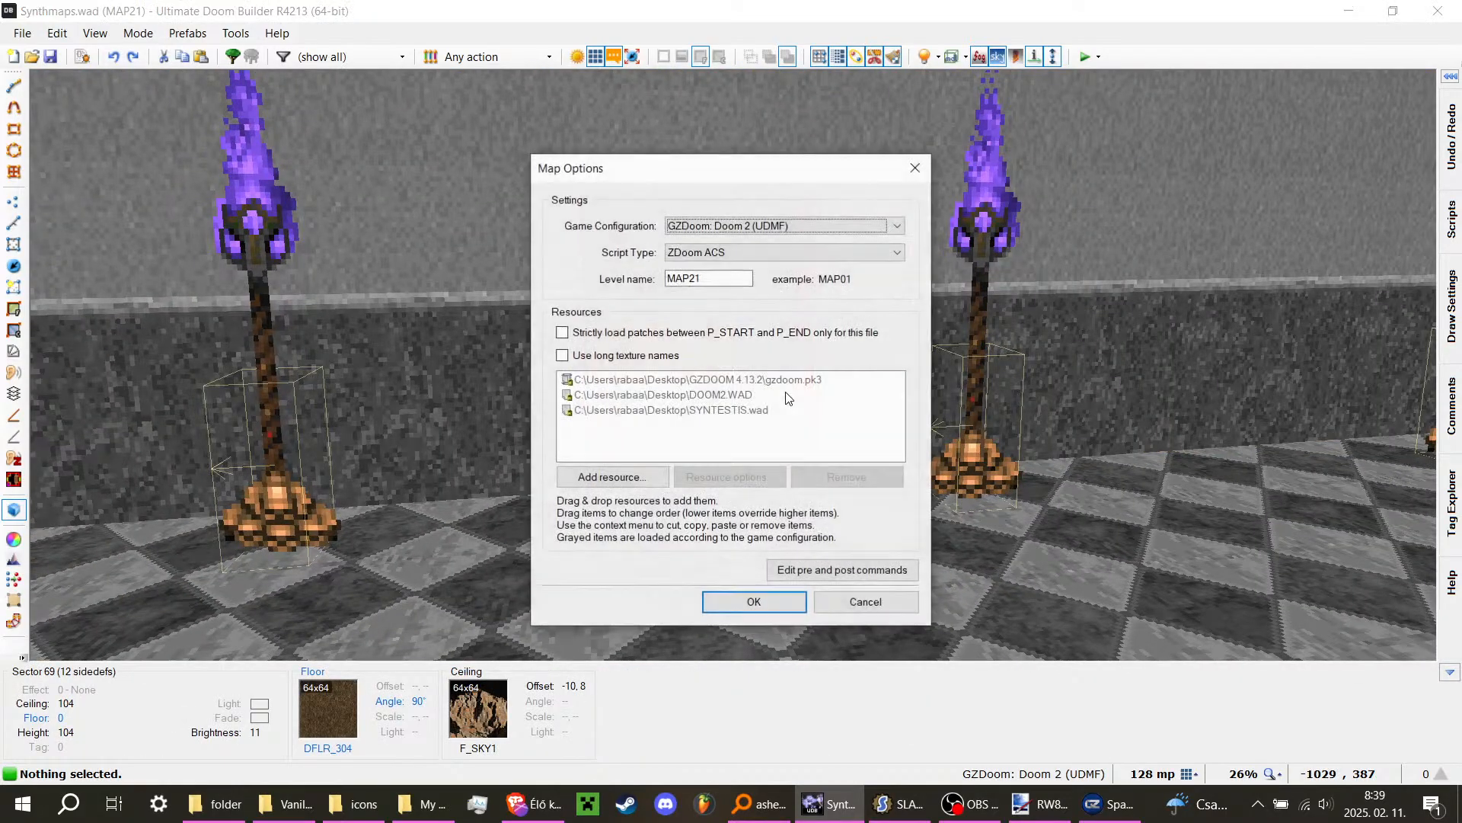
left_click(782, 600)
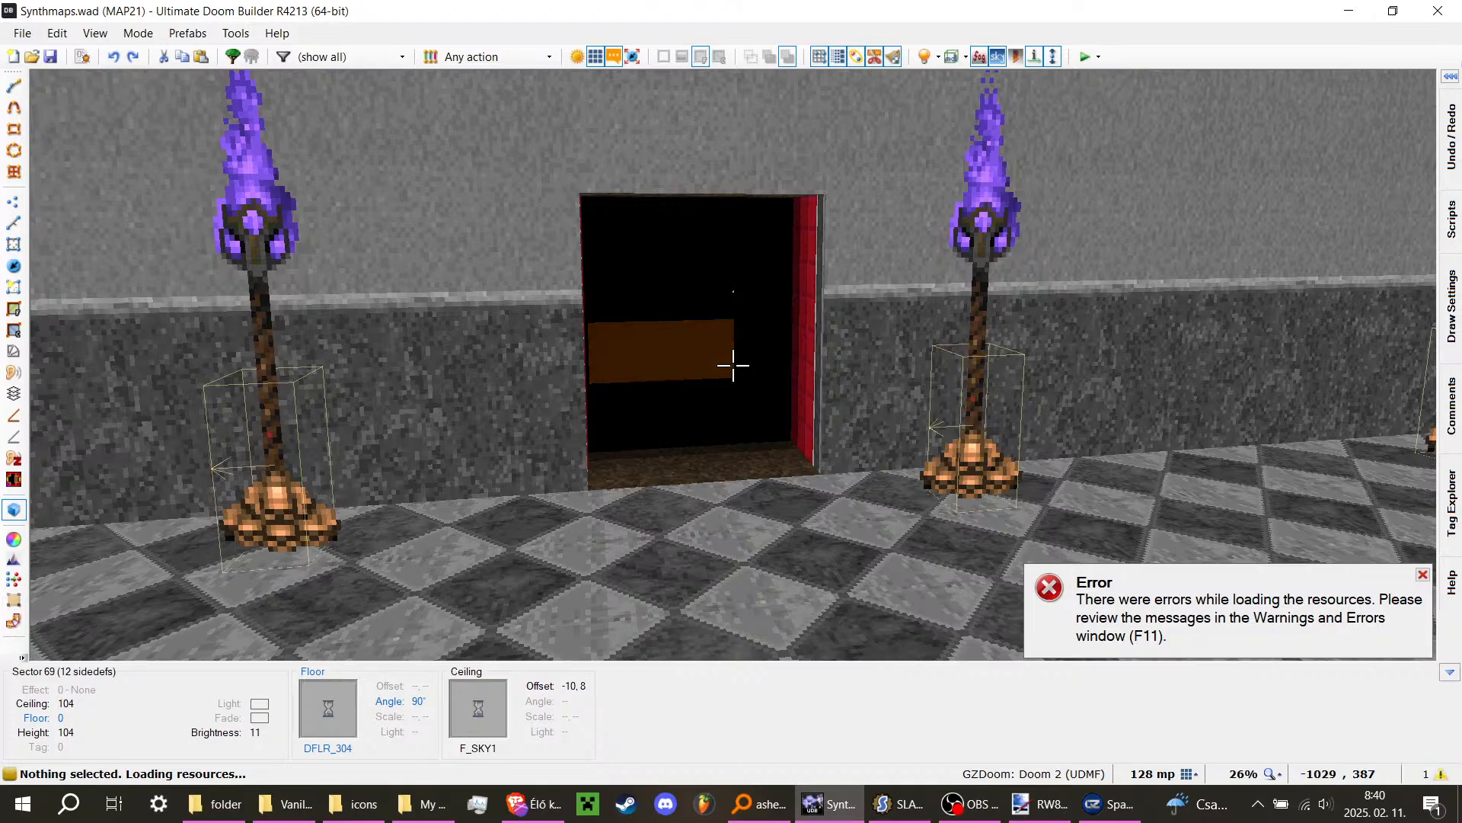
key("s")
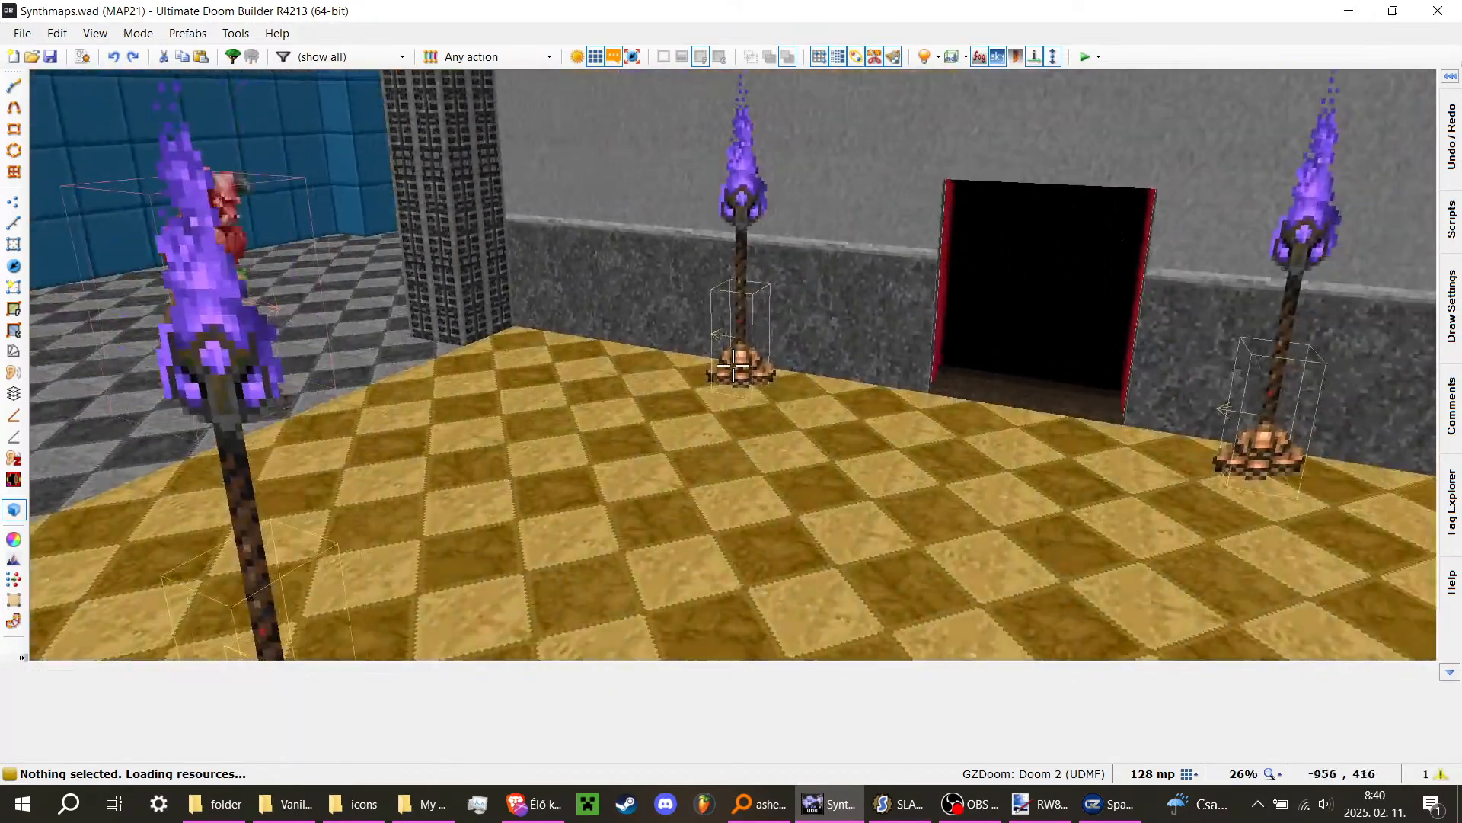
key("w")
key("w")
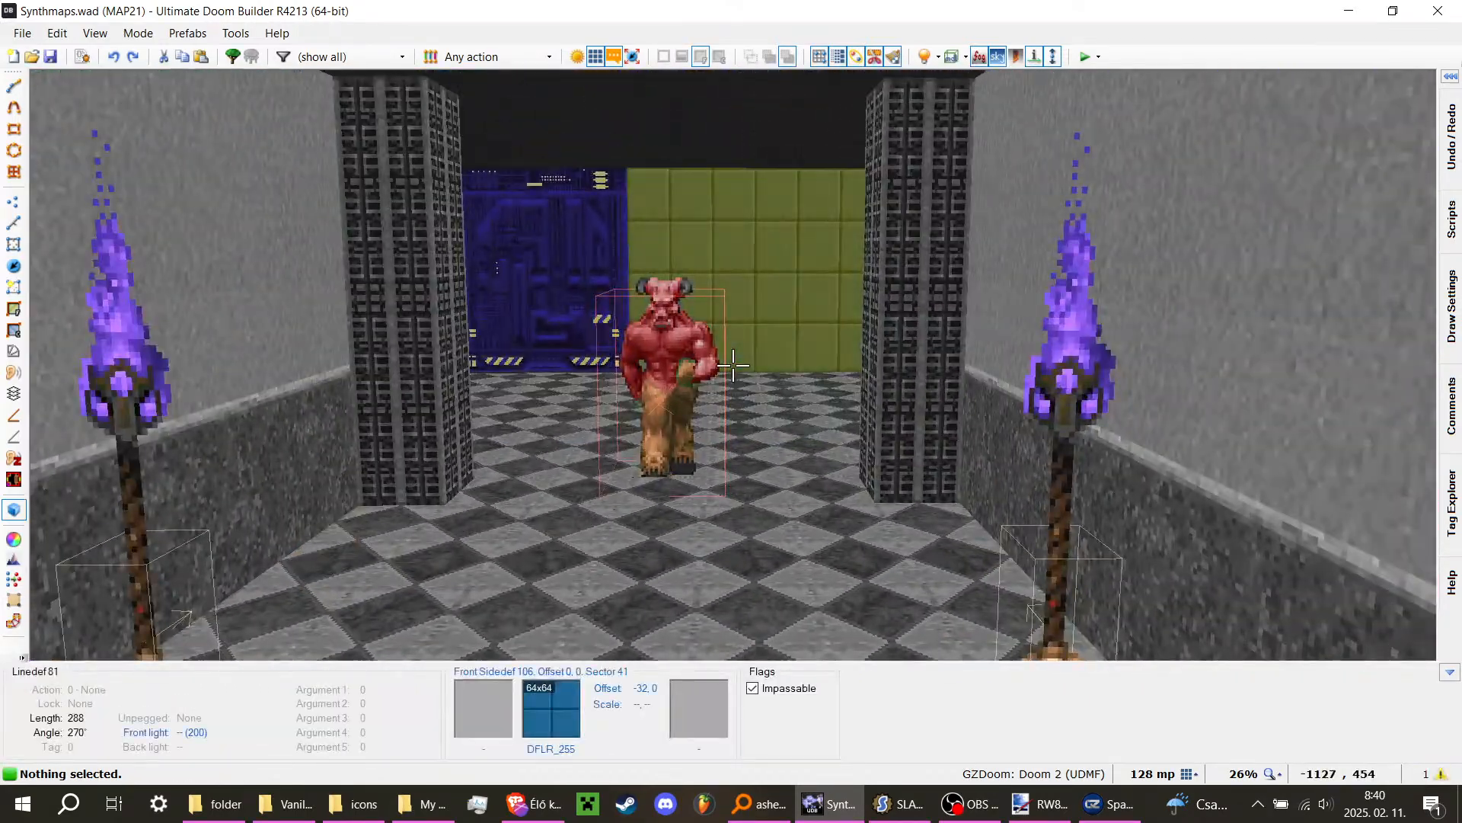
Step: Leave the 3D view, clear the resource loading entry from the errors and warnings list, and close the list
key("F2")
key("Escape")
key("q")
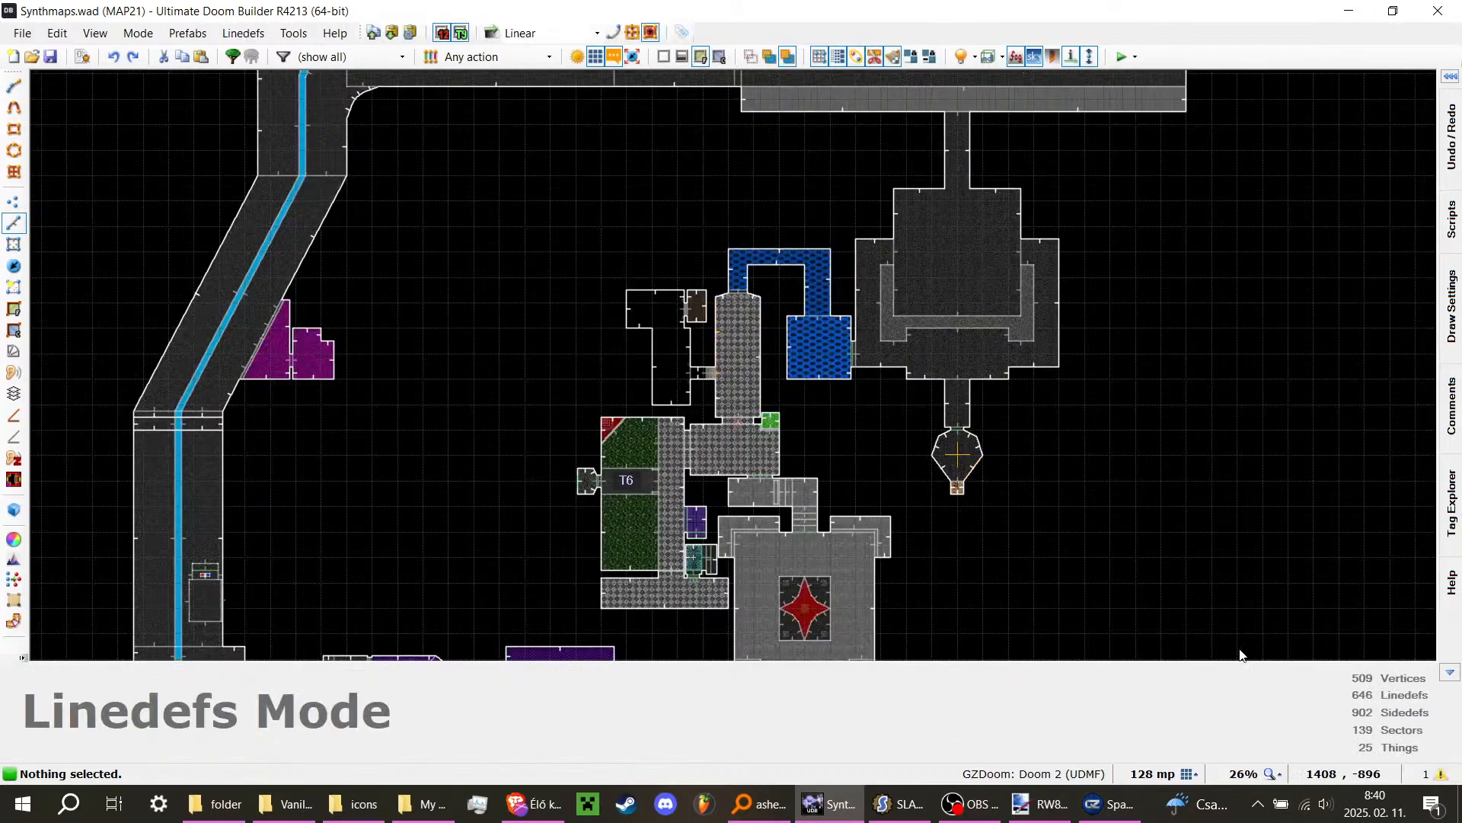
left_click(1423, 773)
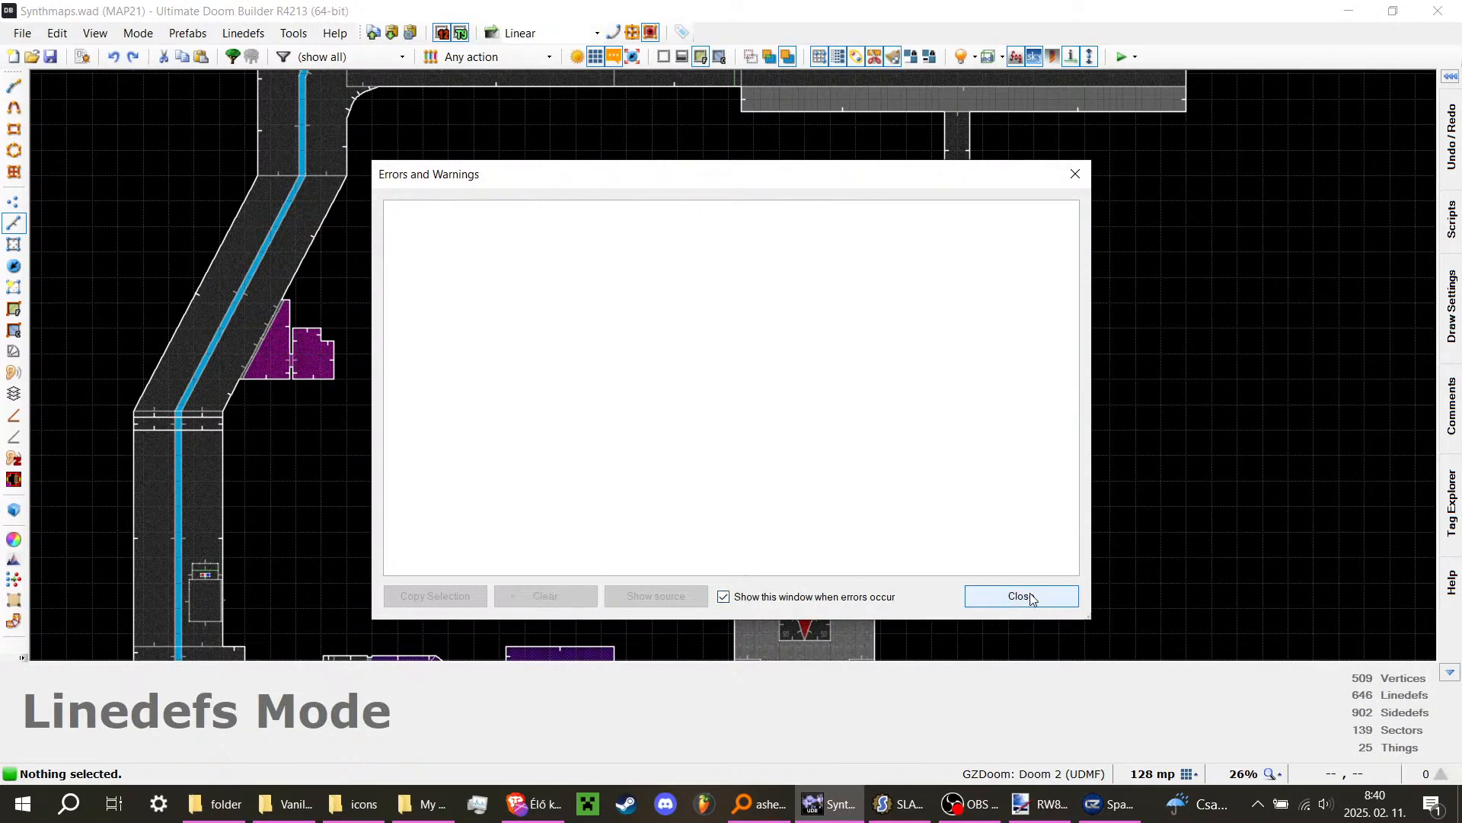
left_click(1021, 595)
Step: Examine the pink hexagon-walled room, the outer areas and the checkered torch hall in 3D
key("q")
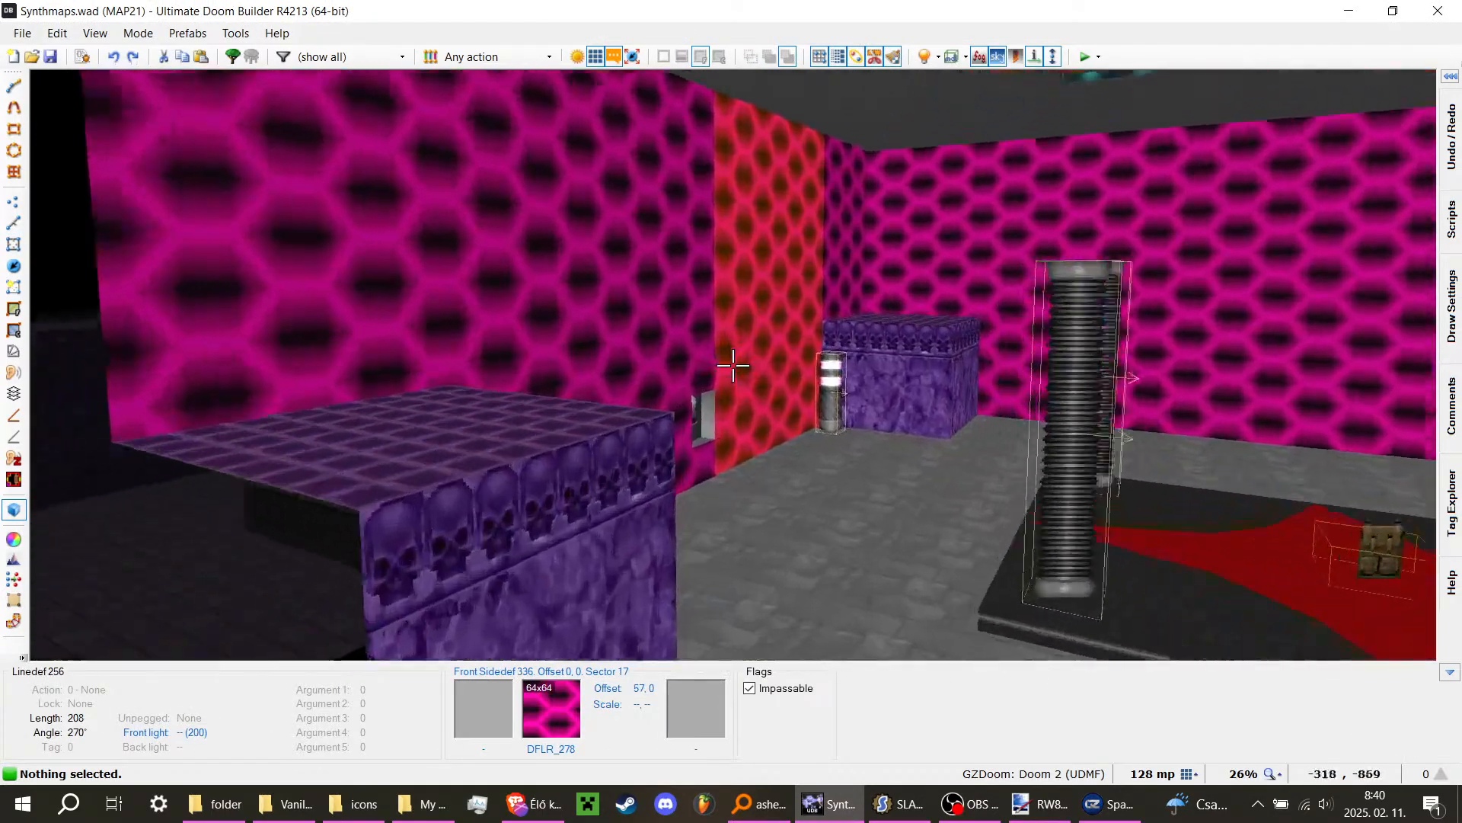
key("w")
key("w")
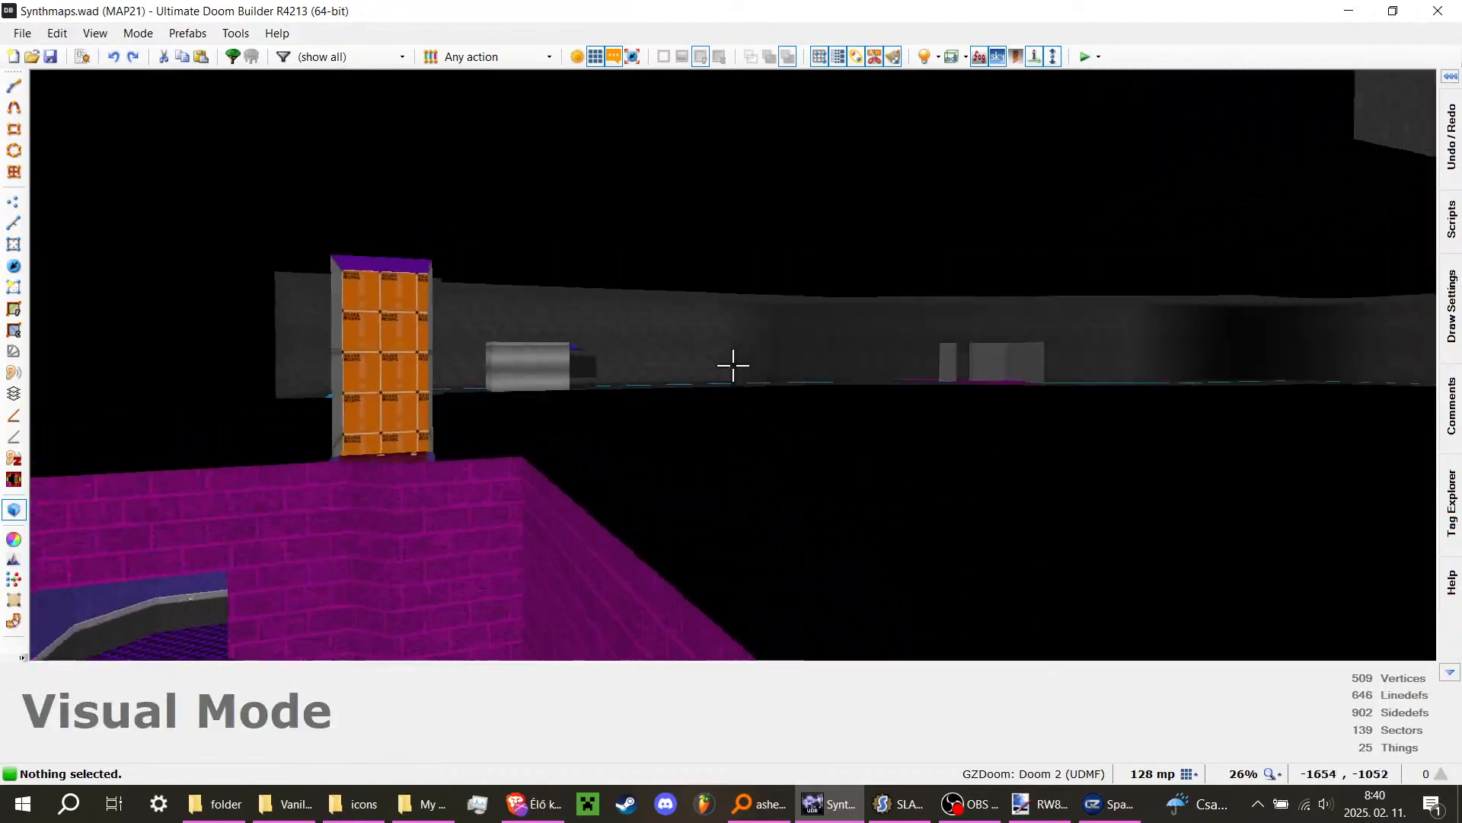
key("w")
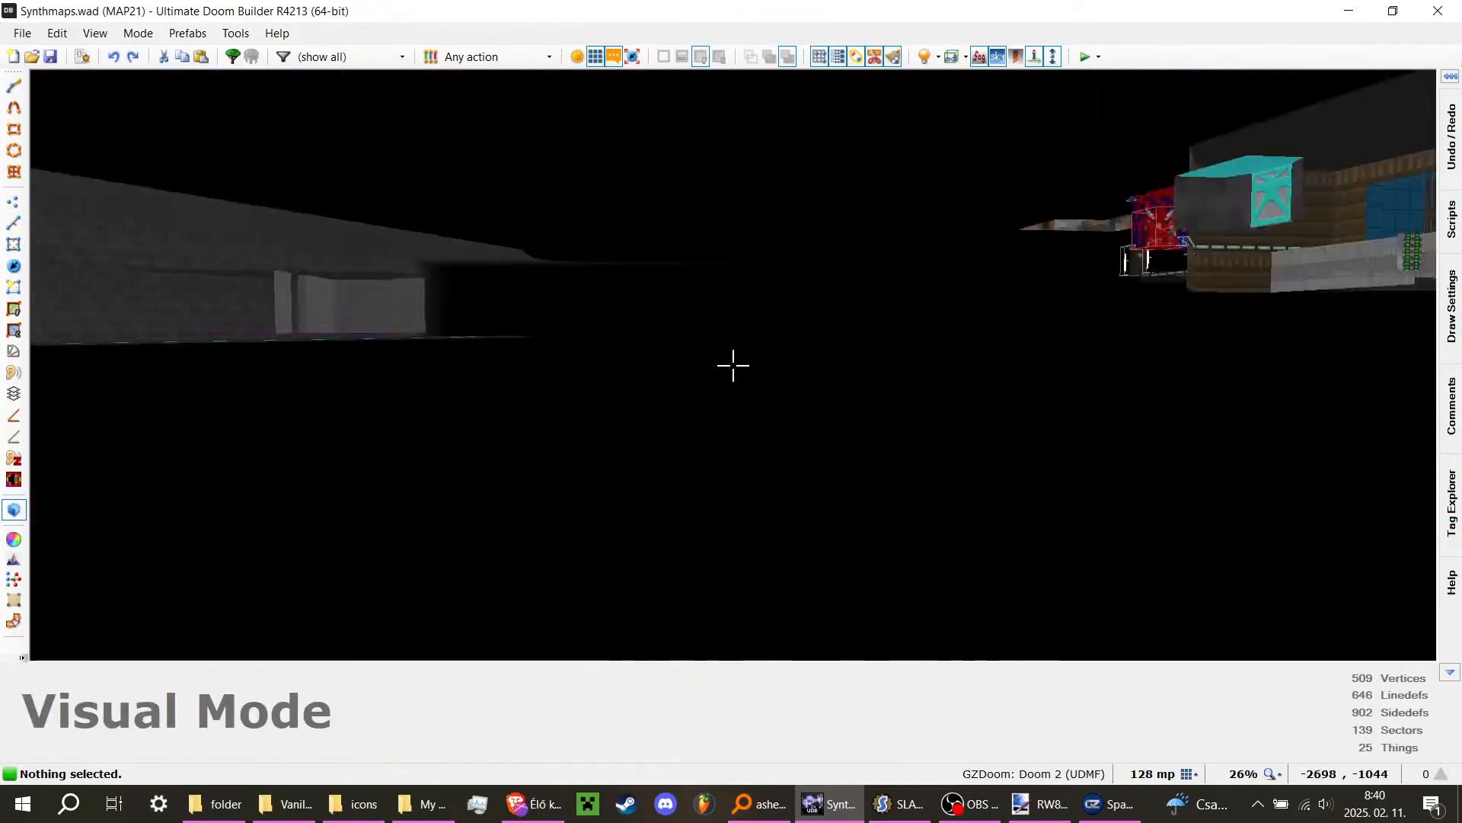
key("w")
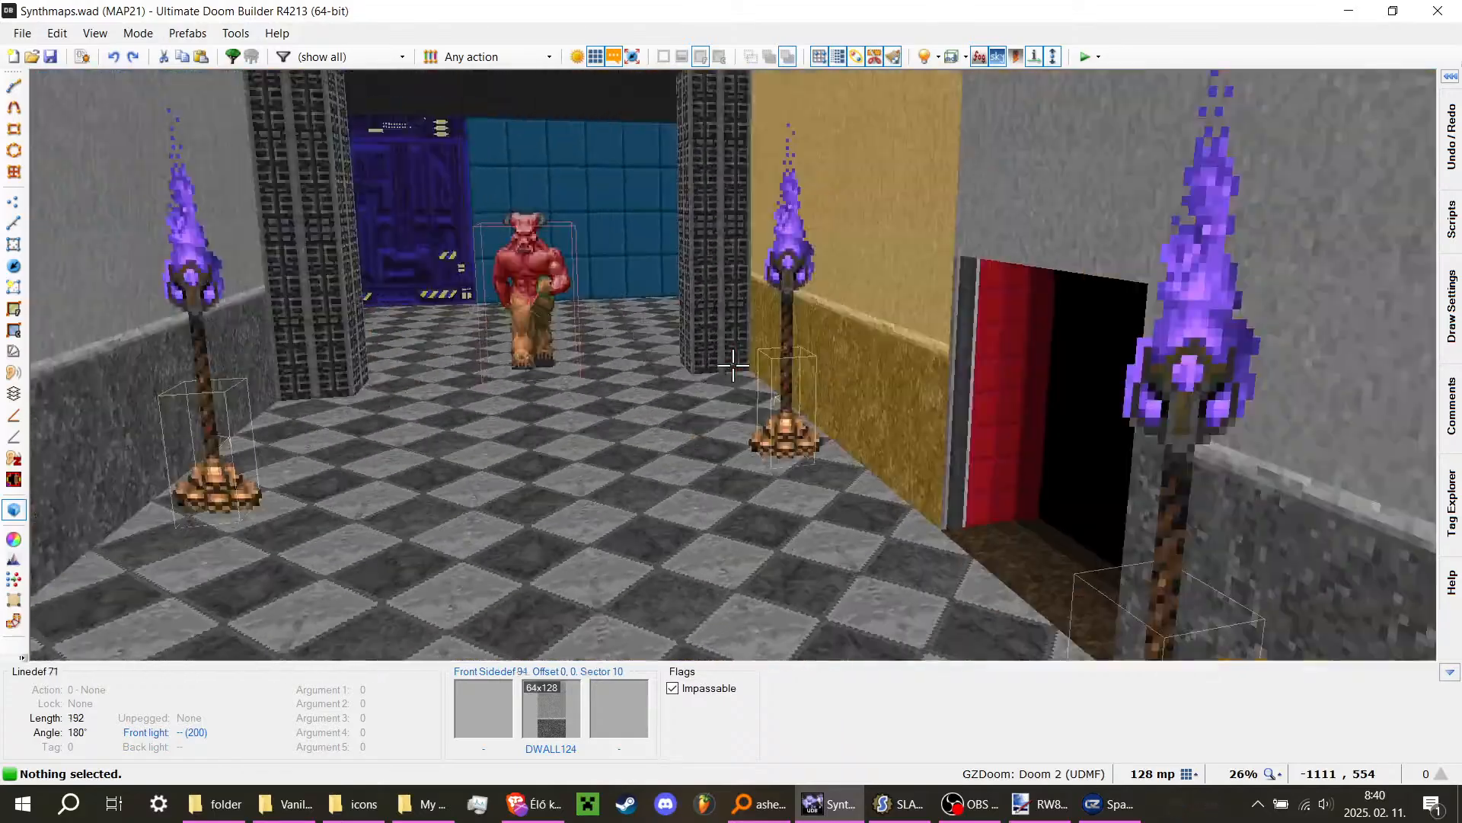
key("w")
key("w")
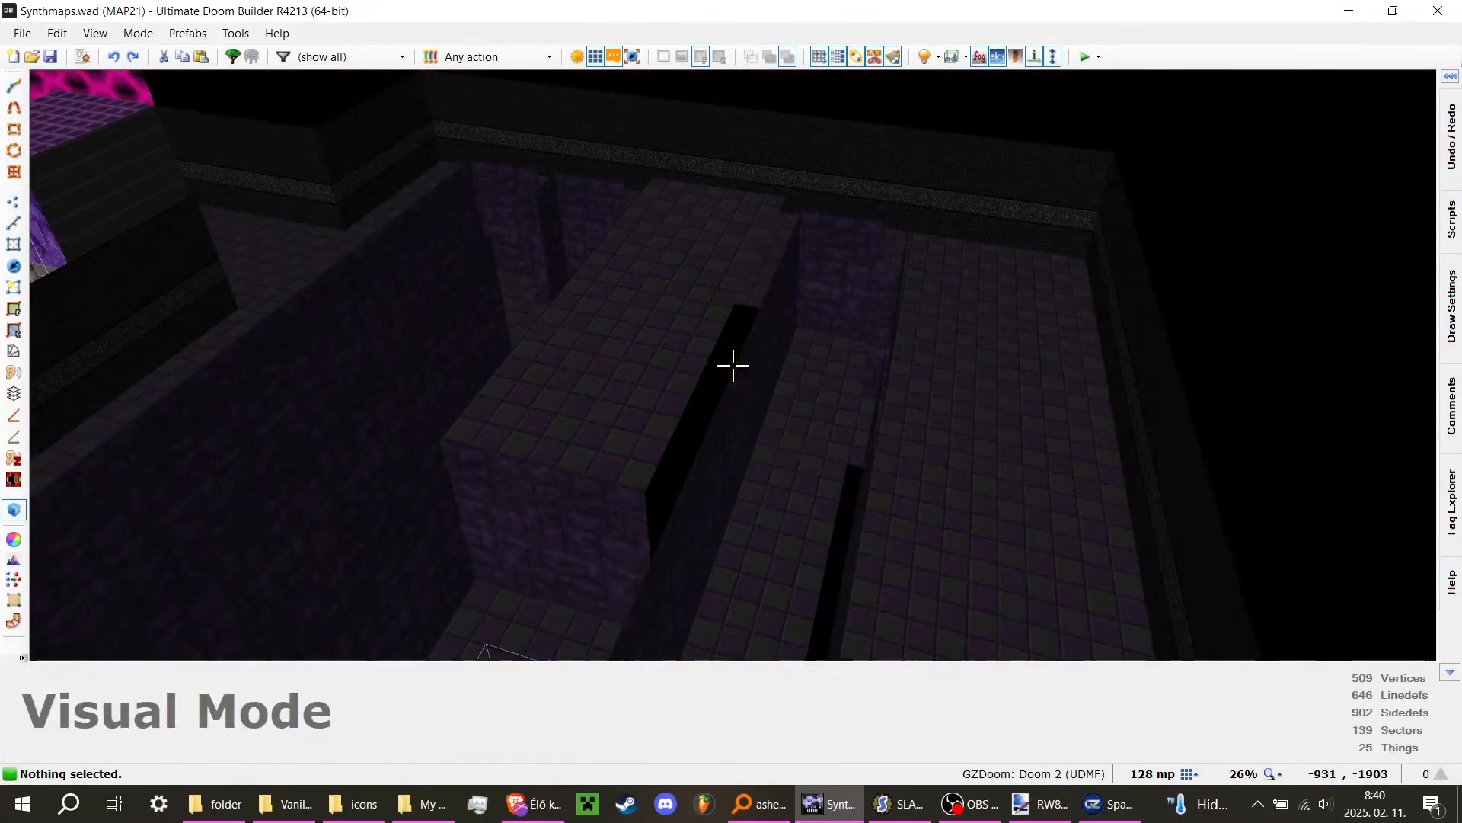
Step: Examine the dark purple-tiled area and its dividing walls beside the pink hexagon-walled room
key("w")
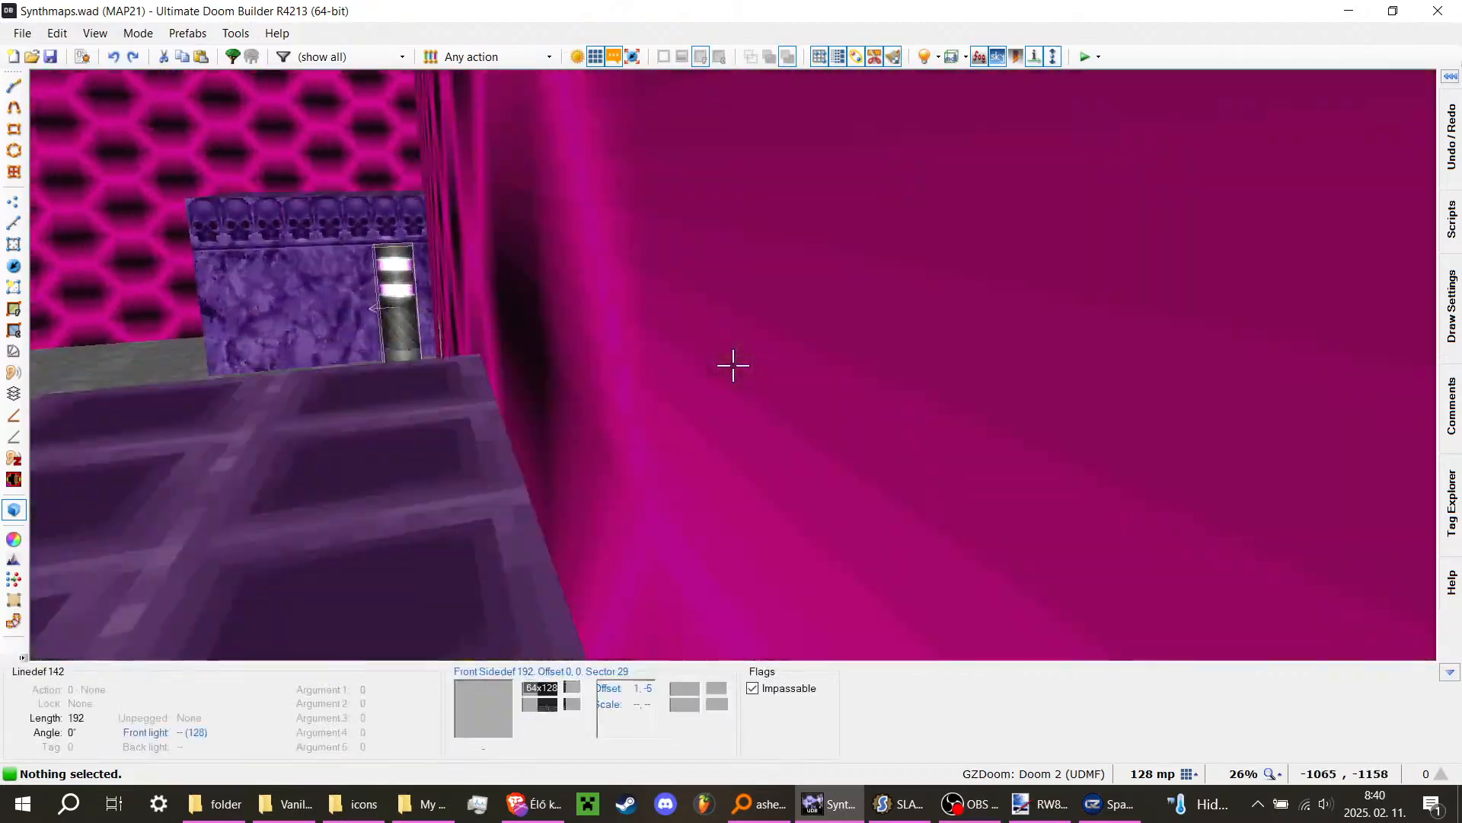
key("w")
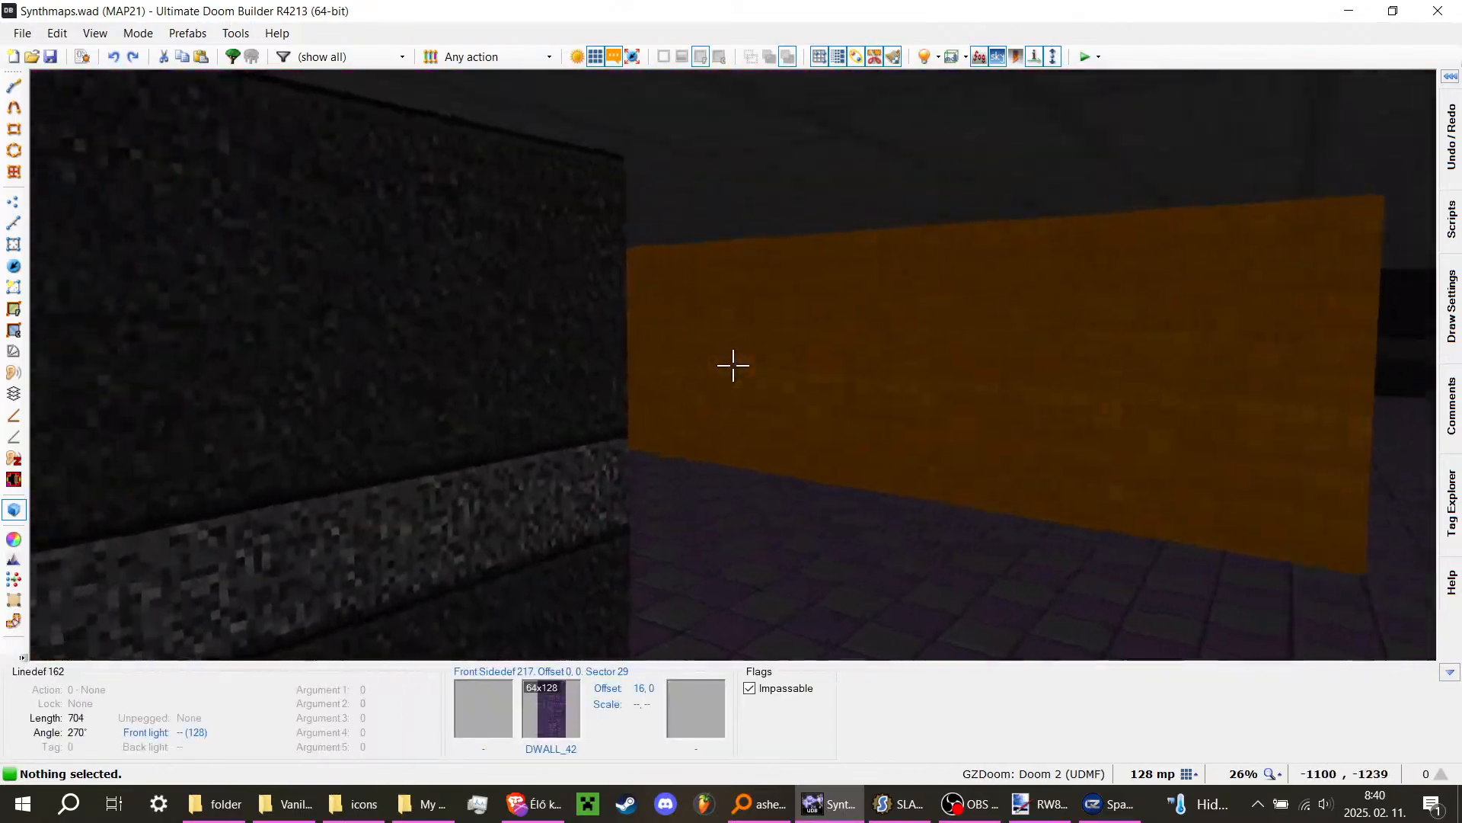
key("w")
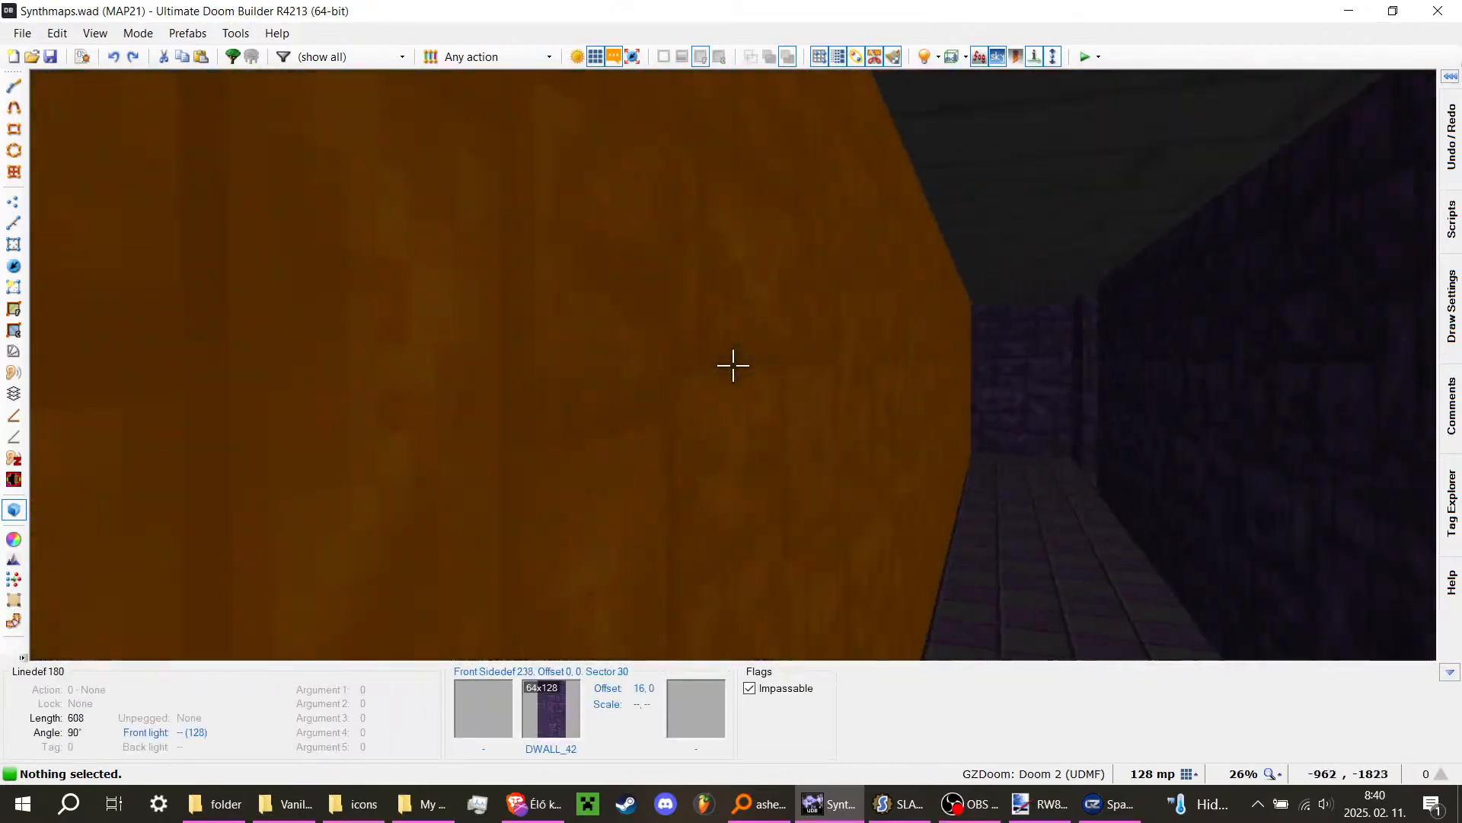
key("w")
key("s")
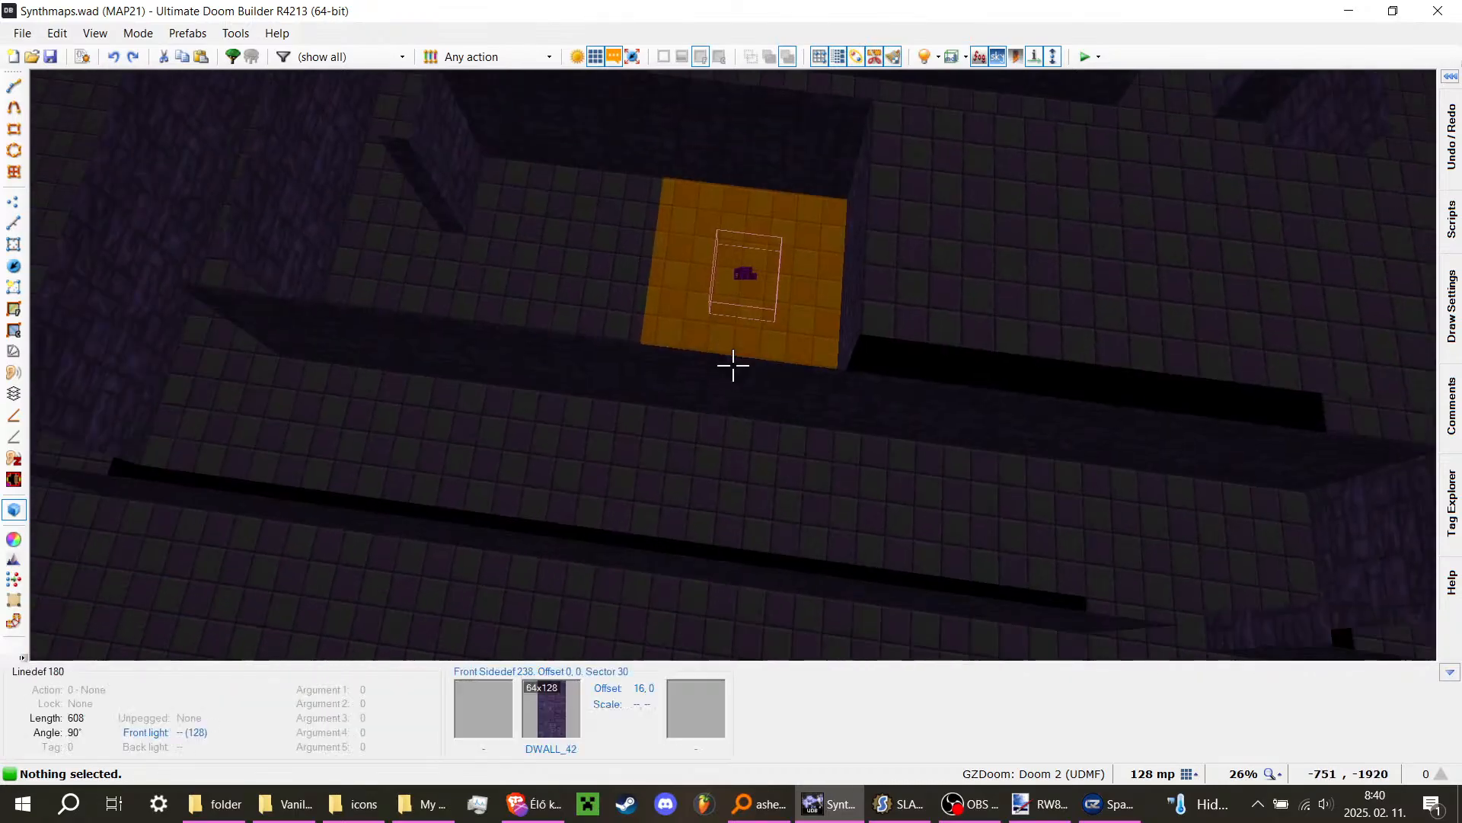
Step: Leave the 3D view, switch to the running Ultimate Doom game, and quit it
key("q")
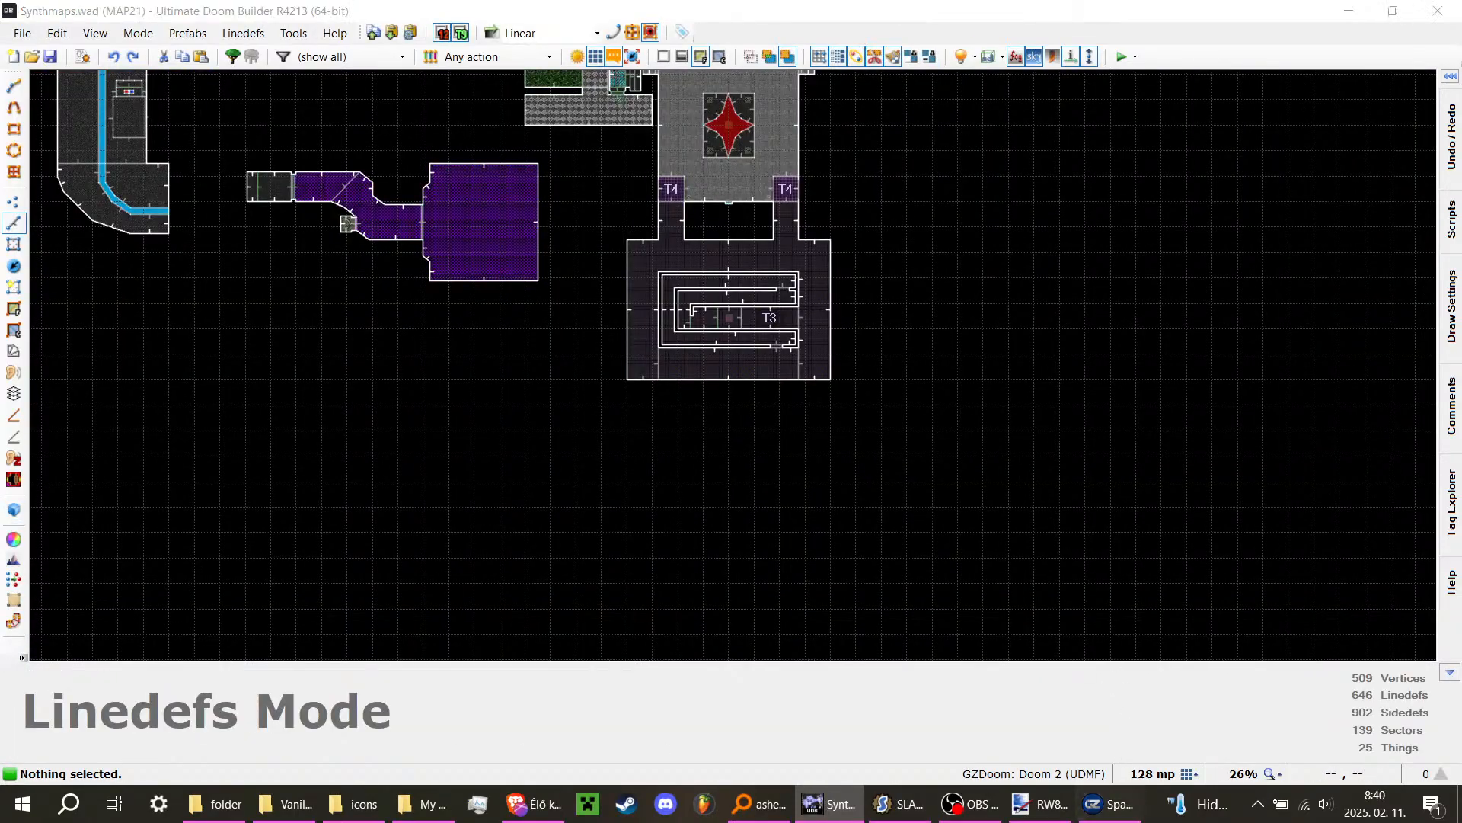
left_click(1108, 805)
key("Up")
key("Return")
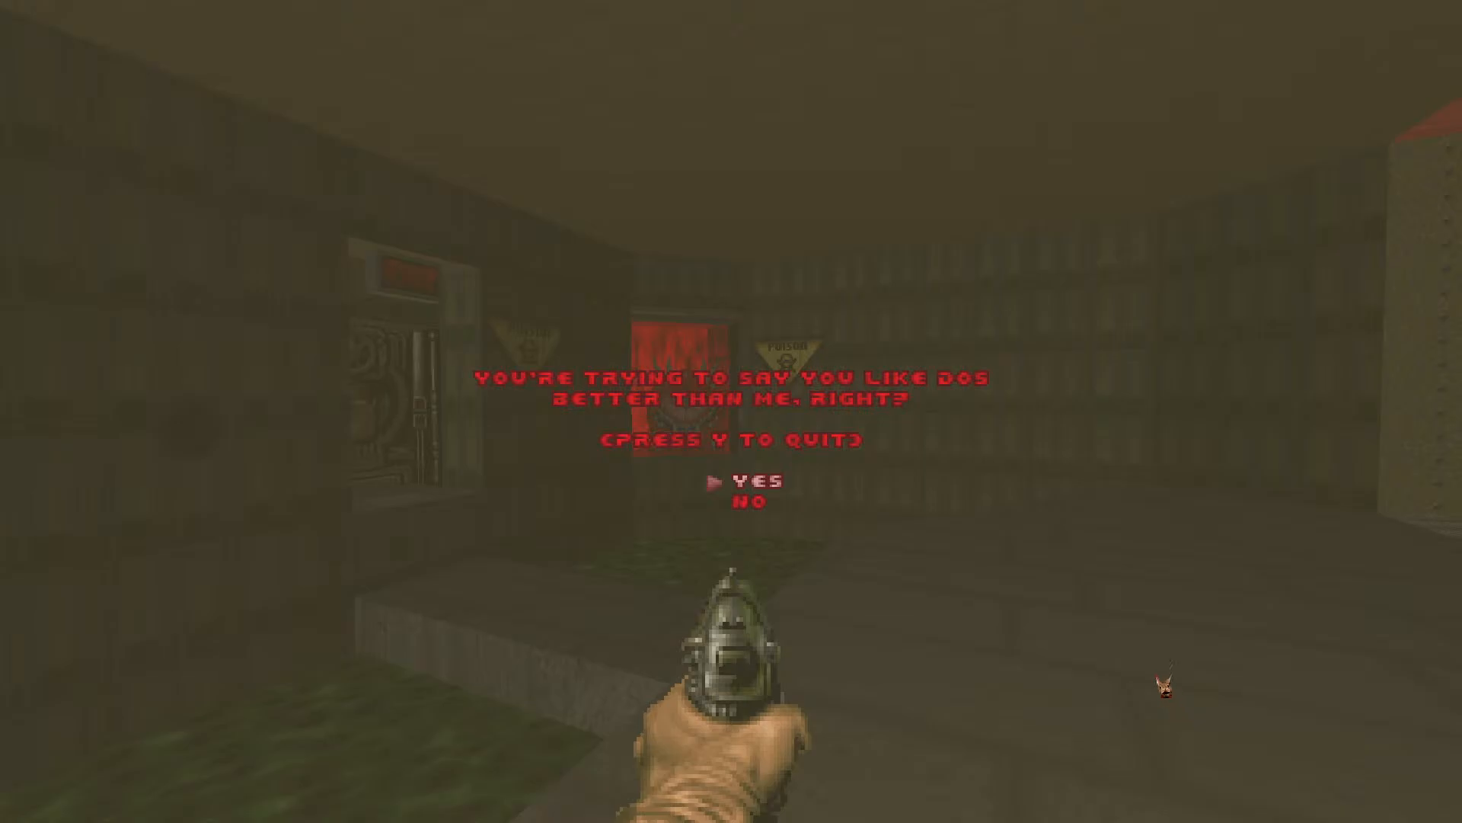
key("Return")
key("Return")
left_click(1461, 822)
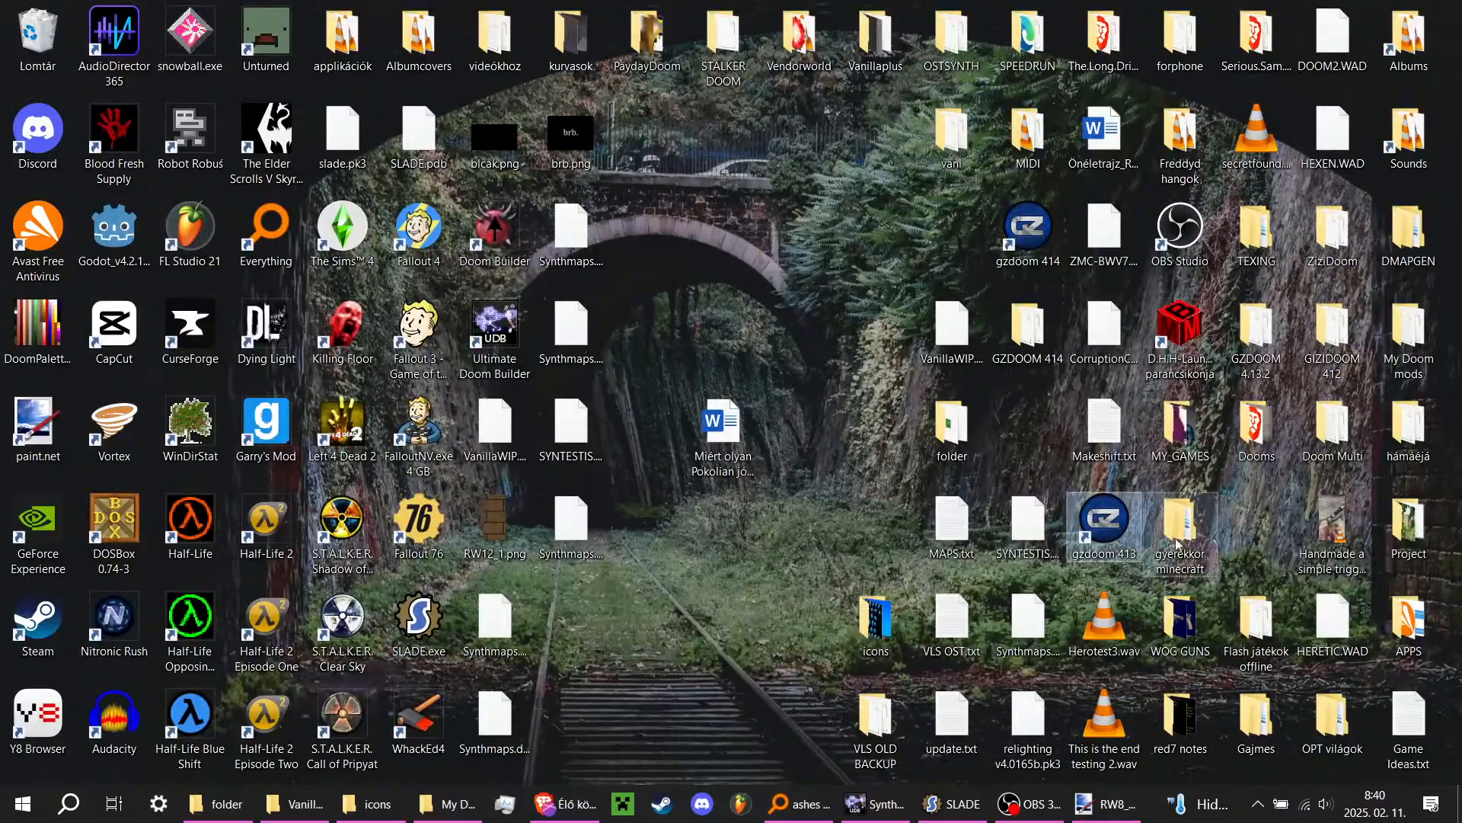
Step: Launch GZDoom 4.13 with Heretic: Shadow of the Serpent Riders and load map E2M9 through the console
double_click(1116, 518)
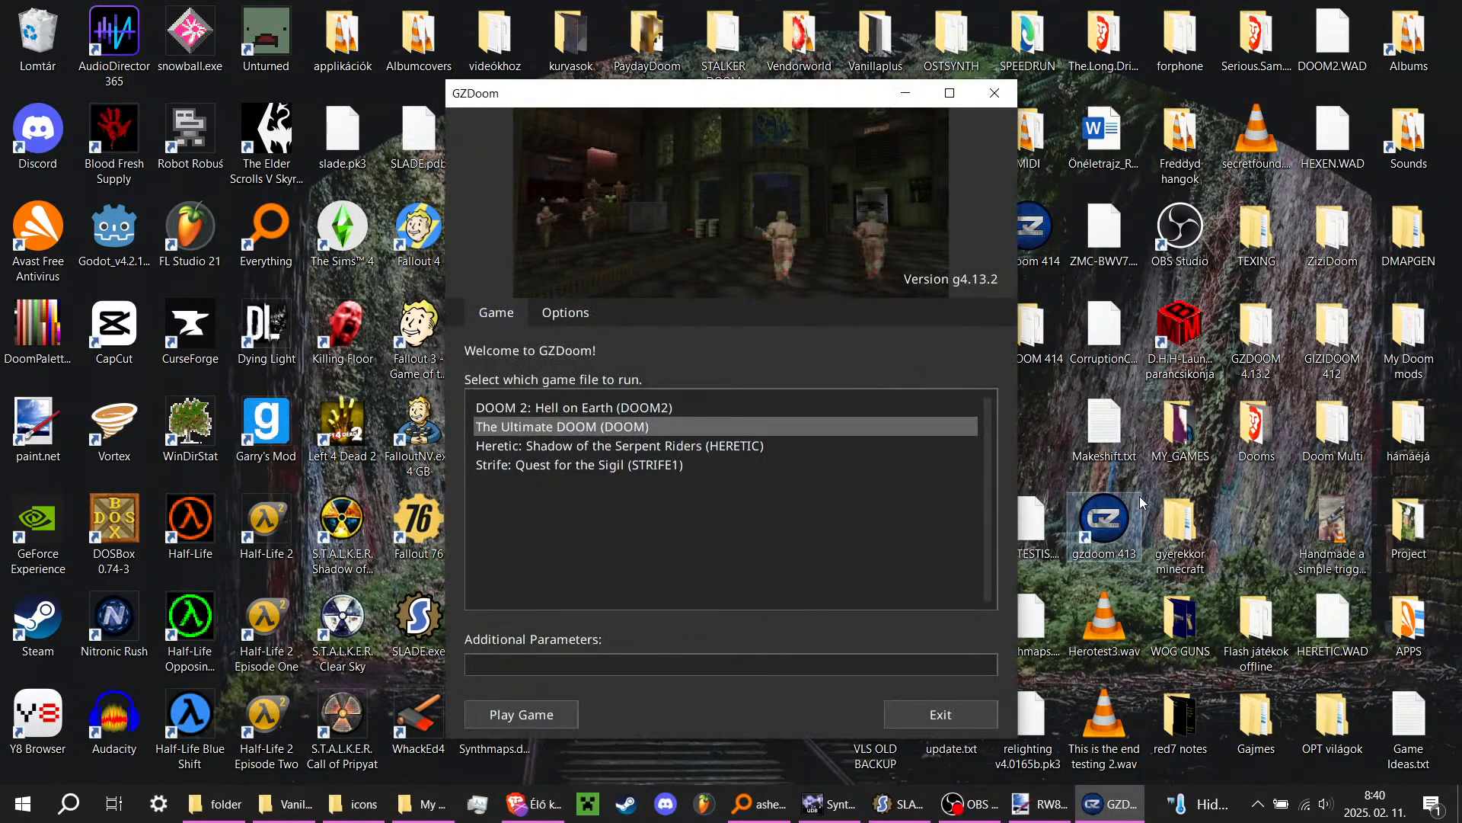
key("Down")
key("Return")
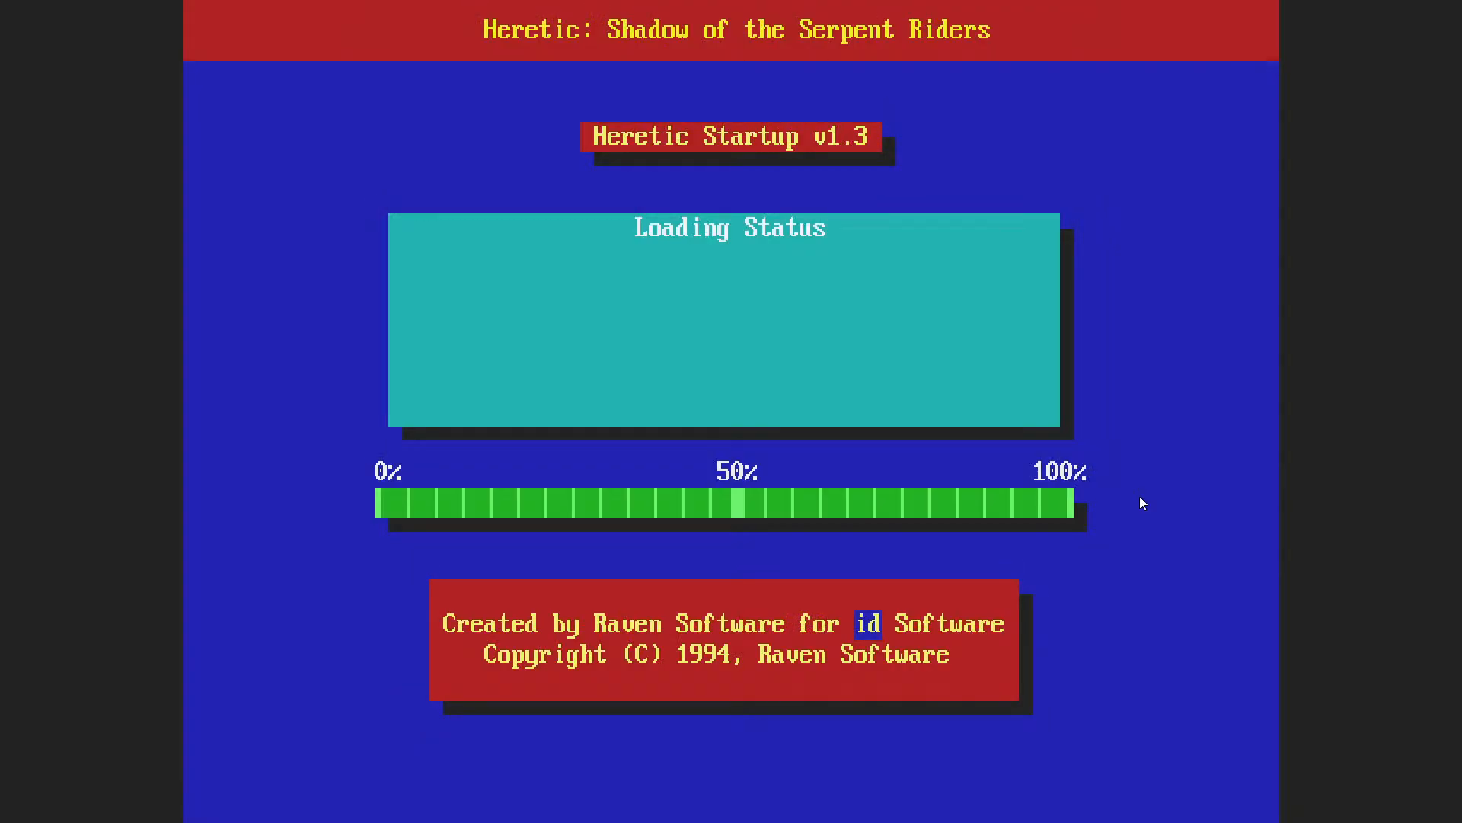
key("grave")
type("map e2")
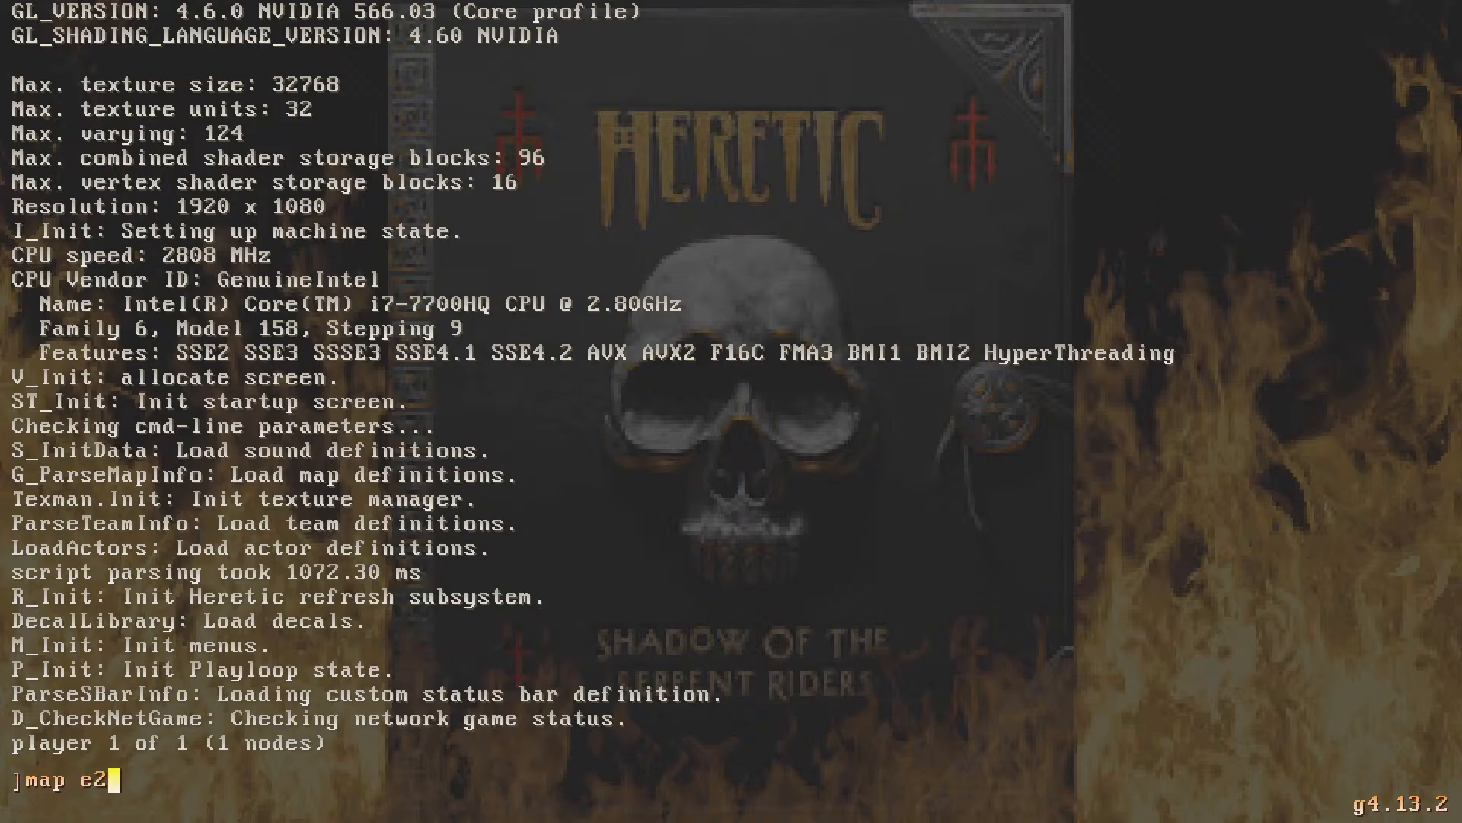
type("m9")
key("Return")
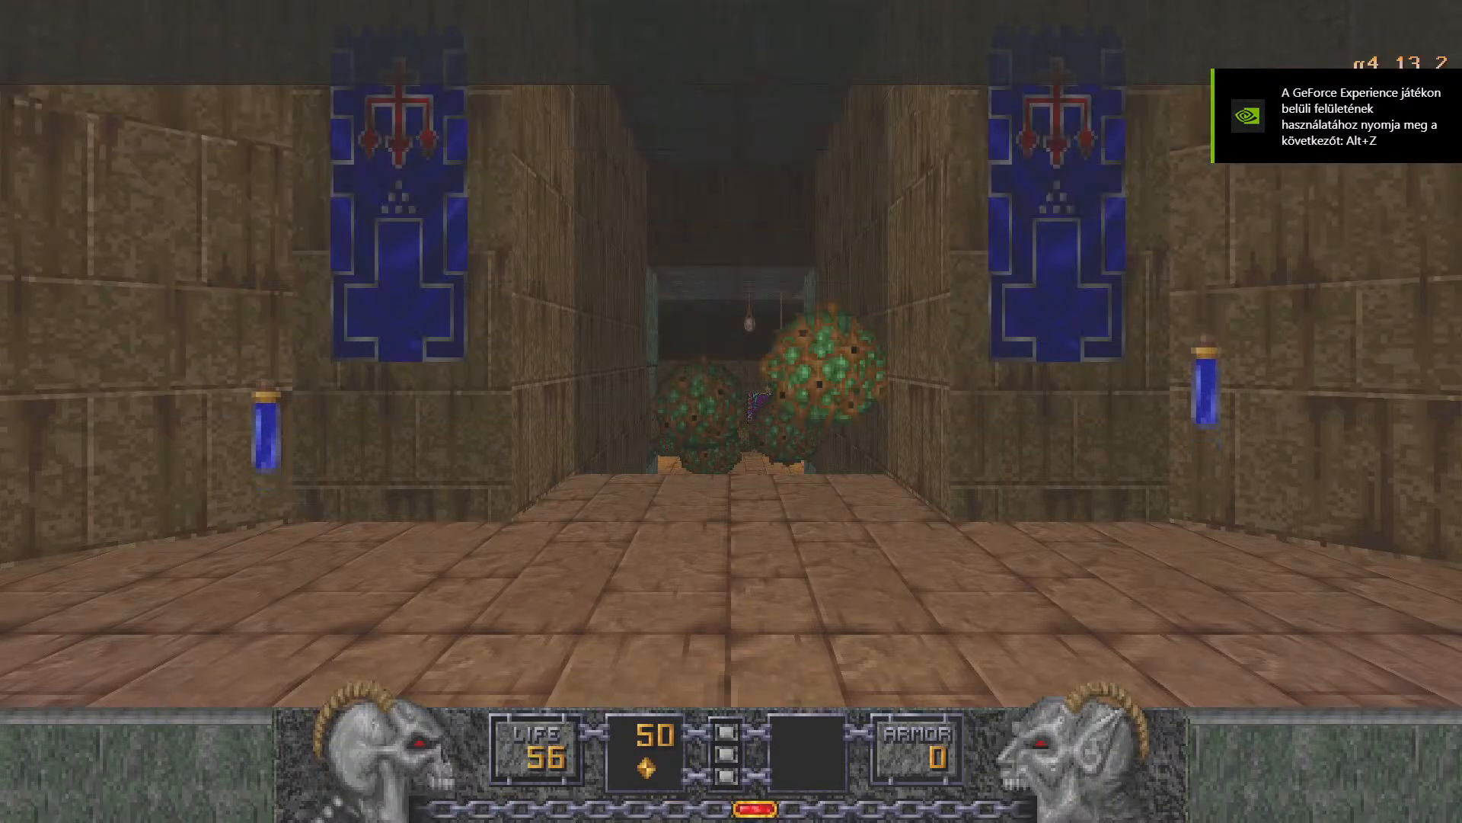
Step: Enable noclip through the console and examine E2M9's entrance passage, pod-filled hall and stained-glass windows
key("grave")
type("noclip")
key("Return")
key("grave")
key("w")
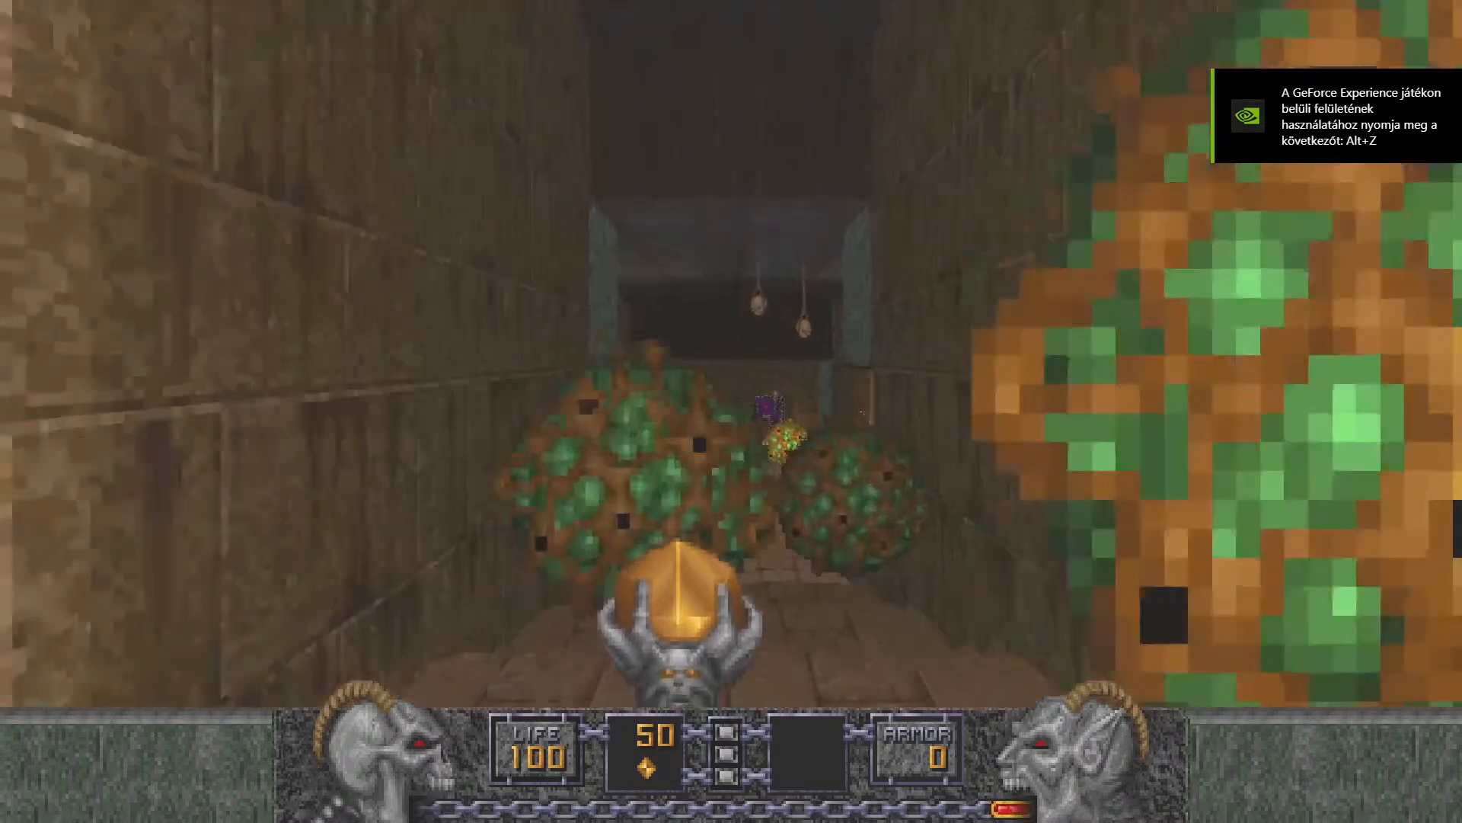
key("w")
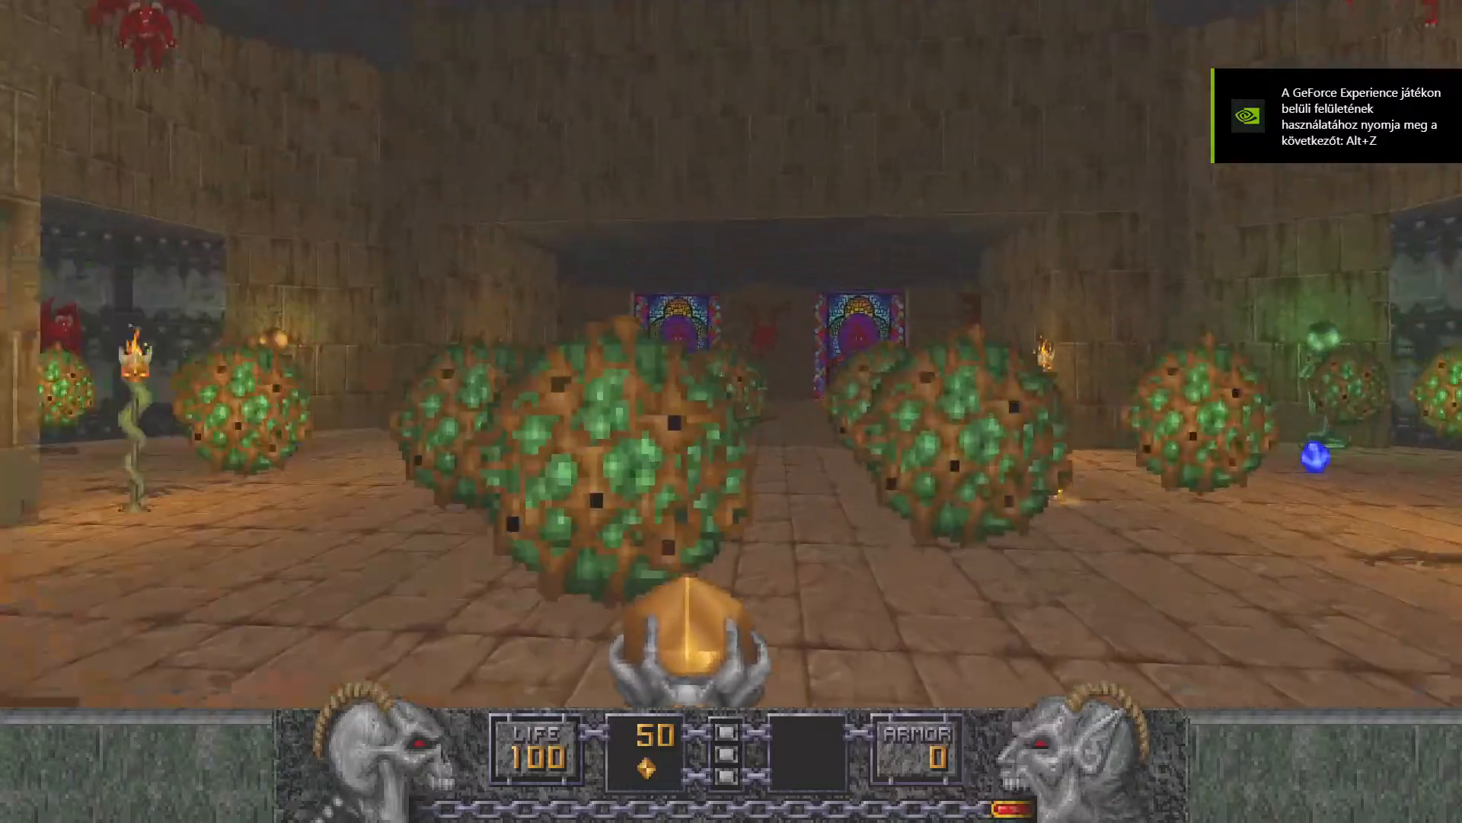
key("w")
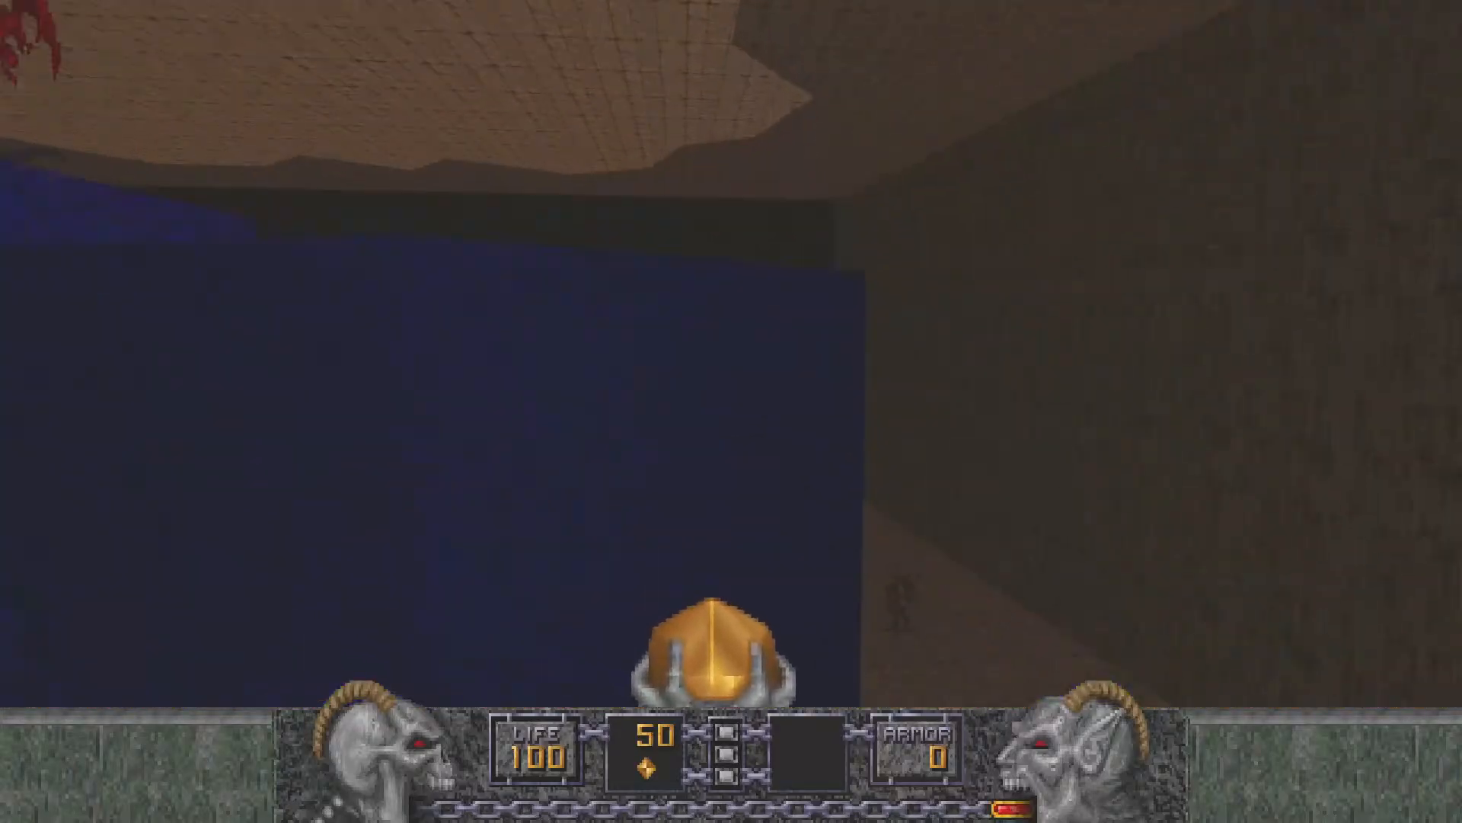
key("w")
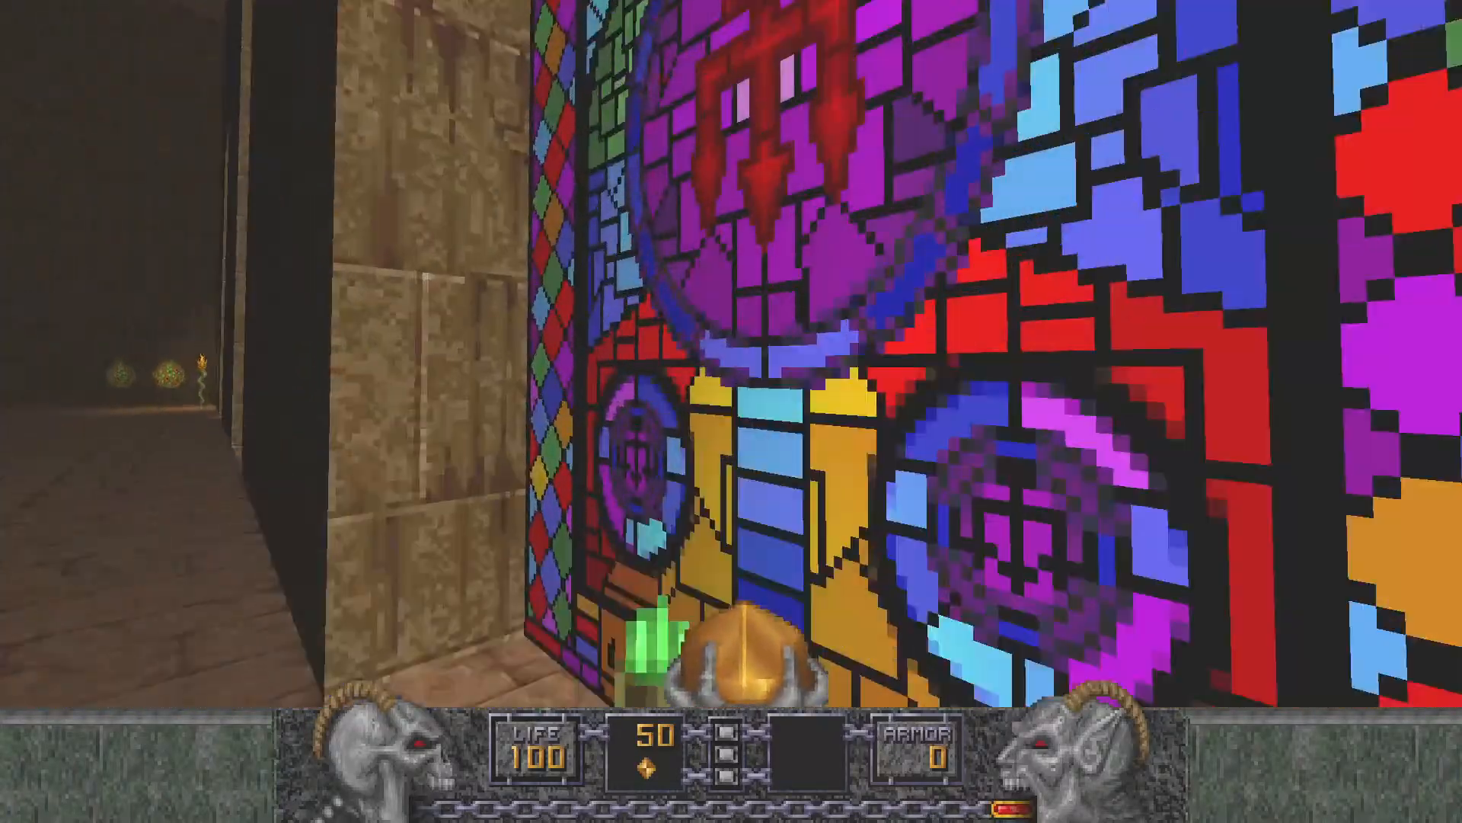
Step: Examine E2M9's dark corridors and the stained-glass hallway beside them
key("w")
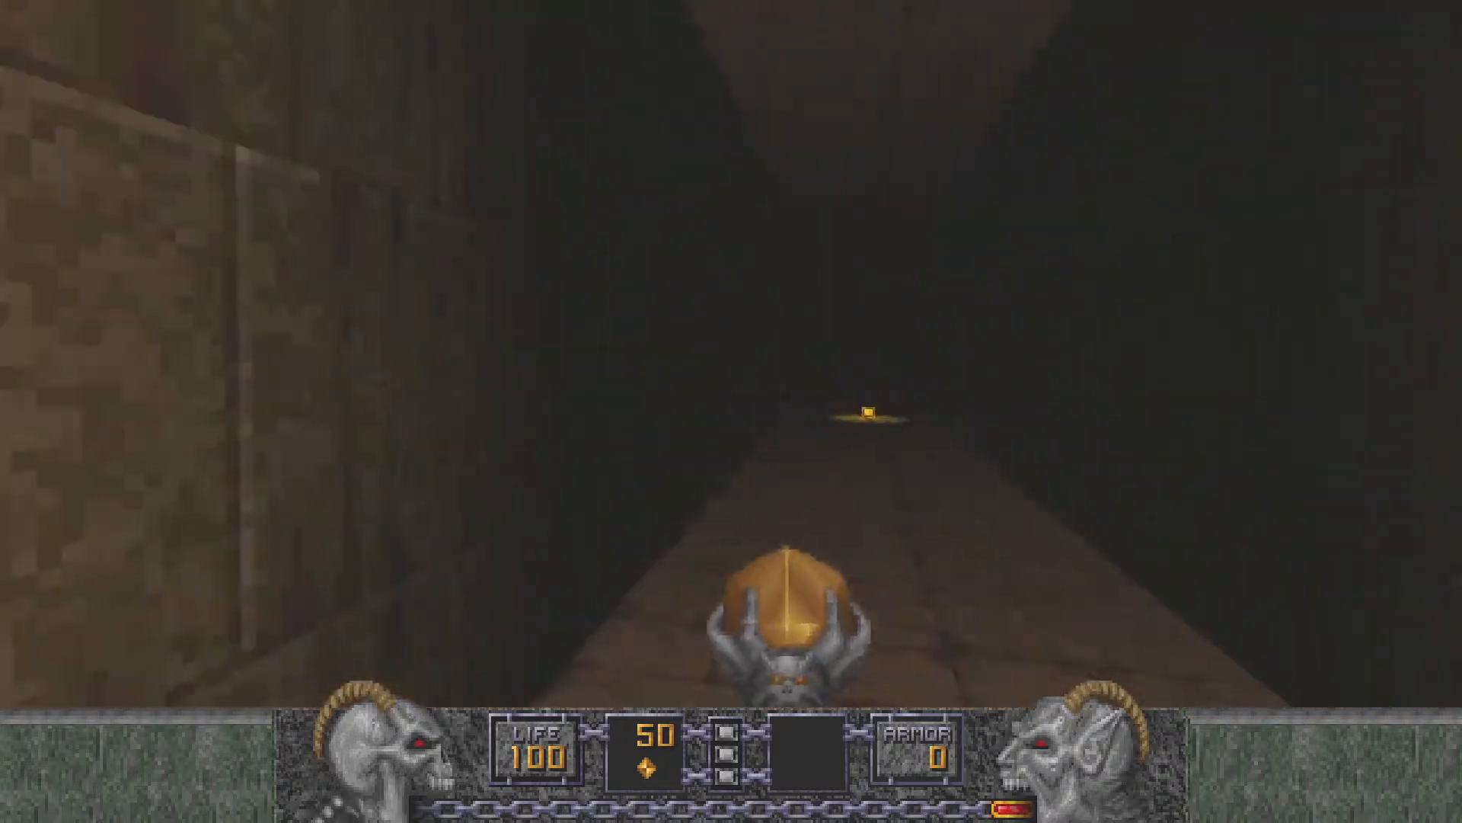
key("w")
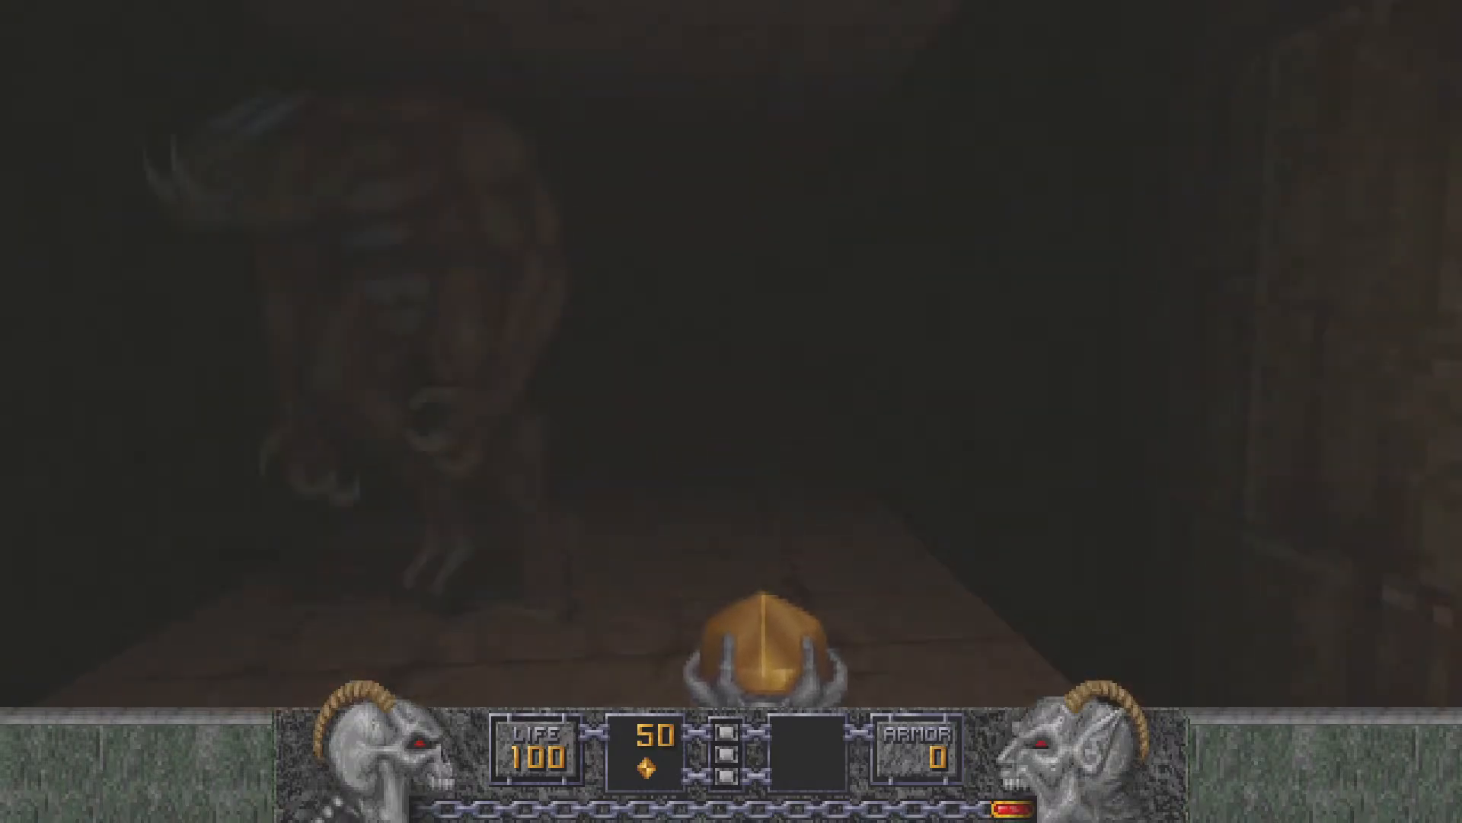
key("w")
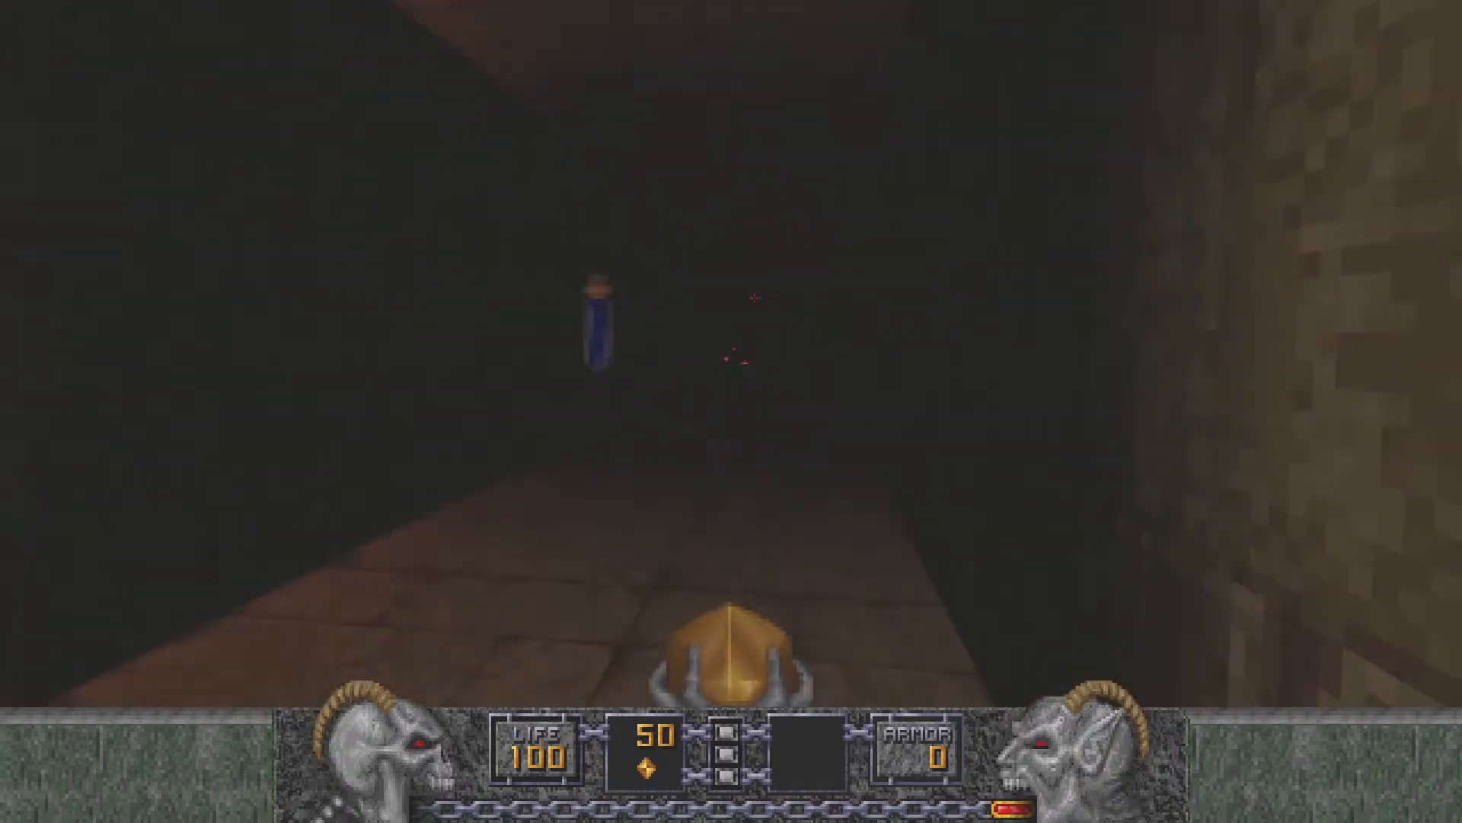
key("w")
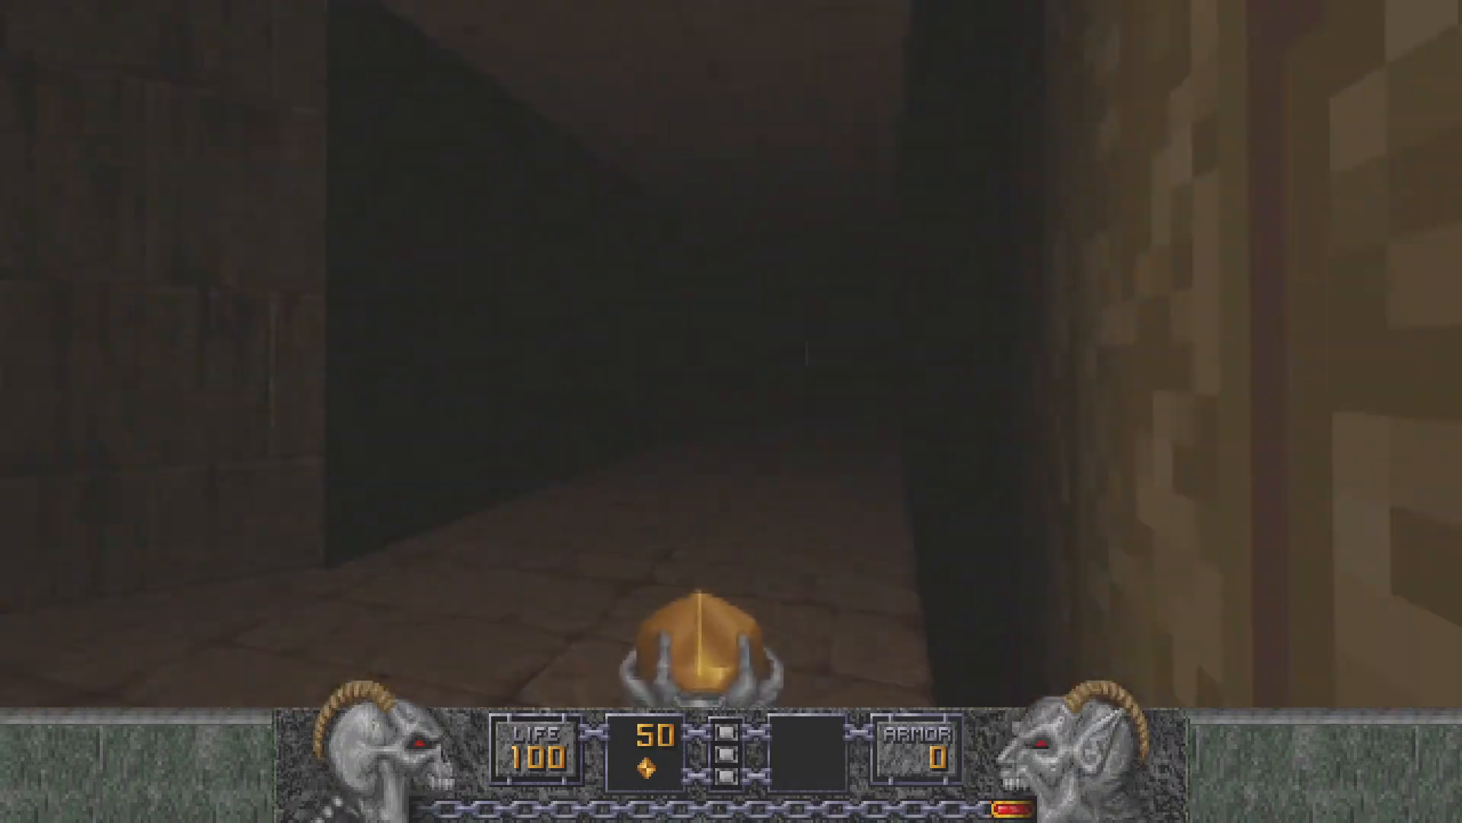
key("w")
key("Escape")
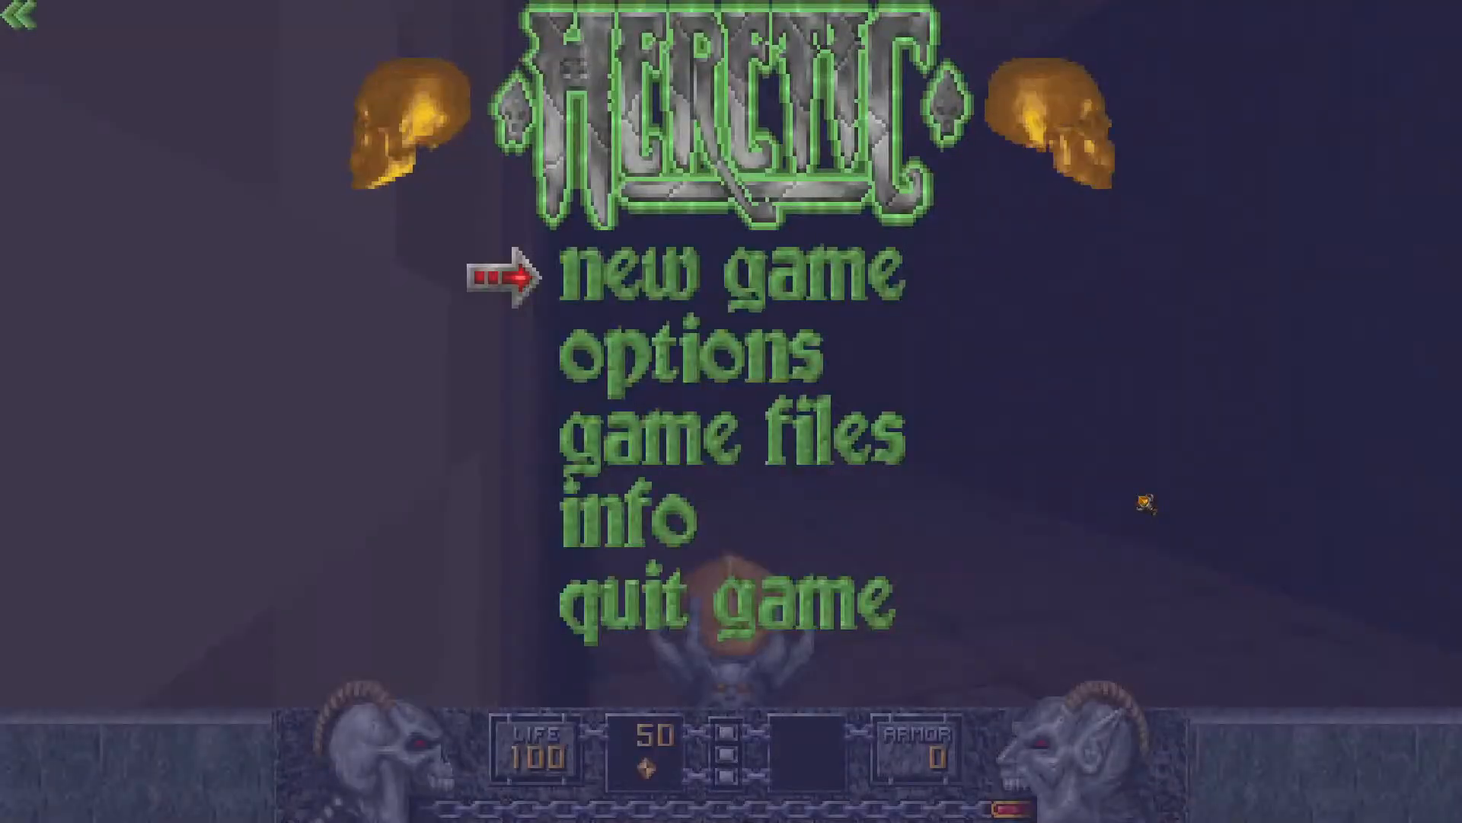
key("Escape")
key("w")
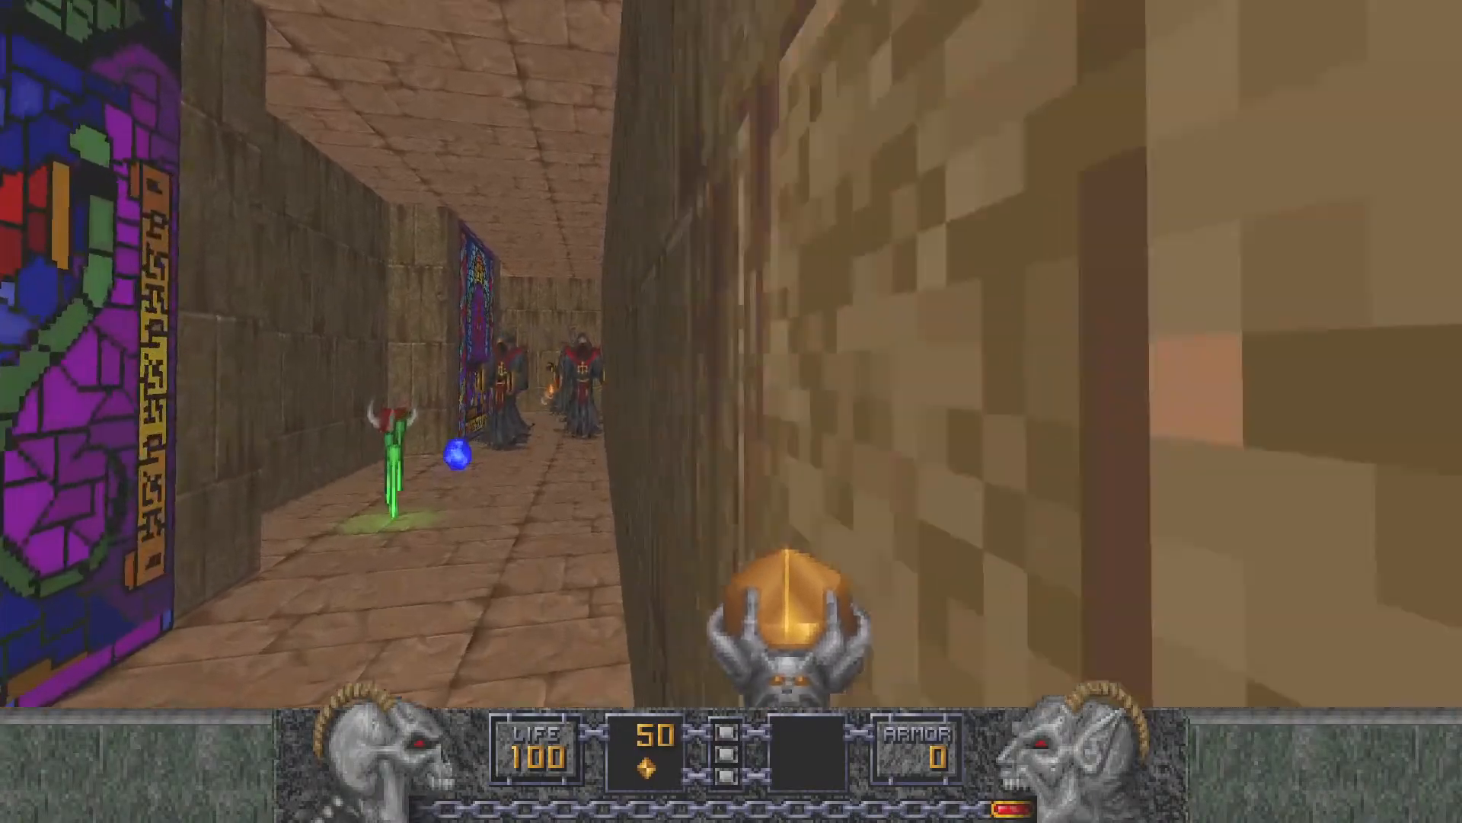
key("w")
Step: Quit Heretic and dismiss its closing credits screen
key("Escape")
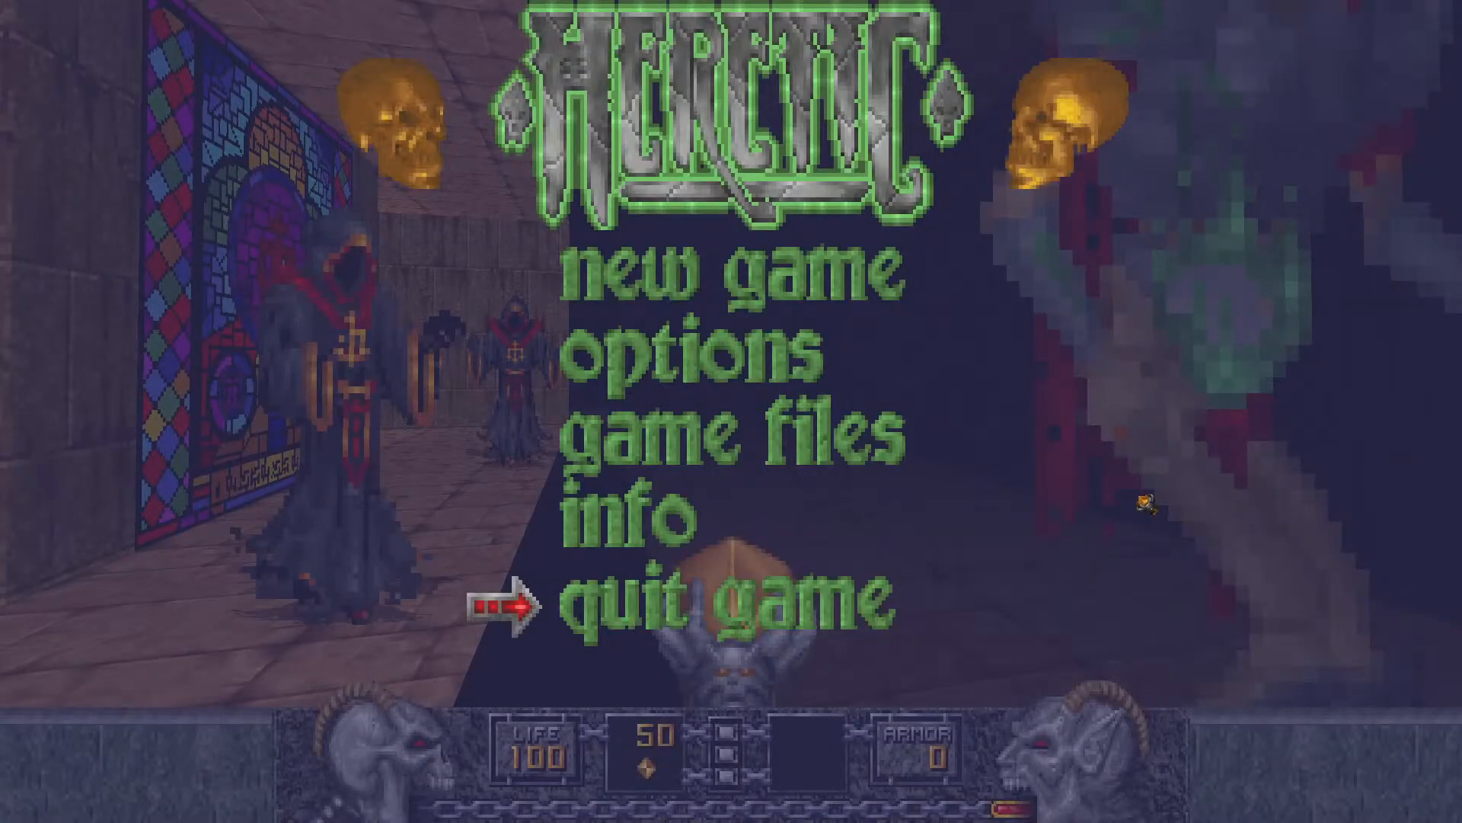
key("Return")
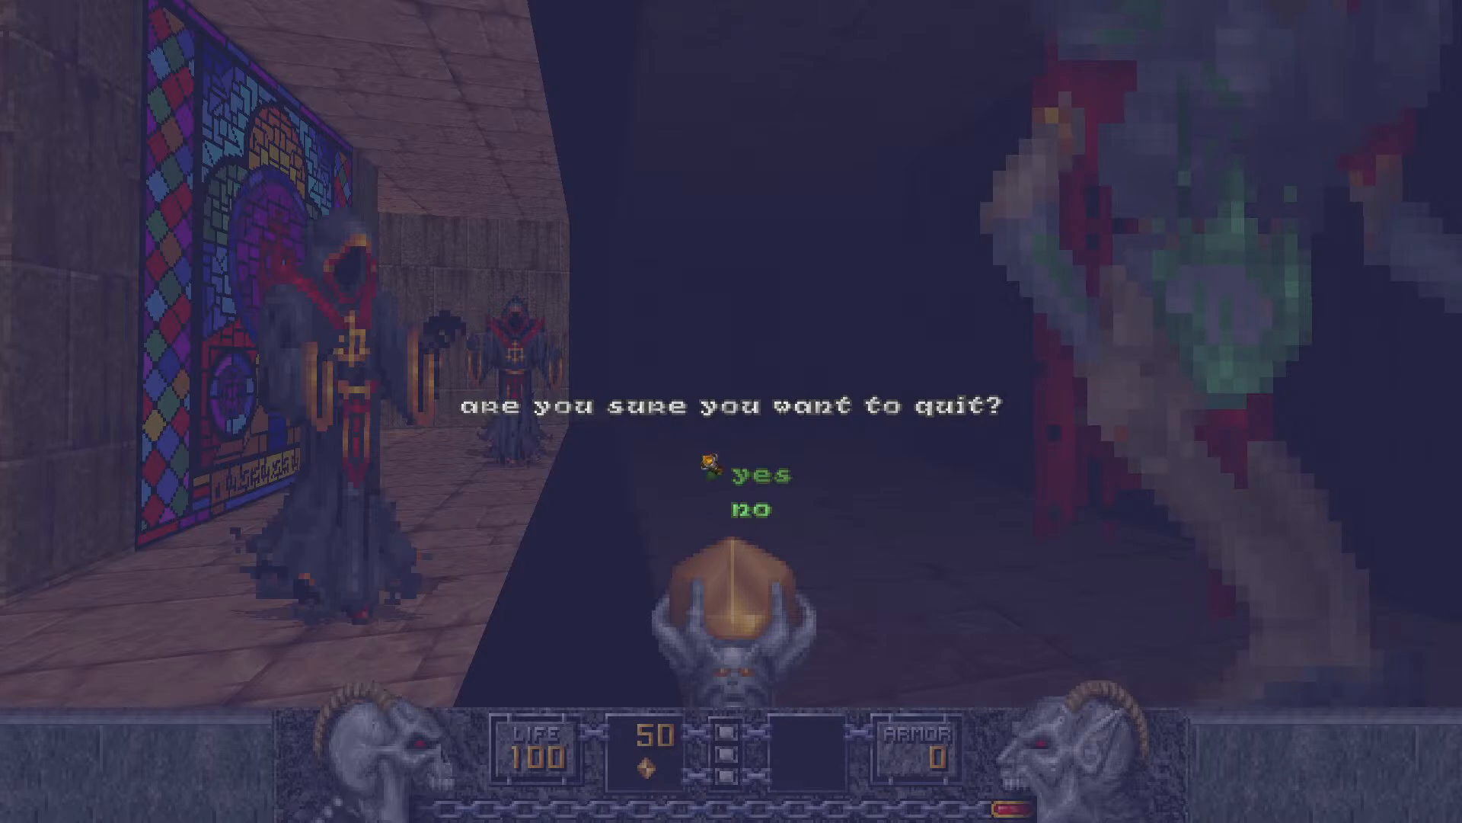
left_click(779, 477)
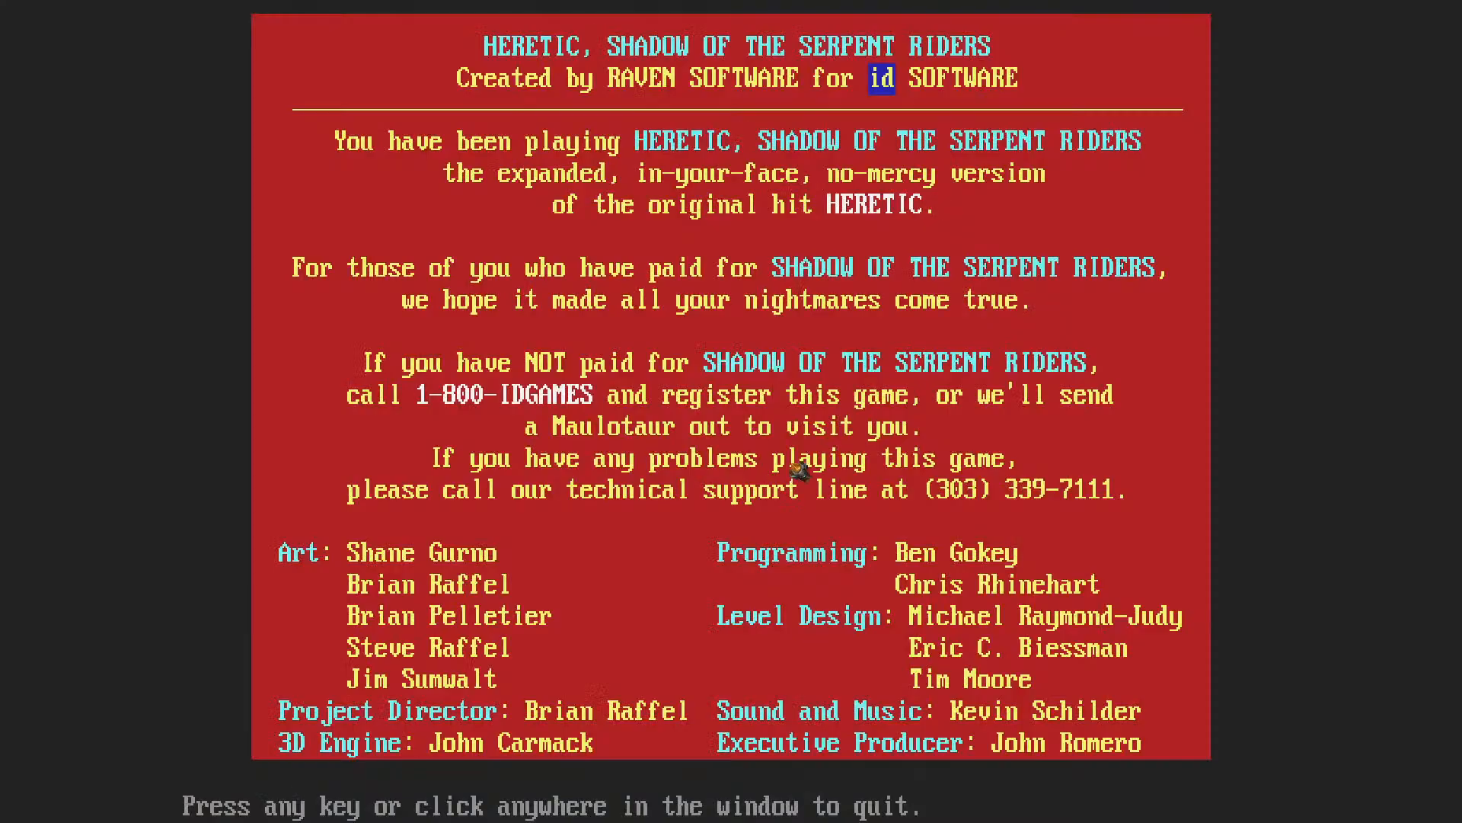
left_click(796, 469)
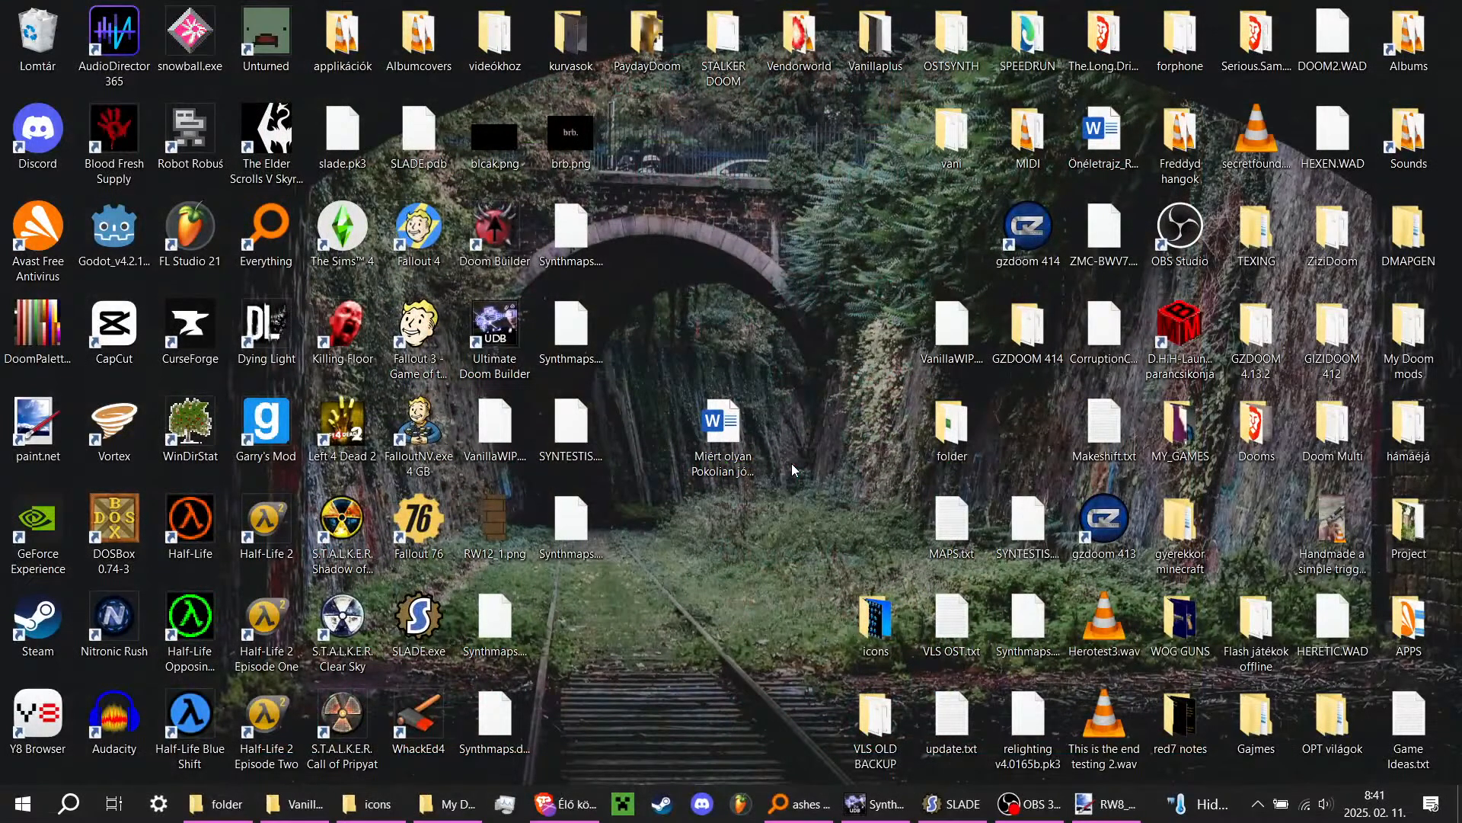
Step: Switch back to Ultimate Doom Builder and examine the nested wall layout around the tag 3 sector in 2D
left_click(876, 804)
left_click(1028, 803)
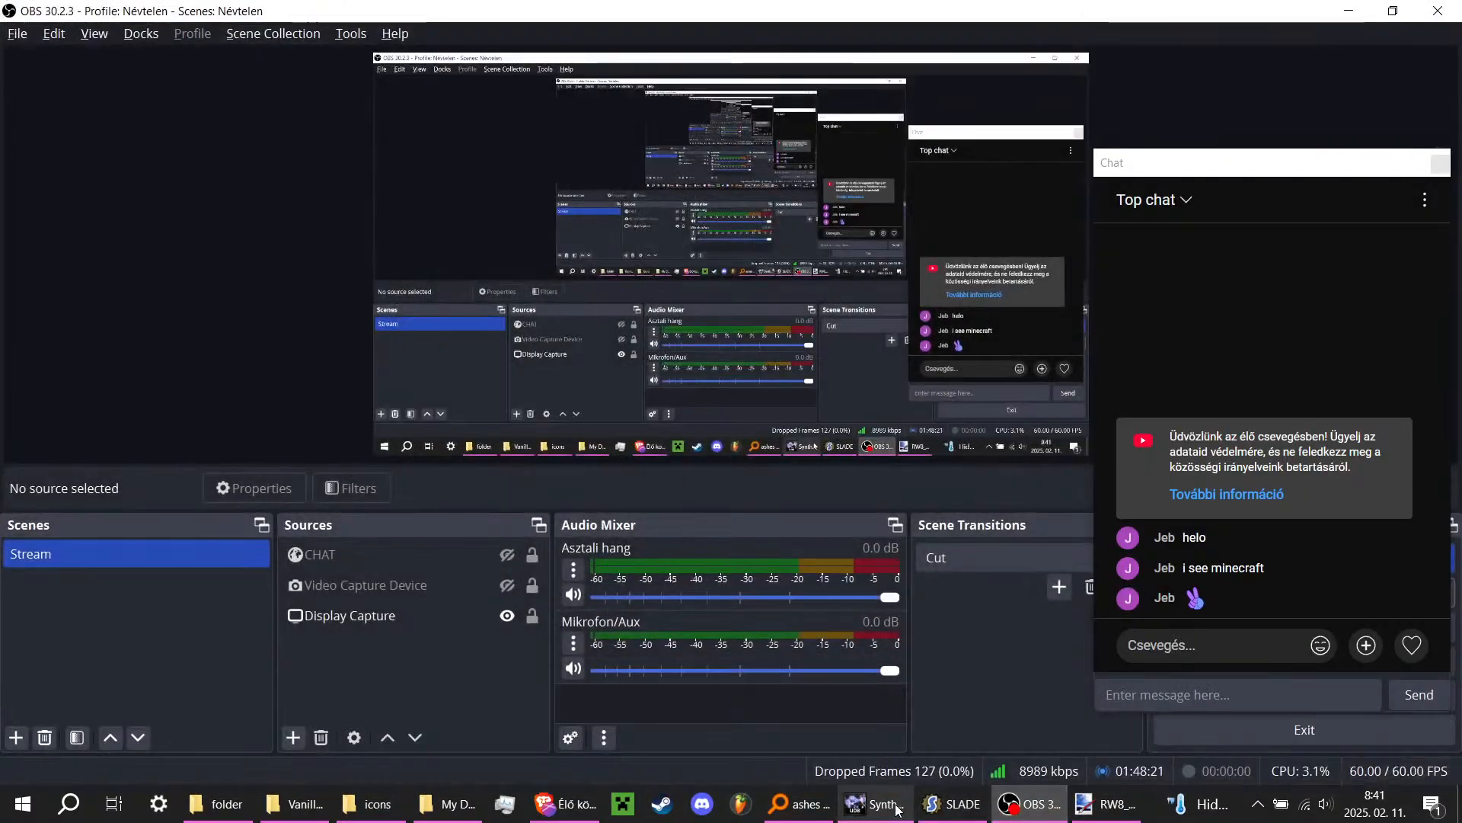
left_click(876, 803)
scroll(731, 350, "up", 8)
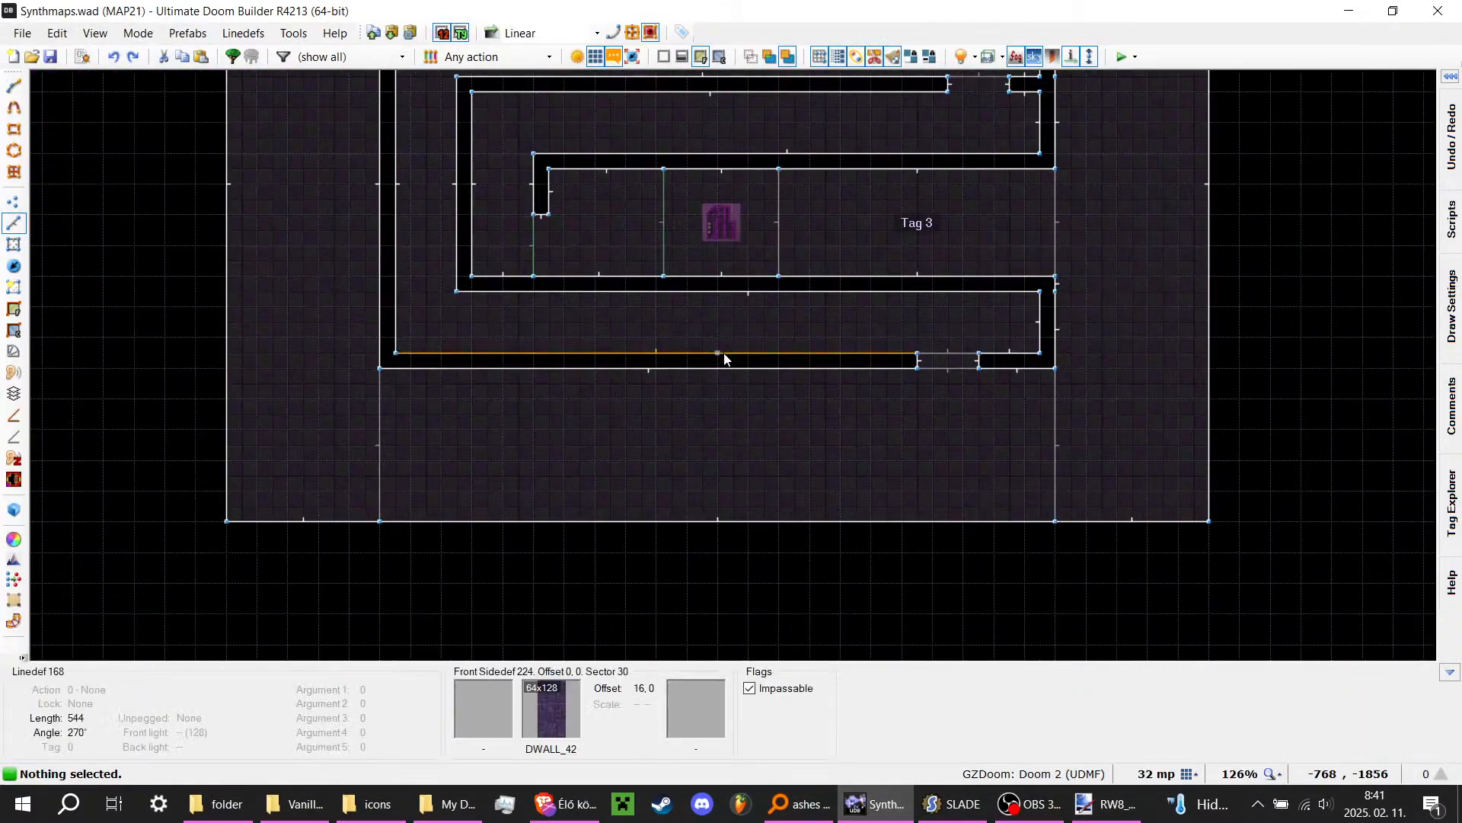
scroll(722, 393, "down", 5)
scroll(708, 329, "up", 3)
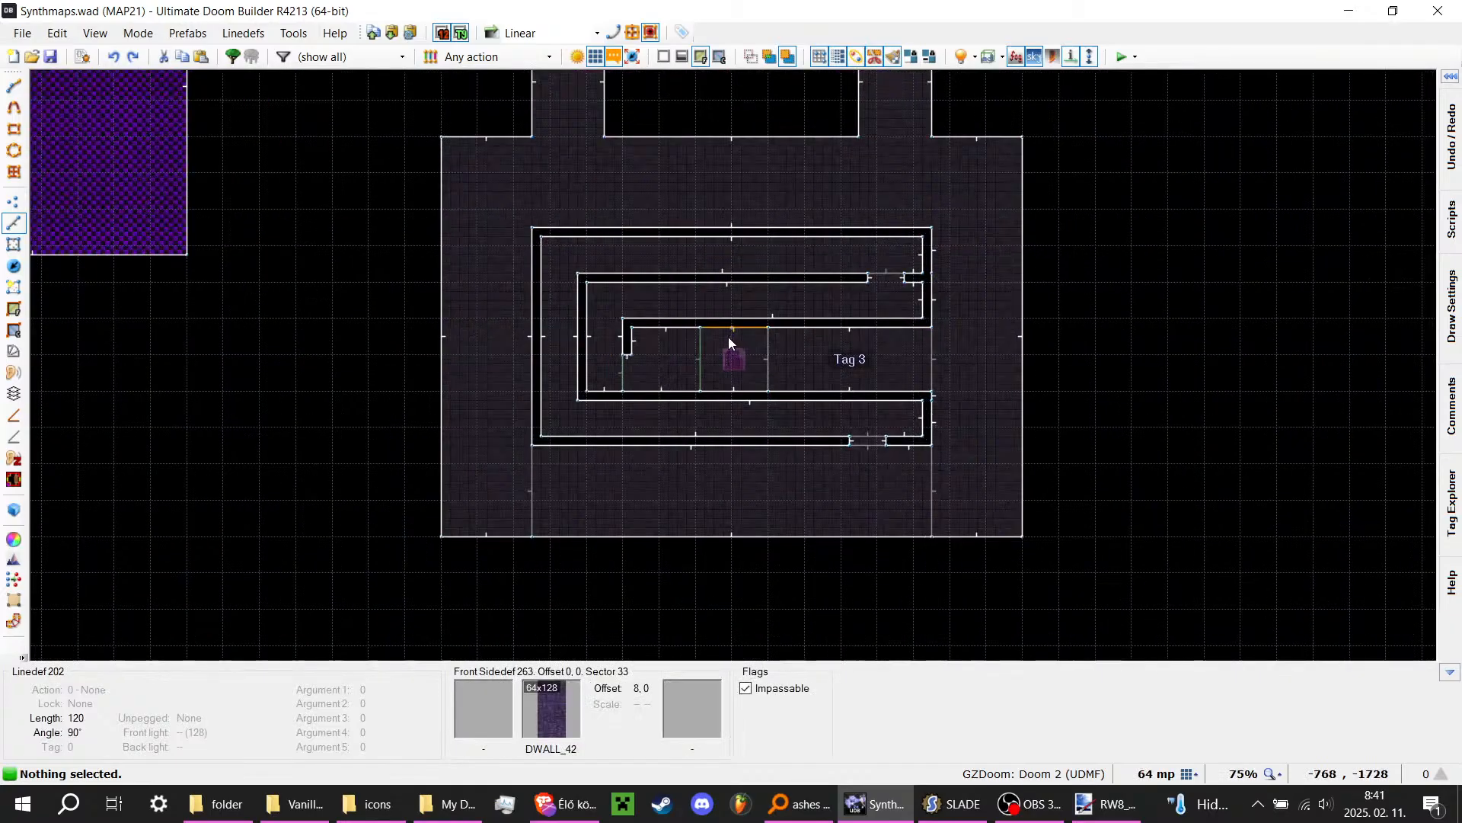
scroll(730, 426, "down", 4)
scroll(731, 432, "up", 10)
Step: Examine the dark purple-tiled area, the blue-tiled hall and the wood-panelled room with the green slime floor in 3D
key("w")
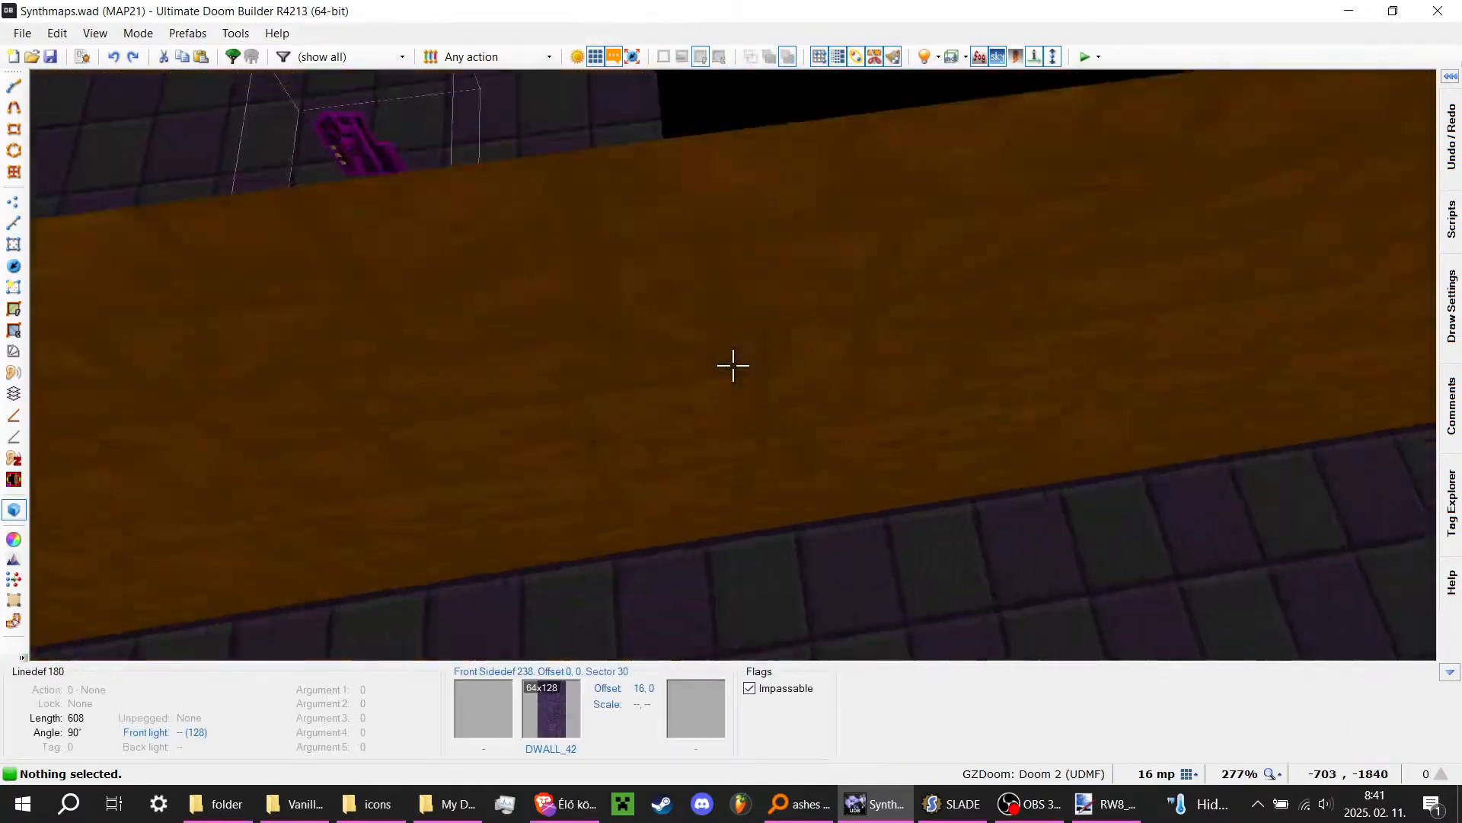
key("e")
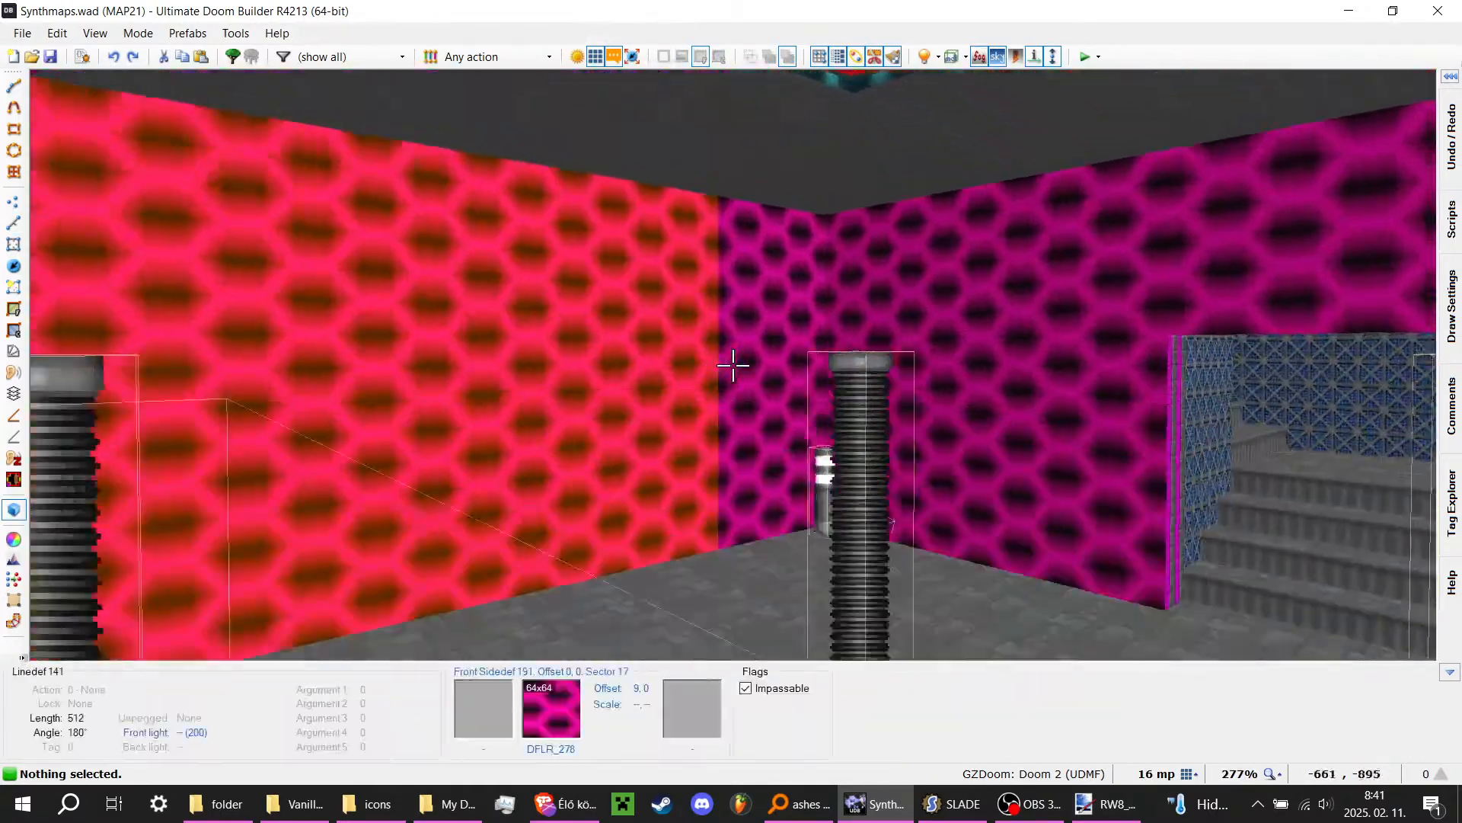
key("e")
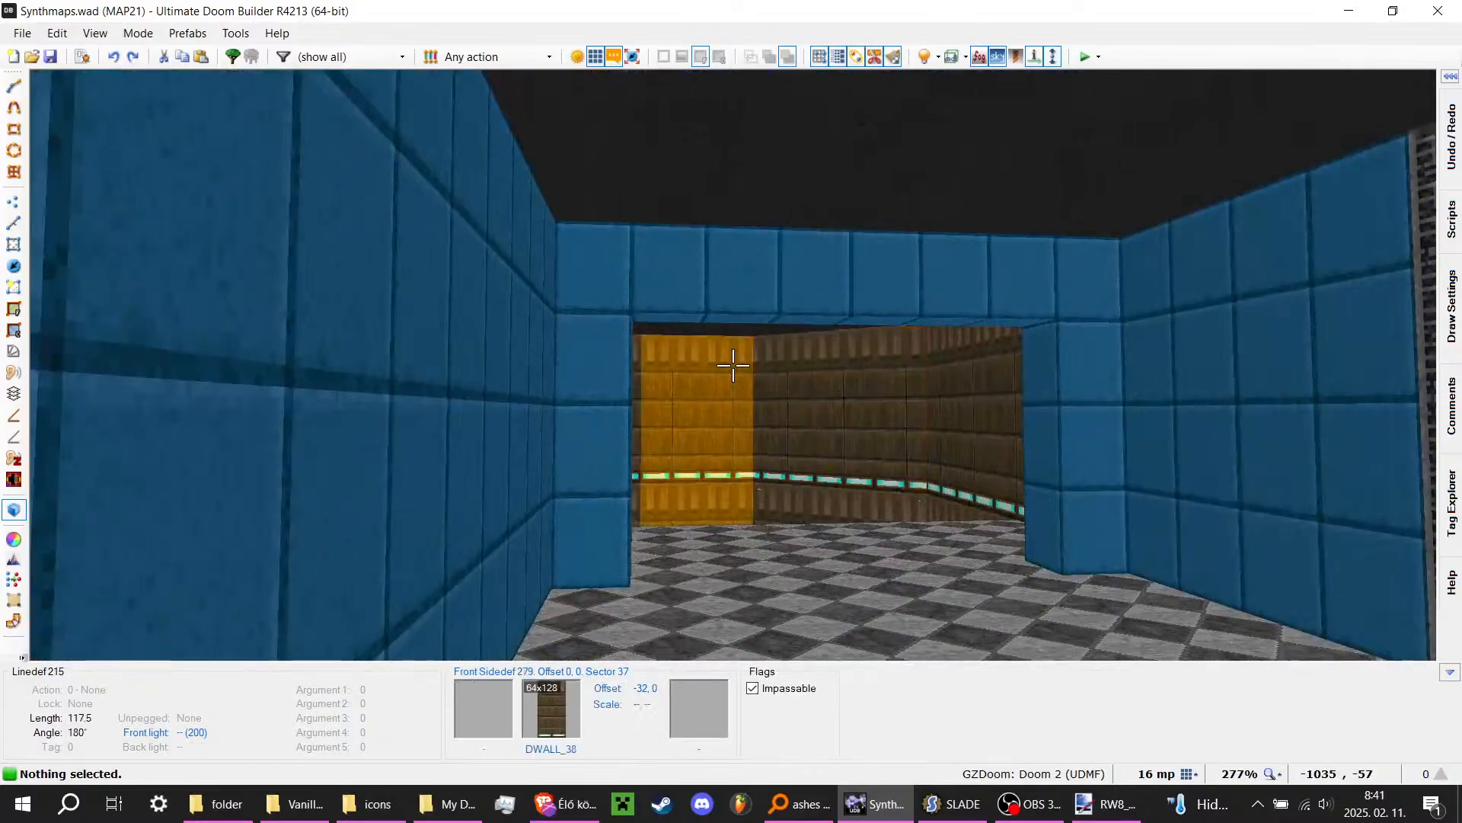
key("e")
key("d")
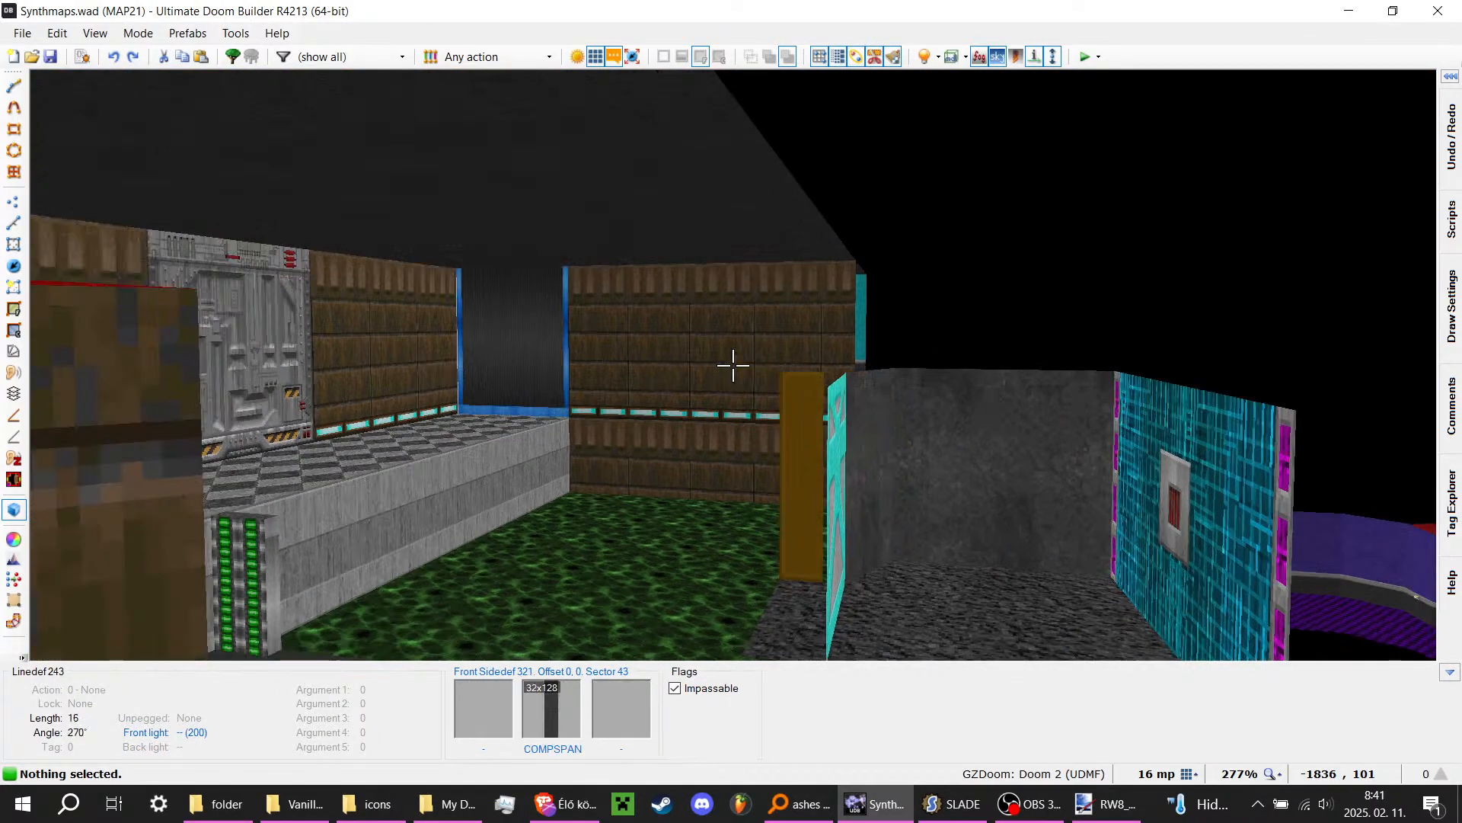
key("e")
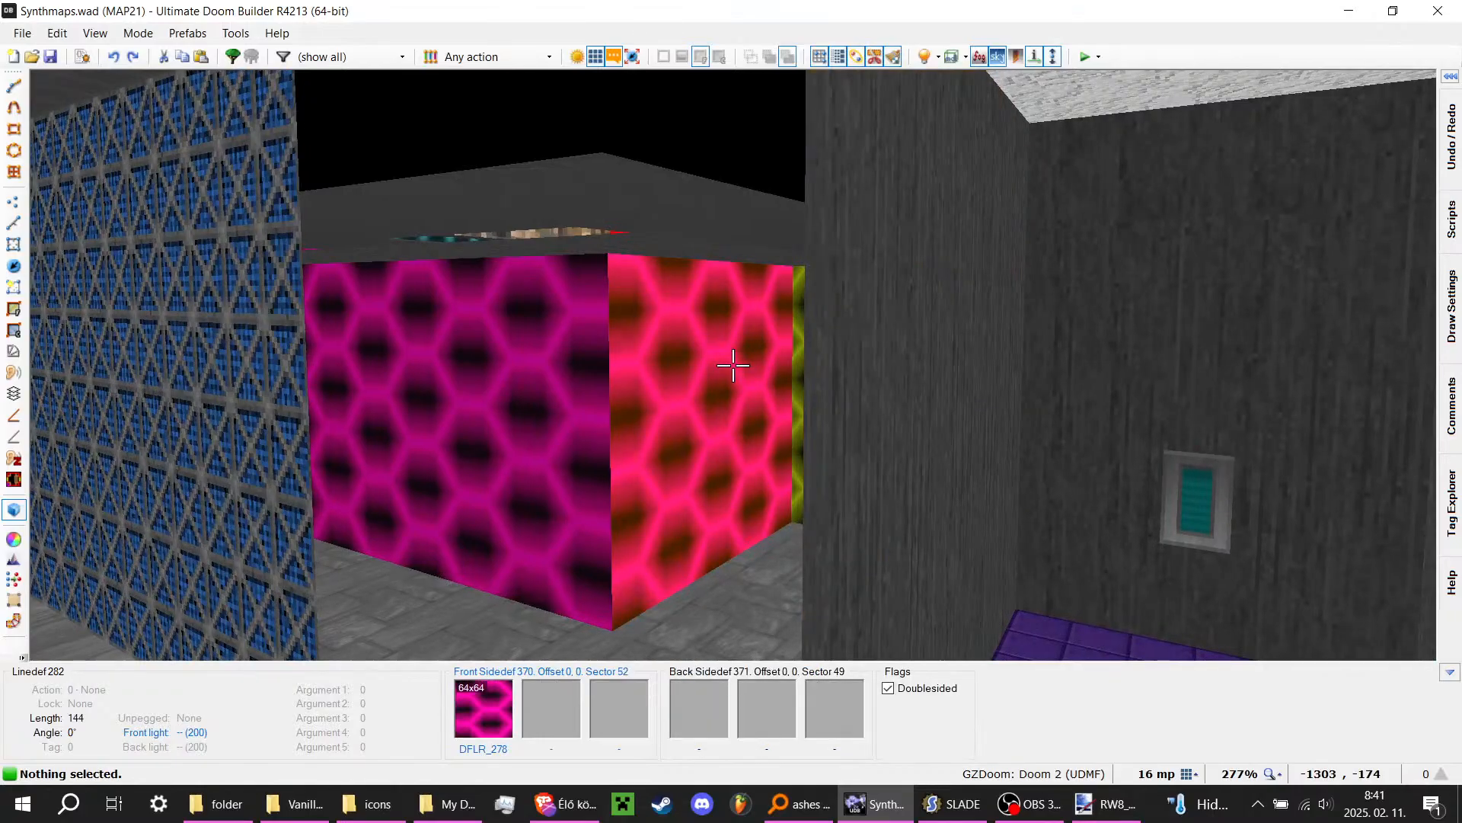
Step: Examine the purple torch hall, the brick structure, the blue lattice stairway, the purple brick room and the dark curved corridor in 3D
key("s")
key("e")
key("f")
key("e")
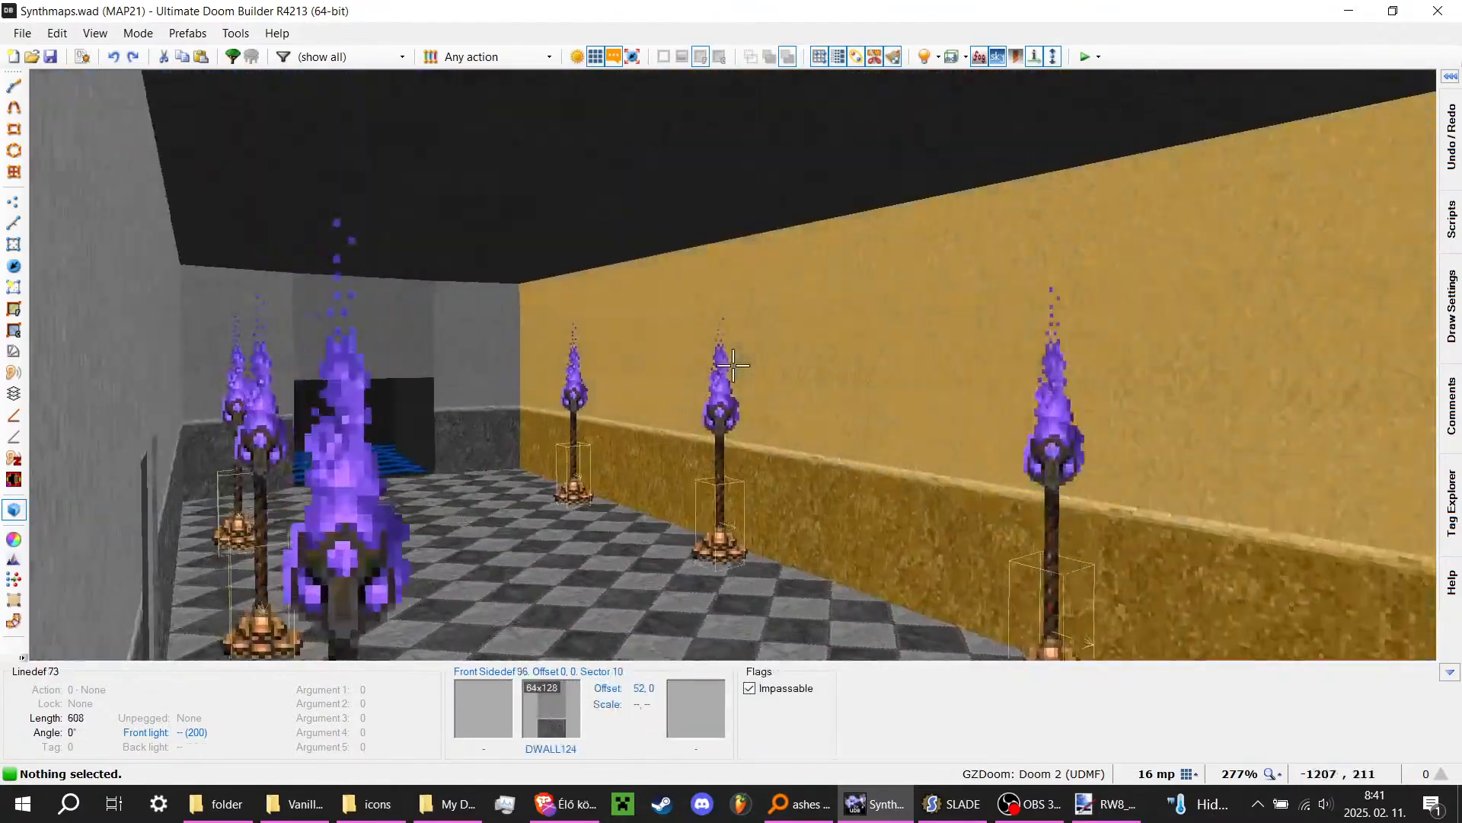
key("e")
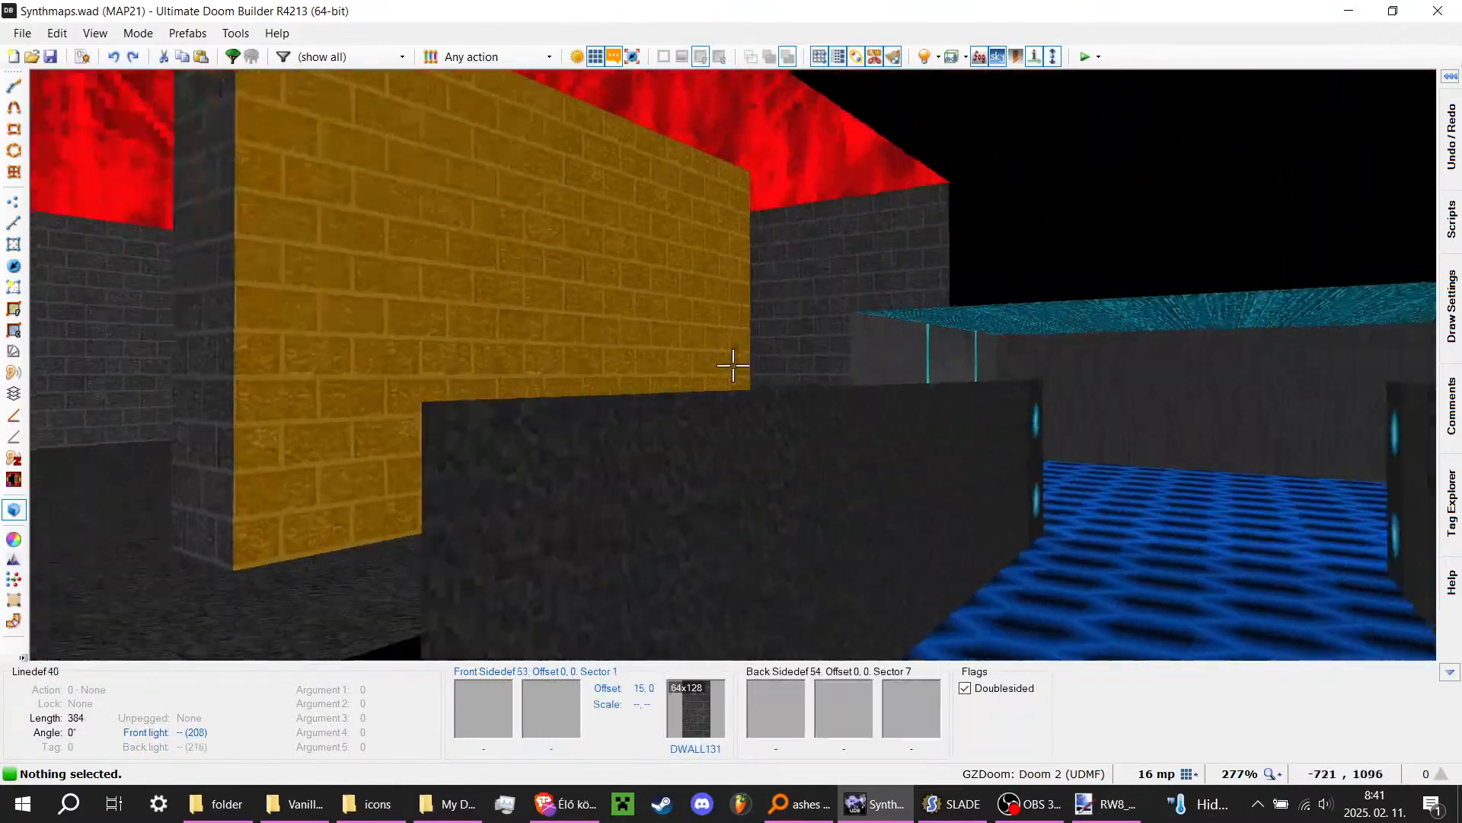
key("e")
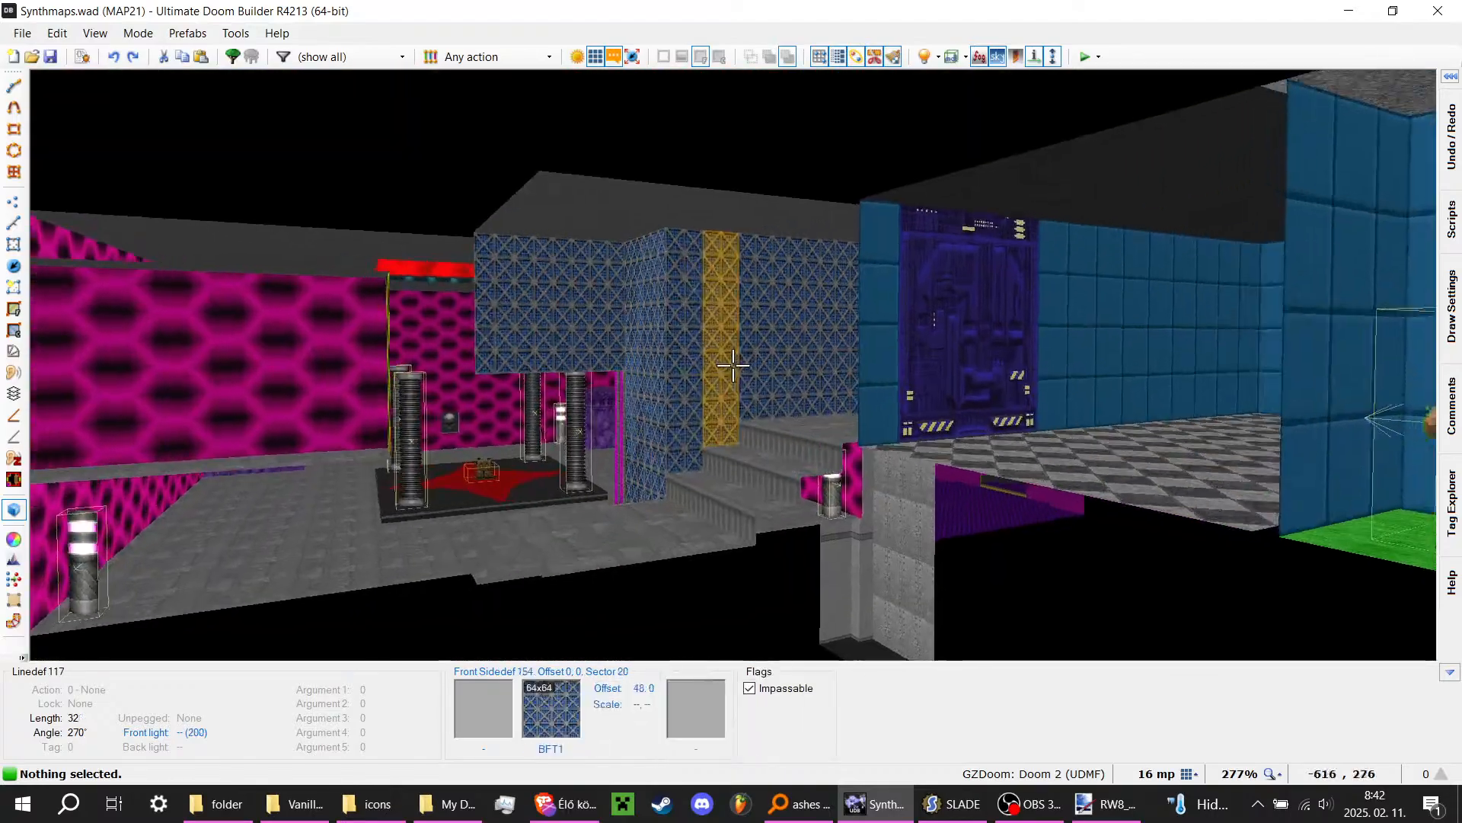
key("e")
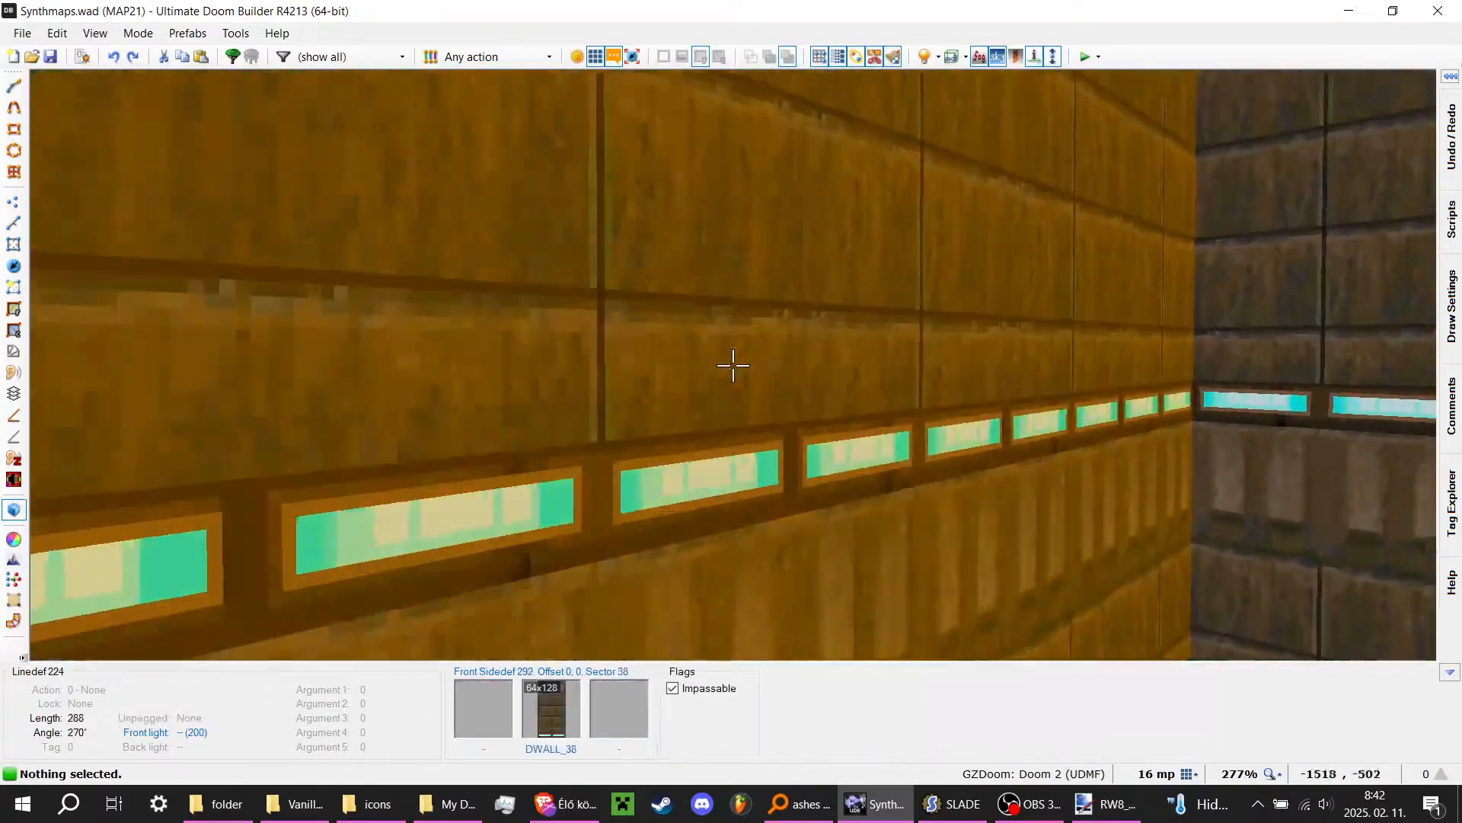
key("e")
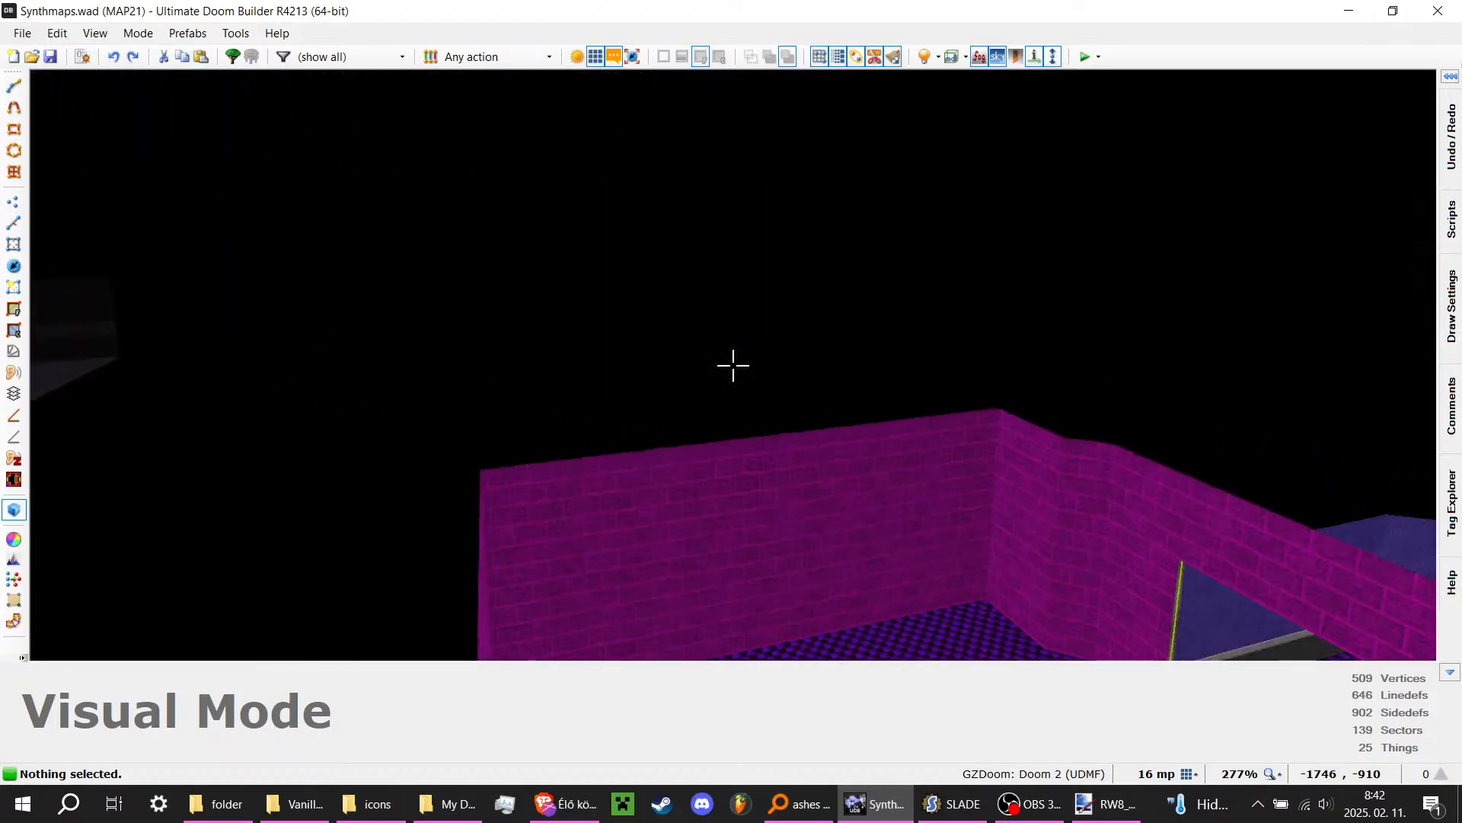
key("e")
key("e")
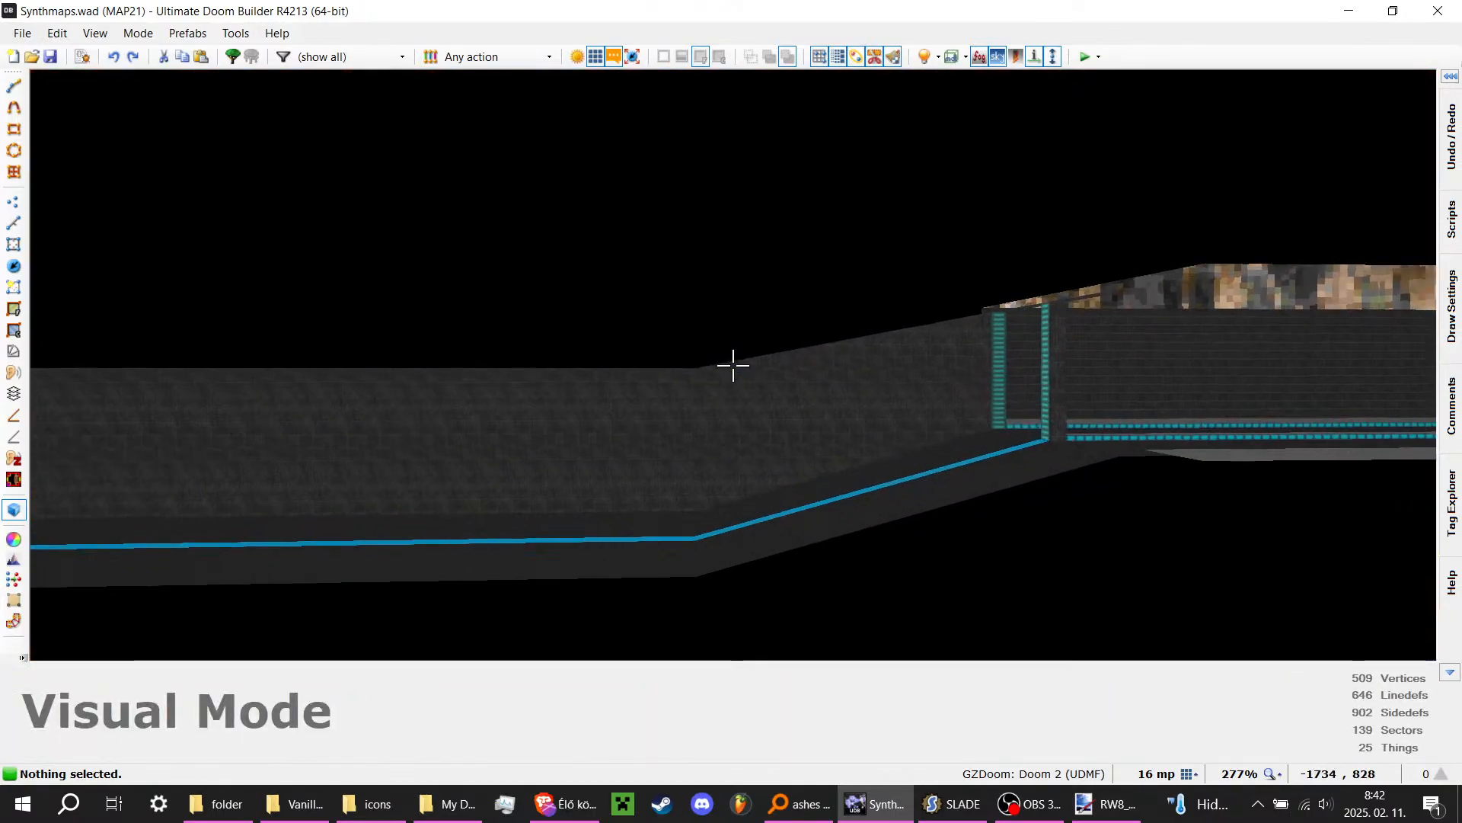
Step: Examine the dark outer walls, then the magenta brick room and its opening to the corridor in 3D
key("e")
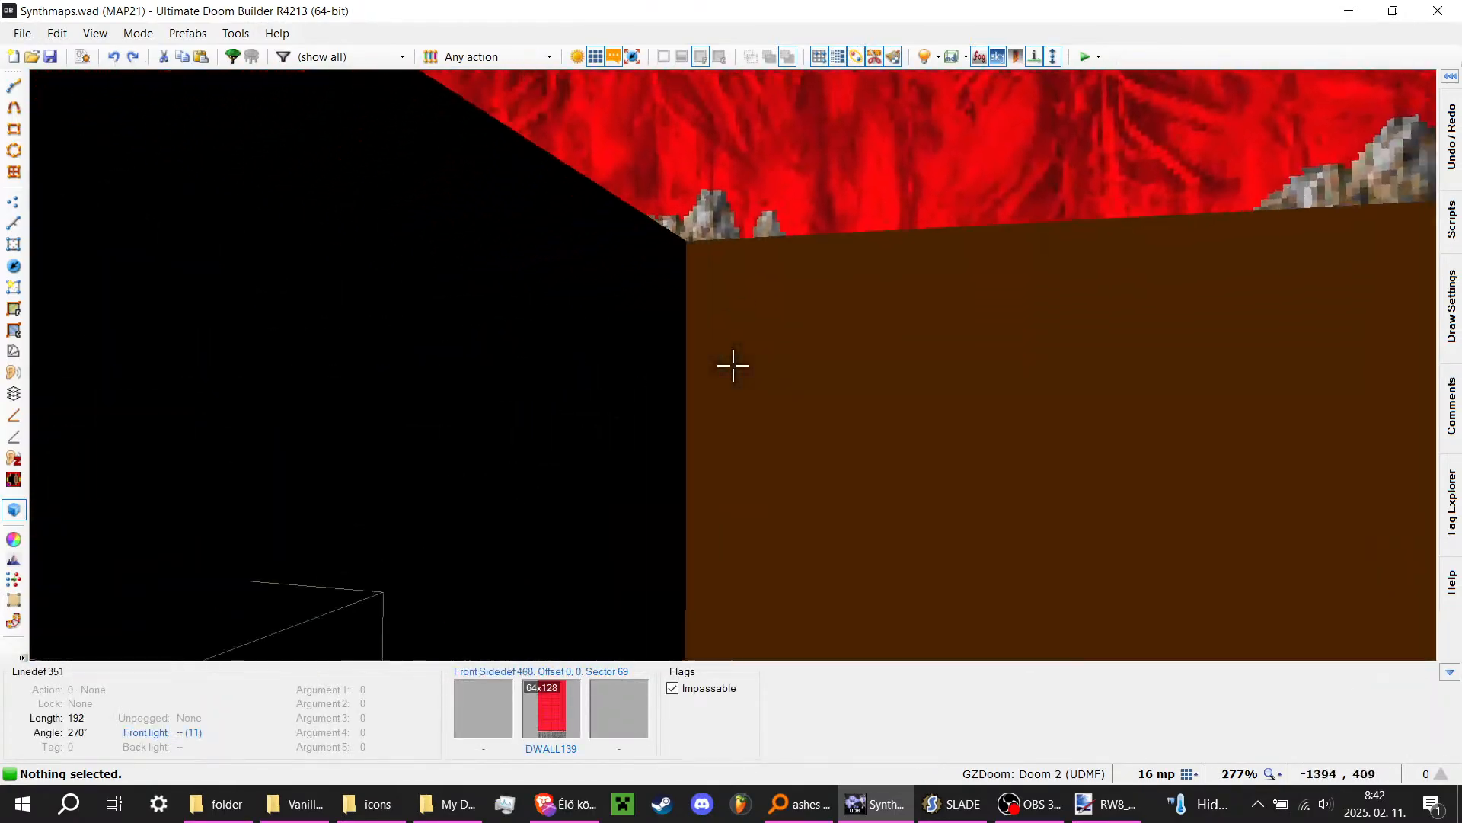
key("d")
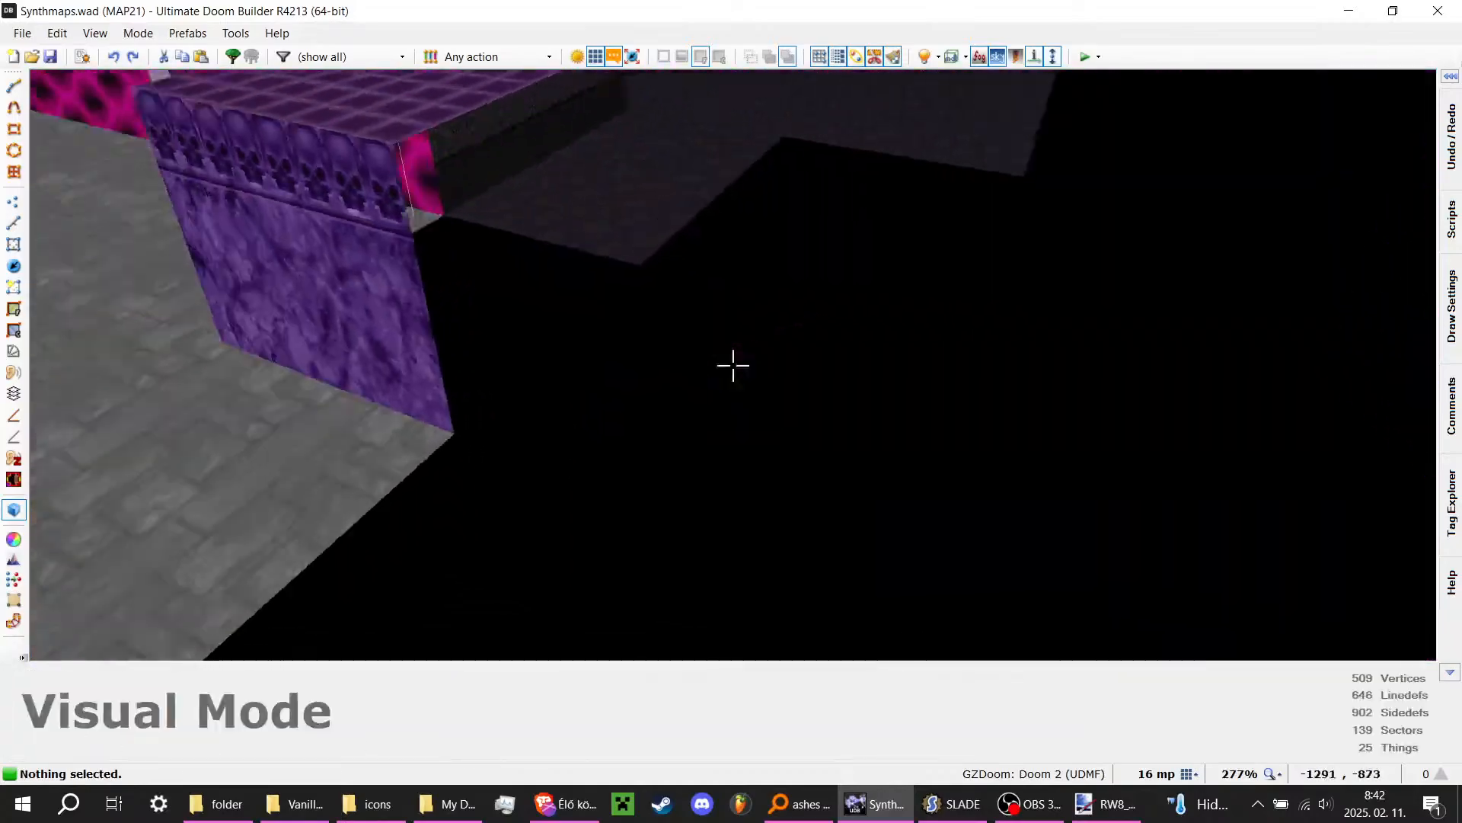
key("s")
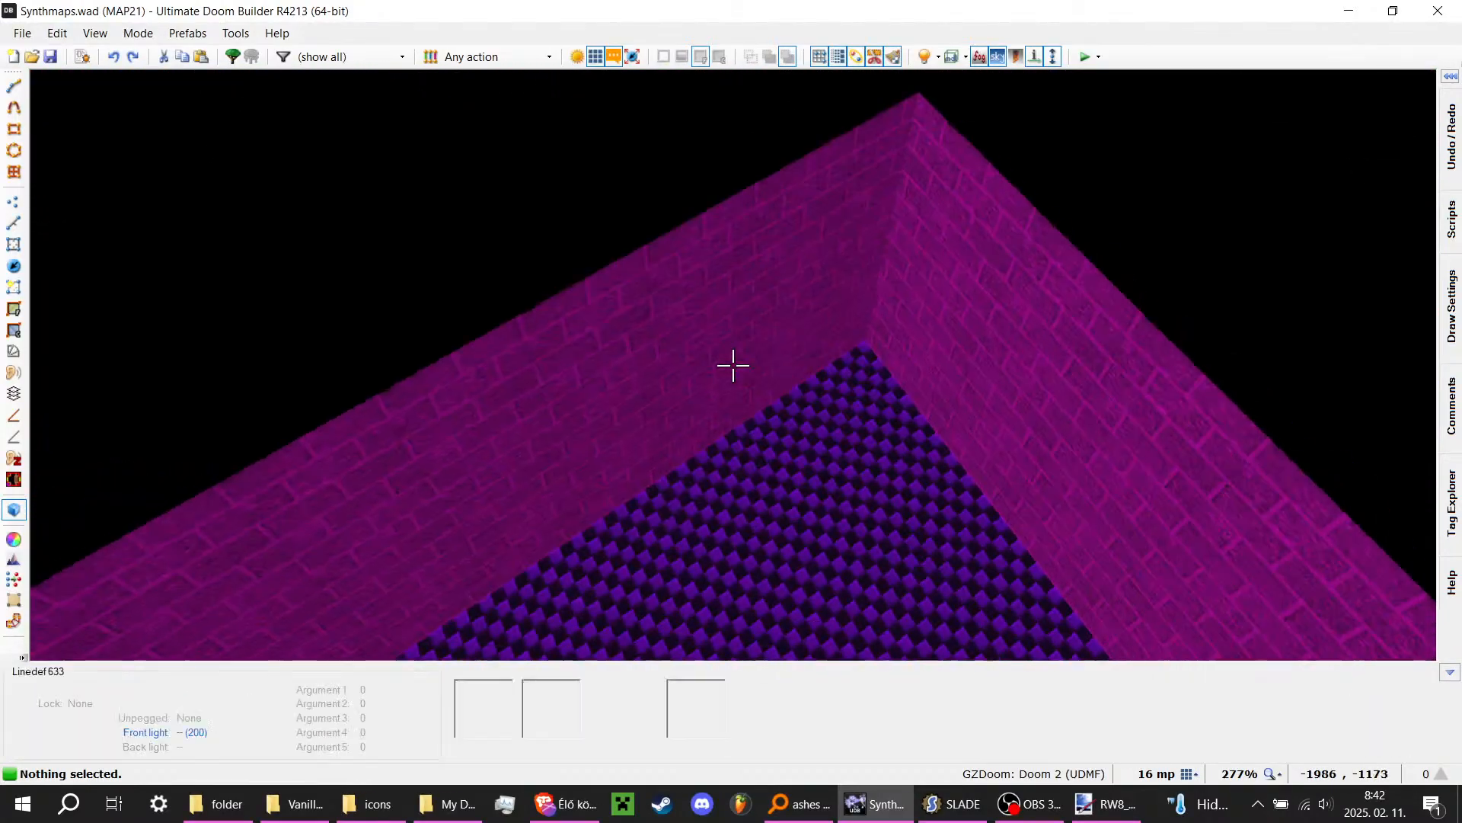
key("s")
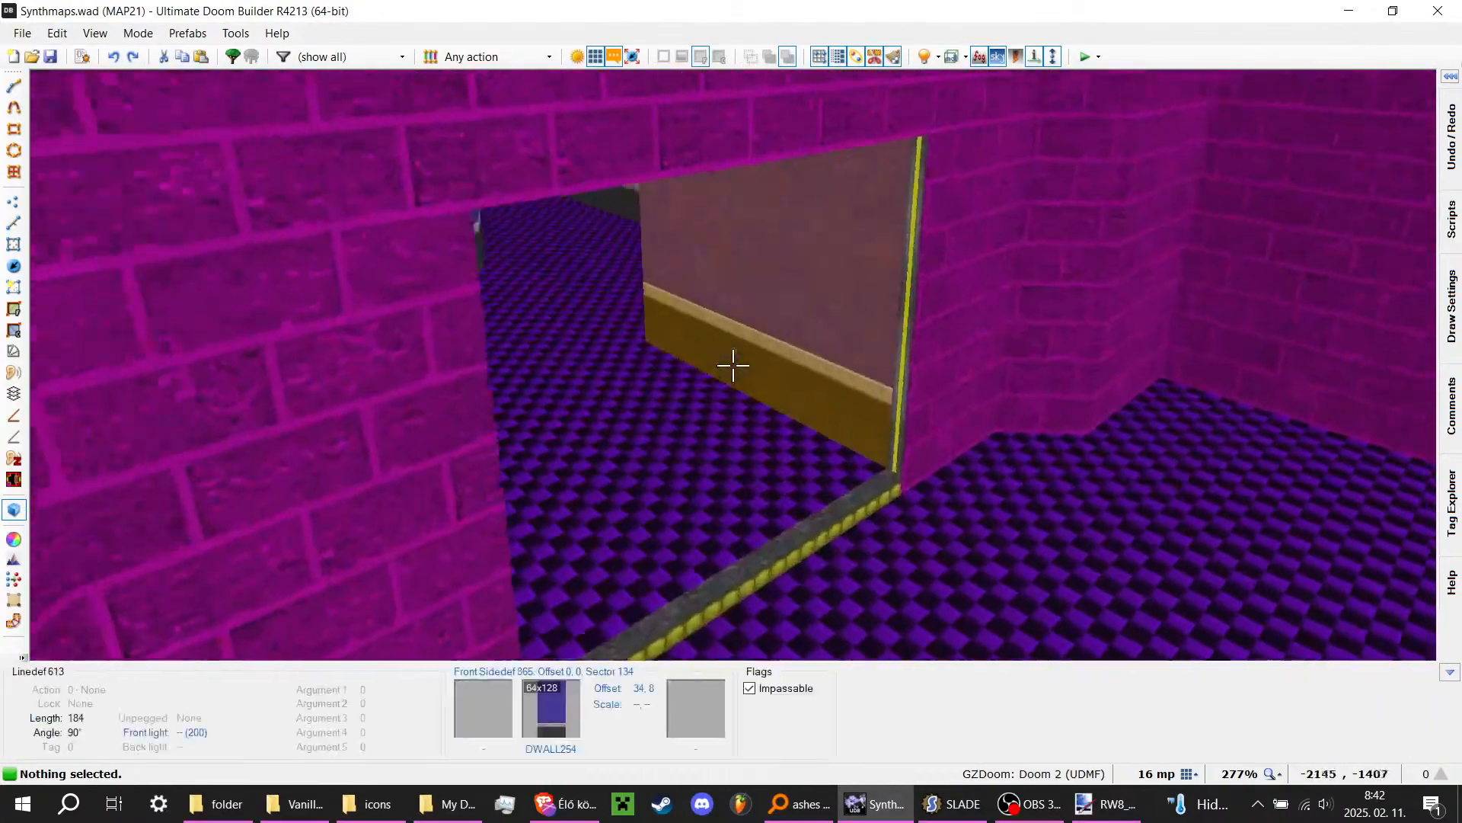
key("e")
key("d")
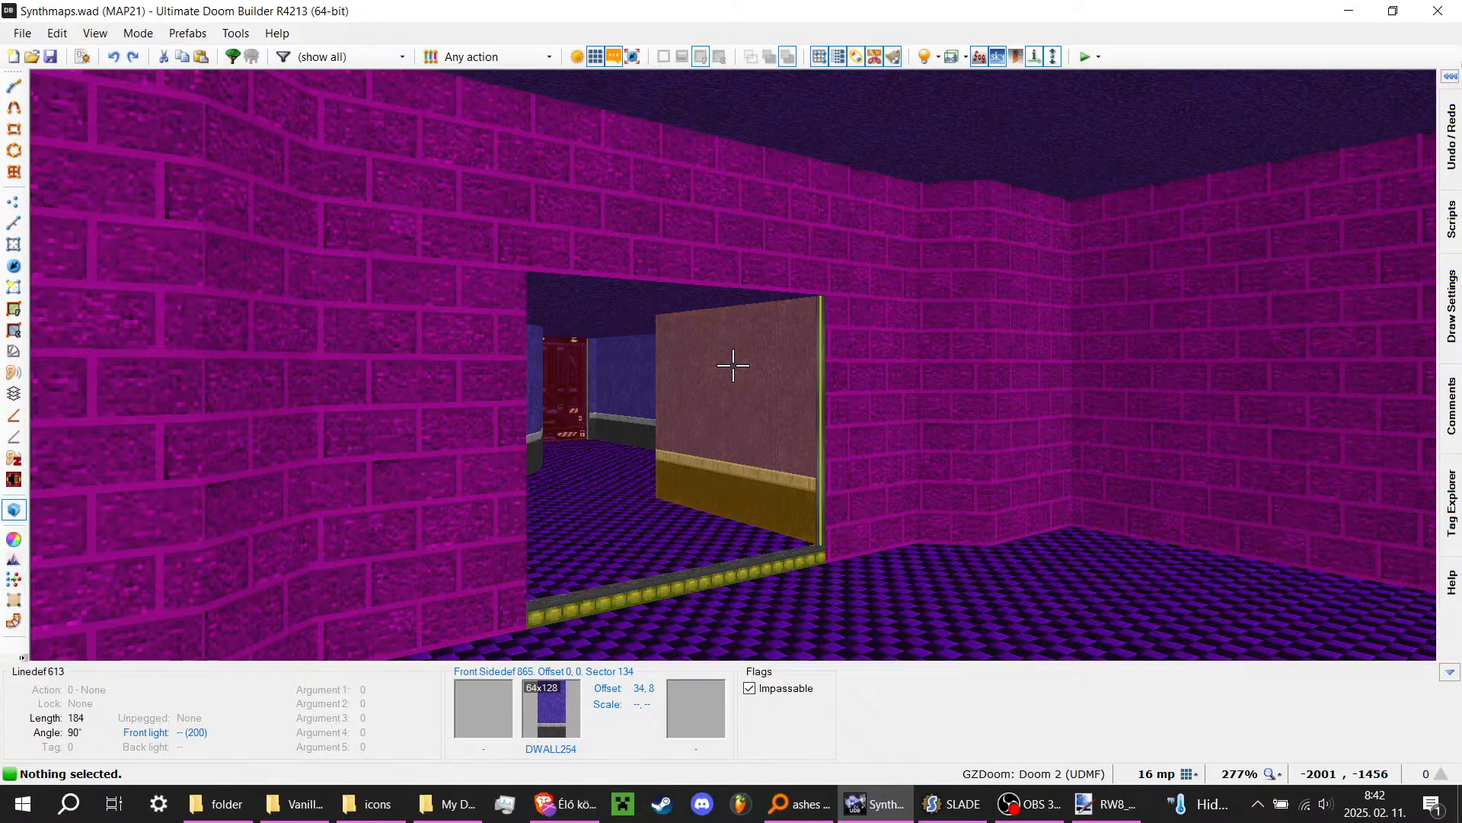
key("d")
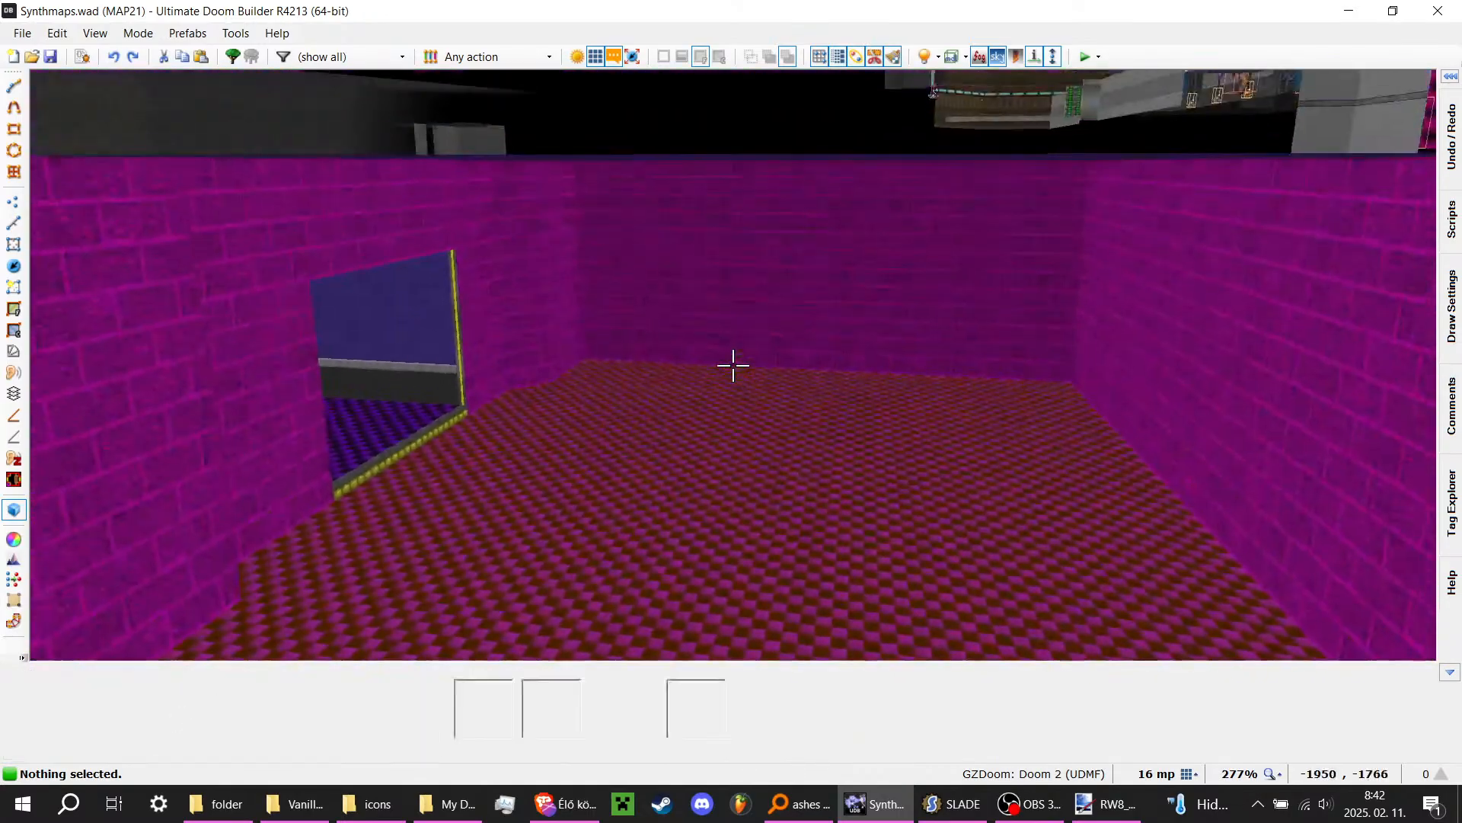
Step: Check the red door and the adjoining blue-walled corridor in 3D, and save the map
key("e")
key("e")
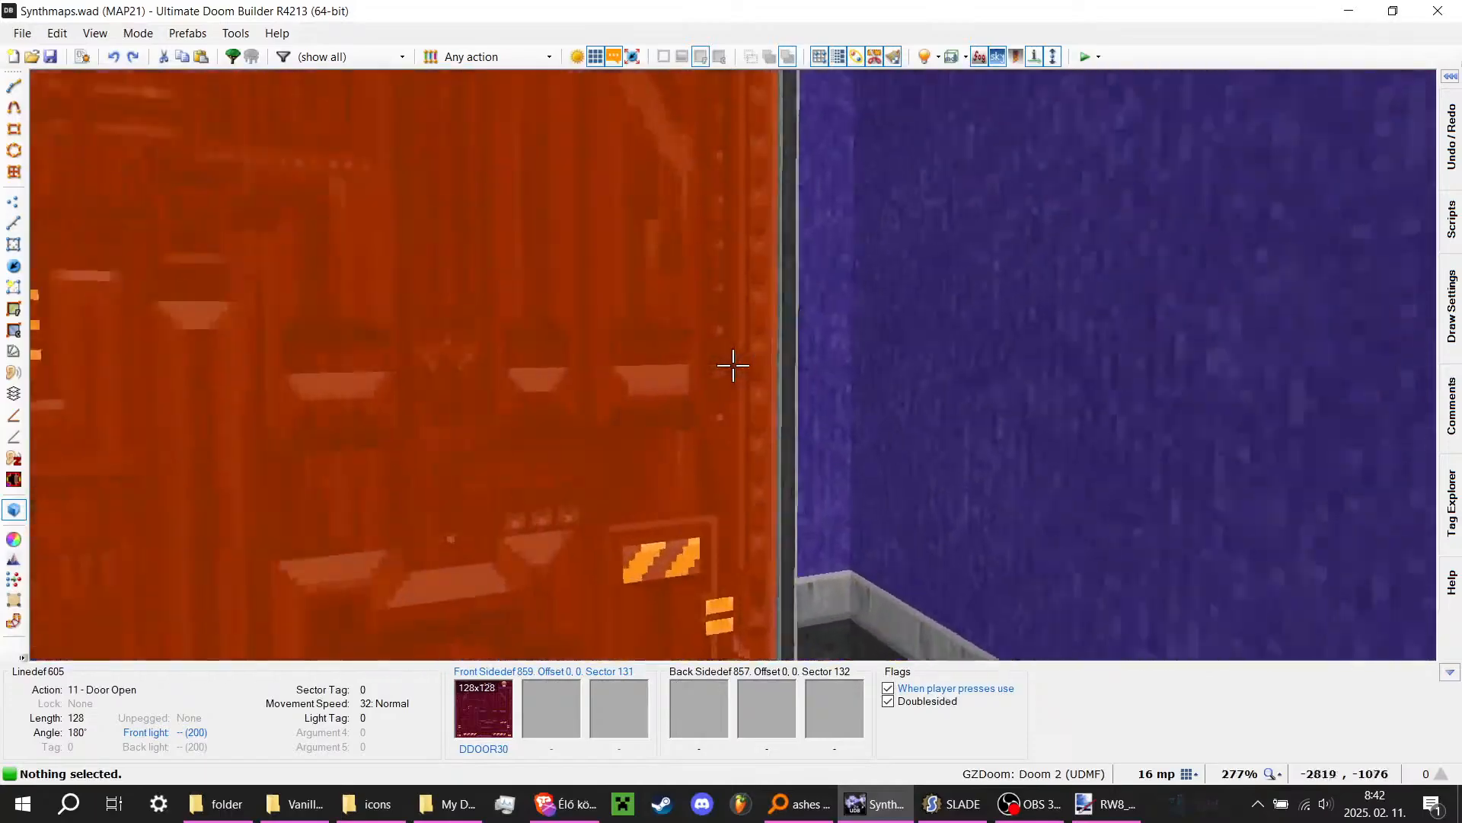
key("d")
key("ctrl+s")
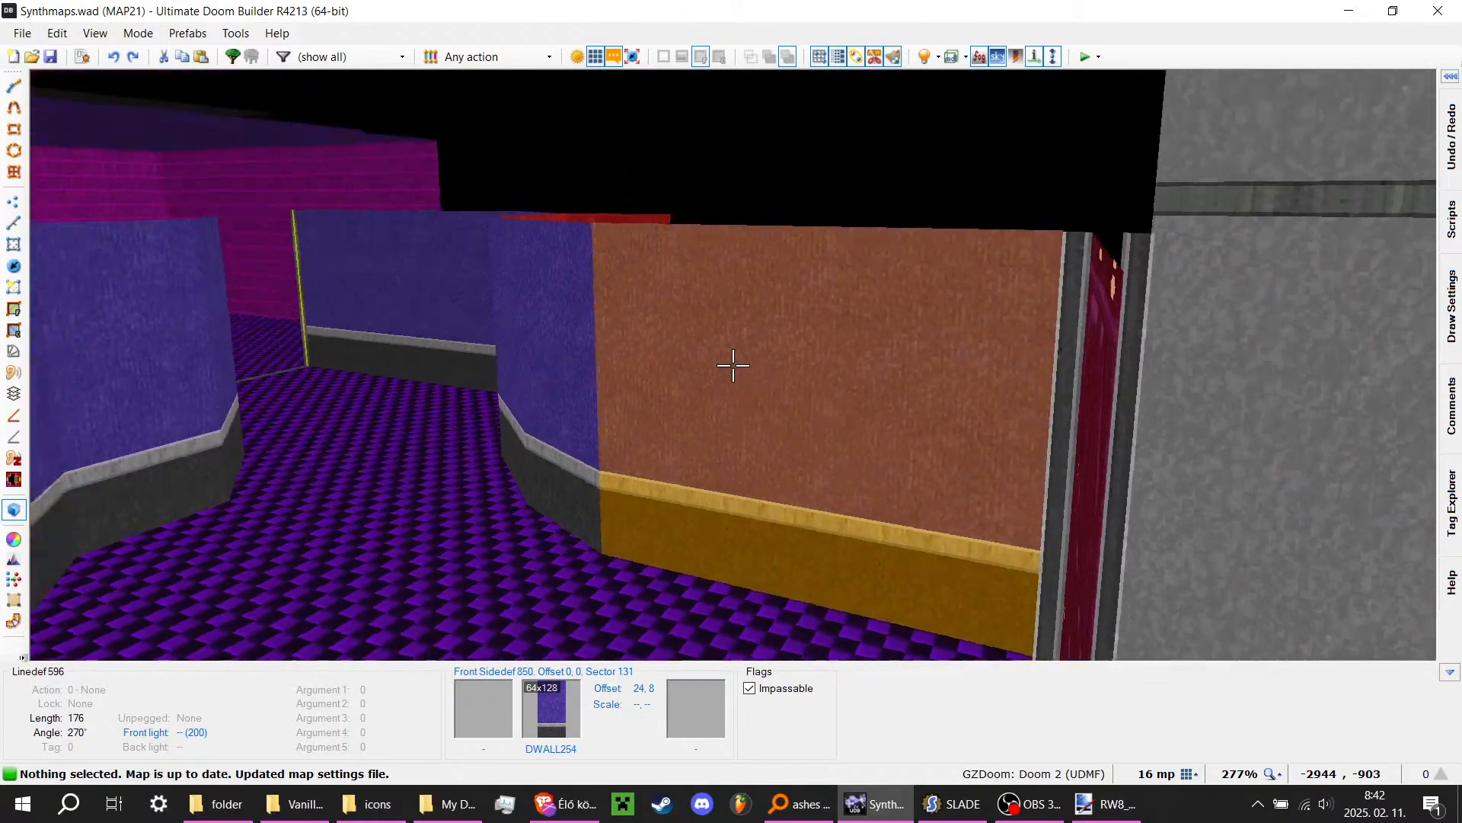
Step: Change the magenta brick room's floor flat to DFLR_47, filtering the available flats by DF
key("e")
key("e")
key("f")
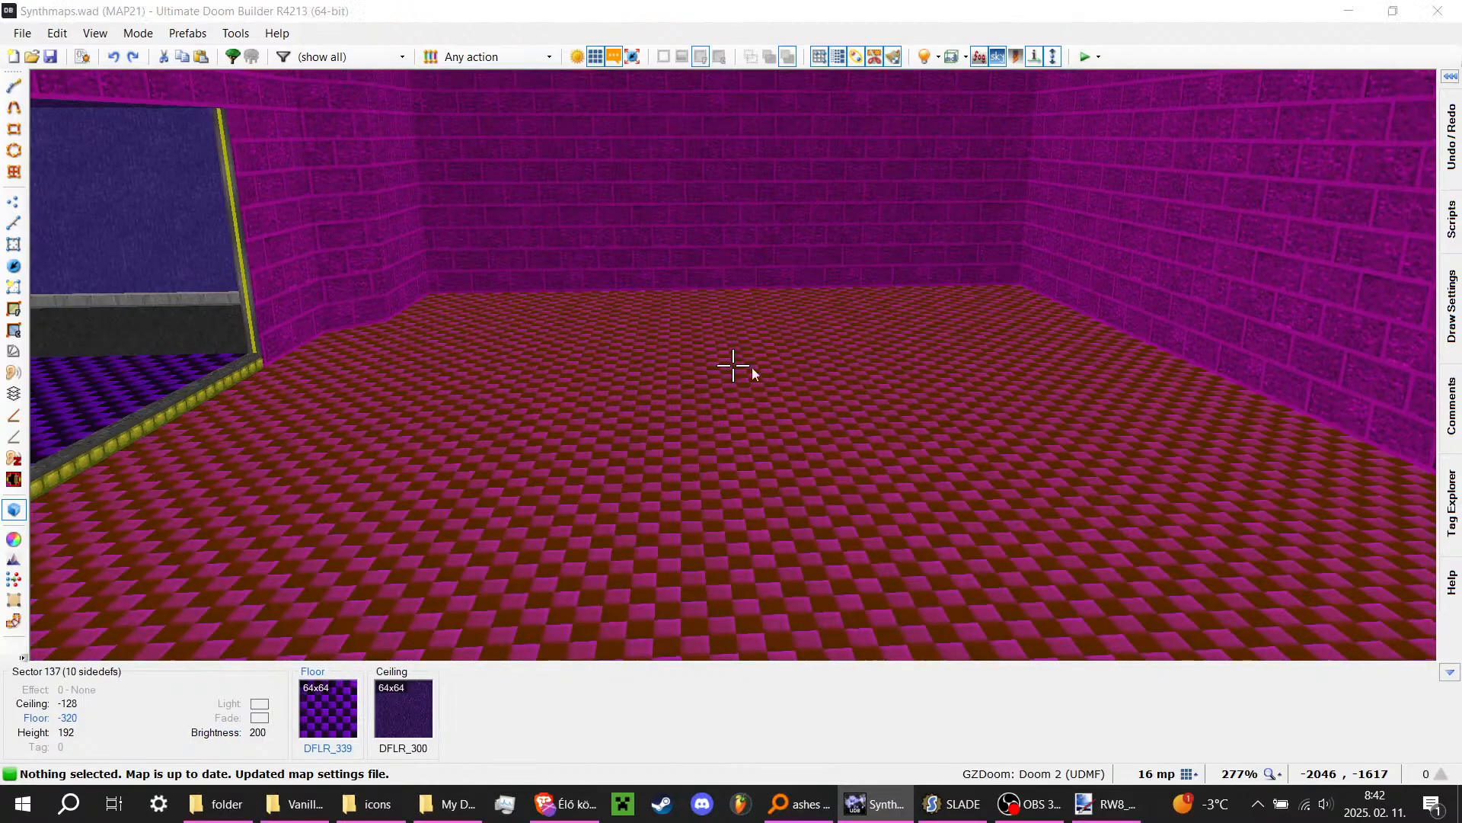
right_click(752, 367)
left_click(839, 436)
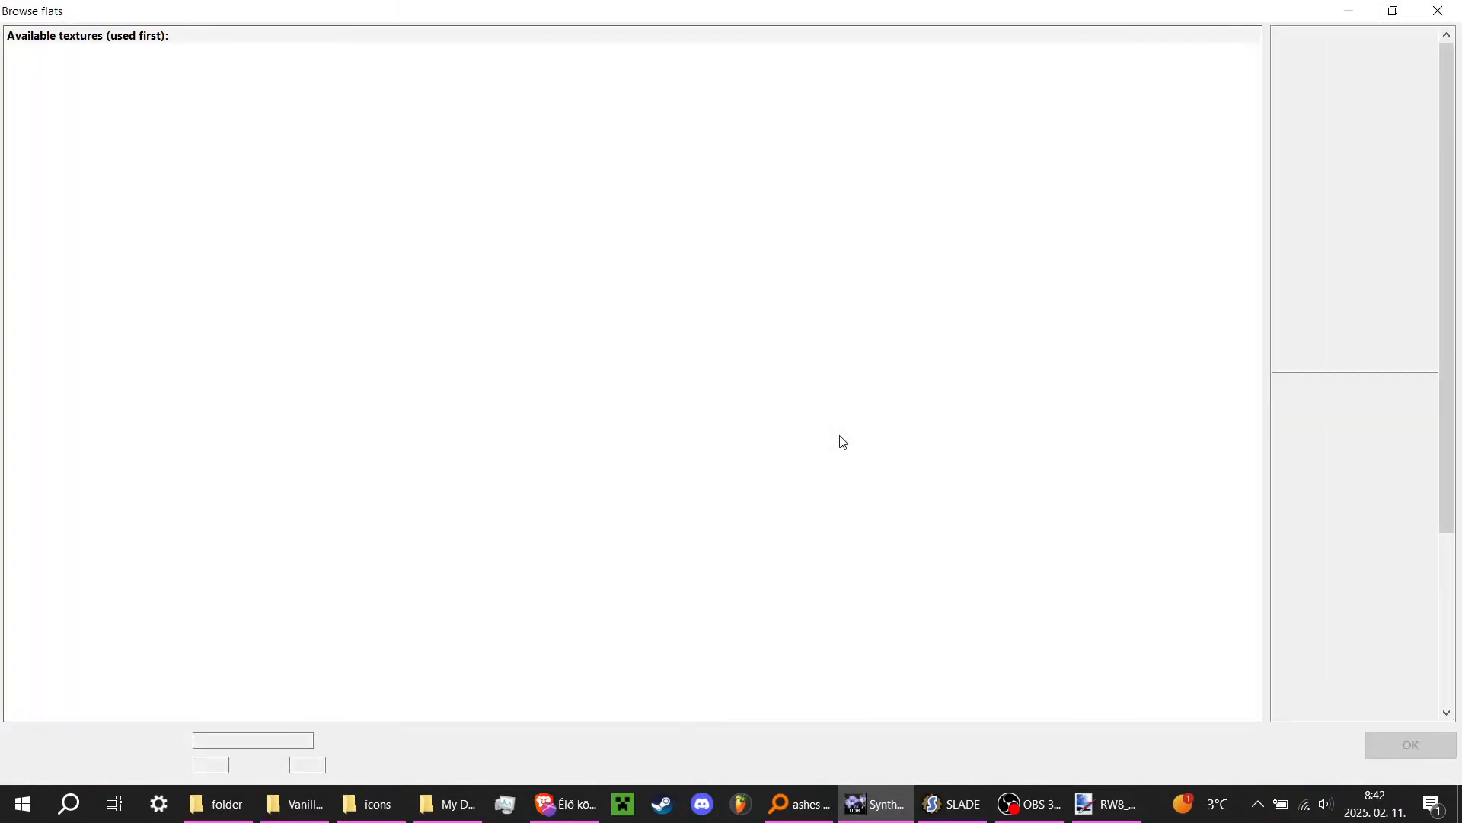
type("DF")
scroll(840, 436, "down", 8)
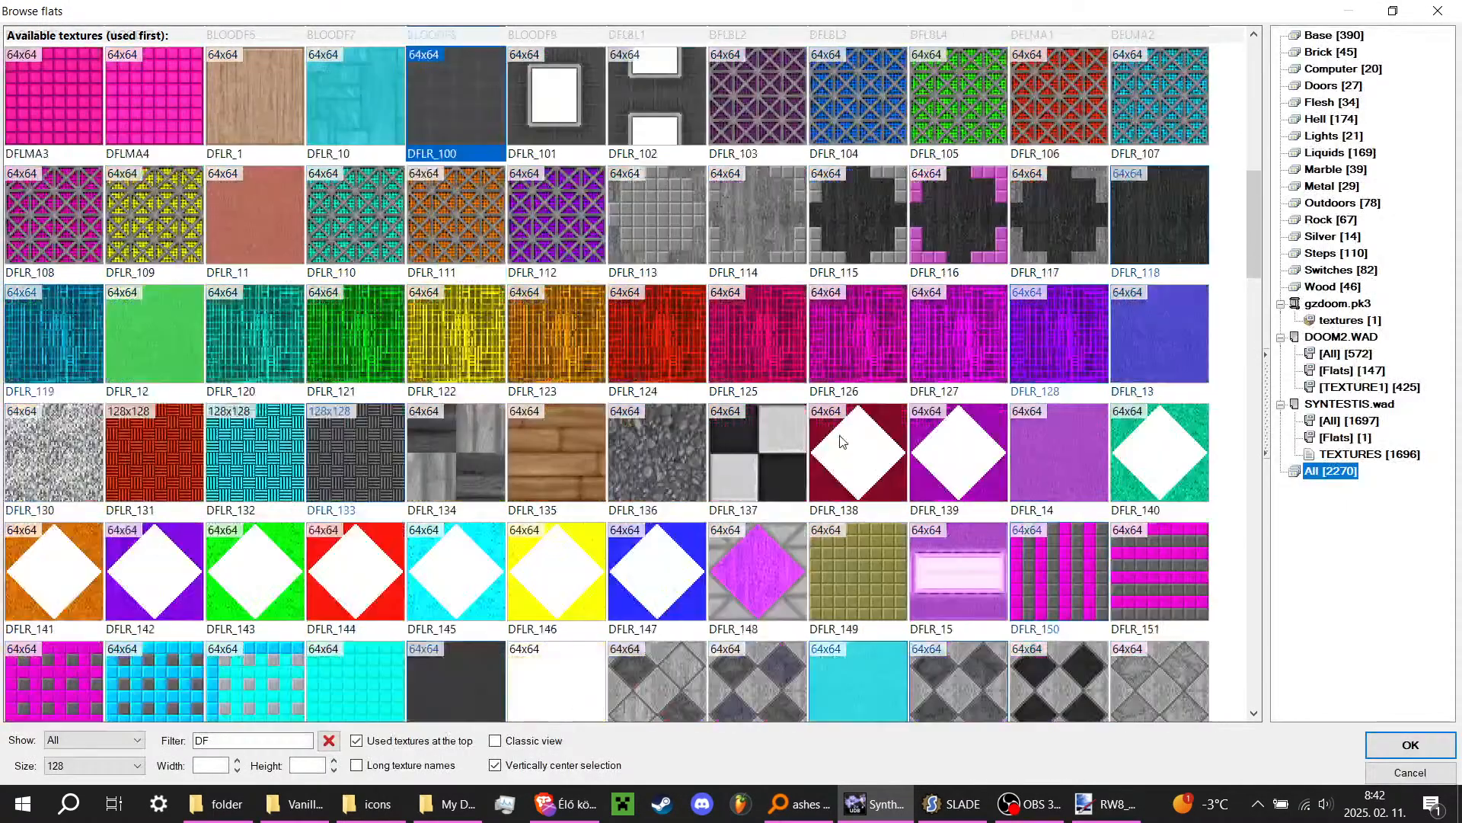
scroll(841, 436, "down", 10)
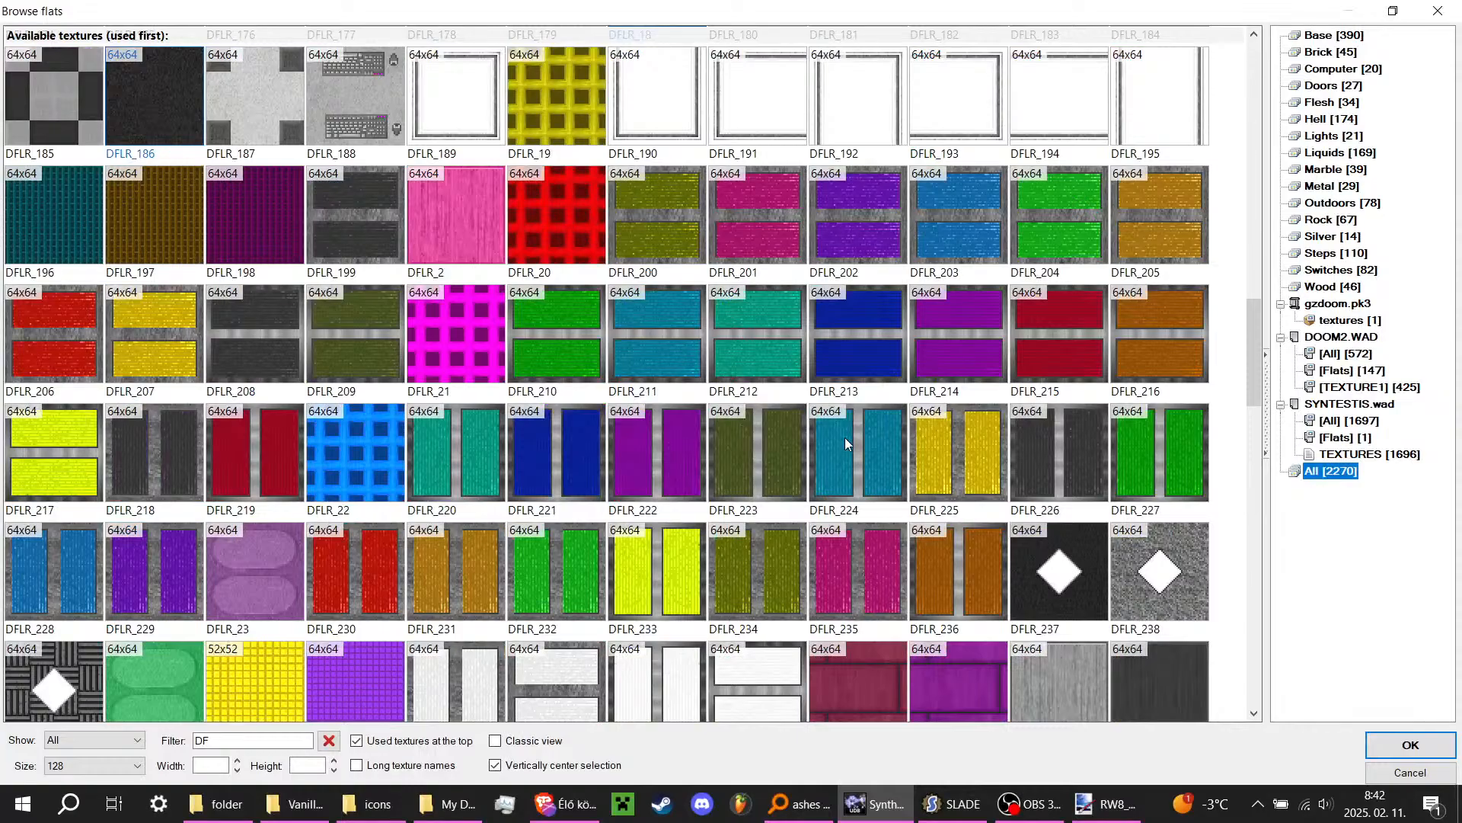
scroll(844, 437, "down", 7)
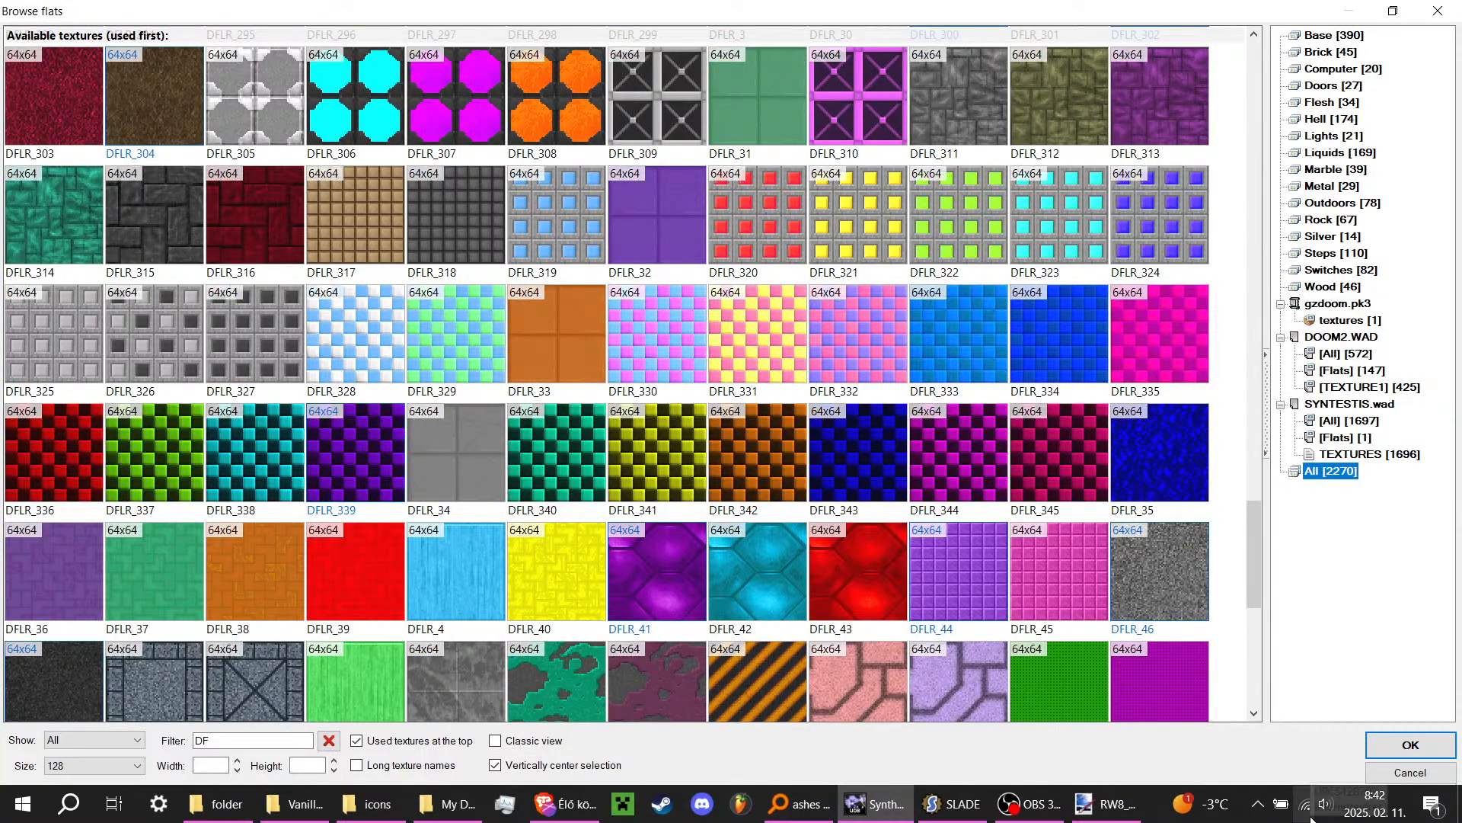
scroll(525, 395, "down", 2)
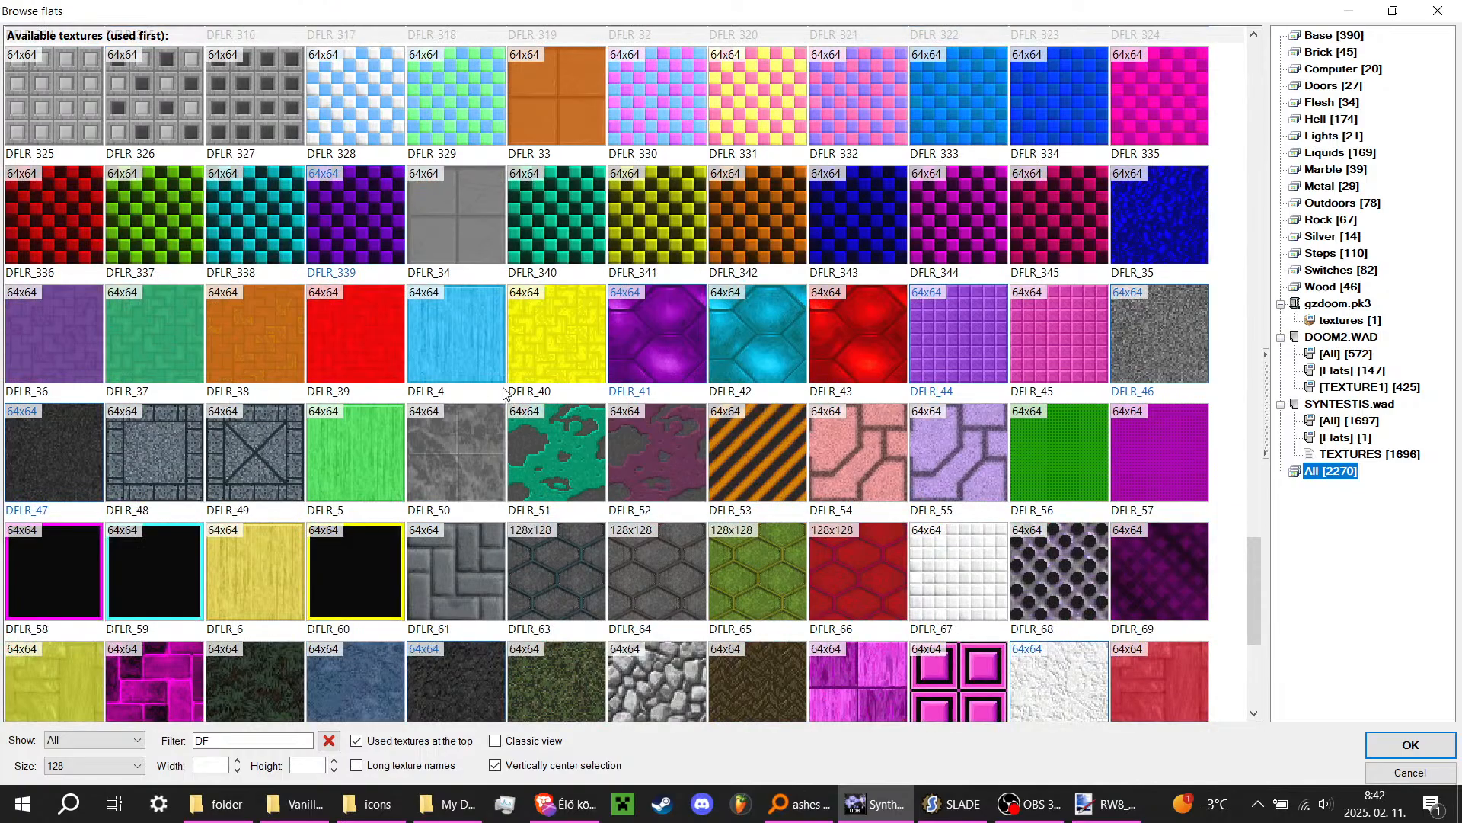
scroll(522, 478, "down", 1)
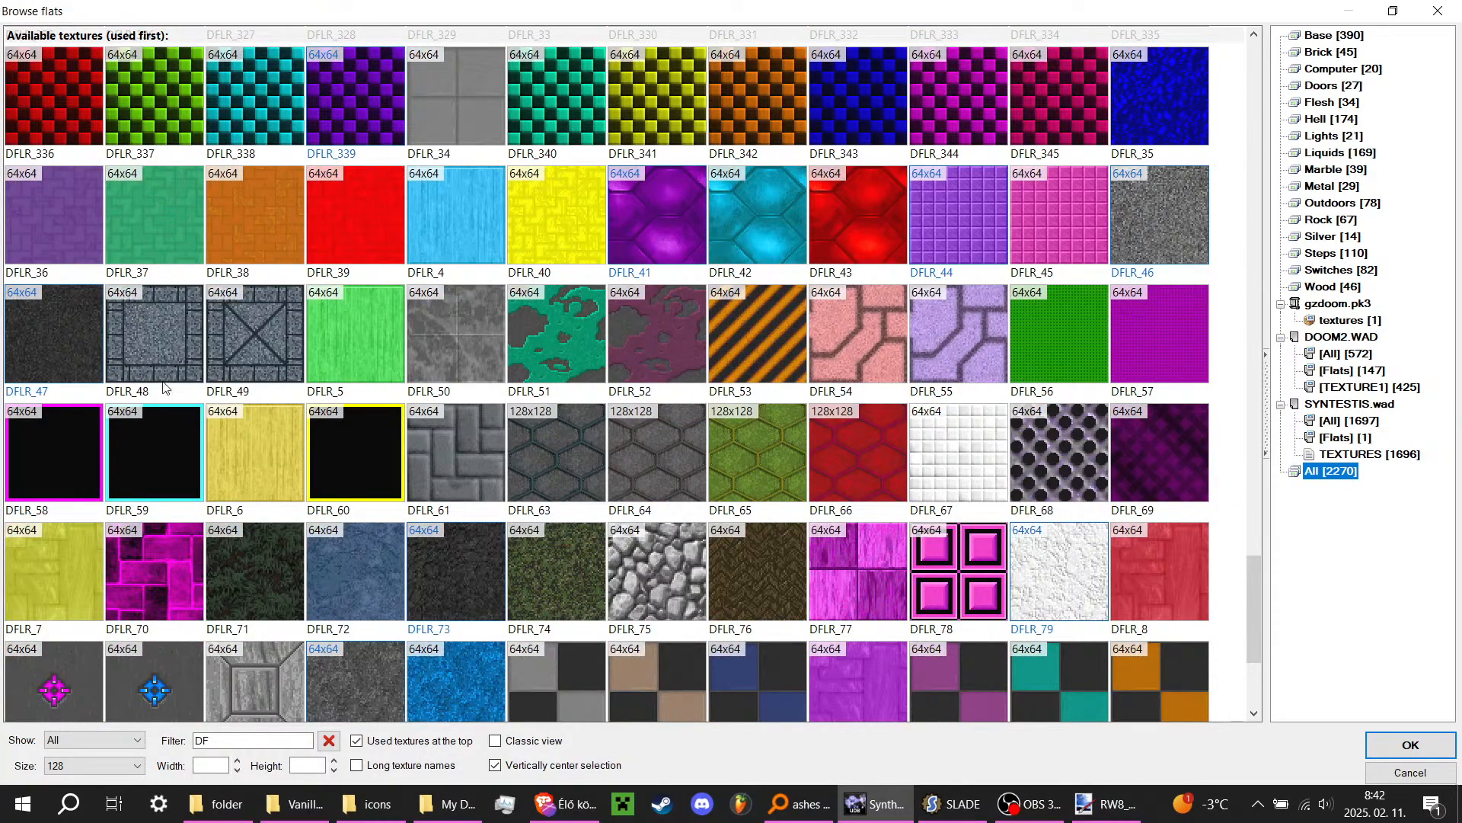
double_click(53, 340)
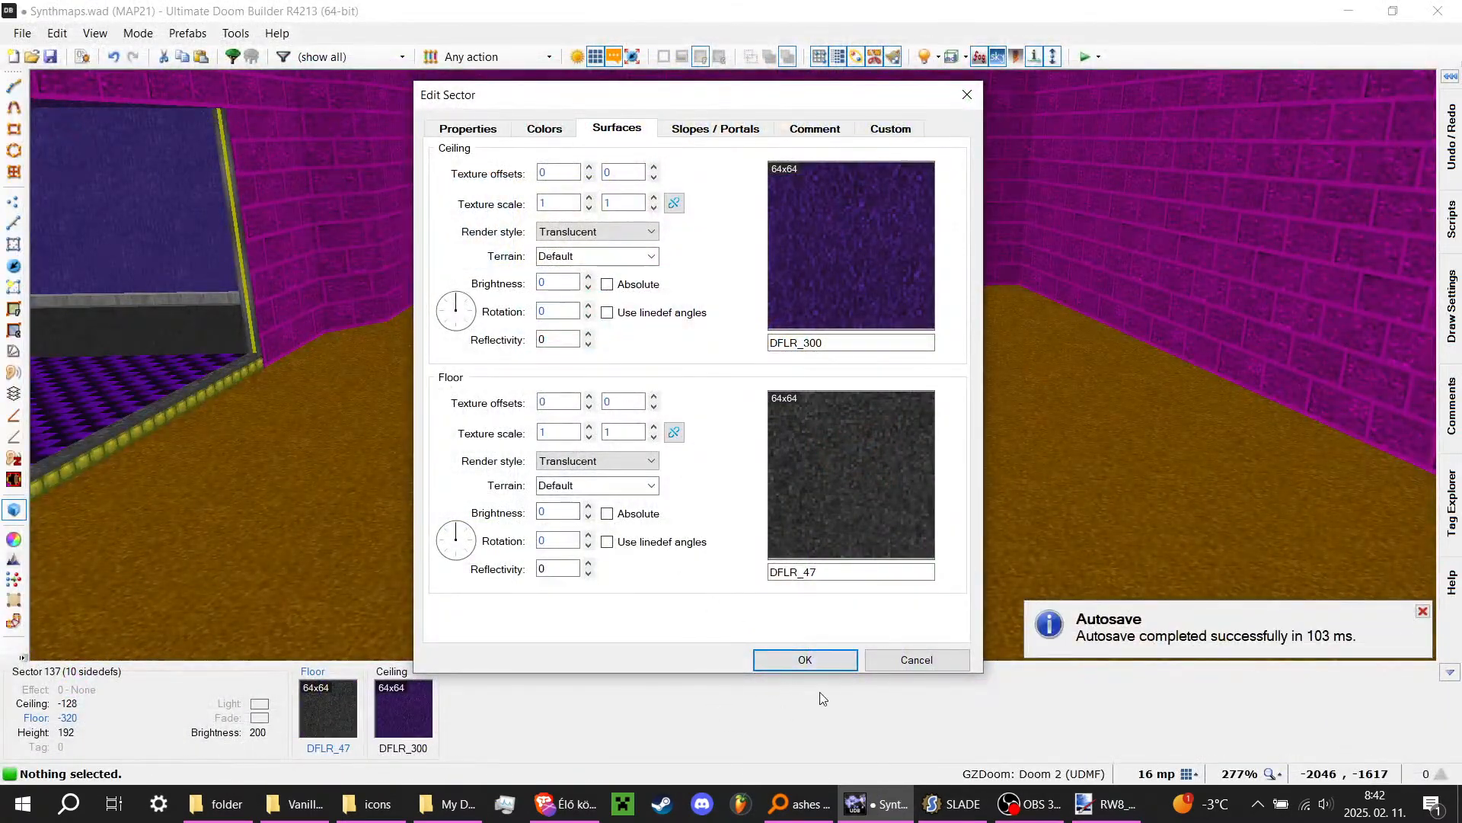
key("Return")
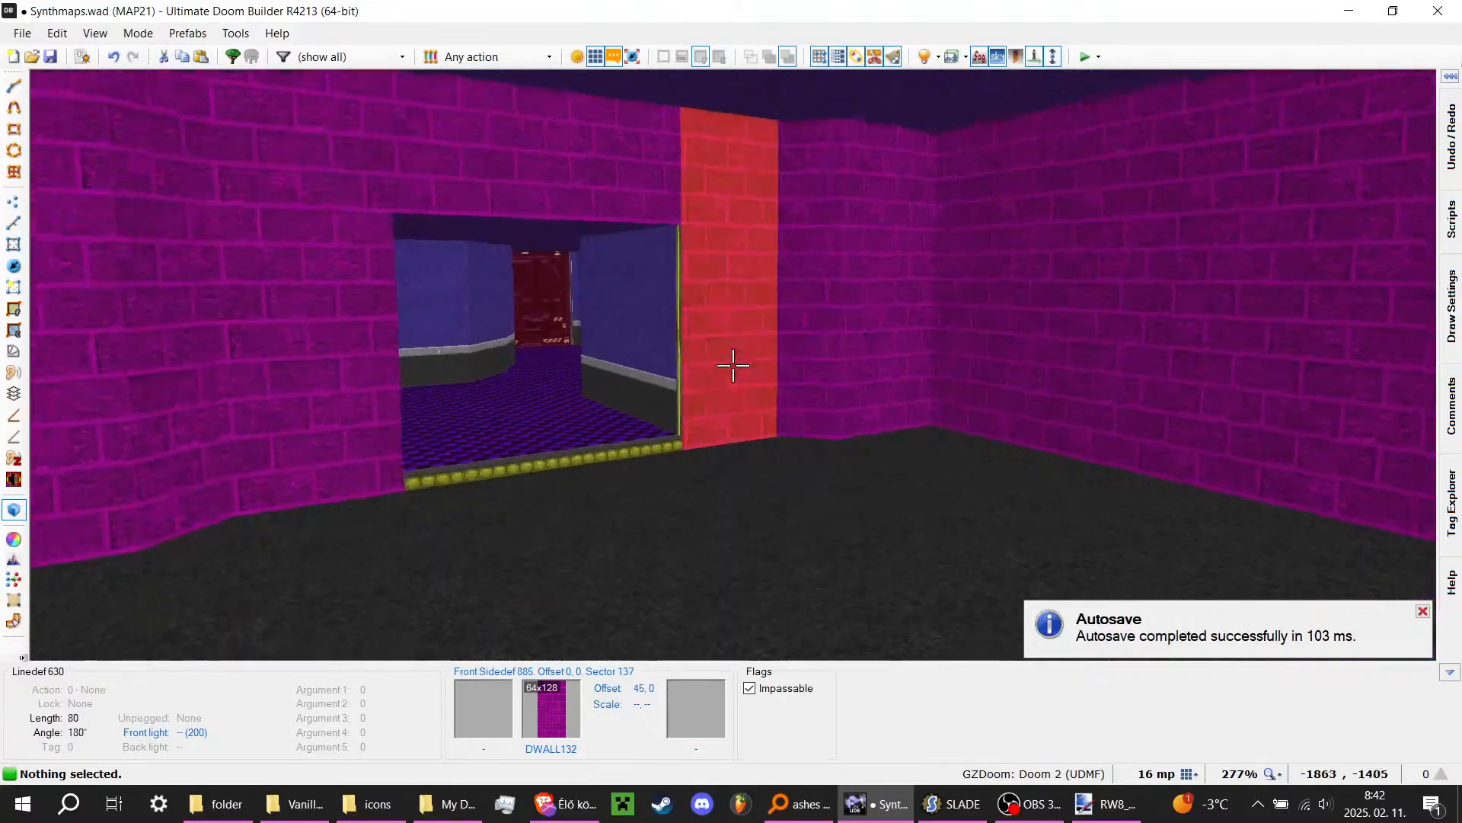
Step: Auto-align the magenta brick wall textures horizontally around the room and save the map
key("a")
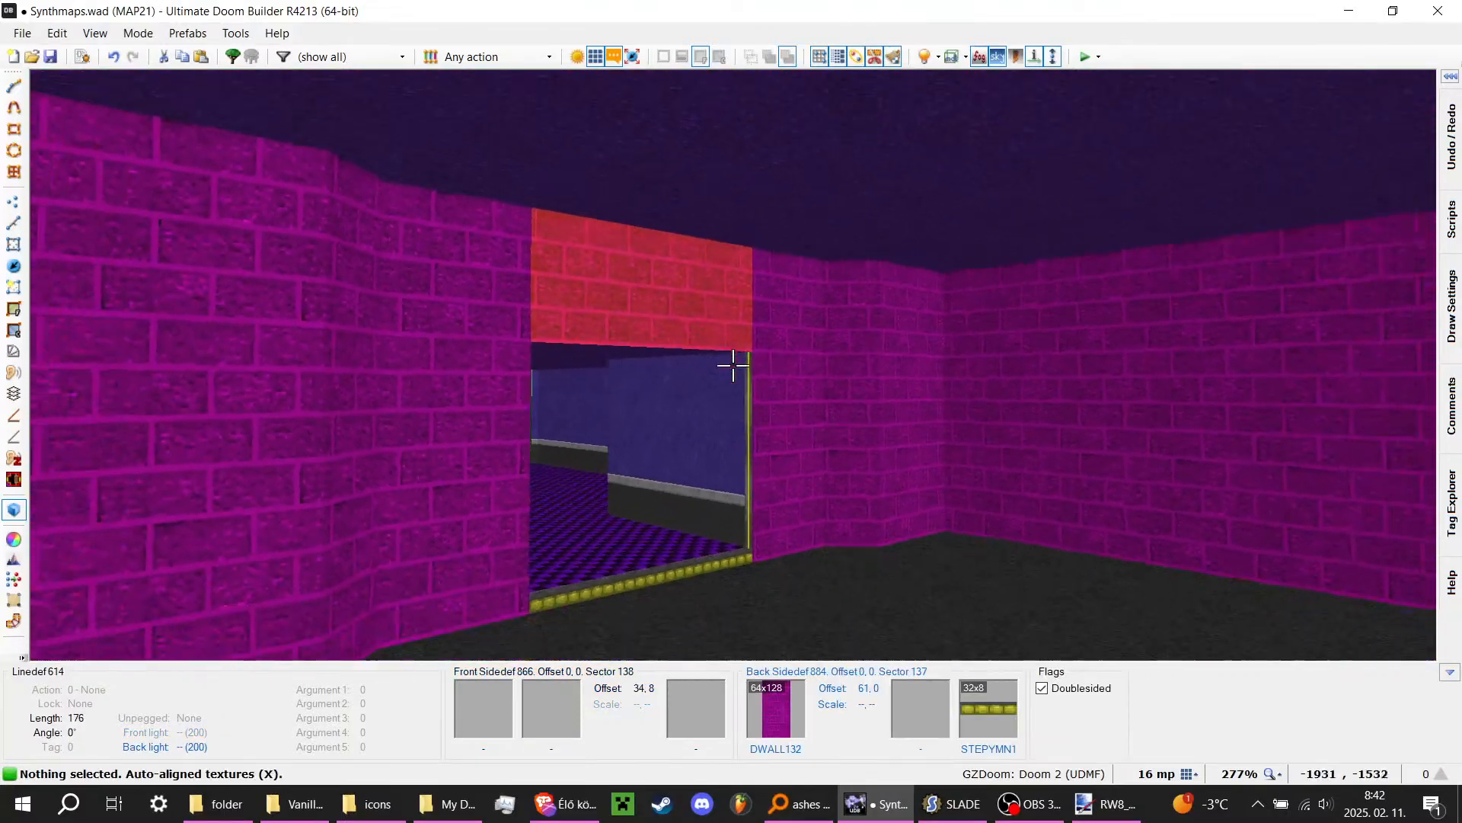
key("d")
key("e")
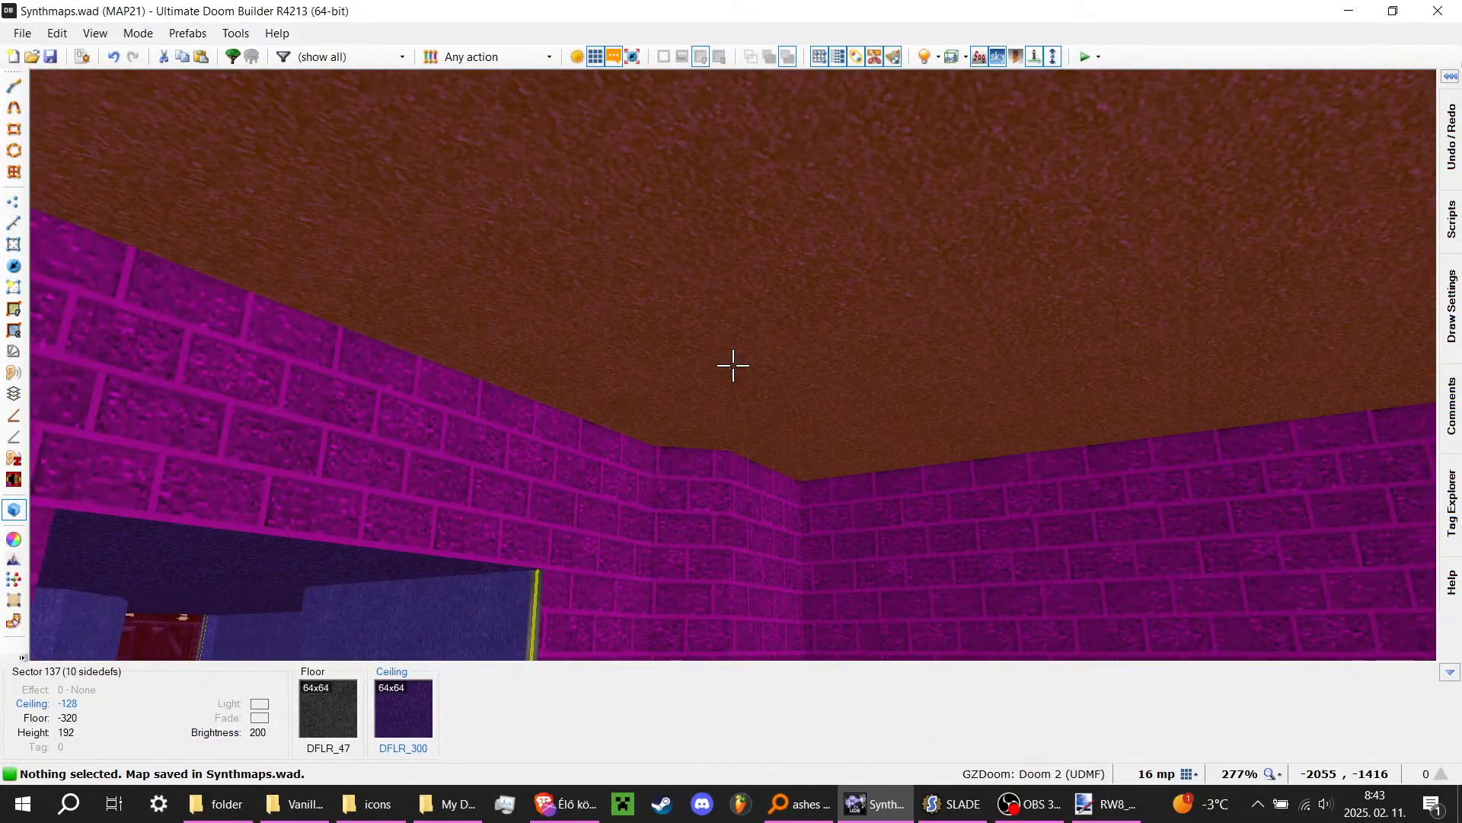
right_click(732, 365)
key("Escape")
Step: Review the refloored magenta brick room, the blue-walled corridor and the area with missing textures behind the red door in 3D
key("d")
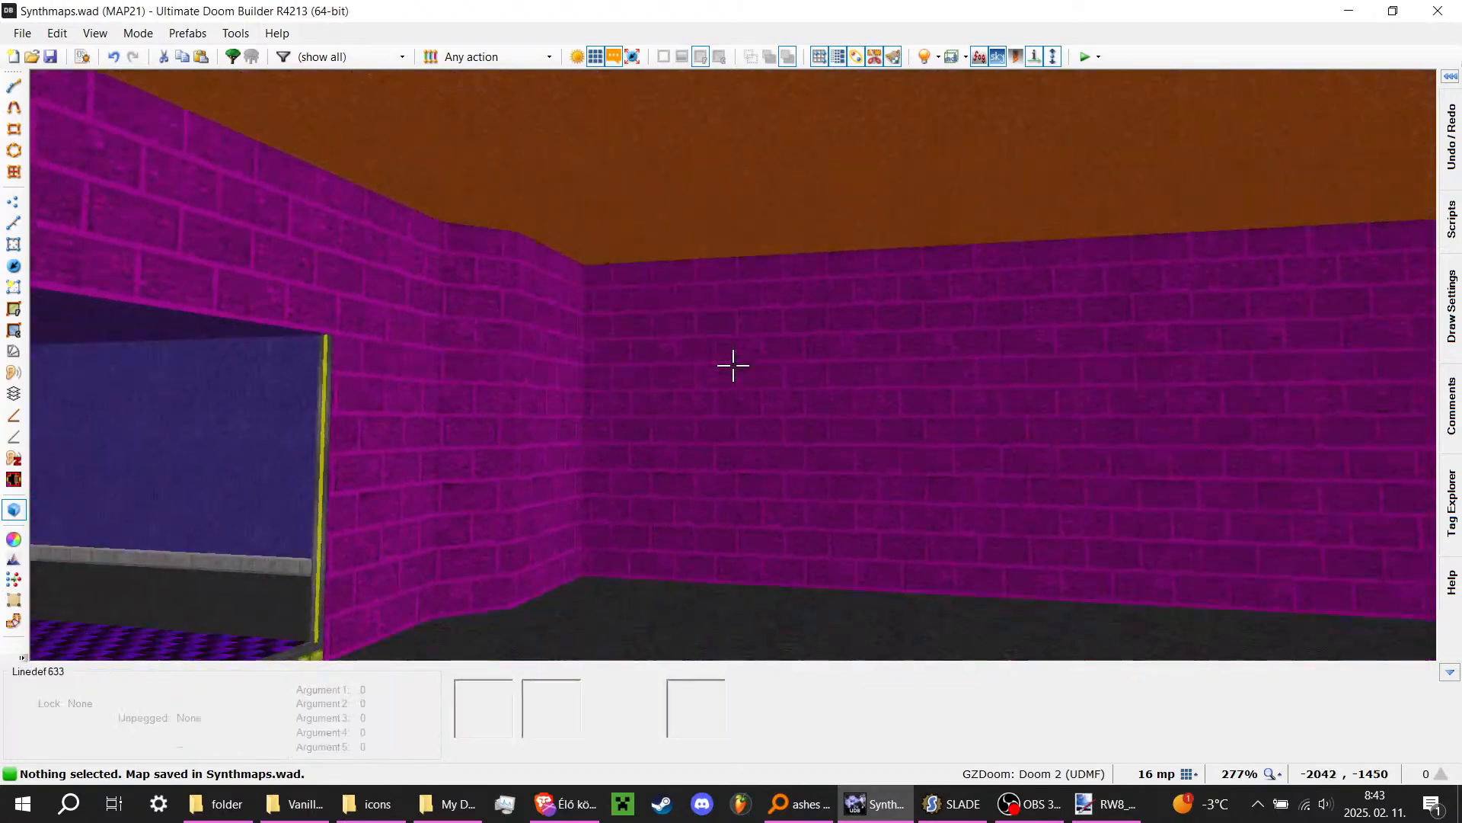
key("f")
key("e")
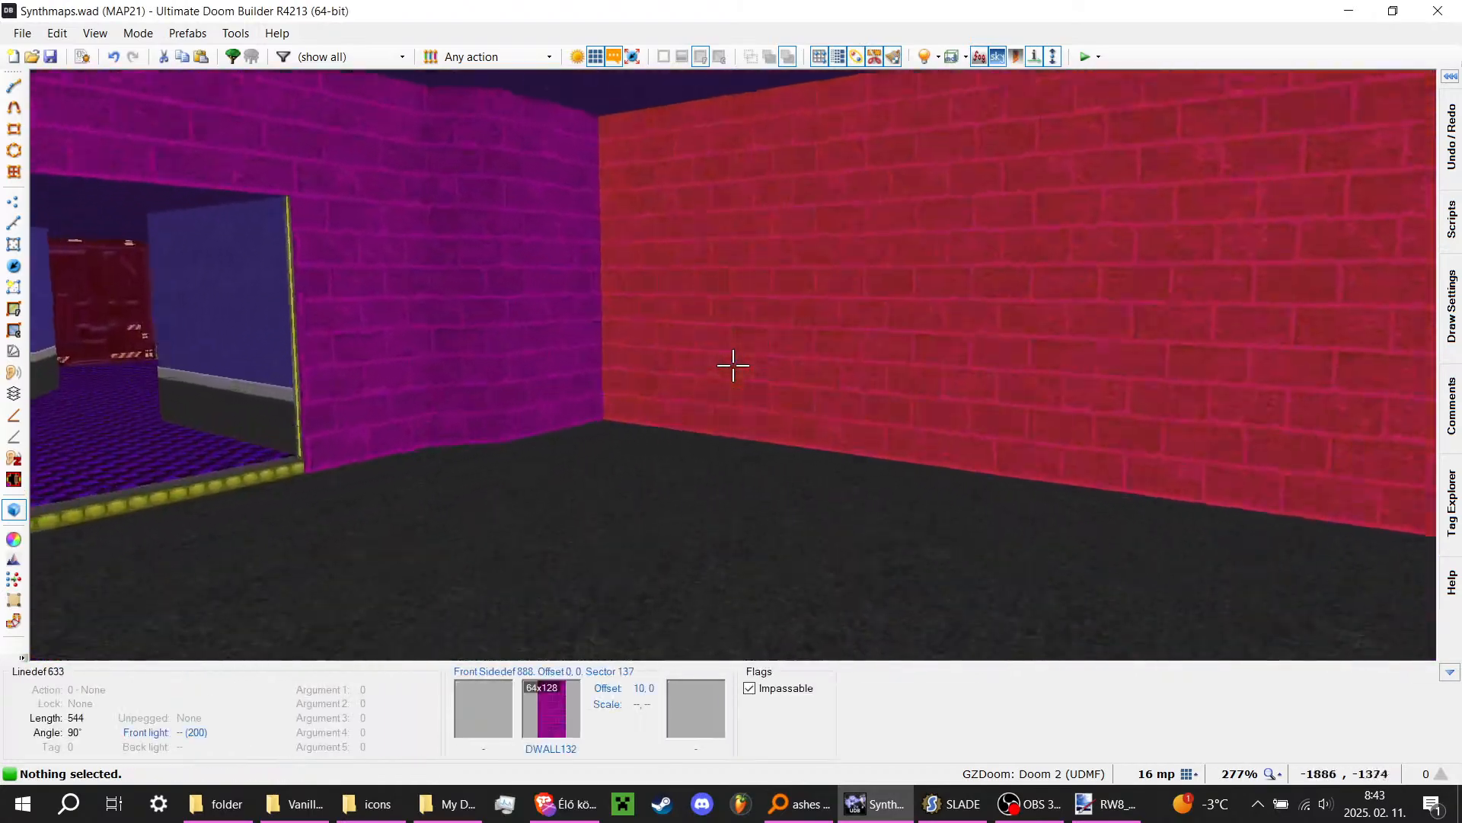
key("e")
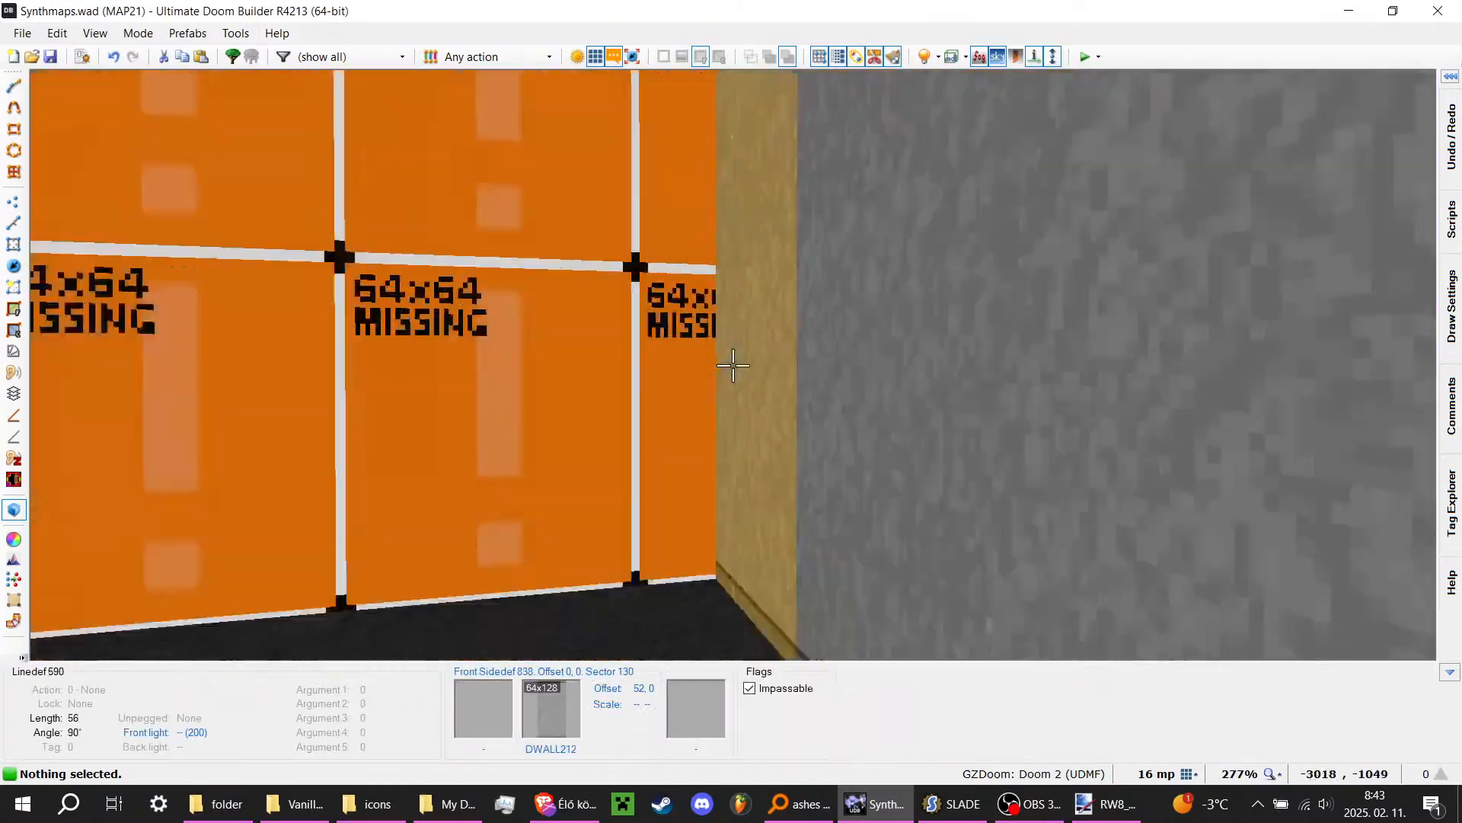
key("d")
key("e")
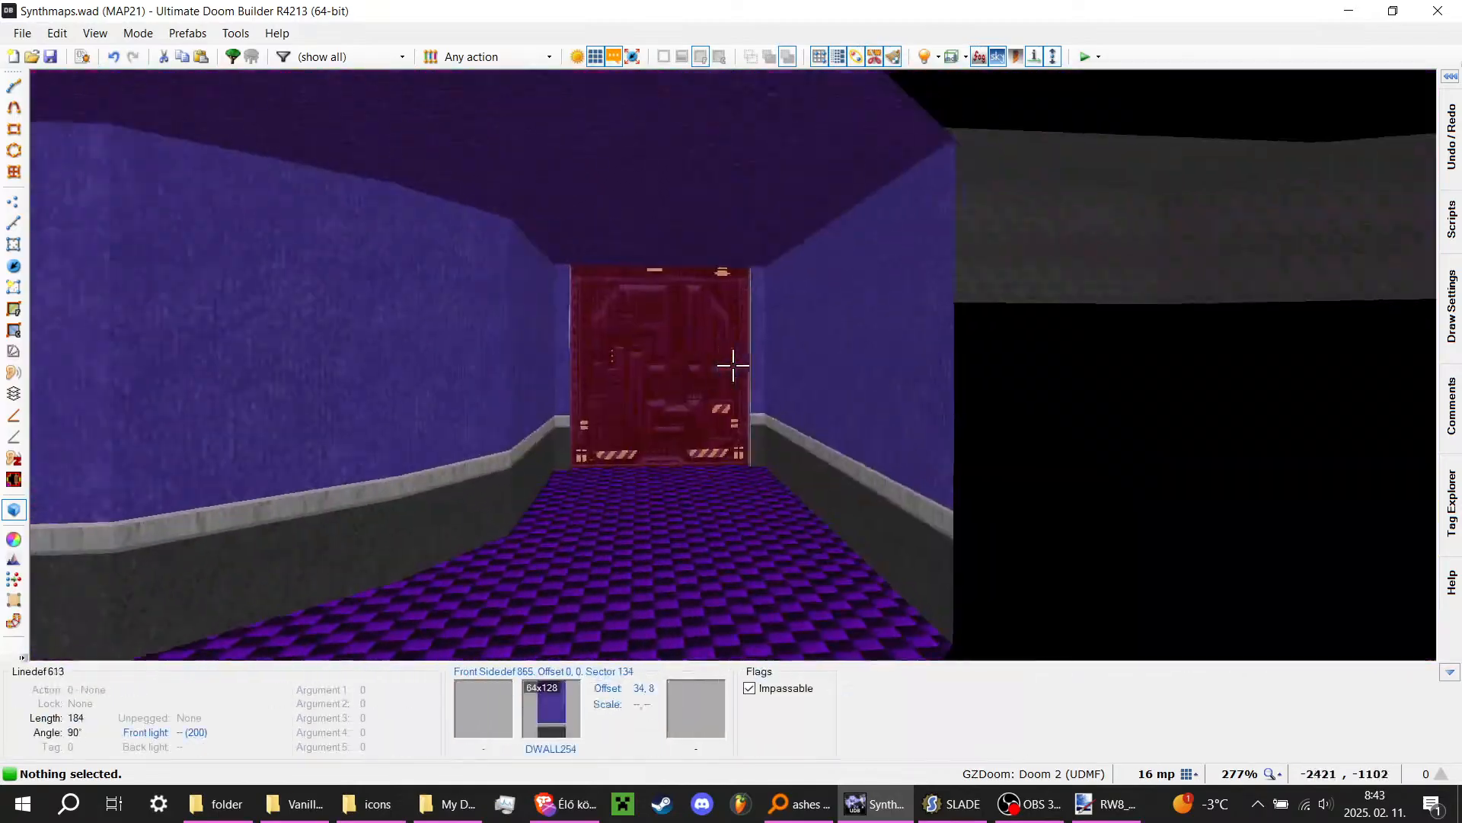
key("d")
key("f")
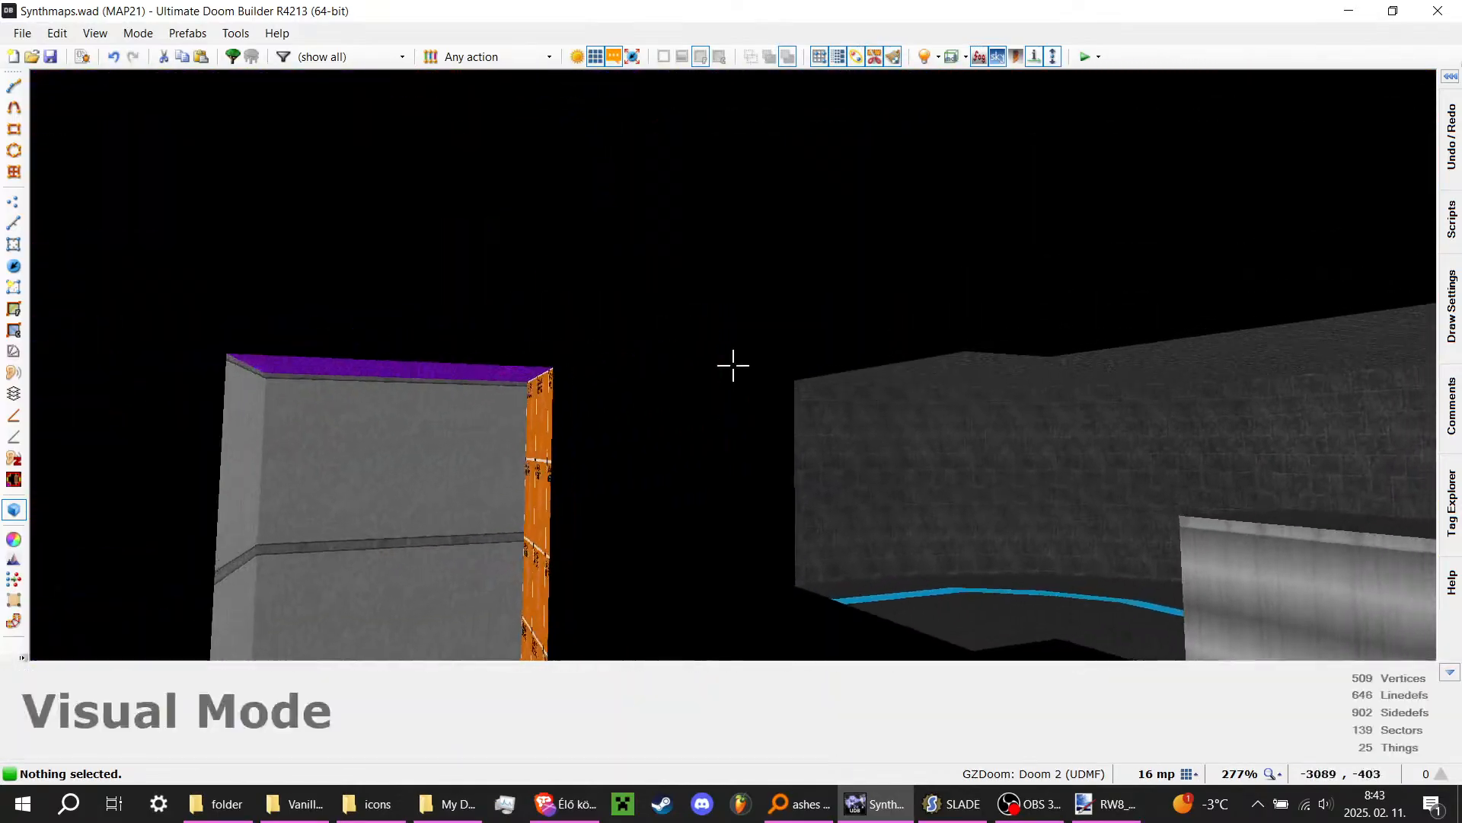
Step: Examine the brown-walled green slime room, its checkered walkway and the adjoining blue-tiled hall in 3D
key("e")
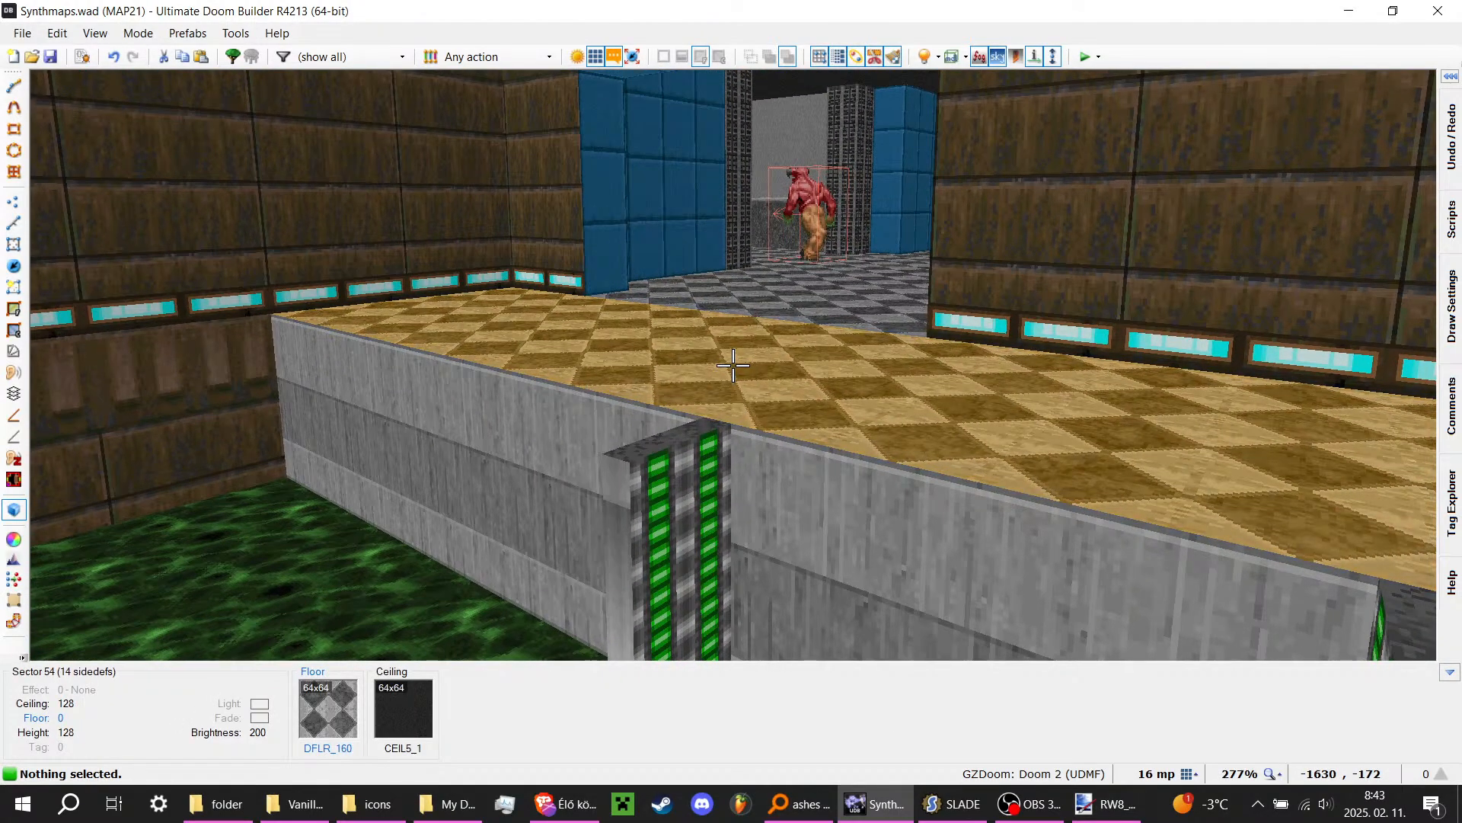
key("e")
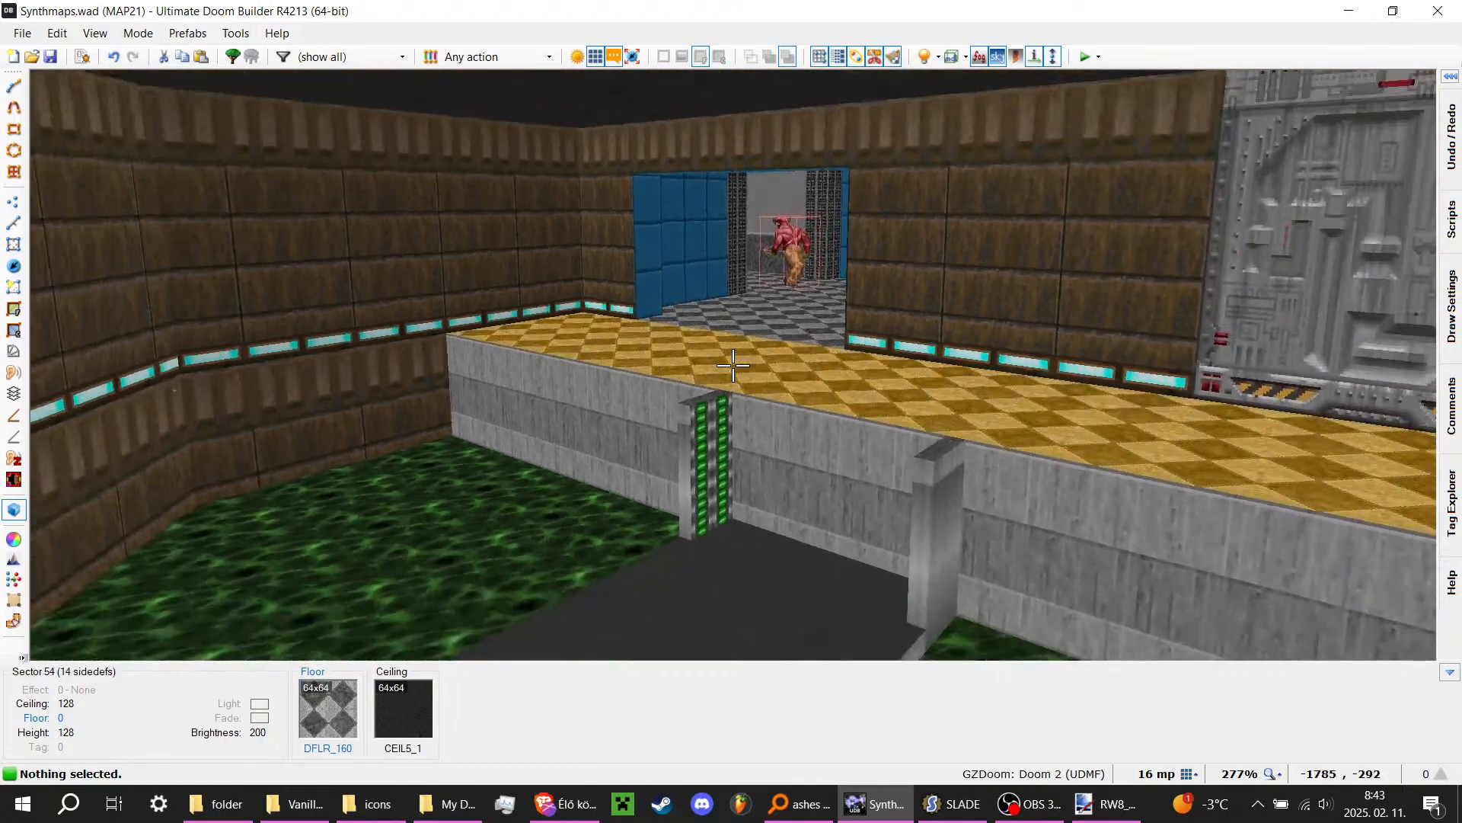
key("d")
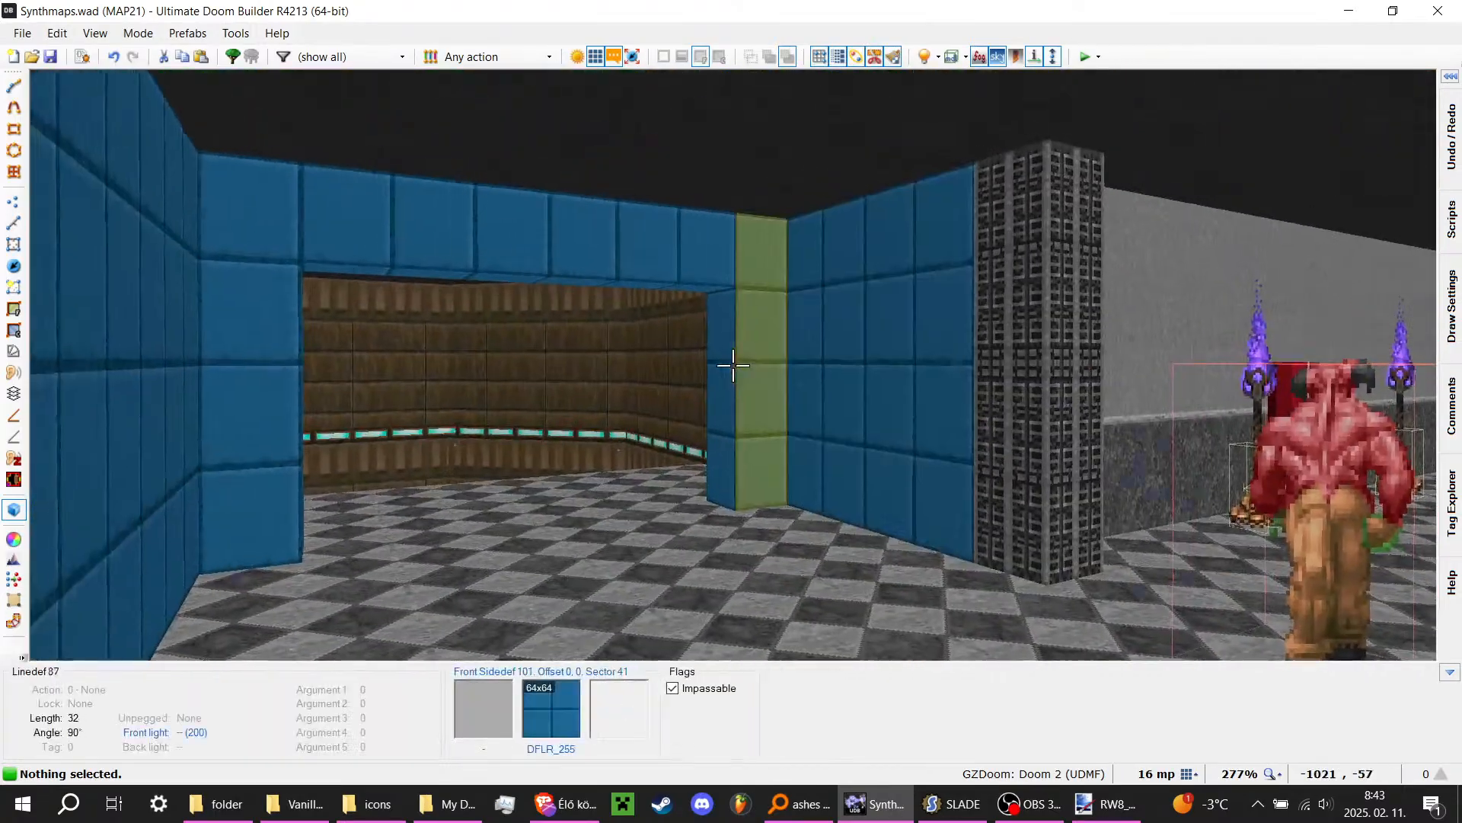
key("e")
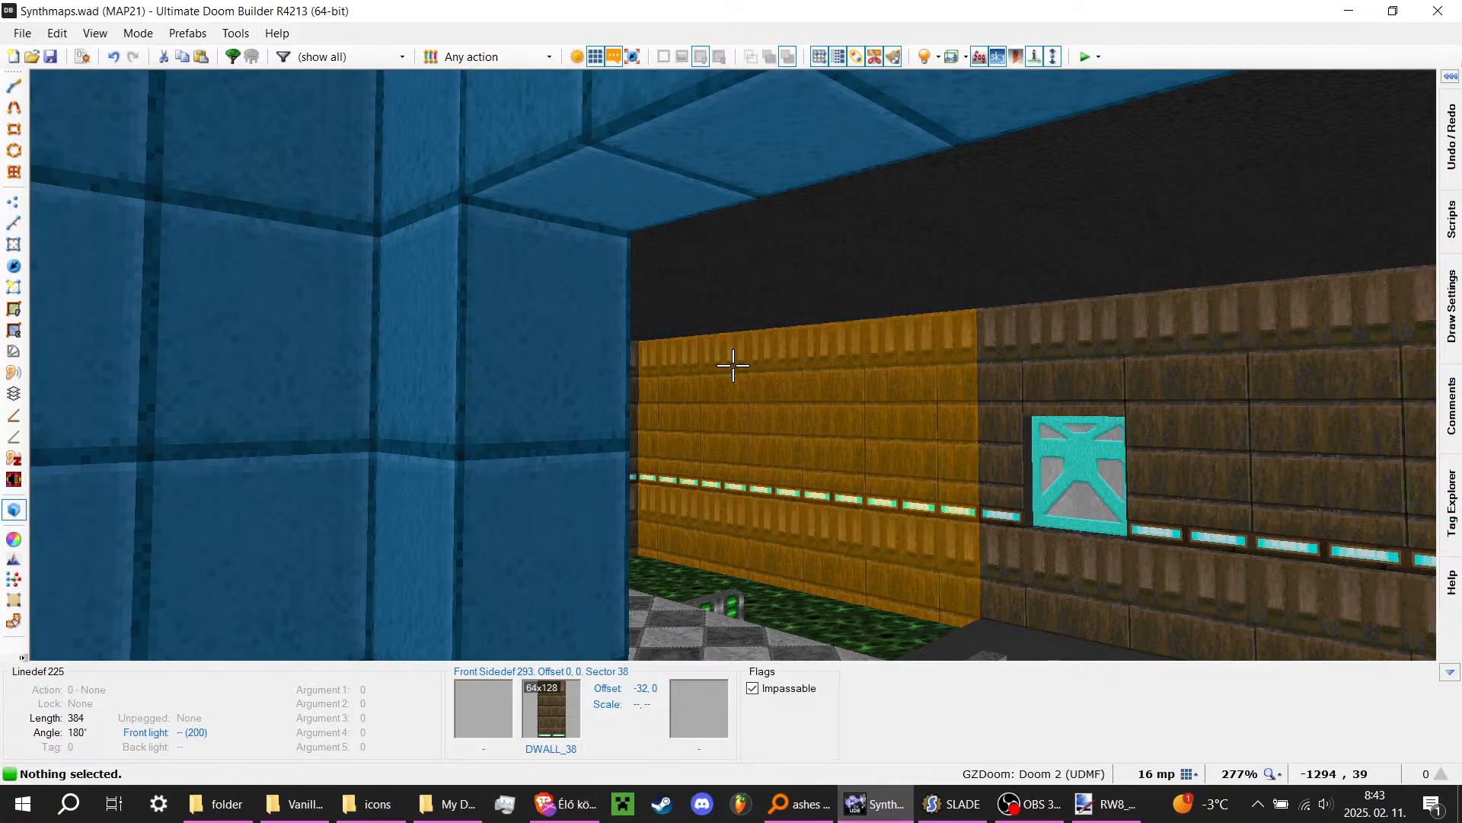
key("d")
key("f")
key("e")
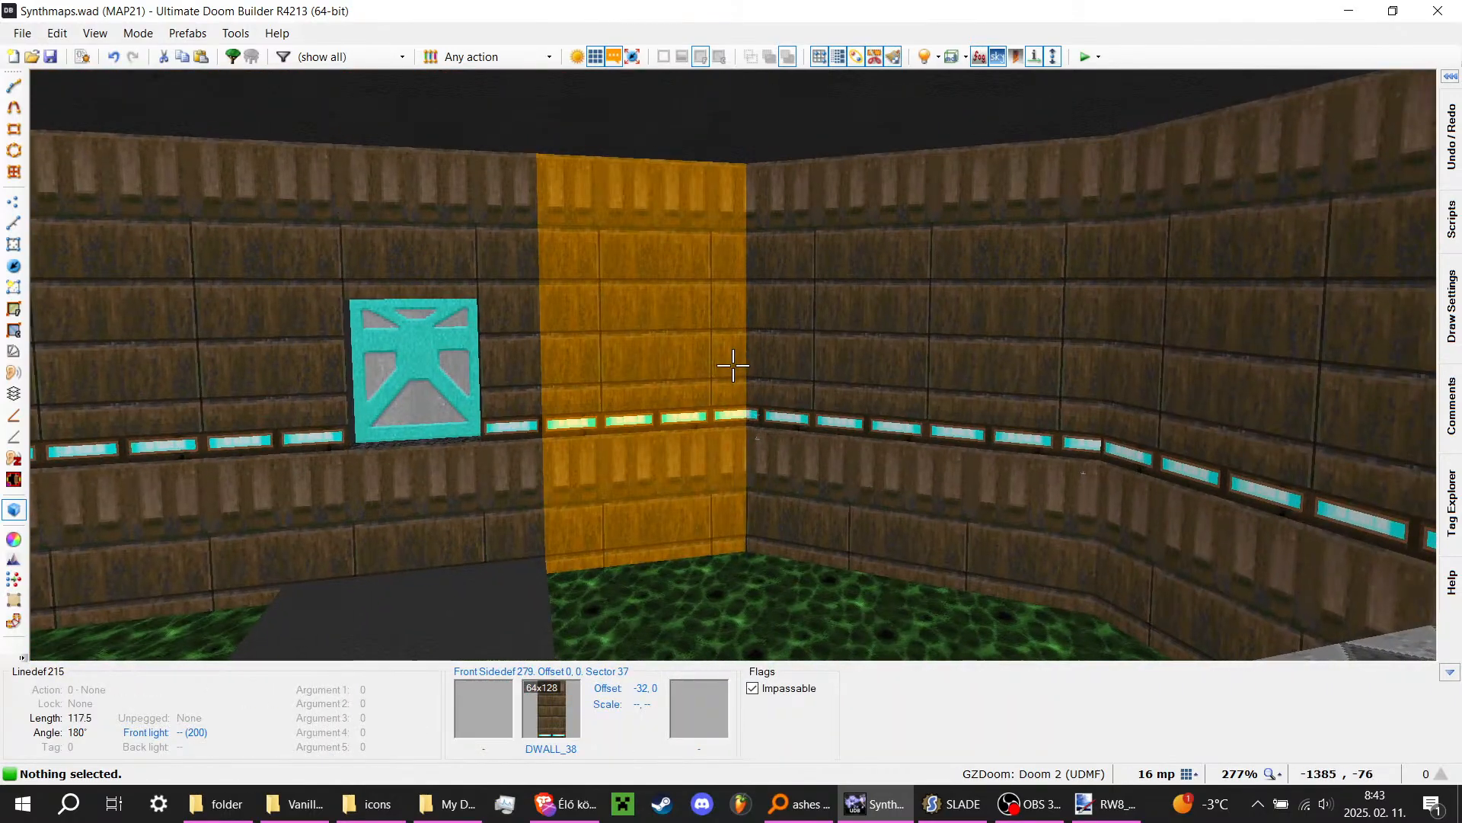
Step: Examine the yellow and magenta hexagon walls, the grey-walled area and the pillared star platform room in 3D
key("e")
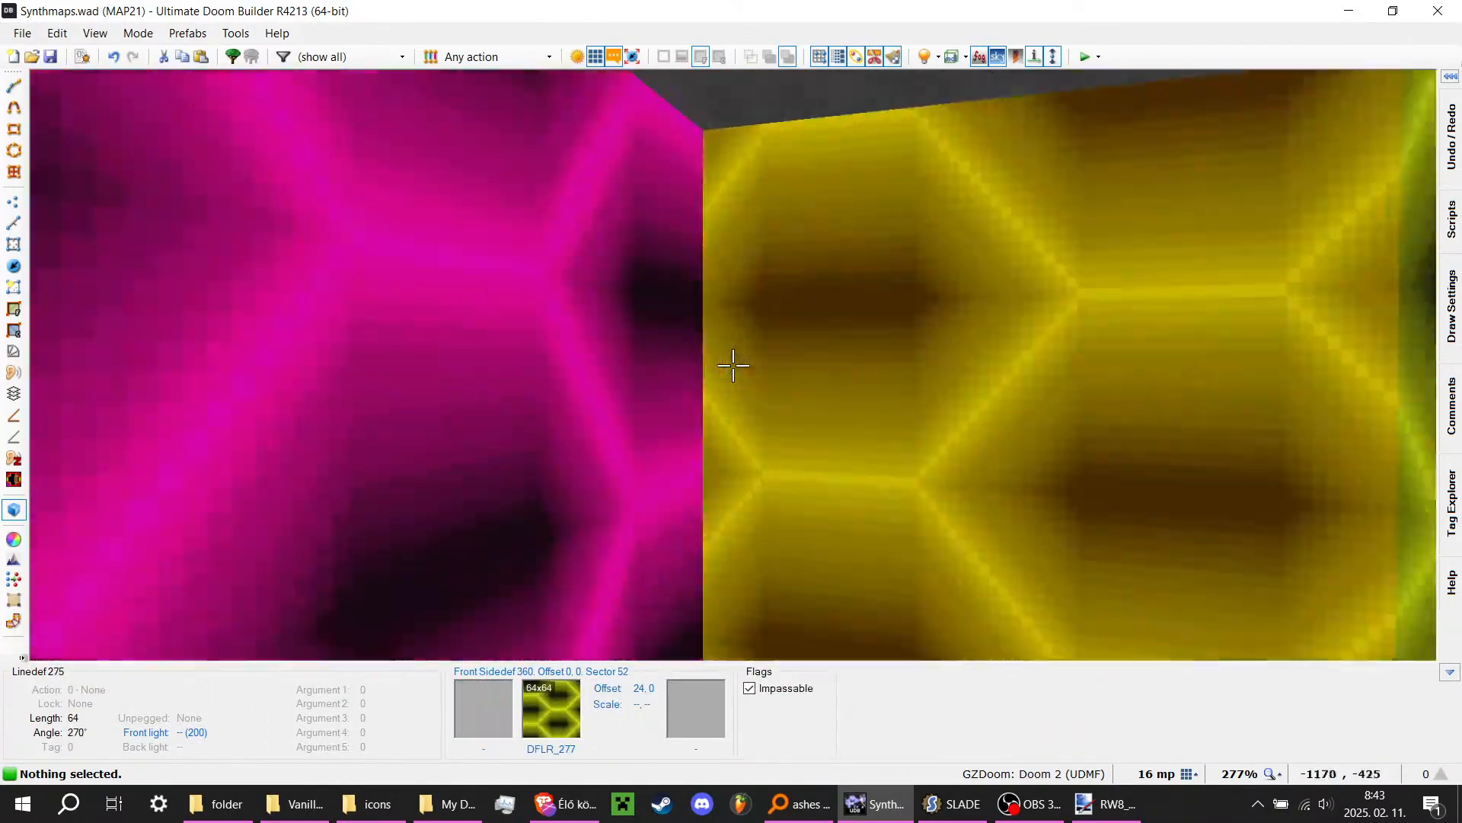
key("e")
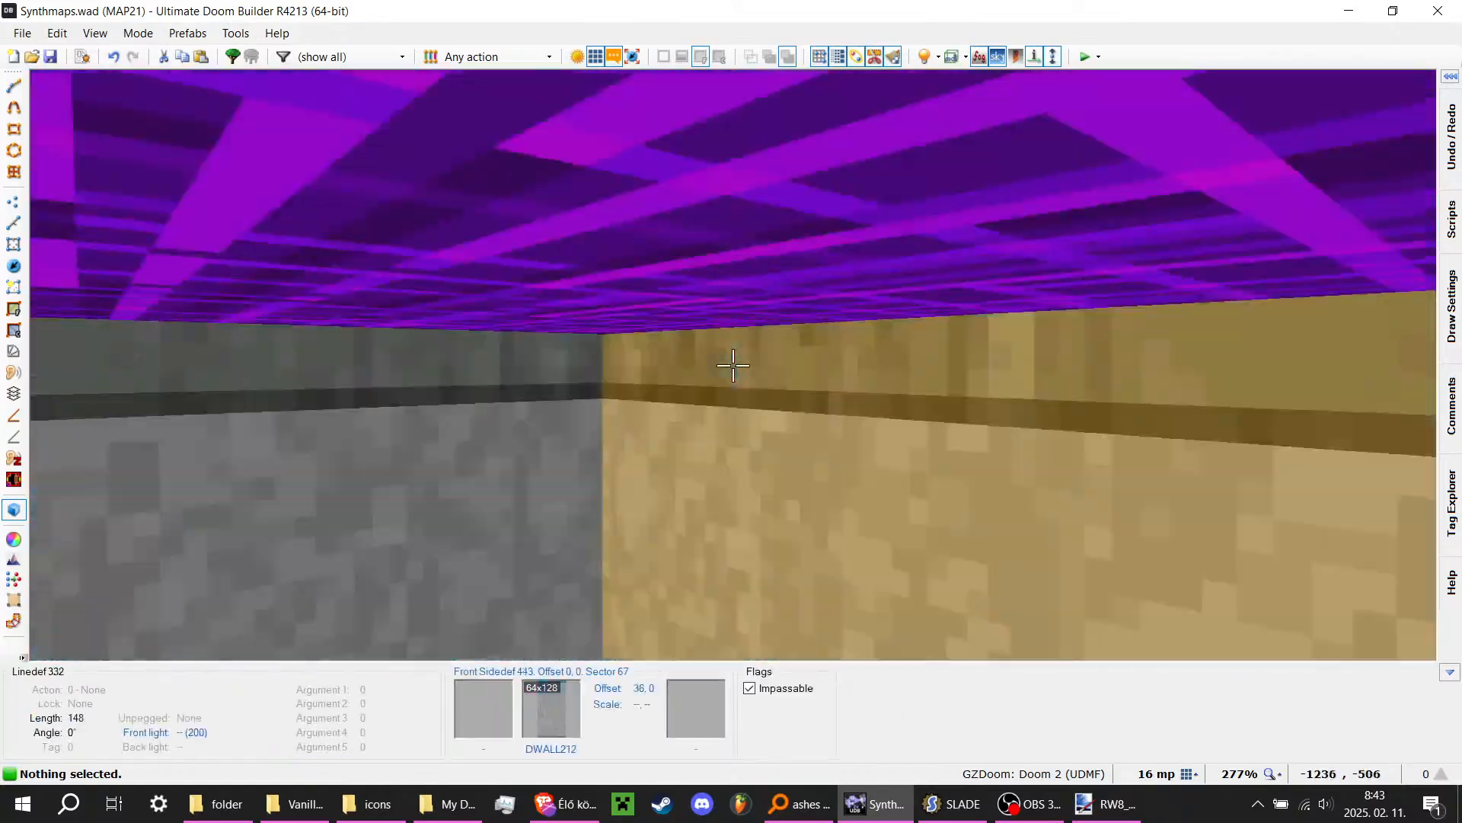
key("e")
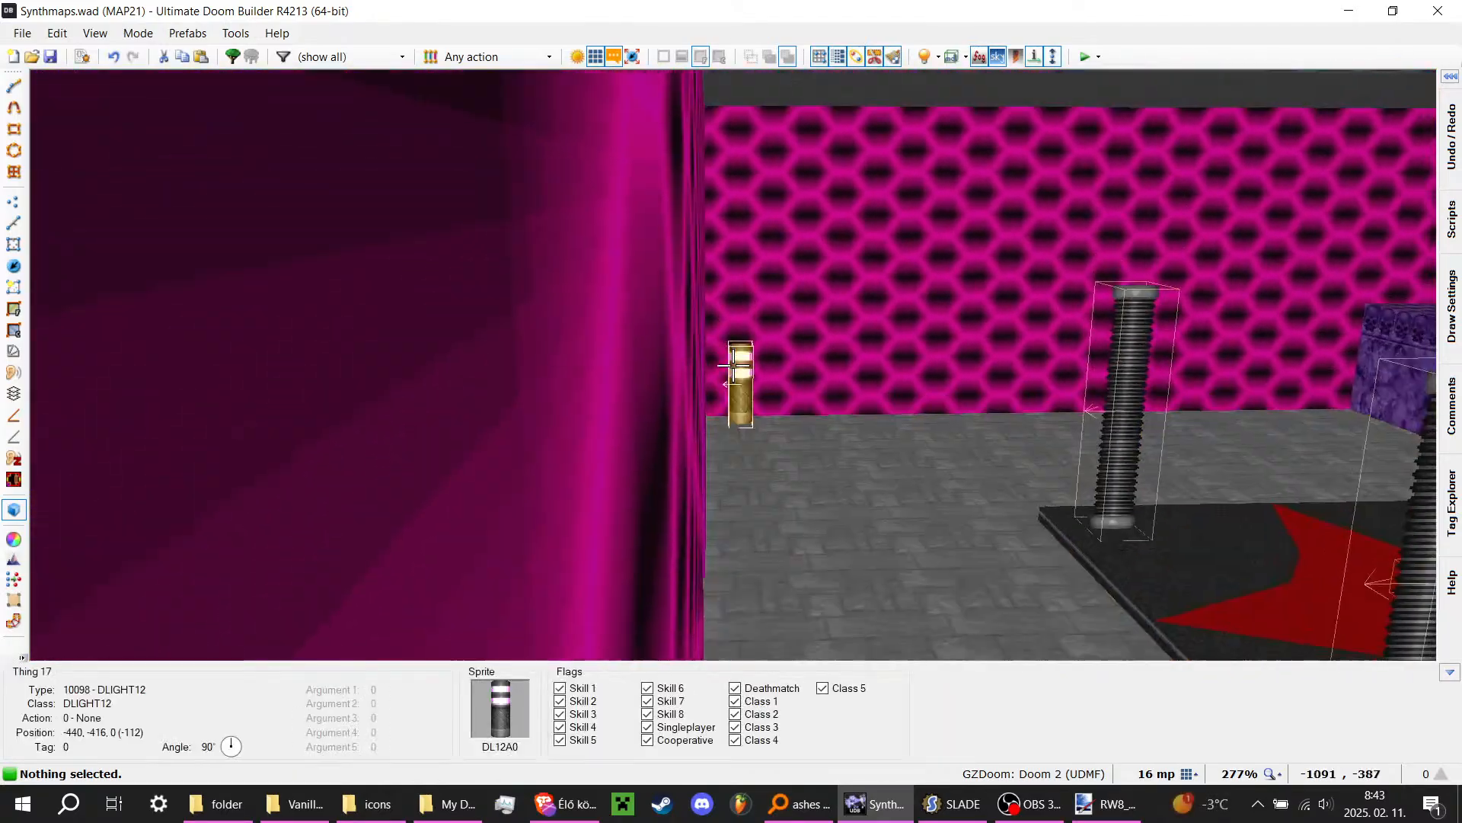
key("e")
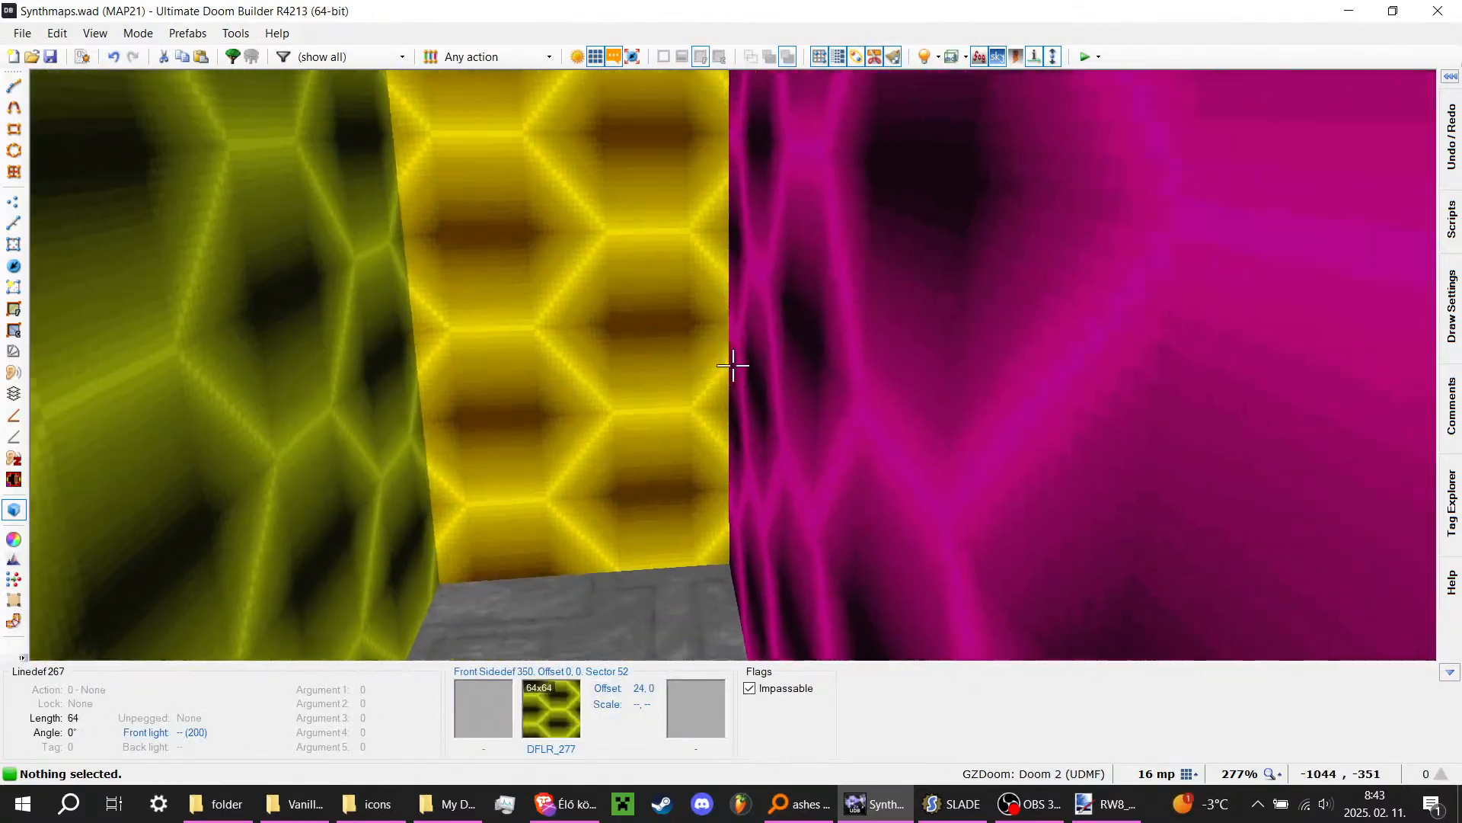
key("d")
key("e")
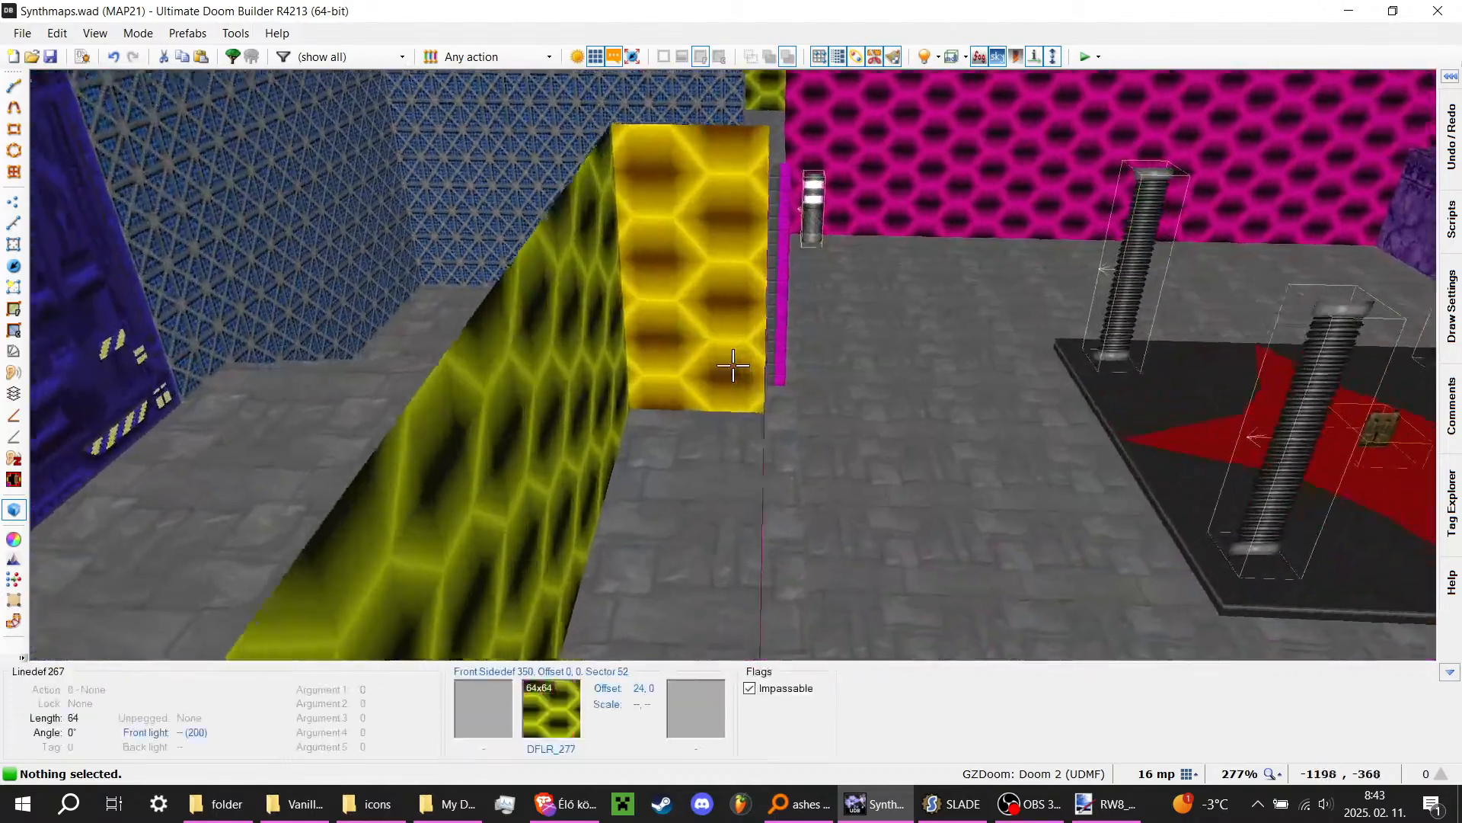
key("d")
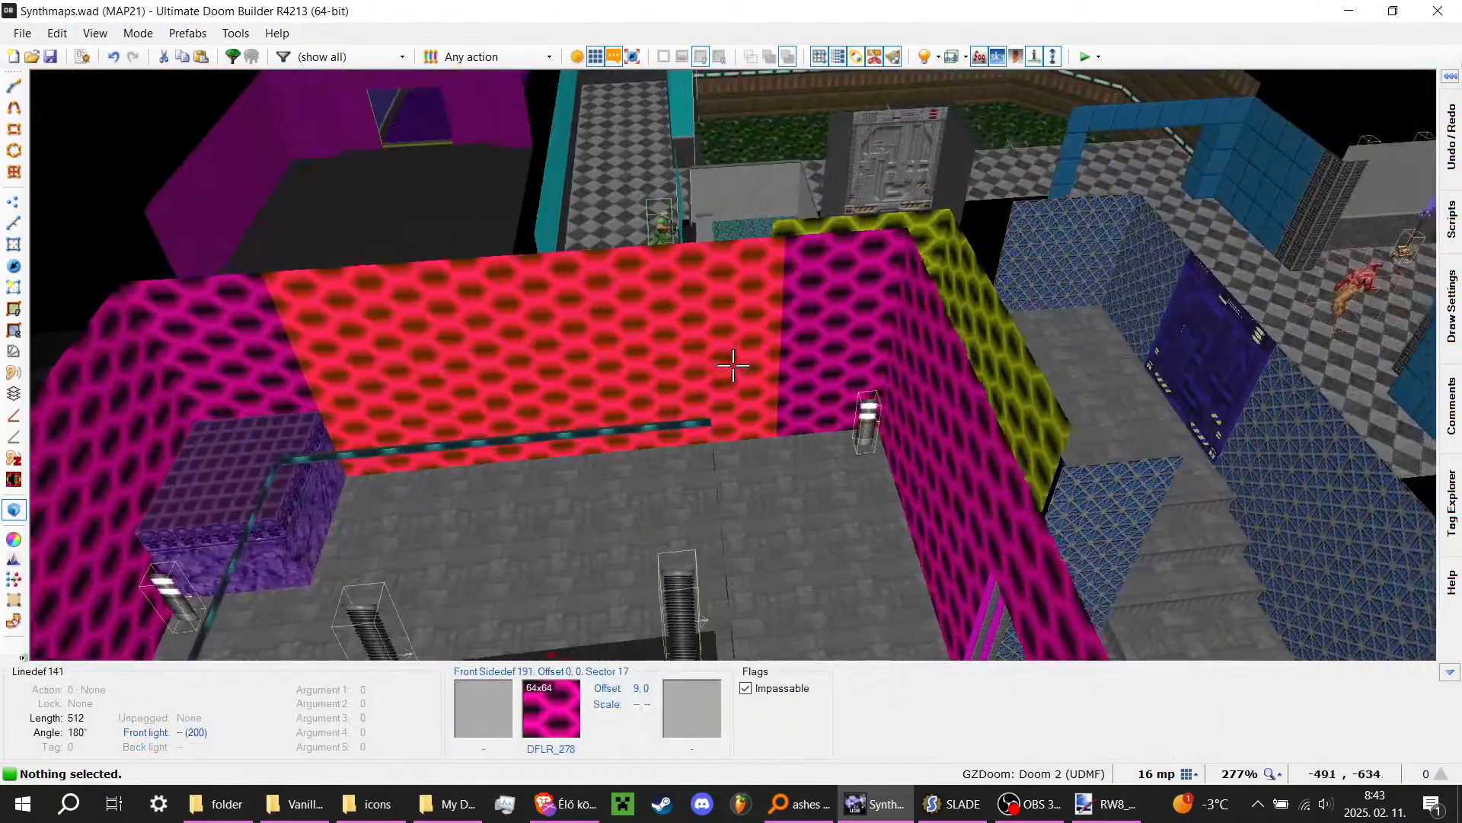
Step: Inspect the magenta hexagon walls and browse the flats available for the top of the purple skull-trimmed block
key("e")
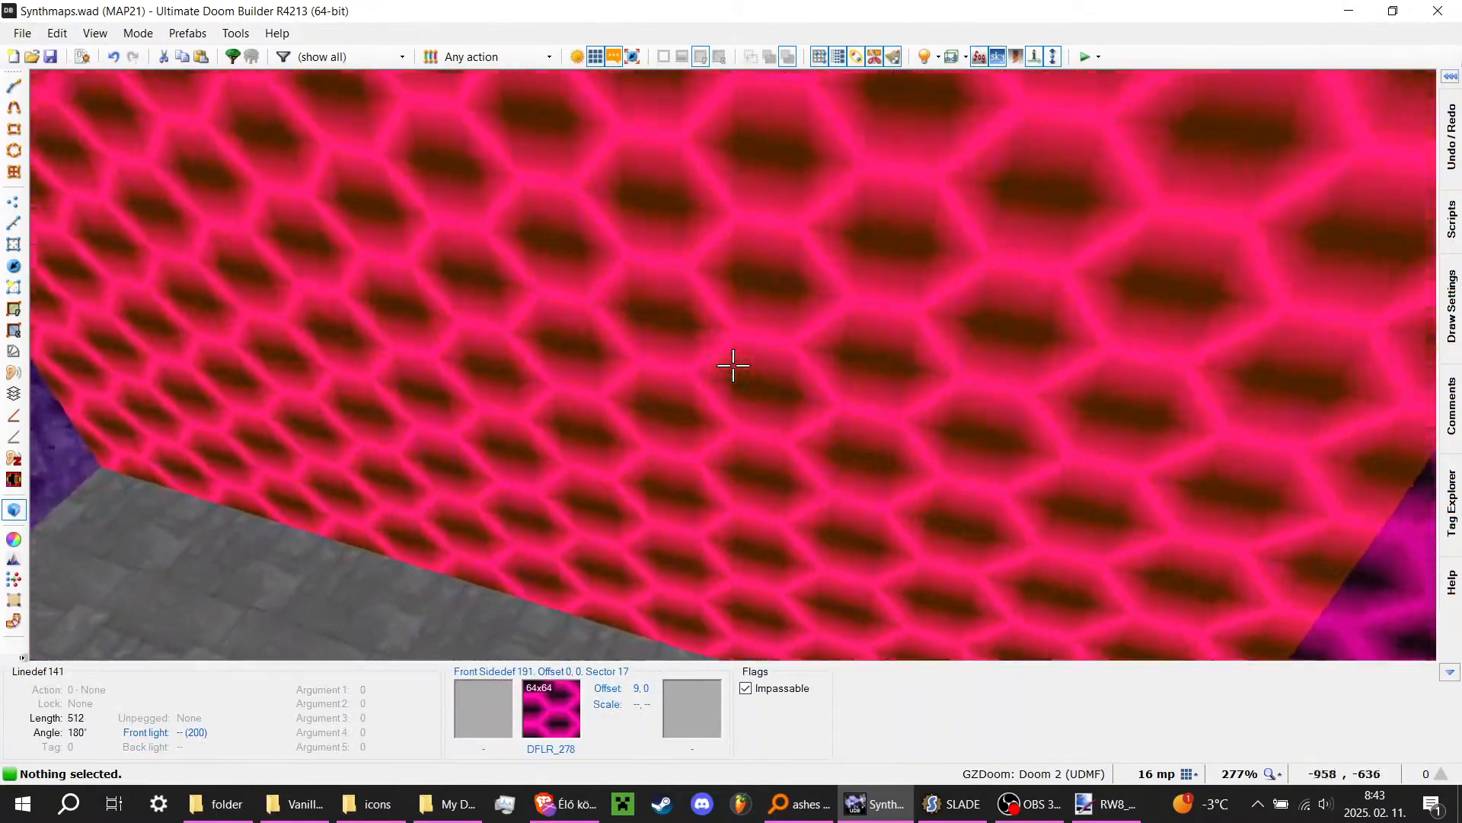
key("d")
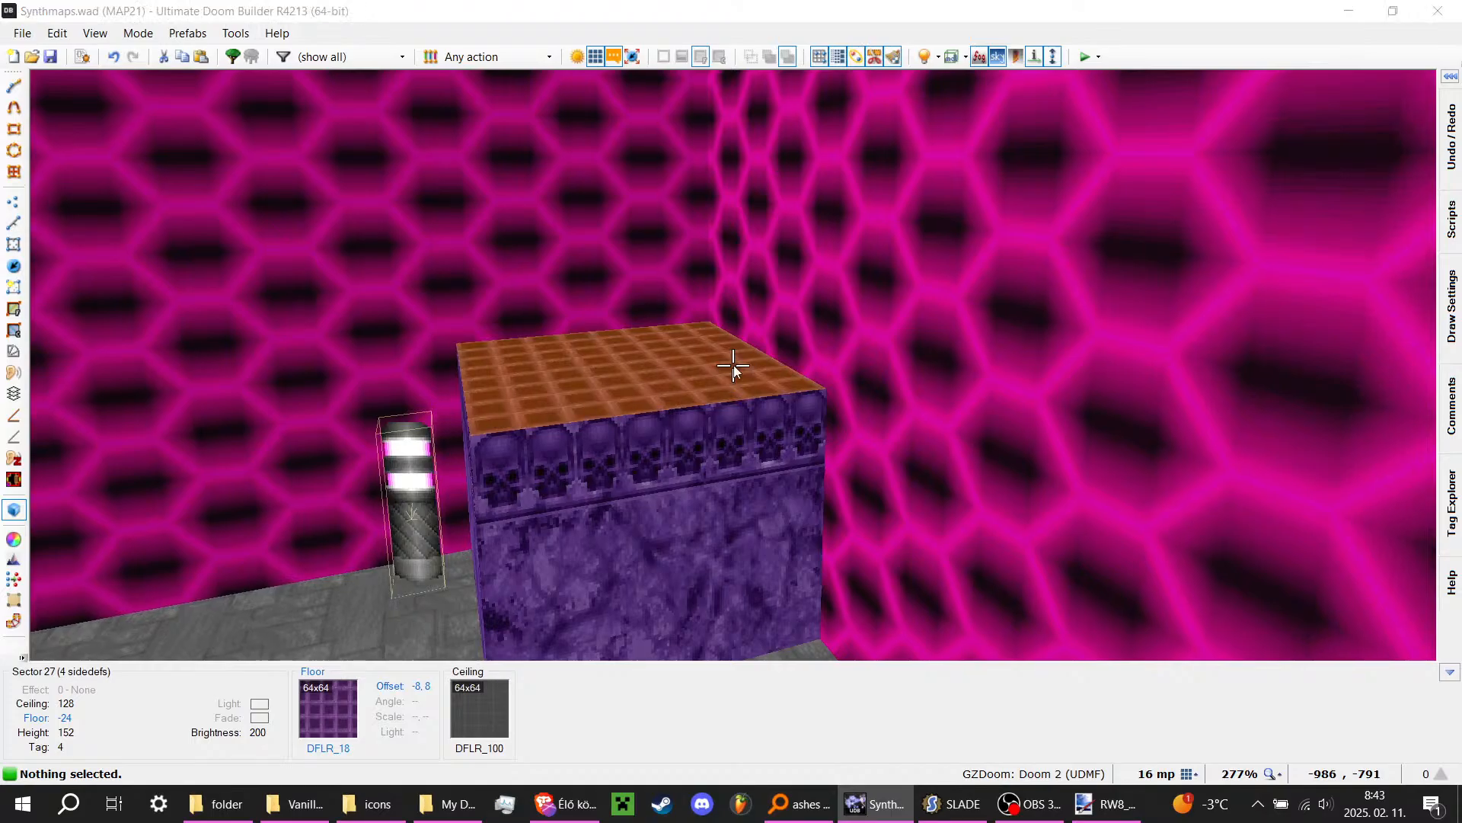
right_click(733, 364)
left_click(886, 435)
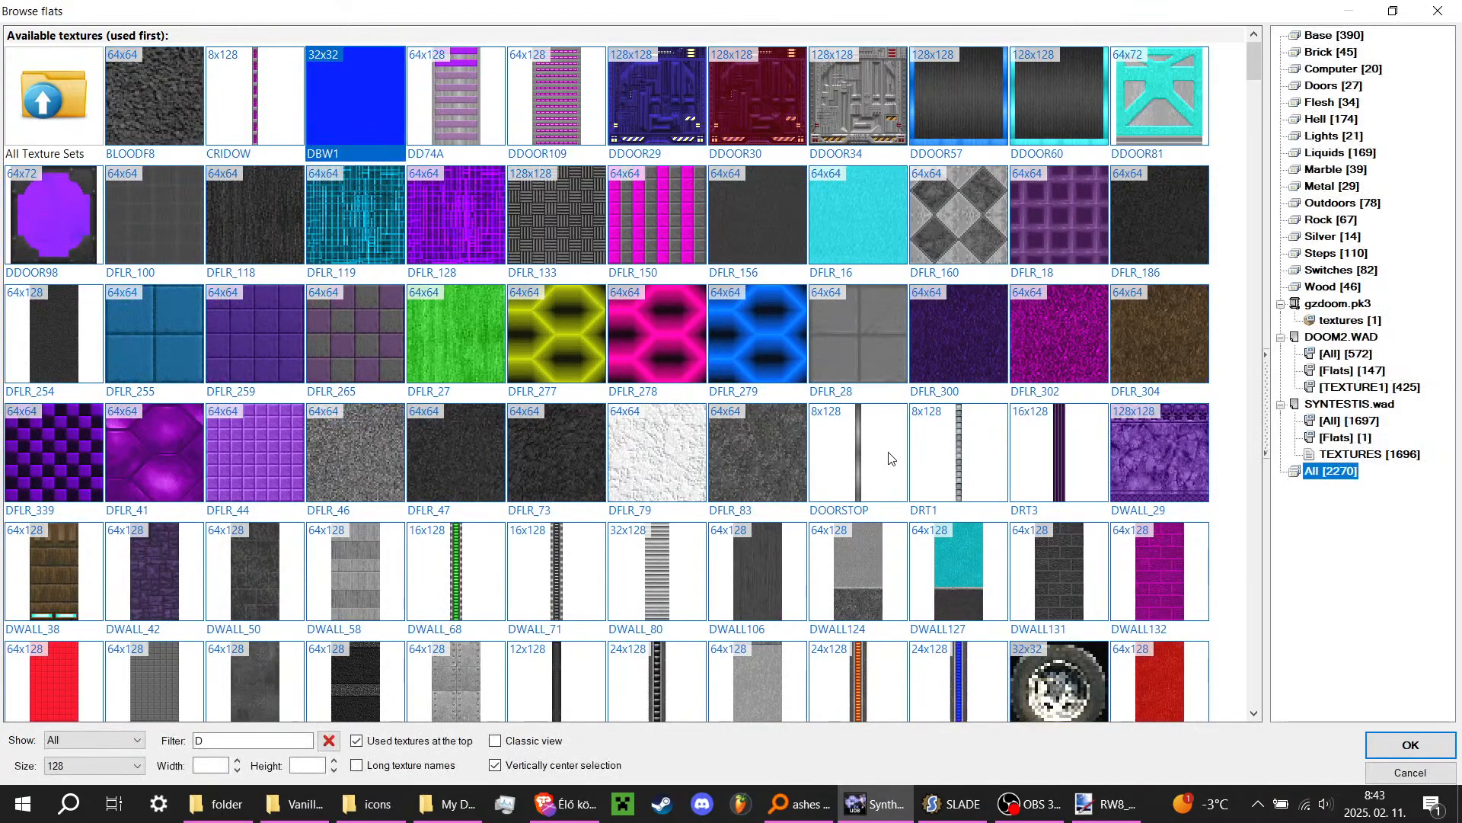
key("Escape")
key("Escape")
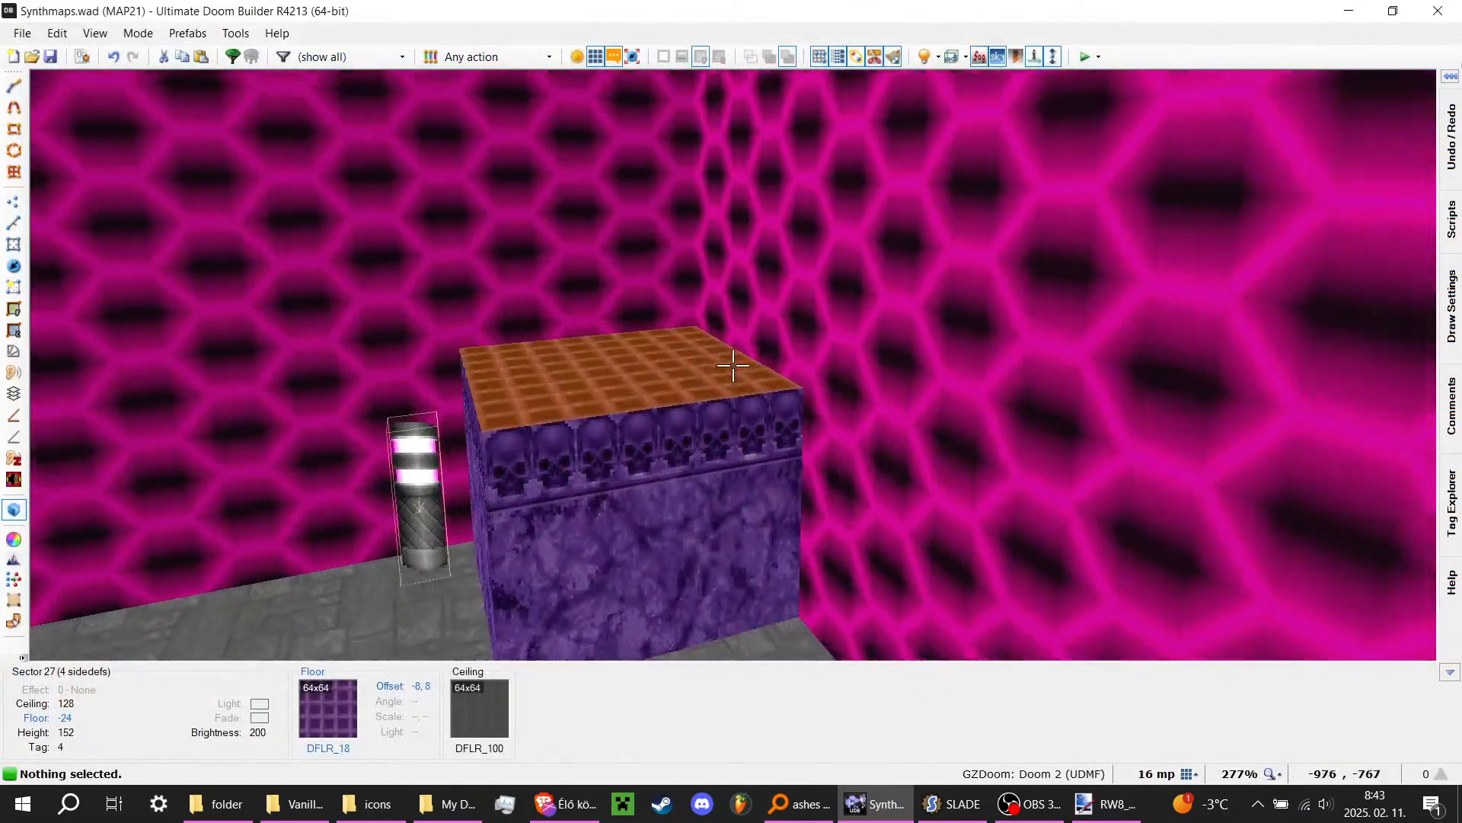
Step: Browse the full texture list for a possible replacement for the long magenta hexagon wall
key("e")
key("e")
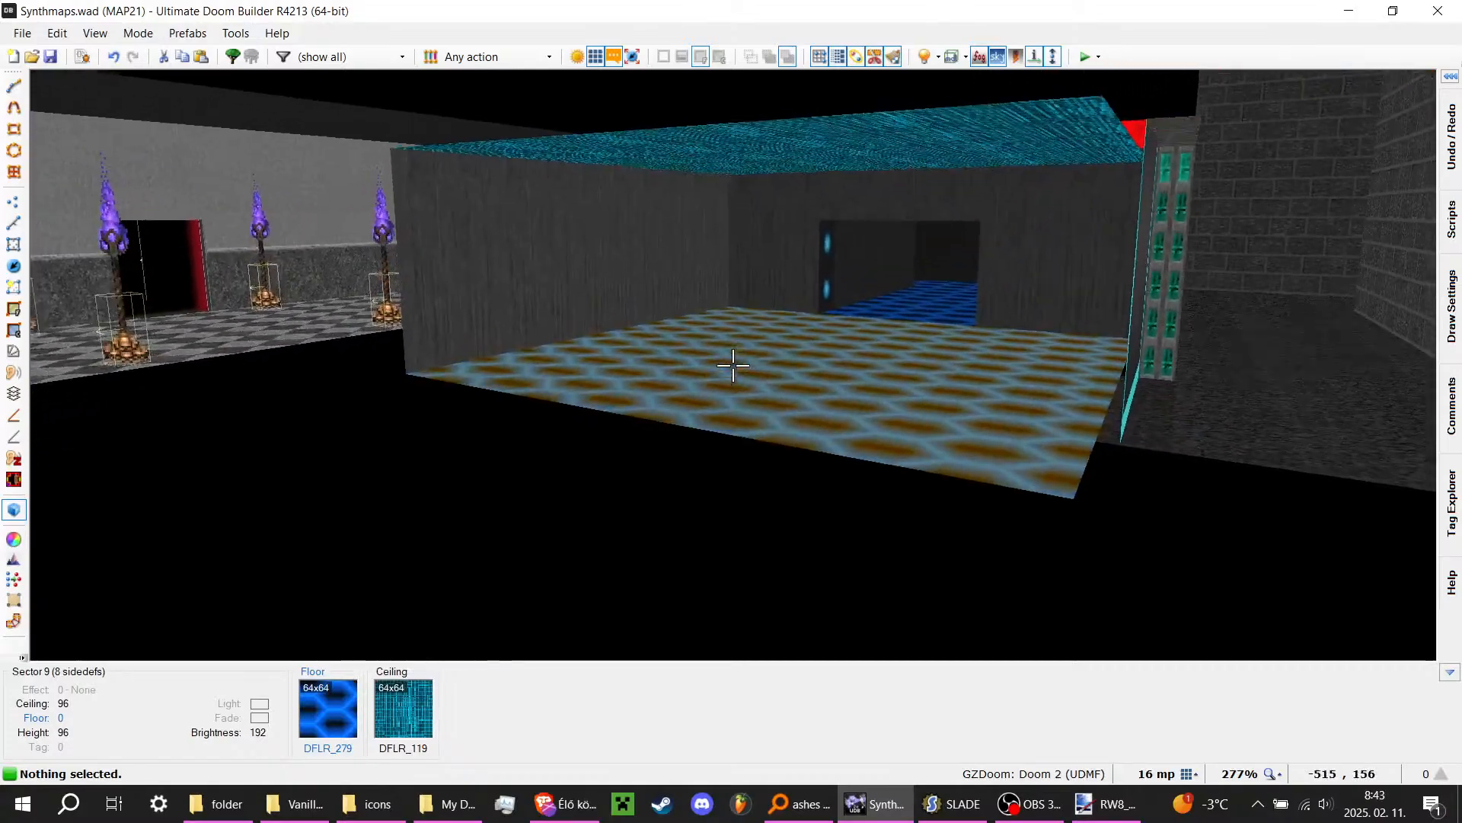
key("s")
key("e")
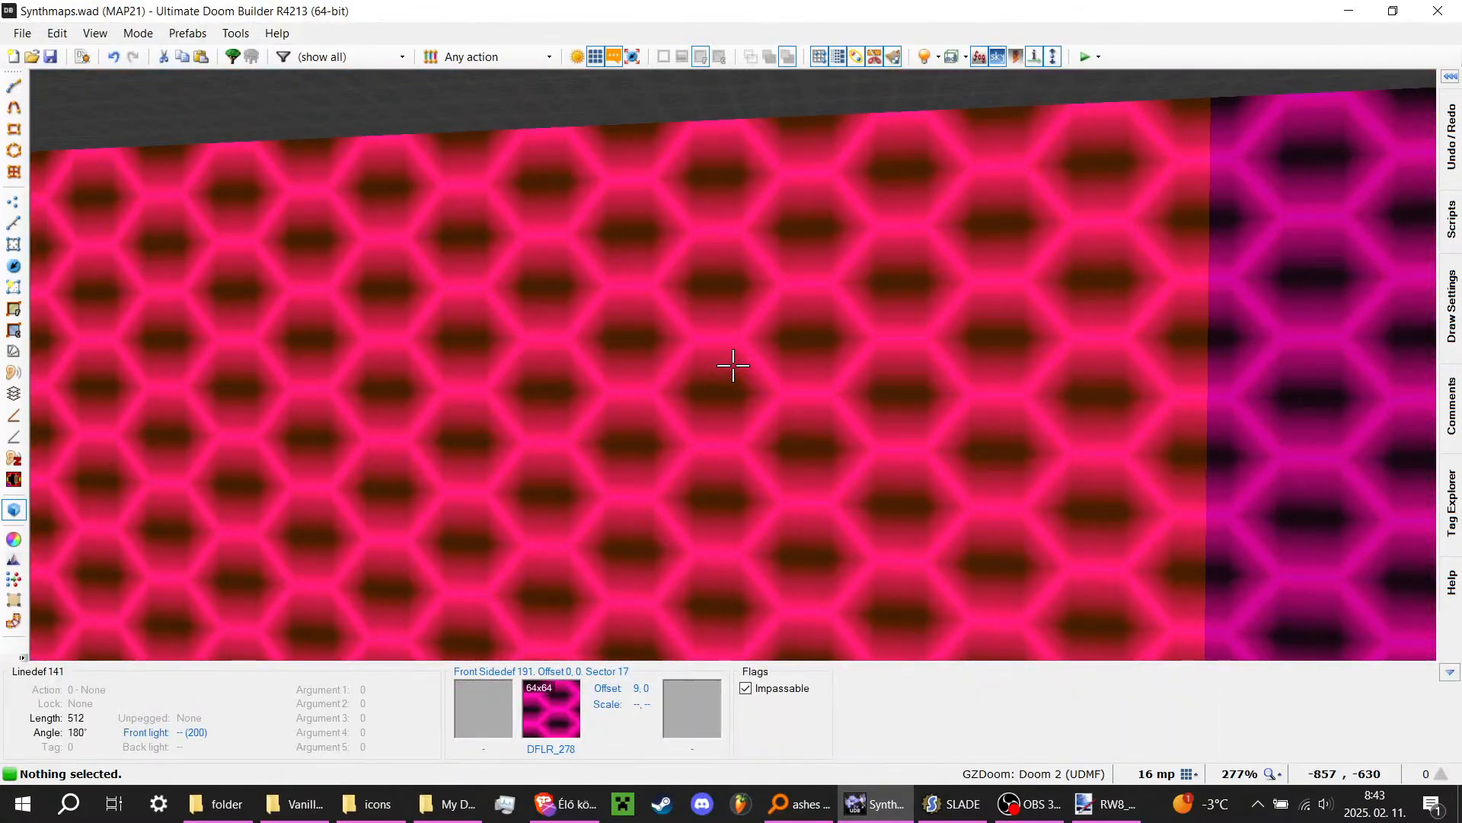
right_click(733, 364)
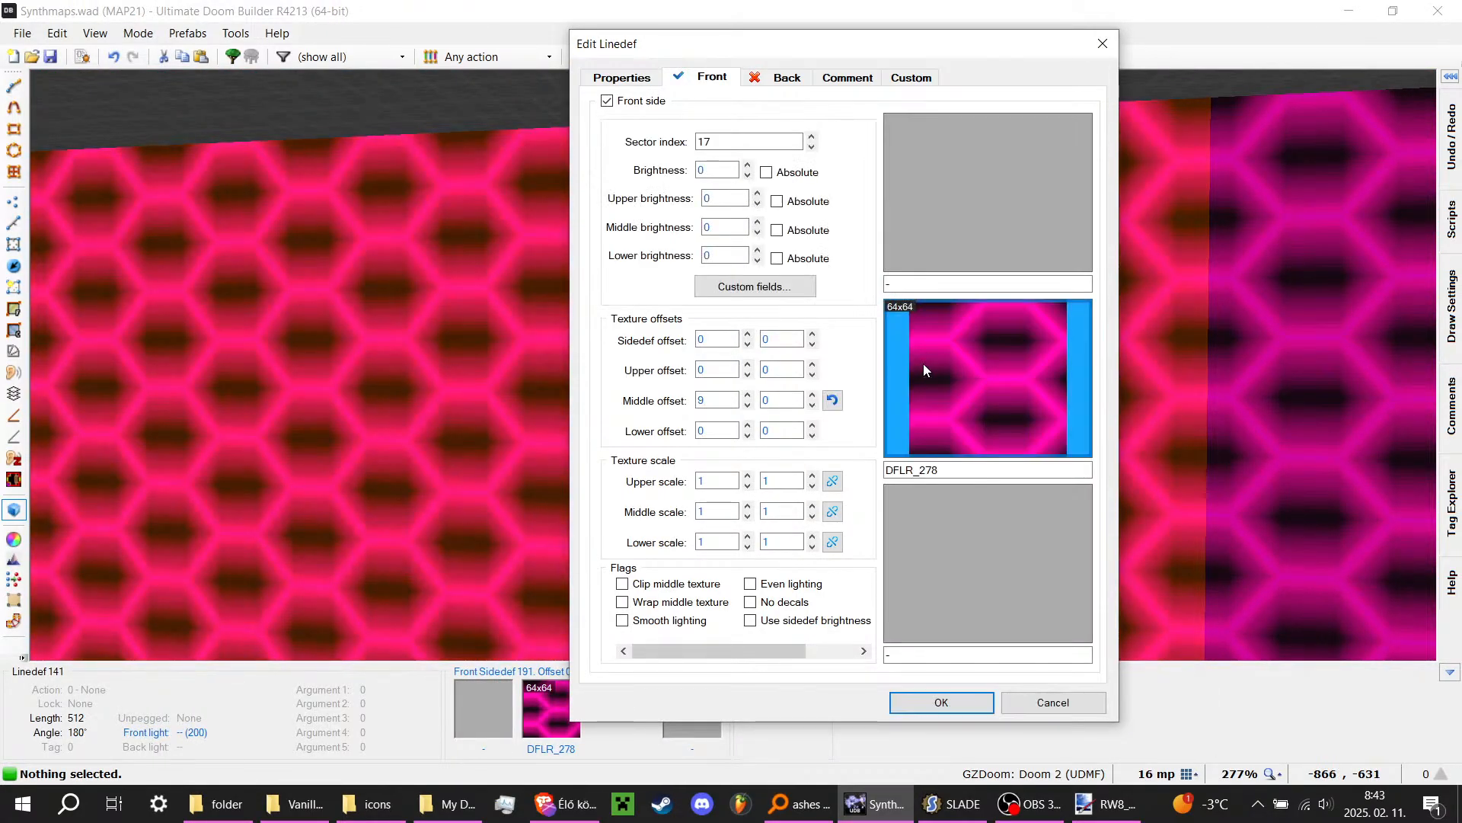
left_click(923, 365)
scroll(885, 354, "down", 20)
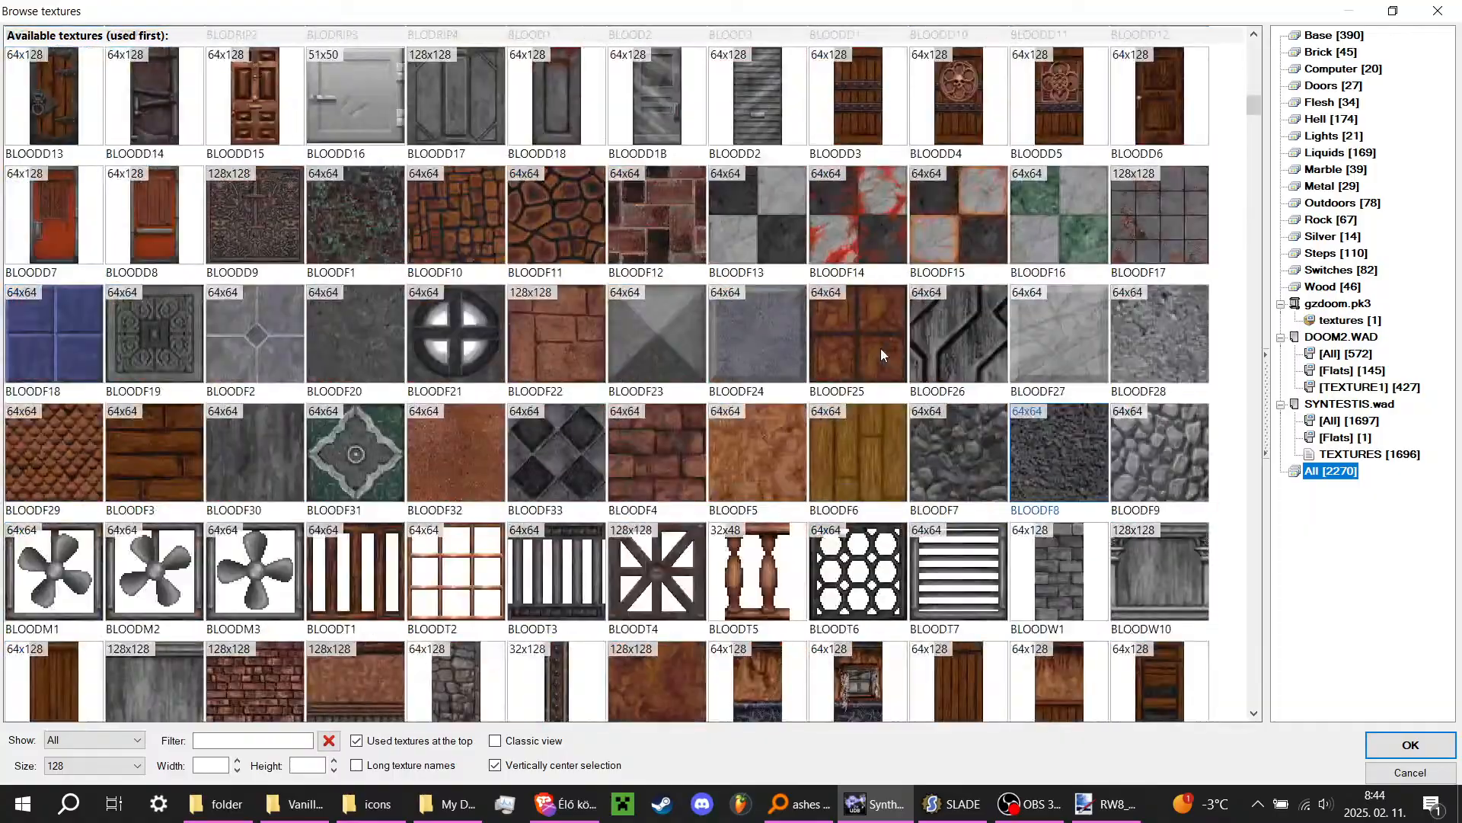
scroll(878, 370, "down", 20)
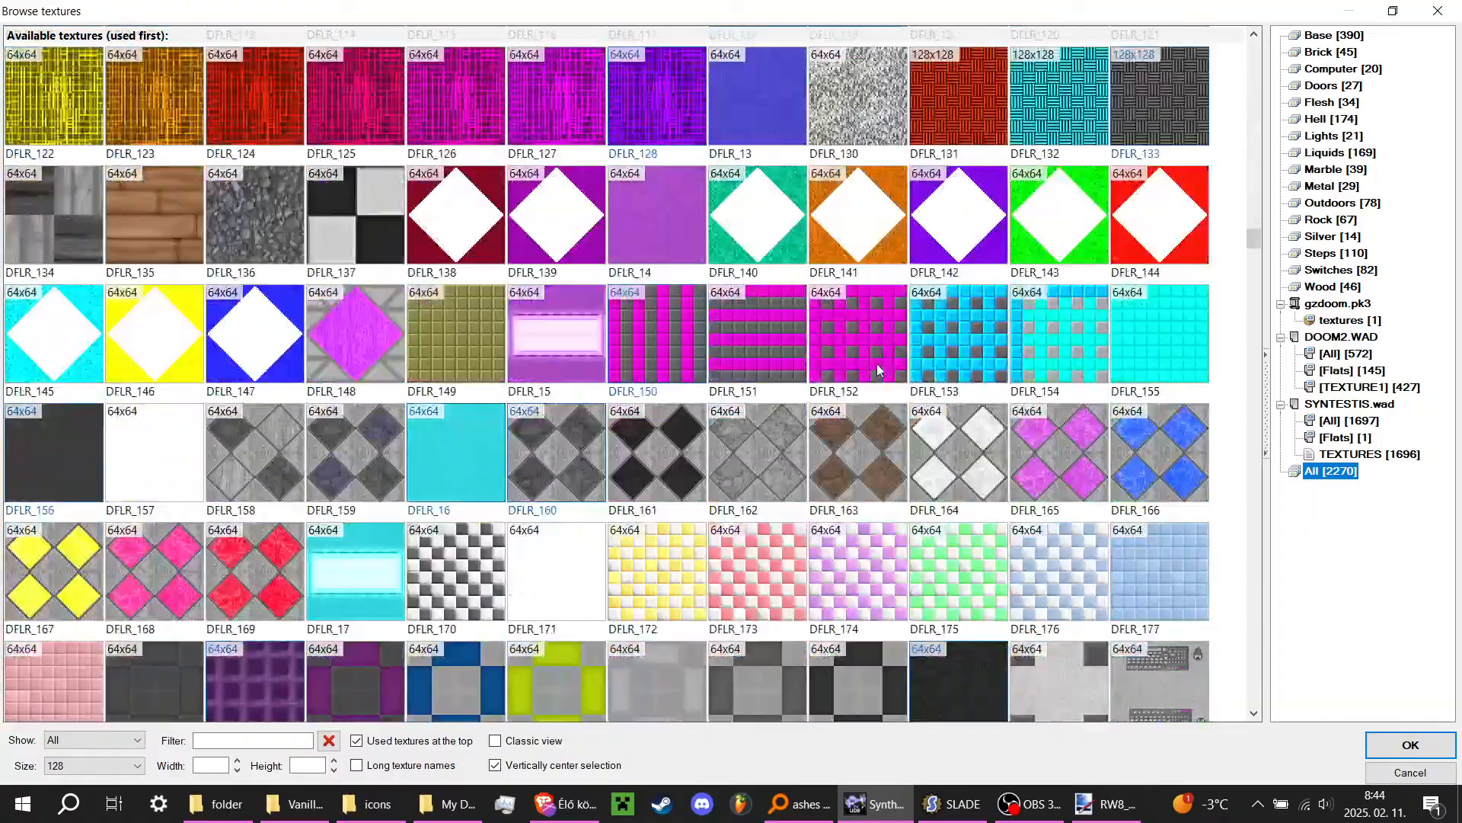
scroll(875, 363, "down", 20)
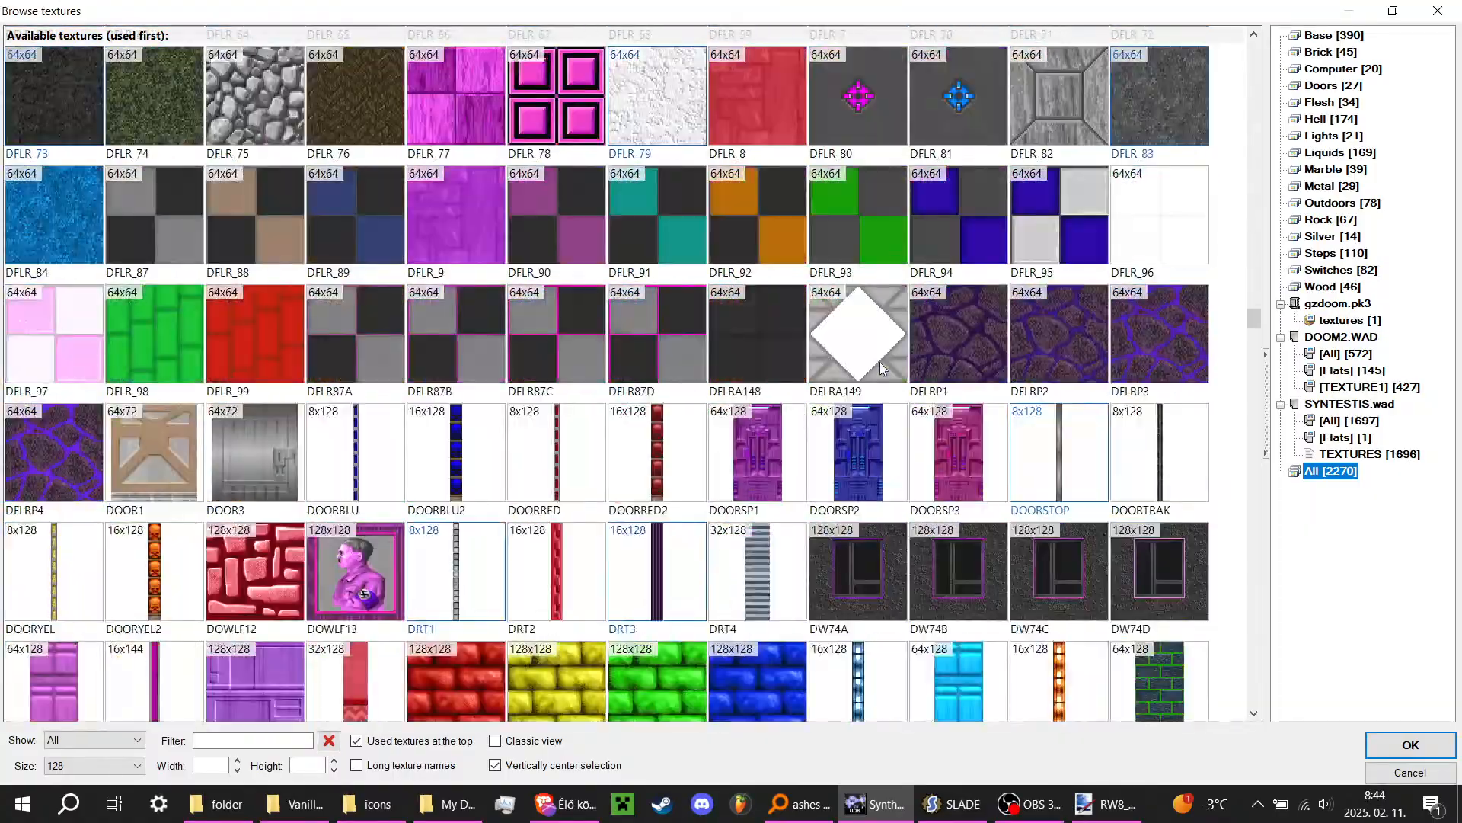
scroll(873, 352, "down", 15)
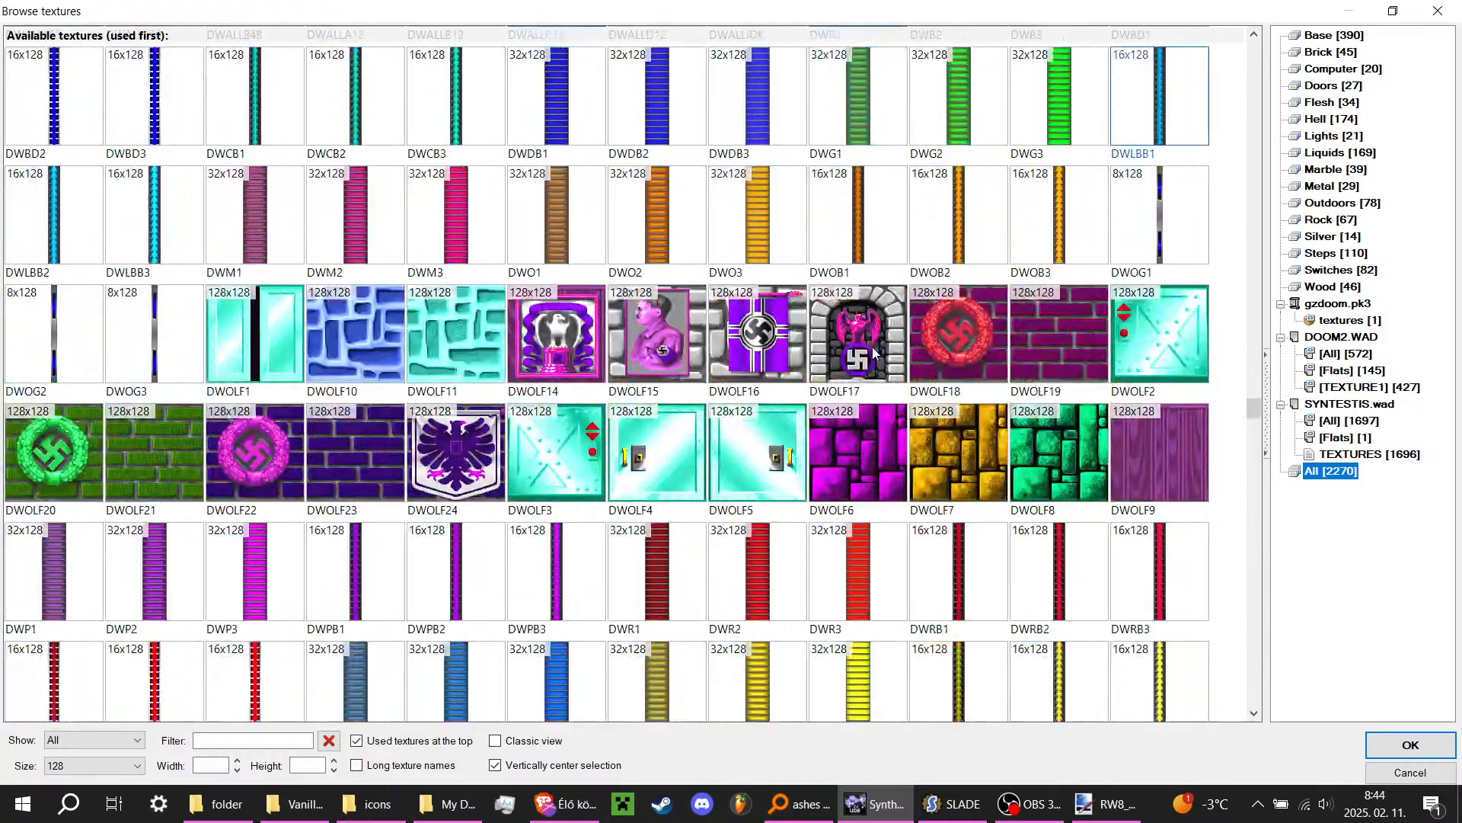
scroll(481, 302, "up", 1)
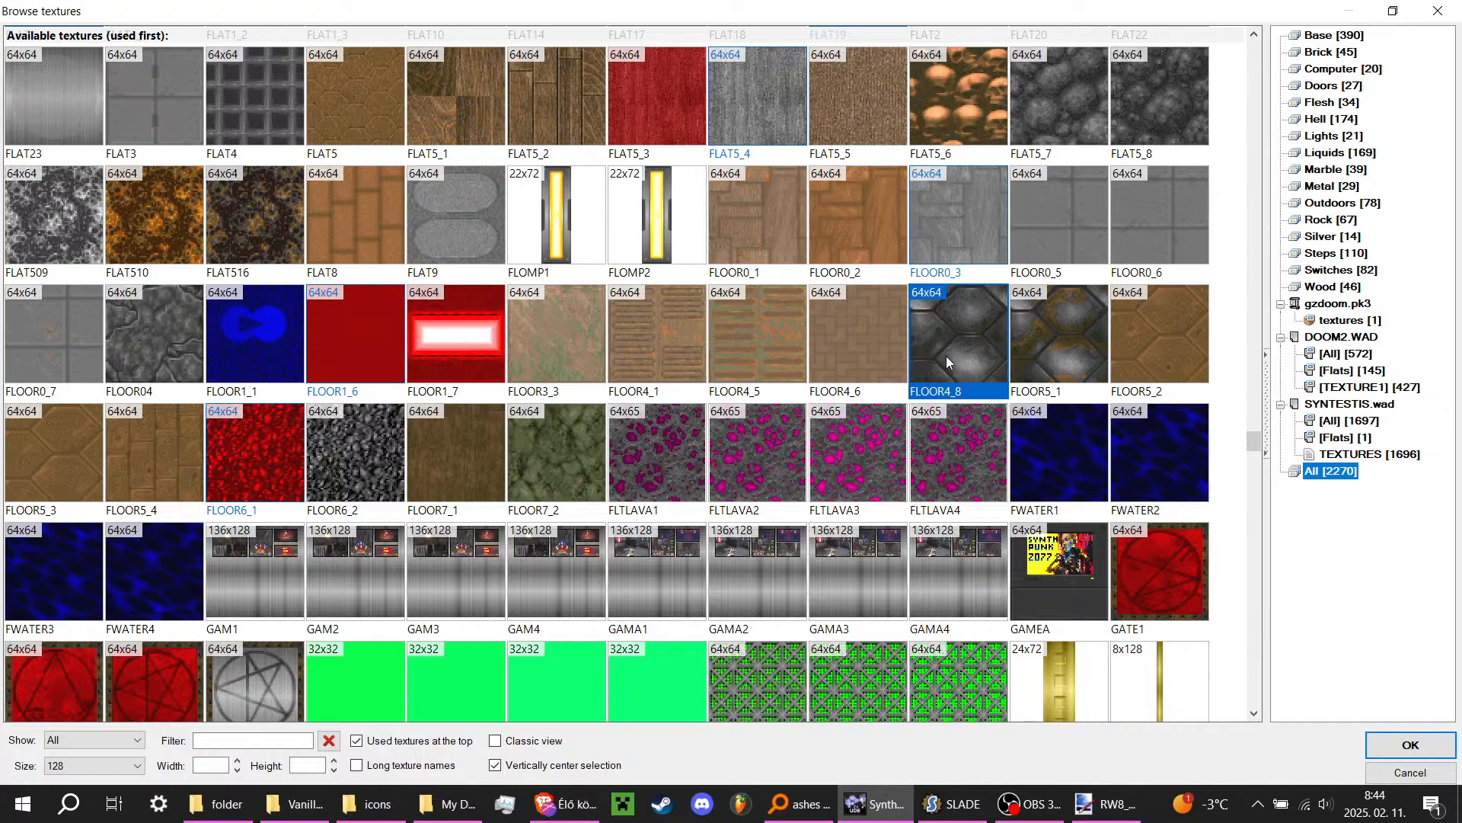
key("Escape")
key("Escape")
Step: Examine the purple skull-trimmed block and the magenta hexagon walls behind it in 3D
key("w")
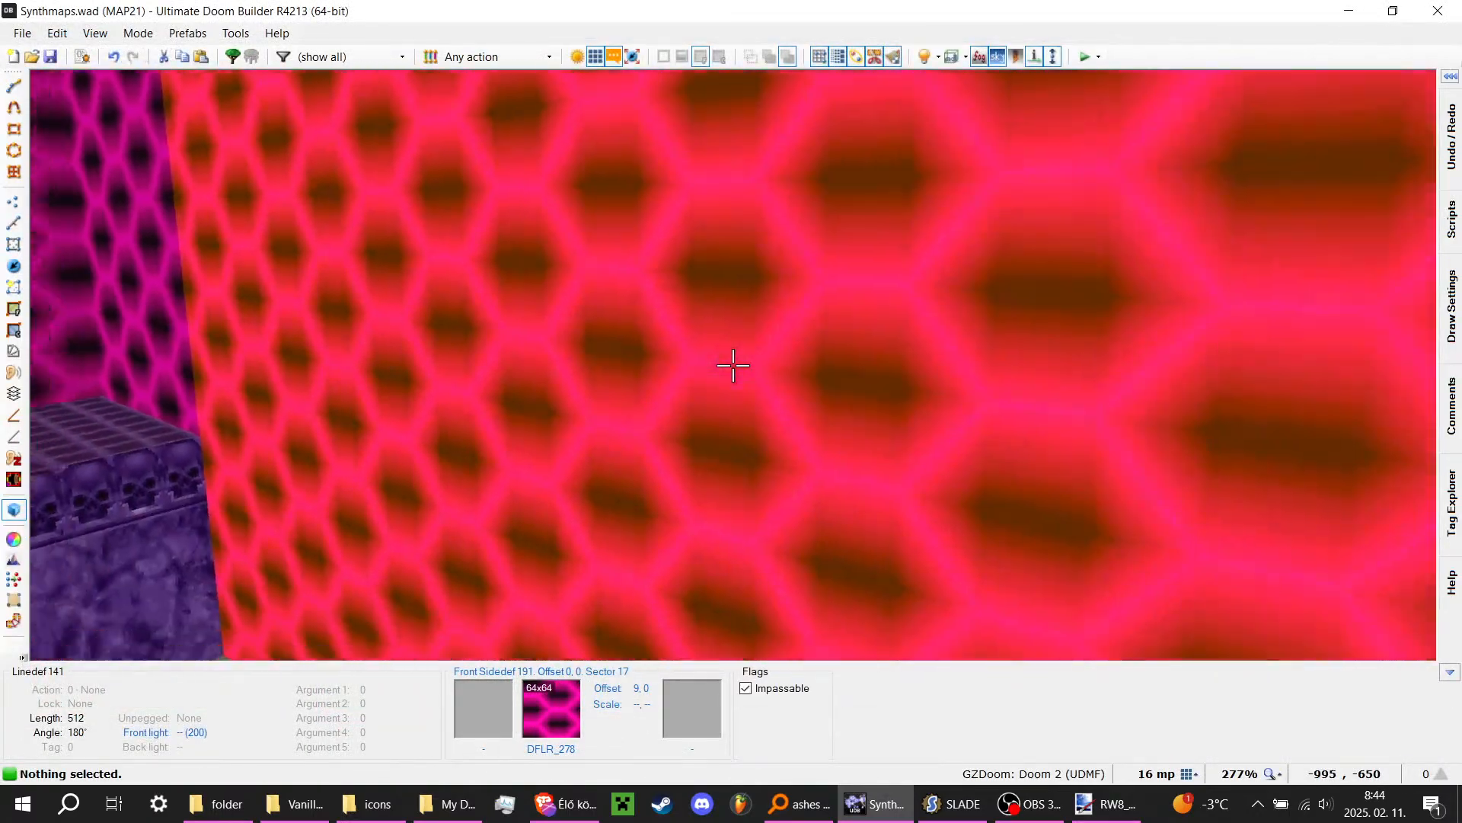
key("w")
key("a")
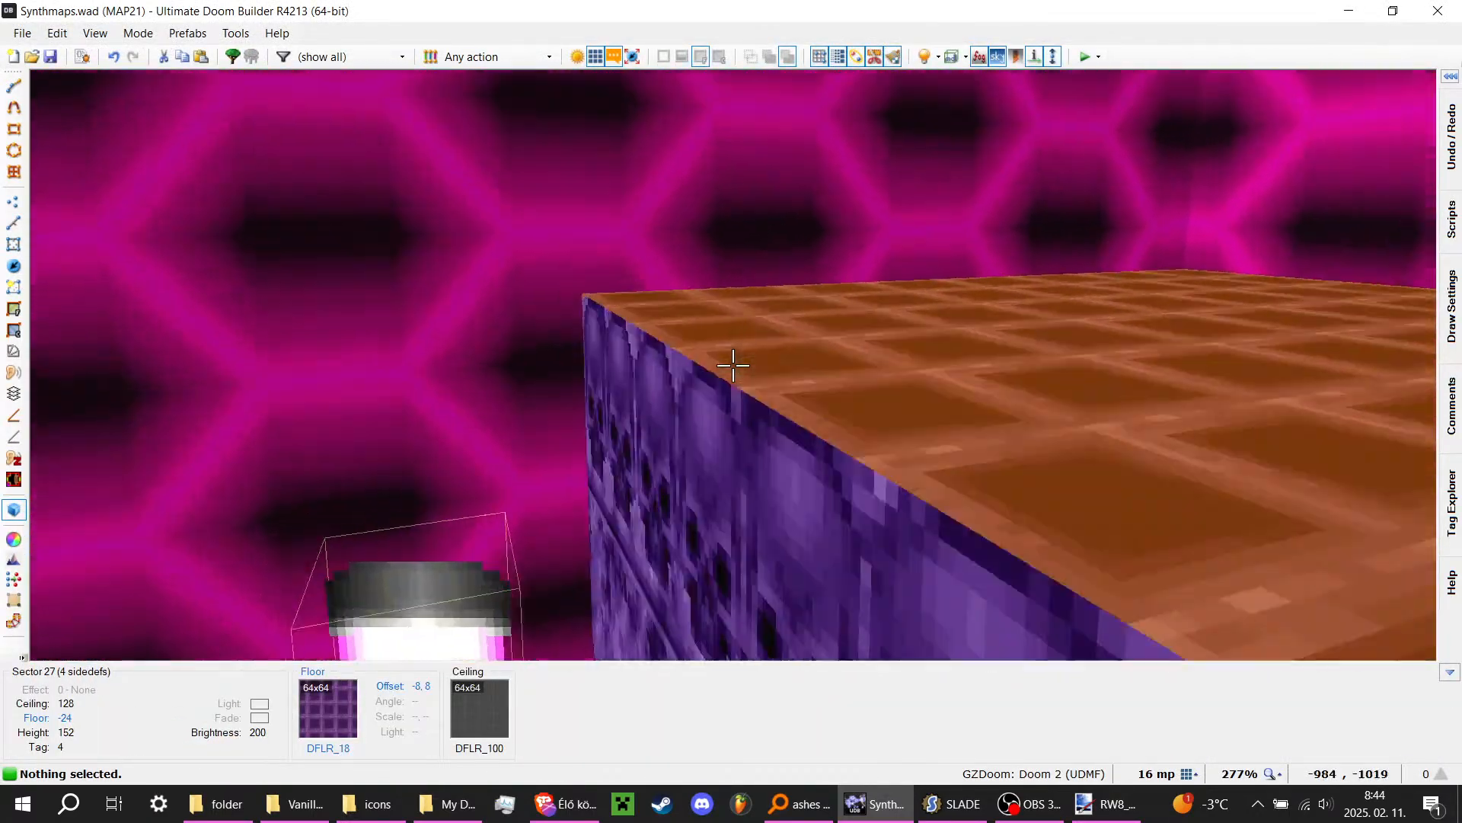
key("w")
key("a")
key("w")
key("s")
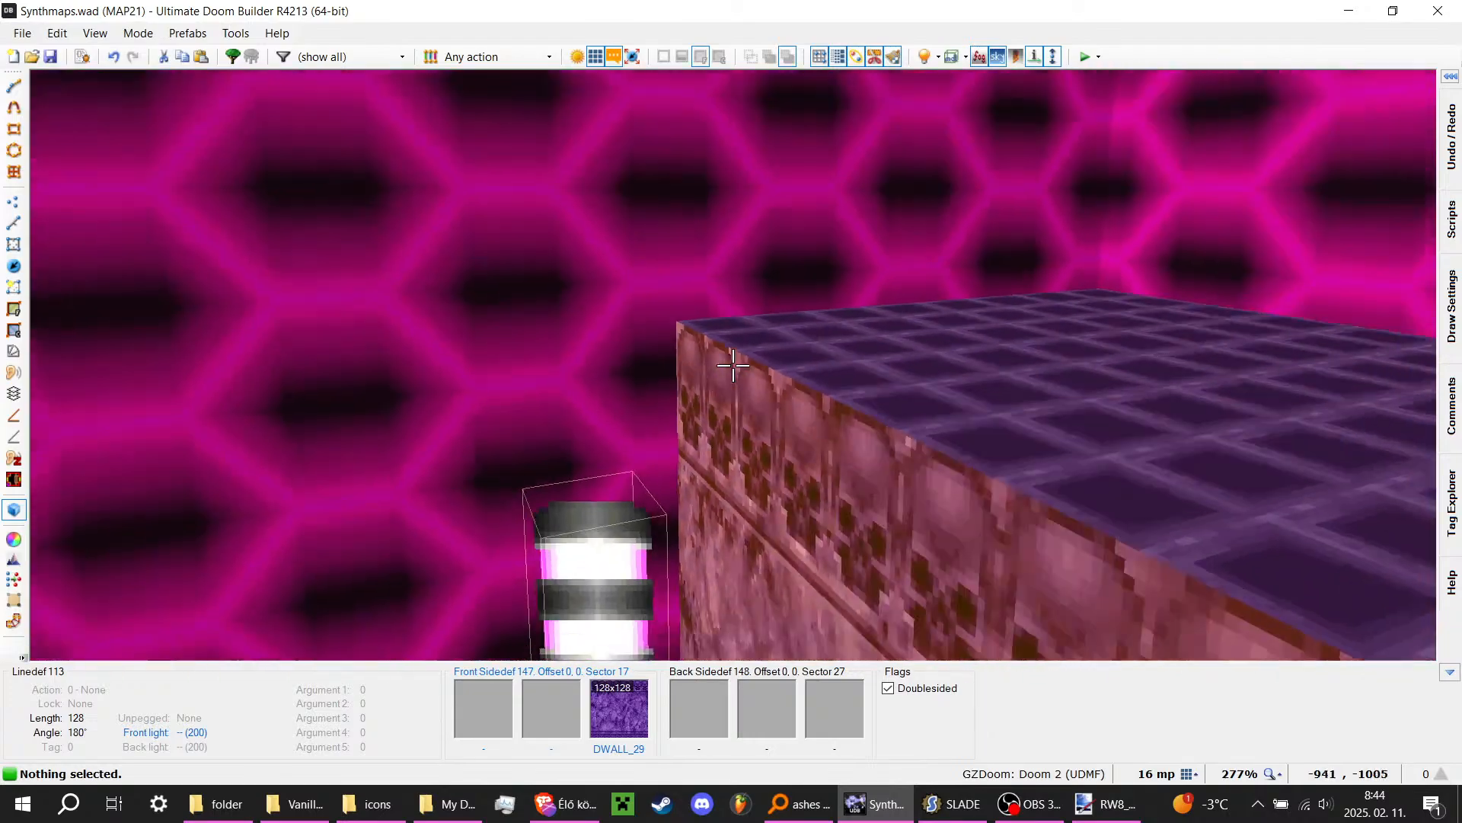
key("s")
key("w")
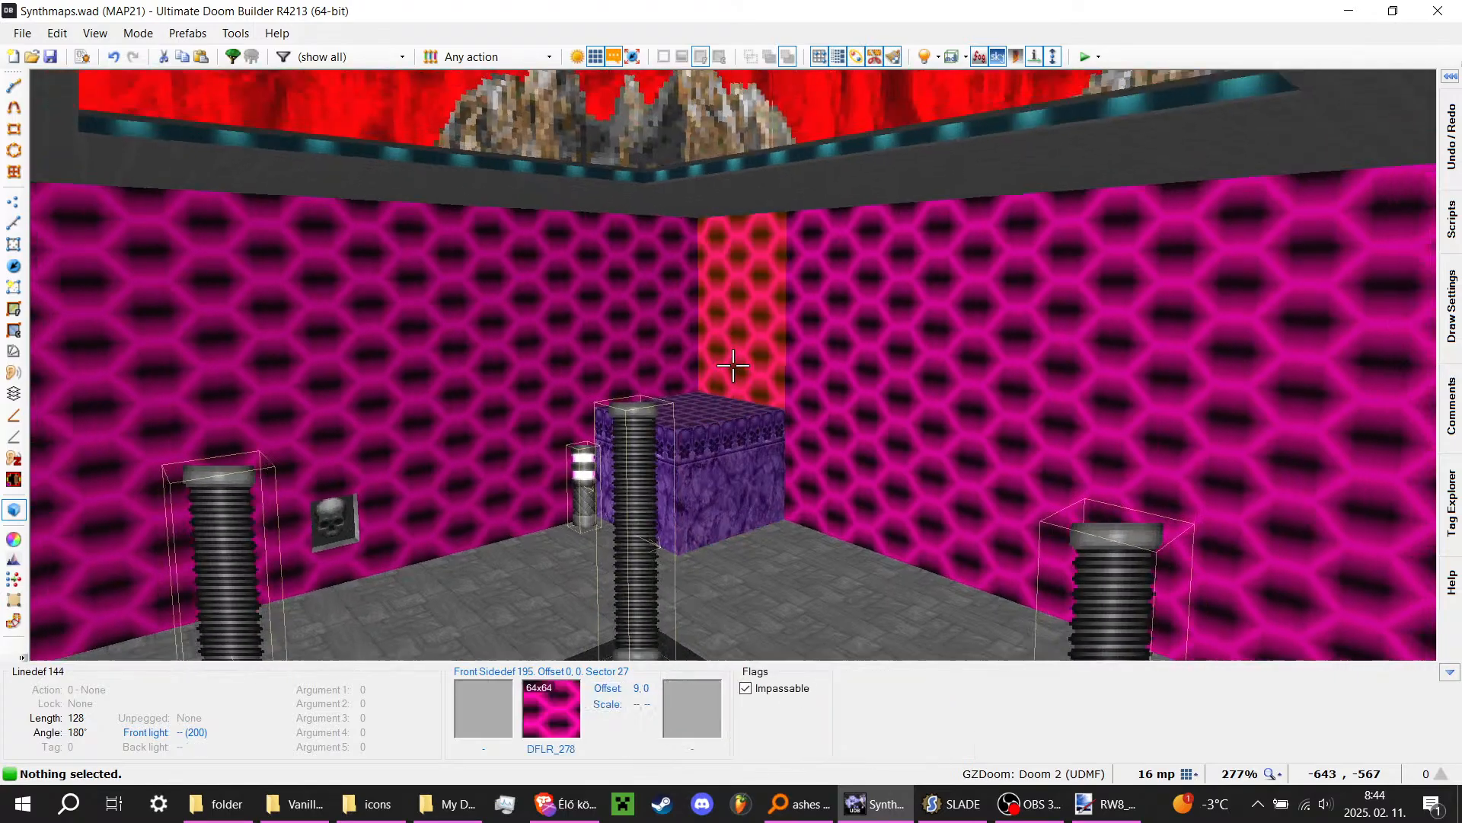
Step: Auto-align the grey DWALL124 wall textures horizontally, starting above the blue hexagon passage opening, and save the map
key("e")
key("e")
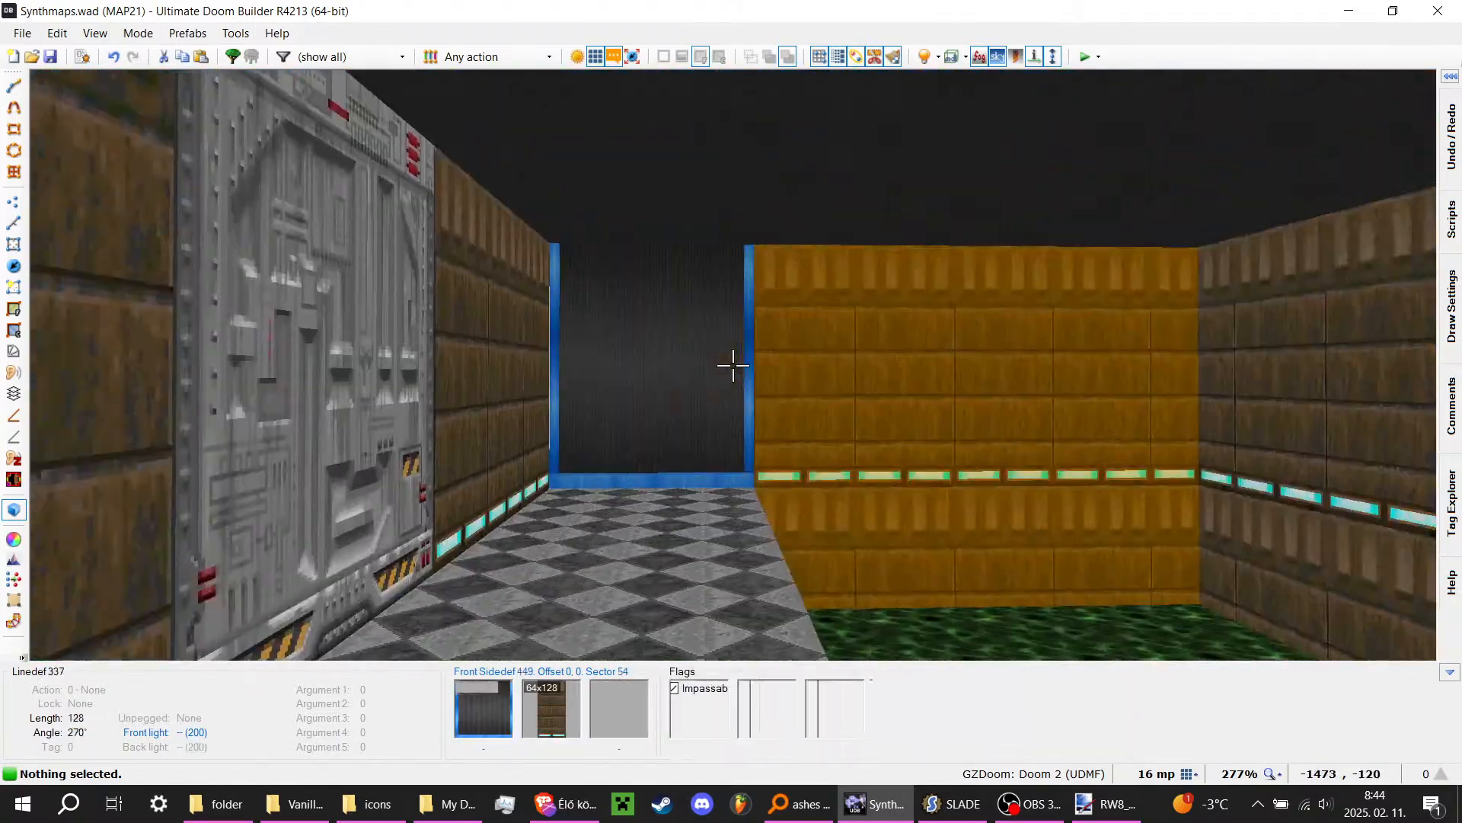
key("e")
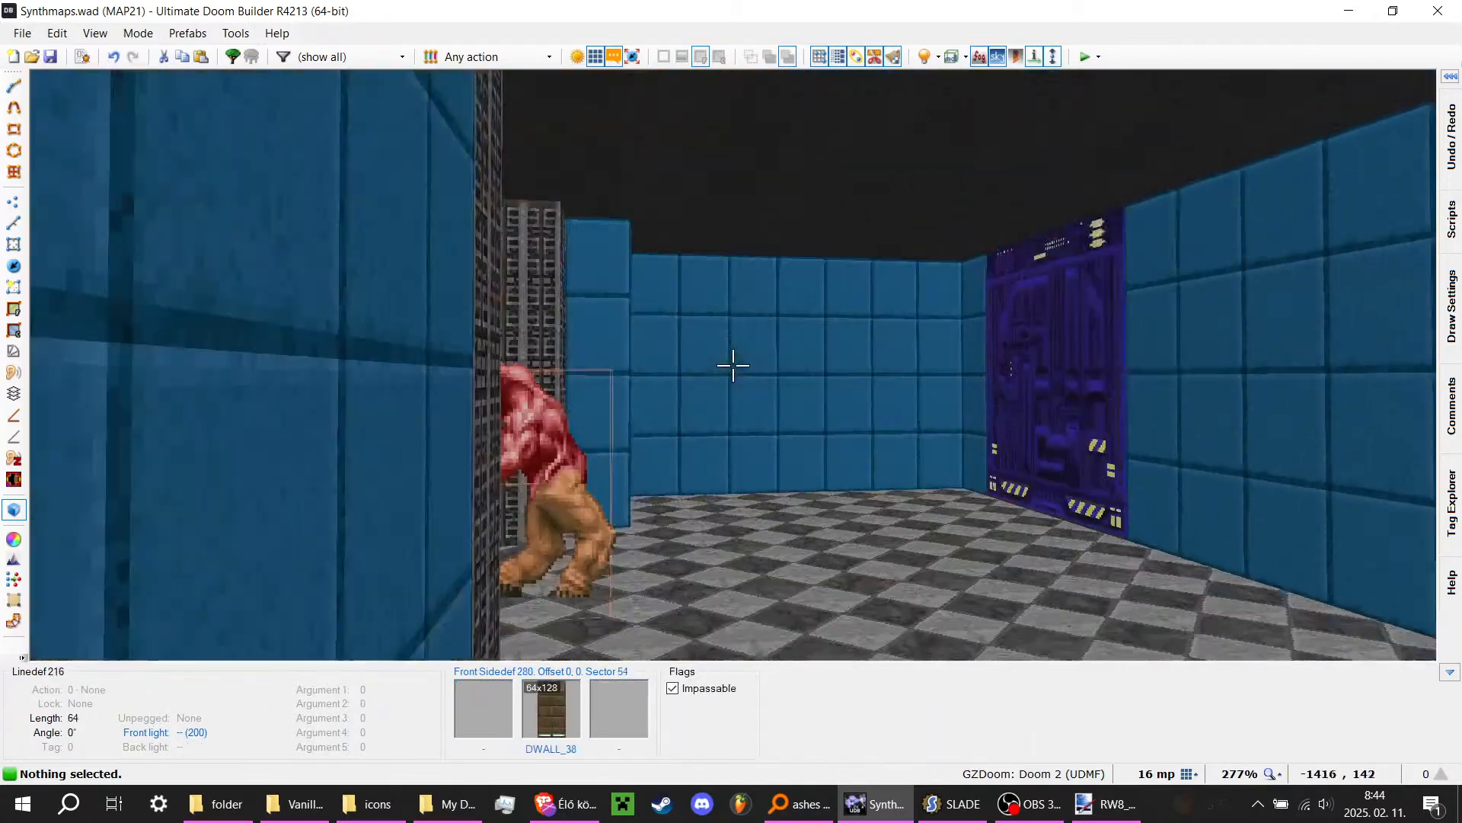
key("w")
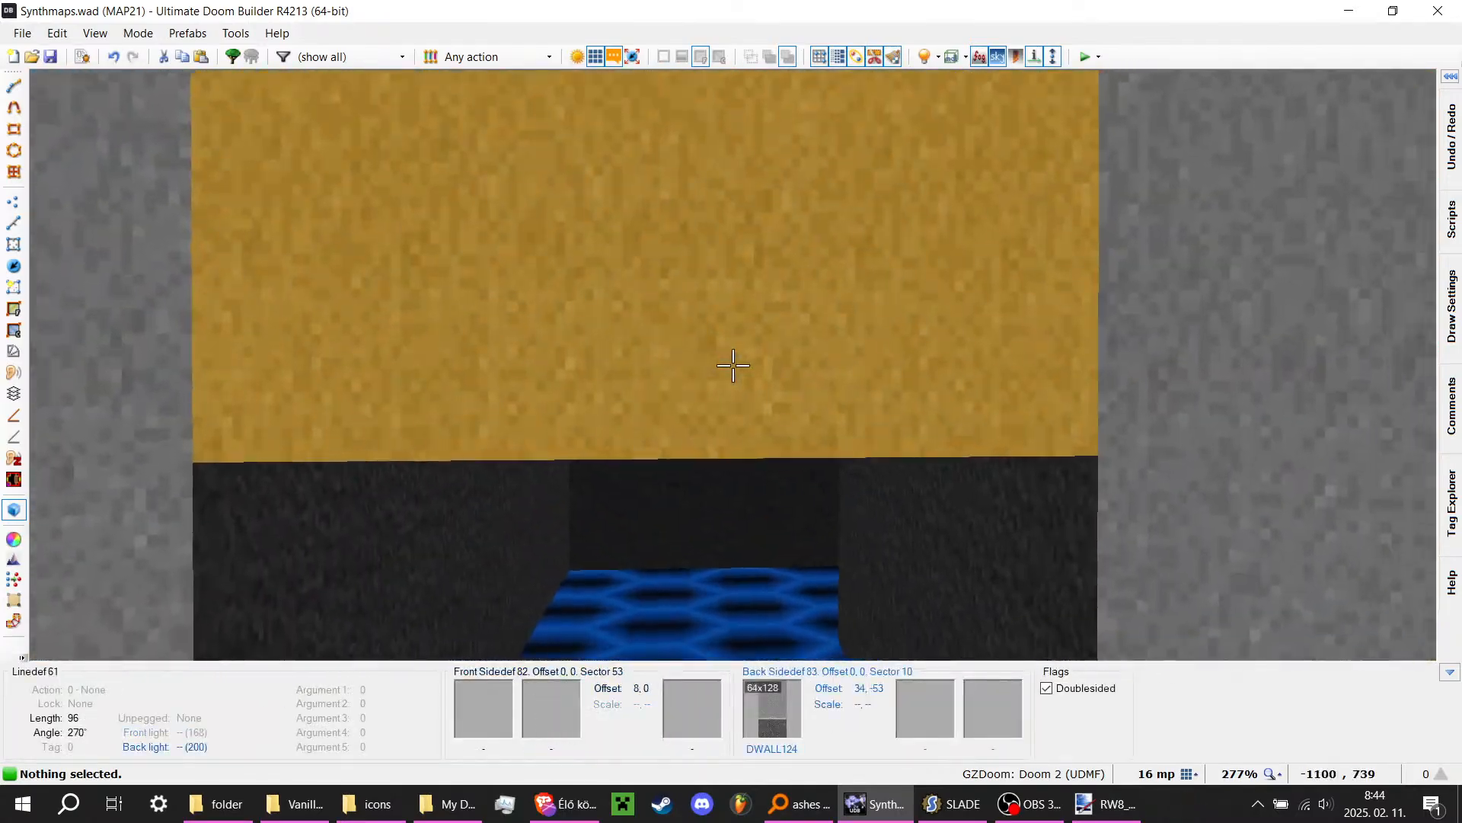
key("d")
key("e")
right_click(733, 366)
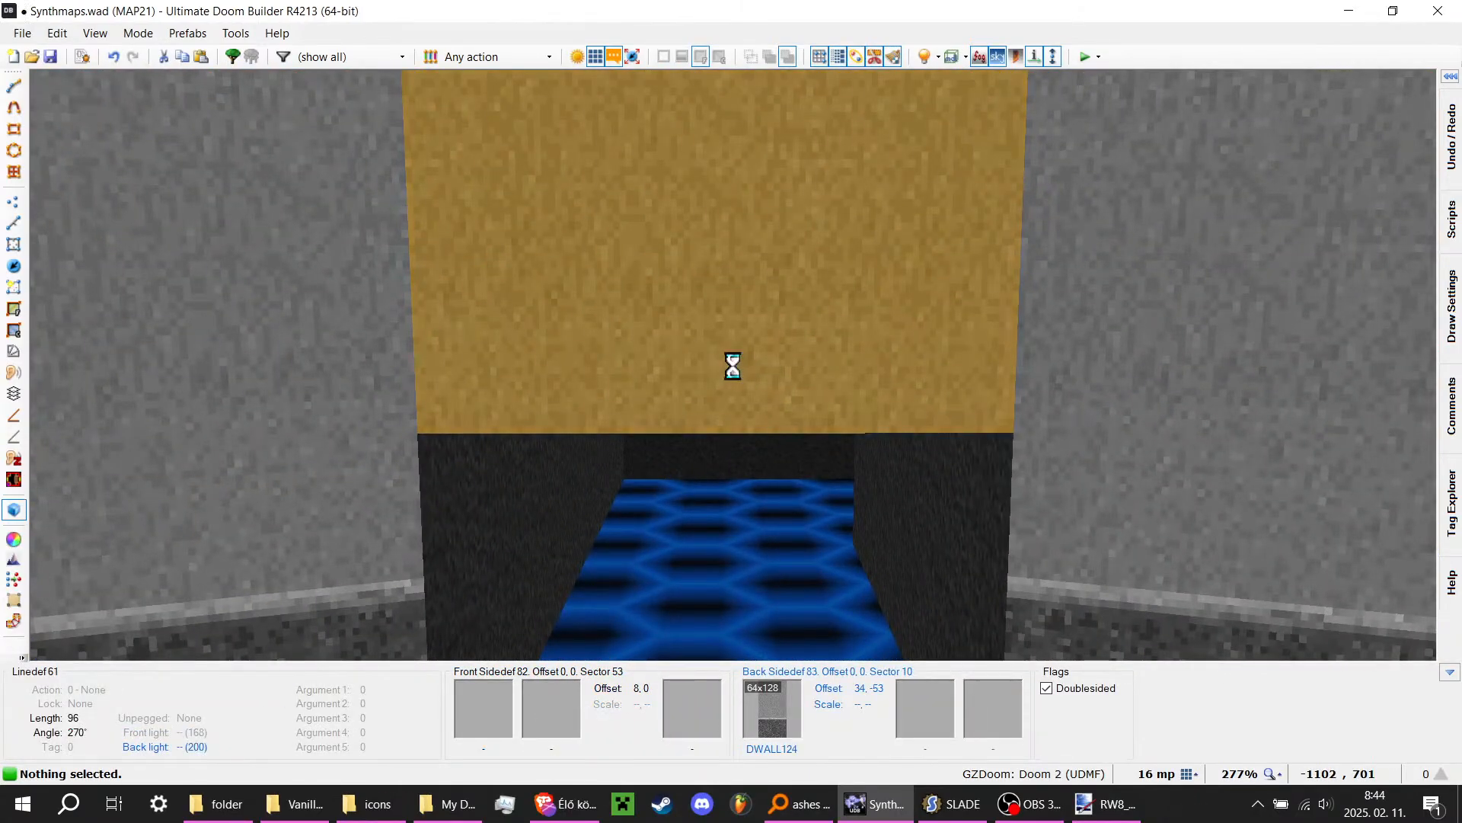
key("s")
key("ctrl+s")
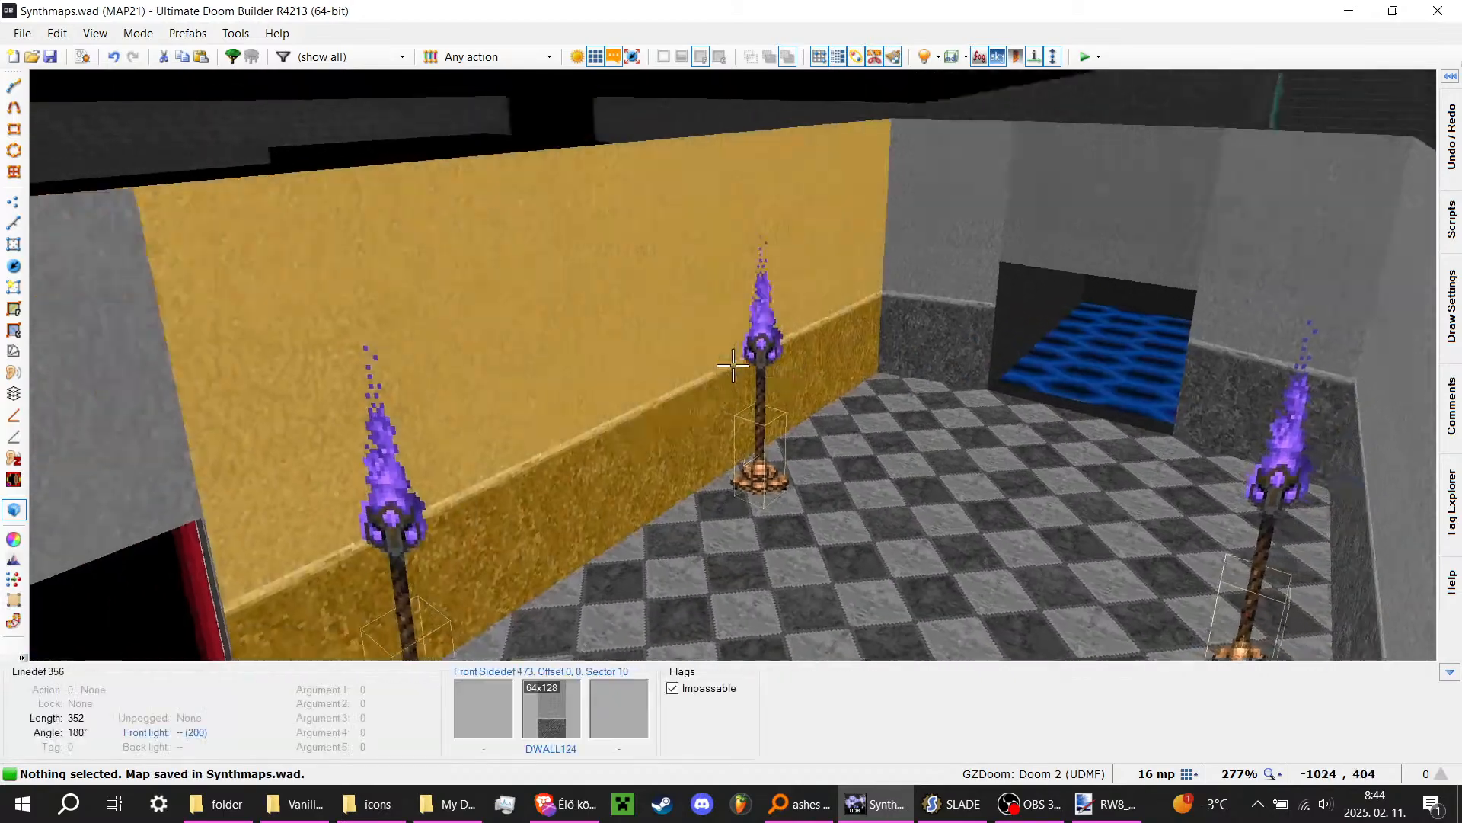
Step: Review the purple-torch hall, blue hexagon room, orange alcove and dark maze area in 3D, then the overall 2D layout
key("w")
key("s")
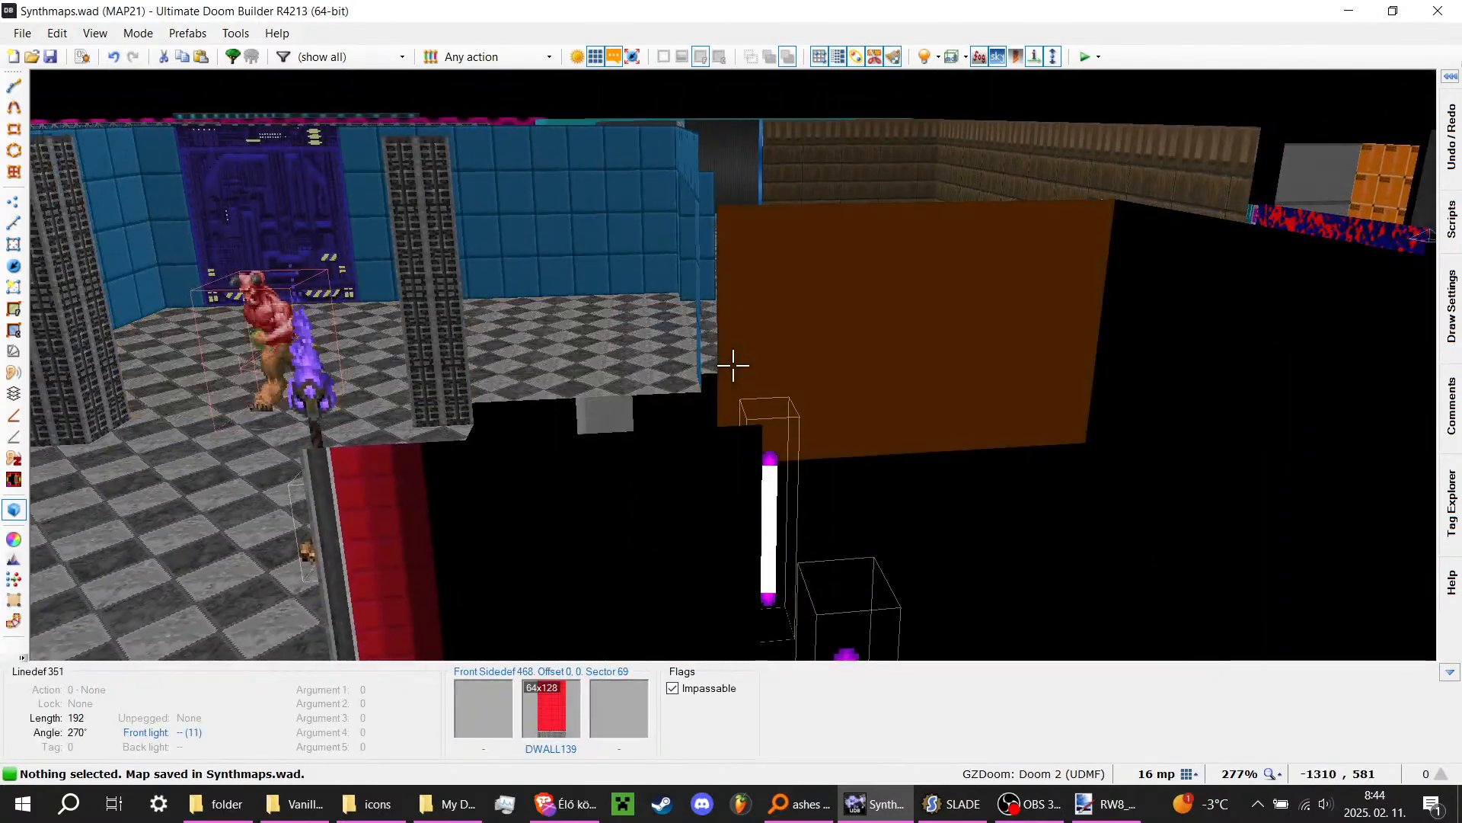
key("w")
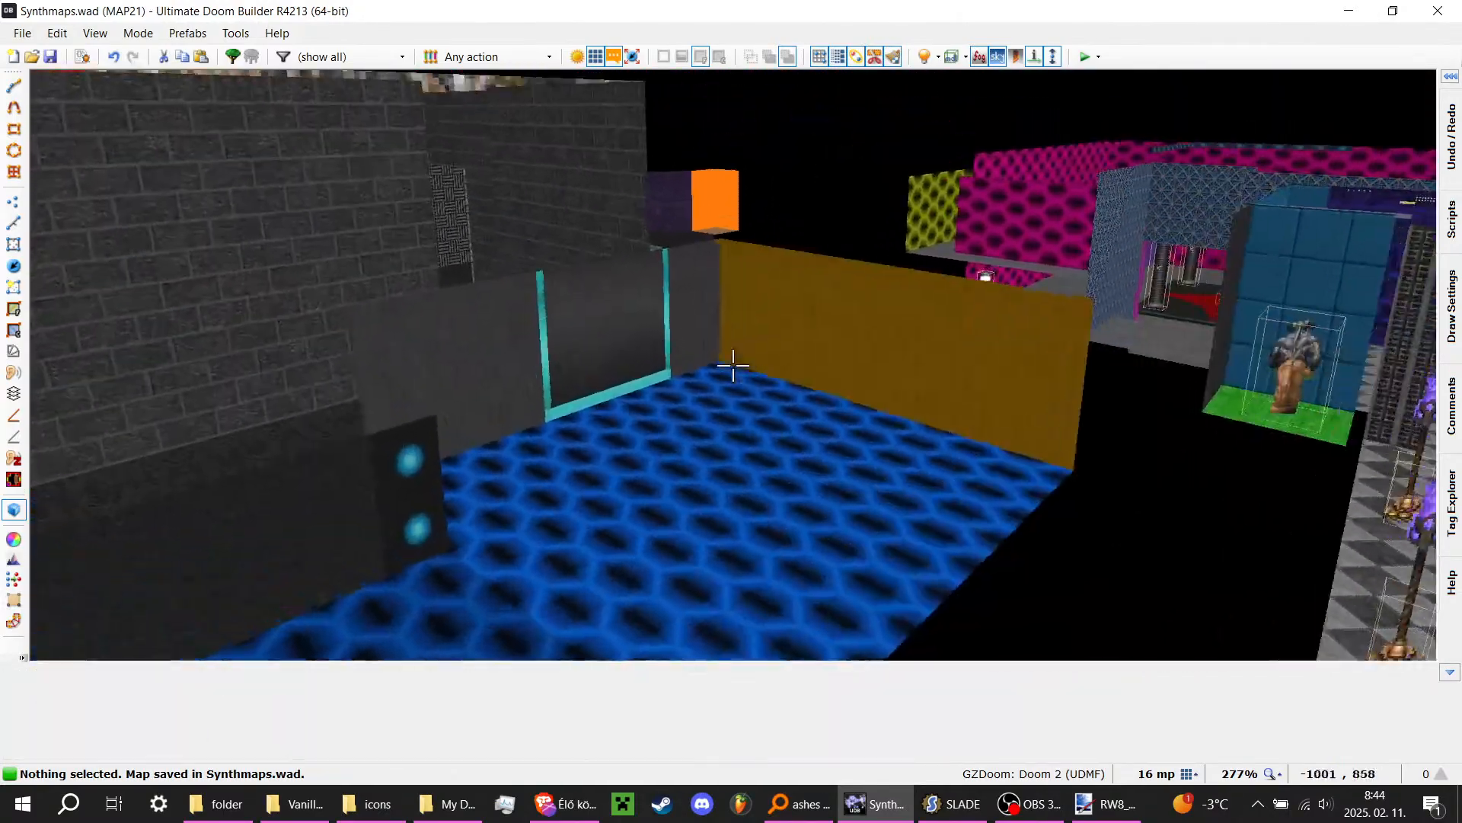
key("w")
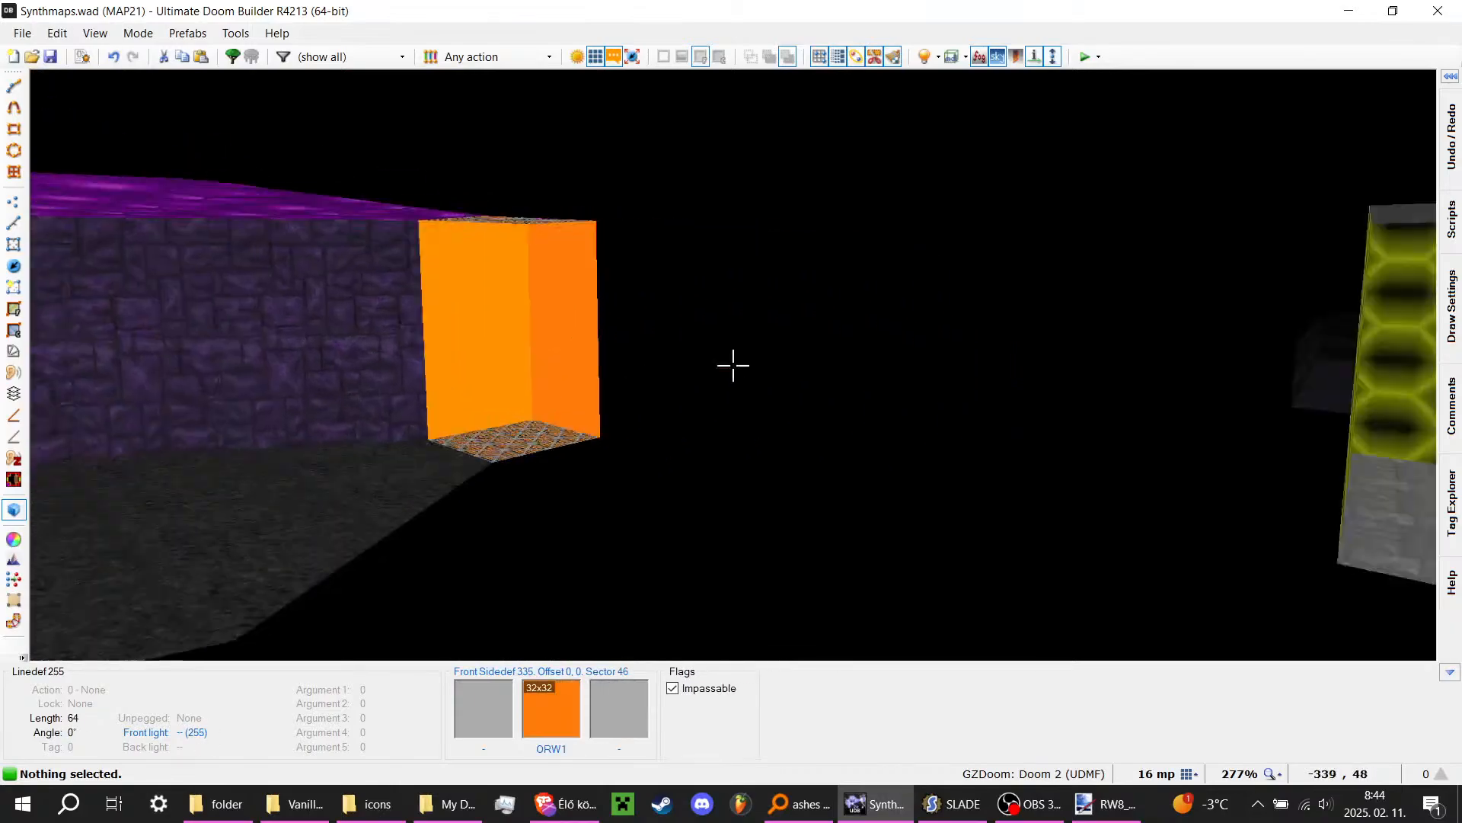
key("w")
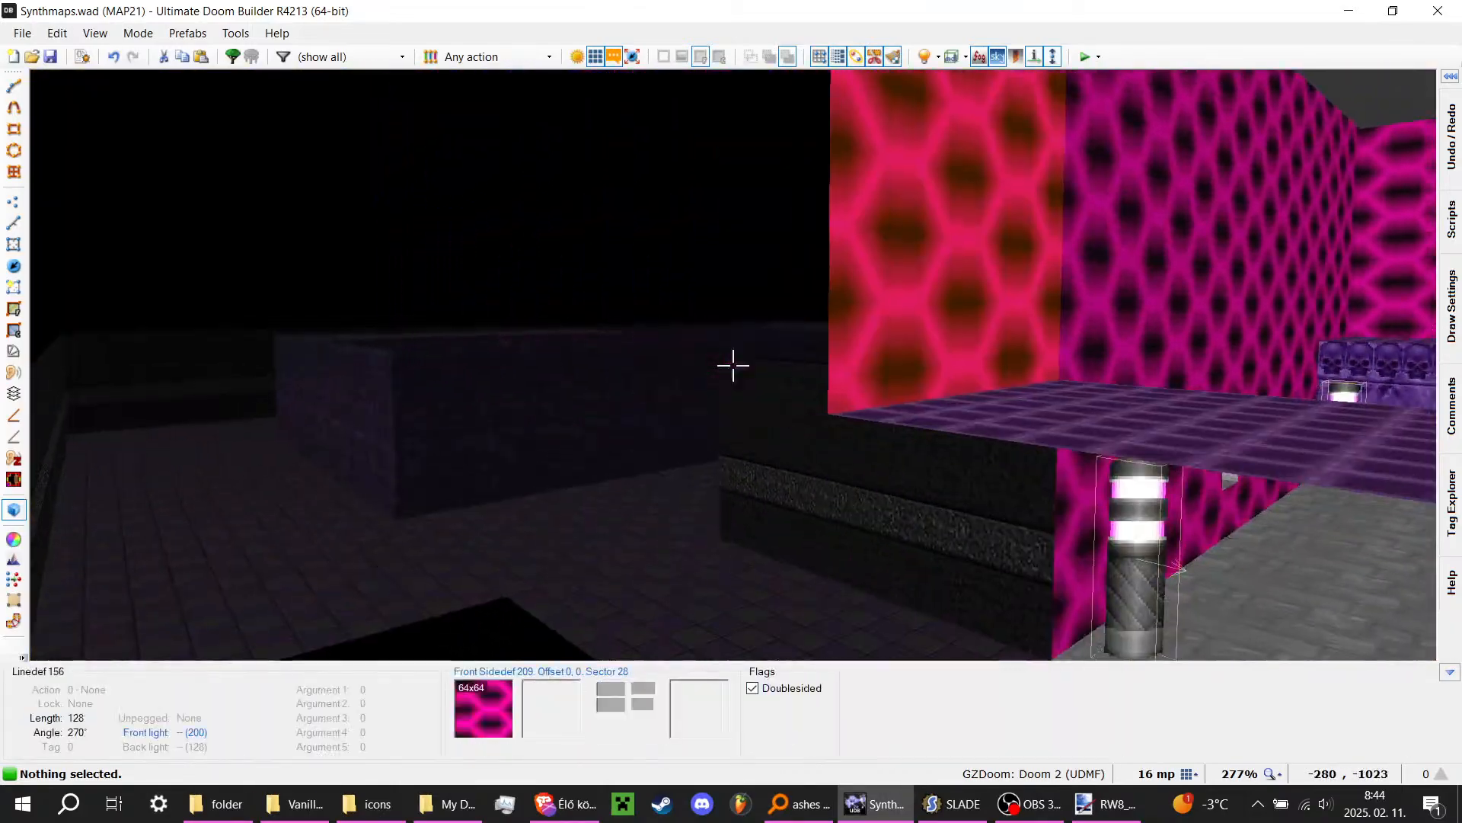
key("q")
scroll(743, 387, "down", 10)
scroll(741, 386, "down", 1)
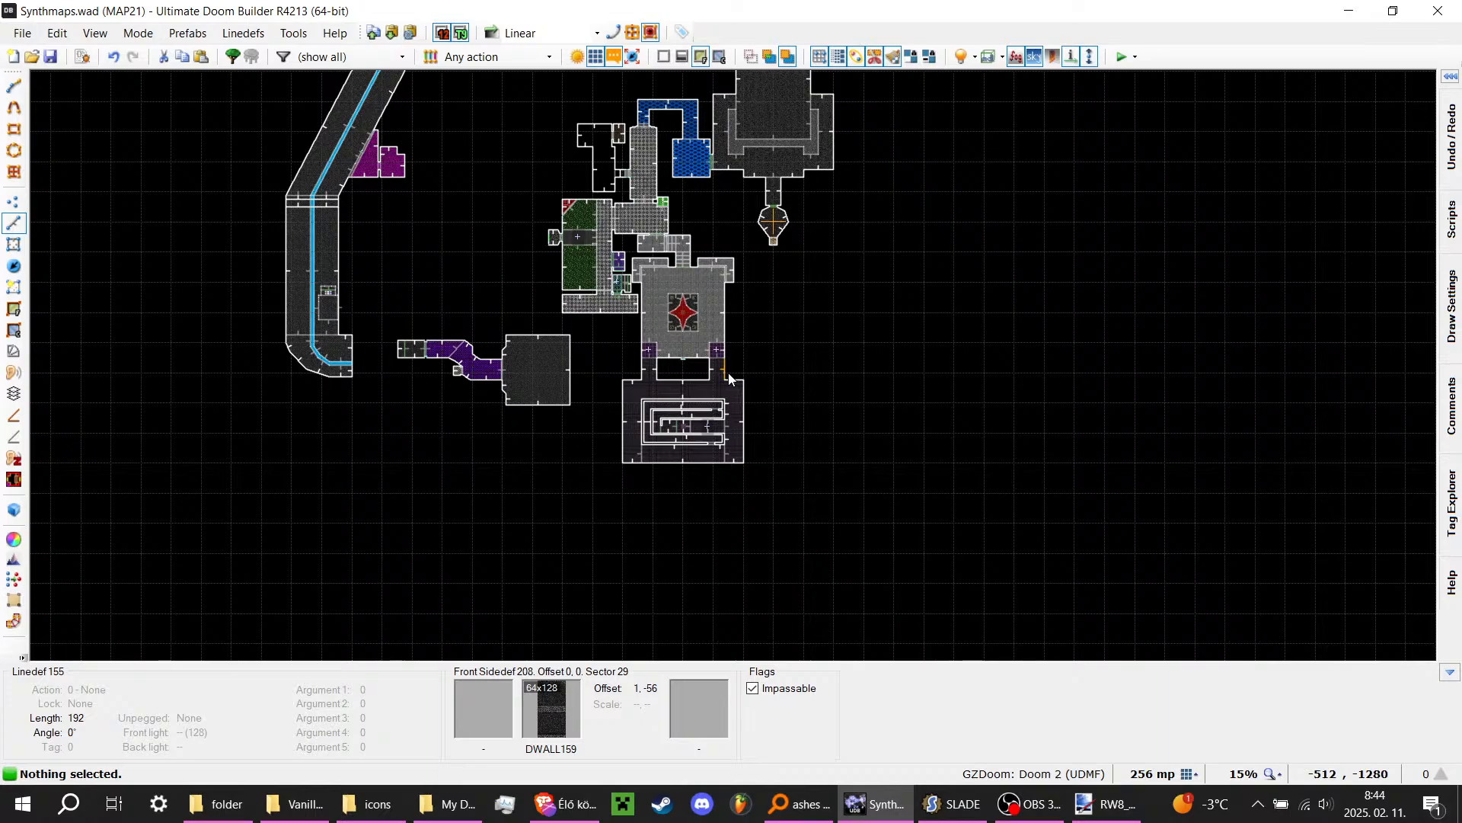
key("F2")
key("Escape")
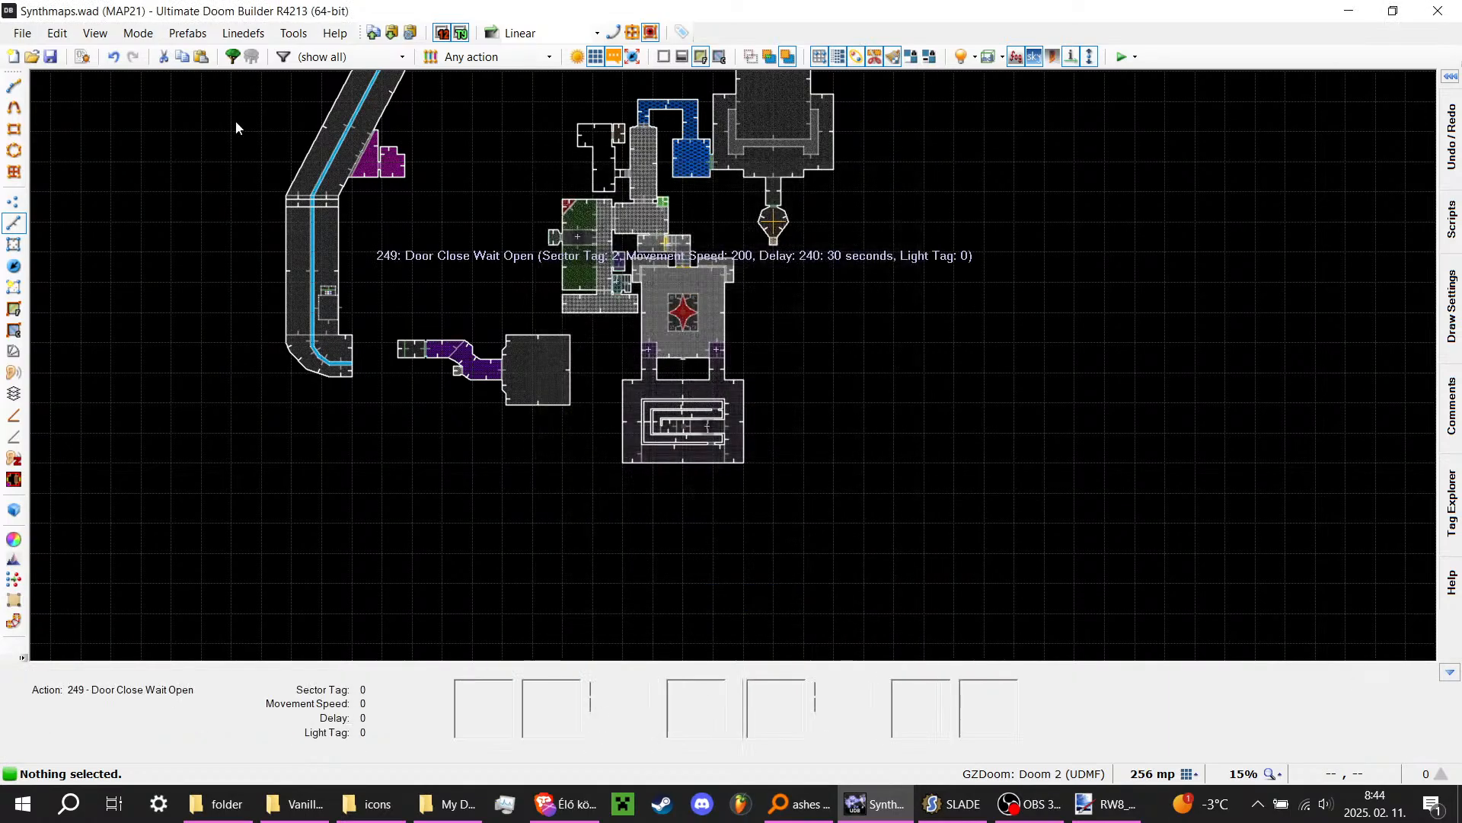
left_click(58, 34)
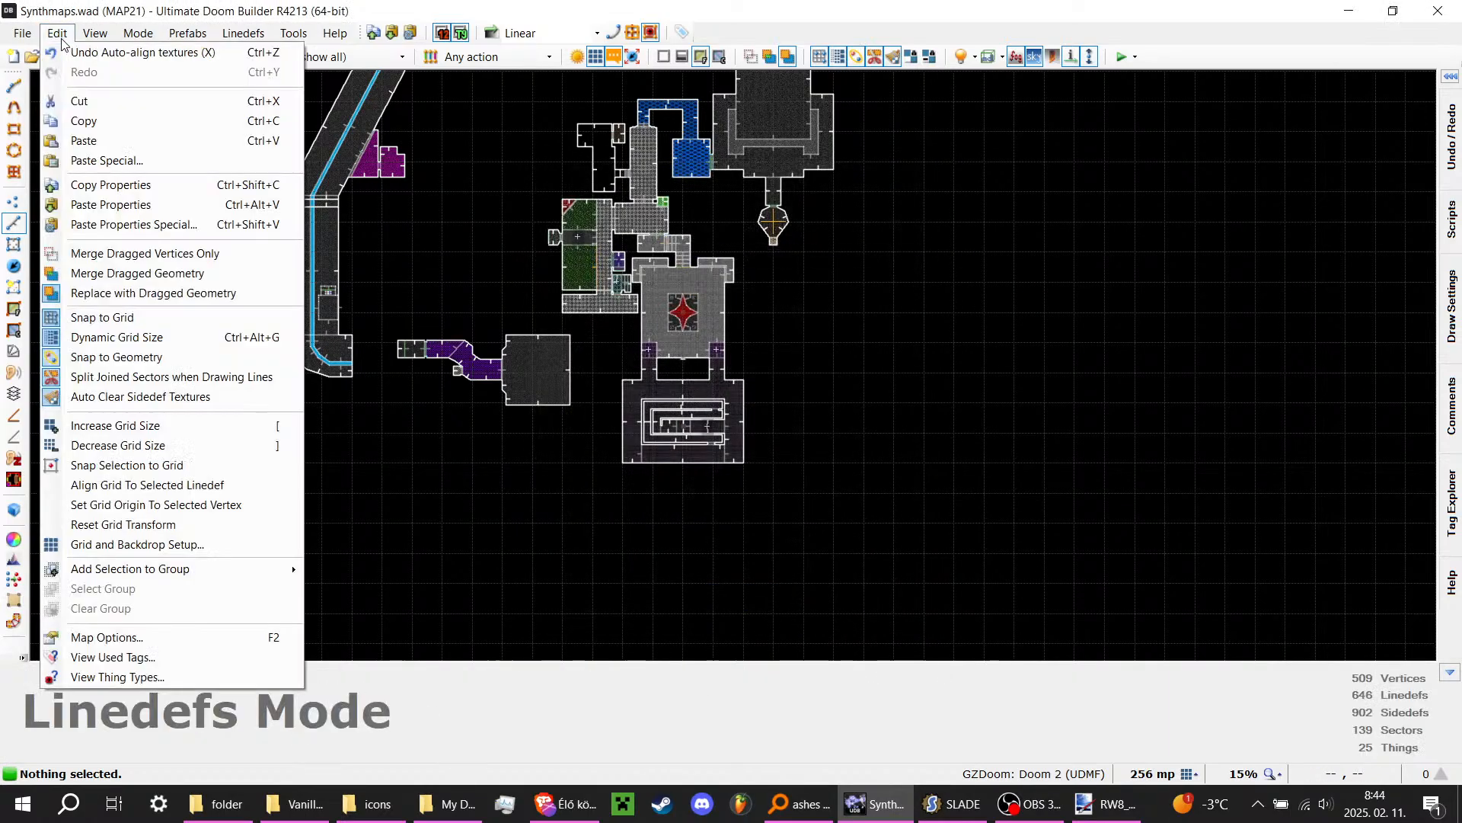
left_click(173, 635)
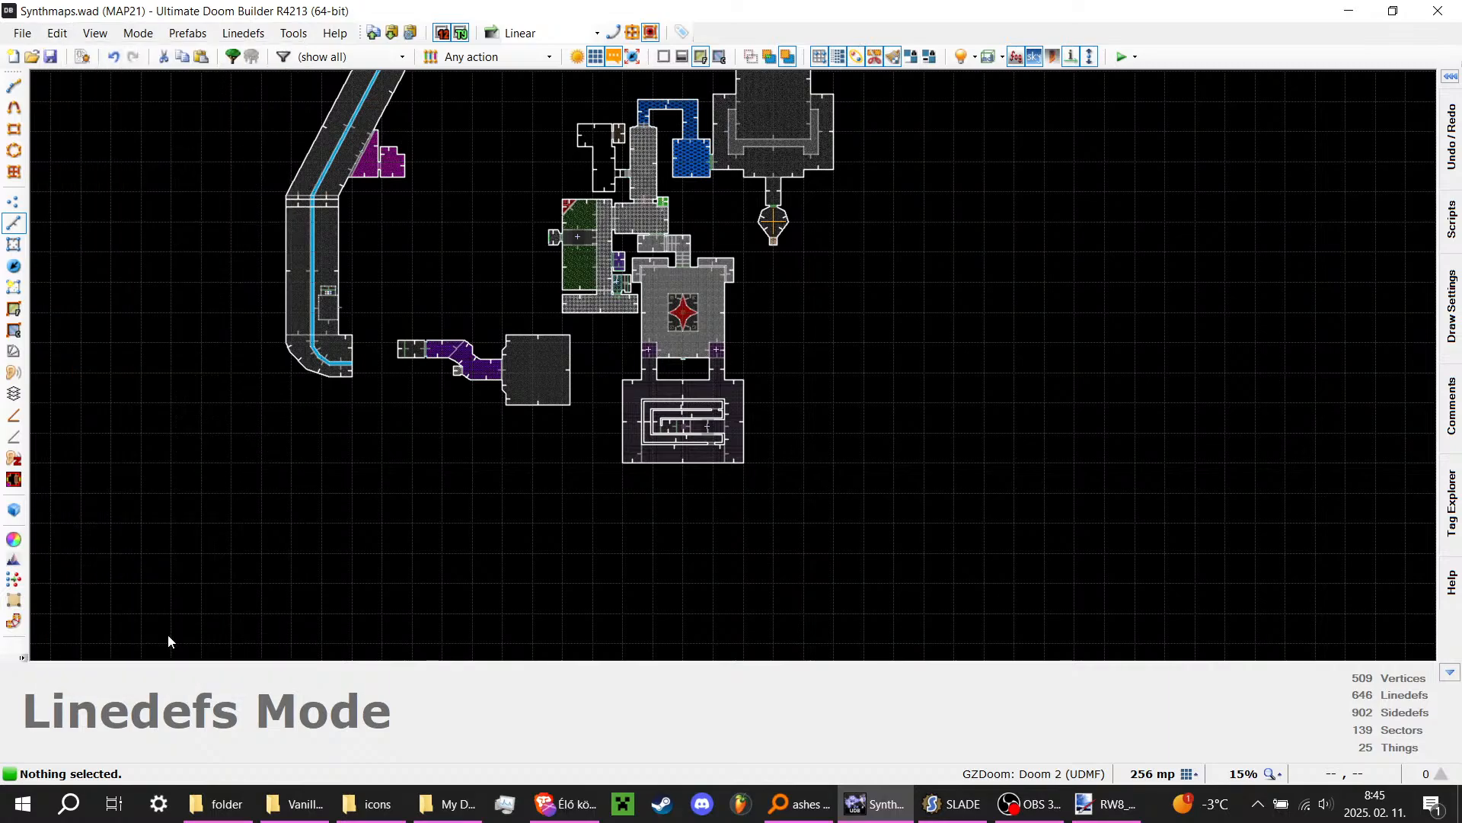
key("Escape")
Step: Open MAP22 from Synthmaps.wad and close the resource error report
left_click(22, 34)
left_click(102, 253)
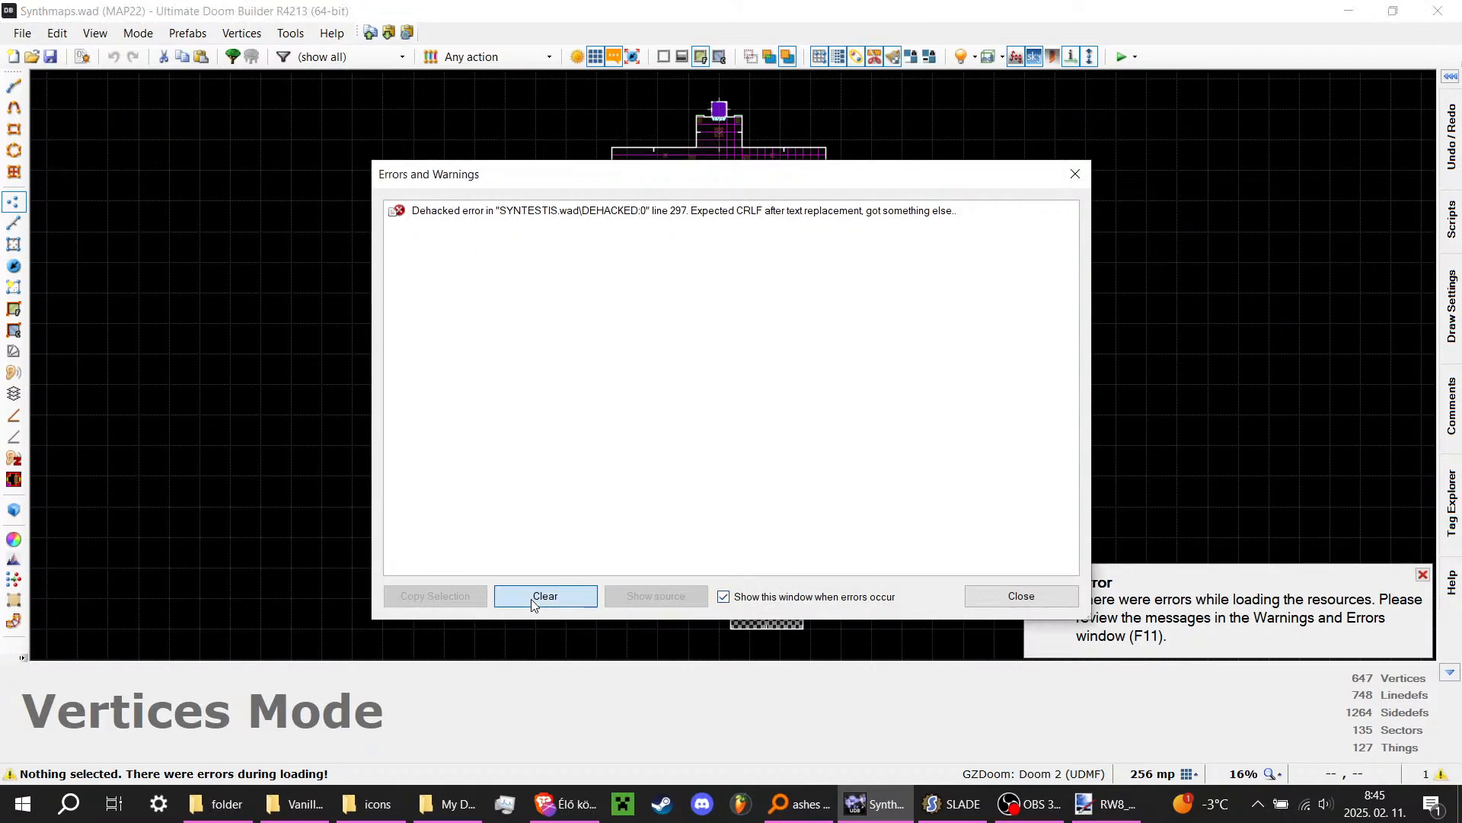
left_click(1022, 596)
Step: Examine MAP22's yellow-grid arena, magenta tiled walls and green-grid player start room in 3D
key("q")
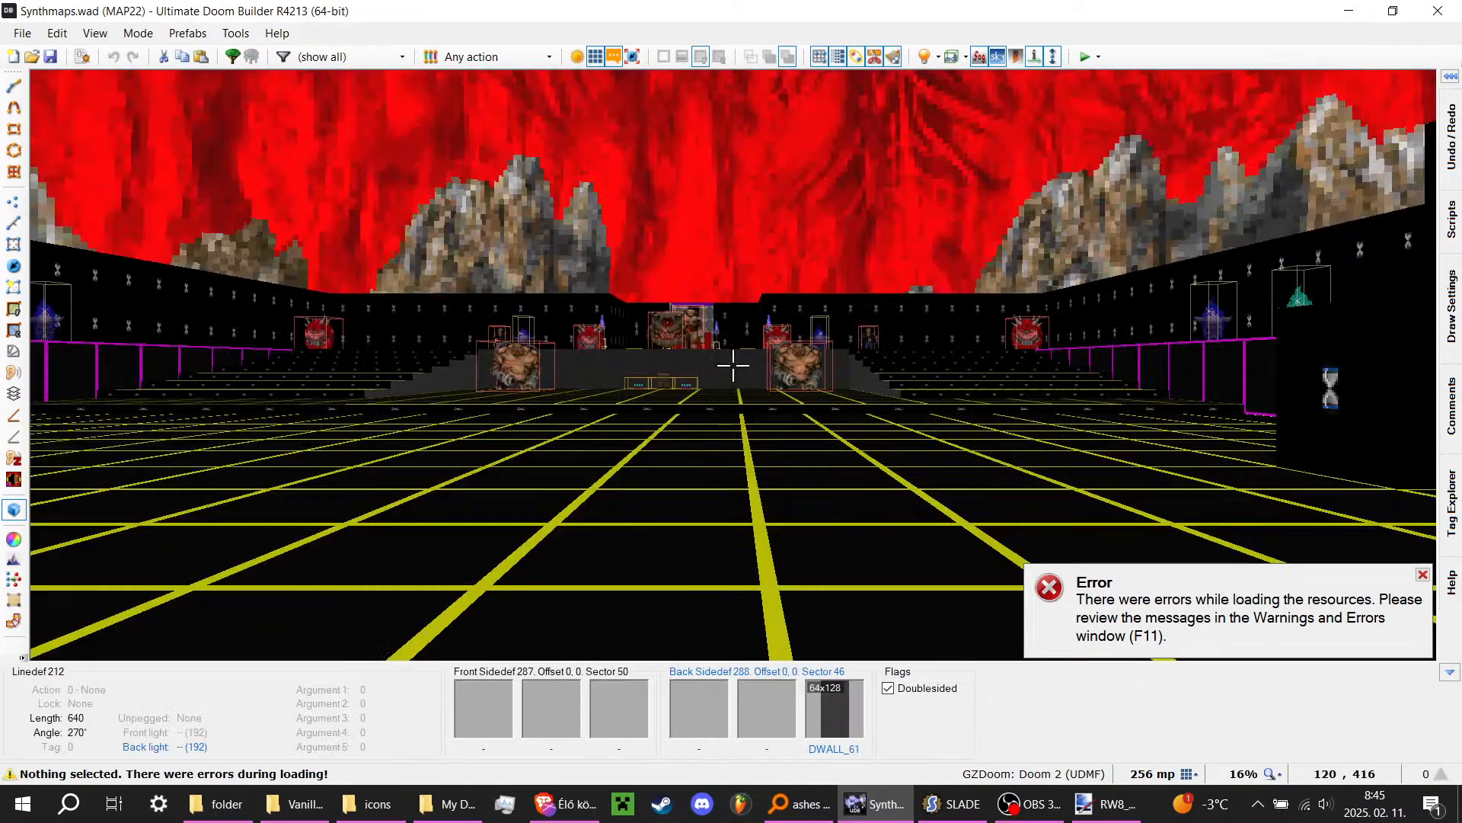
key("w")
key("s")
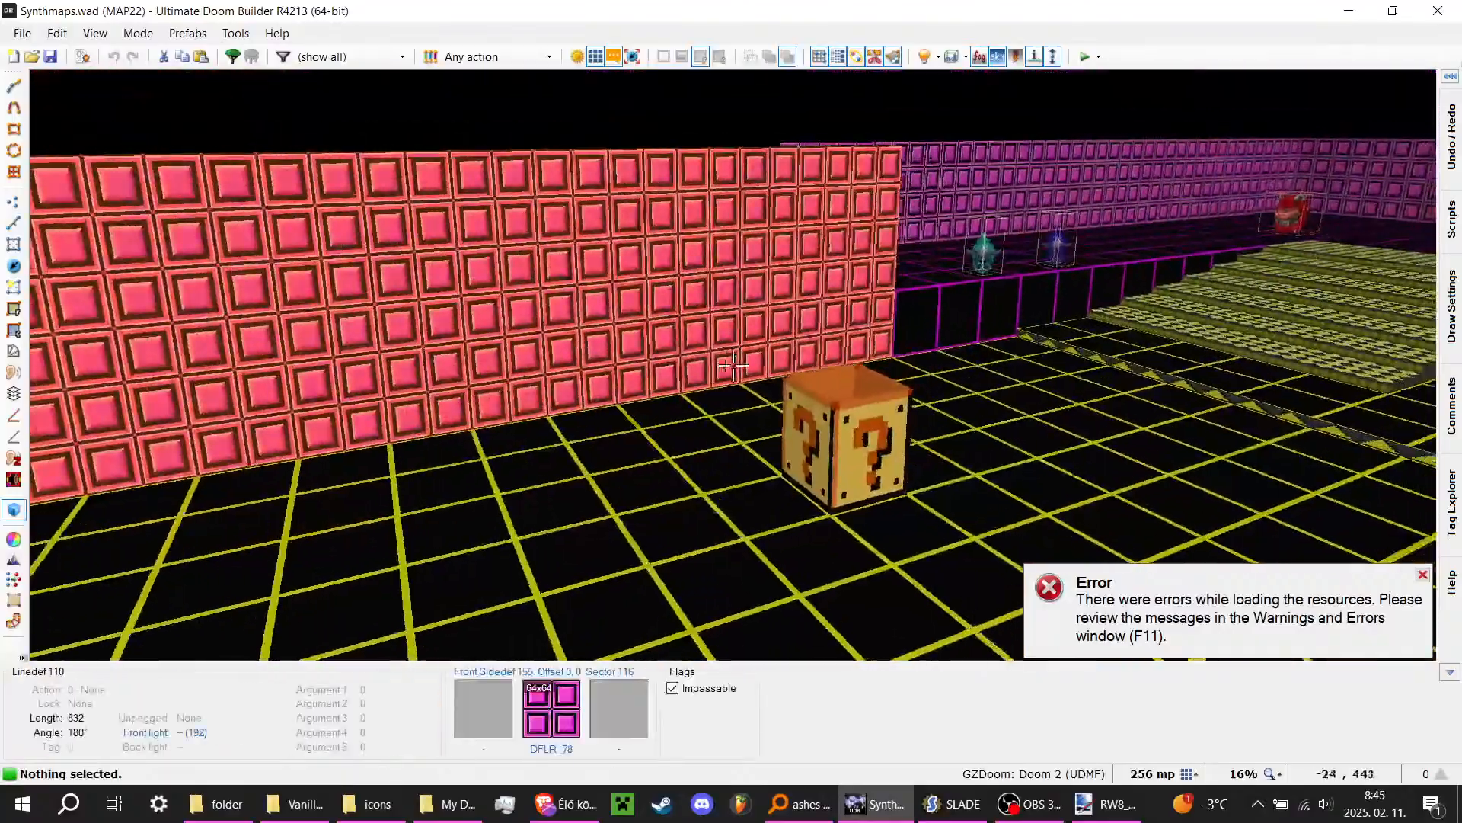
key("e")
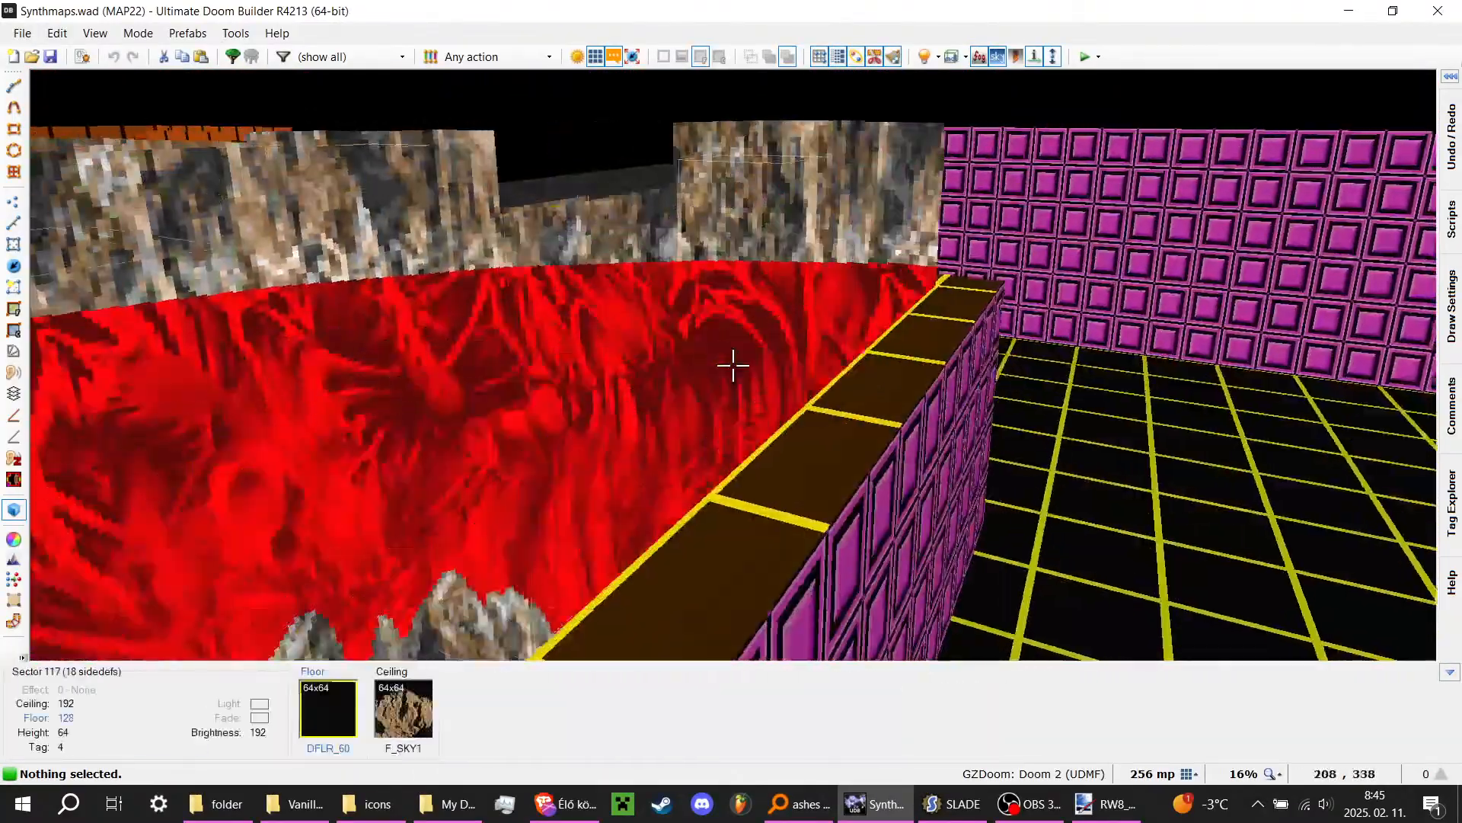
key("w")
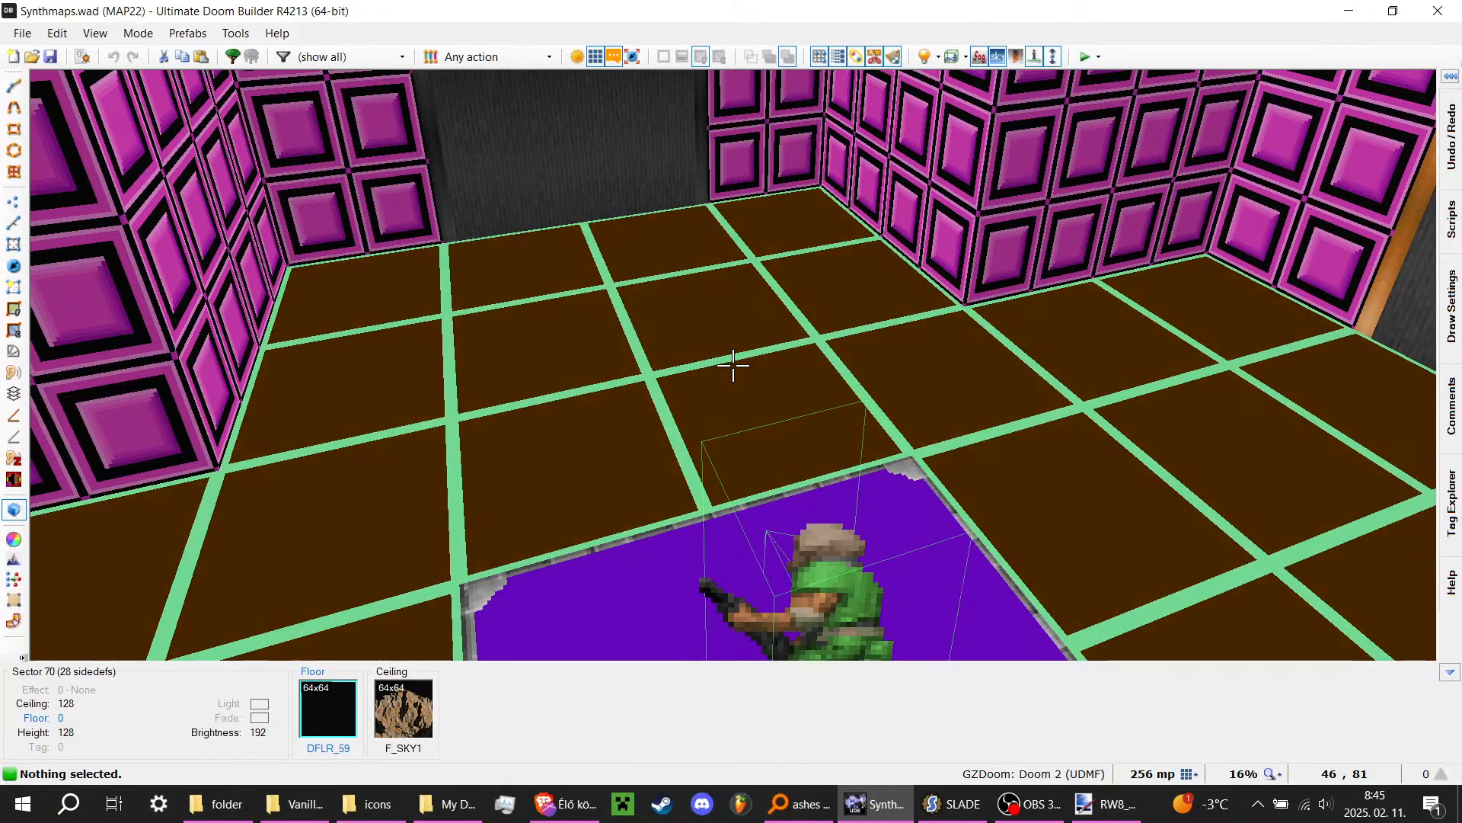
key("w")
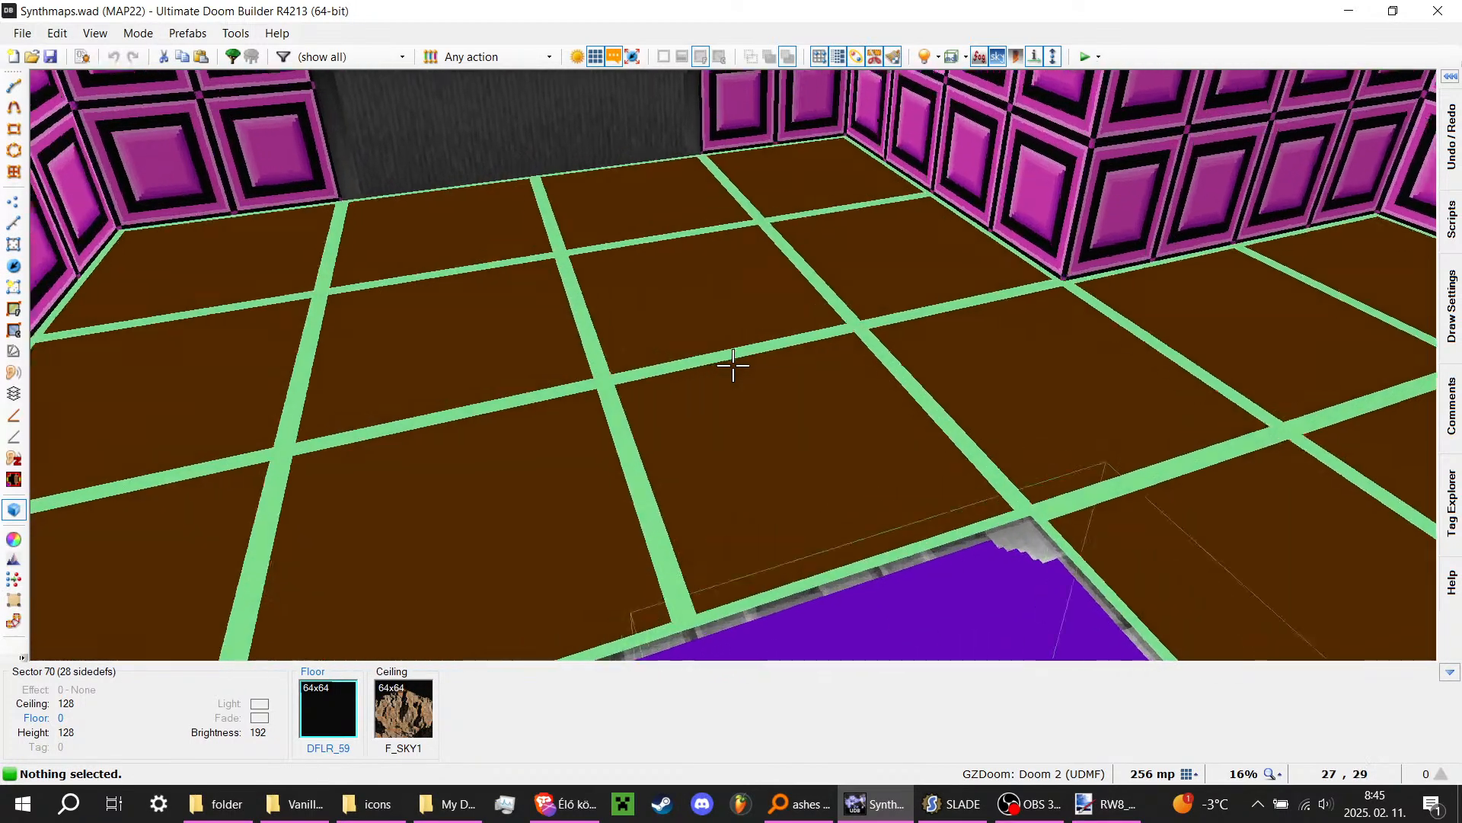
Step: Examine MAP22's magenta-tiled start room and the orange-brick room with the blue checkered floor in 3D, and switch to the desktop
key("w")
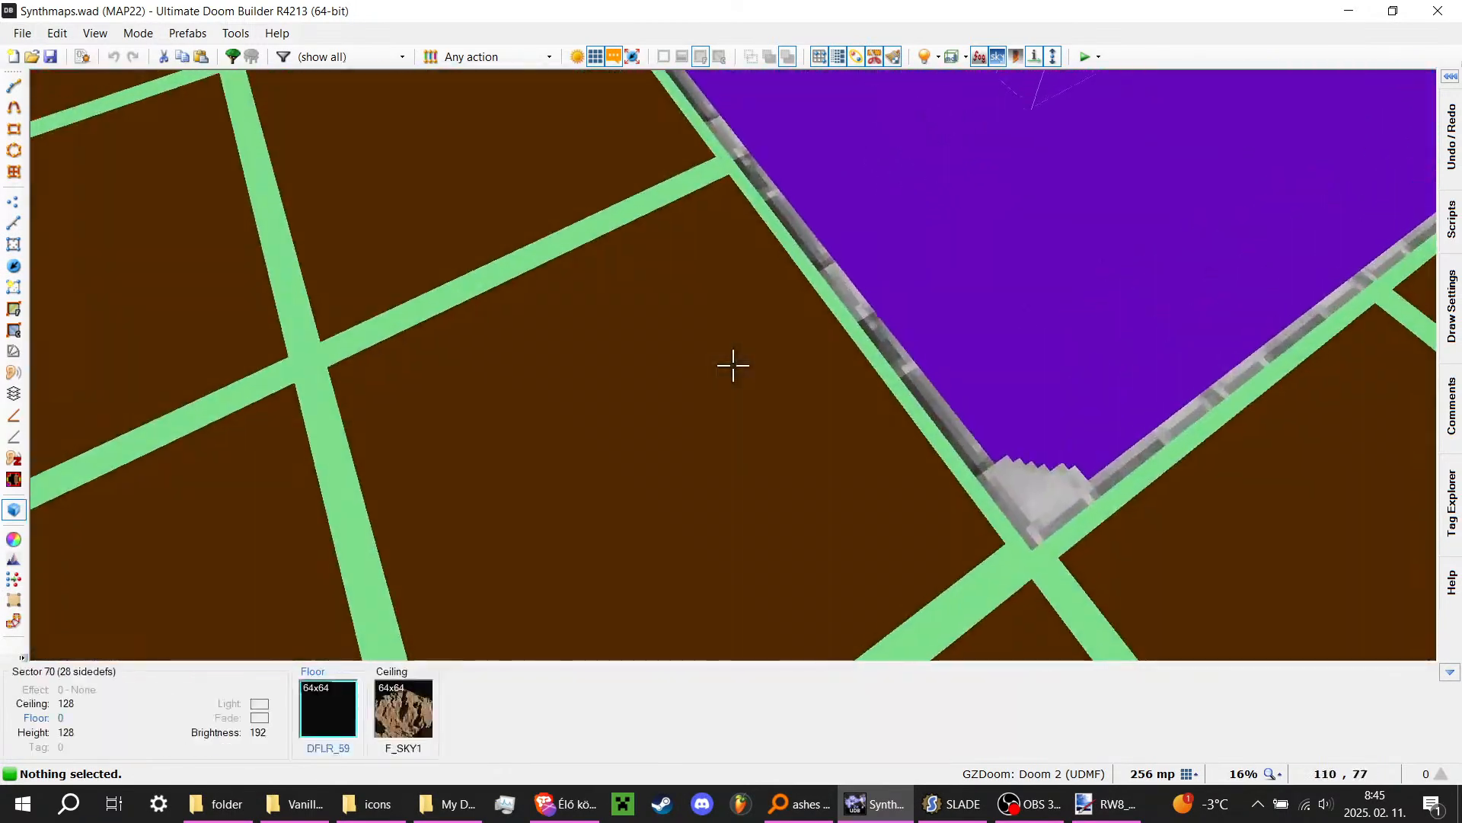
key("a")
key("w")
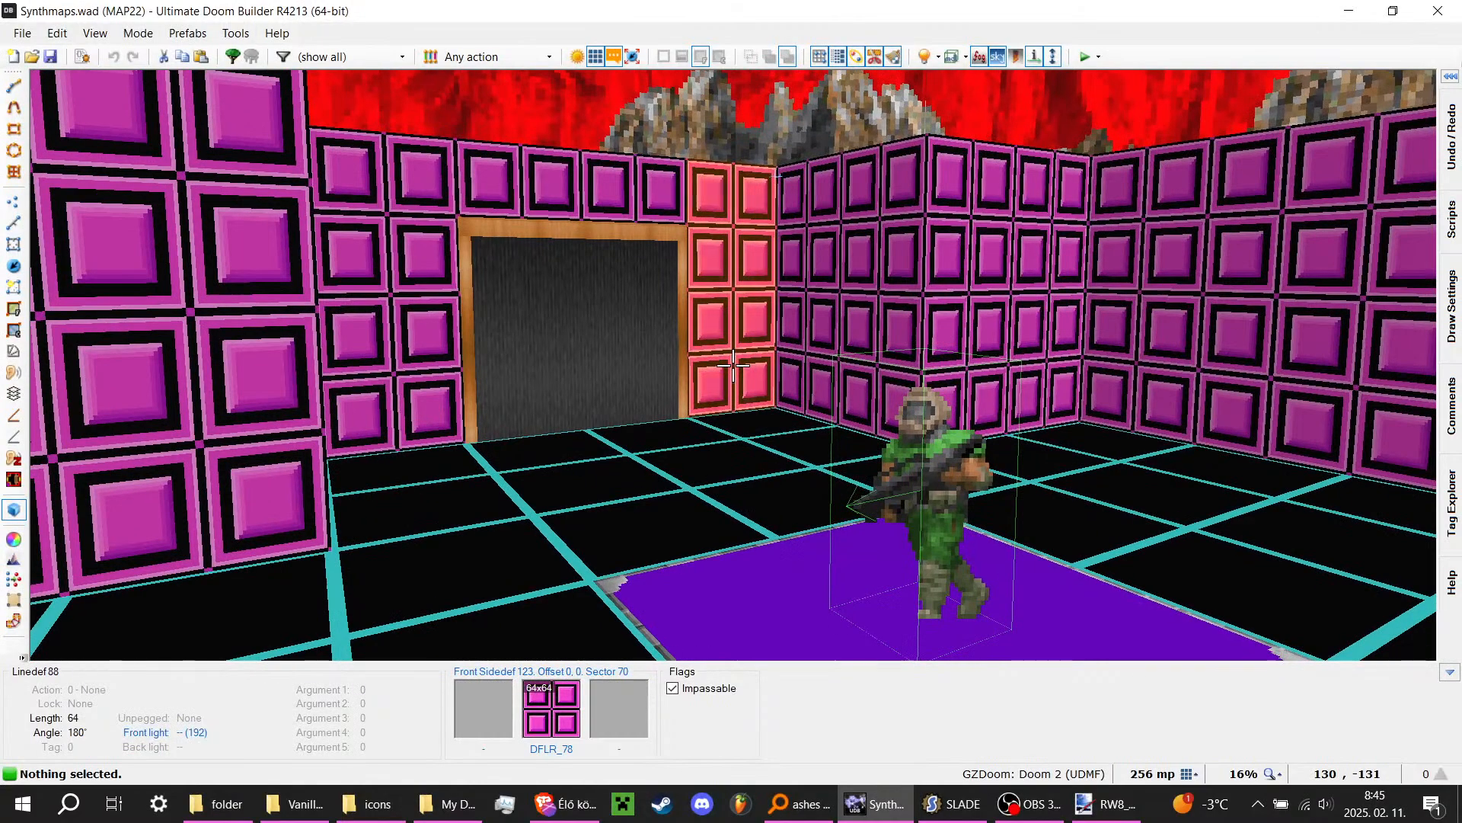
key("w")
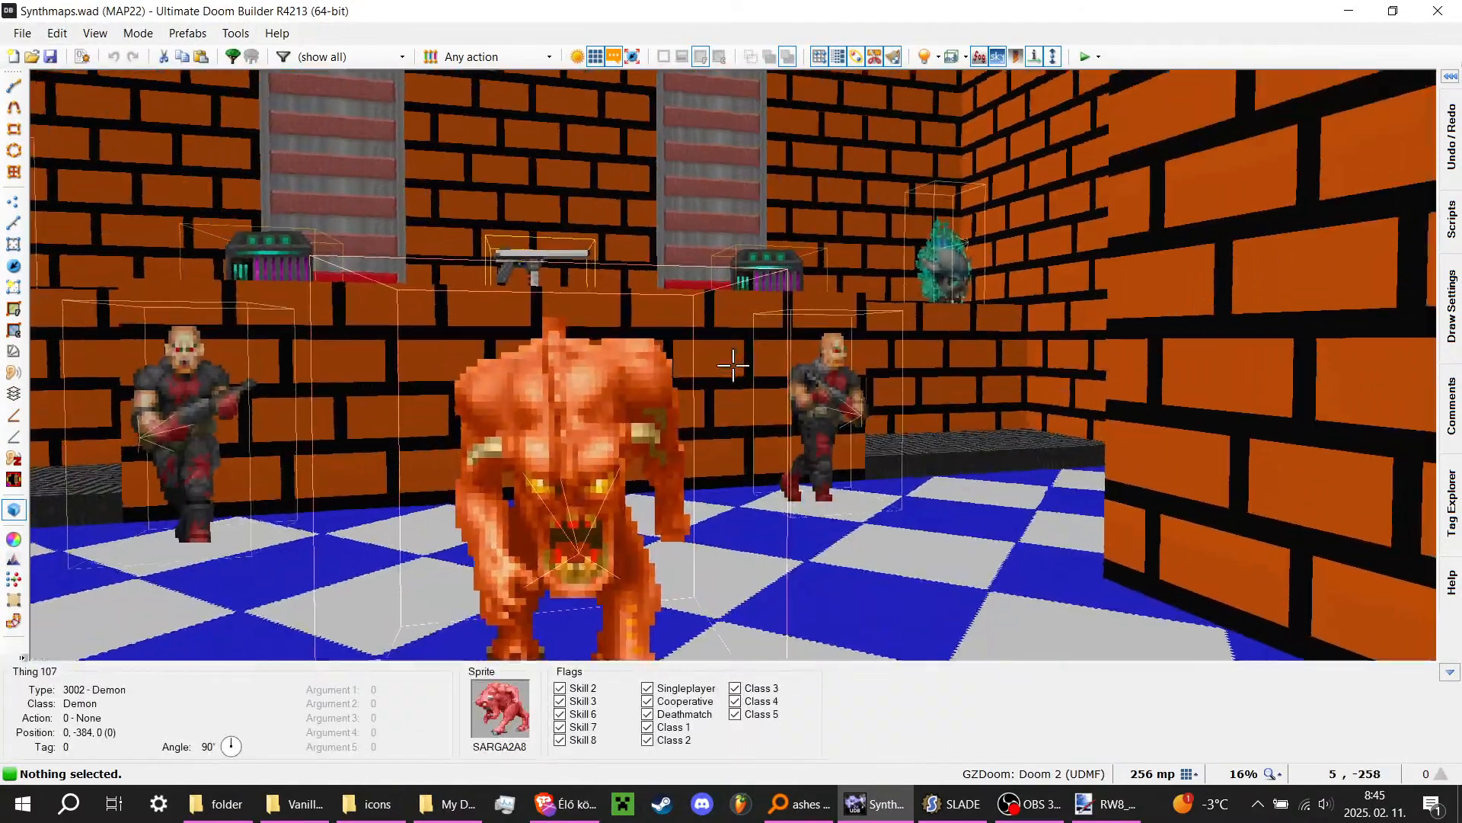
key("s")
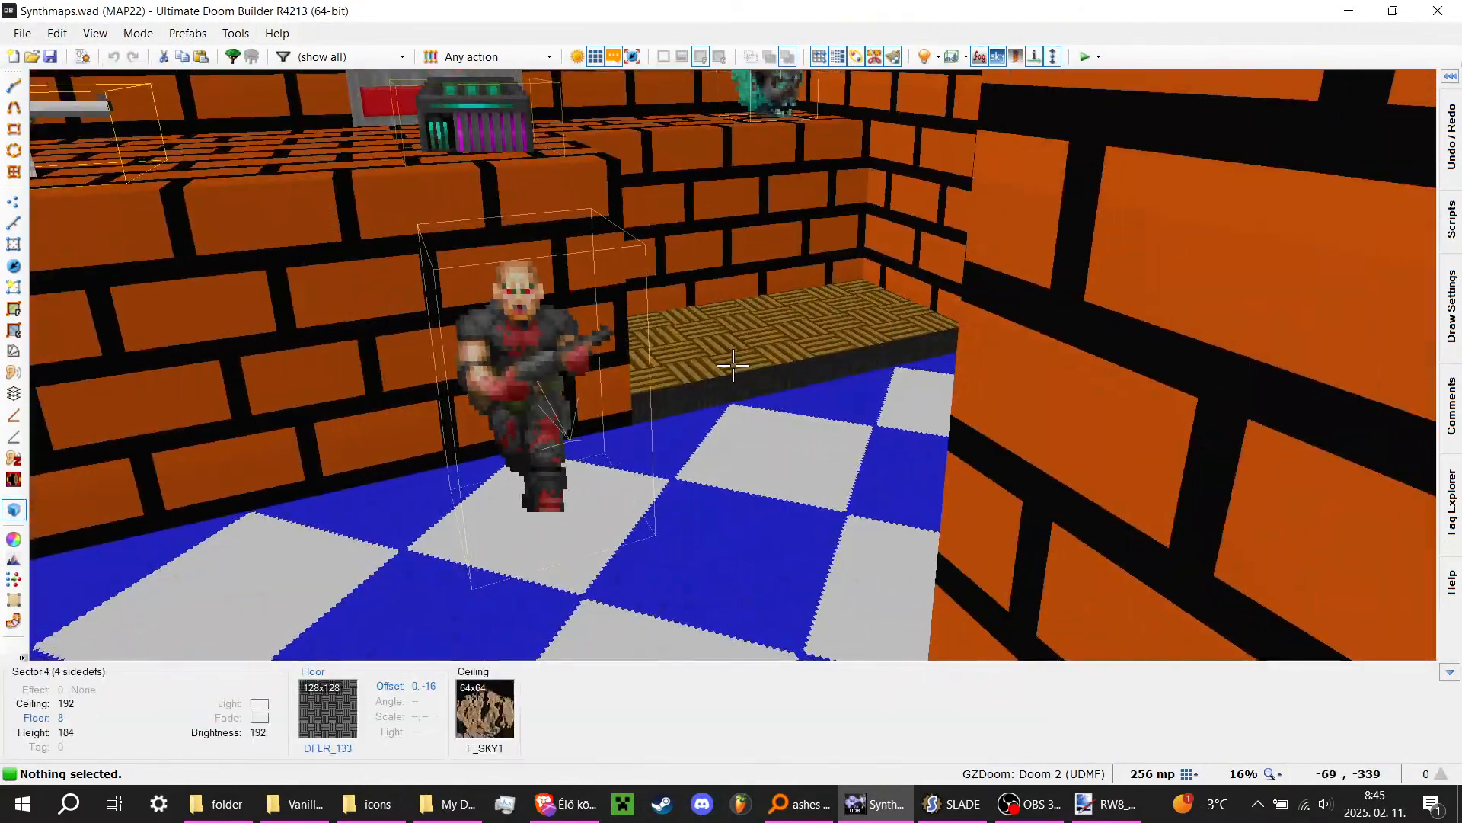
key("q")
left_click(1460, 819)
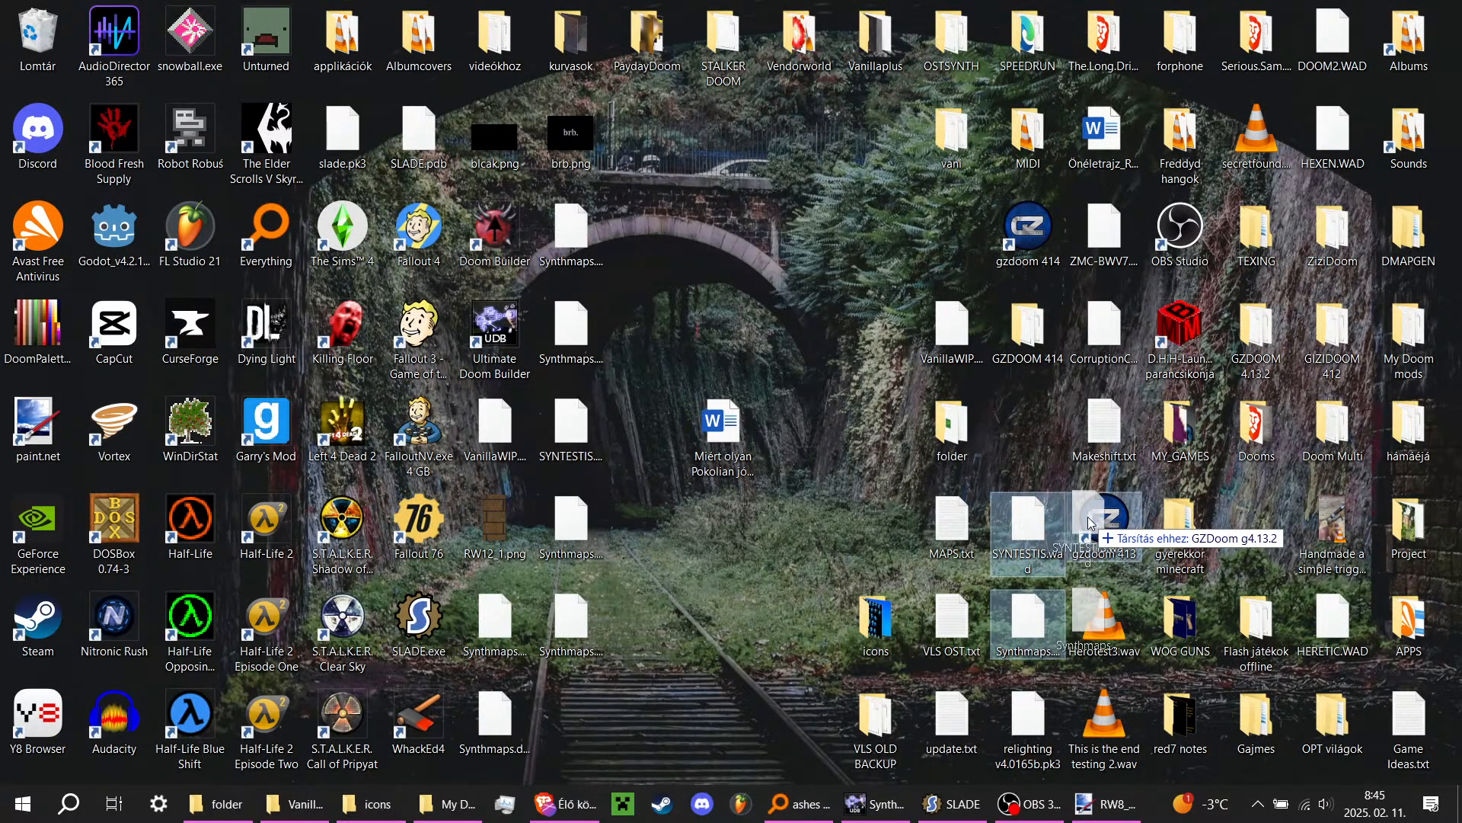
key("Return")
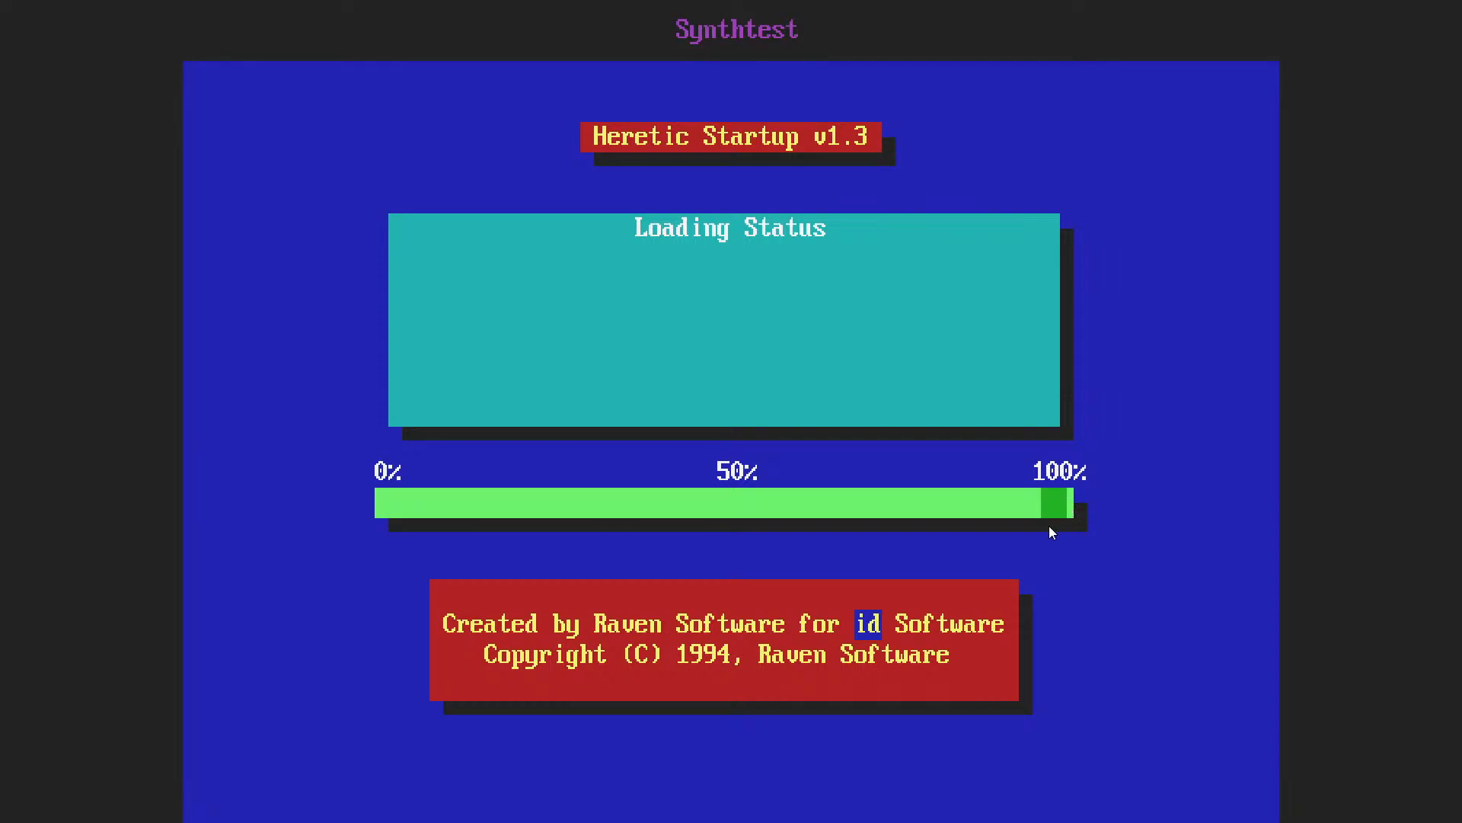
key("Escape")
key("Down")
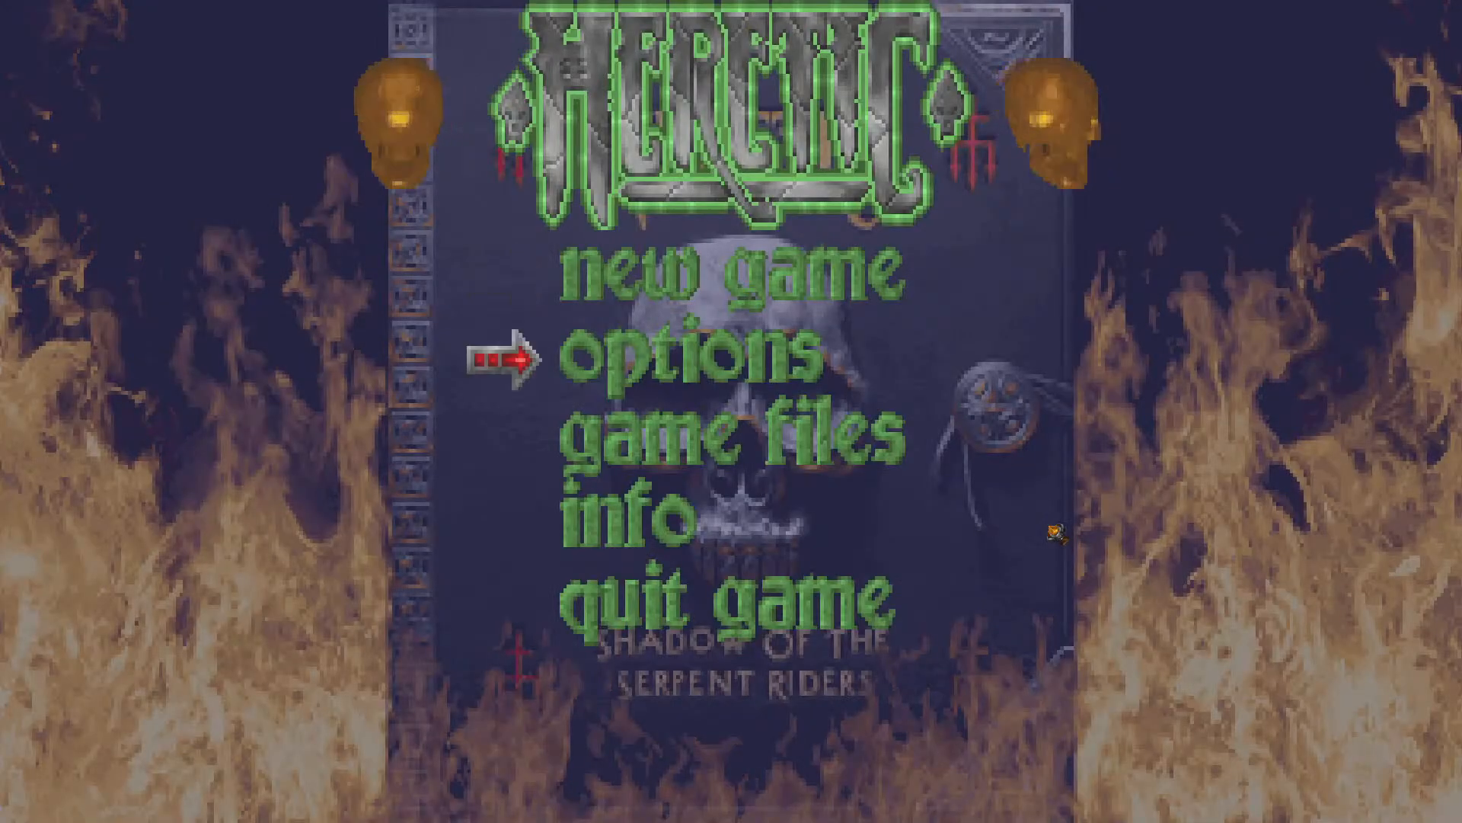
key("Down")
key("Down")
key("Down")
key("Return")
key("y")
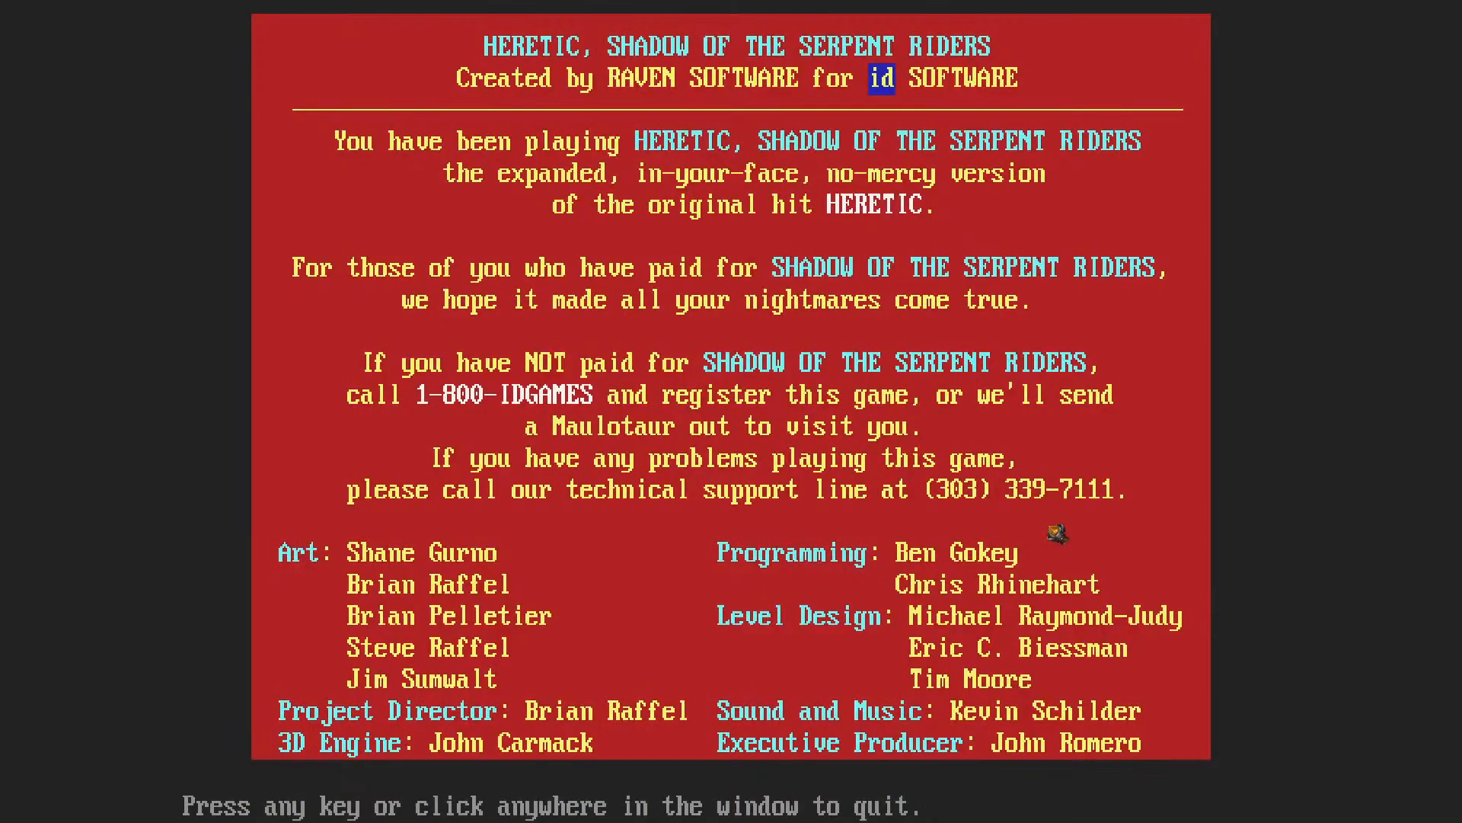
left_click(1054, 528)
Step: Launch SYNTESTIS.wad and Synthmaps.wad together in GZDoom 4.13 with DOOM 2: Hell on Earth, and load MAP22 through the console
left_click_drag(1035, 461, 1035, 623)
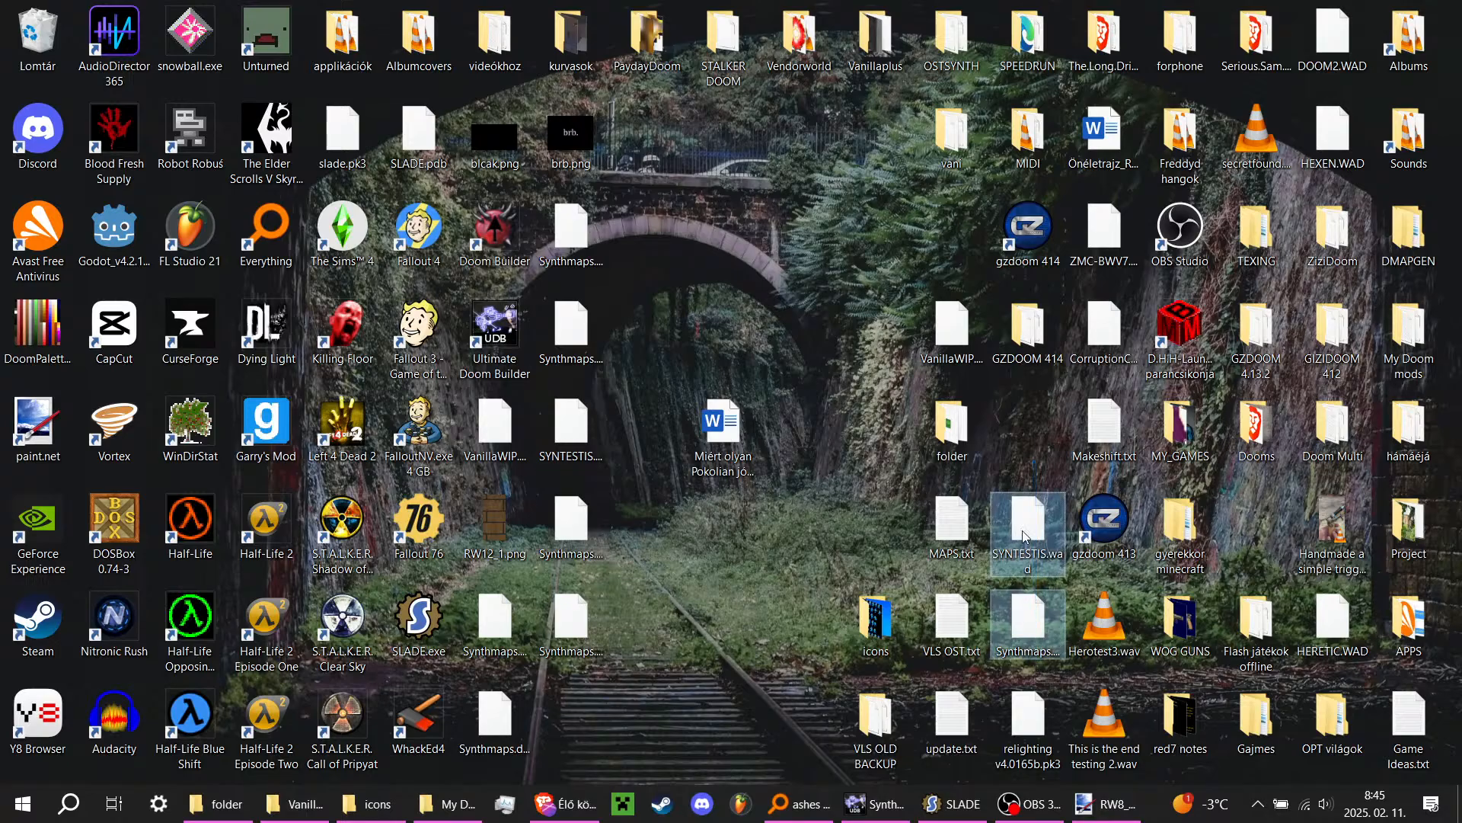
double_click(1100, 531)
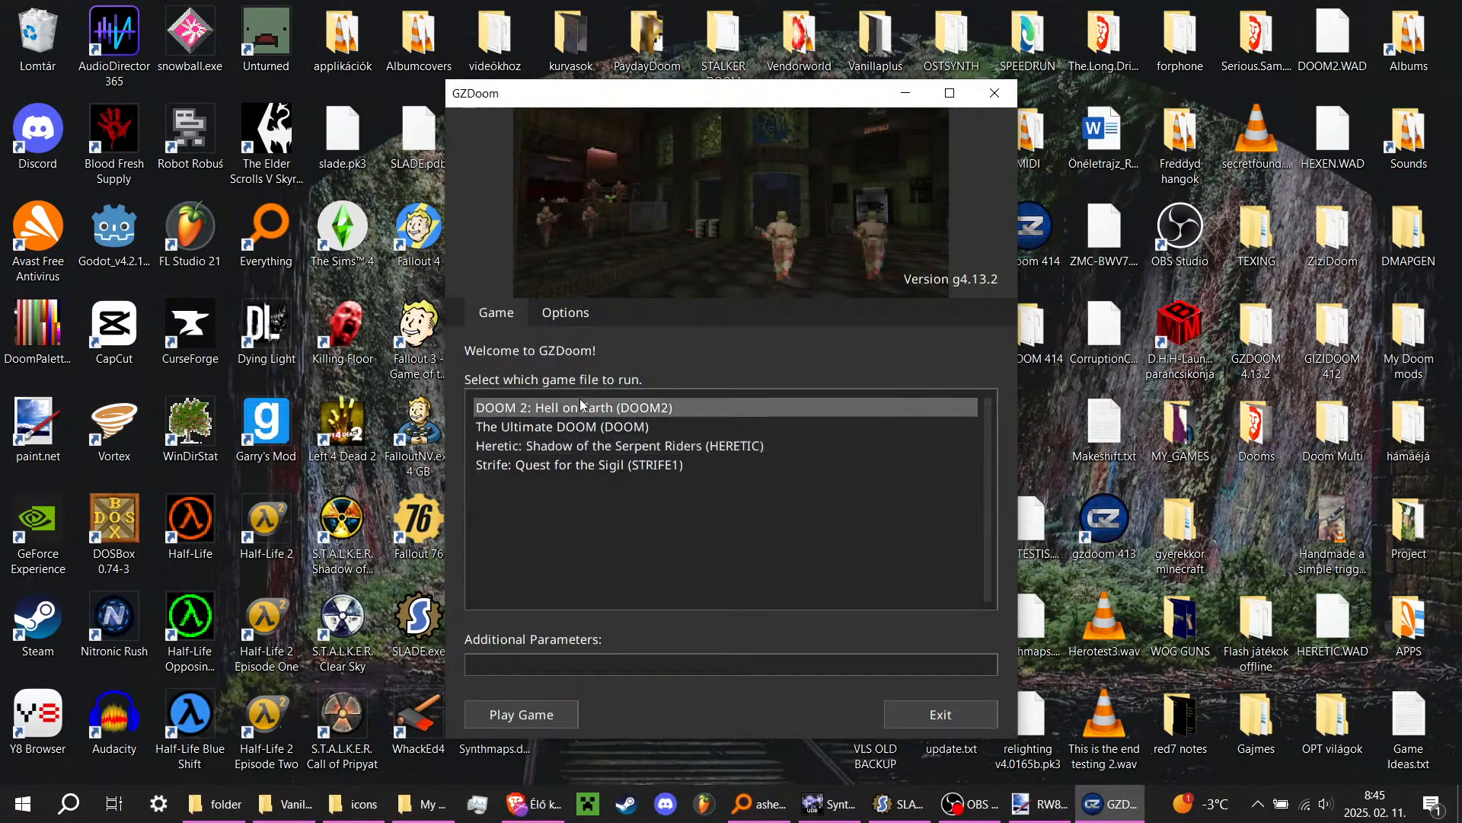
double_click(585, 407)
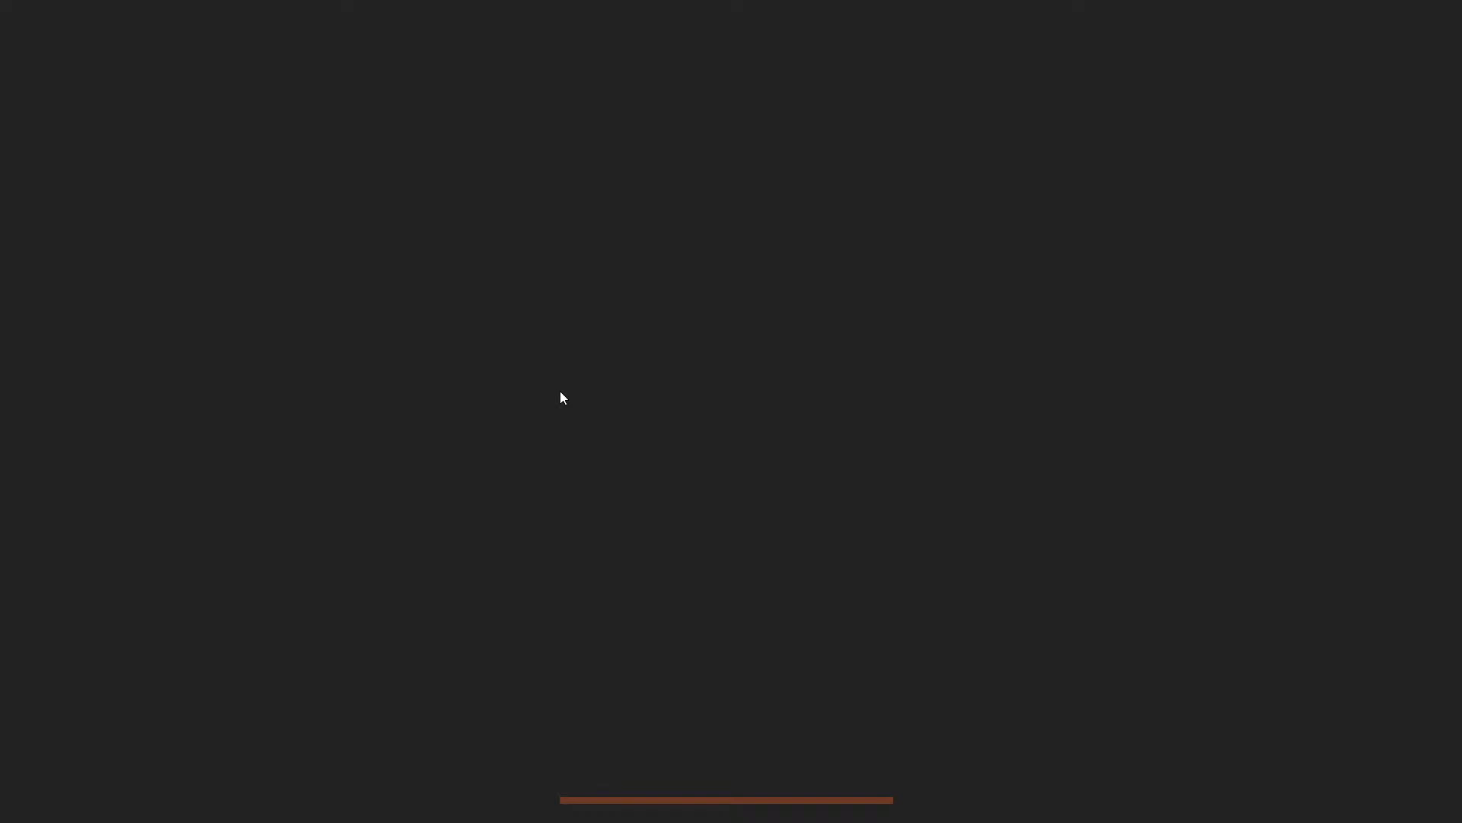
type("map map22")
key("Return")
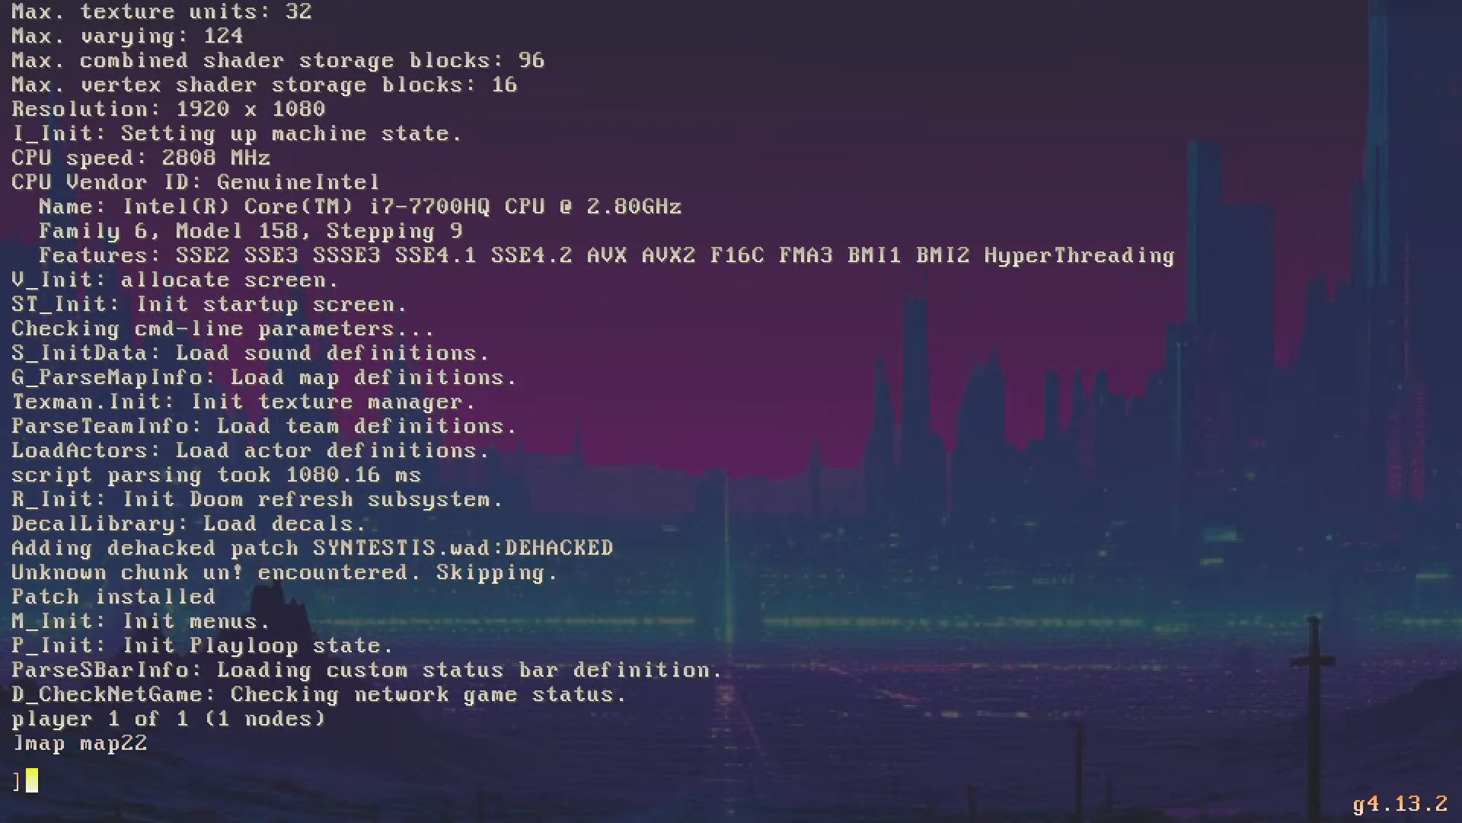
Step: Playtest MAP22 from the magenta-tiled start room, opening the grey door and entering the orange-brick room
key("w")
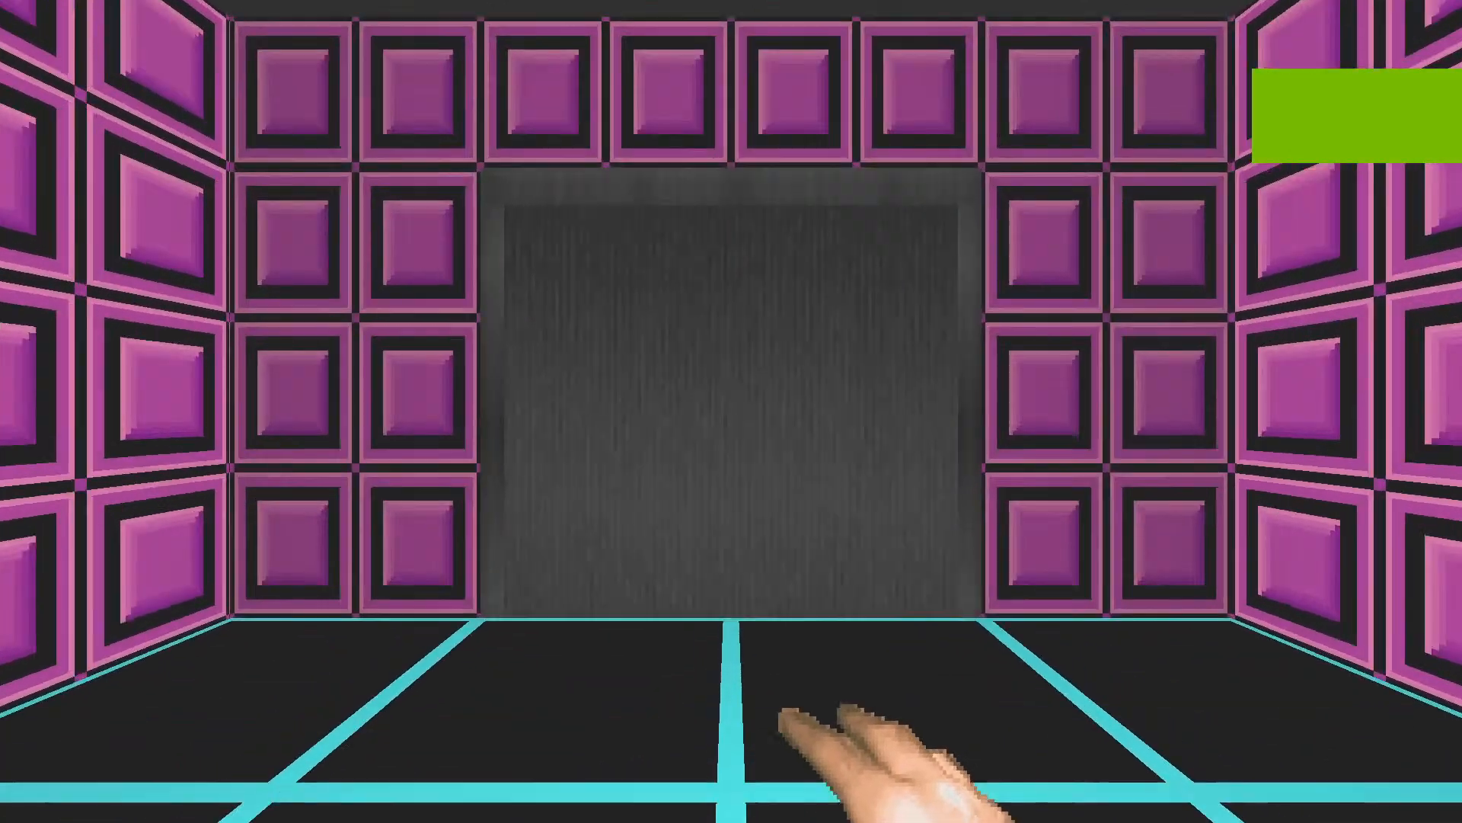
key("e")
key("s")
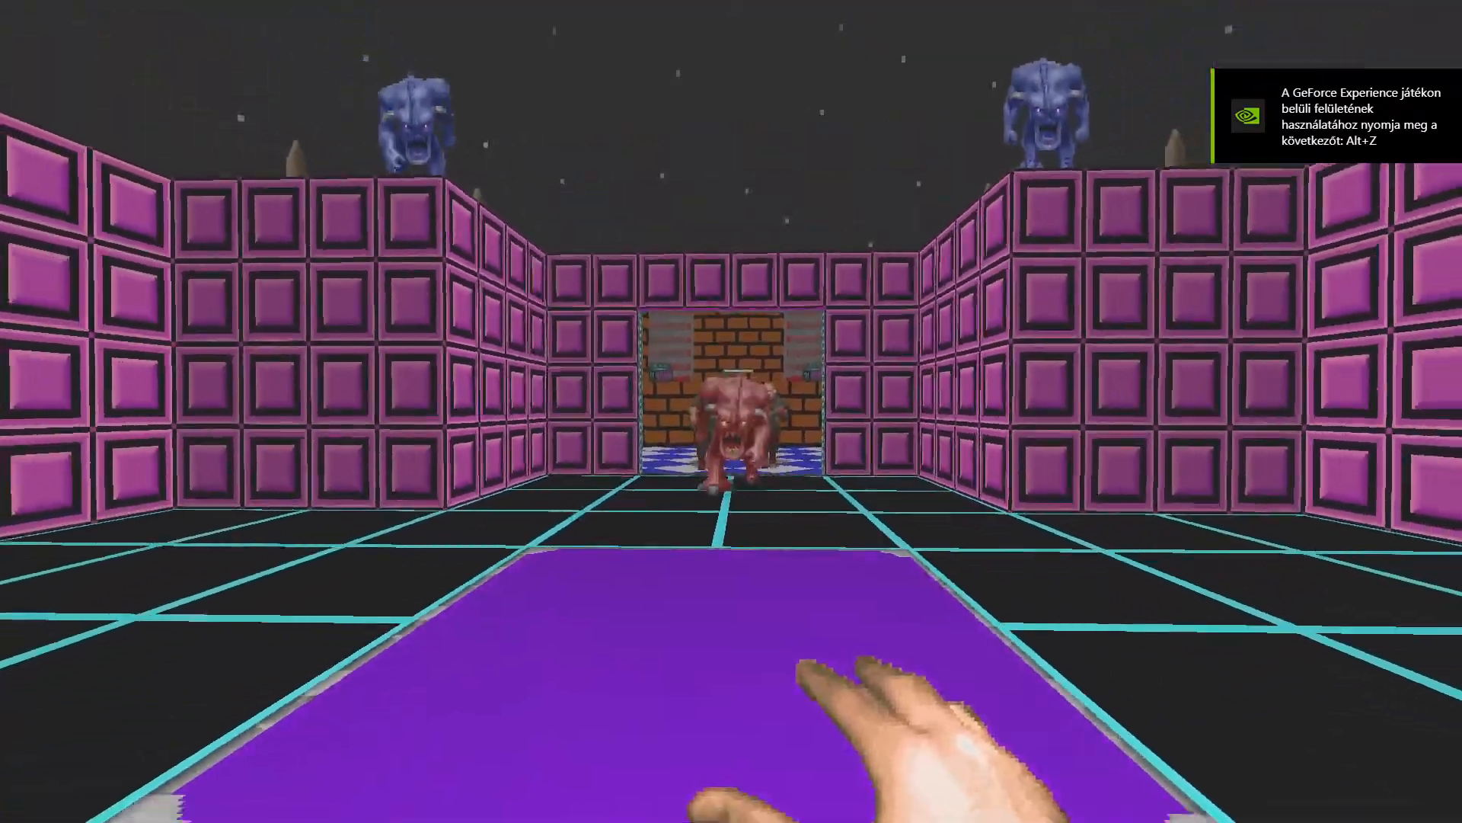
key("a")
key("w")
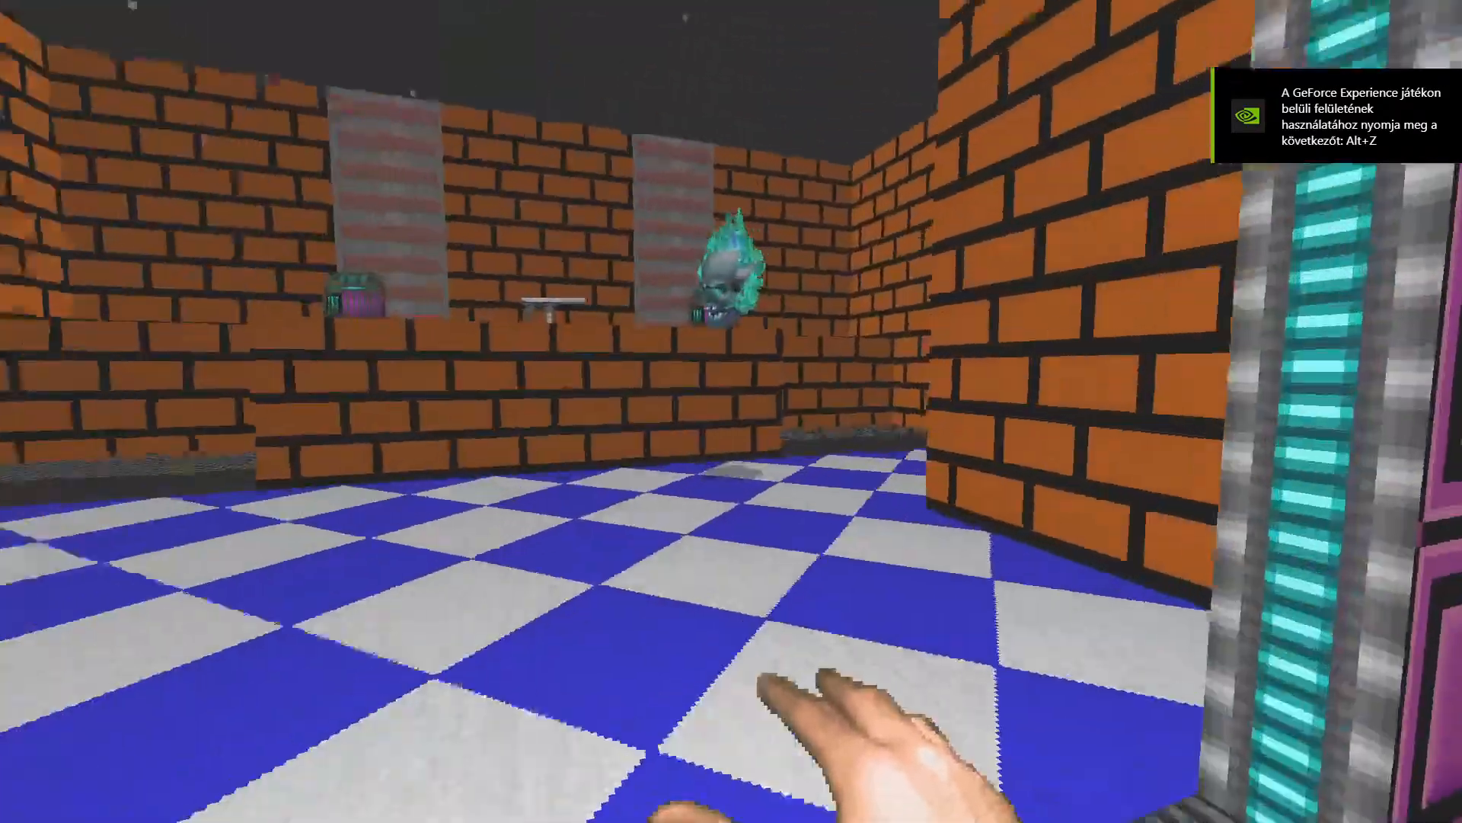
Step: Playtest the orange-brick room, collecting the laser gun, energy cells and soul fragments on the ledge and shooting the enemies
key("w")
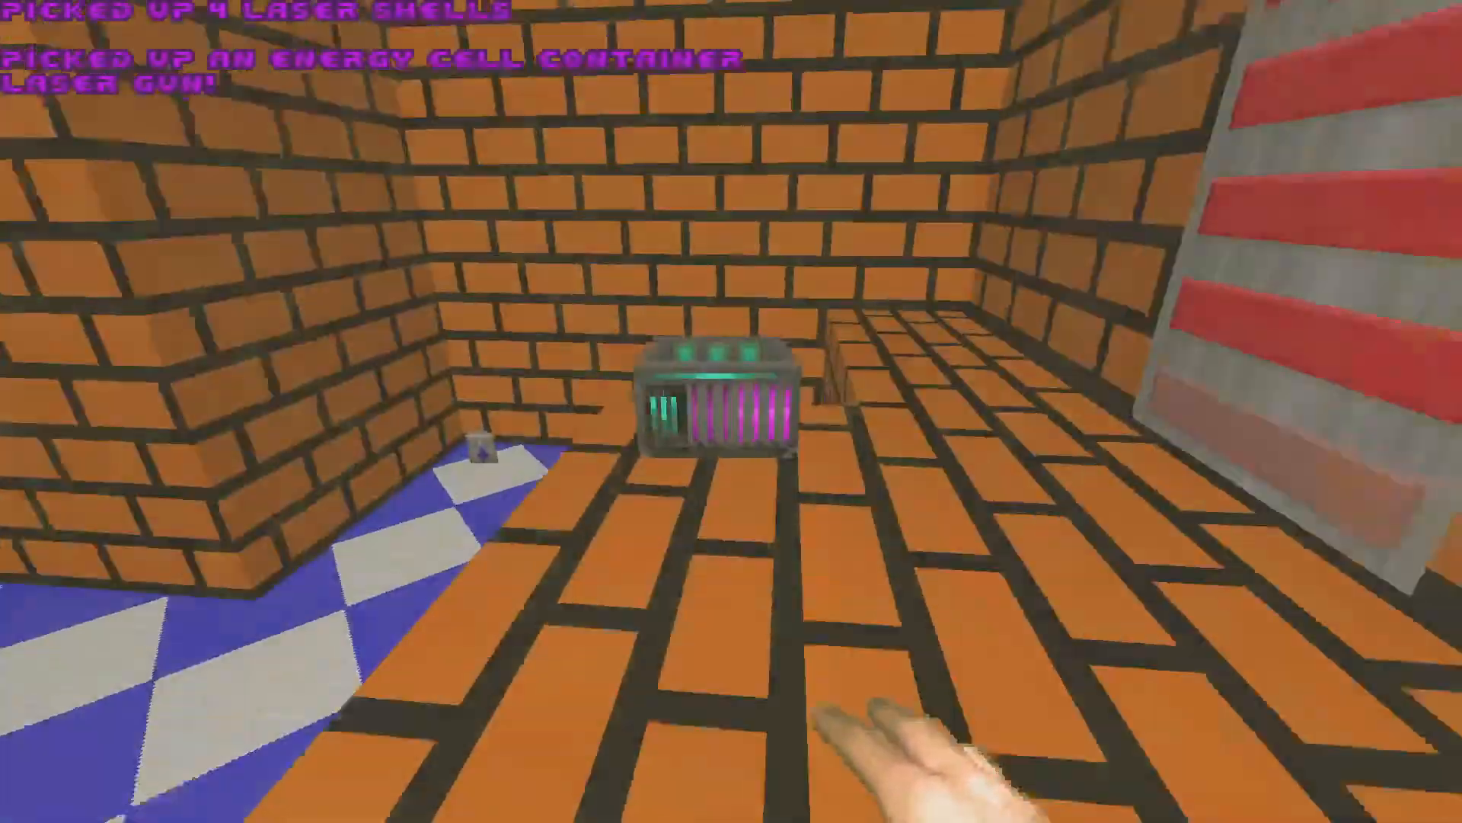
key("w")
left_click(731, 411)
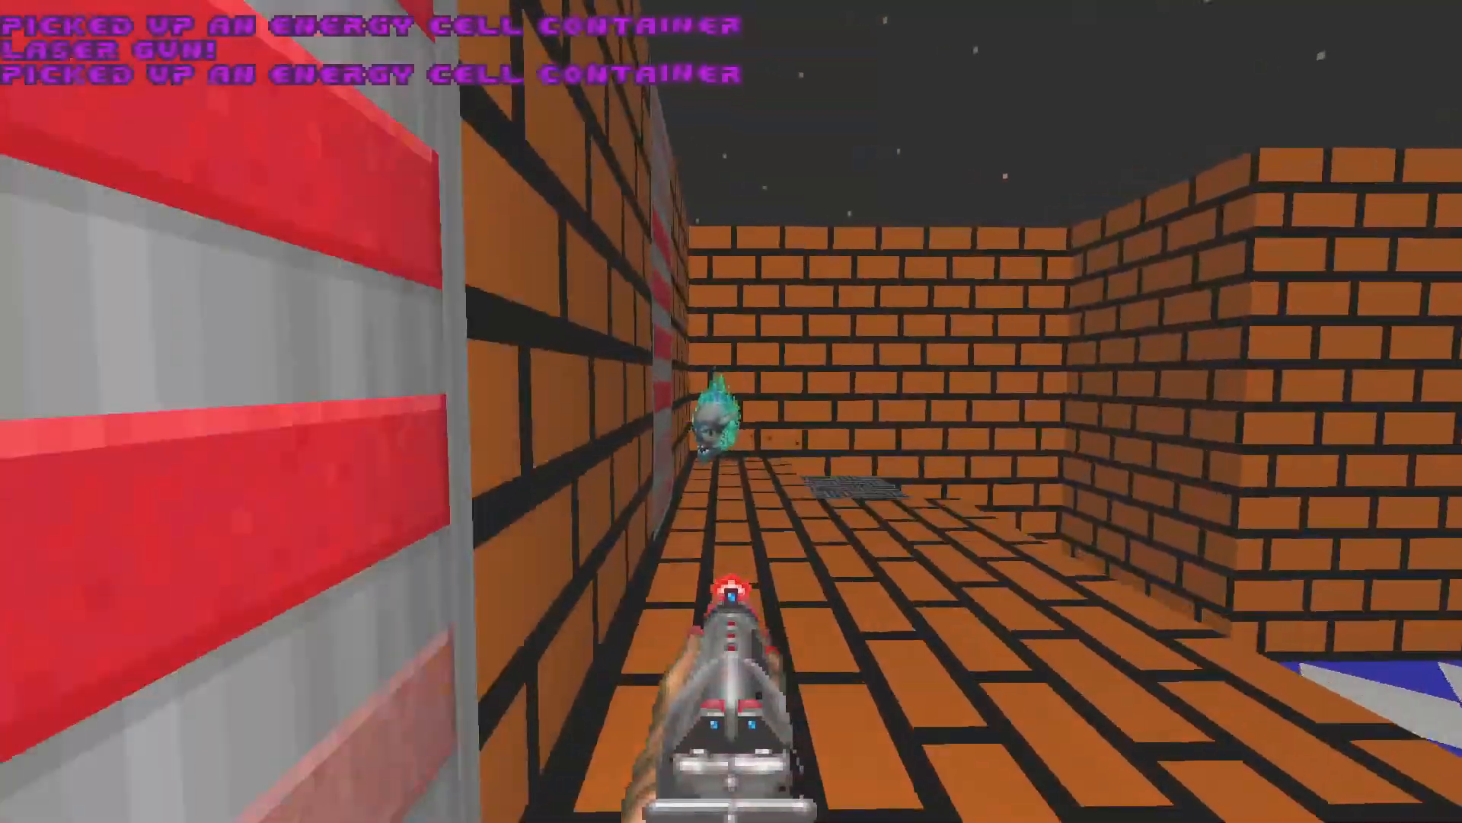
left_click(731, 411)
key("d")
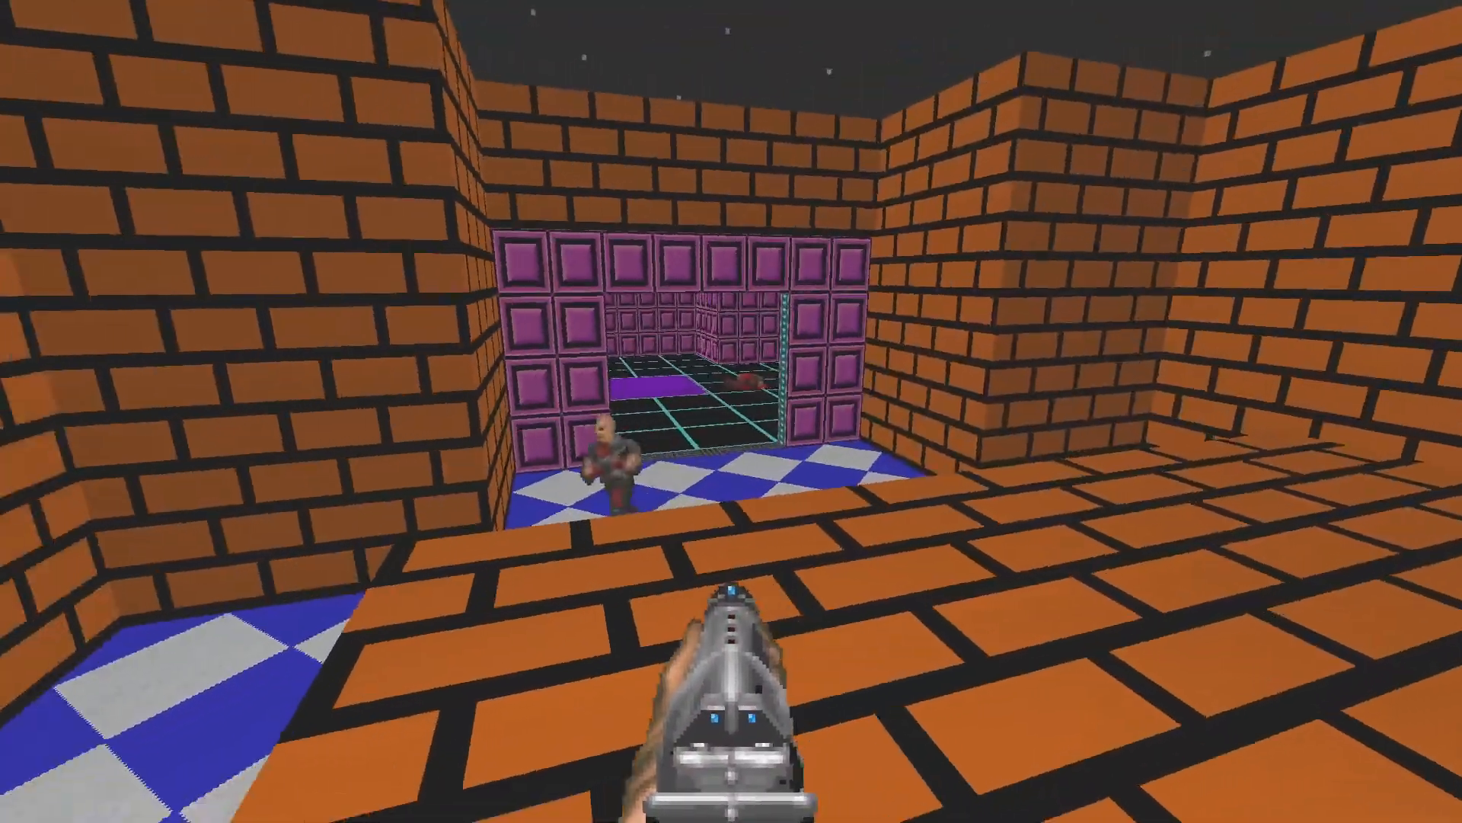
key("w")
left_click(731, 411)
key("a")
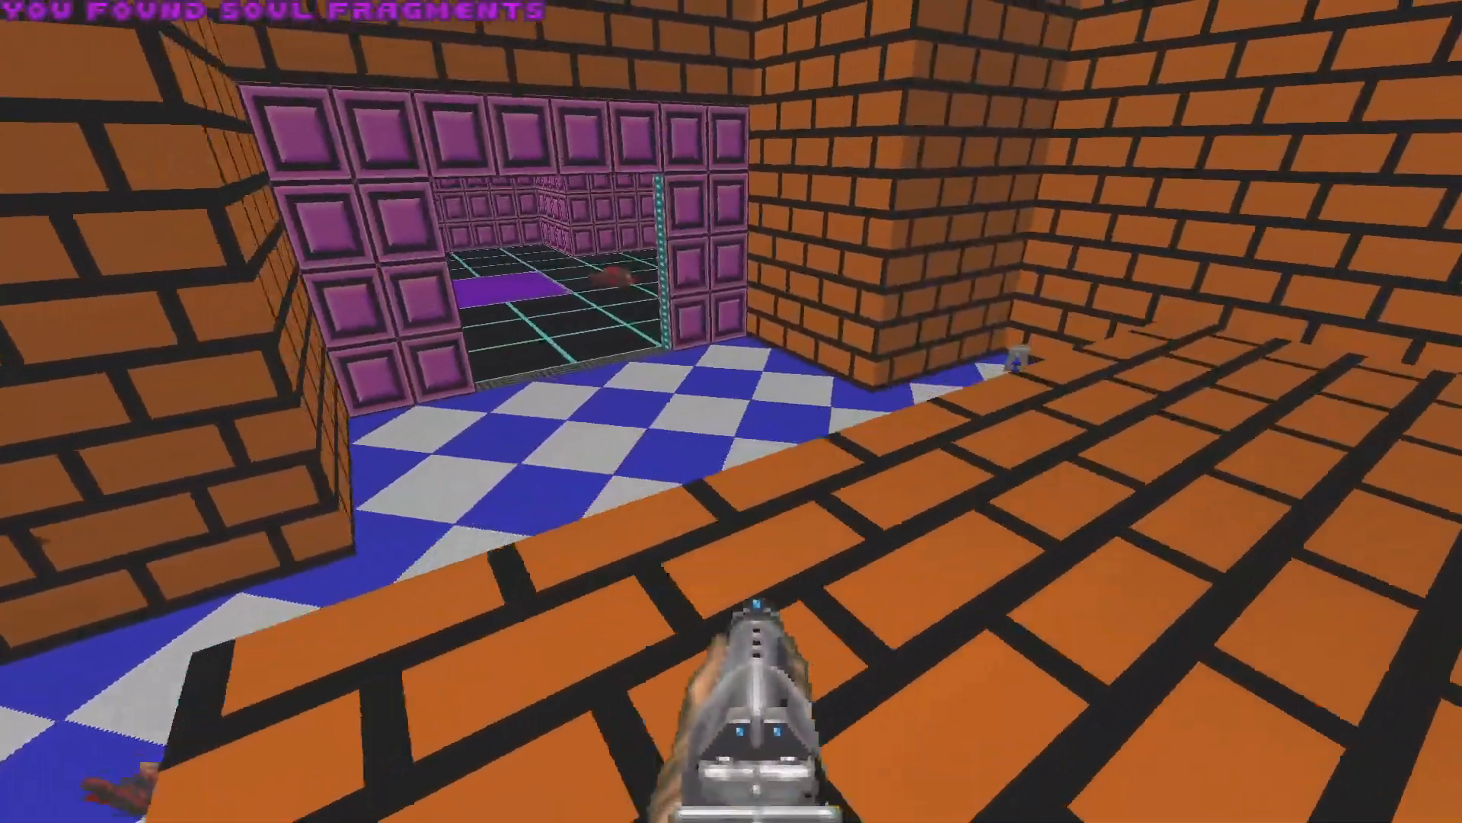
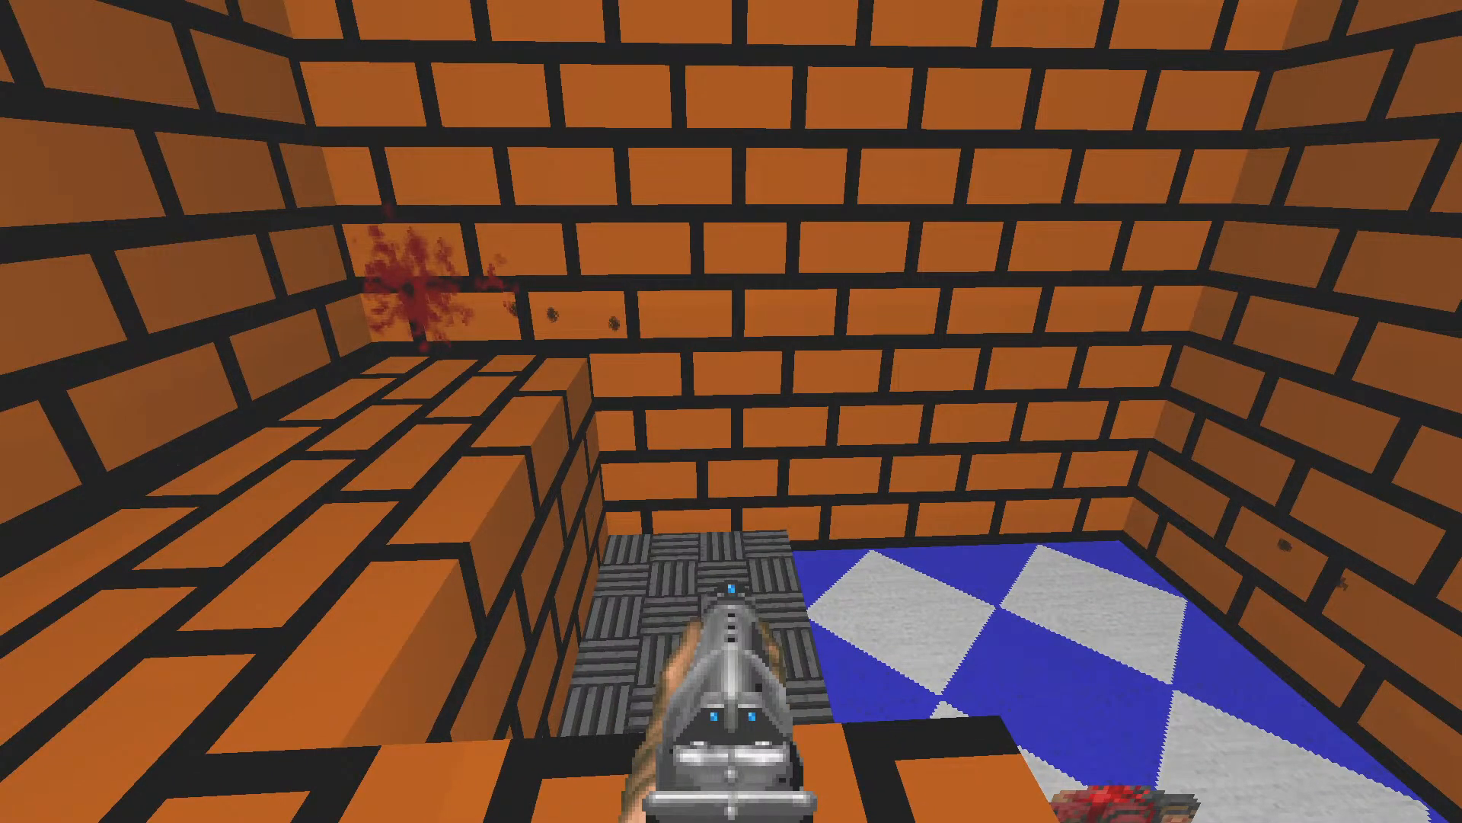
Step: Inspect the grey side steps beside the orange-brick ledge and the blue checkered floor in the running game
key("d")
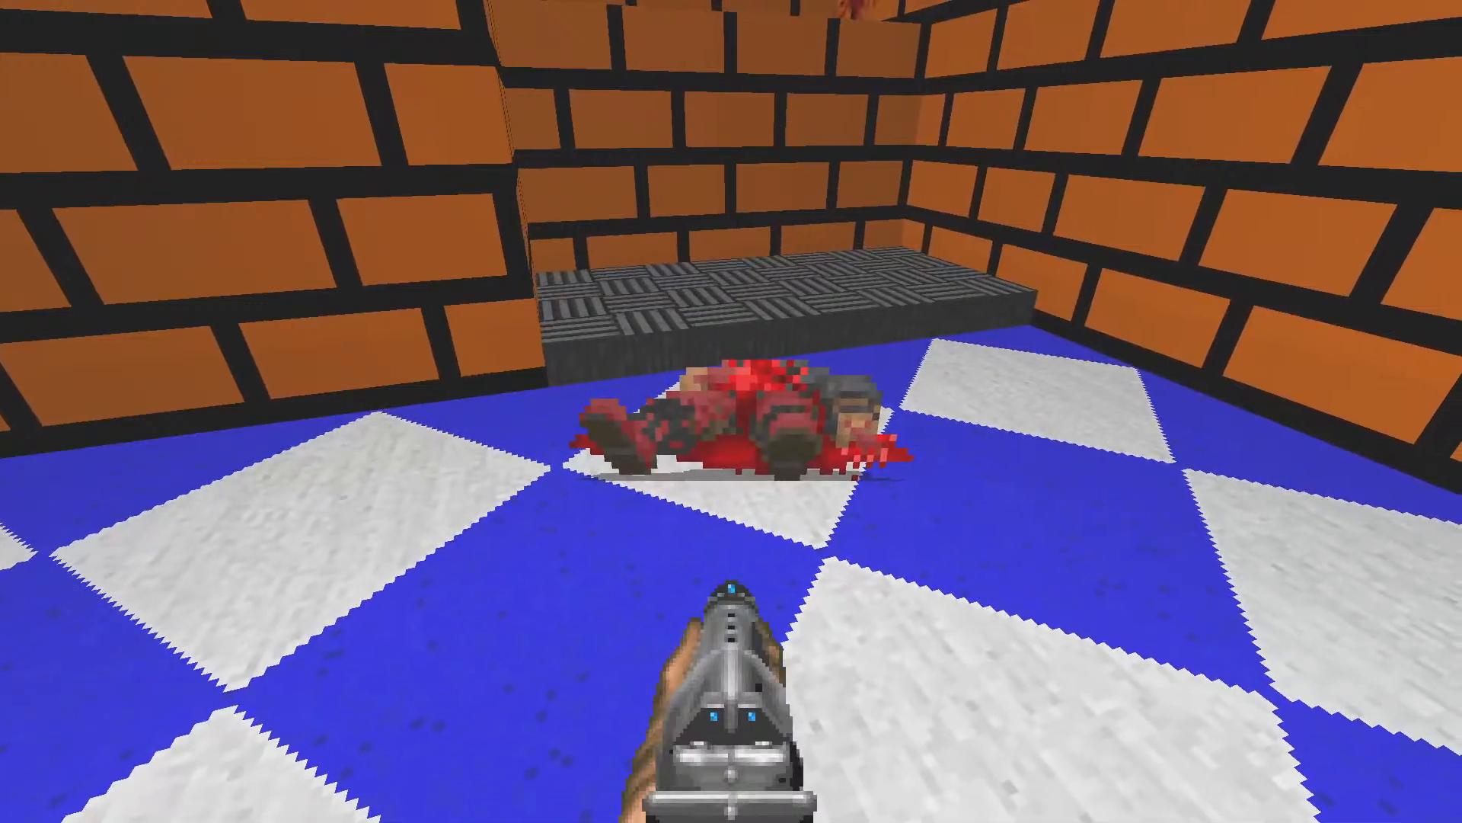
key("s")
key("d")
key("a")
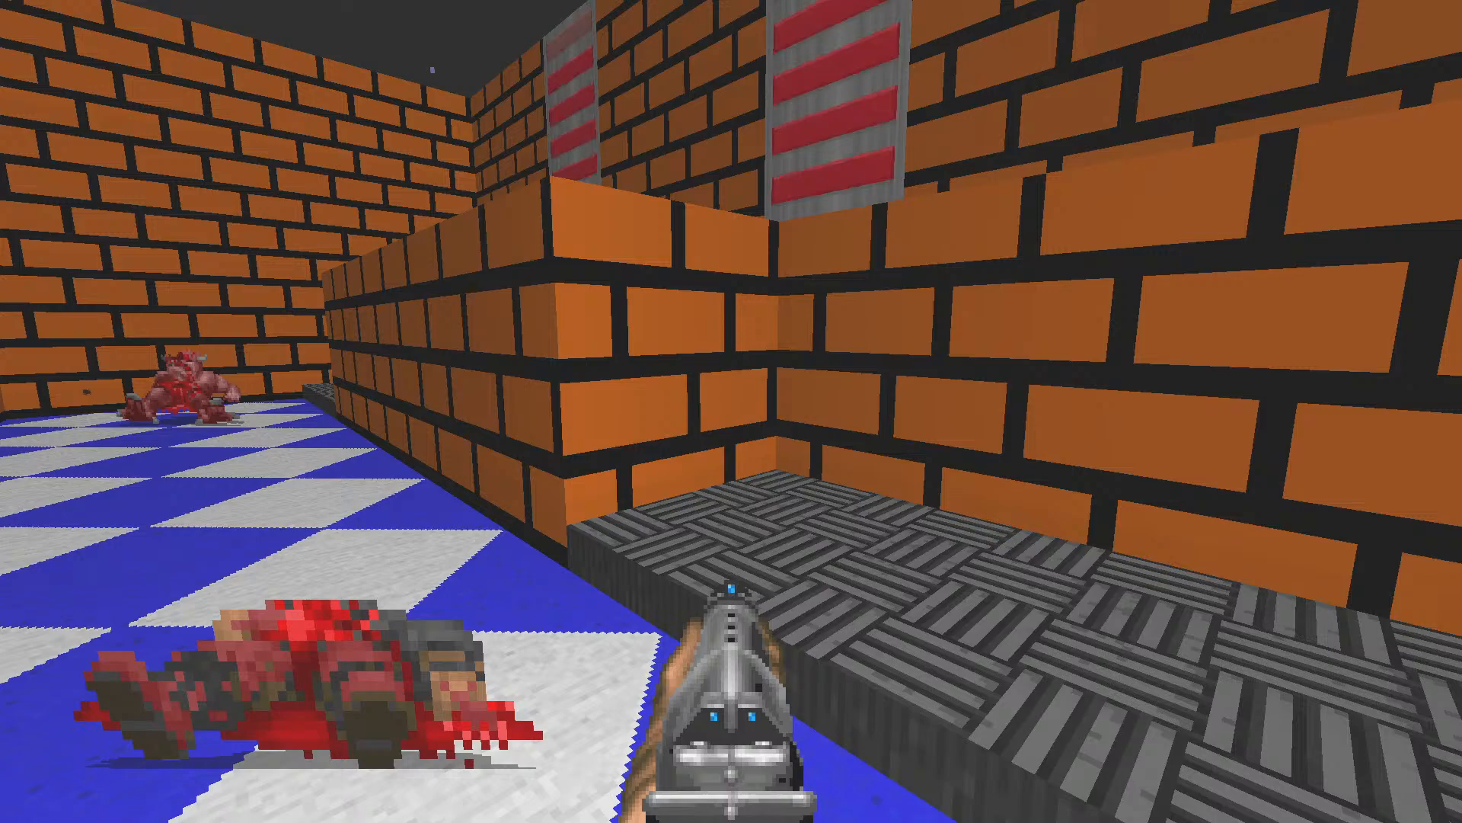
Step: Load MAP26 through the game console
key("grave")
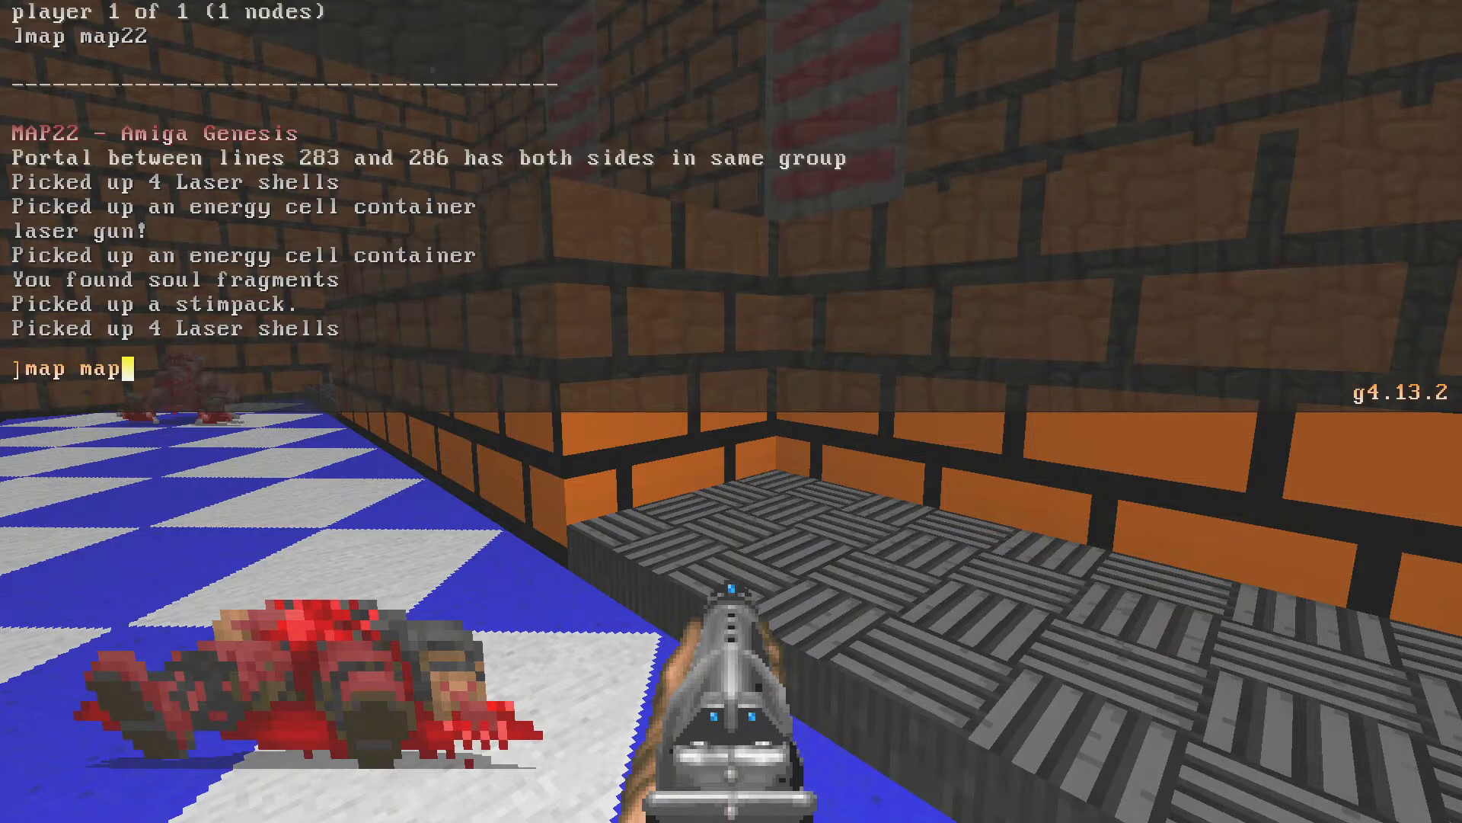
type("map map26")
key("Return")
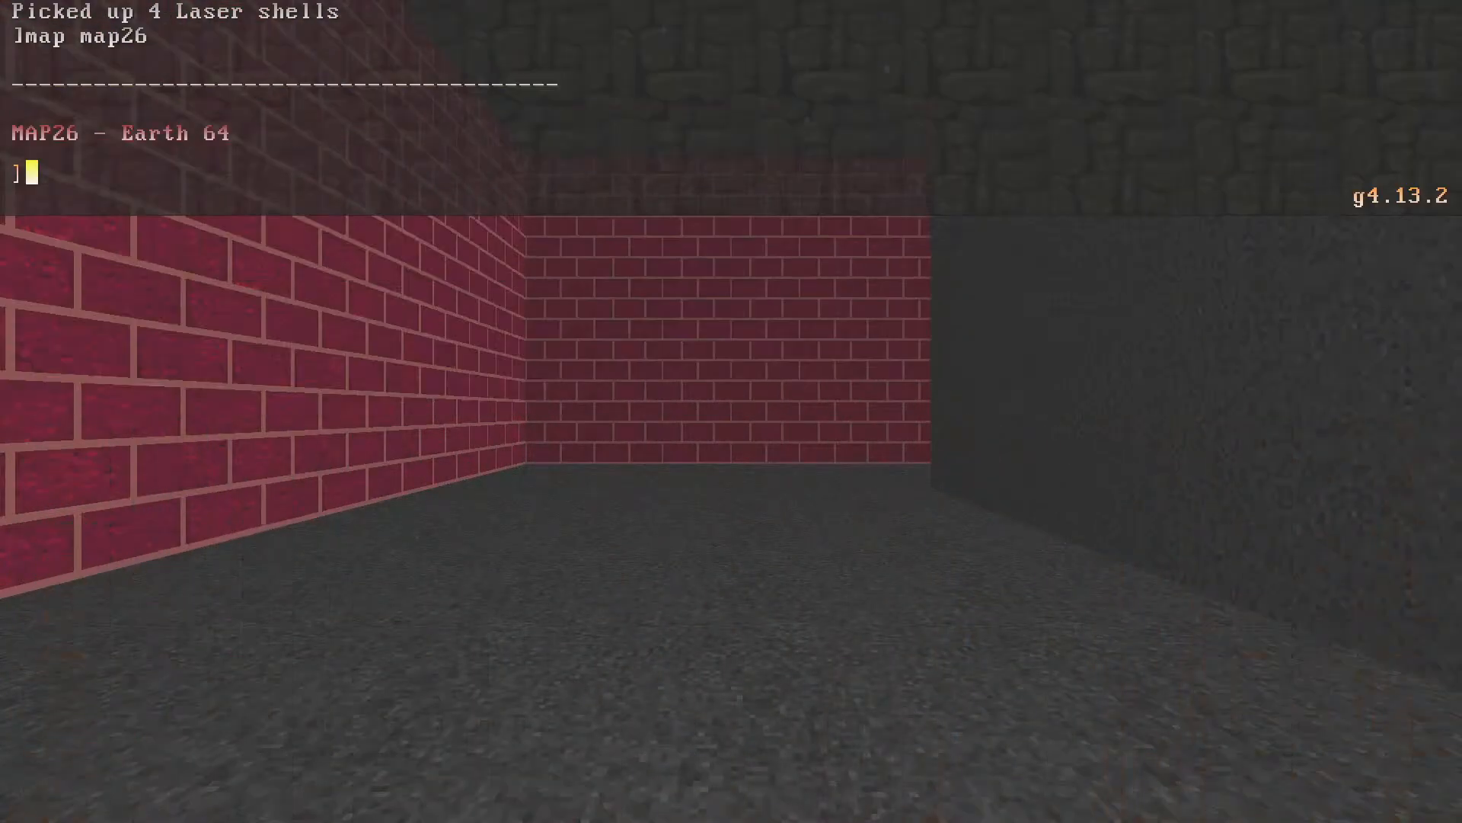
Step: Examine MAP26's red-brick room, grey tiled corner, studded raised platform and checkered floor in the running game
key("w")
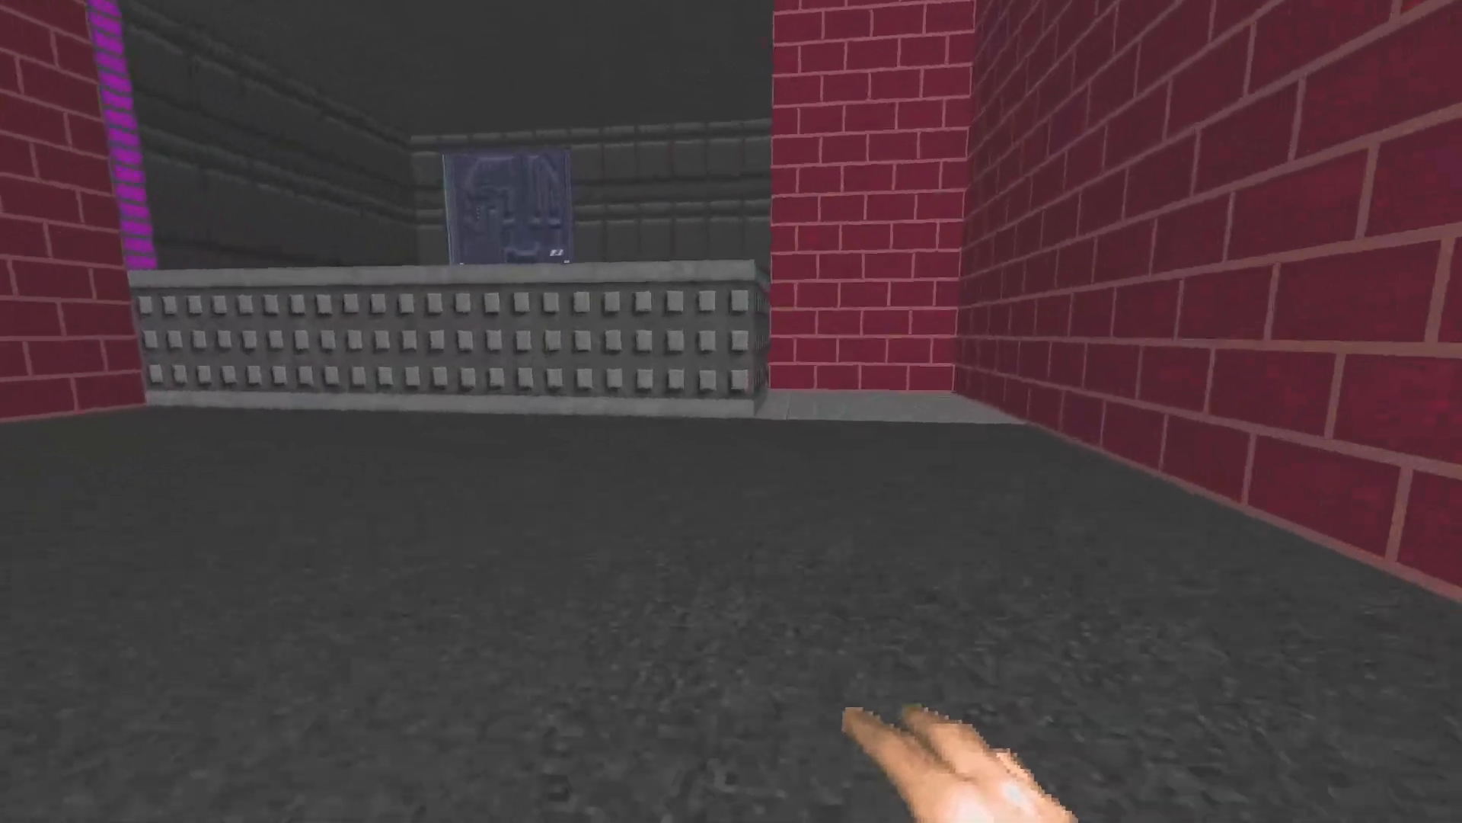
key("w")
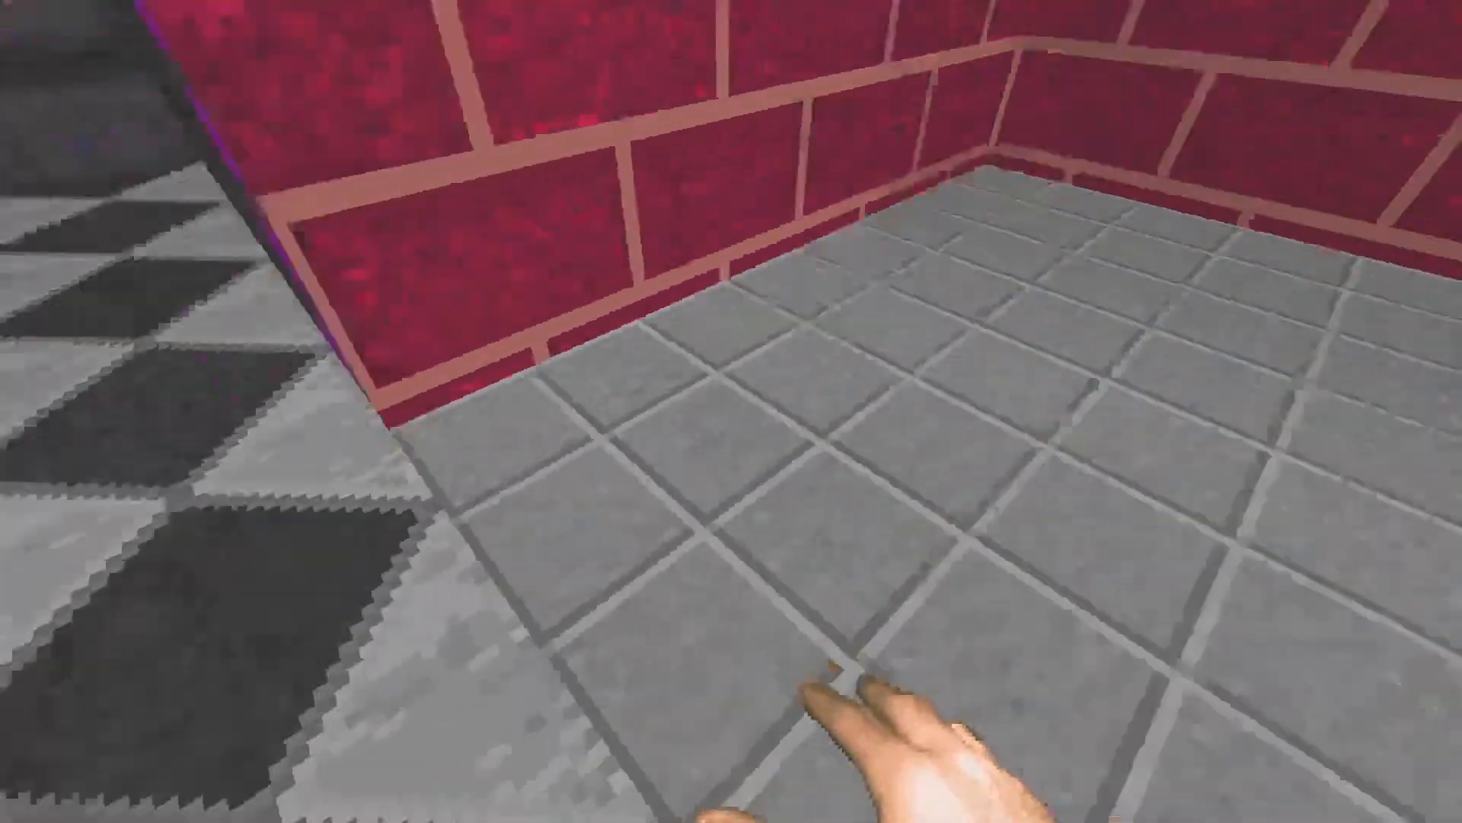
key("w")
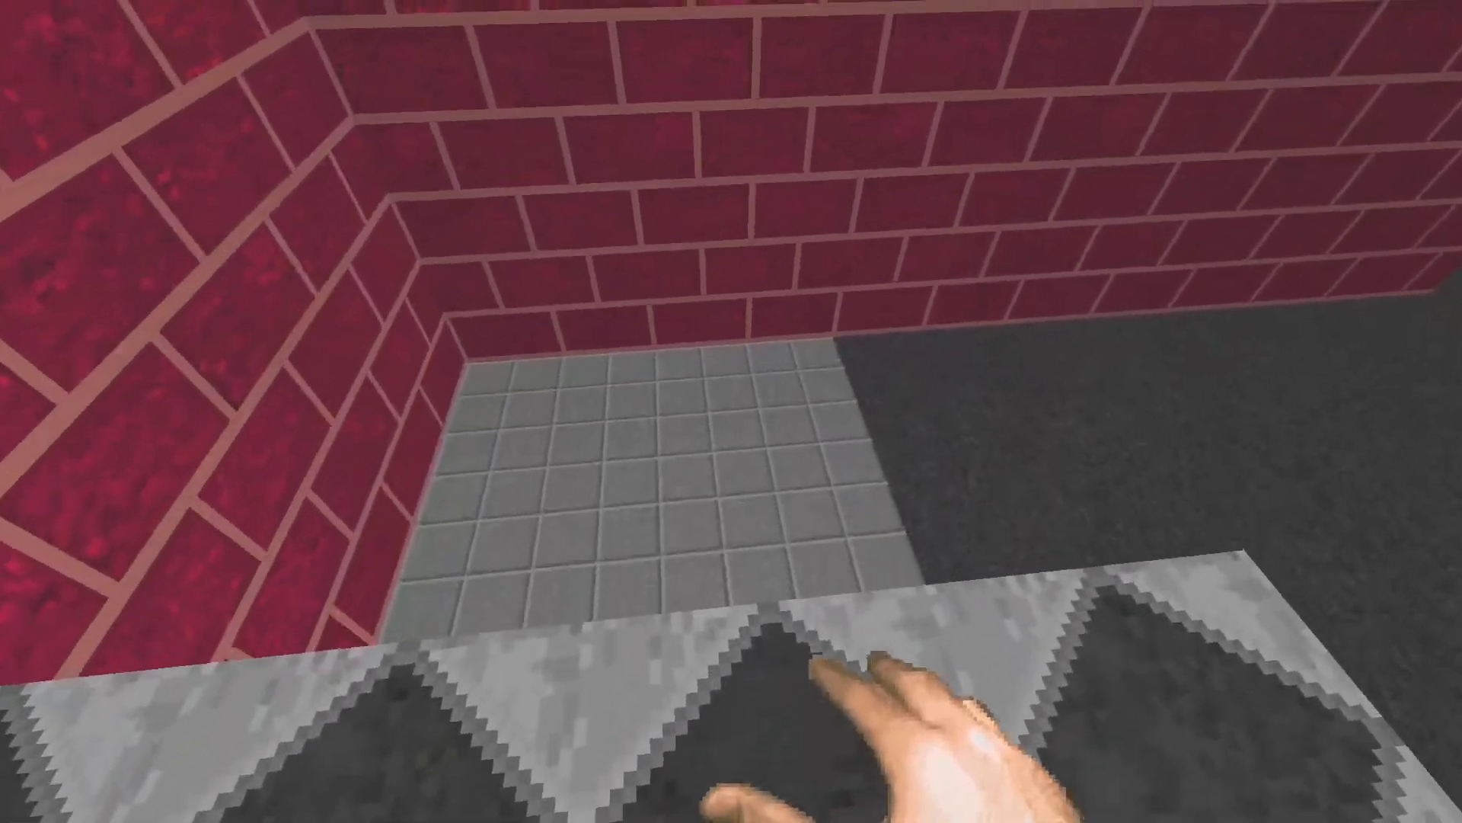
key("w")
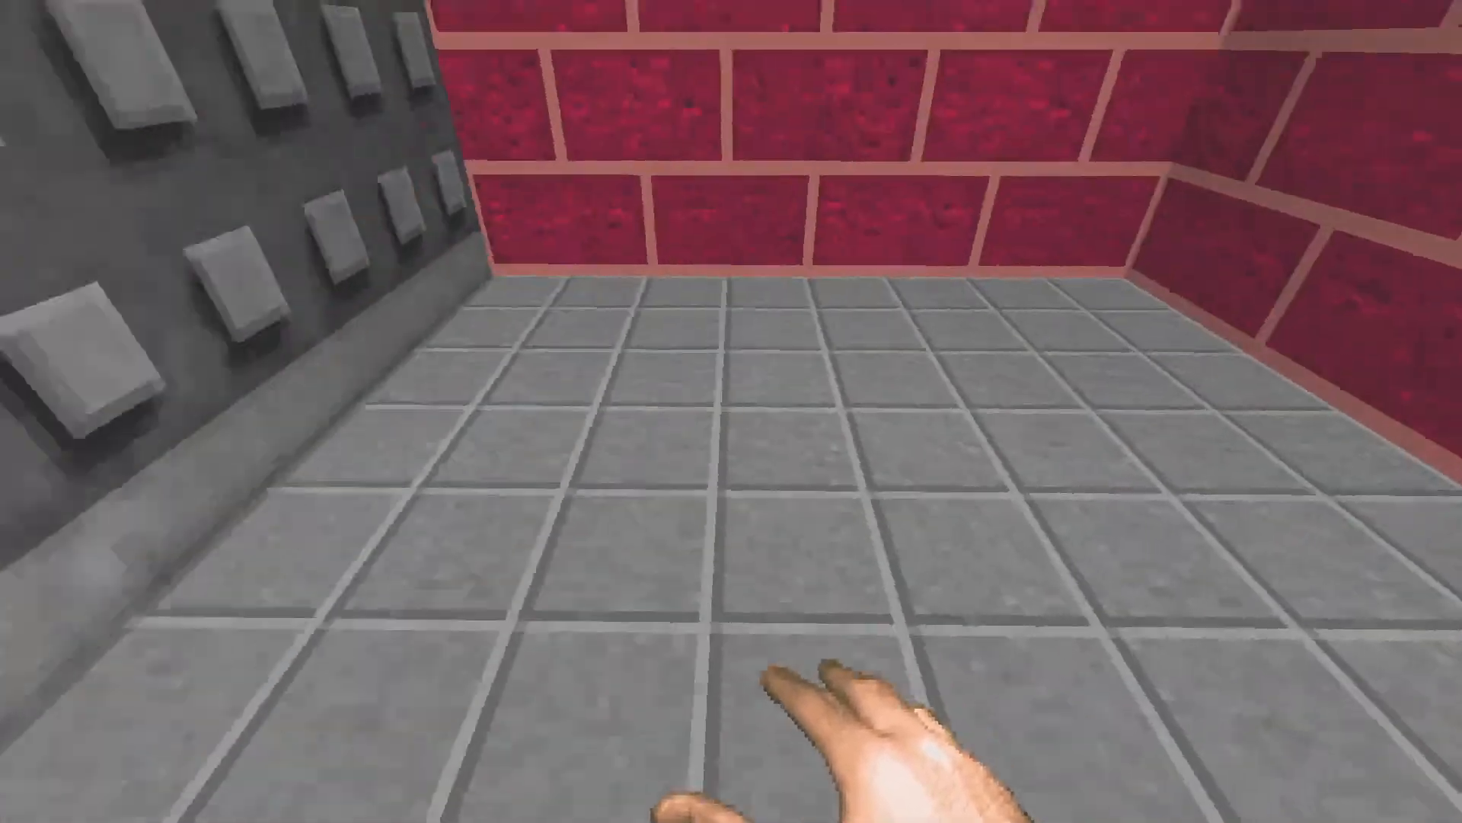
key("s")
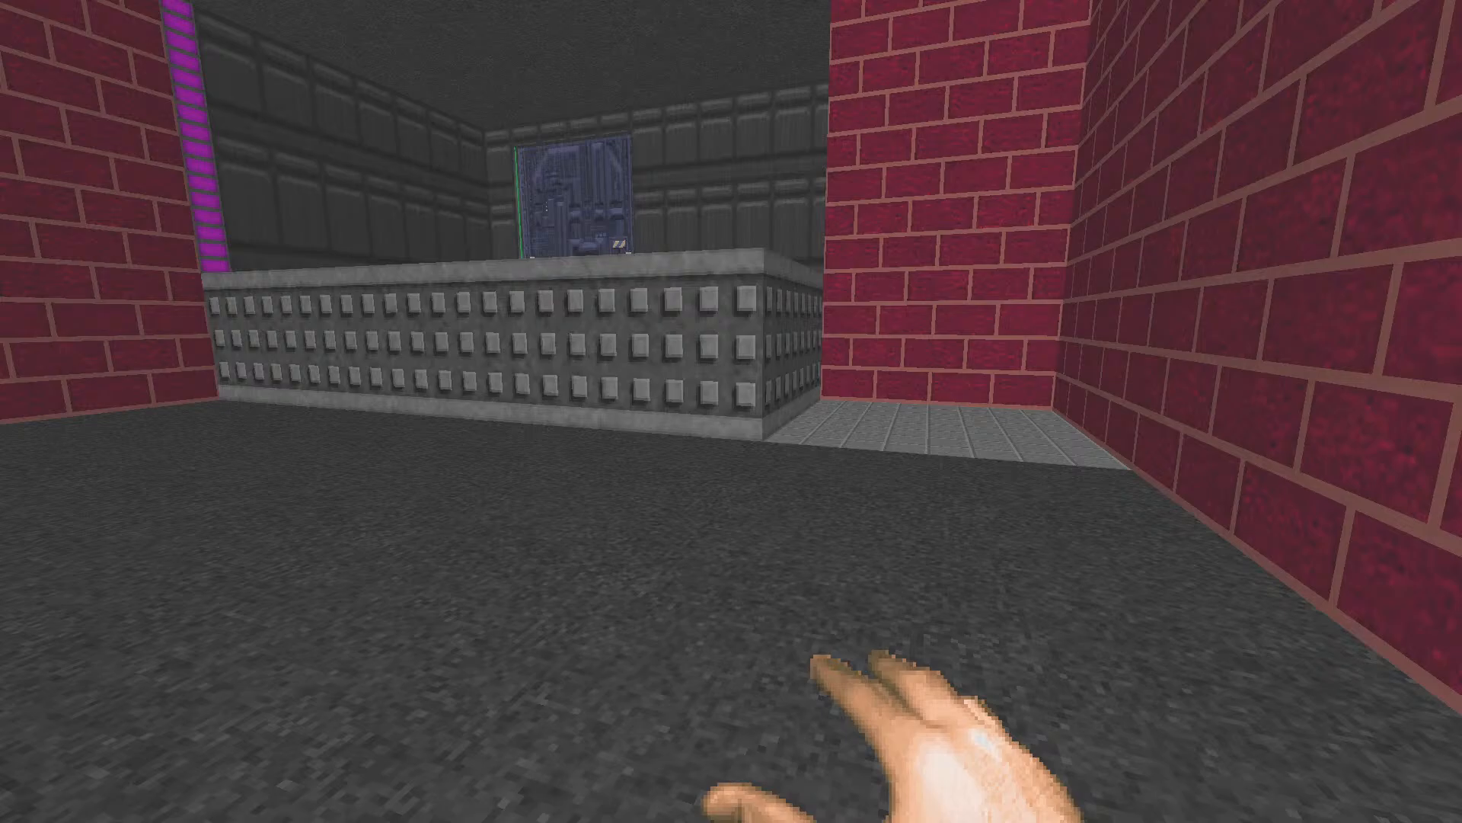
key("w")
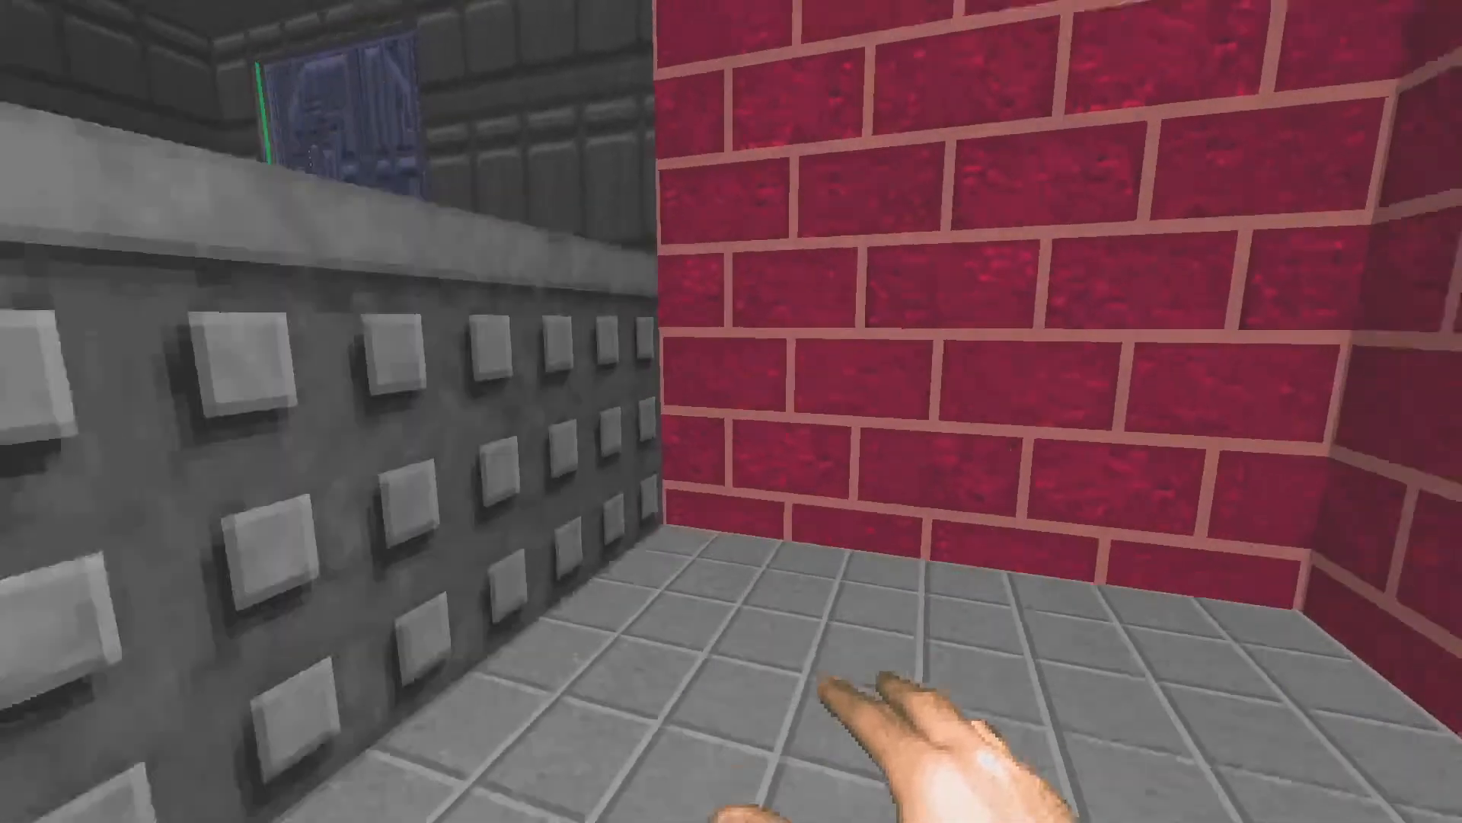
key("w")
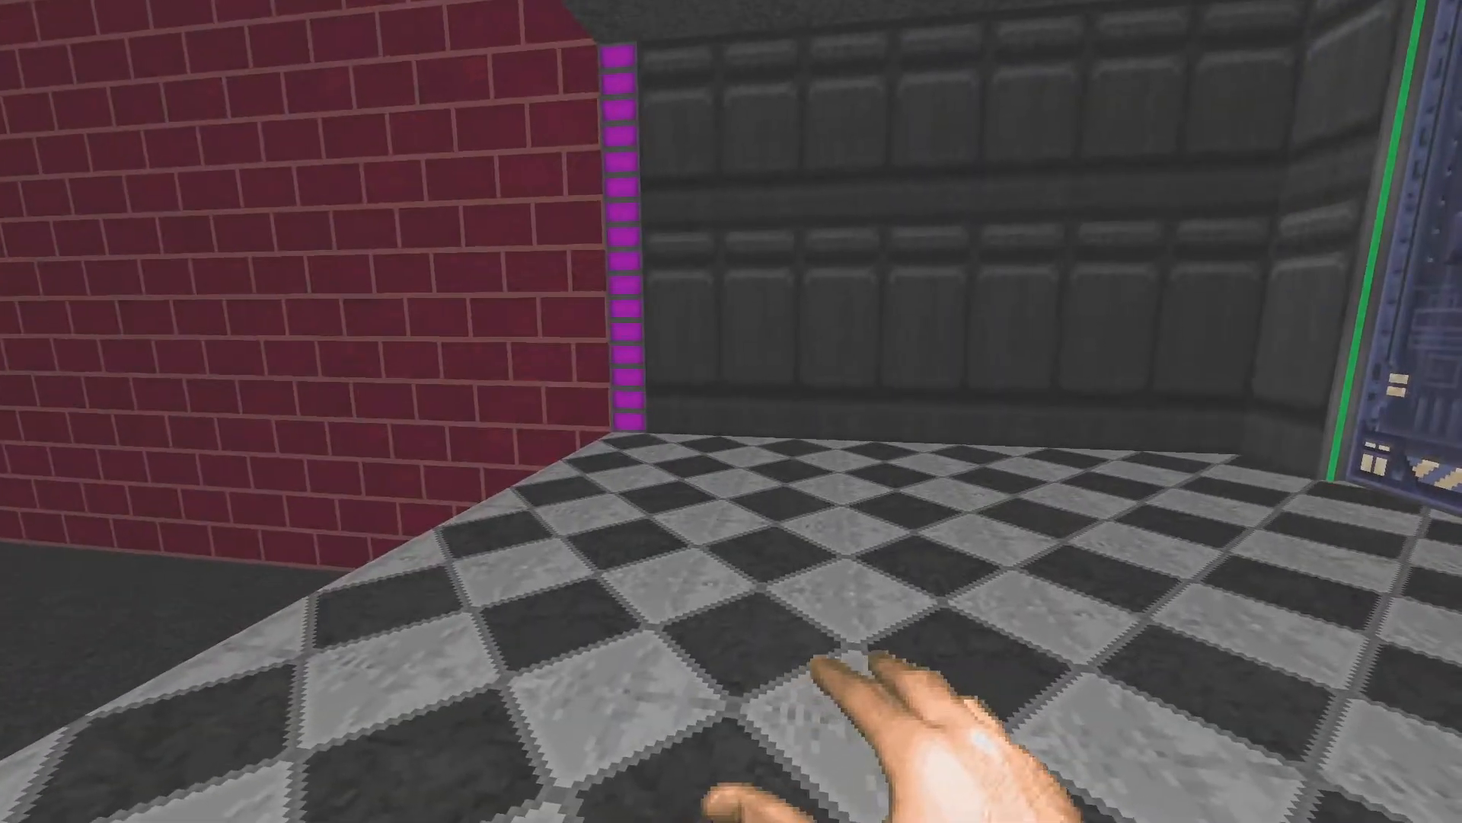
Step: Quit the DOOM 2 playtest and return to Ultimate Doom Builder with MAP22's layout in the 2D view
key("Escape")
key("Up")
key("Return")
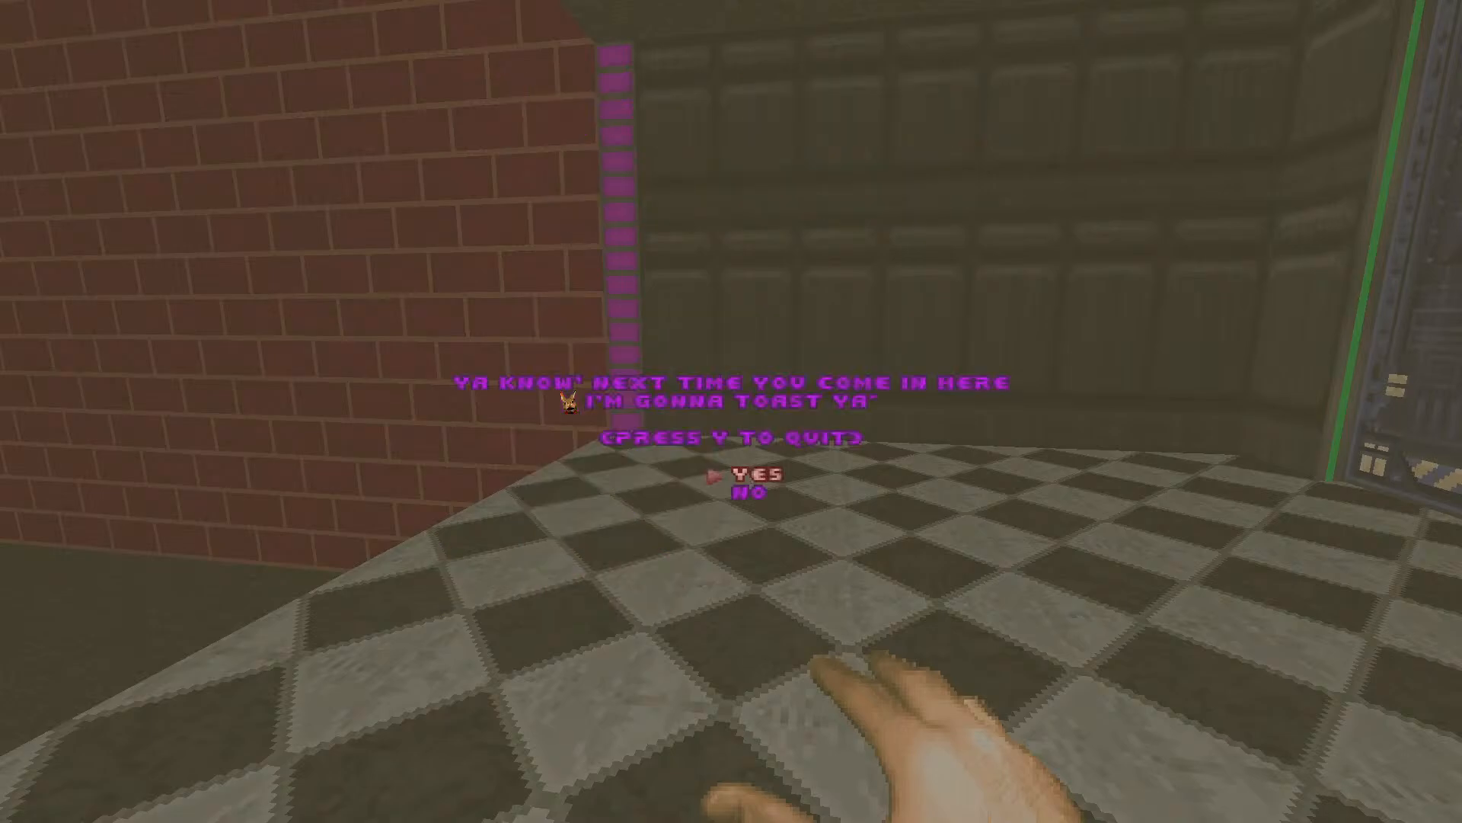
key("Return")
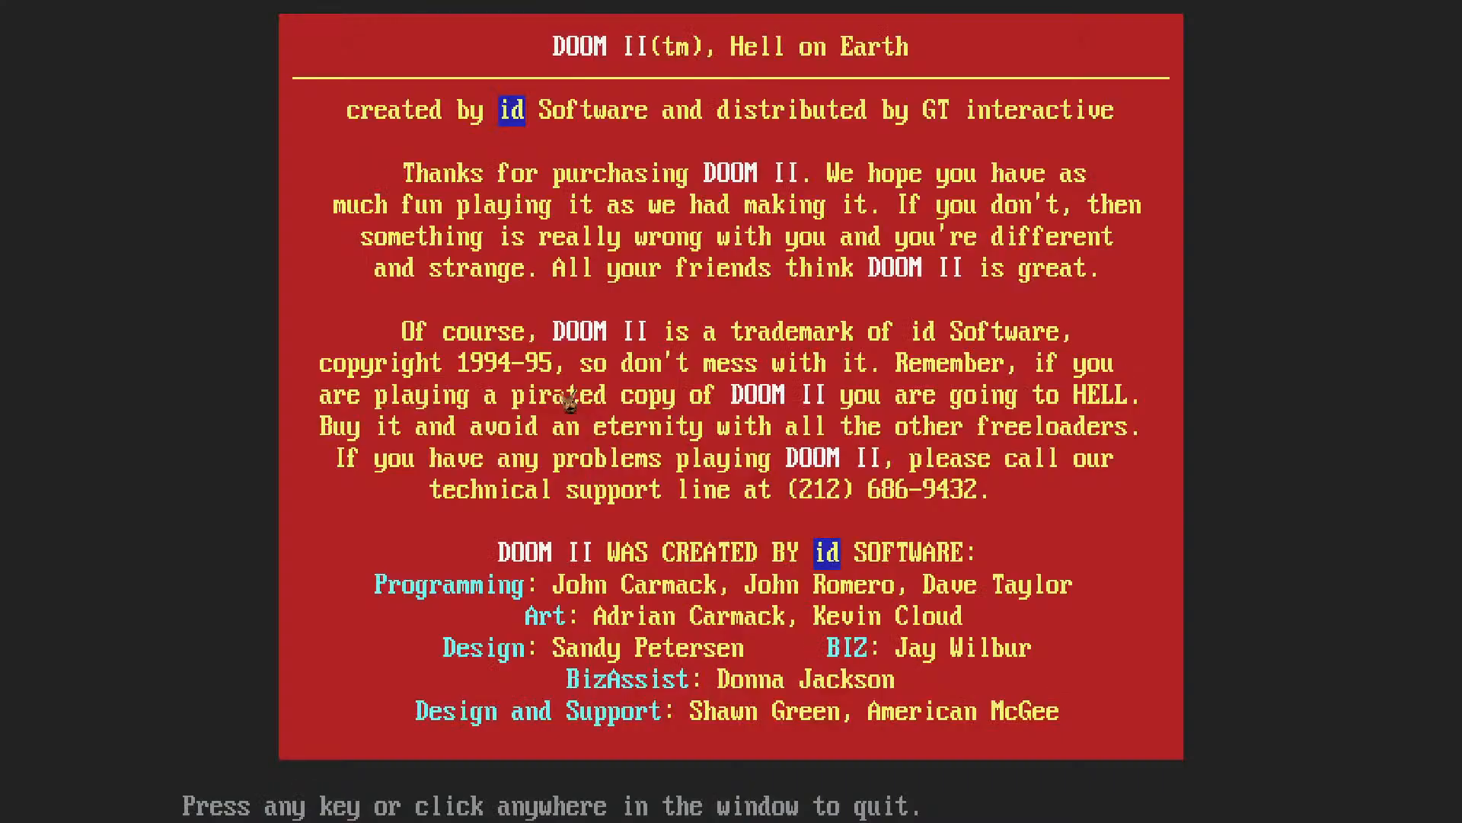
key("Return")
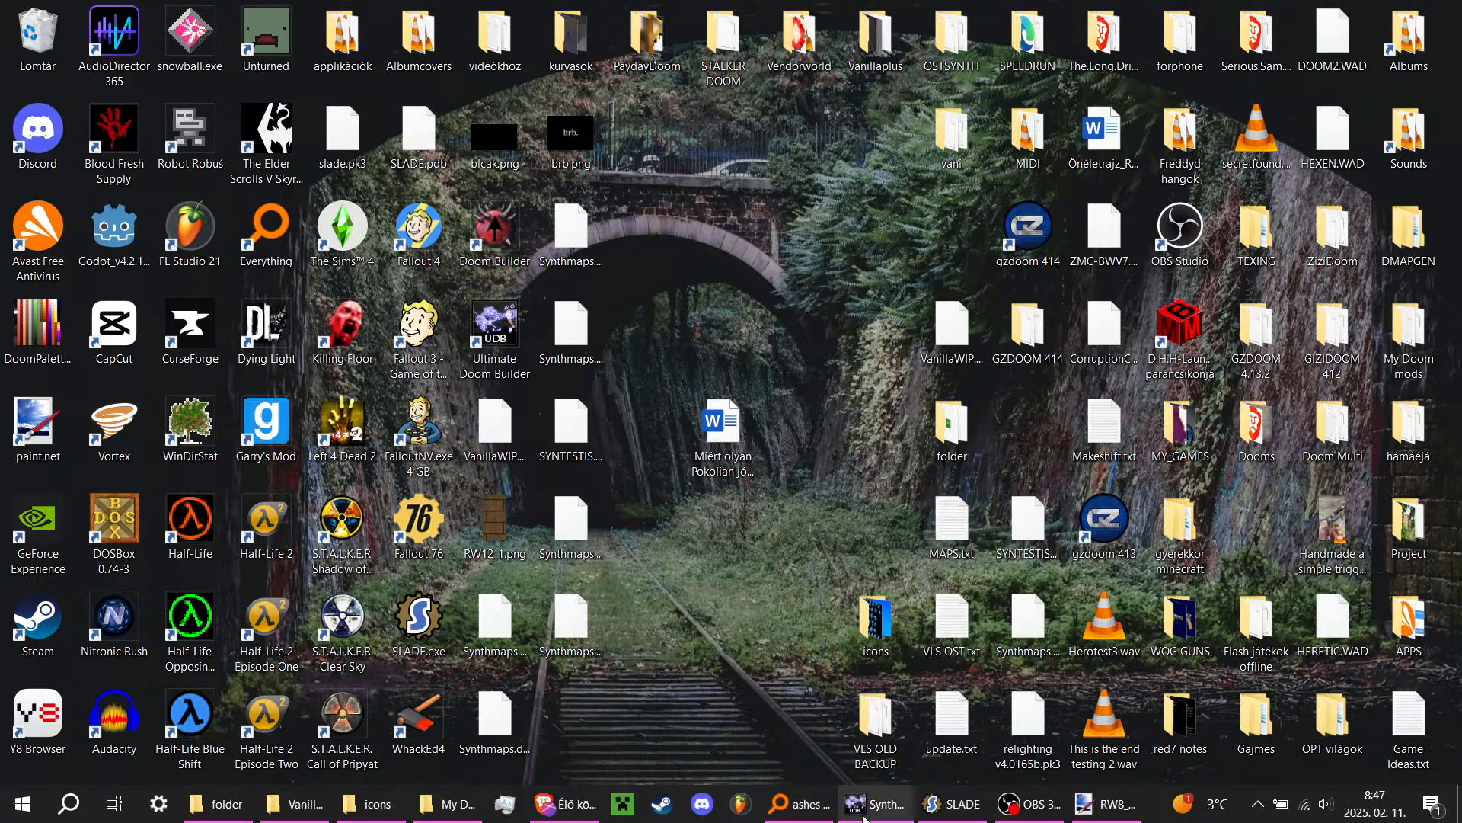
scroll(673, 480, "up", 3)
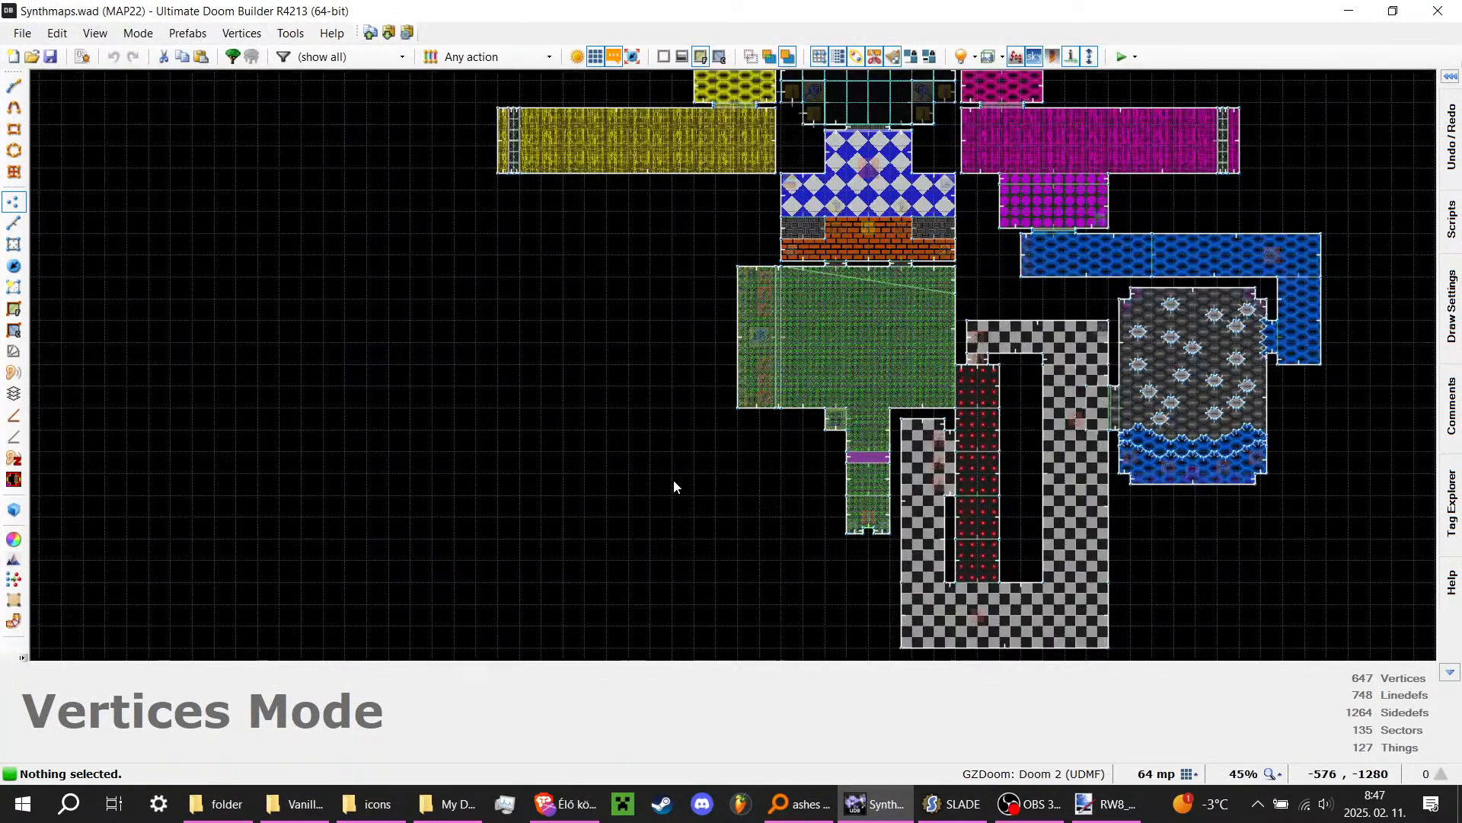
Step: Open MAP26 from Synthmaps.wad for editing, then clear and close the loading error list
scroll(674, 480, "down", 3)
left_click(23, 32)
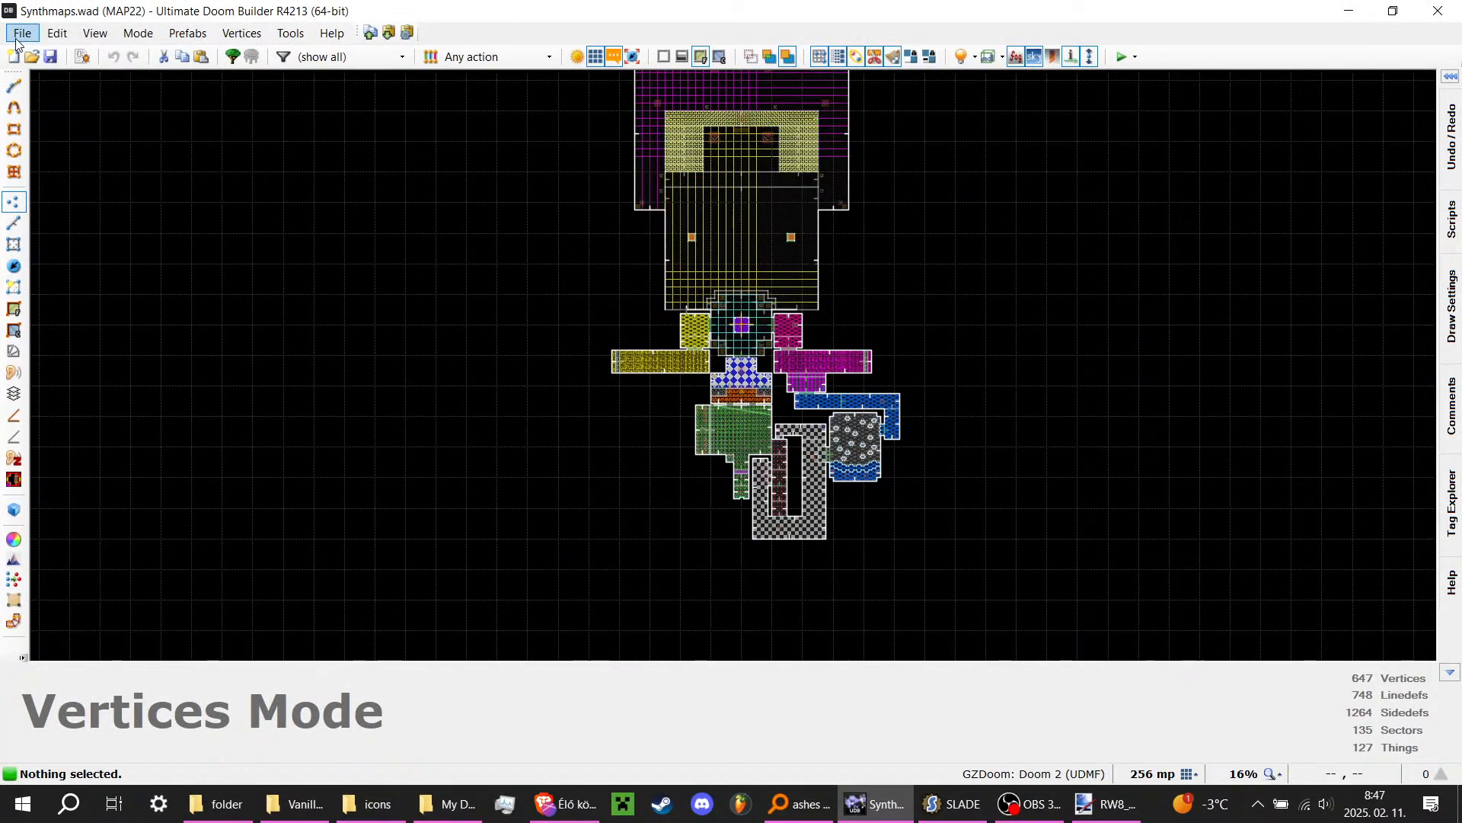
left_click(141, 257)
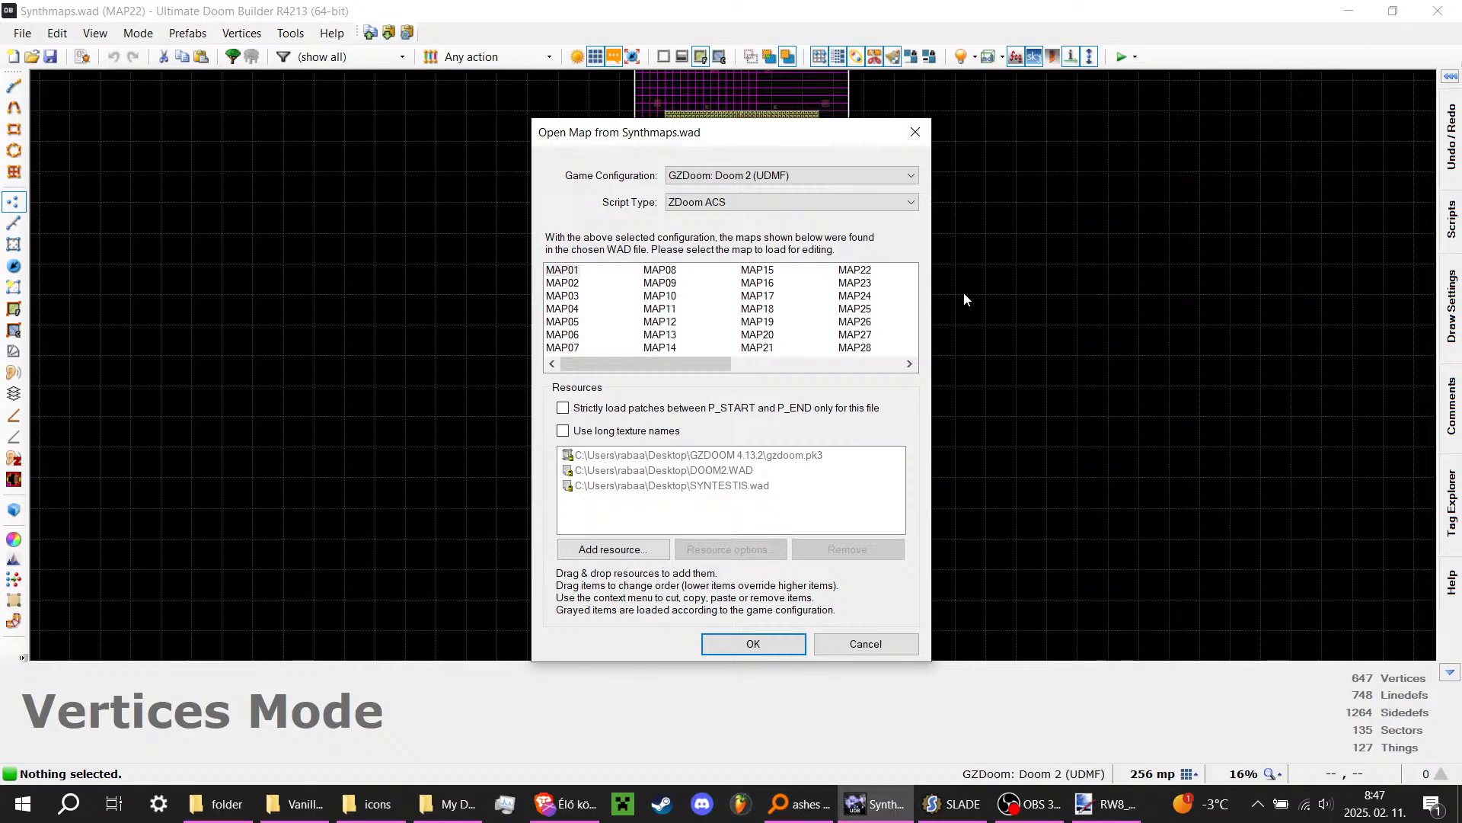
left_click(661, 297)
left_click(1039, 813)
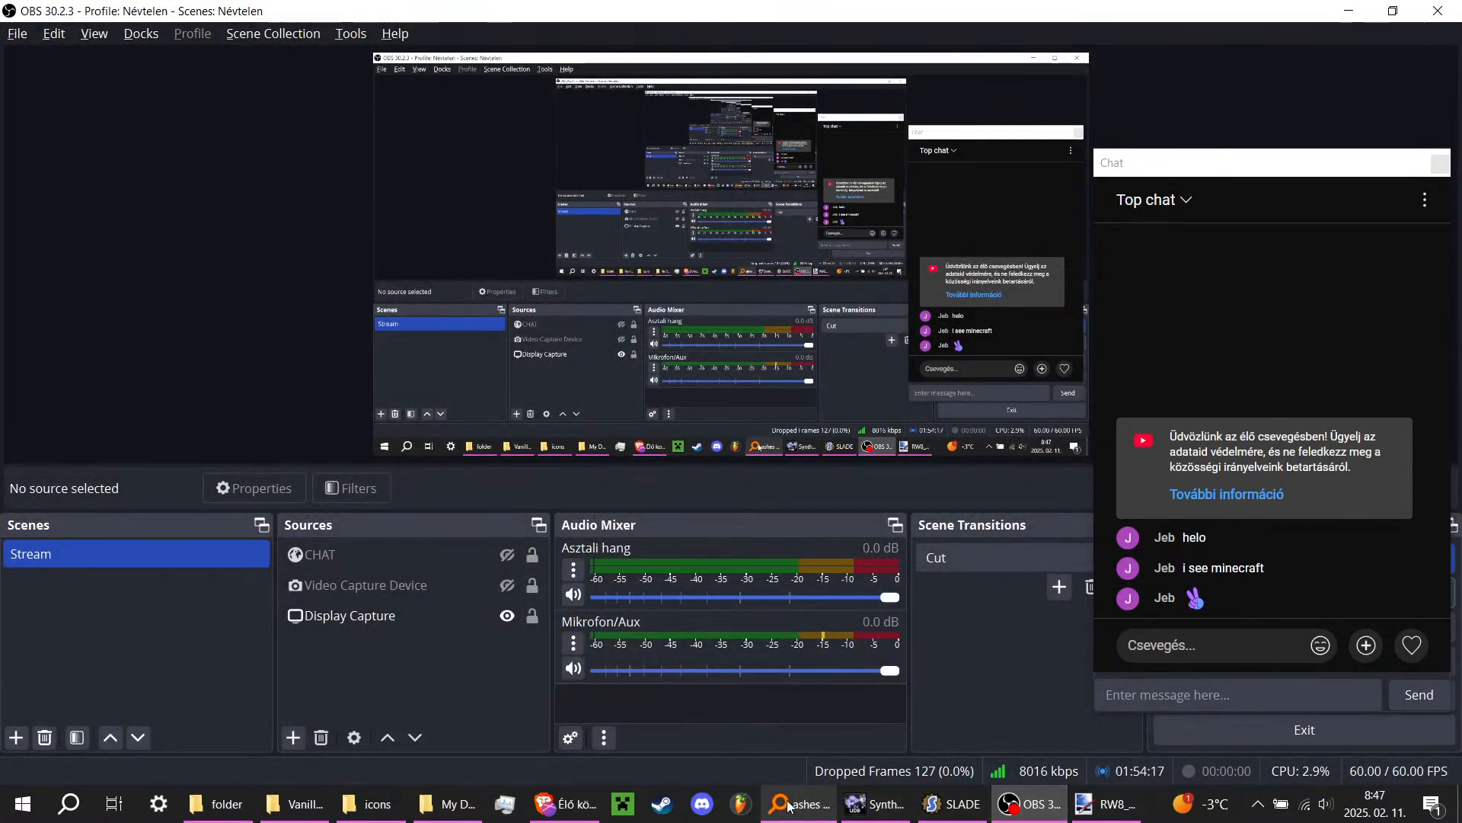
left_click(874, 804)
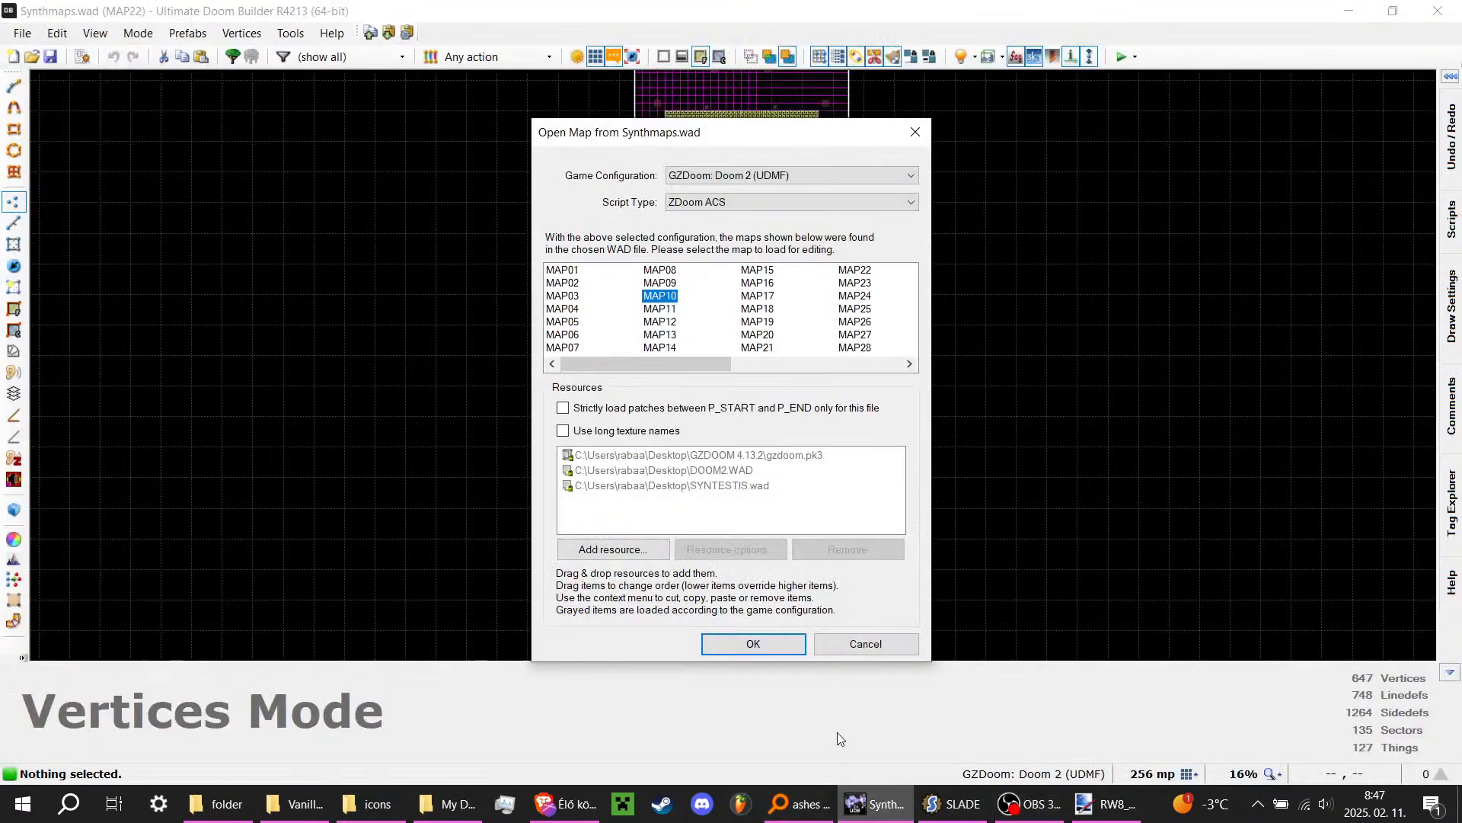
left_click(757, 293)
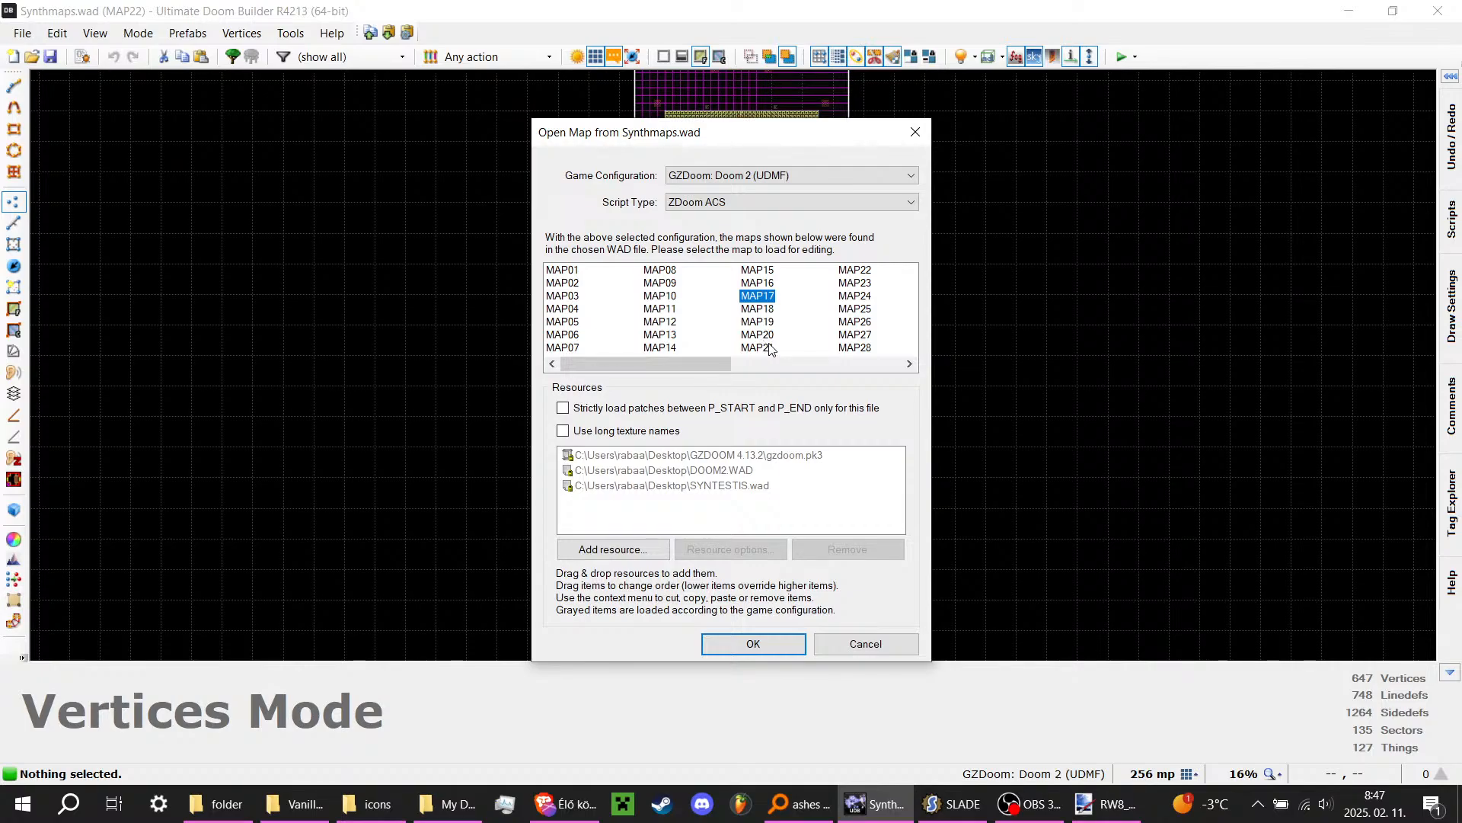
left_click(857, 322)
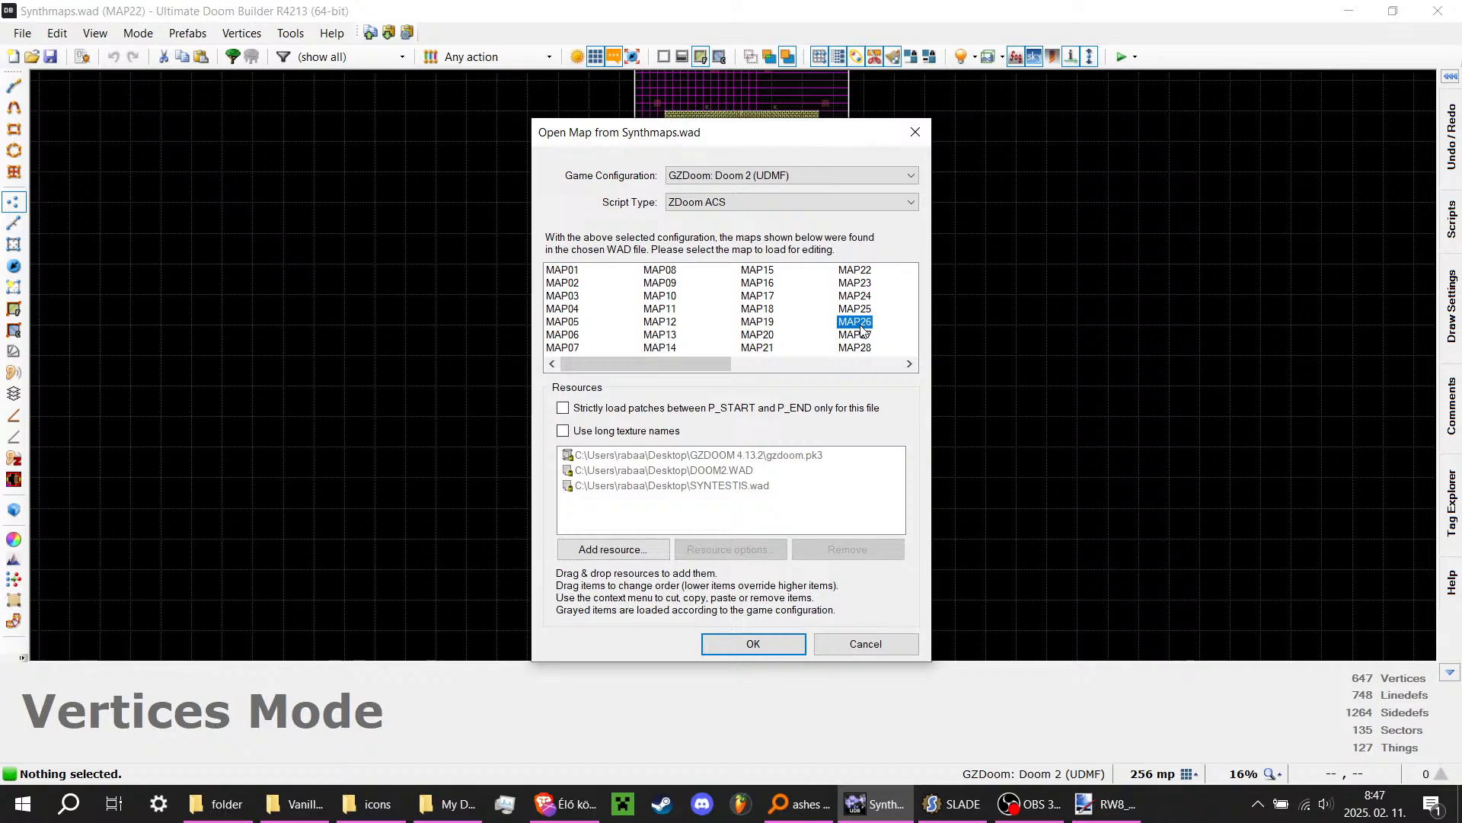
double_click(862, 328)
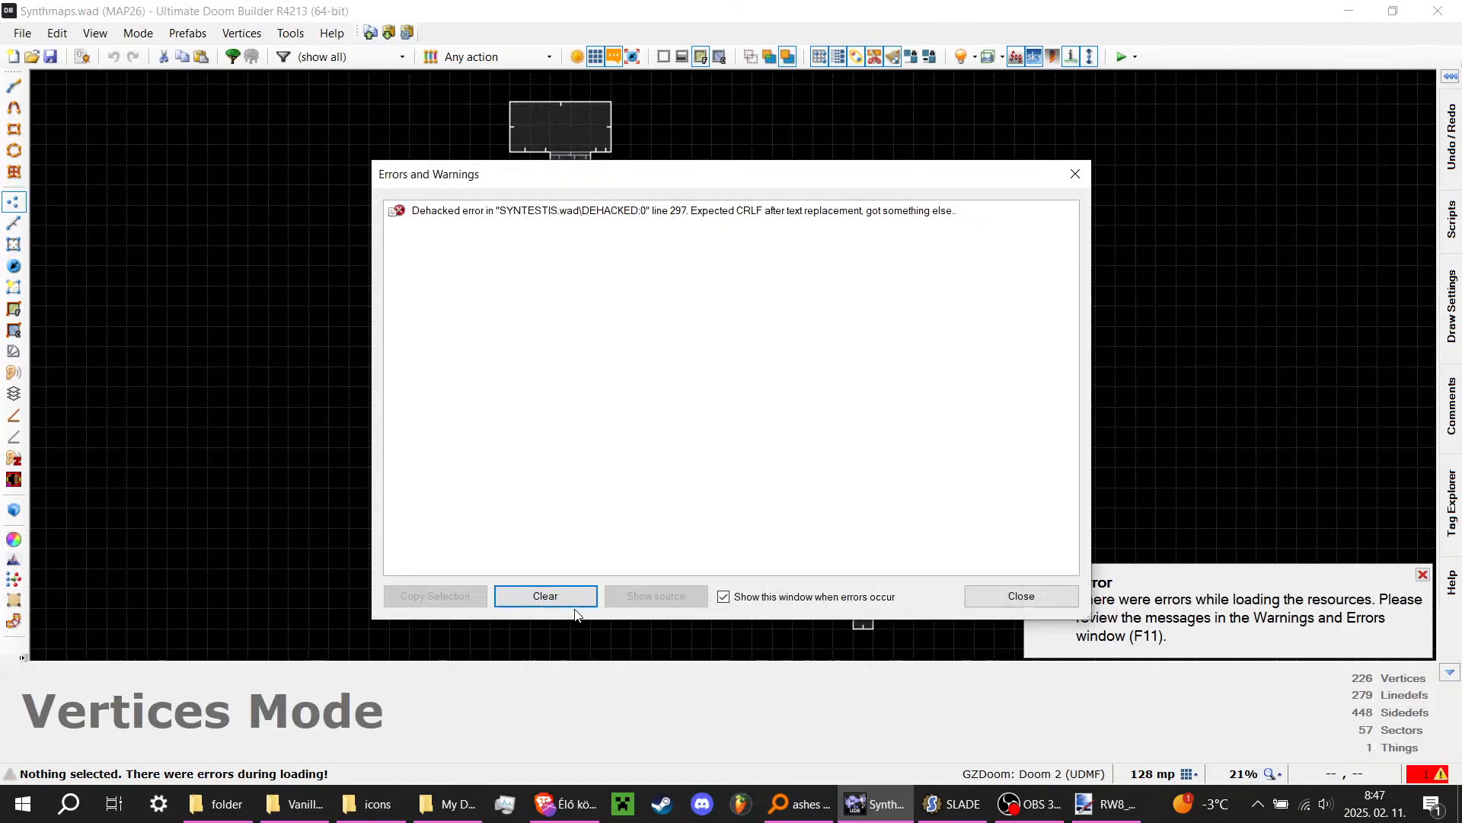
left_click(575, 601)
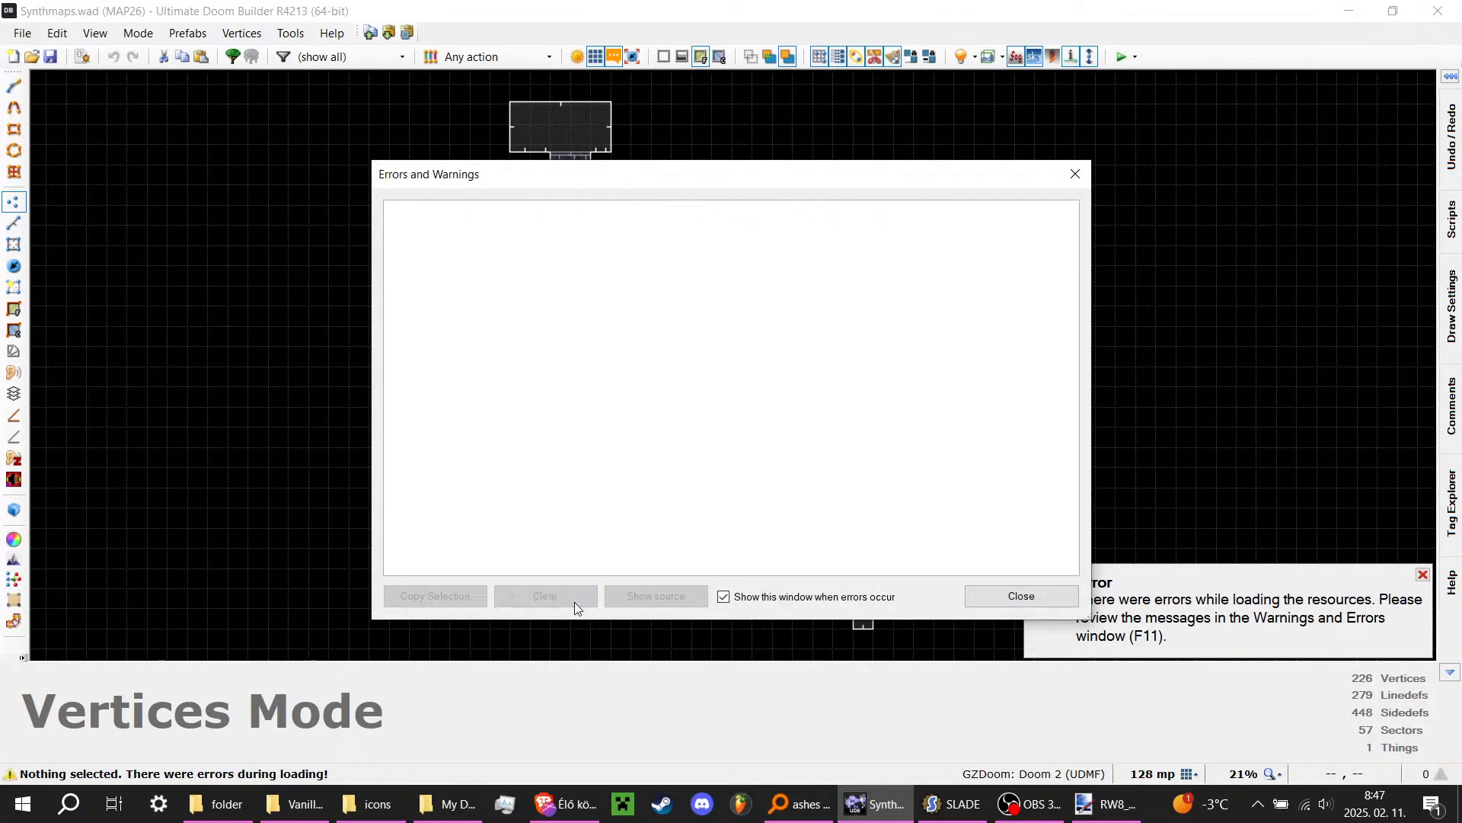
left_click(1021, 596)
Step: Inspect MAP26 in 3D, covering the red-brick wall, the studded platform and the metal-walled room with the blue tiled floor
key("q")
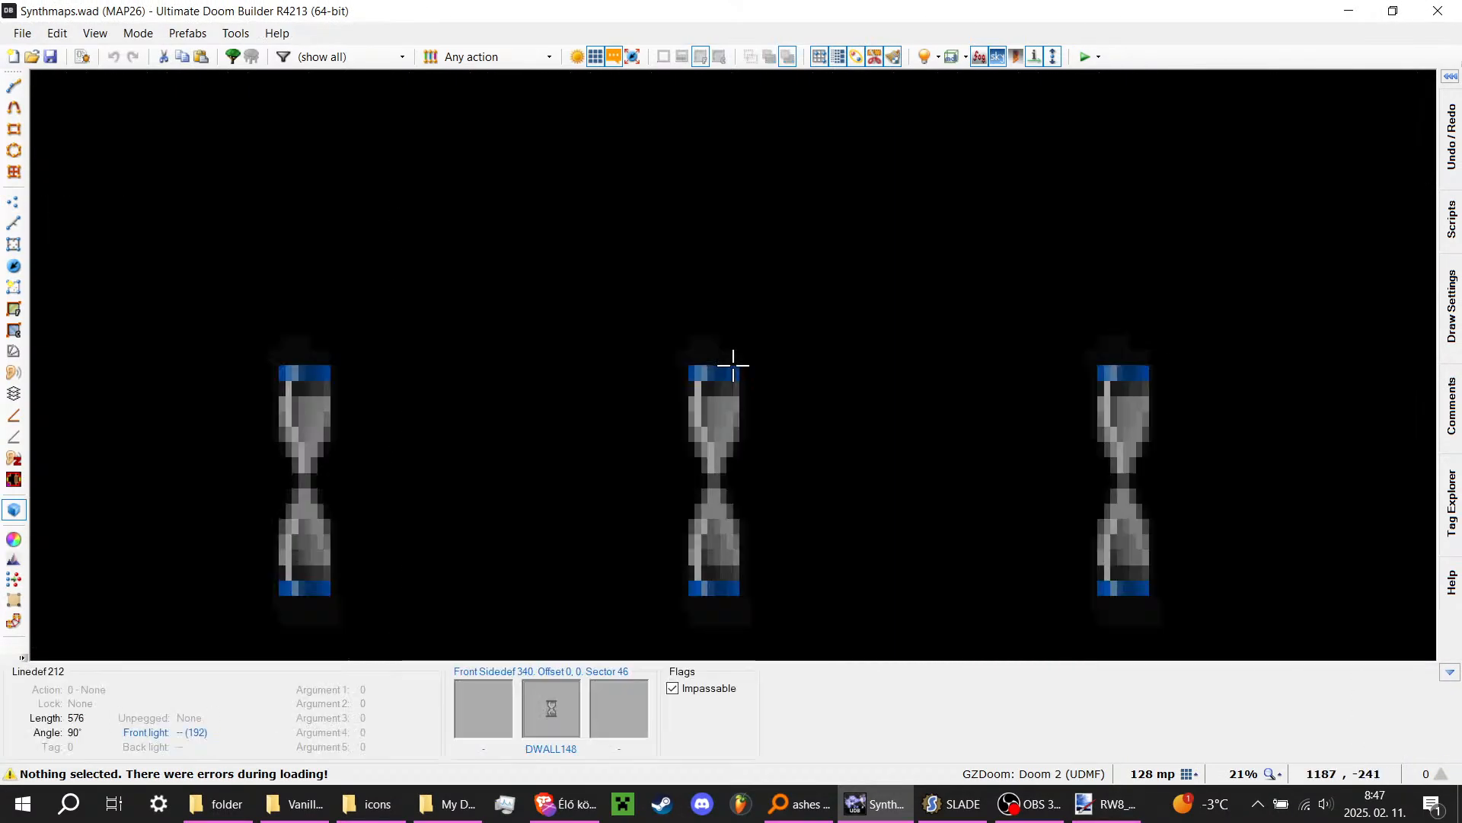
key("w")
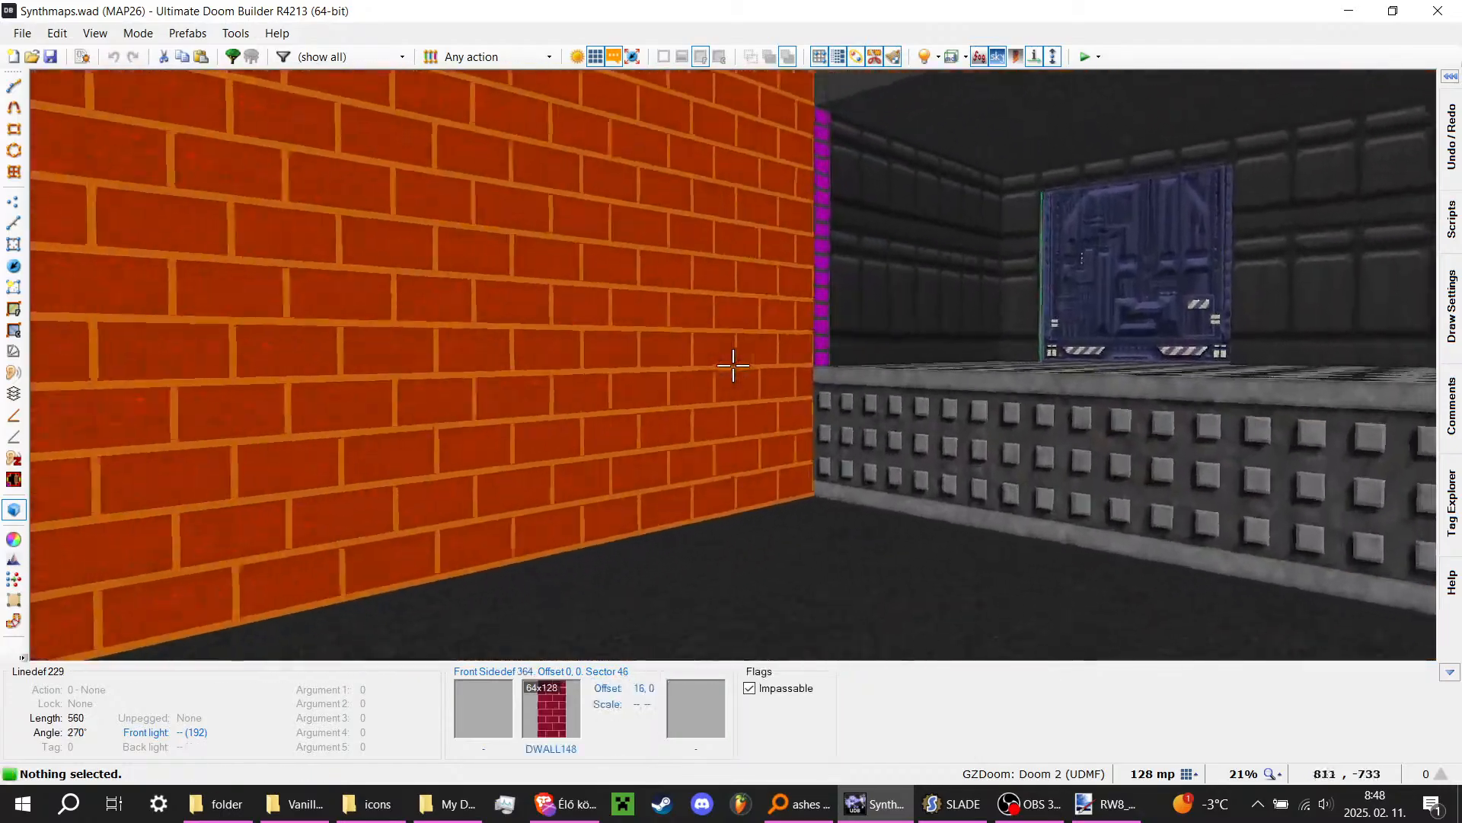
key("w")
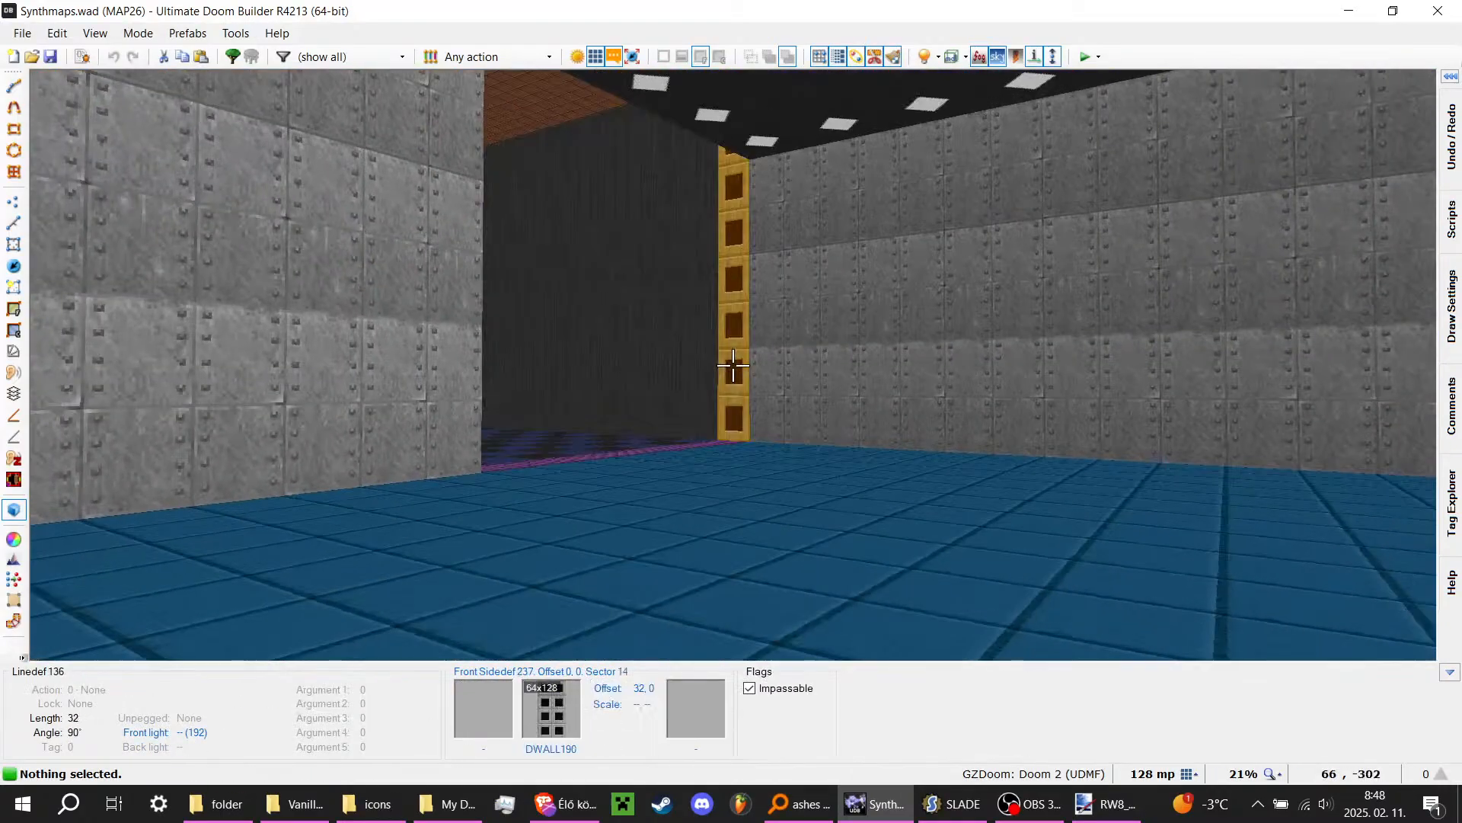
key("s")
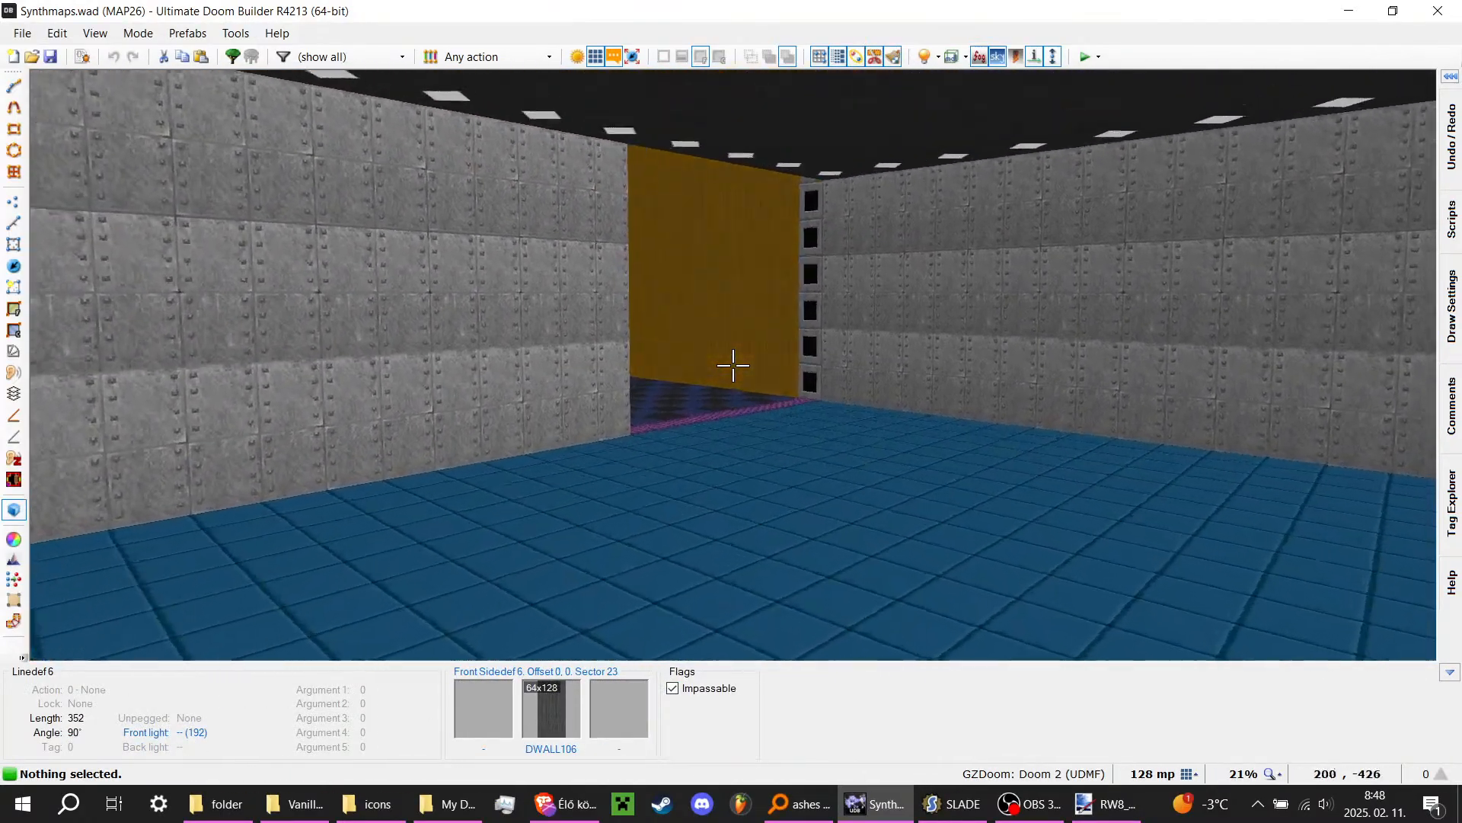
key("w")
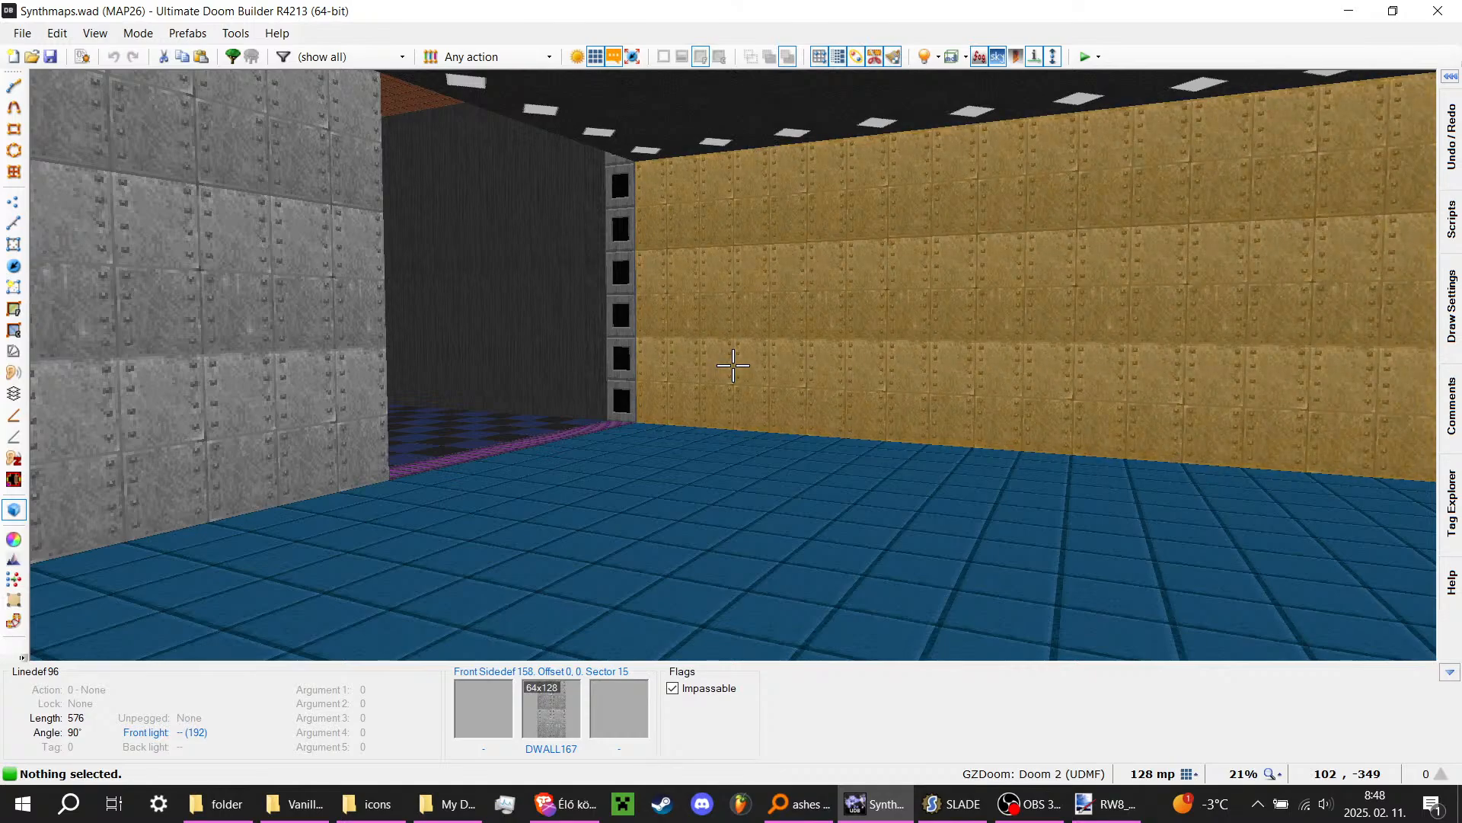
key("a")
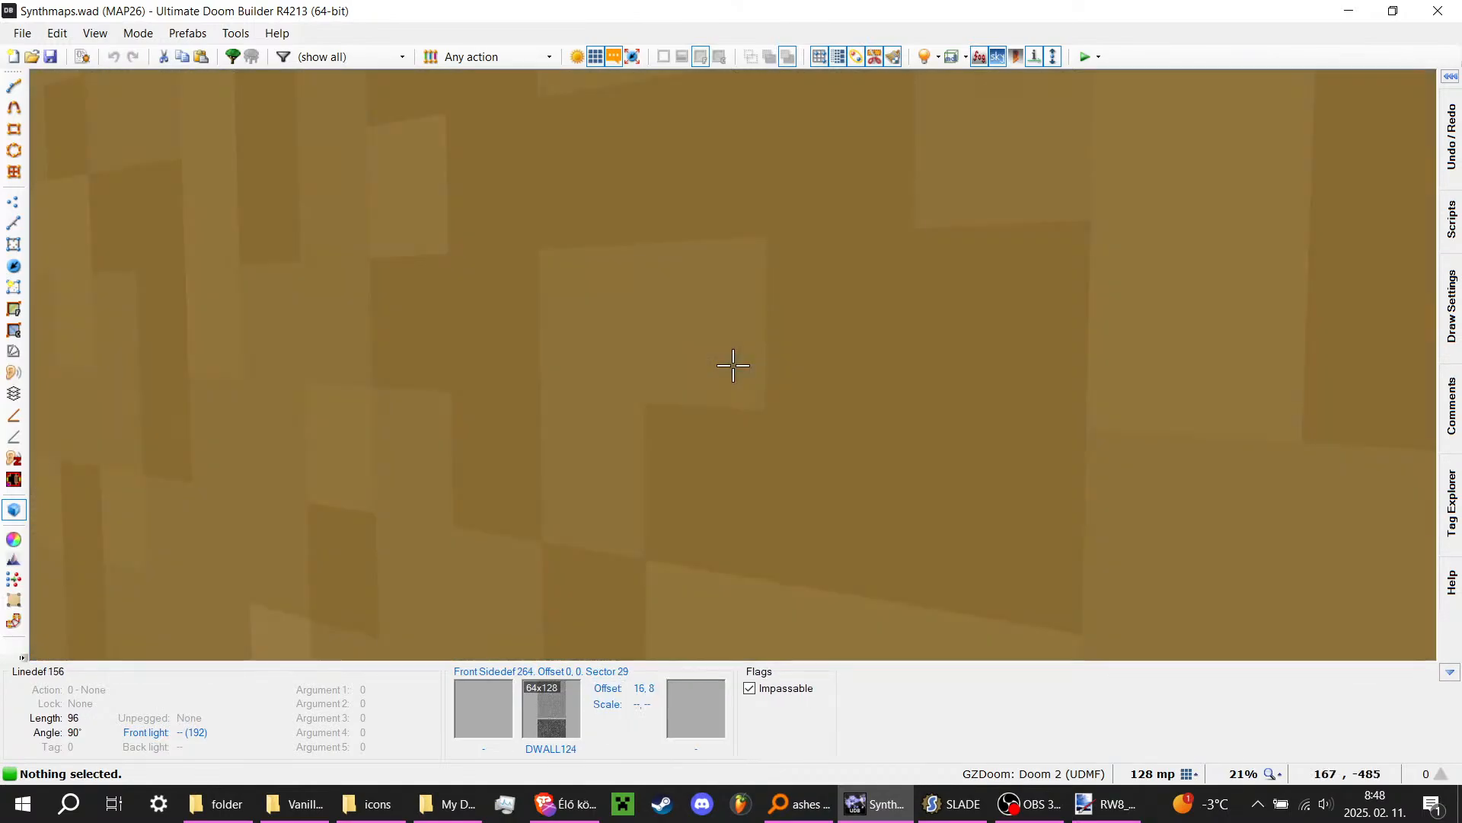
key("d")
key("d")
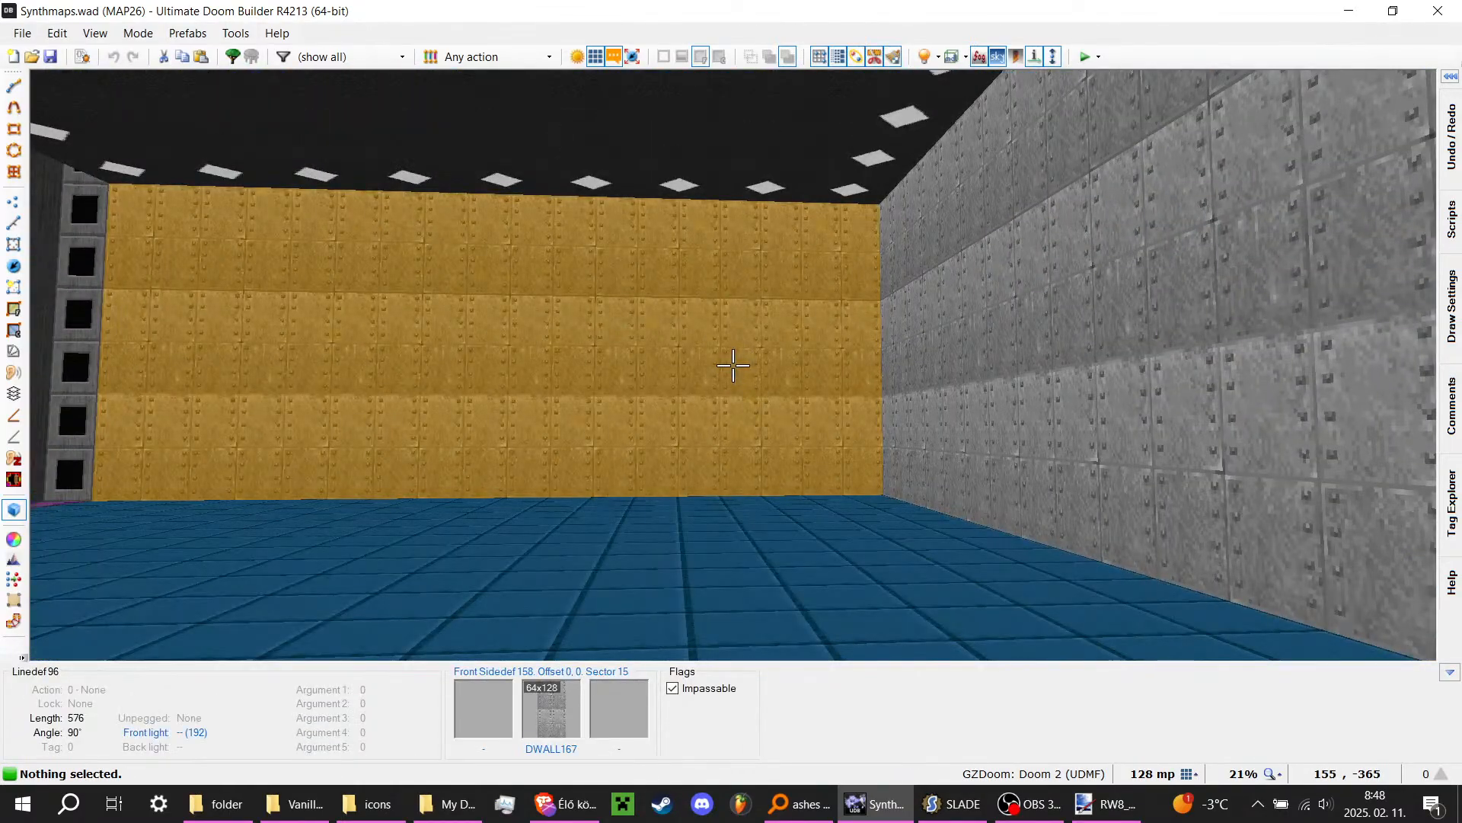
Step: Examine the dark corridor's brown tiled ceiling and its recessed red lights in the 3D view
key("w")
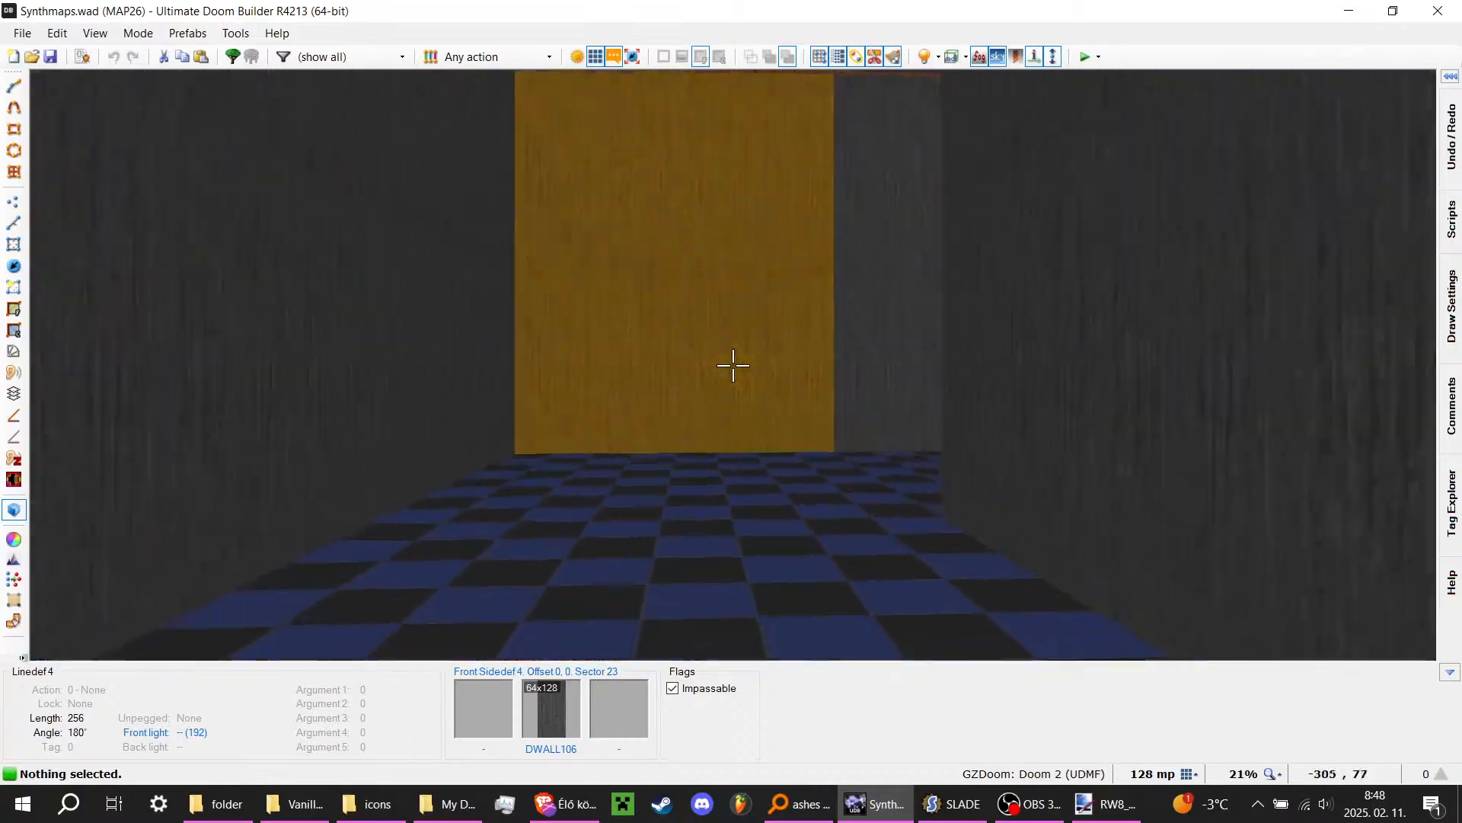
key("w")
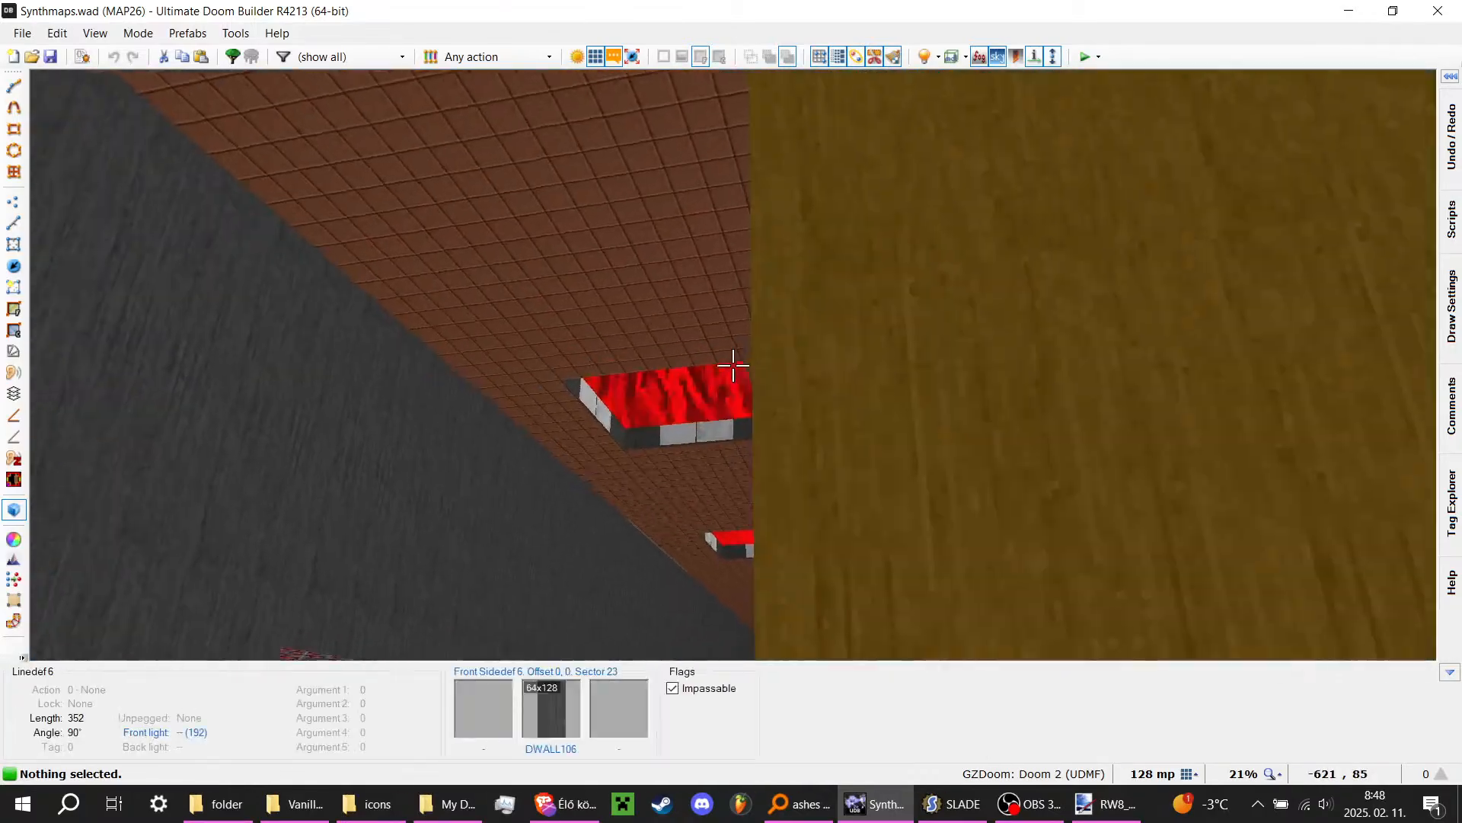
key("w")
key("s")
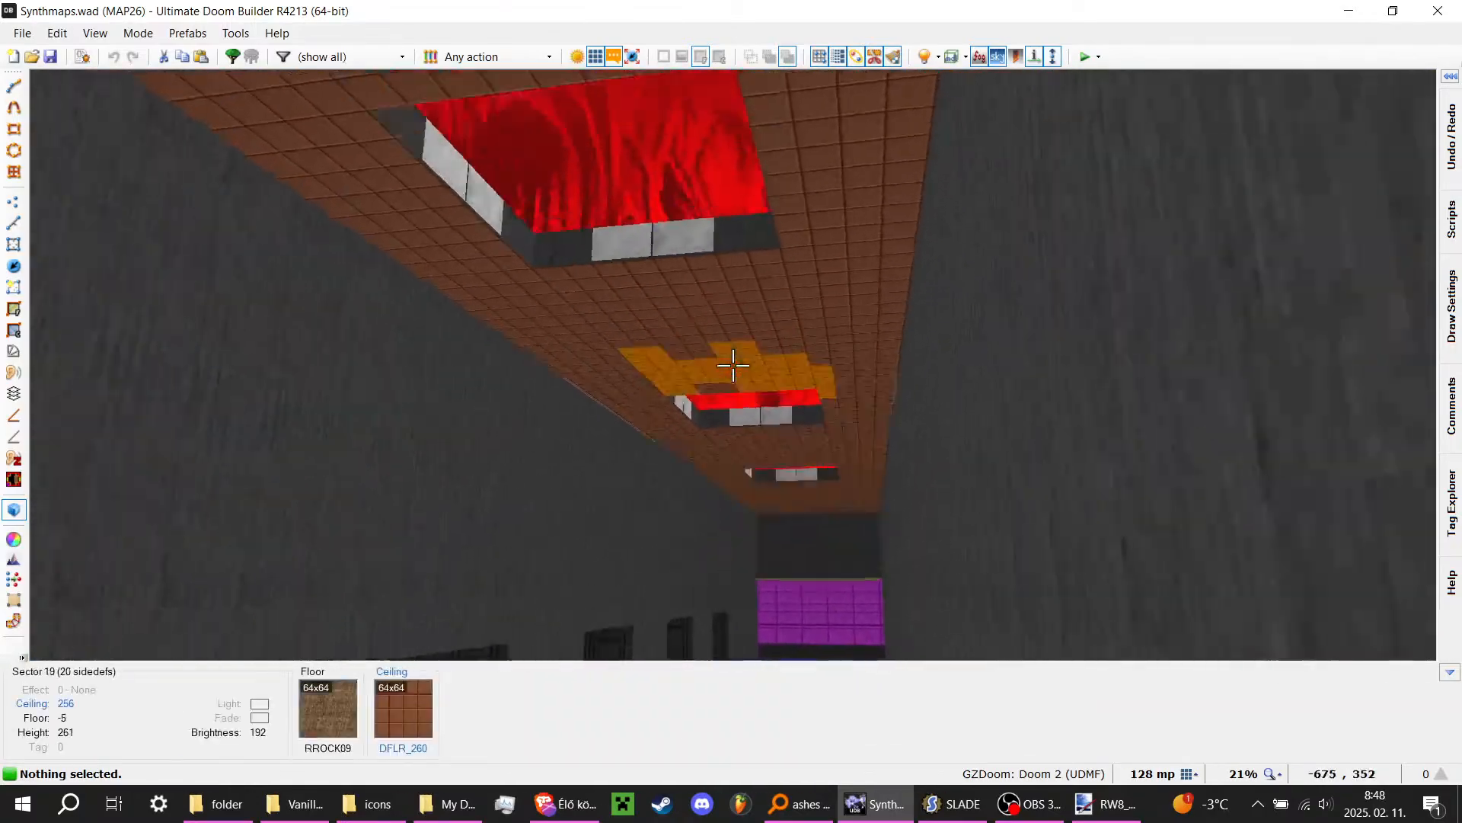
key("d")
key("a")
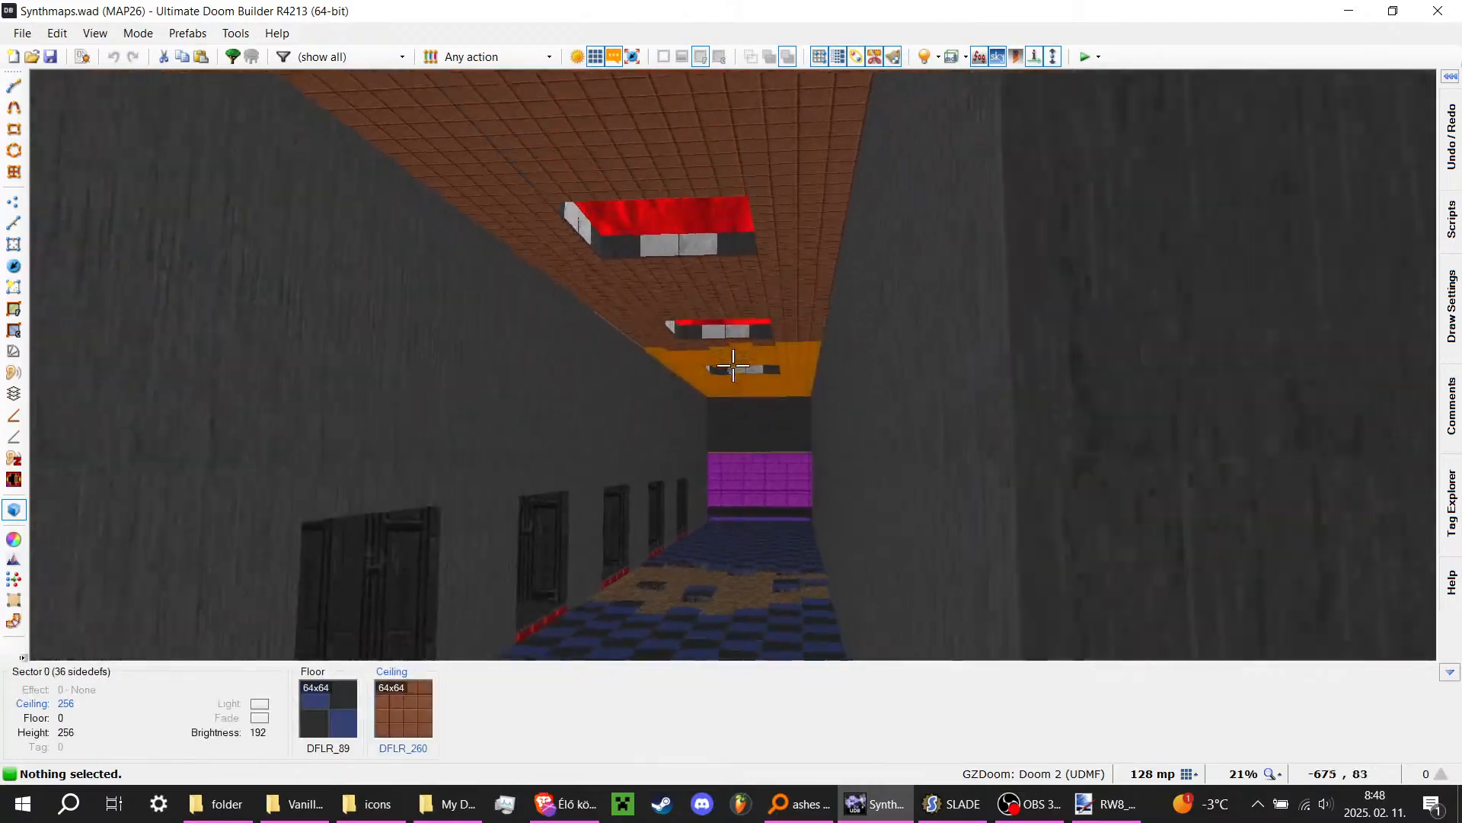
Step: Examine the corridor's red-edged side alcoves, the broken patch in the checkered floor and the purple end wall
key("w")
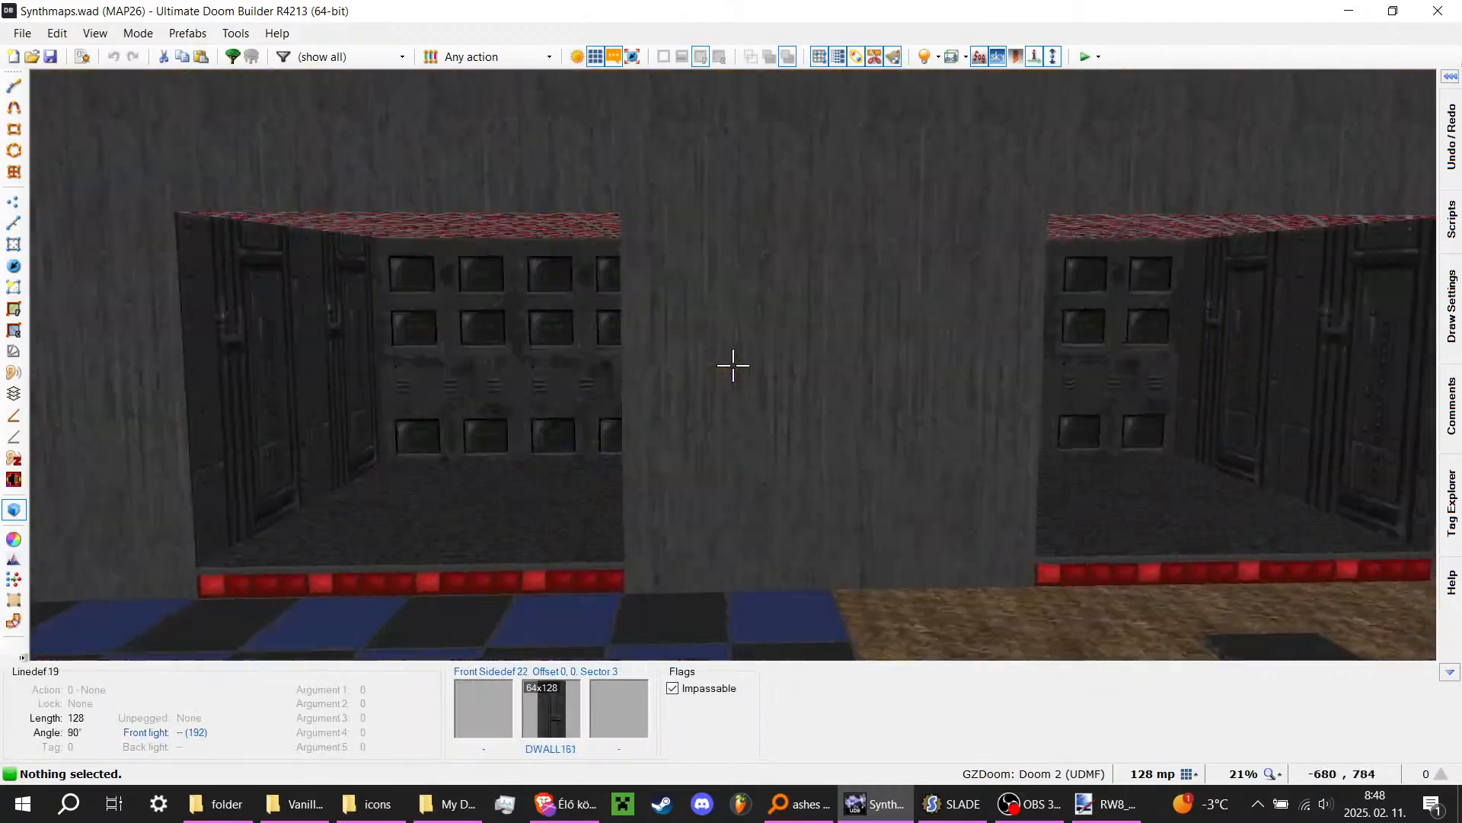
key("w")
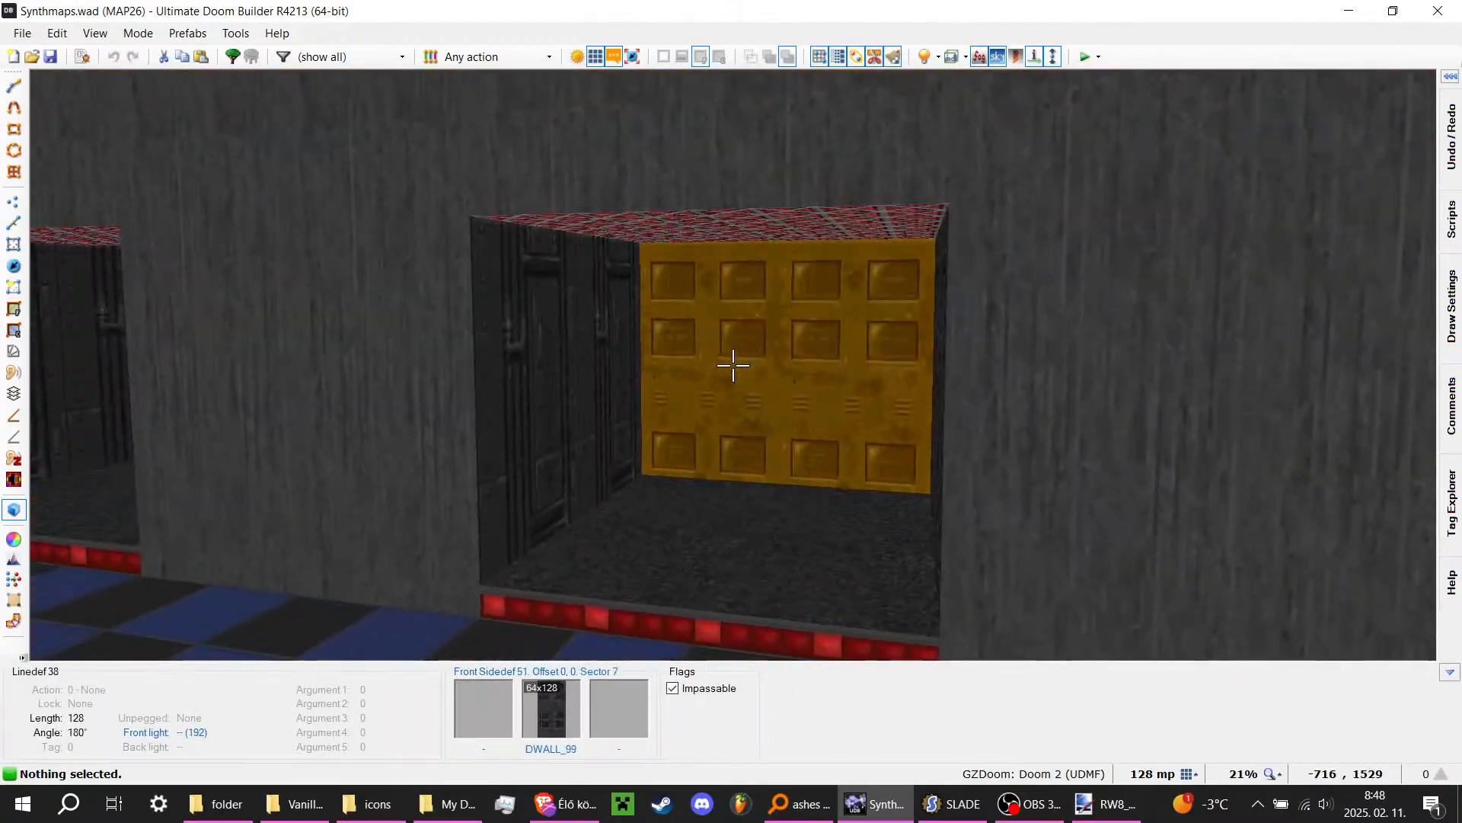
key("w")
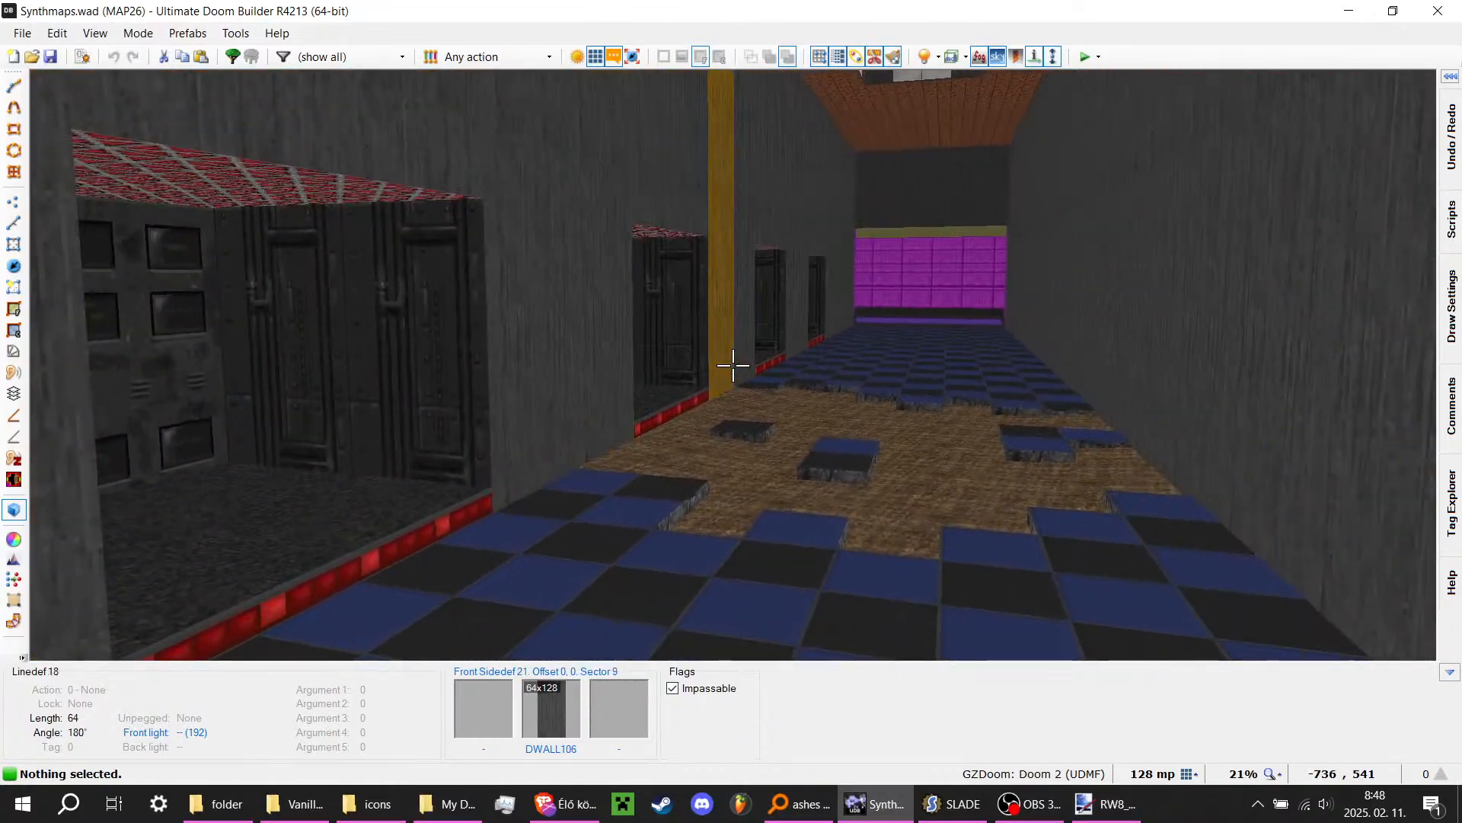
key("w")
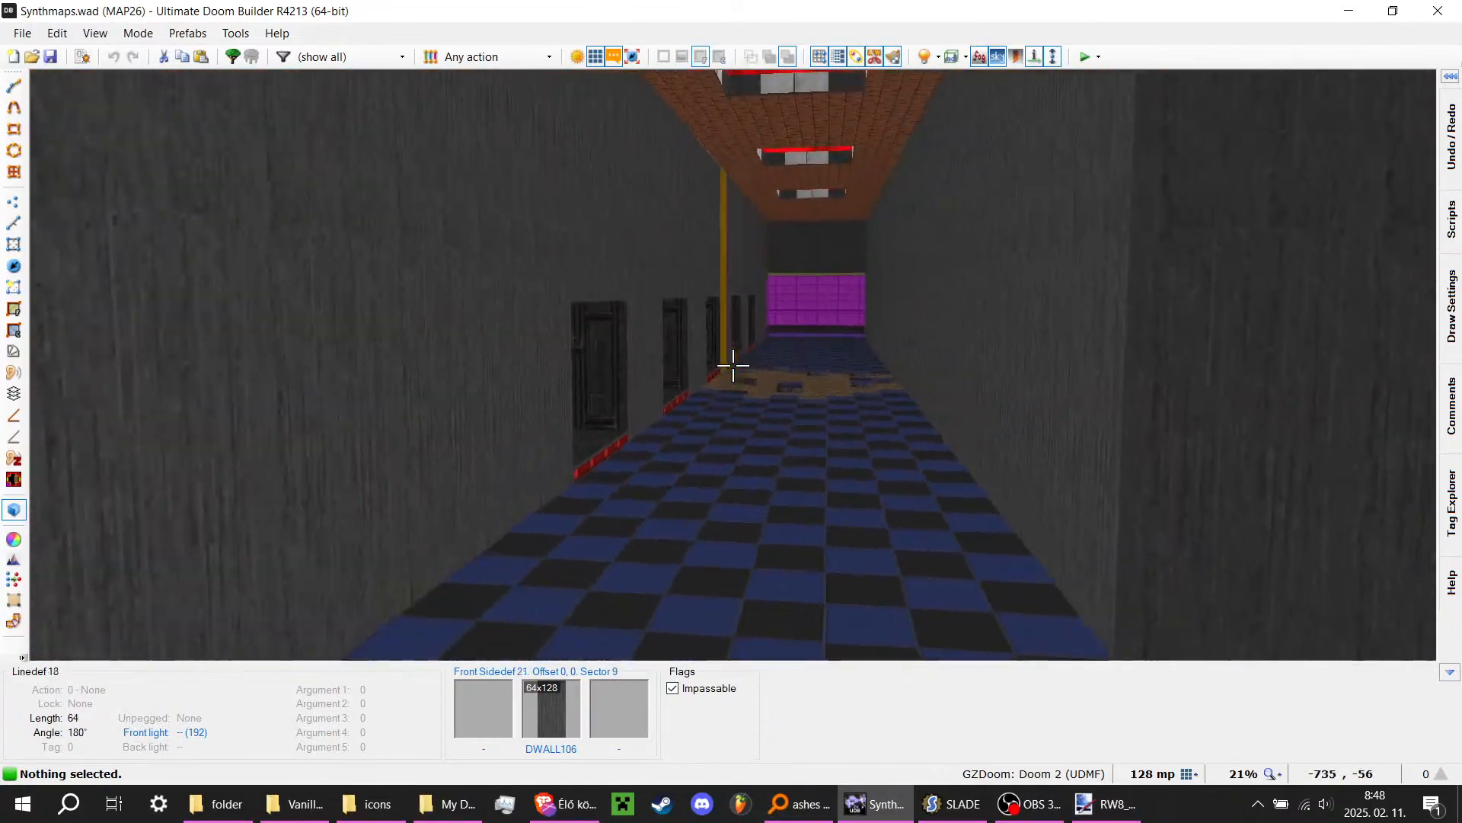
key("w")
key("w")
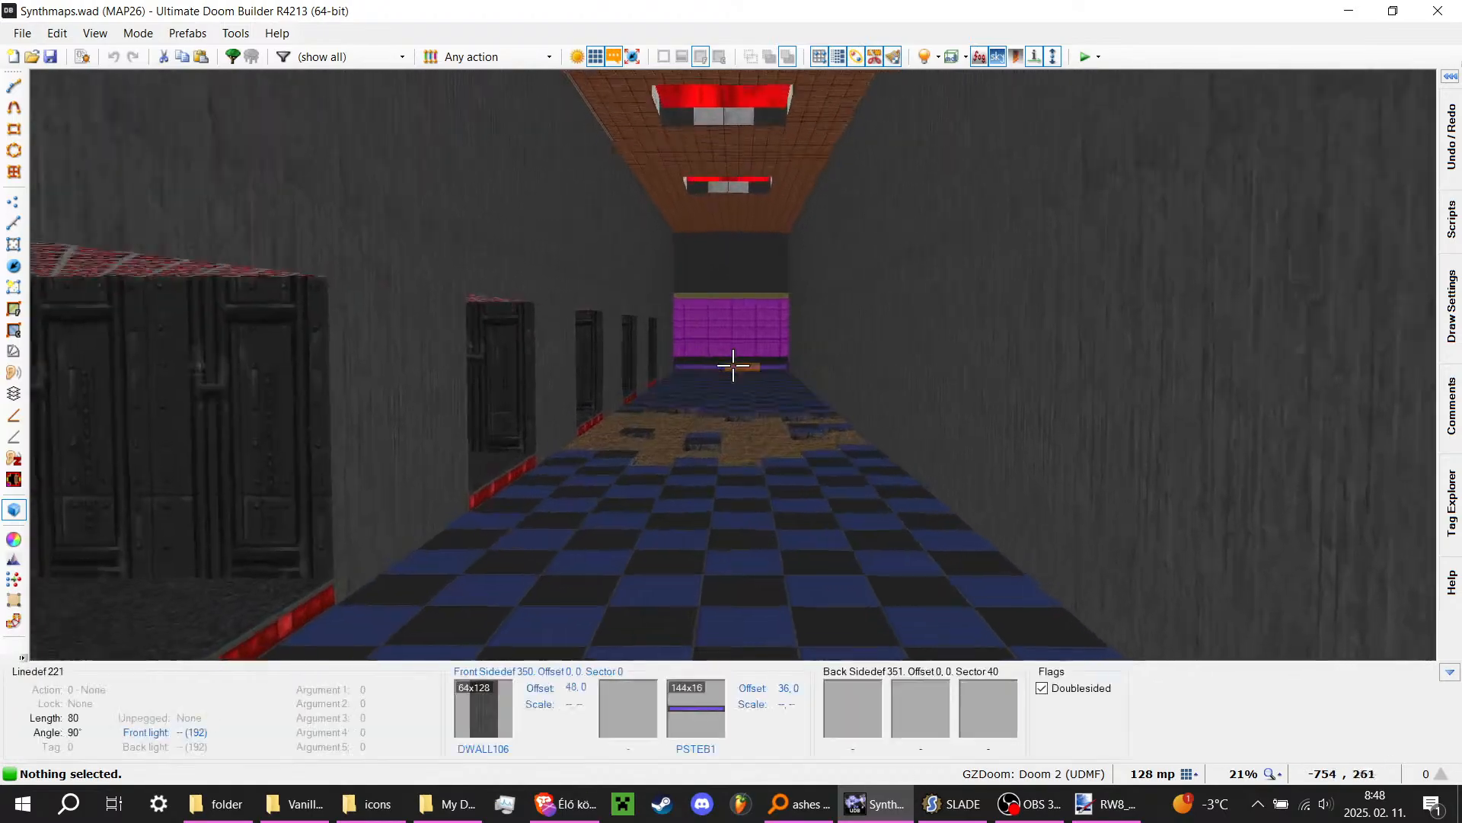
key("w")
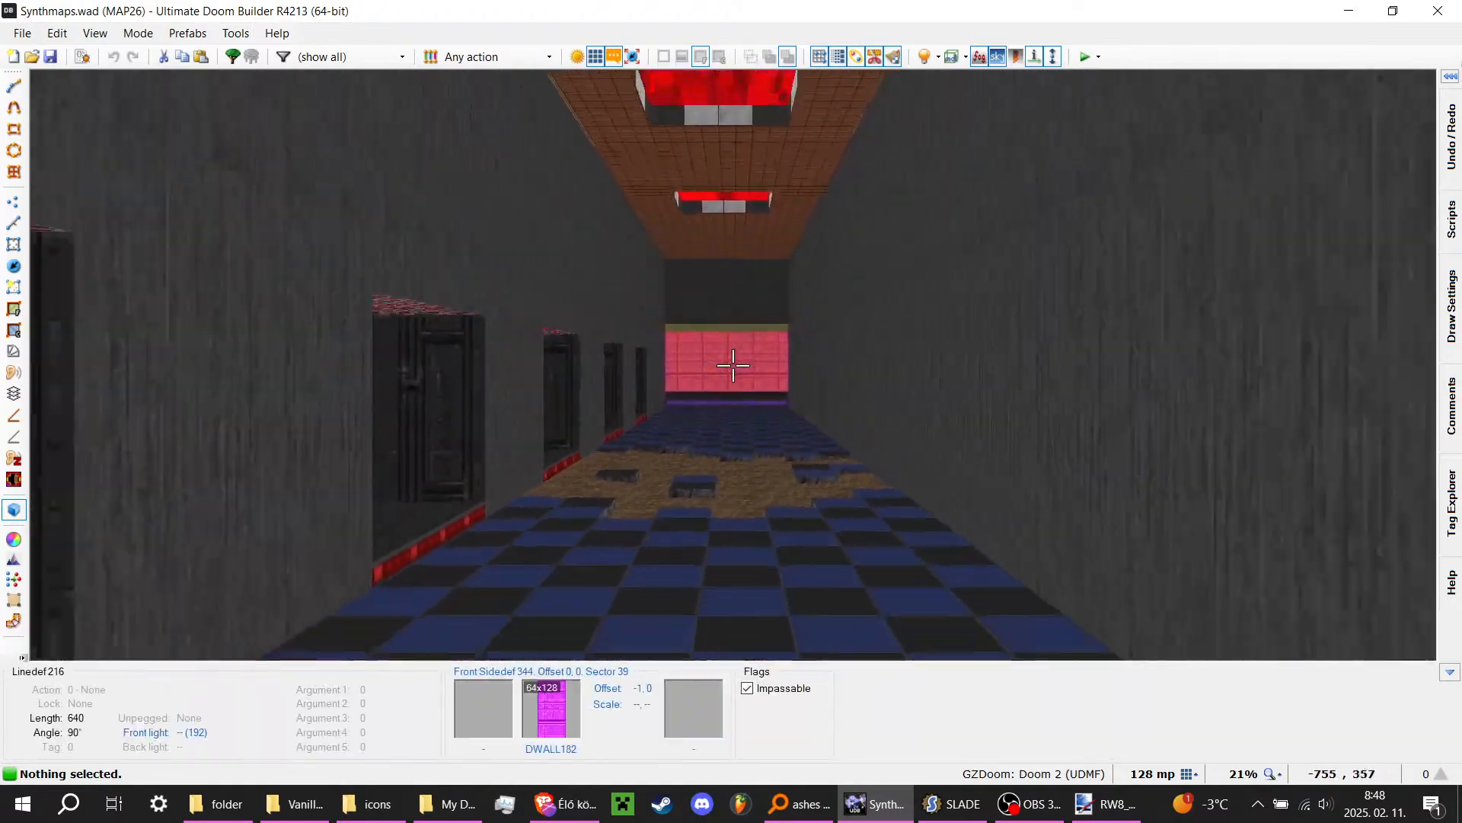
key("s")
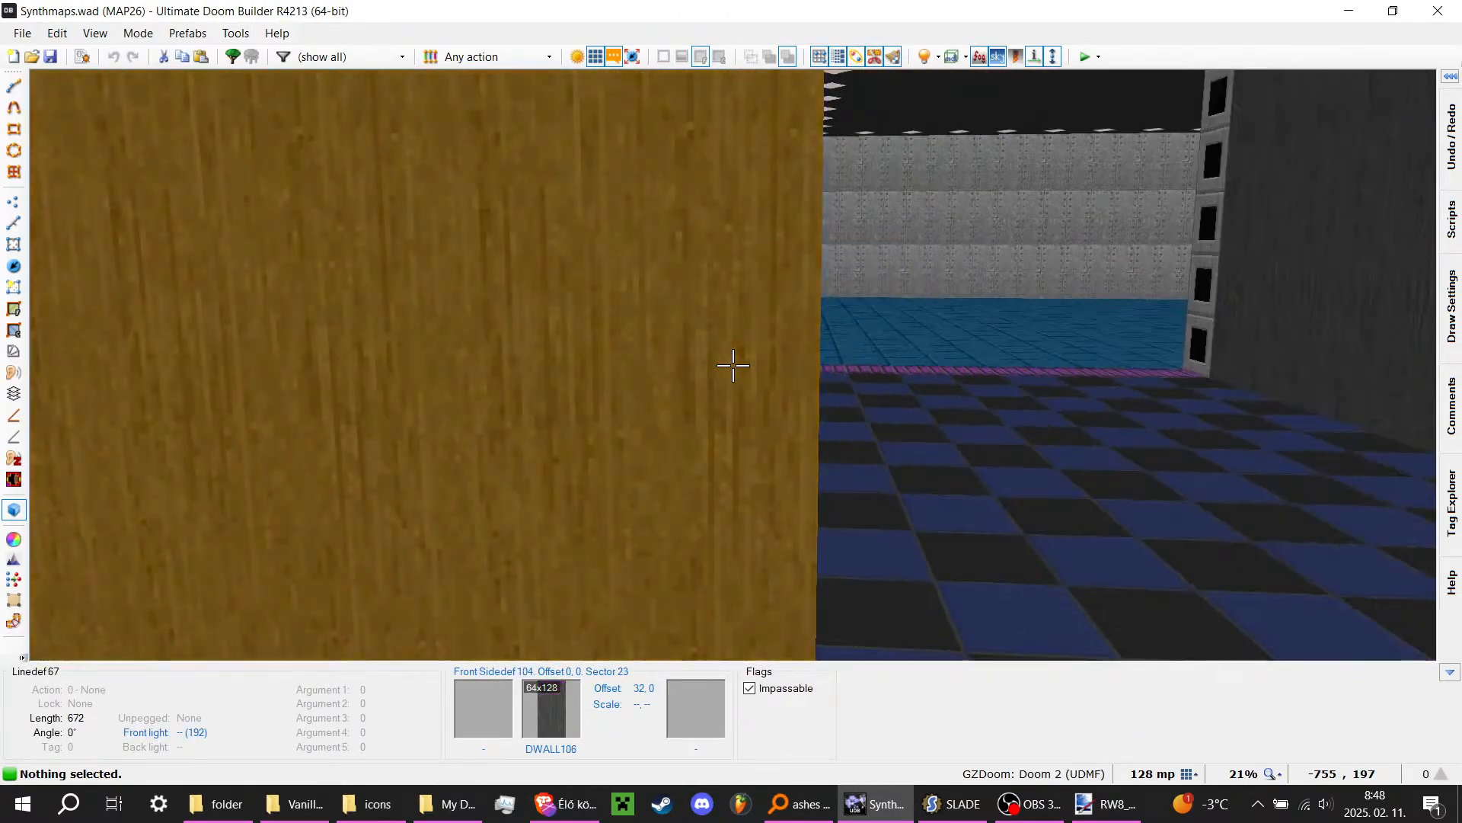
key("s")
Step: View the length of the checkered corridor and check the surface settings of the raised sector at its purple end wall
key("d")
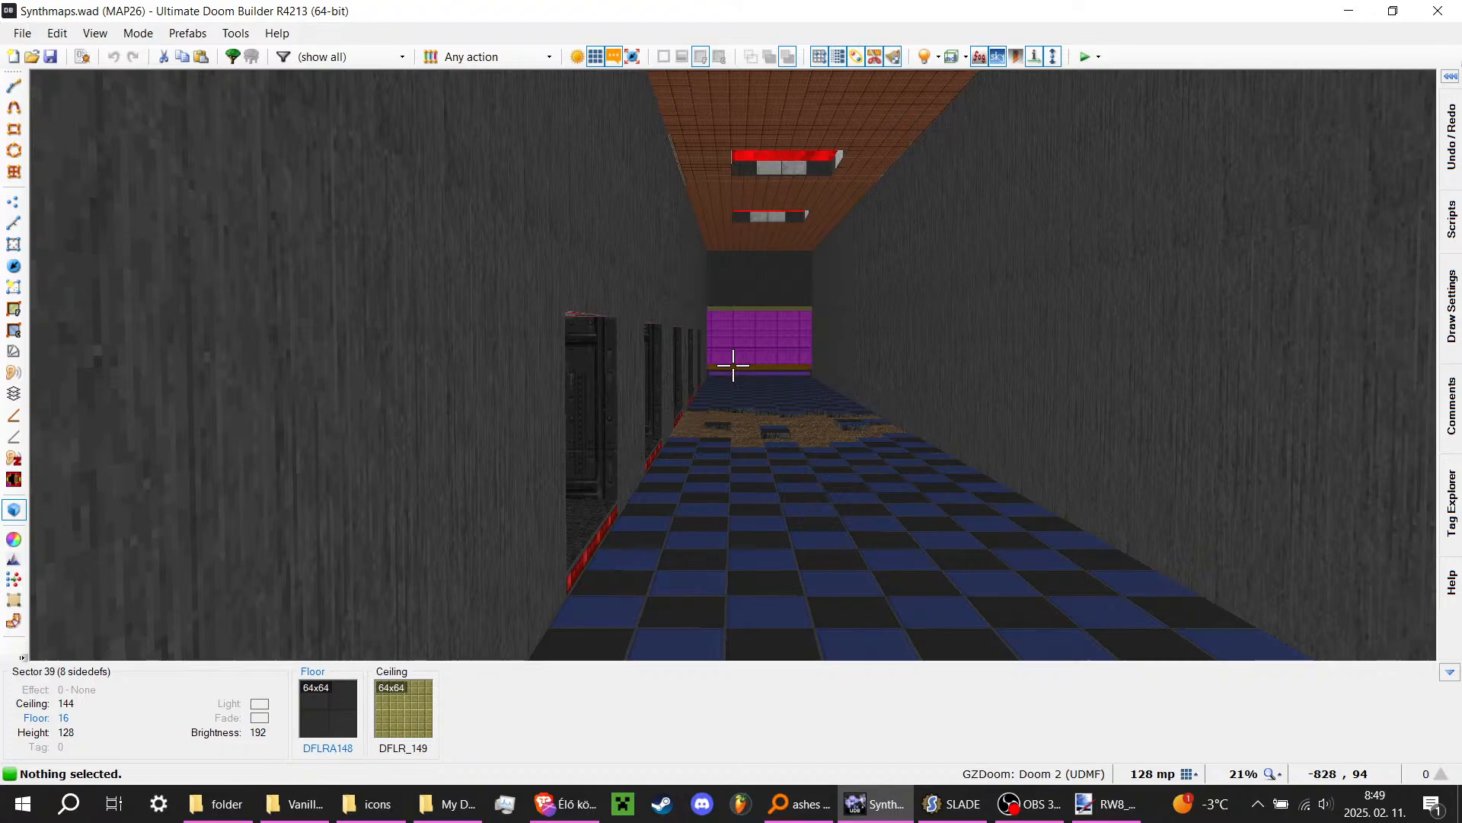
key("s")
key("d")
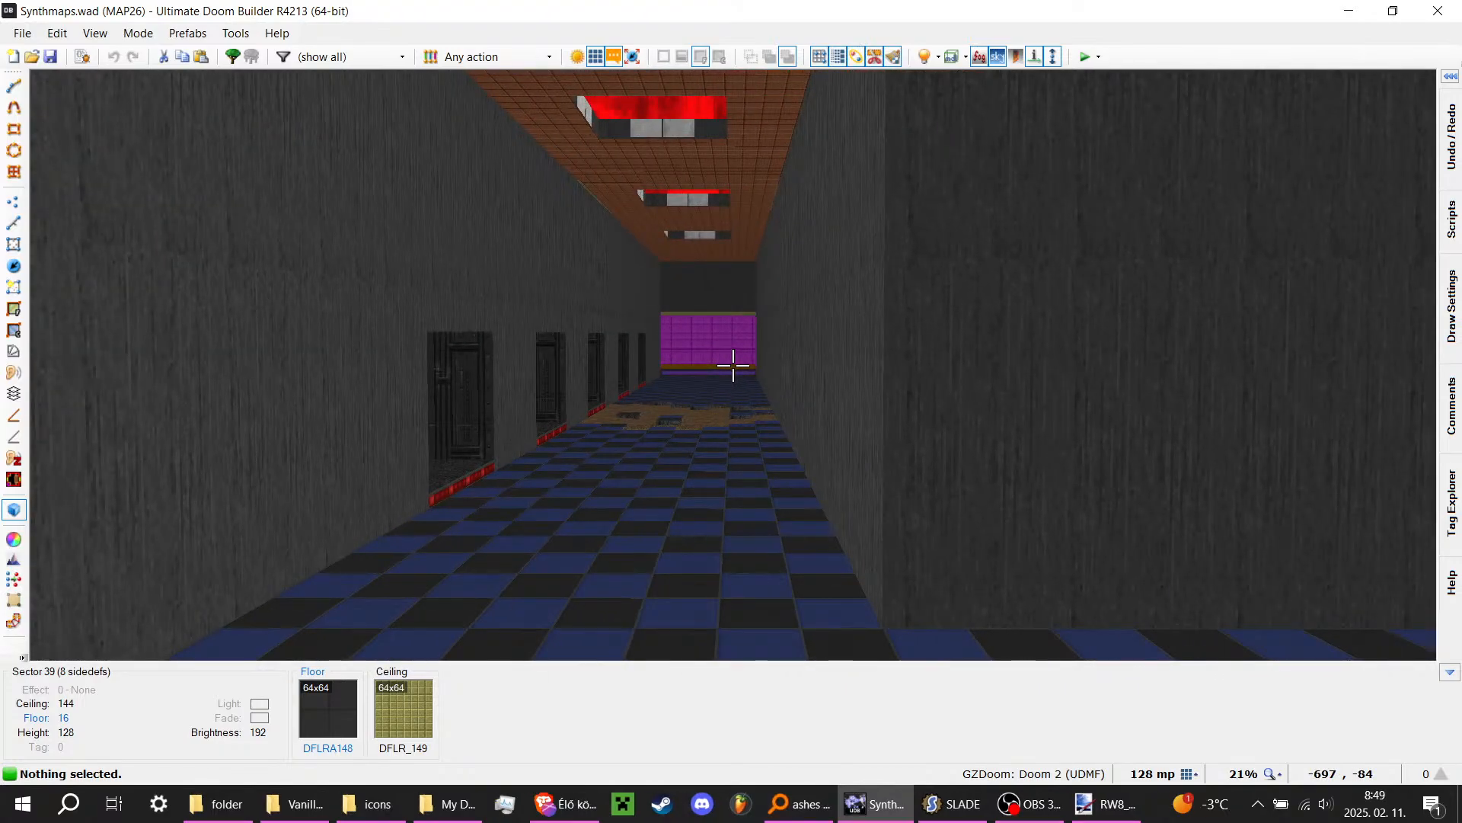
key("a")
key("w")
key("d")
key("s")
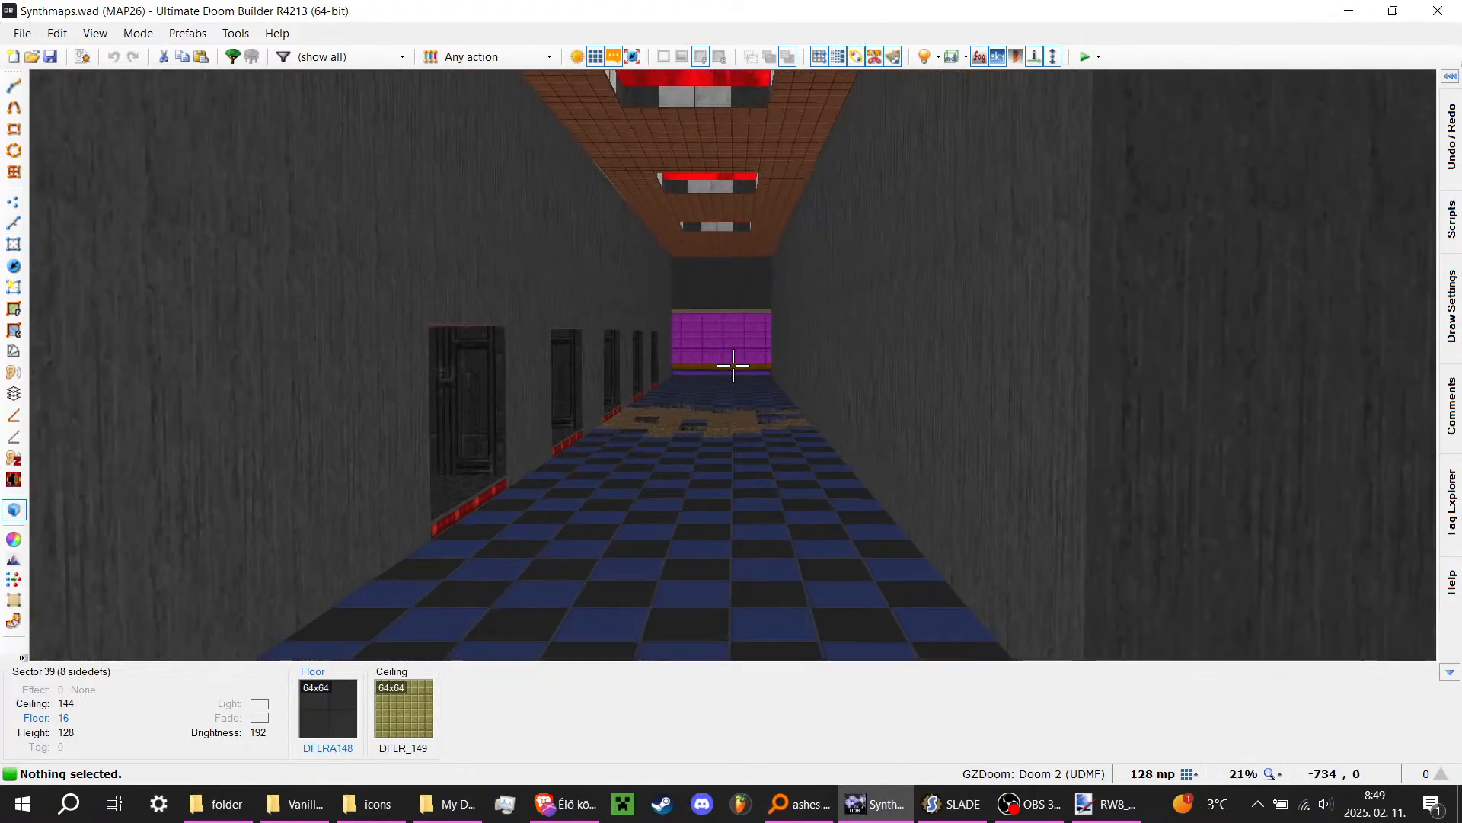
key("a")
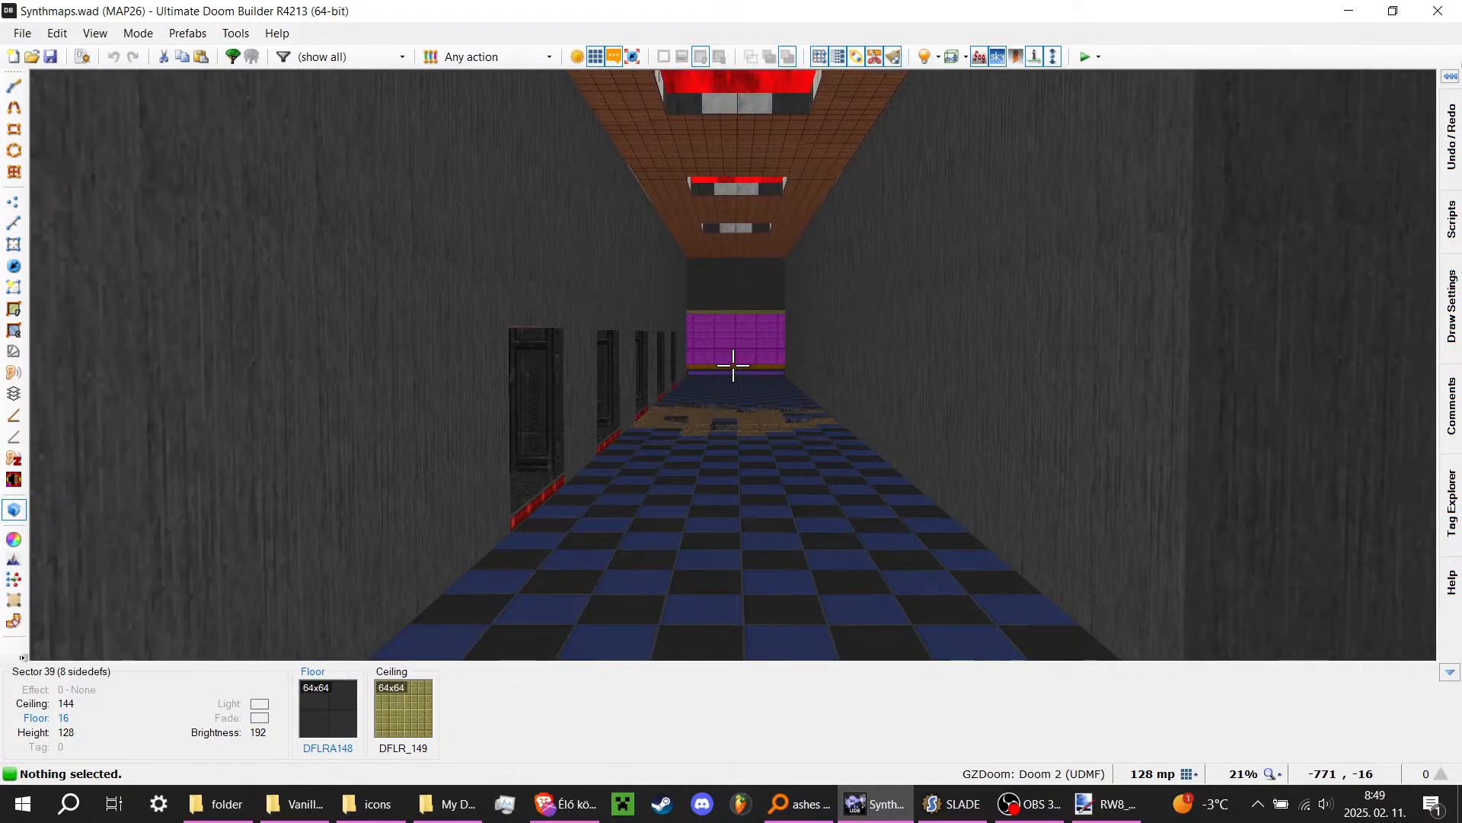
key("s")
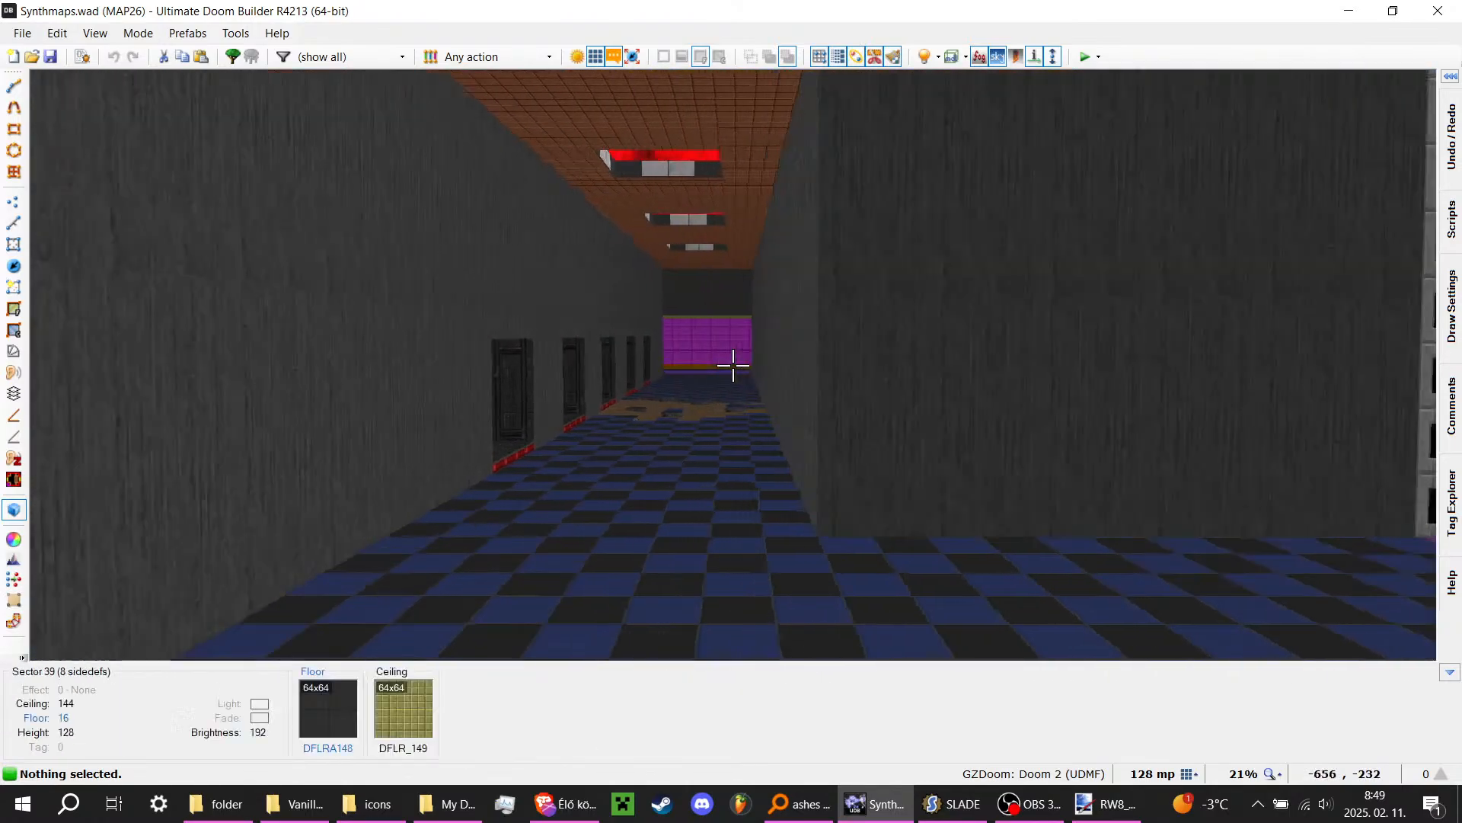
key("w")
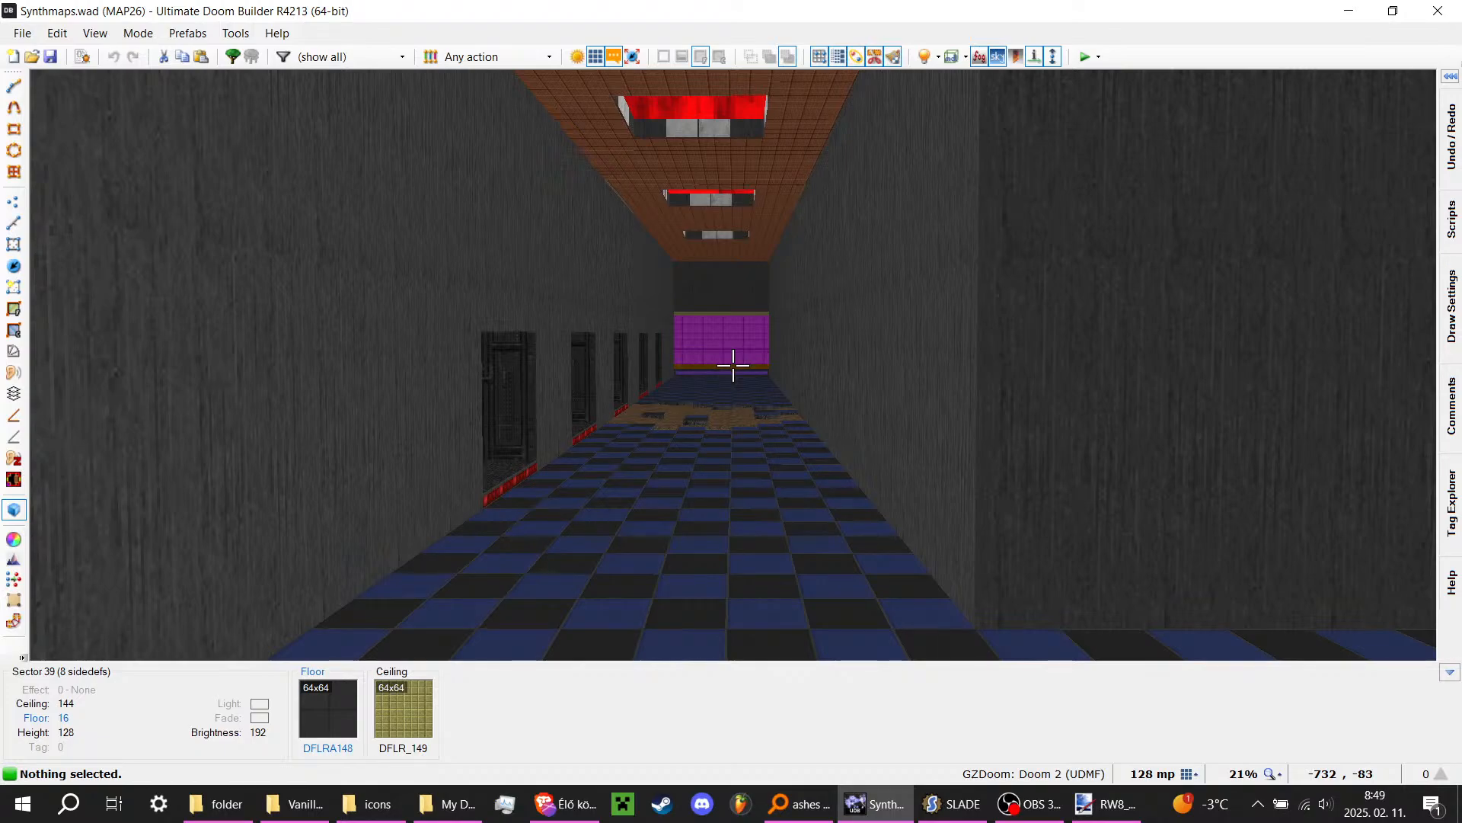
key("s")
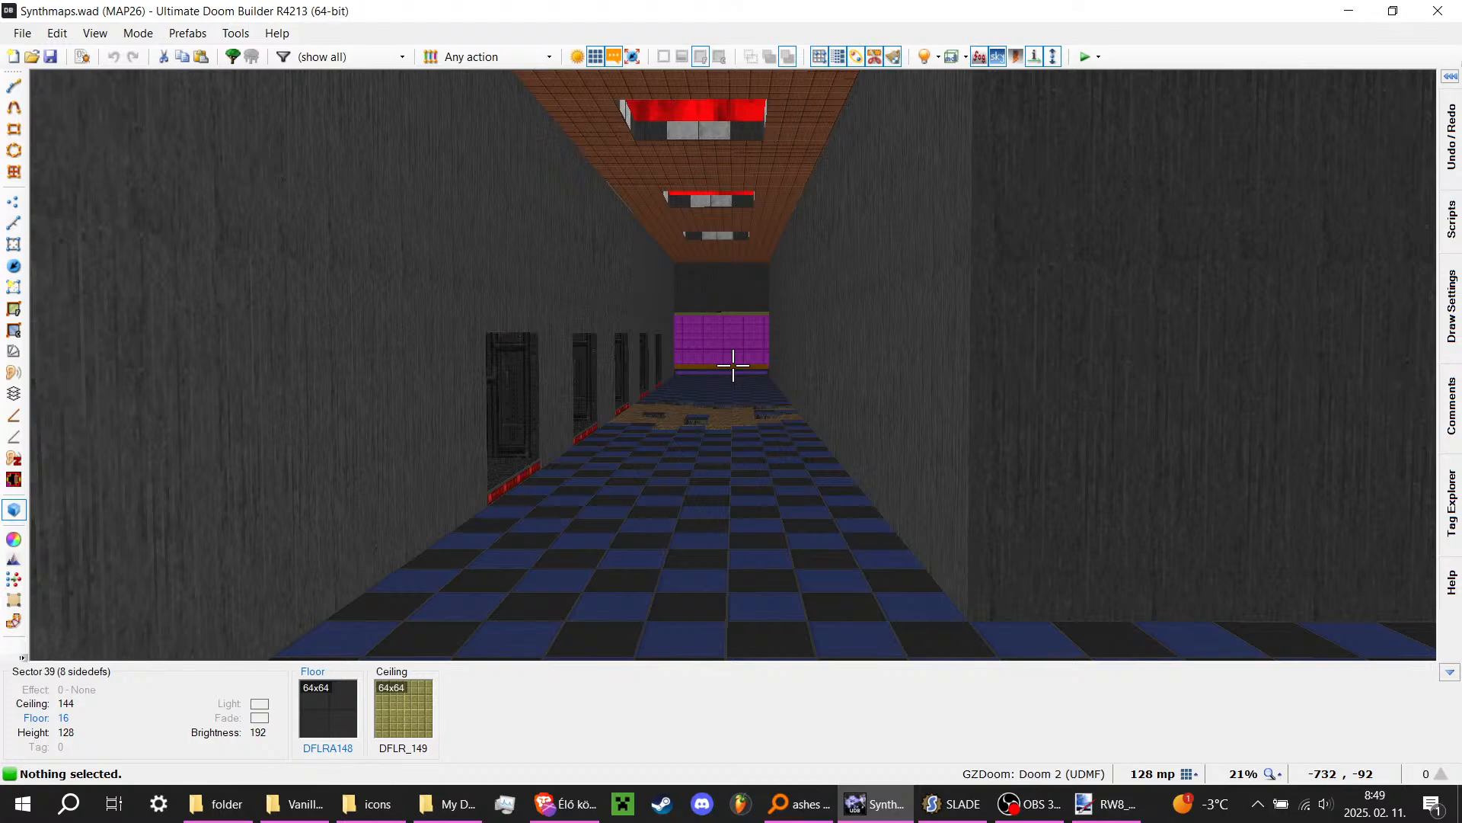
right_click(733, 365)
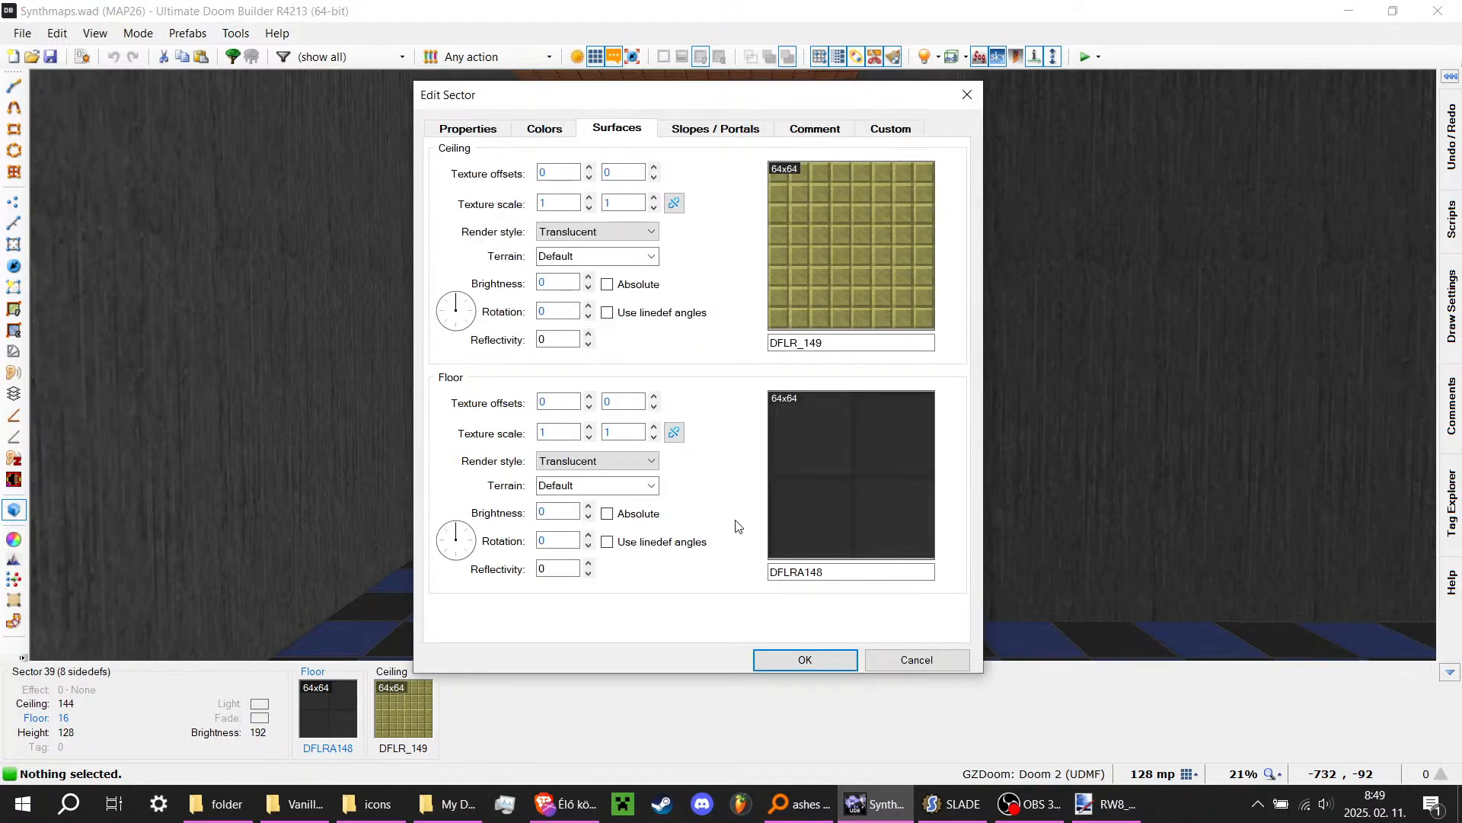
left_click(872, 659)
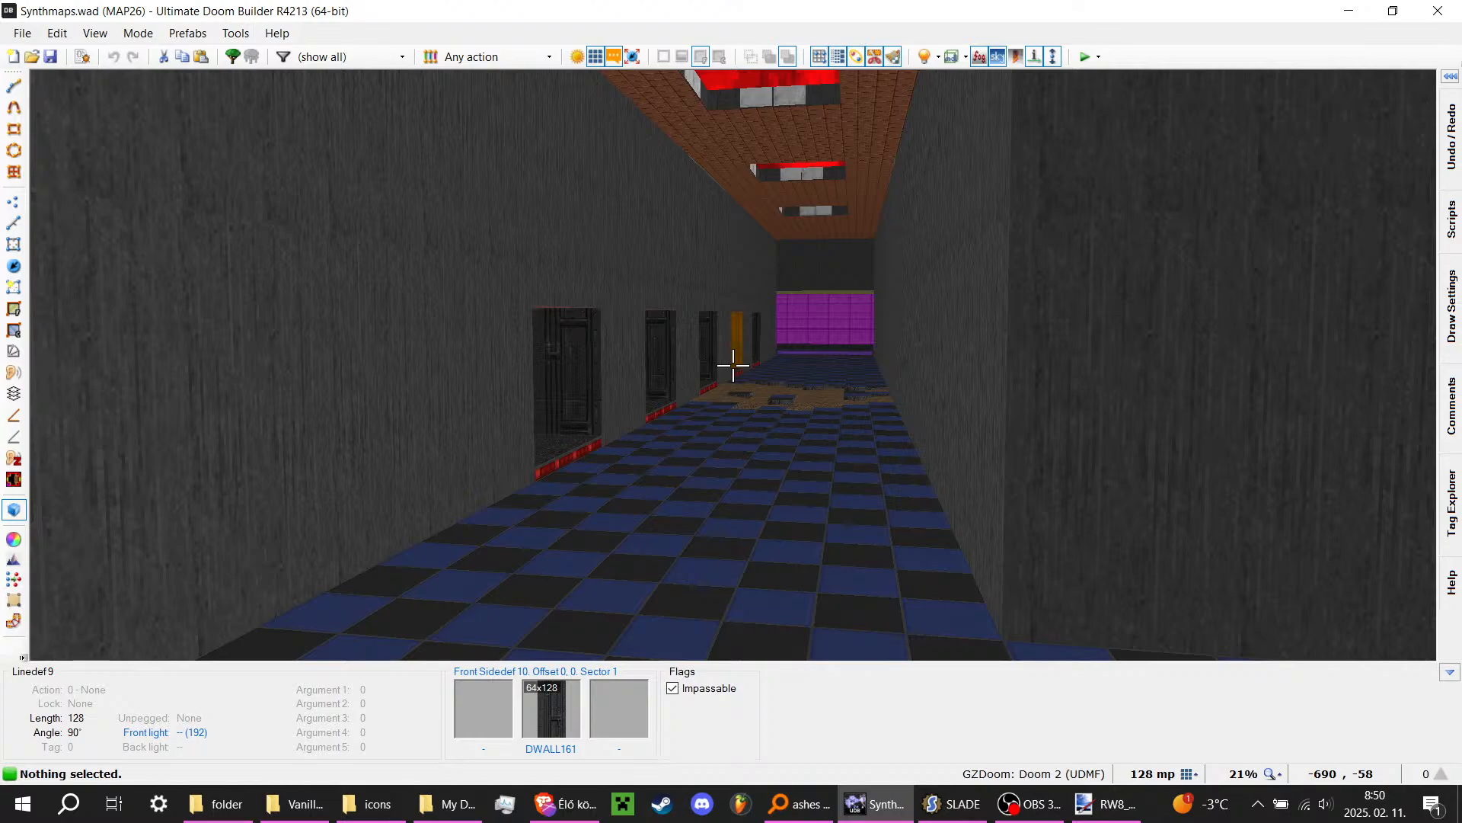
Step: Leave the 3D view of MAP26 and search for "mhab" files in Everything
key("q")
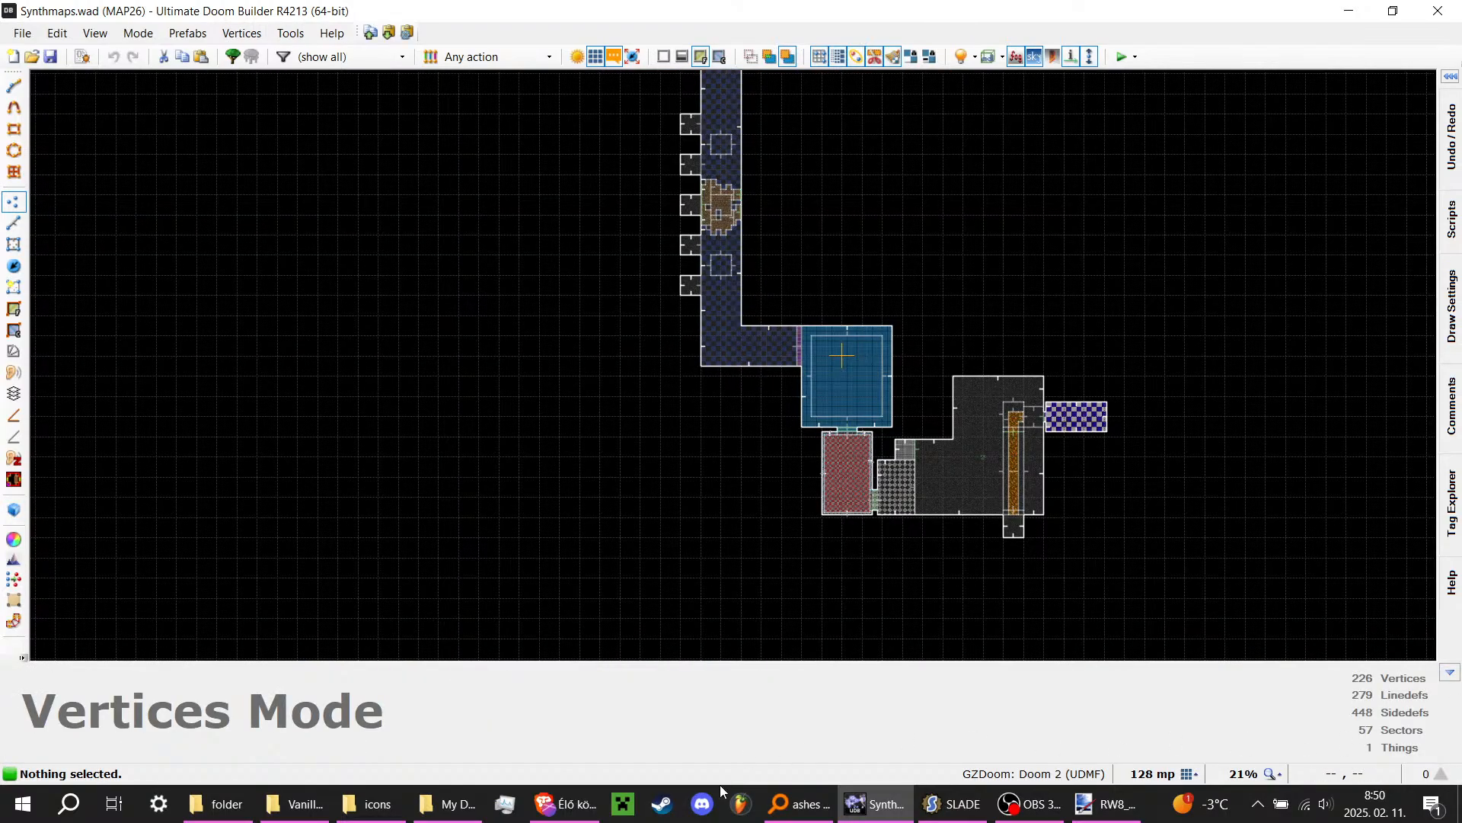
left_click(774, 820)
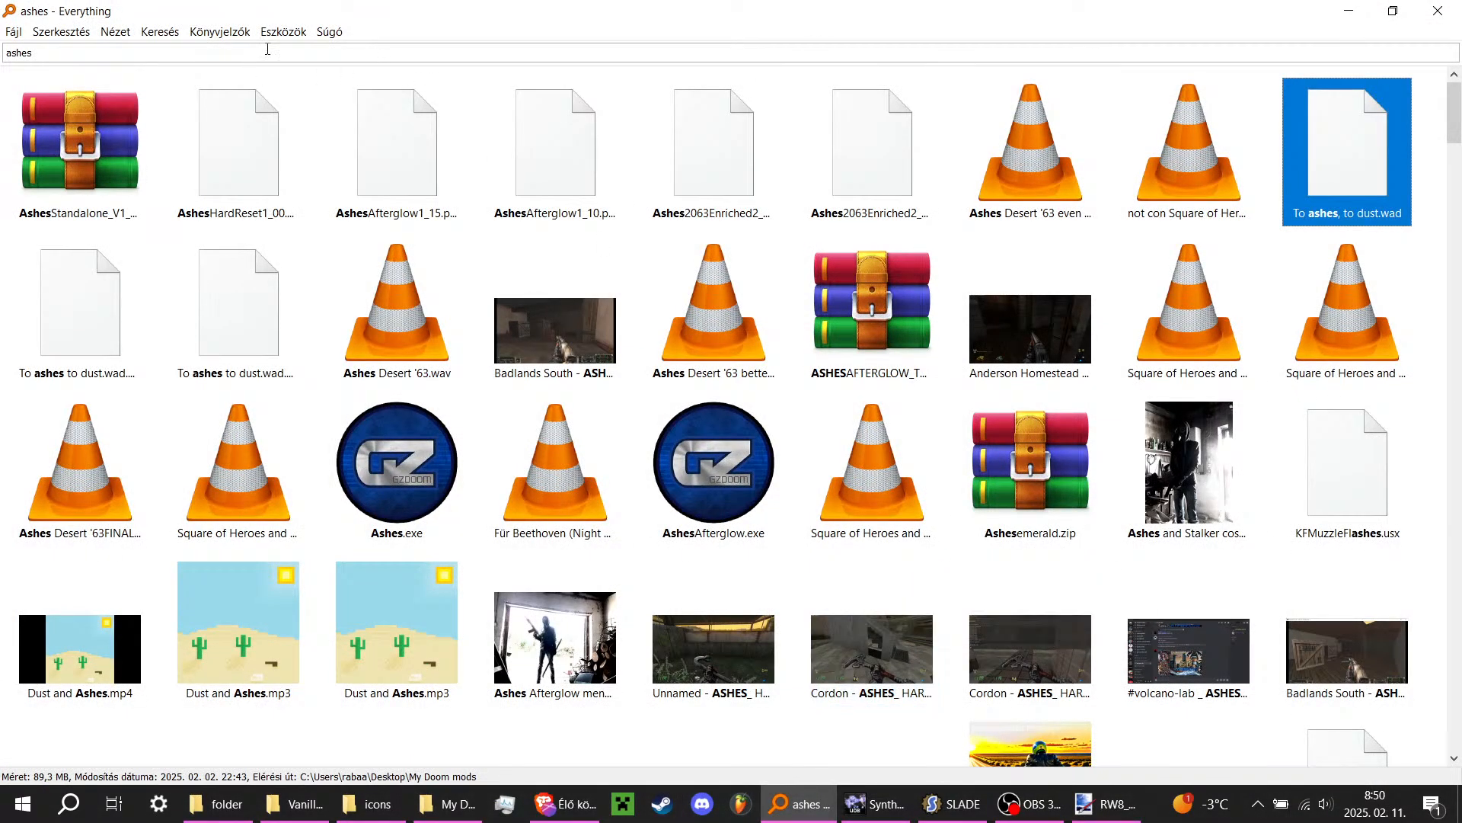
left_click(233, 52)
type("mhab")
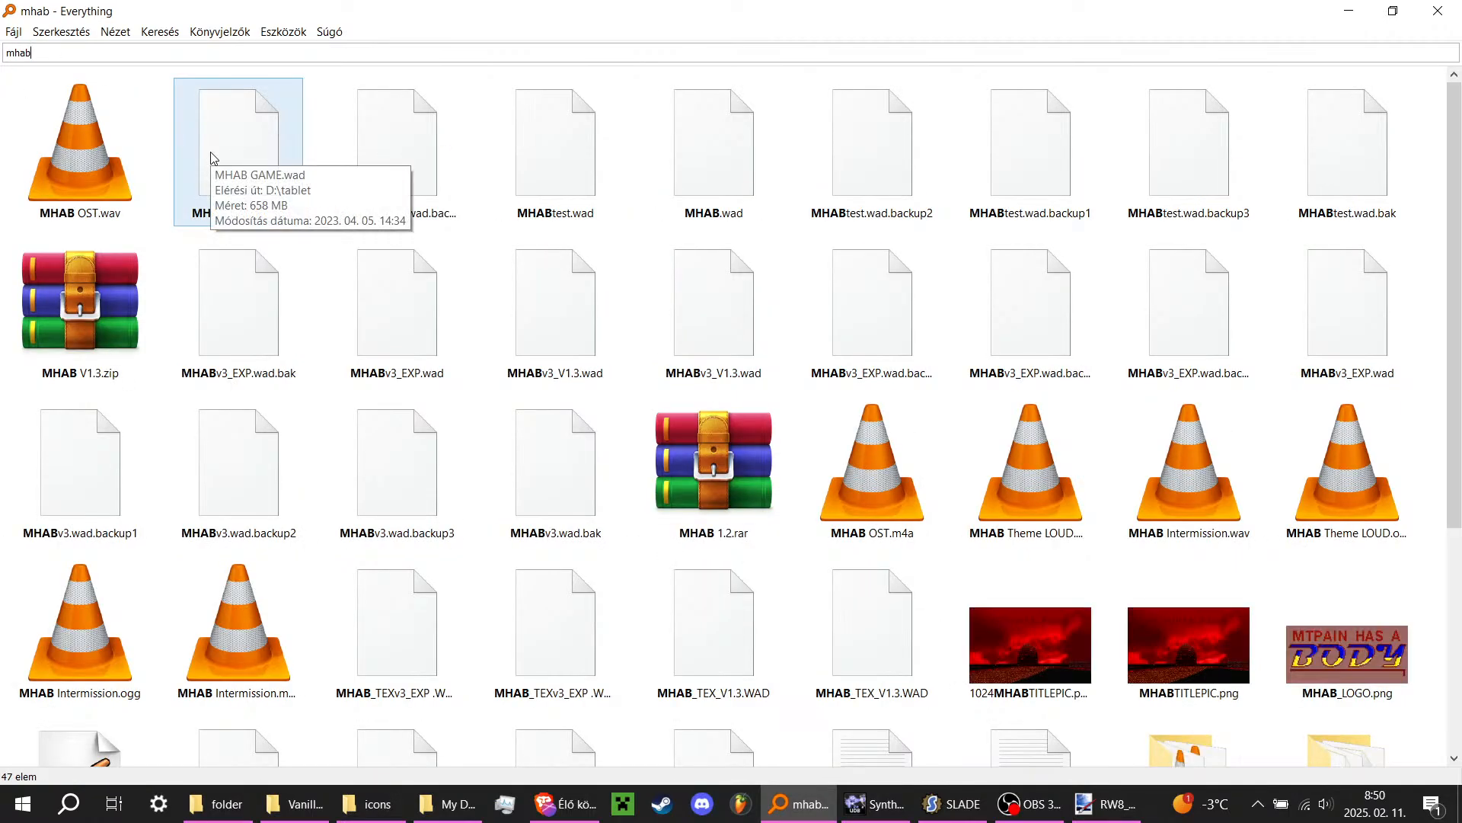
Step: Run MHABv3_EXP.wad in GZDoom with DOOM 2: Hell on Earth as the base game
mouse_move(212, 158)
left_mouse_down()
mouse_move(685, 238)
mouse_move(188, 192)
mouse_move(213, 188)
left_mouse_up()
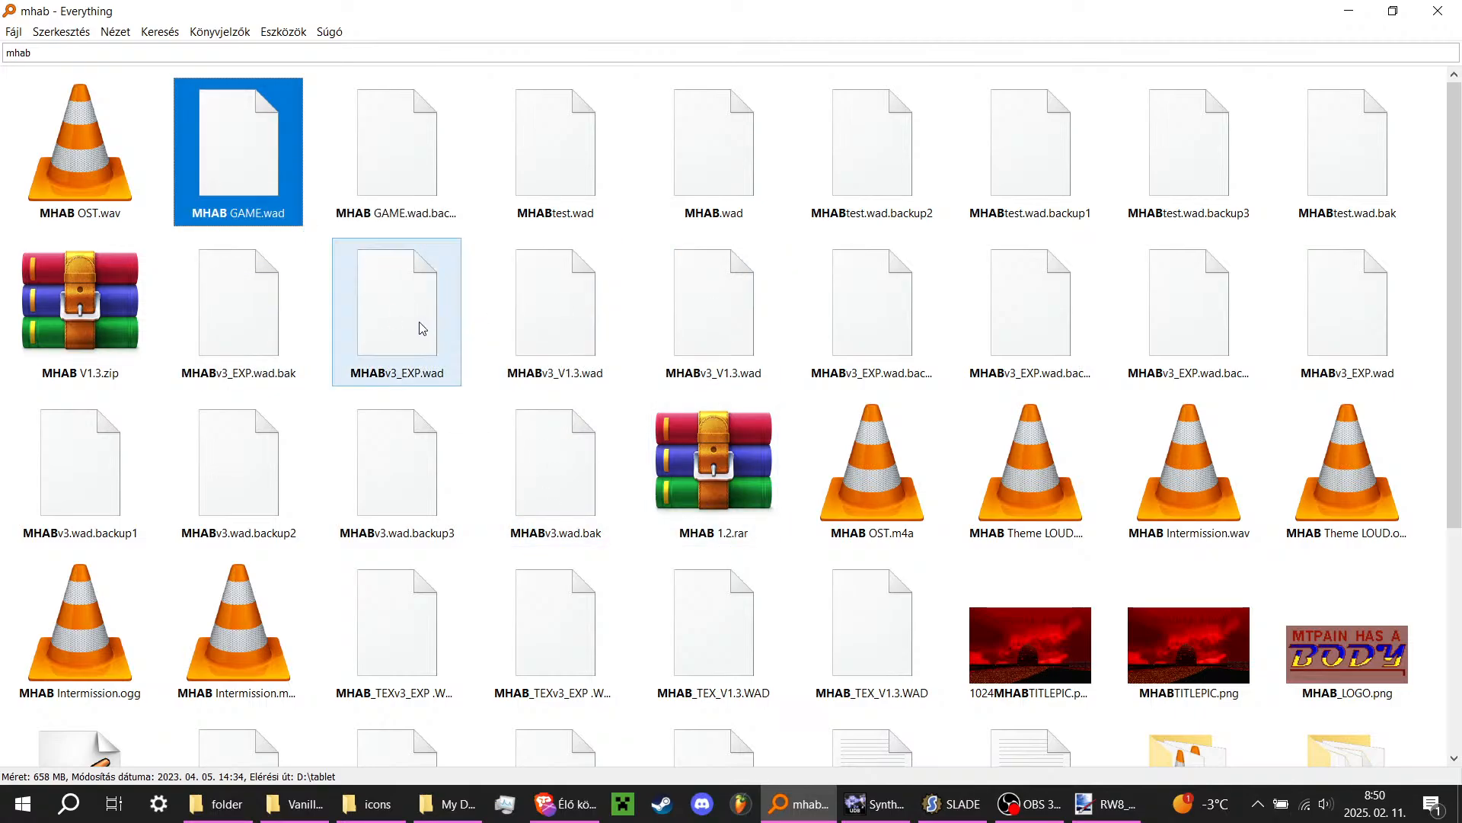
left_click_drag(419, 327, 1104, 523)
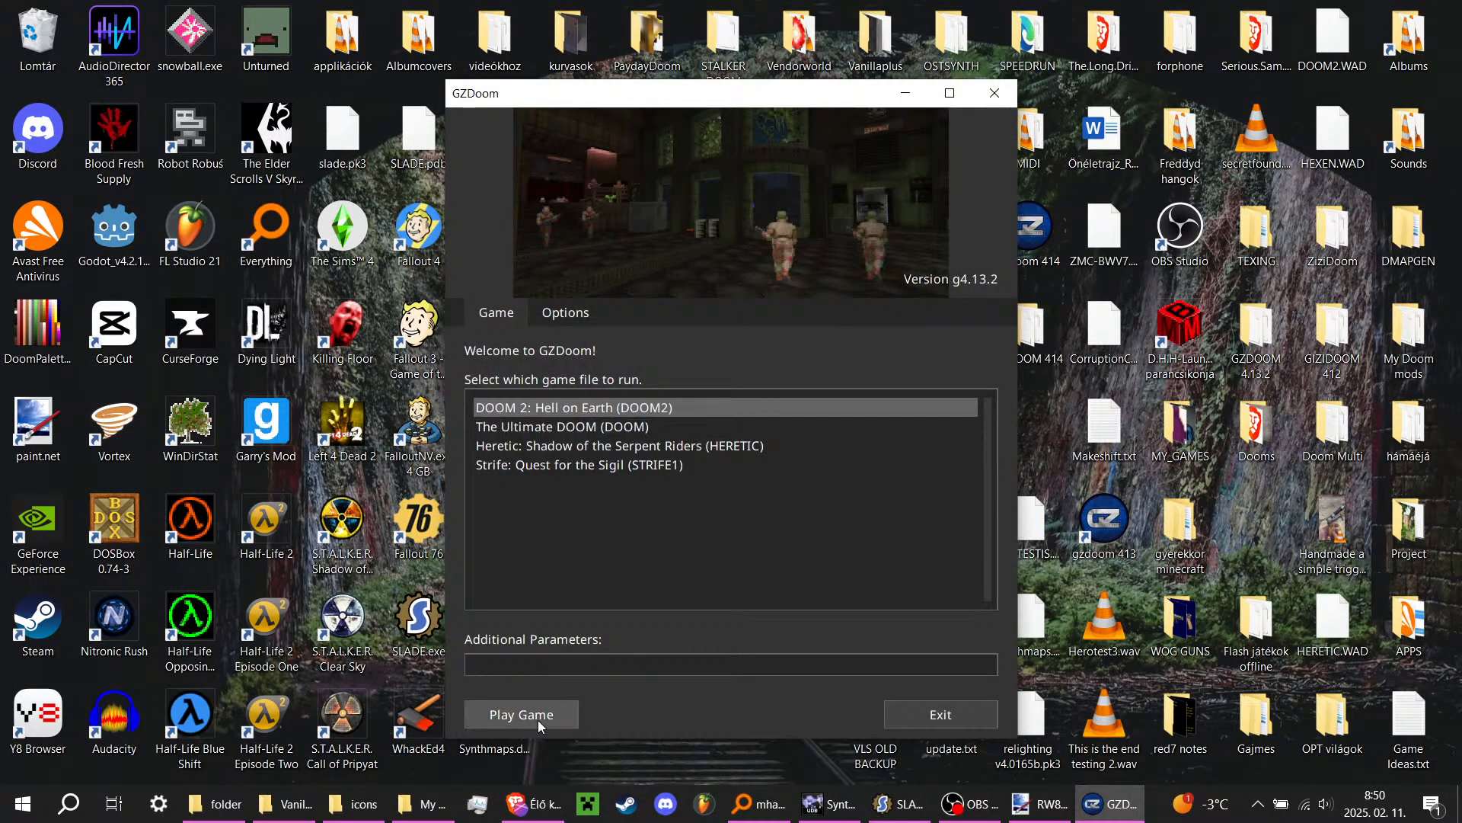
left_click(539, 720)
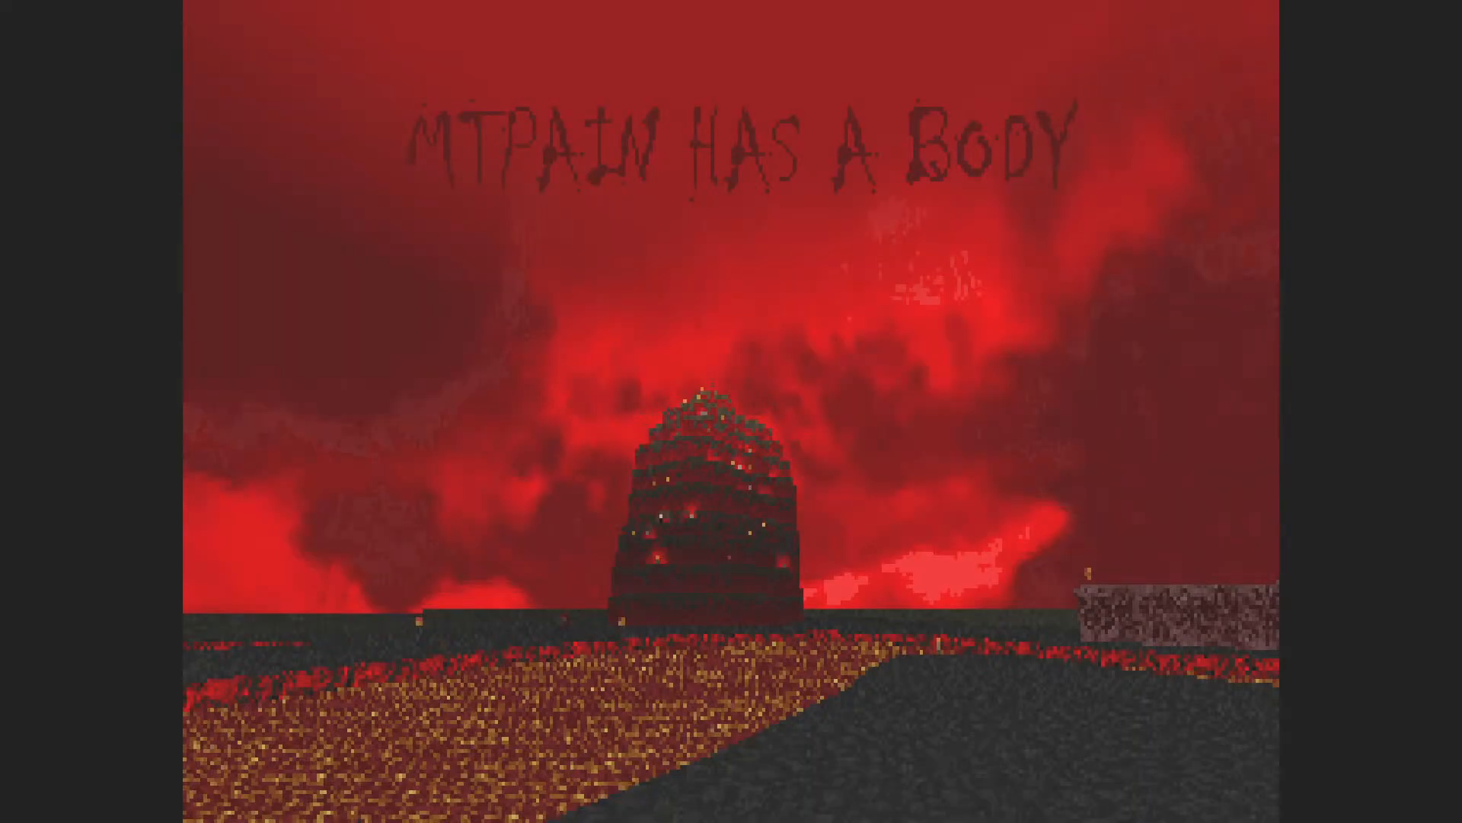
Step: Use console commands to load map16, map15 and finally map14
key("grave")
type("map map16")
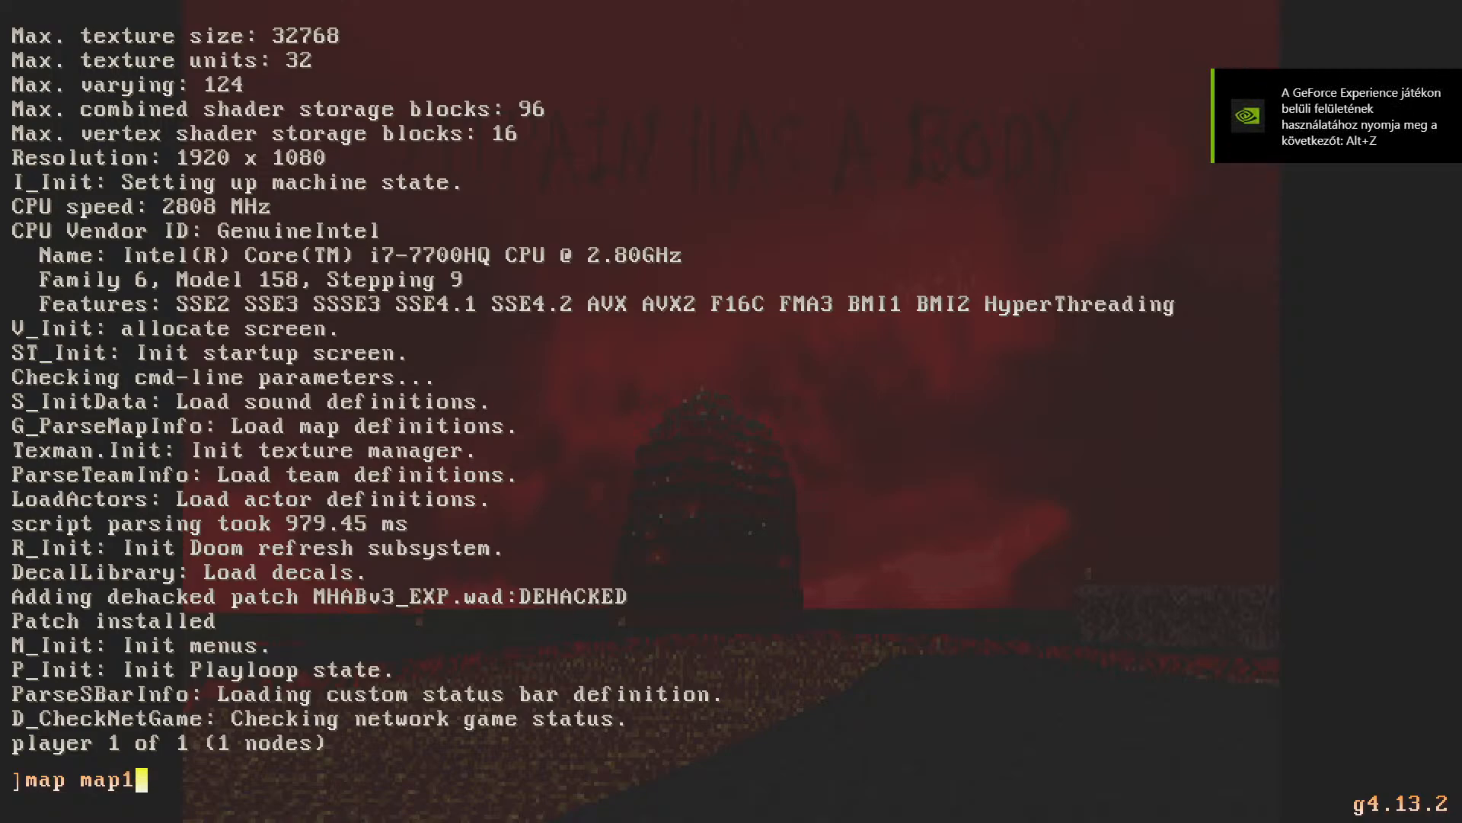
key("Return")
type("map map15")
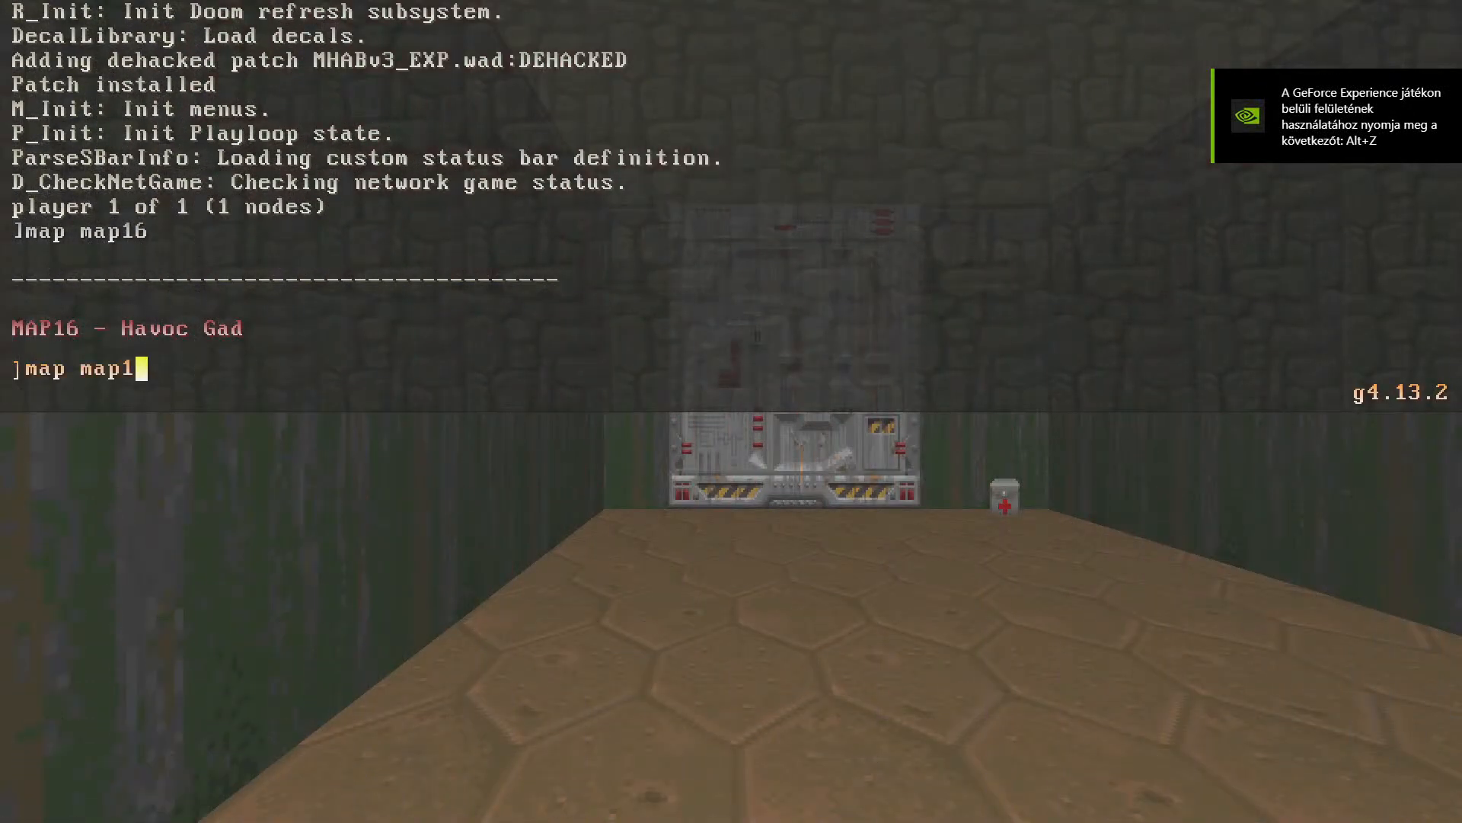
key("Return")
type("map map14")
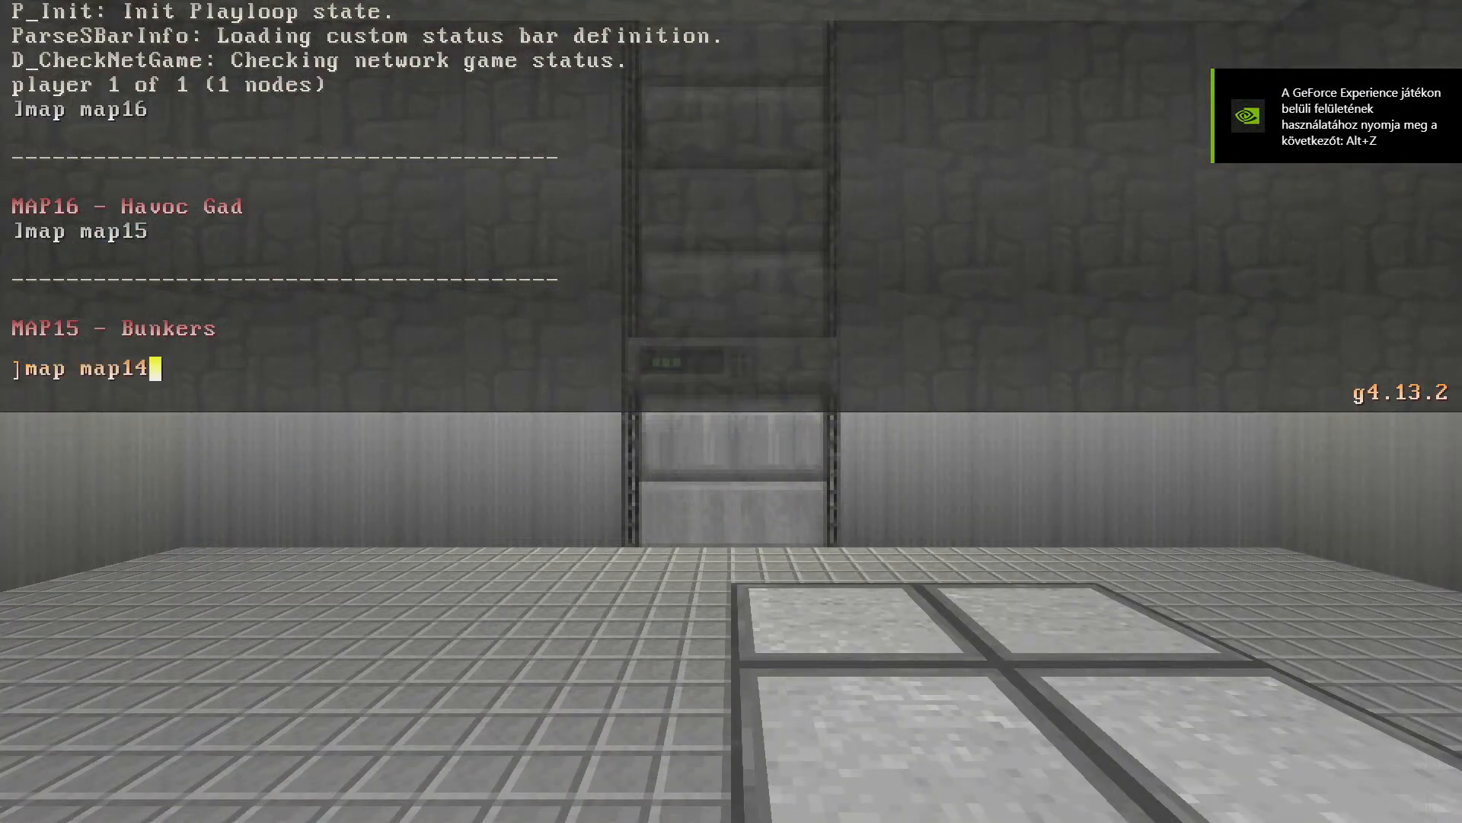
key("Return")
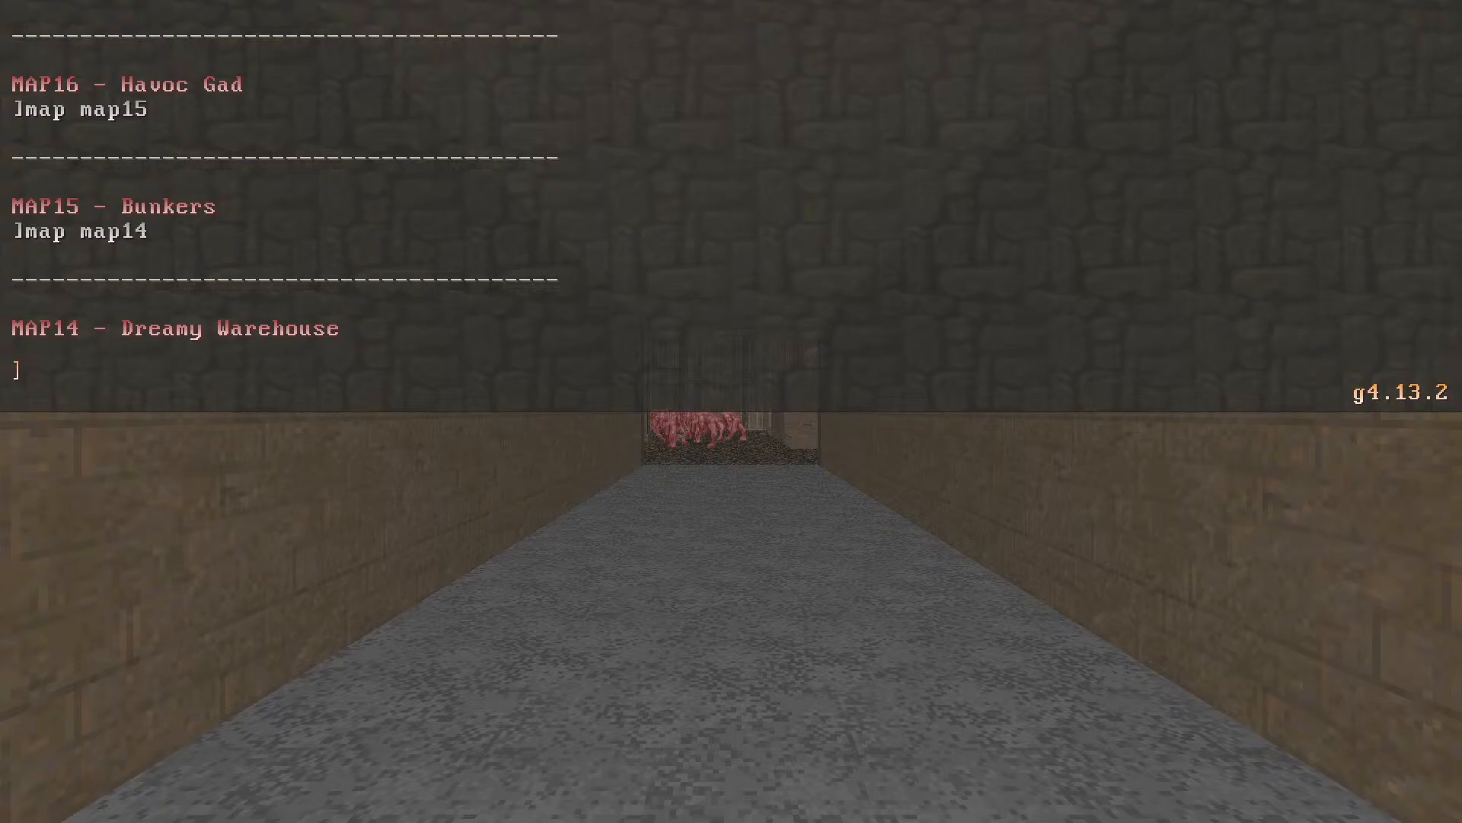
Step: Enter the freeze command in the game console and return to play in MAP14
key("grave")
key("grave")
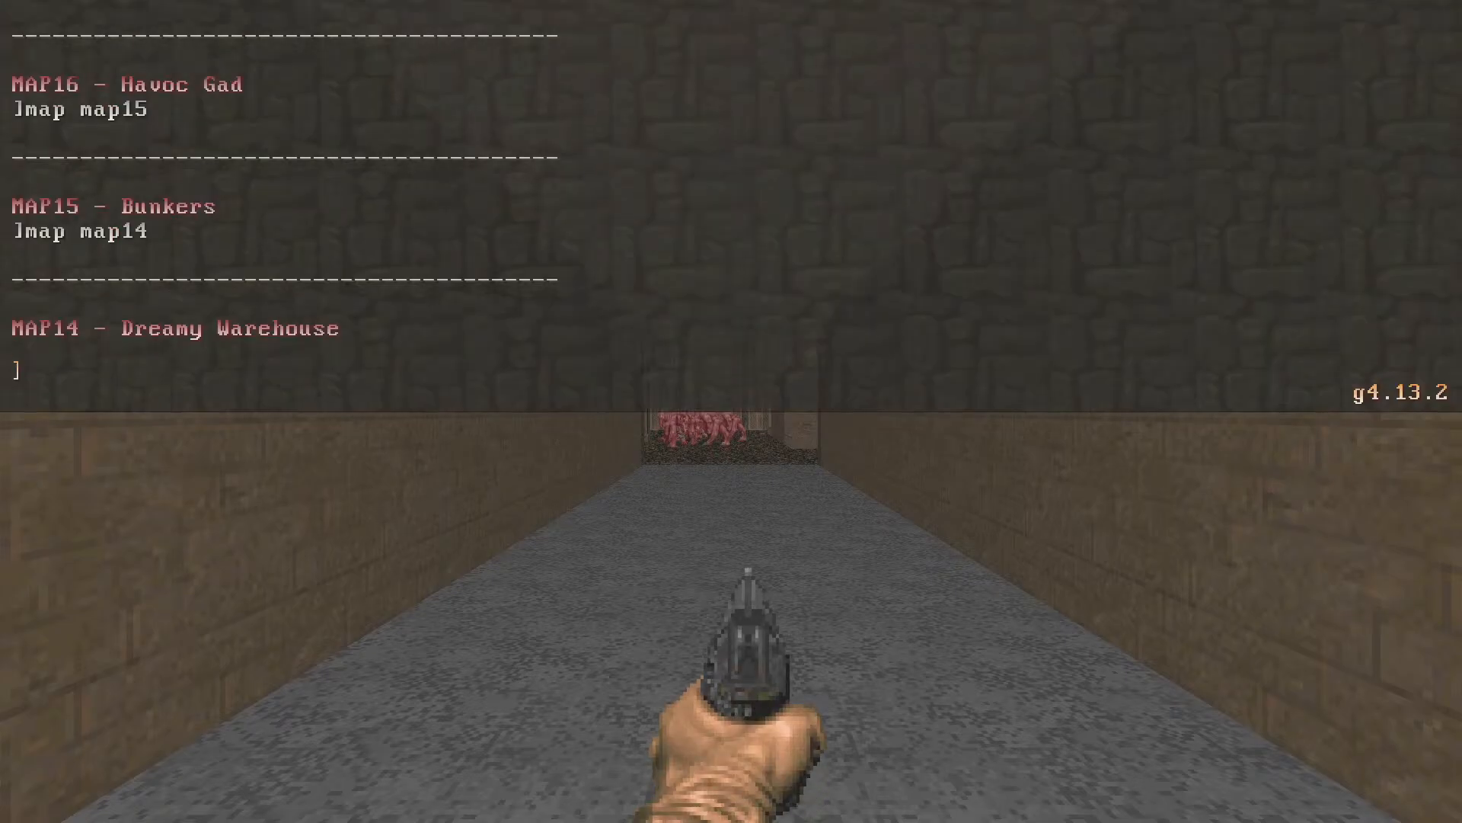
type("freeze7")
key("grave")
key("grave")
type("fr")
key("Return")
key("grave")
Step: Walk through the wooden warehouse, past the raised platform, to the opening onto the brick-walled yard
key("w")
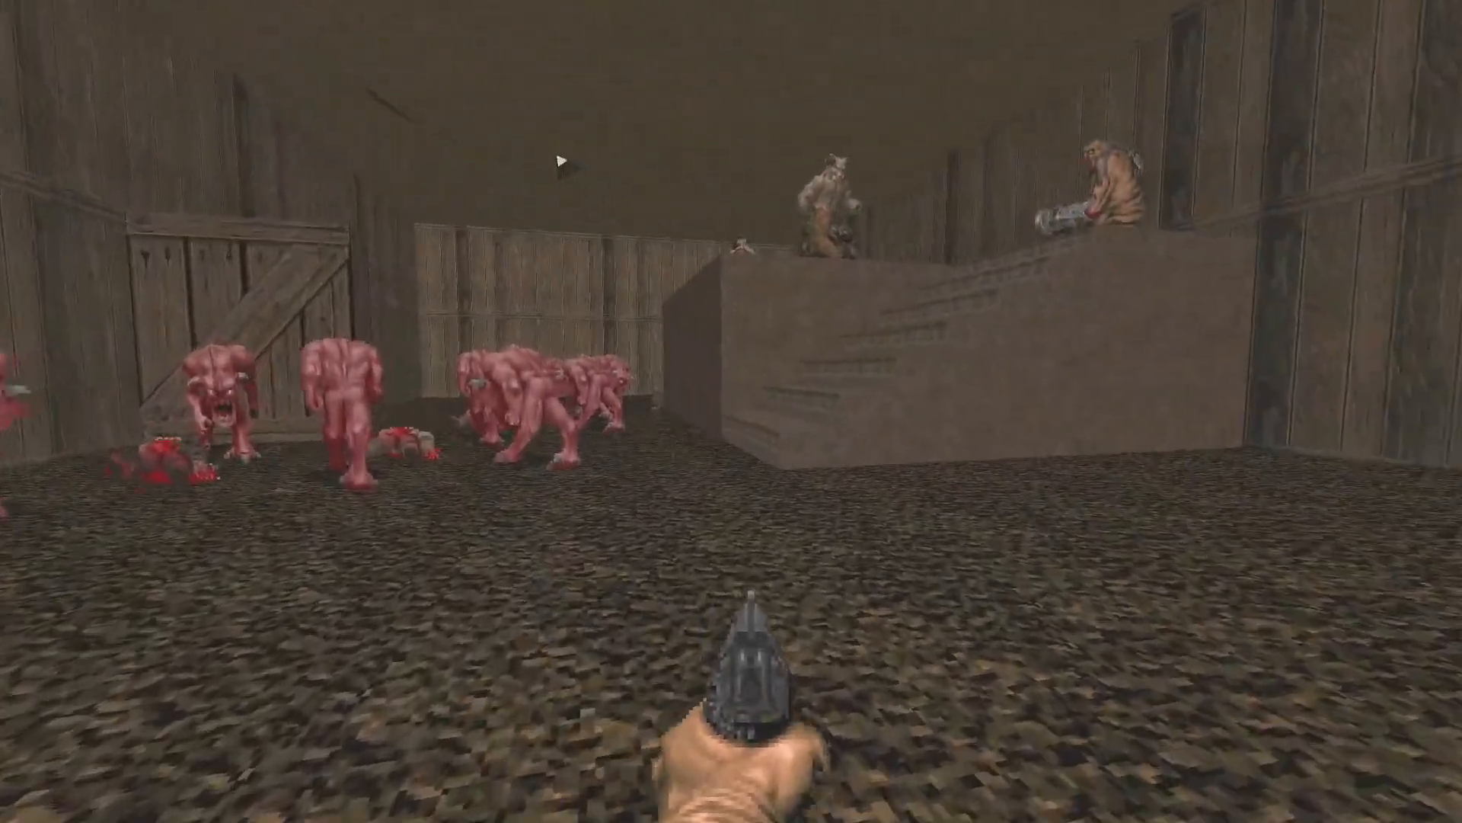
key("w")
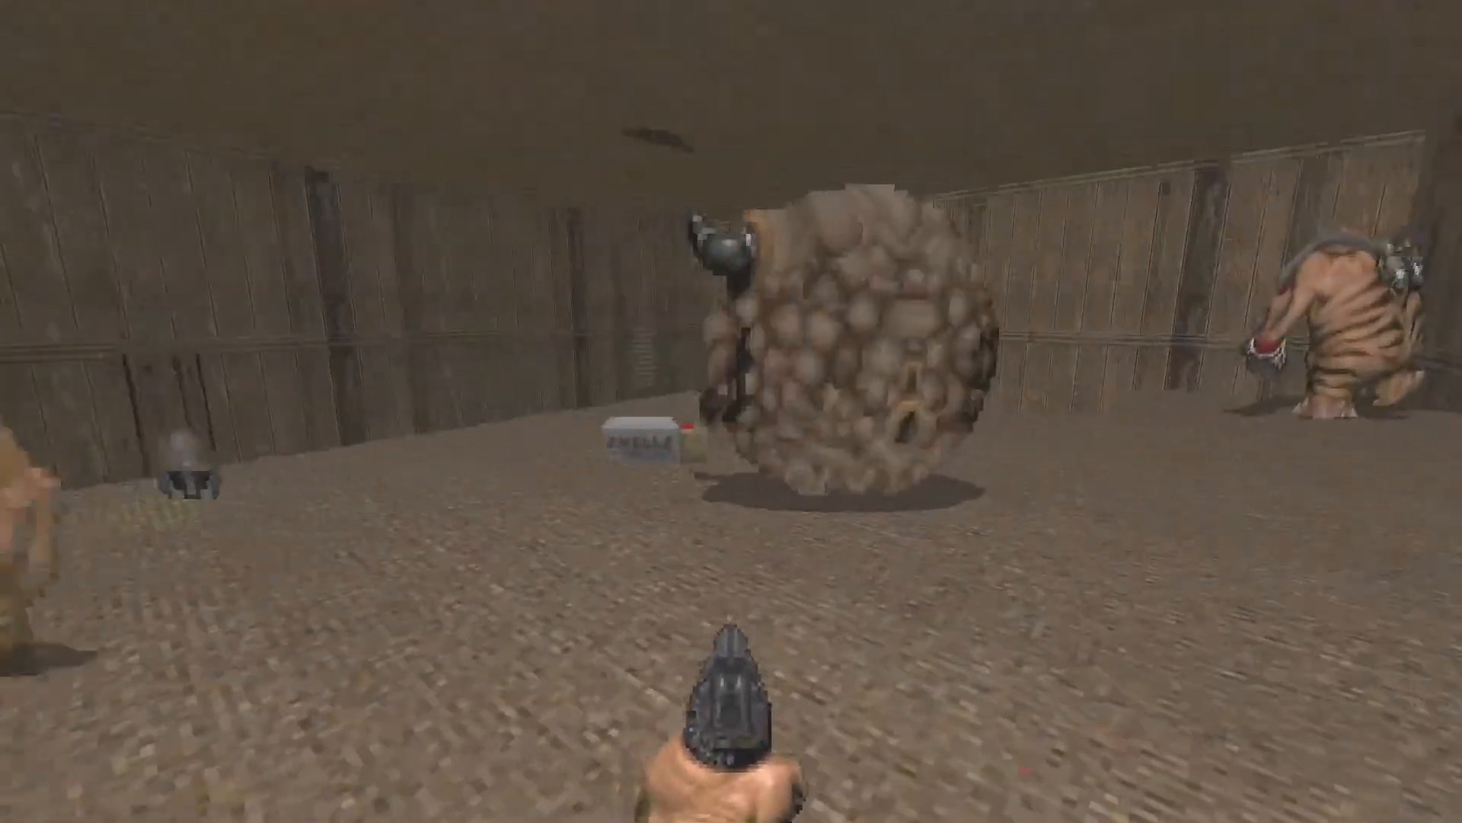
key("w")
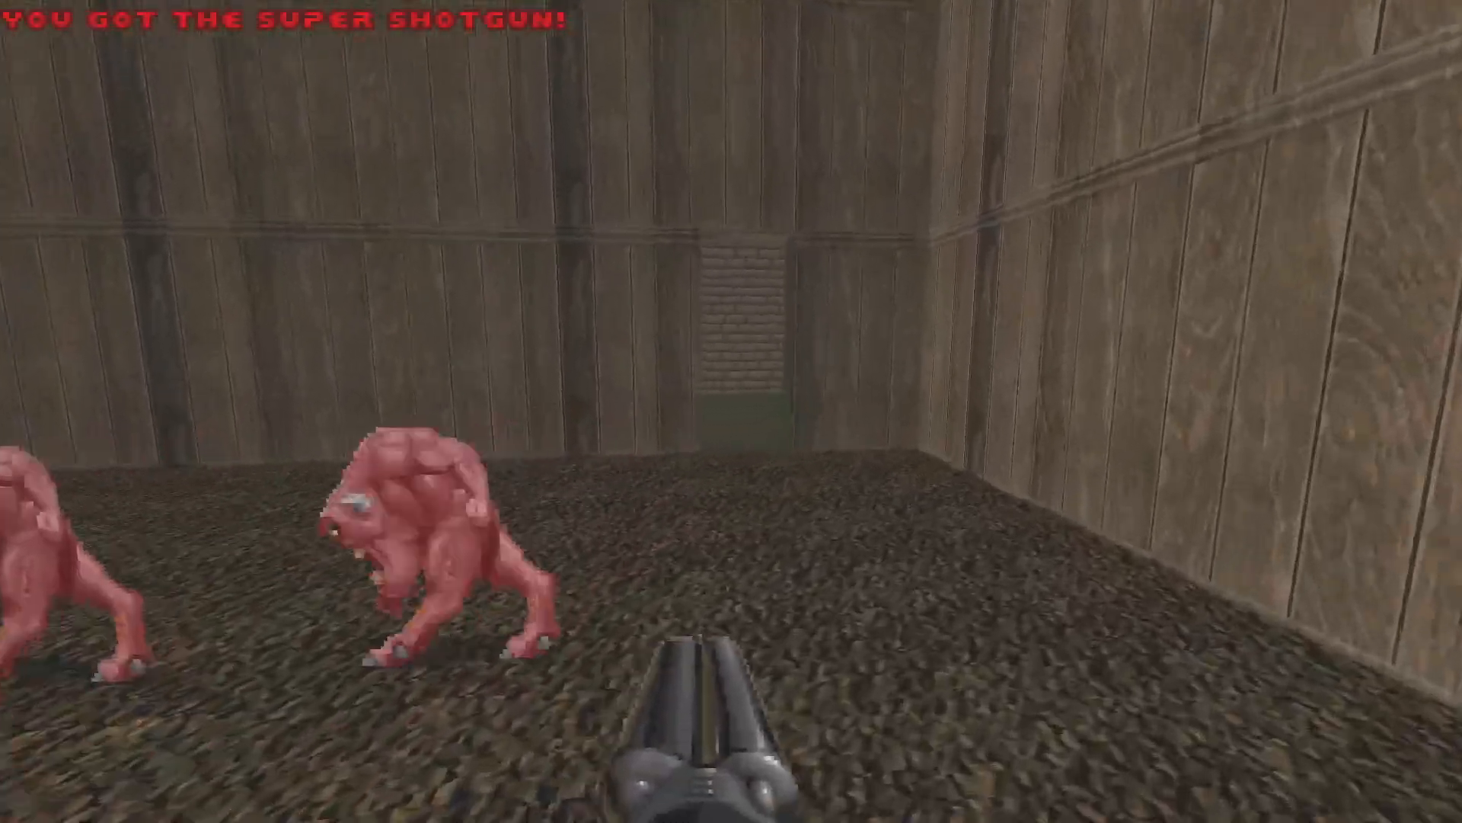
key("w")
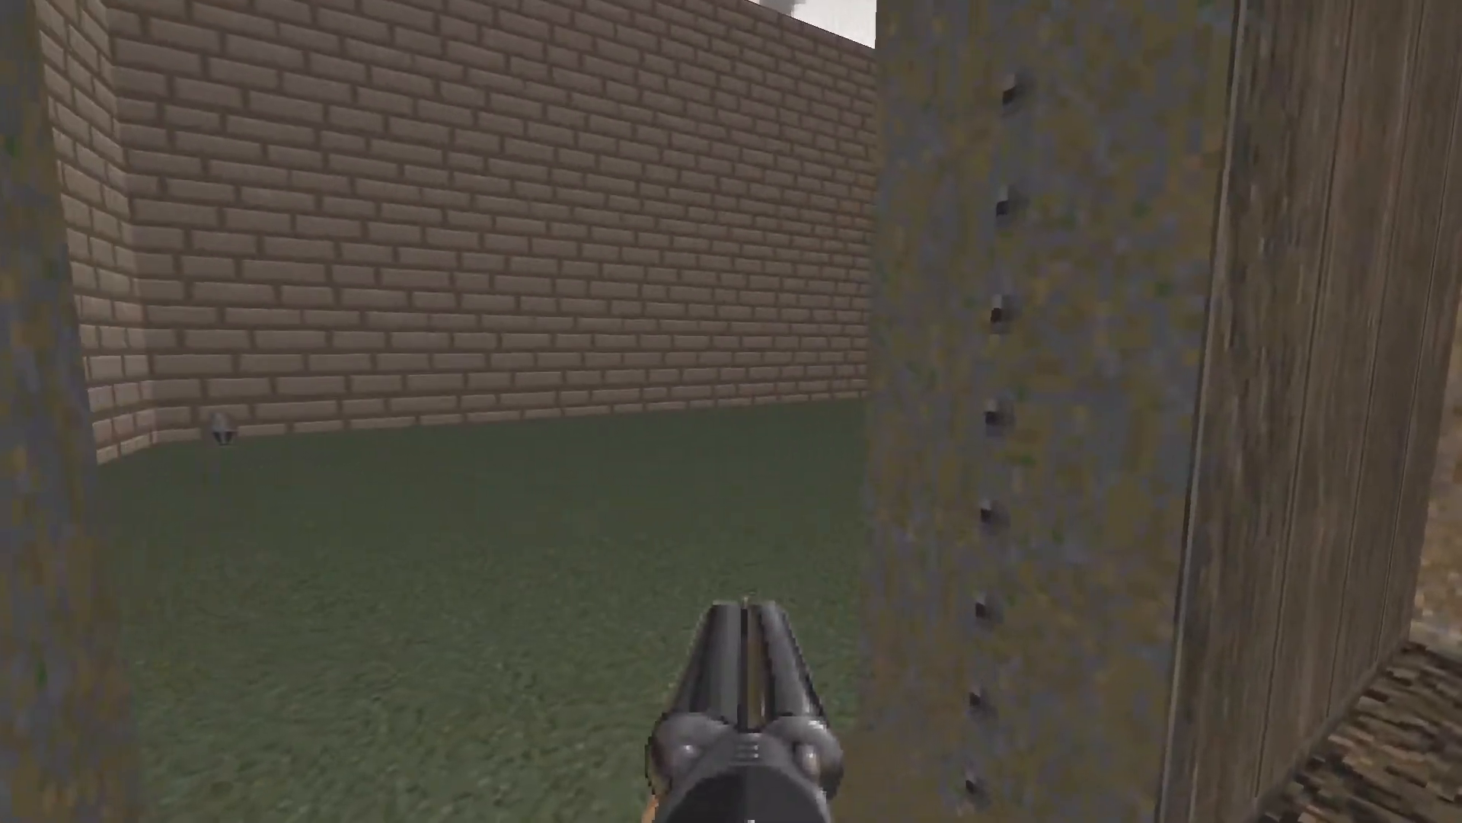
Step: Examine the metal-framed opening between the wooden warehouse and the grassy yard from several distances and angles
key("s")
key("w")
key("s")
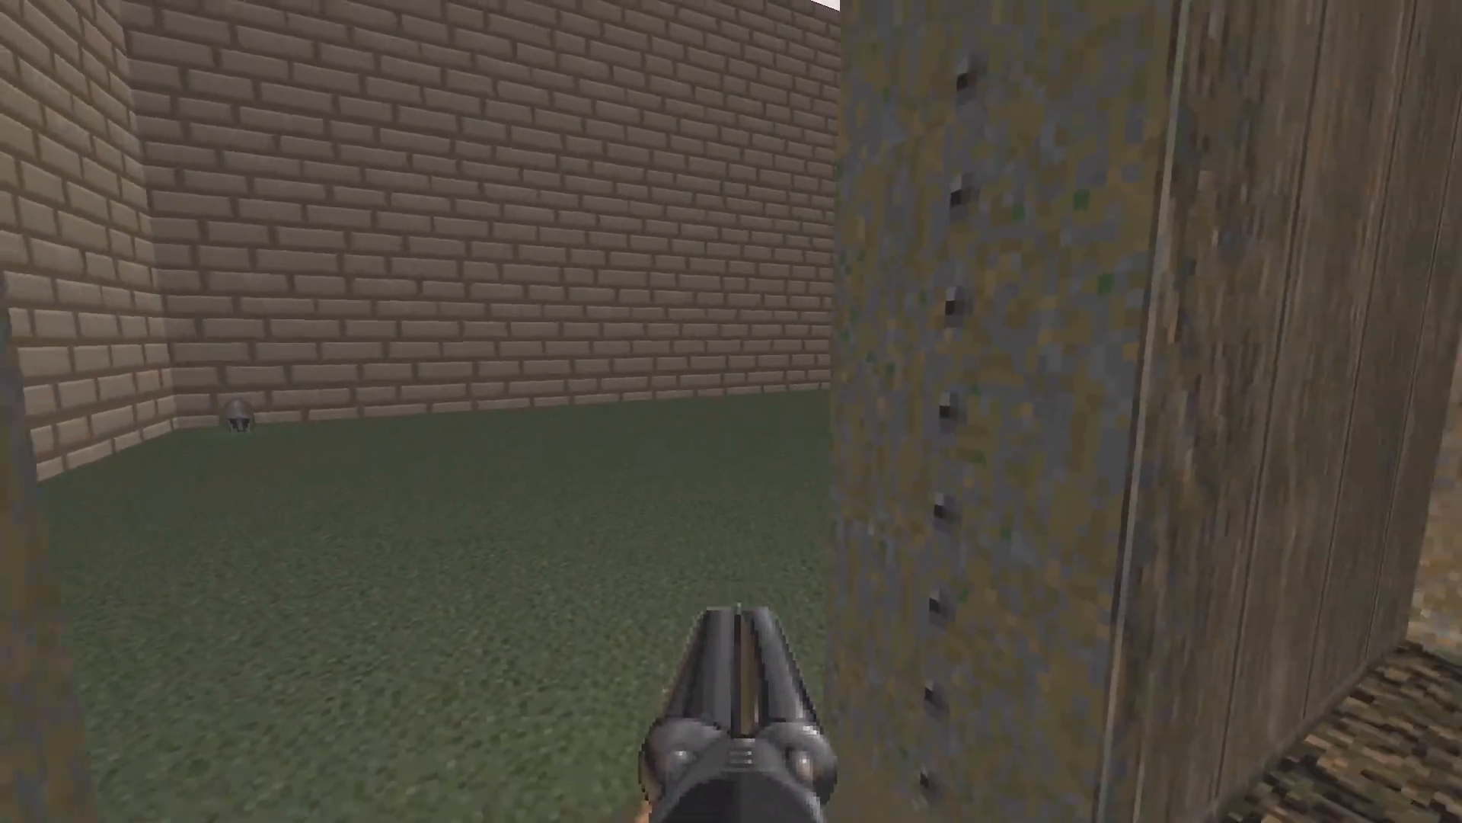
key("w")
key("s")
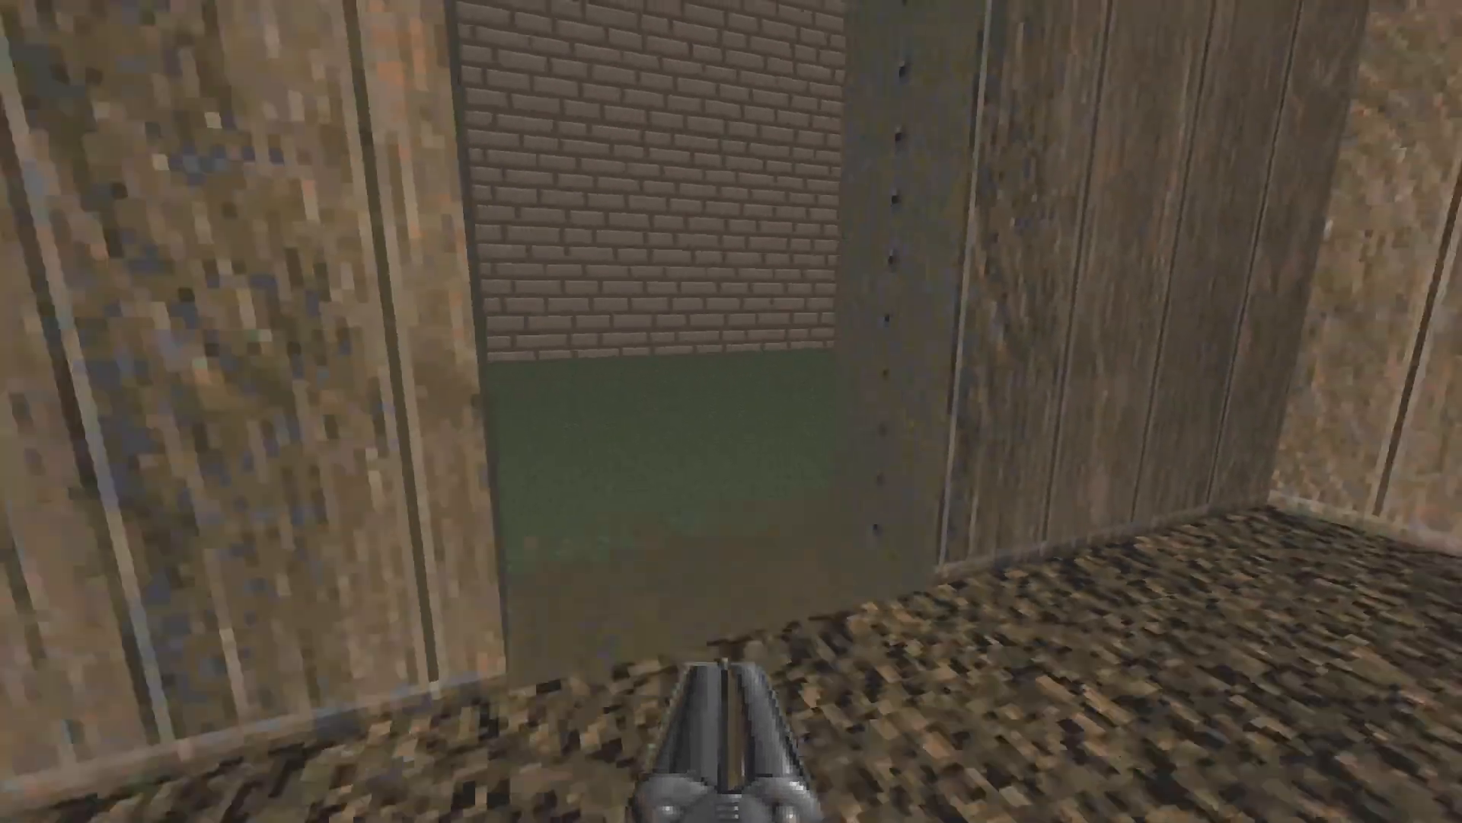
key("w")
key("s")
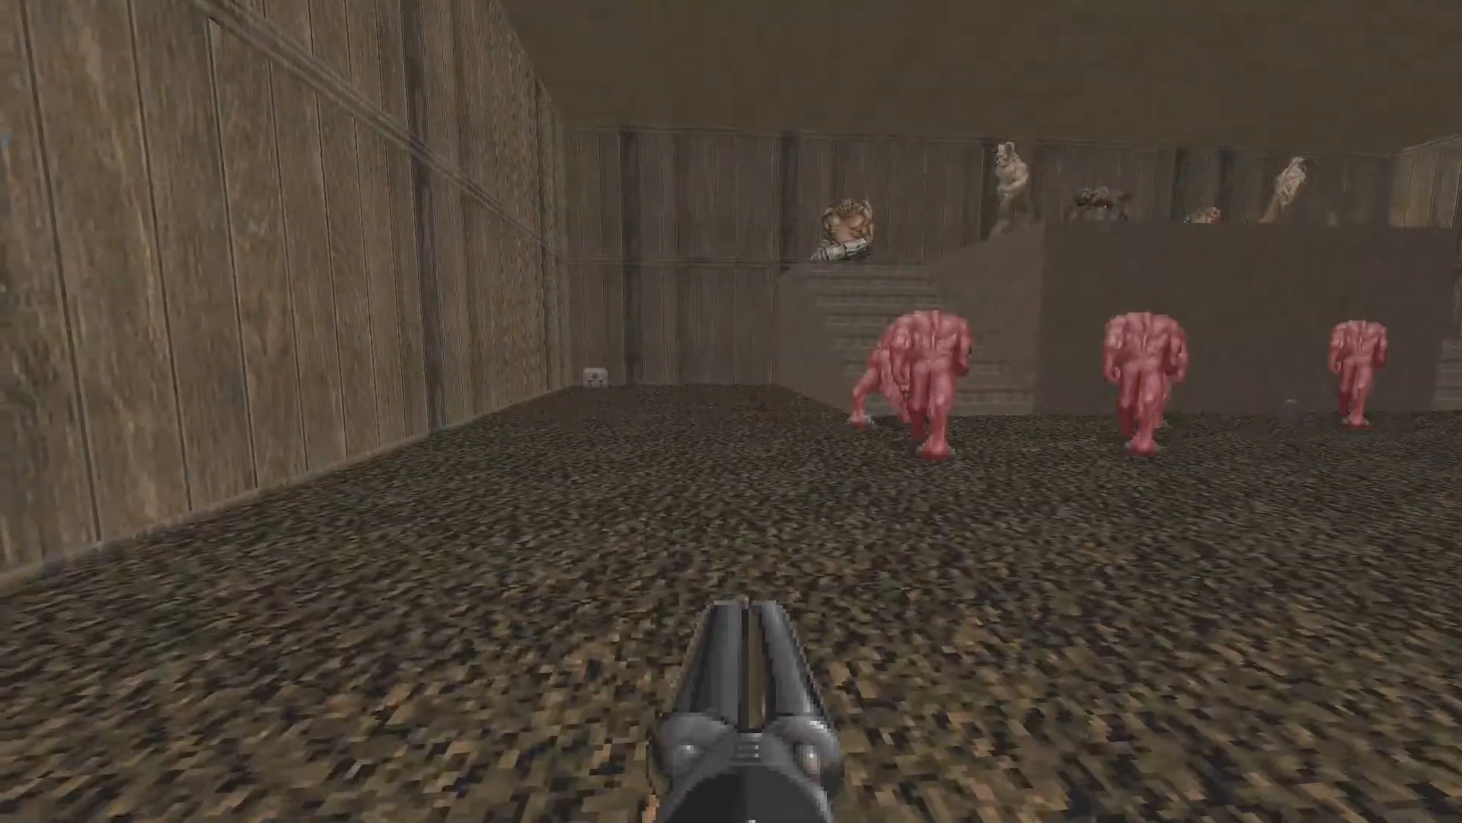
key("w")
key("s")
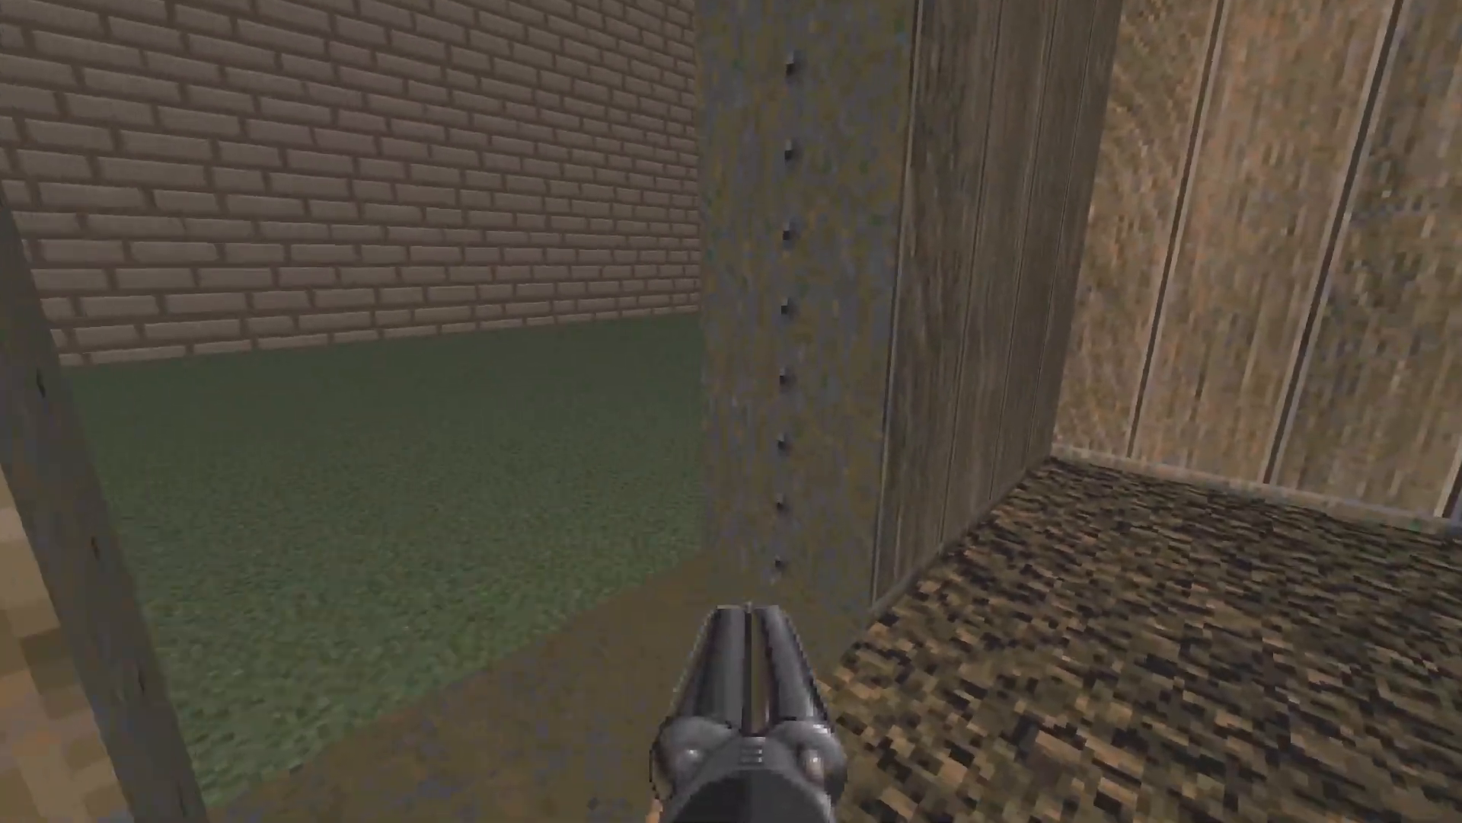
key("w")
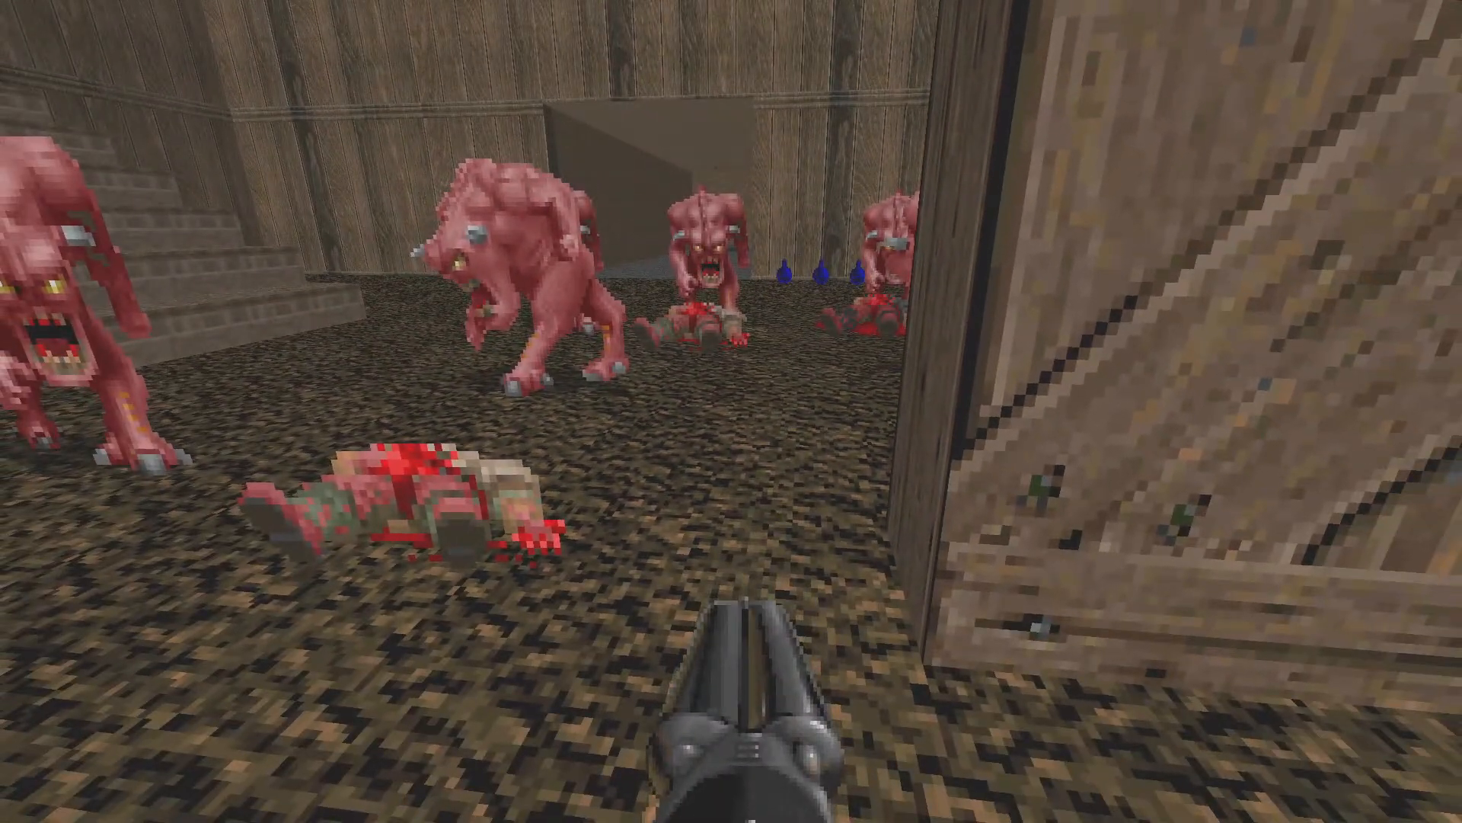
Step: Quit the MAP14 playtest and switch back to Ultimate Doom Builder
key("Escape")
key("Return")
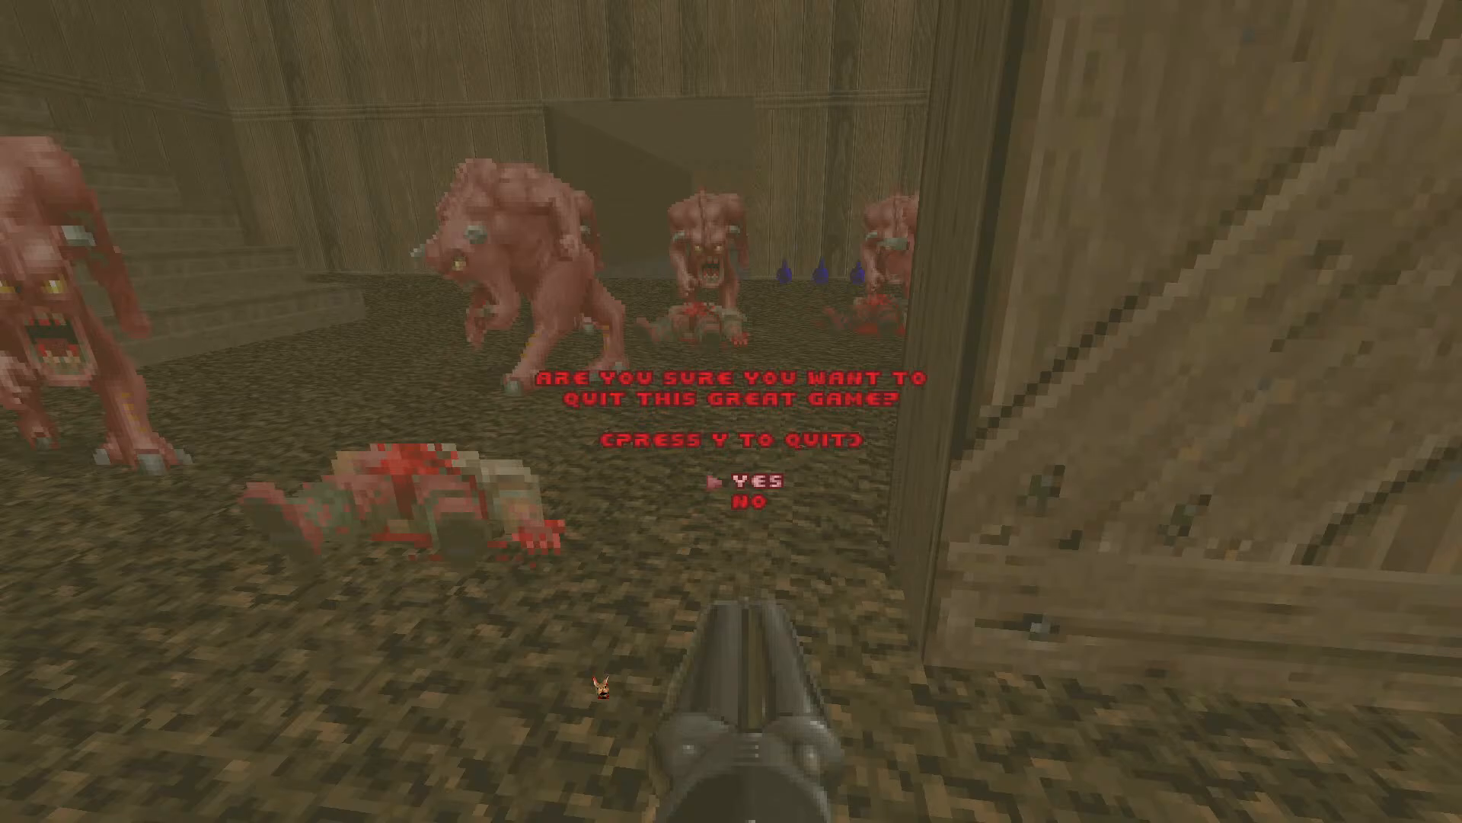
key("Return")
key("Return")
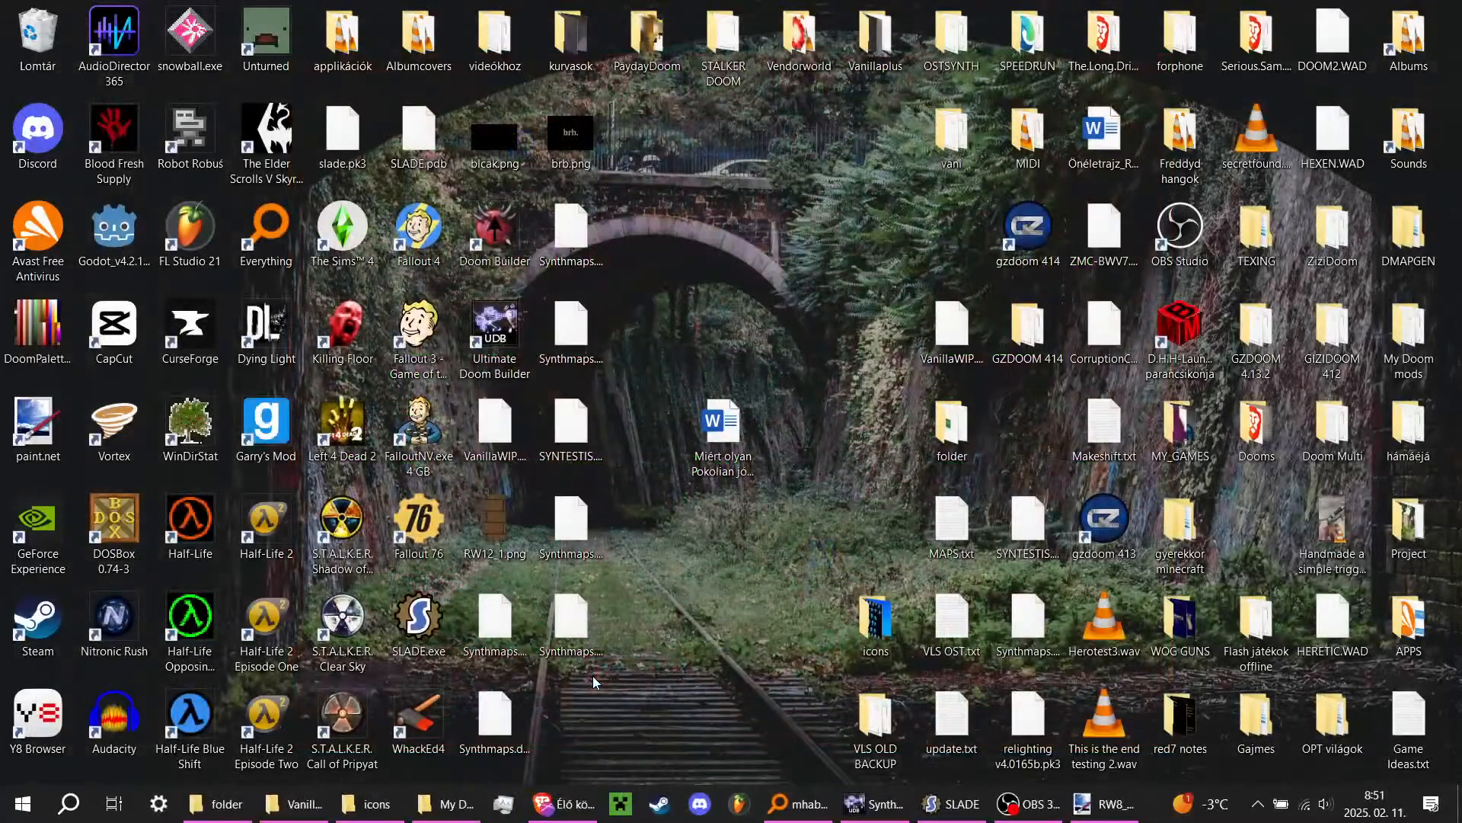
left_click(893, 804)
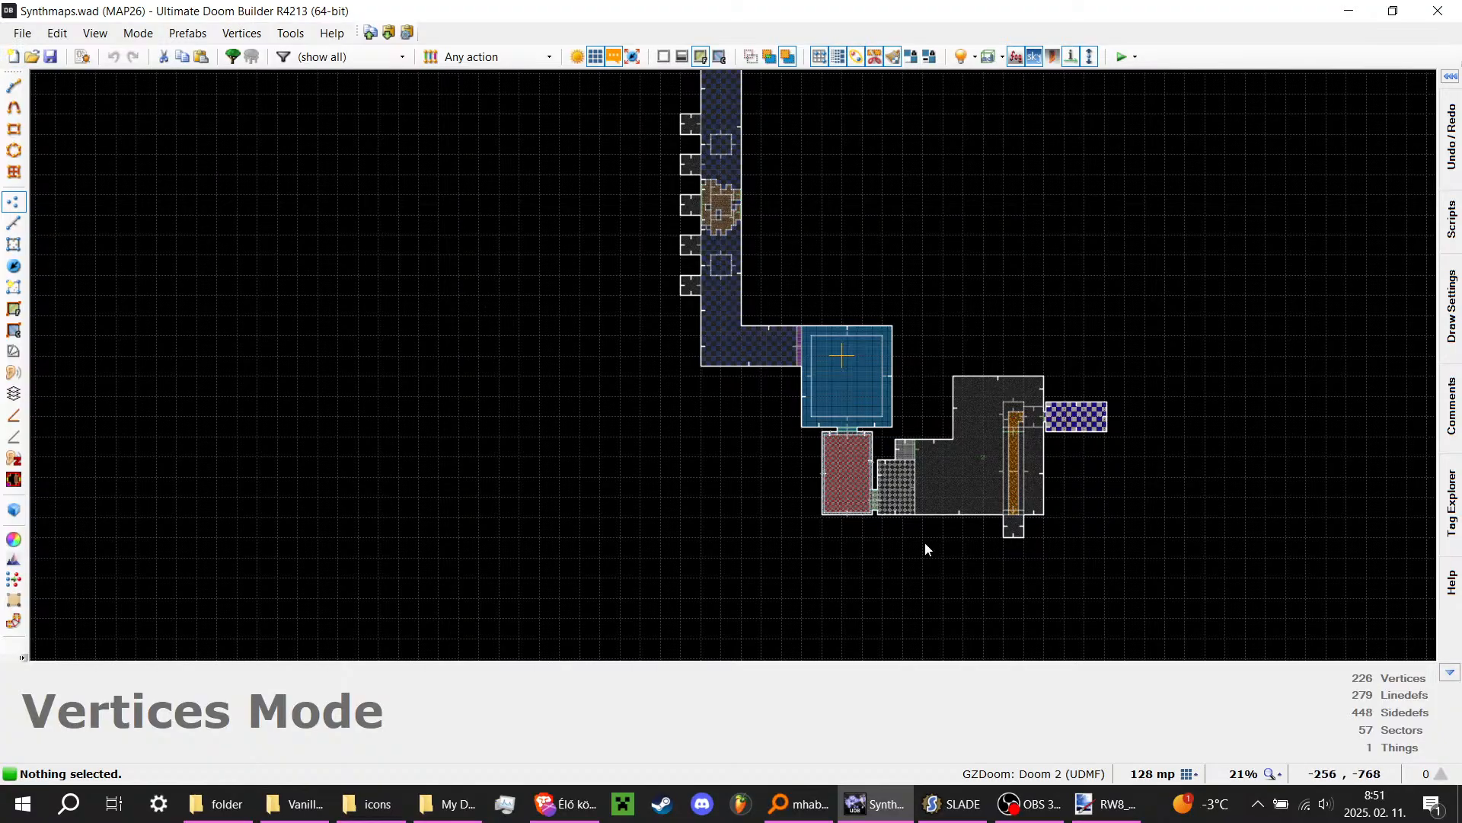
Step: Try twice to launch SYNTESTIS.wad with the Synthmaps file in gzdoom 413 from the desktop, discarding the error reports
key("super+d")
left_click_drag(984, 483, 1024, 615)
left_click_drag(1008, 525, 1089, 530)
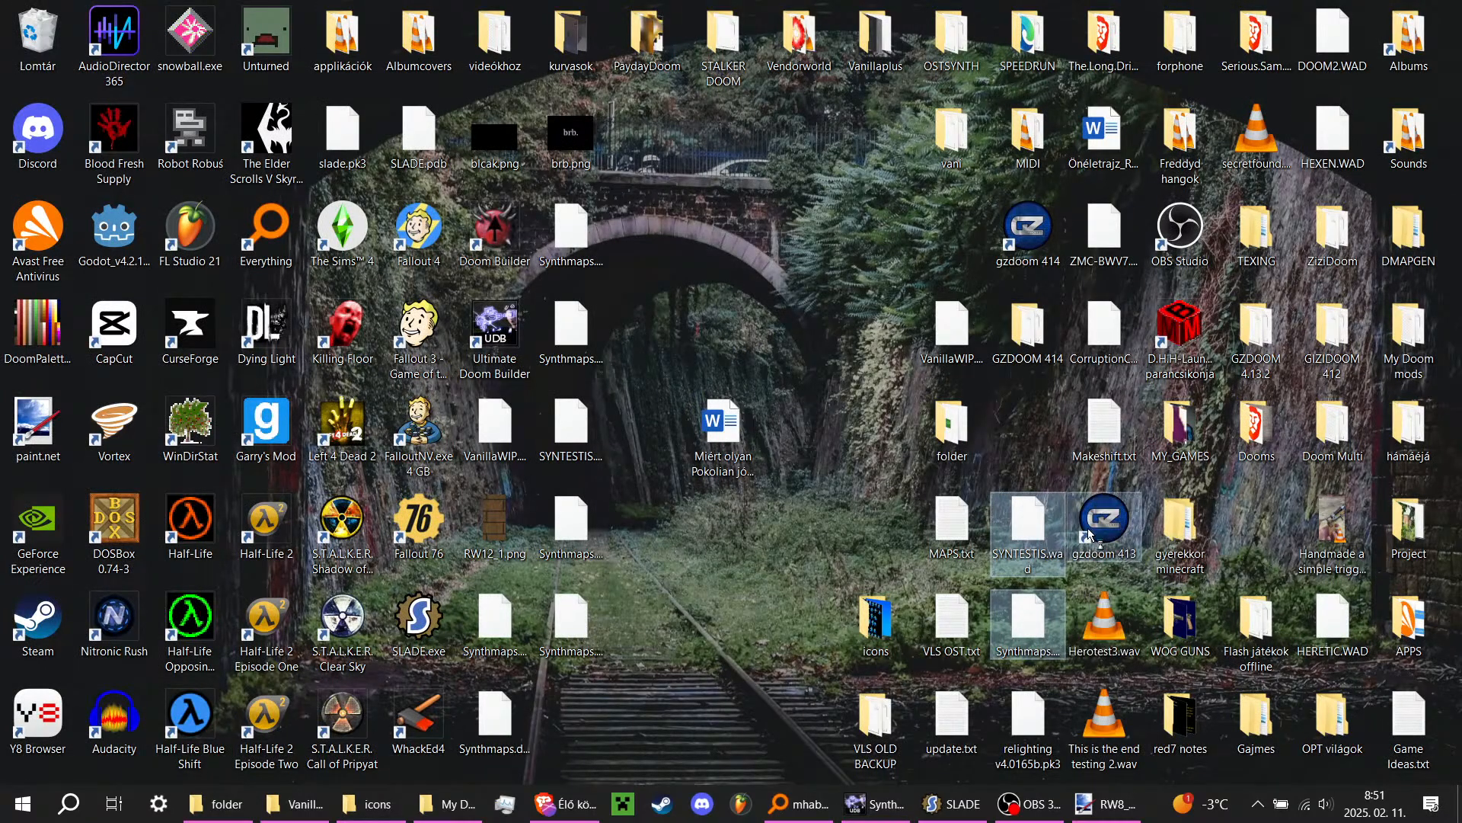
key("Return")
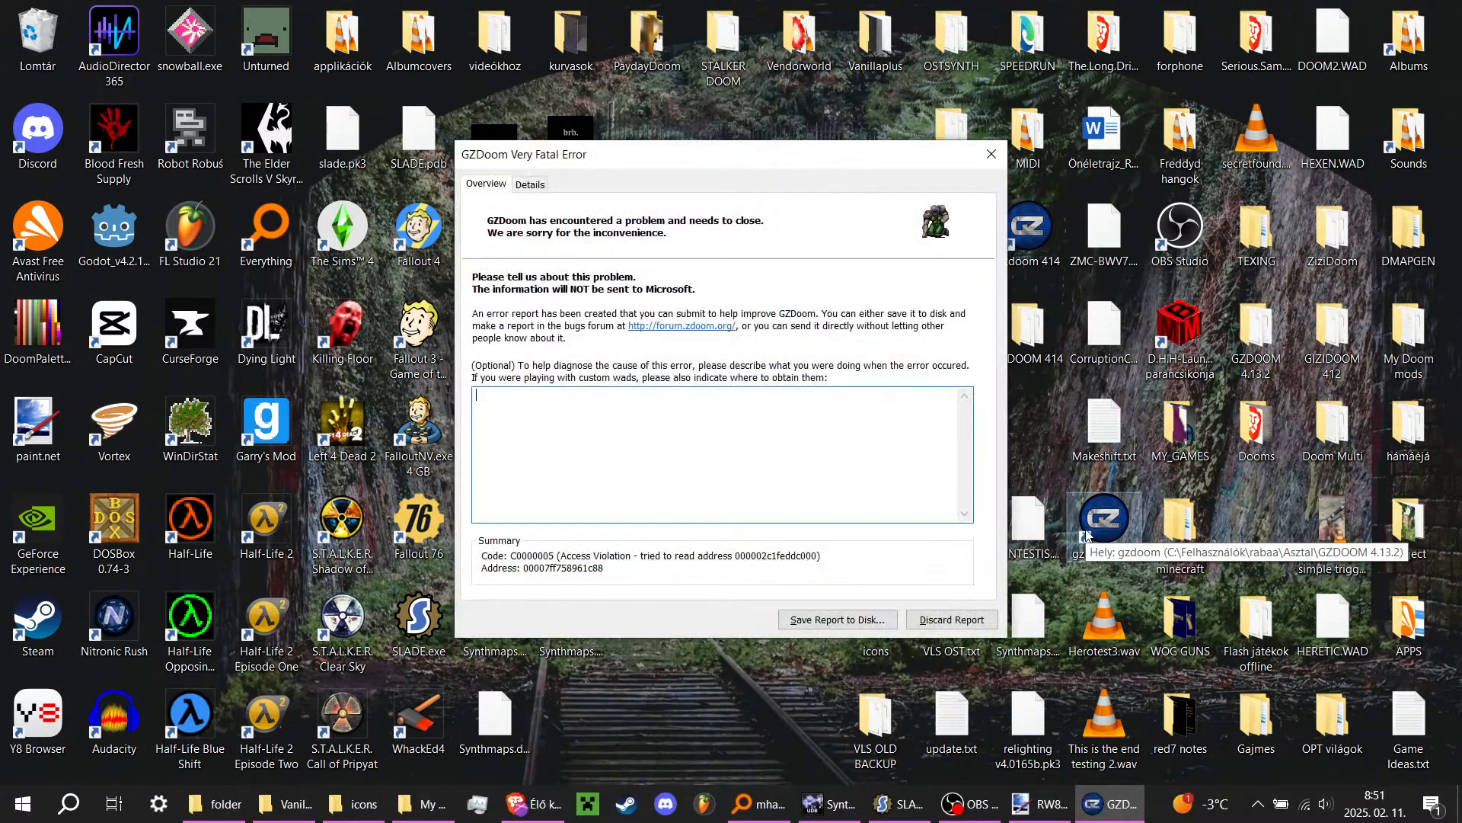
left_click(951, 619)
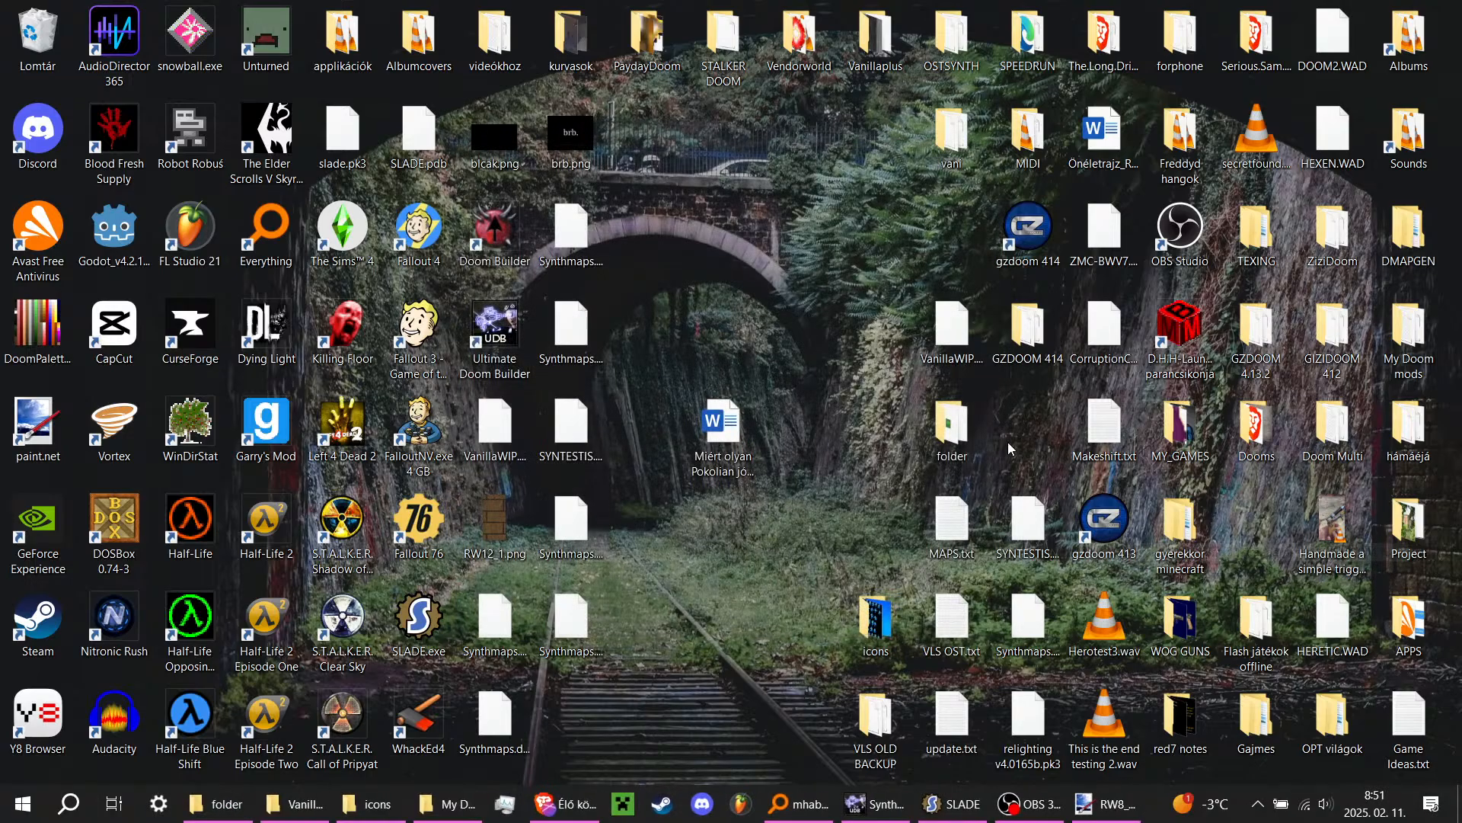
left_click_drag(1032, 524, 1102, 530)
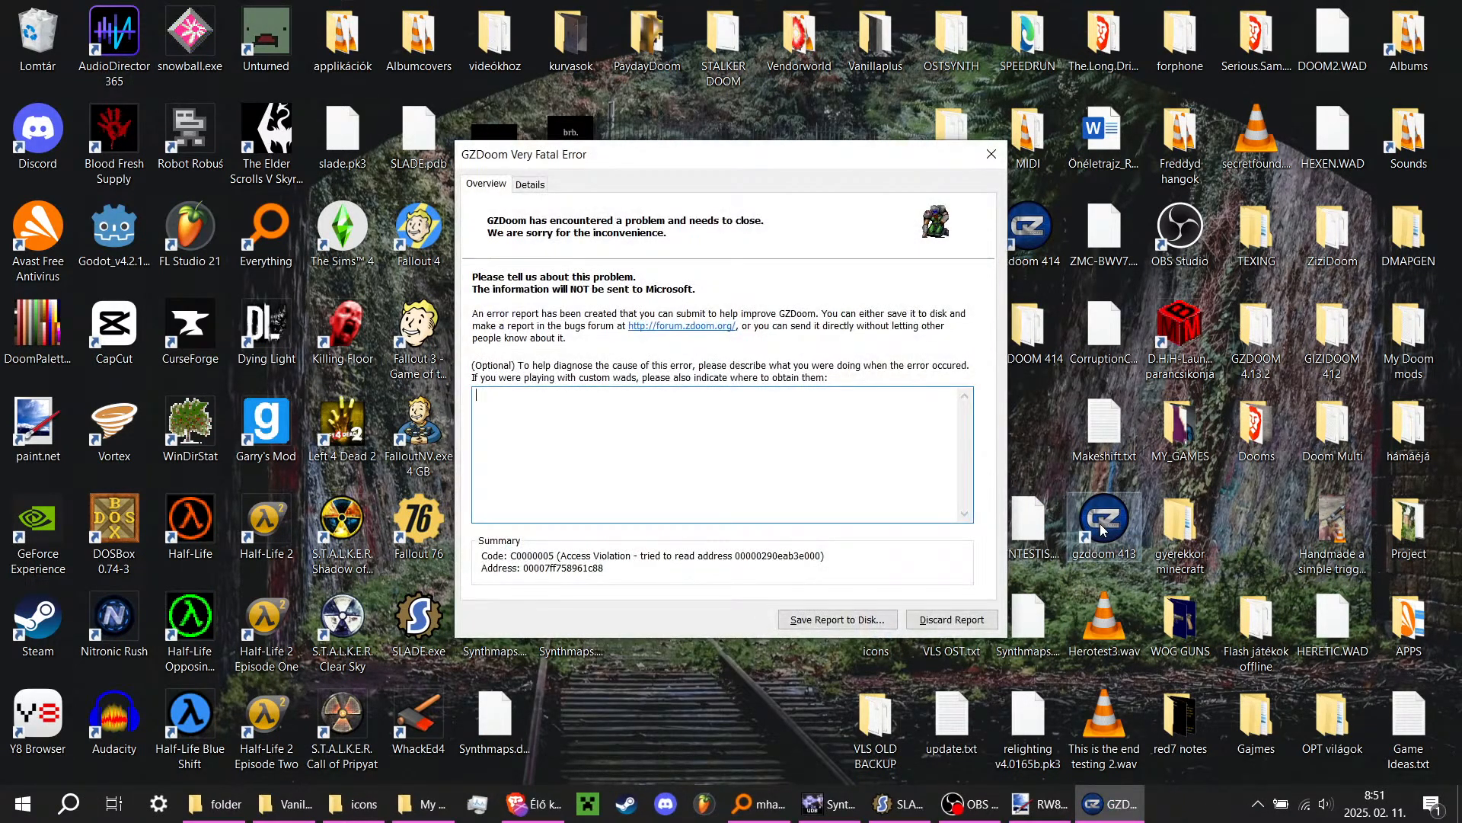
left_click(953, 617)
Step: Select the Synthmaps file together with SYNTESTIS.wad on the desktop and launch both in gzdoom 413
left_click(1028, 625)
left_click(1024, 525, "ctrl")
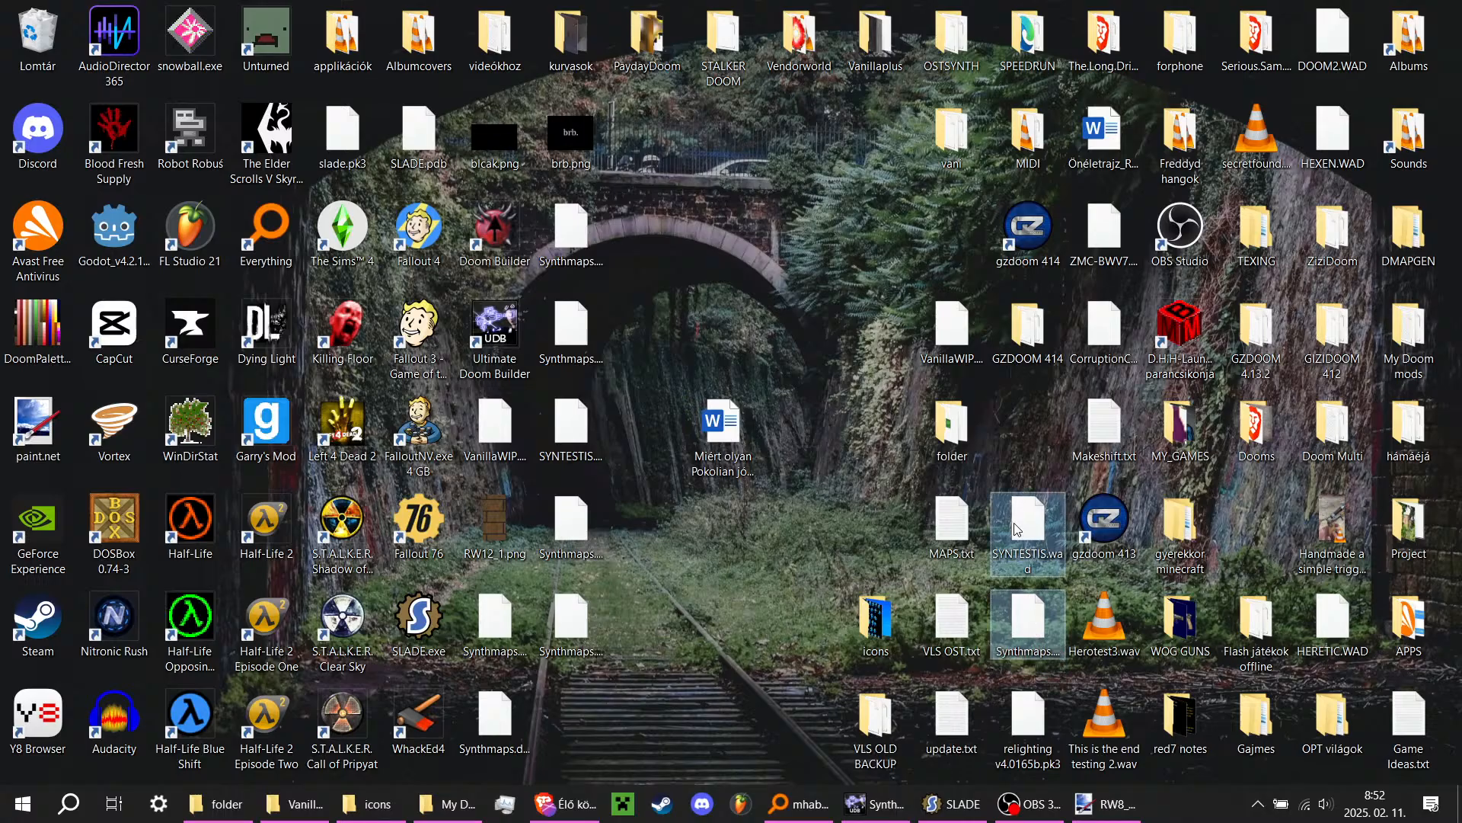
left_click_drag(1022, 527, 1088, 525)
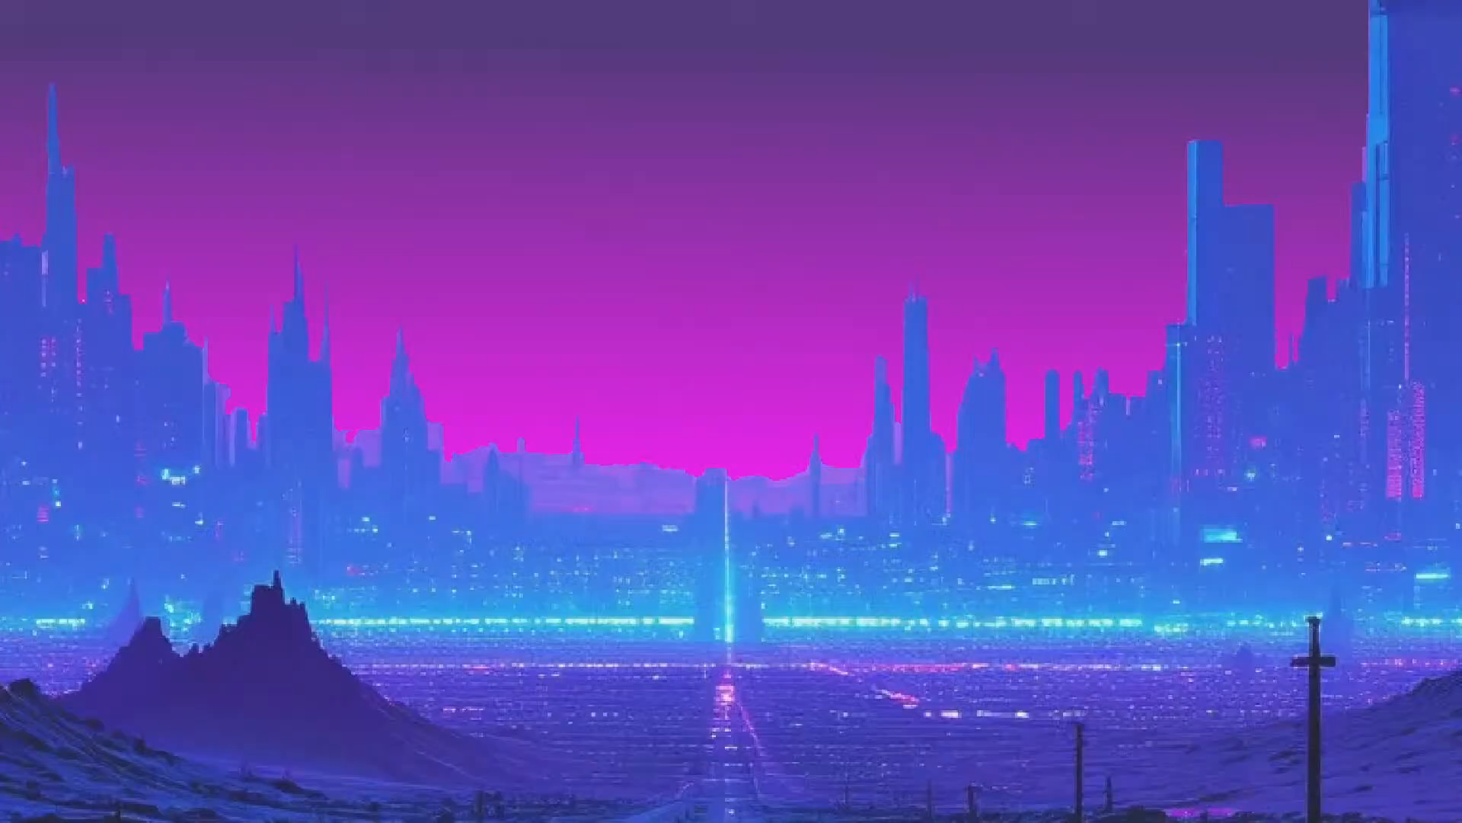
Step: Load map16 through the game console, correcting the mistyped map name, and close the console
type("map mp16")
key("Return")
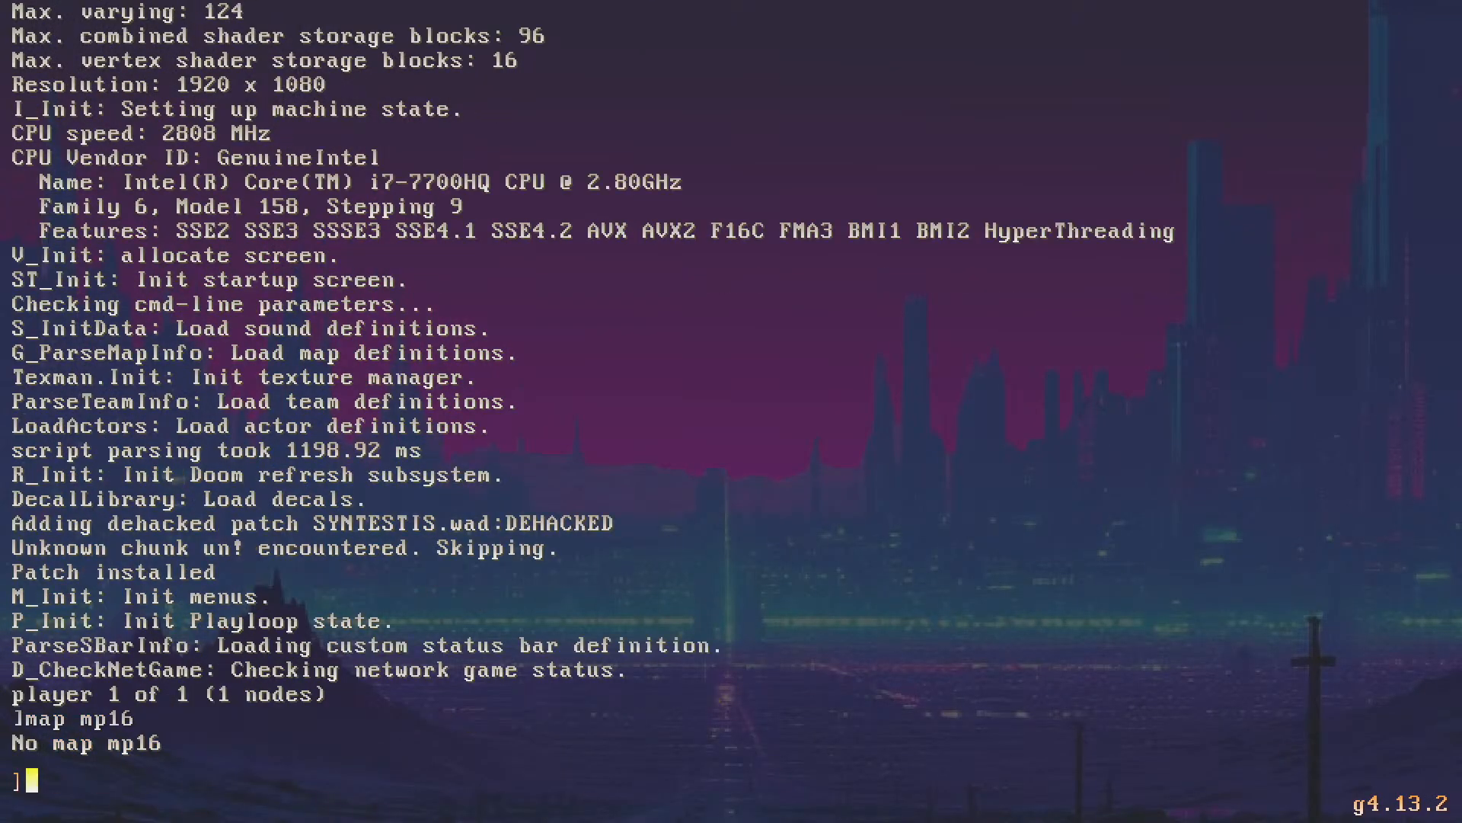
key("Up")
key("Left")
key("Left")
key("Left")
type("a")
key("Return")
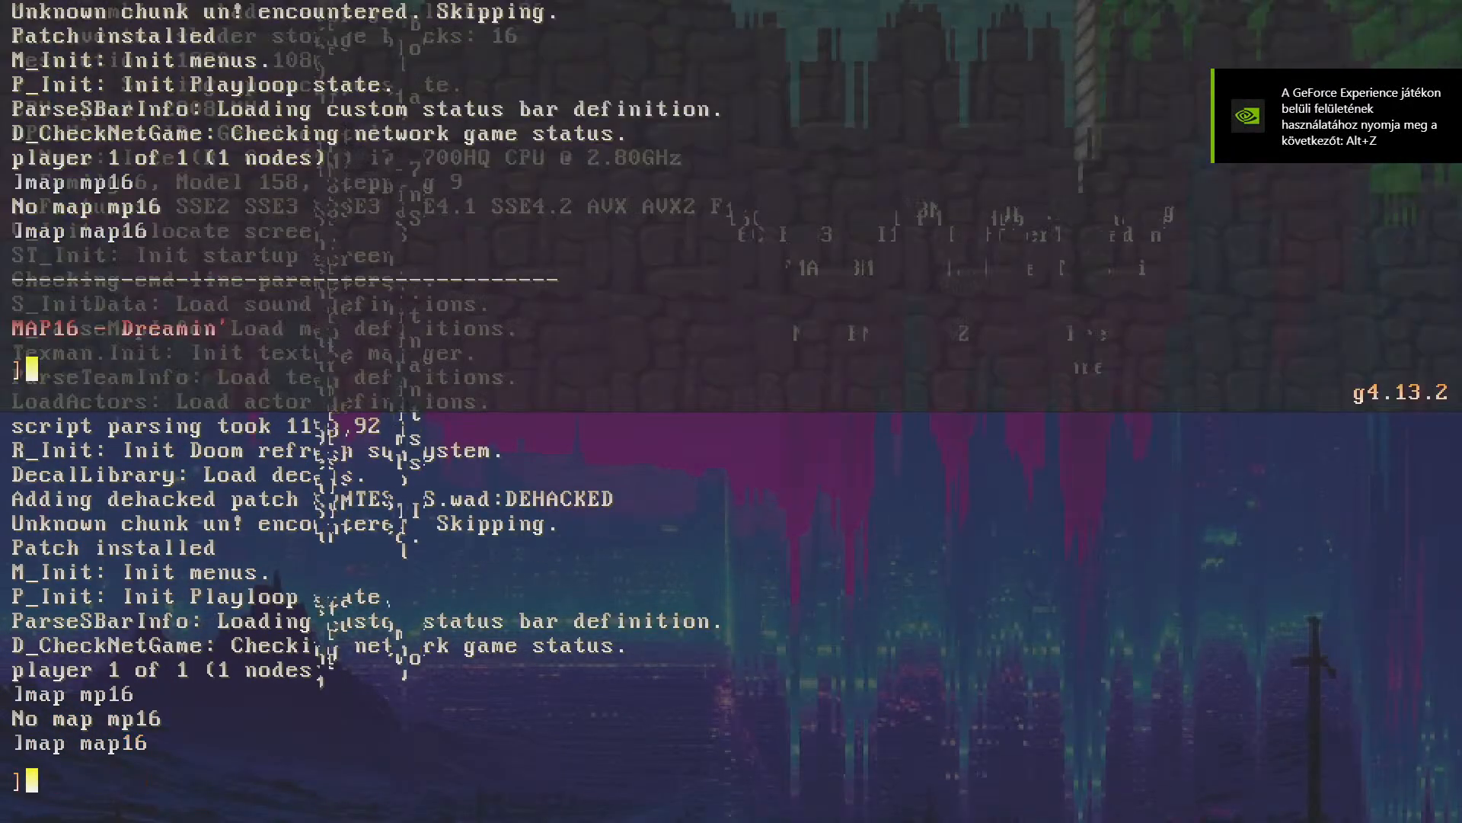
key("grave")
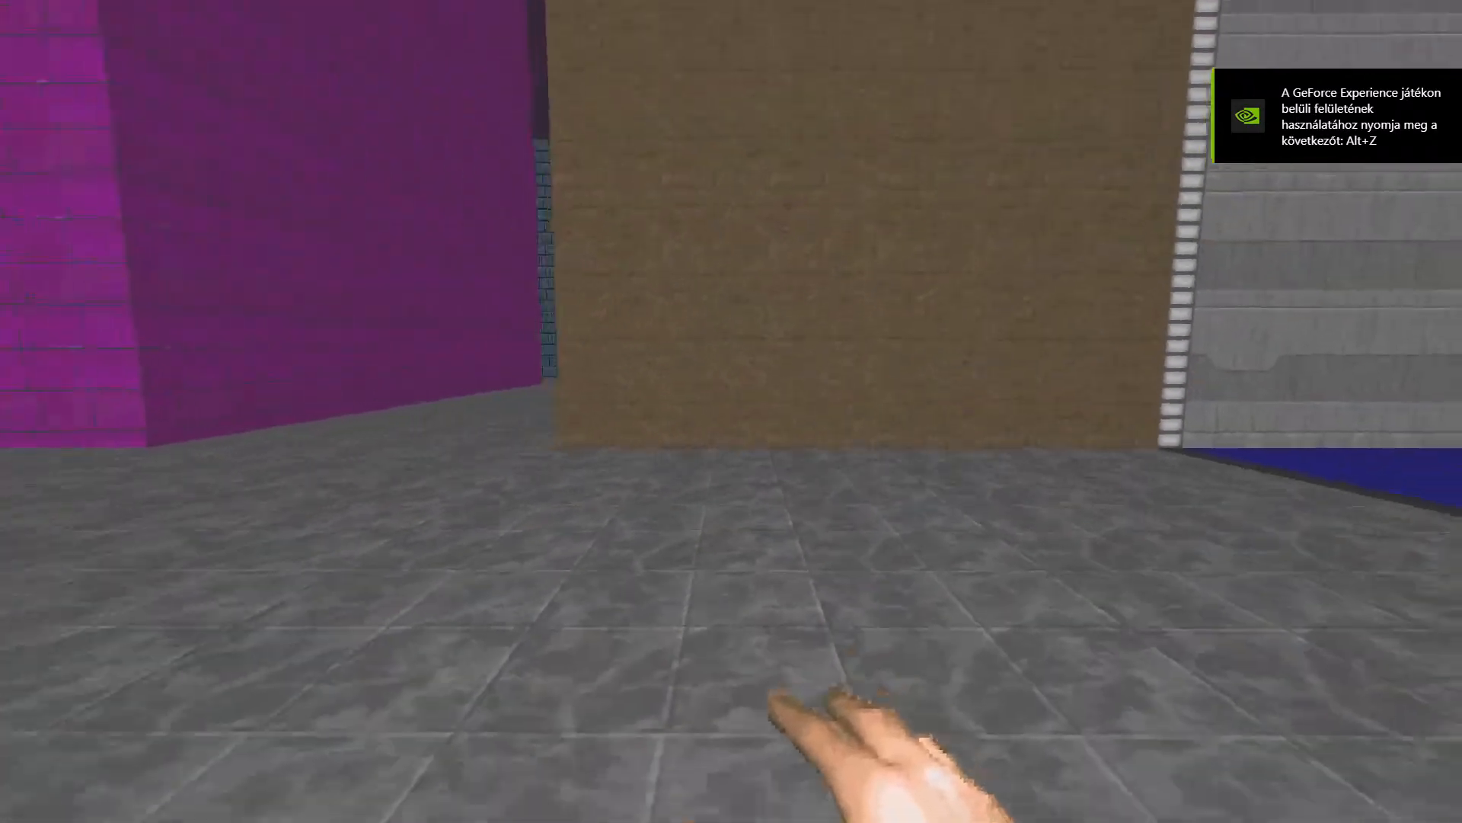
Step: Look over the purple-tiled building with its window openings and the alley beside the brown building in MAP16
key("w")
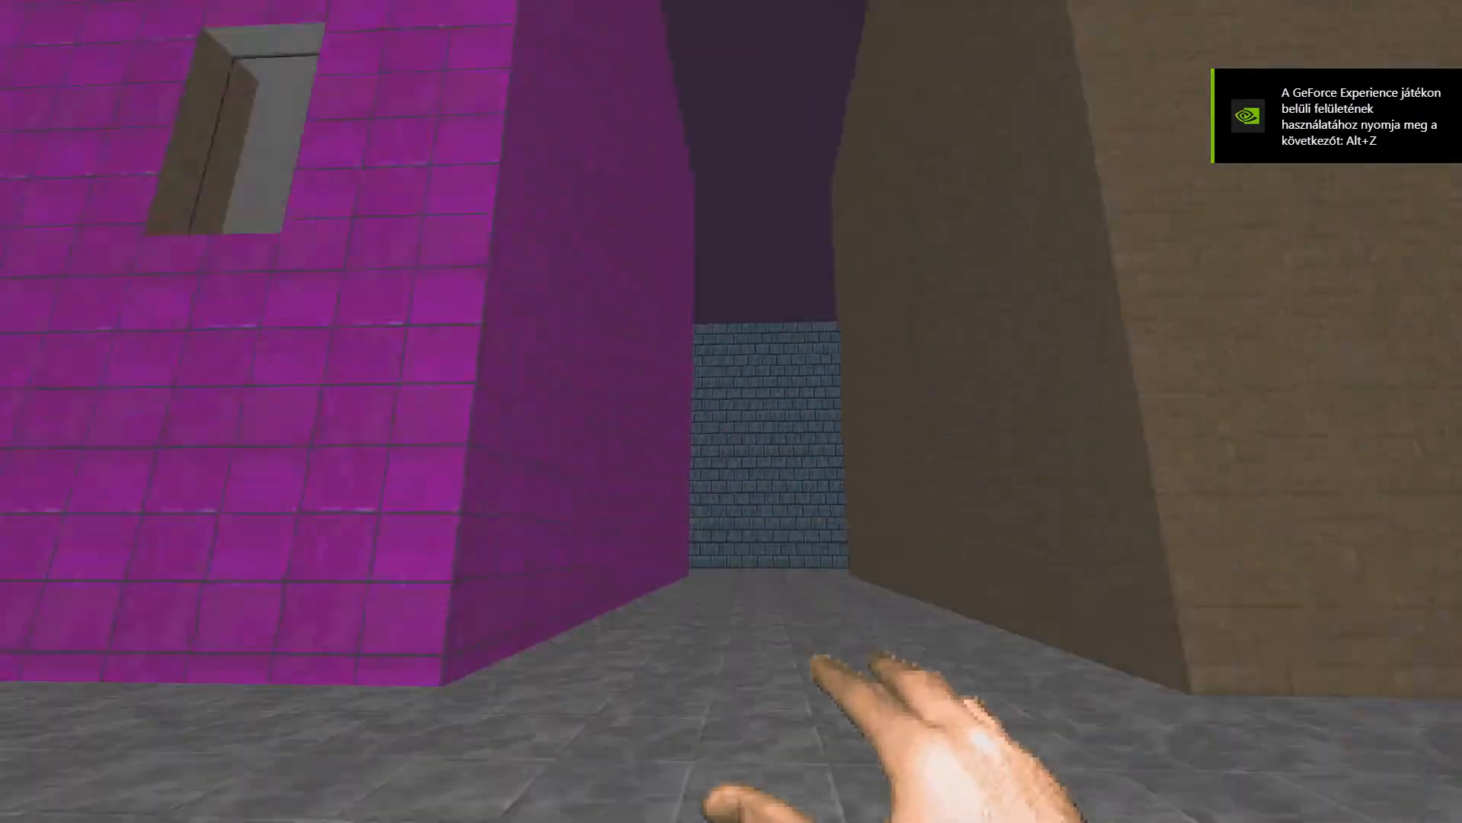
key("d")
key("a")
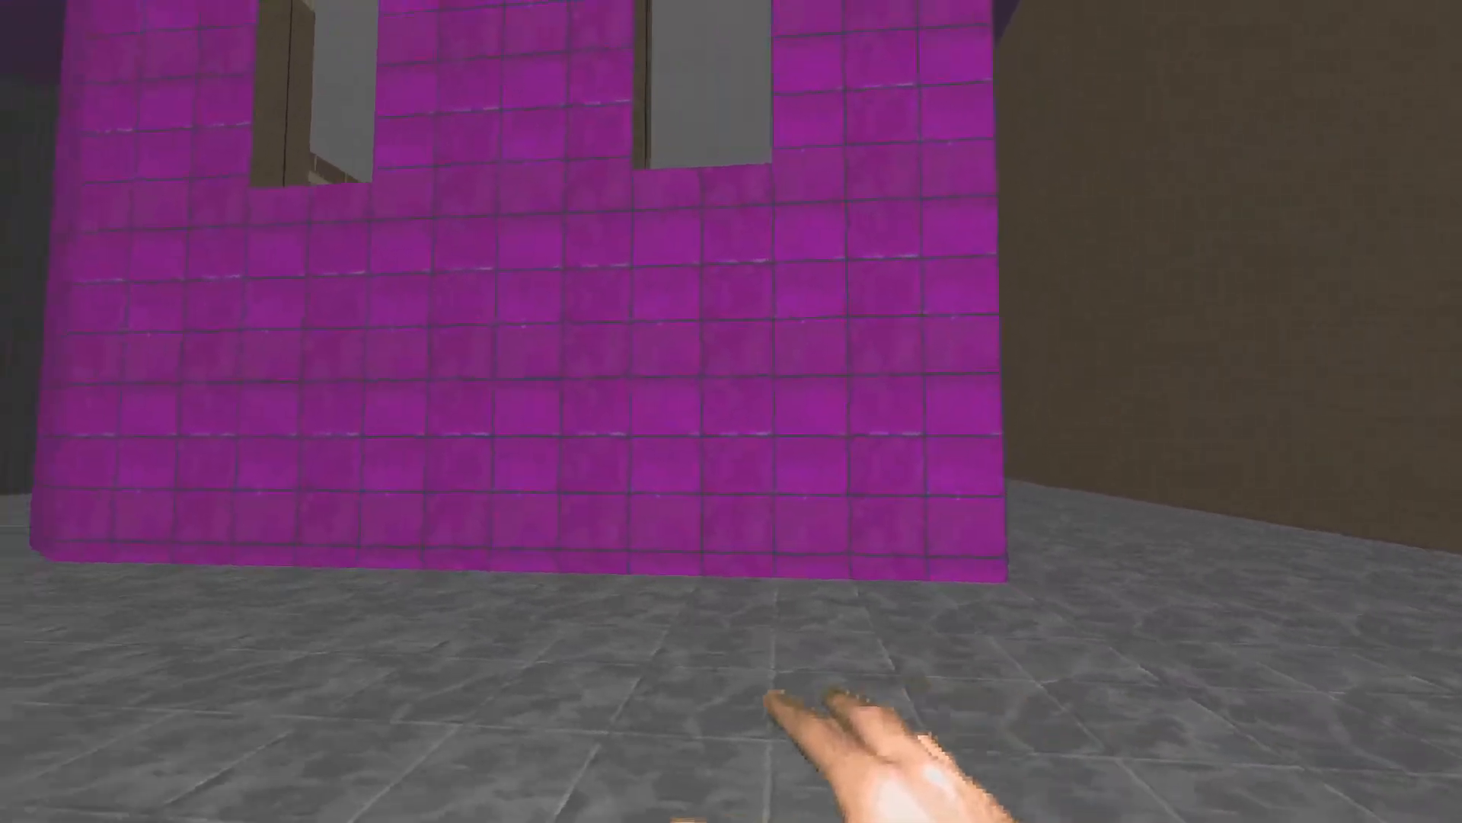
left_click(731, 411)
left_click(731, 411)
Step: Turn on freeze mode through the game console, correcting the mistyped command, and close the console
key("grave")
type("f")
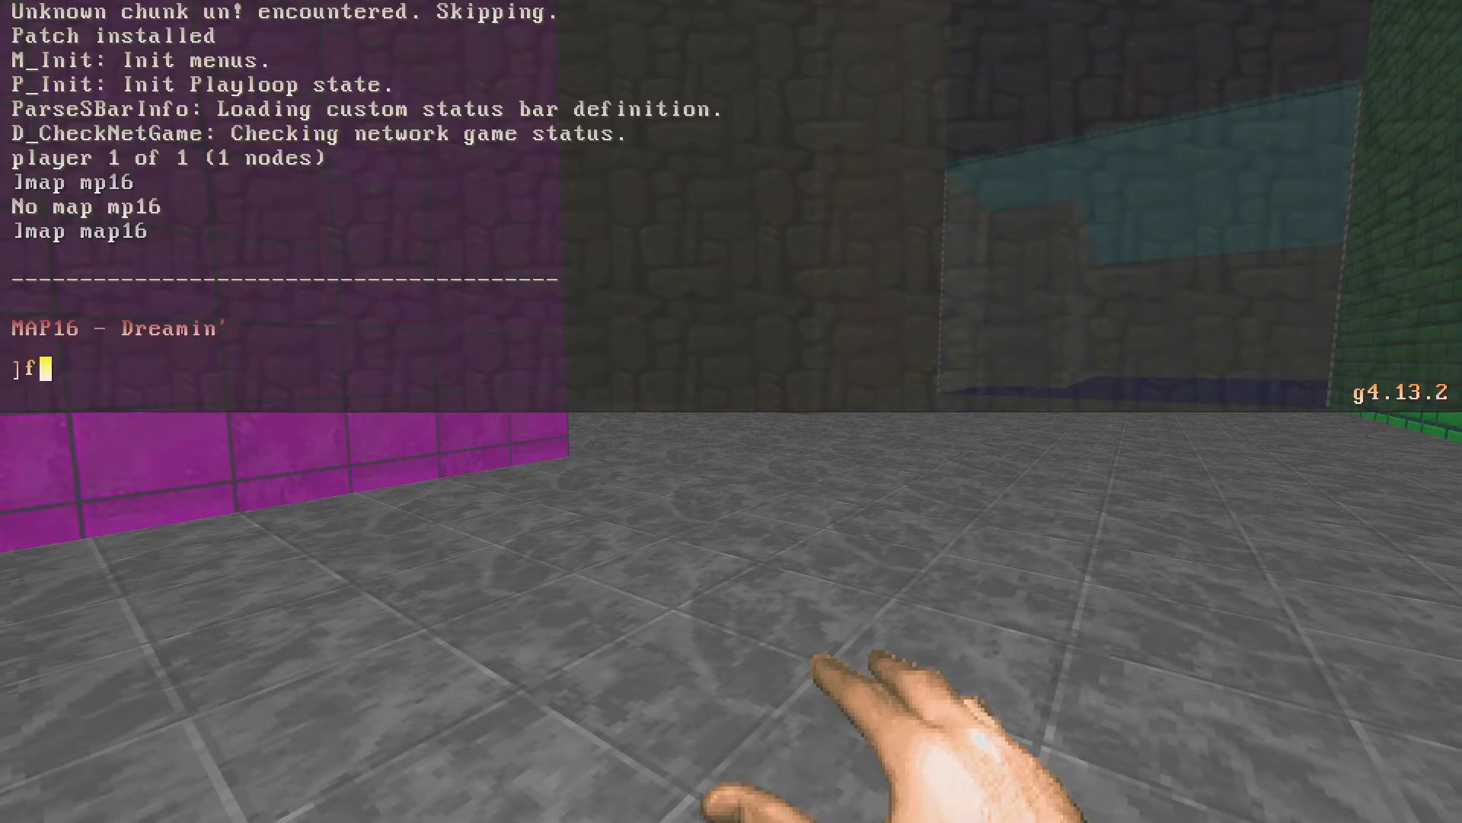
type("reze")
key("Return")
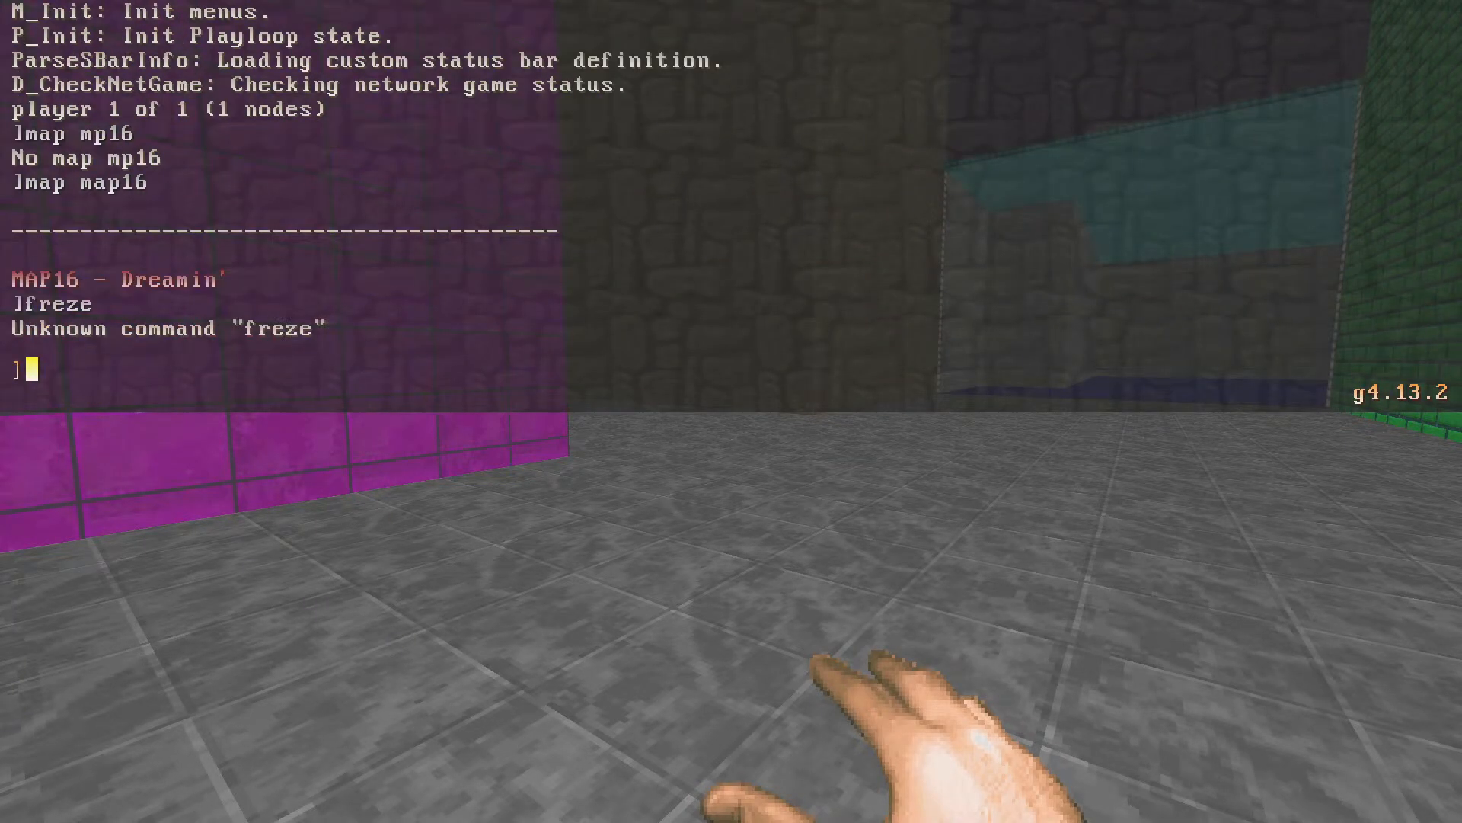
type("eze")
key("Return")
key("grave")
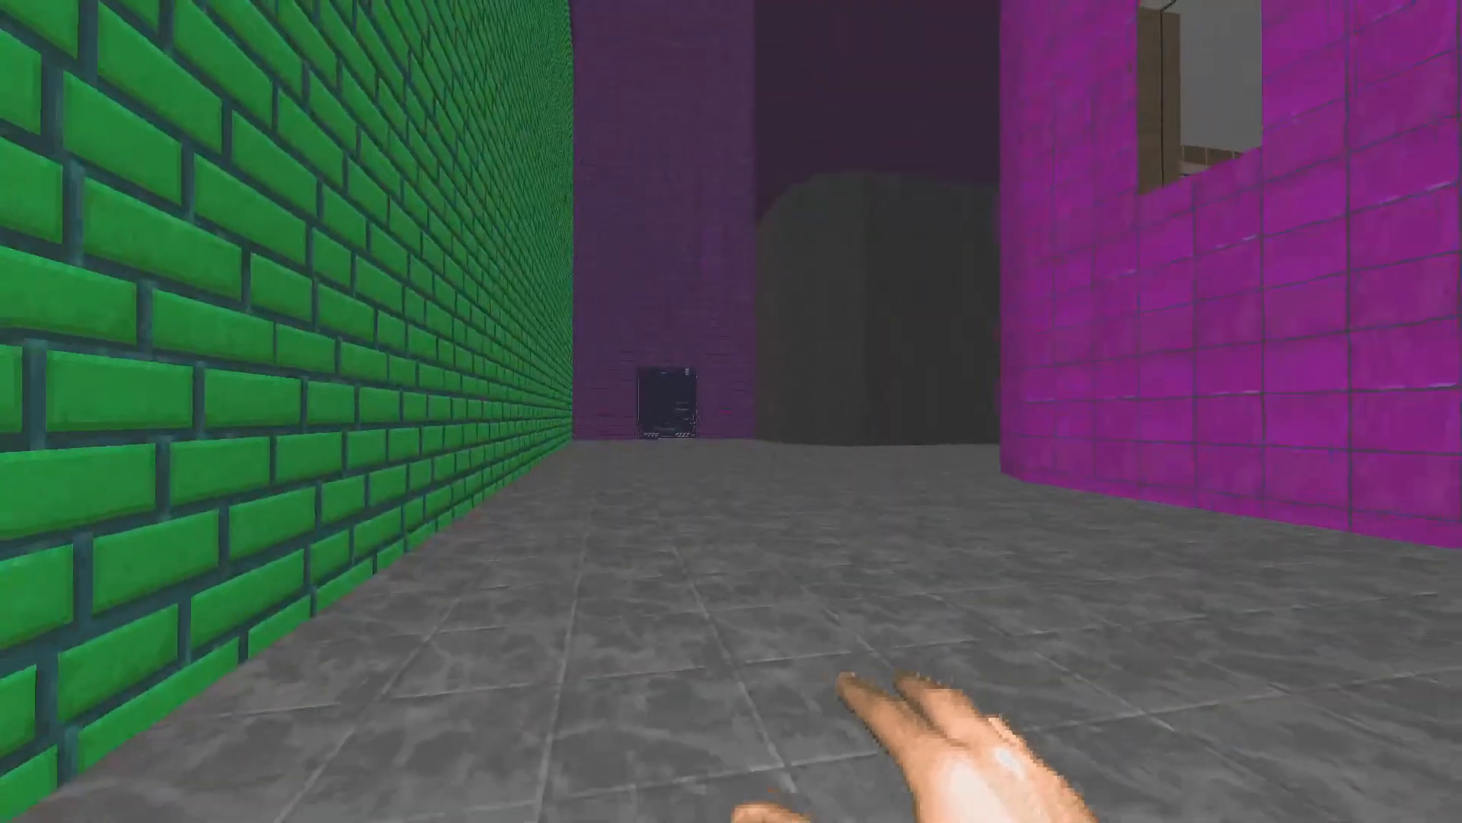
Step: Examine the MAP16 street between the green brick wall, the purple-tiled building and the dark building, including the exit door
key("w")
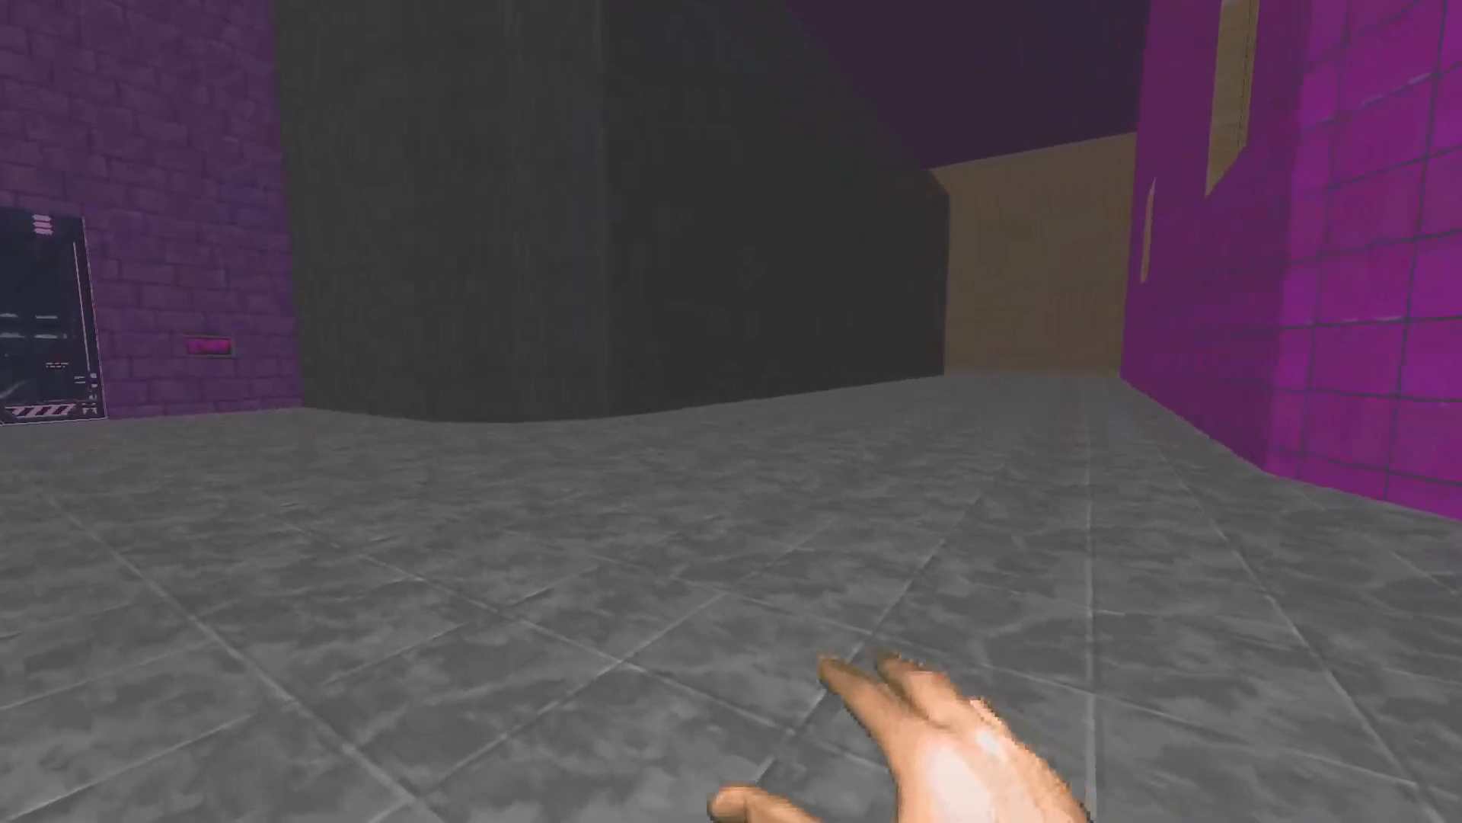
key("s")
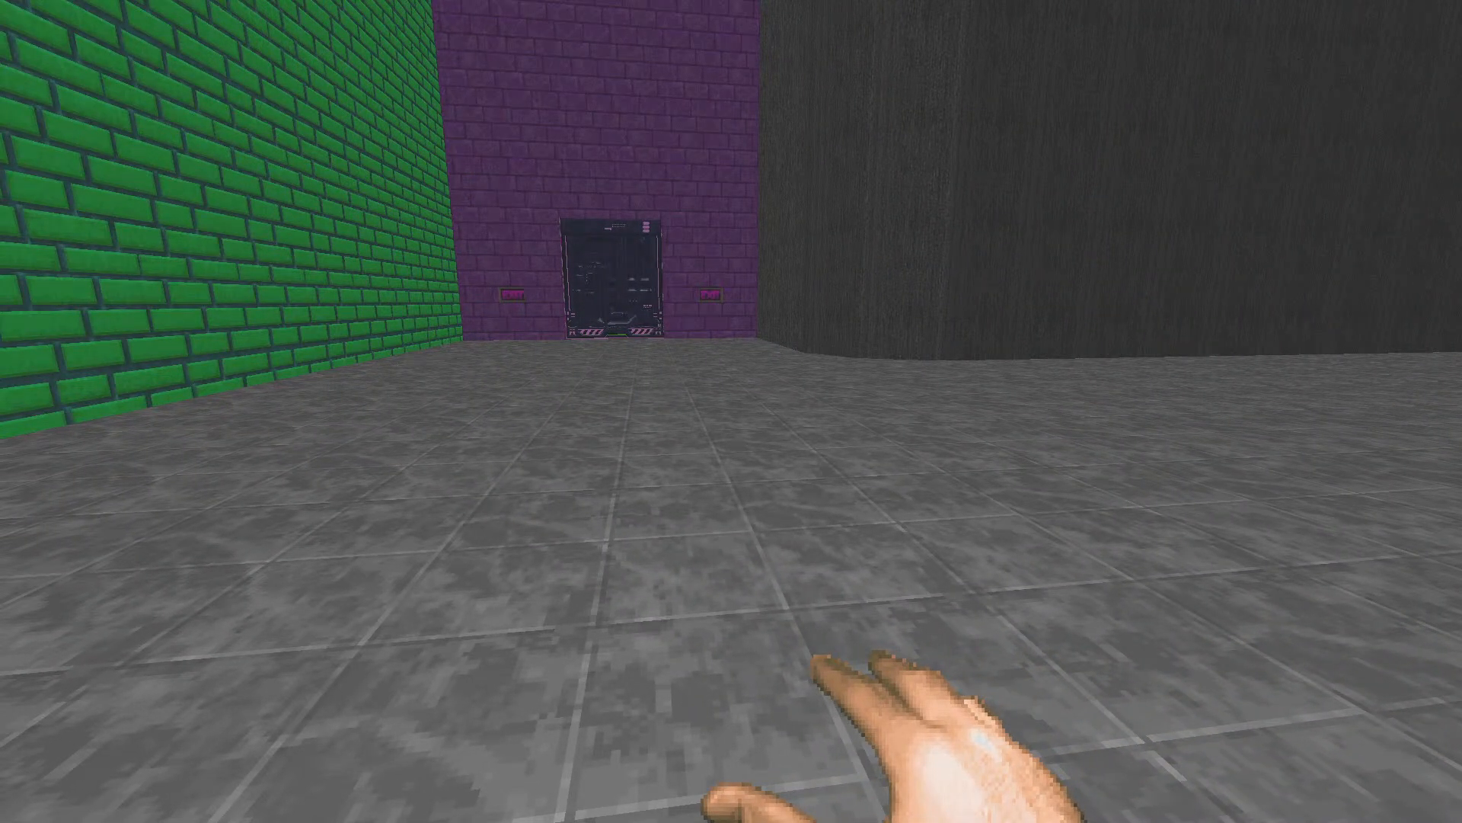
key("w")
key("s")
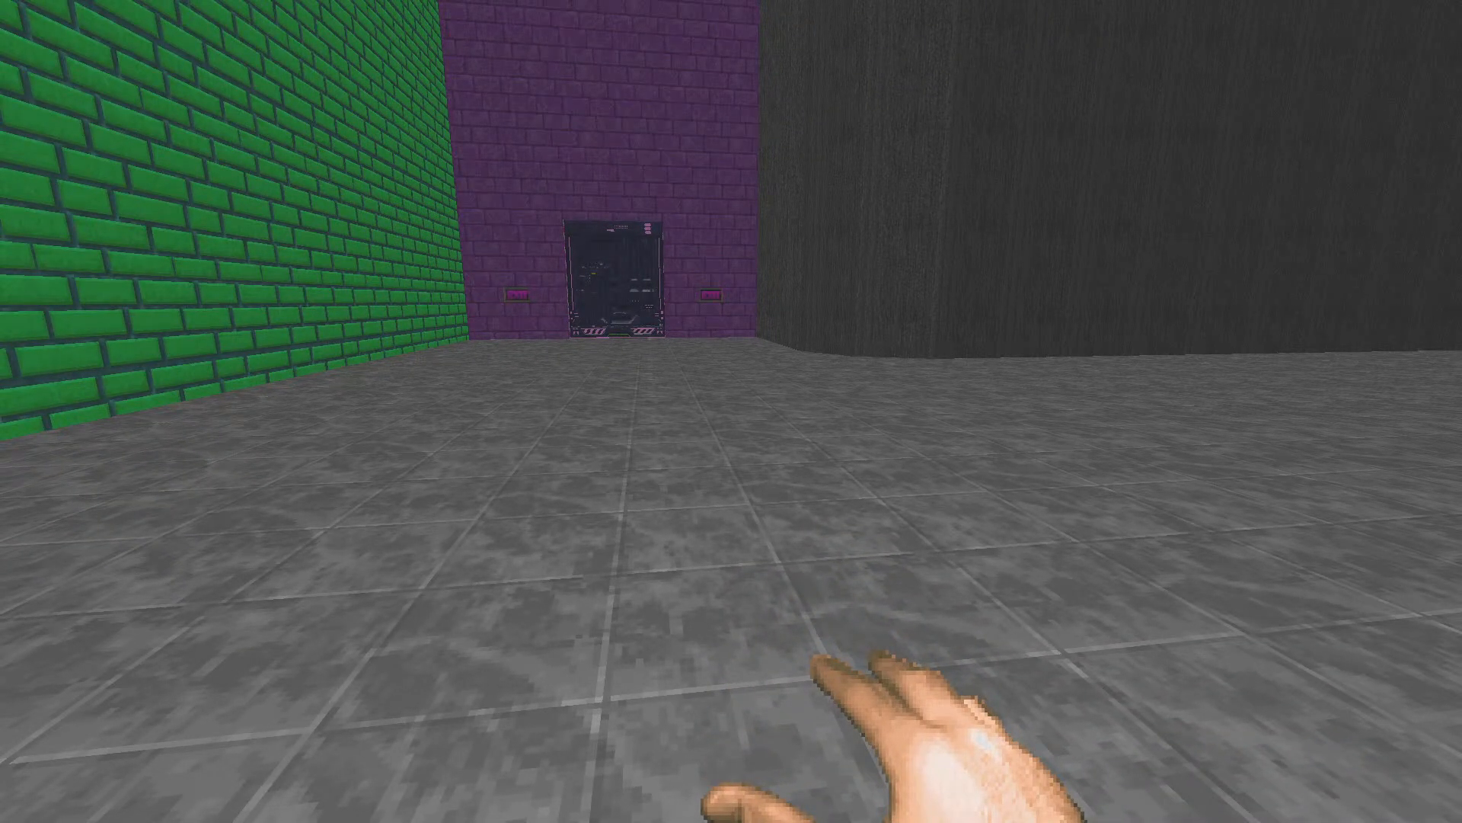
key("w")
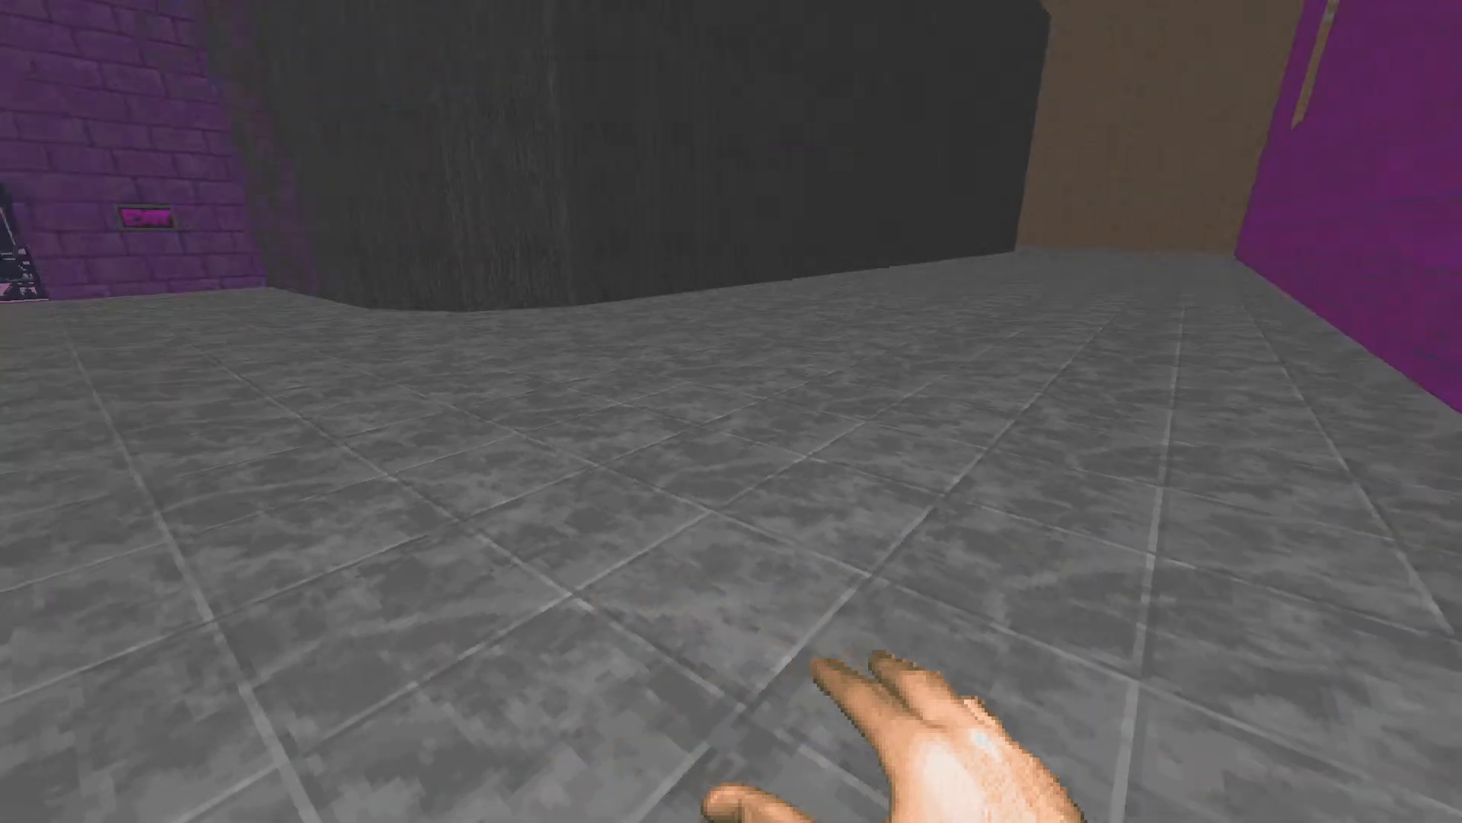
key("a")
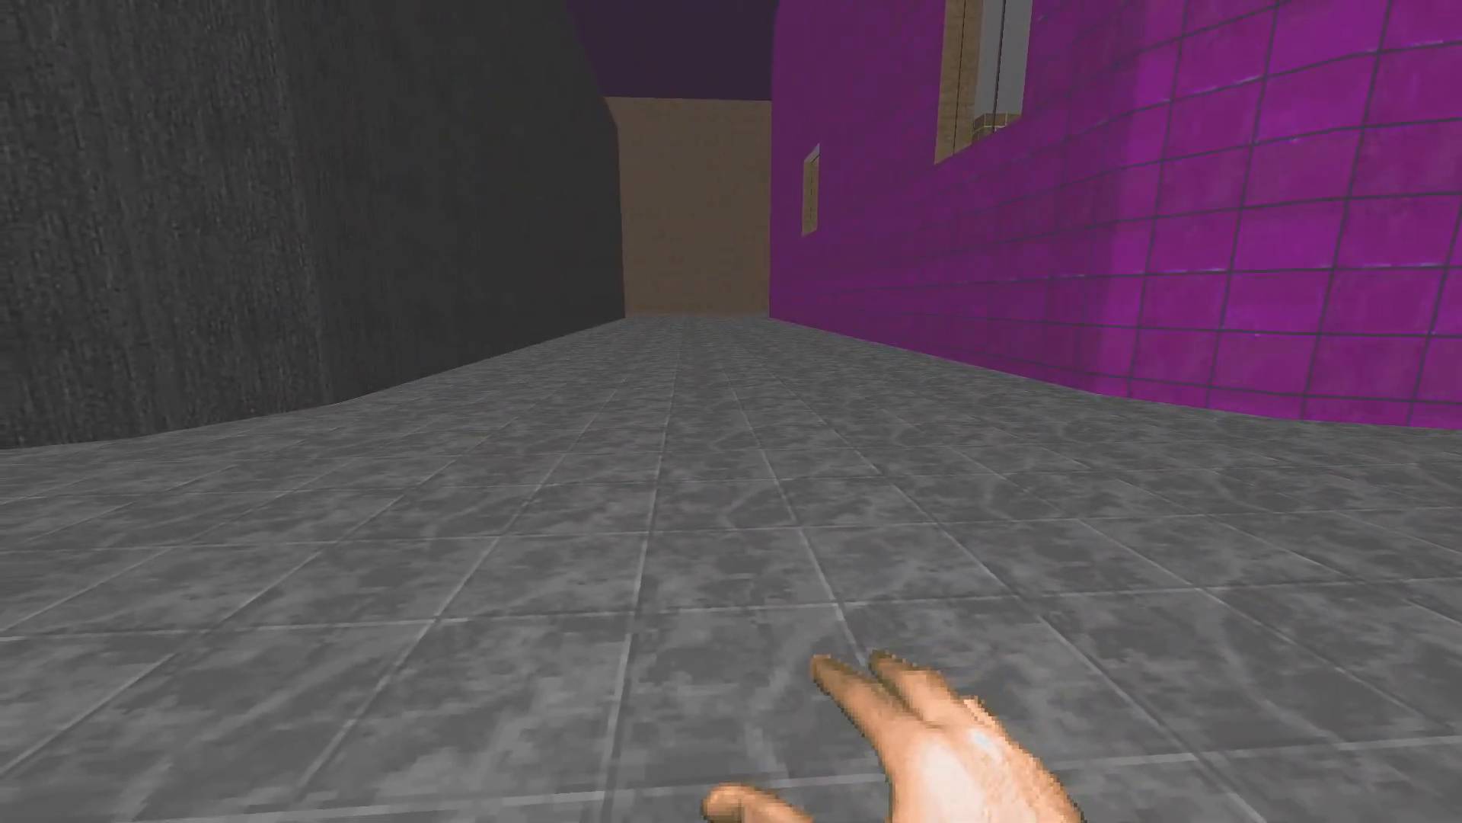
key("d")
key("s")
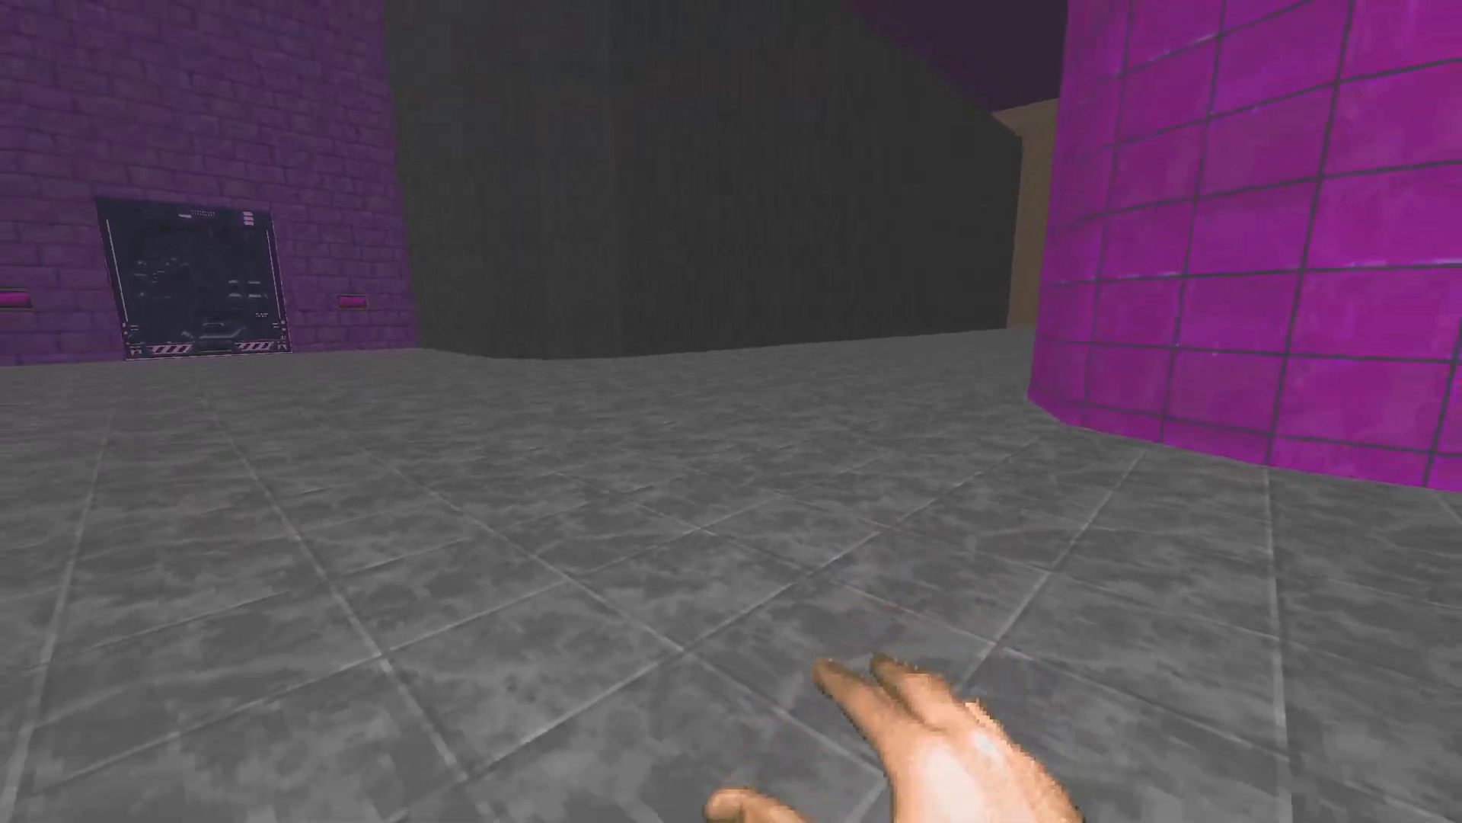
key("w")
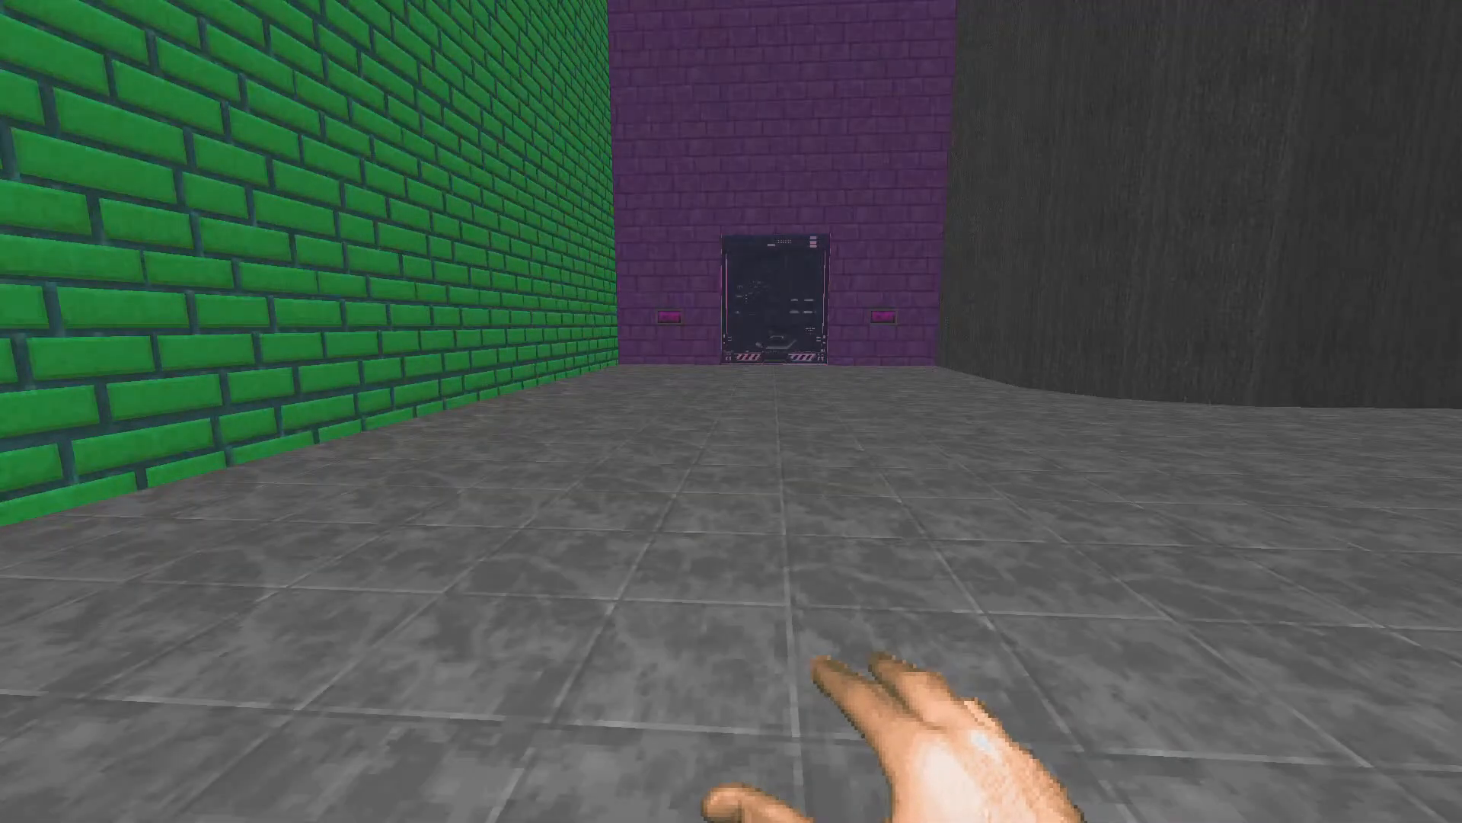
key("w")
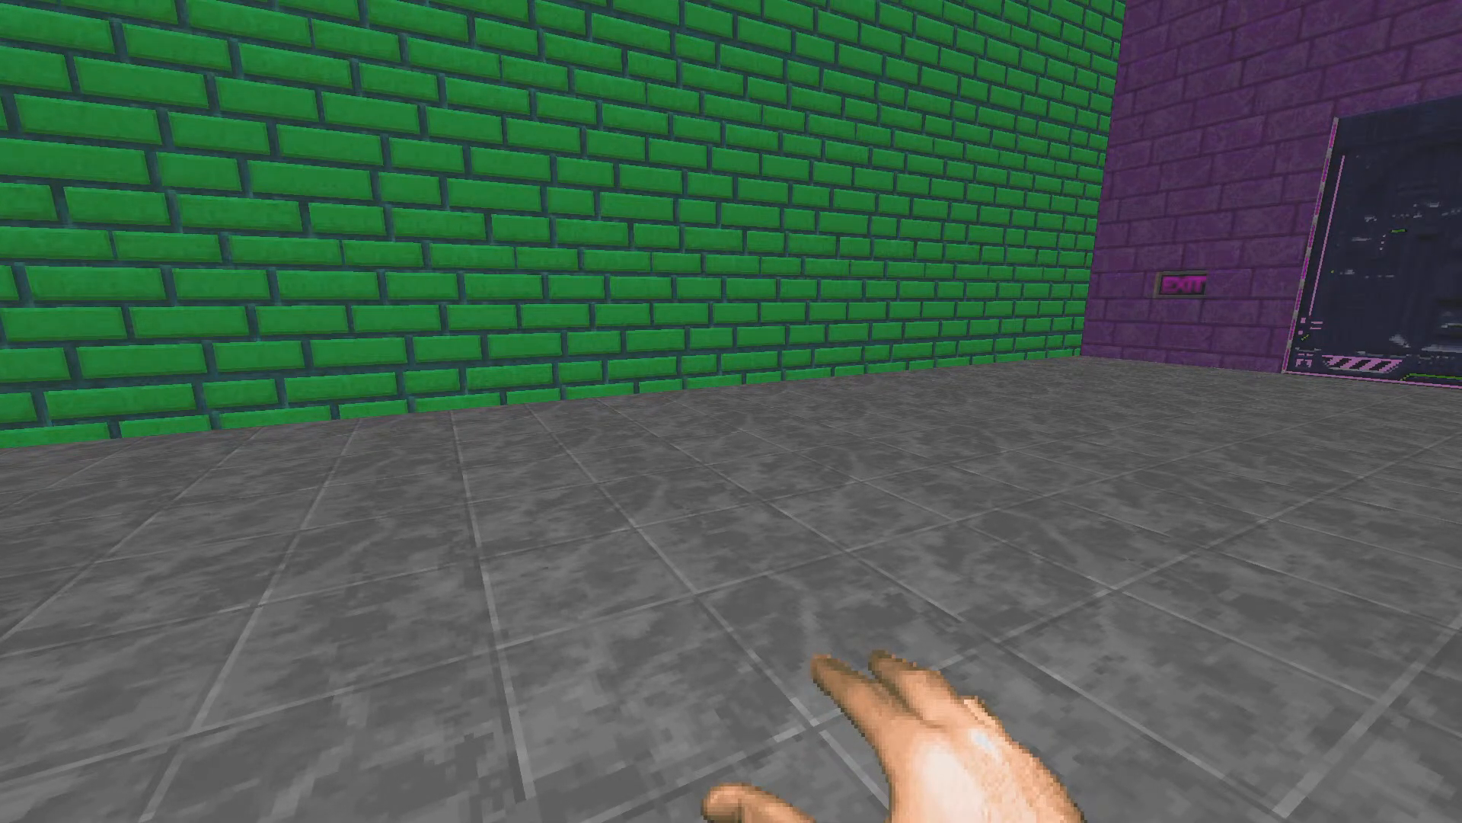
key("w")
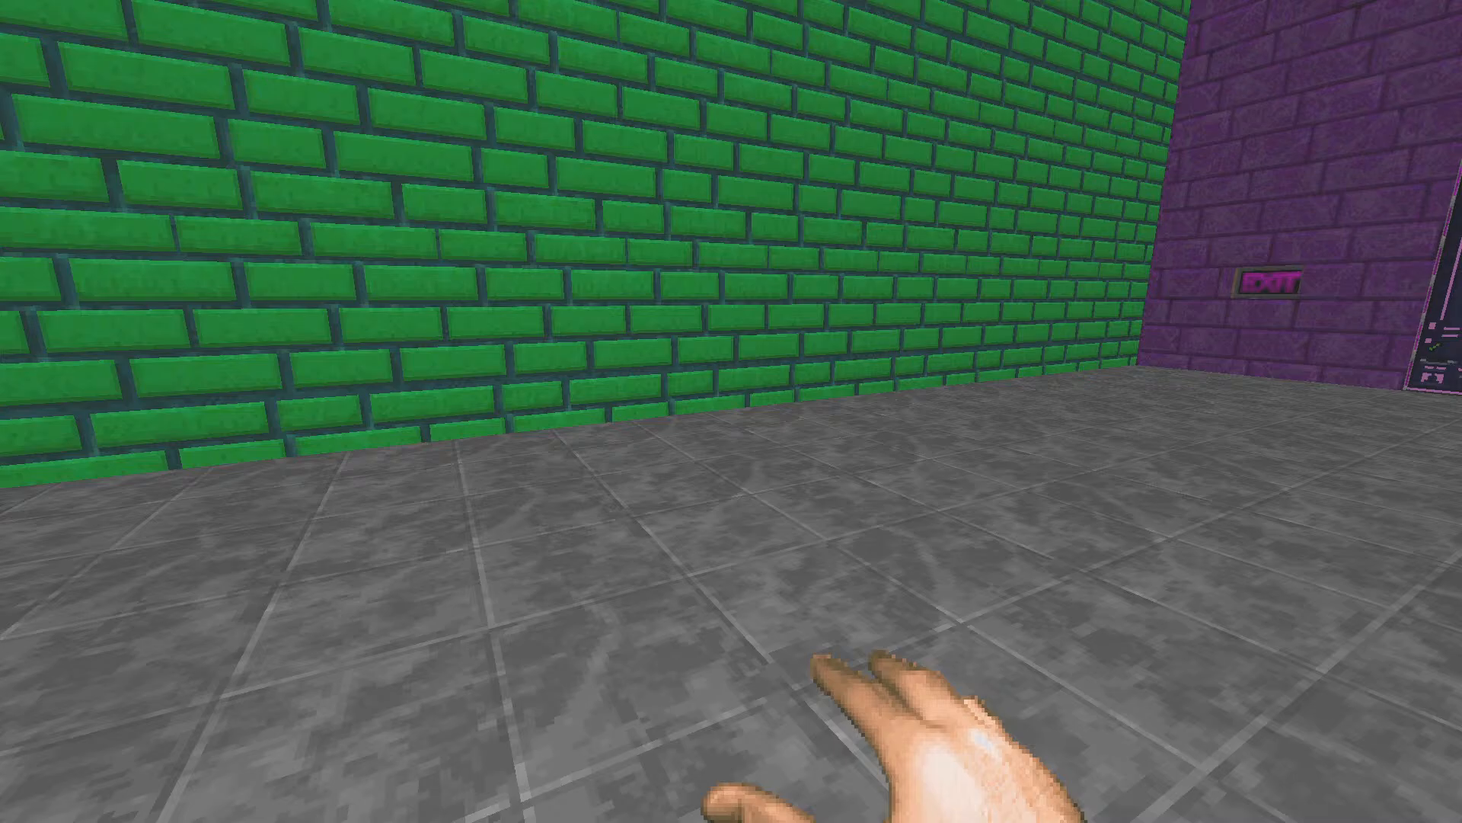
Step: Go down the street into the blue-floored hall and look over its monster alcoves, upper window openings and key pickups
key("w")
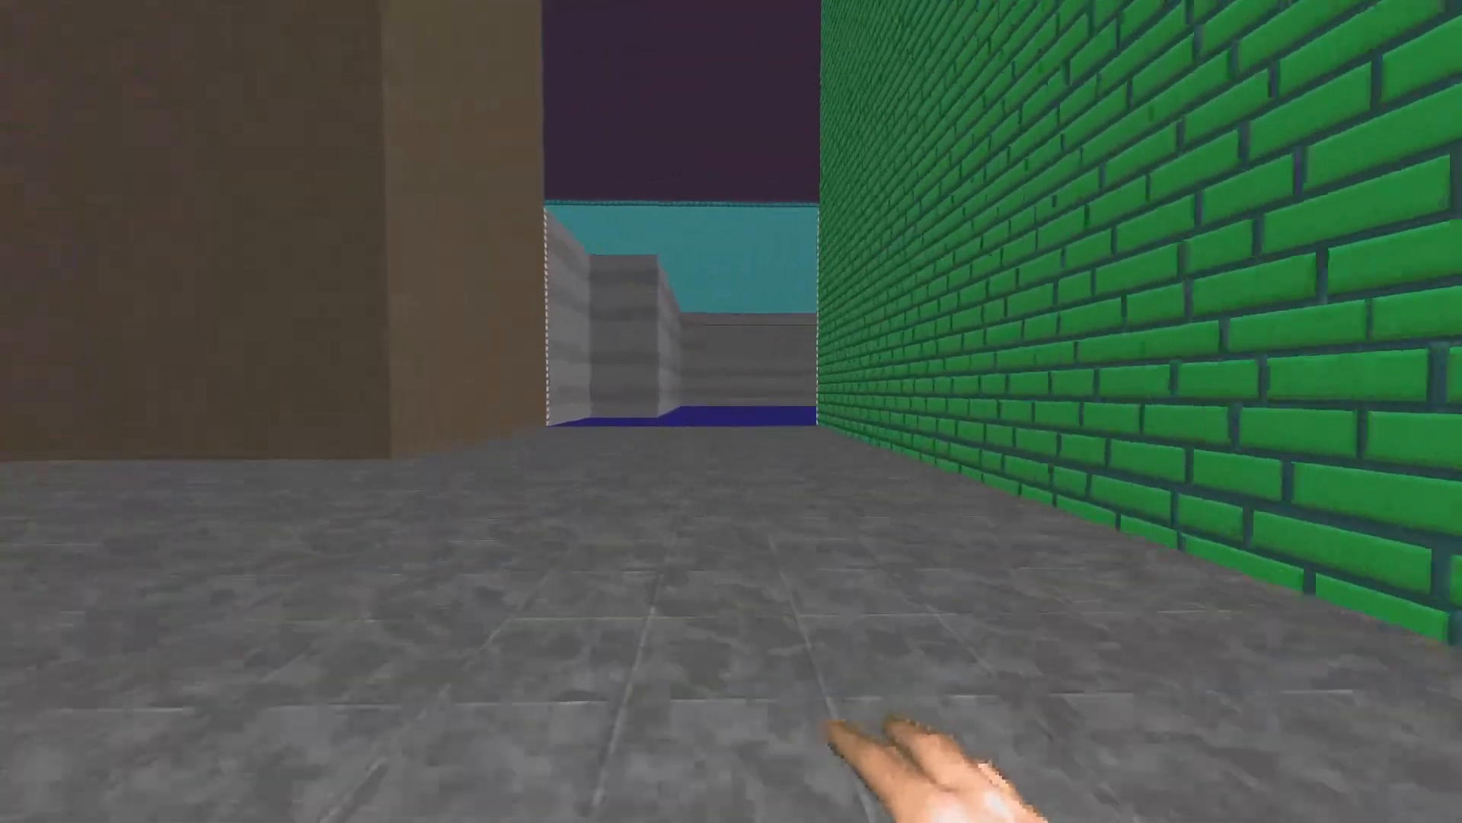
key("w")
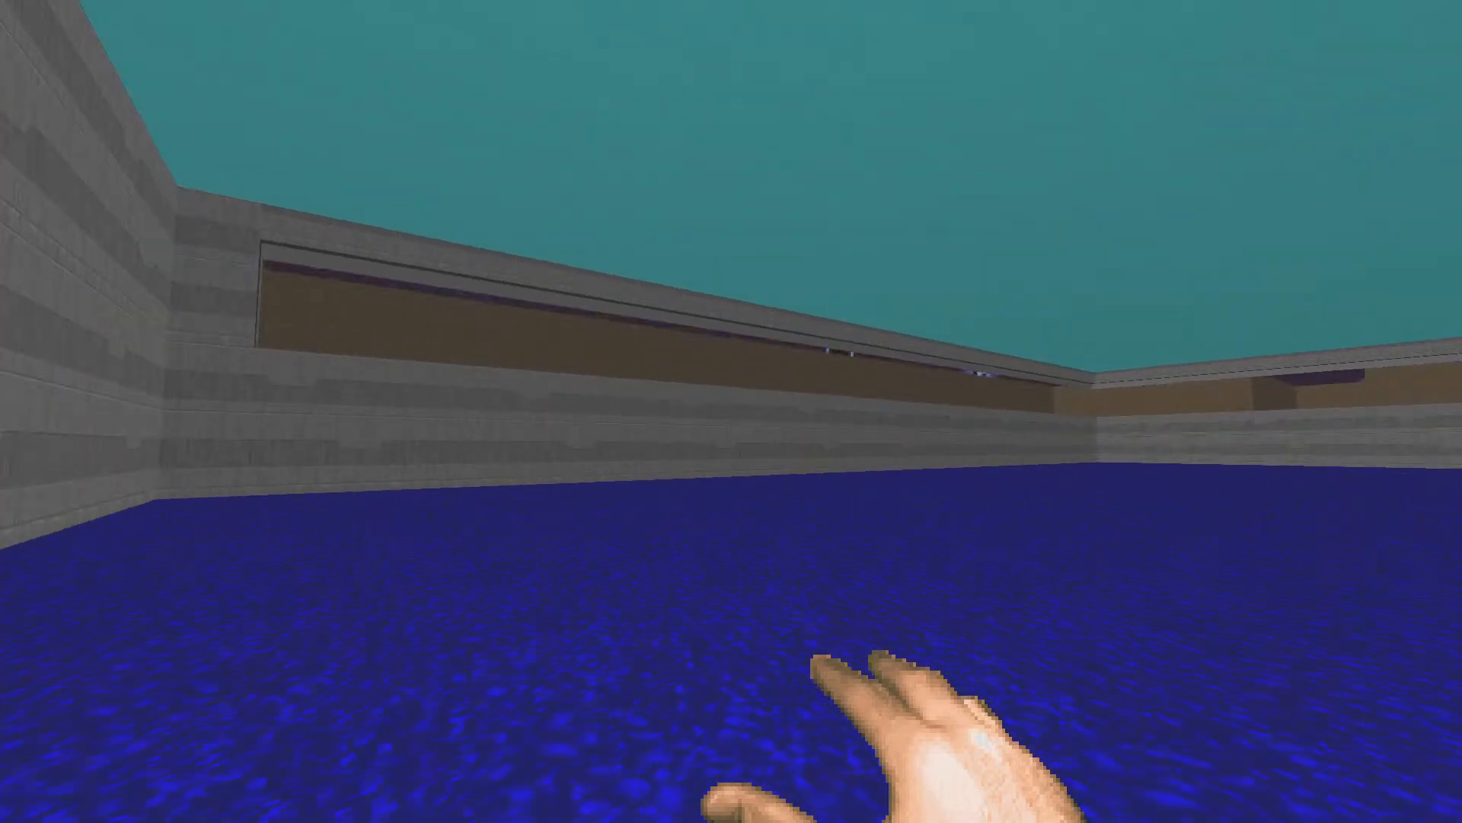
key("w")
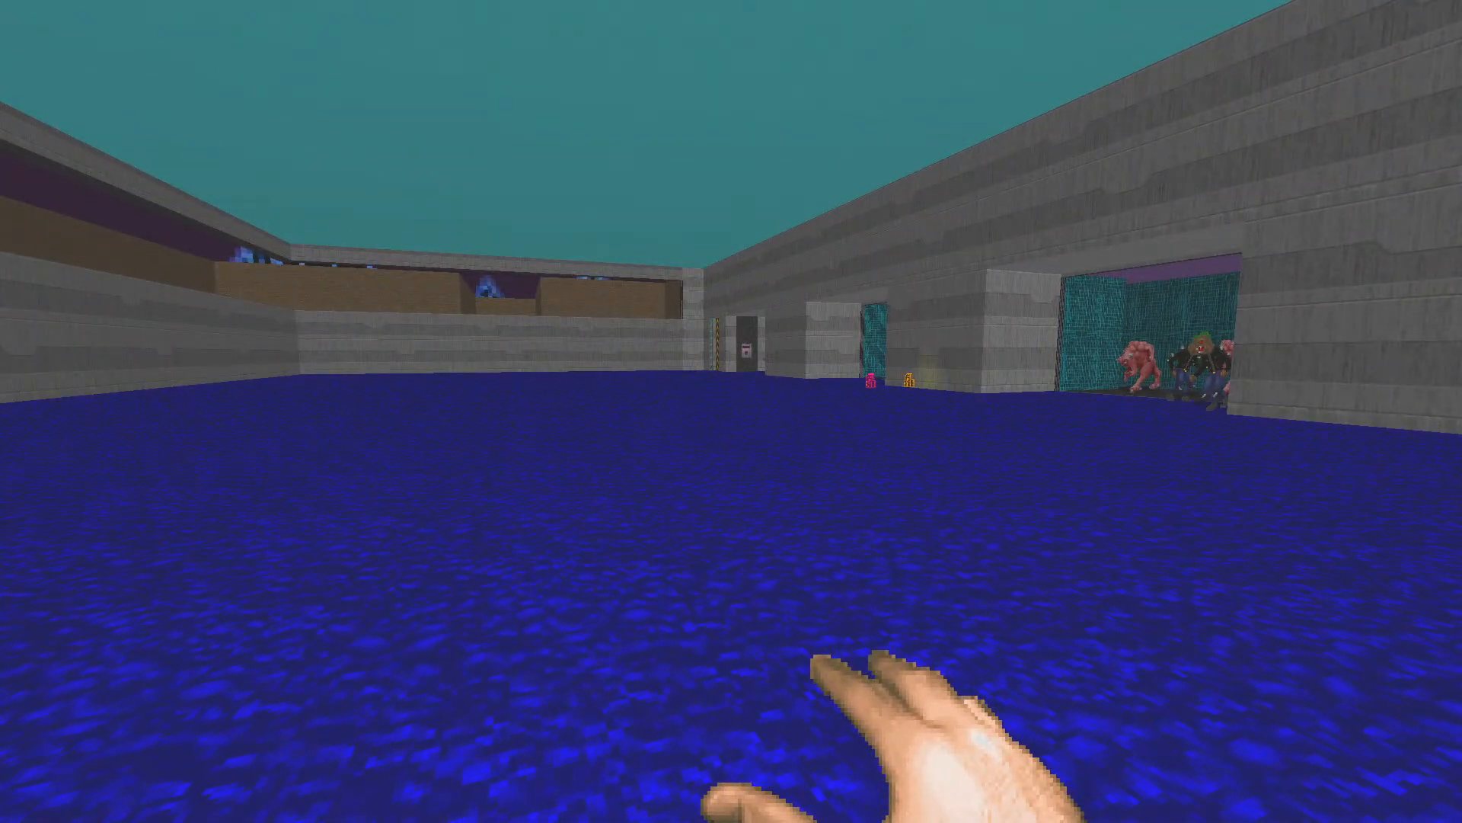
key("w")
key("w")
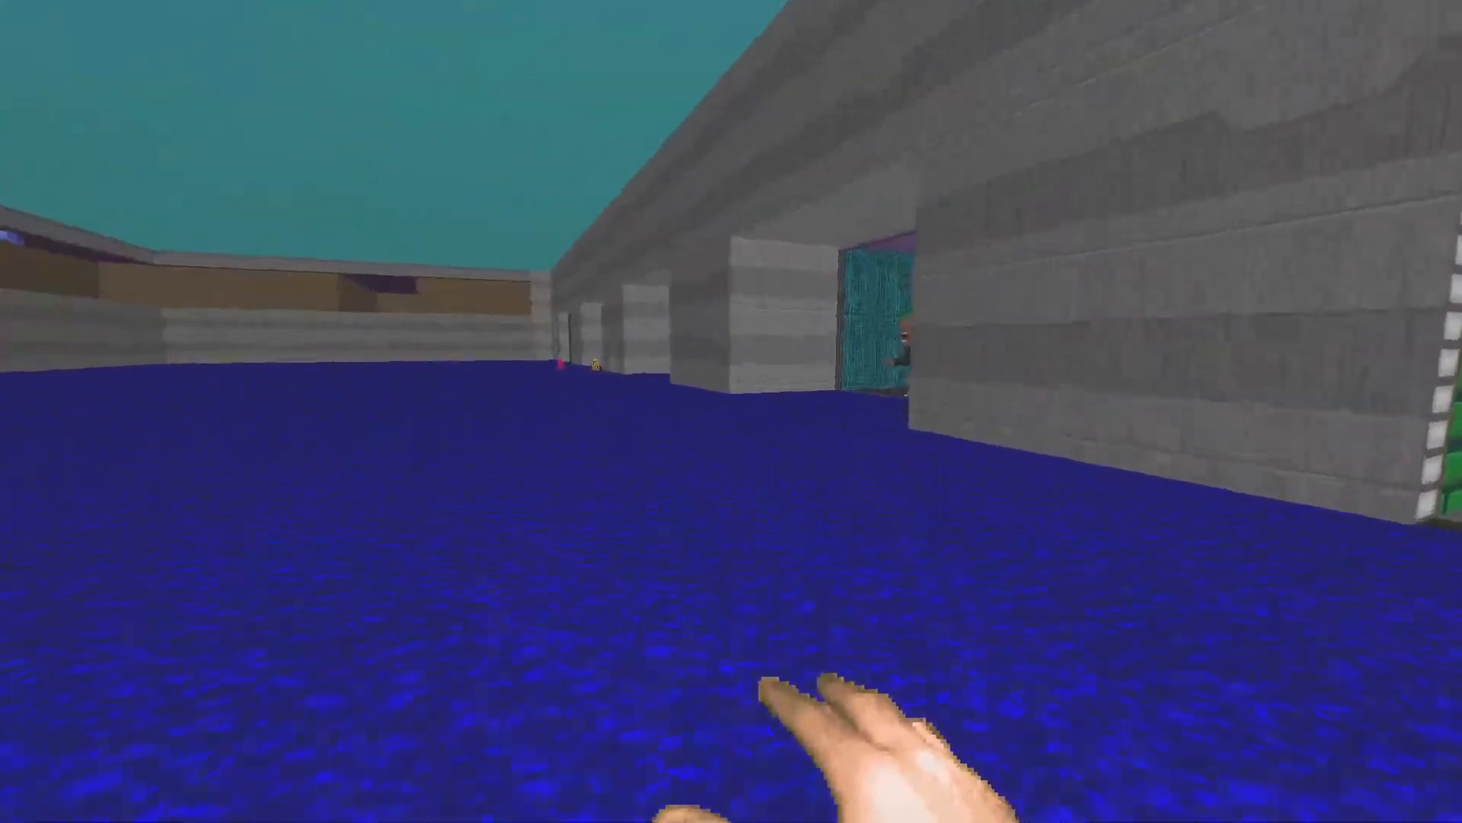
key("w")
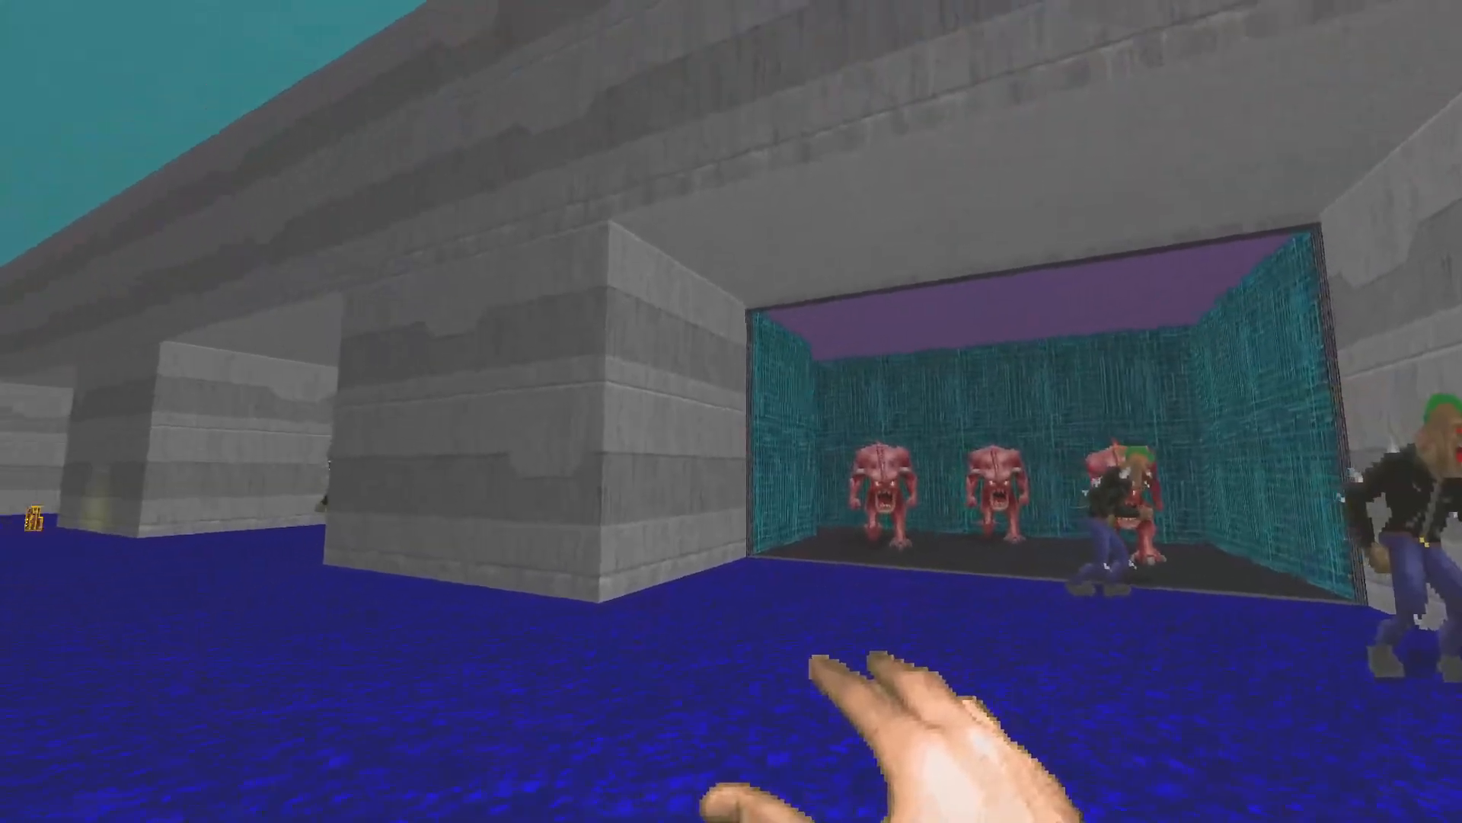
key("w")
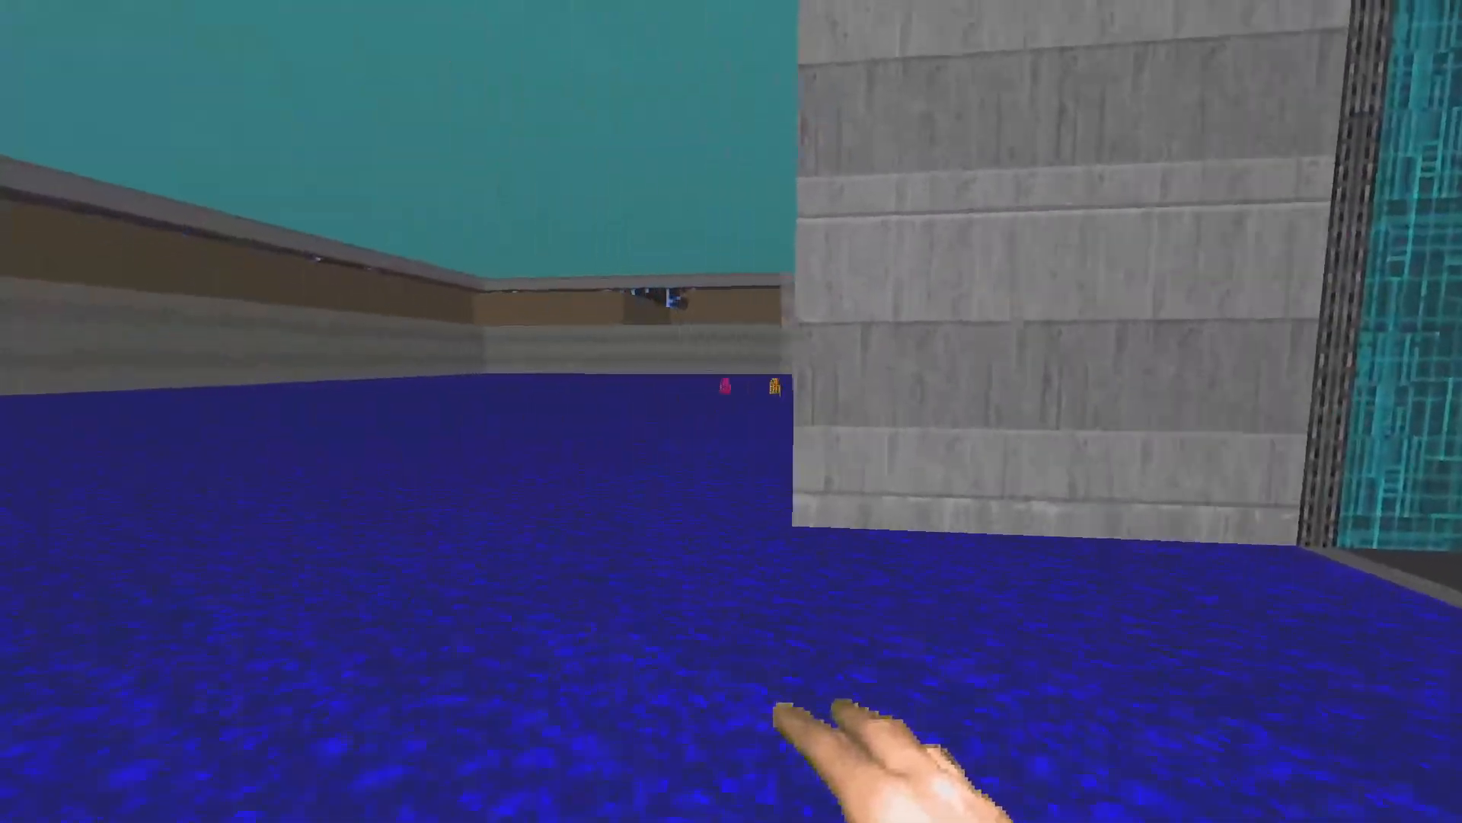
key("w")
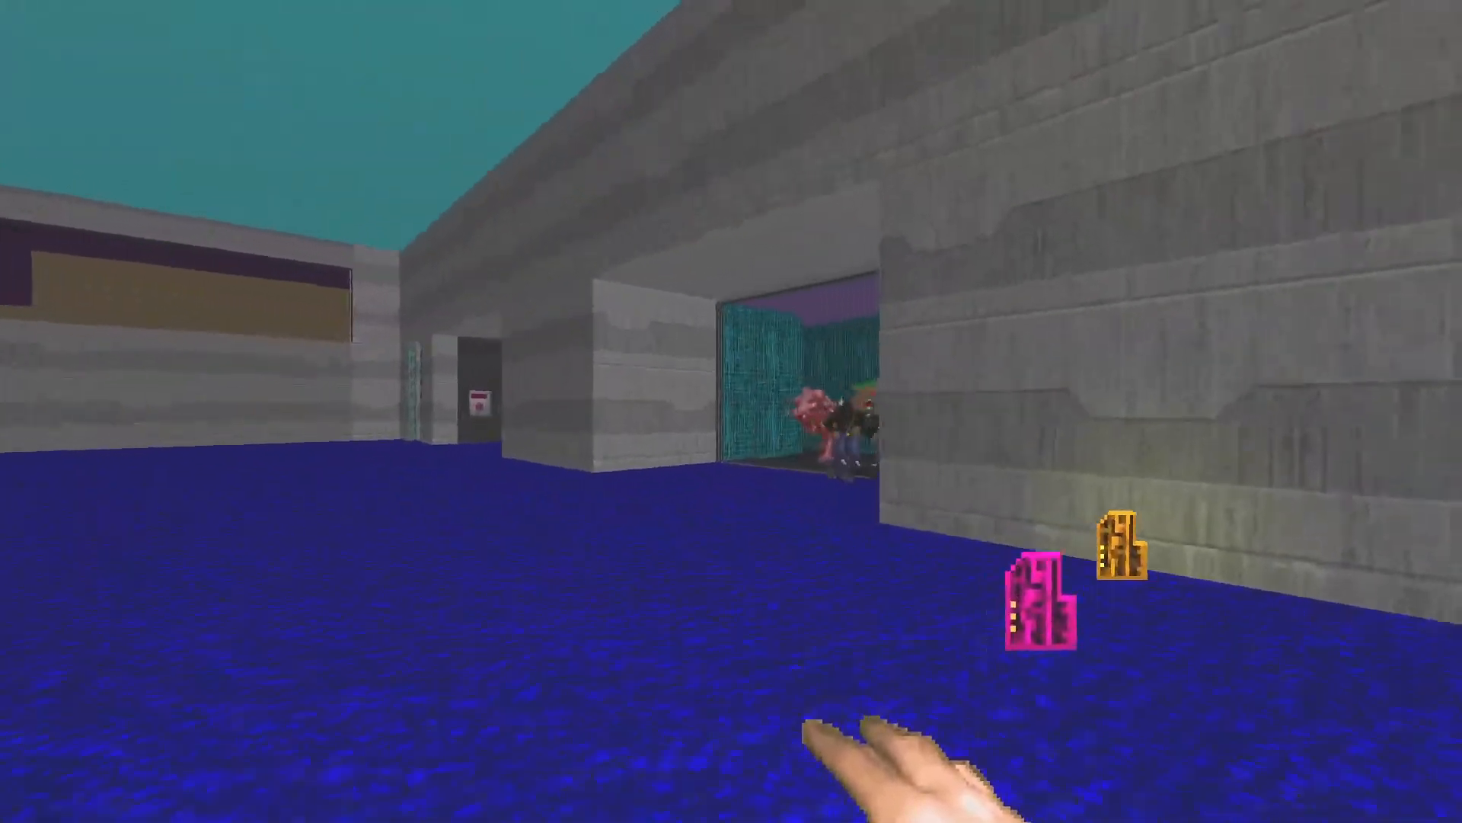
Step: Inspect the grey banded walls, their protruding section and the street opening, and survey the length of the blue-floored hall
key("a")
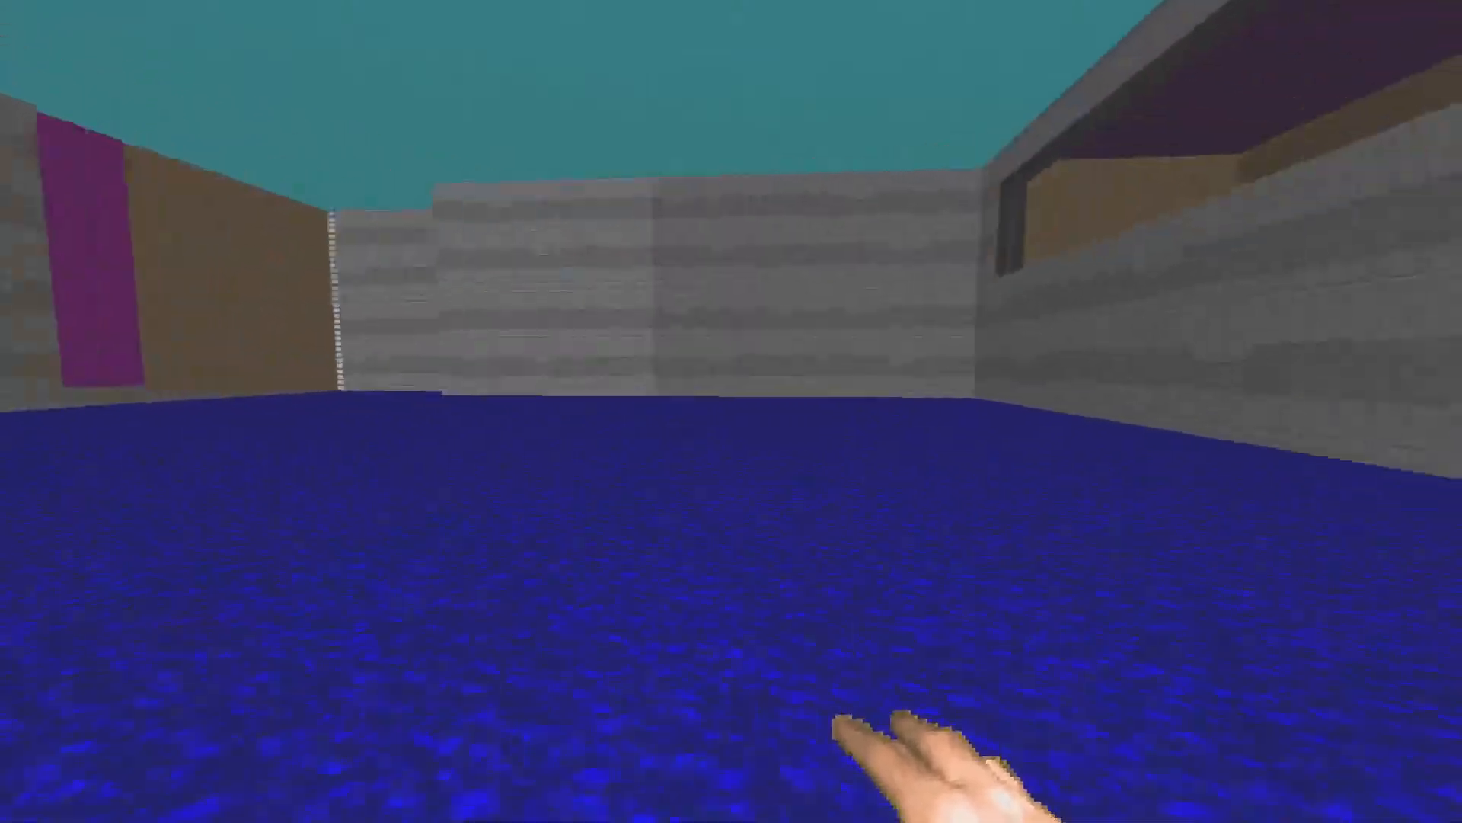
key("w")
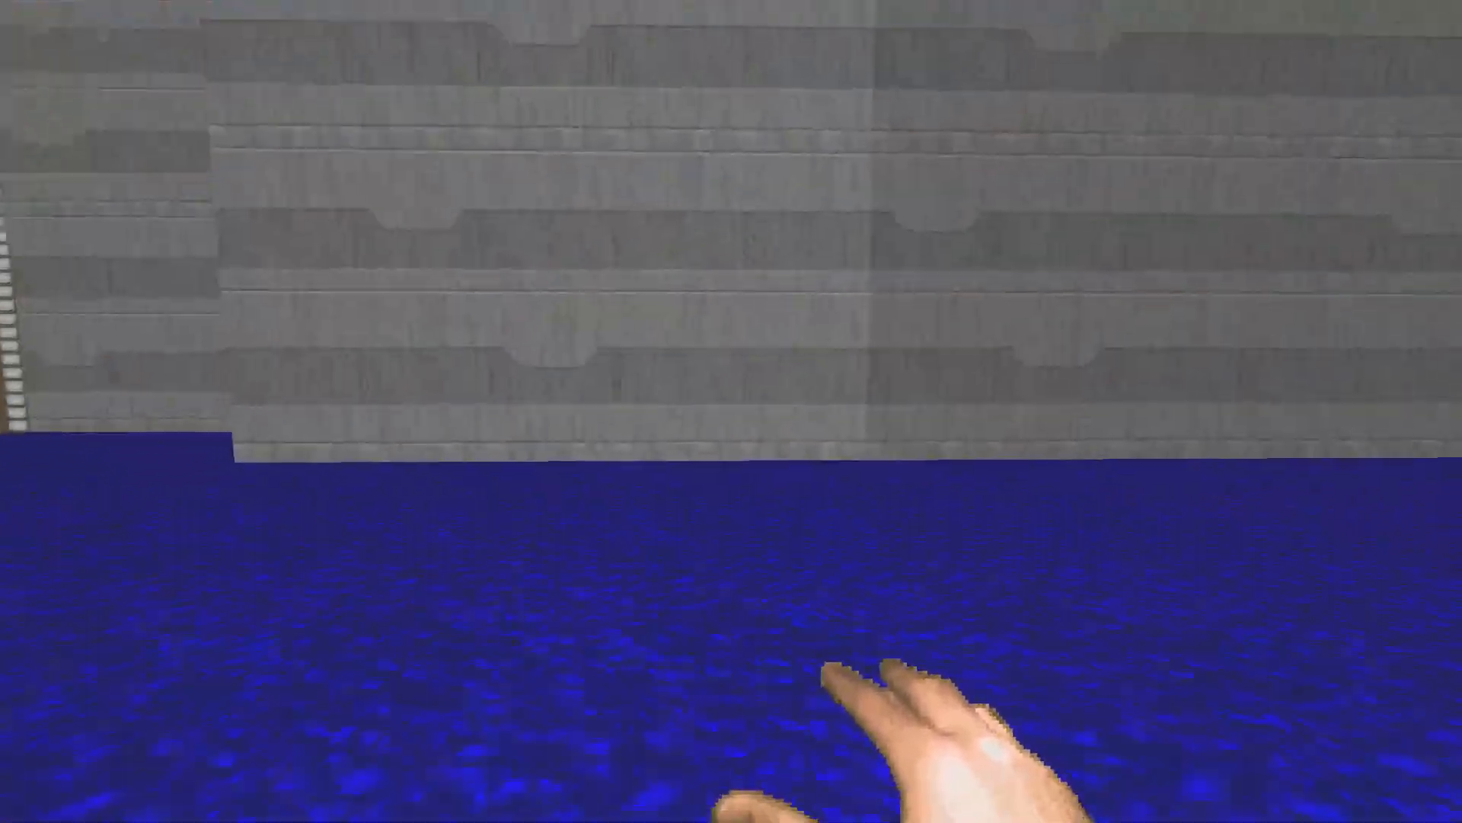
key("w")
key("s")
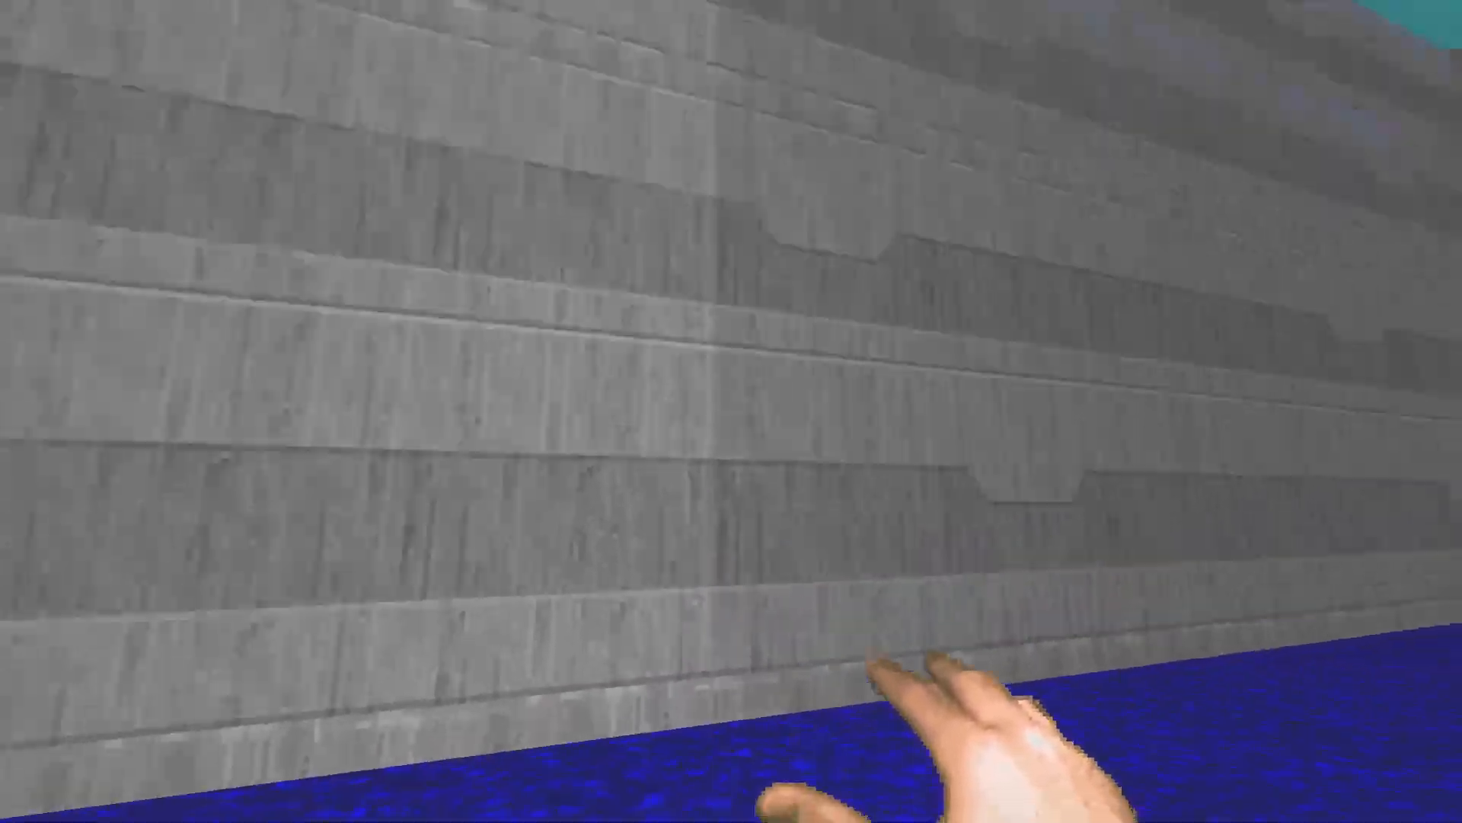
key("s")
key("w")
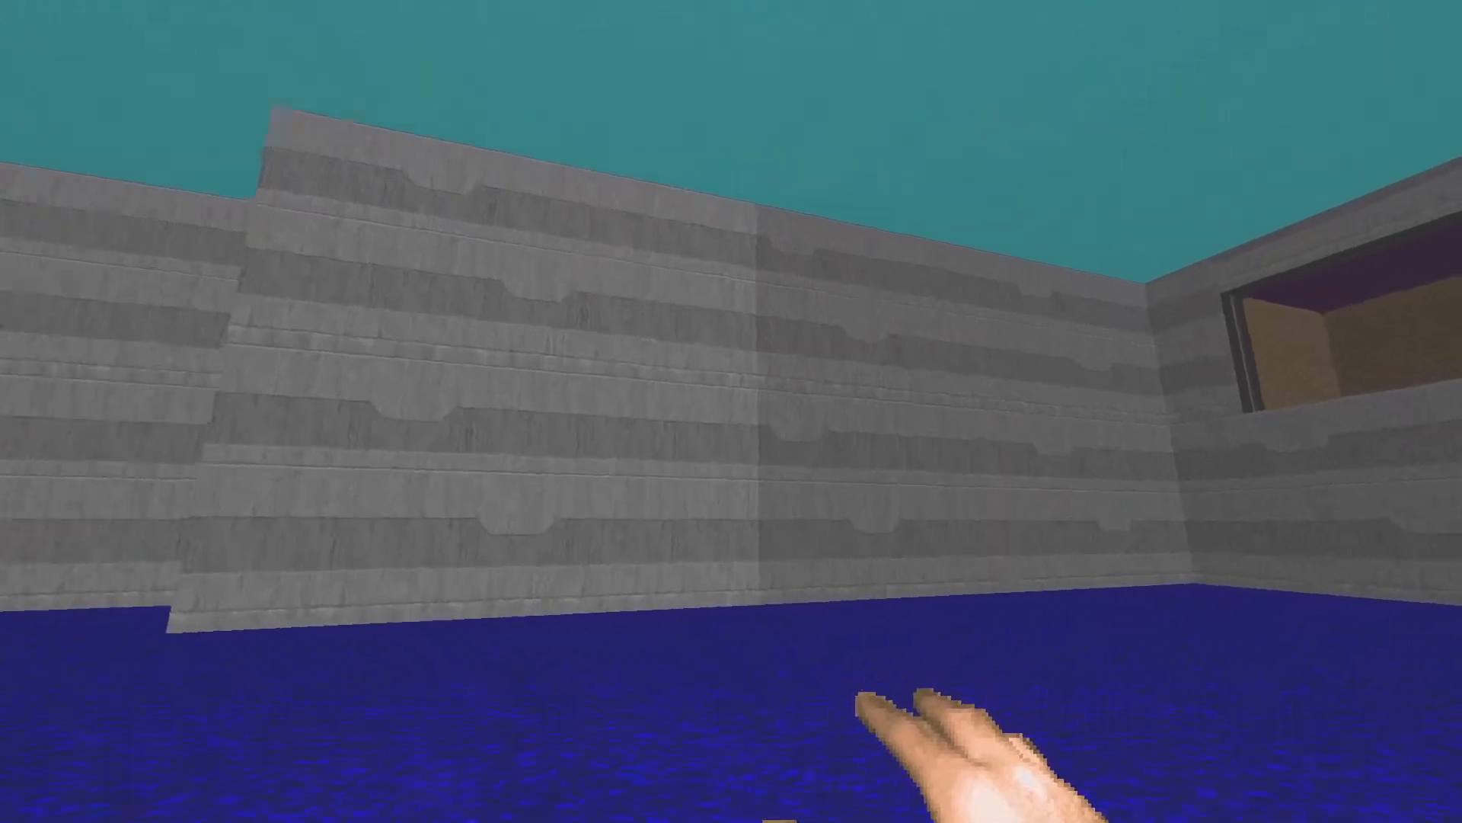
key("w")
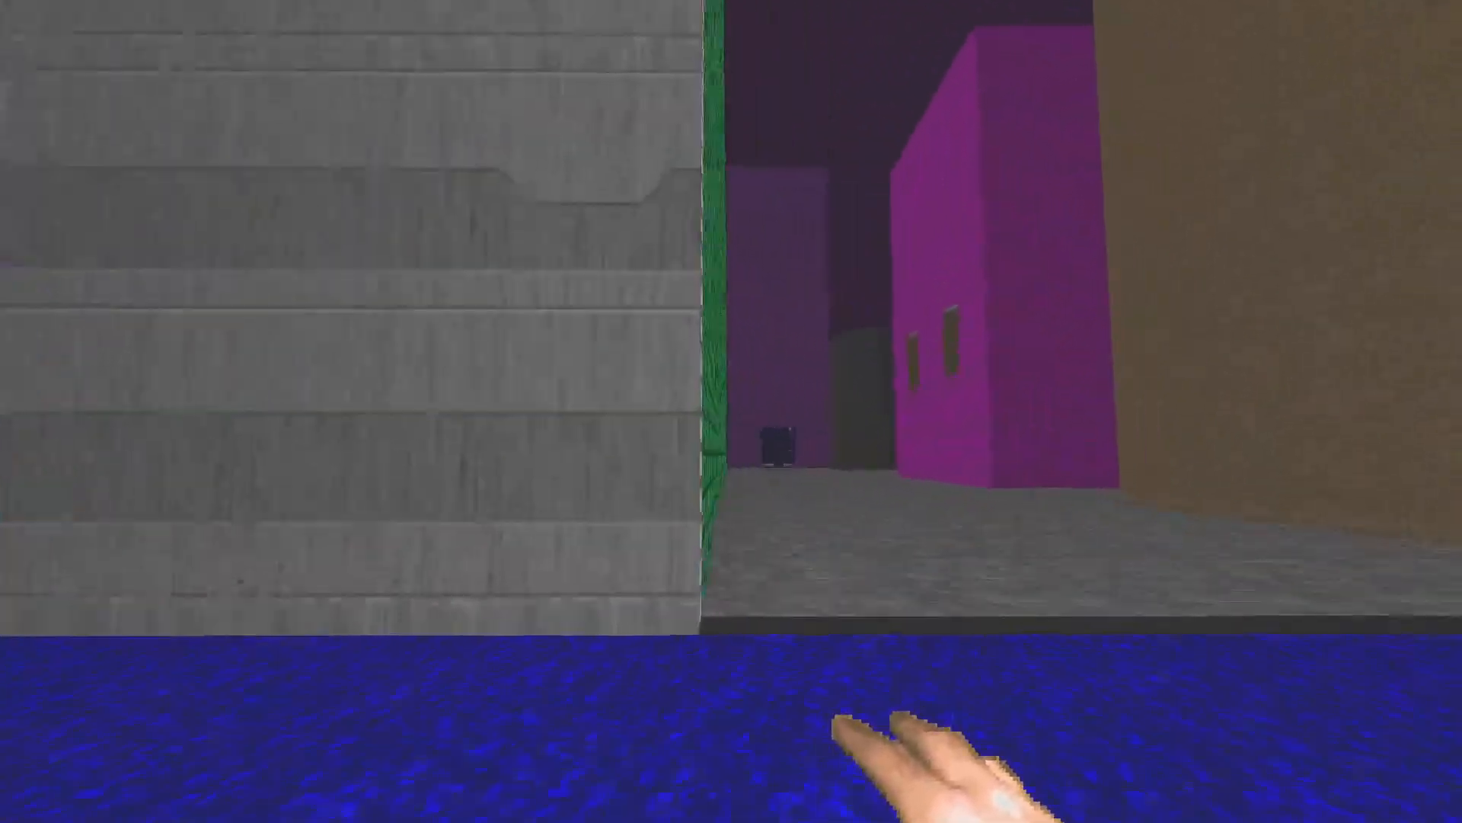
key("w")
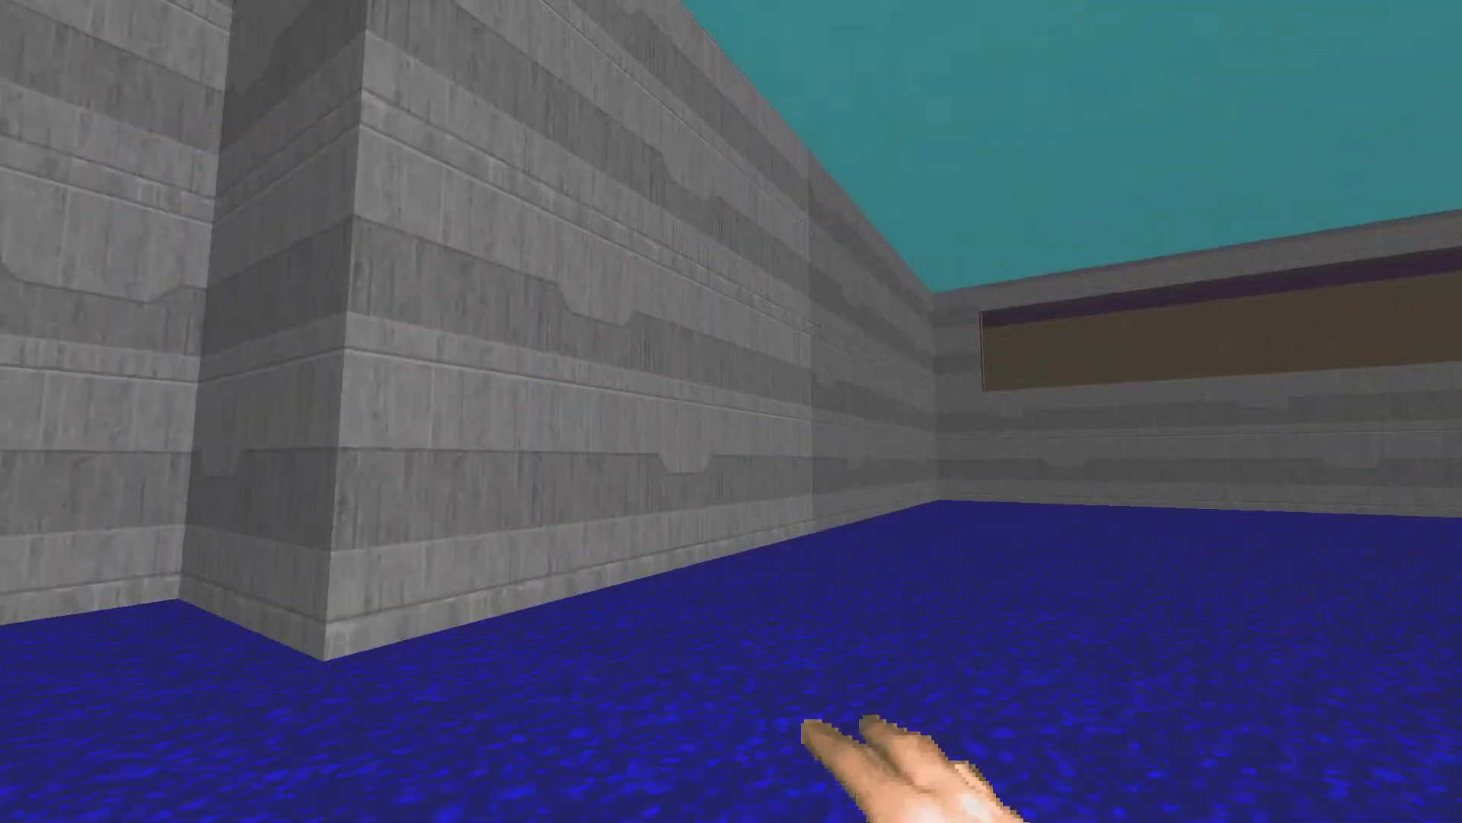
key("w")
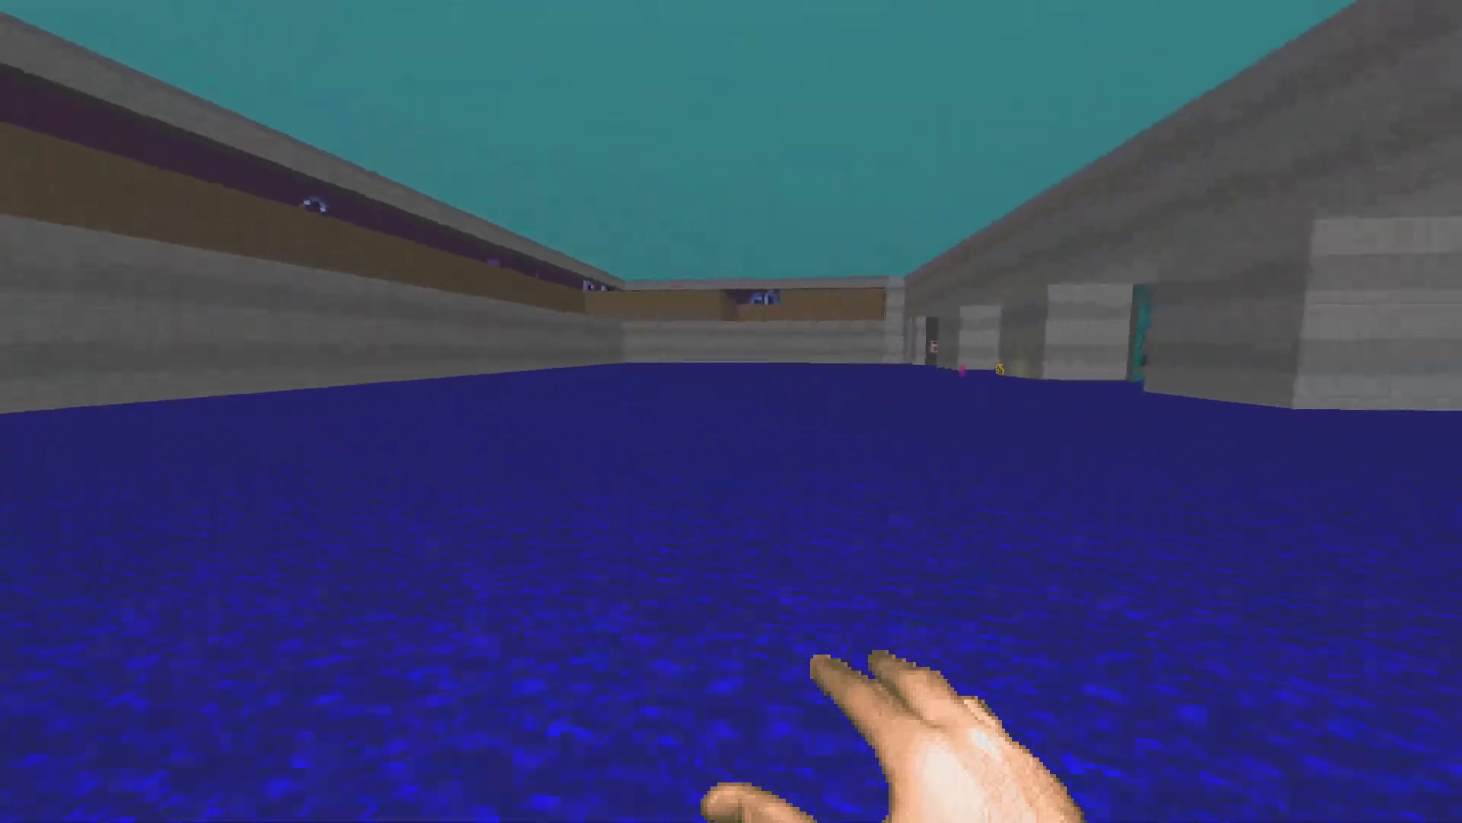
key("w")
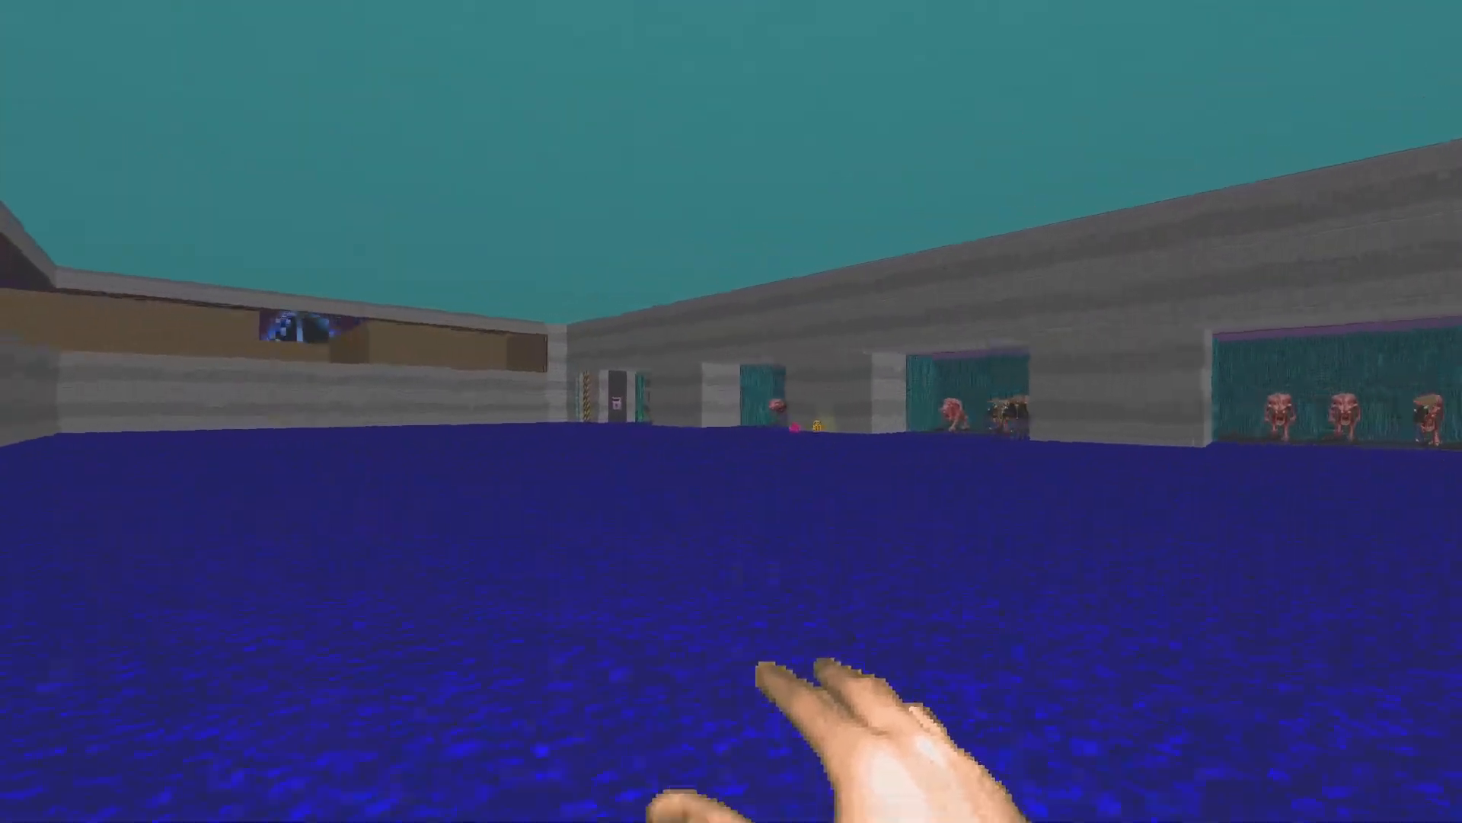
key("w")
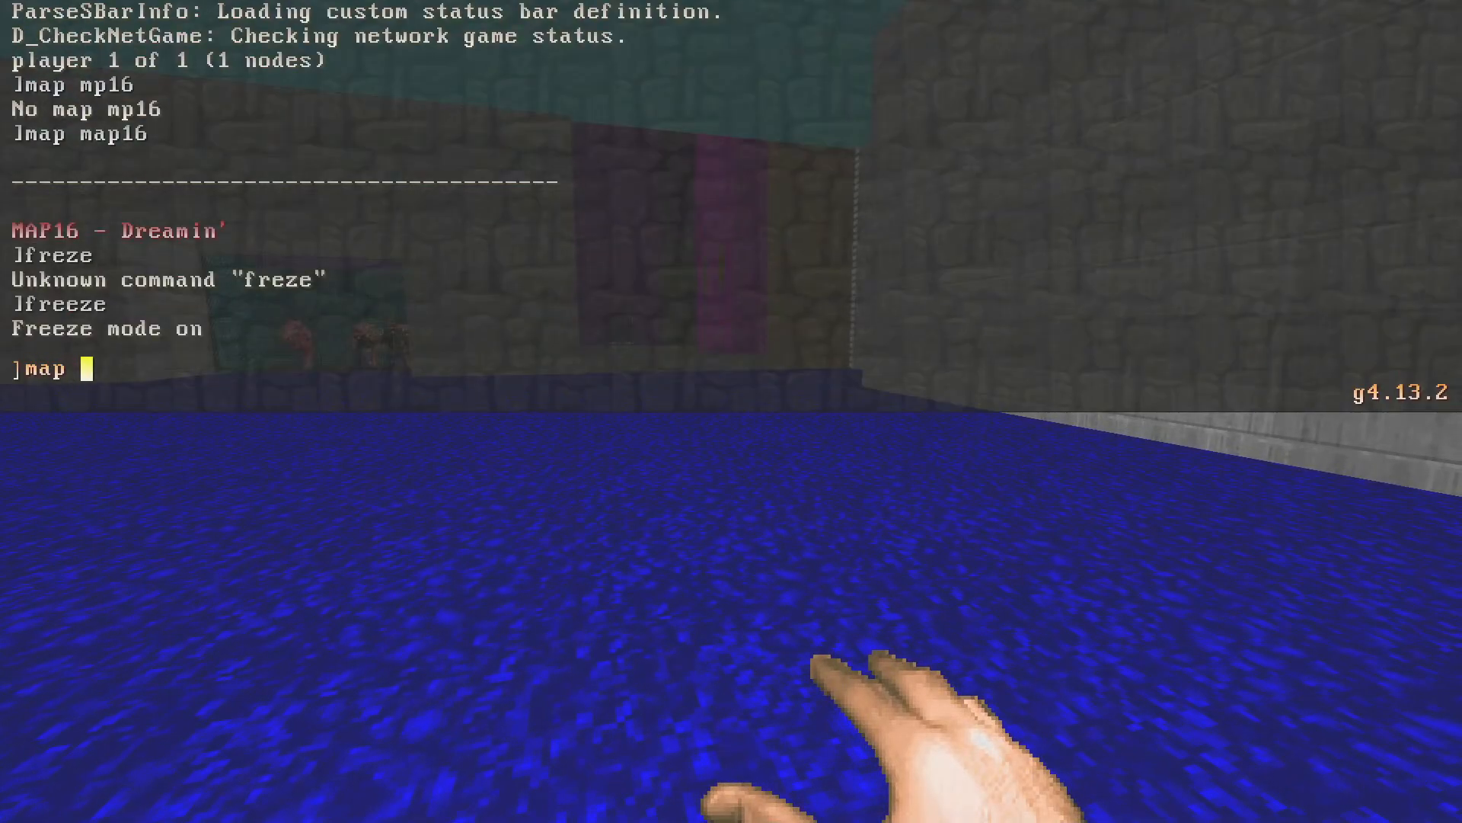
Step: Load map26 through the game console and go from the red brick start area through the blue door into the blue-tiled room
key("Return")
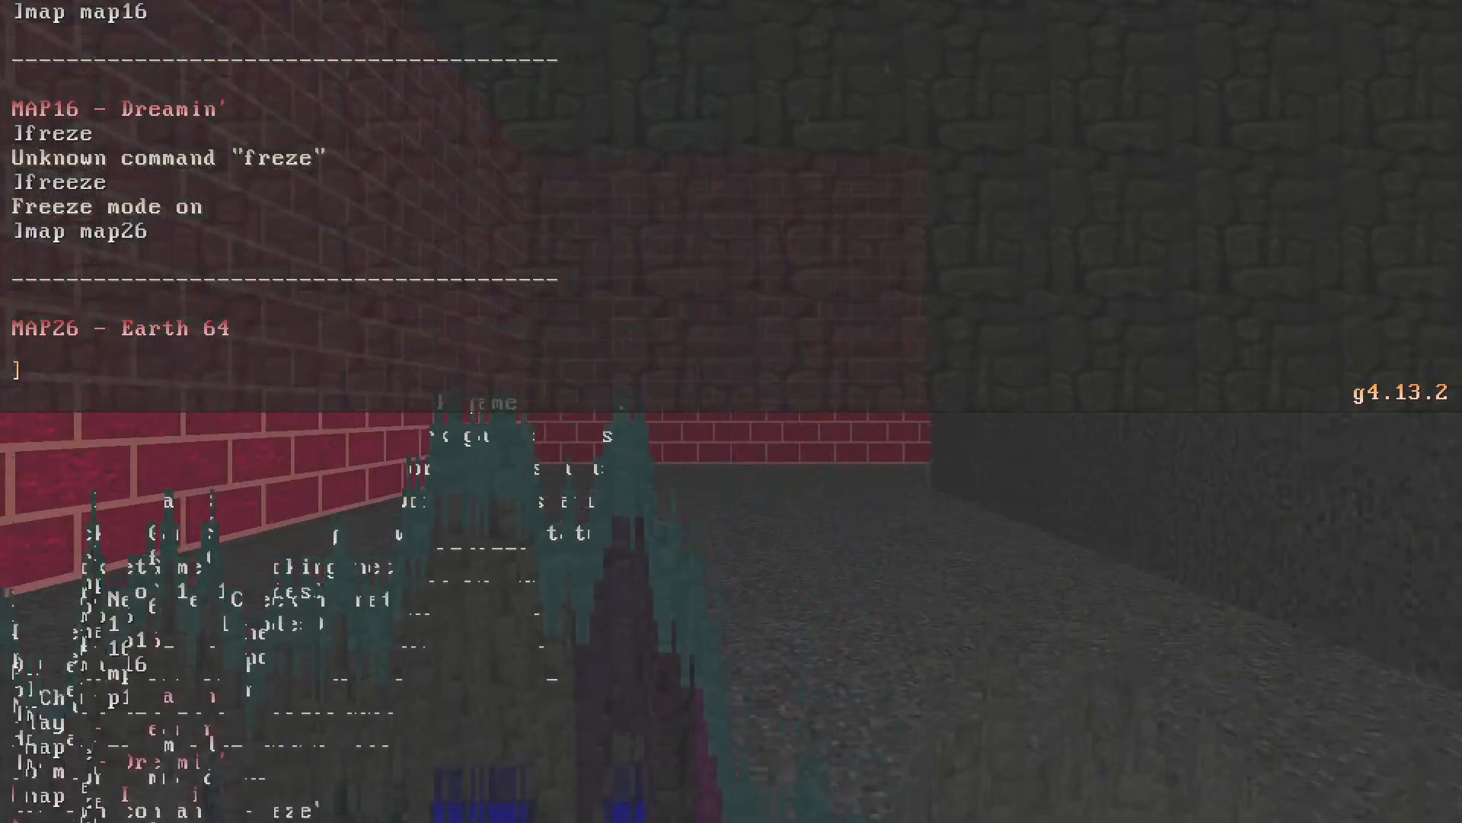
key("w")
key("w")
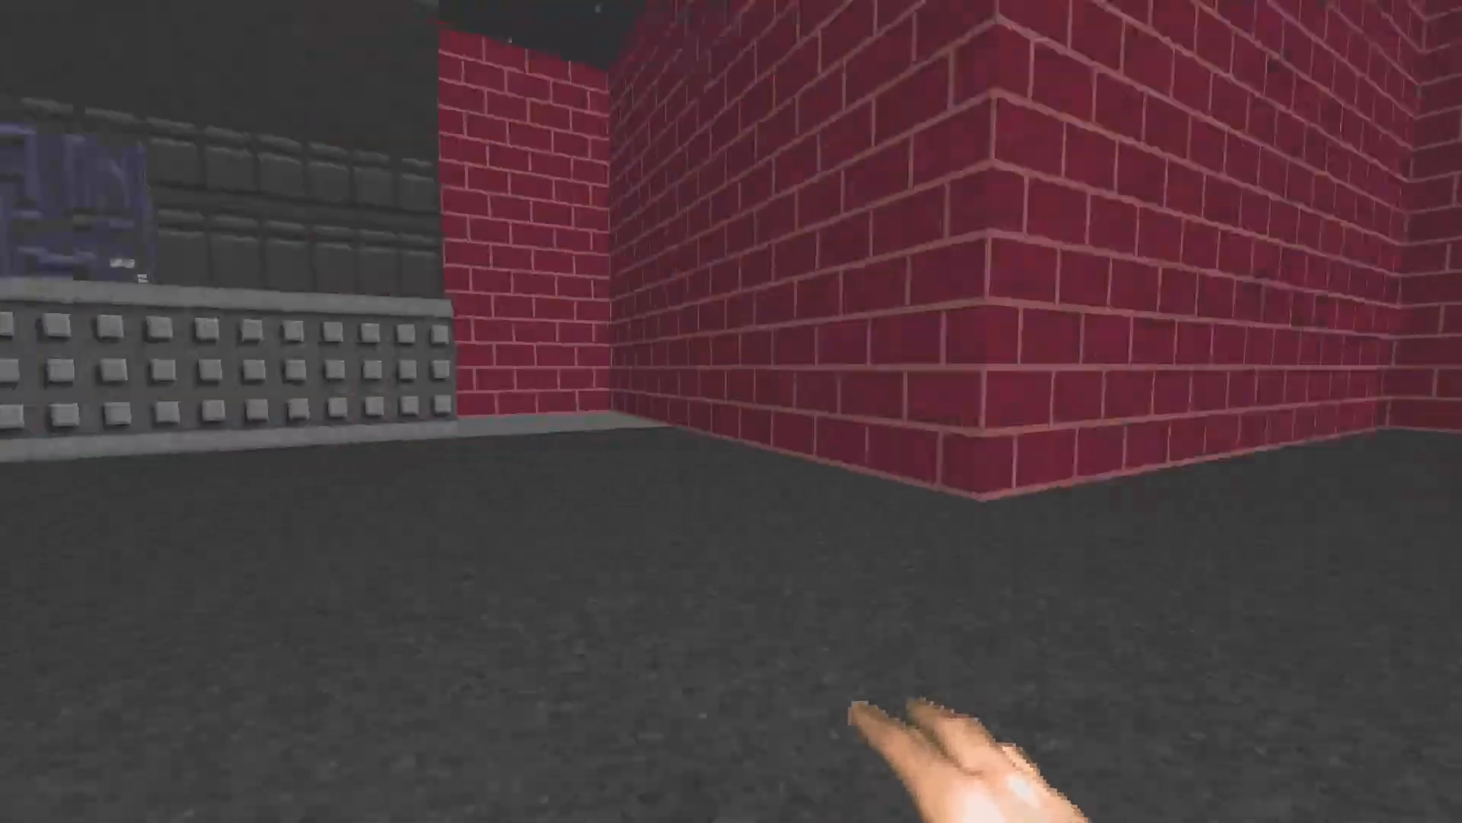
key("w")
key("e")
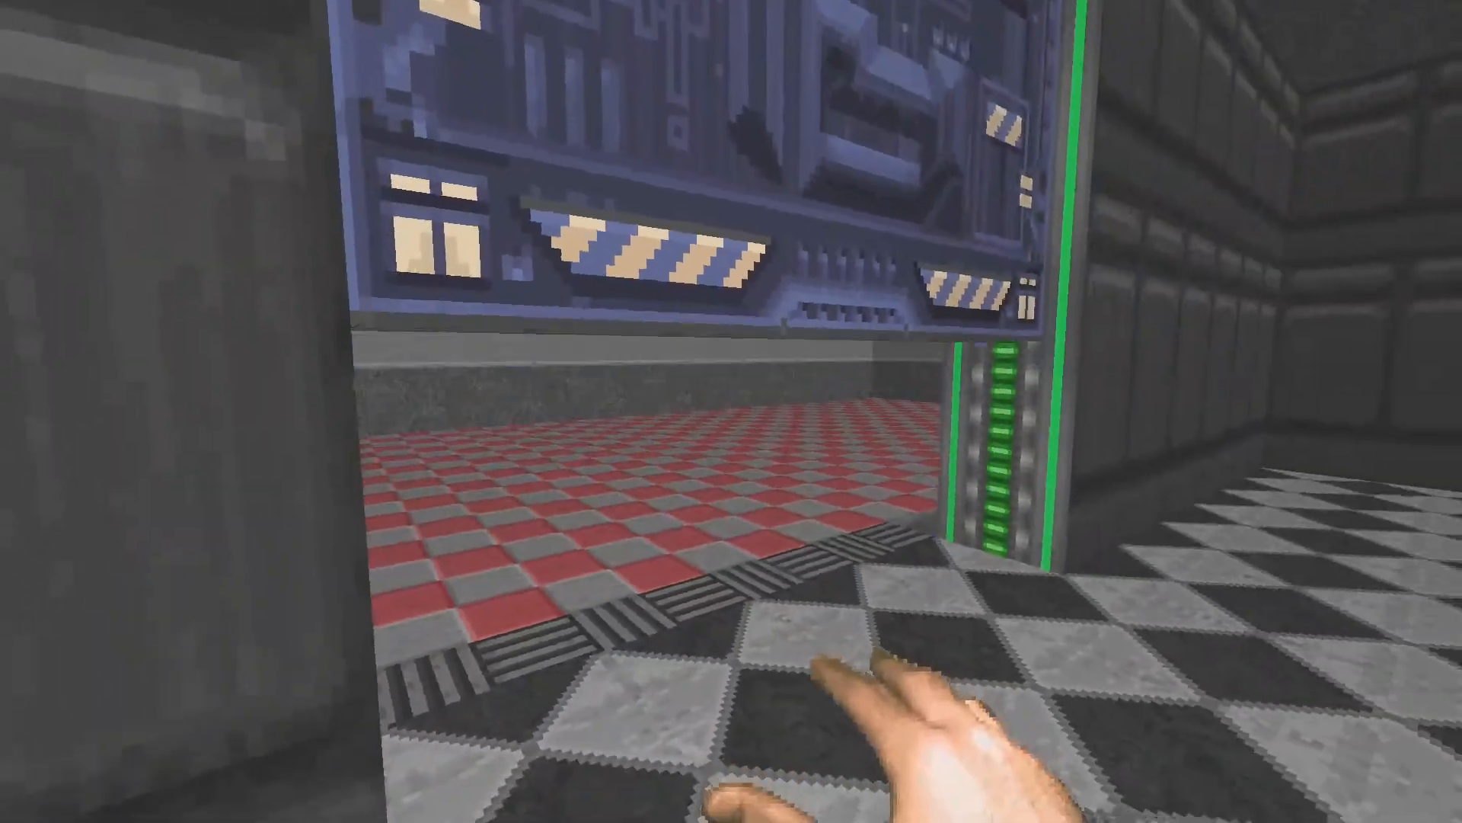
key("e")
key("w")
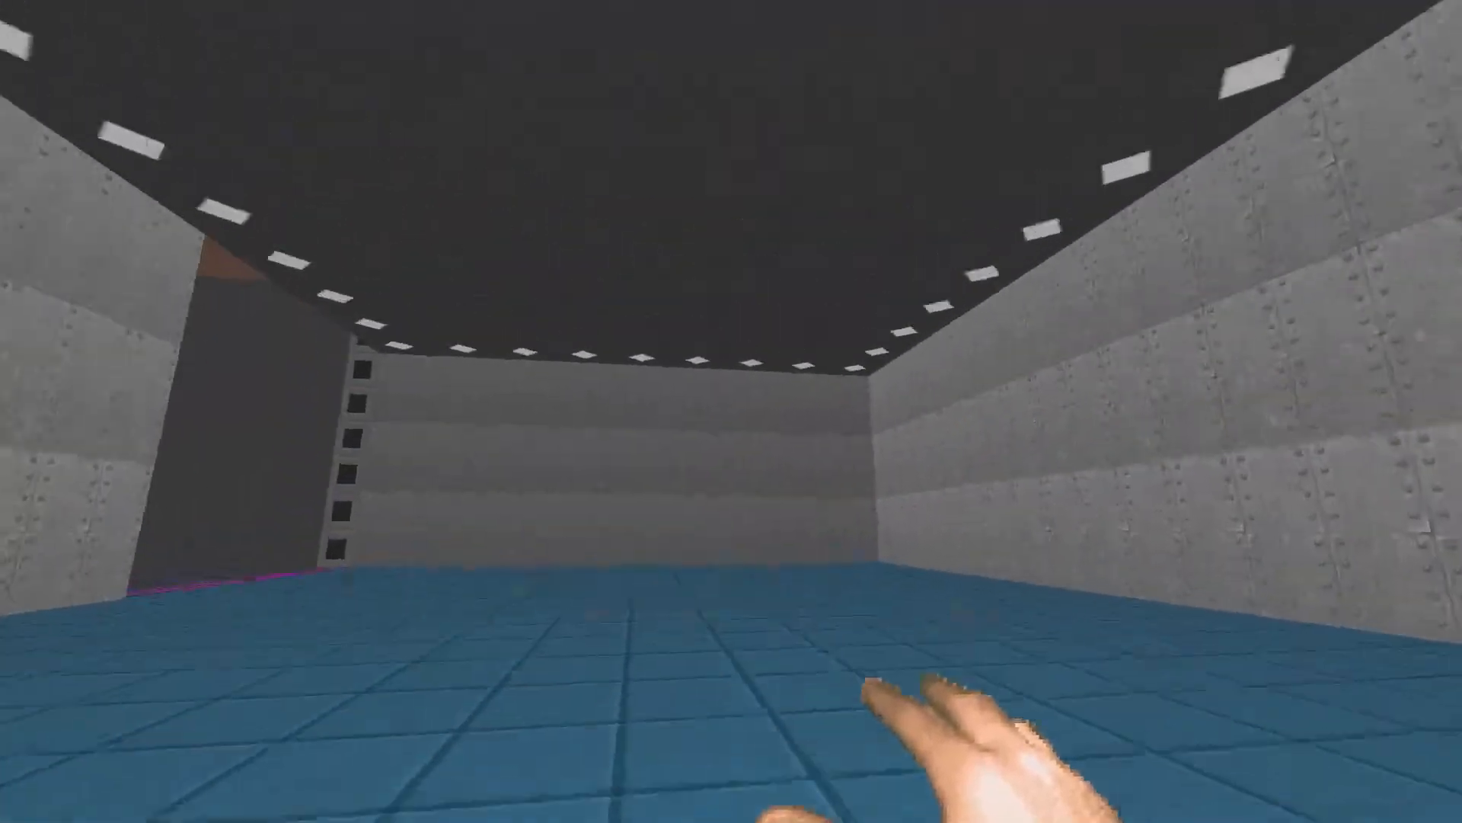
Step: Look over the MAP26 corridor with its blue checkered floor, locker alcoves, ceiling lights and broken floor tiles
key("w")
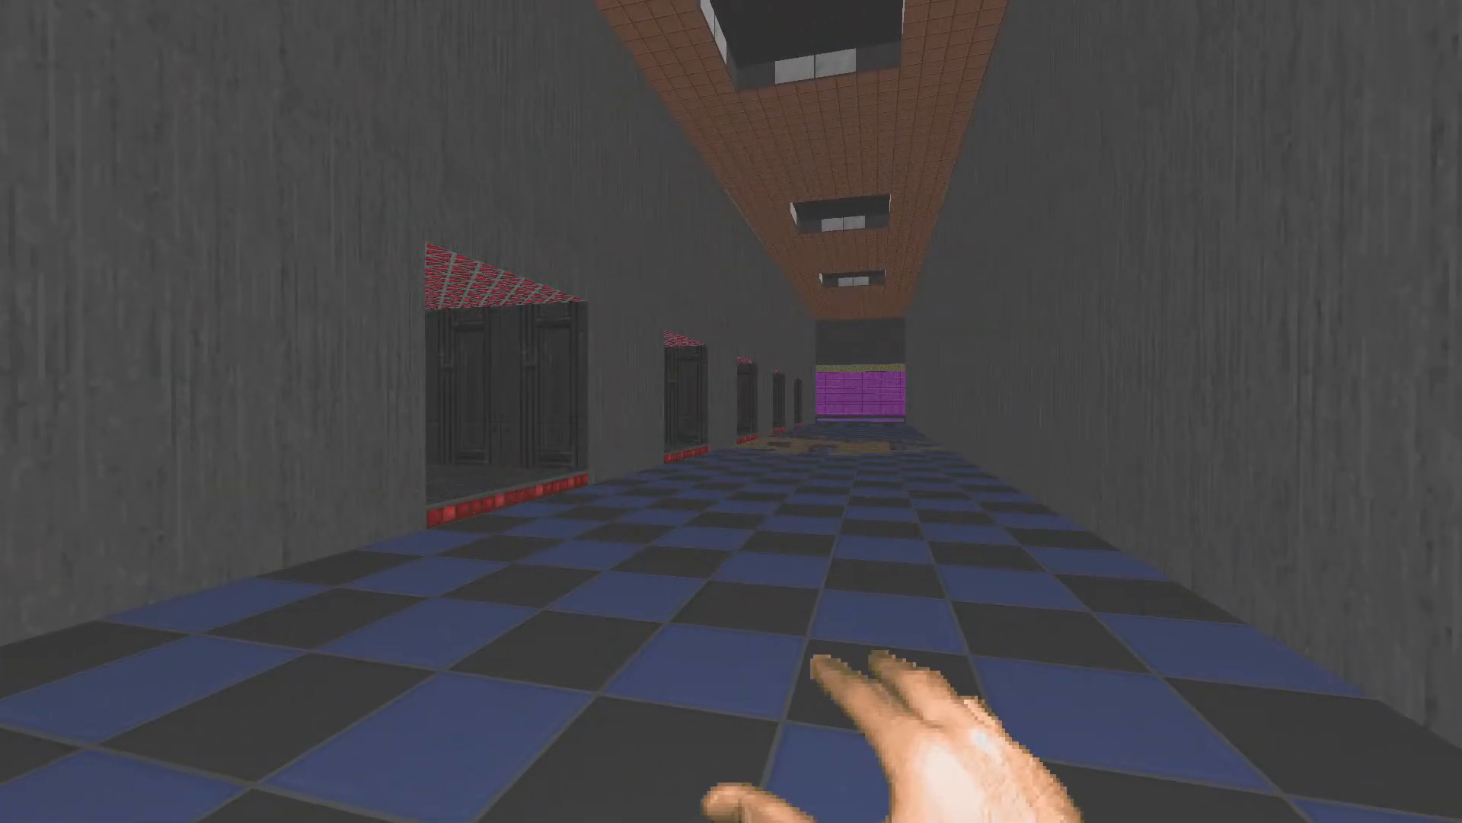
key("w")
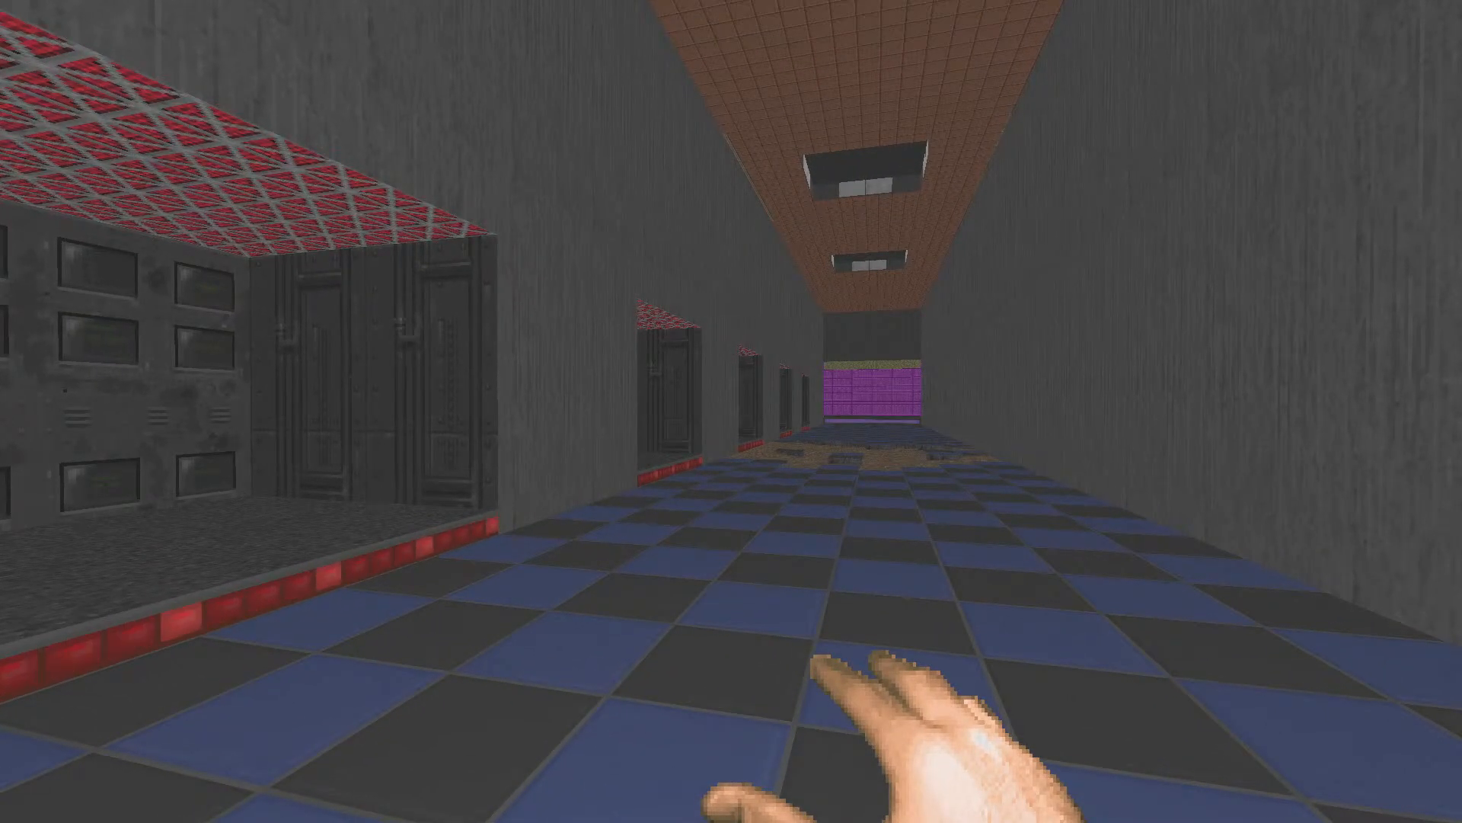
key("w")
key("w")
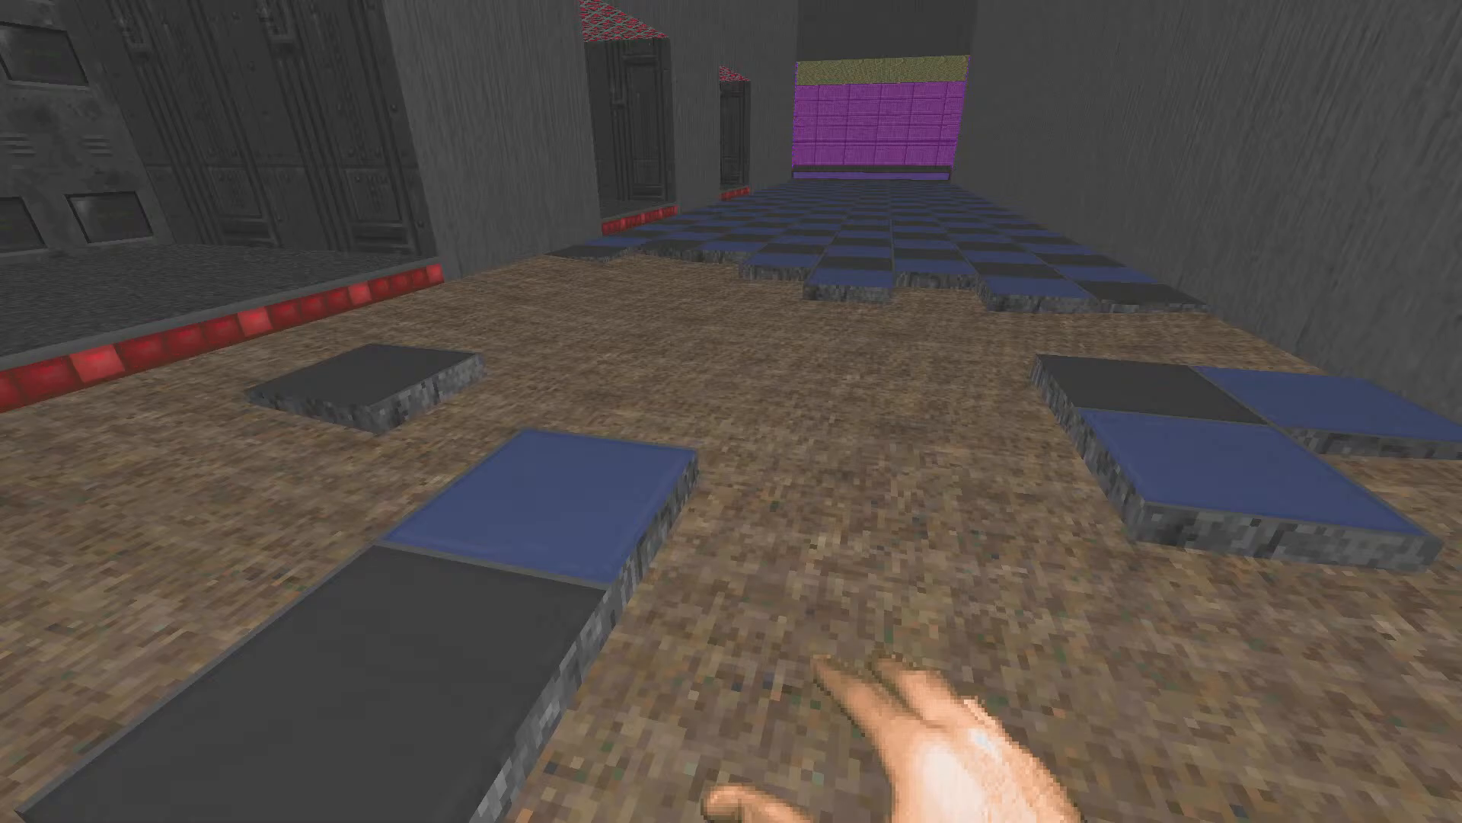
Step: Examine the broken section of MAP26's checkered floor and its scattered raised tiles from several sides
key("d")
key("w")
key("a")
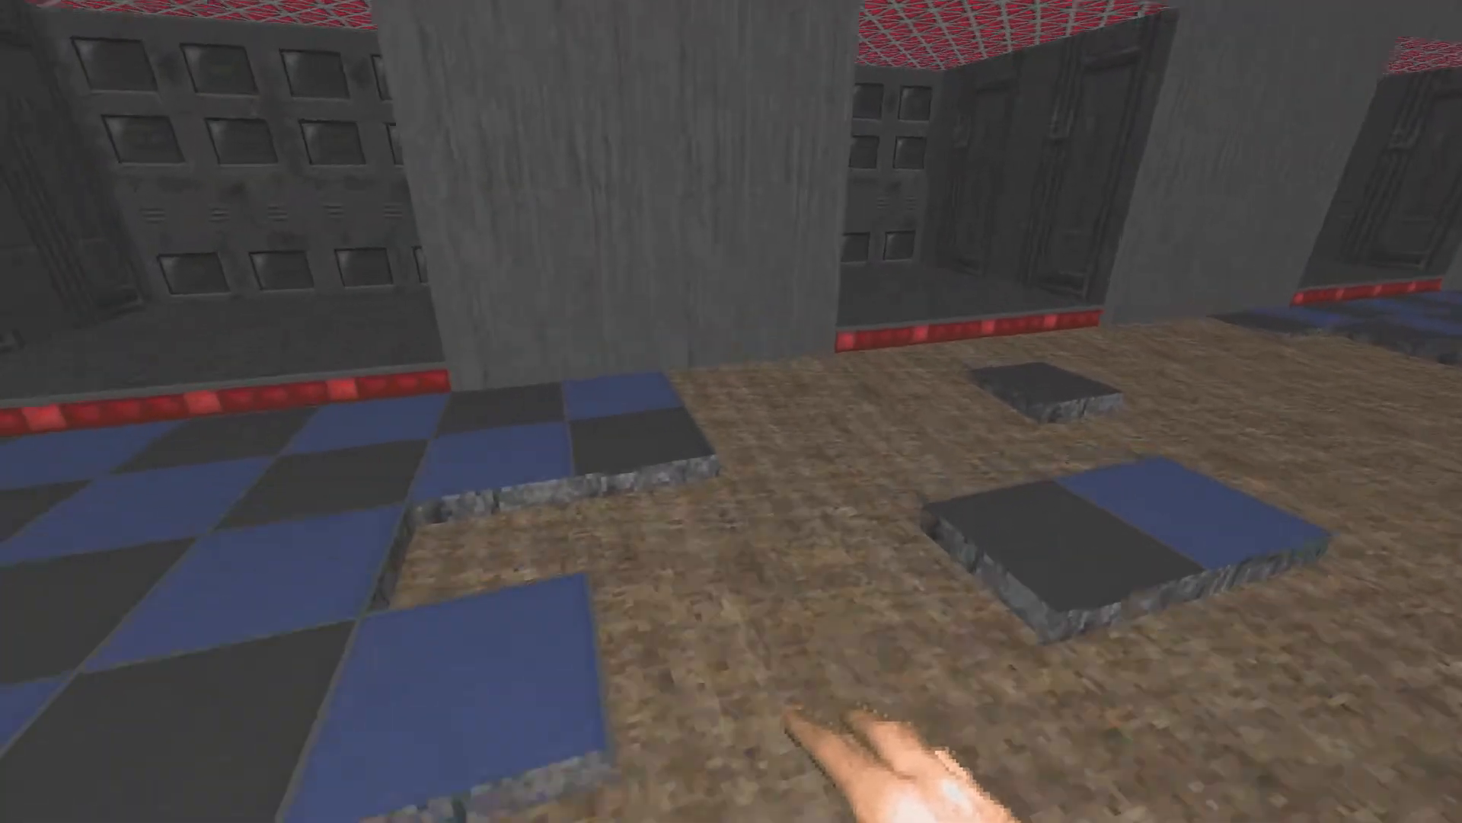
left_click(731, 412)
key("a")
key("w")
left_click(731, 412)
key("d")
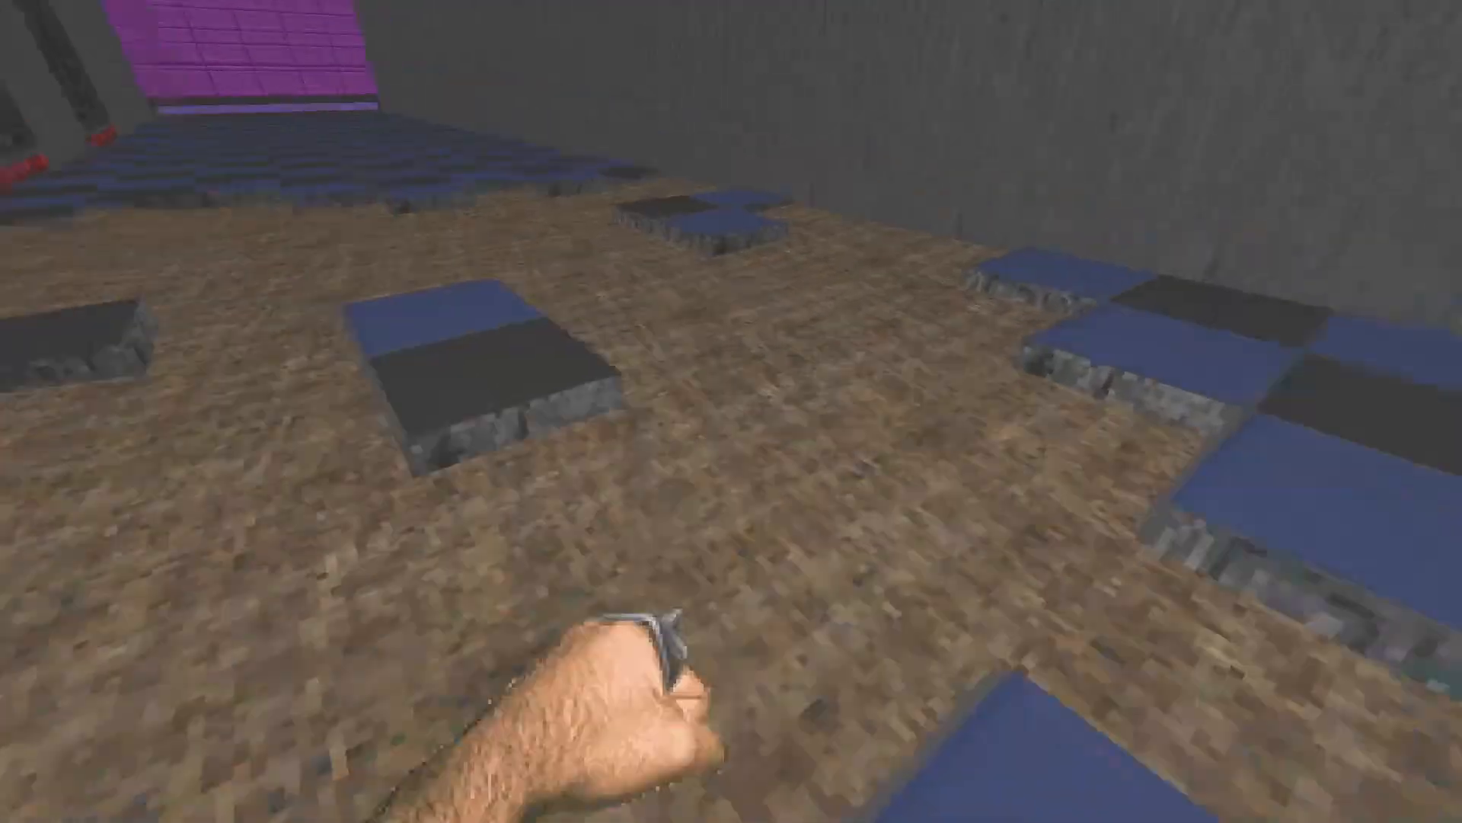
key("a")
Step: Load map24 and map23 in turn through the game console
key("grave")
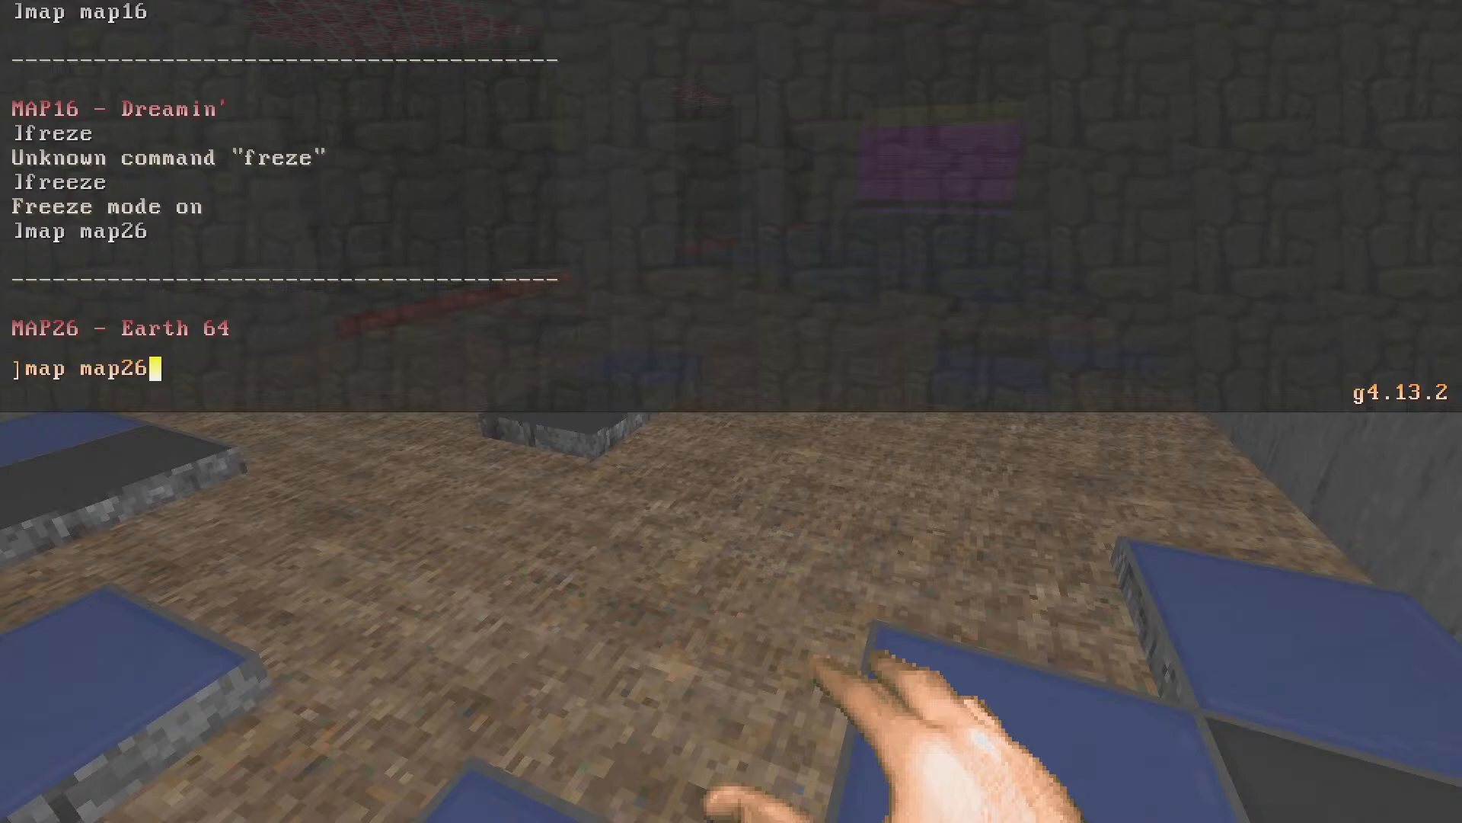
type("map map24")
key("Return")
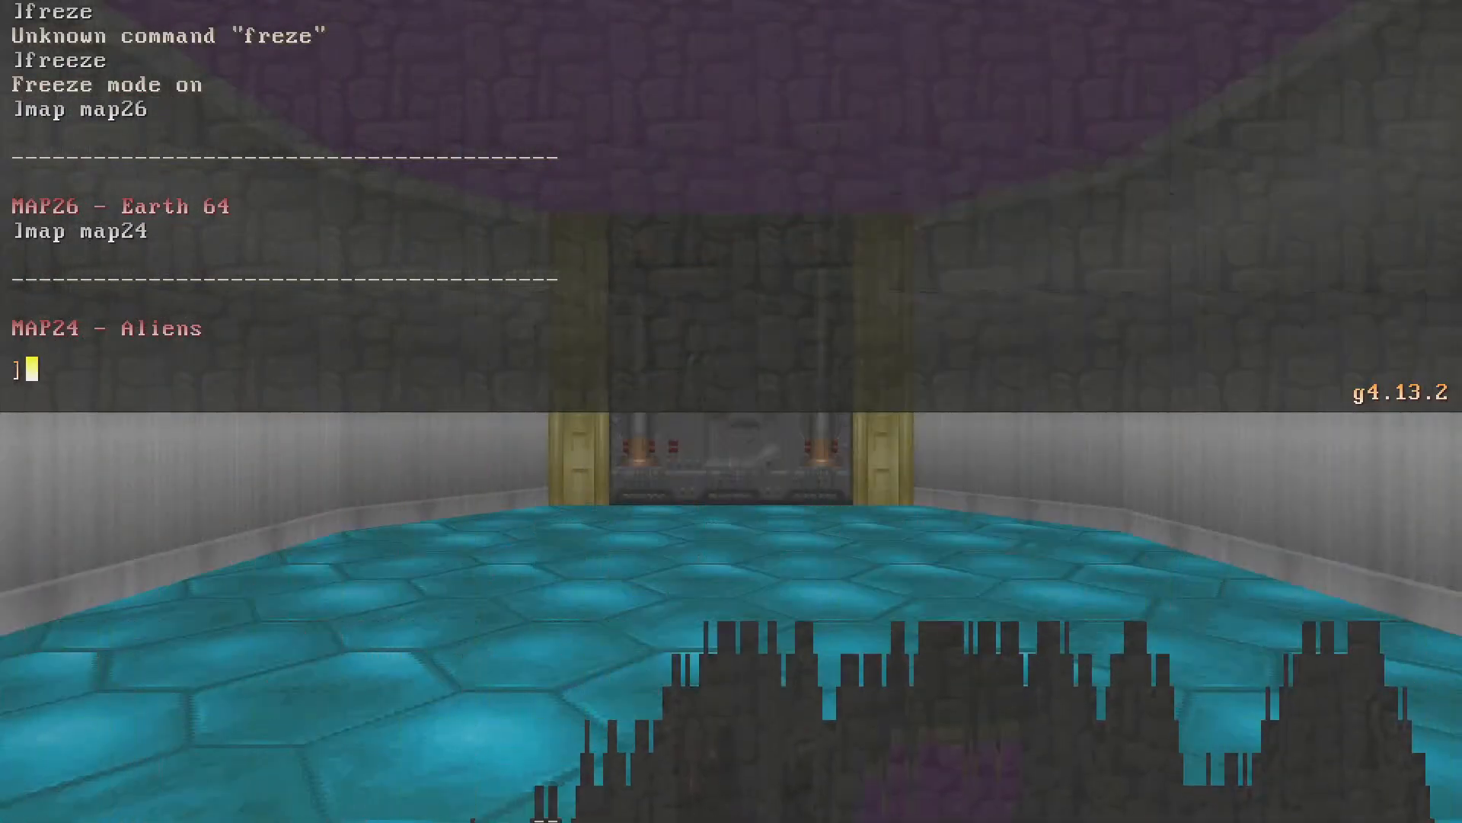
type("map map23")
key("Return")
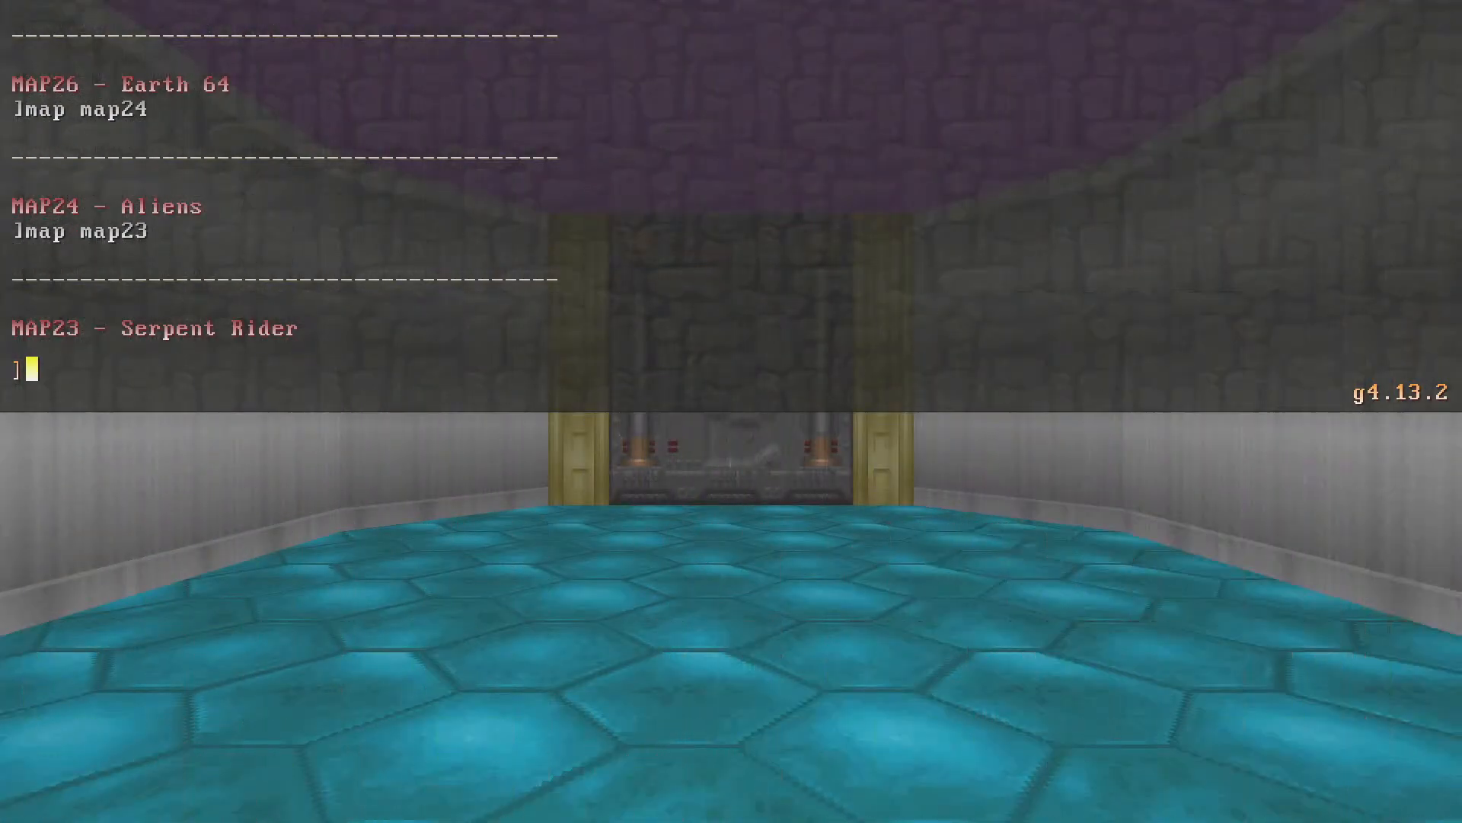
Step: Load map25 and map22 in turn by editing the previous console command
key("Up")
key("BackSpace")
type("5")
key("Return")
key("Up")
key("BackSpace")
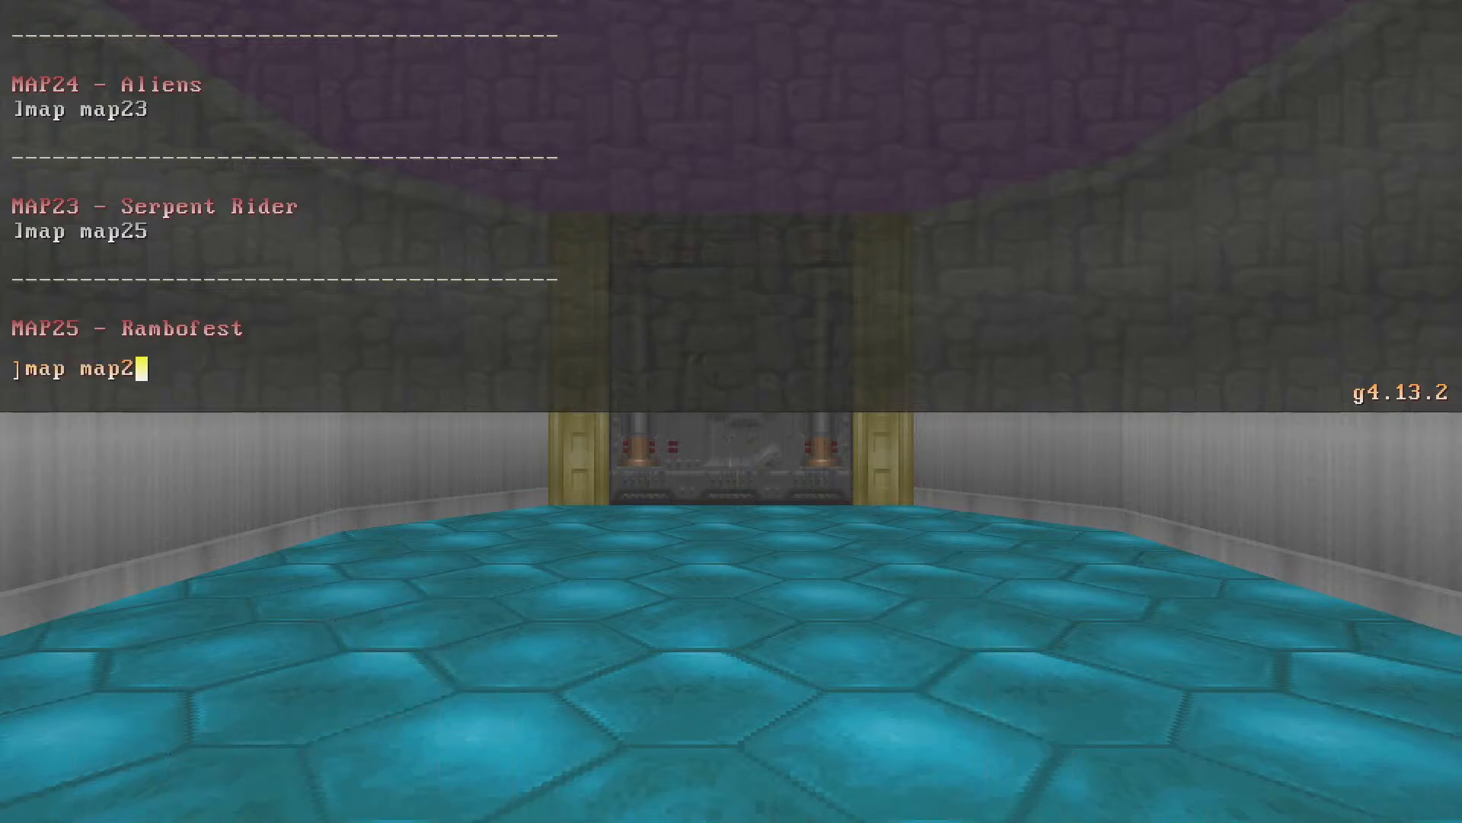
type("2")
key("Return")
Step: Try to load map27 by reusing the last console command
key("Up")
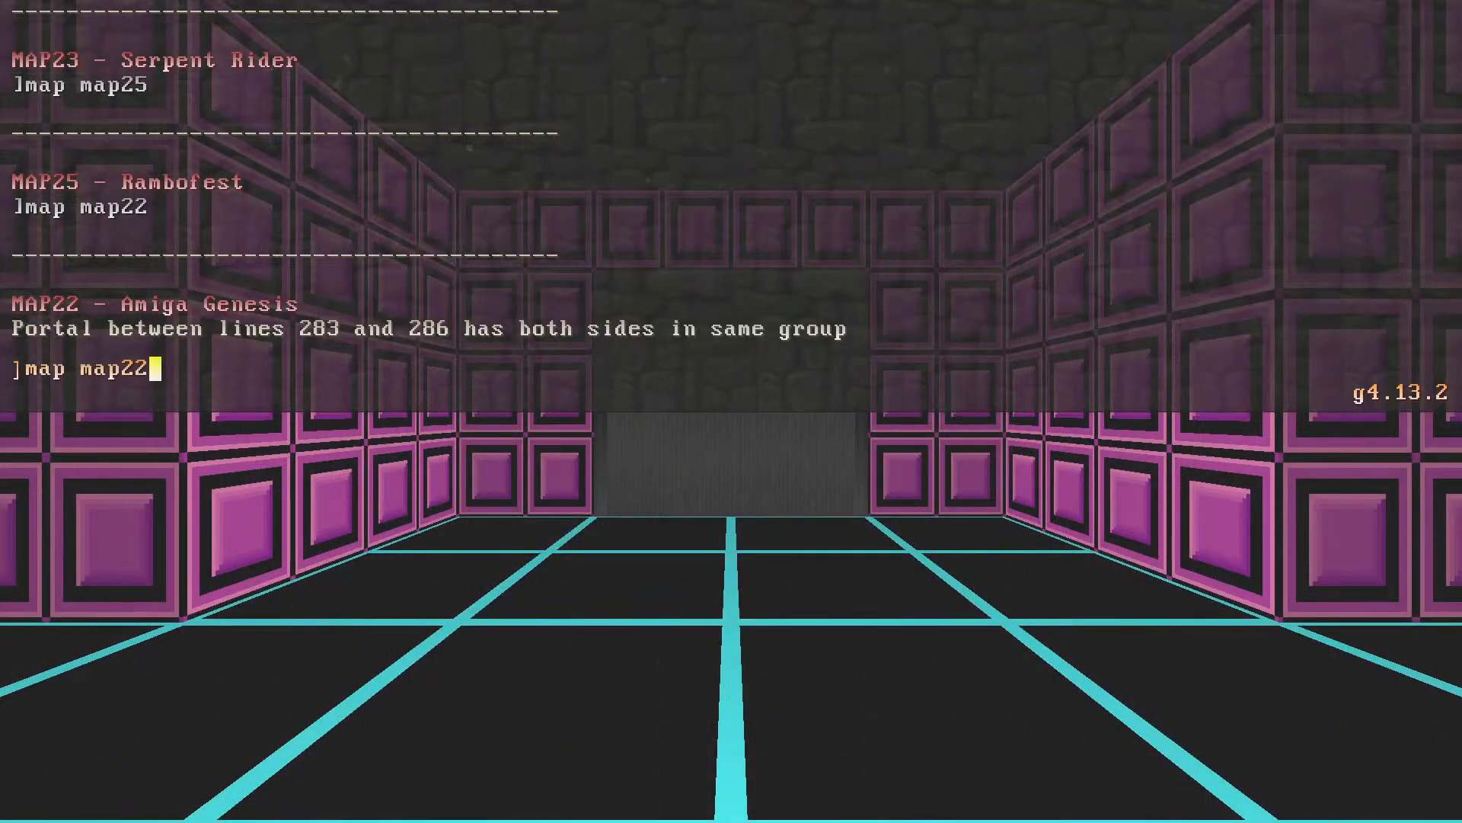
key("BackSpace")
type("7")
key("Return")
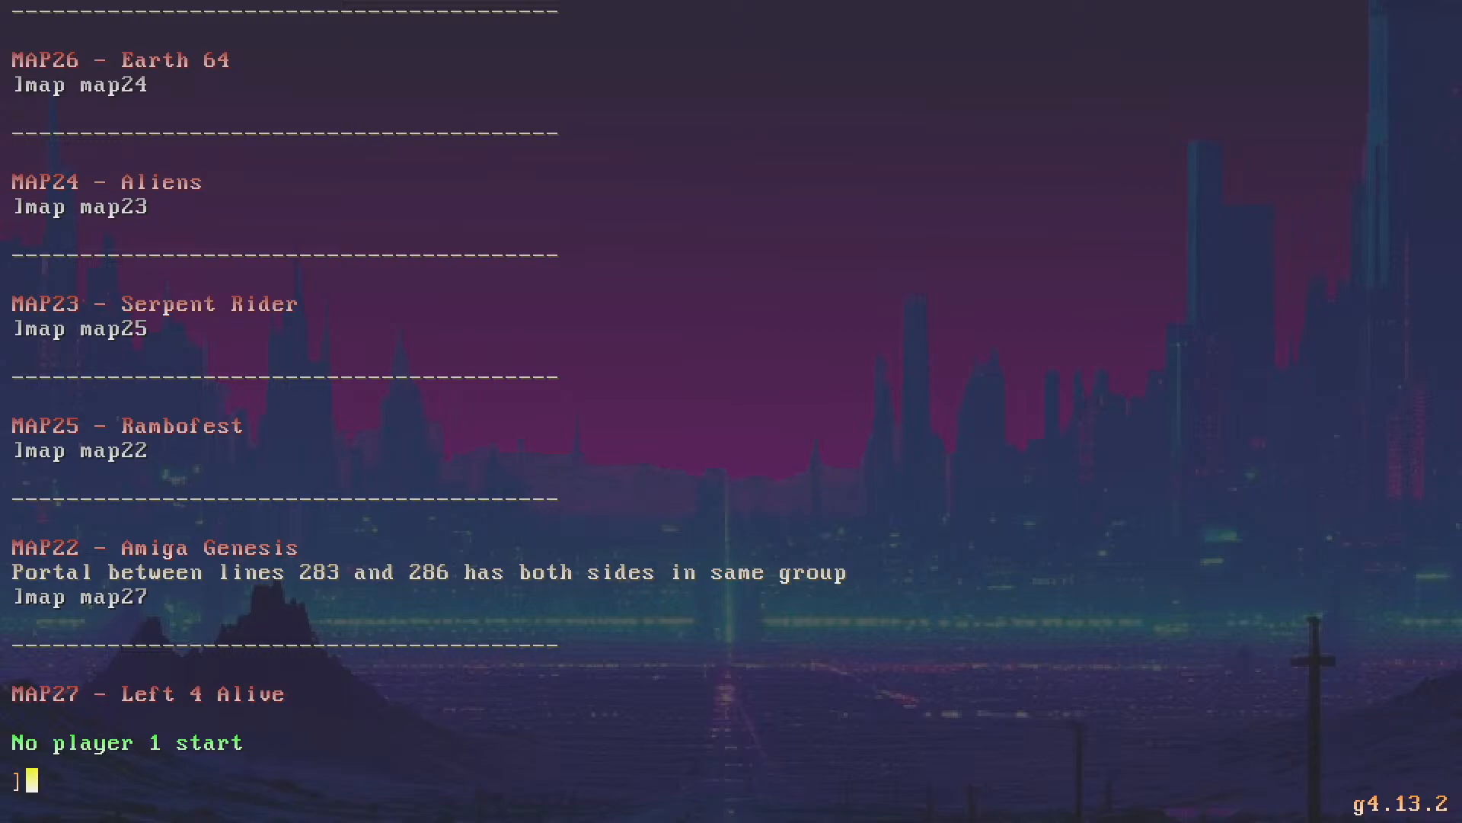
Step: Close the console and quit the playtest completely, confirming the exit and dismissing the closing text screen
key("Escape")
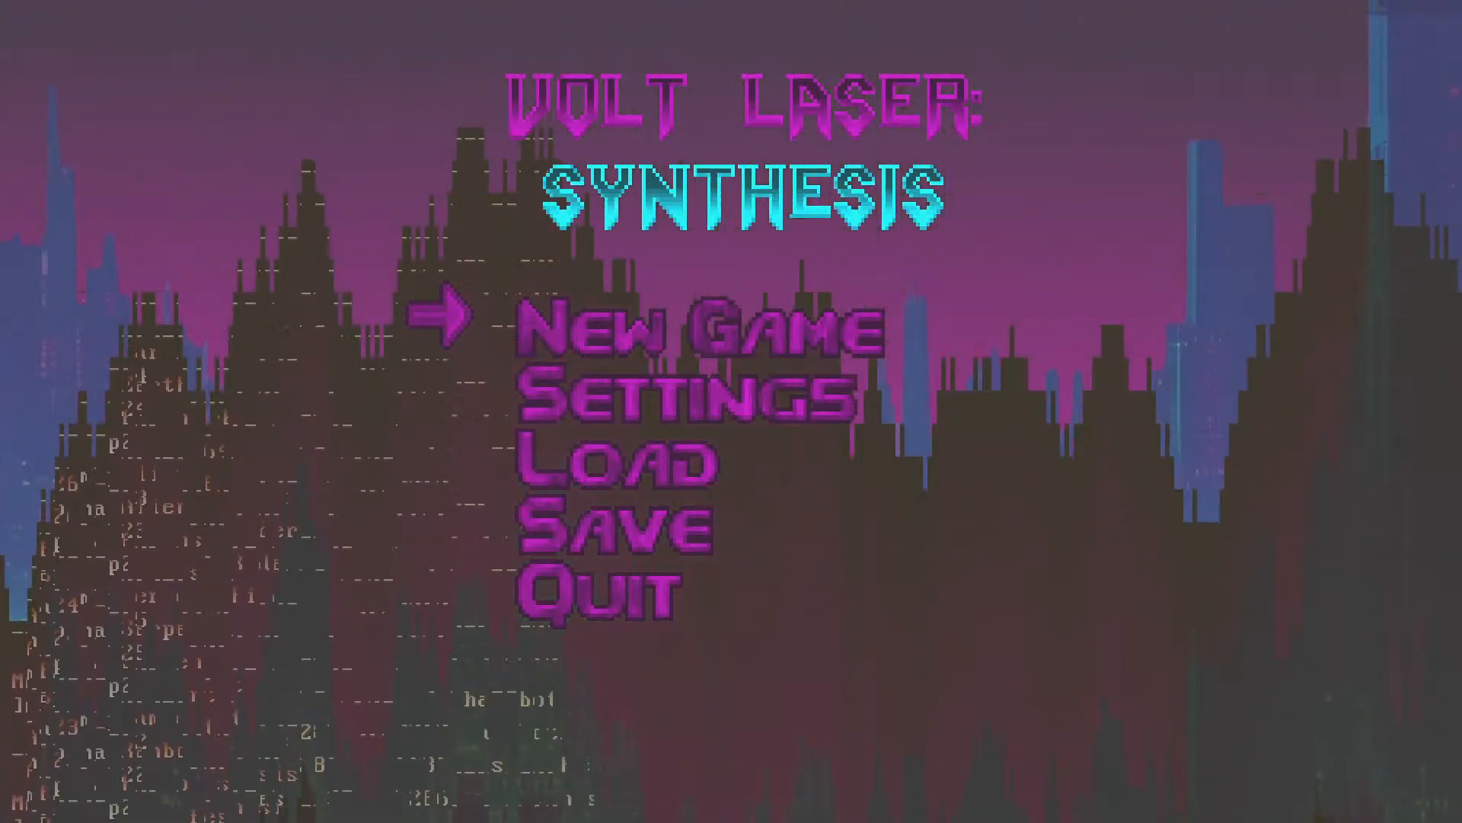
key("Up")
key("Return")
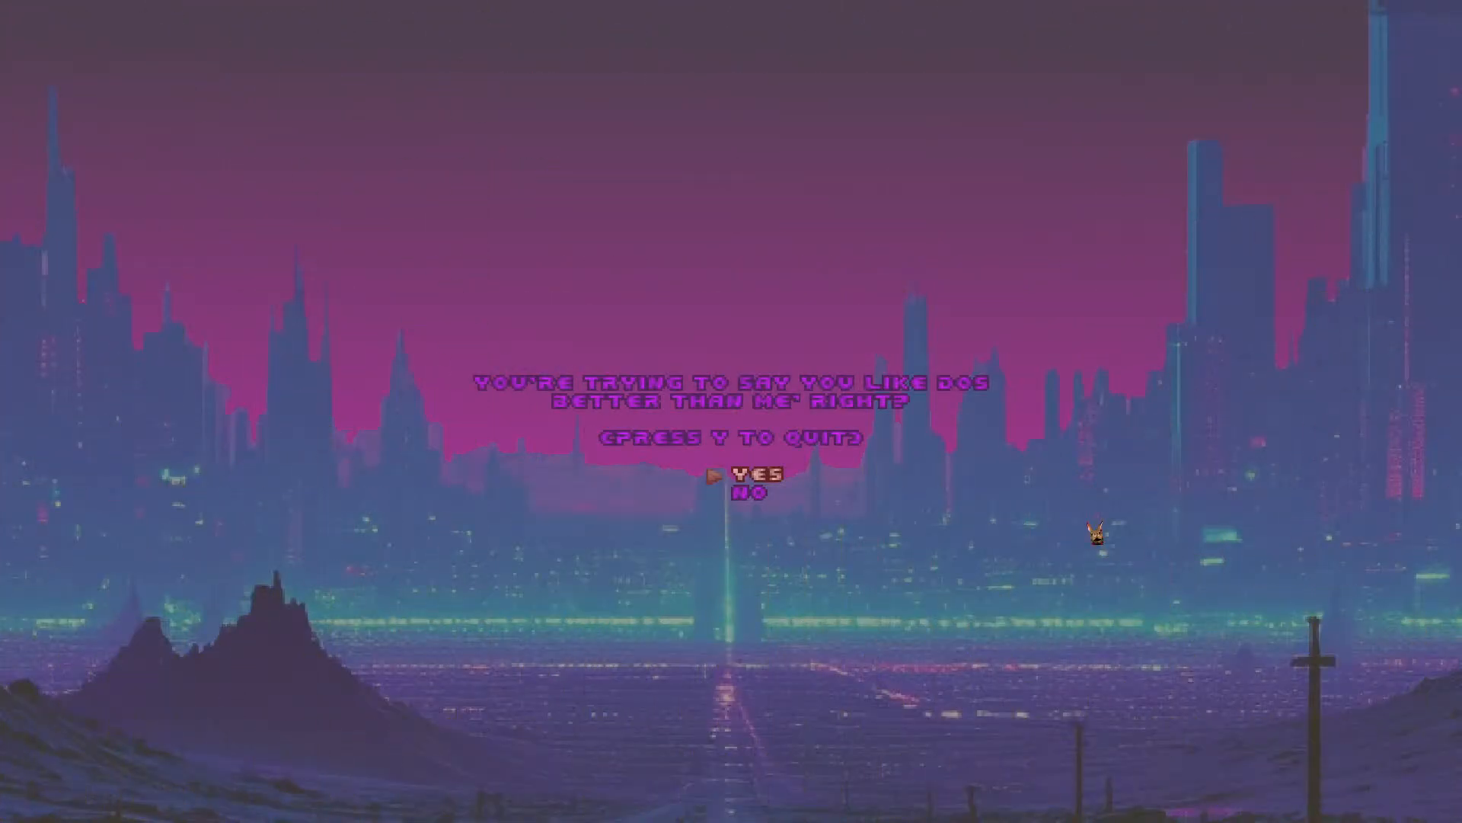
key("Return")
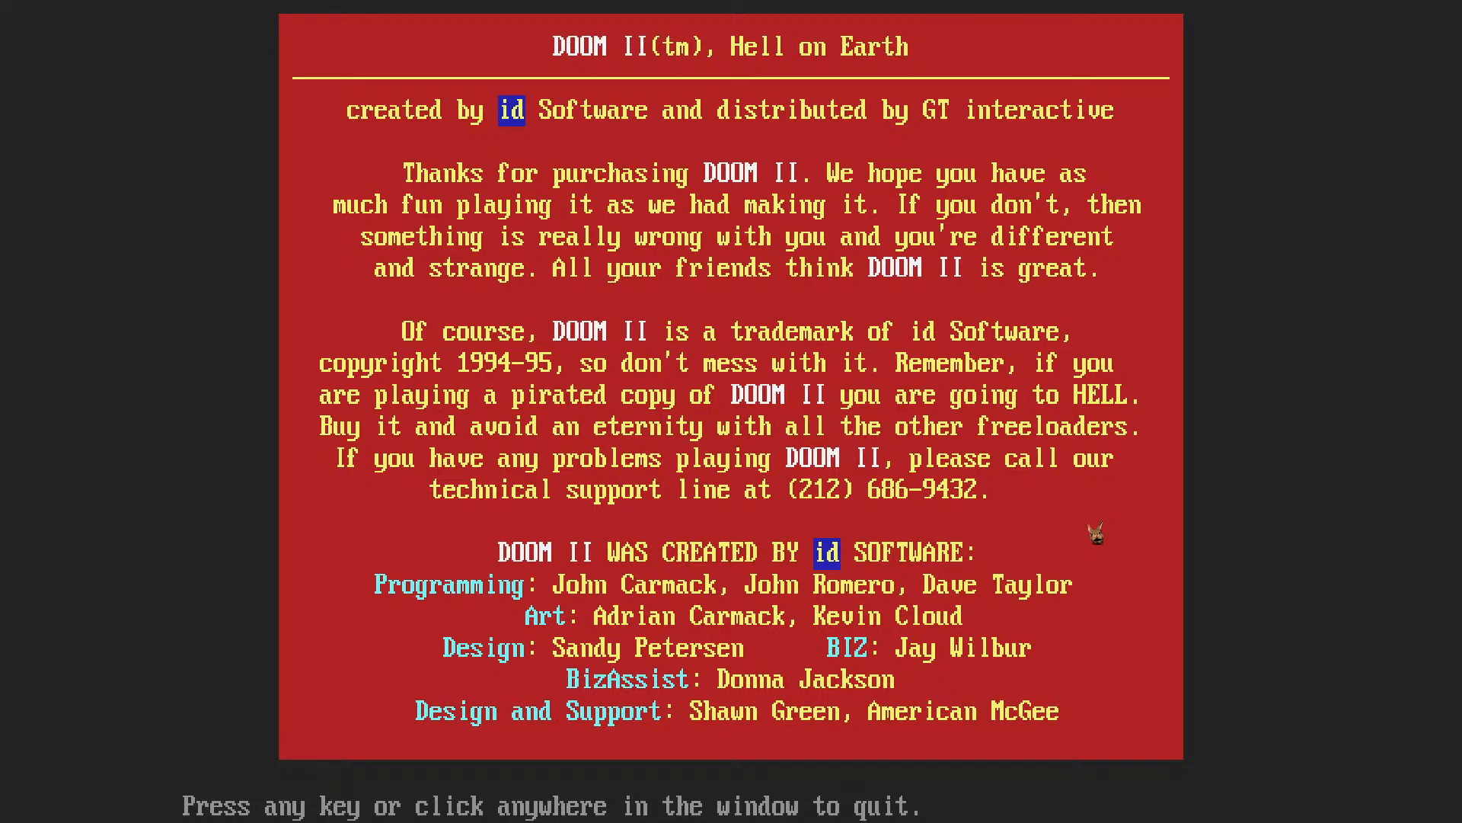
key("Return")
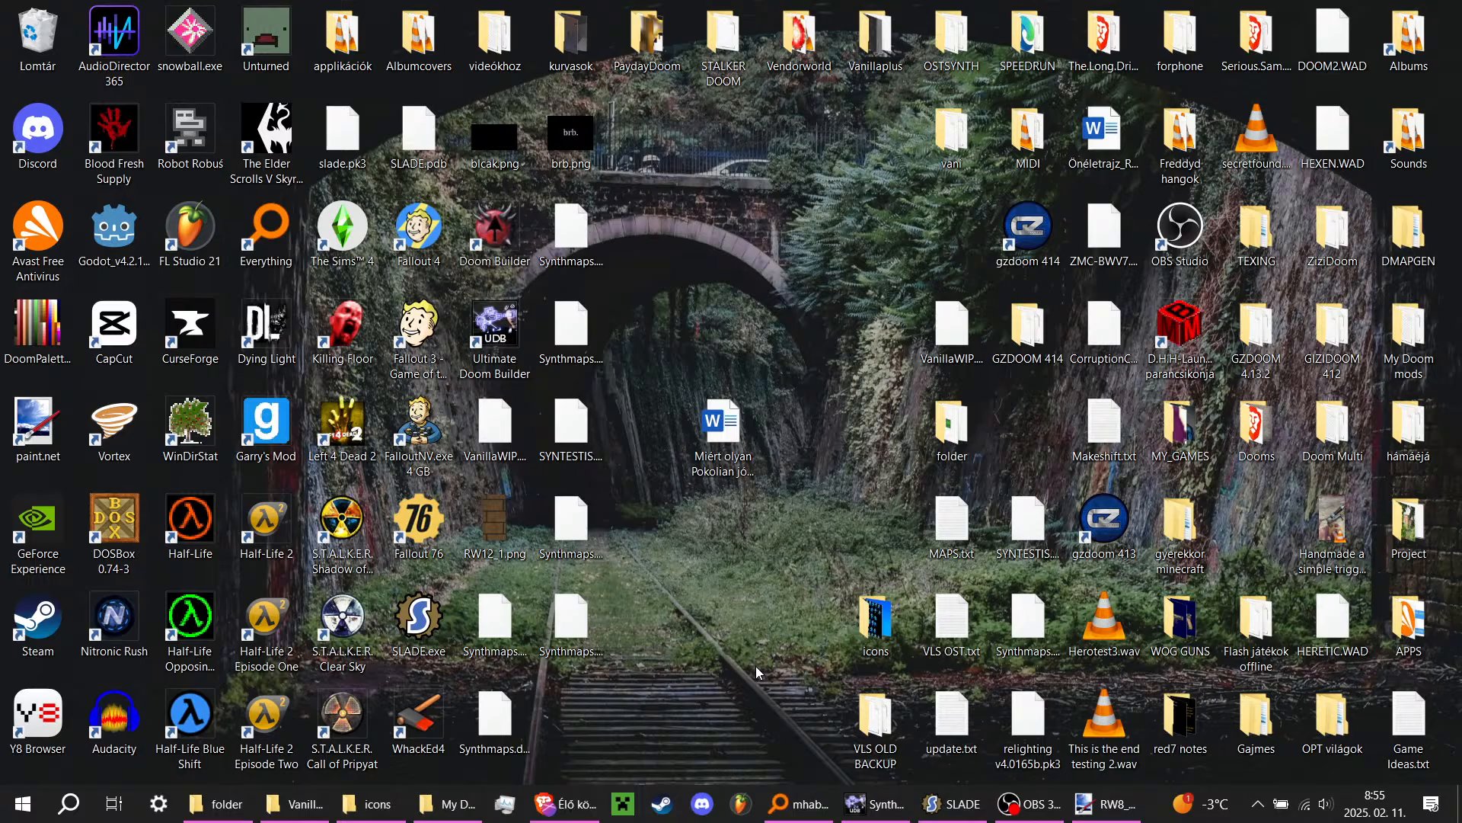
Step: Switch to Ultimate Doom Builder to view the MAP26 layout, and check the stream chat in OBS
left_click(875, 804)
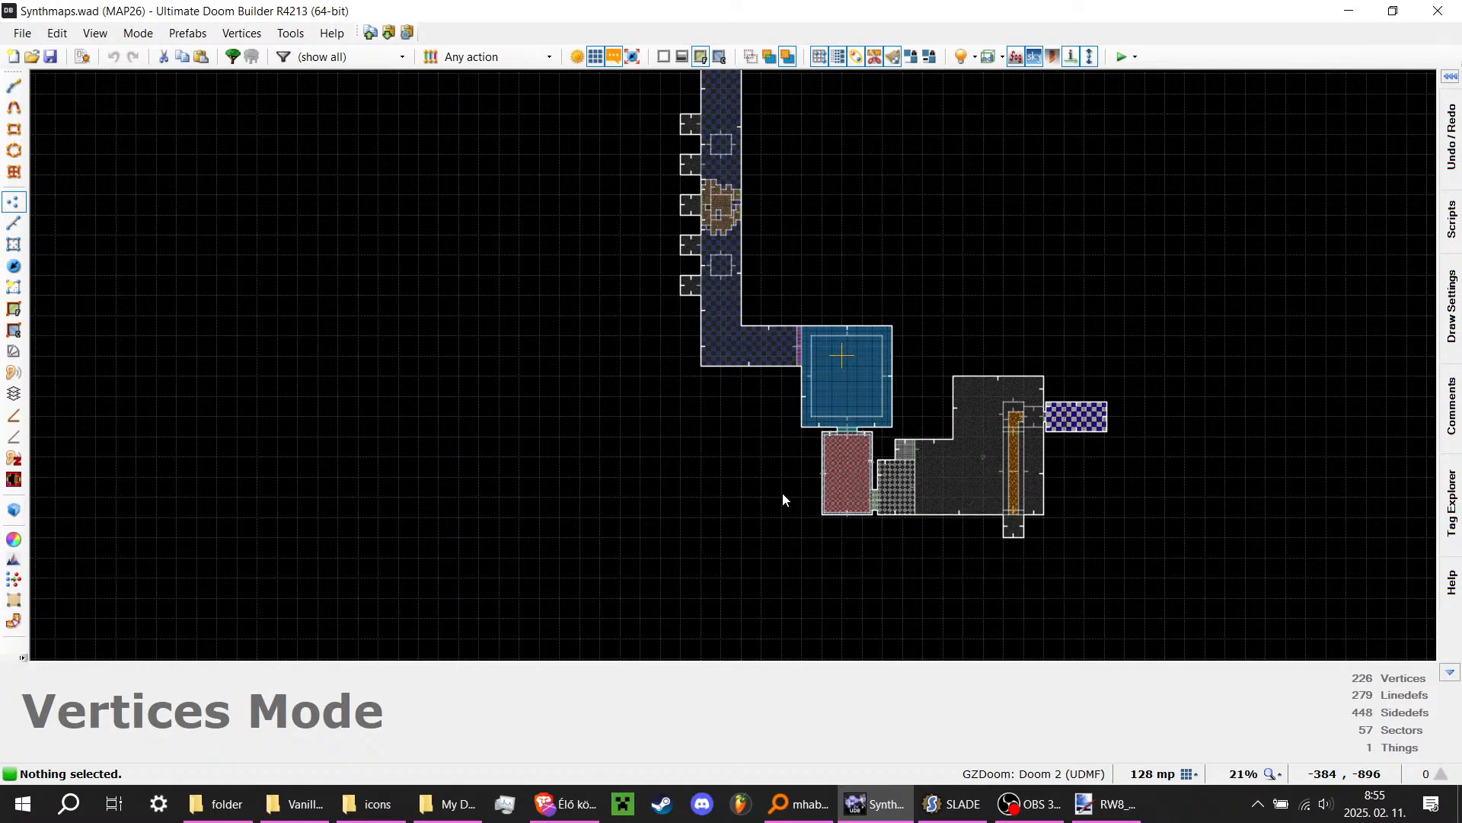
left_click(1029, 804)
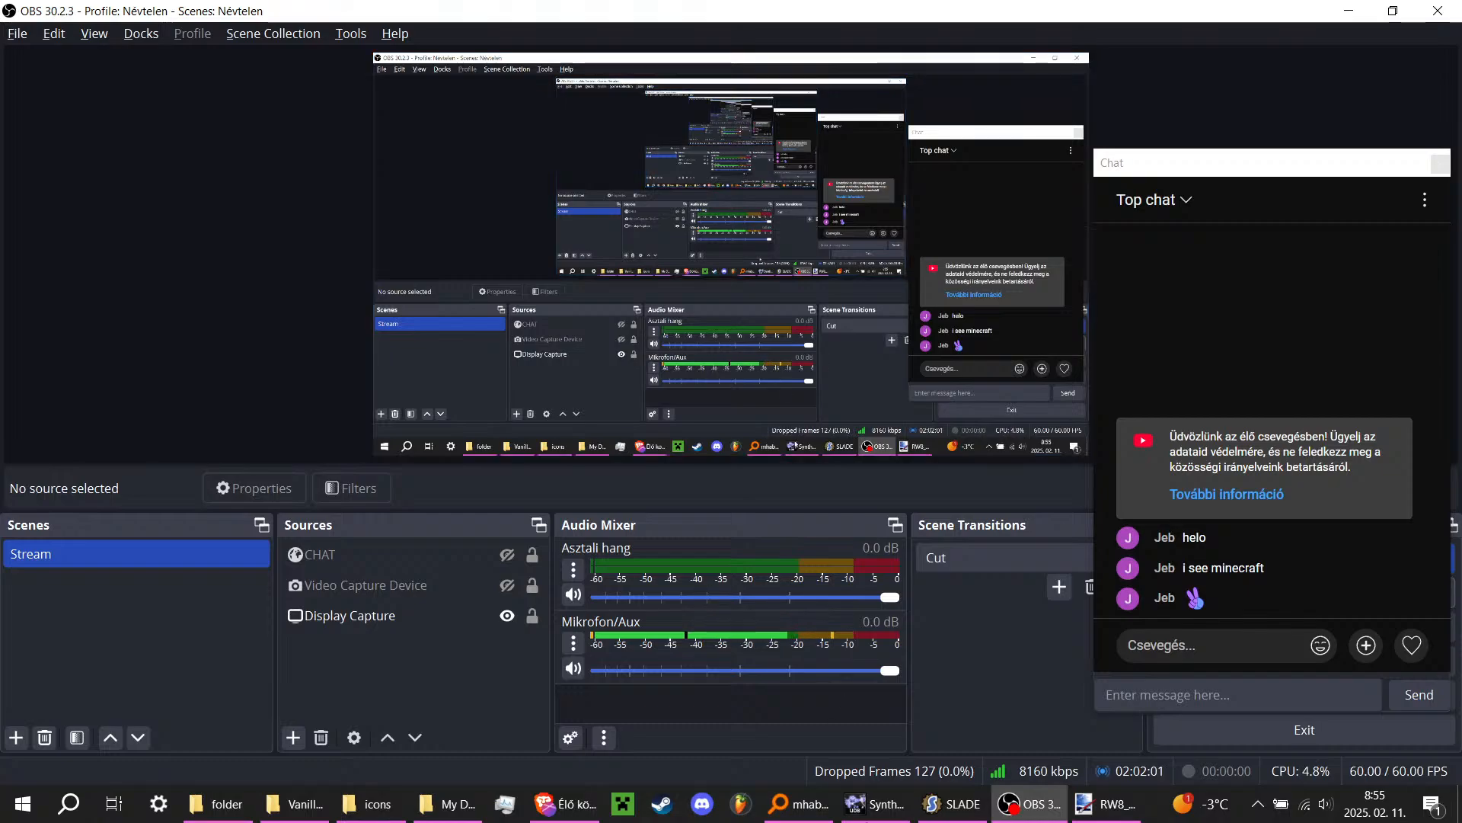
left_click(876, 804)
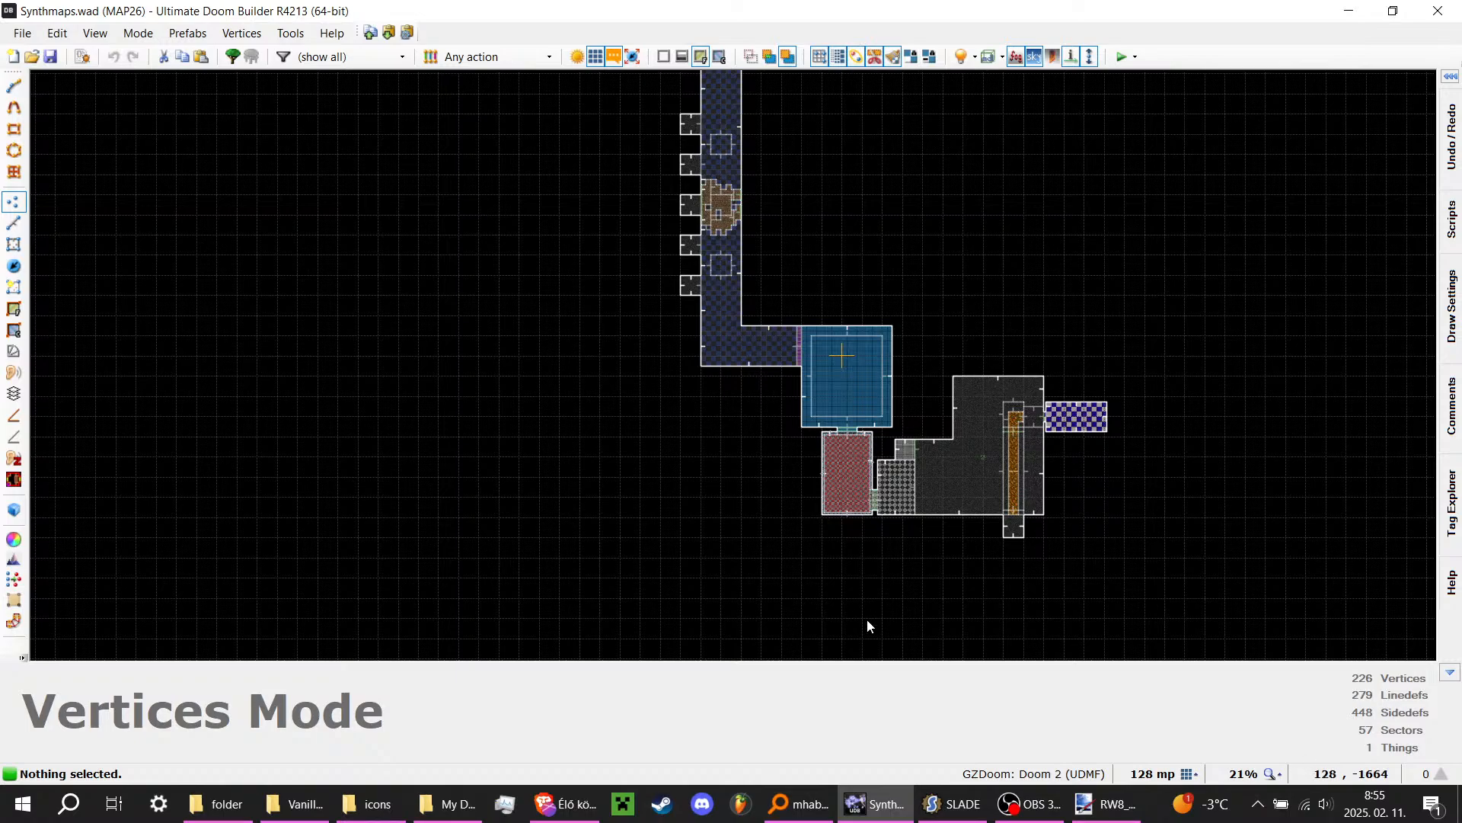
left_click(1007, 814)
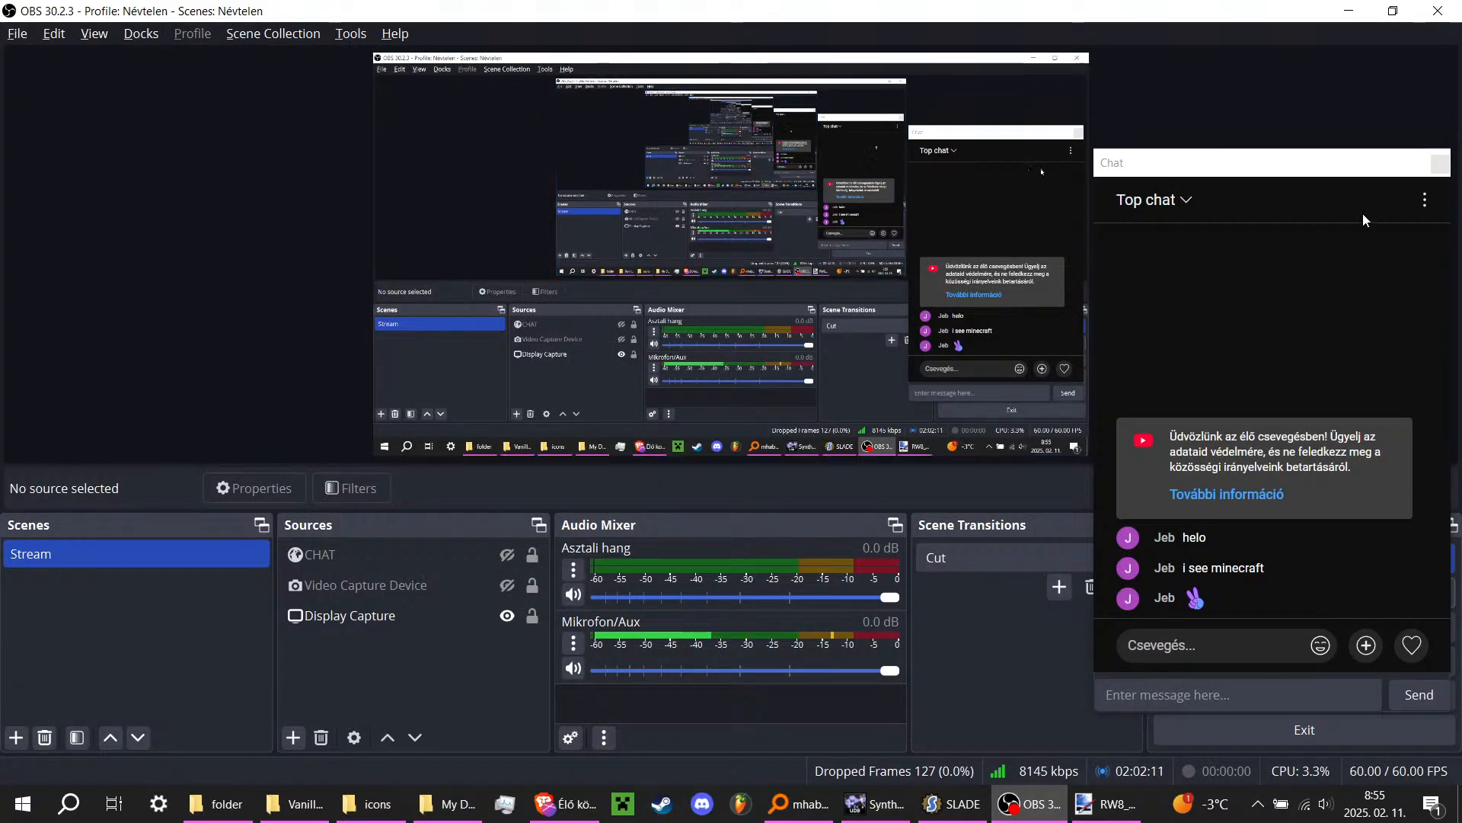
Step: Dock the Chat panel above the OBS preview, check the livestream page in YouTube Studio, and return to OBS
left_click(1188, 172)
left_click_drag(1184, 172, 114, 68)
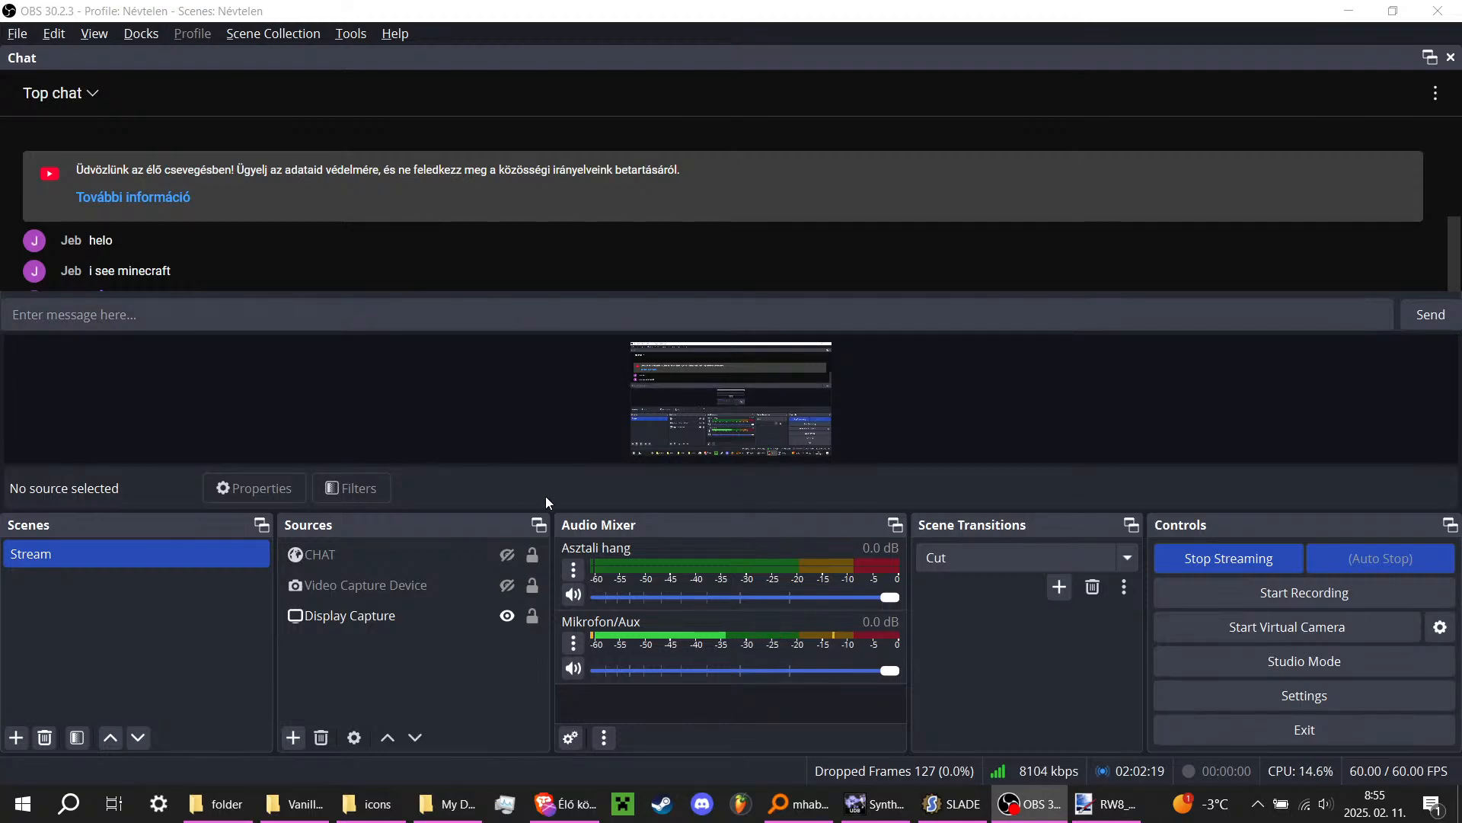
left_click(570, 804)
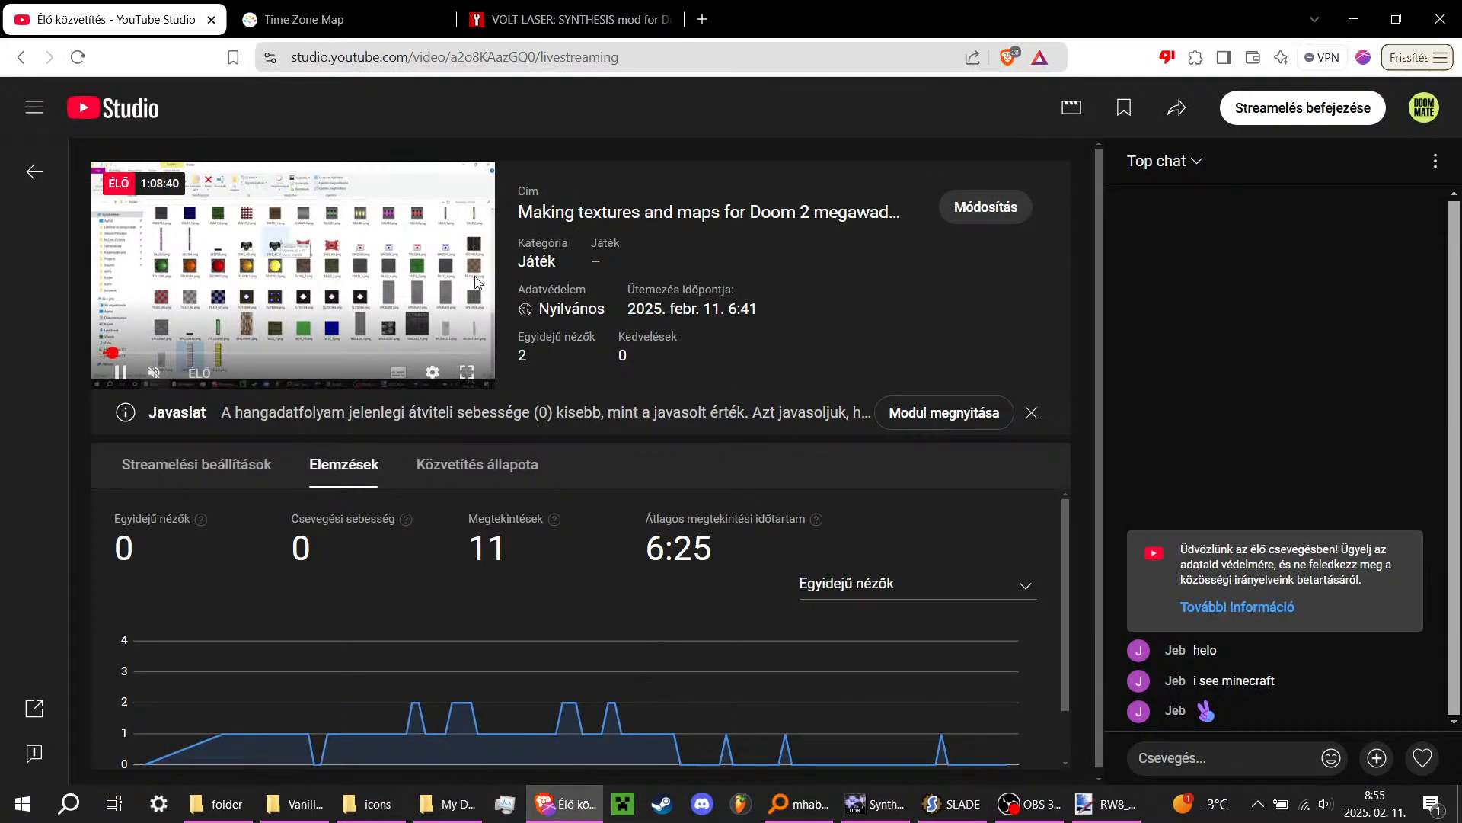
left_click(1028, 804)
Step: Undock the Chat panel as a floating window, place it over the scenes and sources area, and make it narrower and taller
left_click_drag(1281, 67, 1091, 235)
left_click_drag(1282, 340, 347, 286)
left_click_drag(170, 232, 594, 155)
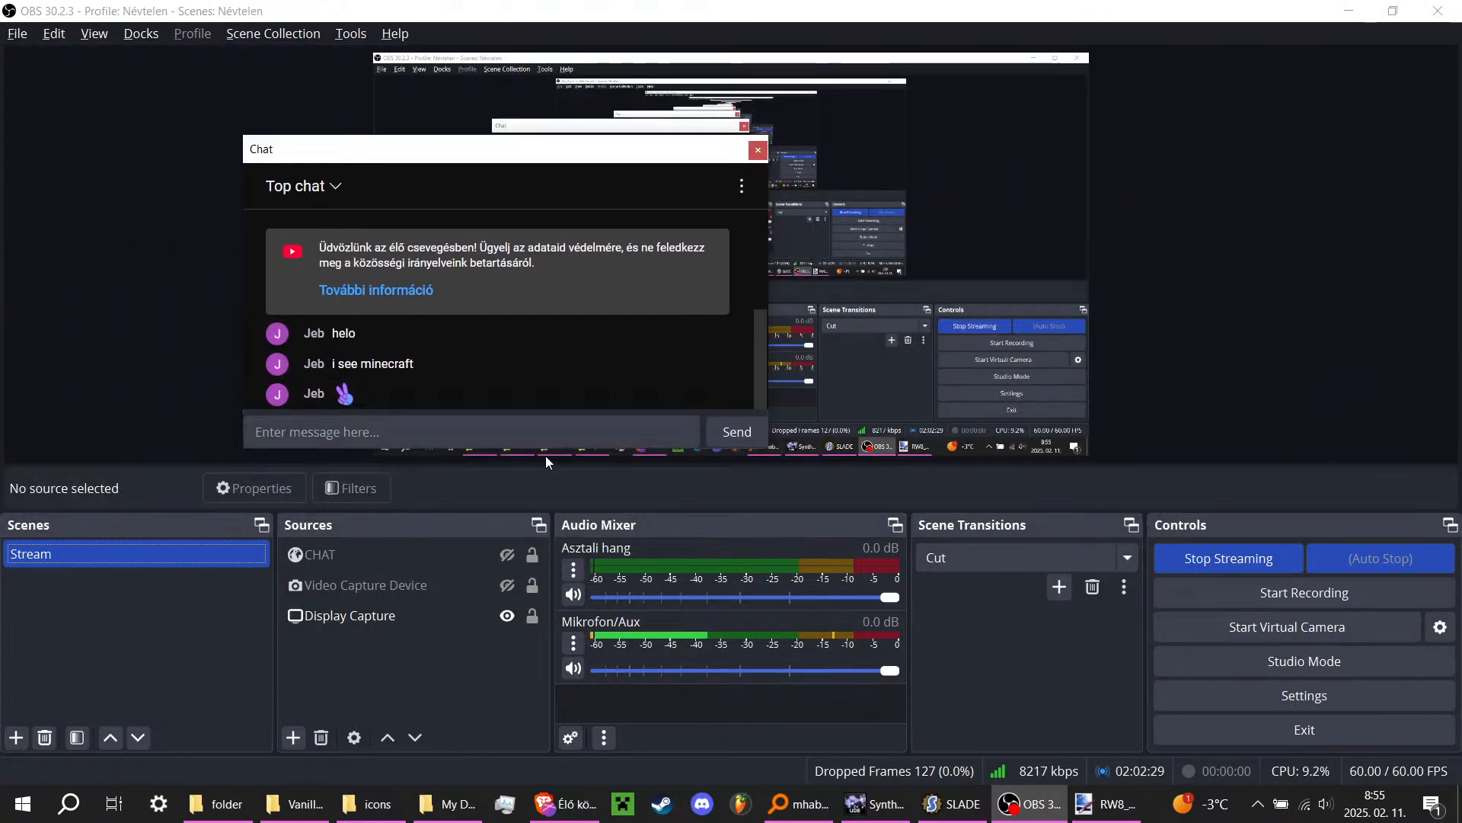
left_click_drag(329, 156, 101, 194)
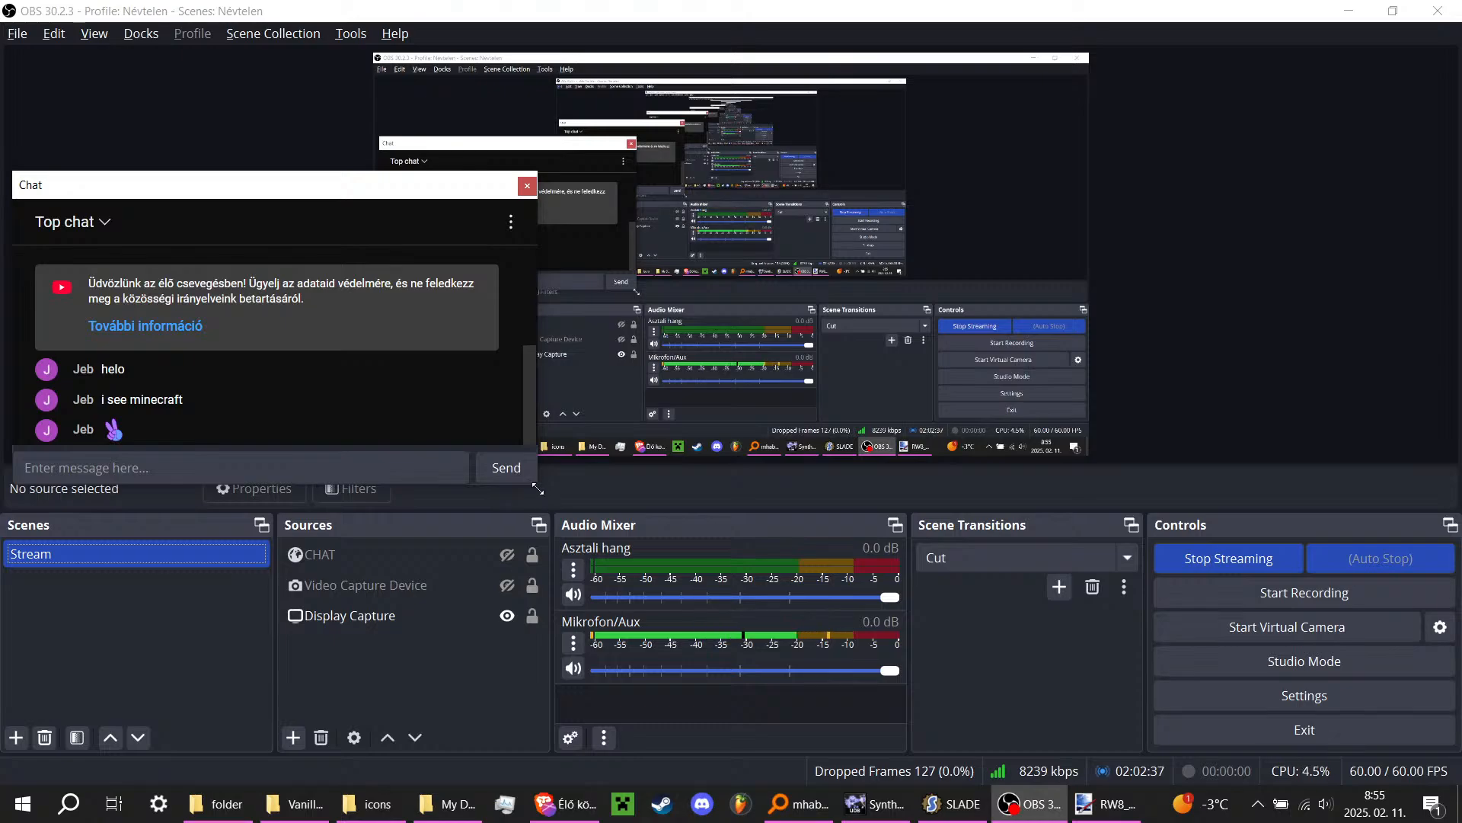
left_click_drag(537, 483, 359, 706)
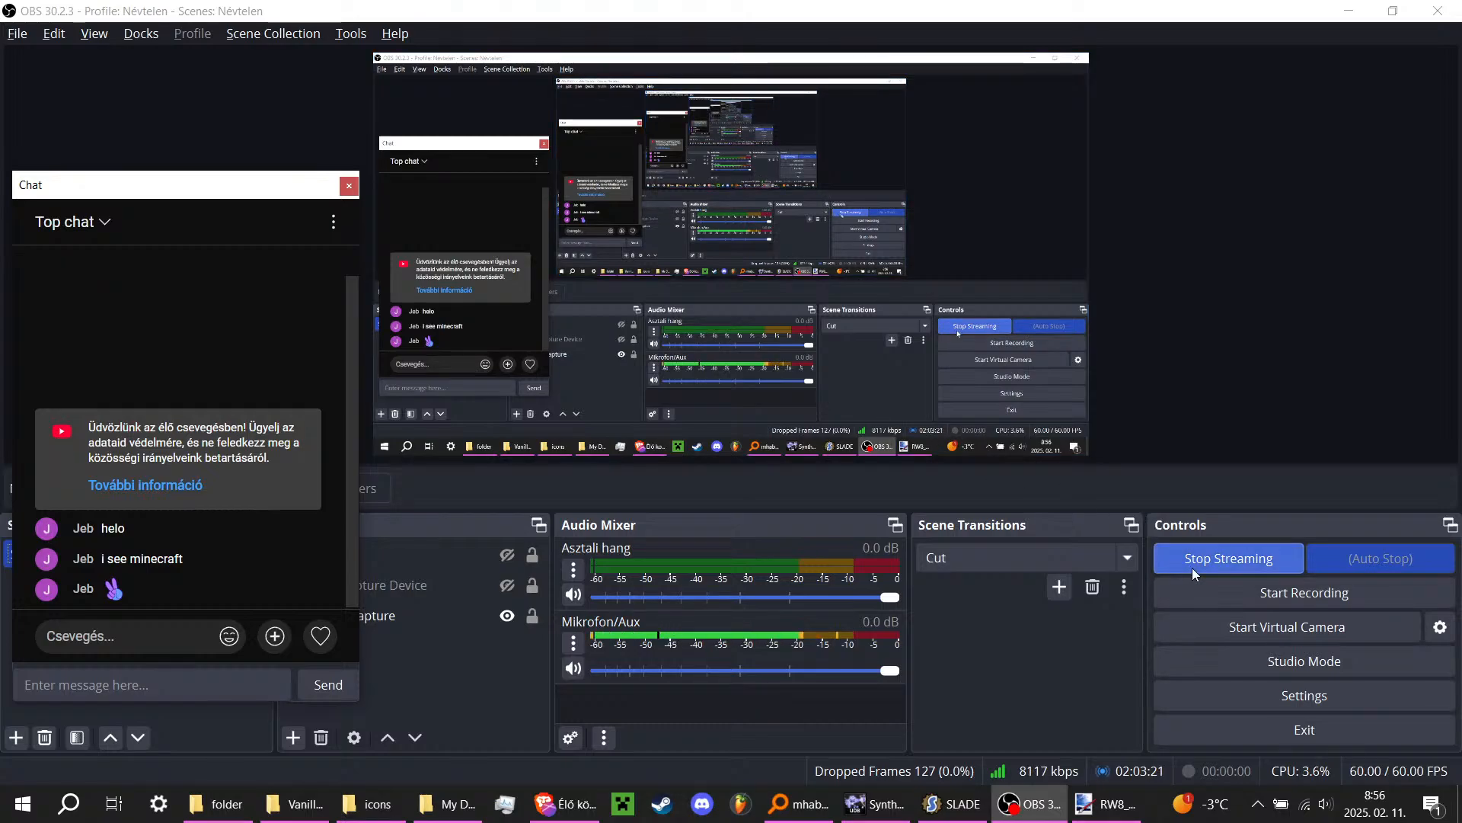
Step: Stop the live stream in OBS
left_click(1239, 560)
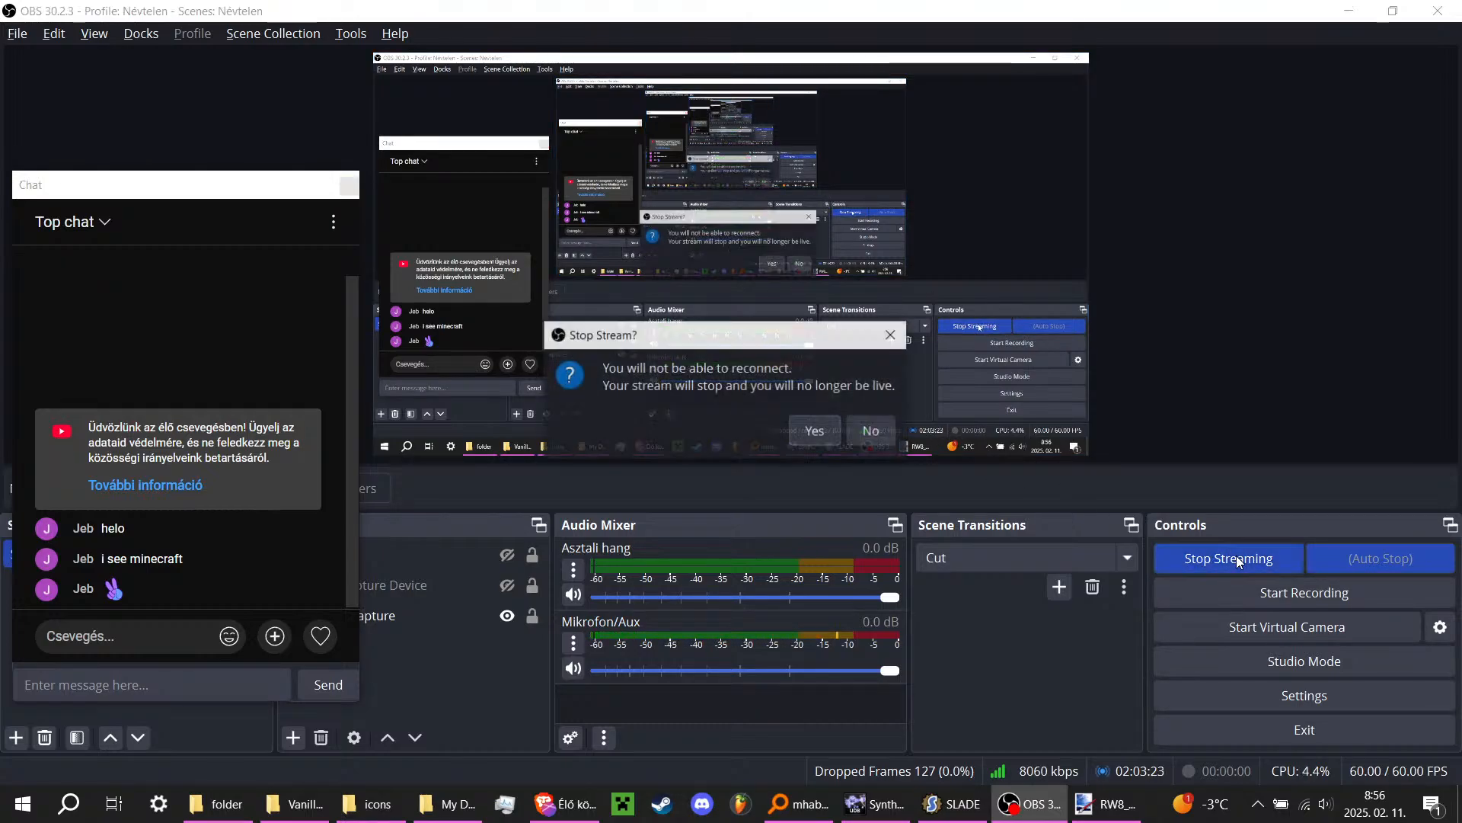